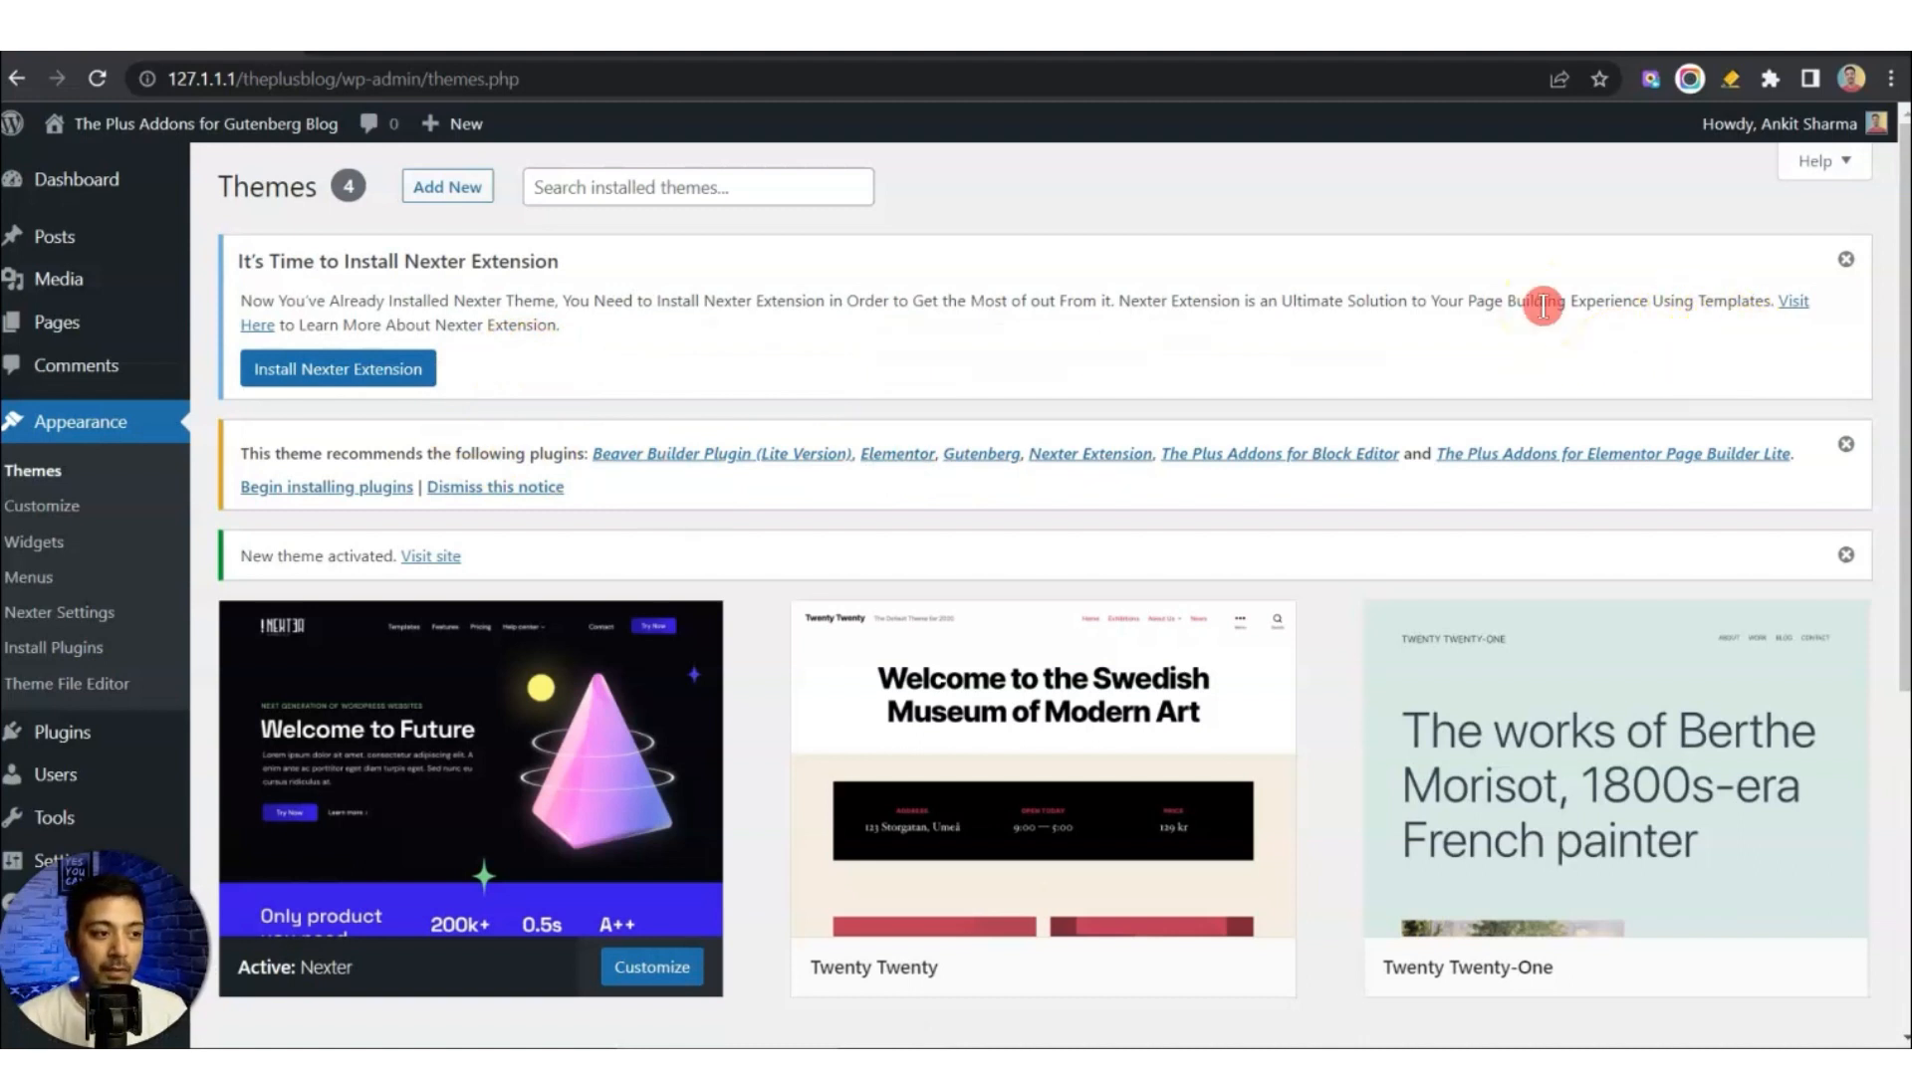
Dismiss the Nexter Extension notice and the recommended plugins notice on the Themes page.
{"action": "left_click", "coordinate": [1146, 356]}
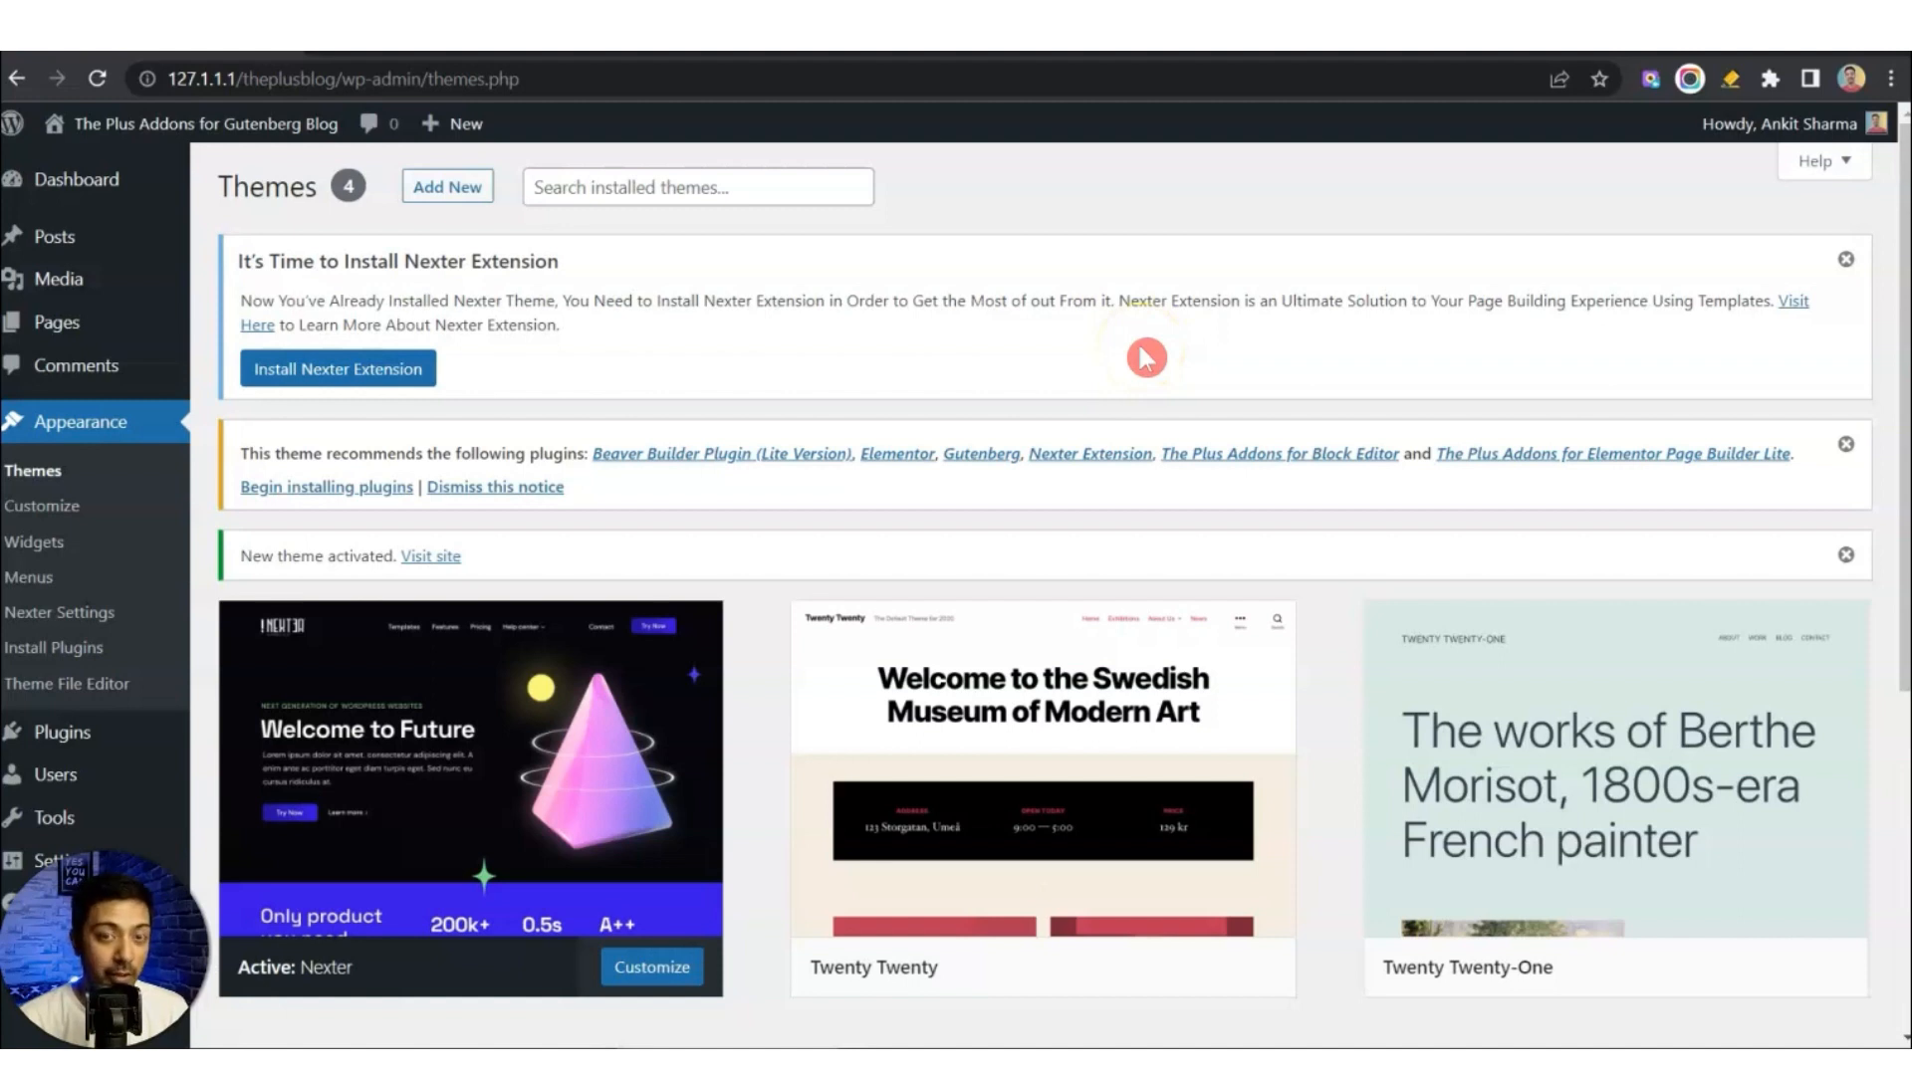
{"action": "left_click", "coordinate": [1846, 265]}
{"action": "left_click", "coordinate": [1846, 263]}
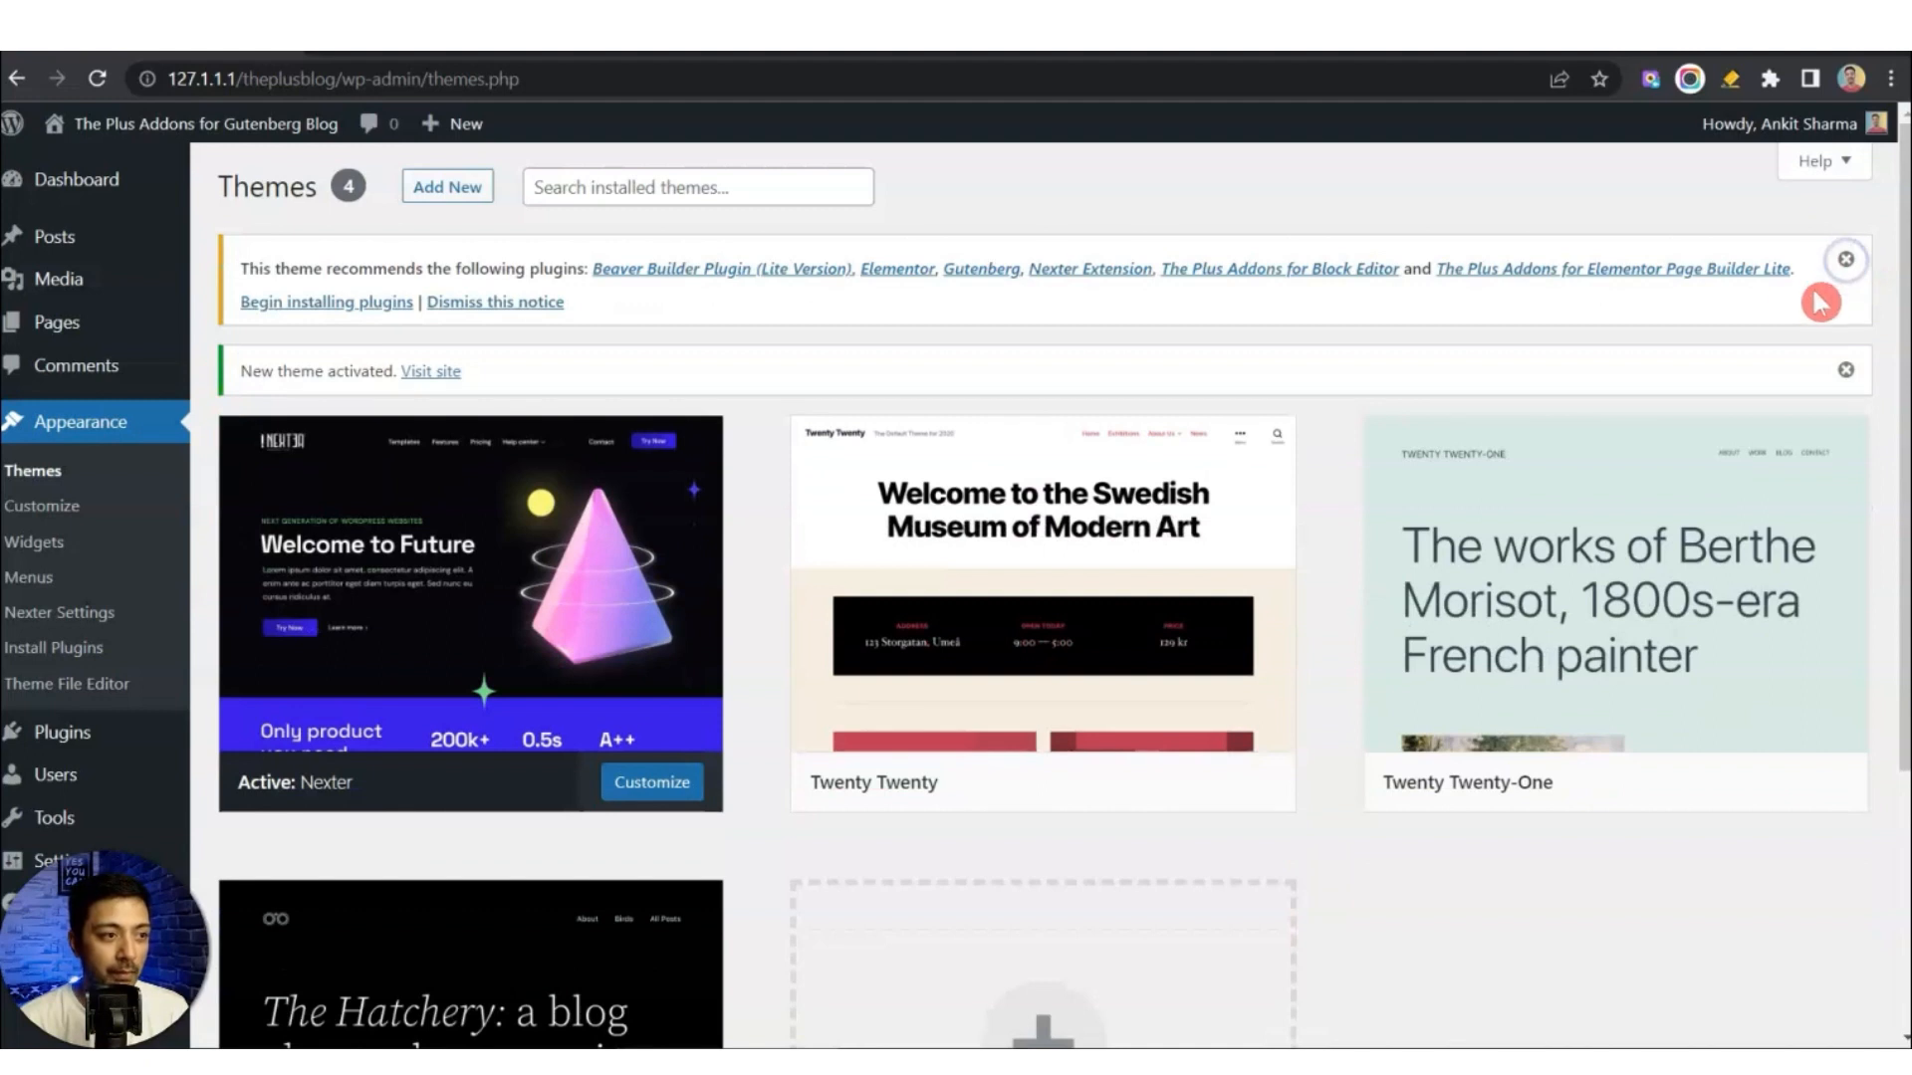
Go to the page for adding new plugins and search the plugin directory for nexter.
{"action": "left_click", "coordinate": [82, 732]}
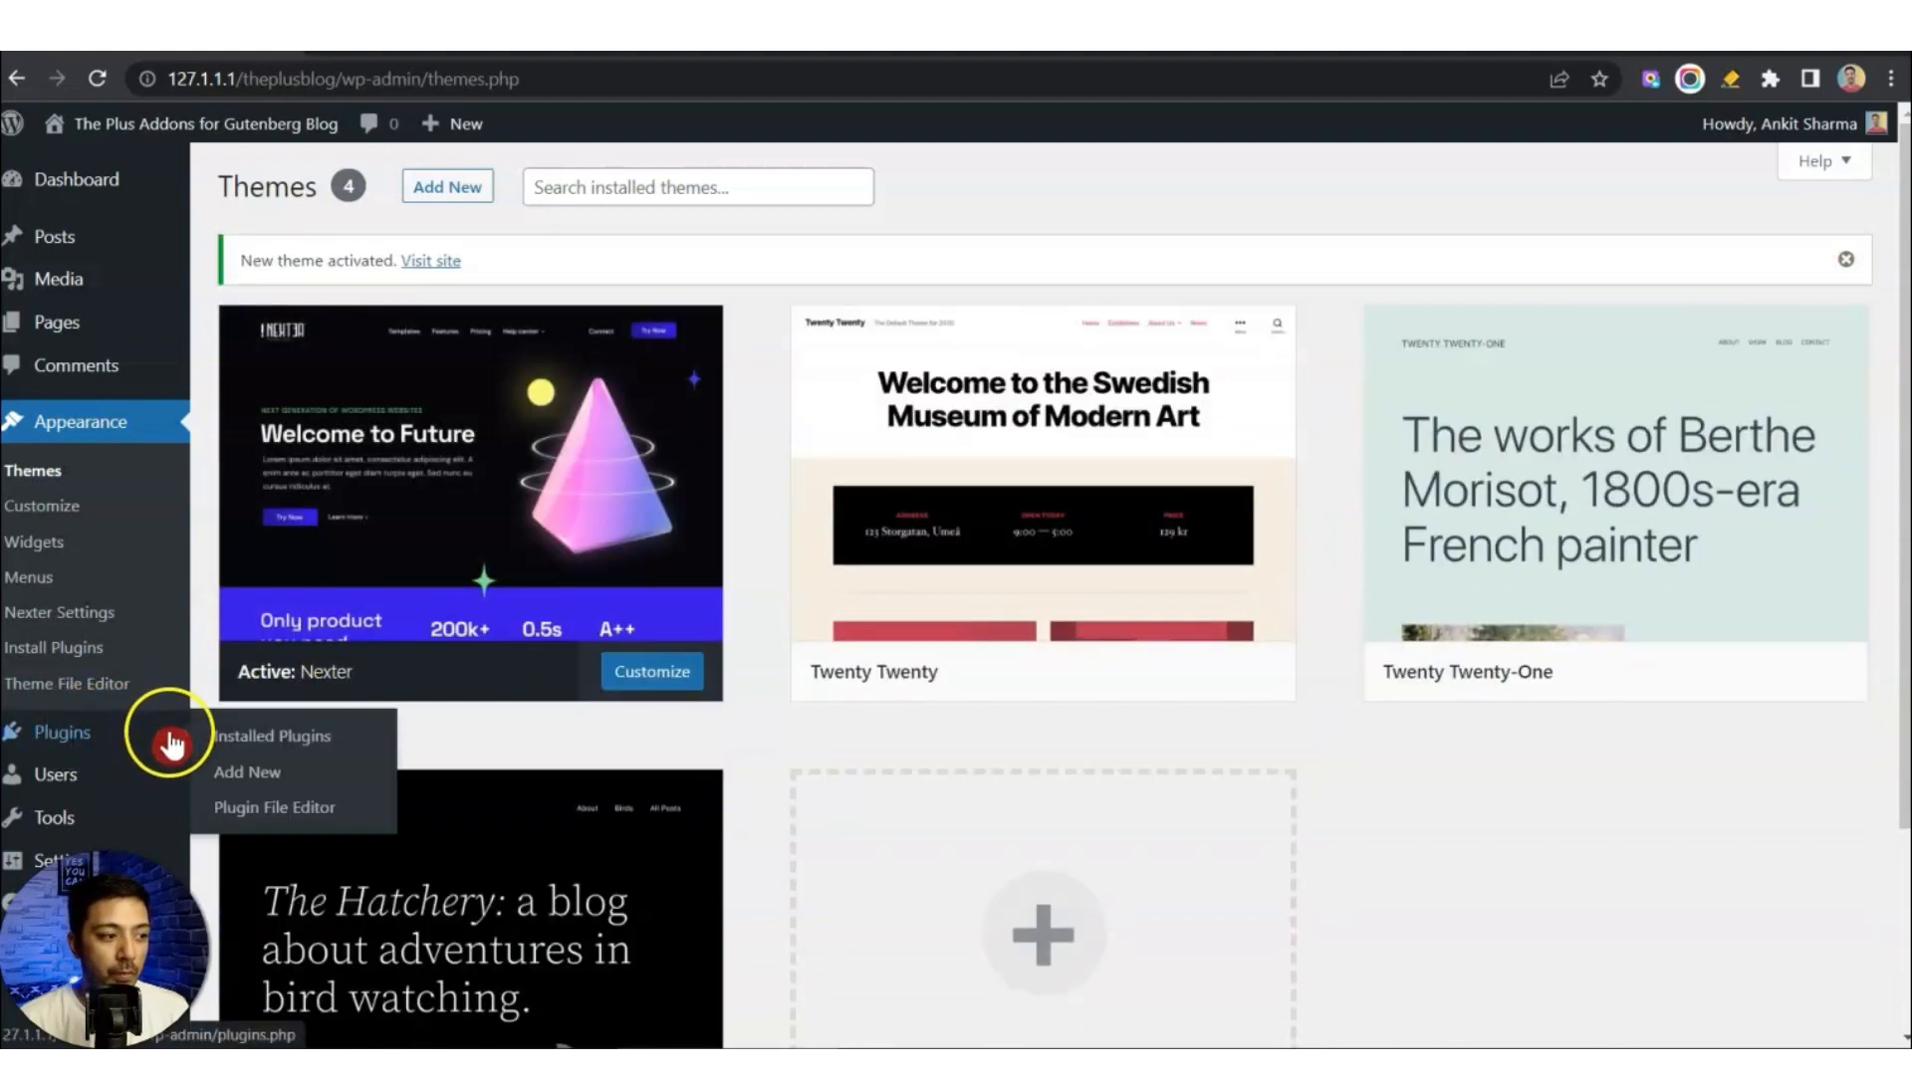
{"action": "left_click", "coordinate": [241, 775]}
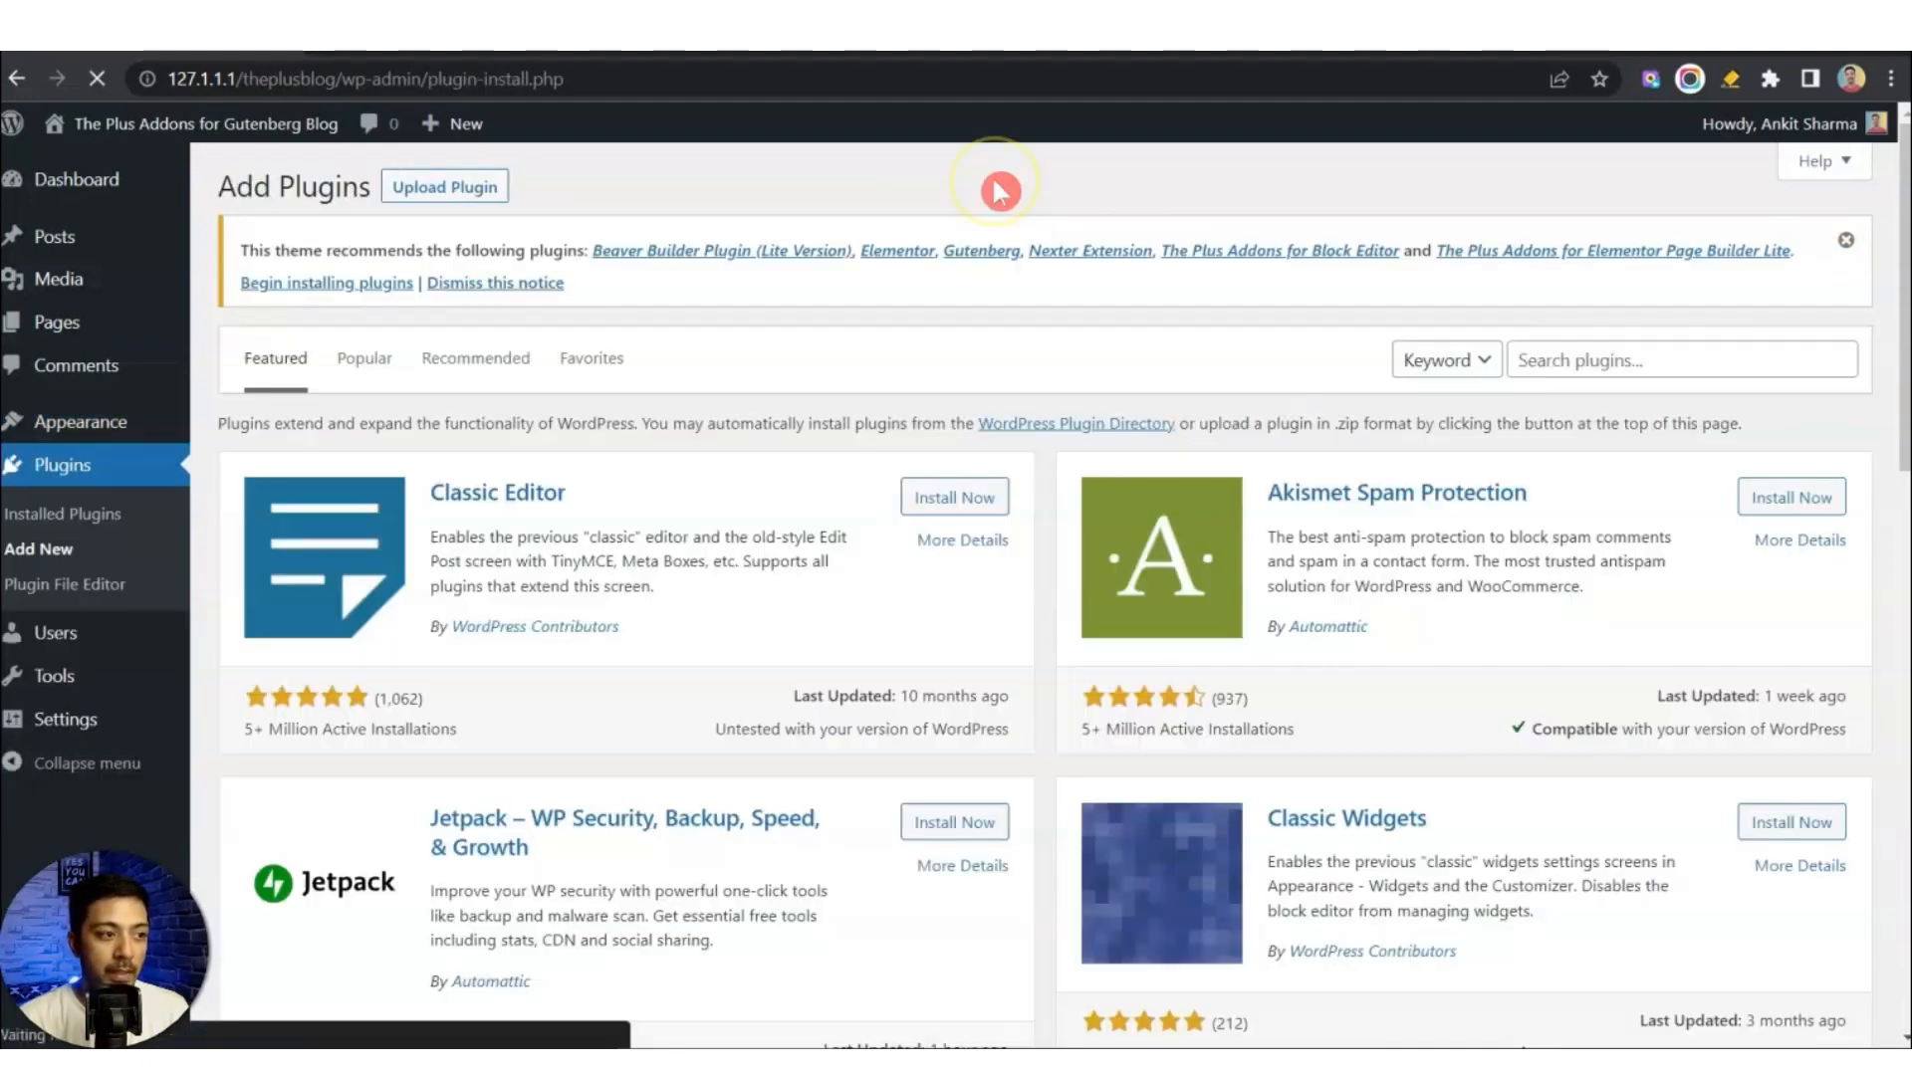
{"action": "left_click", "coordinate": [1571, 360]}
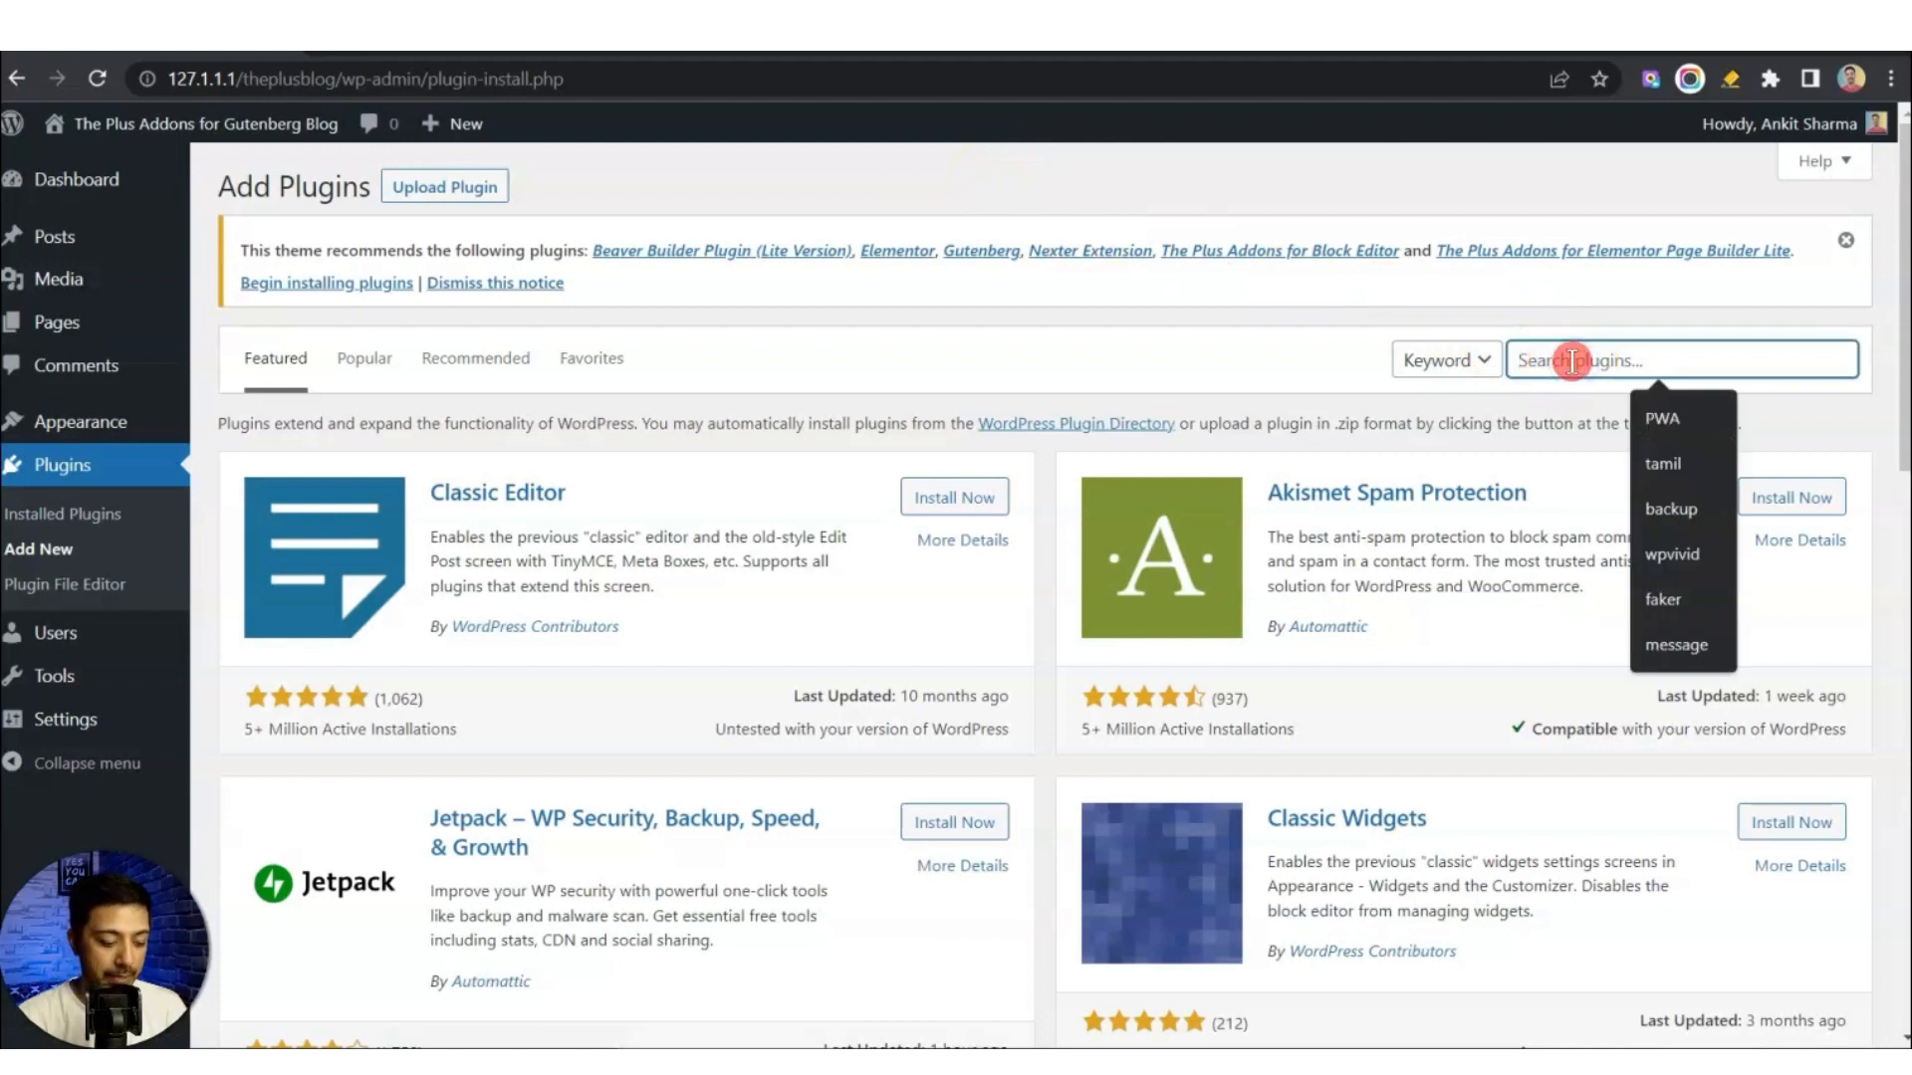
{"action": "type", "text": "nexter"}
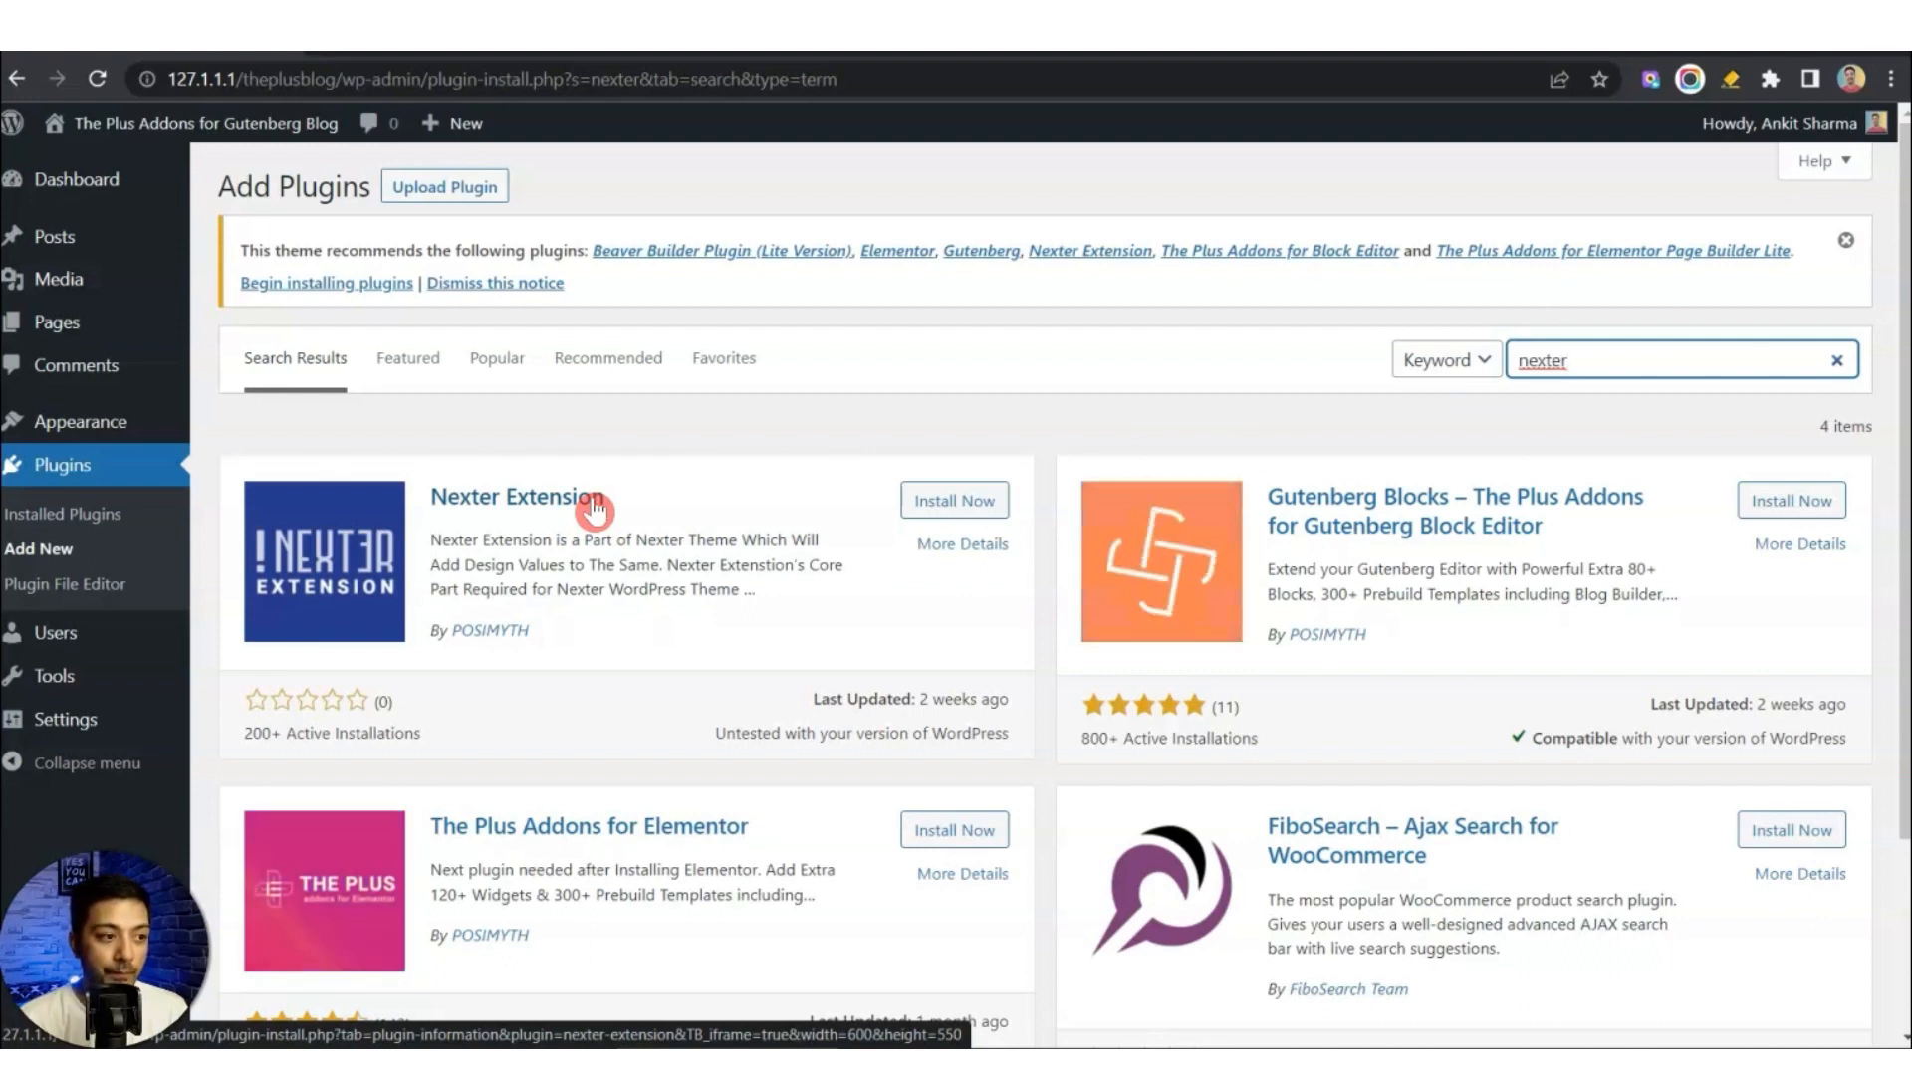
Install and activate the Nexter Extension and The Plus Addons for Gutenberg Block Editor plugins.
{"action": "left_click", "coordinate": [914, 501]}
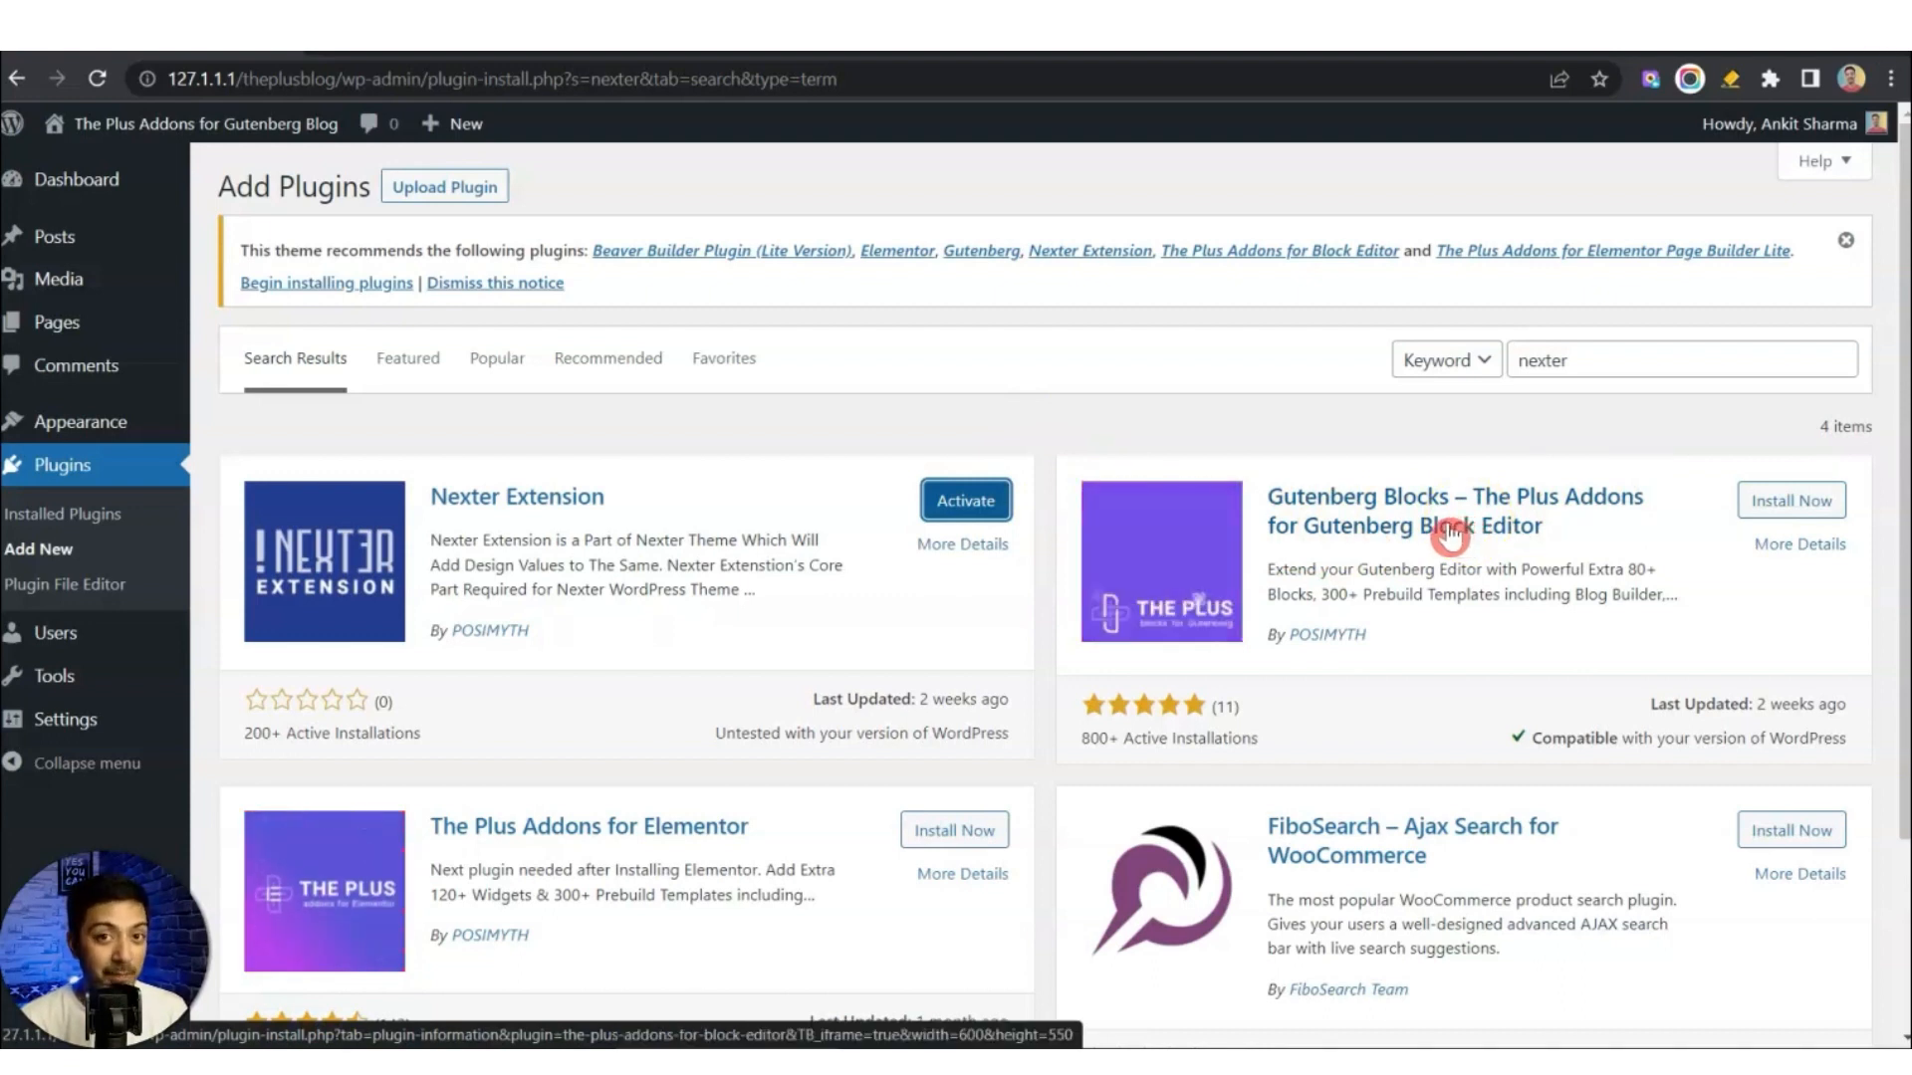
{"action": "left_click", "coordinate": [1782, 504]}
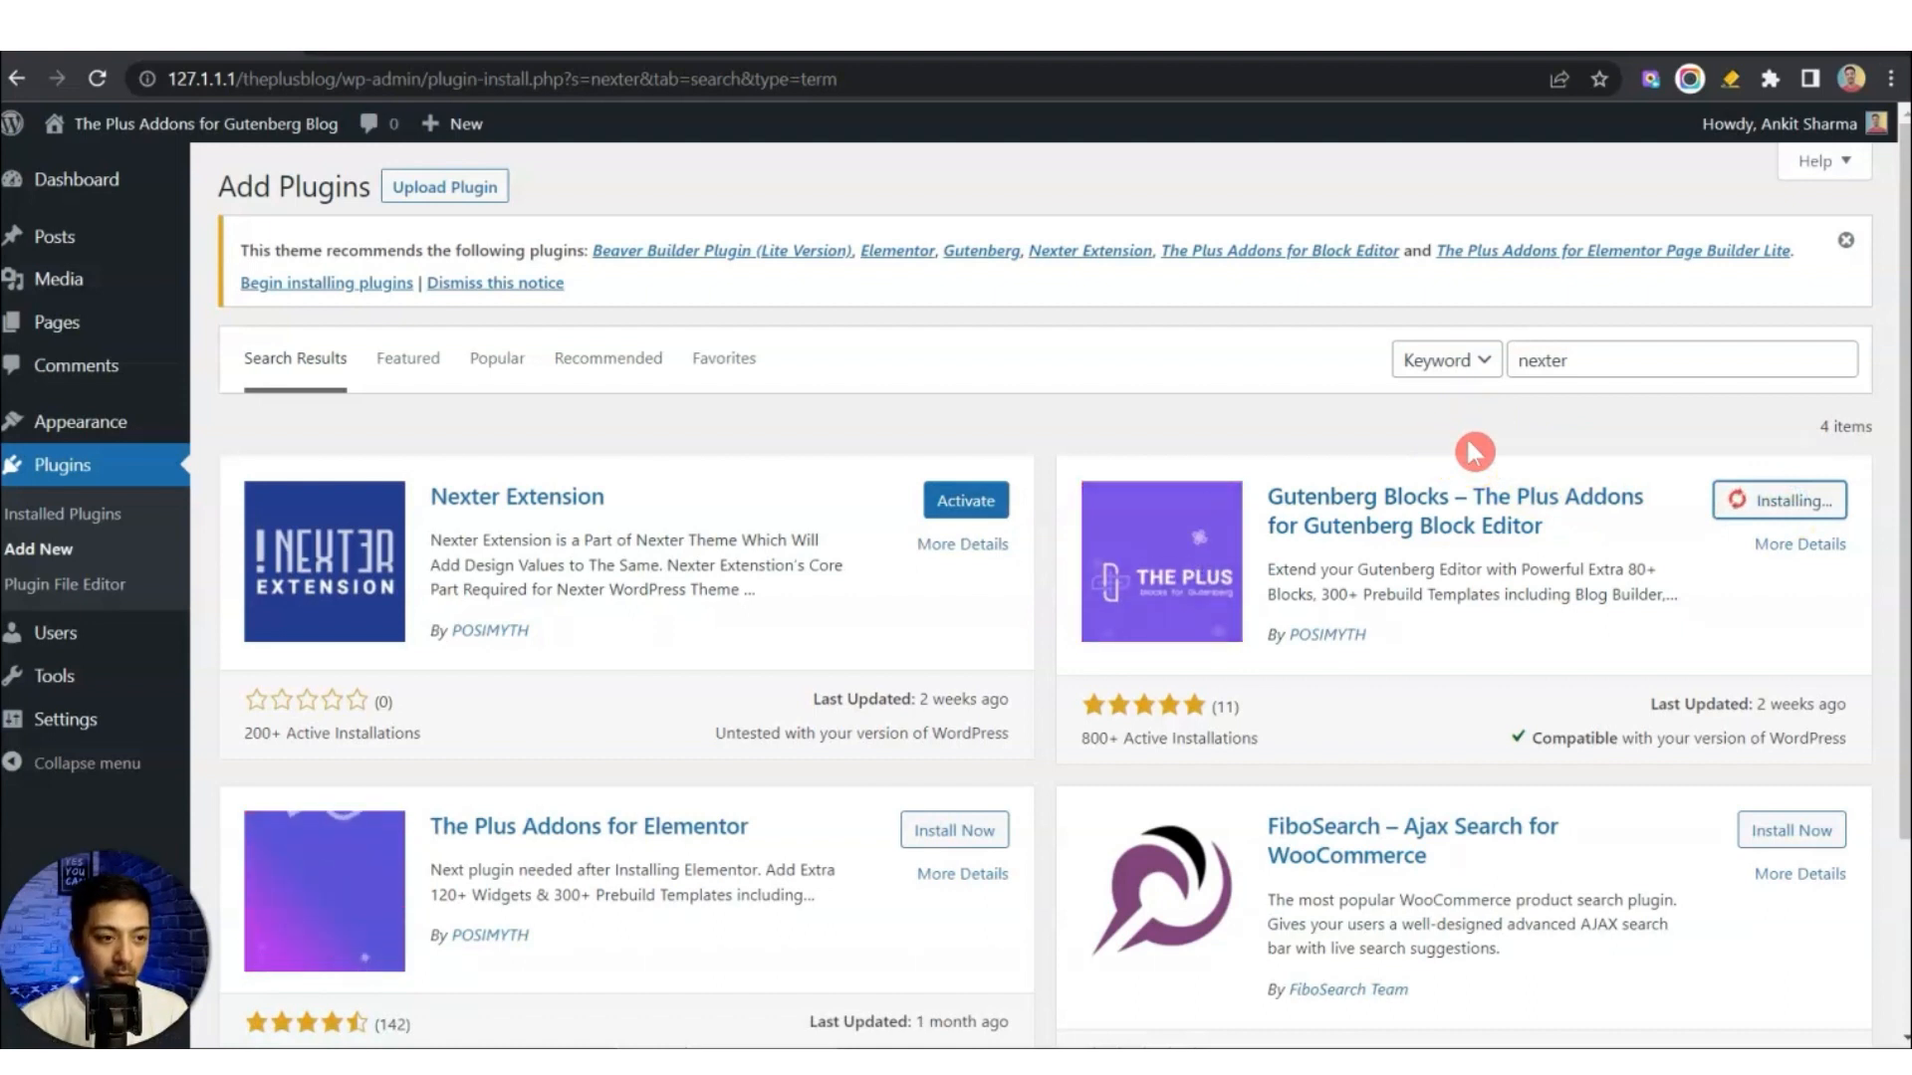
{"action": "left_click", "coordinate": [1810, 500]}
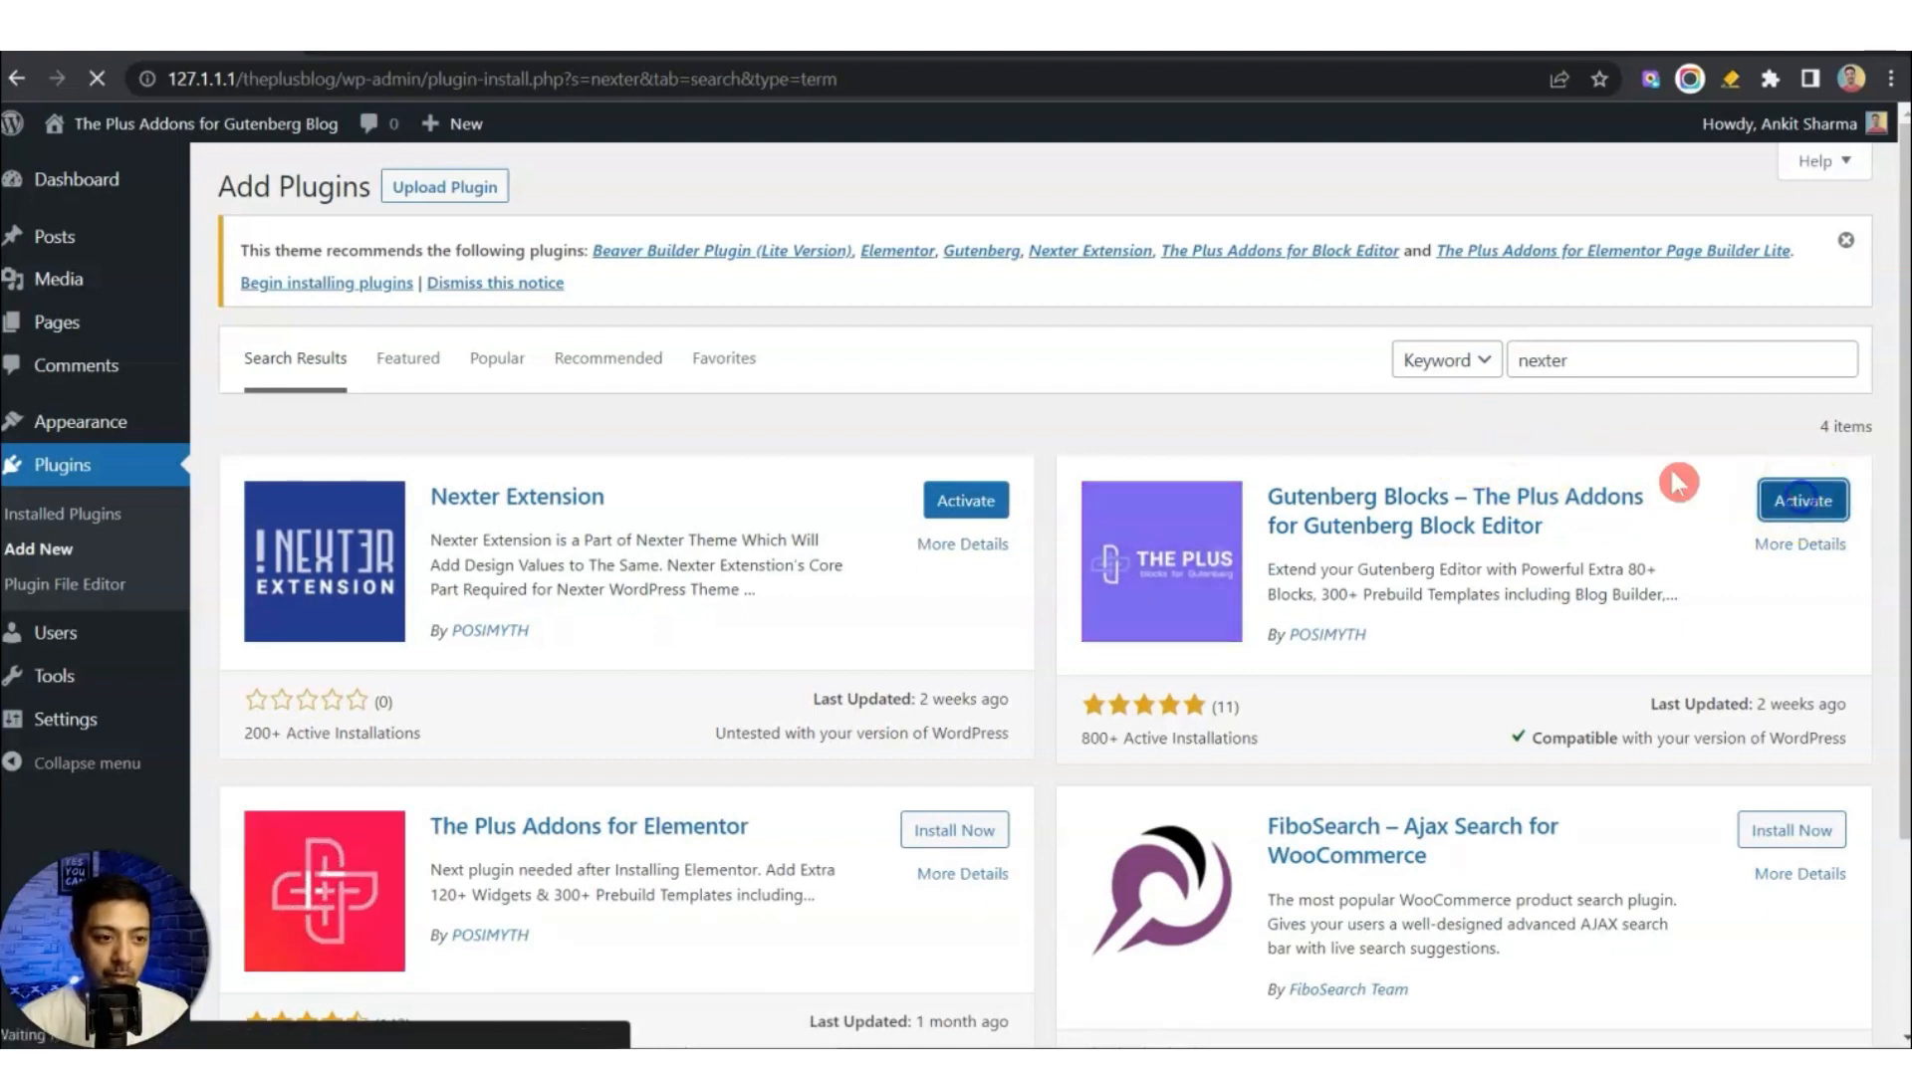
{"action": "left_click", "coordinate": [305, 406]}
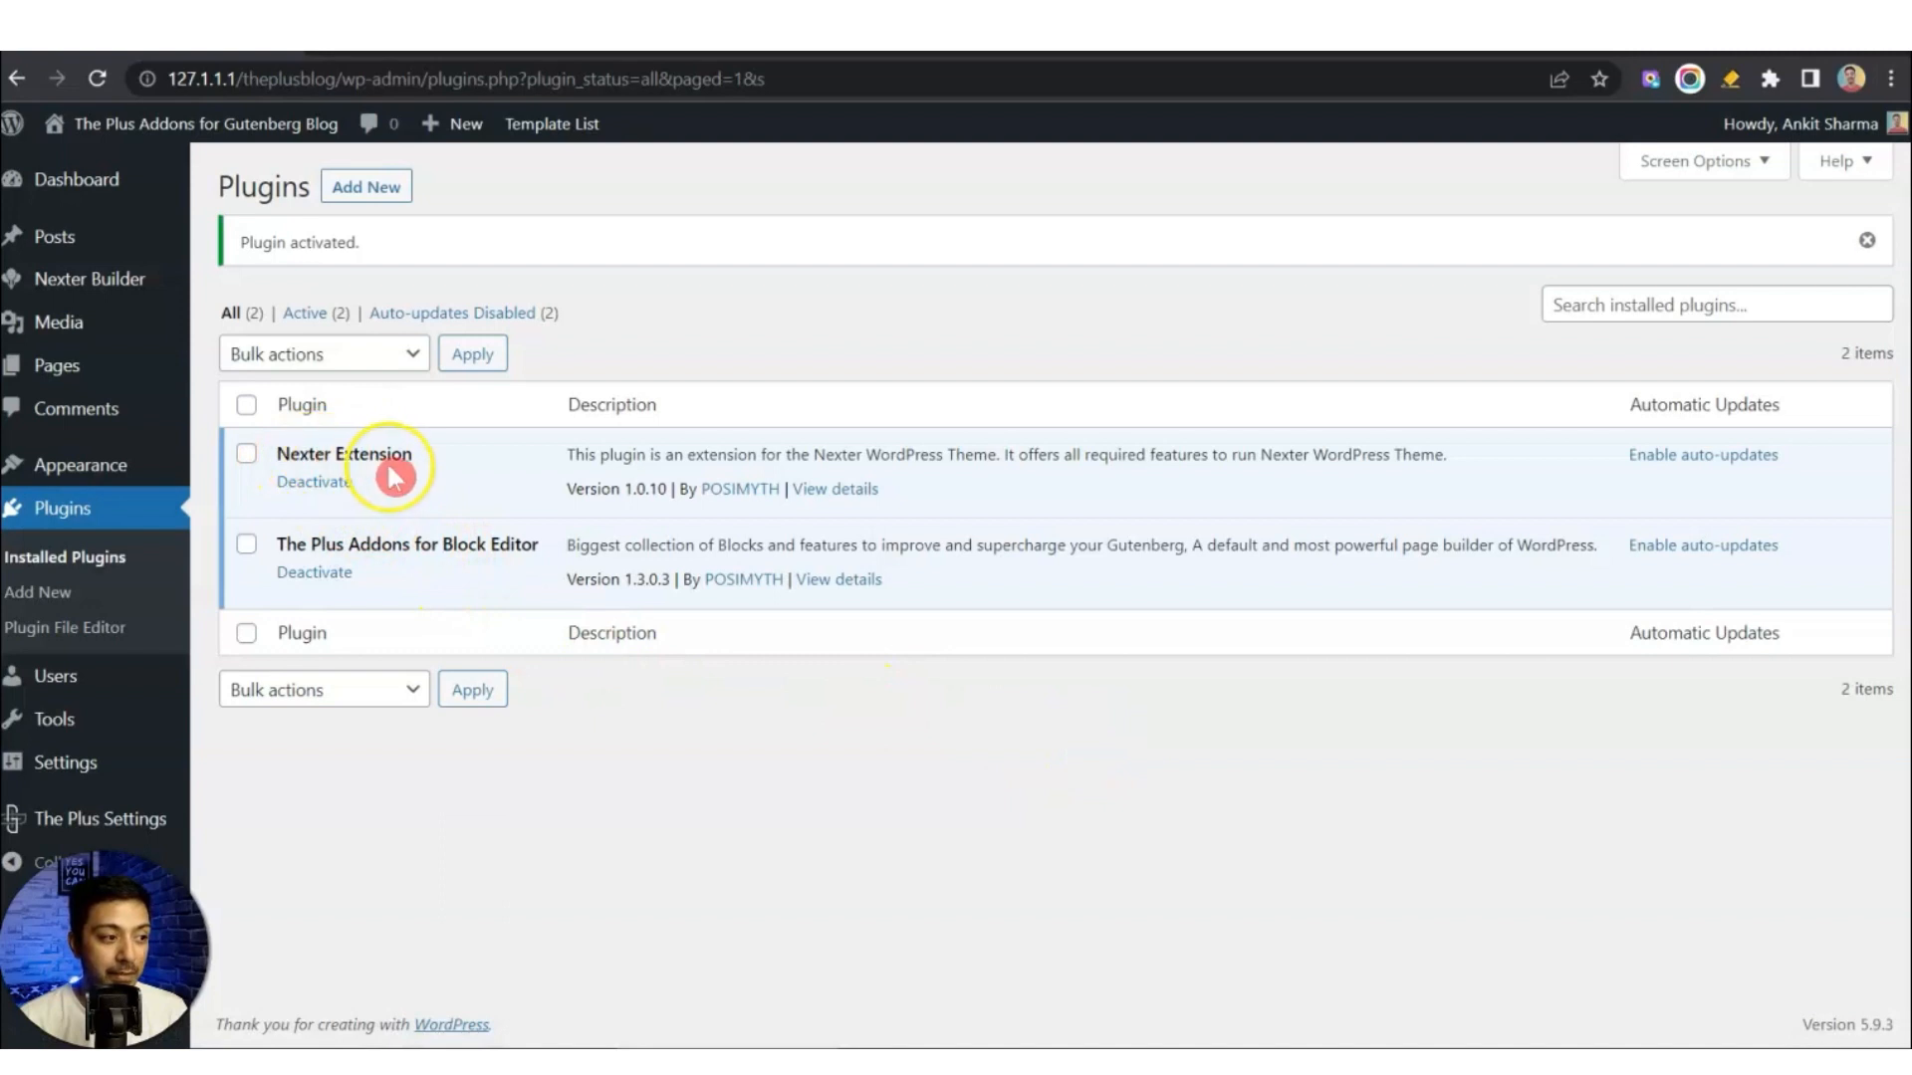
{"action": "mouse_move", "coordinate": [72, 298]}
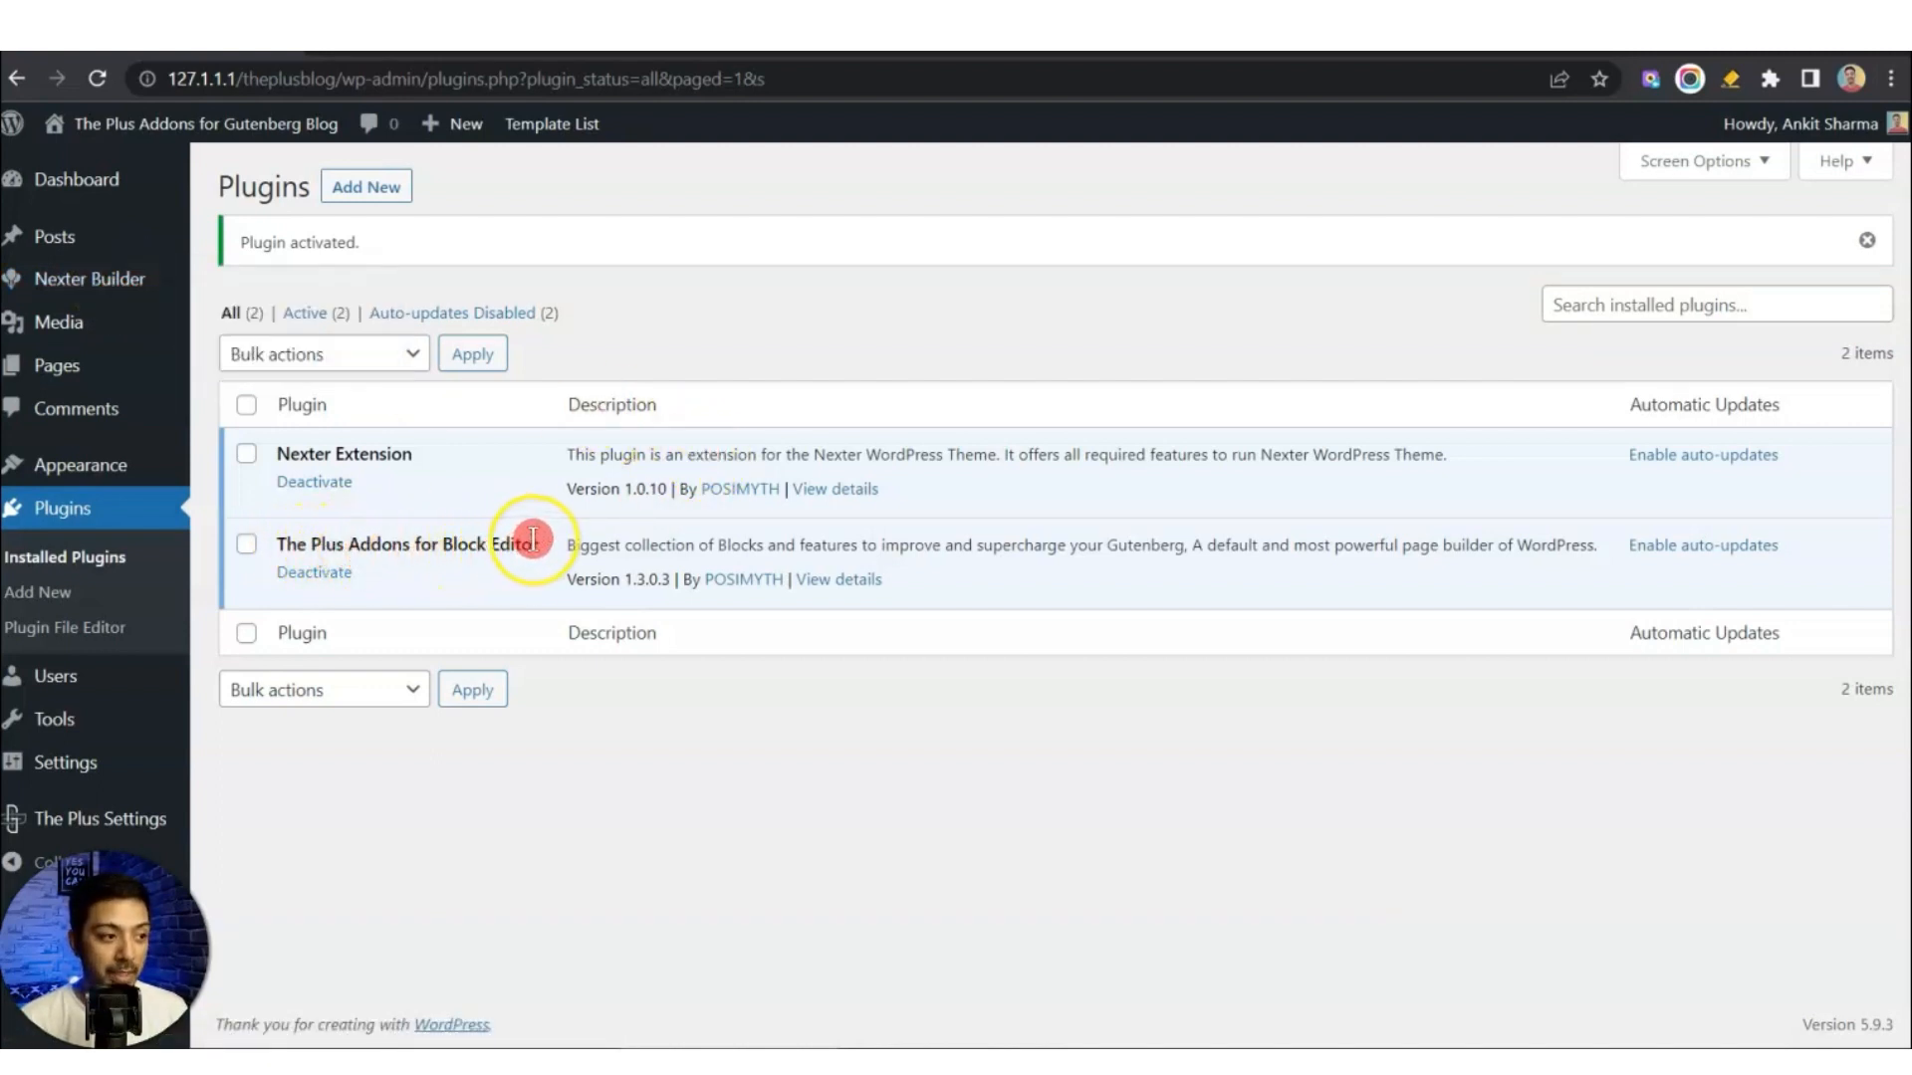
{"action": "mouse_move", "coordinate": [64, 823]}
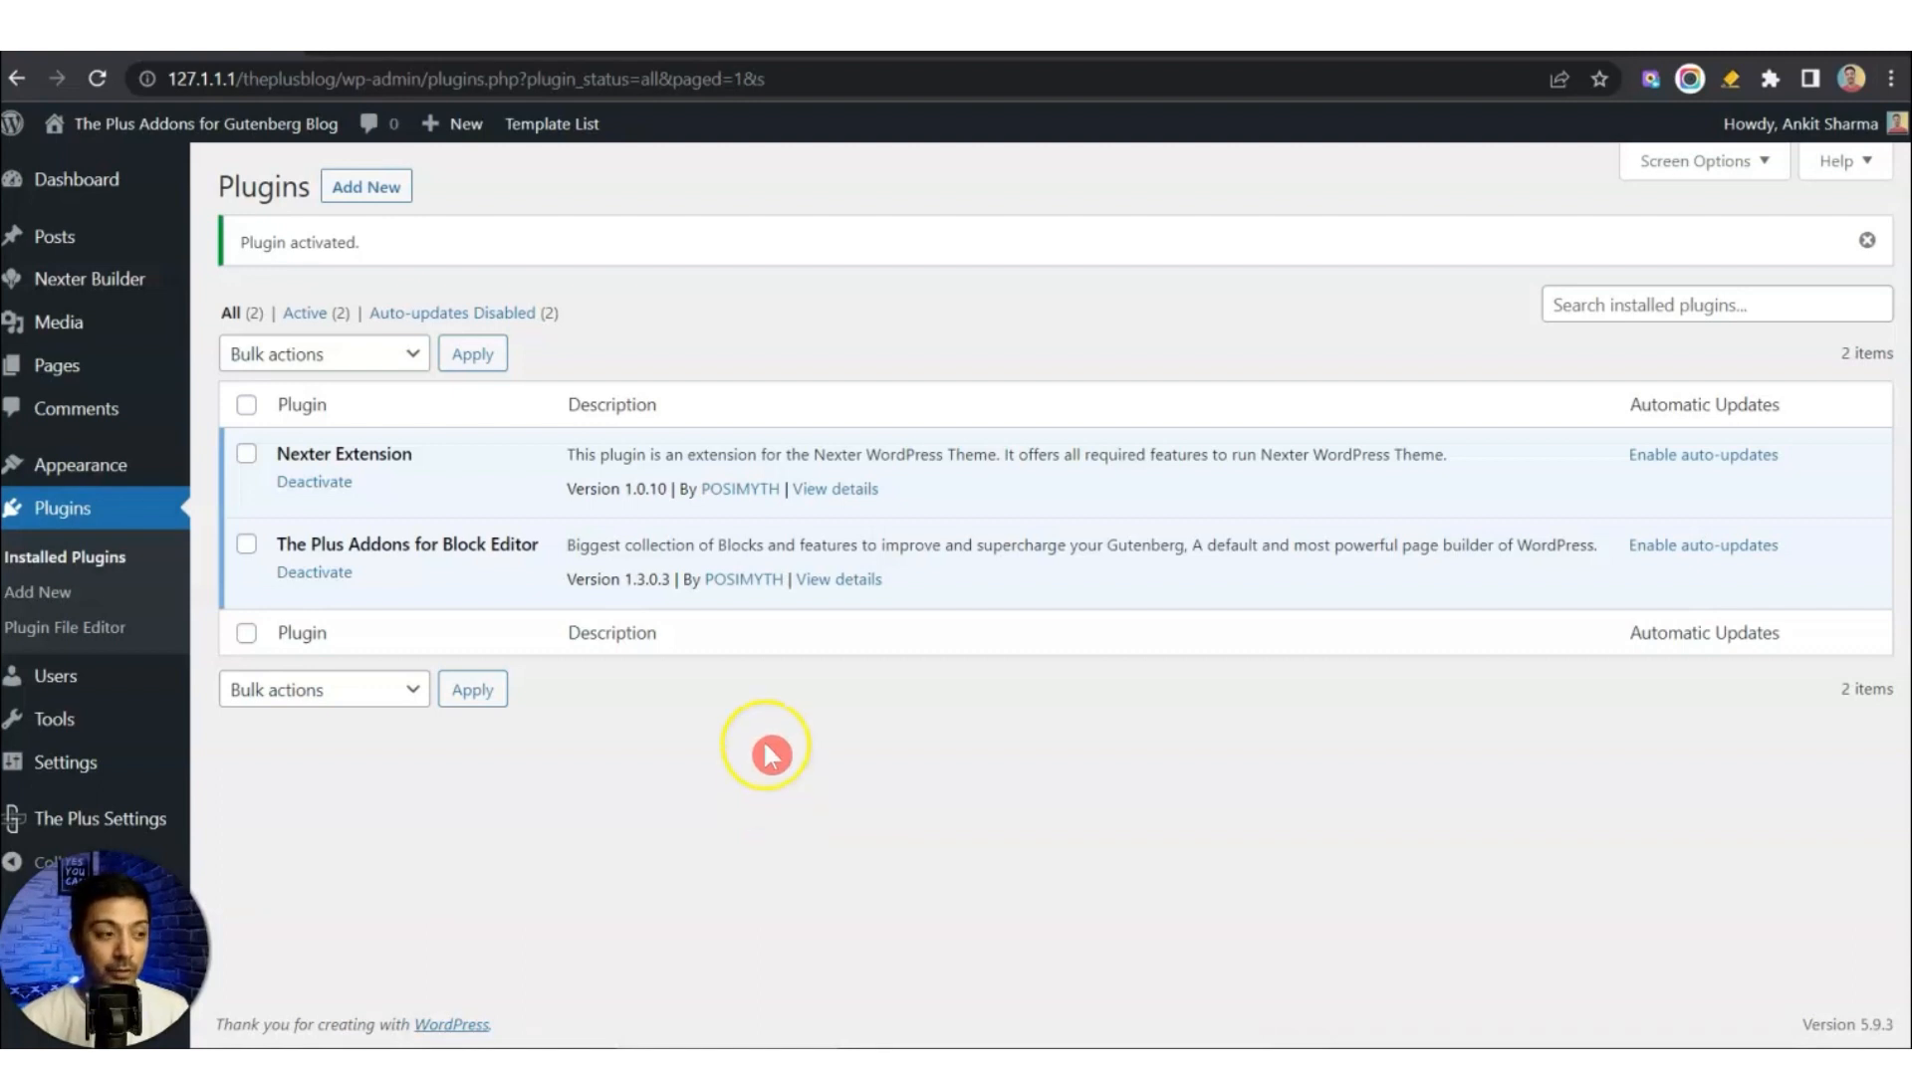
Switch to The Plus Blocks website and view the plans on its pricing page.
{"action": "left_click", "coordinate": [747, 55]}
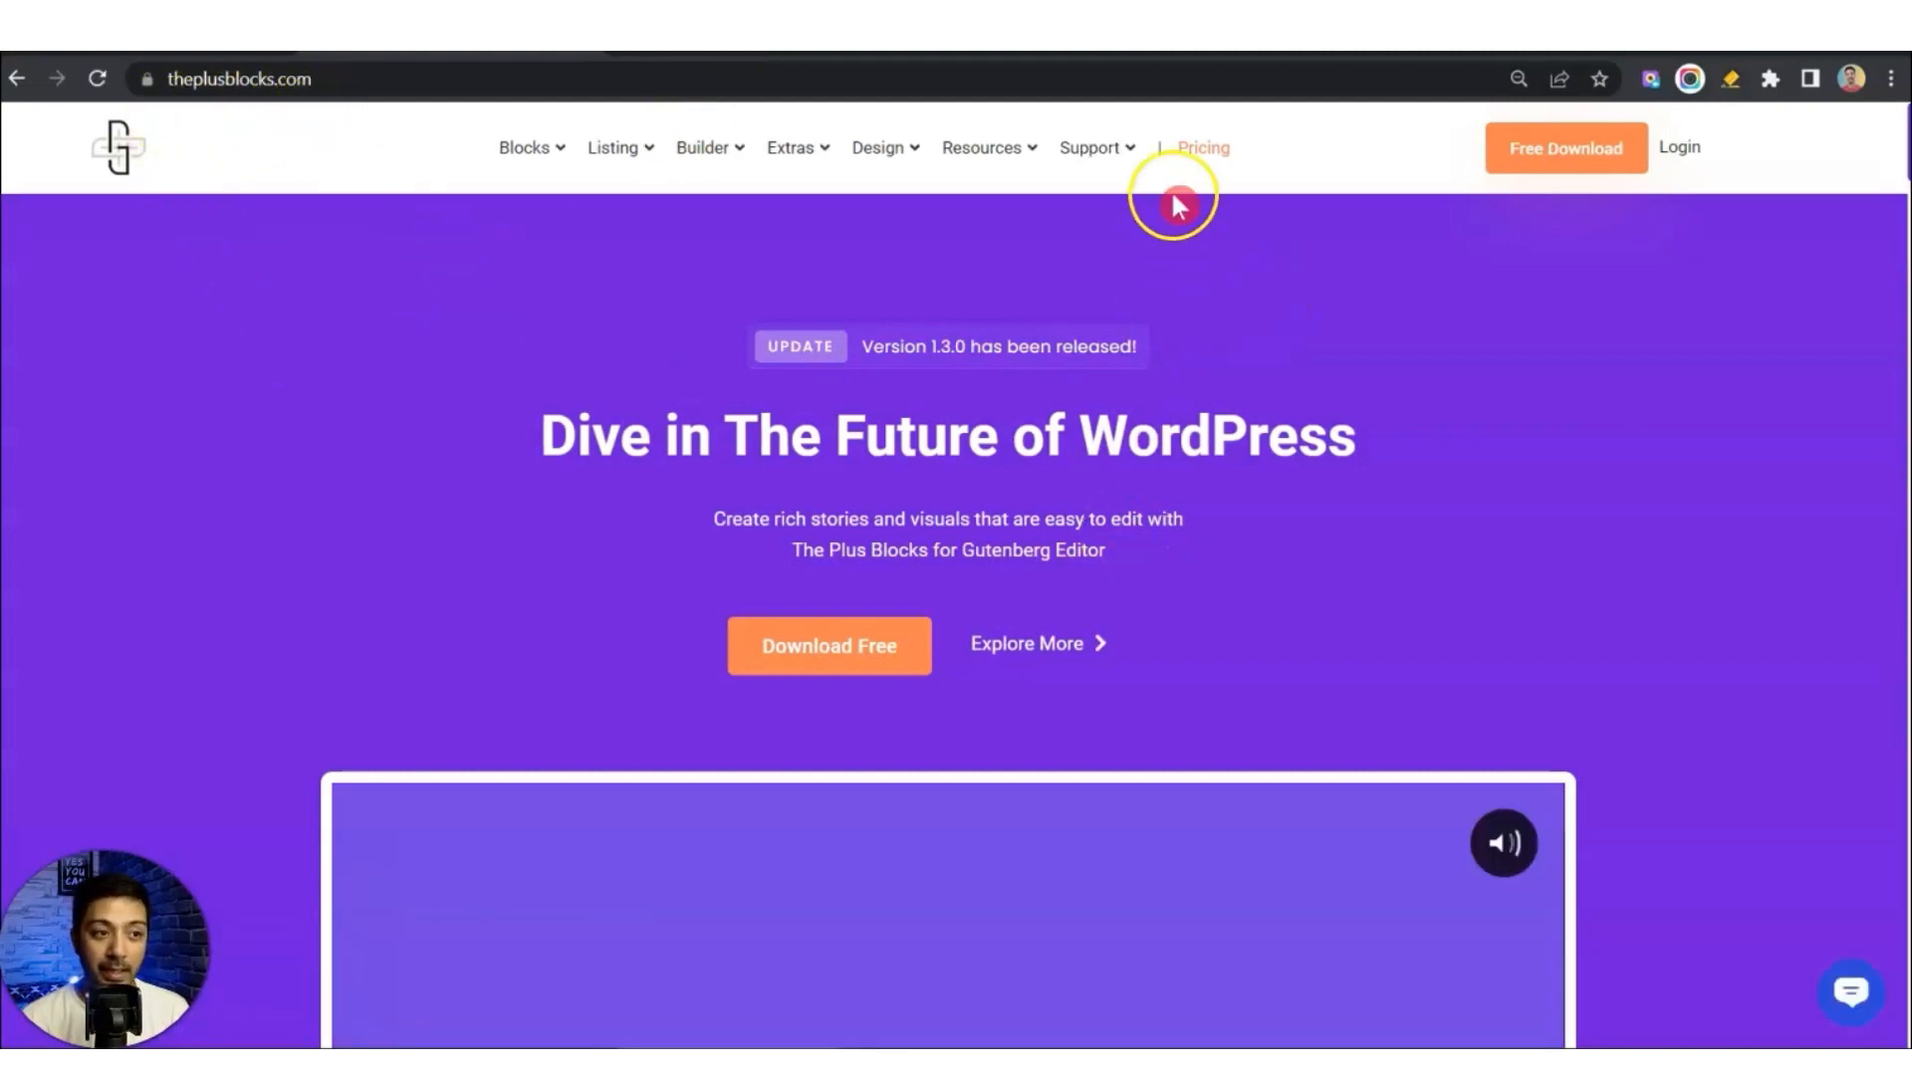
{"action": "left_click", "coordinate": [1205, 150]}
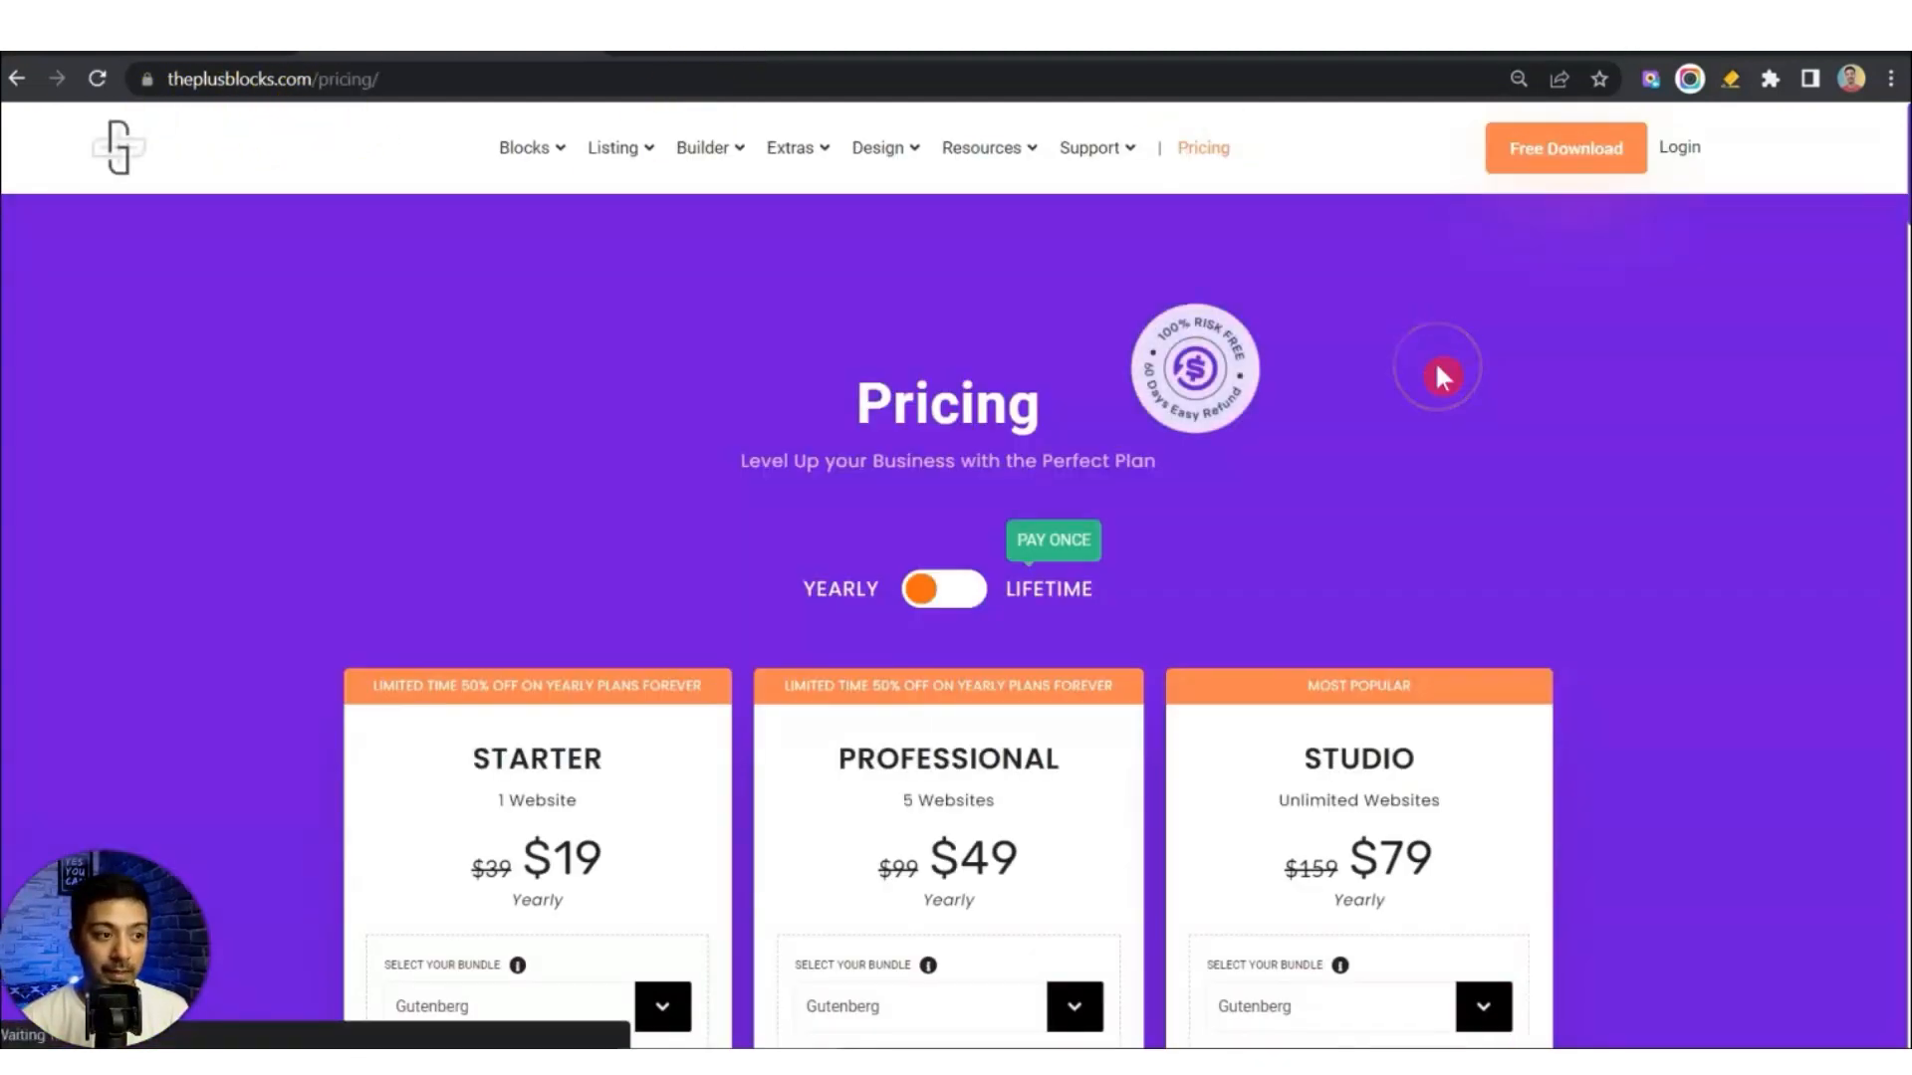
{"action": "scroll", "coordinate": [1436, 377], "scroll_direction": "down", "scroll_amount": 5}
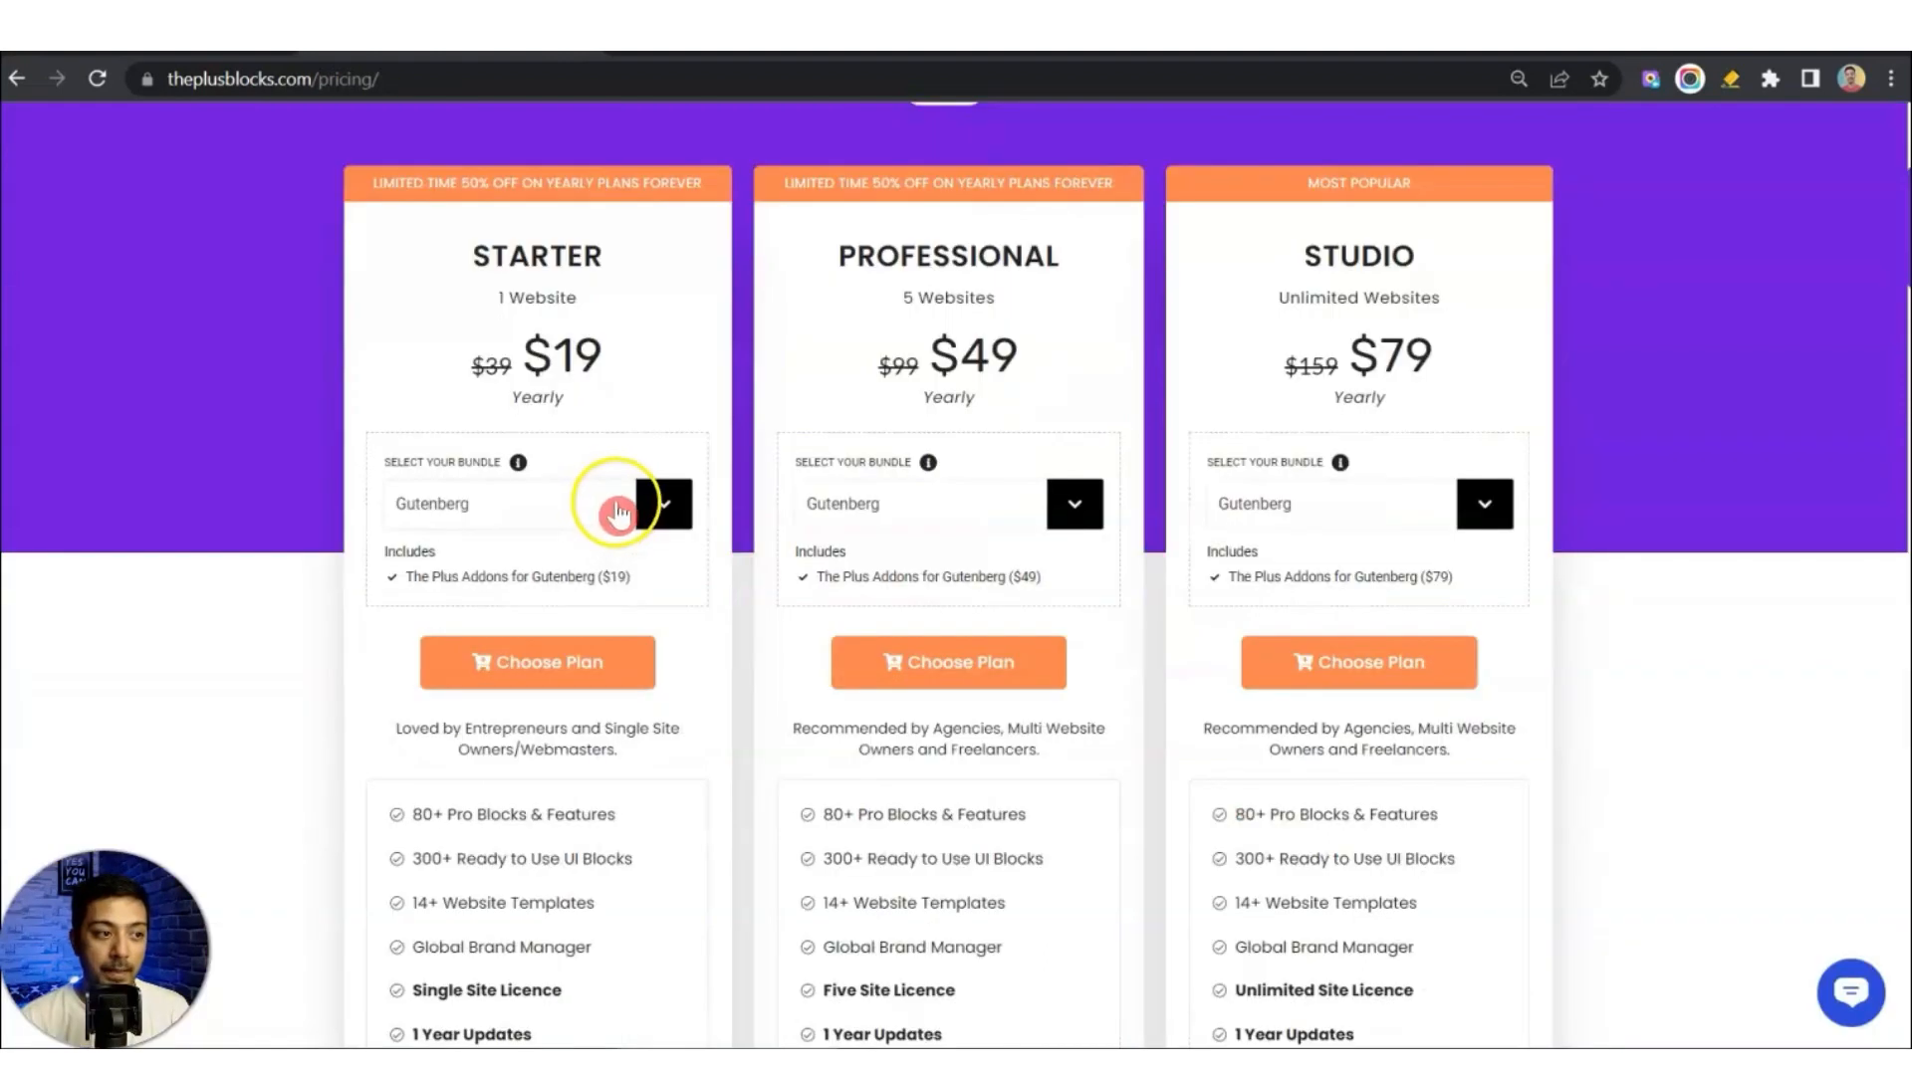
Set the Starter plan's bundle to Agency and choose that plan.
{"action": "left_click", "coordinate": [676, 517]}
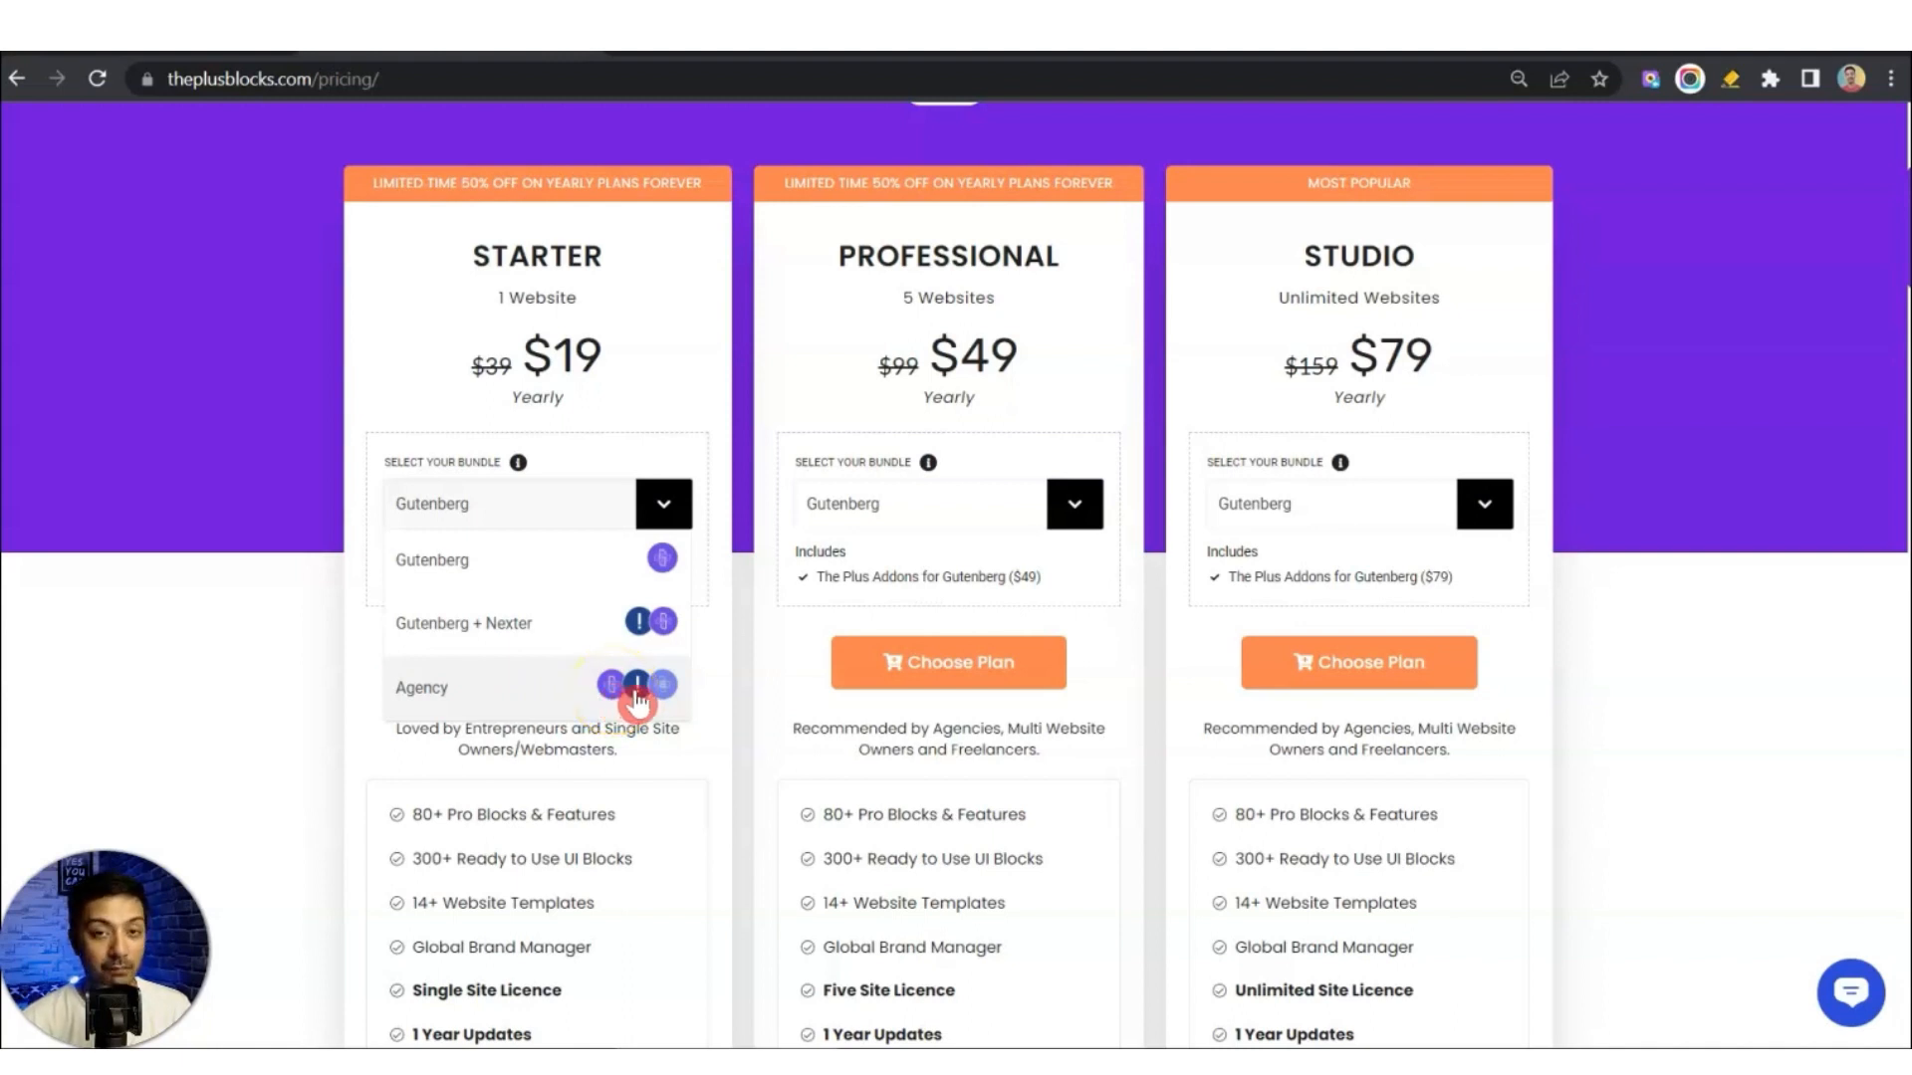
{"action": "left_click", "coordinate": [669, 688]}
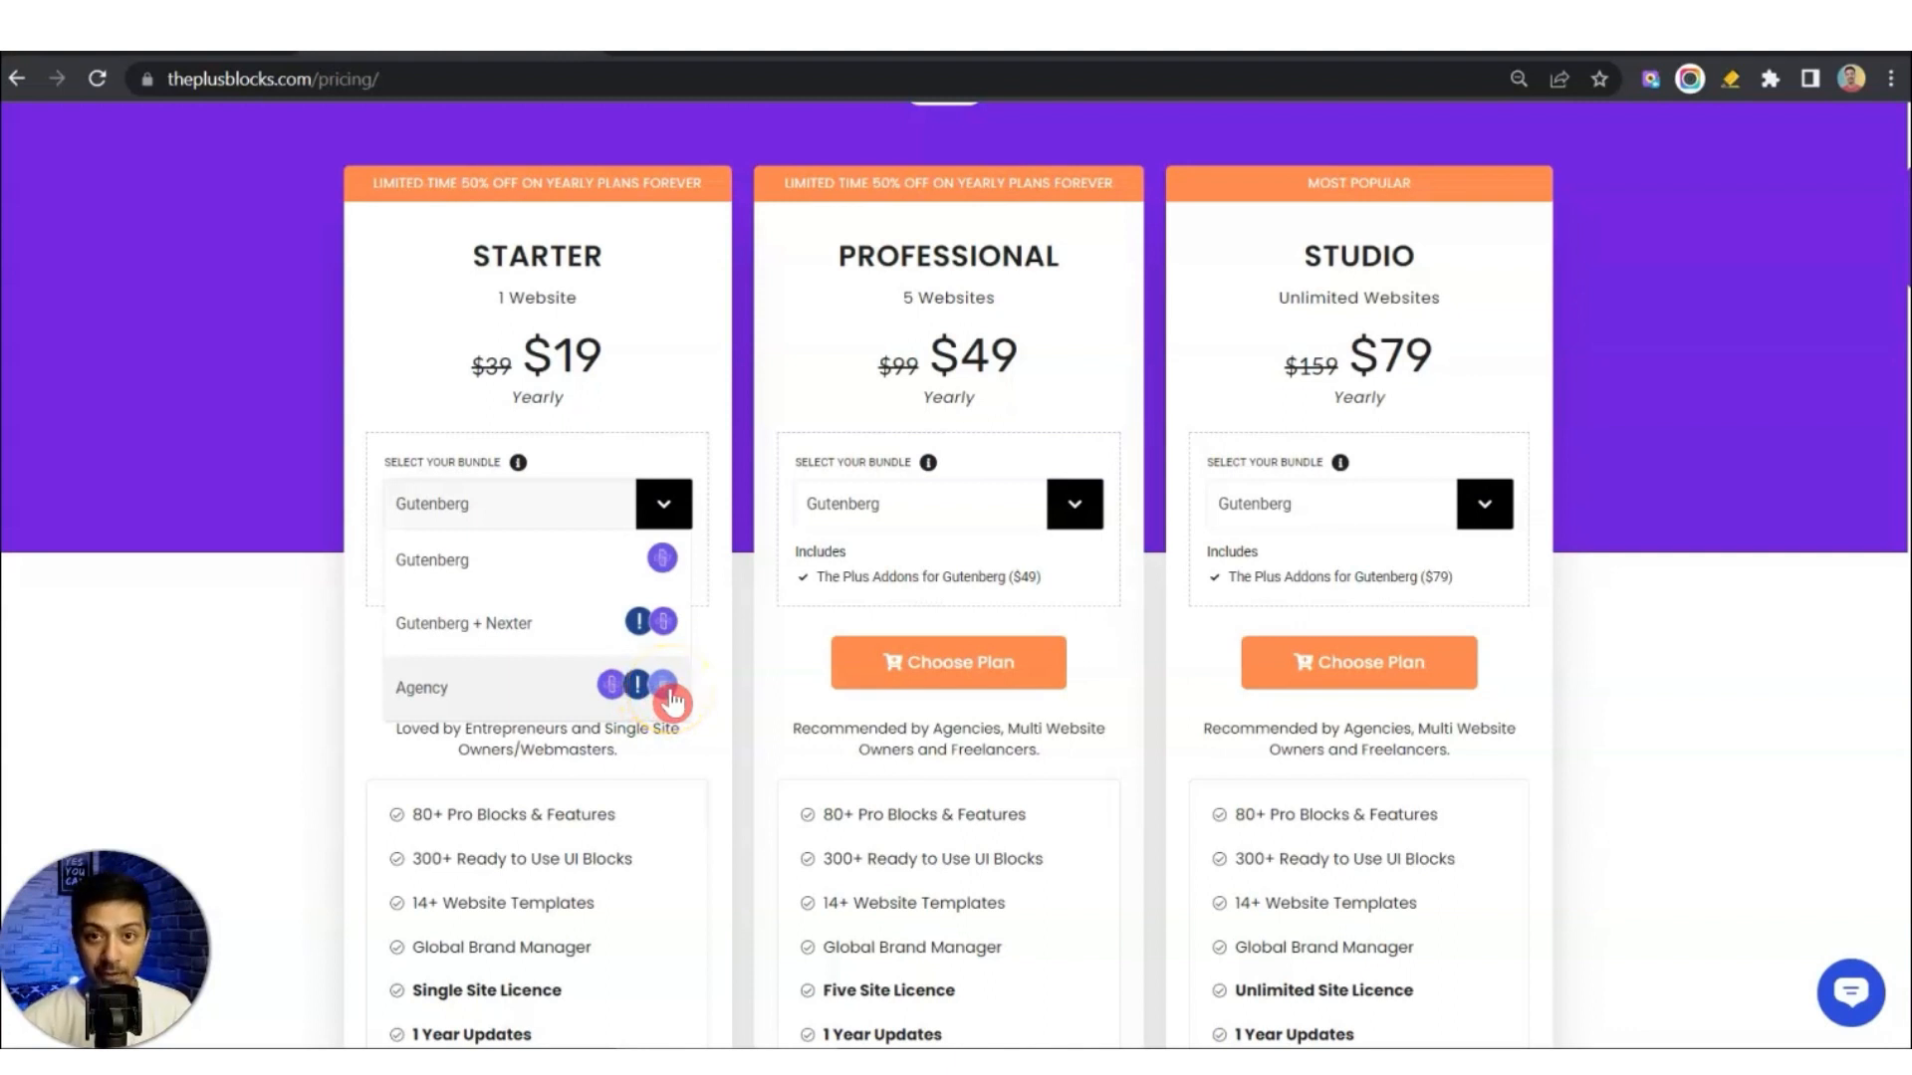
{"action": "left_click", "coordinate": [673, 702]}
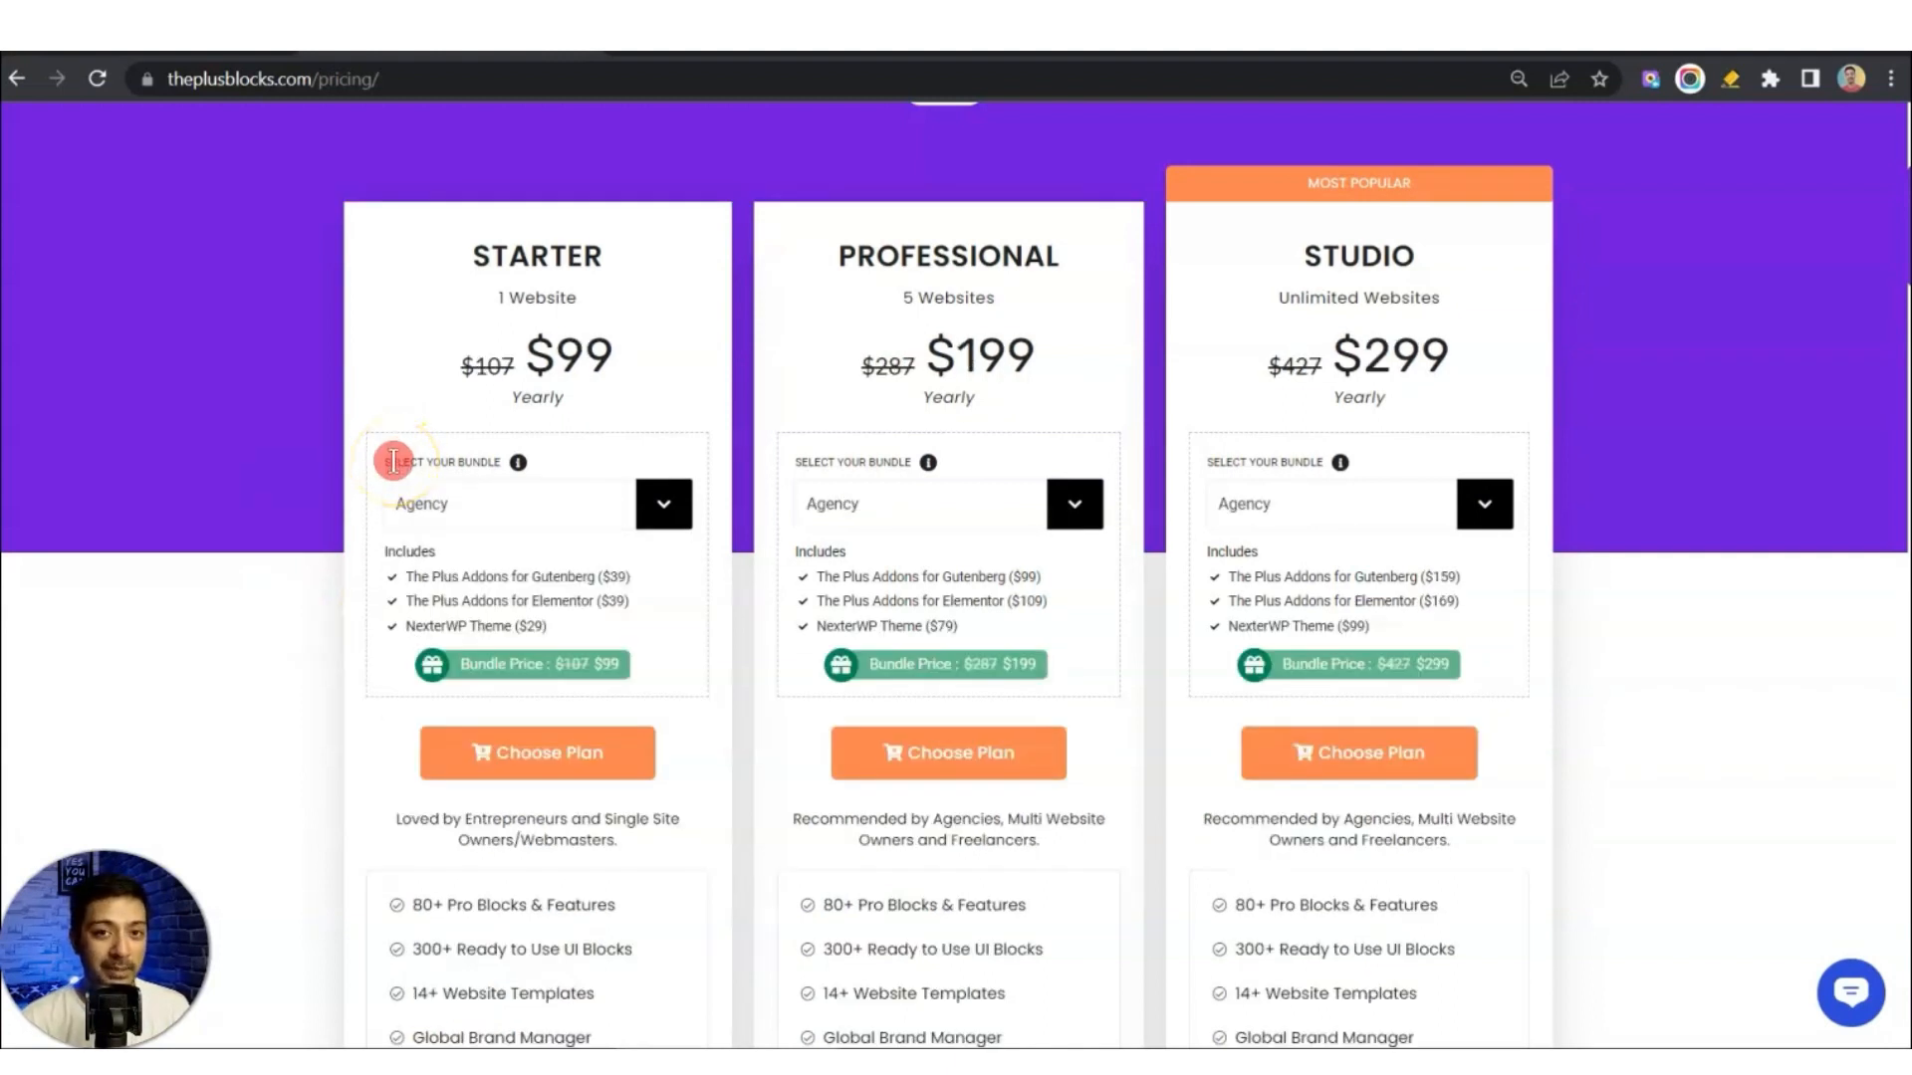
{"action": "left_click", "coordinate": [625, 756]}
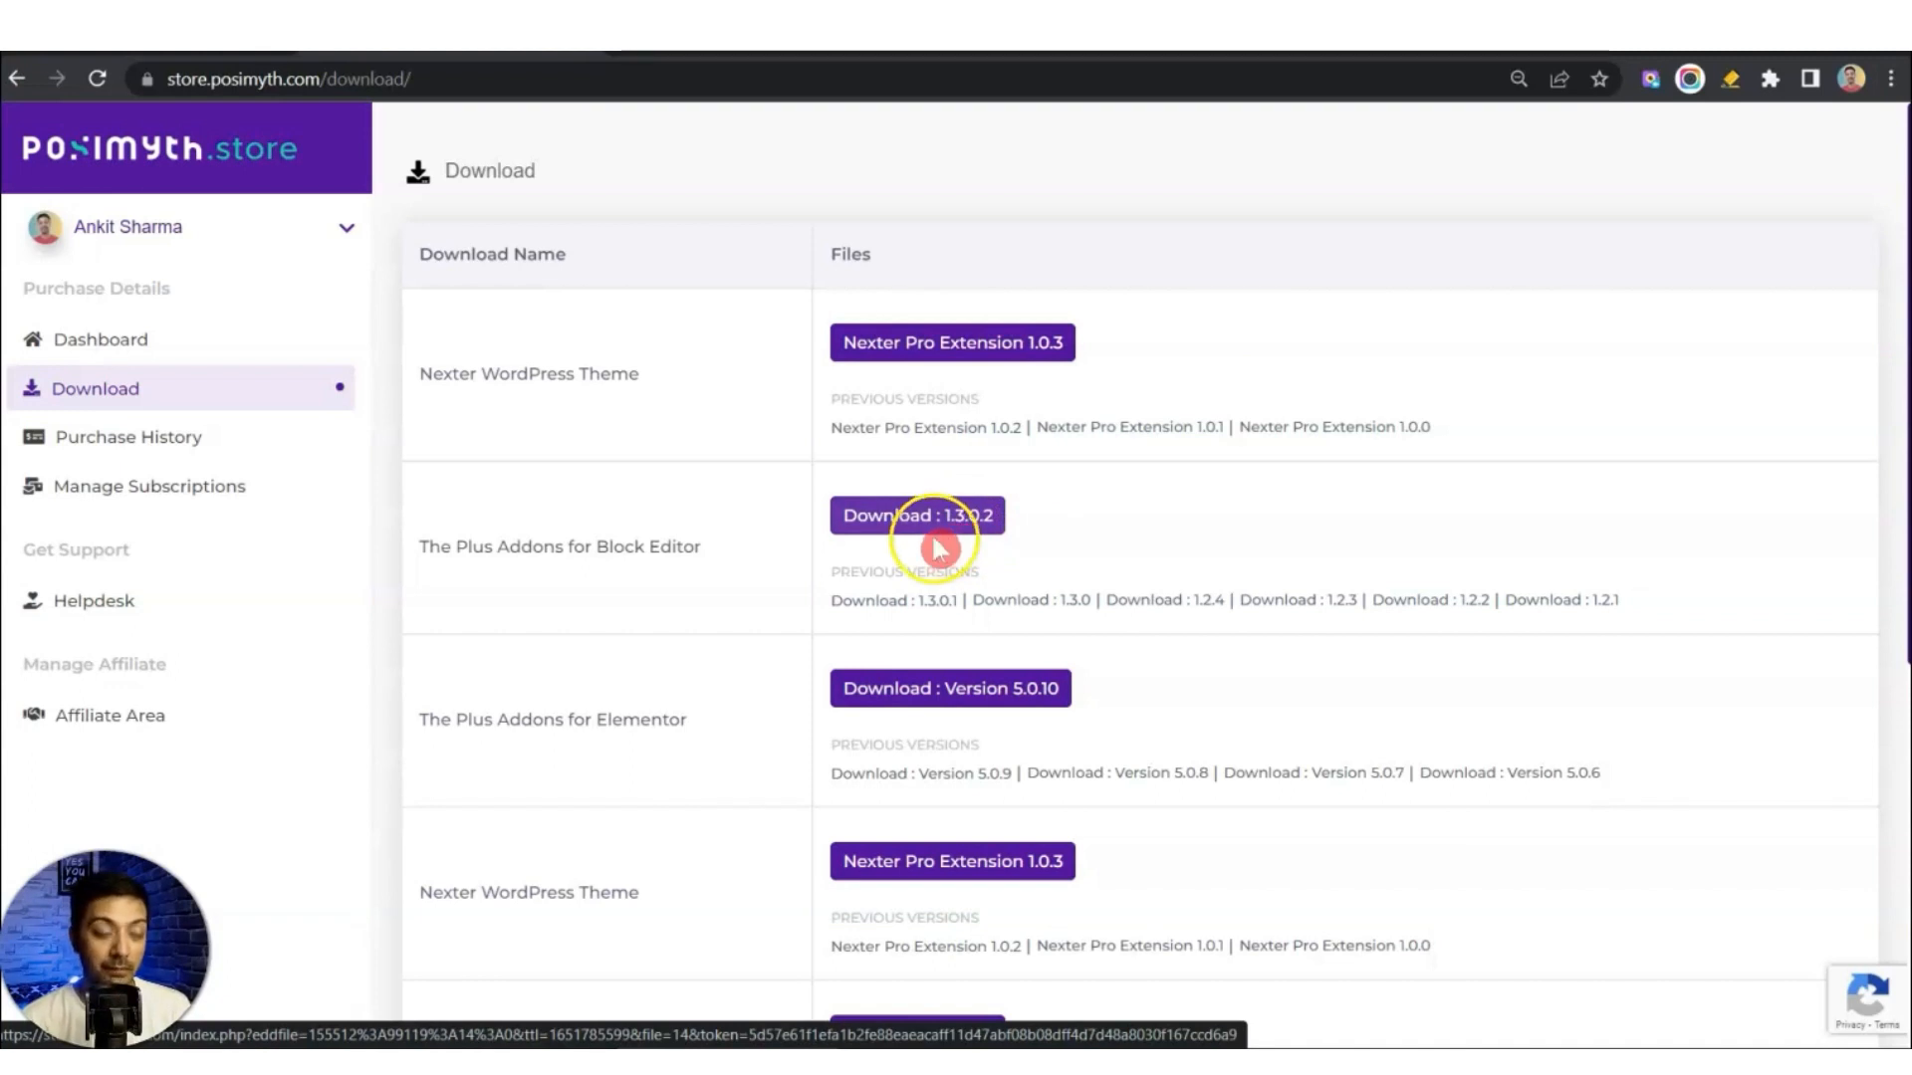
Download version 1.3.0.2 of The Plus Addons for Block Editor from the POSIMYTH store's download page.
{"action": "left_click", "coordinate": [900, 601]}
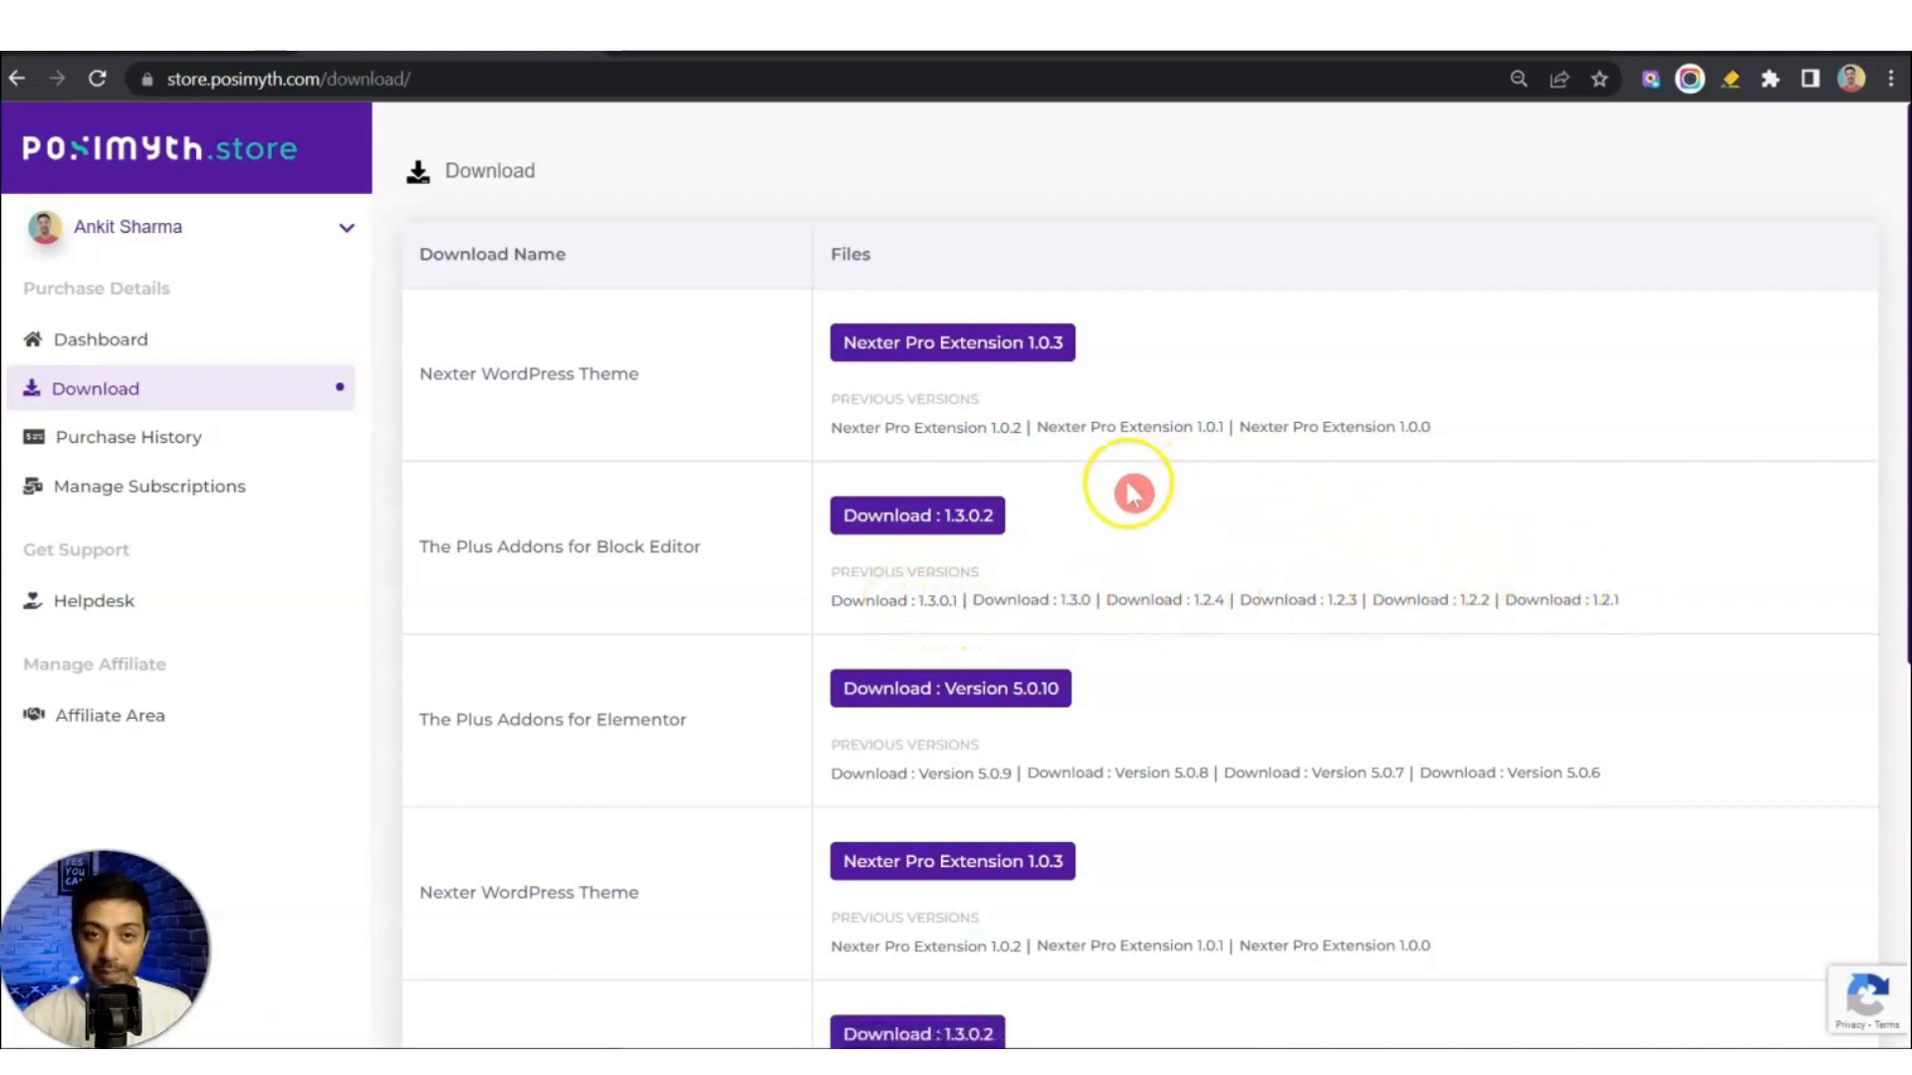
{"action": "left_click", "coordinate": [939, 527]}
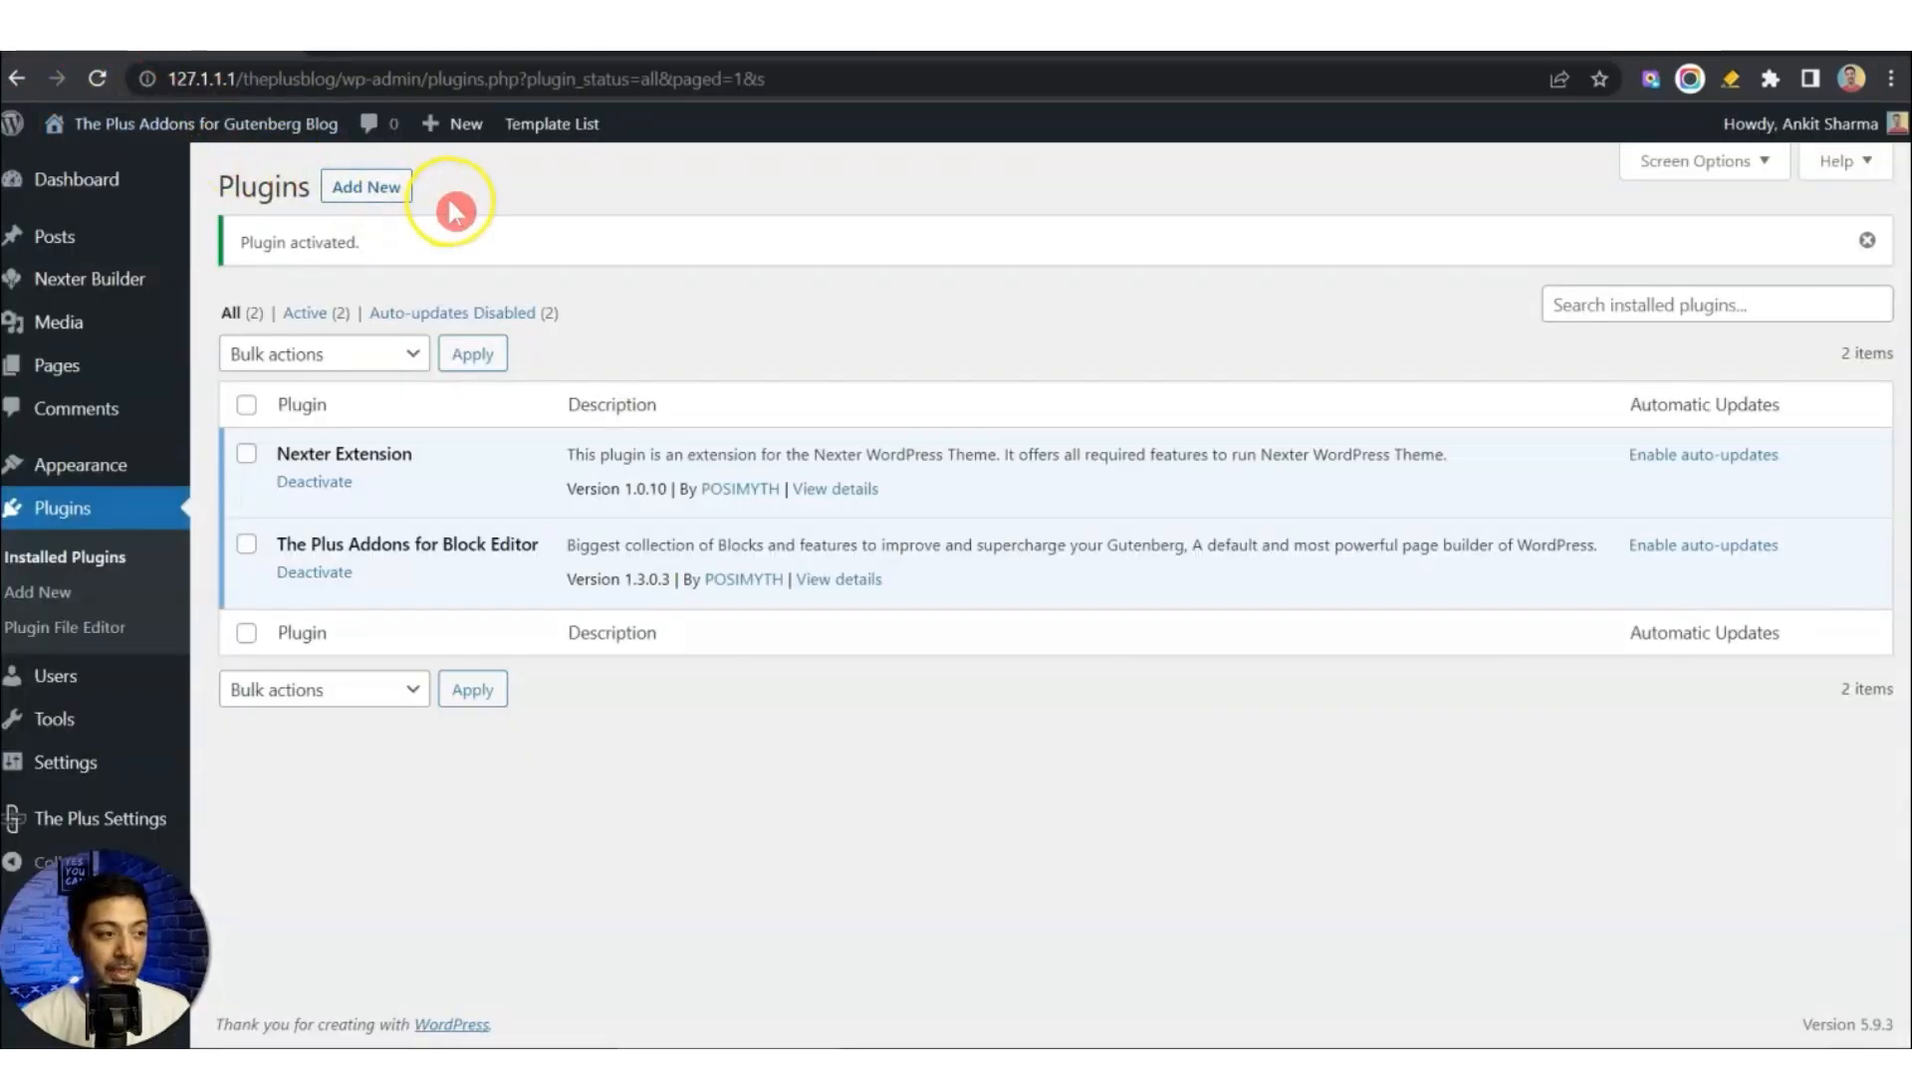
In WordPress, upload the-plus-addons-for-block-editor-pro-store-V1.3.0.2.zip as a new plugin, then install and activate it.
{"action": "left_click", "coordinate": [350, 191]}
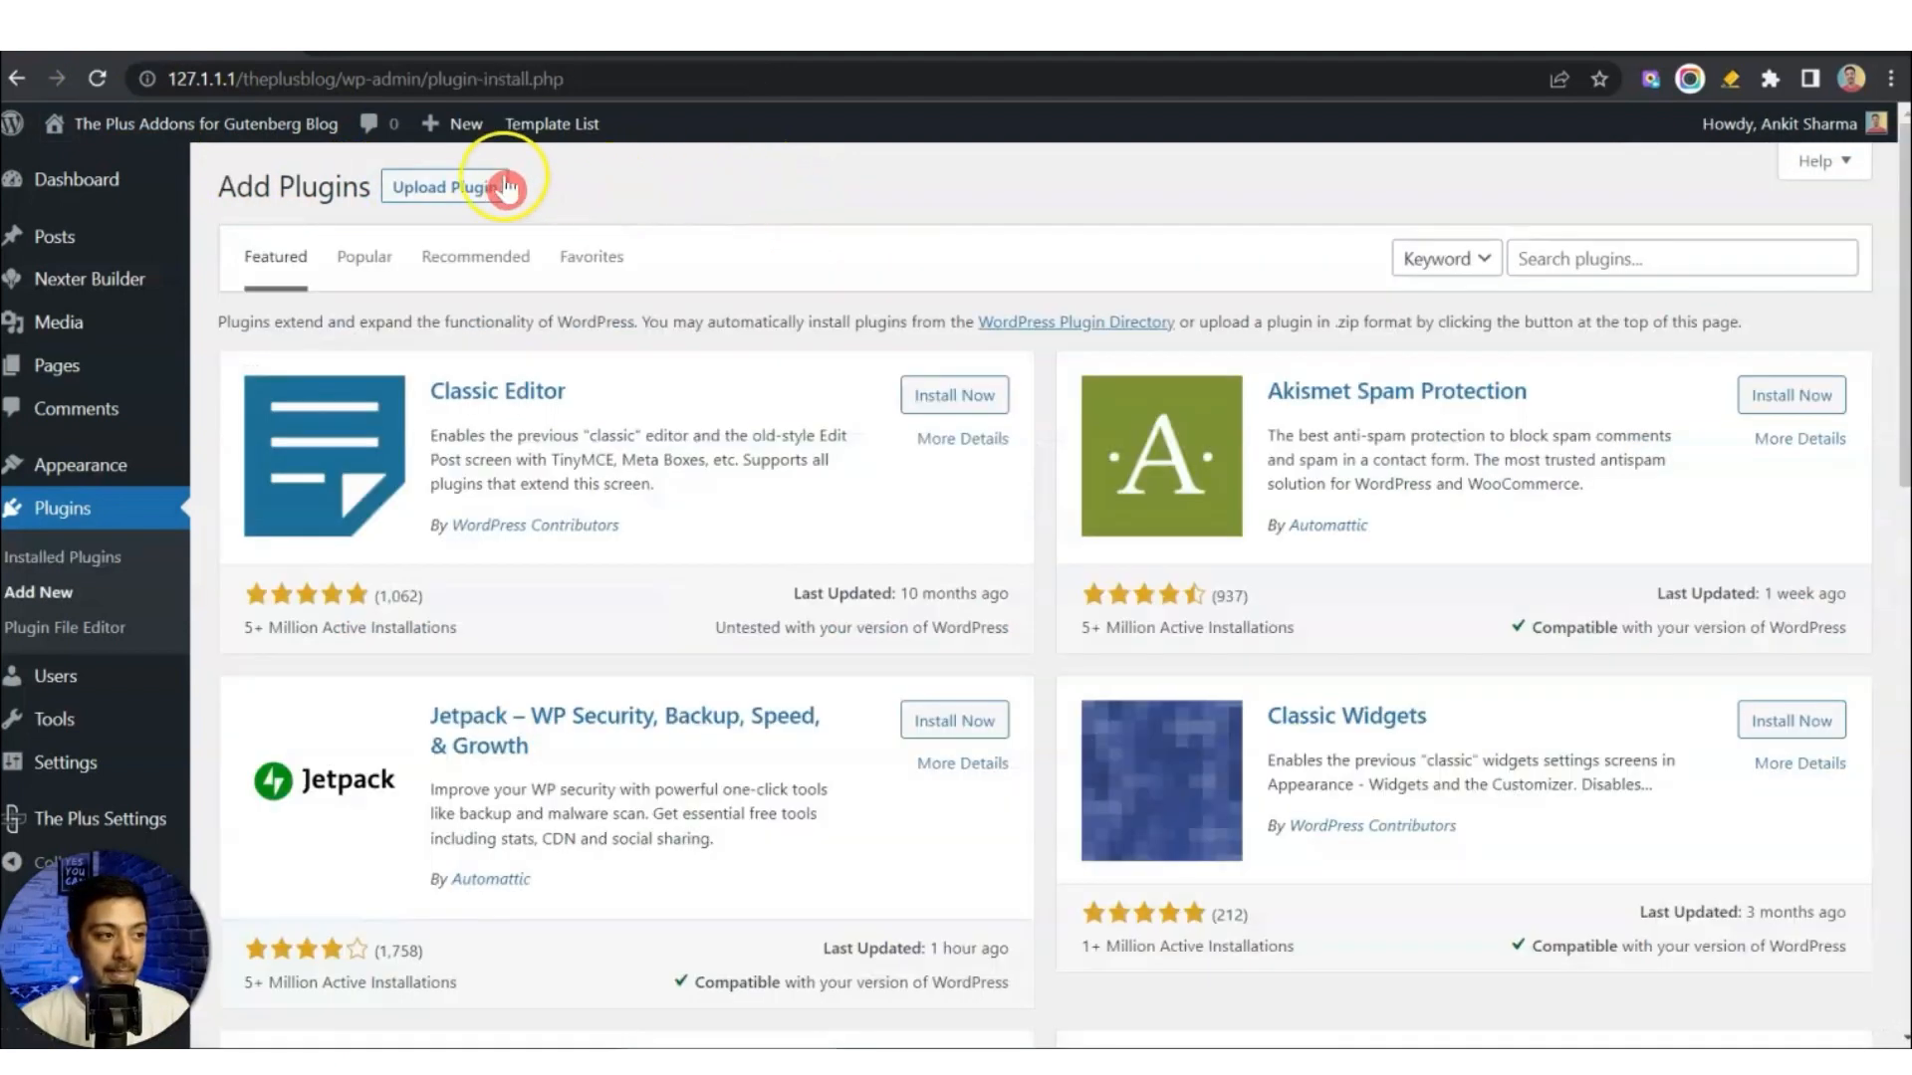
{"action": "left_click", "coordinate": [473, 192]}
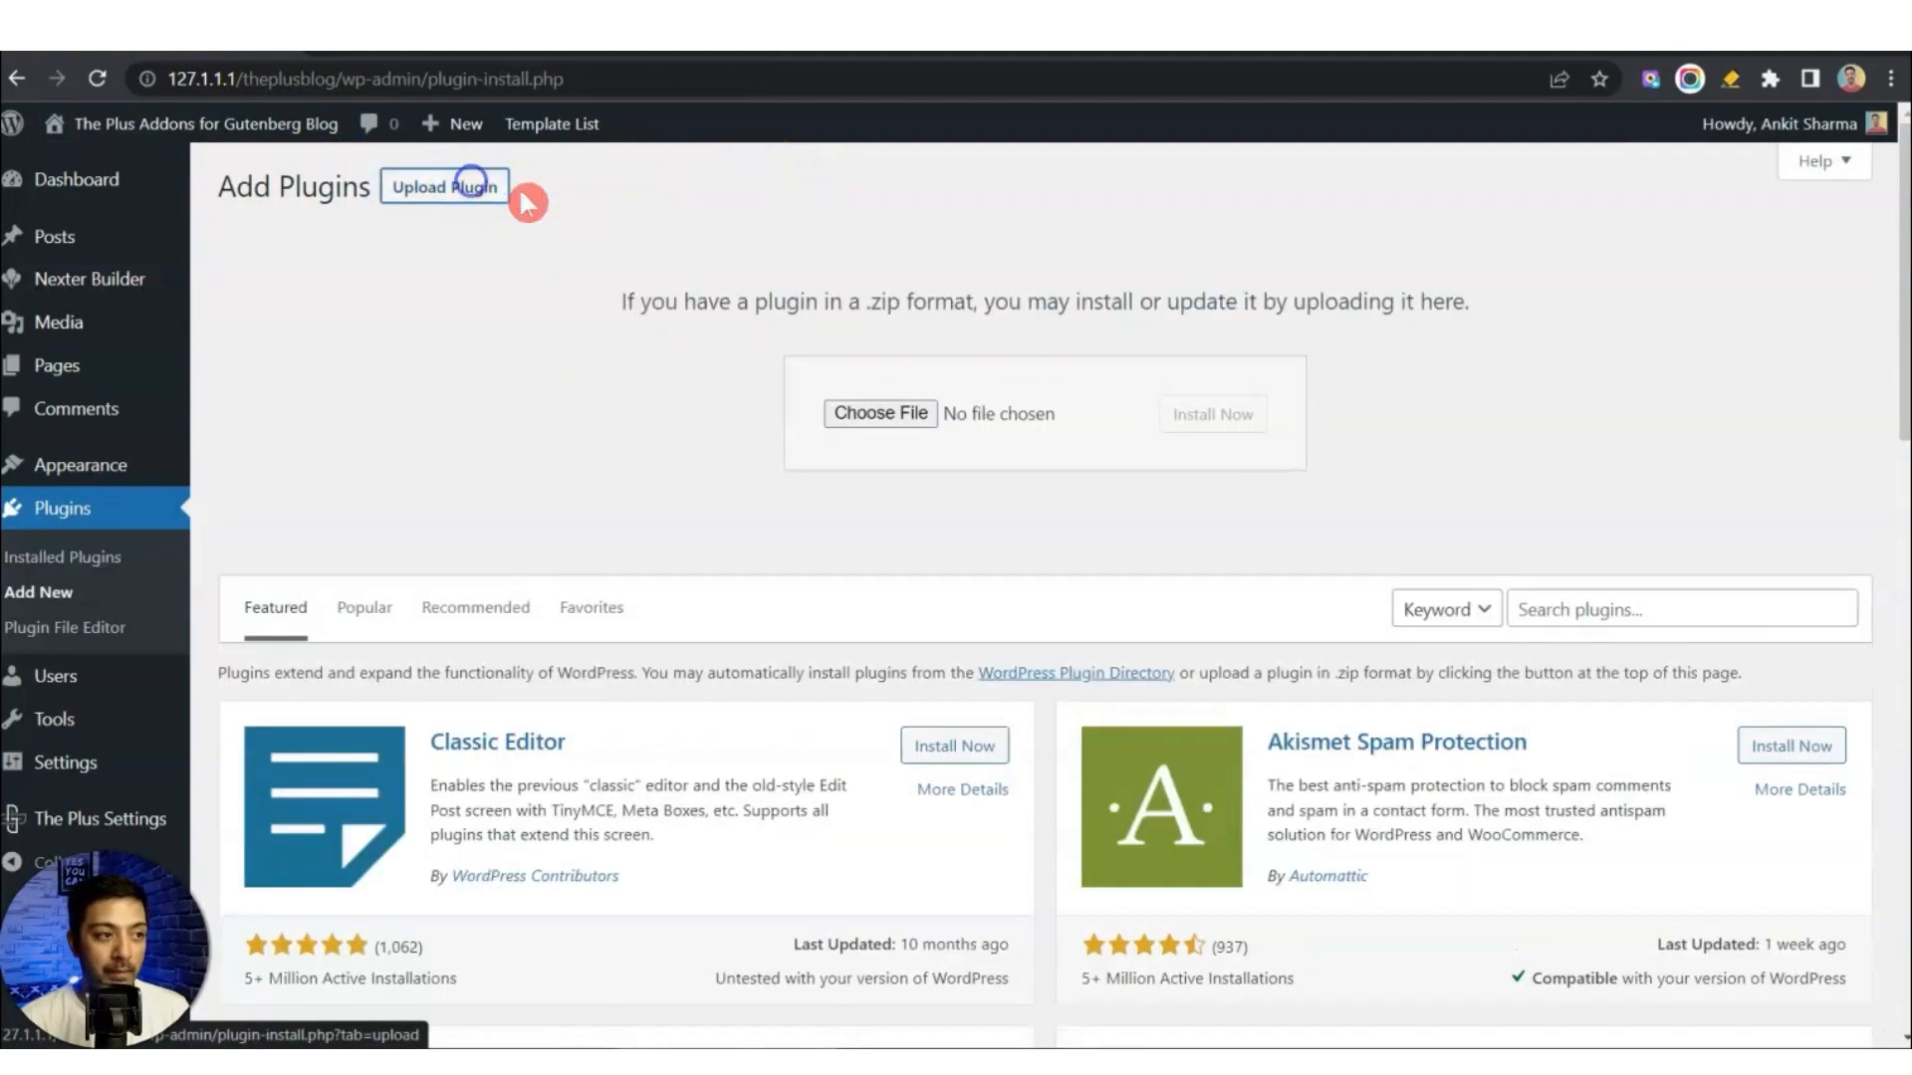
{"action": "left_click", "coordinate": [905, 426]}
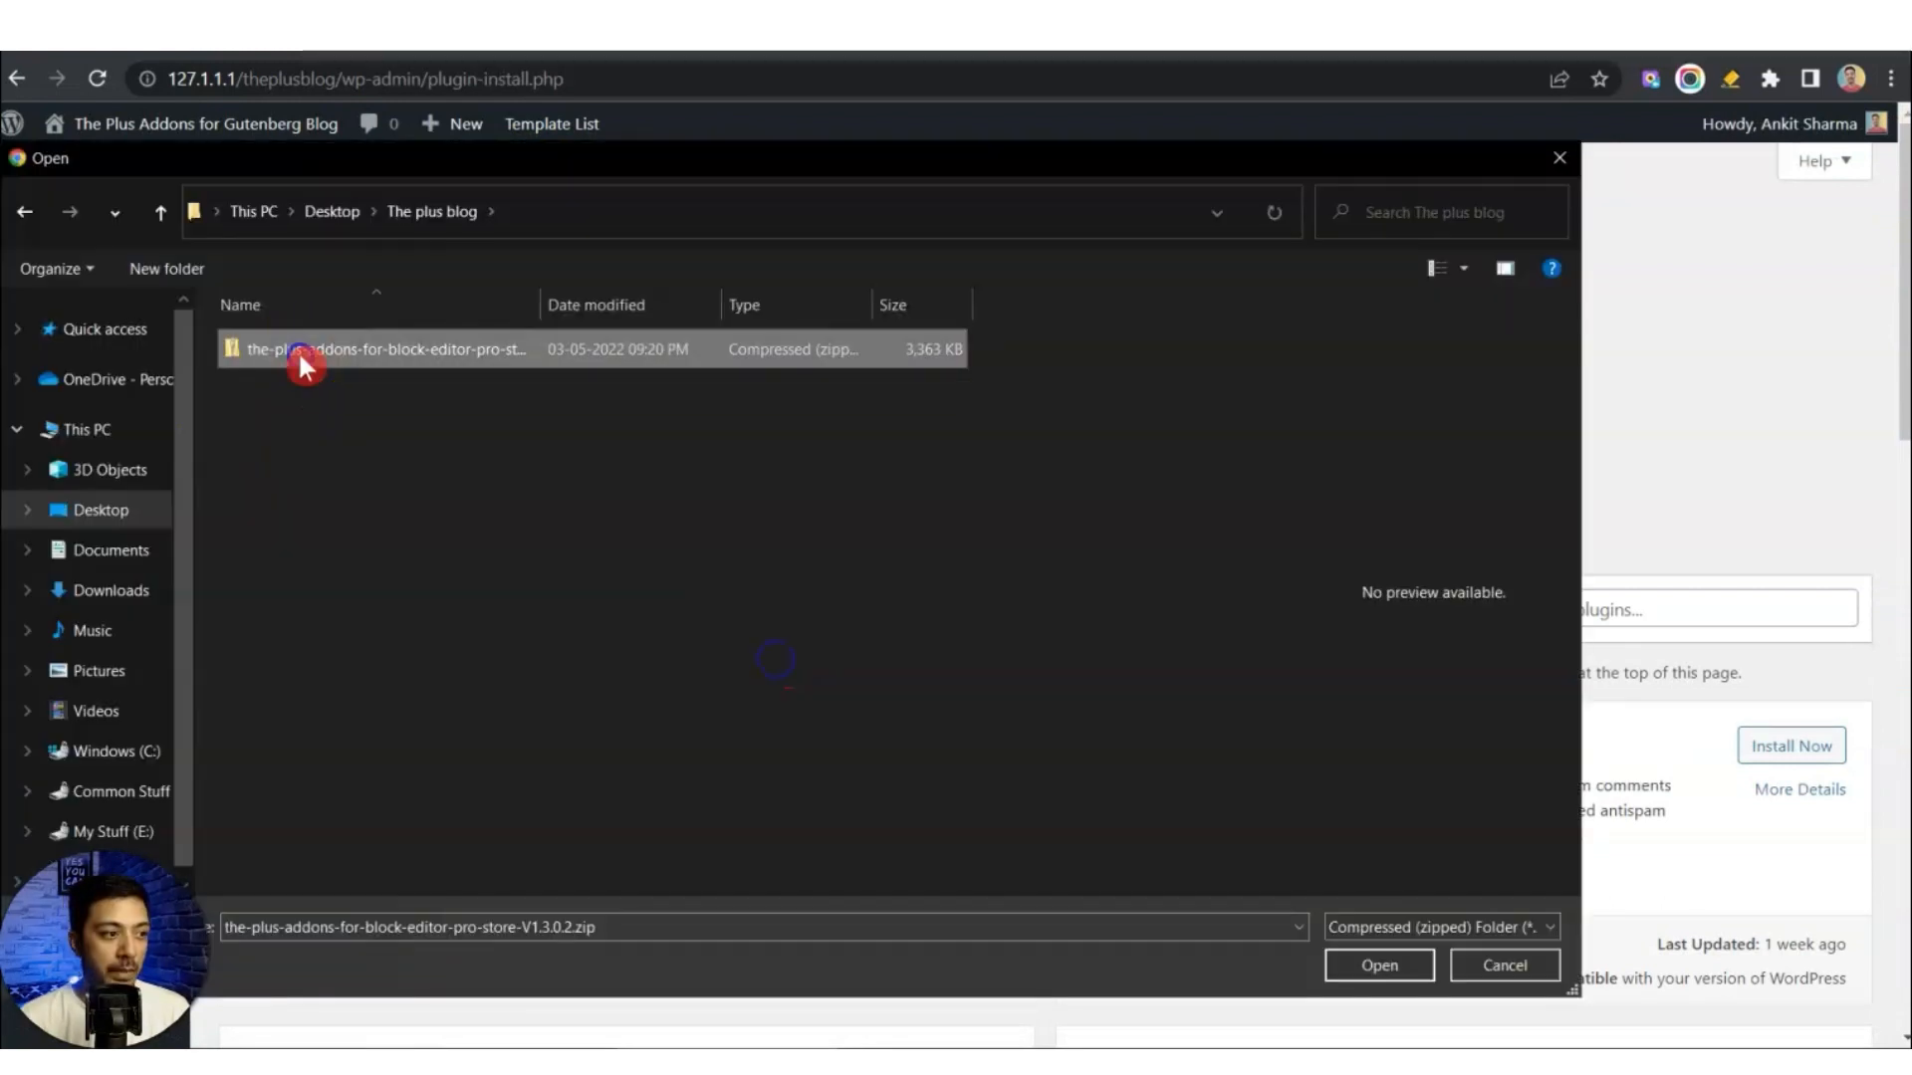
{"action": "left_click", "coordinate": [1382, 968]}
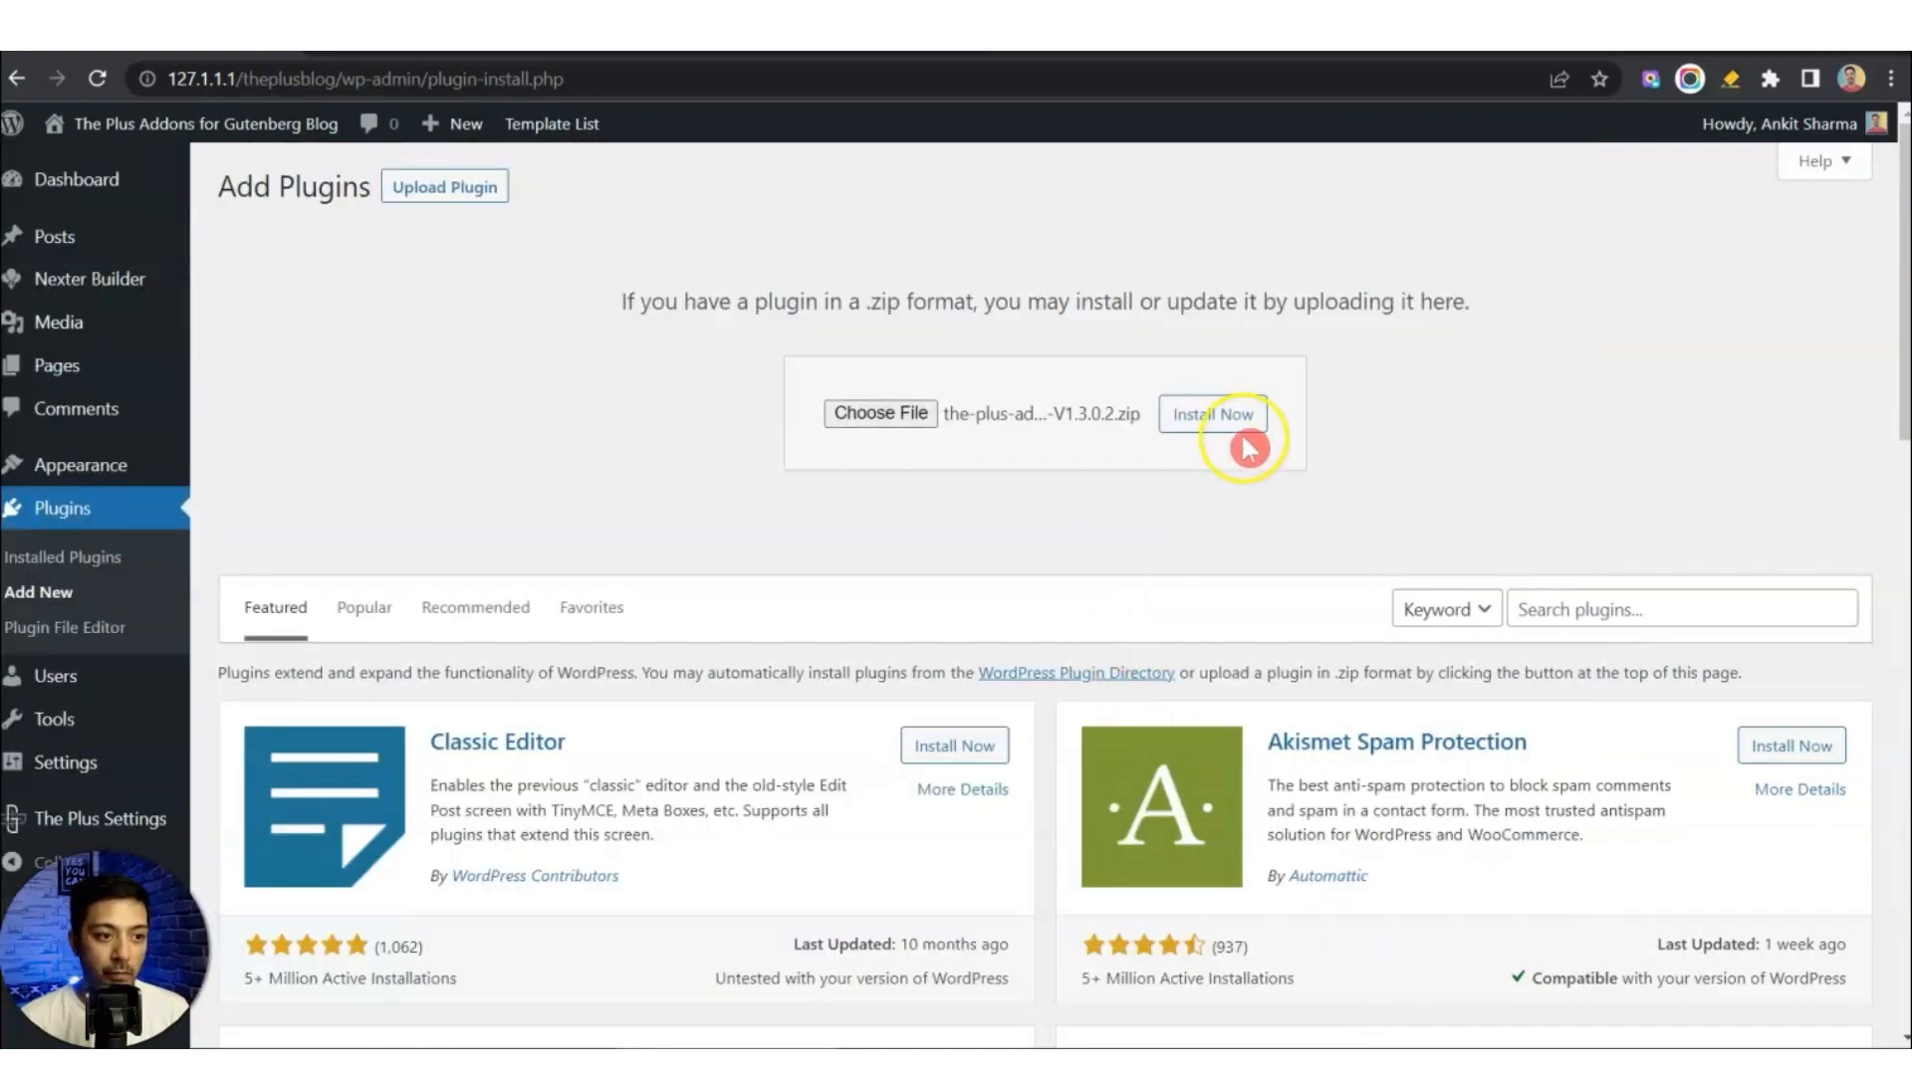
{"action": "left_click", "coordinate": [1193, 427]}
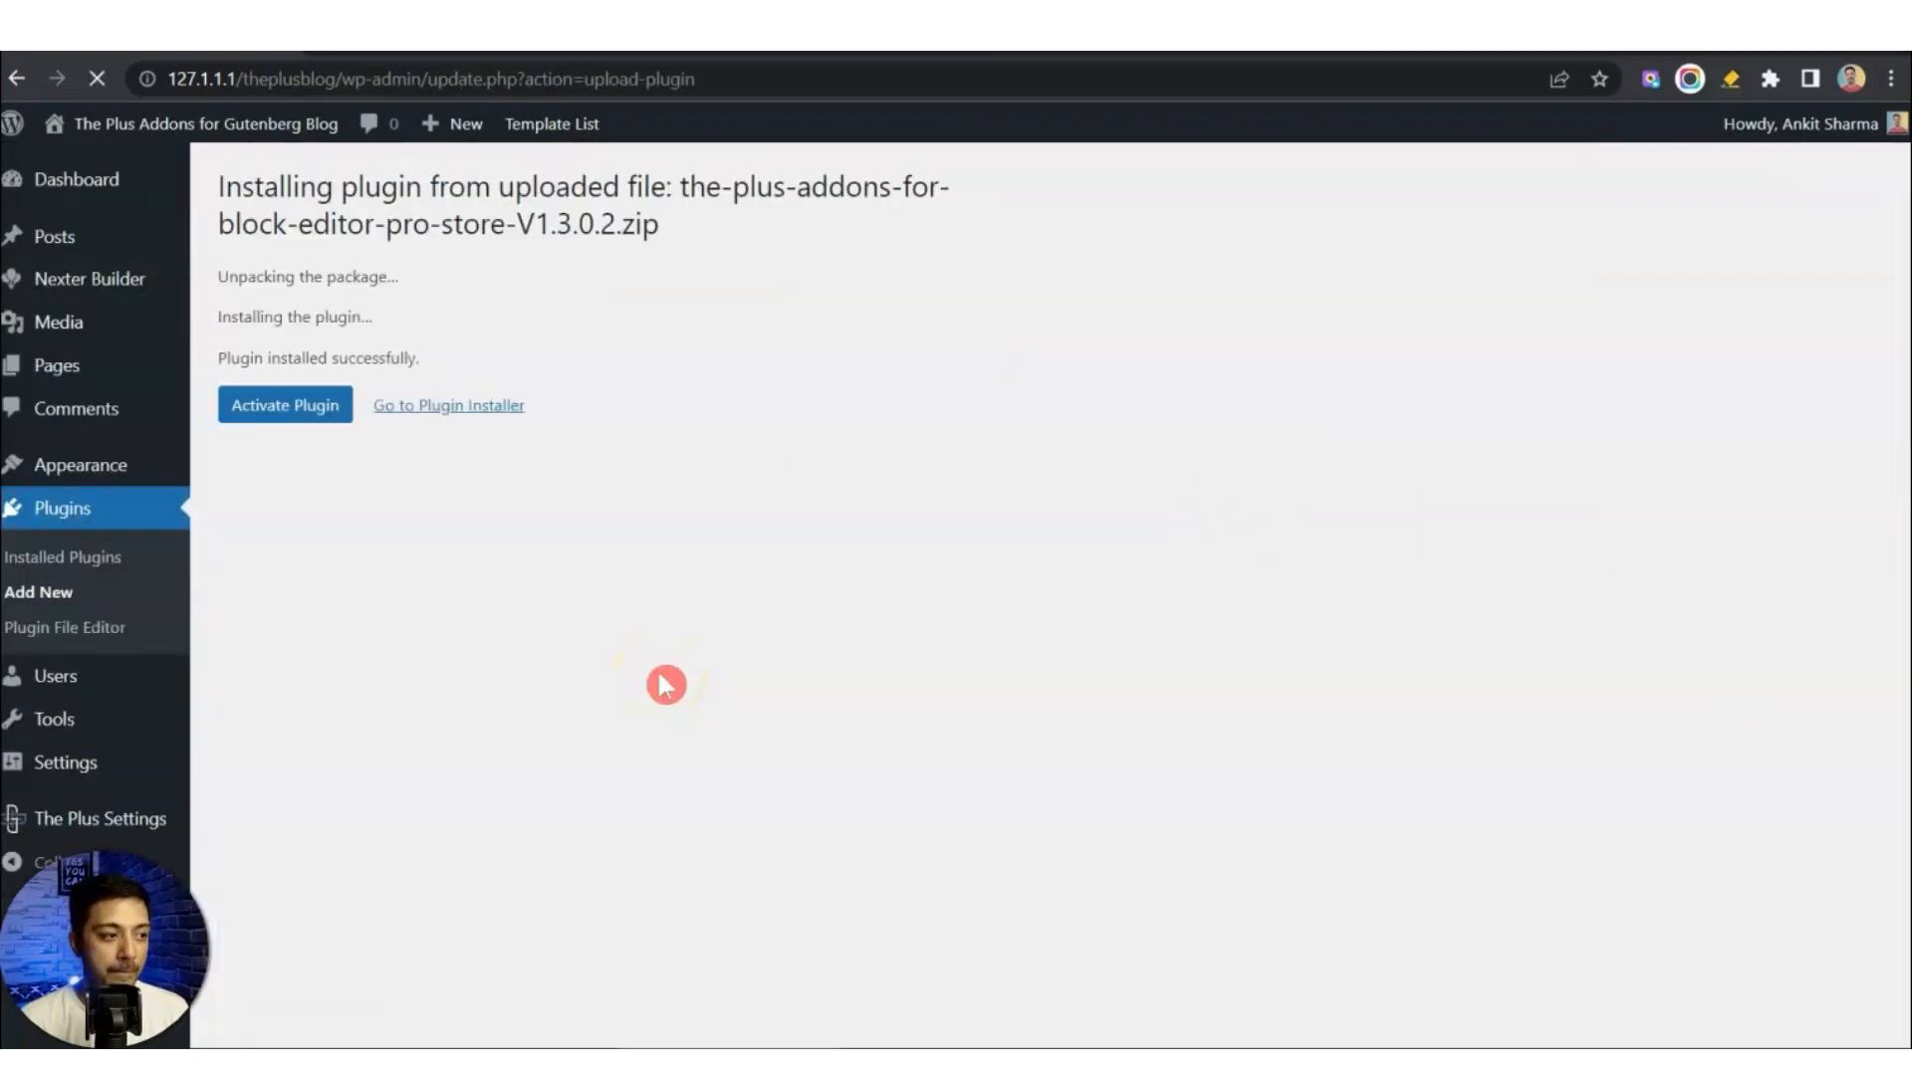
{"action": "left_click", "coordinate": [265, 412]}
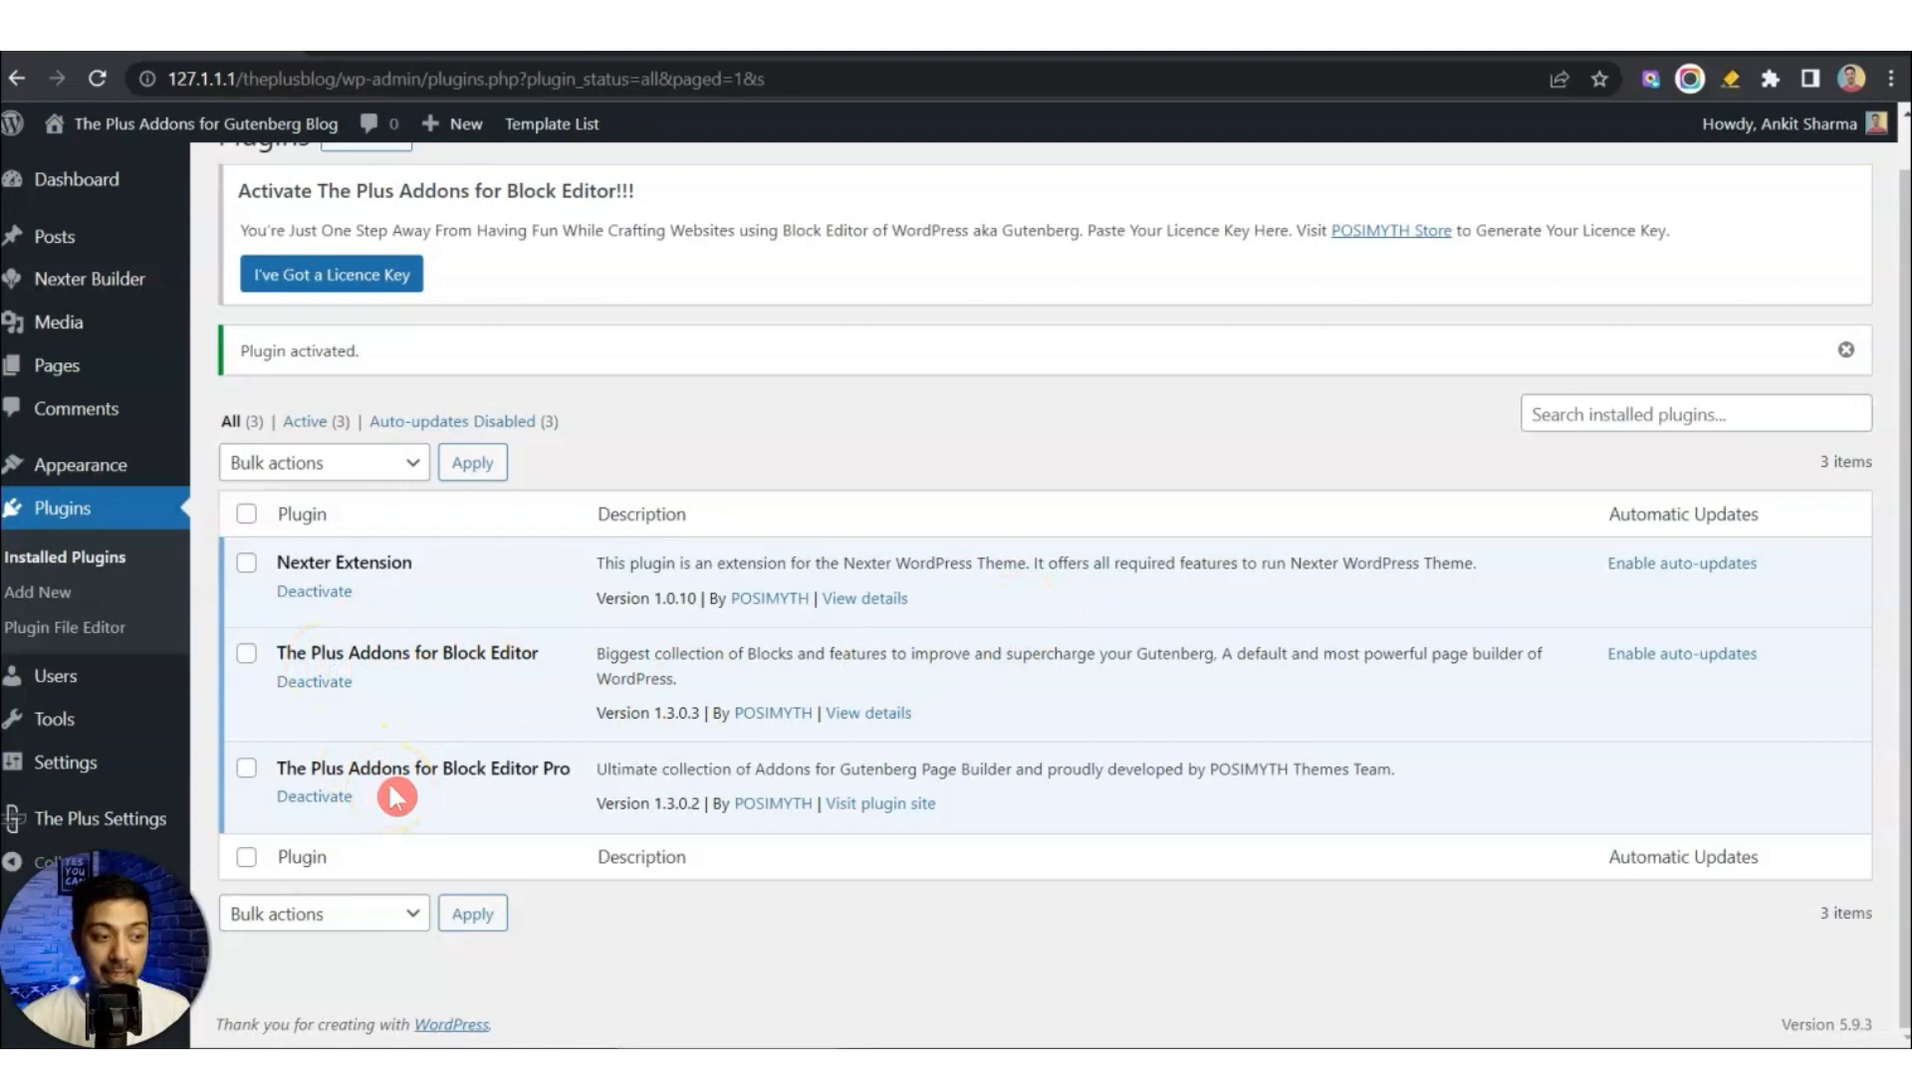
{"action": "left_click", "coordinate": [514, 681]}
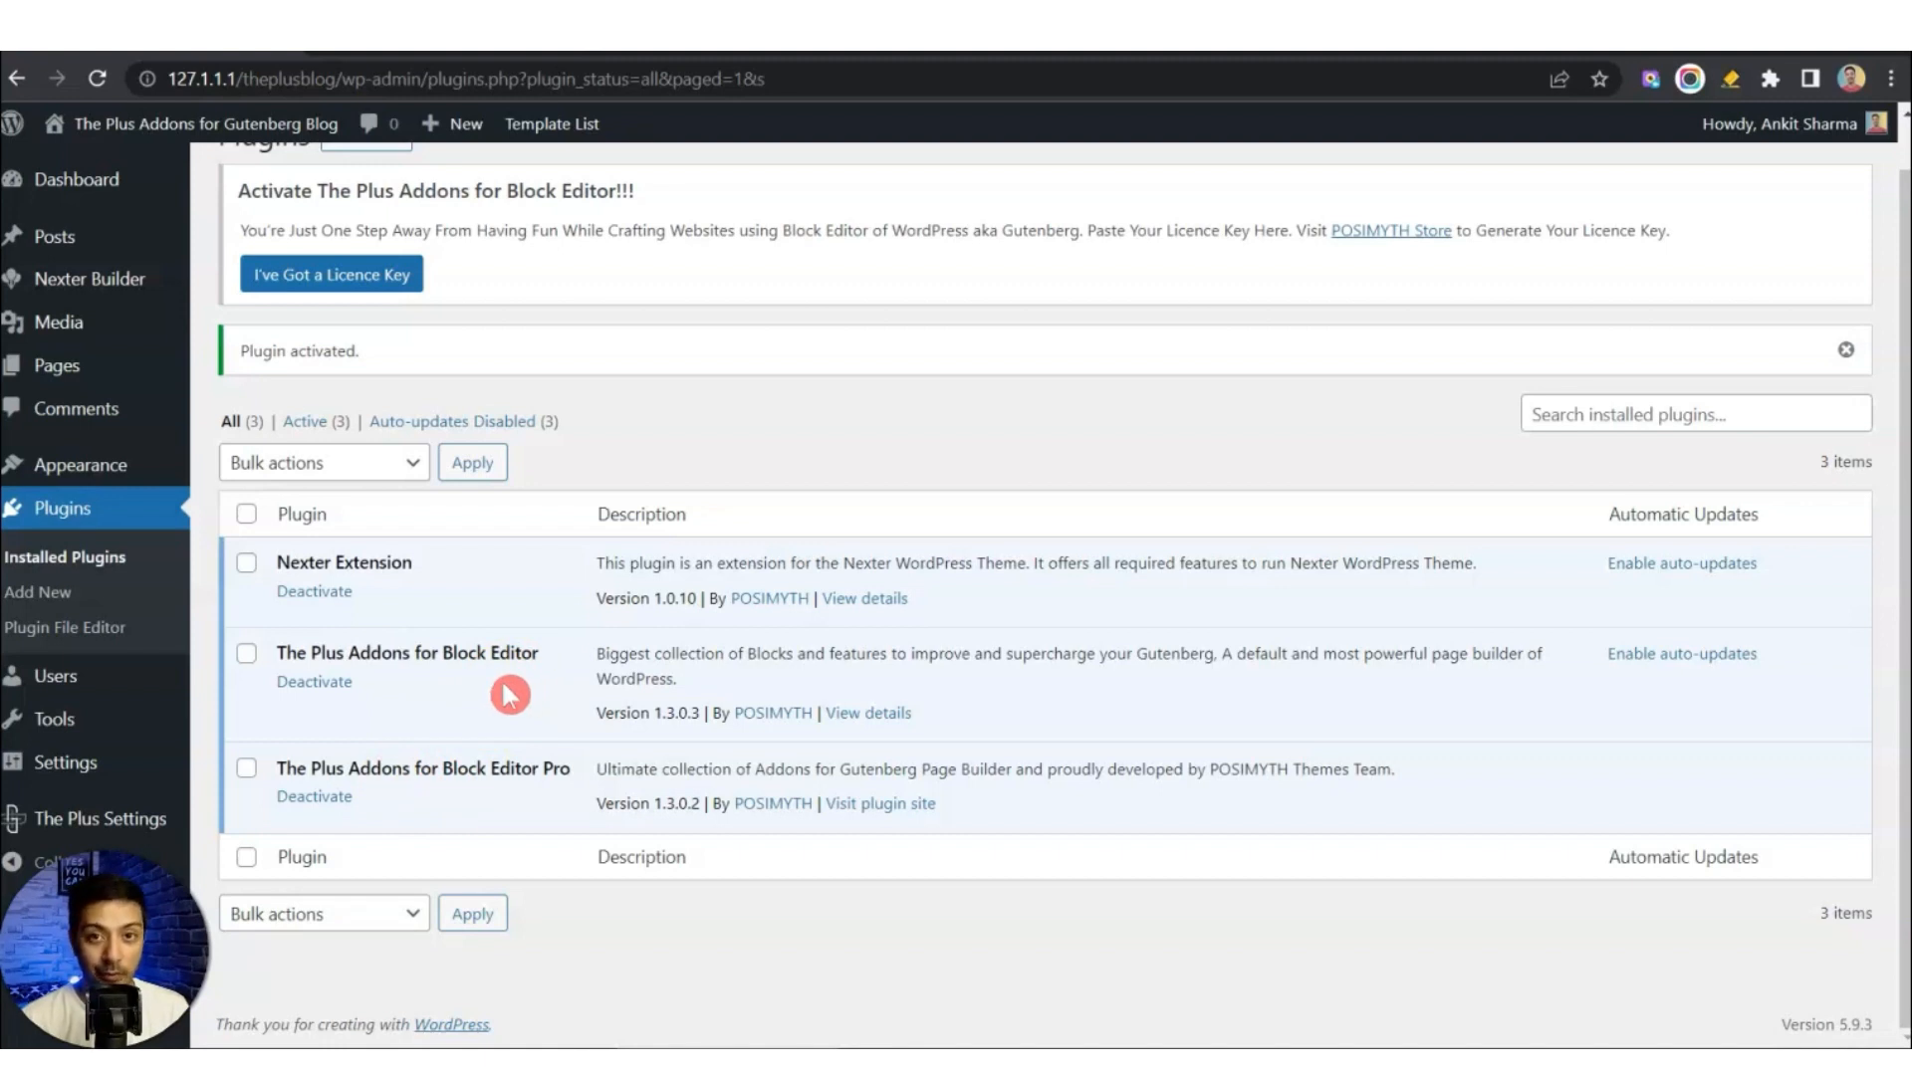
Open the License Activation page of The Plus Settings from the licence key notice.
{"action": "left_click", "coordinate": [286, 290]}
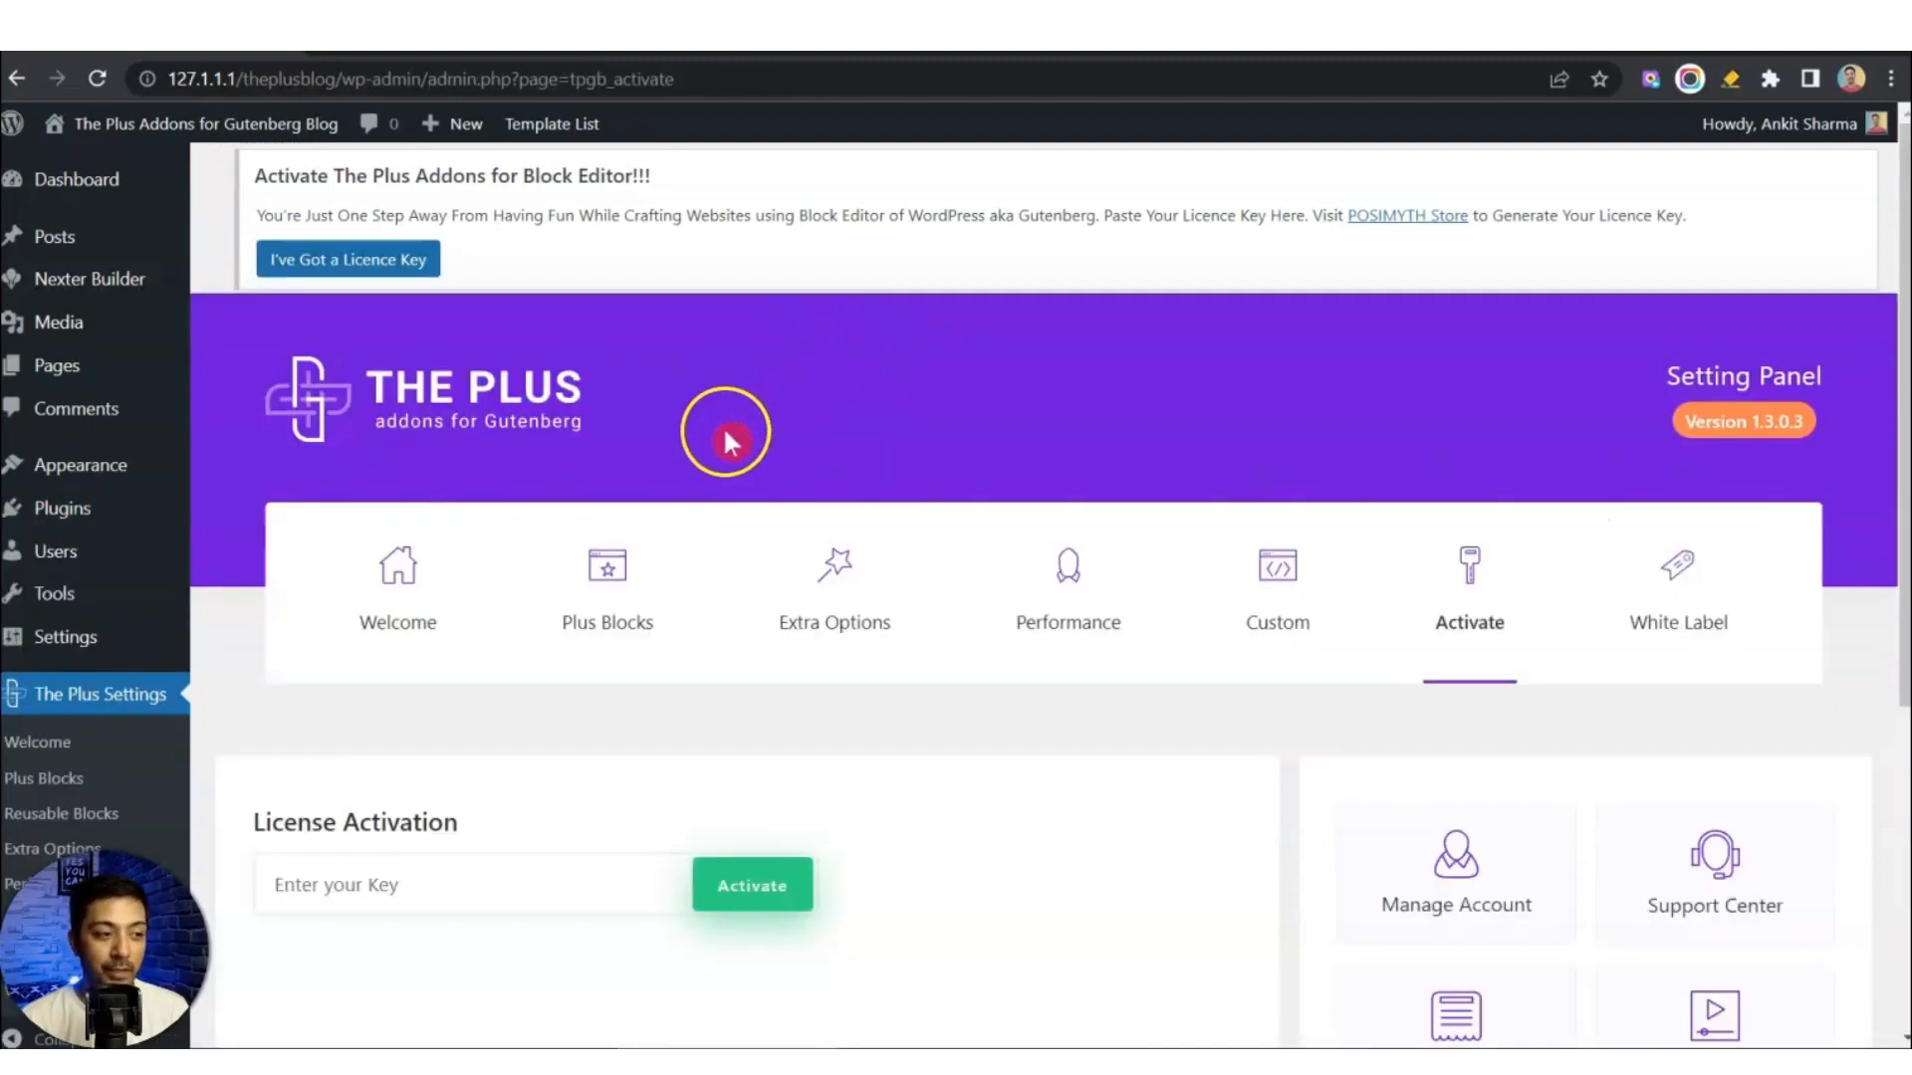
{"action": "scroll", "coordinate": [726, 439], "scroll_direction": "down", "scroll_amount": 4}
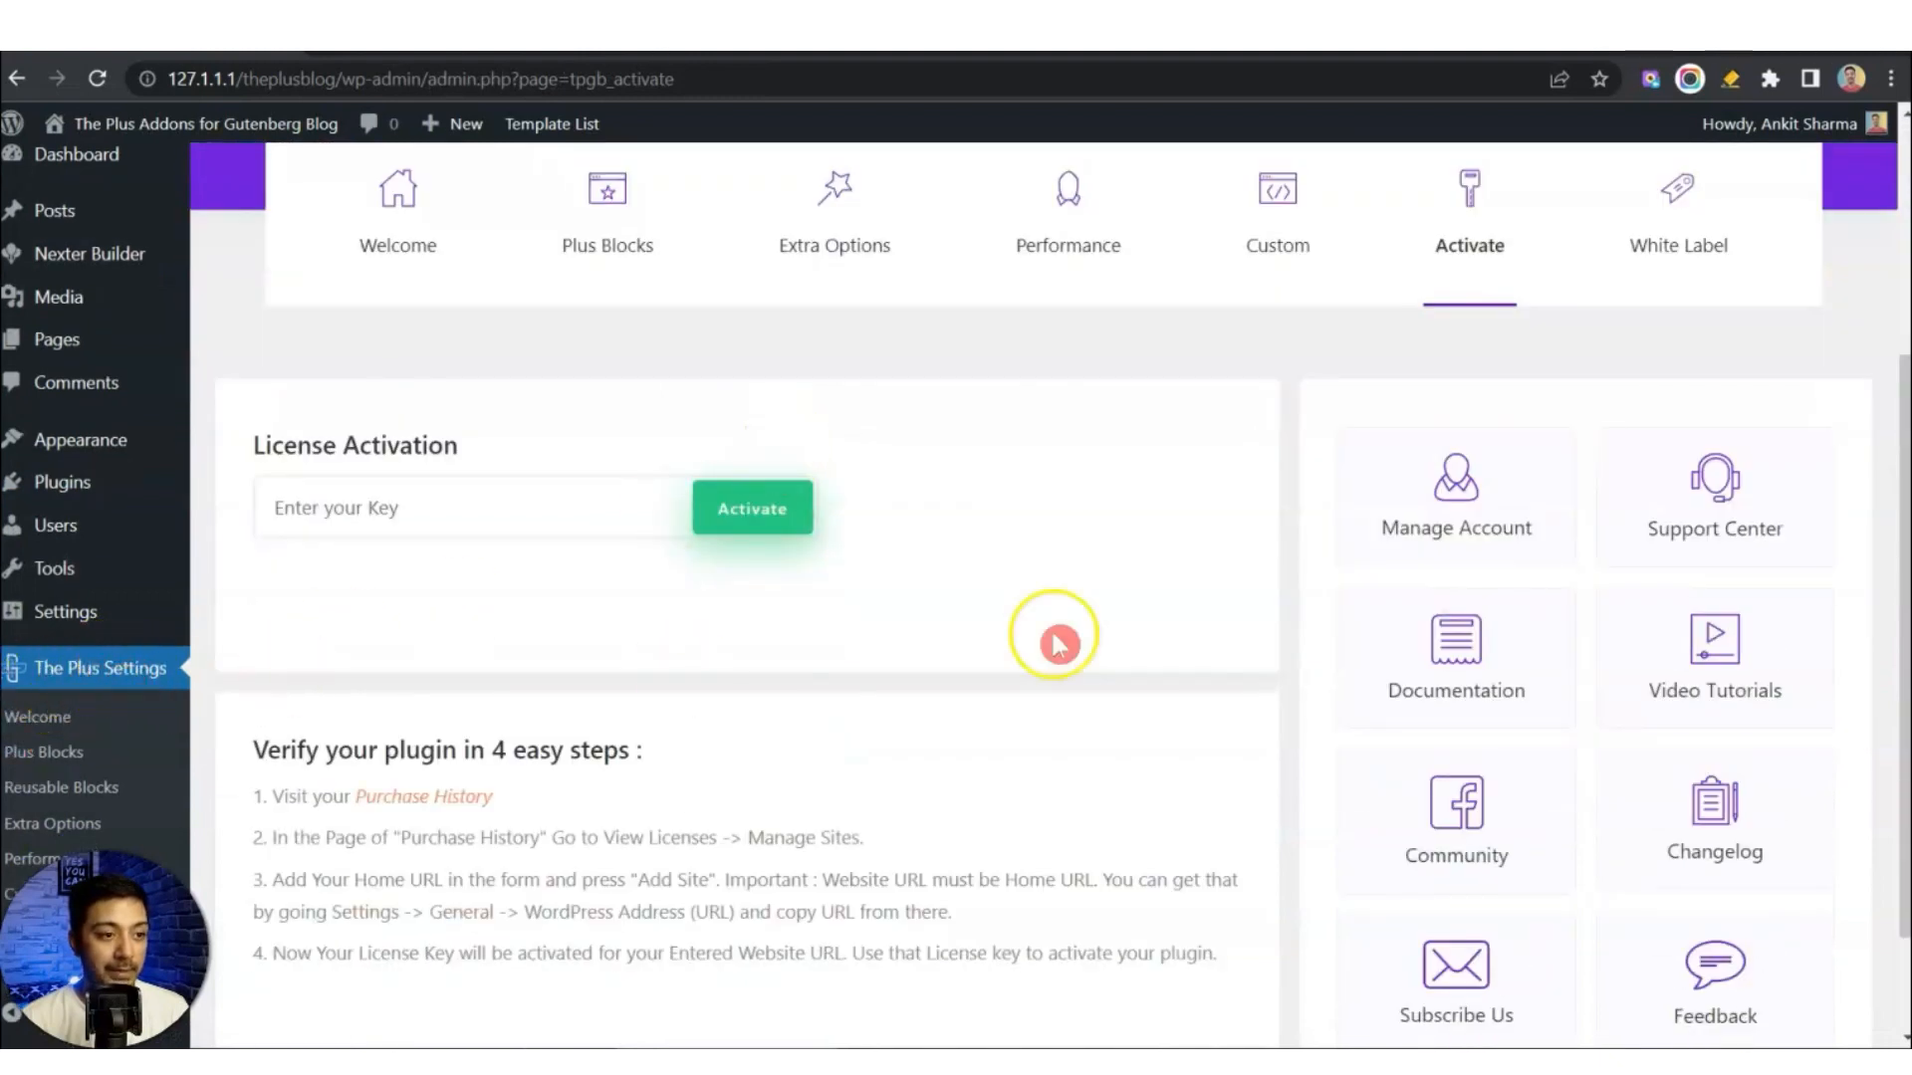
{"action": "scroll", "coordinate": [1175, 598], "scroll_direction": "up", "scroll_amount": 3}
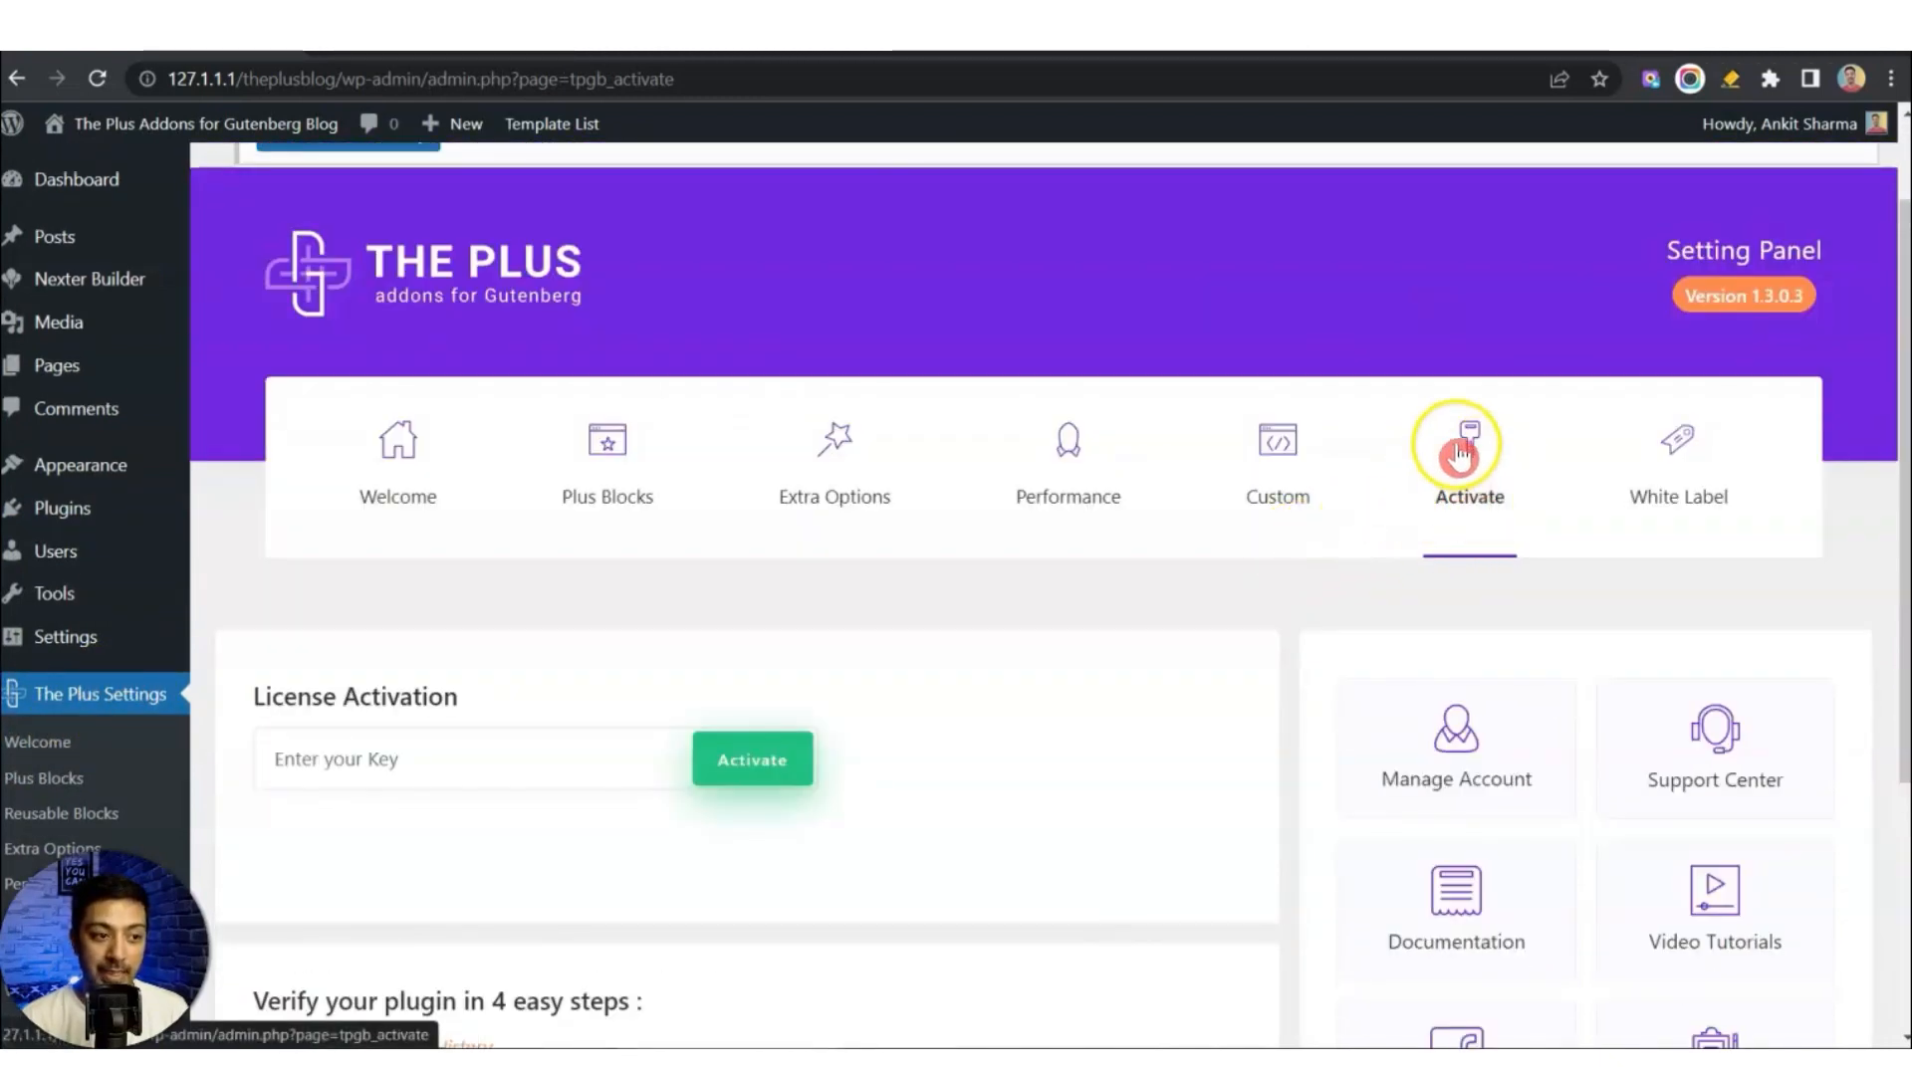
{"action": "scroll", "coordinate": [1460, 461], "scroll_direction": "down", "scroll_amount": 2}
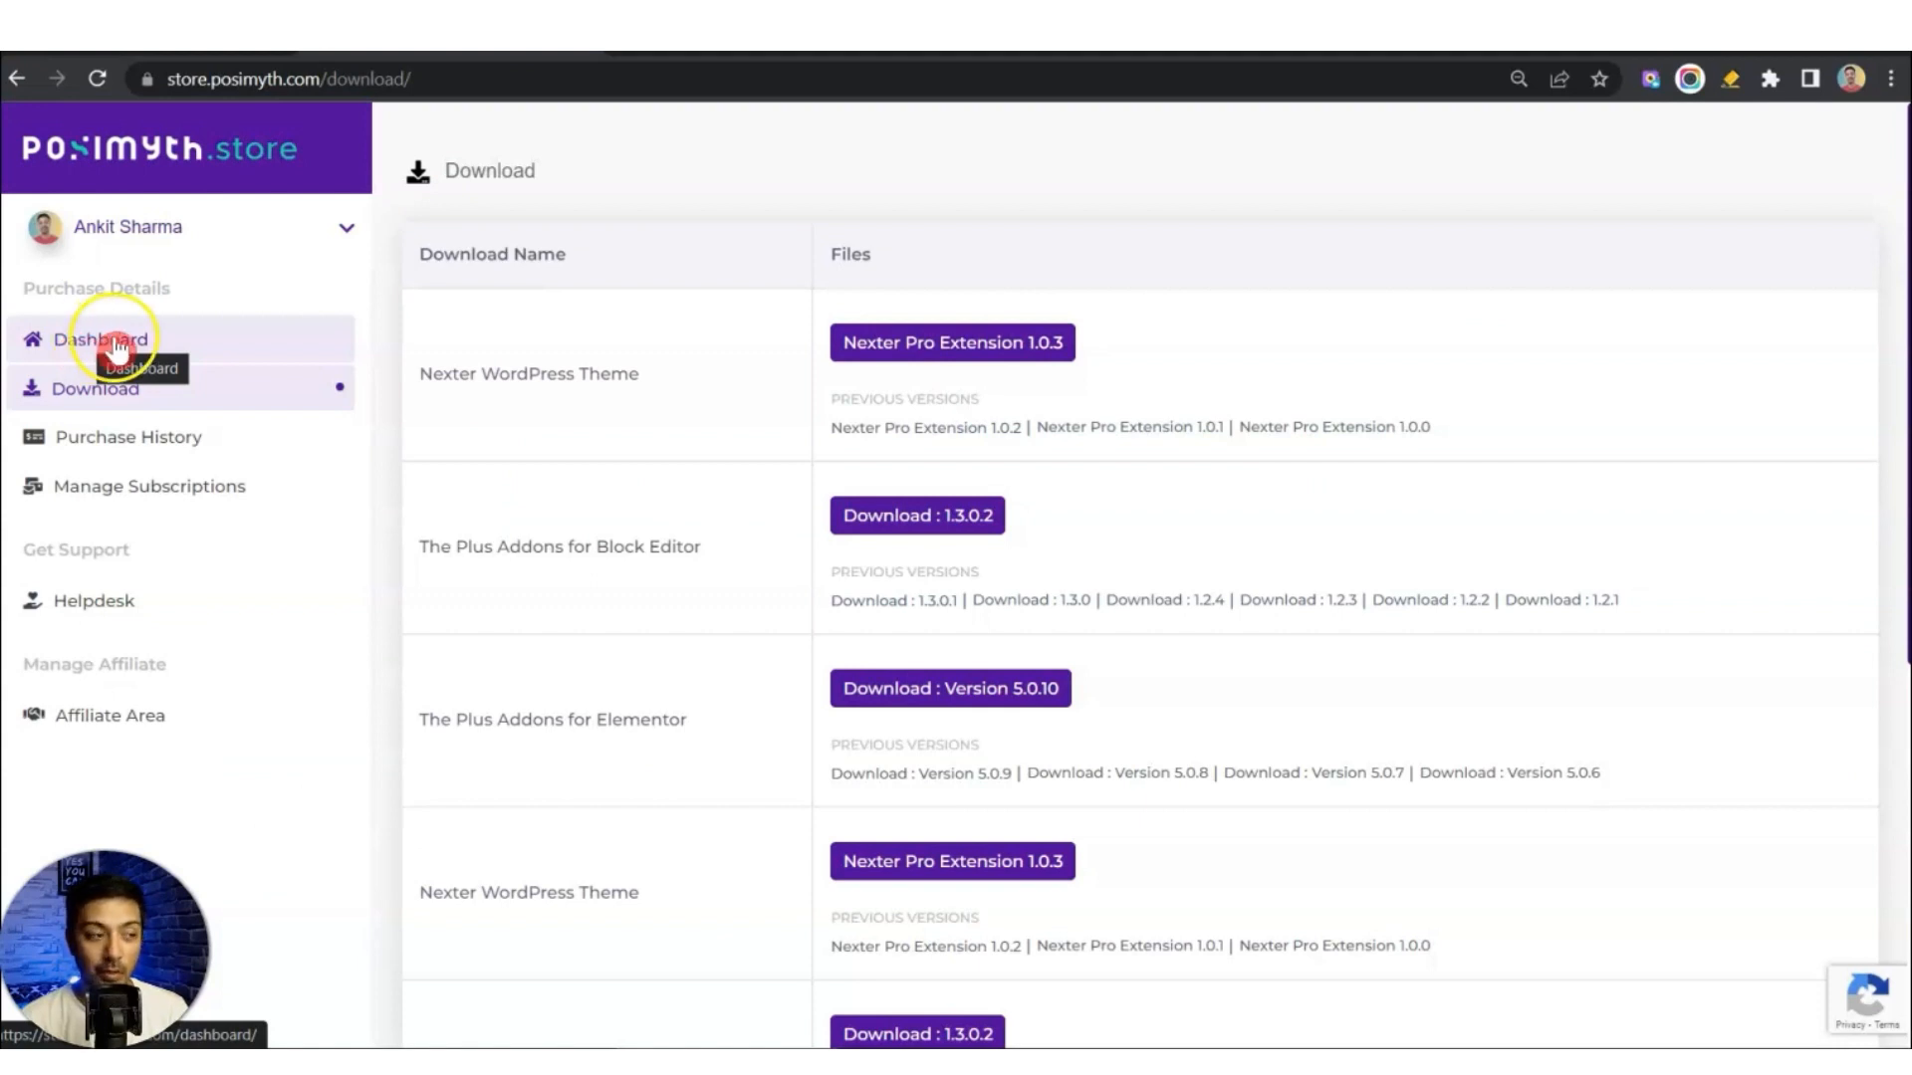
Copy The Plus Addons for Block Editor licence key from the POSIMYTH store dashboard, paste it into the License Activation field and activate it.
{"action": "left_click", "coordinate": [115, 347]}
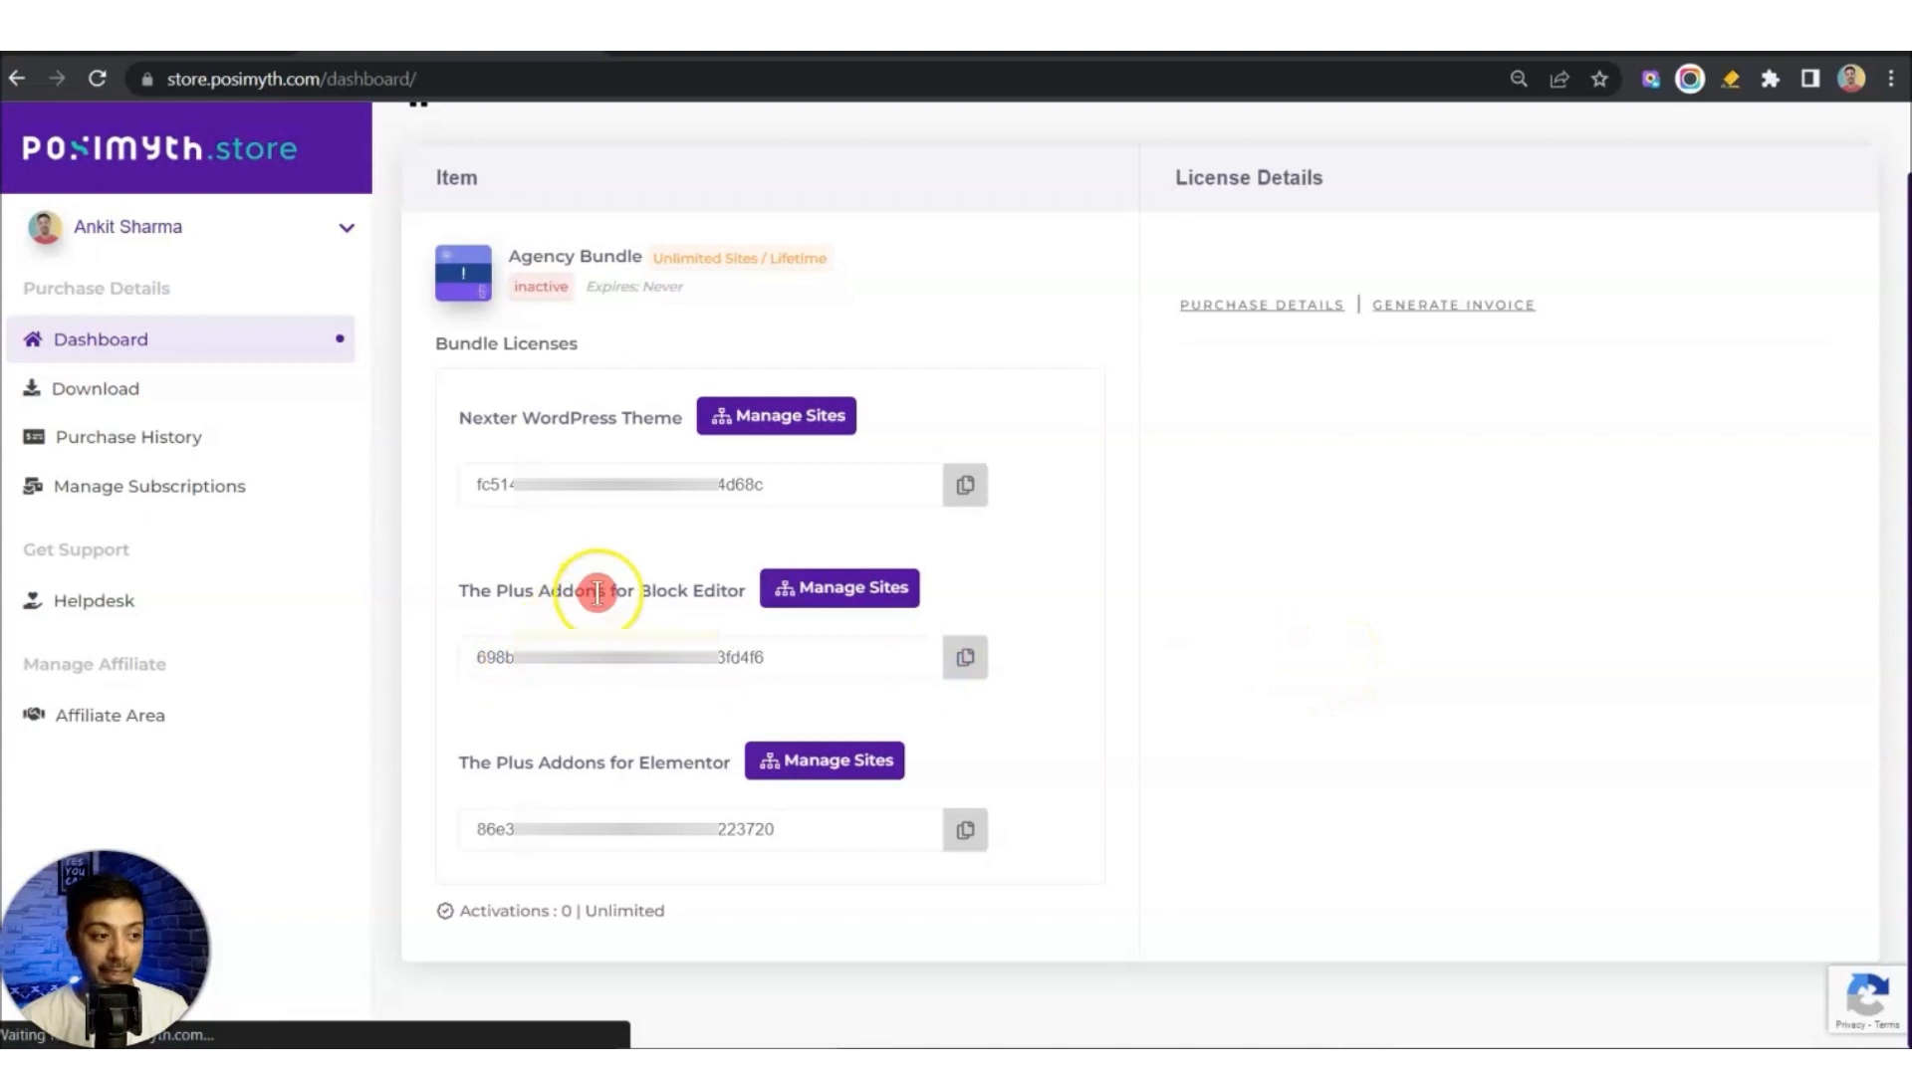
{"action": "left_click", "coordinate": [961, 659]}
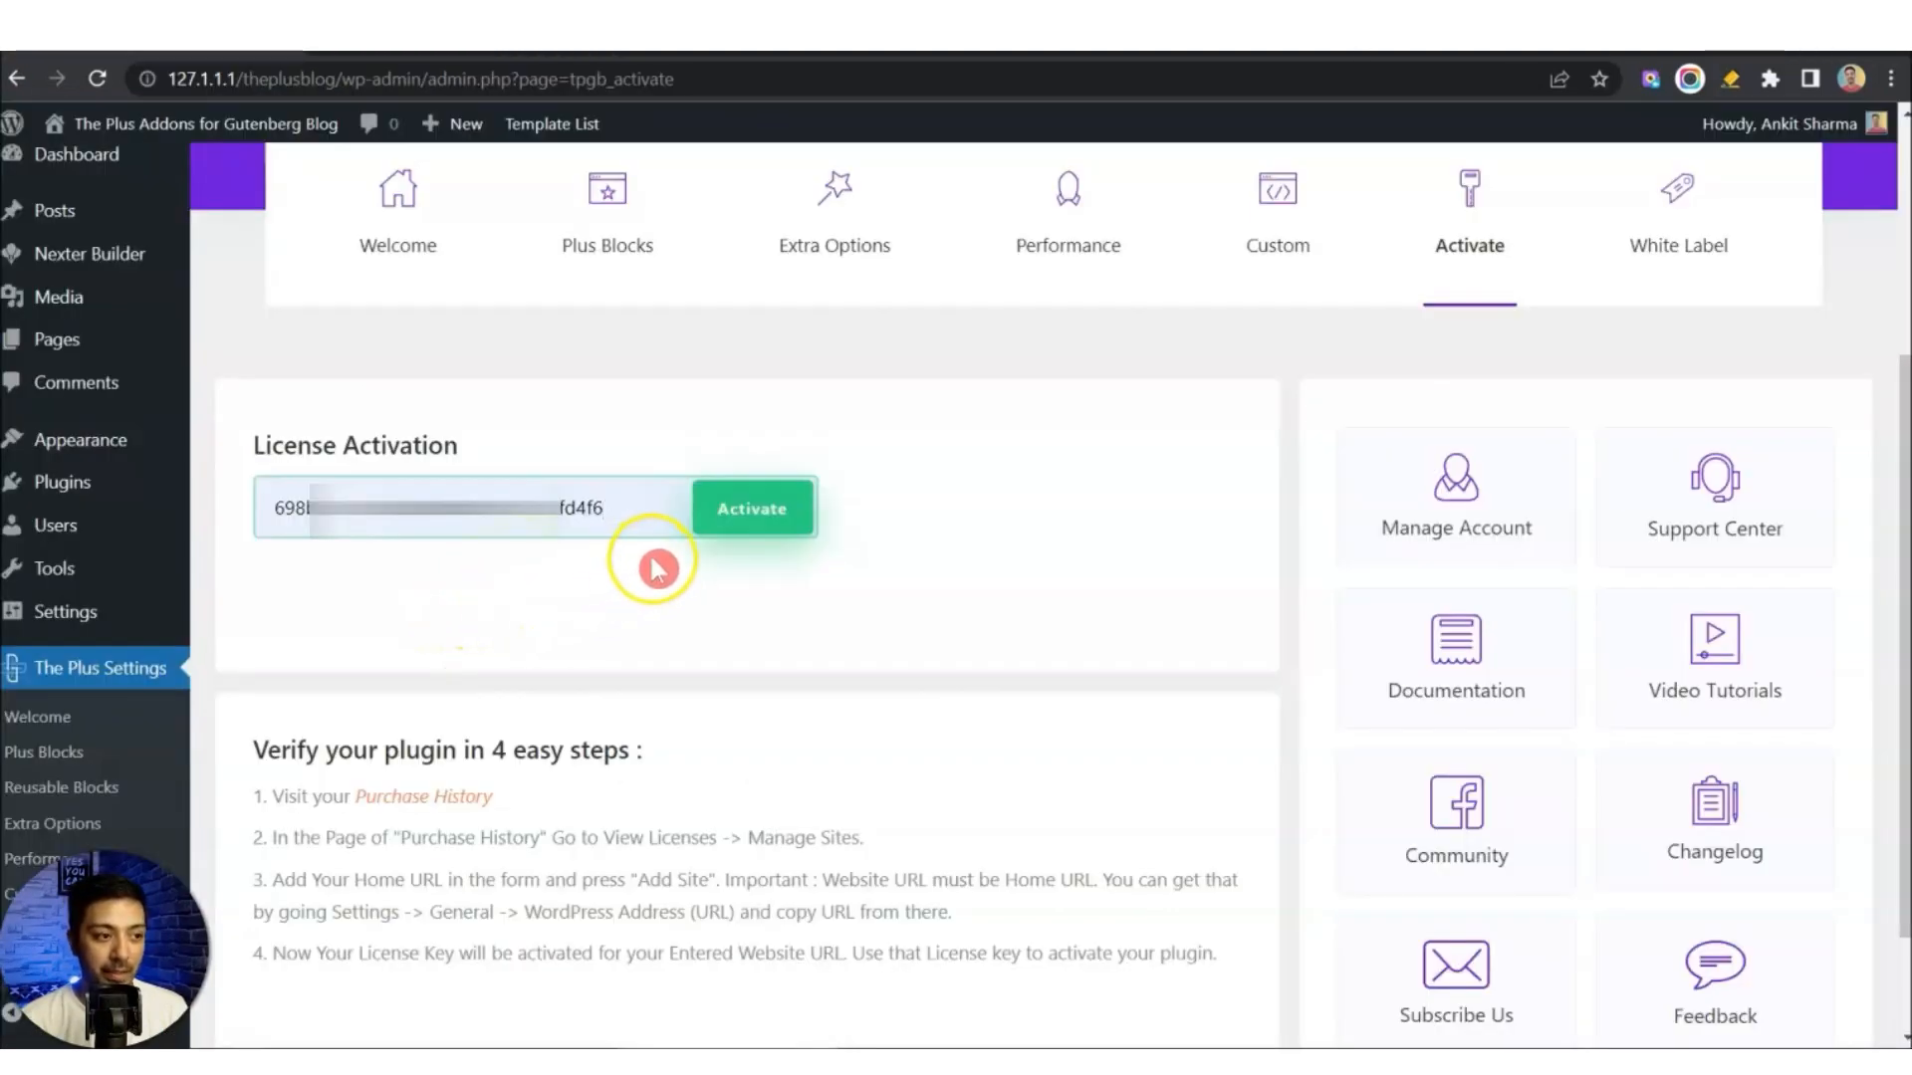
{"action": "left_click", "coordinate": [754, 520]}
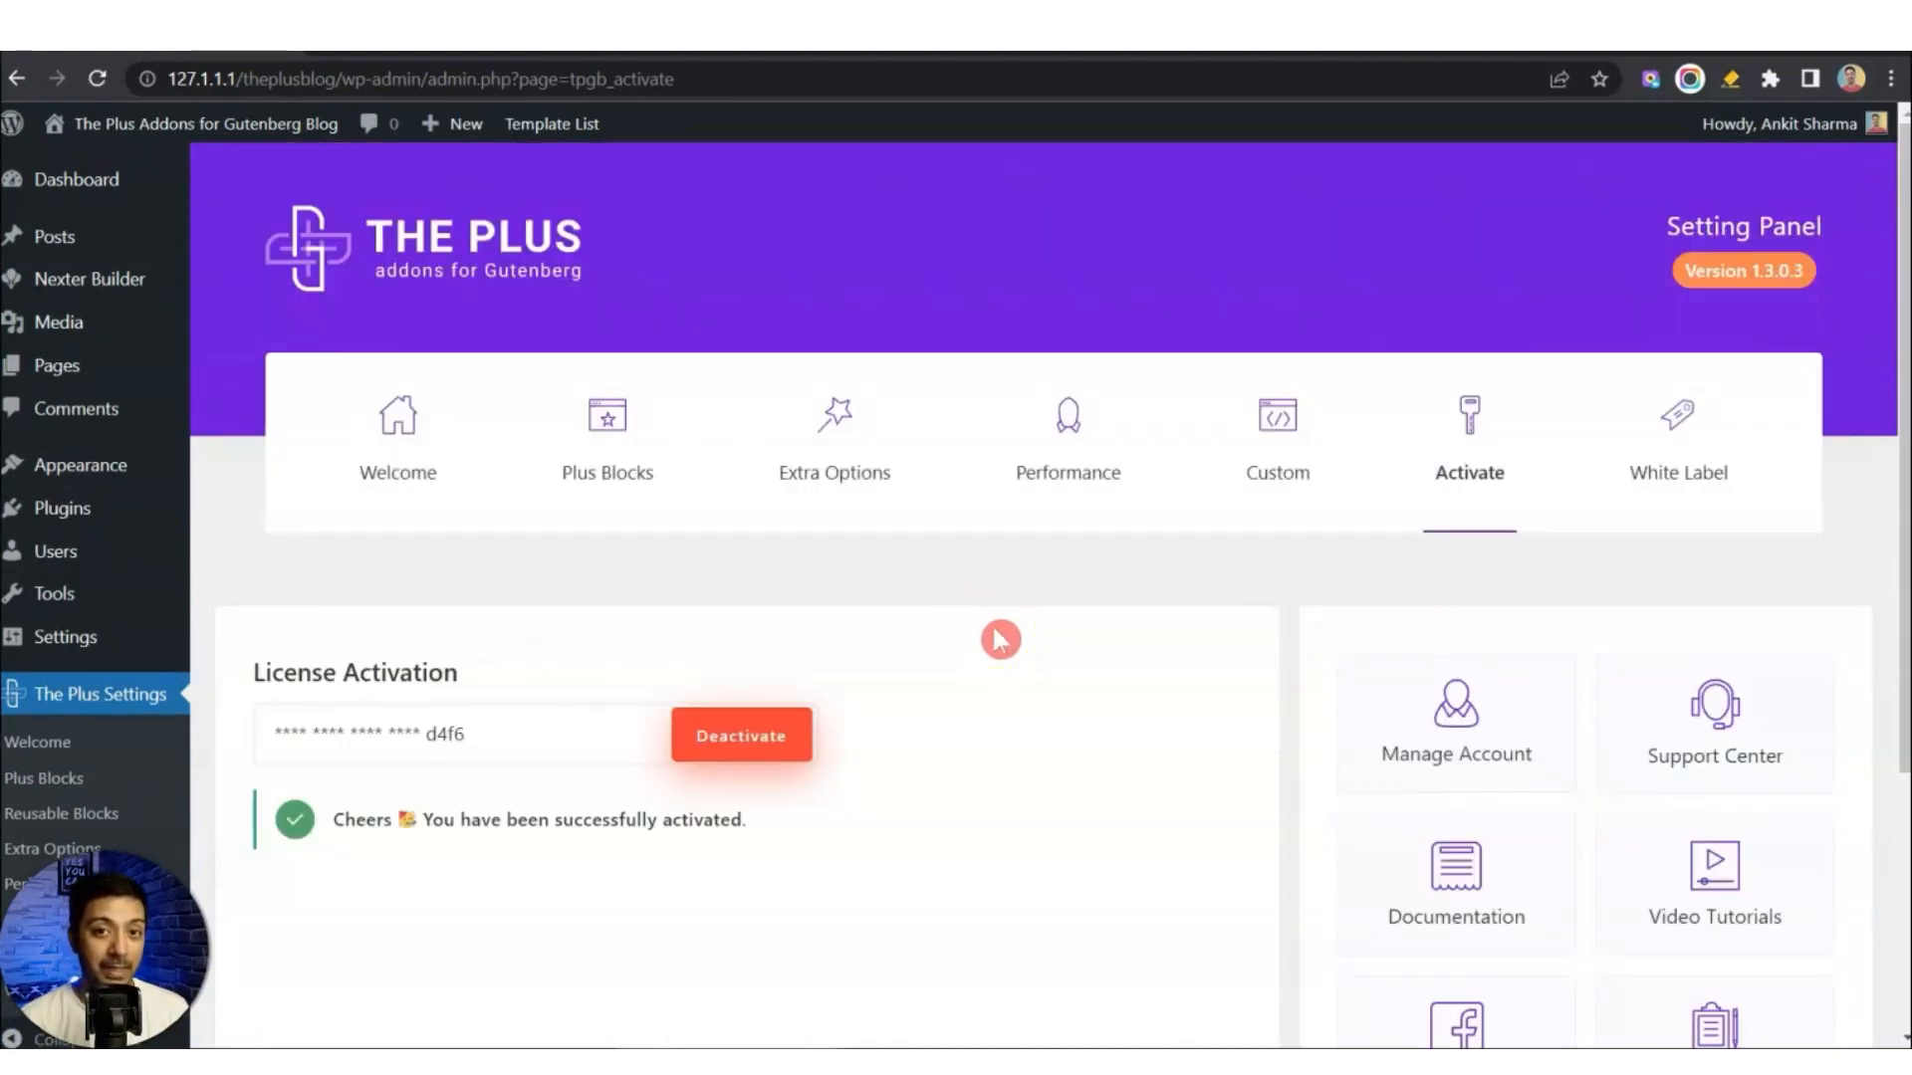
View the blog's public front page to check how the site looks with the current theme.
{"action": "left_click", "coordinate": [445, 50]}
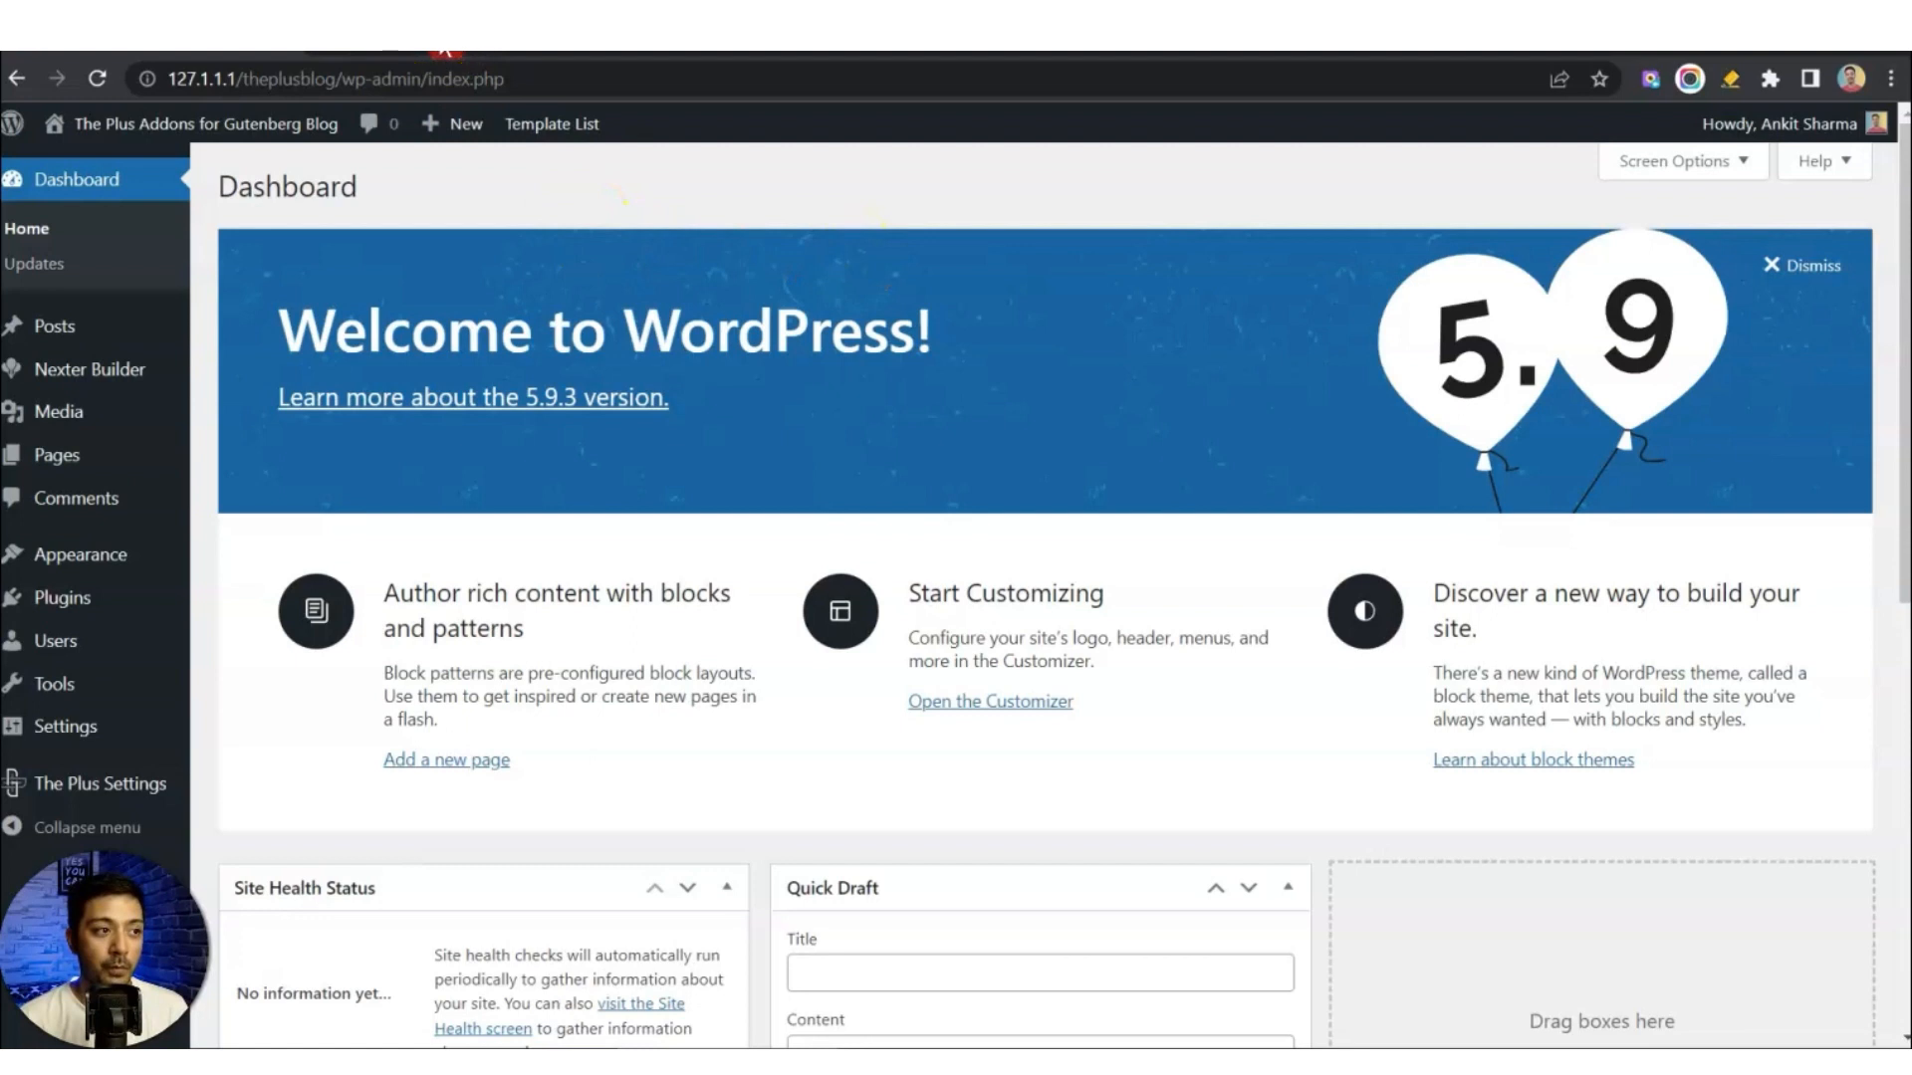
{"action": "left_click", "coordinate": [445, 49]}
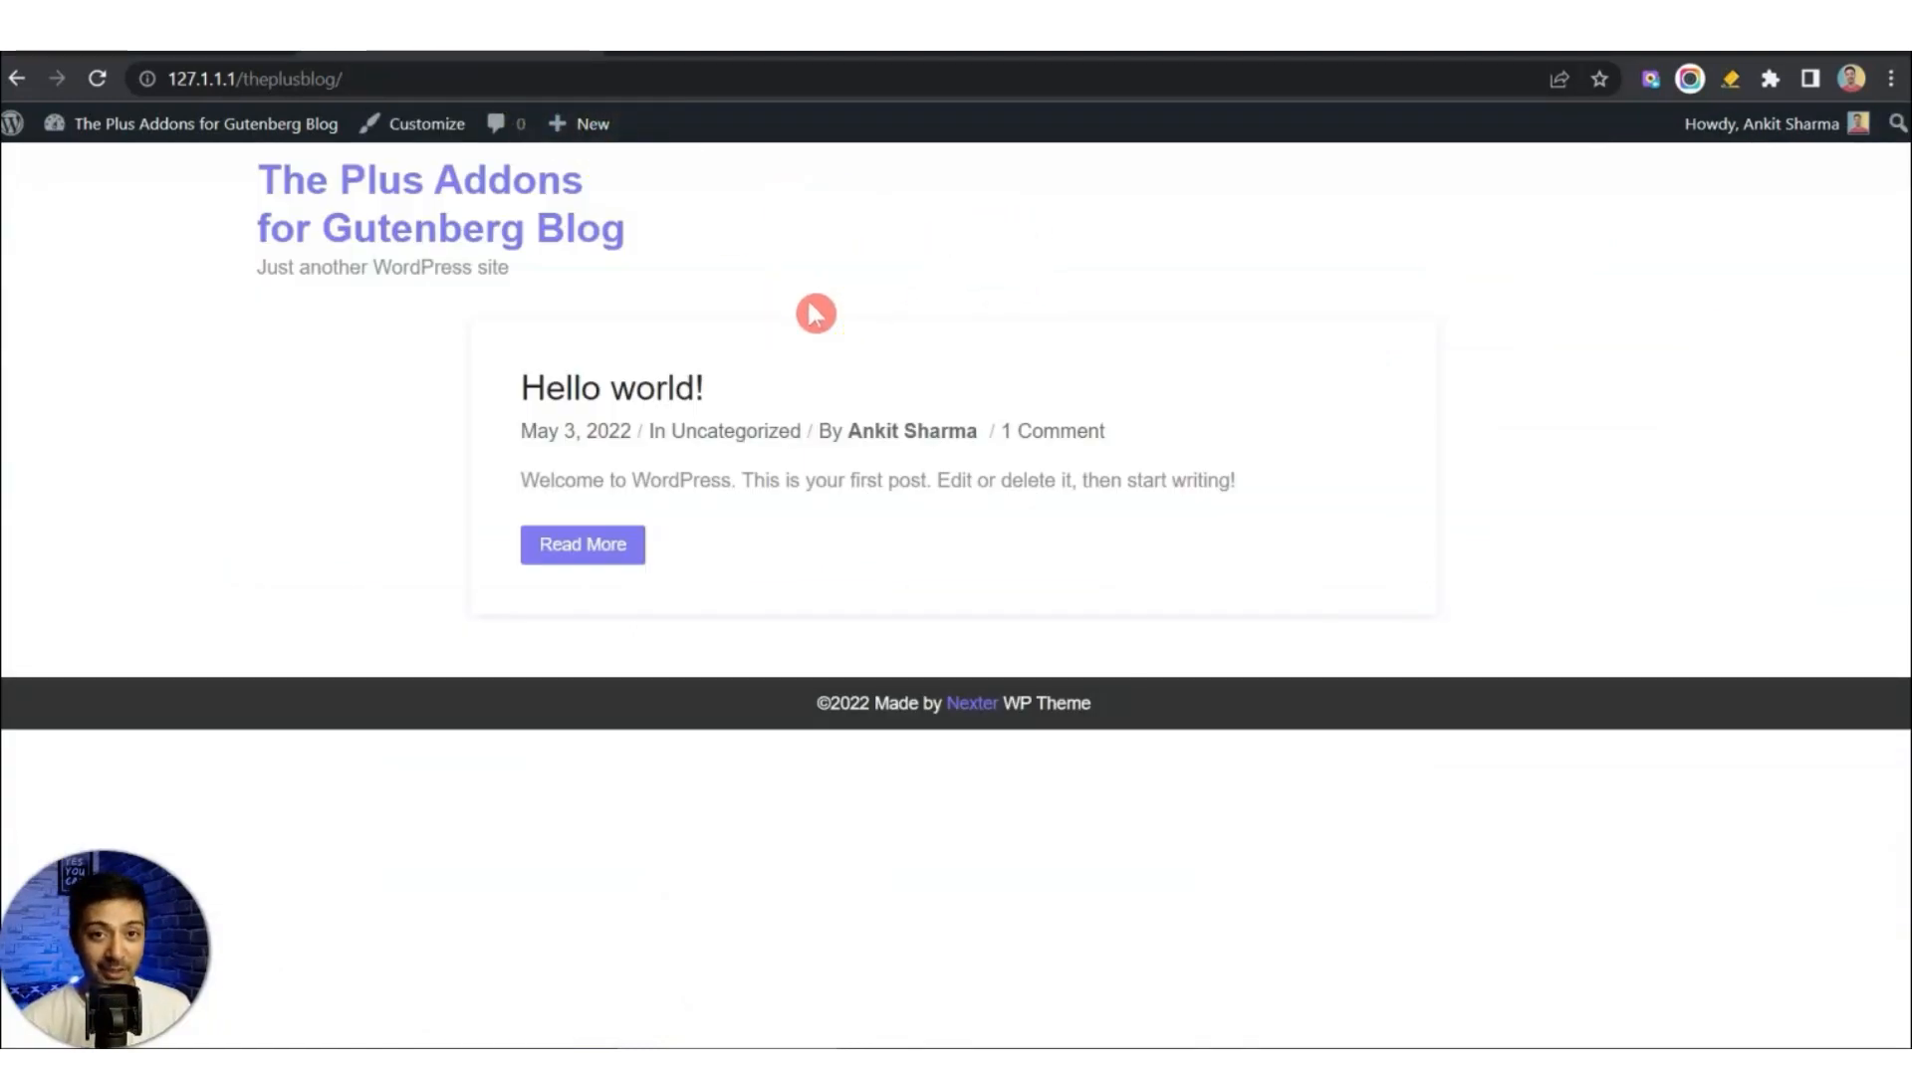
{"action": "left_click", "coordinate": [785, 327]}
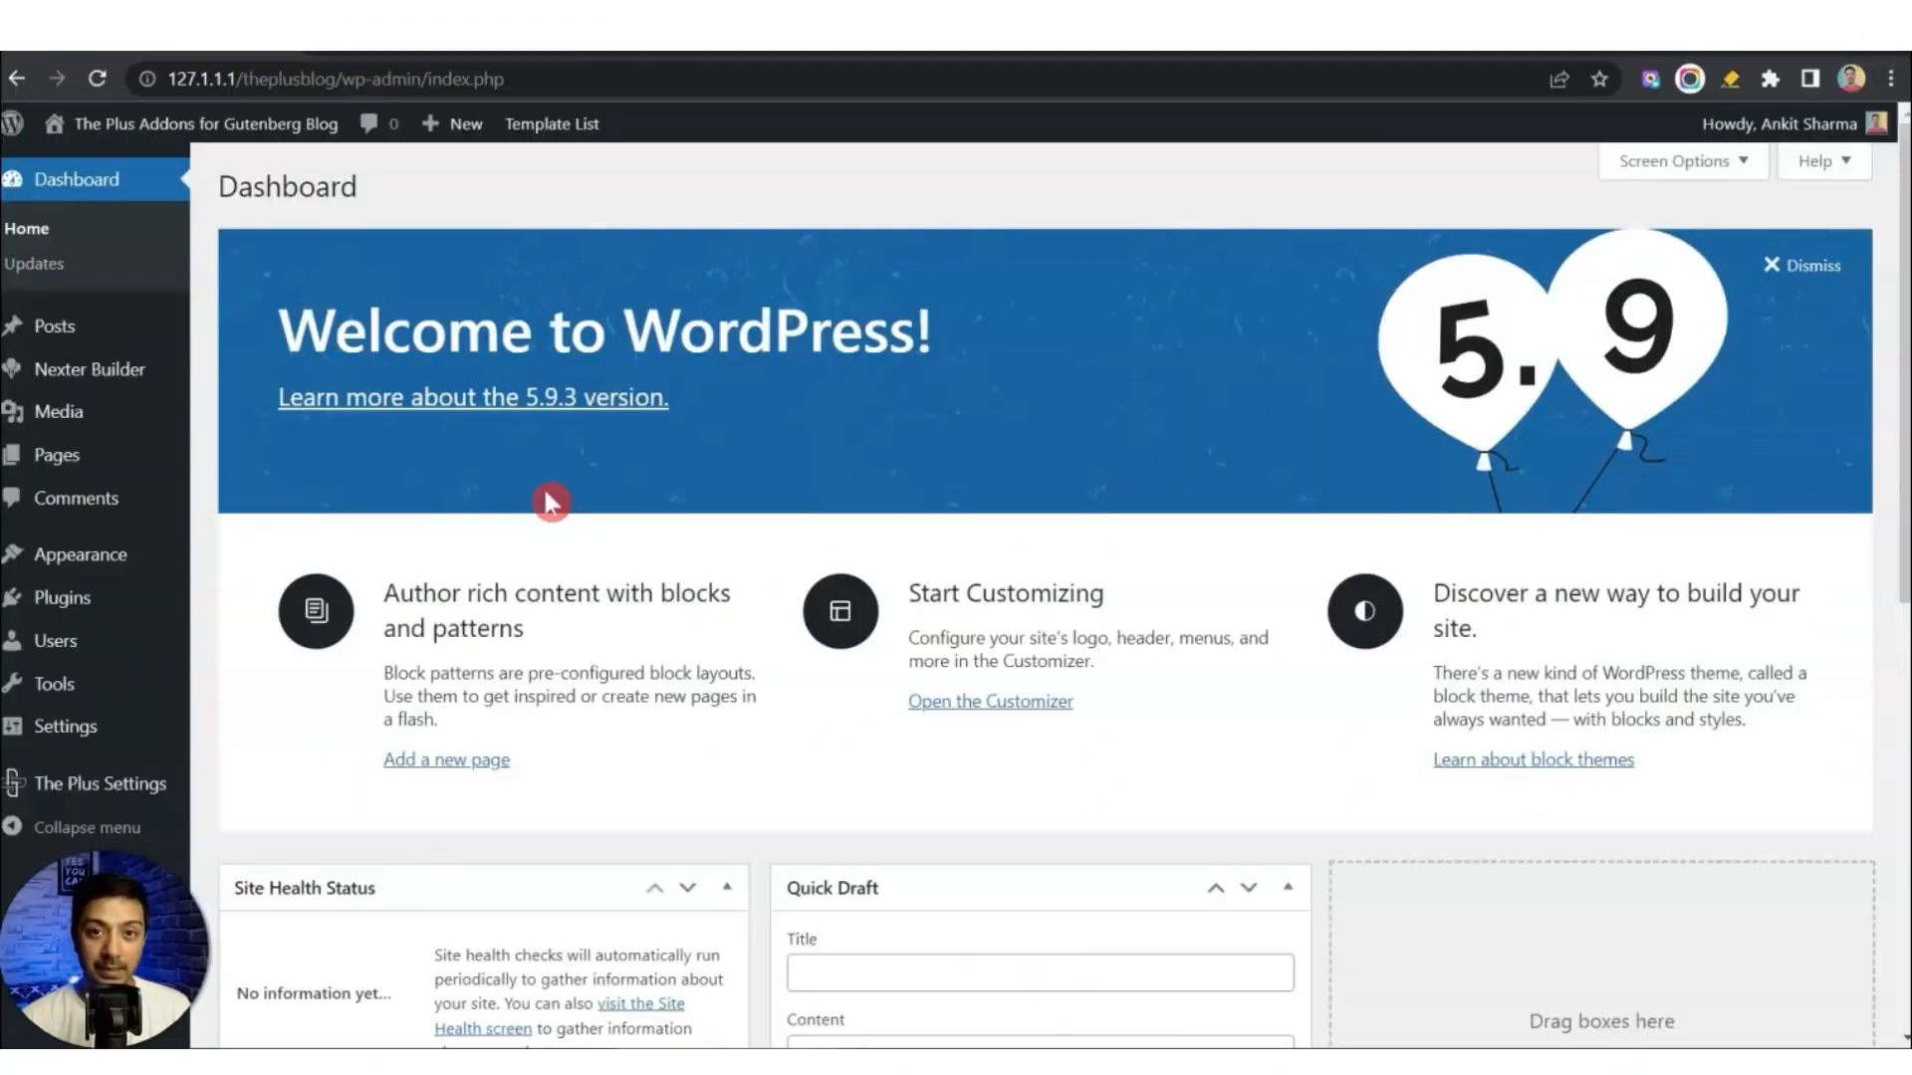
Rename the existing Sample Page to "About us", set its slug to "about" and update it.
{"action": "left_click", "coordinate": [50, 468]}
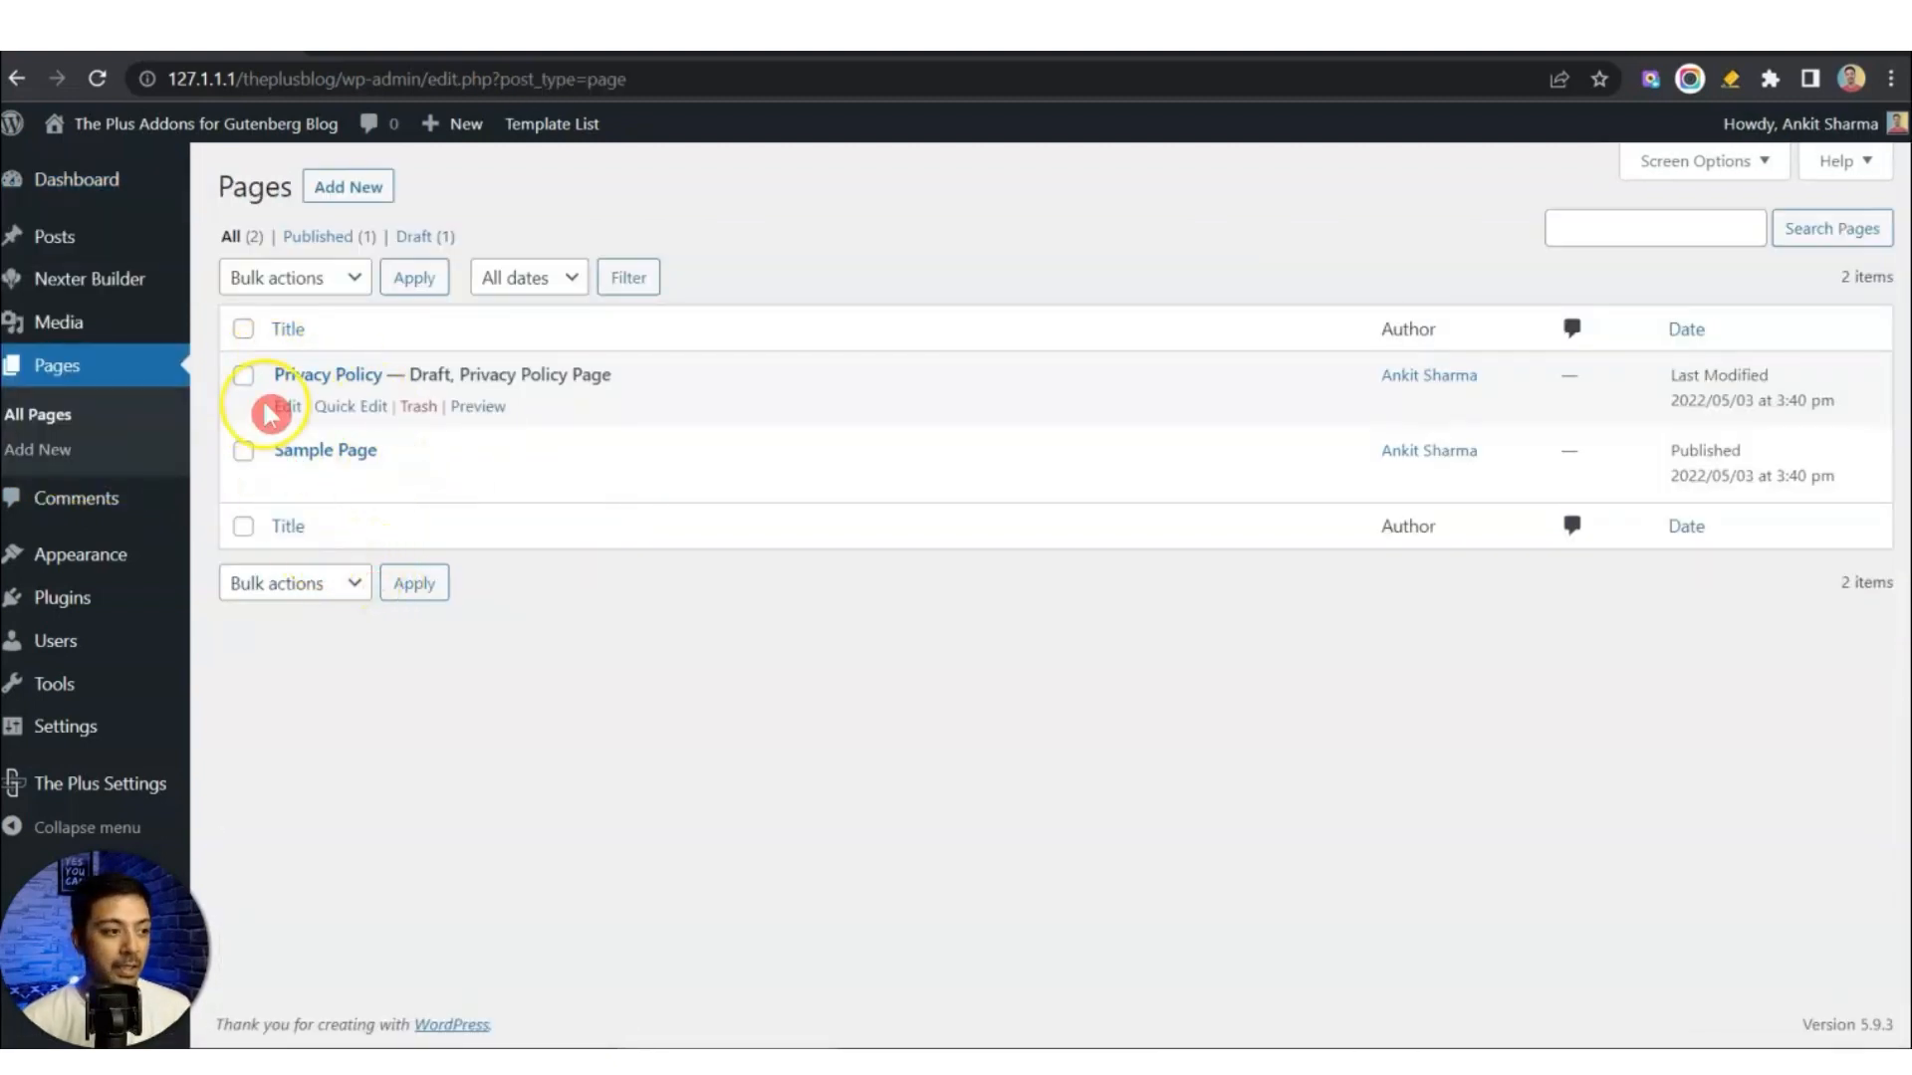
{"action": "left_click", "coordinate": [371, 482]}
{"action": "key", "text": "ctrl+a"}
{"action": "type", "text": "About us"}
{"action": "key", "text": "Tab"}
{"action": "type", "text": "ab"}
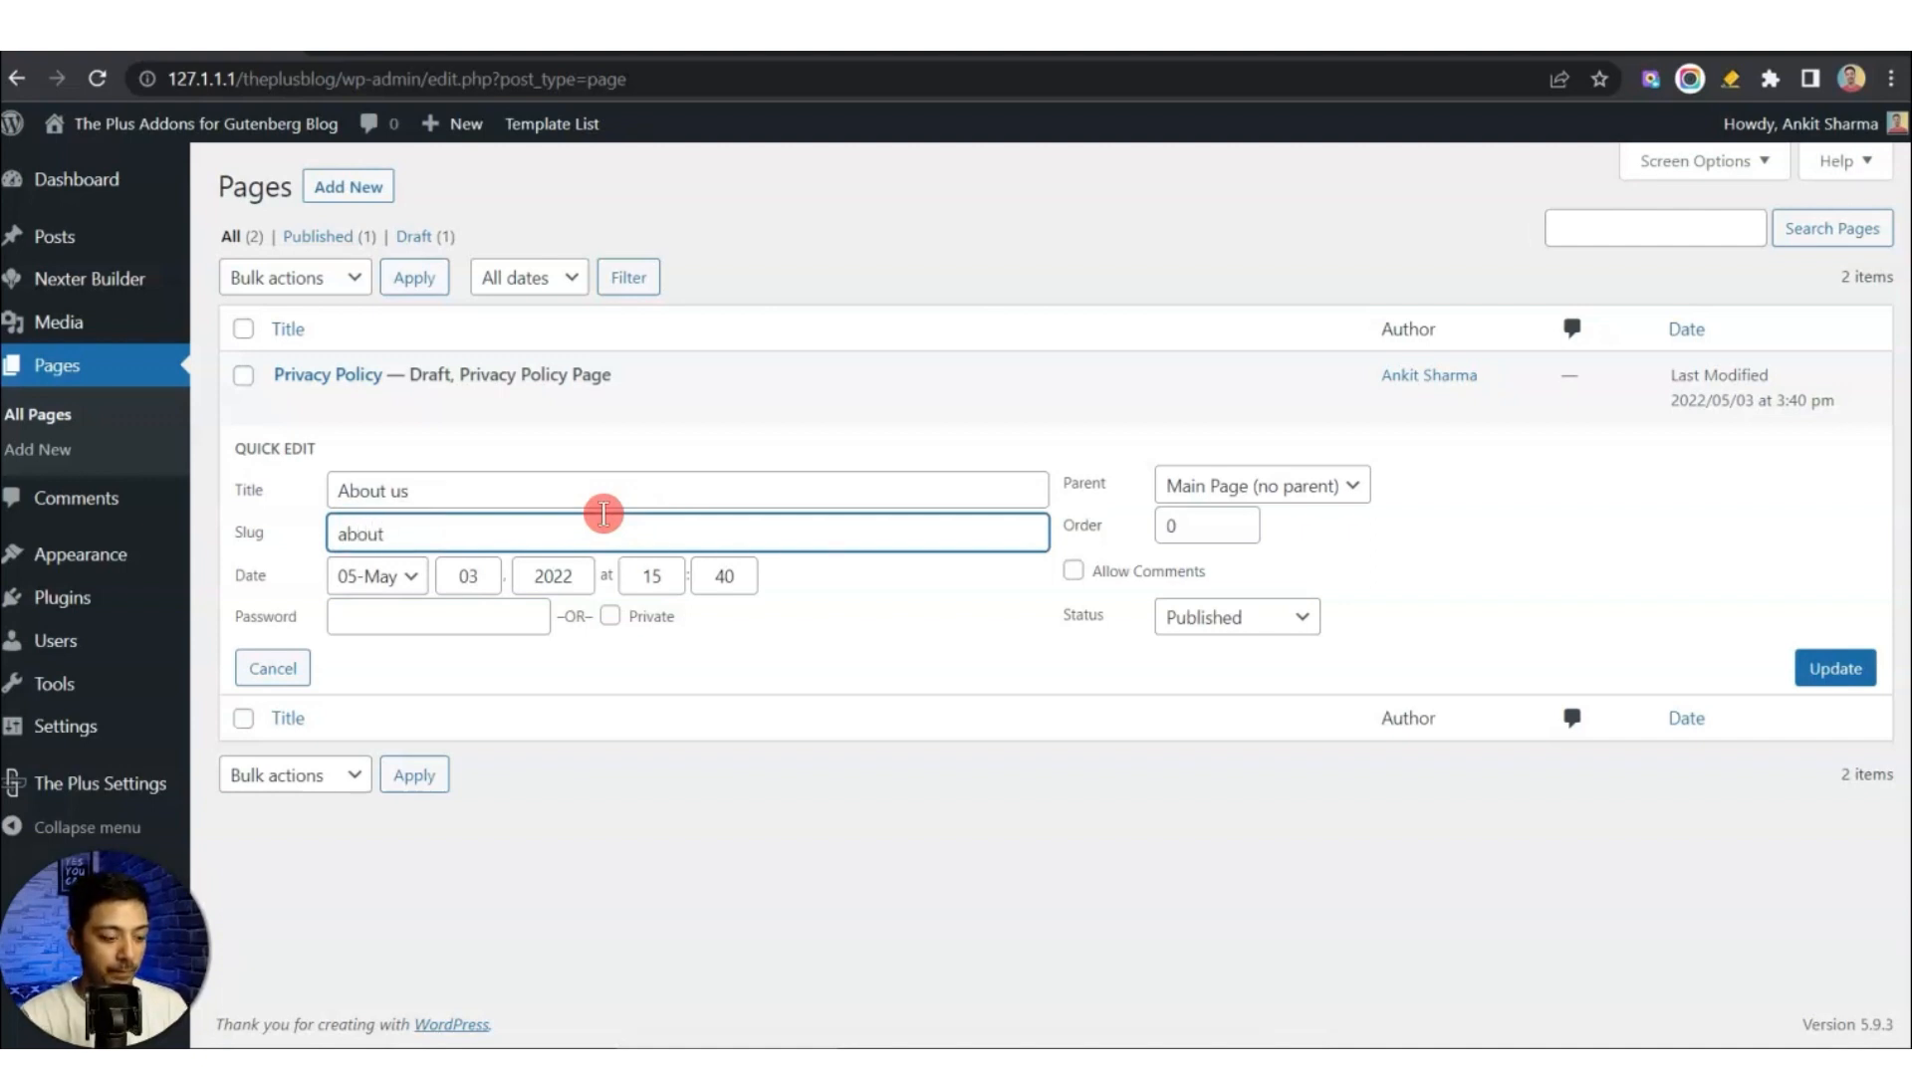
{"action": "left_click", "coordinate": [1854, 669]}
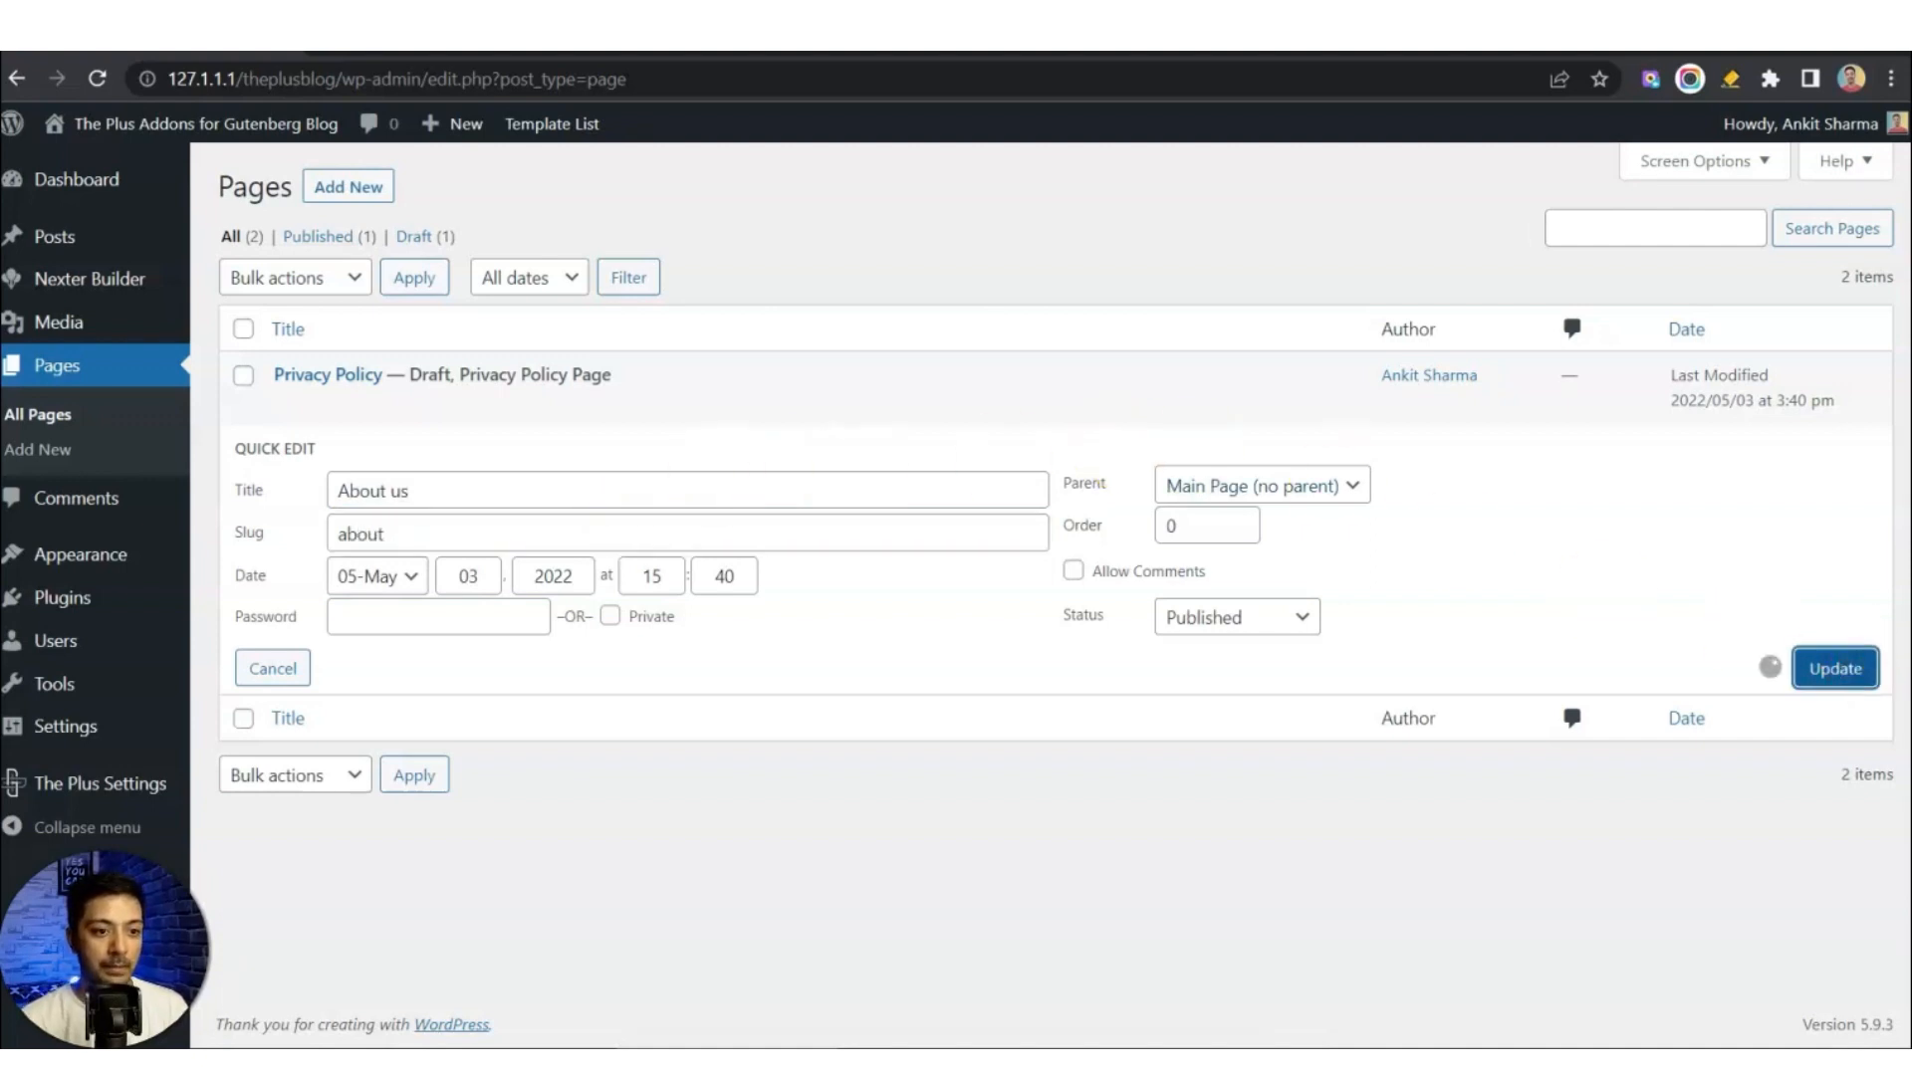
Create a new page titled "Home" and publish it.
{"action": "left_click", "coordinate": [342, 196]}
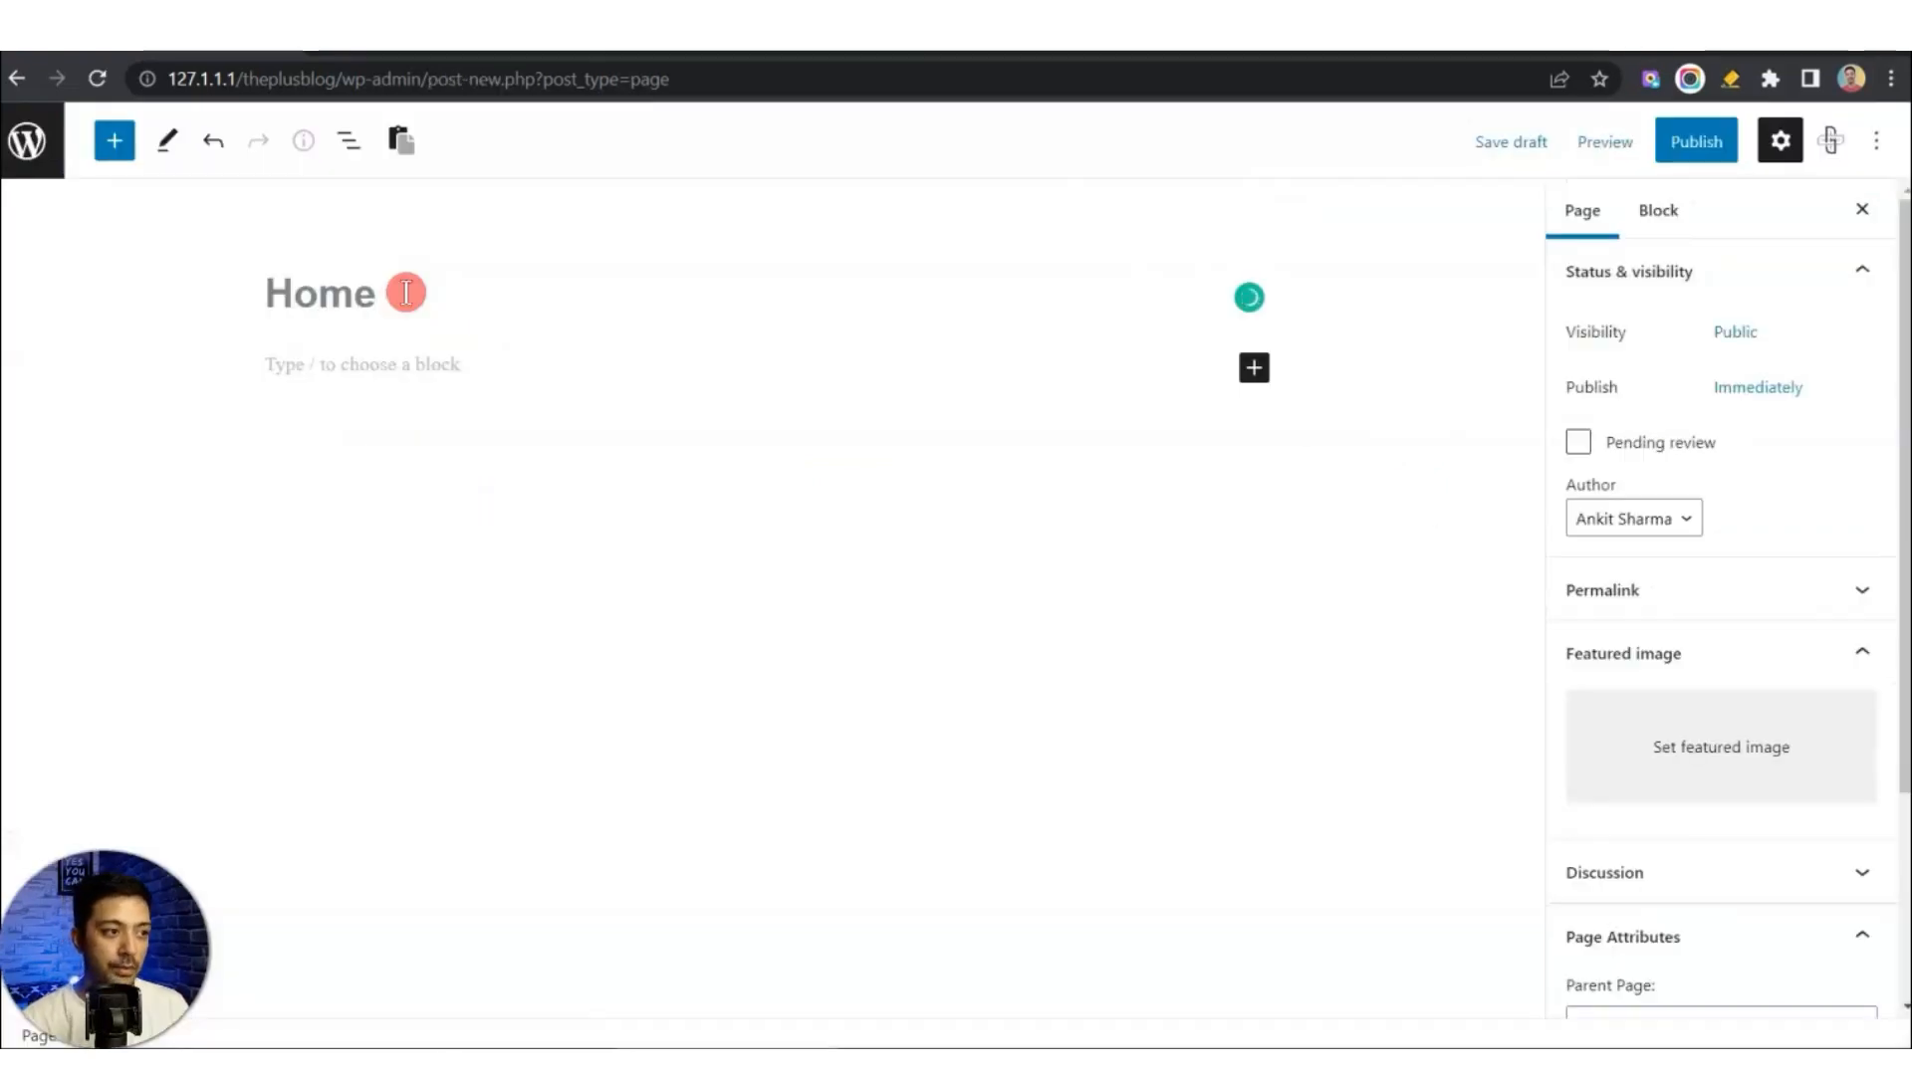
{"action": "left_click", "coordinate": [1224, 282]}
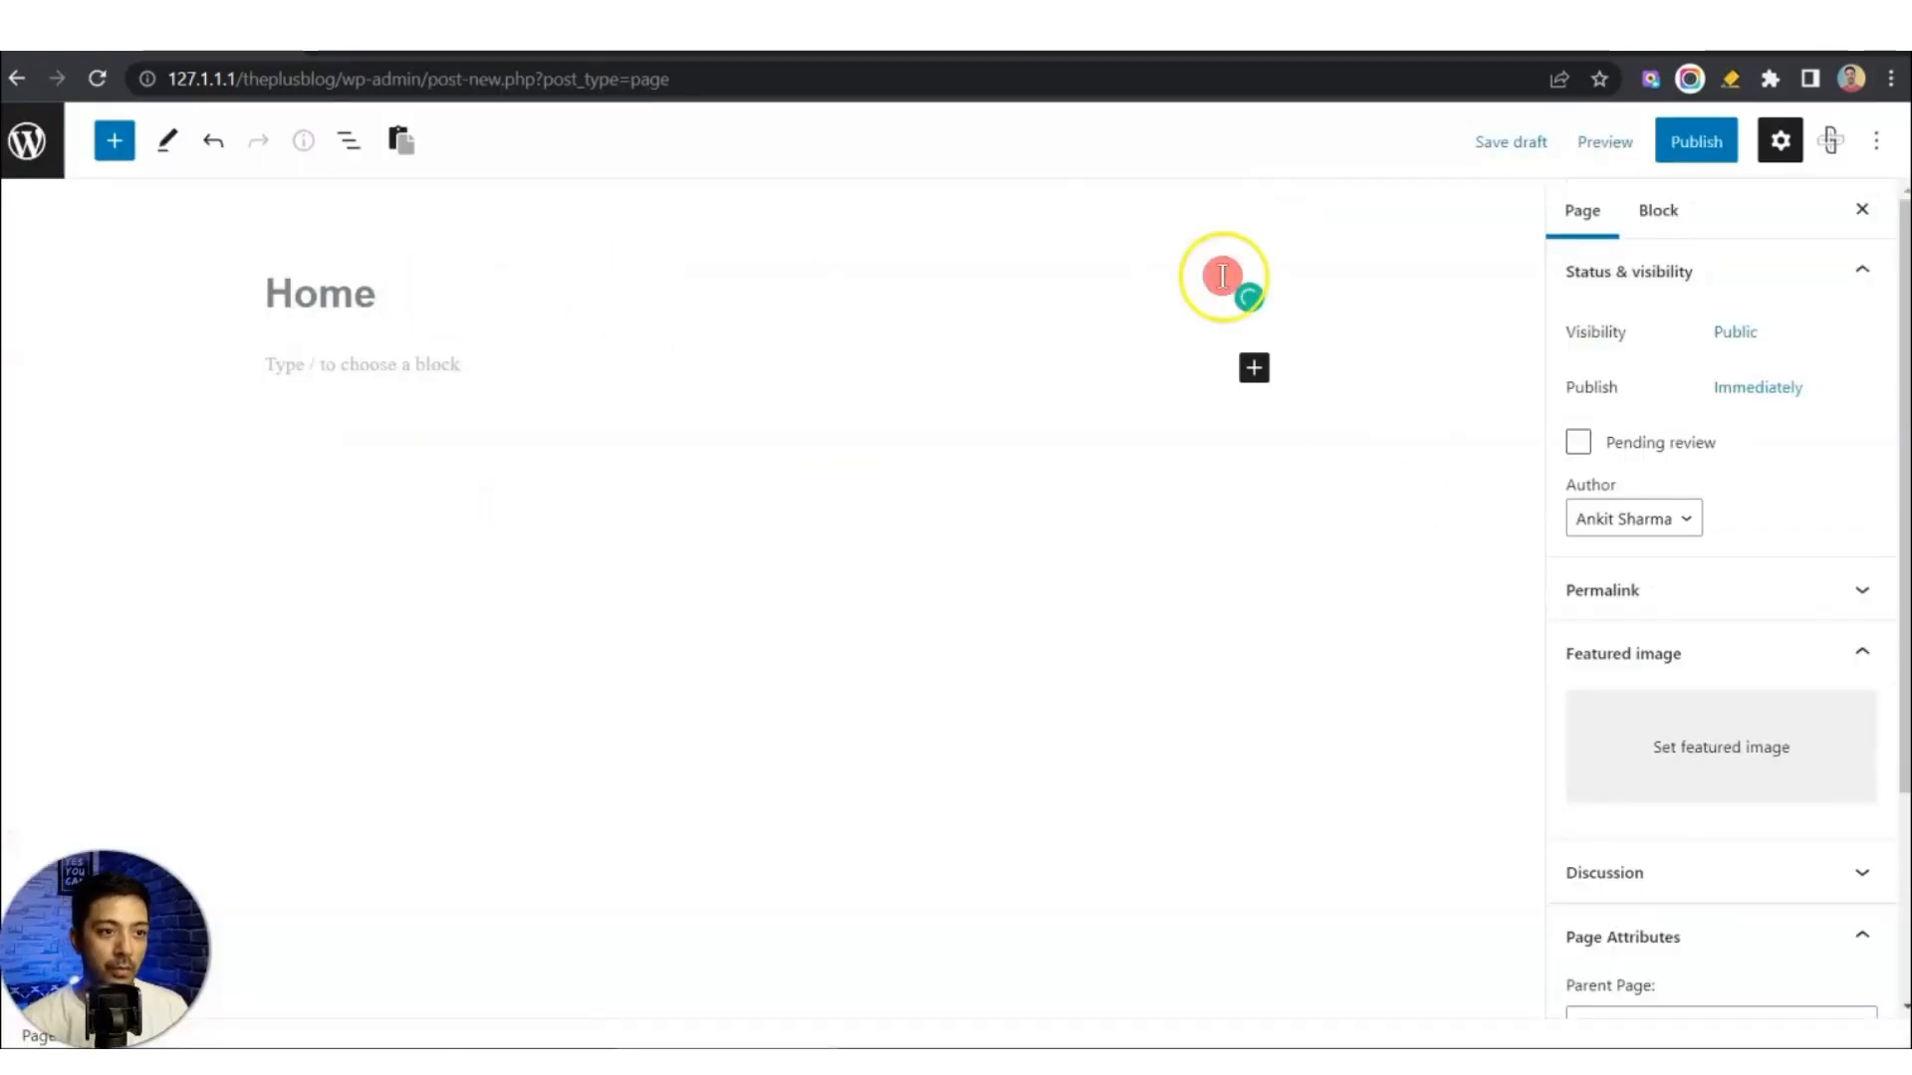
{"action": "left_click", "coordinate": [1685, 129]}
{"action": "left_click", "coordinate": [1679, 147]}
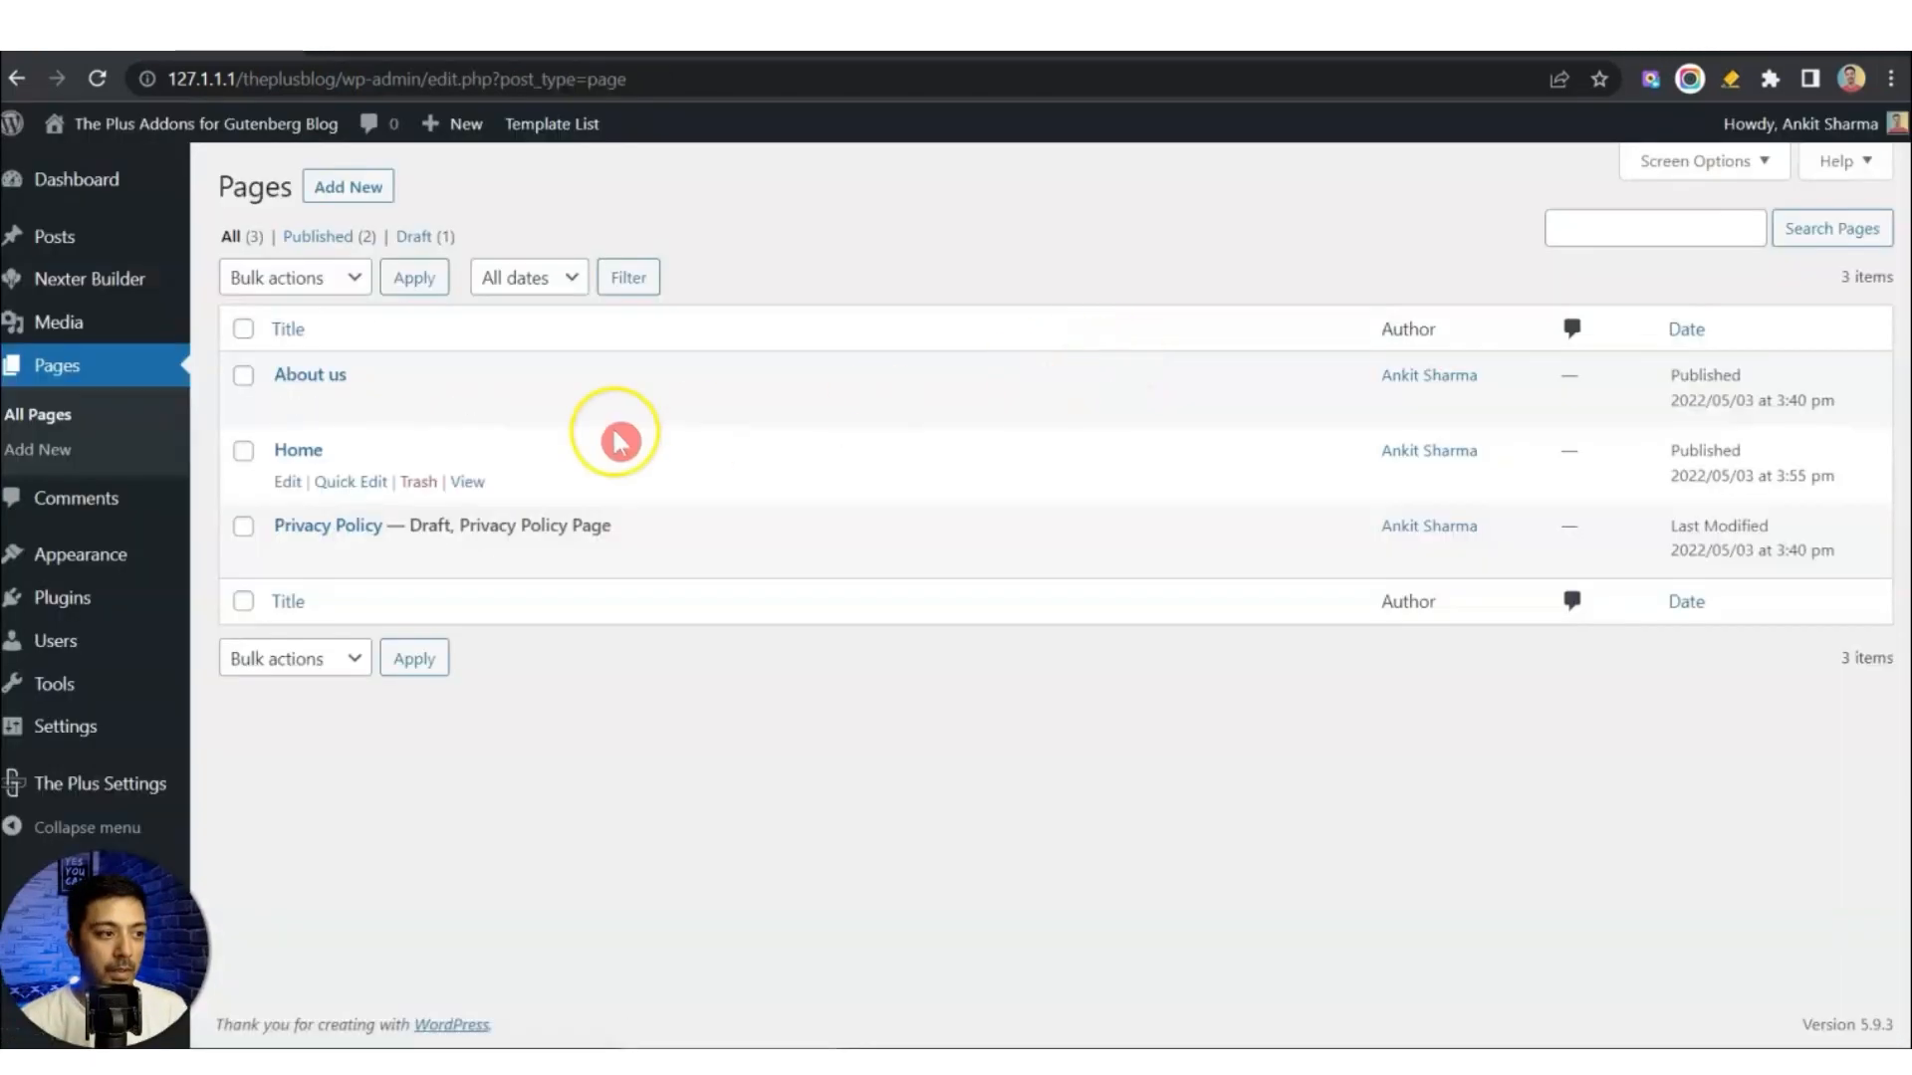
Create a new page titled "Contact us", publish it and return to the list of pages.
{"action": "left_click", "coordinate": [369, 188]}
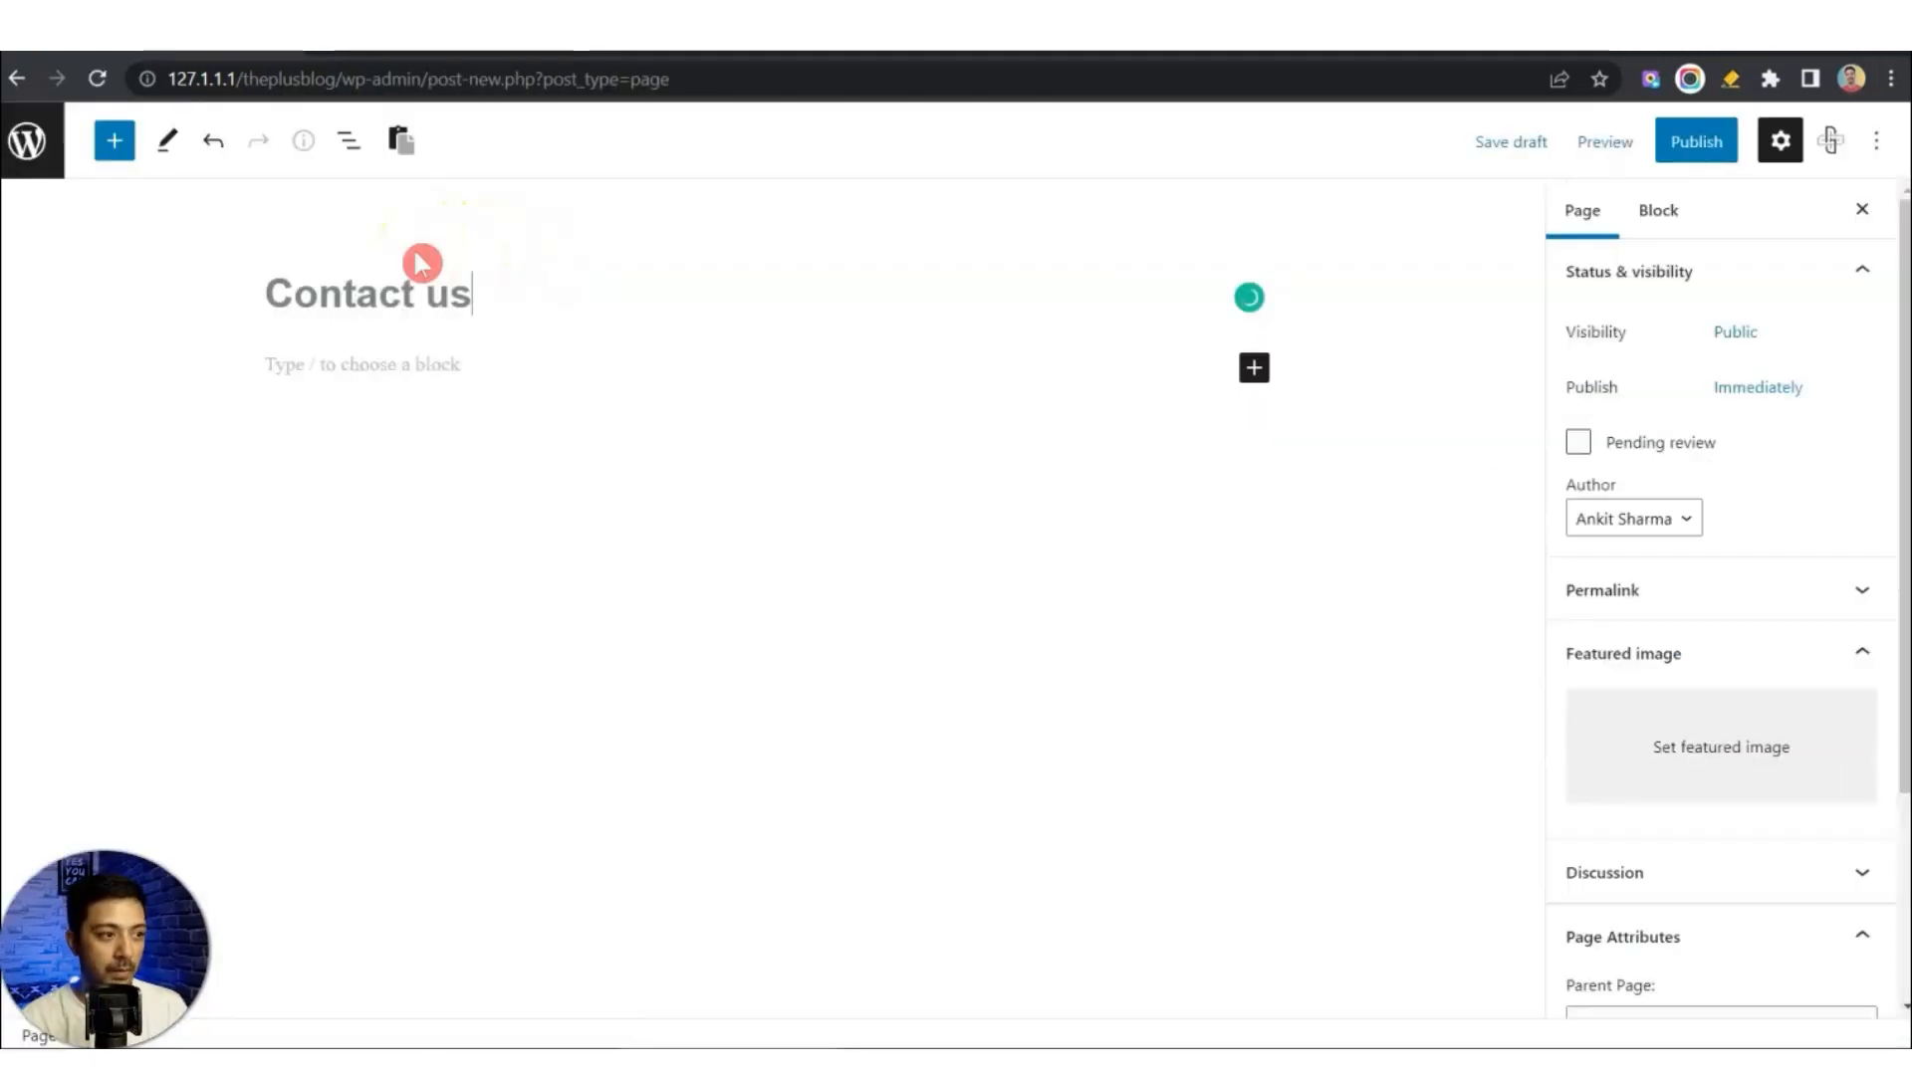
{"action": "left_click", "coordinate": [873, 254]}
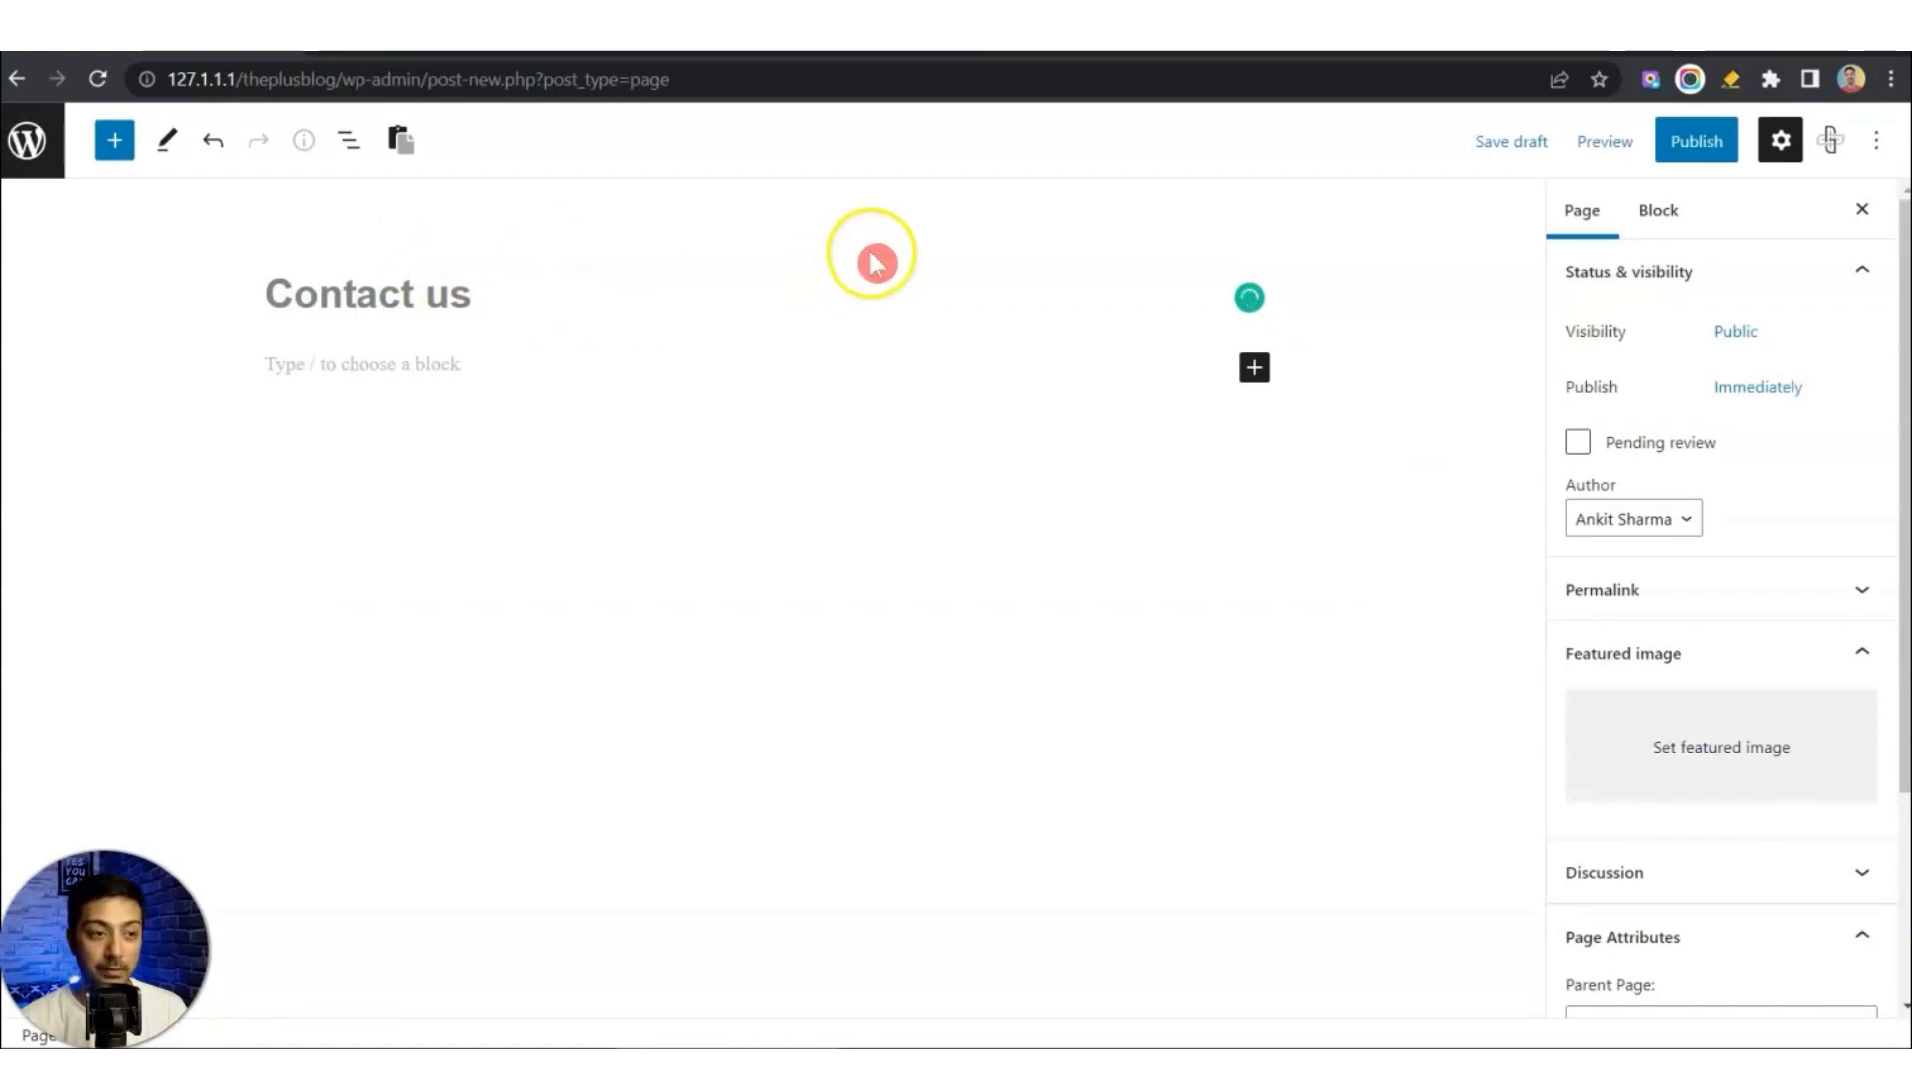
{"action": "left_click", "coordinate": [1688, 143]}
{"action": "left_click", "coordinate": [1673, 150]}
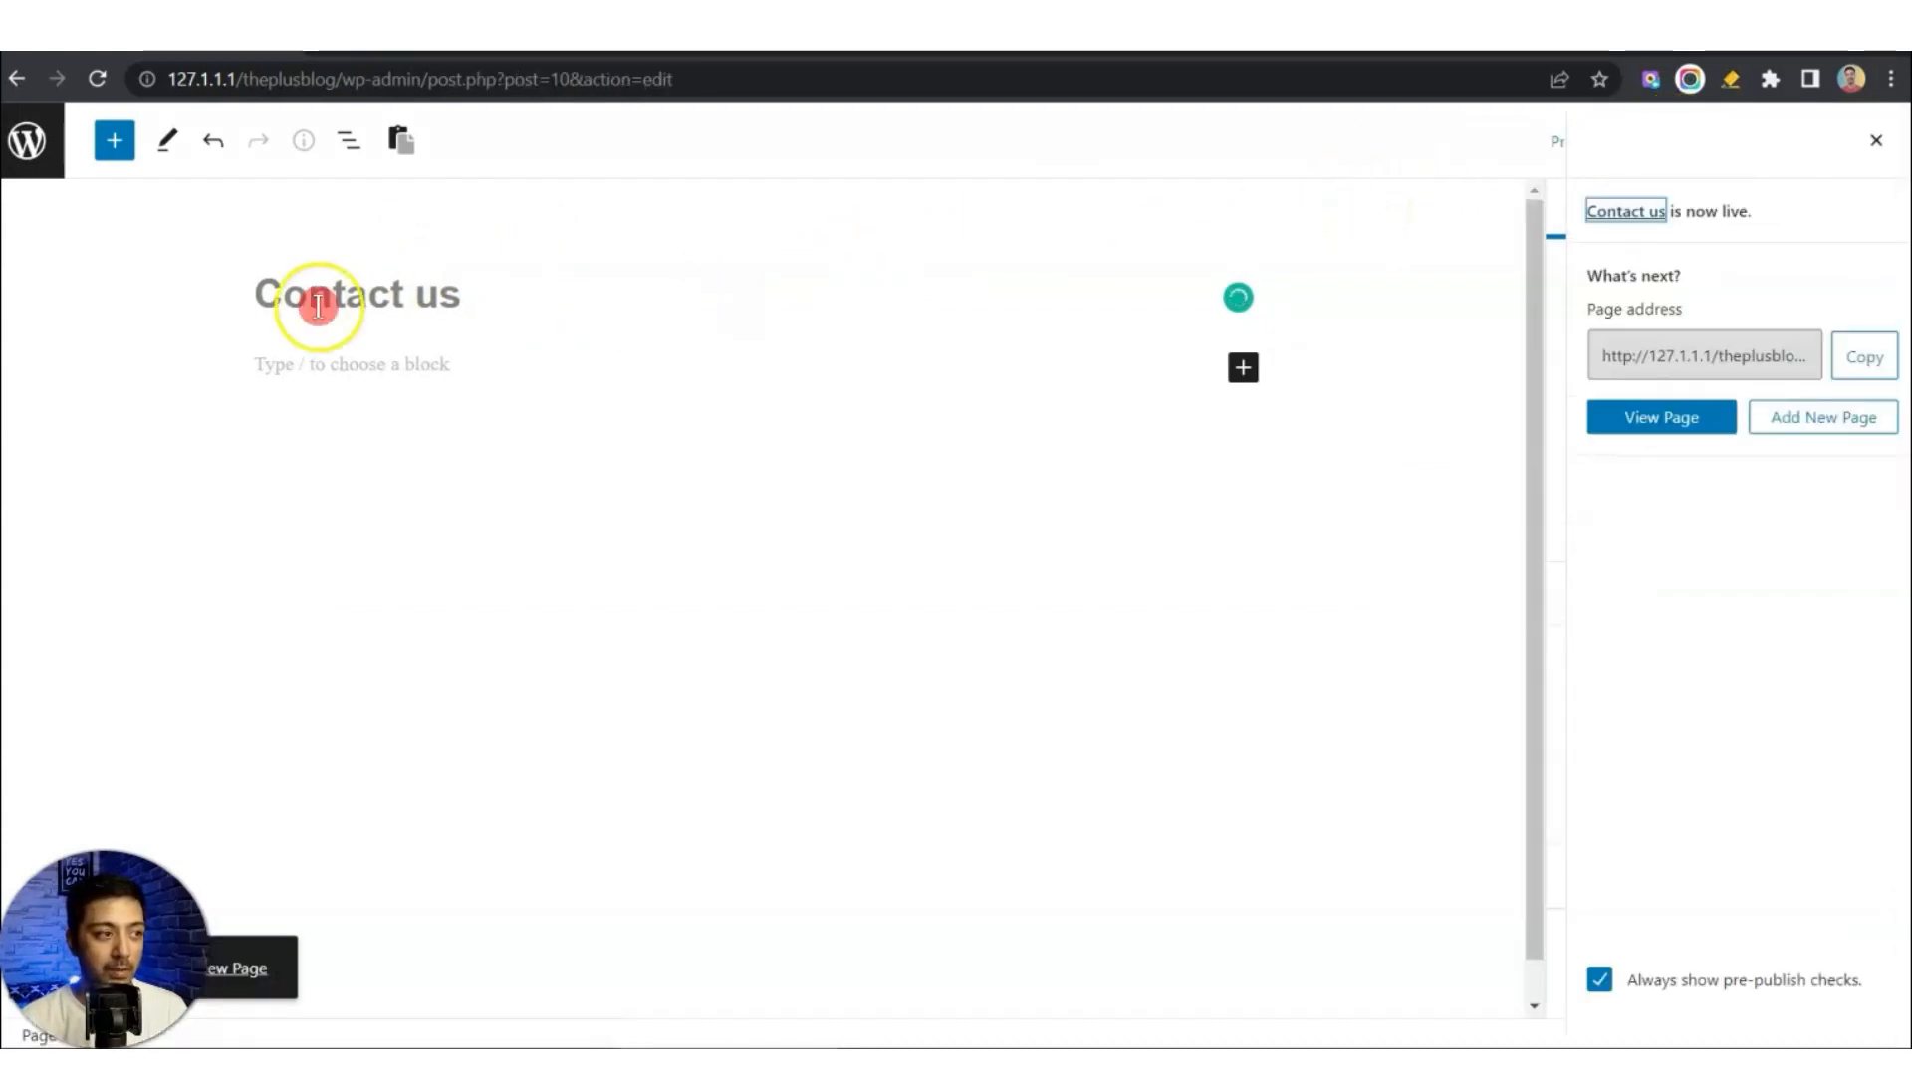
{"action": "left_click", "coordinate": [22, 159]}
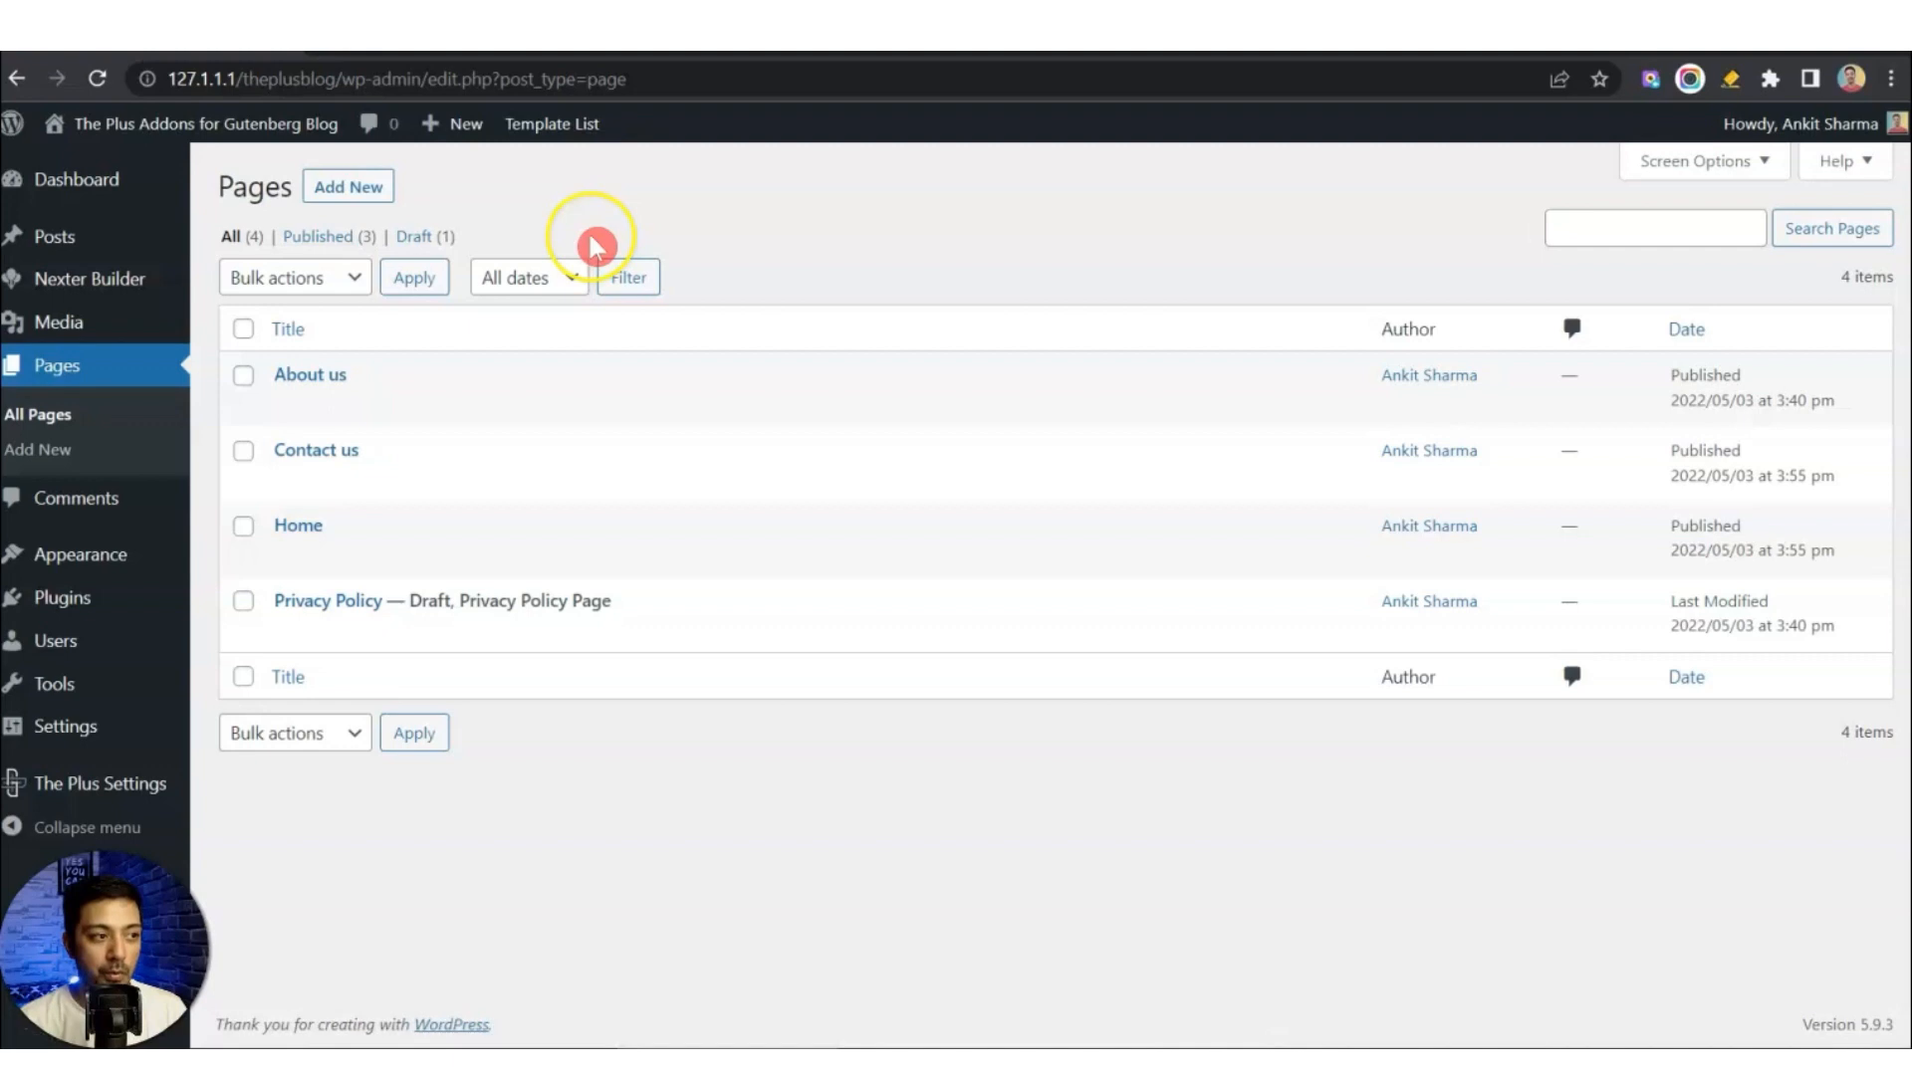
Rename the Uncategorized post category to "ideas", set its slug to "ideas" and update it.
{"action": "mouse_move", "coordinate": [30, 244]}
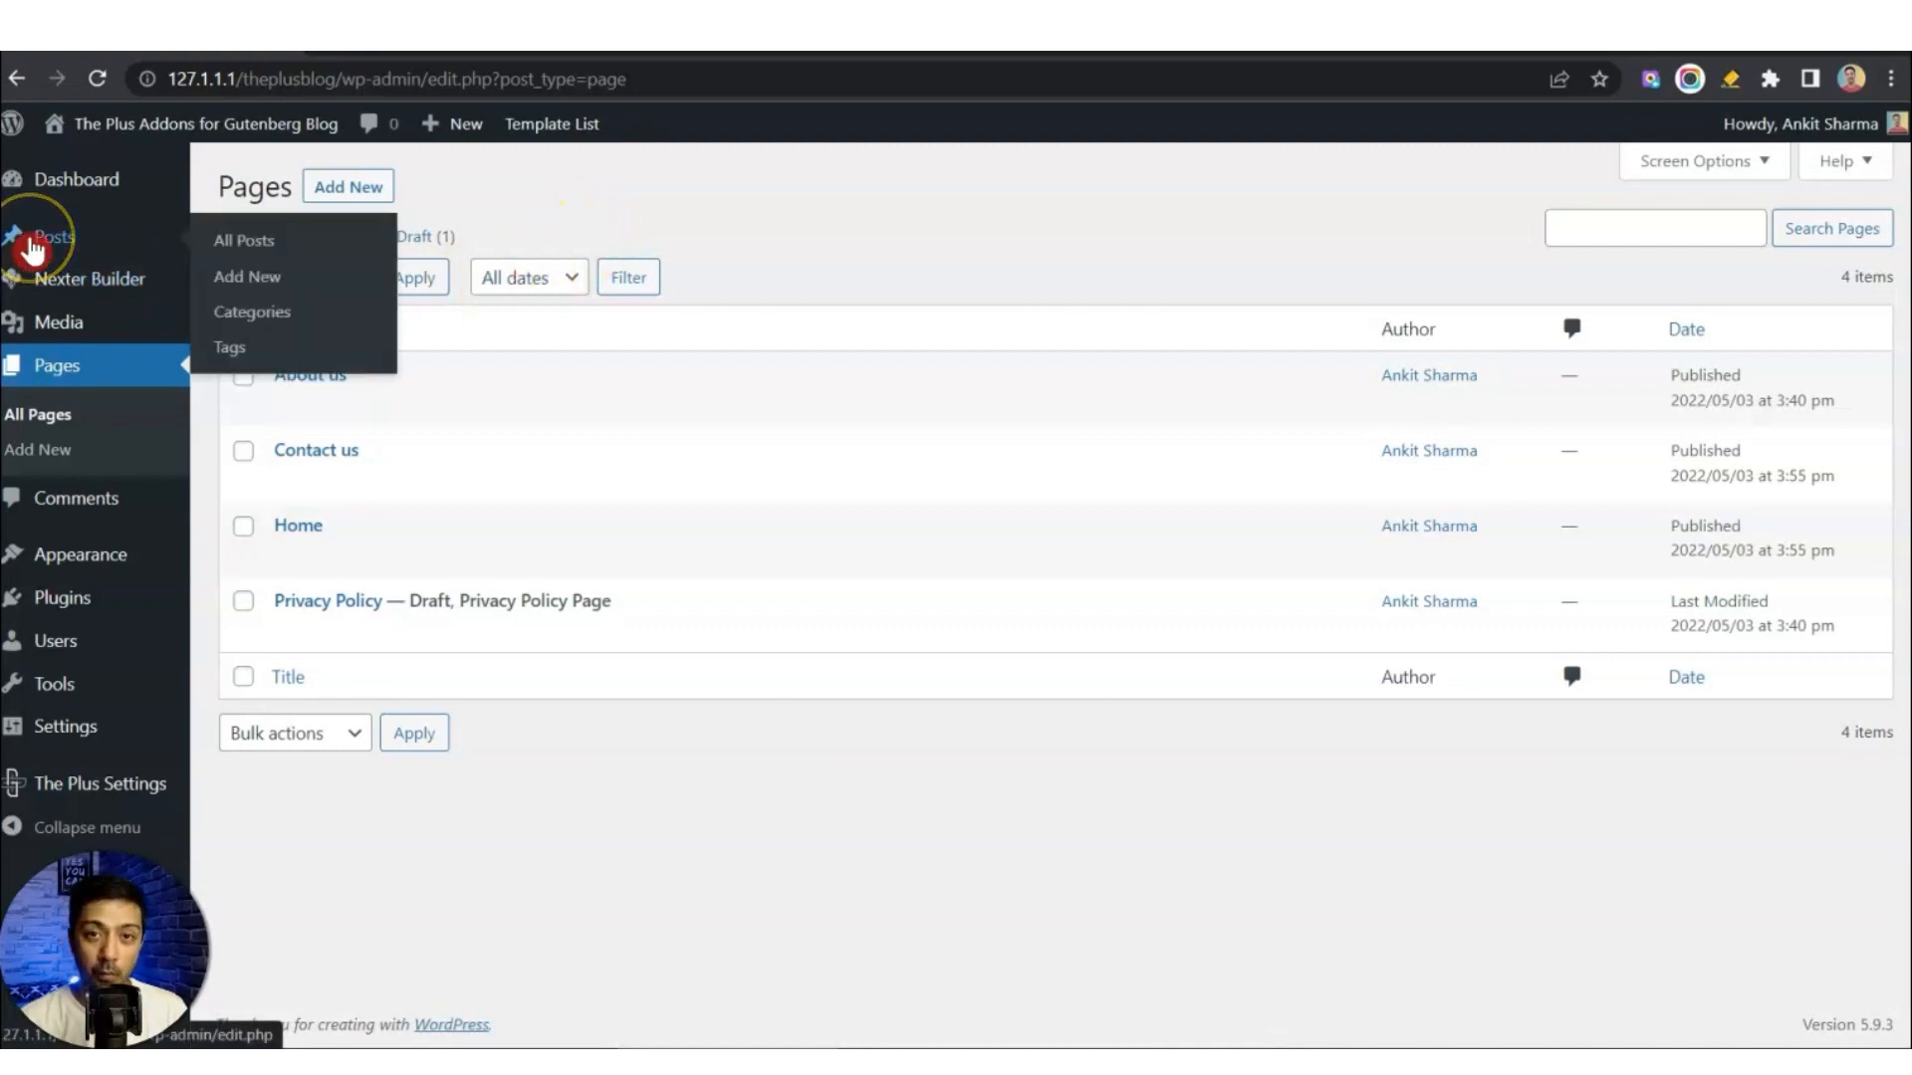
{"action": "left_click", "coordinate": [249, 310]}
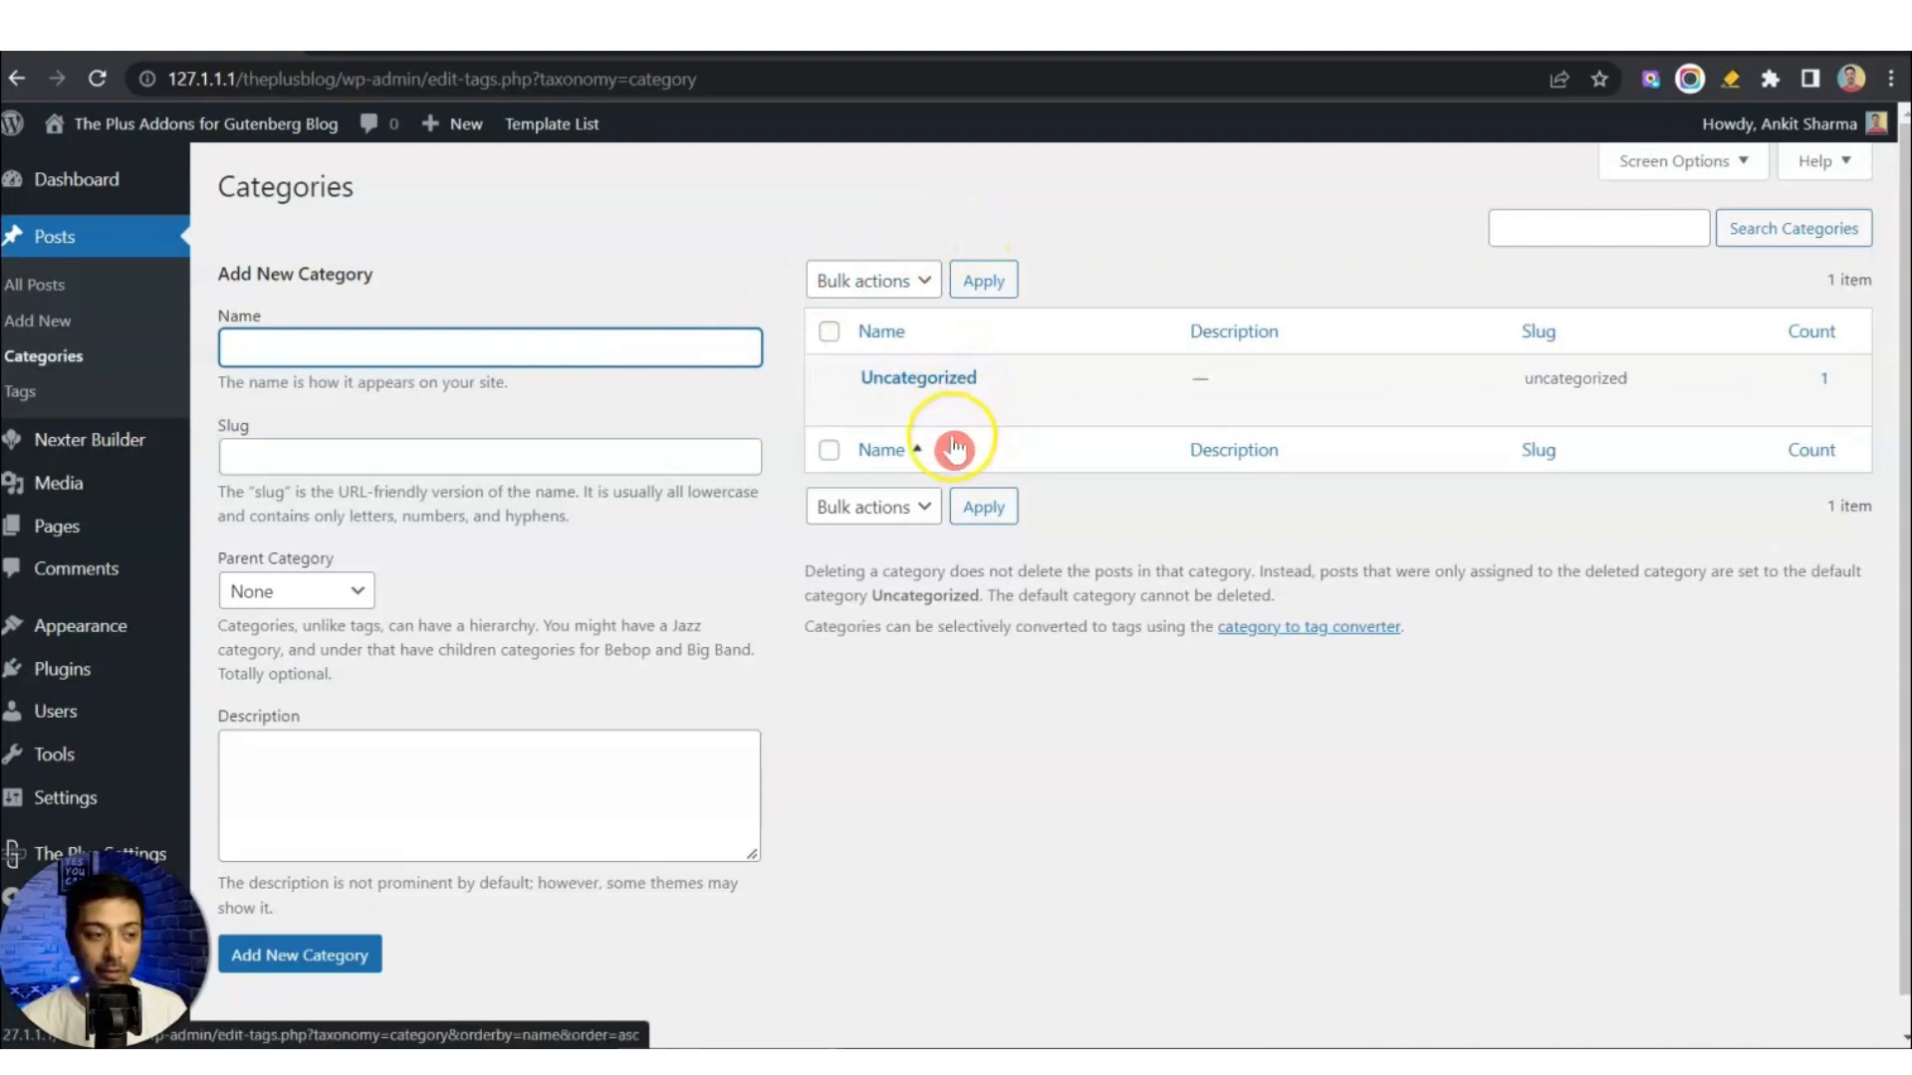
{"action": "left_click", "coordinate": [924, 400]}
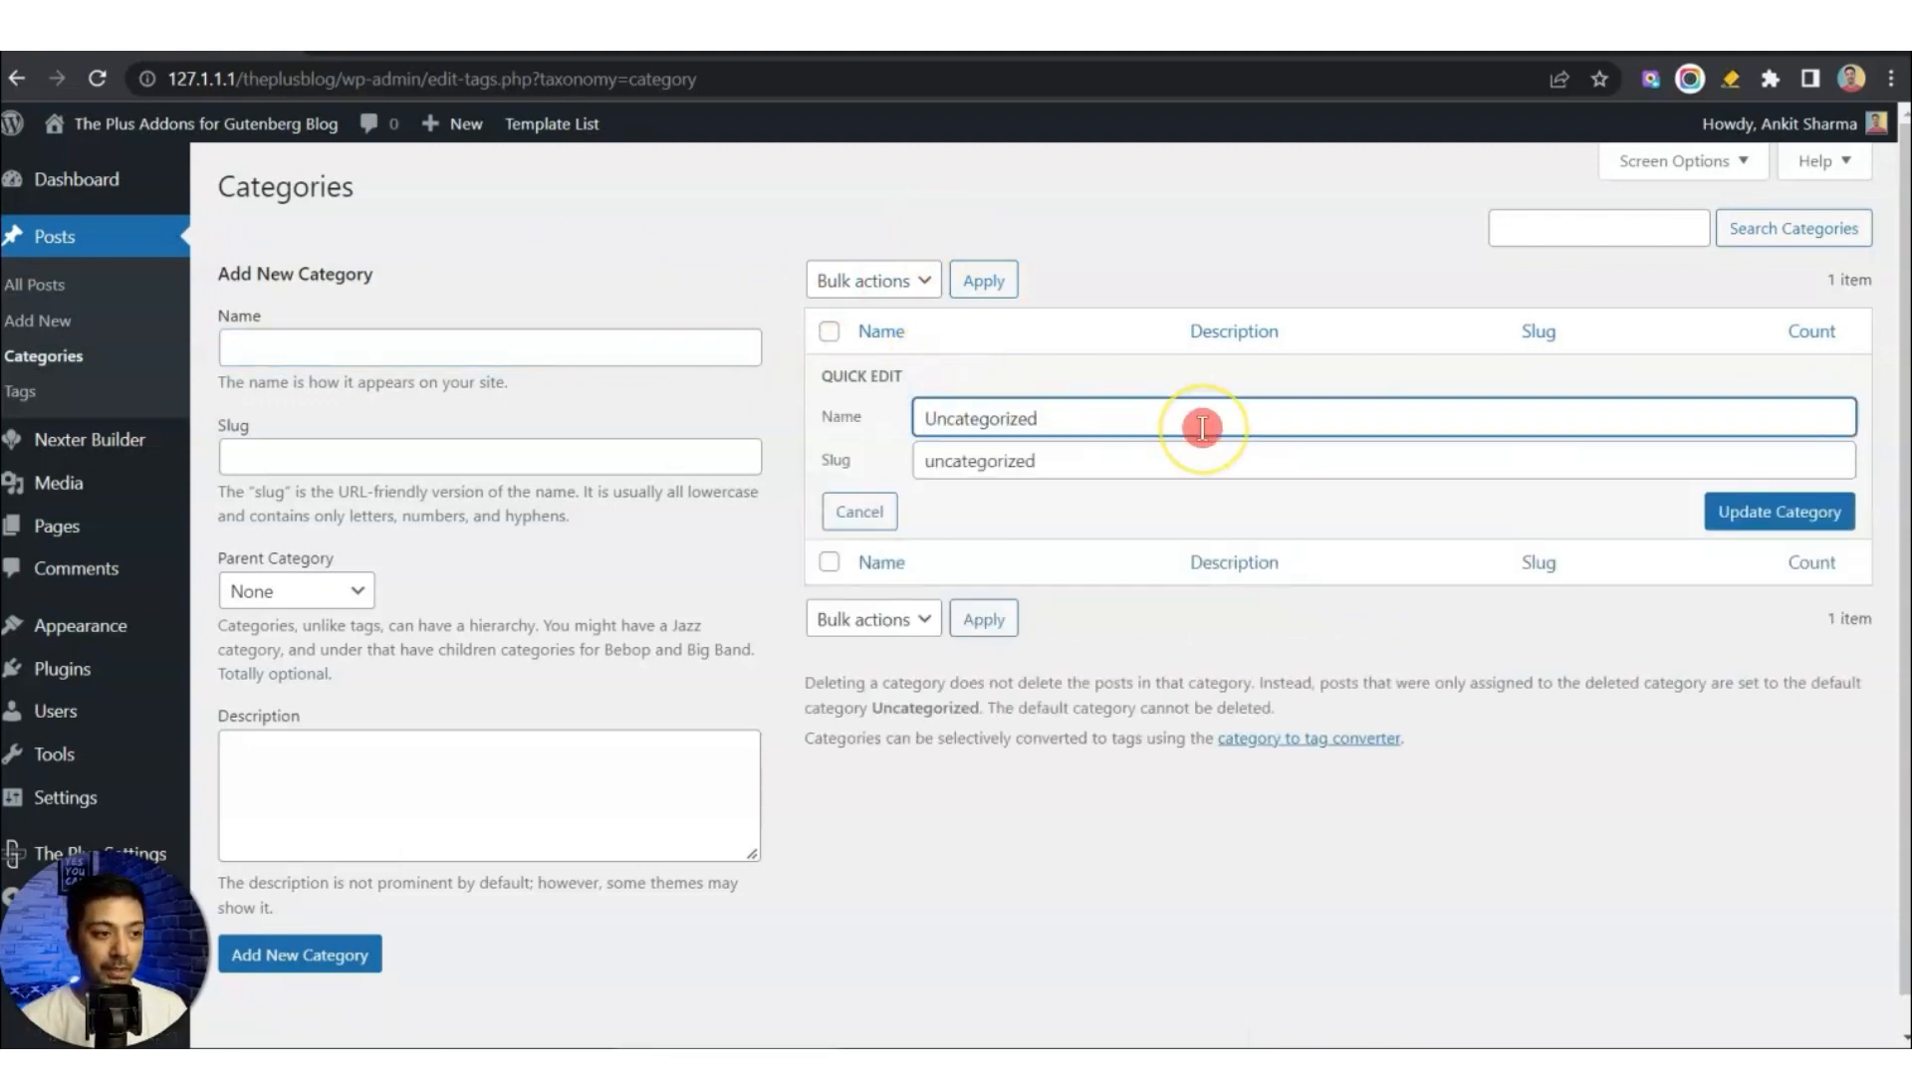
{"action": "double_click", "coordinate": [1202, 428]}
{"action": "type", "text": "ideas"}
{"action": "key", "text": "Tab"}
{"action": "type", "text": "i"}
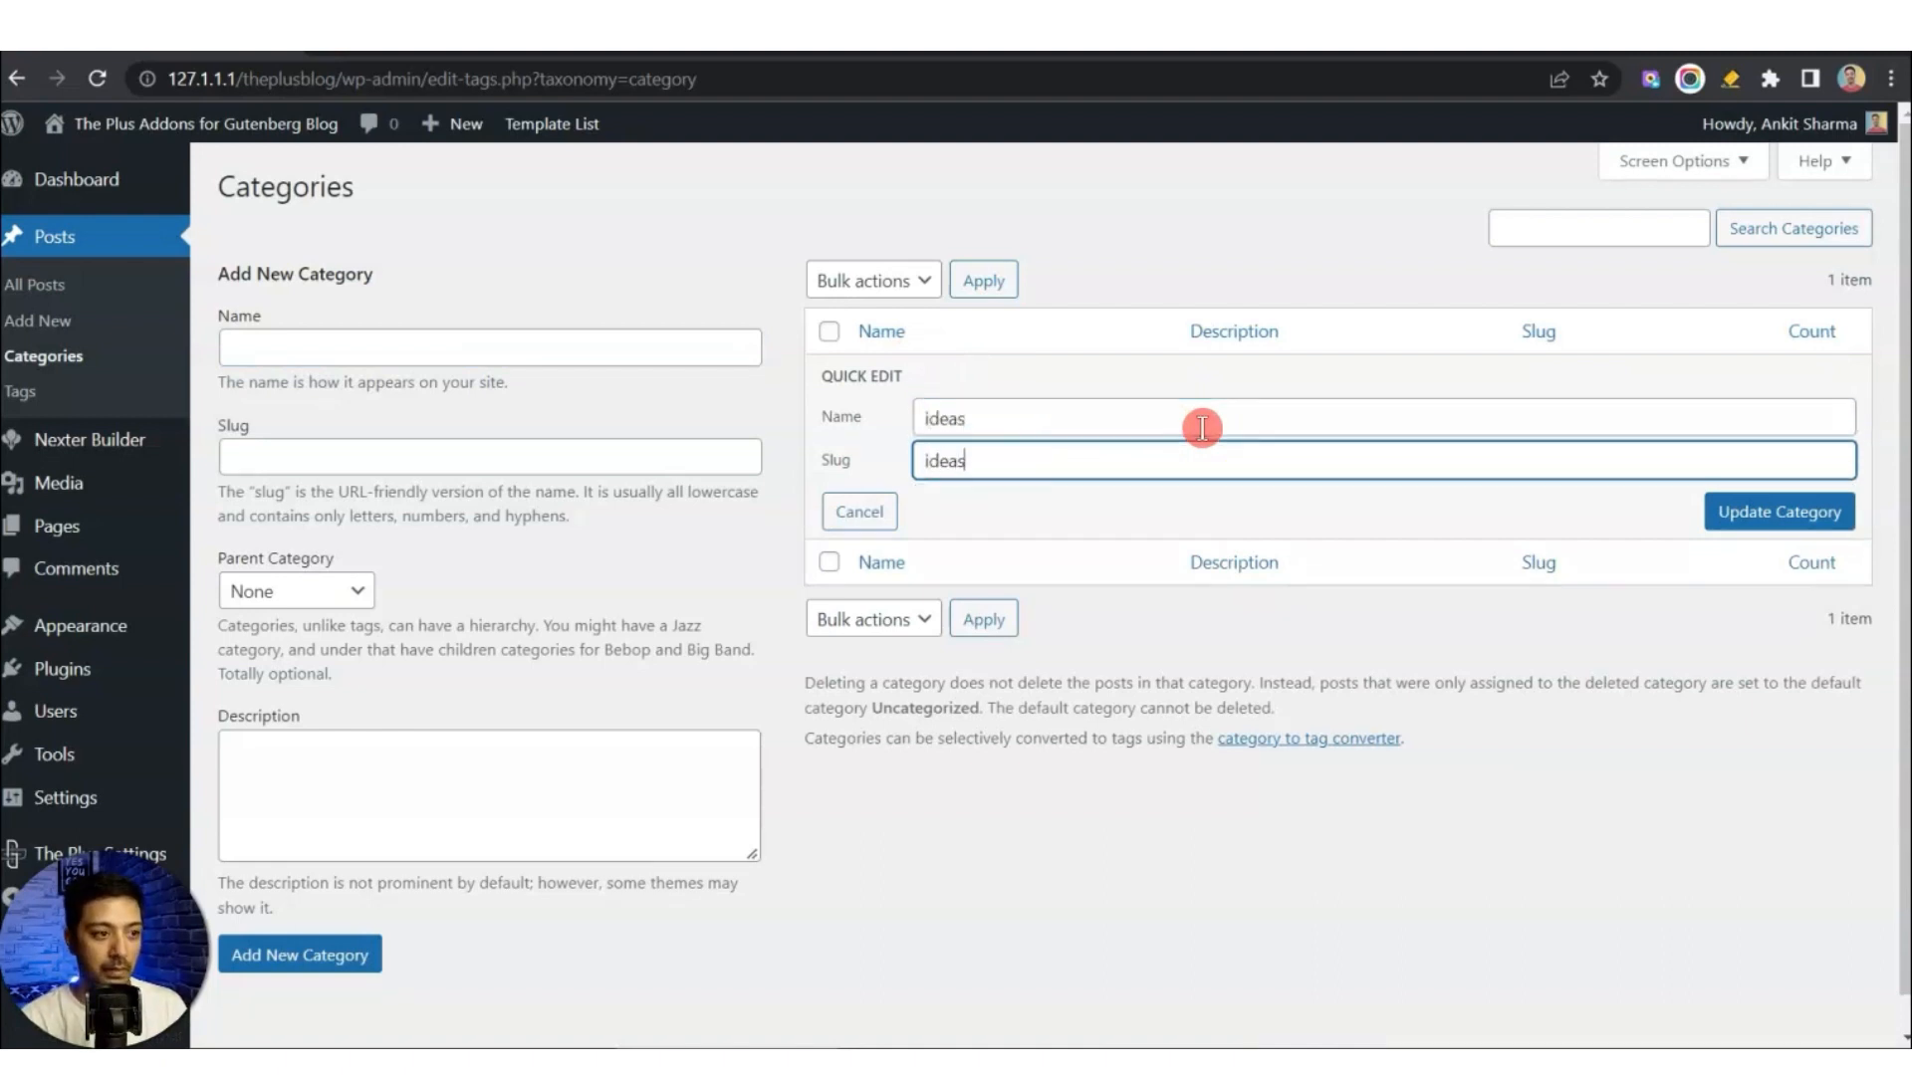
{"action": "left_click", "coordinate": [1752, 512]}
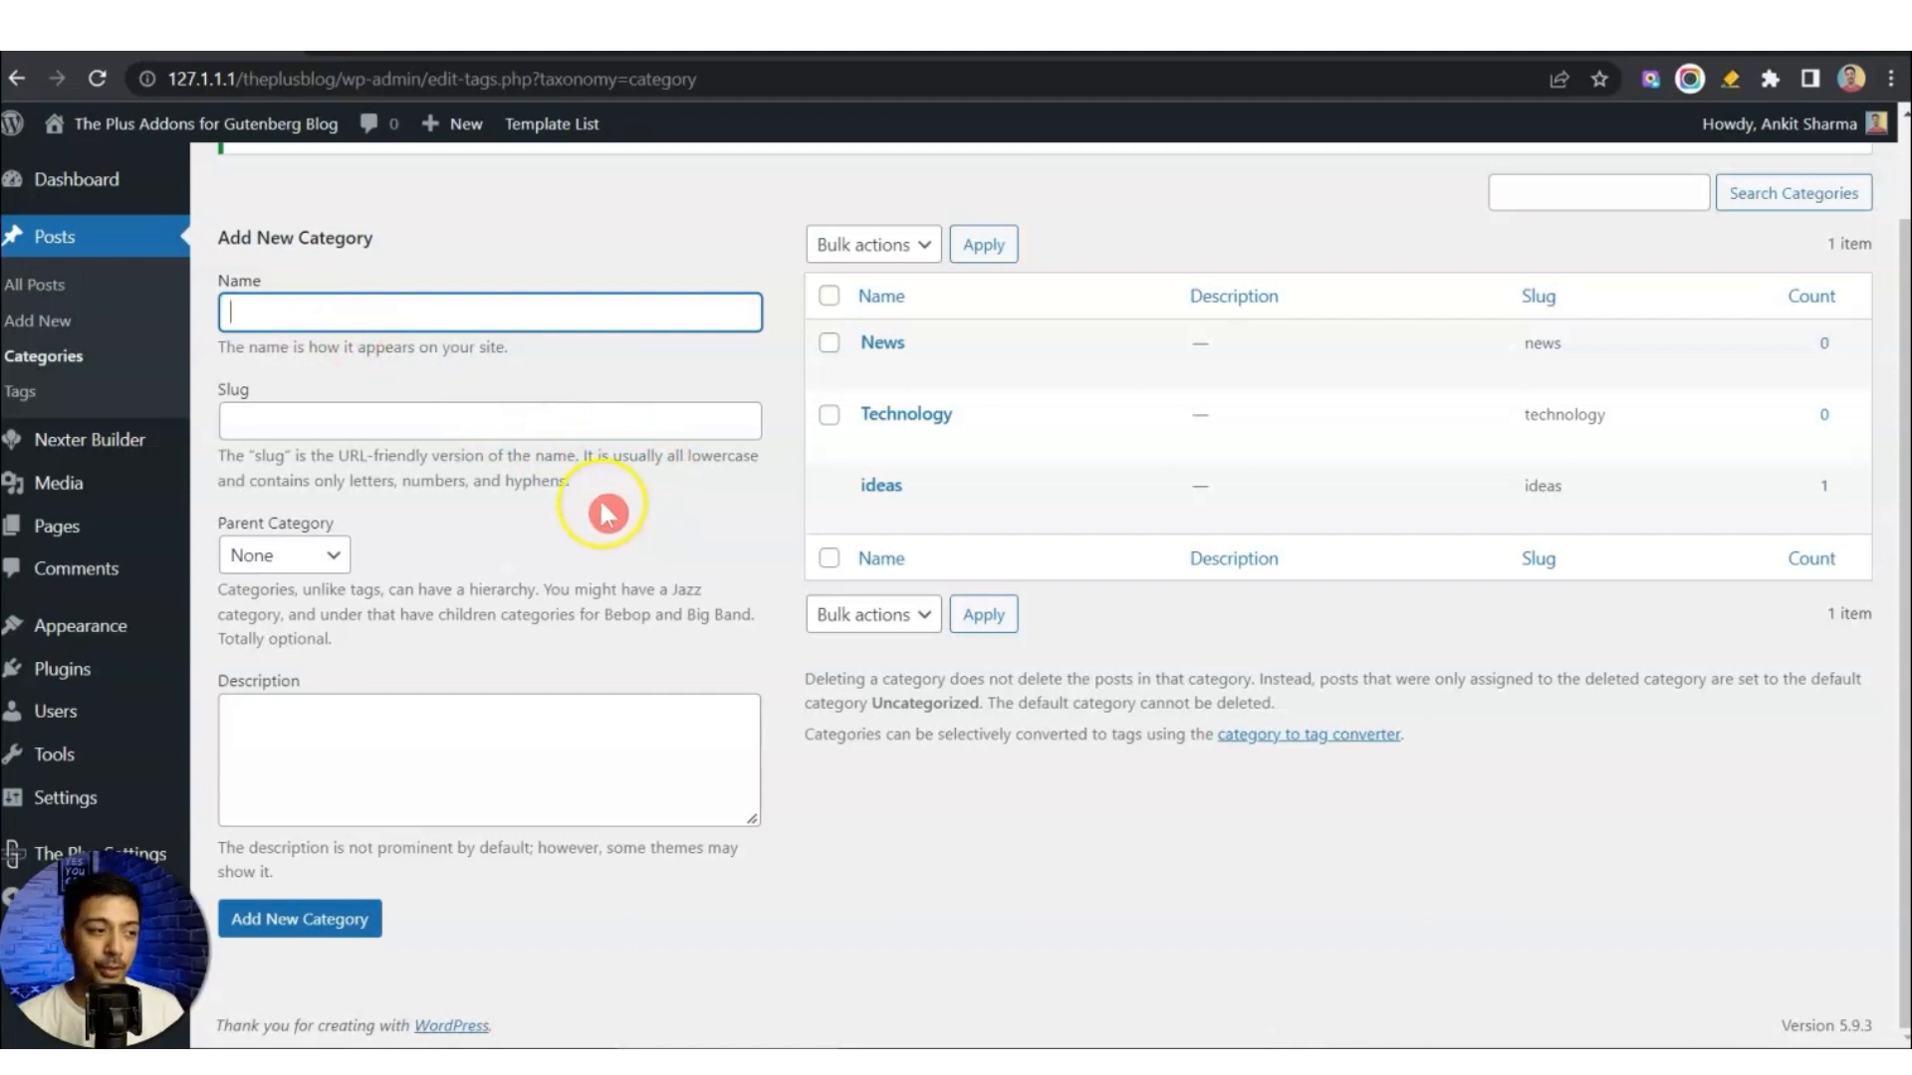
Look over the published blog posts and view the post "Trying New Resolution Cameras".
{"action": "mouse_move", "coordinate": [868, 398]}
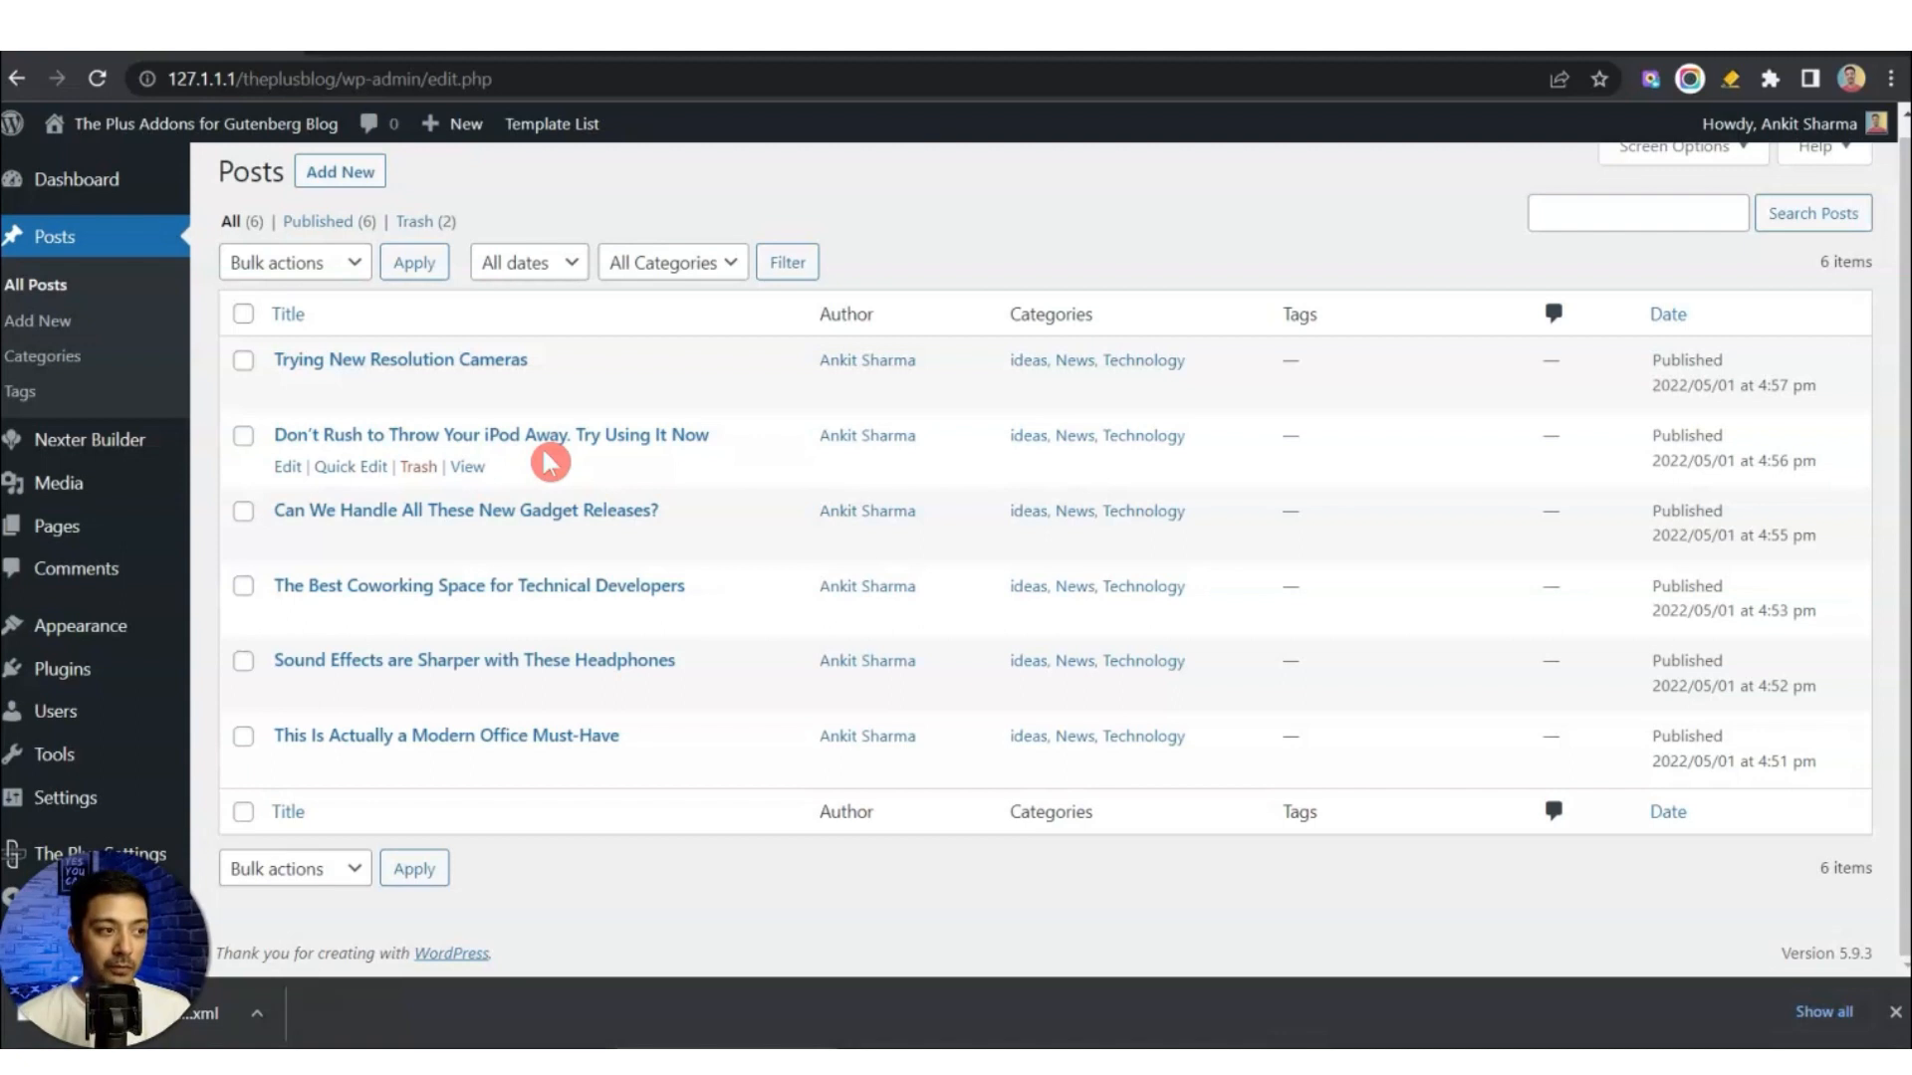
{"action": "left_click", "coordinate": [523, 438]}
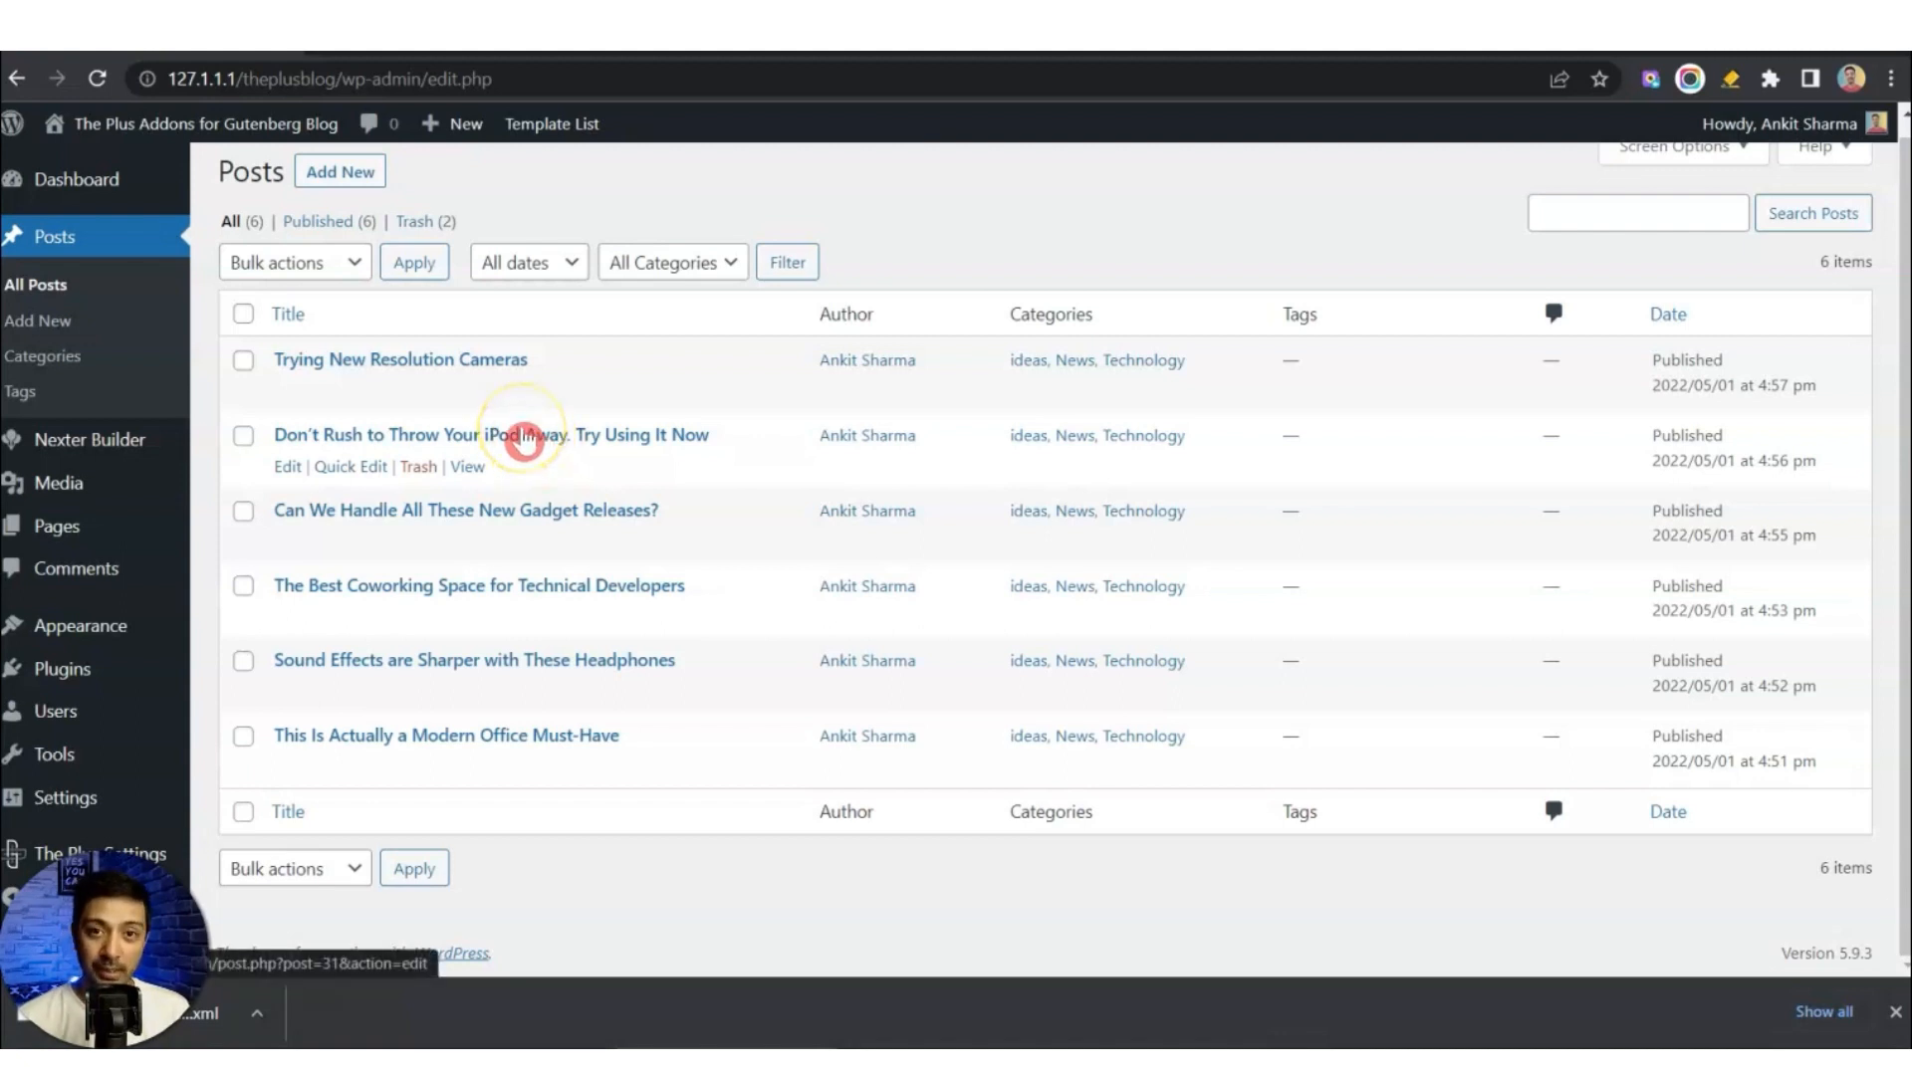
{"action": "mouse_move", "coordinate": [482, 399]}
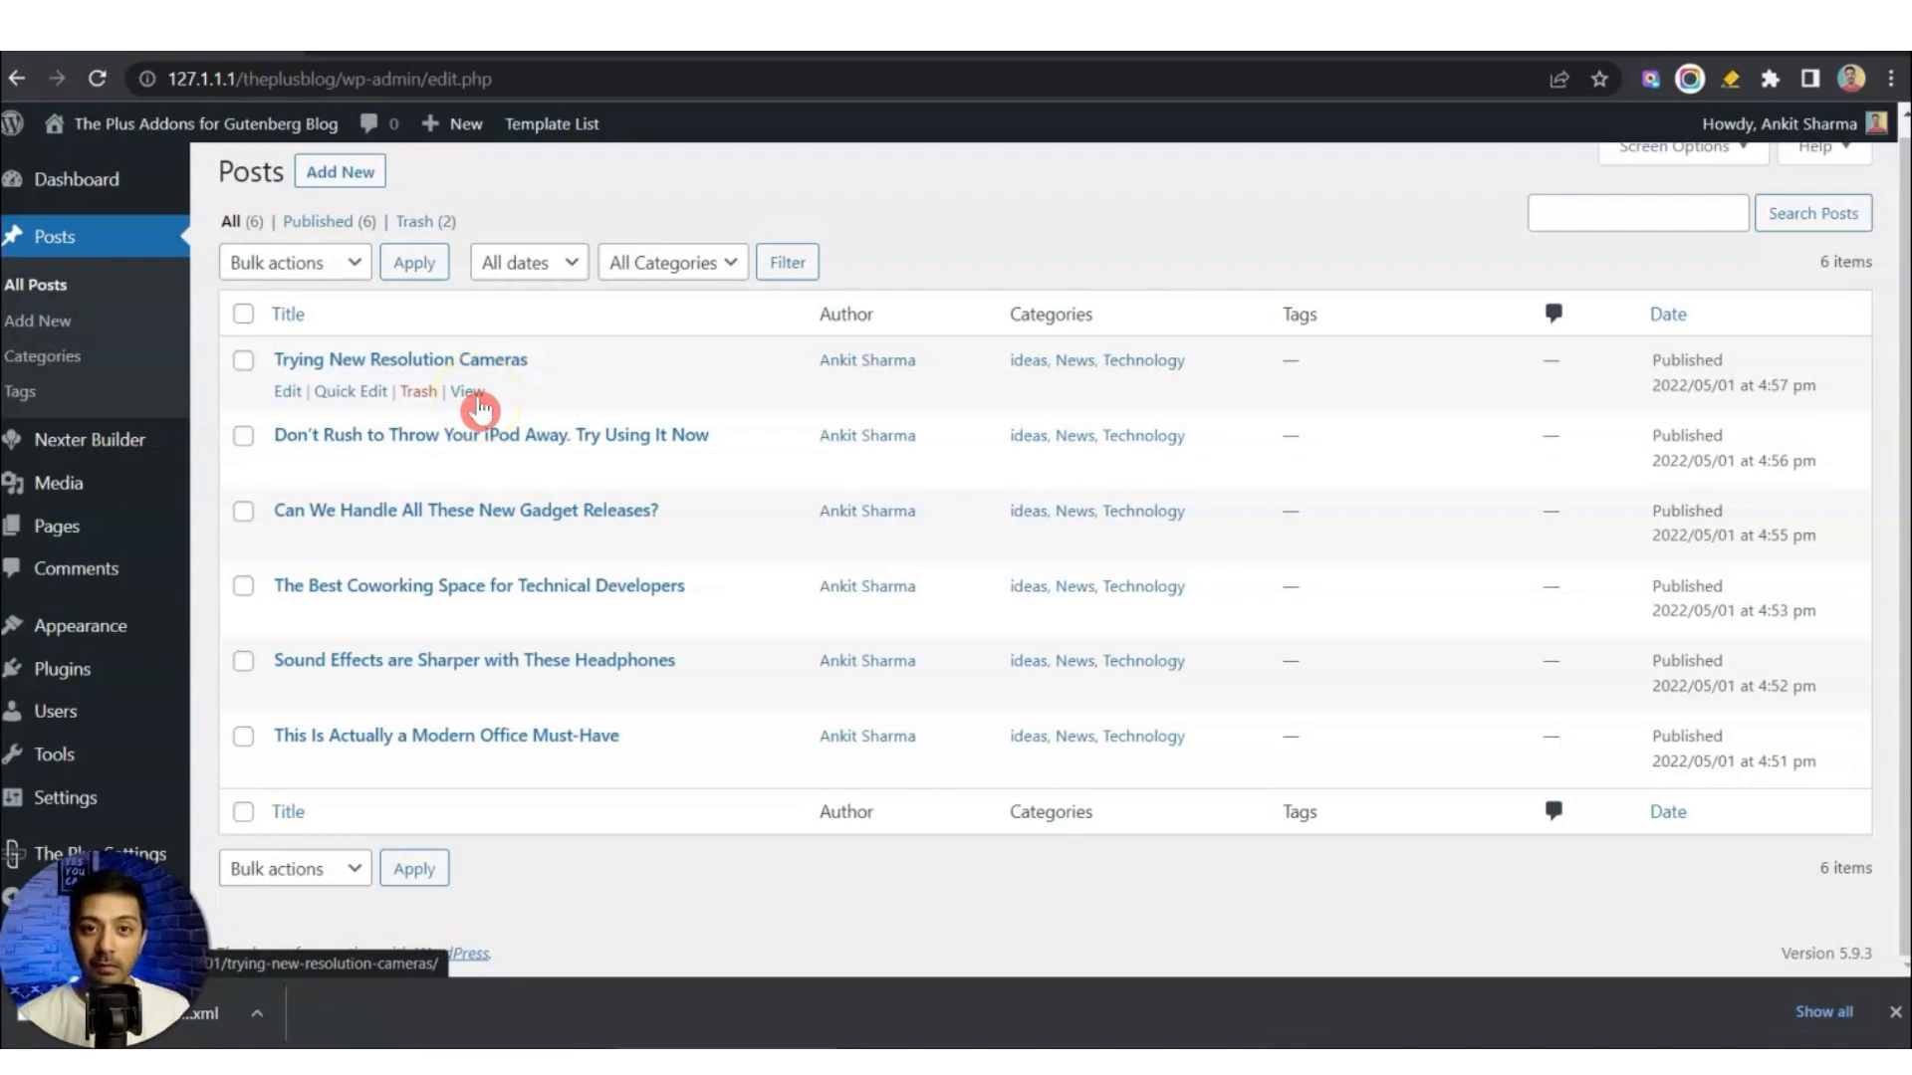
{"action": "left_click", "coordinate": [484, 394]}
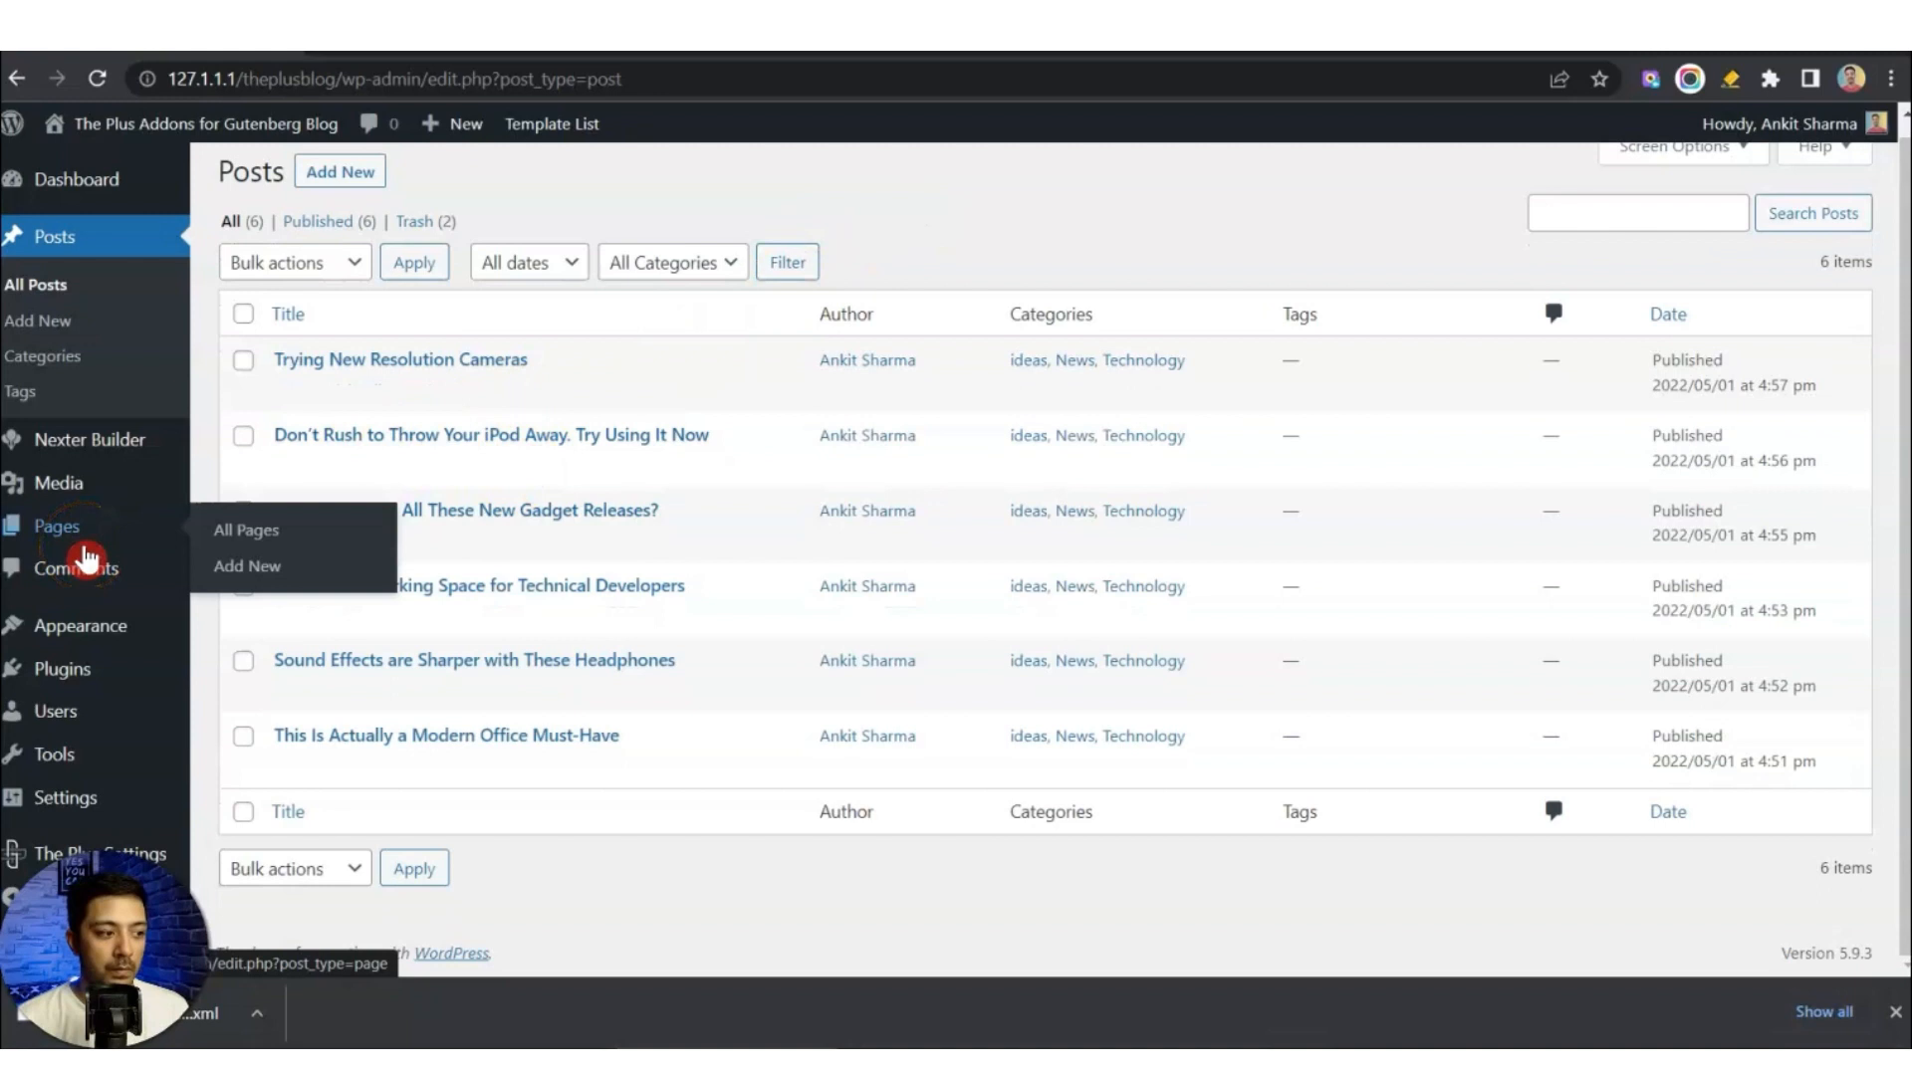
In the Reading settings, make the homepage a static page using the Home page and save the changes.
{"action": "left_click", "coordinate": [65, 806]}
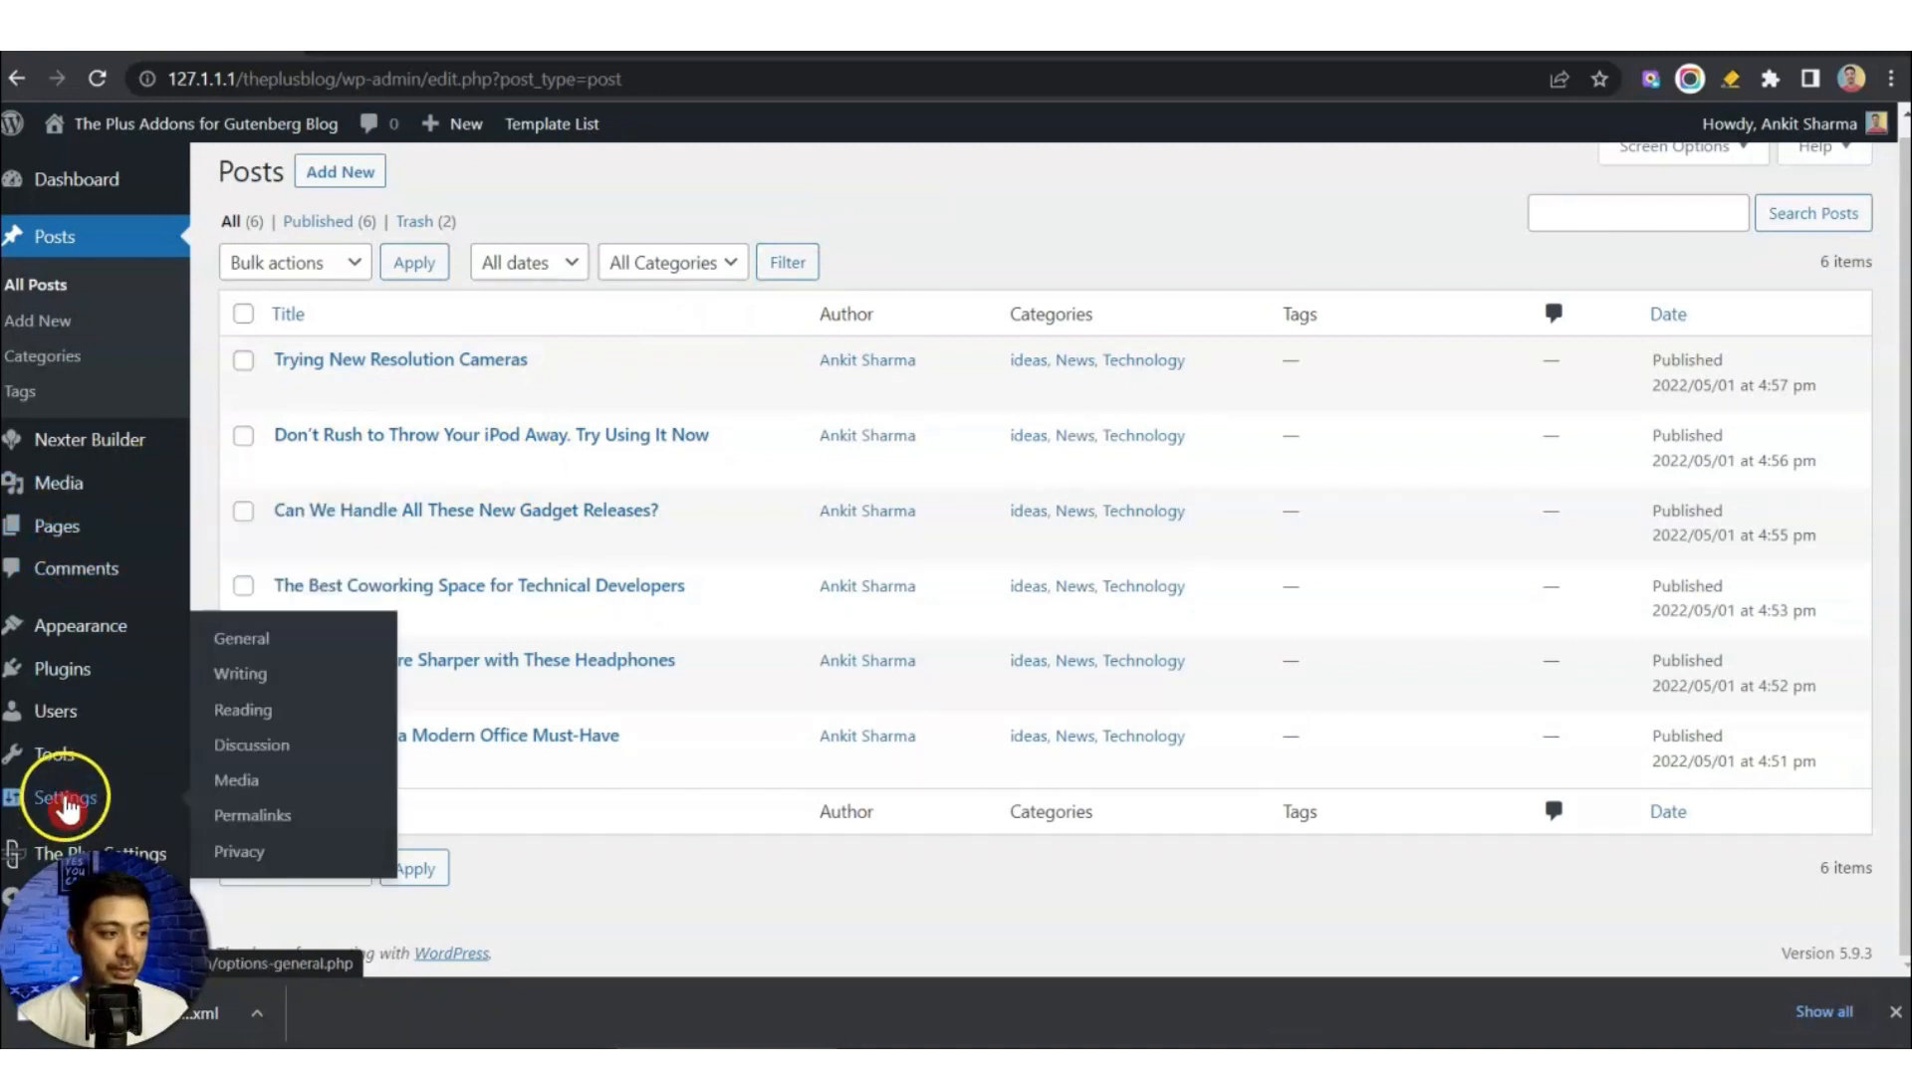
{"action": "left_click", "coordinate": [252, 713]}
{"action": "left_click", "coordinate": [504, 301]}
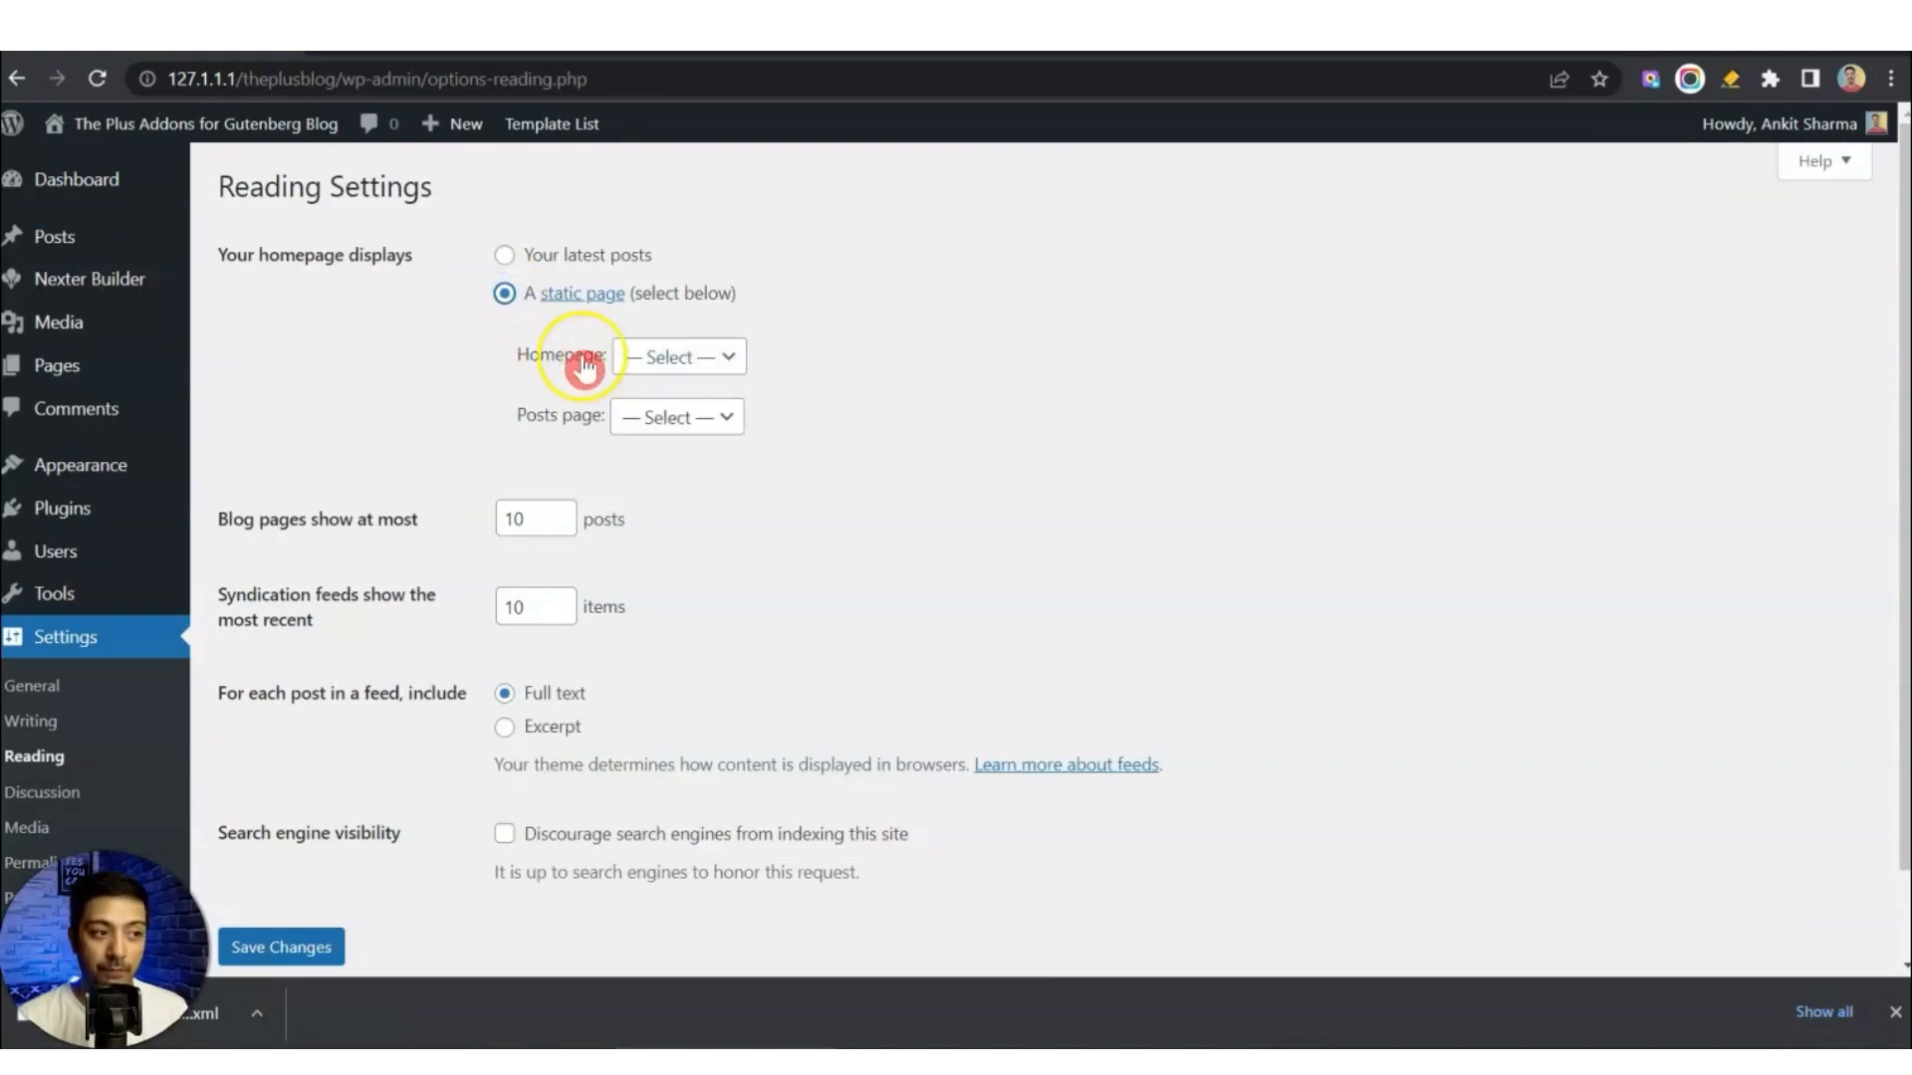
{"action": "left_click", "coordinate": [700, 360]}
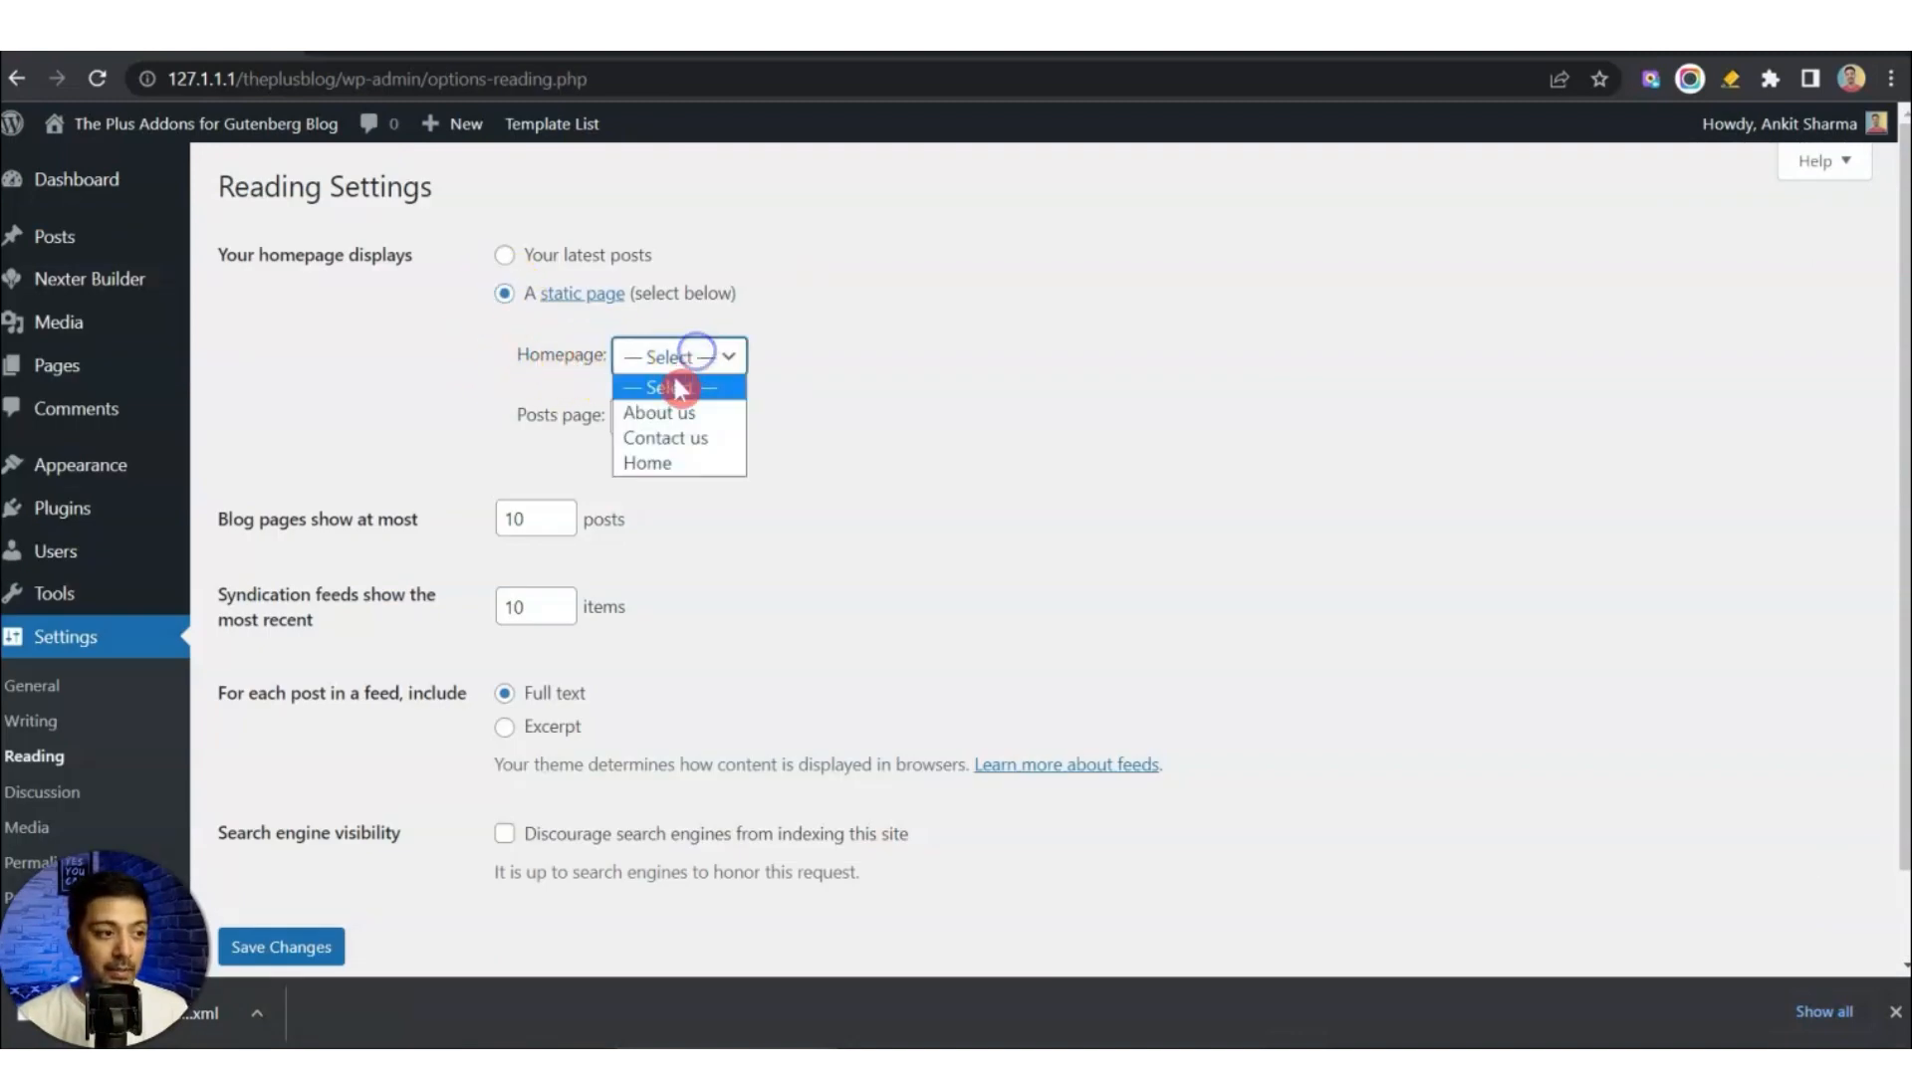
{"action": "left_click", "coordinate": [661, 468]}
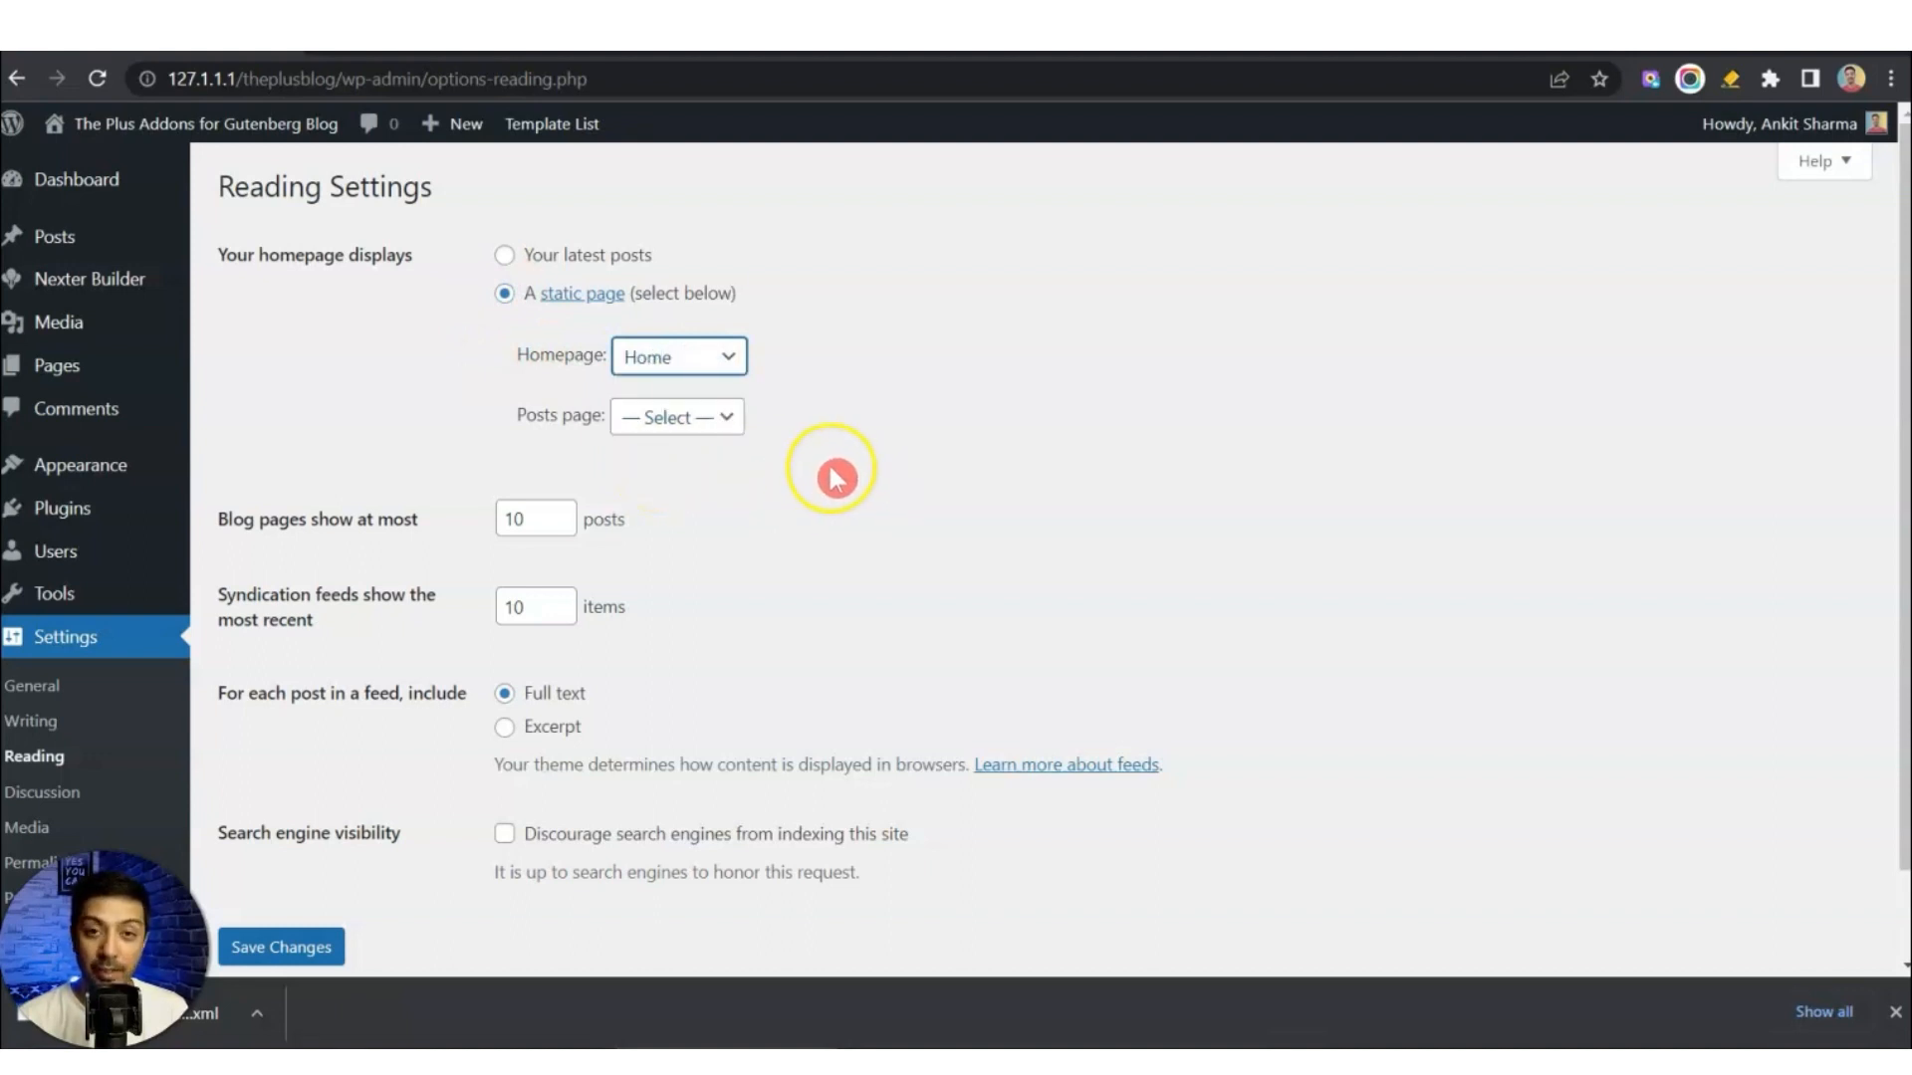
{"action": "scroll", "coordinate": [750, 540], "scroll_direction": "down", "scroll_amount": 1}
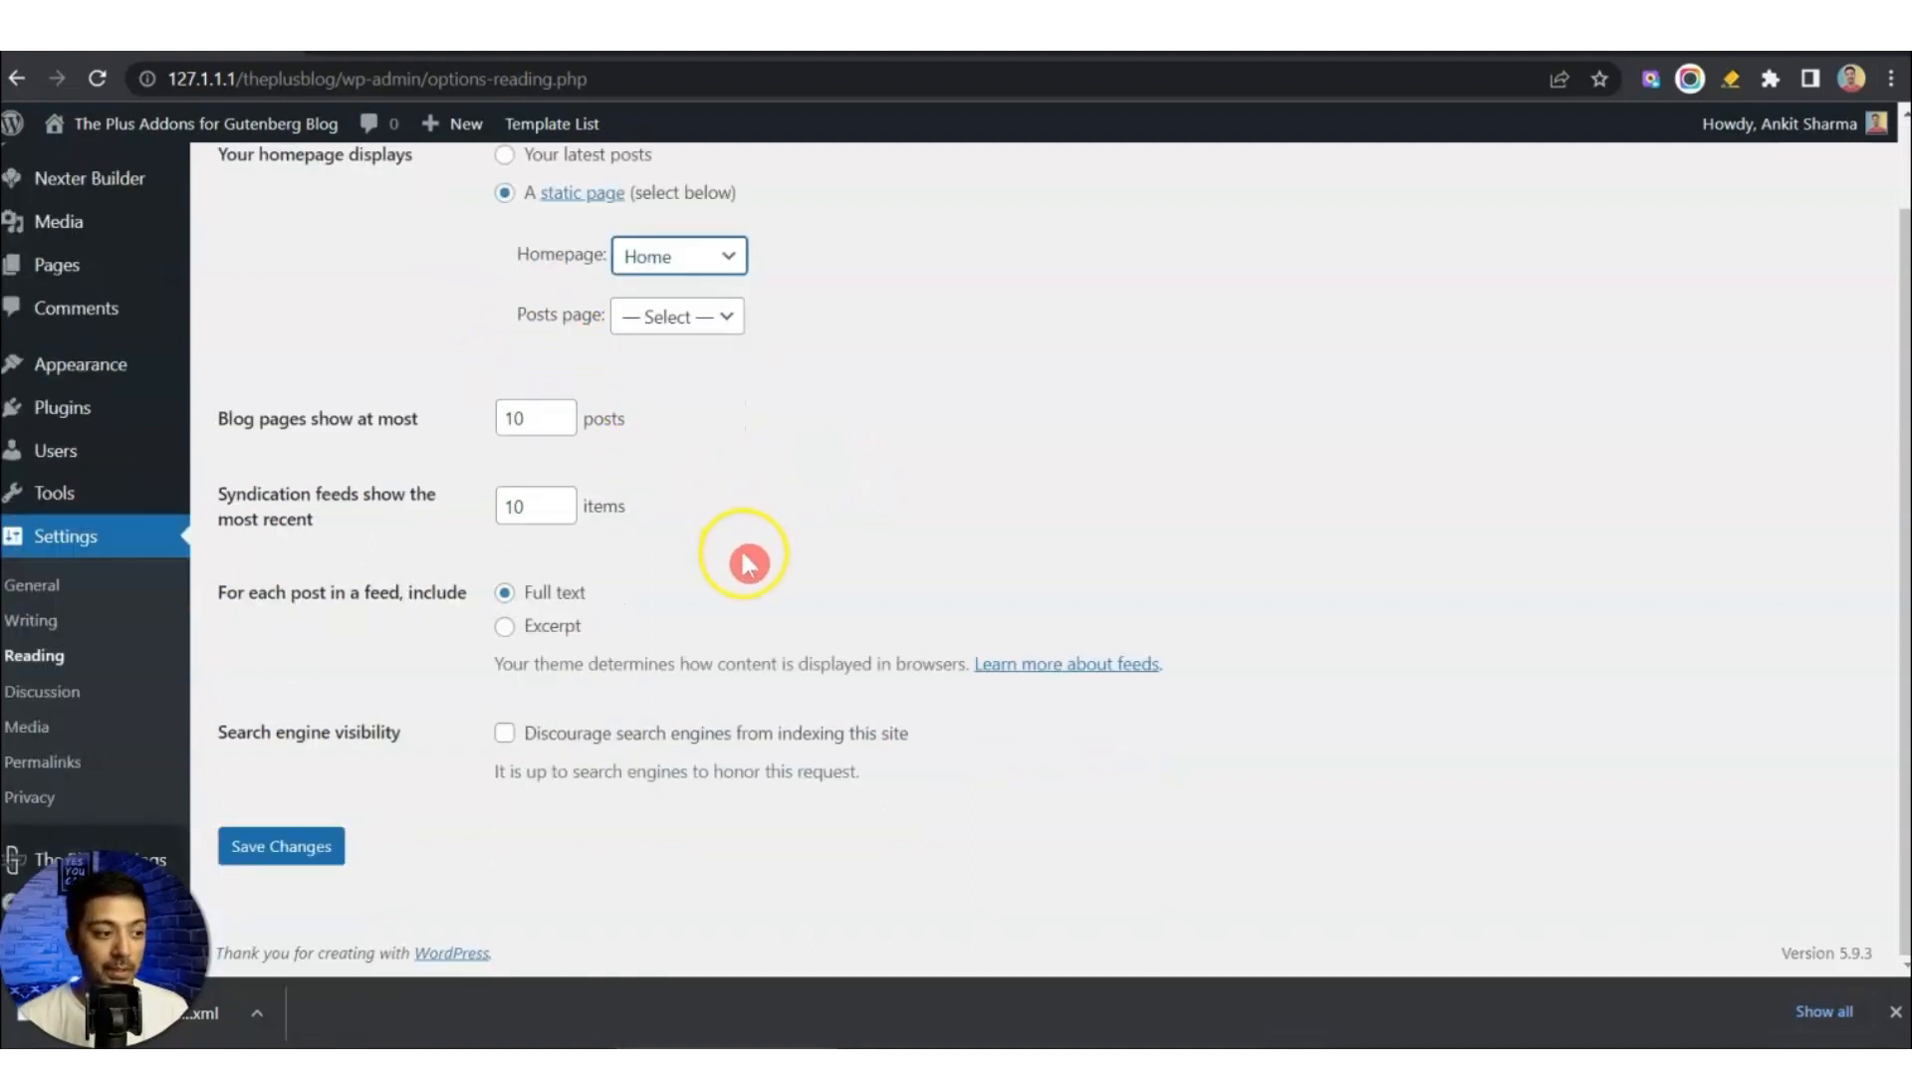
{"action": "left_click", "coordinate": [282, 846]}
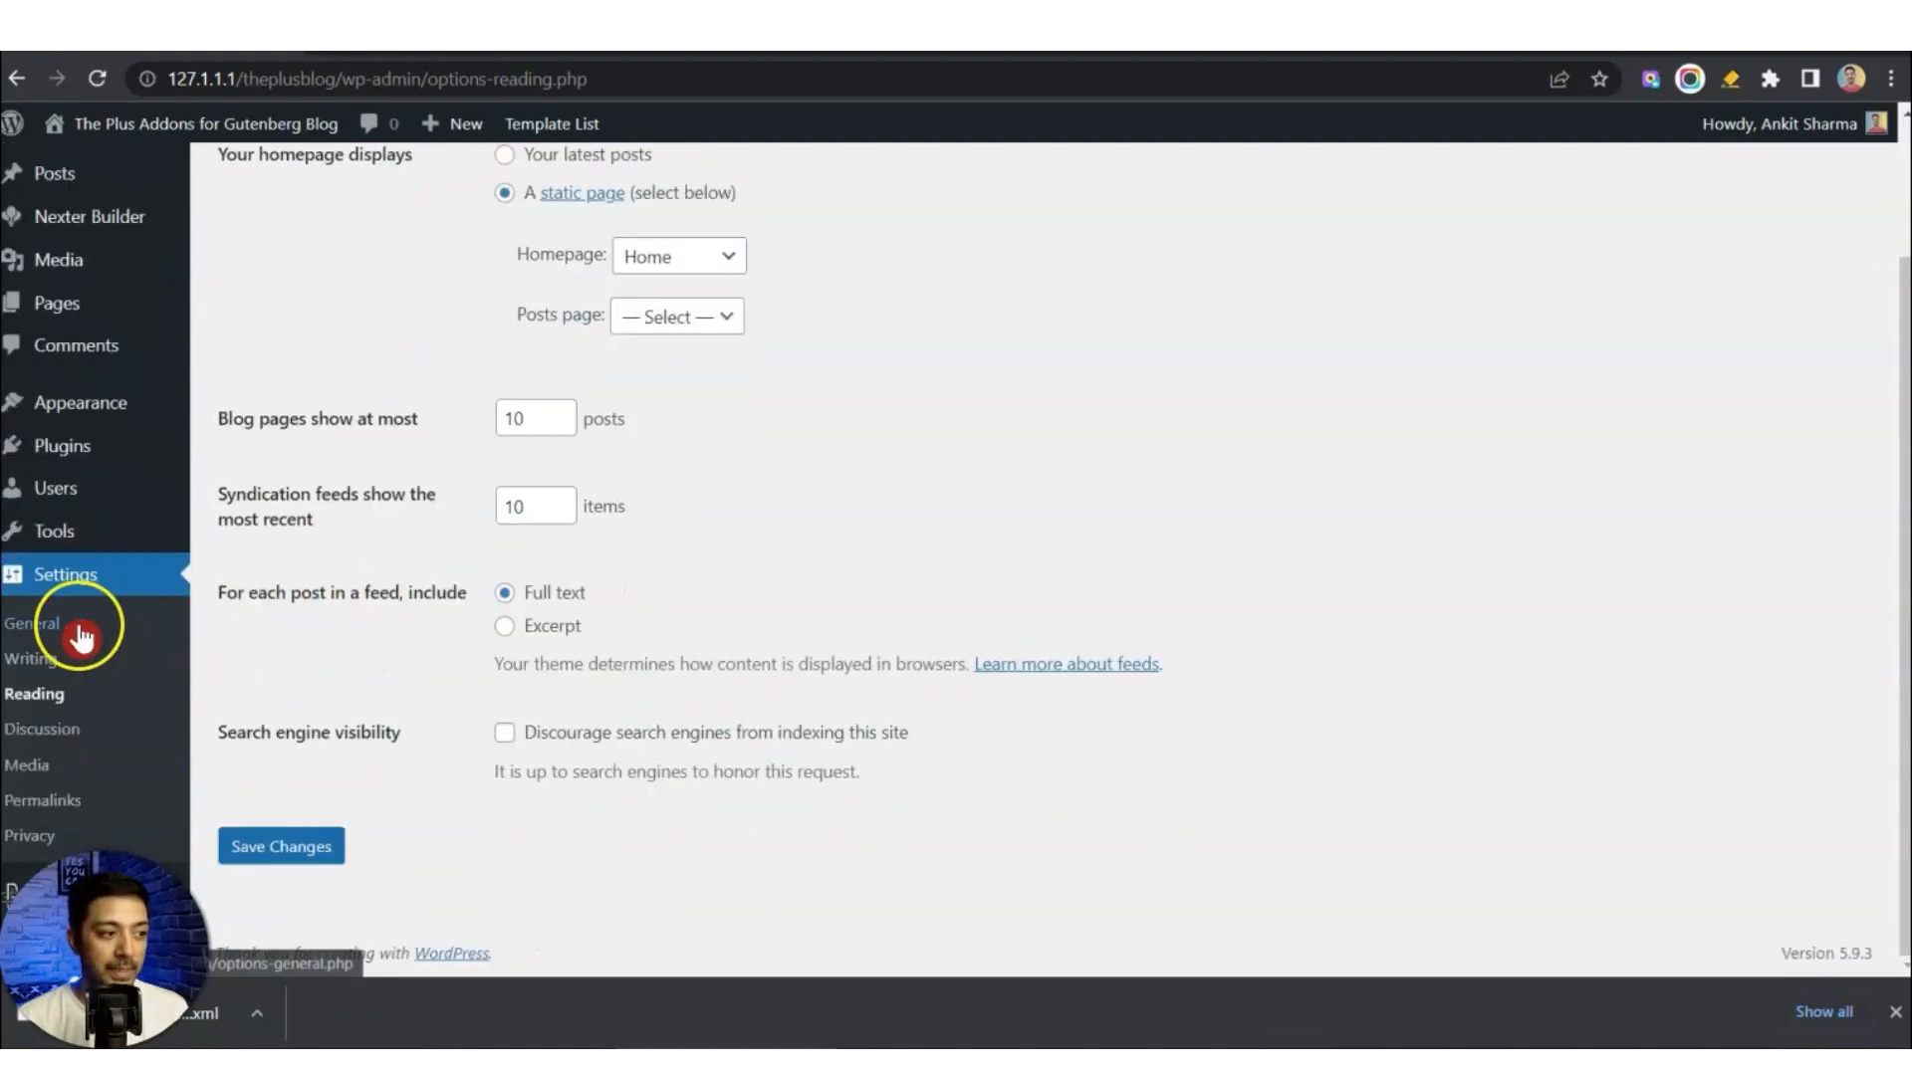
Set the permalink structure to Post name in the Permalink settings.
{"action": "left_click", "coordinate": [40, 812]}
{"action": "left_click", "coordinate": [296, 694]}
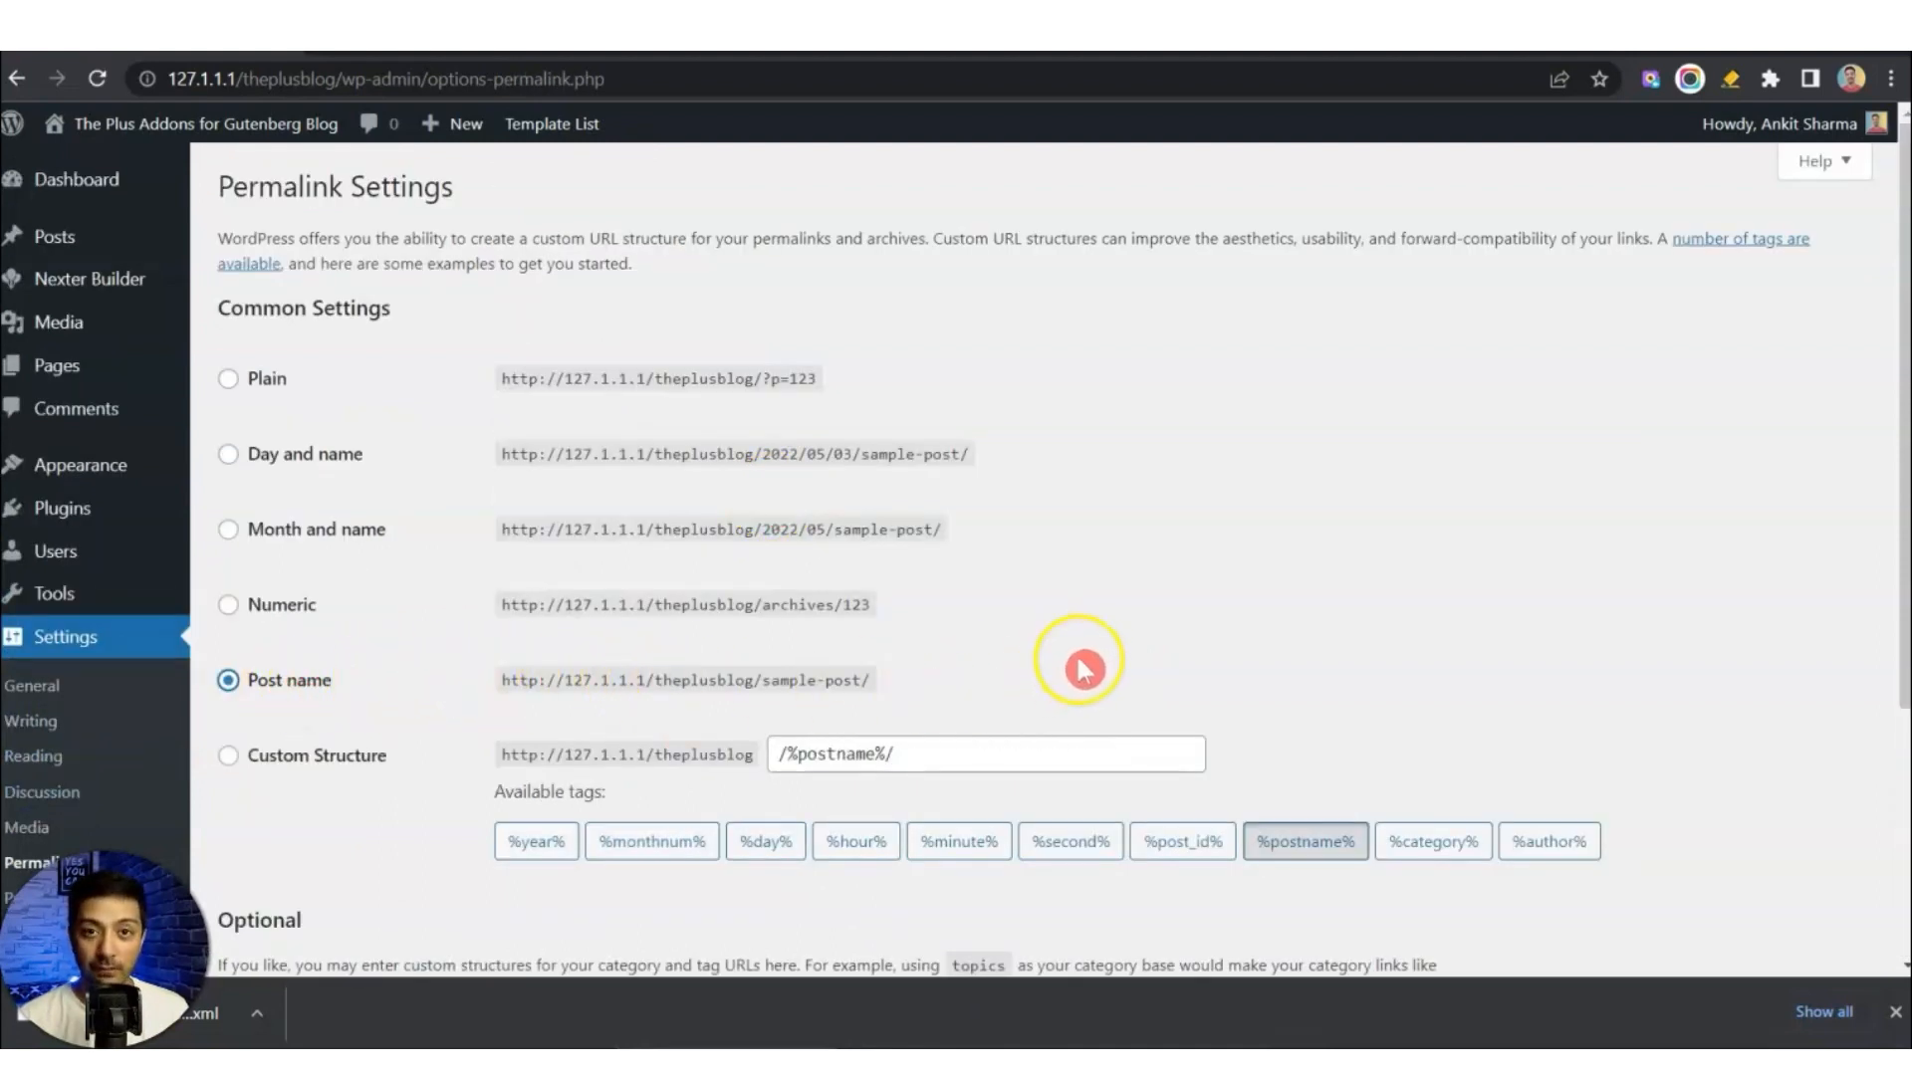
{"action": "scroll", "coordinate": [1084, 669], "scroll_direction": "down", "scroll_amount": 3}
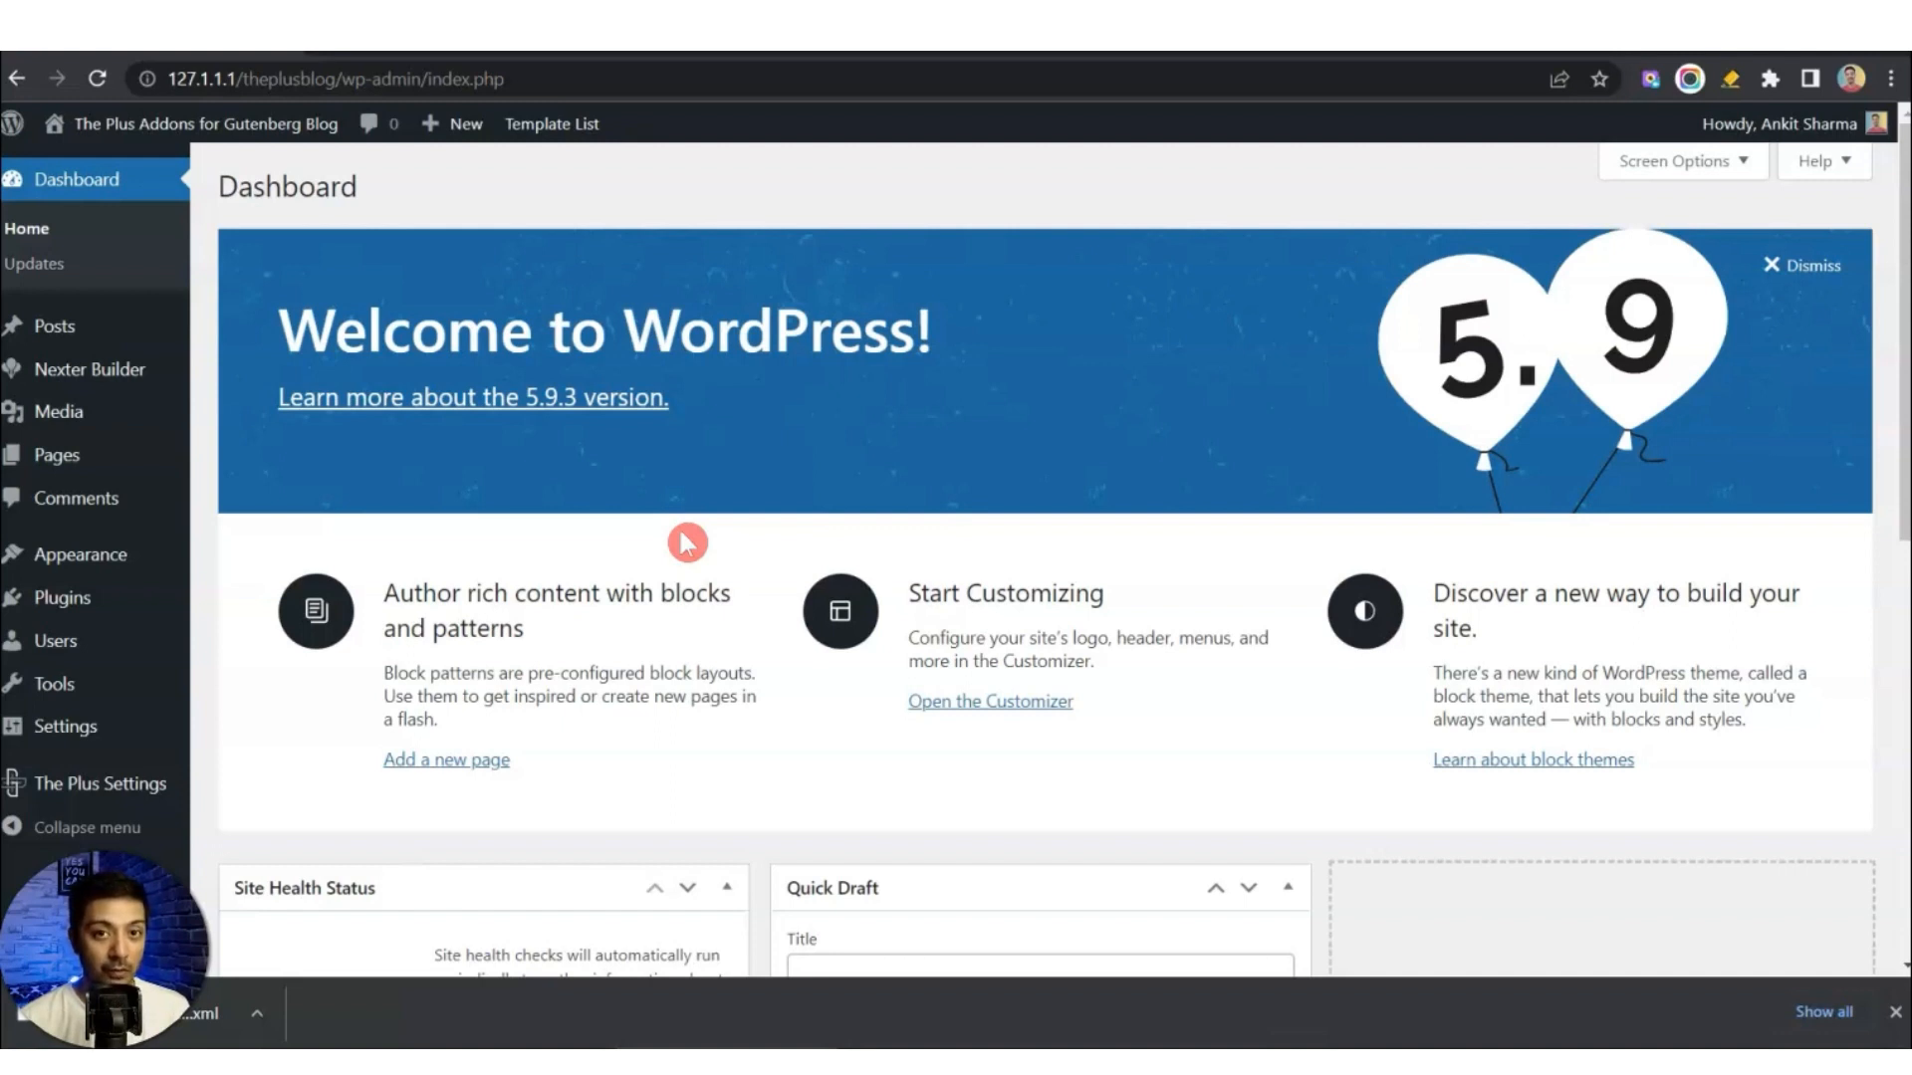
Open the Customizer's Site Identity settings and bring up the Media Library for choosing the logo.
{"action": "mouse_move", "coordinate": [70, 554]}
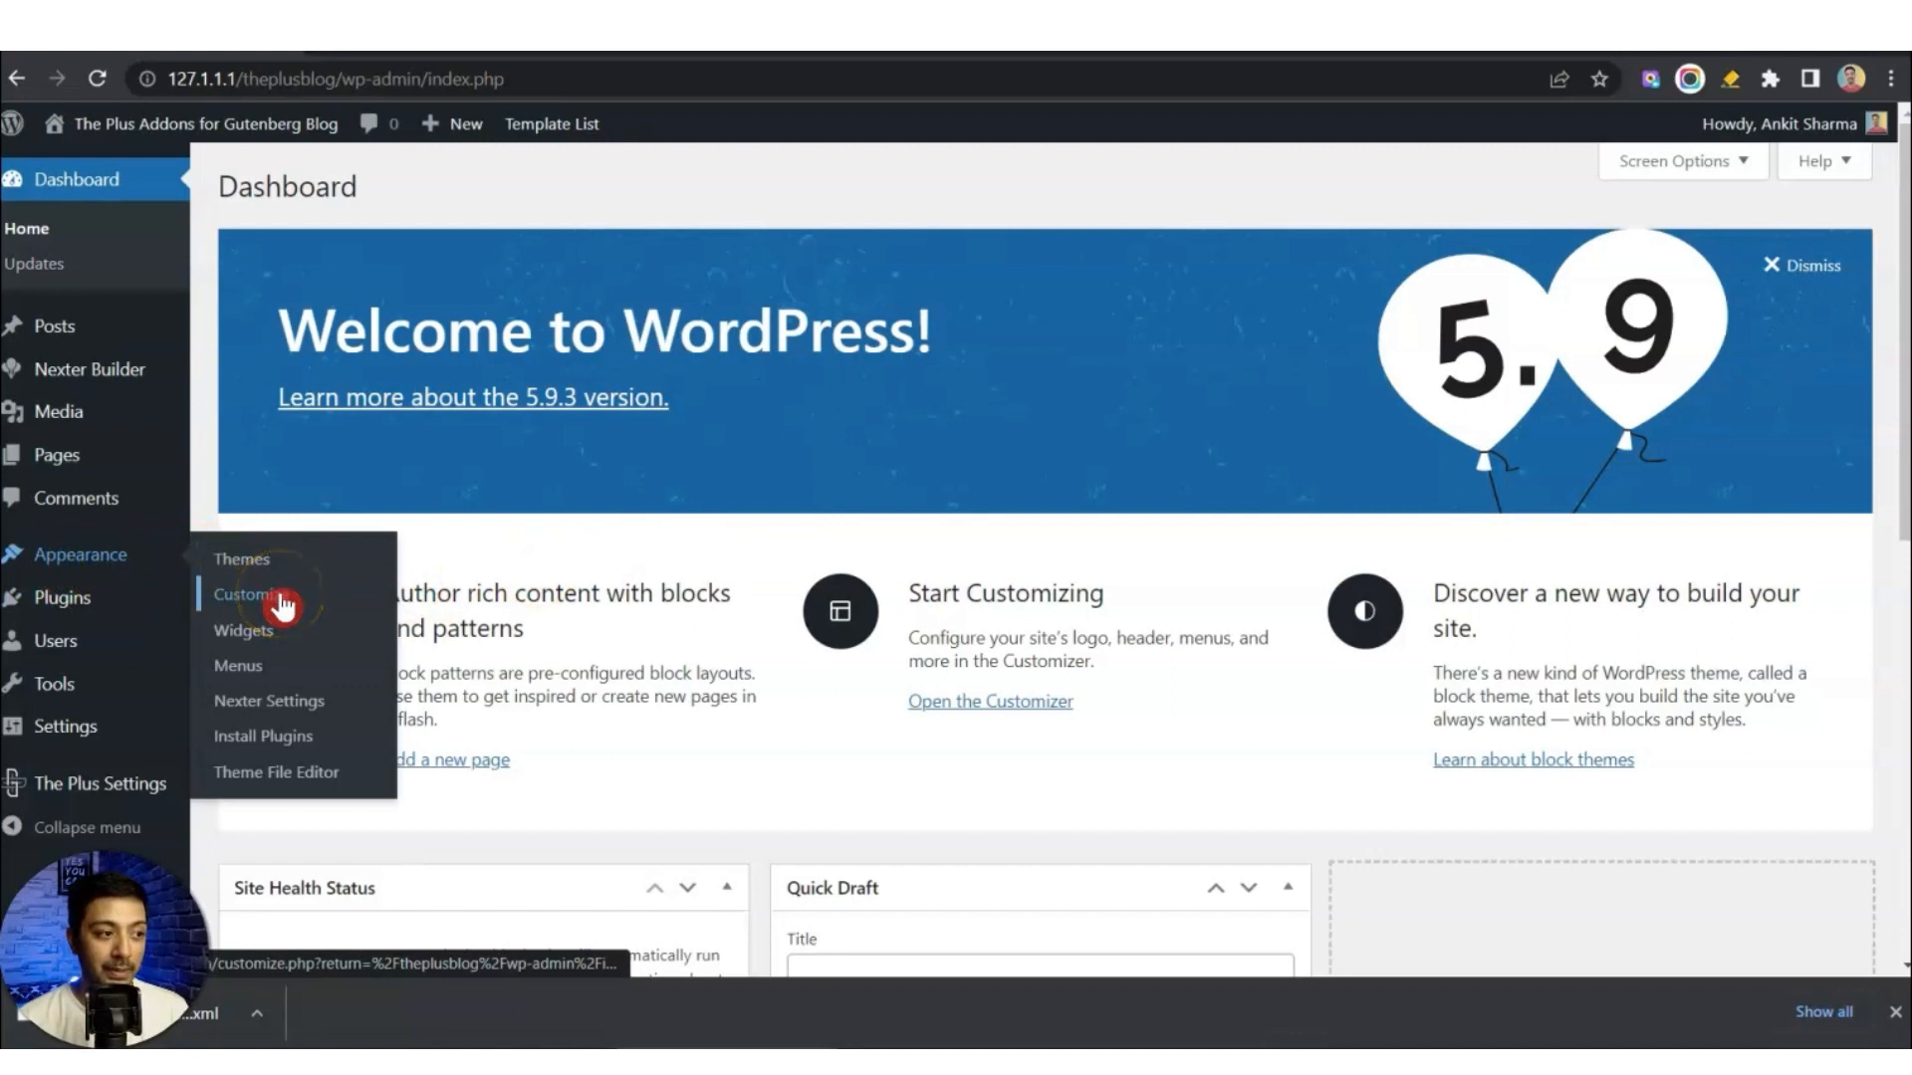
{"action": "right_click", "coordinate": [283, 607]}
{"action": "key", "text": "Escape"}
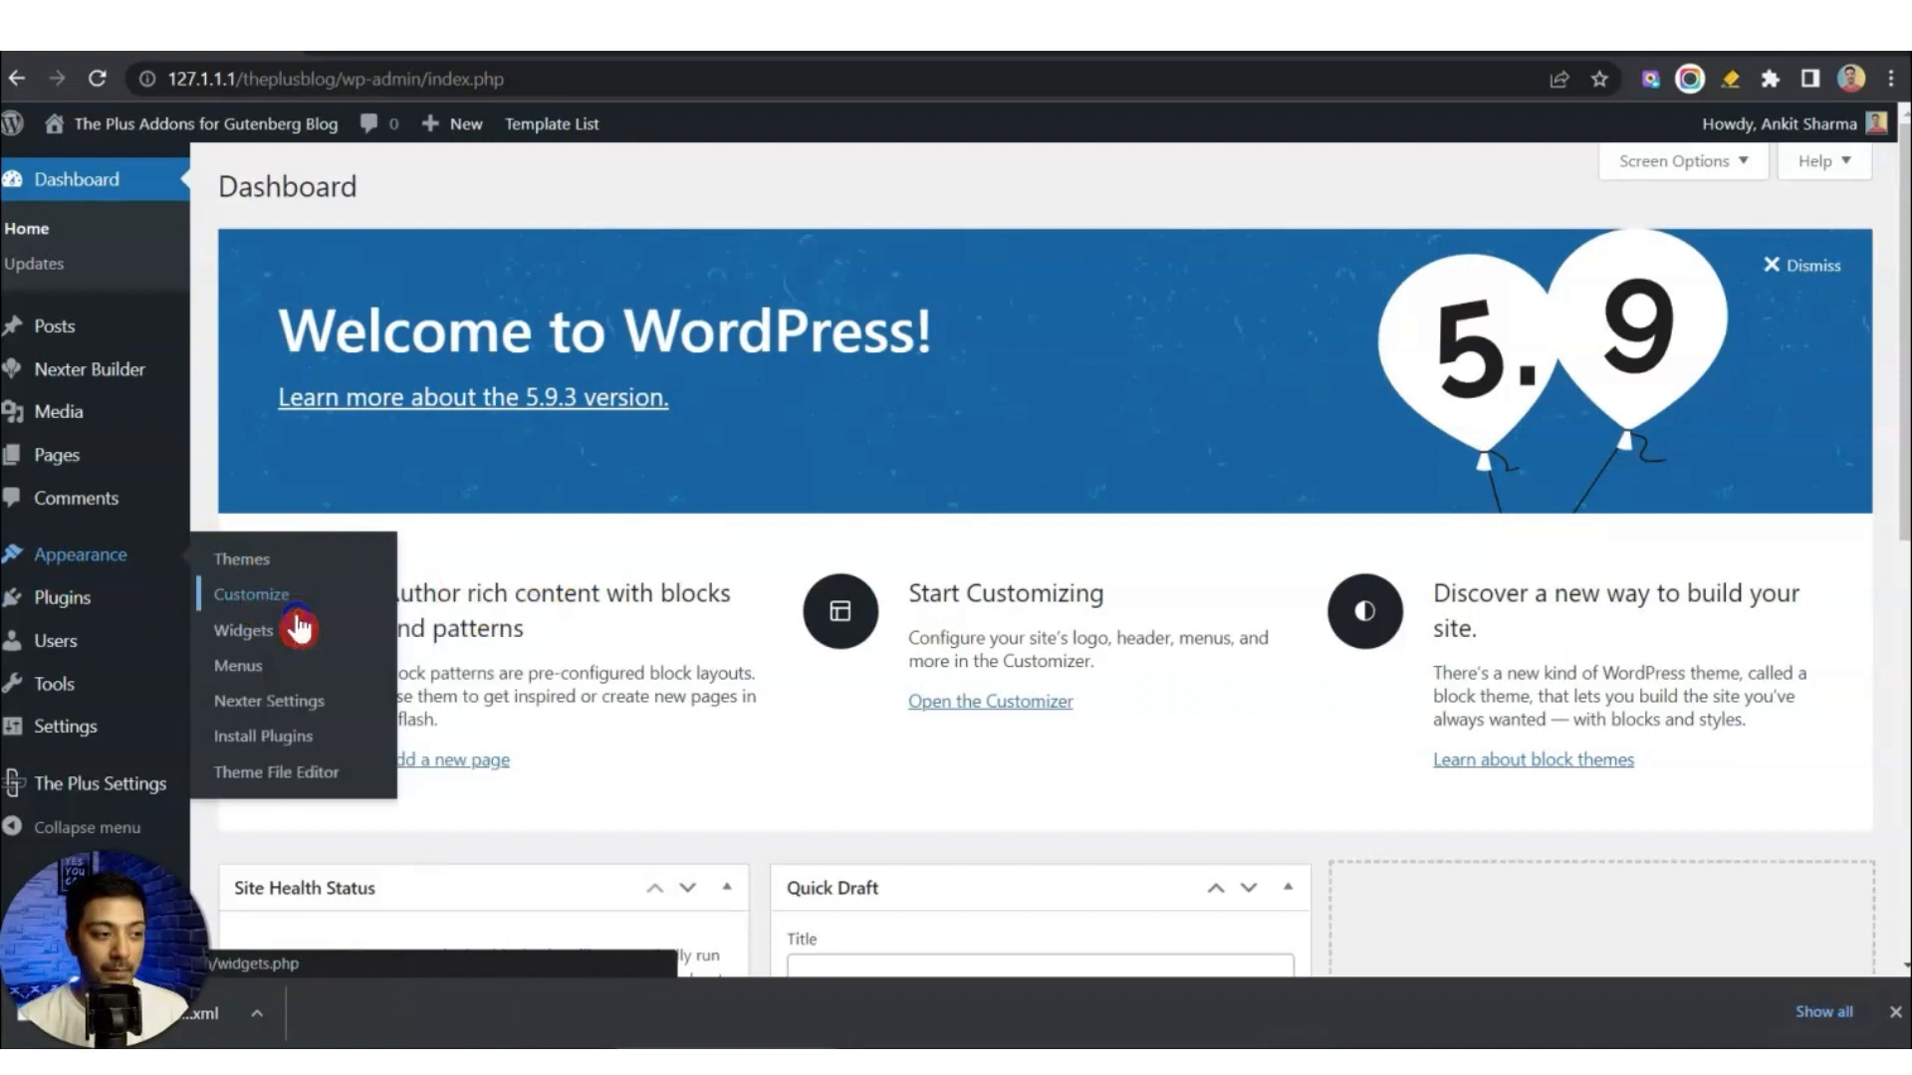
{"action": "left_click", "coordinate": [289, 608]}
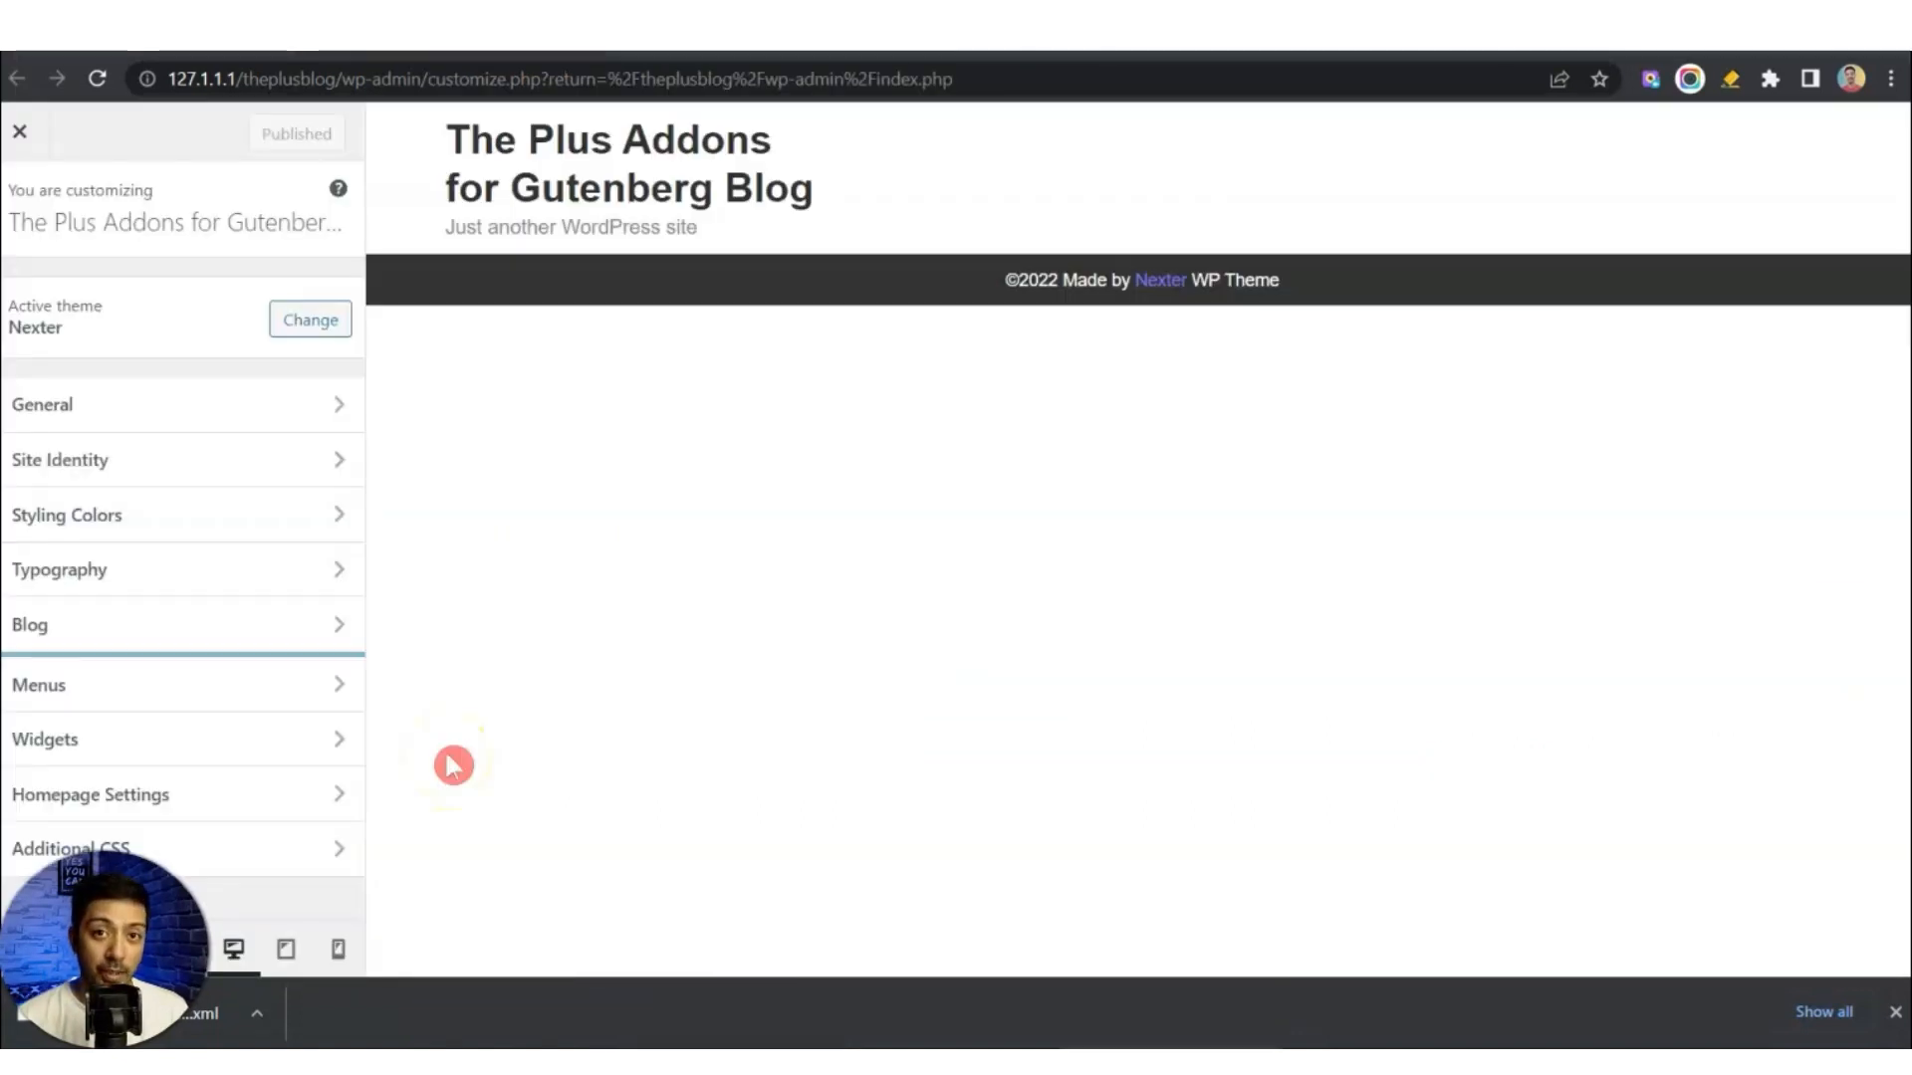
{"action": "left_click", "coordinate": [127, 454]}
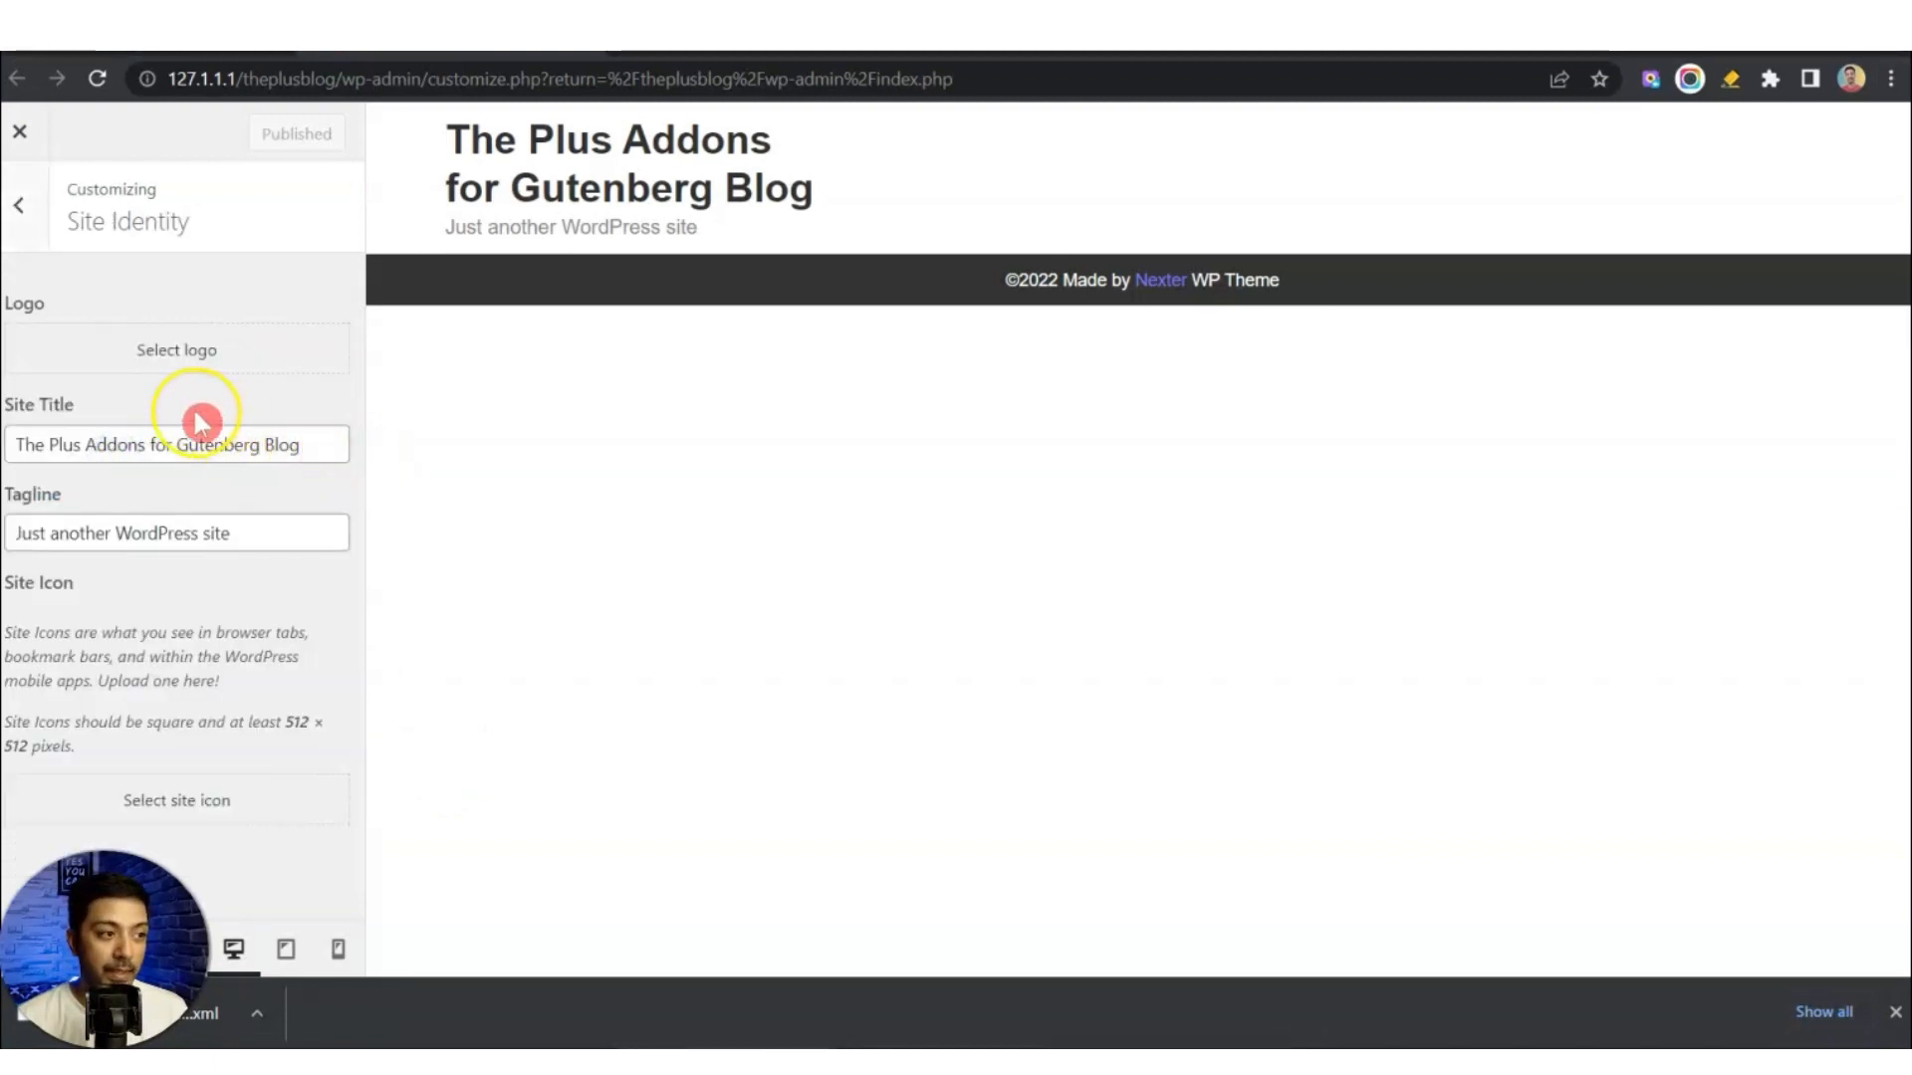
{"action": "left_click", "coordinate": [175, 359]}
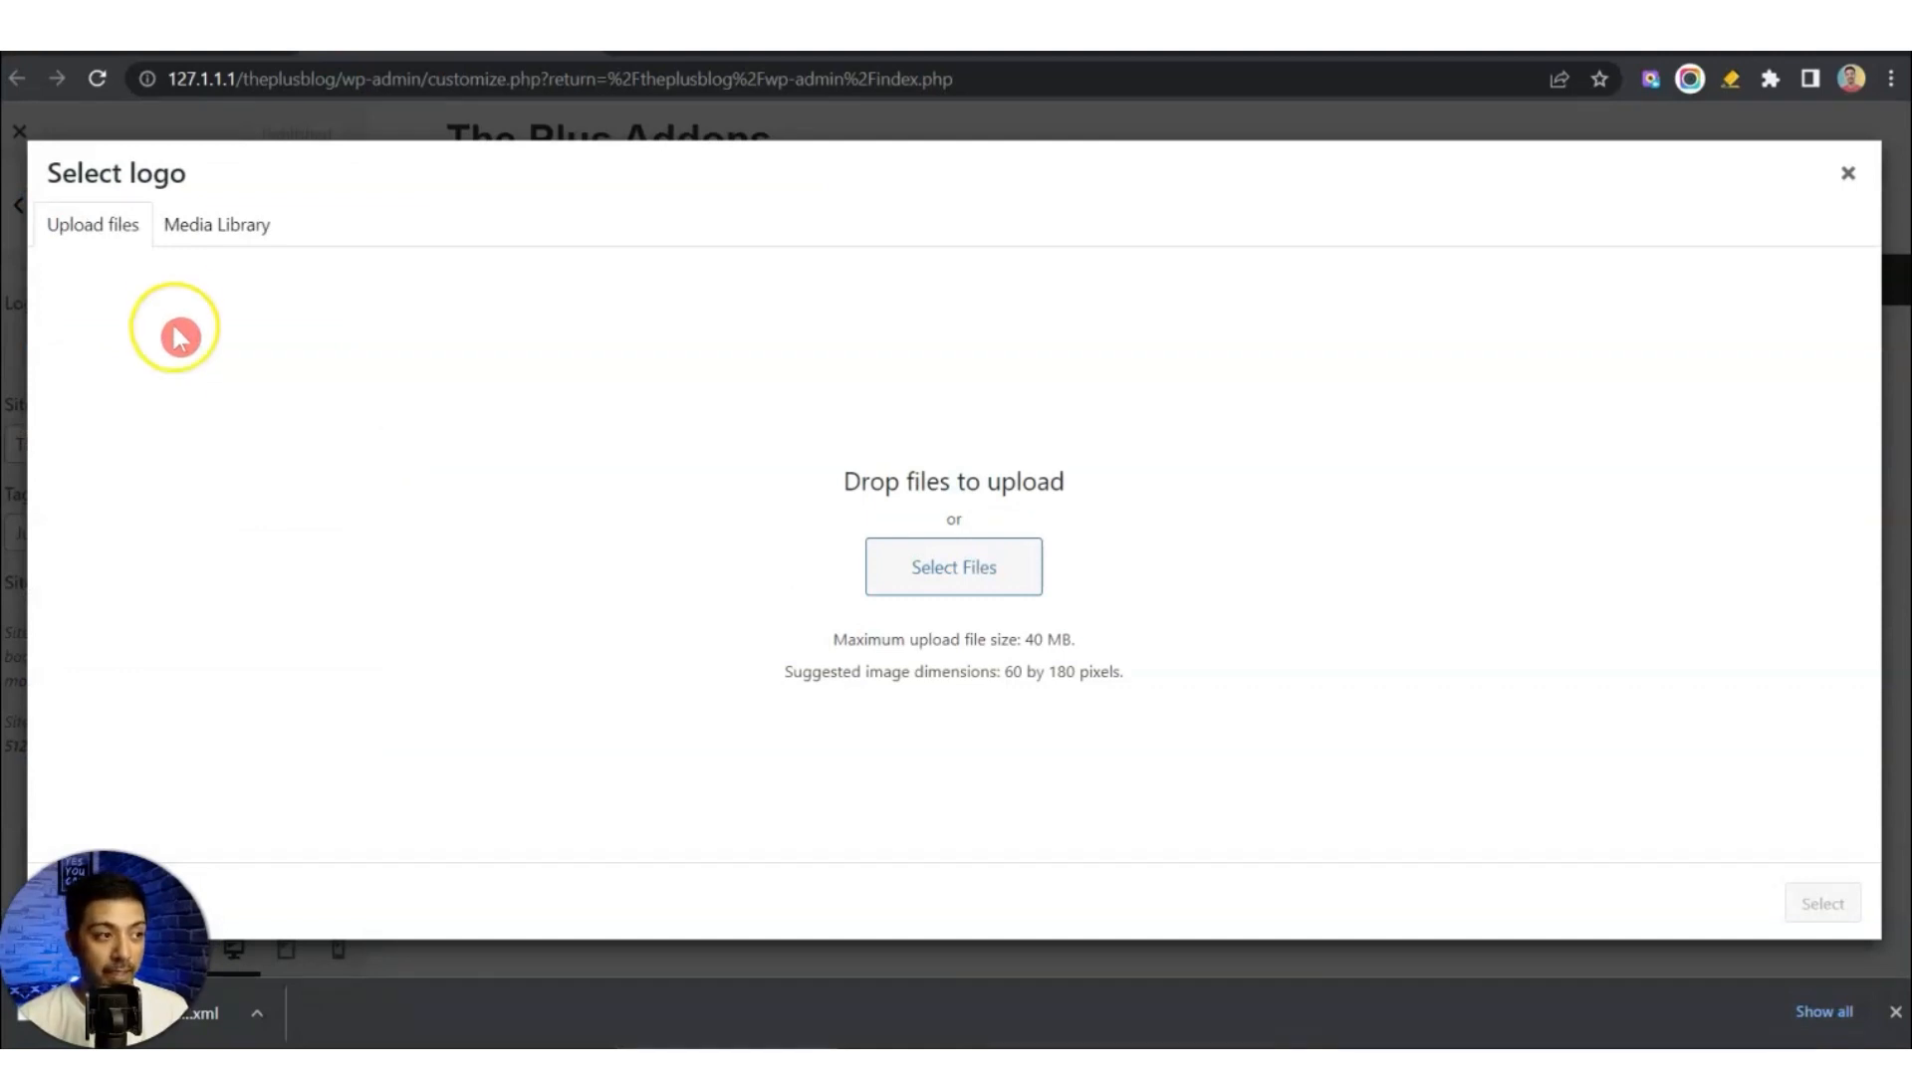
{"action": "left_click", "coordinate": [213, 225]}
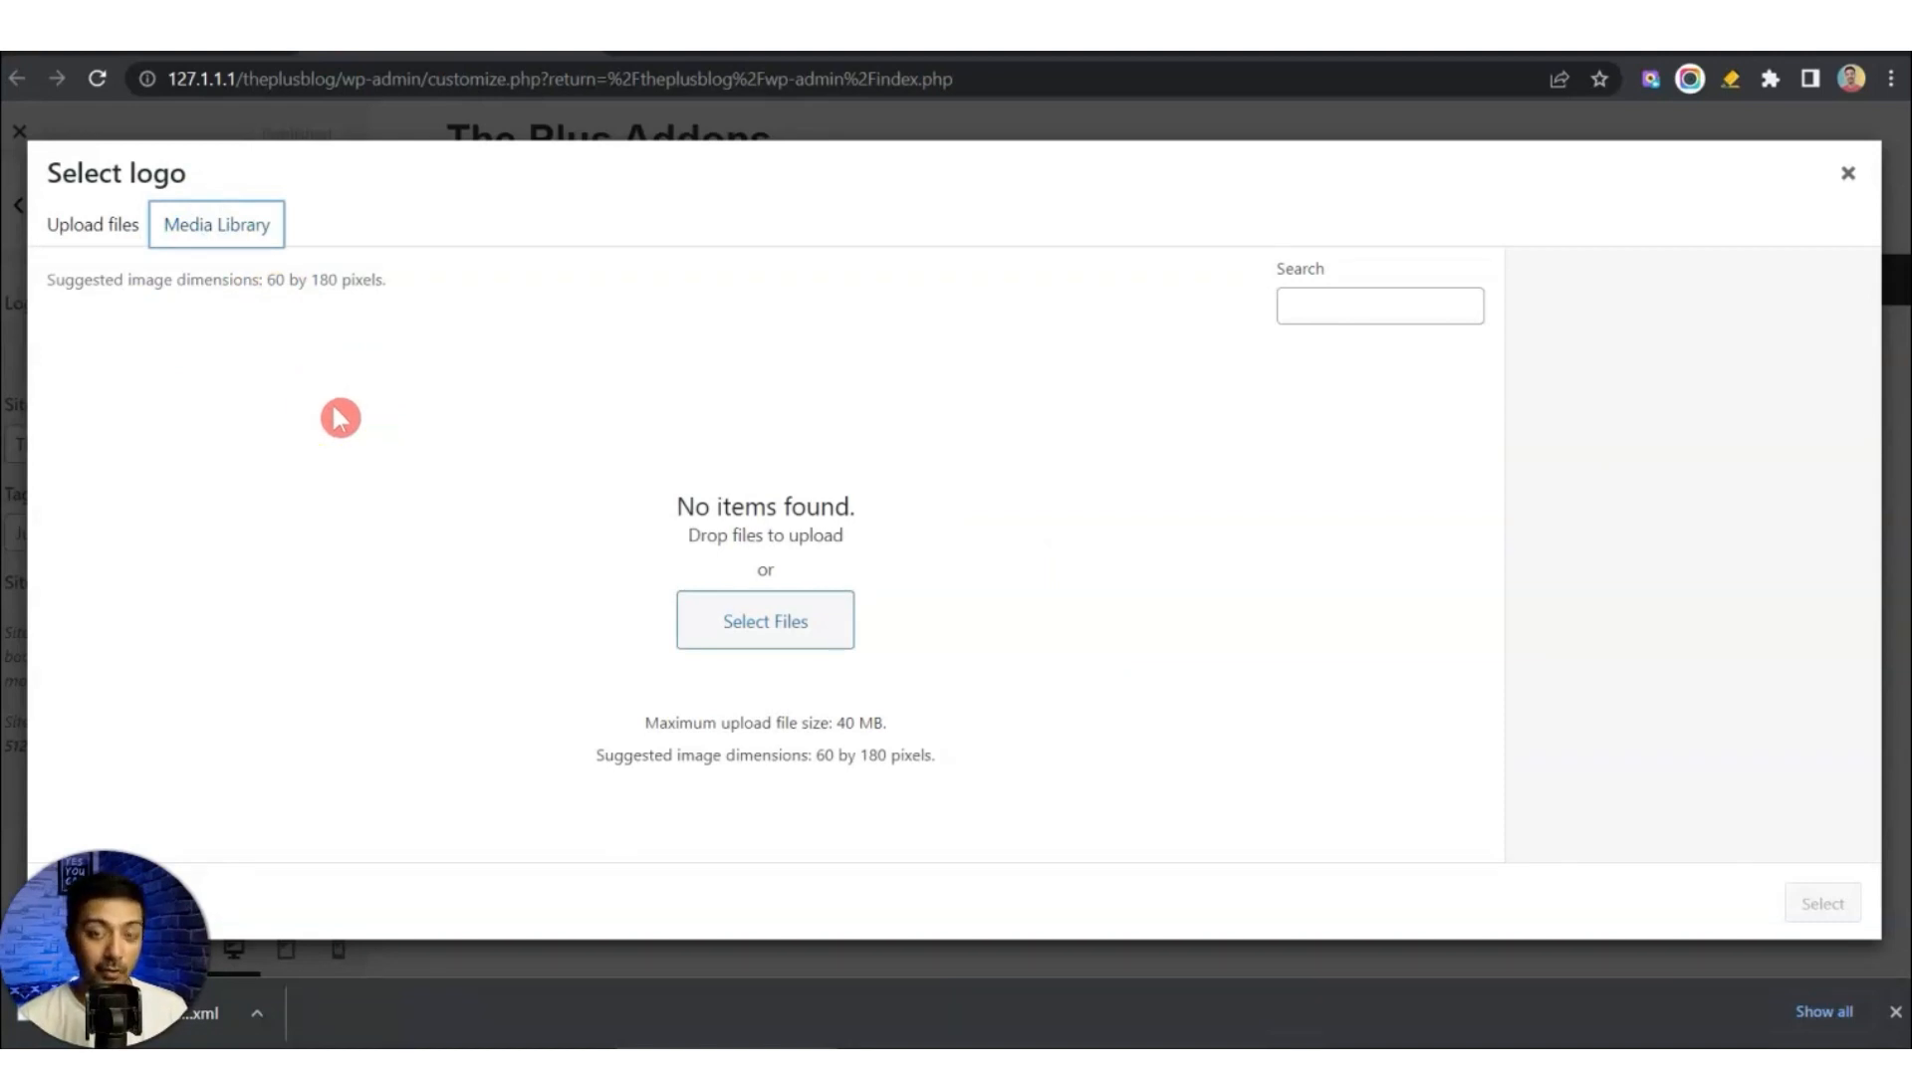
Upload the nine images from The plus blog folder, advt-300-300.jpg through post-6.jpg, and set plus-blog-b.png as the site logo.
{"action": "left_click", "coordinate": [392, 498]}
{"action": "left_click", "coordinate": [291, 428]}
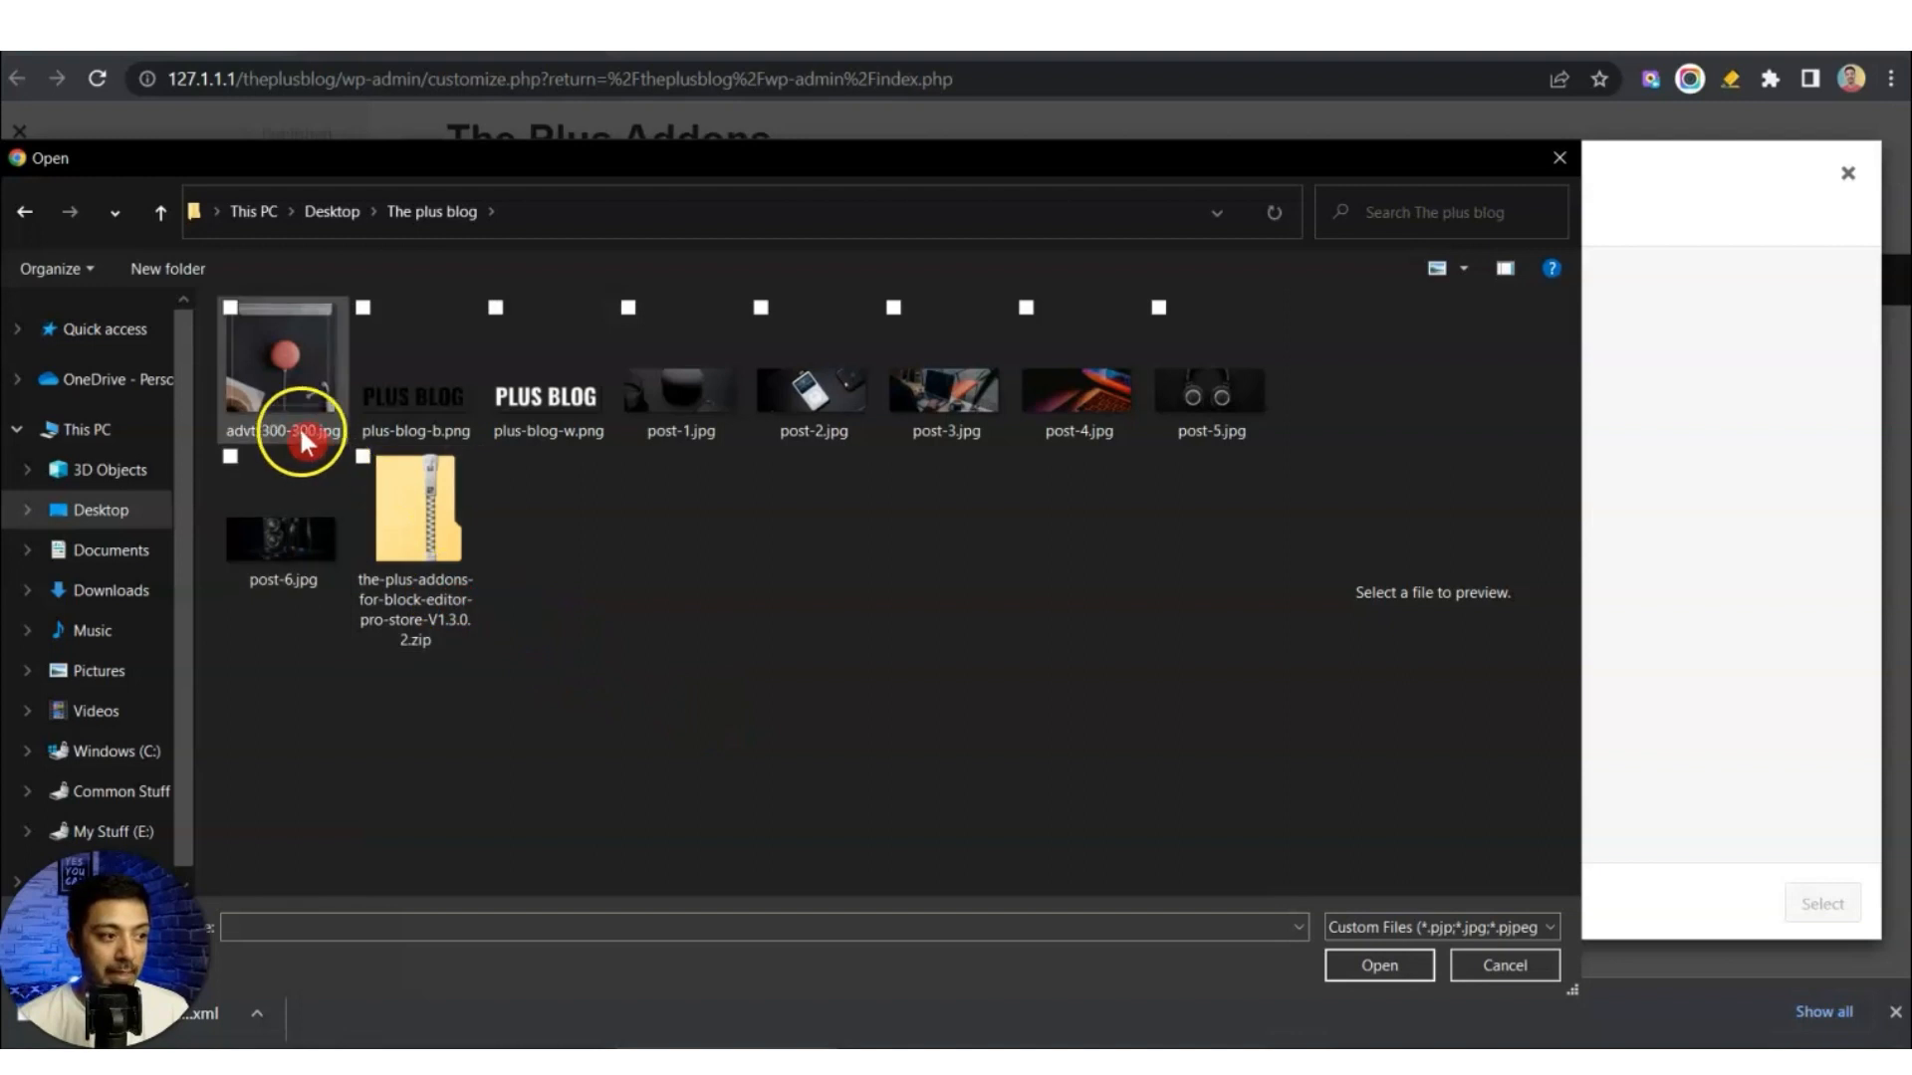
{"action": "left_click", "coordinate": [255, 534], "text": "shift"}
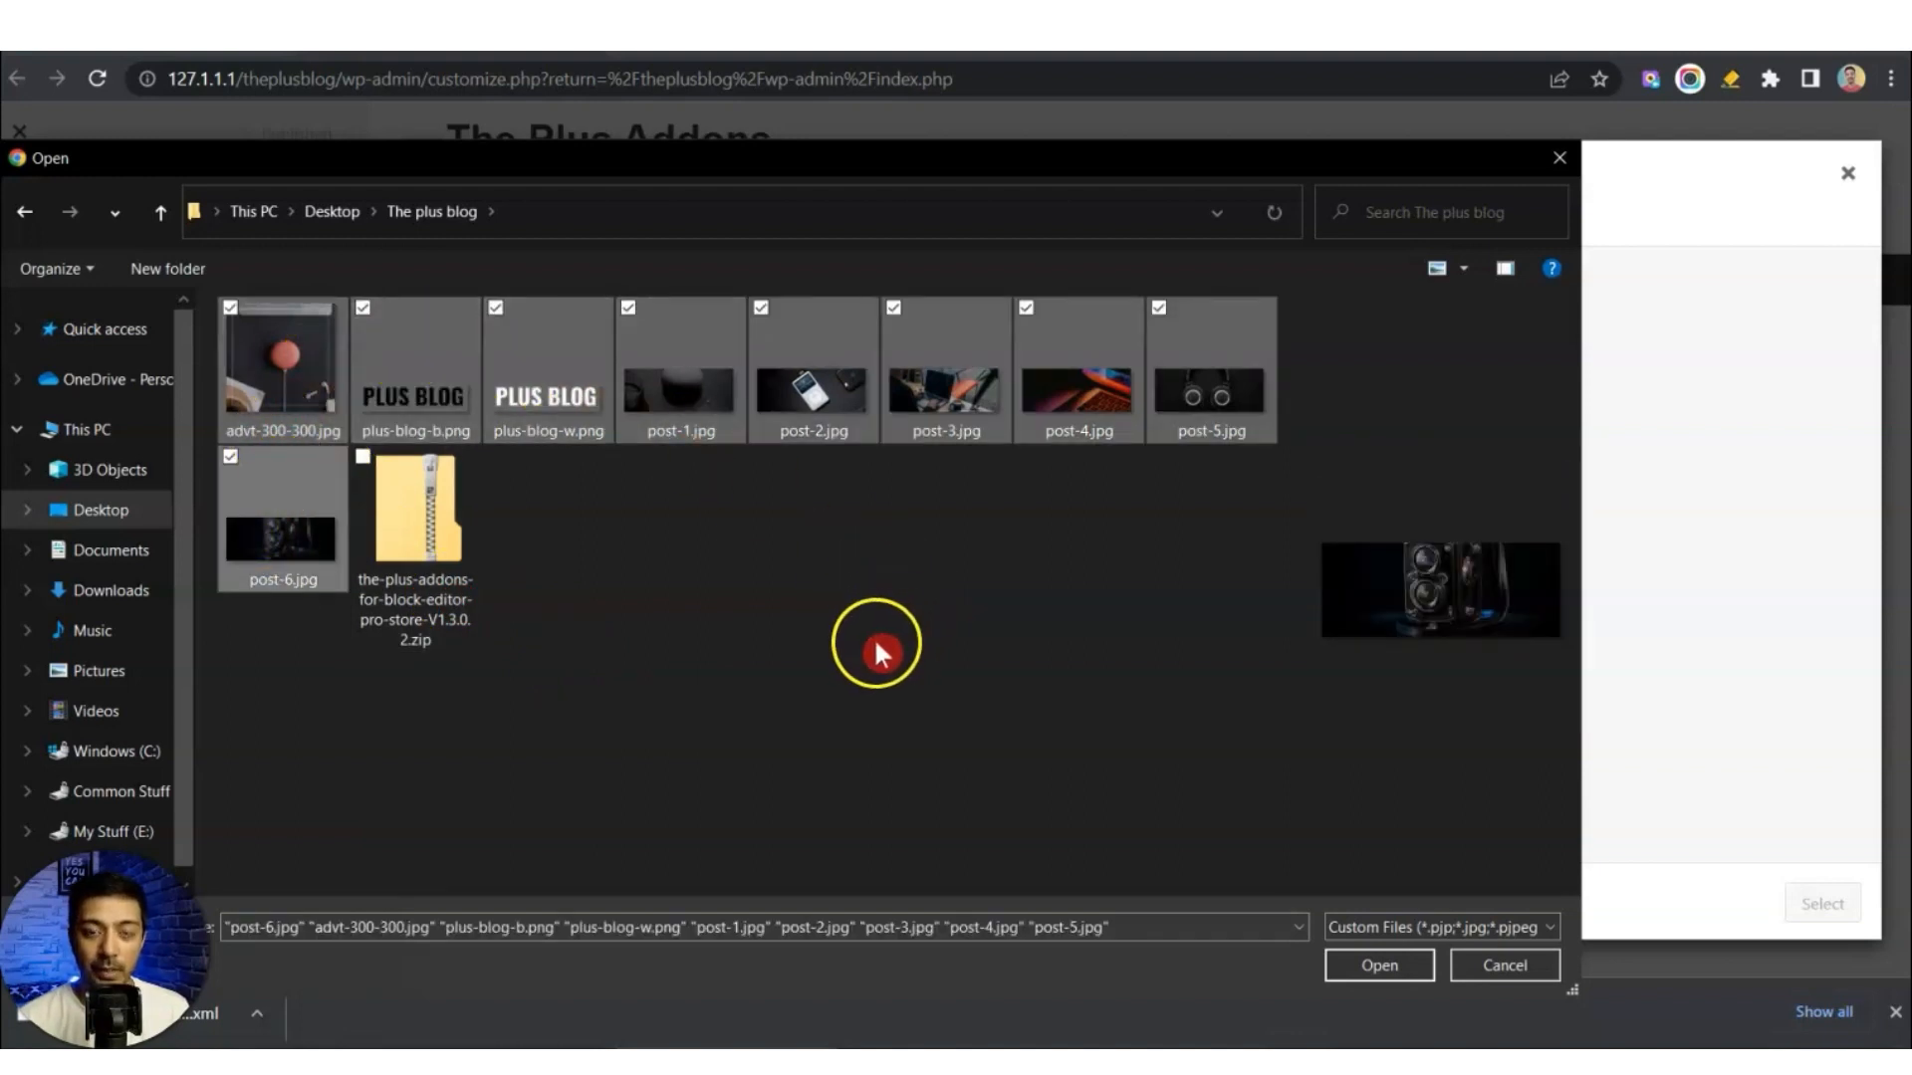
{"action": "left_click", "coordinate": [1354, 968]}
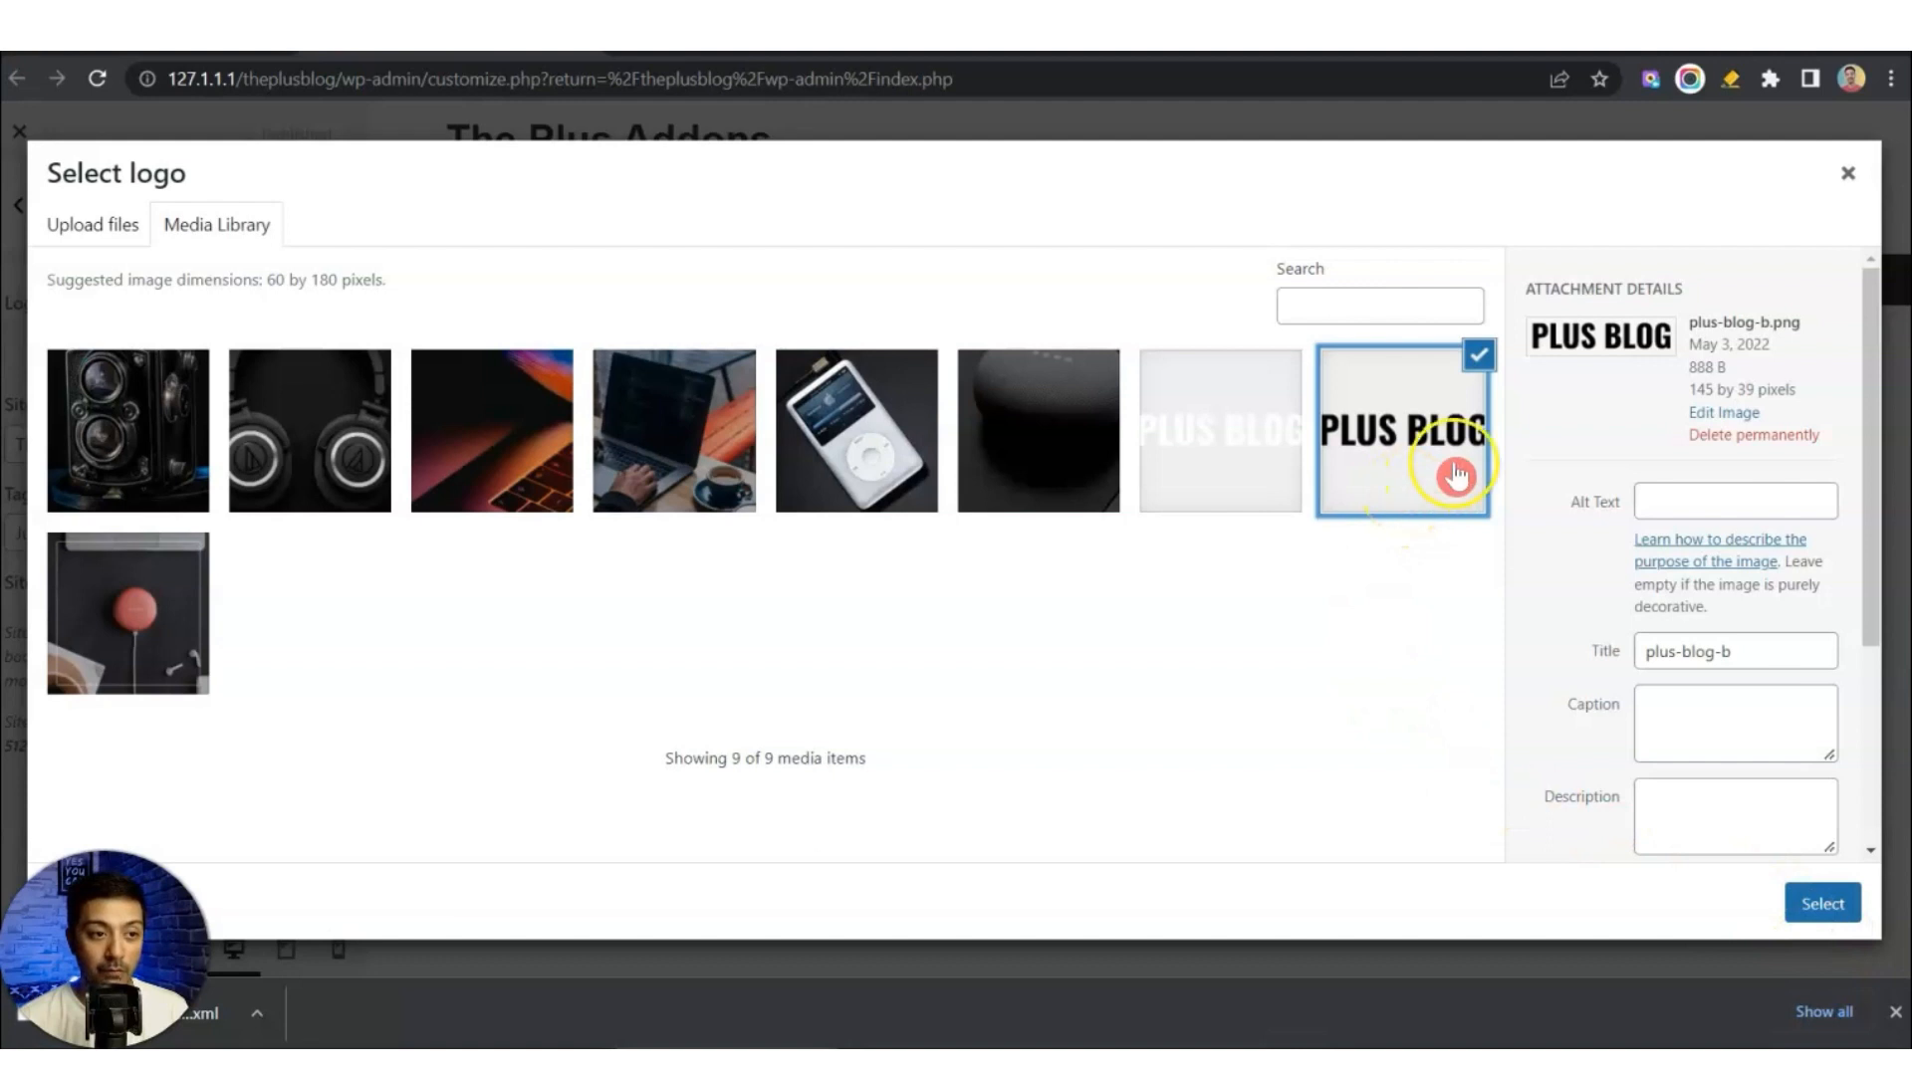
{"action": "left_click", "coordinate": [1822, 903]}
{"action": "left_click", "coordinate": [1639, 906]}
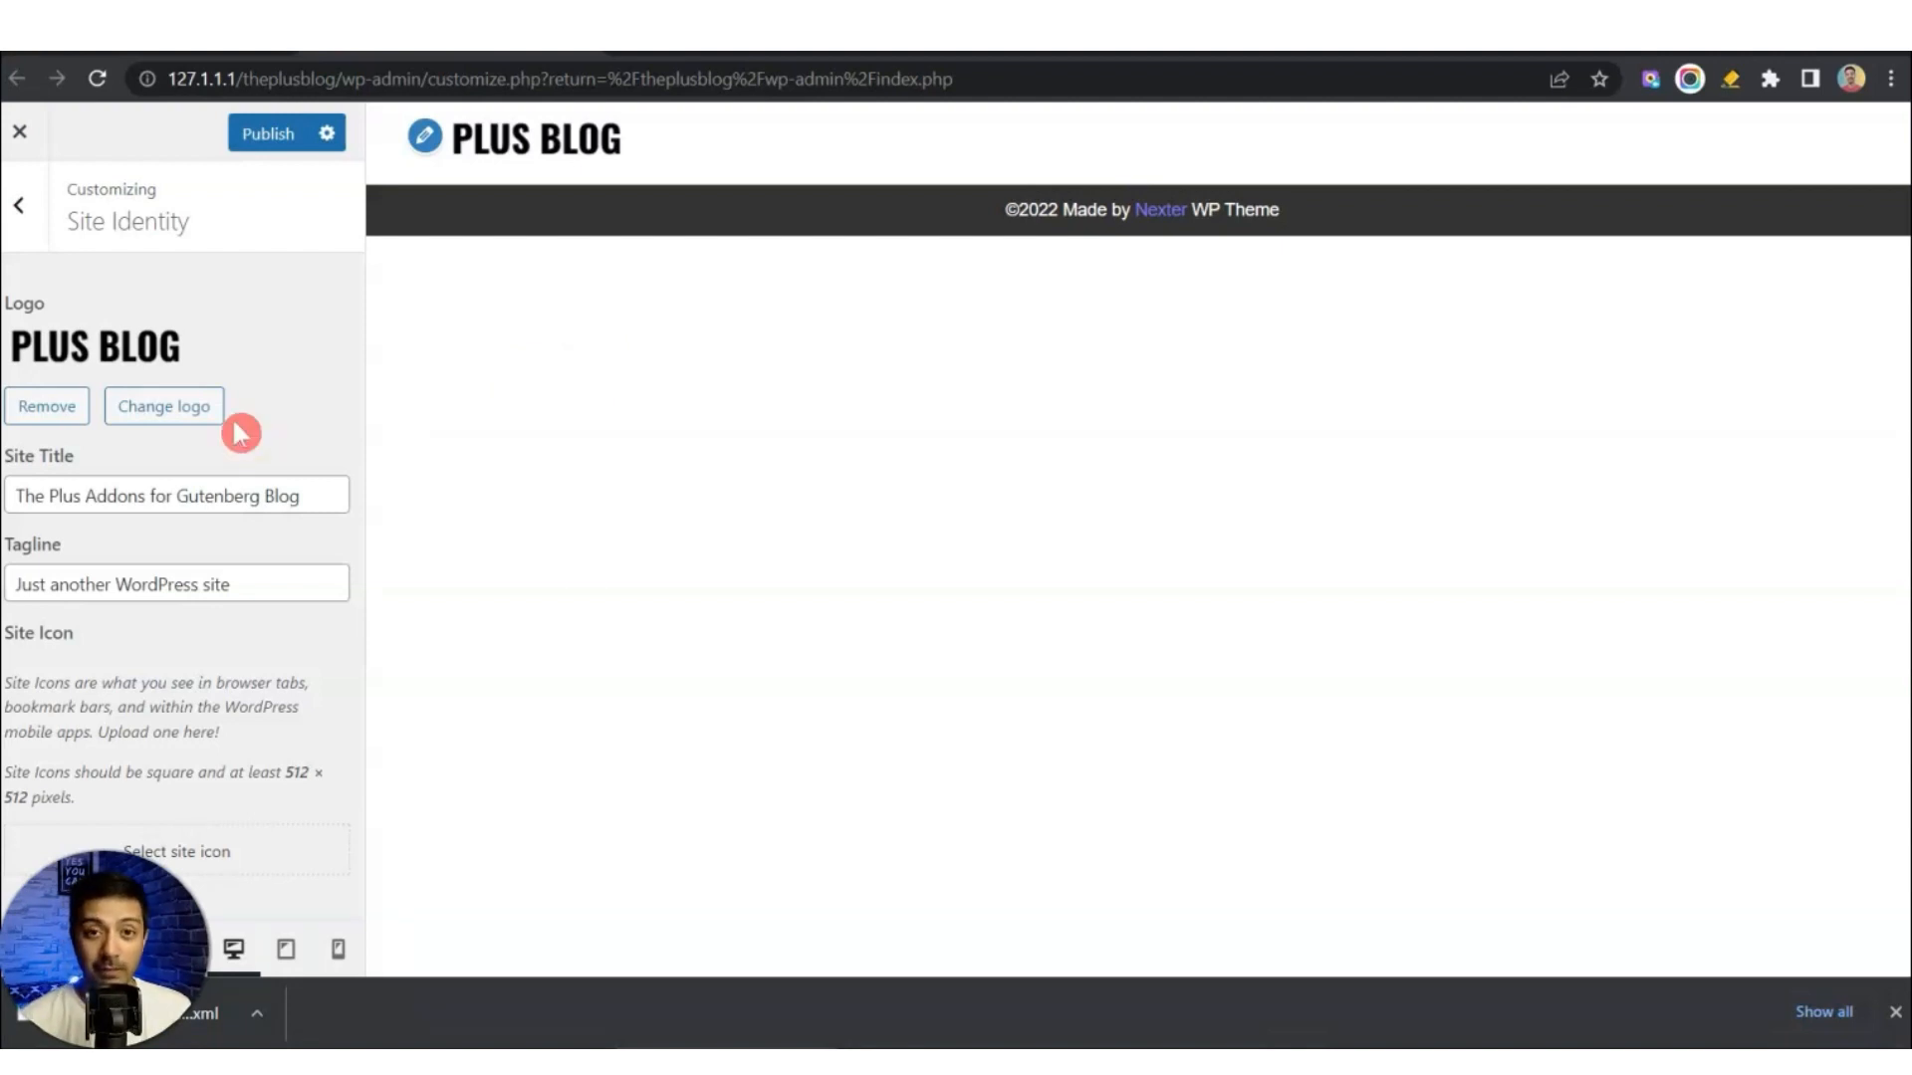
In the general Container settings, set the Header to Full Width with 0 px left and right padding.
{"action": "left_click", "coordinate": [30, 219]}
{"action": "left_click", "coordinate": [148, 405]}
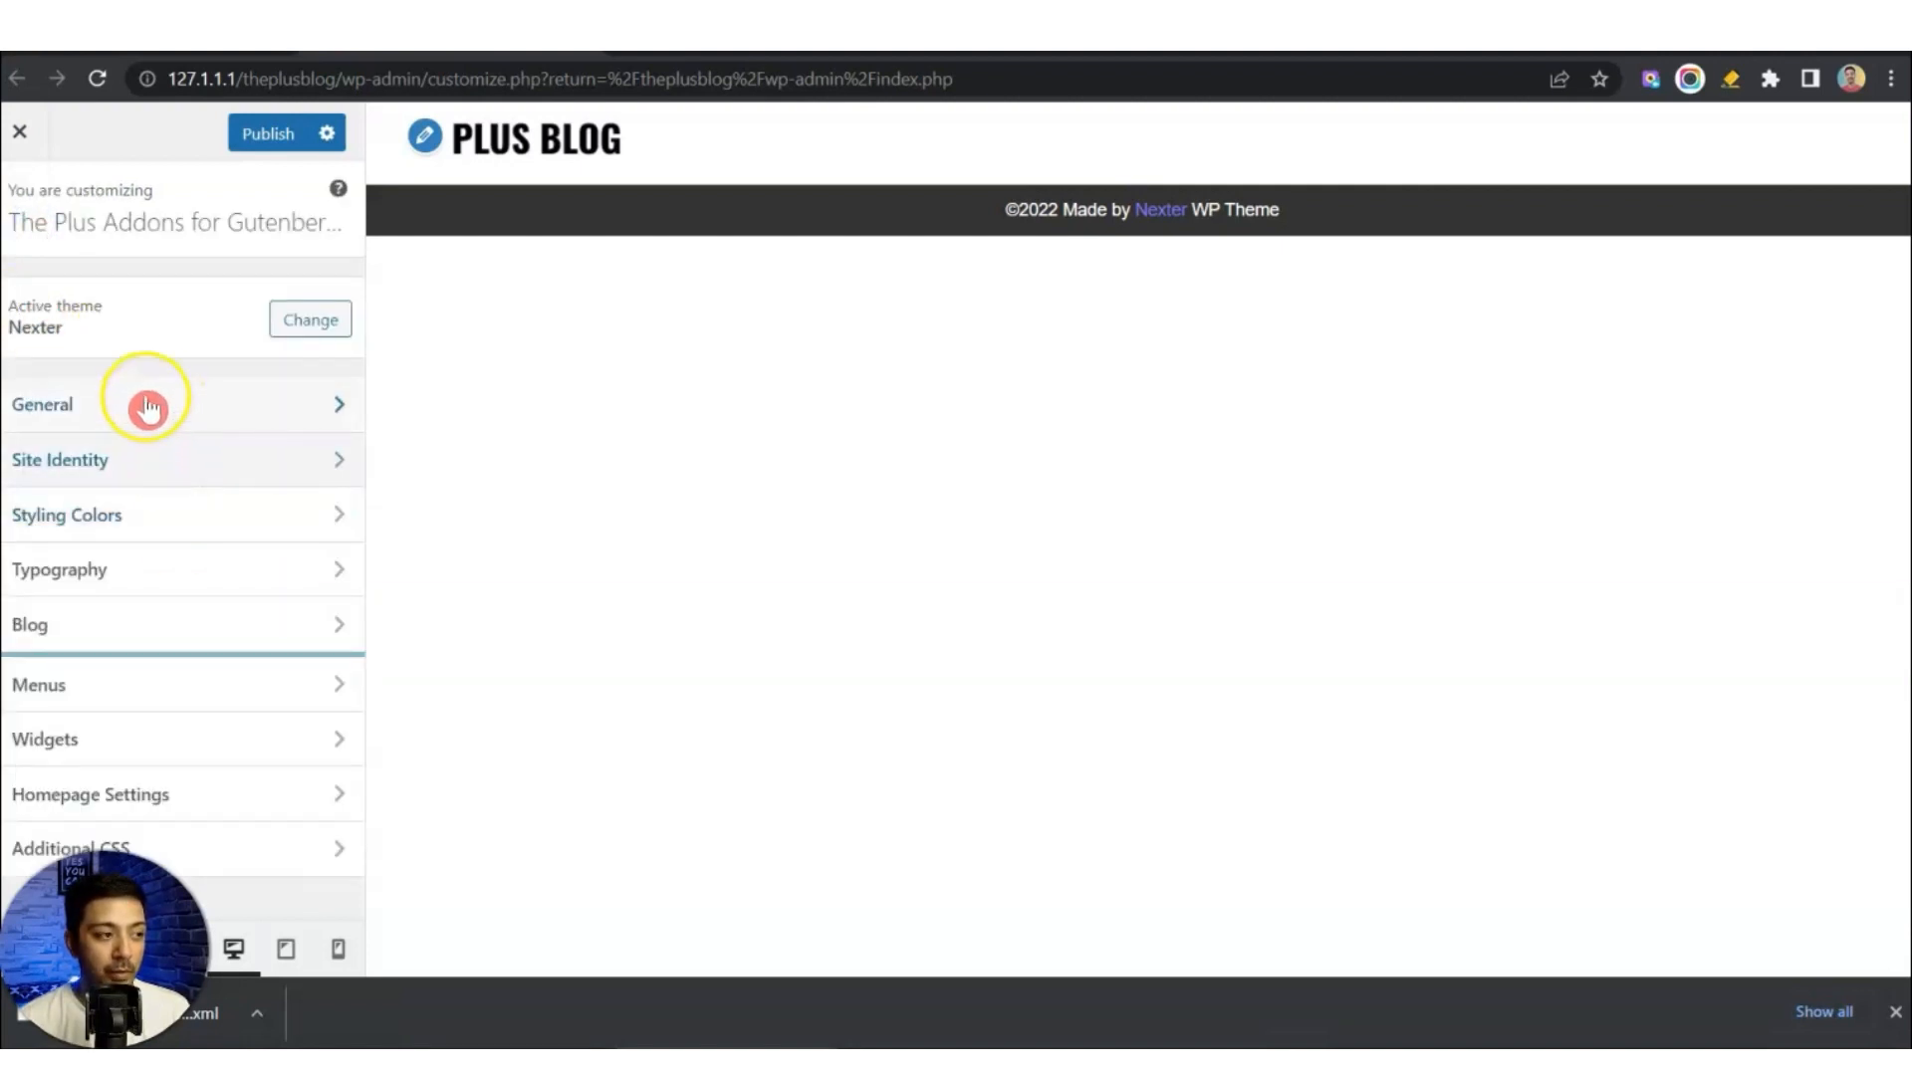
{"action": "left_click", "coordinate": [142, 308]}
{"action": "left_click", "coordinate": [155, 498]}
{"action": "left_click", "coordinate": [164, 482]}
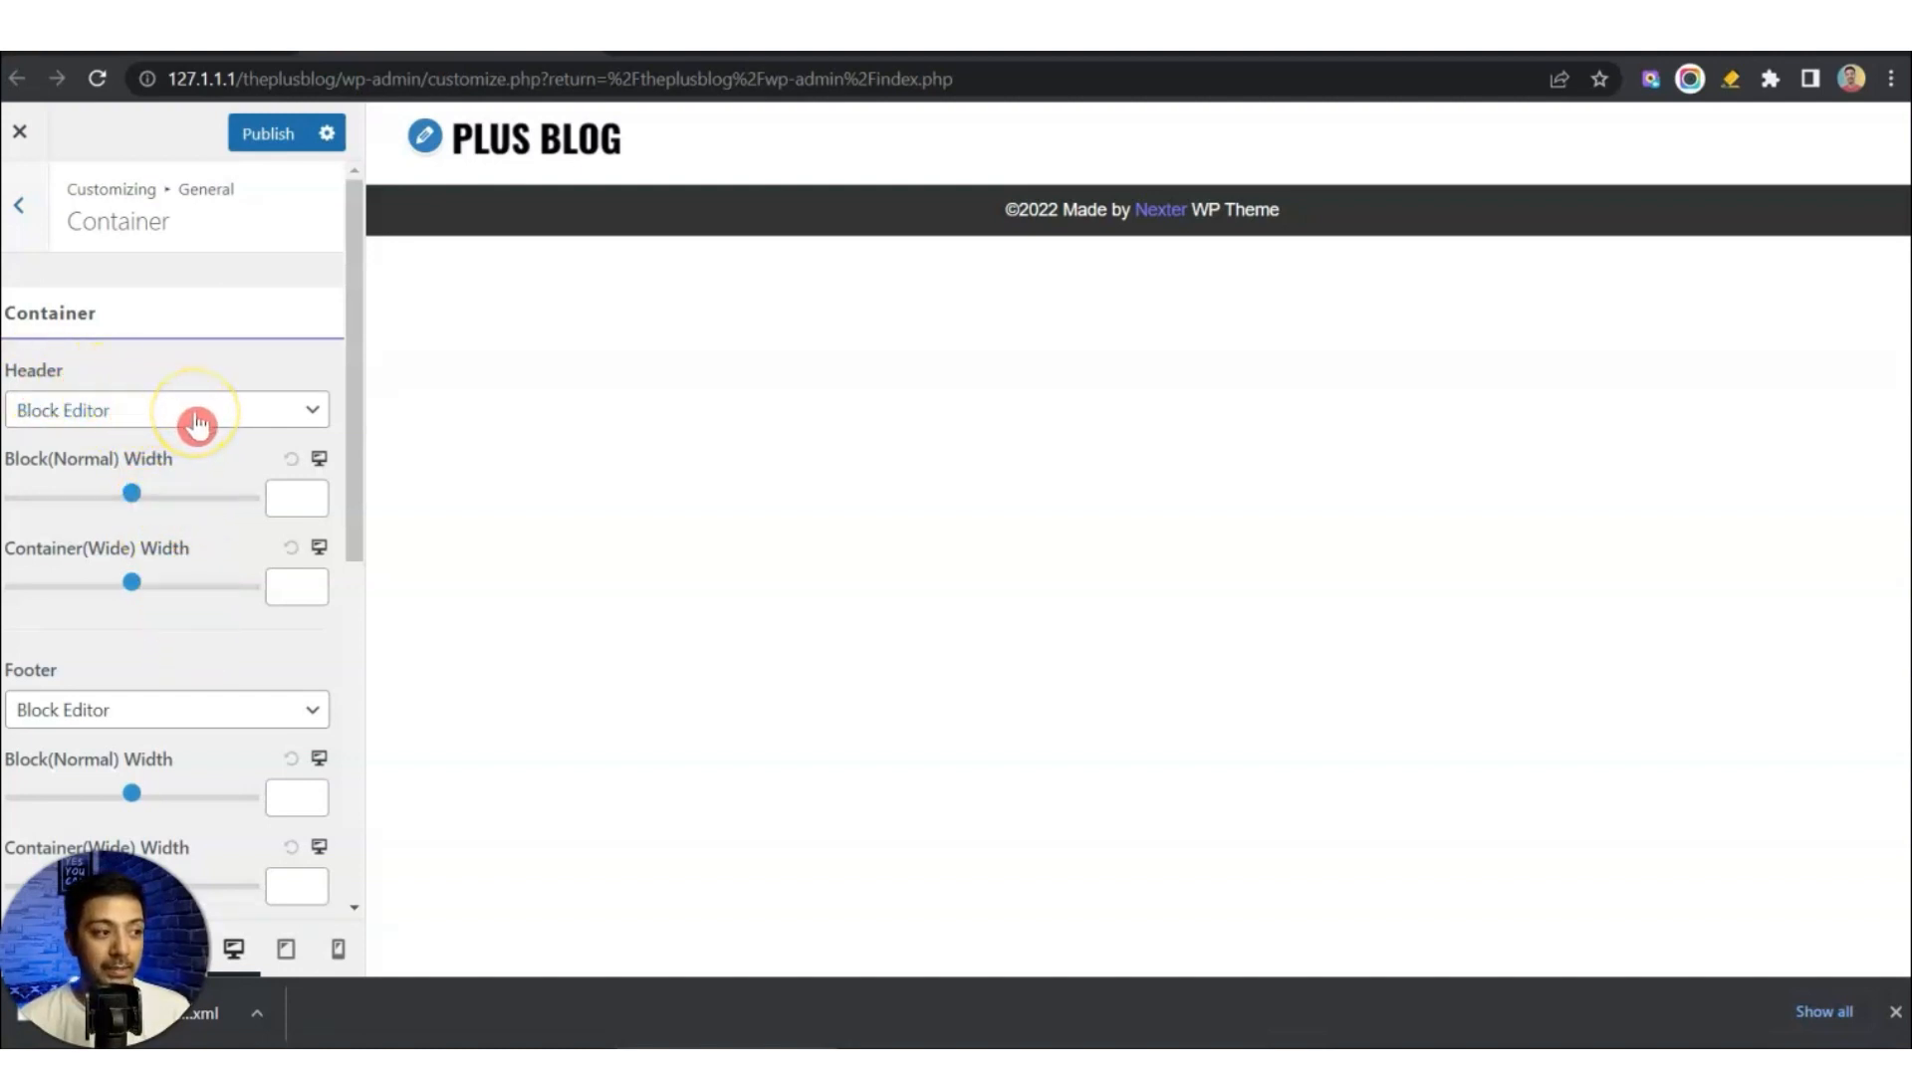
{"action": "left_click", "coordinate": [127, 416]}
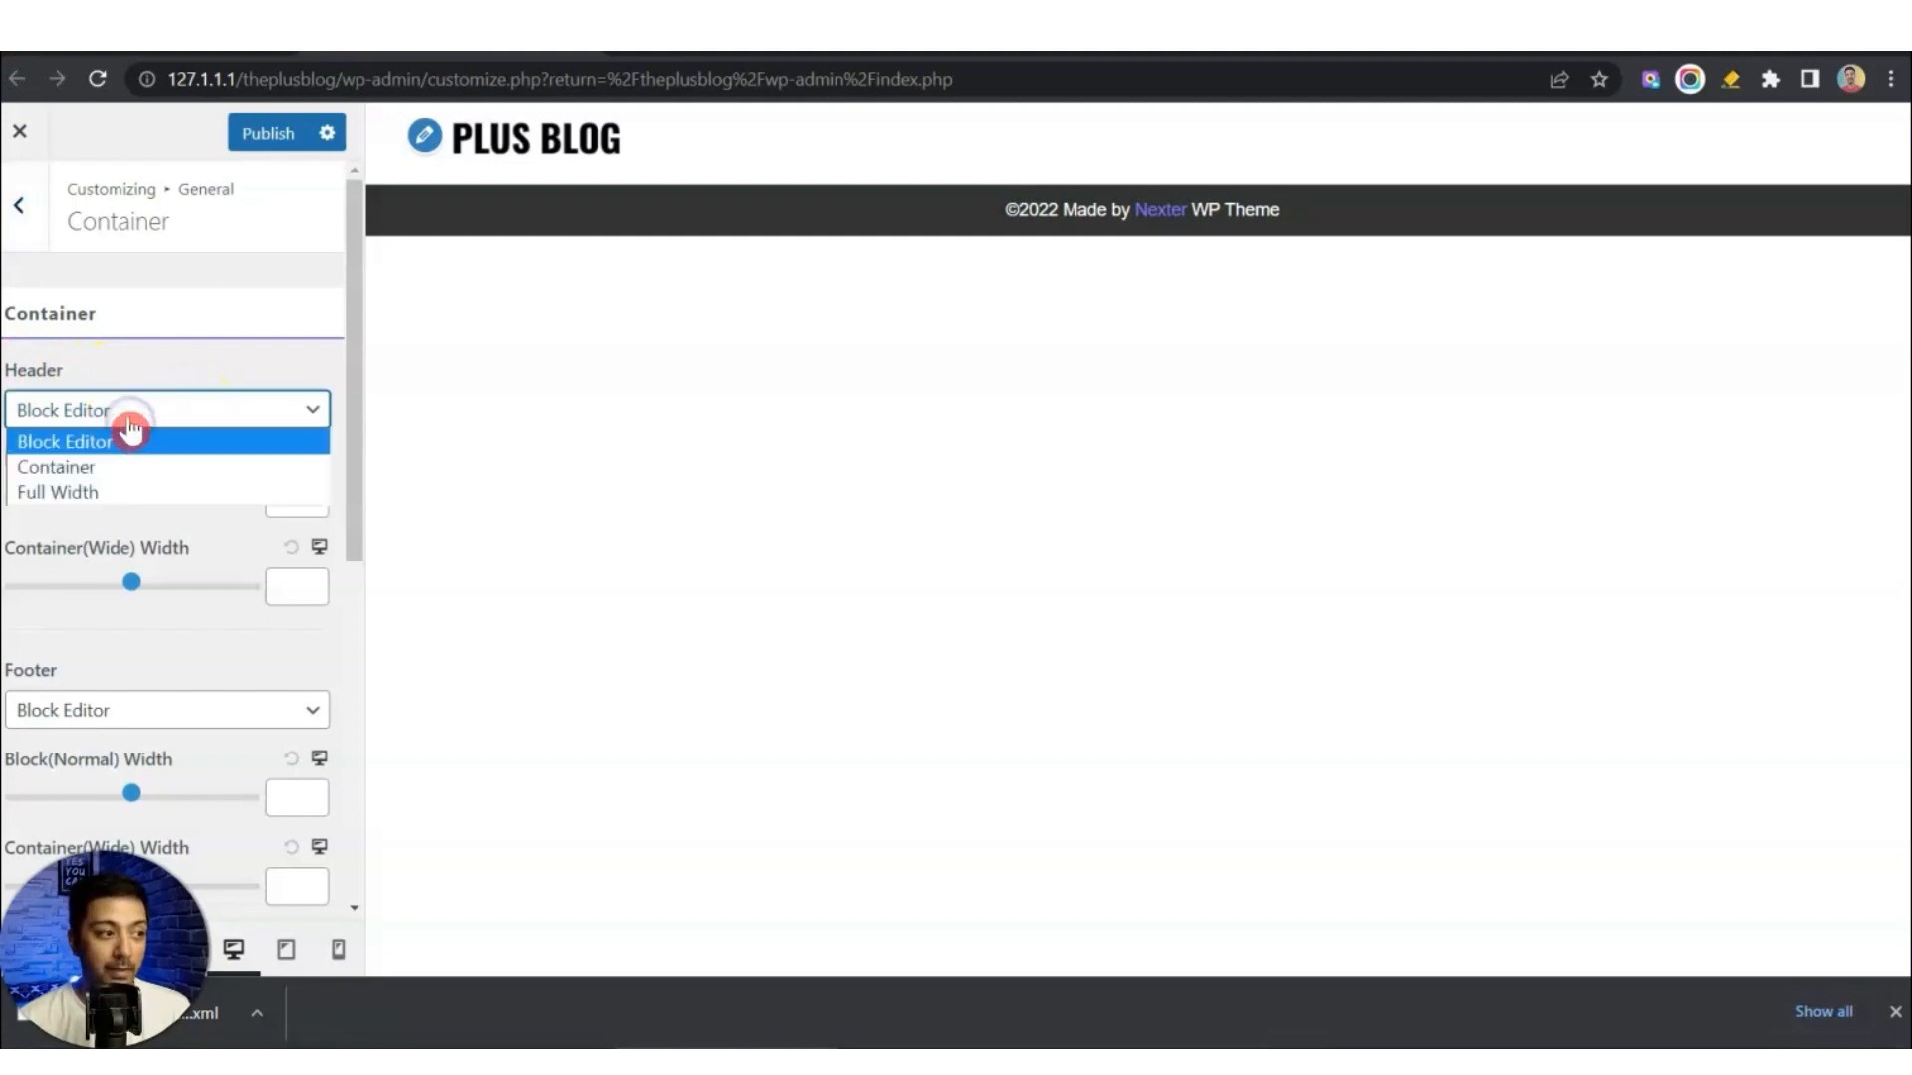
{"action": "left_click", "coordinate": [98, 493]}
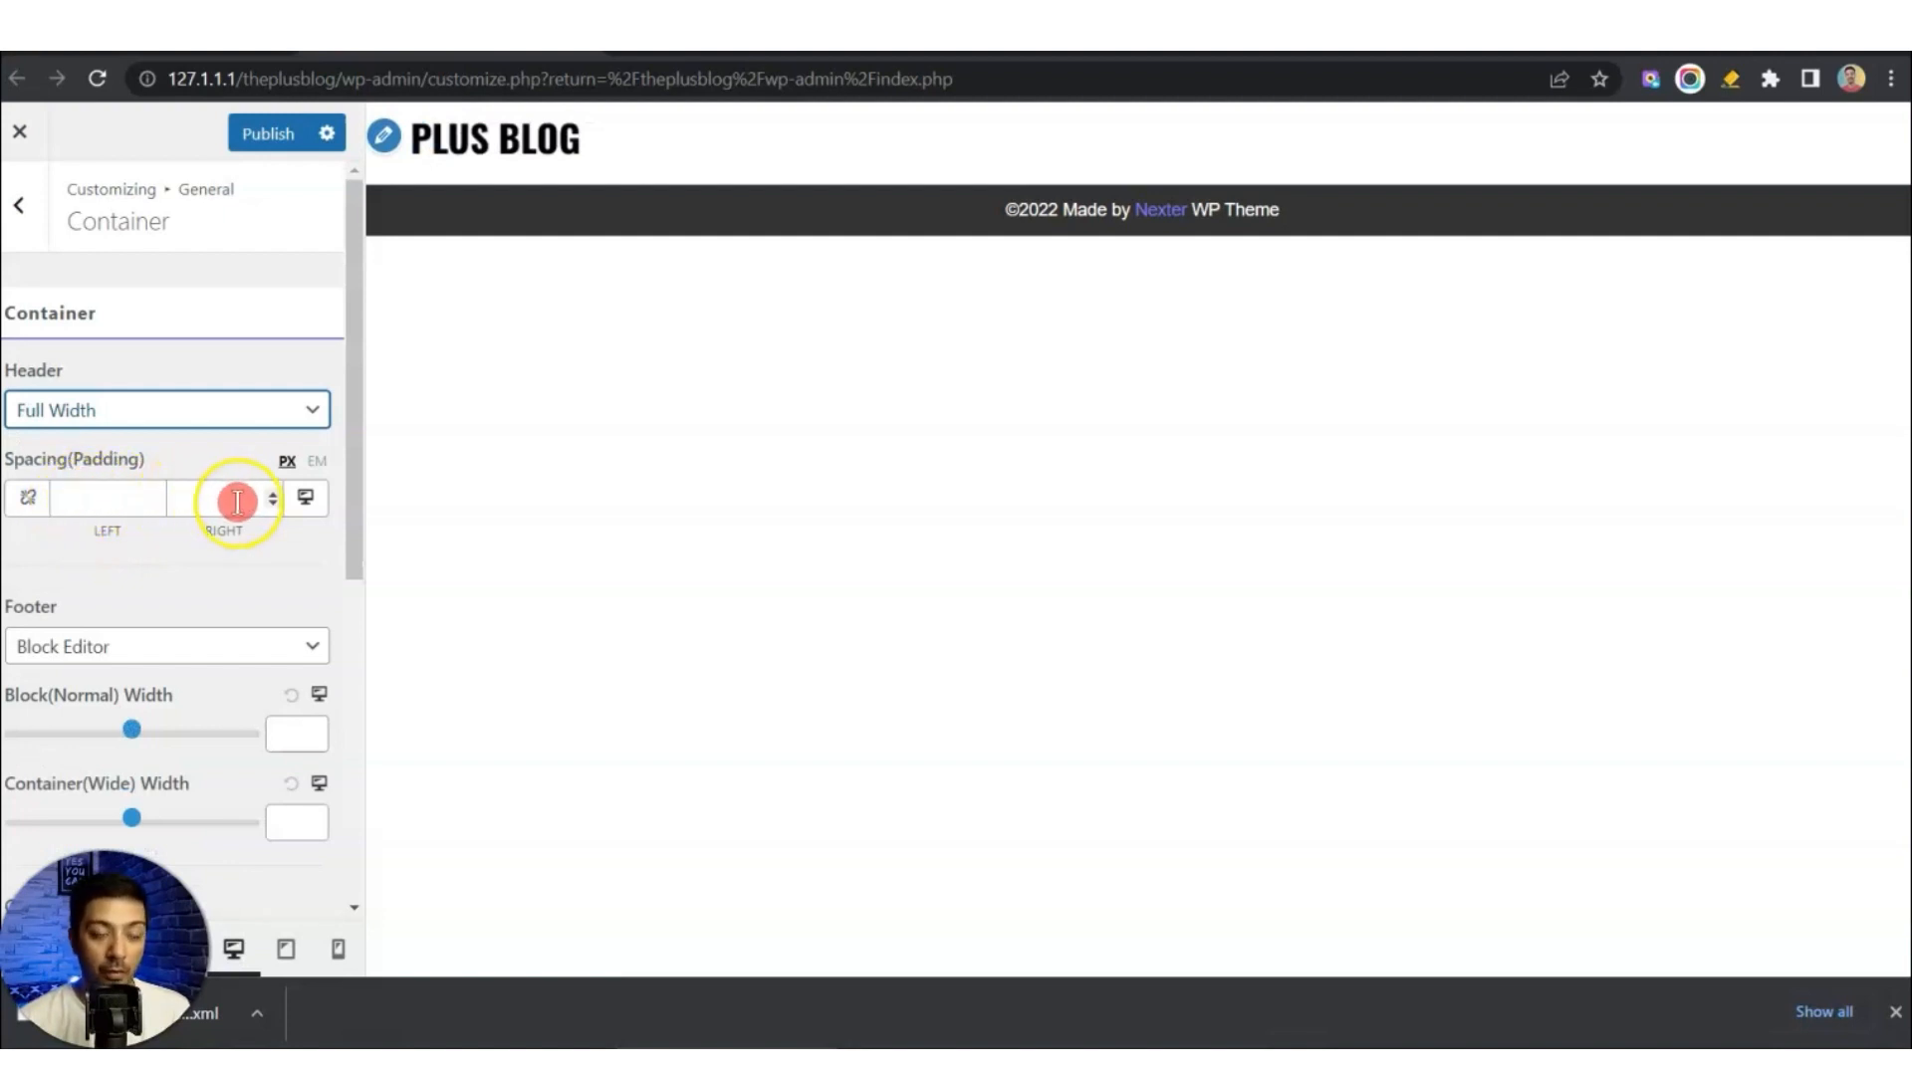
{"action": "left_click", "coordinate": [94, 503]}
{"action": "type", "text": "0"}
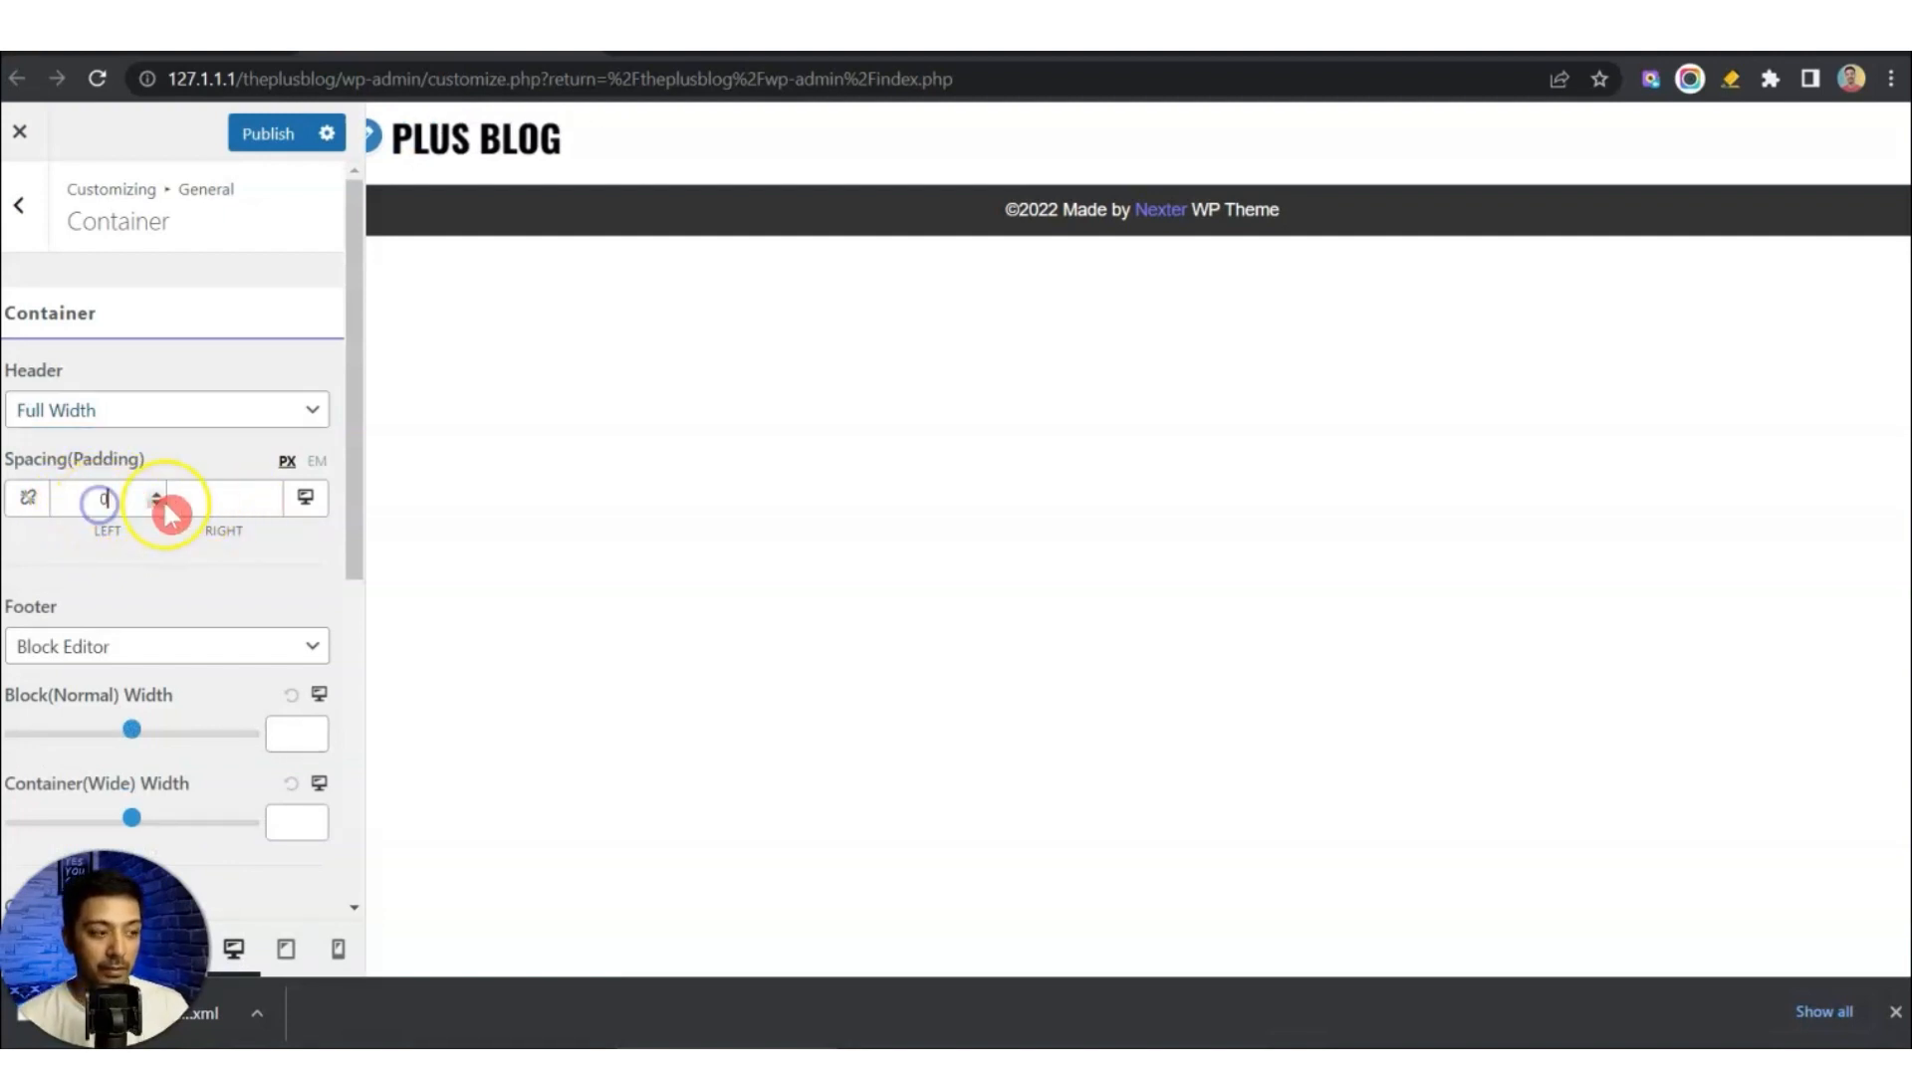
{"action": "left_click", "coordinate": [213, 492]}
{"action": "type", "text": "0"}
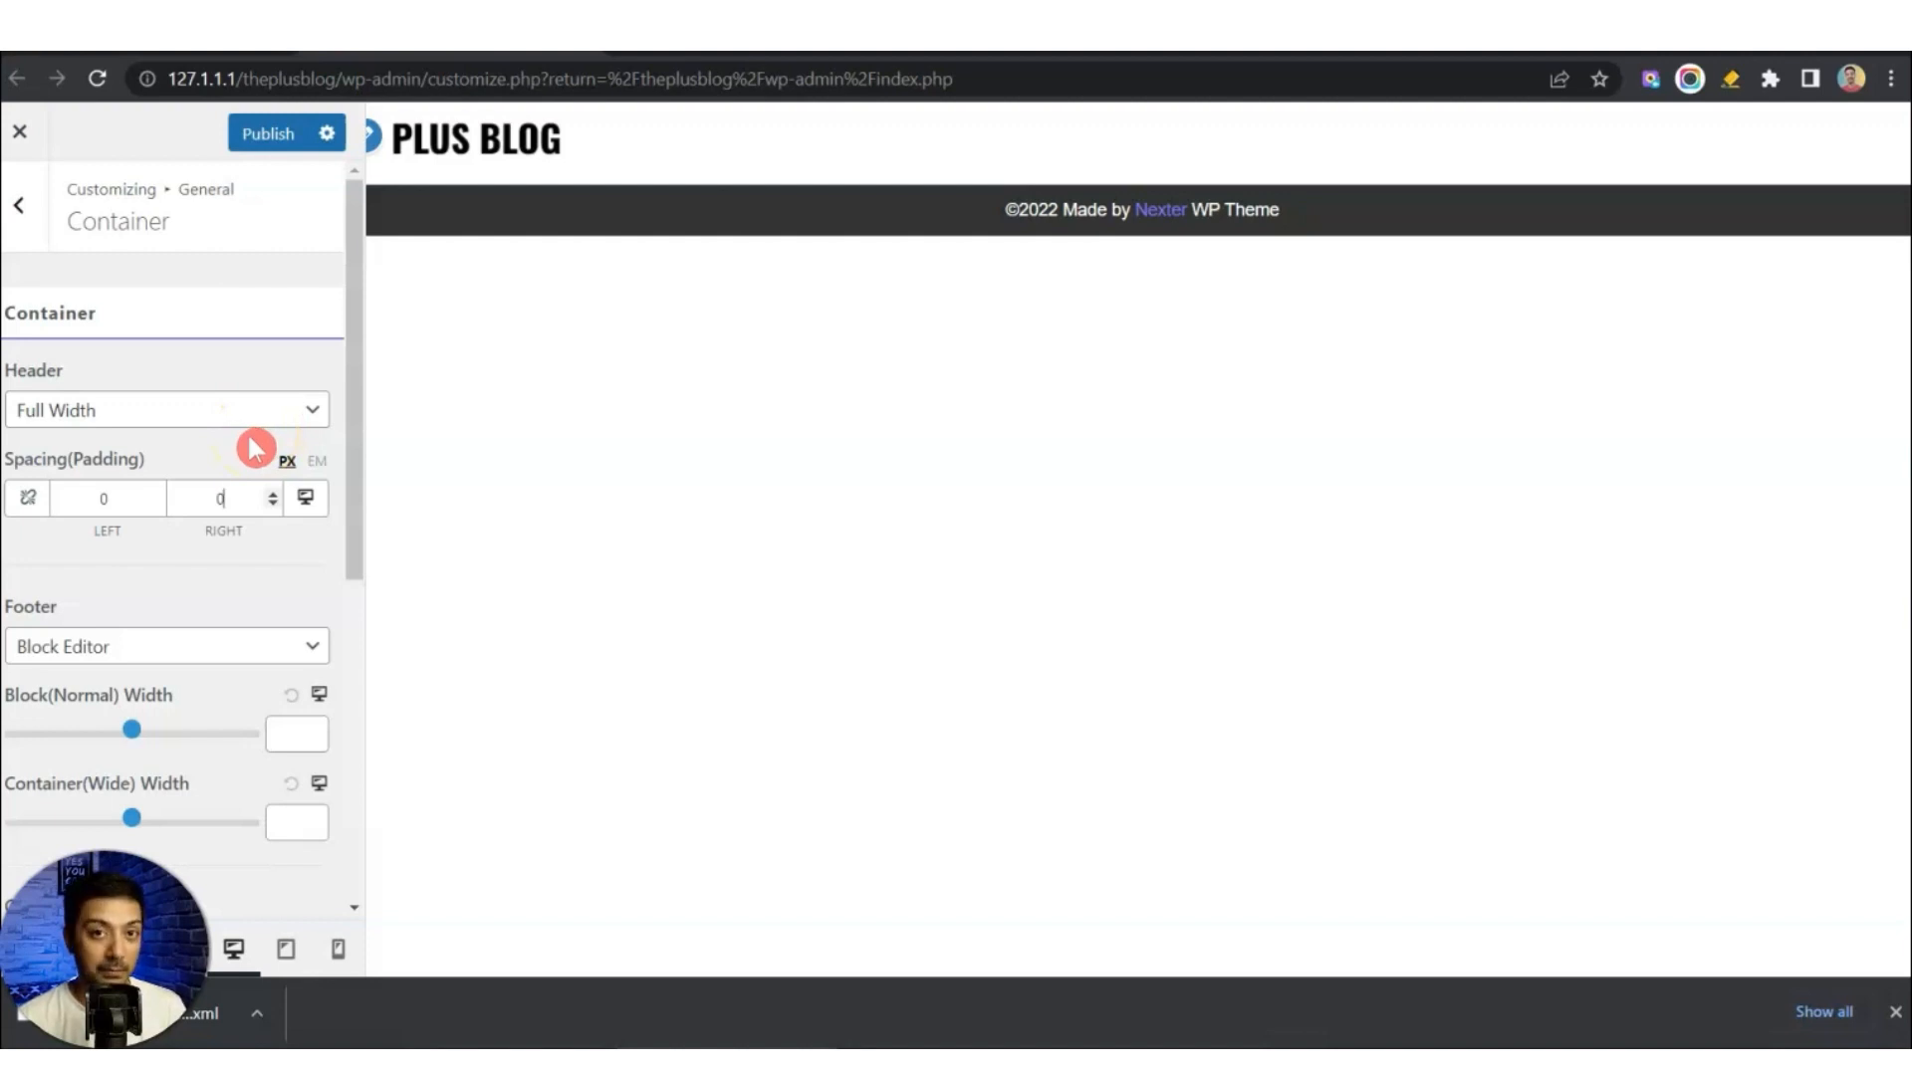
Set the Footer container to Full Width with 0 px left and right padding.
{"action": "scroll", "coordinate": [179, 495], "scroll_direction": "down", "scroll_amount": 3}
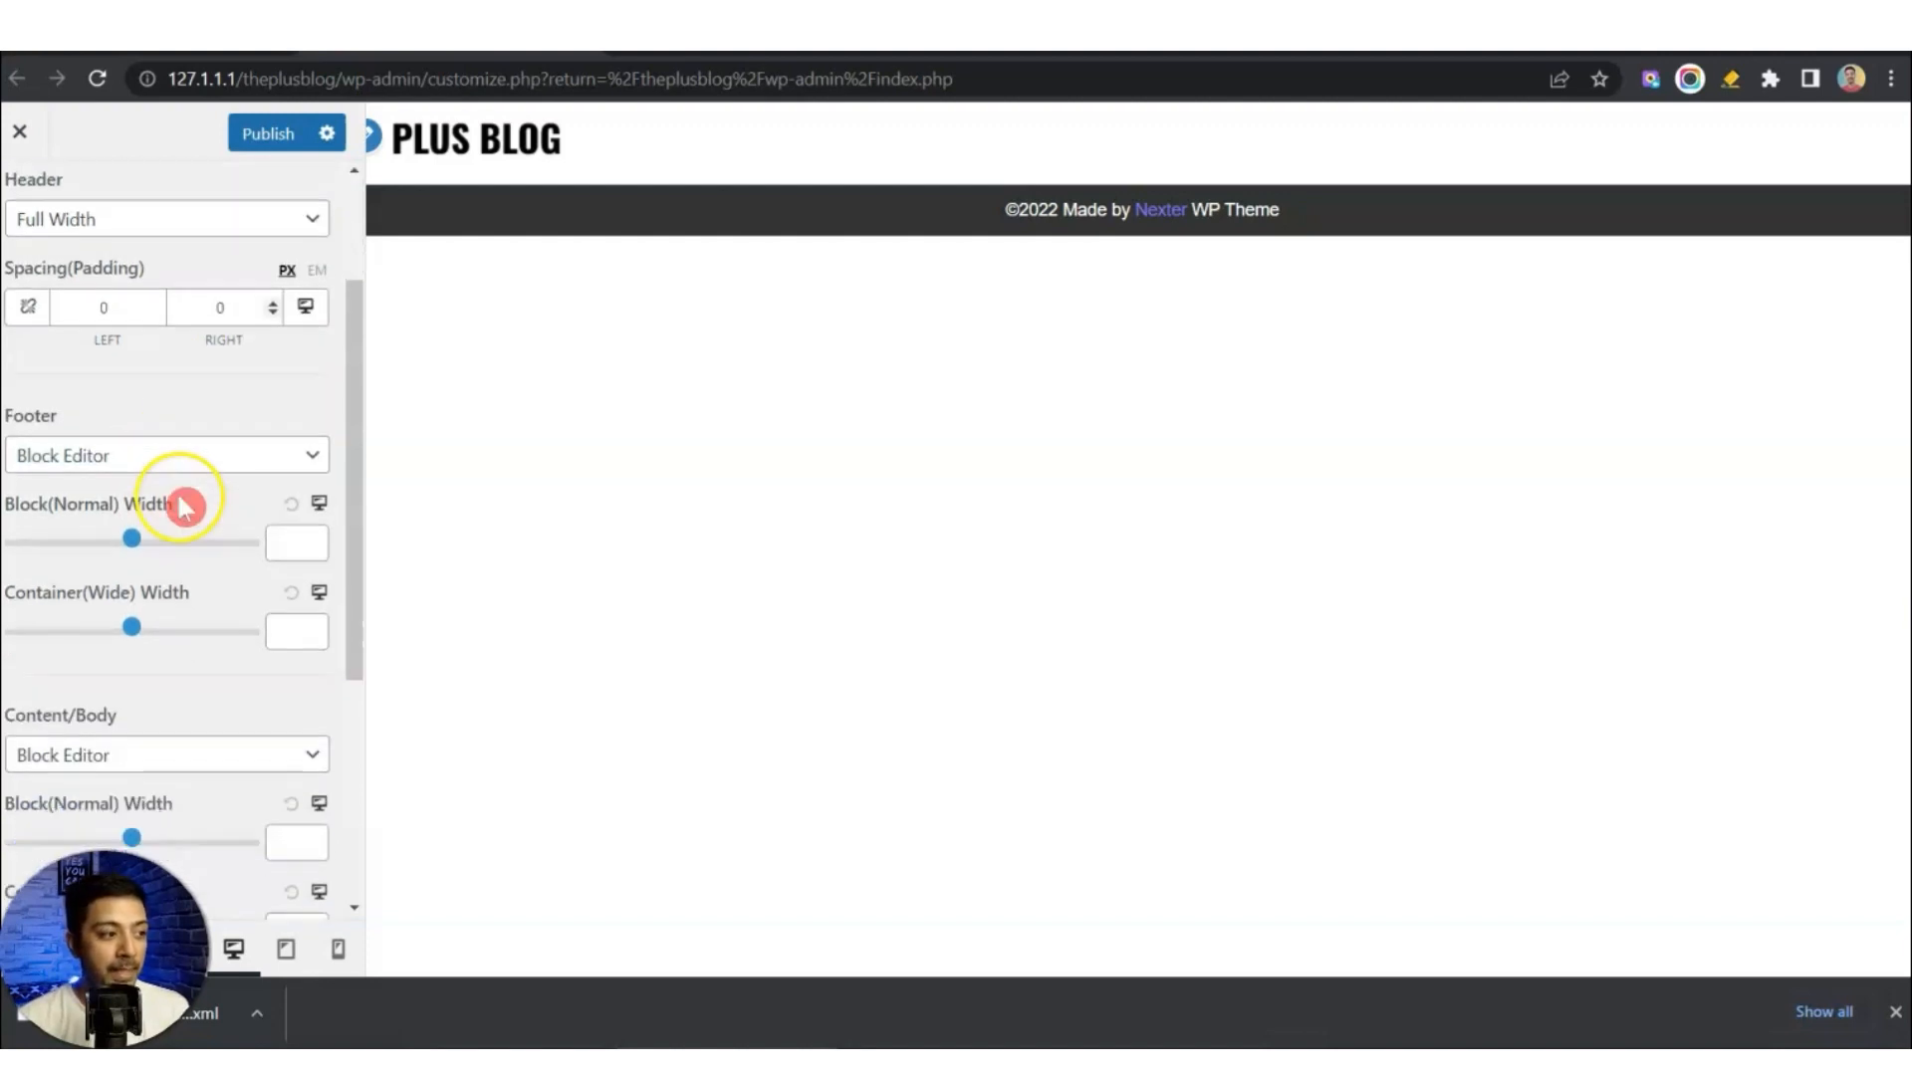
{"action": "left_click", "coordinate": [138, 370]}
{"action": "left_click", "coordinate": [94, 429]}
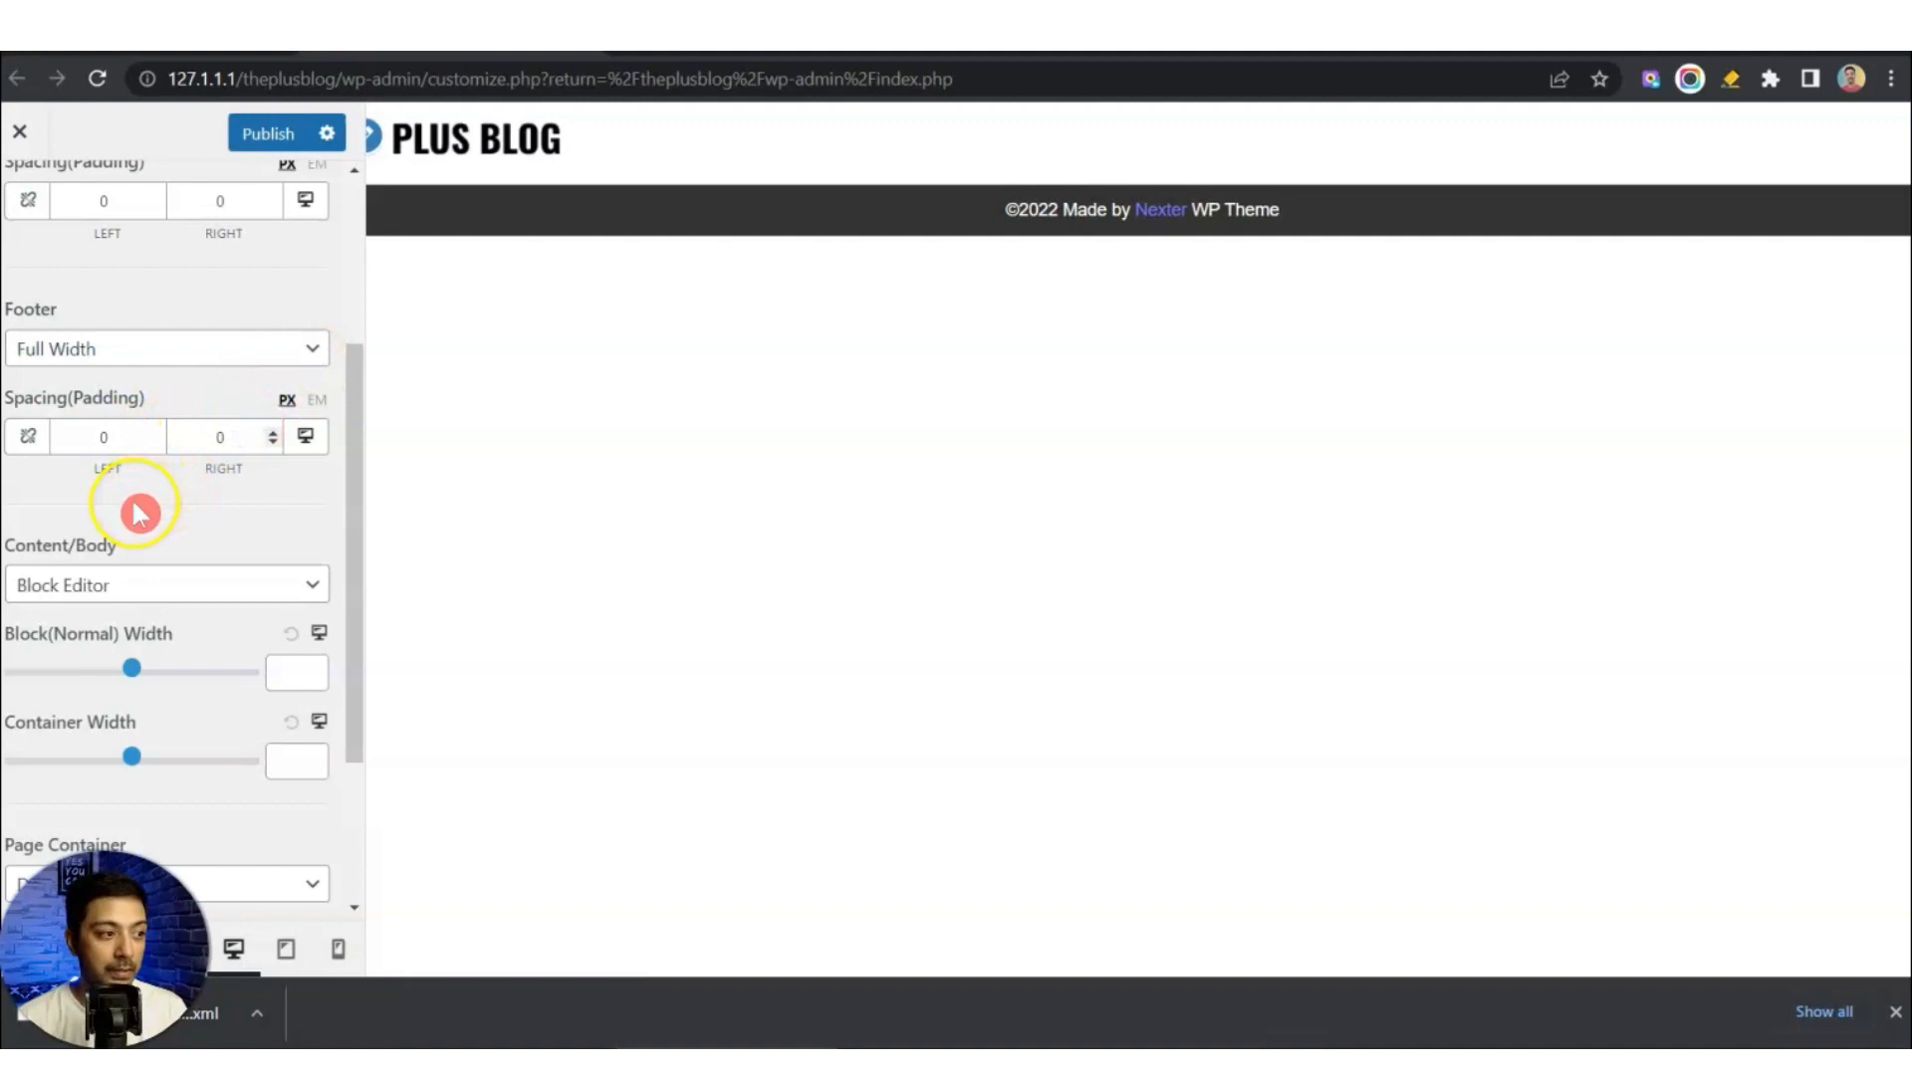
Set the Content/Body and Page Container options to Full Width, each with 0 px left and right padding.
{"action": "scroll", "coordinate": [134, 508], "scroll_direction": "down", "scroll_amount": 2}
{"action": "left_click", "coordinate": [82, 343]}
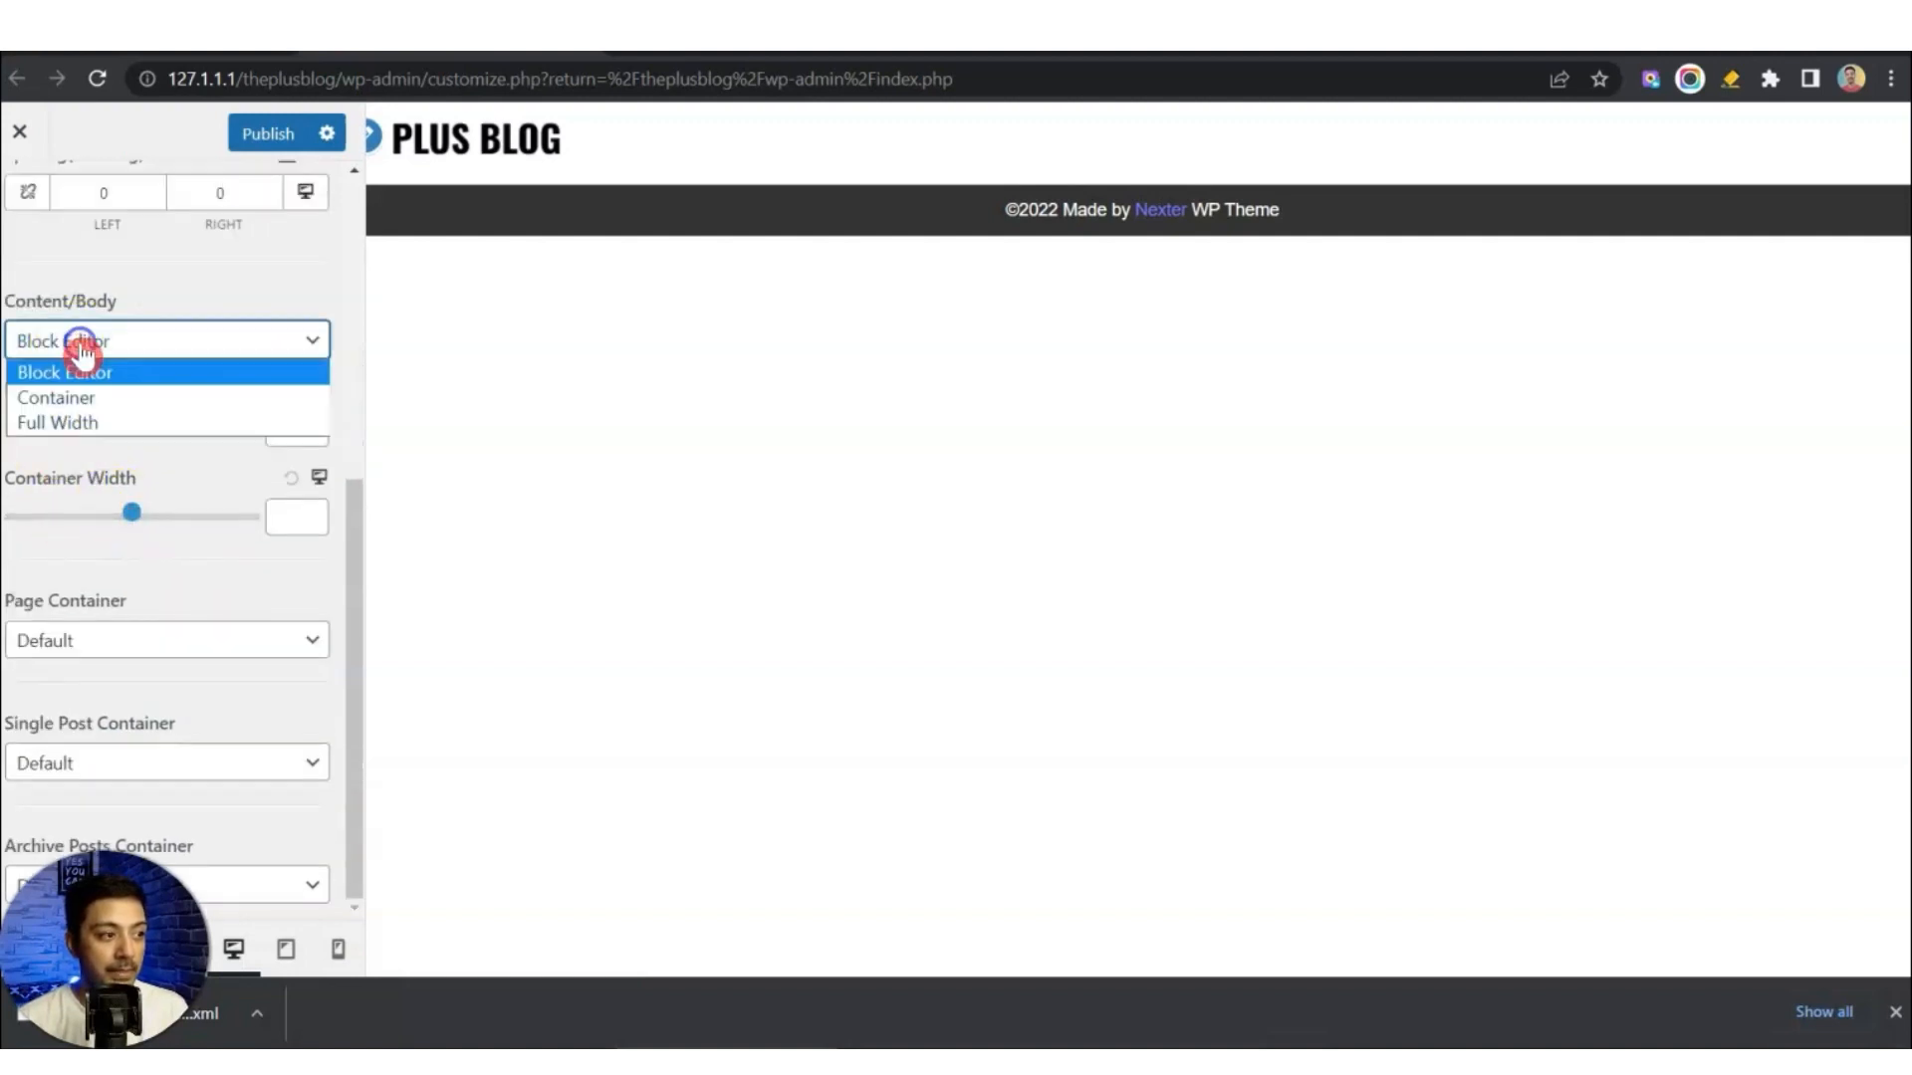
{"action": "left_click", "coordinate": [70, 422]}
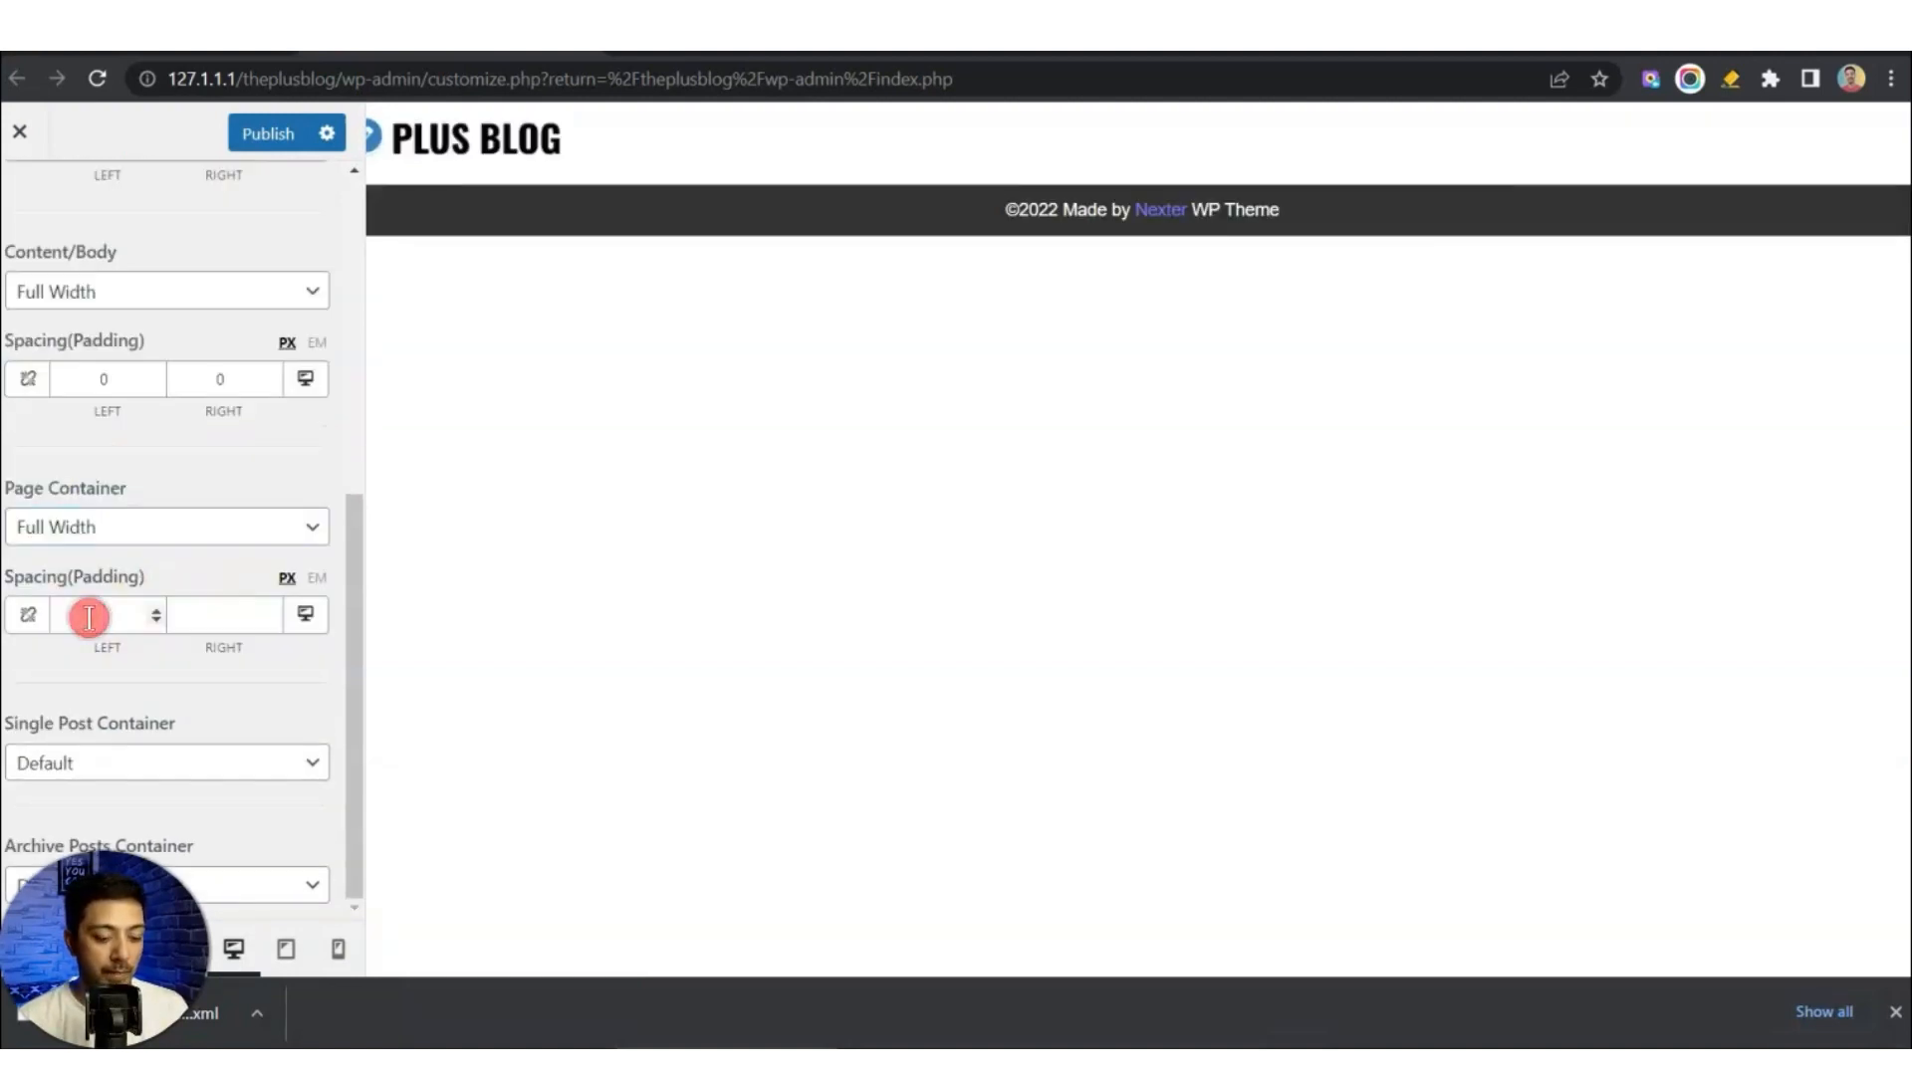
{"action": "left_click", "coordinate": [102, 631]}
{"action": "type", "text": "0"}
{"action": "left_click", "coordinate": [195, 466]}
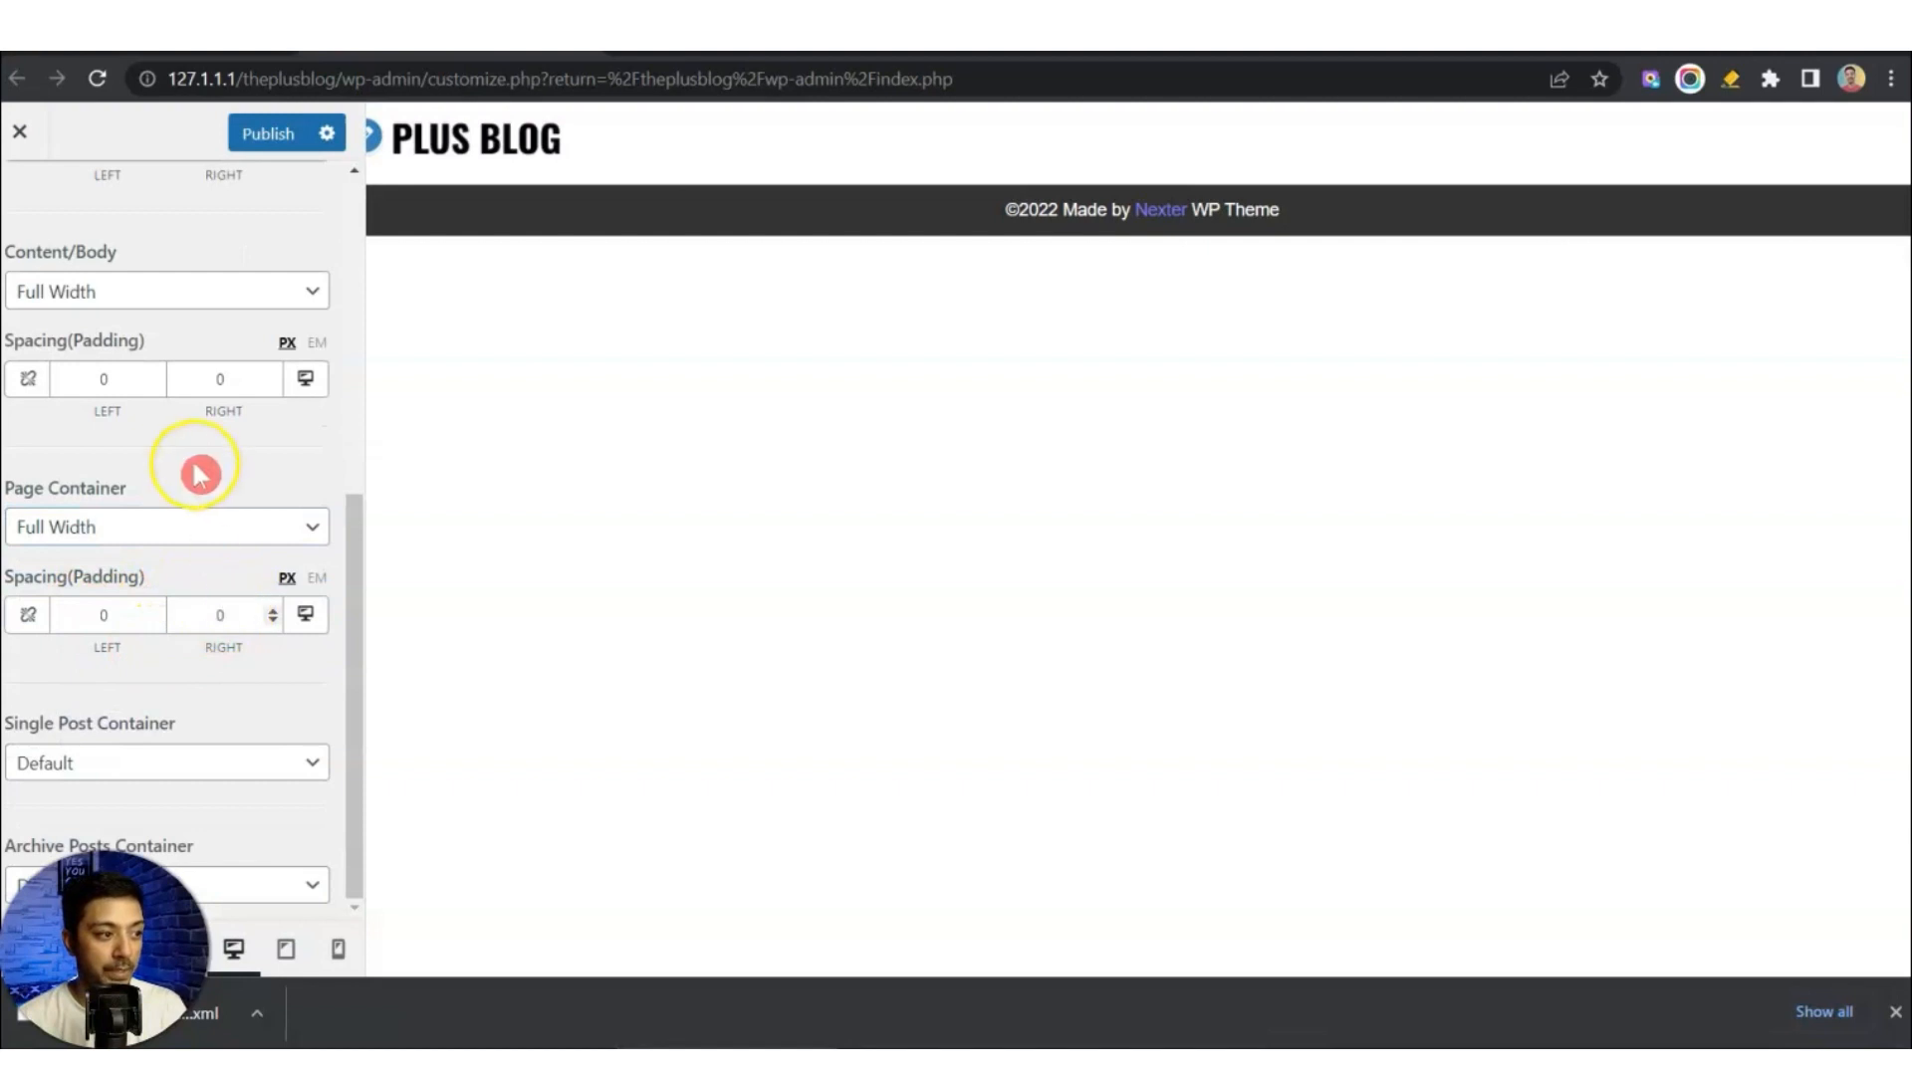
Set the Single Post Container to Full Width with 0 px left and right padding.
{"action": "scroll", "coordinate": [188, 824], "scroll_direction": "up", "scroll_amount": 1}
{"action": "left_click", "coordinate": [119, 837]}
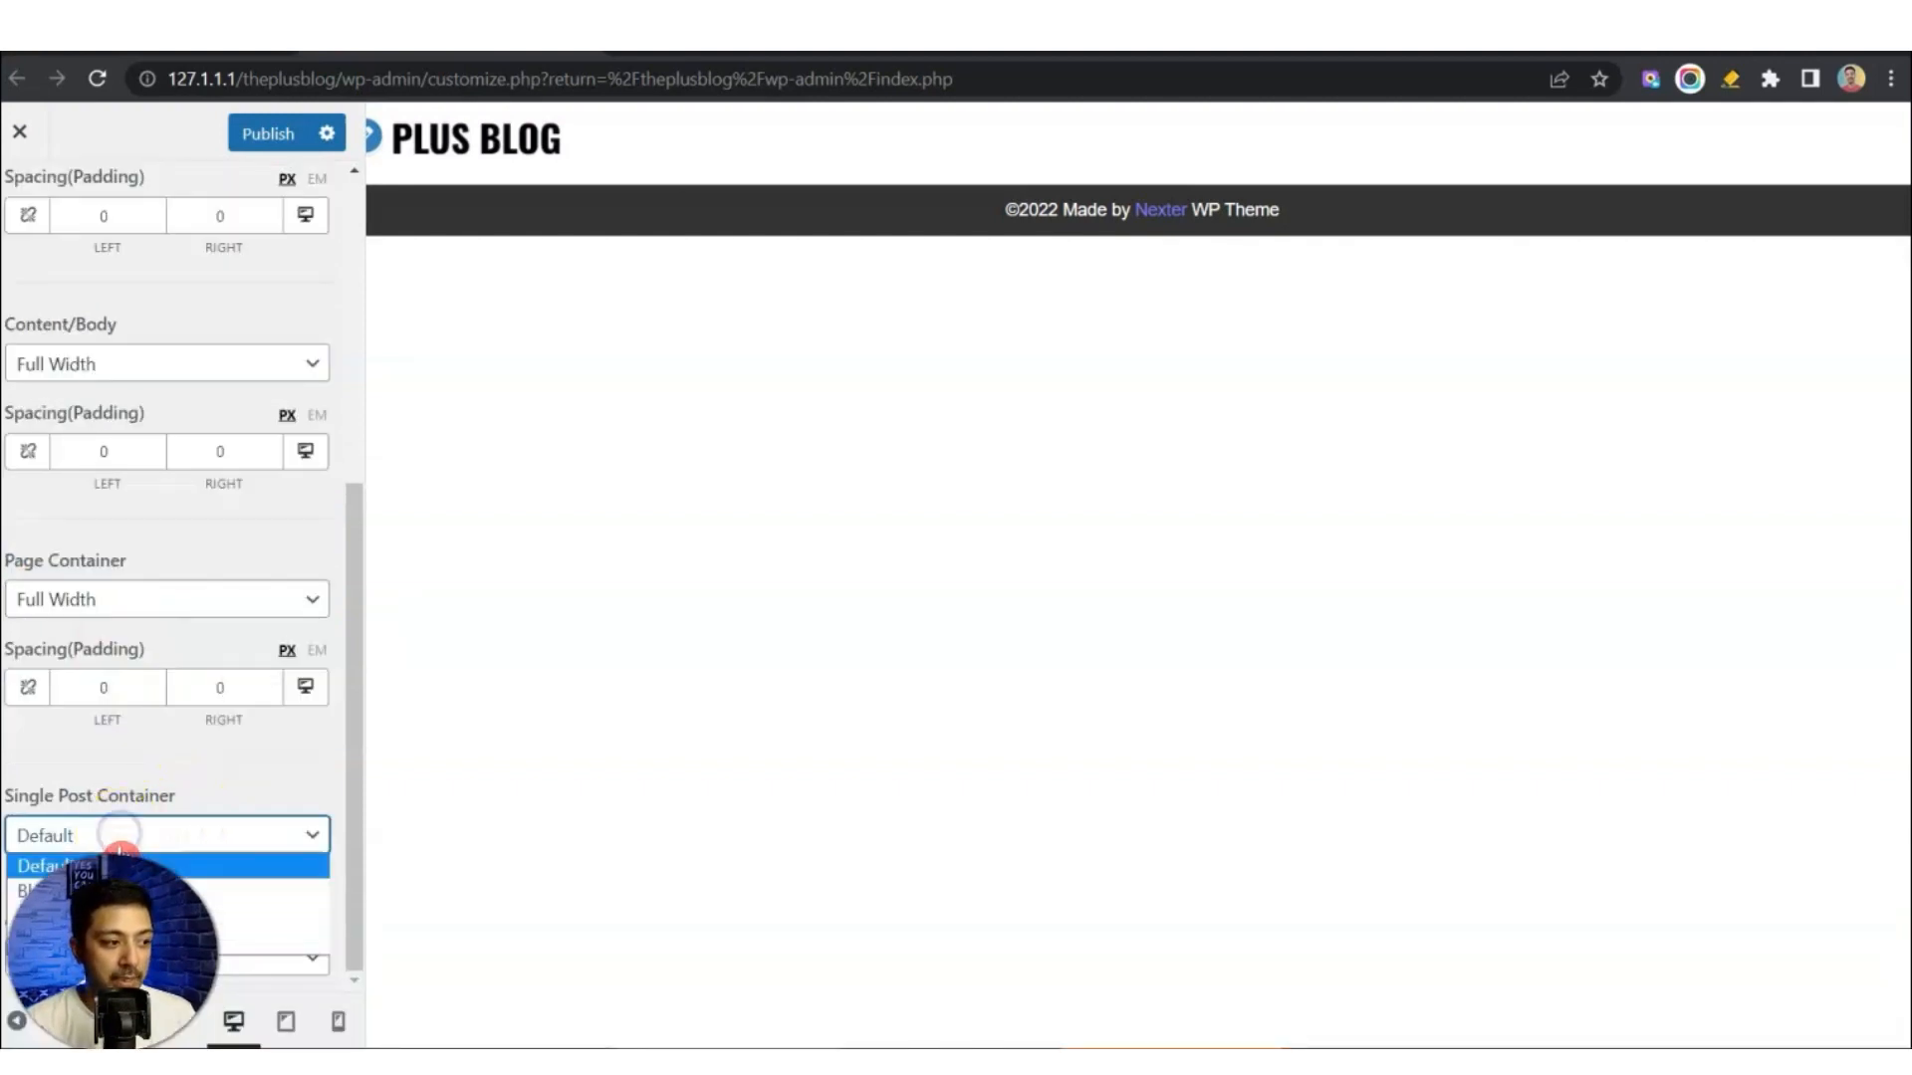
{"action": "left_click", "coordinate": [100, 939]}
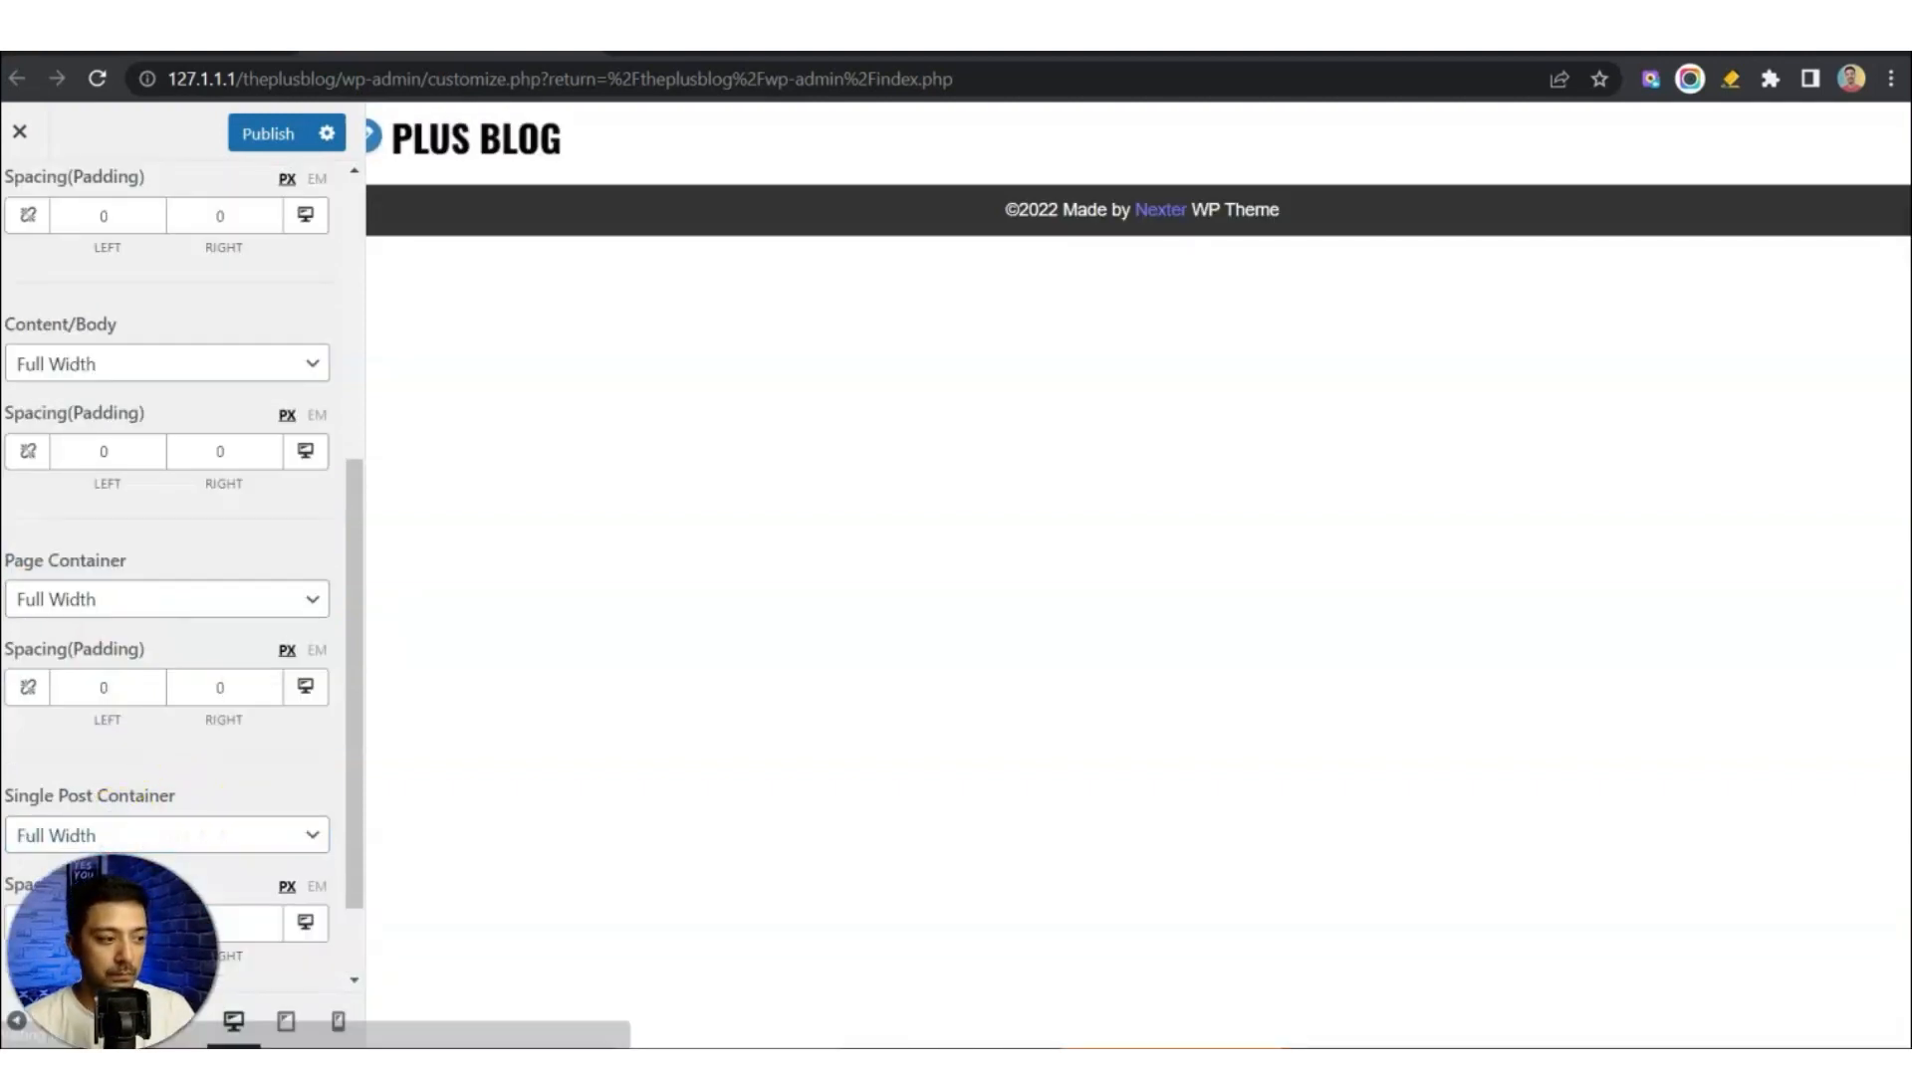
{"action": "scroll", "coordinate": [221, 810], "scroll_direction": "down", "scroll_amount": 1}
Set the Archive Posts Container to Full Width, then publish the changes and close the Customizer.
{"action": "left_click", "coordinate": [252, 973]}
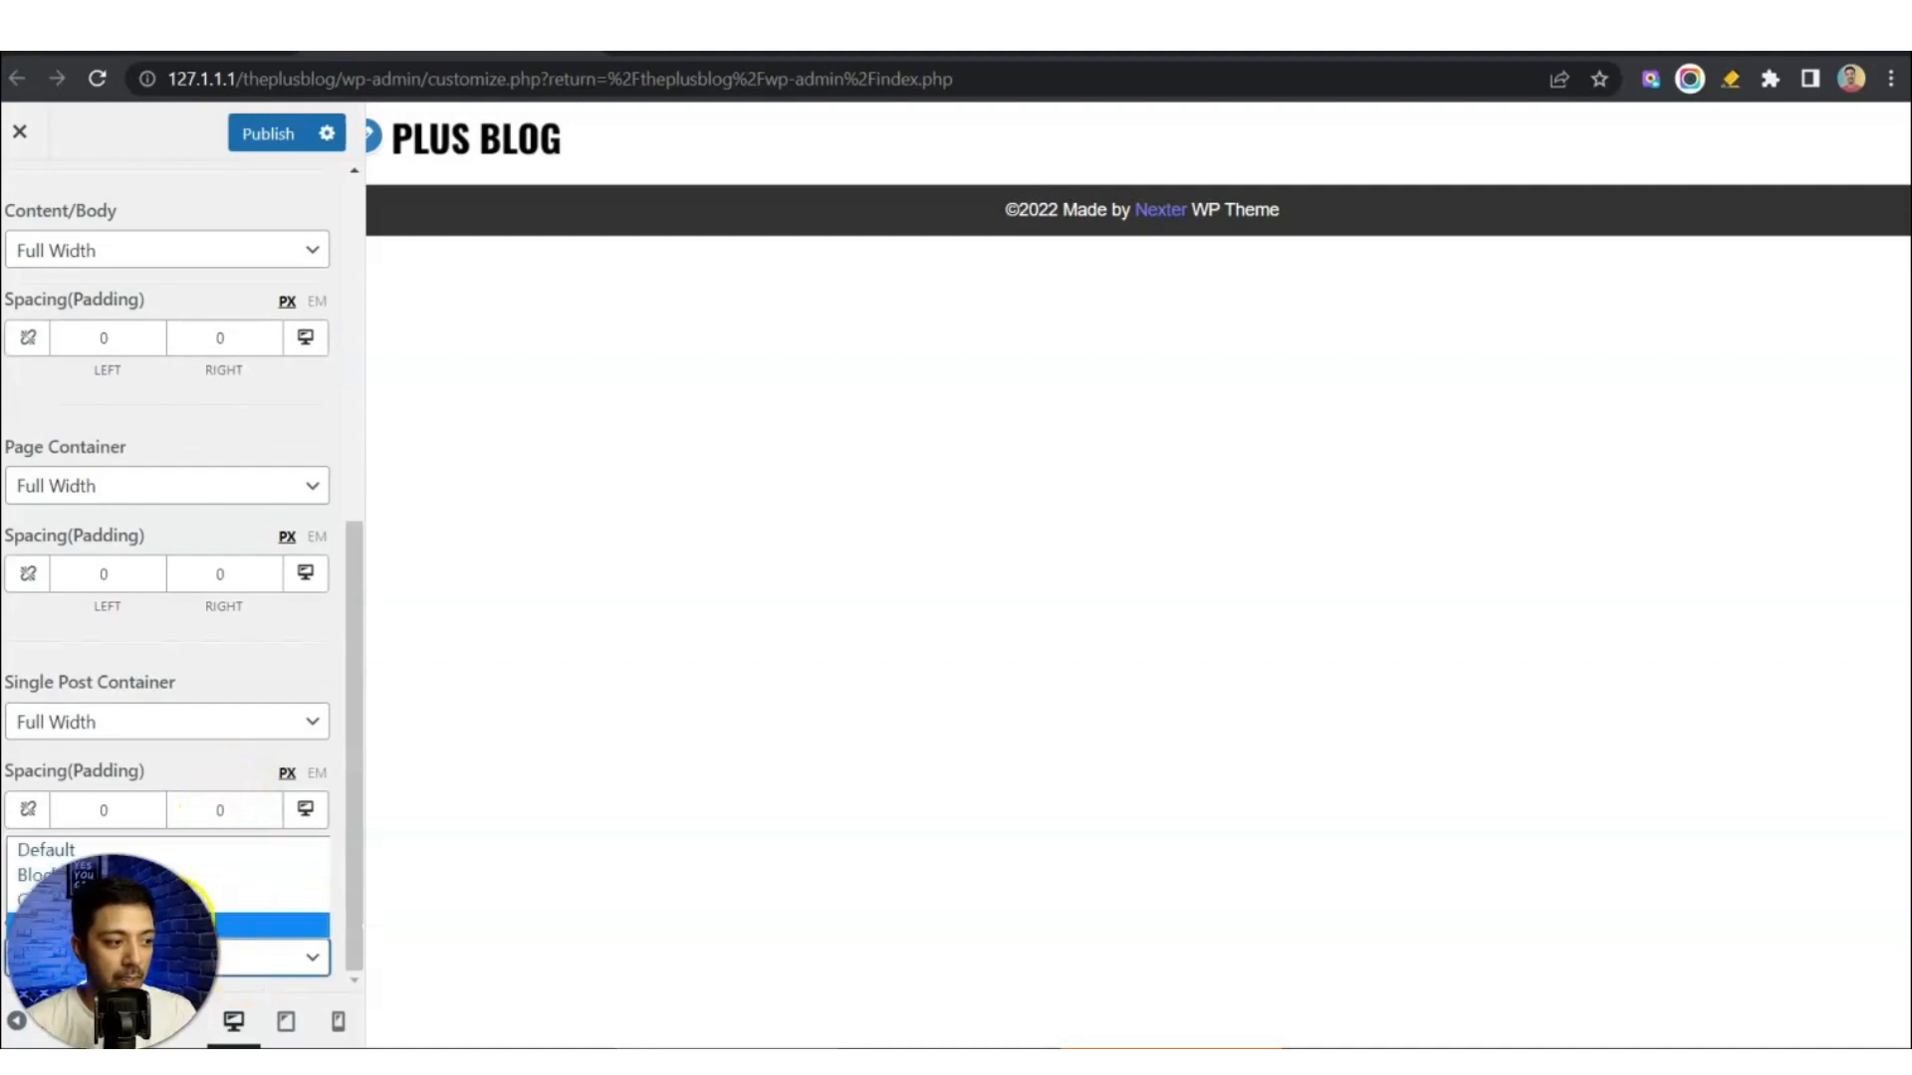
{"action": "left_click", "coordinate": [119, 925]}
{"action": "scroll", "coordinate": [169, 598], "scroll_direction": "down", "scroll_amount": 1}
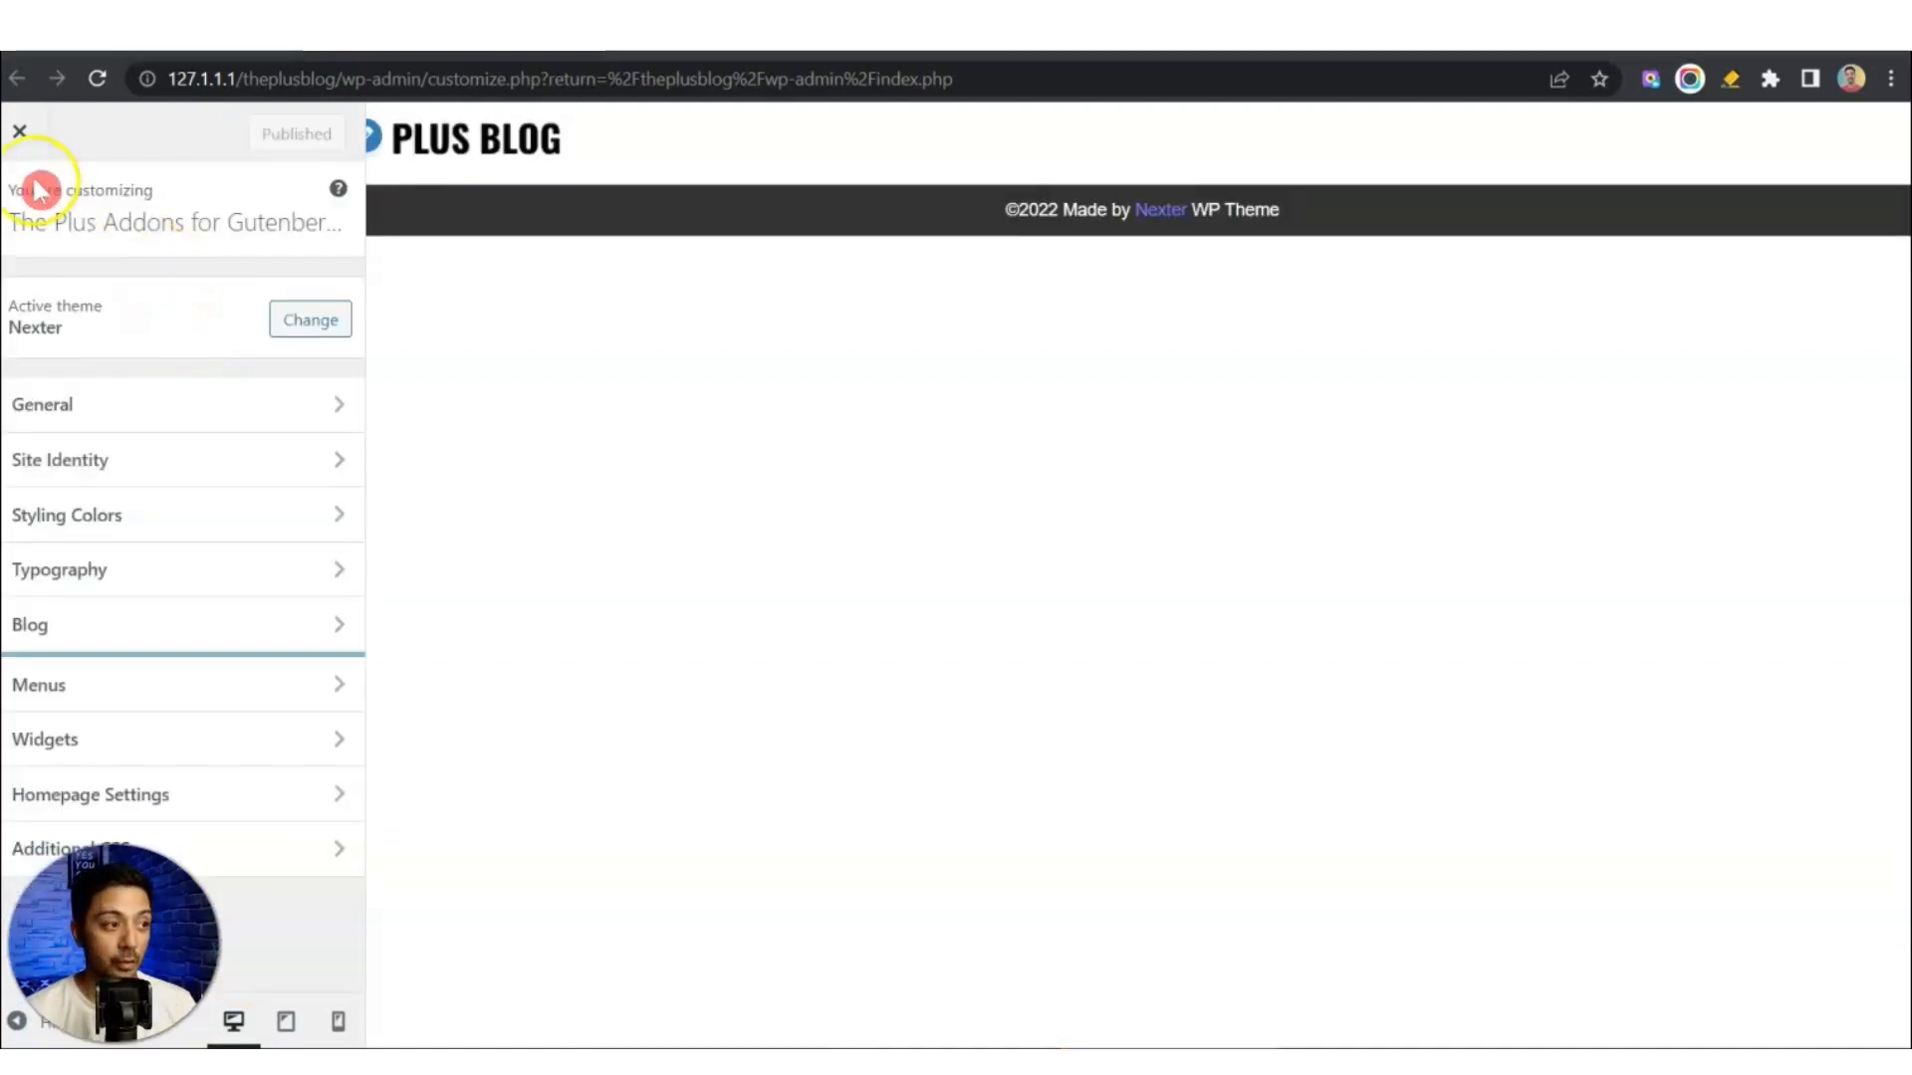
{"action": "left_click", "coordinate": [19, 131]}
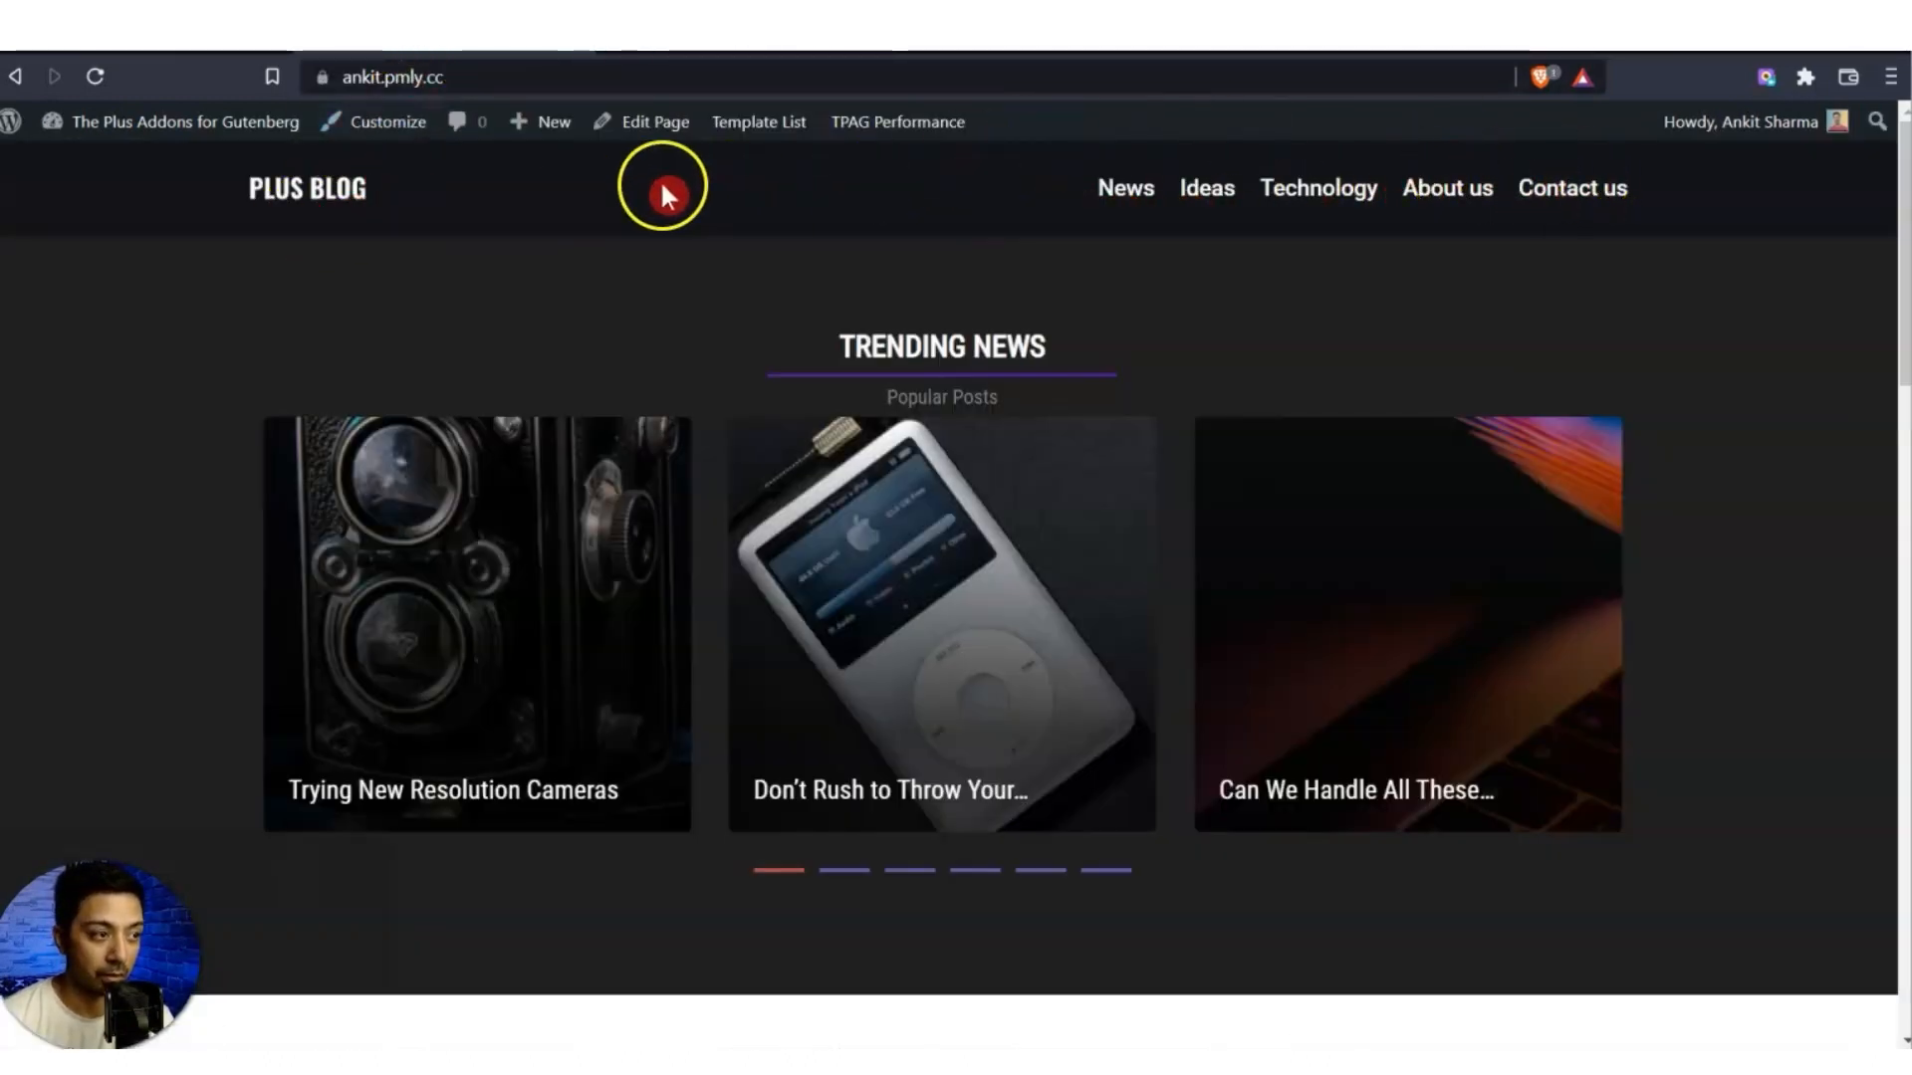
Examine the finished demo blog's homepage, including its header and the News mega menu.
{"action": "mouse_move", "coordinate": [1903, 175]}
{"action": "left_mouse_down"}
{"action": "mouse_move", "coordinate": [1904, 243]}
{"action": "mouse_move", "coordinate": [1903, 175]}
{"action": "left_mouse_up"}
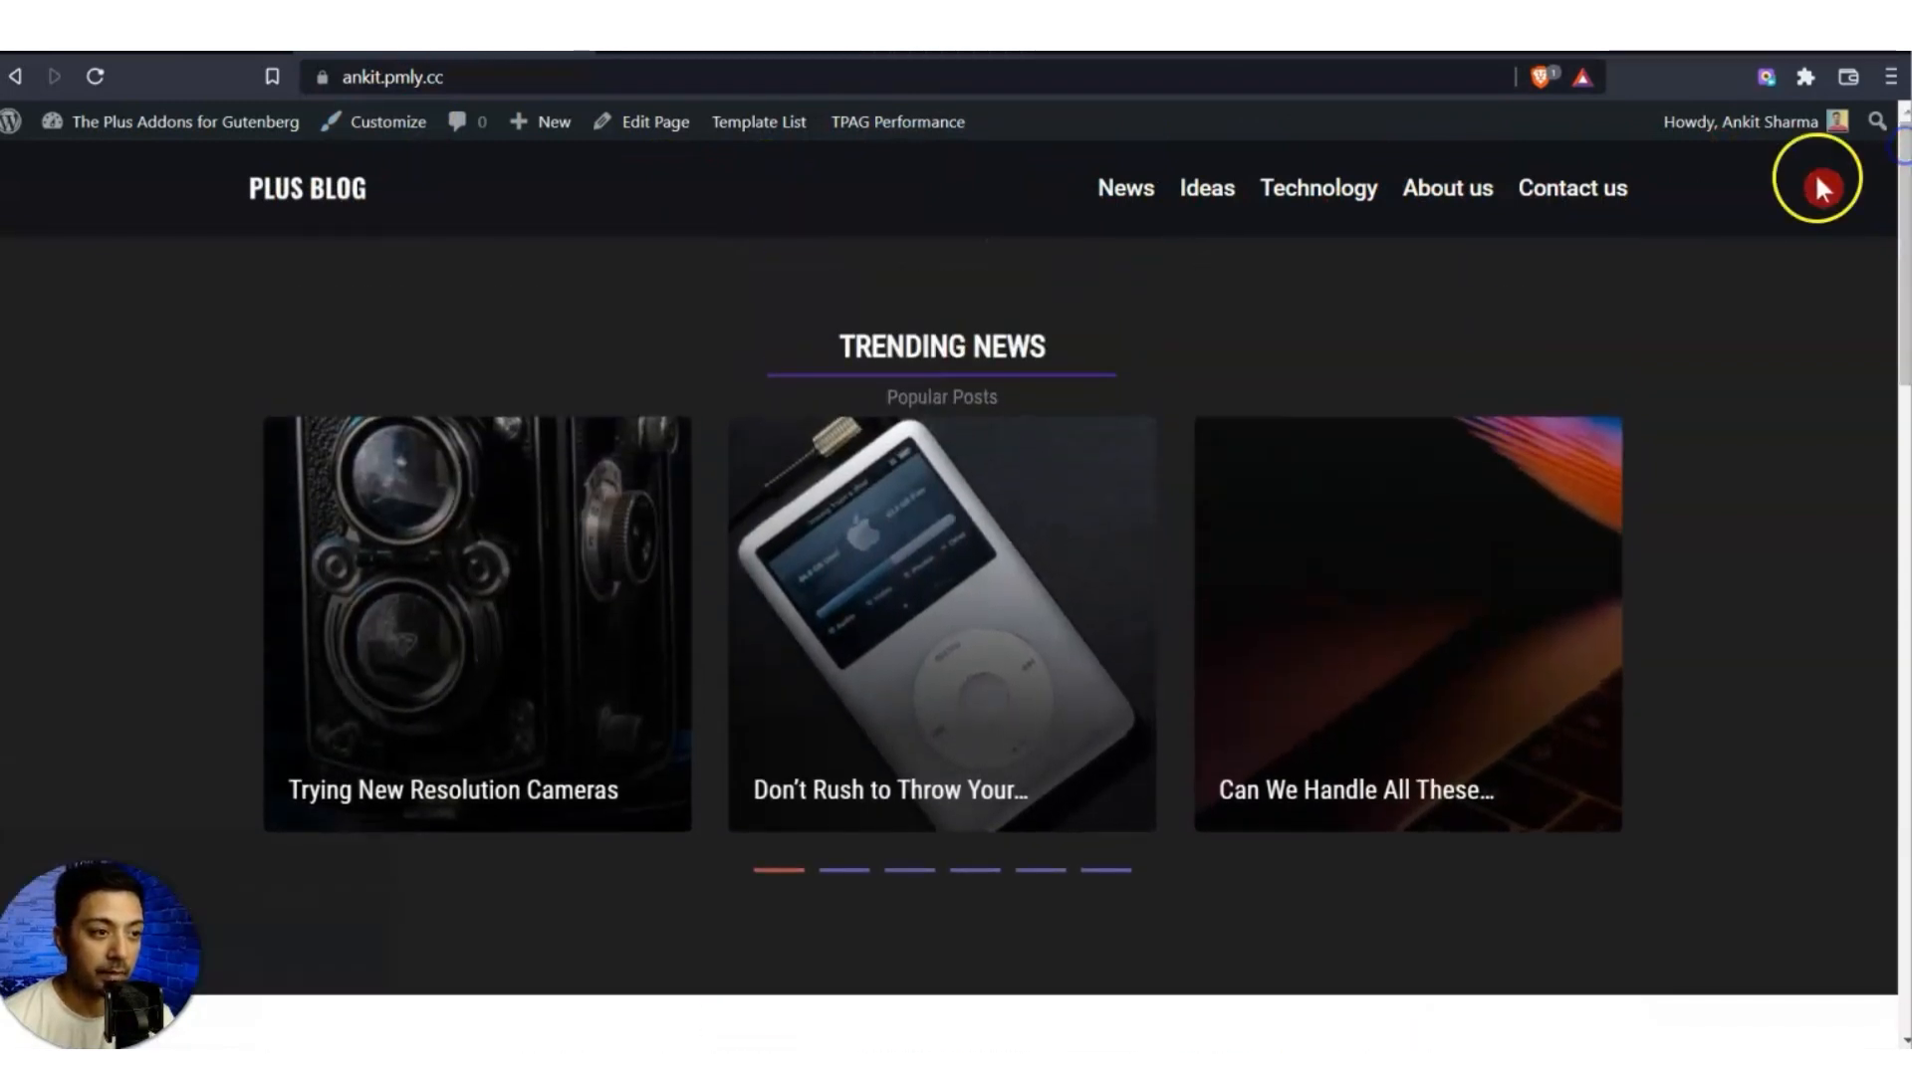
{"action": "mouse_move", "coordinate": [1116, 187]}
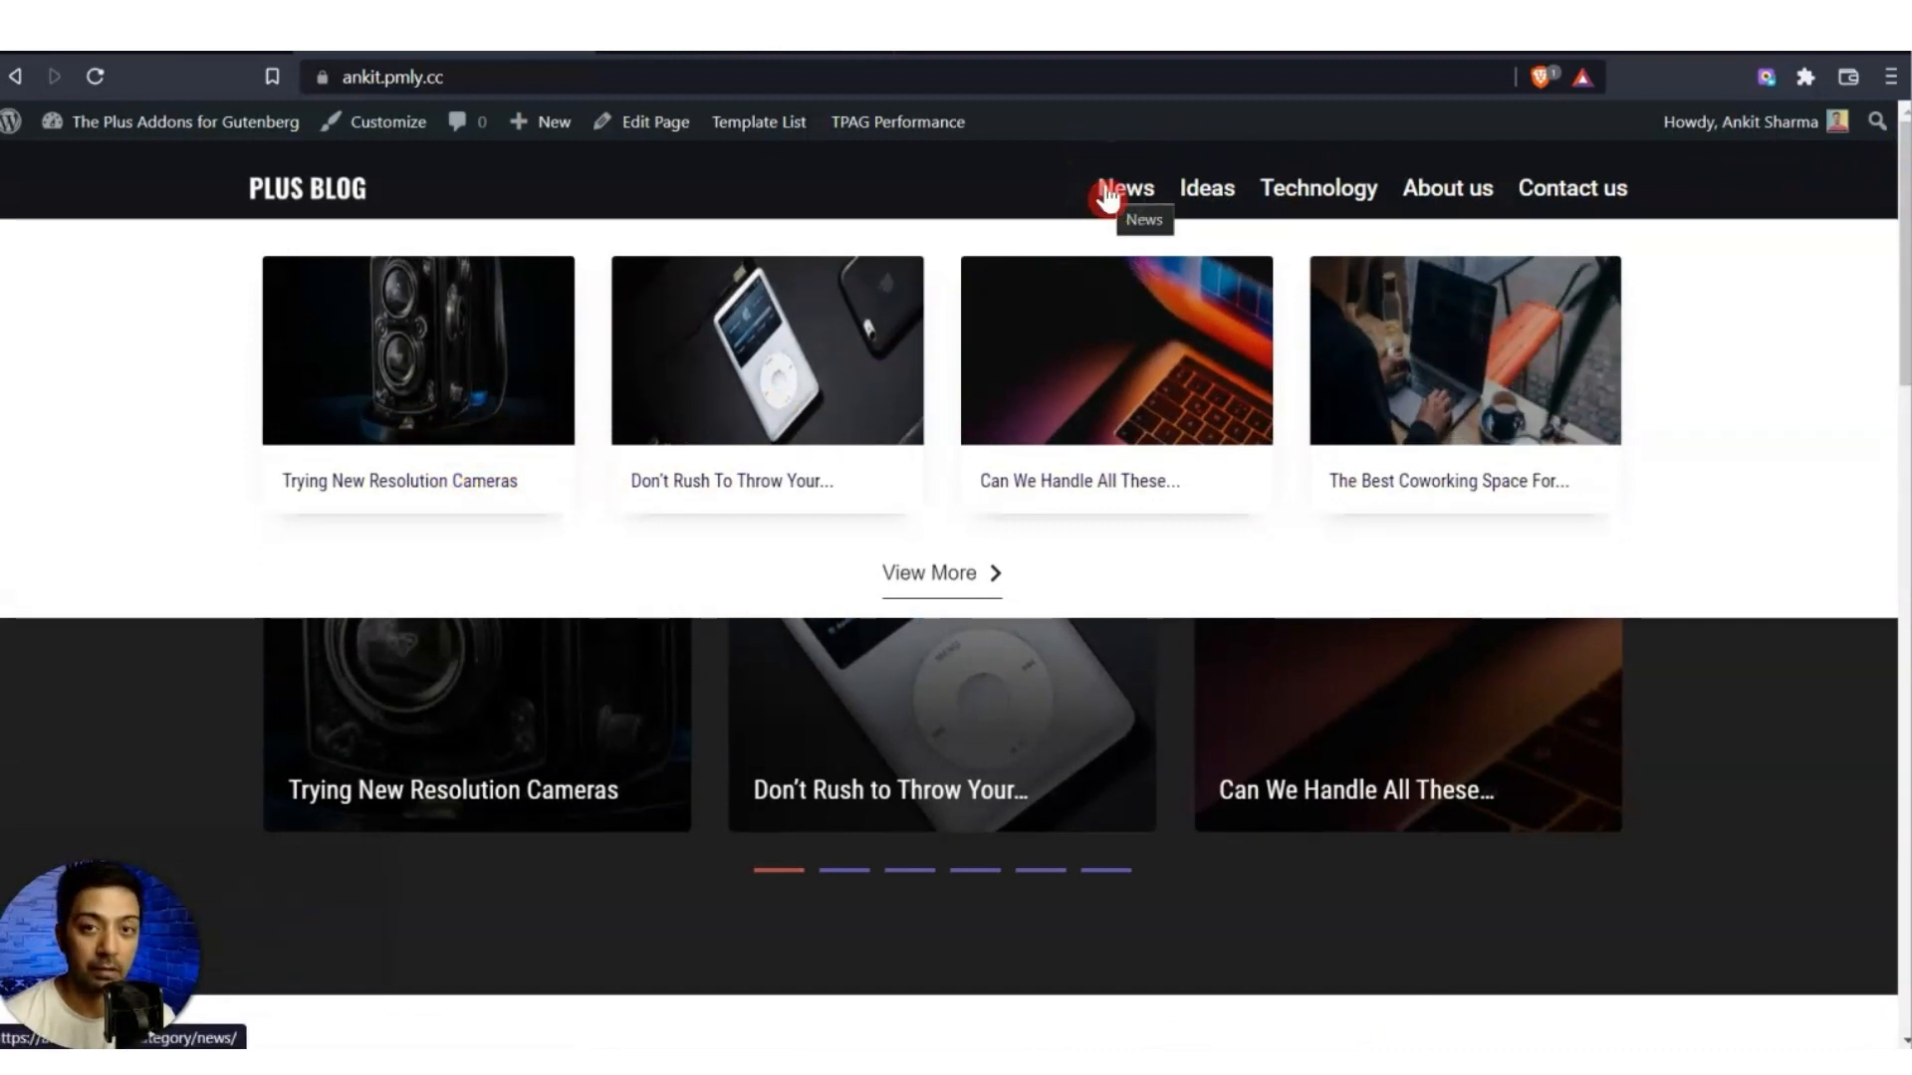
{"action": "left_click_drag", "start_coordinate": [1905, 161], "coordinate": [1905, 807]}
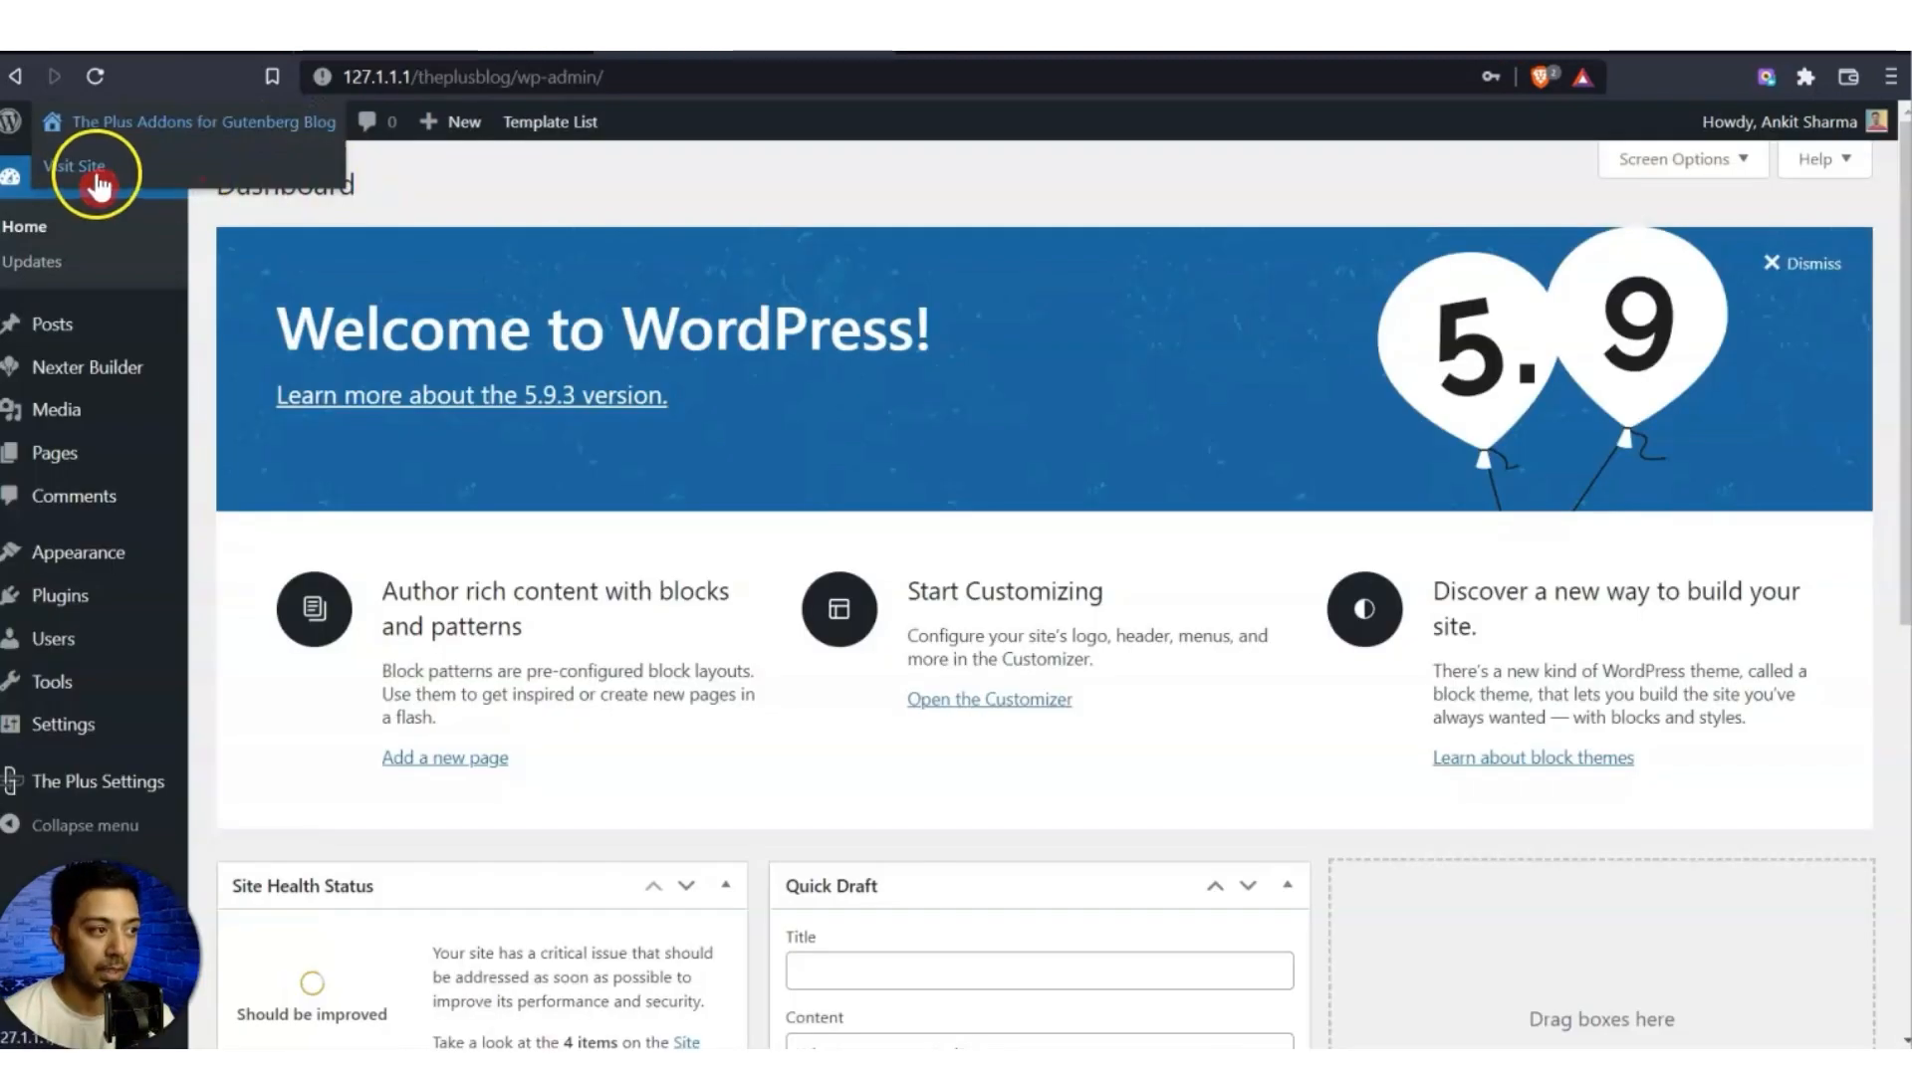
View the local blog's front end in a new tab to check its current header, and return to the dashboard.
{"action": "right_click", "coordinate": [110, 161]}
{"action": "key", "text": "Escape"}
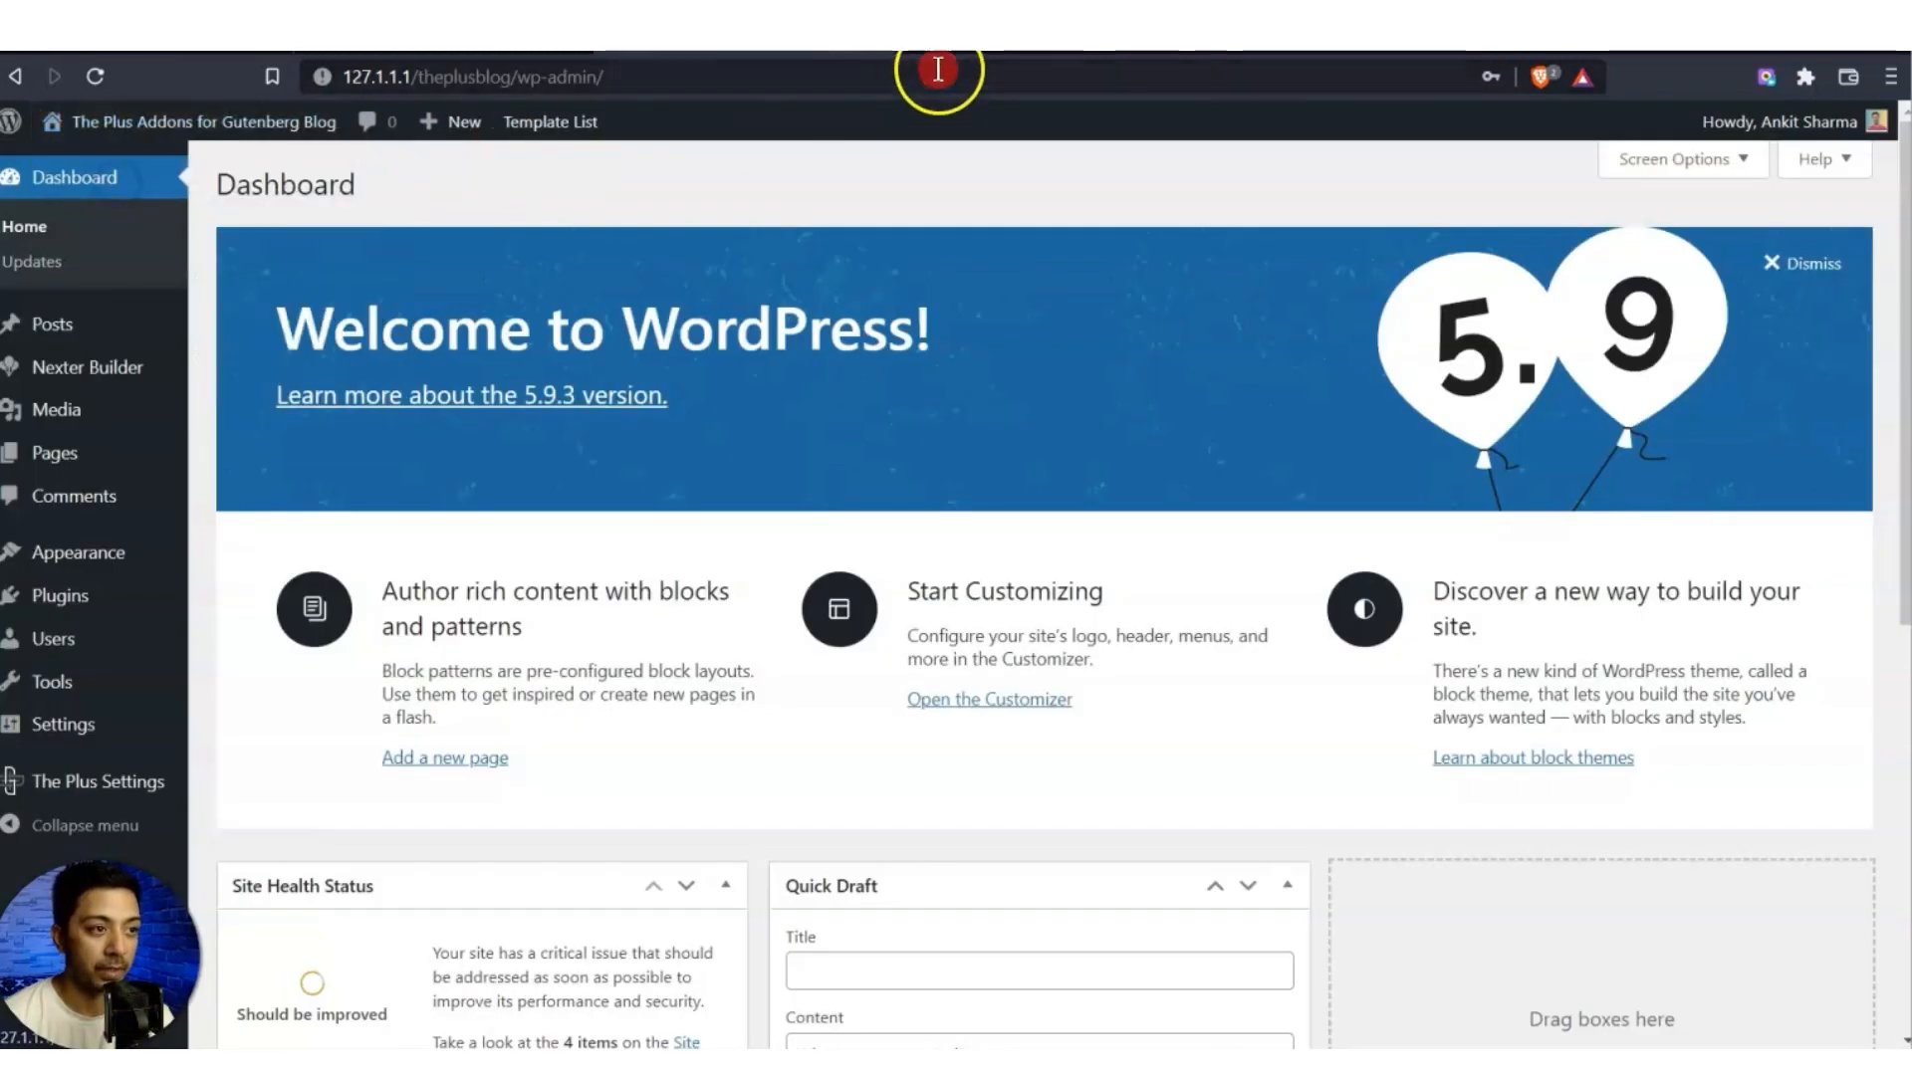
{"action": "left_click", "coordinate": [997, 56]}
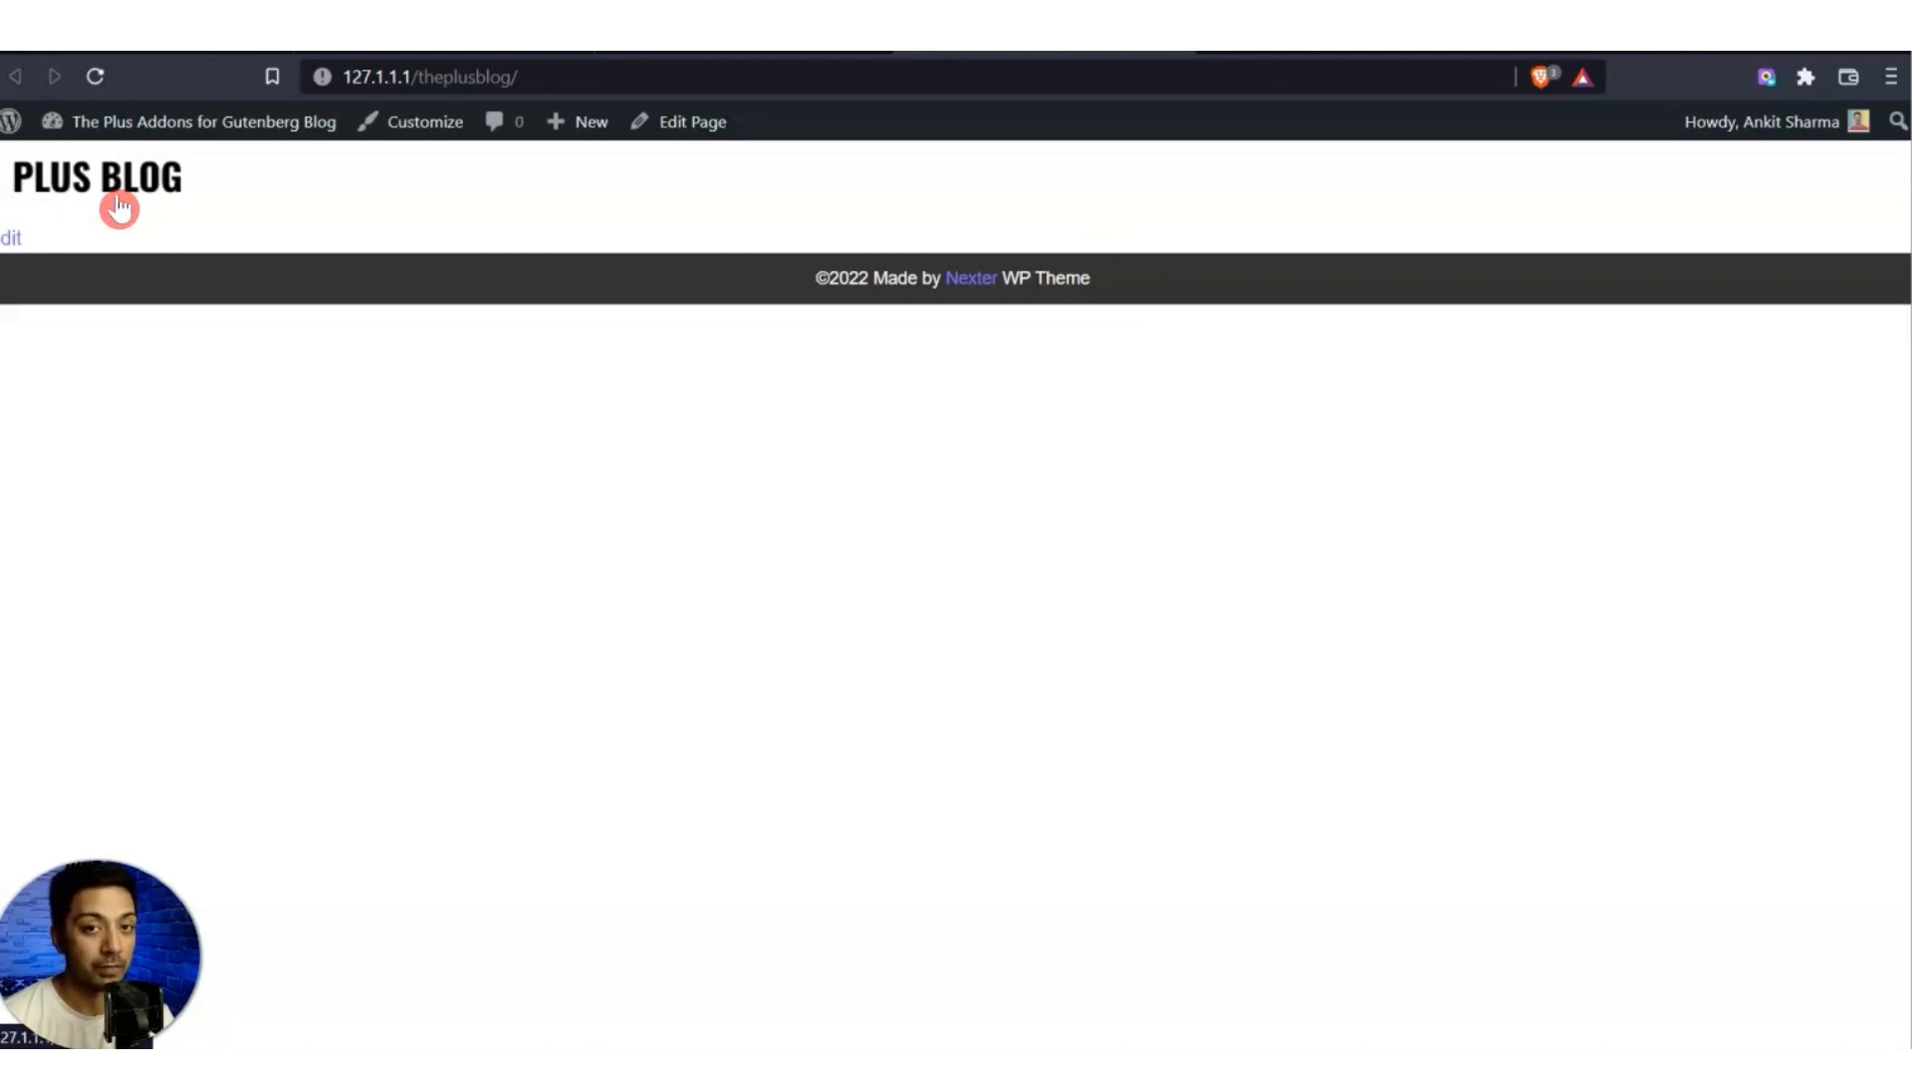
{"action": "left_click", "coordinate": [256, 117]}
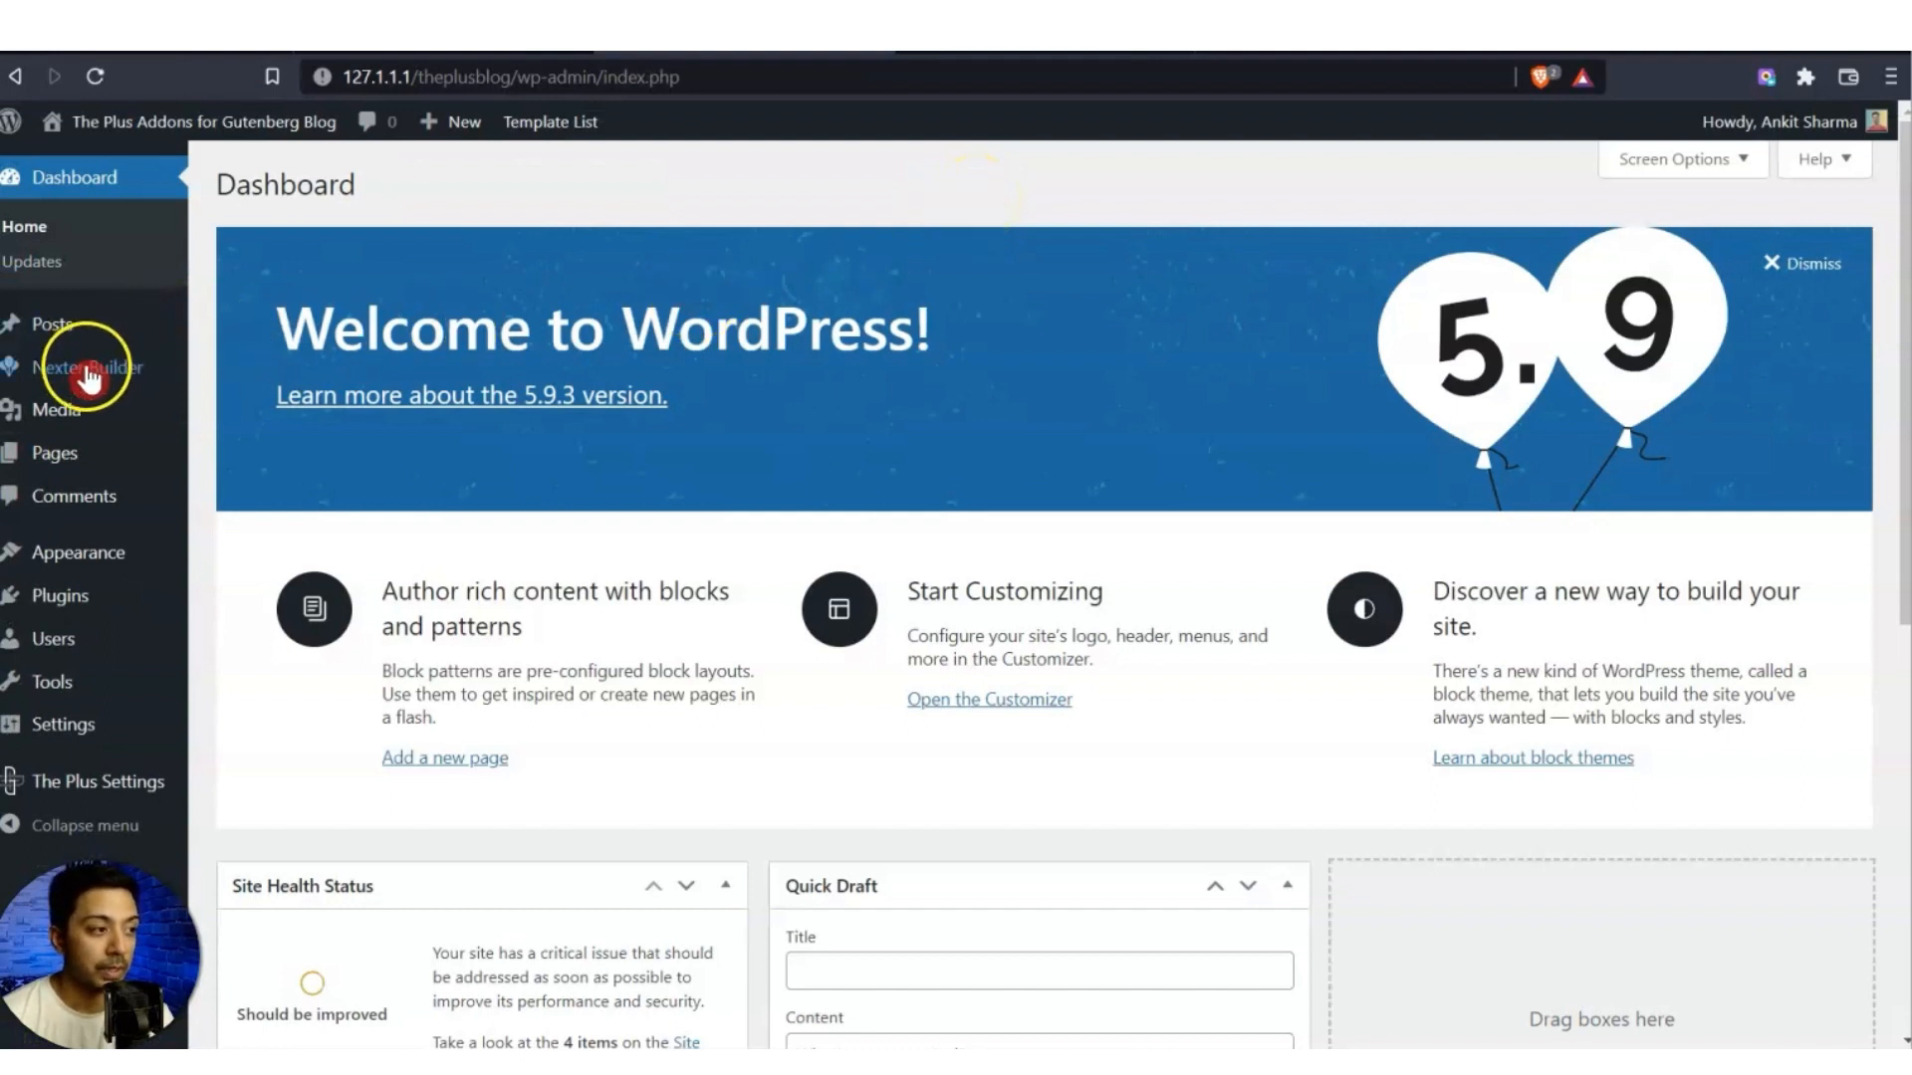
Create a new Nexter Builder template titled "Main header" and expand its Nexter Builder layout options.
{"action": "left_click", "coordinate": [75, 387]}
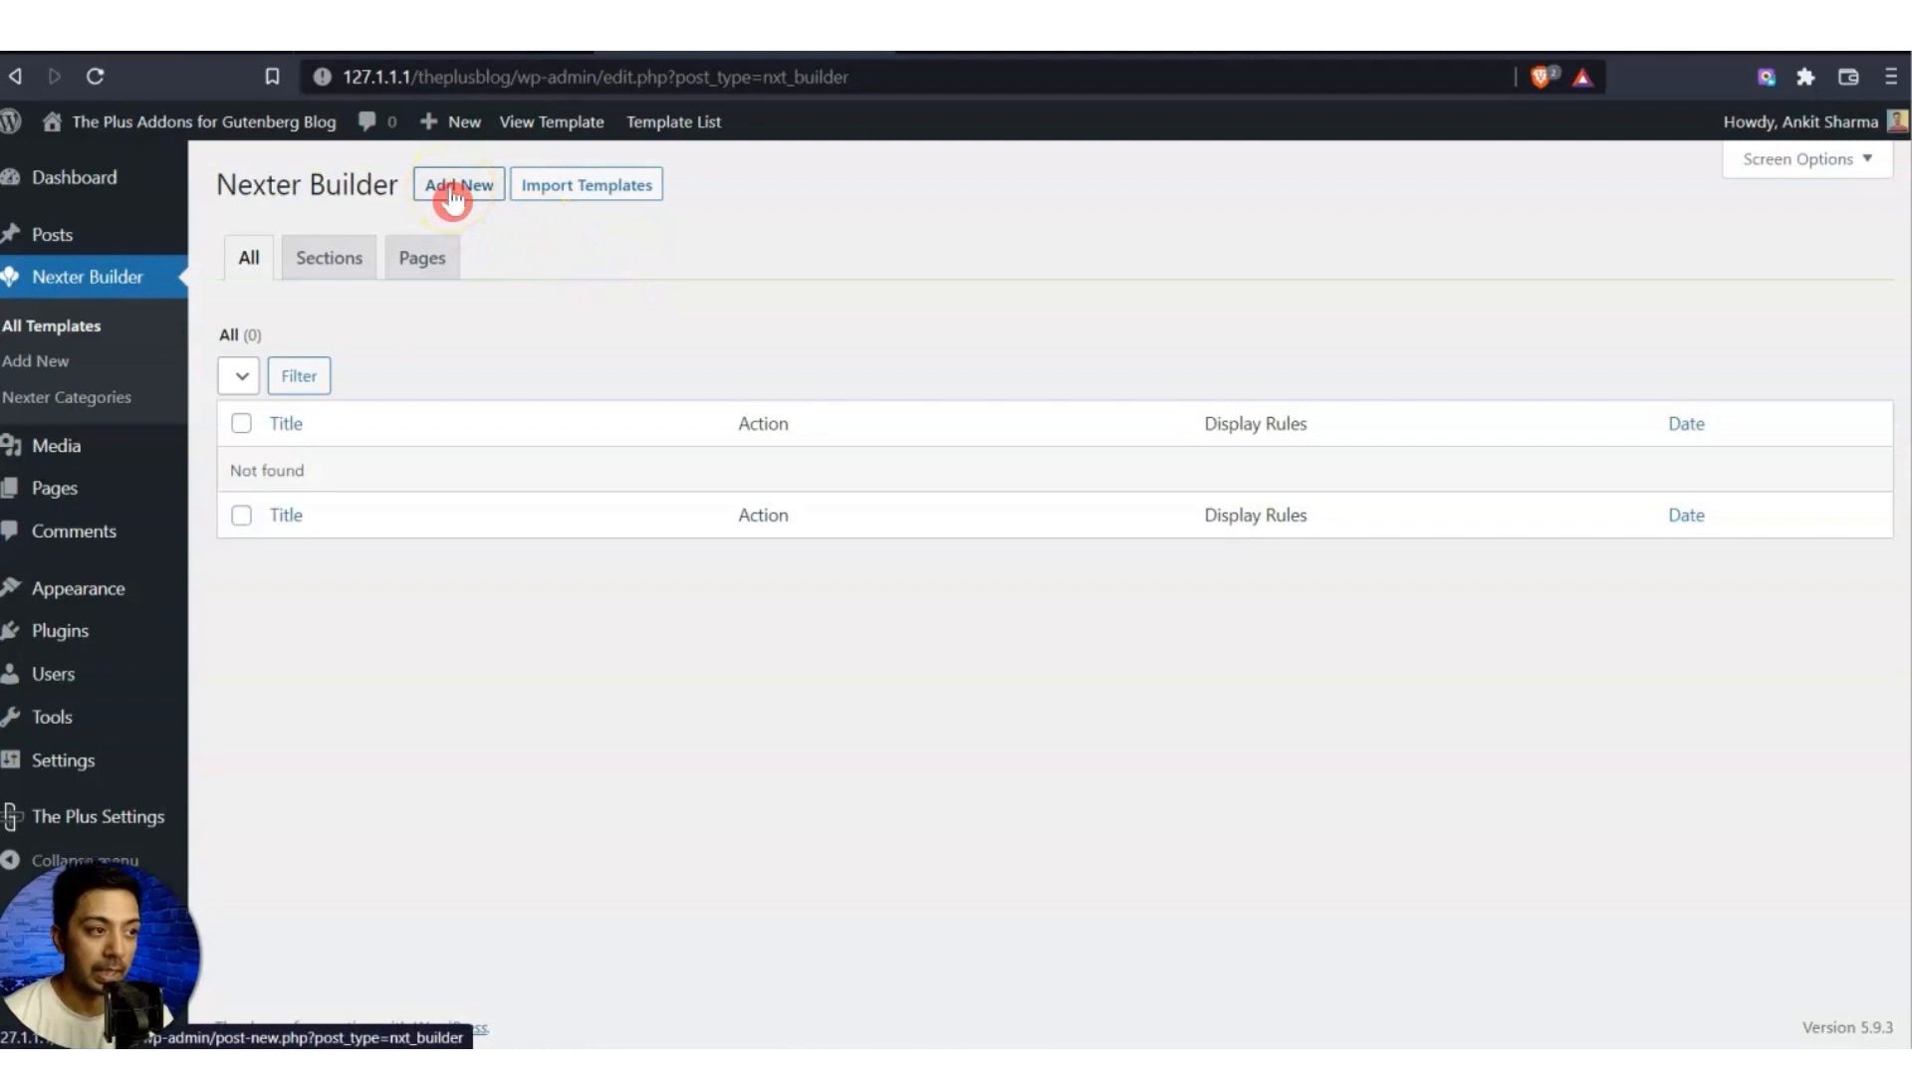
{"action": "left_click", "coordinate": [451, 196]}
{"action": "type", "text": "Main header"}
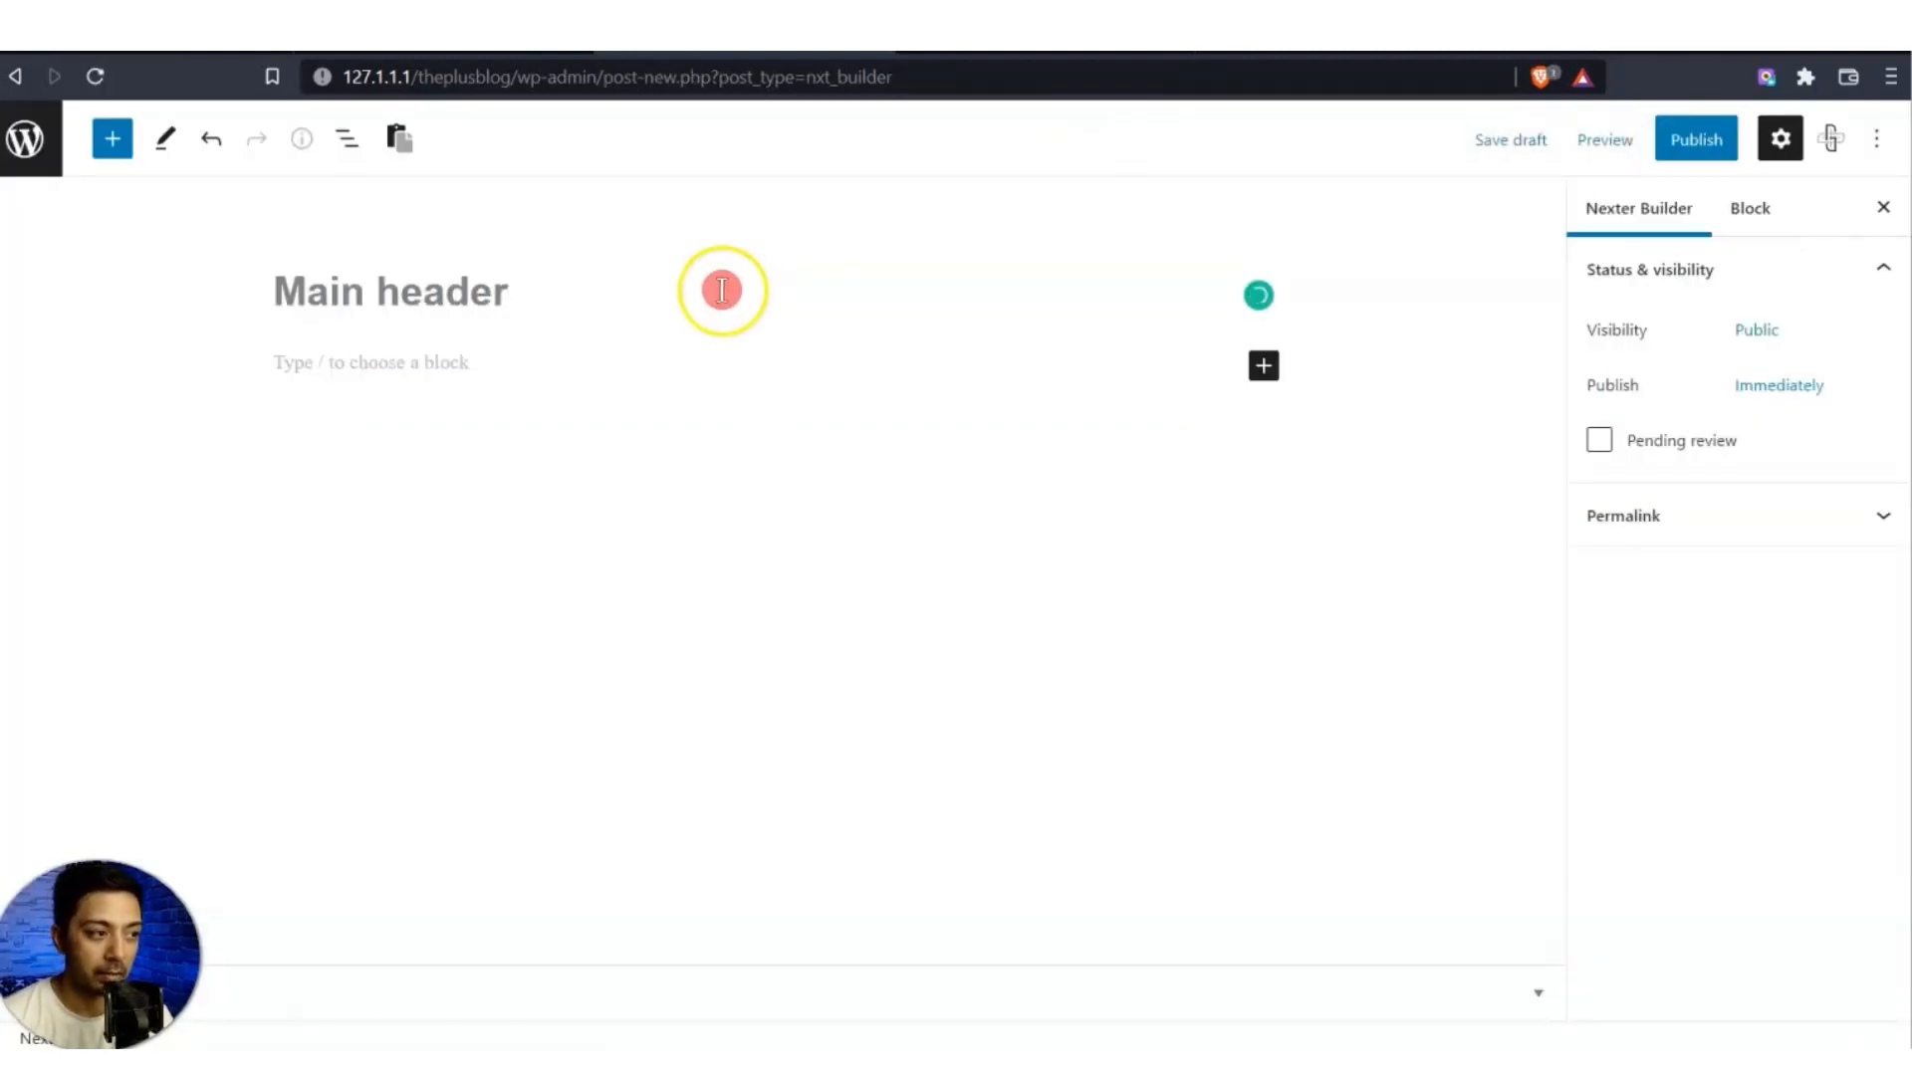
{"action": "left_click", "coordinate": [1535, 994]}
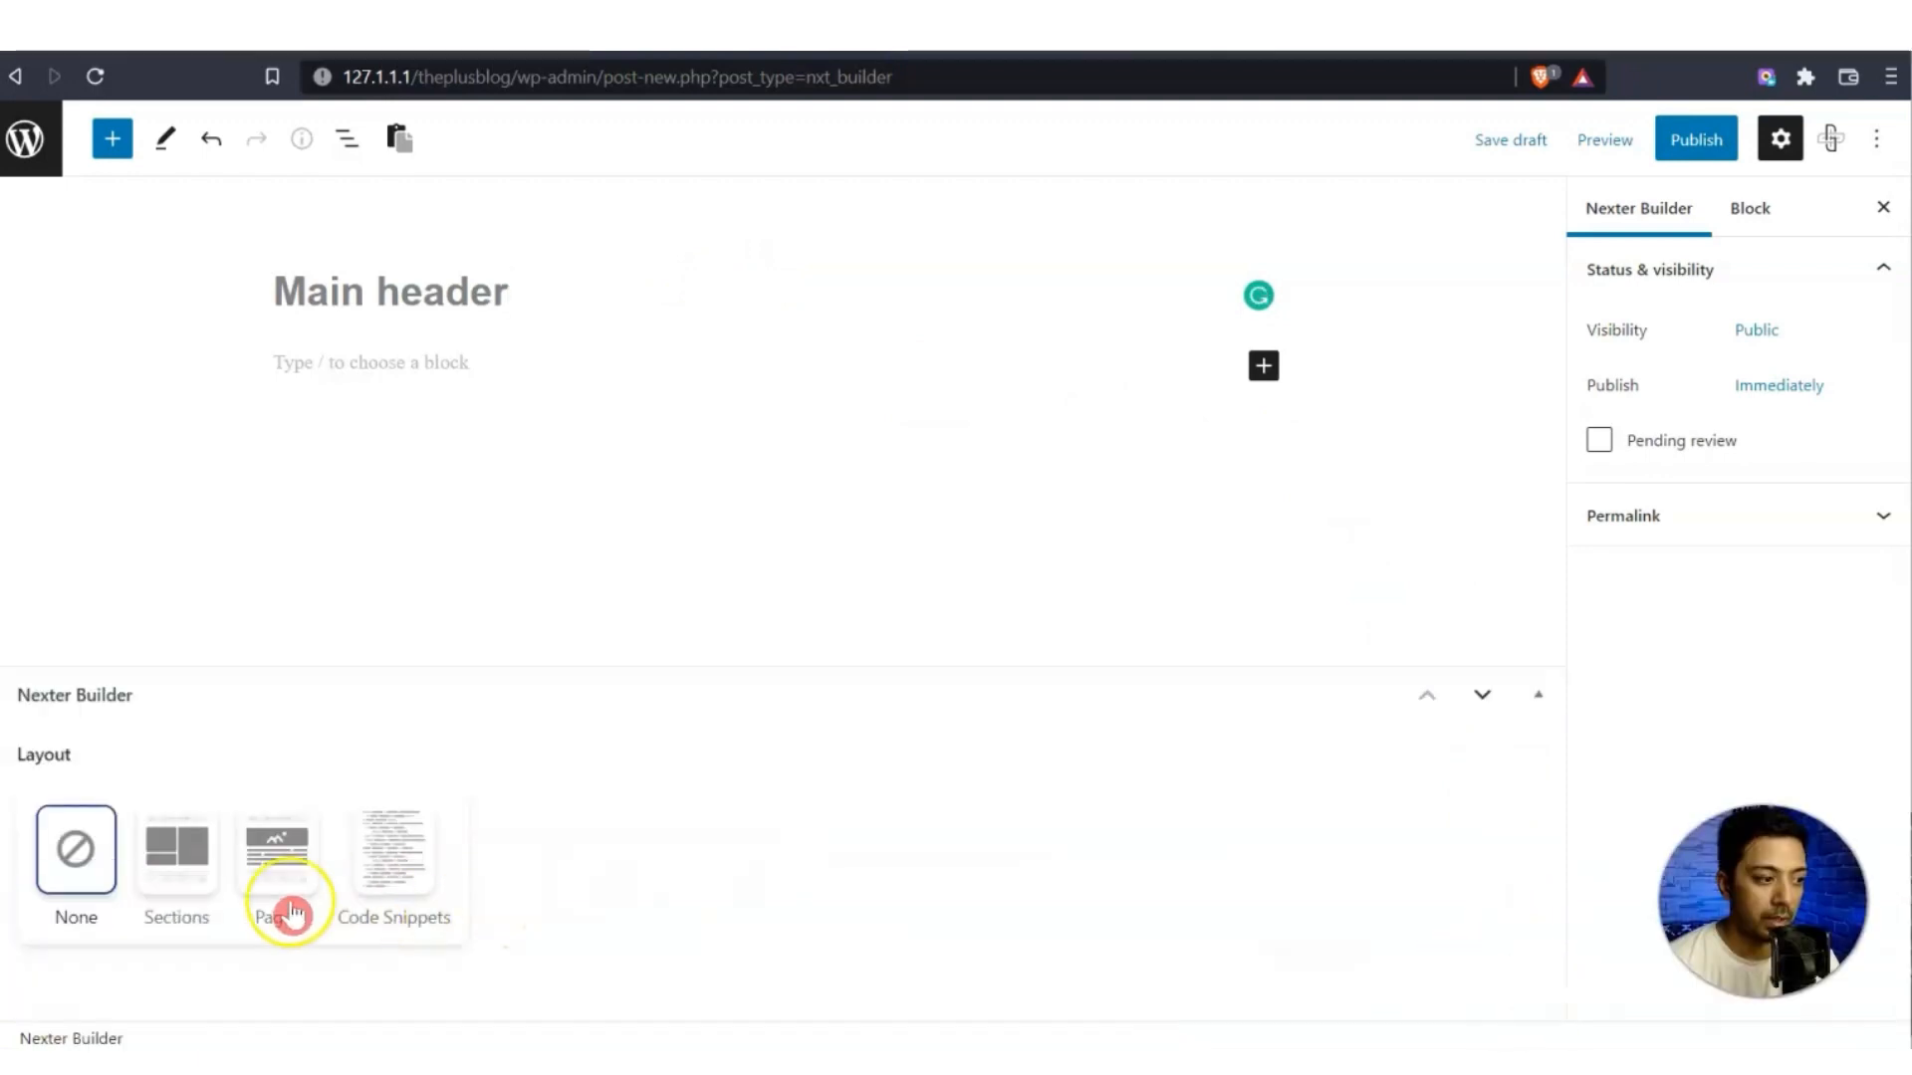
Define the Main header template as a Header section with the header type Normal + Sticky.
{"action": "left_click", "coordinate": [175, 862]}
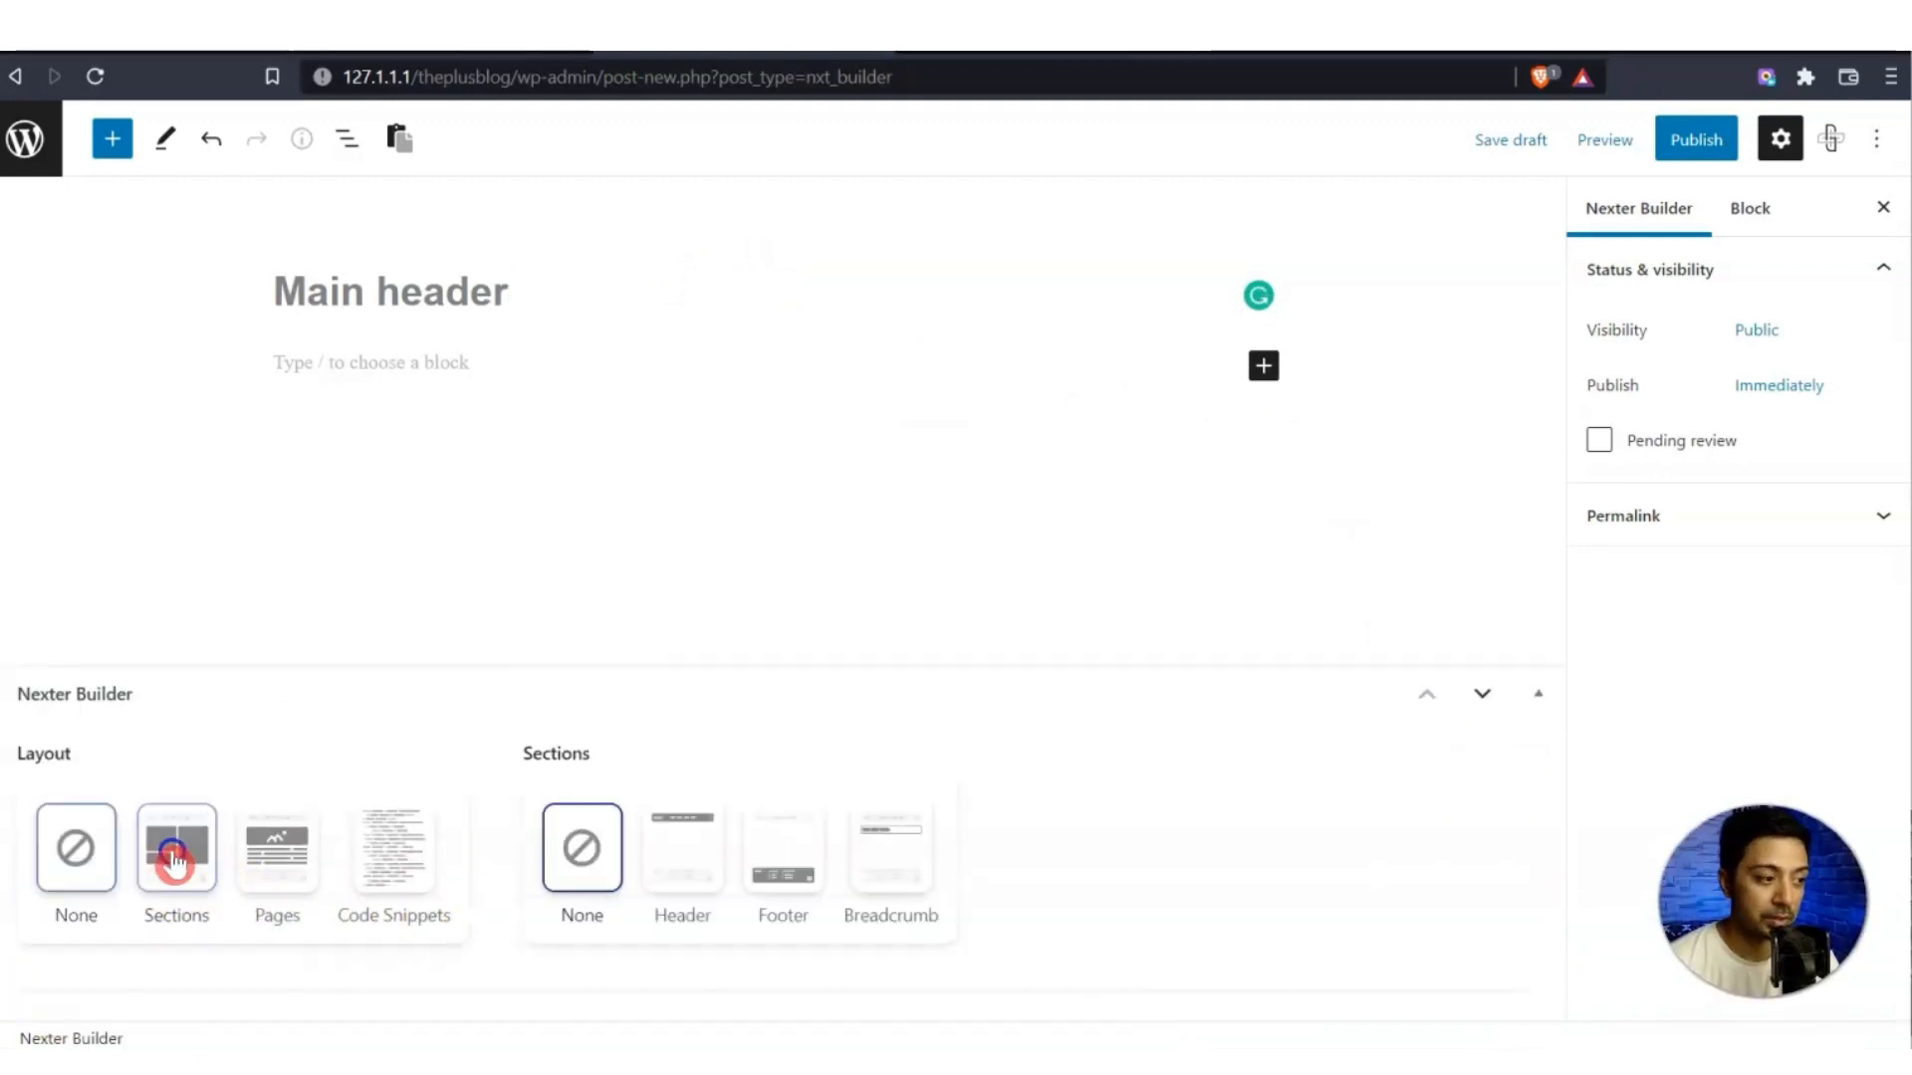
{"action": "left_click", "coordinate": [697, 888]}
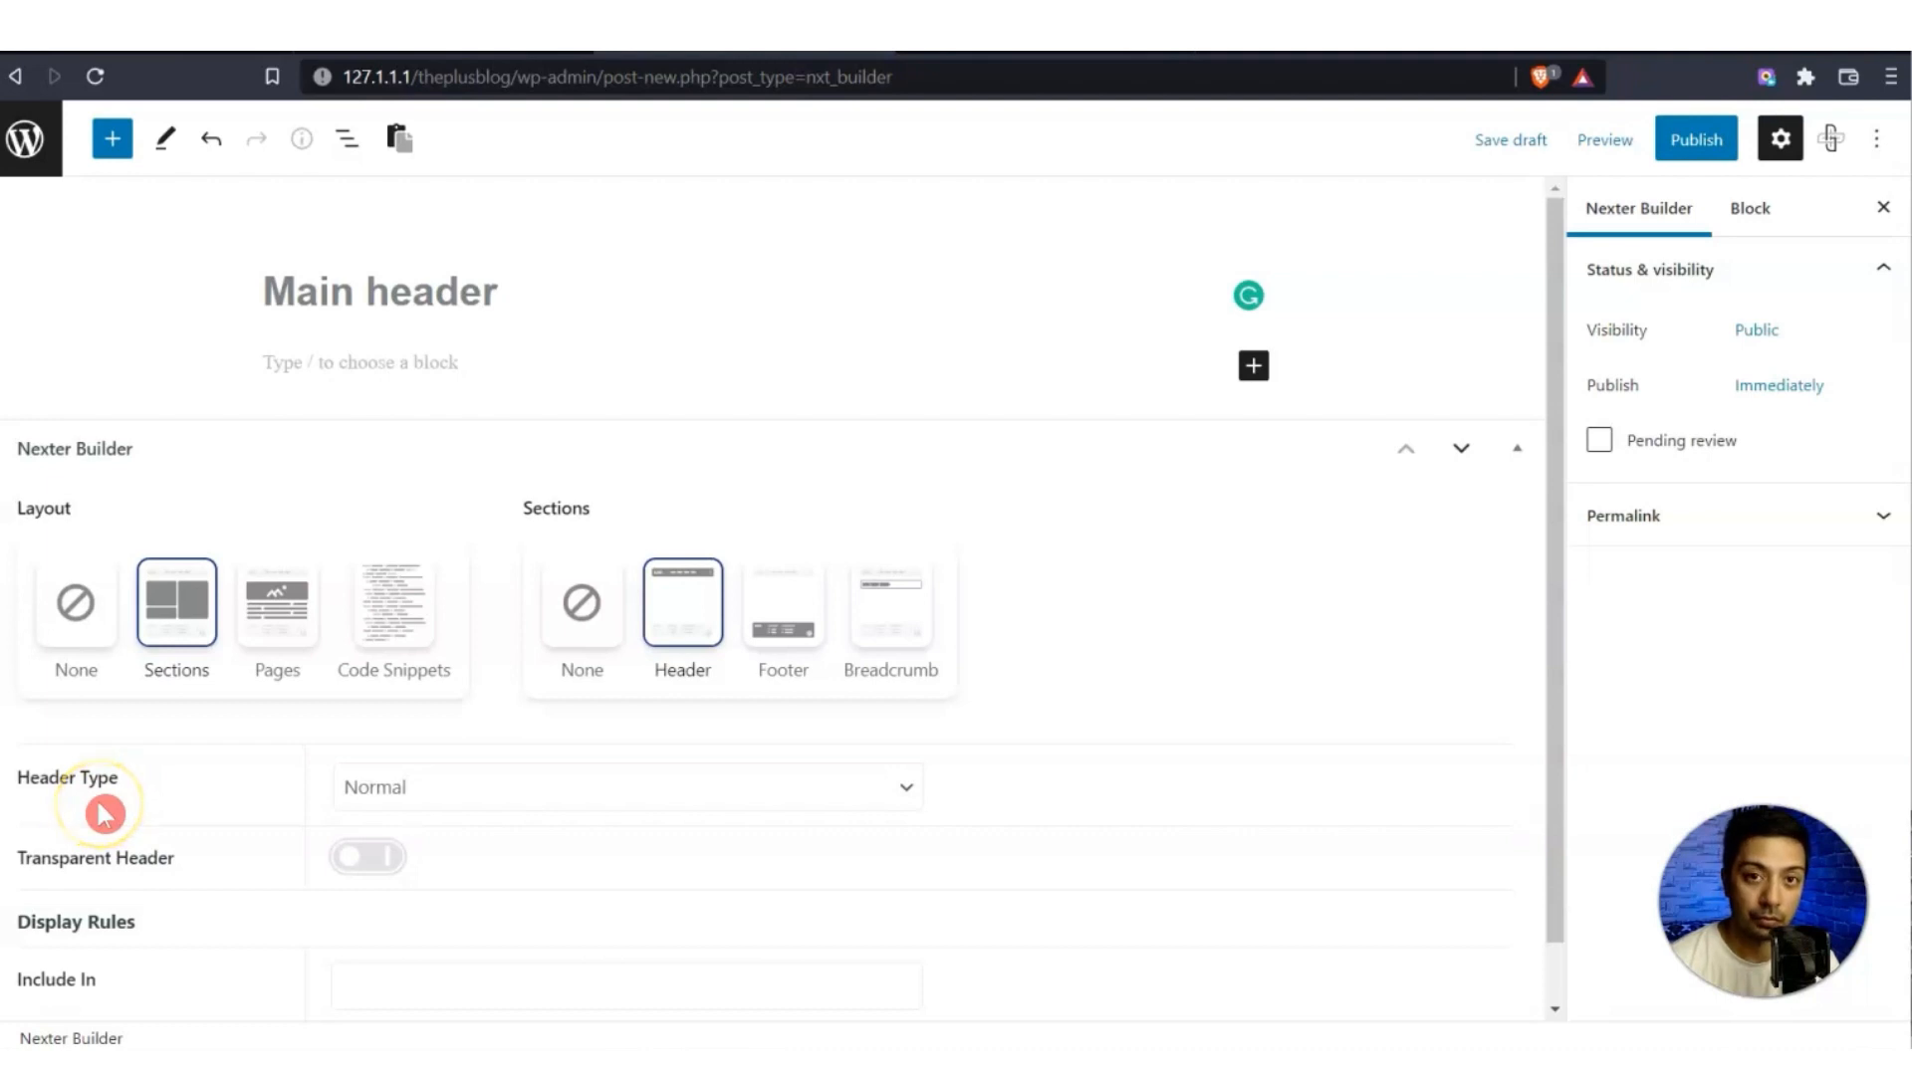
{"action": "left_click", "coordinate": [438, 797]}
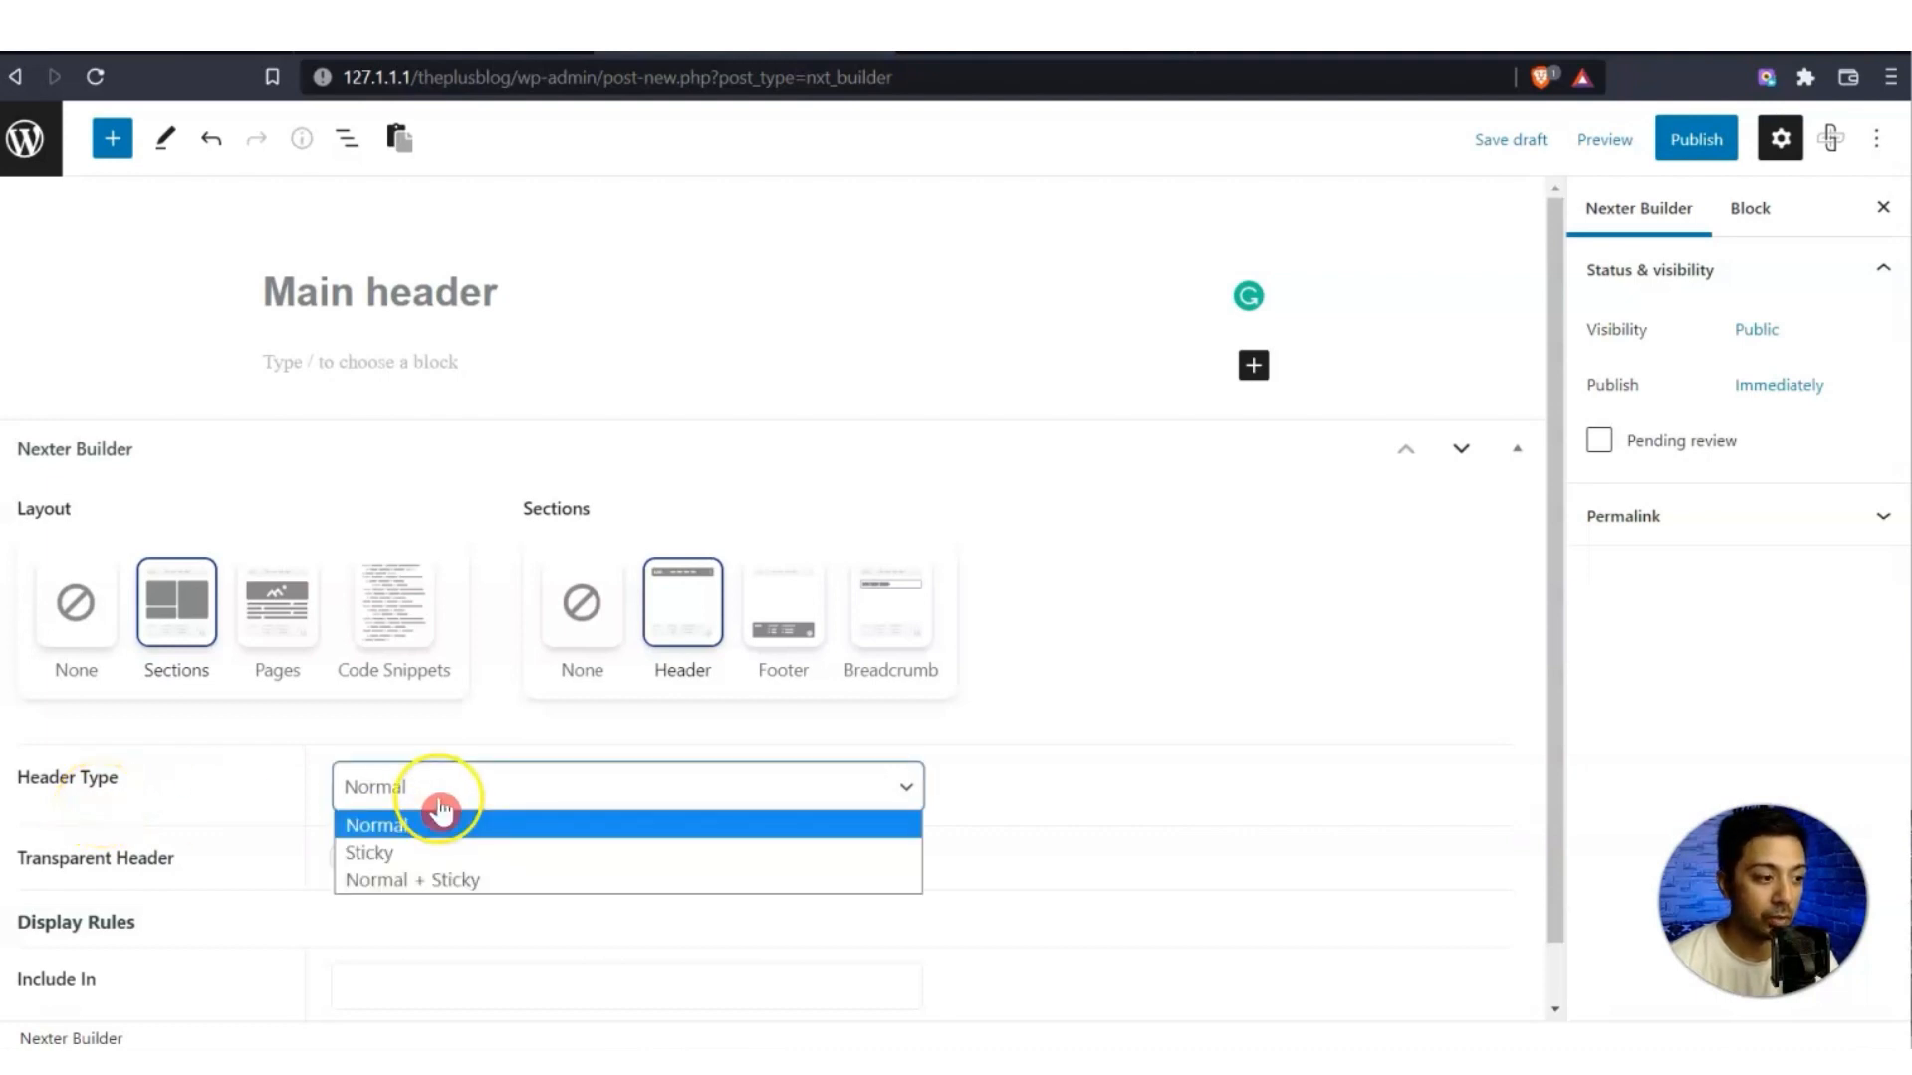
{"action": "left_click", "coordinate": [442, 881]}
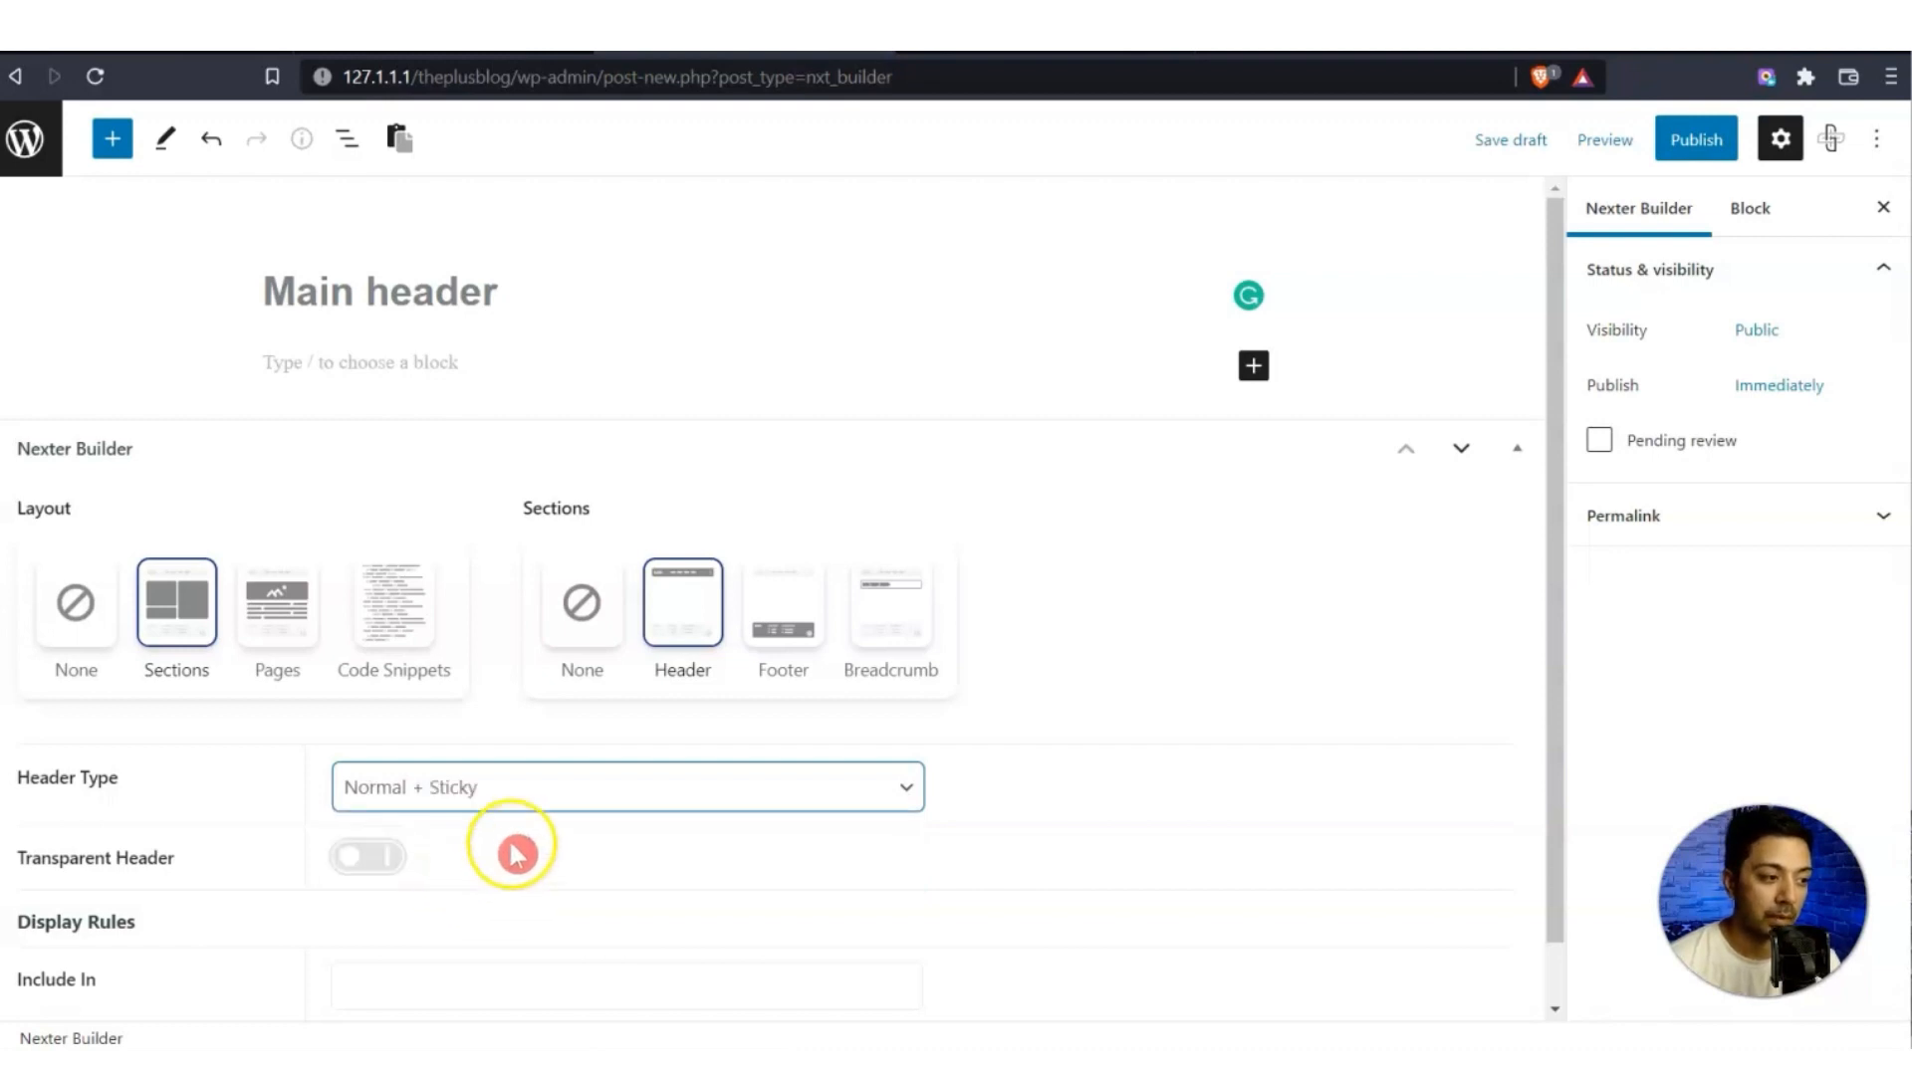
Set the header's display rule to include the Entire Website and save the template as a draft.
{"action": "scroll", "coordinate": [508, 849], "scroll_direction": "down", "scroll_amount": 1}
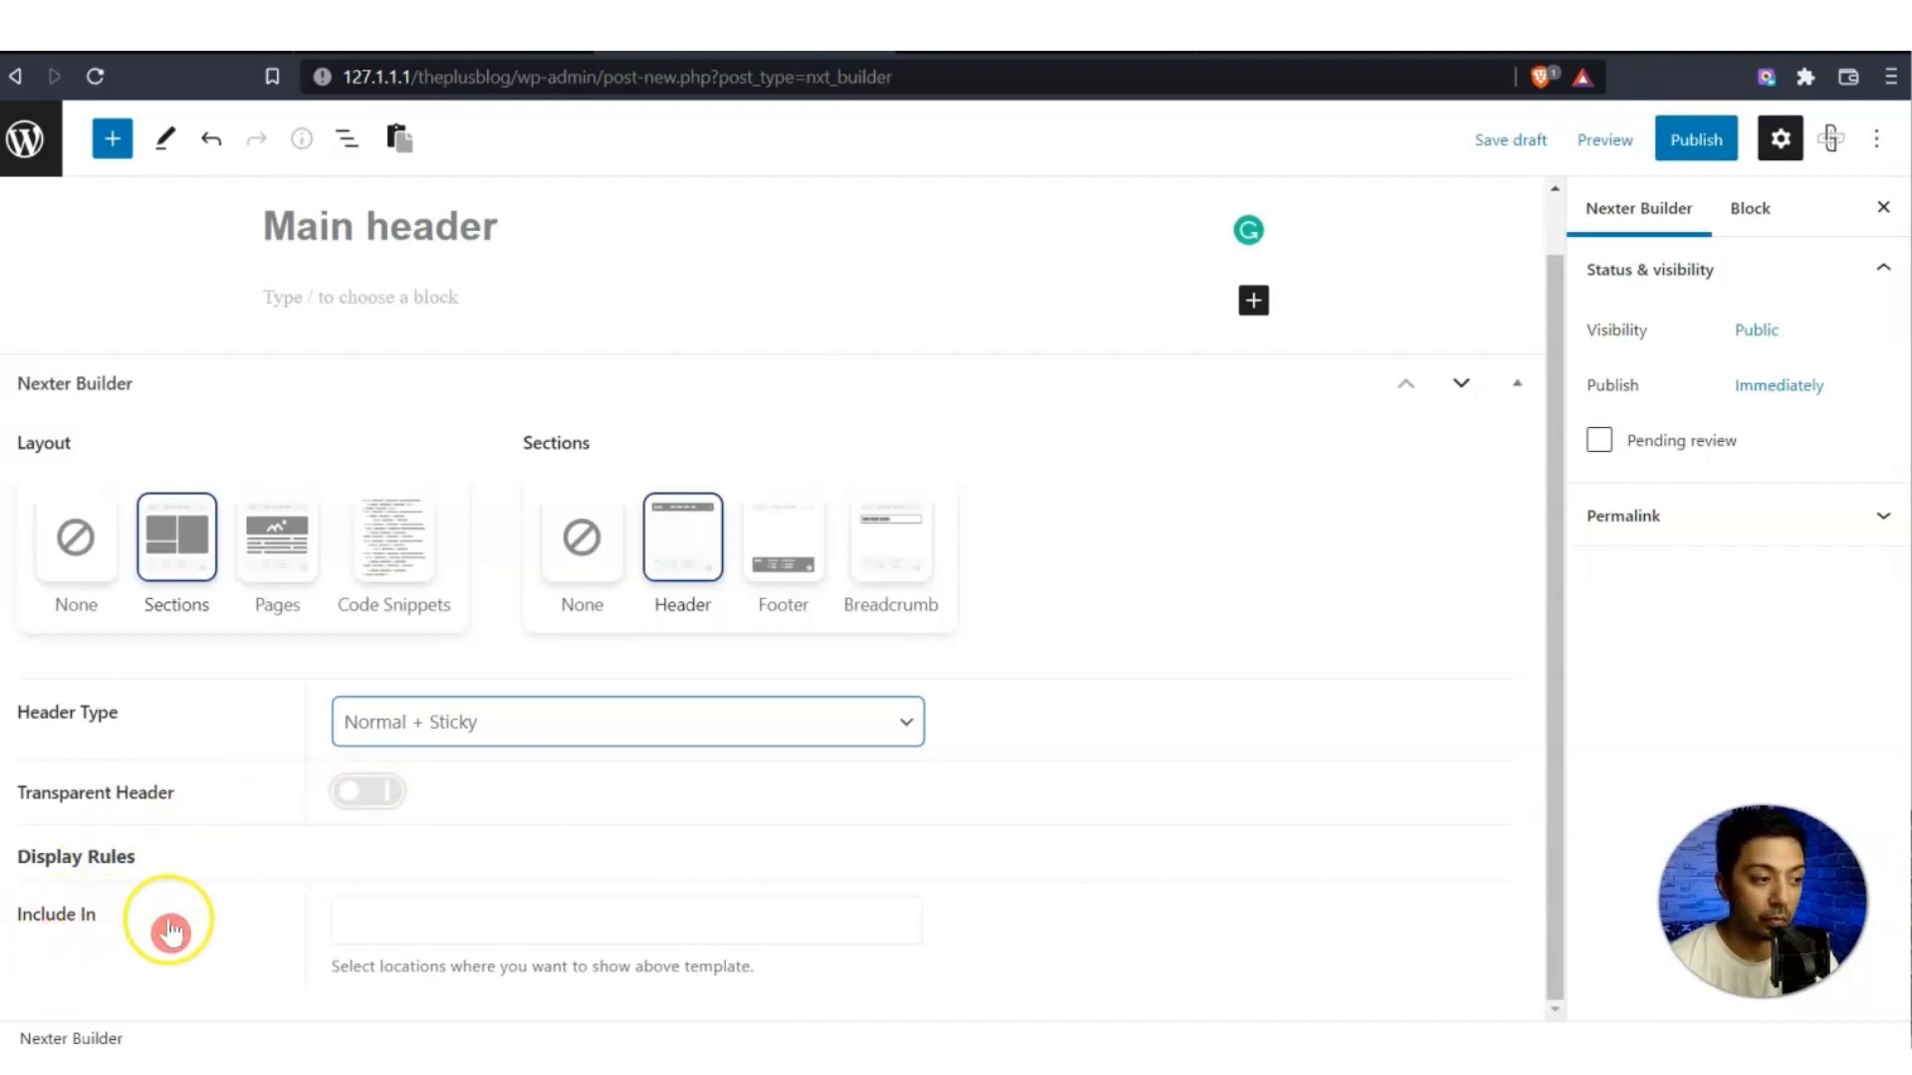
{"action": "left_click", "coordinate": [440, 918]}
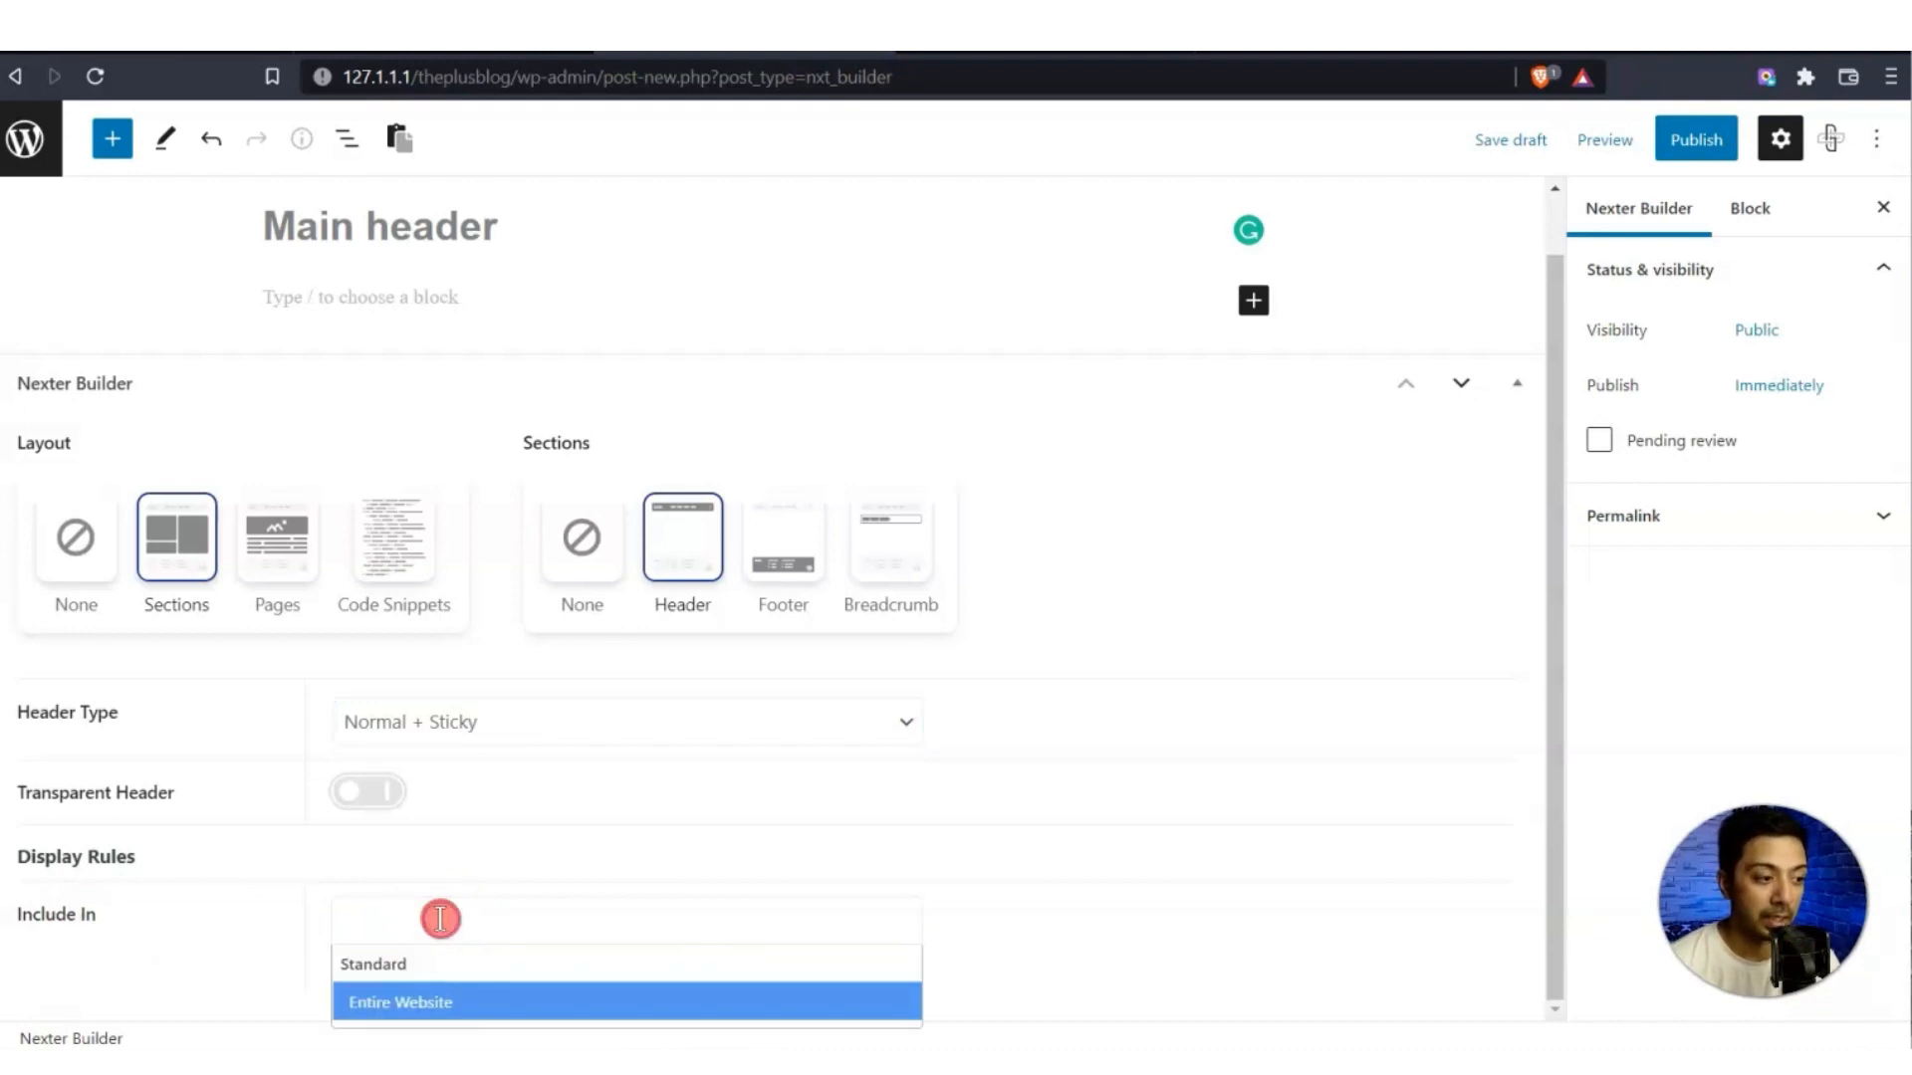
{"action": "left_click", "coordinate": [438, 1007]}
{"action": "scroll", "coordinate": [1113, 822], "scroll_direction": "up", "scroll_amount": 1}
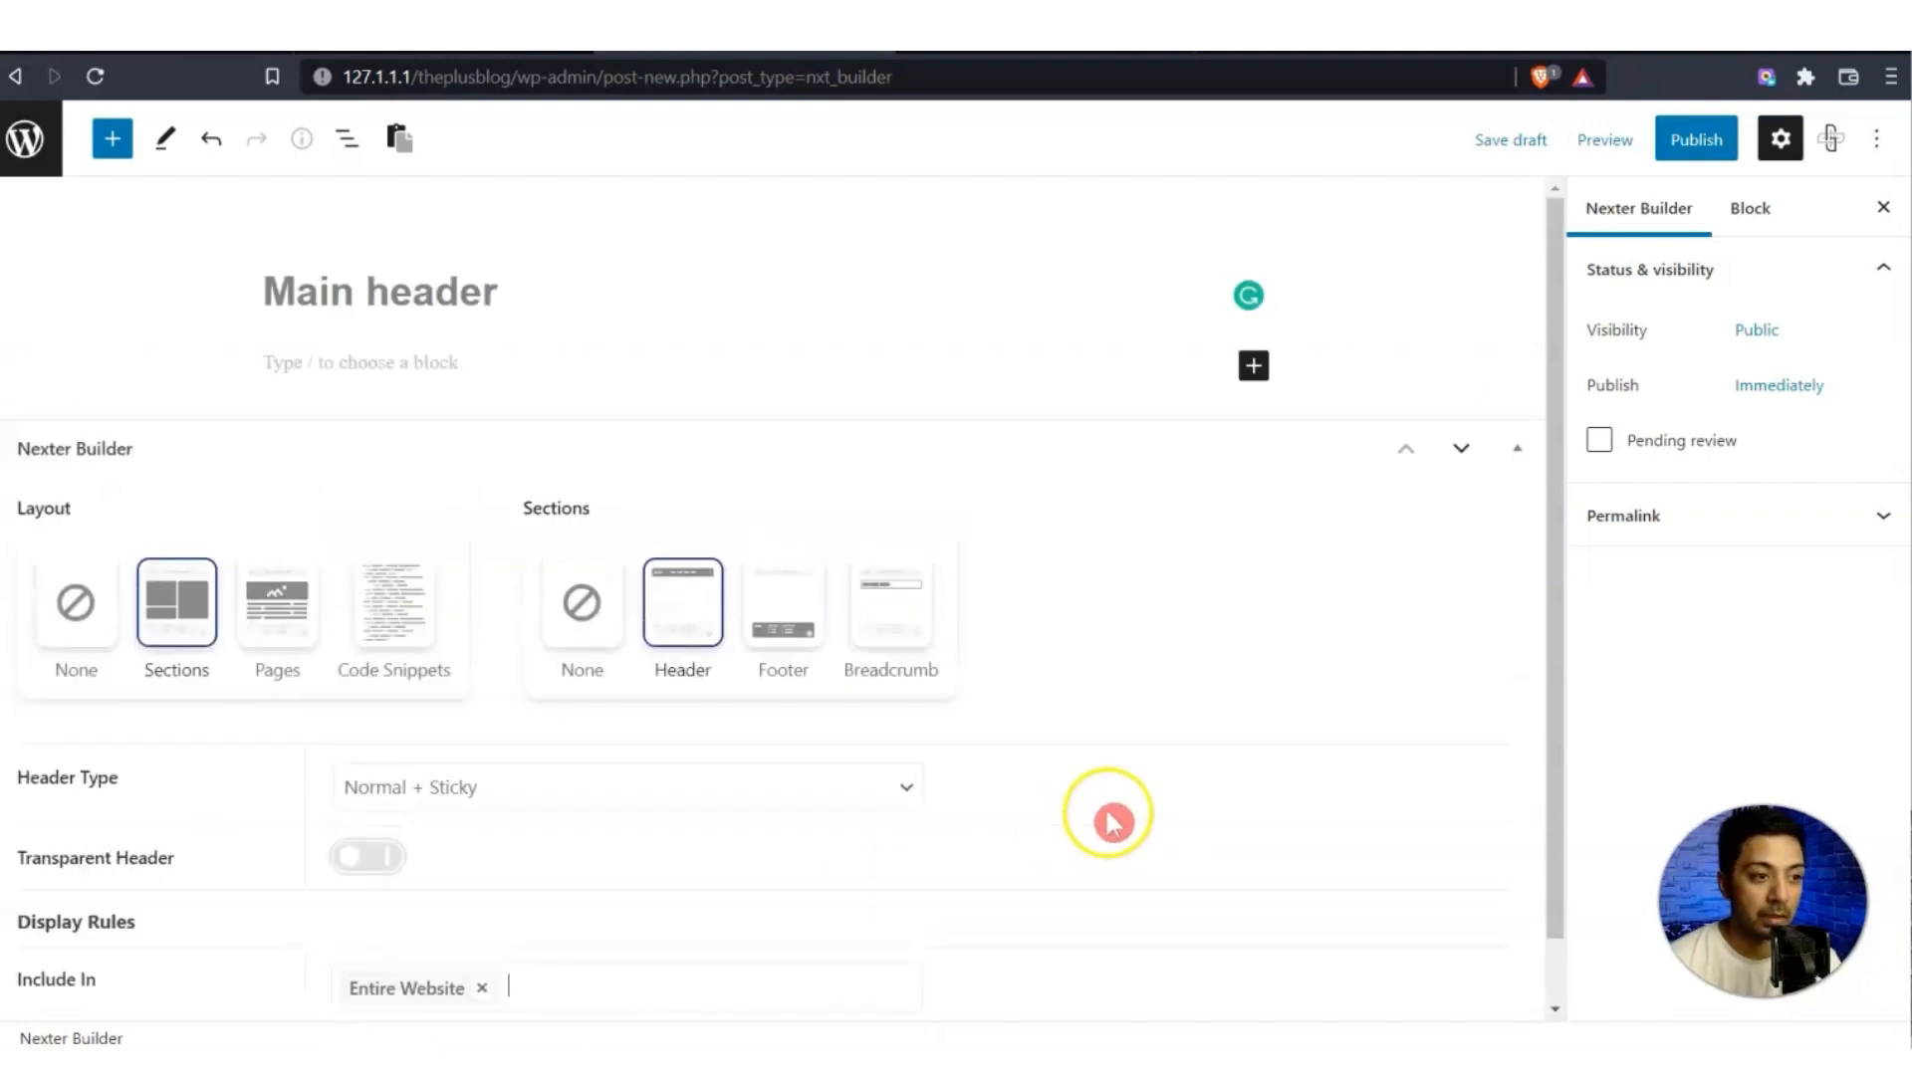
{"action": "left_click", "coordinate": [1527, 455]}
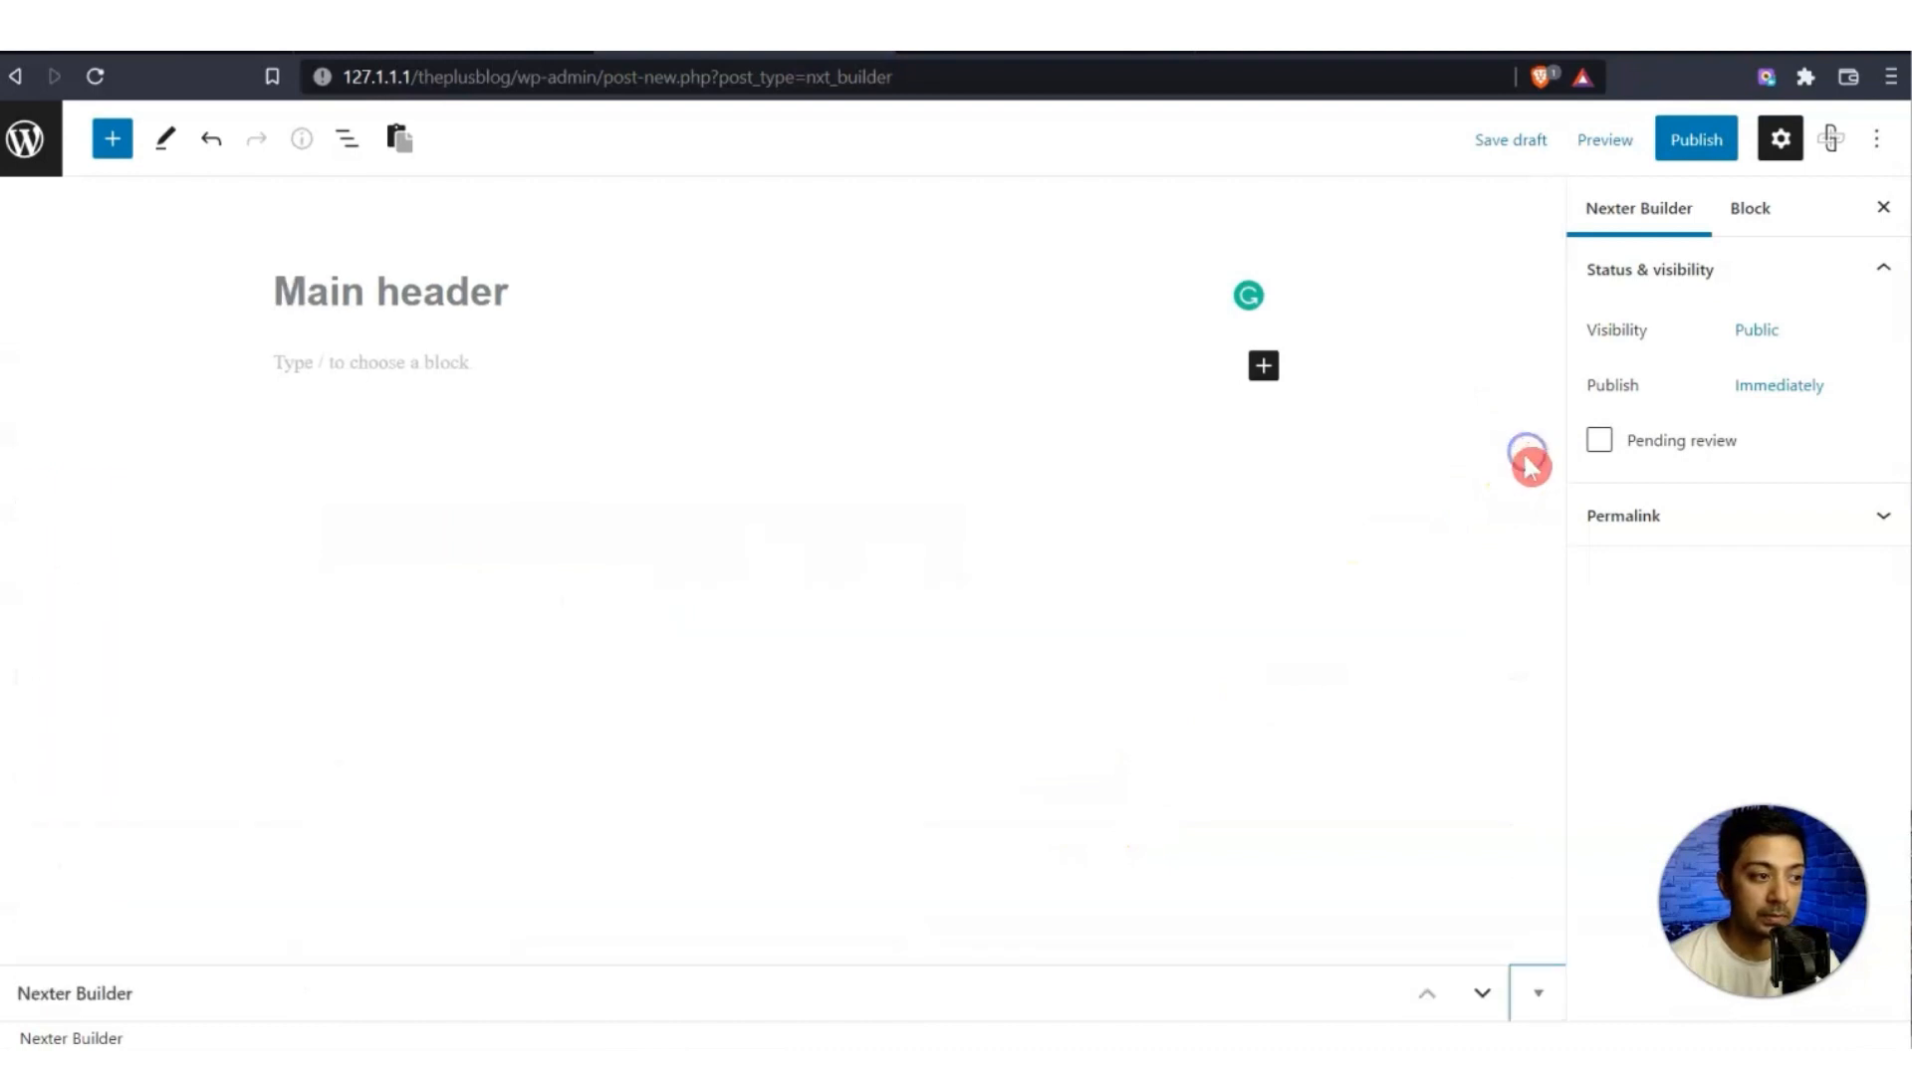
{"action": "left_click", "coordinate": [456, 357]}
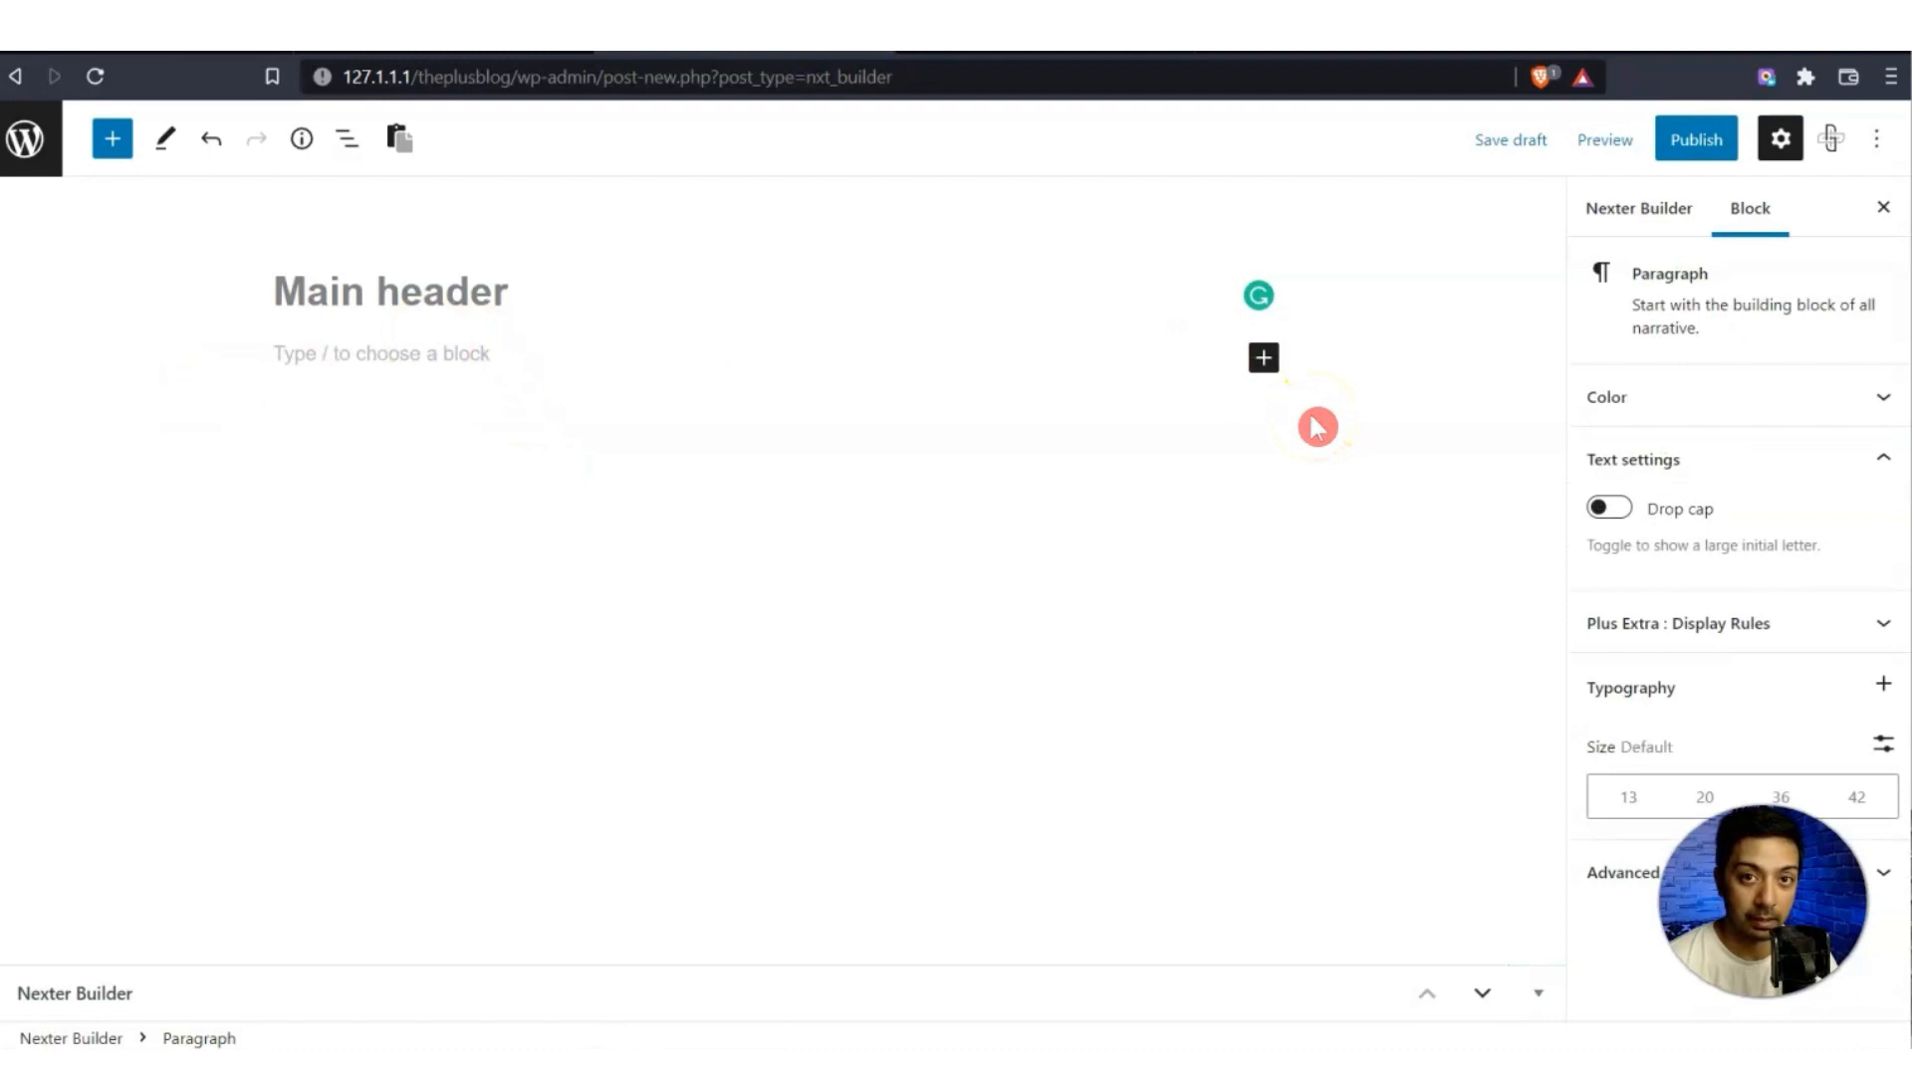
{"action": "key", "text": "ctrl+s"}
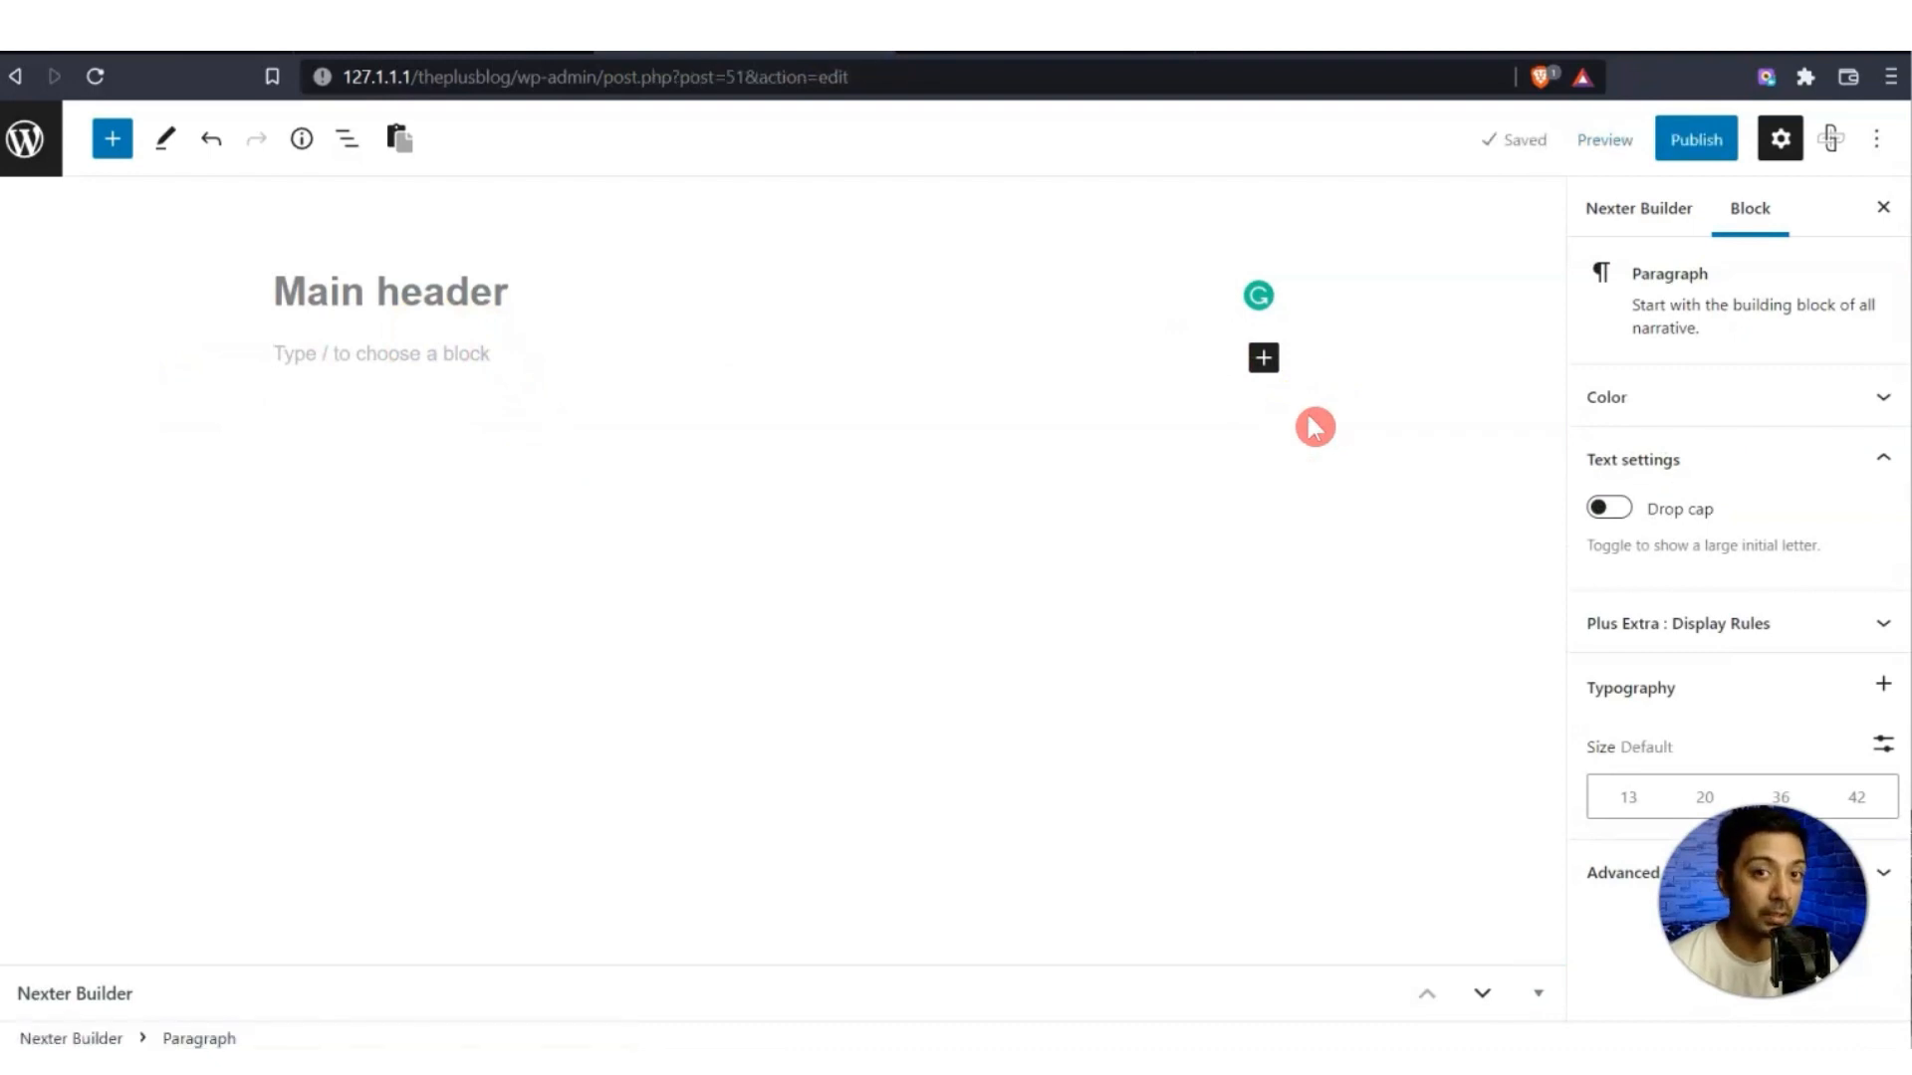
Insert a TP Row block with two equal columns below the template title.
{"action": "type", "text": "/"}
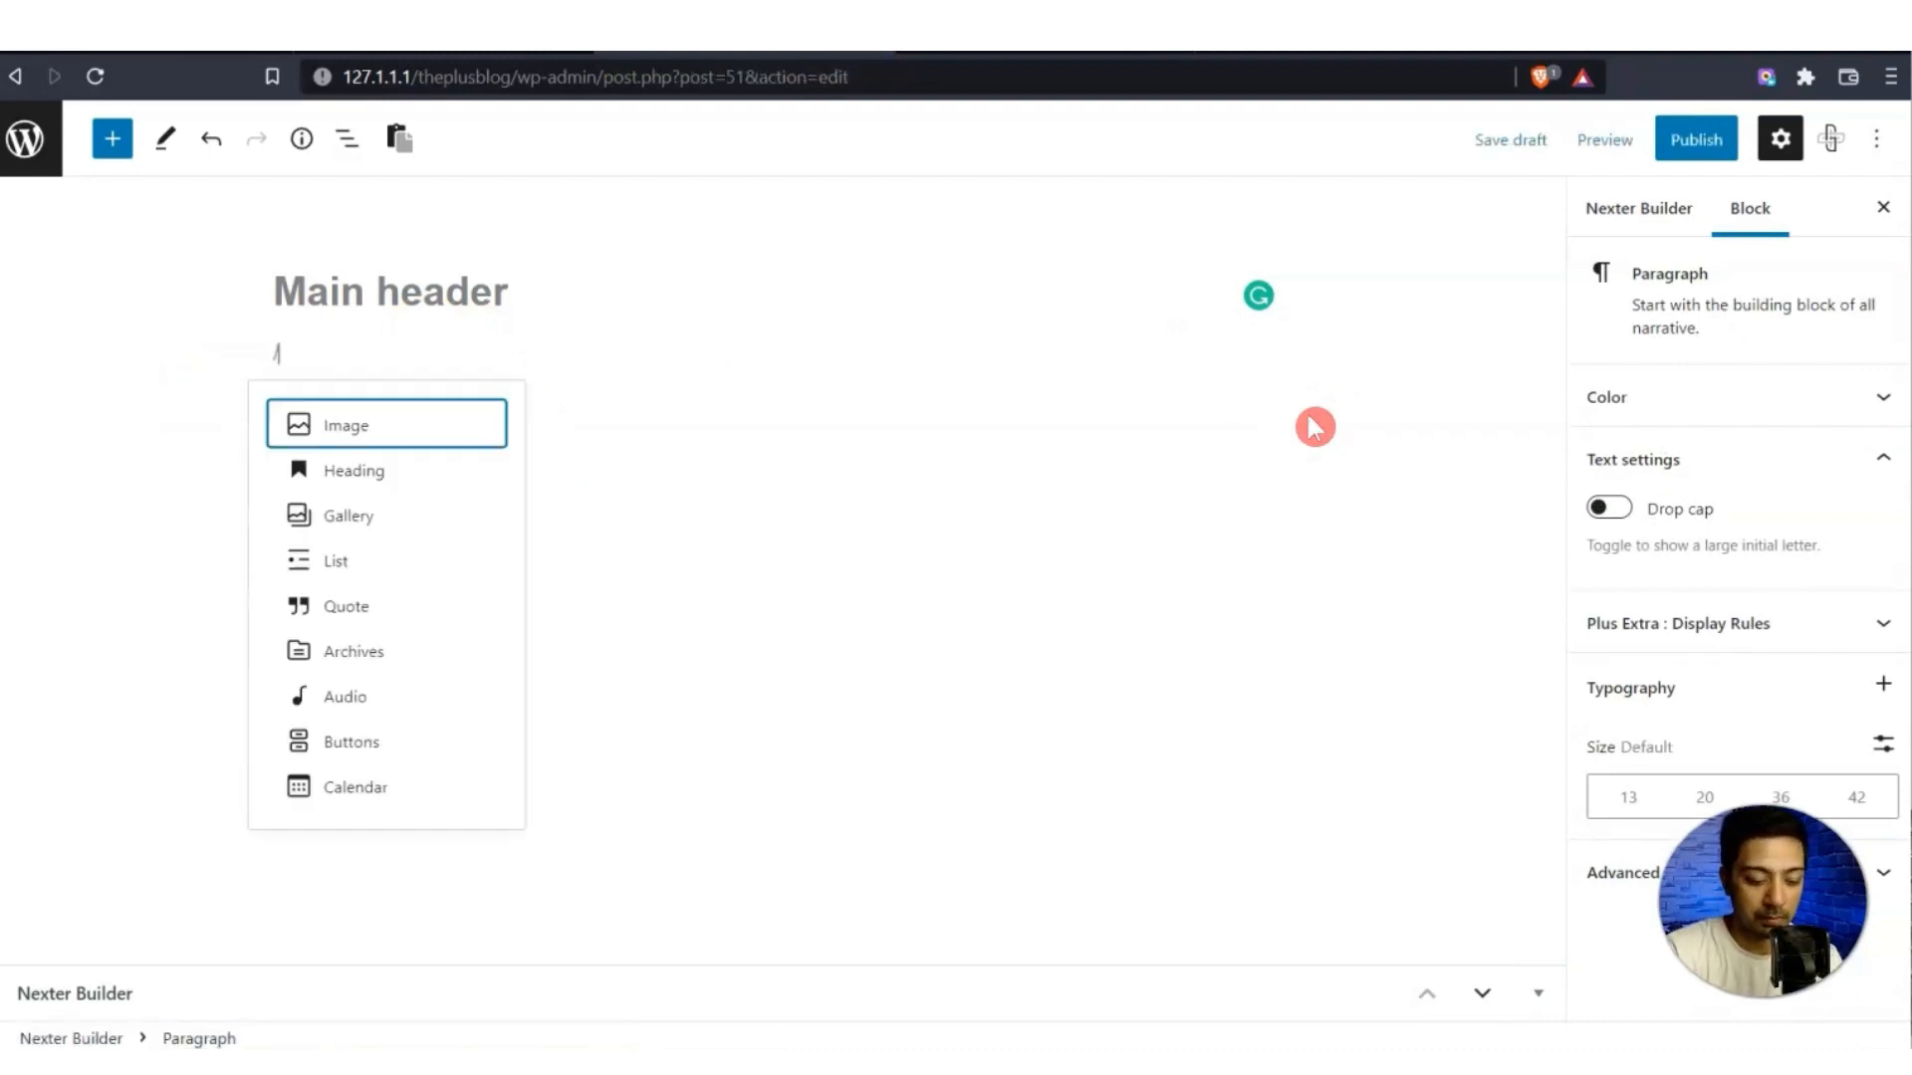
{"action": "type", "text": "tp row"}
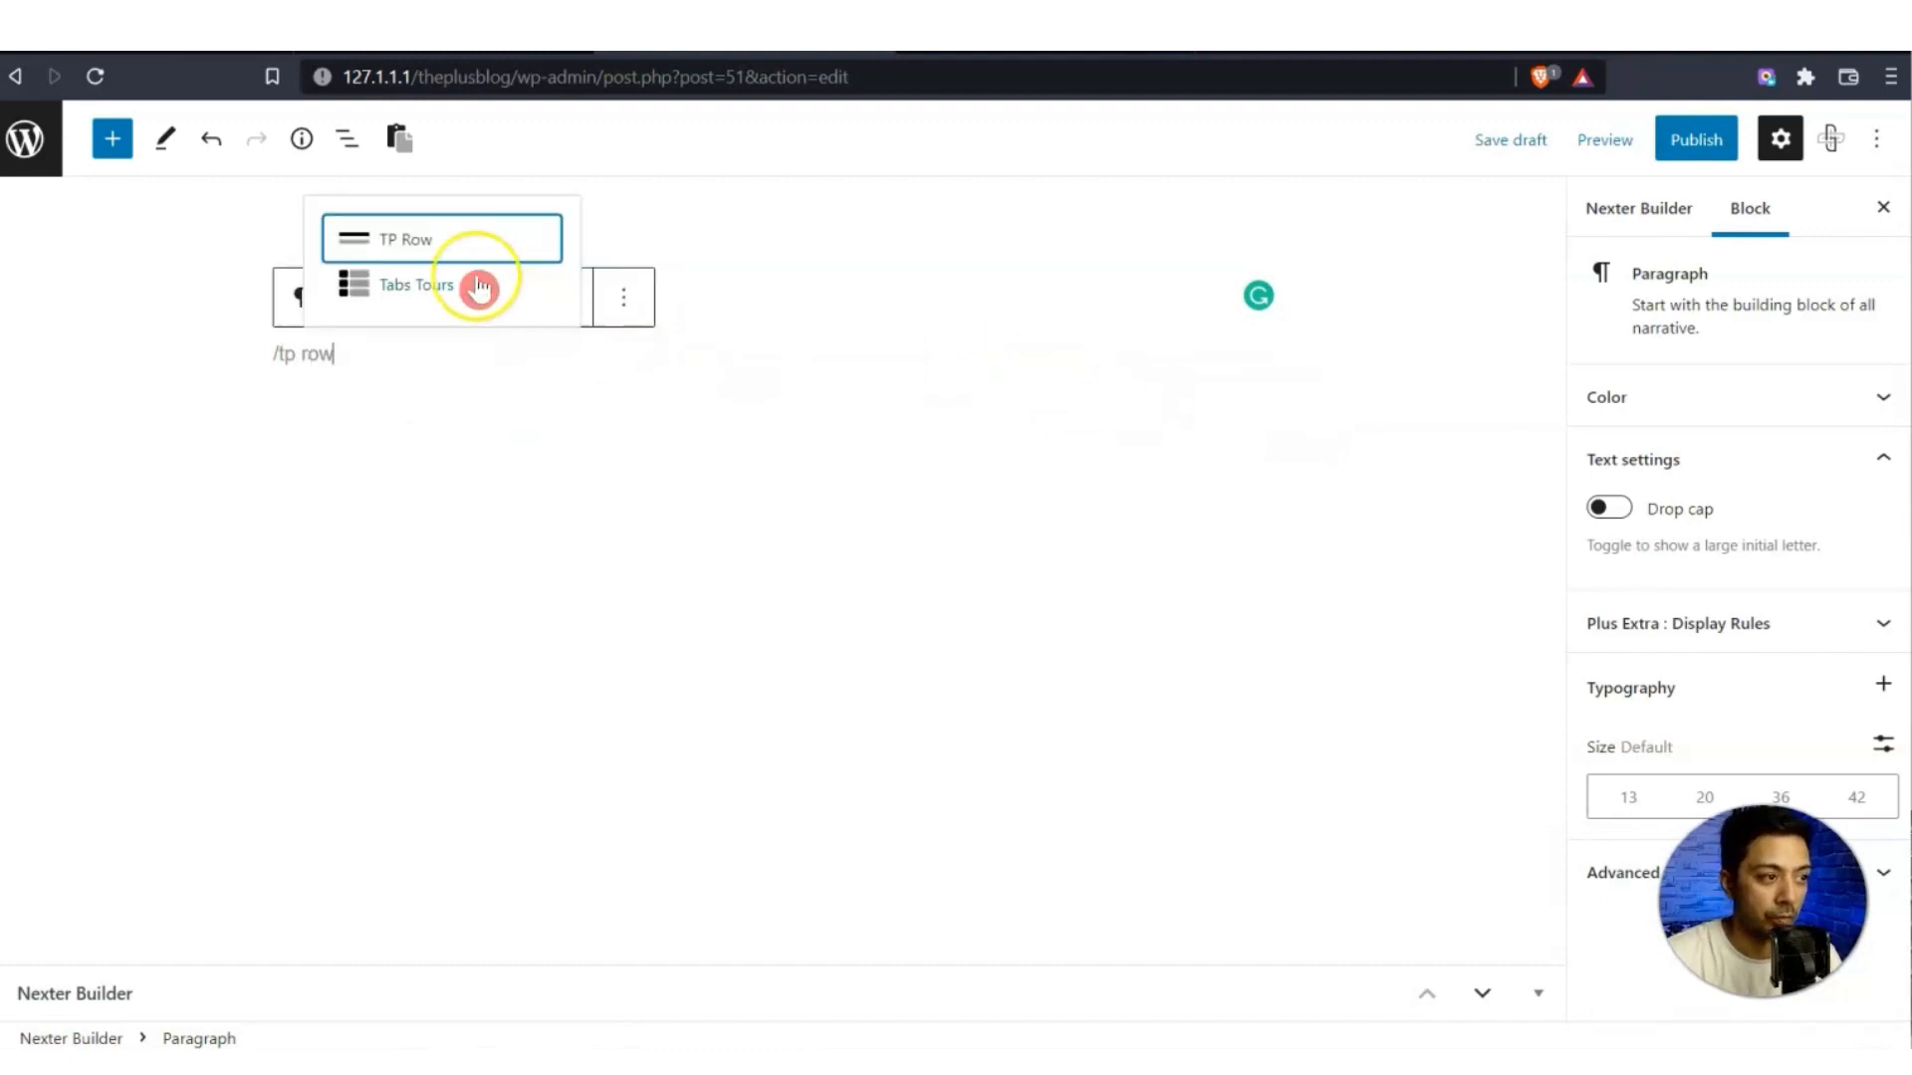
{"action": "left_click", "coordinate": [385, 243]}
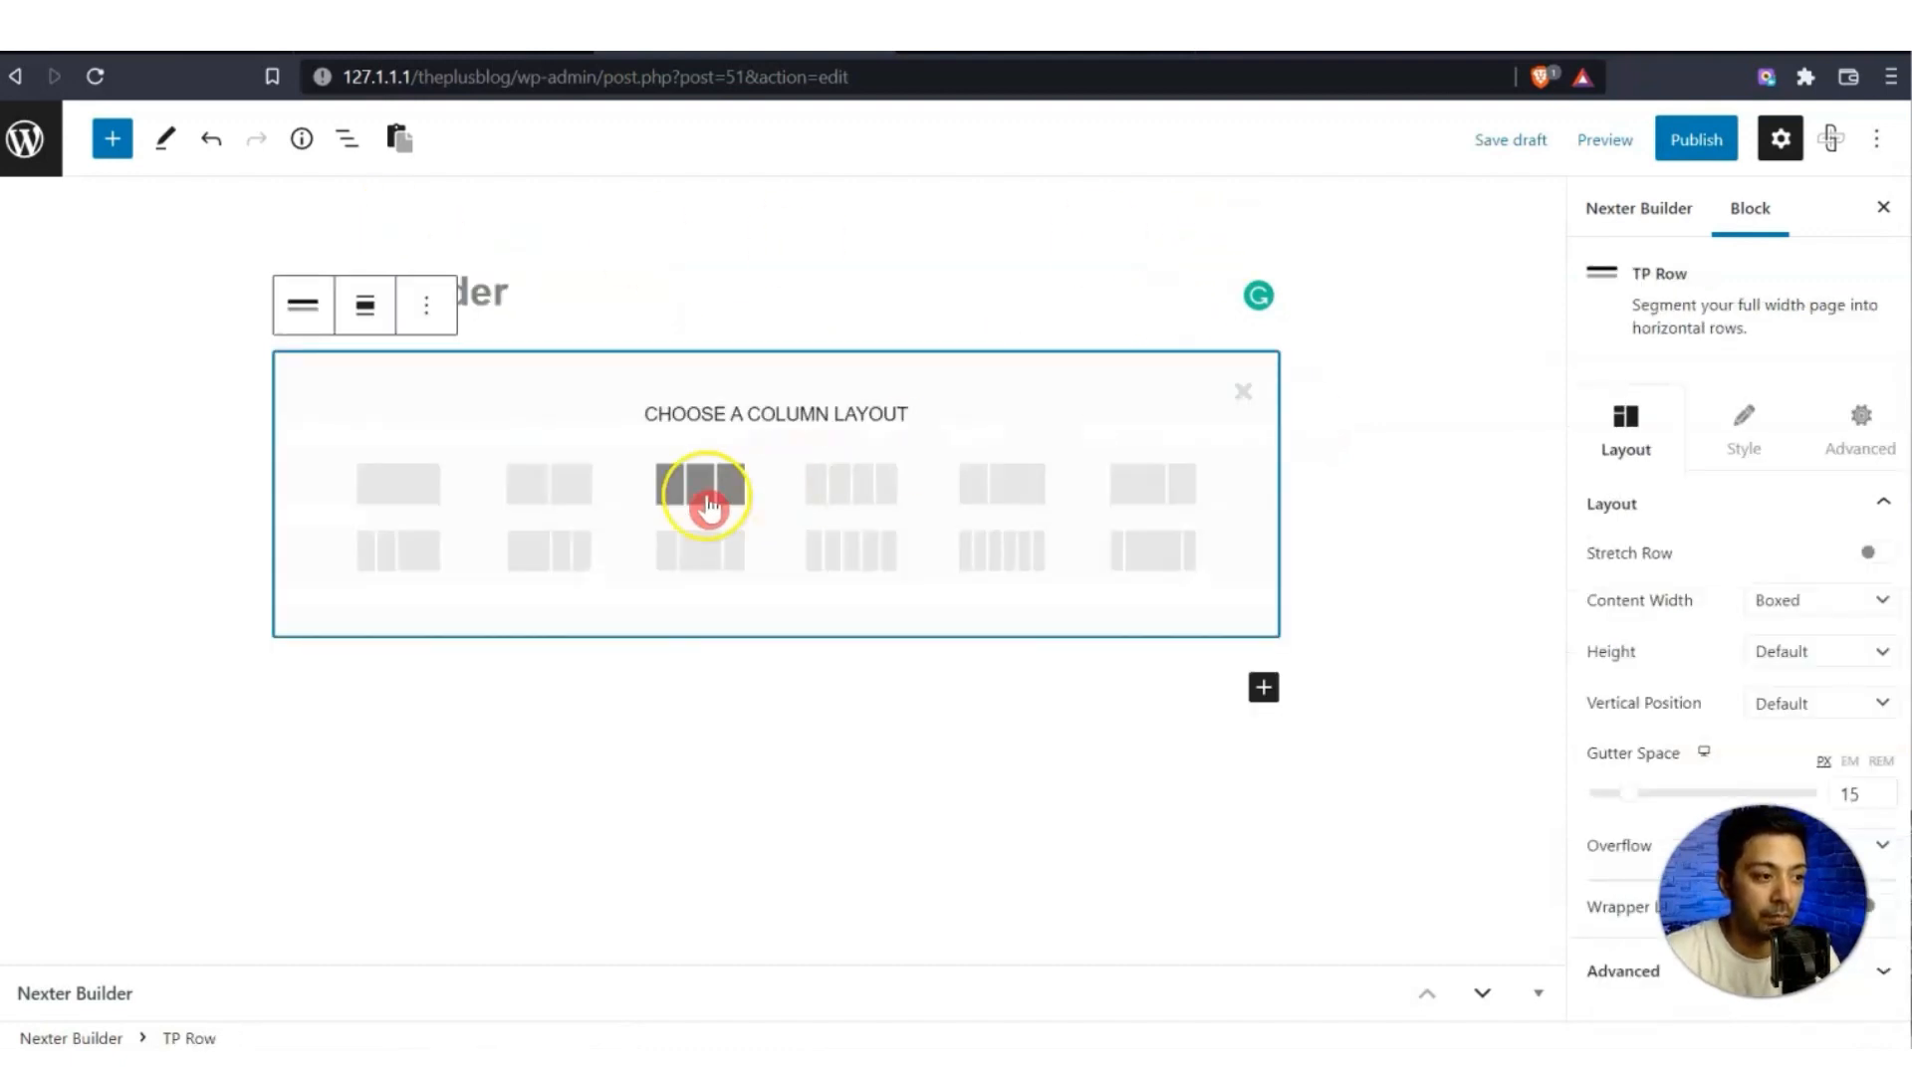
{"action": "left_click", "coordinate": [562, 500]}
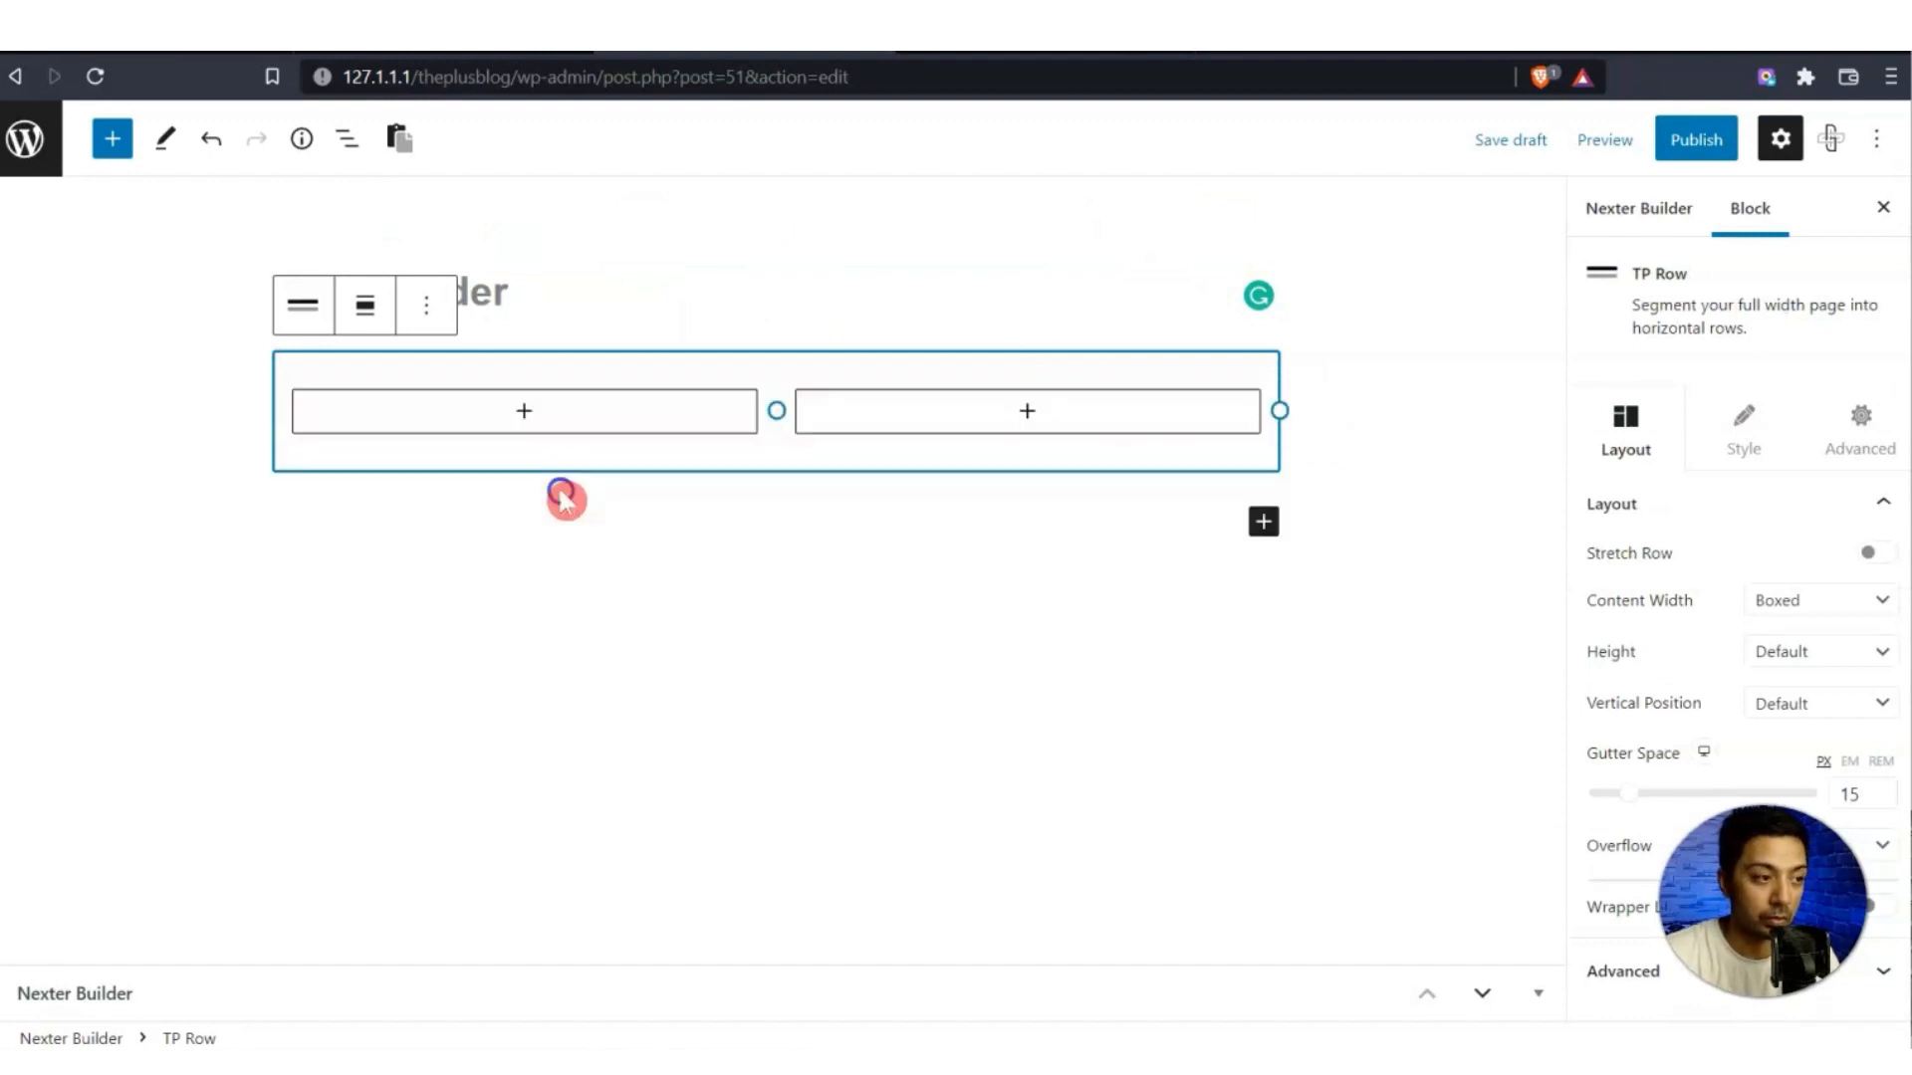
Change the row's alignment to extend it beyond the content width, and narrow its first column to about 20%.
{"action": "left_click", "coordinate": [367, 306]}
{"action": "left_click", "coordinate": [418, 446]}
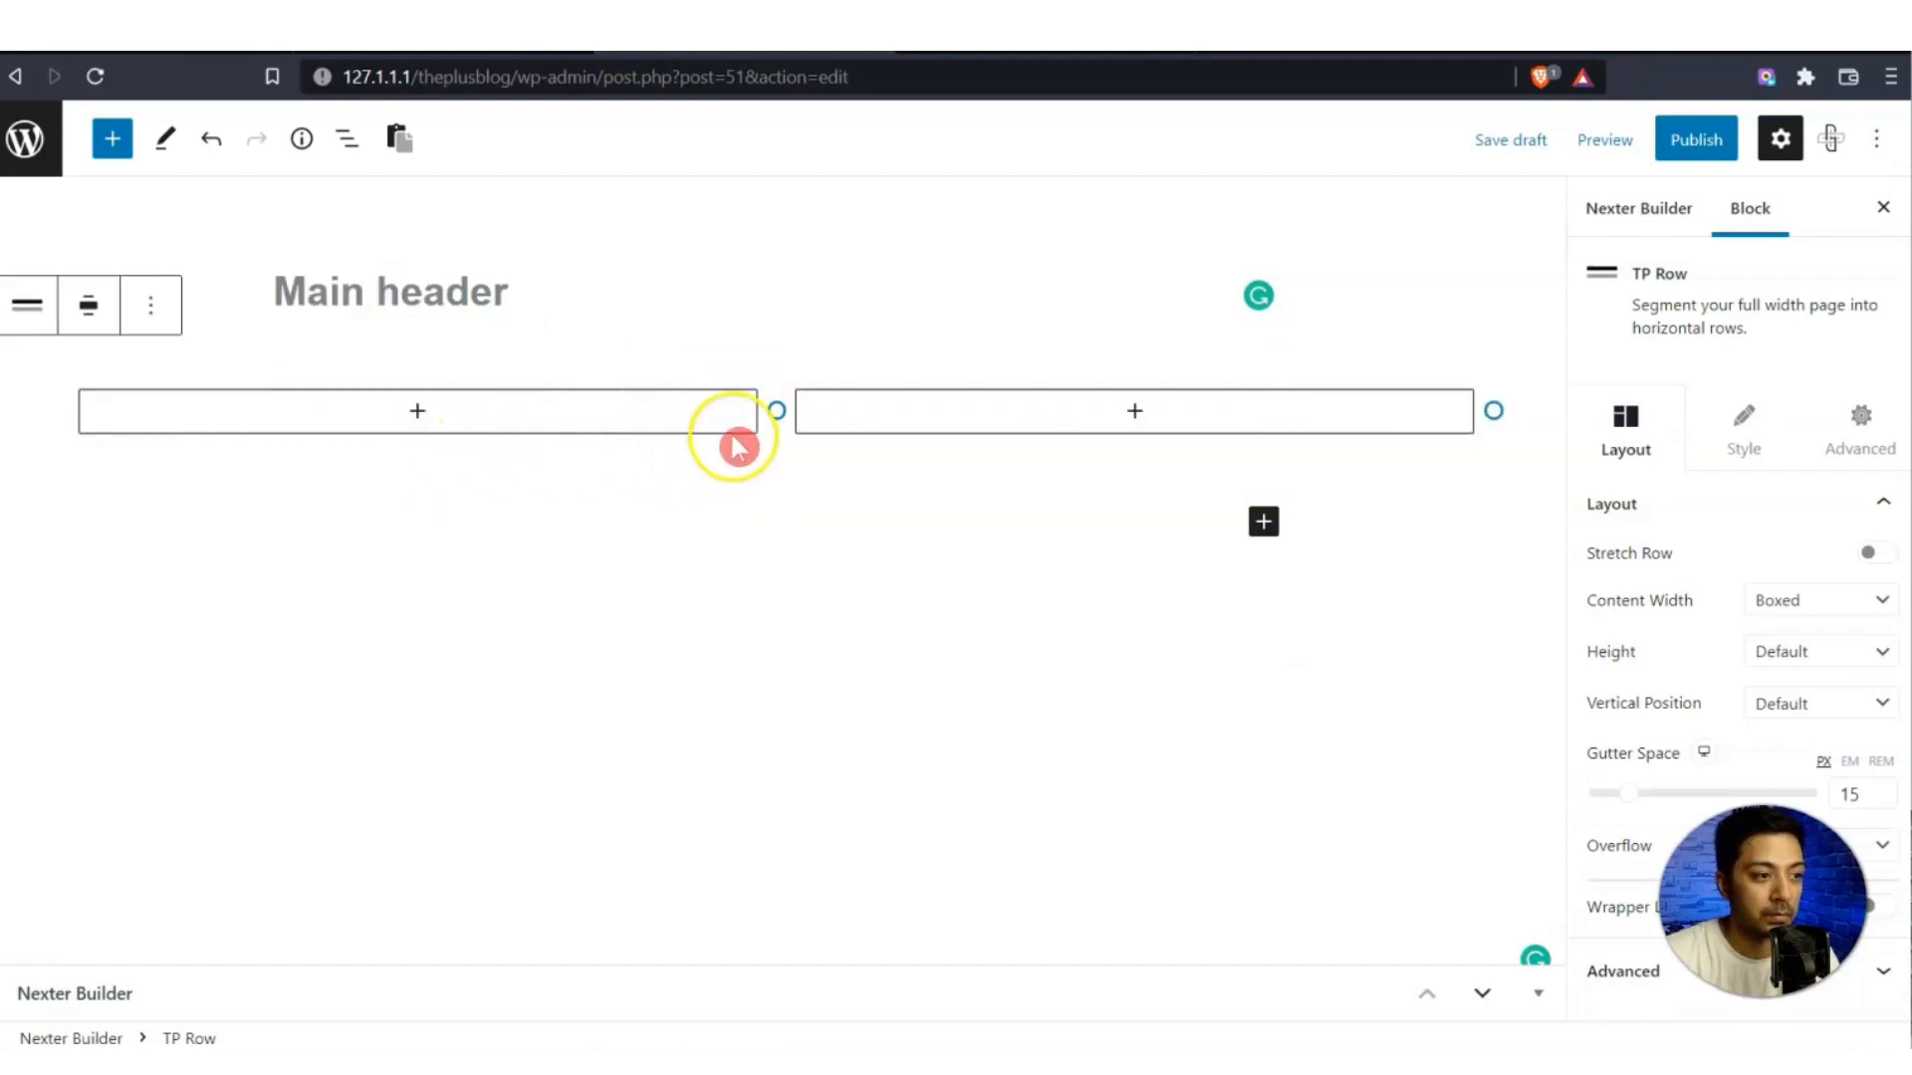
{"action": "left_click_drag", "start_coordinate": [775, 397], "coordinate": [349, 410]}
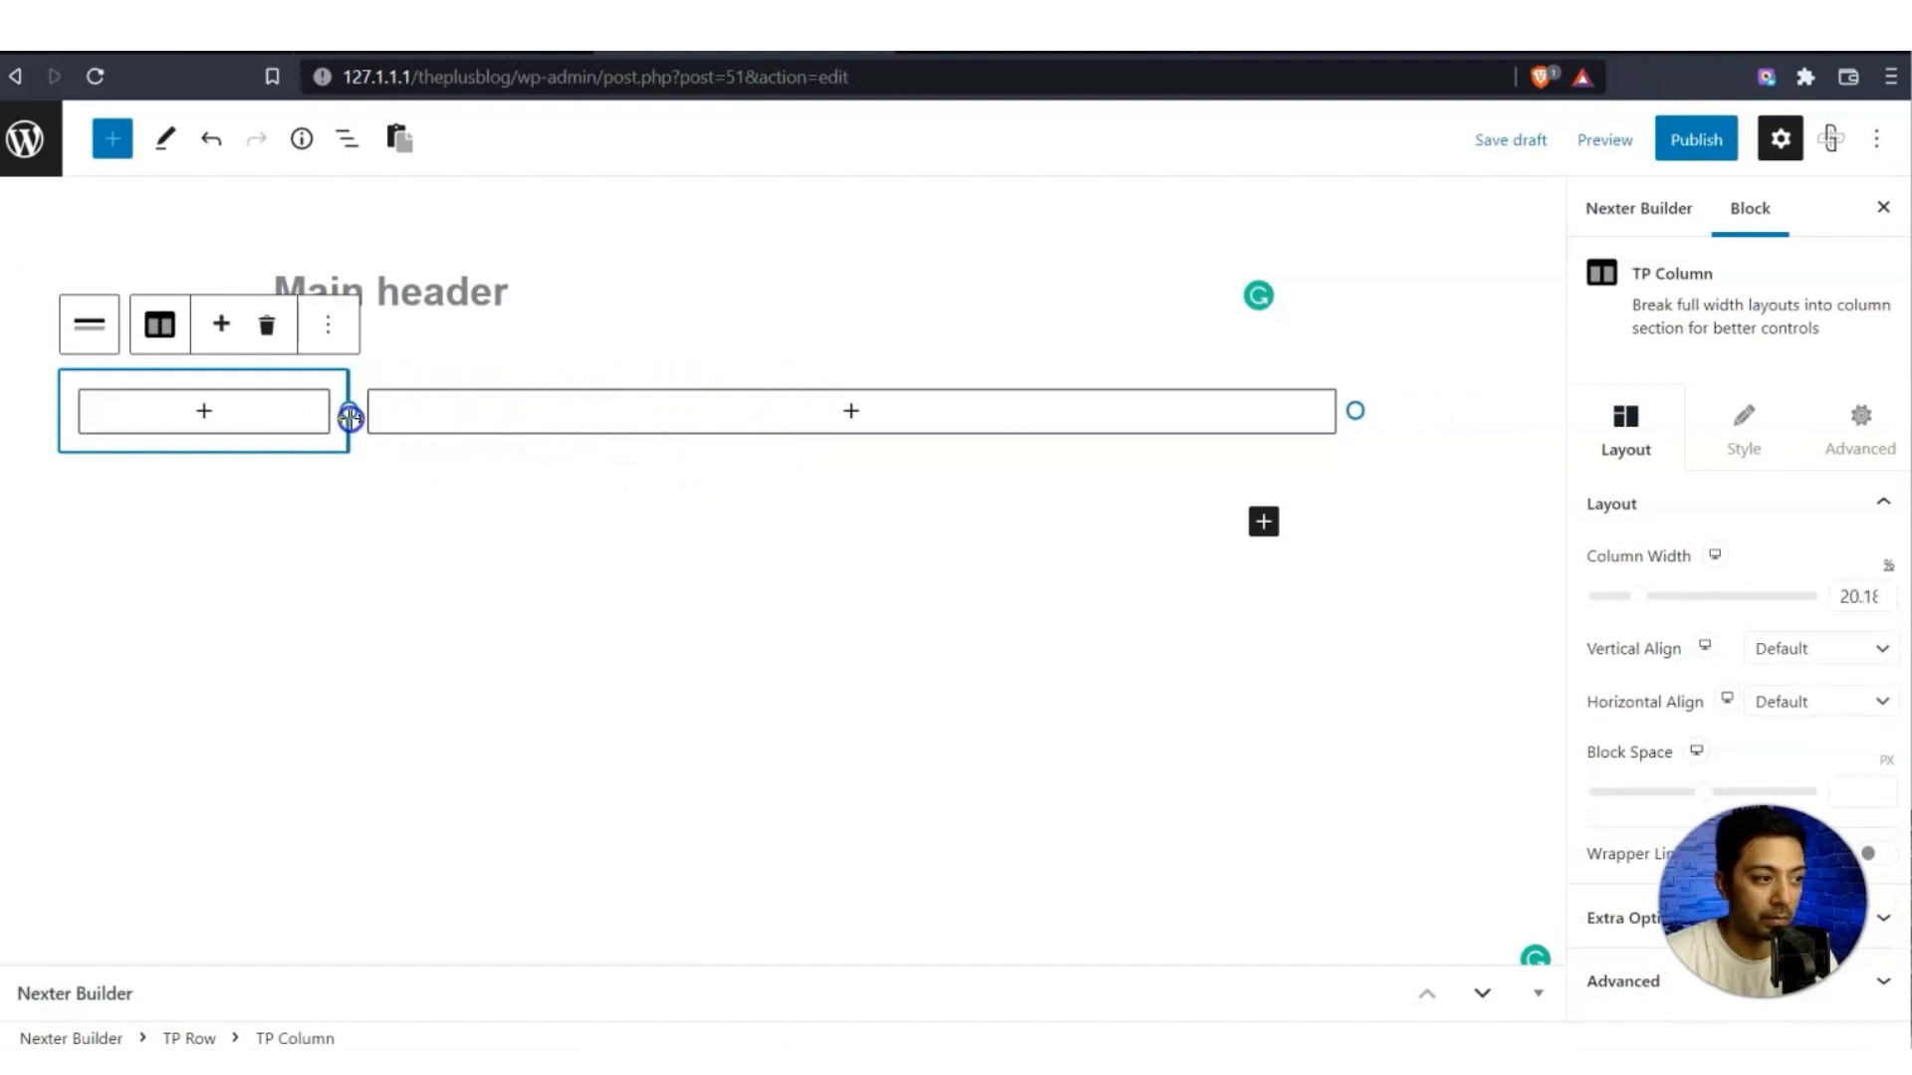
Add a TP Site Logo block to the narrow first column, using plus-blog-w.png from the media library.
{"action": "left_click", "coordinate": [205, 413]}
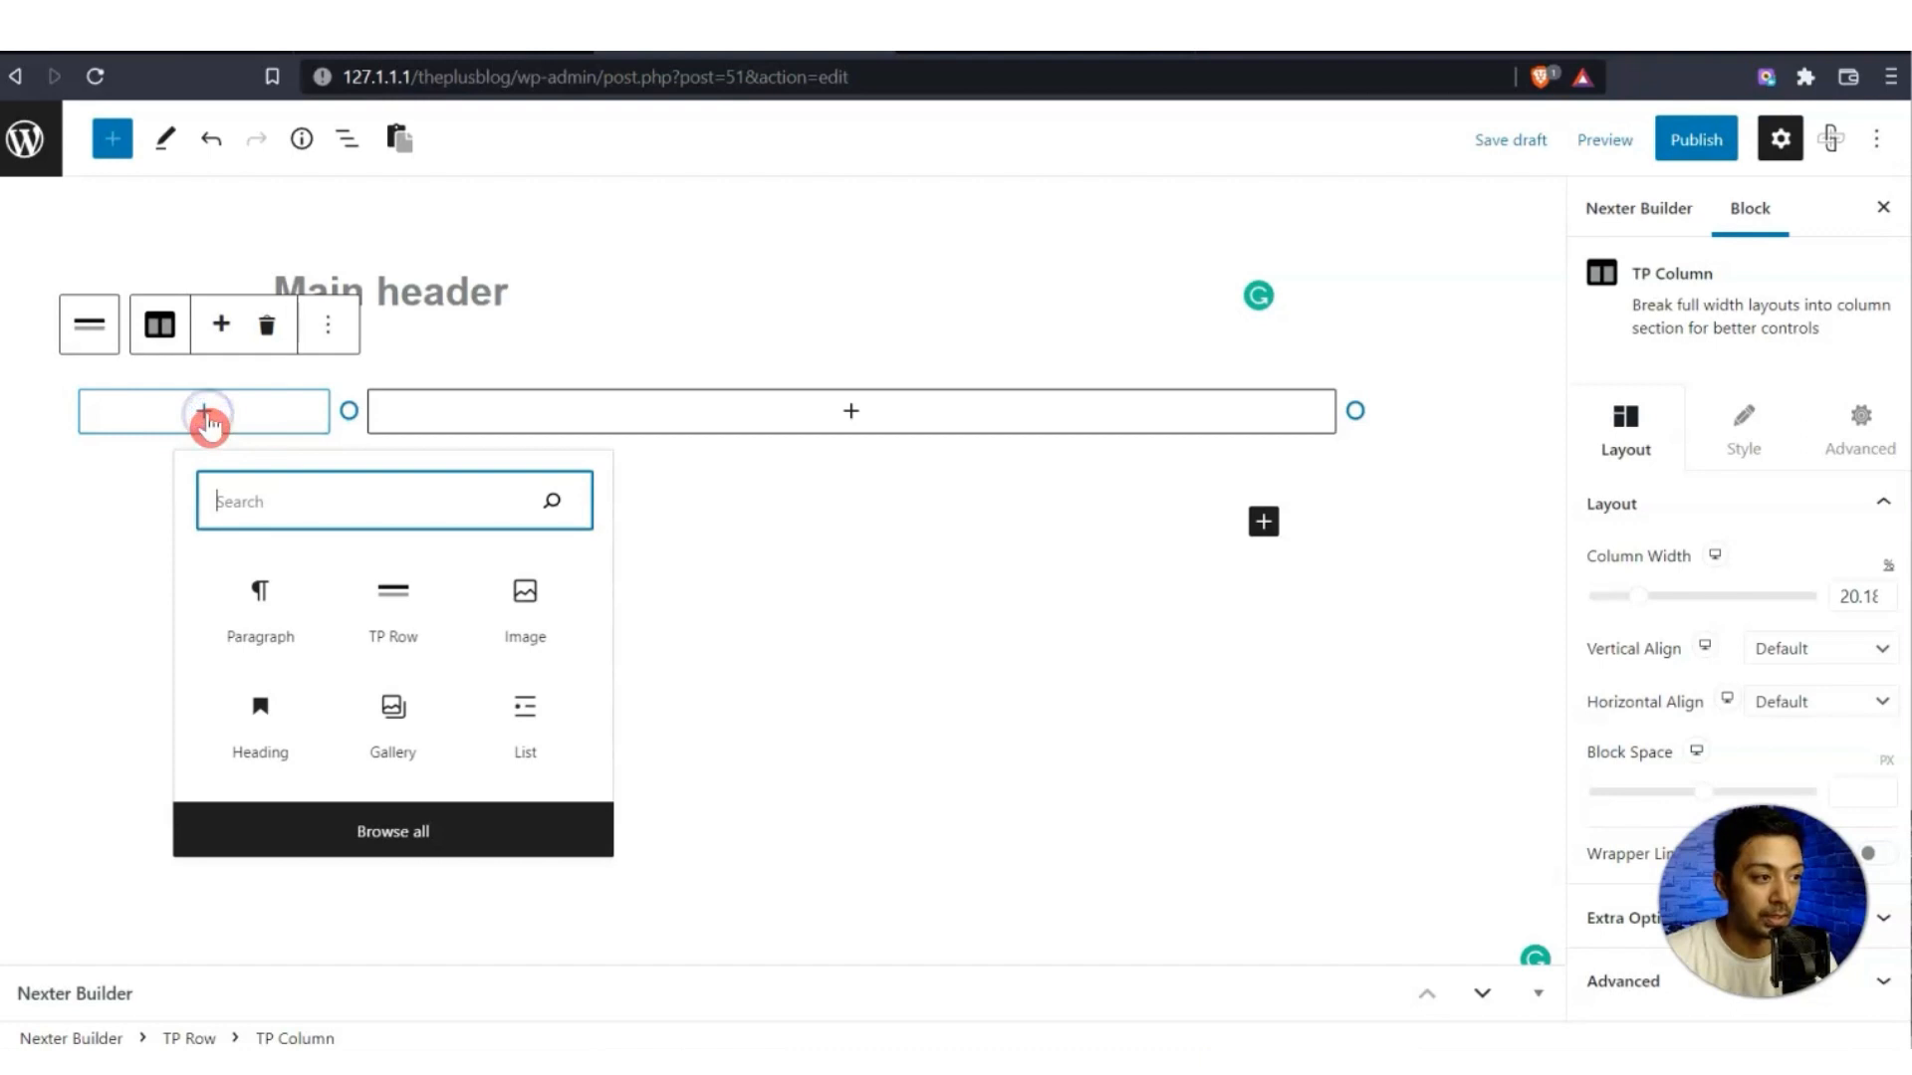
{"action": "type", "text": "tp site lo"}
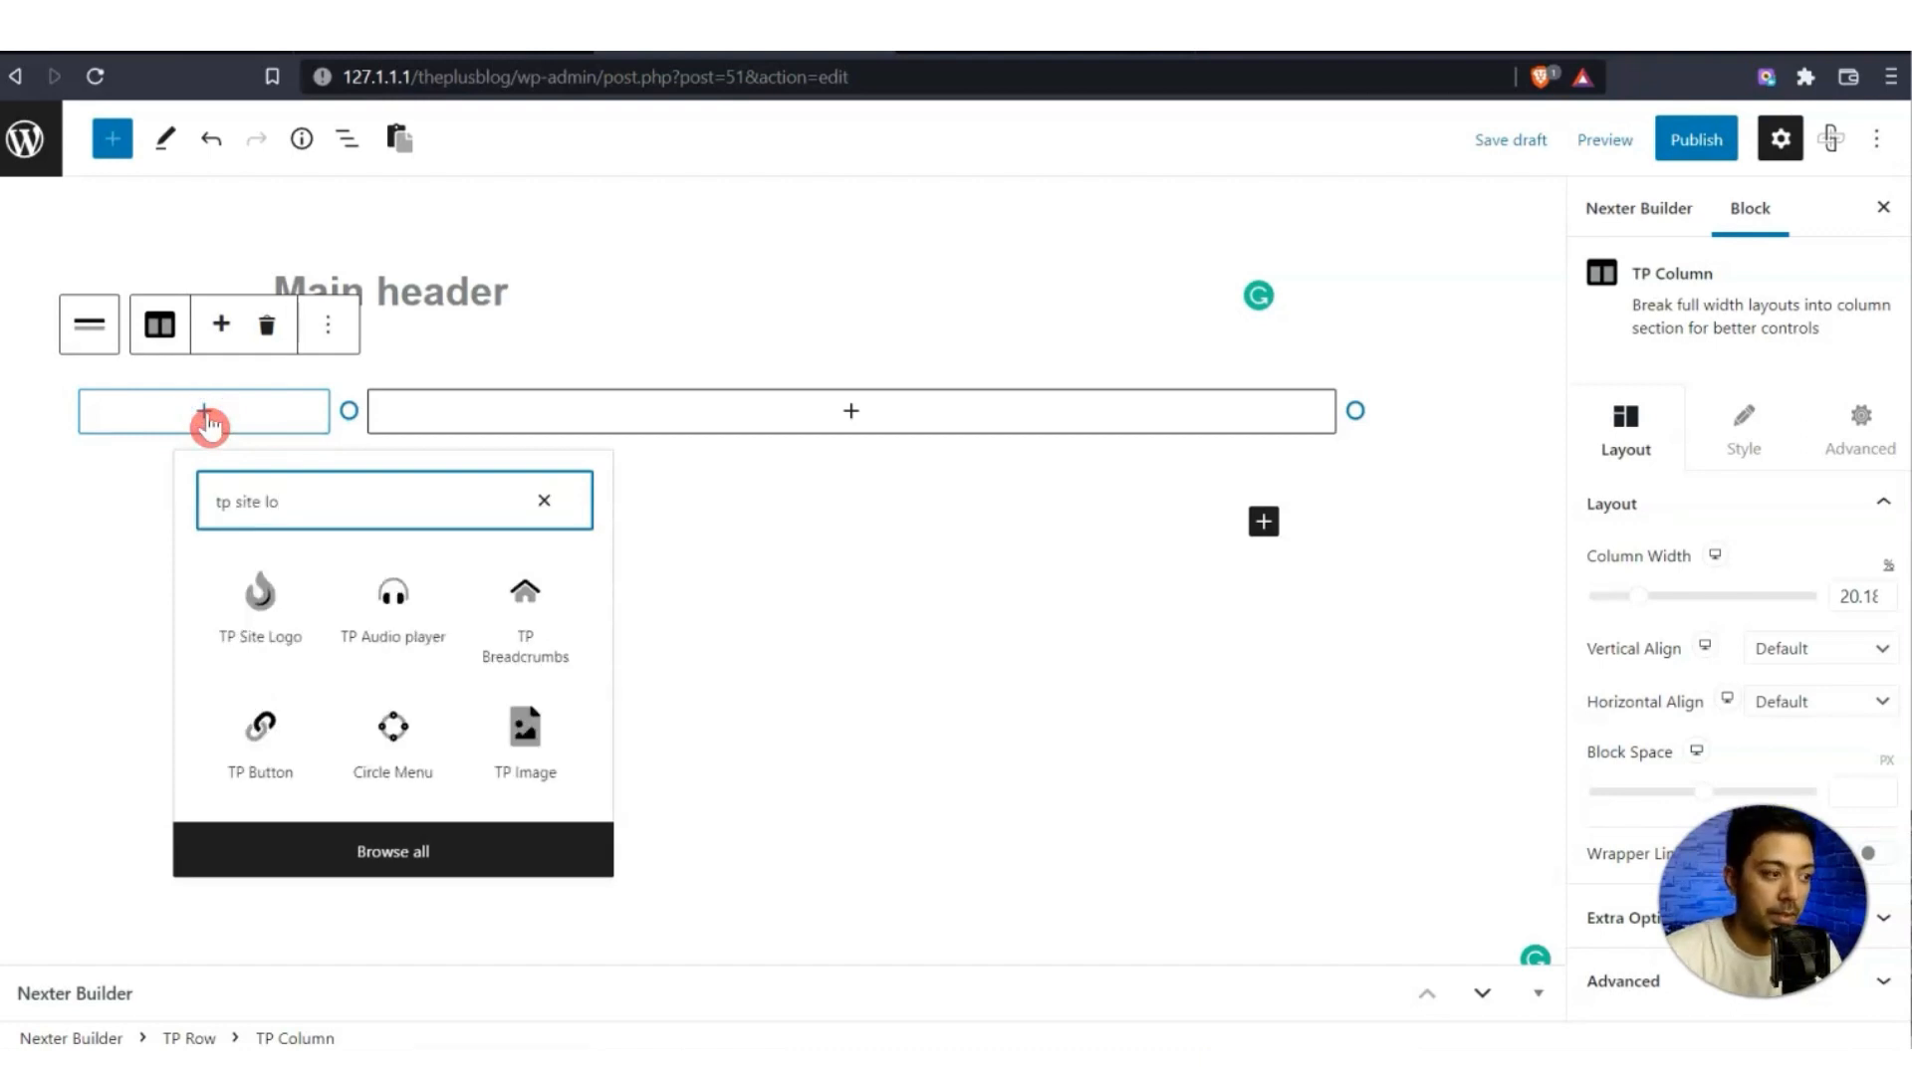
{"action": "left_click", "coordinate": [261, 594]}
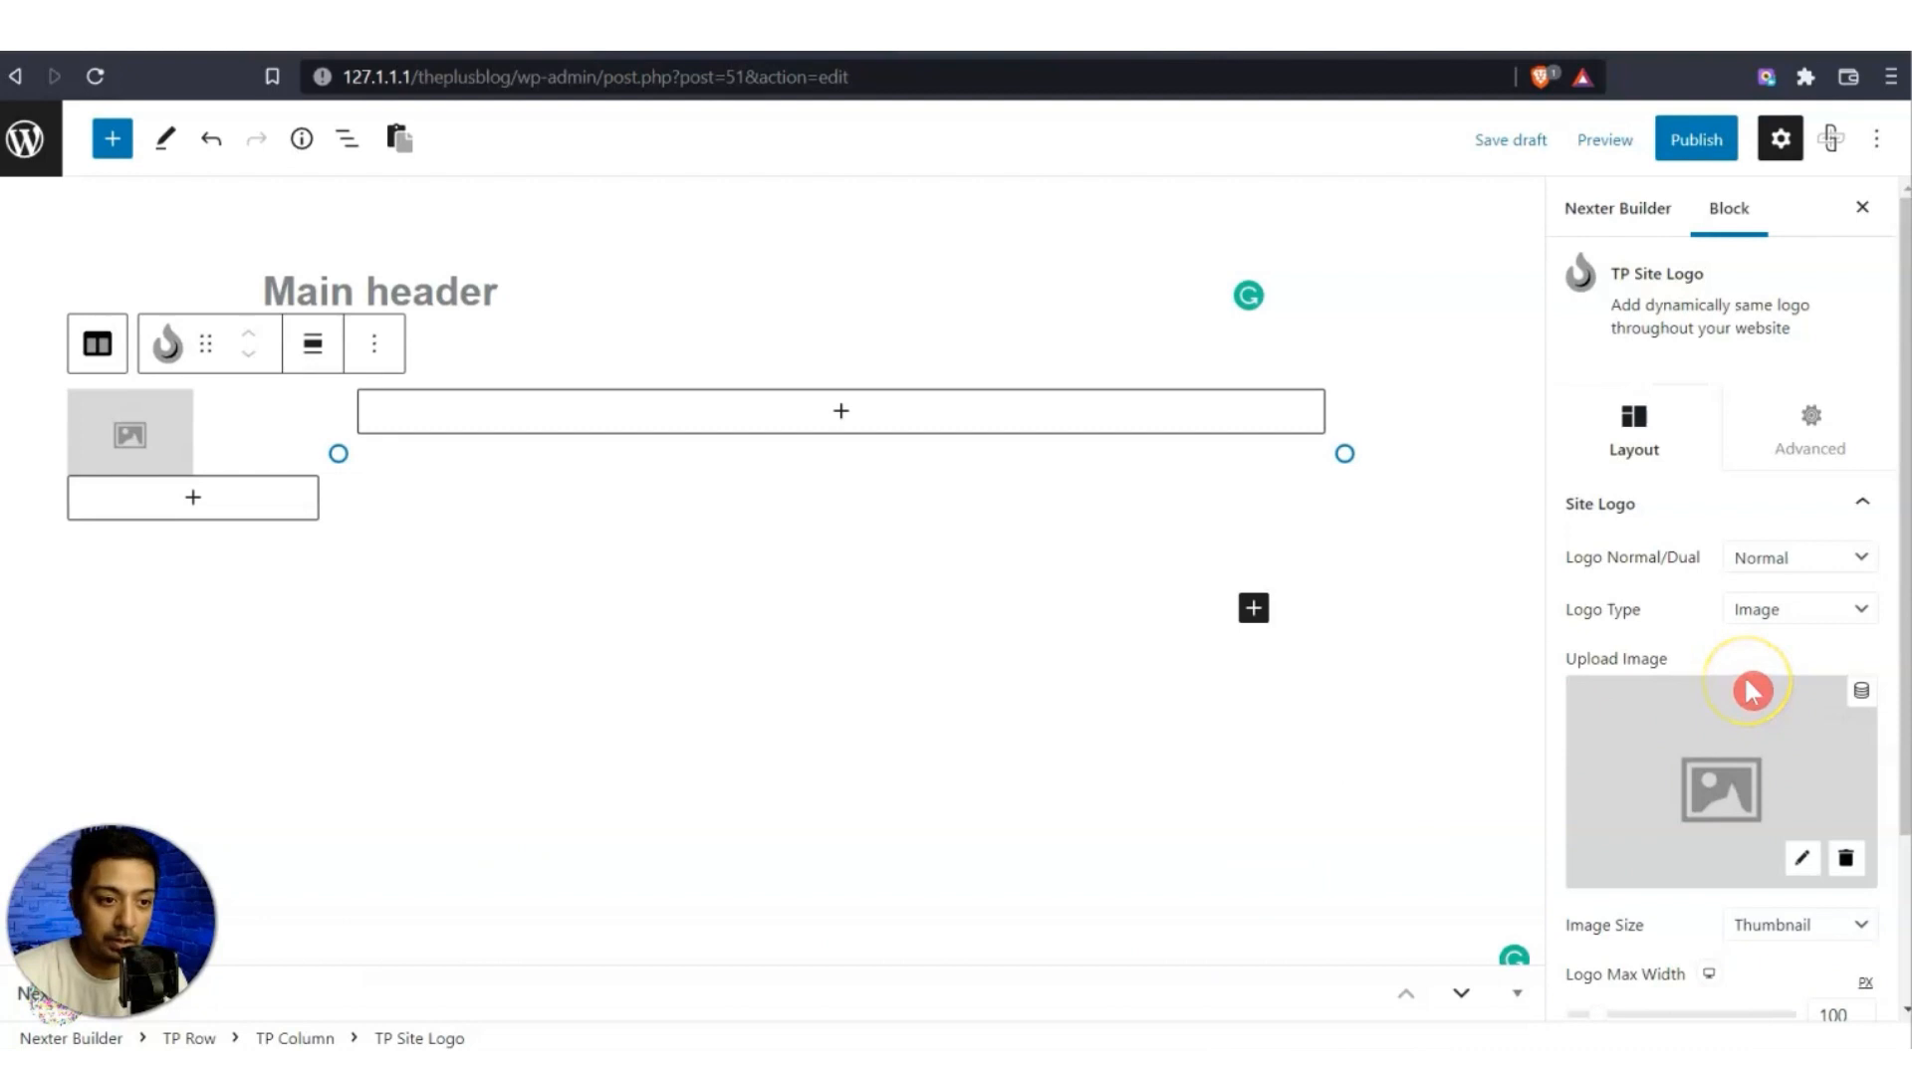
{"action": "left_click", "coordinate": [1802, 868]}
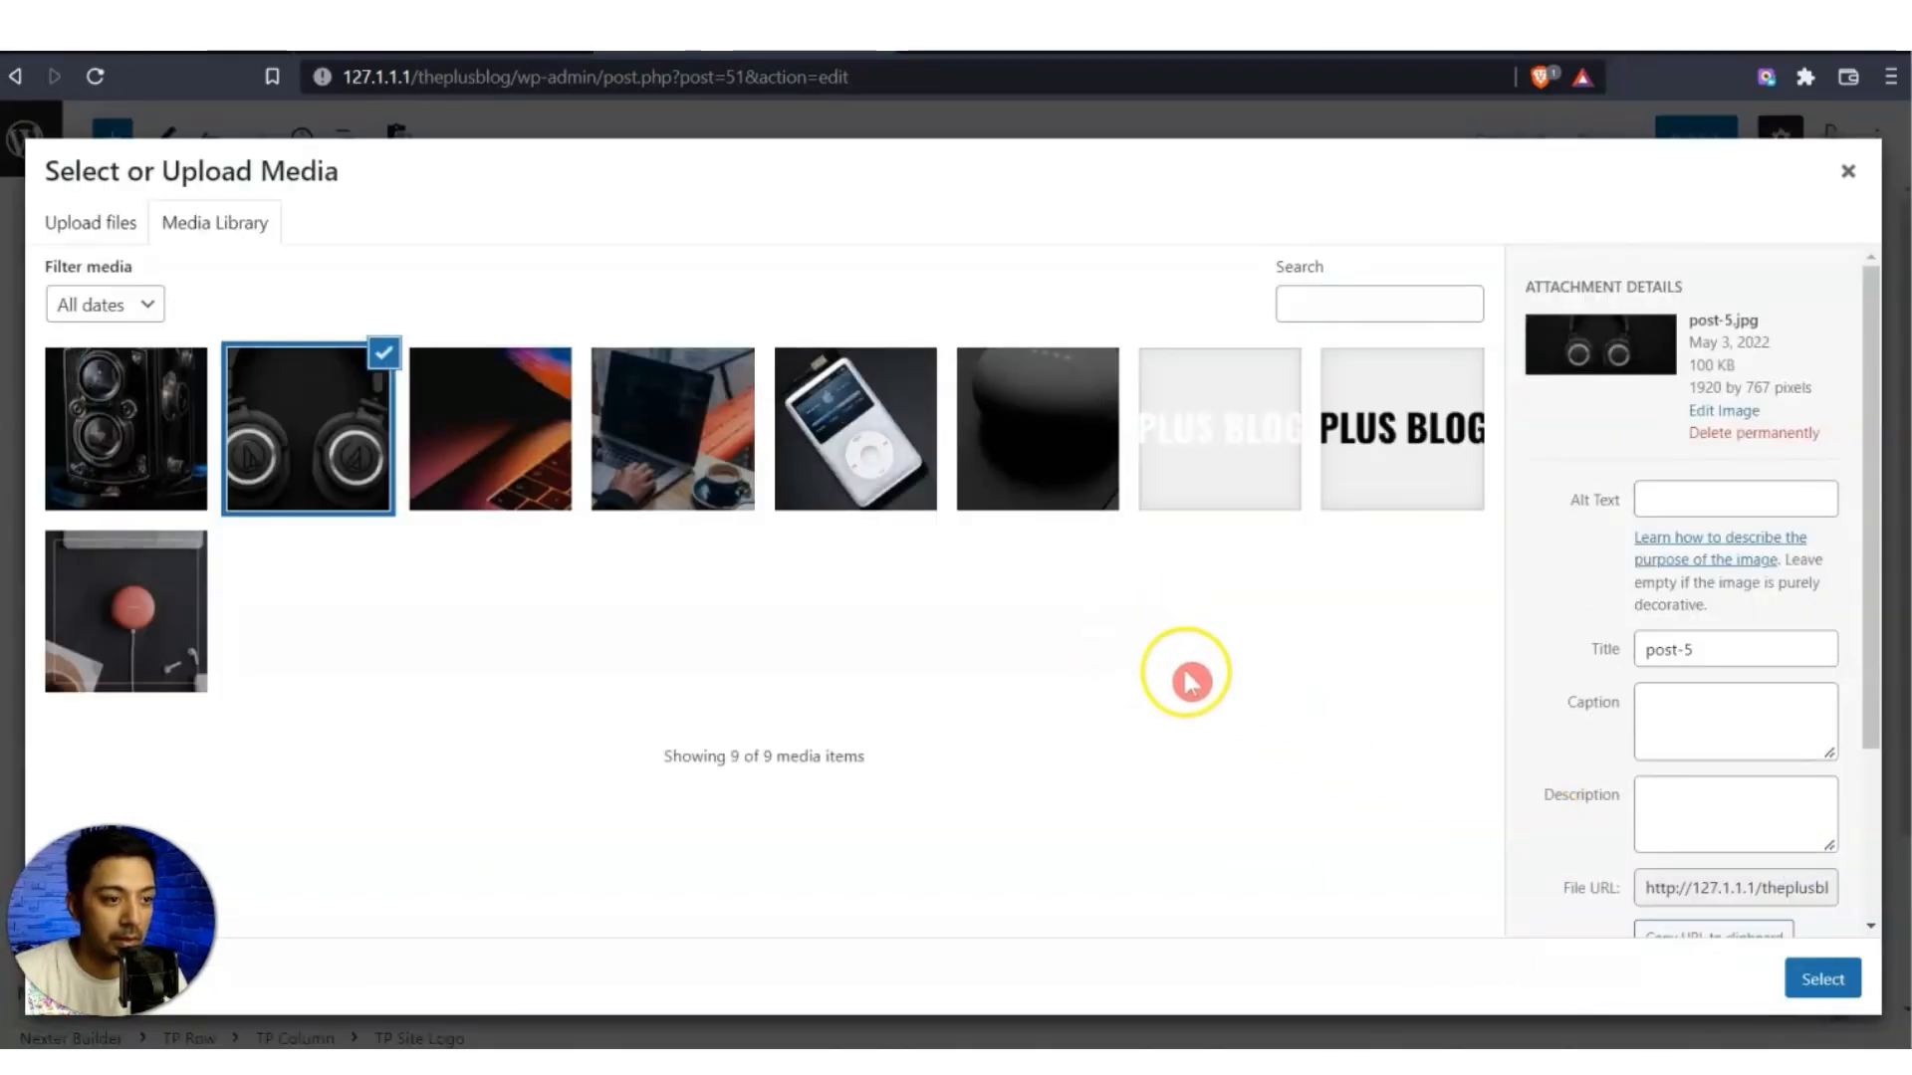
{"action": "left_click", "coordinate": [1238, 449]}
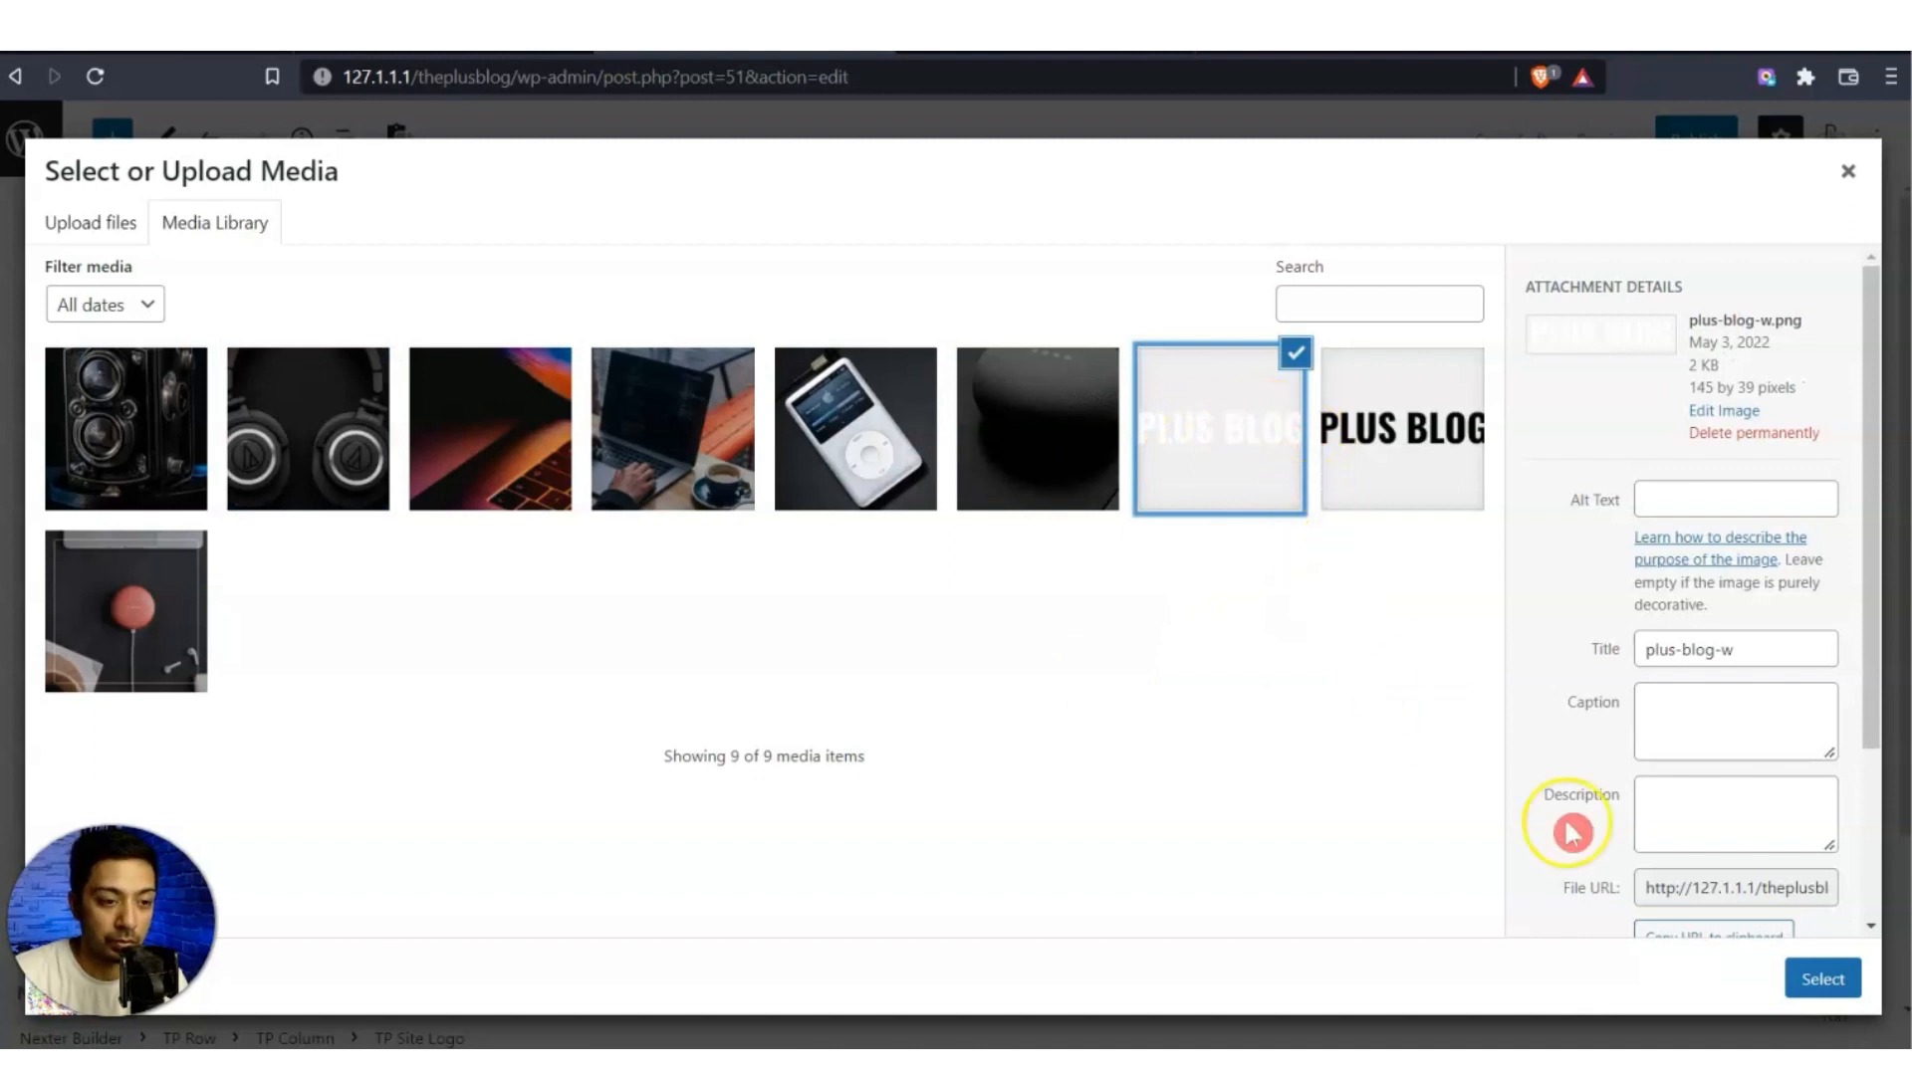
{"action": "left_click", "coordinate": [1805, 983]}
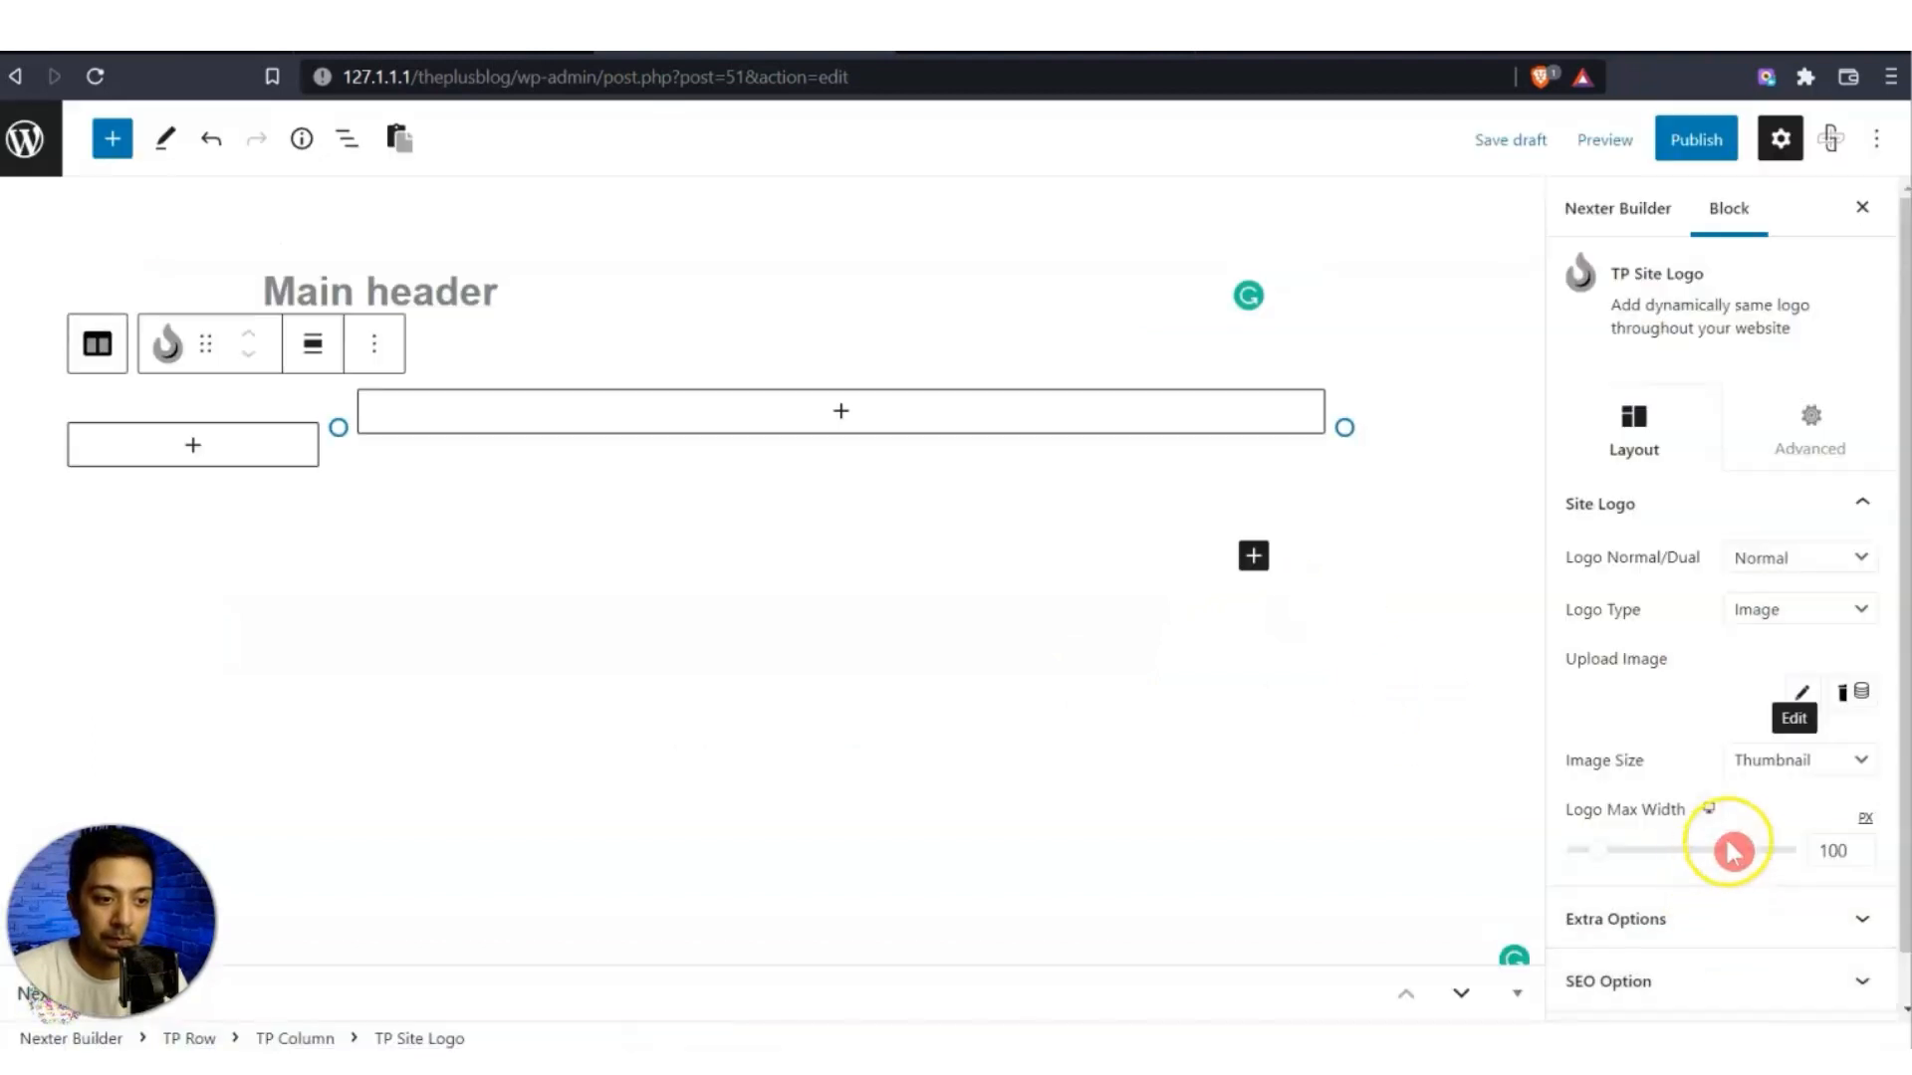
Set the site logo's image size to Full and its maximum width to 150 px.
{"action": "left_click", "coordinate": [1787, 762]}
{"action": "left_click", "coordinate": [1784, 789]}
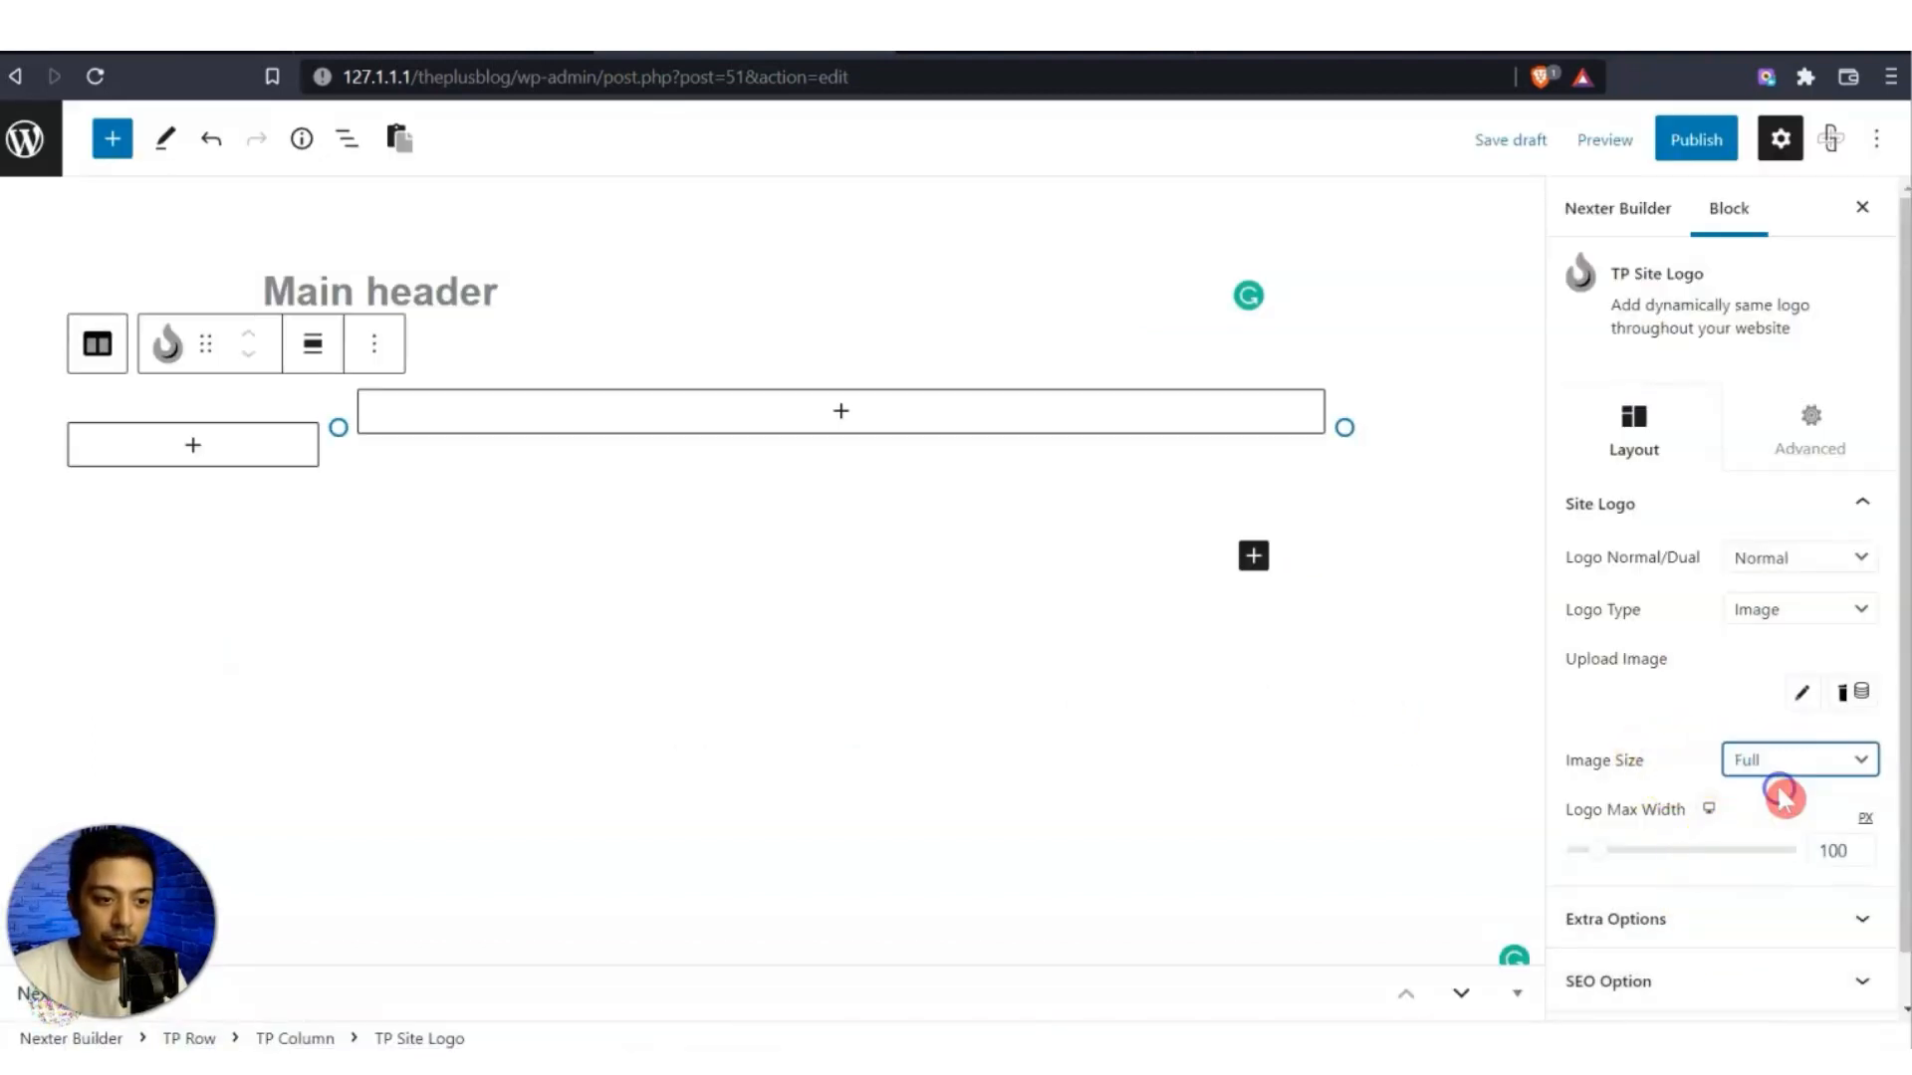
{"action": "left_click", "coordinate": [1836, 851]}
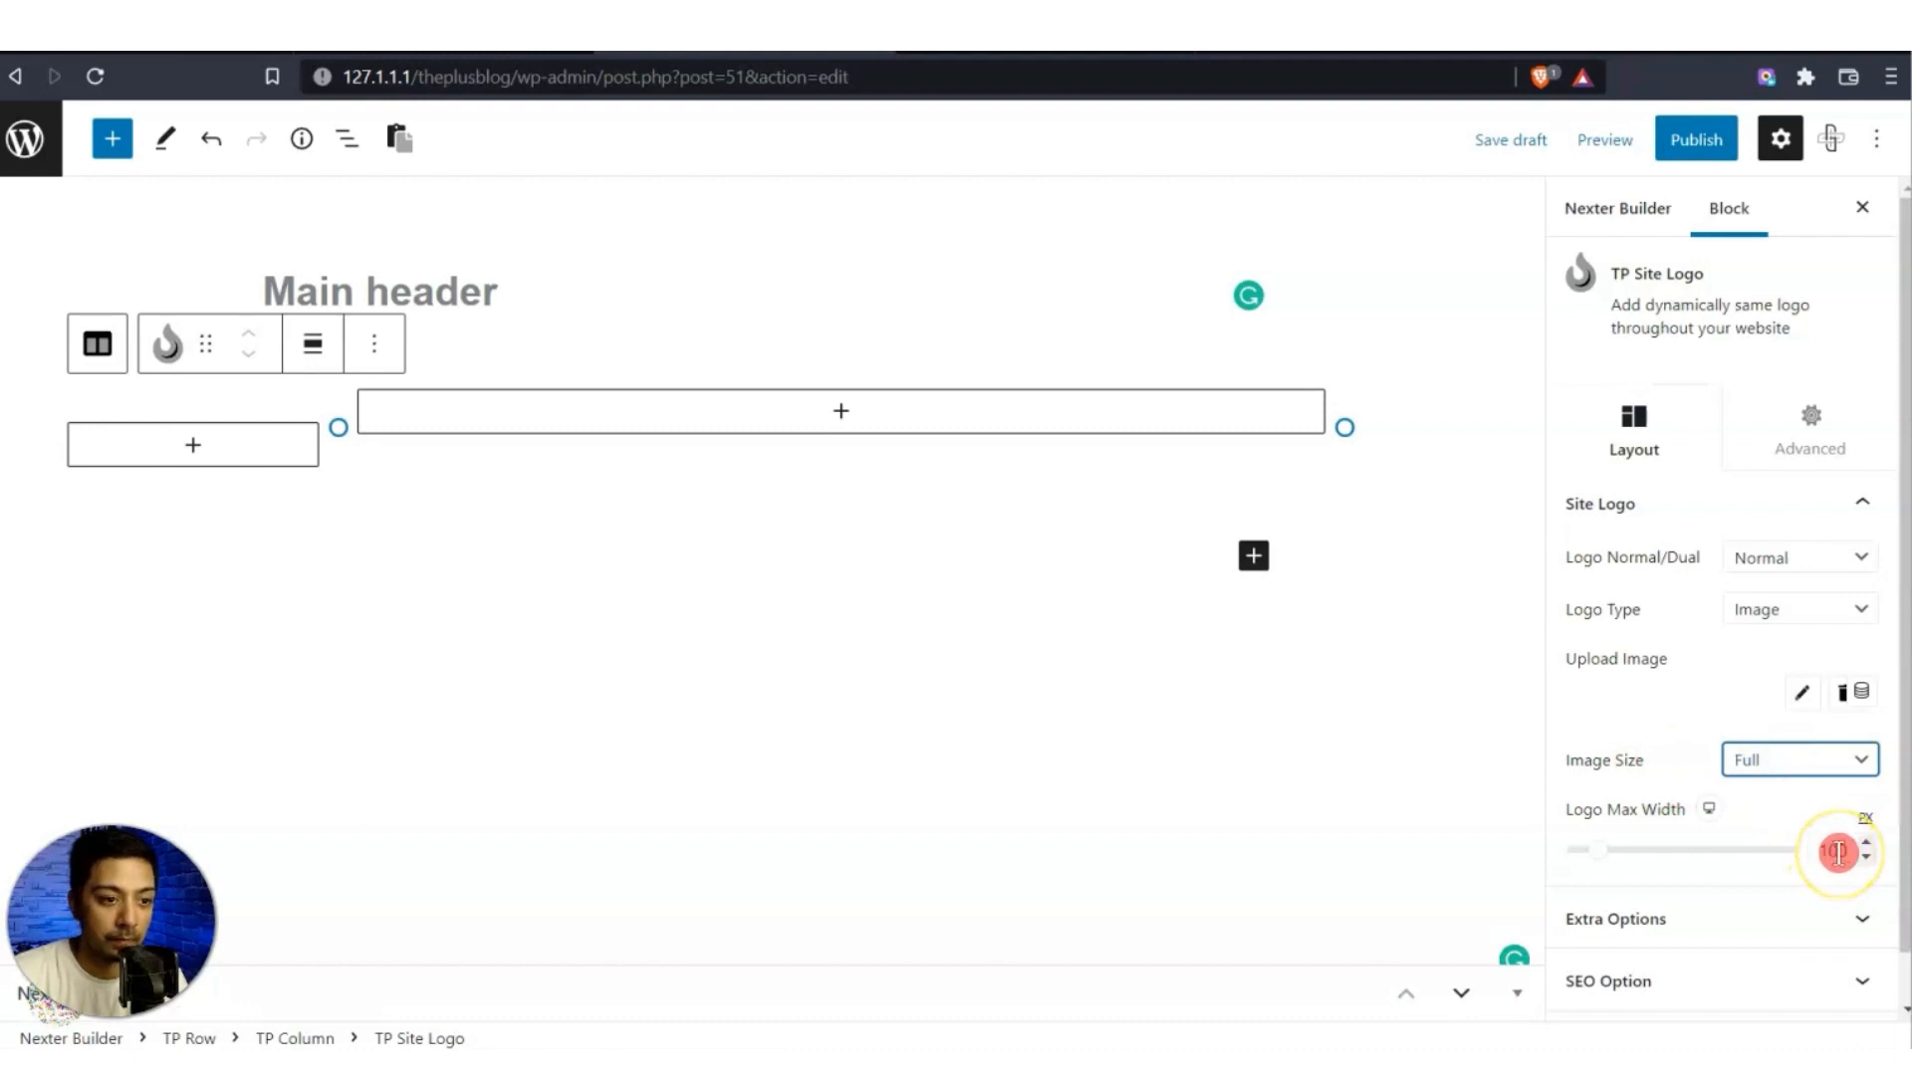
{"action": "left_click_drag", "start_coordinate": [1839, 853], "coordinate": [1831, 854]}
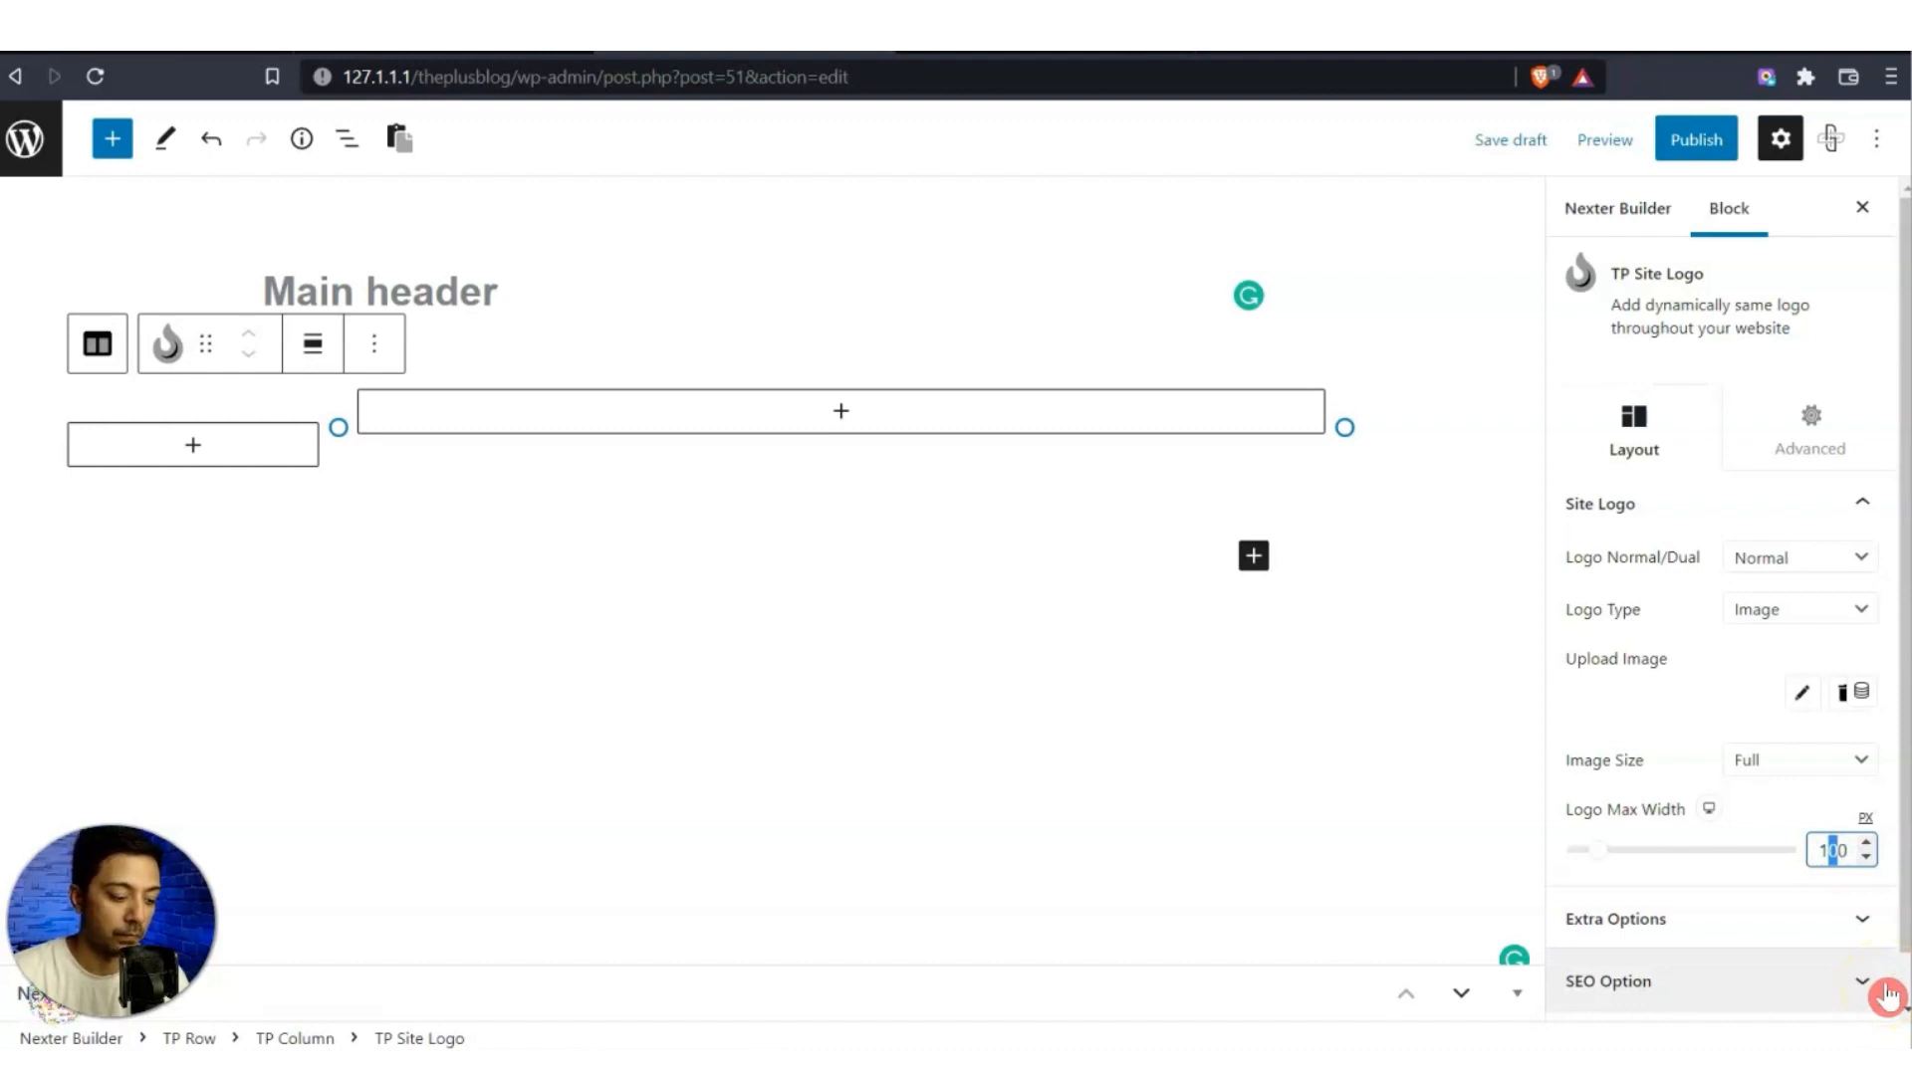
{"action": "type", "text": "5"}
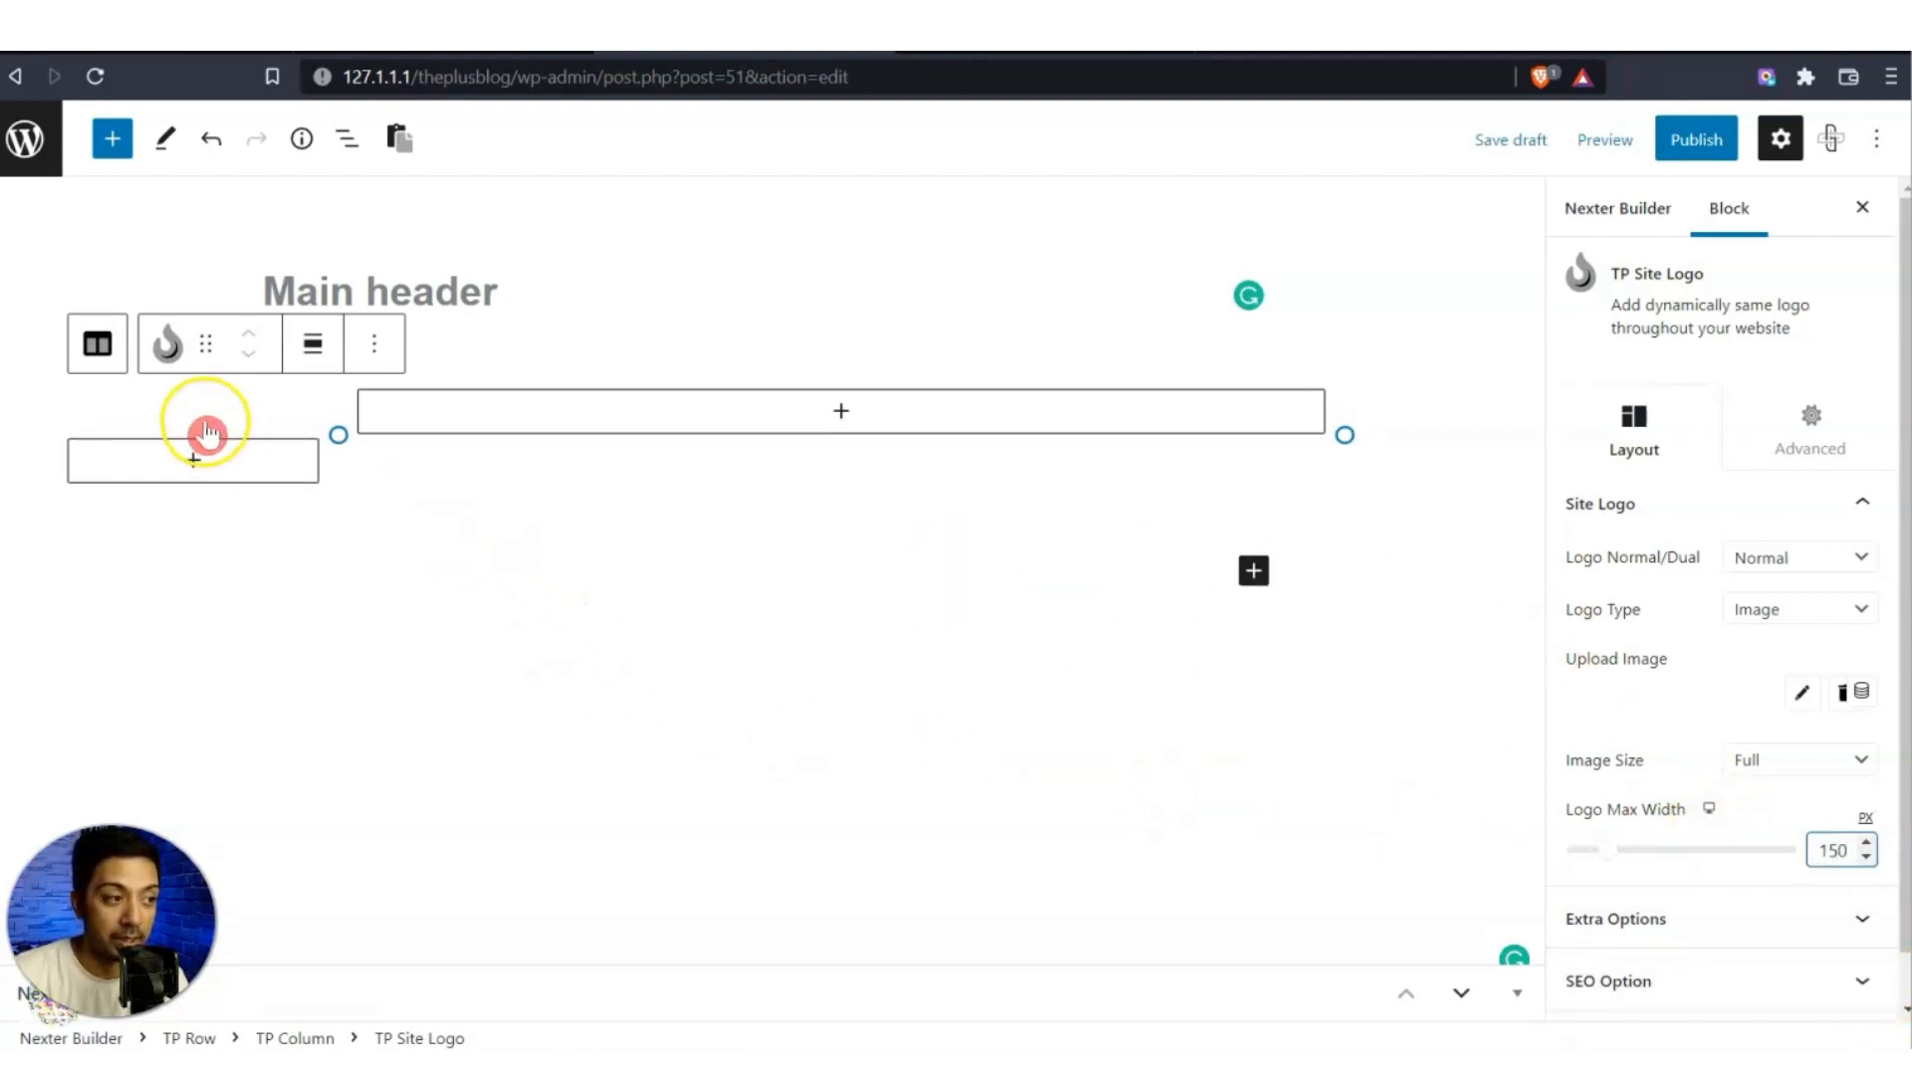
Give the header's TP Row a solid near-black background color, about #0C0B0B.
{"action": "left_click", "coordinate": [346, 138]}
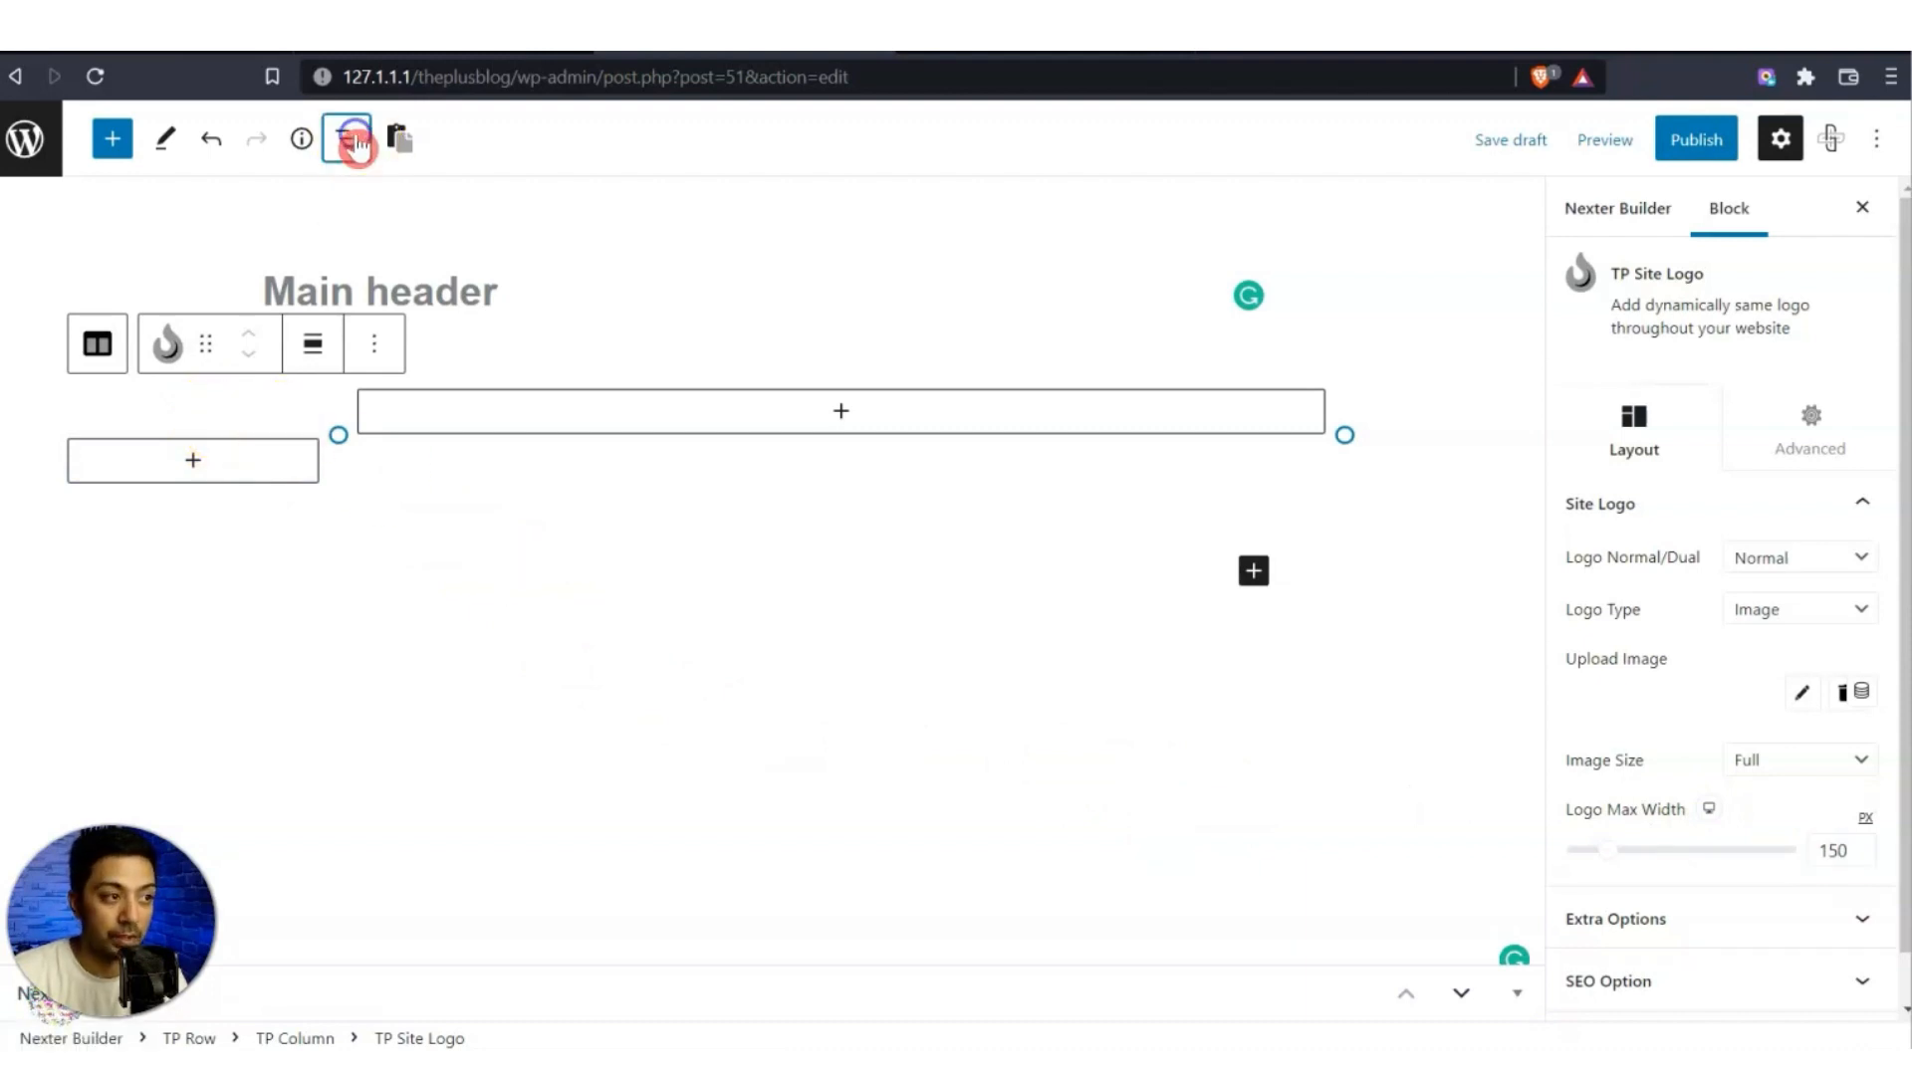
{"action": "left_click", "coordinate": [103, 276]}
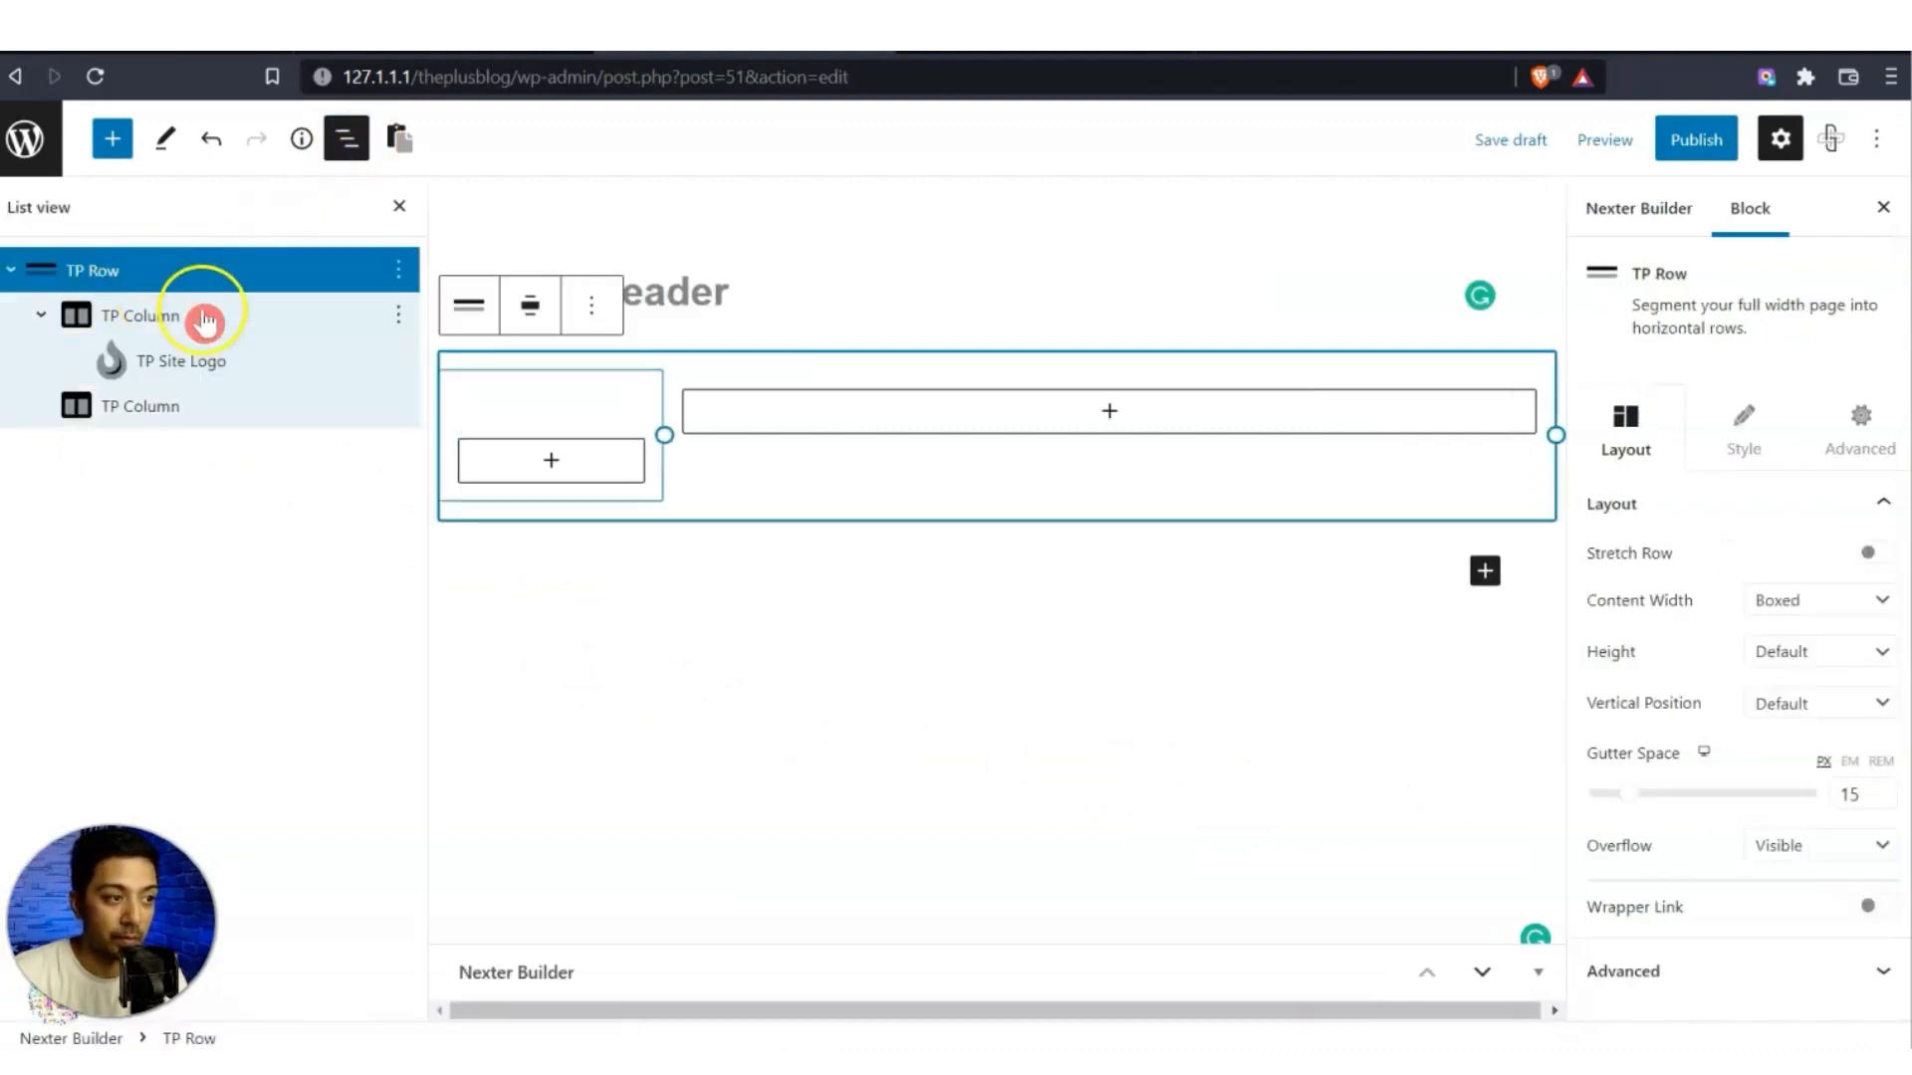
{"action": "left_click", "coordinate": [1716, 448]}
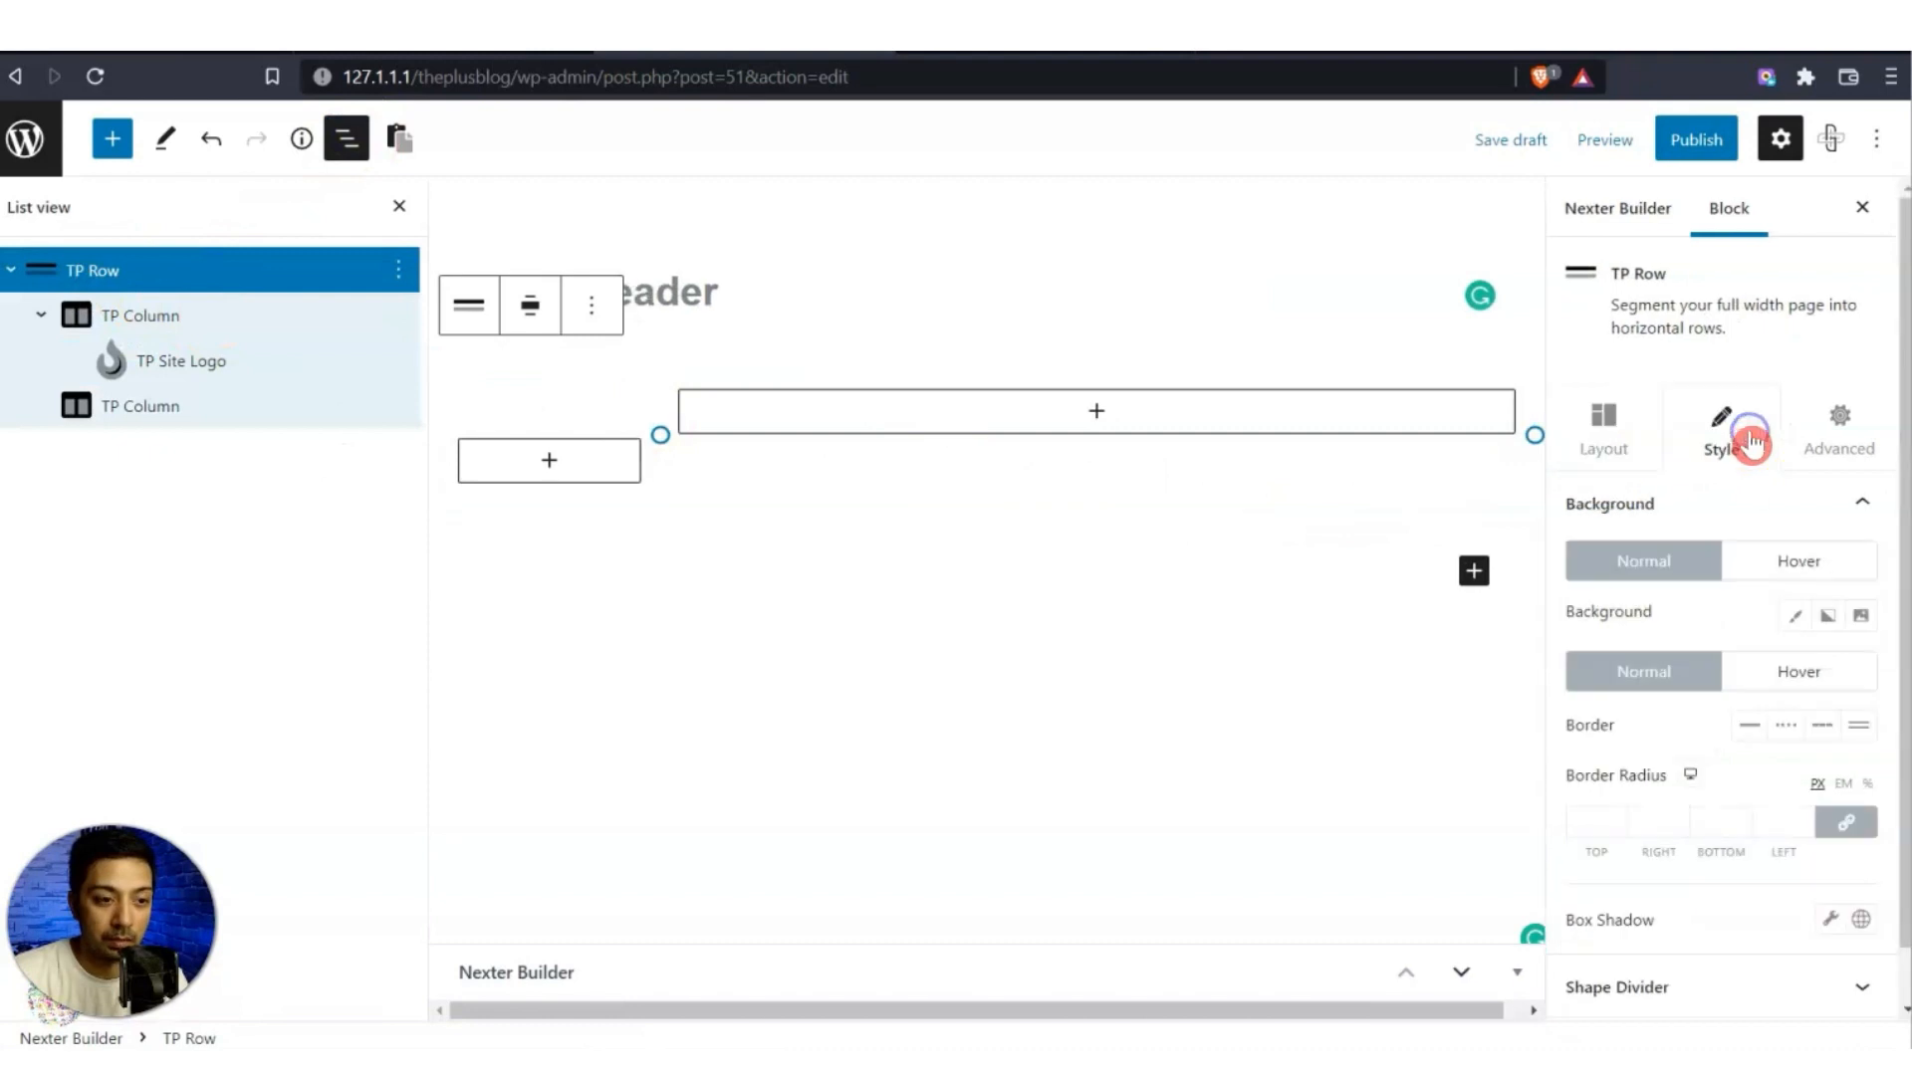
{"action": "left_click", "coordinate": [1792, 619]}
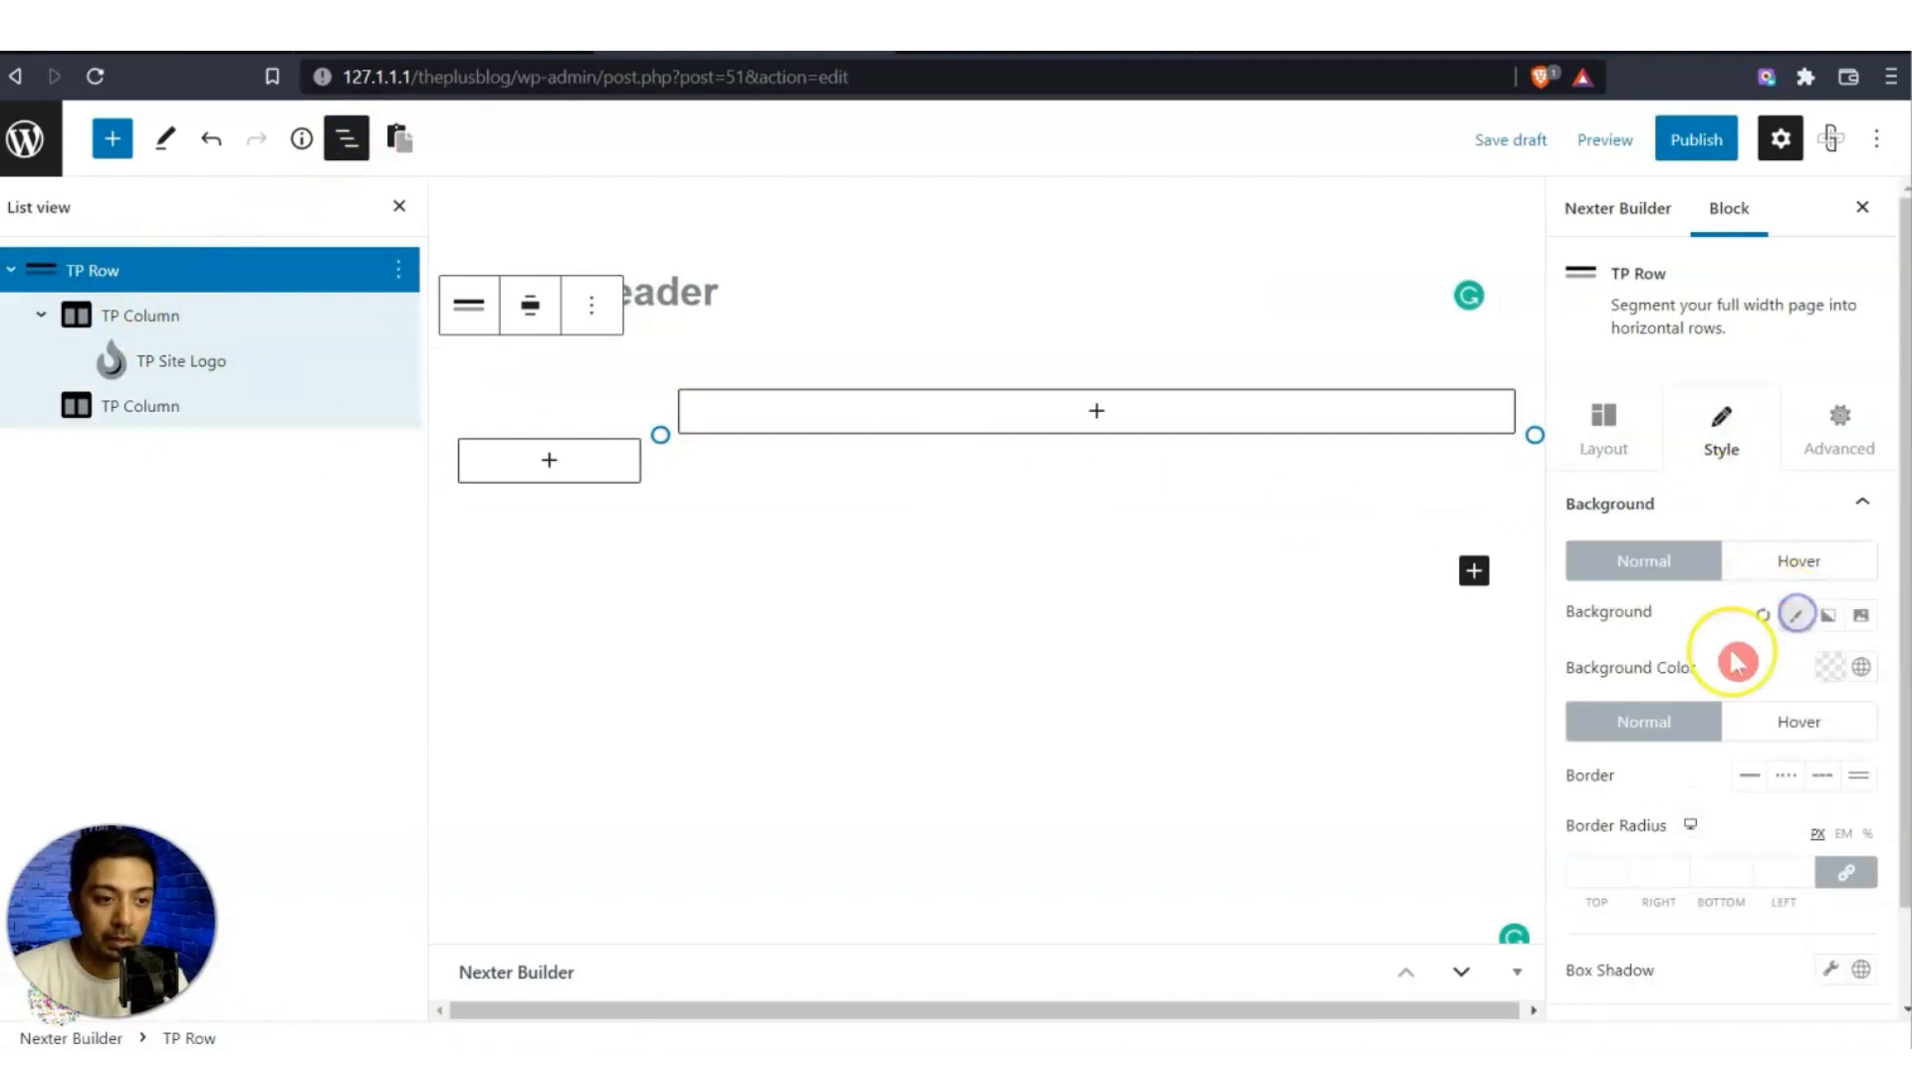
{"action": "left_click", "coordinate": [1820, 661]}
{"action": "left_click_drag", "start_coordinate": [1699, 414], "coordinate": [1610, 458]}
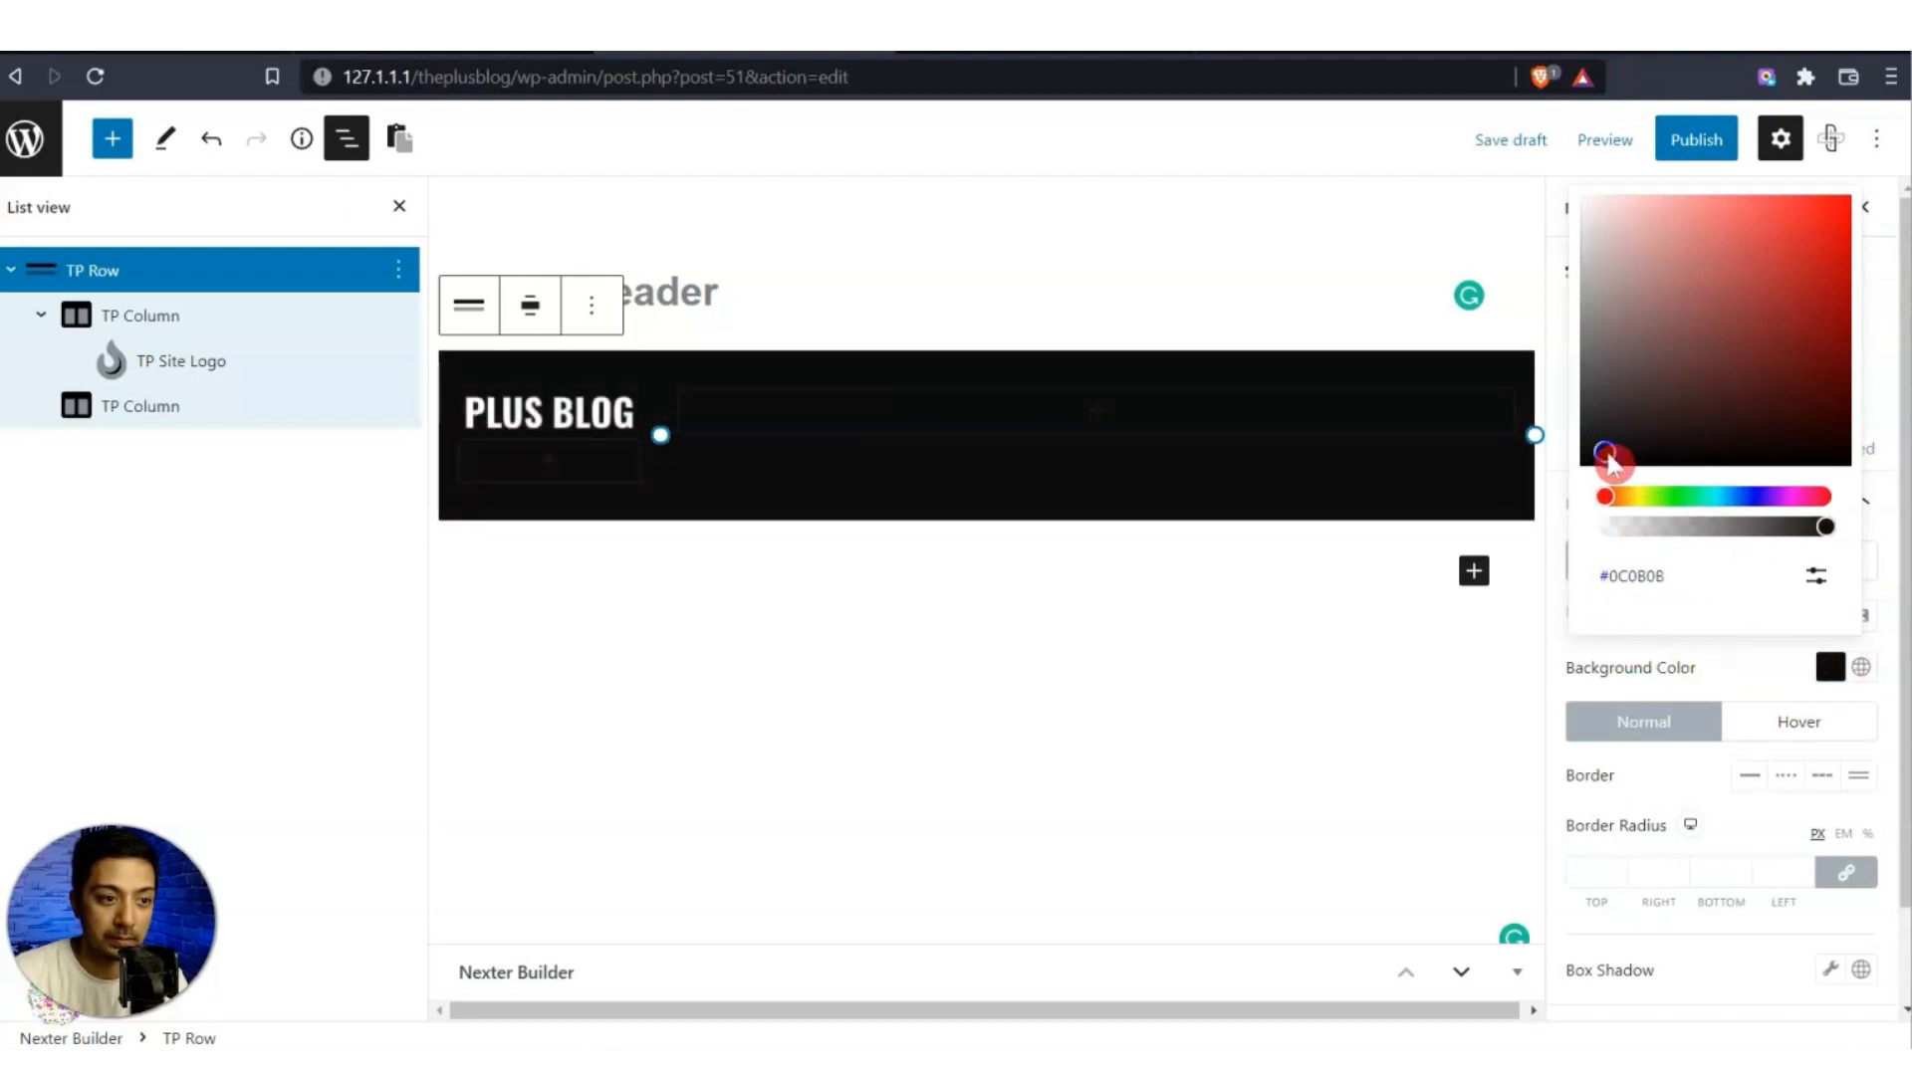
{"action": "left_click", "coordinate": [1613, 453]}
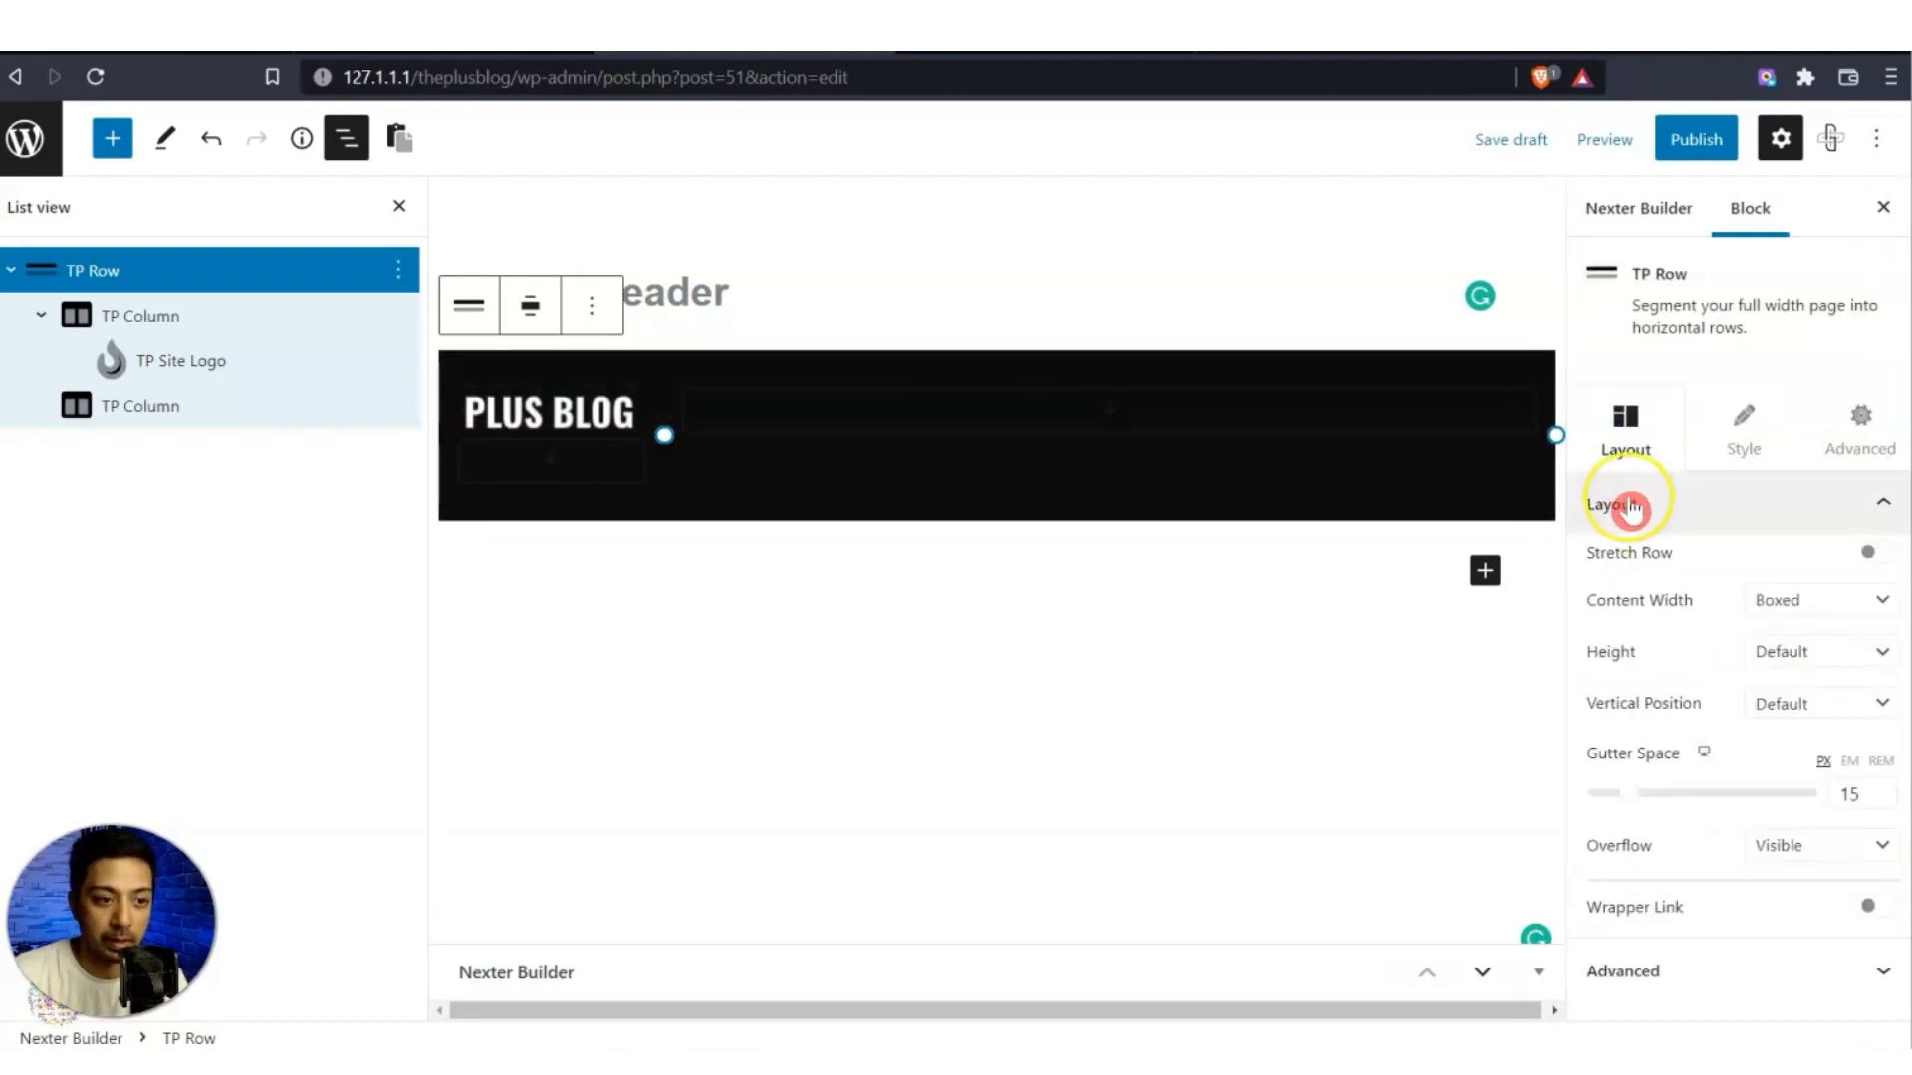
Set the TP Row's vertical position to Middle and deselect the row.
{"action": "left_click", "coordinate": [1851, 707]}
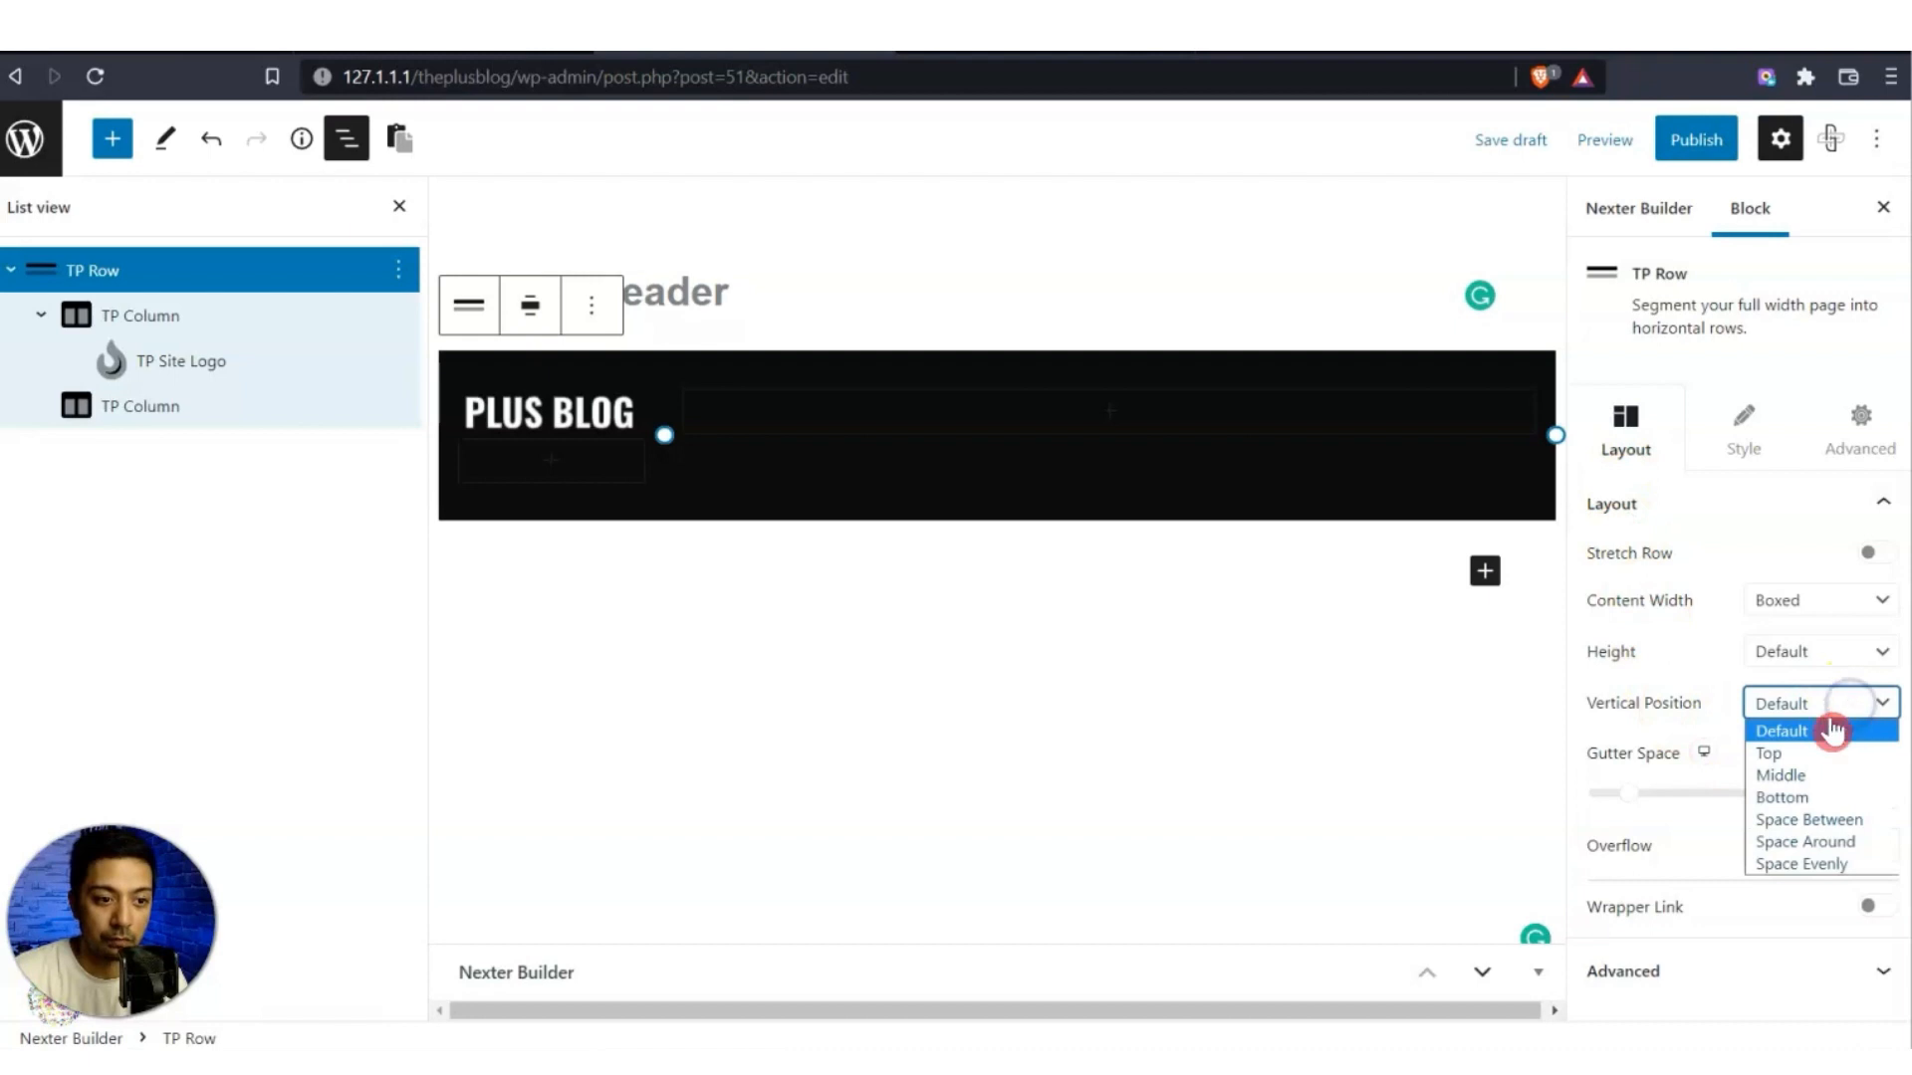
{"action": "left_click", "coordinate": [1843, 772]}
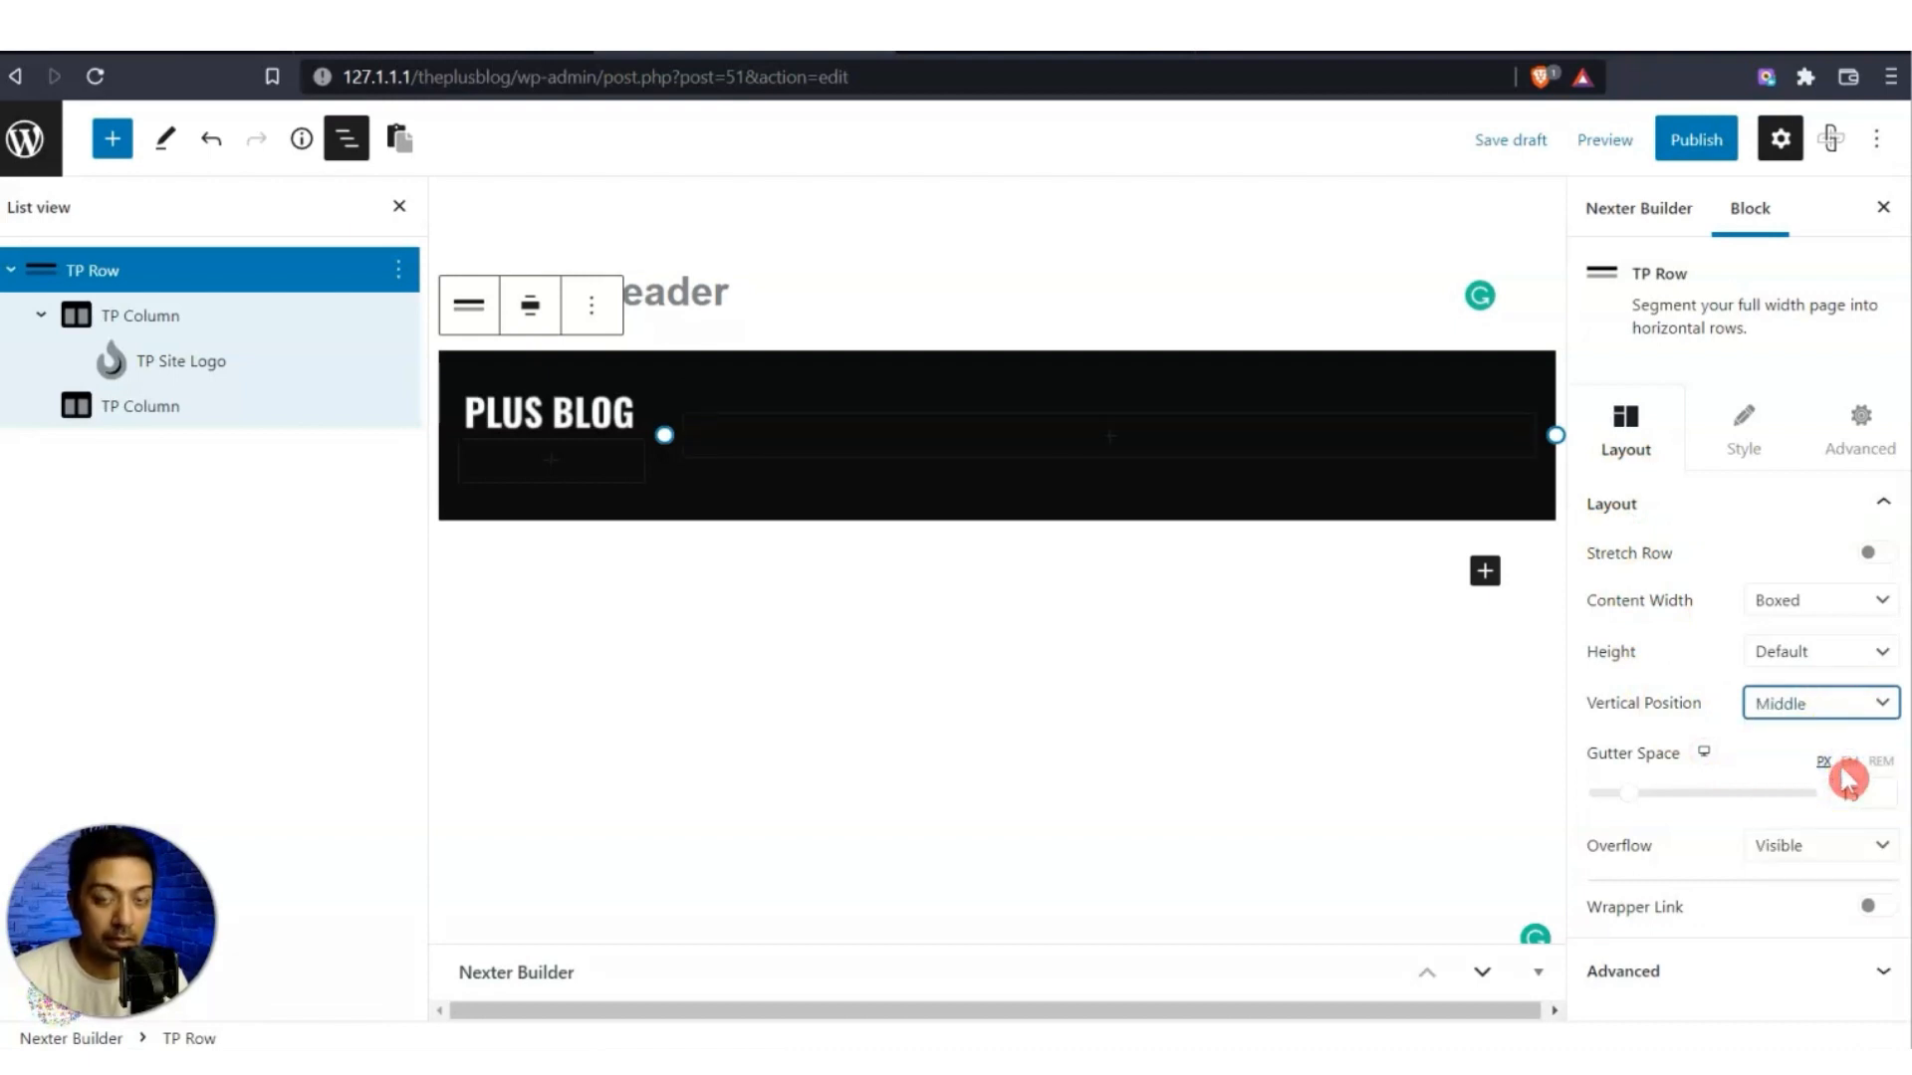
{"action": "left_click", "coordinate": [601, 654]}
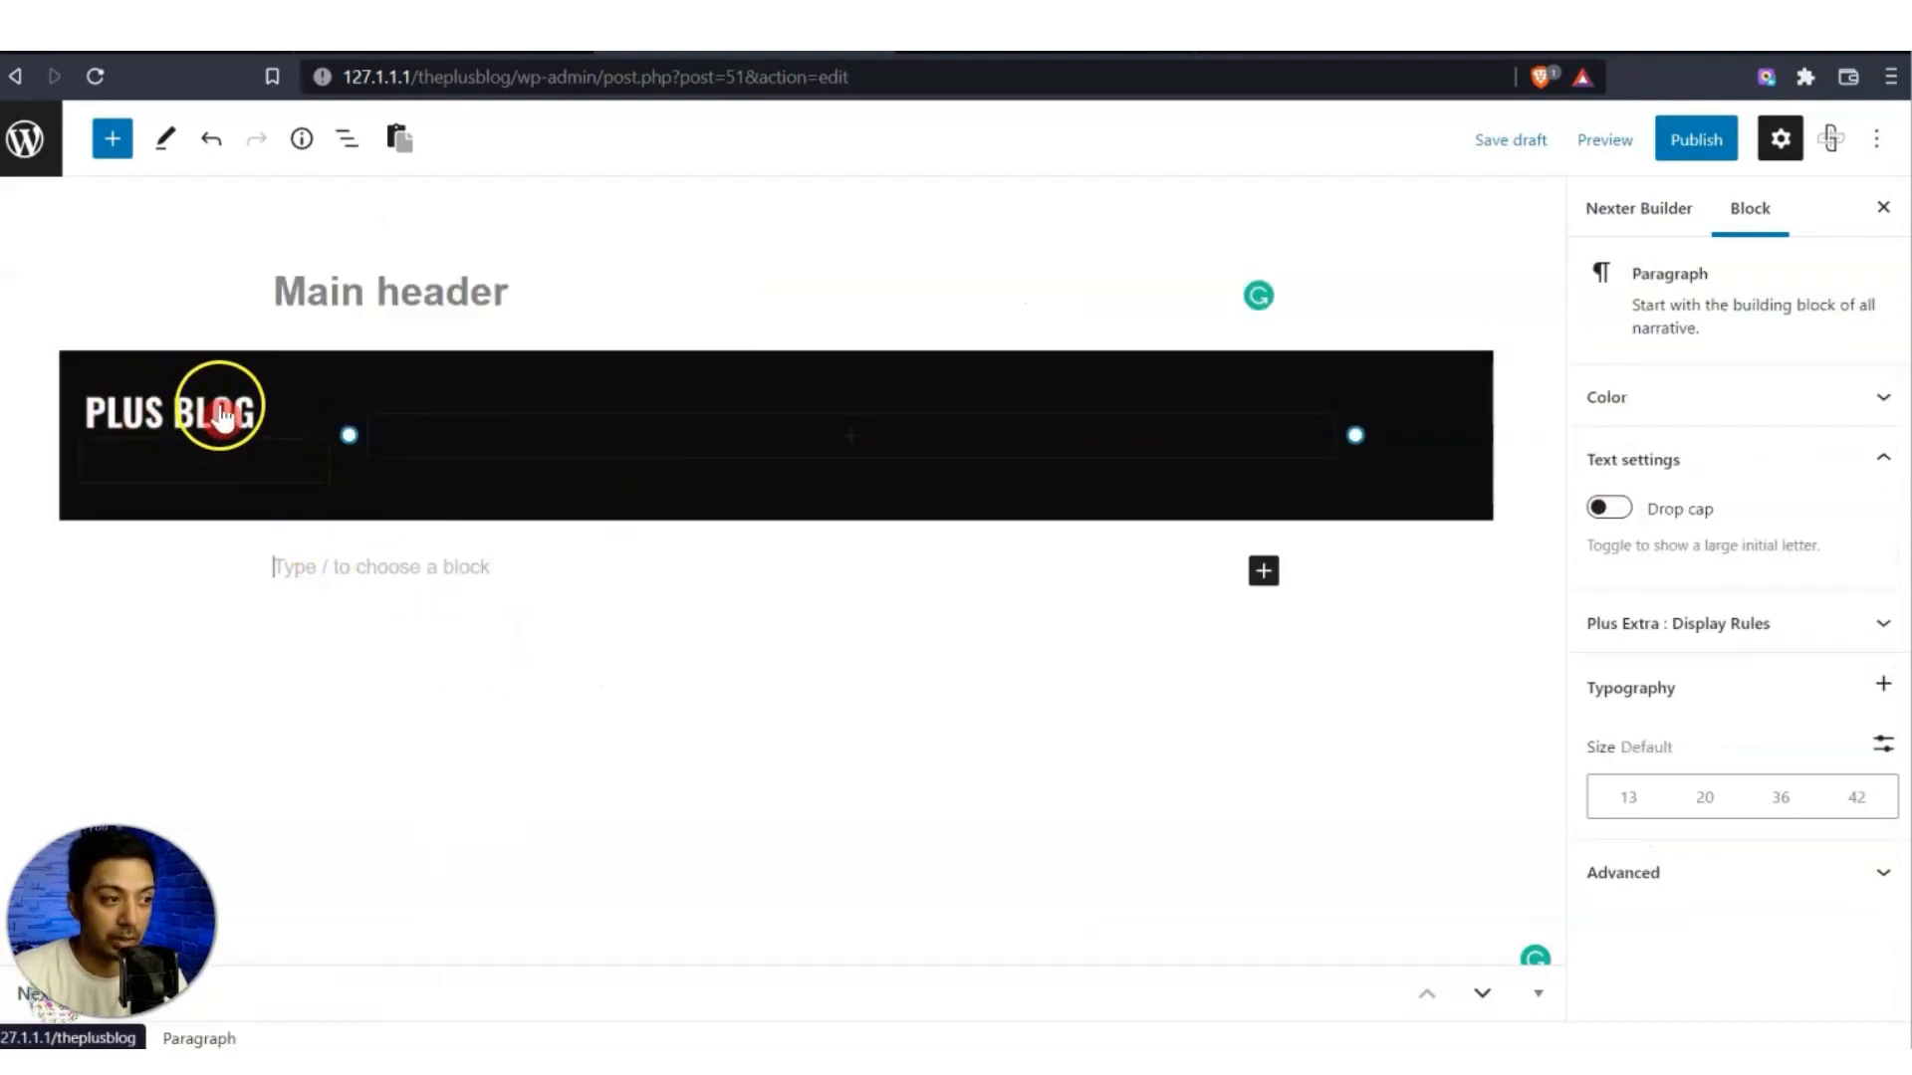
Add a TP Navigation Menu block to the wide second column of the header row.
{"action": "left_click", "coordinate": [851, 446]}
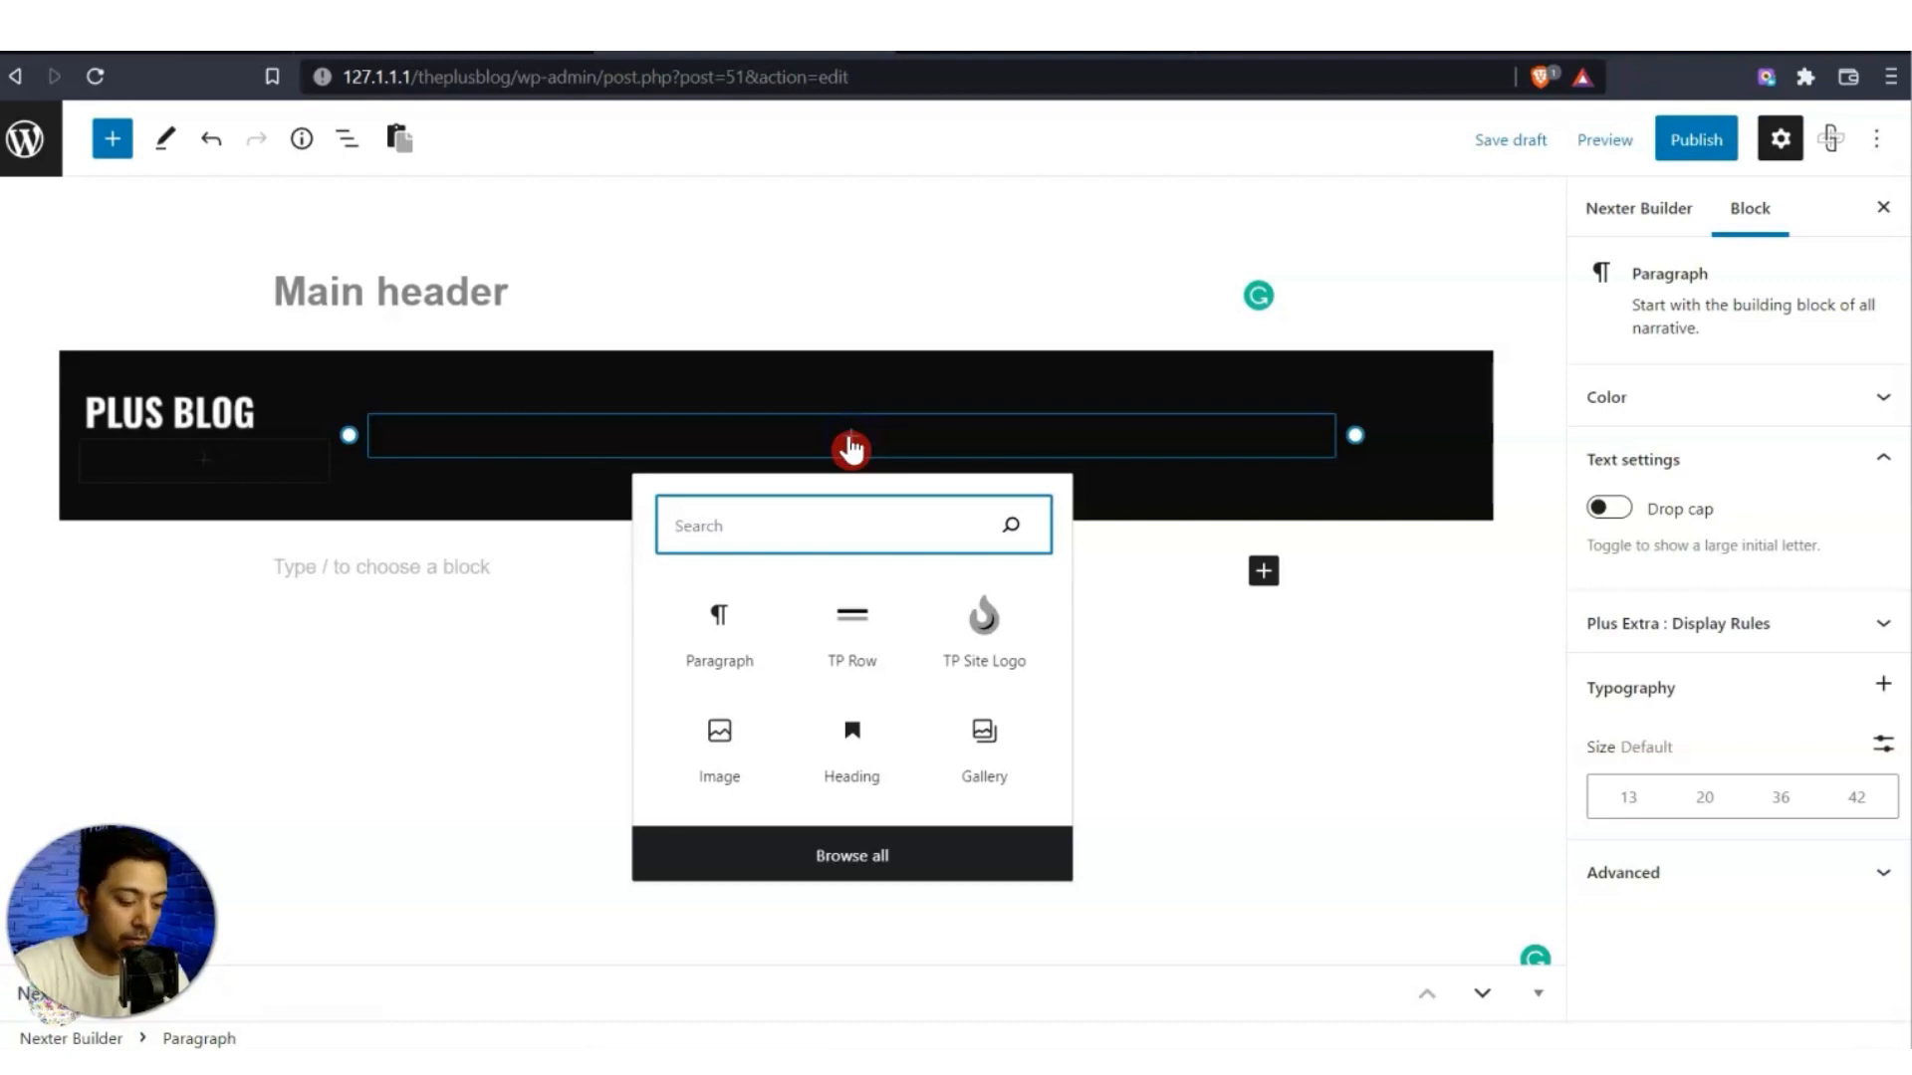
{"action": "type", "text": "tp nav"}
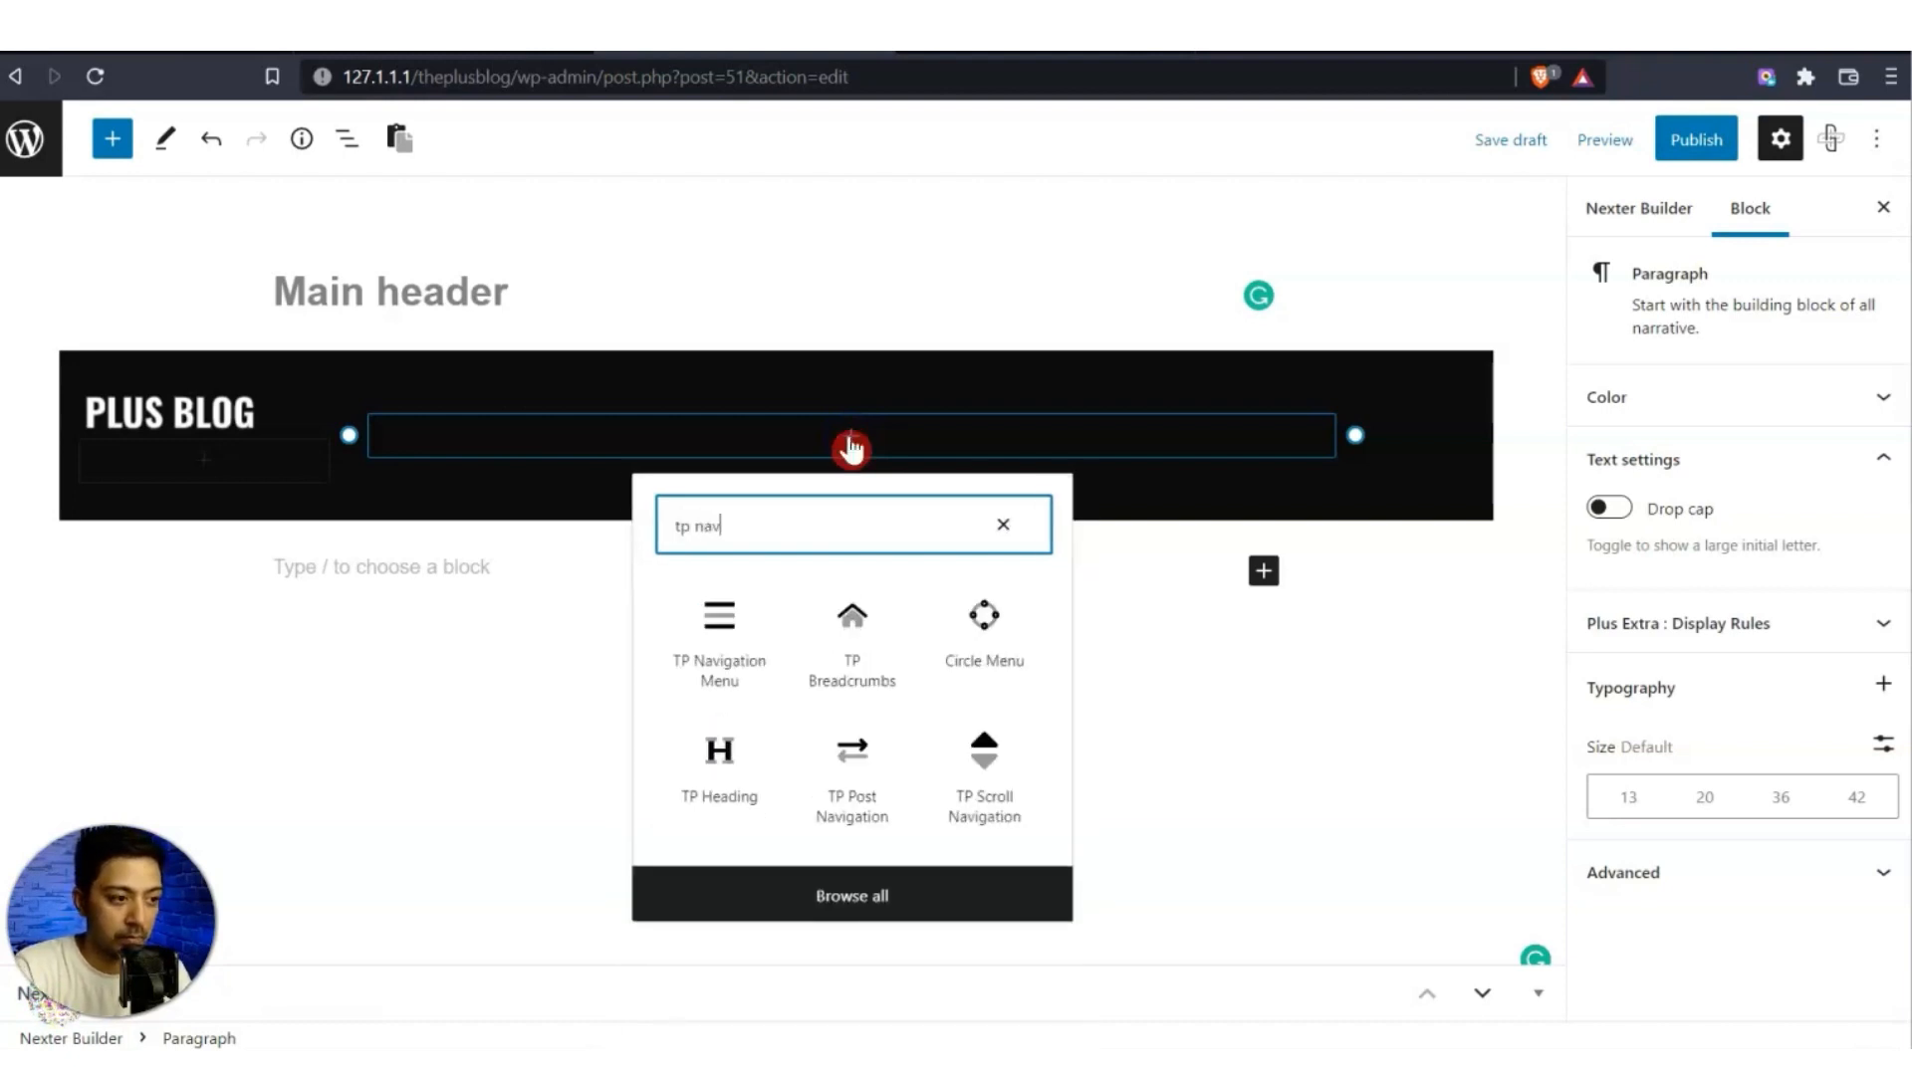
{"action": "left_click", "coordinate": [715, 612]}
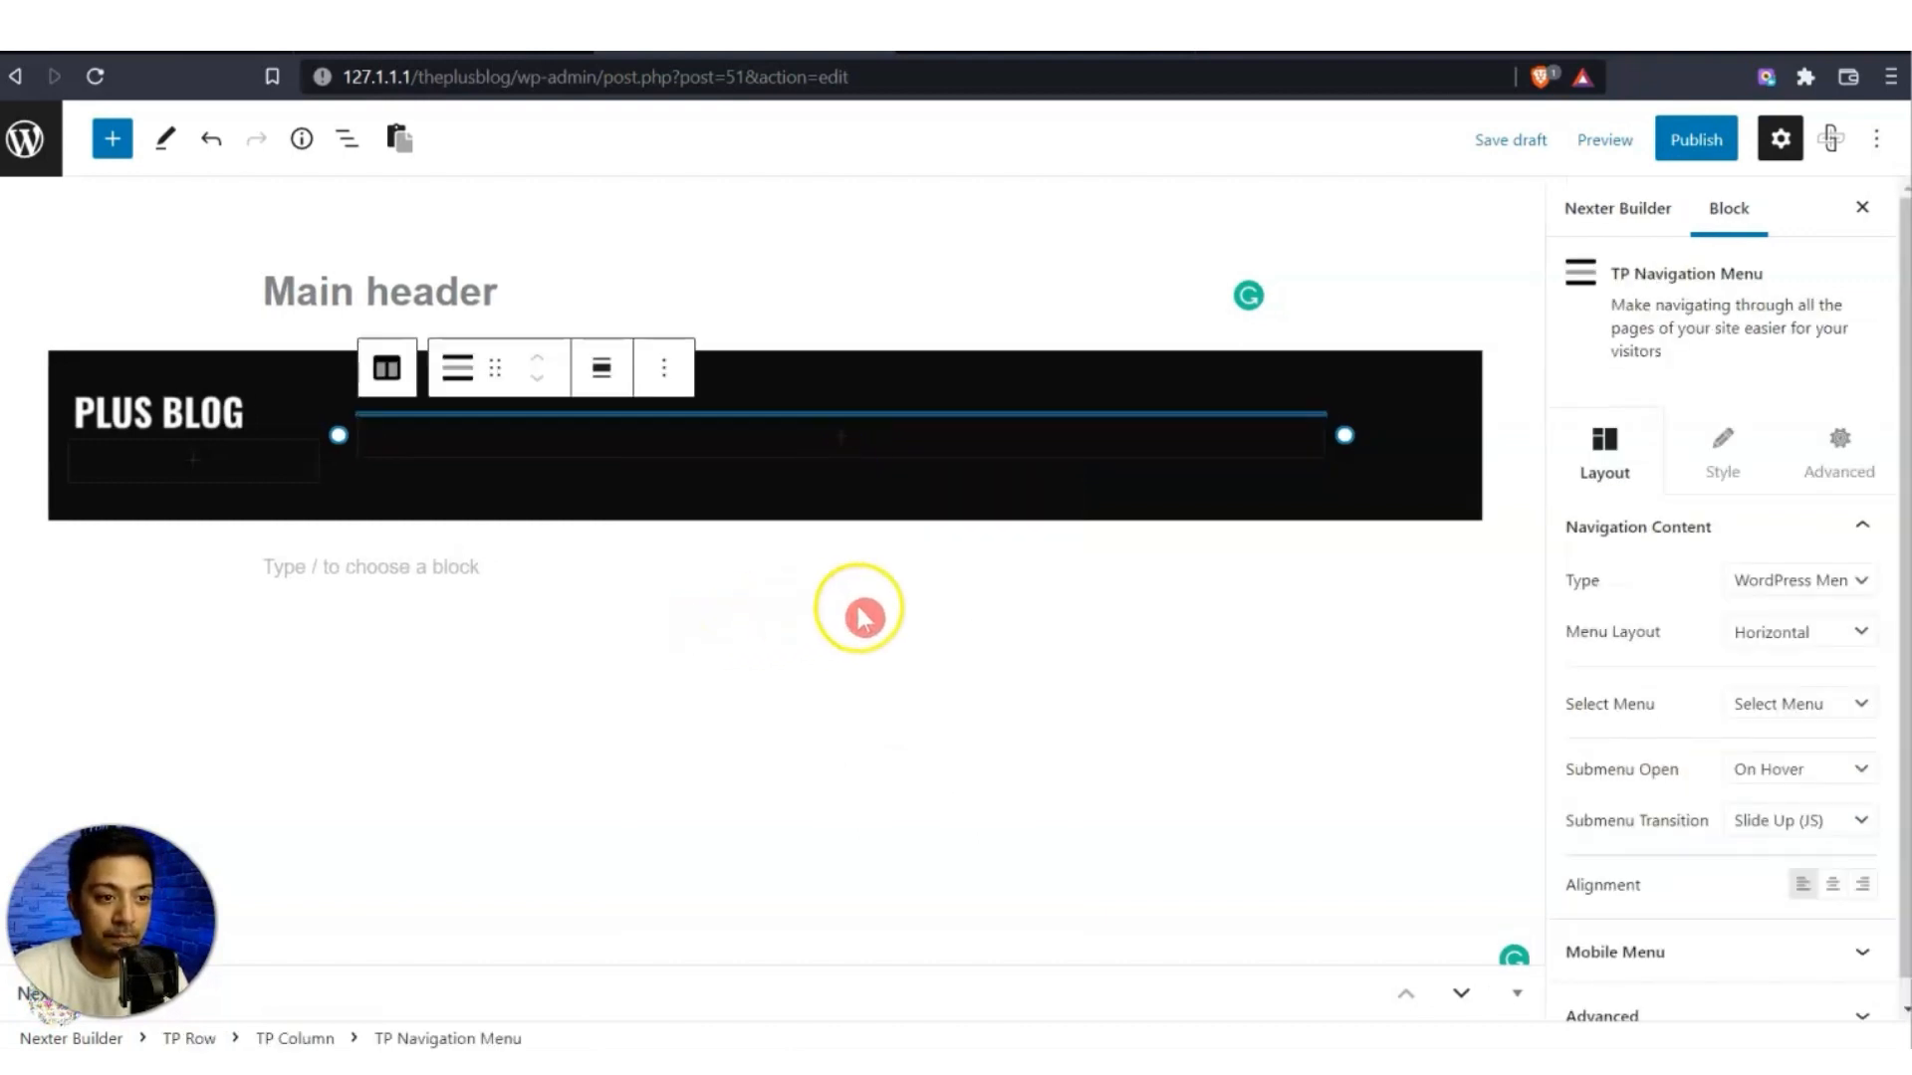
Set the navigation menu's type to Manual Menu and its layout to Horizontal.
{"action": "left_click", "coordinate": [1858, 587]}
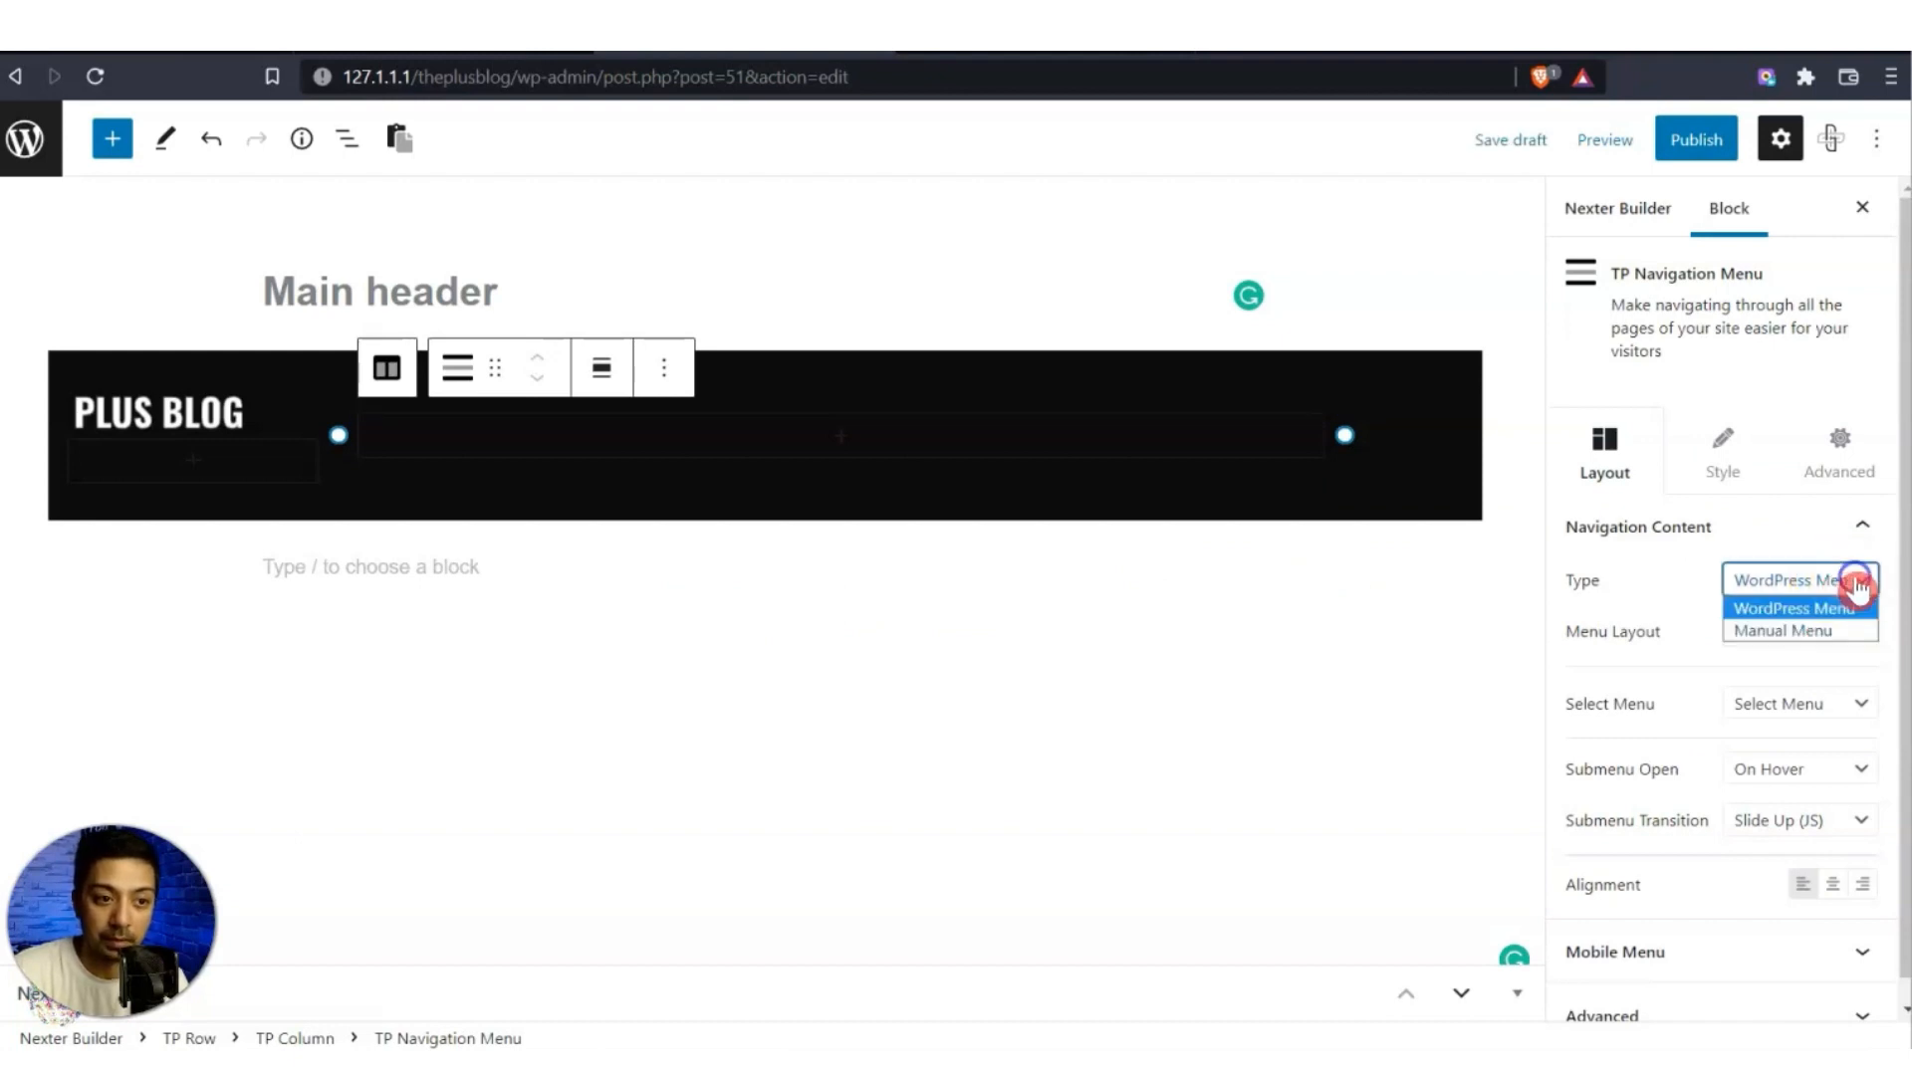
{"action": "left_click", "coordinate": [1825, 636]}
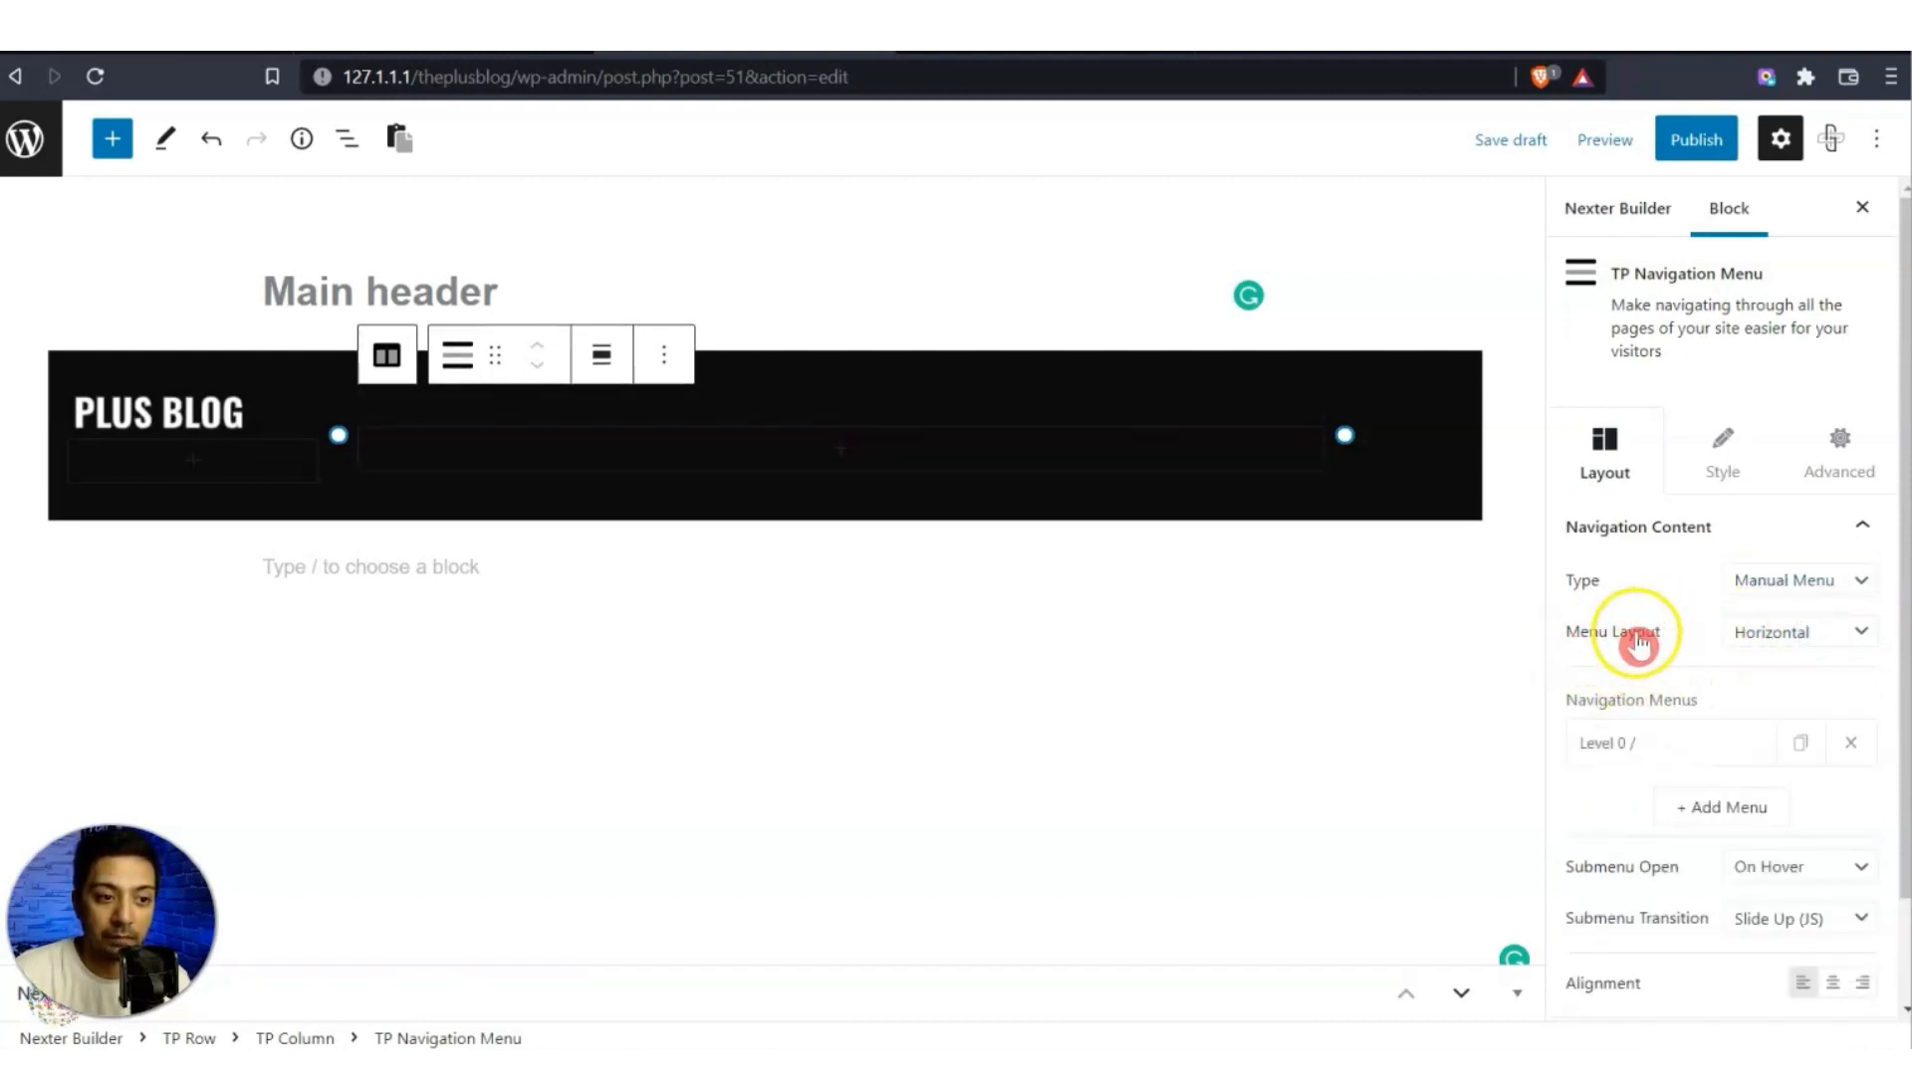
{"action": "left_click", "coordinate": [1831, 643]}
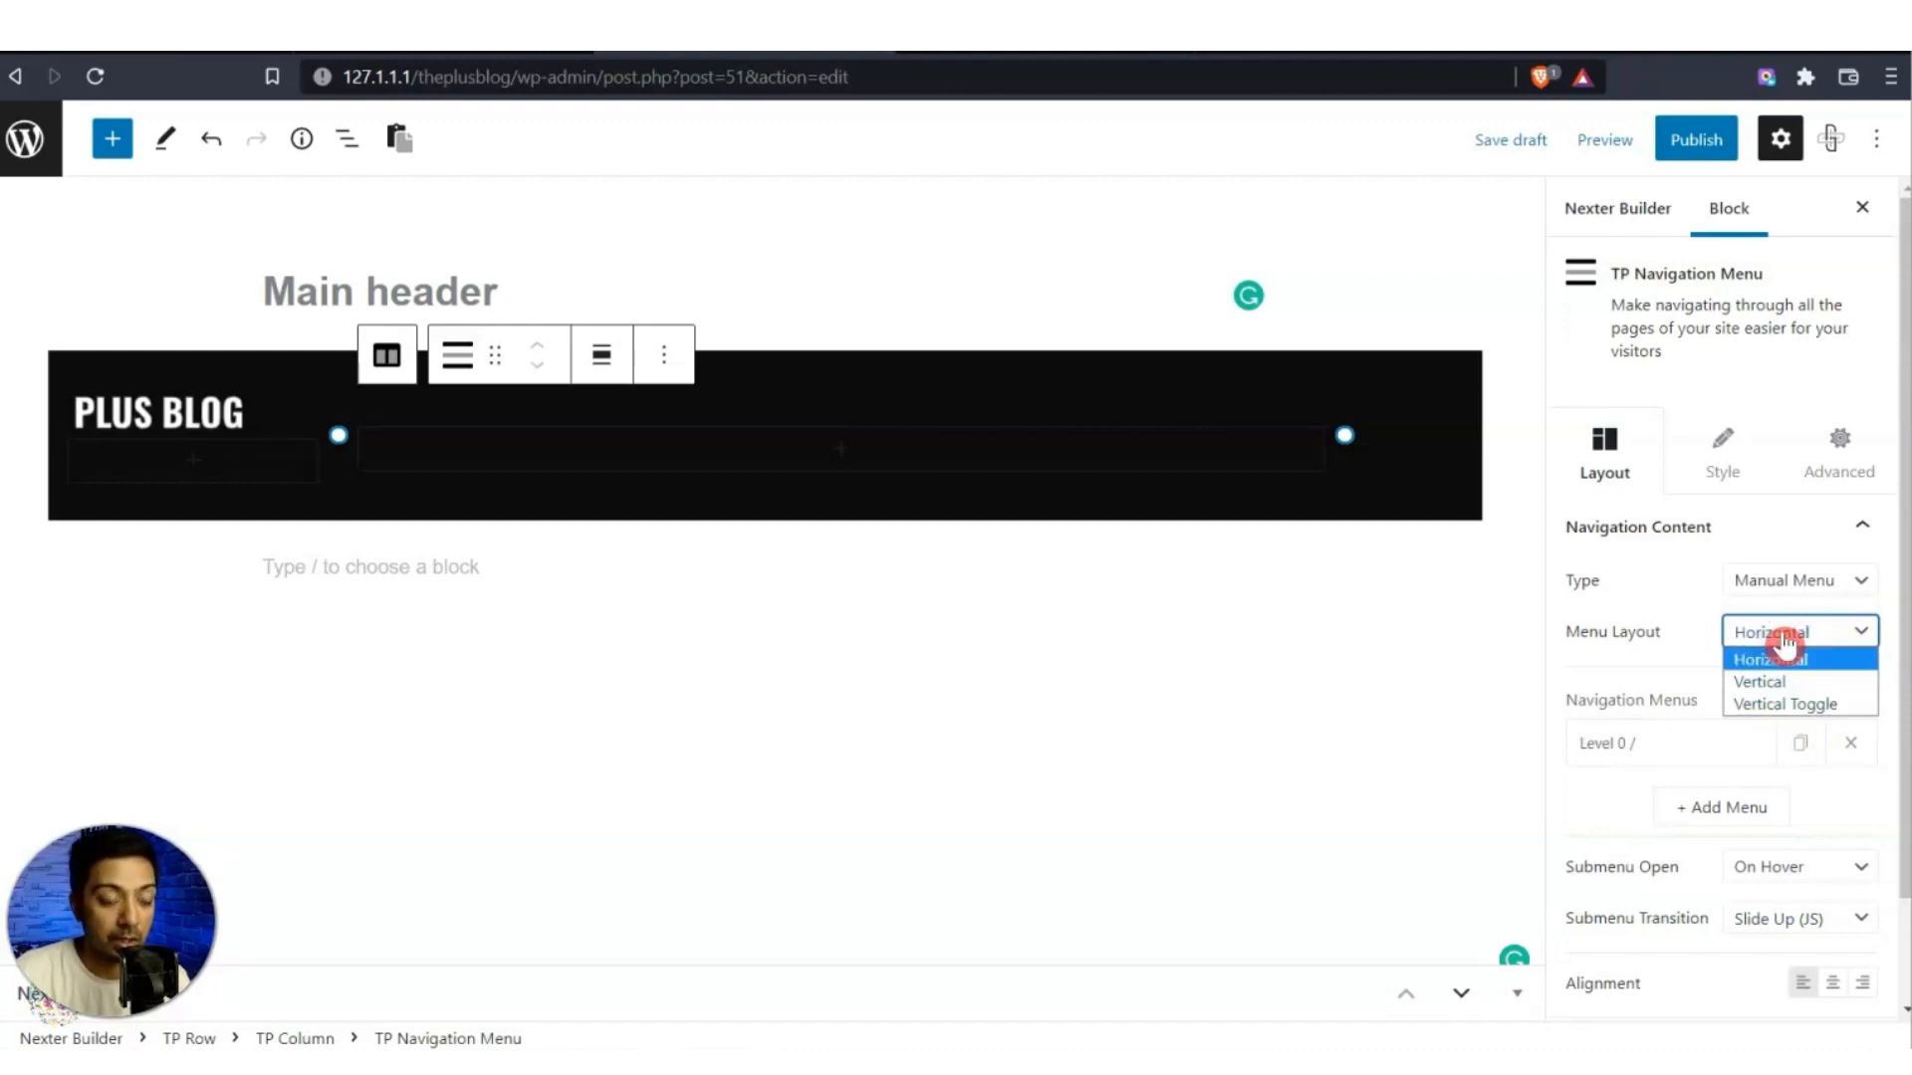
{"action": "left_click", "coordinate": [1793, 667]}
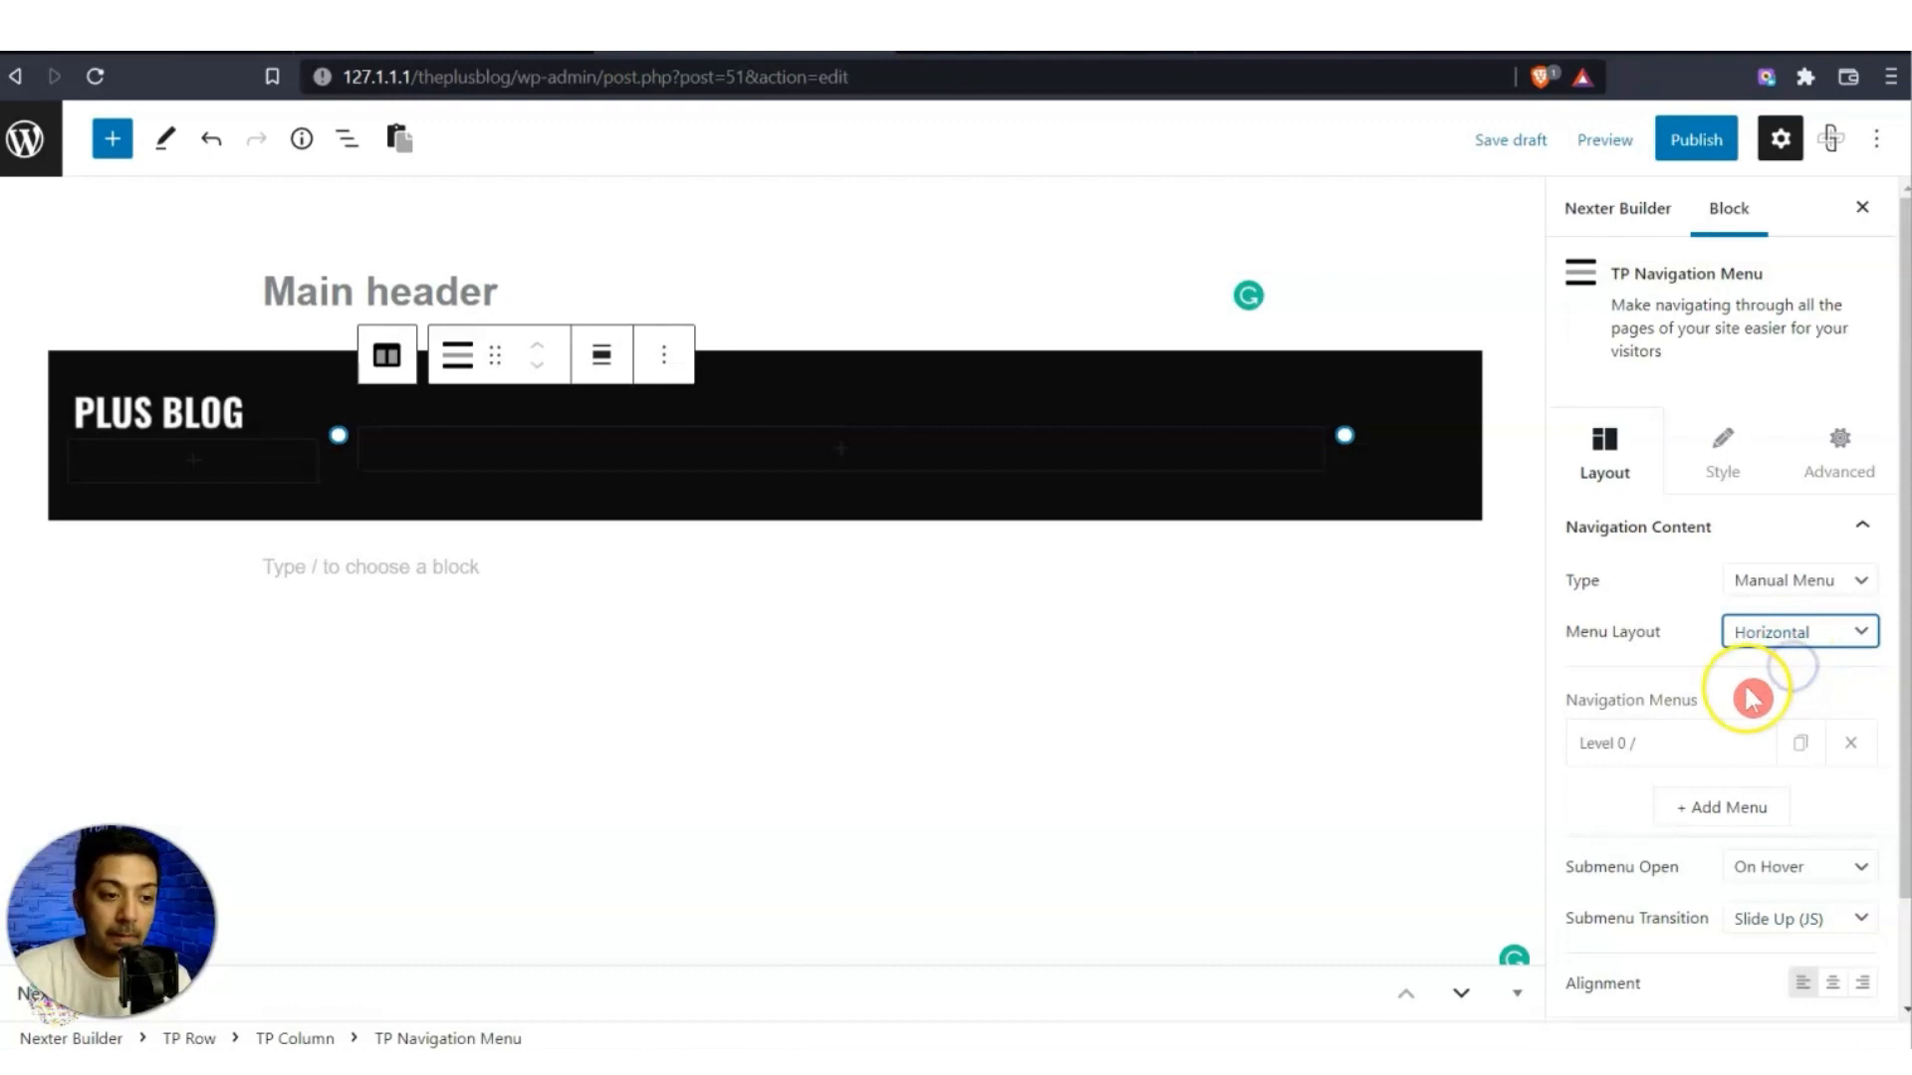
Give the first navigation menu item the text Ideas and link it to the ideas category.
{"action": "left_click", "coordinate": [1656, 758]}
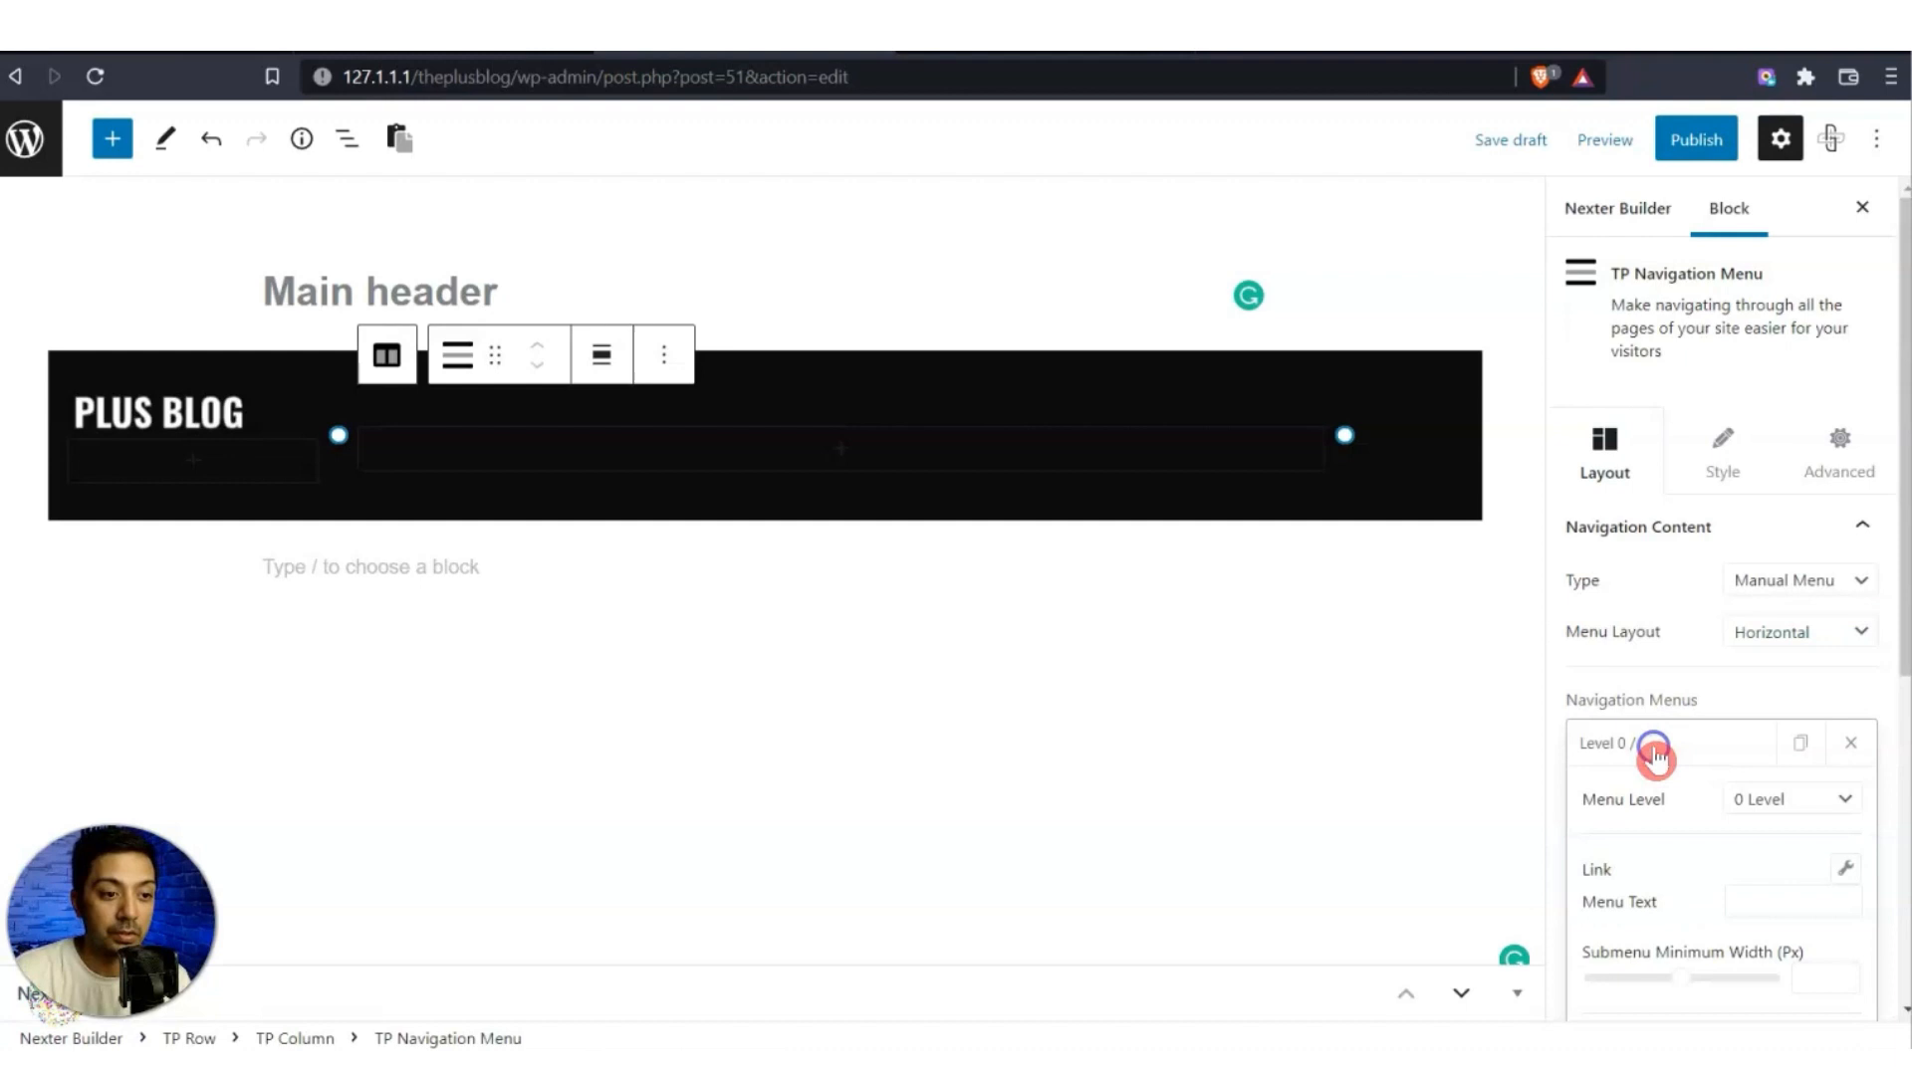
{"action": "scroll", "coordinate": [1752, 767], "scroll_direction": "down", "scroll_amount": 2}
{"action": "left_click", "coordinate": [1807, 765]}
{"action": "type", "text": "Ideas"}
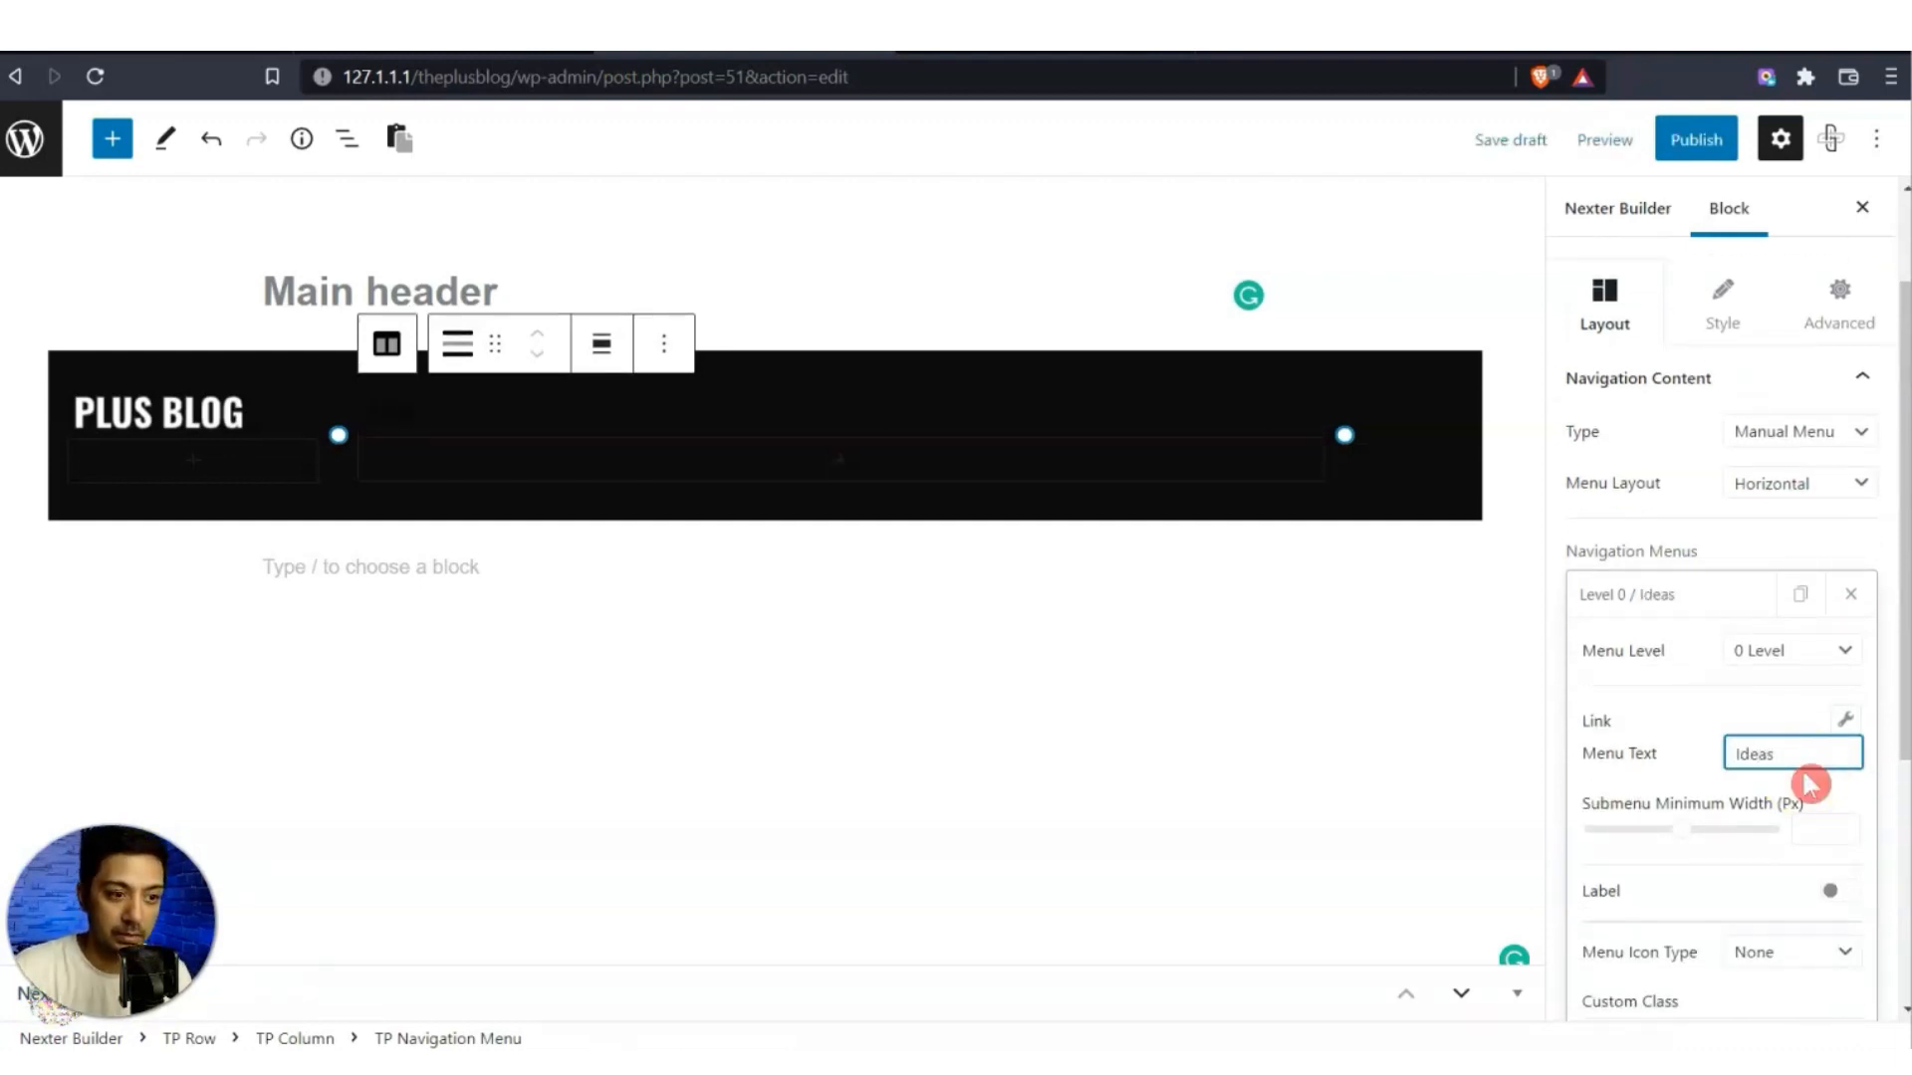
{"action": "left_click", "coordinate": [1845, 720]}
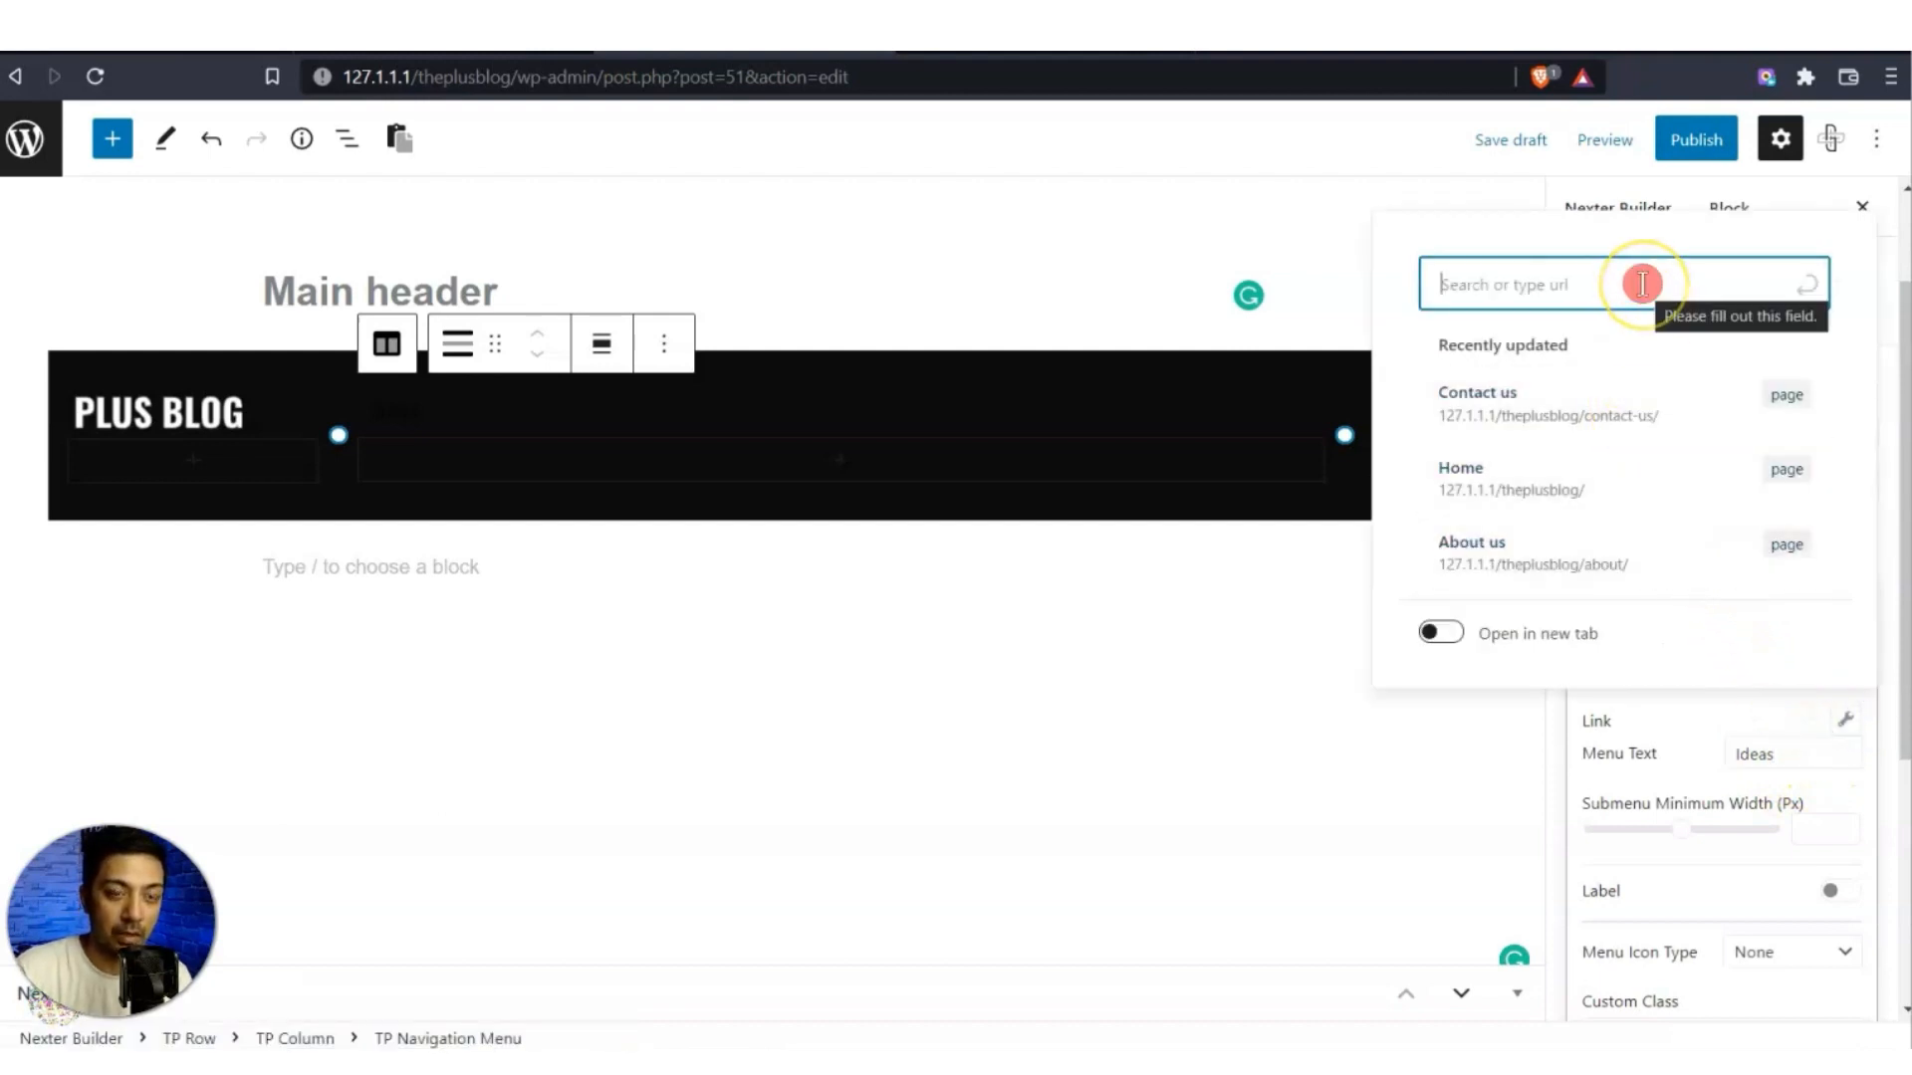
{"action": "type", "text": "idea"}
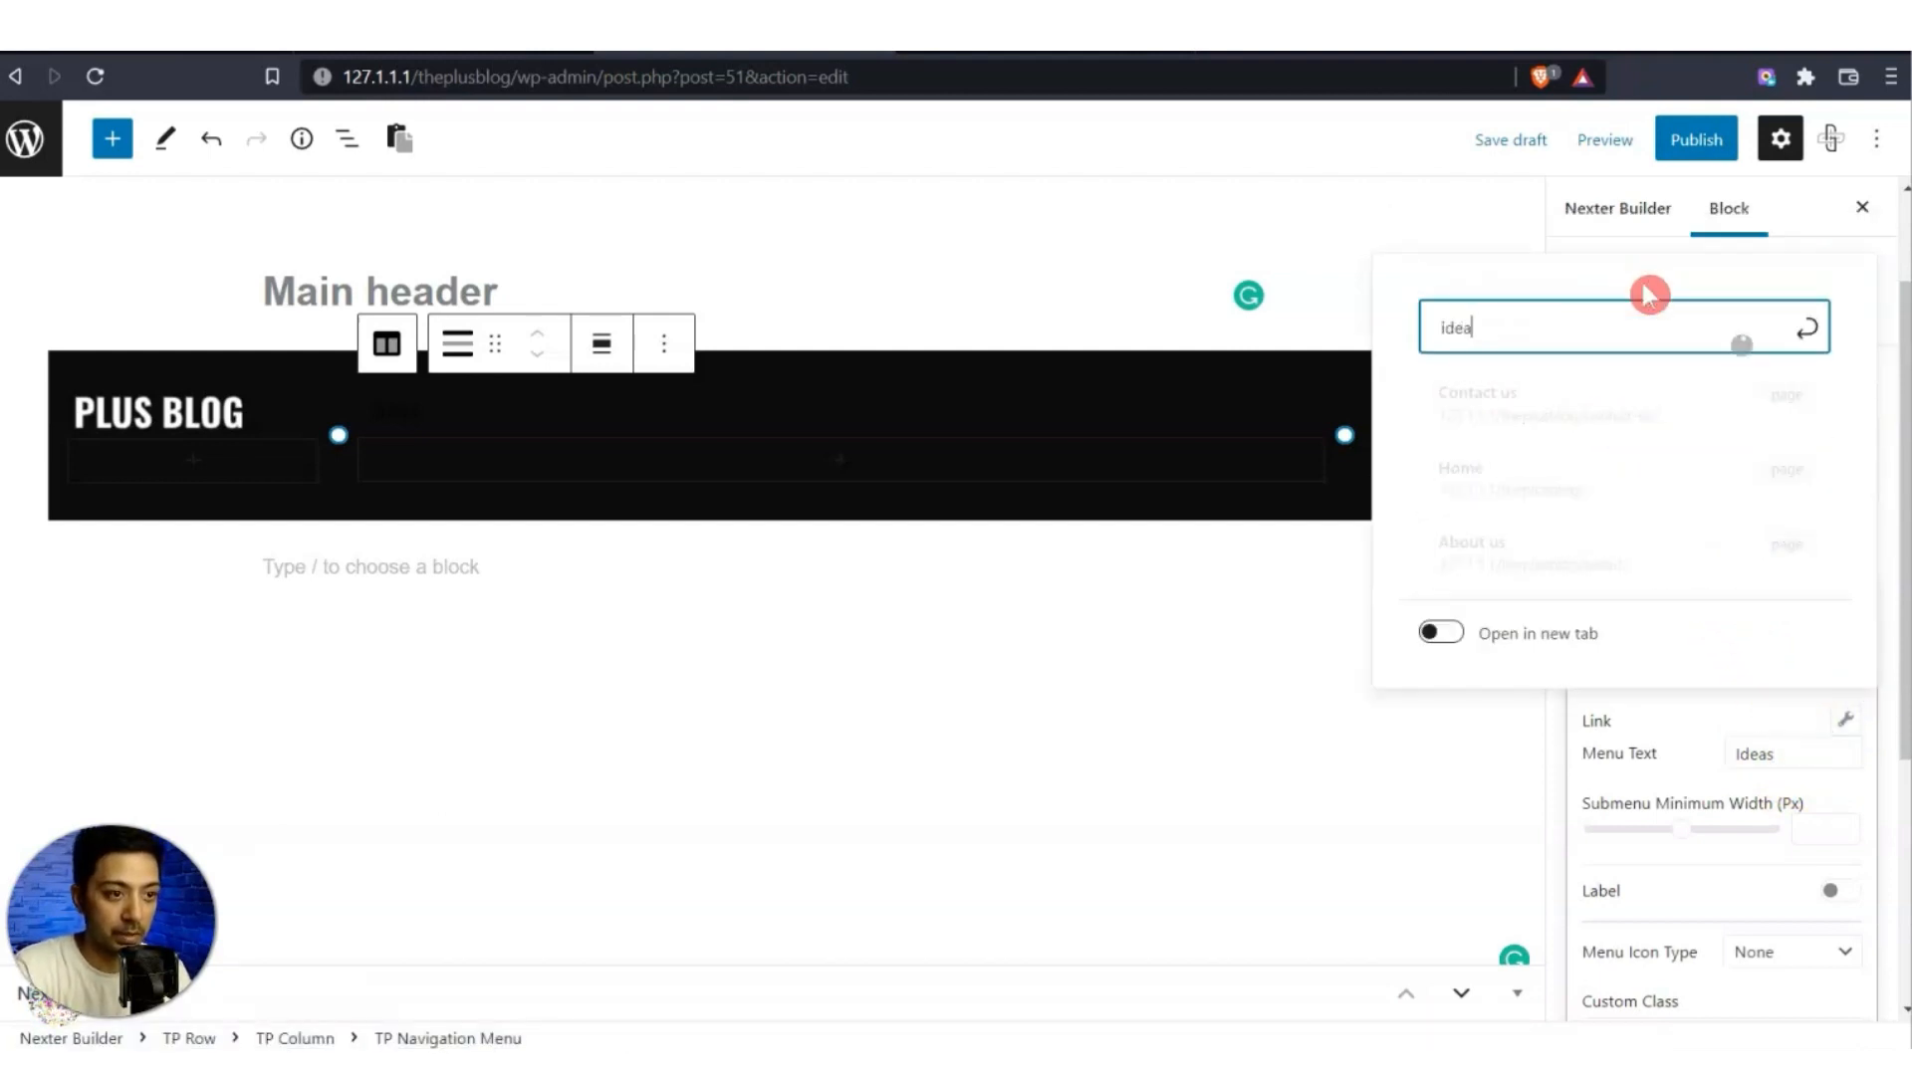
{"action": "type", "text": "s"}
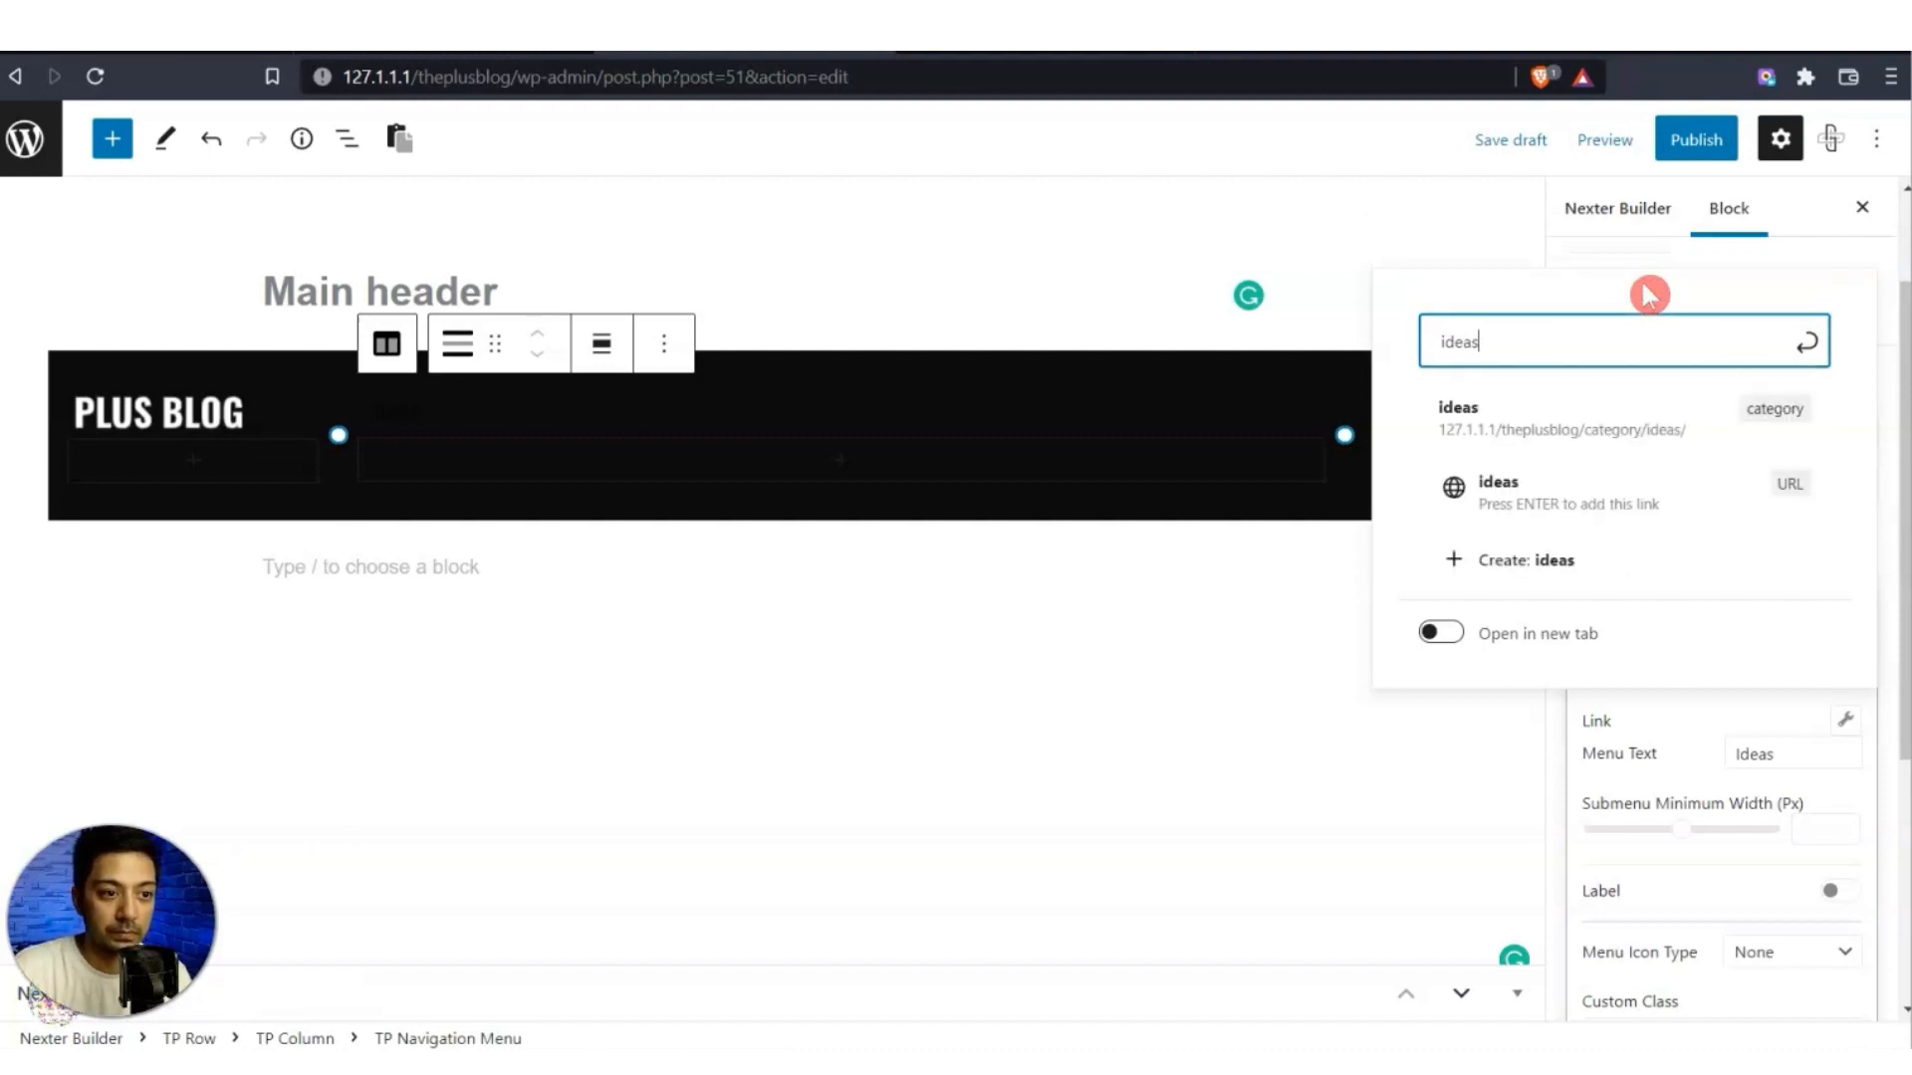
{"action": "left_click", "coordinate": [1770, 418]}
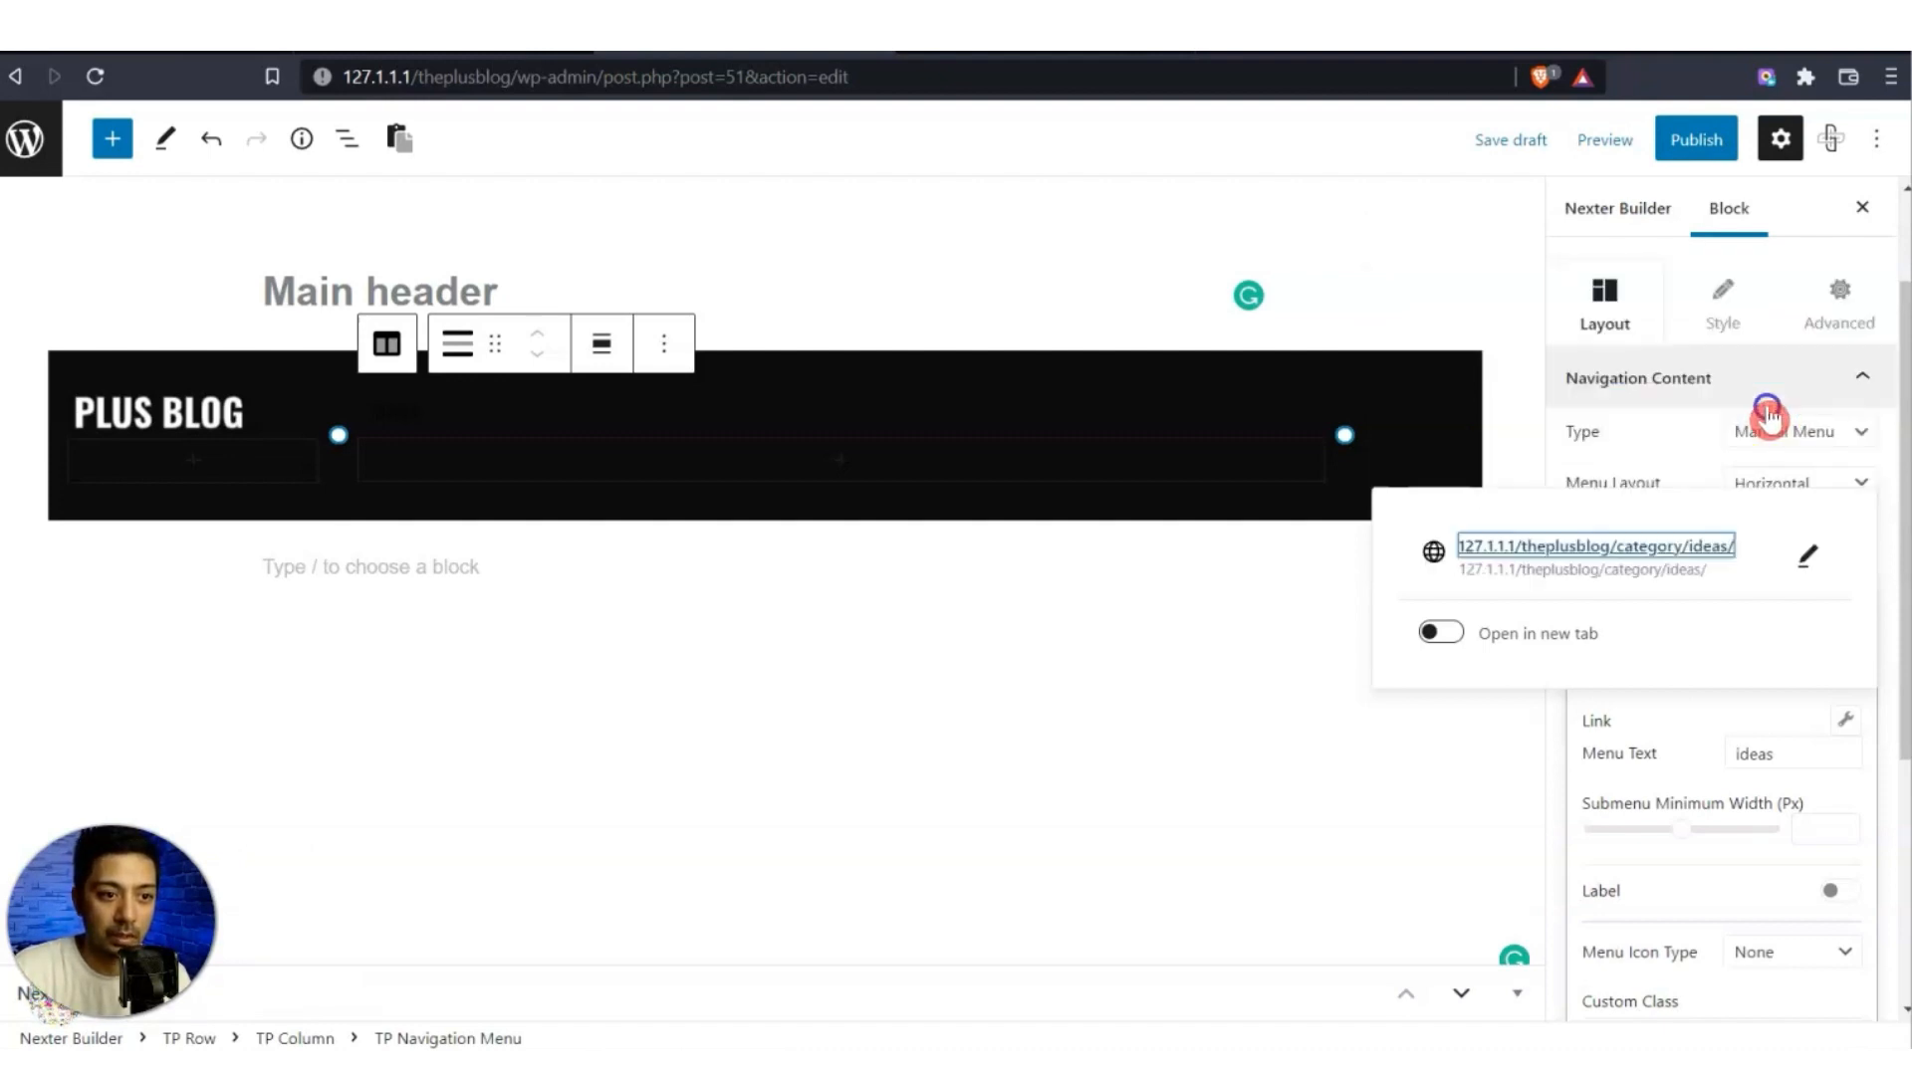
{"action": "left_click", "coordinate": [1701, 723]}
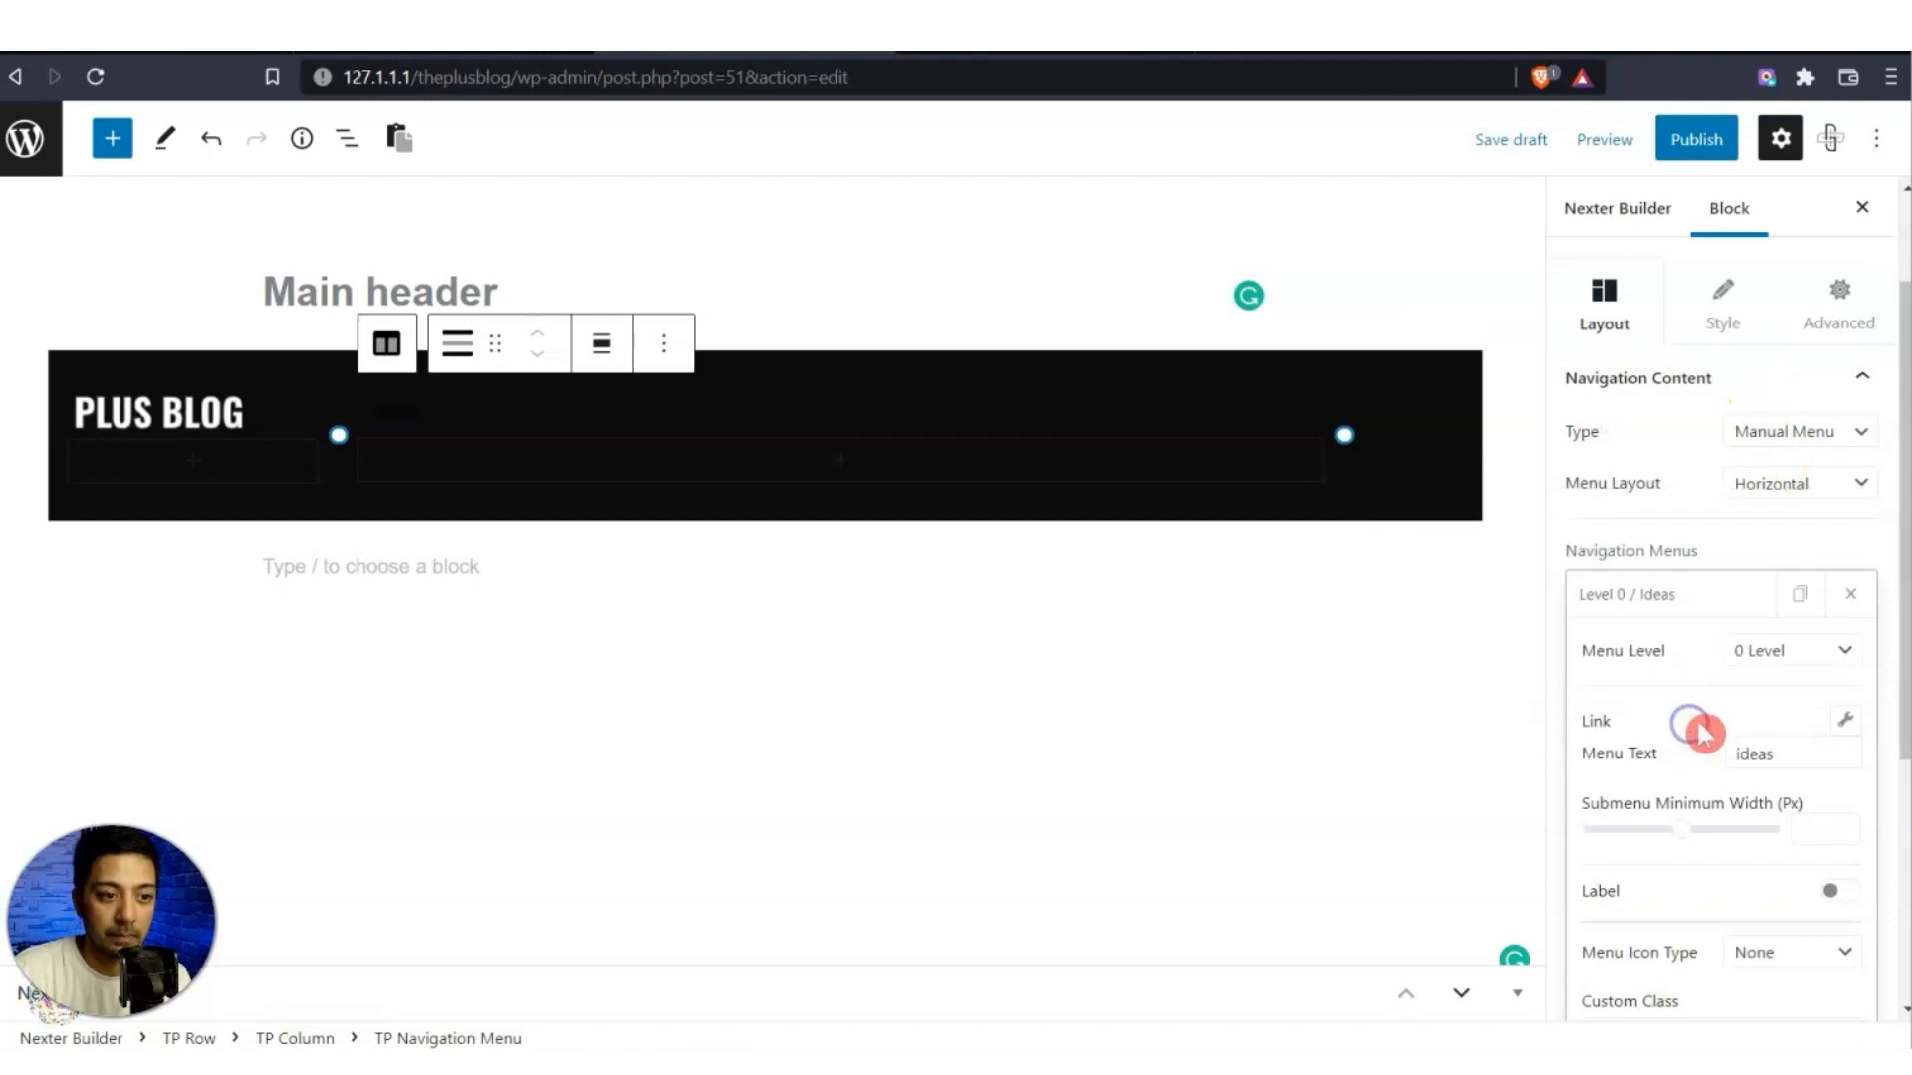
Duplicate the Ideas menu item twice to make three navigation items.
{"action": "left_click", "coordinate": [1690, 603]}
{"action": "left_click", "coordinate": [1803, 628]}
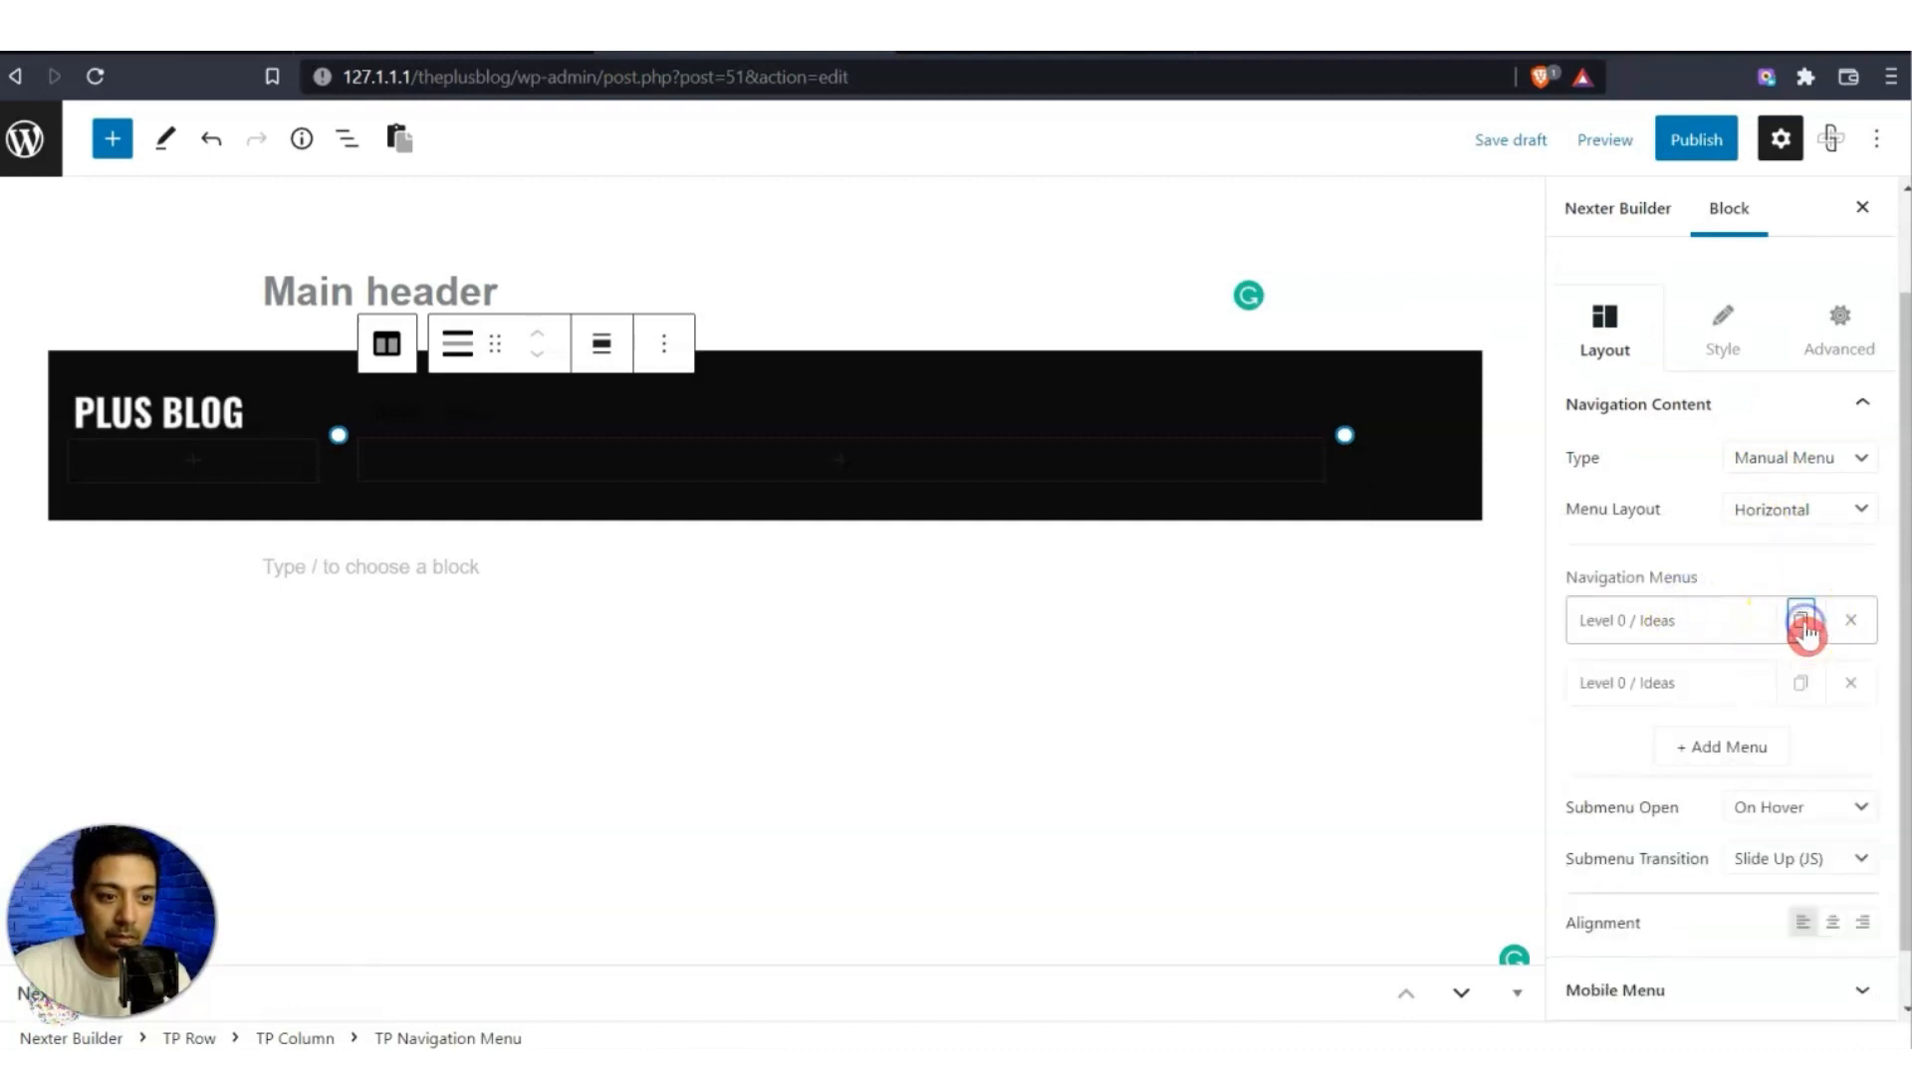
{"action": "left_click", "coordinate": [1800, 683]}
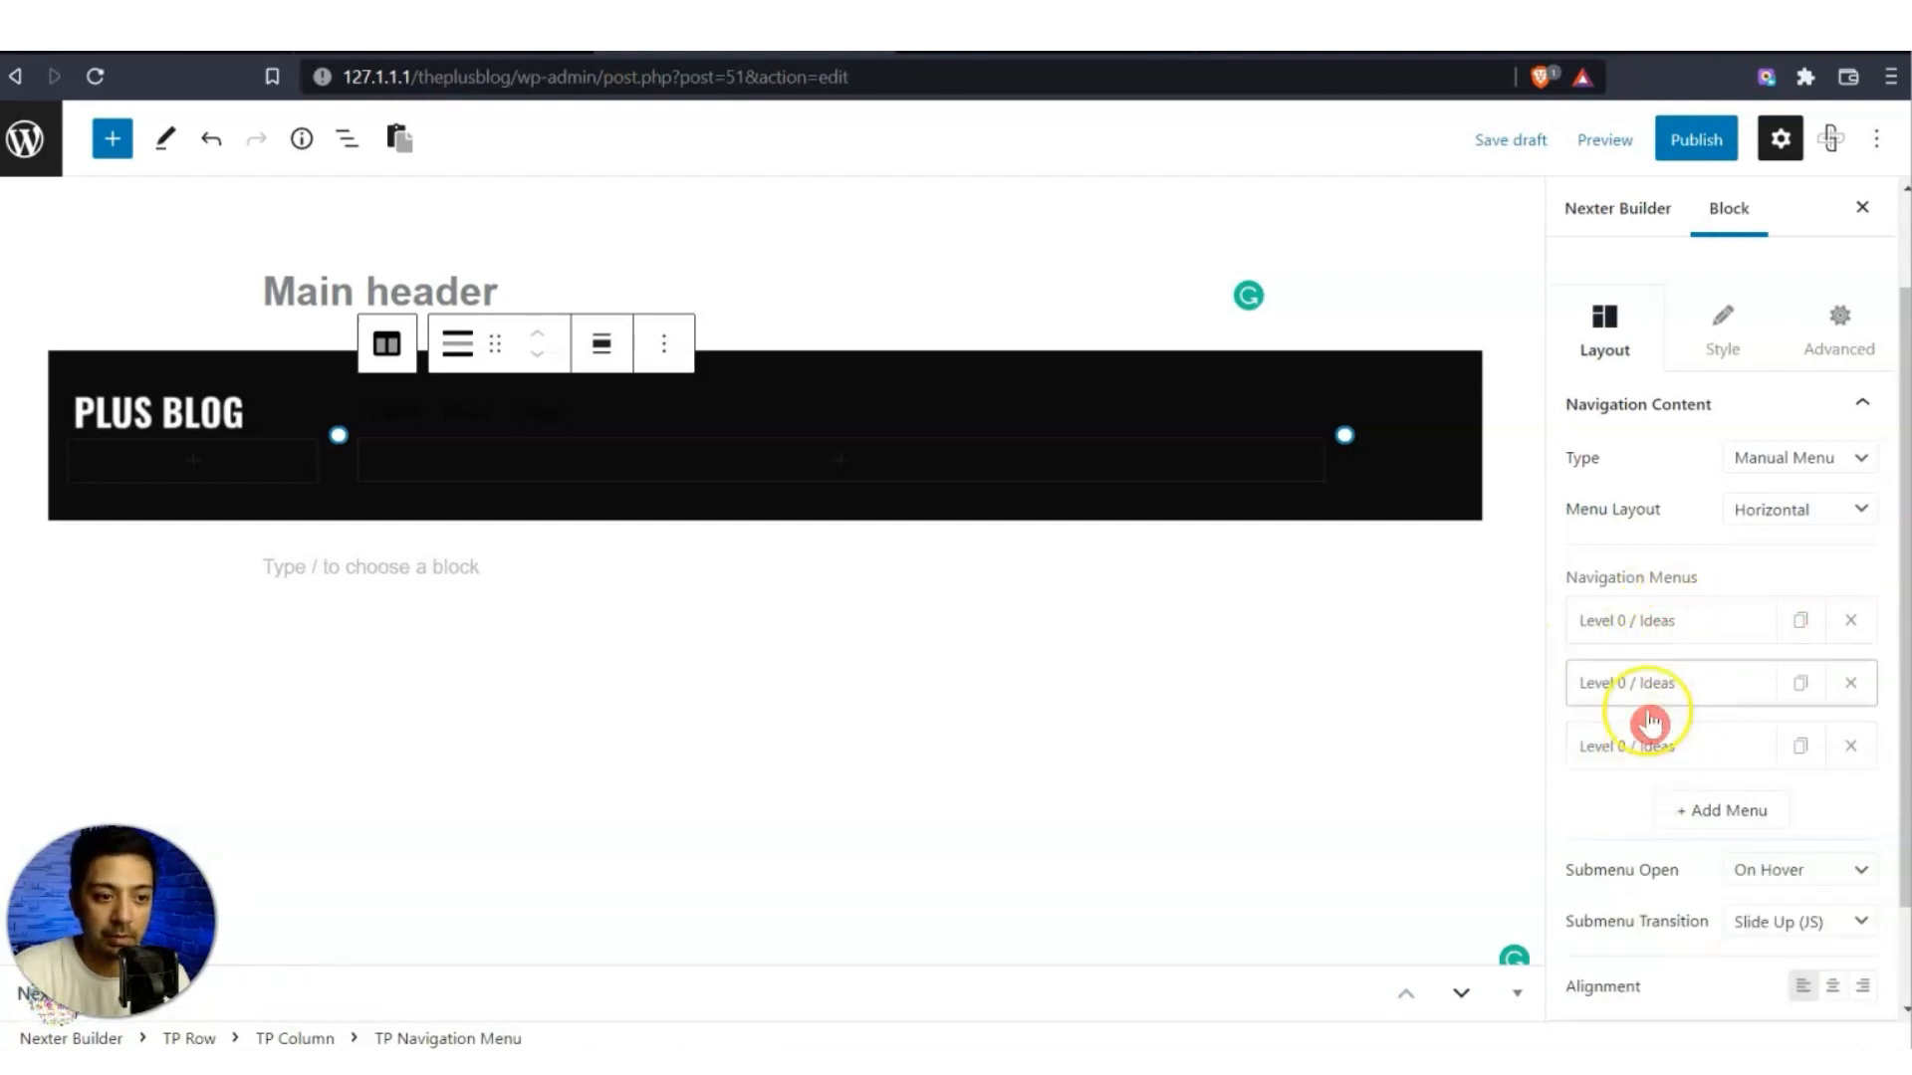
{"action": "left_click_drag", "start_coordinate": [1618, 765], "coordinate": [1594, 639]}
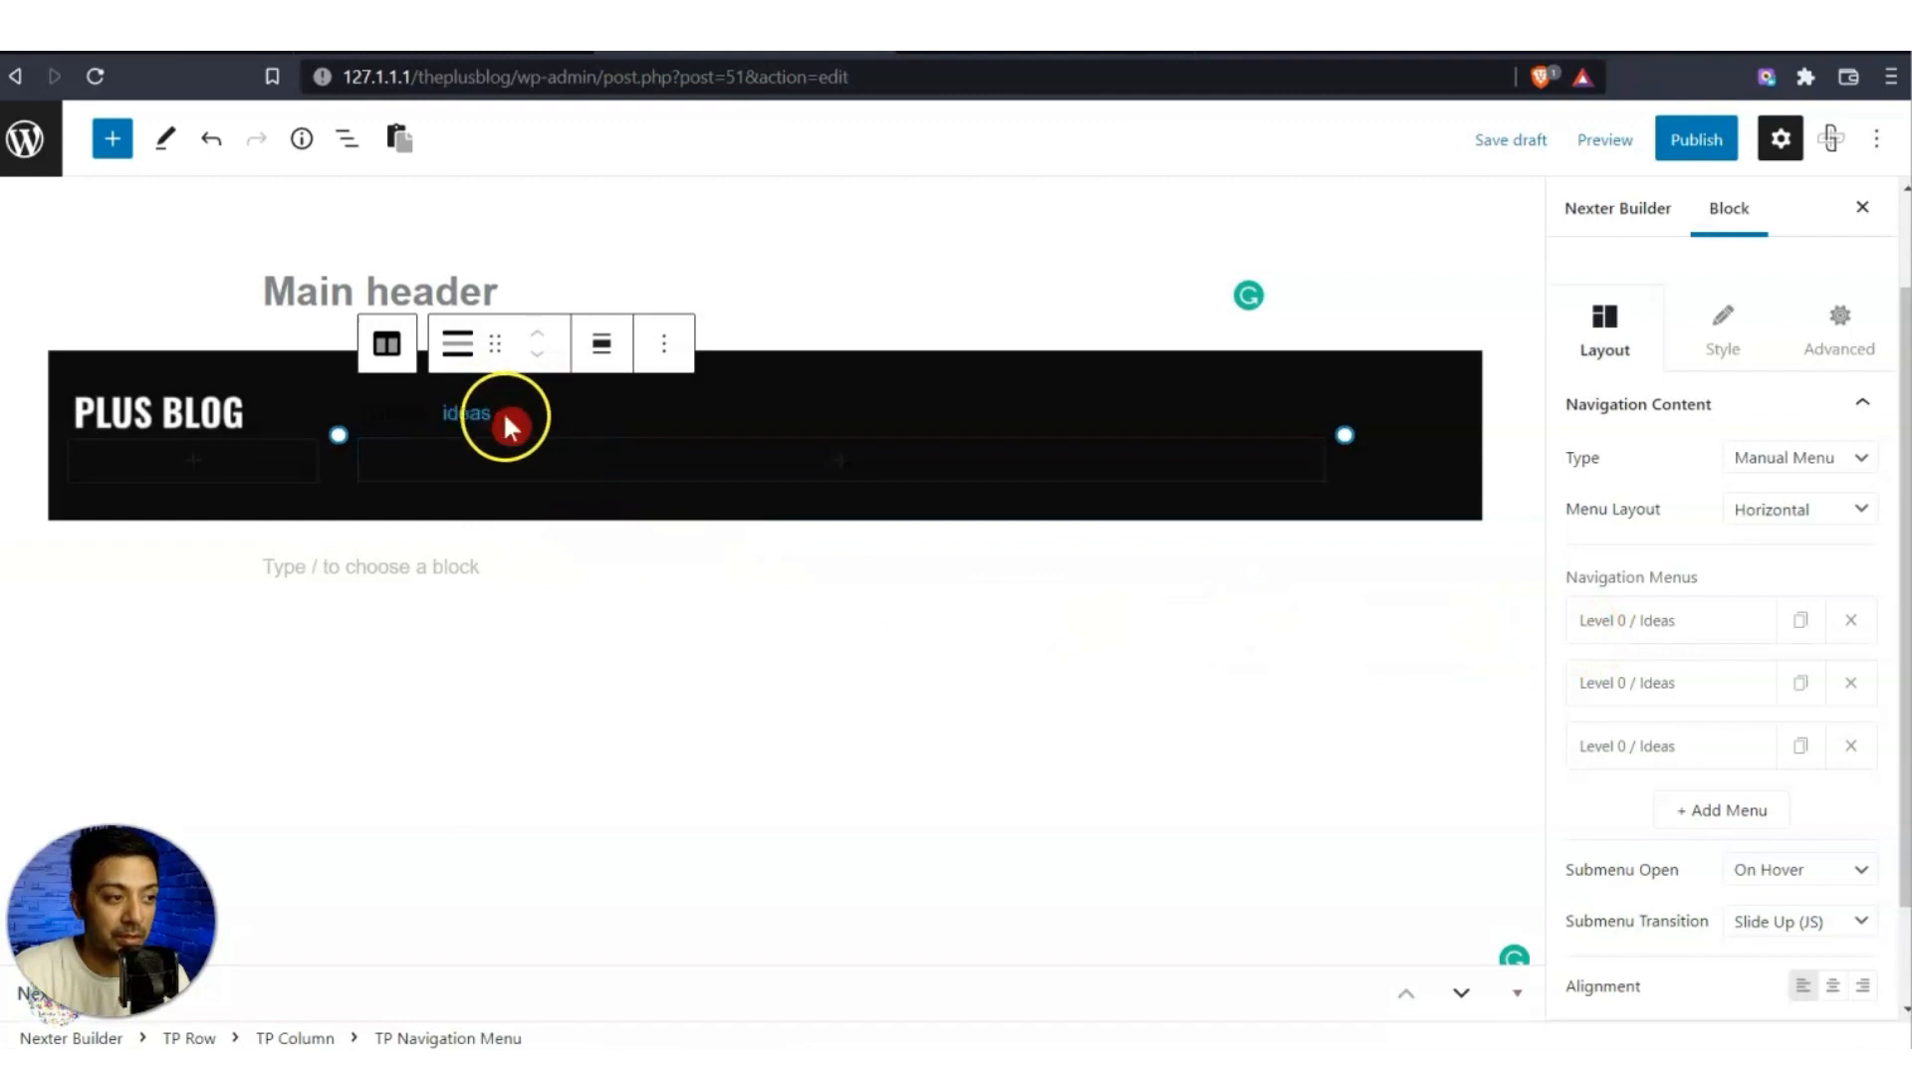
Set the main menu's normal text color to white, #FFFFFF.
{"action": "left_click", "coordinate": [1736, 337]}
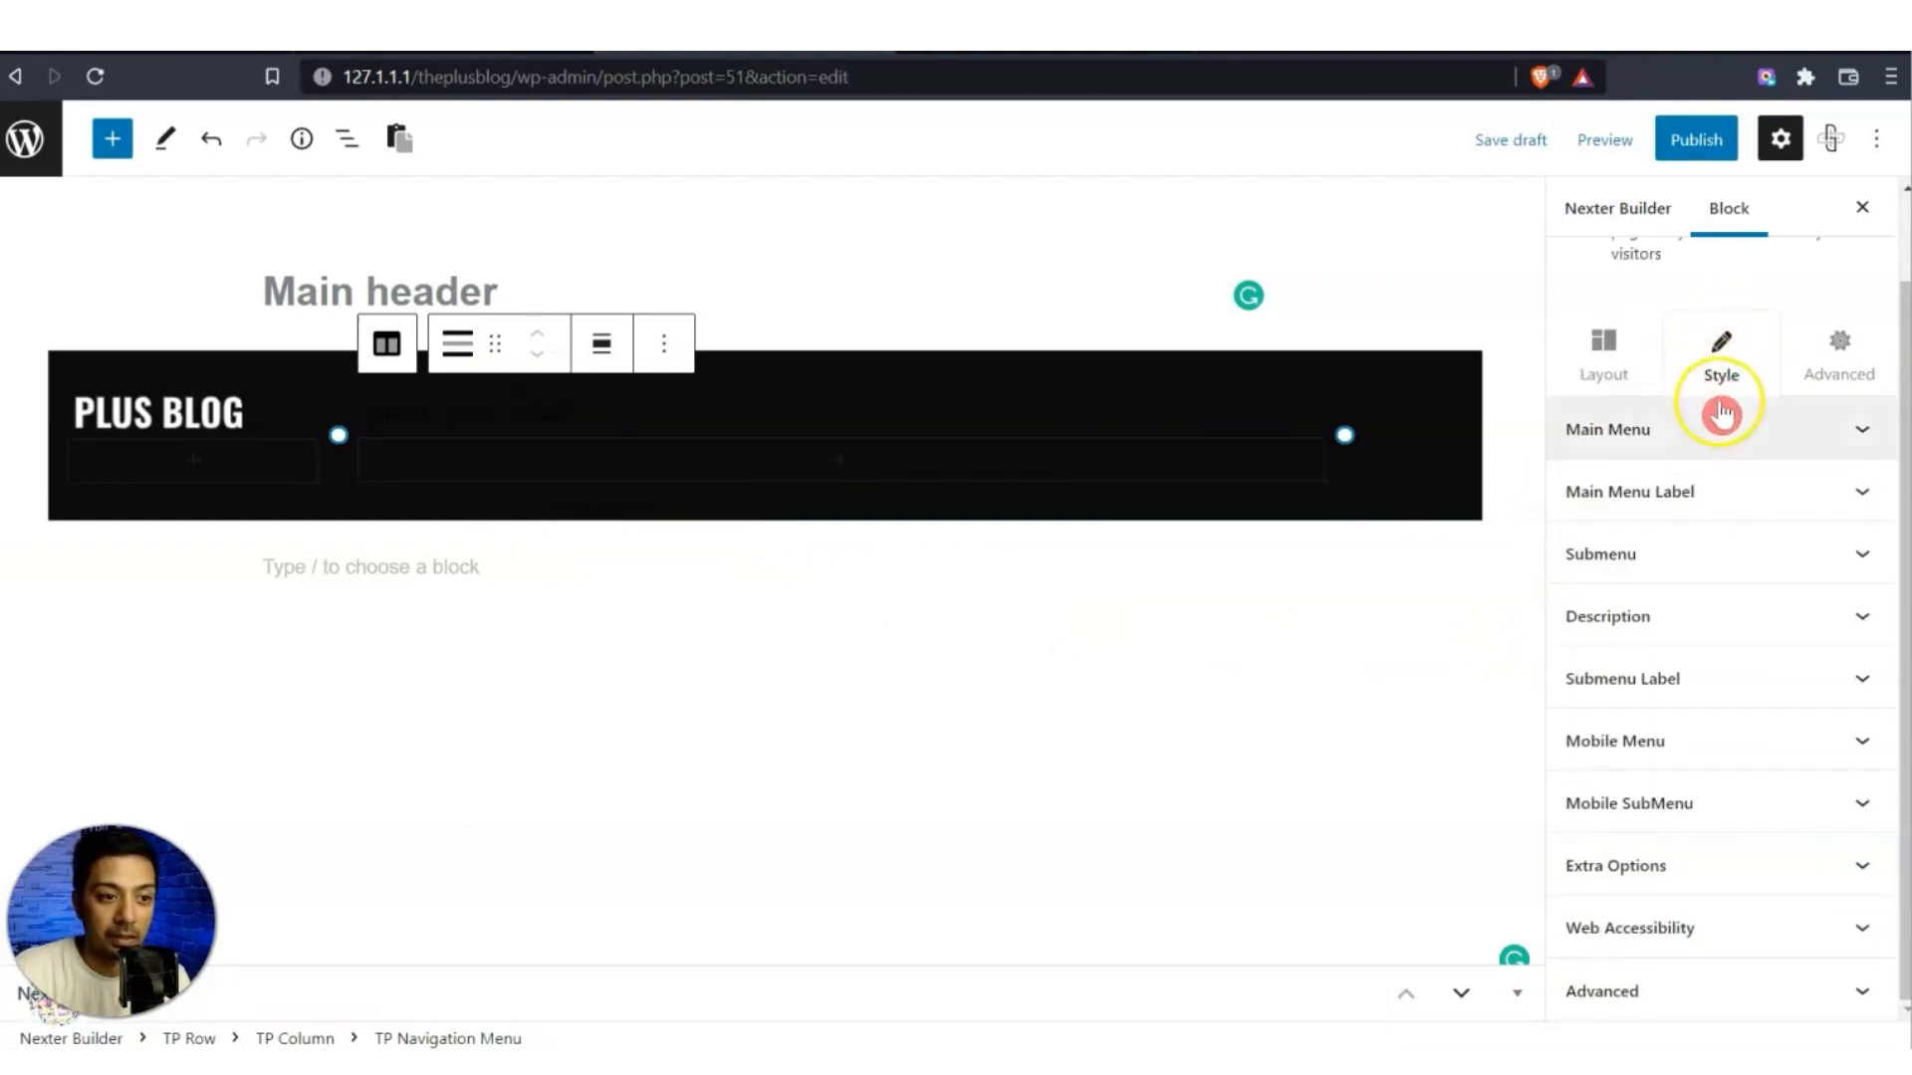
{"action": "left_click", "coordinate": [1825, 438]}
{"action": "scroll", "coordinate": [1830, 440], "scroll_direction": "up", "scroll_amount": 2}
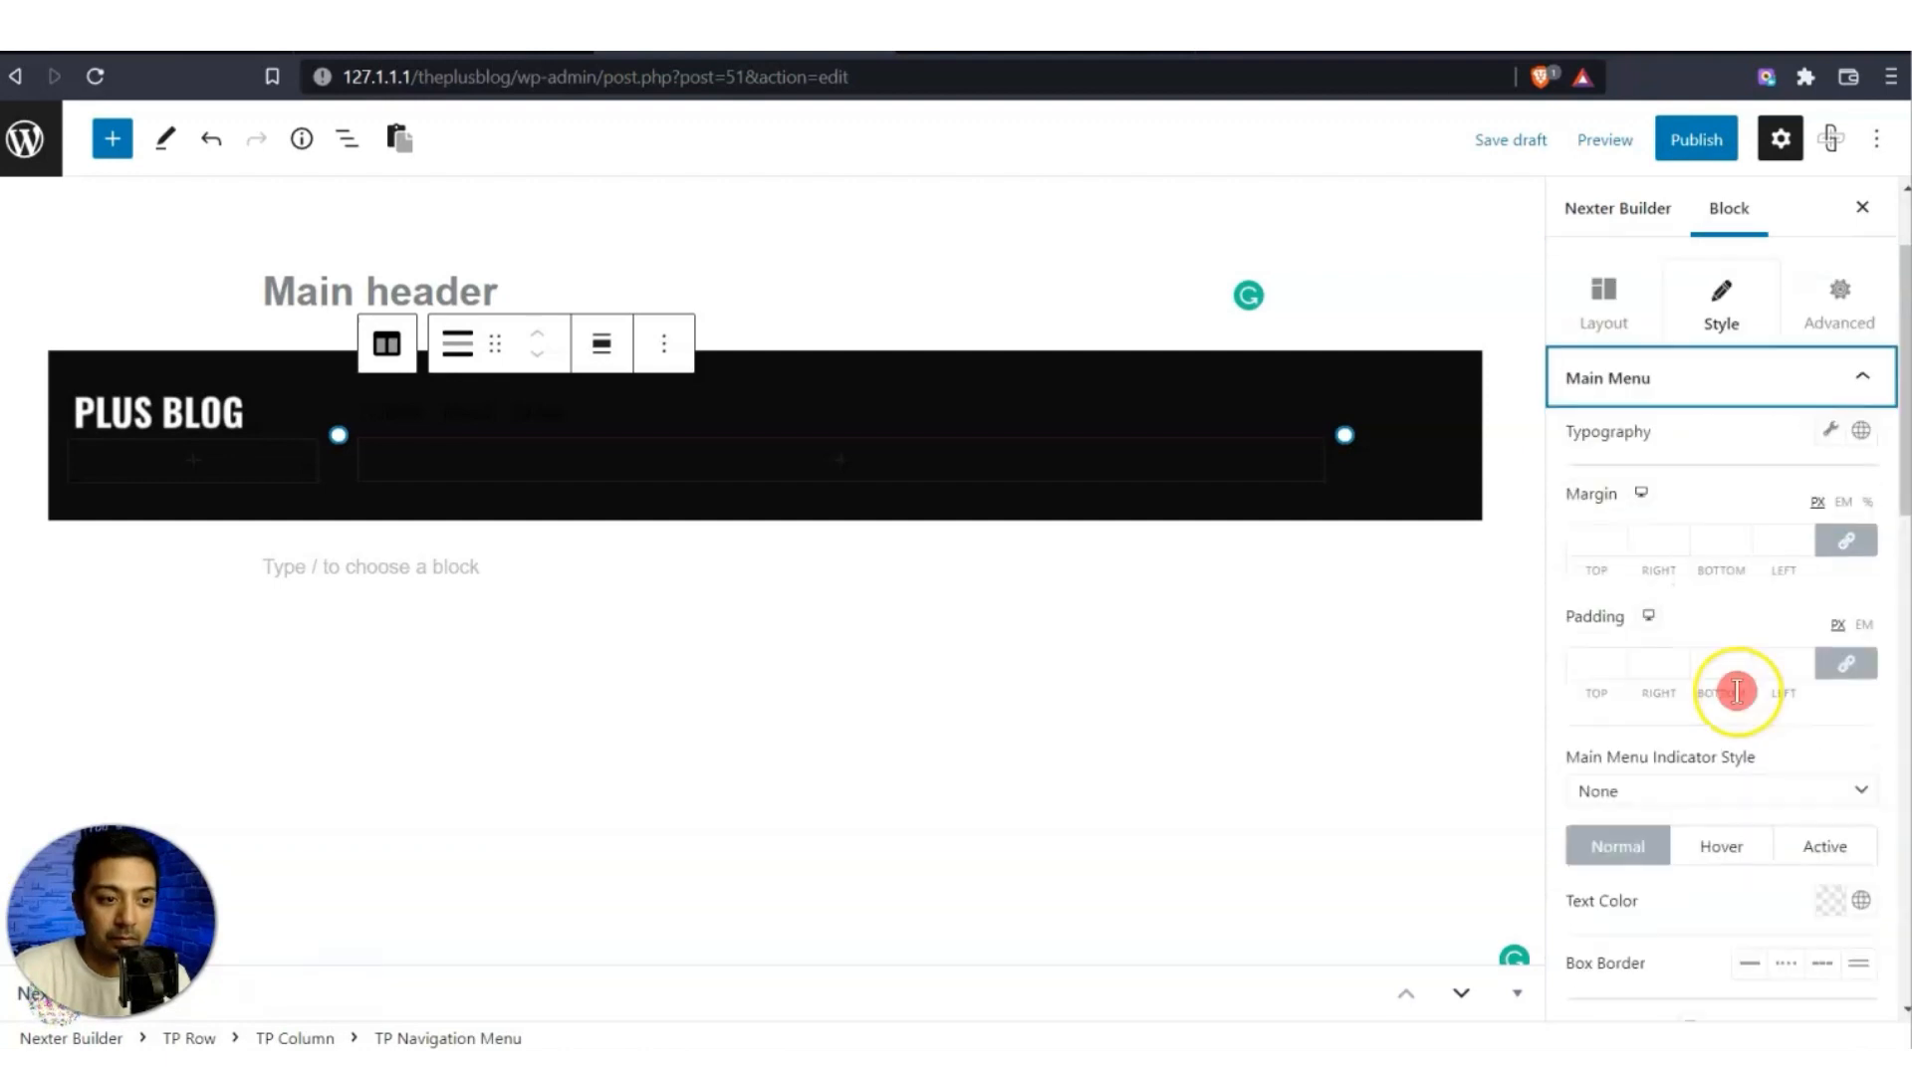
{"action": "left_click", "coordinate": [1836, 914]}
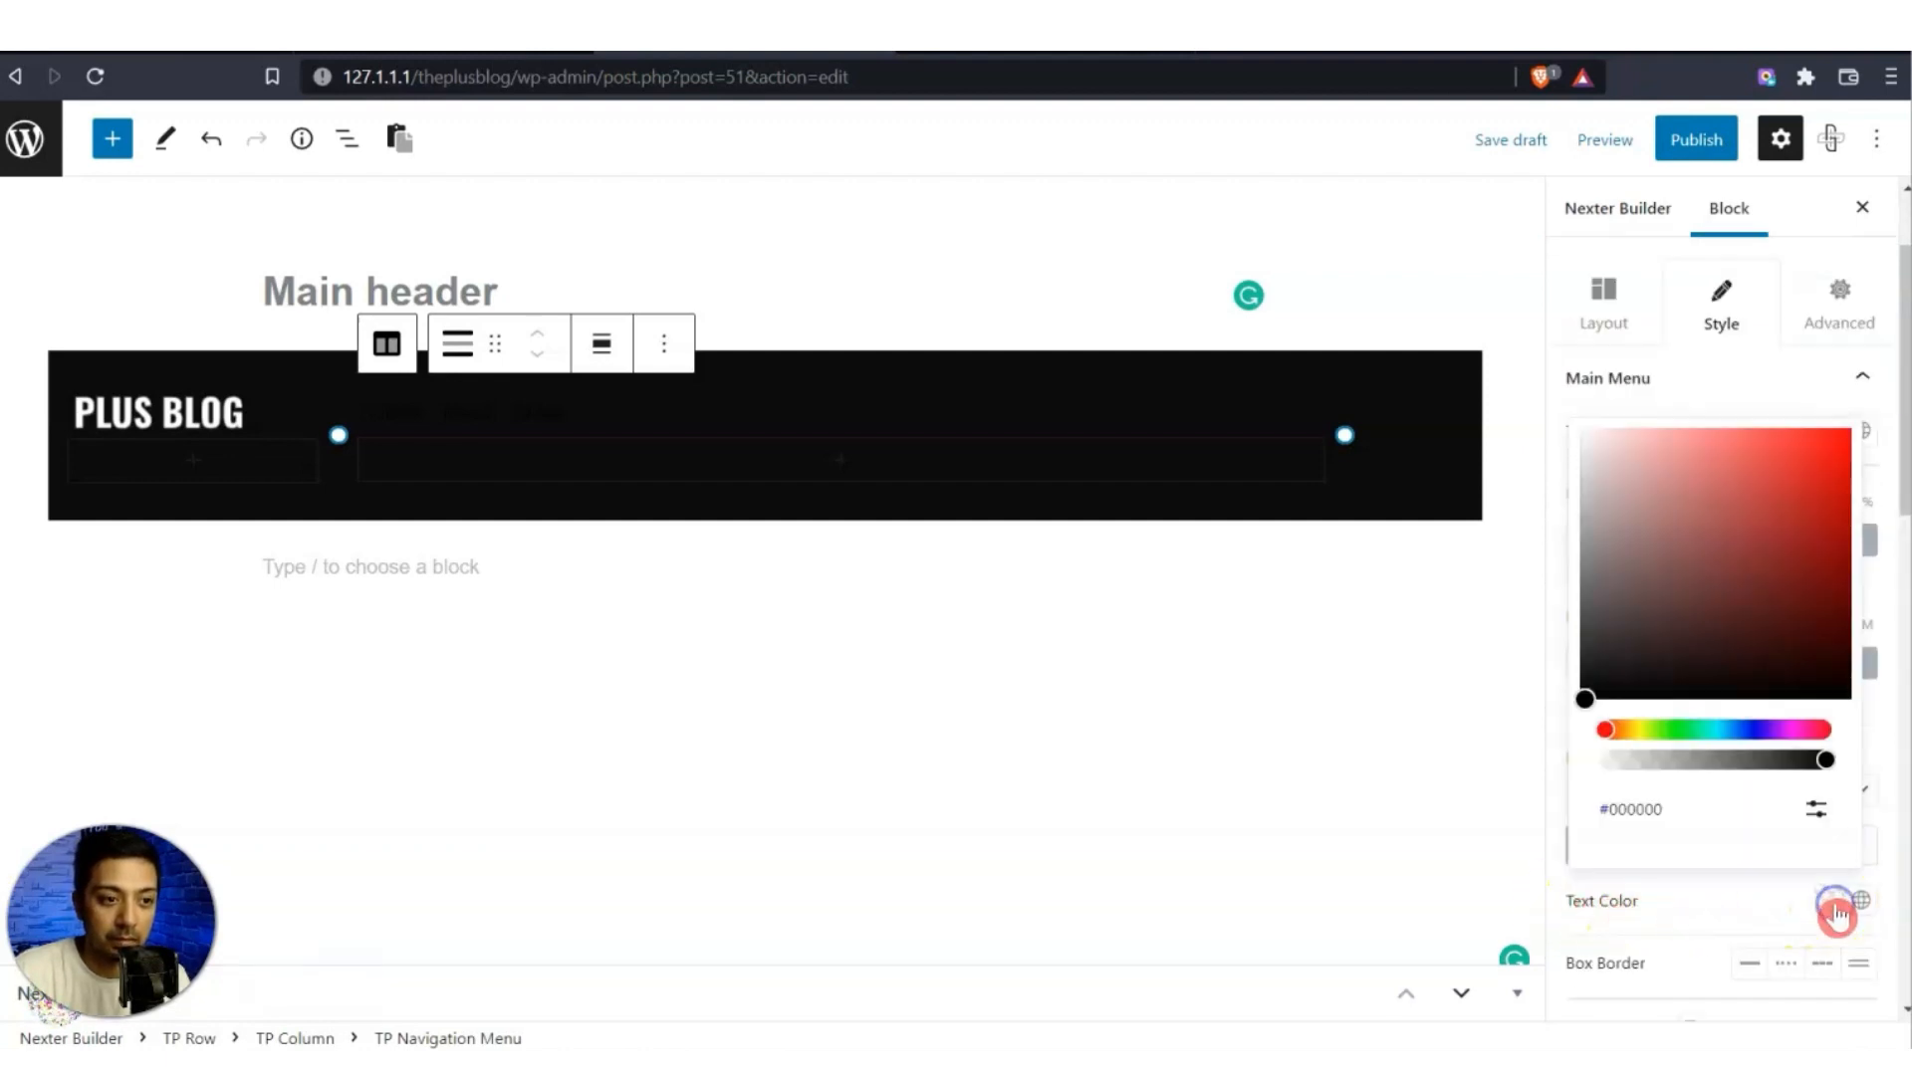
{"action": "left_click_drag", "start_coordinate": [1724, 670], "coordinate": [1550, 431]}
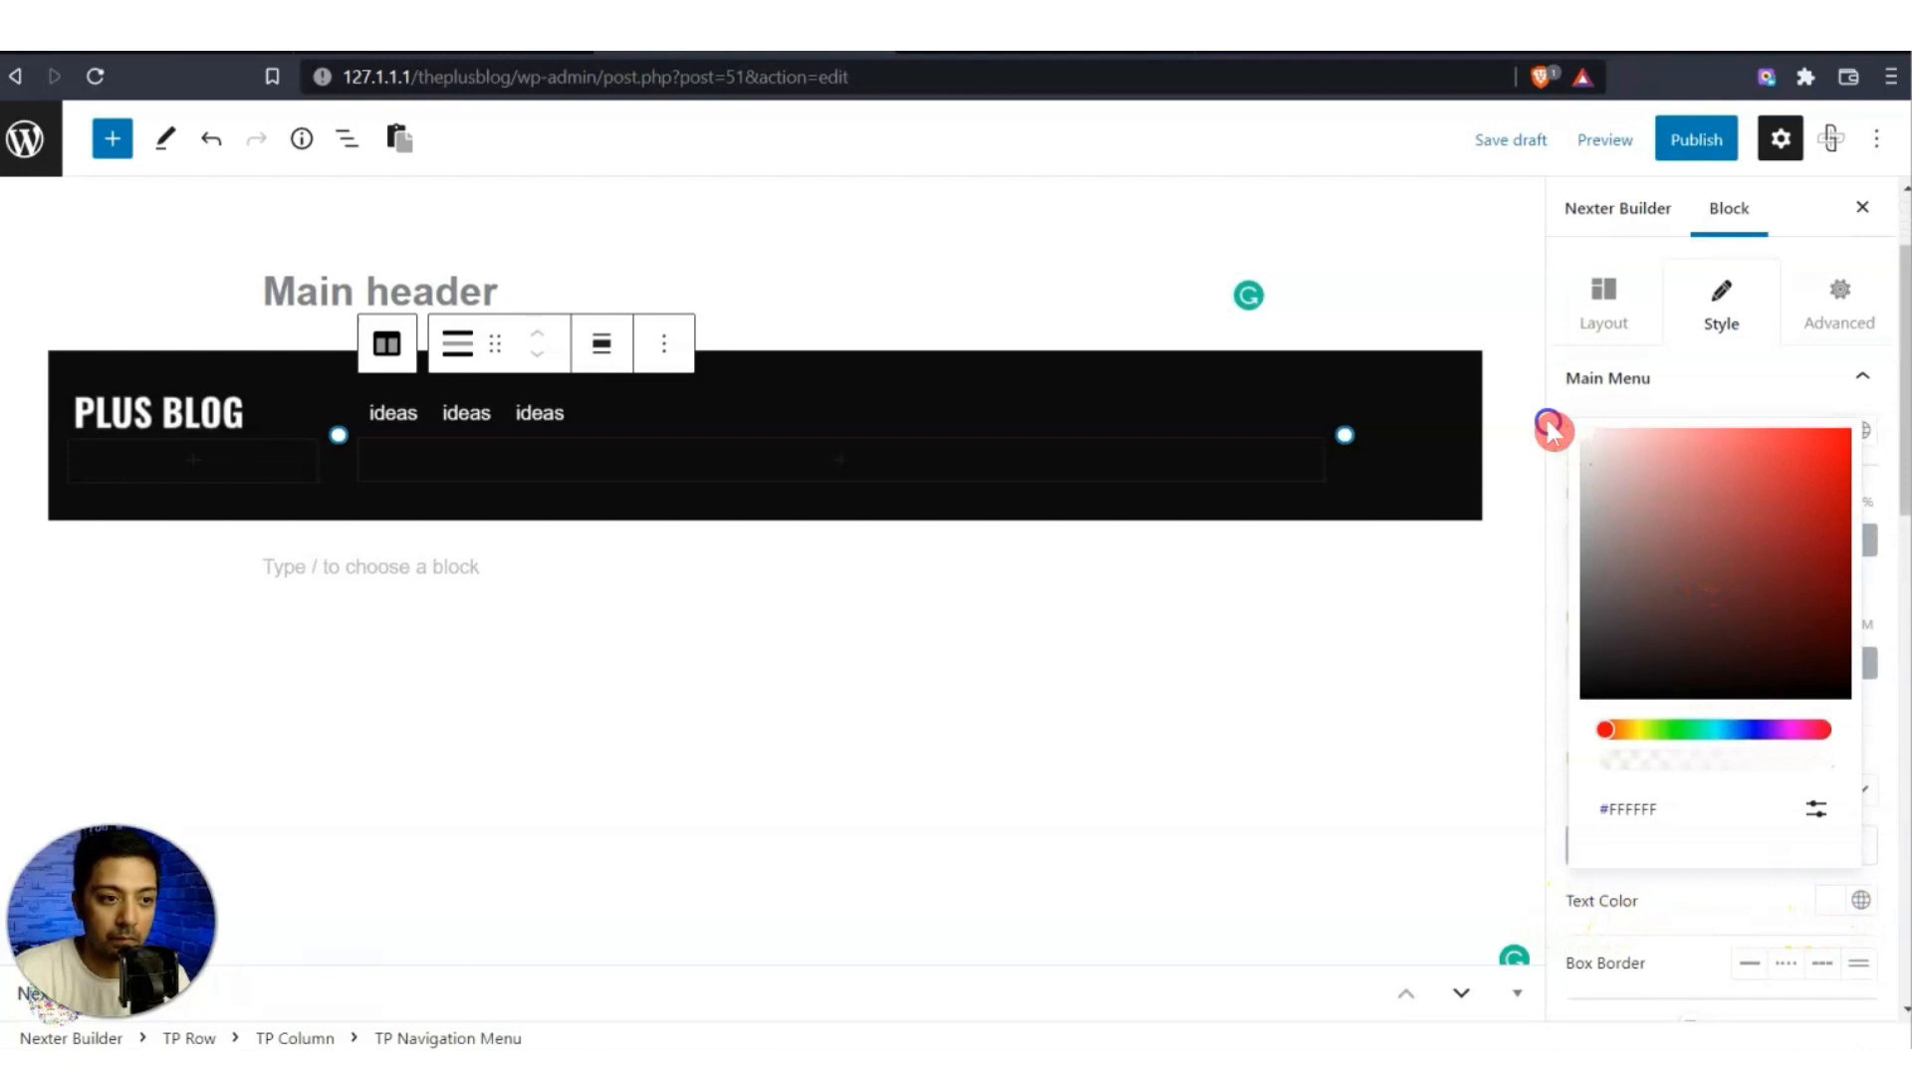
{"action": "left_click", "coordinate": [1640, 883]}
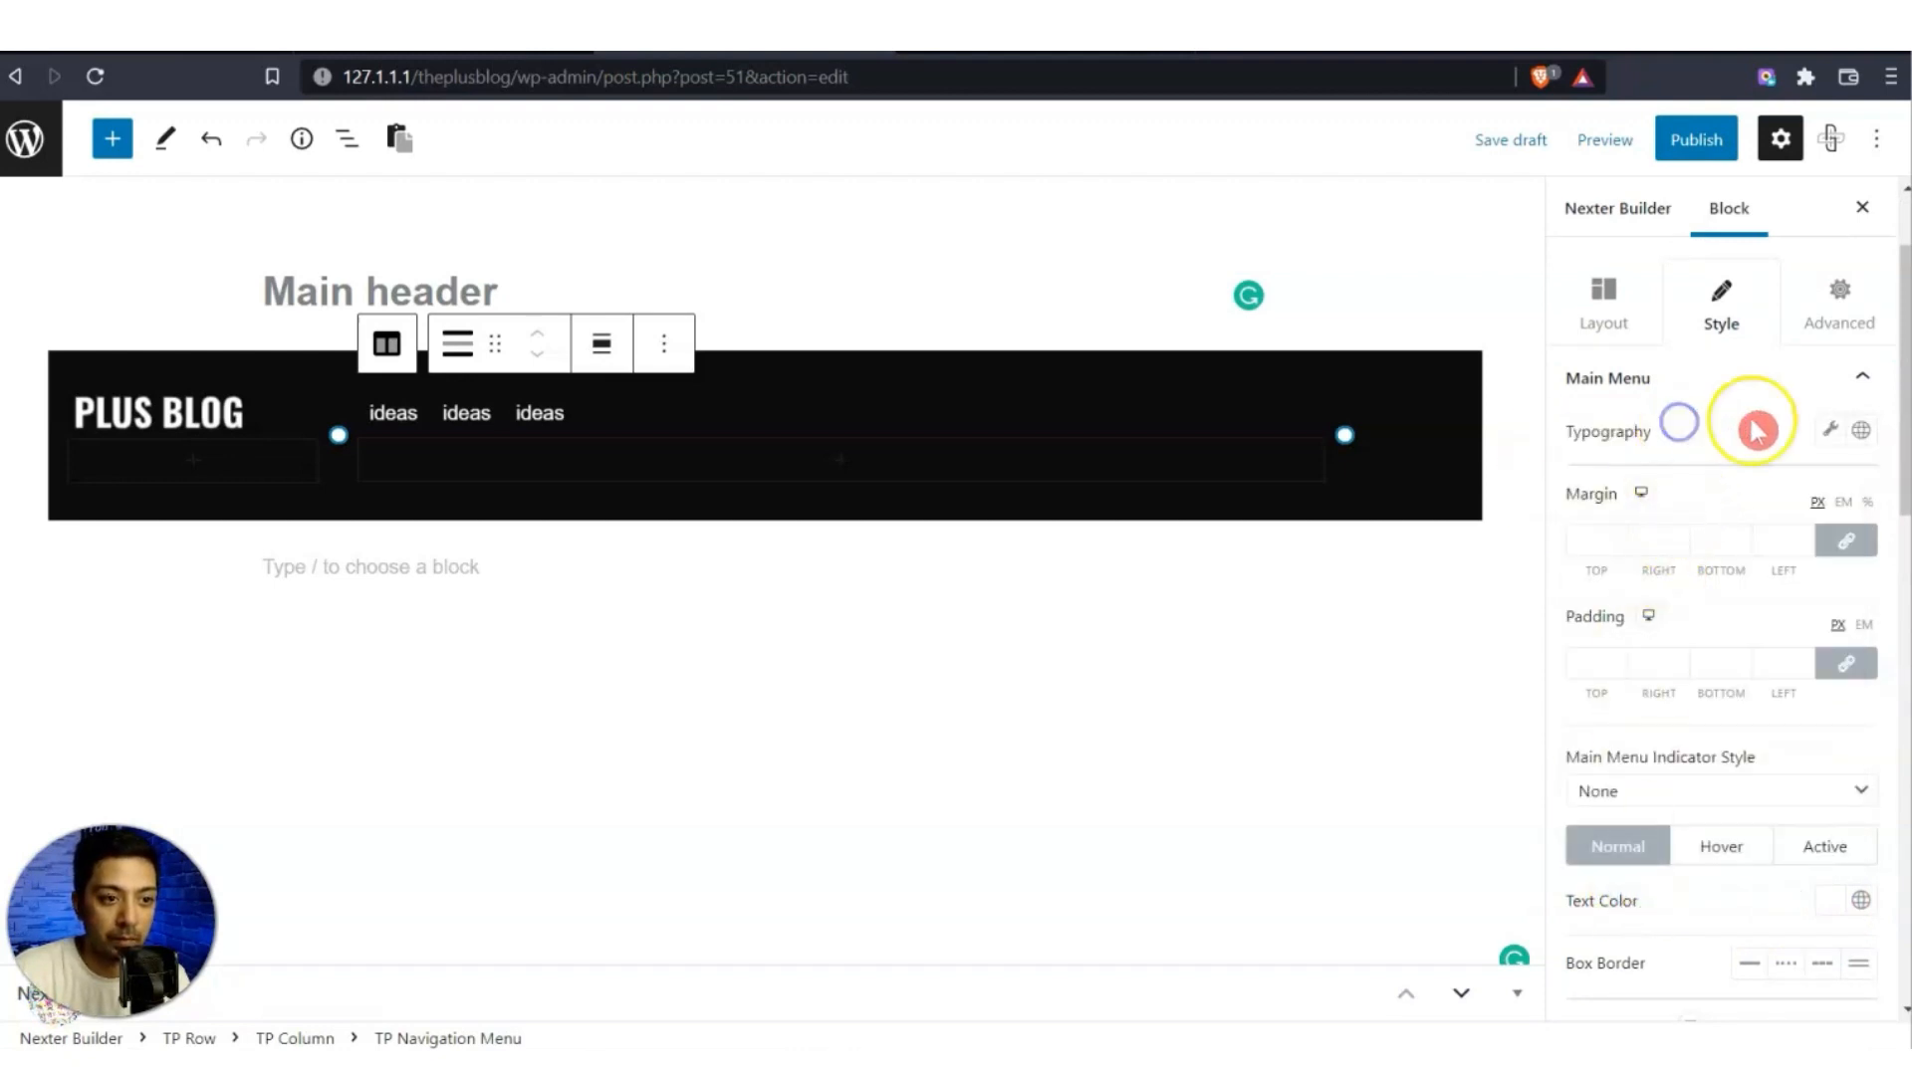
Set the main menu typography to a 20 px font size with Uppercase text transform.
{"action": "left_click", "coordinate": [1830, 431]}
{"action": "left_click", "coordinate": [1803, 617]}
{"action": "type", "text": "20"}
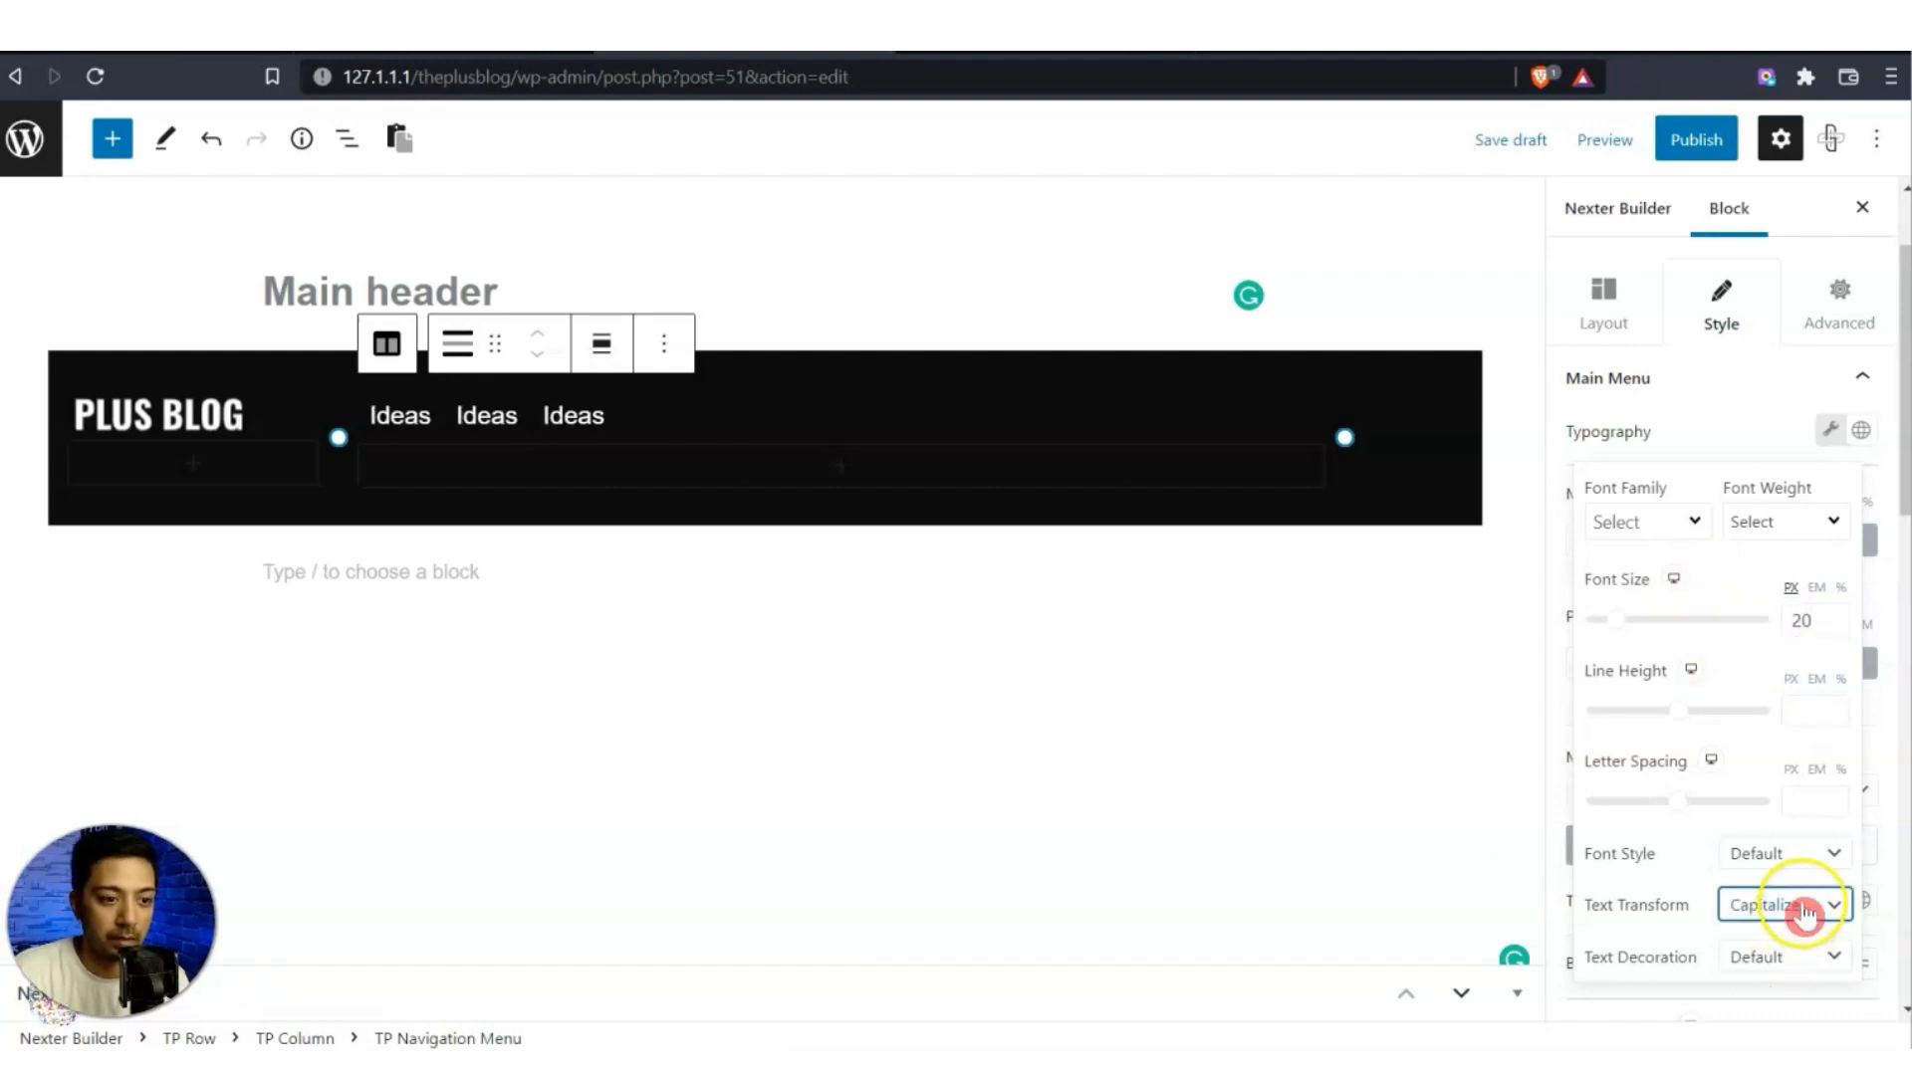
{"action": "left_click", "coordinate": [1801, 904]}
{"action": "left_click", "coordinate": [1779, 977]}
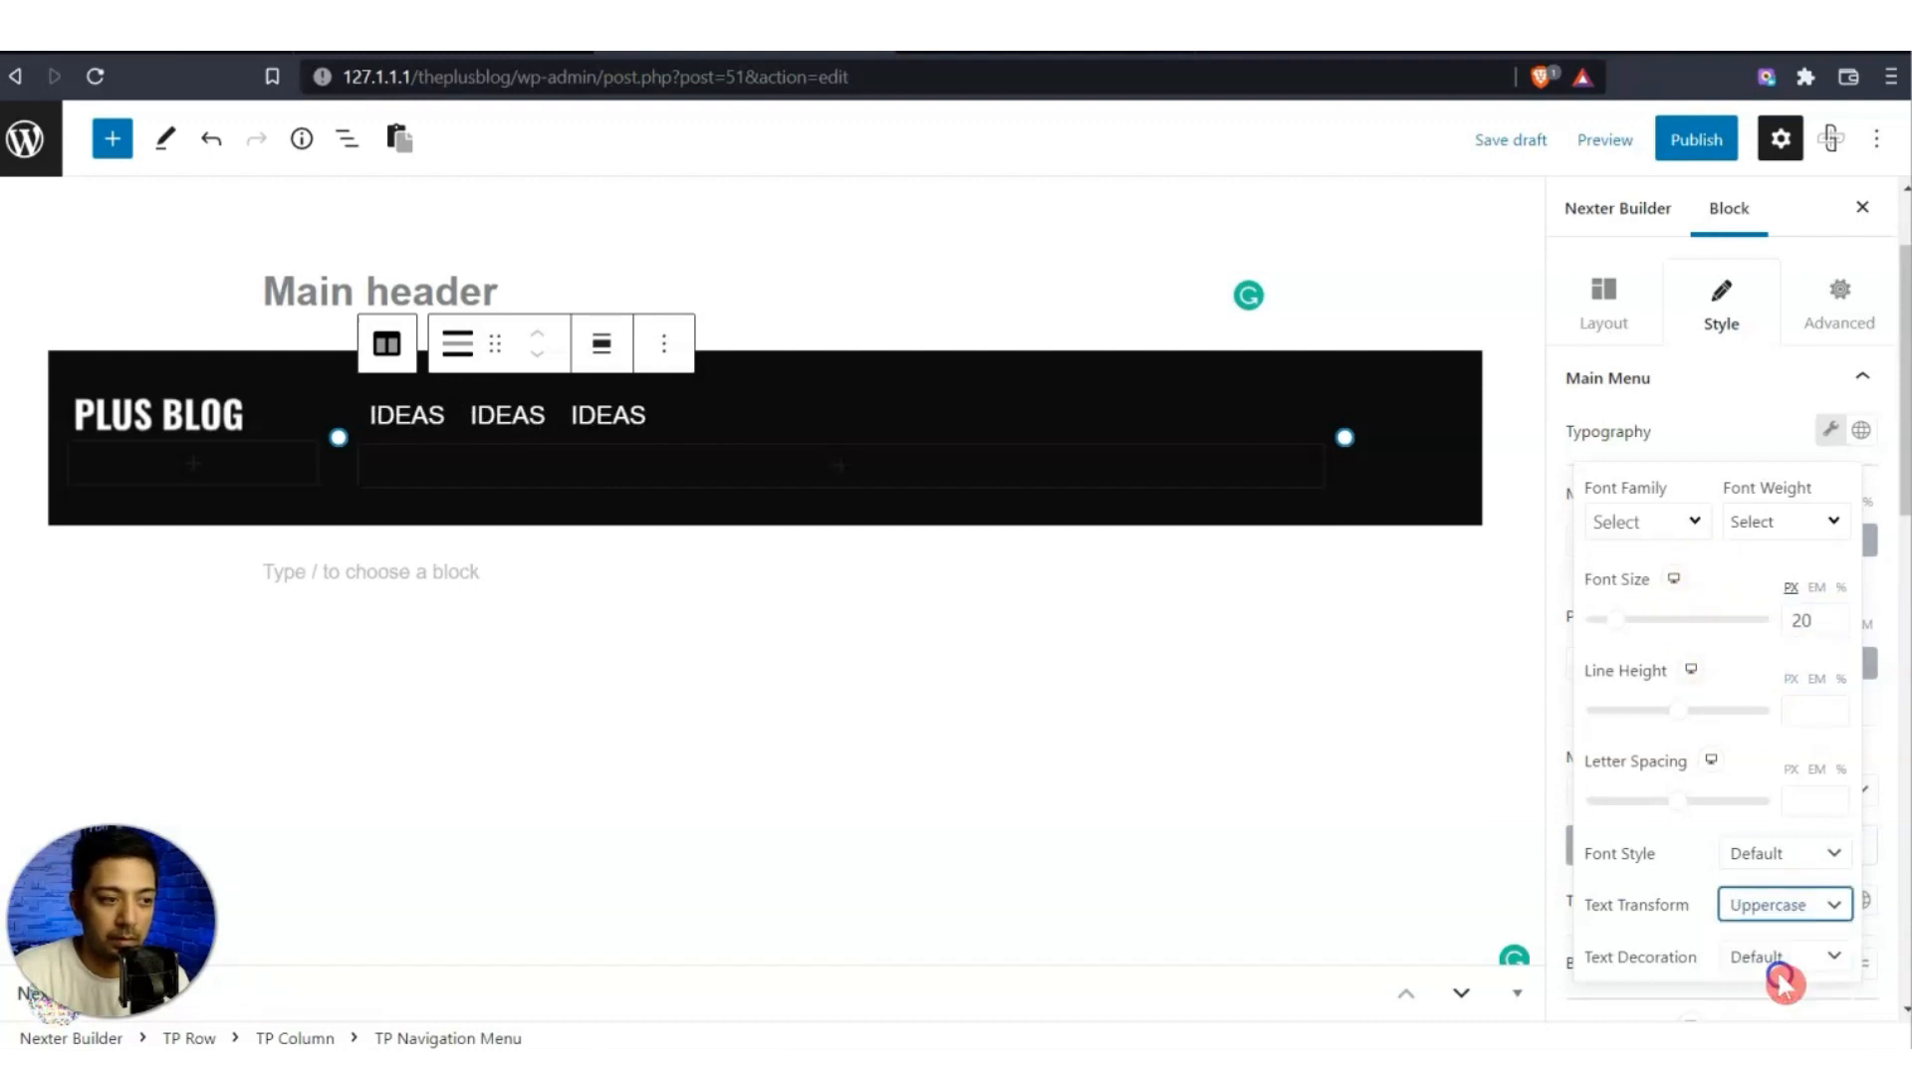
{"action": "left_click", "coordinate": [1732, 855]}
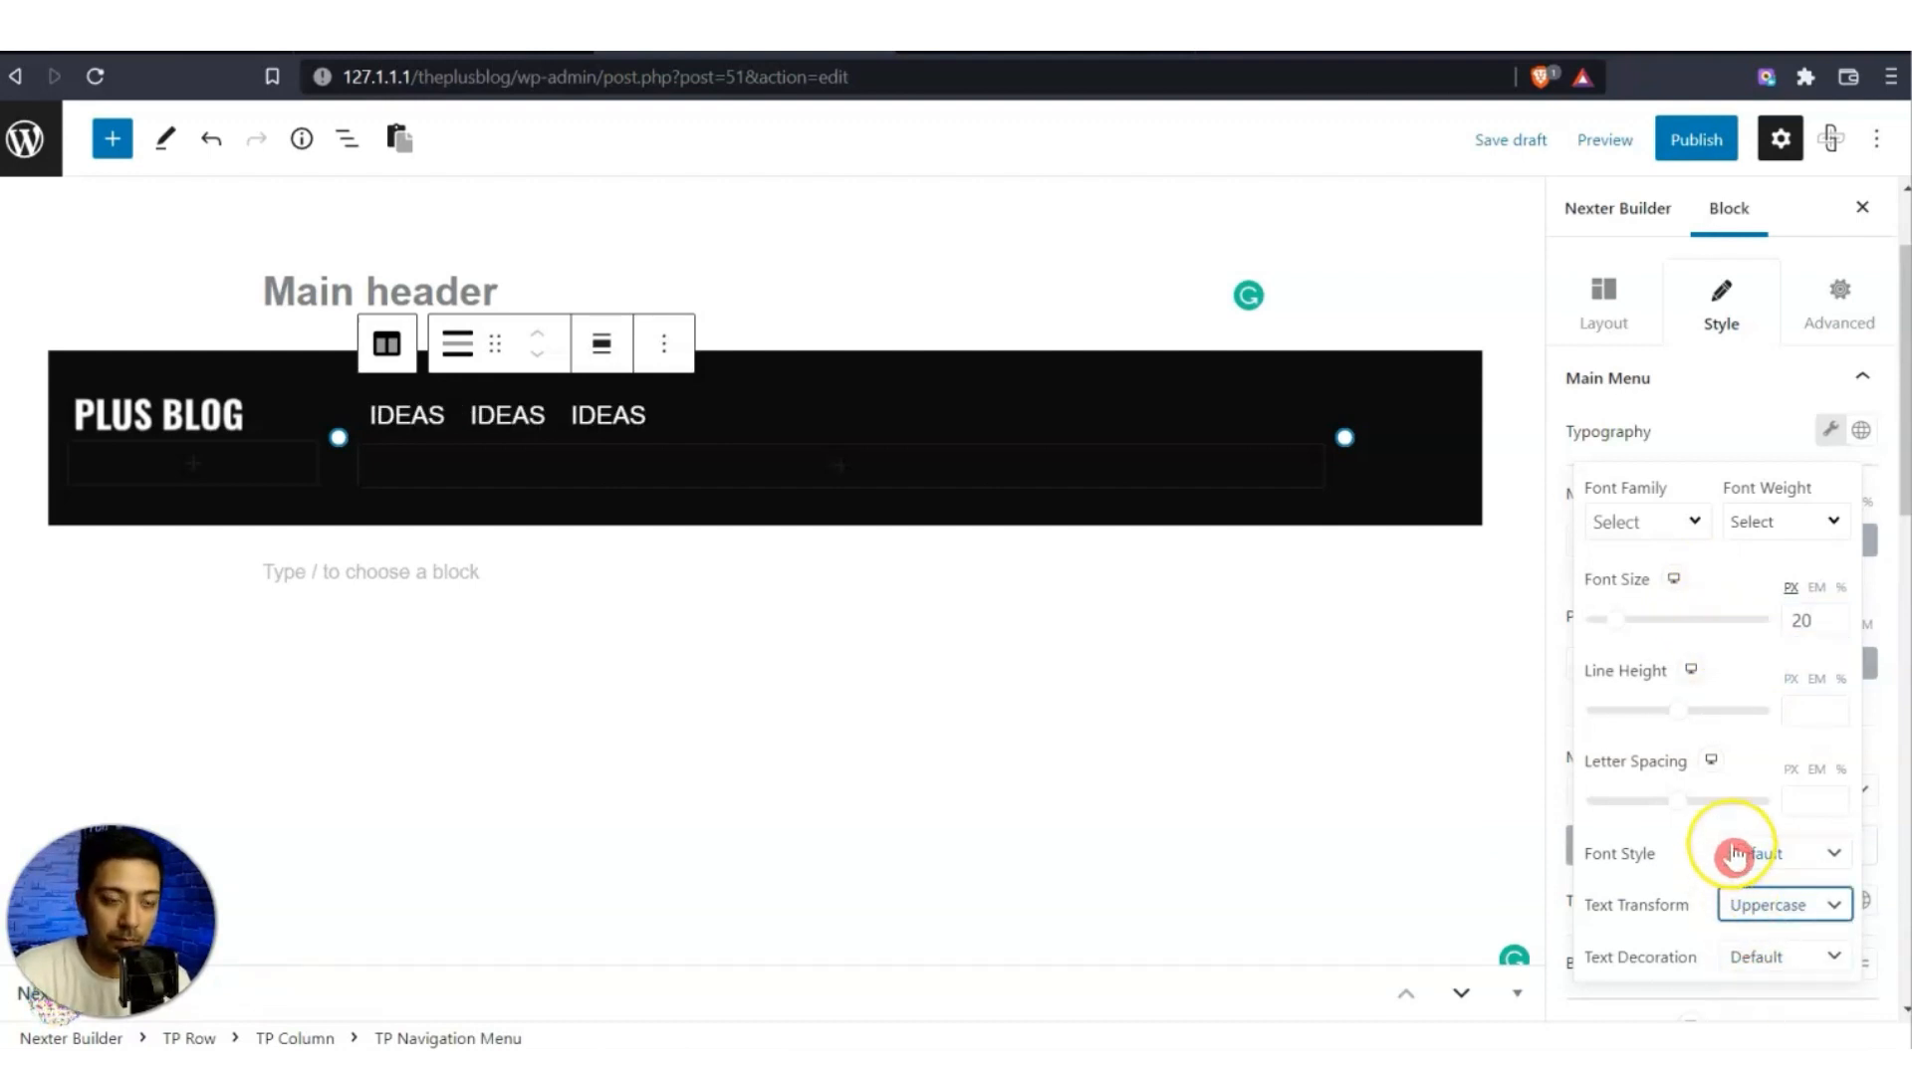
{"action": "left_click", "coordinate": [1554, 734]}
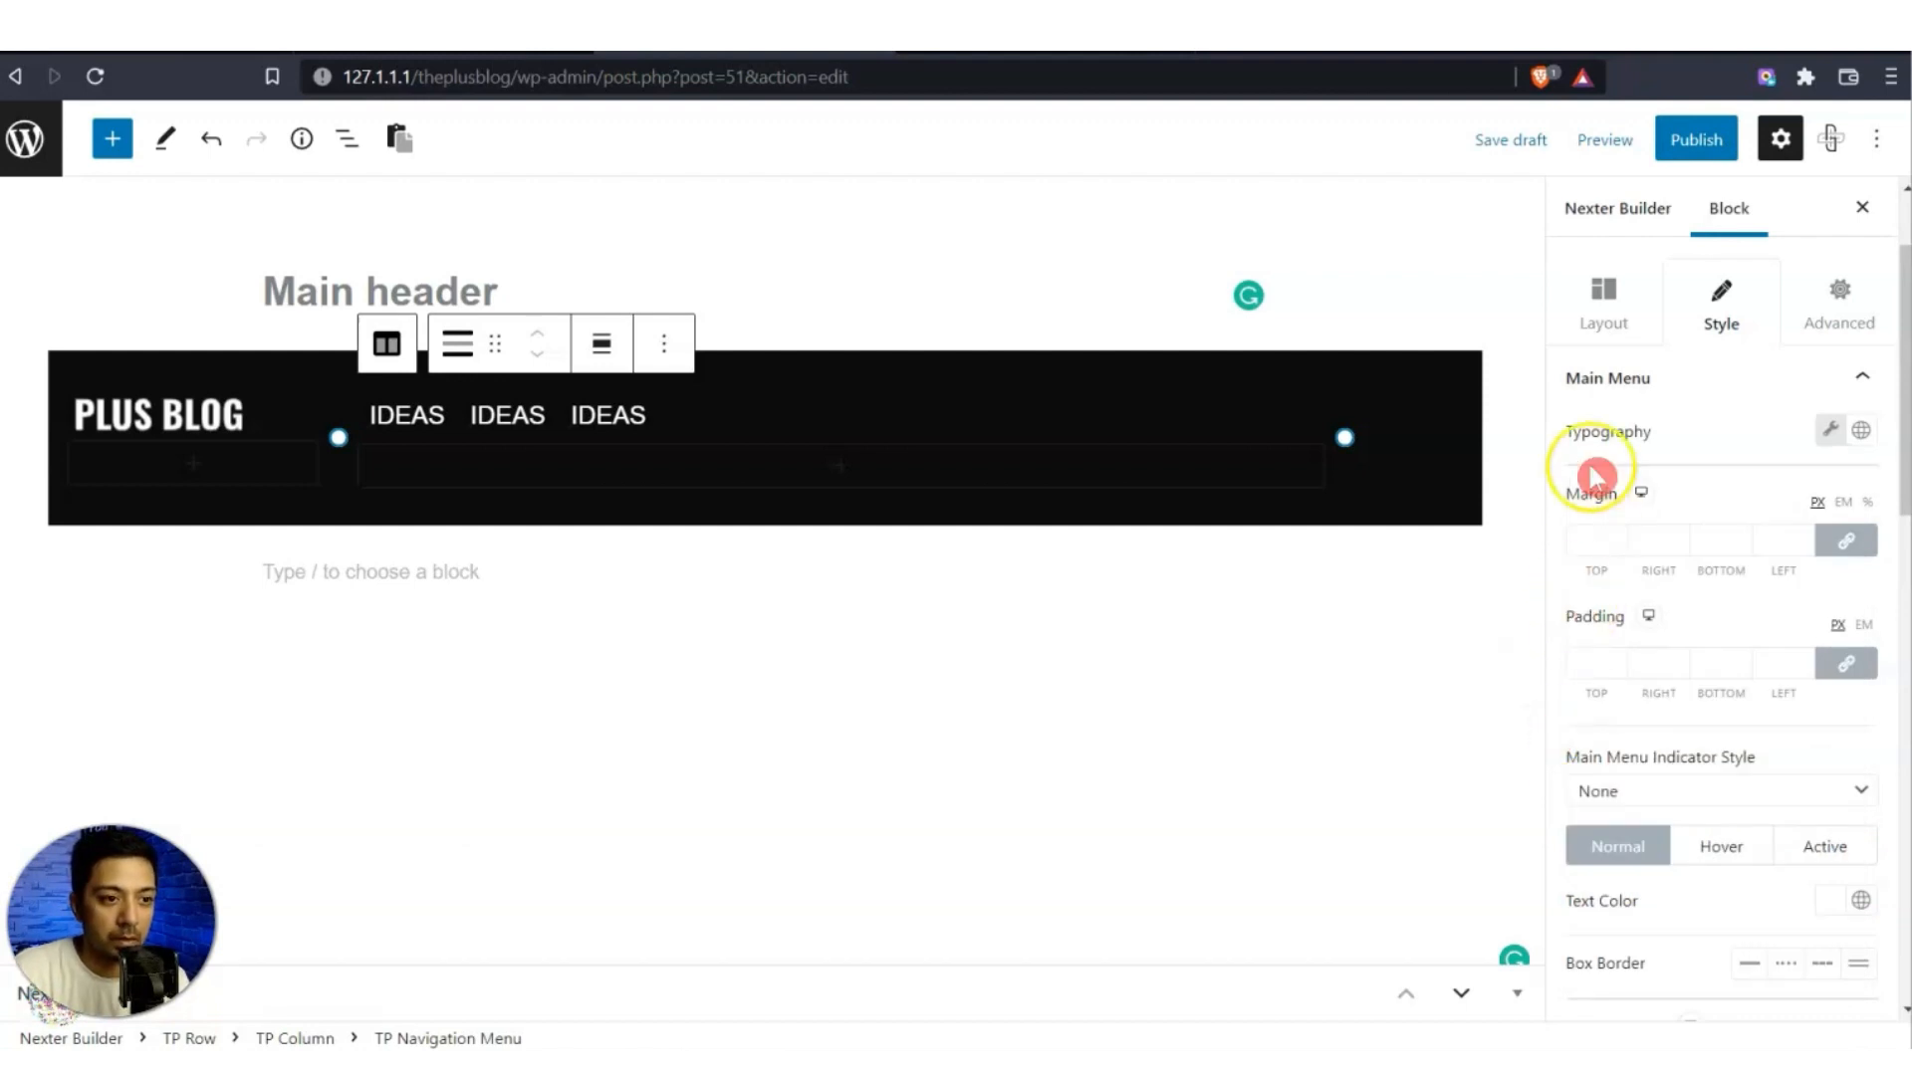
Align the navigation menu to the right within its column.
{"action": "left_click", "coordinate": [1604, 309]}
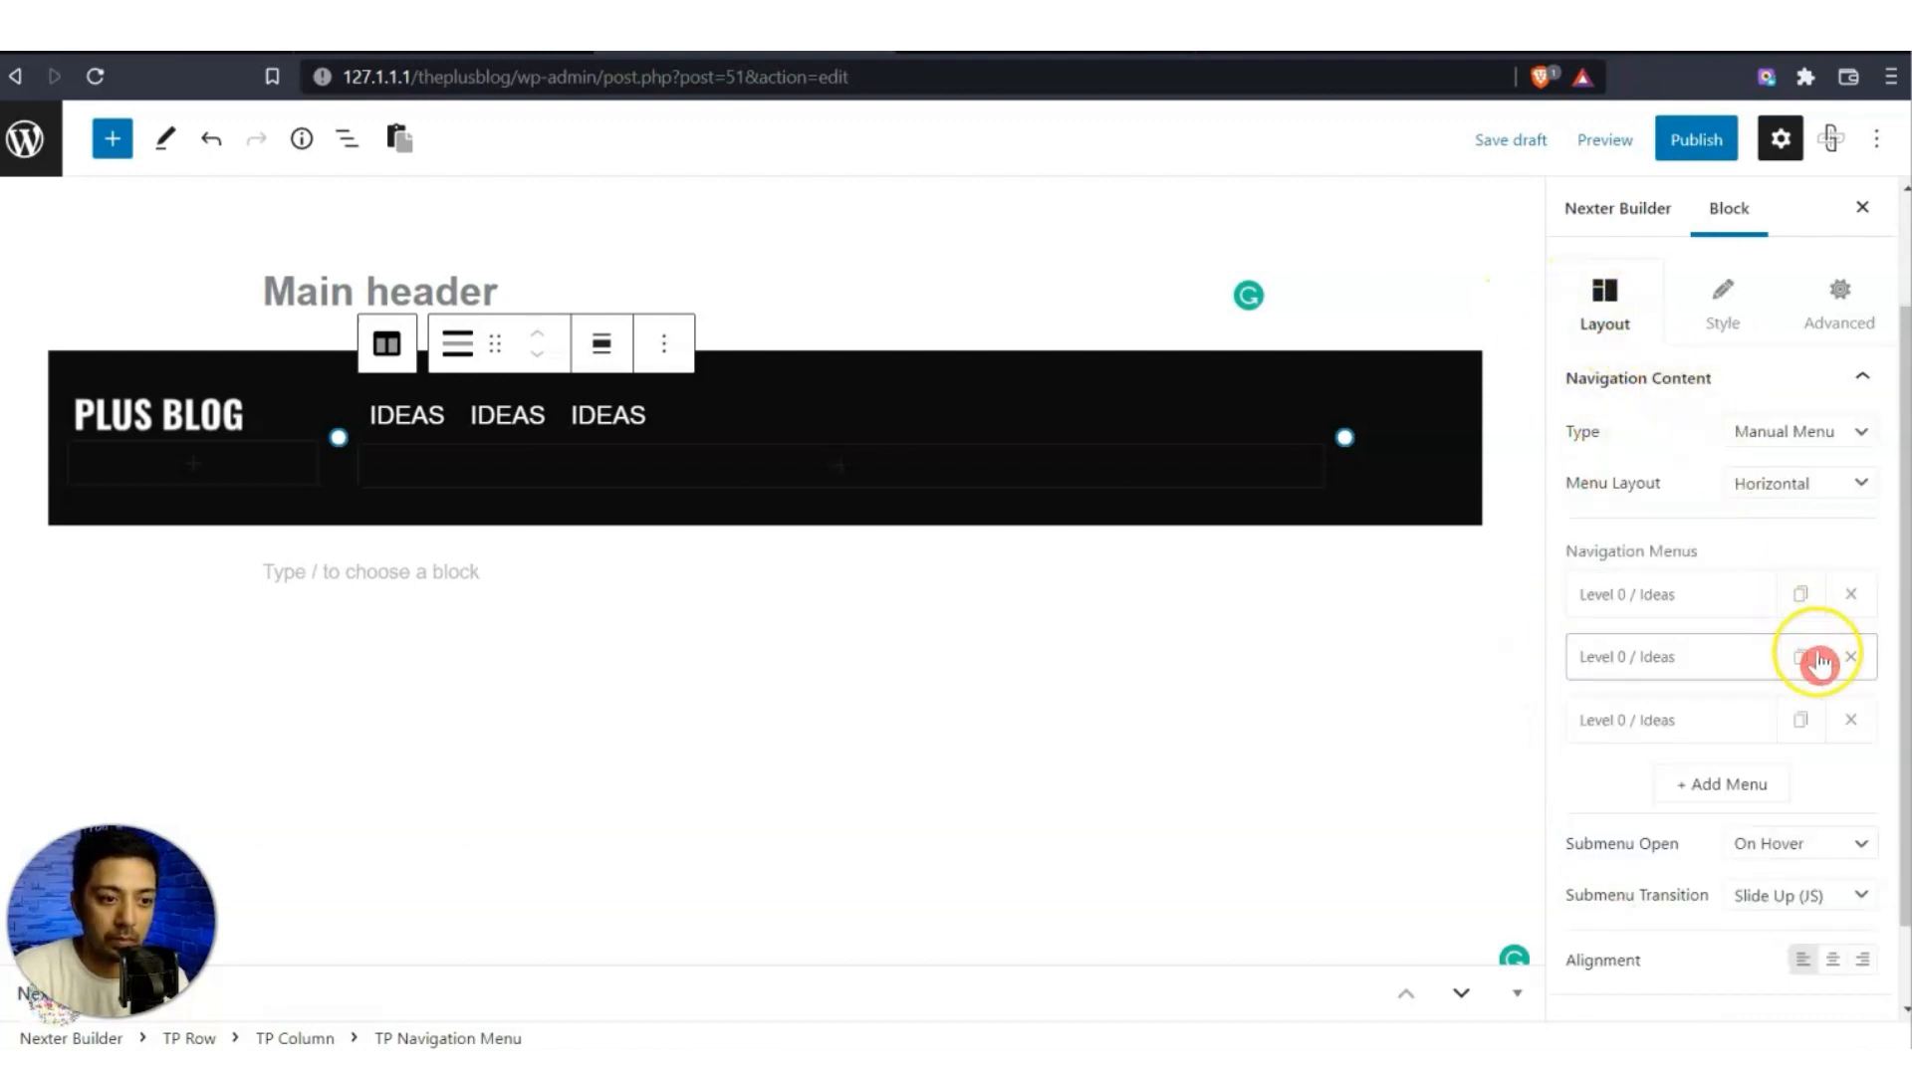
{"action": "scroll", "coordinate": [1822, 657], "scroll_direction": "down", "scroll_amount": 1}
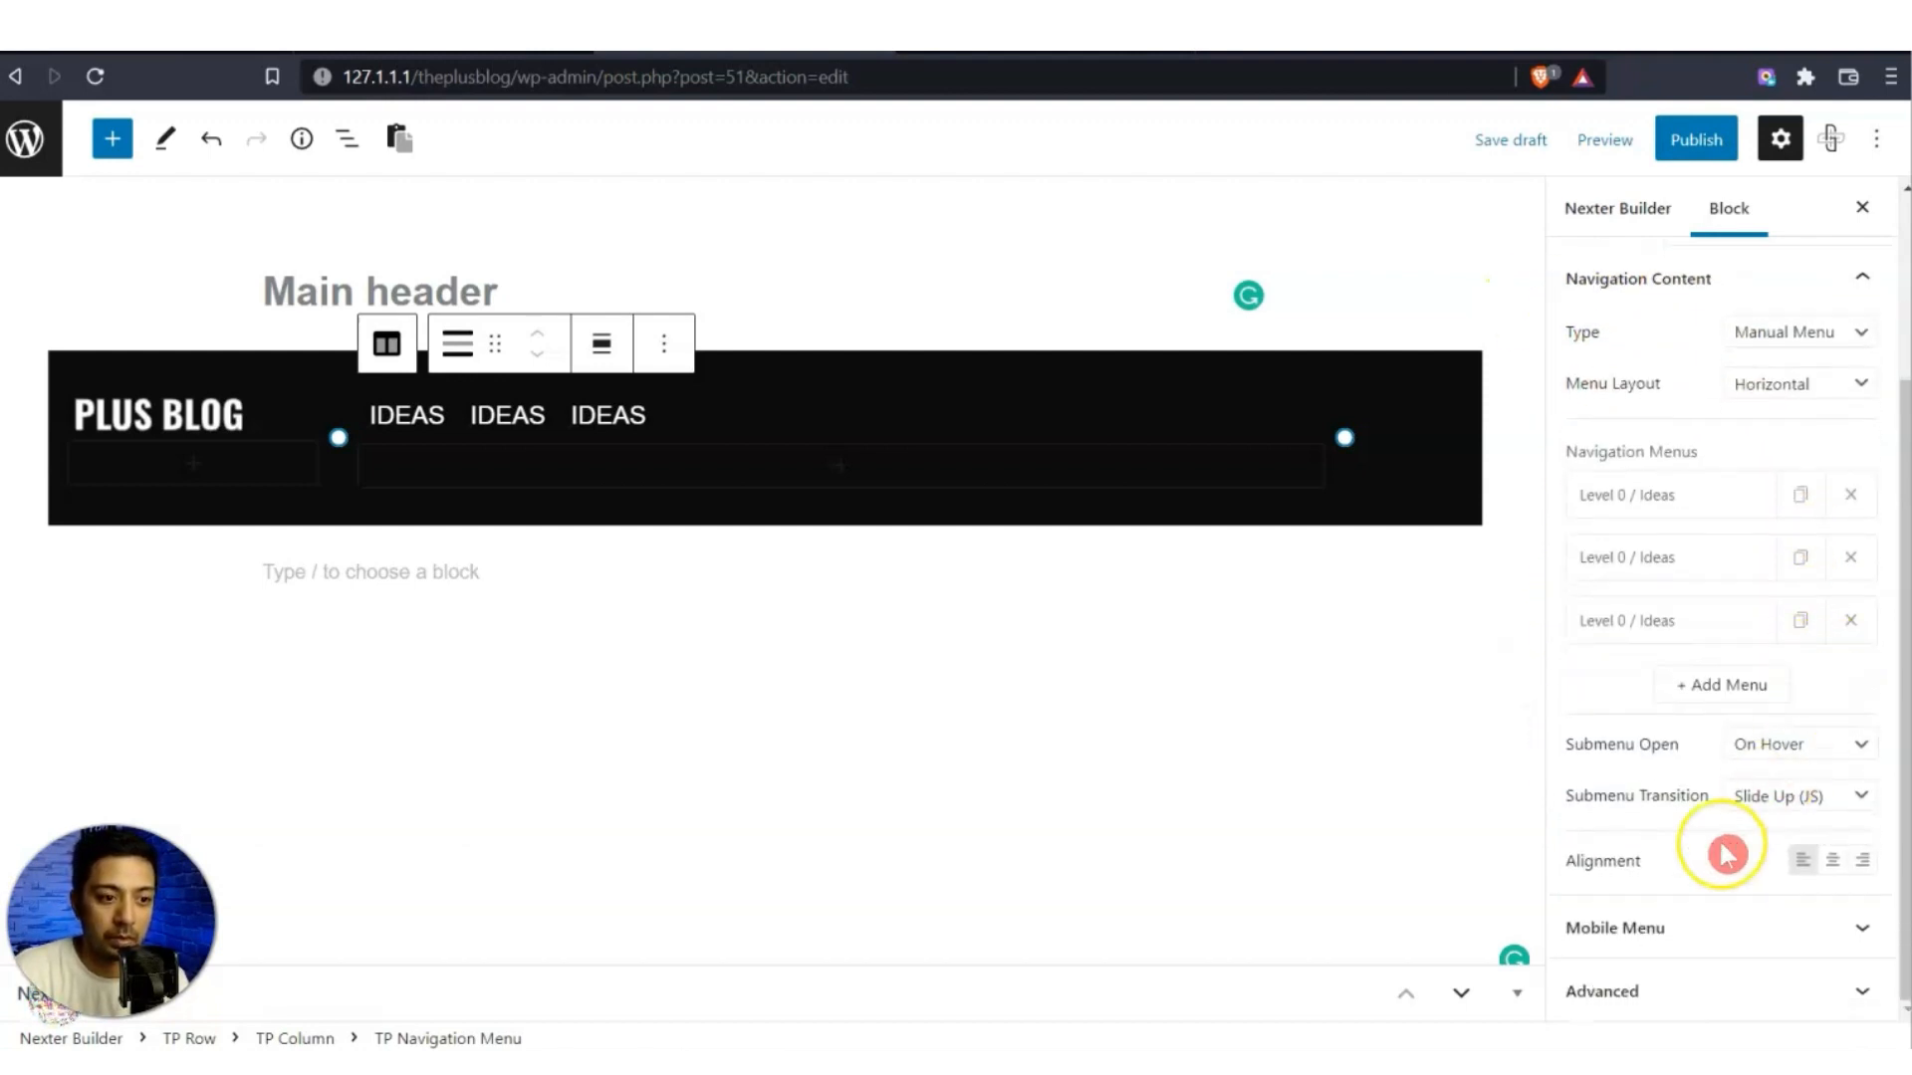
{"action": "left_click", "coordinate": [1870, 864]}
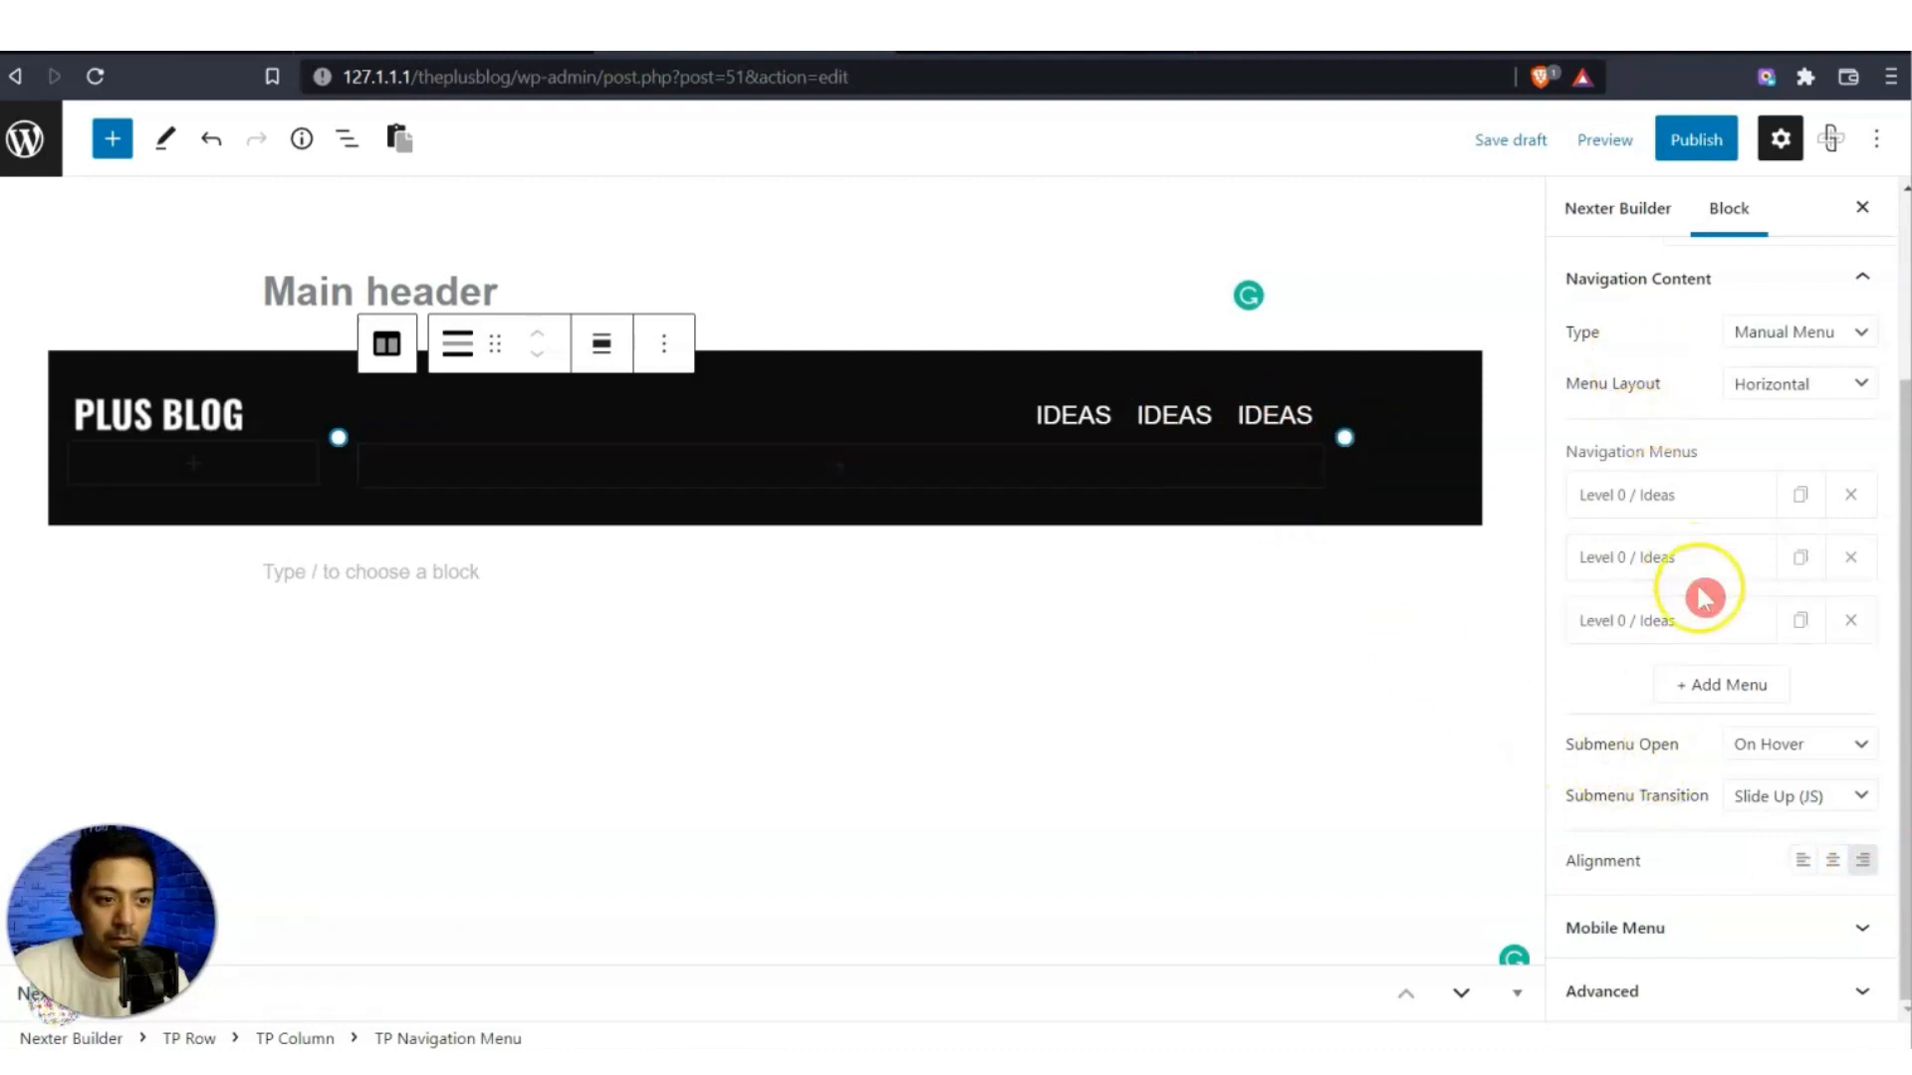
Change the second menu item's text to News and link it to the news category.
{"action": "left_click", "coordinate": [1669, 563]}
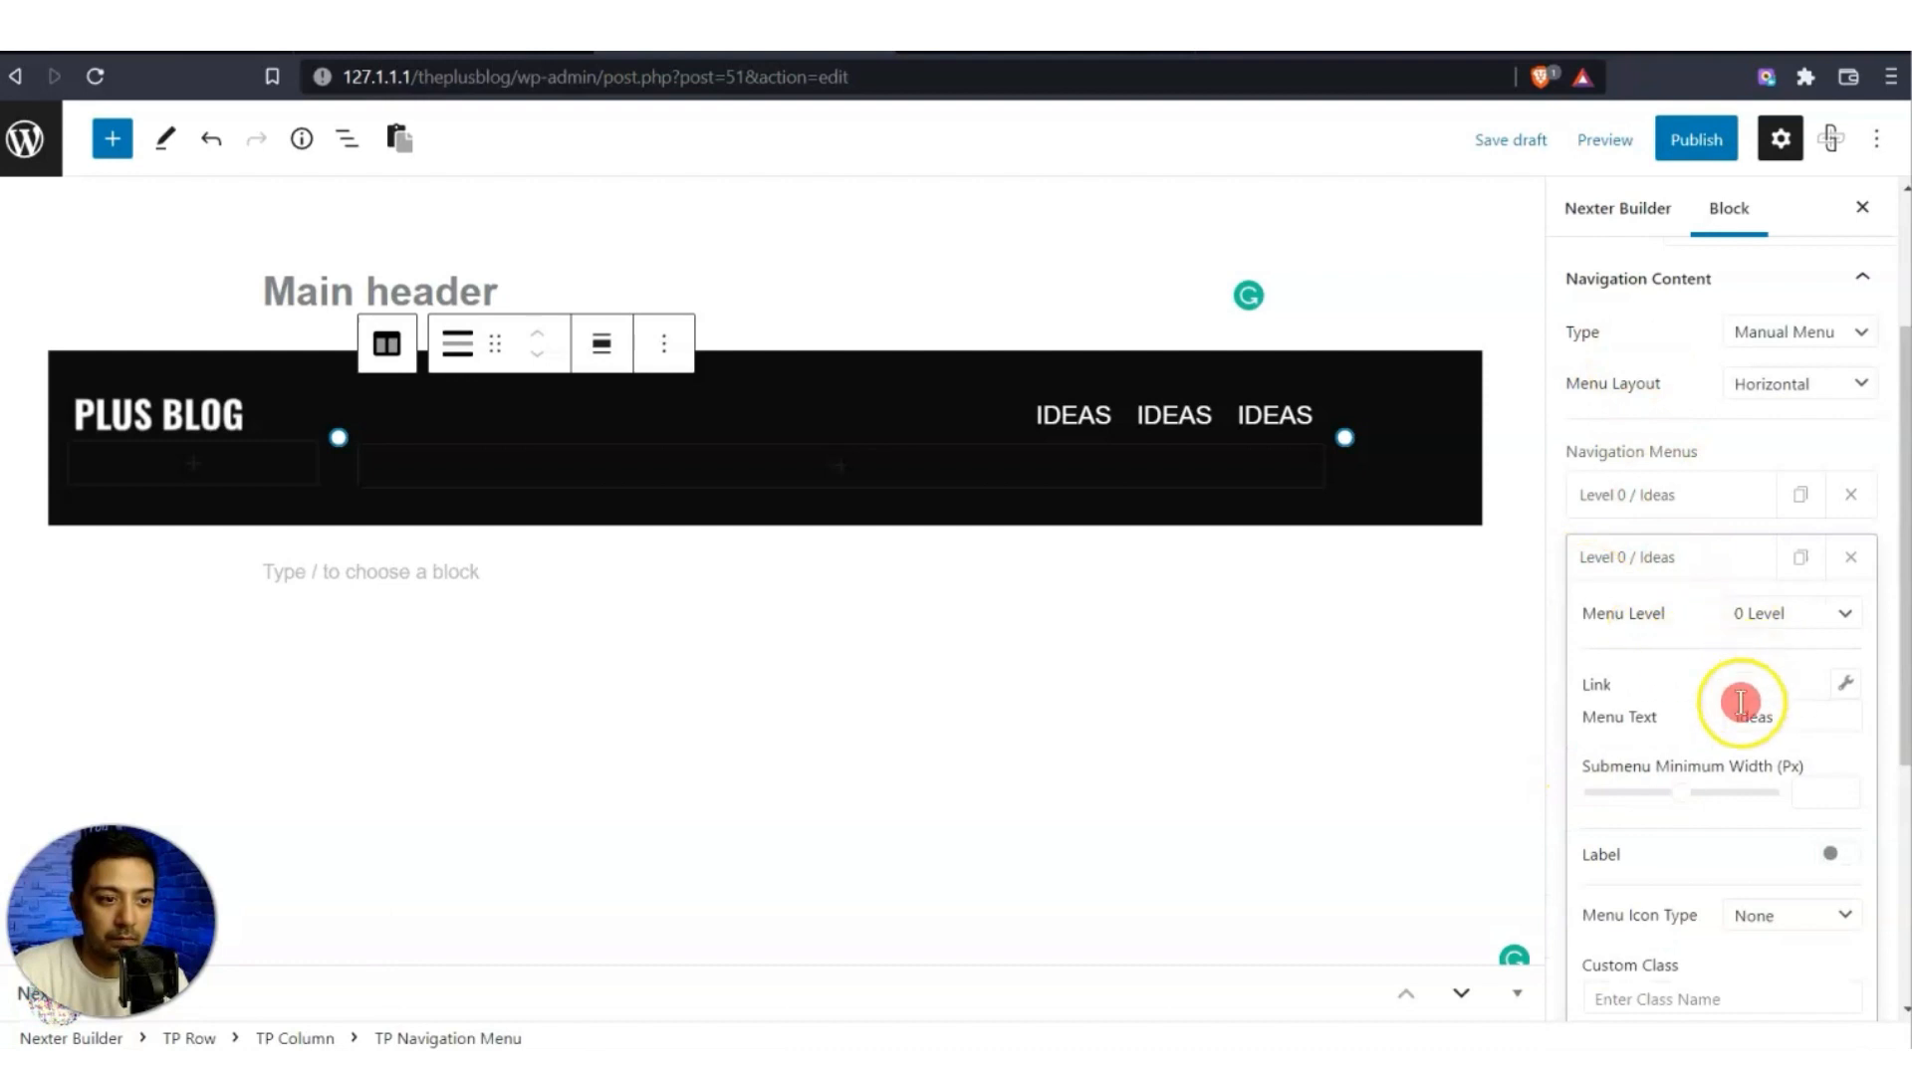
{"action": "type", "text": "News"}
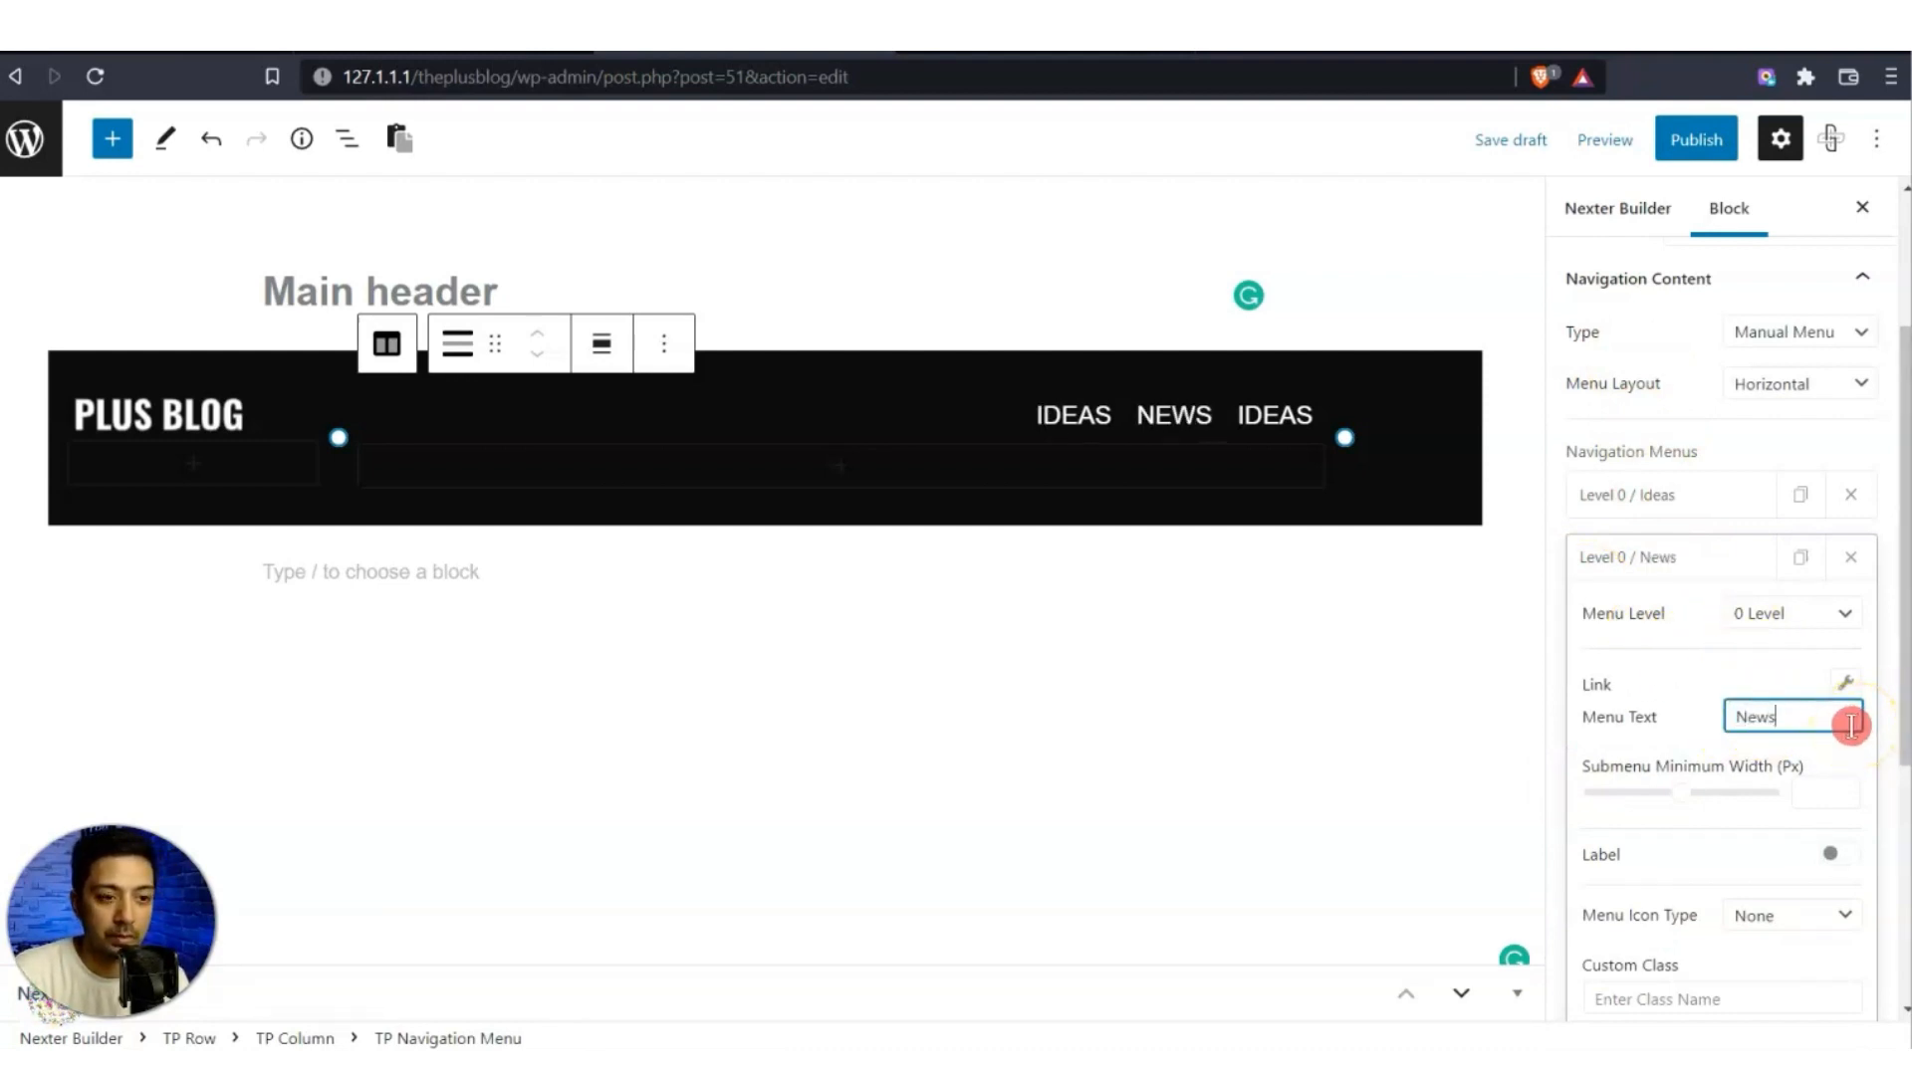
{"action": "left_click", "coordinate": [1847, 683]}
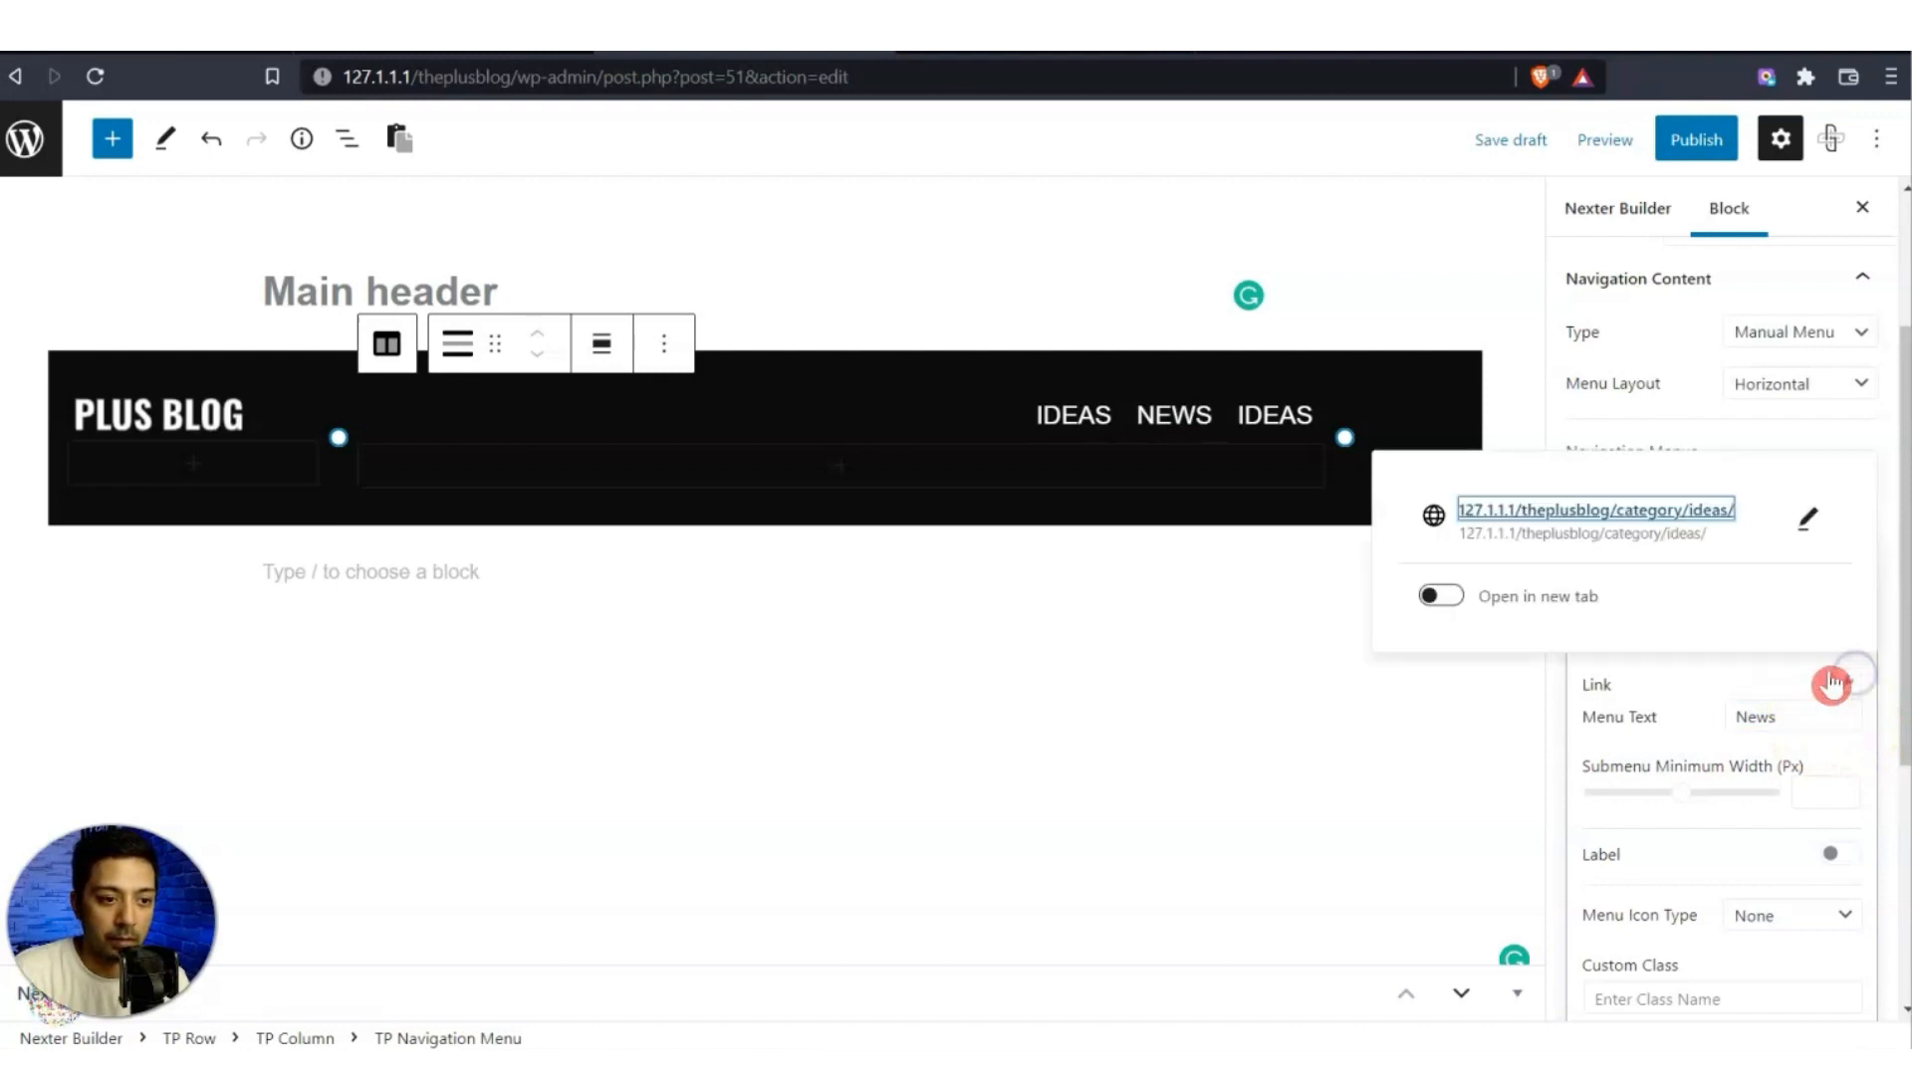
{"action": "left_click", "coordinate": [1807, 520]}
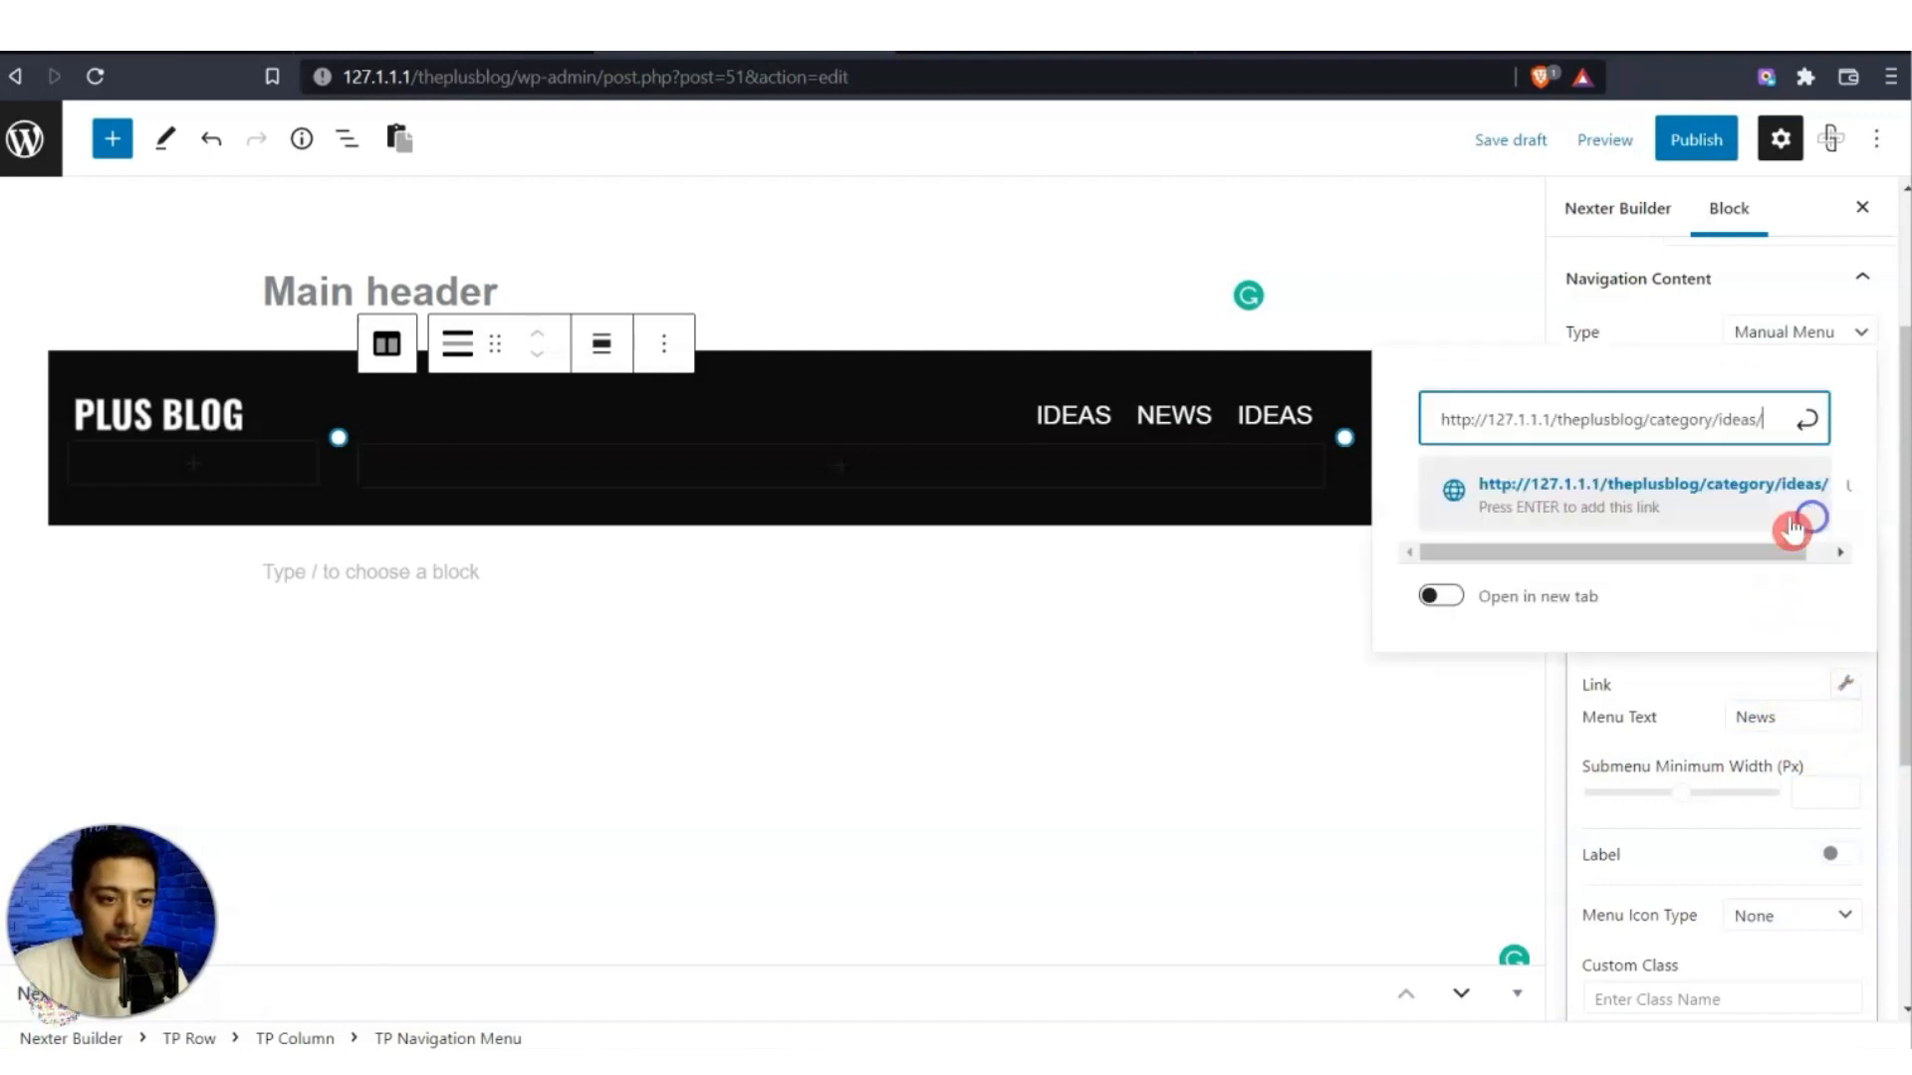
{"action": "triple_click", "coordinate": [1597, 429]}
{"action": "type", "text": "news"}
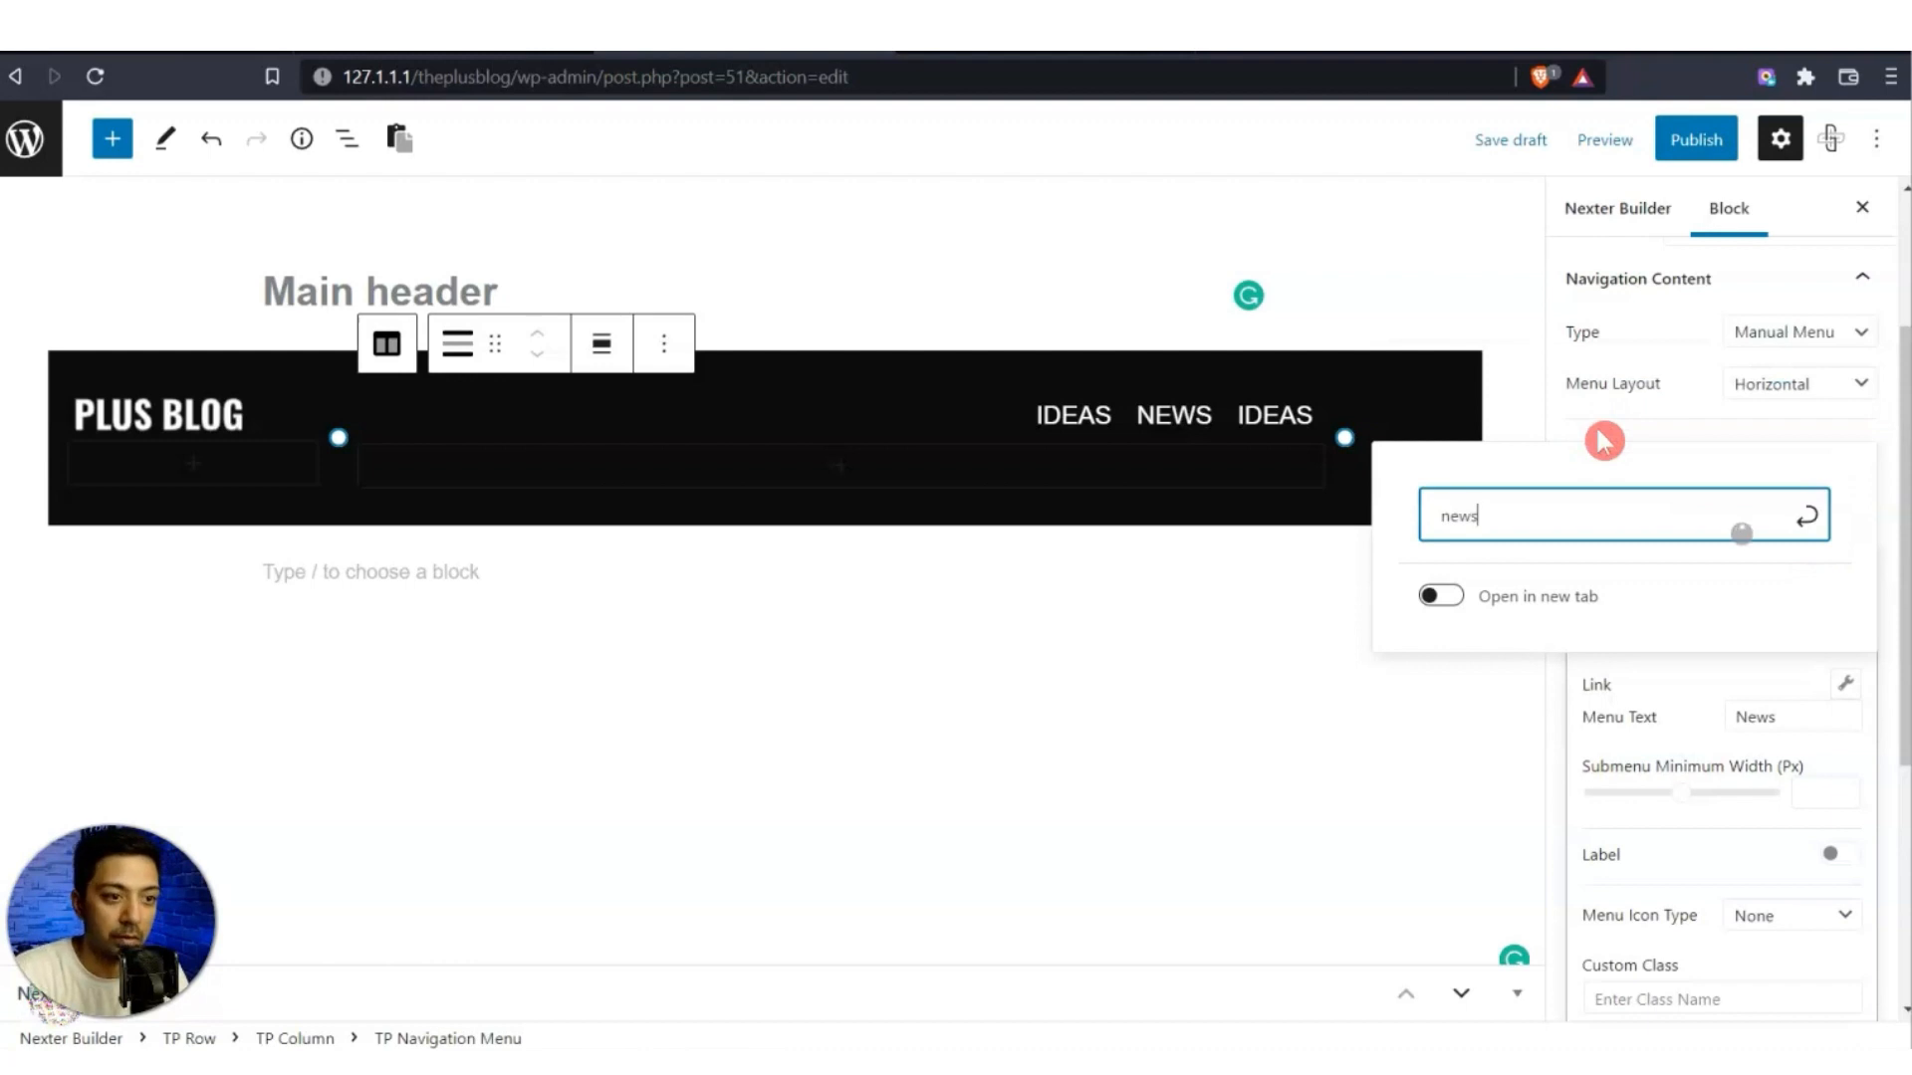
{"action": "left_click", "coordinate": [1609, 414]}
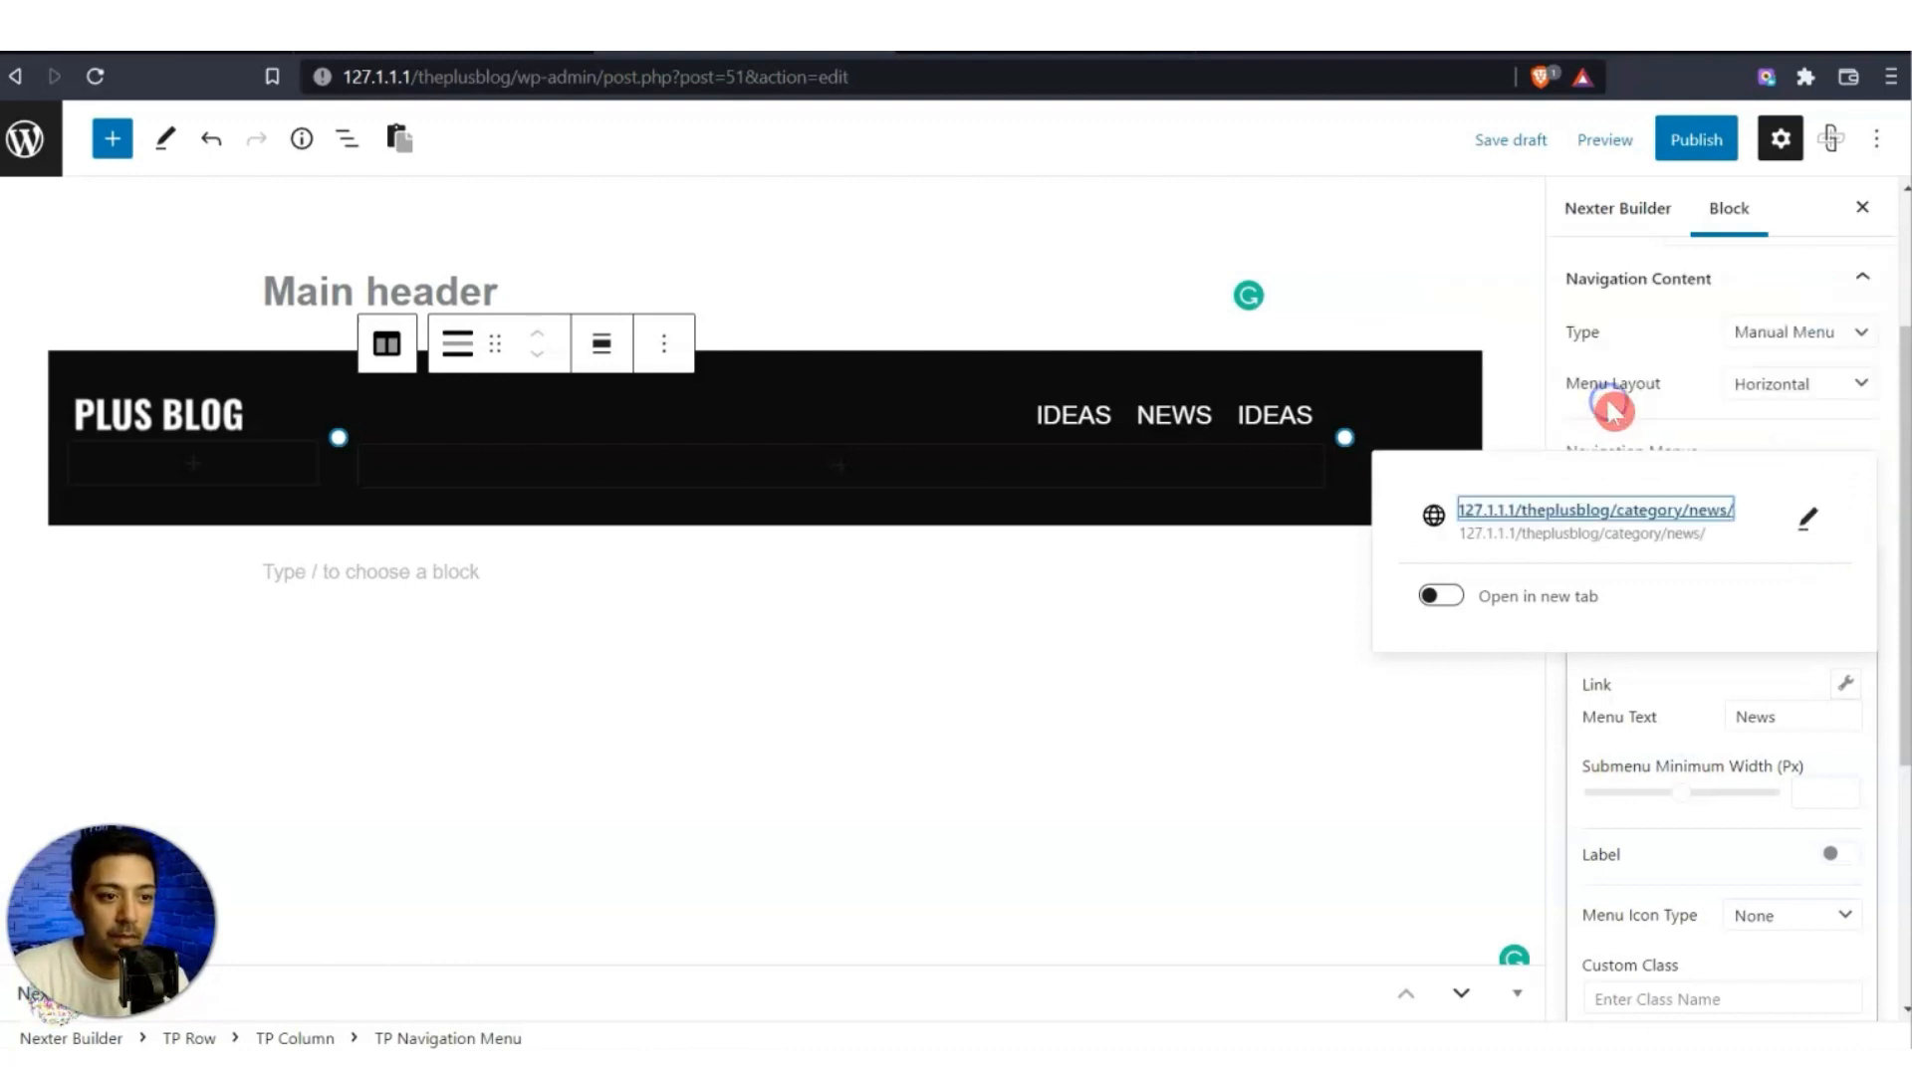
Change the third menu item's text to Technology and link it to the technology category.
{"action": "left_click", "coordinate": [1687, 709]}
{"action": "left_click", "coordinate": [1686, 556]}
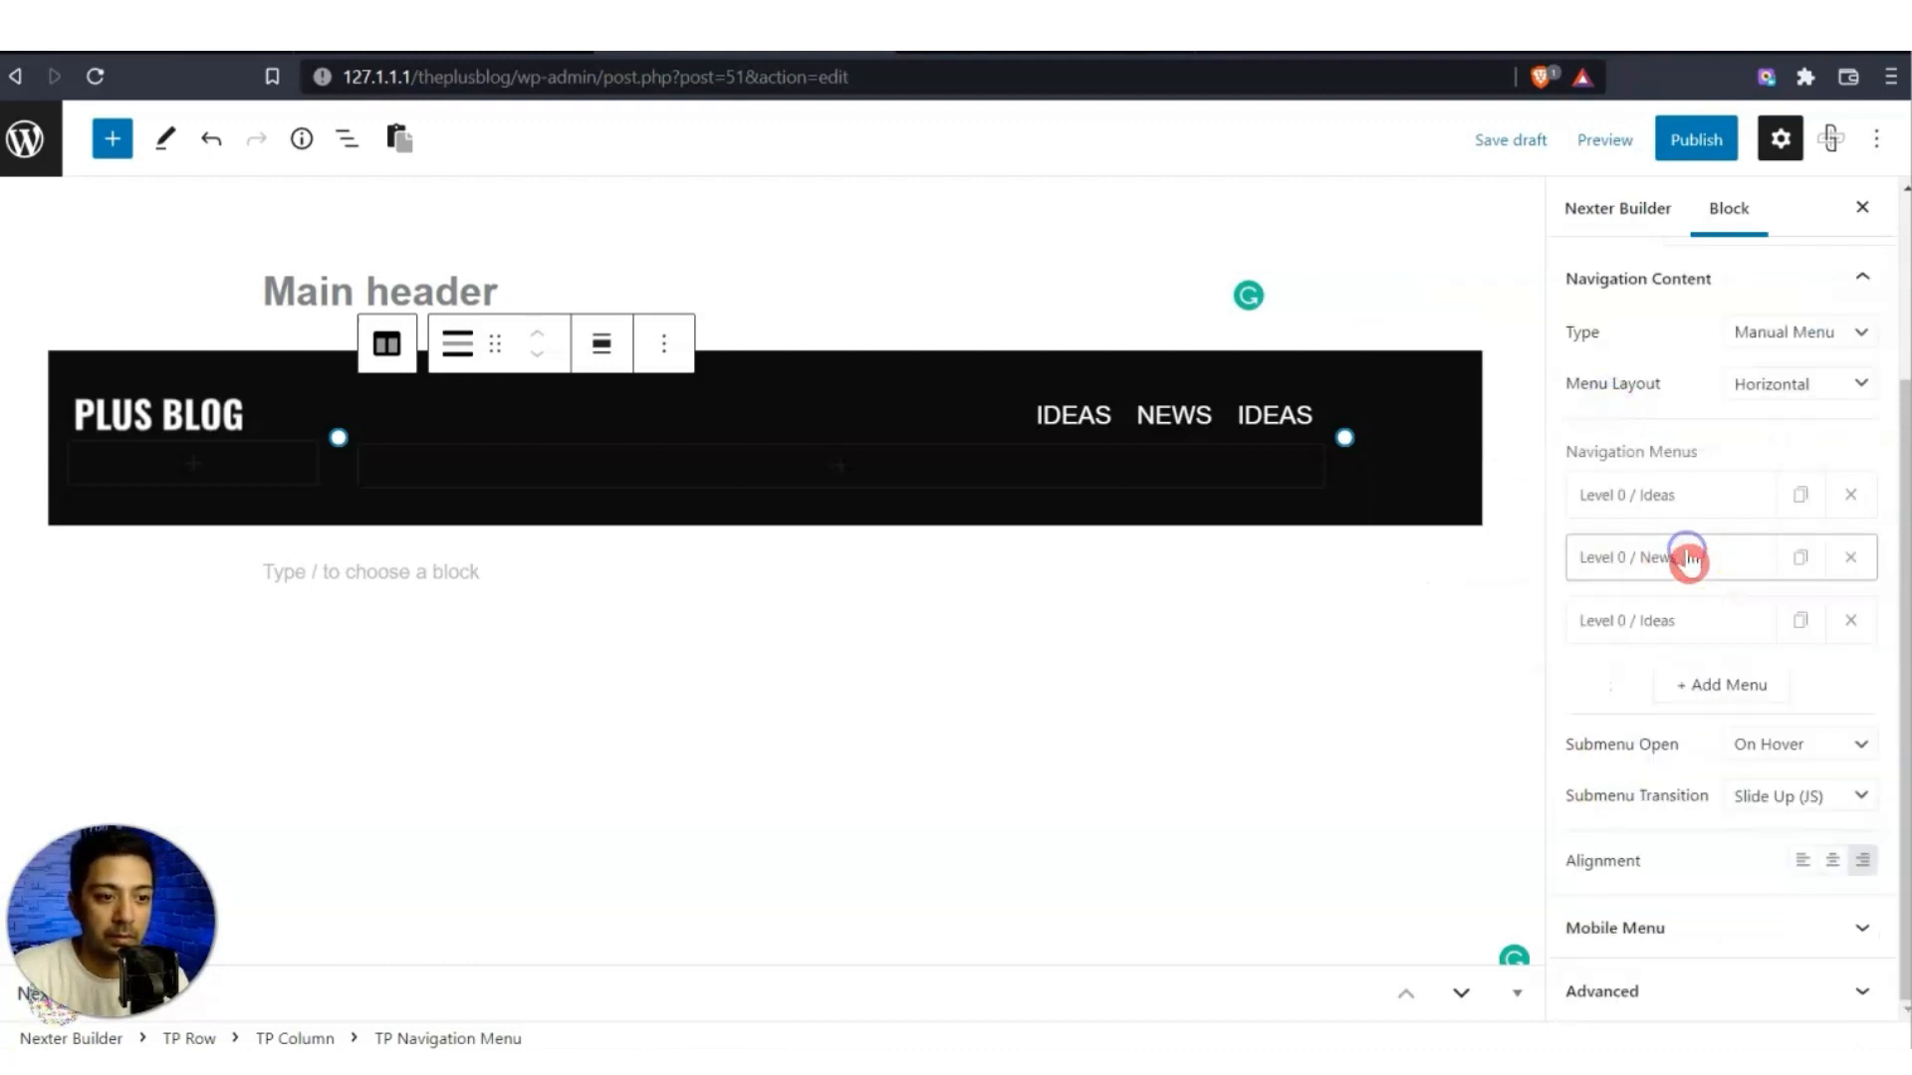
{"action": "left_click", "coordinate": [1699, 622]}
{"action": "left_click", "coordinate": [1779, 775]}
{"action": "double_click", "coordinate": [1781, 775]}
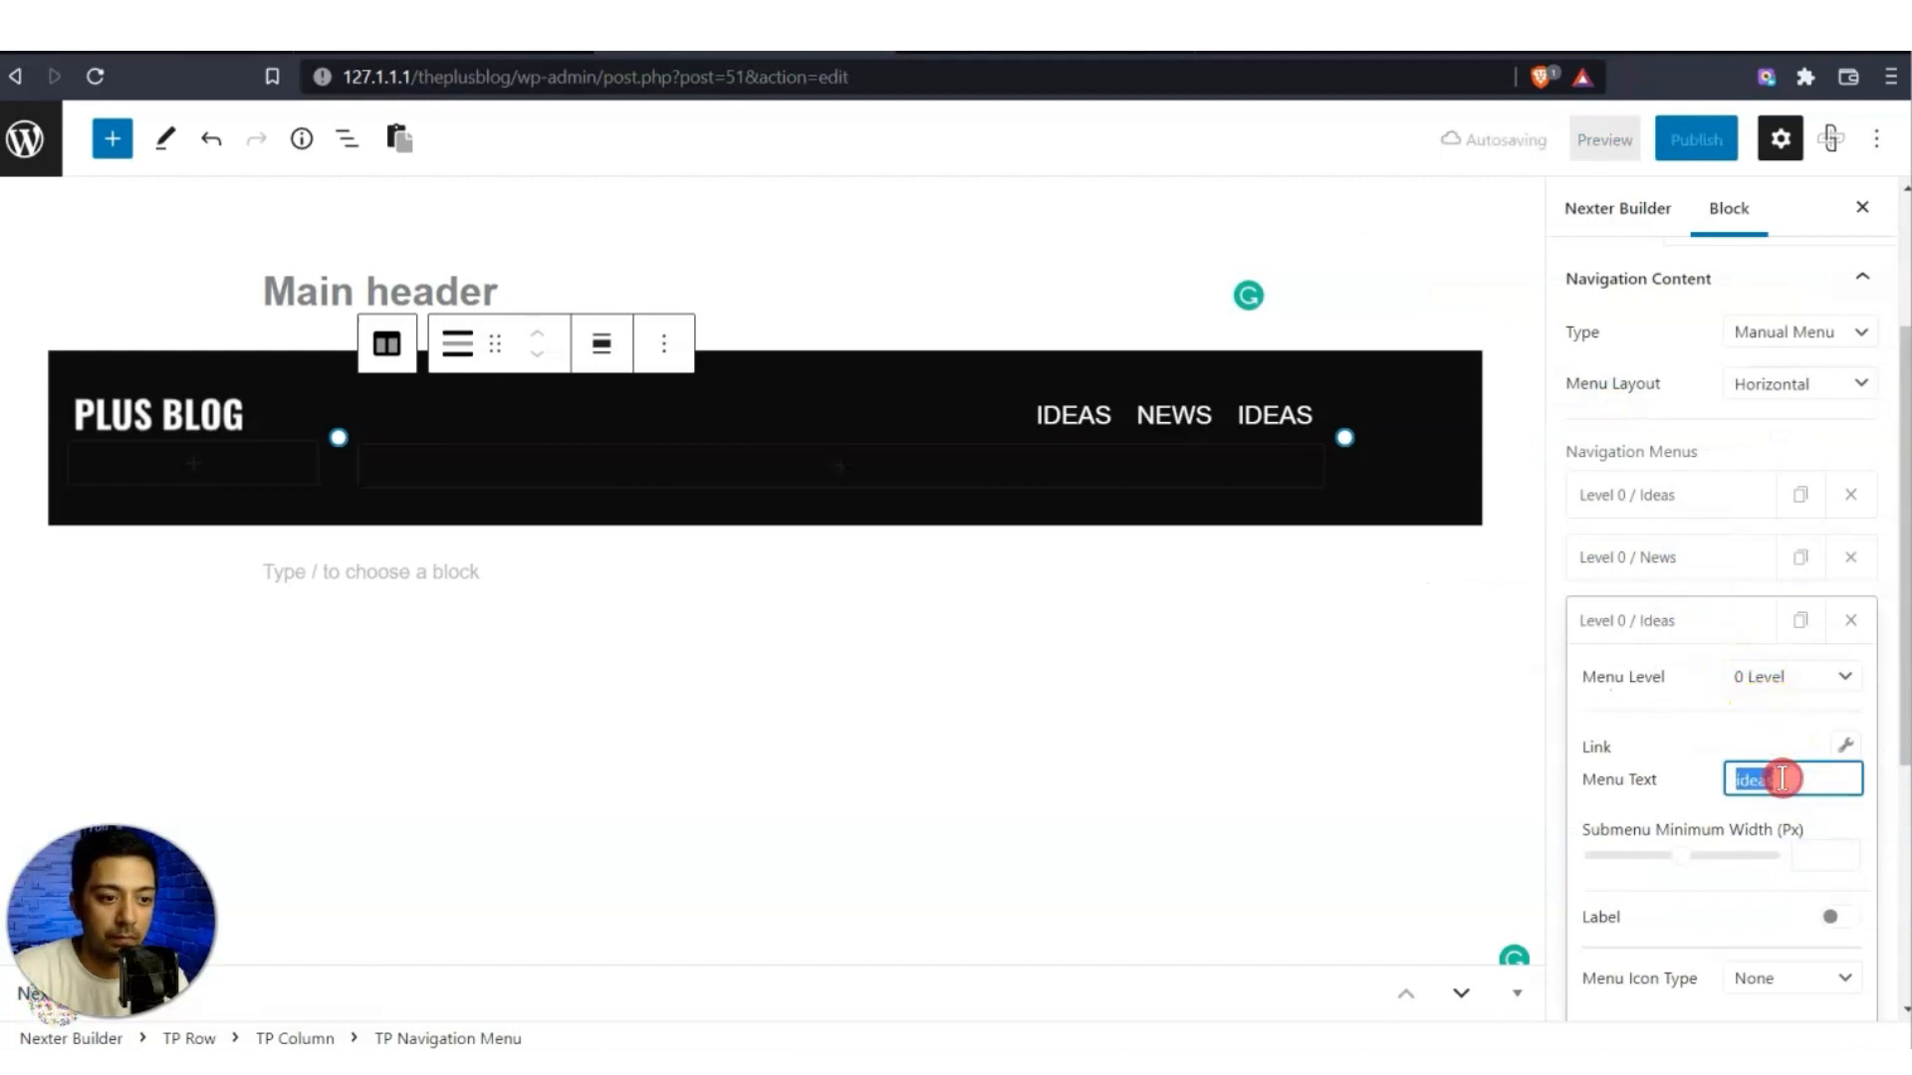
{"action": "type", "text": "Technology"}
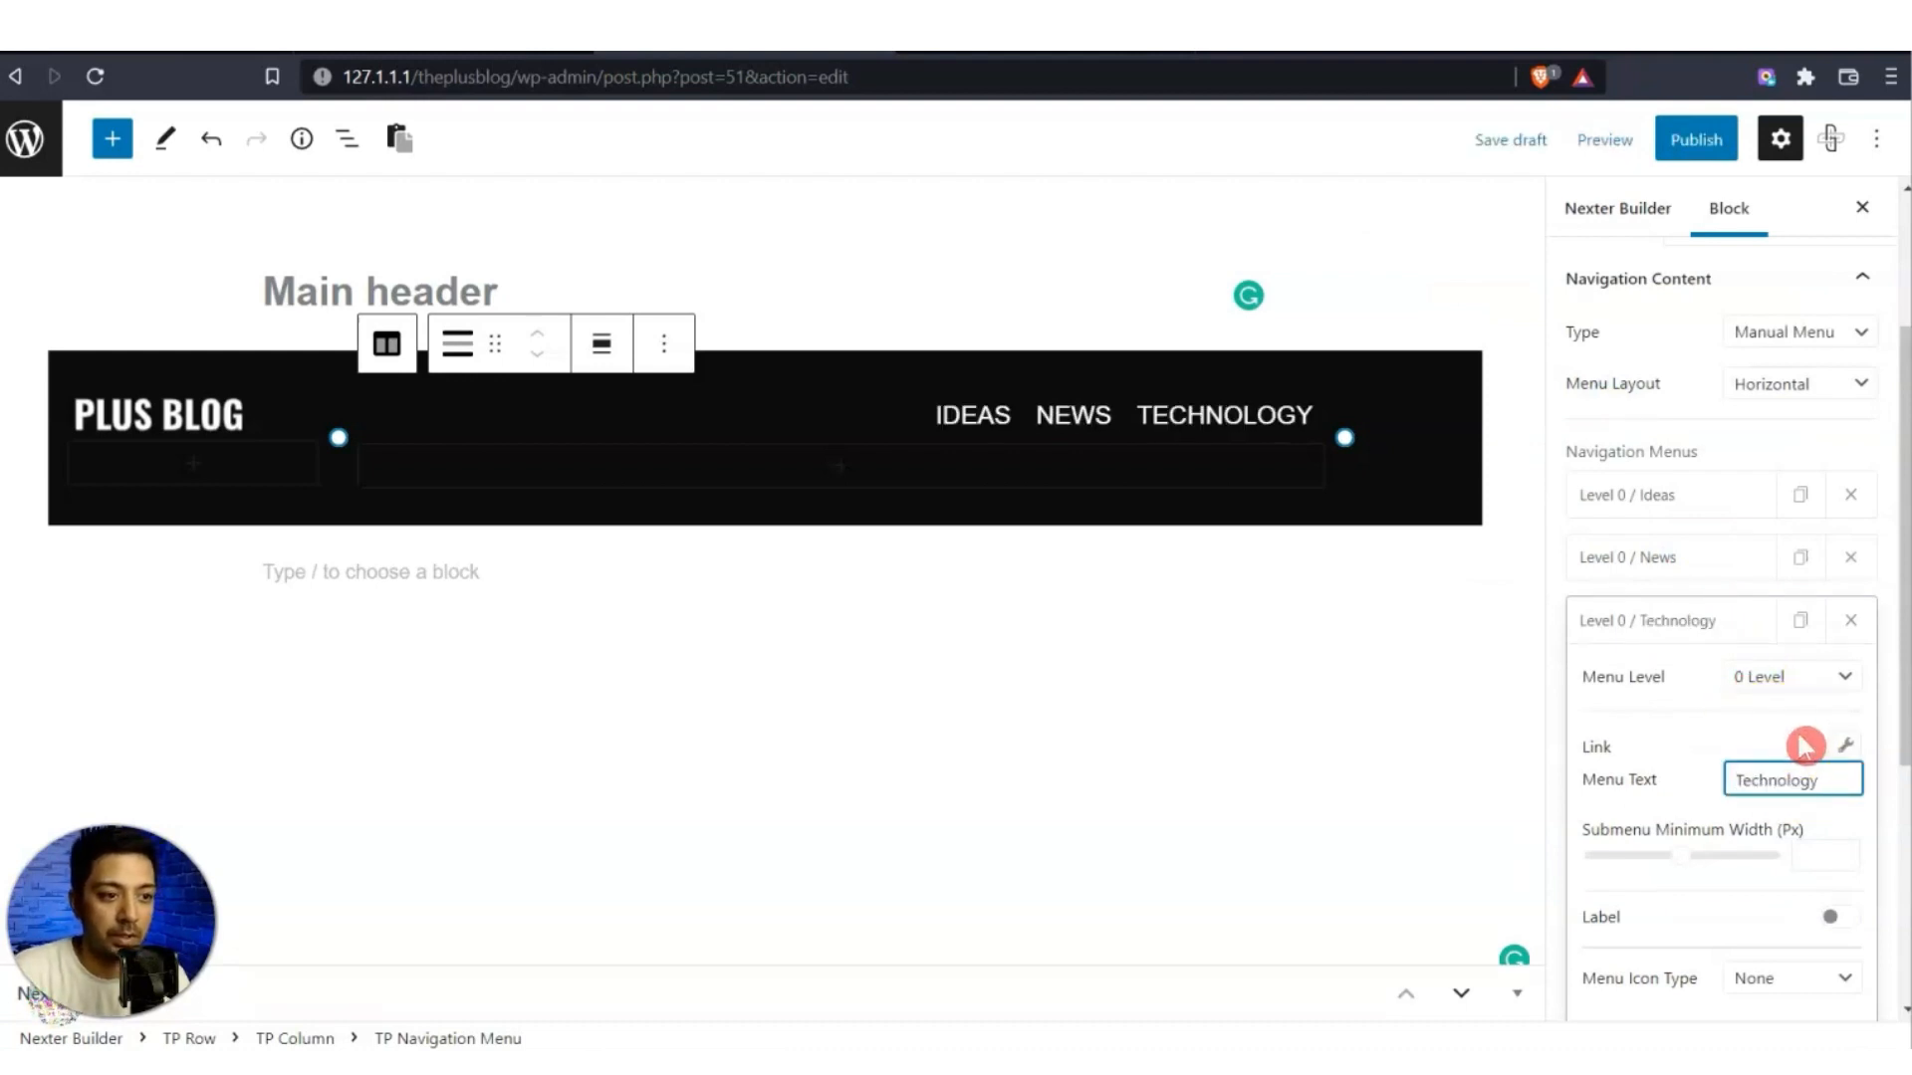
{"action": "left_click", "coordinate": [1845, 747]}
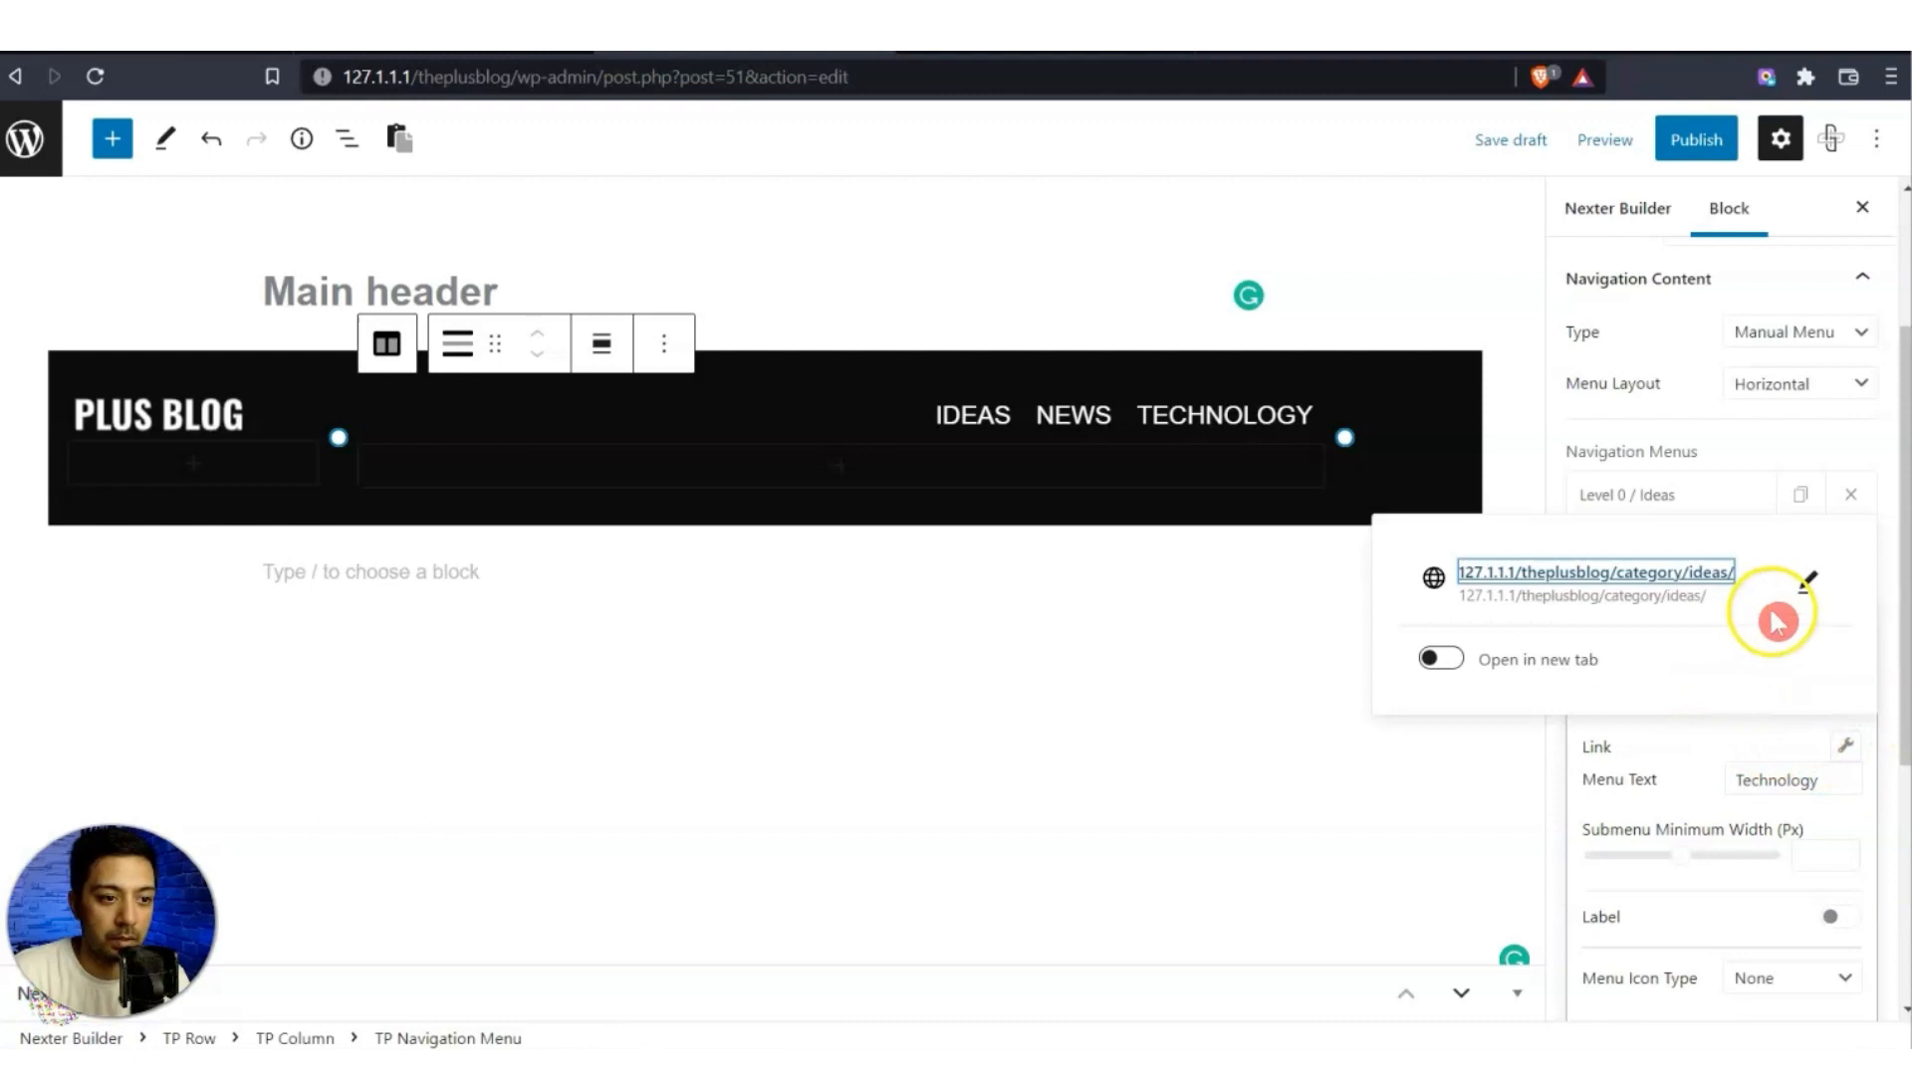
{"action": "left_click", "coordinate": [1804, 578]}
{"action": "left_click", "coordinate": [1800, 586]}
{"action": "left_click", "coordinate": [1696, 642]}
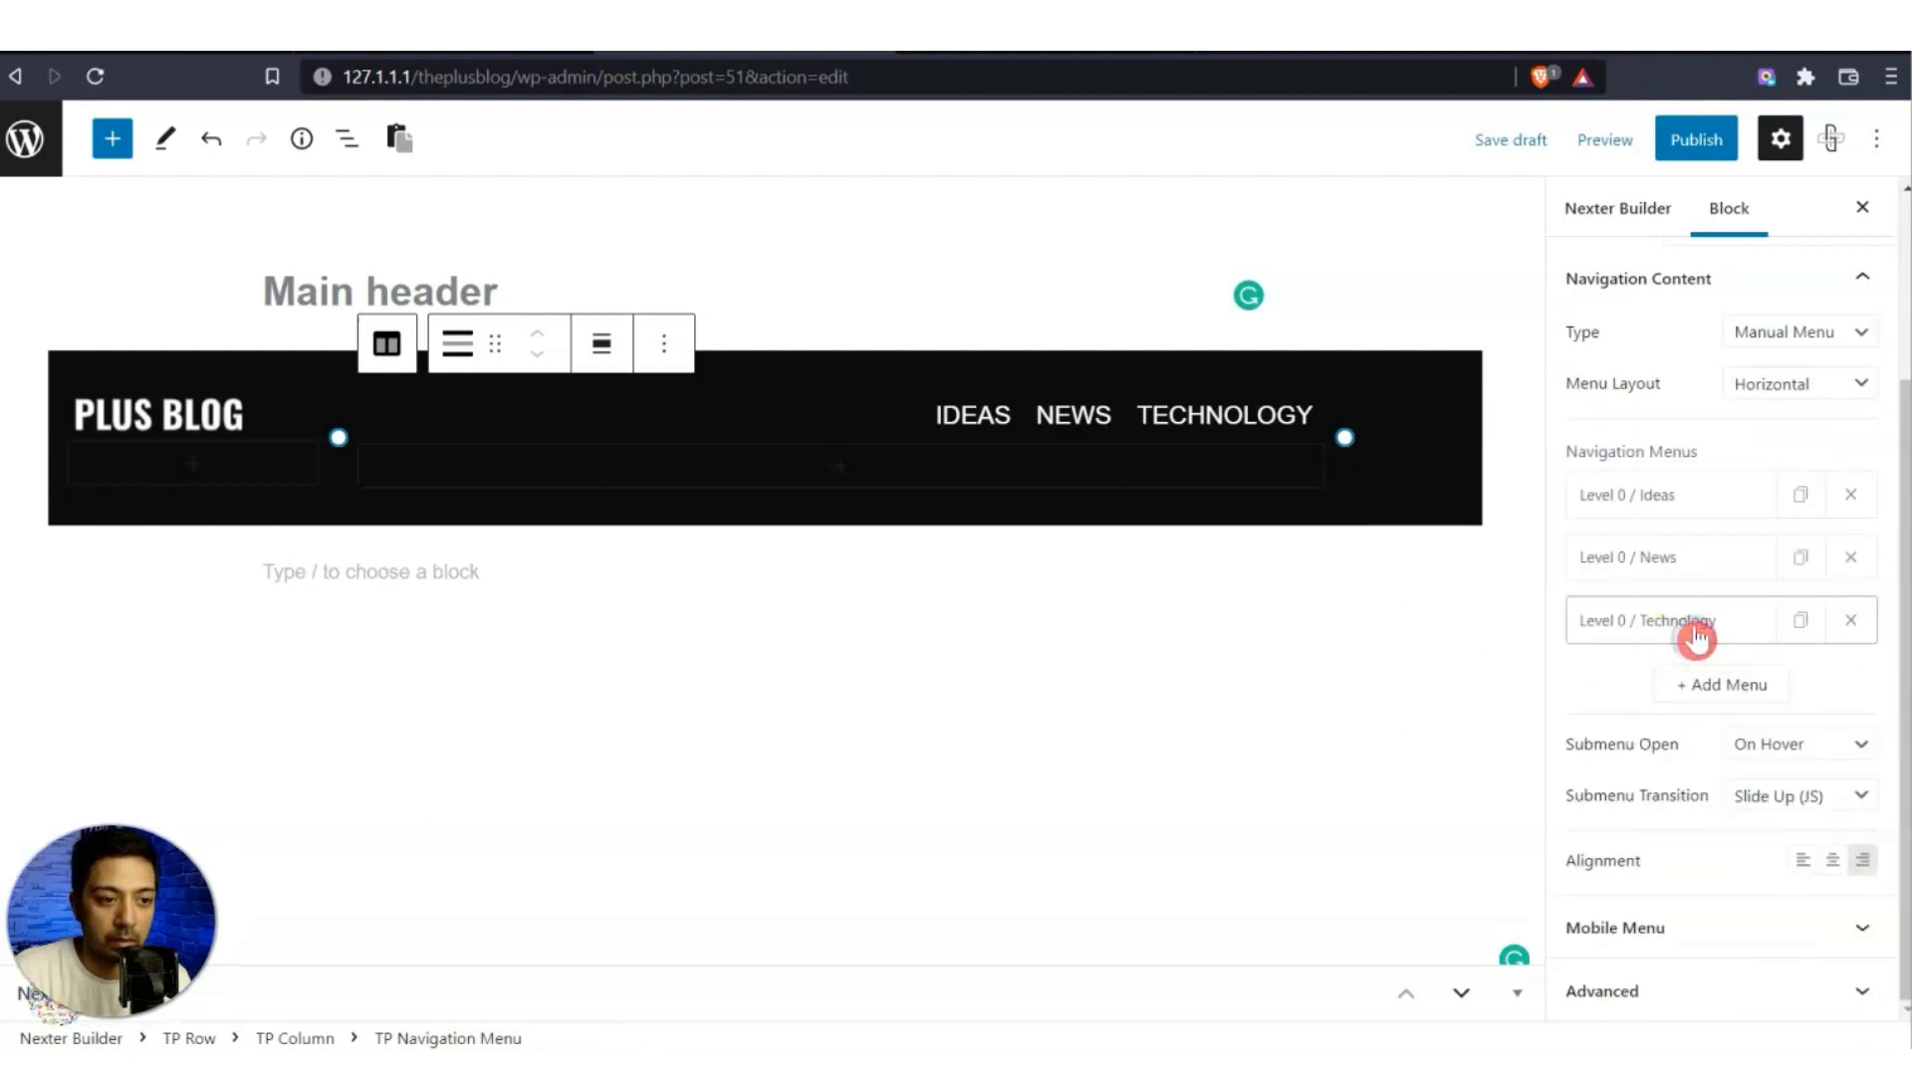
Duplicate the Technology menu item and change the copy's text to About us.
{"action": "left_click", "coordinate": [1800, 620]}
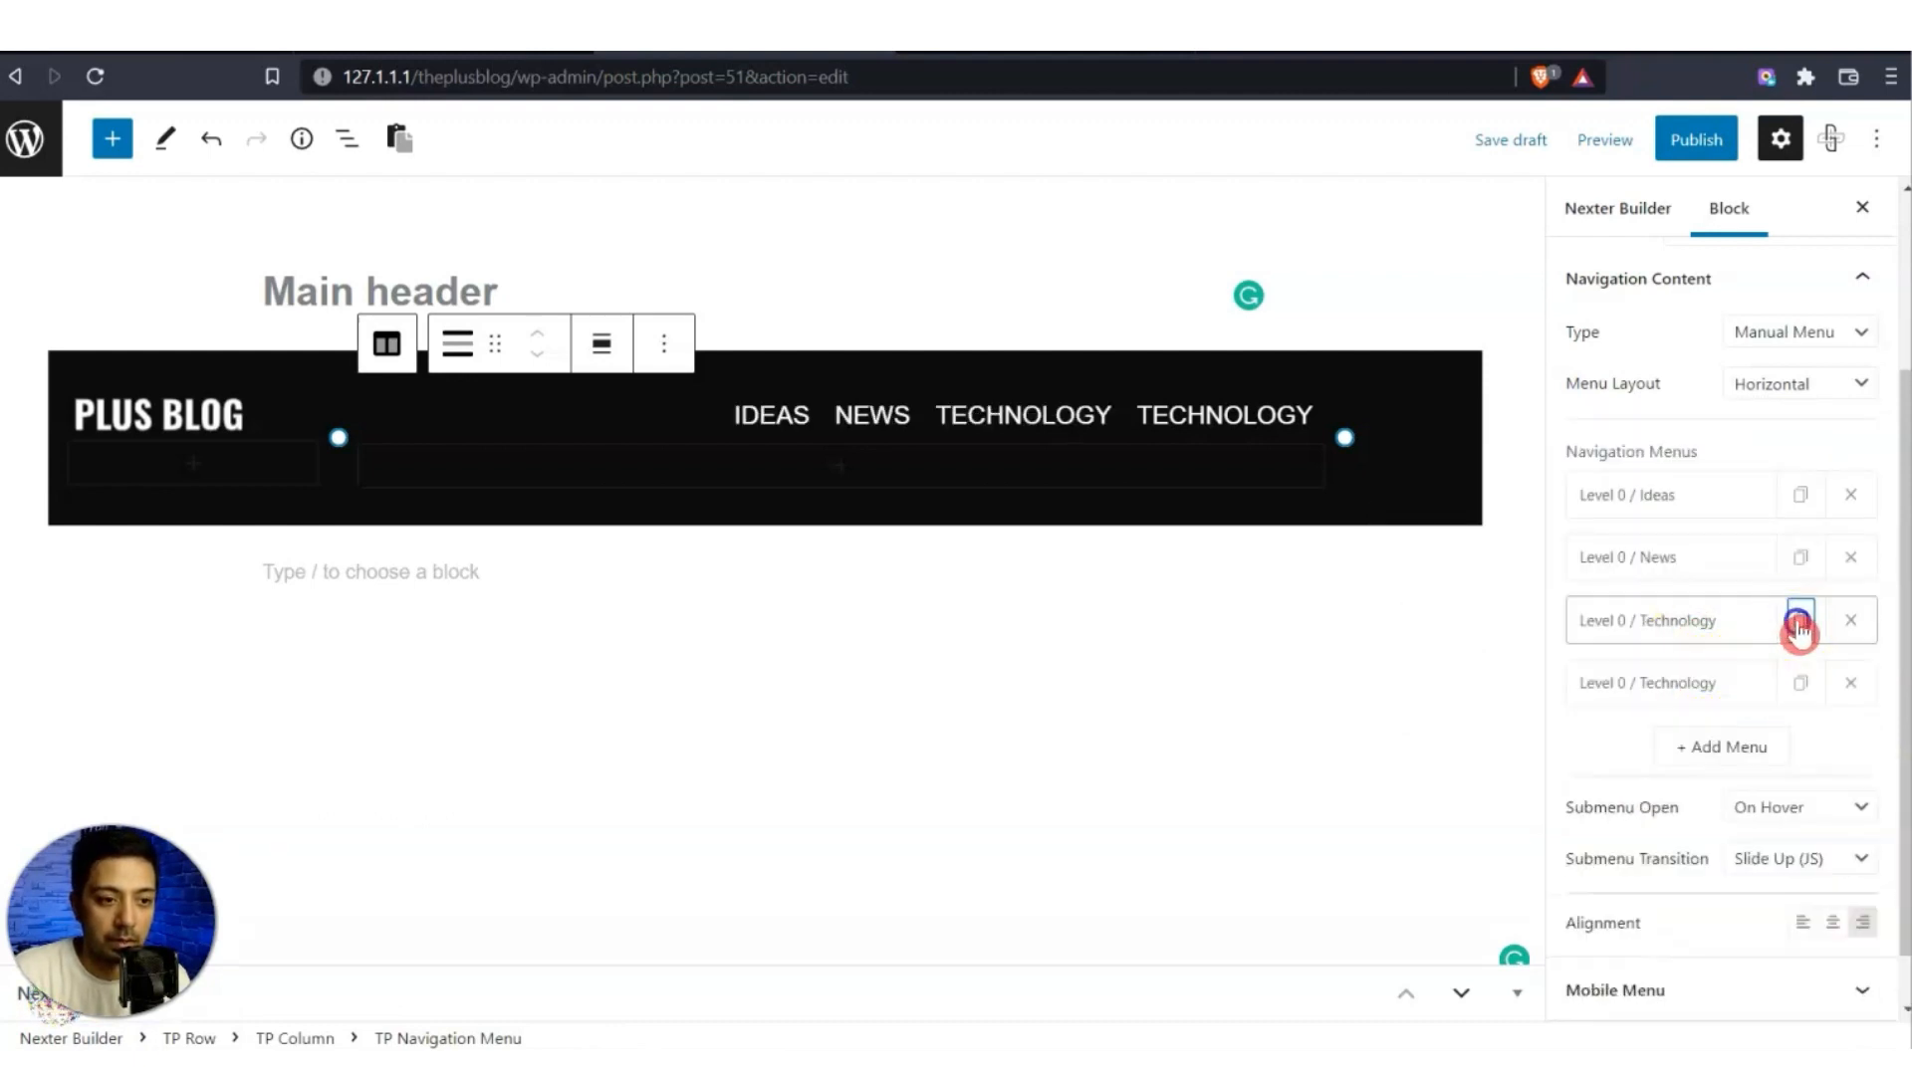
{"action": "left_click", "coordinate": [1712, 697]}
{"action": "double_click", "coordinate": [1789, 844]}
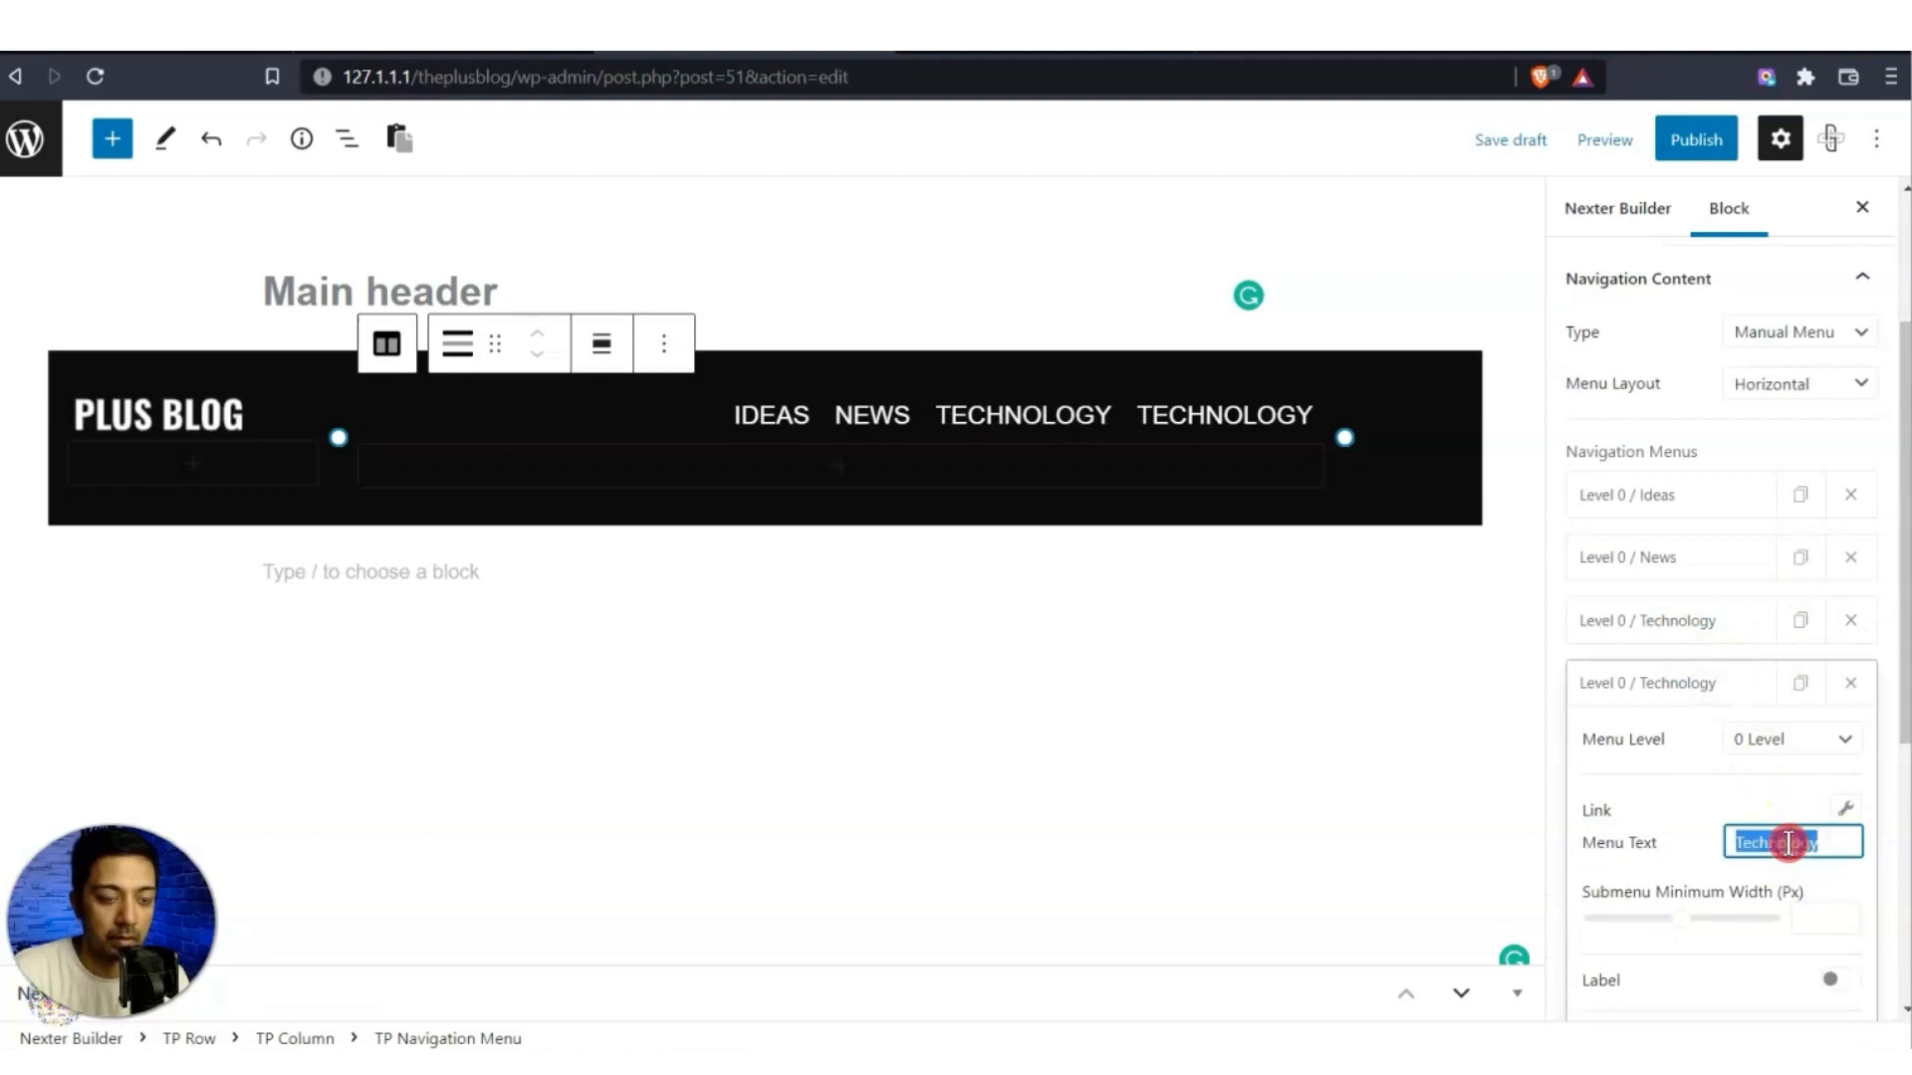
{"action": "type", "text": "About Us"}
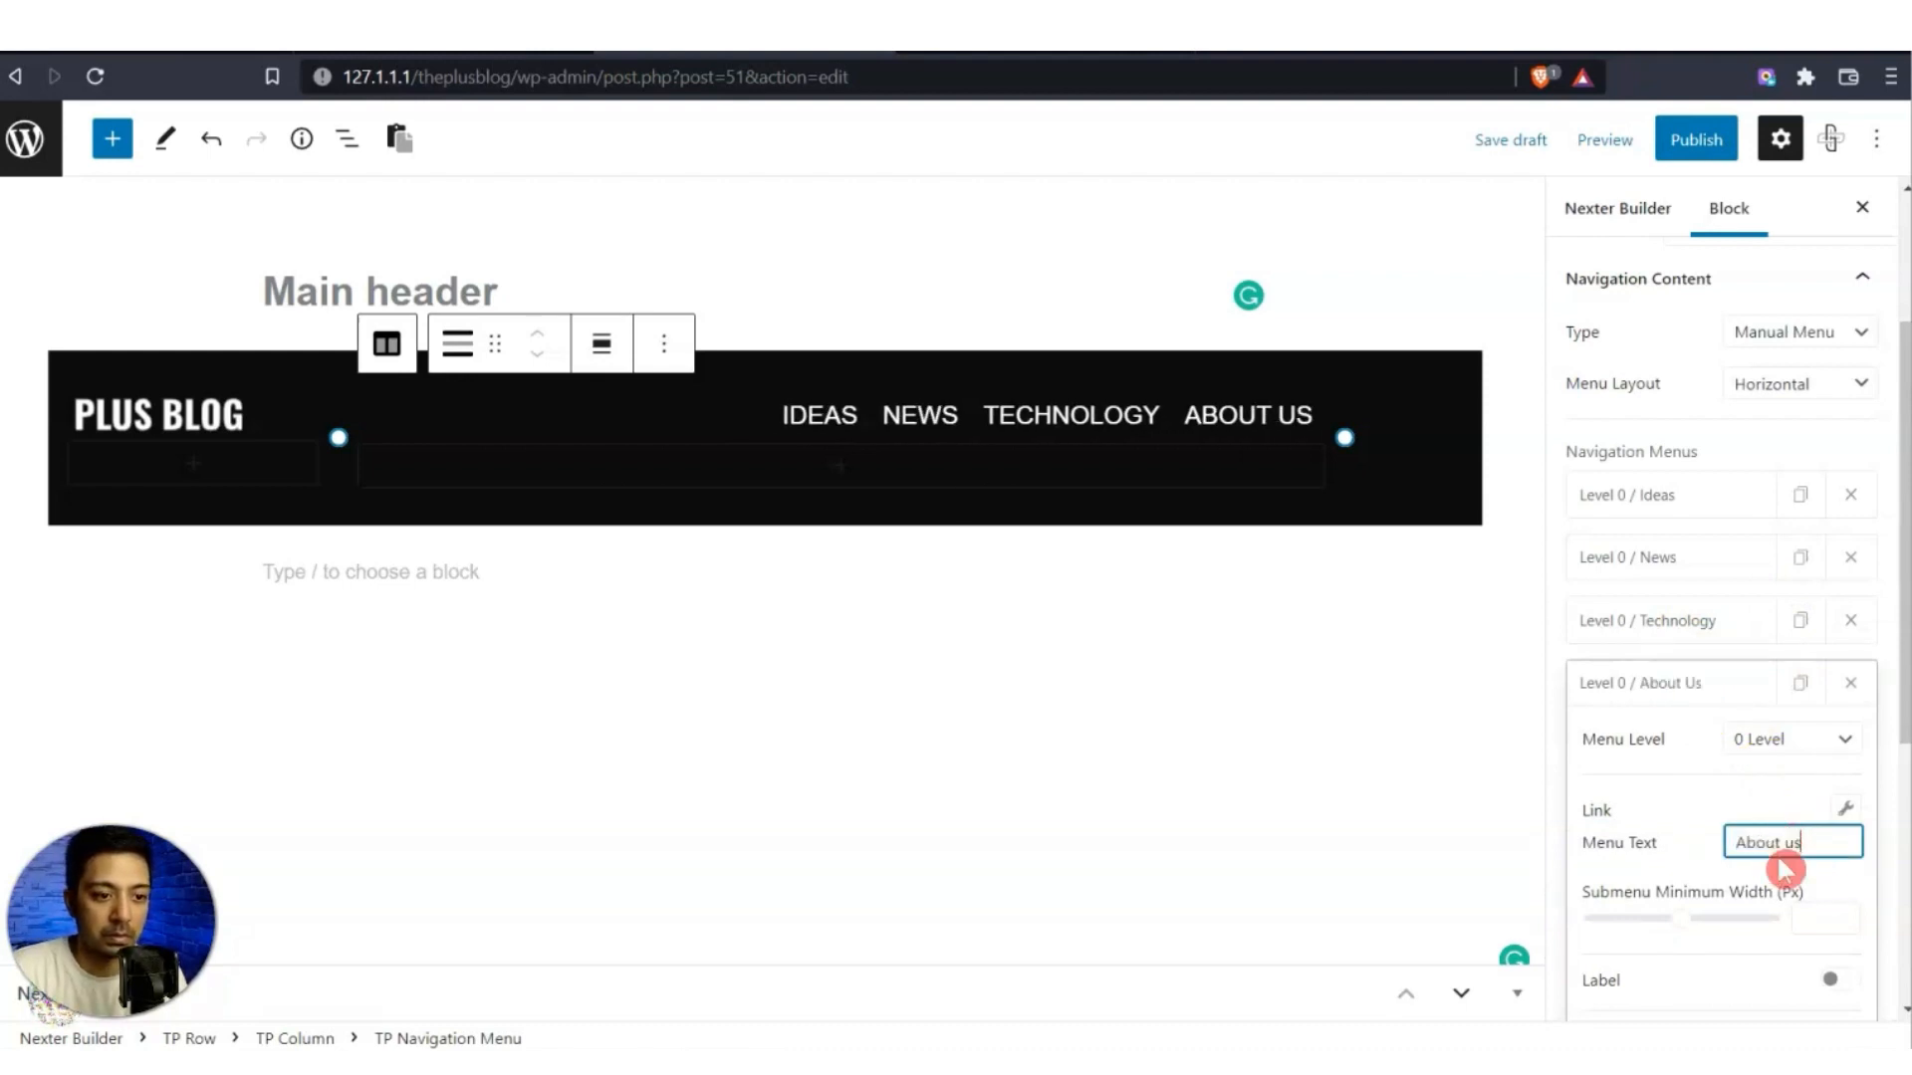
Replace the About us menu item's link with the About us page.
{"action": "left_click", "coordinate": [1845, 810]}
{"action": "left_click", "coordinate": [1805, 642]}
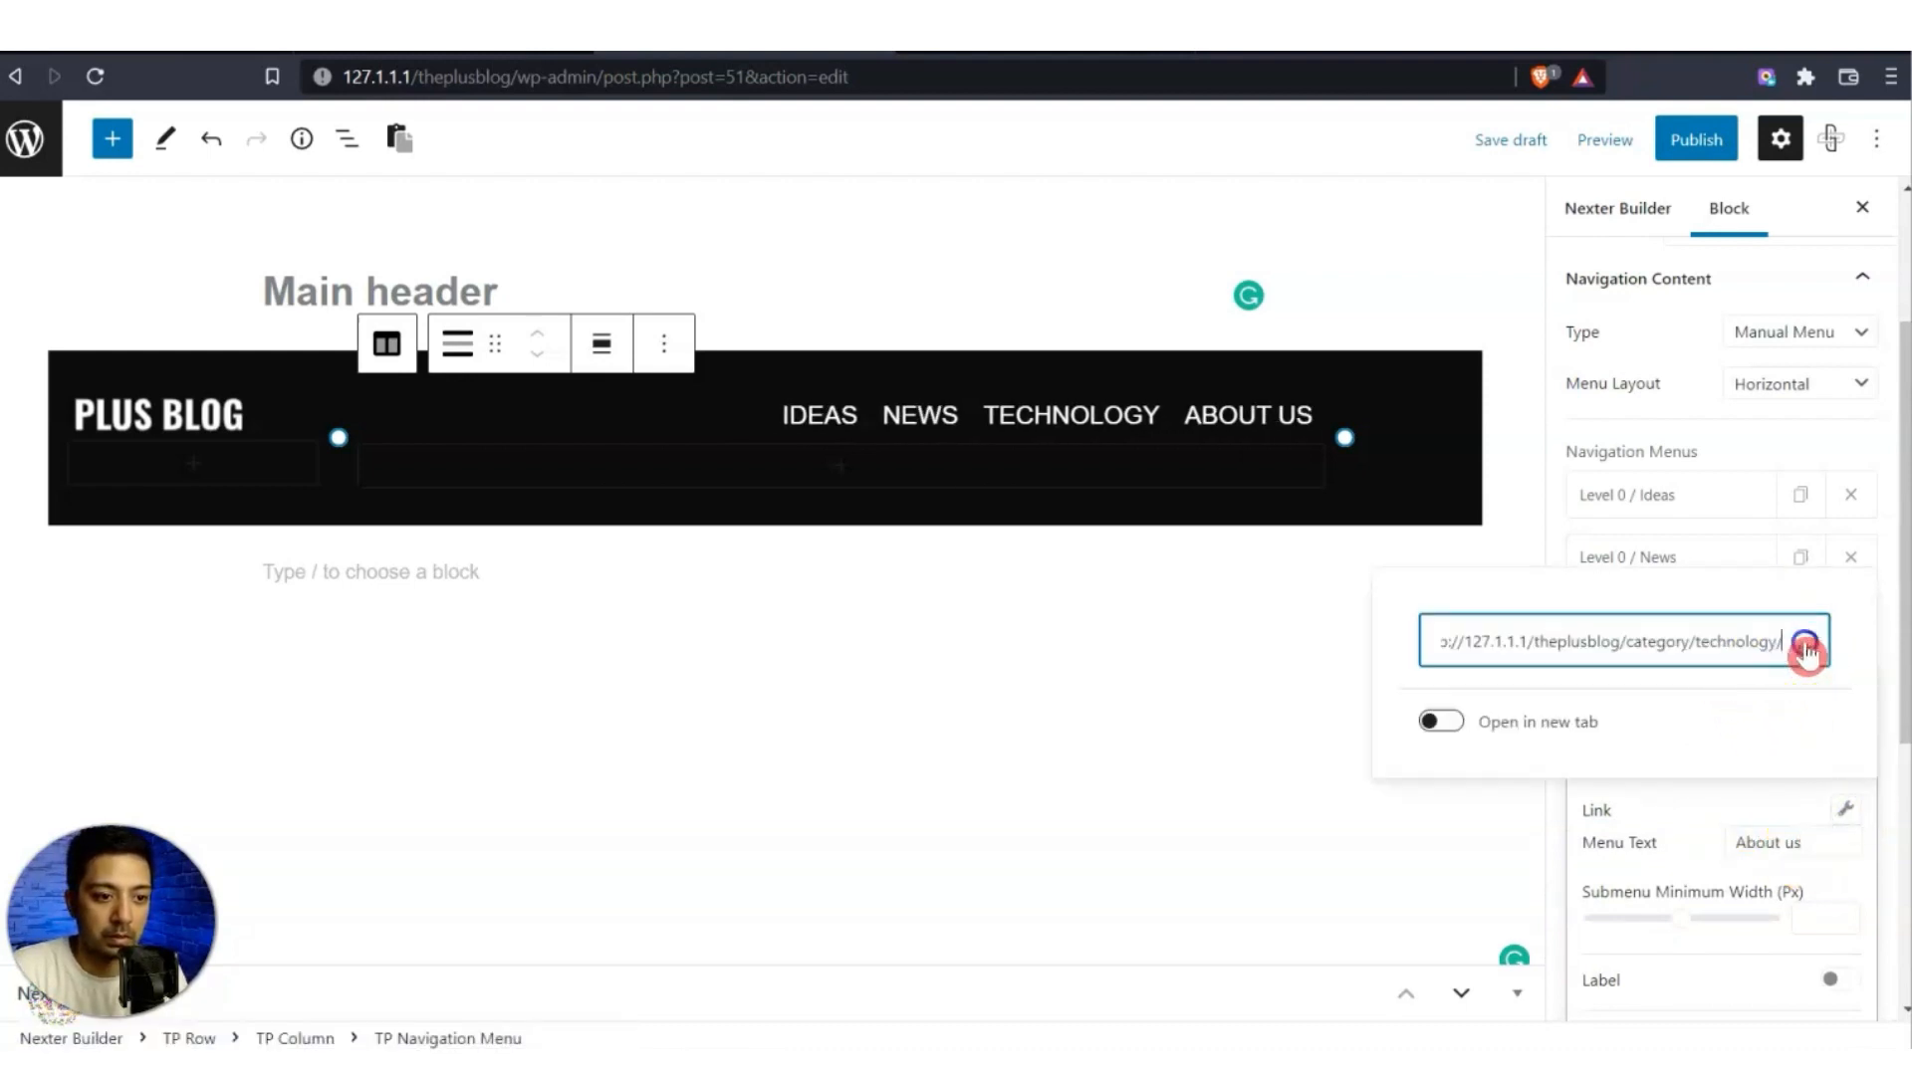
{"action": "key", "text": "ctrl+a"}
{"action": "type", "text": "ab"}
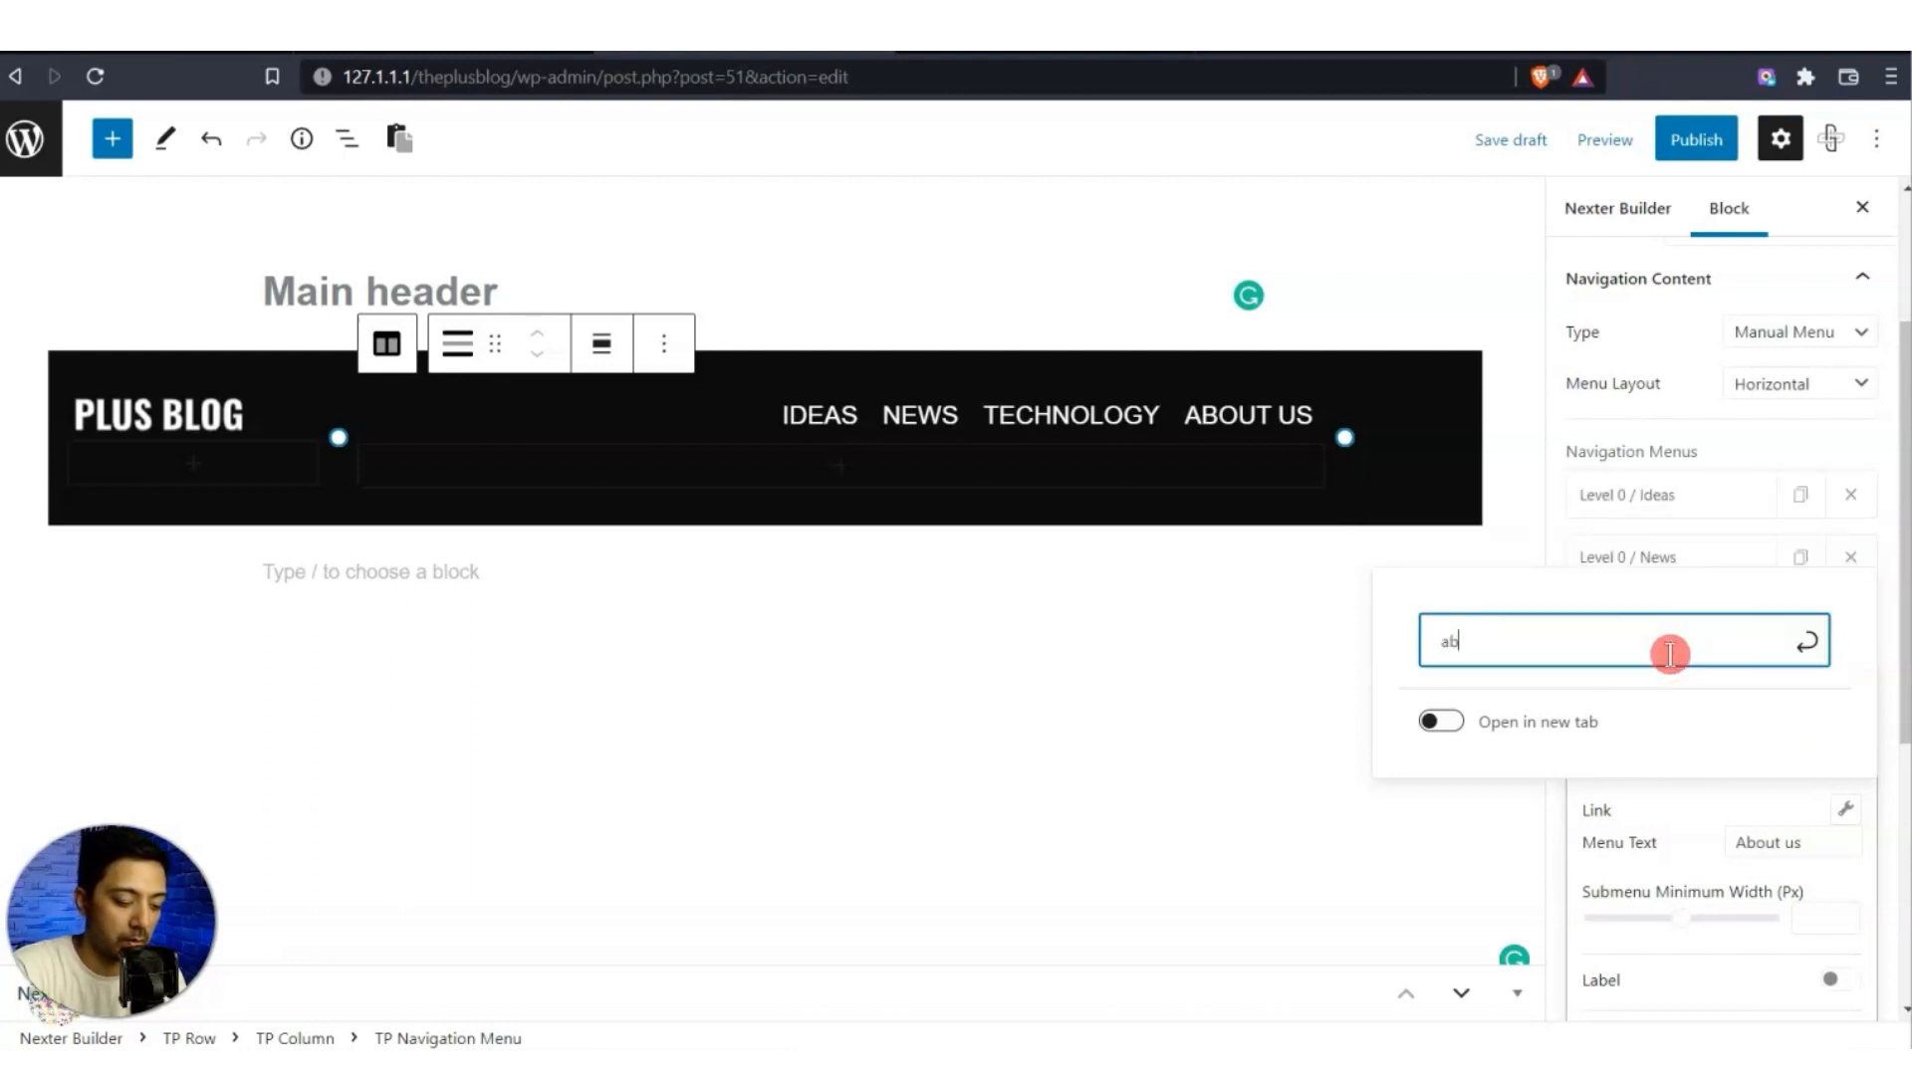
{"action": "type", "text": "out"}
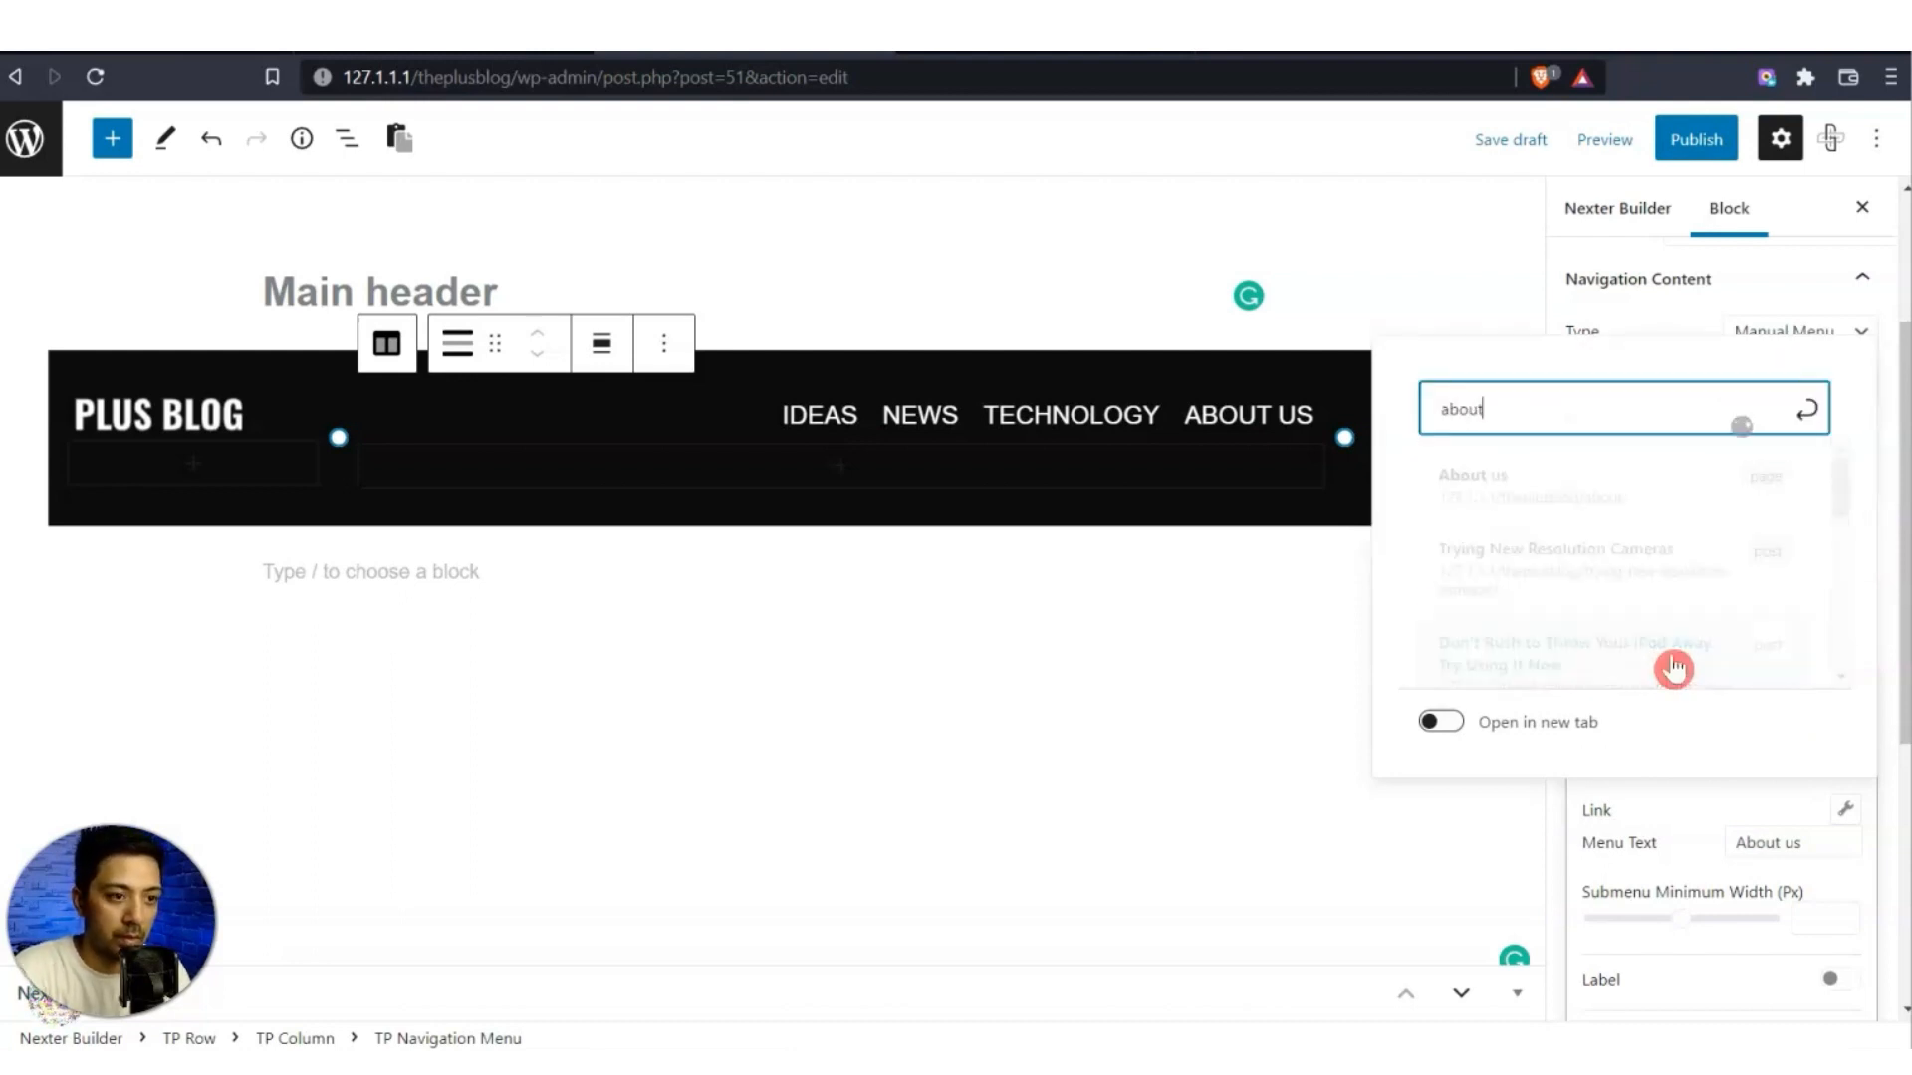
{"action": "left_click", "coordinate": [1626, 522]}
{"action": "left_click", "coordinate": [1742, 810]}
{"action": "left_click", "coordinate": [1688, 687]}
Duplicate the About us menu item and change the copy's text to Contact us.
{"action": "left_click", "coordinate": [1799, 686]}
{"action": "left_click", "coordinate": [1730, 758]}
{"action": "left_click", "coordinate": [1790, 914]}
{"action": "left_click_drag", "start_coordinate": [1779, 913], "coordinate": [1636, 918]}
{"action": "type", "text": "Contact us"}
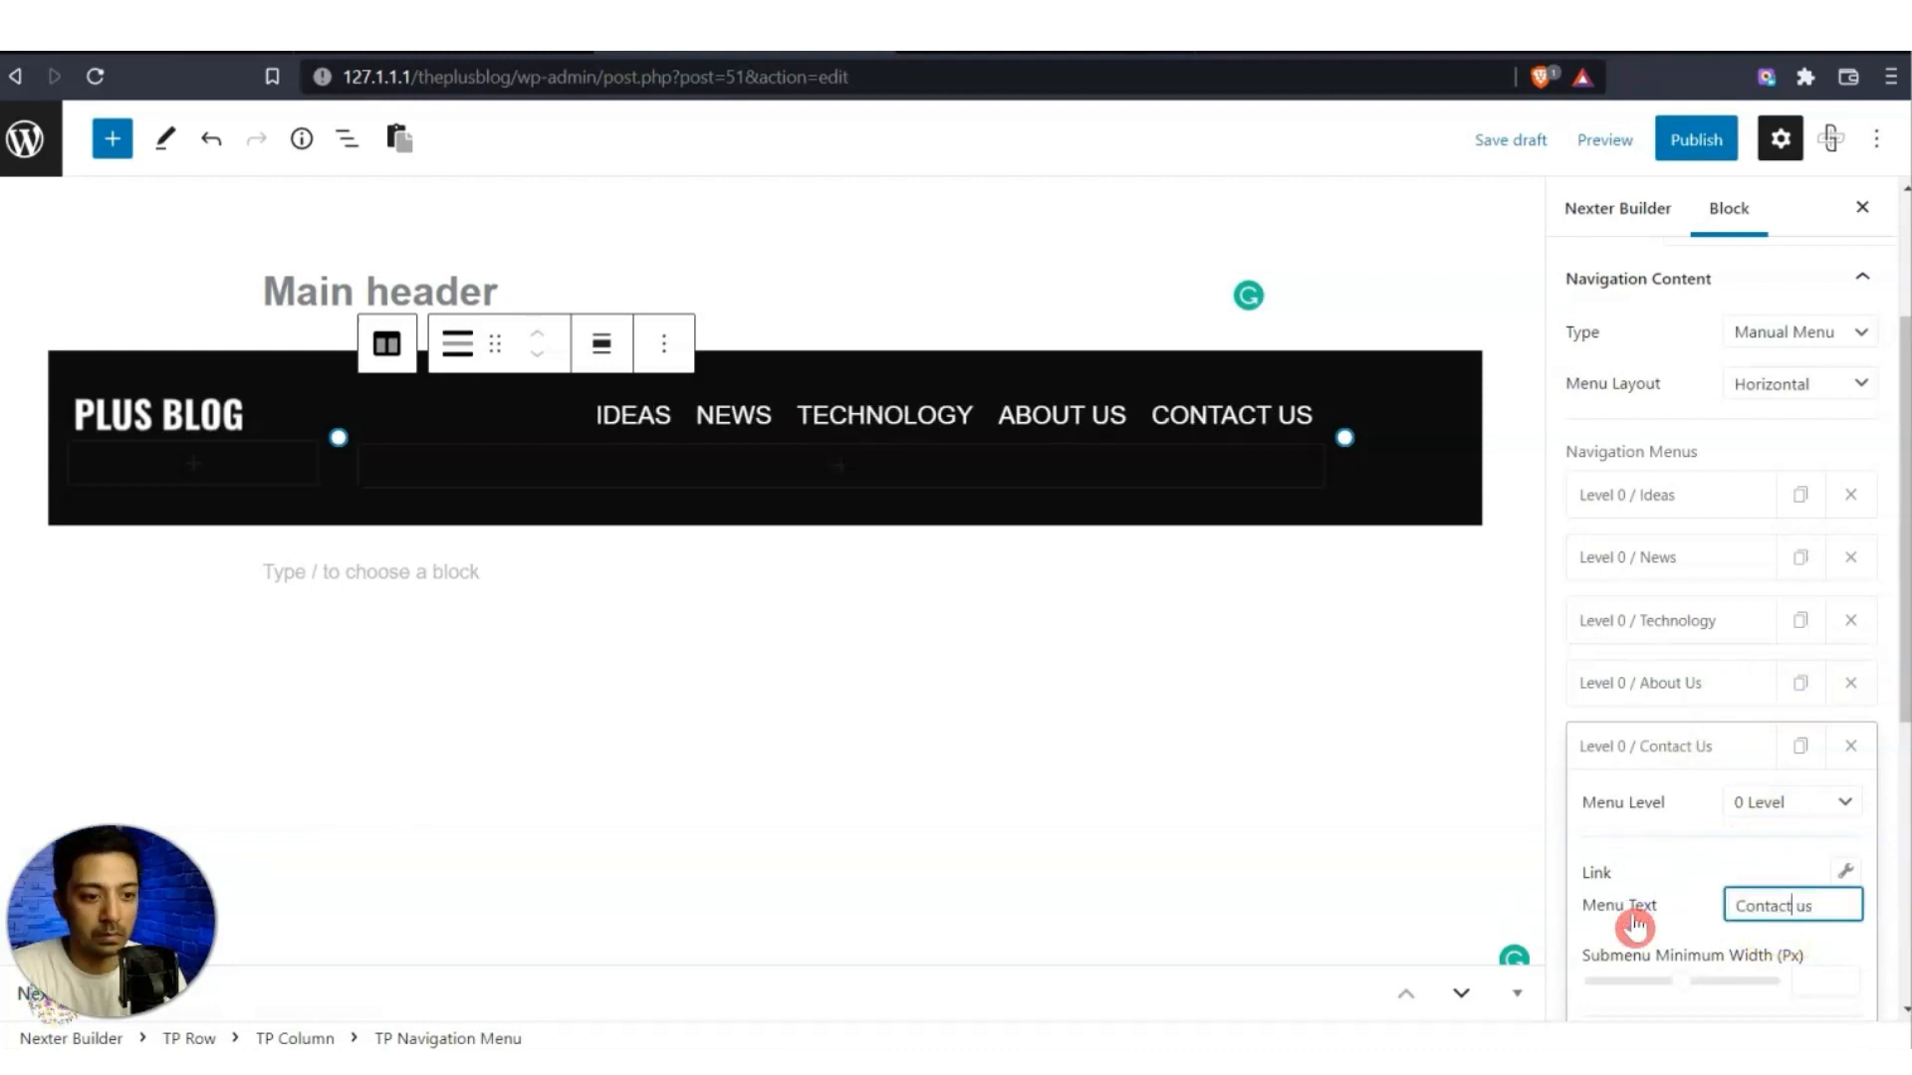
Replace the Contact us menu item's link with the contact page.
{"action": "left_click", "coordinate": [1845, 872]}
{"action": "left_click", "coordinate": [1828, 715]}
{"action": "triple_click", "coordinate": [1743, 642]}
{"action": "type", "text": "contact pa"}
{"action": "left_click", "coordinate": [1610, 575]}
{"action": "left_click", "coordinate": [1747, 875]}
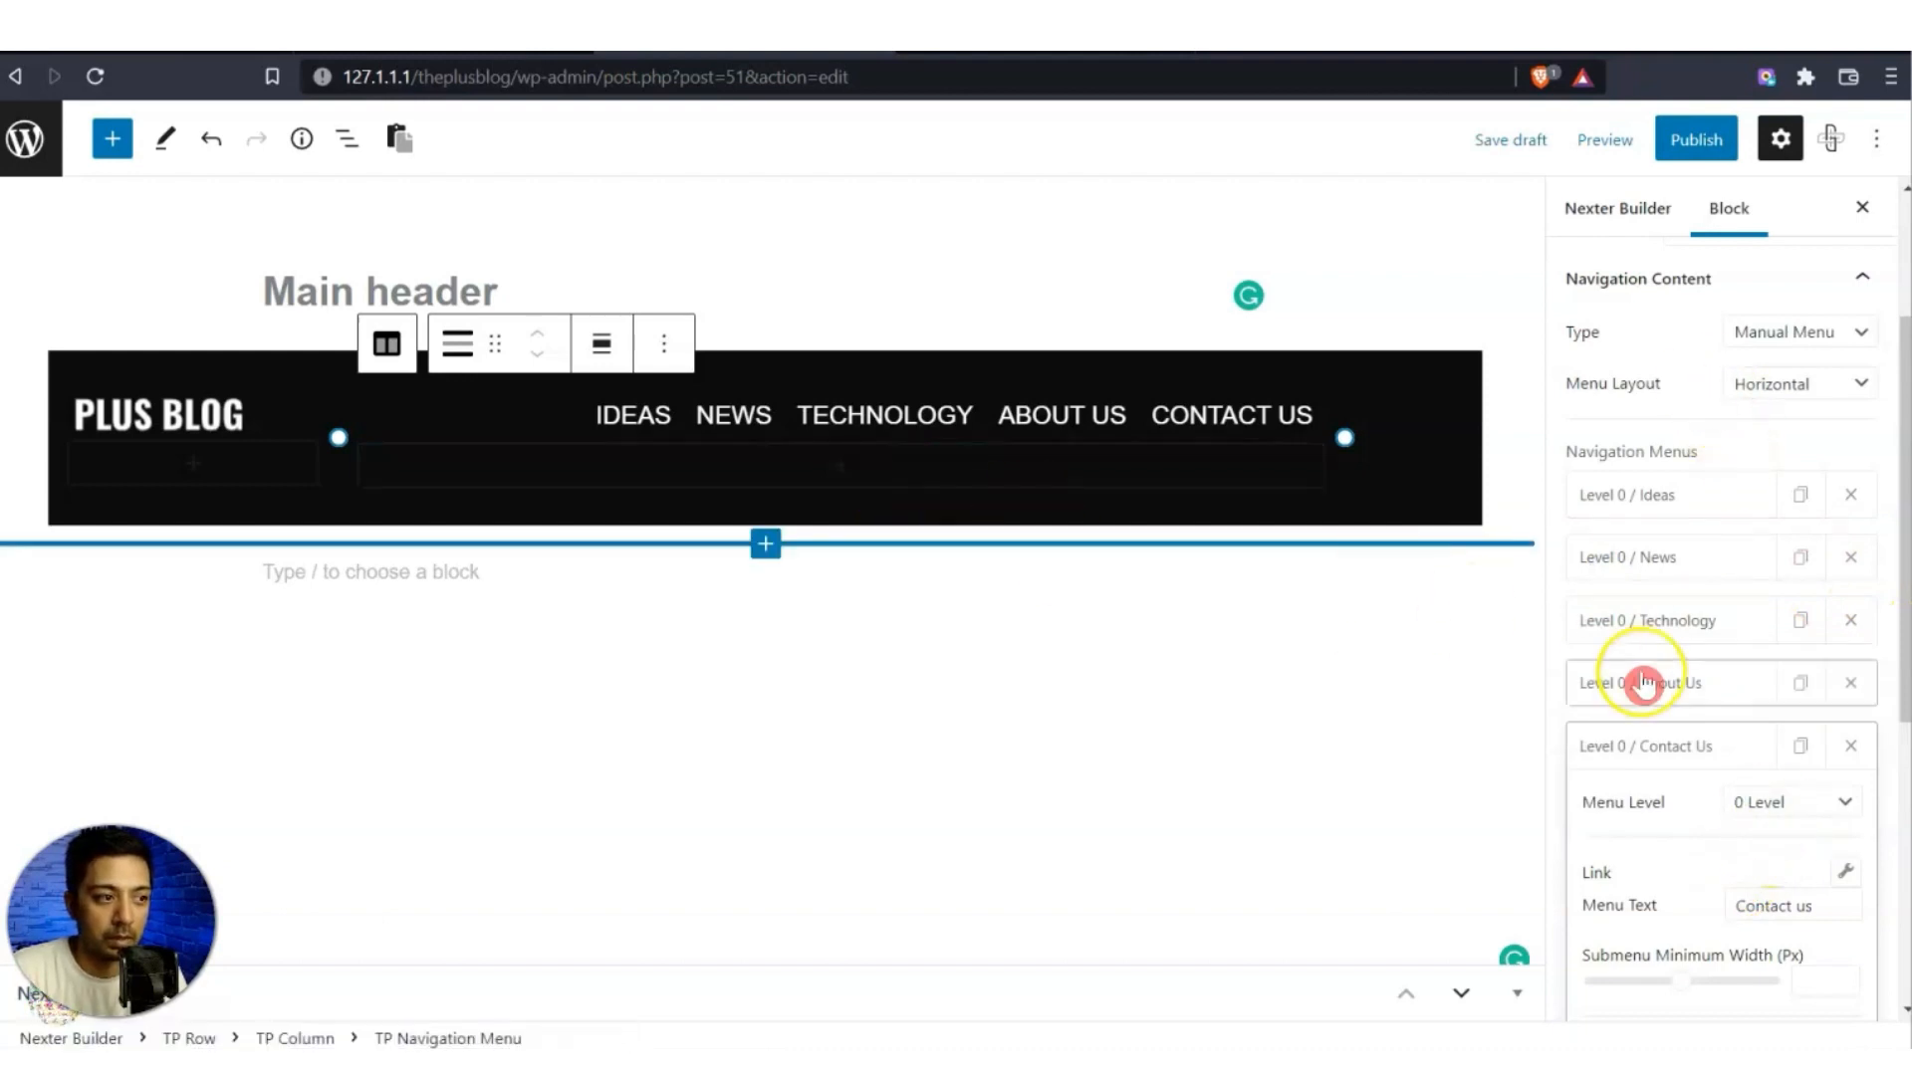
Set the main menu typography to a 17 px font size and a font weight of 600.
{"action": "scroll", "coordinate": [1623, 707], "scroll_direction": "up", "scroll_amount": 3}
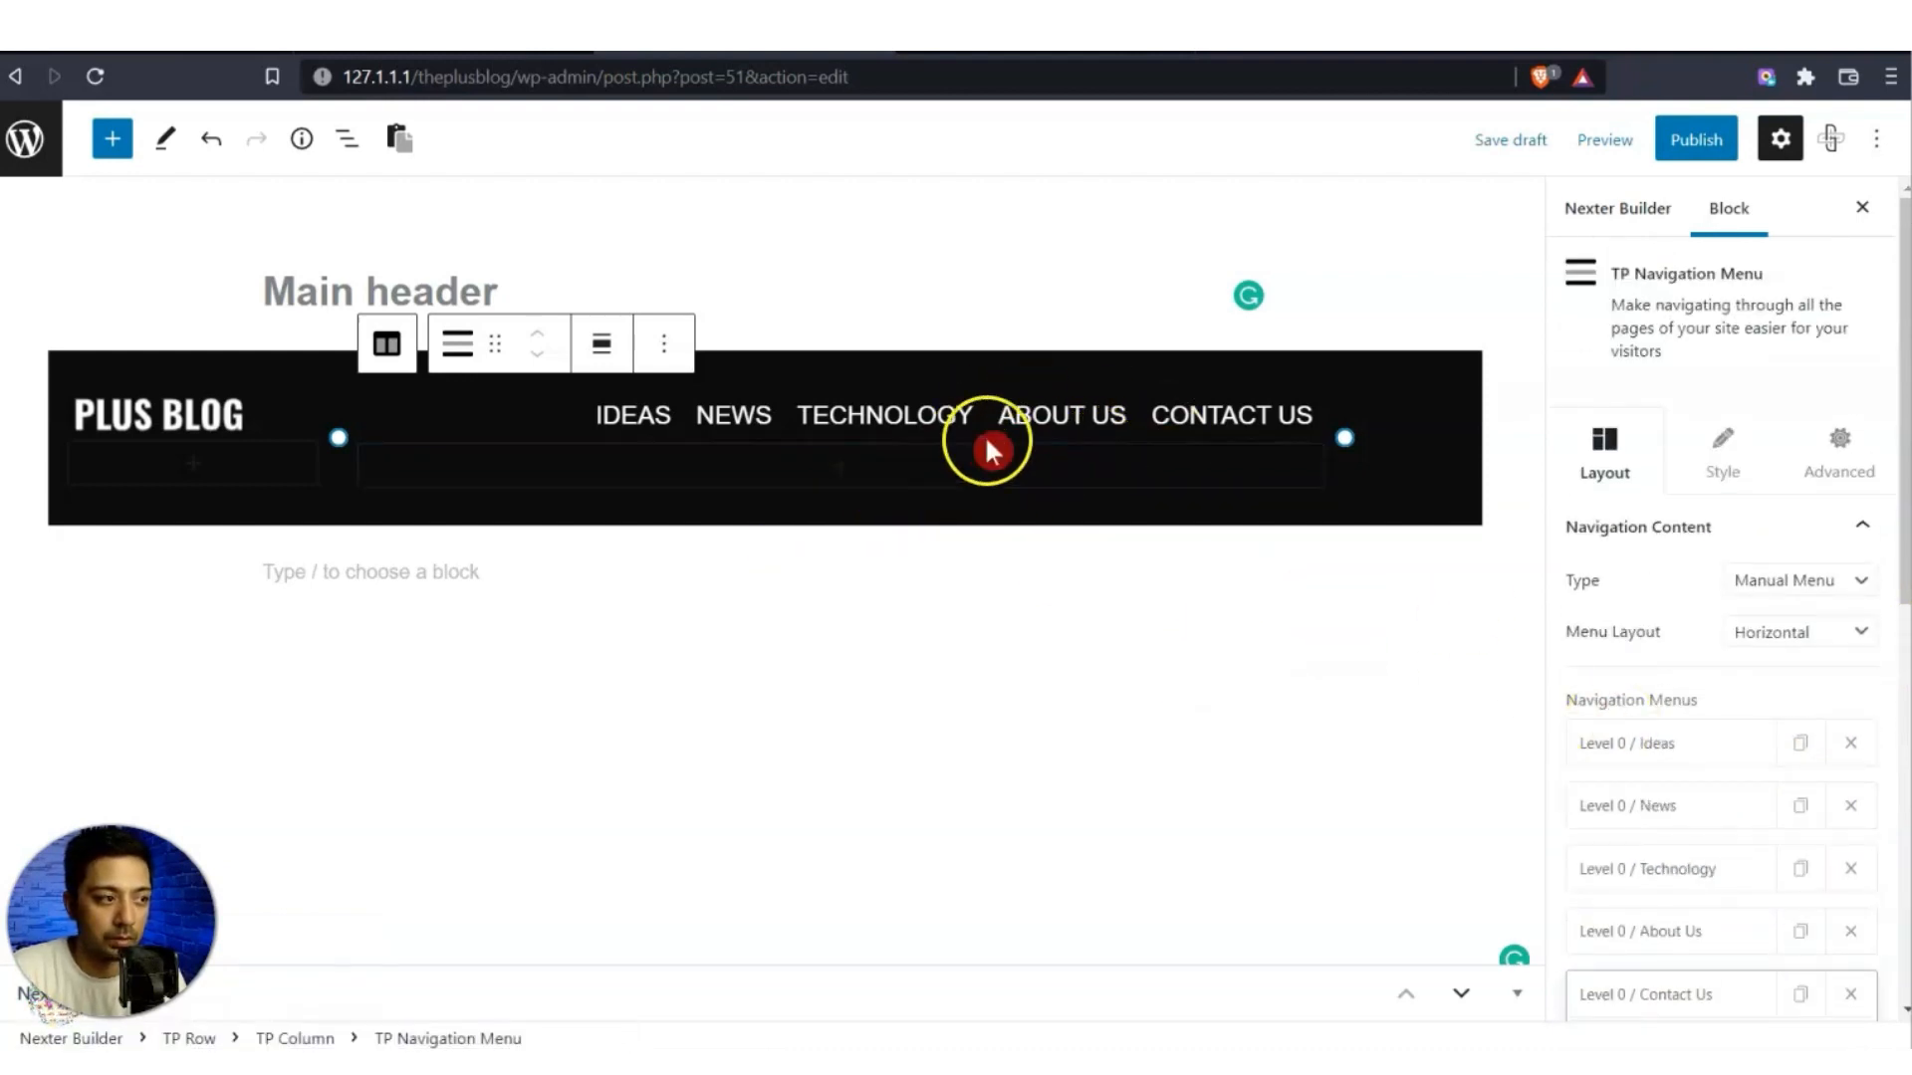
{"action": "left_click", "coordinate": [1755, 434]}
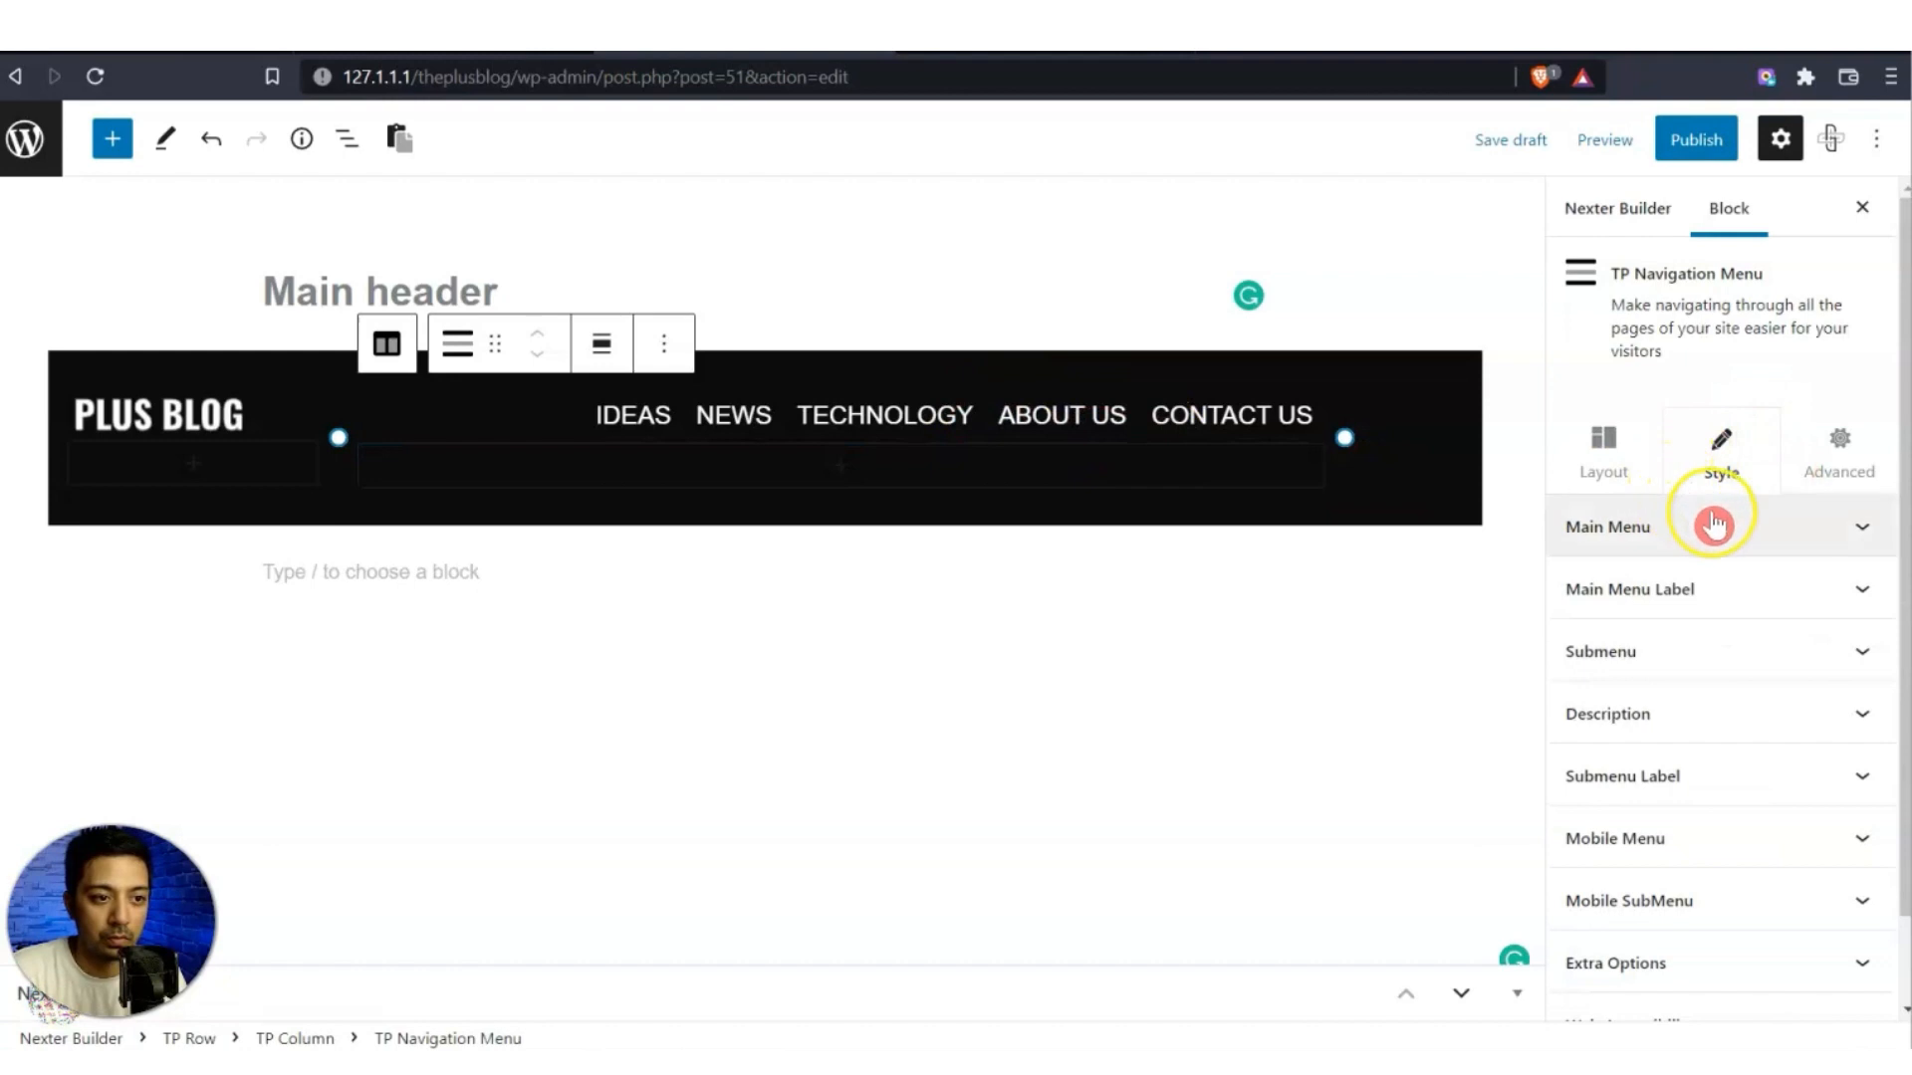
{"action": "left_click", "coordinate": [1765, 525]}
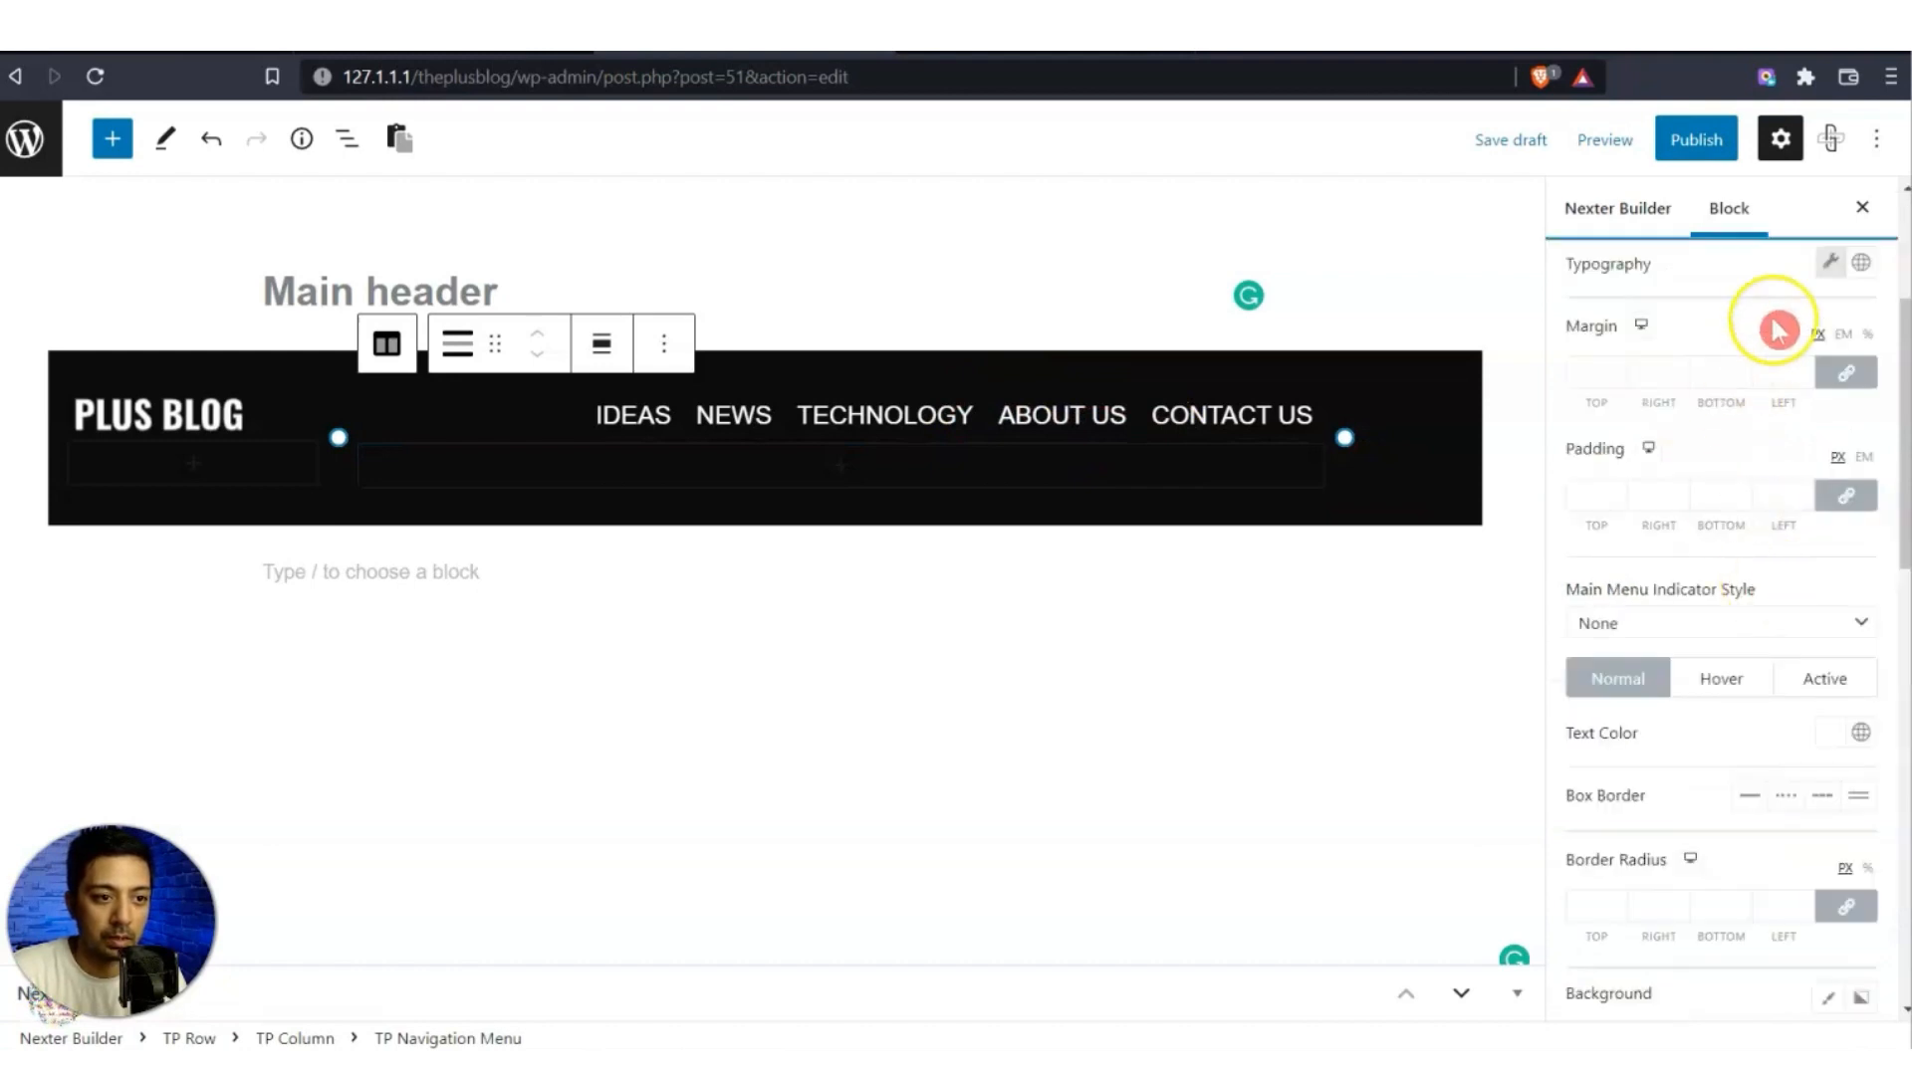
{"action": "left_click", "coordinate": [1832, 262]}
{"action": "left_click", "coordinate": [1808, 450]}
{"action": "key", "text": "Down"}
{"action": "key", "text": "Down"}
{"action": "key", "text": "Down"}
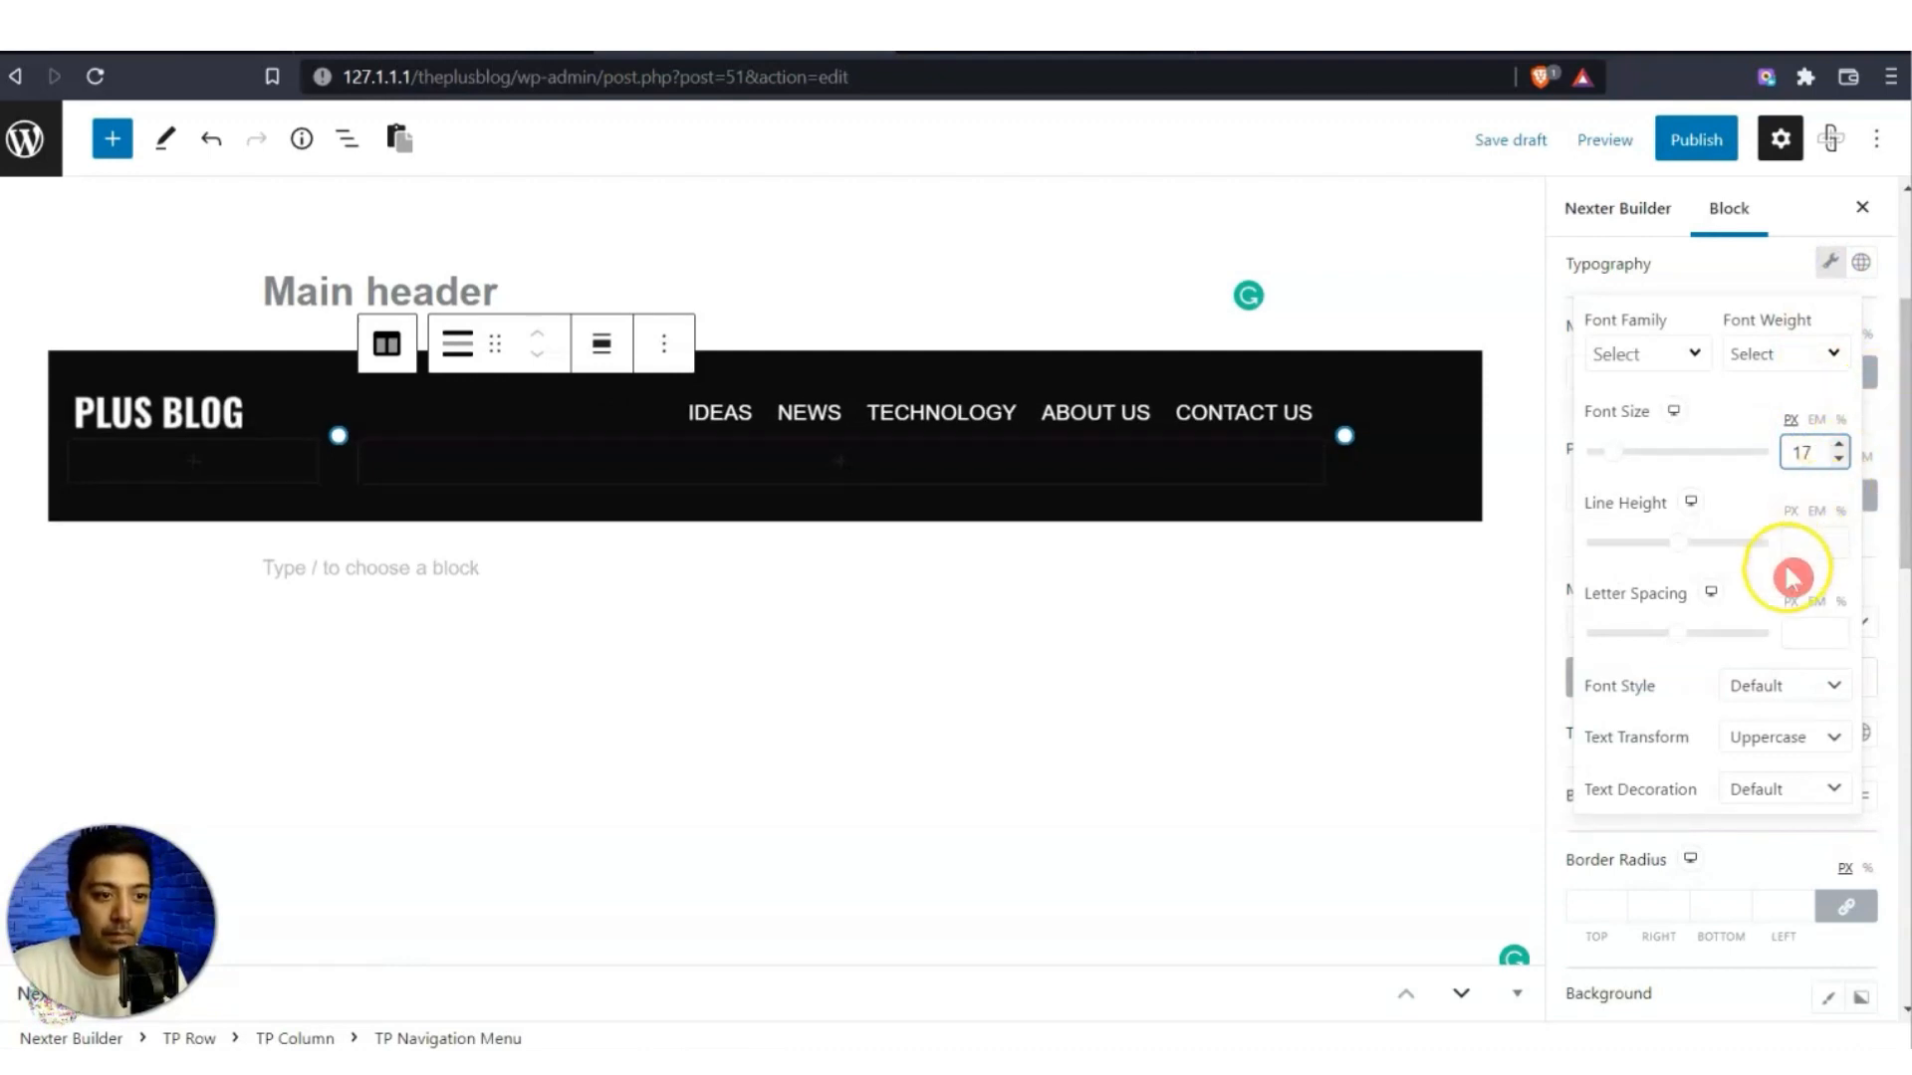
{"action": "left_click", "coordinate": [1814, 356]}
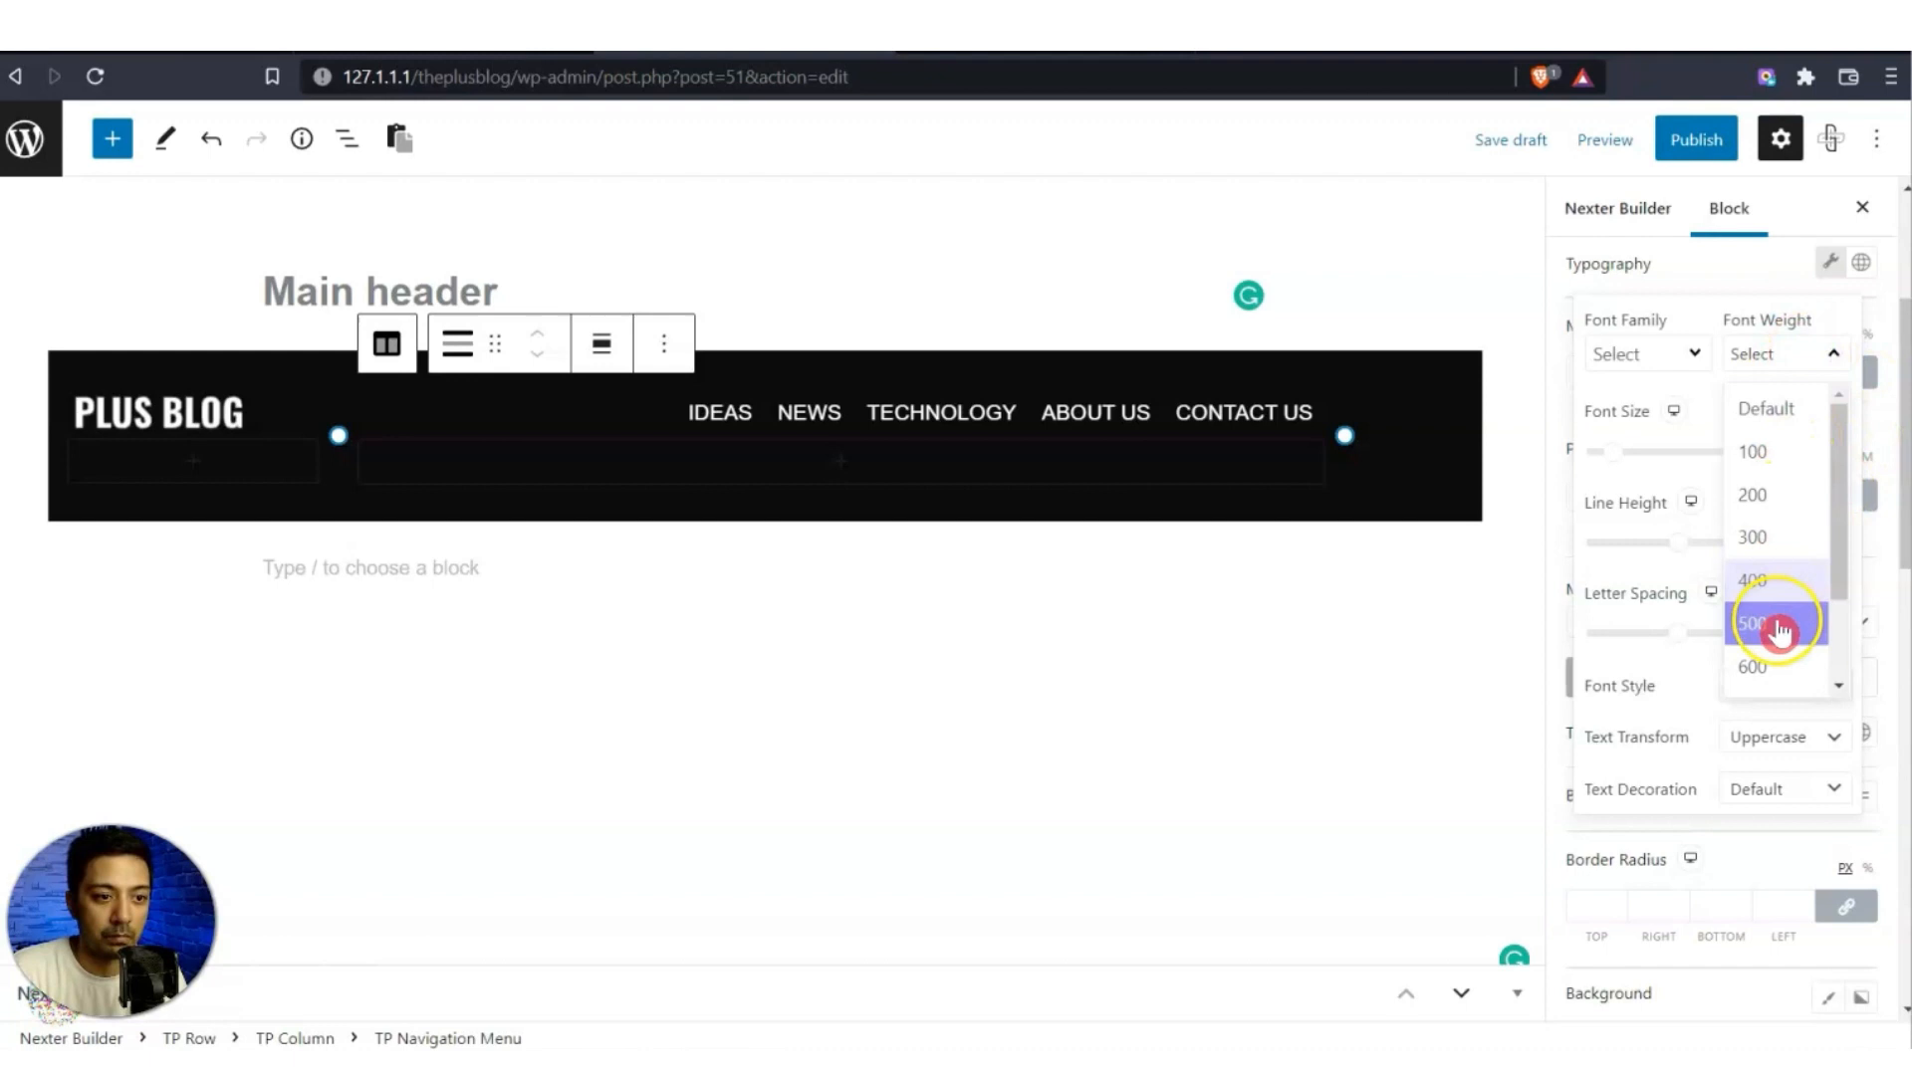
{"action": "left_click", "coordinate": [1778, 667]}
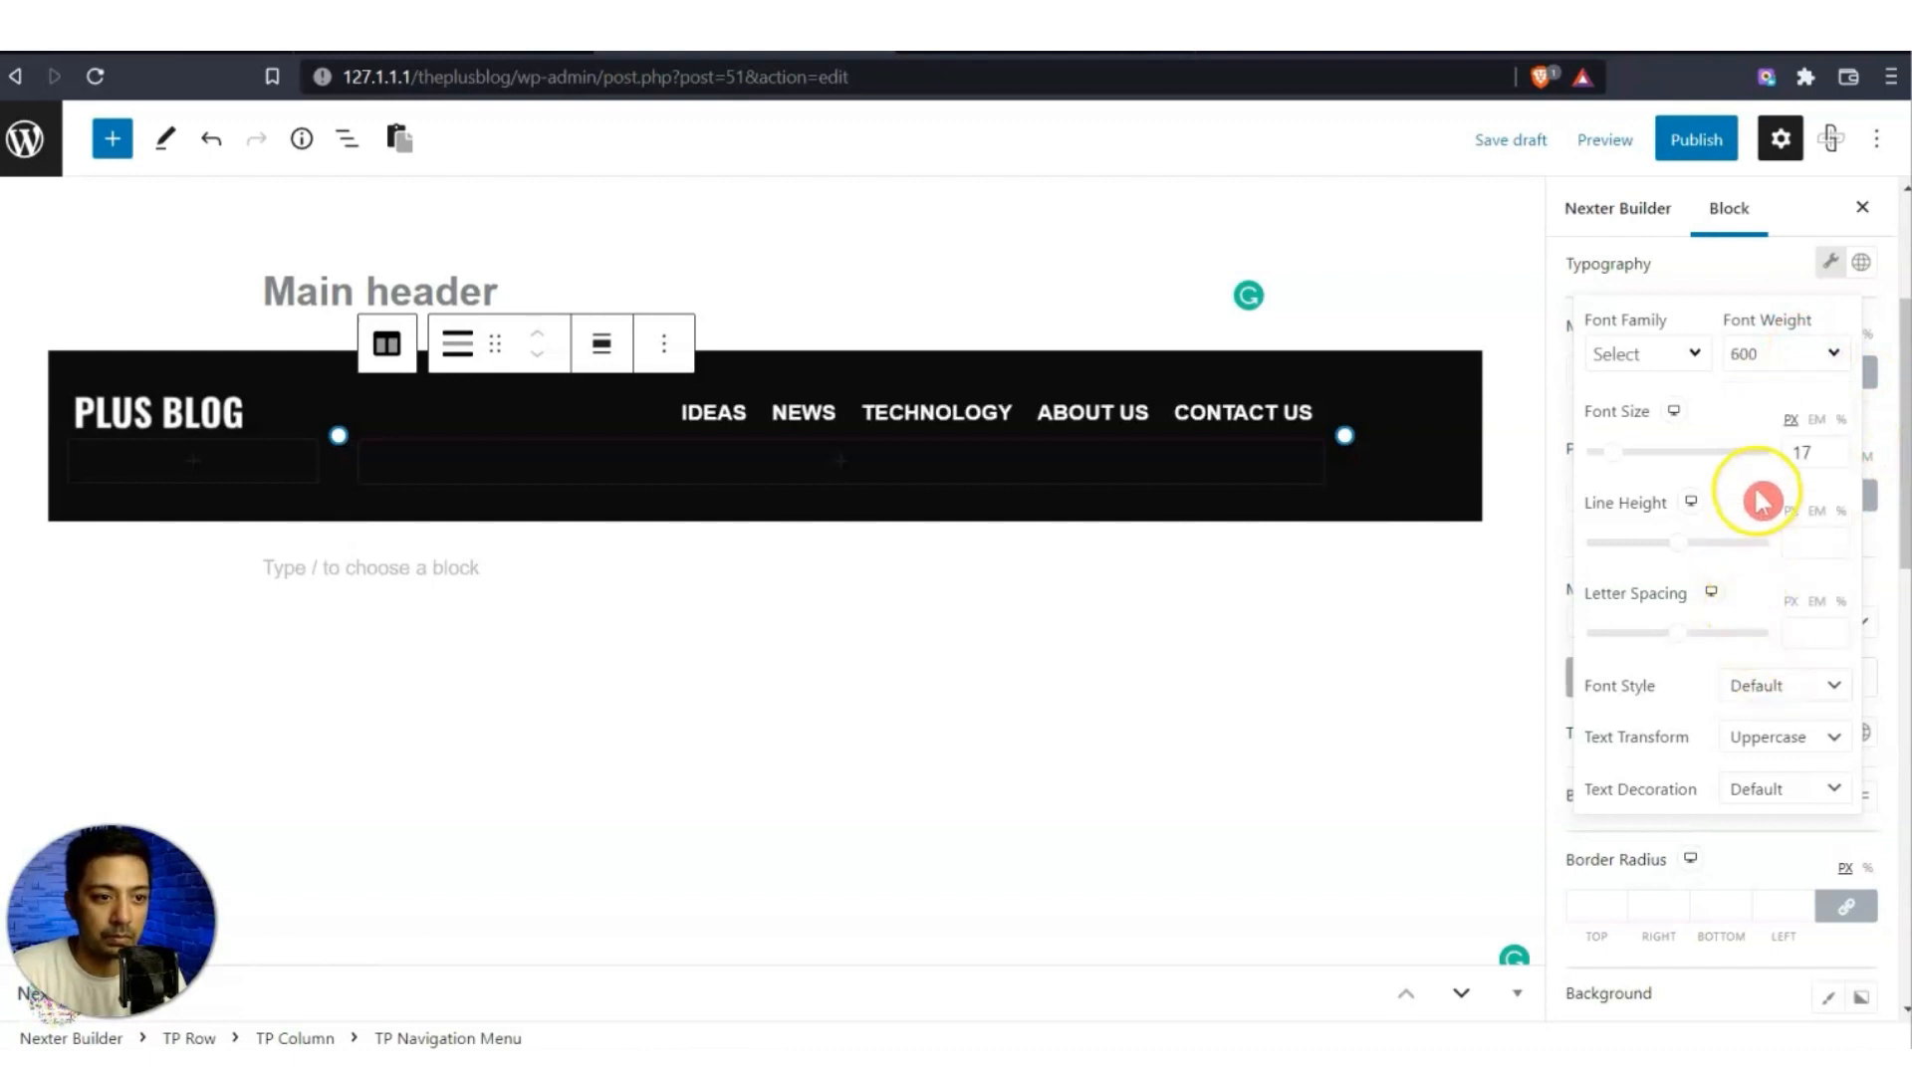
{"action": "left_click", "coordinate": [1615, 594]}
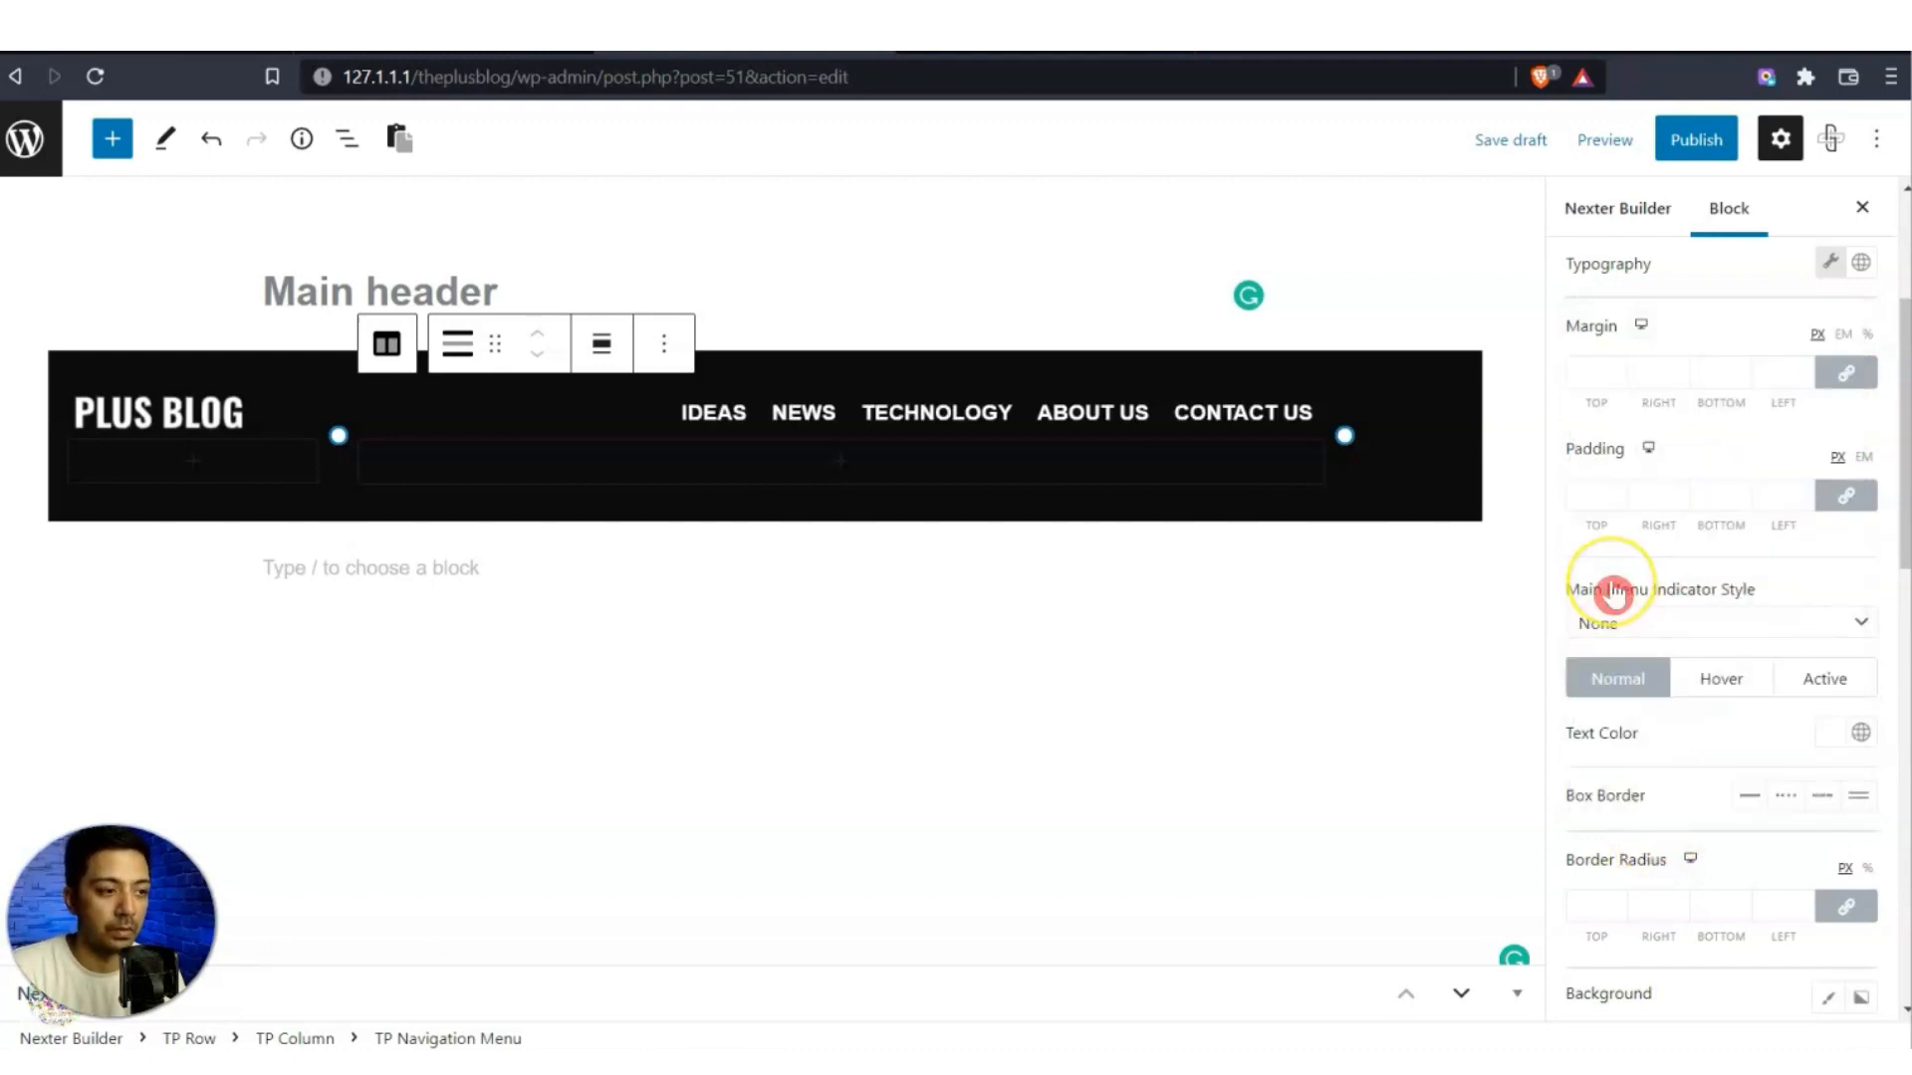
Publish the Main header template.
{"action": "left_click", "coordinate": [1621, 271]}
{"action": "left_click", "coordinate": [1683, 135]}
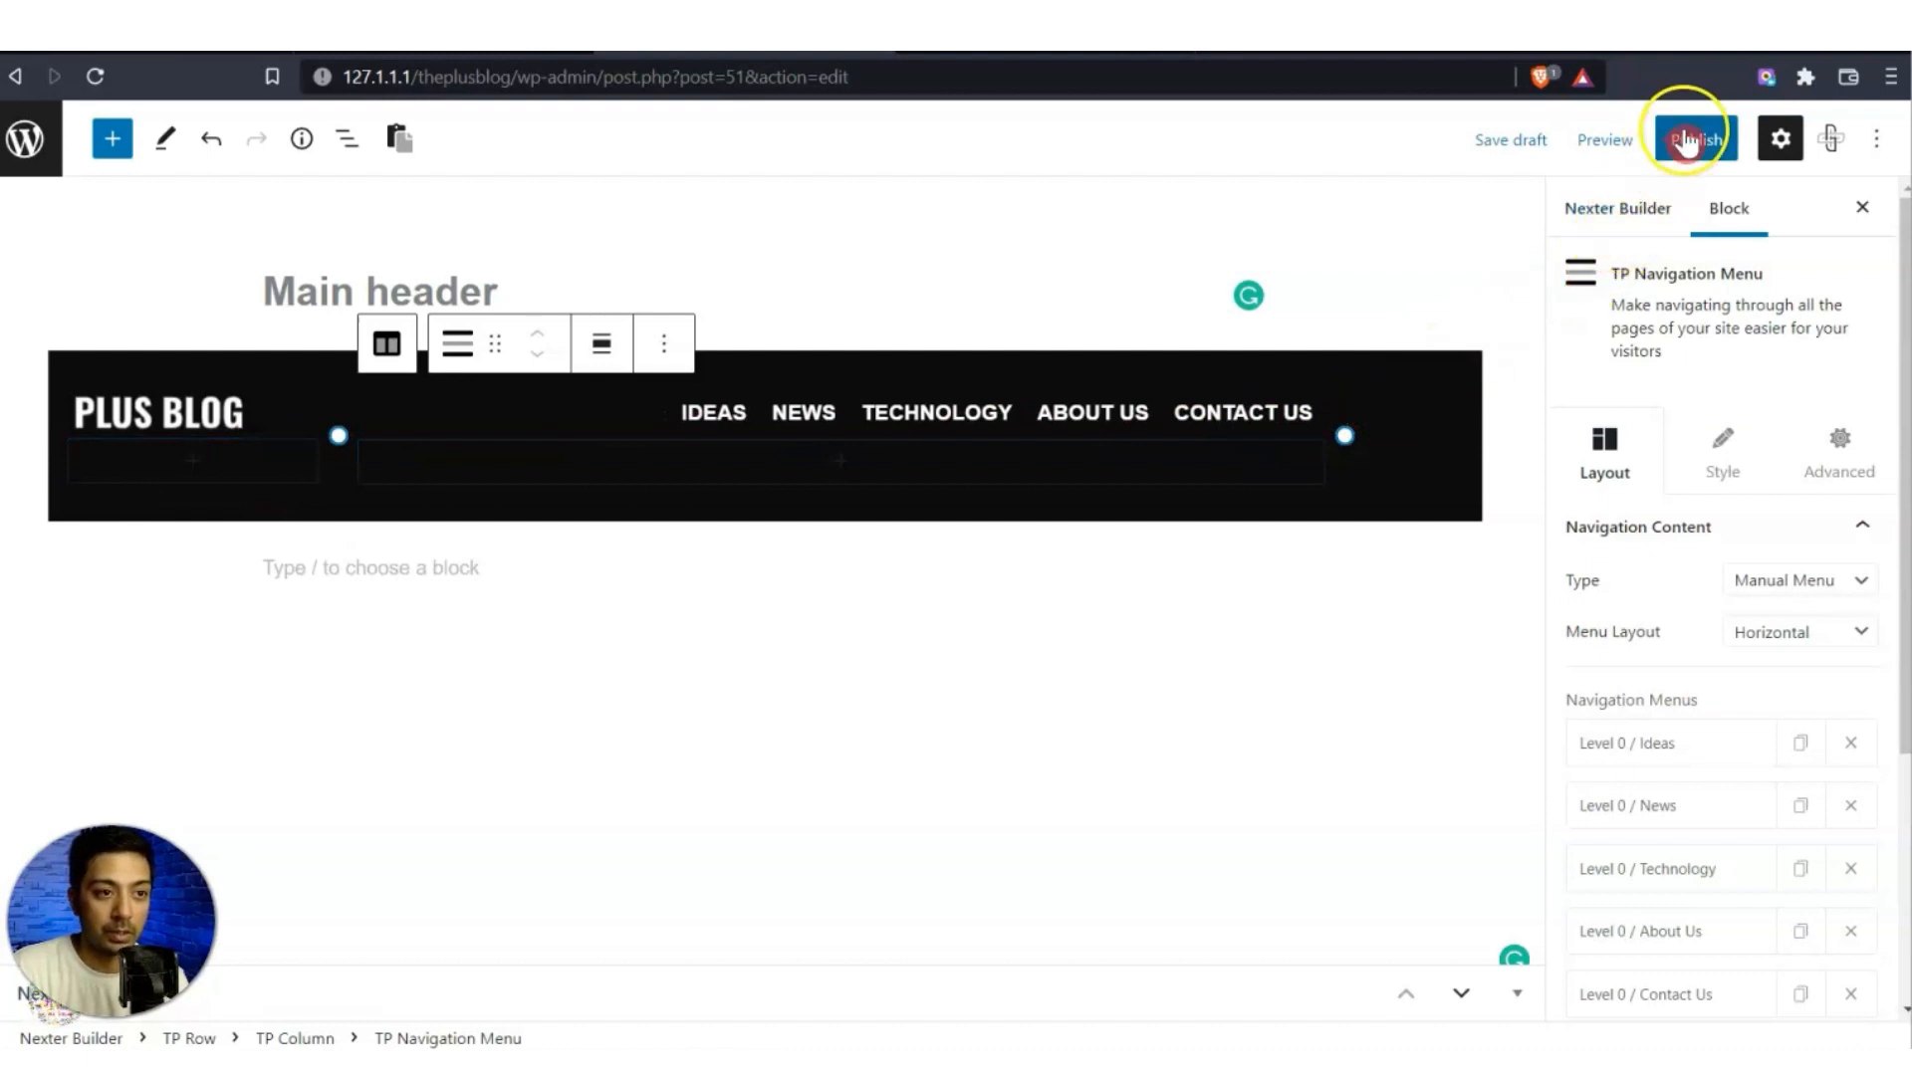
{"action": "left_click", "coordinate": [1685, 140]}
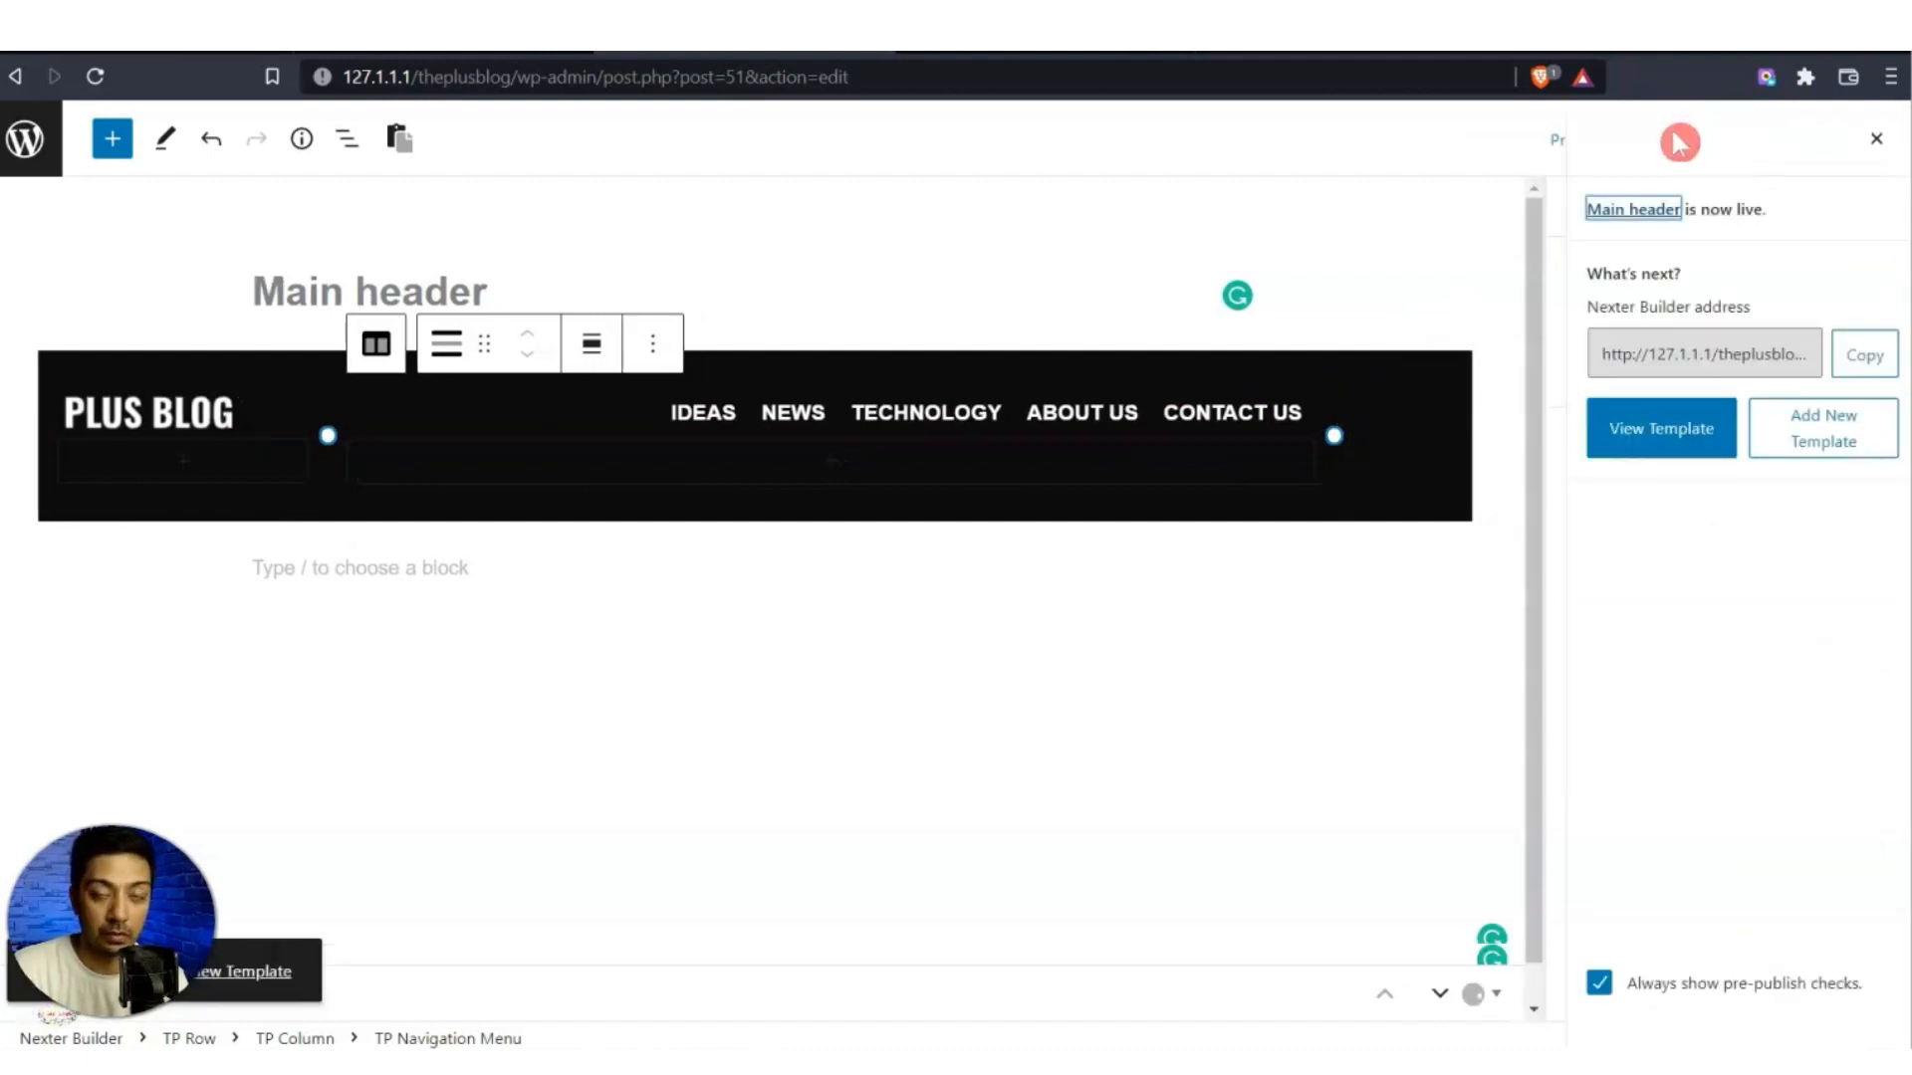
Reload the blog's front page to check the published header.
{"action": "left_click", "coordinate": [1036, 44]}
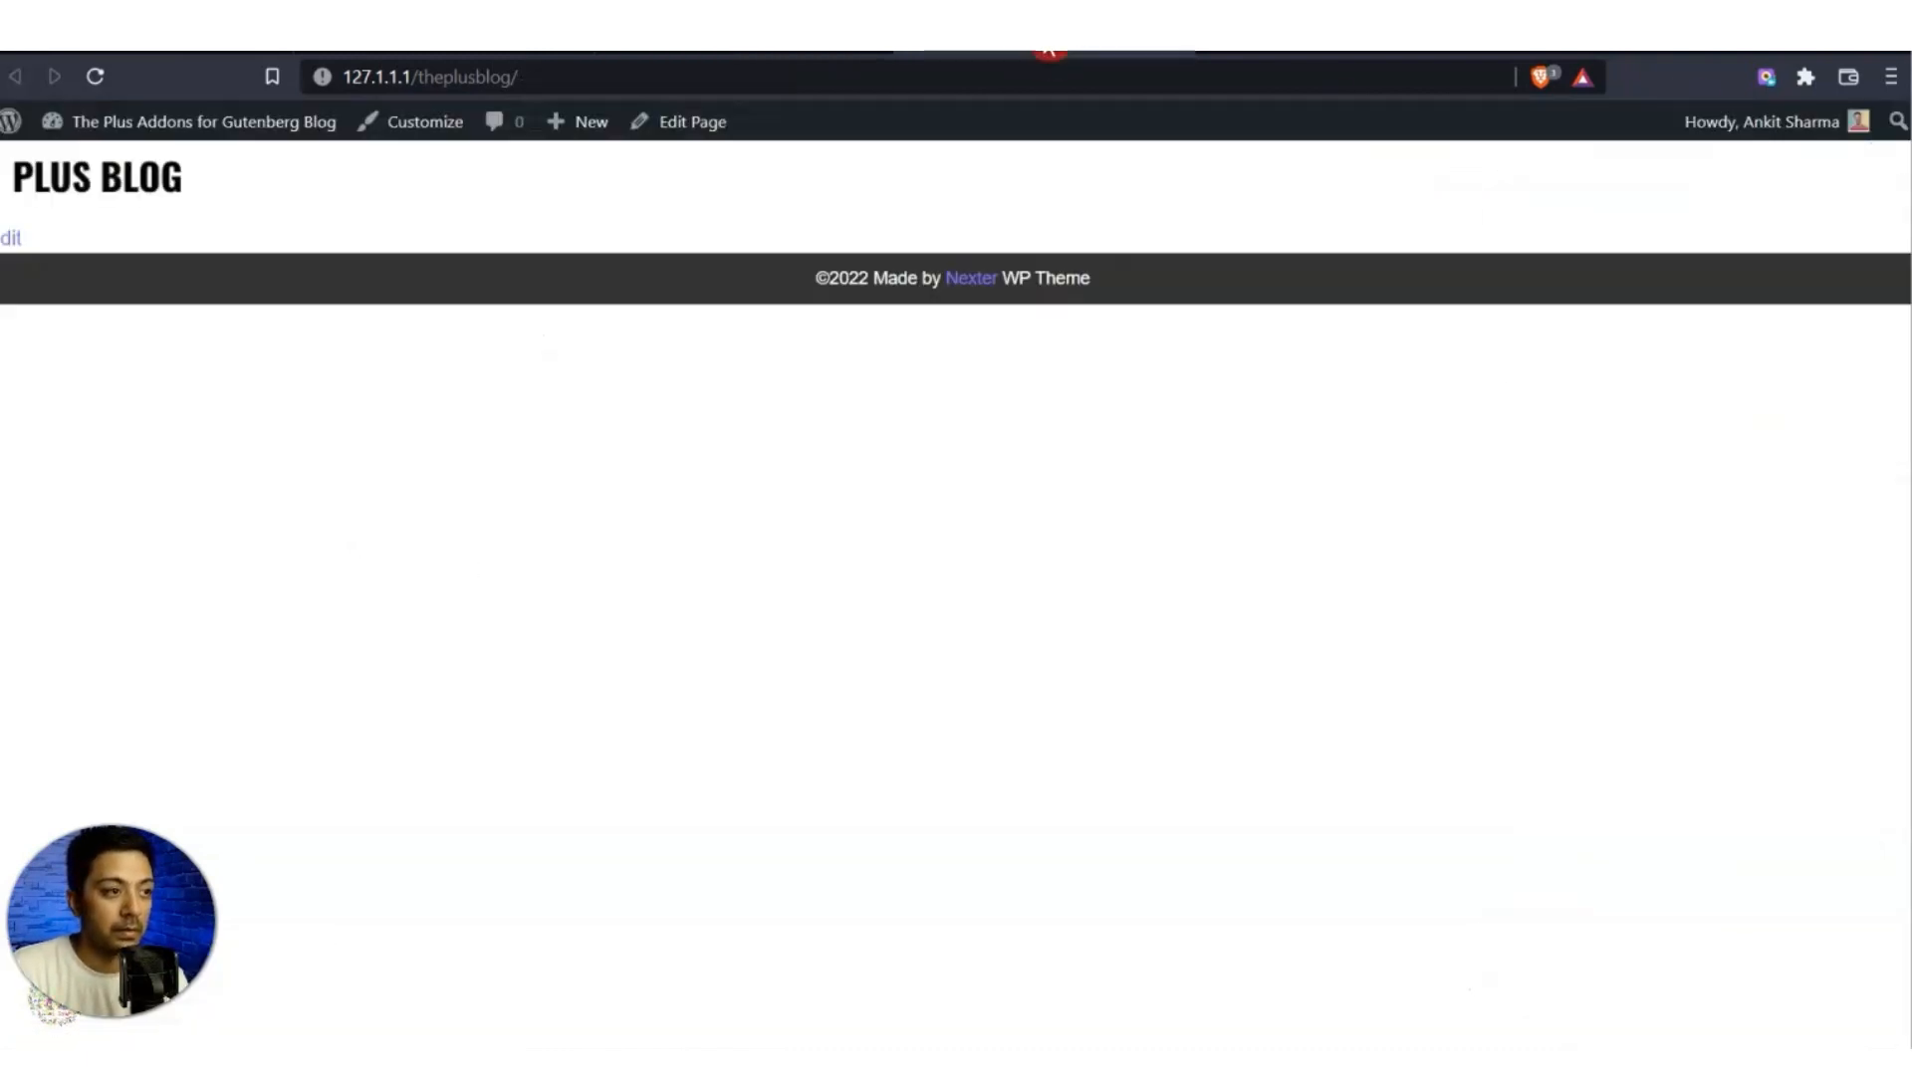
{"action": "left_click", "coordinate": [93, 80]}
{"action": "left_click", "coordinate": [94, 76]}
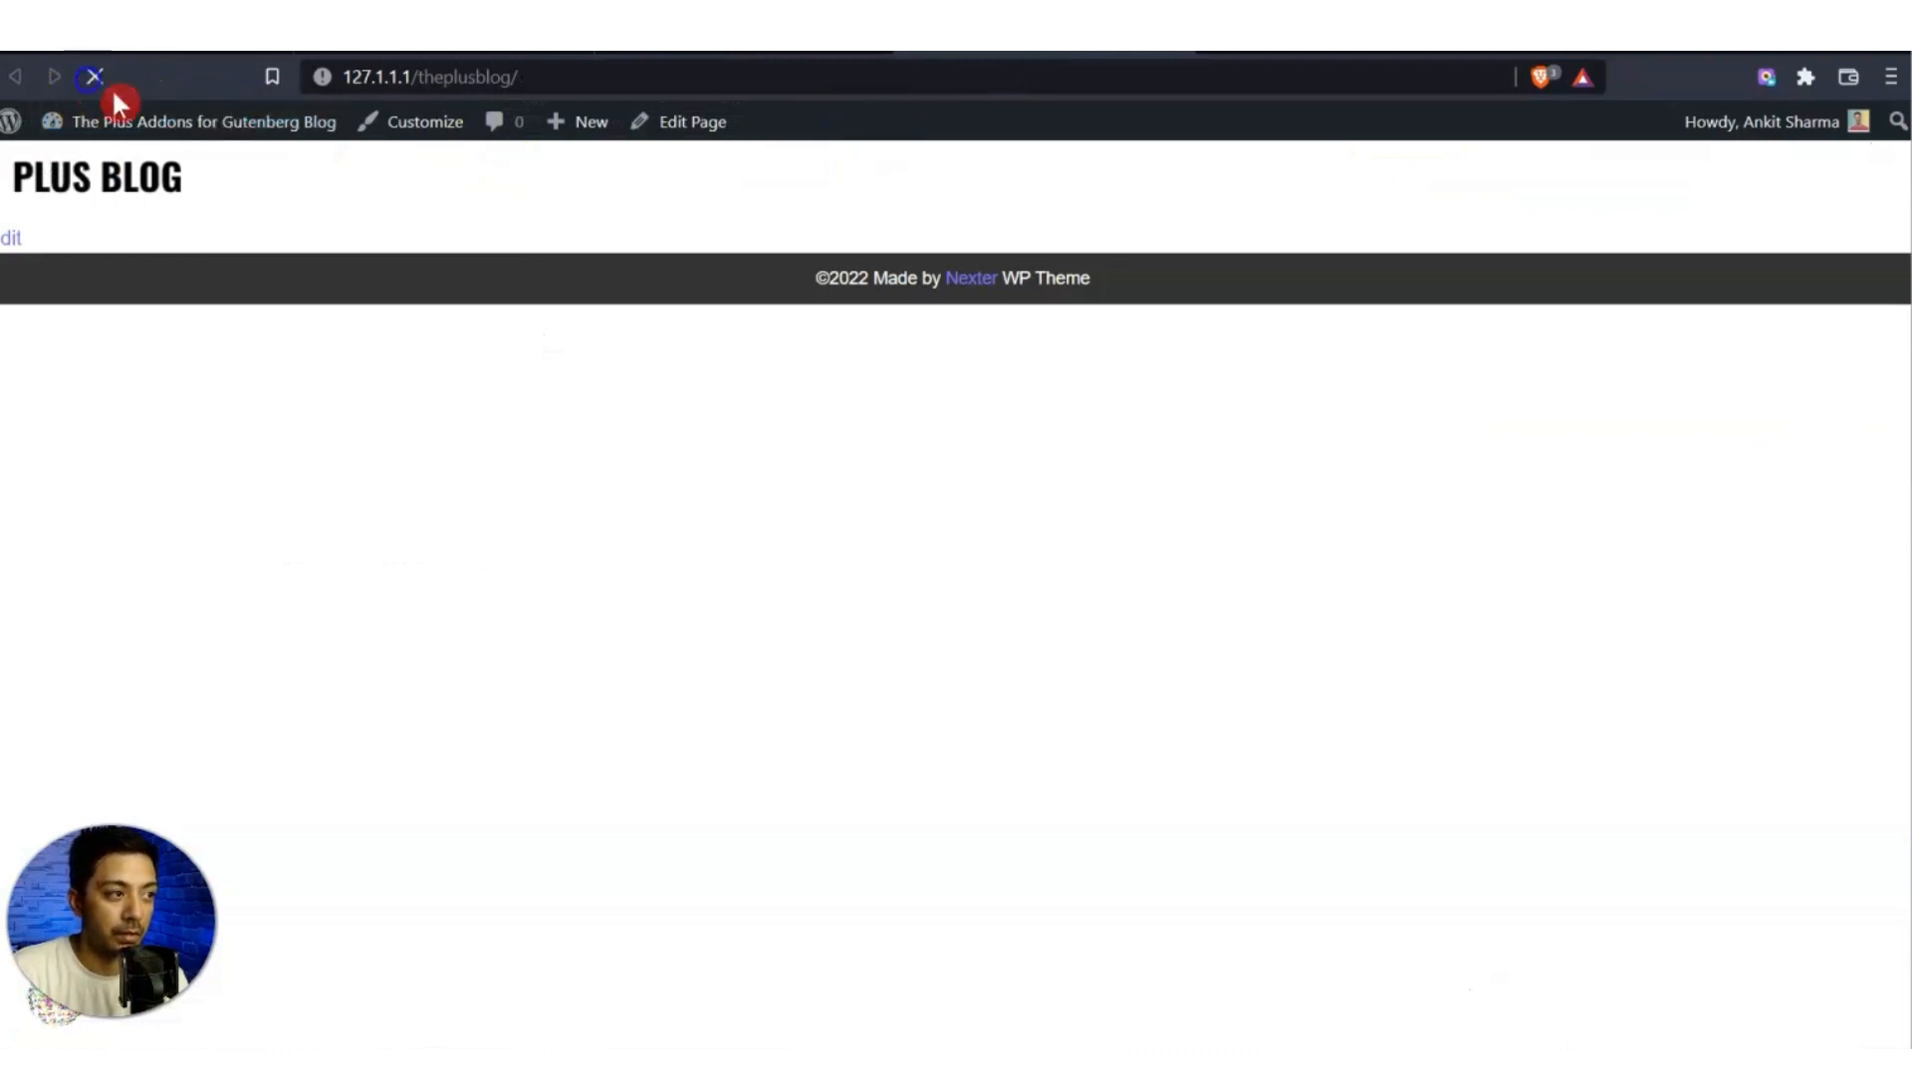
{"action": "left_click", "coordinate": [1320, 649]}
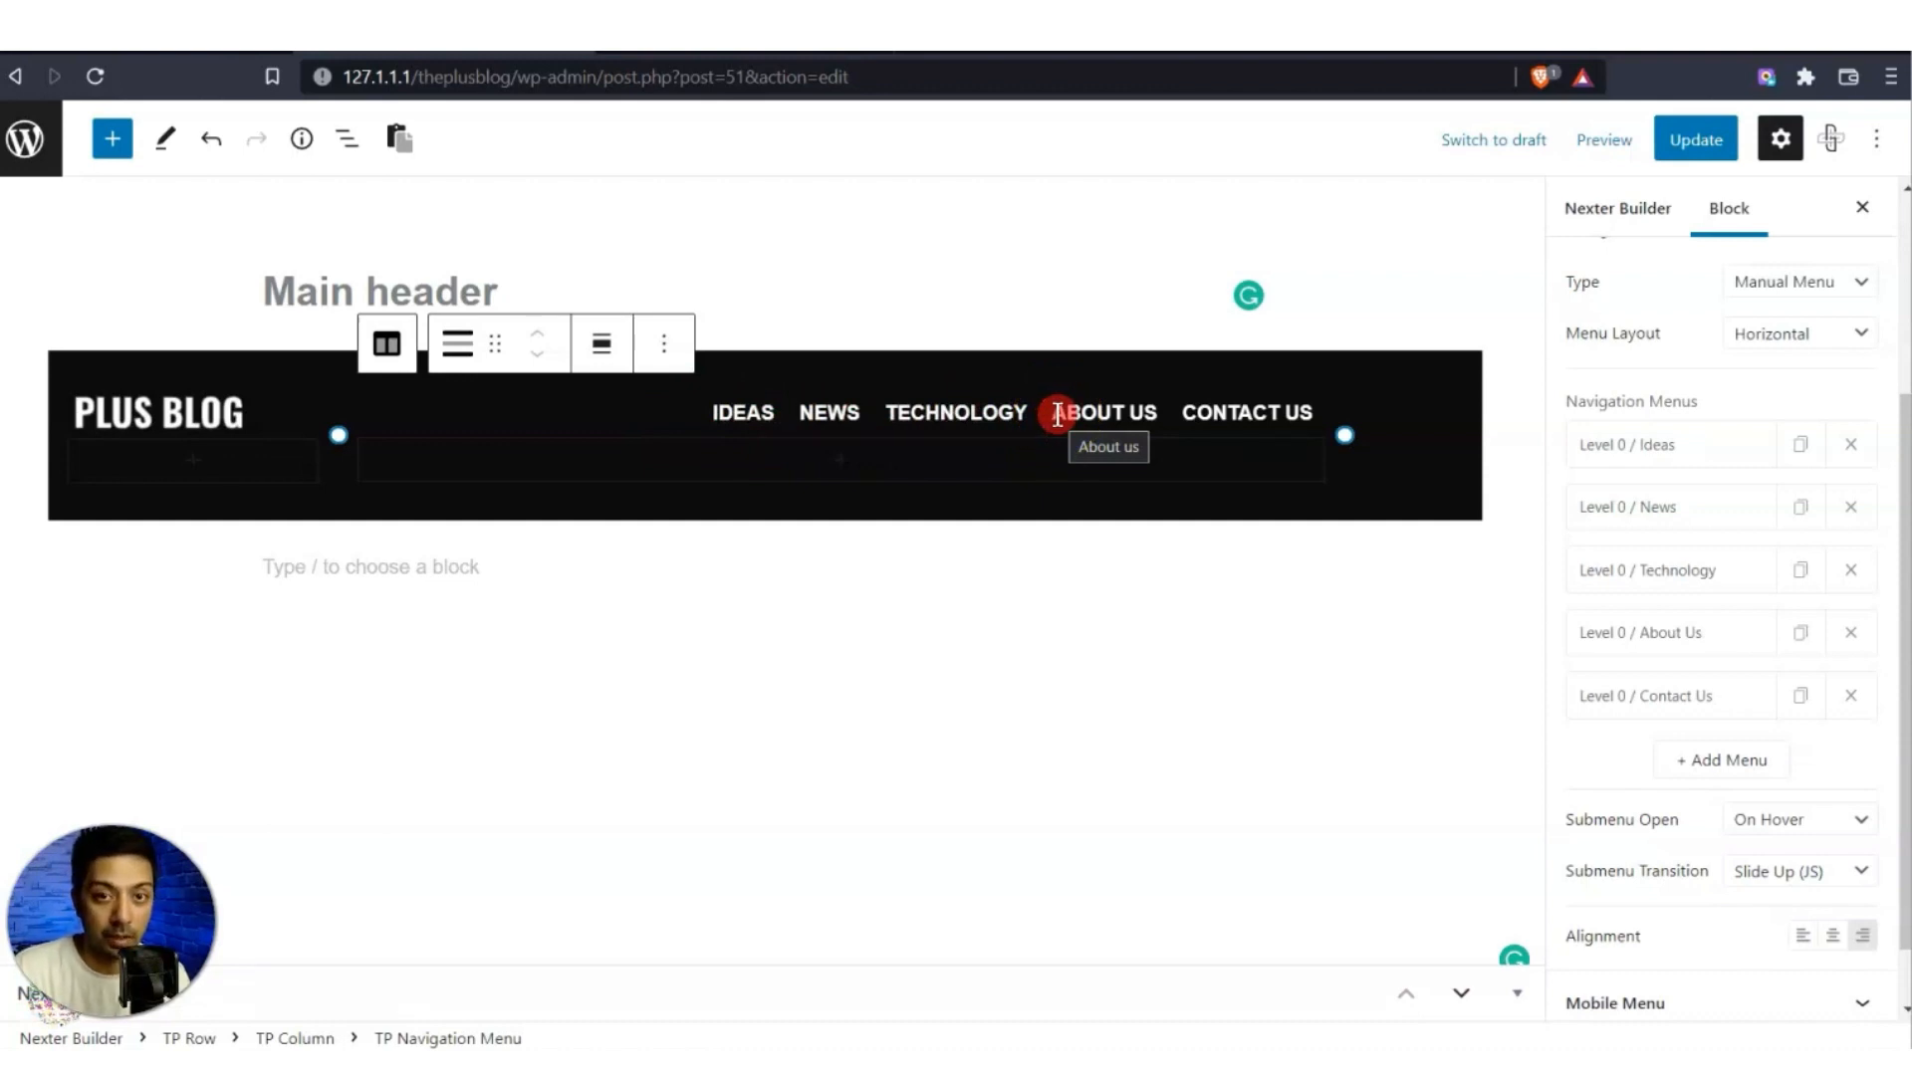
Duplicate the News menu item and set the copy to 1 Level with the text News block.
{"action": "left_click", "coordinate": [715, 515]}
{"action": "left_click", "coordinate": [817, 411]}
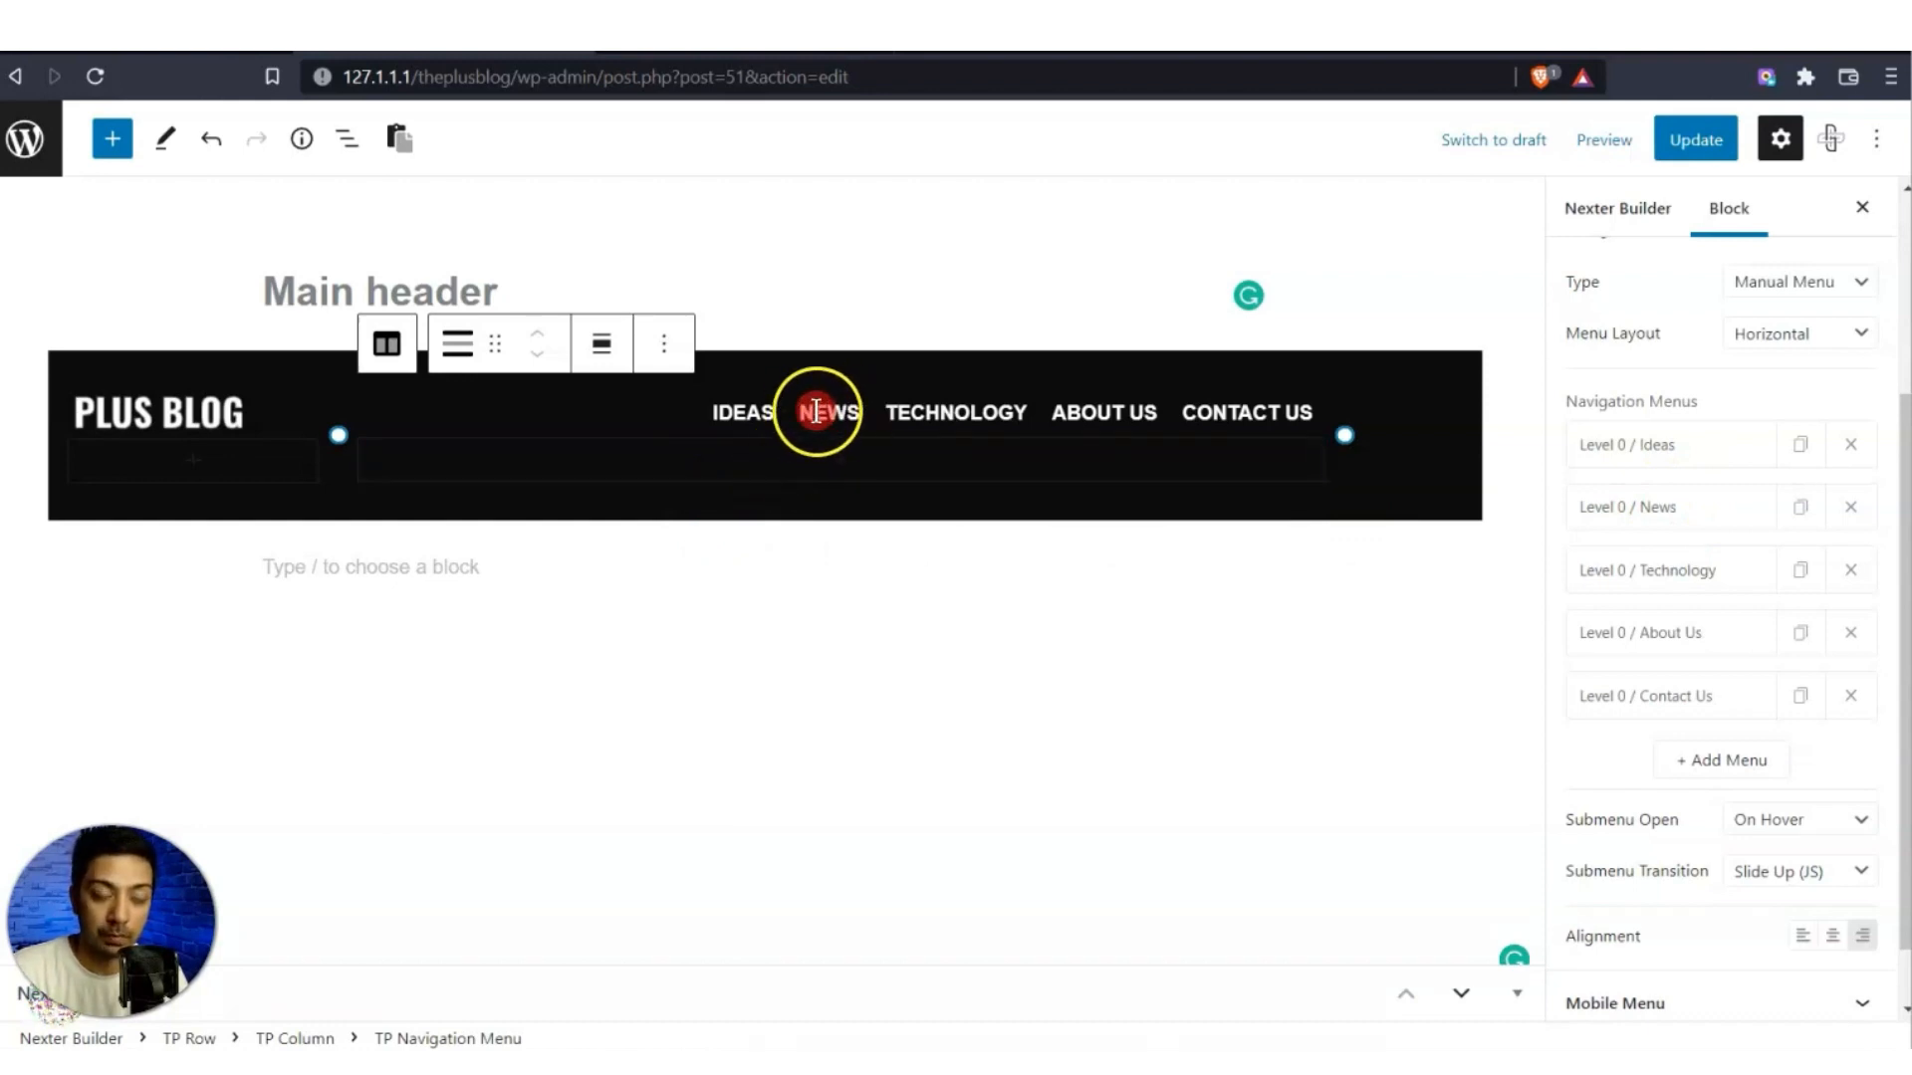
{"action": "left_click", "coordinate": [1635, 517]}
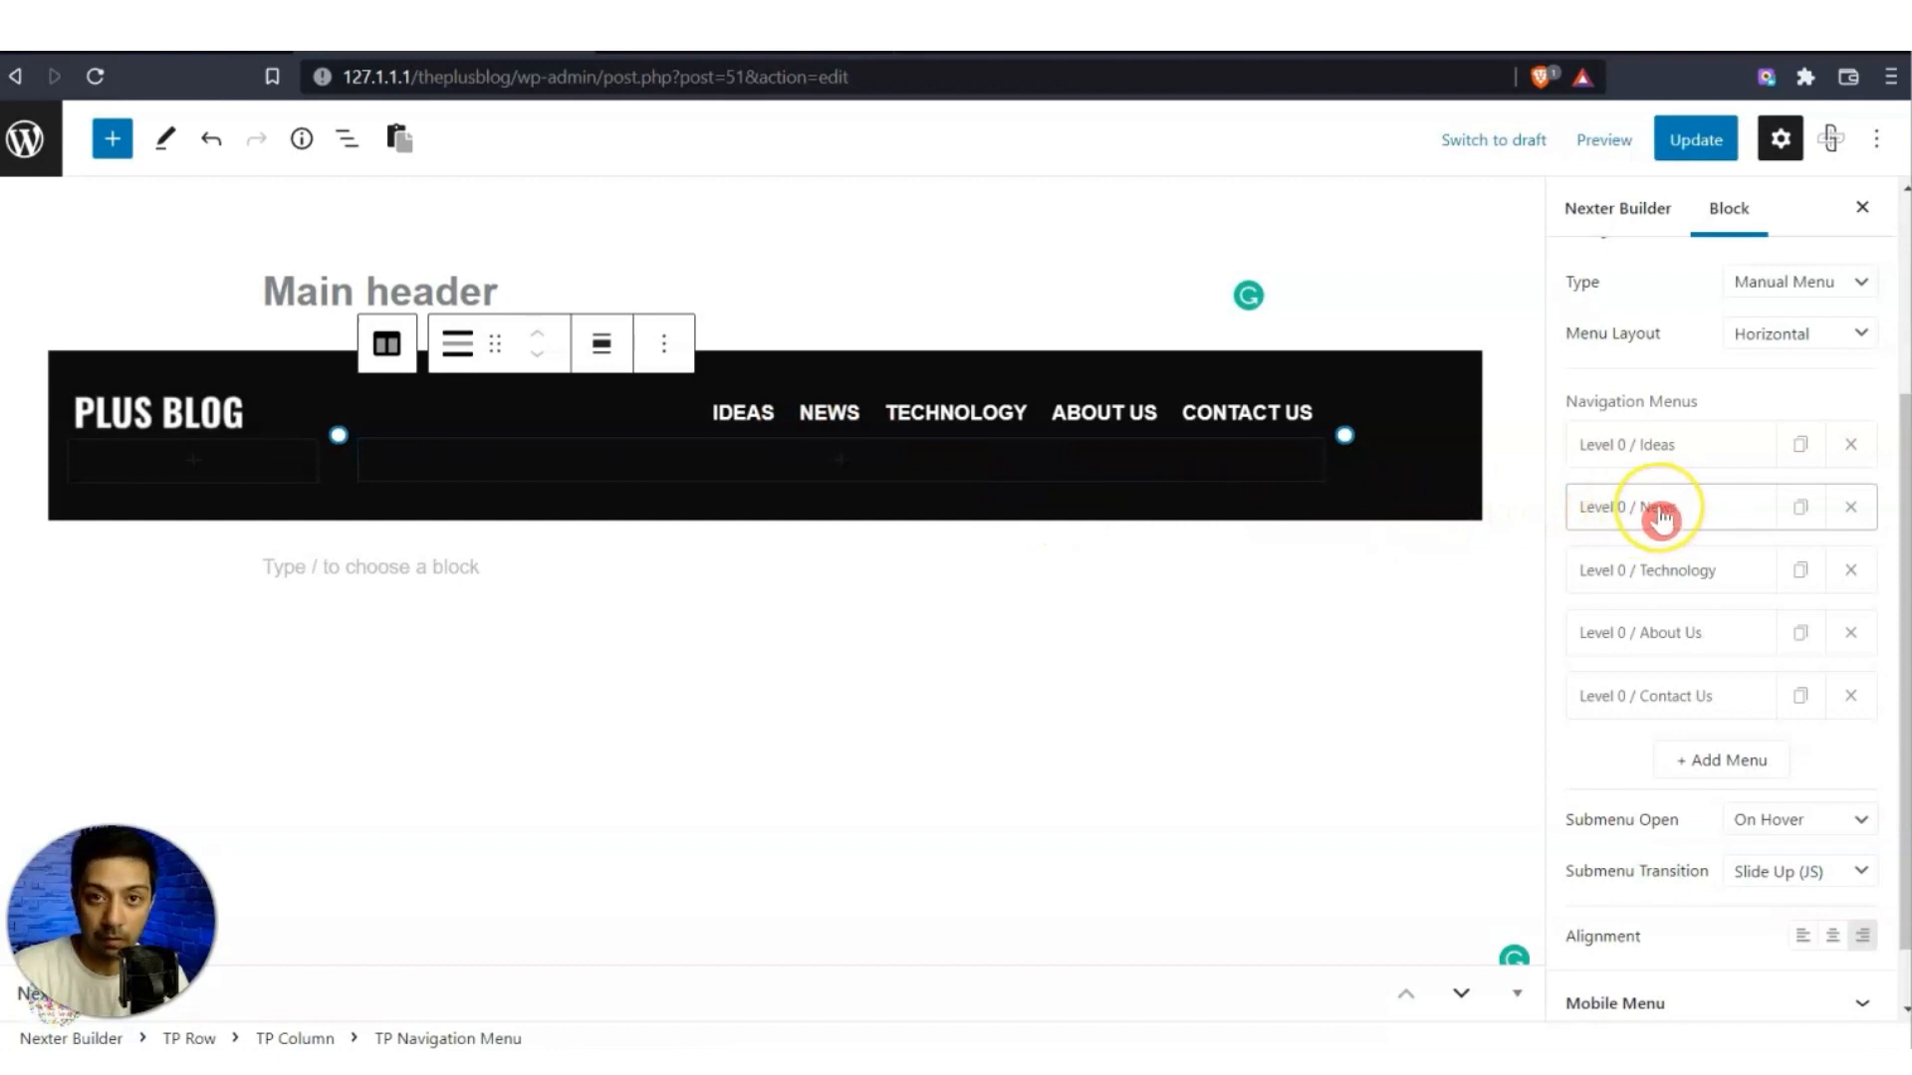
{"action": "left_click", "coordinate": [1801, 508]}
{"action": "left_click", "coordinate": [1698, 573]}
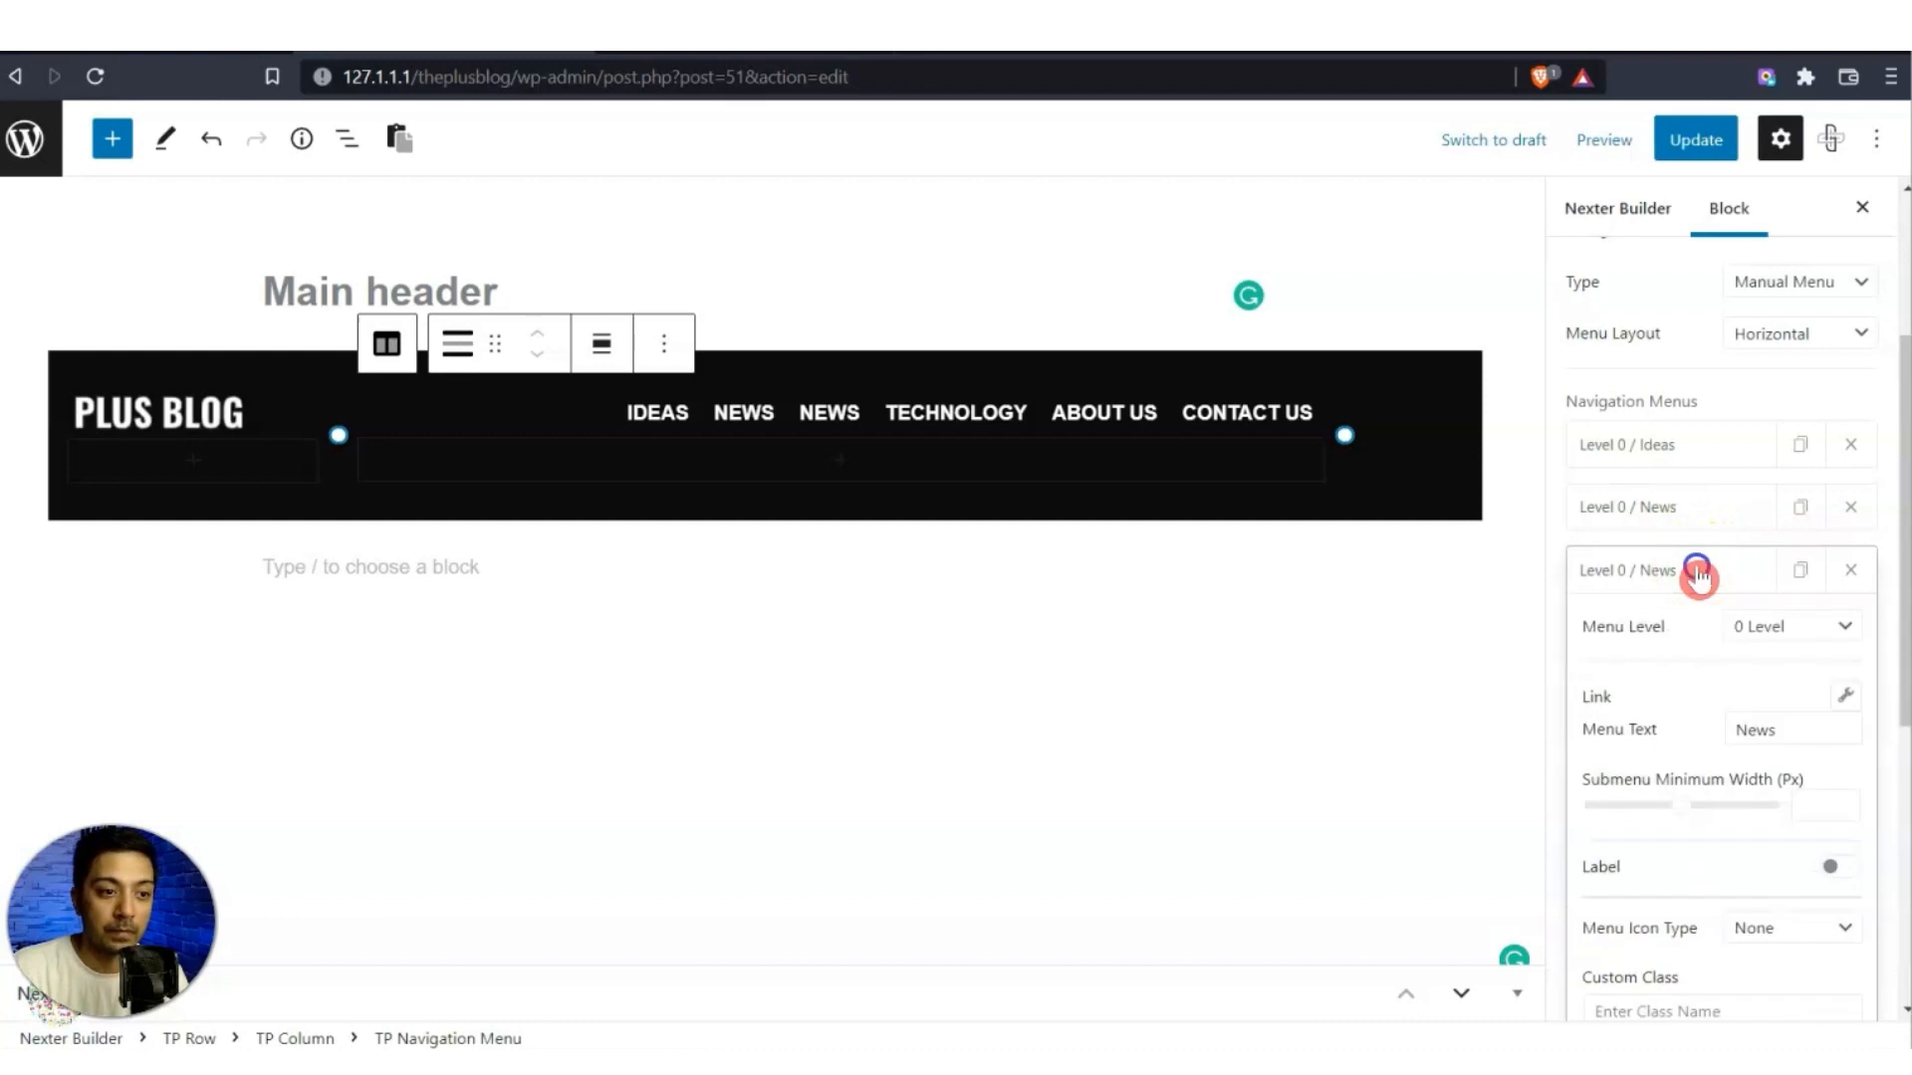
{"action": "left_click", "coordinate": [1836, 629]}
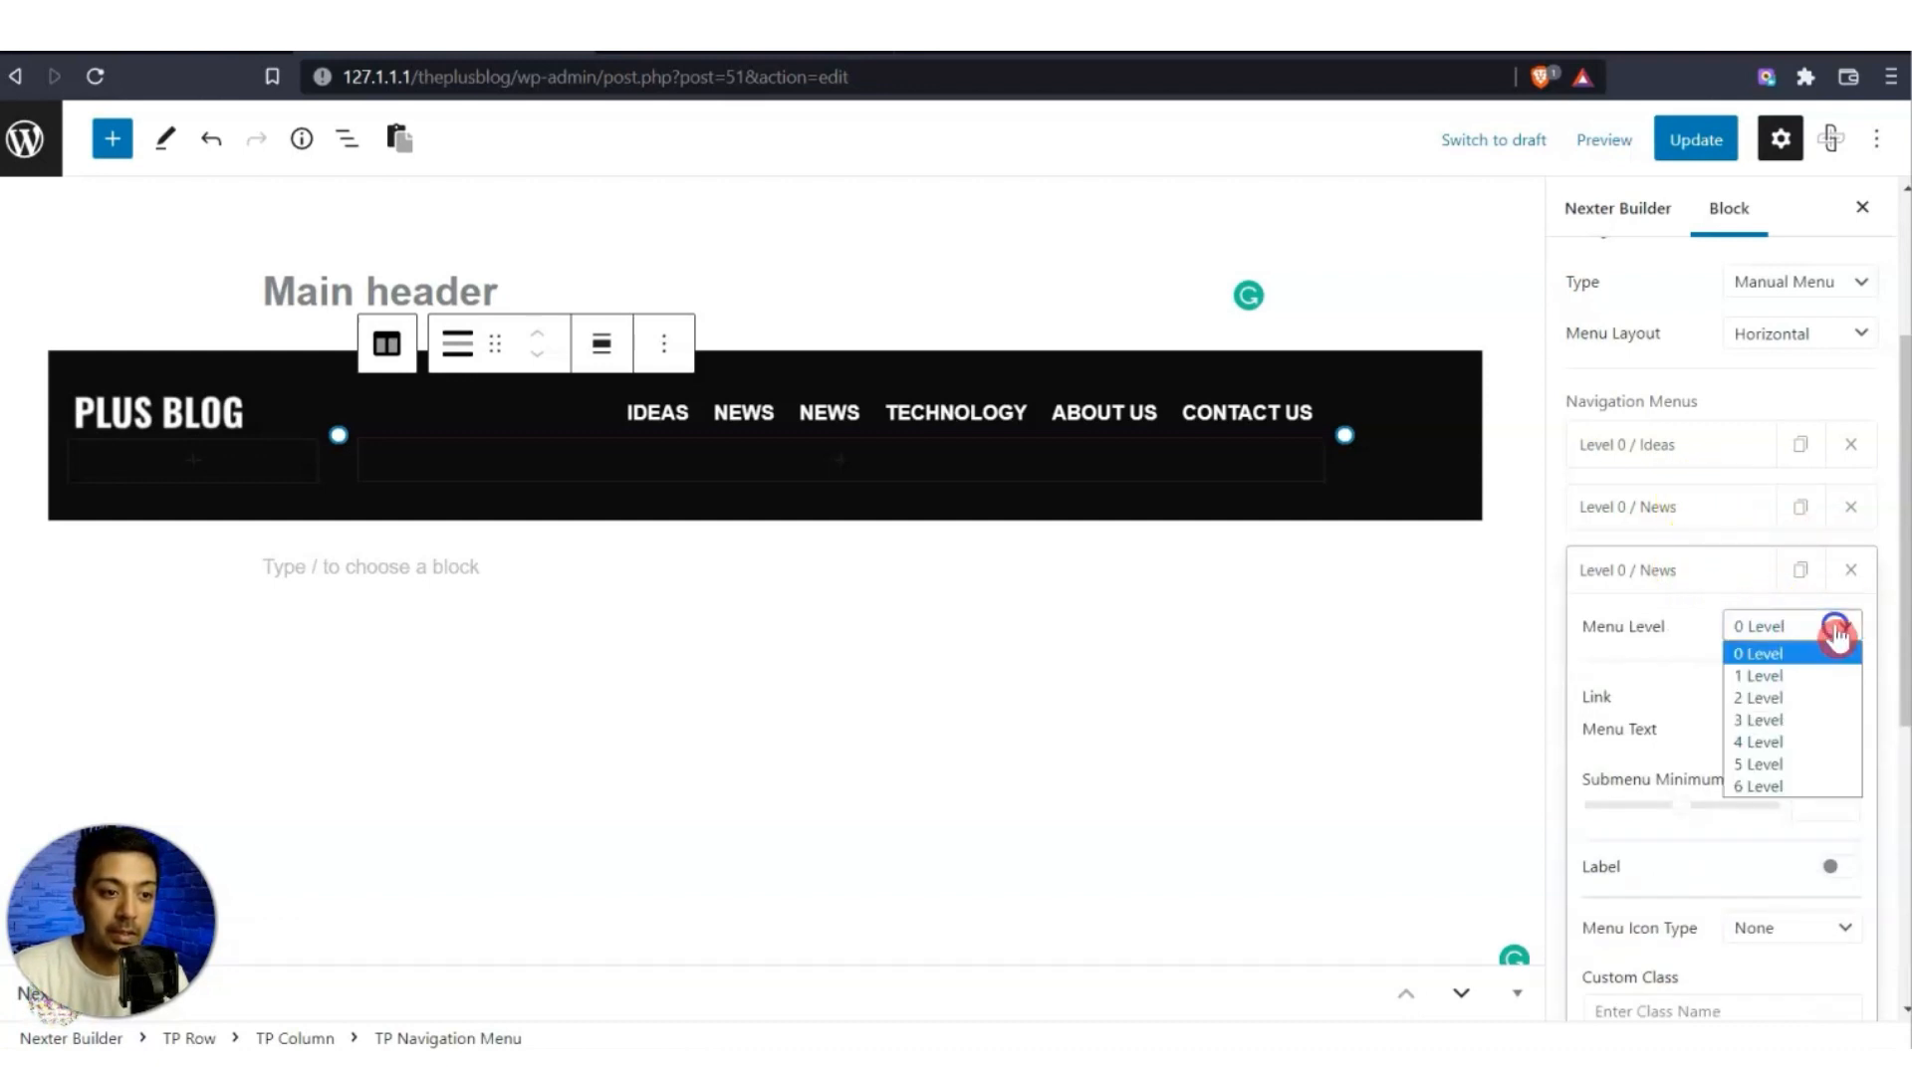
{"action": "left_click", "coordinate": [1798, 694]}
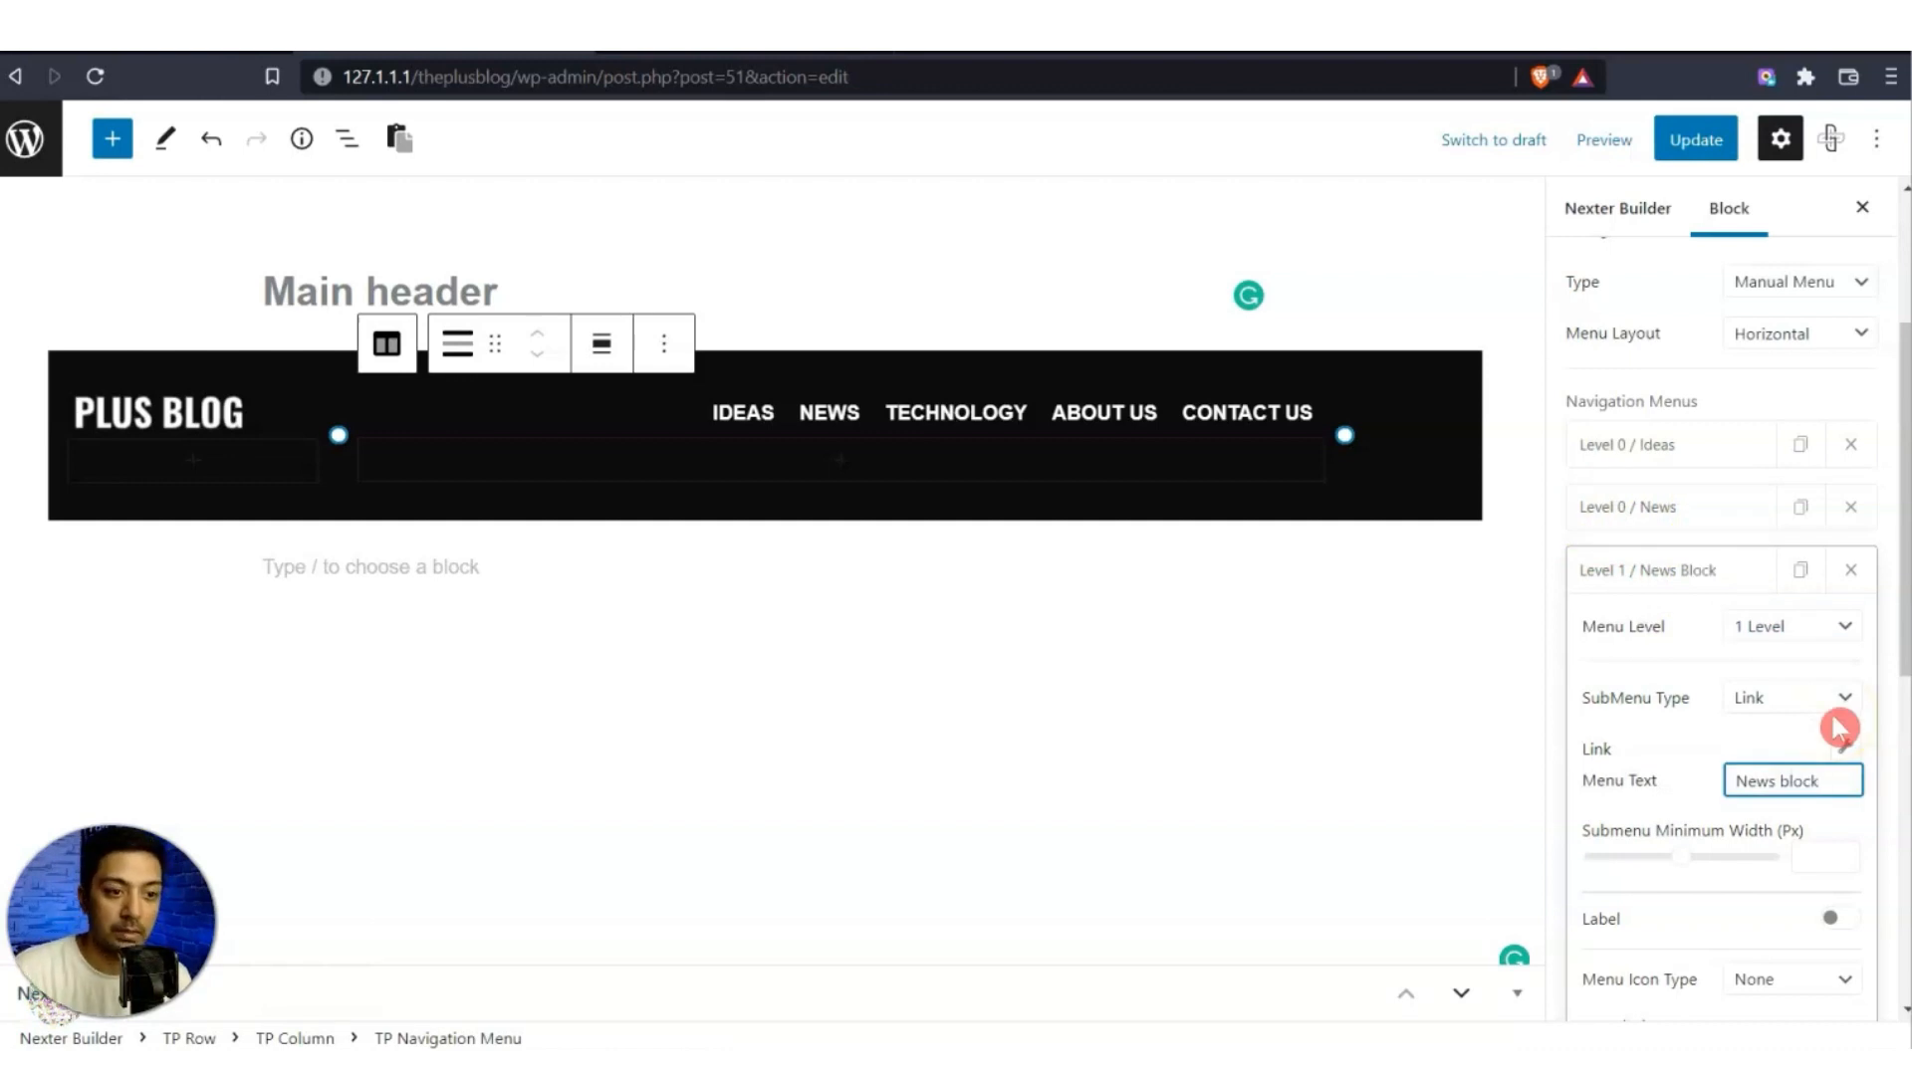
{"action": "left_click", "coordinate": [1728, 797]}
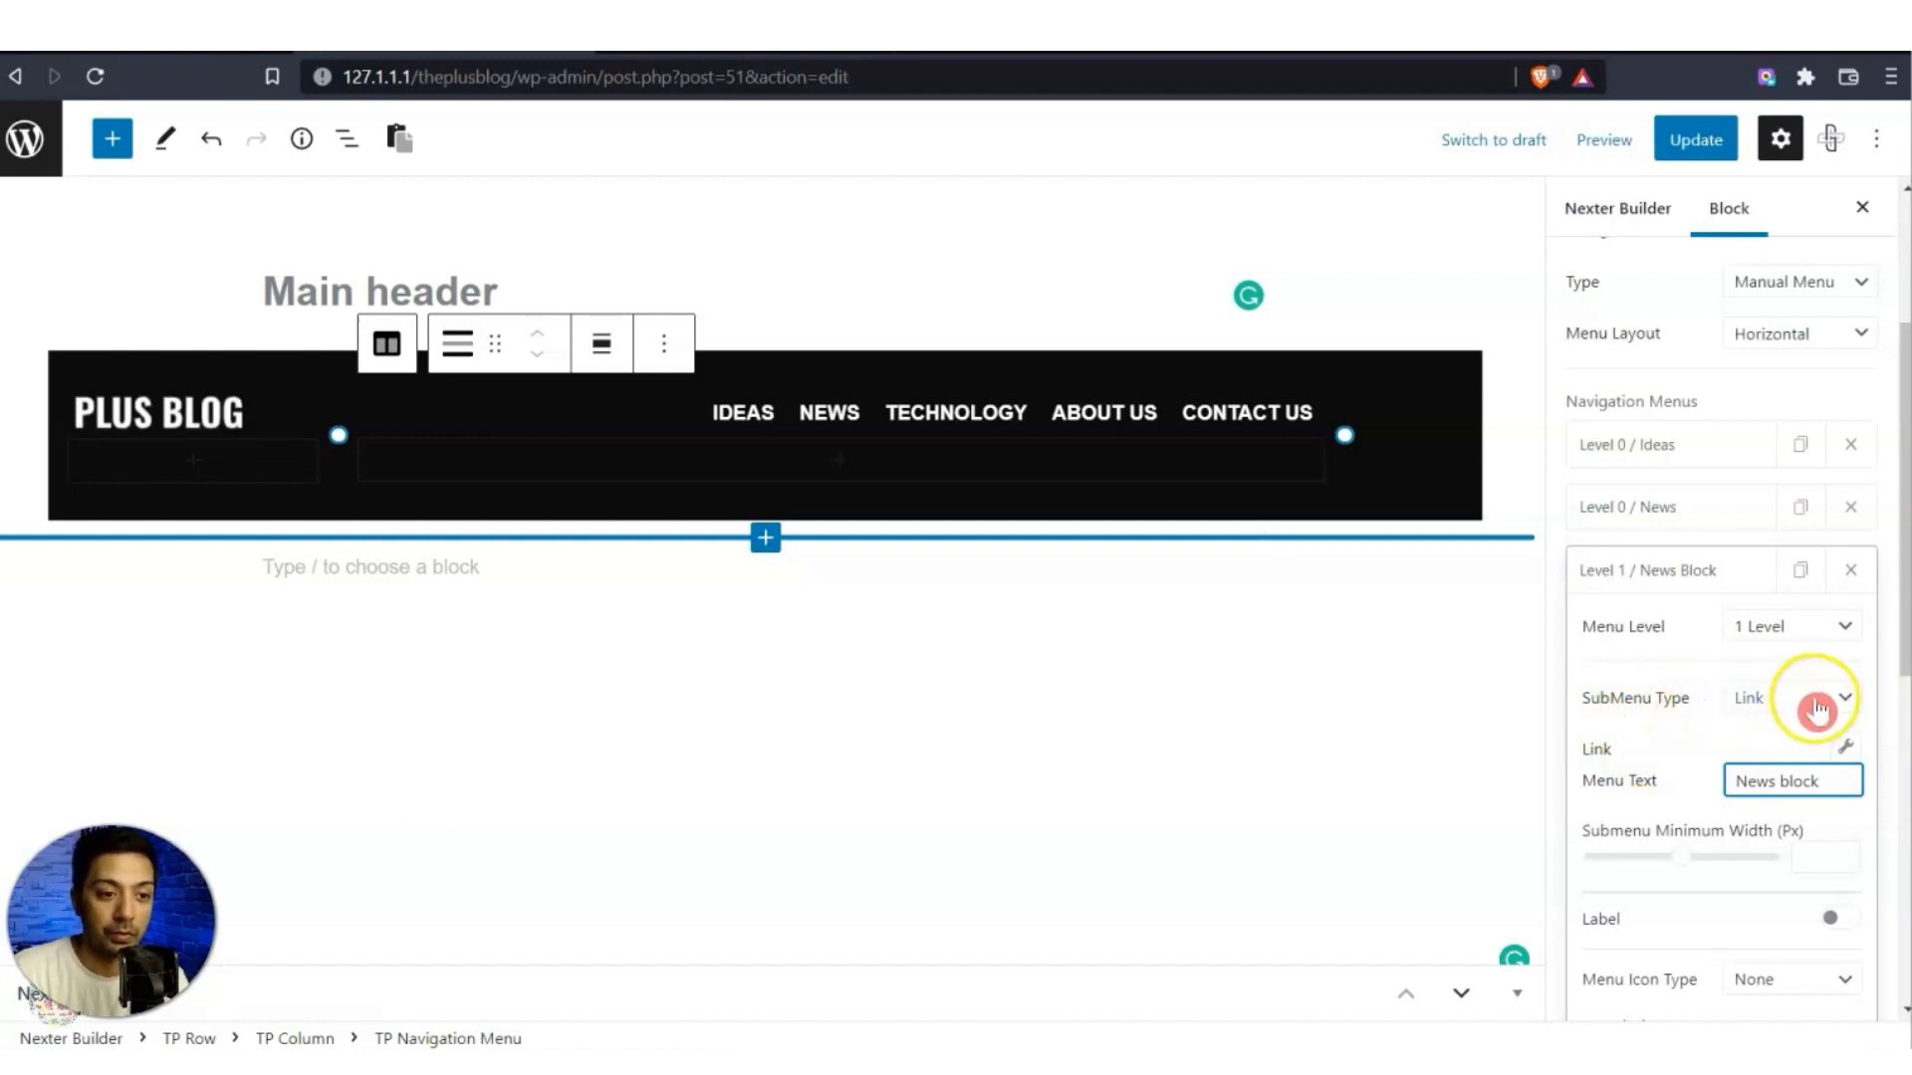
Set the News block item's submenu type to Mega Menu and update the header template.
{"action": "left_click", "coordinate": [1787, 709]}
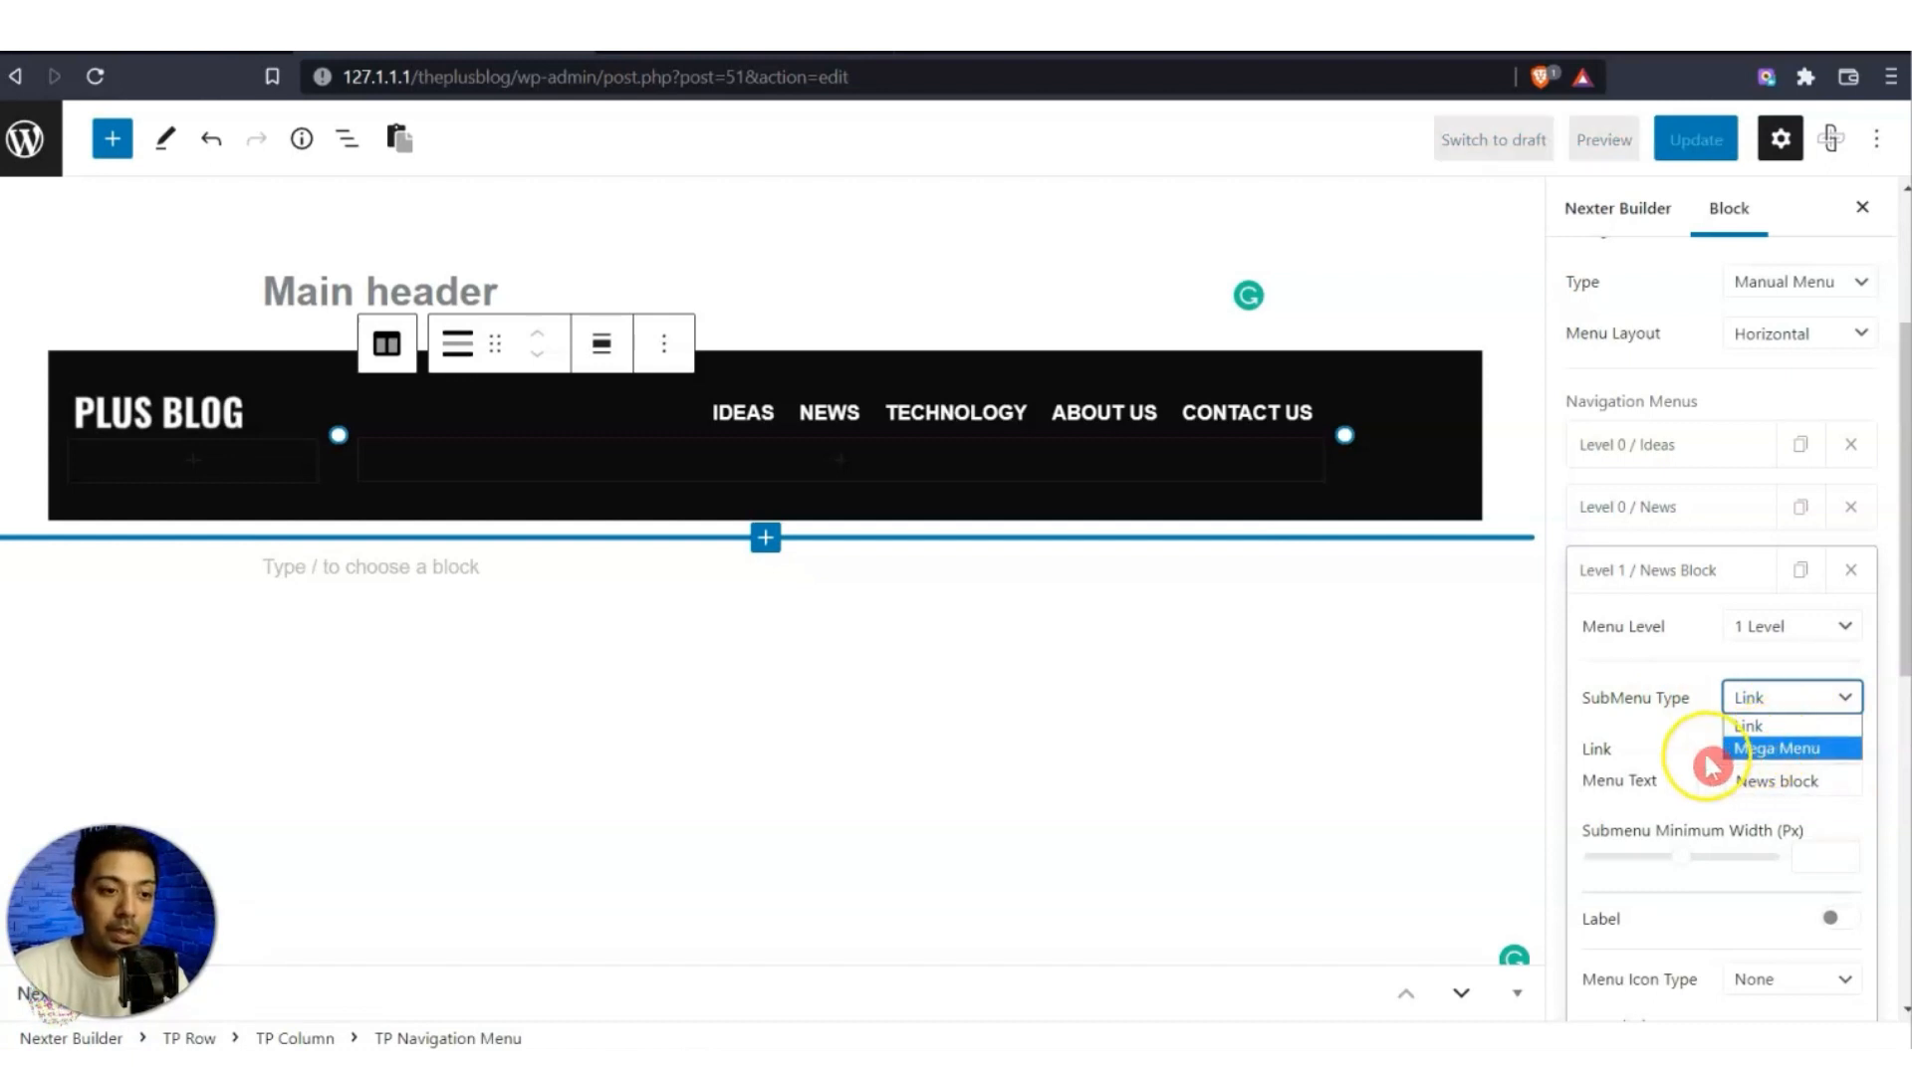
{"action": "left_click", "coordinate": [1745, 749]}
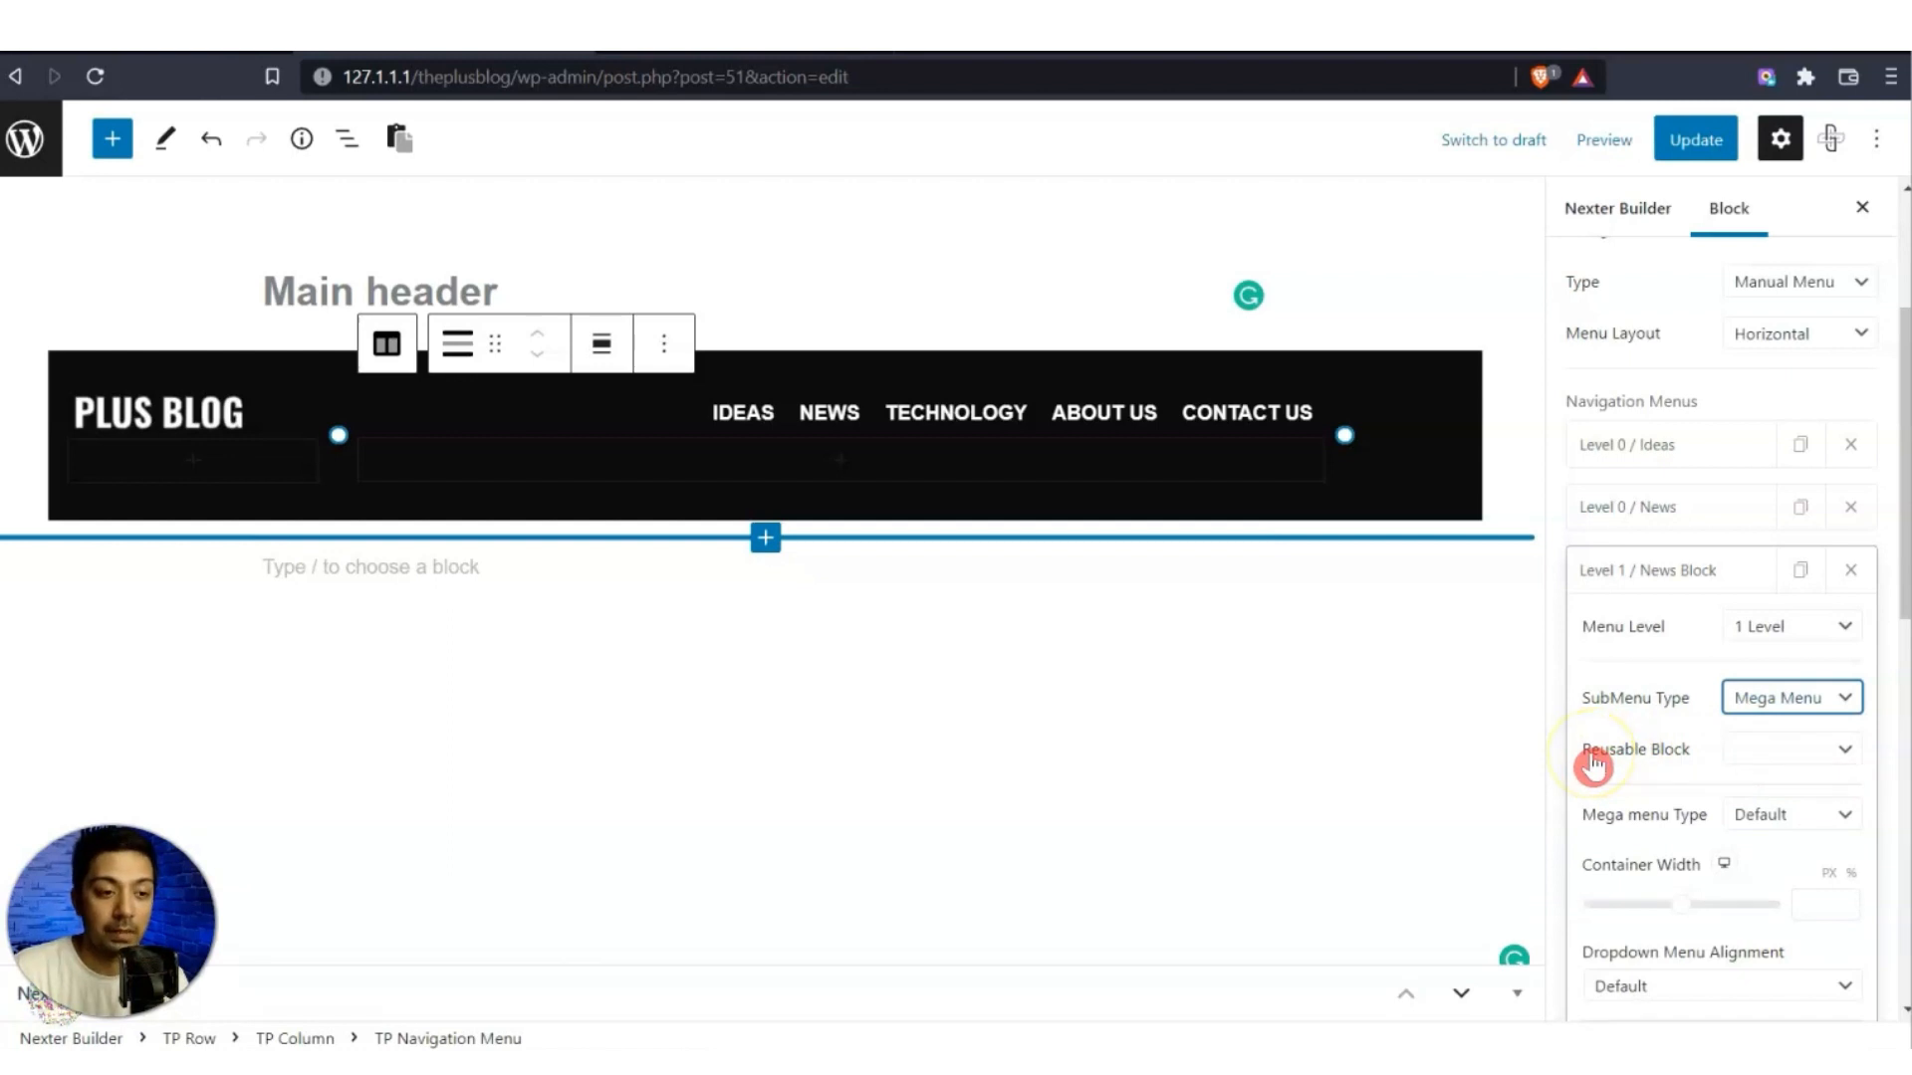
{"action": "left_click", "coordinate": [1689, 779]}
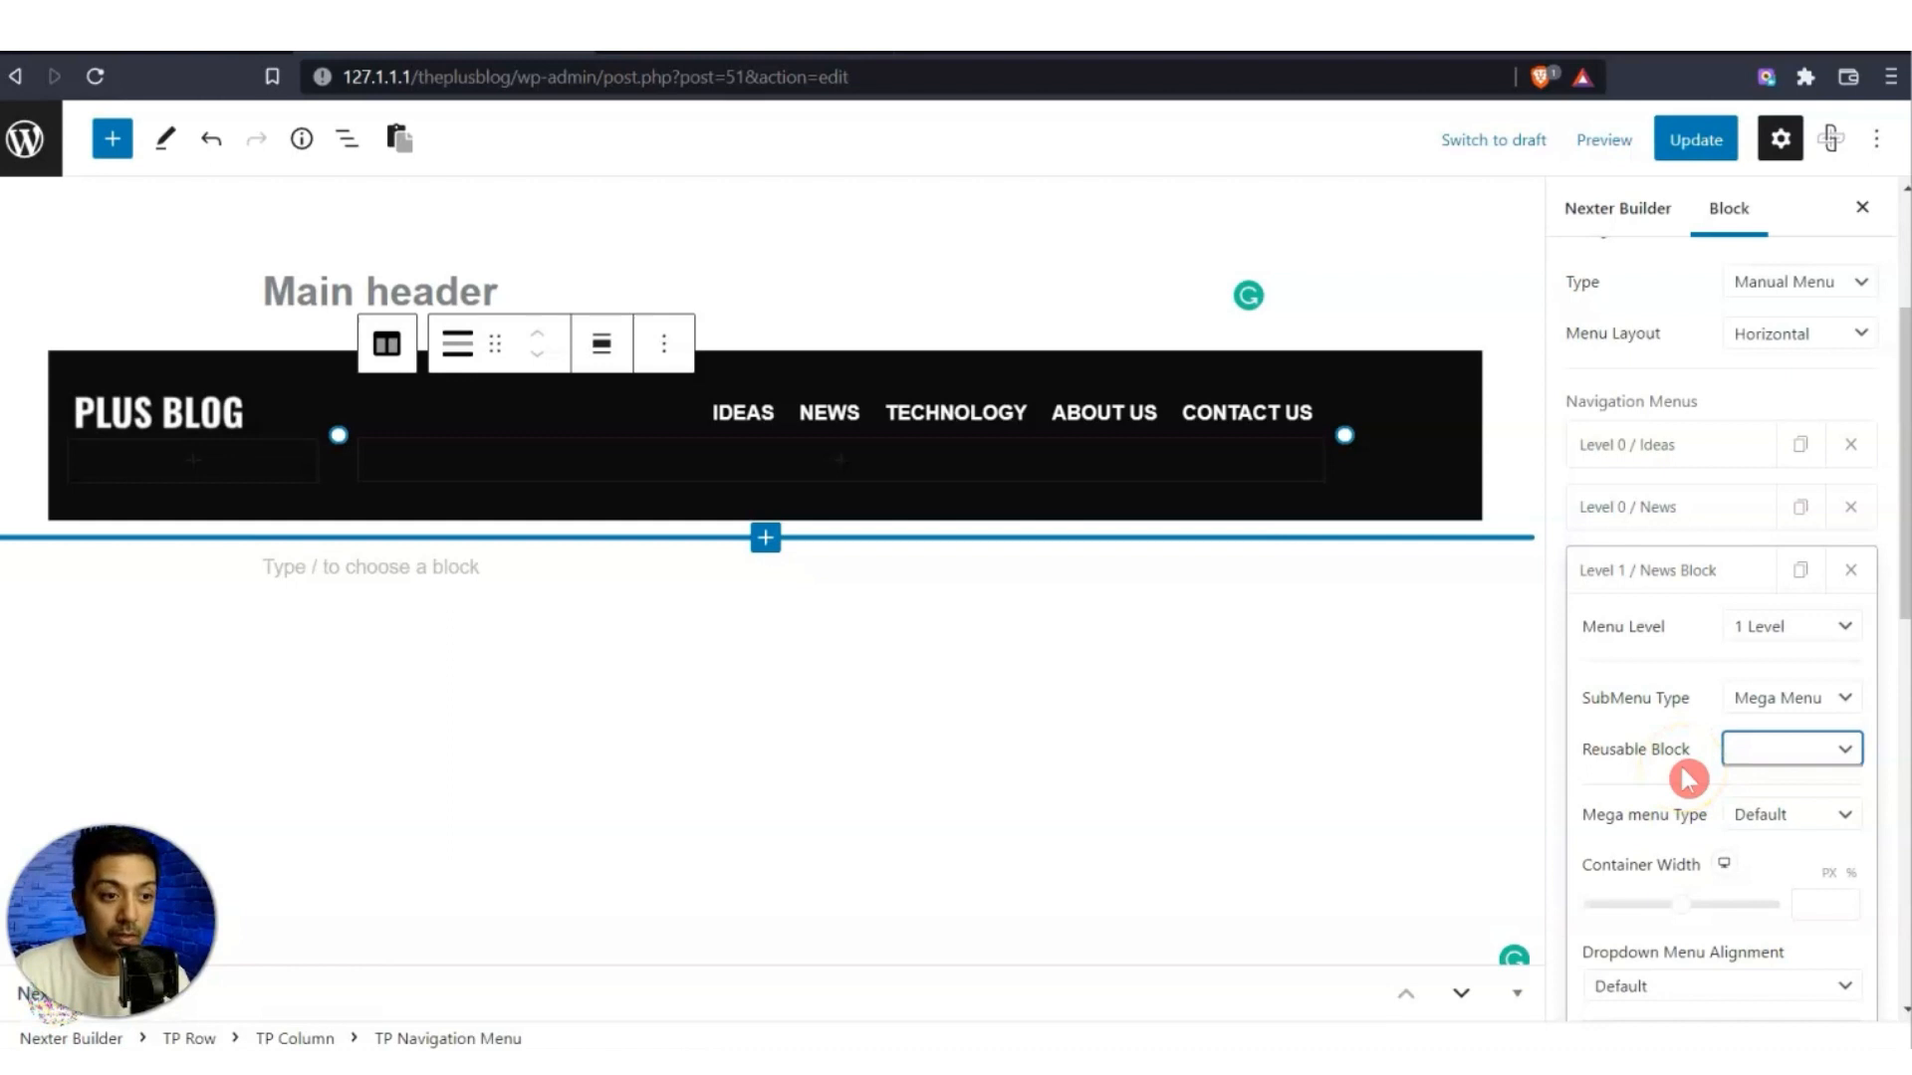
{"action": "left_click", "coordinate": [1692, 140]}
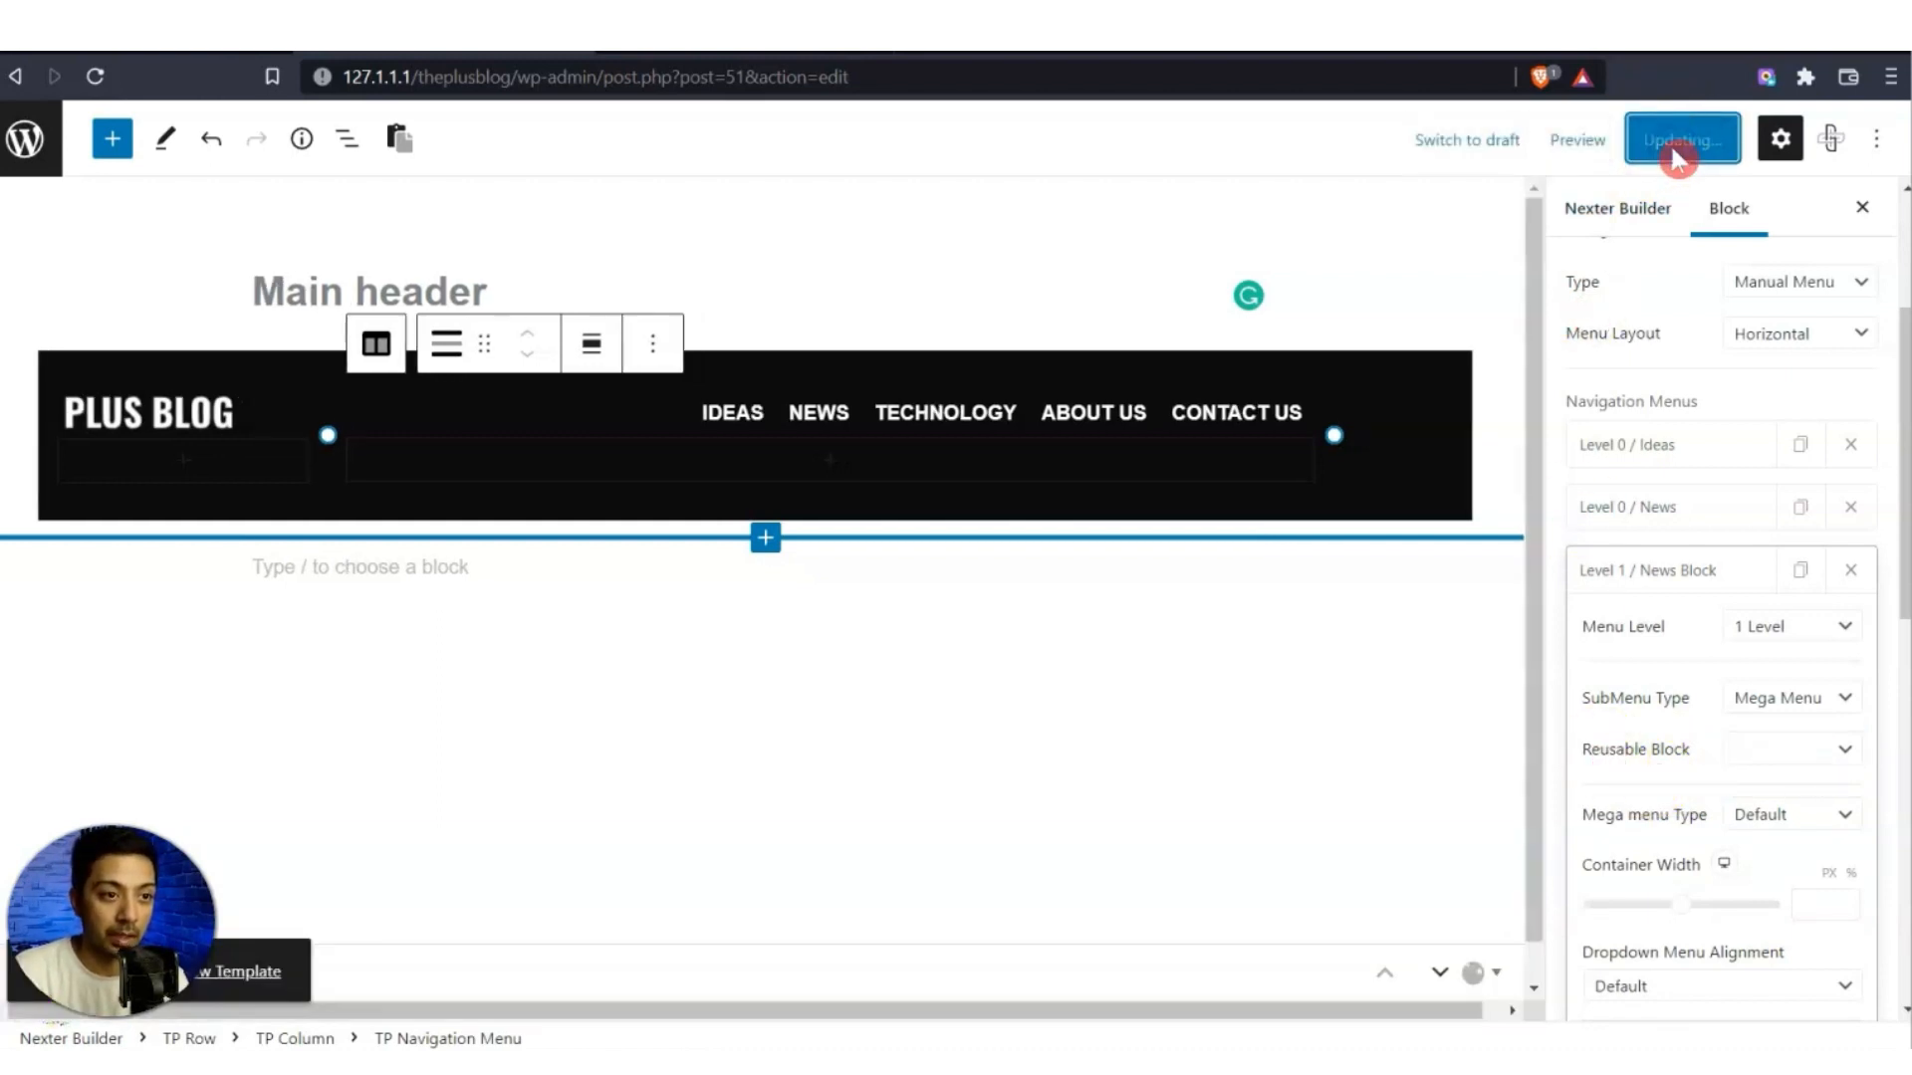
Open the site's dashboard in a new tab, go to The Plus Settings' Reusable Blocks and start a block titled News mega menu.
{"action": "left_click", "coordinate": [696, 51]}
{"action": "mouse_move", "coordinate": [221, 117]}
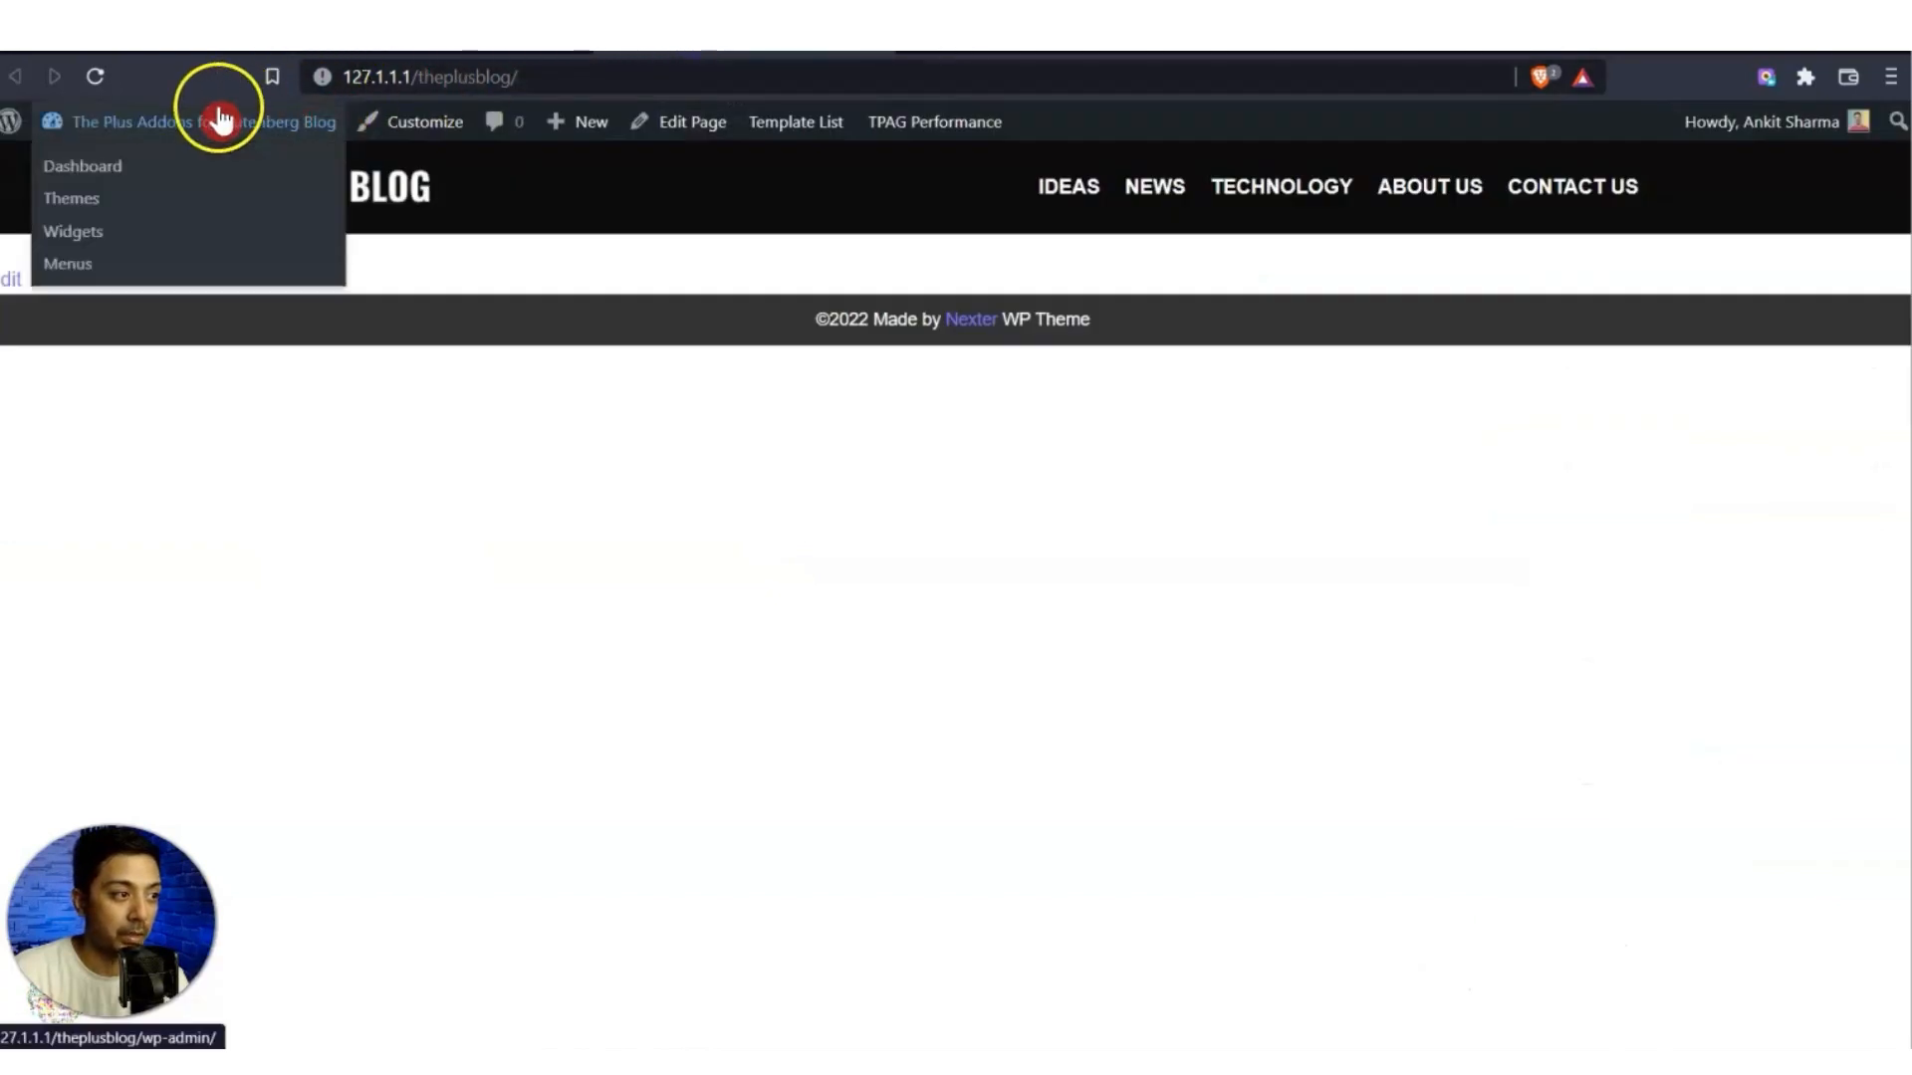
{"action": "right_click", "coordinate": [130, 166]}
{"action": "left_click", "coordinate": [212, 187]}
{"action": "left_click", "coordinate": [921, 56]}
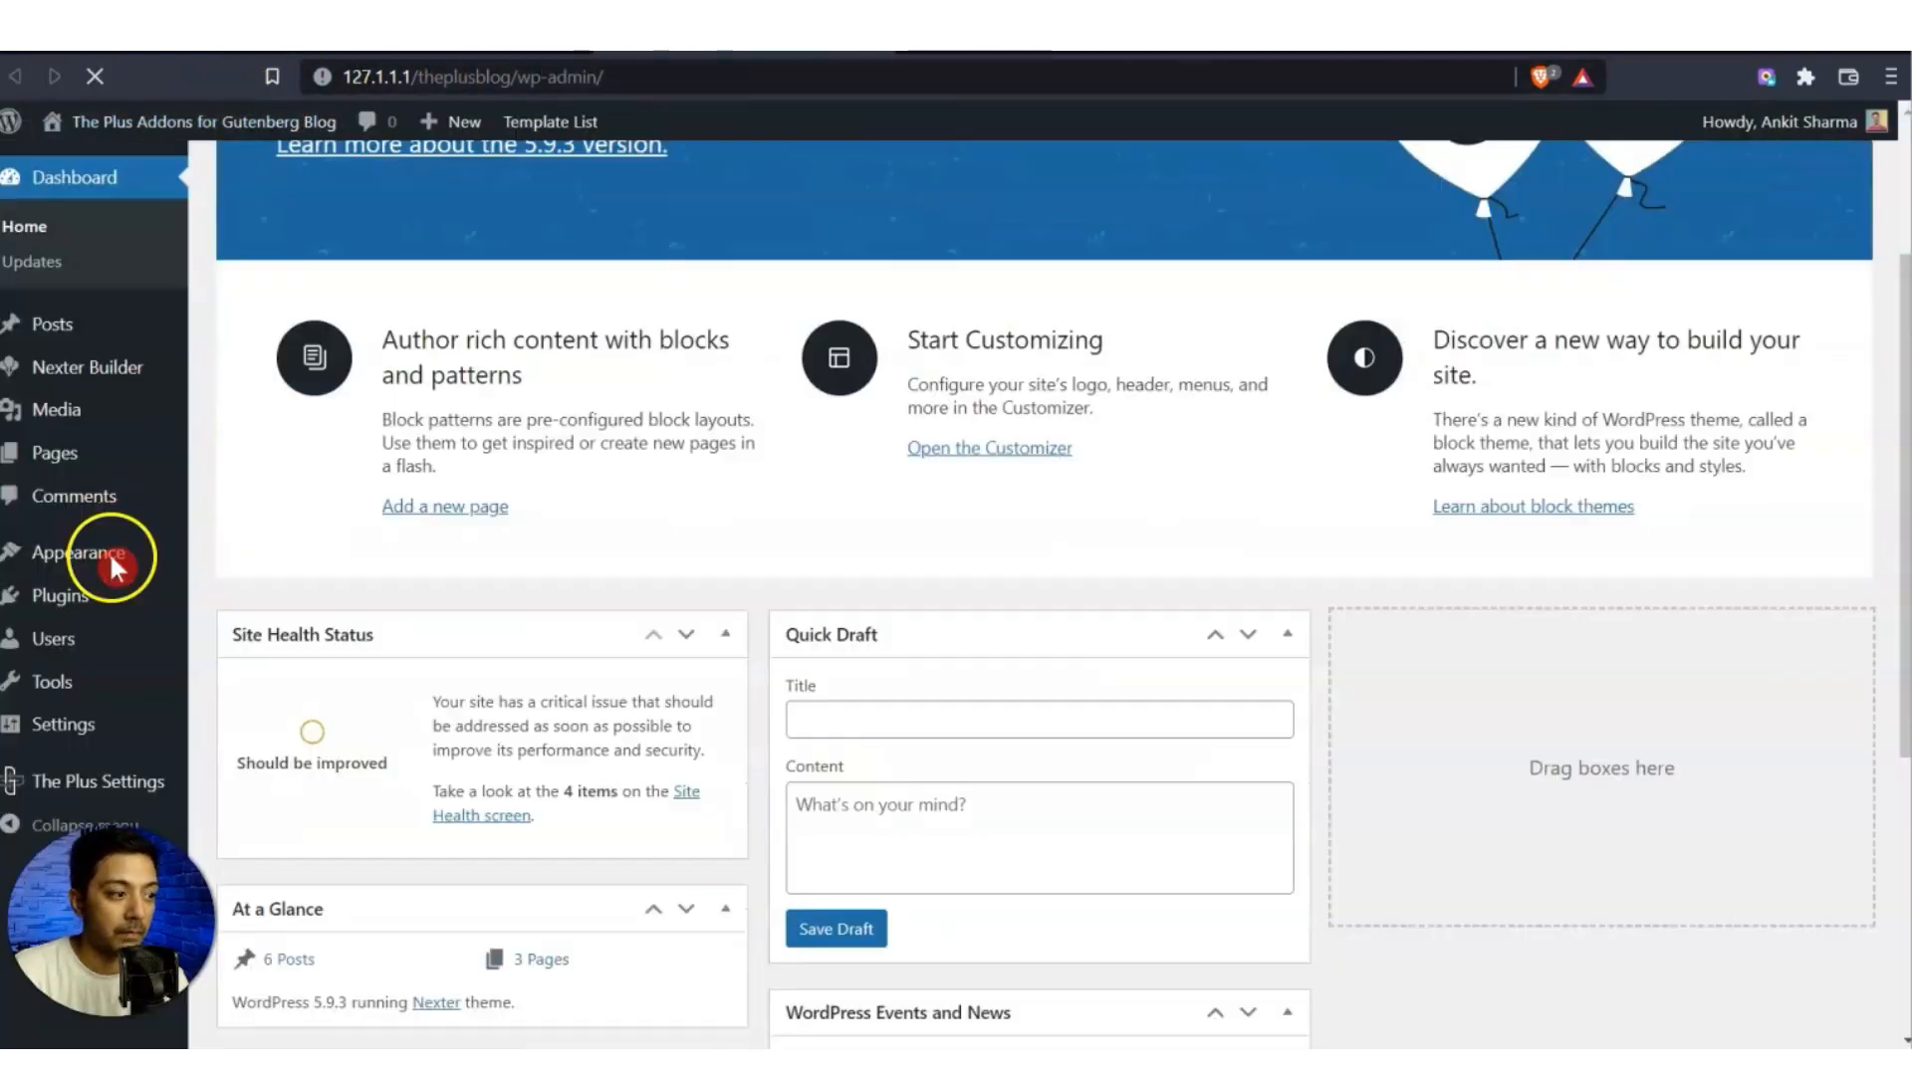
{"action": "mouse_move", "coordinate": [87, 797]}
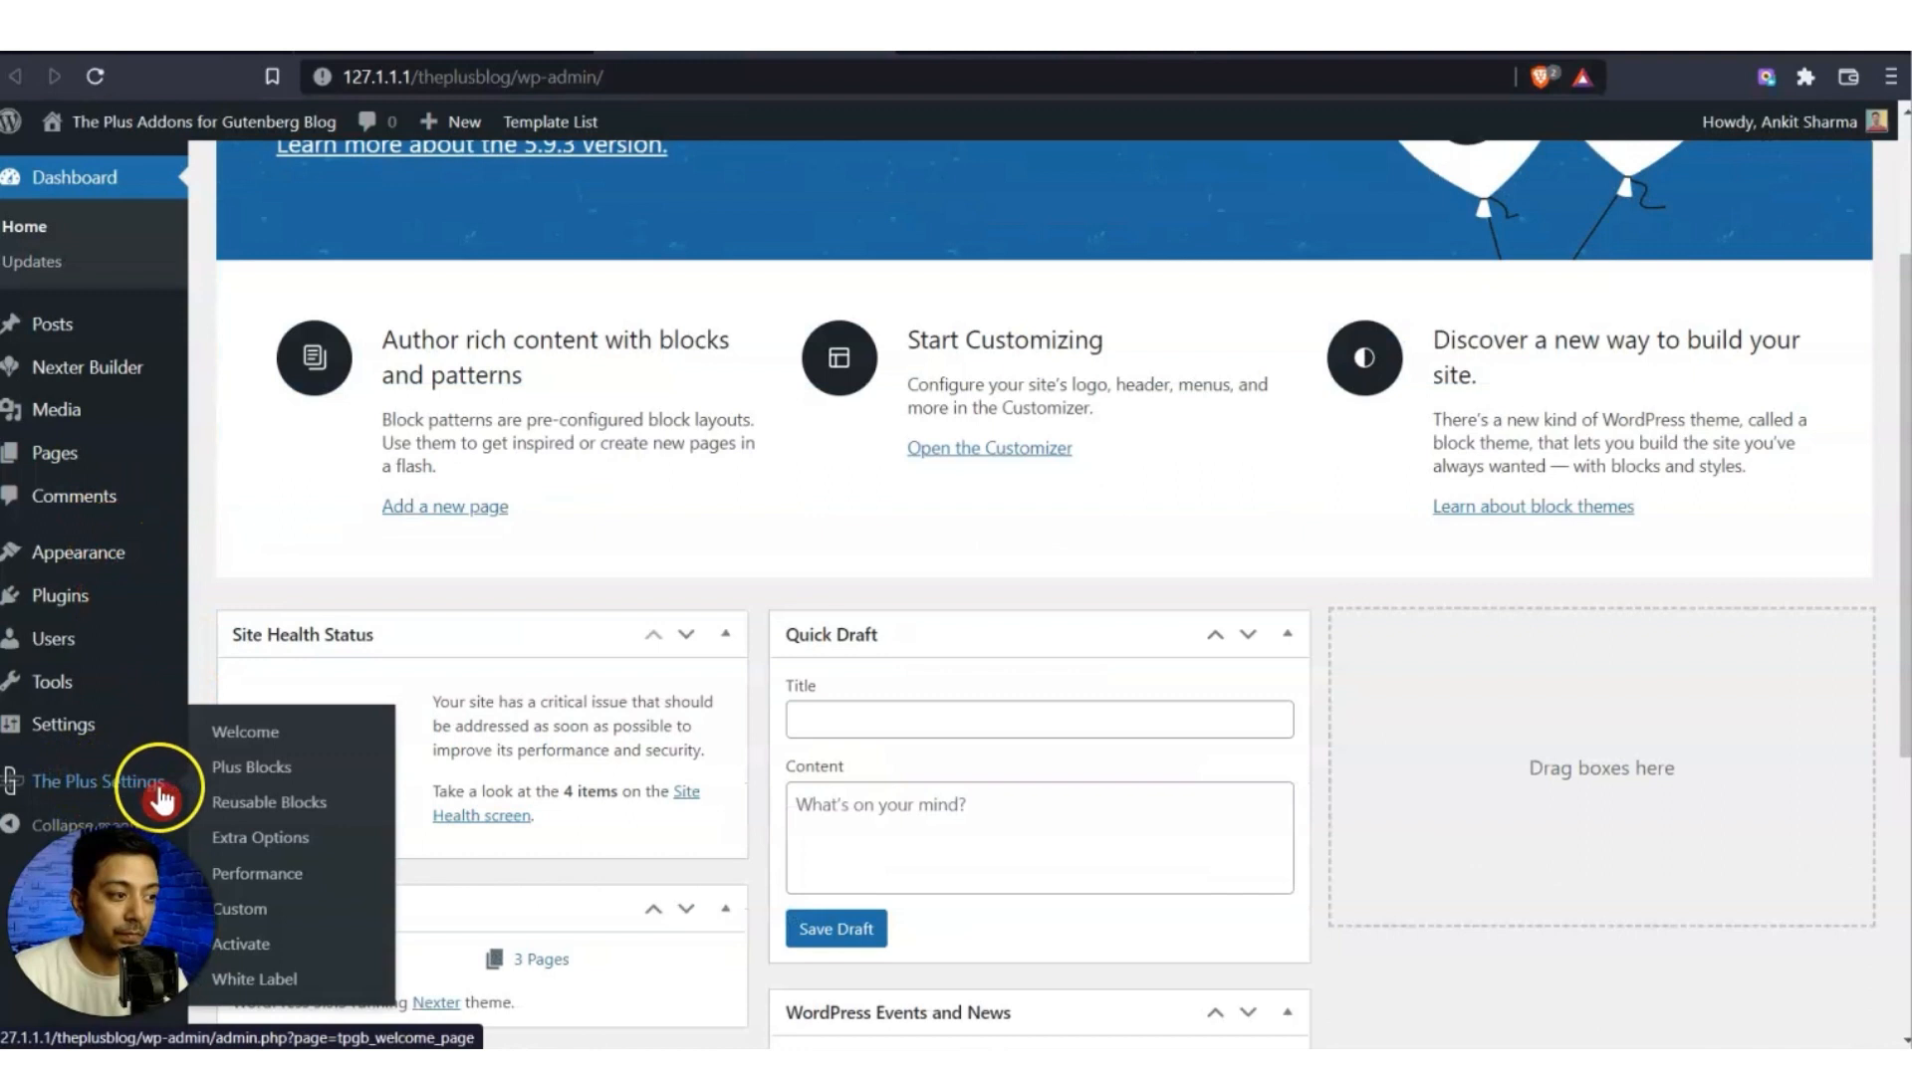
{"action": "left_click", "coordinate": [265, 822]}
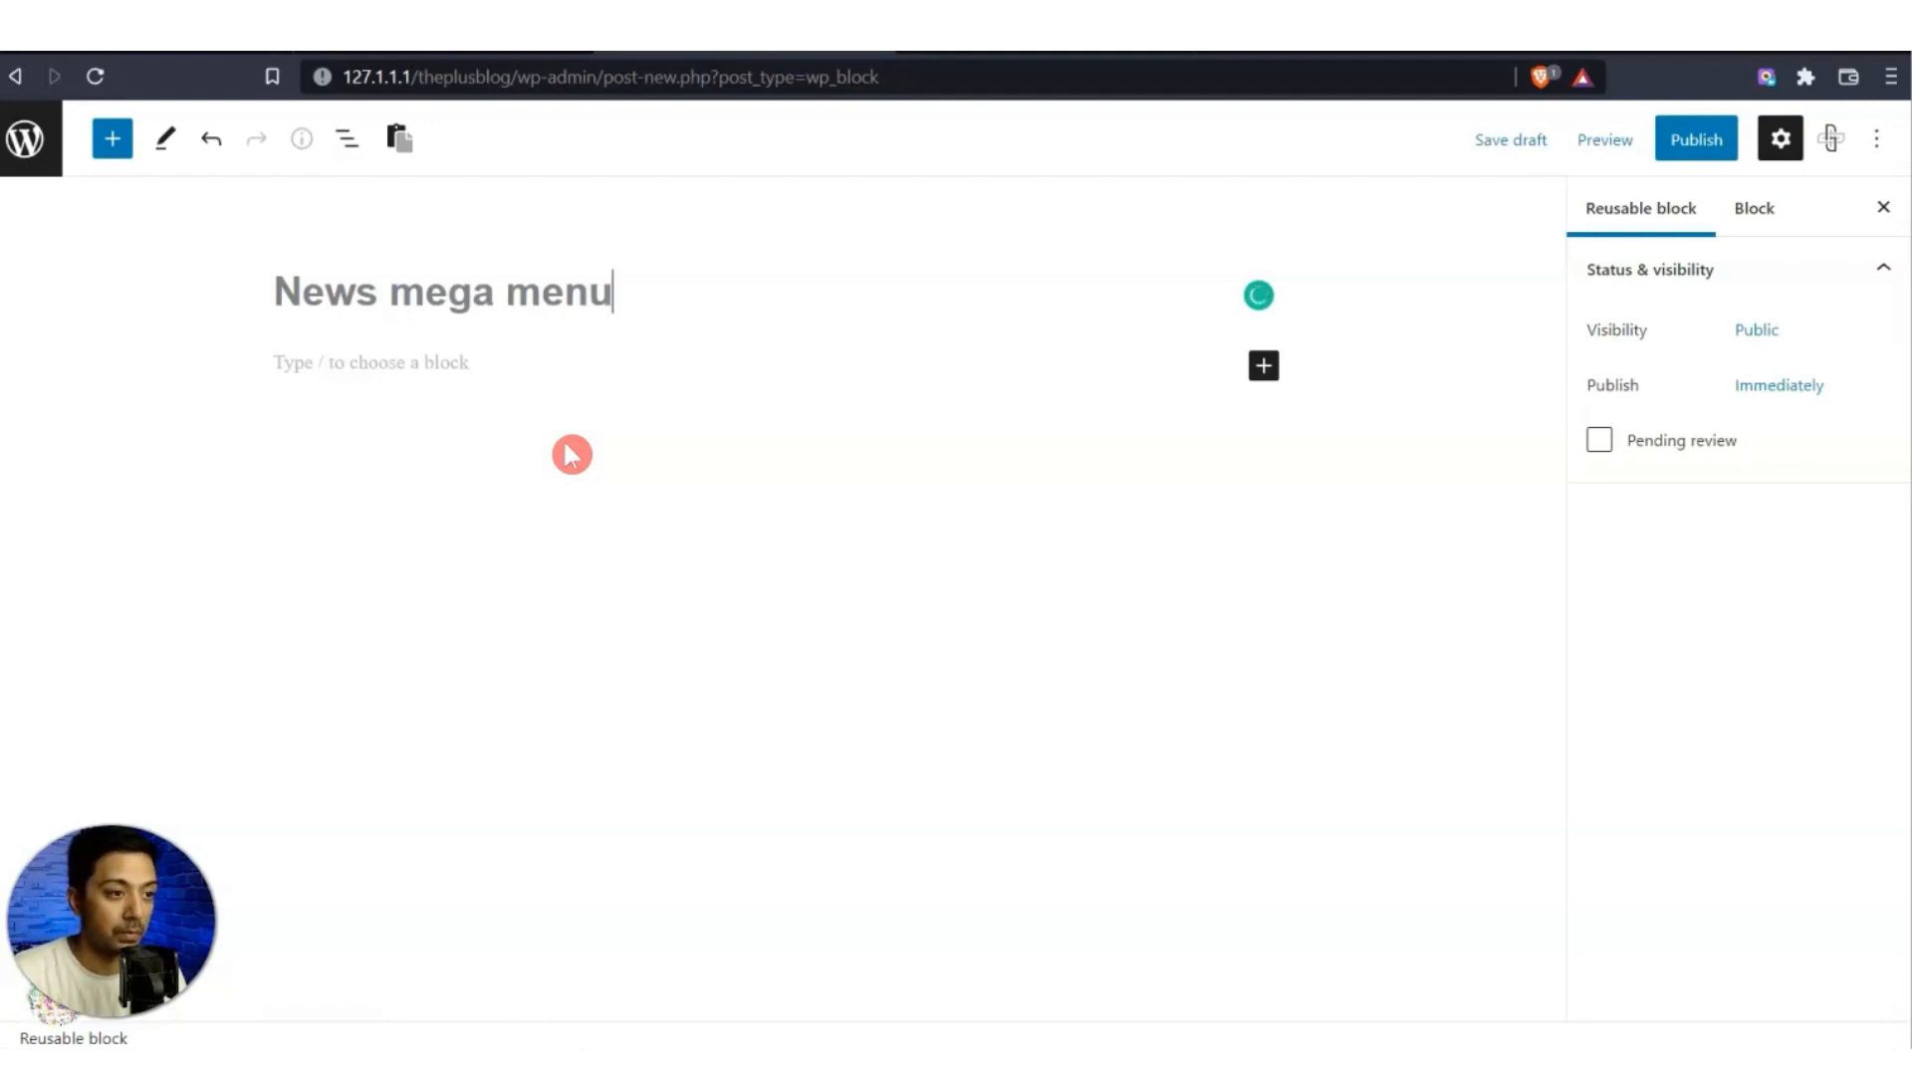
Insert a TP Row with the single-column layout into the News mega menu block and make it full width.
{"action": "left_click", "coordinate": [517, 357]}
{"action": "type", "text": "/tp row"}
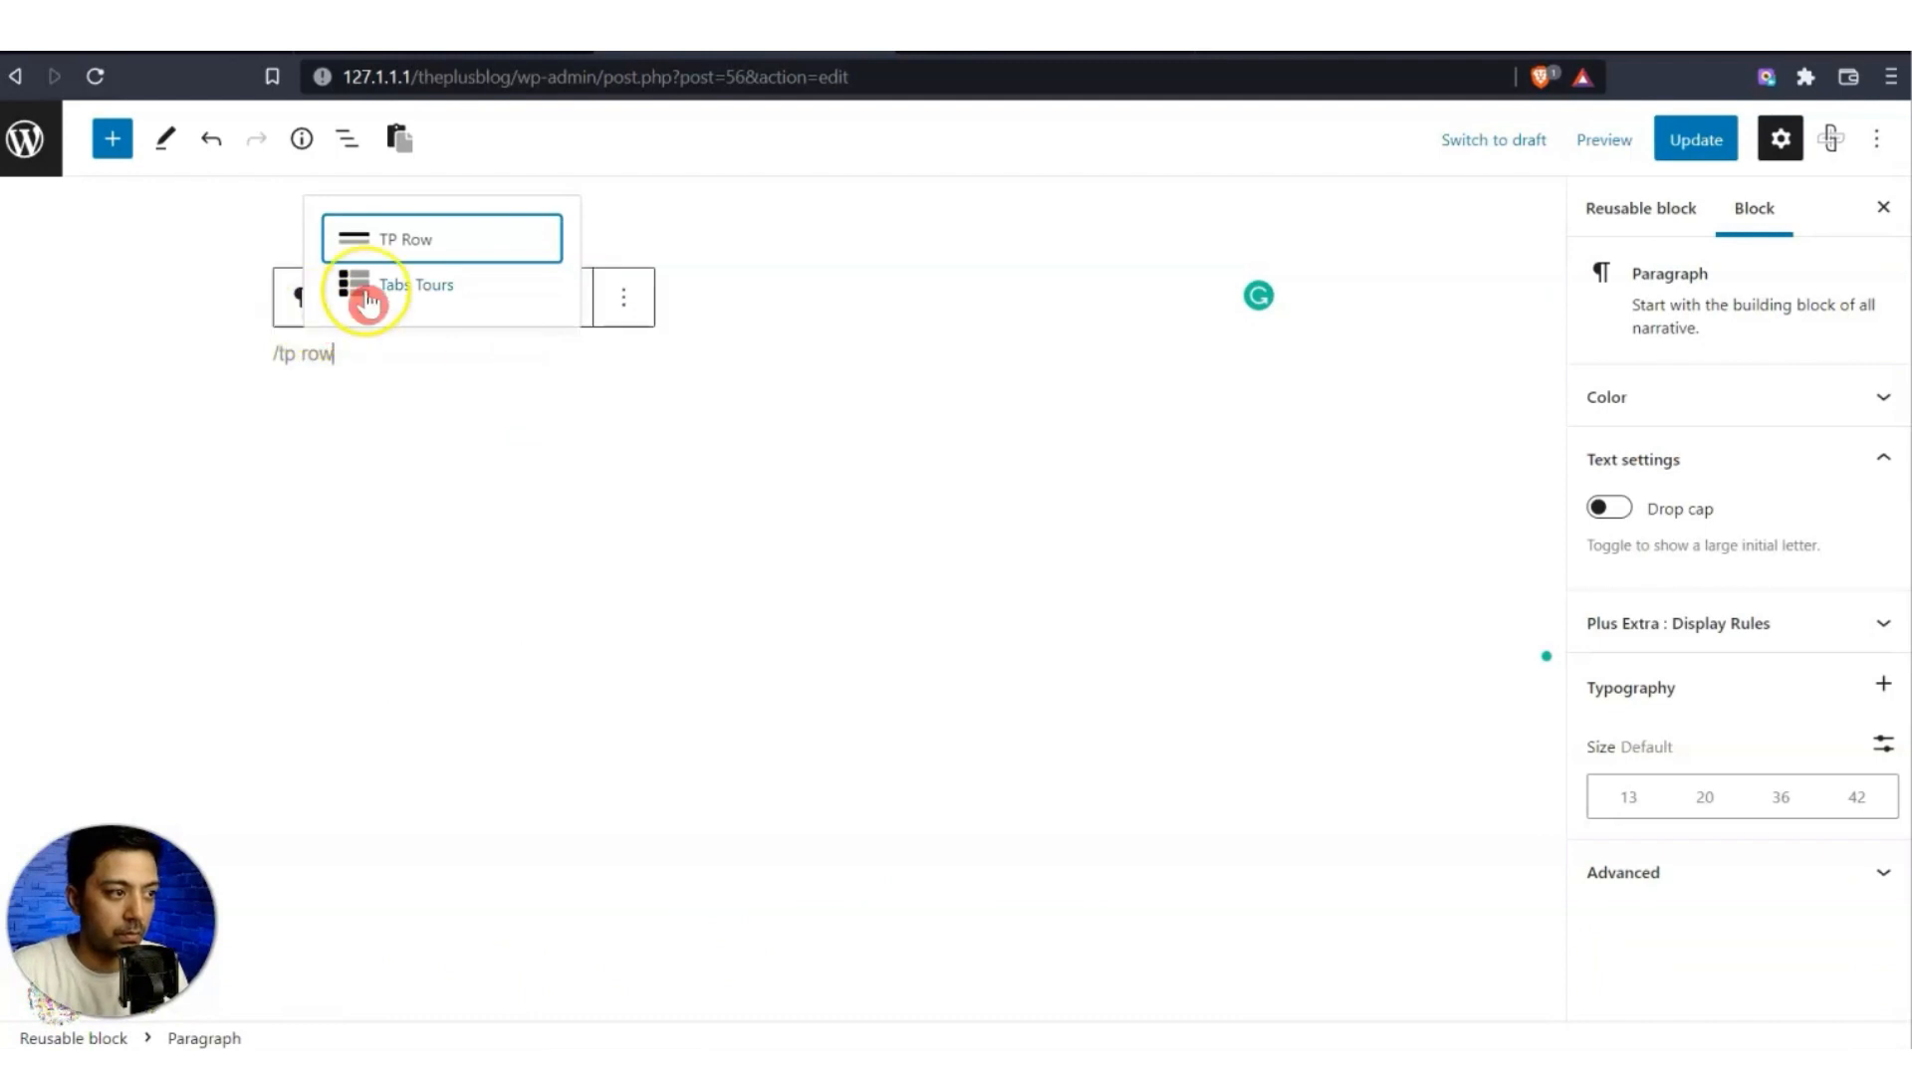
{"action": "left_click", "coordinate": [392, 243]}
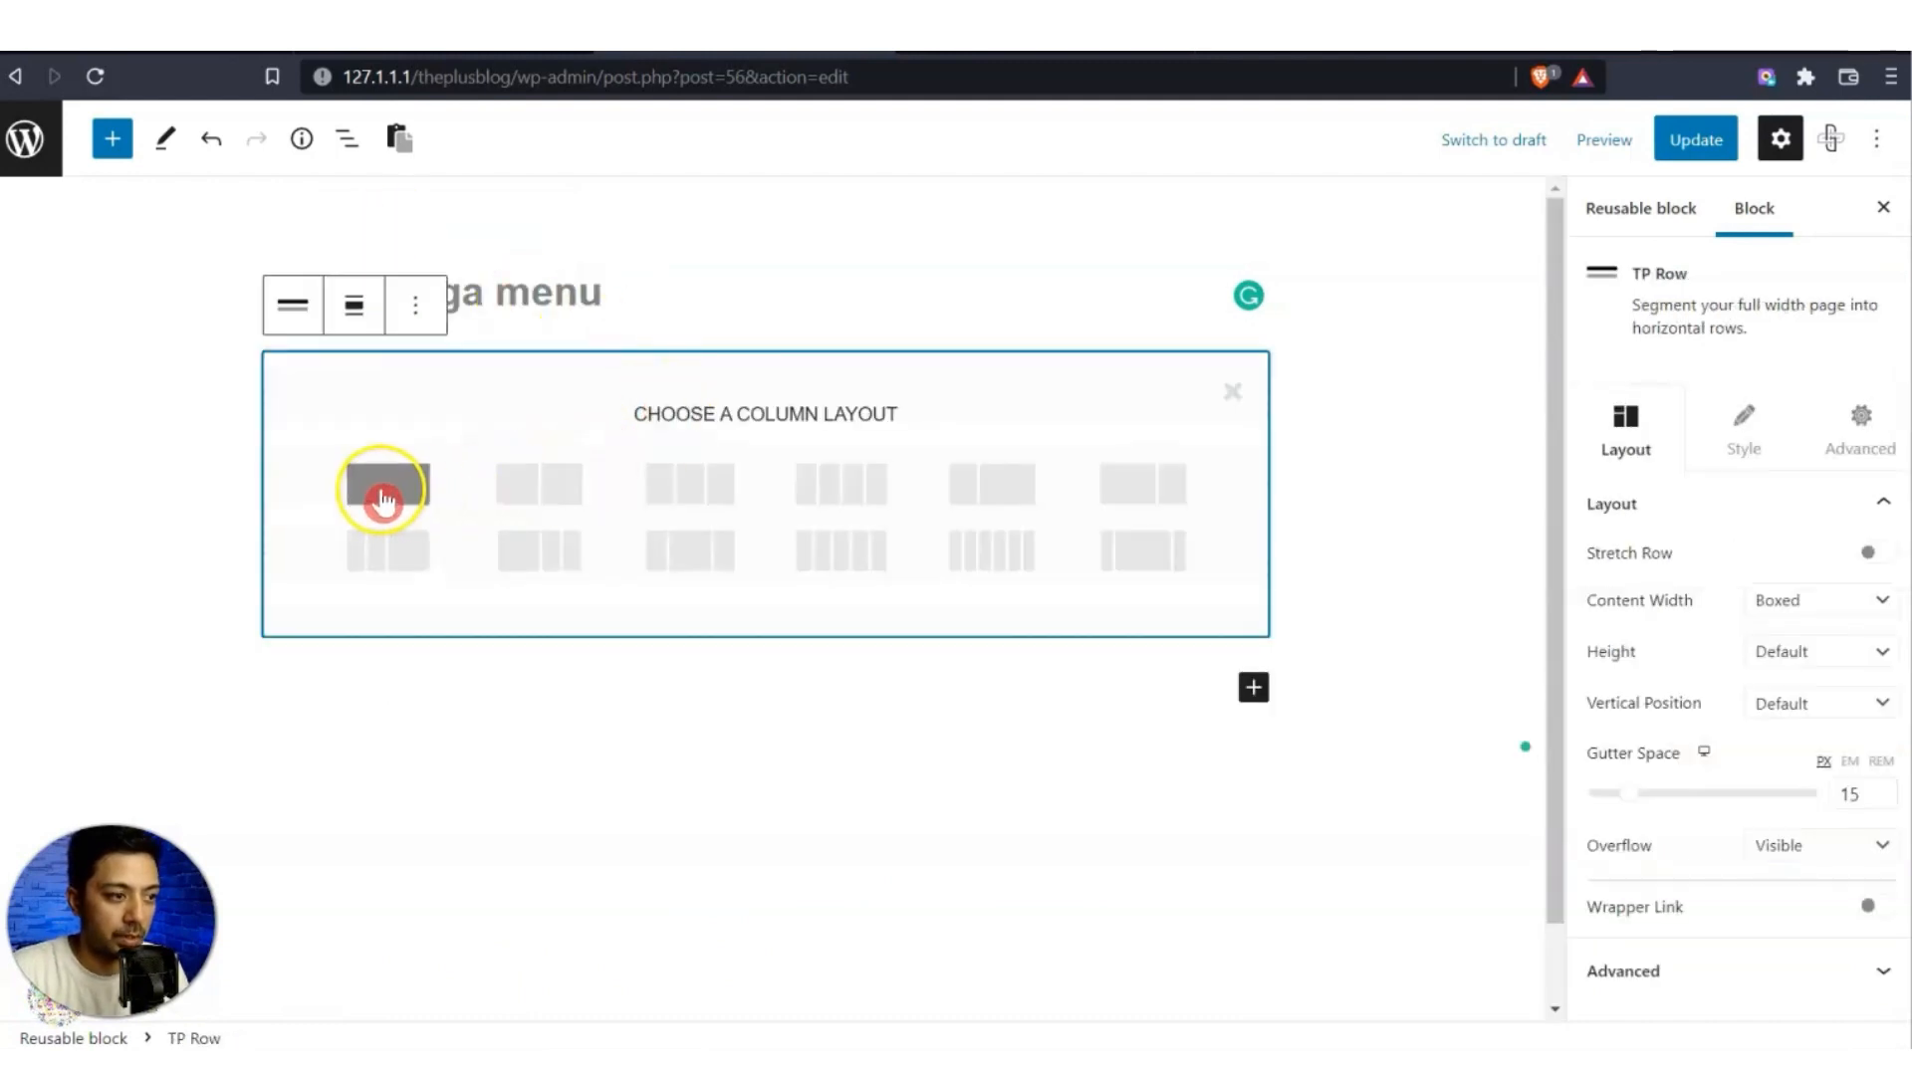
{"action": "left_click", "coordinate": [387, 488]}
{"action": "left_click", "coordinate": [366, 319]}
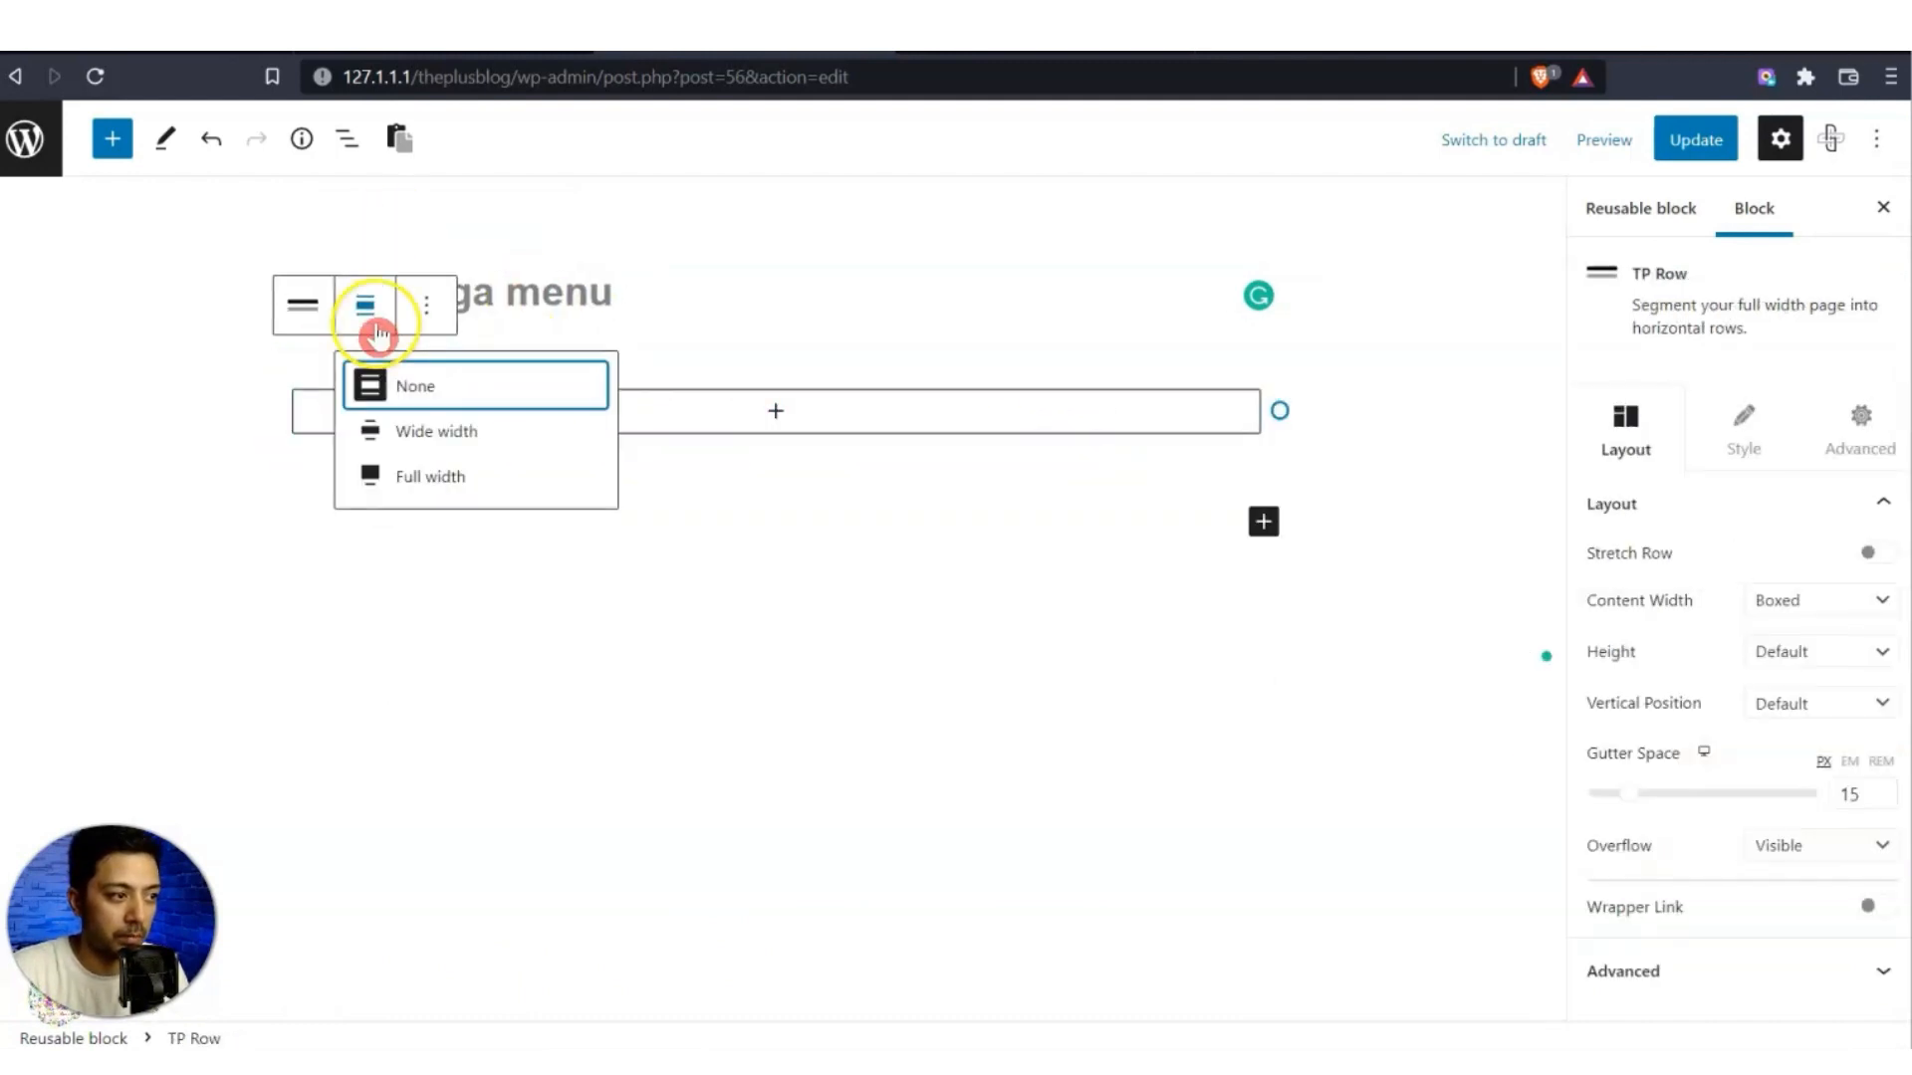
{"action": "left_click", "coordinate": [383, 495]}
Add a TP Post Listing of Posts inside the full-width row.
{"action": "left_click", "coordinate": [778, 413]}
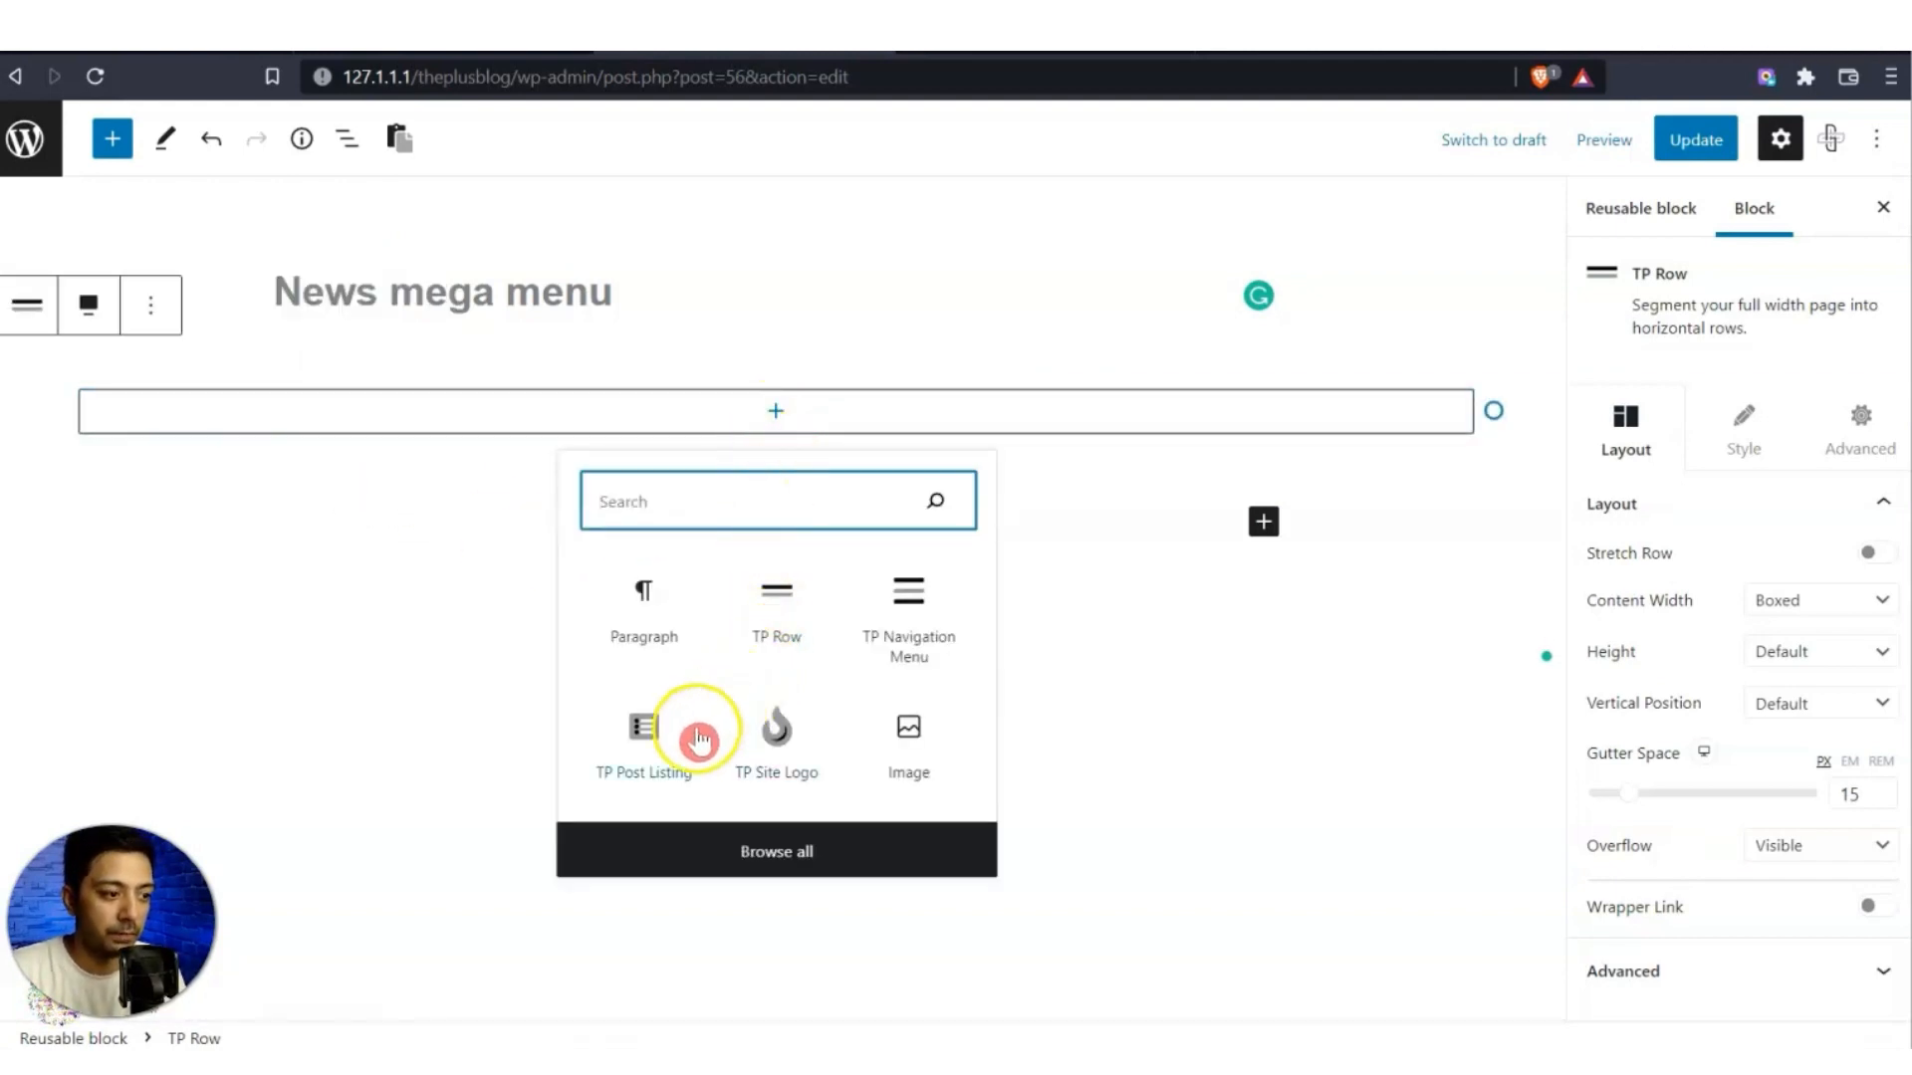
{"action": "left_click", "coordinate": [652, 780]}
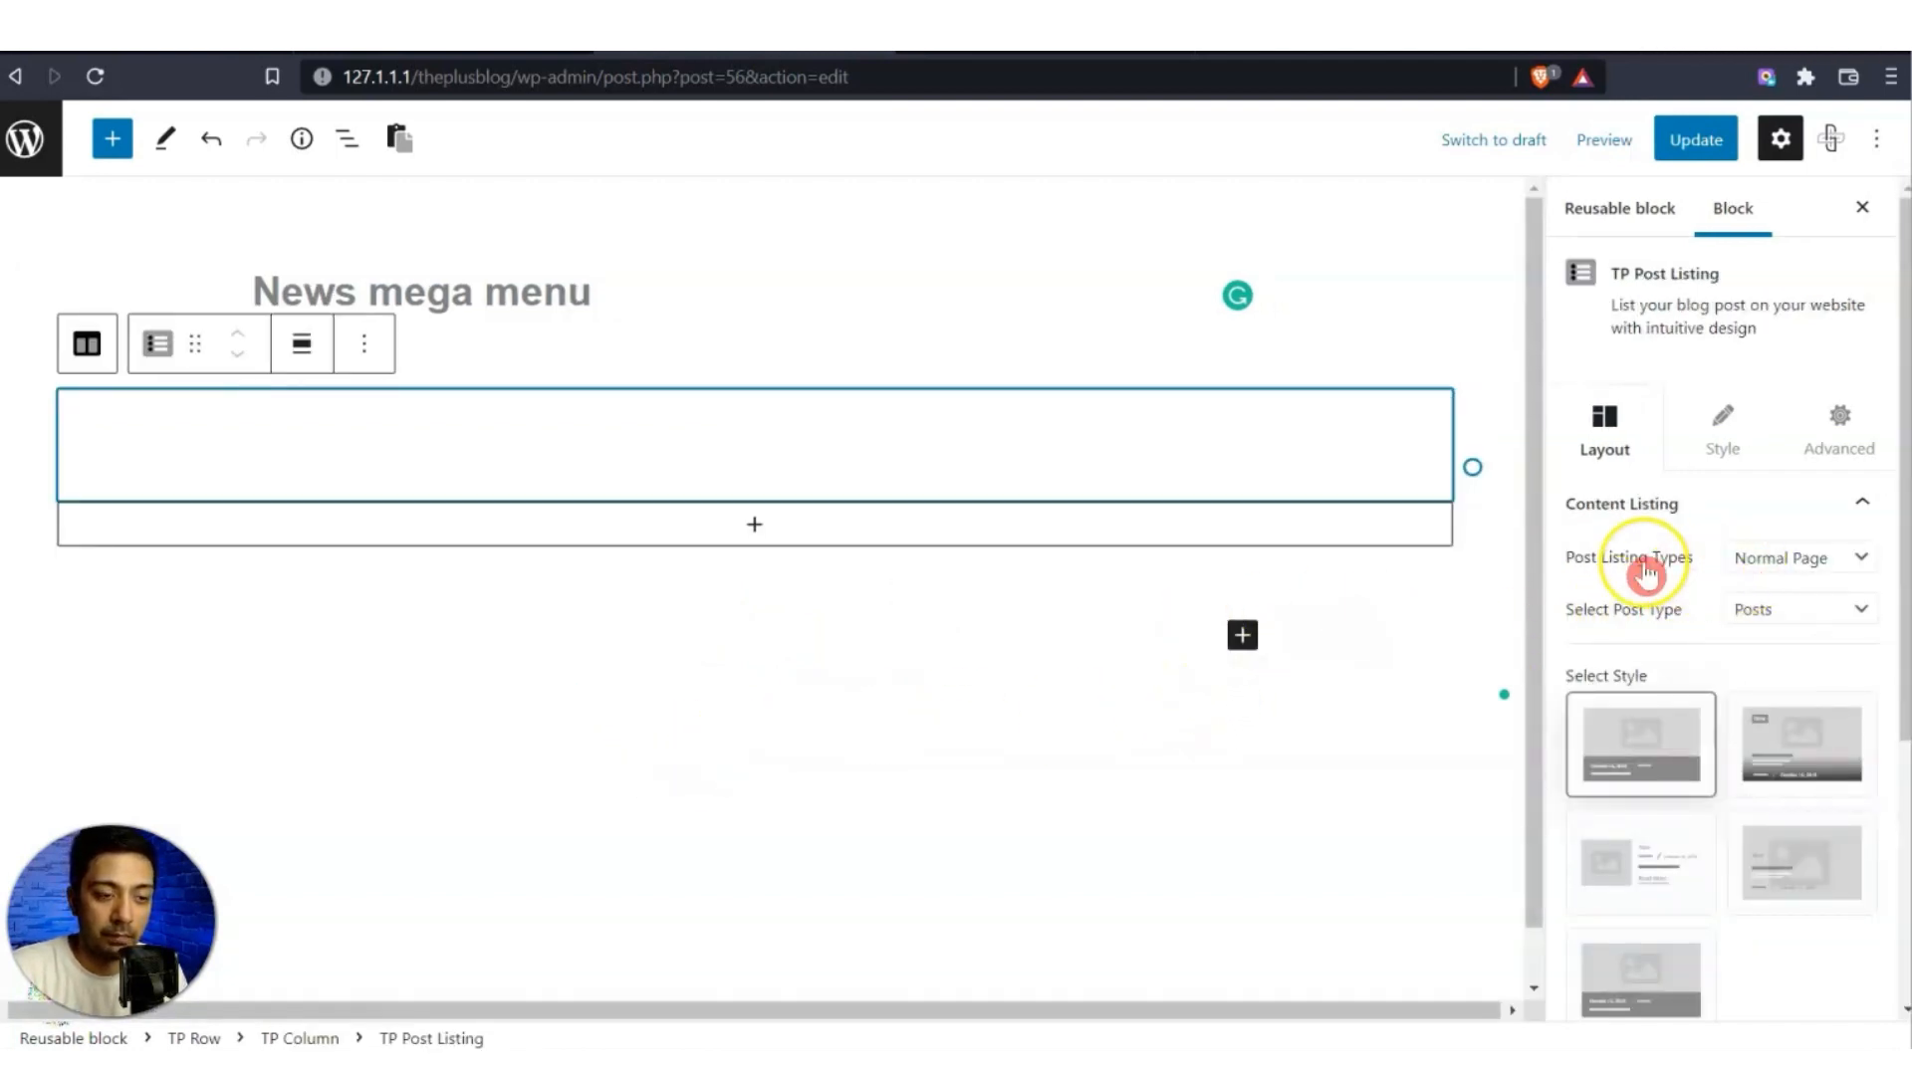
{"action": "scroll", "coordinate": [1812, 627], "scroll_direction": "down", "scroll_amount": 2}
{"action": "left_click", "coordinate": [1809, 622]}
{"action": "left_click", "coordinate": [1711, 575]}
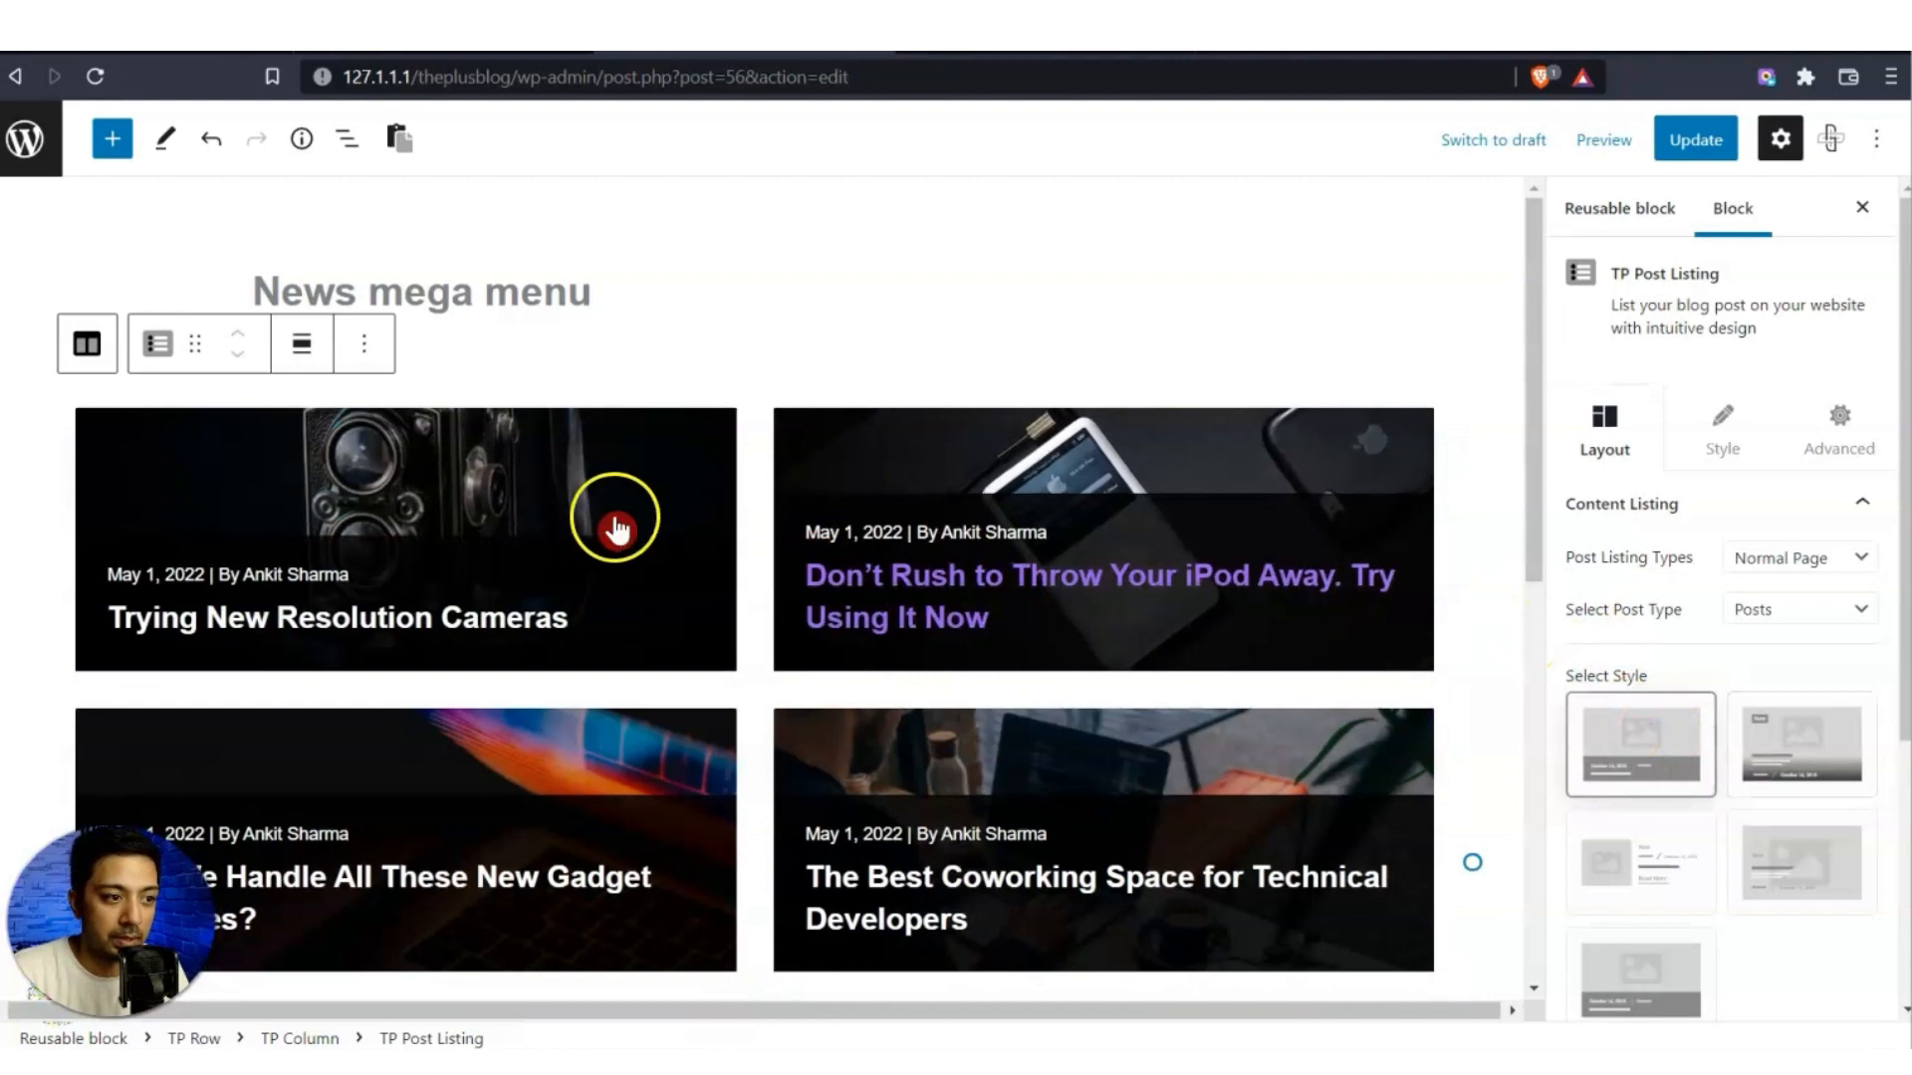
Try other listing styles, settle on Style 2 and align the post listing's content to the left.
{"action": "left_click", "coordinate": [1828, 895]}
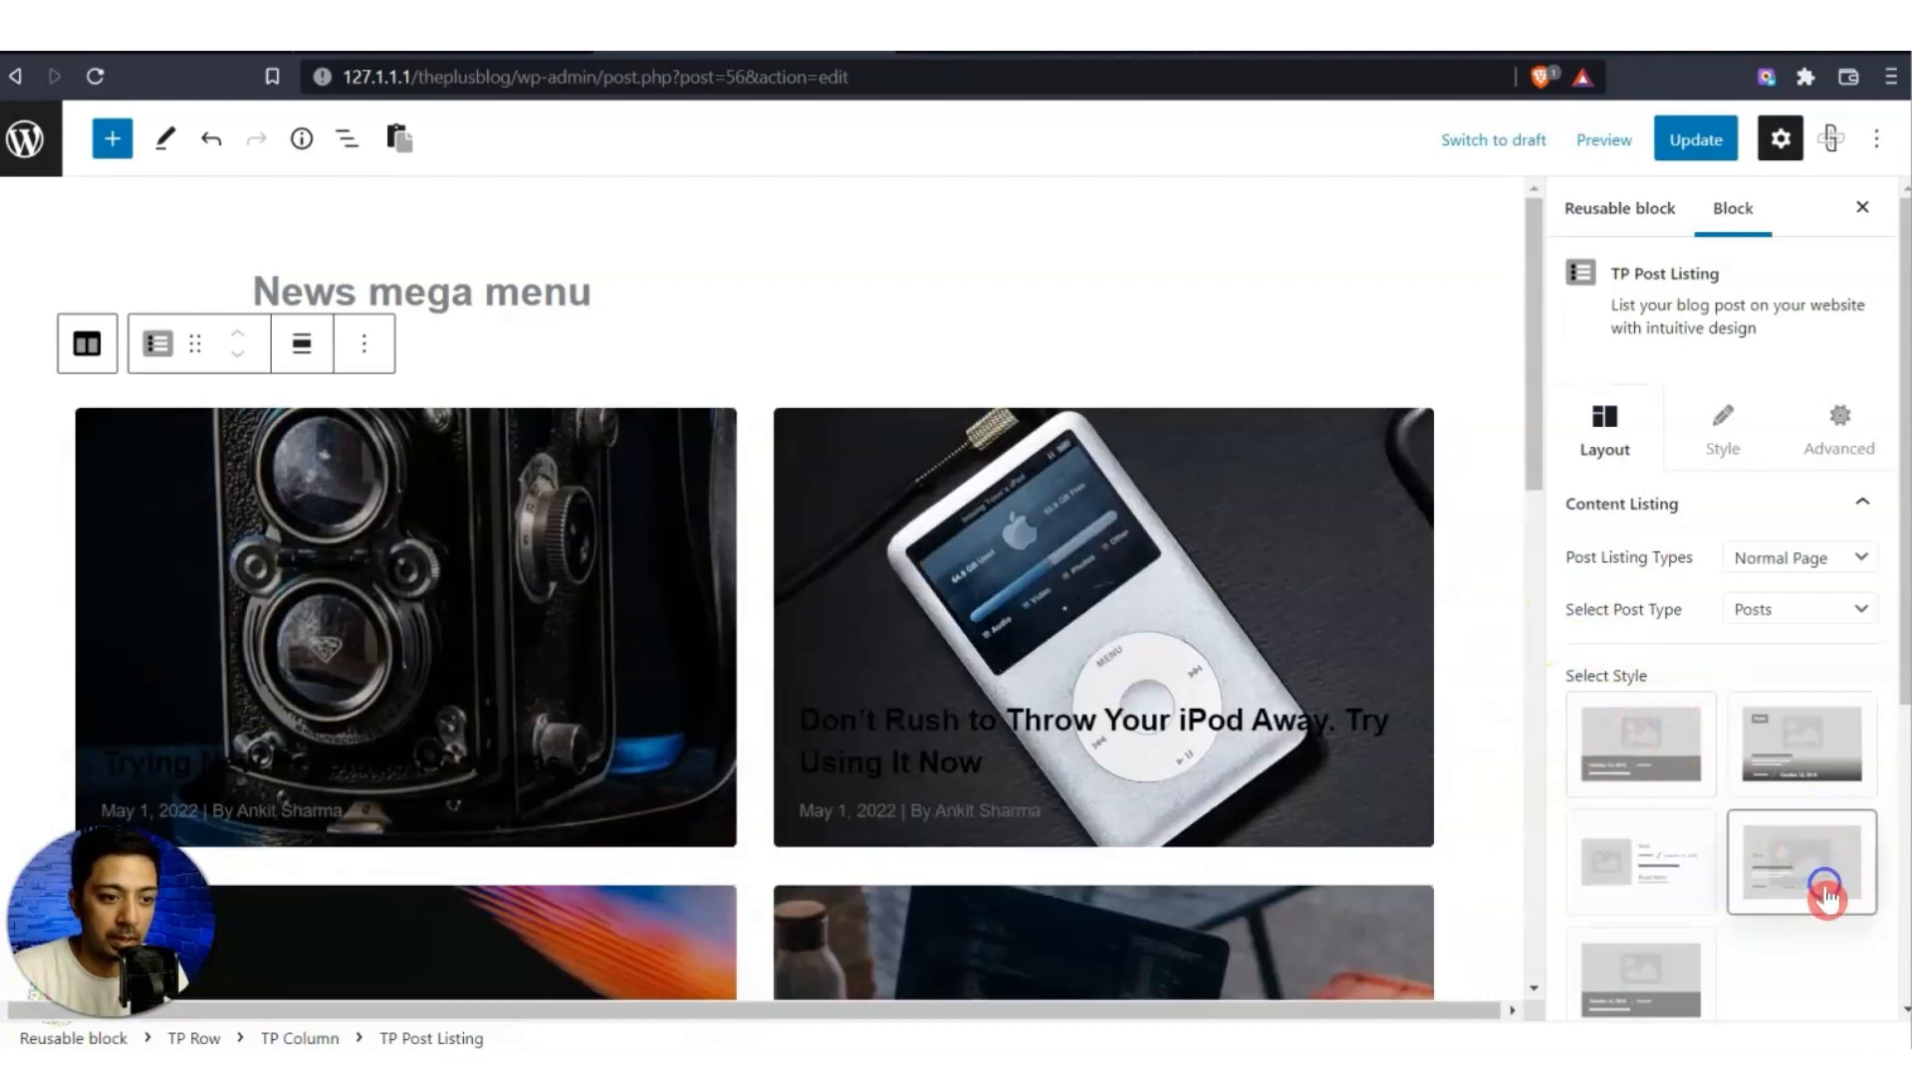
{"action": "left_click", "coordinate": [1648, 871]}
{"action": "scroll", "coordinate": [1849, 653], "scroll_direction": "down", "scroll_amount": 2}
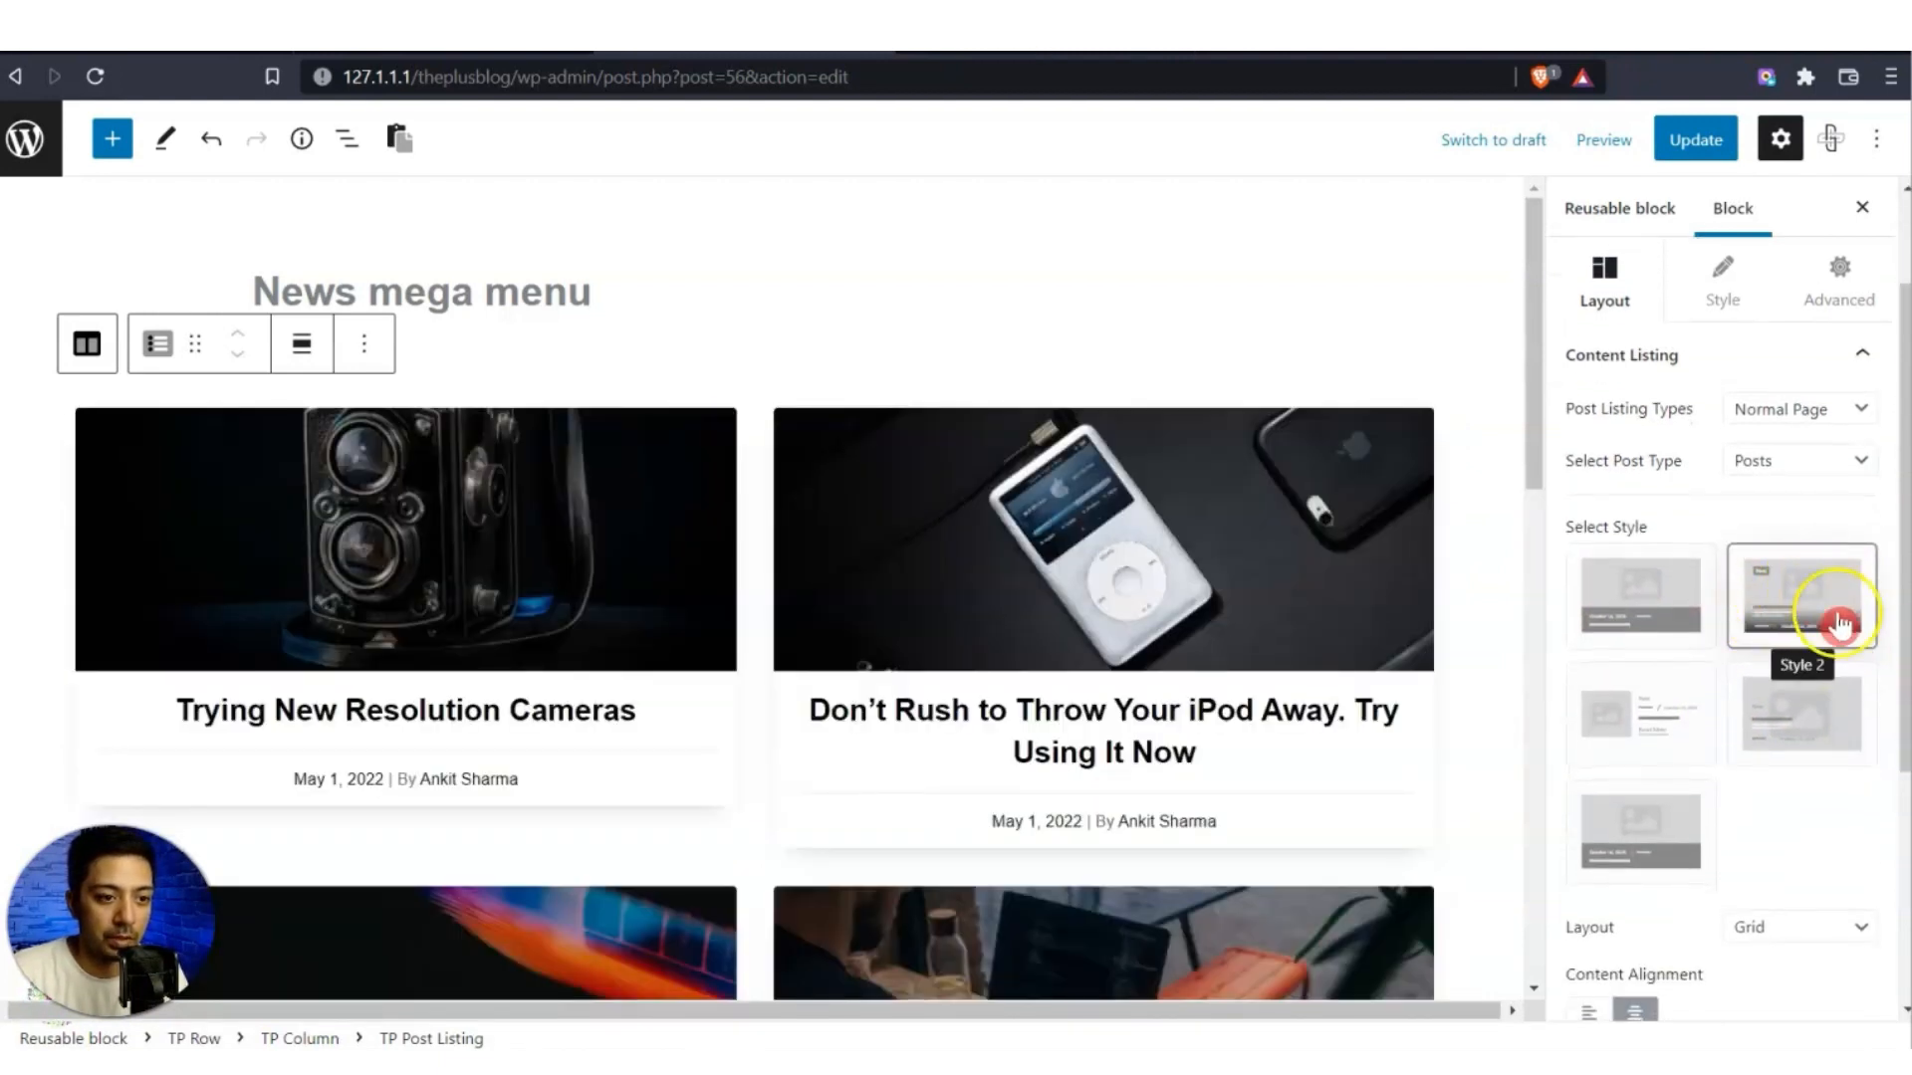
{"action": "scroll", "coordinate": [1852, 647], "scroll_direction": "down", "scroll_amount": 4}
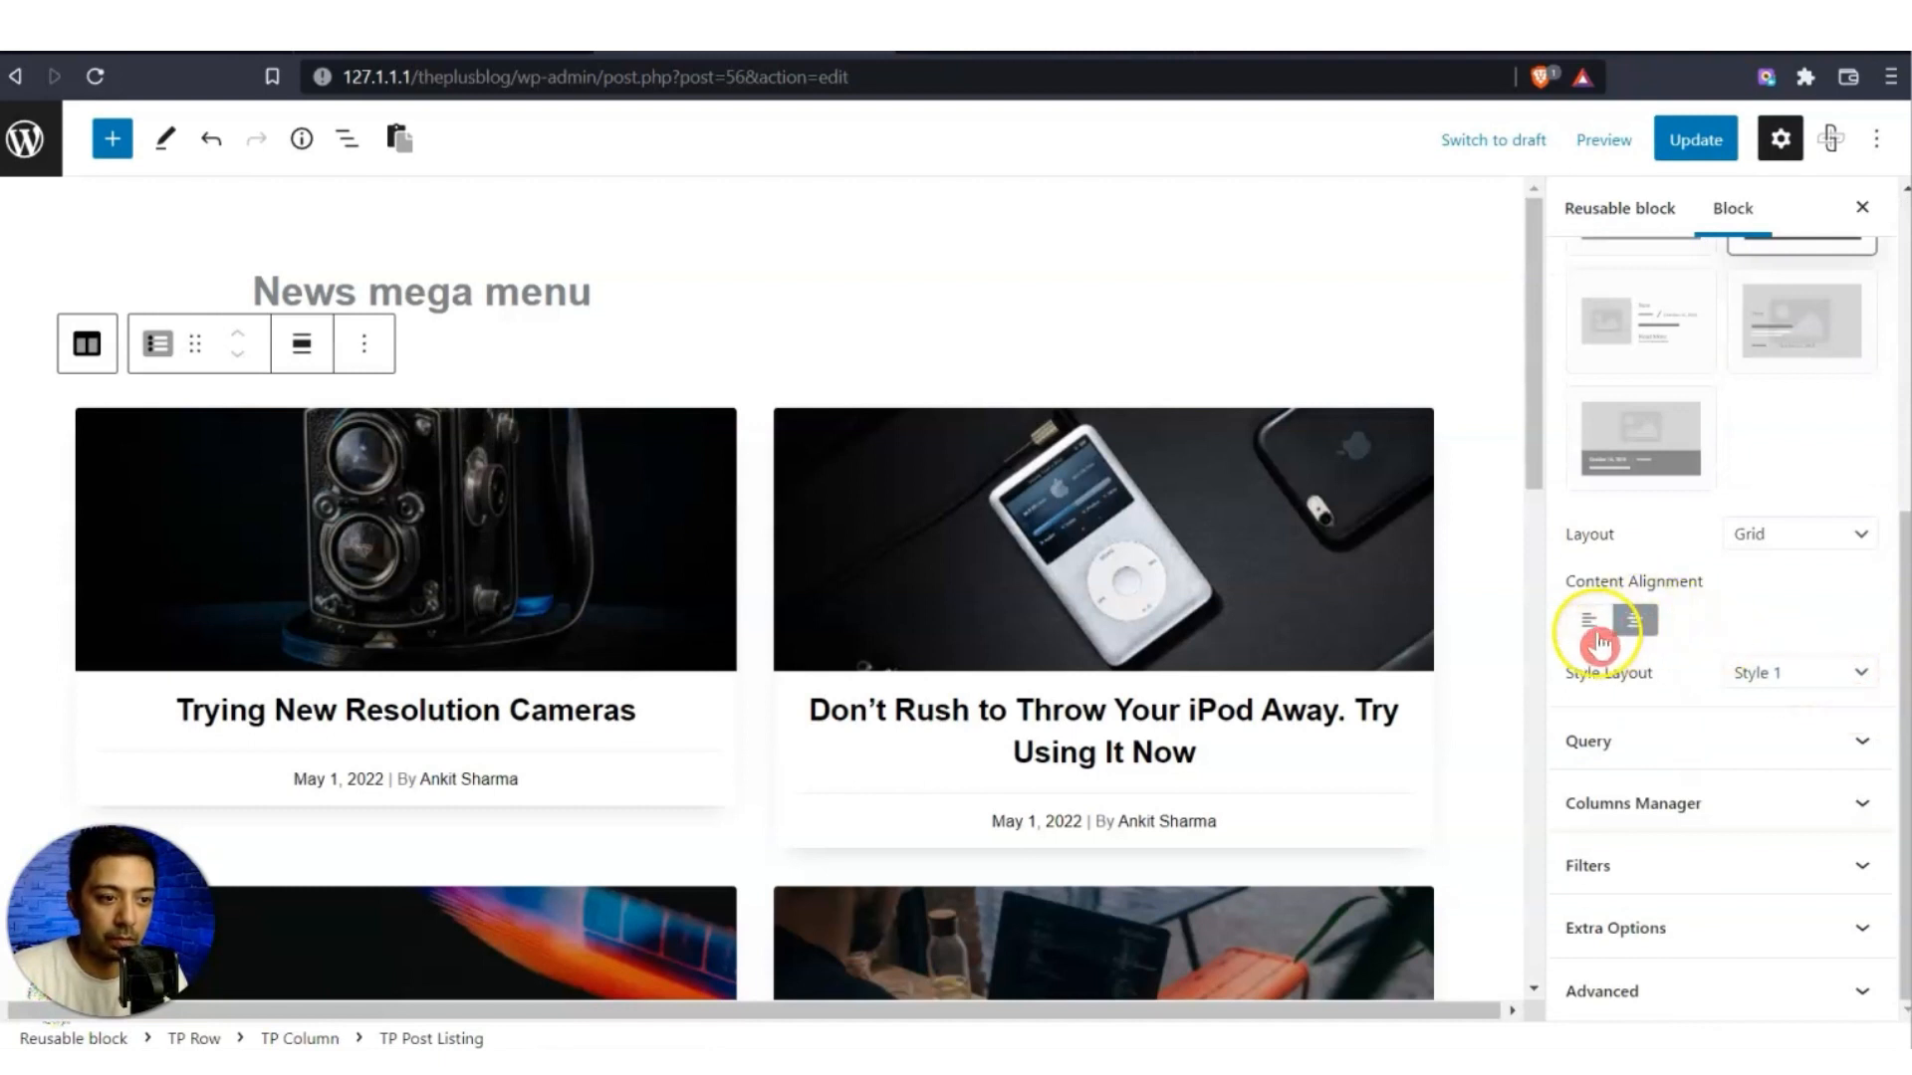
{"action": "left_click", "coordinate": [1590, 623]}
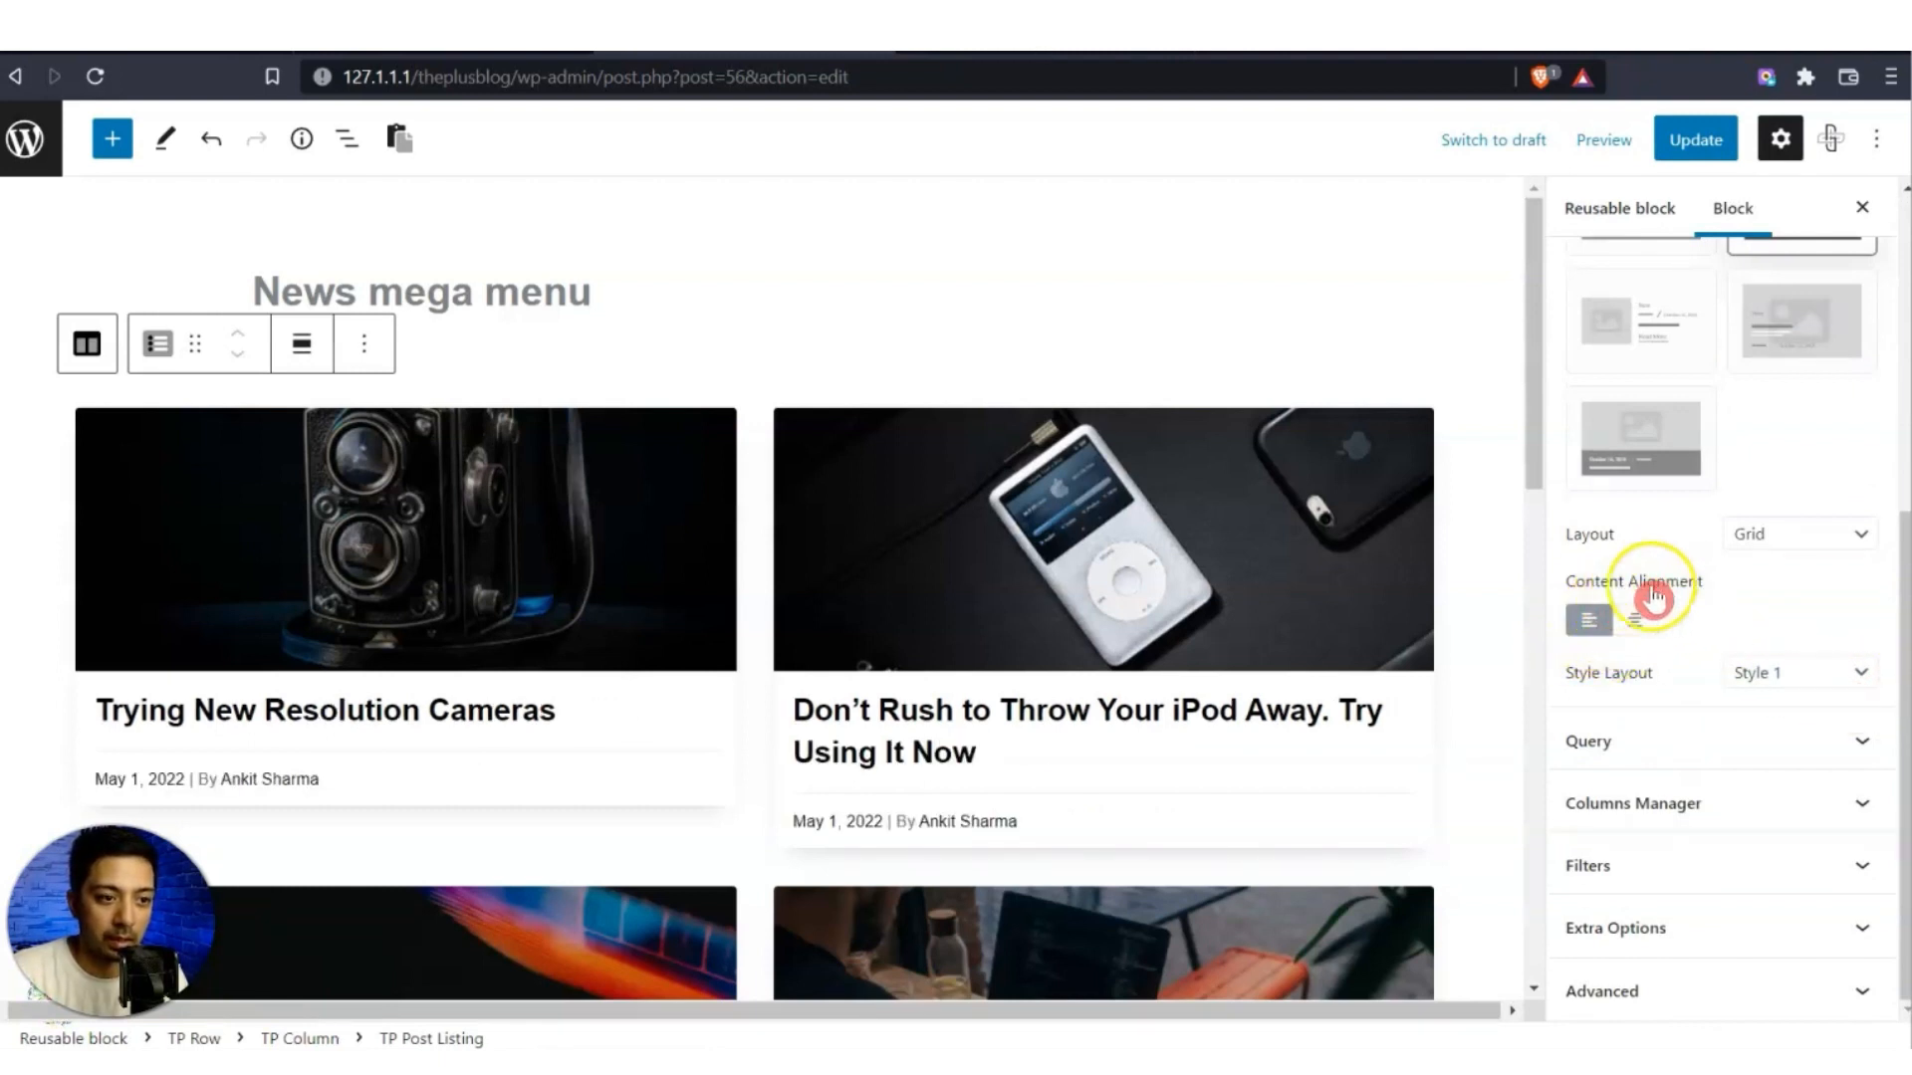
Set the post listing's desktop columns to Column 4.
{"action": "left_click", "coordinate": [1633, 741]}
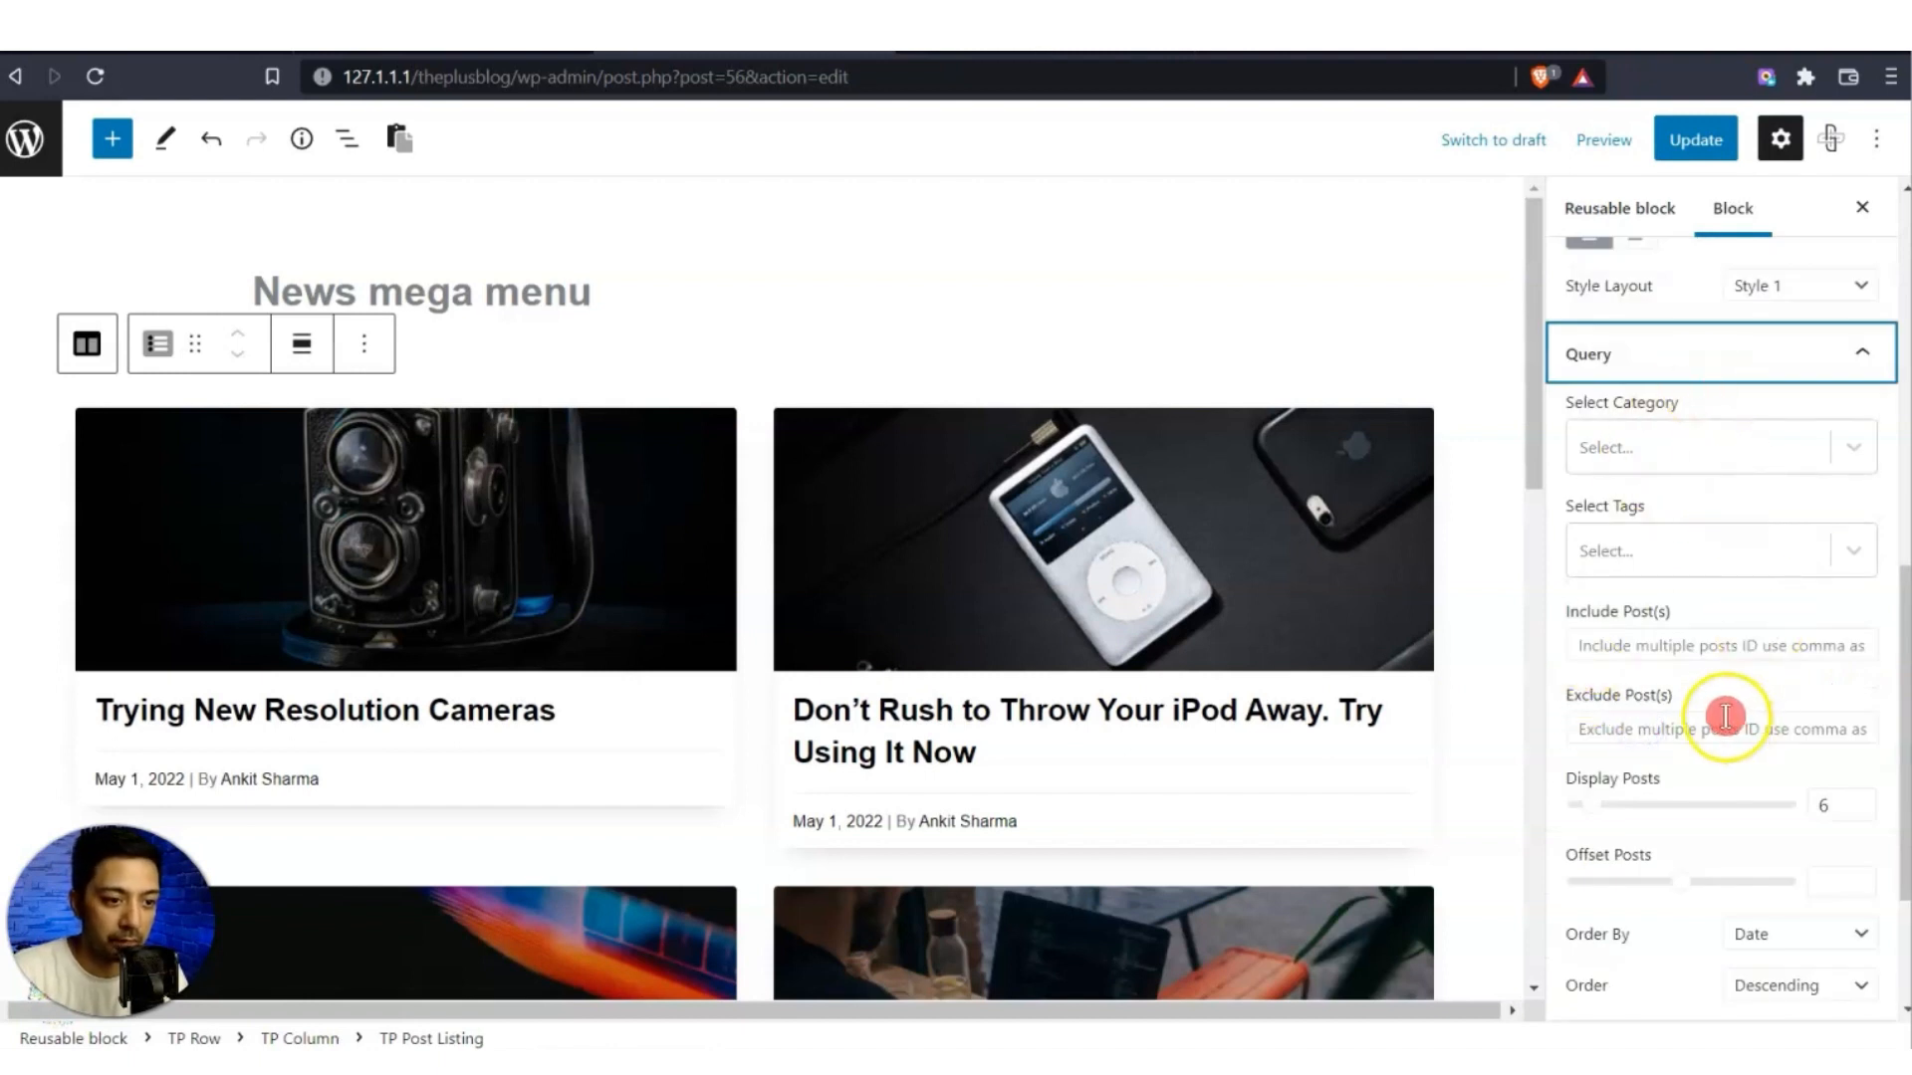
{"action": "scroll", "coordinate": [1721, 712], "scroll_direction": "down", "scroll_amount": 1}
{"action": "scroll", "coordinate": [1717, 728], "scroll_direction": "down", "scroll_amount": 1}
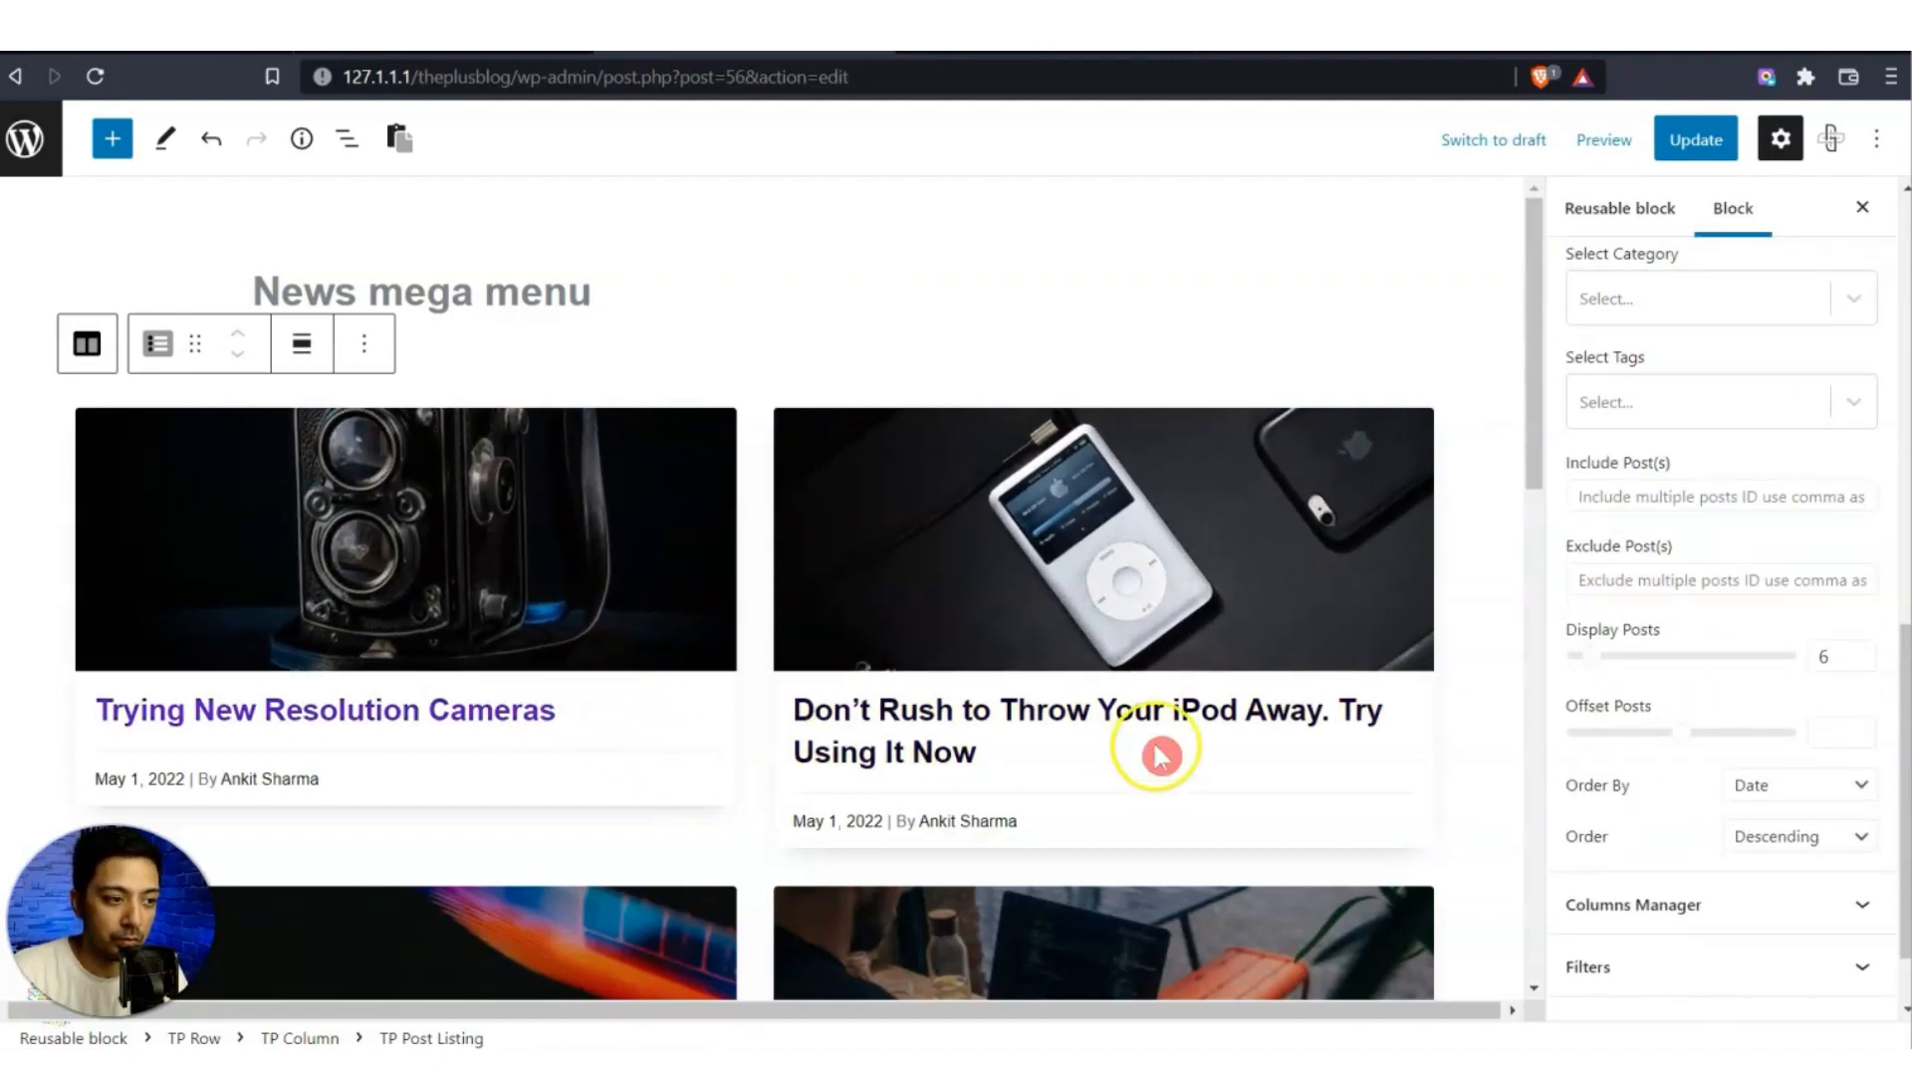
{"action": "scroll", "coordinate": [1878, 665], "scroll_direction": "down", "scroll_amount": 1}
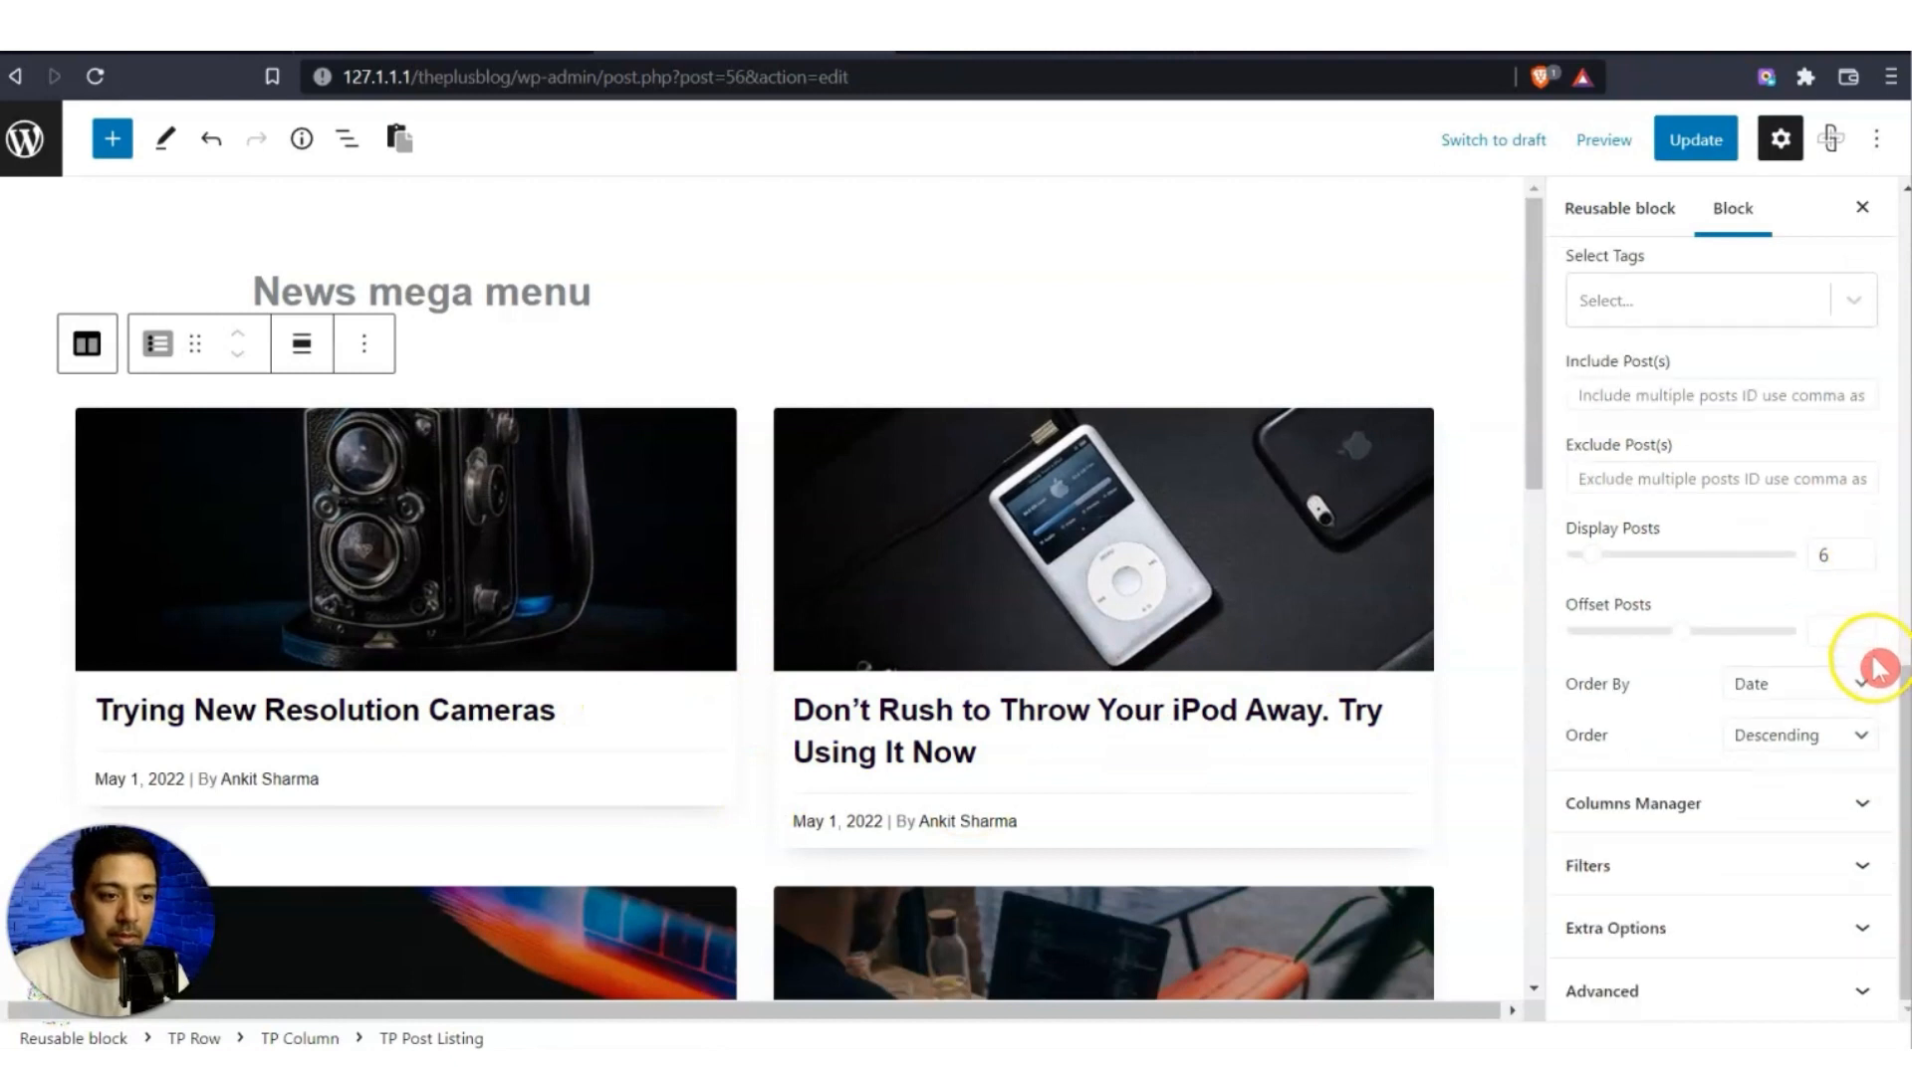
{"action": "left_click", "coordinate": [1751, 796]}
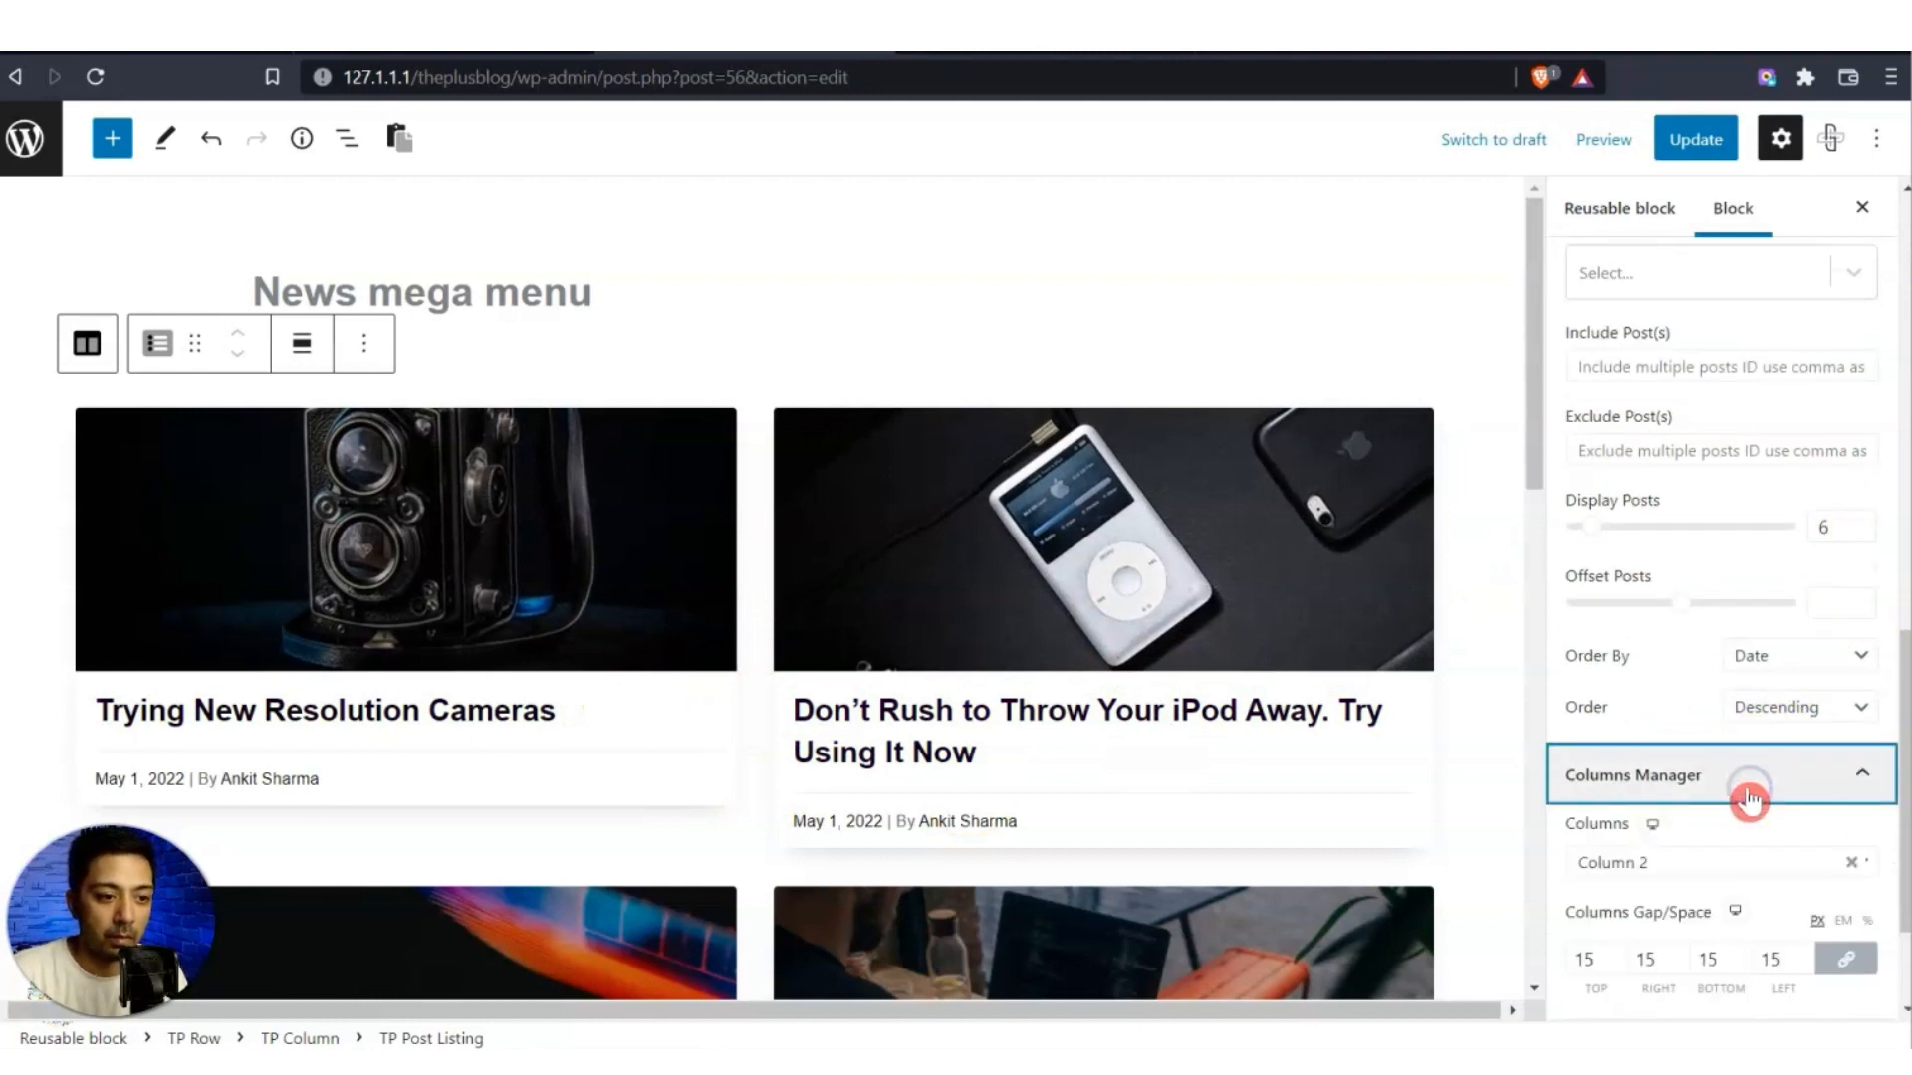
{"action": "left_click", "coordinate": [1690, 865]}
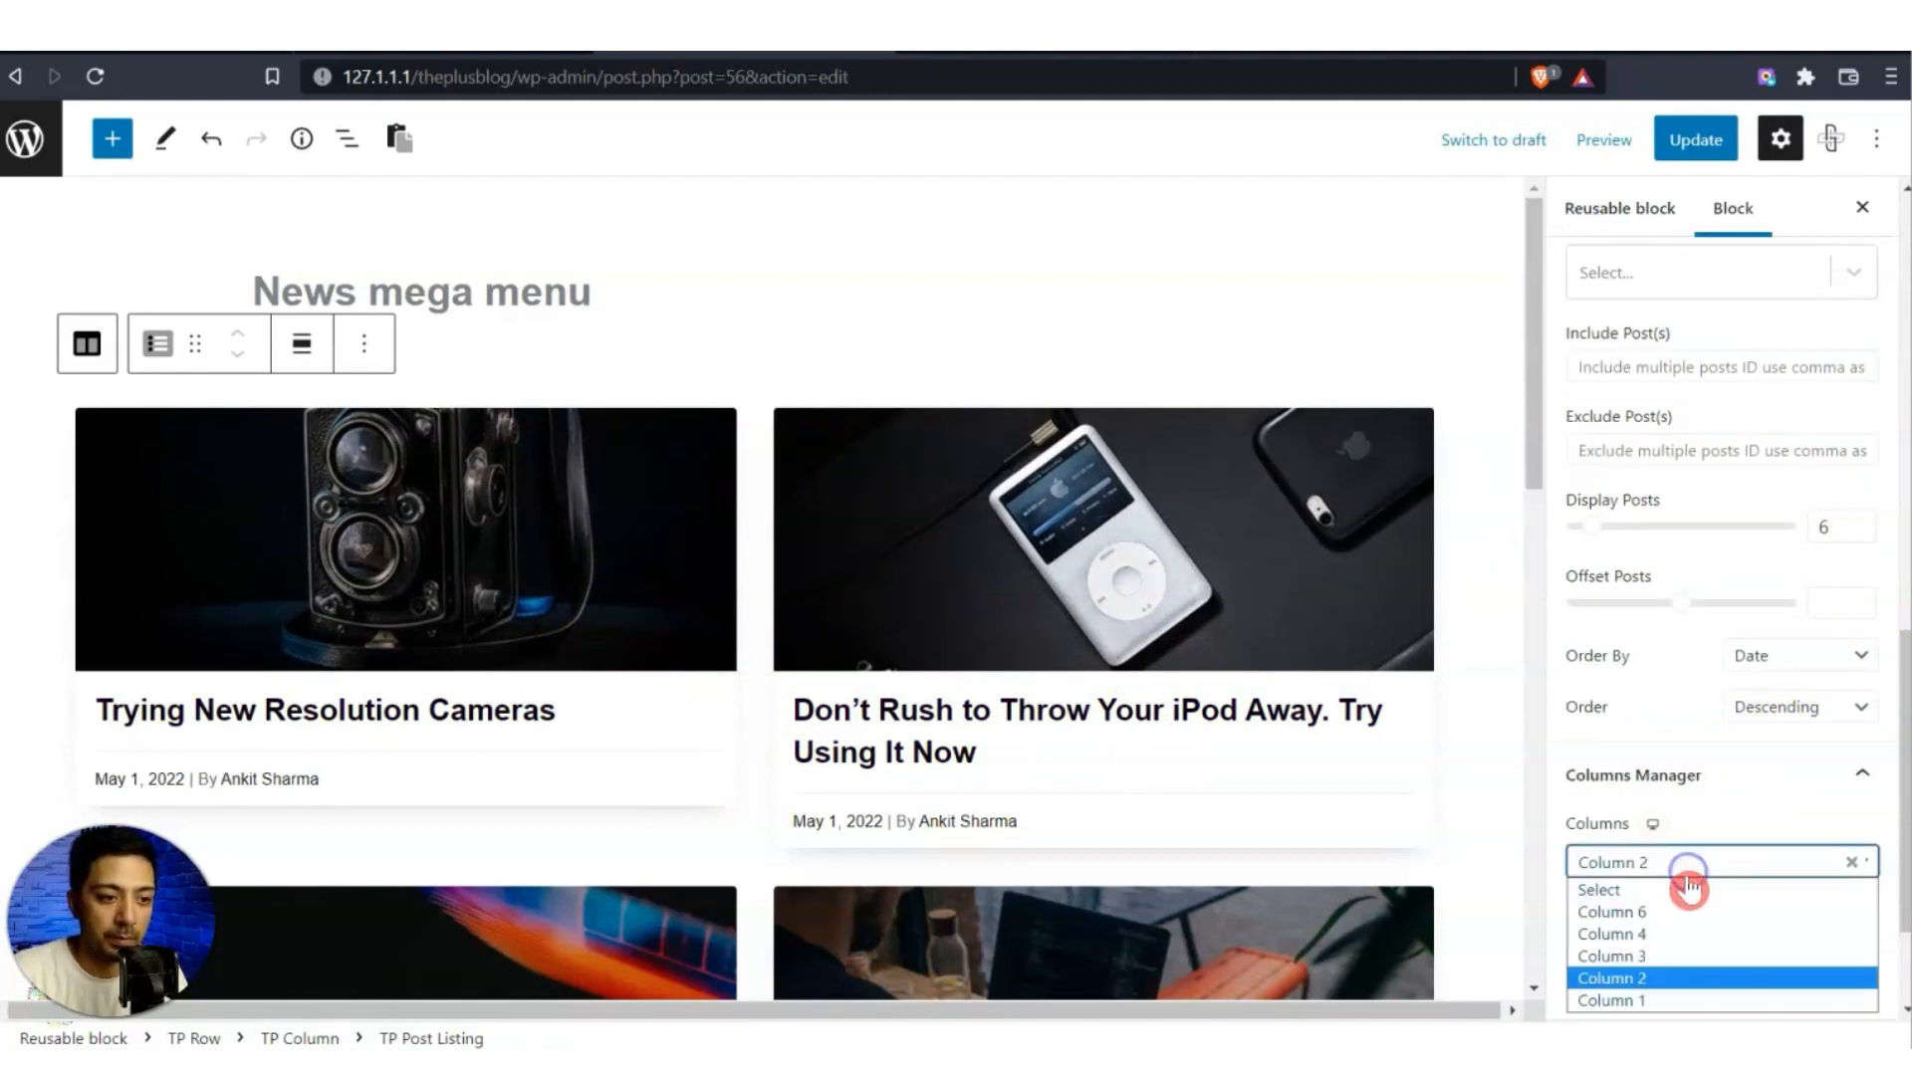
{"action": "left_click", "coordinate": [1677, 936]}
Limit the post listing's query to displaying 4 posts.
{"action": "scroll", "coordinate": [1668, 926], "scroll_direction": "up", "scroll_amount": 1}
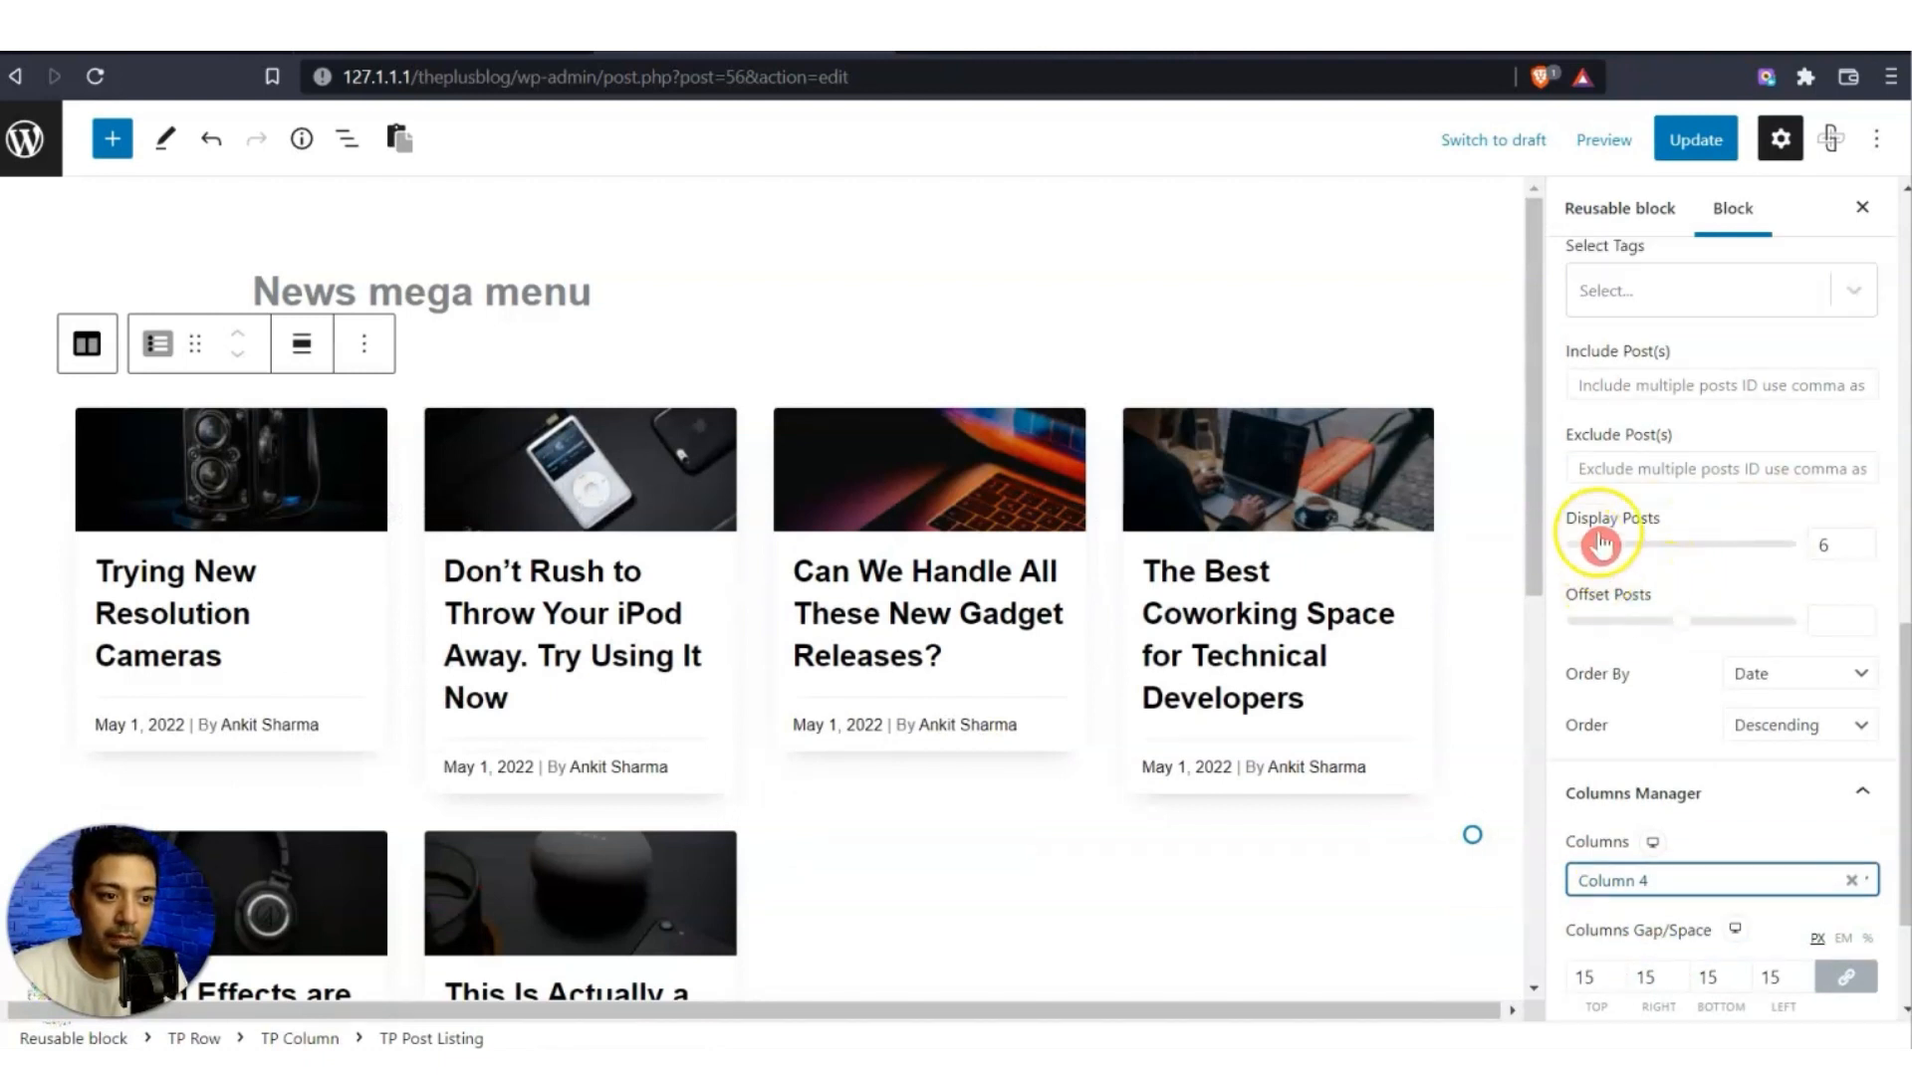
{"action": "double_click", "coordinate": [1830, 545]}
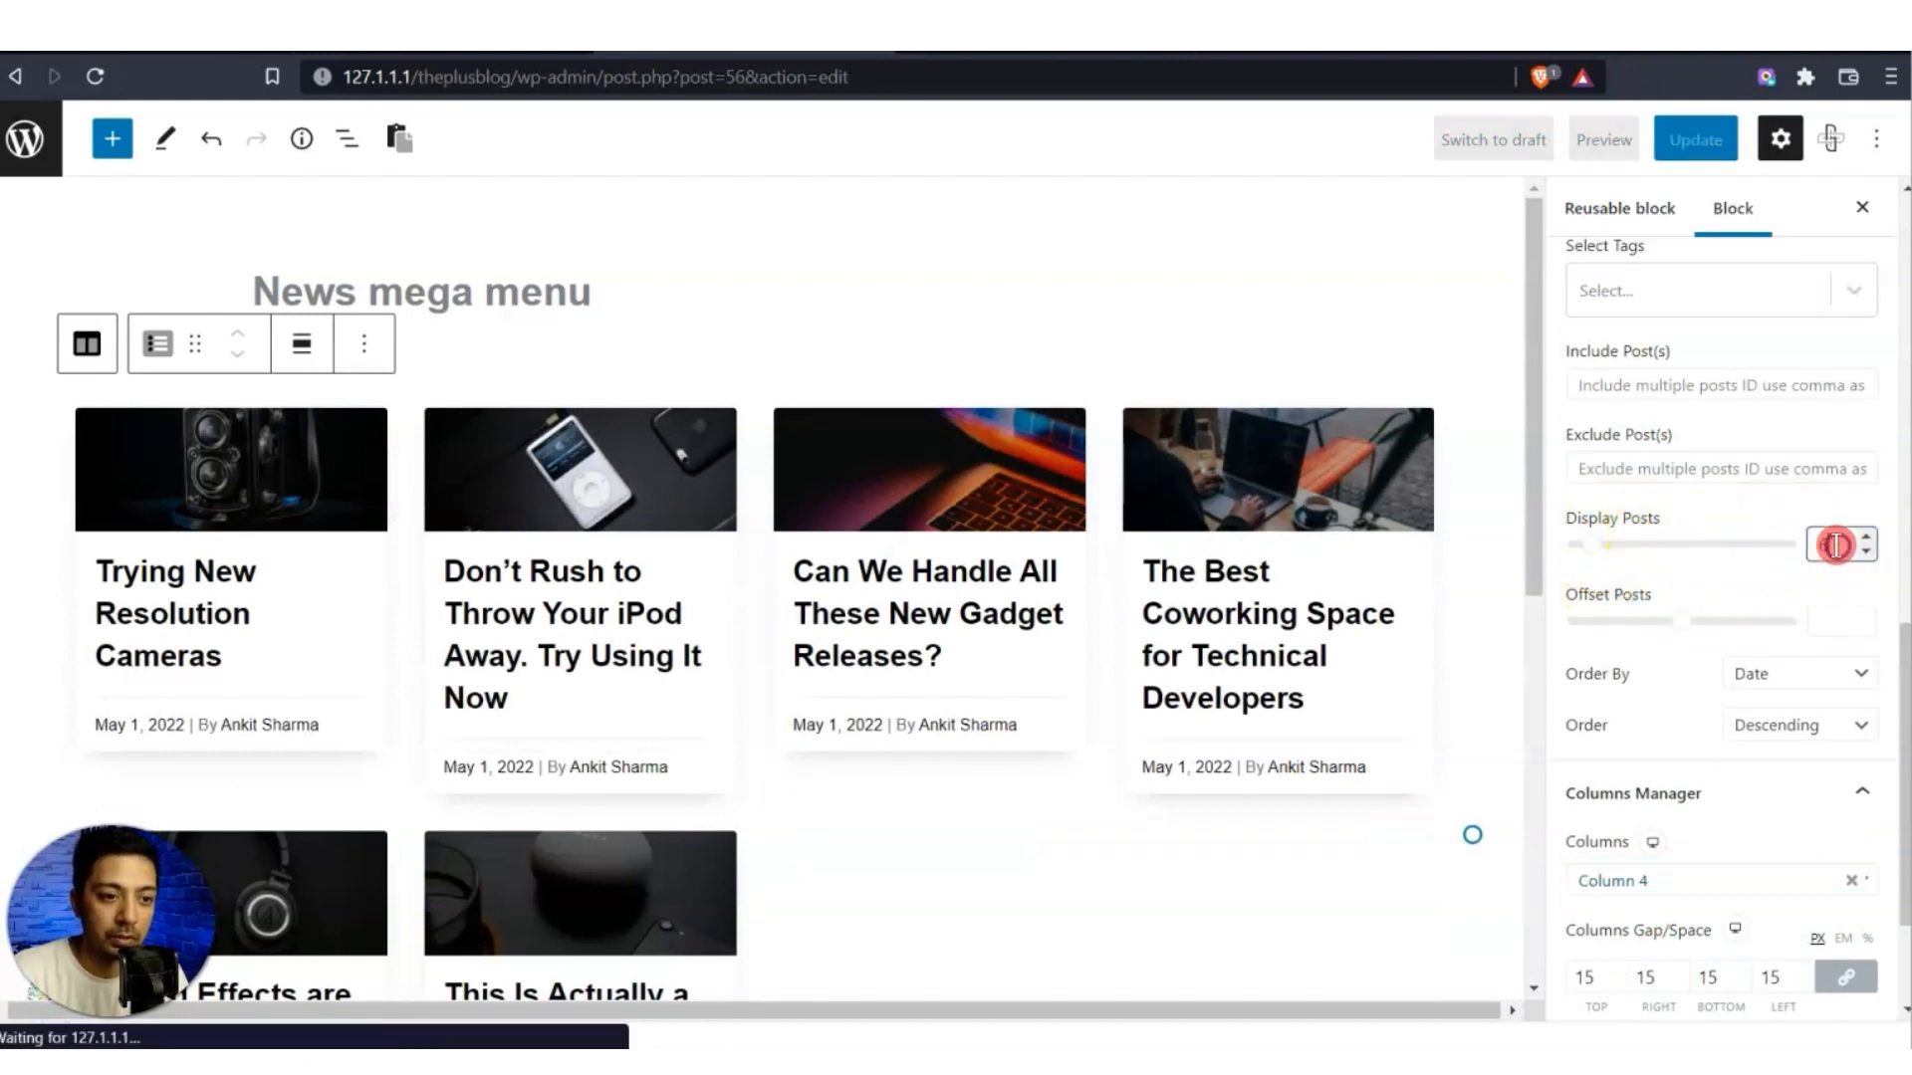
{"action": "type", "text": "4"}
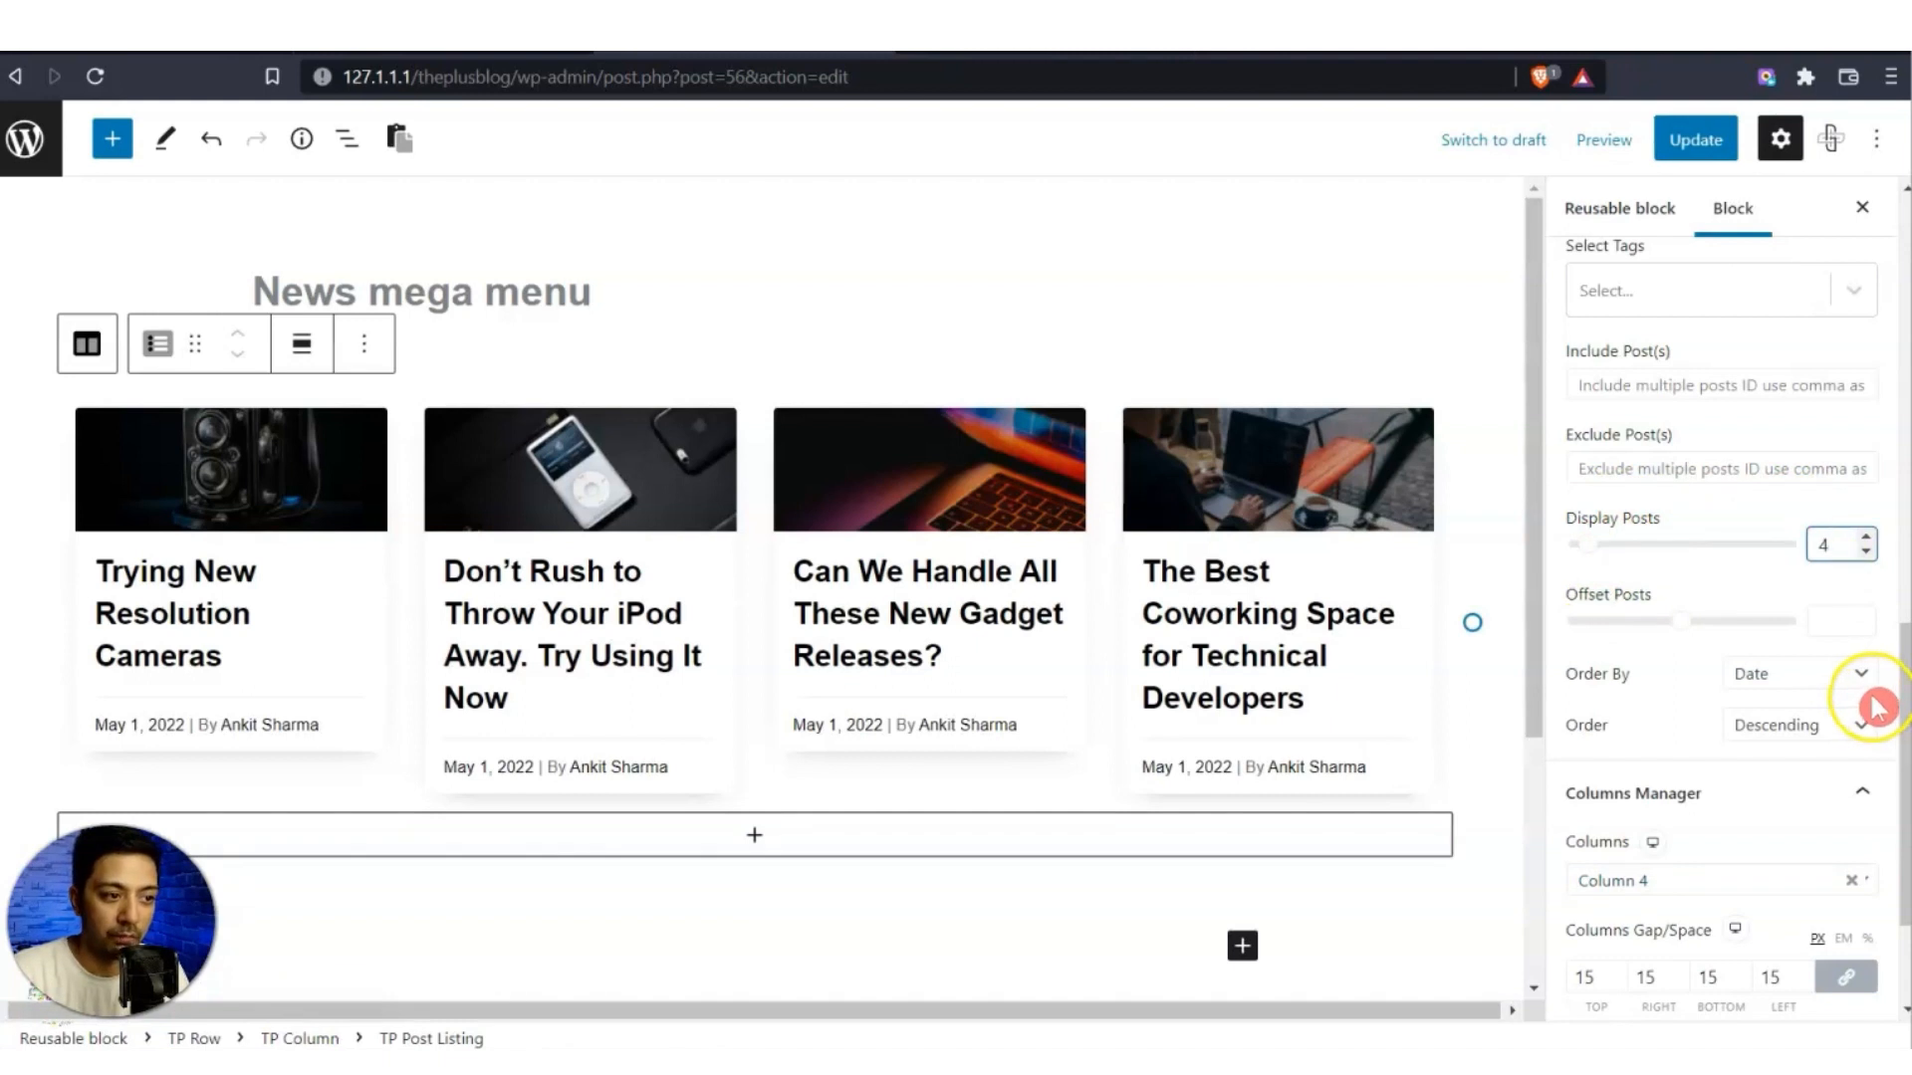
Limit the post titles by words with a maximum of 4 words in the listing's extra options.
{"action": "scroll", "coordinate": [1832, 687], "scroll_direction": "down", "scroll_amount": 2}
{"action": "left_click", "coordinate": [1768, 863]}
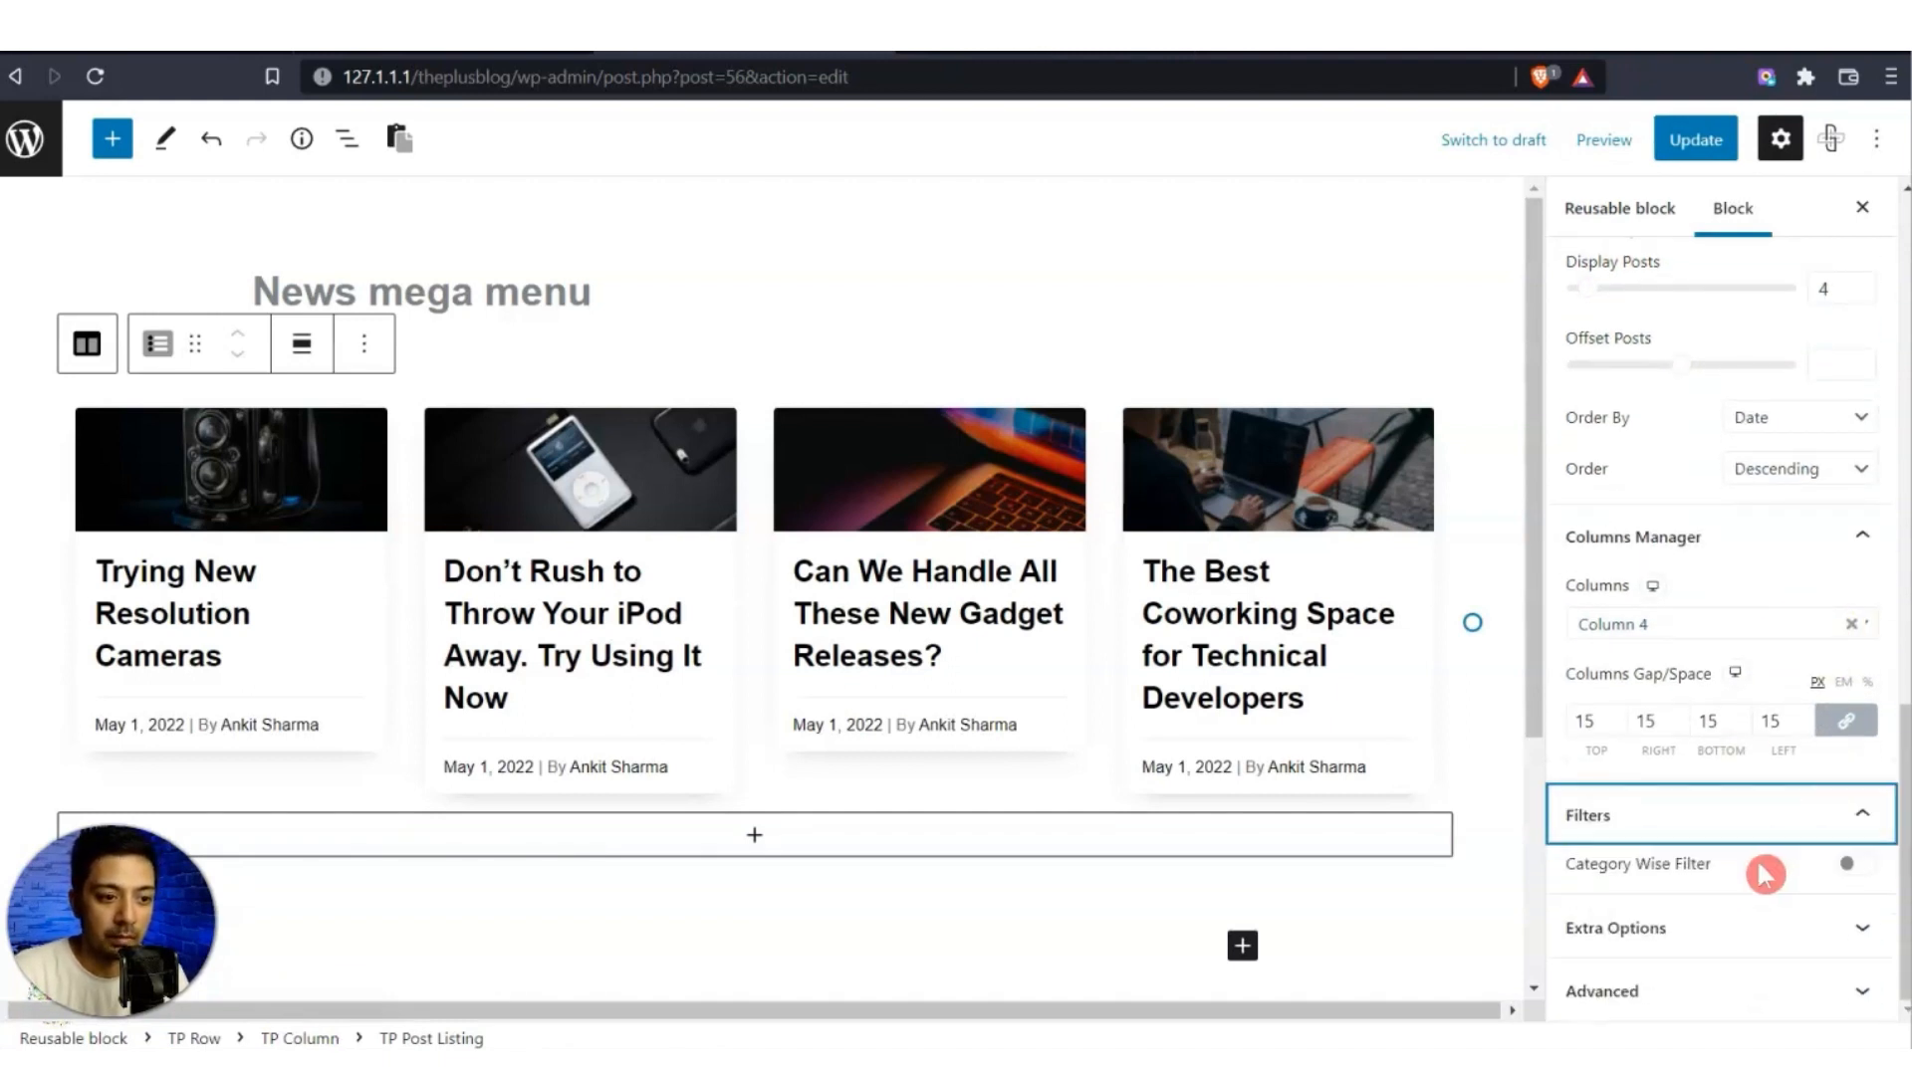
{"action": "left_click", "coordinate": [1709, 903]}
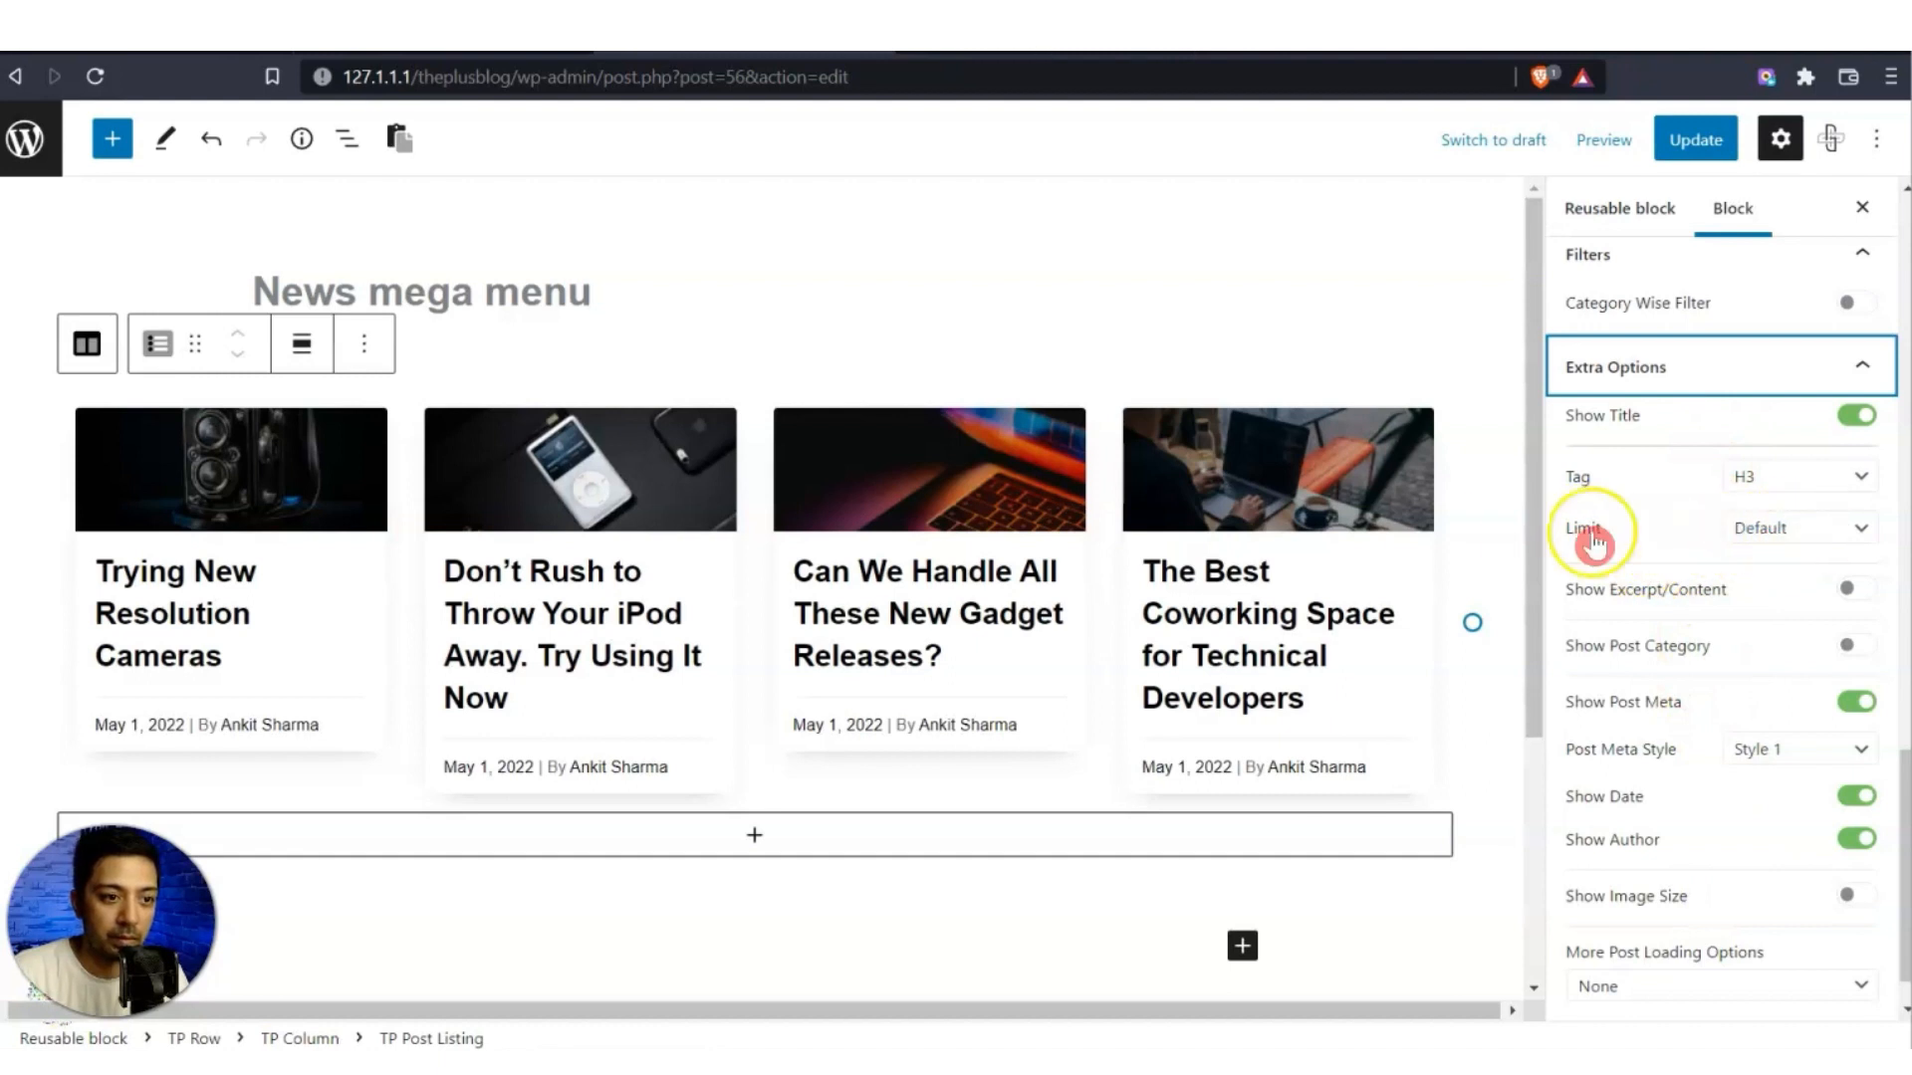
{"action": "left_click", "coordinate": [1779, 534]}
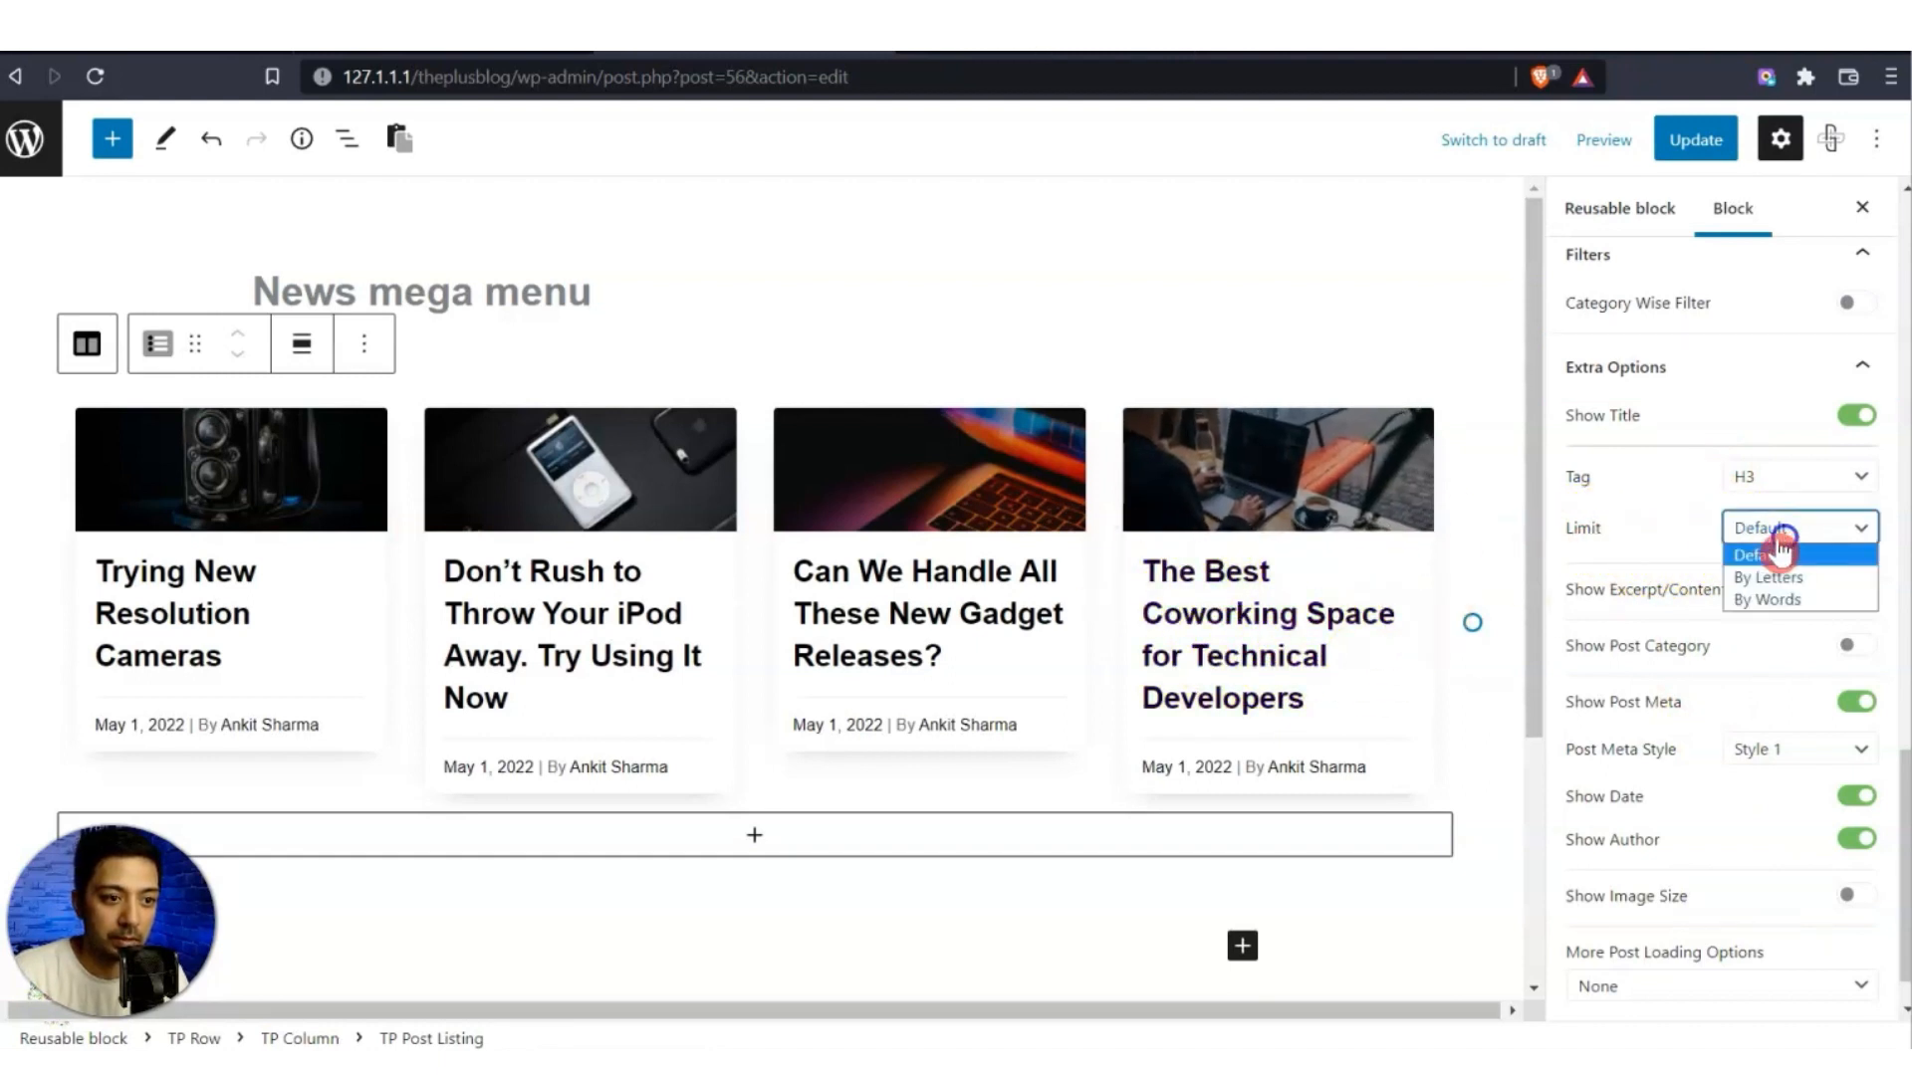
{"action": "left_click", "coordinate": [1771, 599]}
{"action": "left_click", "coordinate": [1737, 606]}
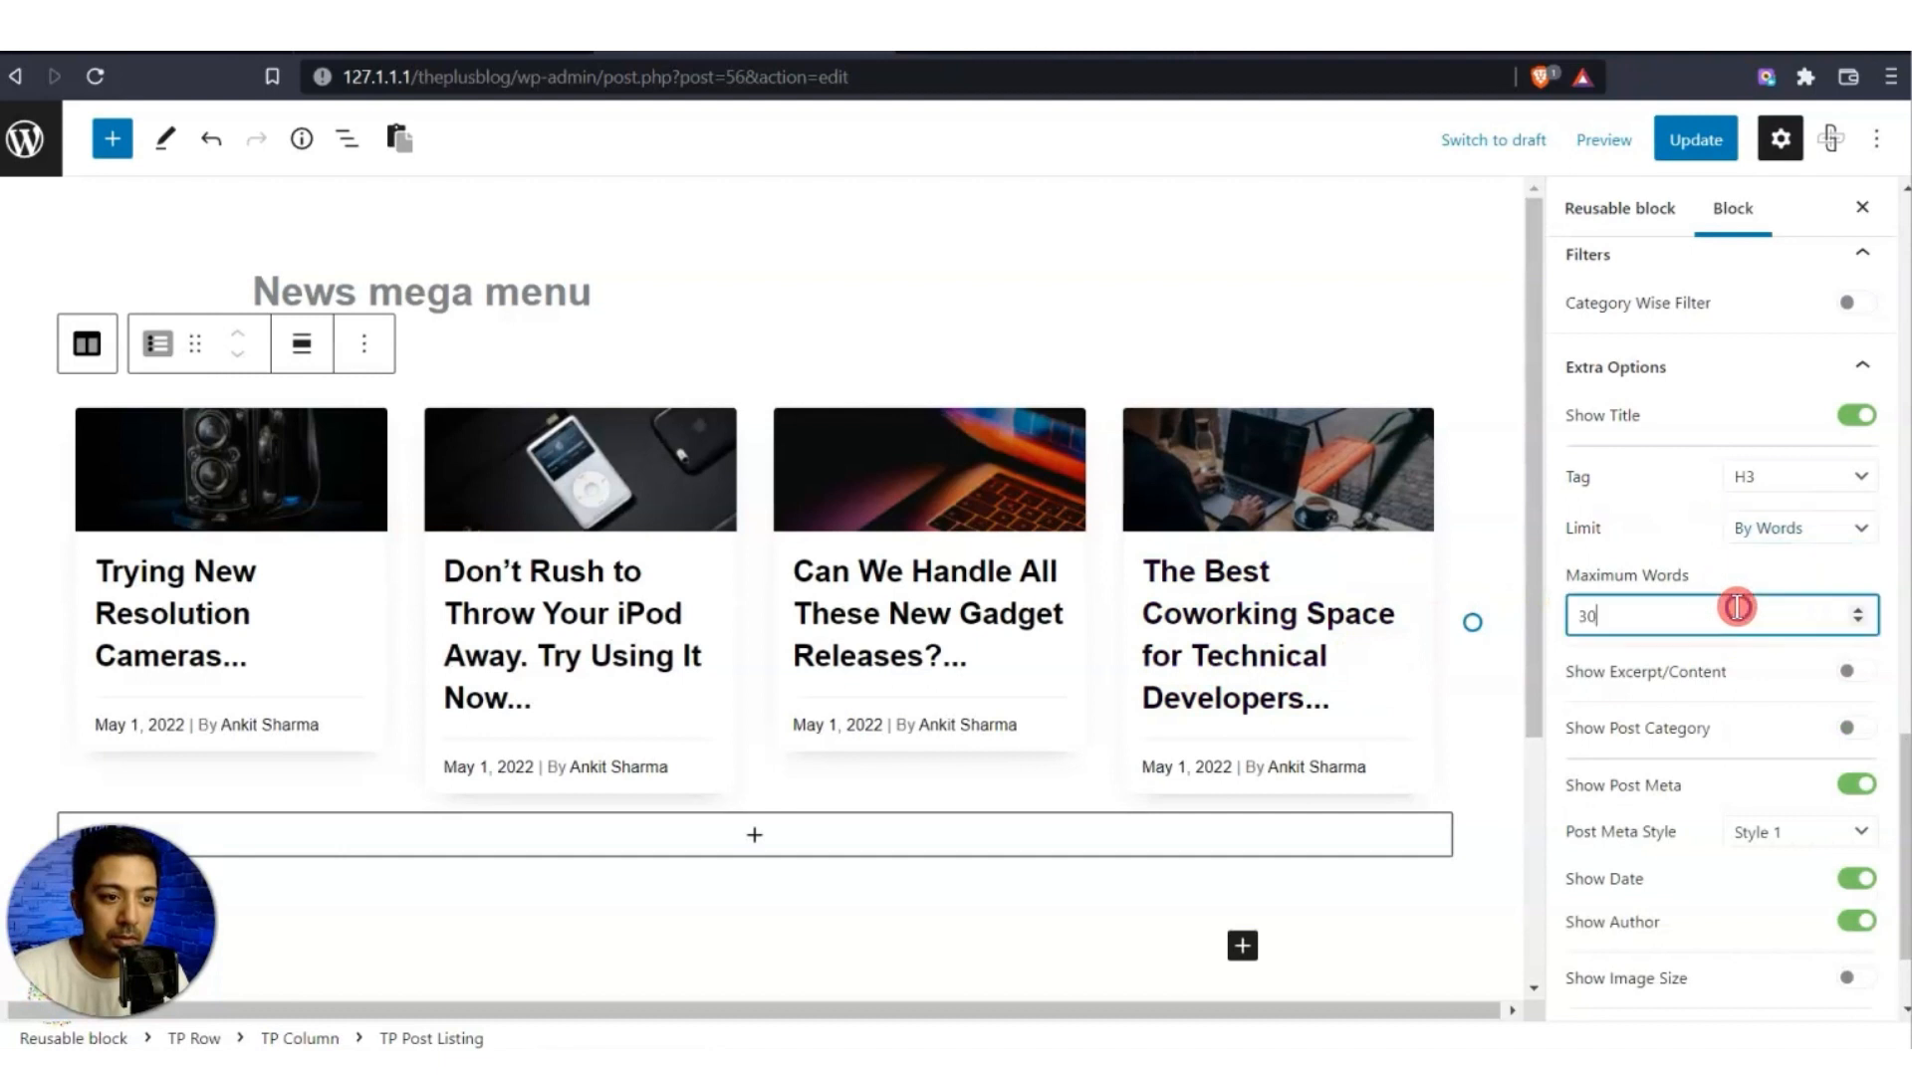
{"action": "type", "text": "4"}
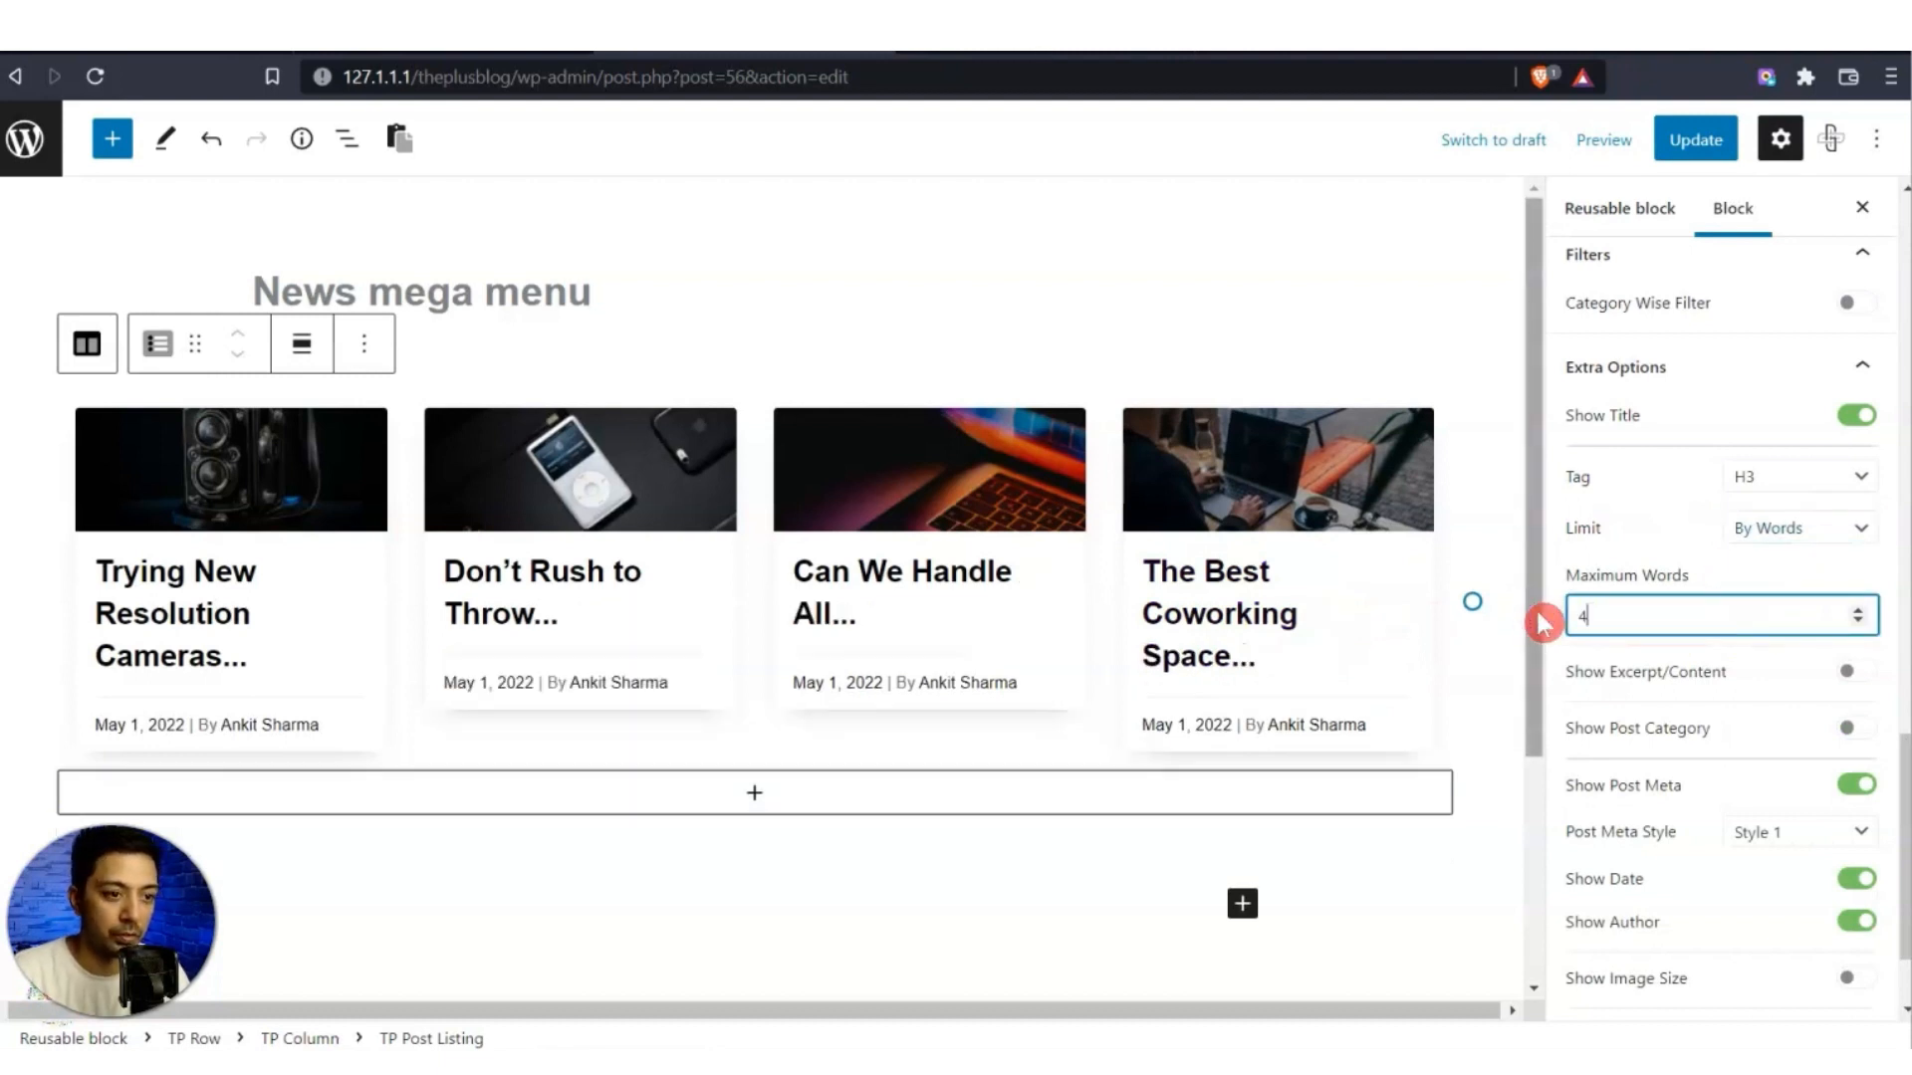
{"action": "left_click", "coordinate": [1682, 622]}
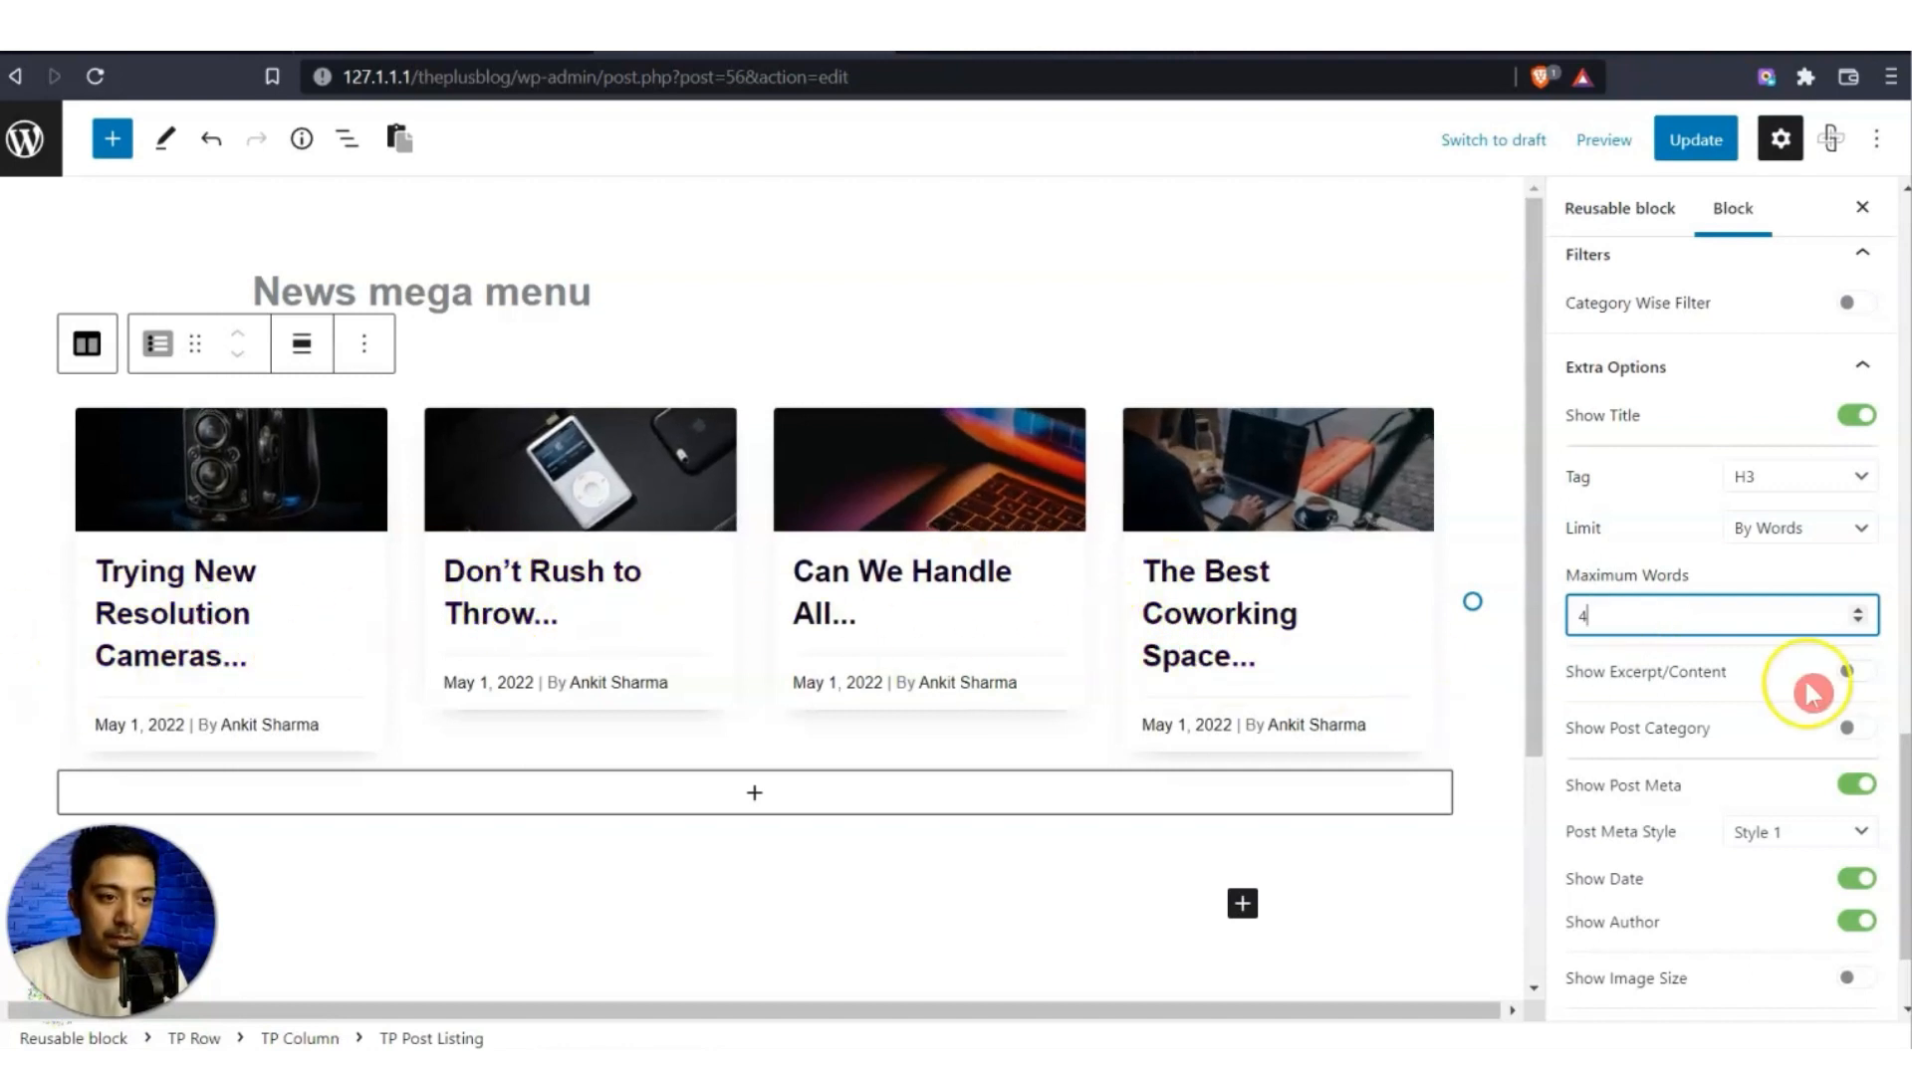
{"action": "scroll", "coordinate": [1817, 729], "scroll_direction": "down", "scroll_amount": 2}
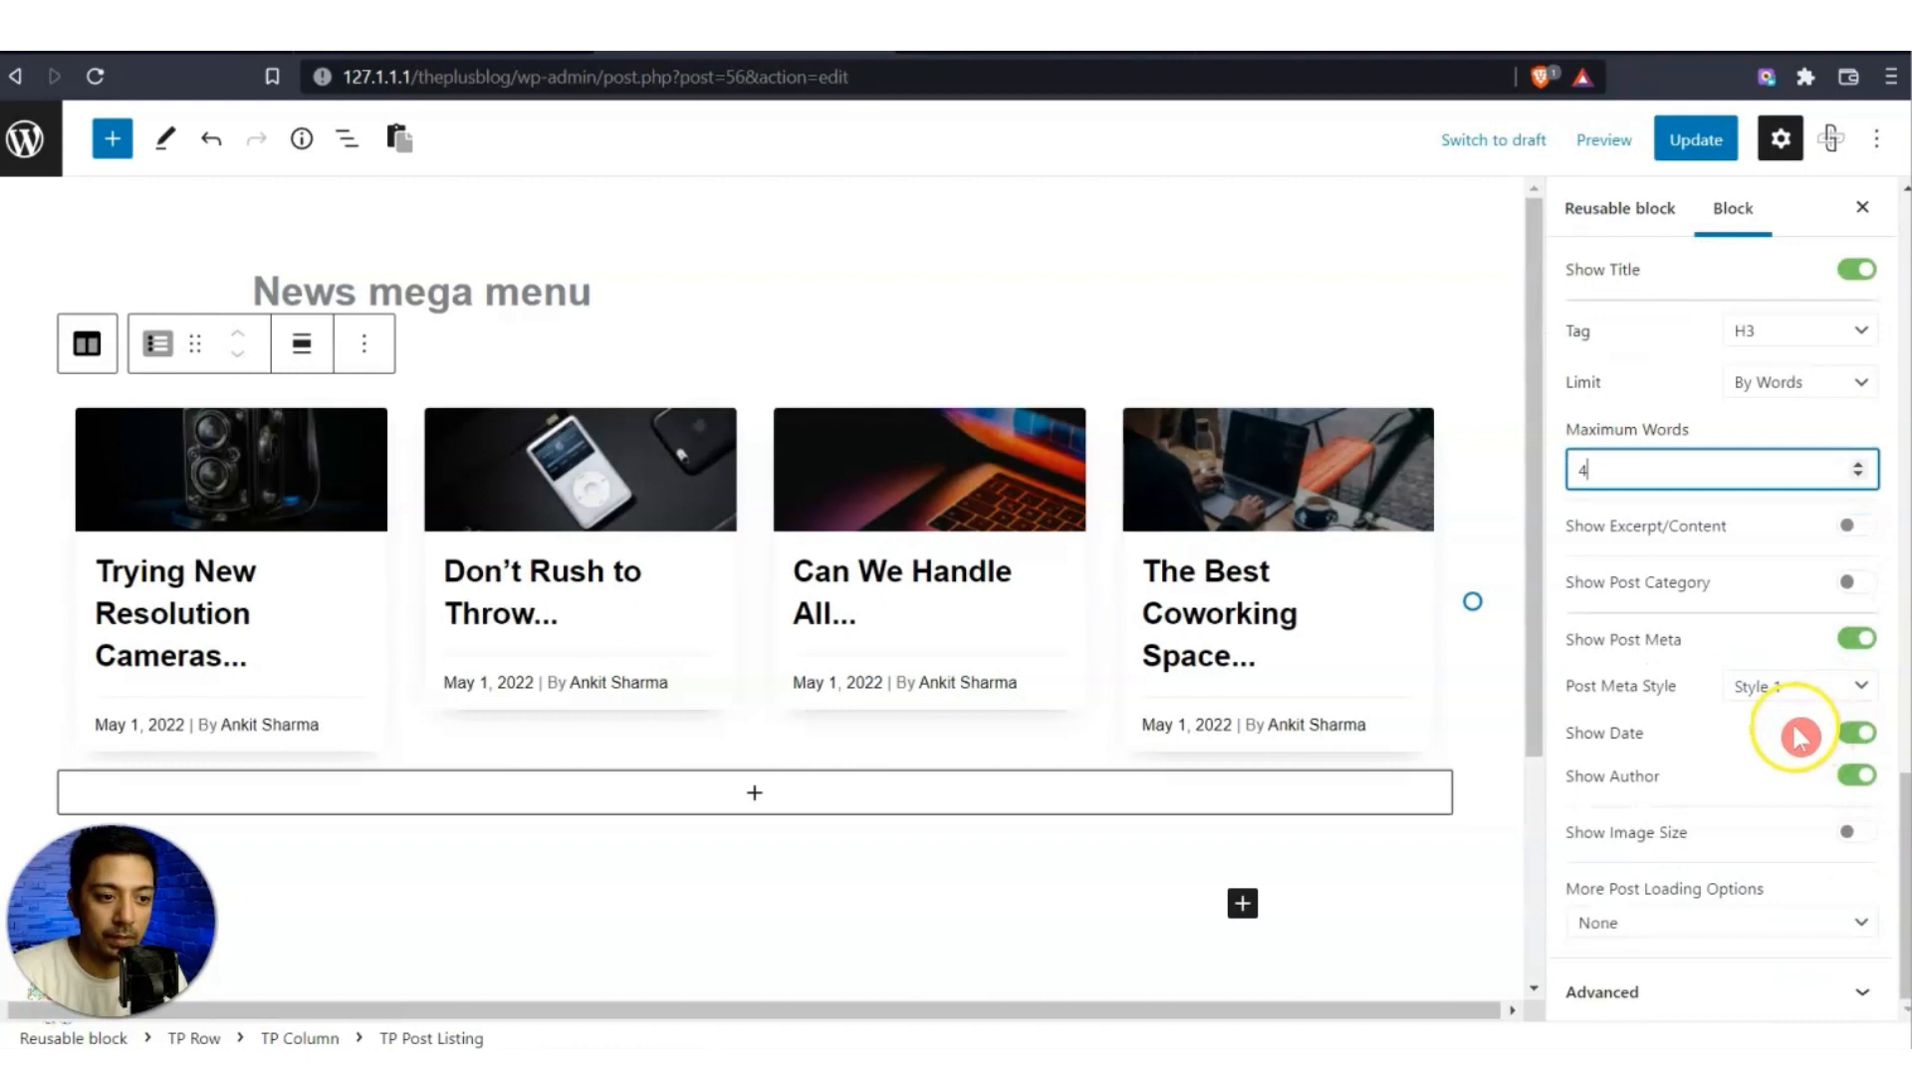
Set the post title's typography font size to 13 px in the listing's style settings.
{"action": "scroll", "coordinate": [1793, 657], "scroll_direction": "up", "scroll_amount": 15}
{"action": "left_click", "coordinate": [1731, 444]}
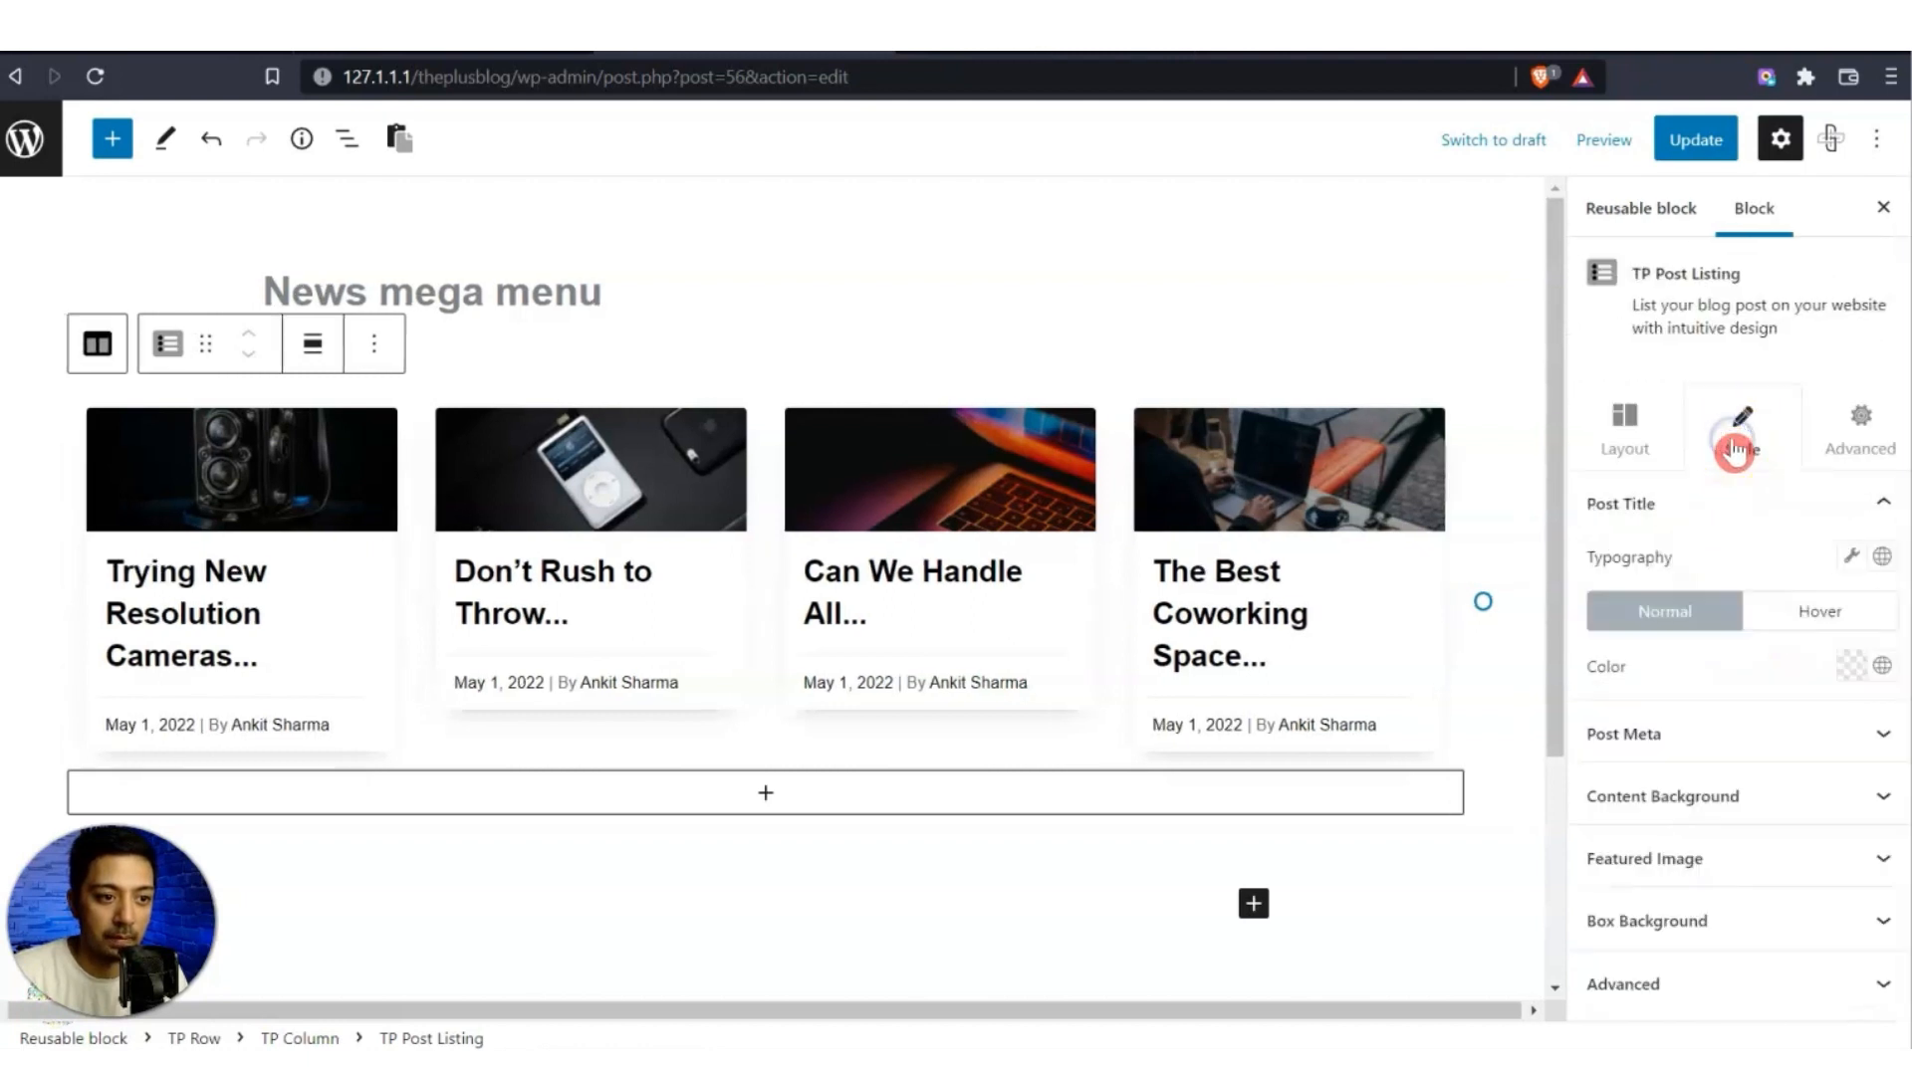
{"action": "left_click", "coordinate": [1845, 570]}
{"action": "left_click", "coordinate": [1803, 743]}
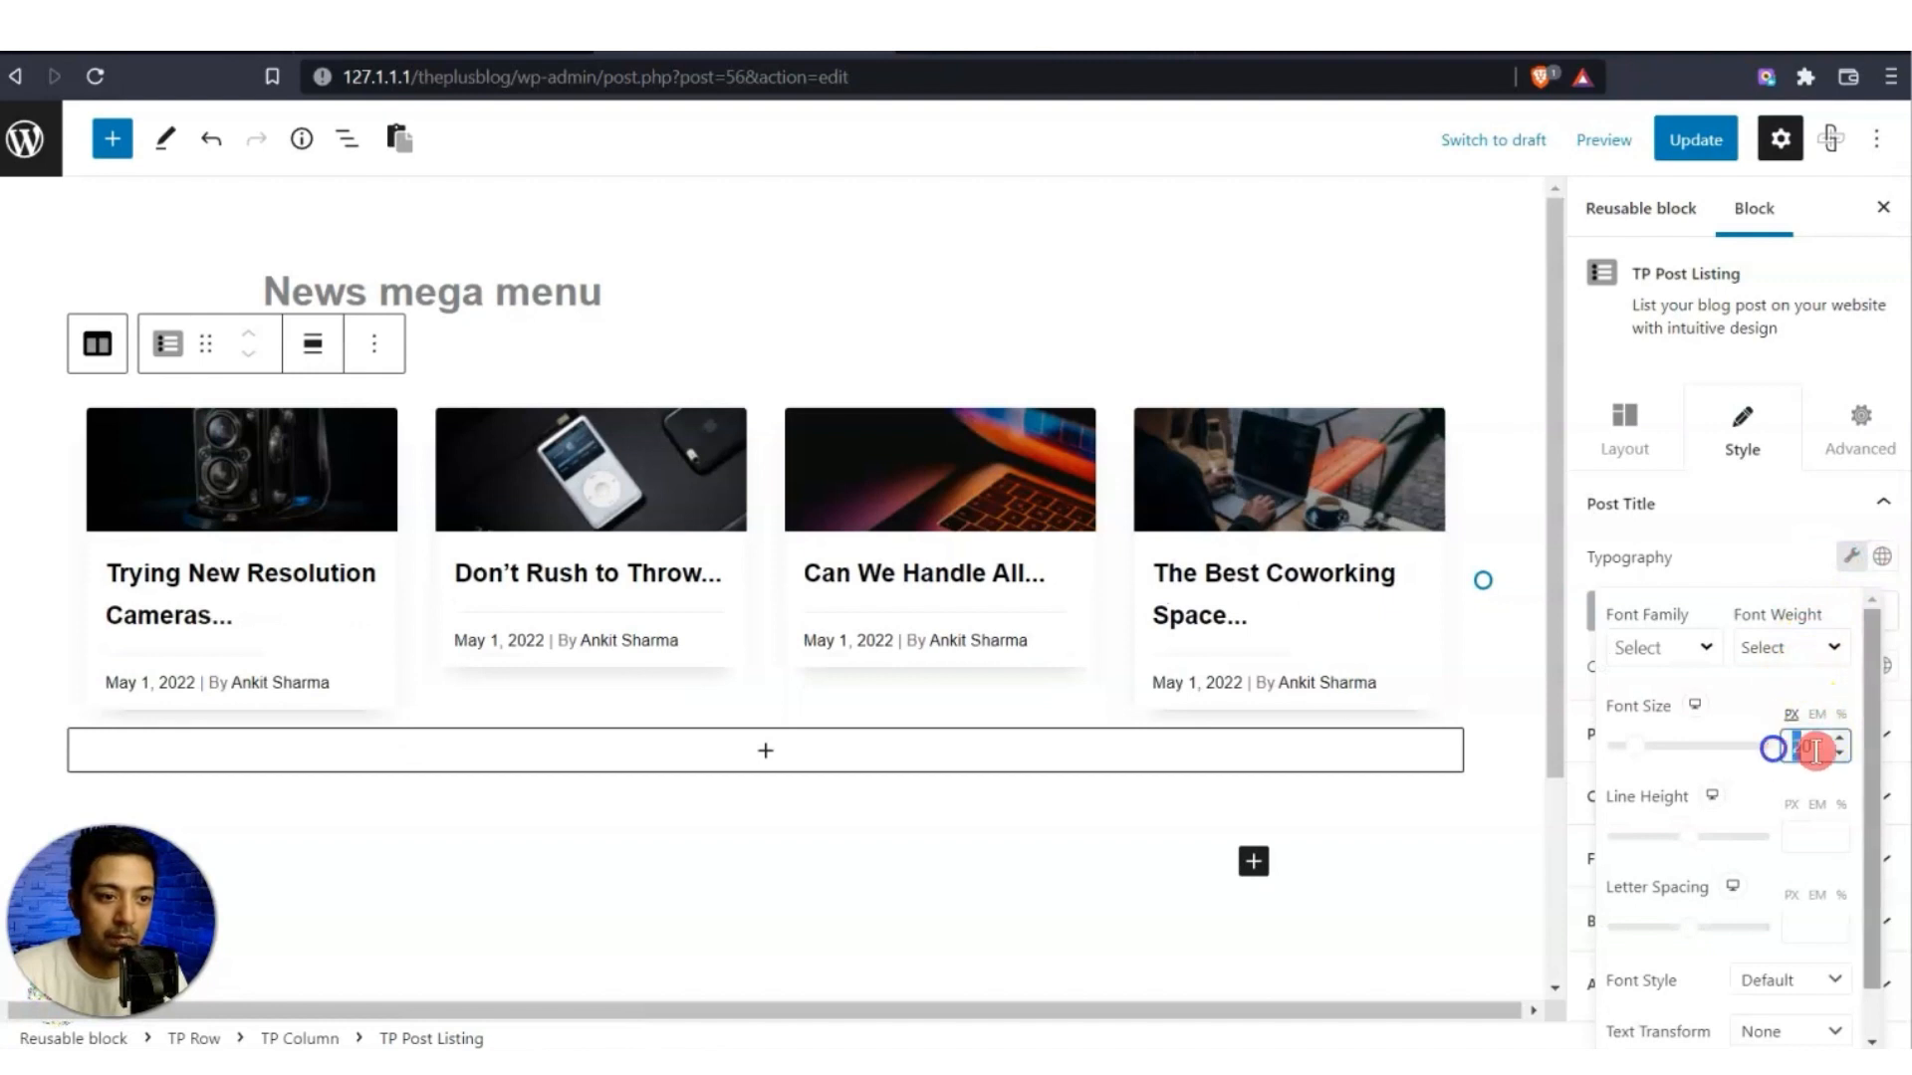
{"action": "type", "text": "10"}
{"action": "key", "text": "Up"}
{"action": "key", "text": "Up"}
{"action": "key", "text": "Up"}
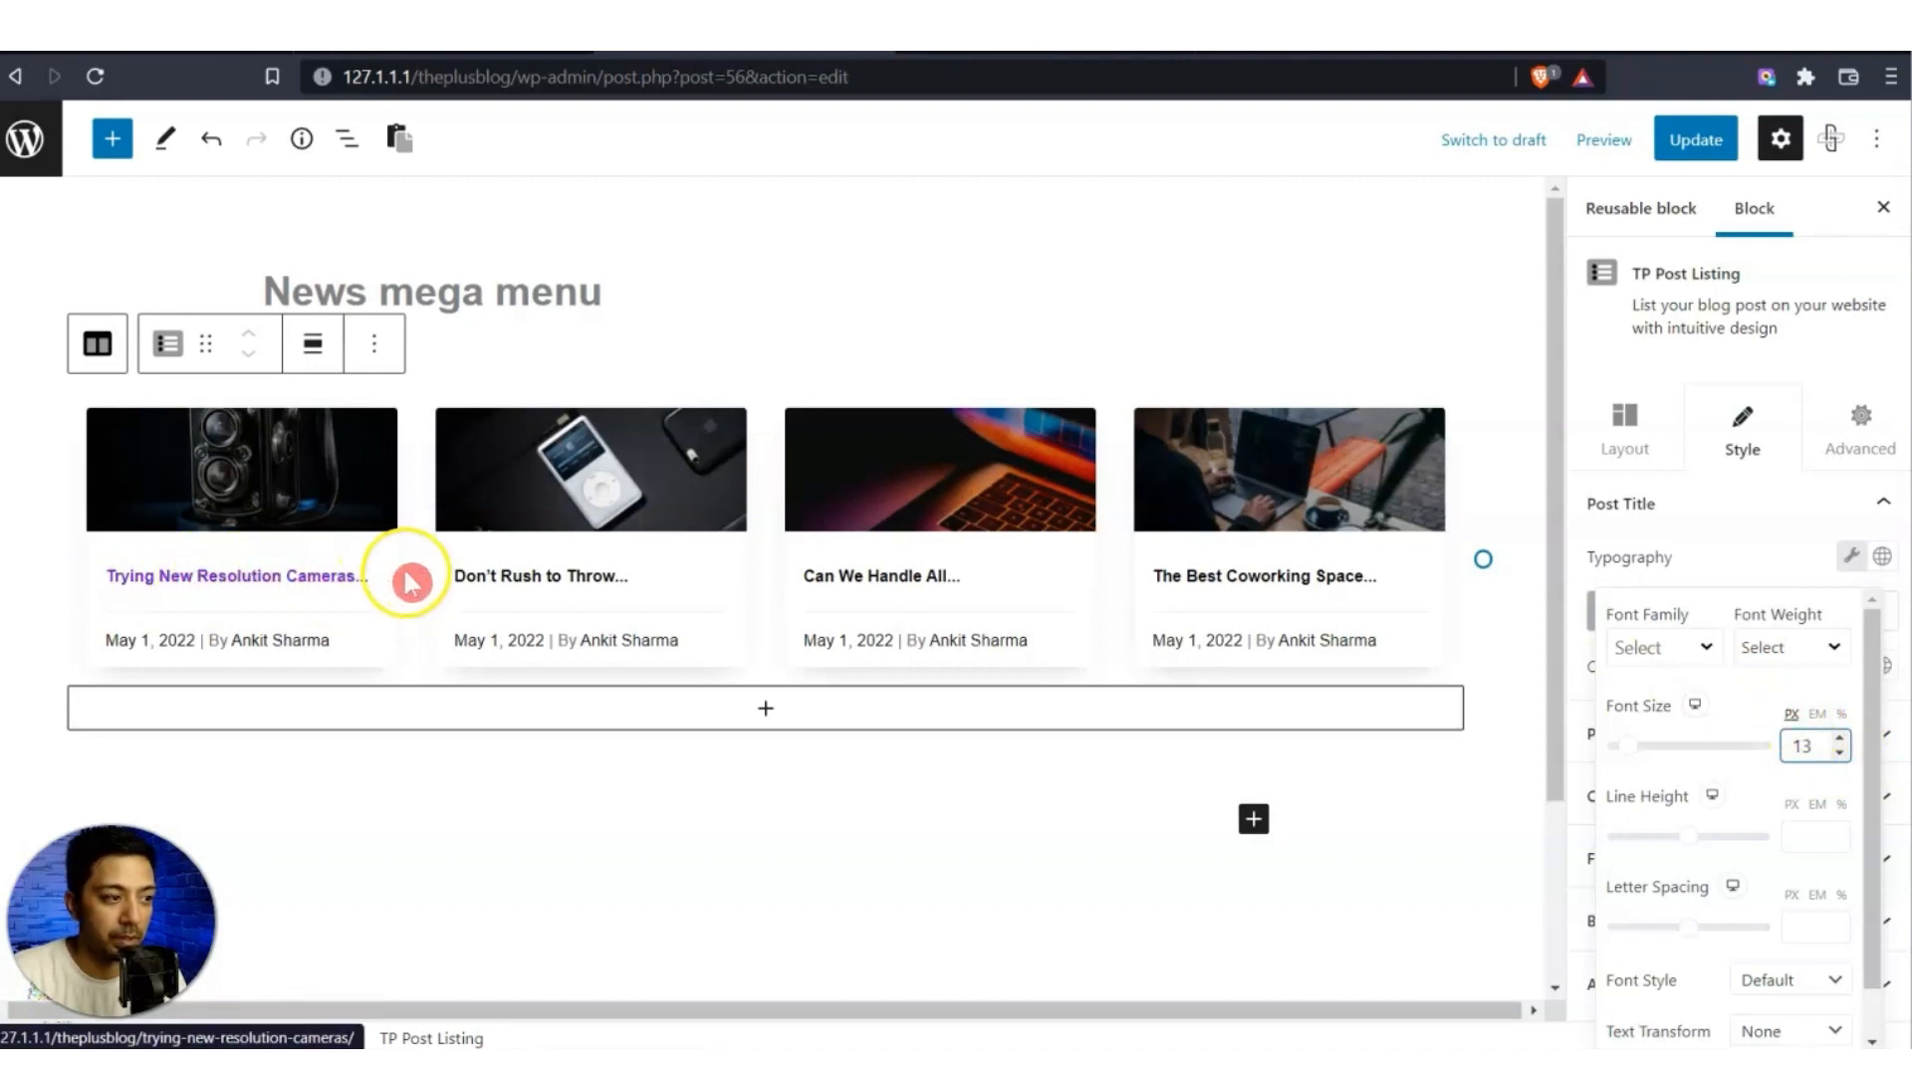
Turn off the post meta in the post listing's extra options and update the News mega menu block.
{"action": "left_click", "coordinate": [1641, 422]}
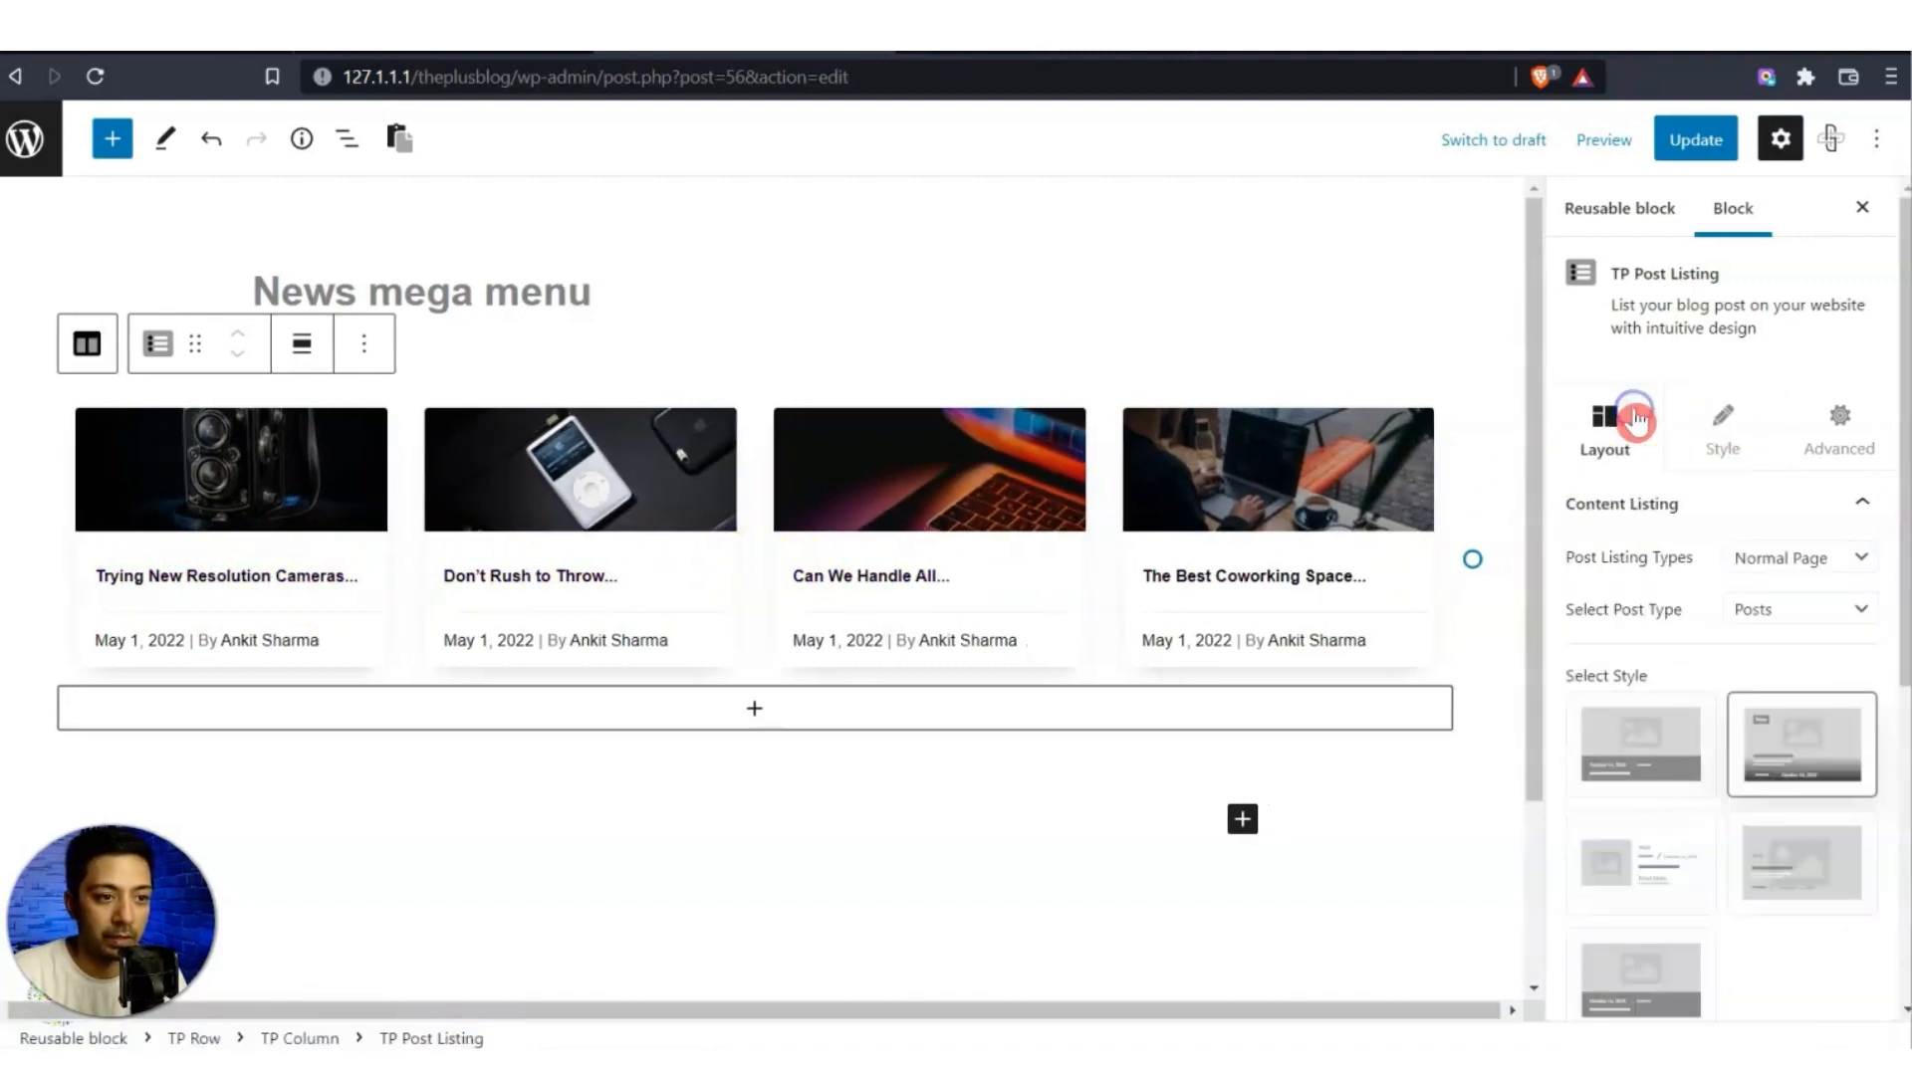
{"action": "scroll", "coordinate": [1827, 652], "scroll_direction": "down", "scroll_amount": 5}
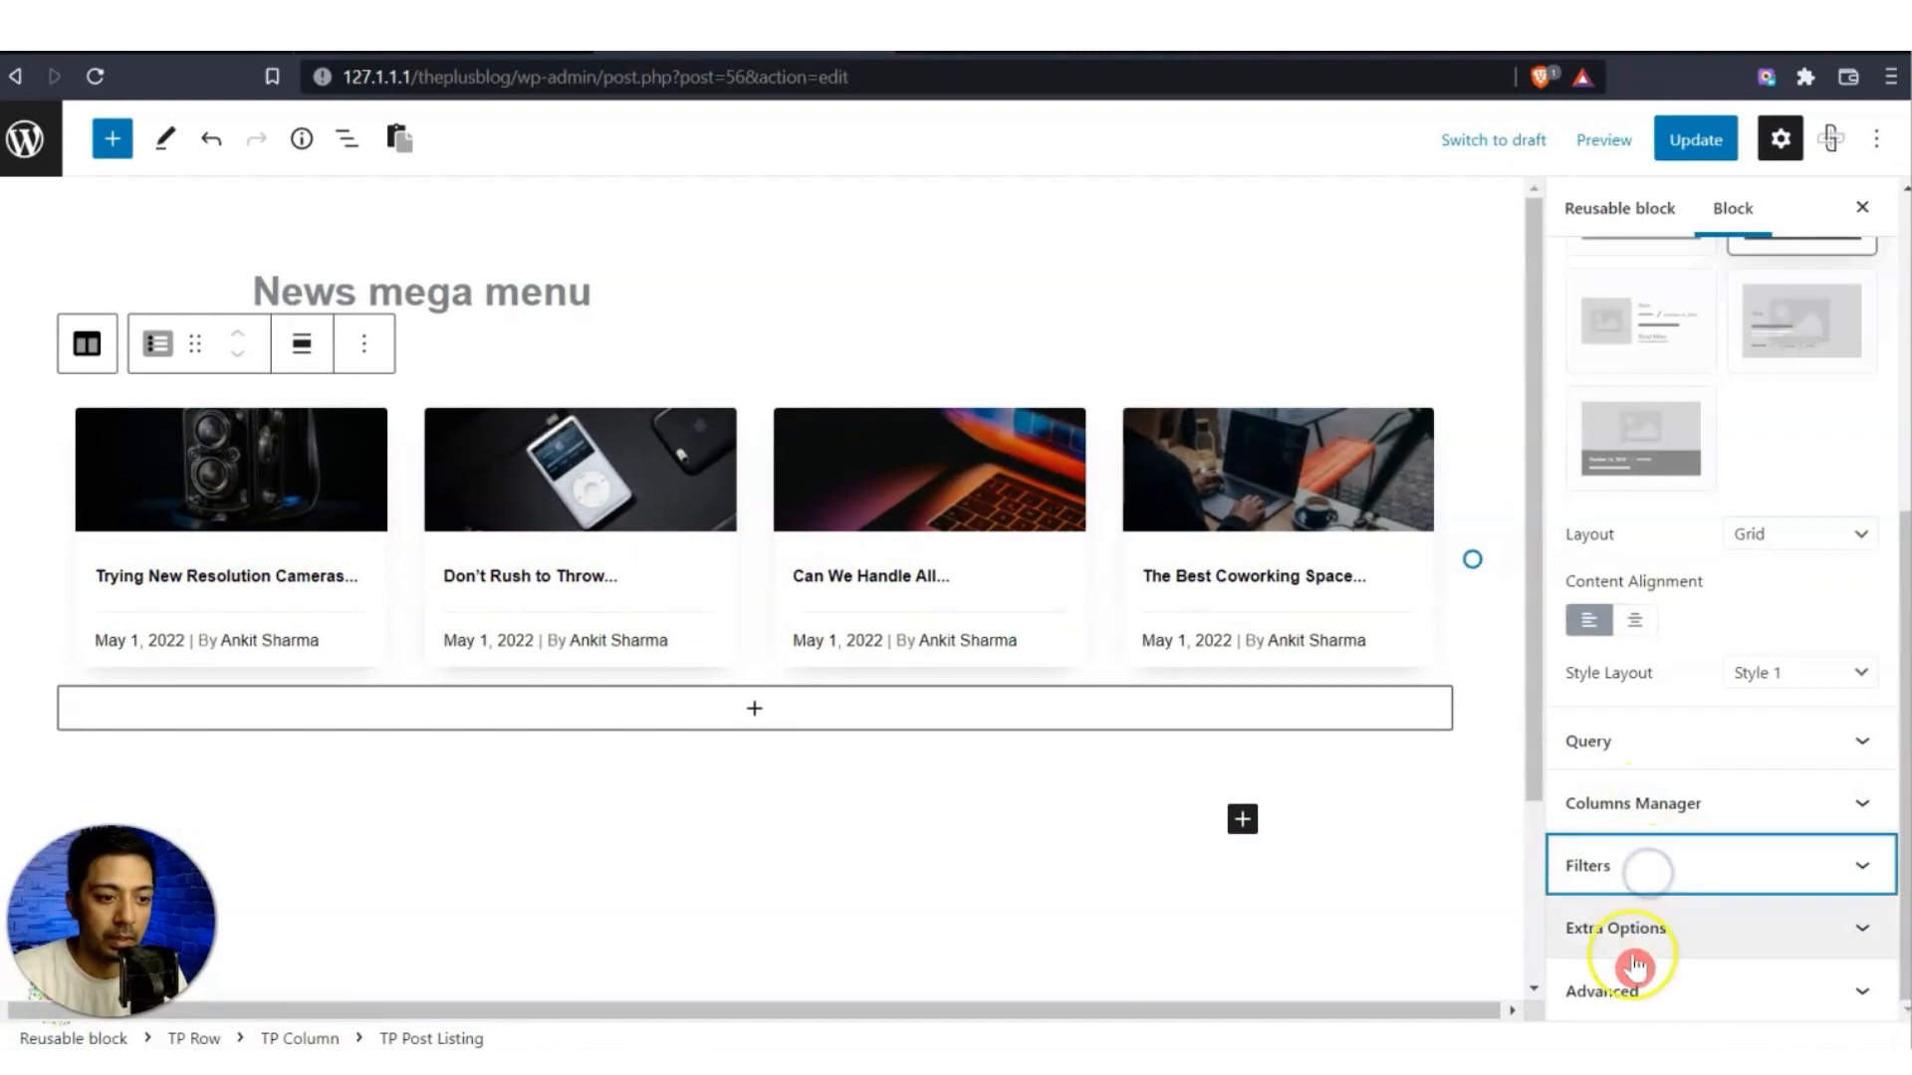
{"action": "left_click", "coordinate": [1638, 934]}
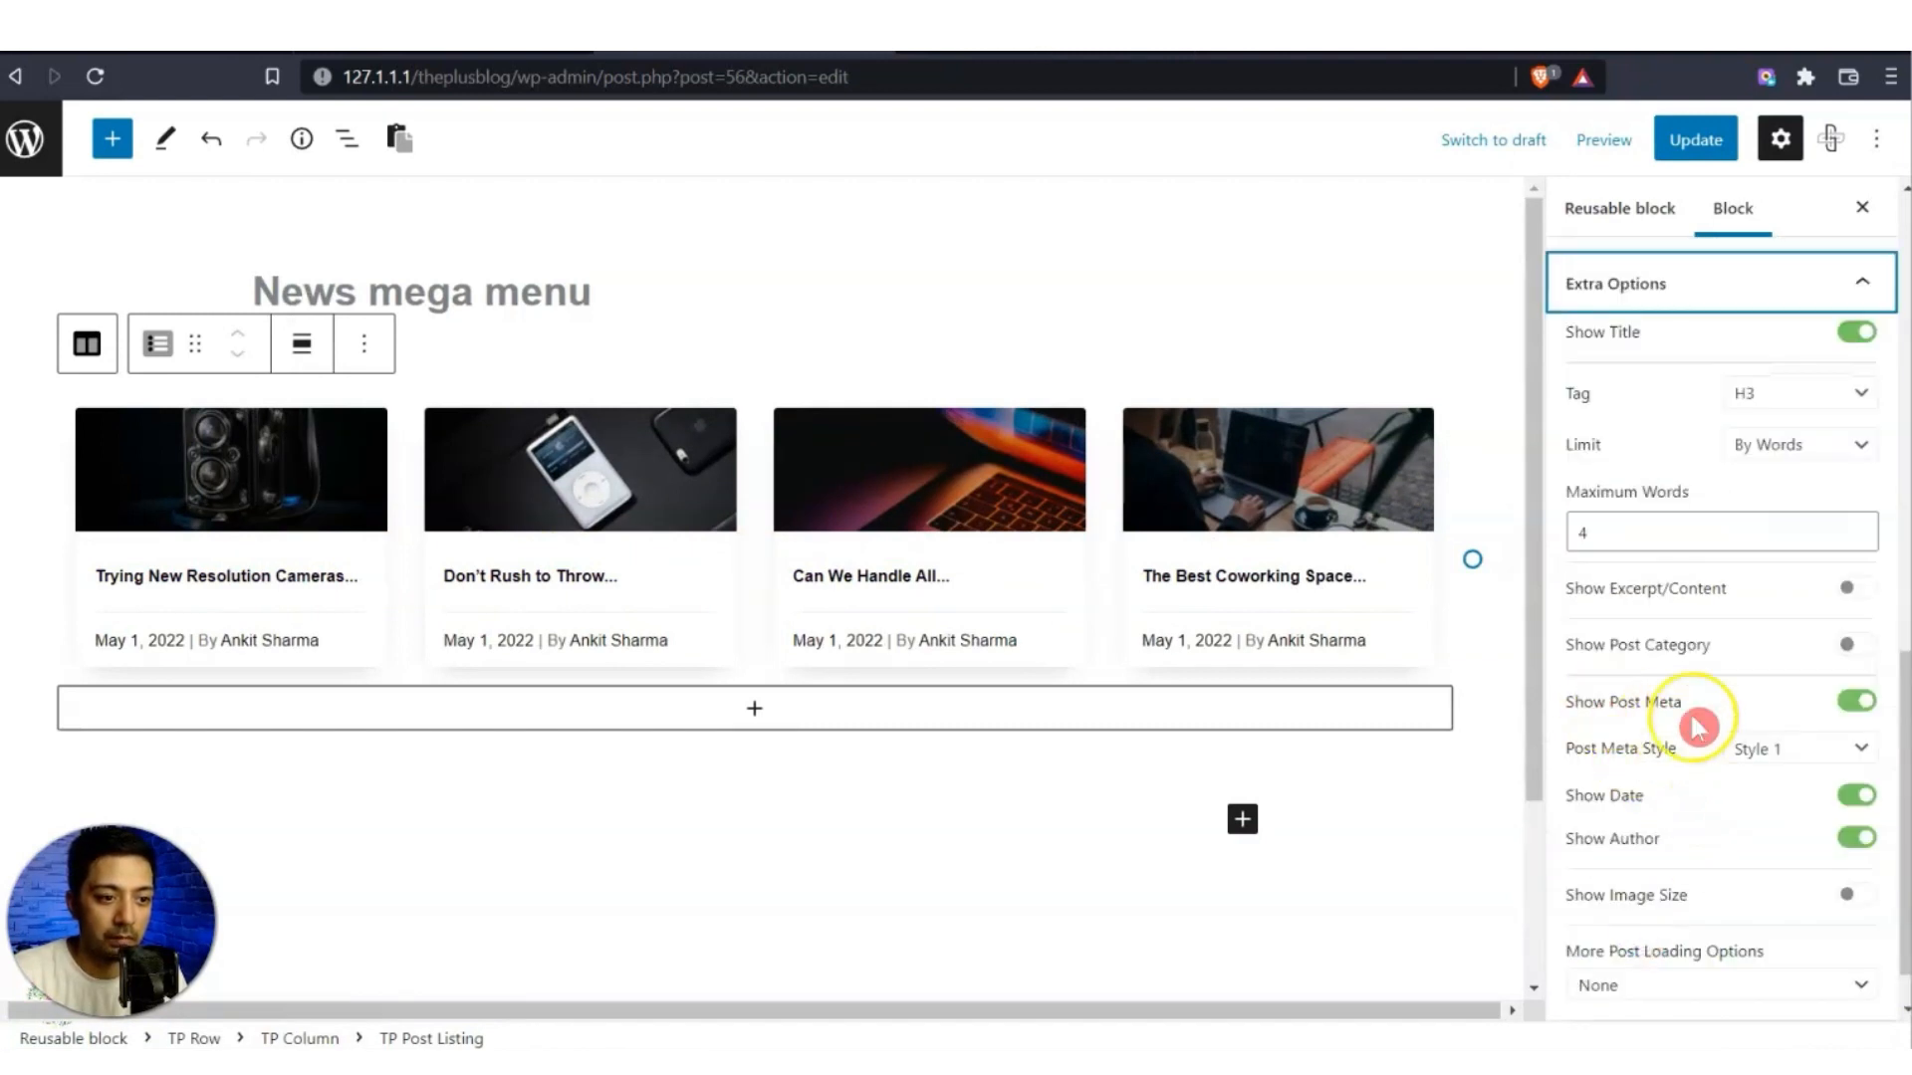
{"action": "left_click", "coordinate": [1856, 703]}
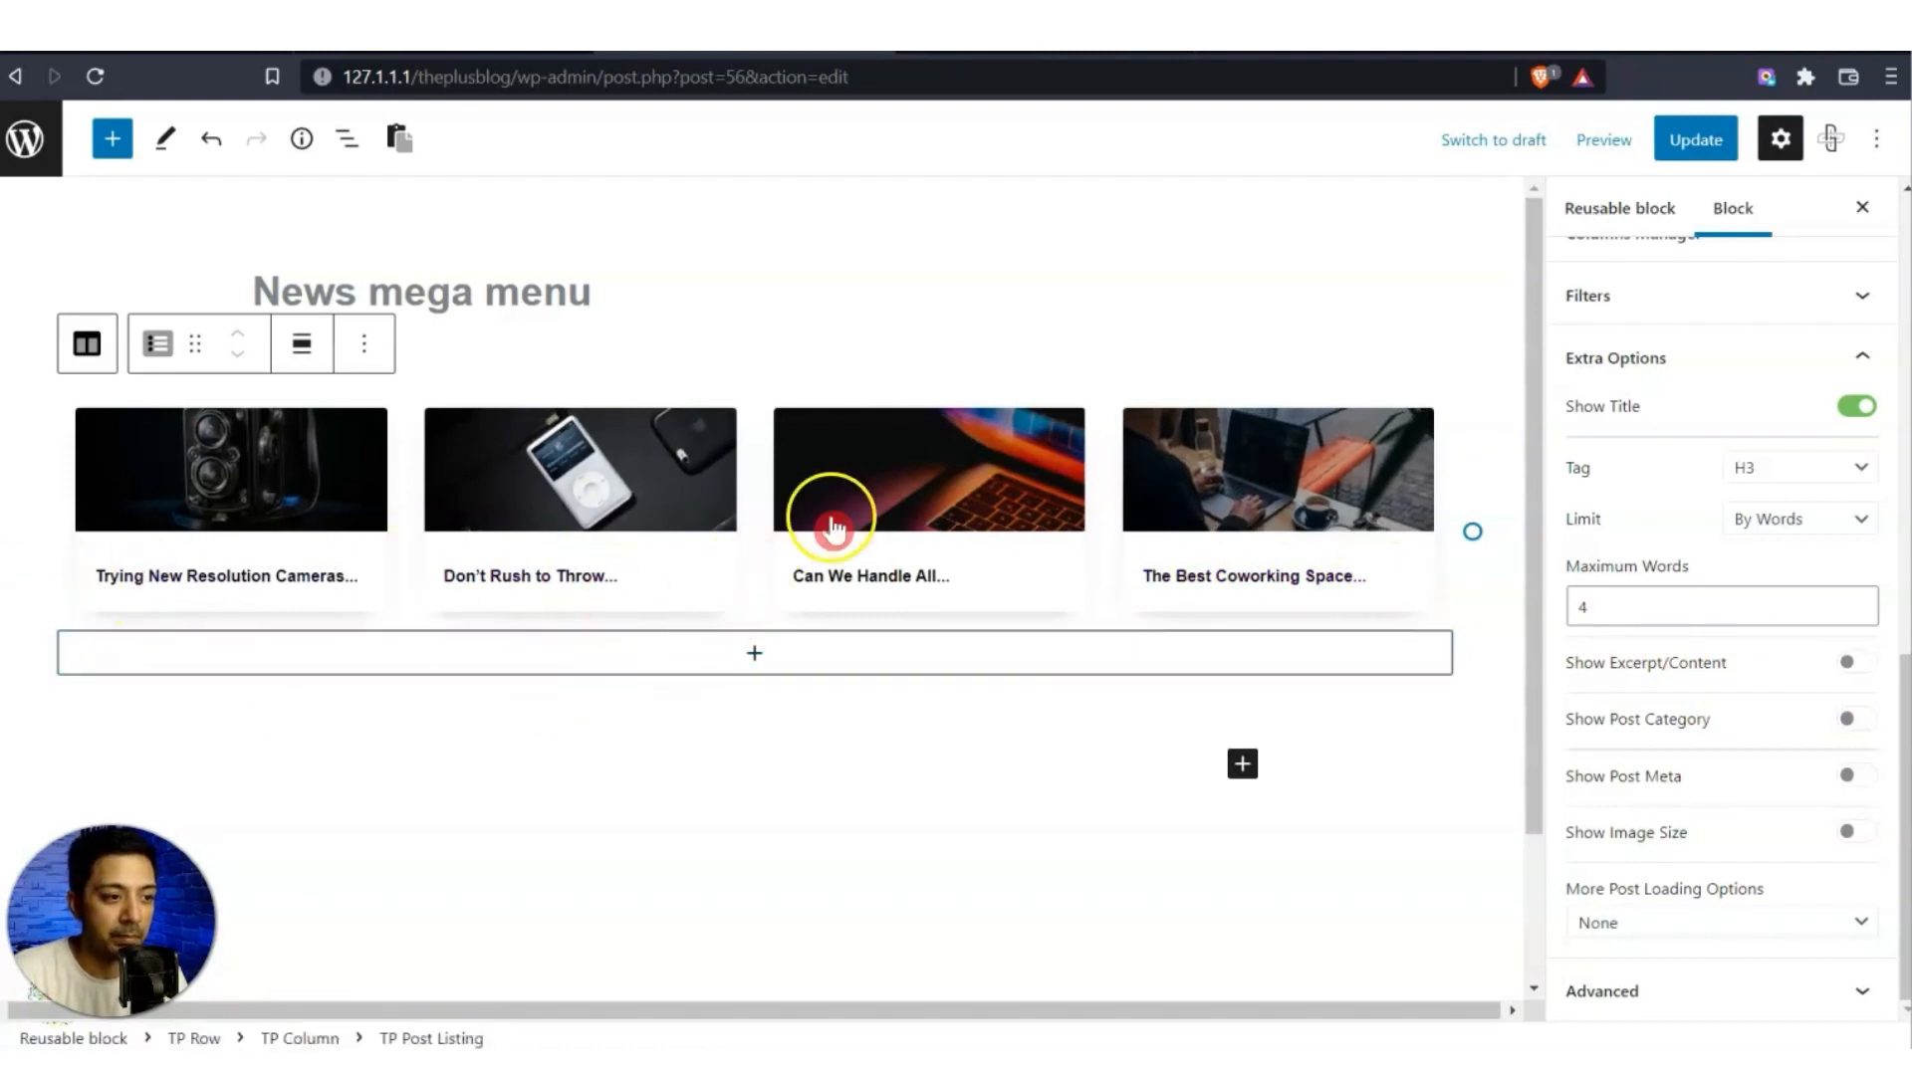
{"action": "left_click", "coordinate": [1696, 144]}
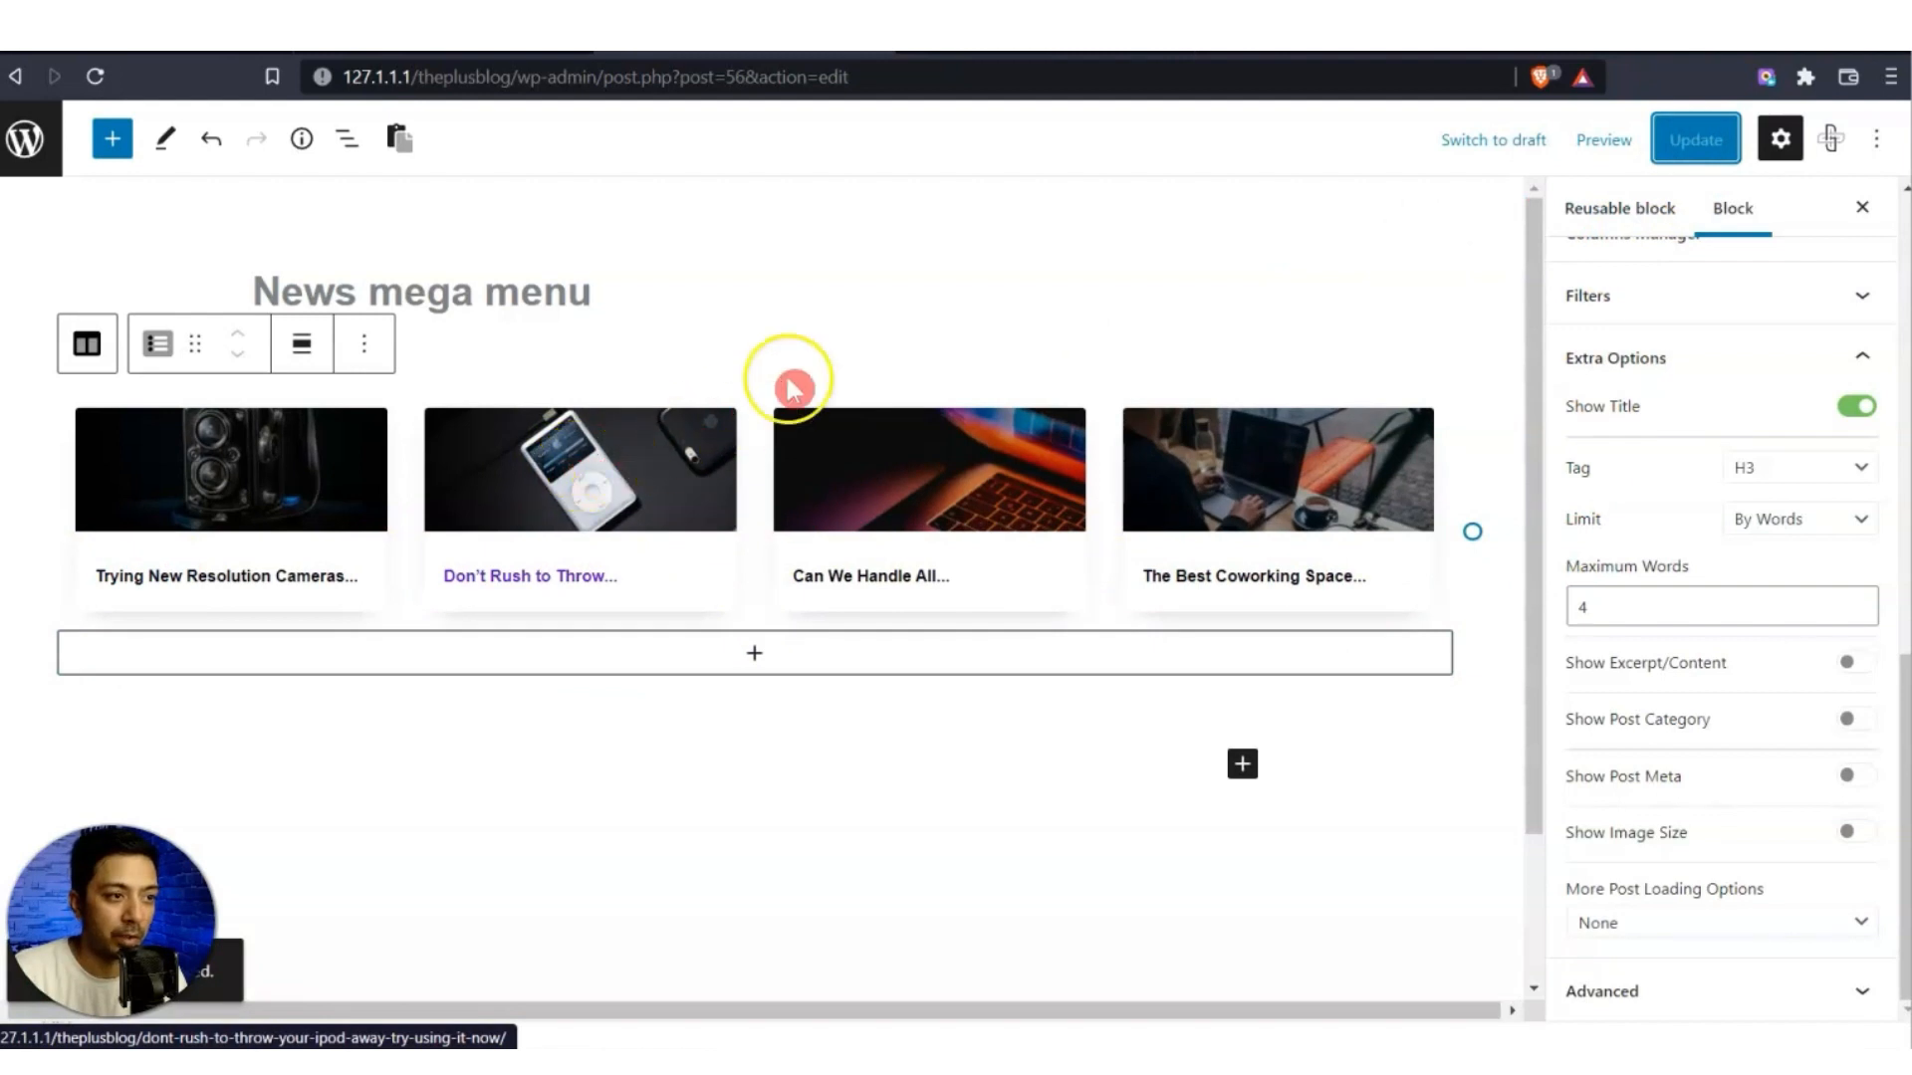
Switch to the Main header template, collapse the News Block menu item, update the template and reload the editor.
{"action": "left_click", "coordinate": [427, 56]}
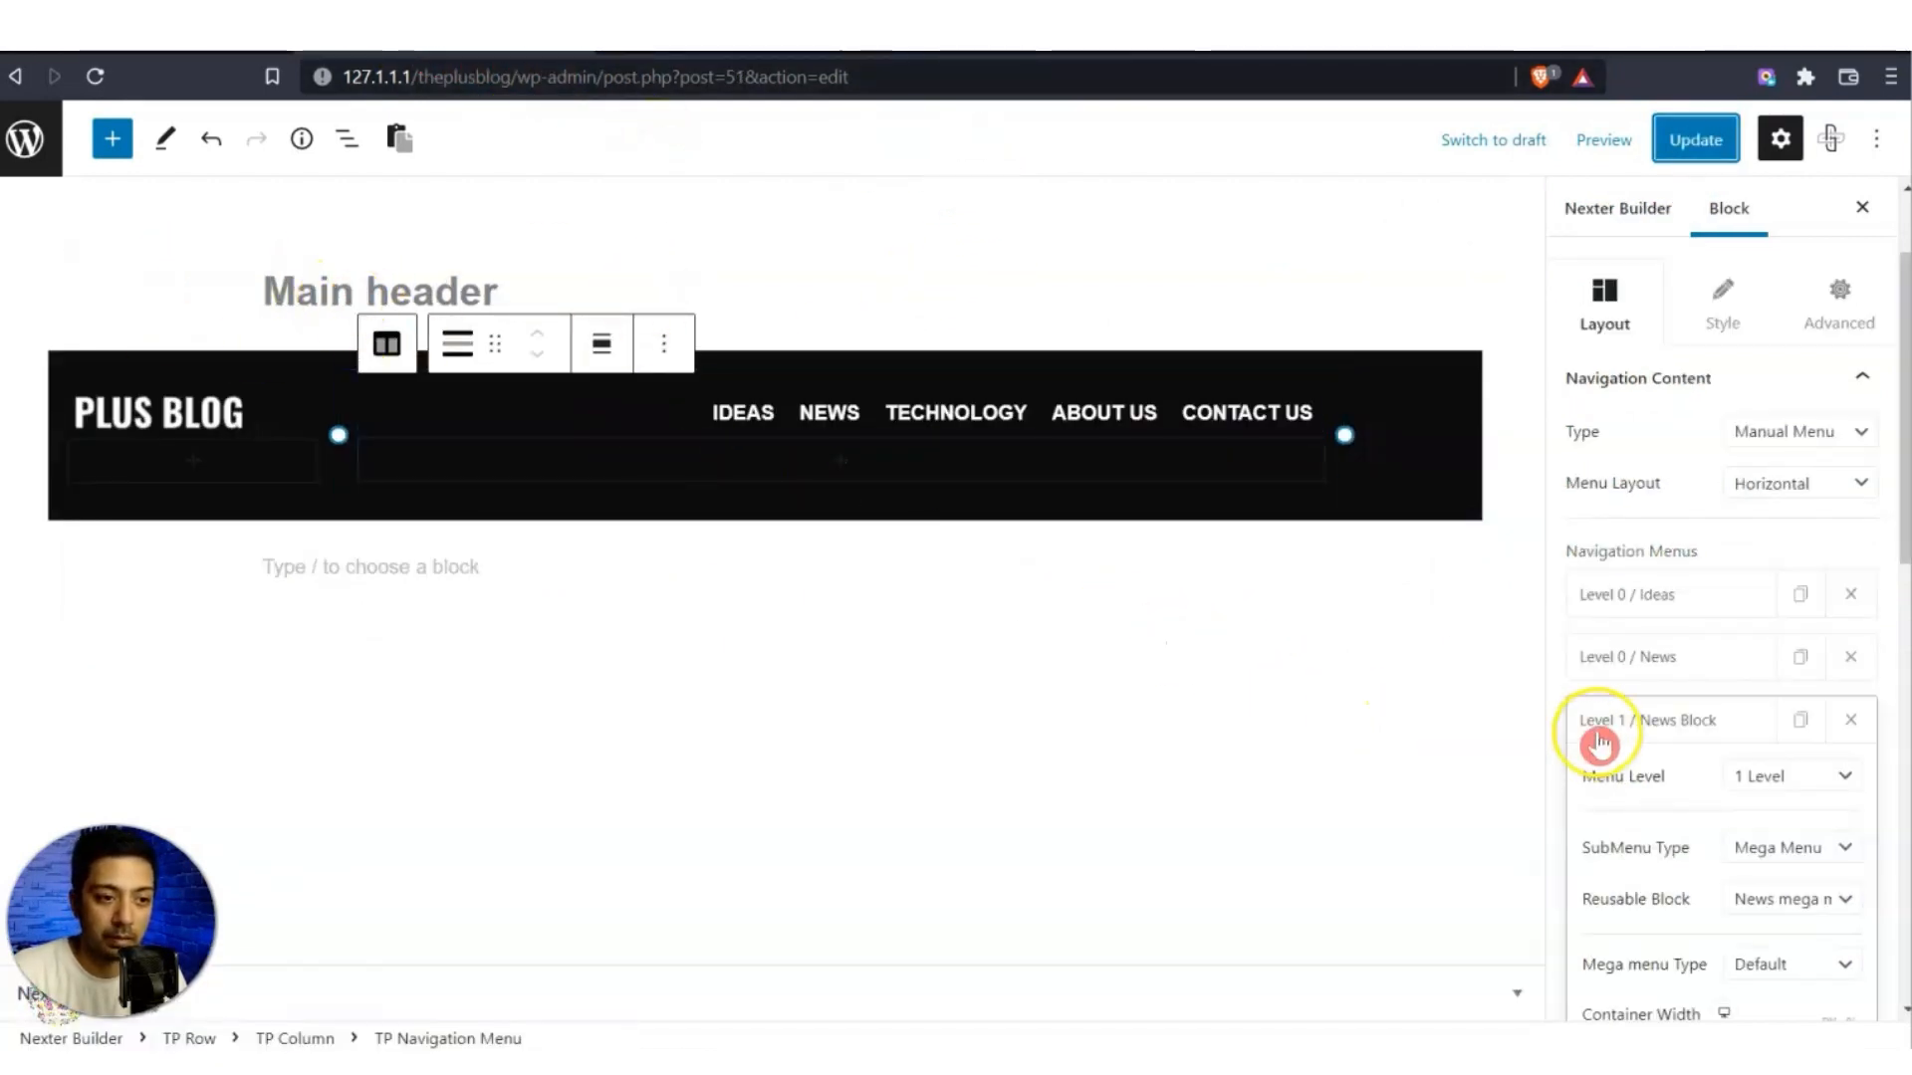
{"action": "left_click", "coordinate": [1599, 743]}
{"action": "left_click", "coordinate": [1678, 140]}
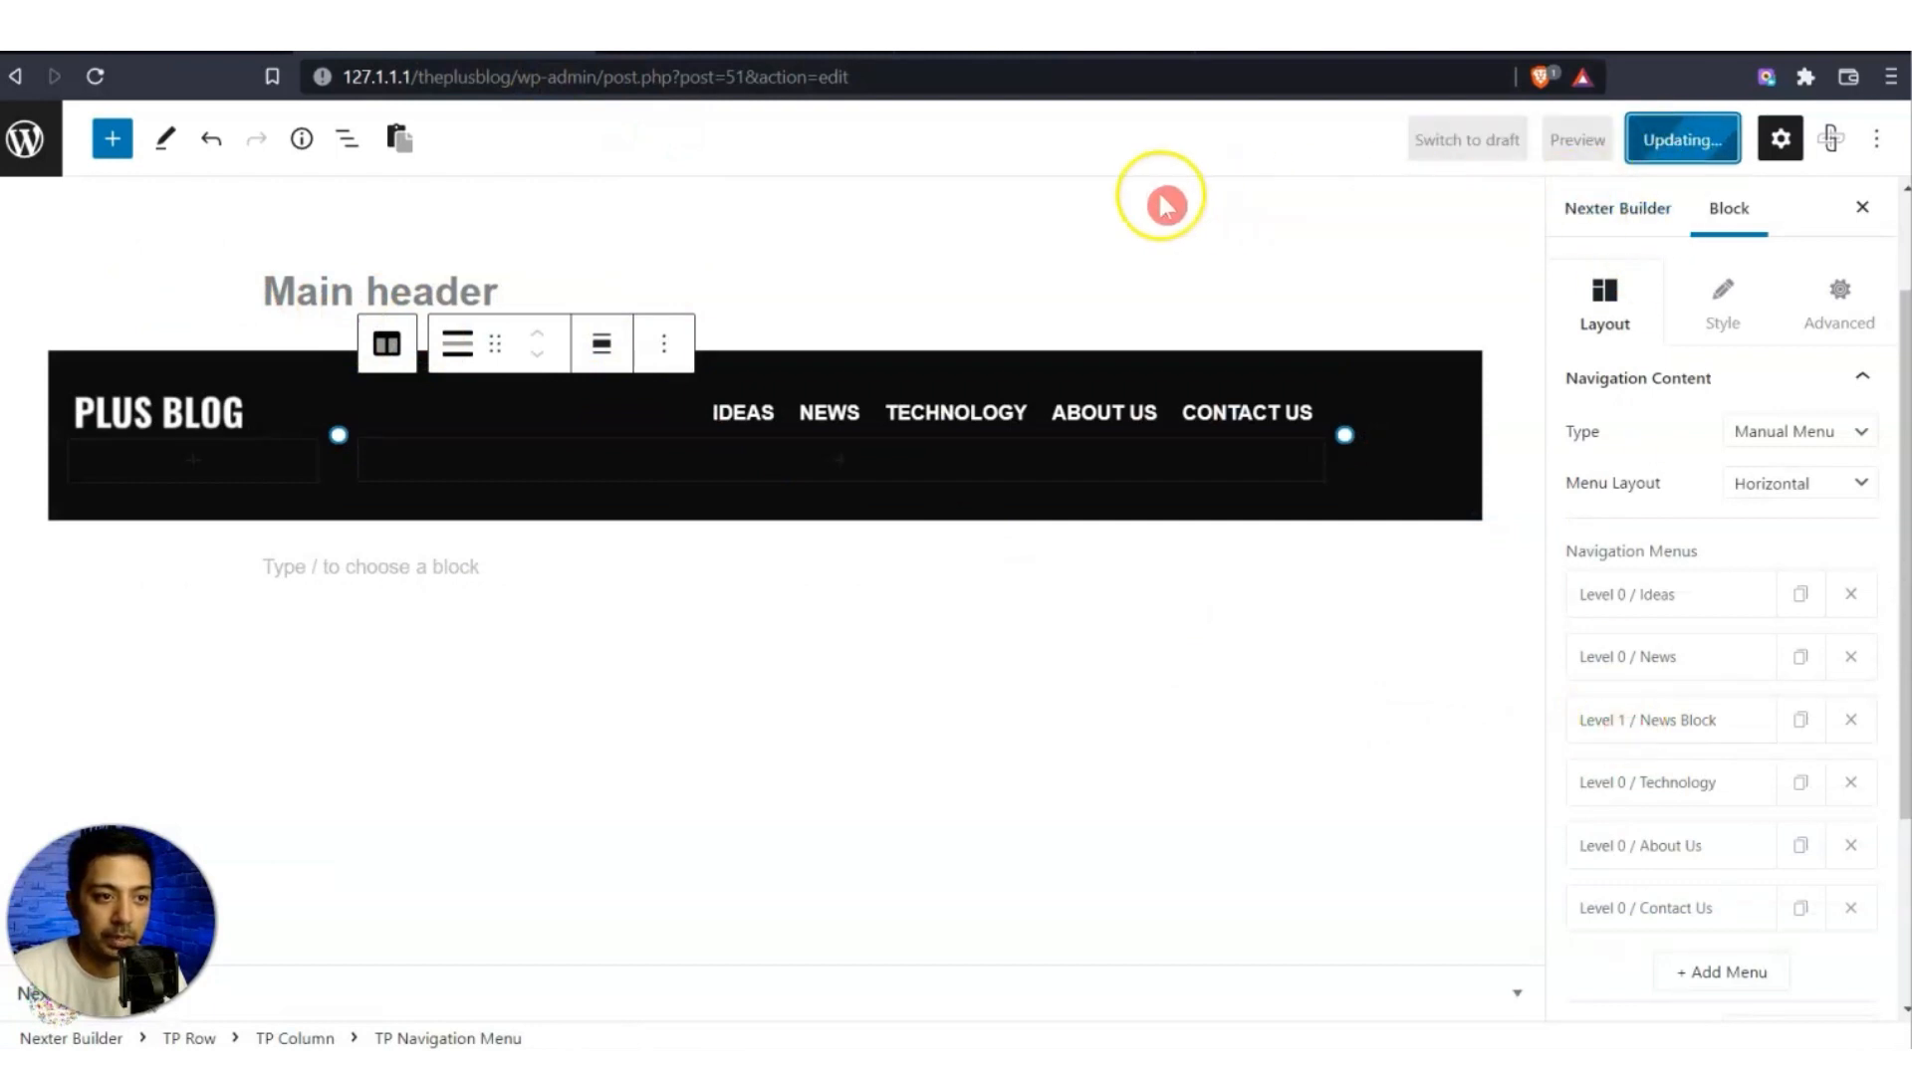
{"action": "left_click", "coordinate": [96, 77]}
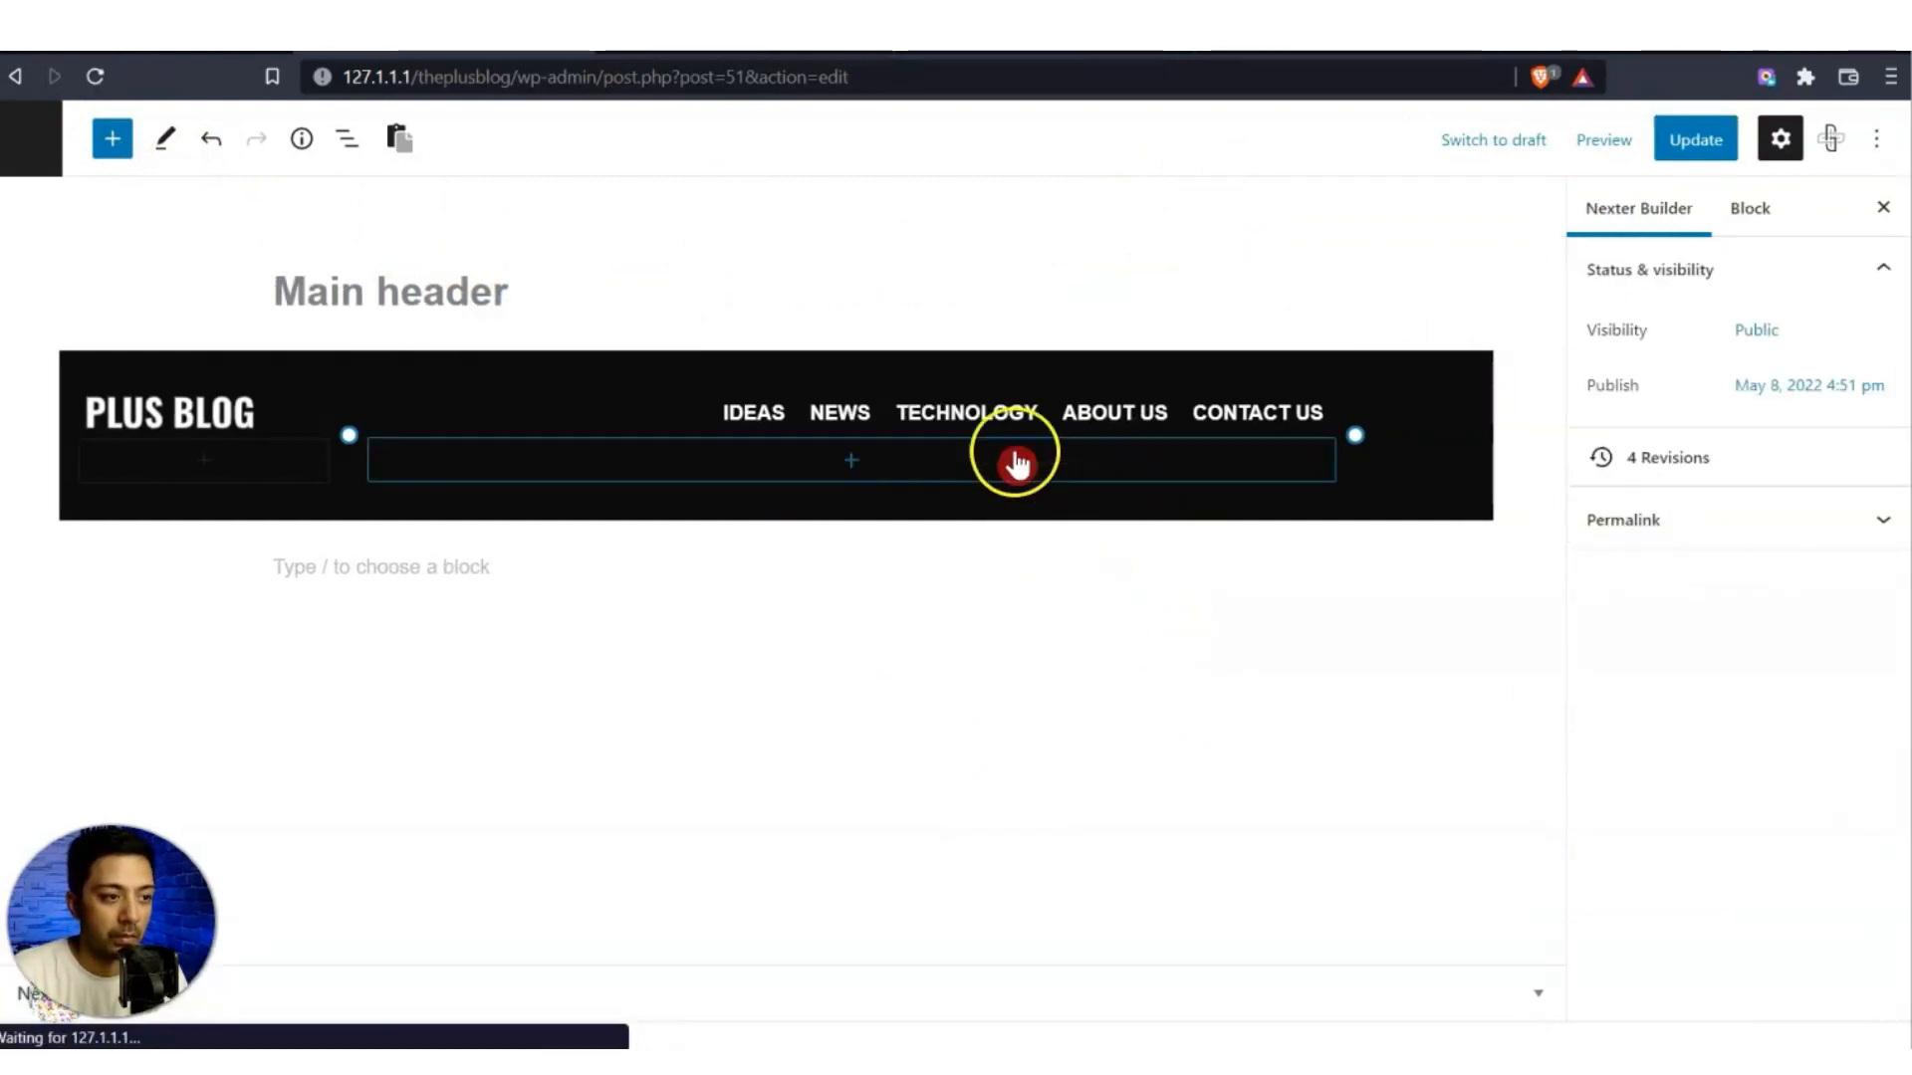
Select News mega menu as the reusable block for the navigation menu's Level 1 / News Block item.
{"action": "left_click", "coordinate": [878, 412]}
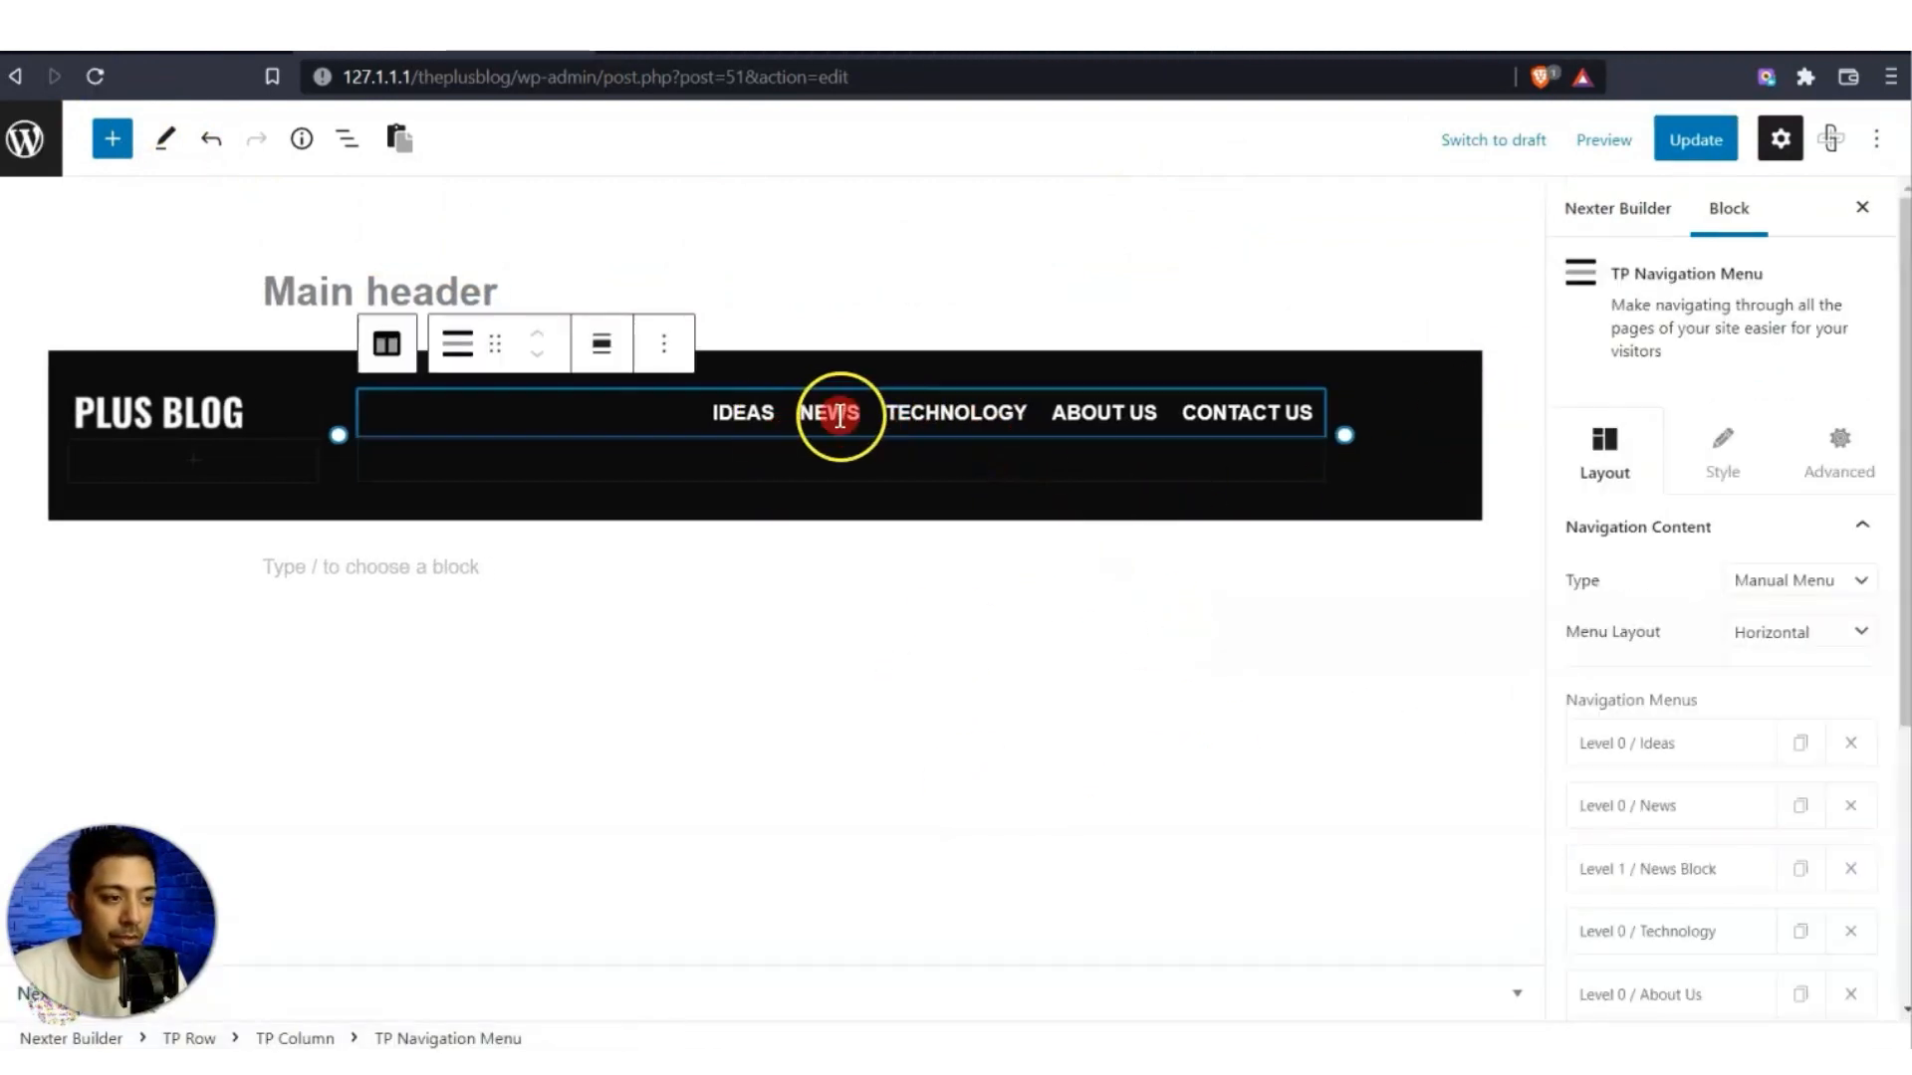
{"action": "left_click", "coordinate": [1598, 873]}
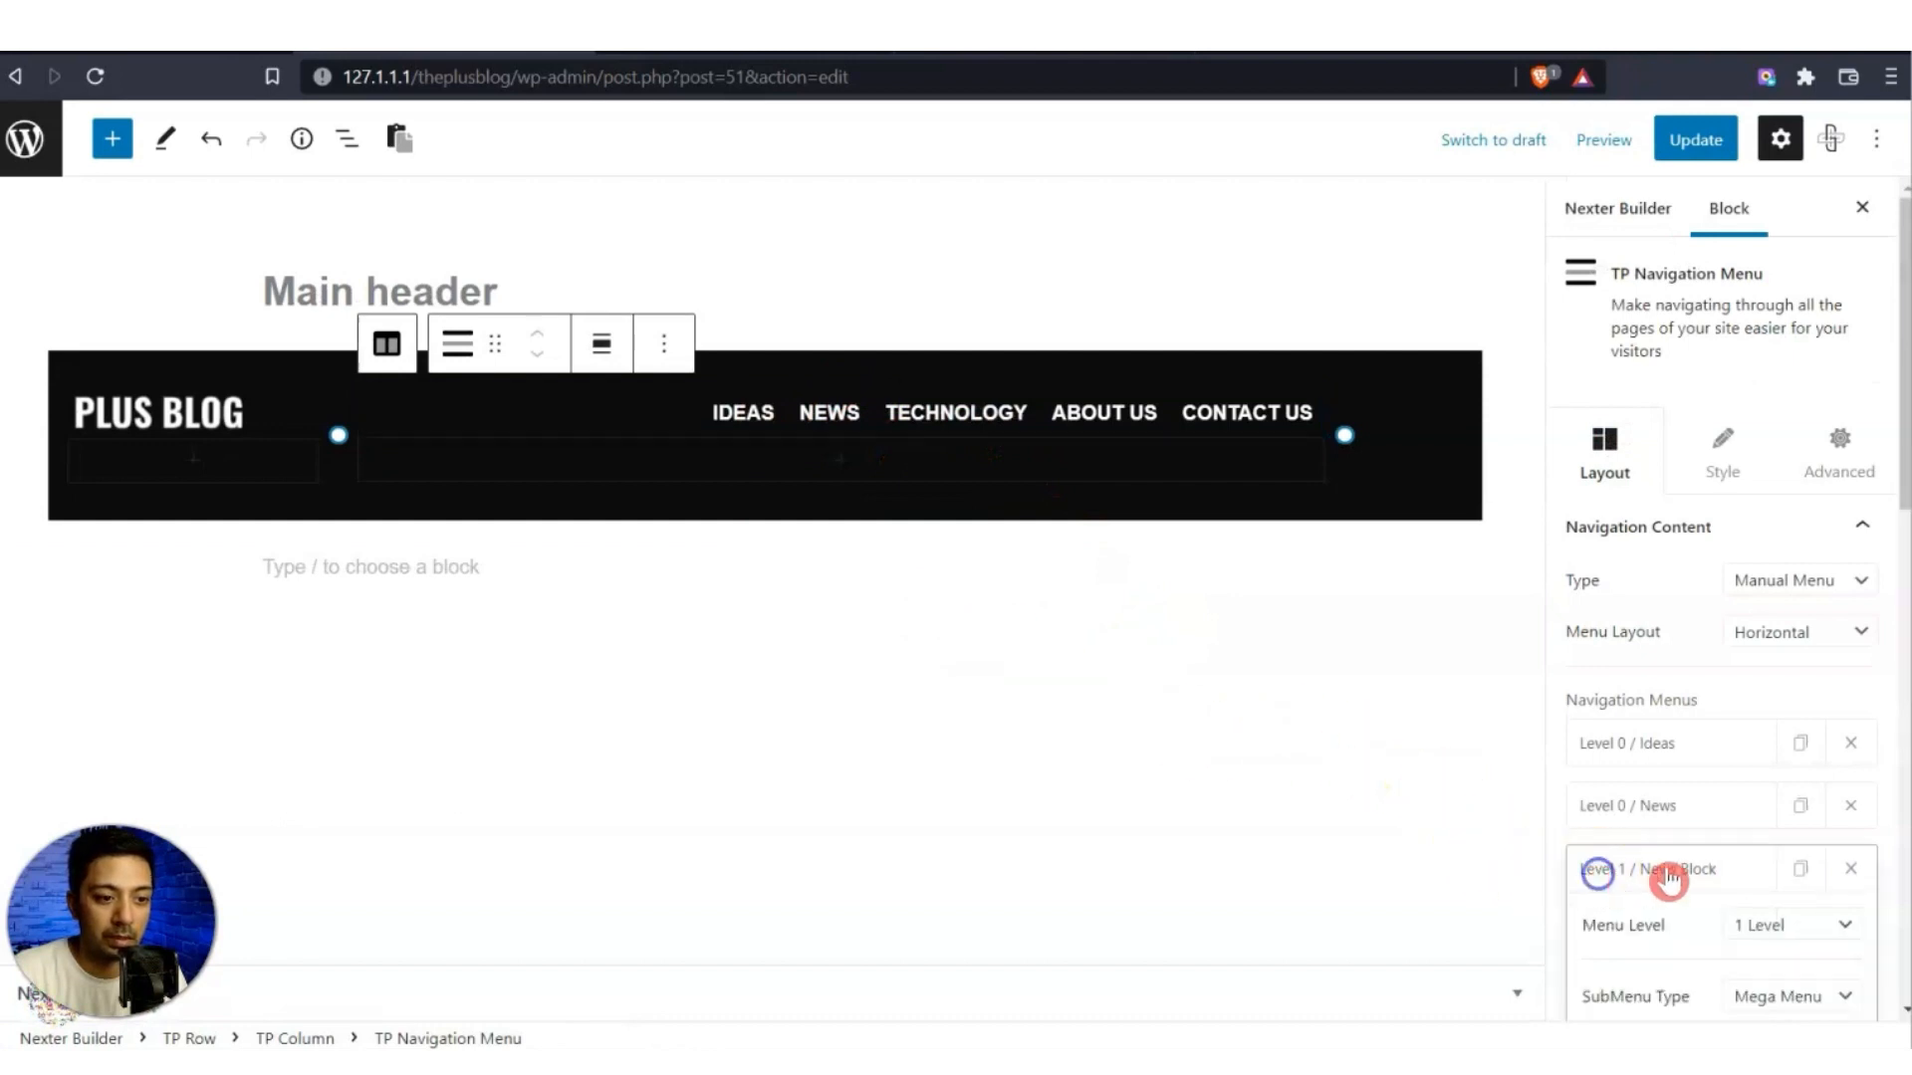
{"action": "scroll", "coordinate": [1658, 742], "scroll_direction": "down", "scroll_amount": 5}
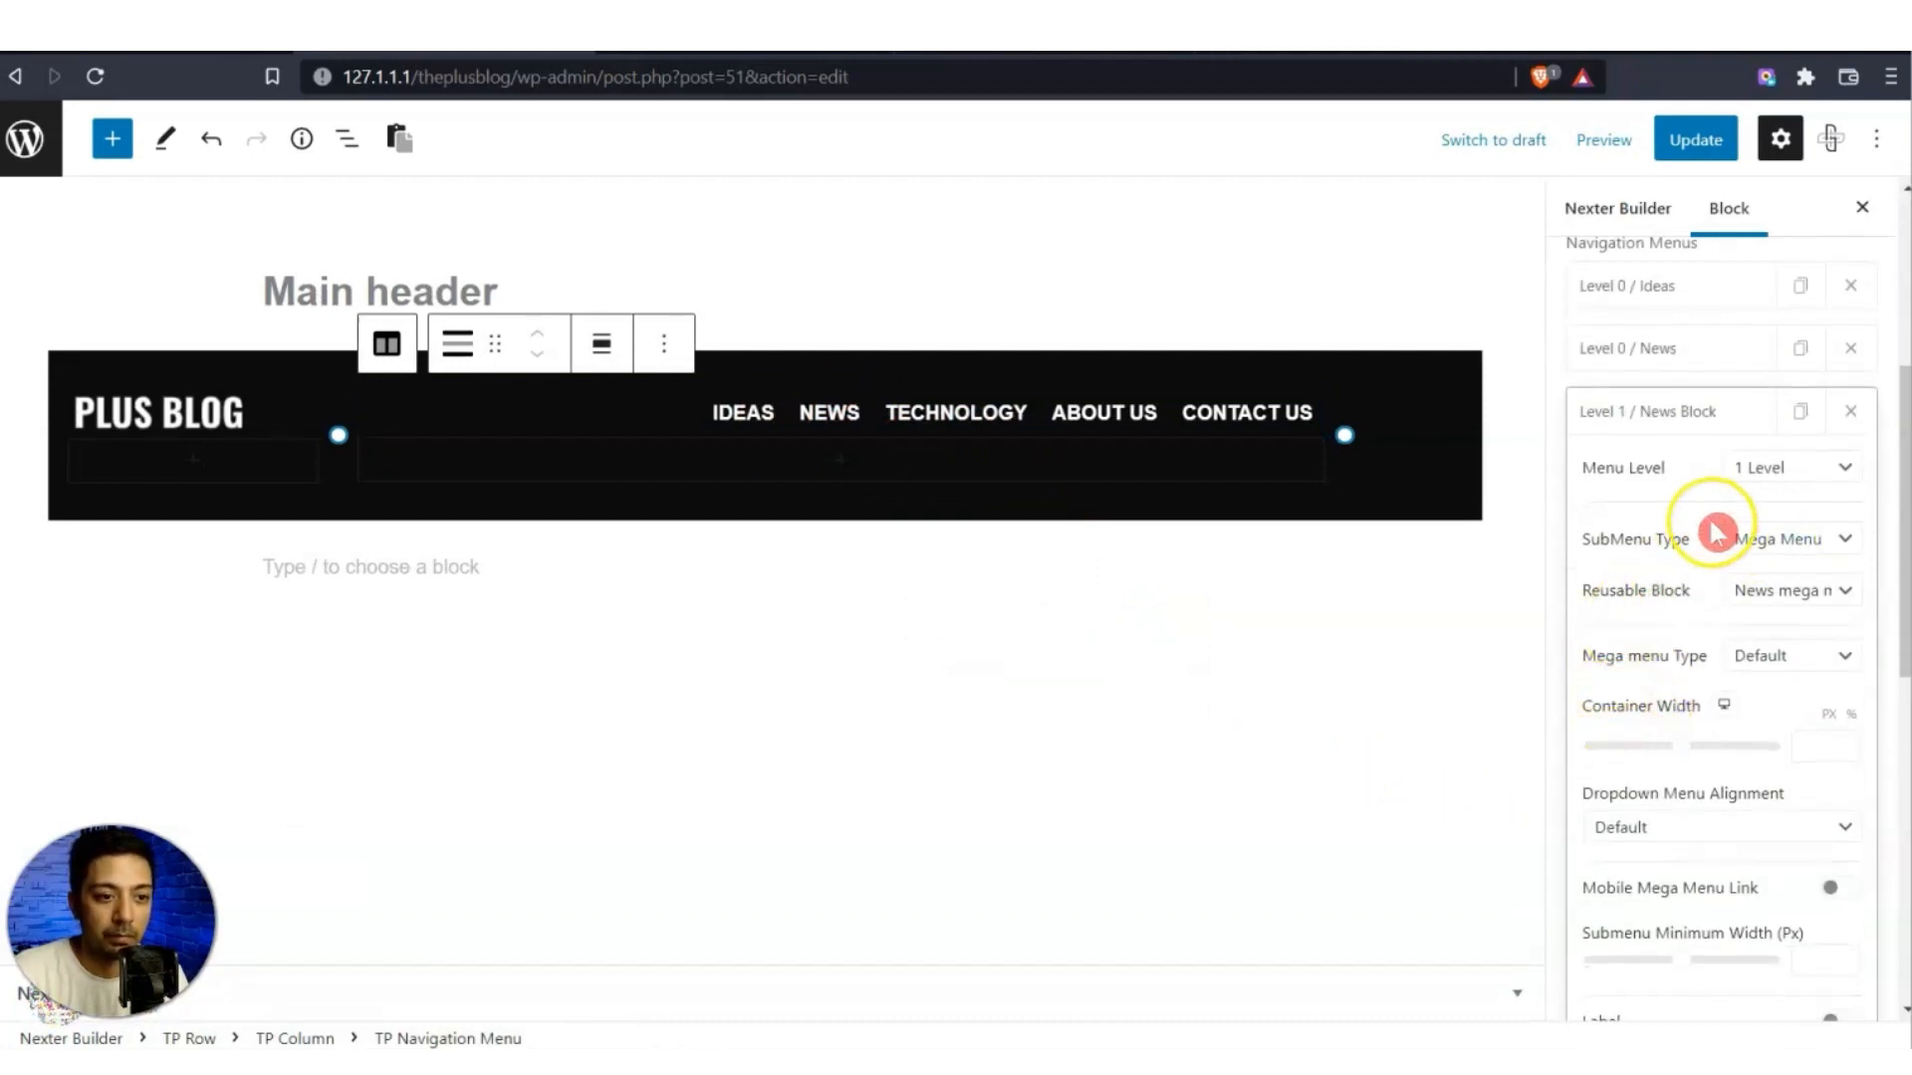
{"action": "left_click", "coordinate": [1775, 596]}
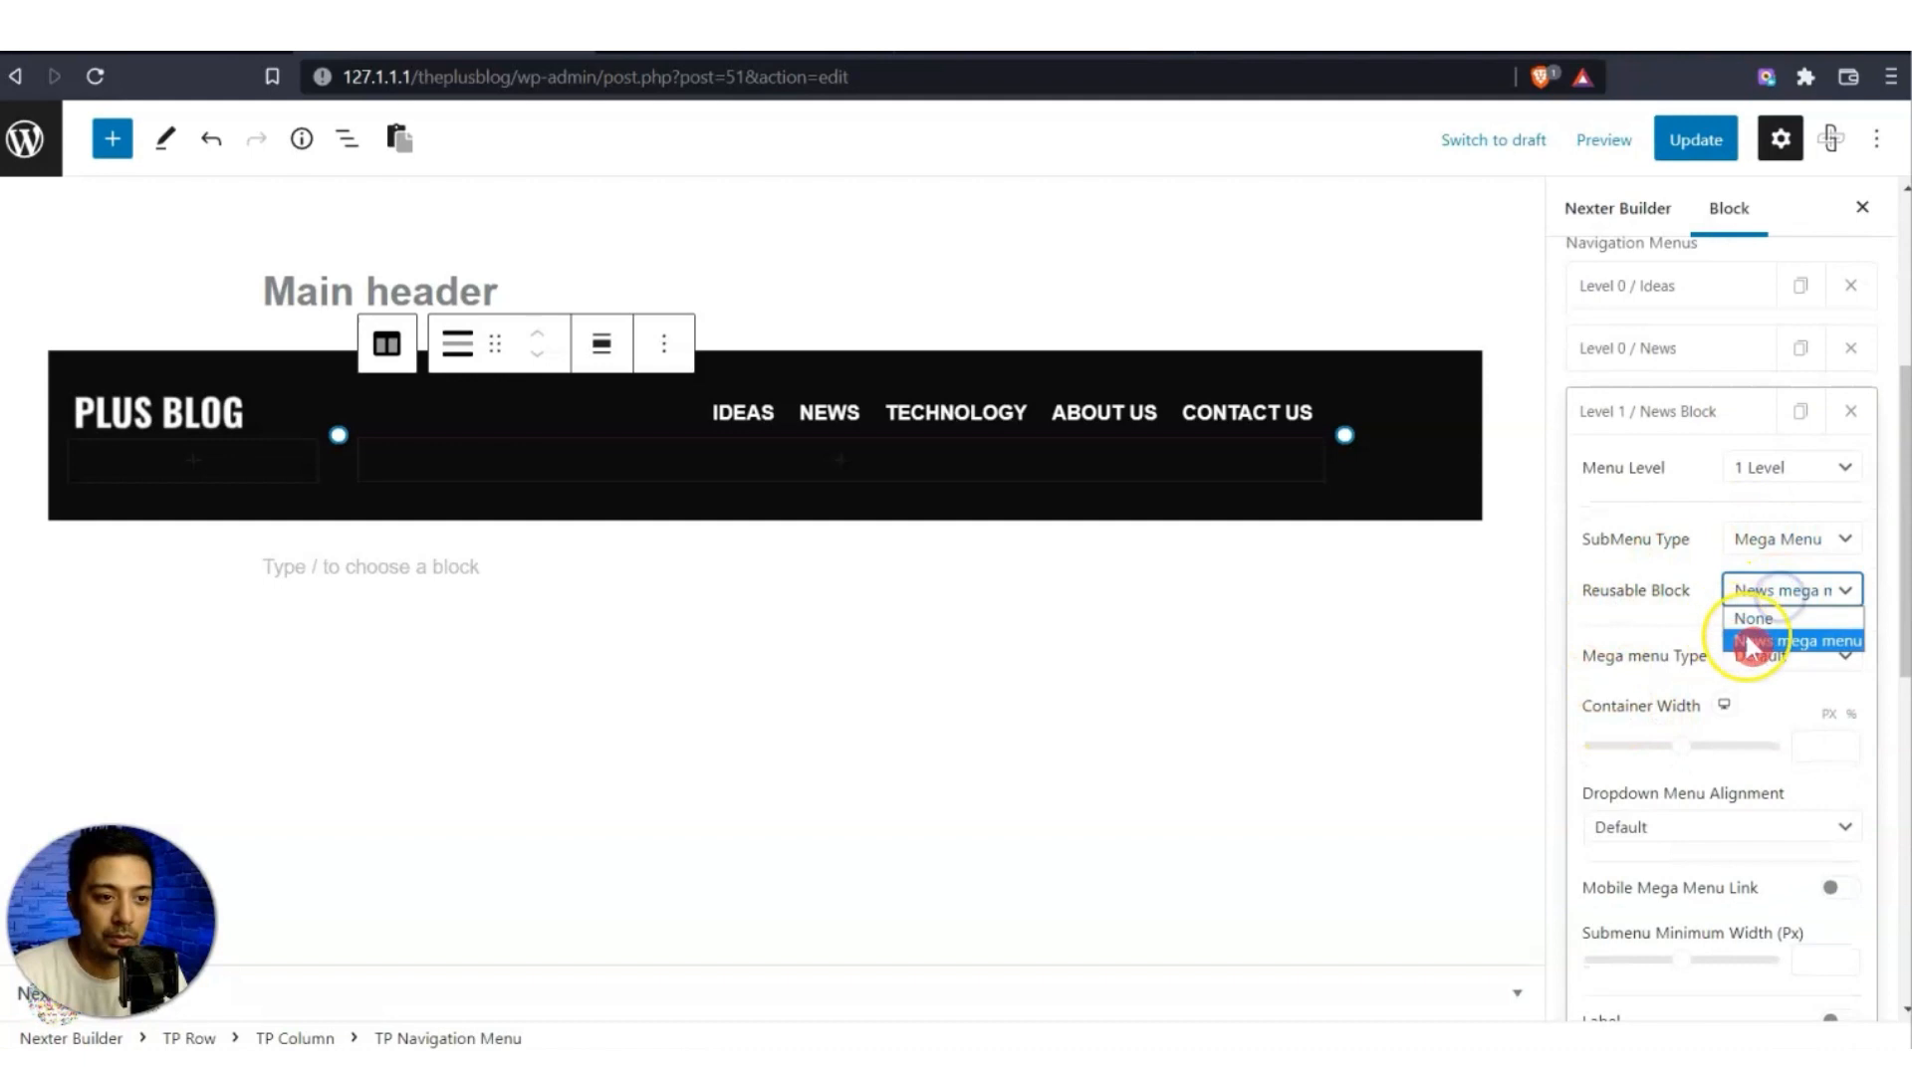
{"action": "left_click", "coordinate": [1850, 643]}
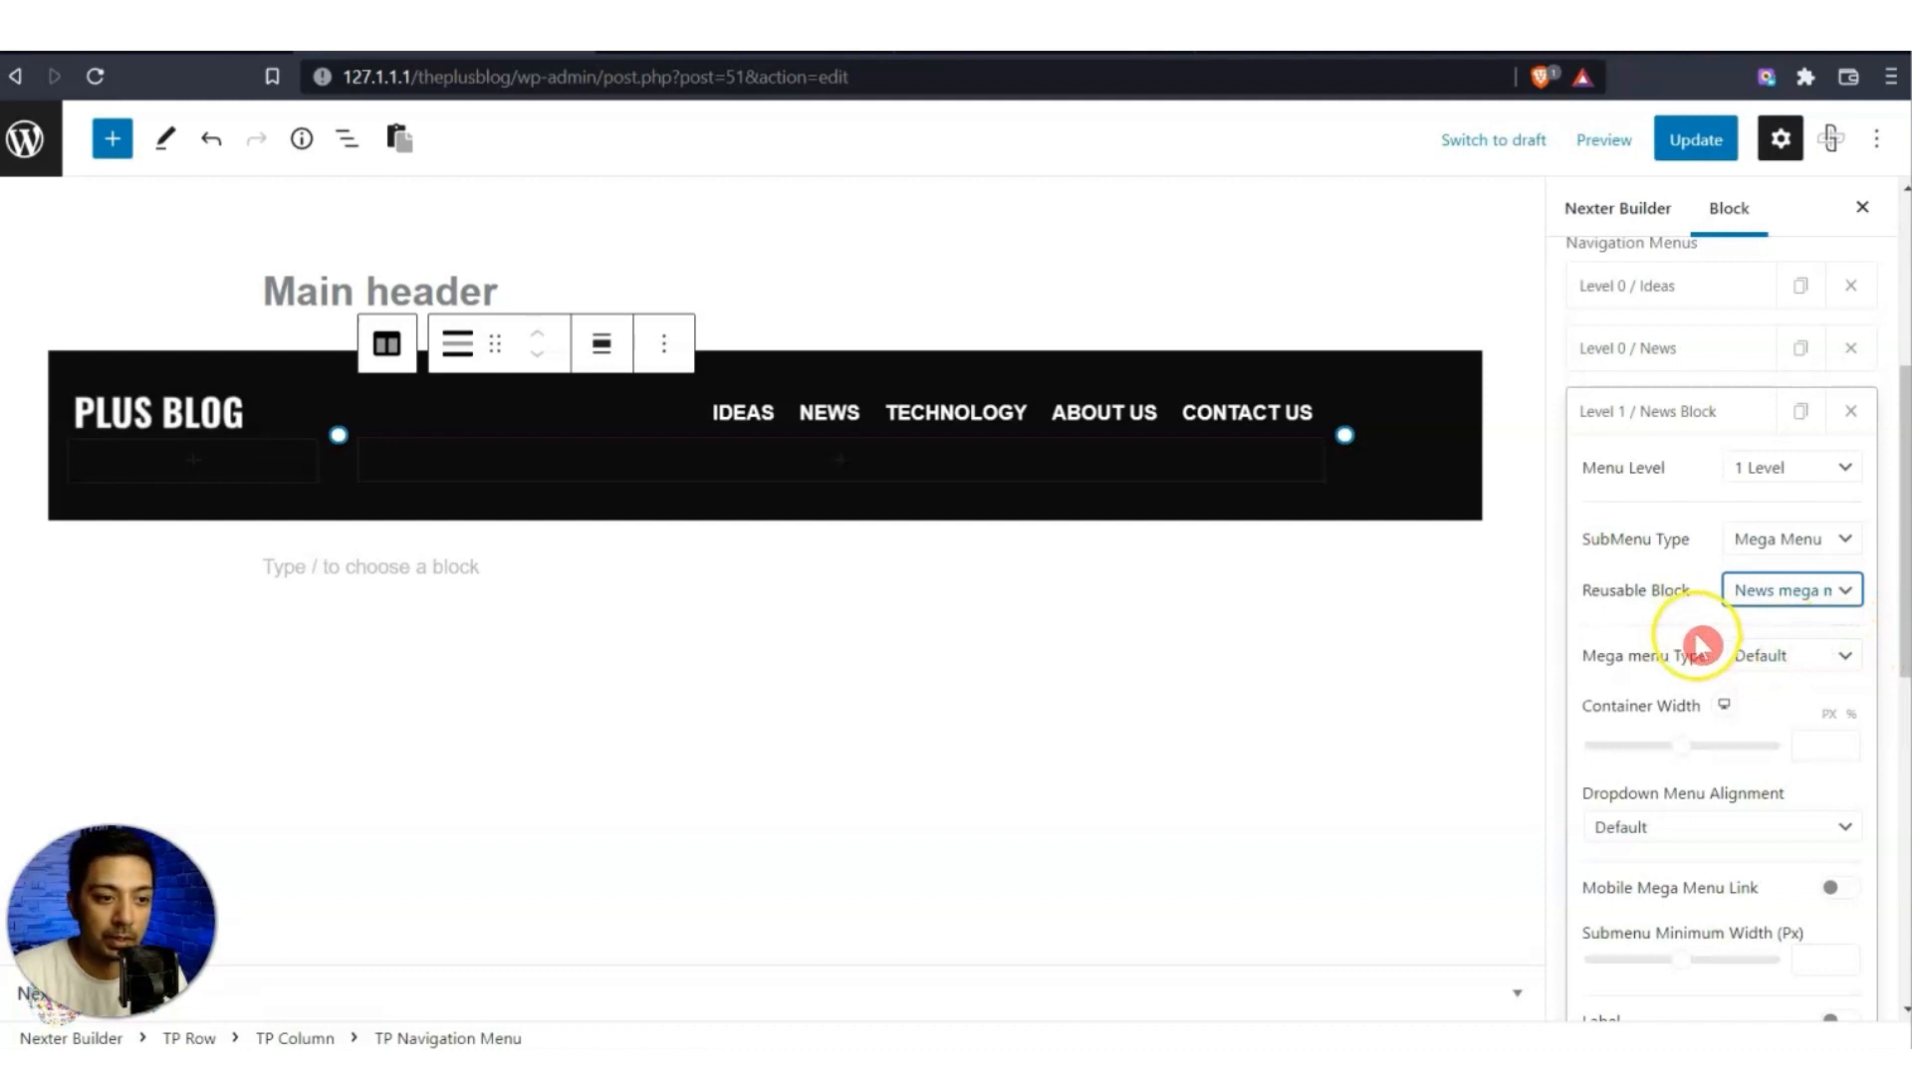
Set the News Block item's mega menu type to Full Width and update the Main header template.
{"action": "left_click", "coordinate": [1818, 658]}
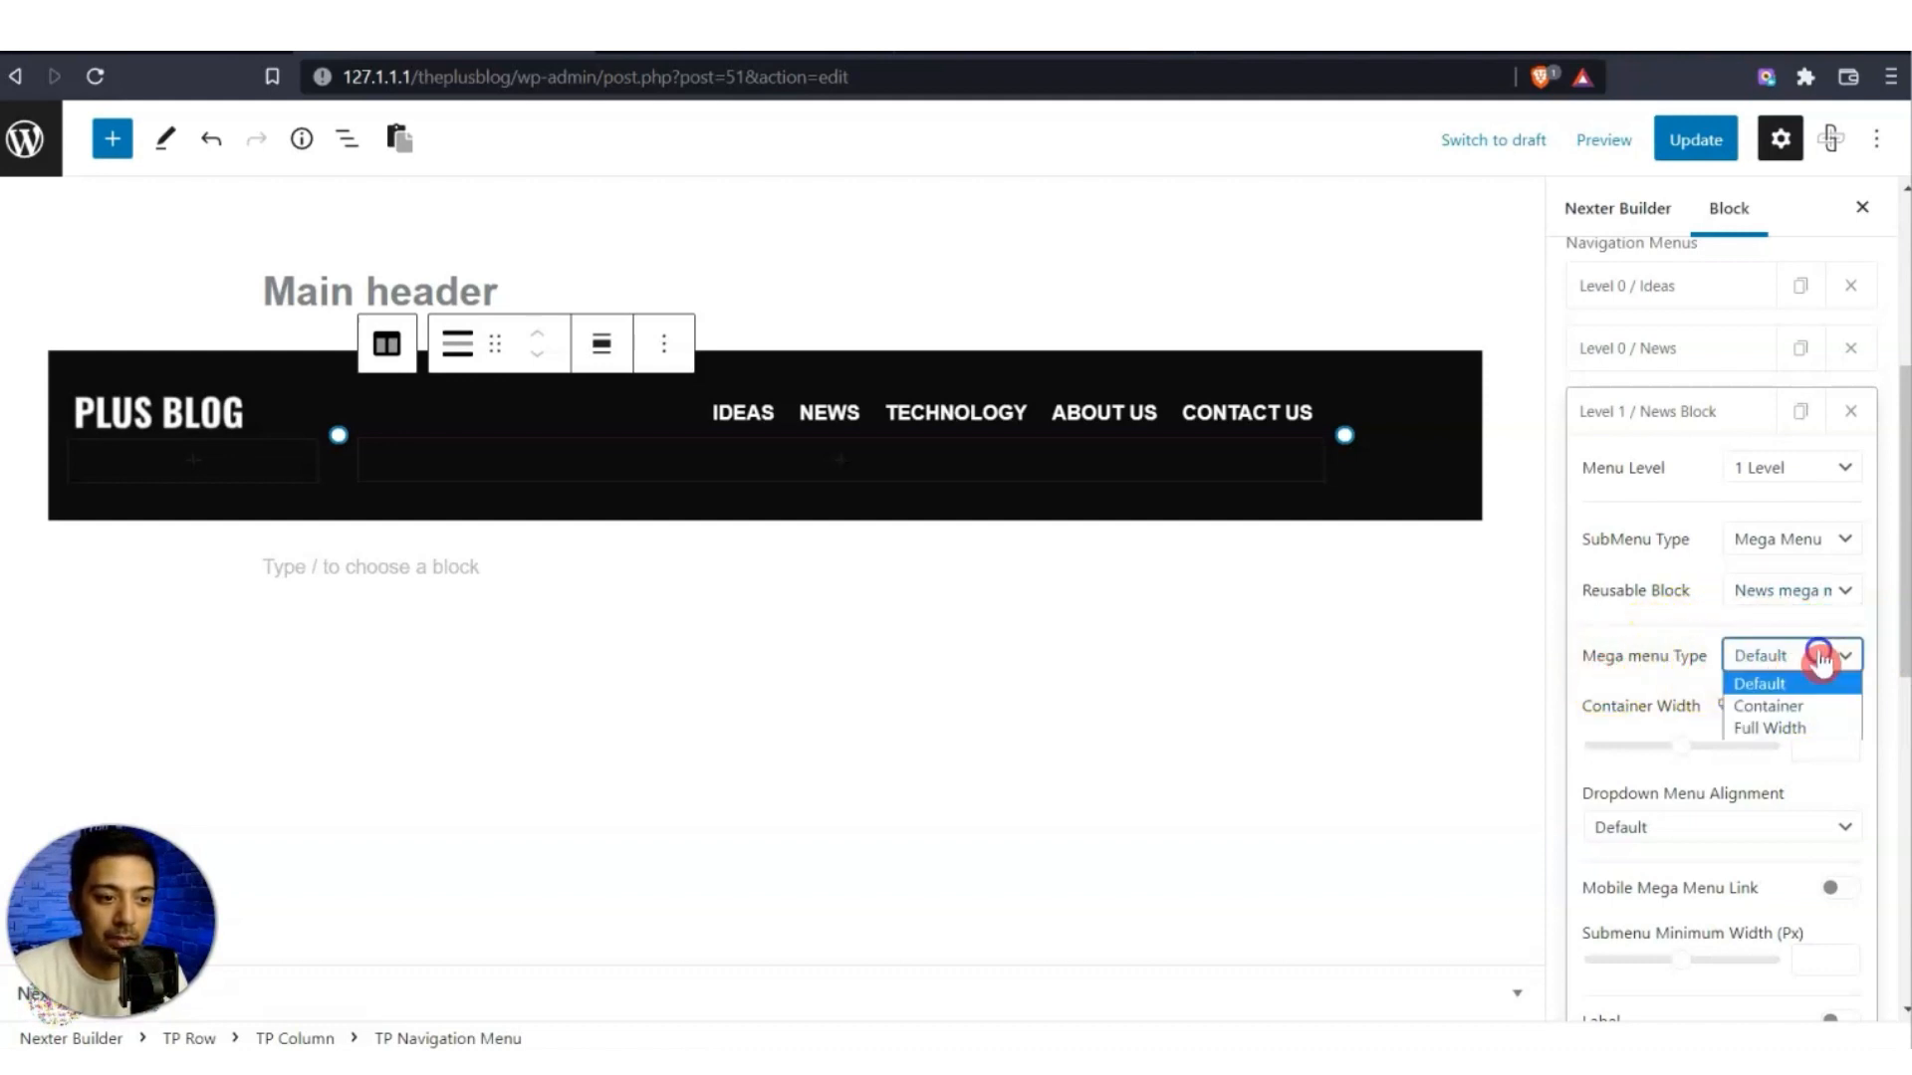
{"action": "left_click", "coordinate": [1765, 730]}
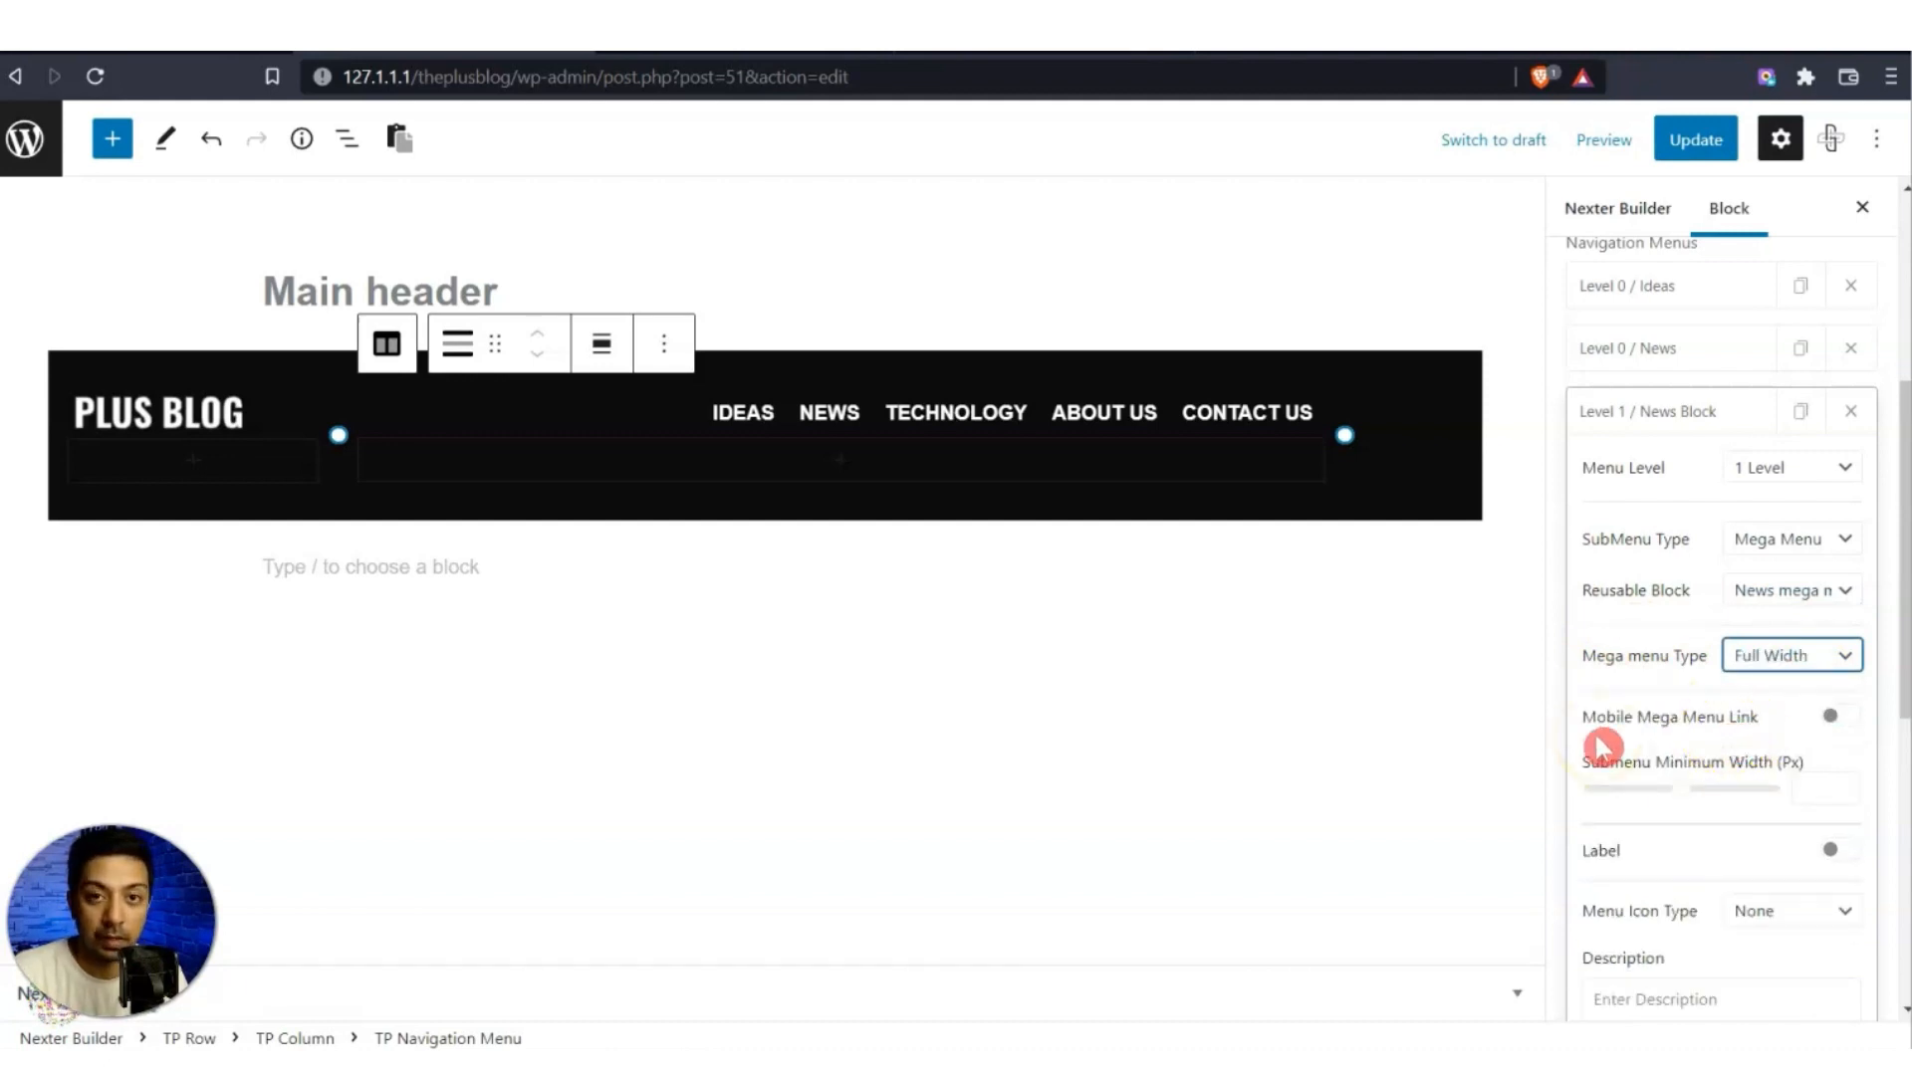
{"action": "scroll", "coordinate": [1629, 742], "scroll_direction": "down", "scroll_amount": 3}
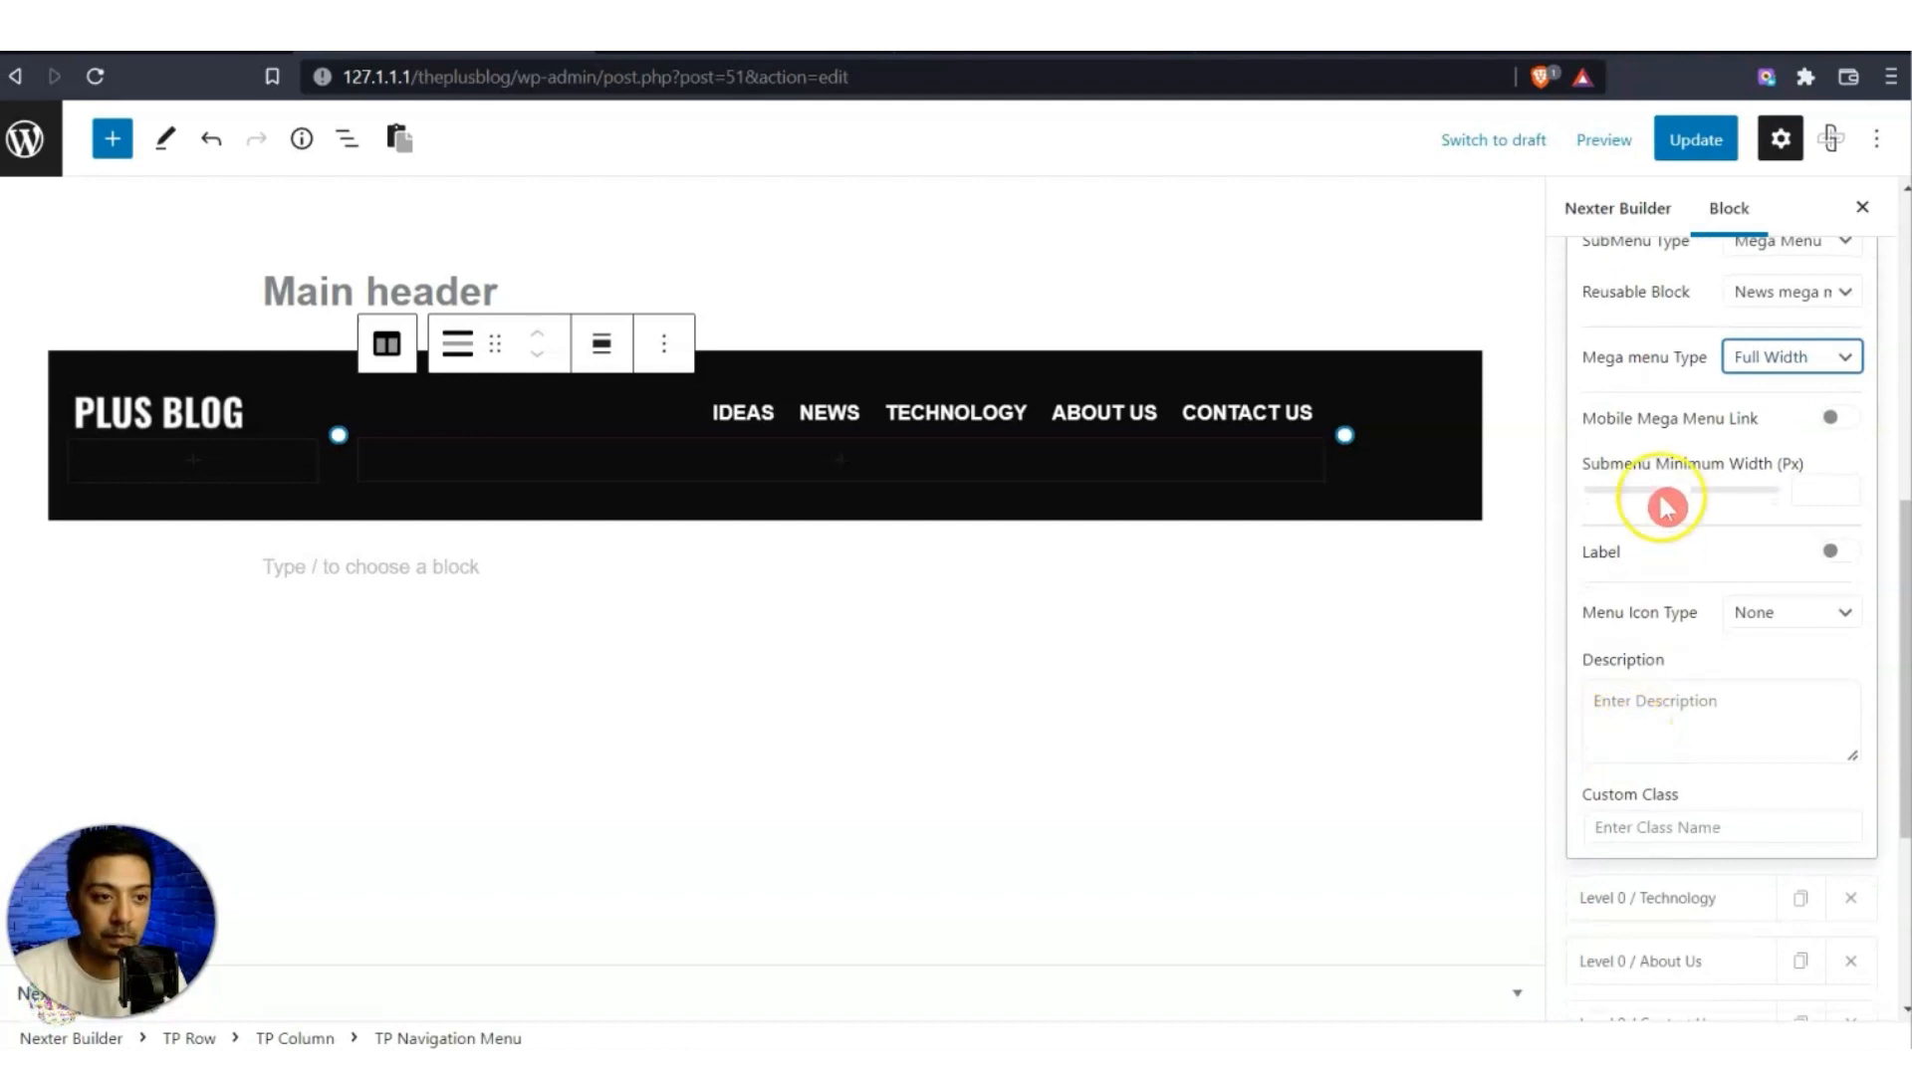
{"action": "left_click", "coordinate": [1694, 139]}
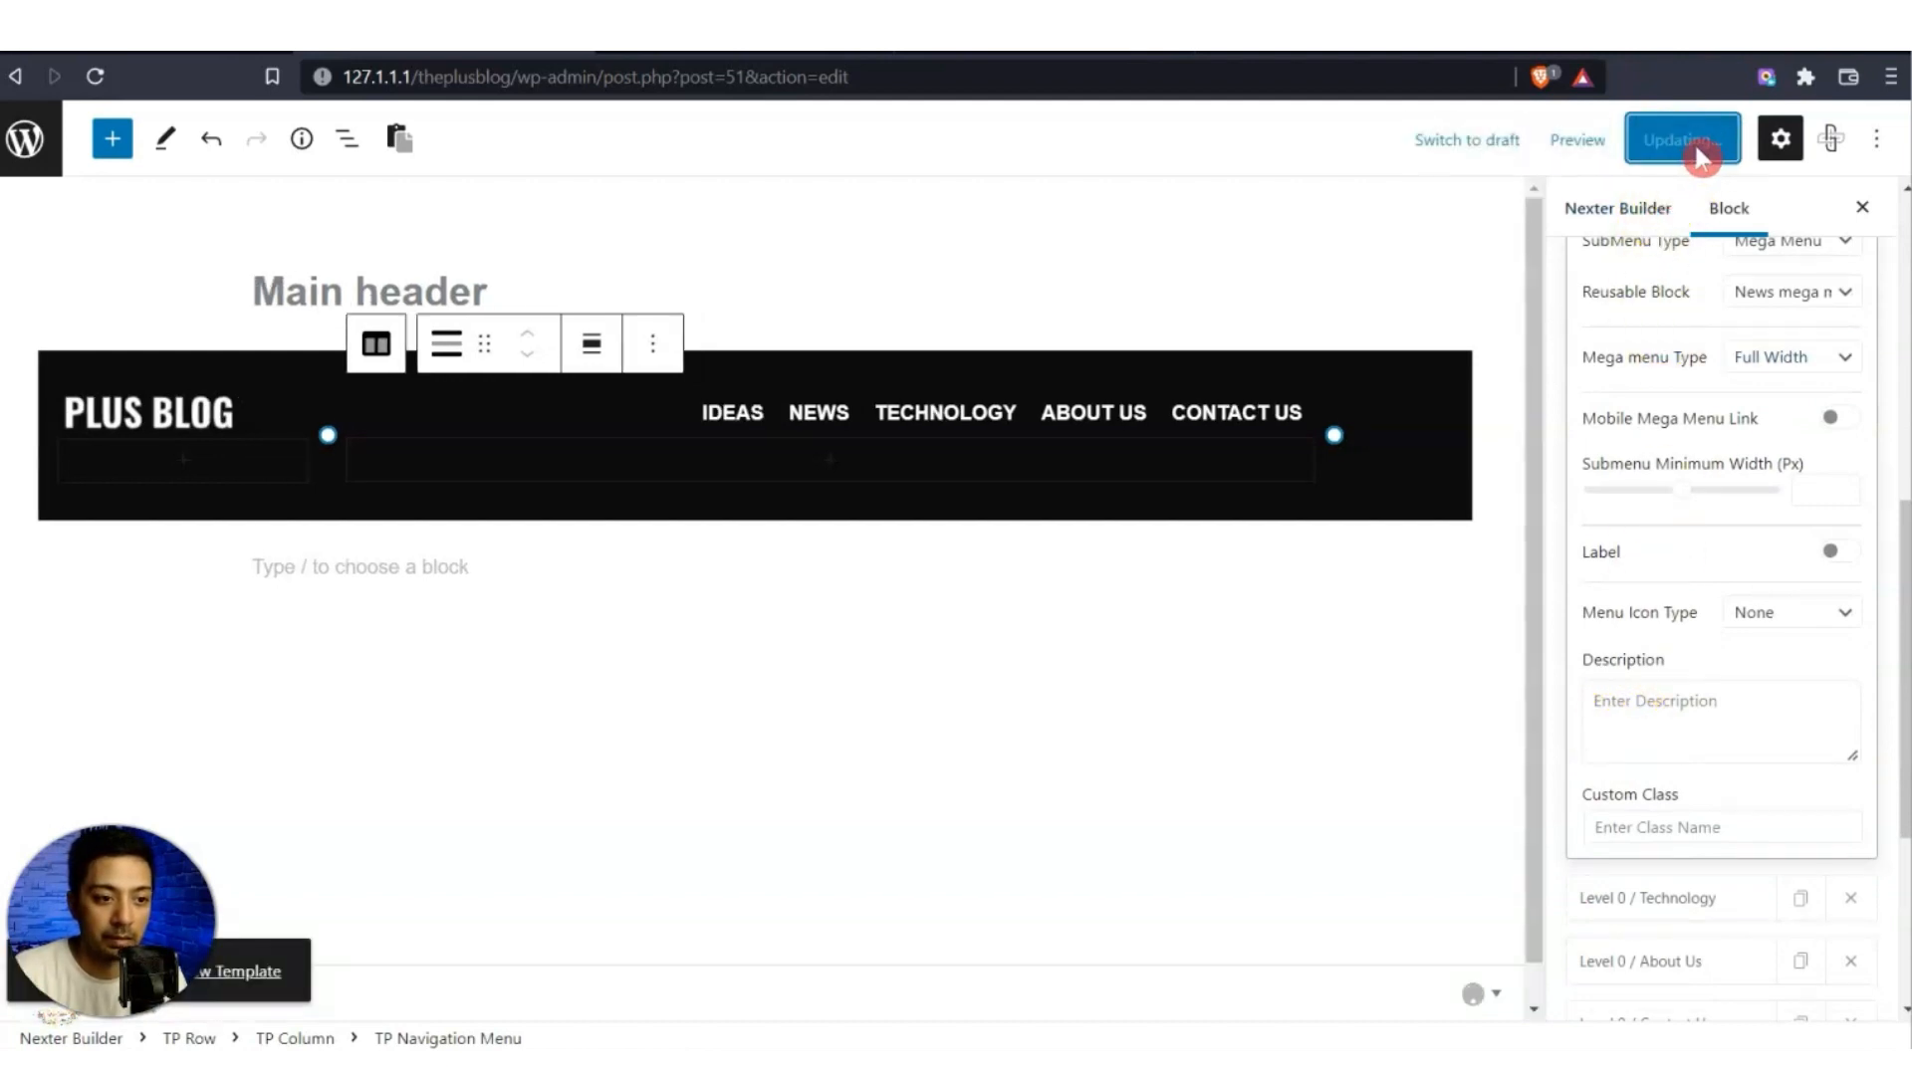
Reload the live site's home page and check the News menu item in the header.
{"action": "left_click", "coordinate": [981, 42]}
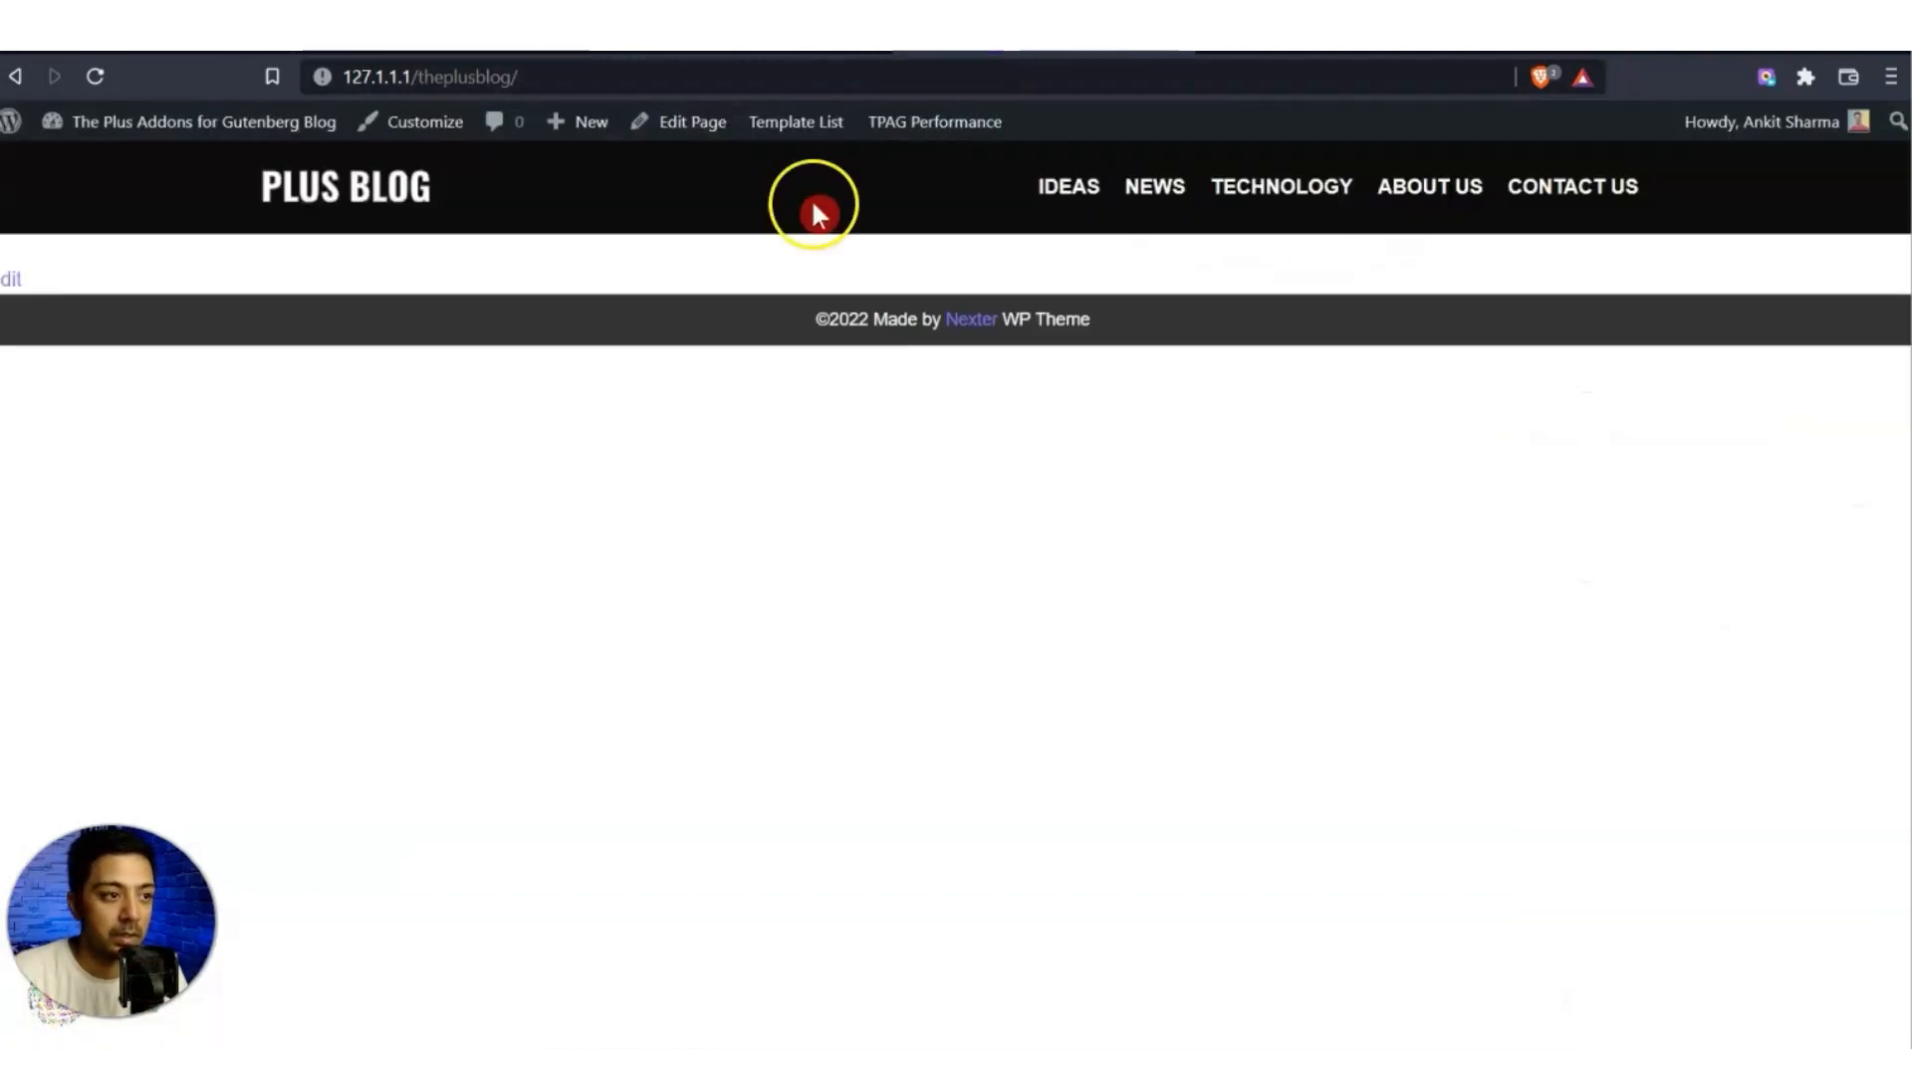
{"action": "left_click", "coordinate": [96, 77]}
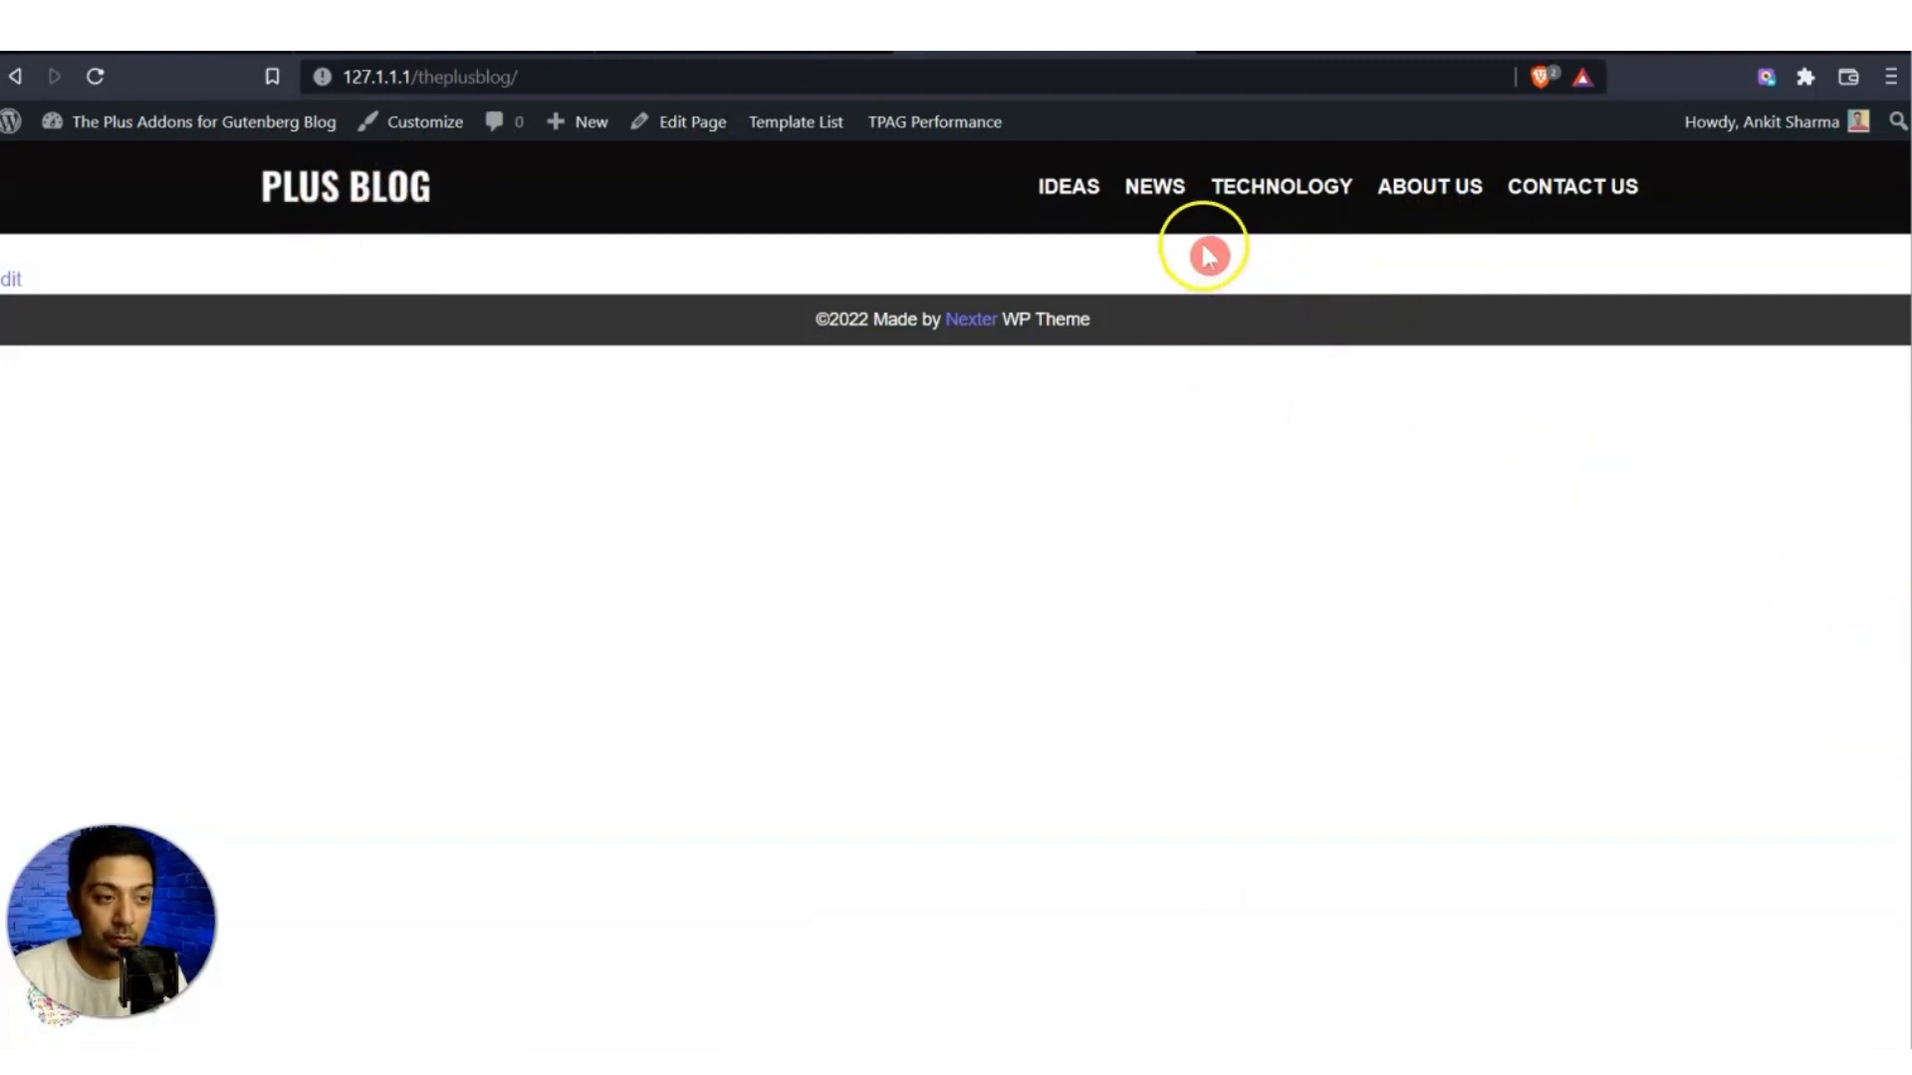
{"action": "mouse_move", "coordinate": [1165, 205]}
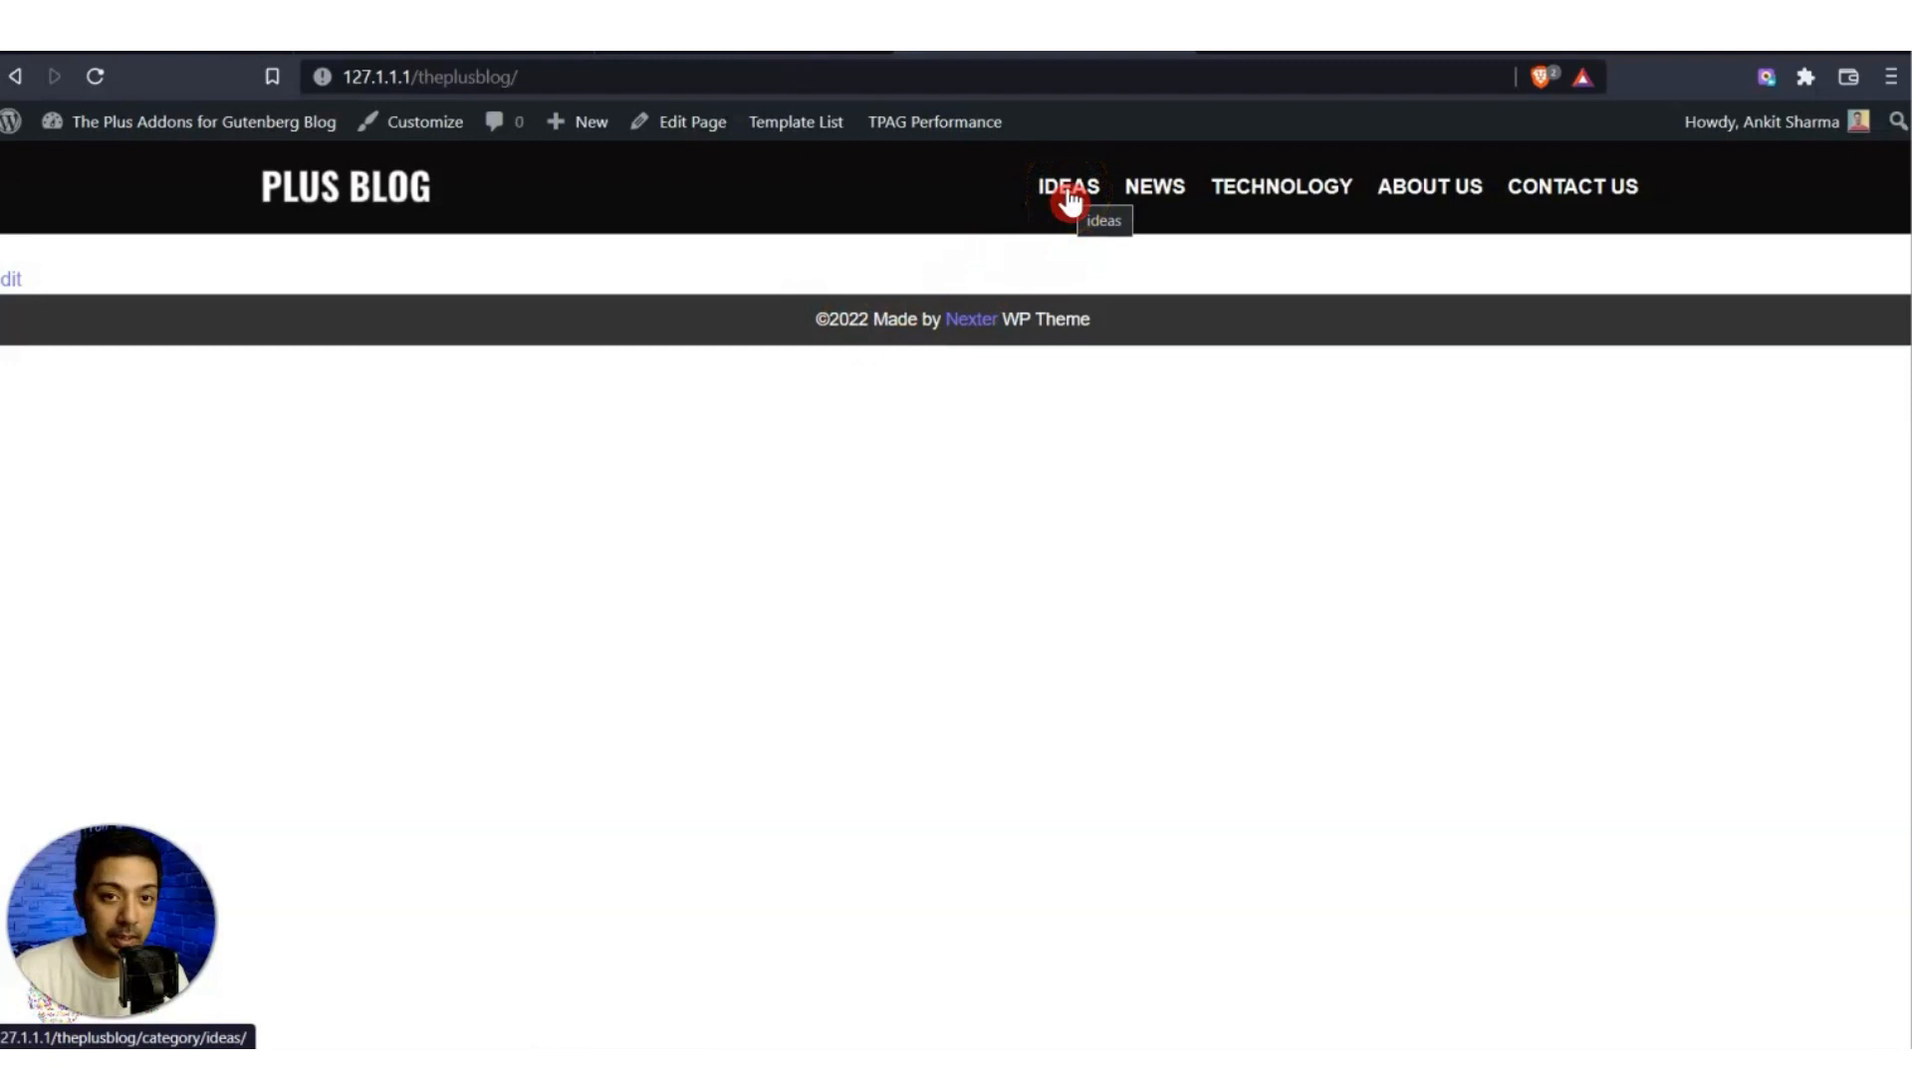
Open the Ideas category from the site header and look through its archive of posts.
{"action": "left_click", "coordinate": [1068, 189]}
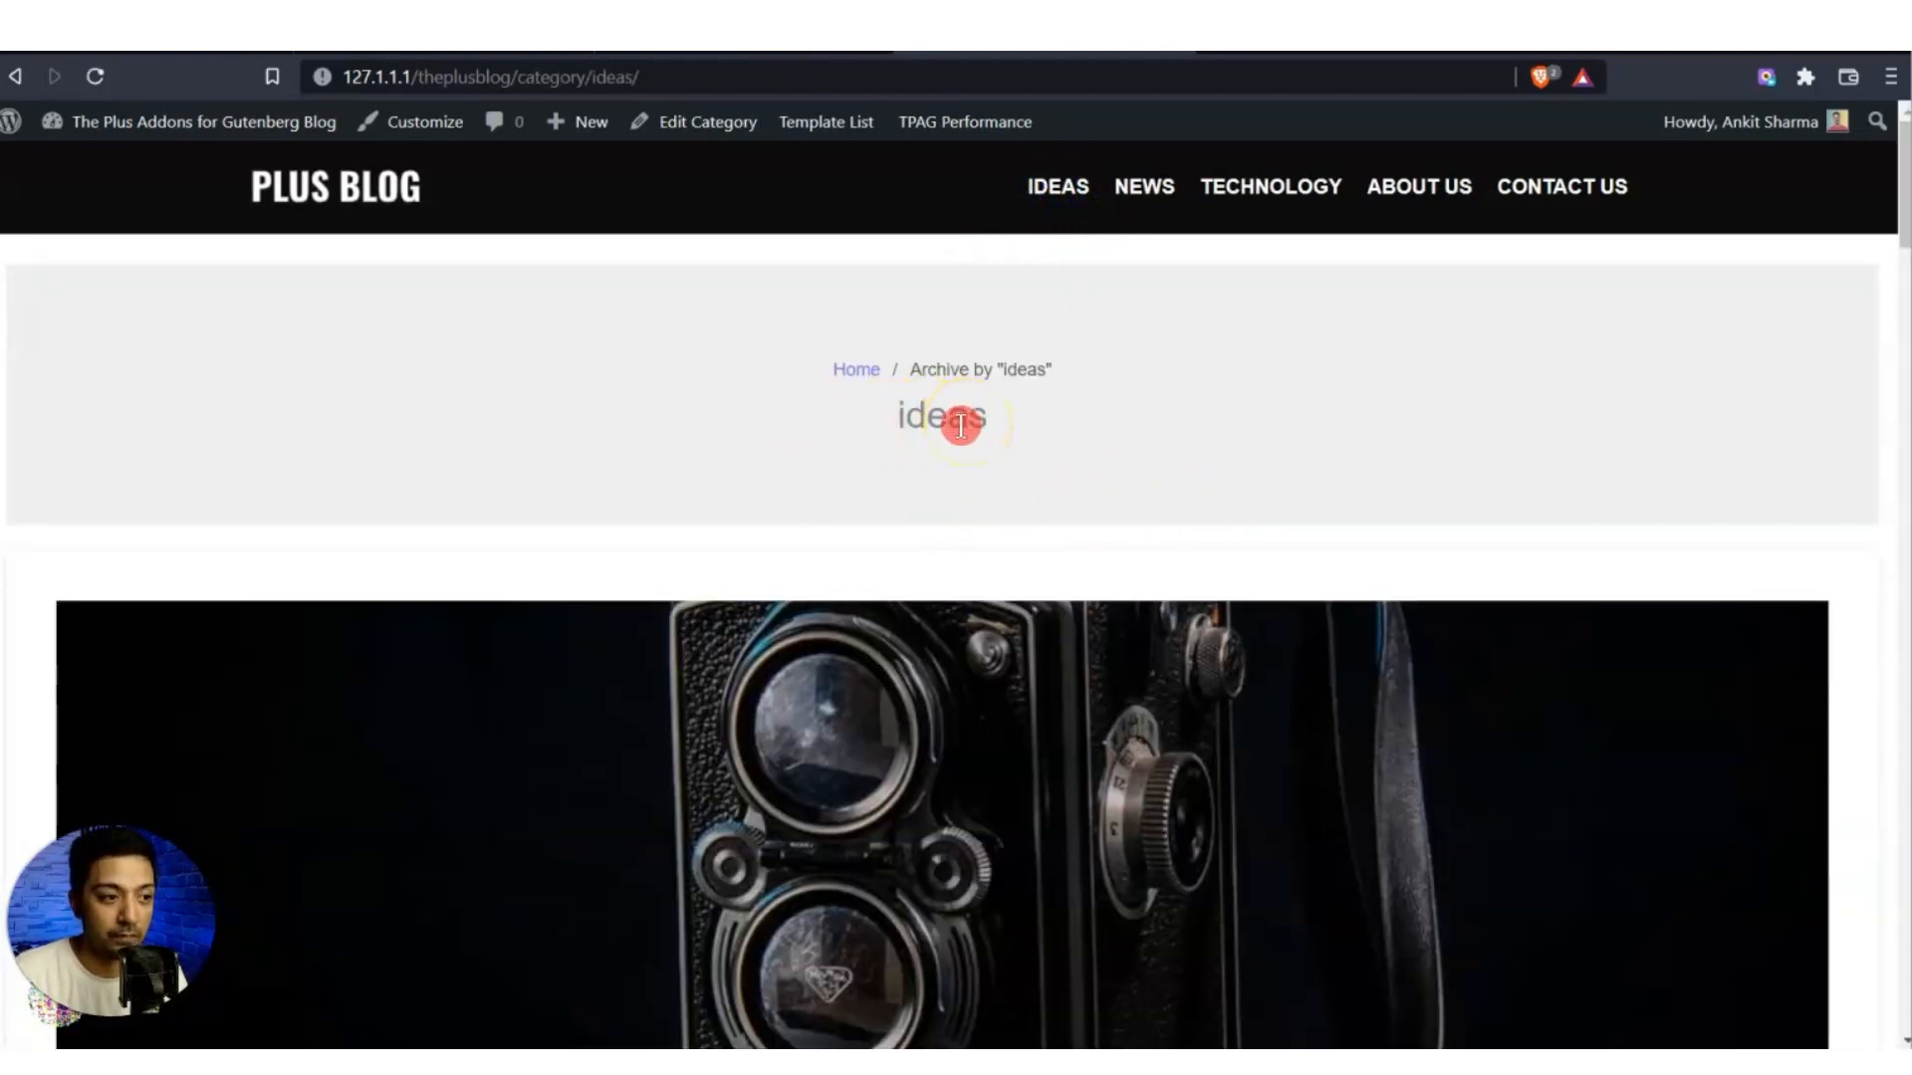
{"action": "scroll", "coordinate": [966, 438], "scroll_direction": "down", "scroll_amount": 5}
{"action": "scroll", "coordinate": [1042, 484], "scroll_direction": "up", "scroll_amount": 5}
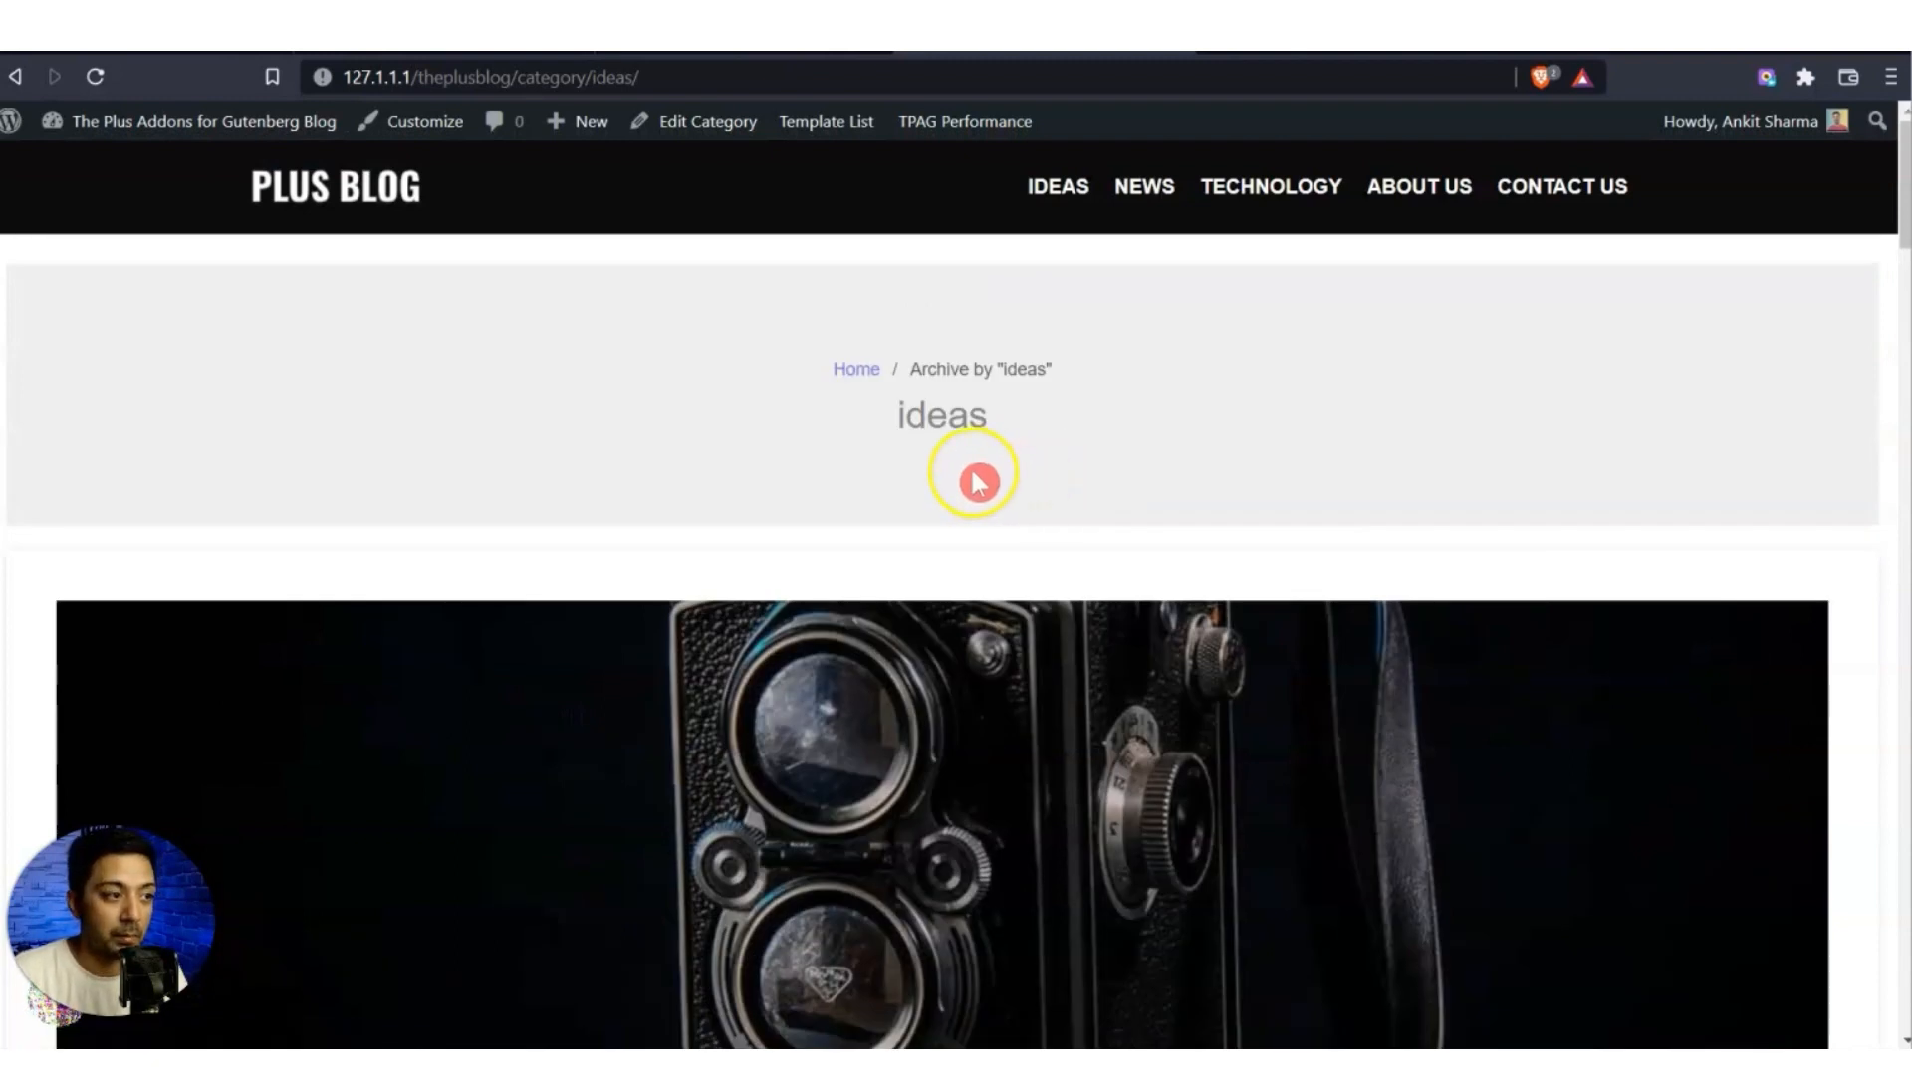
{"action": "scroll", "coordinate": [342, 259], "scroll_direction": "down", "scroll_amount": 12}
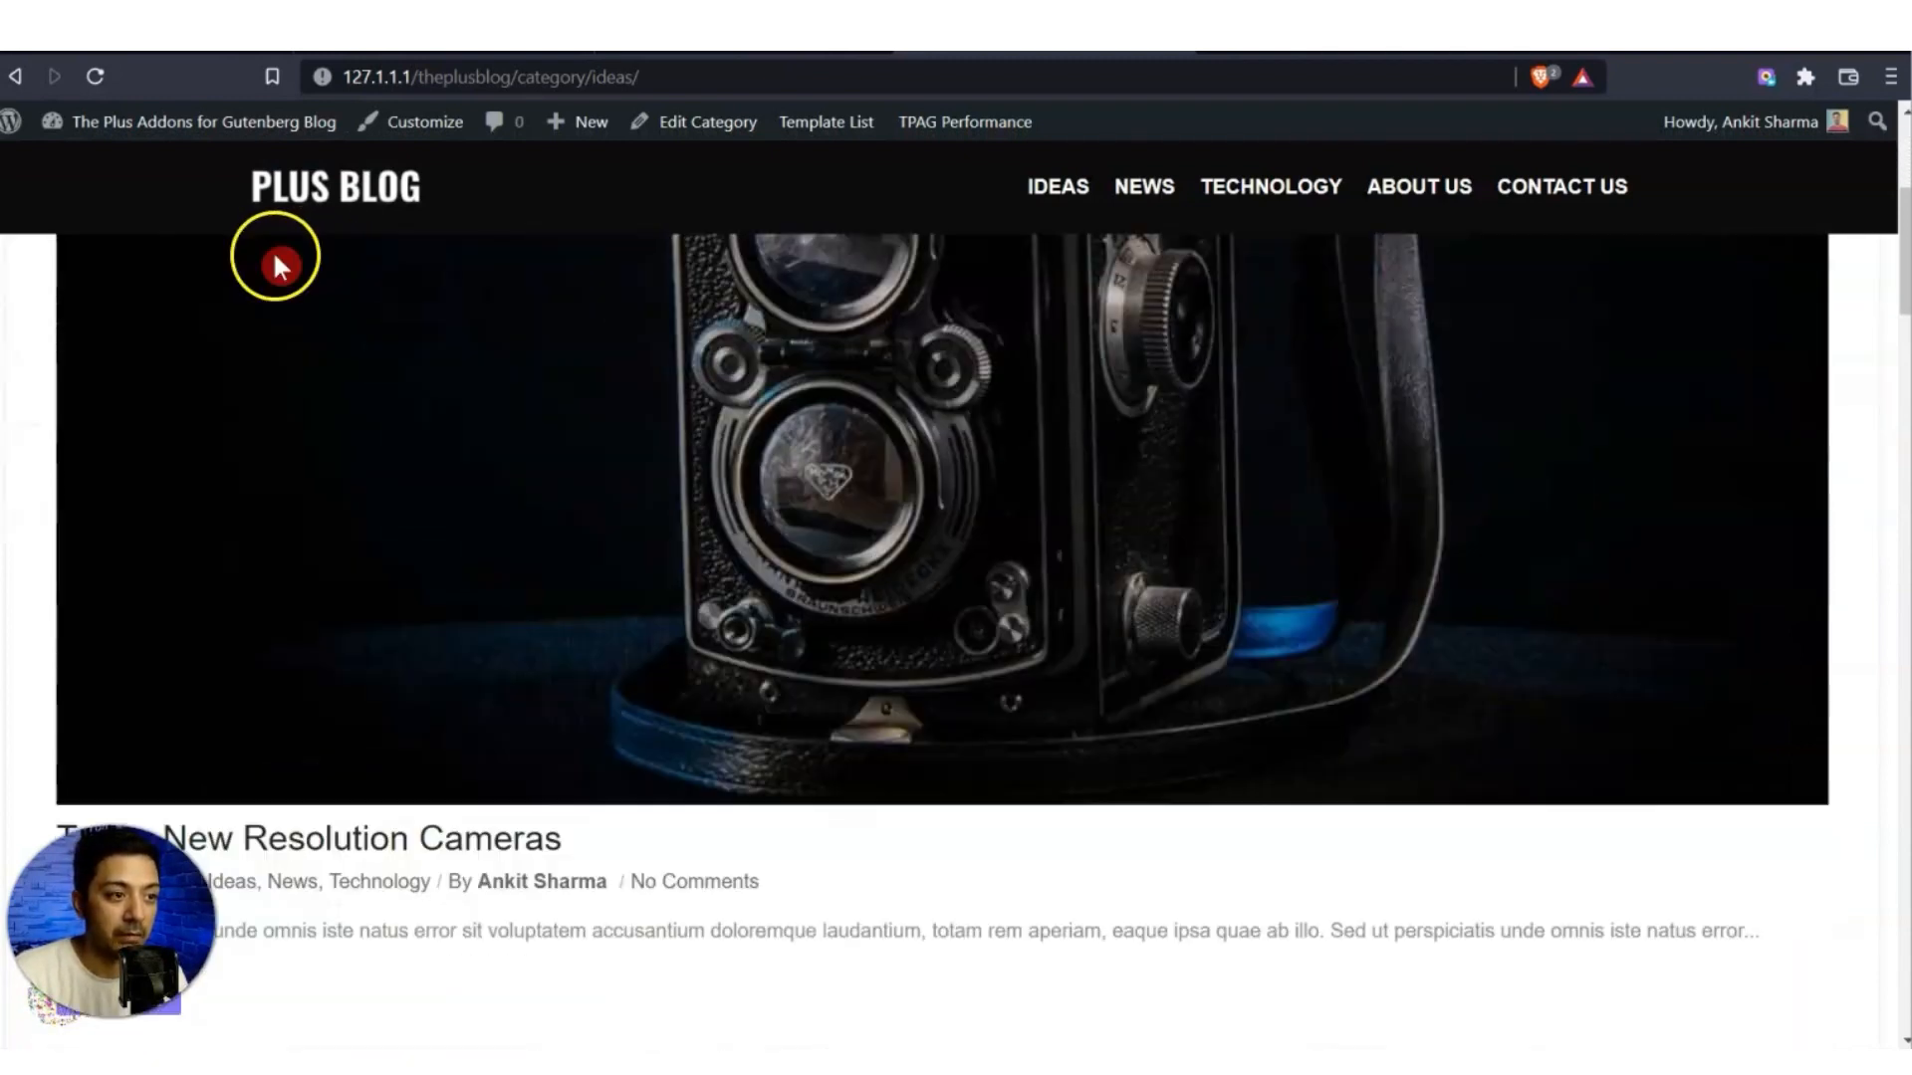
{"action": "scroll", "coordinate": [993, 498], "scroll_direction": "down", "scroll_amount": 20}
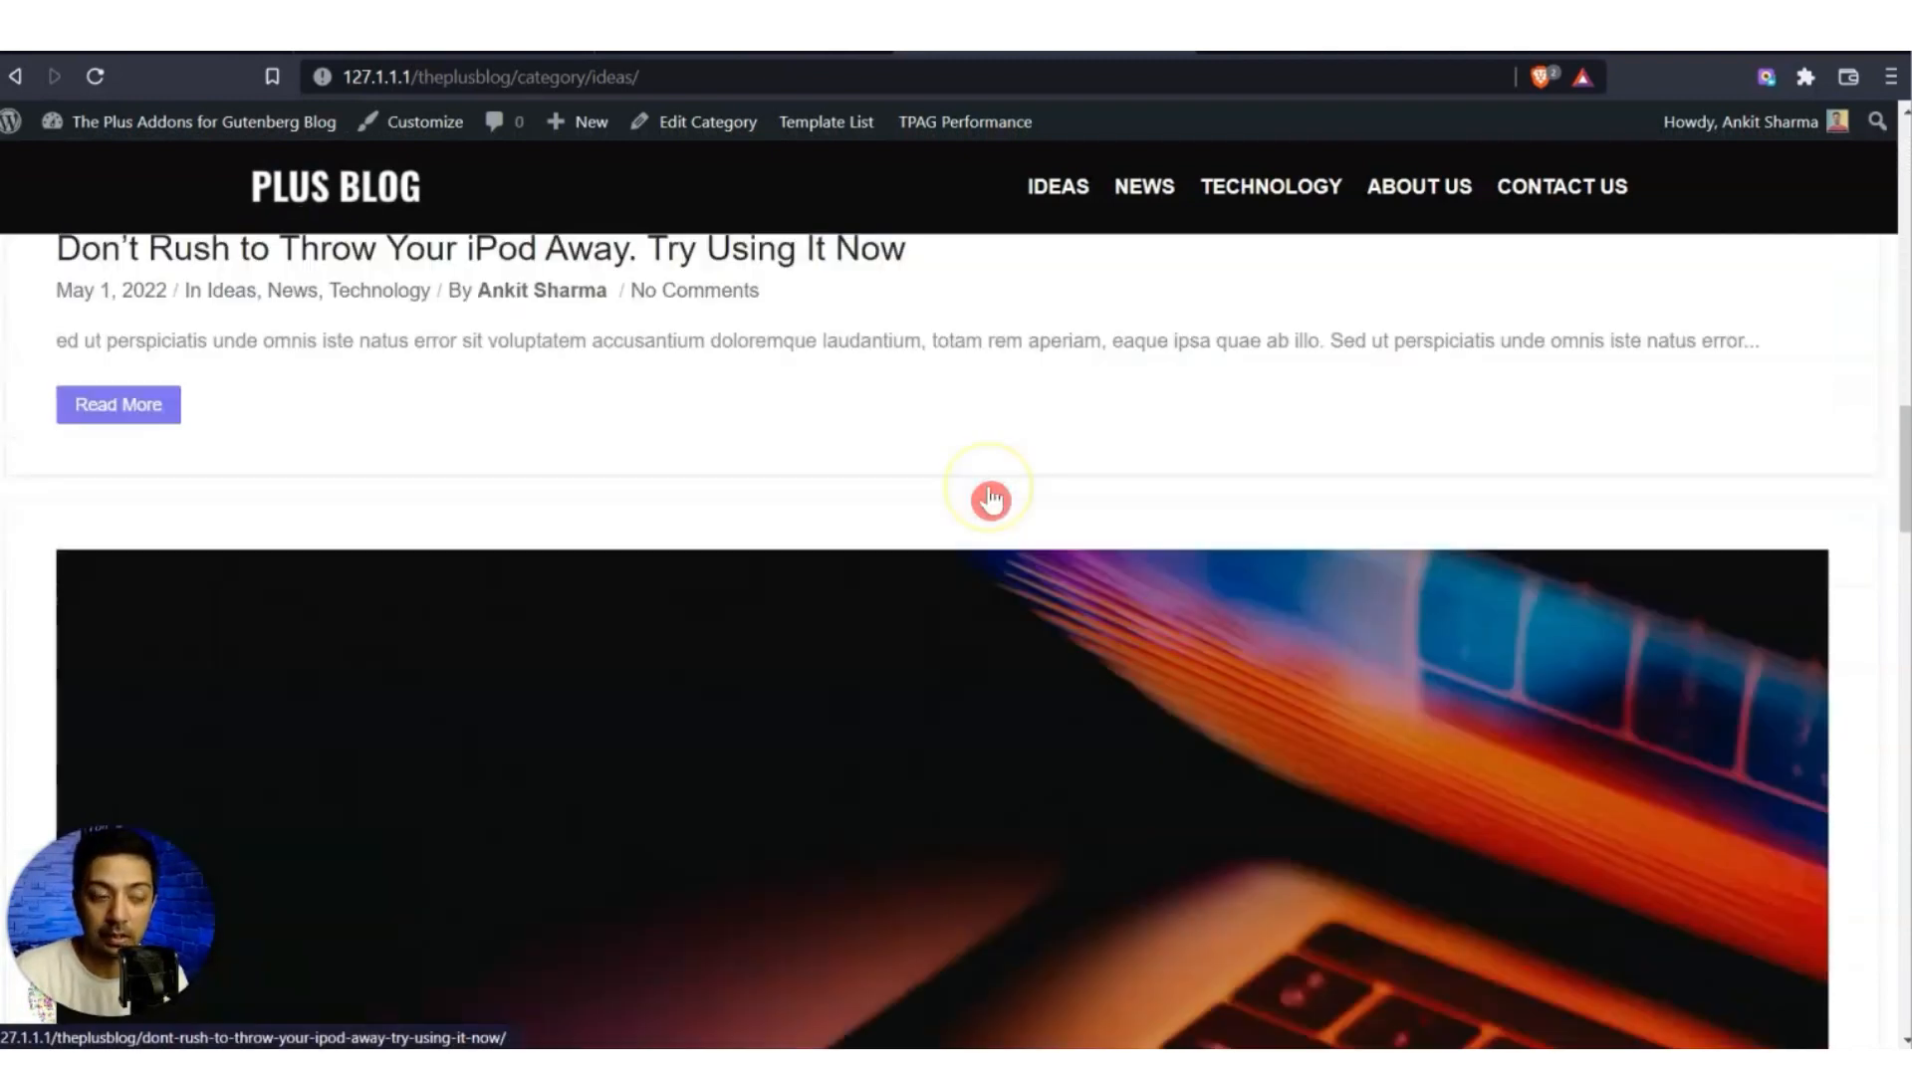
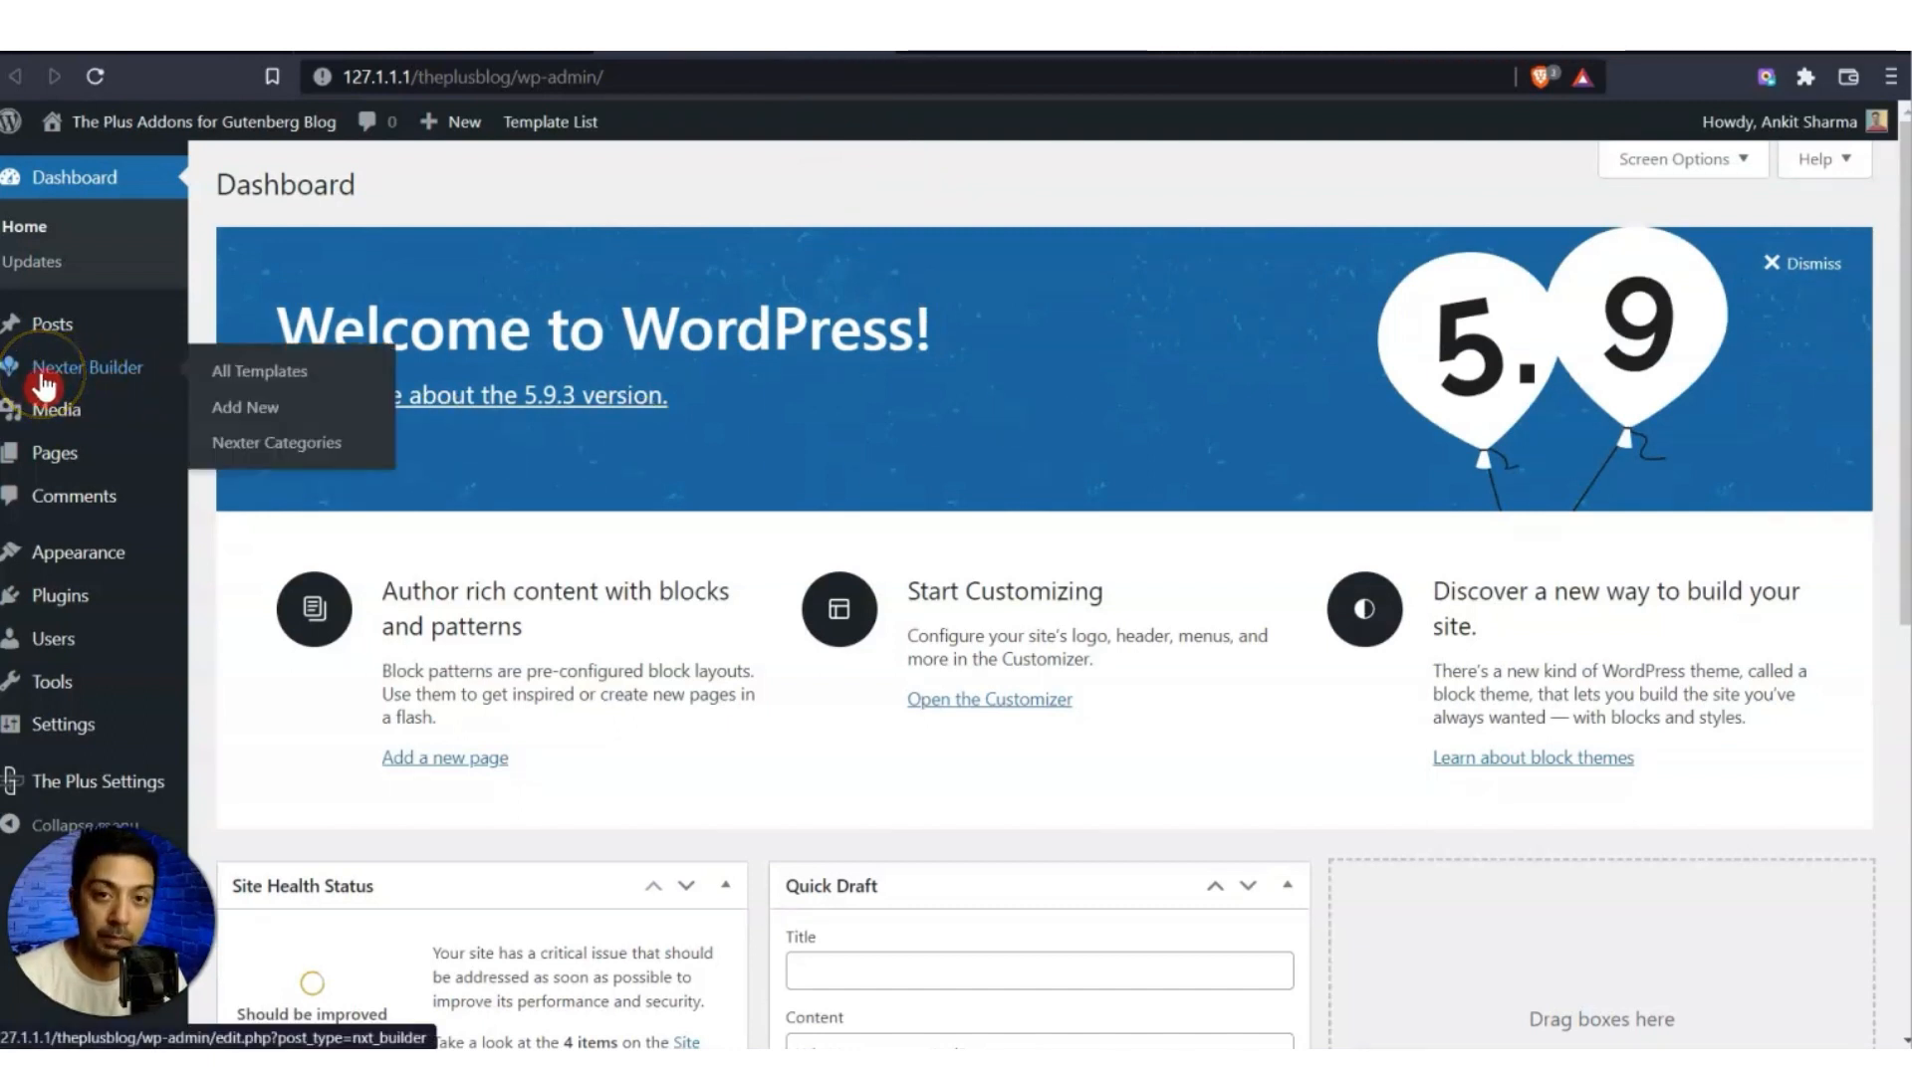
Create a new Nexter Builder template titled Main footer.
{"action": "left_click", "coordinate": [45, 383]}
{"action": "left_click", "coordinate": [370, 488]}
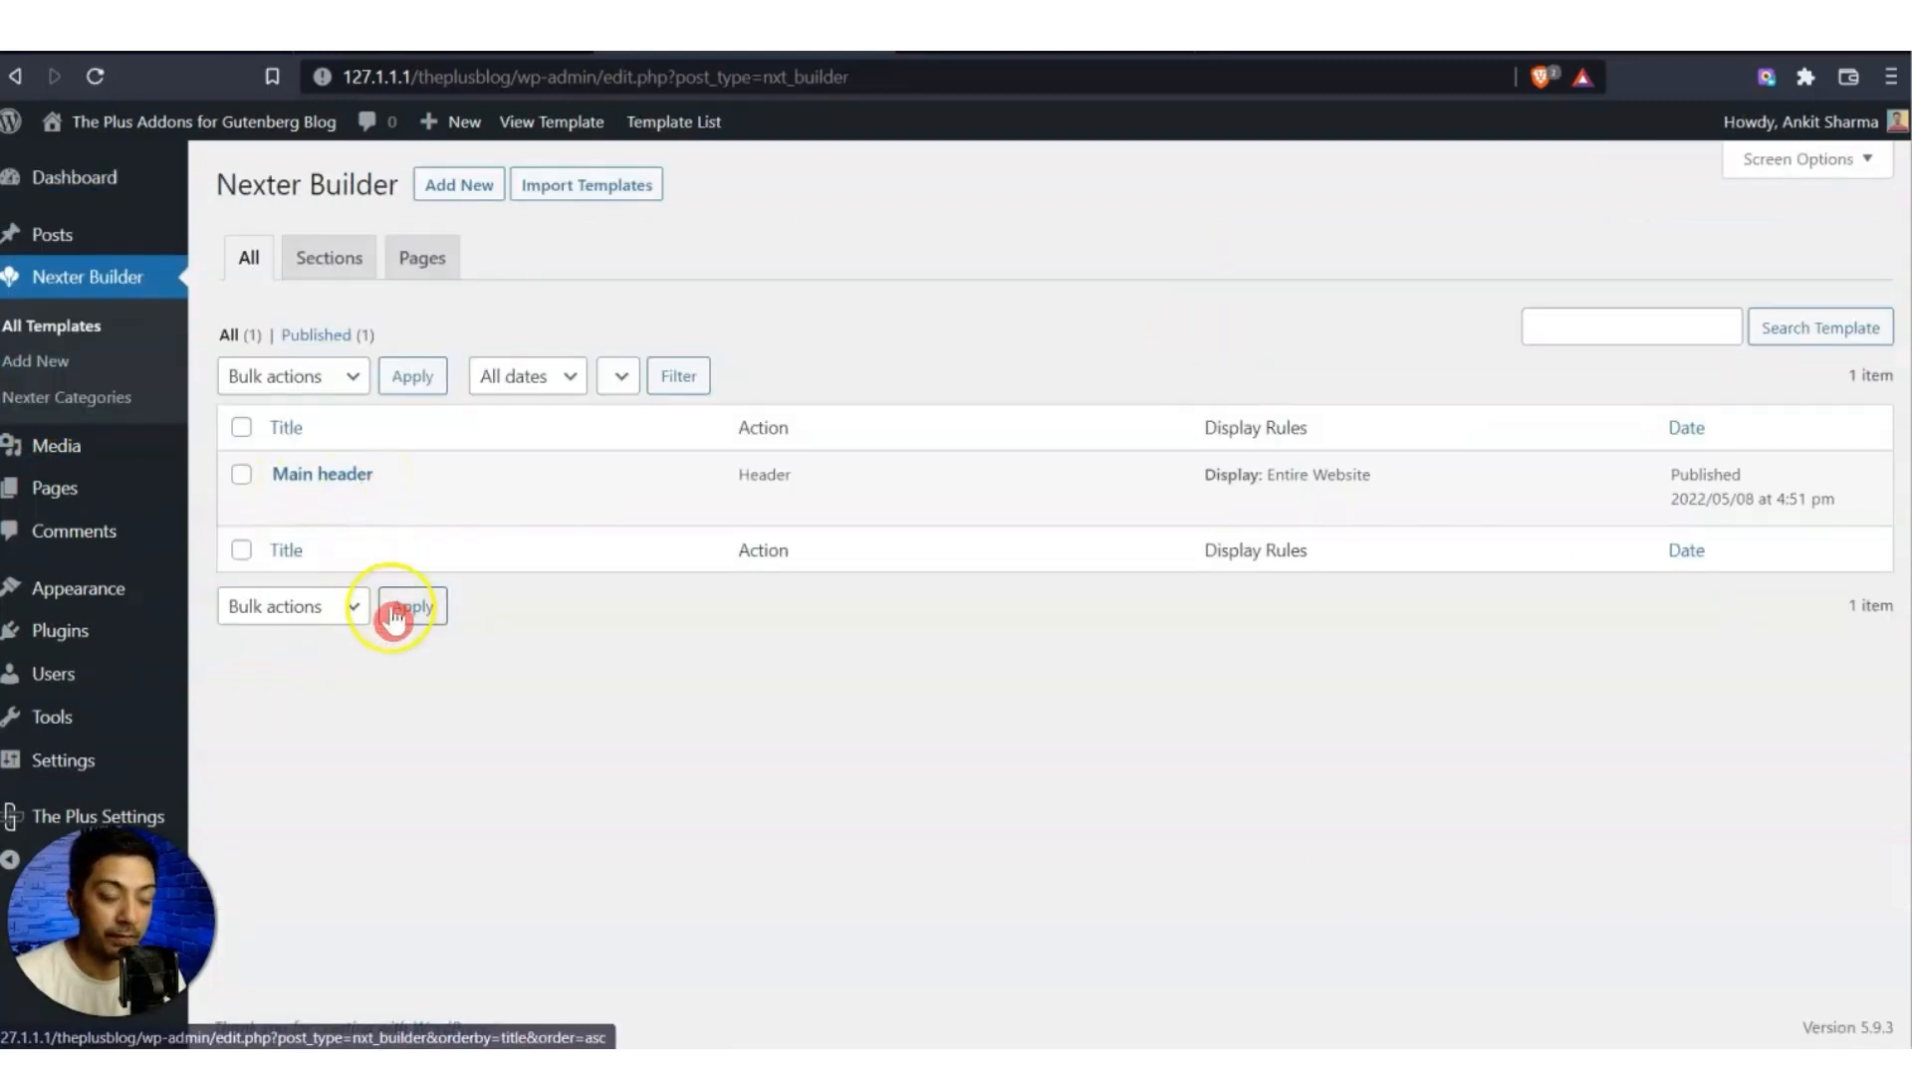
{"action": "left_click", "coordinate": [435, 199]}
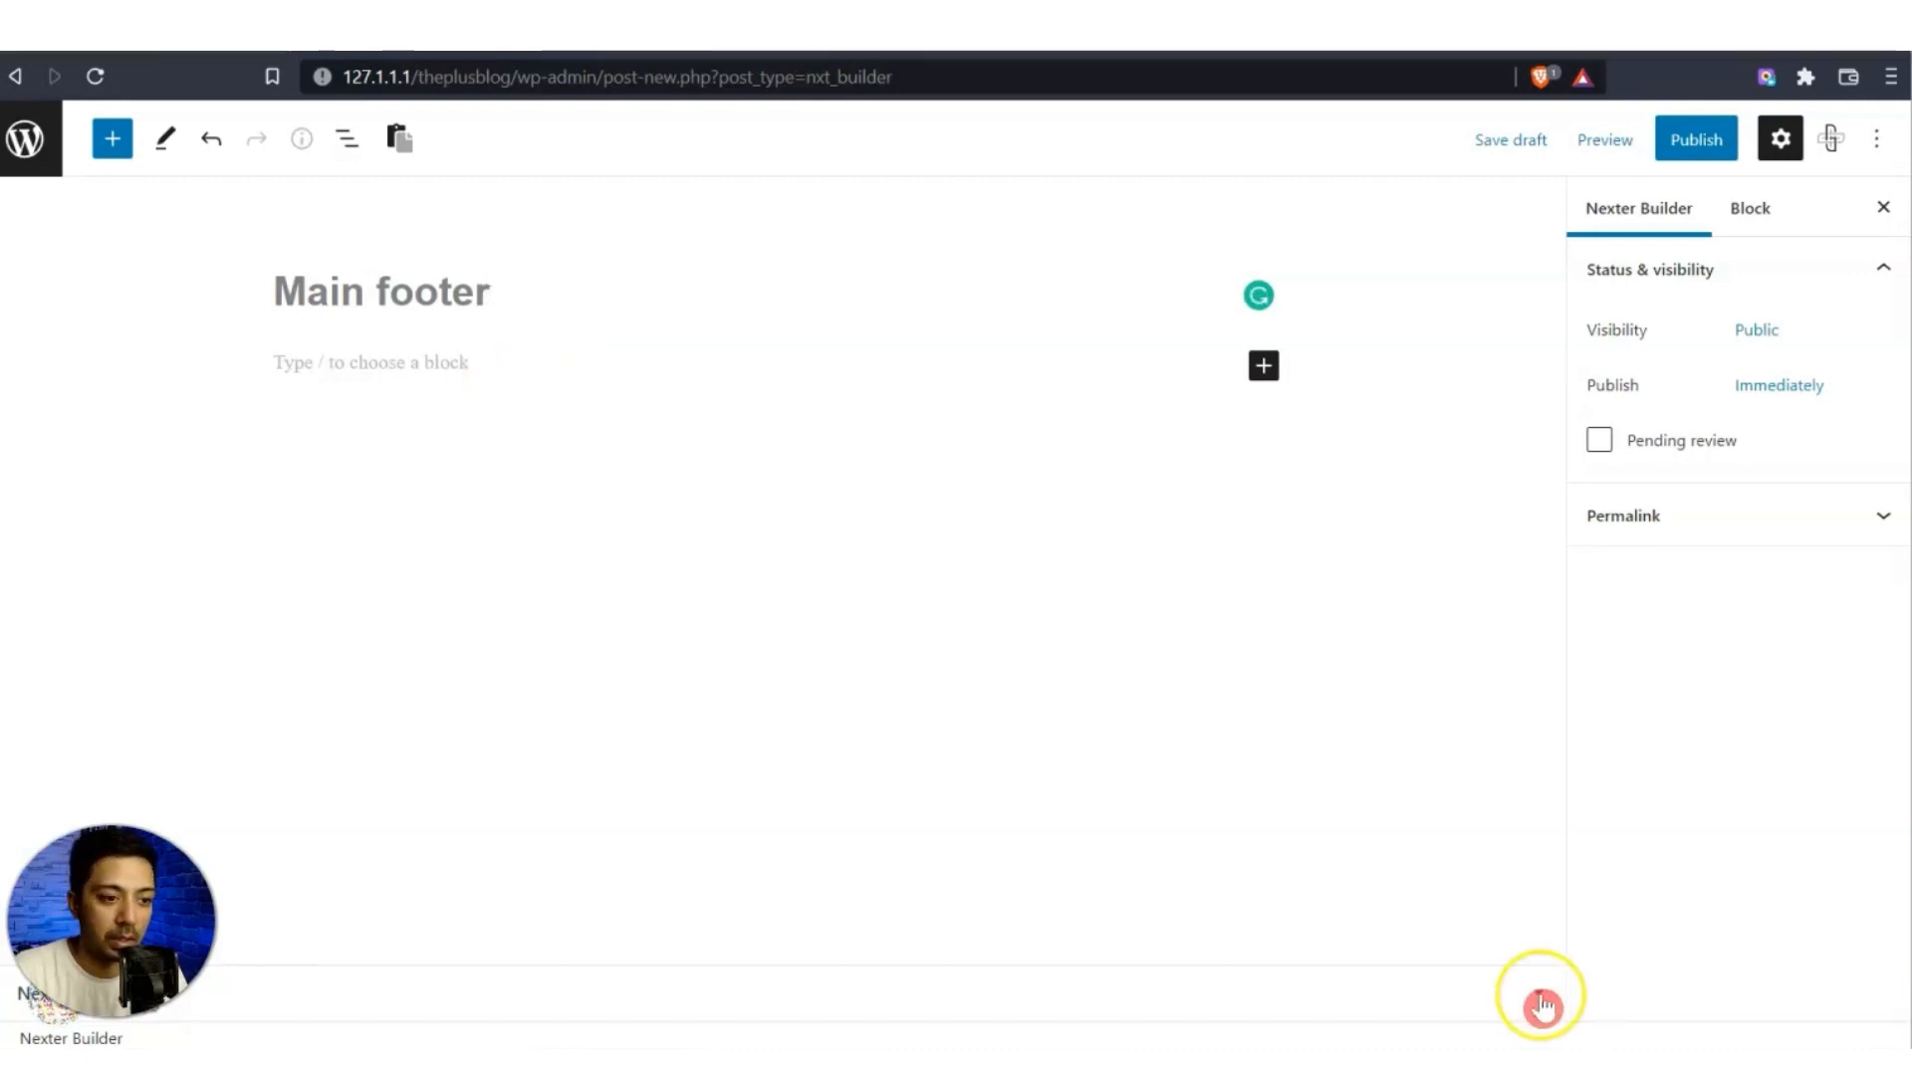
Configure the Main footer template as a Footer section with Normal footer style, included in the Entire Website.
{"action": "left_click", "coordinate": [1543, 1006]}
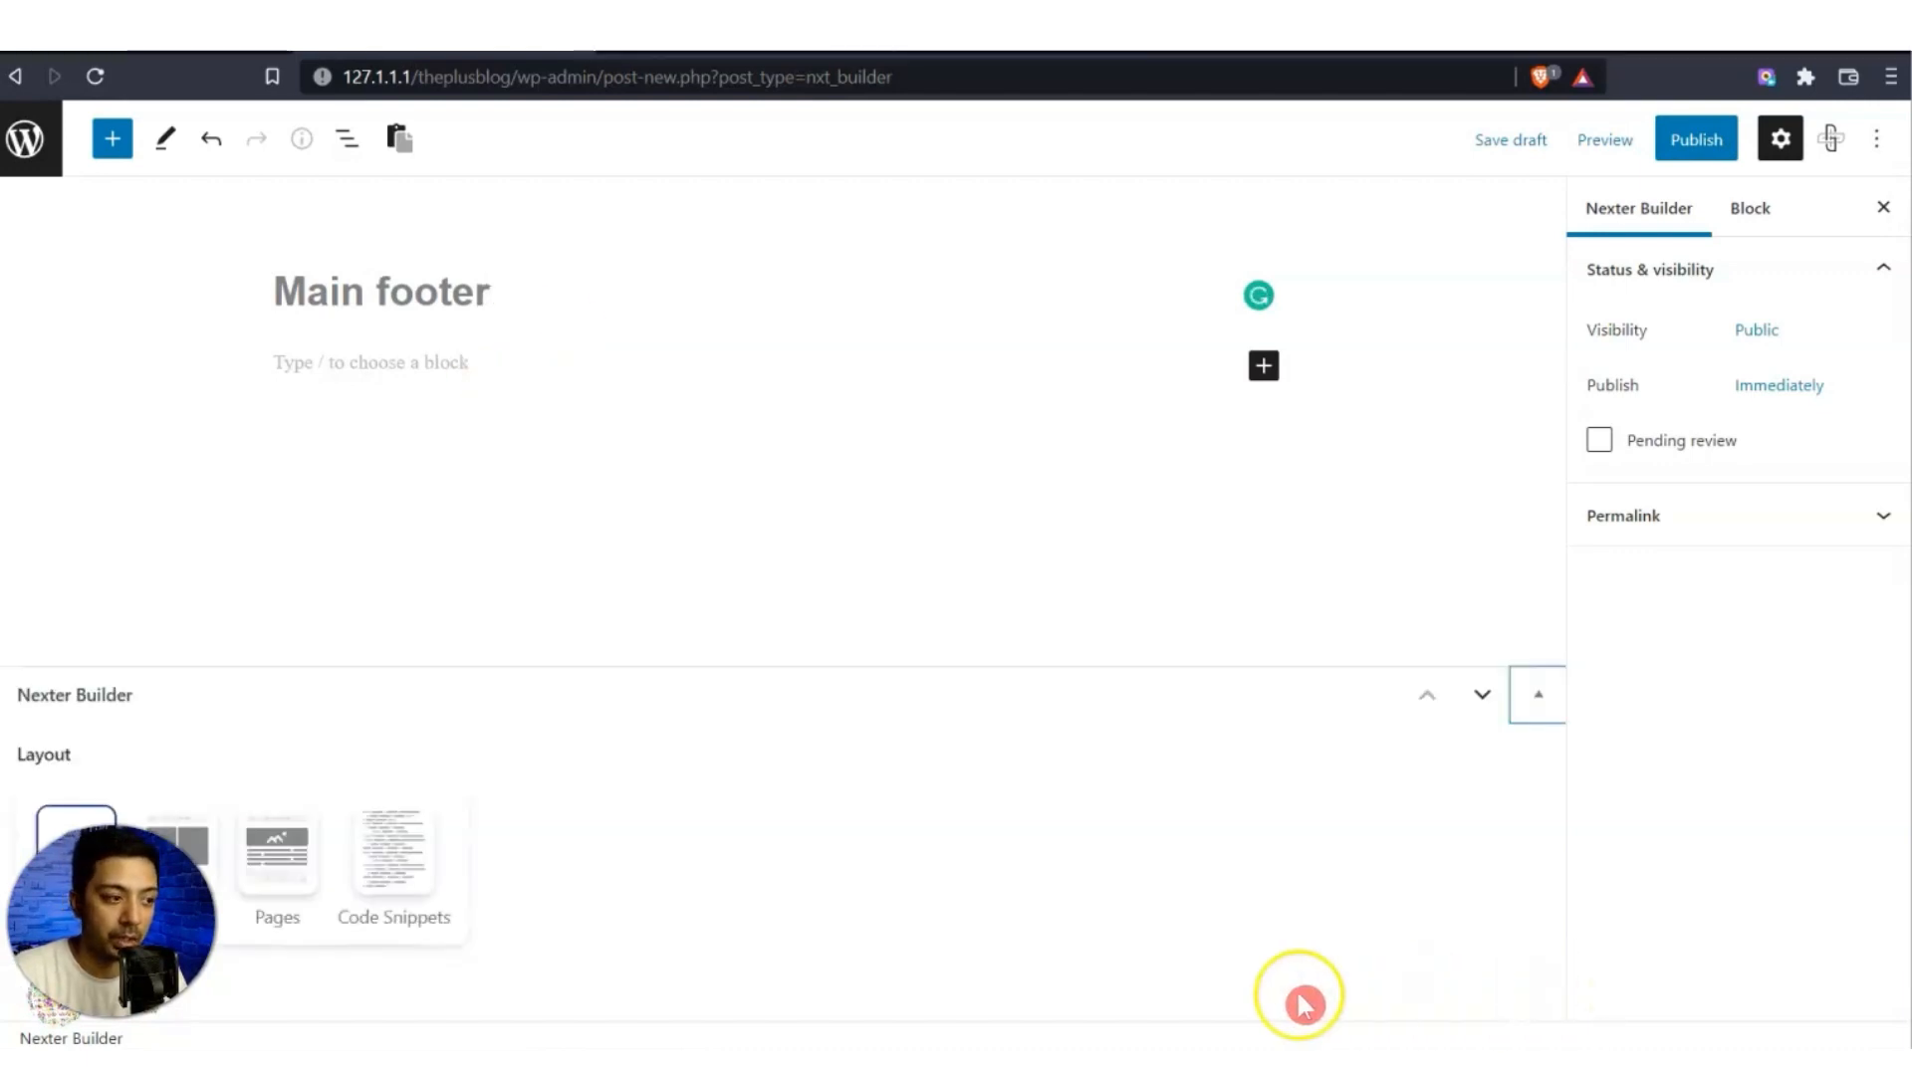
{"action": "left_click", "coordinate": [152, 869]}
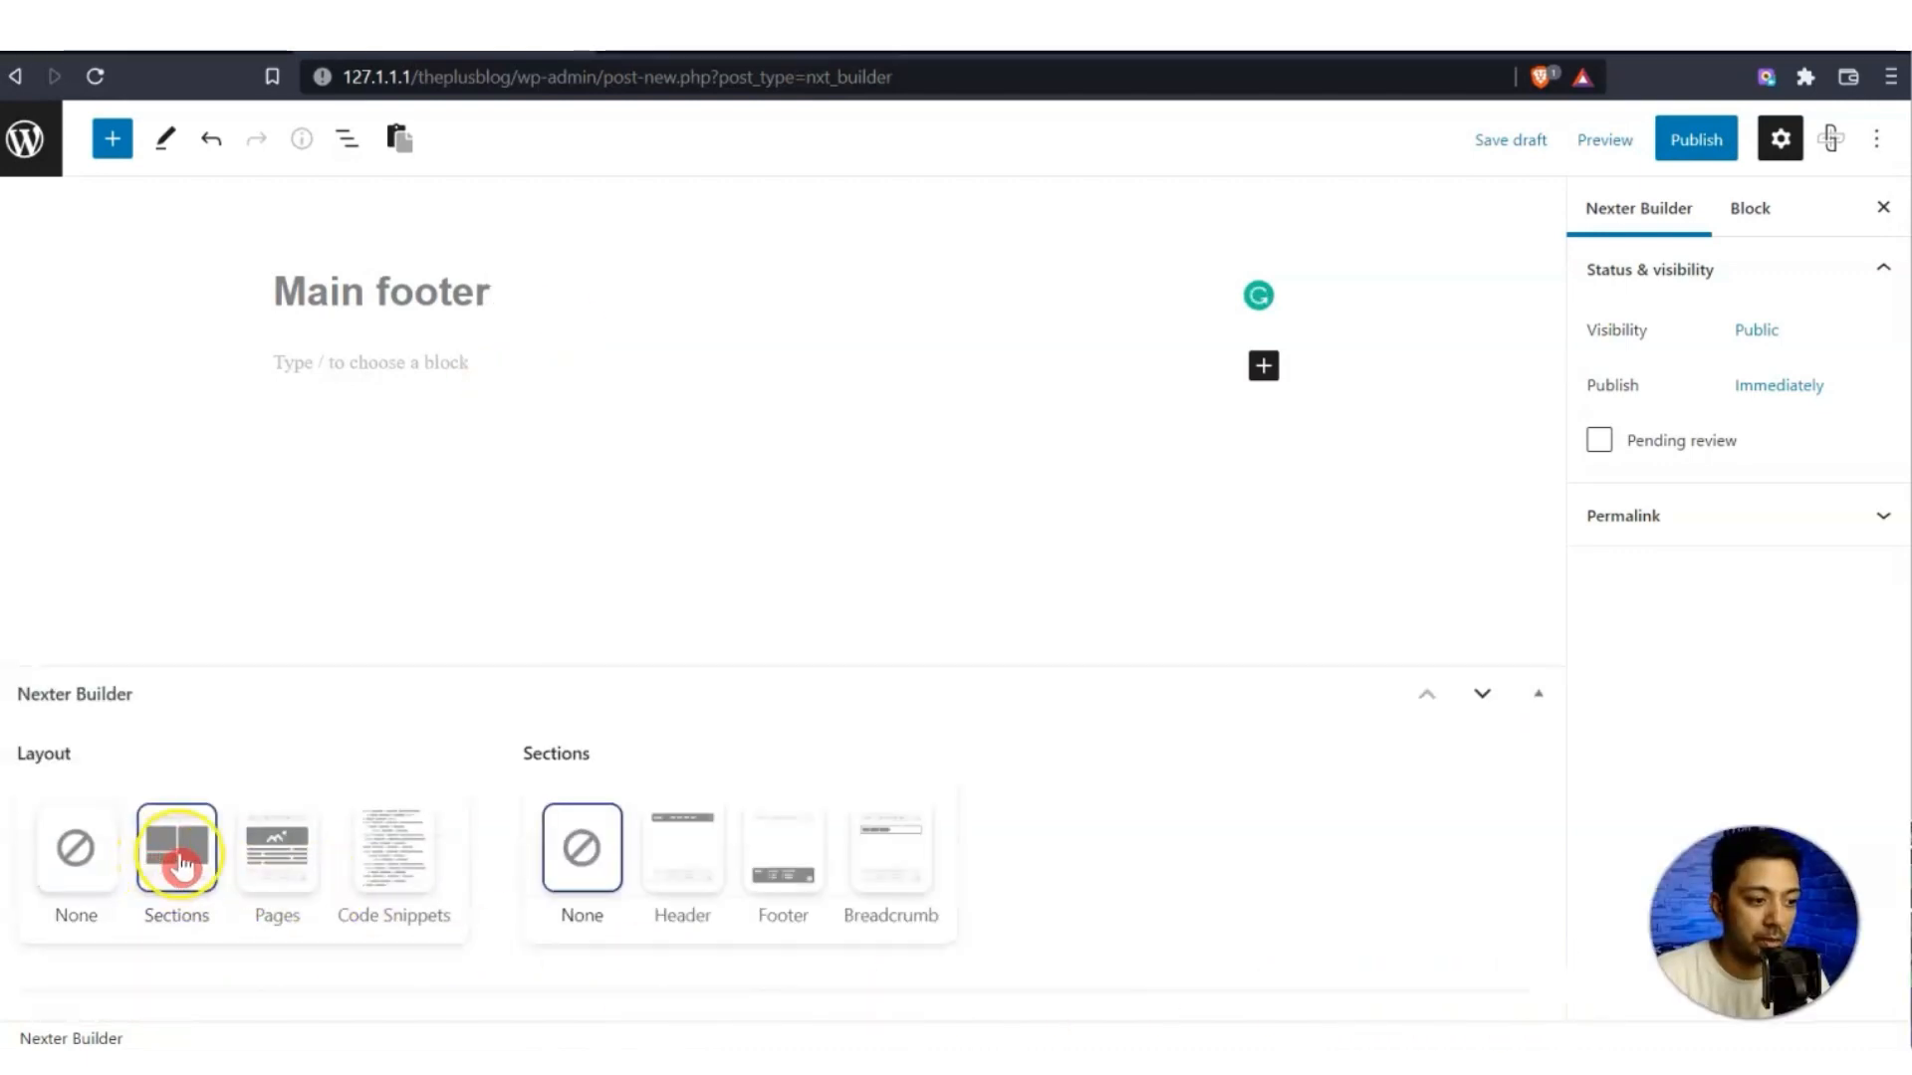
{"action": "left_click", "coordinate": [775, 858]}
{"action": "left_click", "coordinate": [426, 792]}
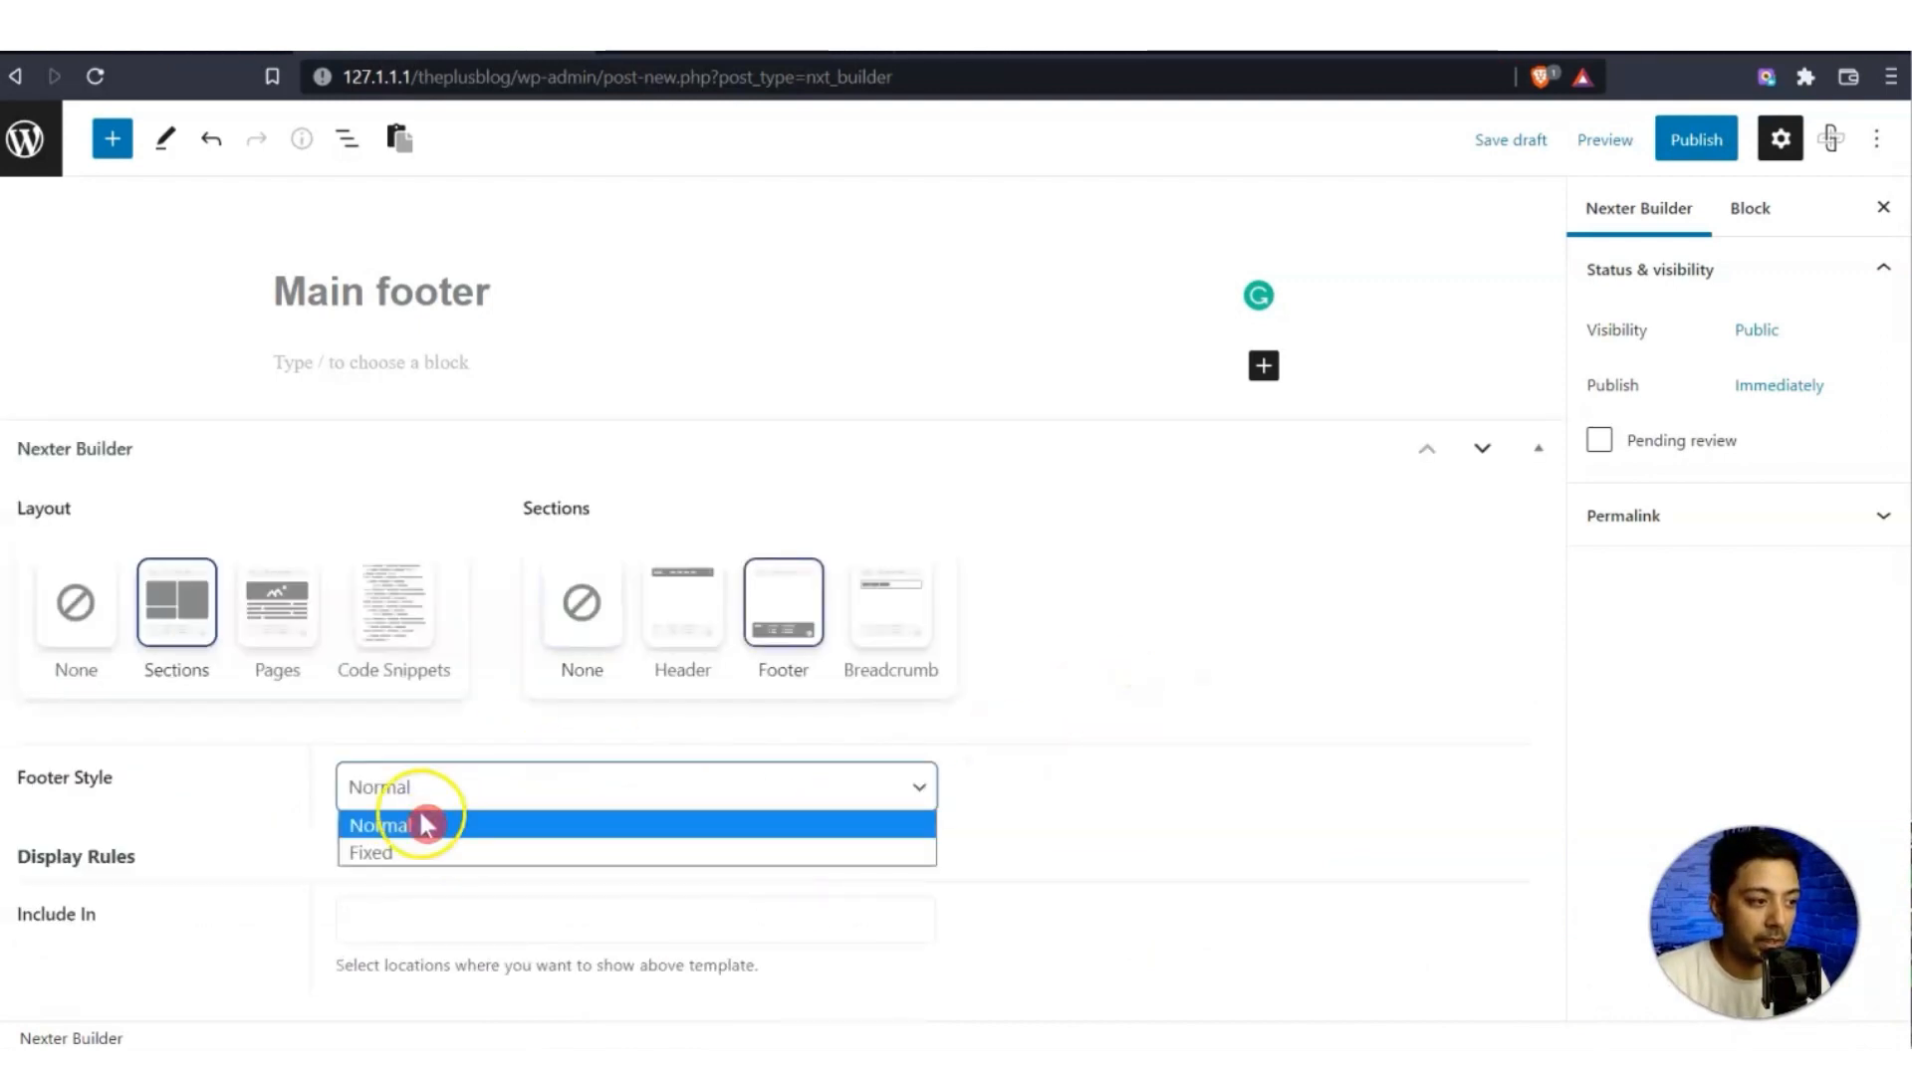
{"action": "left_click", "coordinate": [423, 826]}
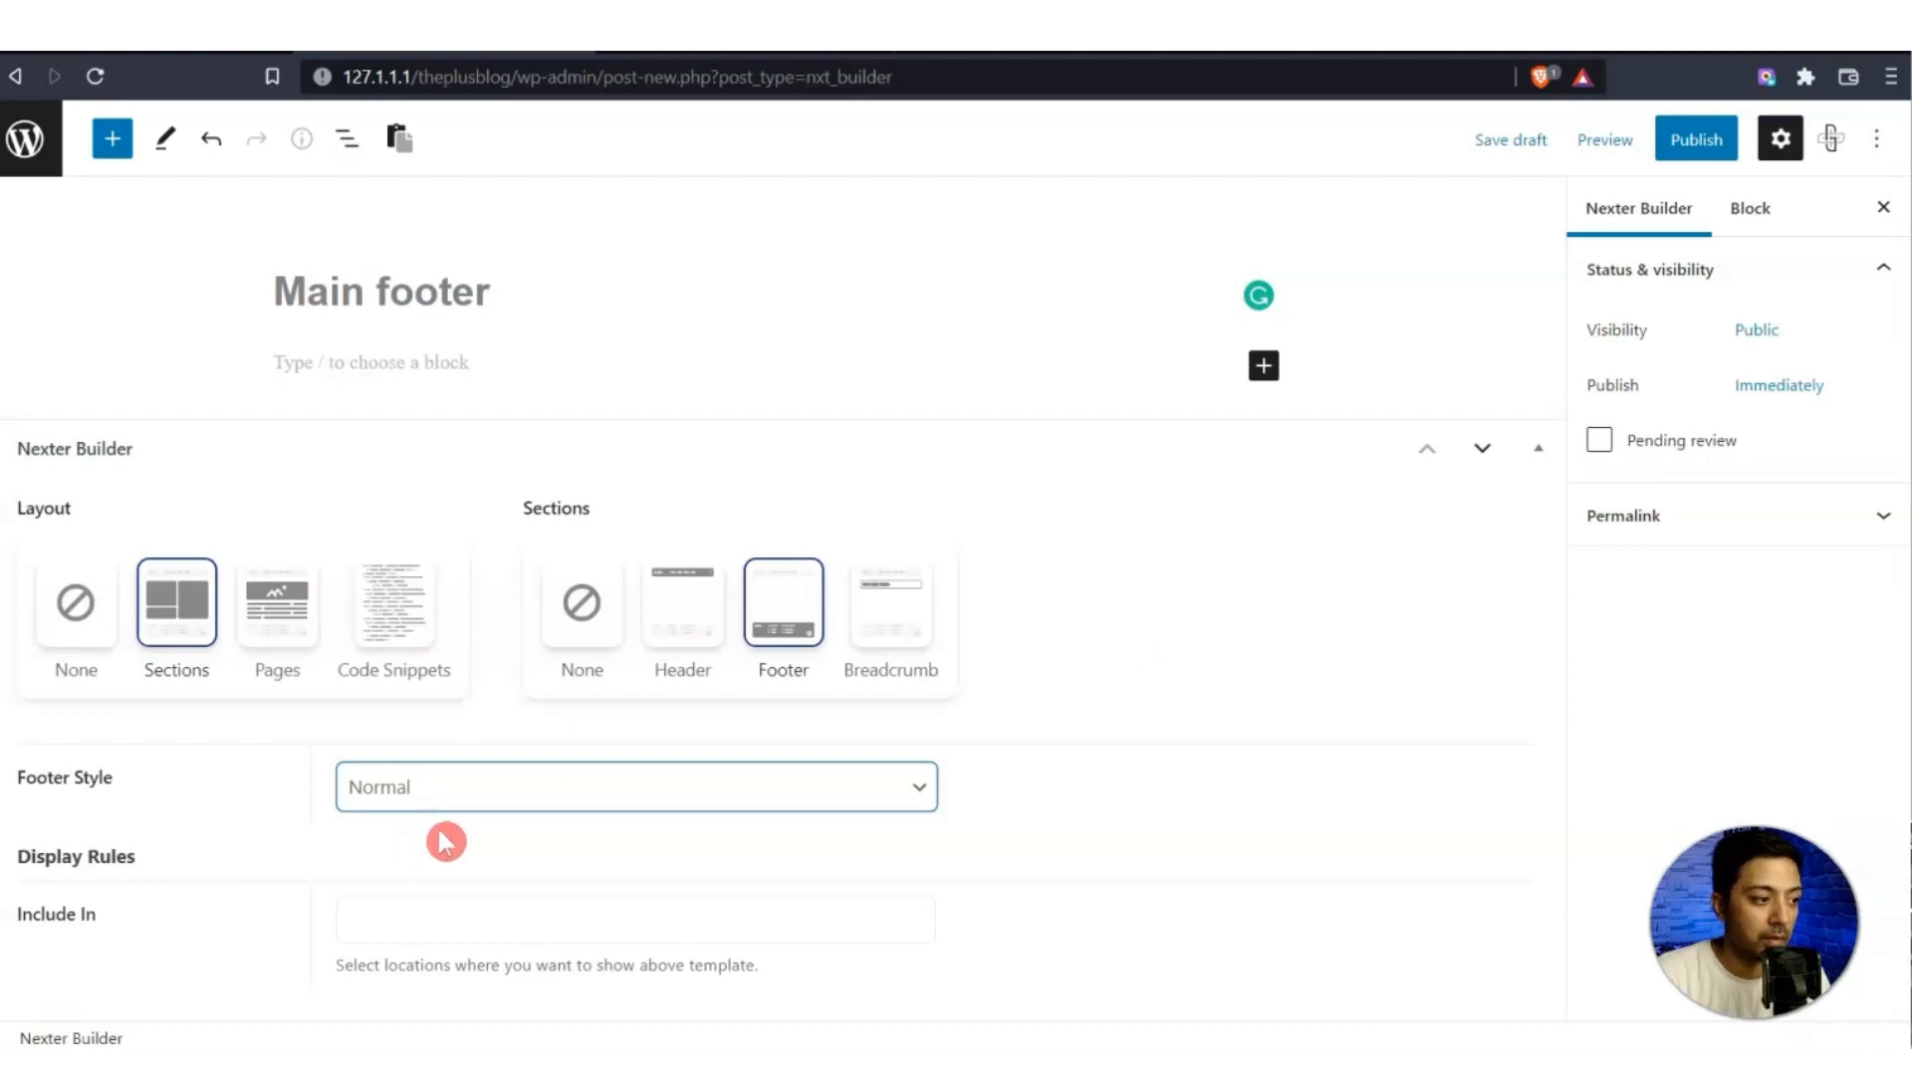
{"action": "left_click", "coordinate": [371, 921]}
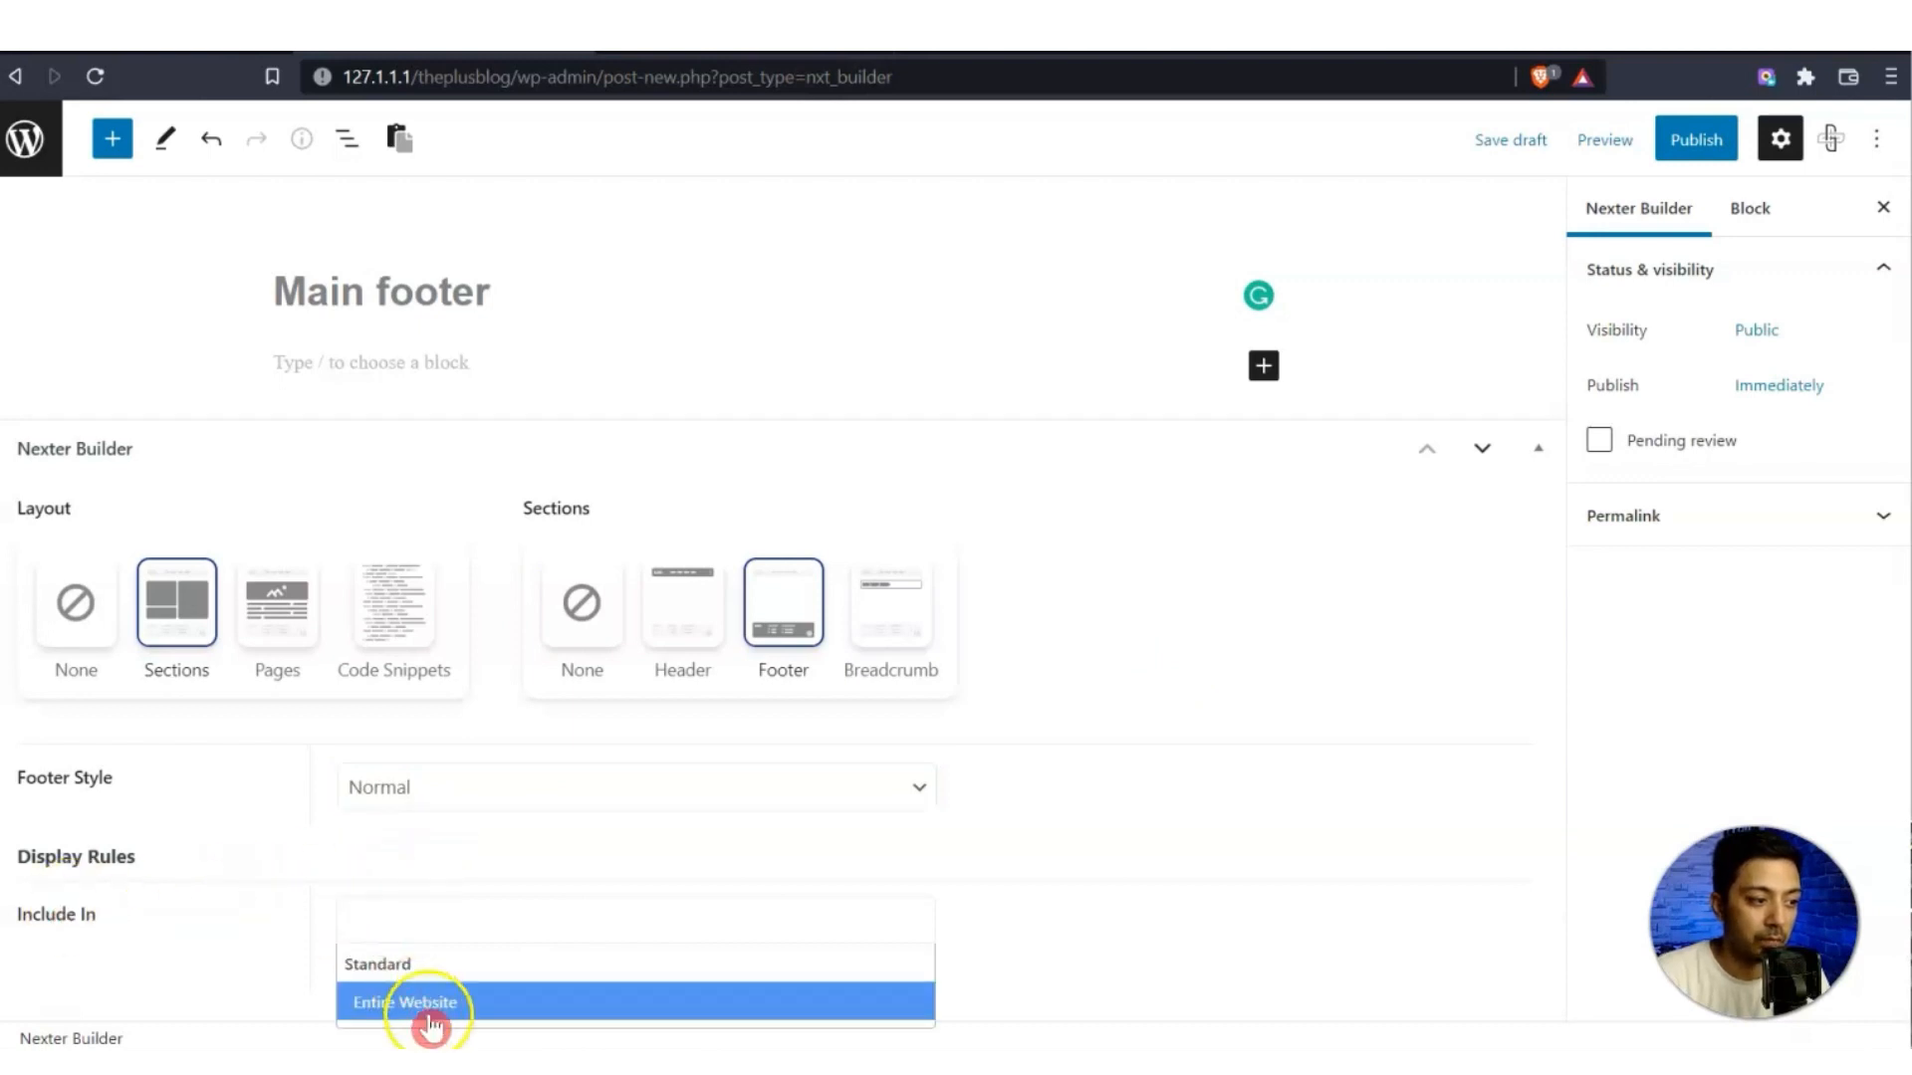
{"action": "left_click", "coordinate": [396, 1004]}
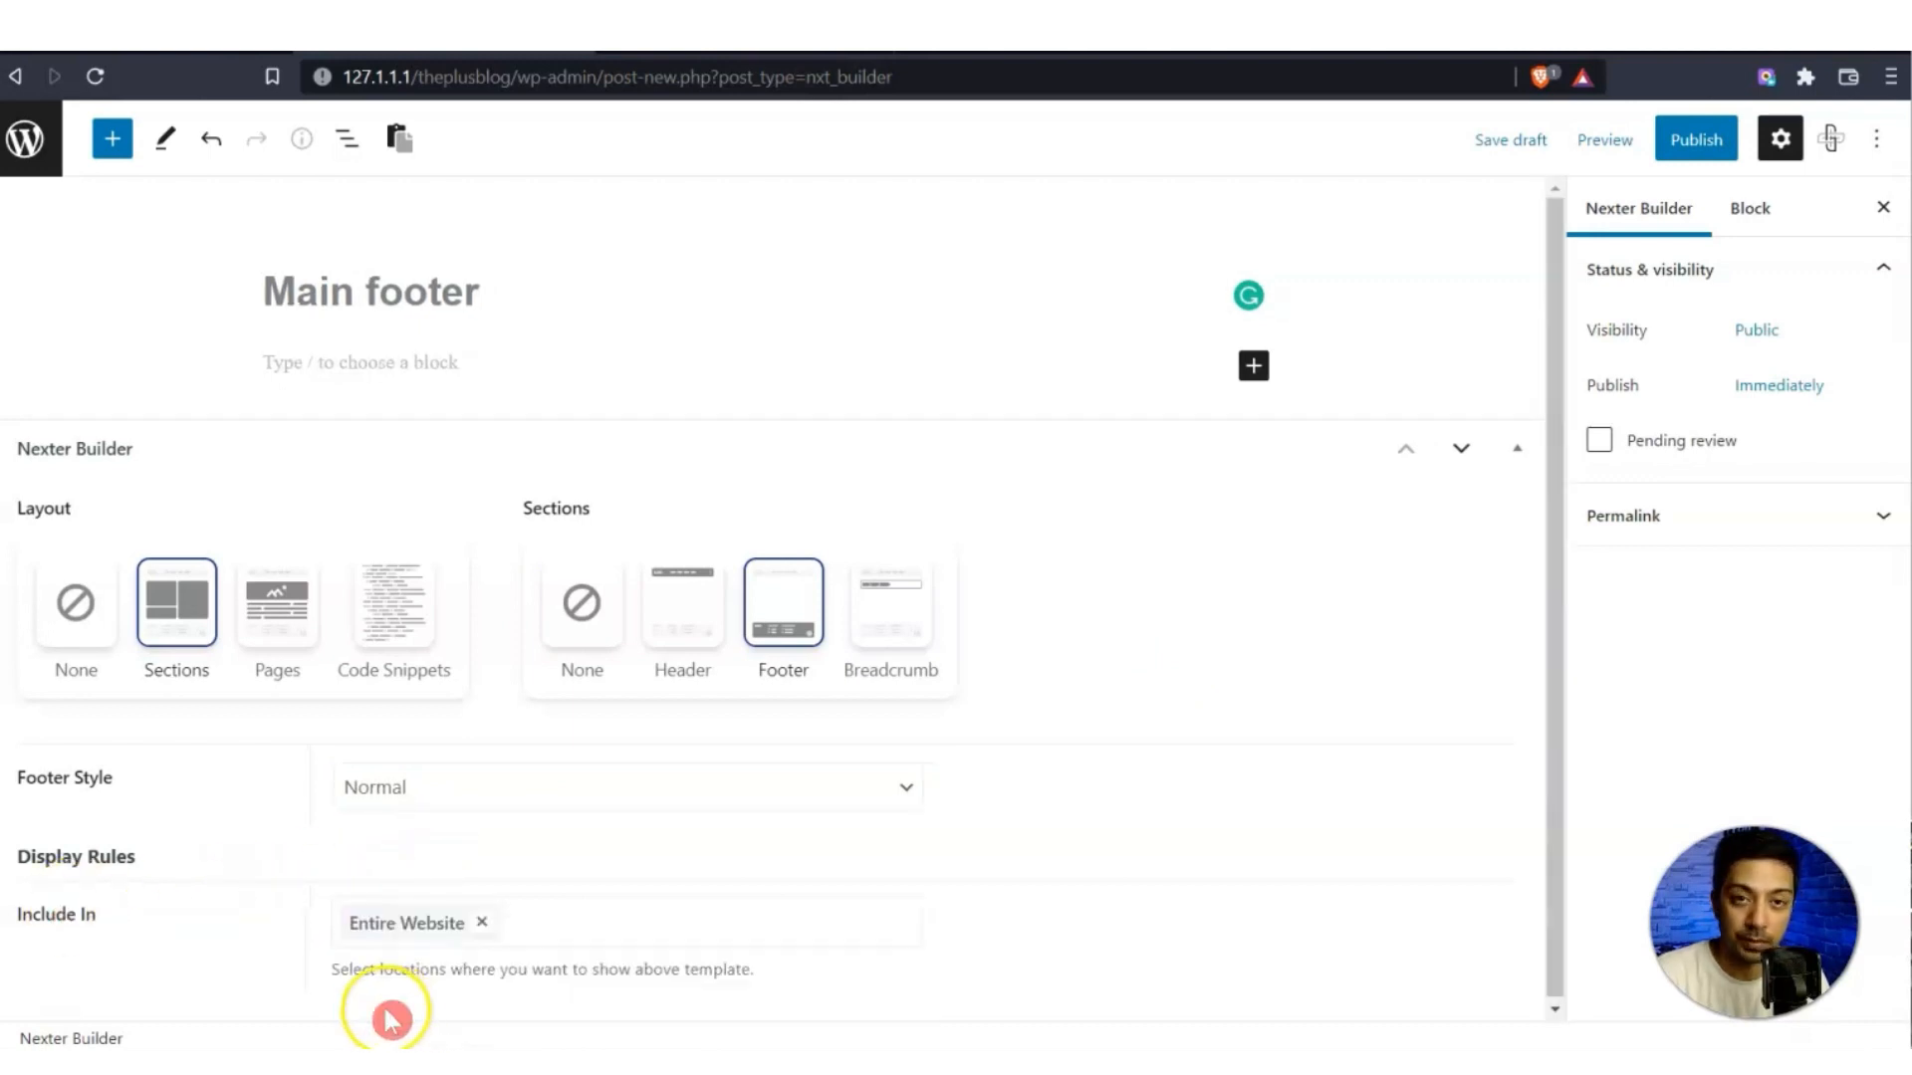
{"action": "left_click", "coordinate": [1535, 450]}
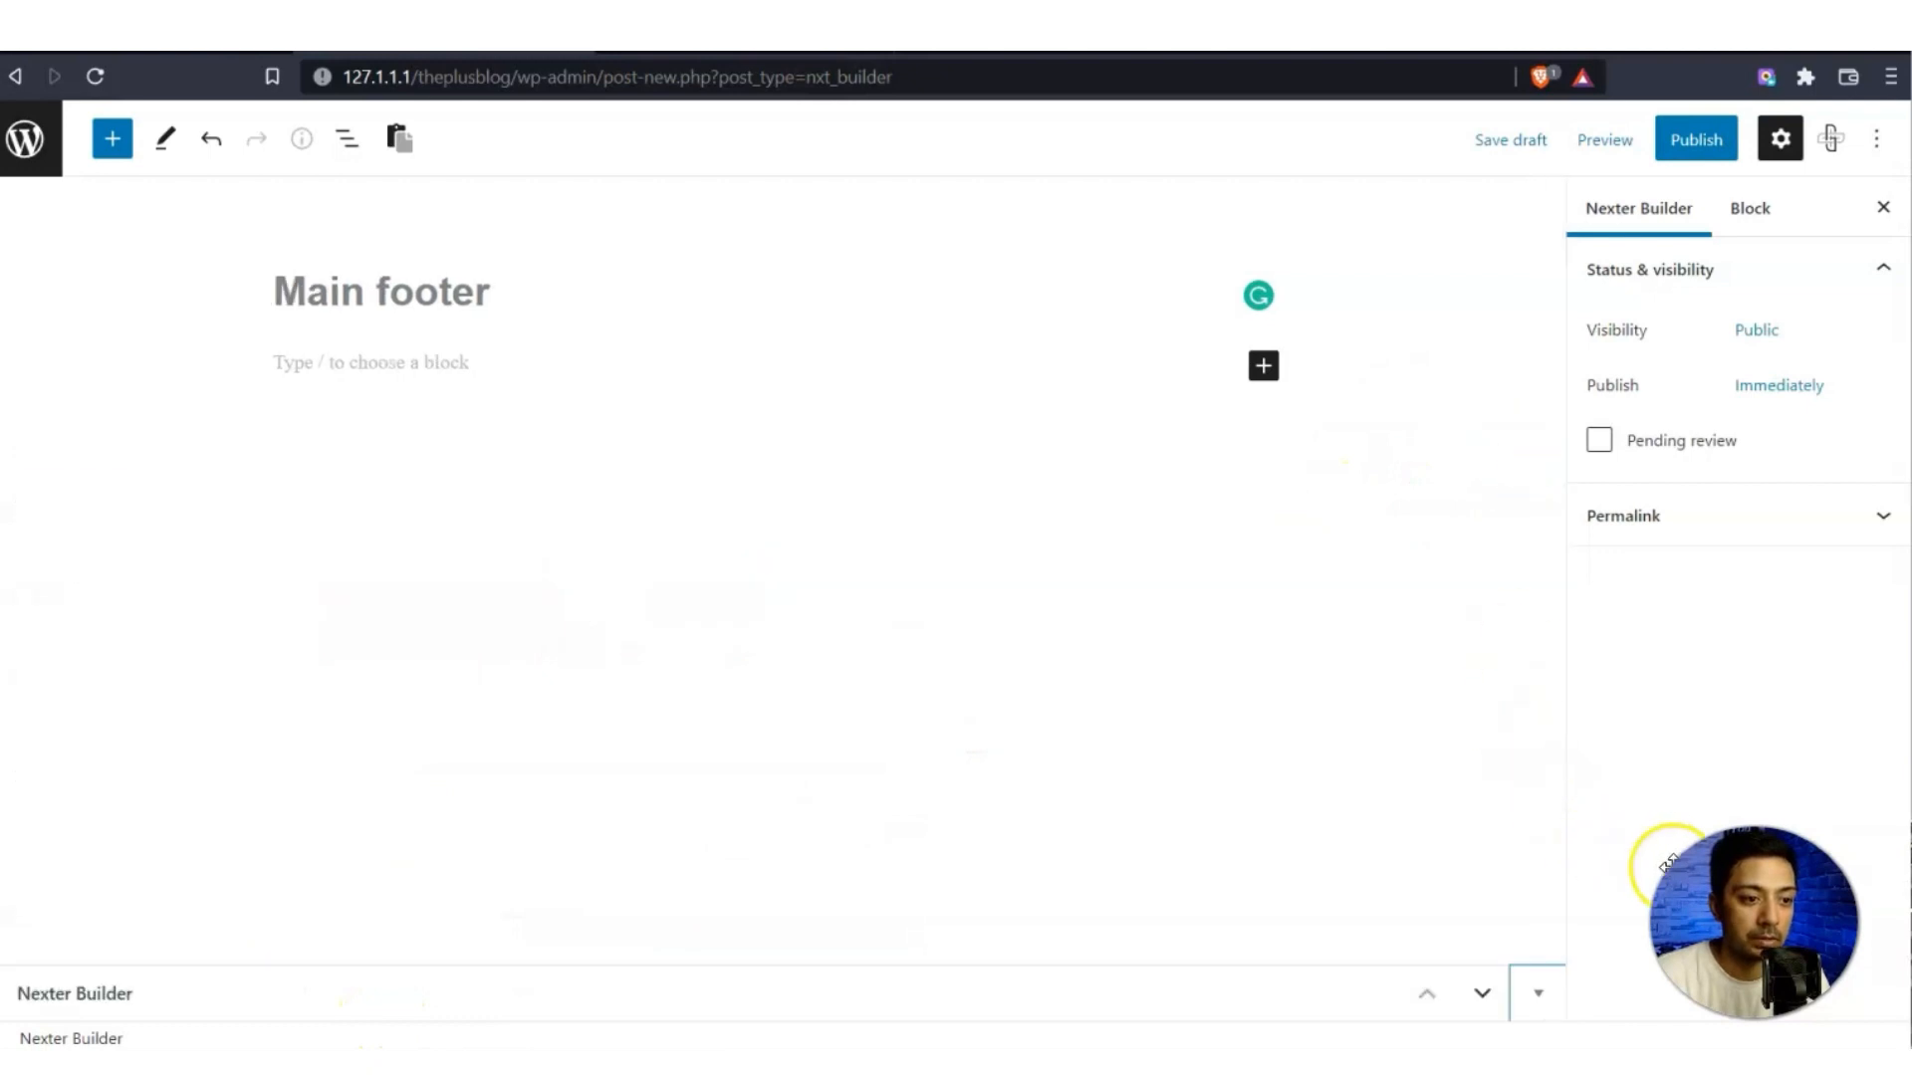
Insert a TP Row block with a single-column layout into the footer and set its alignment to full width.
{"action": "left_click", "coordinate": [380, 361]}
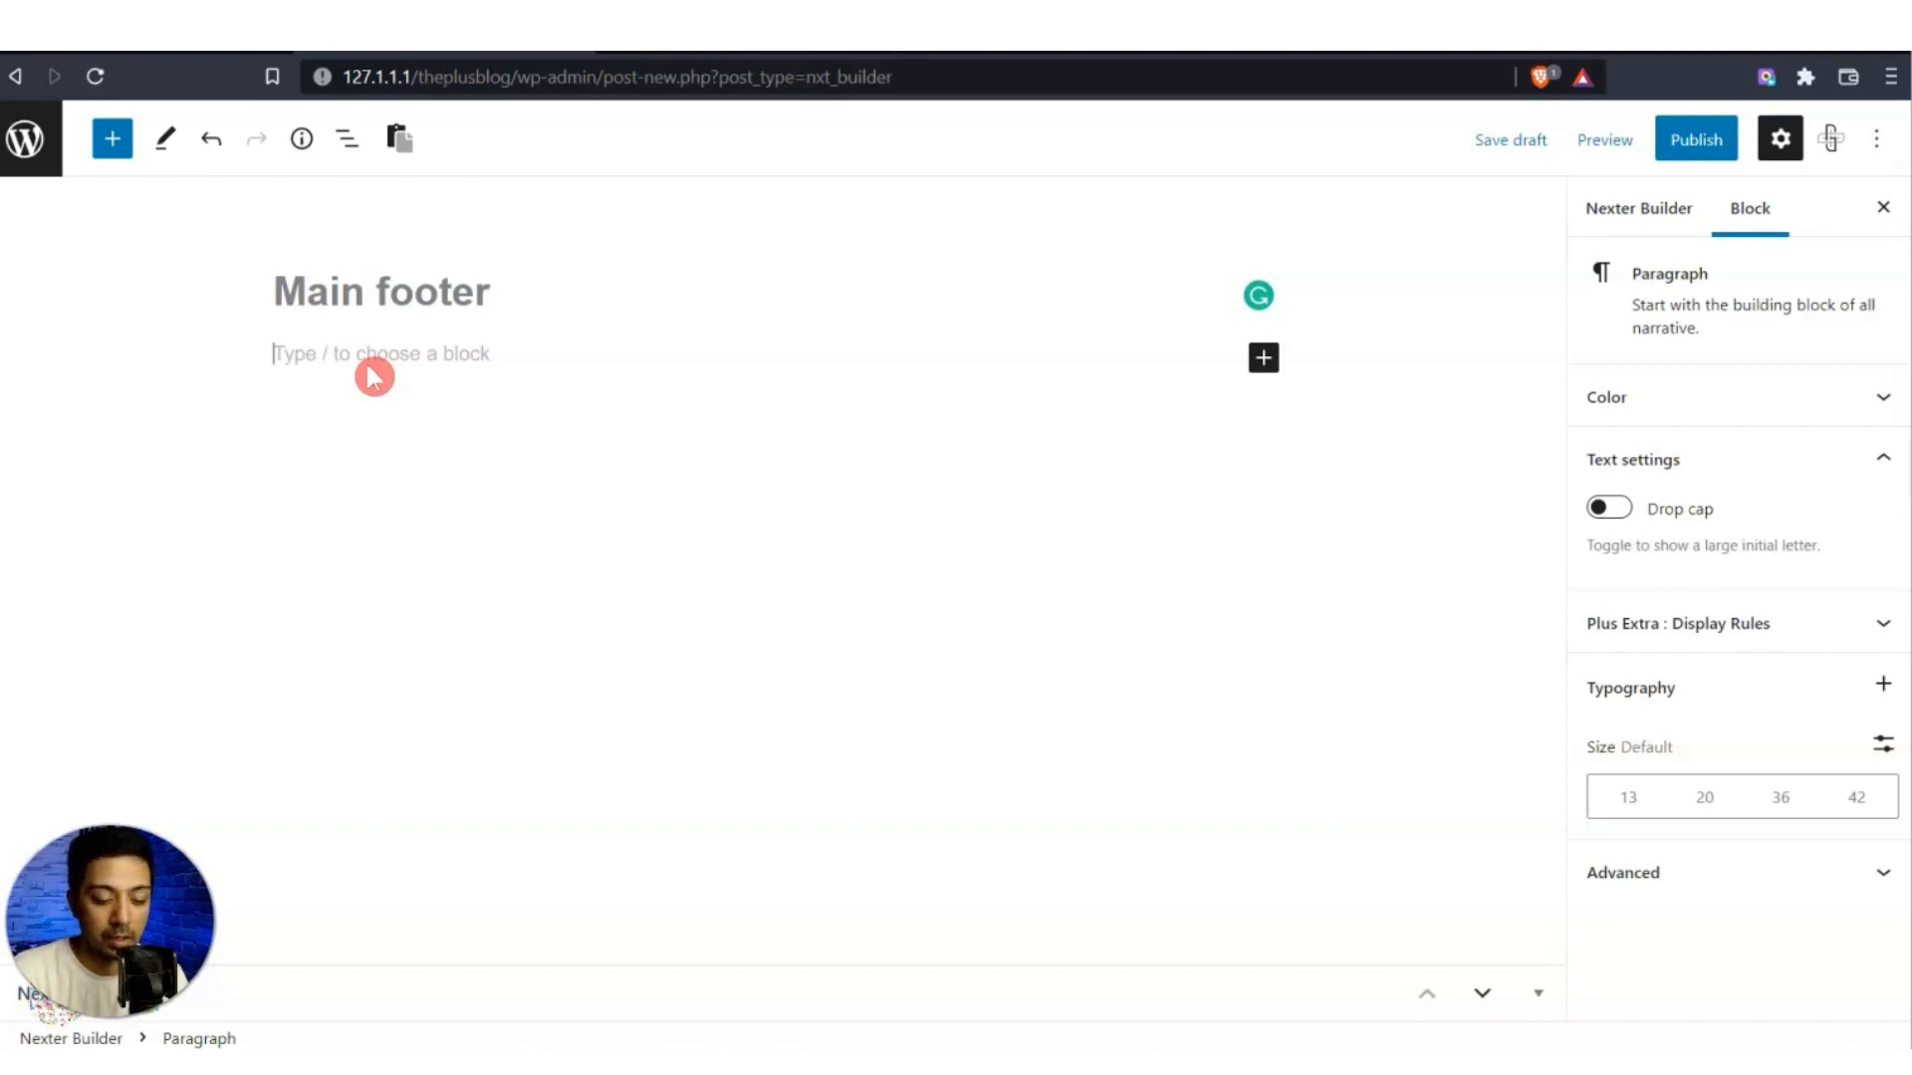
{"action": "type", "text": "/t"}
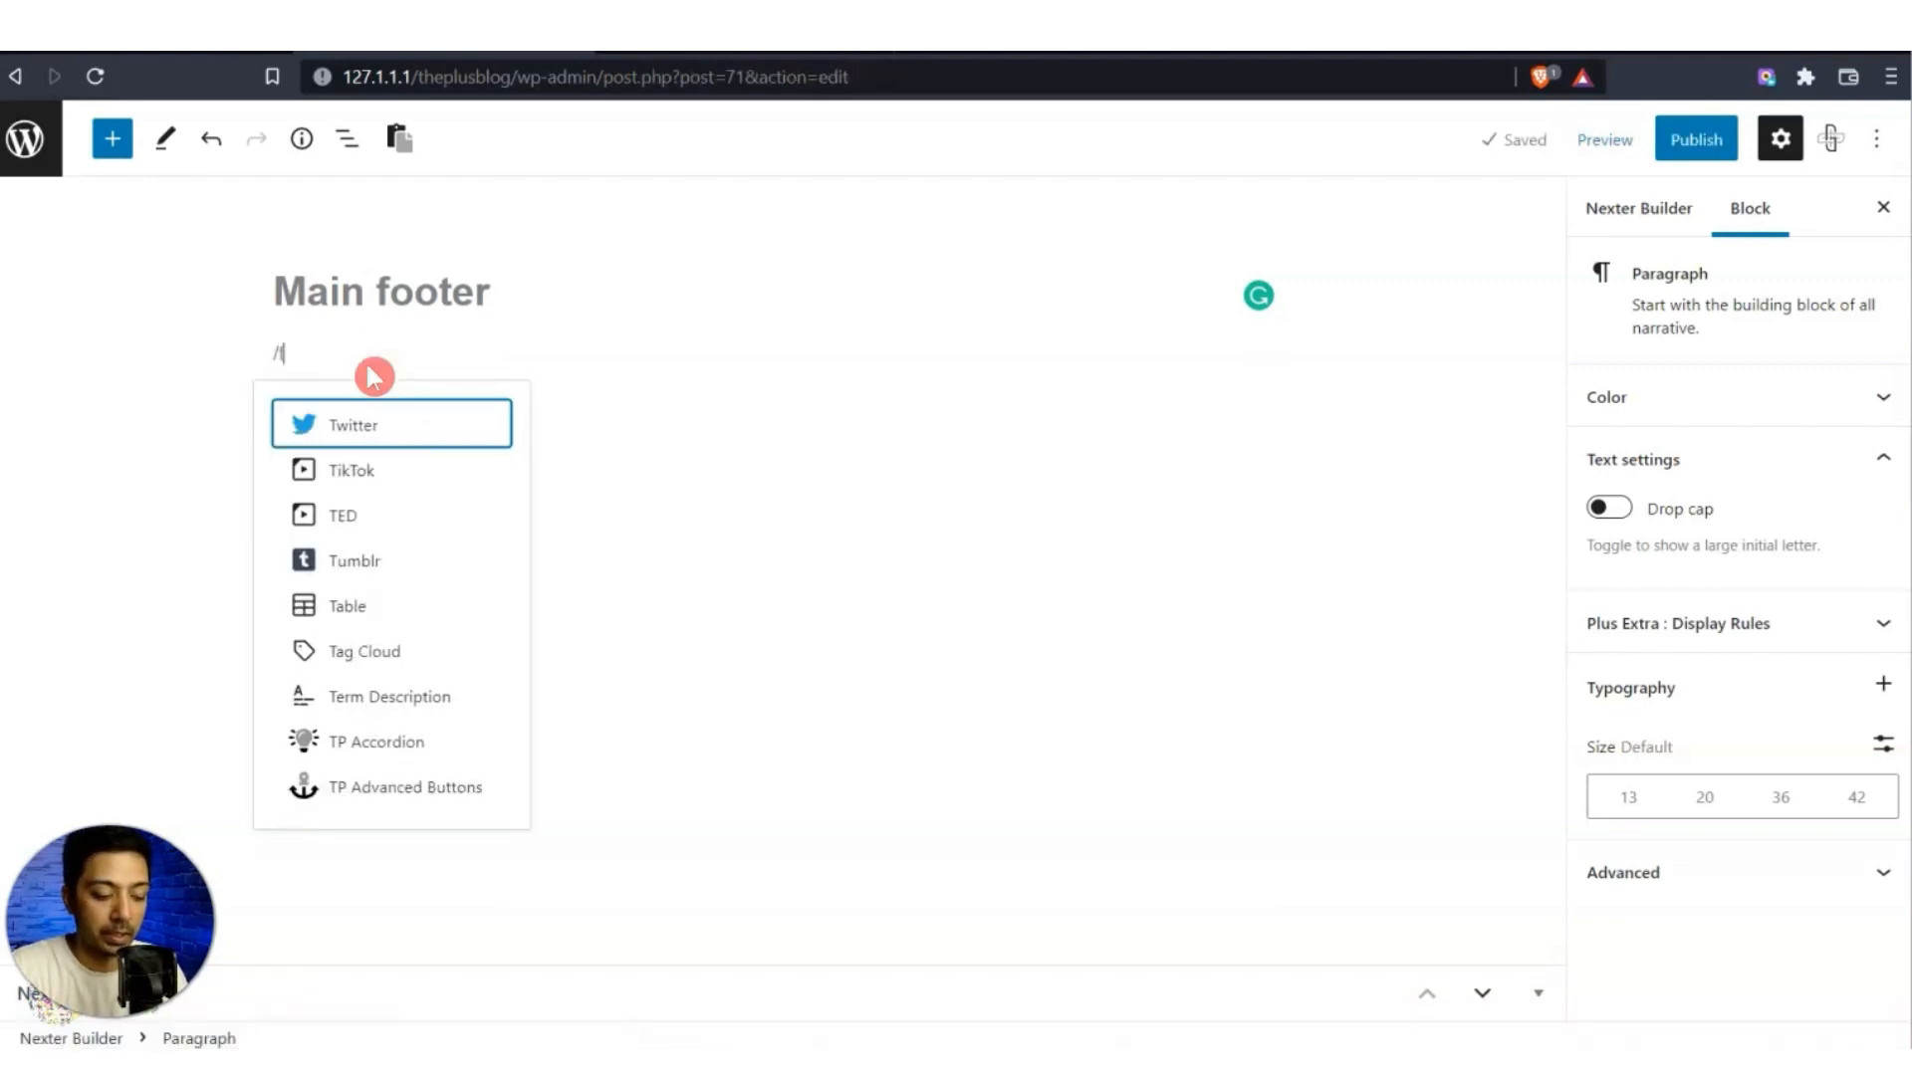
{"action": "type", "text": "p row"}
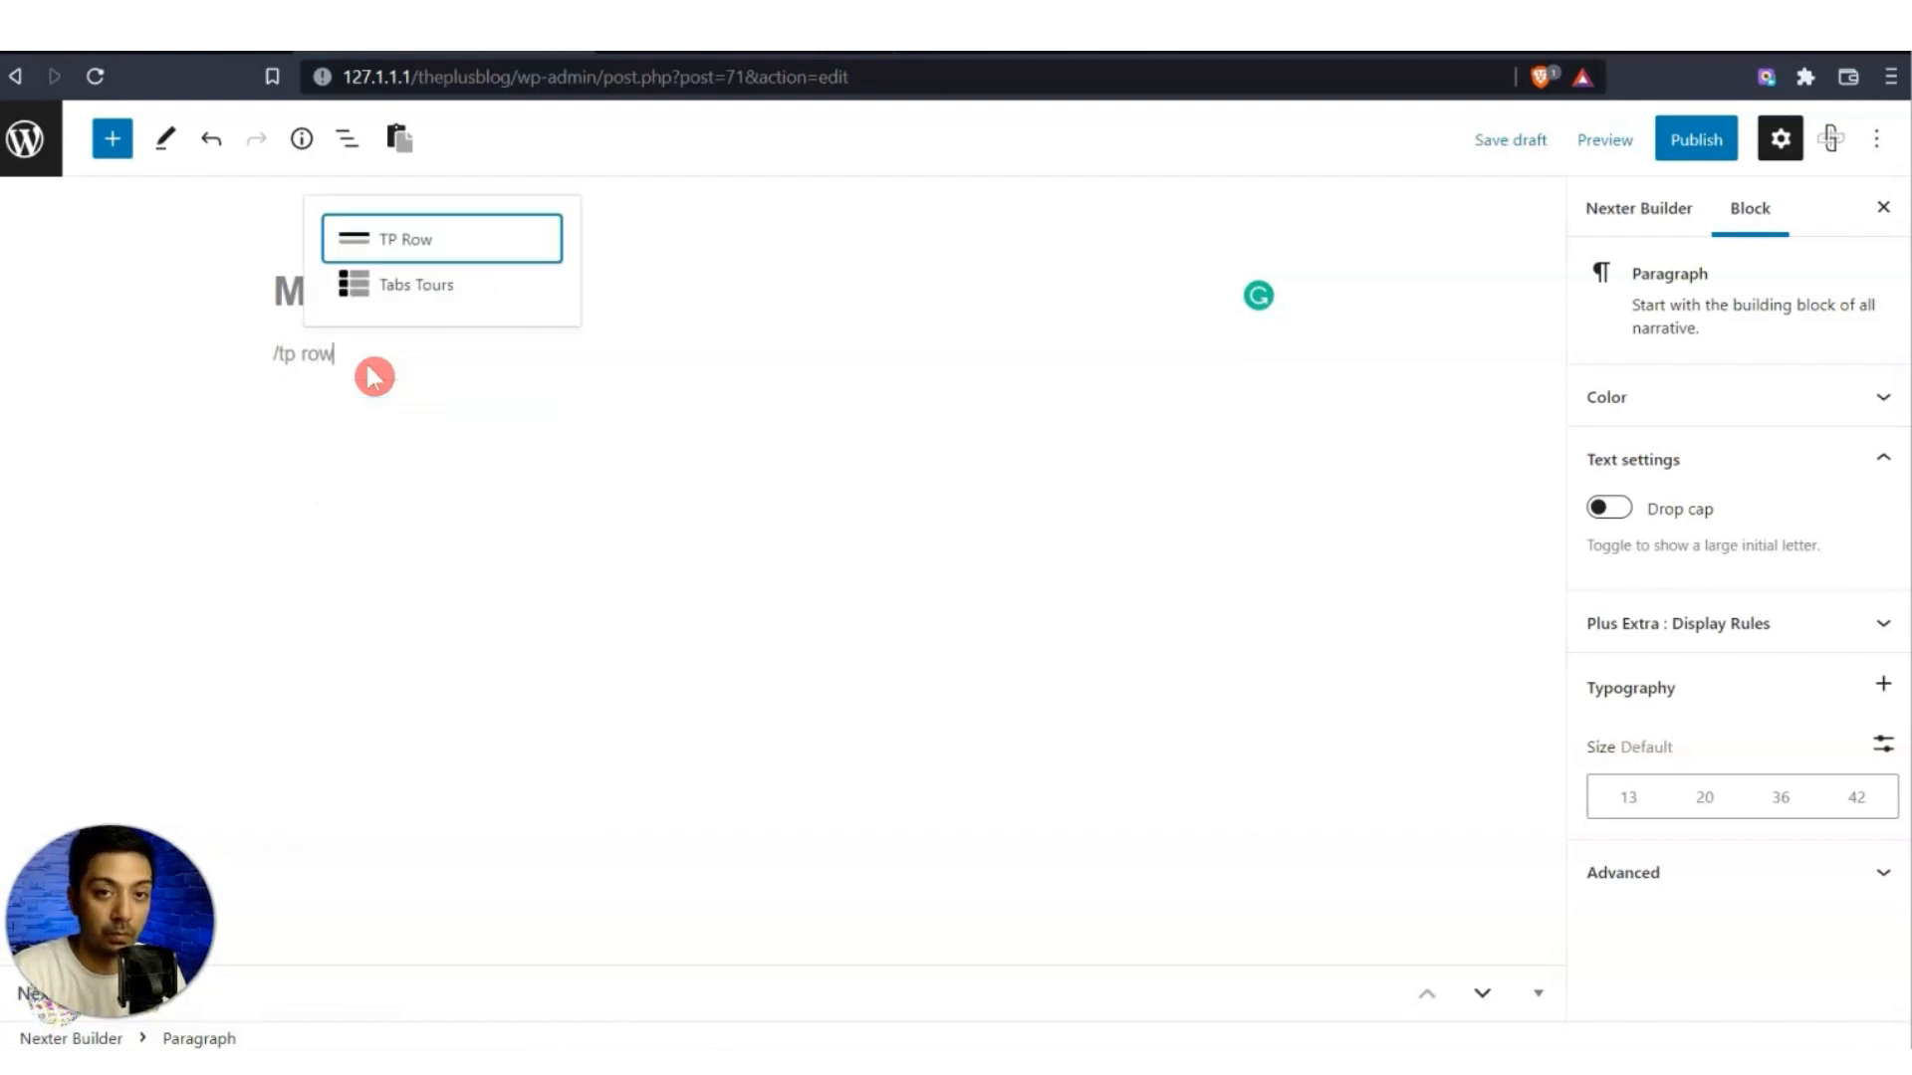
{"action": "left_click", "coordinate": [409, 246]}
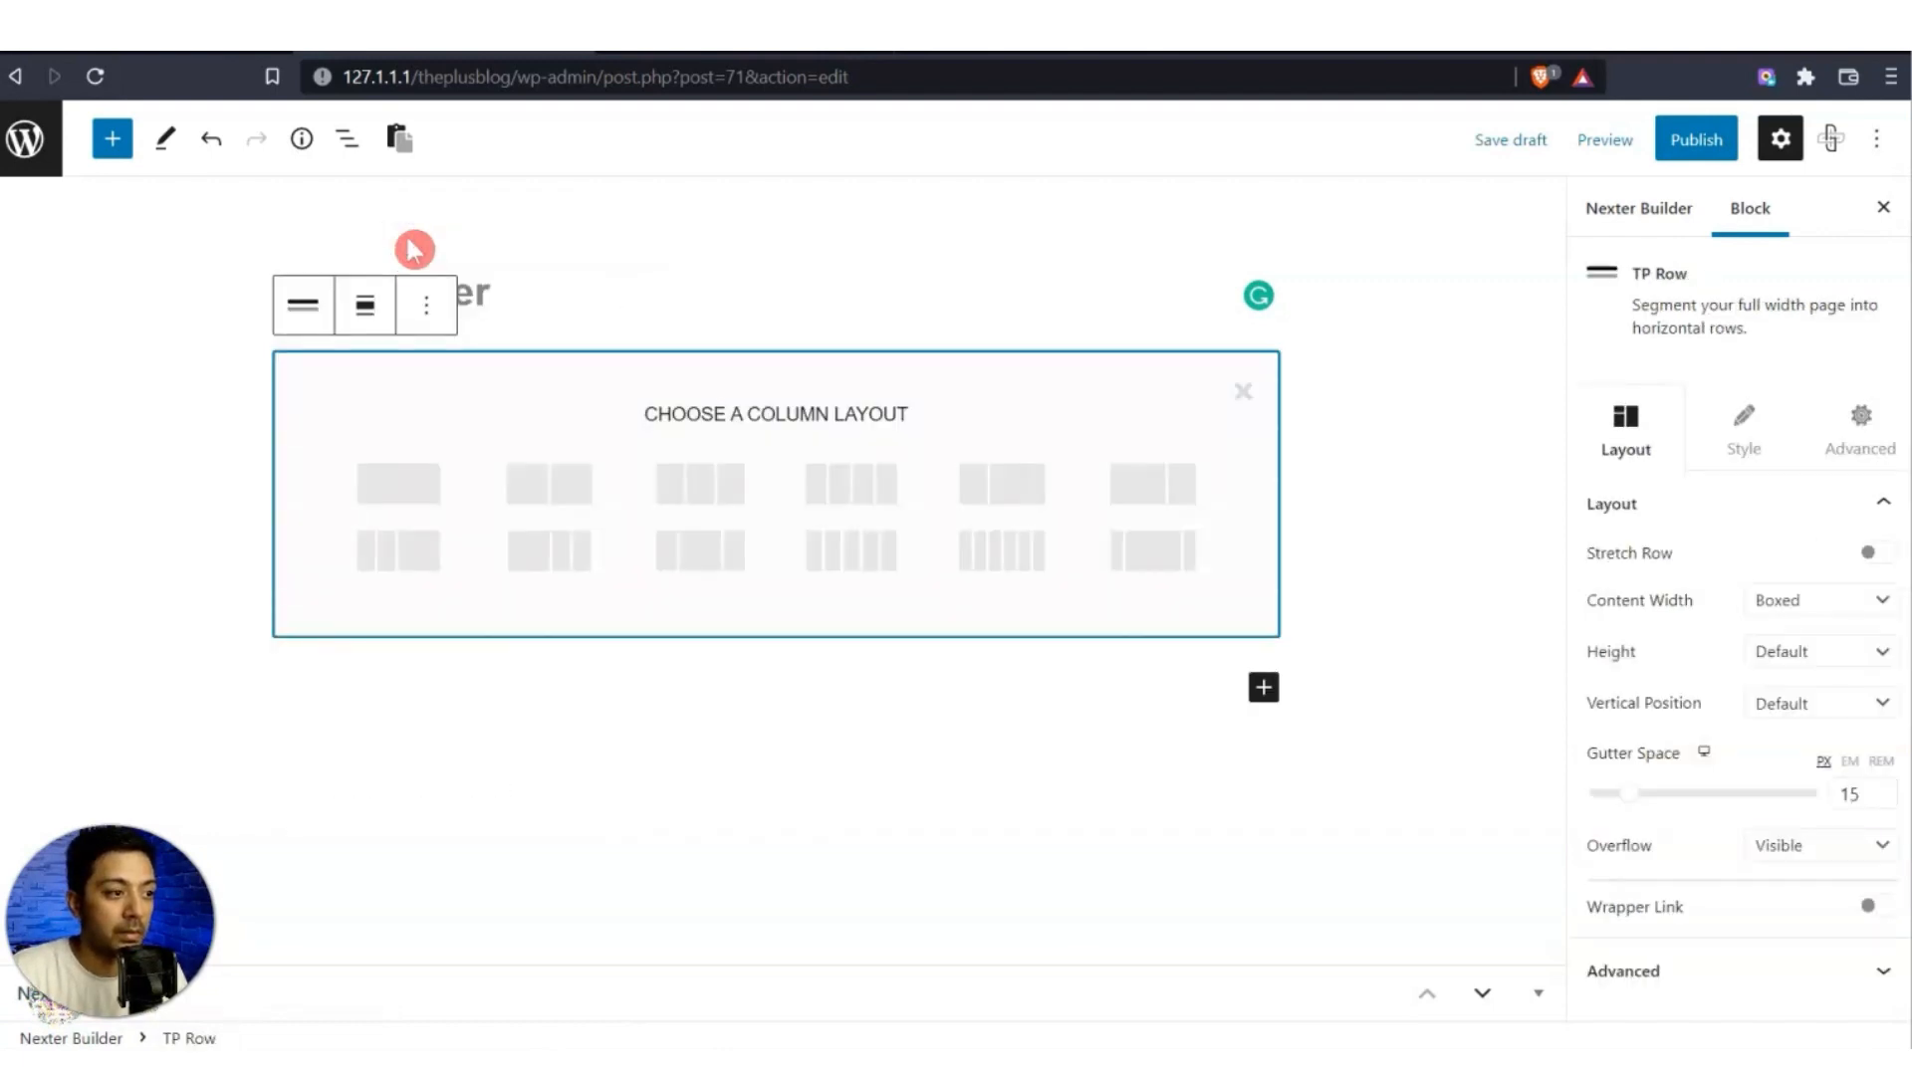
{"action": "left_click", "coordinate": [385, 503]}
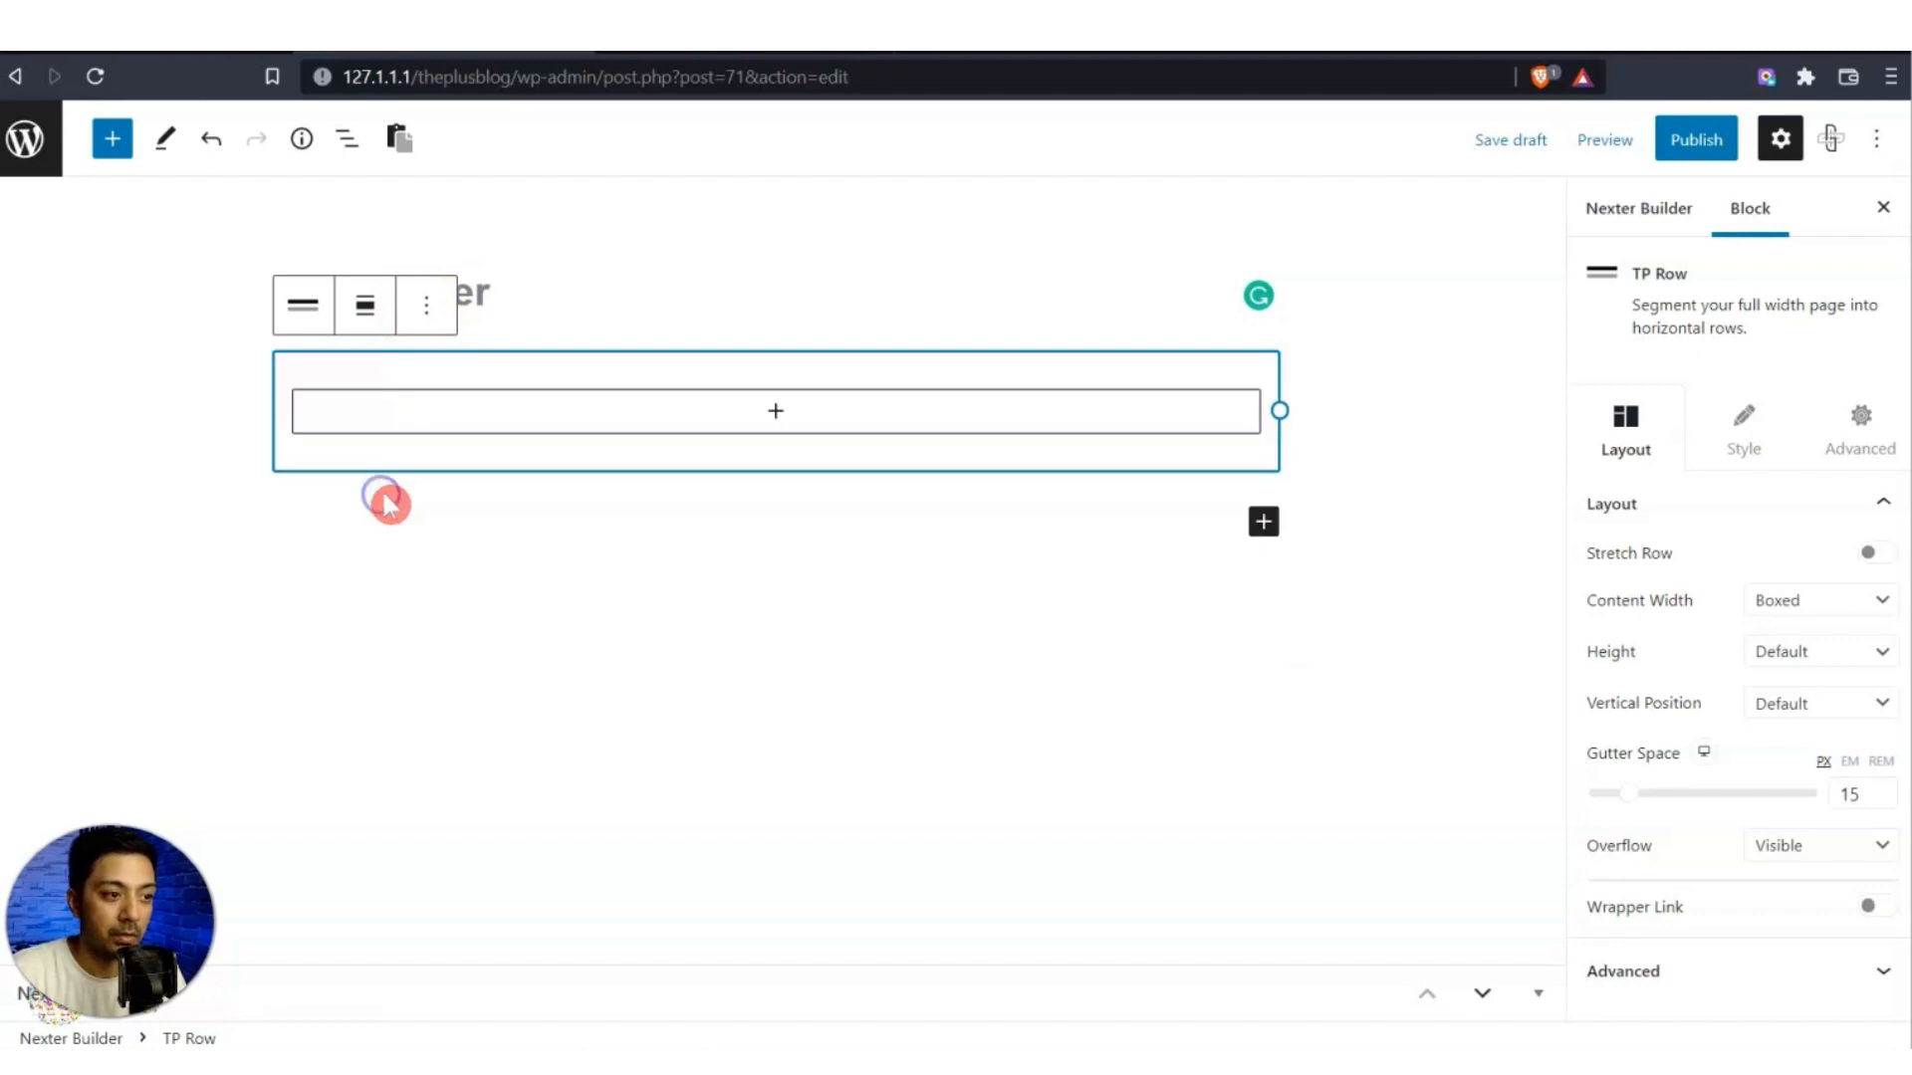
{"action": "left_click", "coordinate": [364, 311]}
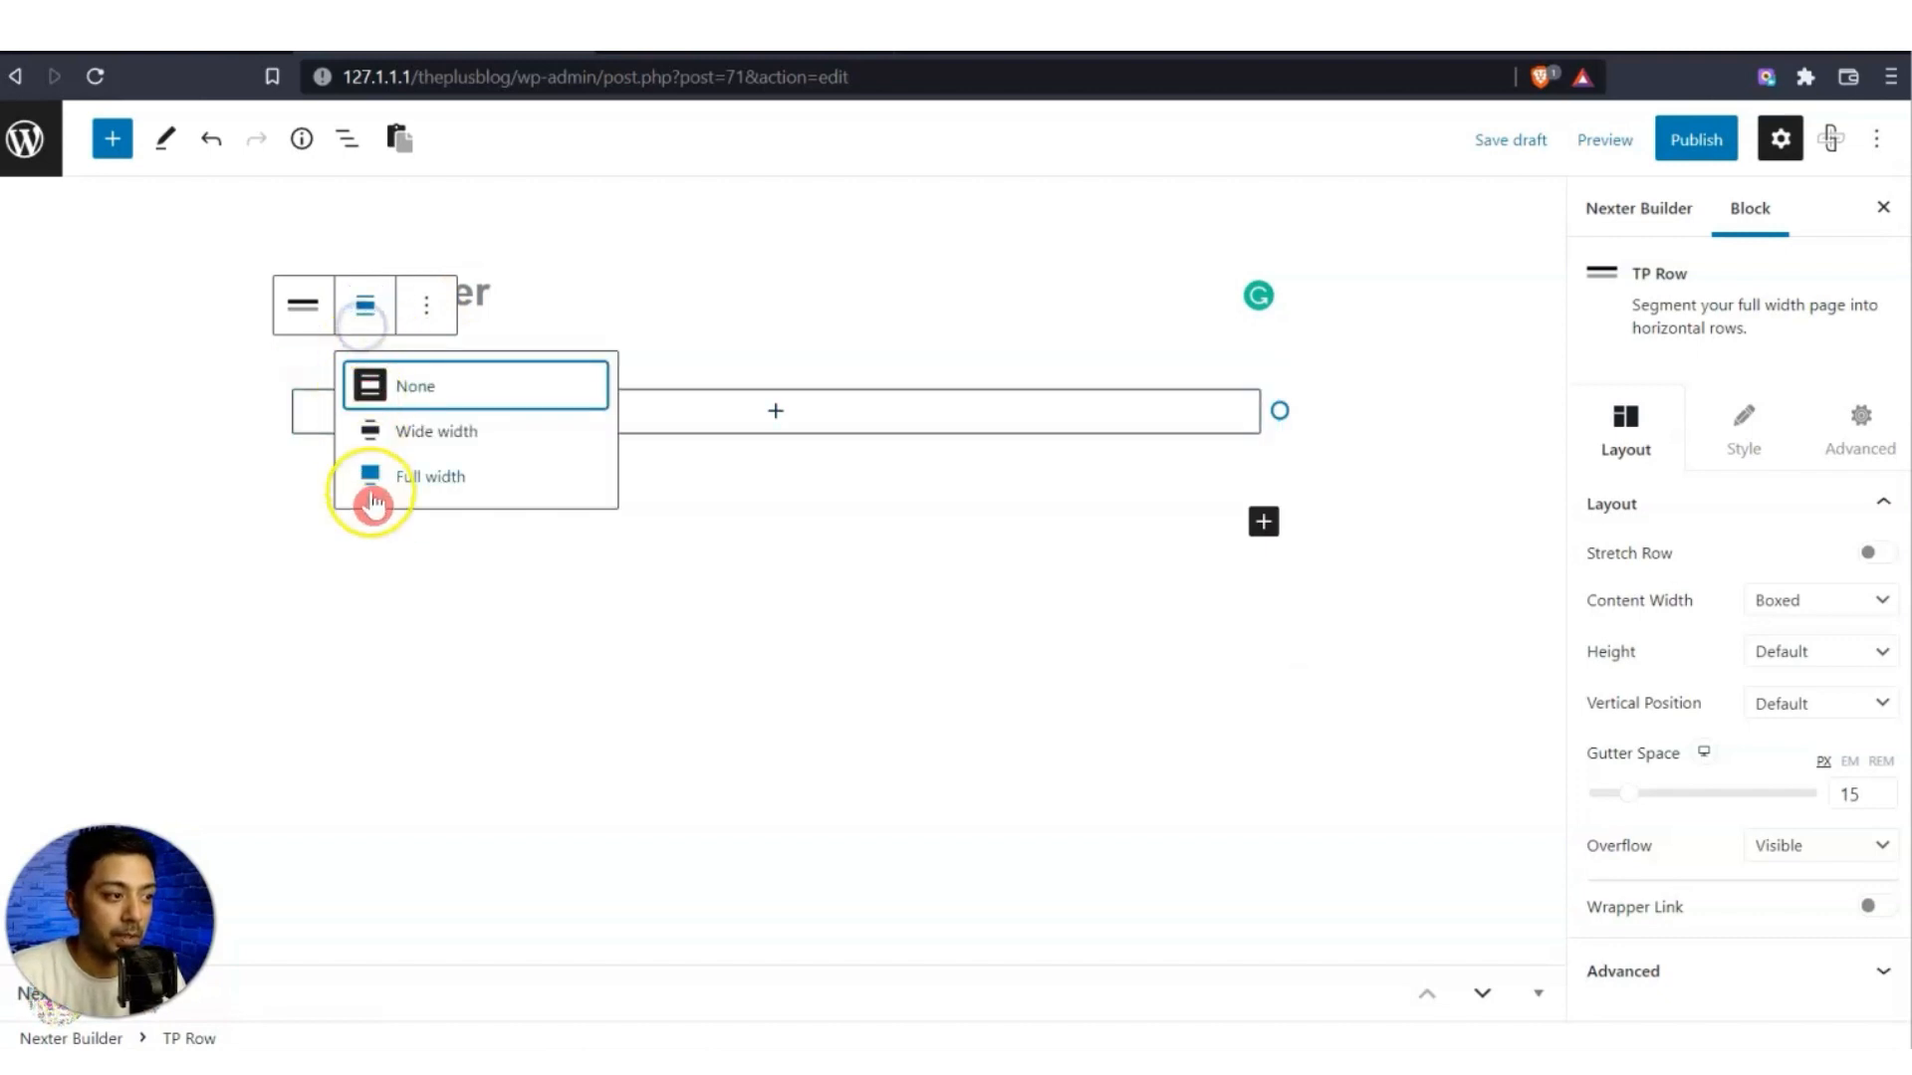
{"action": "left_click", "coordinate": [373, 488]}
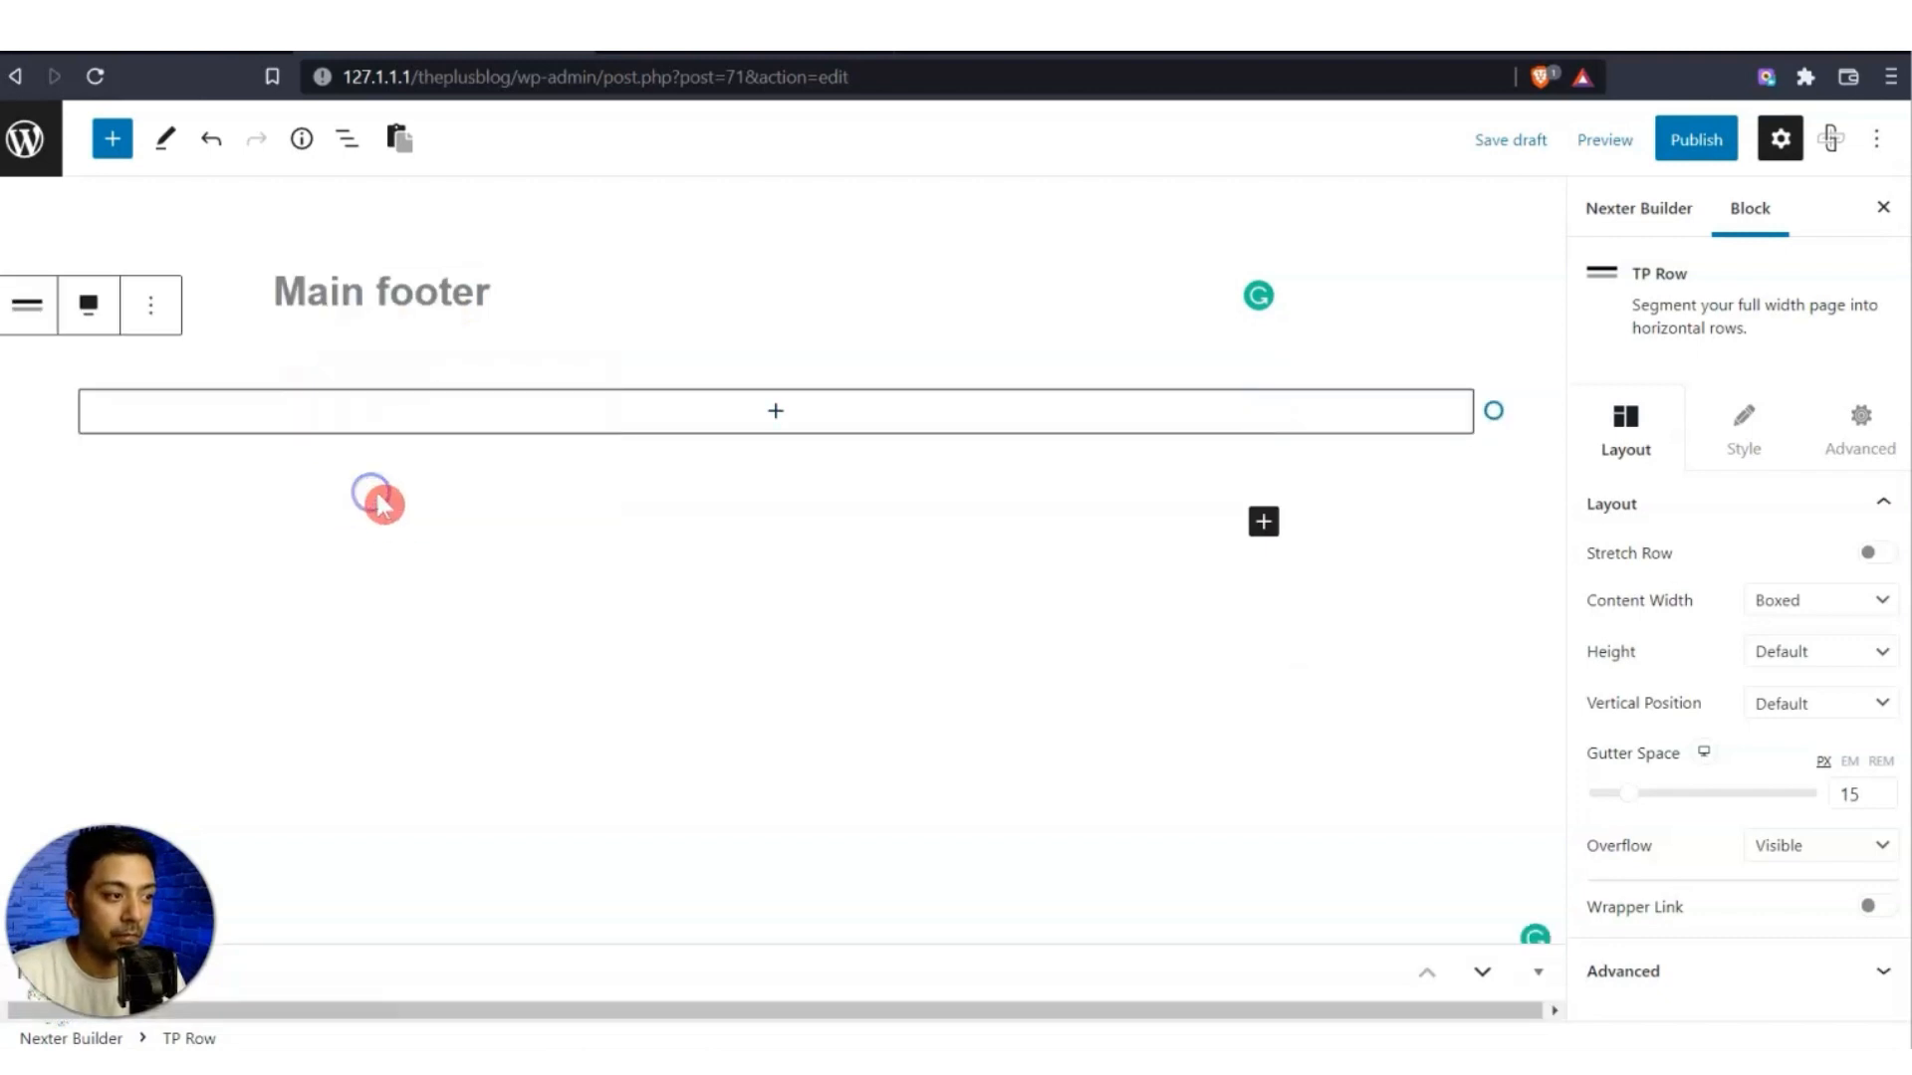
Give the row a solid near-black background color, #151515.
{"action": "left_click", "coordinate": [1736, 430]}
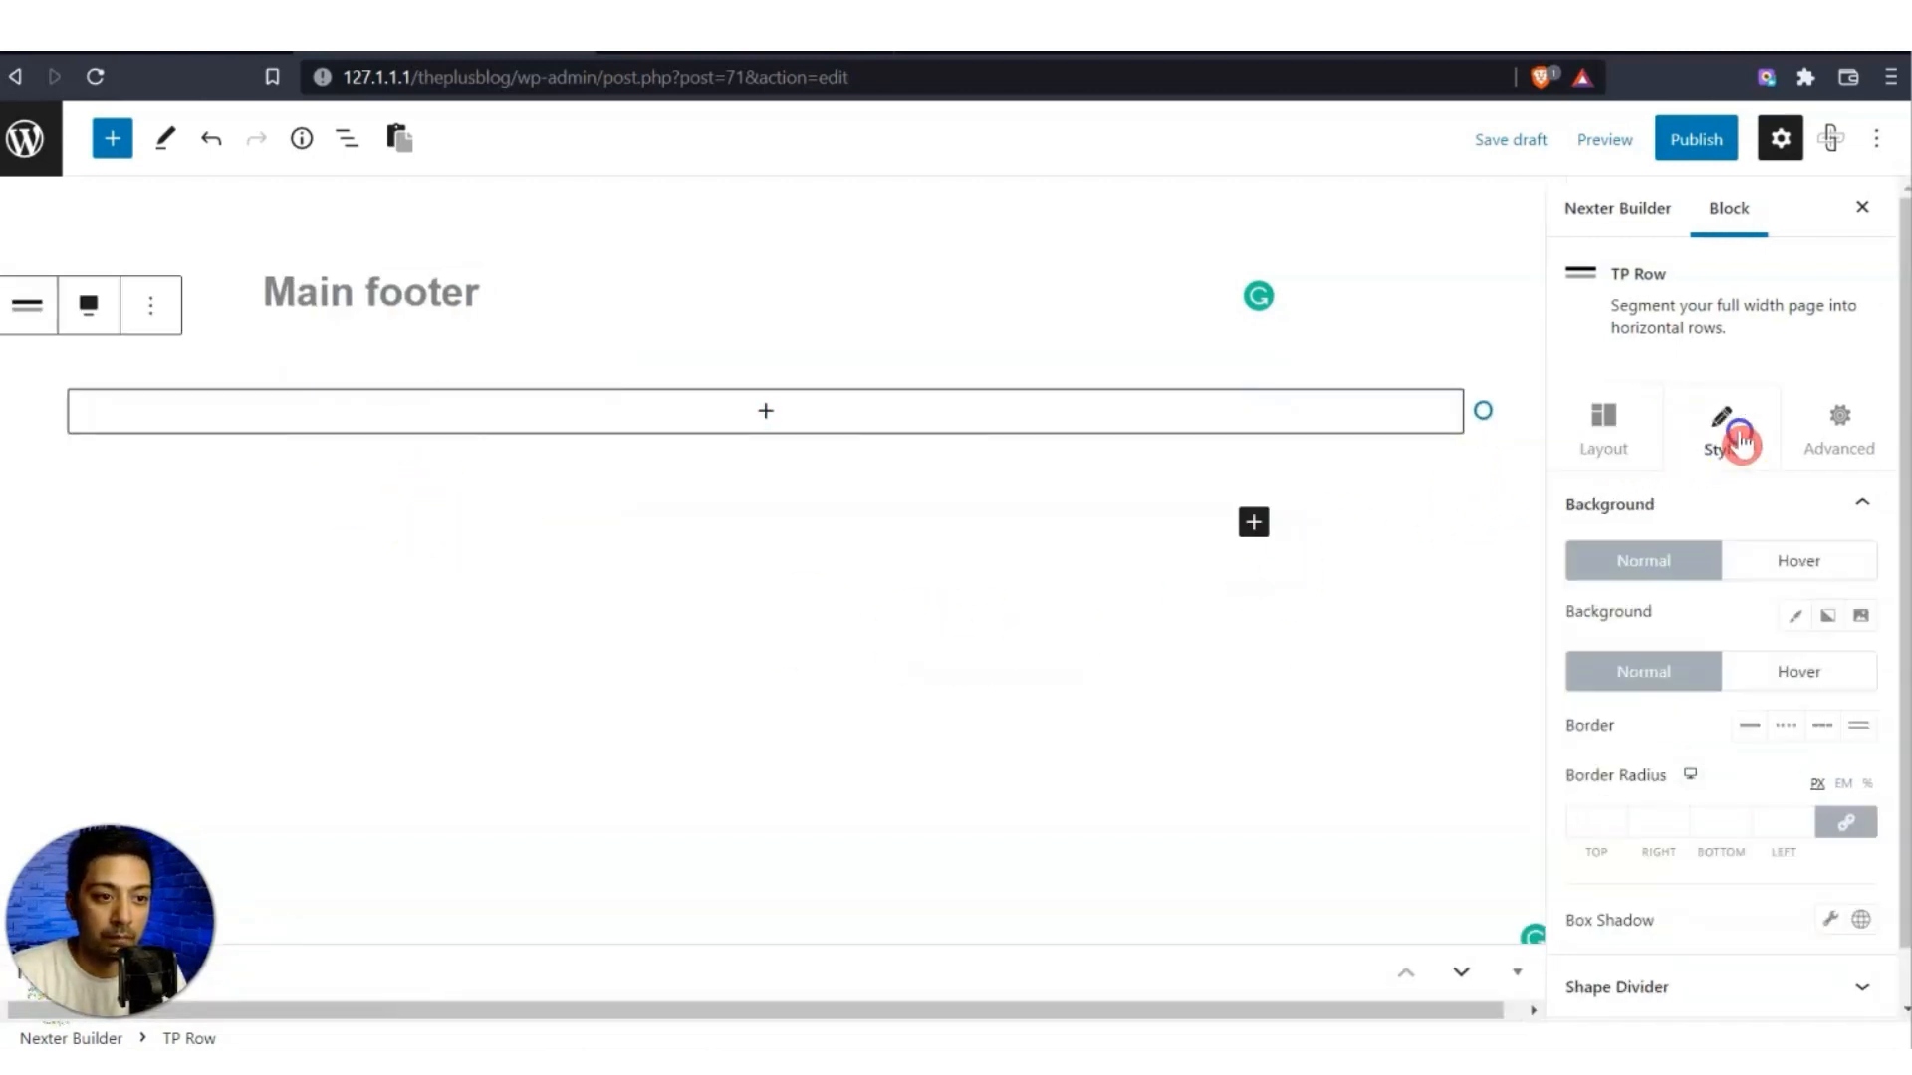
{"action": "left_click", "coordinate": [1802, 621]}
{"action": "left_click", "coordinate": [1835, 677]}
{"action": "left_click_drag", "start_coordinate": [1720, 461], "coordinate": [1593, 443]}
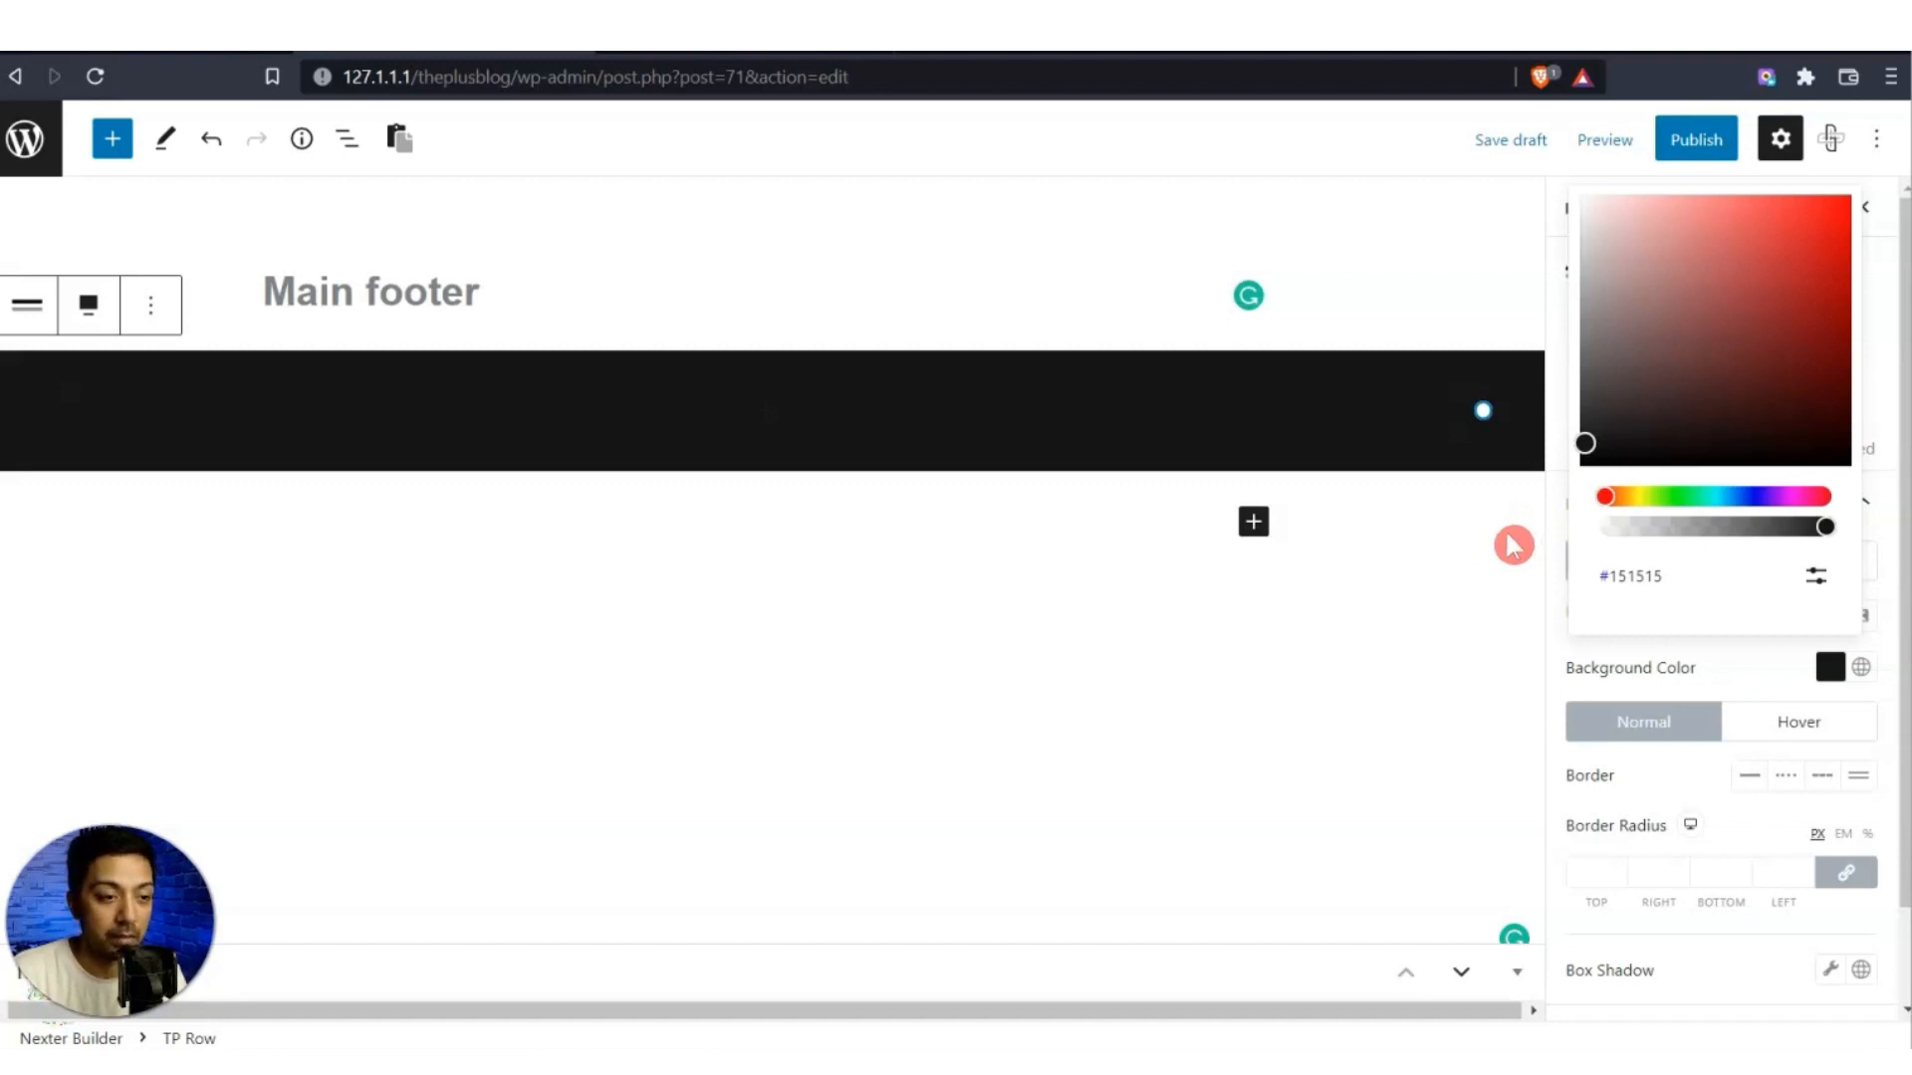
{"action": "left_click", "coordinate": [1573, 673]}
Set the row's top and bottom padding to 50 px each and its linked margin to 0.
{"action": "left_click", "coordinate": [1822, 451]}
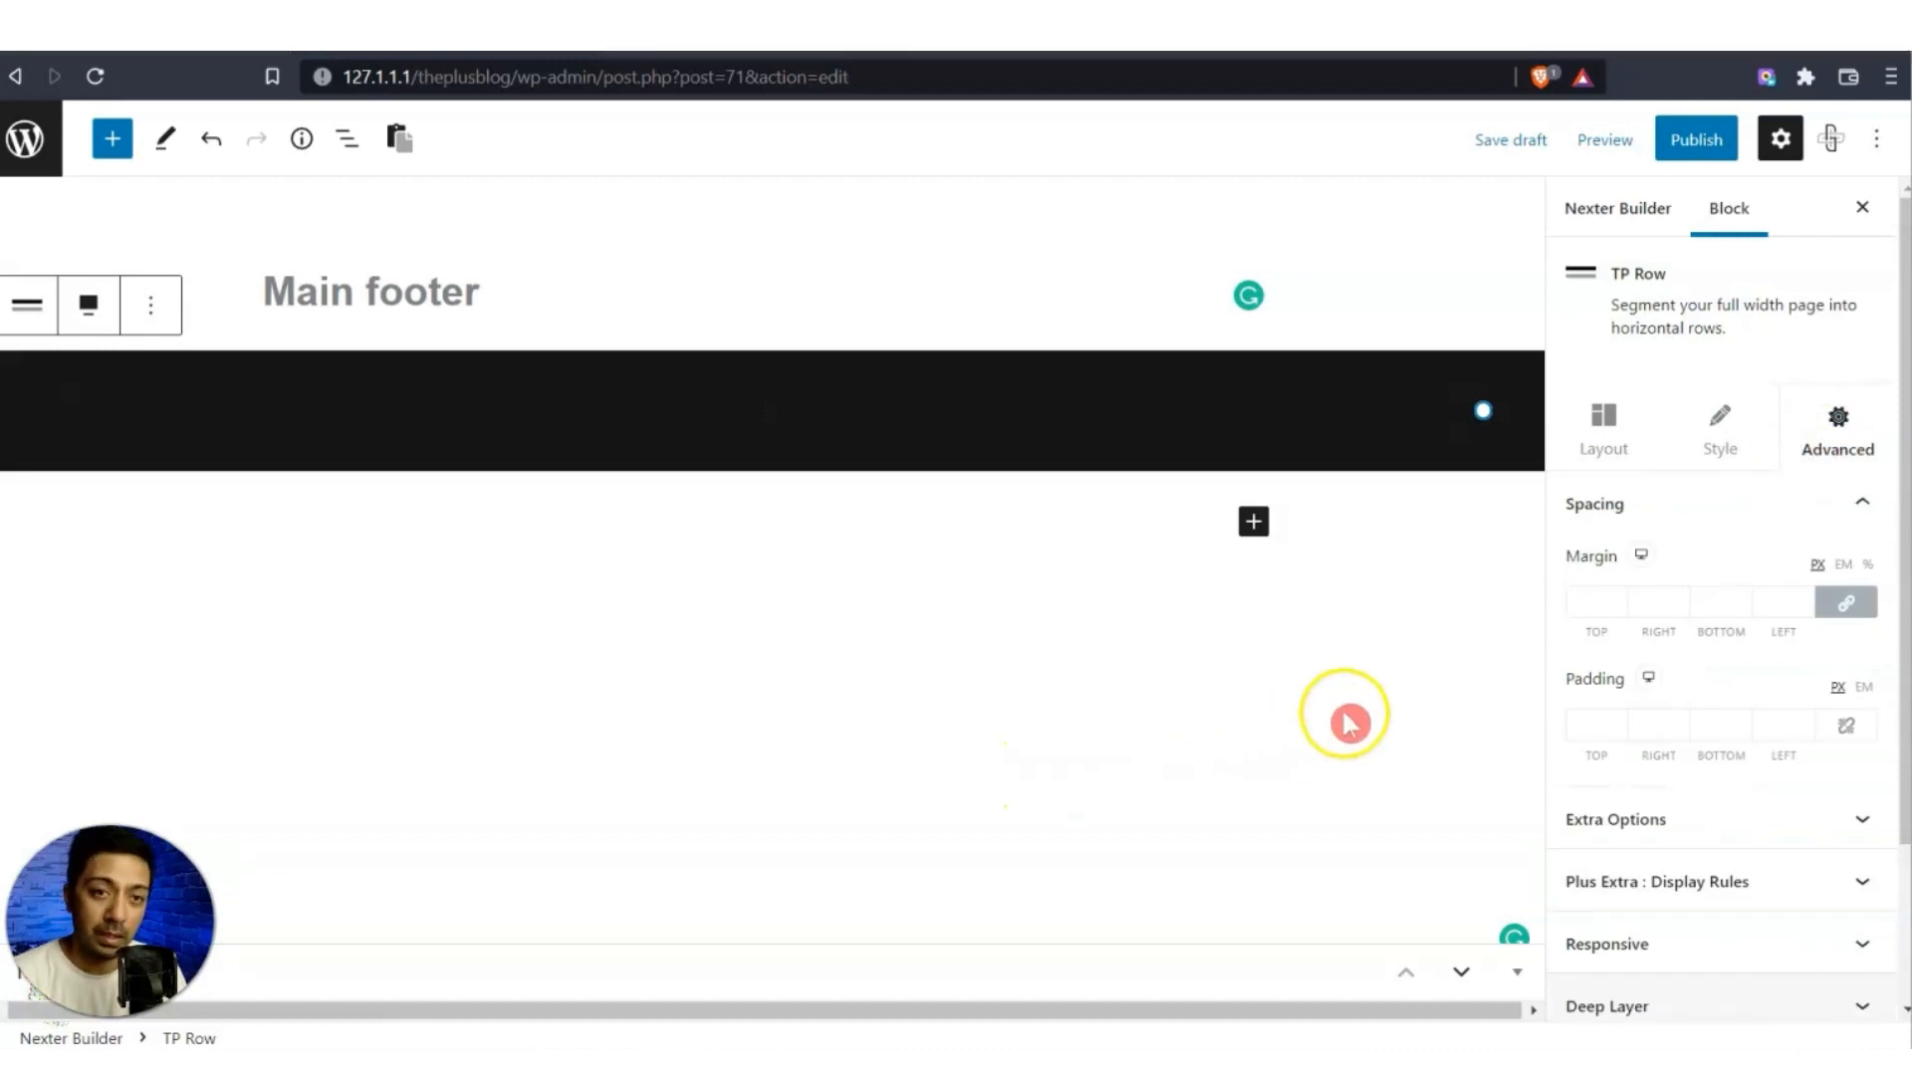
{"action": "left_click", "coordinate": [1844, 730]}
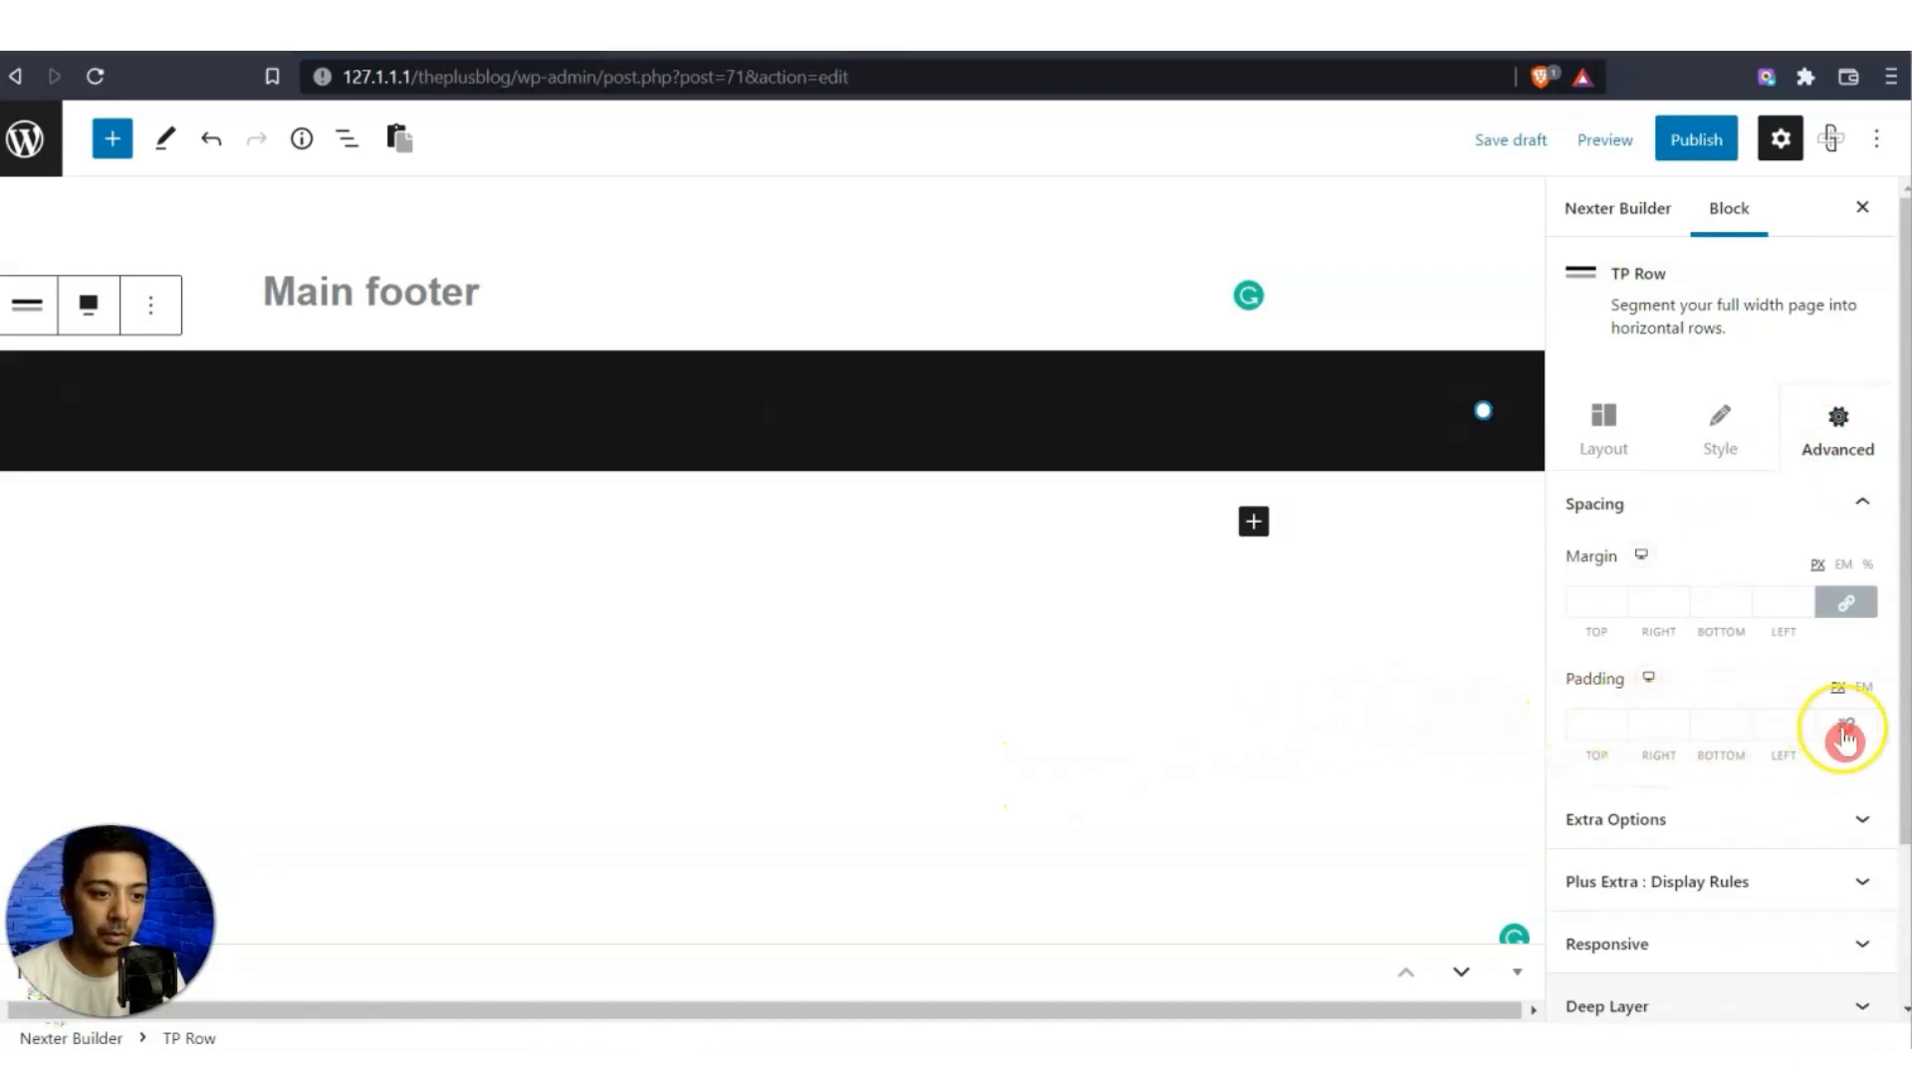
{"action": "left_click", "coordinate": [1621, 726]}
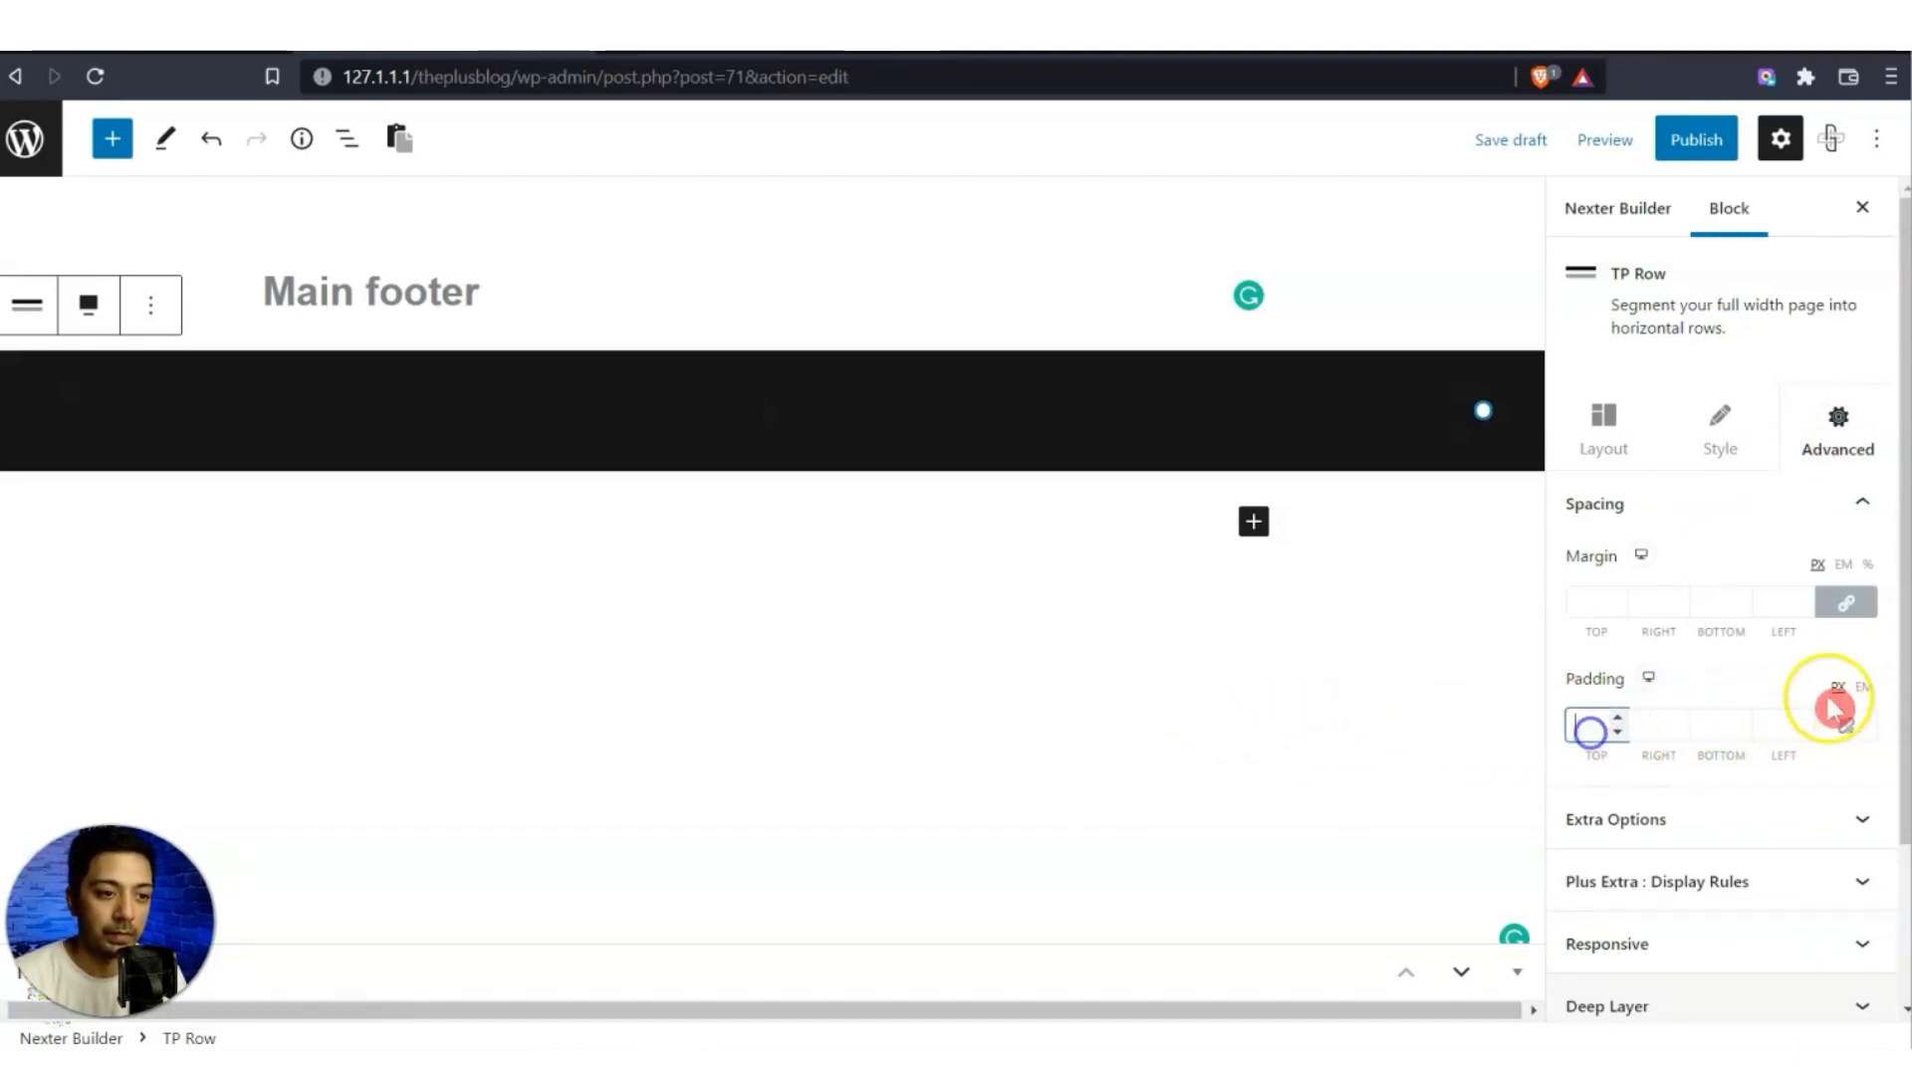
{"action": "type", "text": "50"}
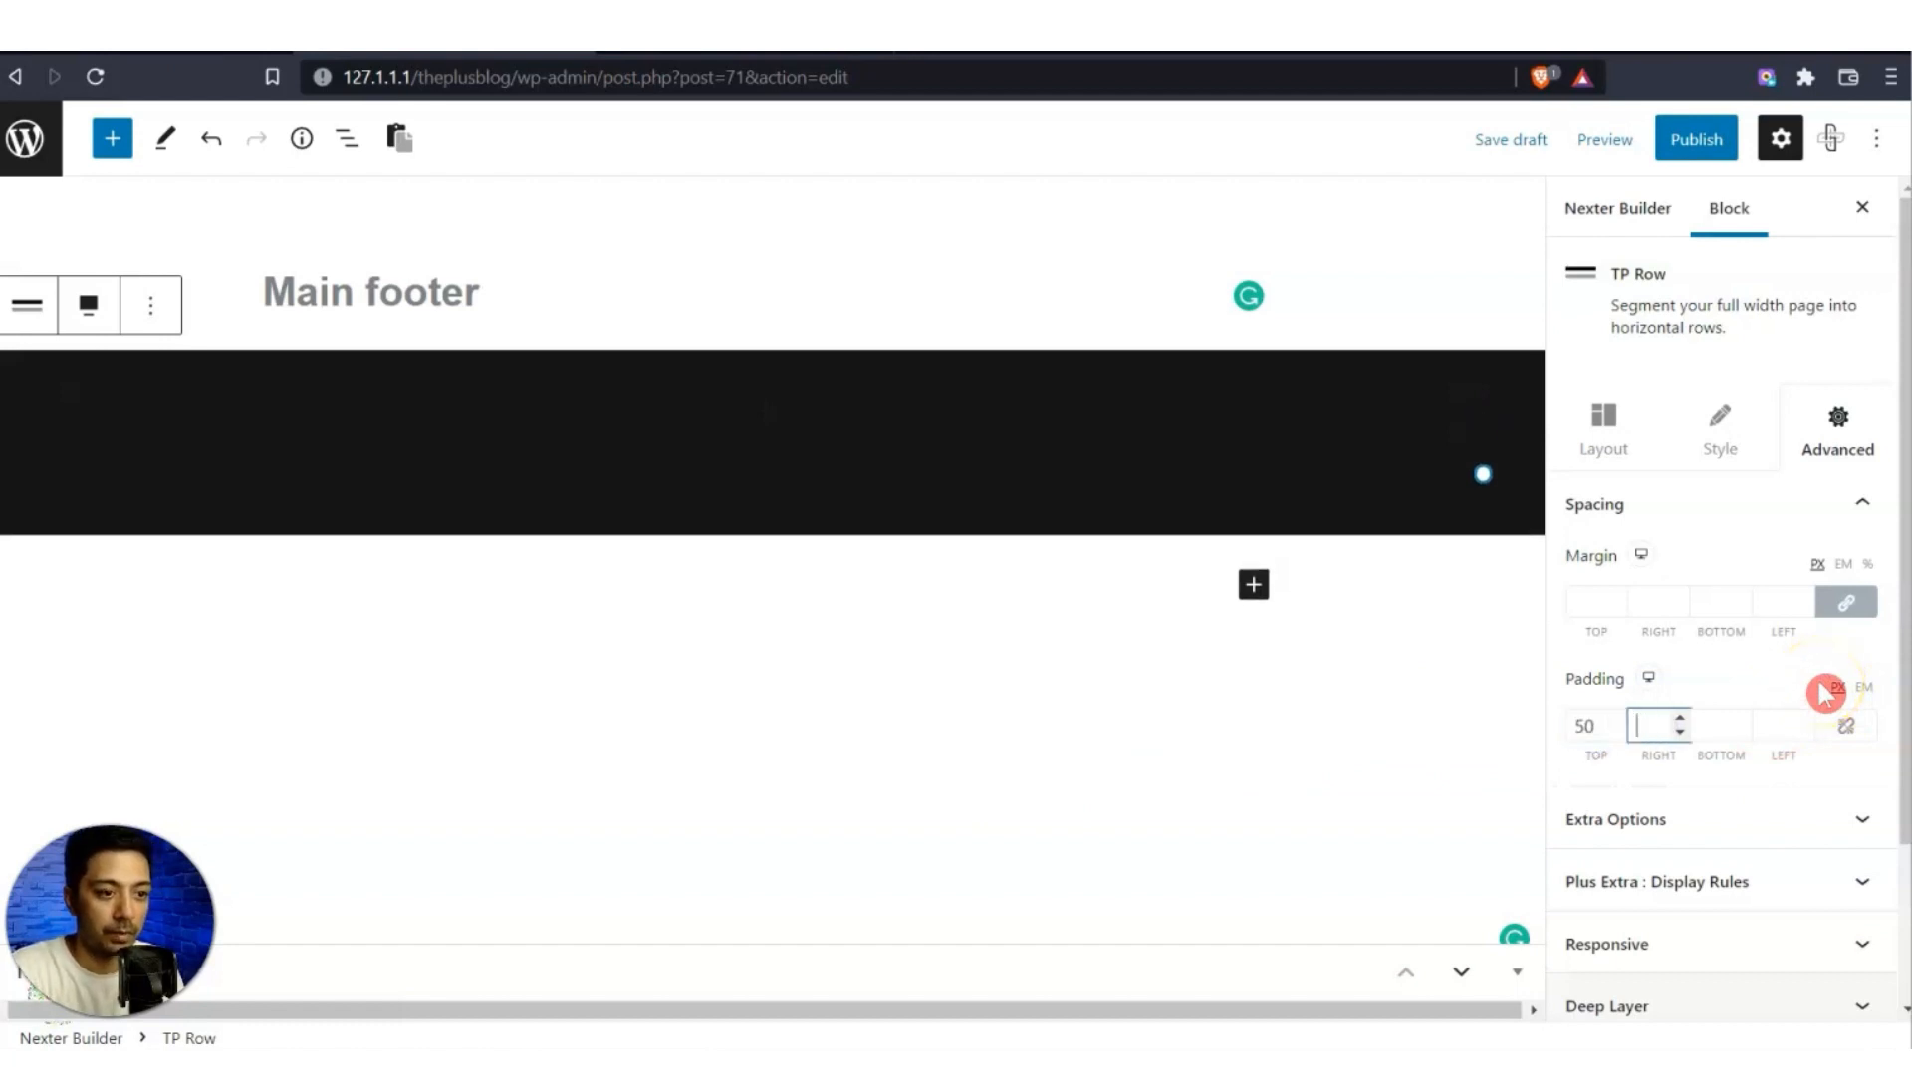
{"action": "type", "text": "50"}
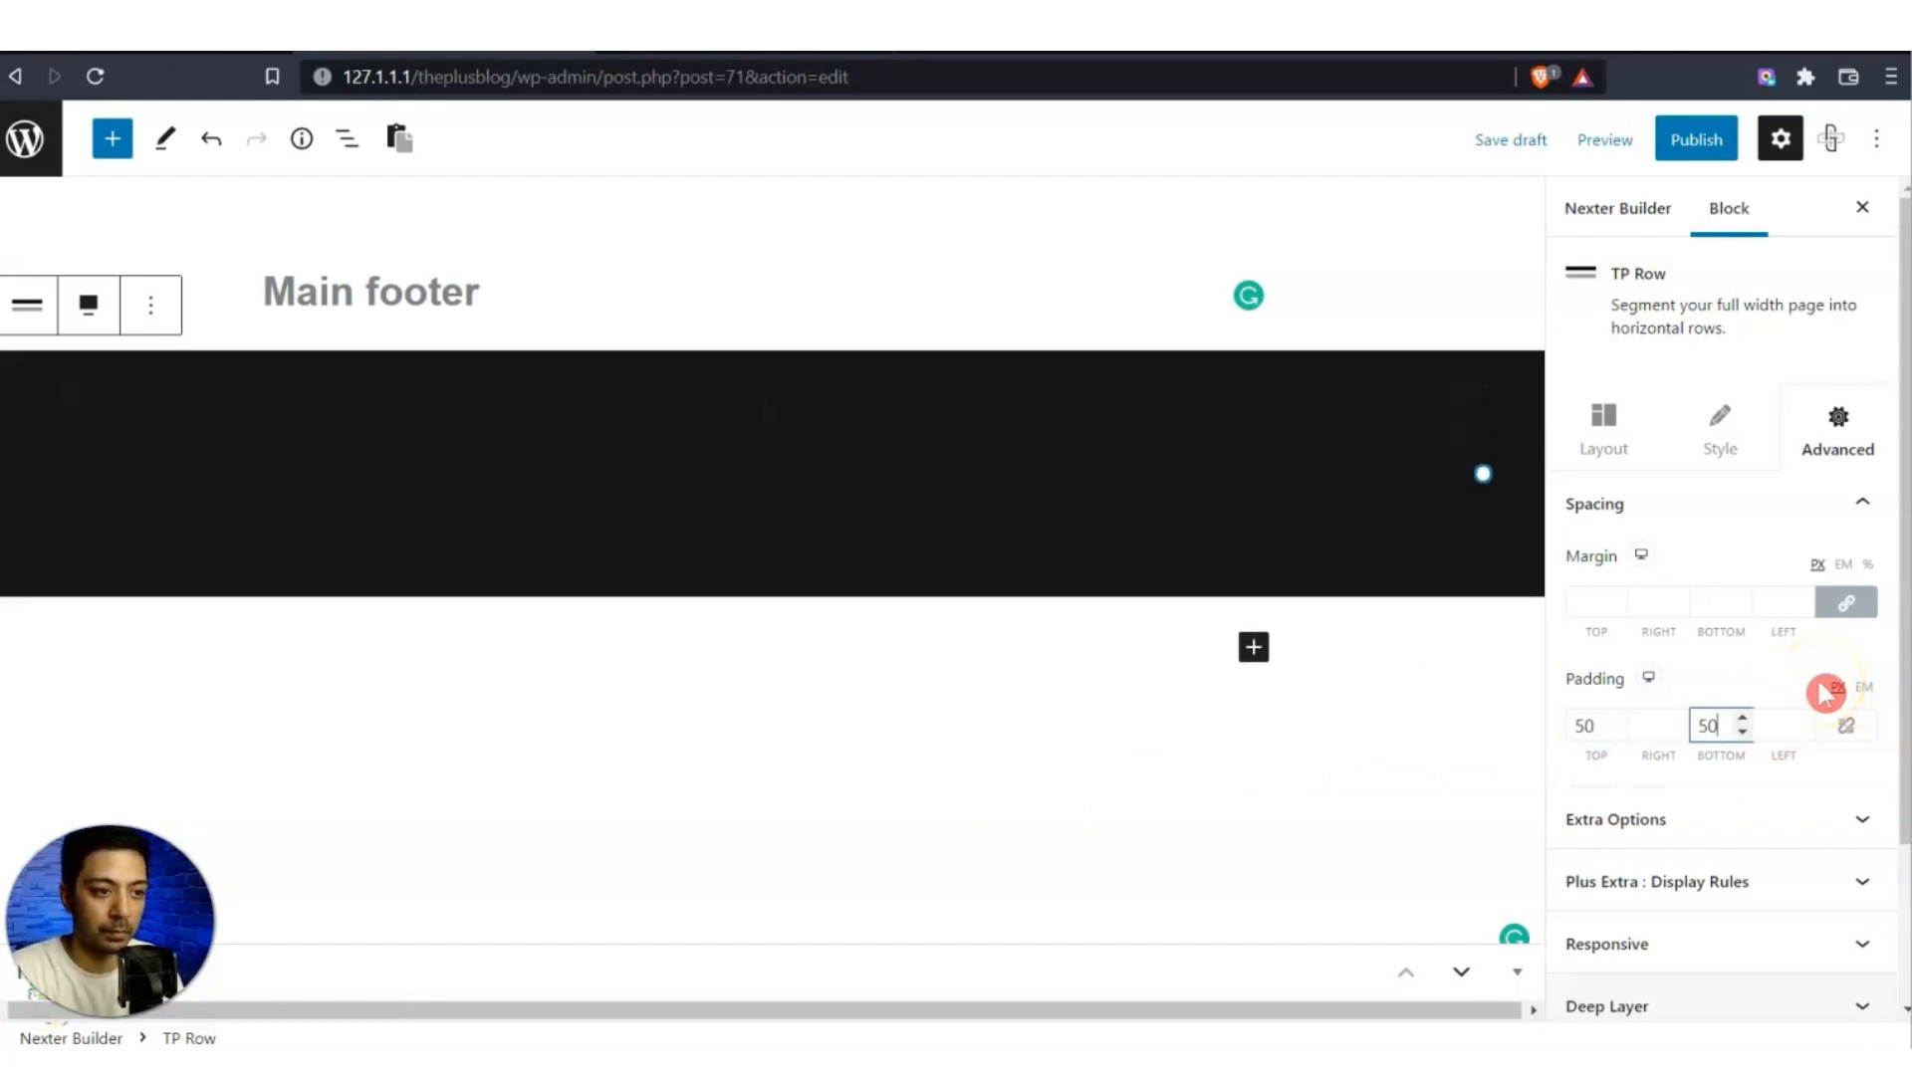
{"action": "left_click", "coordinate": [1597, 604]}
{"action": "type", "text": "0"}
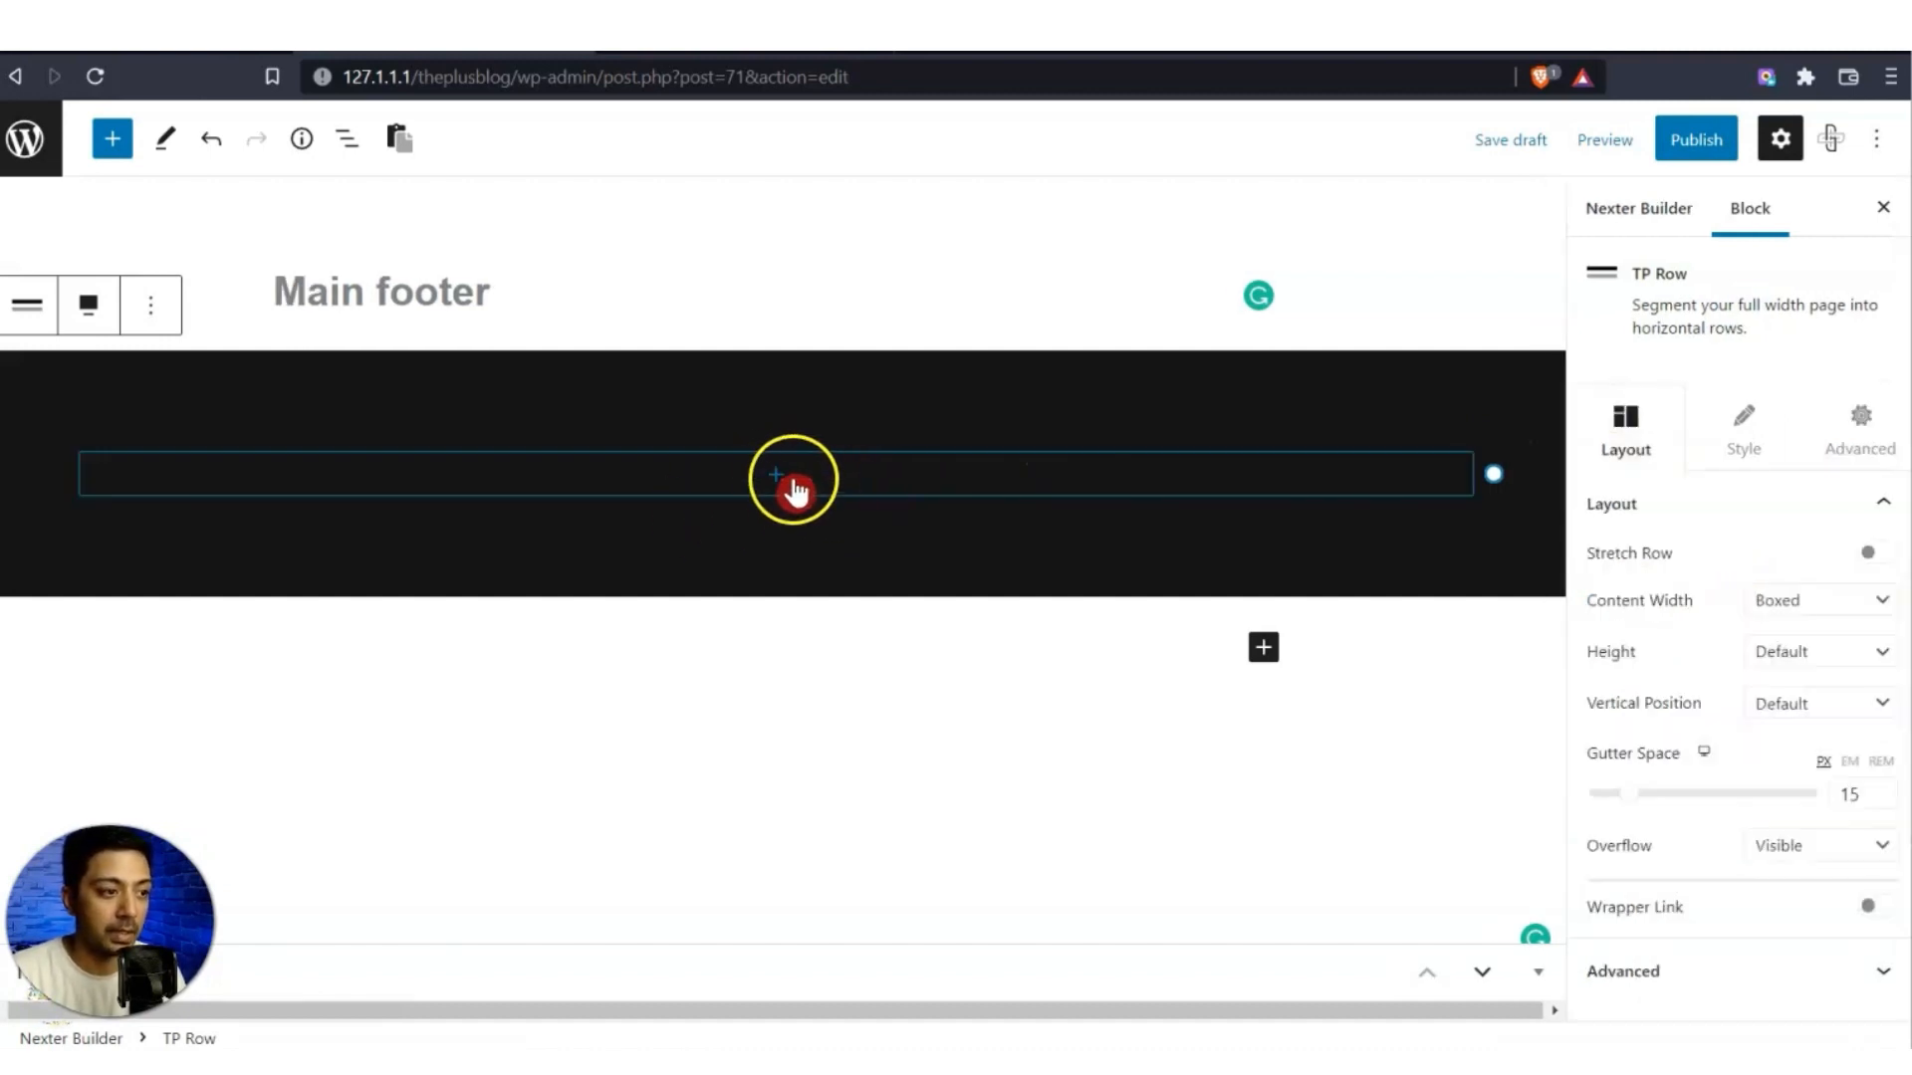
Add a TP Site Logo block inside the row's column, using the white PLUS BLOG image from the media library.
{"action": "left_click", "coordinate": [788, 482]}
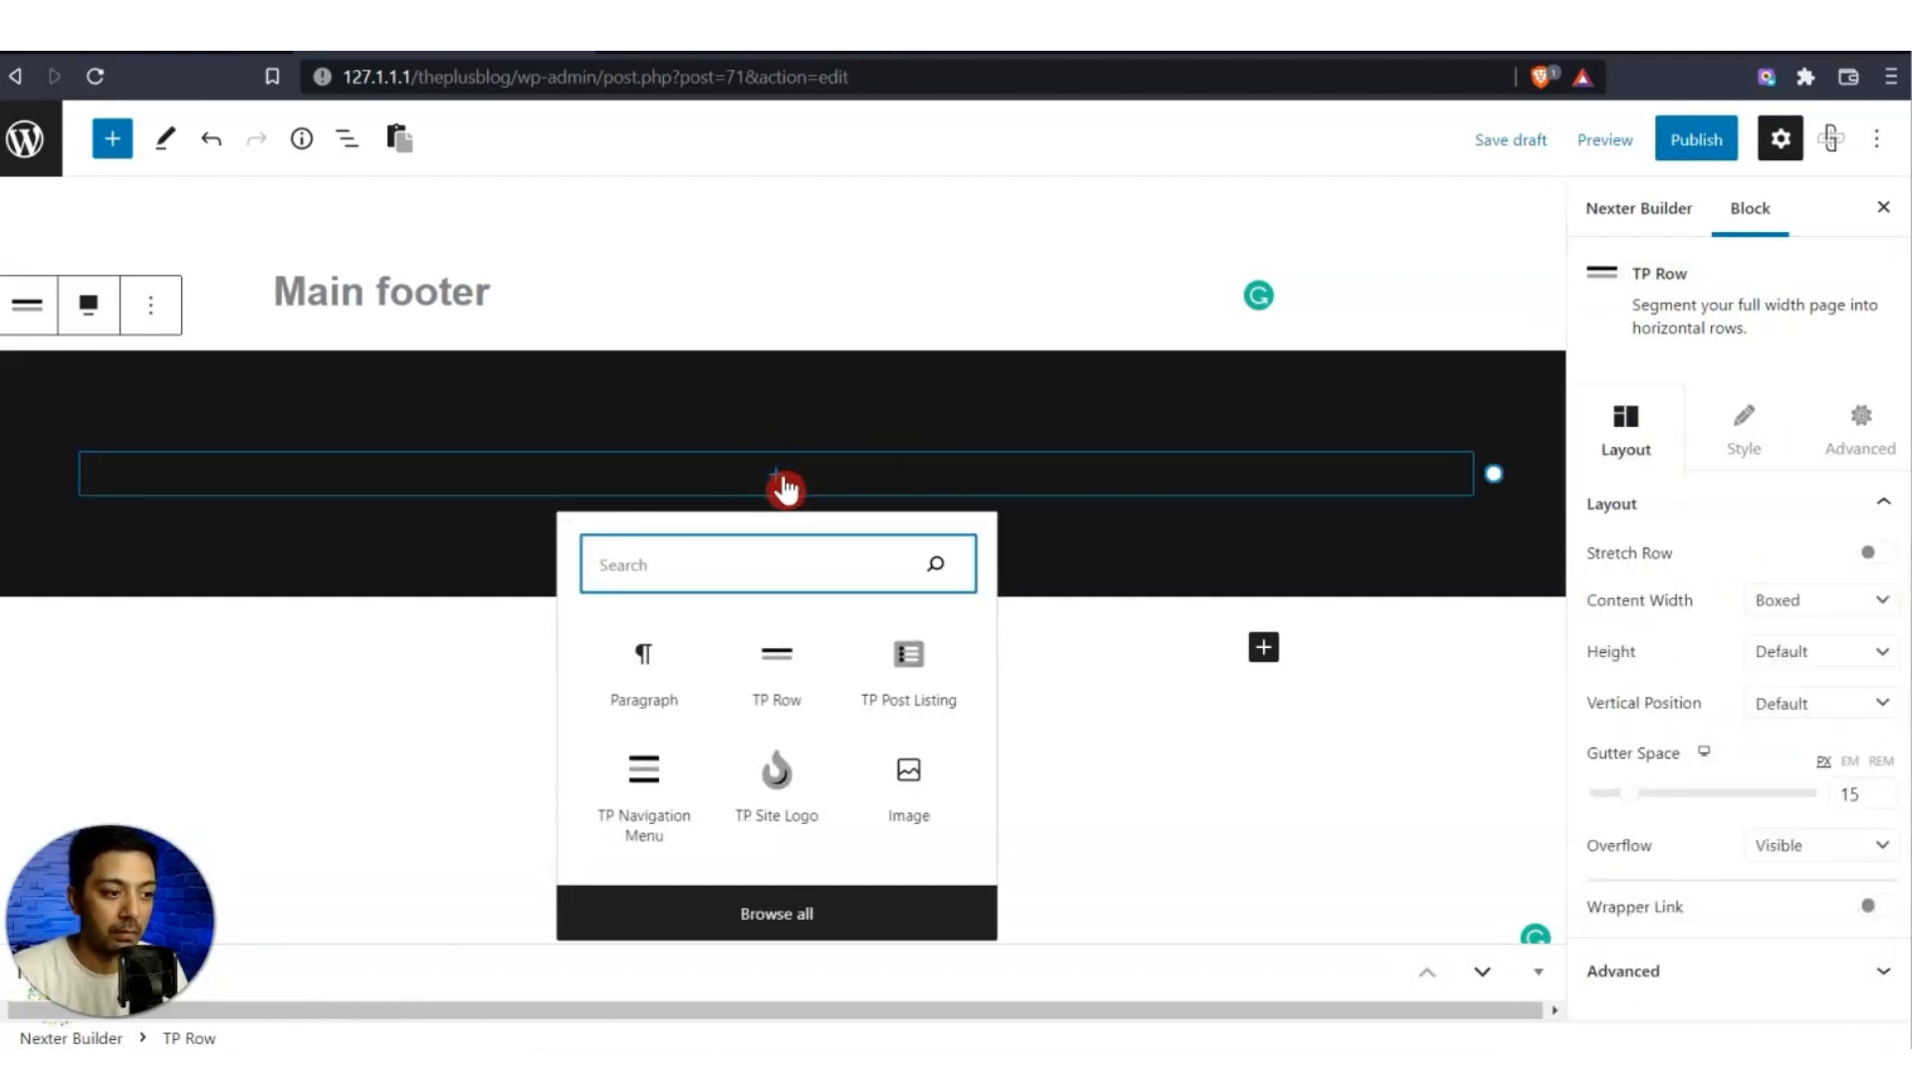
{"action": "left_click", "coordinate": [777, 775]}
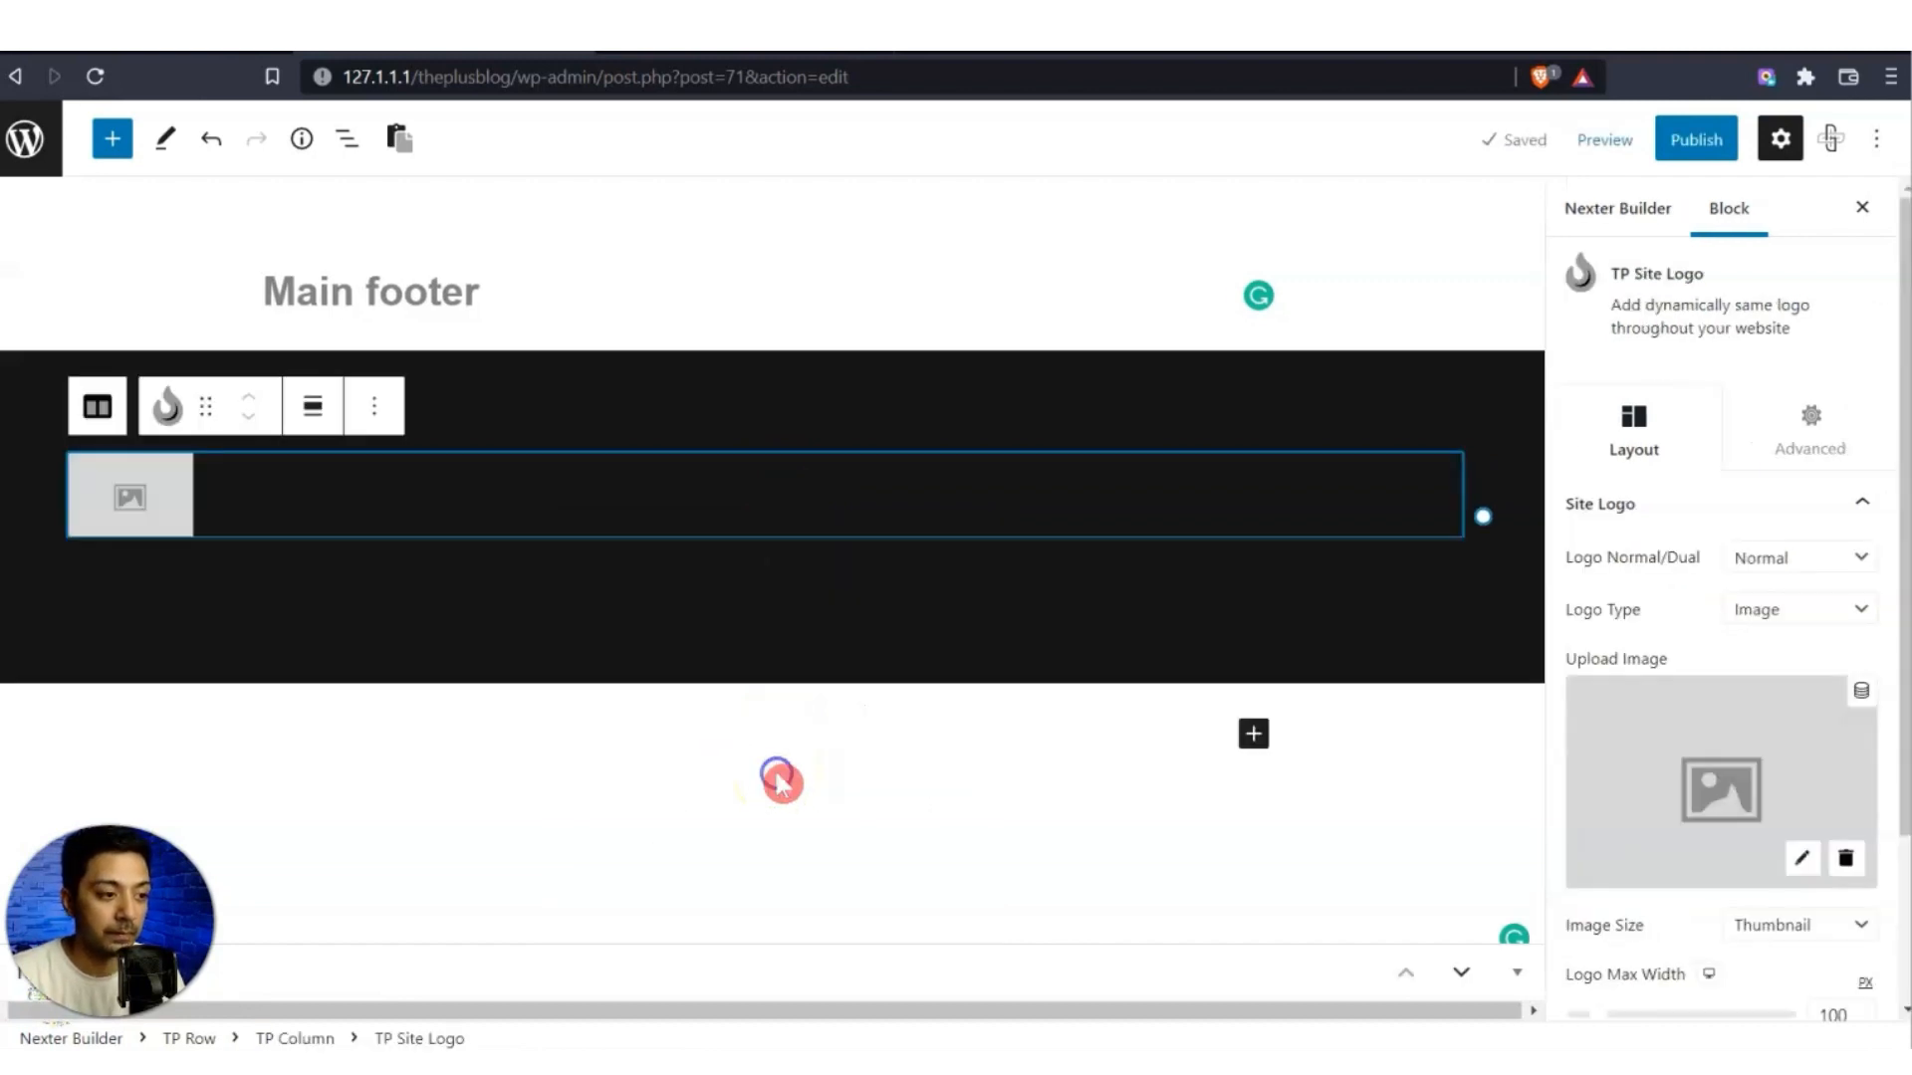
{"action": "left_click", "coordinate": [1799, 861]}
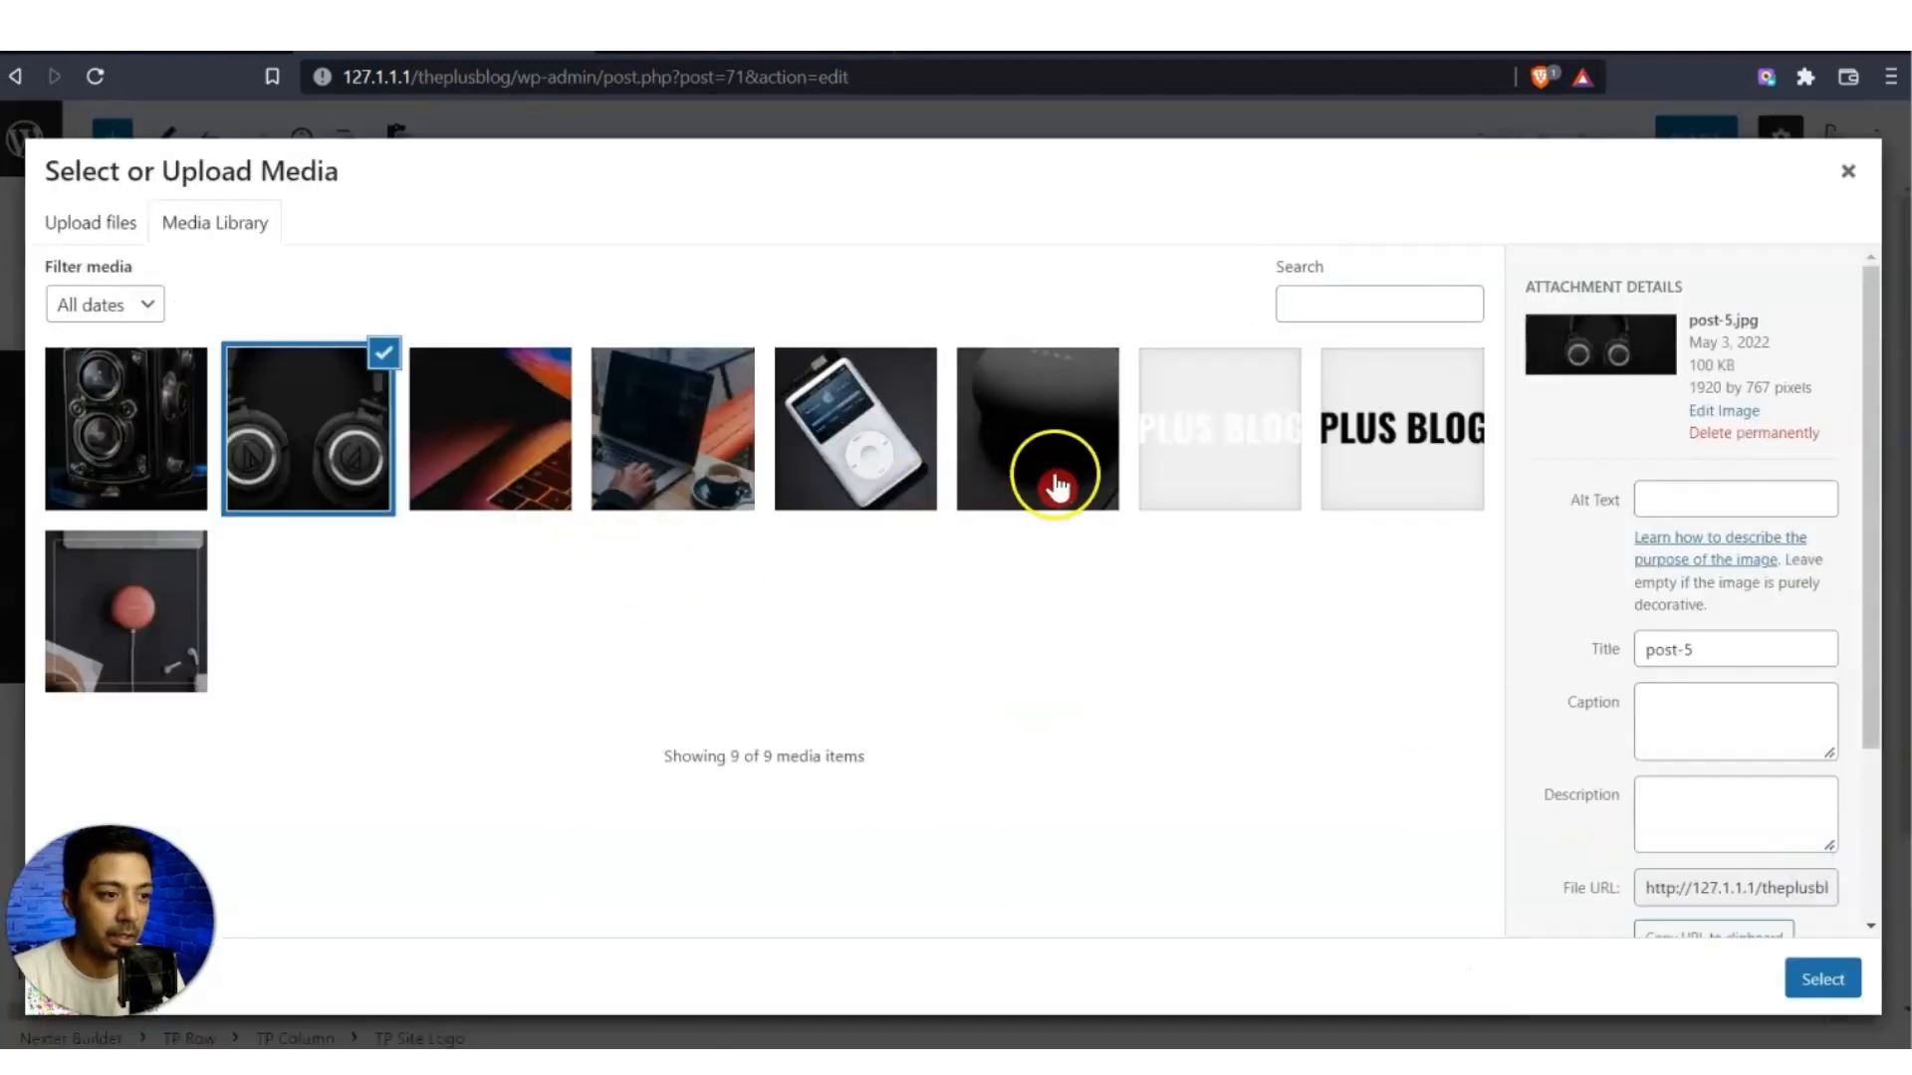
{"action": "left_click", "coordinate": [1234, 498]}
{"action": "left_click", "coordinate": [1818, 979]}
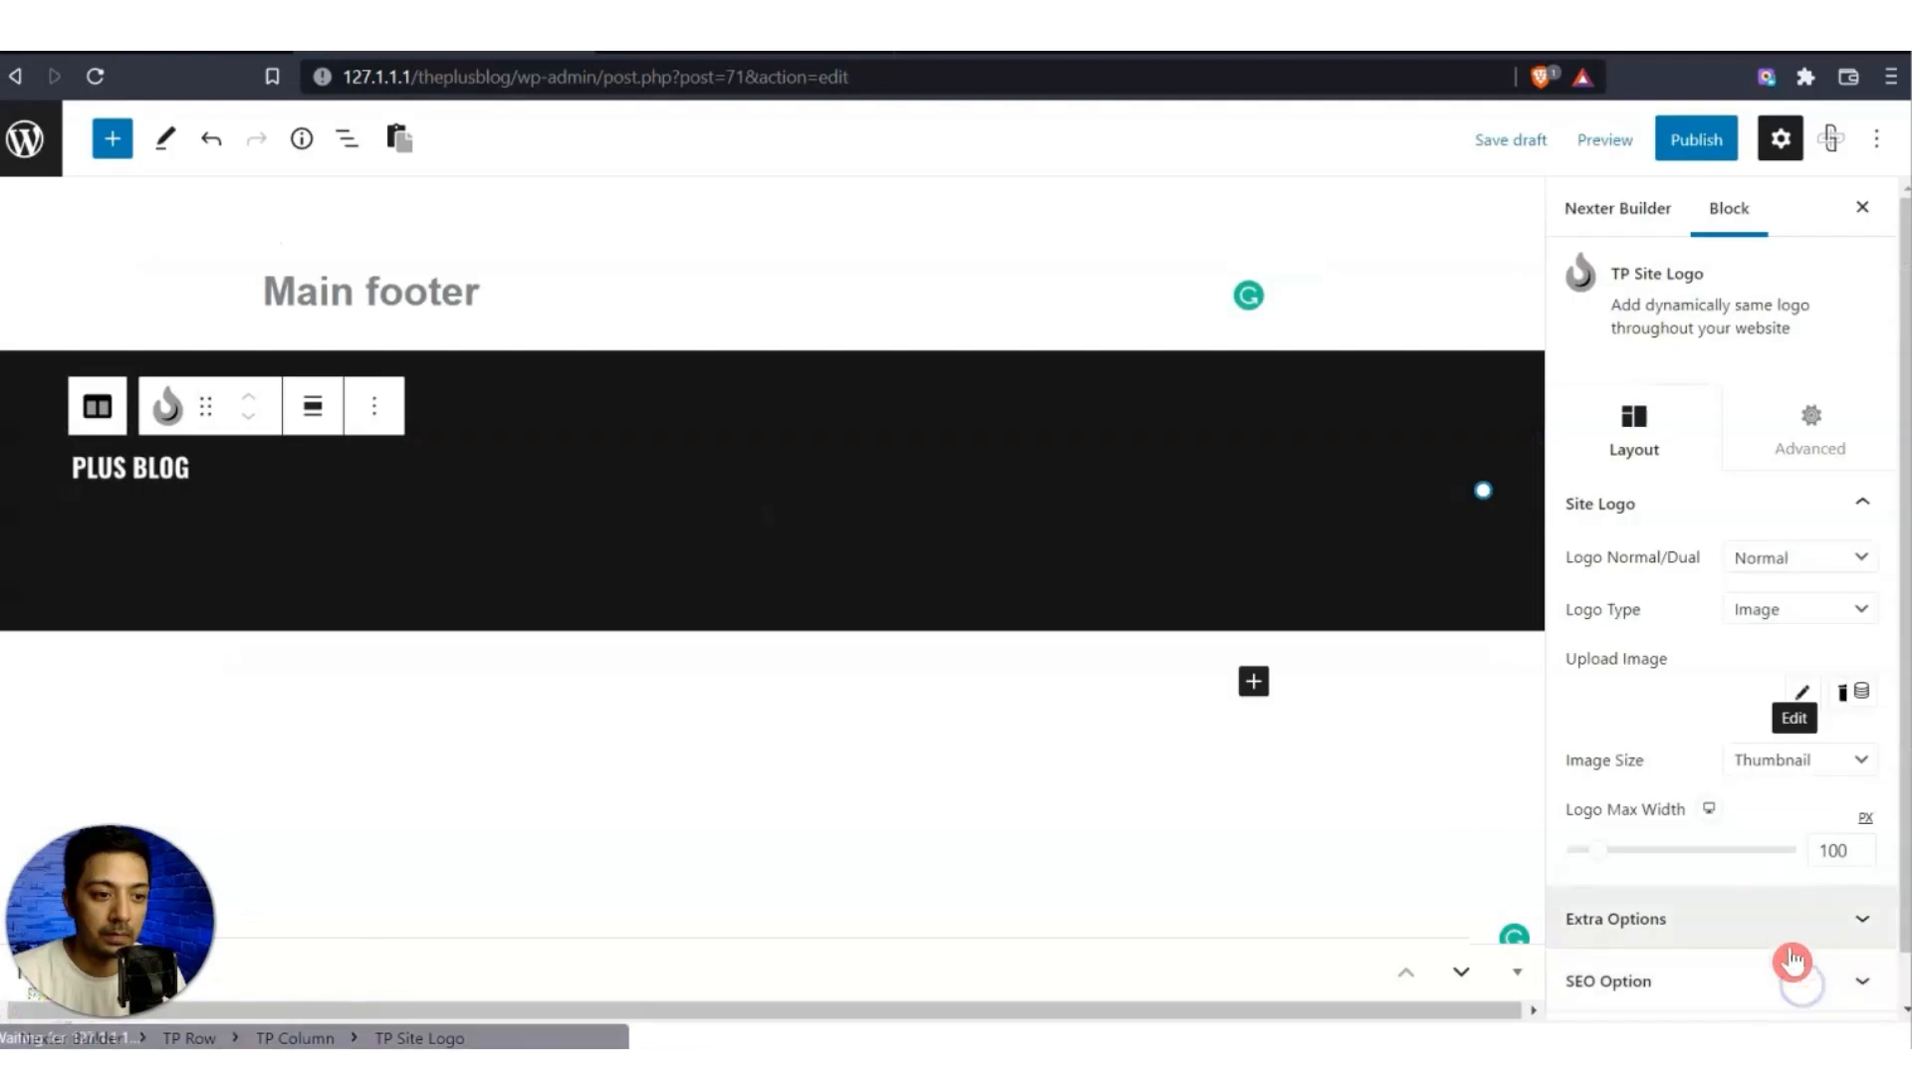
Set the site logo's image size to Full and center its alignment.
{"action": "left_click", "coordinate": [1786, 766]}
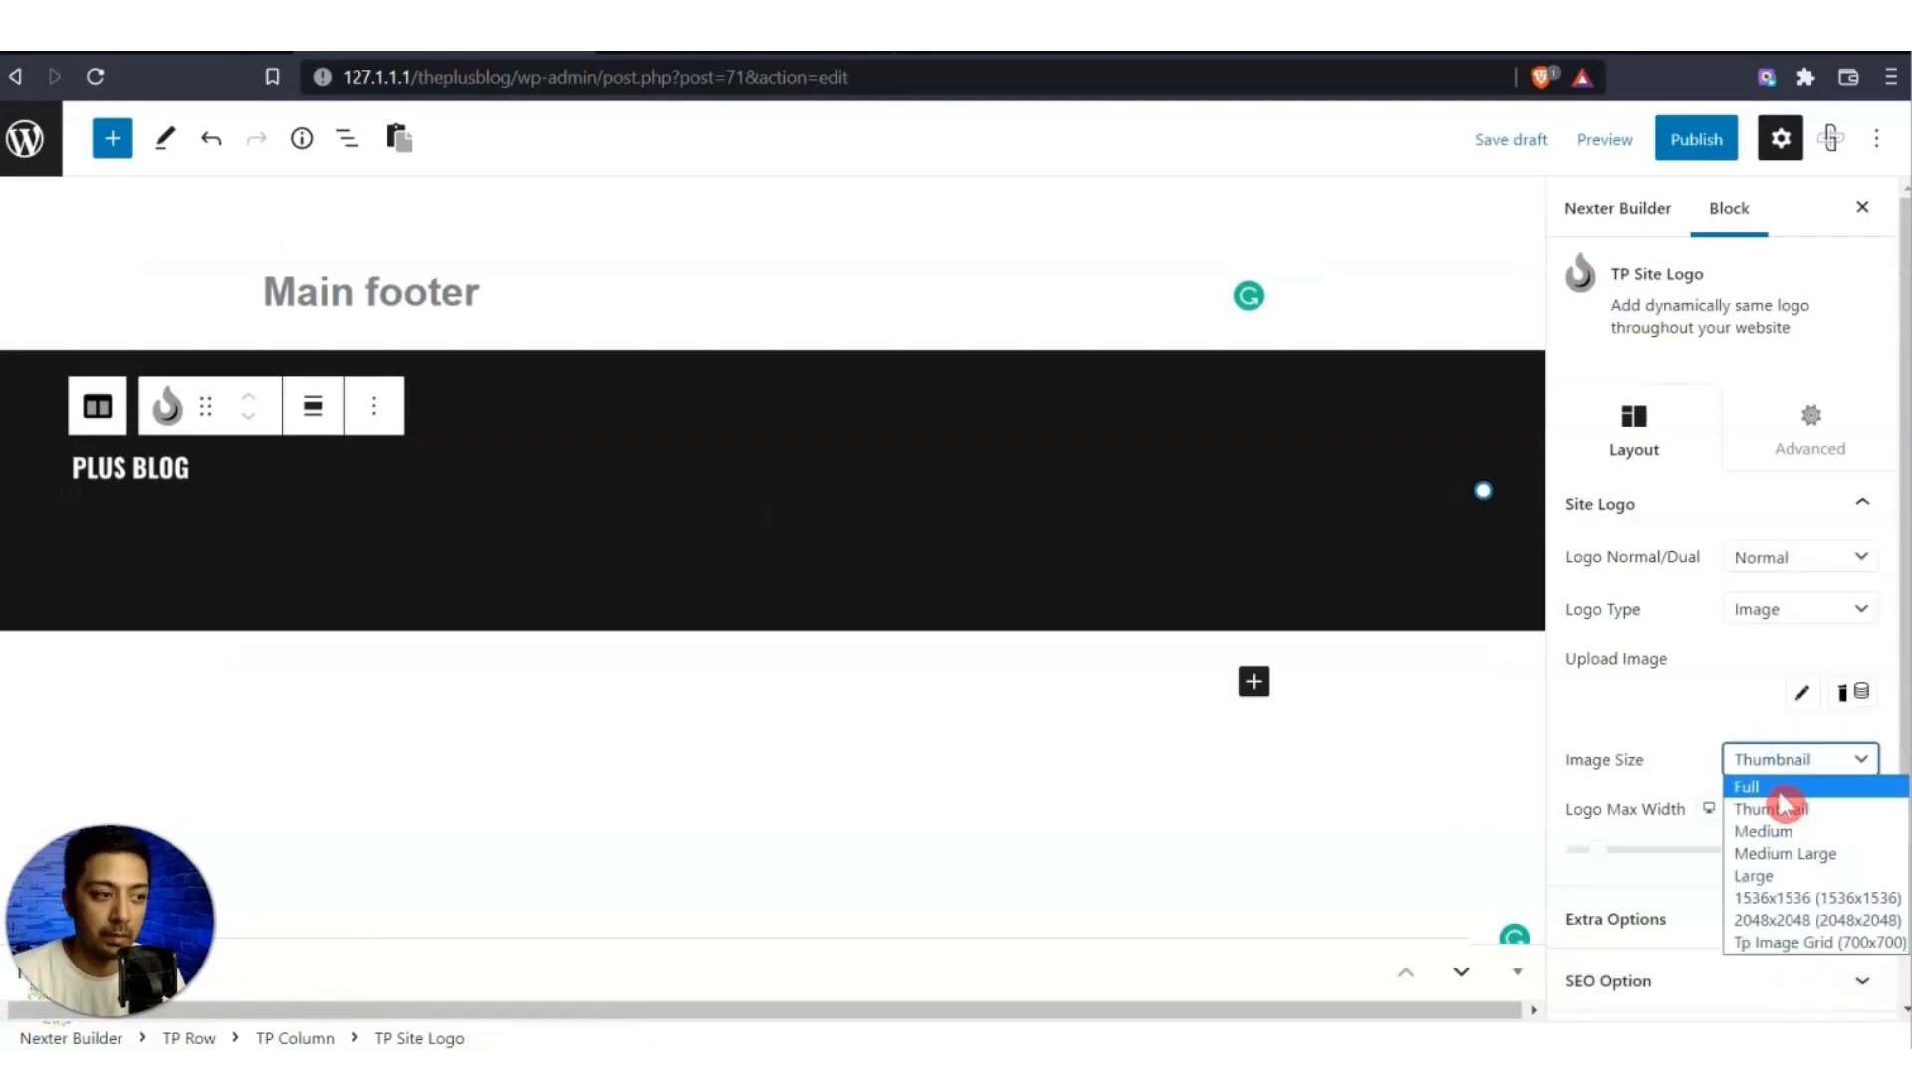
{"action": "left_click", "coordinate": [1779, 789]}
{"action": "scroll", "coordinate": [1793, 865], "scroll_direction": "down", "scroll_amount": 1}
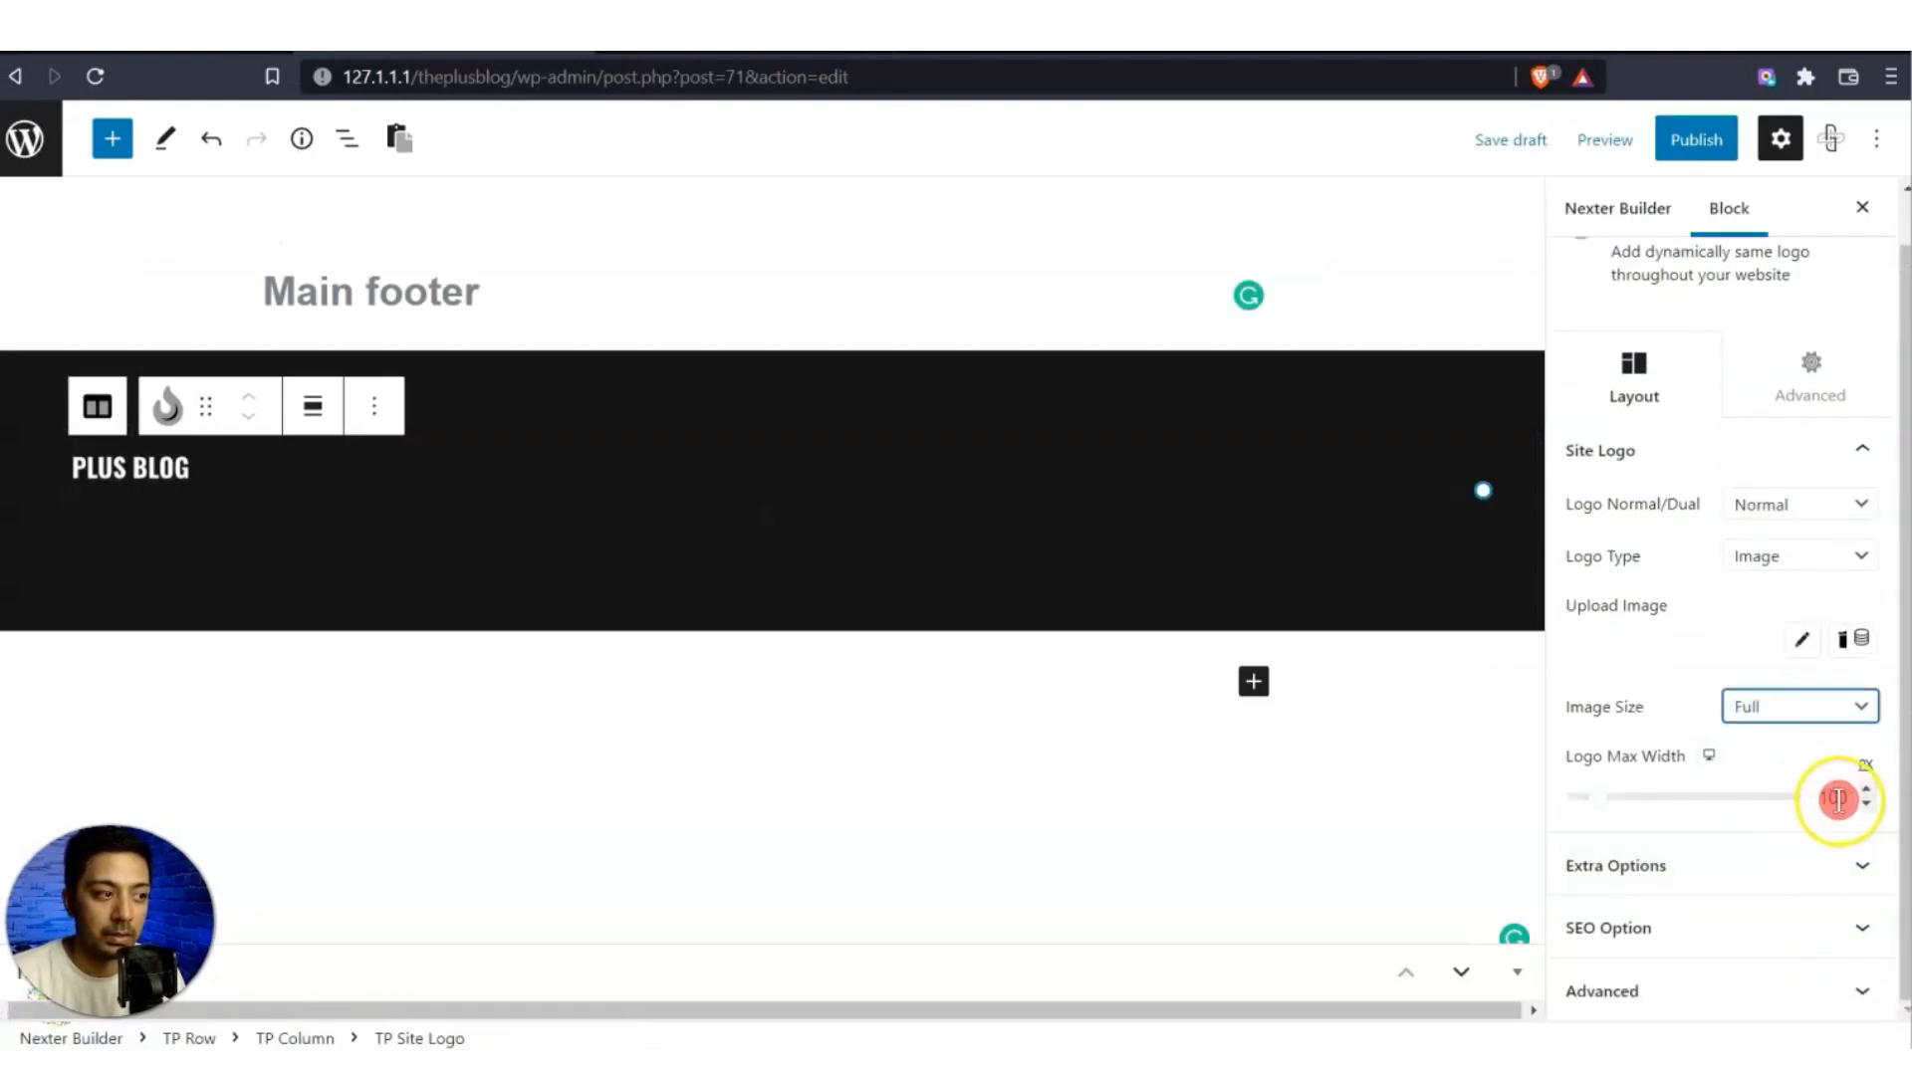
{"action": "left_click", "coordinate": [1820, 866]}
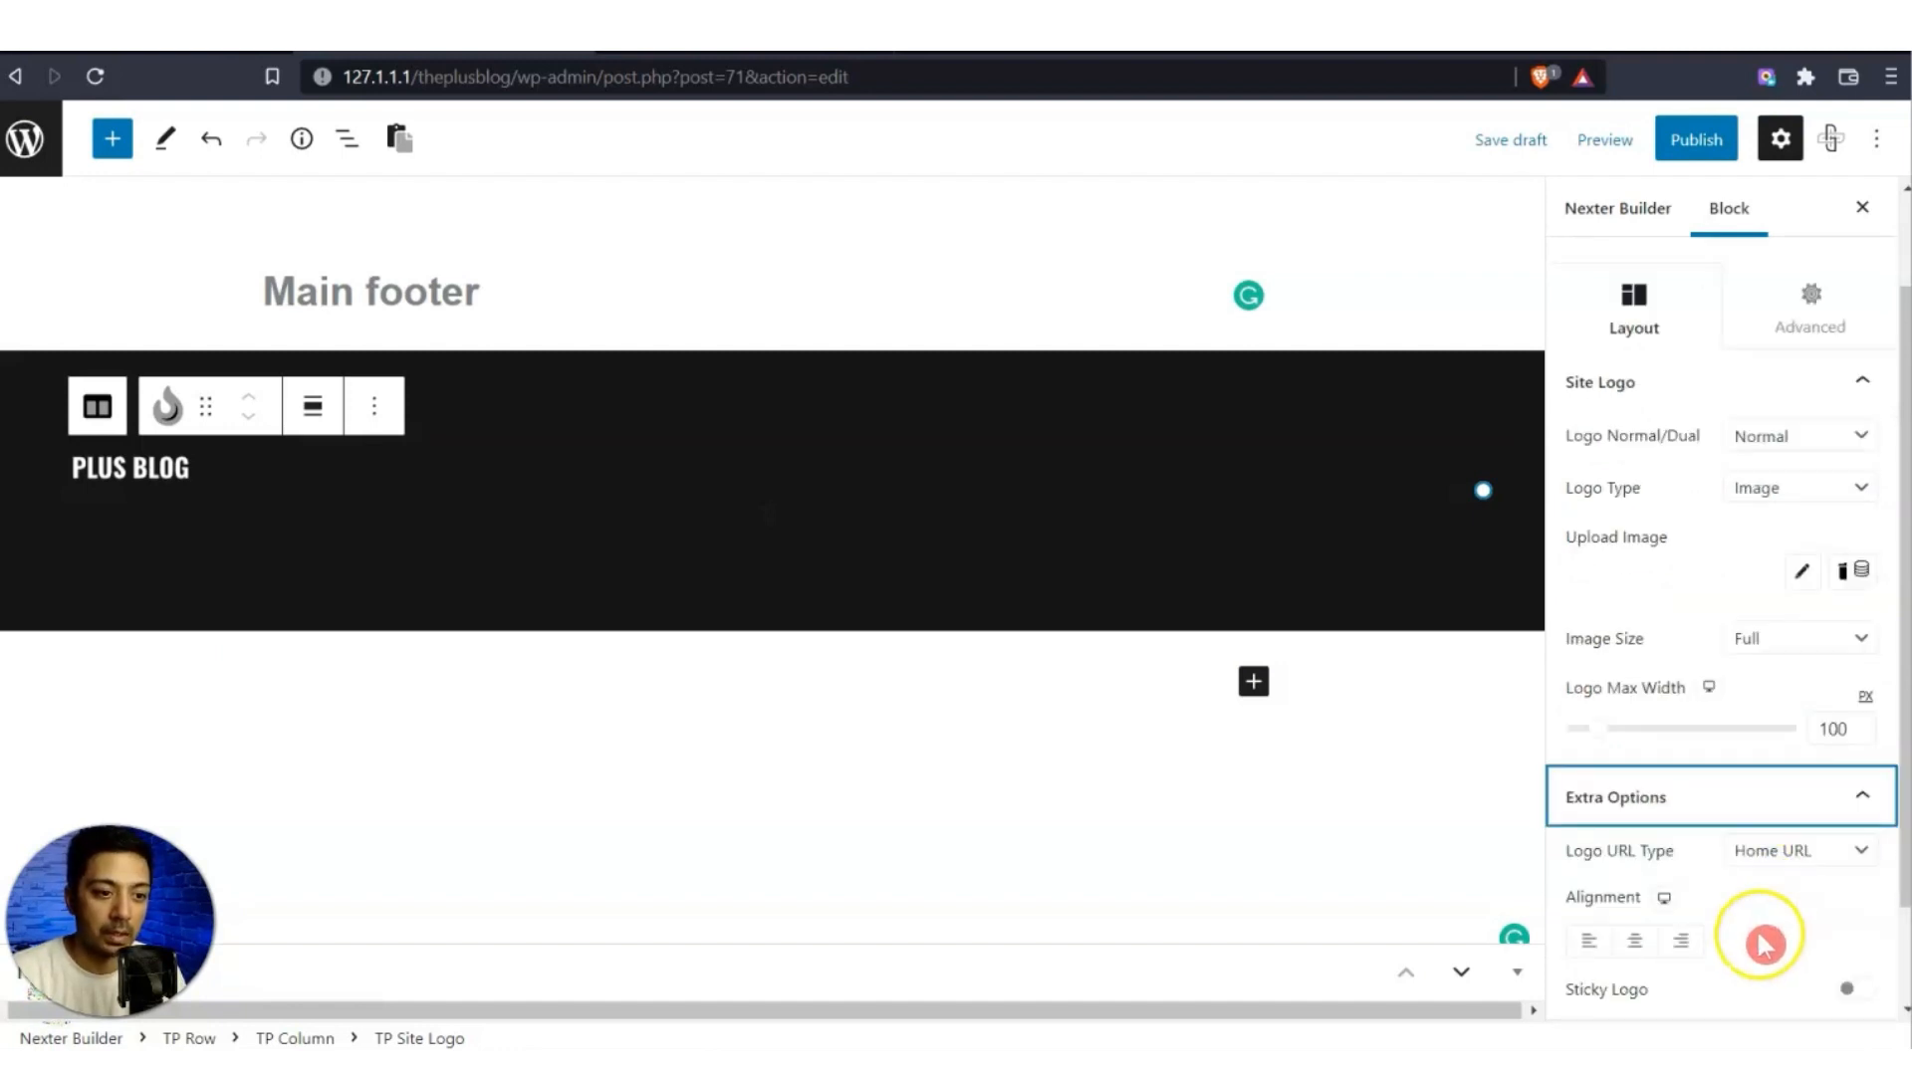
{"action": "left_click", "coordinate": [1633, 944]}
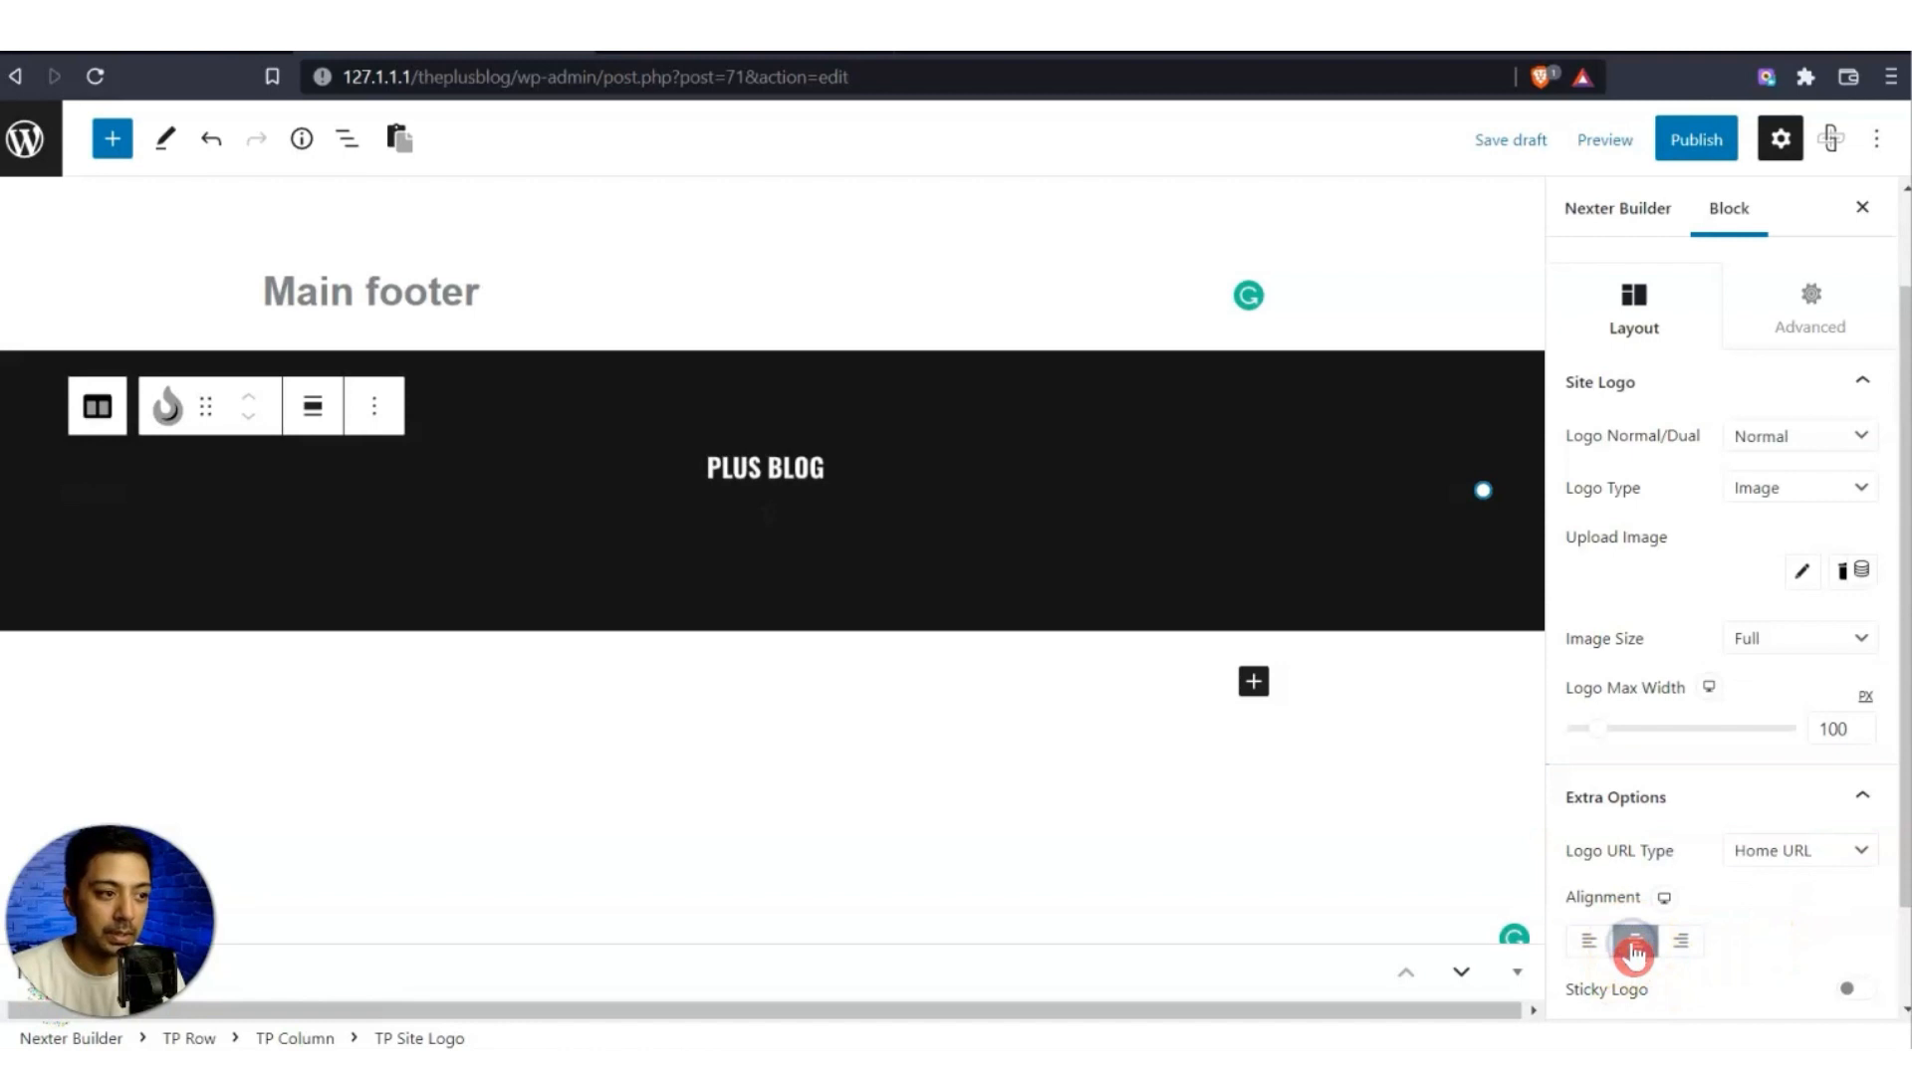
{"action": "scroll", "coordinate": [1658, 959], "scroll_direction": "down", "scroll_amount": 2}
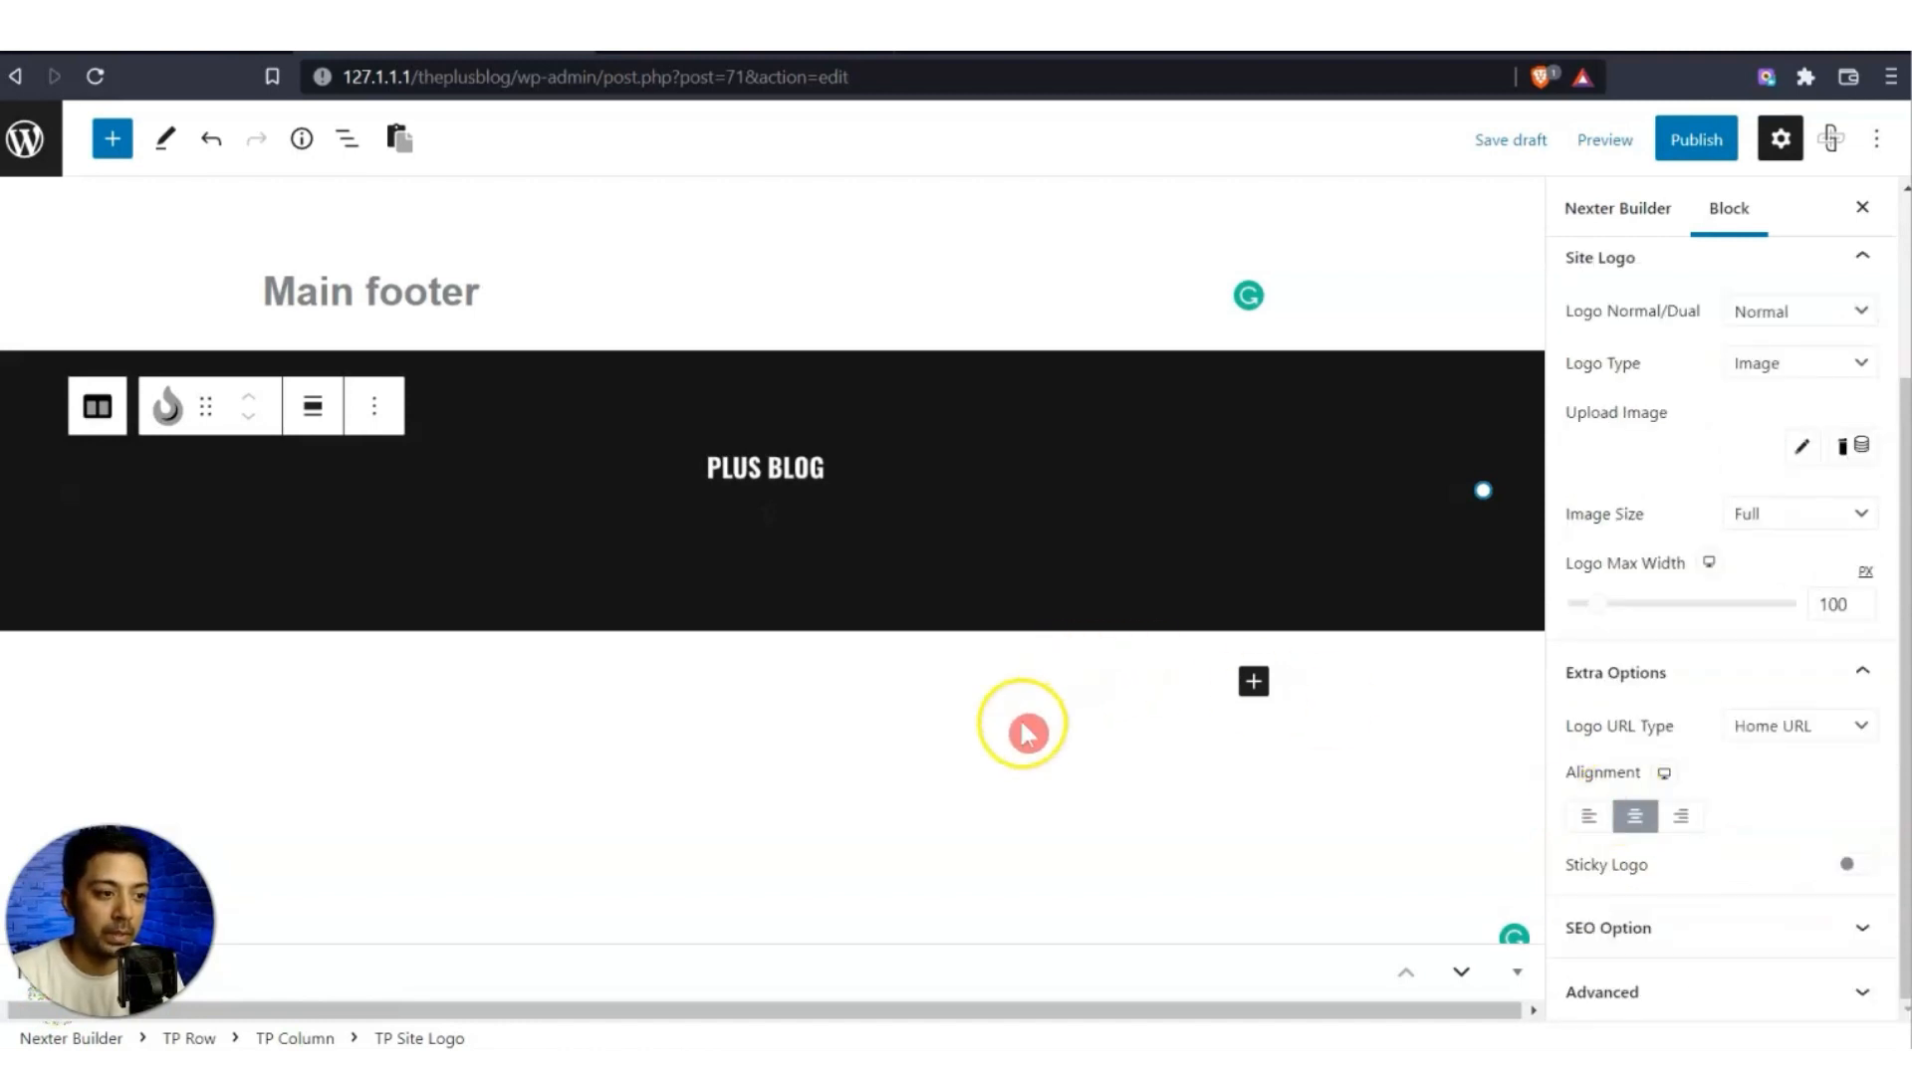
Insert a TP Social Icon block directly after the PLUS BLOG site logo.
{"action": "left_click", "coordinate": [835, 462]}
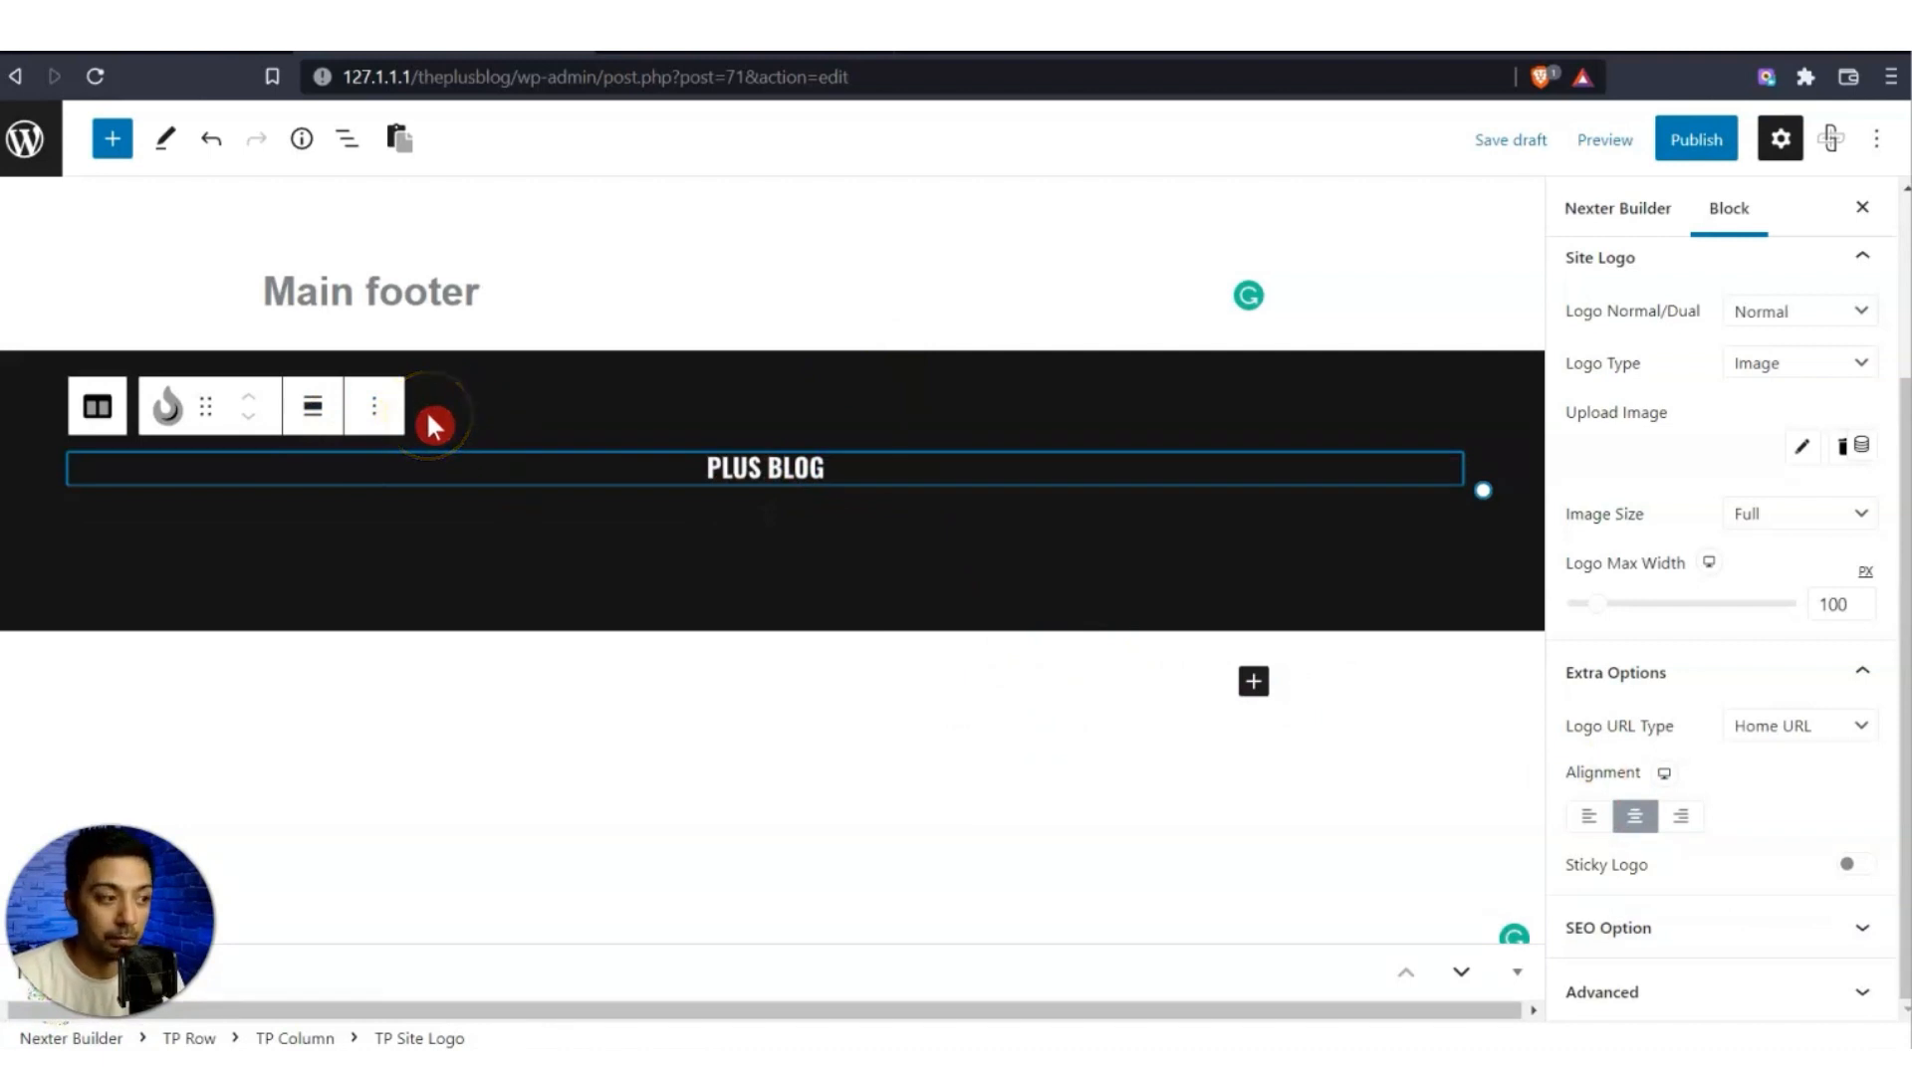
{"action": "left_click", "coordinate": [374, 407]}
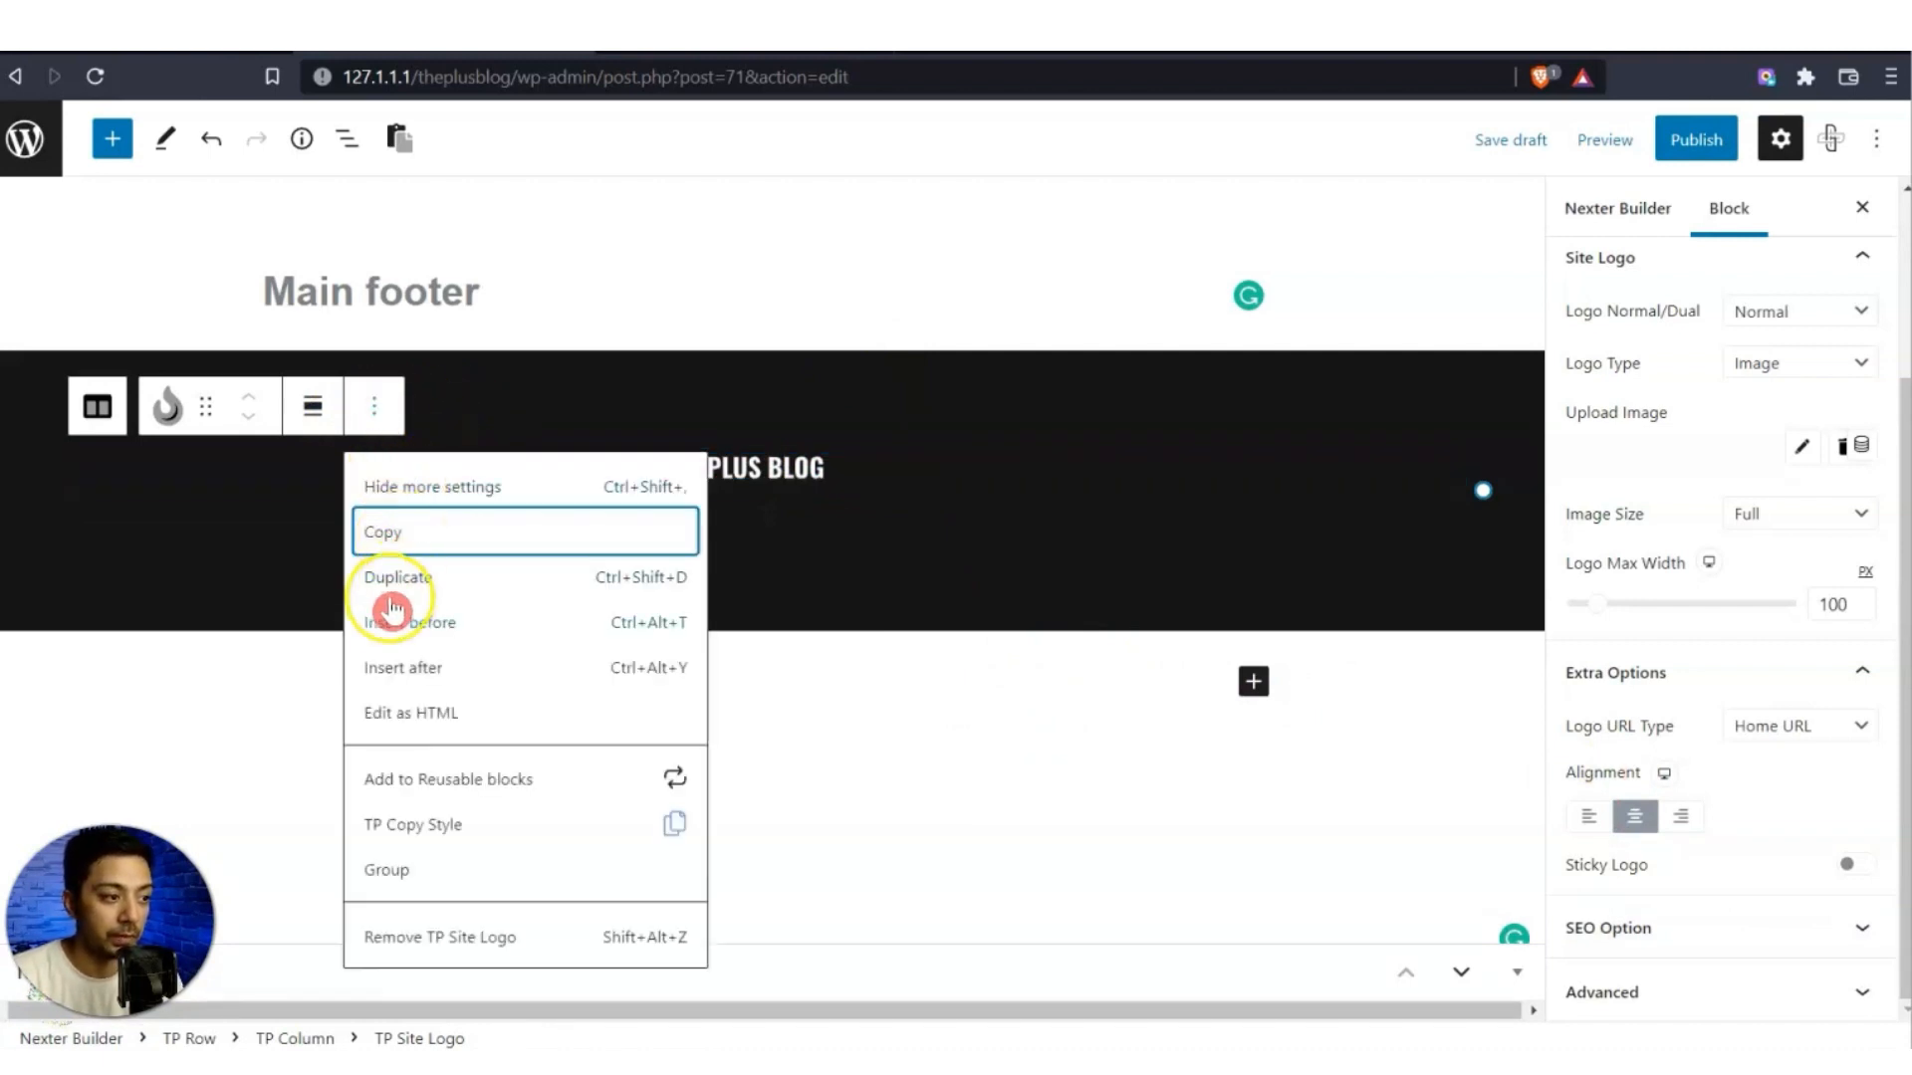
{"action": "left_click", "coordinate": [416, 671]}
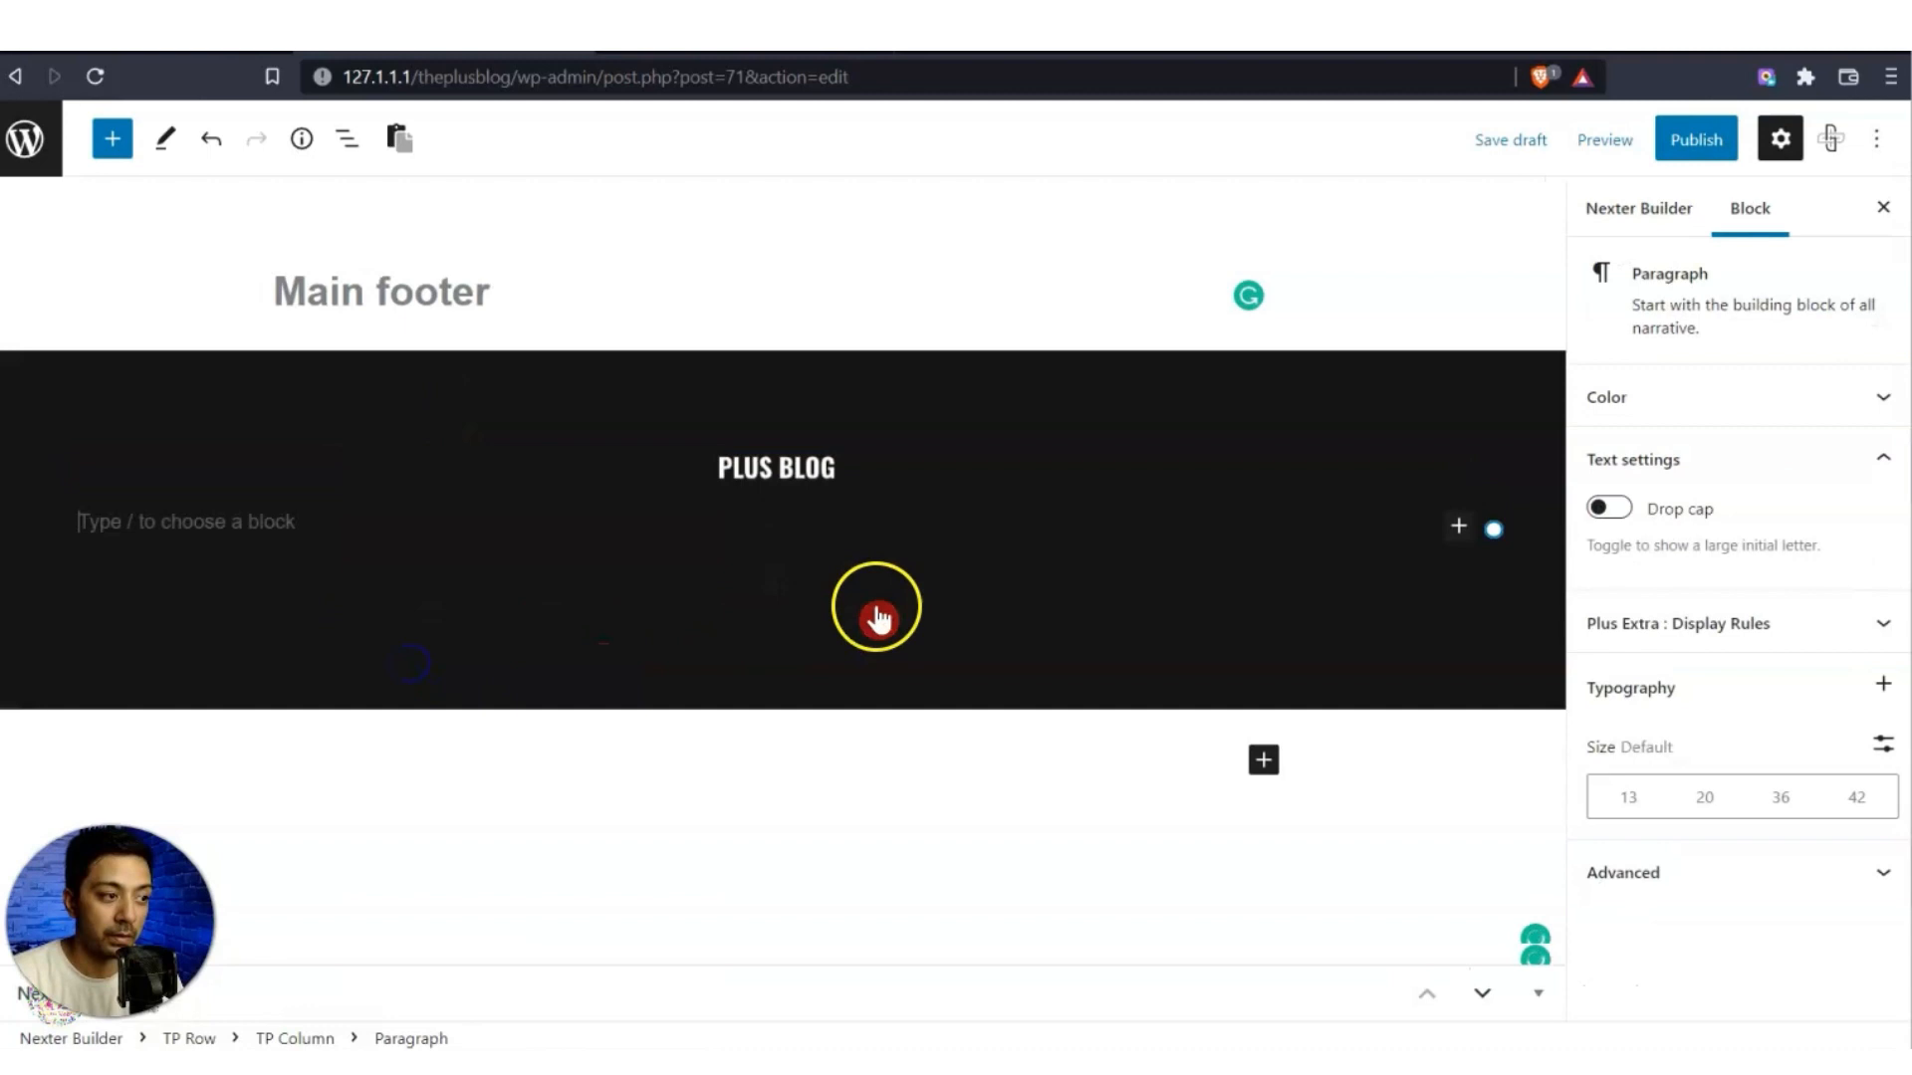
{"action": "type", "text": "/tp"}
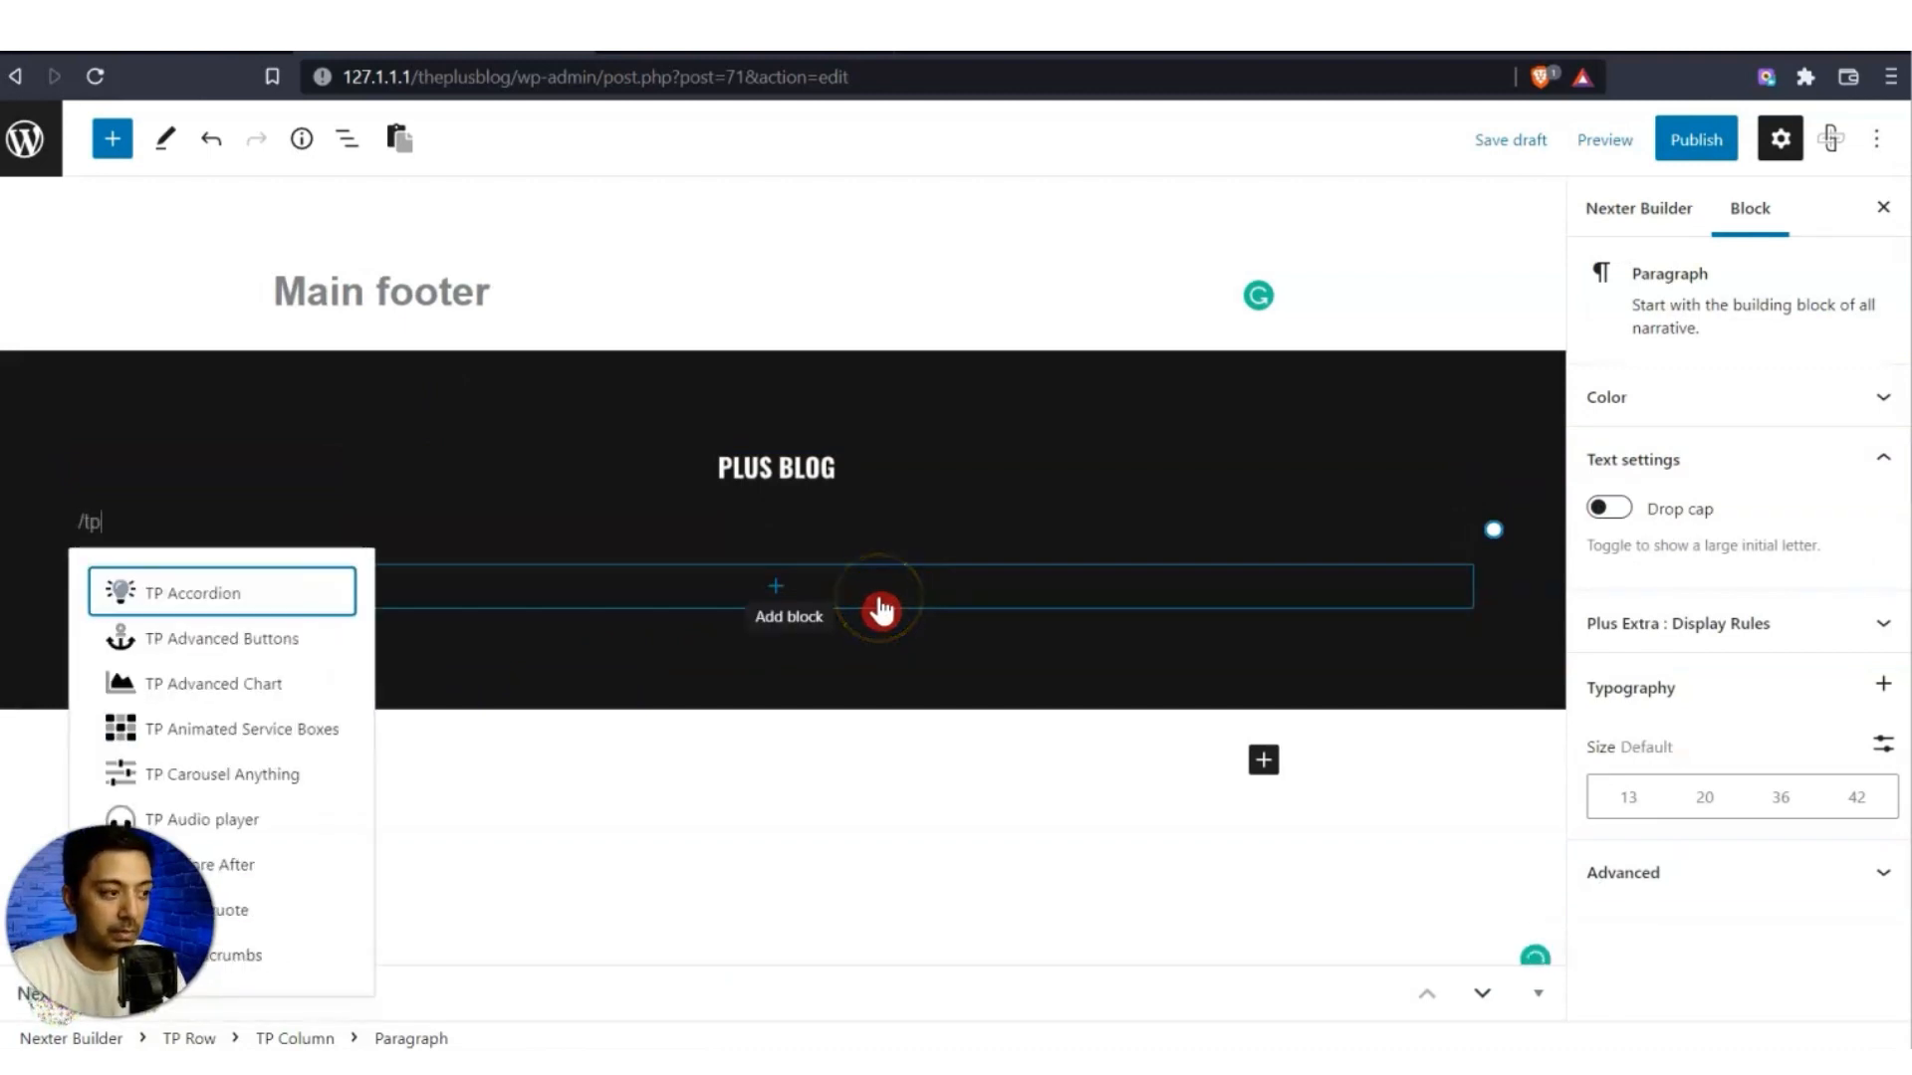
{"action": "type", "text": " social"}
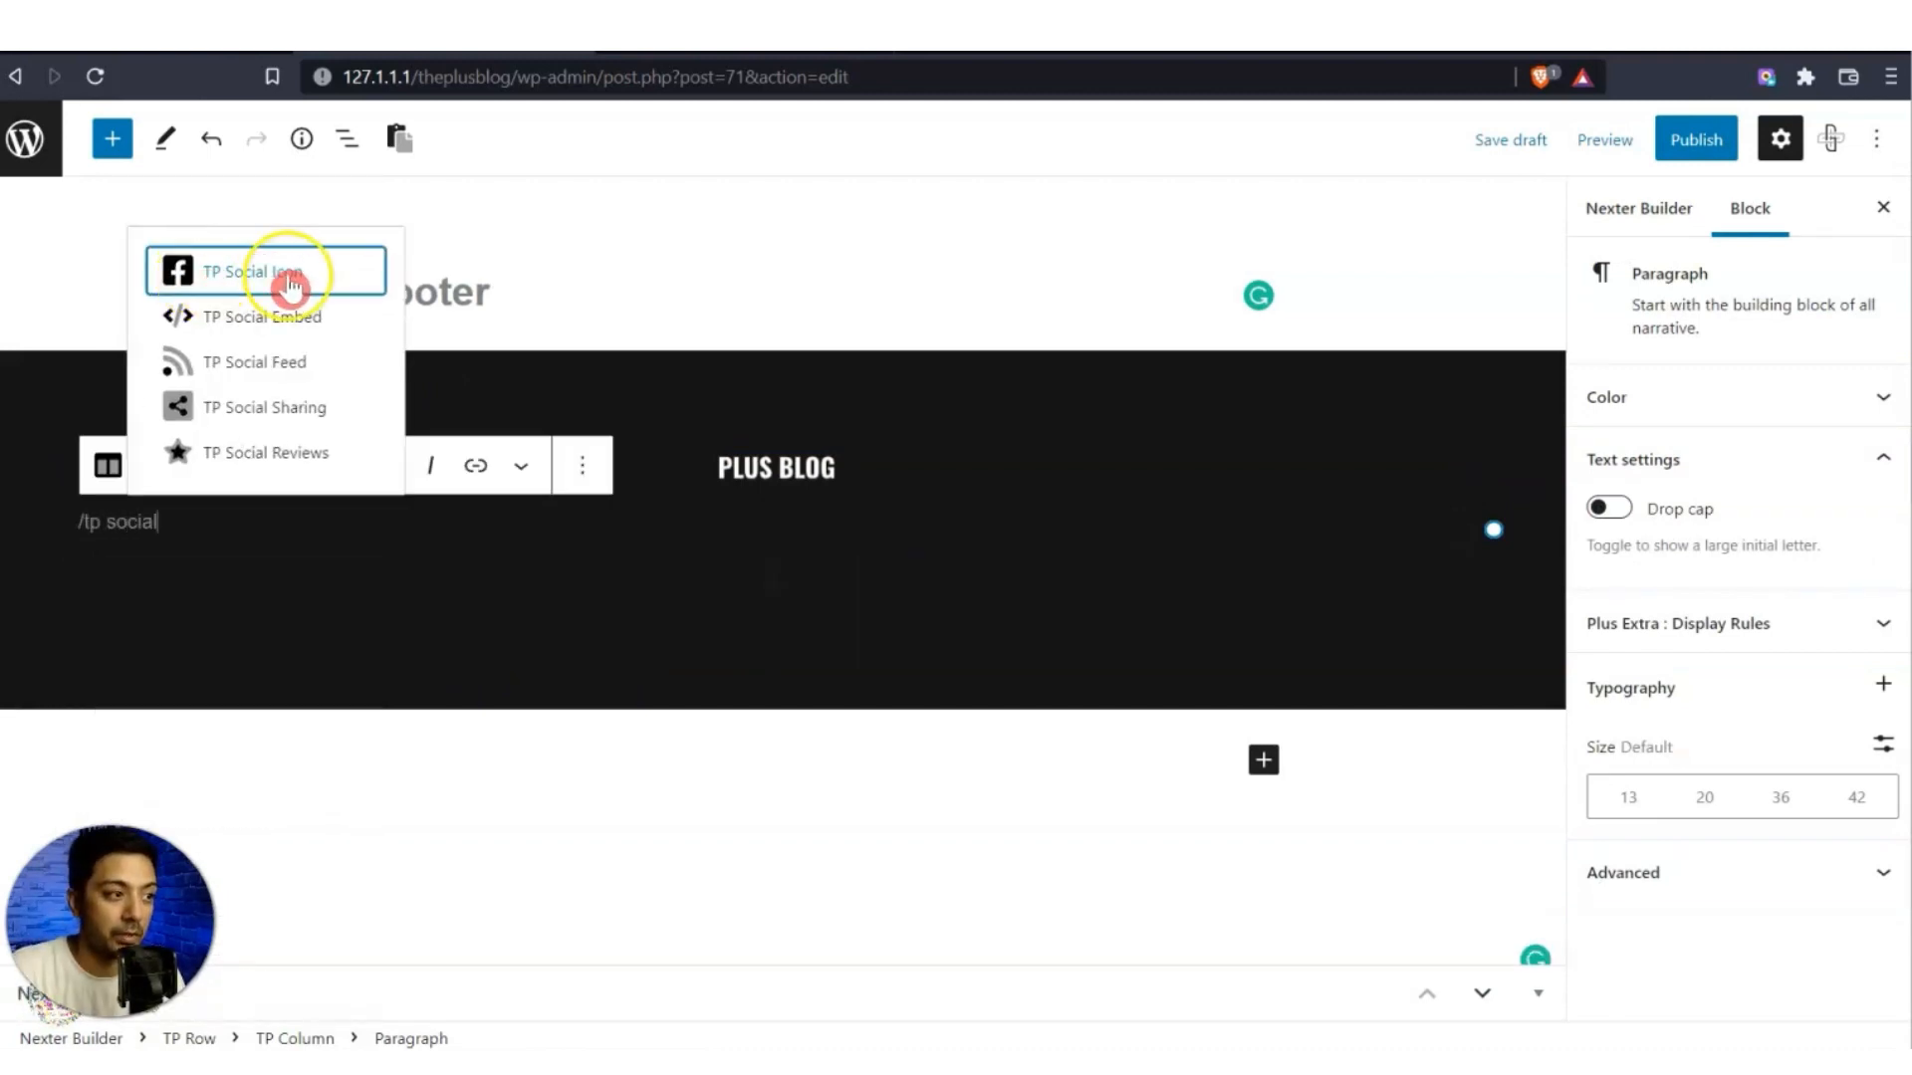
{"action": "left_click", "coordinate": [293, 286]}
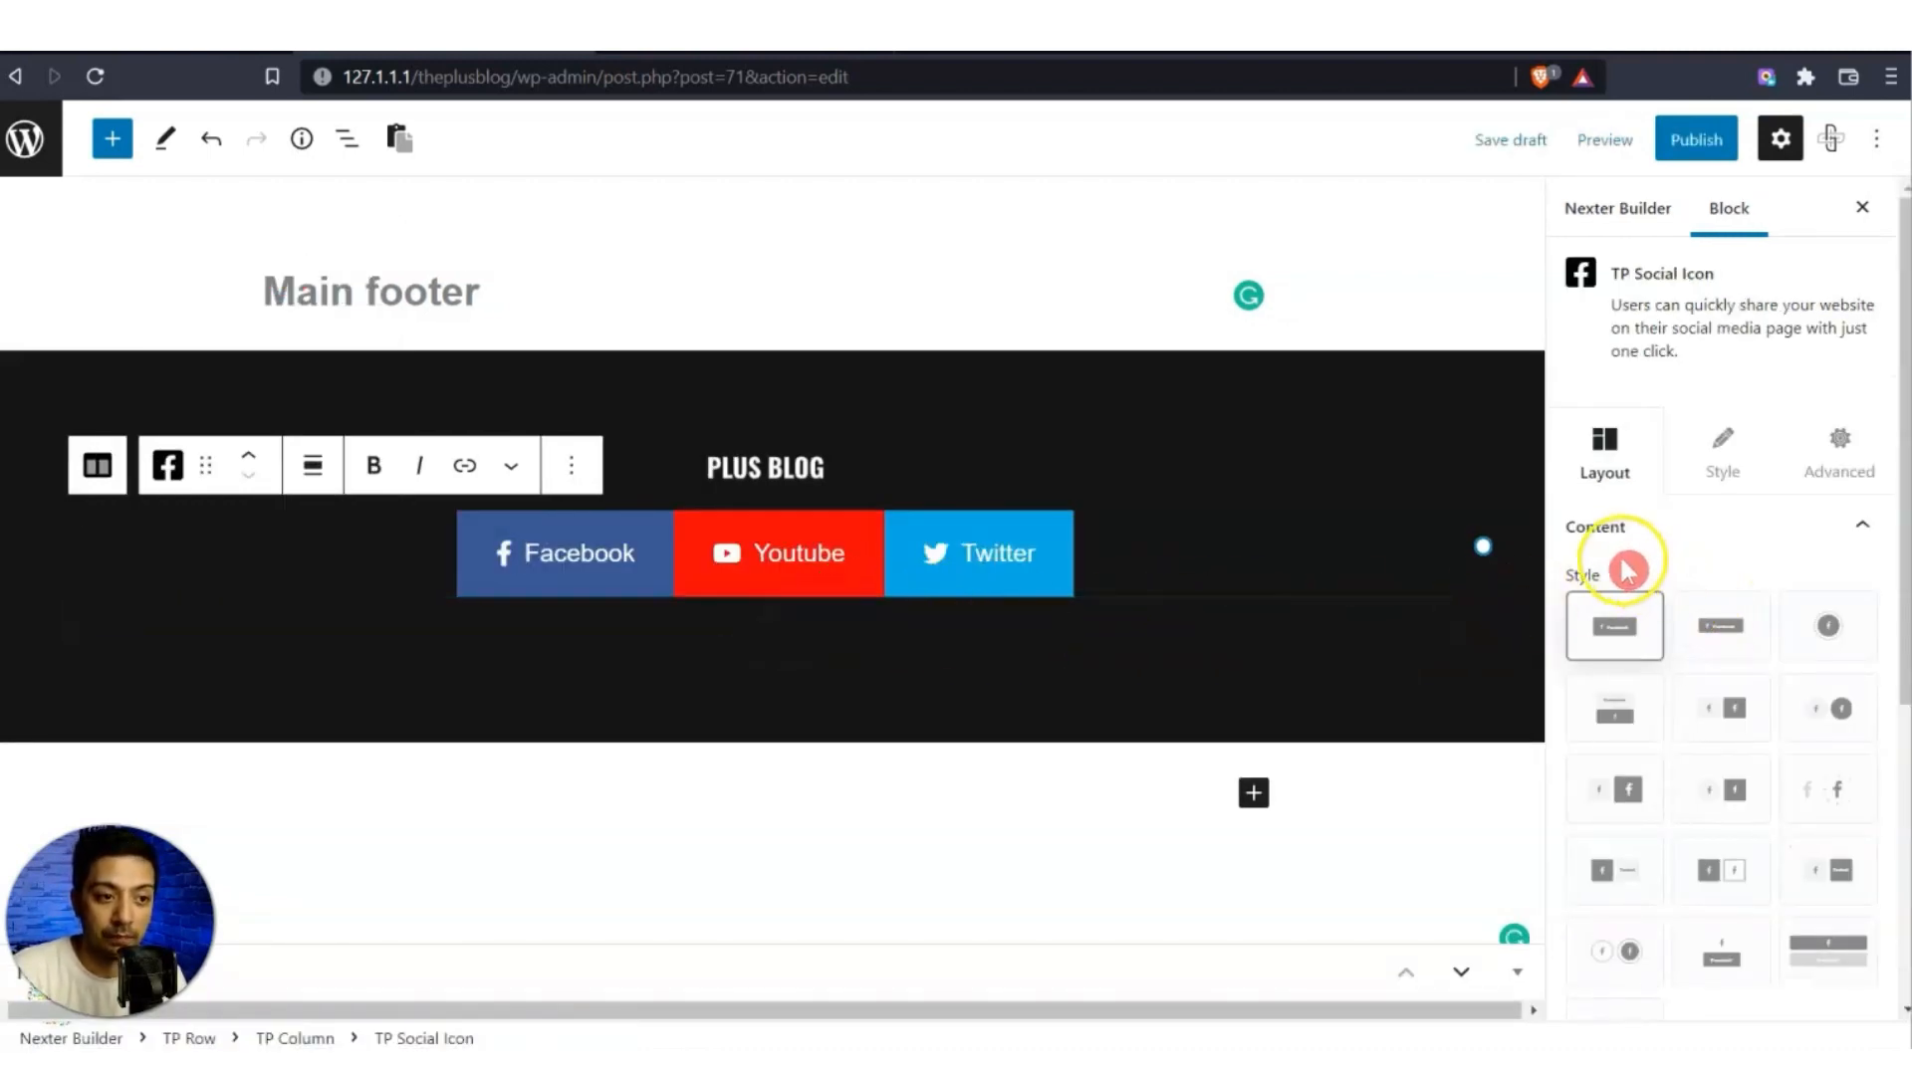
Try the round icon-only style on the social icons, and switch them to the square icon-only style.
{"action": "scroll", "coordinate": [1835, 615], "scroll_direction": "down", "scroll_amount": 1}
{"action": "scroll", "coordinate": [1835, 615], "scroll_direction": "down", "scroll_amount": 1}
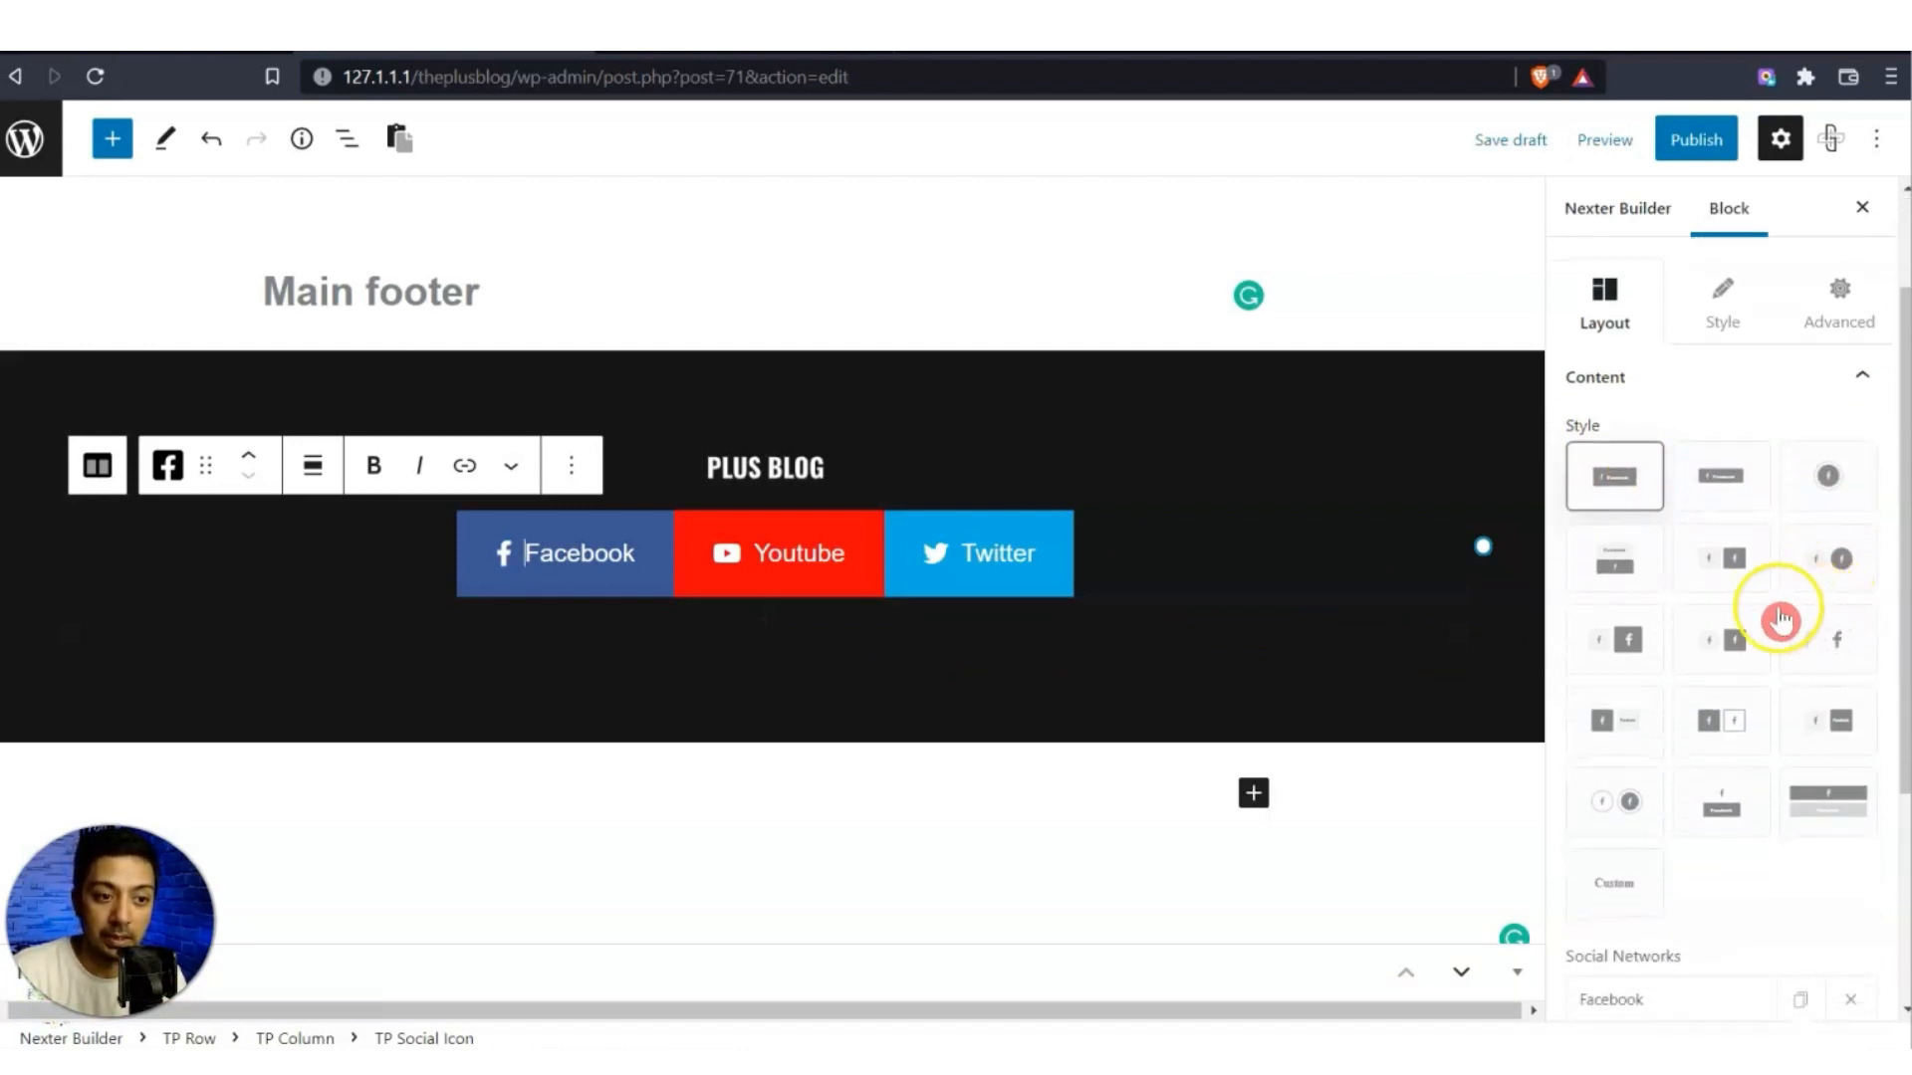
{"action": "left_click", "coordinate": [1733, 639]}
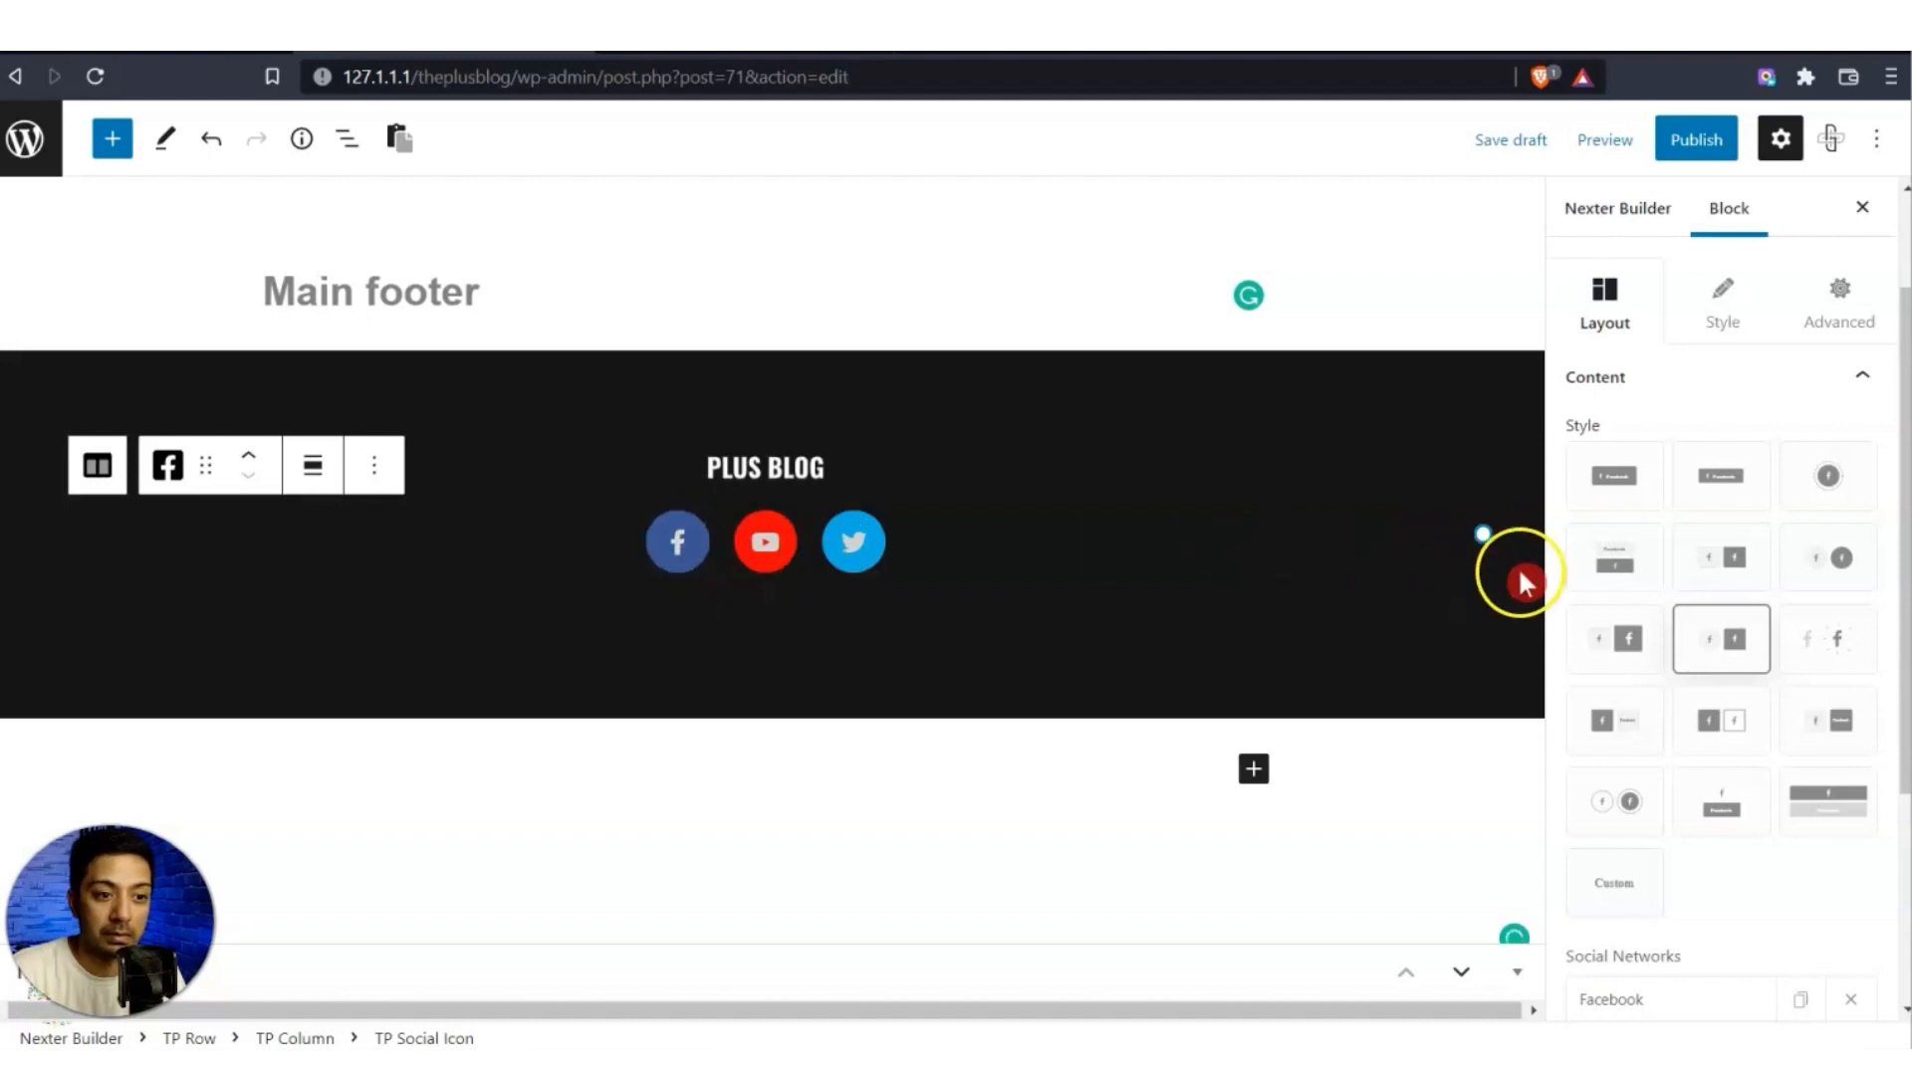
{"action": "left_click", "coordinate": [1693, 725]}
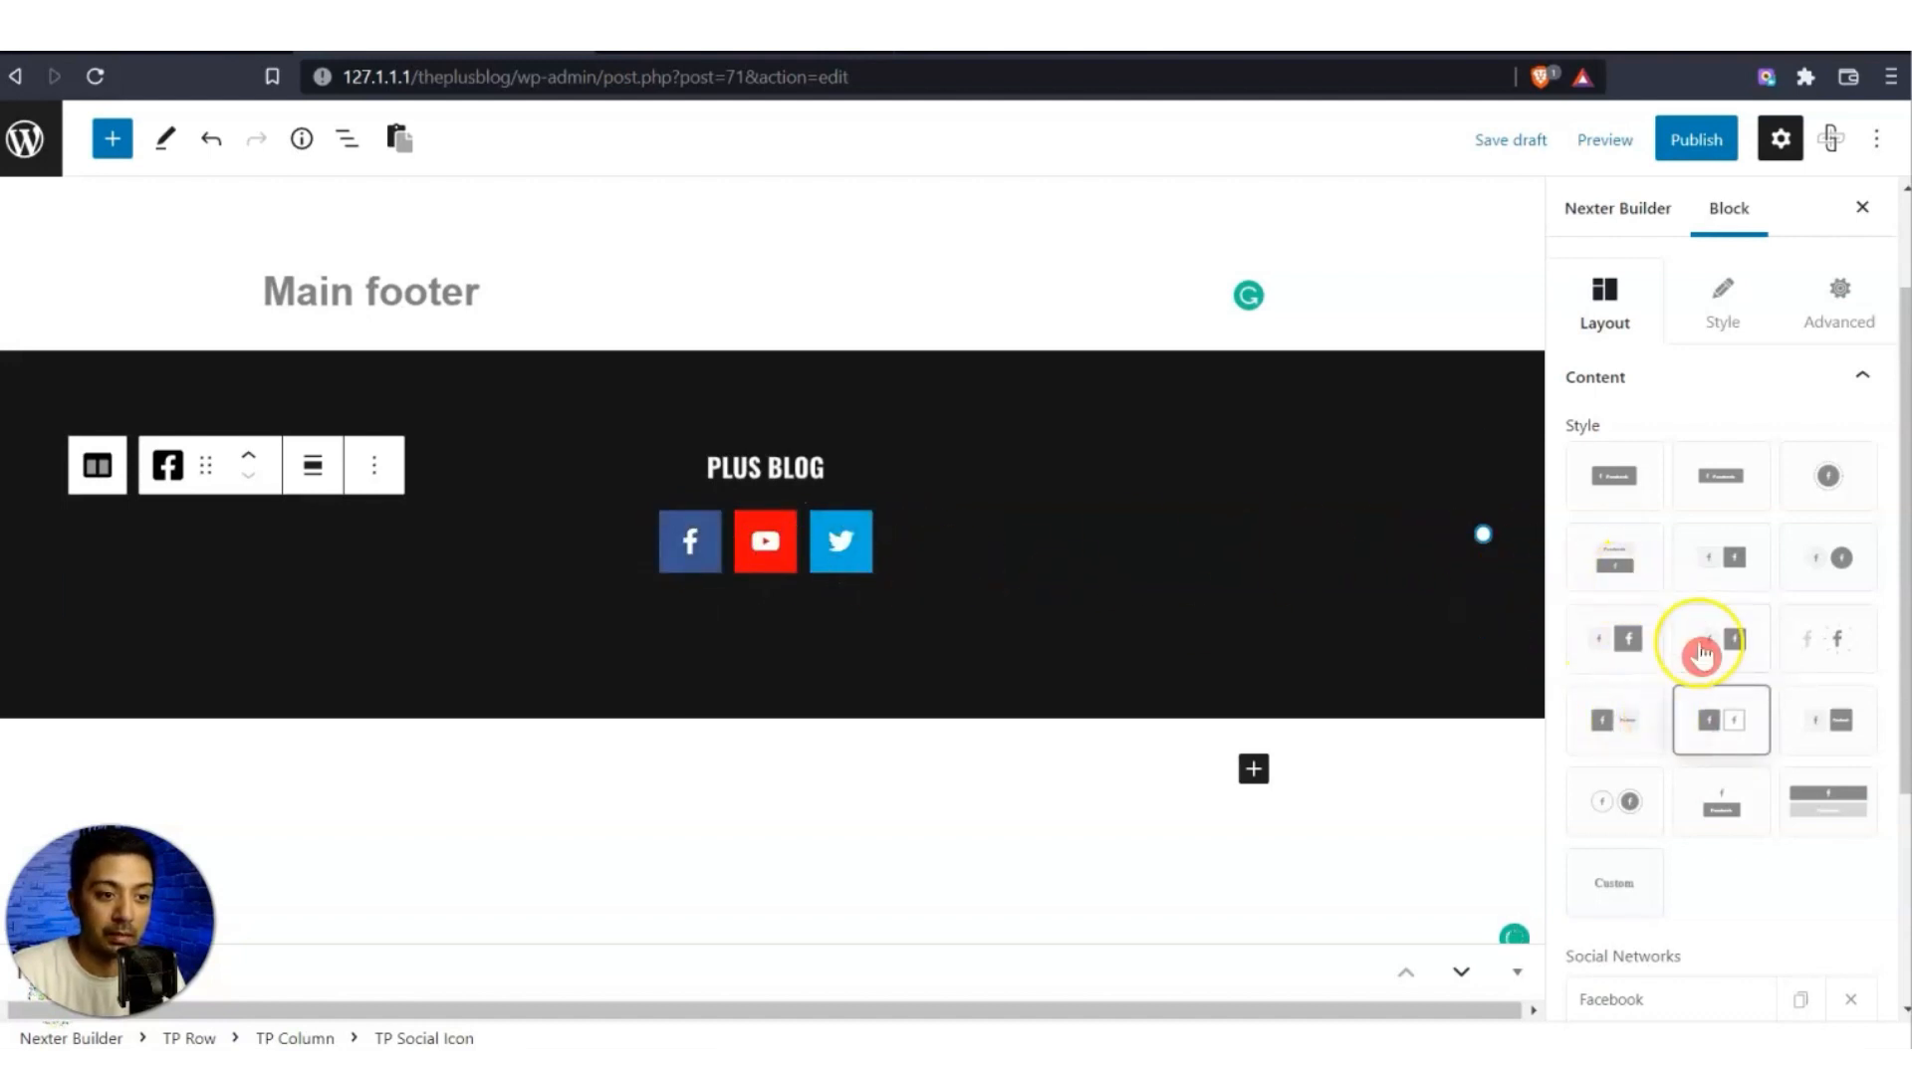
{"action": "left_click", "coordinate": [1628, 786]}
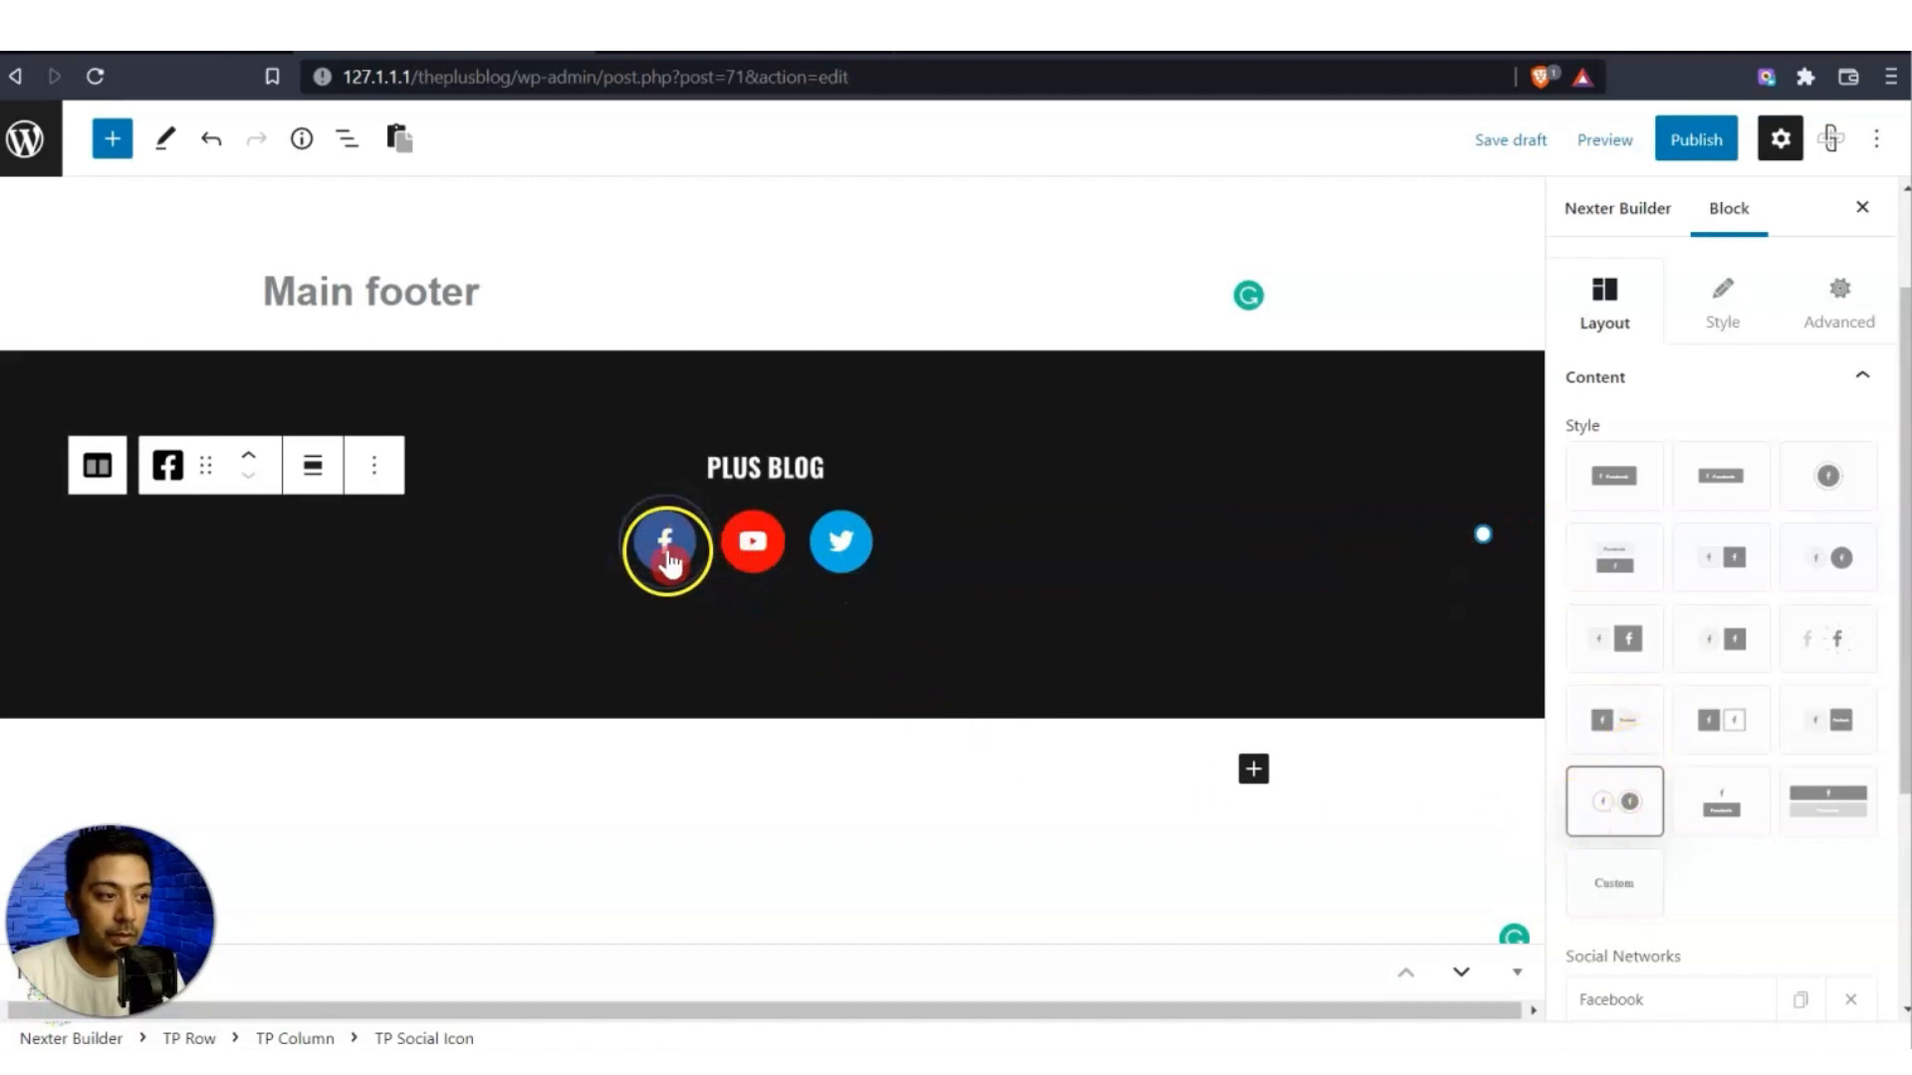
{"action": "scroll", "coordinate": [1742, 726], "scroll_direction": "down", "scroll_amount": 3}
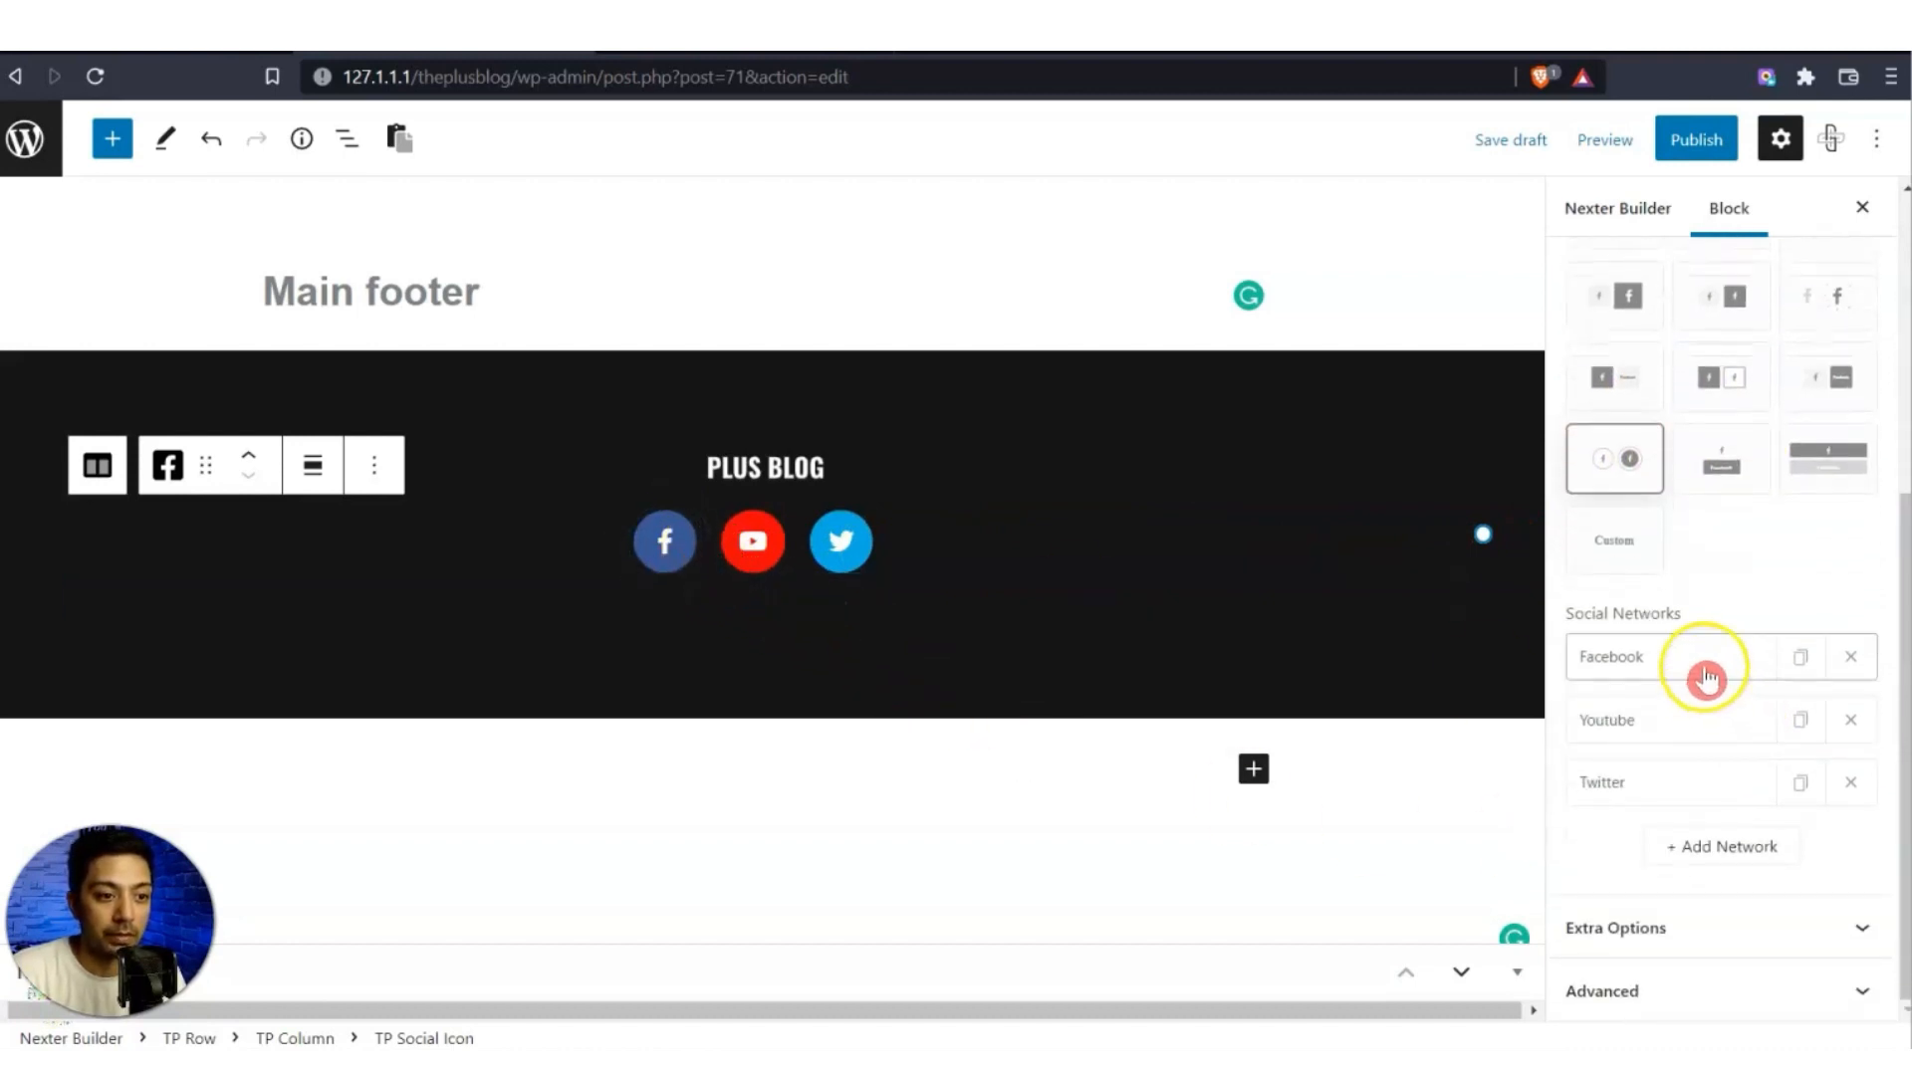
{"action": "left_click", "coordinate": [1707, 677]}
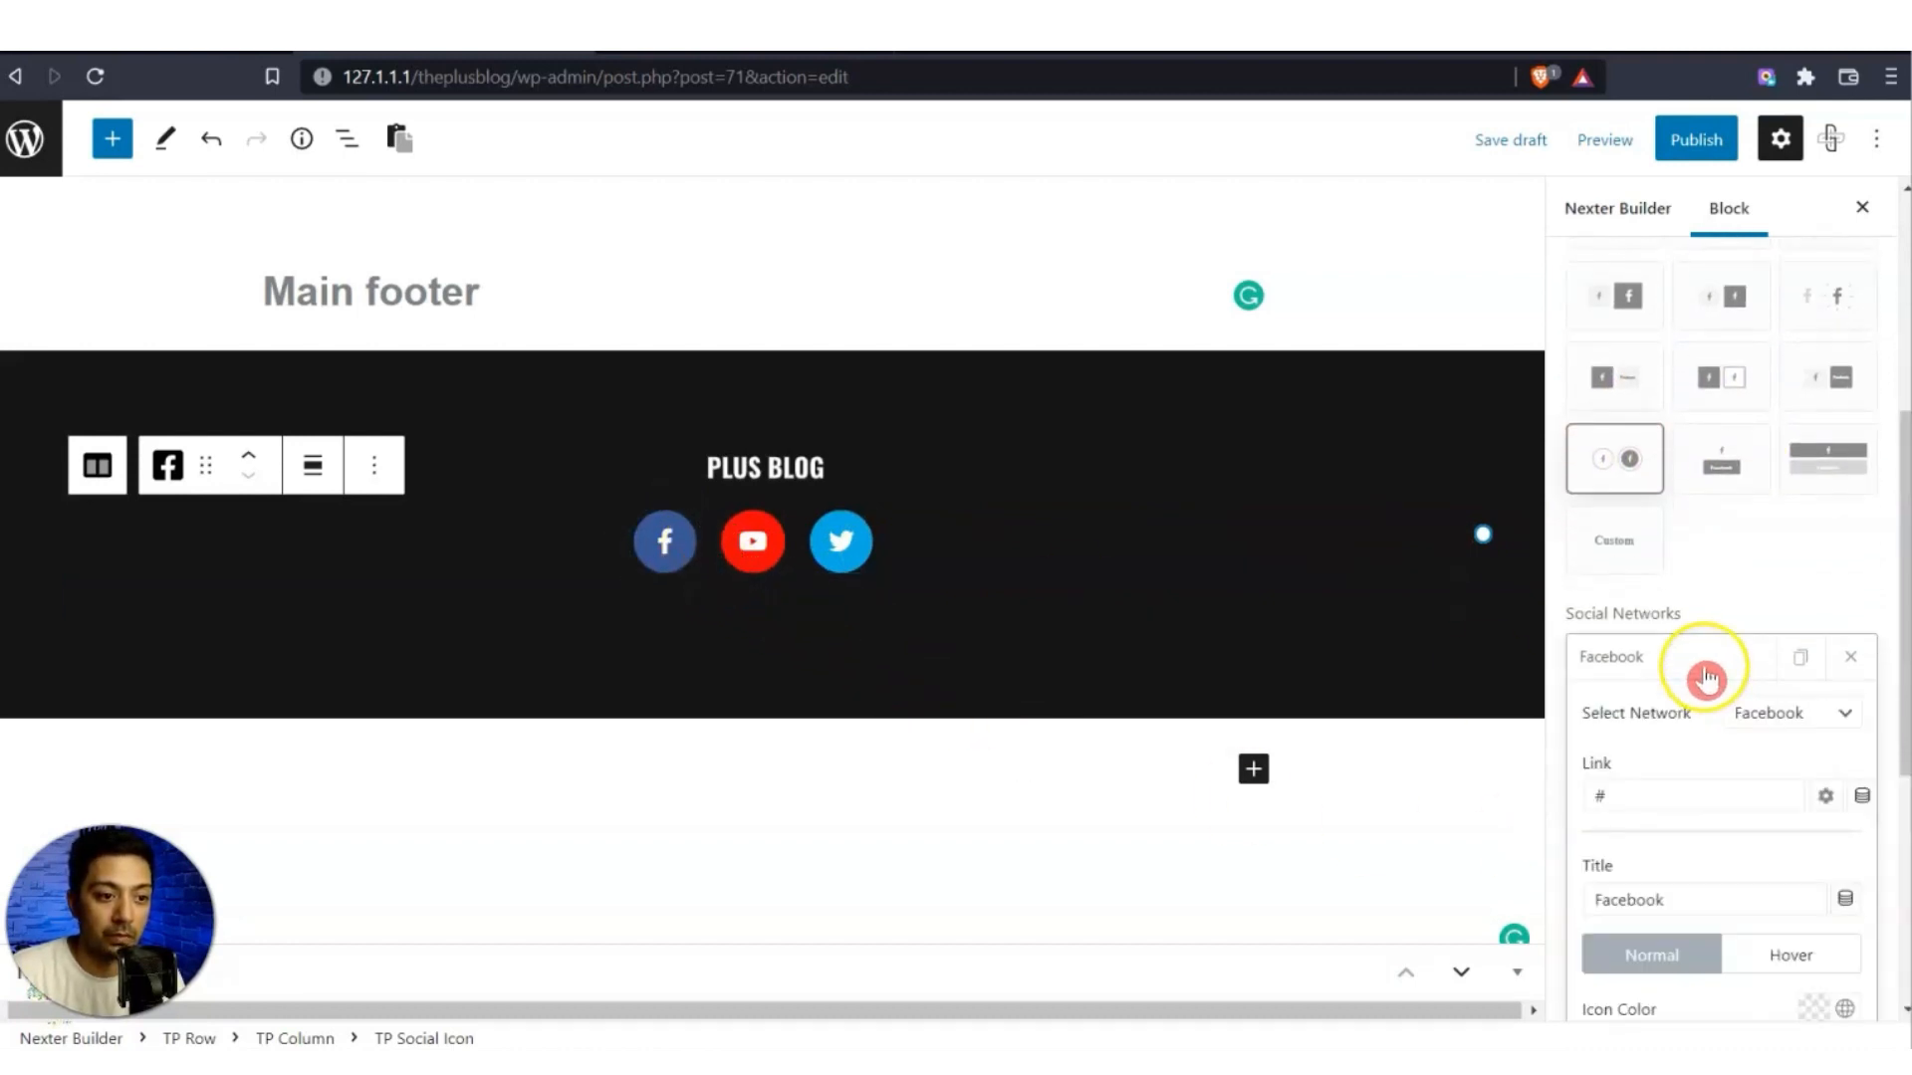
{"action": "left_click", "coordinate": [1814, 727]}
{"action": "left_click", "coordinate": [1638, 797]}
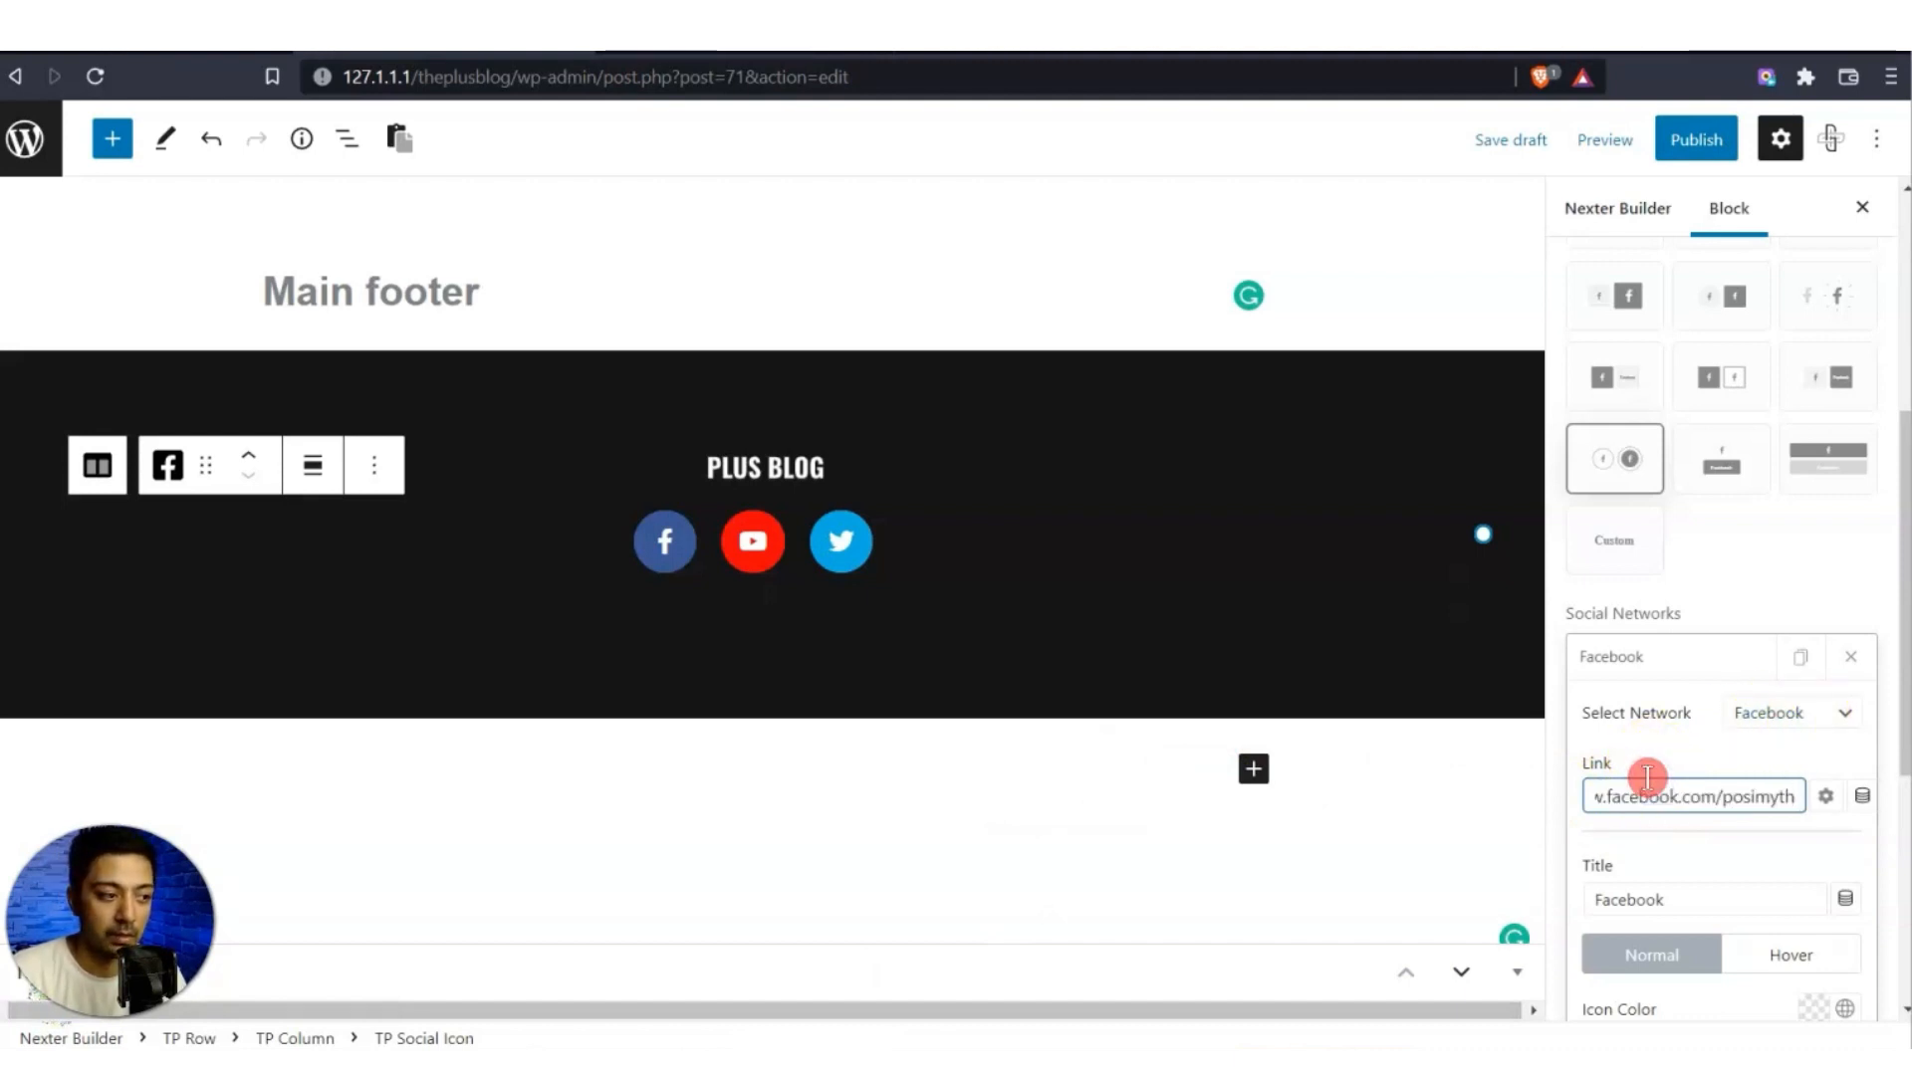
Set the Facebook network's normal icon color to white and collapse its entry.
{"action": "scroll", "coordinate": [1630, 790], "scroll_direction": "down", "scroll_amount": 2}
{"action": "left_click", "coordinate": [1683, 512]}
{"action": "left_click", "coordinate": [1682, 513]}
{"action": "scroll", "coordinate": [1819, 631], "scroll_direction": "down", "scroll_amount": 2}
{"action": "left_click", "coordinate": [1652, 639]}
{"action": "left_click", "coordinate": [1809, 638]}
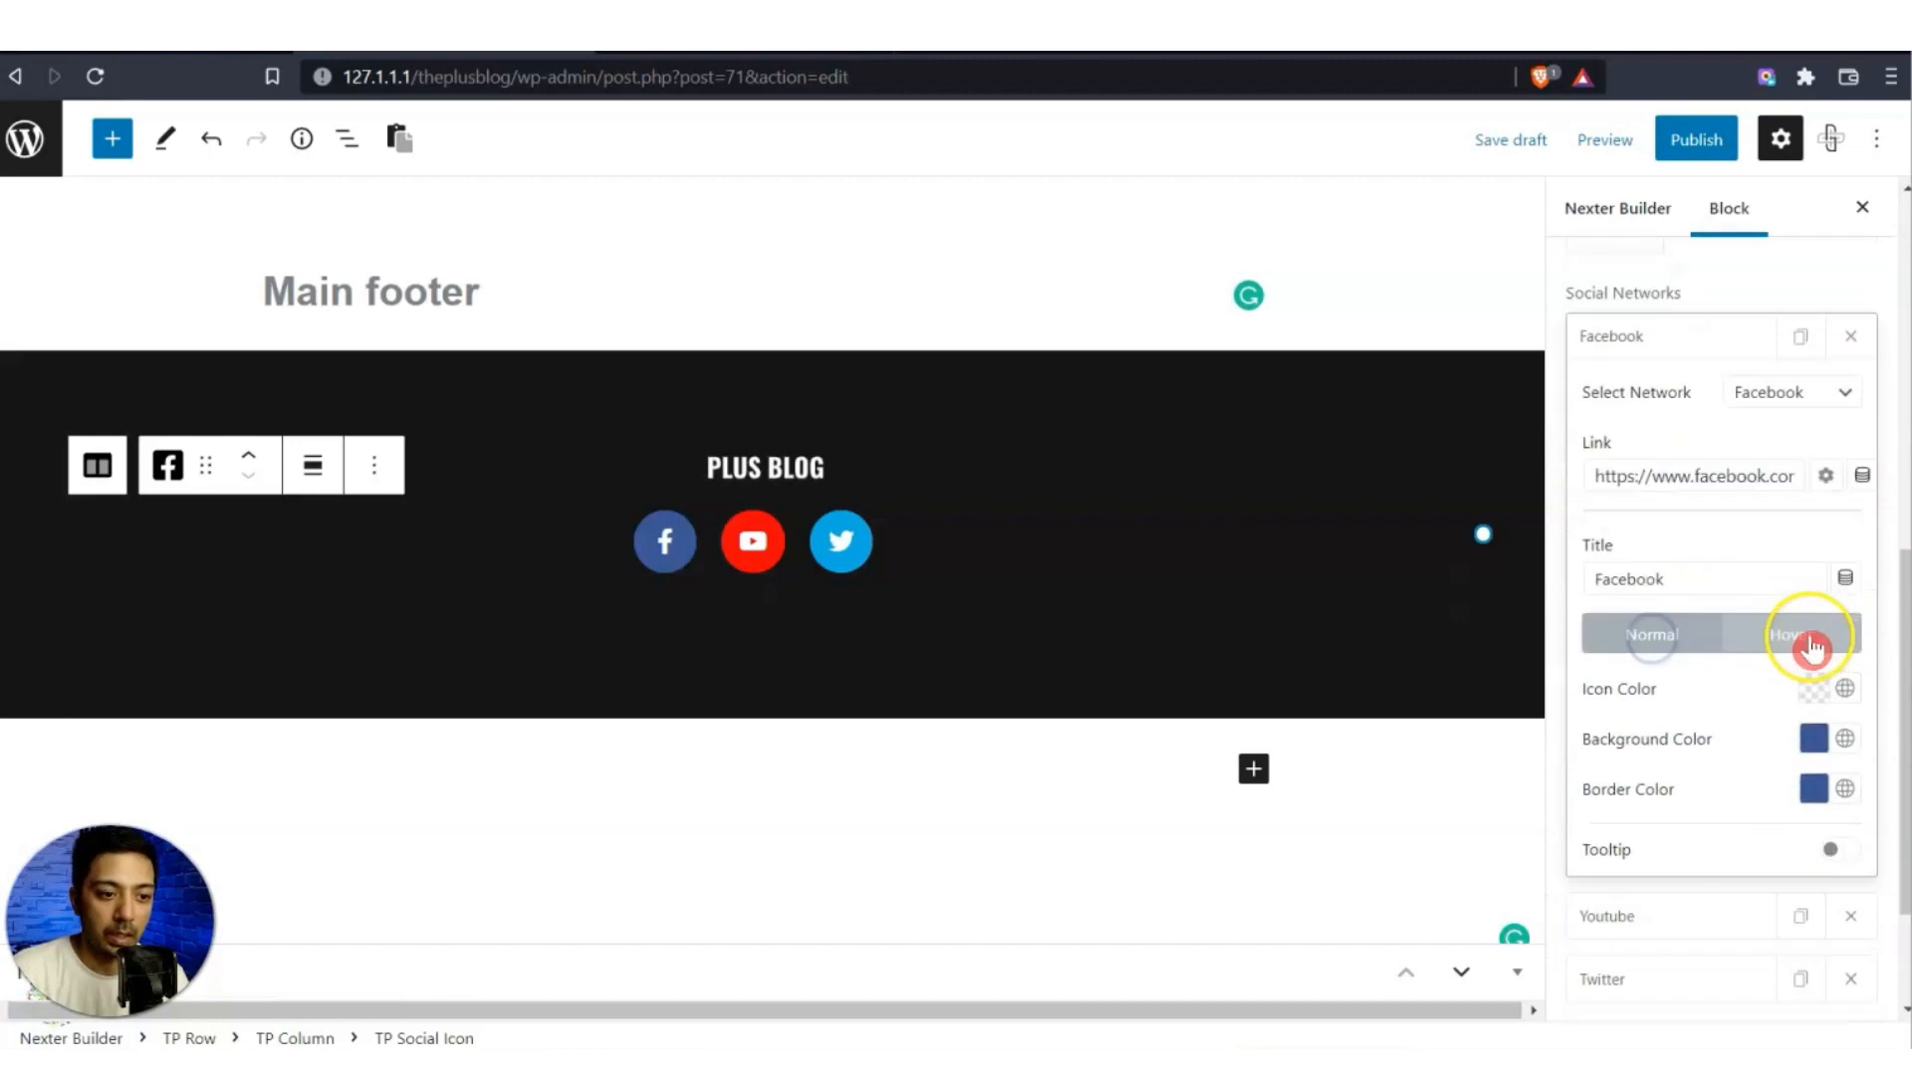
{"action": "scroll", "coordinate": [1712, 638], "scroll_direction": "down", "scroll_amount": 2}
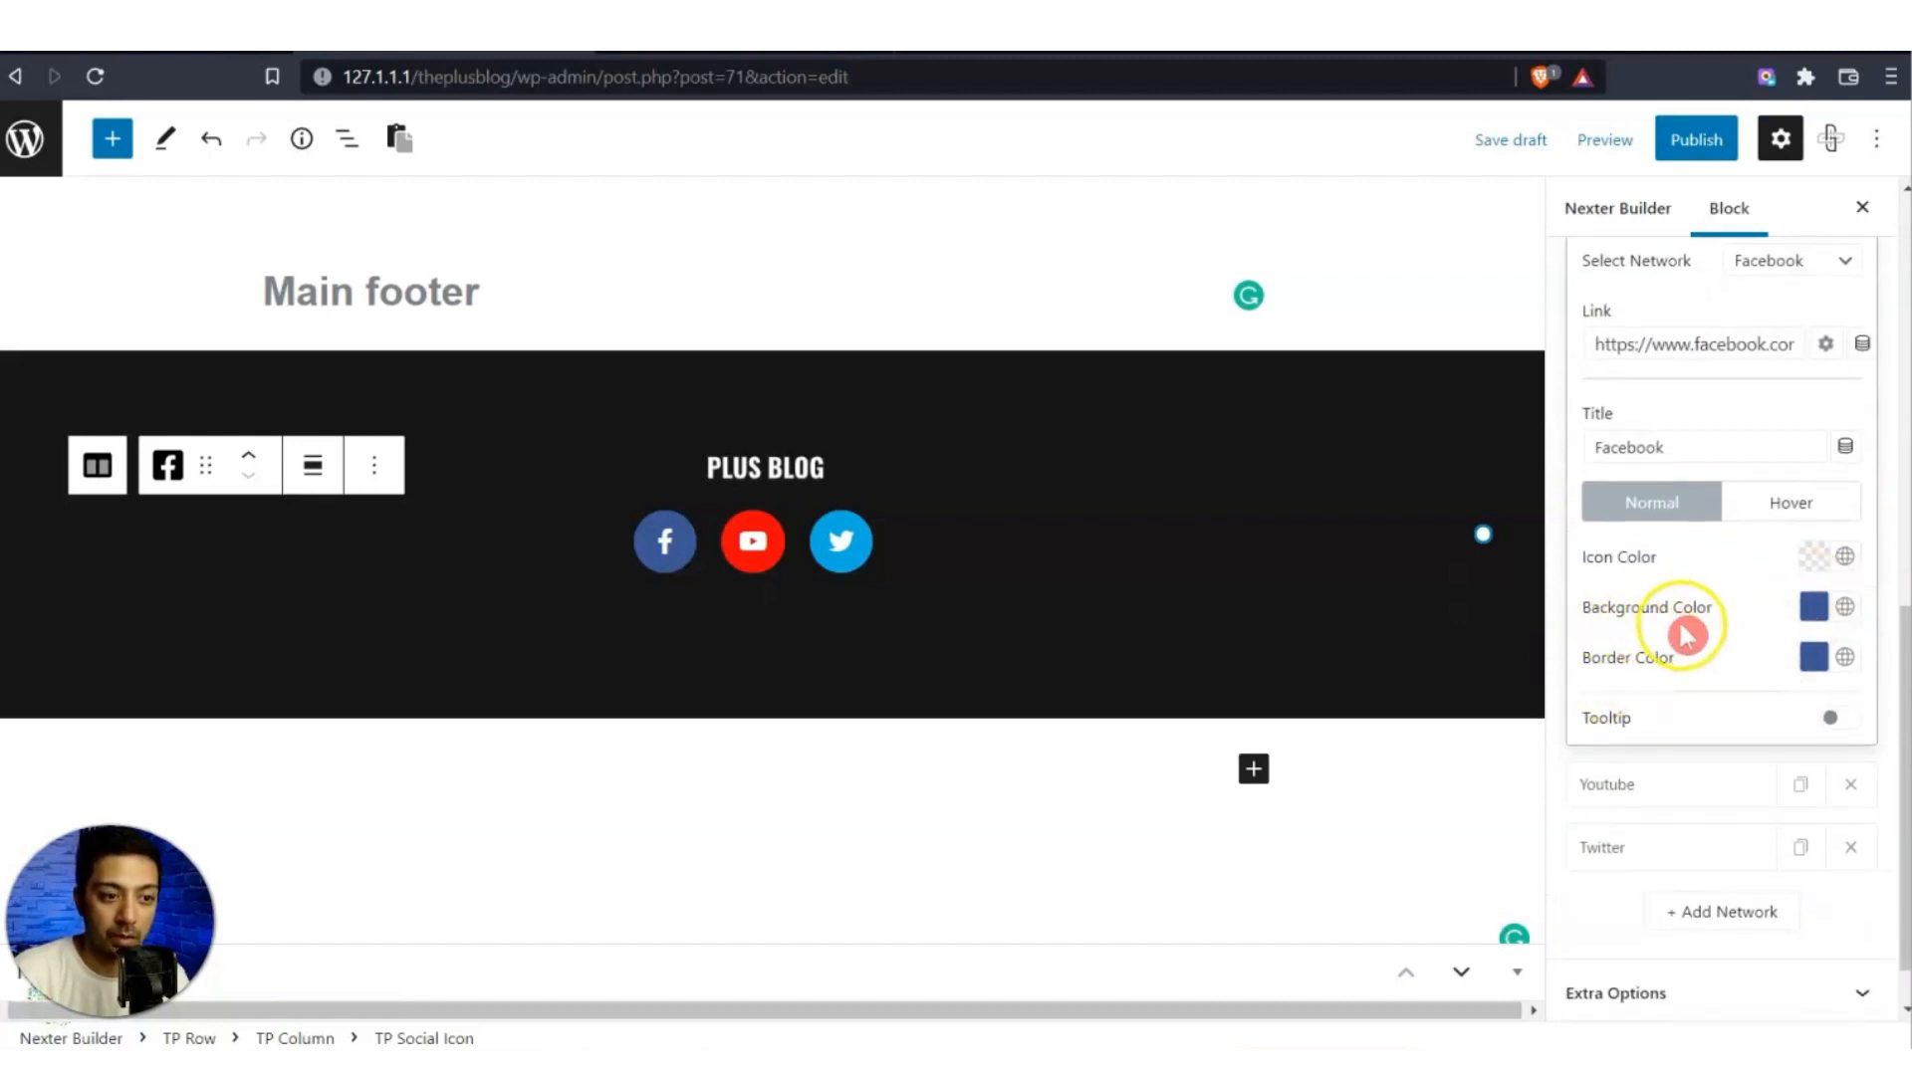
{"action": "left_click", "coordinate": [1809, 559]}
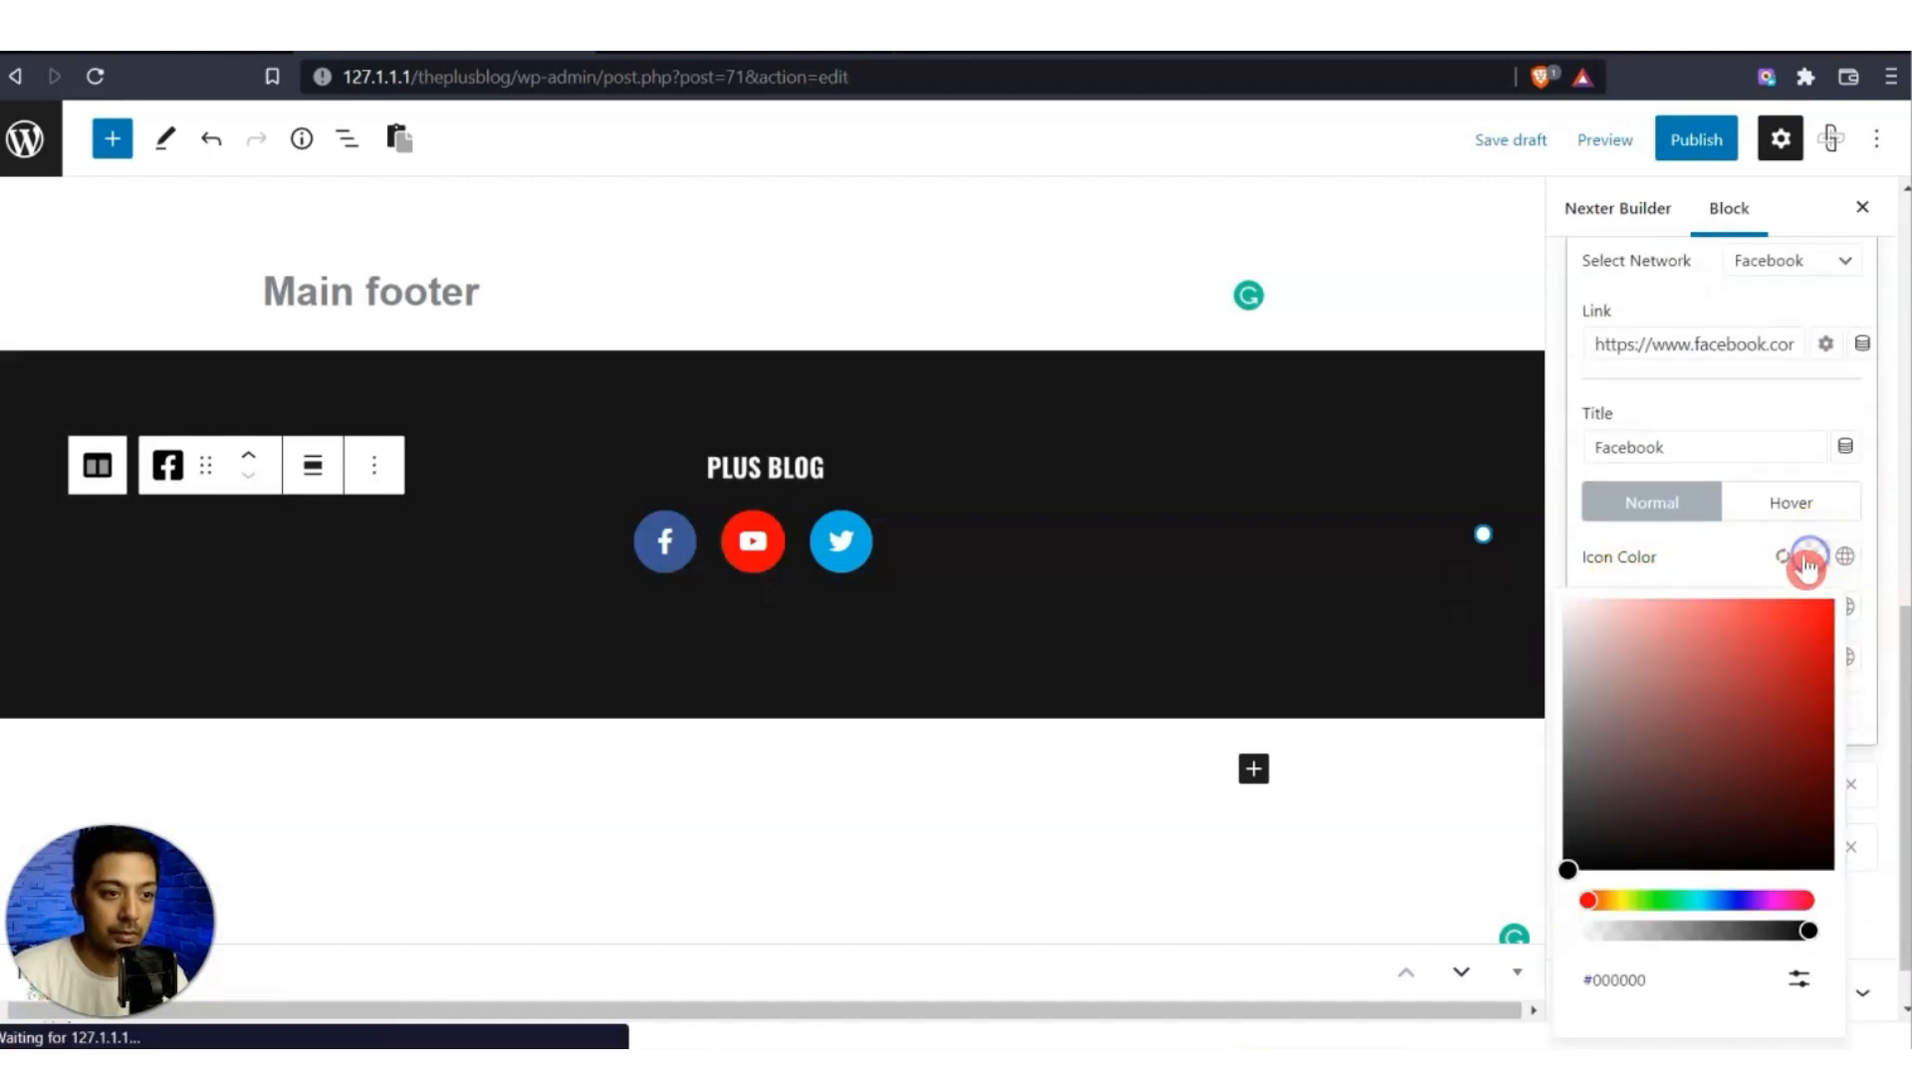
{"action": "left_click_drag", "start_coordinate": [1737, 648], "coordinate": [1508, 607]}
{"action": "left_click", "coordinate": [1633, 565]}
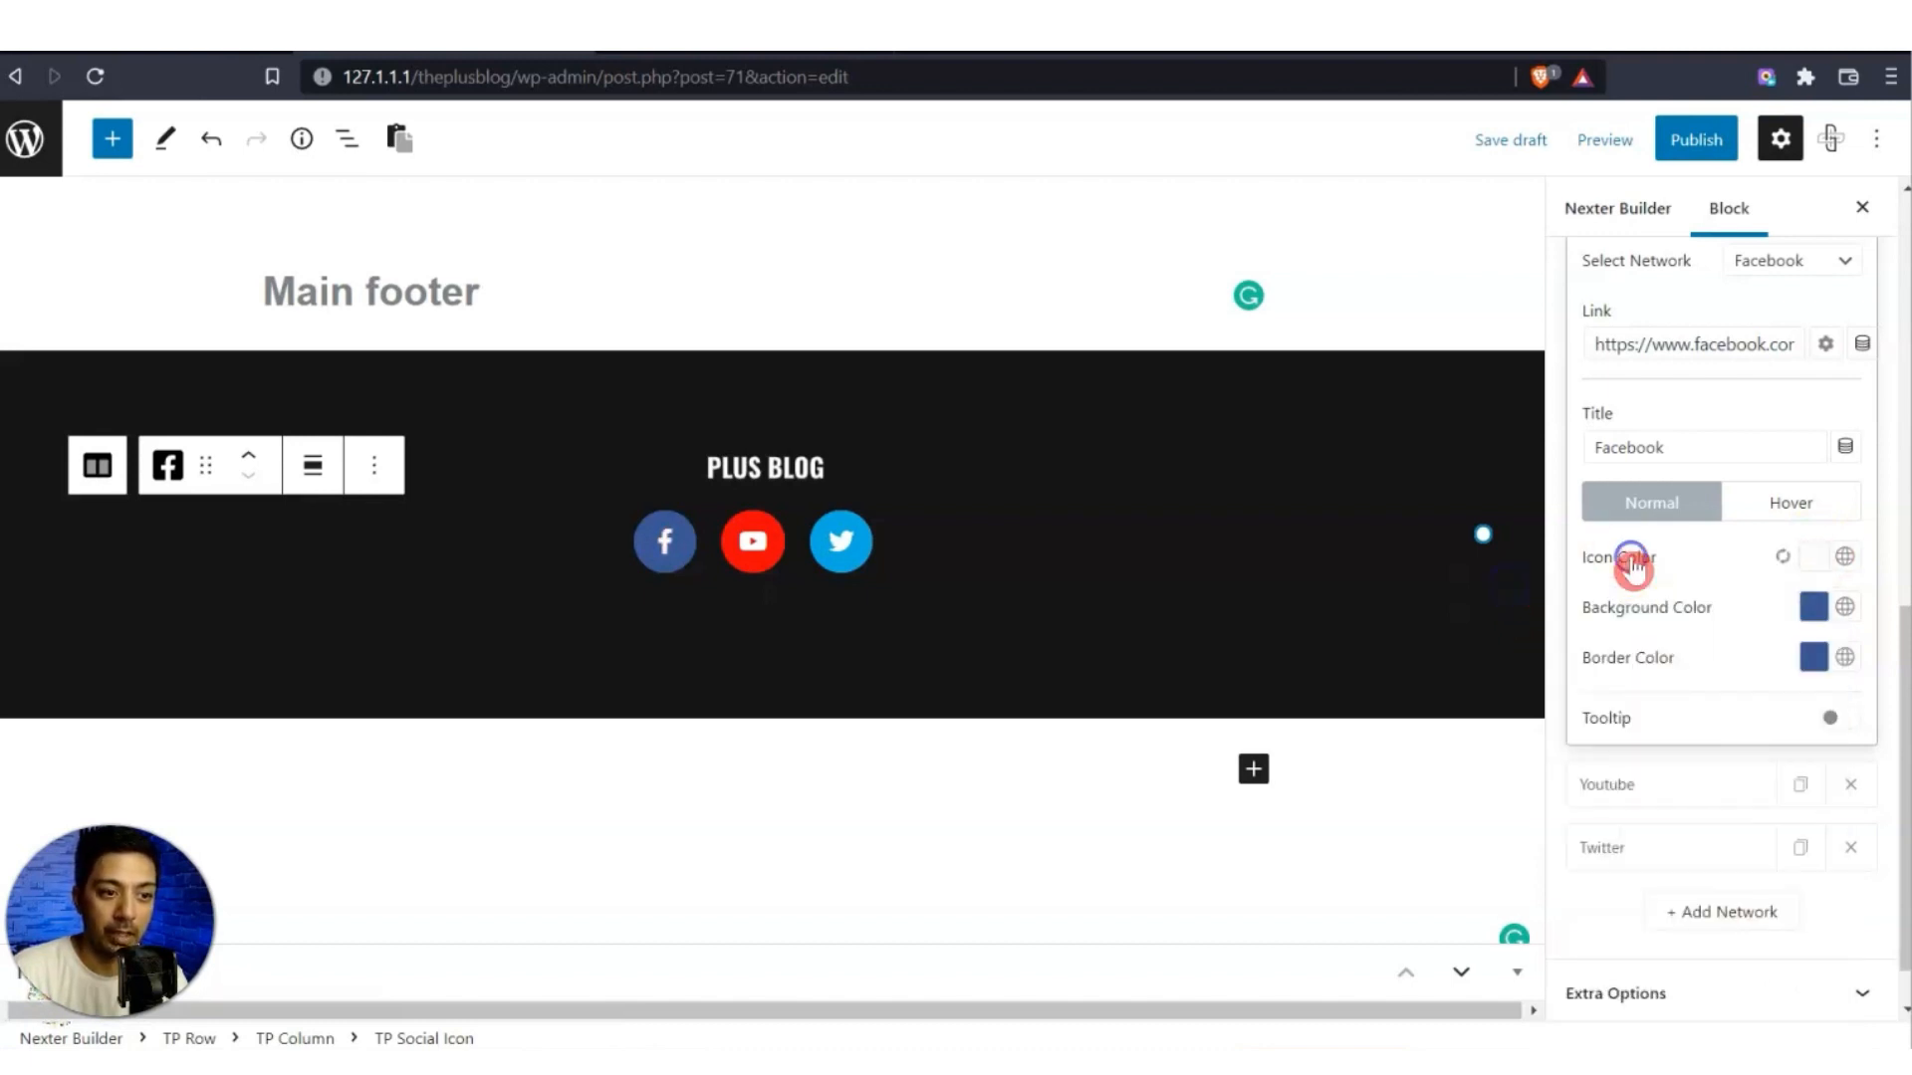
{"action": "left_click", "coordinate": [681, 566]}
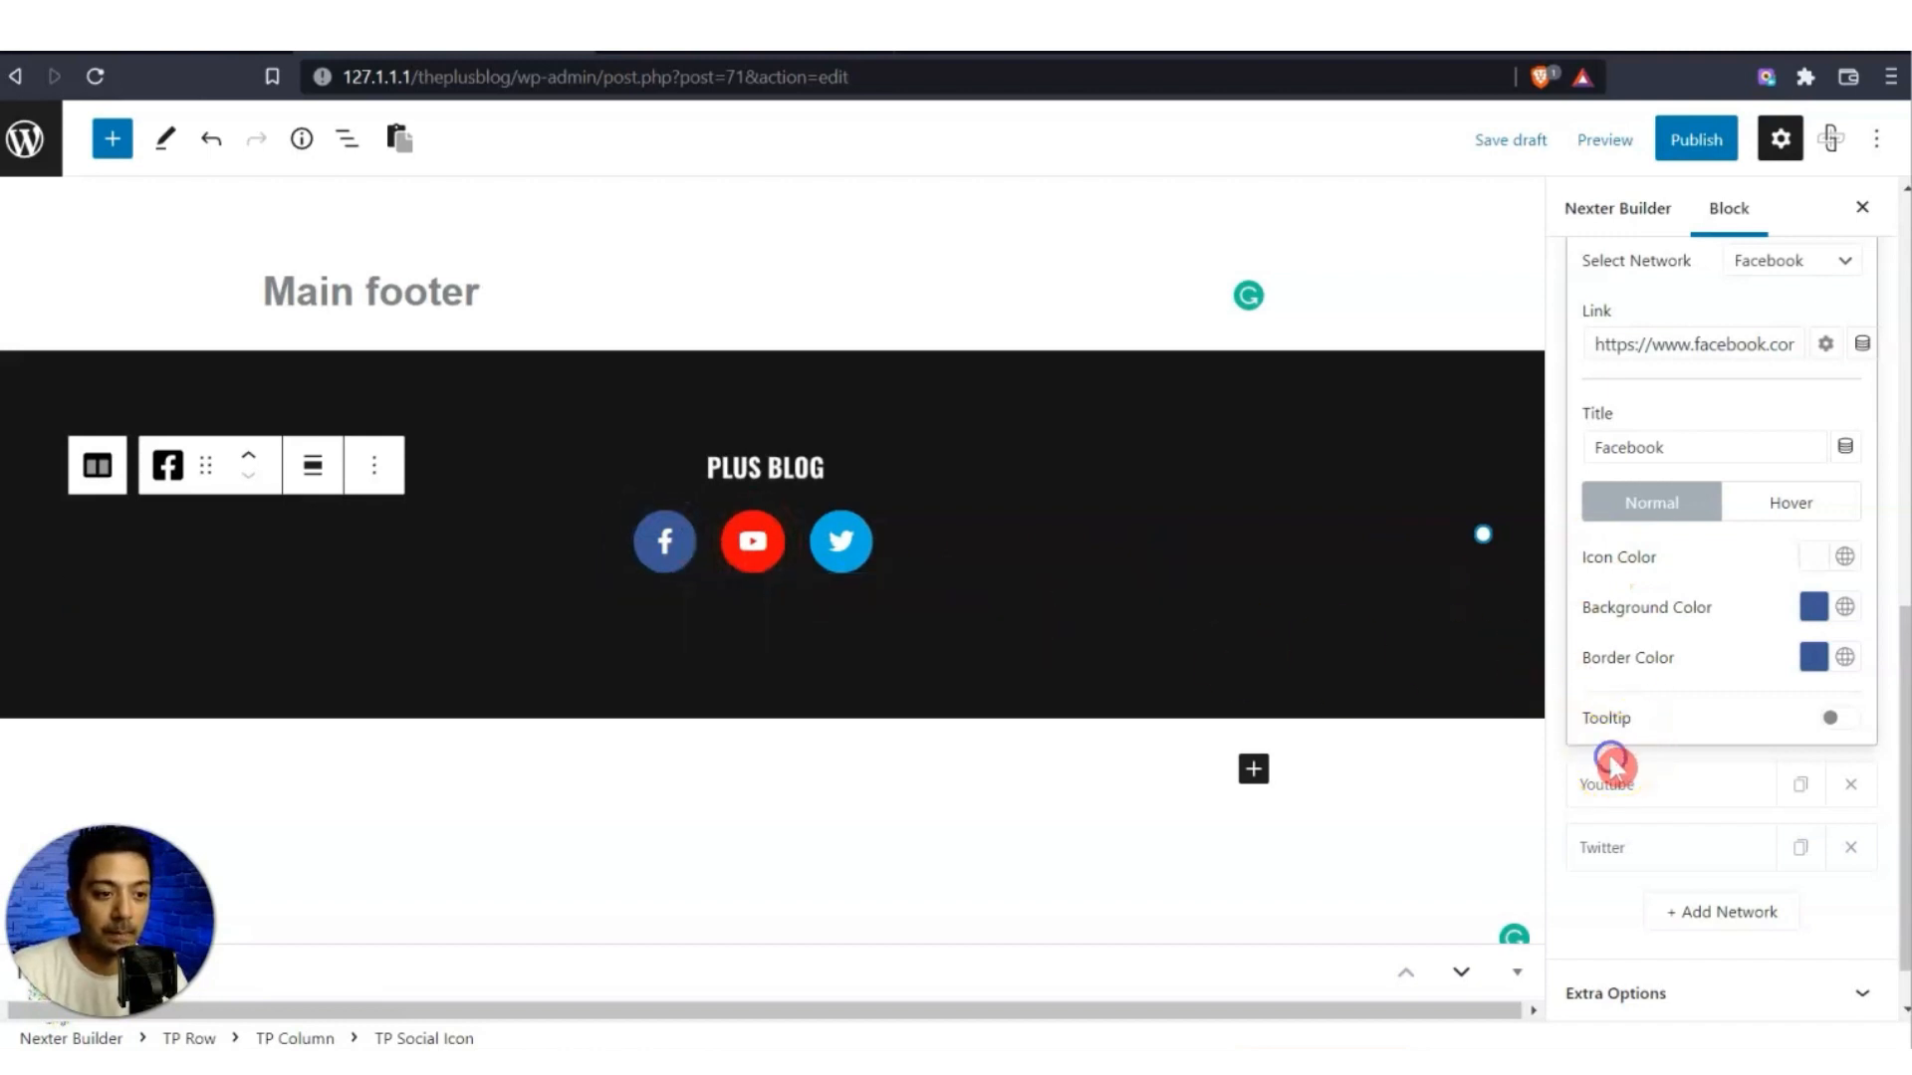
{"action": "scroll", "coordinate": [1638, 398], "scroll_direction": "up", "scroll_amount": 2}
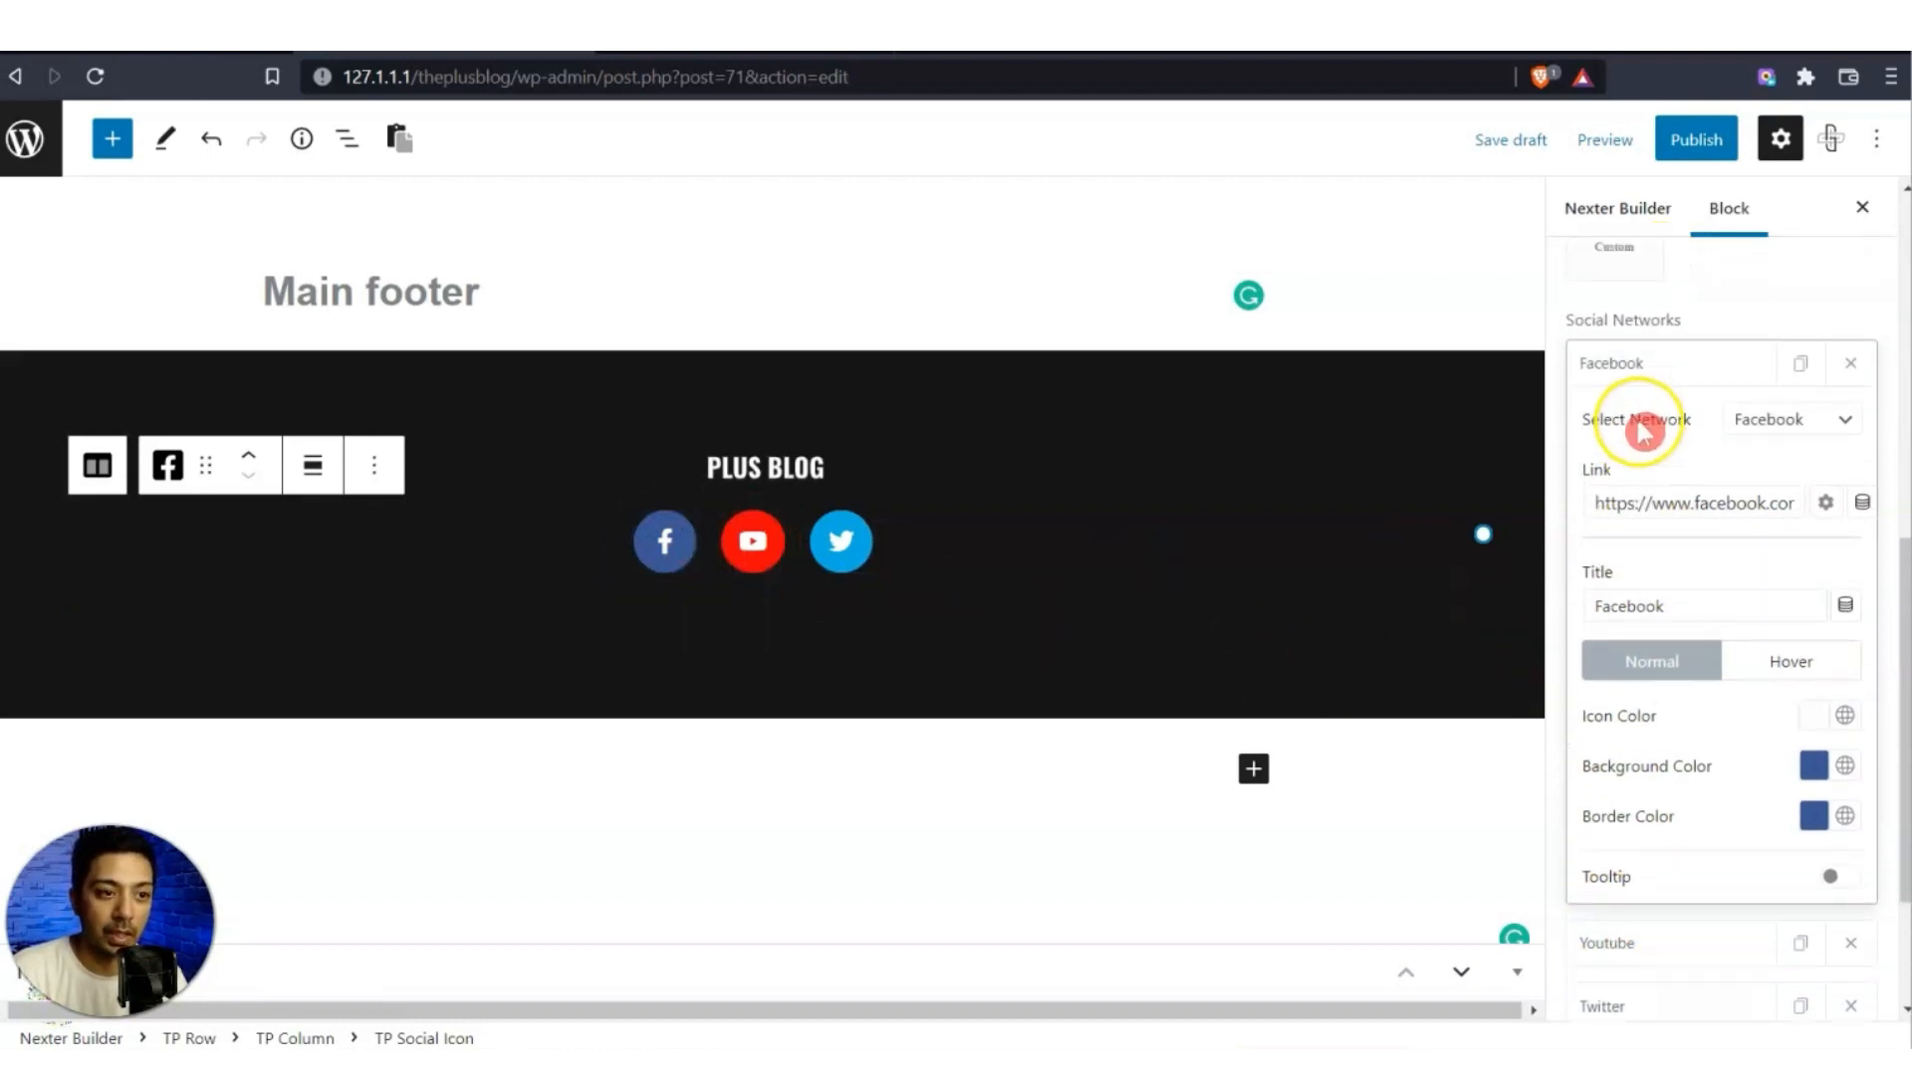
{"action": "left_click", "coordinate": [1653, 370]}
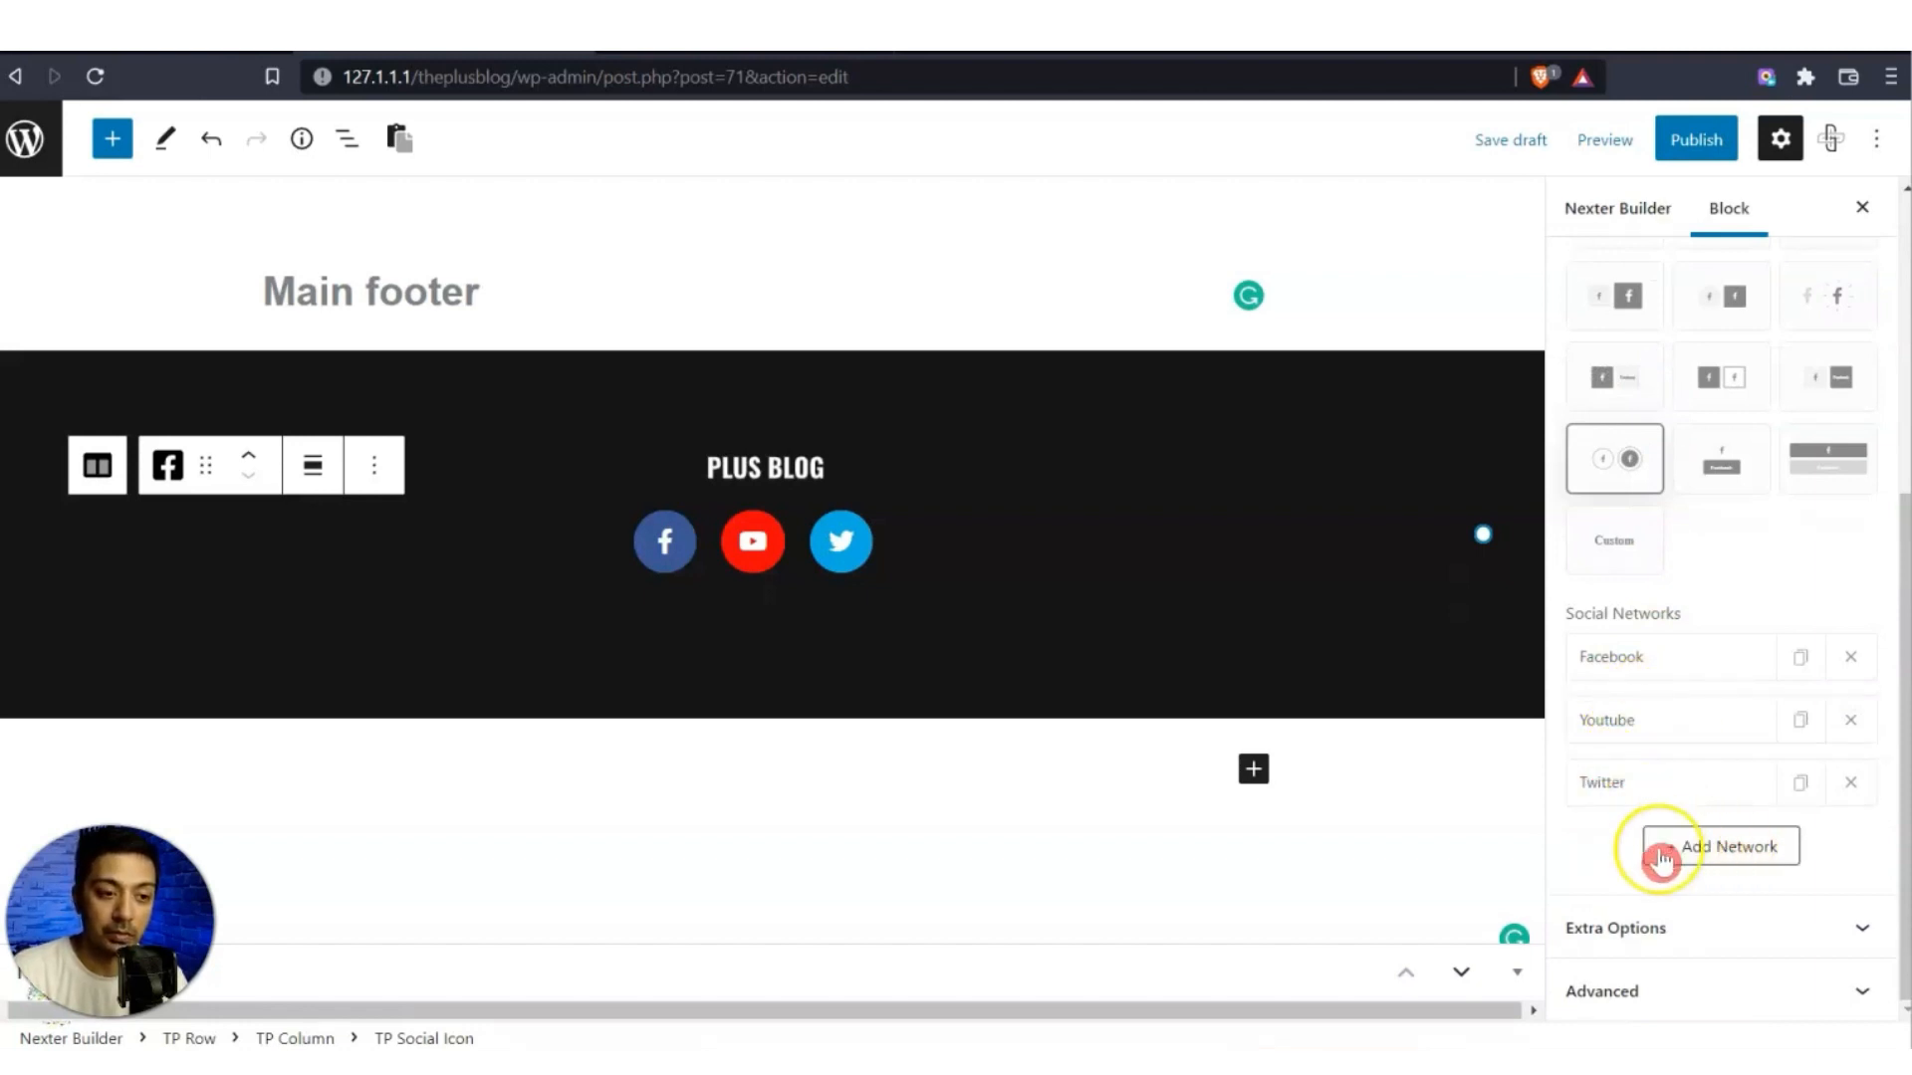
{"action": "left_click", "coordinate": [1697, 852]}
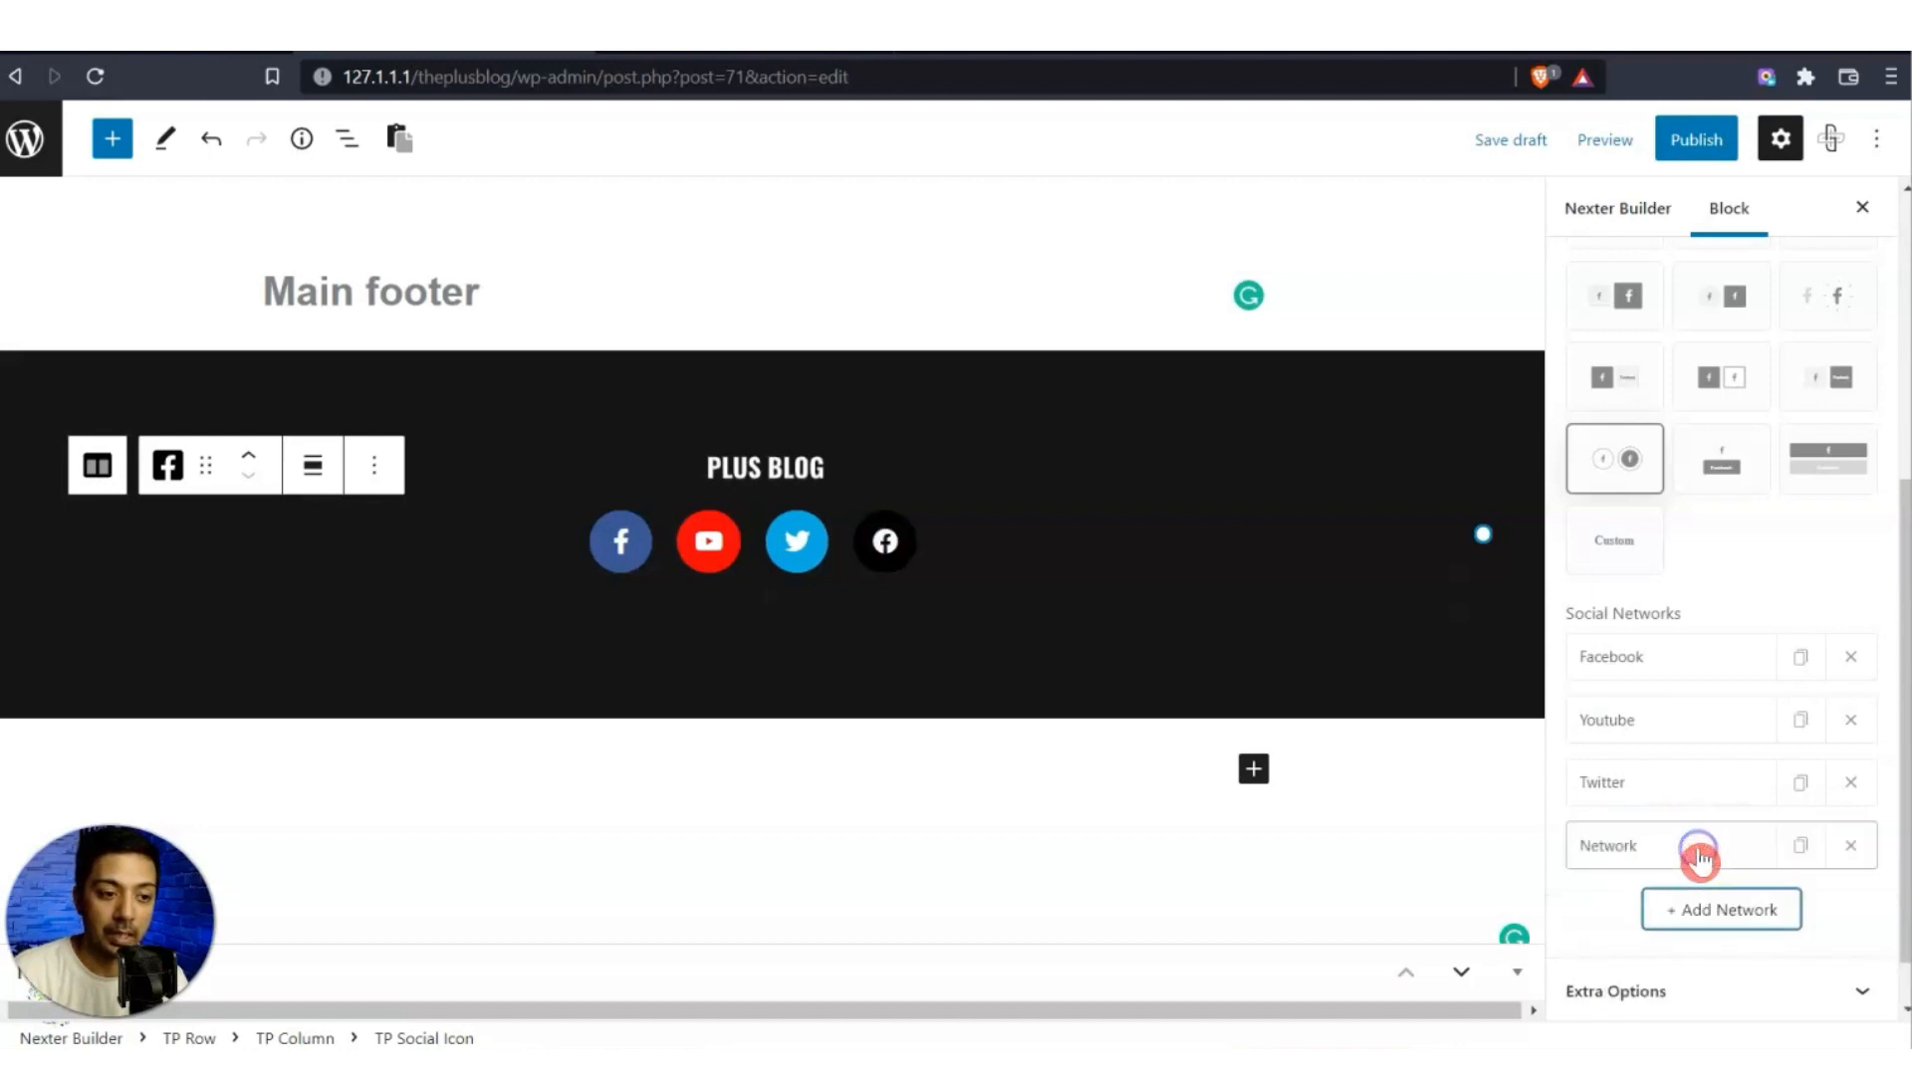
{"action": "left_click", "coordinate": [1637, 854]}
{"action": "scroll", "coordinate": [1633, 842], "scroll_direction": "down", "scroll_amount": 2}
{"action": "left_click", "coordinate": [1772, 765]}
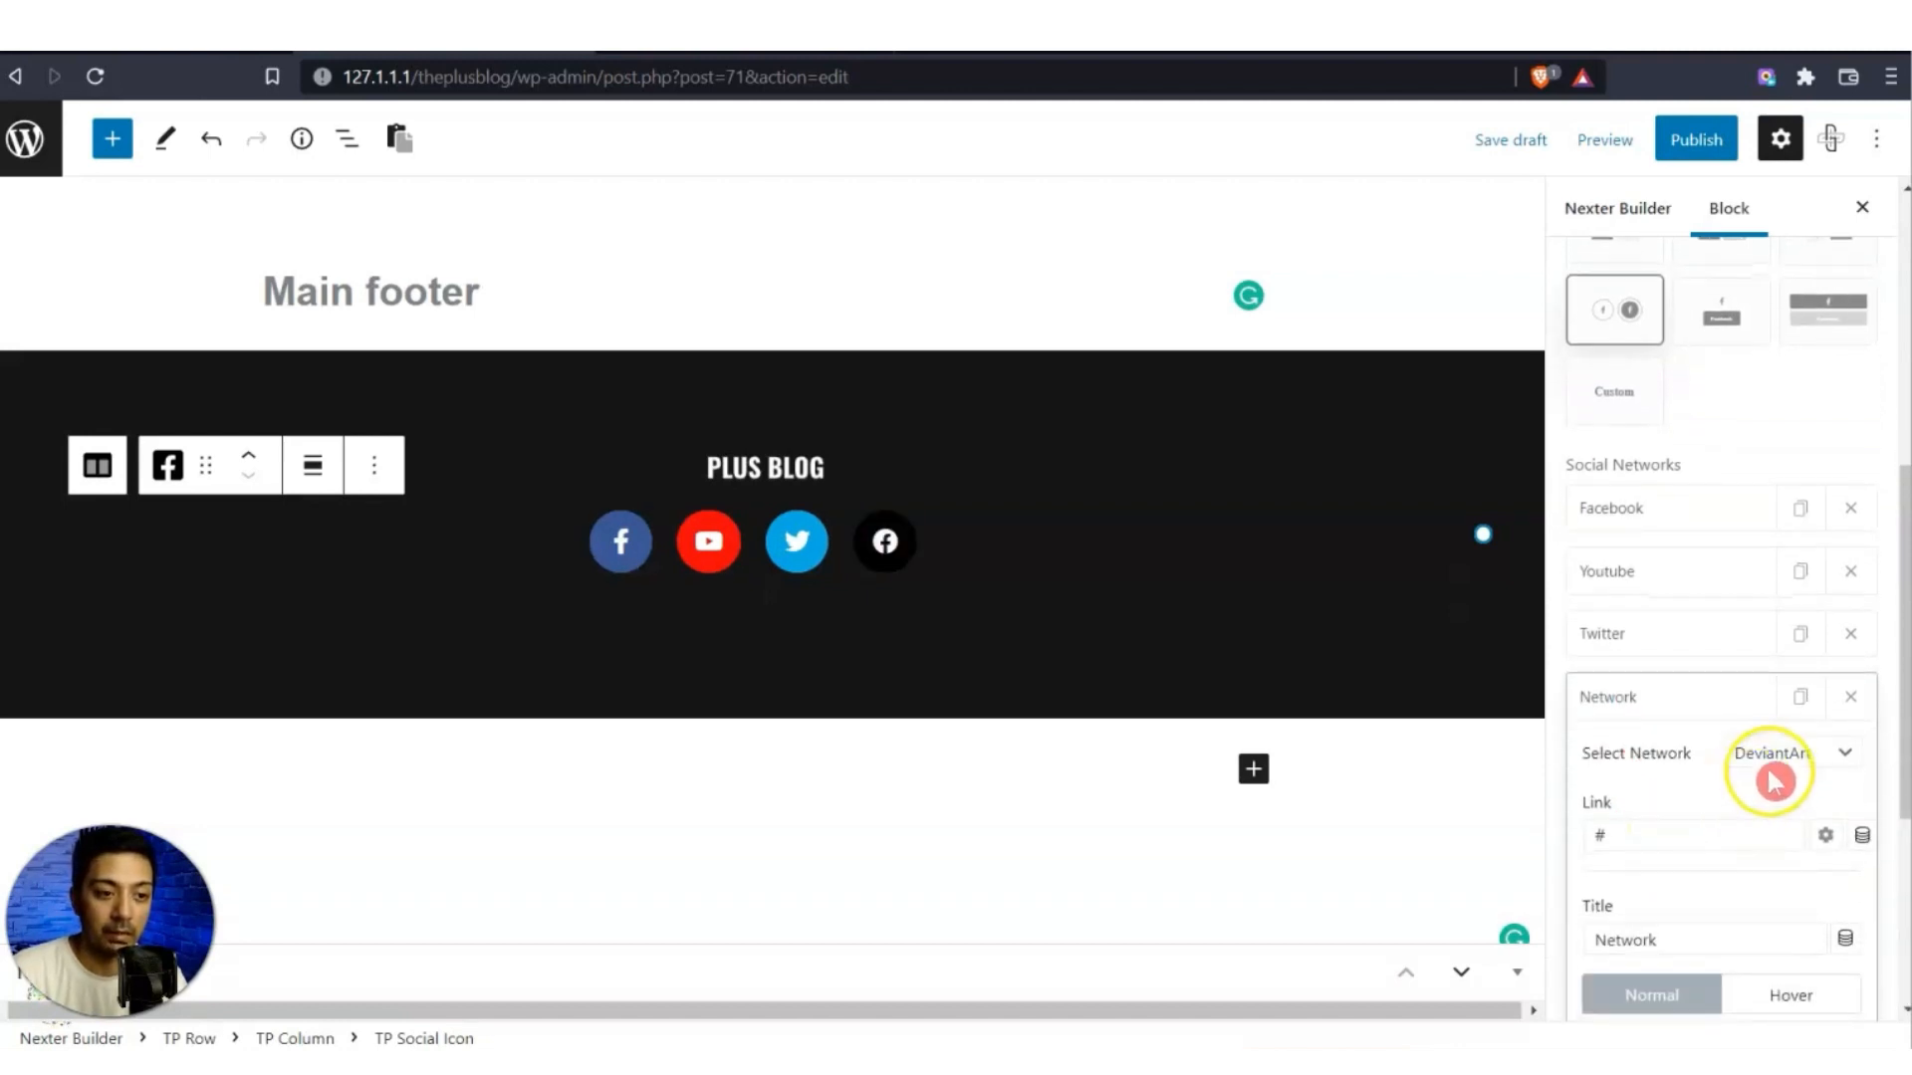
{"action": "key", "text": "i"}
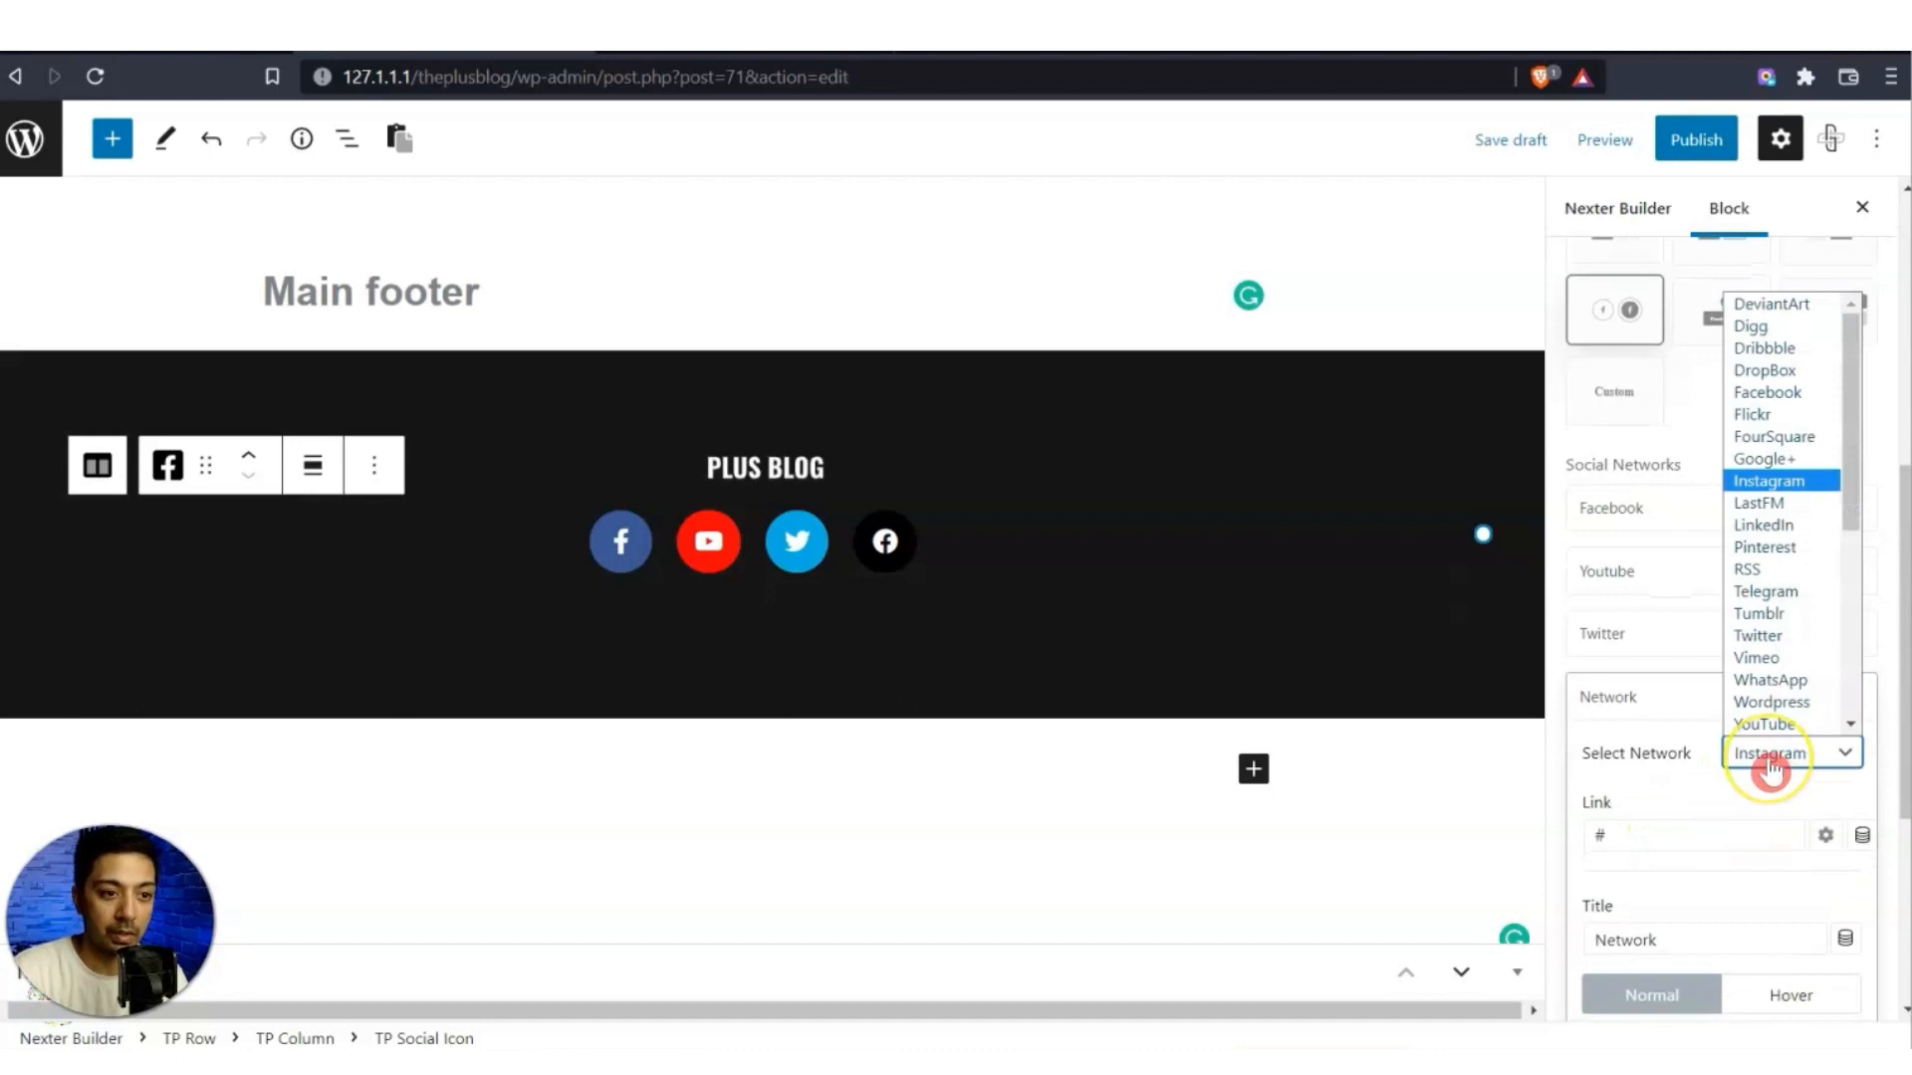
{"action": "left_click", "coordinate": [1770, 767]}
{"action": "left_click", "coordinate": [1648, 834]}
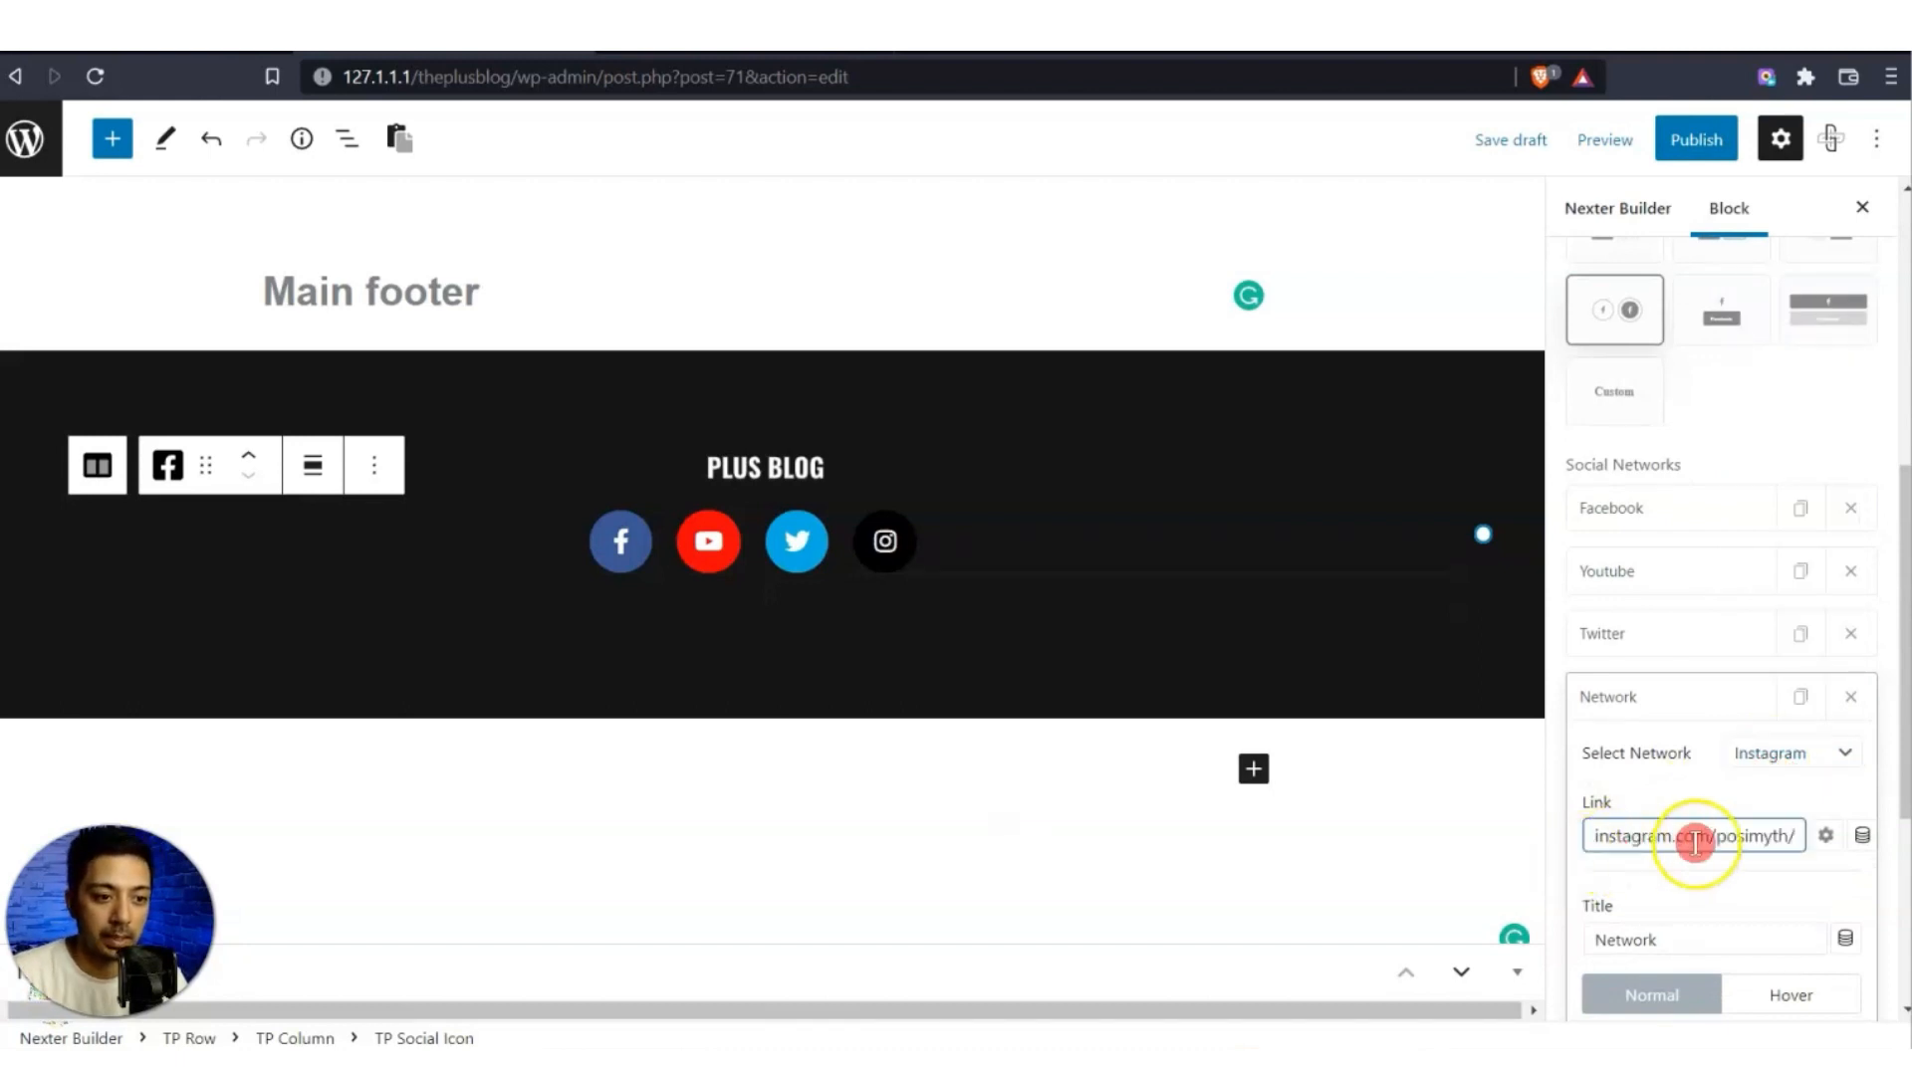
Set the Instagram icon's normal background color to a medium red.
{"action": "scroll", "coordinate": [1693, 757], "scroll_direction": "down", "scroll_amount": 5}
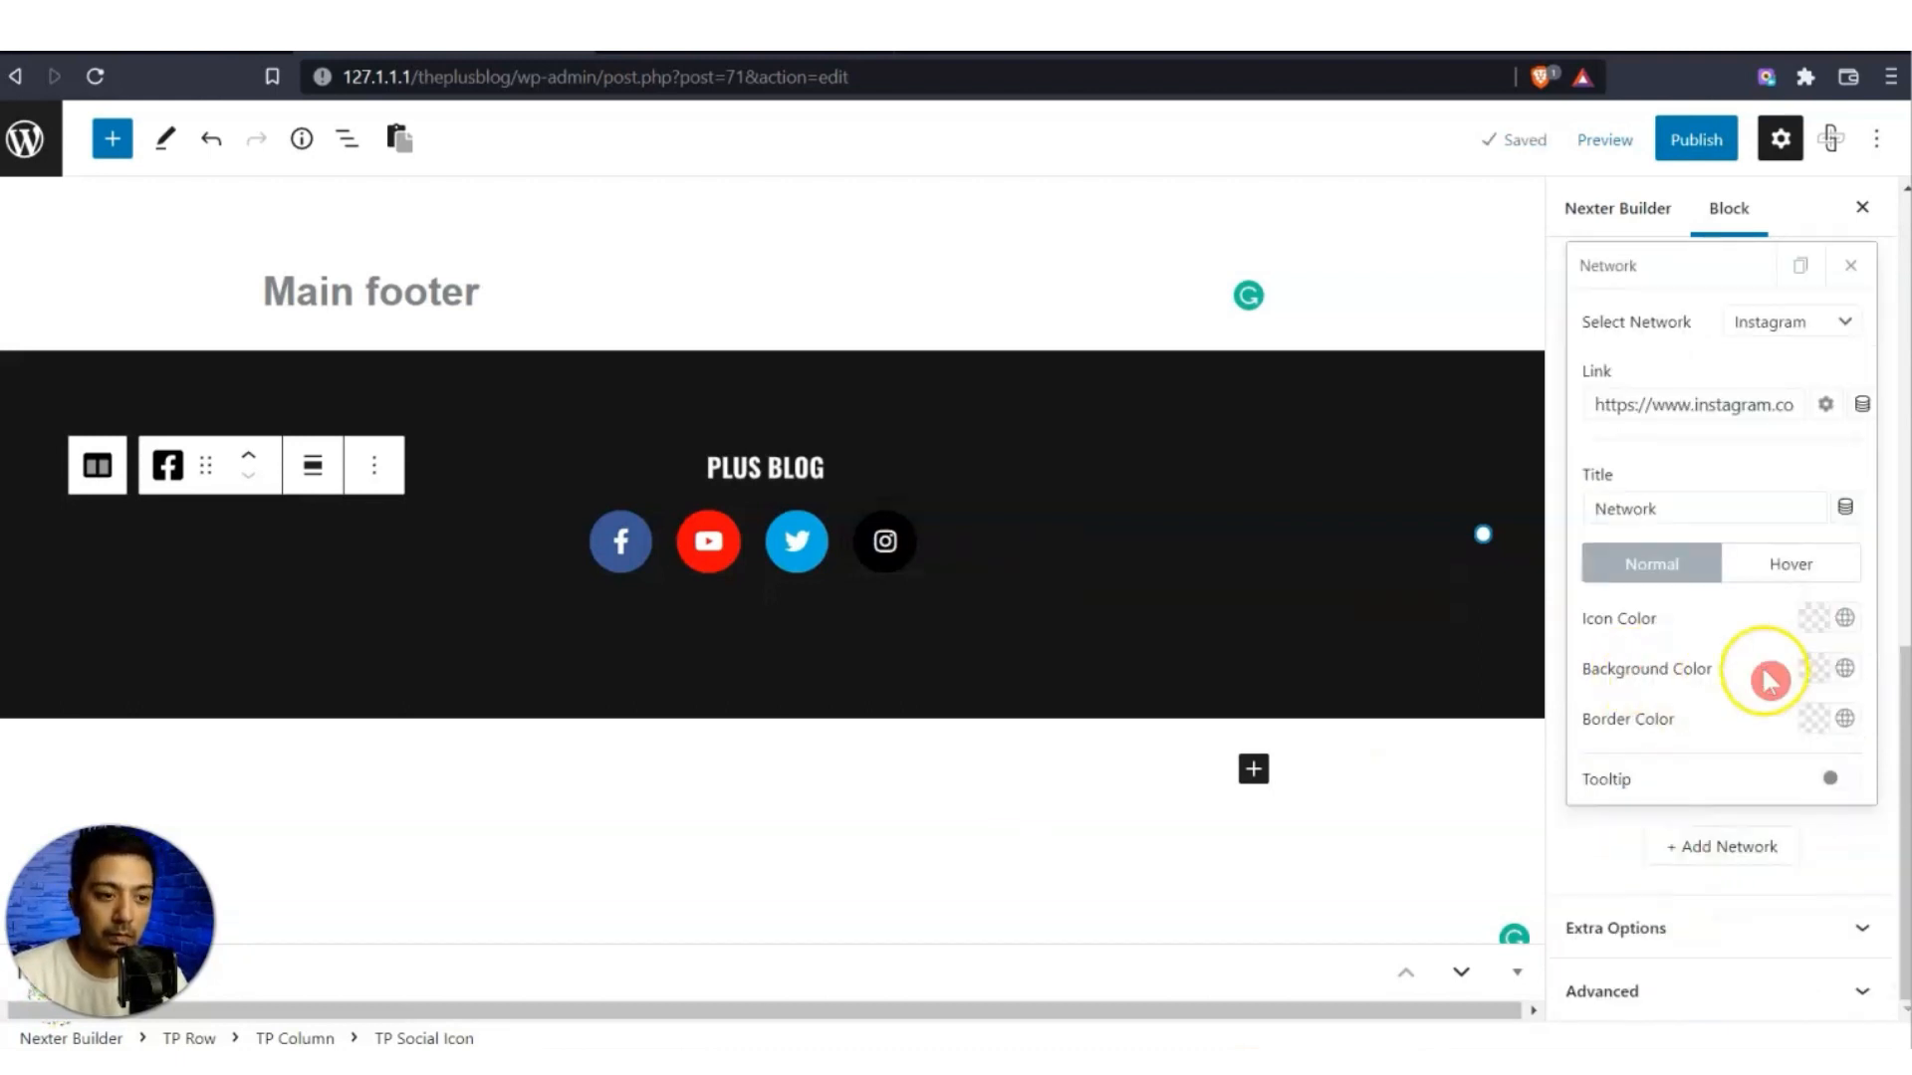
{"action": "left_click", "coordinate": [1808, 669]}
{"action": "left_click", "coordinate": [1717, 218]}
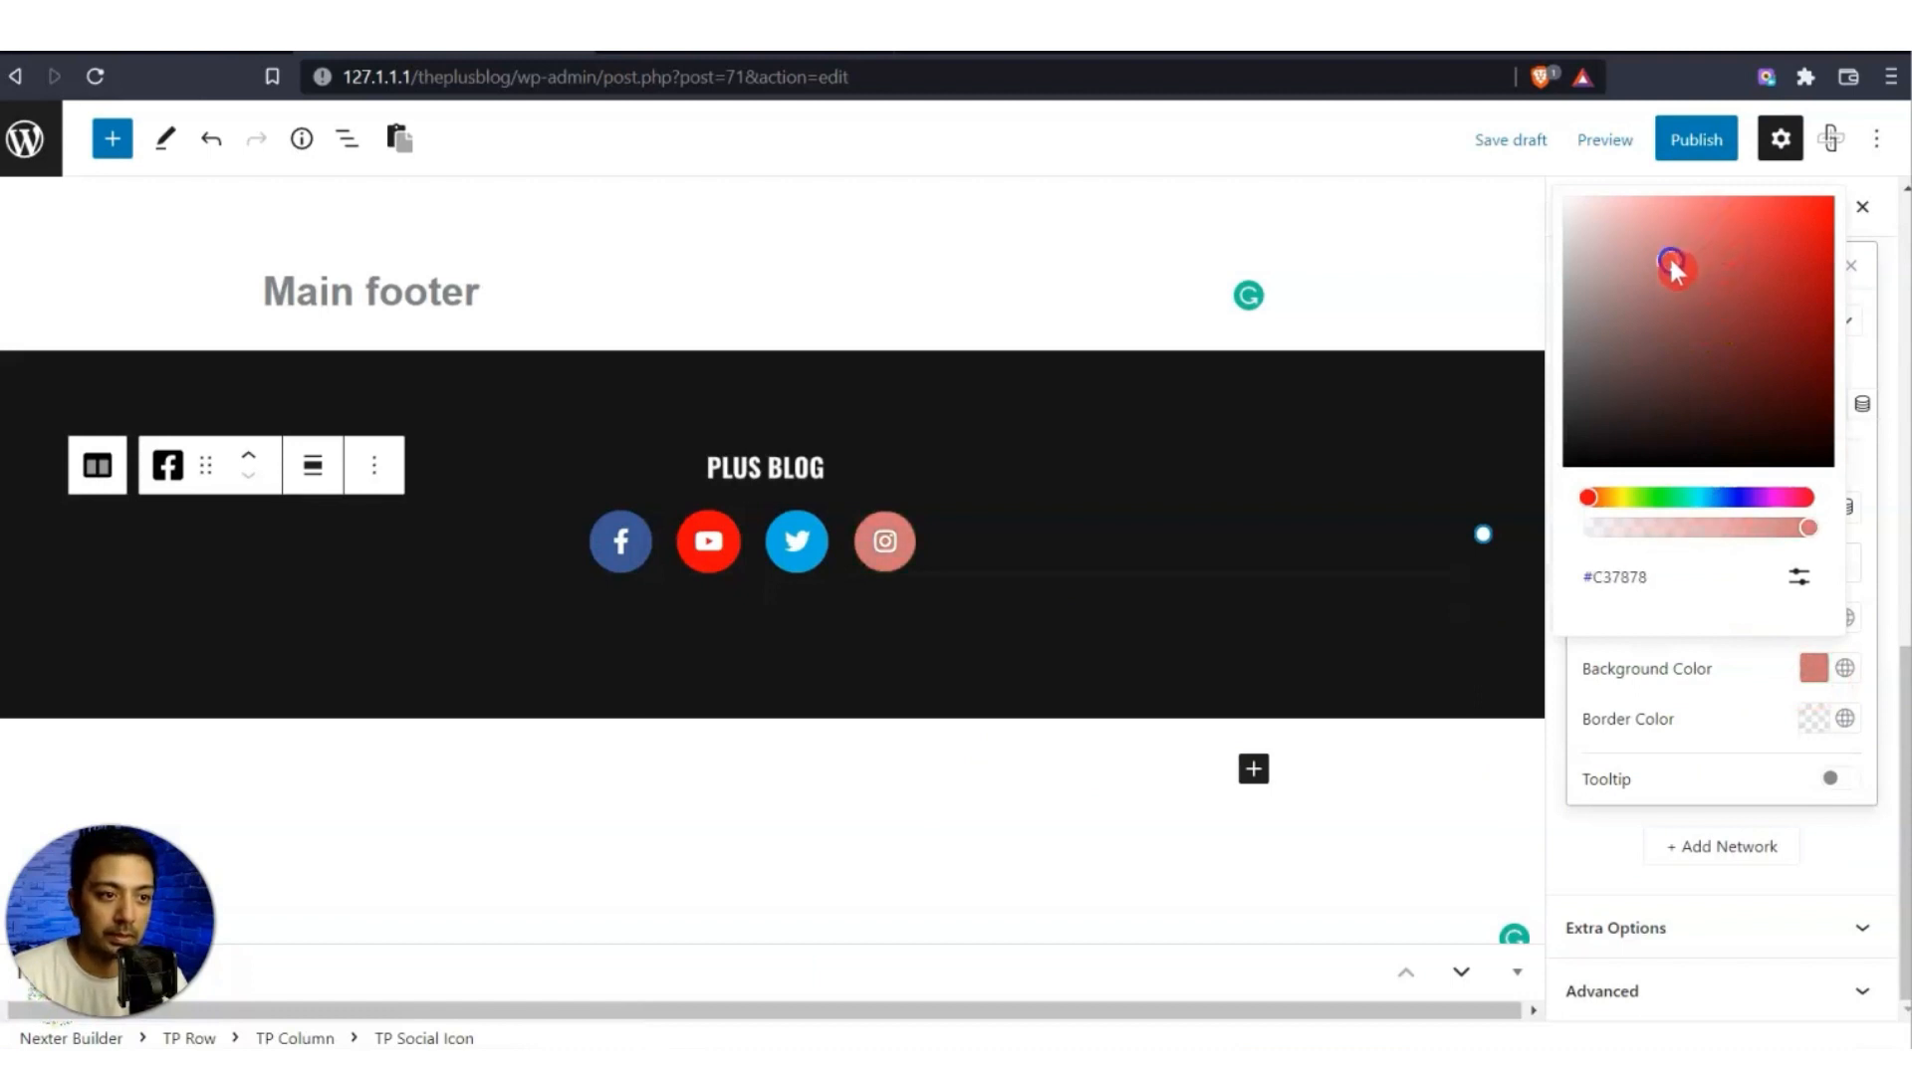
{"action": "left_click_drag", "start_coordinate": [1673, 267], "coordinate": [1783, 259]}
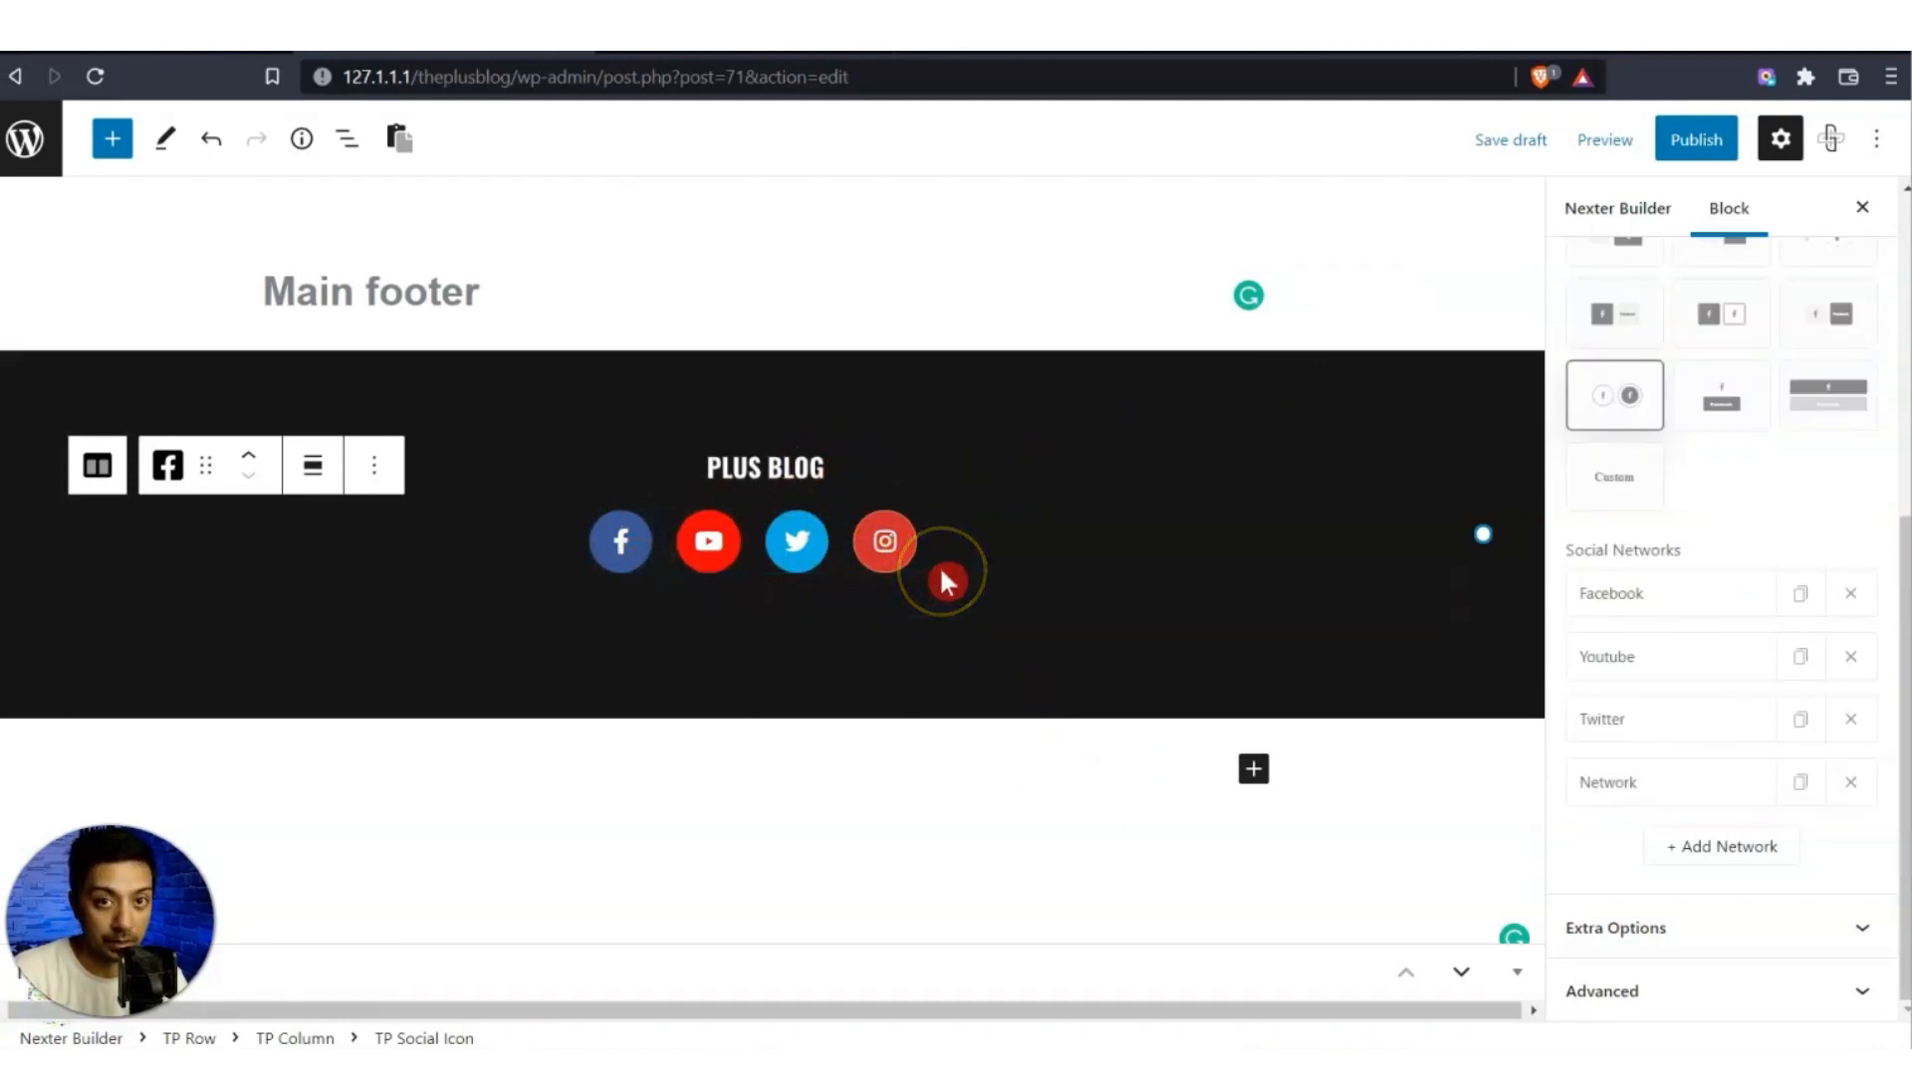
Insert a TP Stylish List block below the social icons in the footer column.
{"action": "left_click", "coordinate": [766, 595]}
{"action": "type", "text": "sty"}
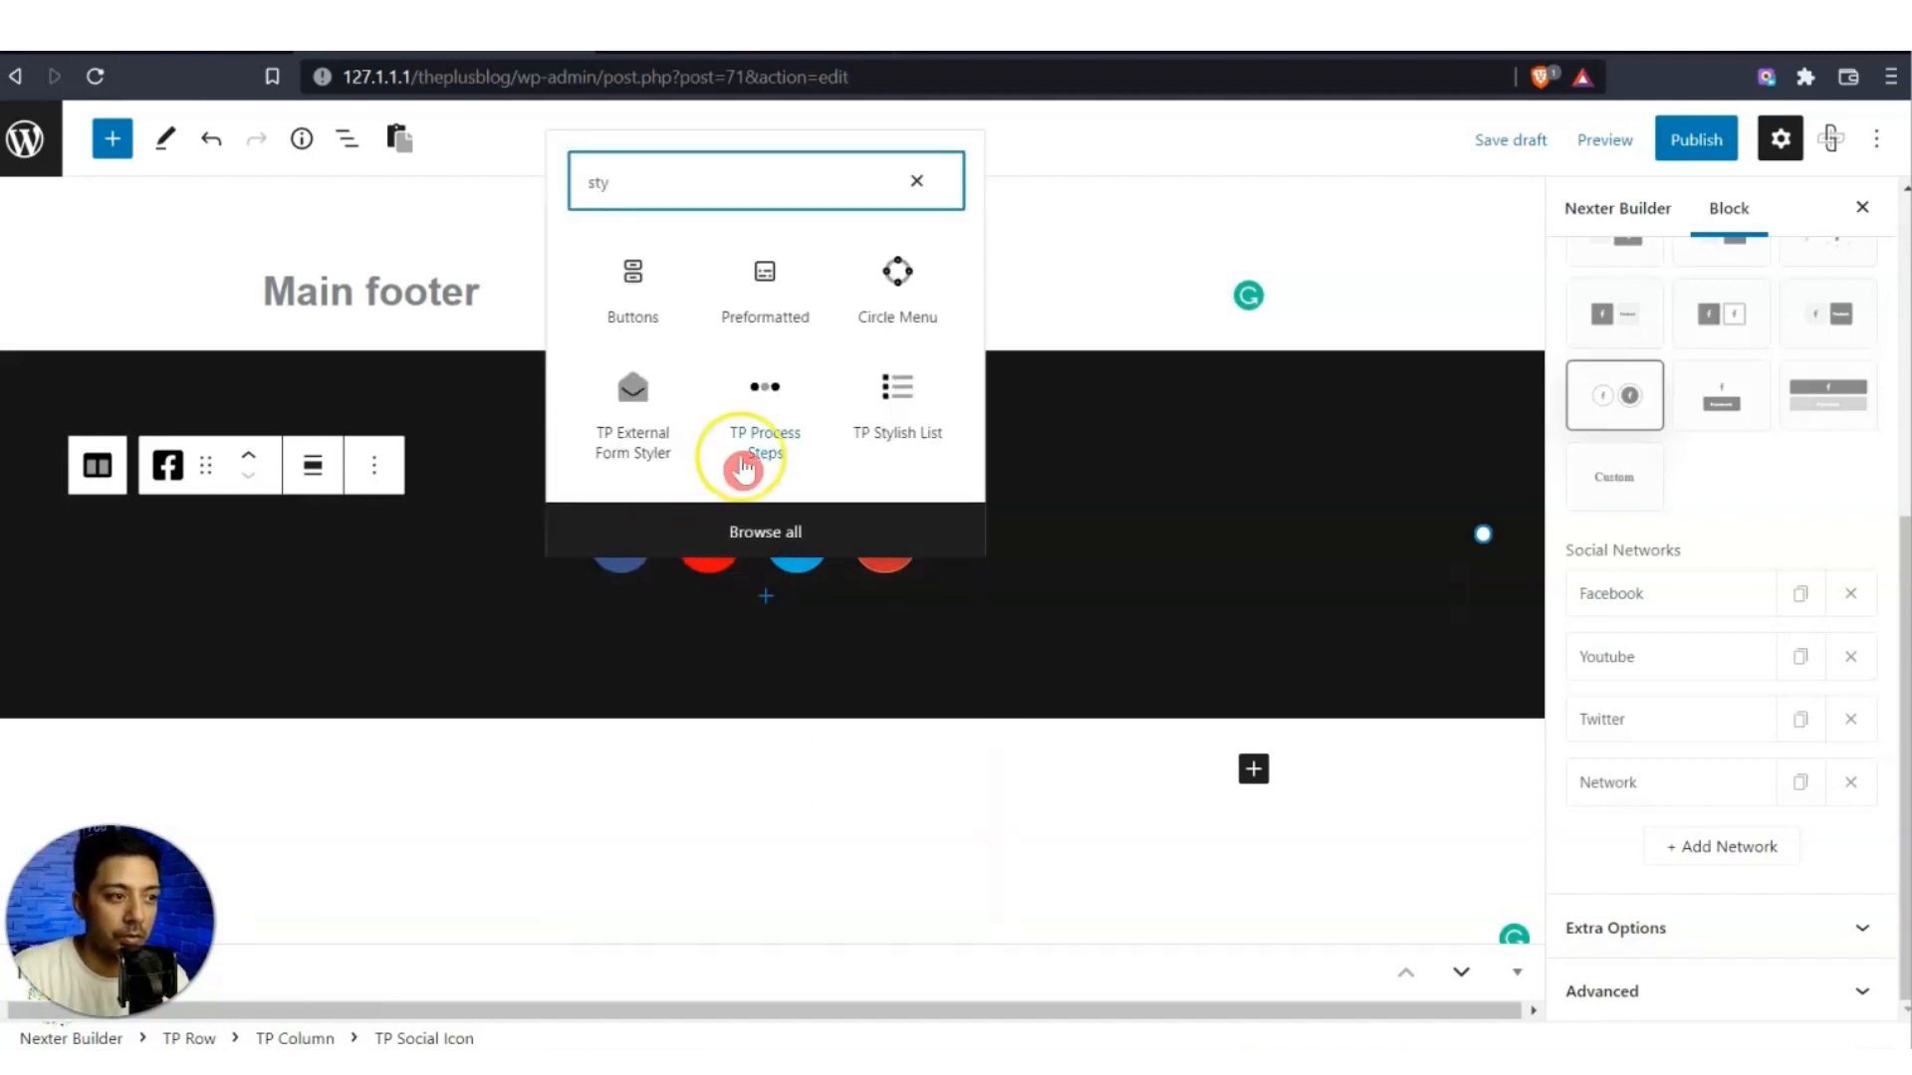
{"action": "type", "text": "lish"}
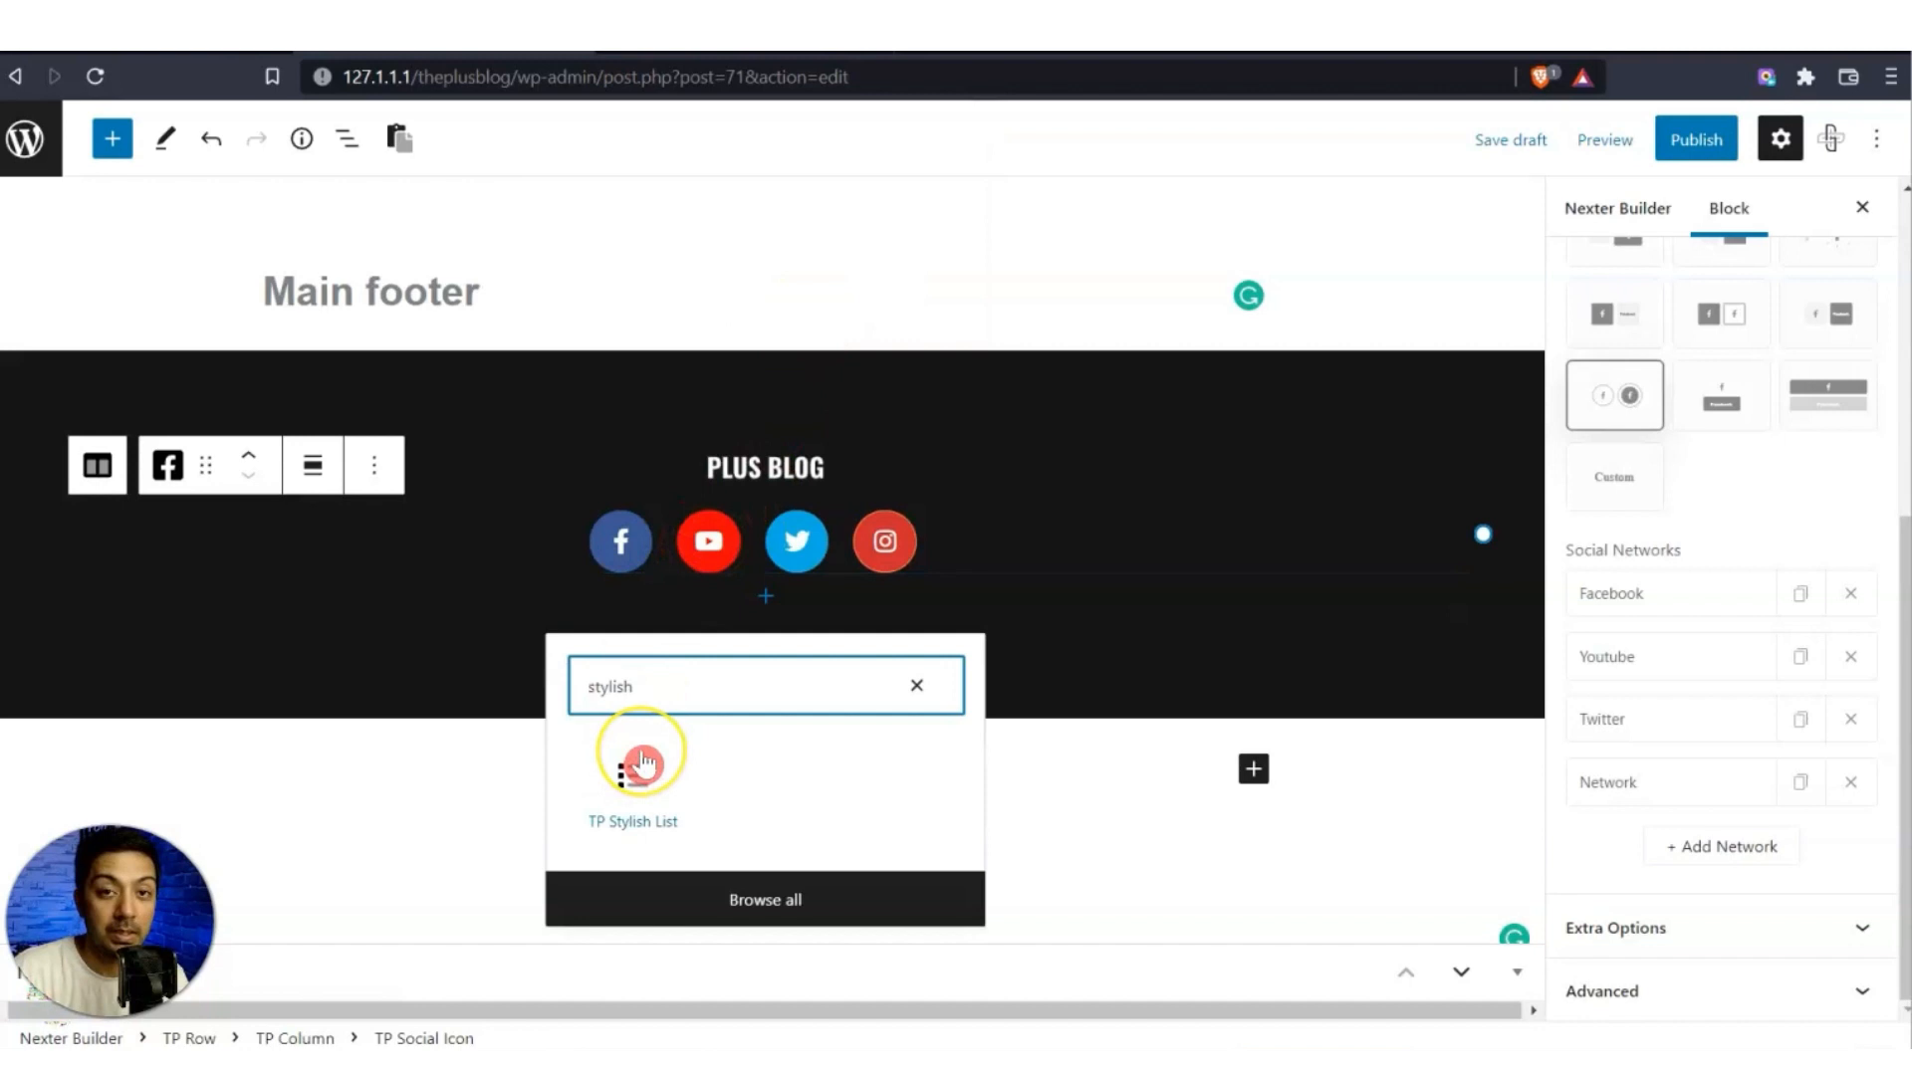
{"action": "left_click", "coordinate": [638, 770]}
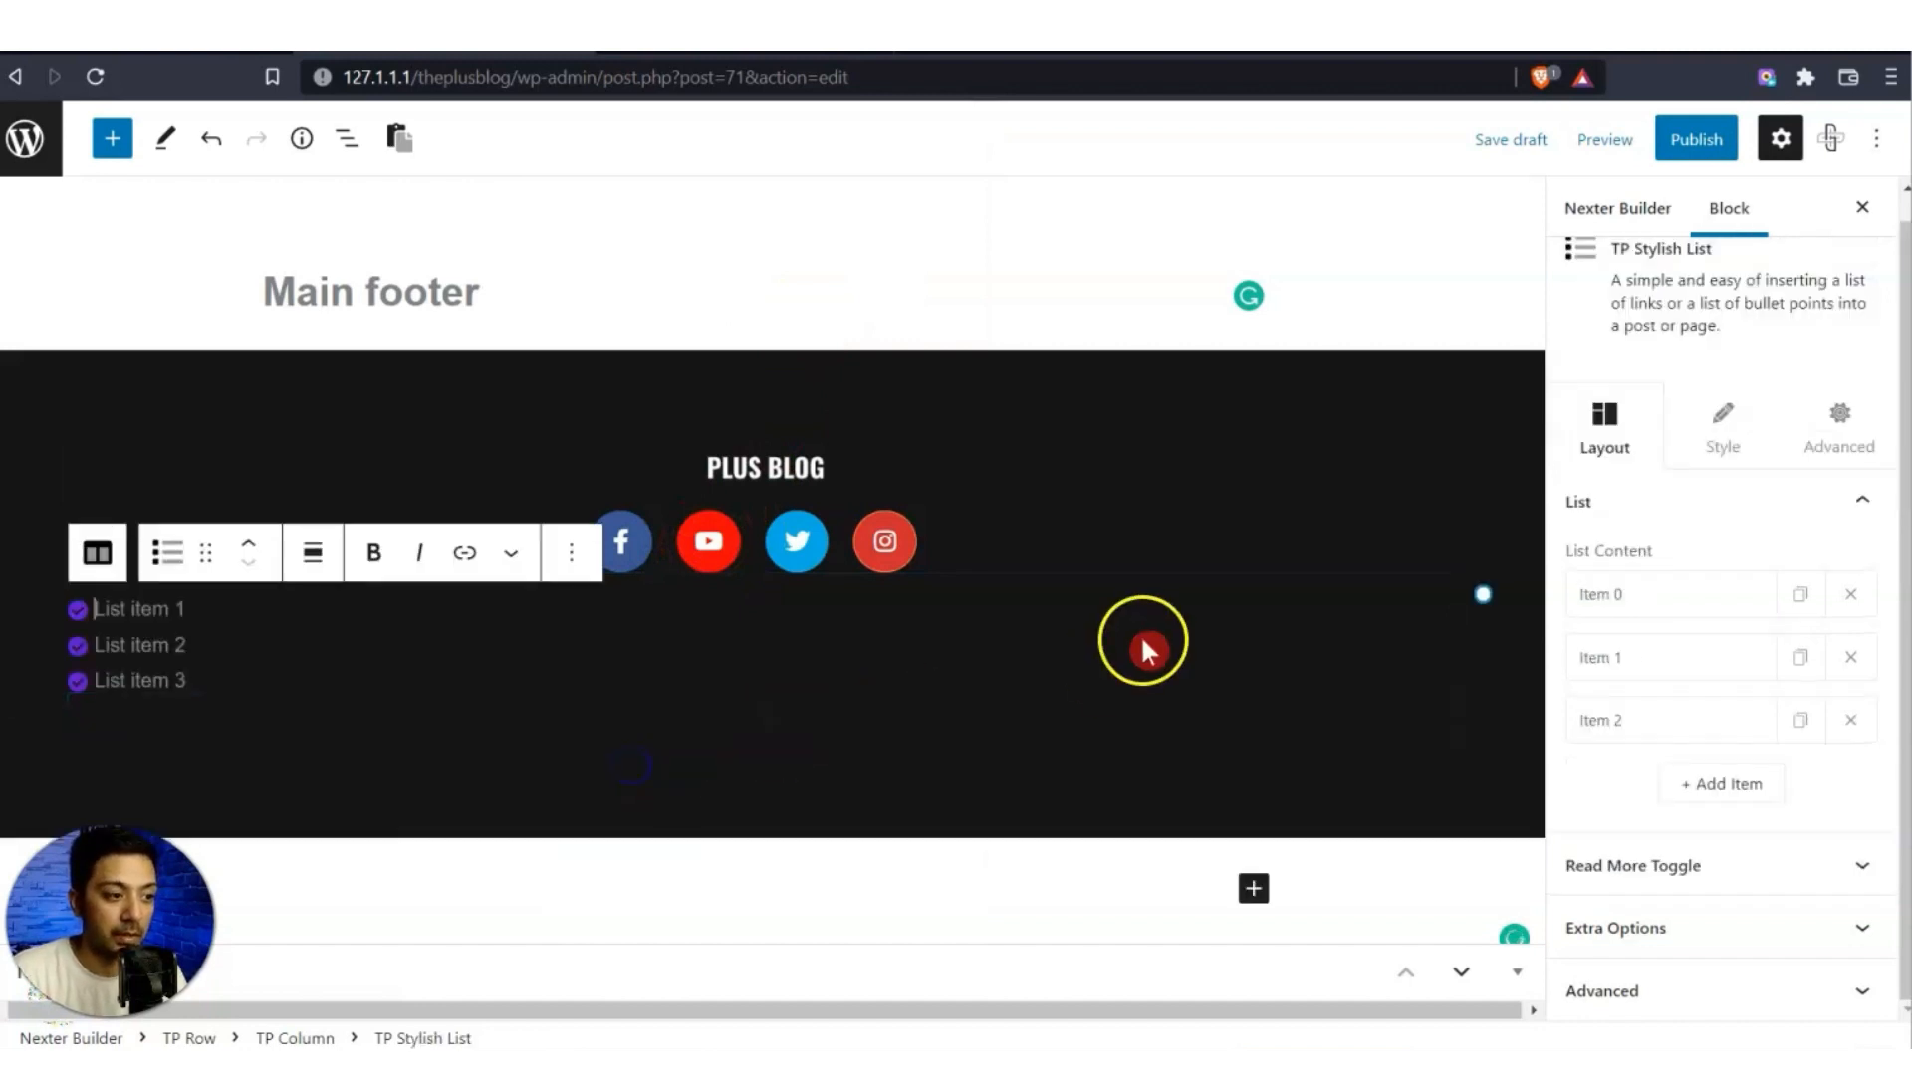
Delete the second and third items from the stylish list.
{"action": "left_click", "coordinate": [113, 677]}
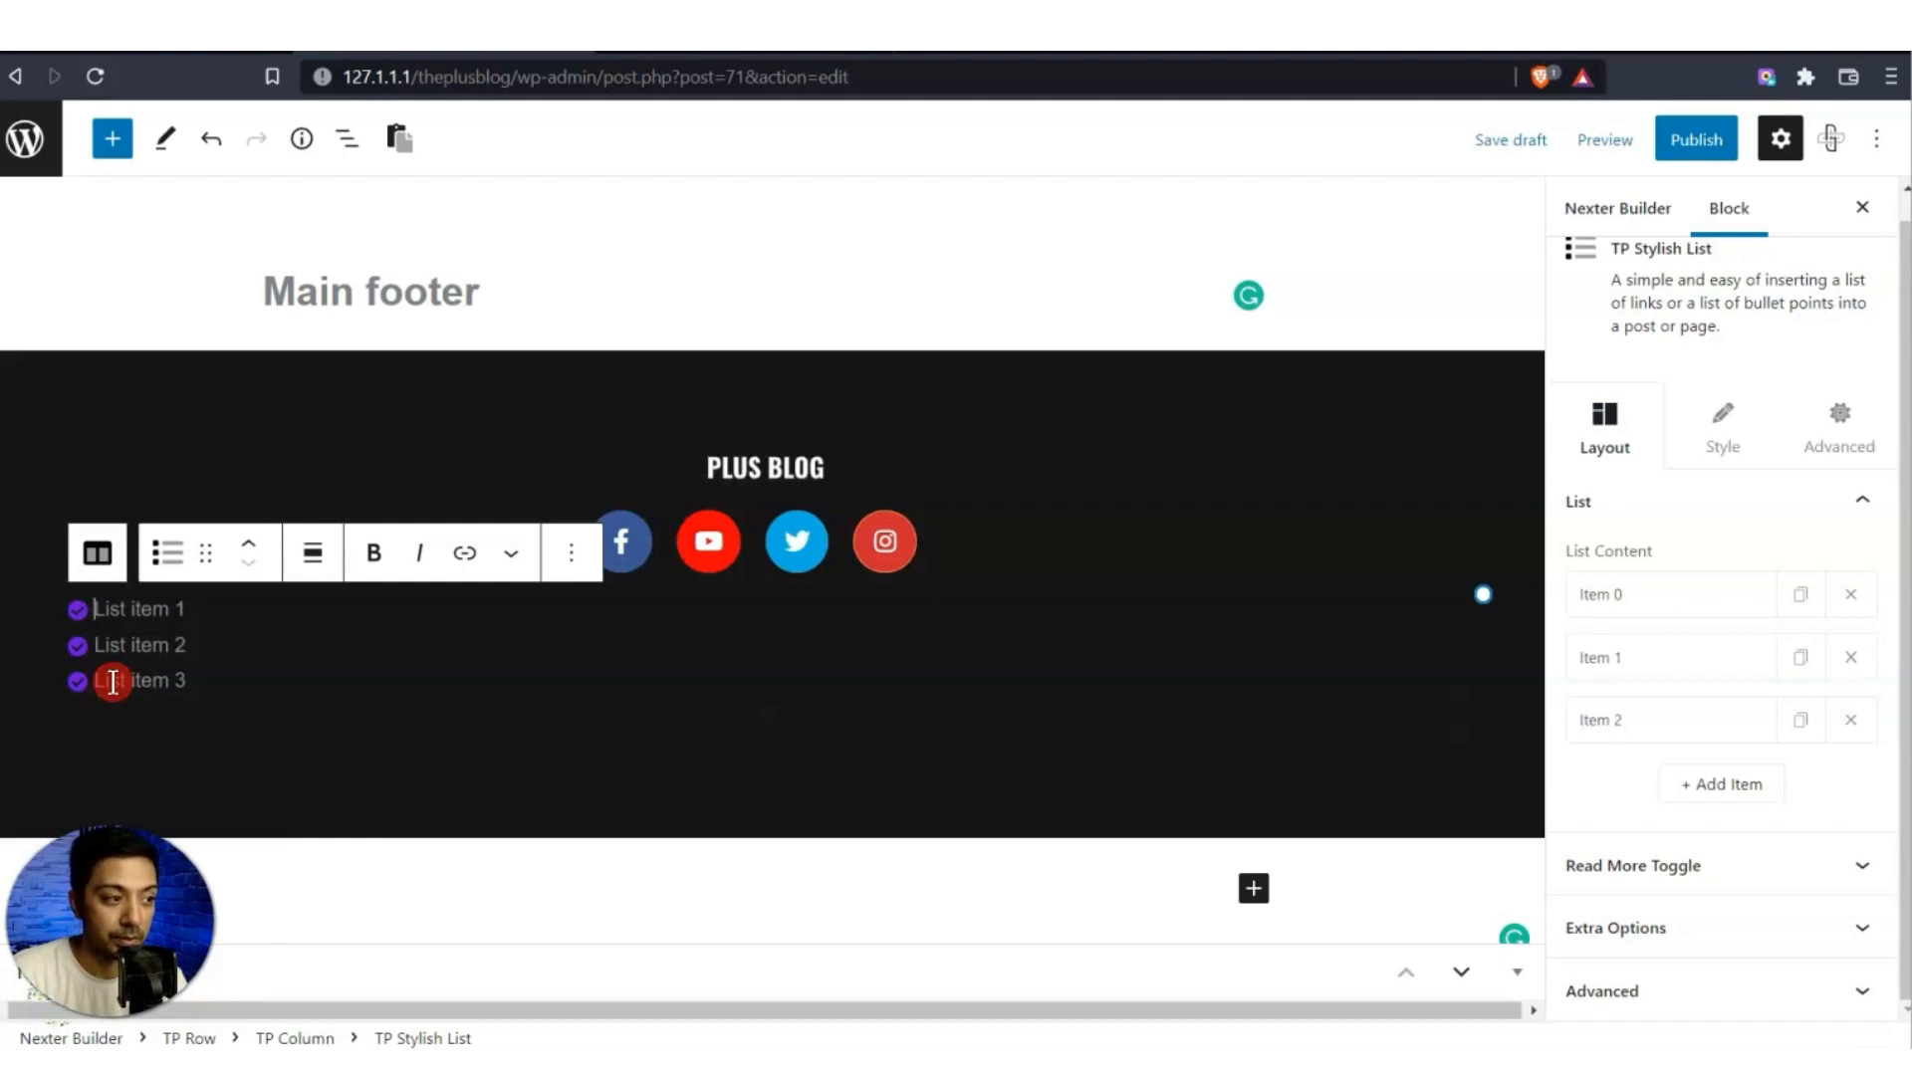
{"action": "left_click", "coordinate": [1850, 720]}
{"action": "left_click", "coordinate": [1851, 682]}
Change the remaining list item's content to "Home" and set its URL to #.
{"action": "left_click", "coordinate": [1653, 620]}
{"action": "left_click", "coordinate": [1657, 629]}
{"action": "left_click", "coordinate": [1680, 629]}
{"action": "left_click_drag", "start_coordinate": [1682, 715], "coordinate": [1858, 722]}
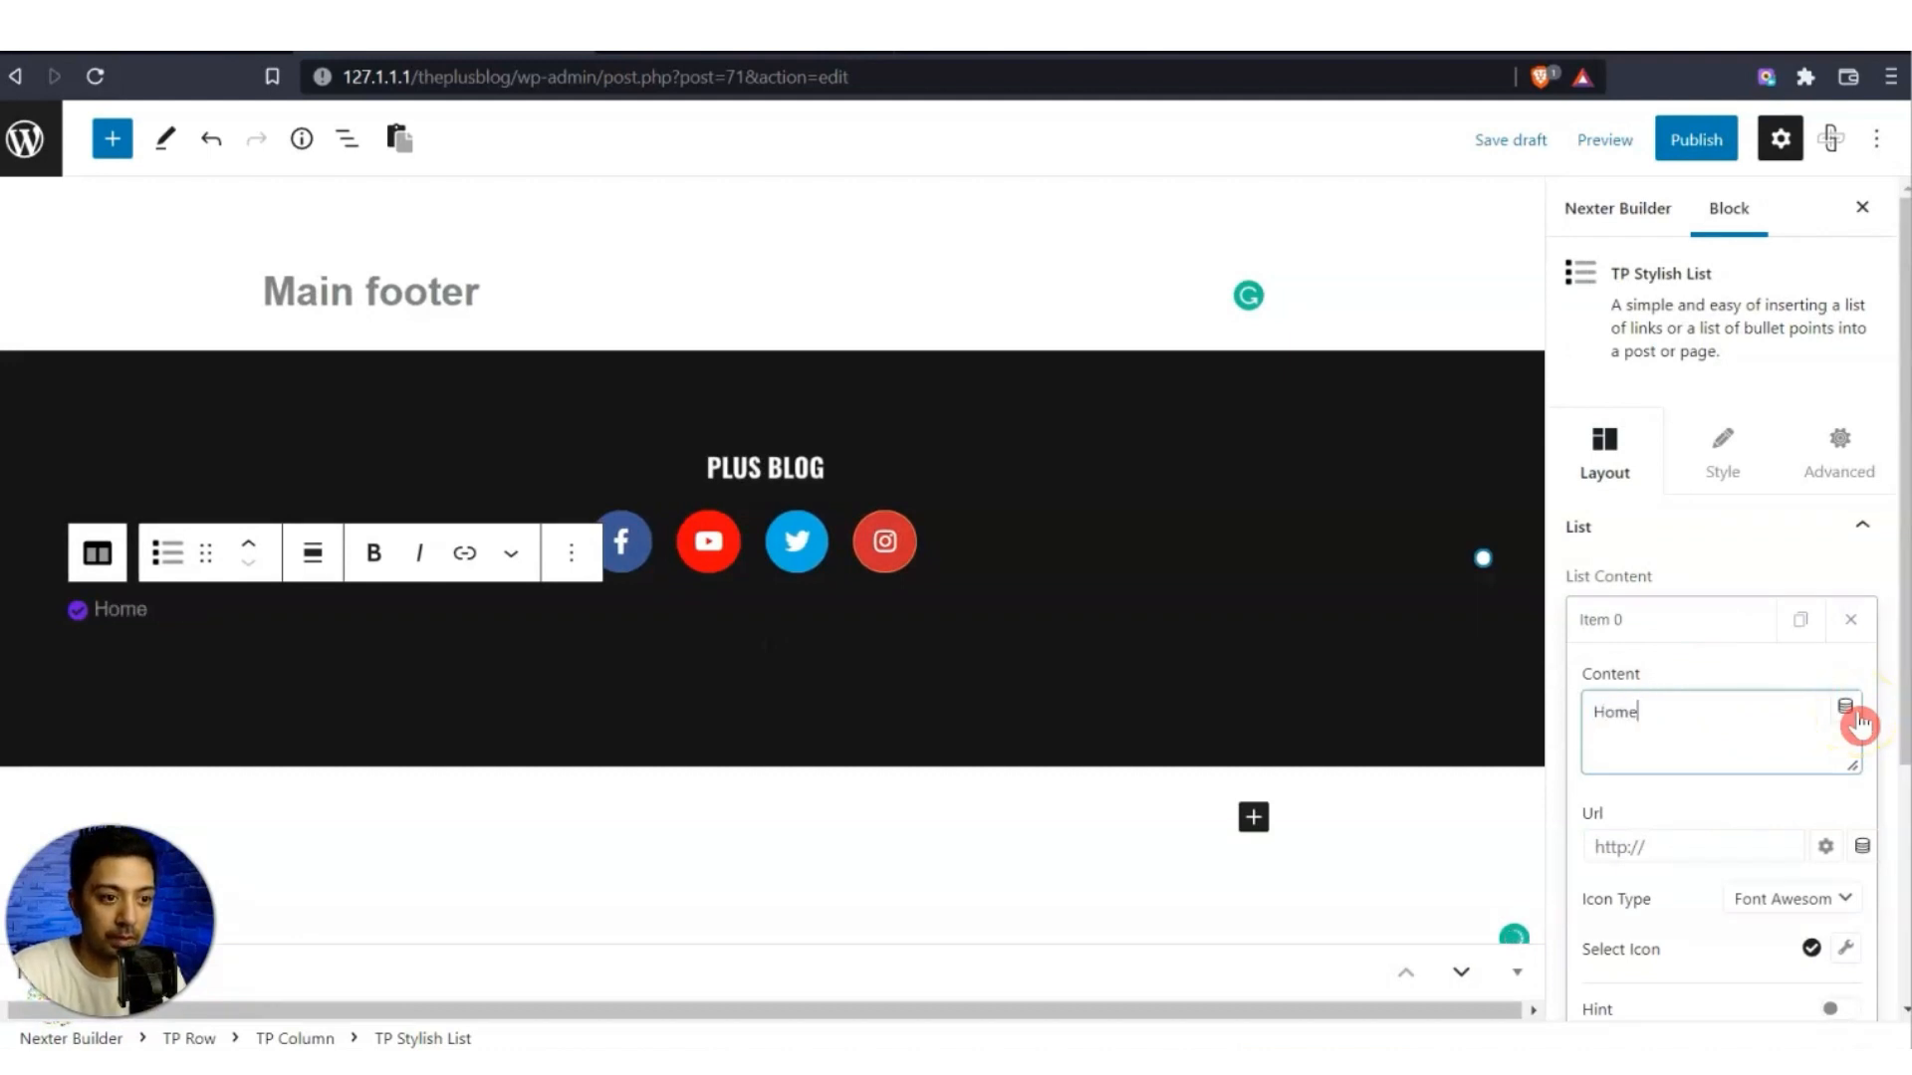
{"action": "left_click", "coordinate": [1705, 844]}
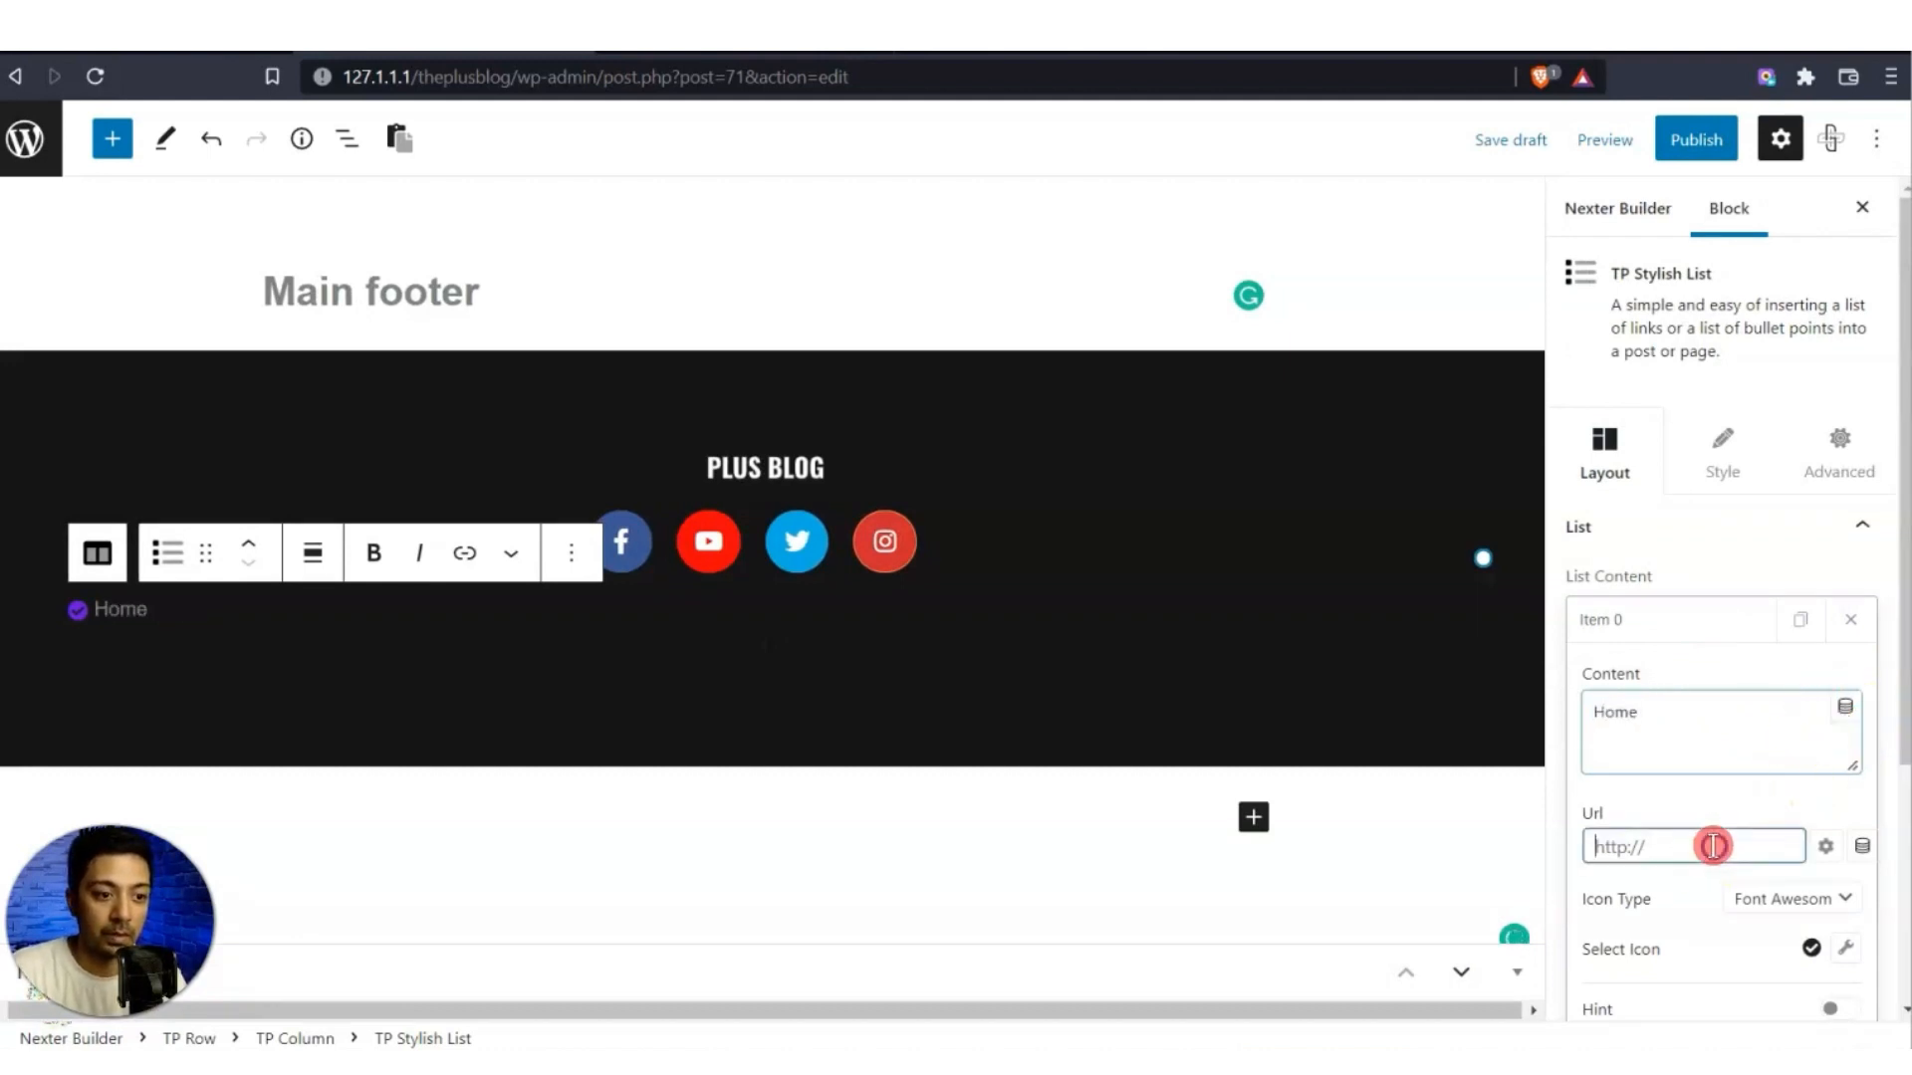
{"action": "type", "text": "#"}
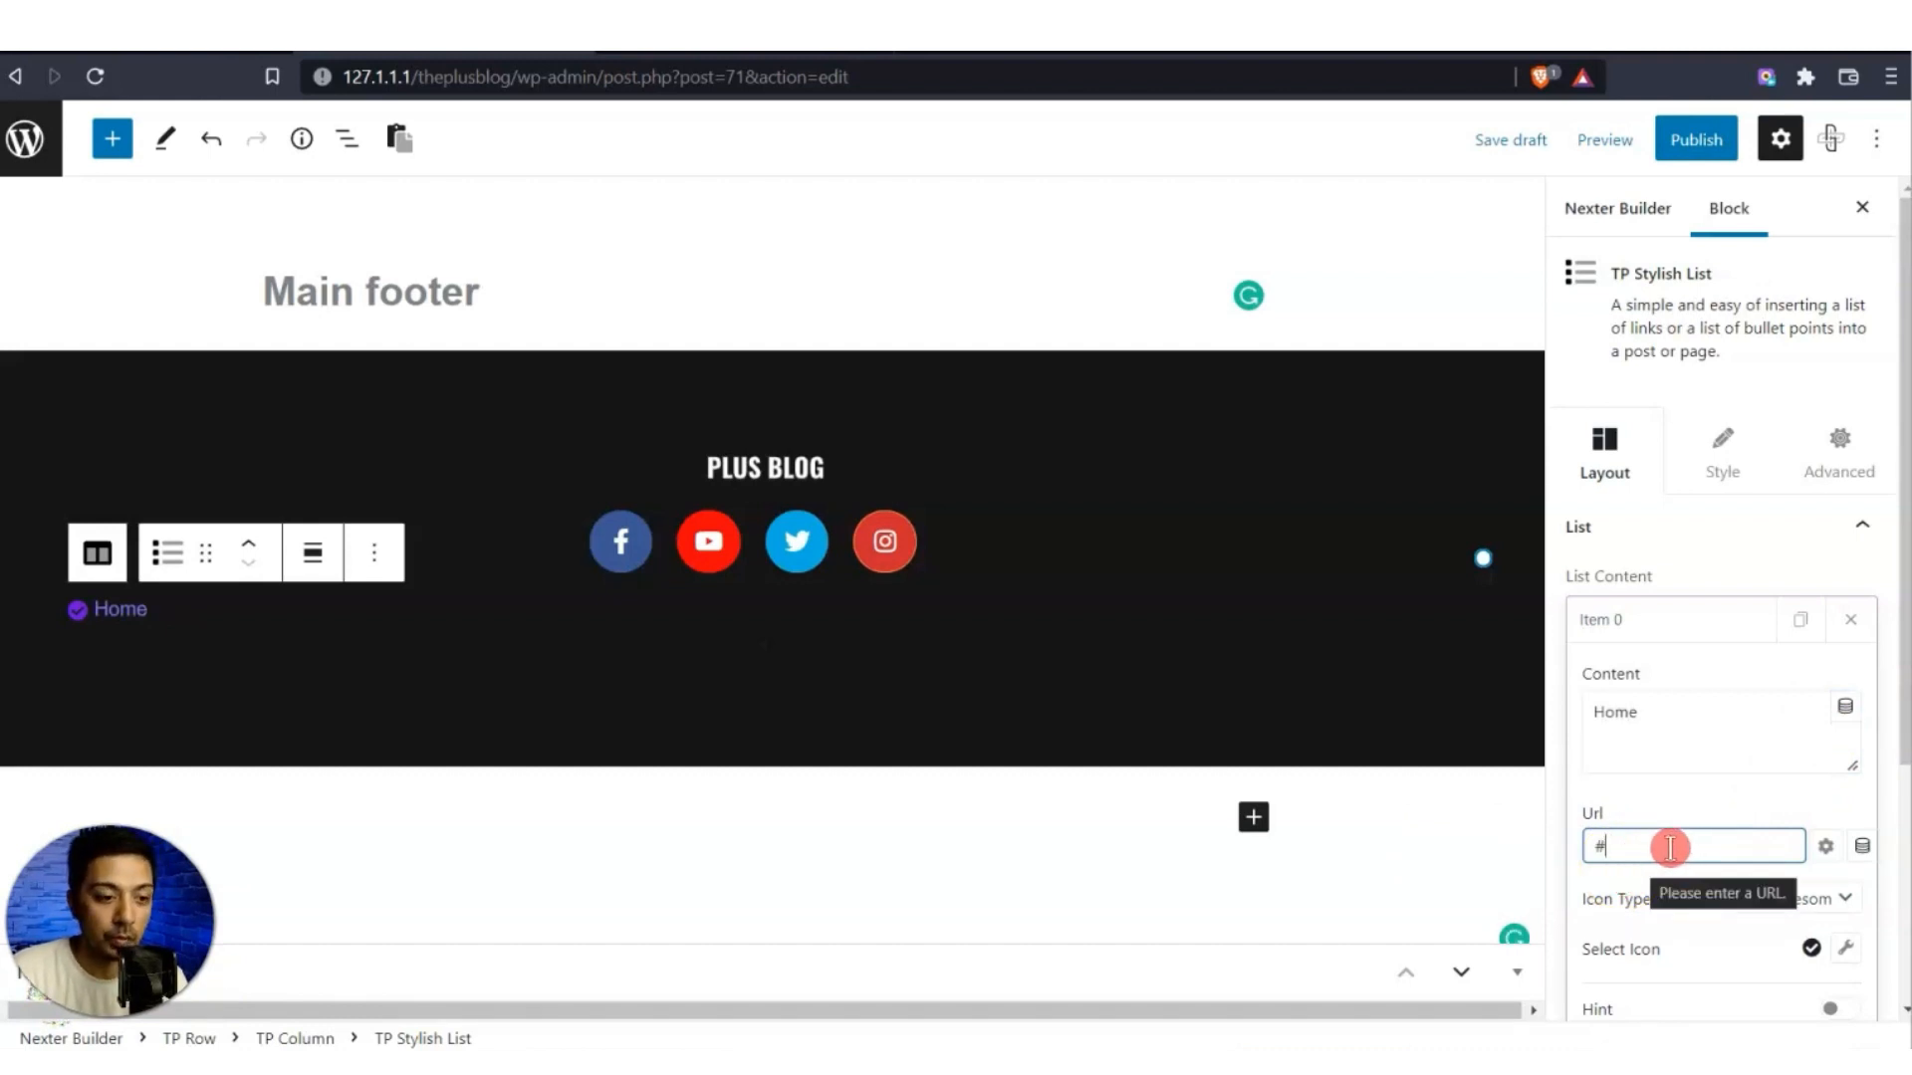
Set the Home list item's icon type to None, leave its hint off and collapse the item.
{"action": "left_click", "coordinate": [1724, 954]}
{"action": "left_click", "coordinate": [1821, 902]}
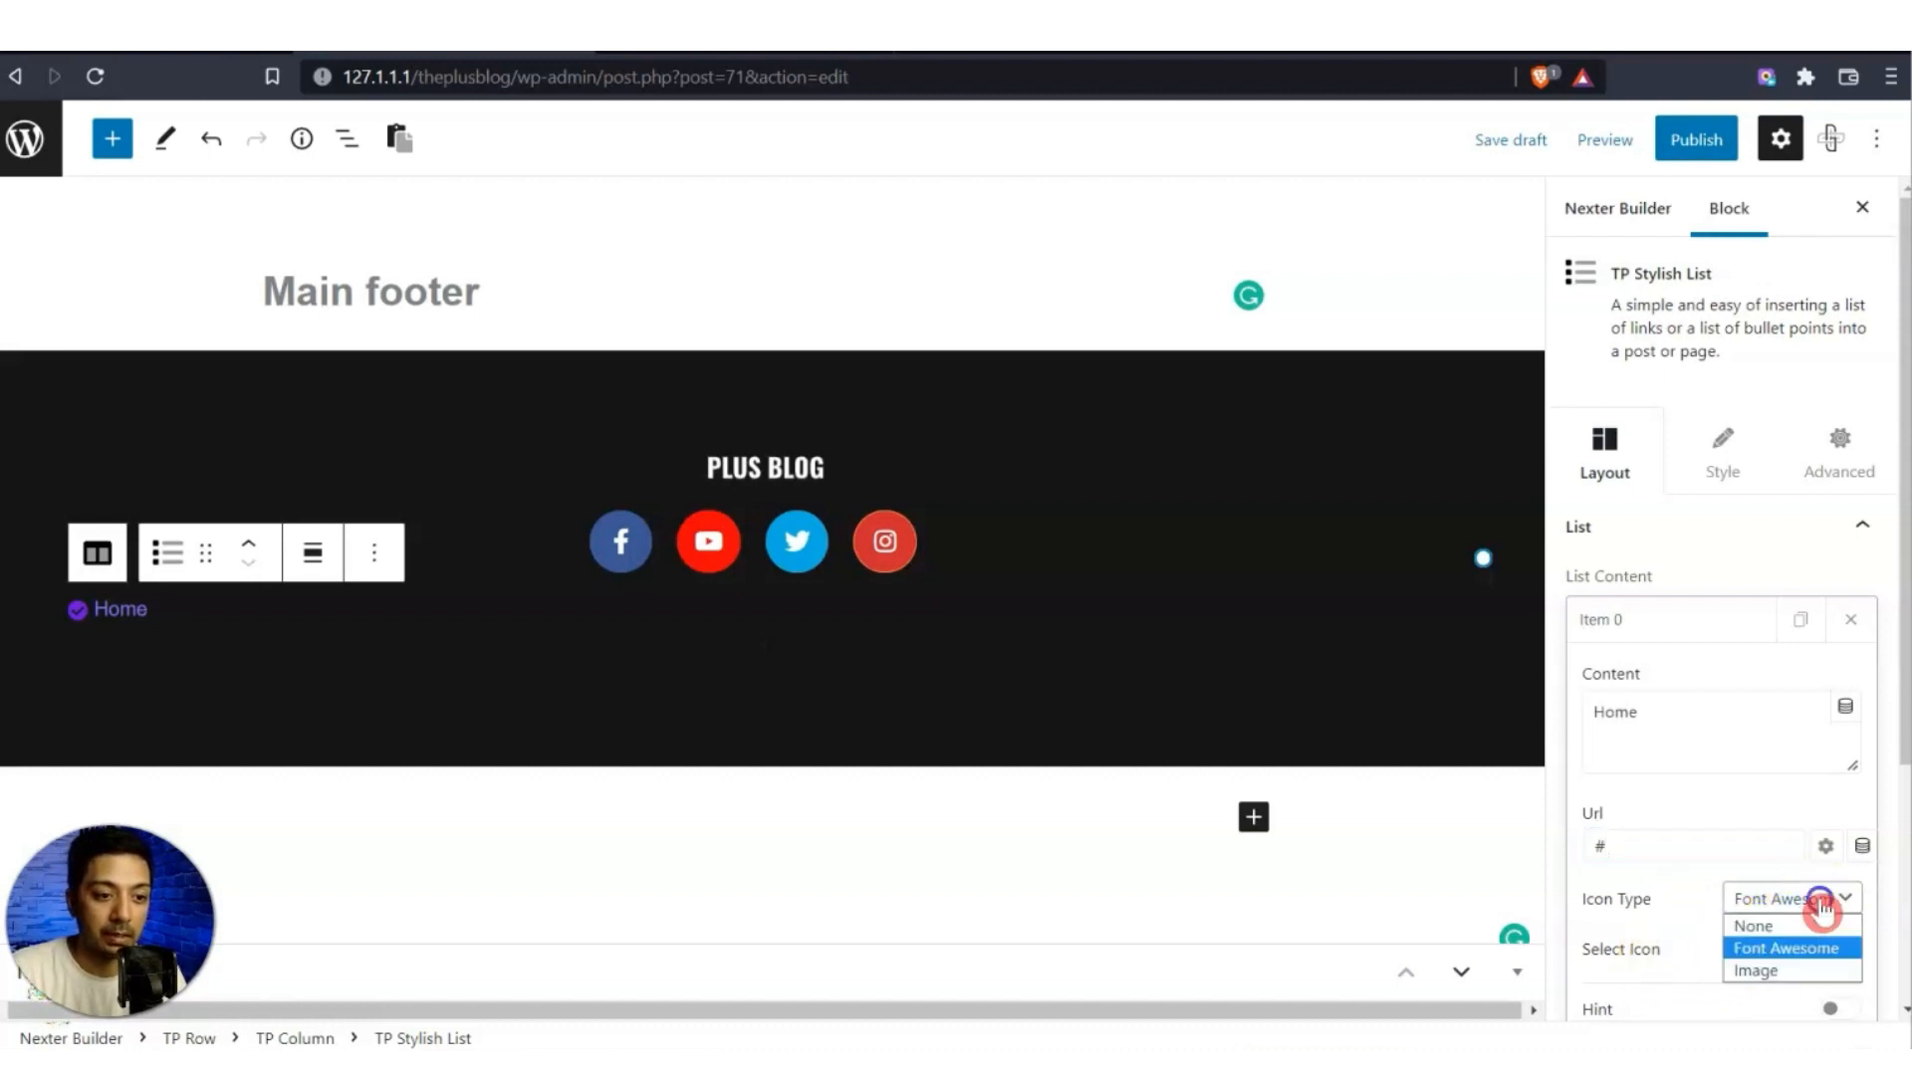
{"action": "left_click", "coordinate": [1805, 924]}
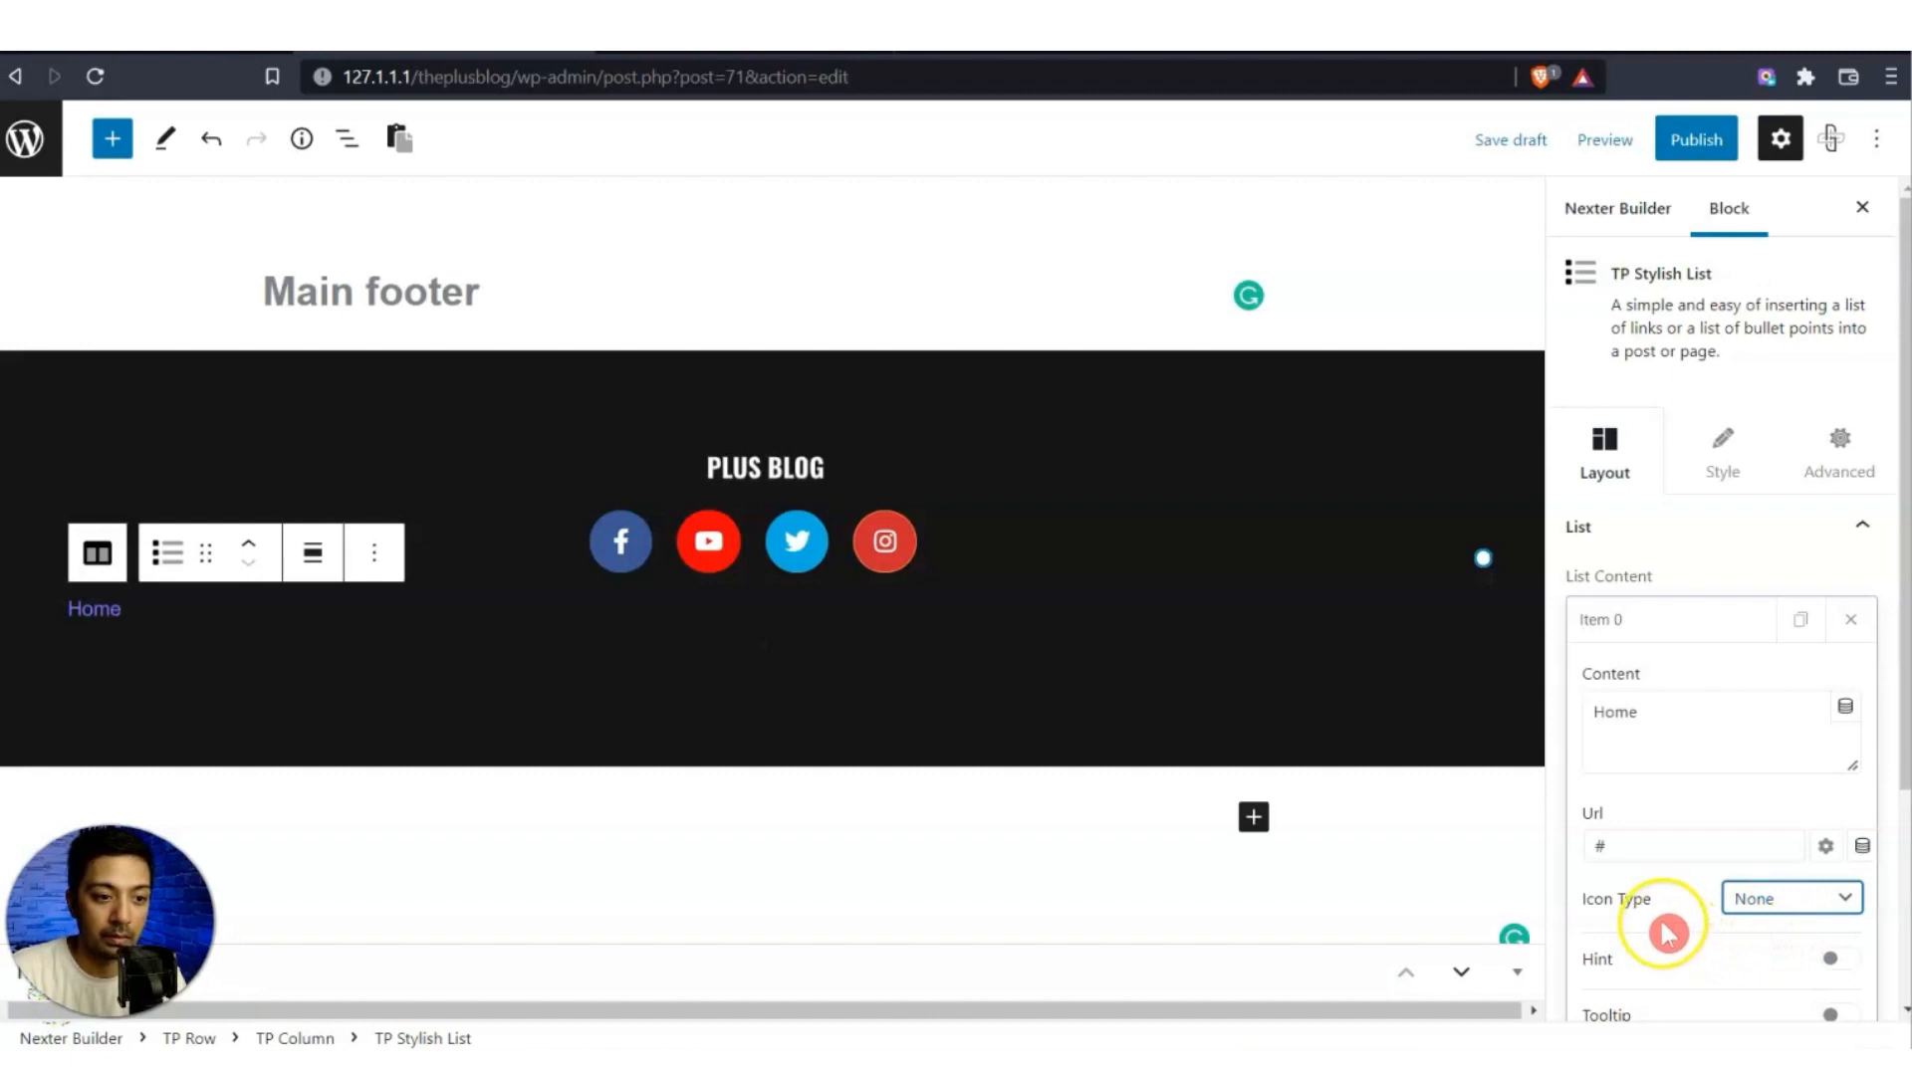
{"action": "scroll", "coordinate": [1668, 934], "scroll_direction": "down", "scroll_amount": 1}
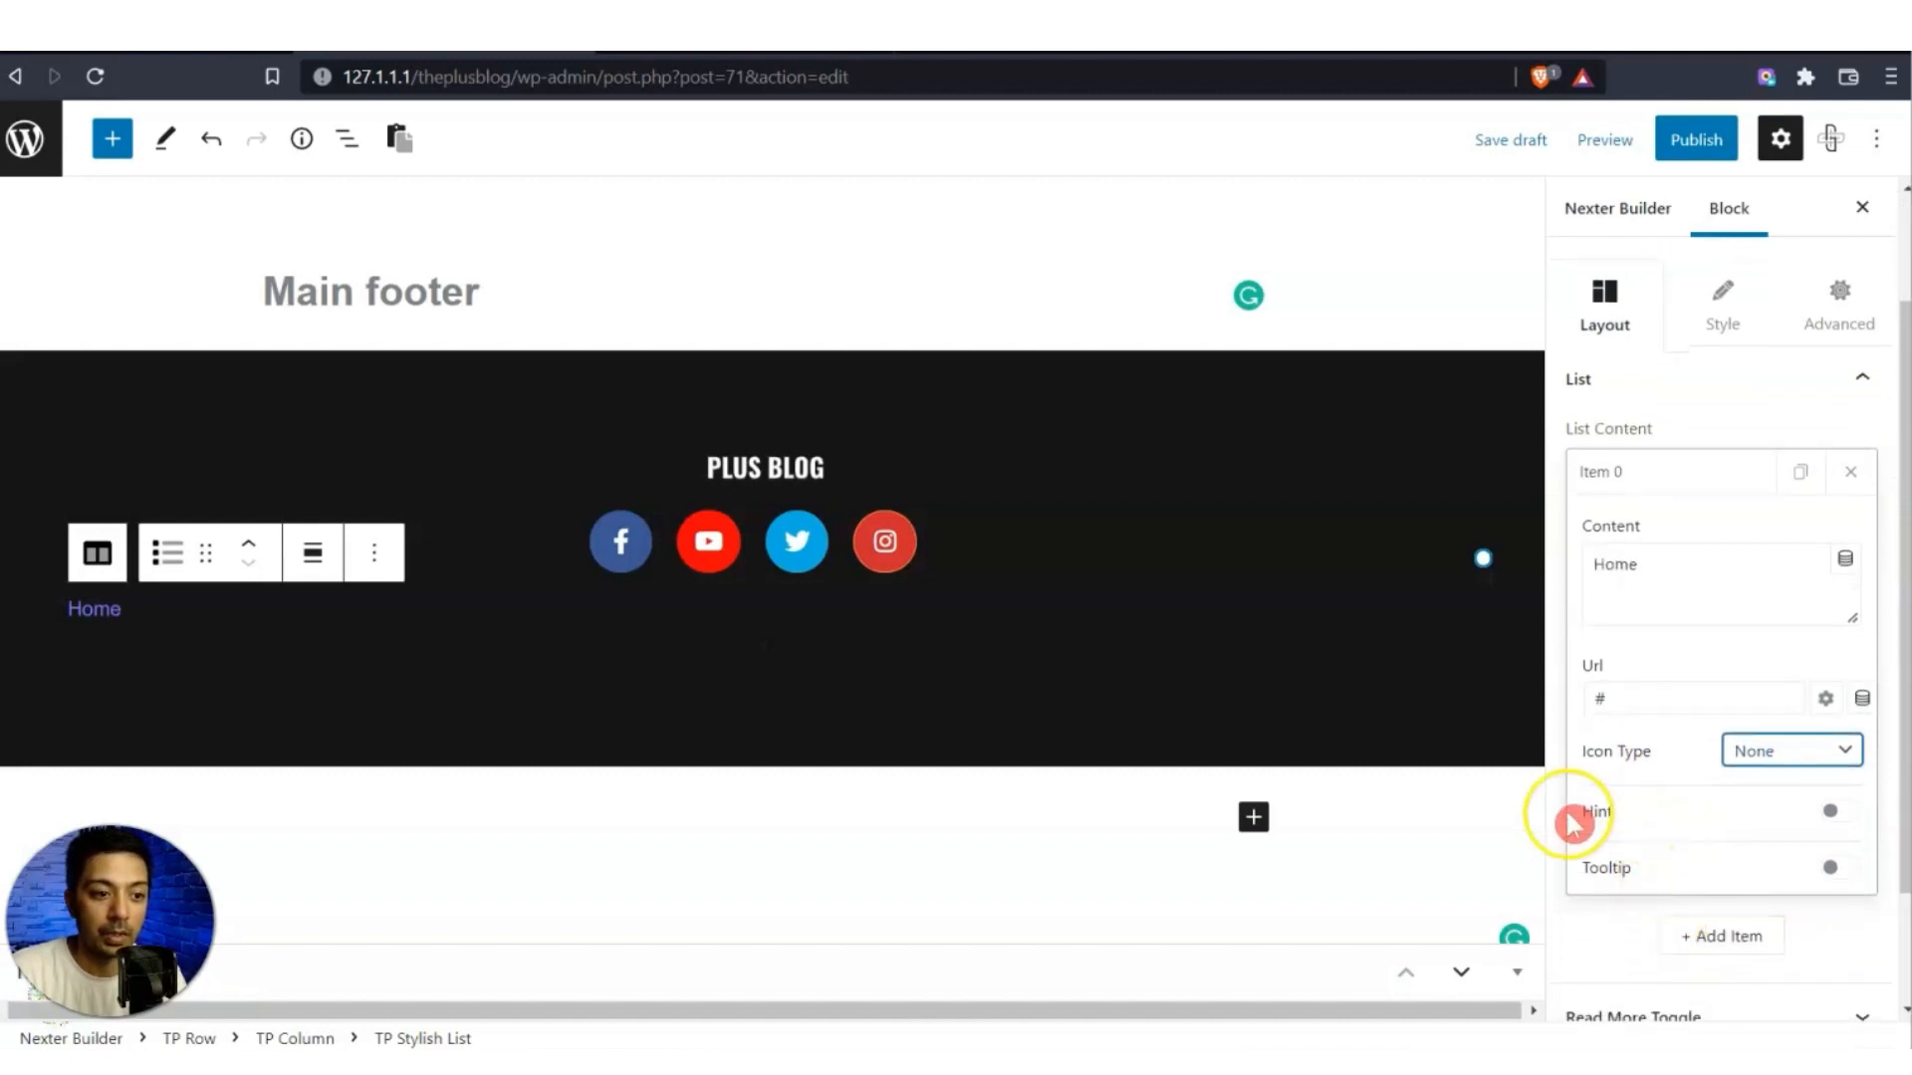
{"action": "left_click", "coordinate": [1837, 813]}
{"action": "left_click", "coordinate": [1840, 812]}
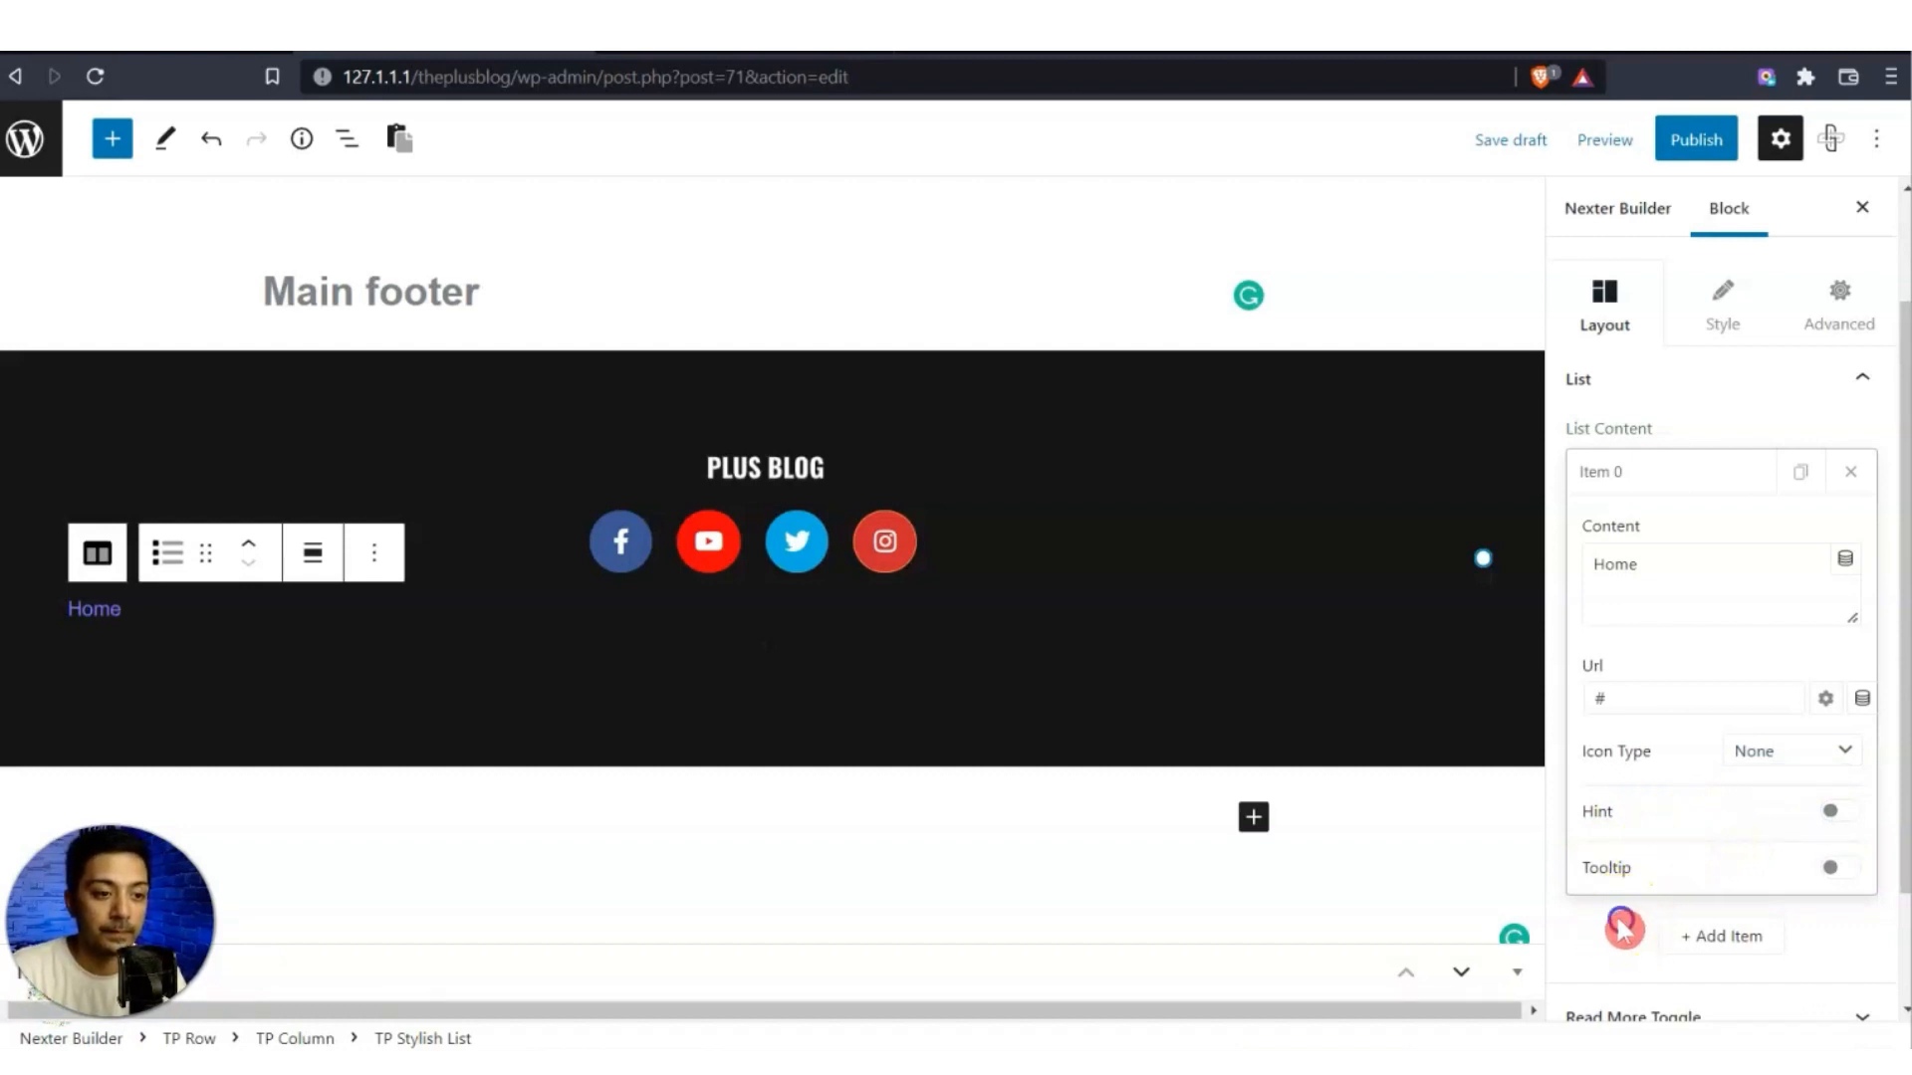
{"action": "left_click", "coordinate": [1686, 473]}
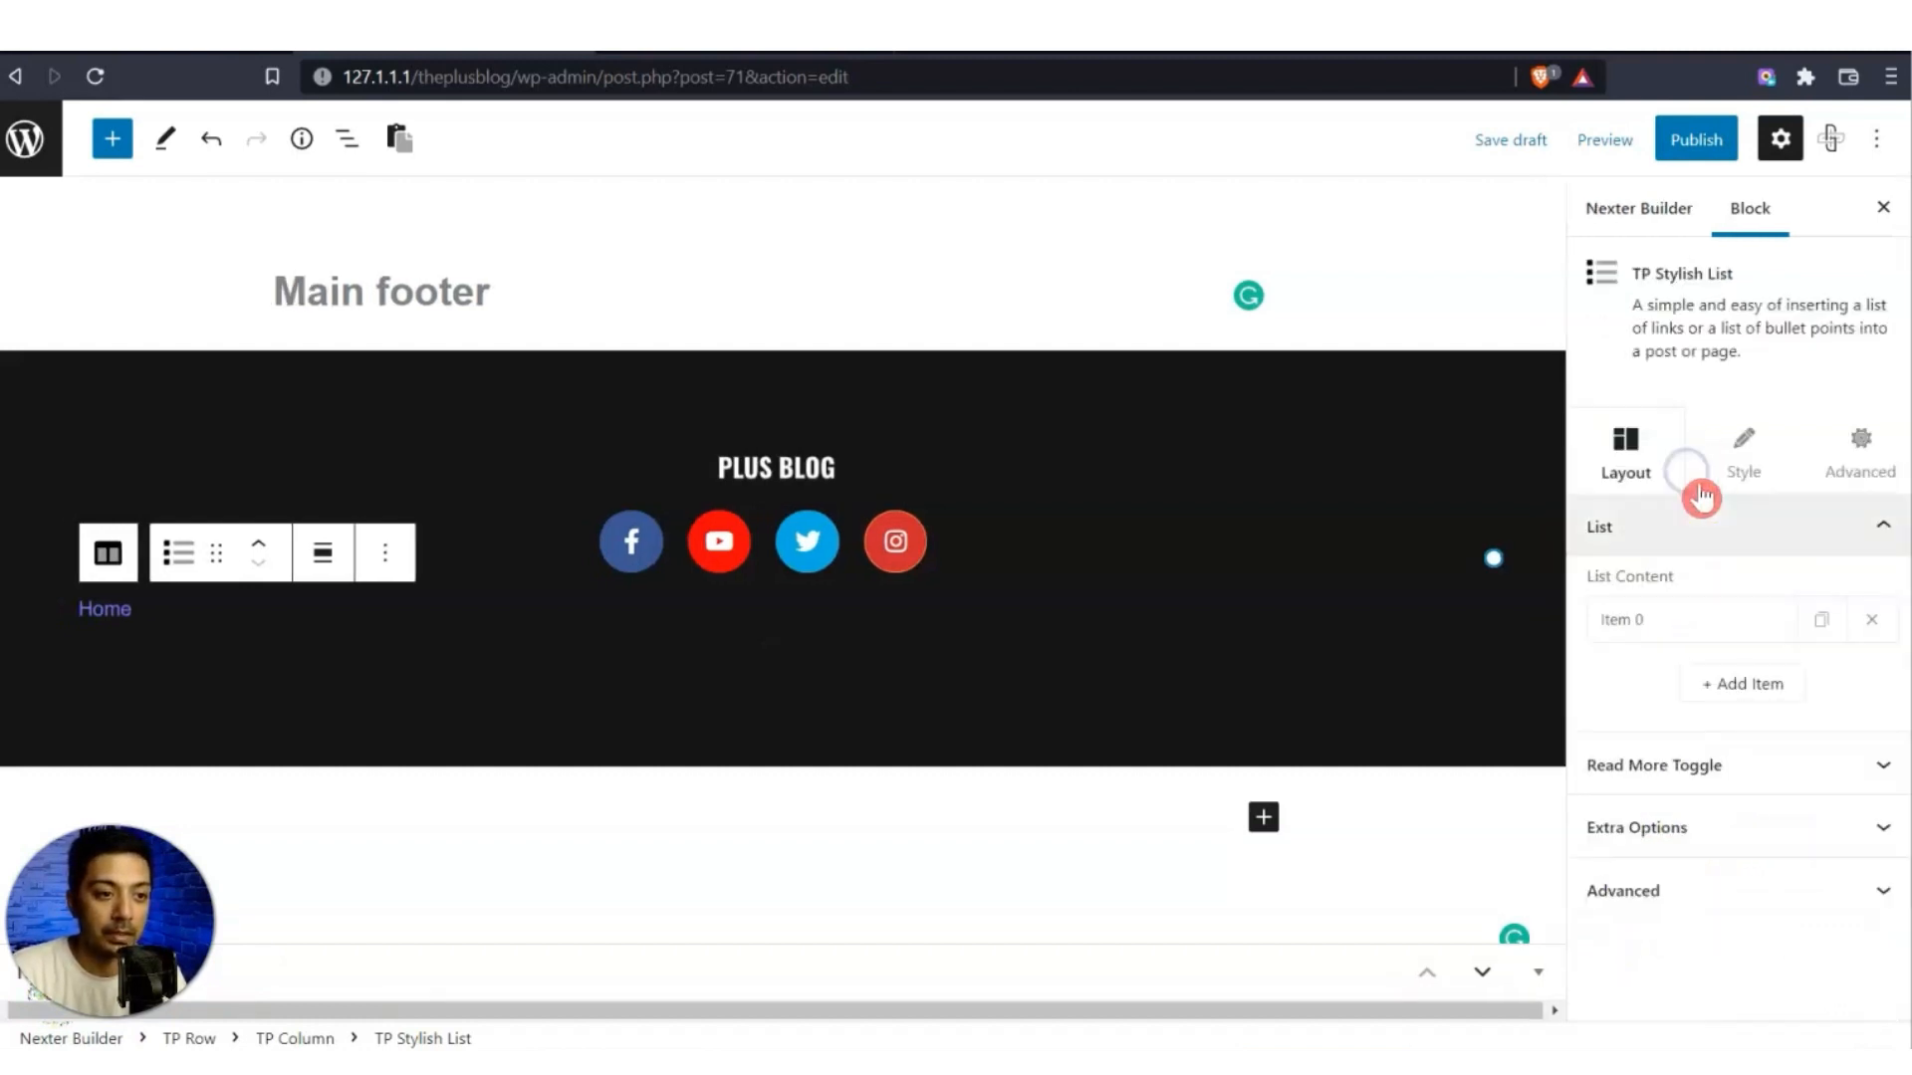
Duplicate the Home list item until the list holds four items.
{"action": "left_click", "coordinate": [1823, 622]}
{"action": "left_click", "coordinate": [1822, 621]}
{"action": "left_click", "coordinate": [1805, 683]}
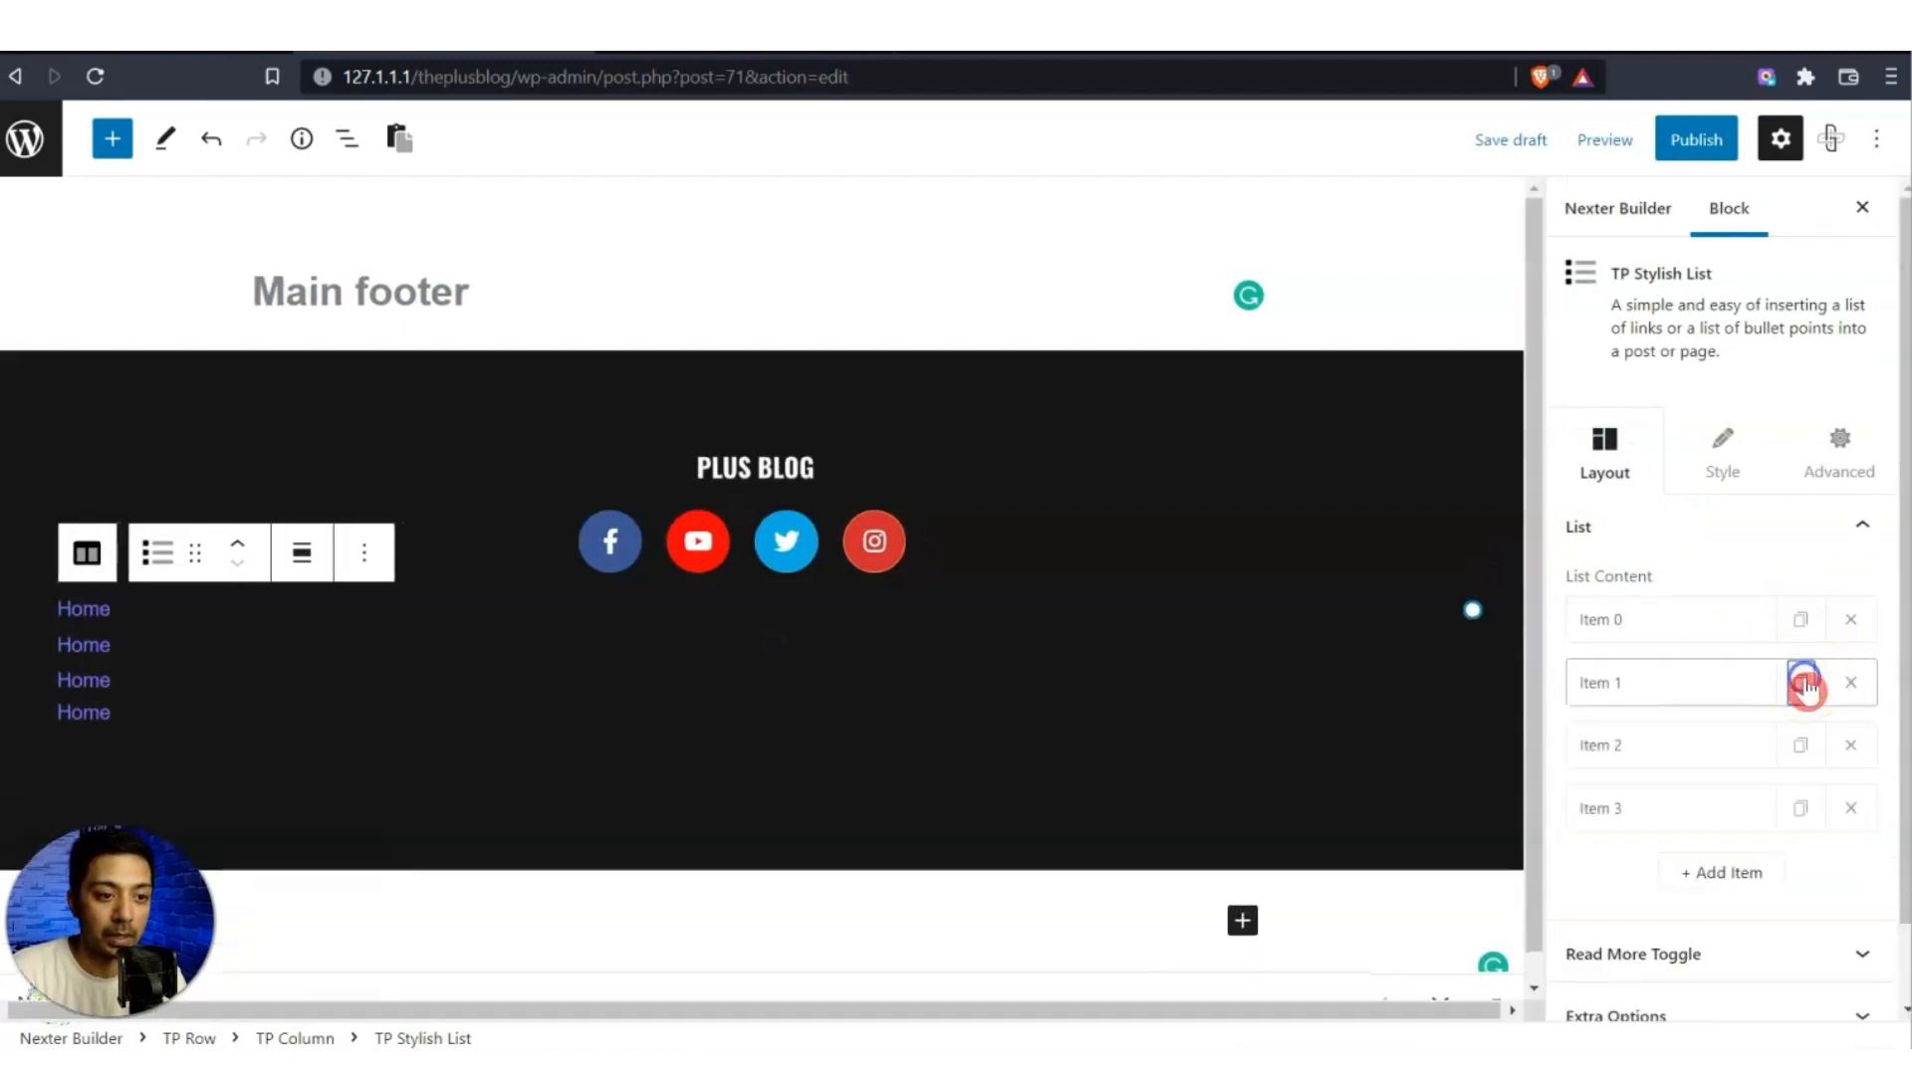
Set the stylish list's layout type to Horizontal.
{"action": "scroll", "coordinate": [1783, 776], "scroll_direction": "down", "scroll_amount": 1}
{"action": "left_click", "coordinate": [1767, 866]}
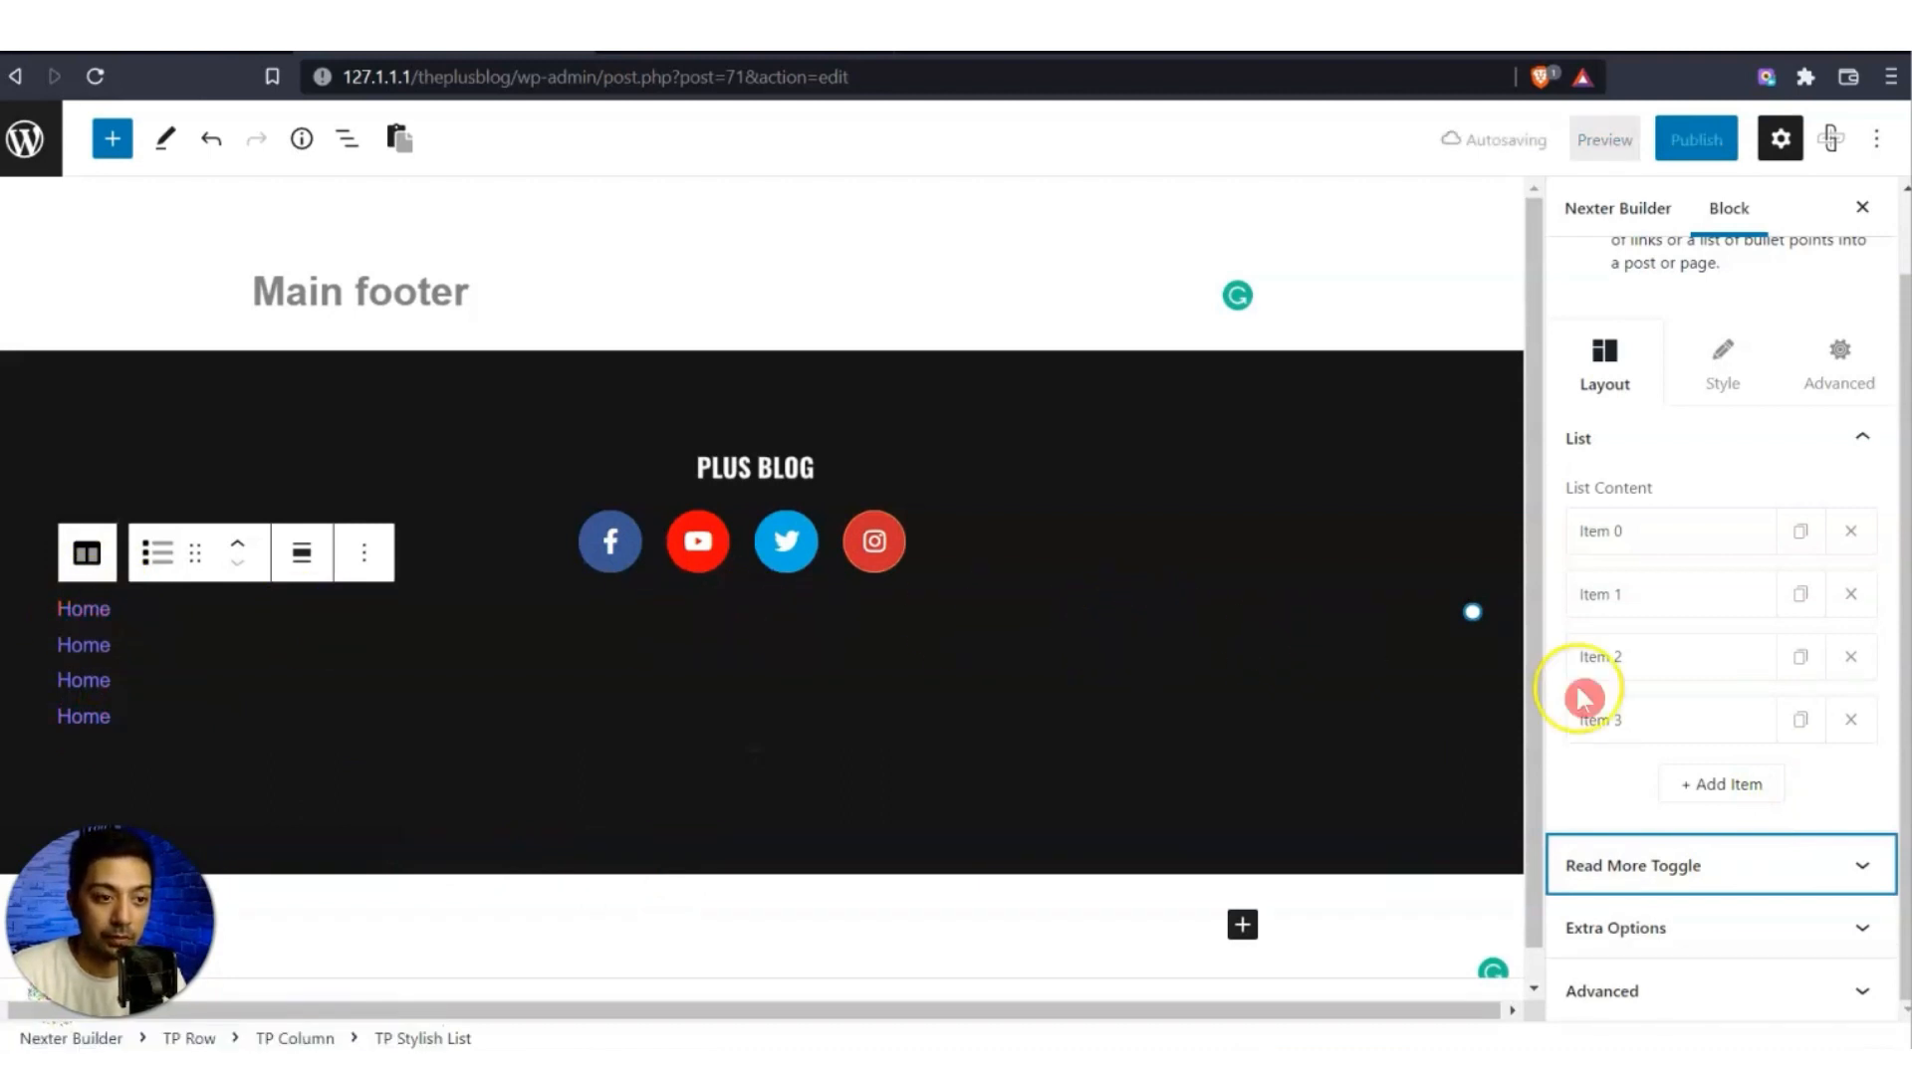
{"action": "left_click", "coordinate": [1661, 889]}
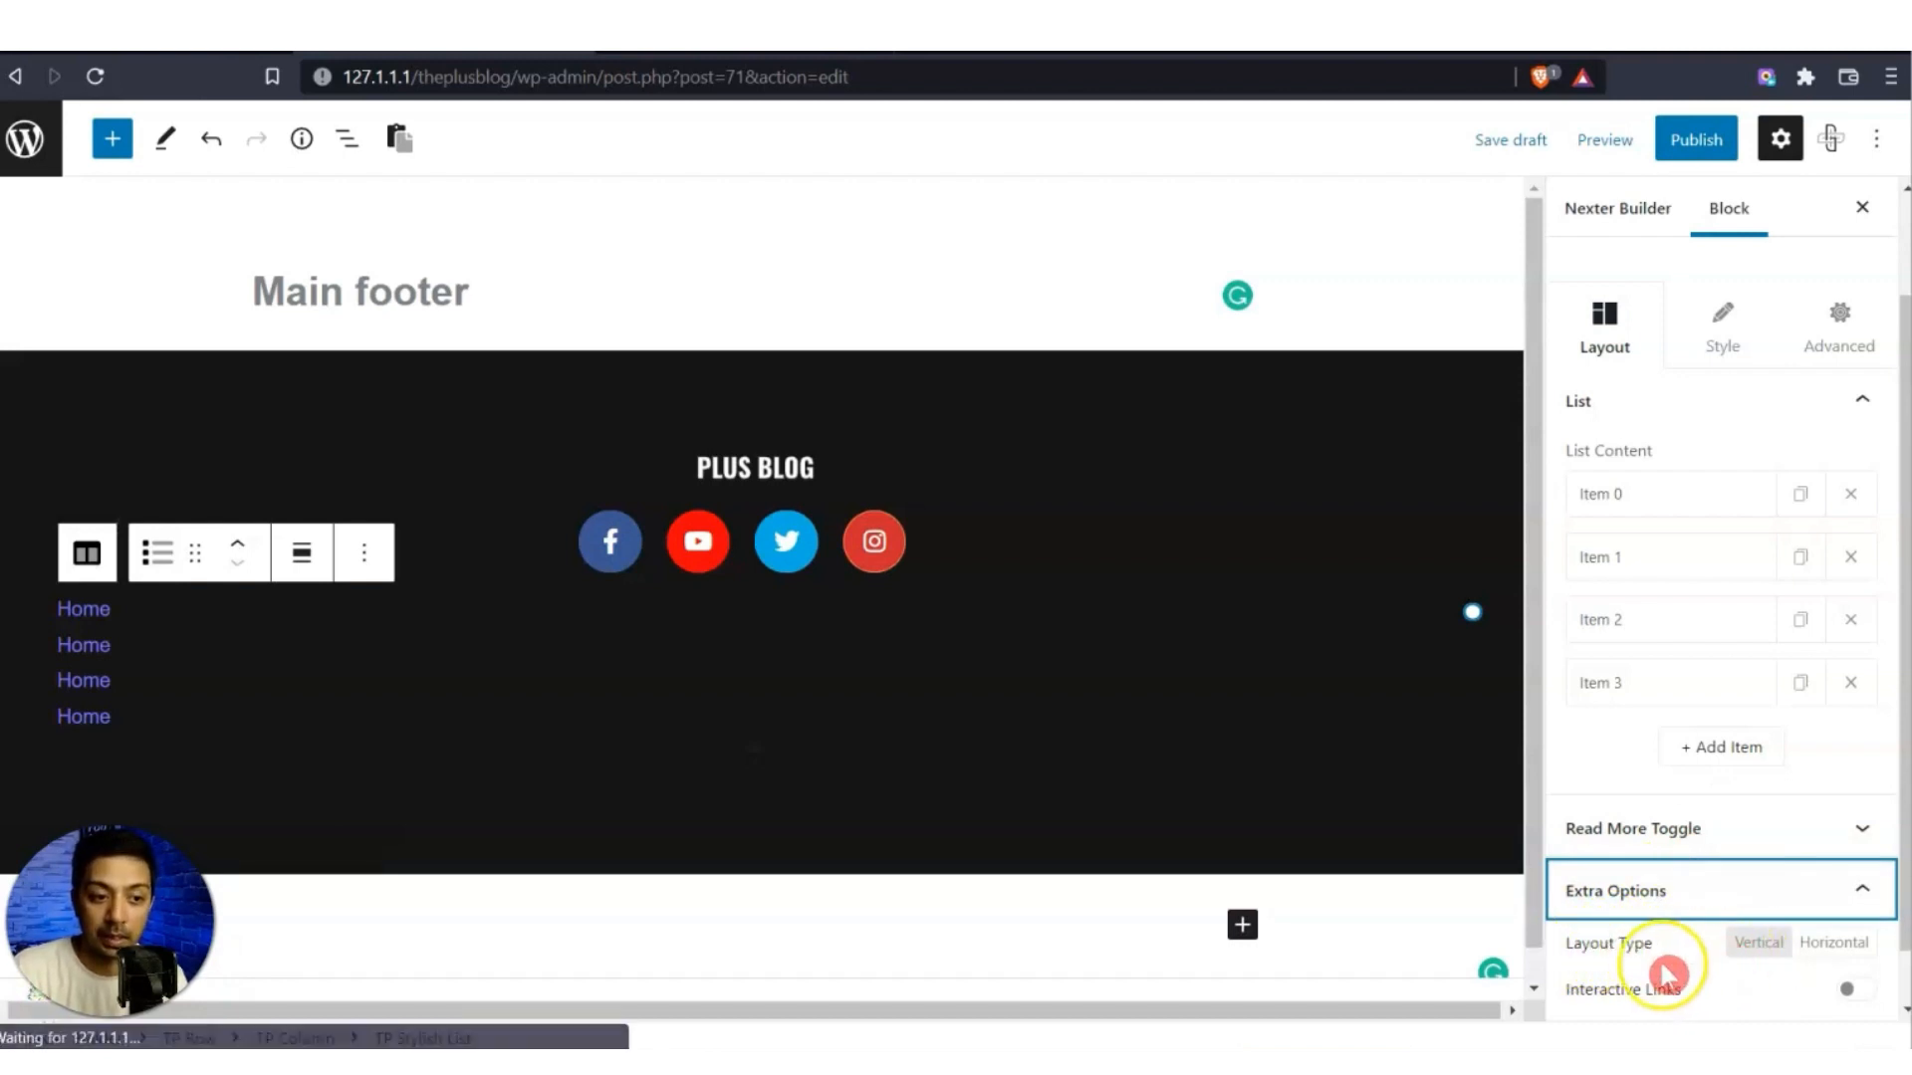
{"action": "scroll", "coordinate": [1770, 959], "scroll_direction": "down", "scroll_amount": 1}
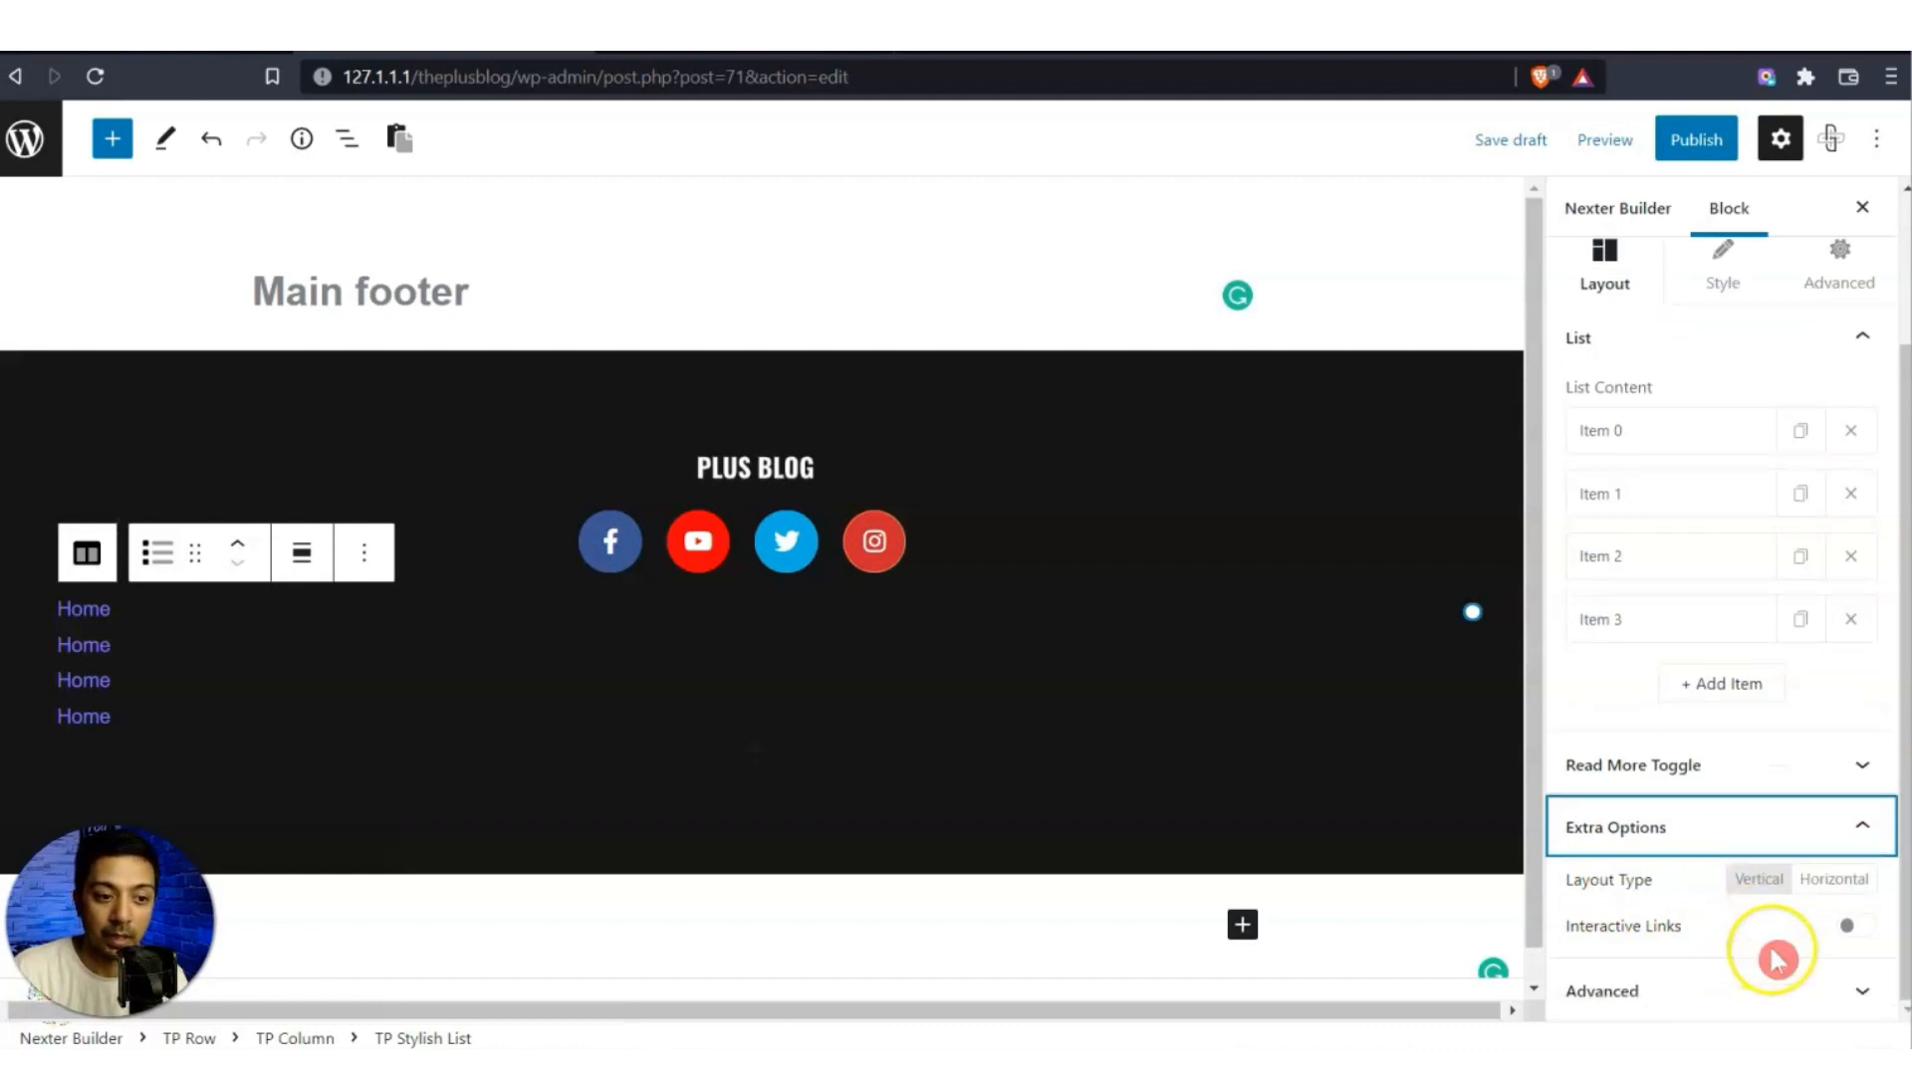
{"action": "left_click", "coordinate": [1833, 886]}
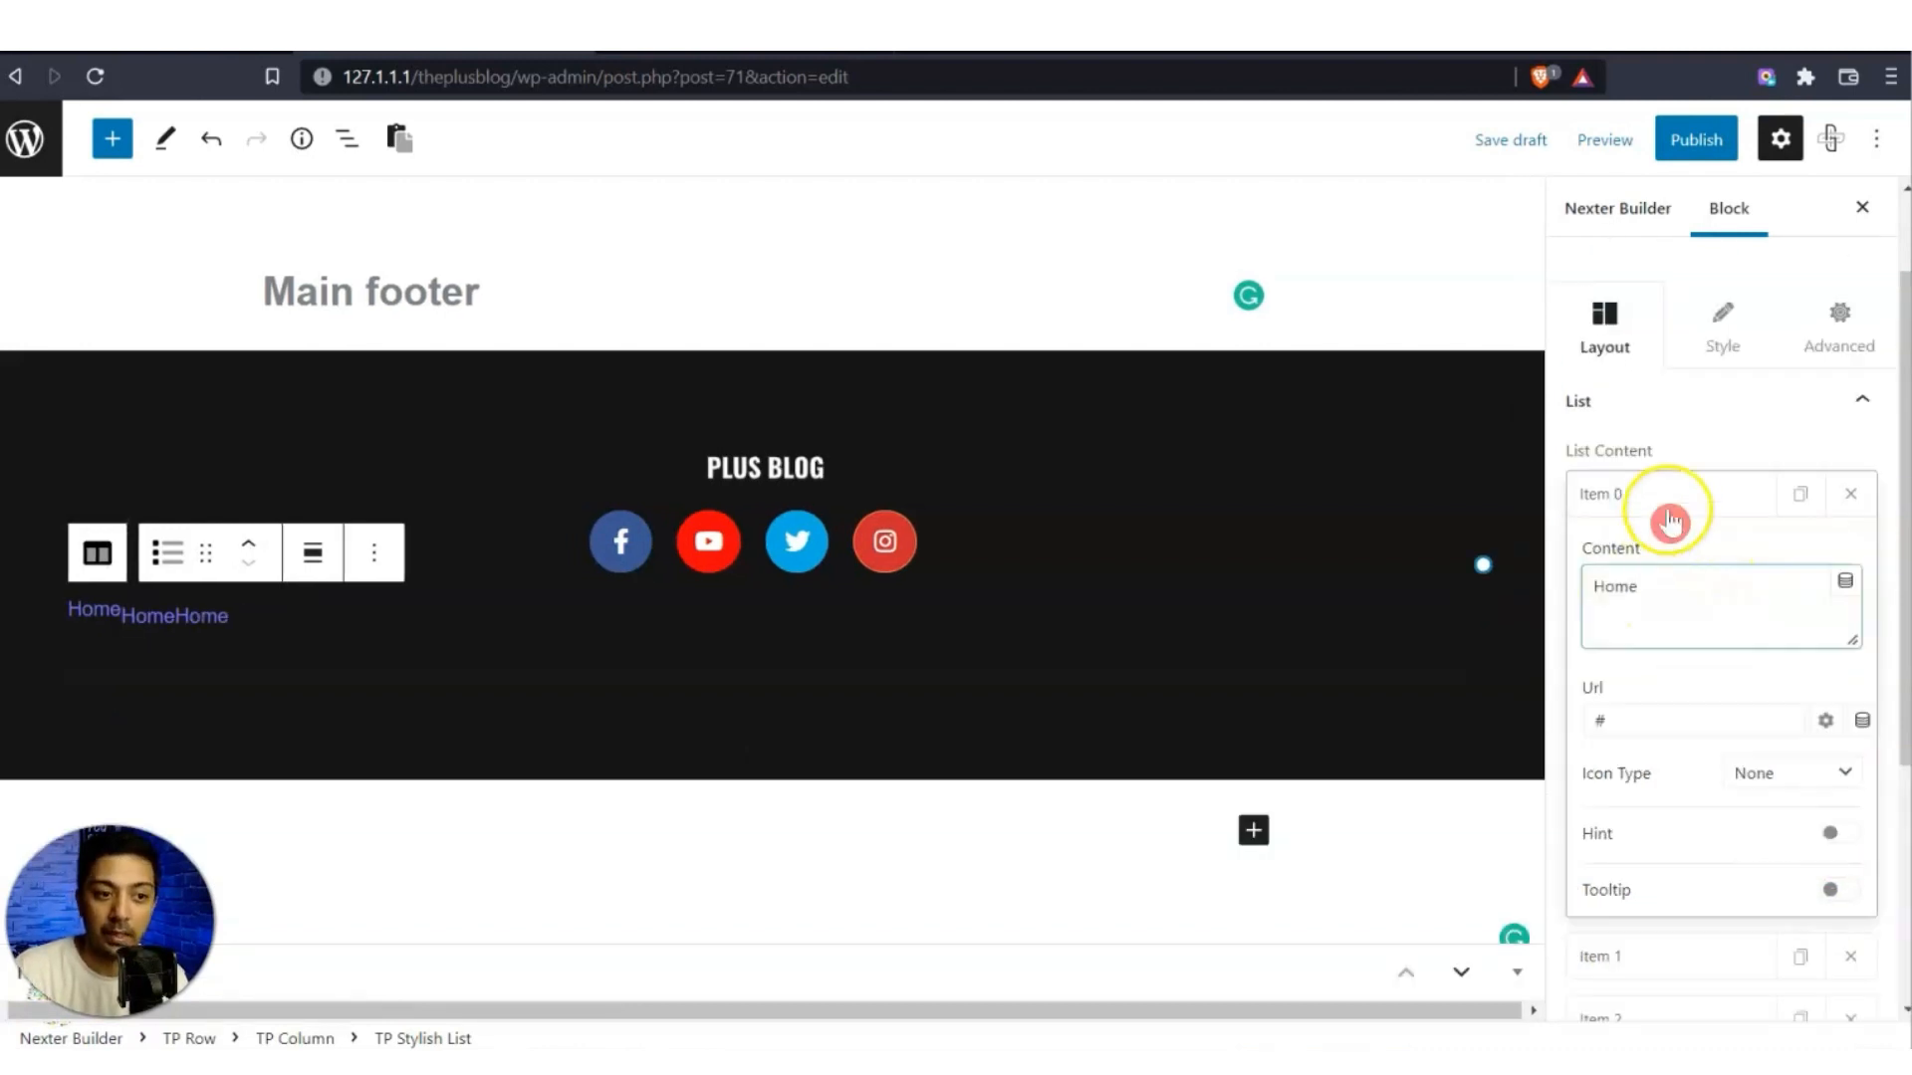
Center-align the stylish list, set its horizontal space to 31 px and return to its list item settings.
{"action": "left_click", "coordinate": [1669, 510]}
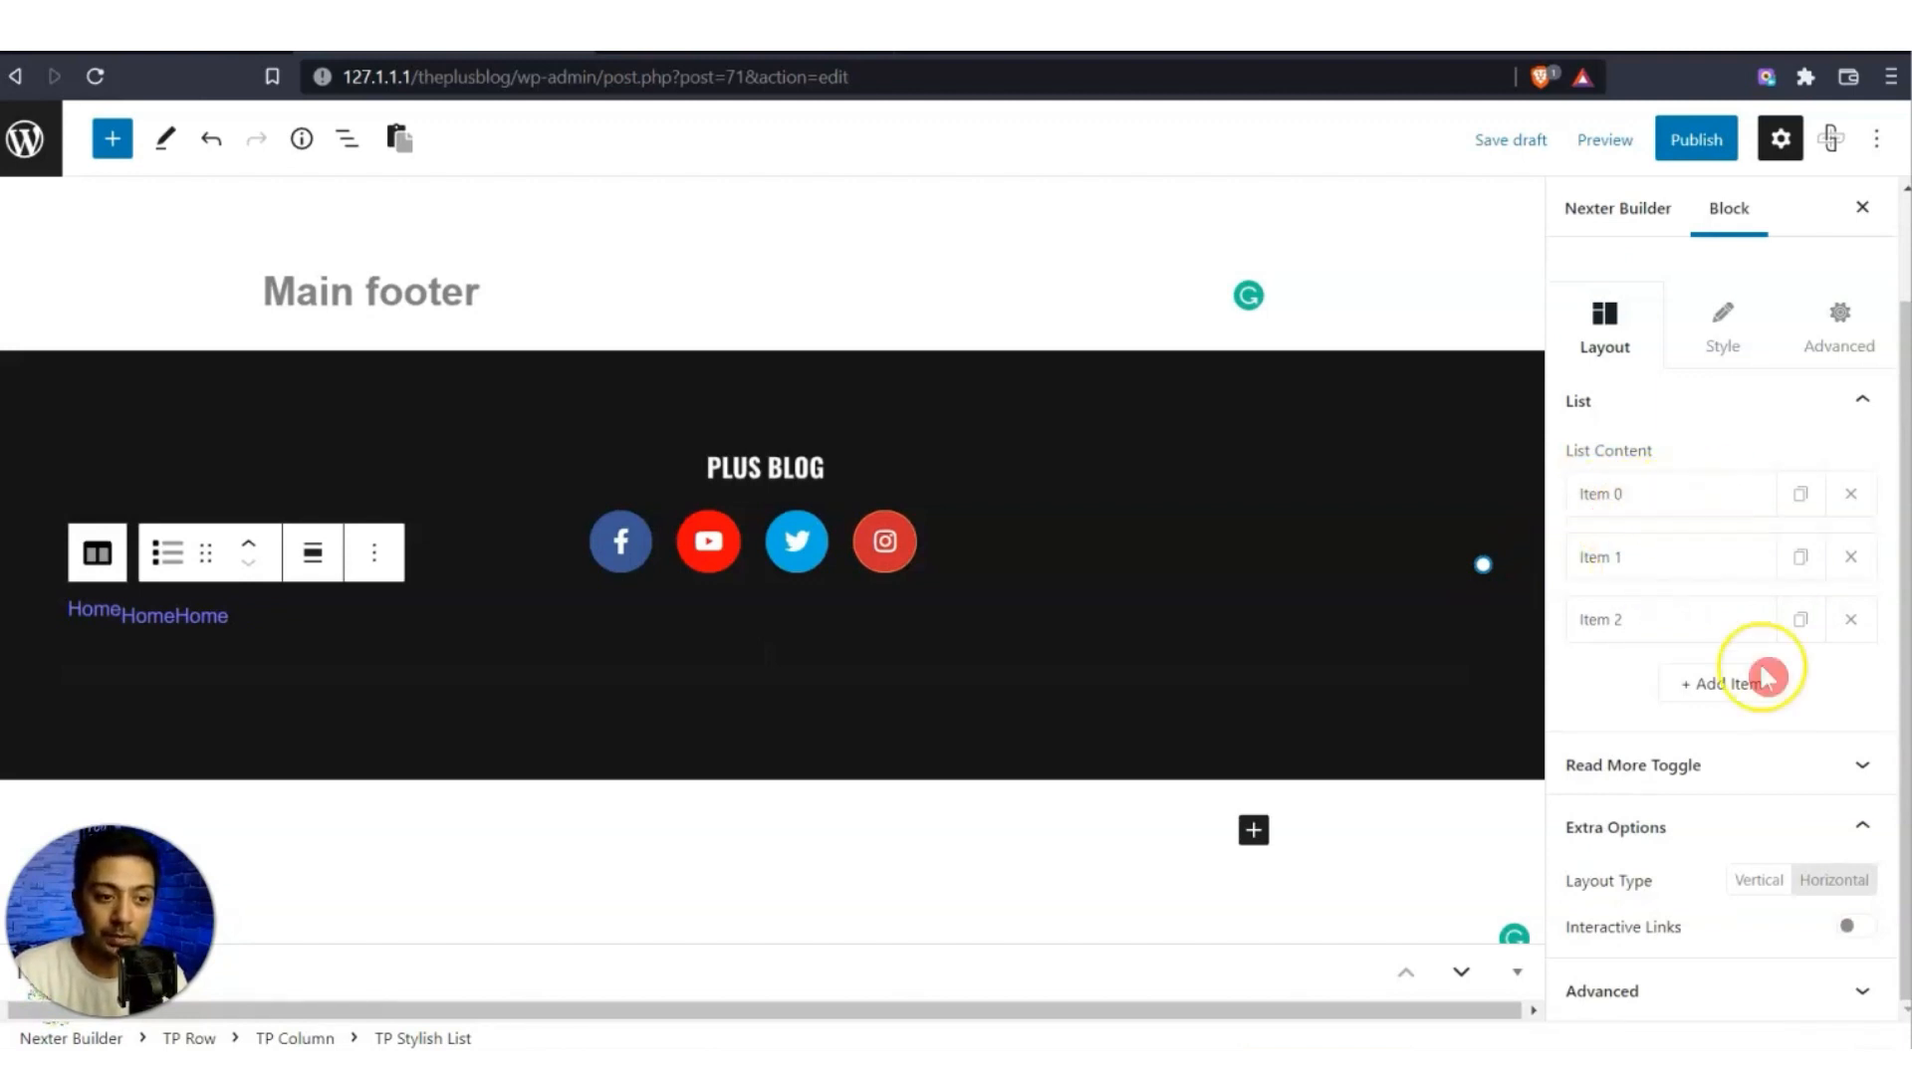
{"action": "scroll", "coordinate": [1692, 548], "scroll_direction": "up", "scroll_amount": 1}
{"action": "left_click", "coordinate": [1712, 446]}
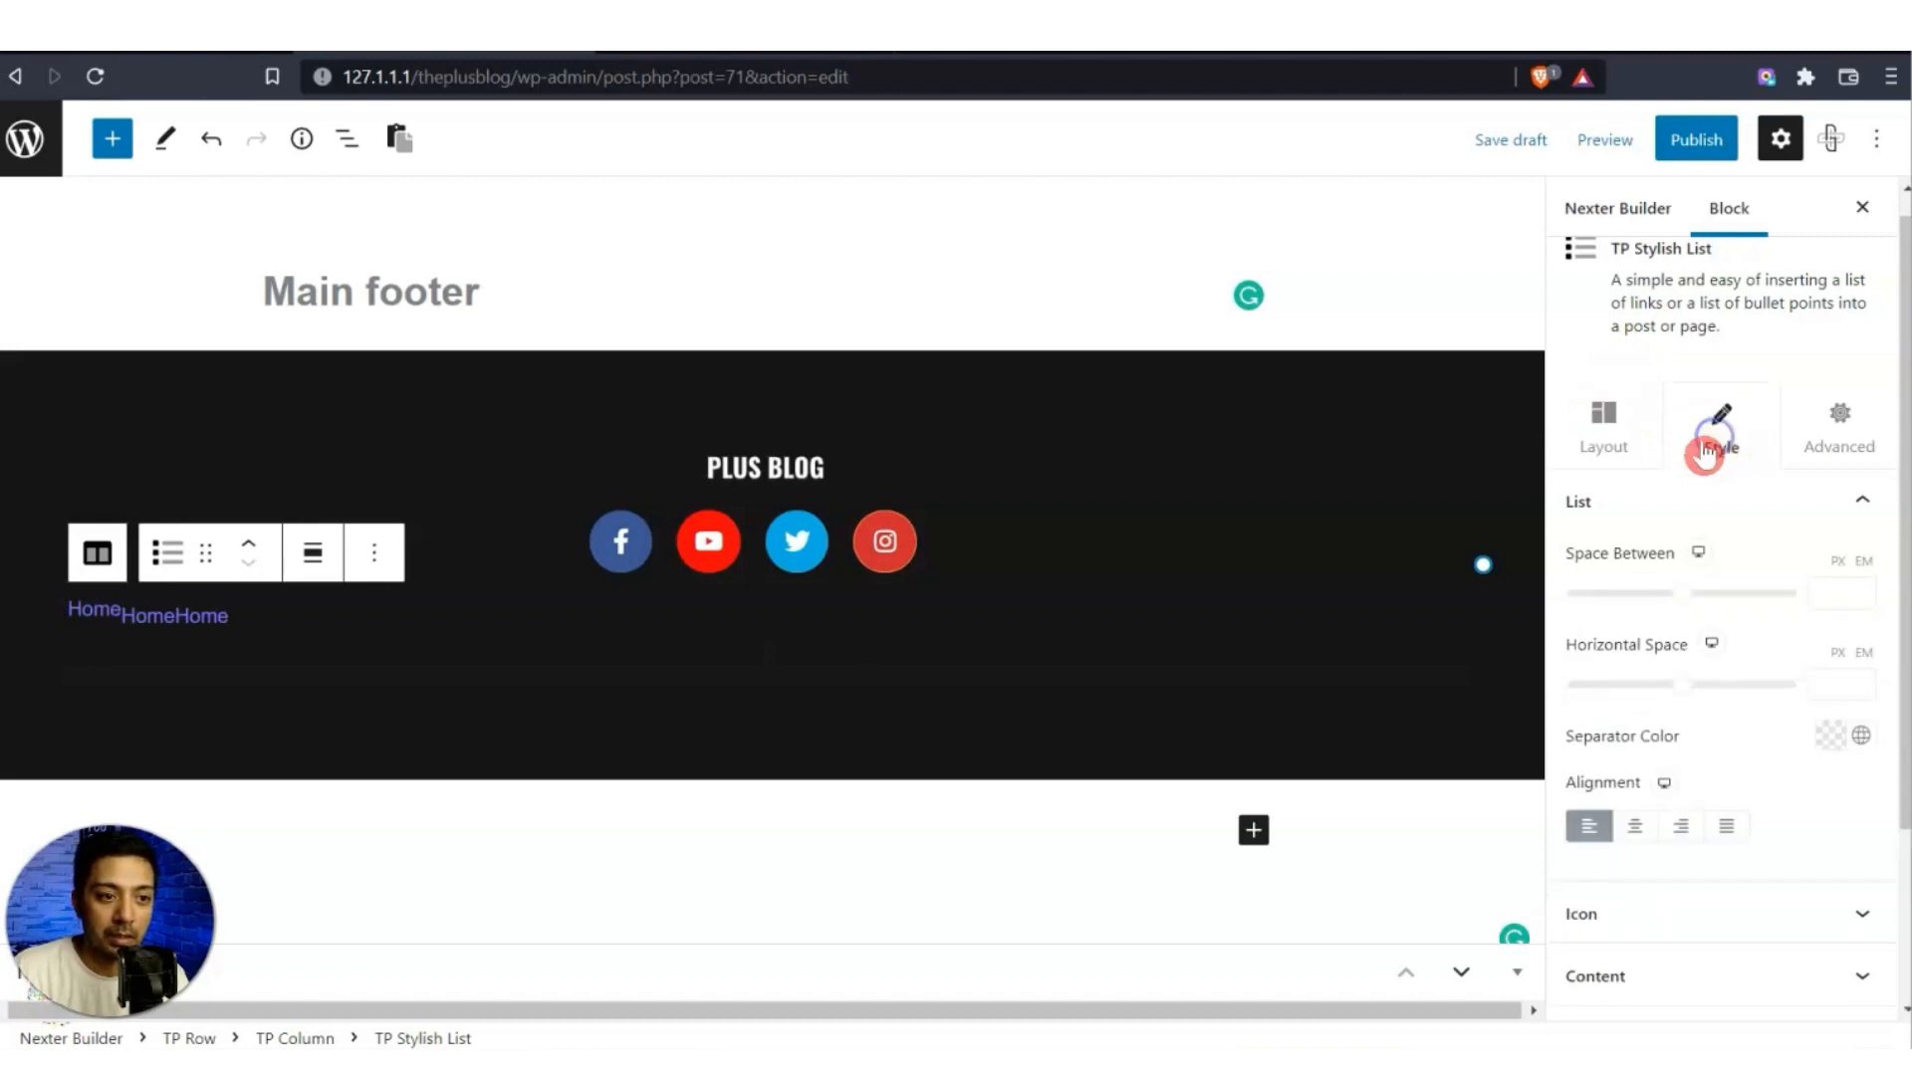
{"action": "left_click", "coordinate": [1637, 826]}
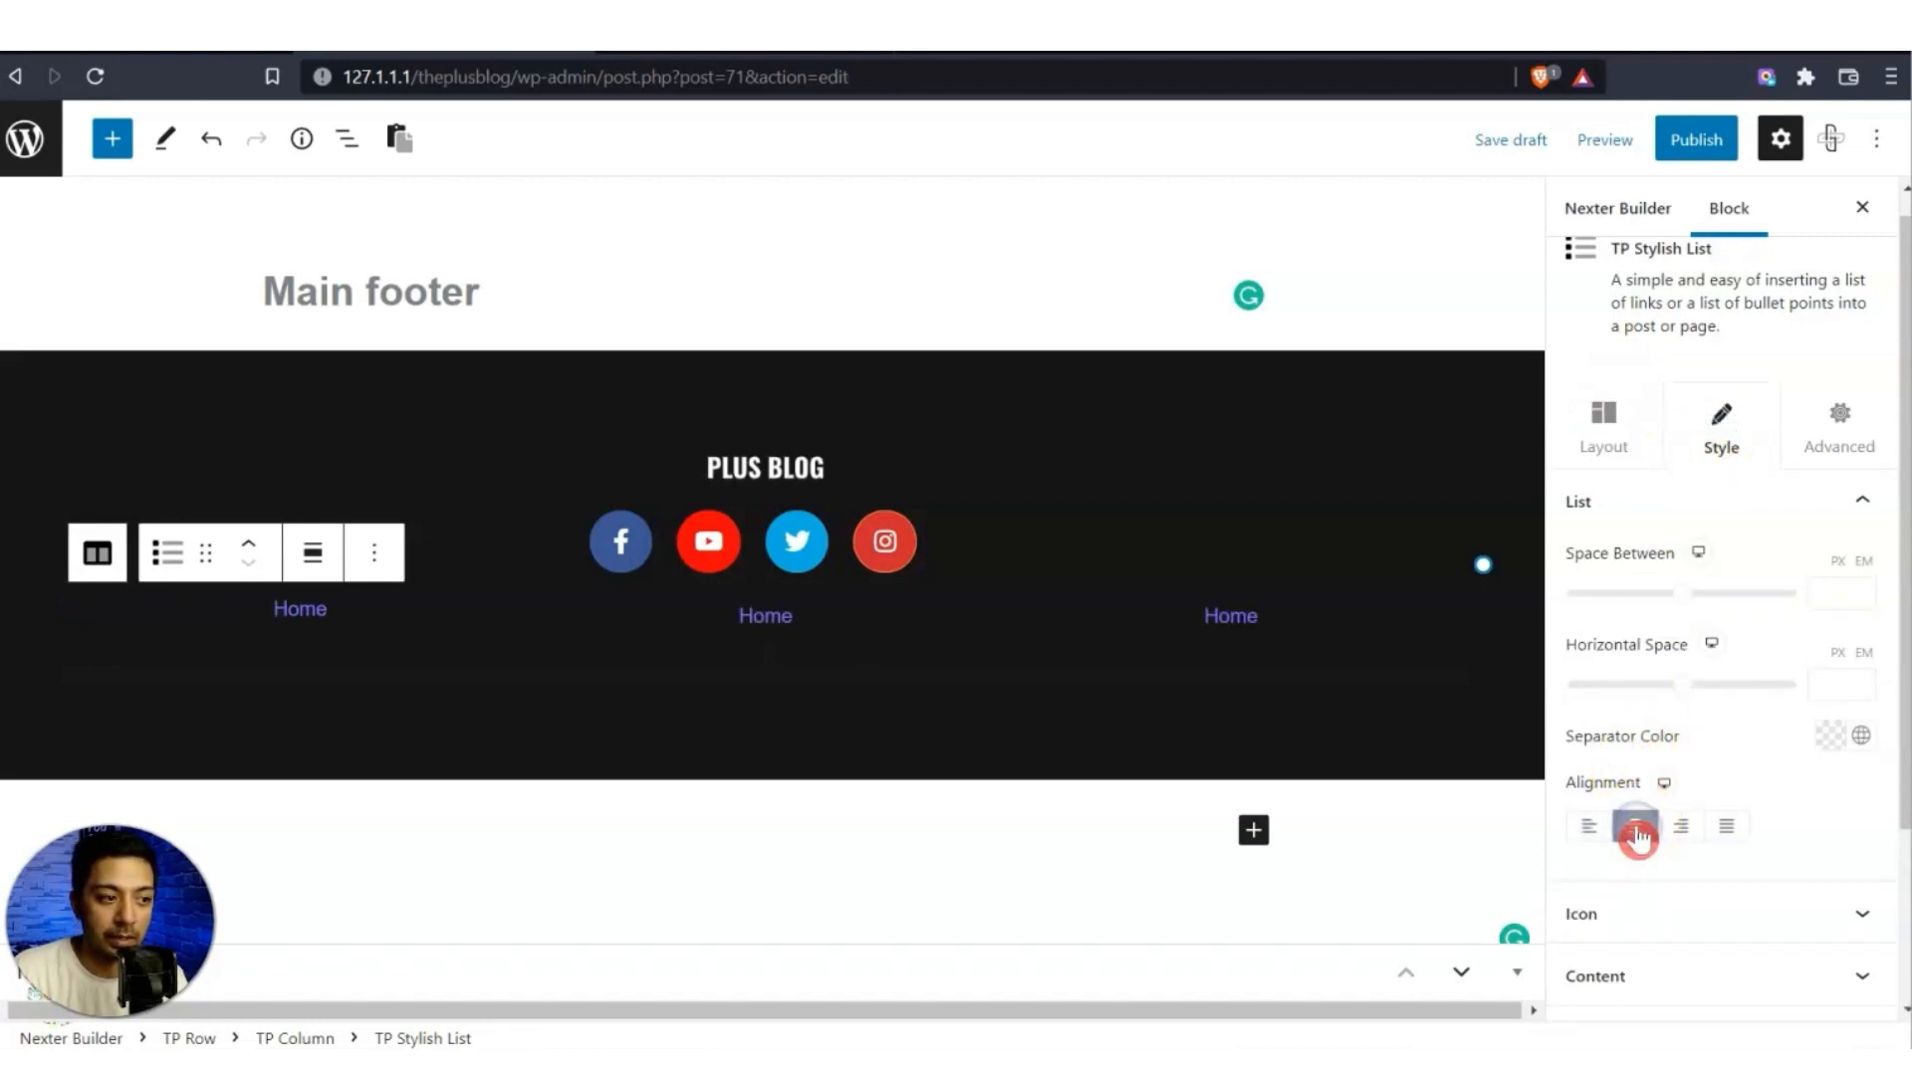
{"action": "left_click", "coordinate": [1814, 598]}
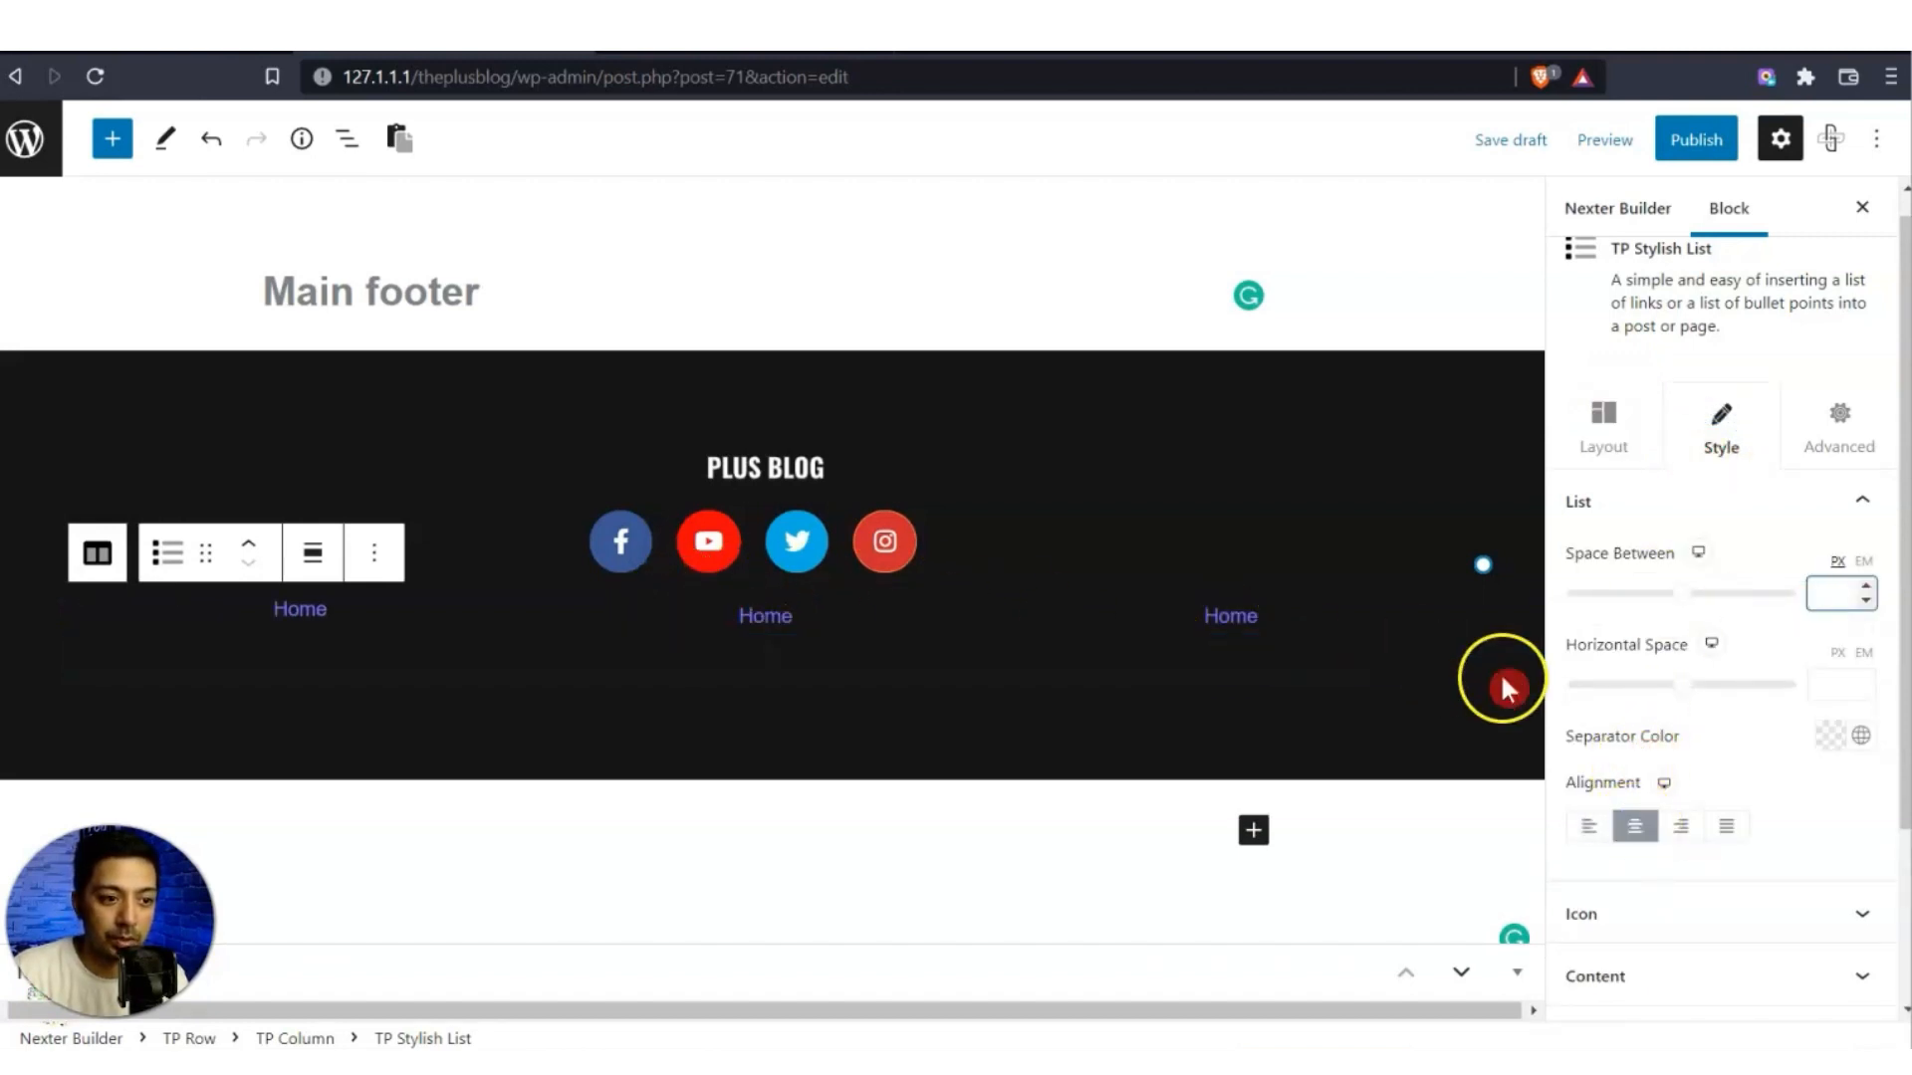
{"action": "left_click_drag", "start_coordinate": [1702, 690], "coordinate": [1681, 694]}
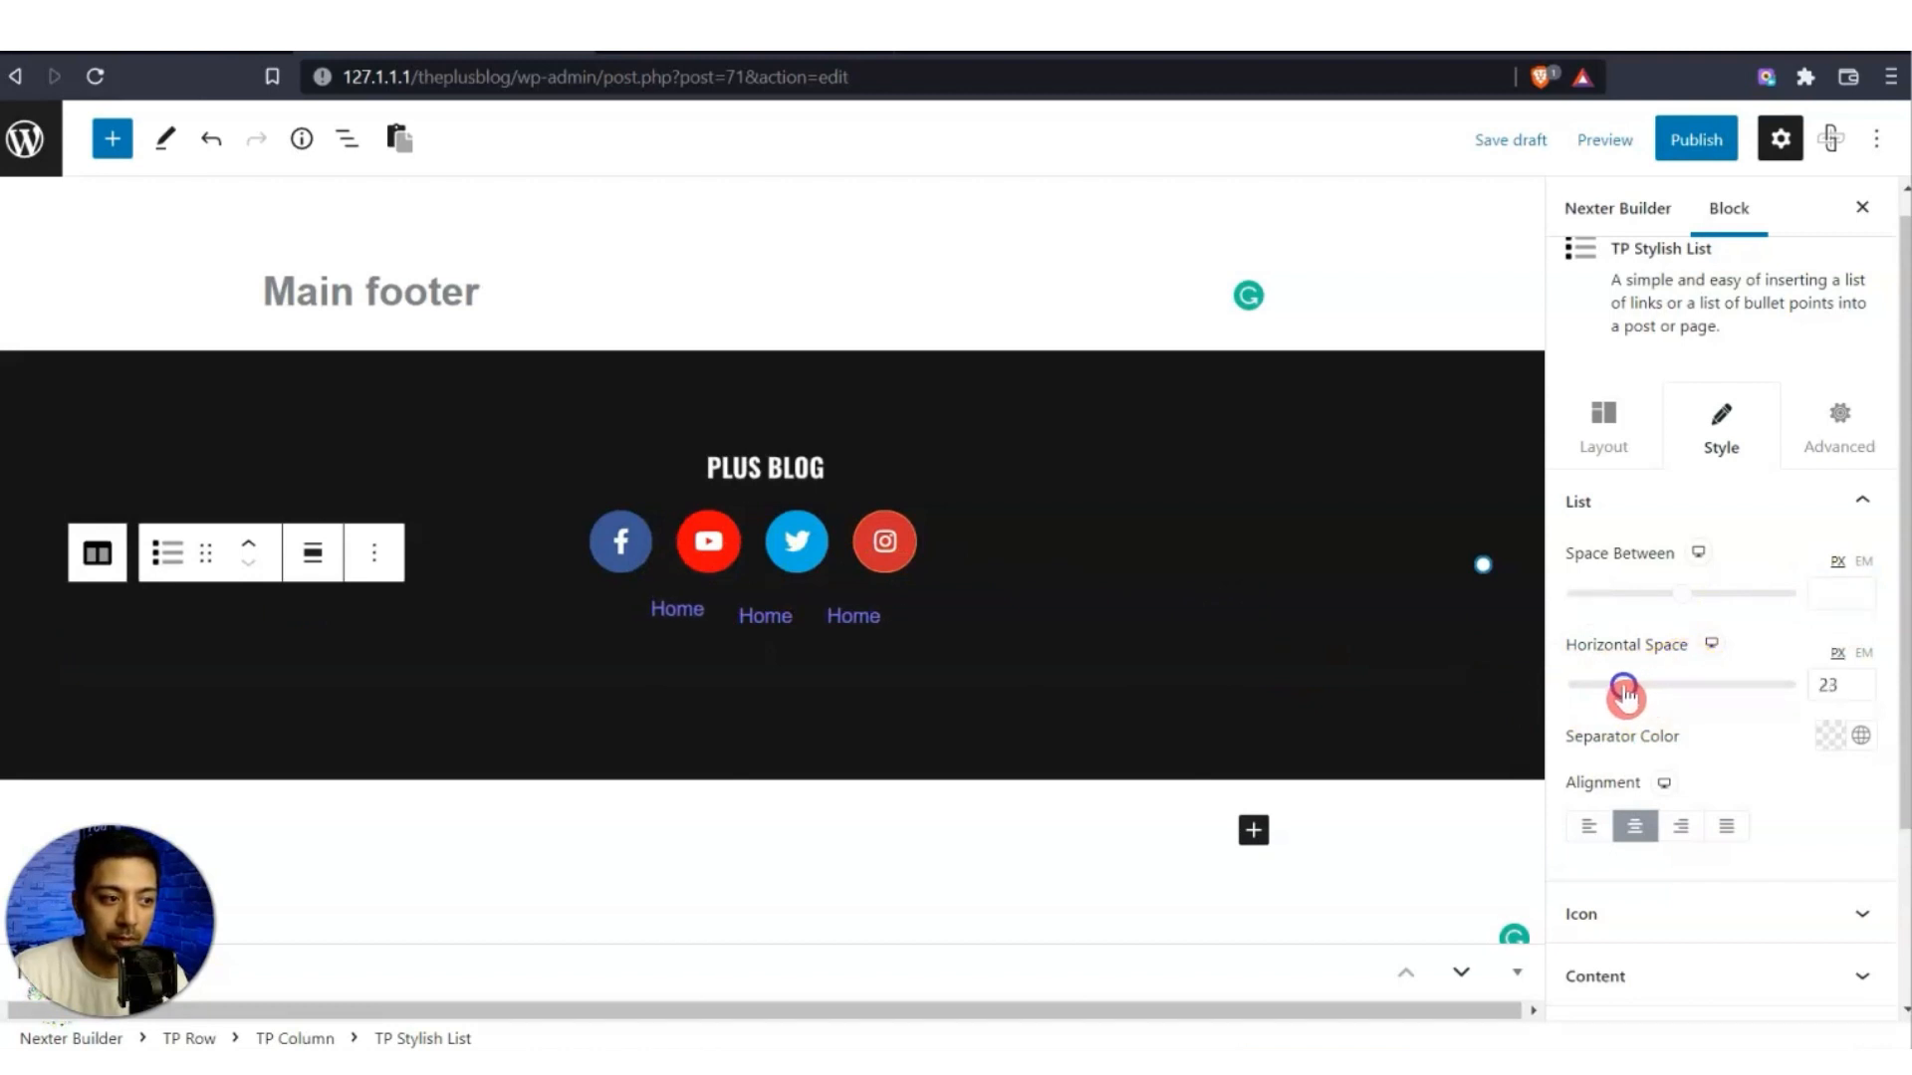
{"action": "left_click", "coordinate": [1809, 586]}
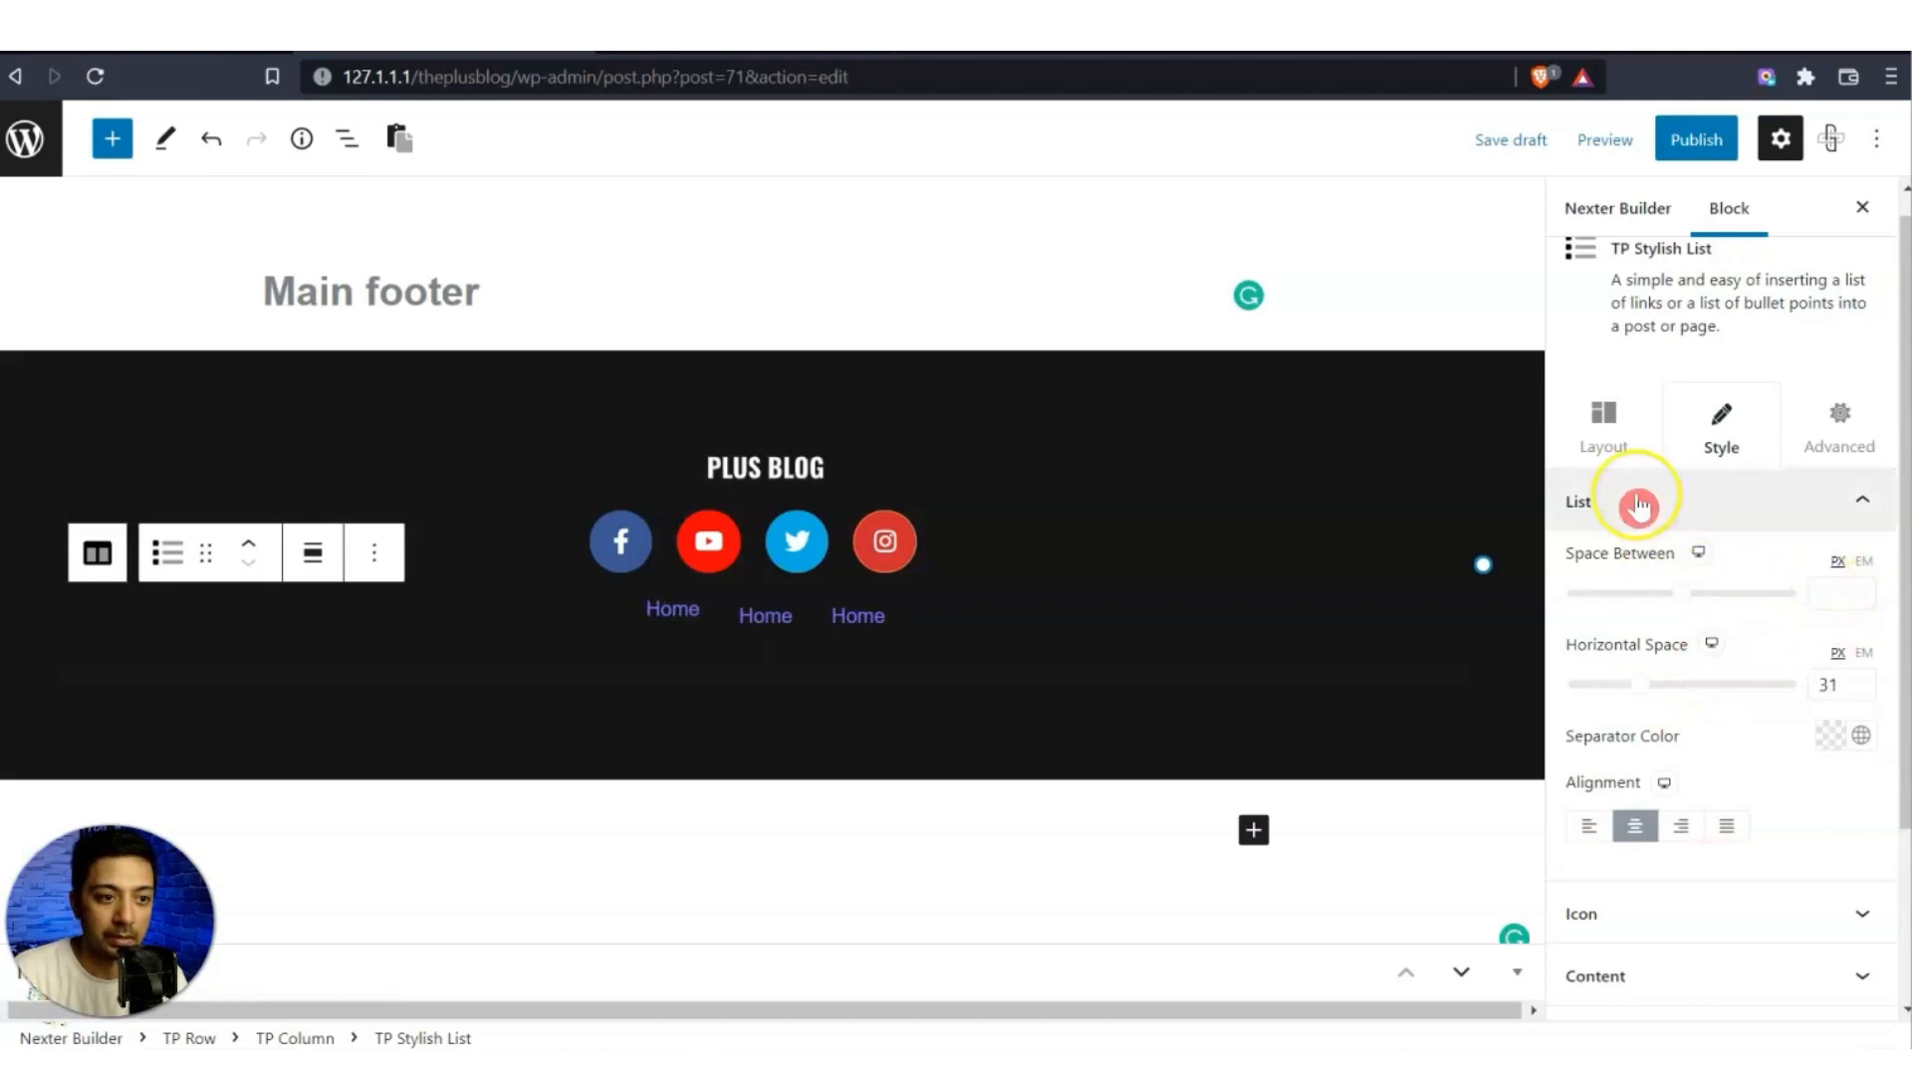
{"action": "left_click", "coordinate": [1605, 410]}
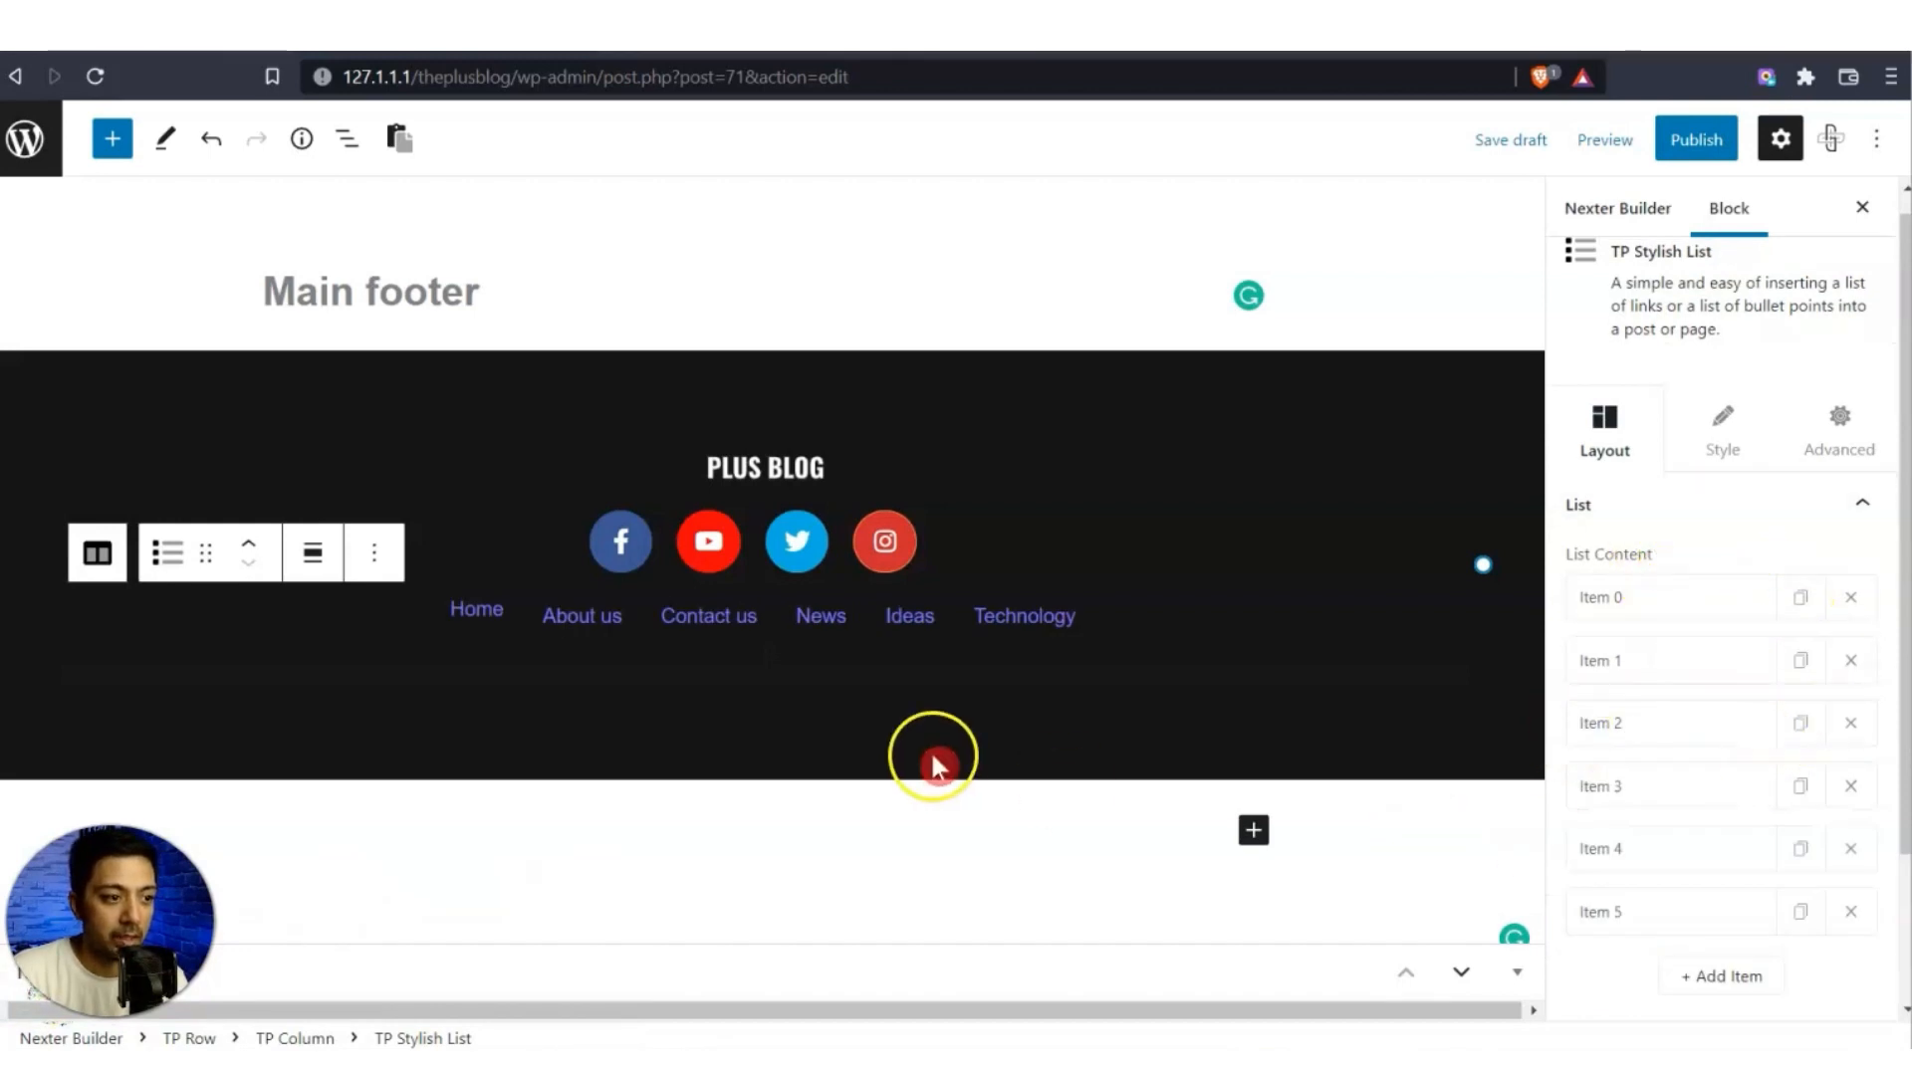
Set the normal text color of the stylish list's content to grey.
{"action": "left_click", "coordinate": [1698, 446]}
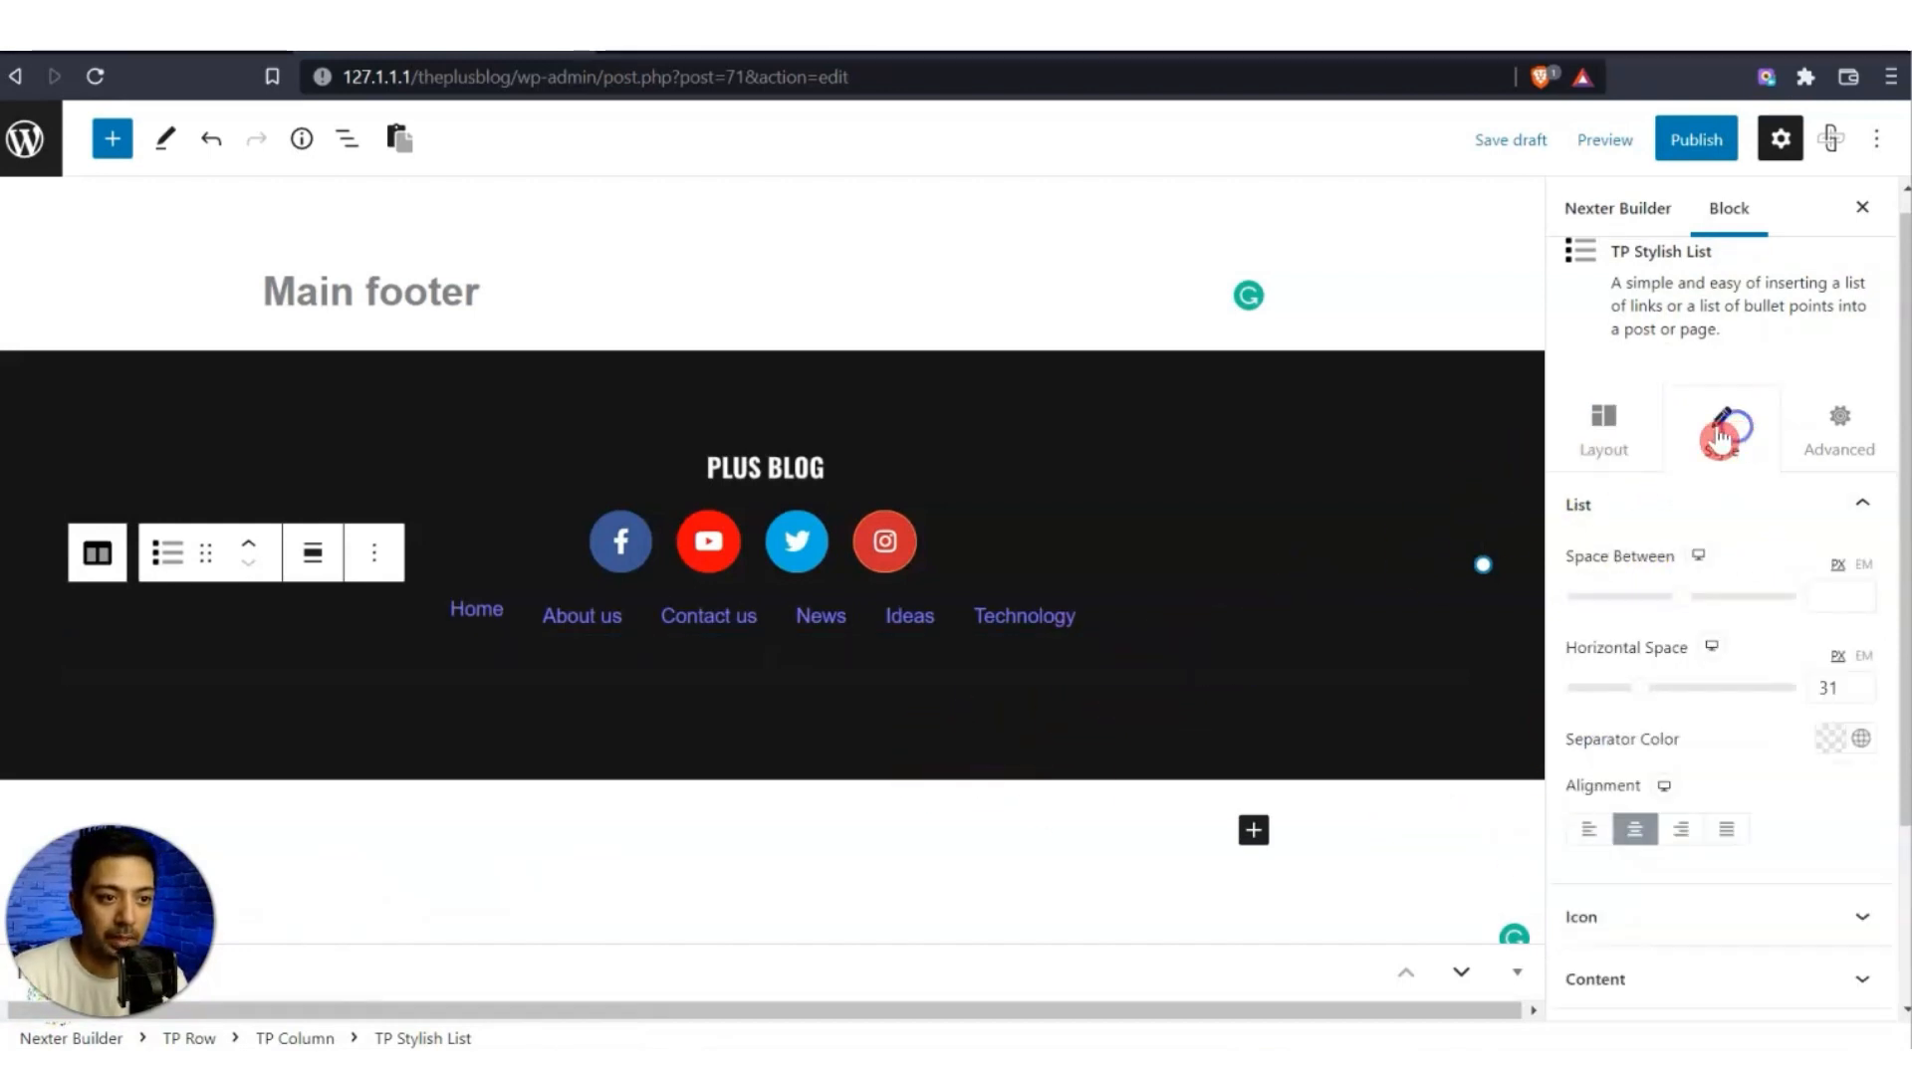
{"action": "scroll", "coordinate": [1719, 712], "scroll_direction": "down", "scroll_amount": 3}
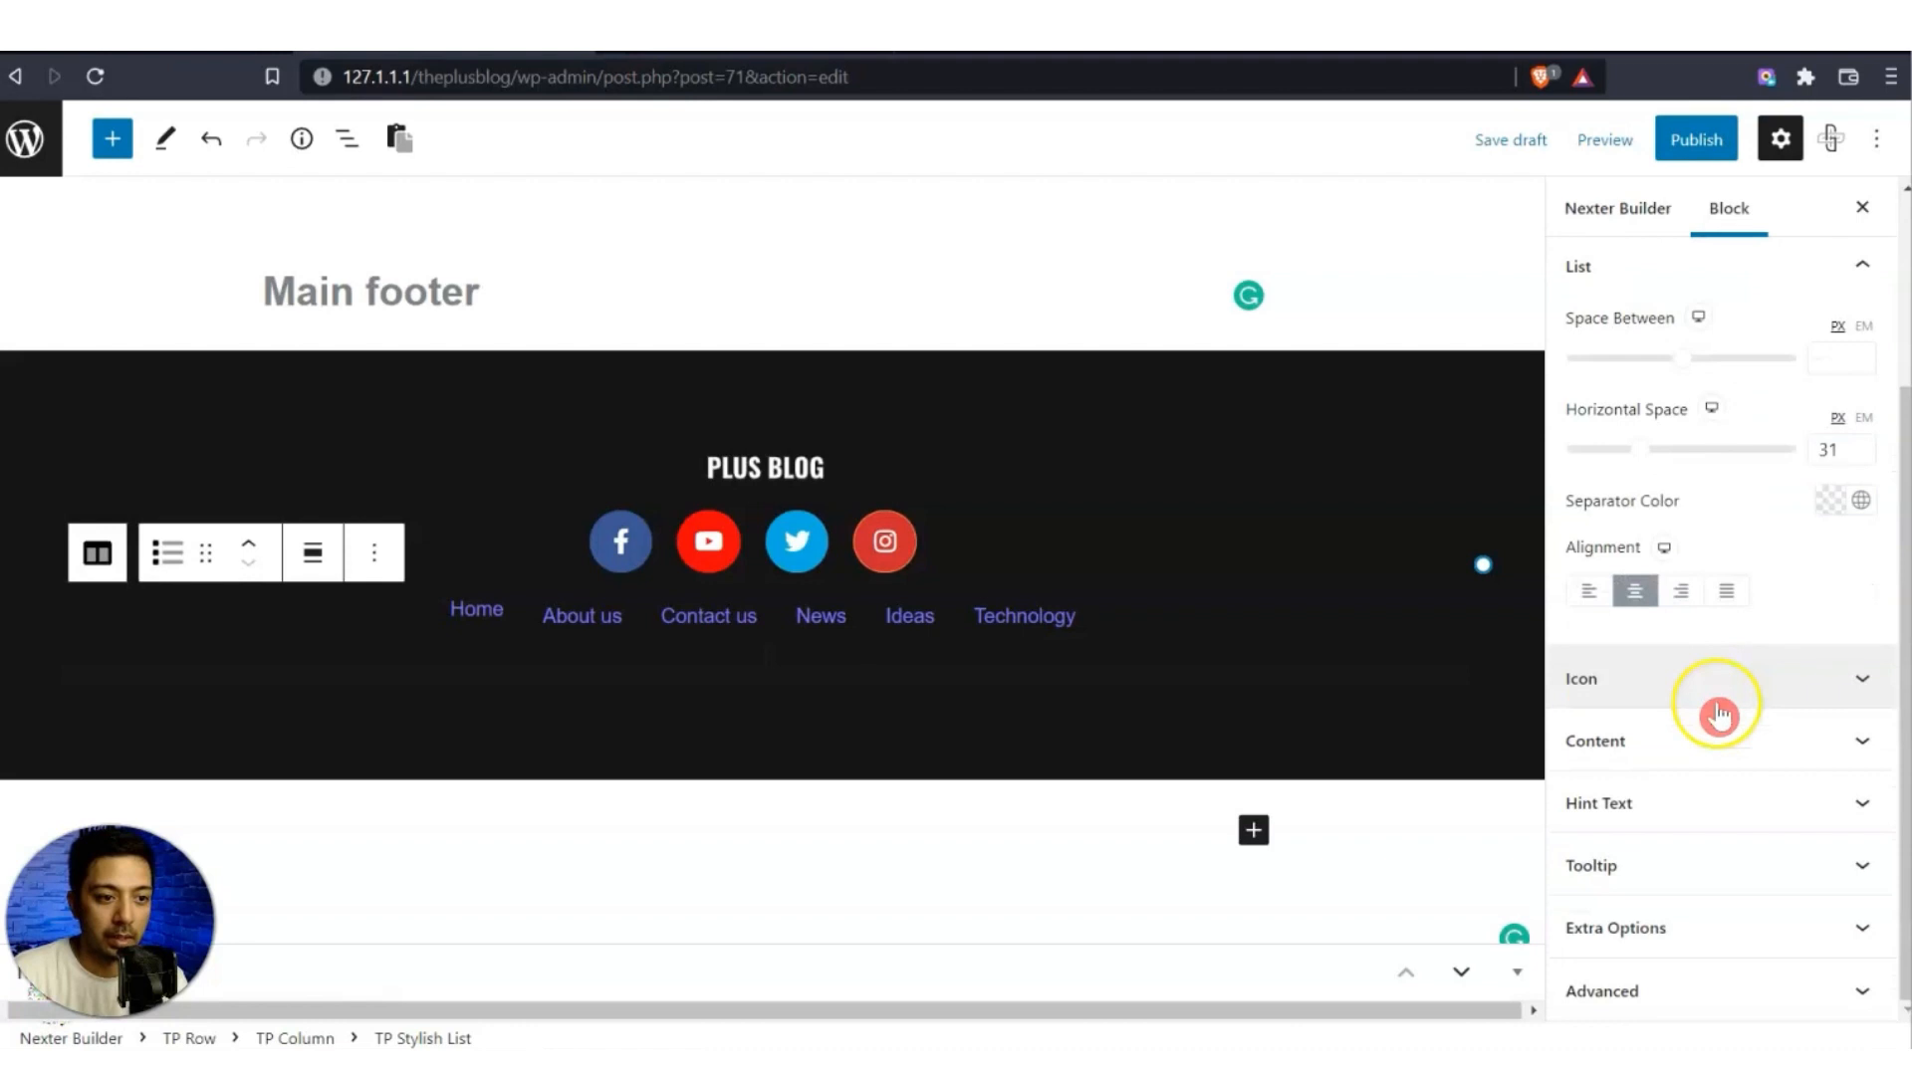
{"action": "left_click", "coordinate": [1729, 740]}
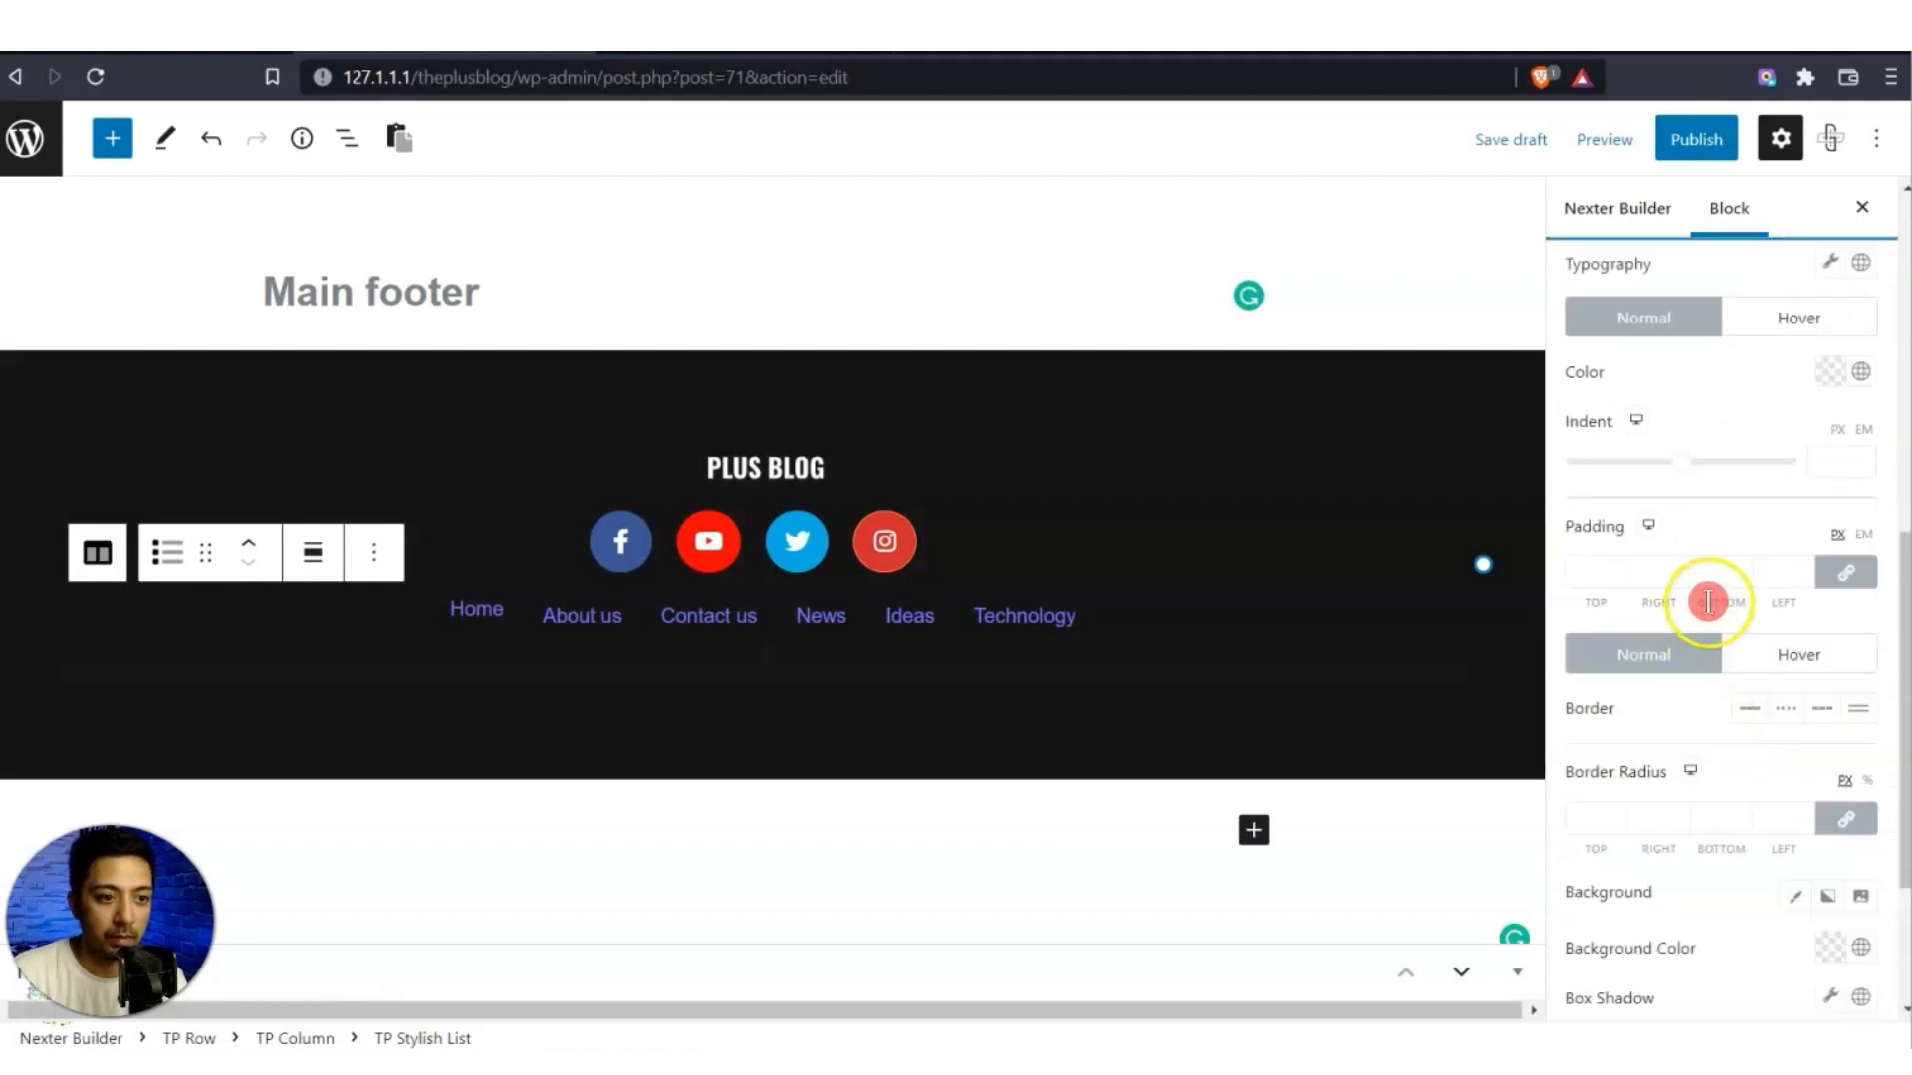
{"action": "left_click", "coordinate": [1830, 371]}
{"action": "left_click", "coordinate": [1586, 439]}
{"action": "left_click_drag", "start_coordinate": [1589, 447], "coordinate": [1543, 533]}
{"action": "left_click", "coordinate": [1634, 849]}
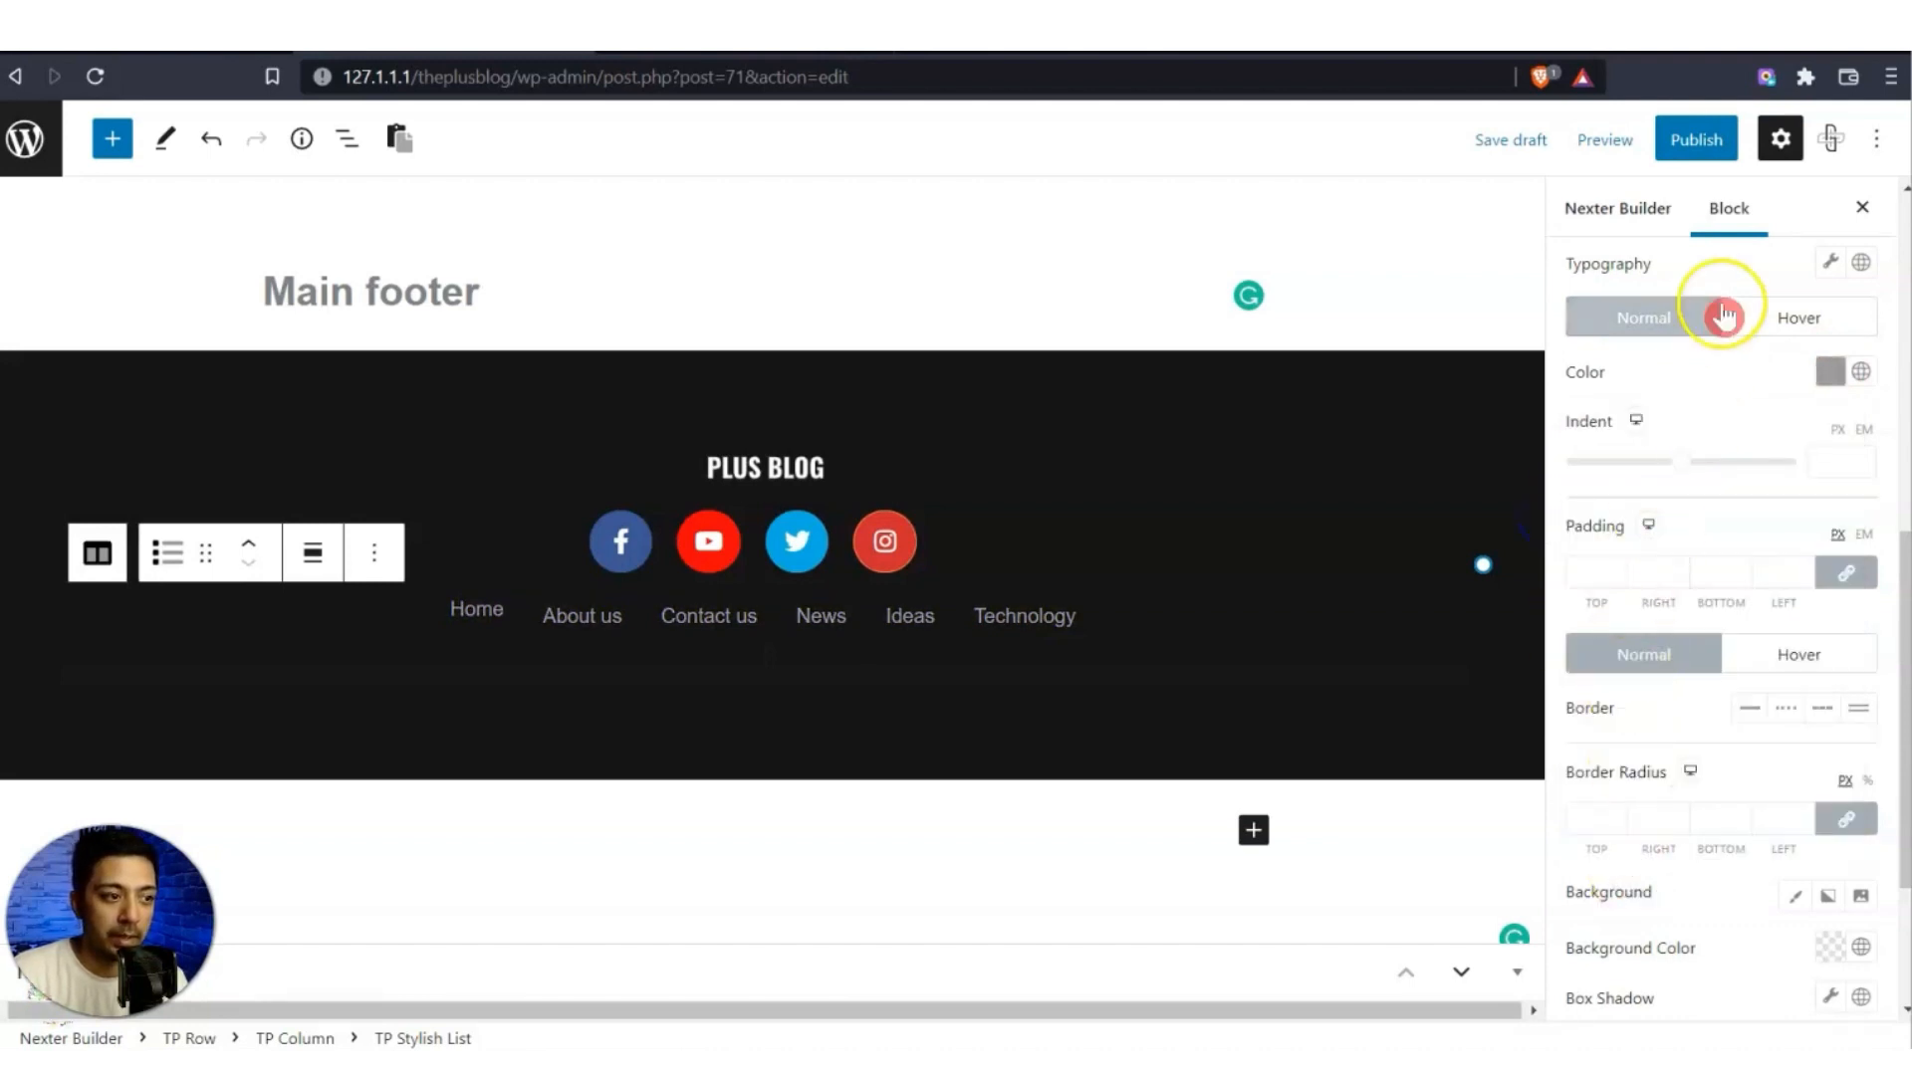
Publish the Main footer template and reload the blog's front page to check it.
{"action": "left_click", "coordinate": [1697, 139]}
{"action": "left_click", "coordinate": [1698, 138]}
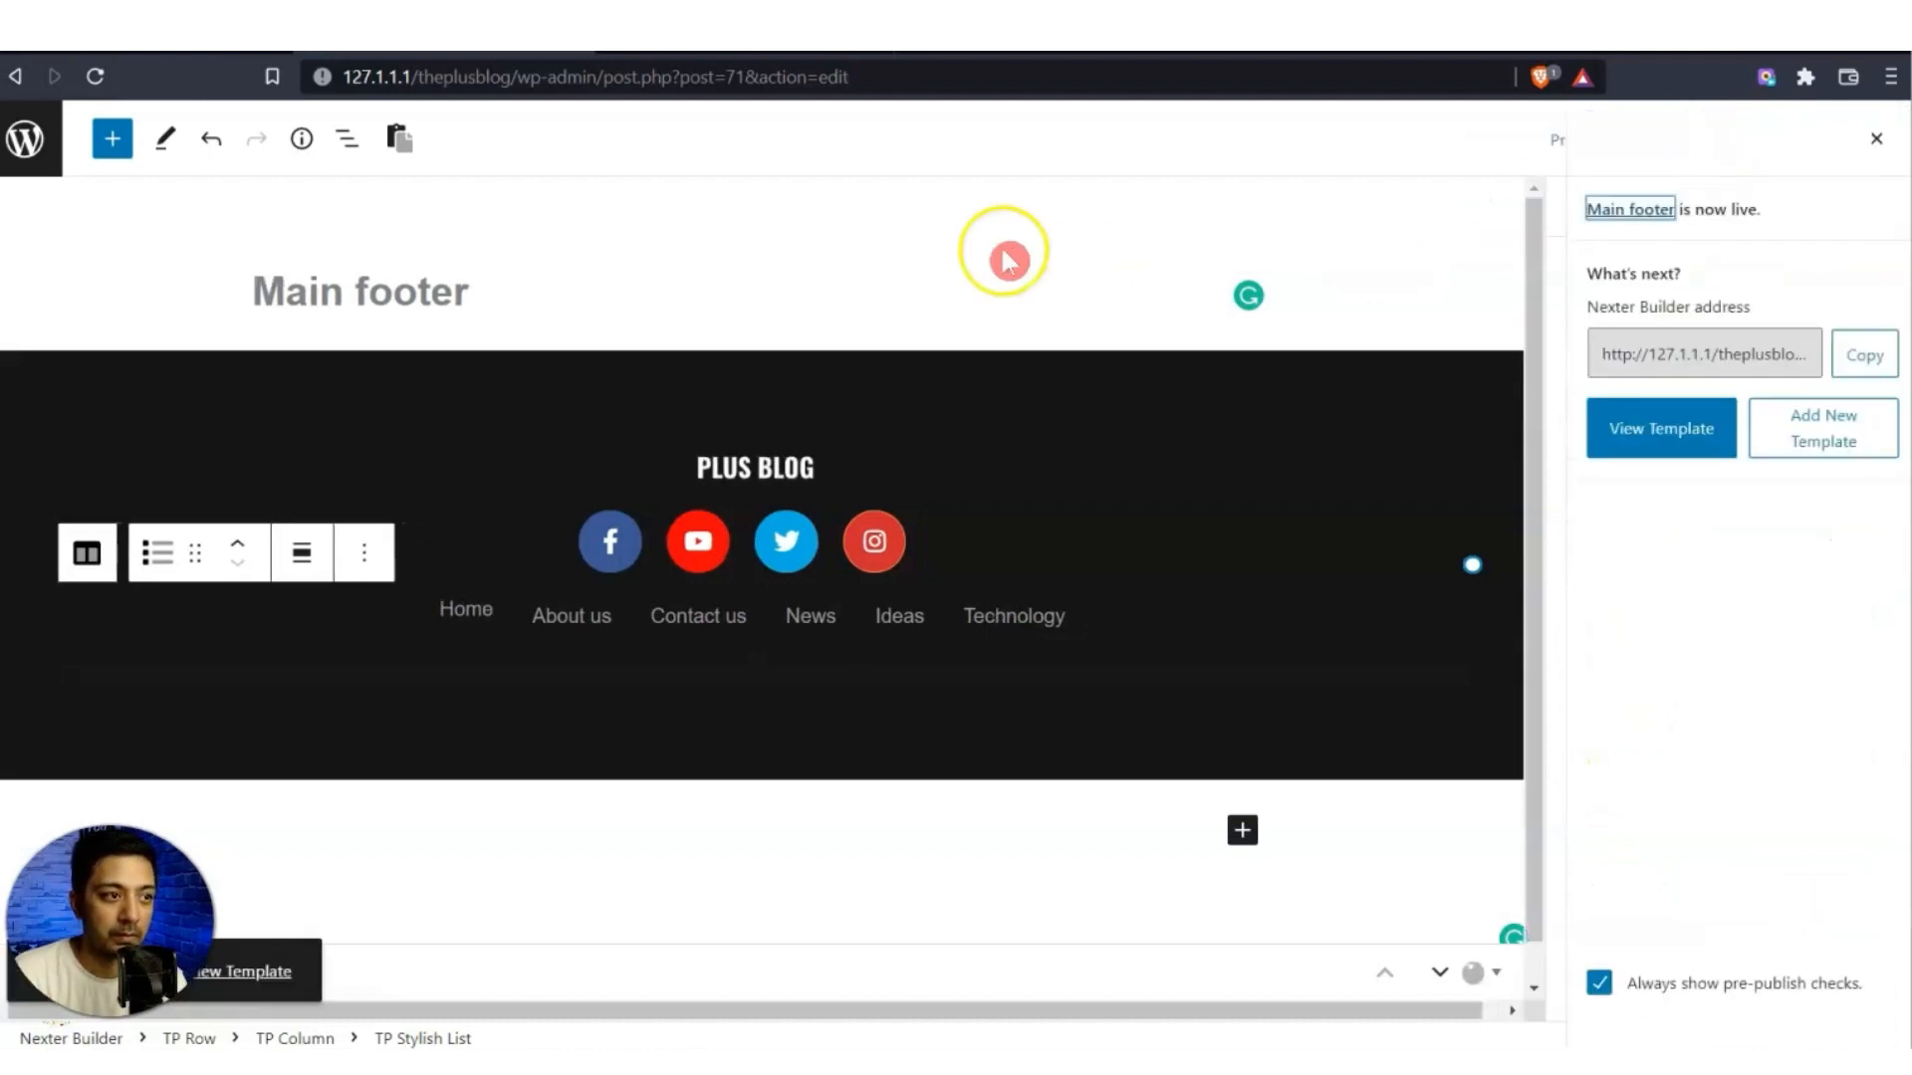
{"action": "left_click", "coordinate": [715, 38]}
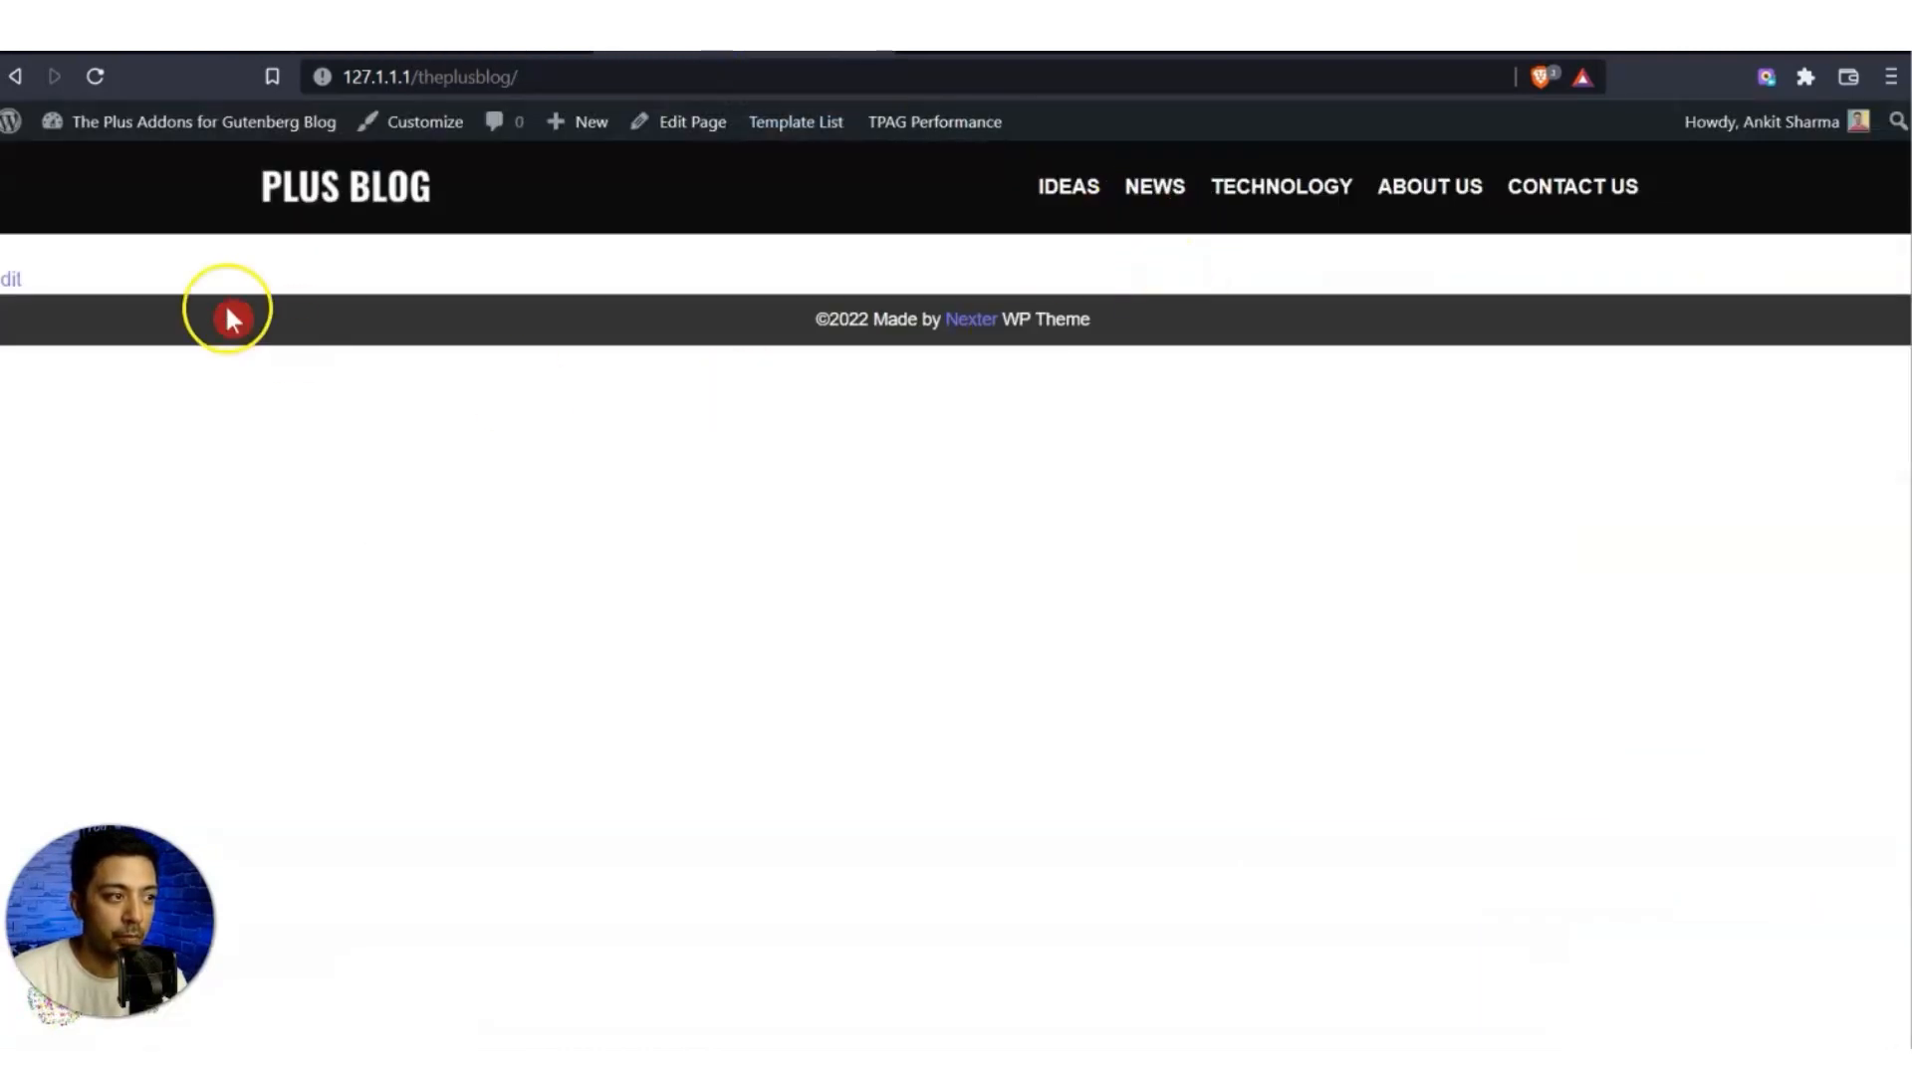
{"action": "left_click", "coordinate": [97, 80]}
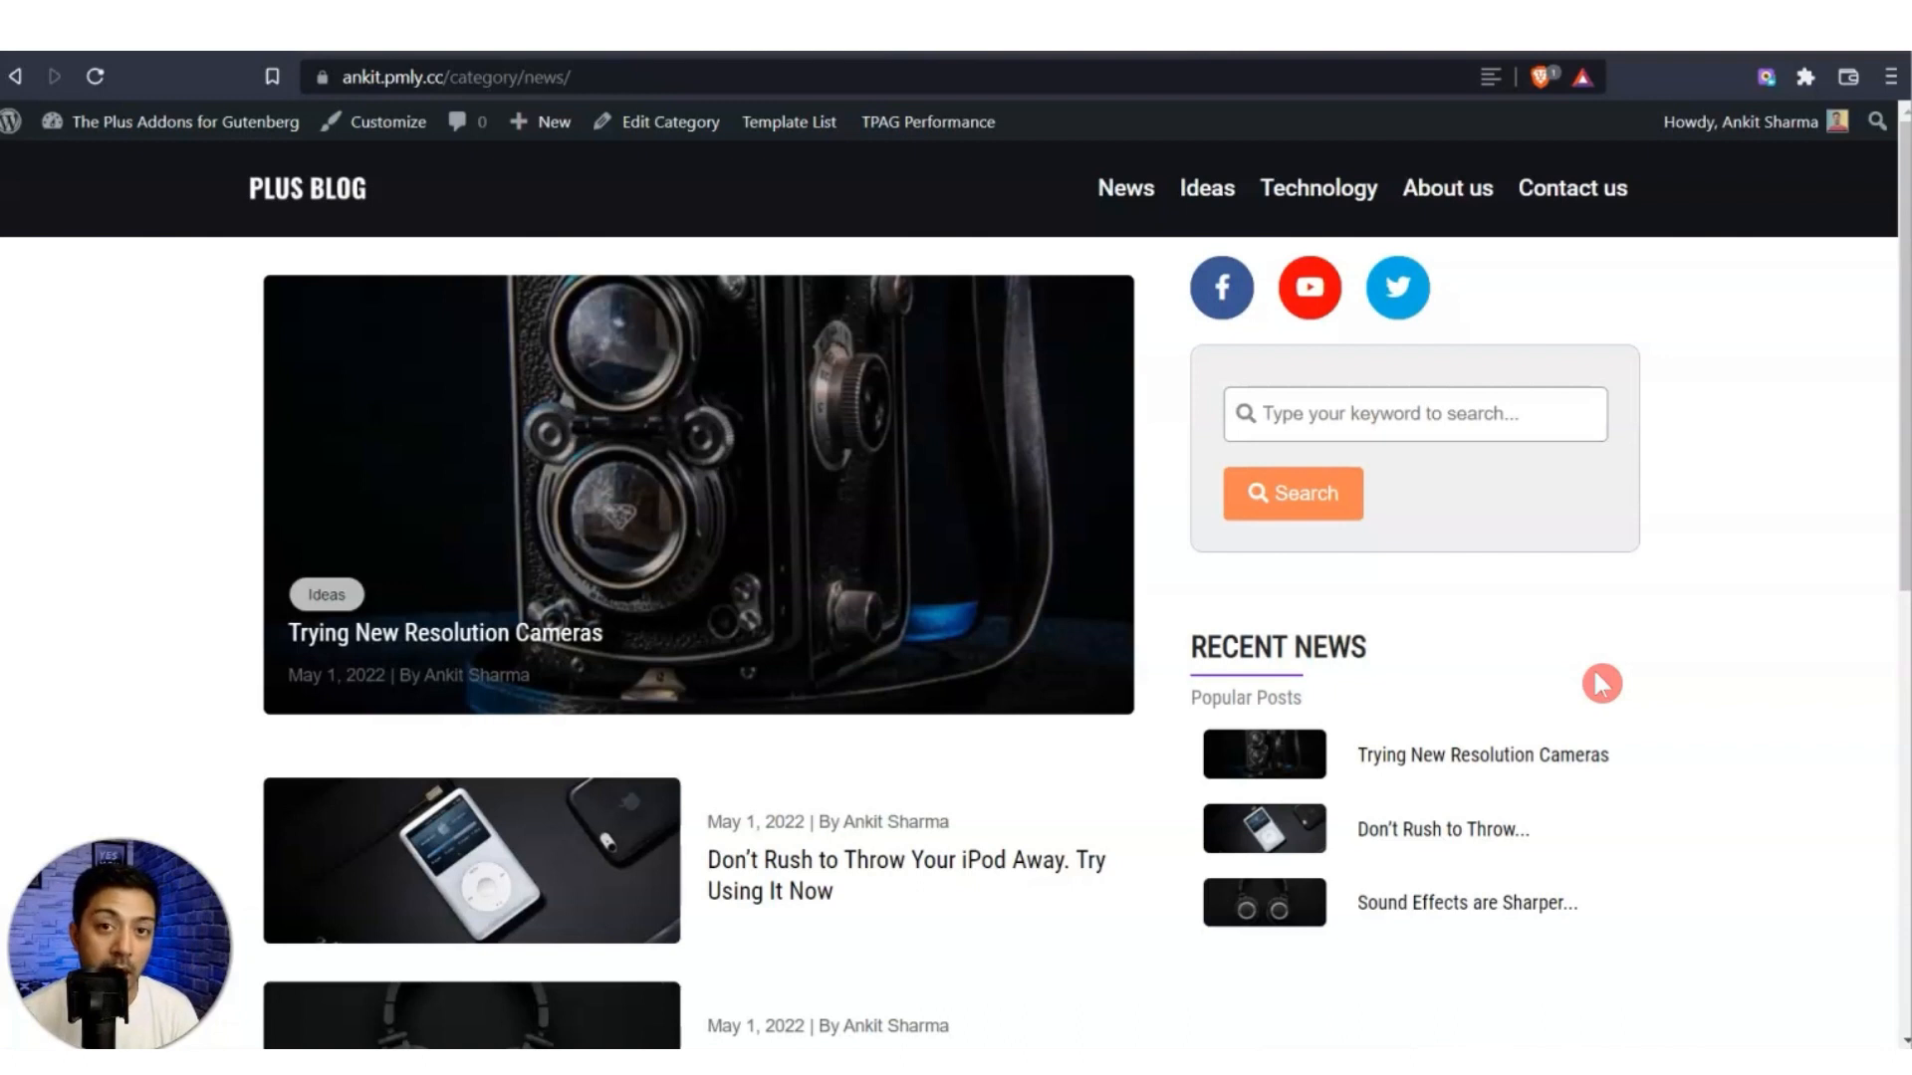
Examine the finished News category page's post list, Recent News sidebar and image banner.
{"action": "left_click", "coordinate": [1466, 677]}
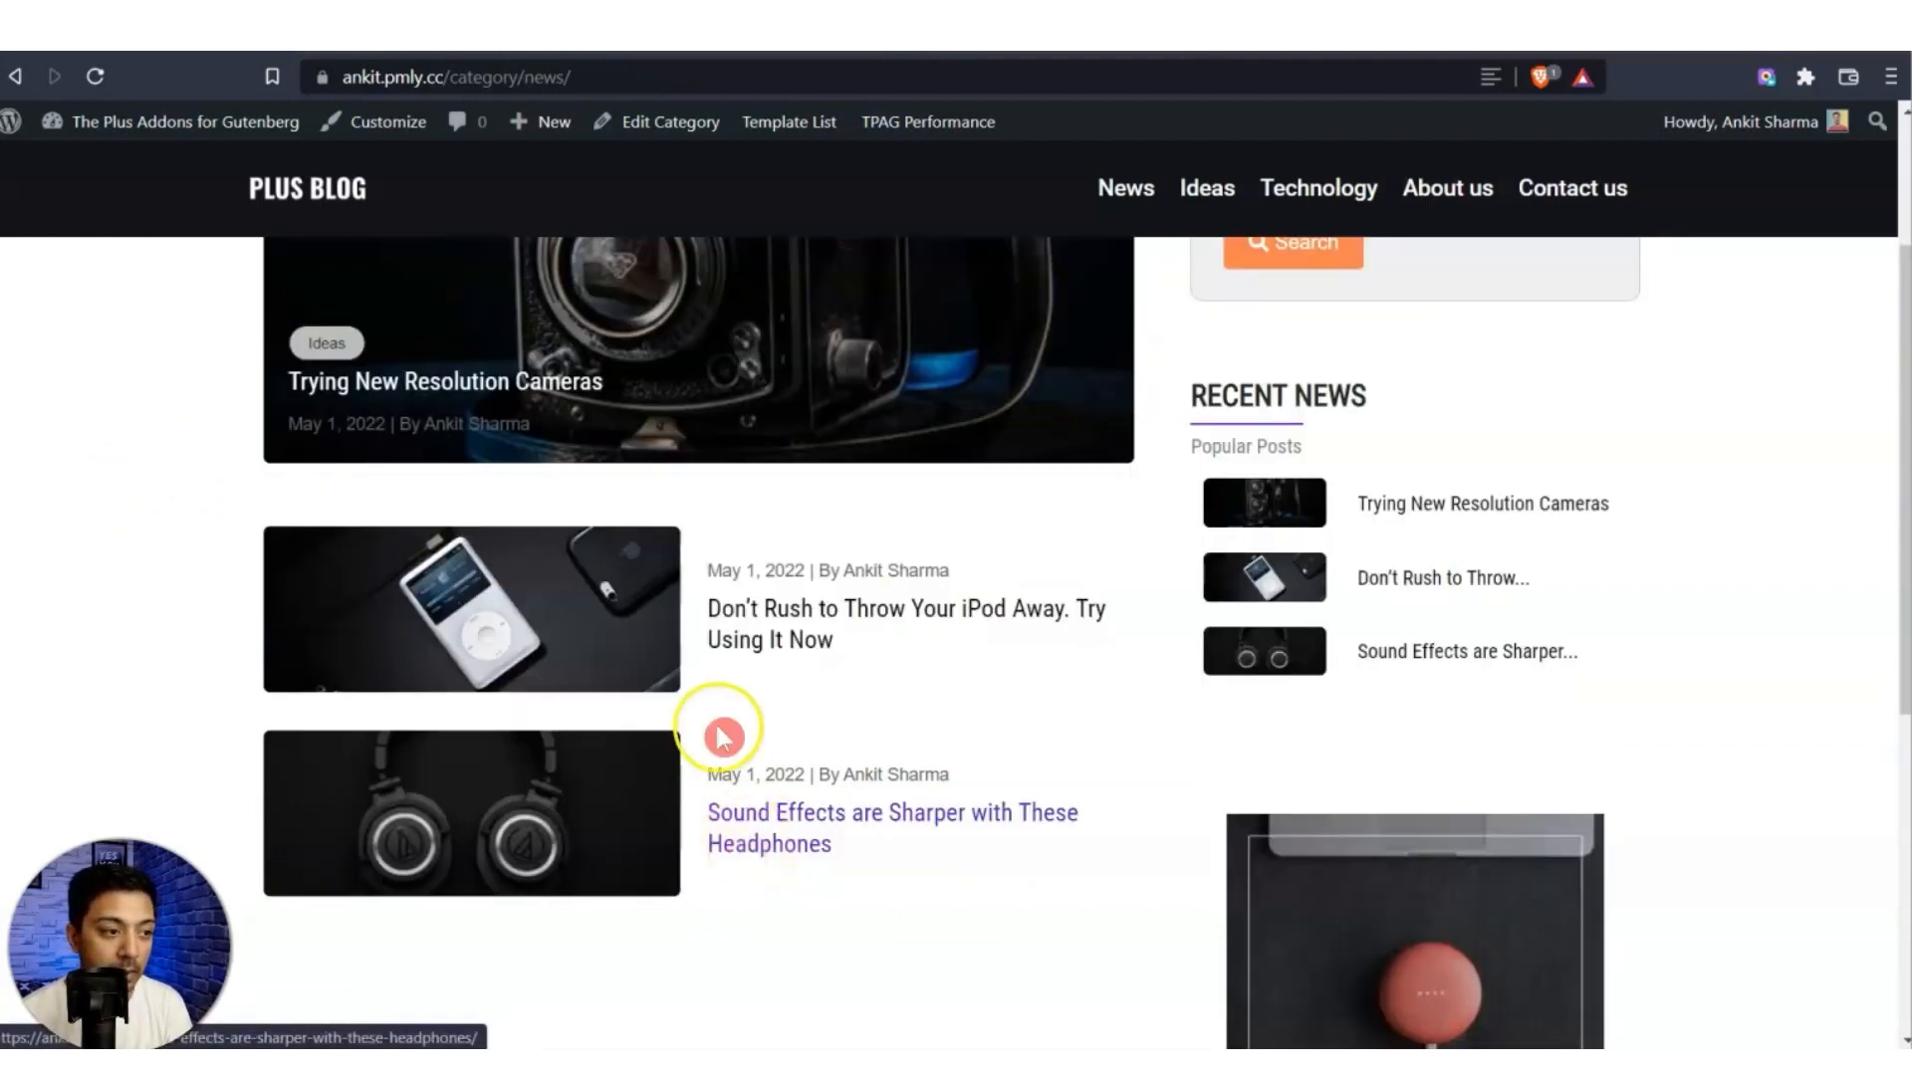
{"action": "scroll", "coordinate": [658, 597], "scroll_direction": "down", "scroll_amount": 2}
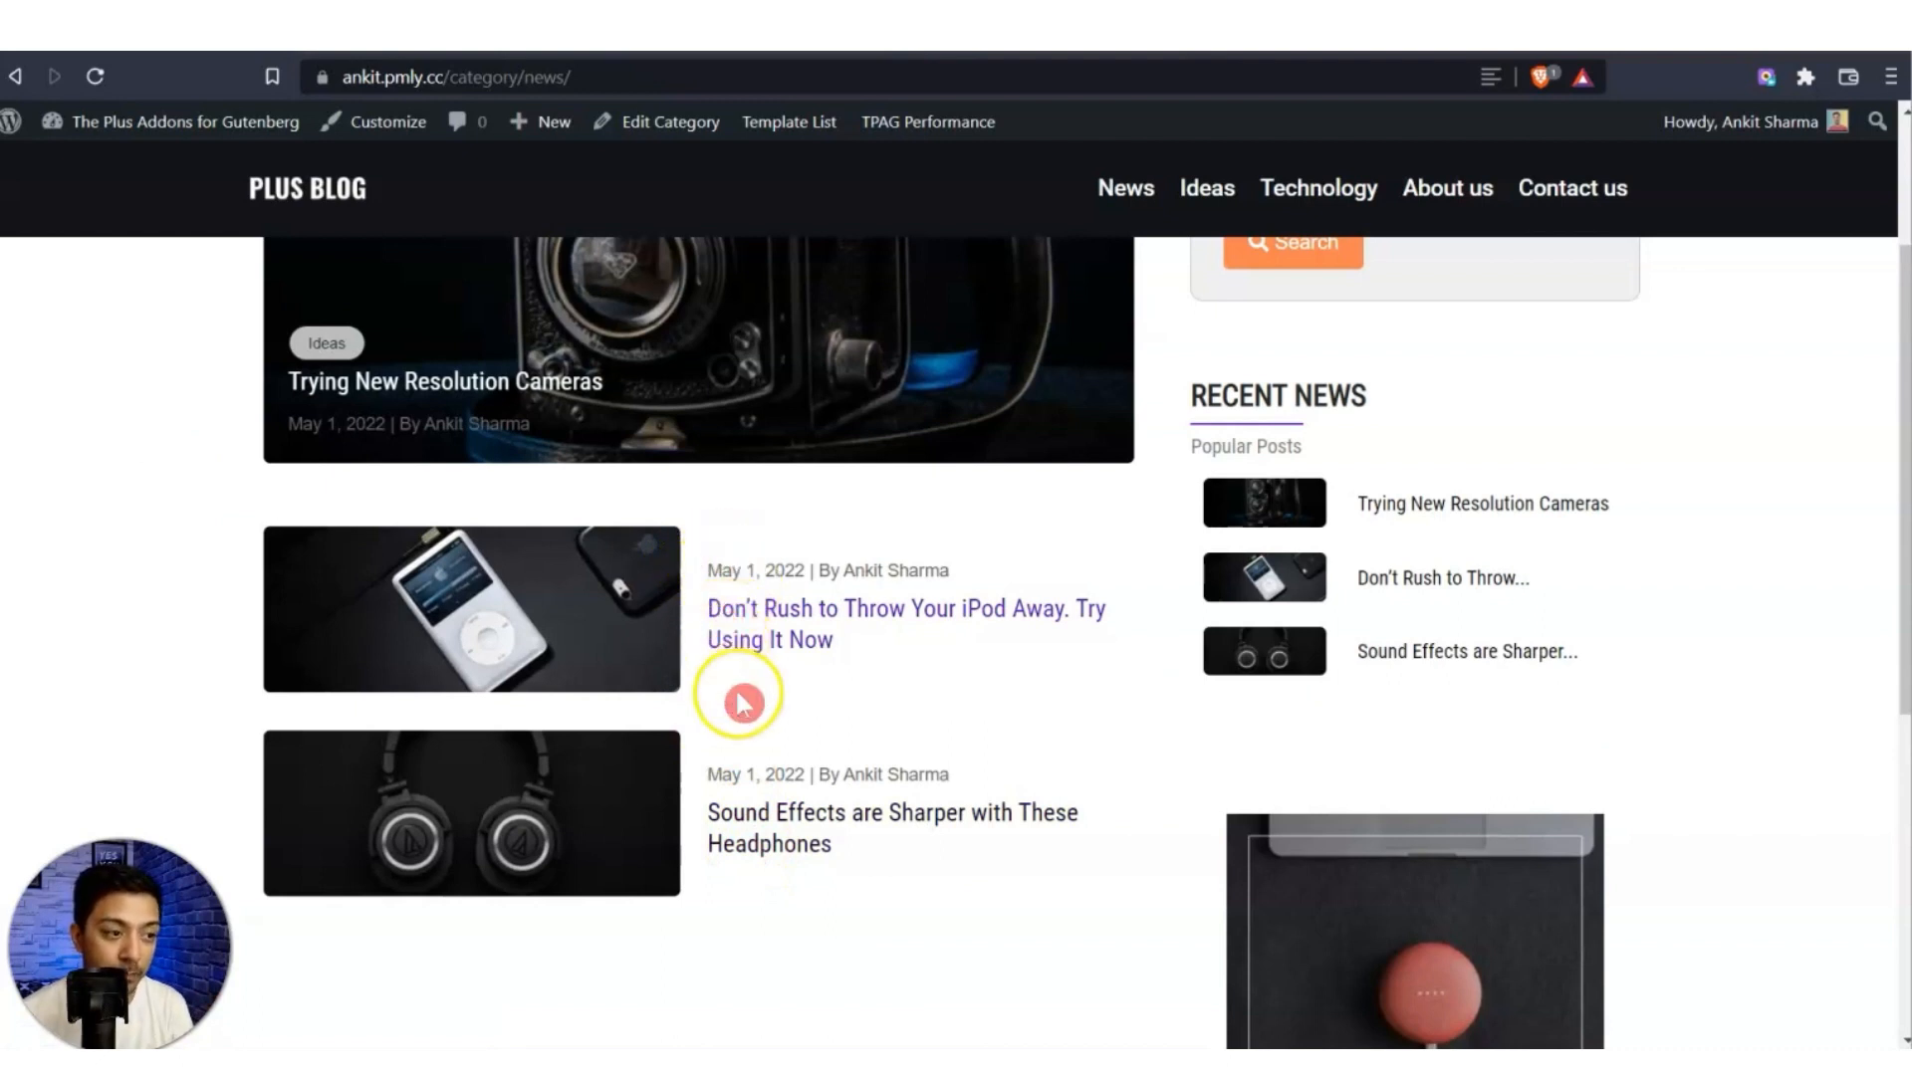
{"action": "scroll", "coordinate": [765, 826], "scroll_direction": "up", "scroll_amount": 2}
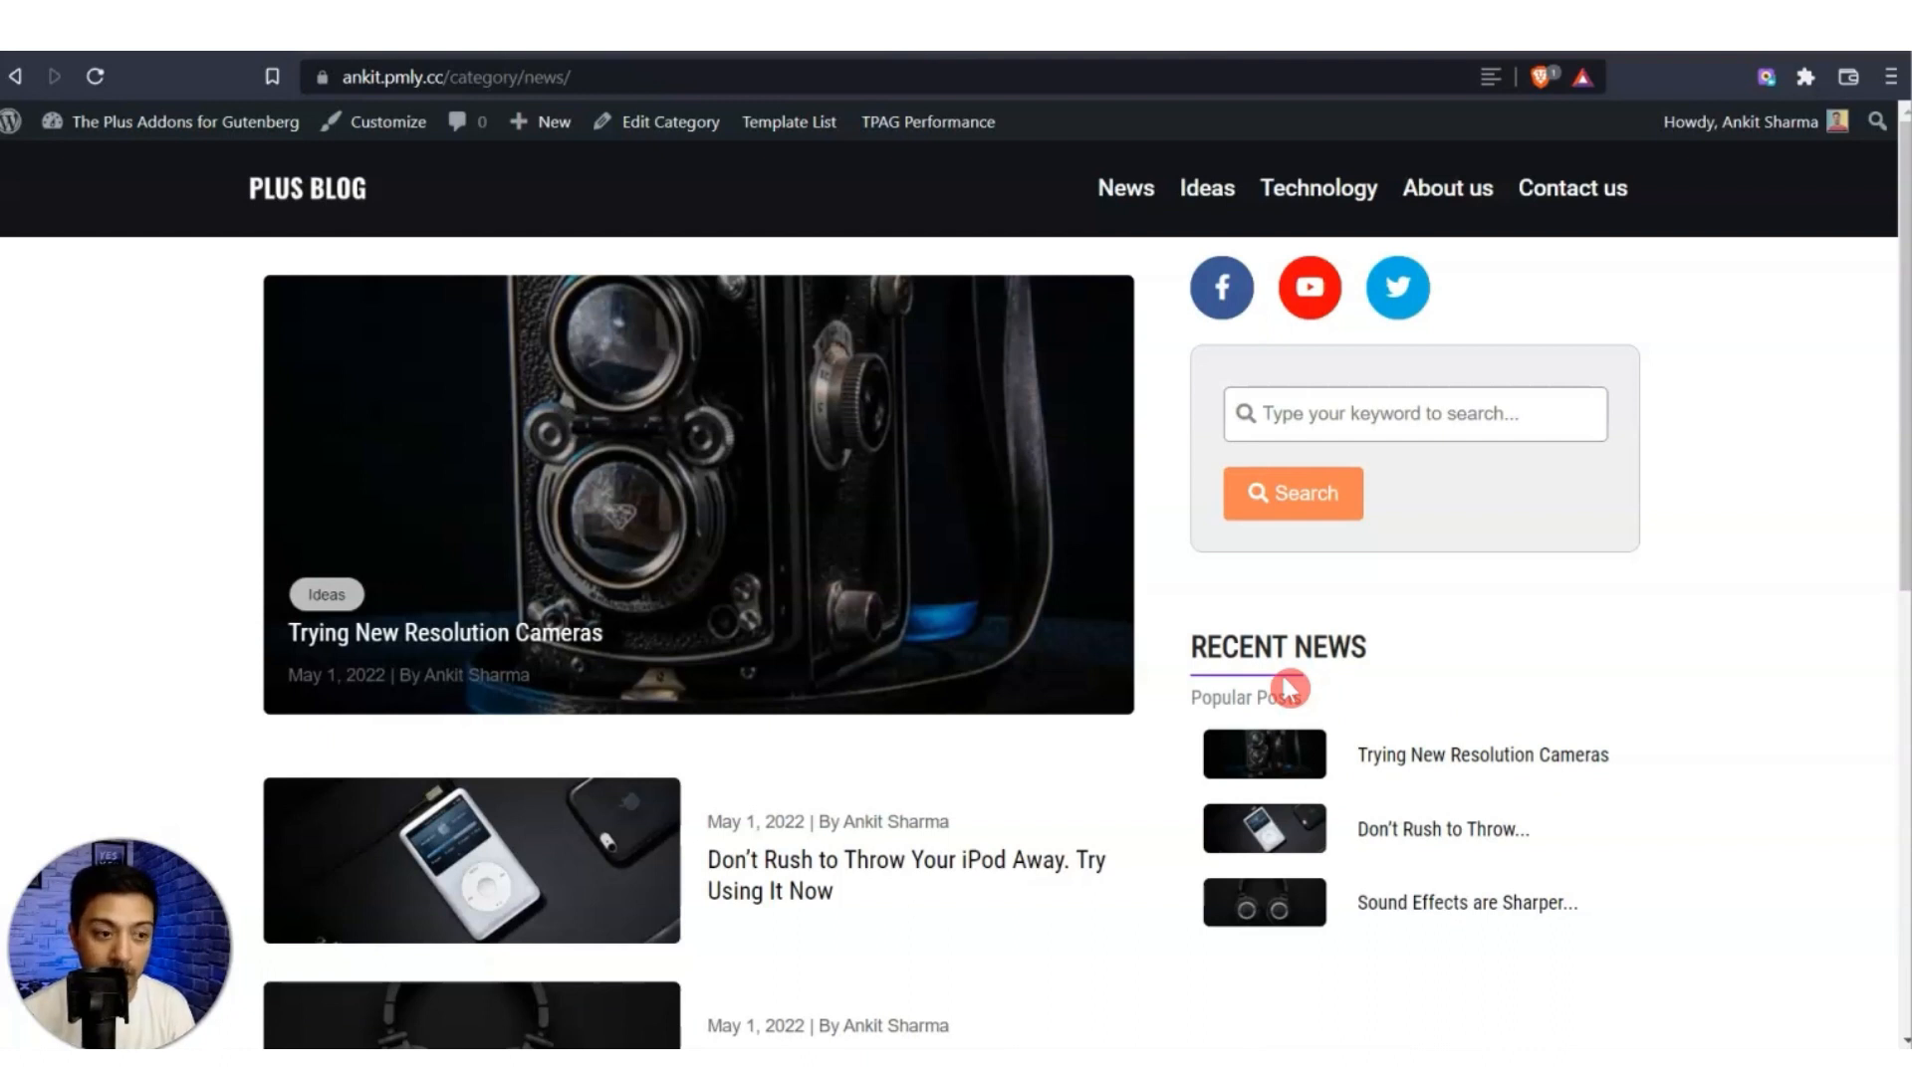
{"action": "scroll", "coordinate": [1836, 726], "scroll_direction": "down", "scroll_amount": 5}
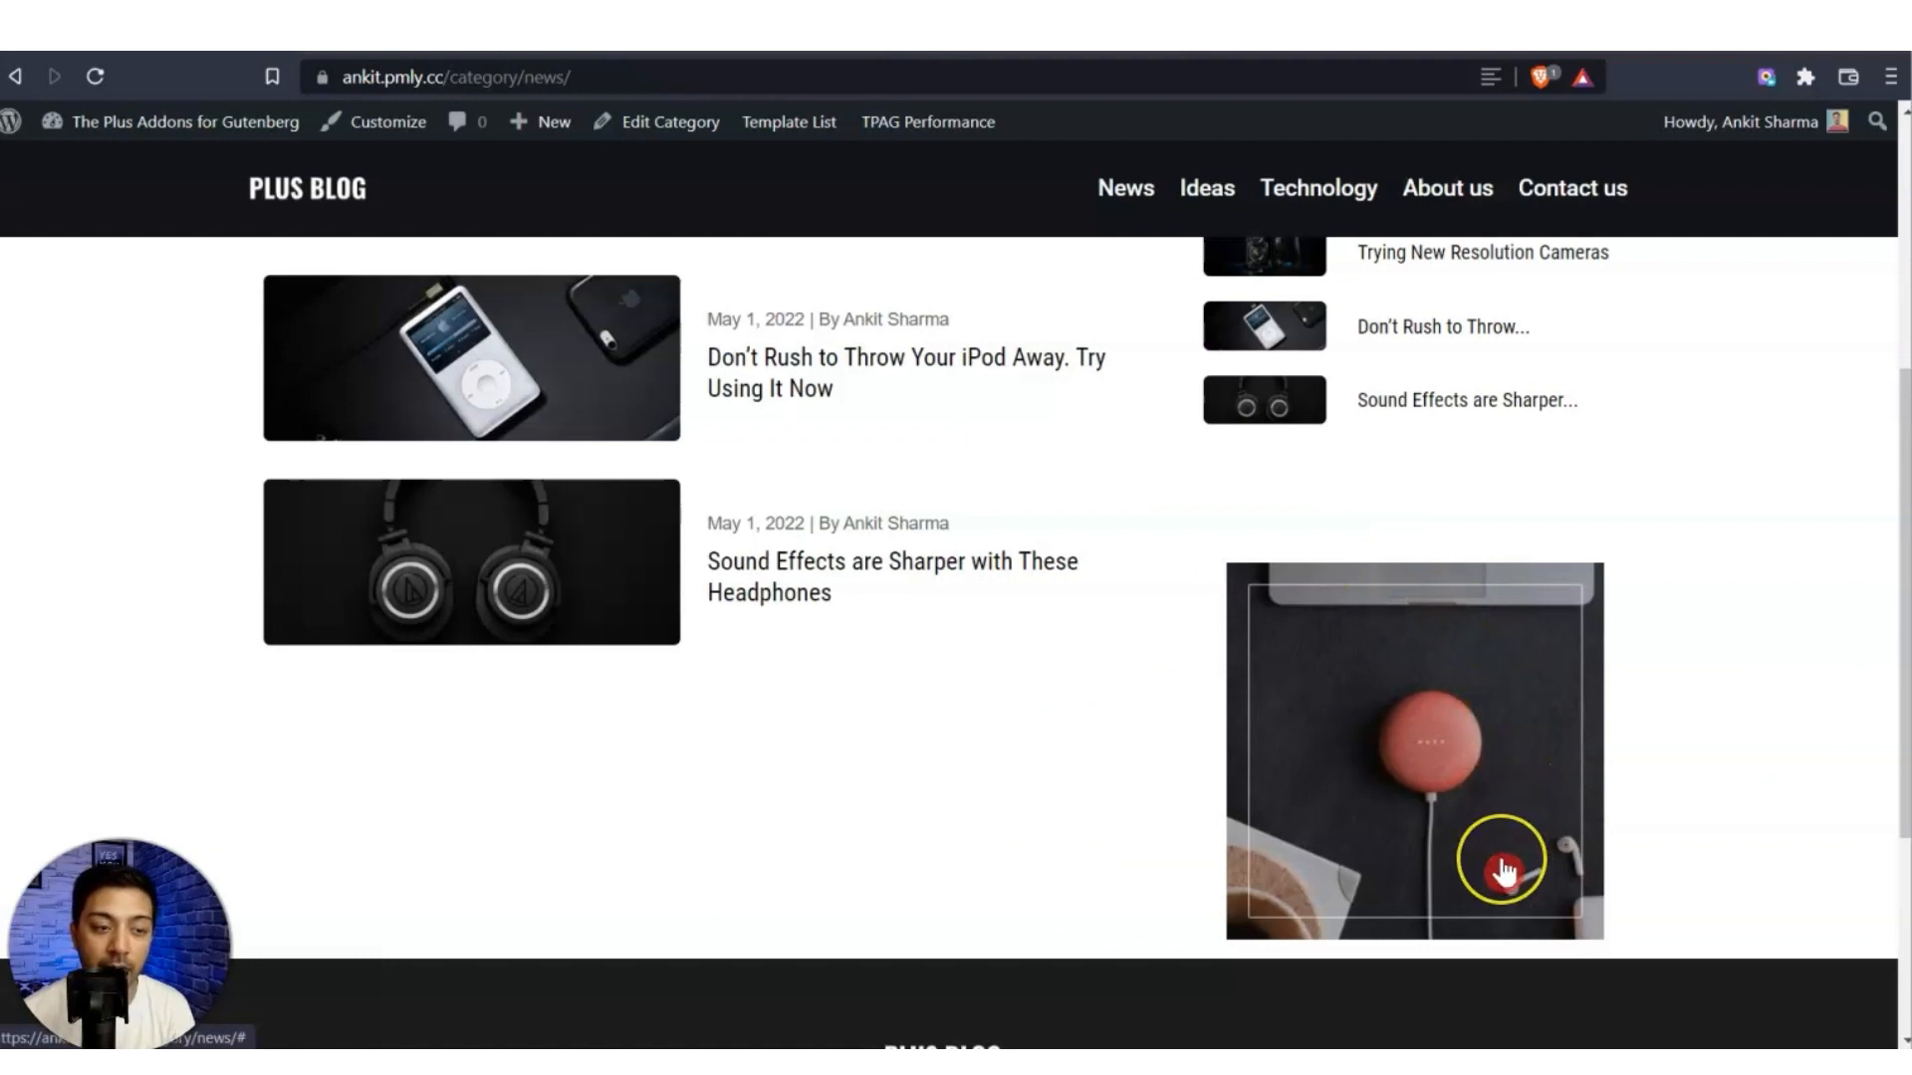
{"action": "scroll", "coordinate": [1487, 837], "scroll_direction": "up", "scroll_amount": 1}
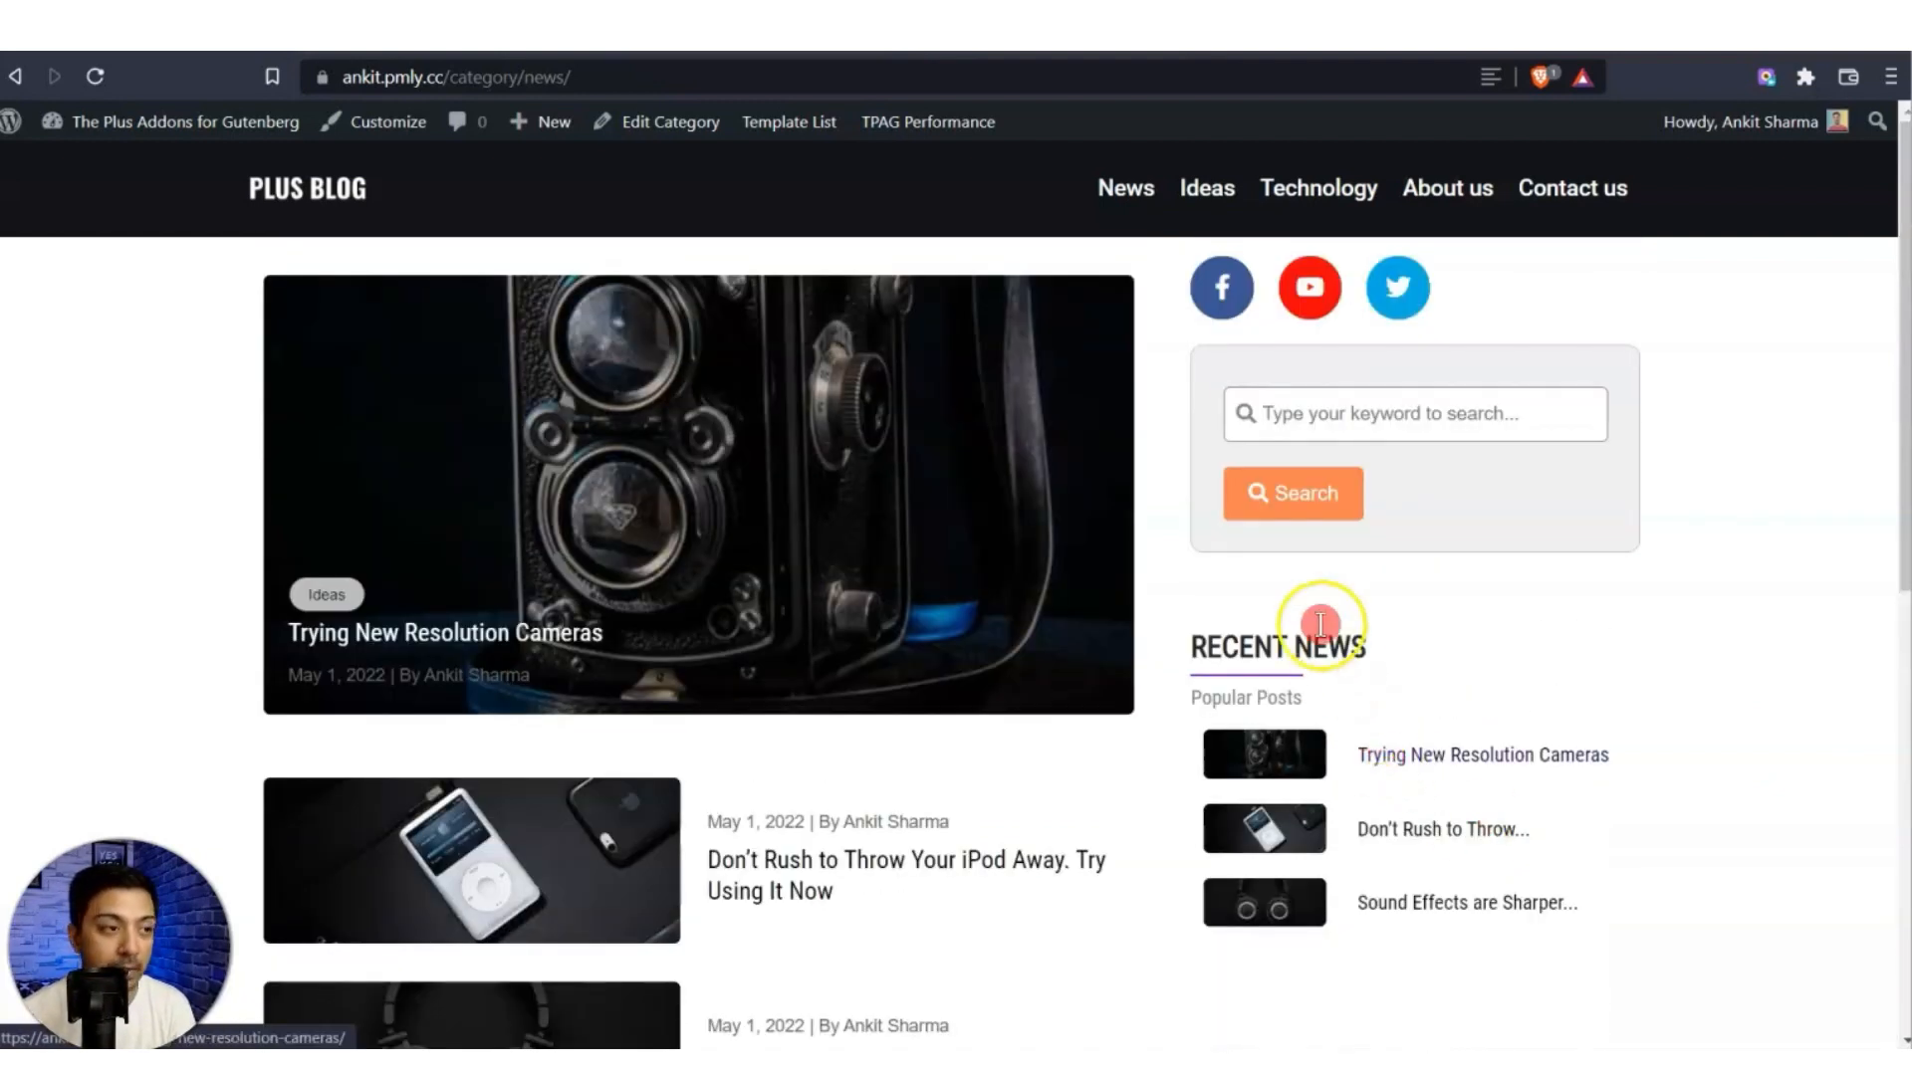
Create a Nexter Builder template titled "Main Archive page" with the Pages layout and the Archives page type.
{"action": "left_click", "coordinate": [812, 56]}
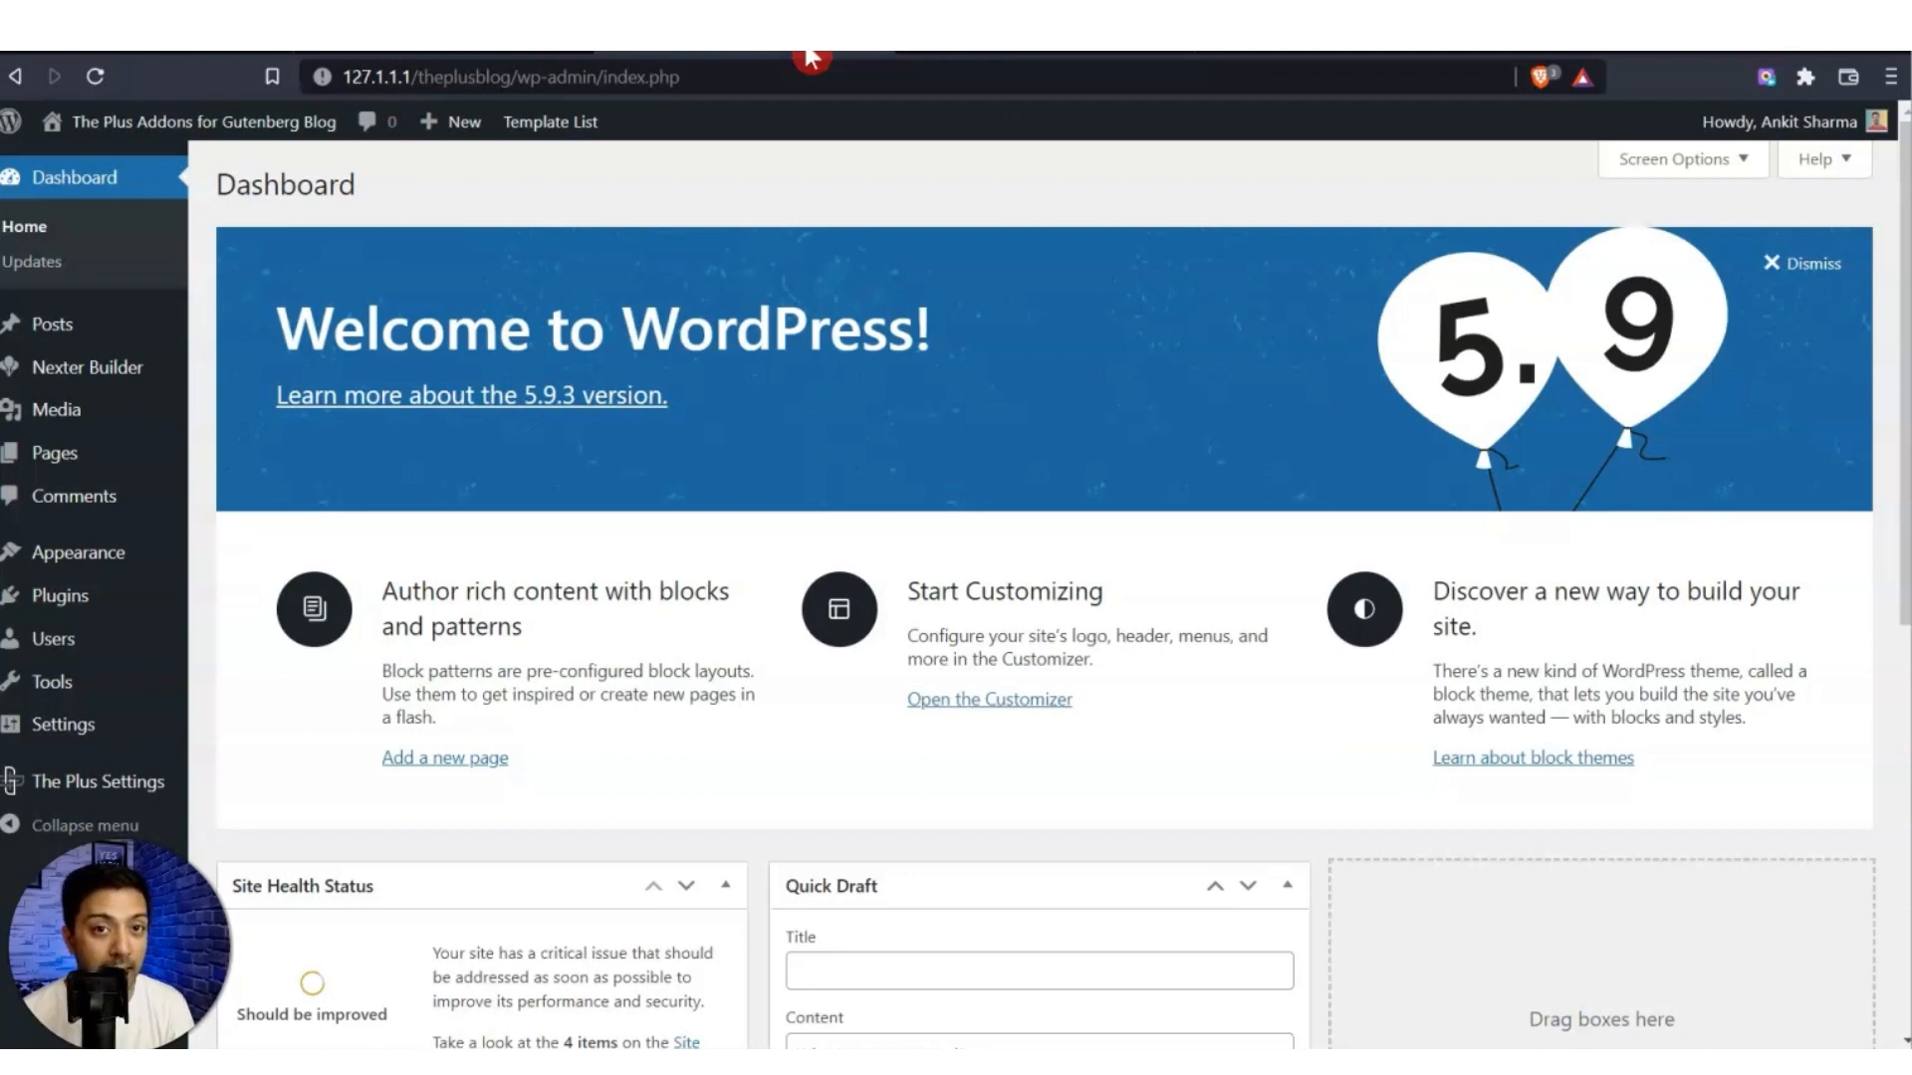
{"action": "left_click", "coordinate": [24, 377]}
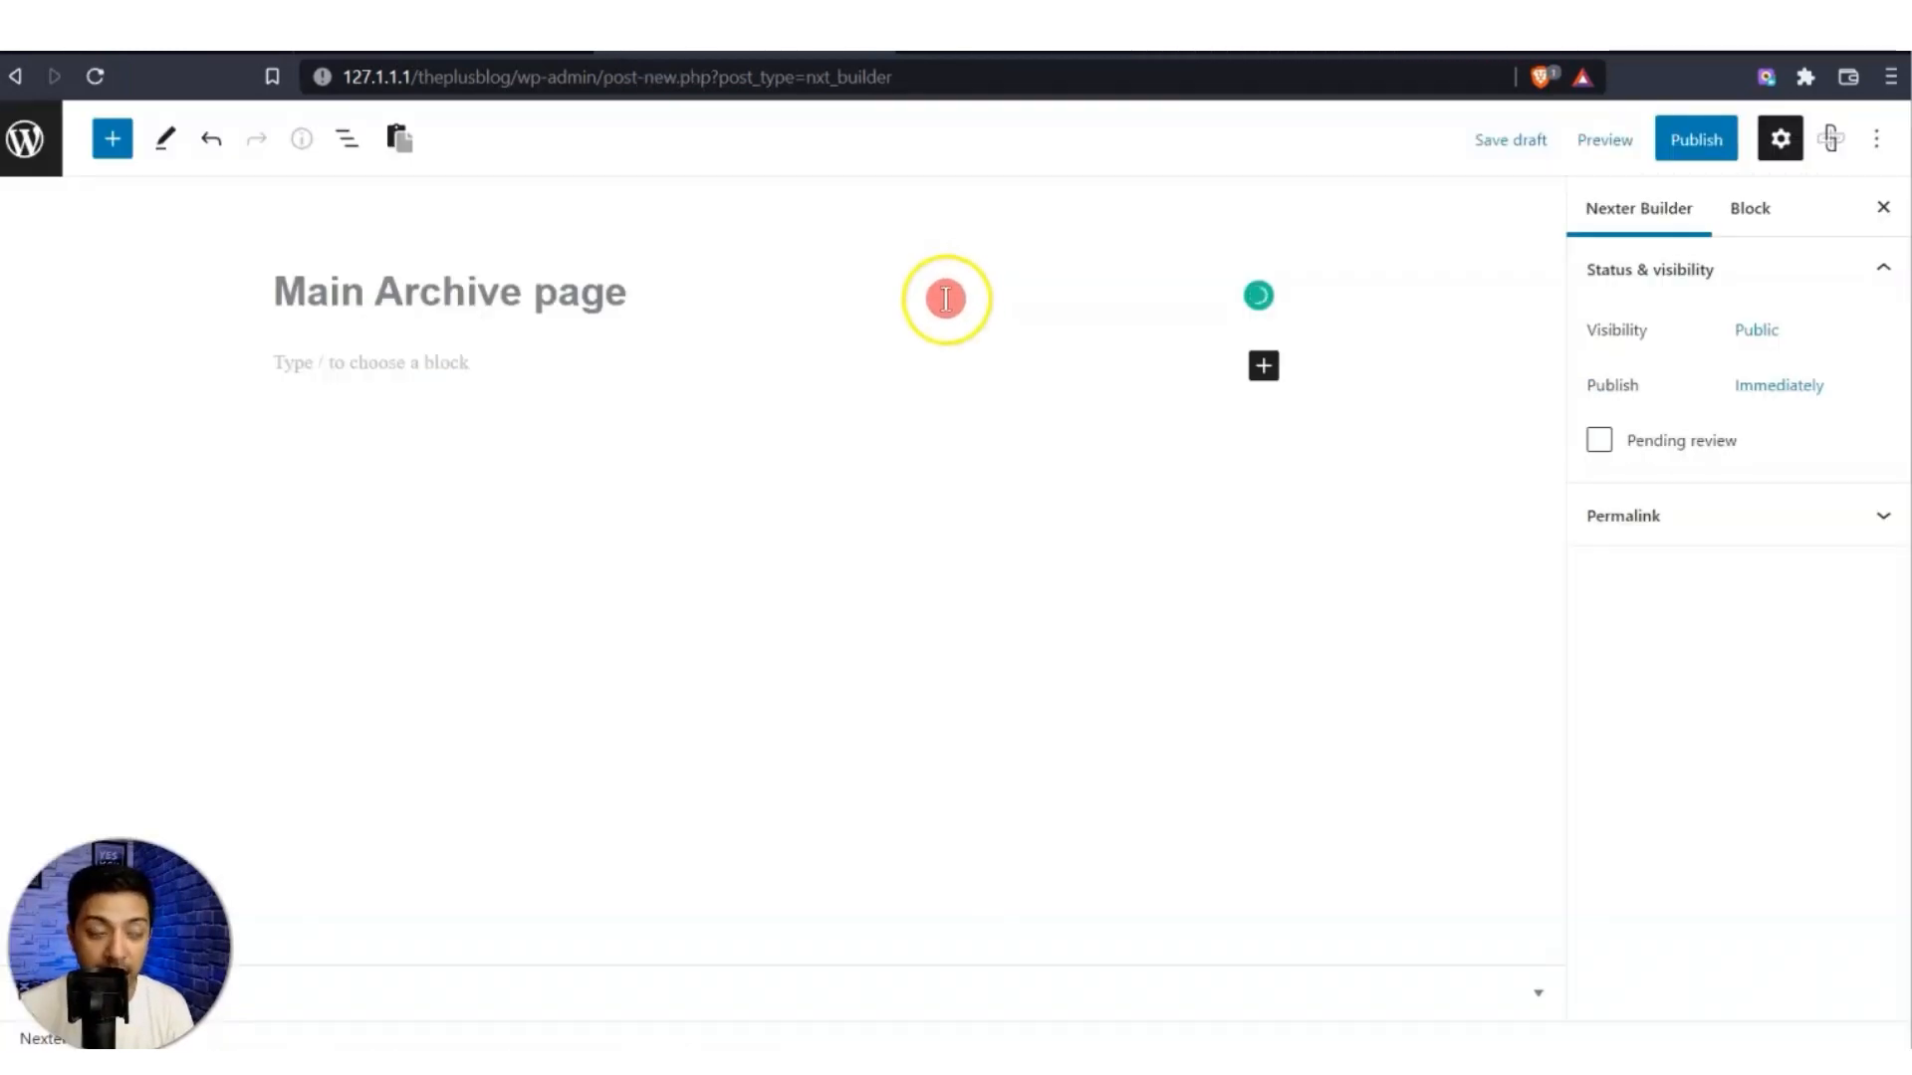
{"action": "left_click", "coordinate": [1543, 996]}
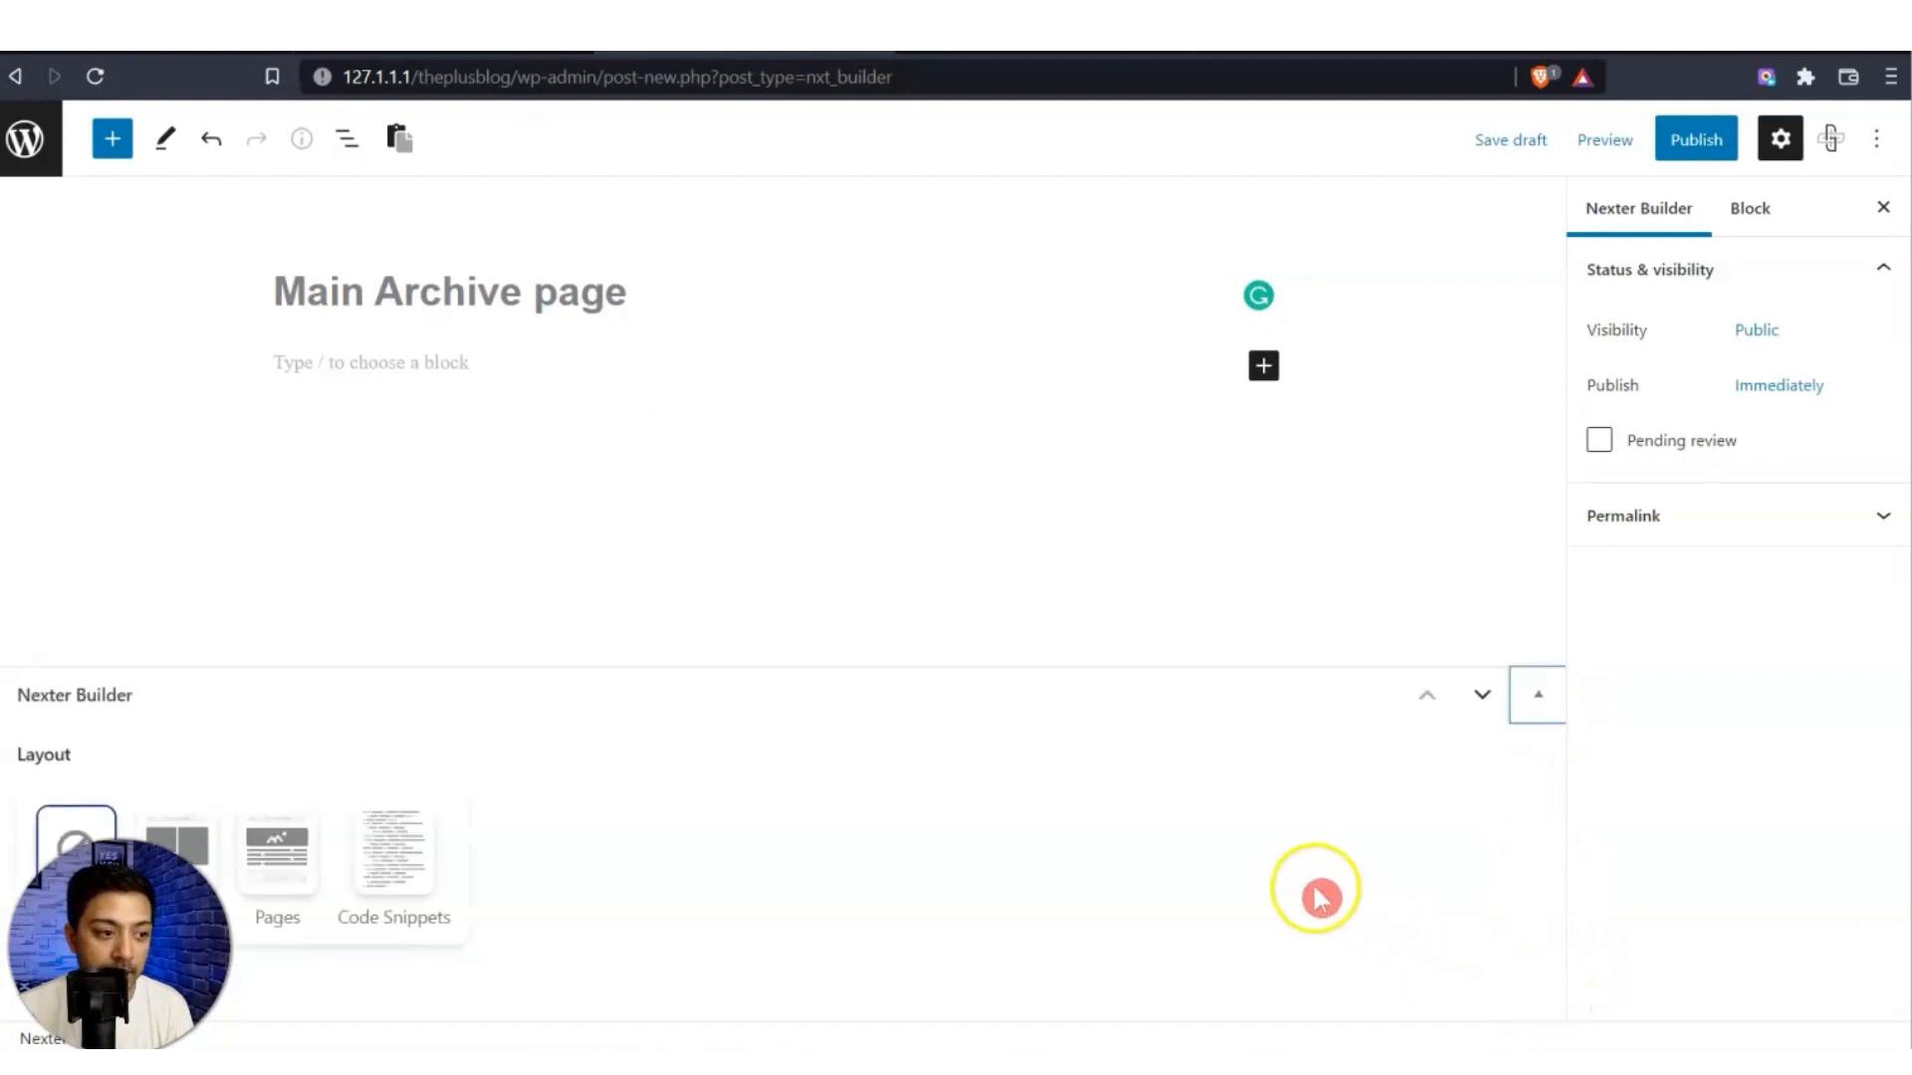
{"action": "left_click", "coordinate": [267, 872]}
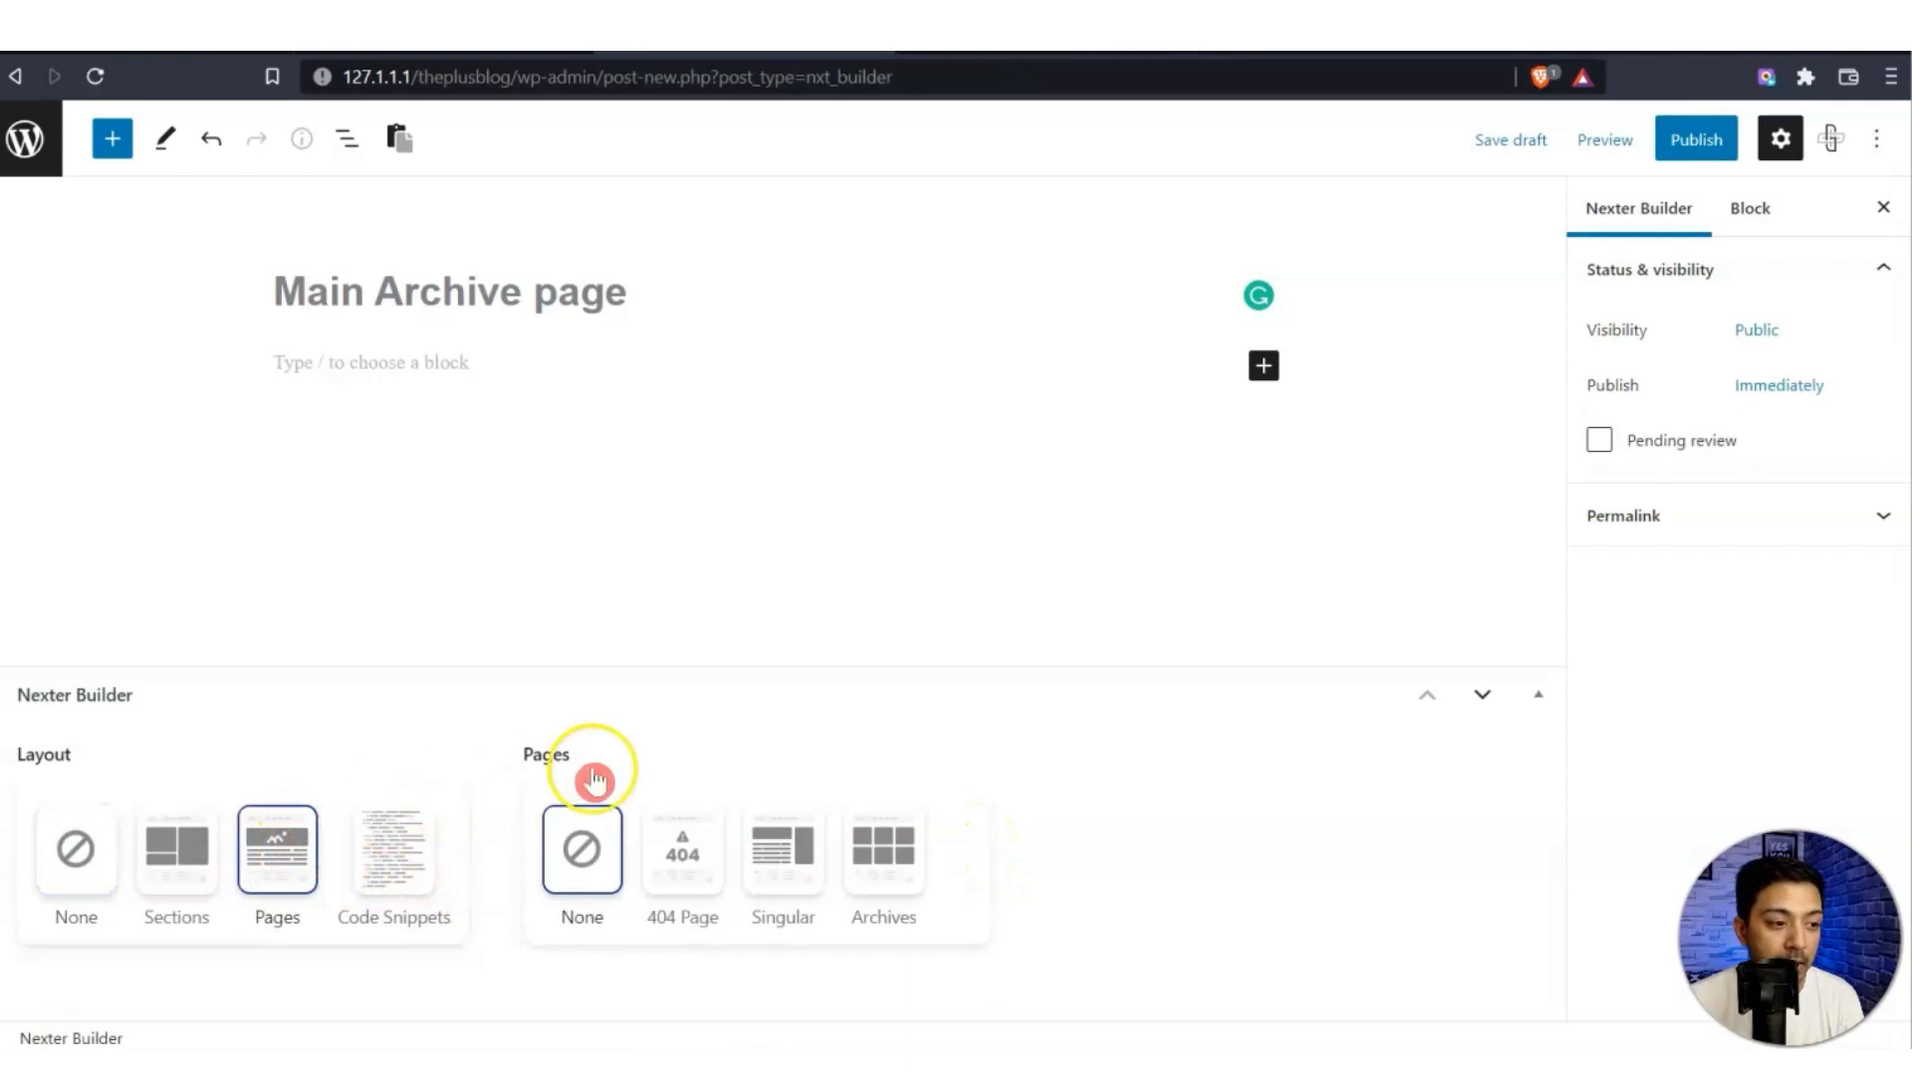
{"action": "left_click", "coordinate": [903, 879]}
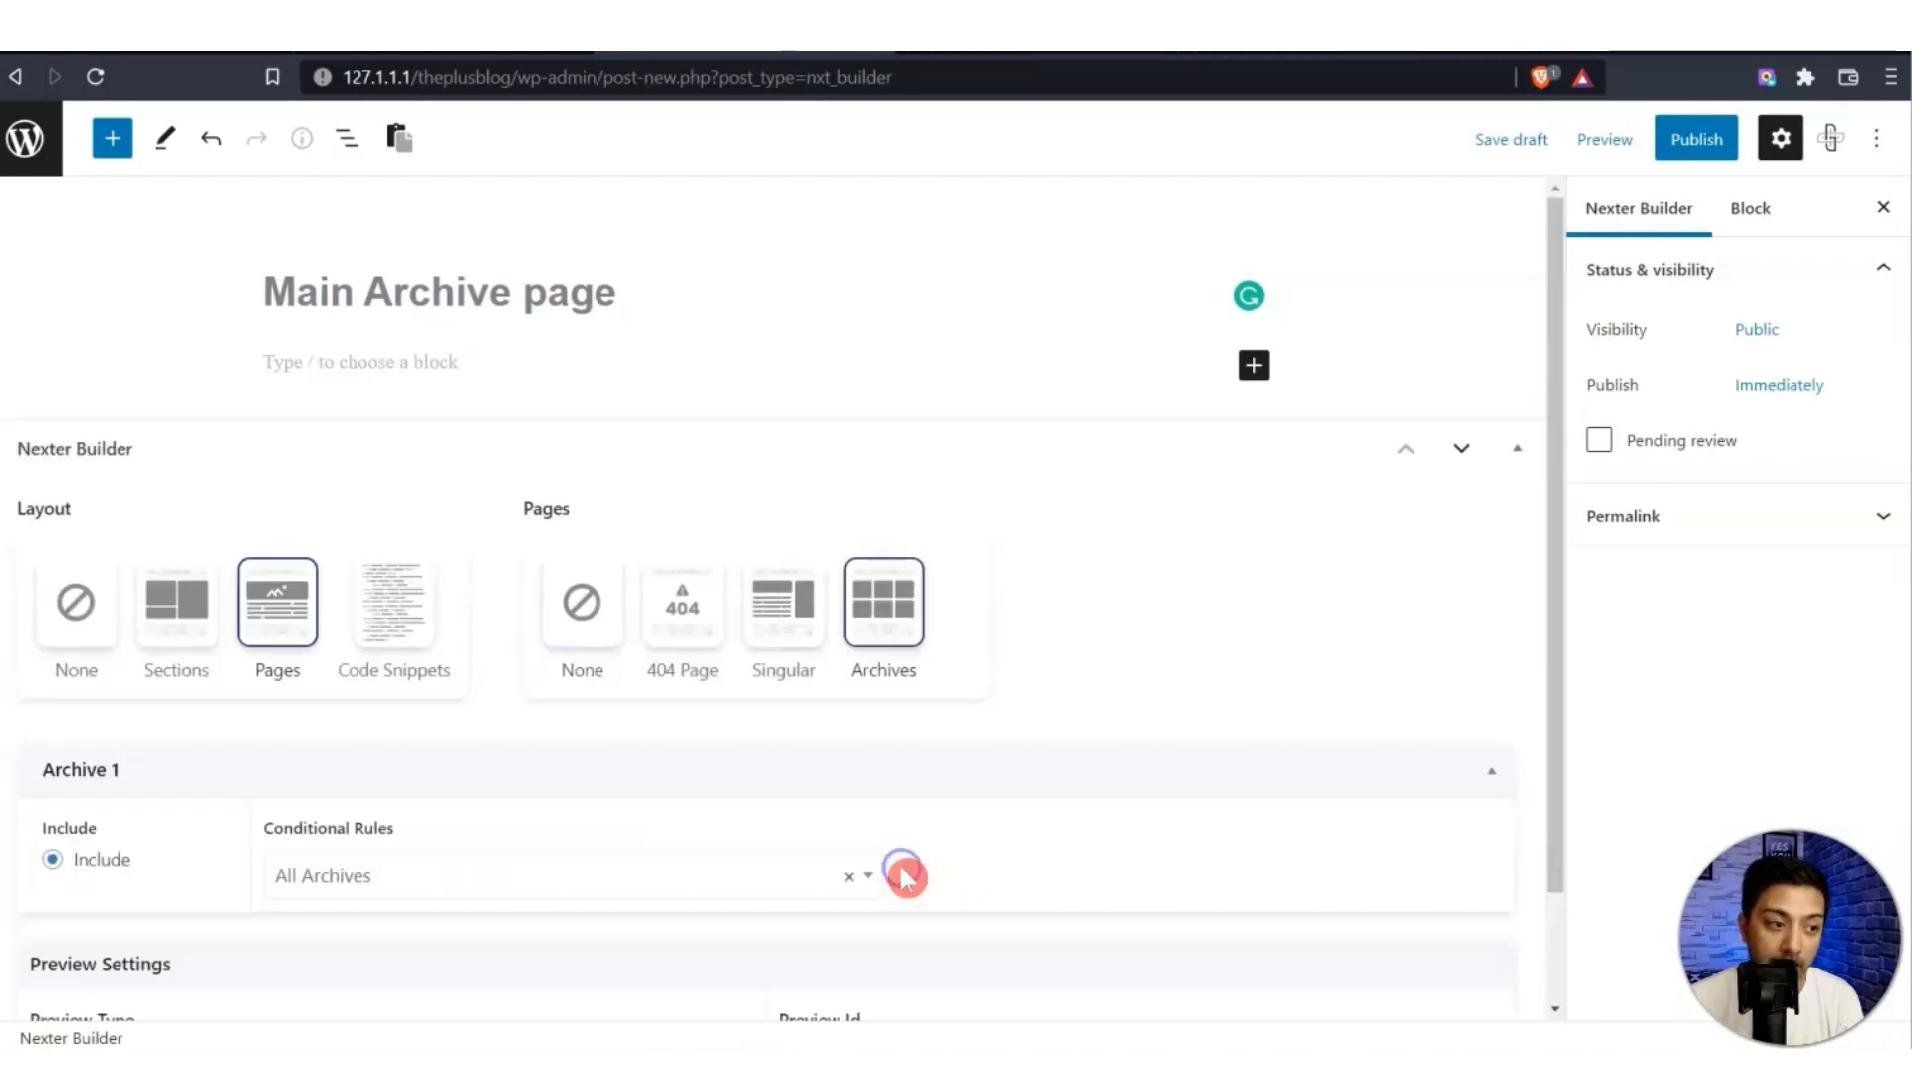
Set the archive template's conditional rule to Posts : Categories and its condition type to All.
{"action": "scroll", "coordinate": [964, 772], "scroll_direction": "down", "scroll_amount": 4}
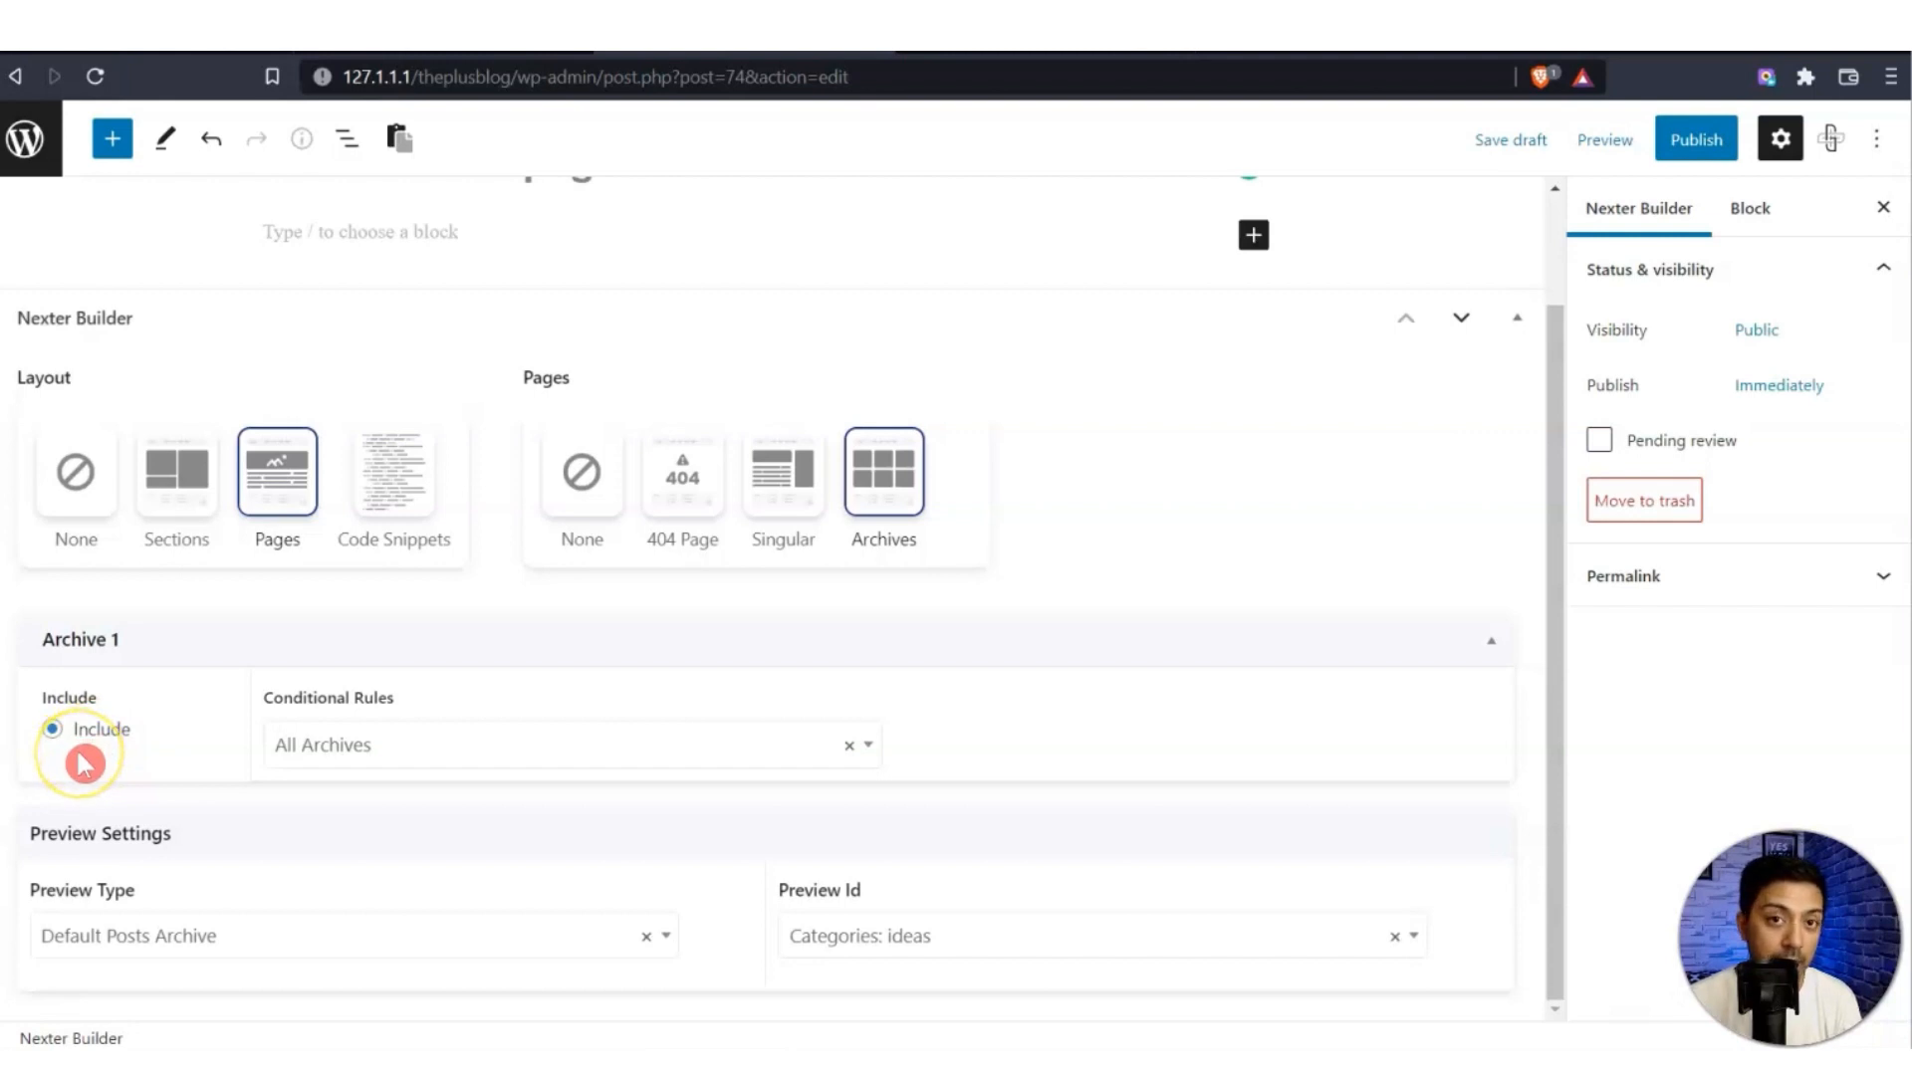
{"action": "left_click", "coordinate": [348, 759]}
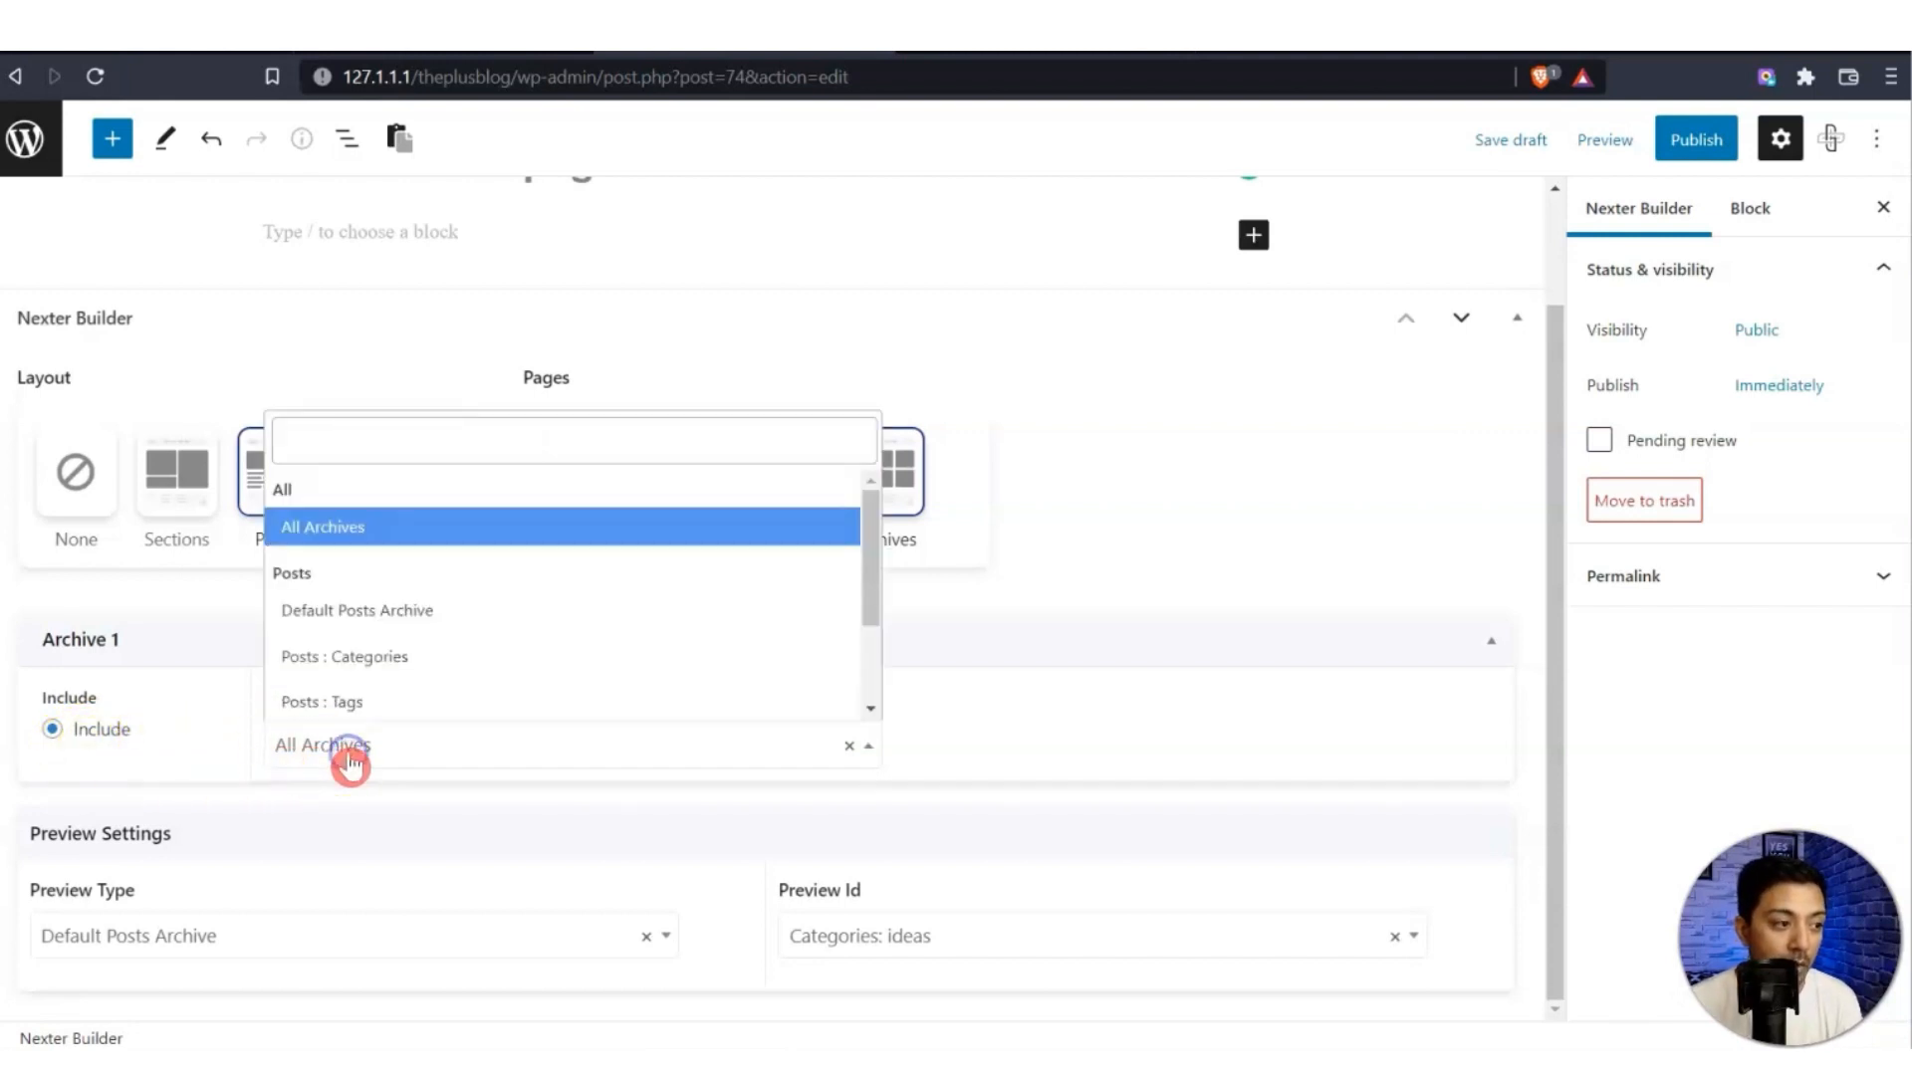
{"action": "left_click", "coordinate": [386, 672]}
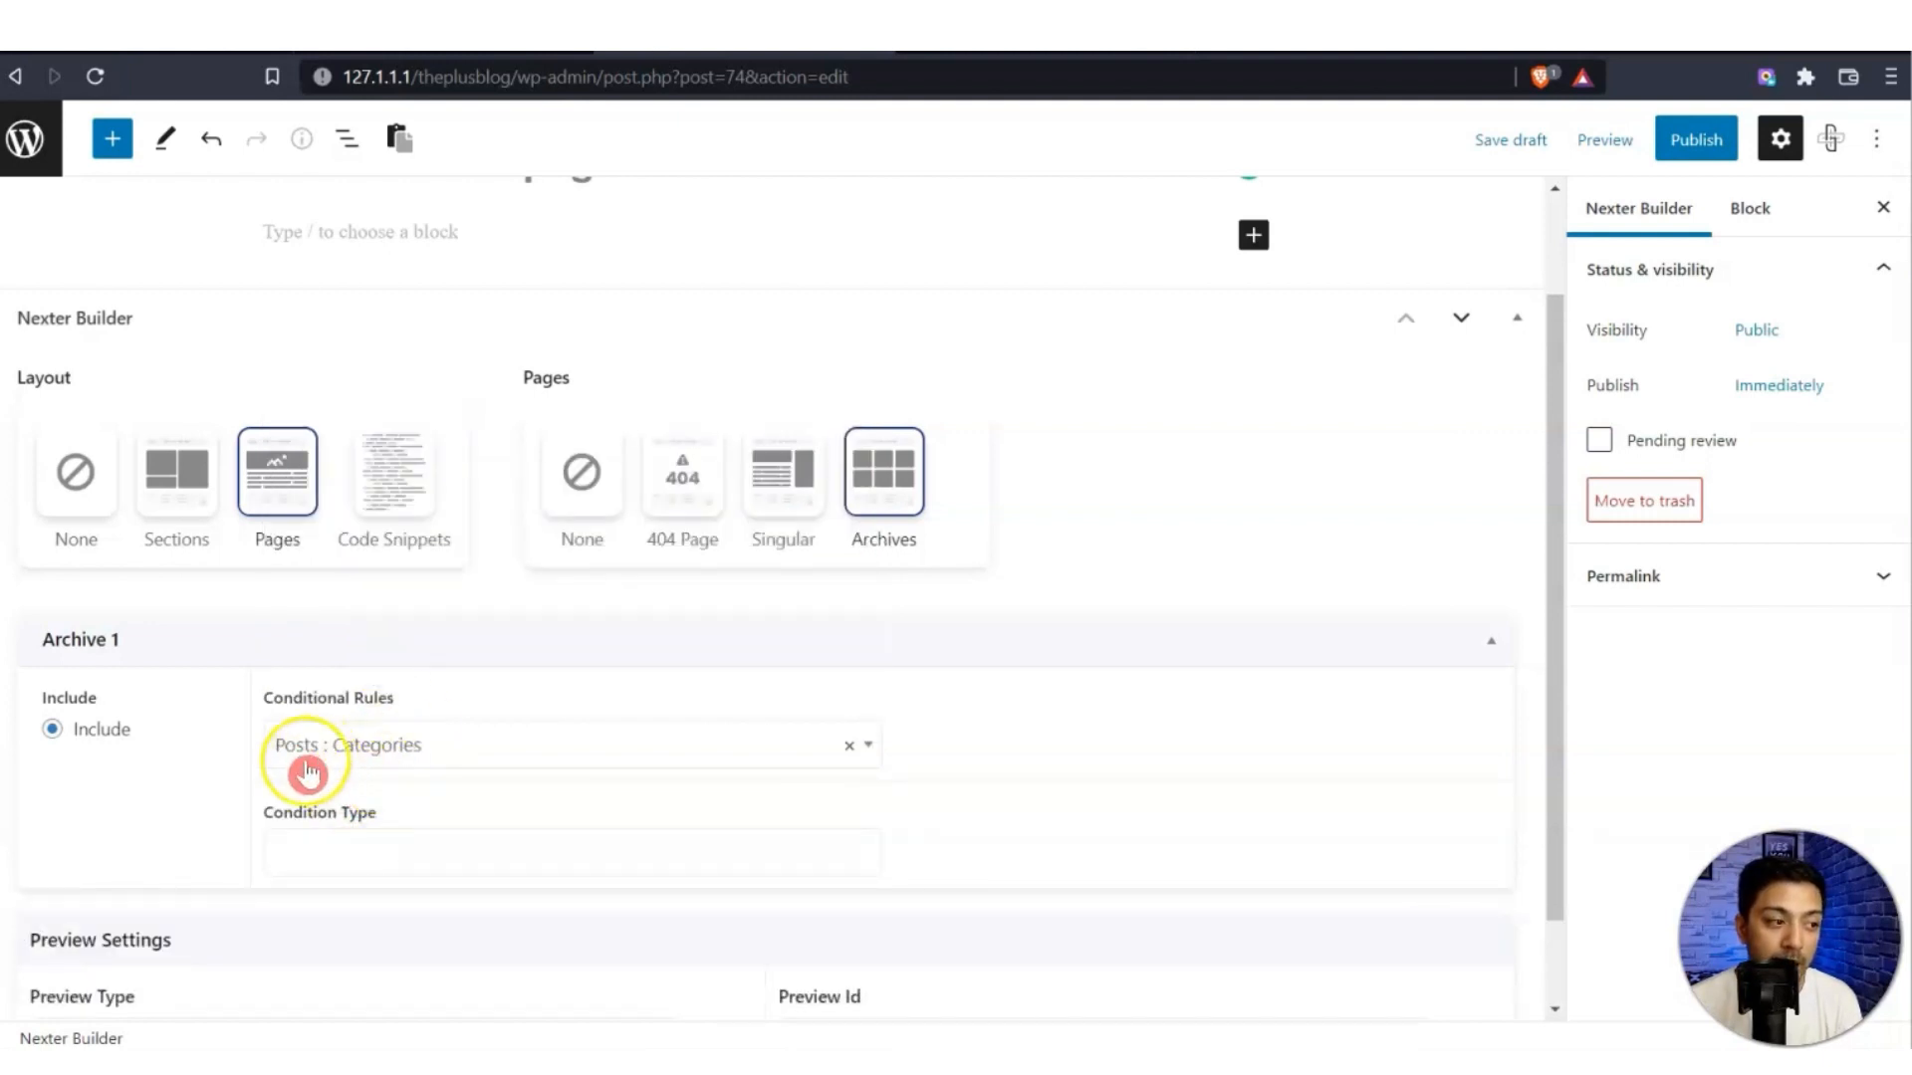
{"action": "left_click", "coordinate": [366, 843]}
{"action": "left_click", "coordinate": [307, 899]}
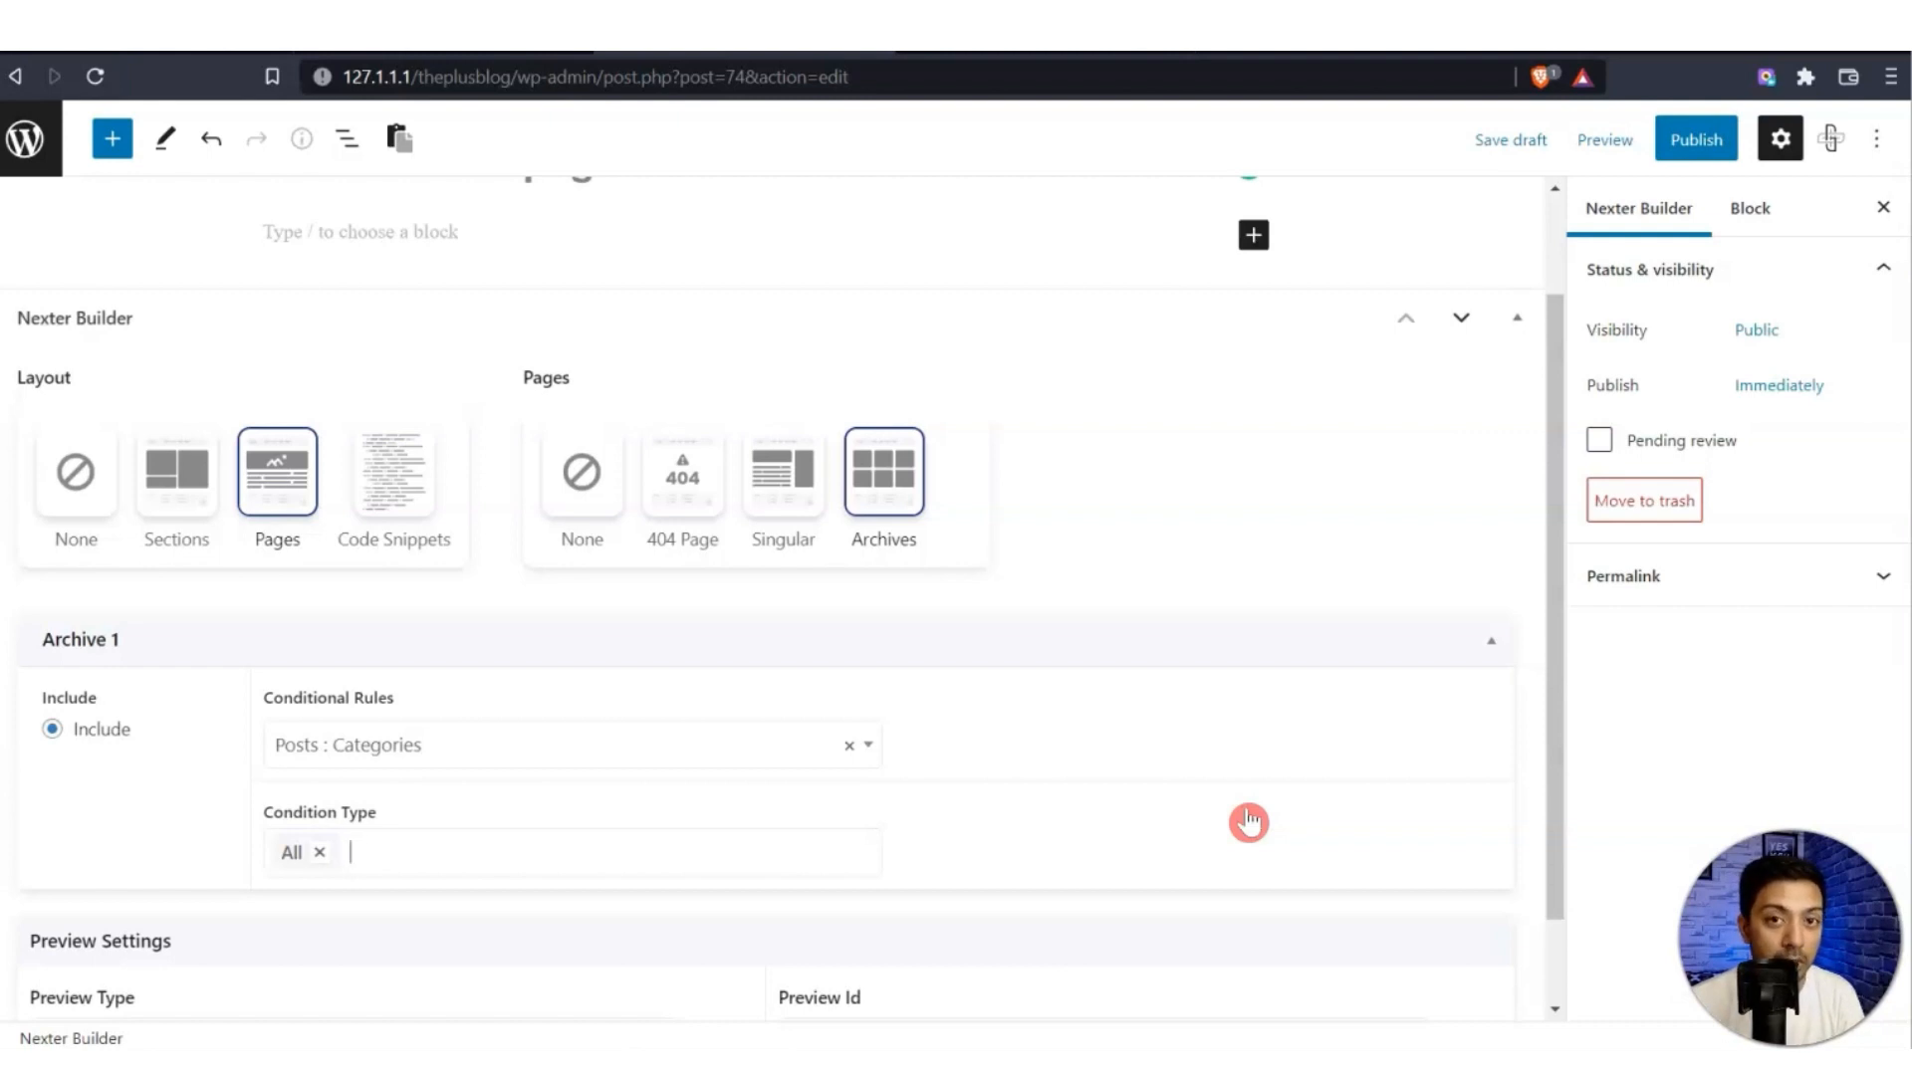
Review the archive's preview settings, collapse the Nexter Builder settings and save the template as a draft.
{"action": "scroll", "coordinate": [111, 855], "scroll_direction": "down", "scroll_amount": 1}
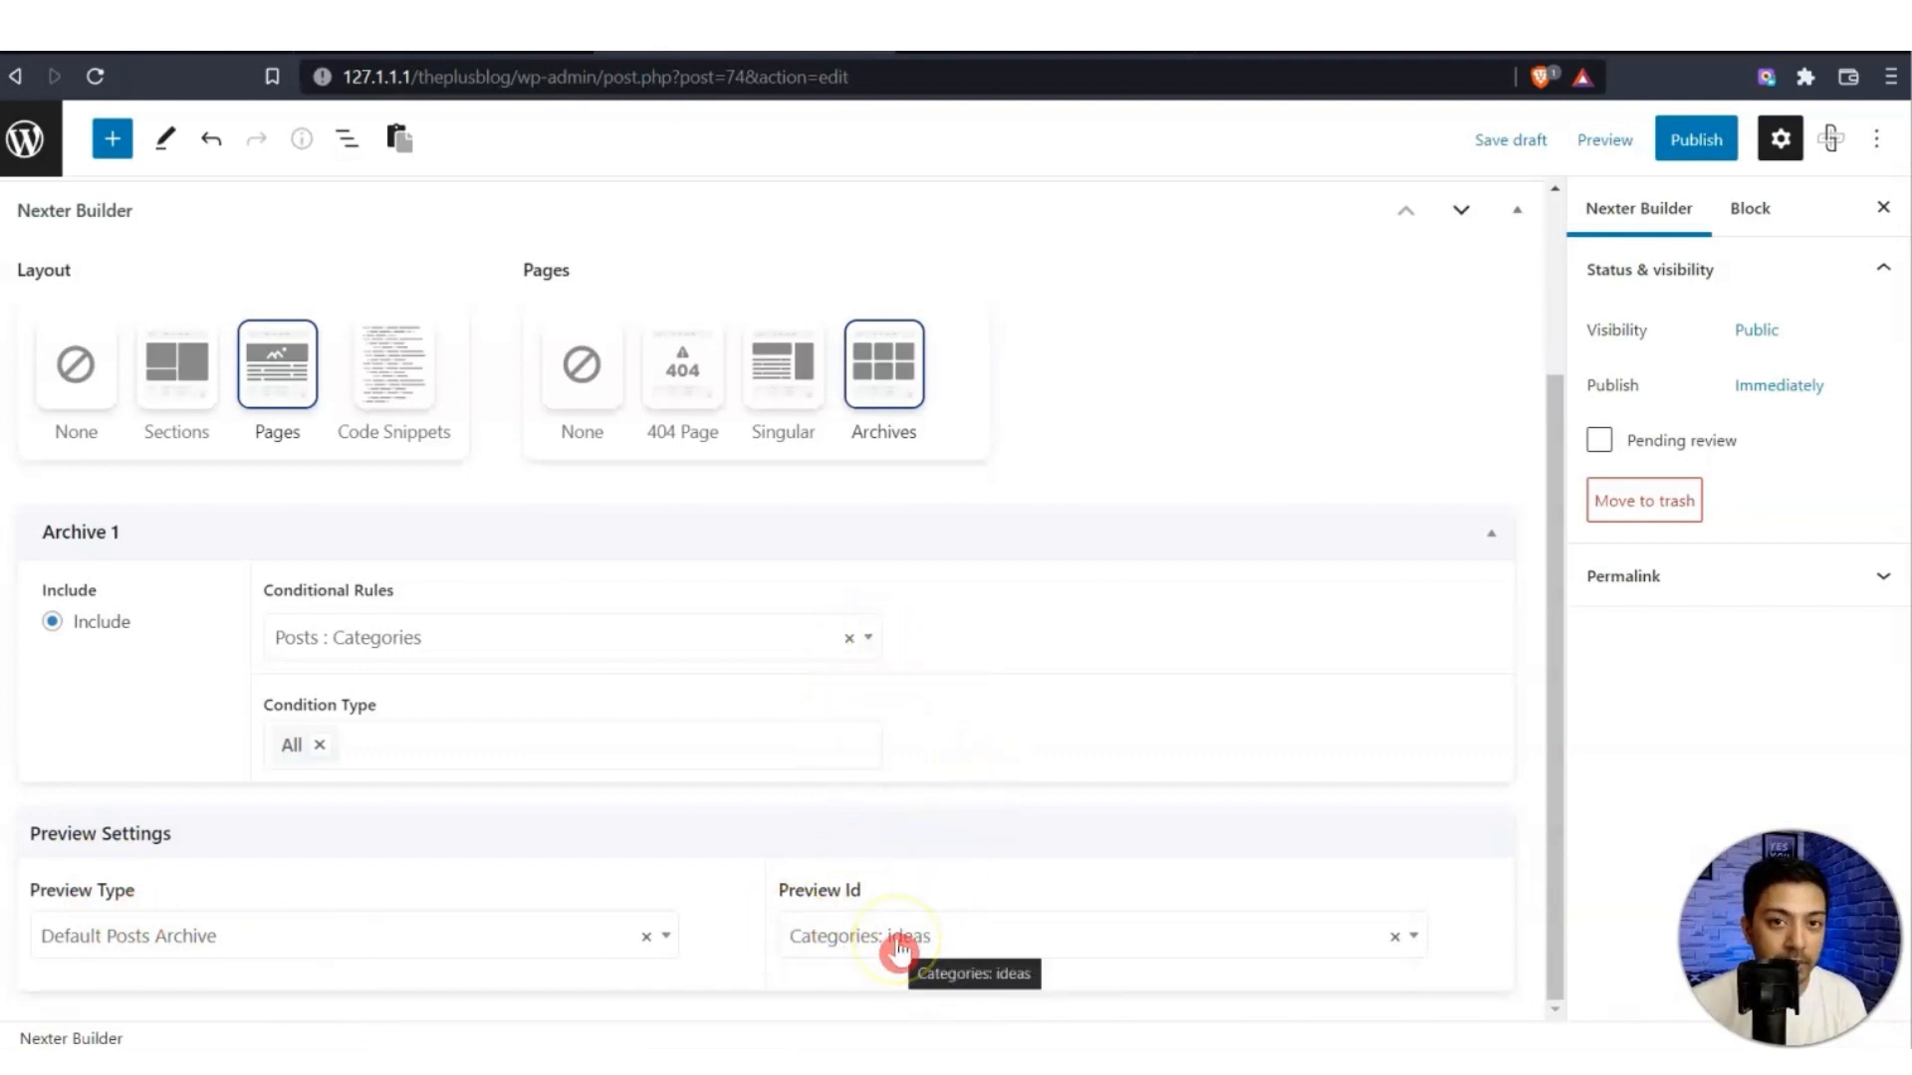
{"action": "scroll", "coordinate": [1469, 542], "scroll_direction": "up", "scroll_amount": 2}
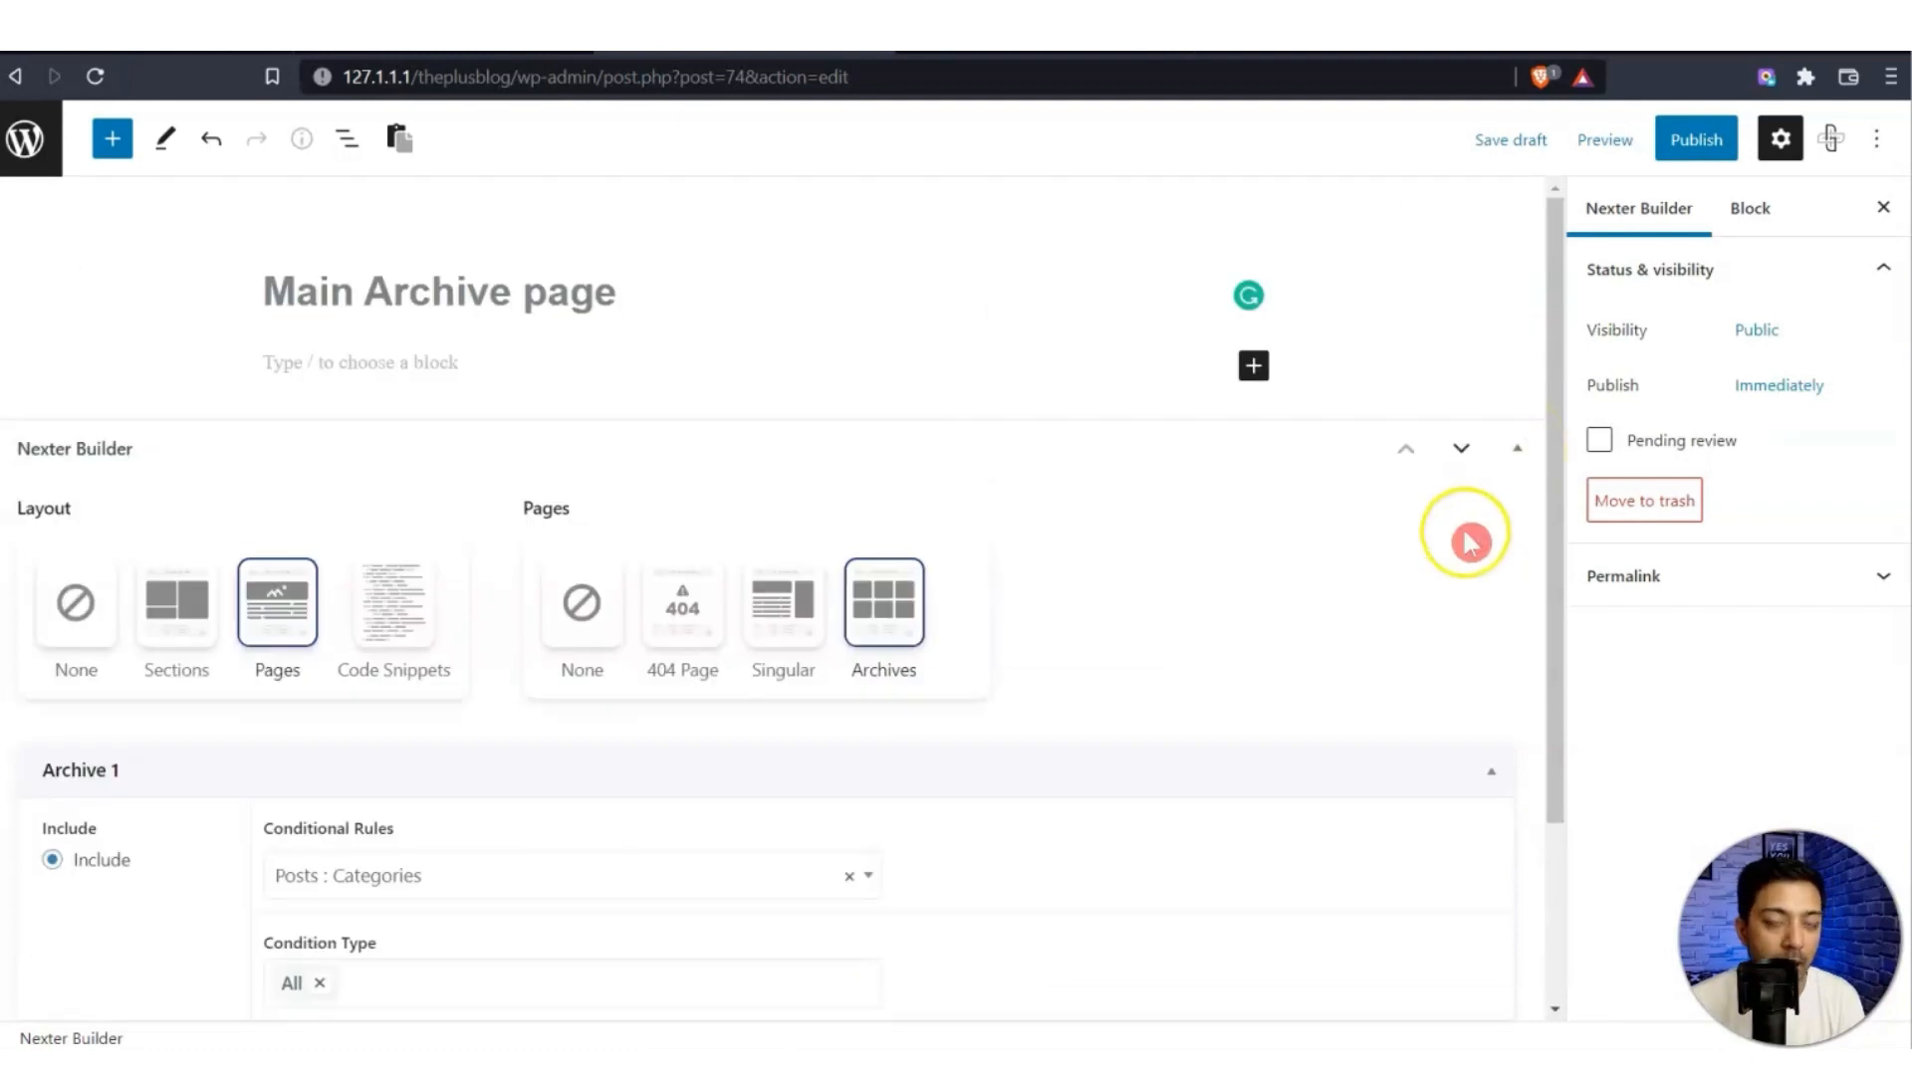
{"action": "left_click", "coordinate": [1516, 453]}
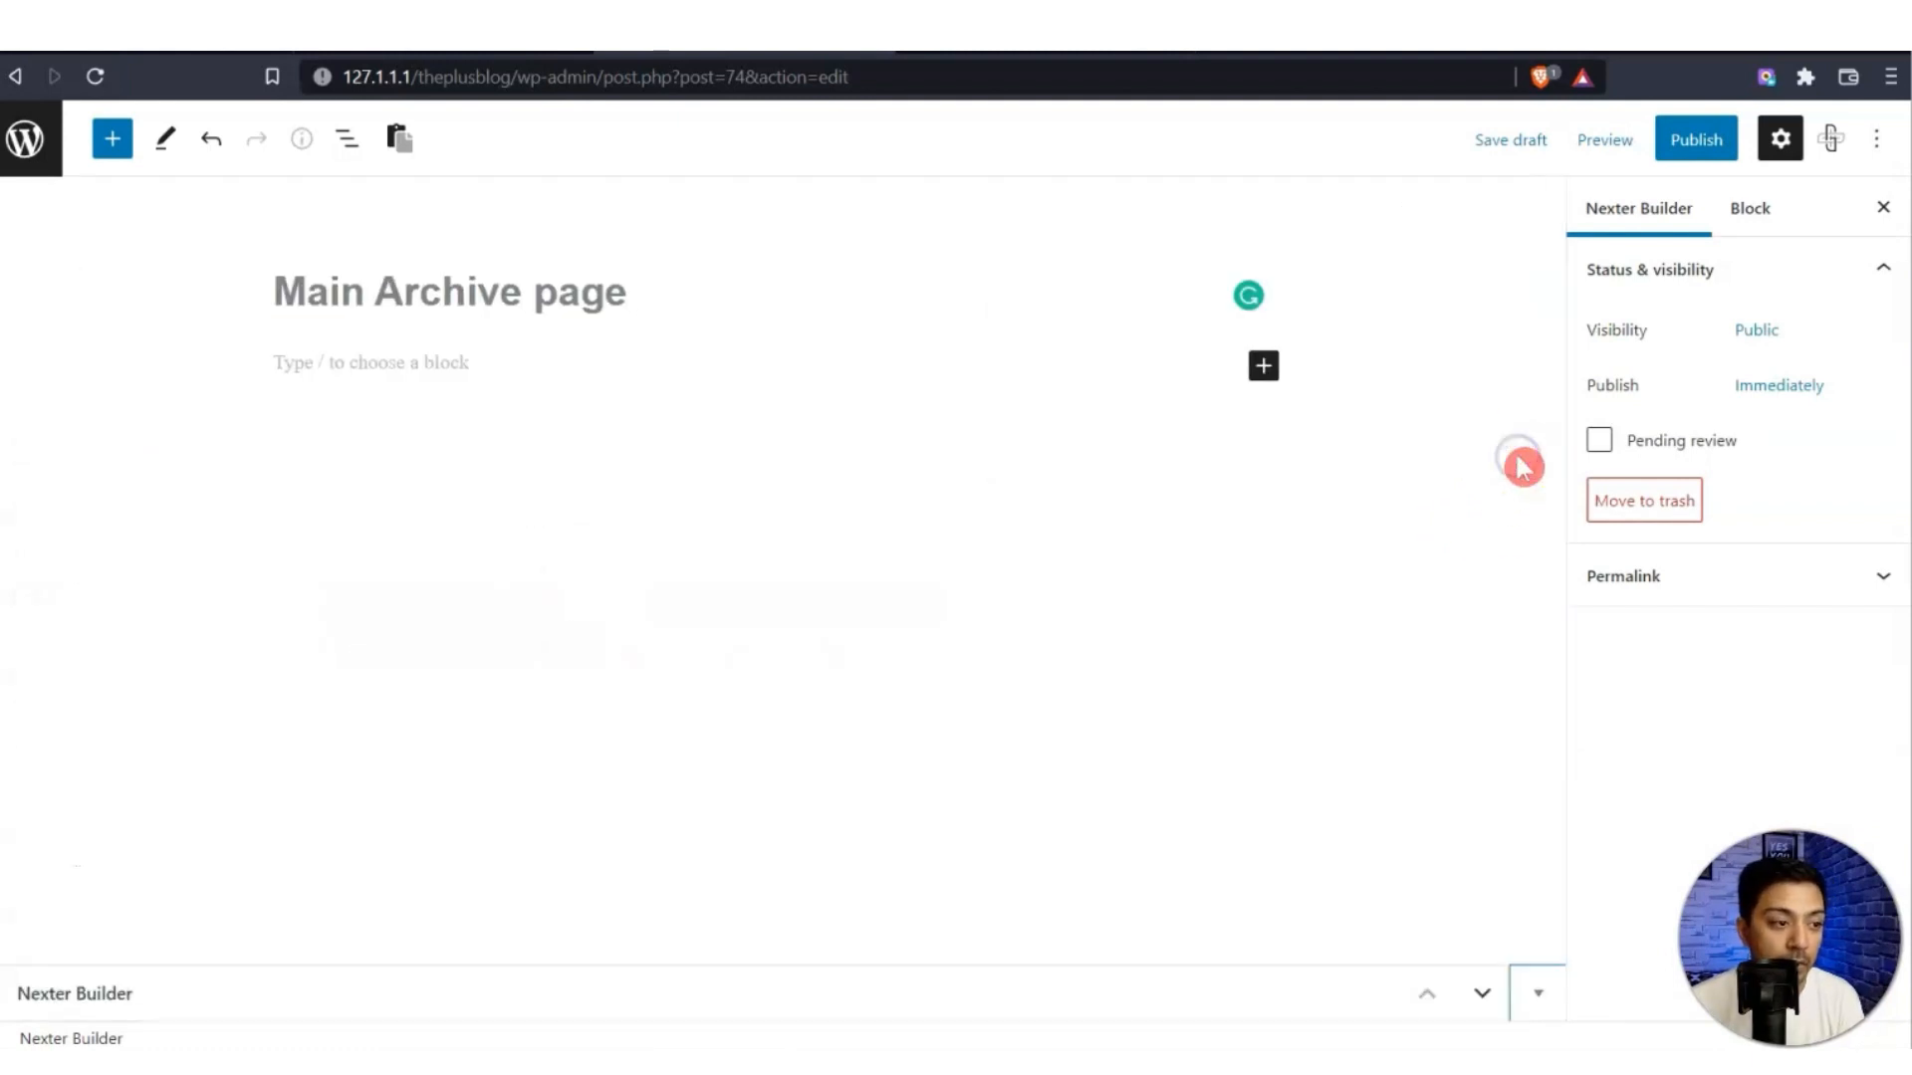
{"action": "left_click", "coordinate": [1509, 139]}
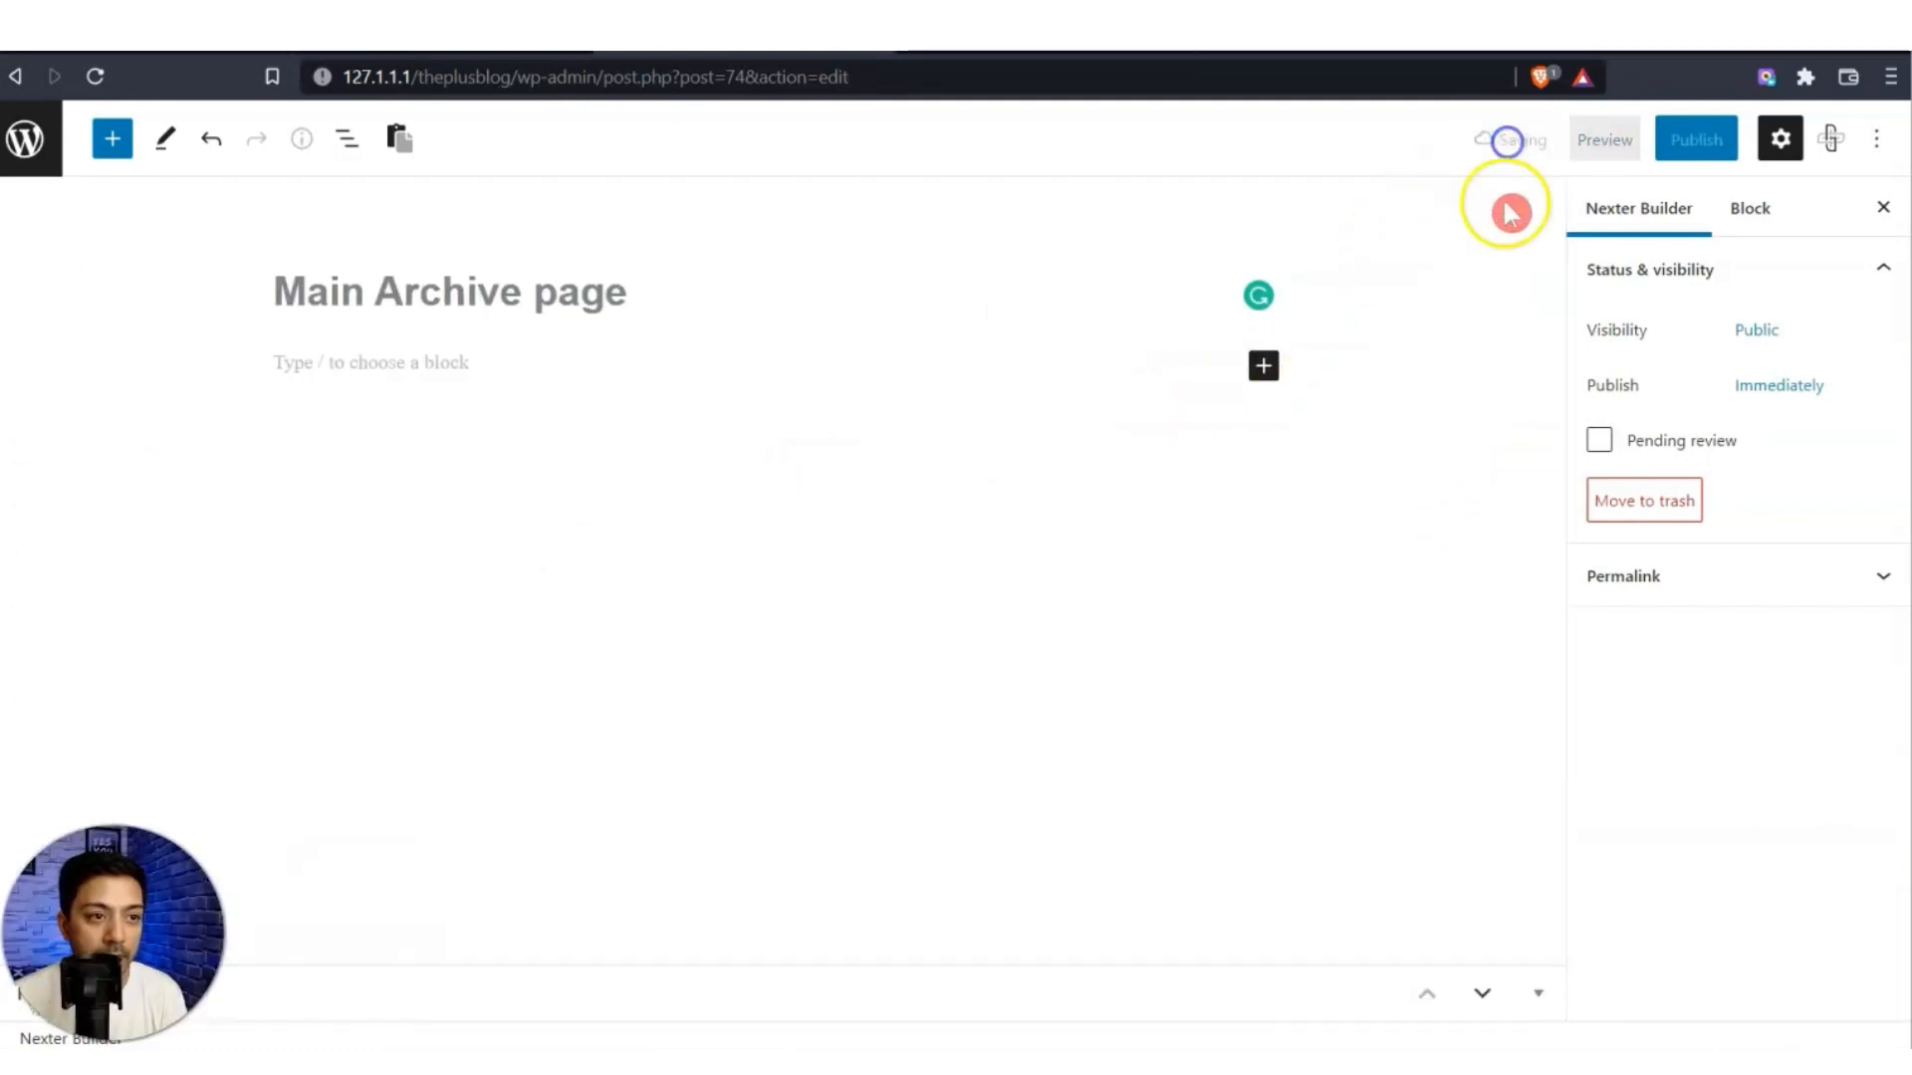
Insert a TP Row block below the Main Archive page title.
{"action": "left_click", "coordinate": [349, 376]}
{"action": "type", "text": "/t"}
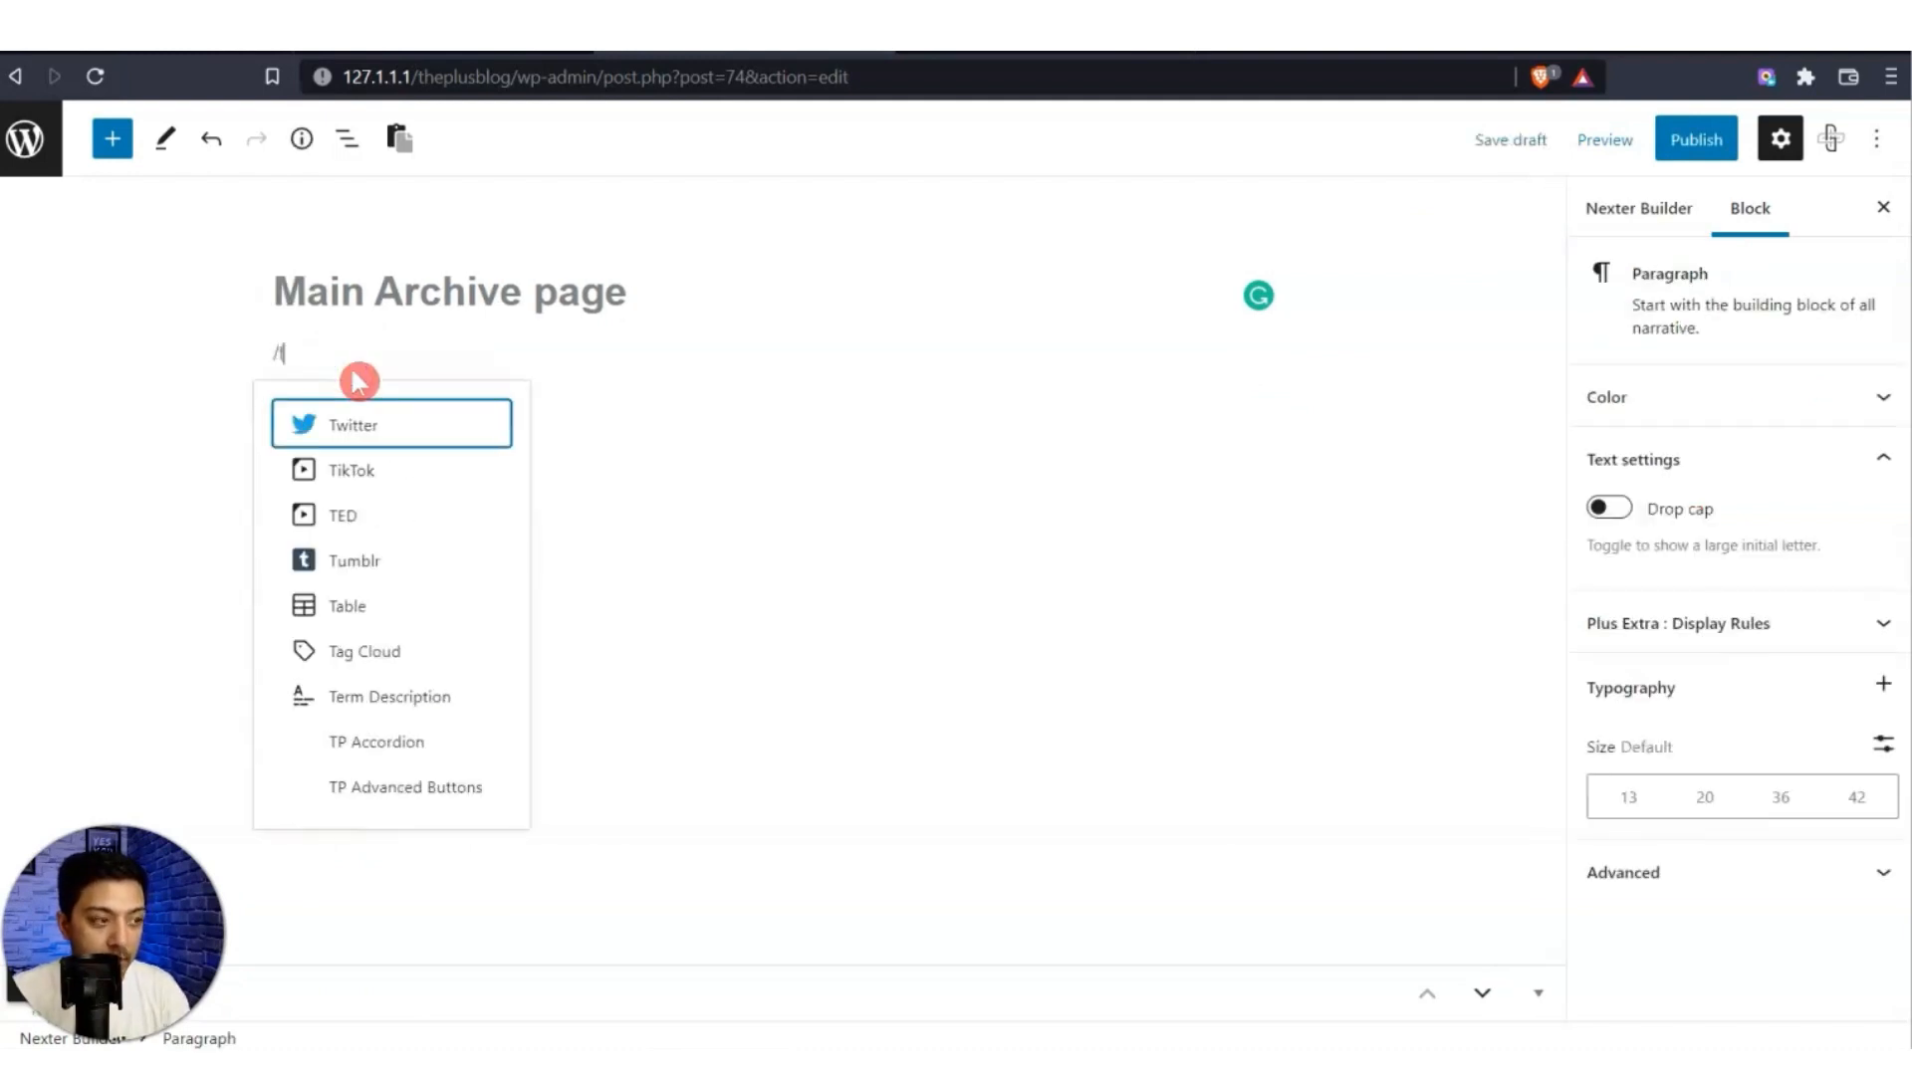
{"action": "type", "text": "p row"}
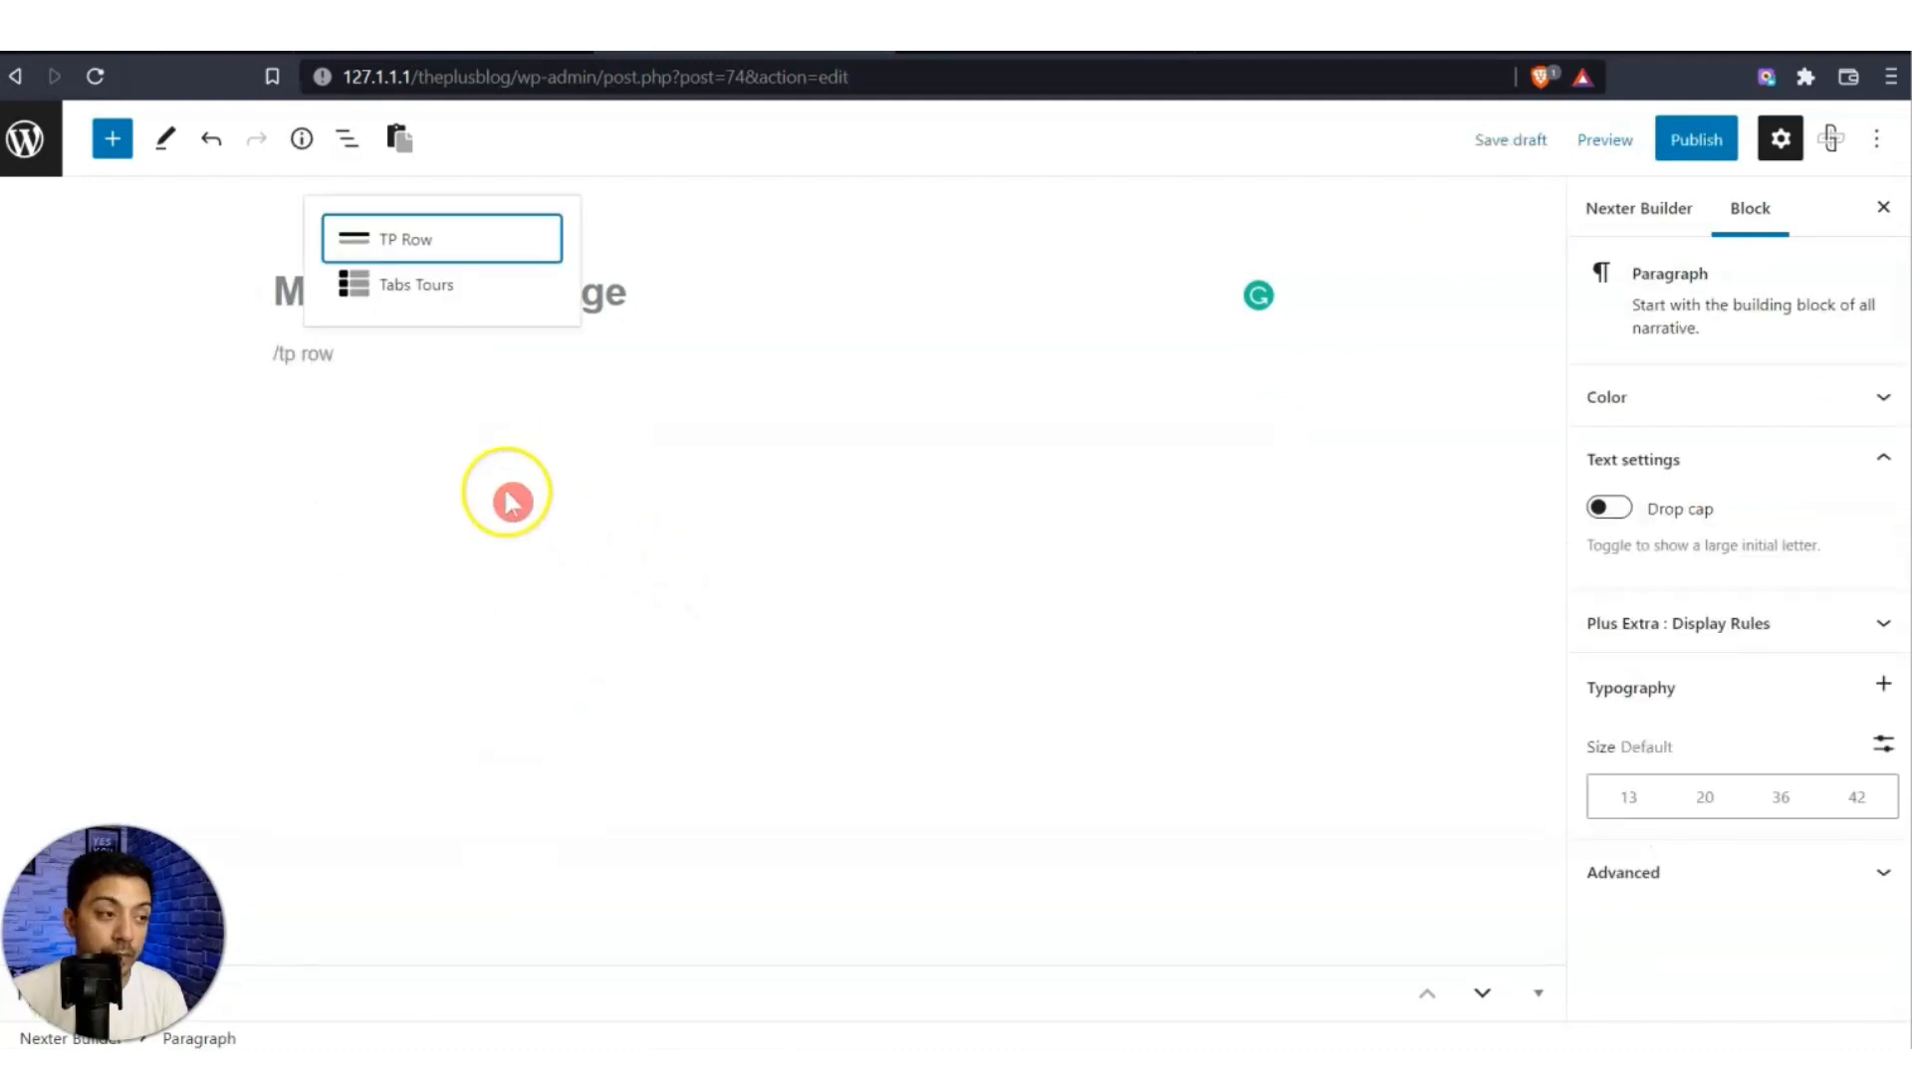
{"action": "left_click", "coordinate": [410, 240]}
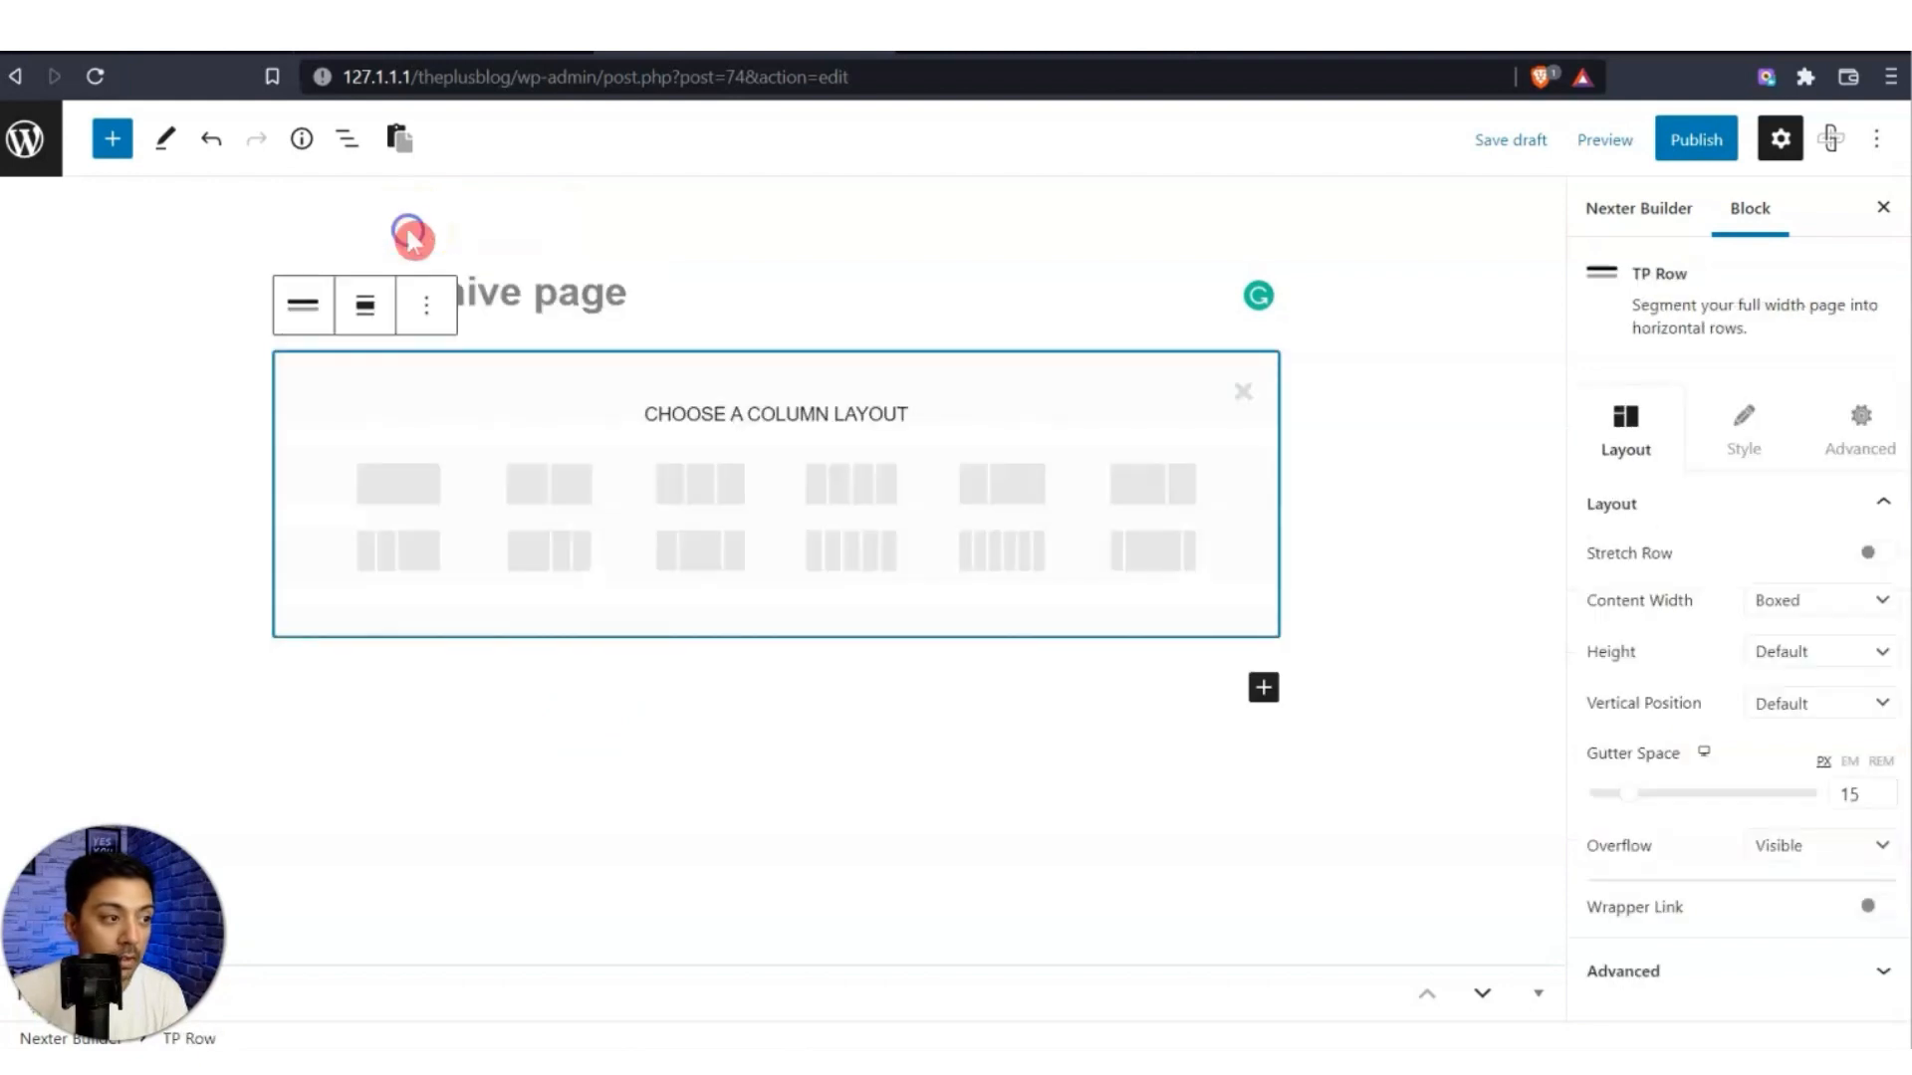
Lay out the TP Row as two equal columns and widen the row's alignment beyond the content width.
{"action": "left_click", "coordinate": [522, 488]}
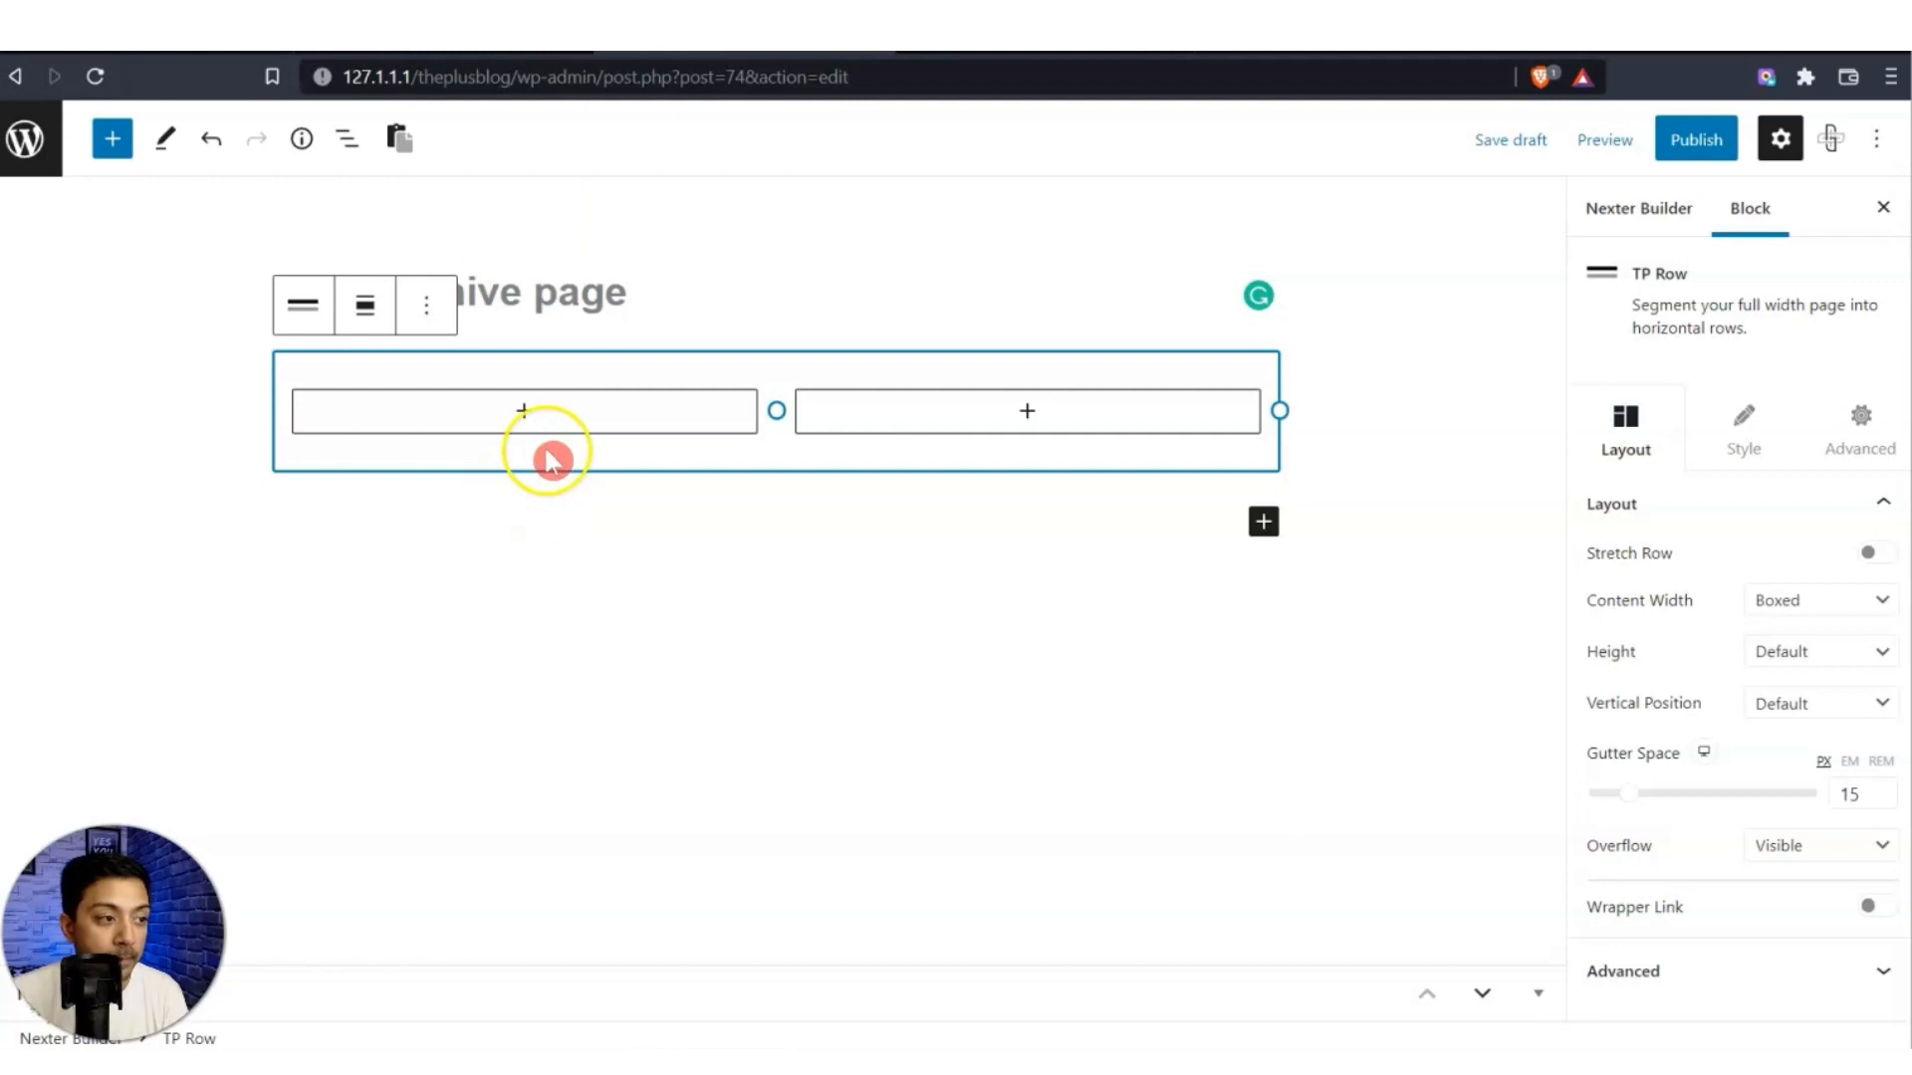
{"action": "left_click", "coordinate": [367, 305]}
{"action": "left_click", "coordinate": [414, 478]}
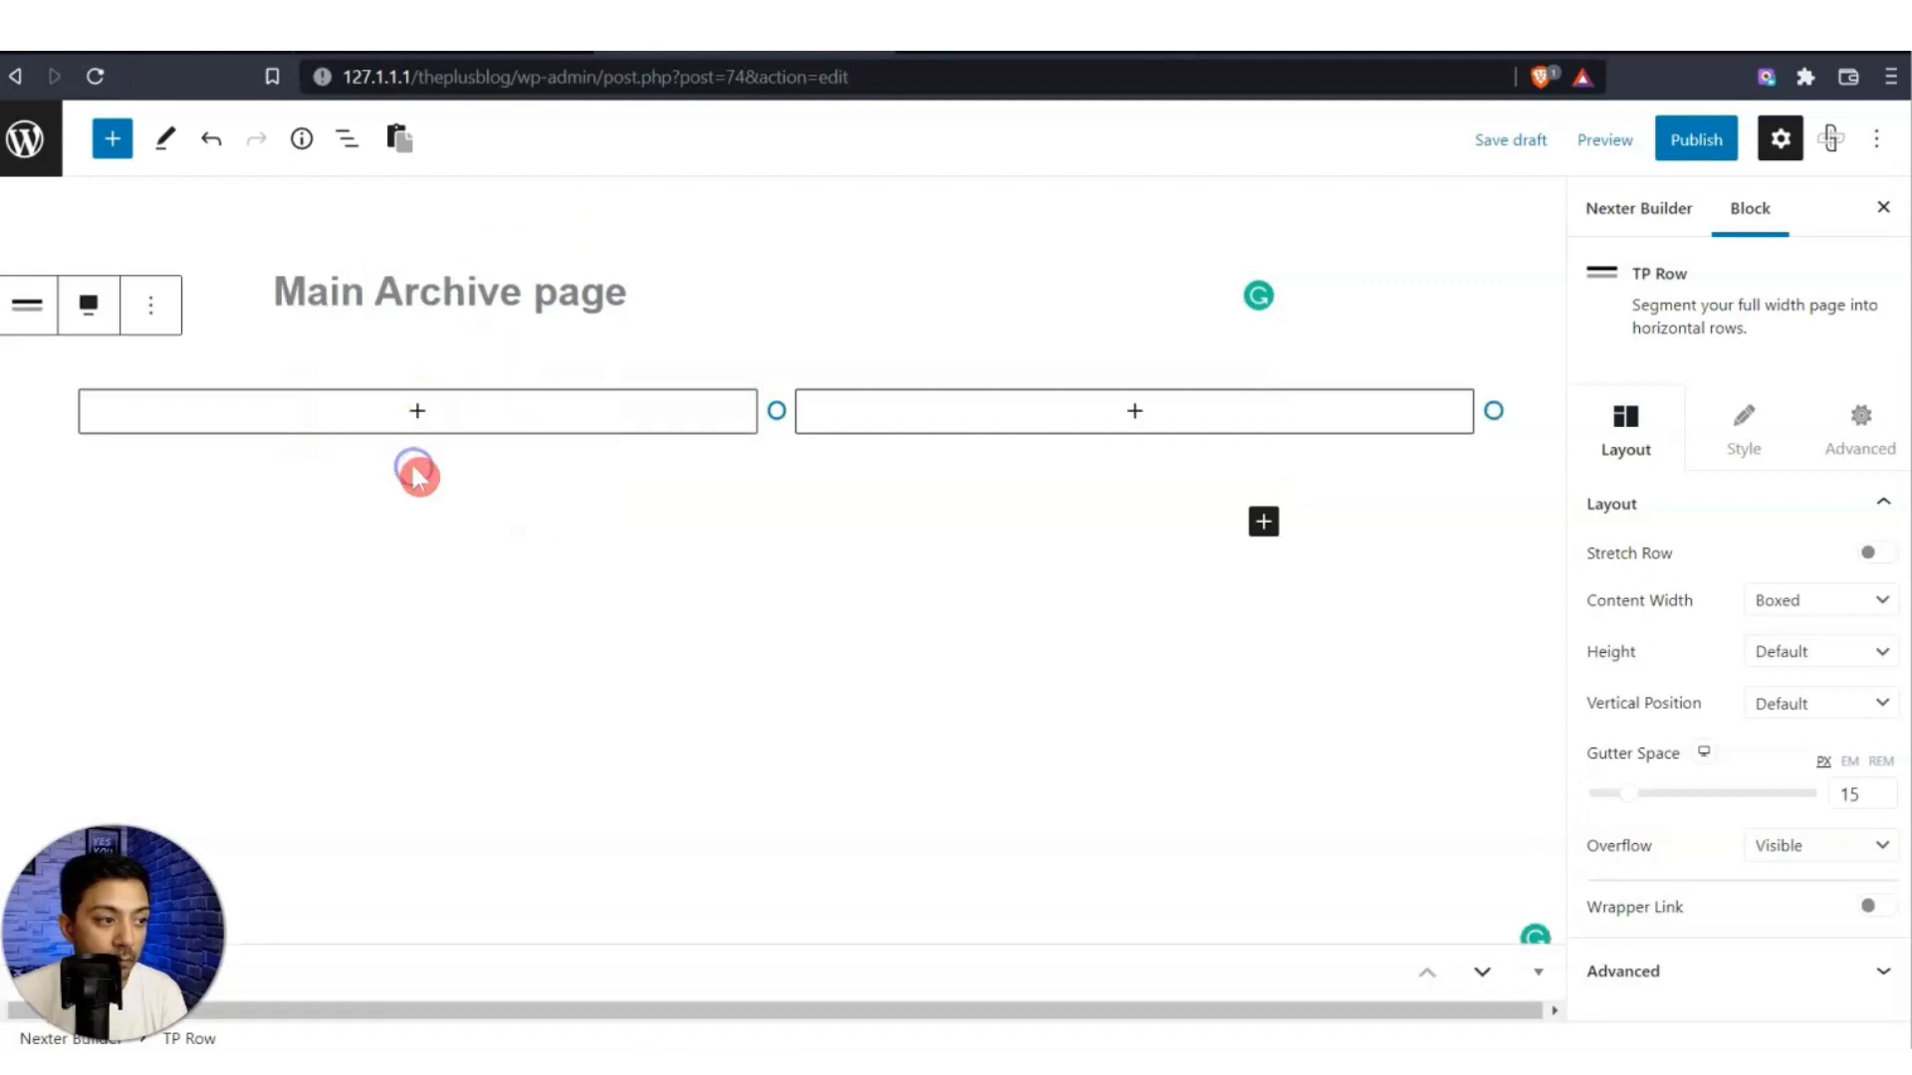
Set the row's first column width to 80% and insert a TP Post Listing block in that column.
{"action": "left_click_drag", "start_coordinate": [780, 410], "coordinate": [1183, 409]}
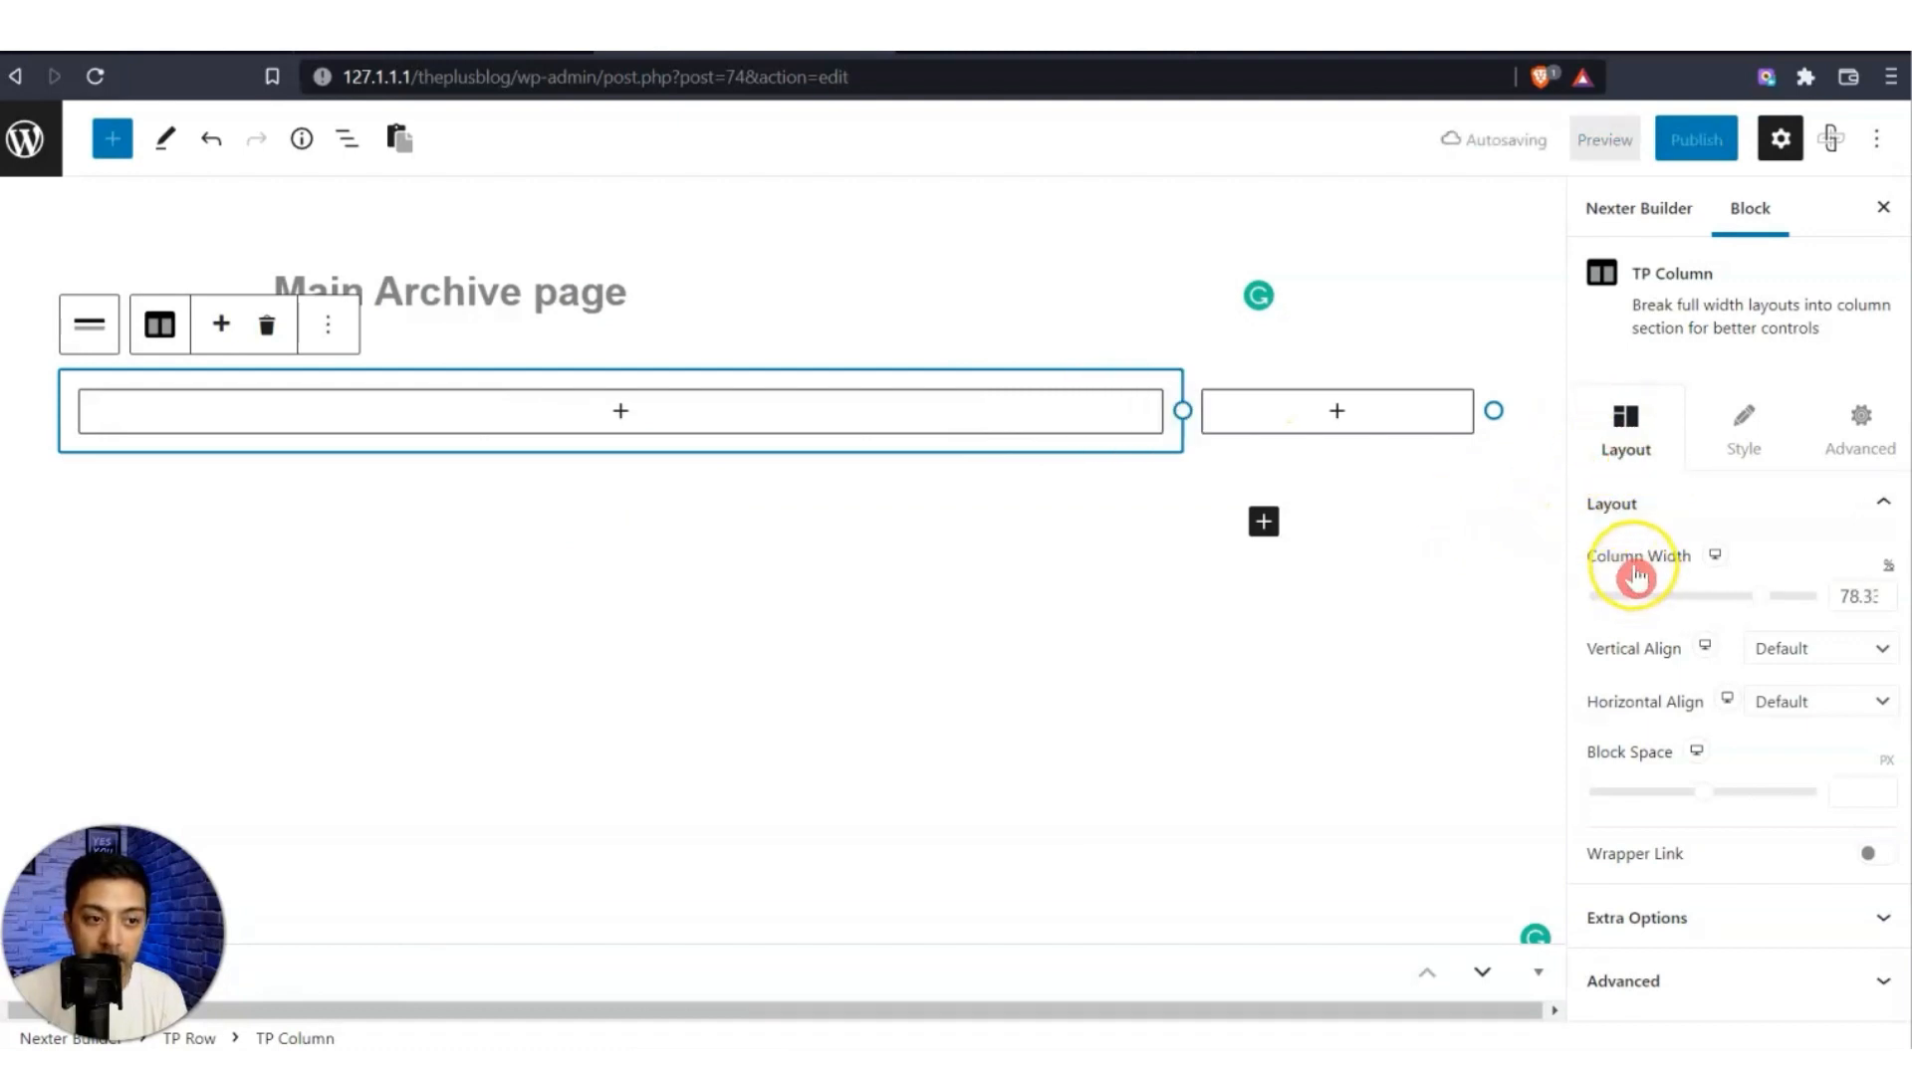
{"action": "left_click", "coordinate": [1840, 595]}
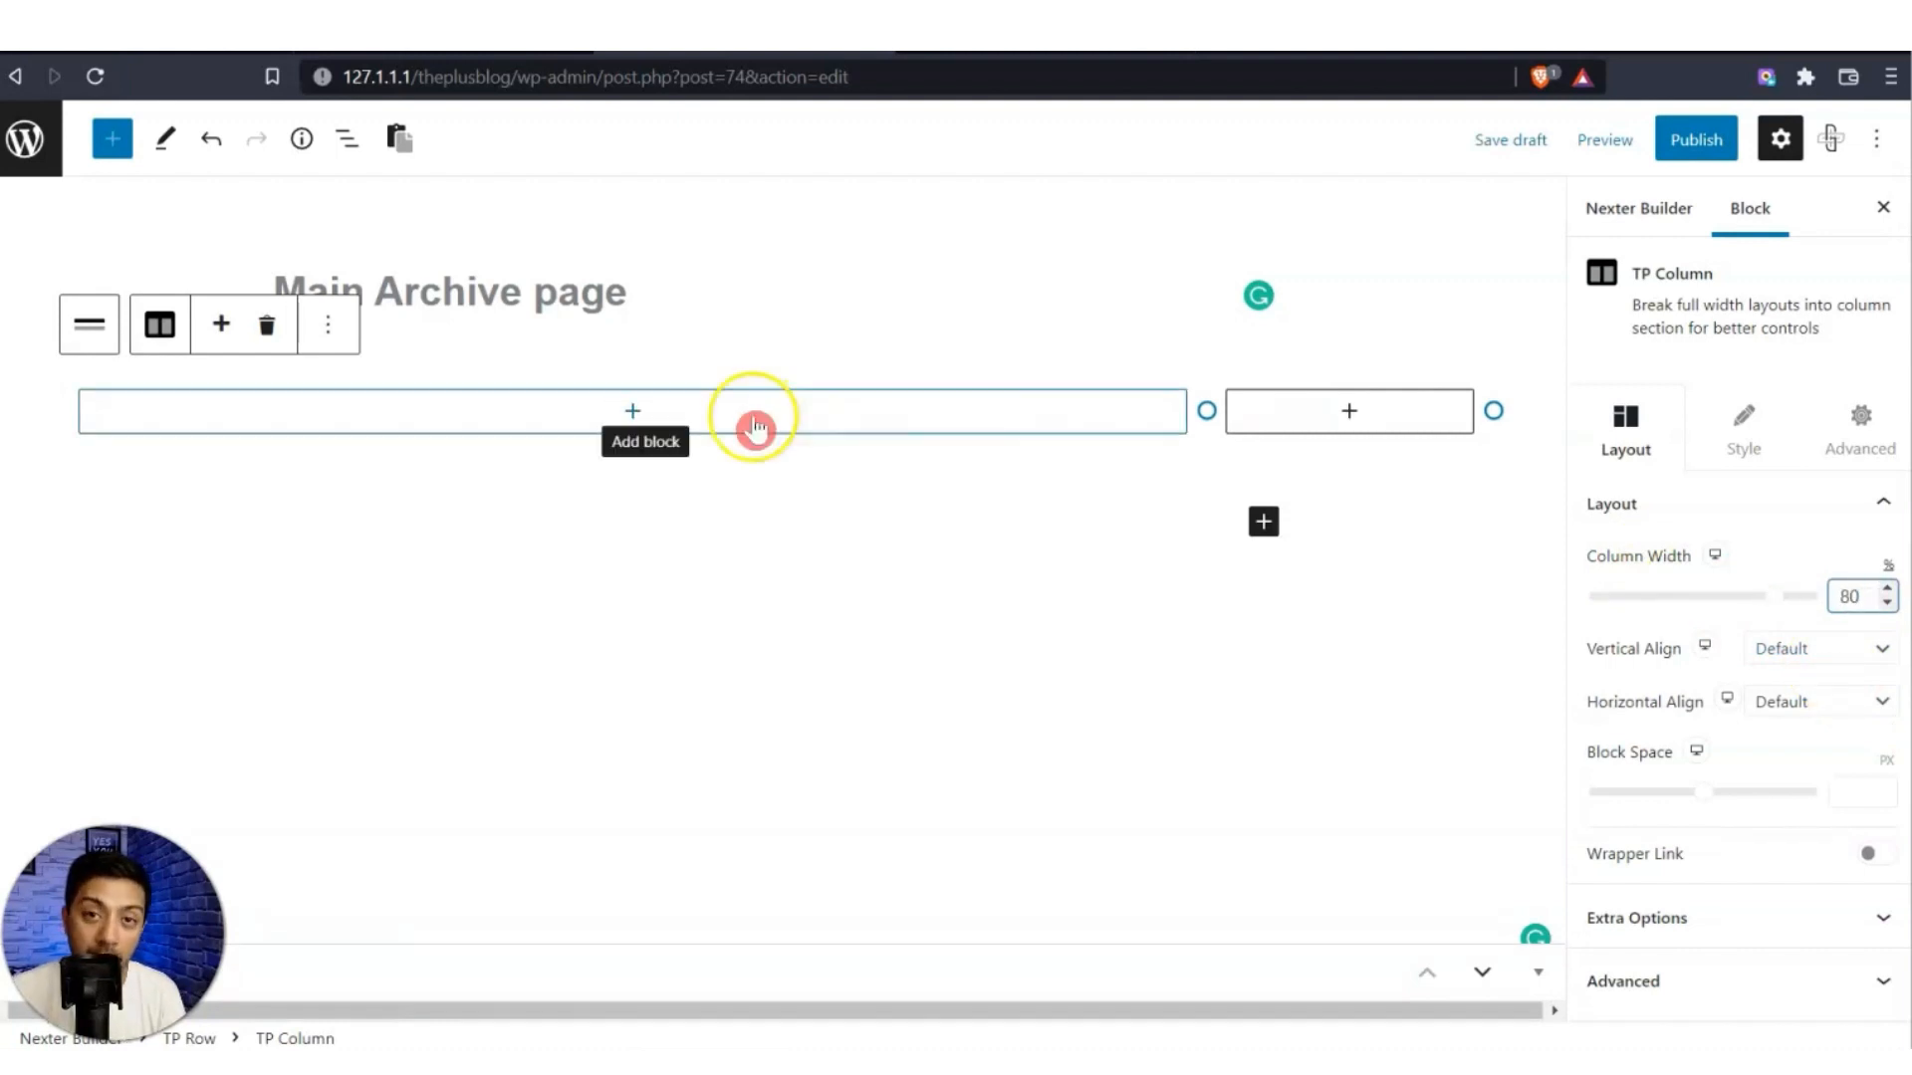
{"action": "left_click", "coordinate": [634, 414]}
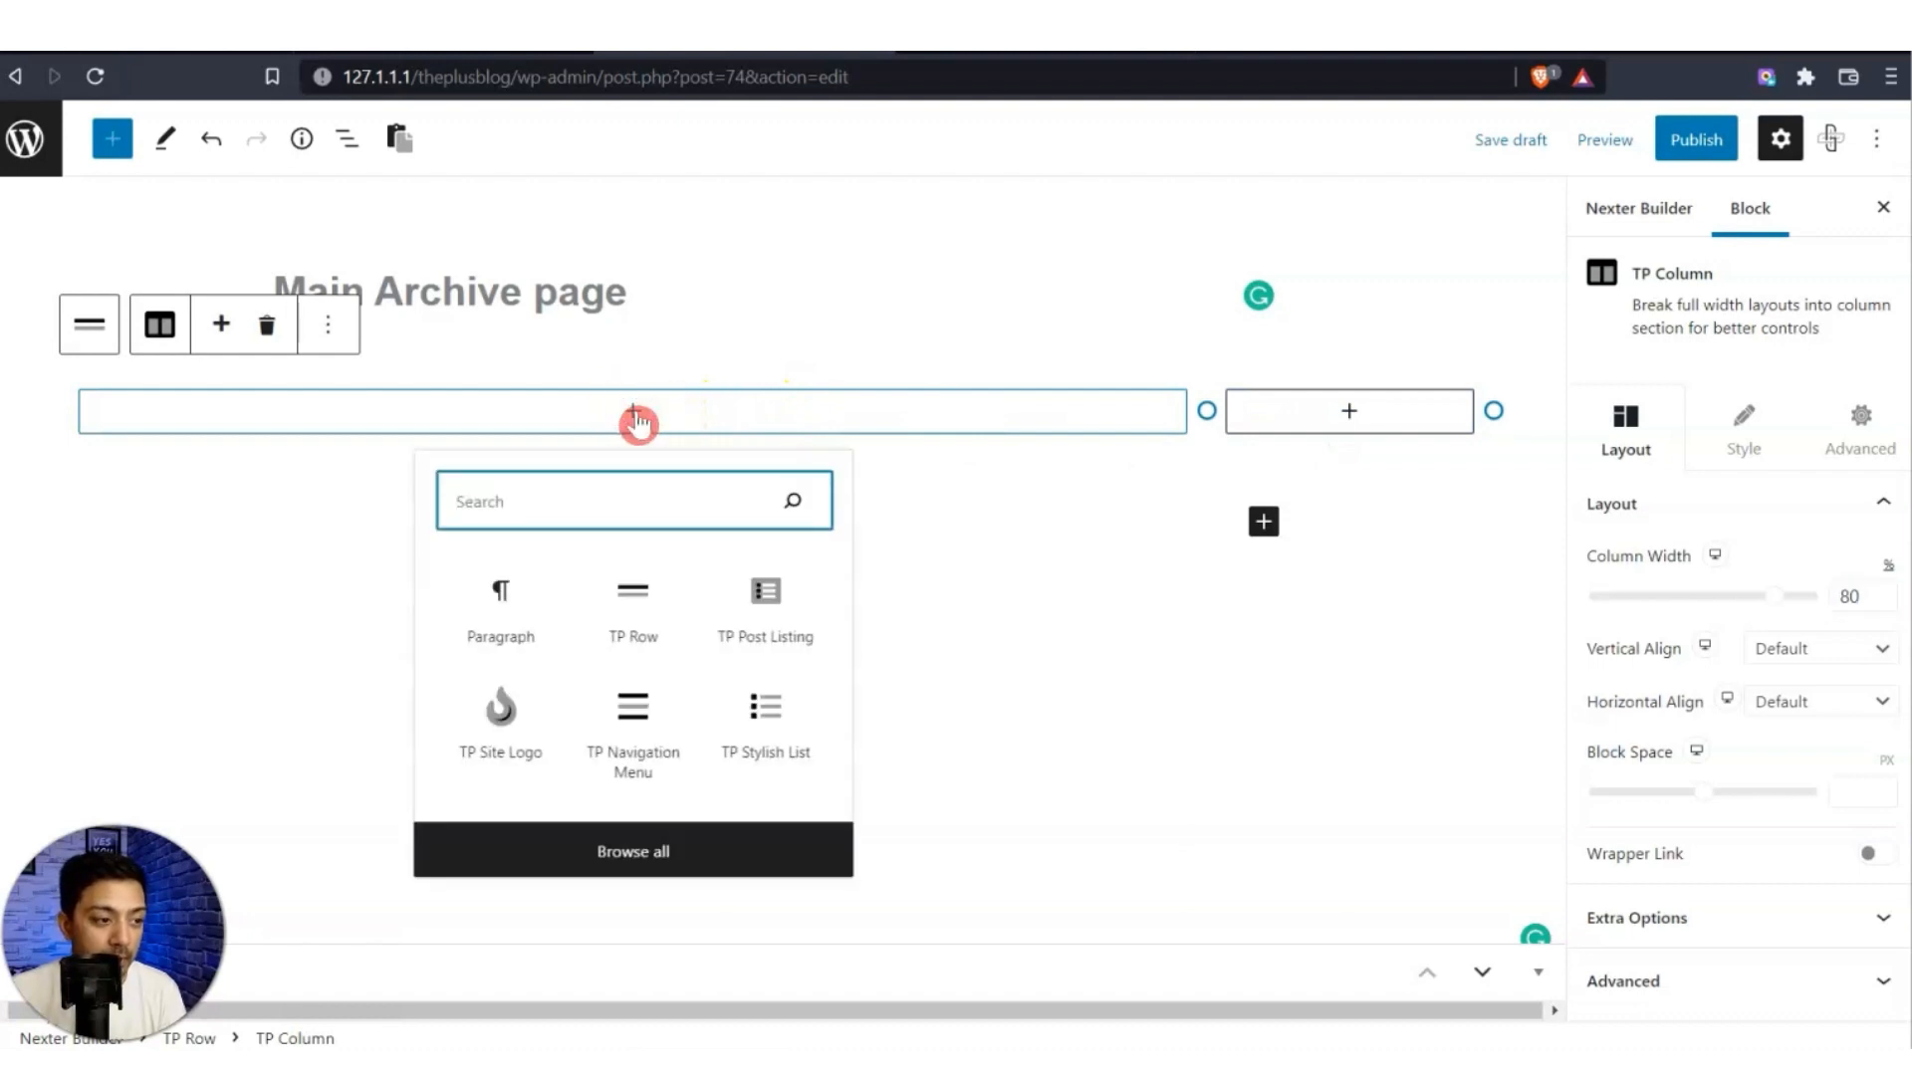
{"action": "left_click", "coordinate": [761, 622]}
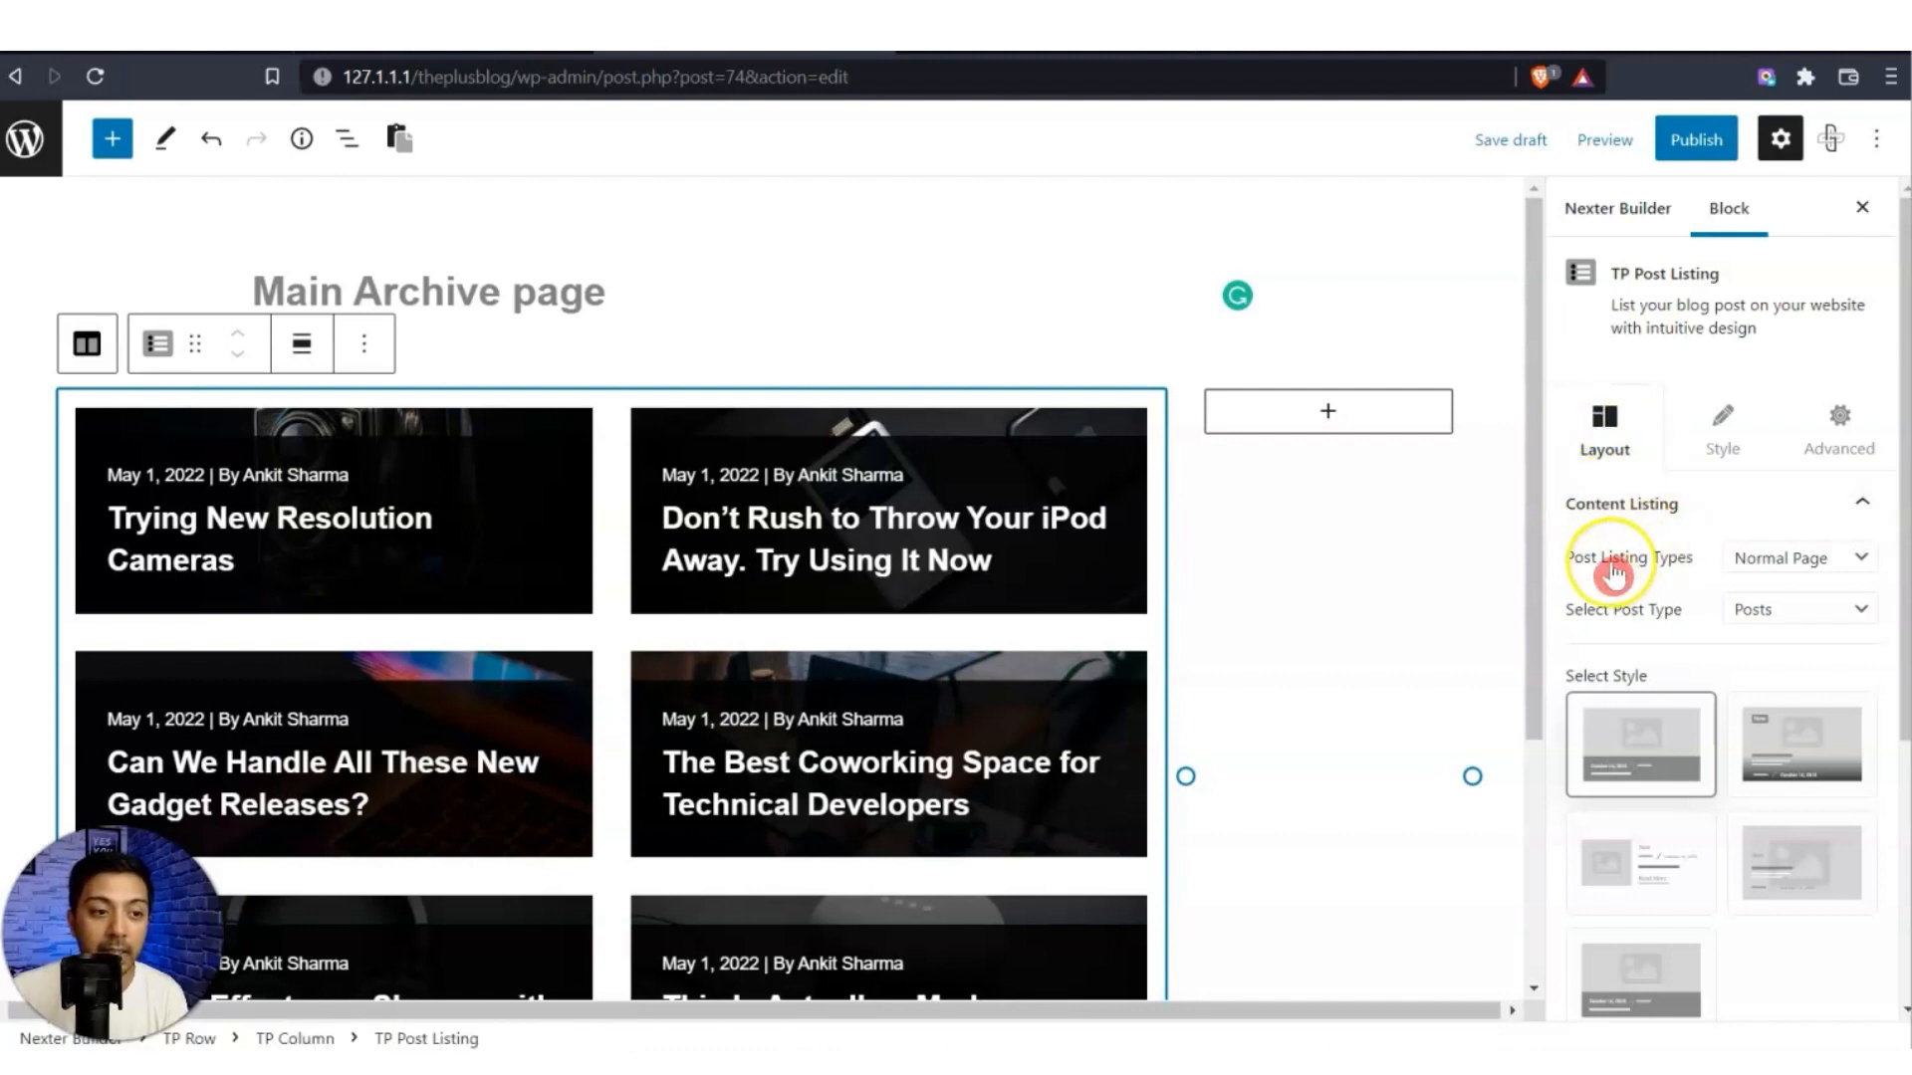
Set the post listing's type to Archive Page and its style to Style 4.
{"action": "left_click", "coordinate": [1845, 563]}
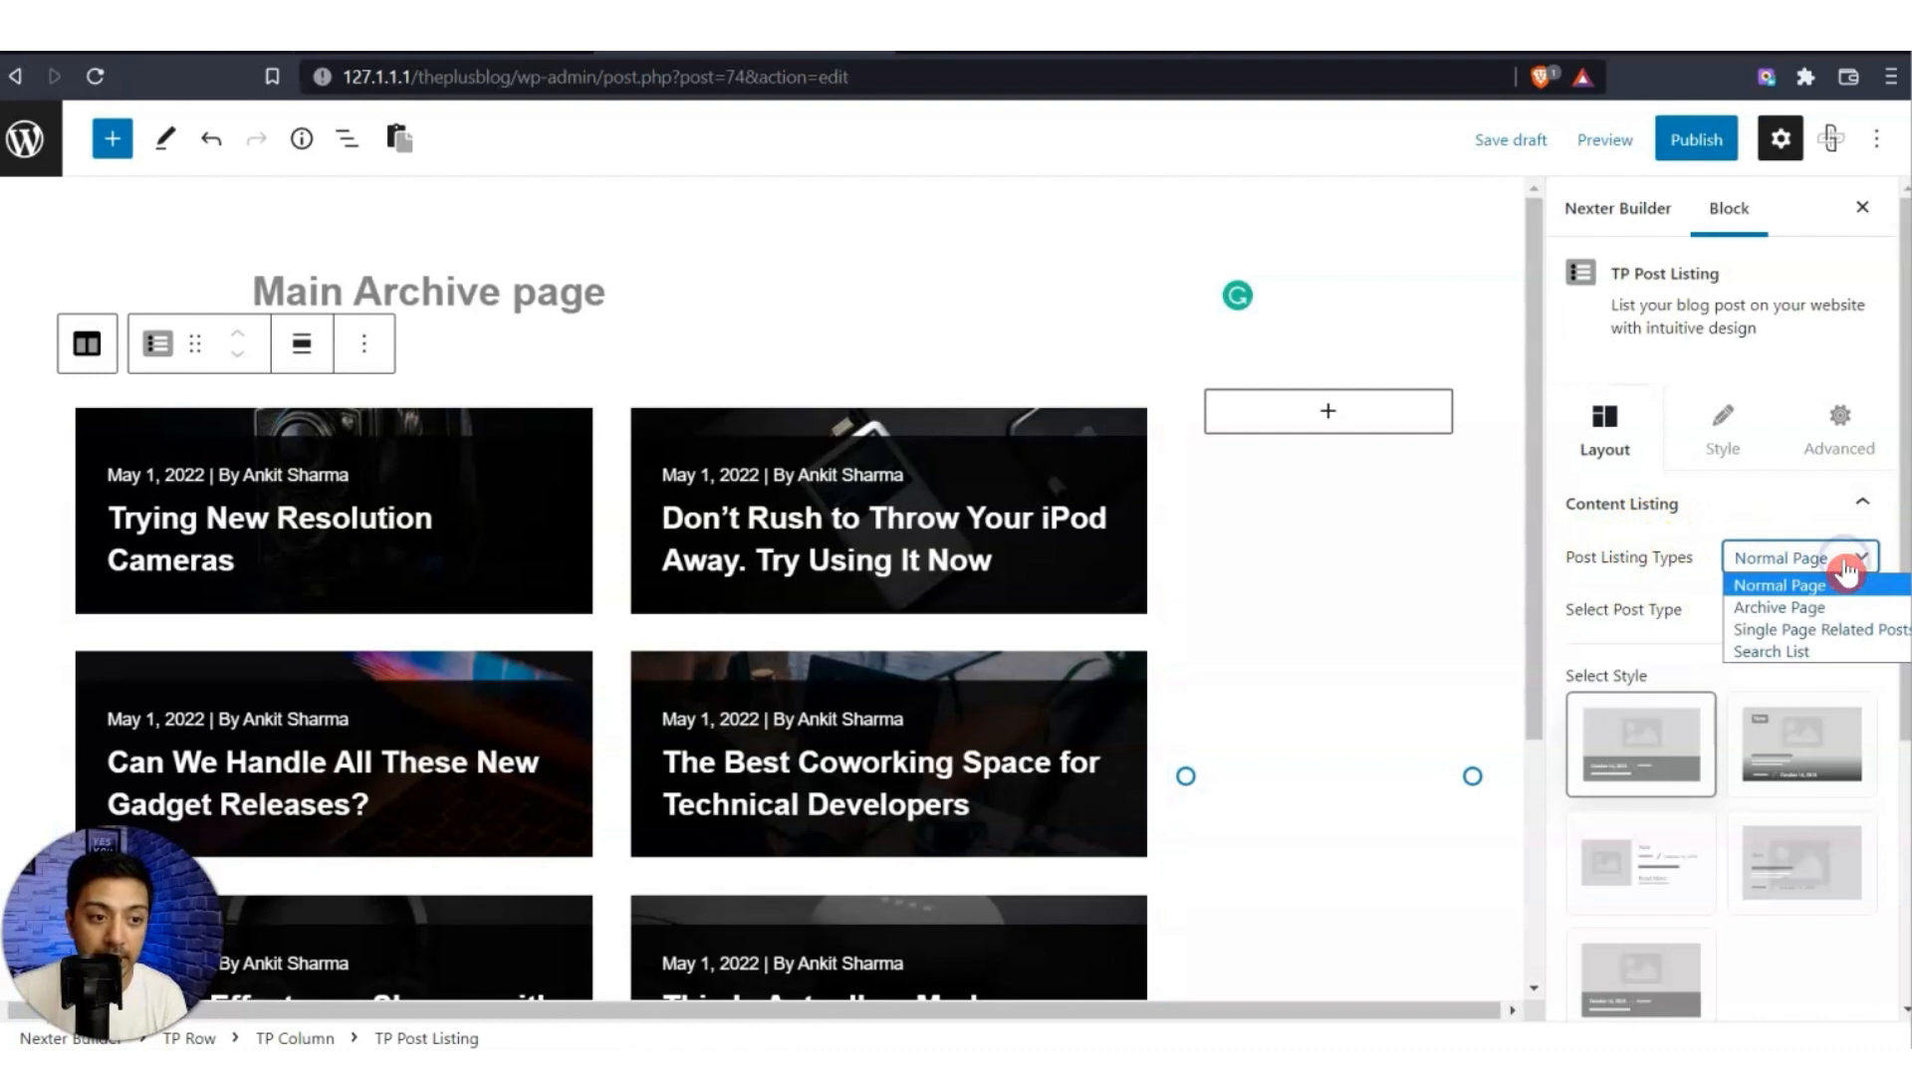
{"action": "left_click", "coordinate": [1827, 609]}
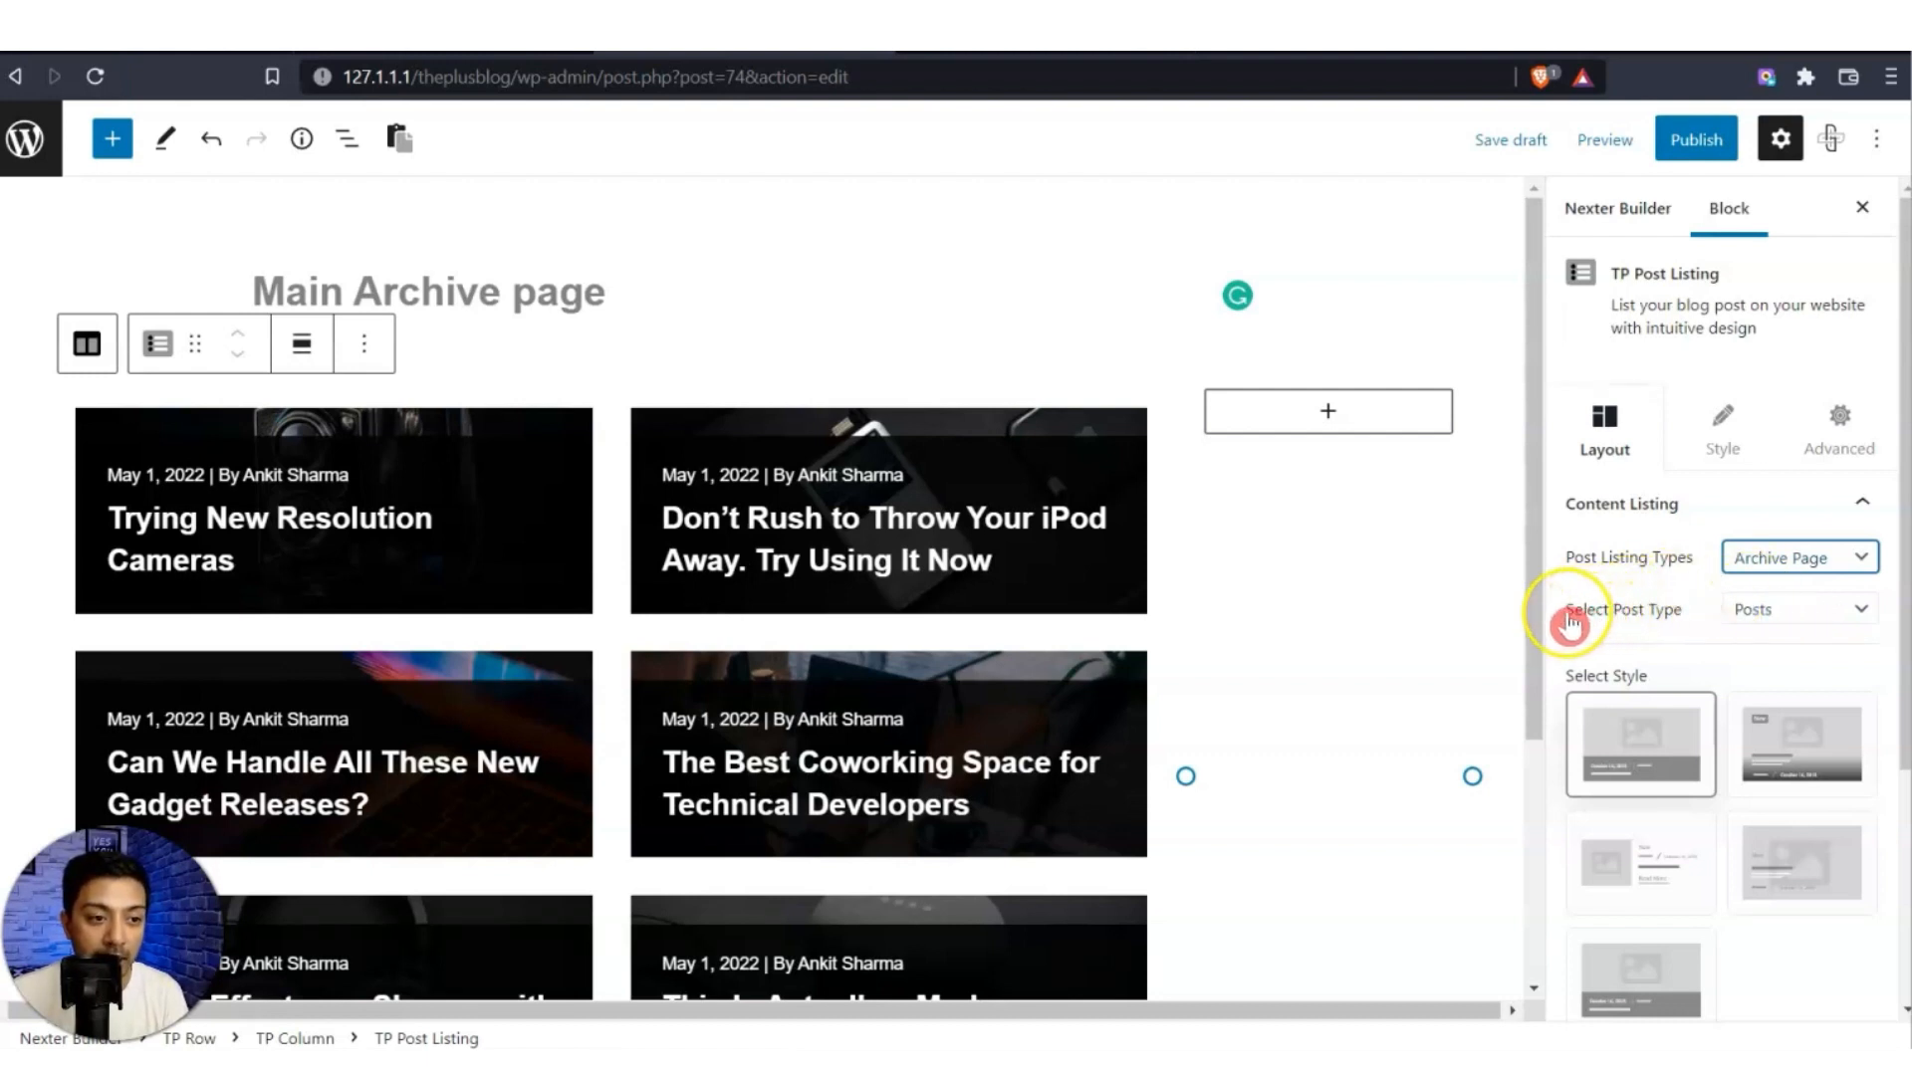
{"action": "scroll", "coordinate": [1601, 536], "scroll_direction": "down", "scroll_amount": 2}
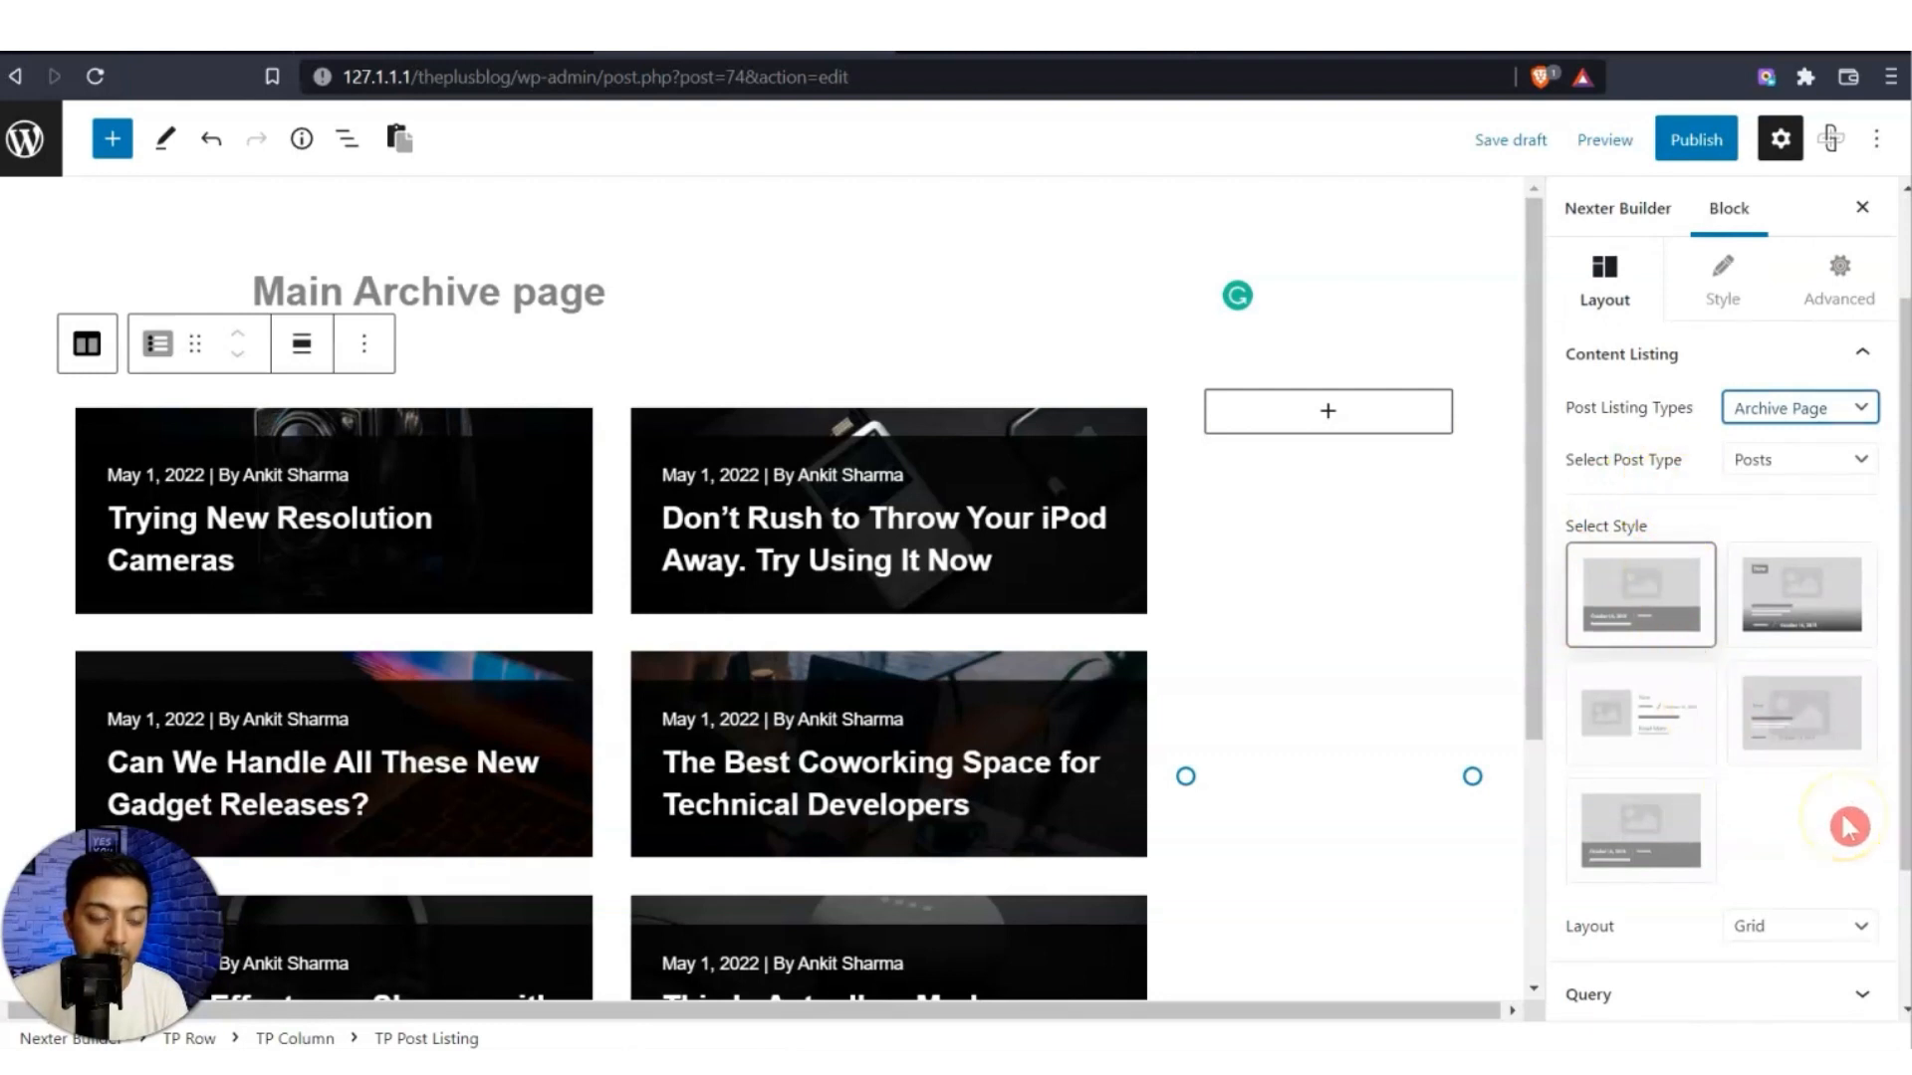
{"action": "left_click", "coordinate": [1830, 749]}
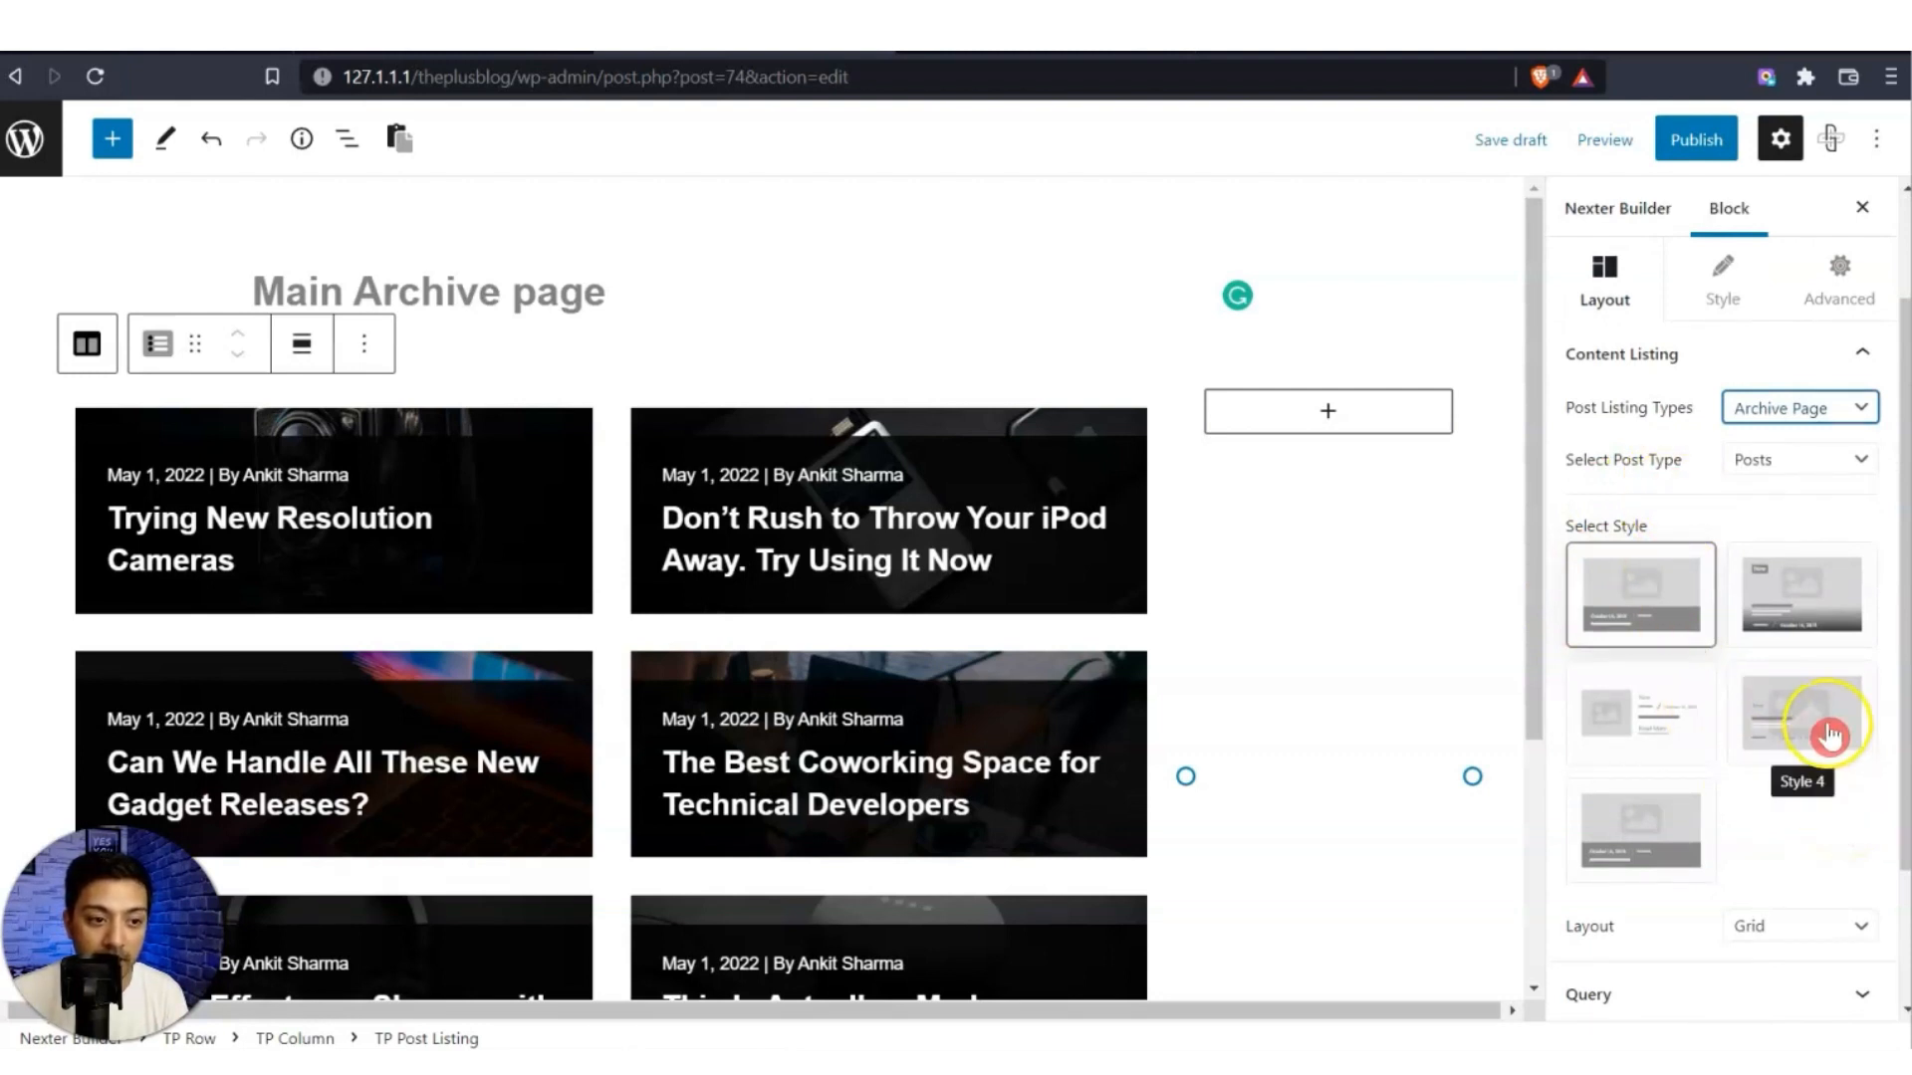
{"action": "left_click", "coordinate": [1828, 728]}
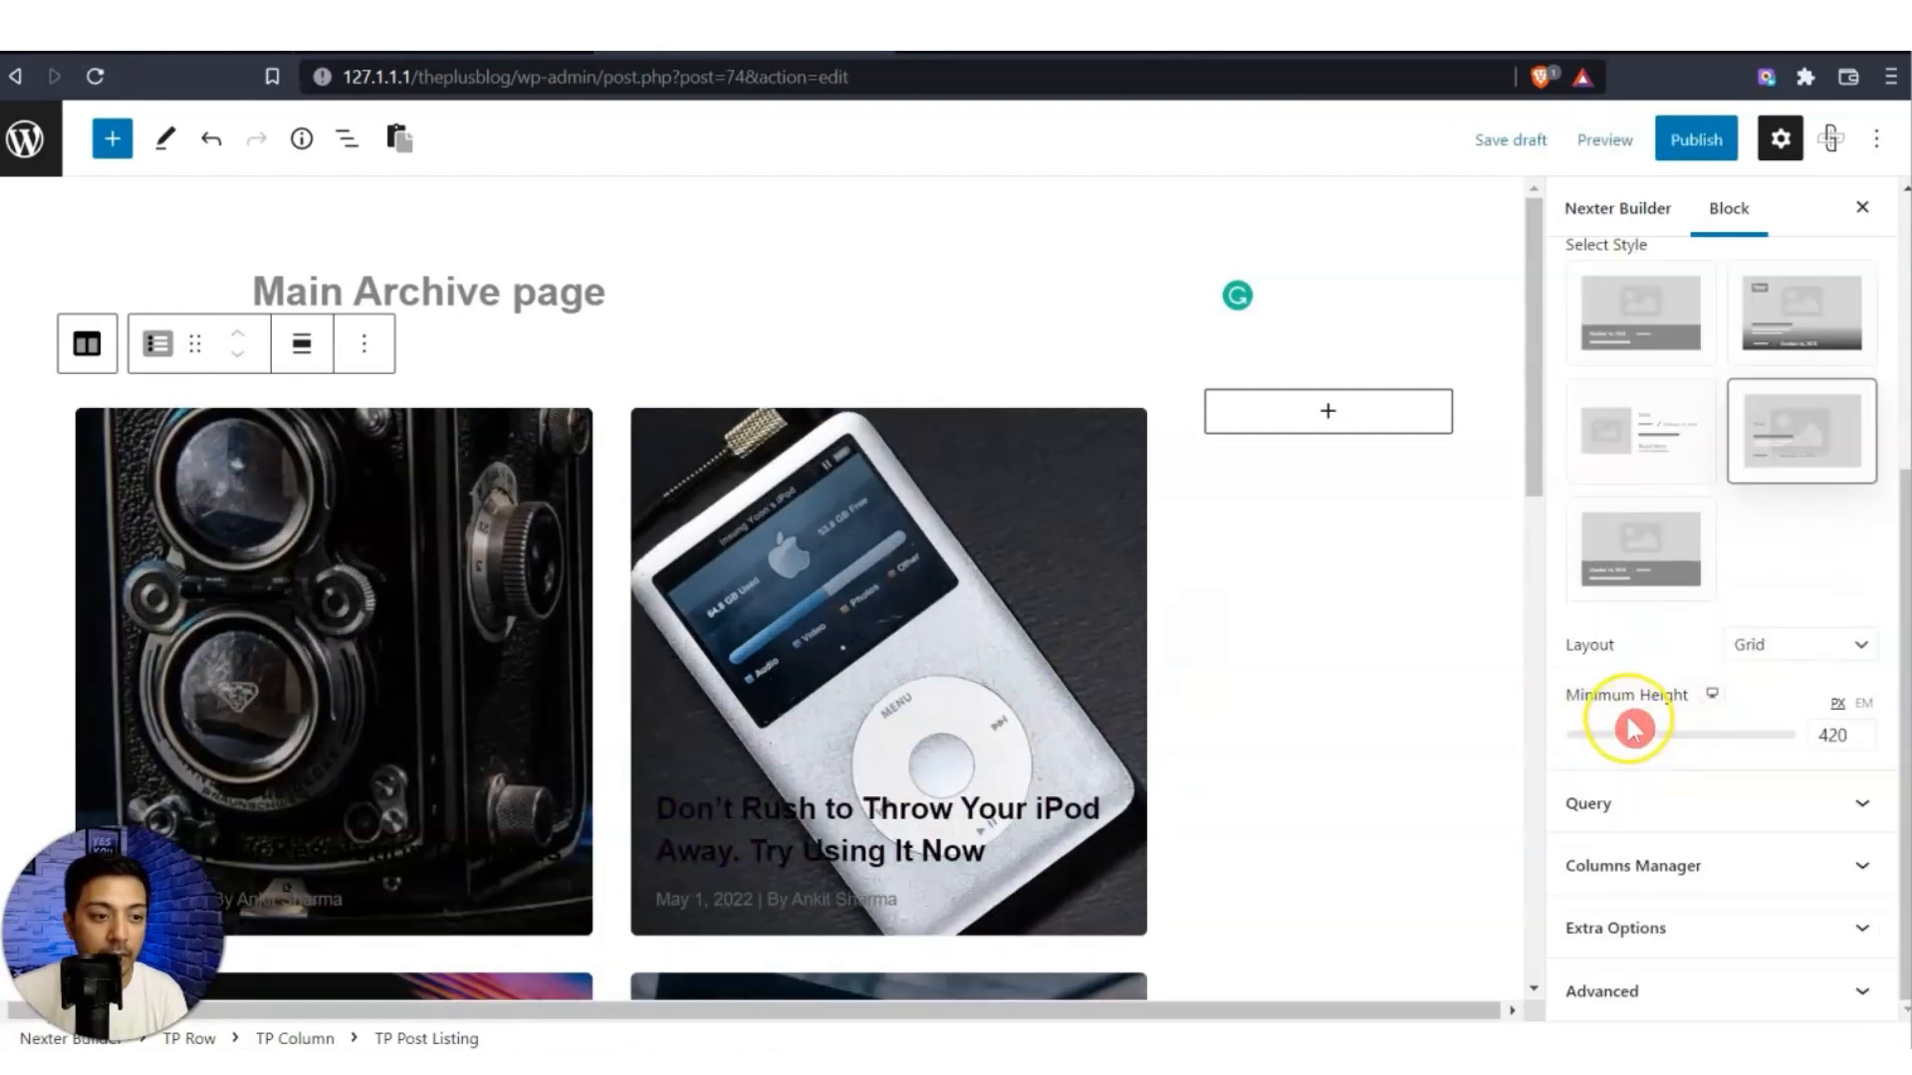
Set the post listing's minimum height to 350 px and limit its query to 1 displayed post.
{"action": "mouse_move", "coordinate": [1633, 729]}
{"action": "left_mouse_down"}
{"action": "mouse_move", "coordinate": [1613, 738]}
{"action": "mouse_move", "coordinate": [1688, 745]}
{"action": "mouse_move", "coordinate": [1596, 743]}
{"action": "mouse_move", "coordinate": [1627, 740]}
{"action": "left_mouse_up"}
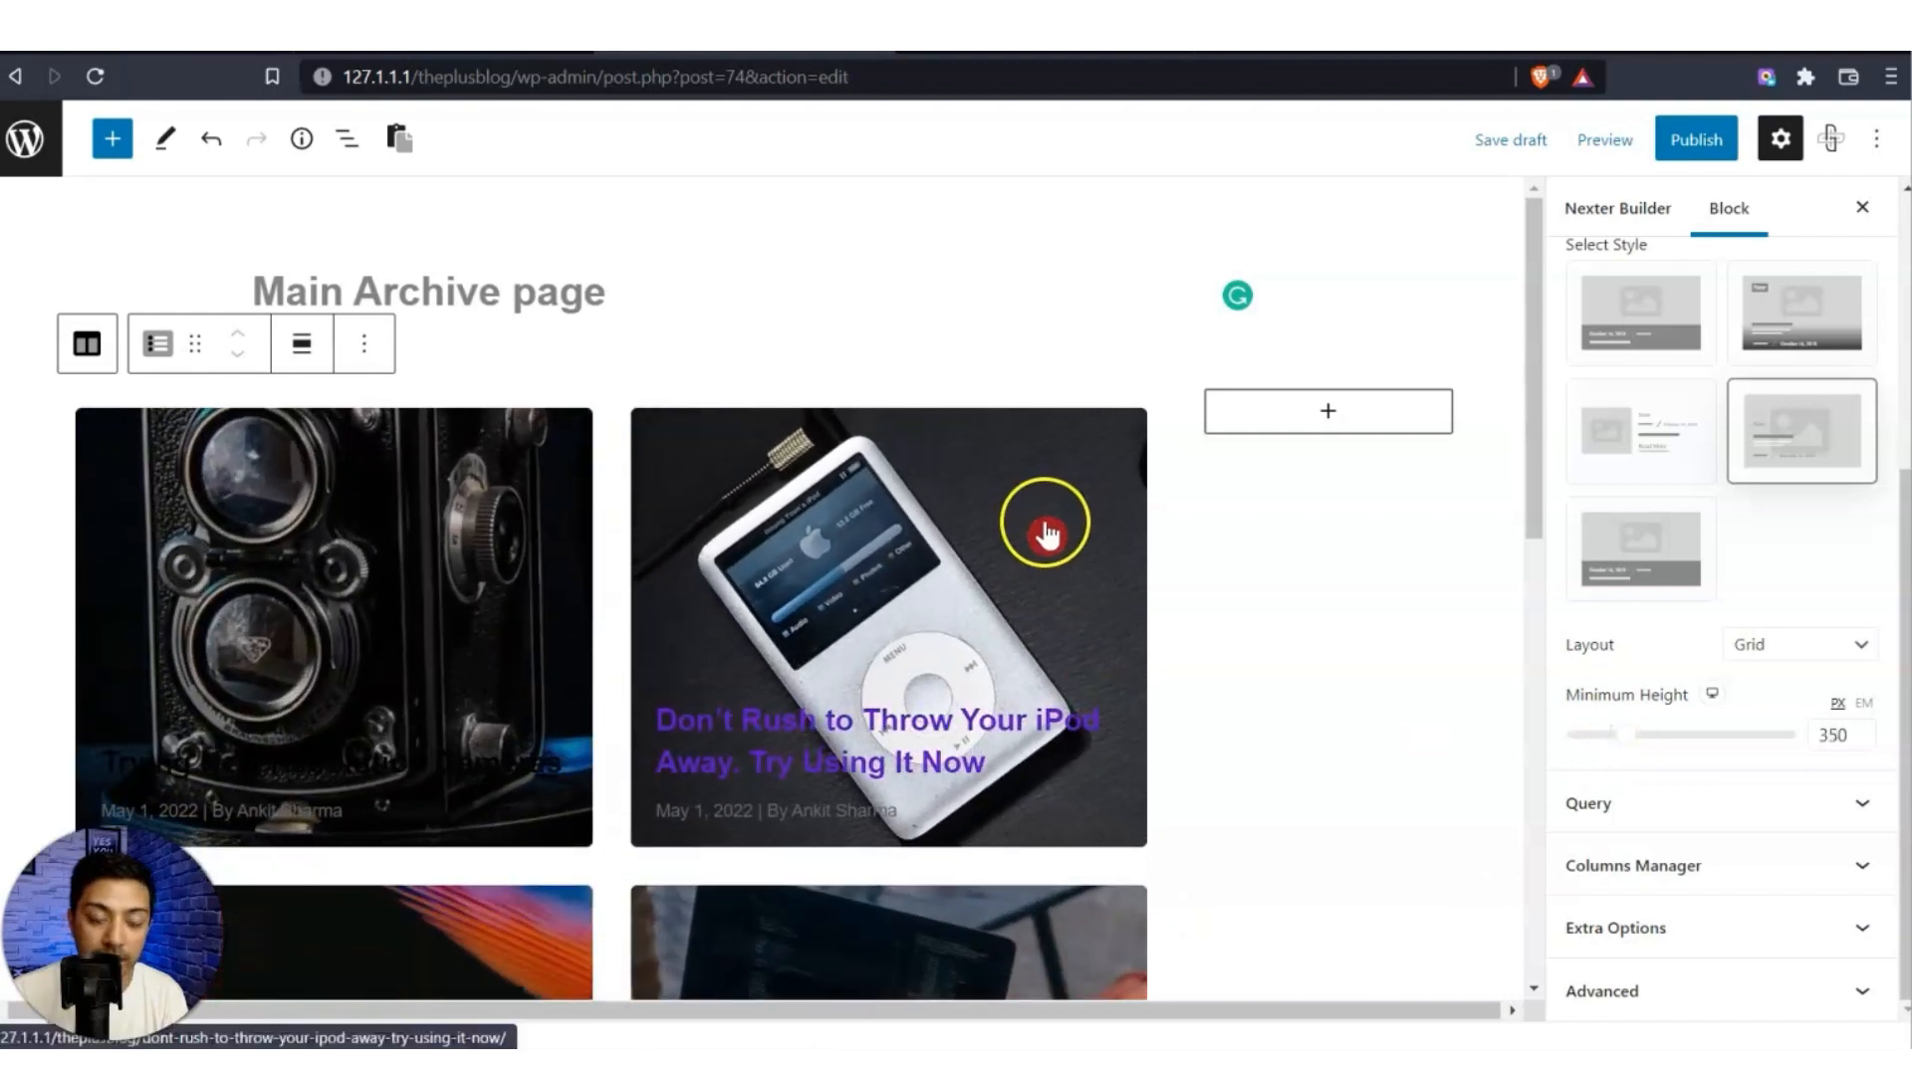
{"action": "left_click", "coordinate": [1841, 808]}
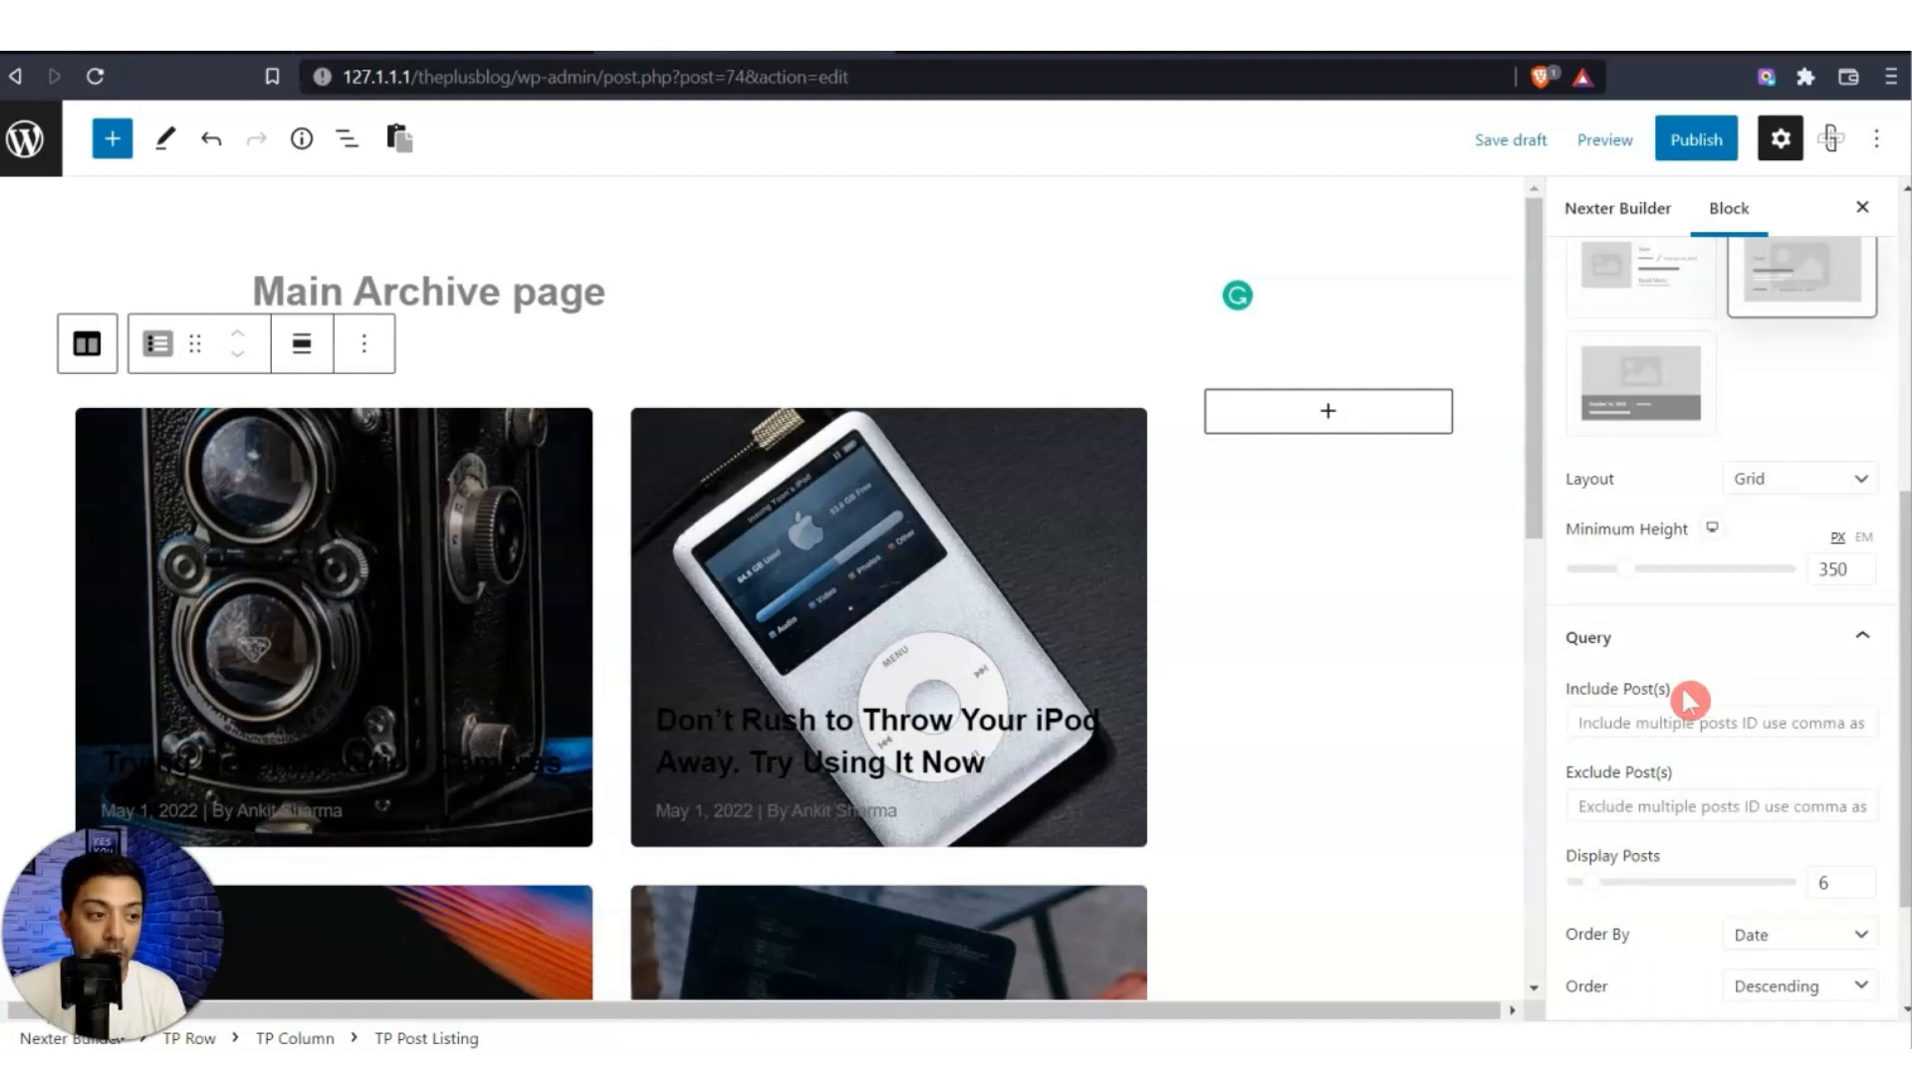
{"action": "left_click", "coordinate": [1674, 705]}
{"action": "left_click", "coordinate": [1841, 886]}
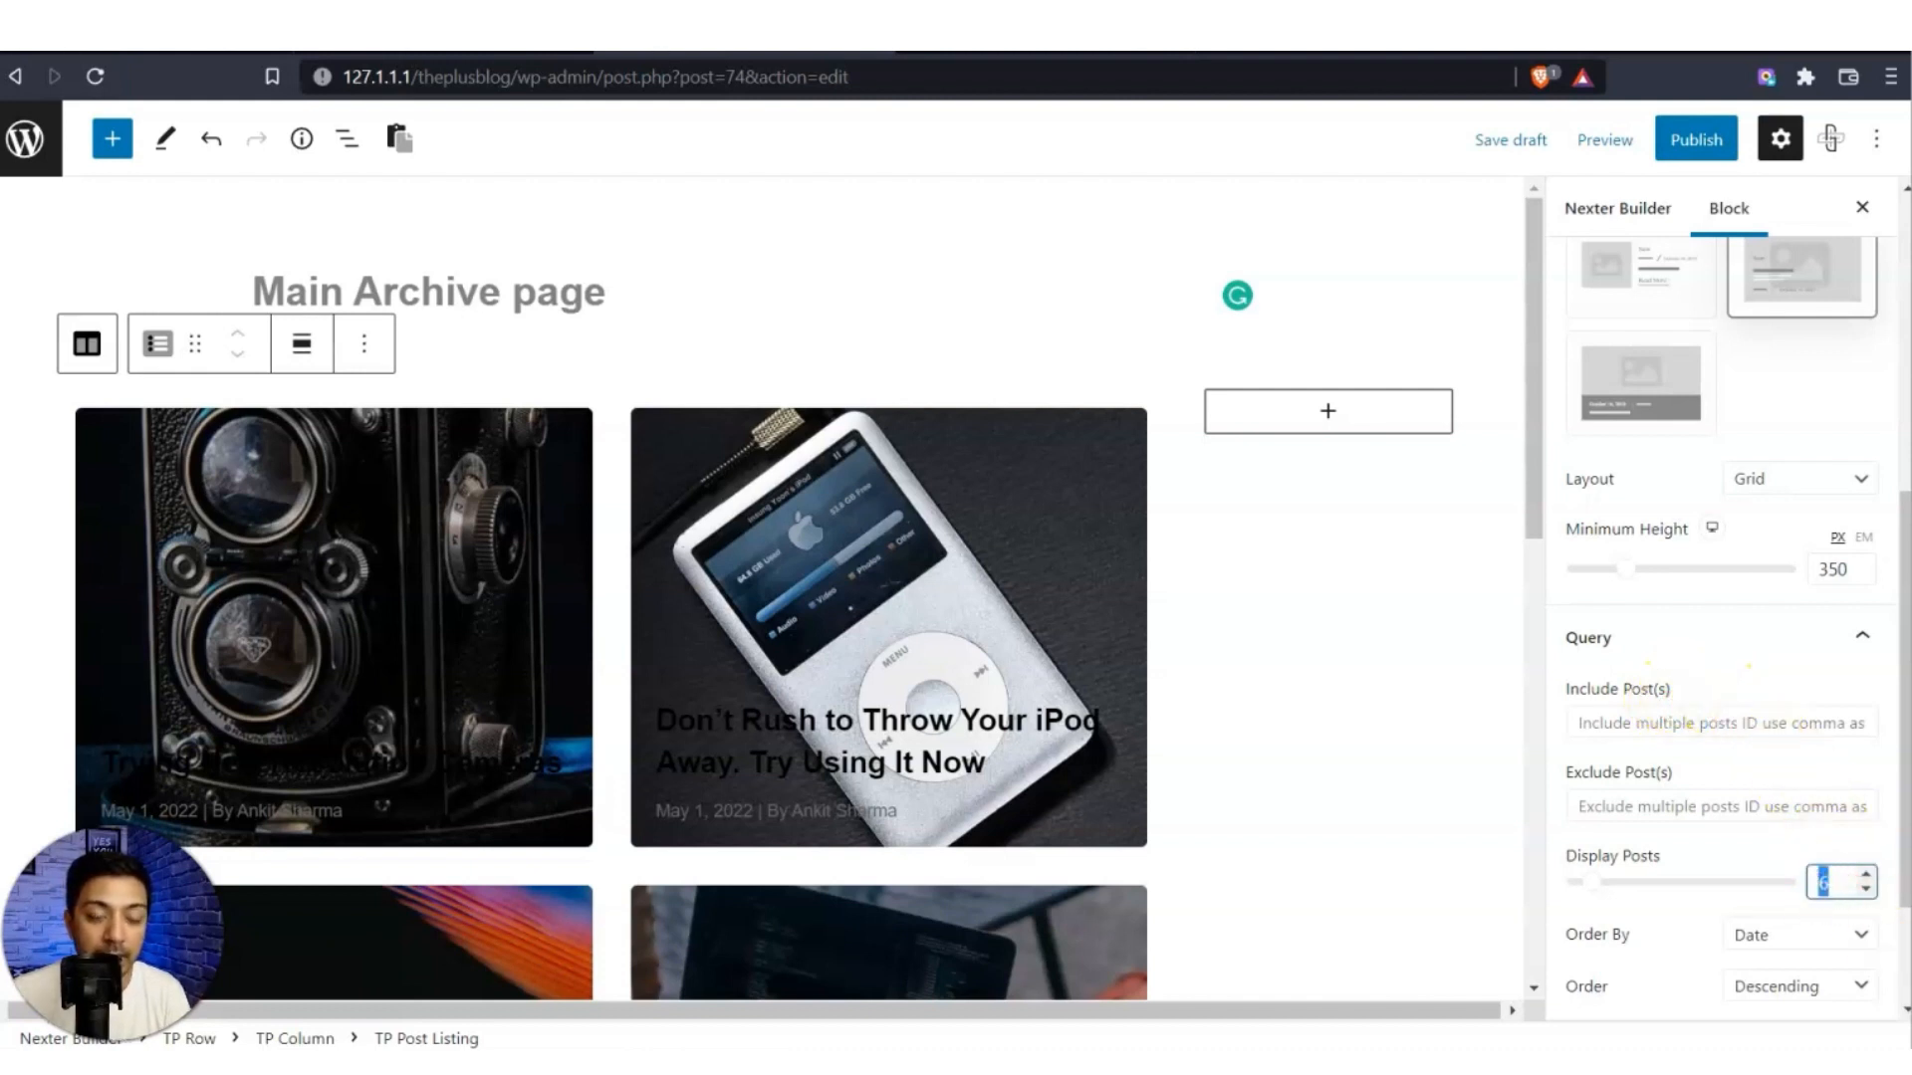
{"action": "type", "text": "1"}
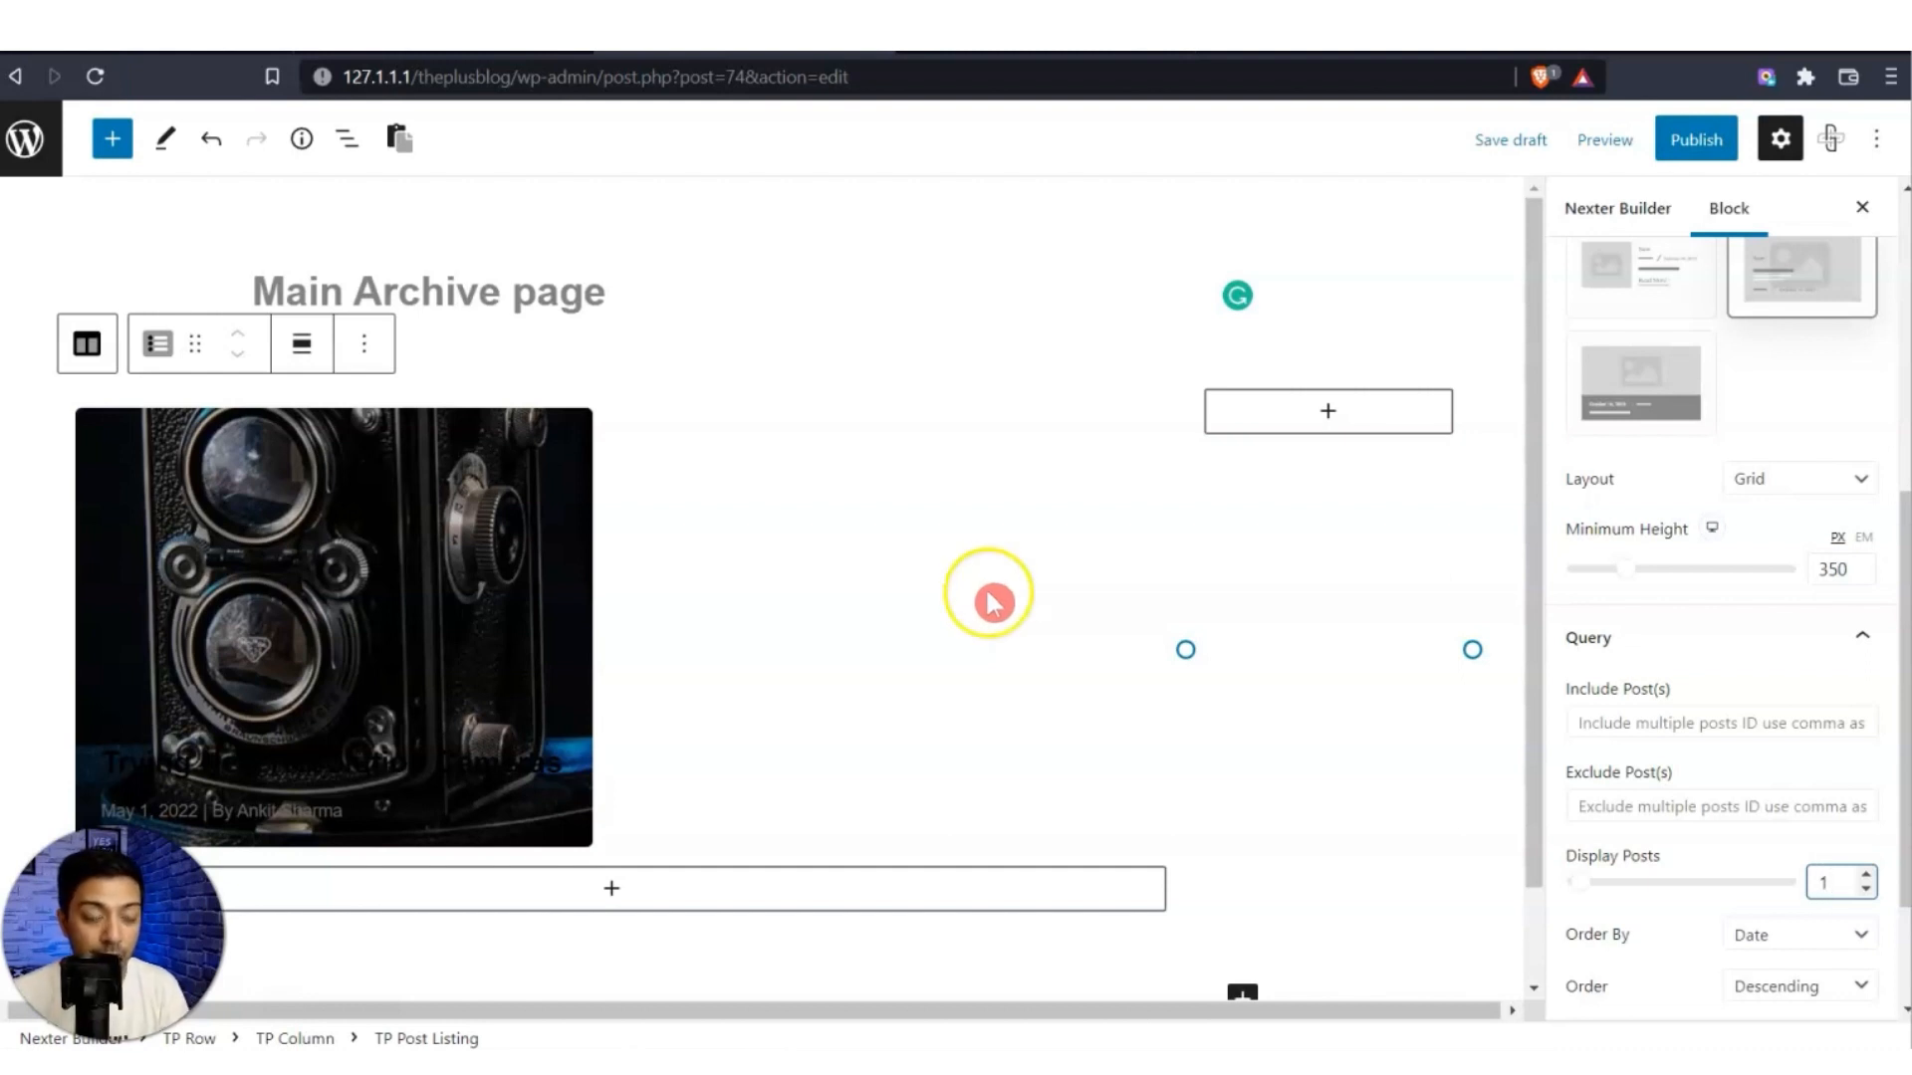
Set the post listing's column count to Column 1.
{"action": "scroll", "coordinate": [1783, 704], "scroll_direction": "down", "scroll_amount": 2}
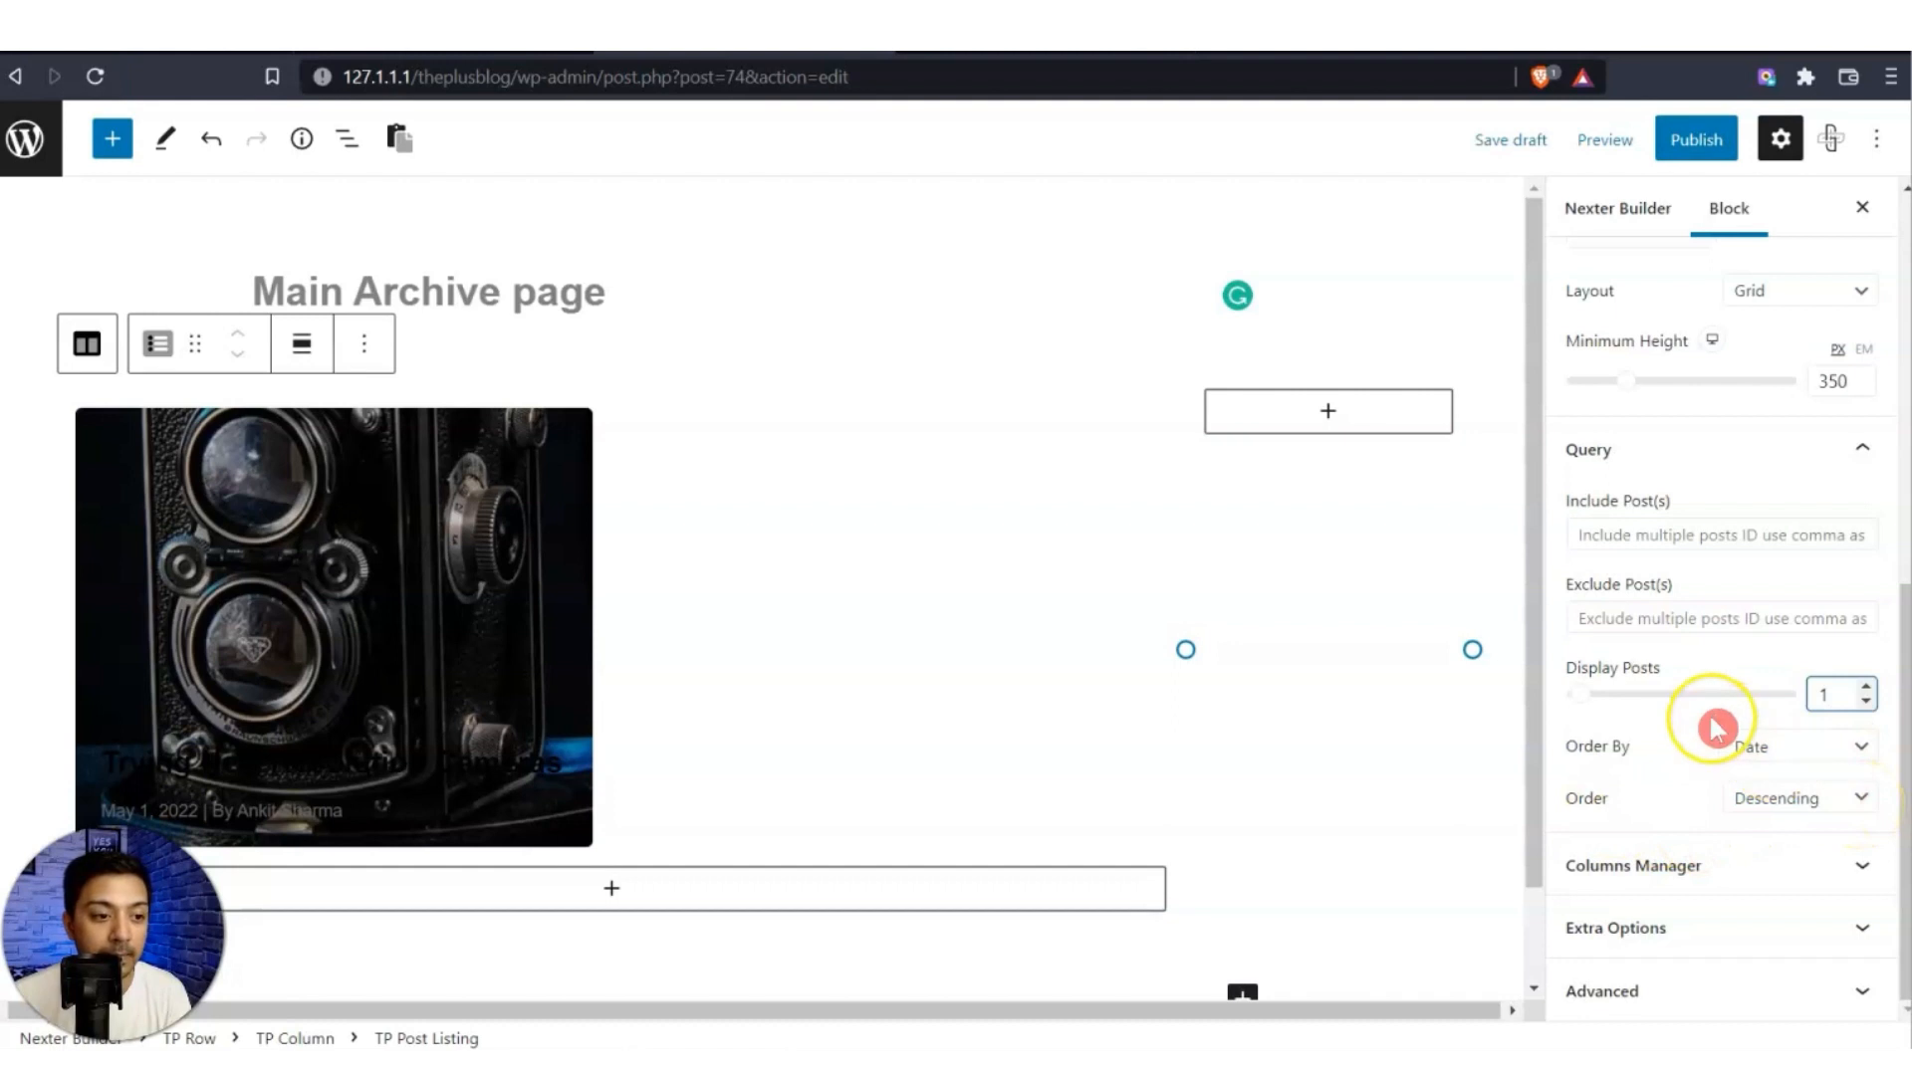
{"action": "left_click", "coordinate": [1723, 866]}
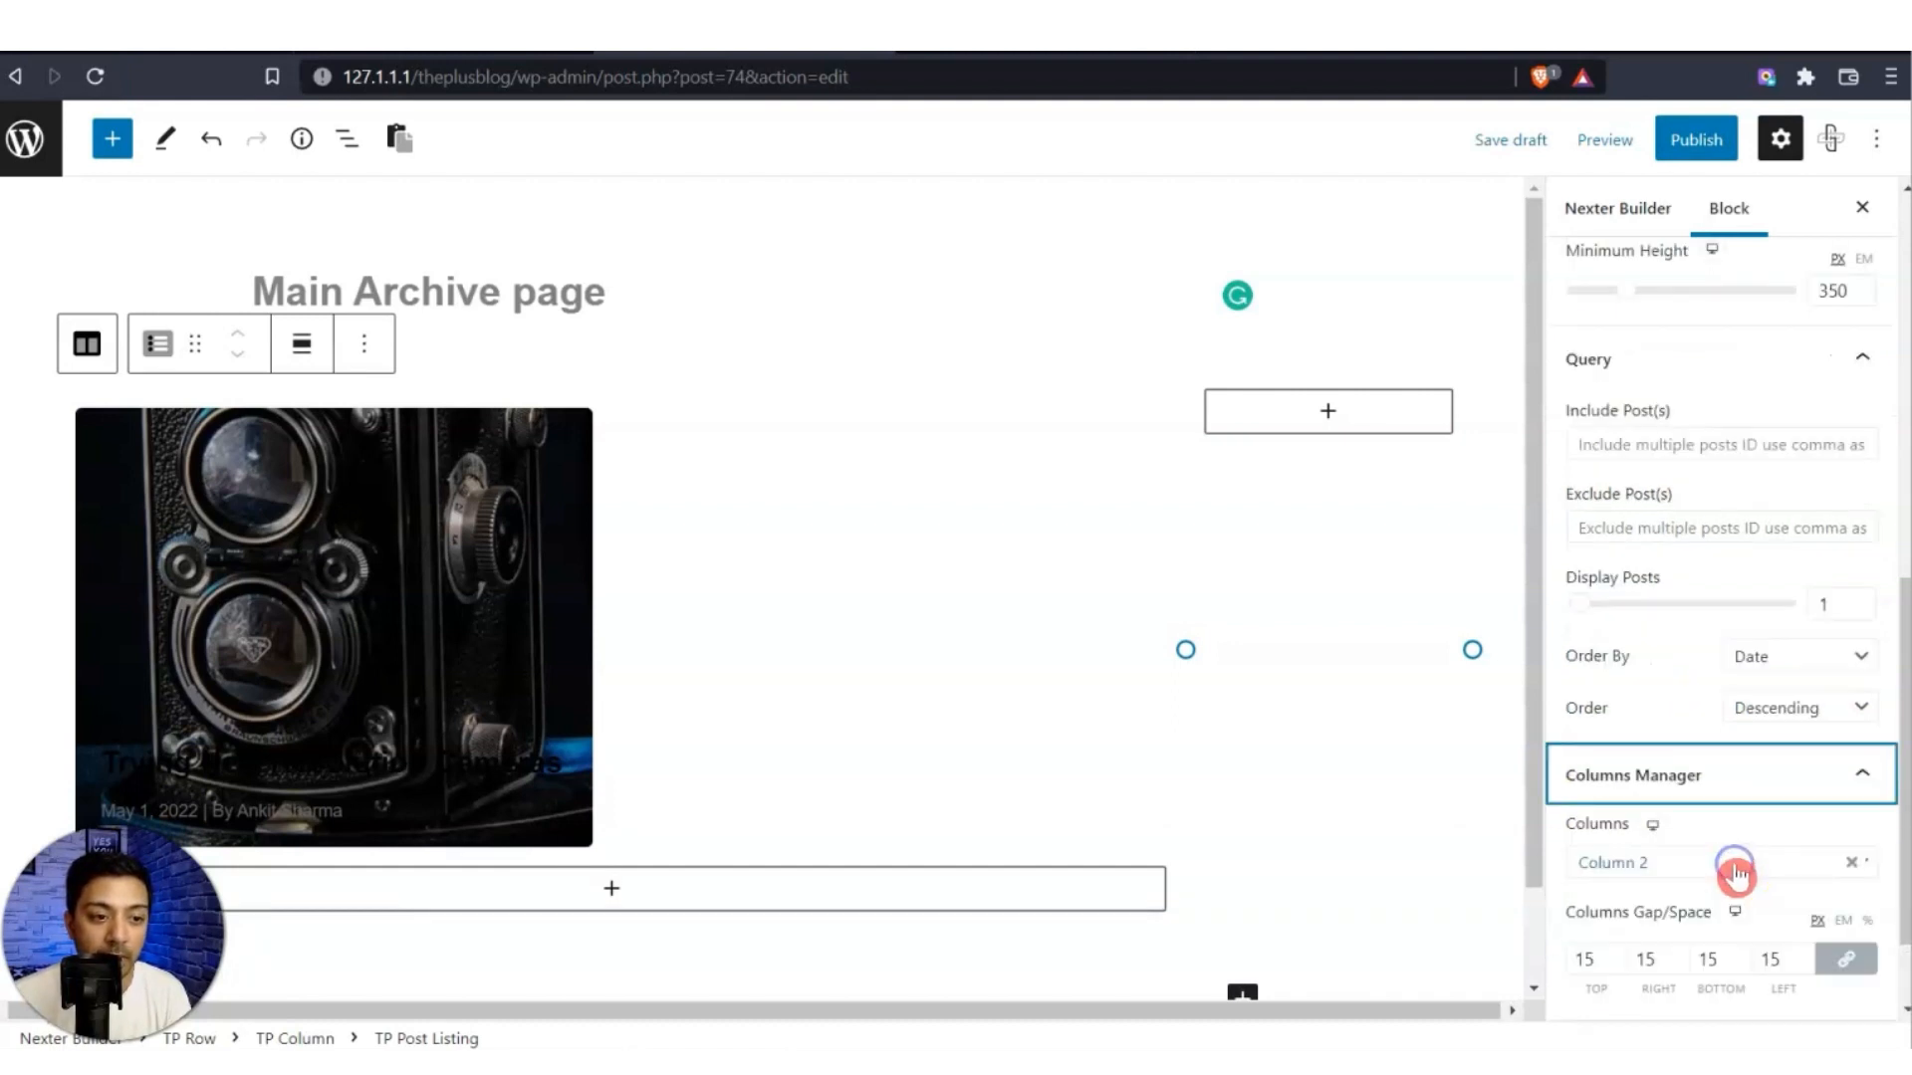
{"action": "left_click", "coordinate": [1713, 864]}
{"action": "left_click", "coordinate": [1698, 1002]}
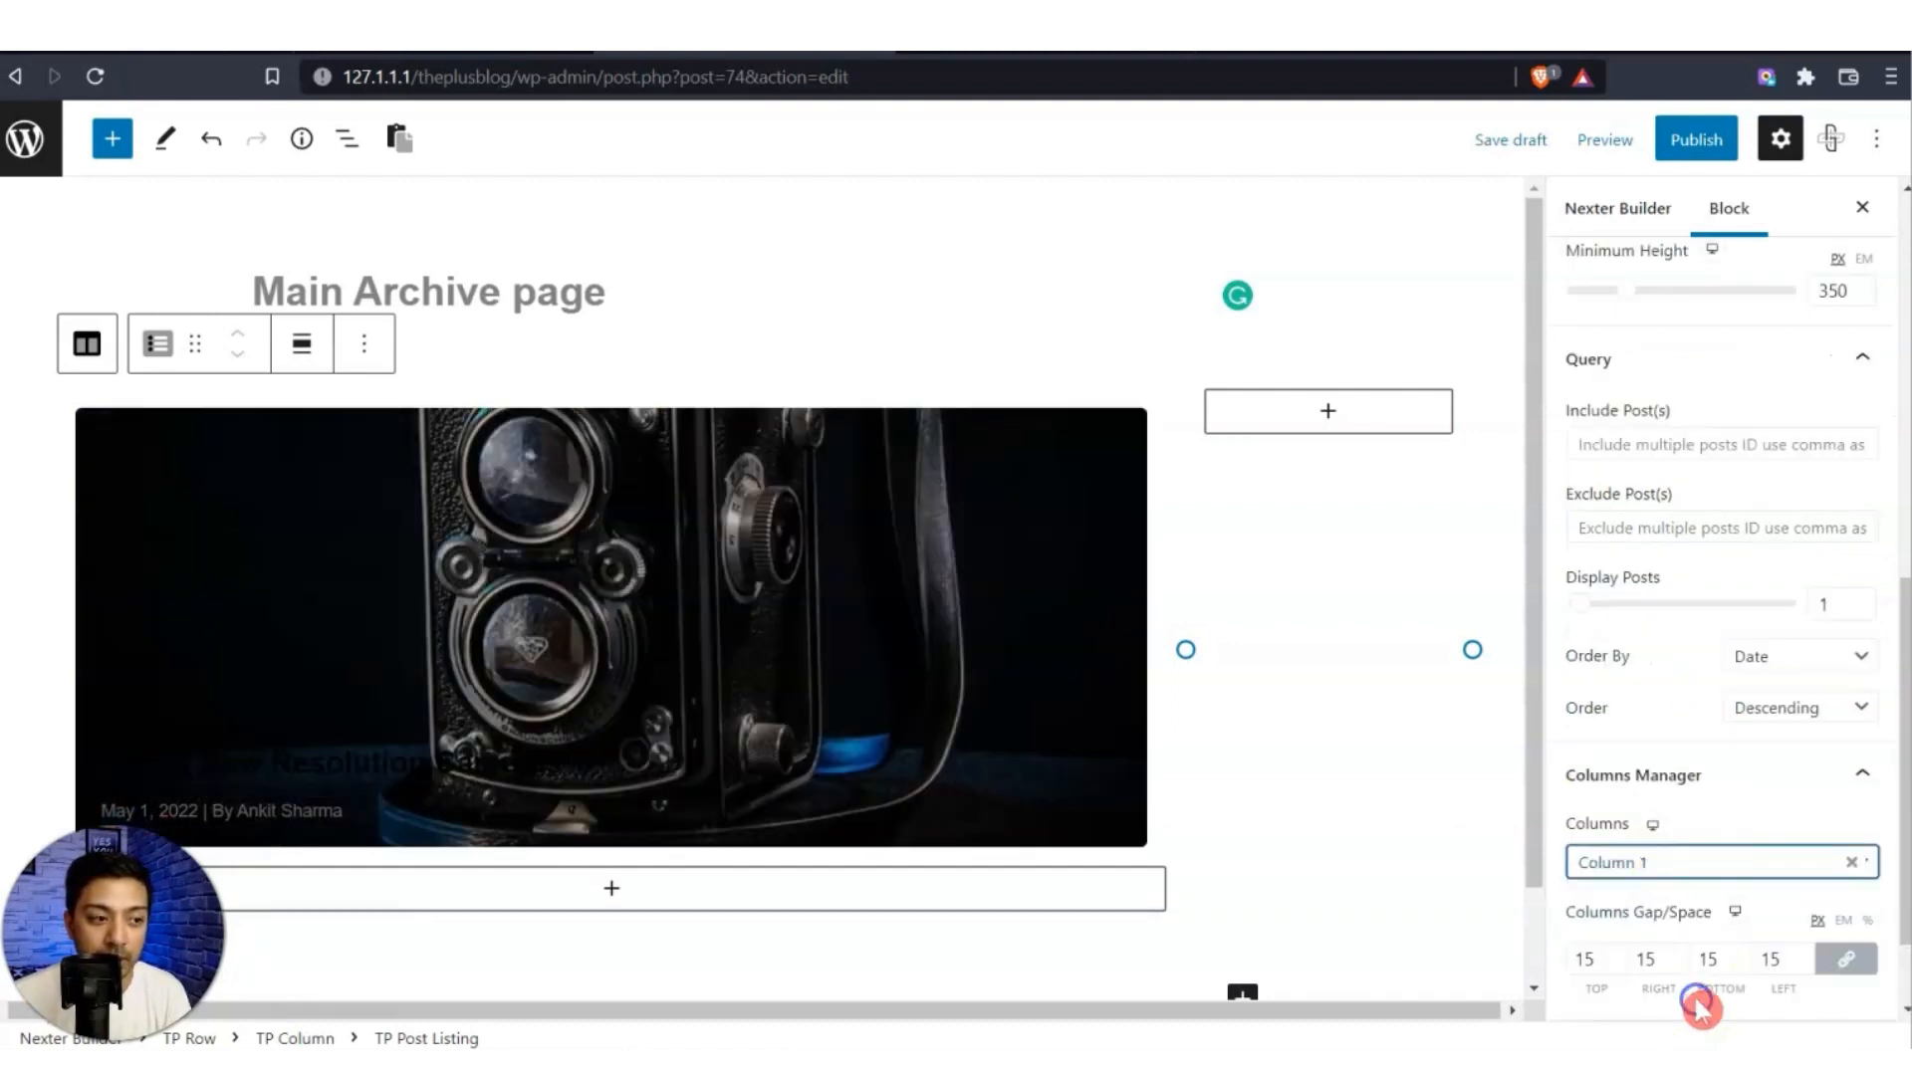
Try showing the excerpt in the post listing, hide it again, and enable the post category display.
{"action": "scroll", "coordinate": [1677, 921], "scroll_direction": "down", "scroll_amount": 2}
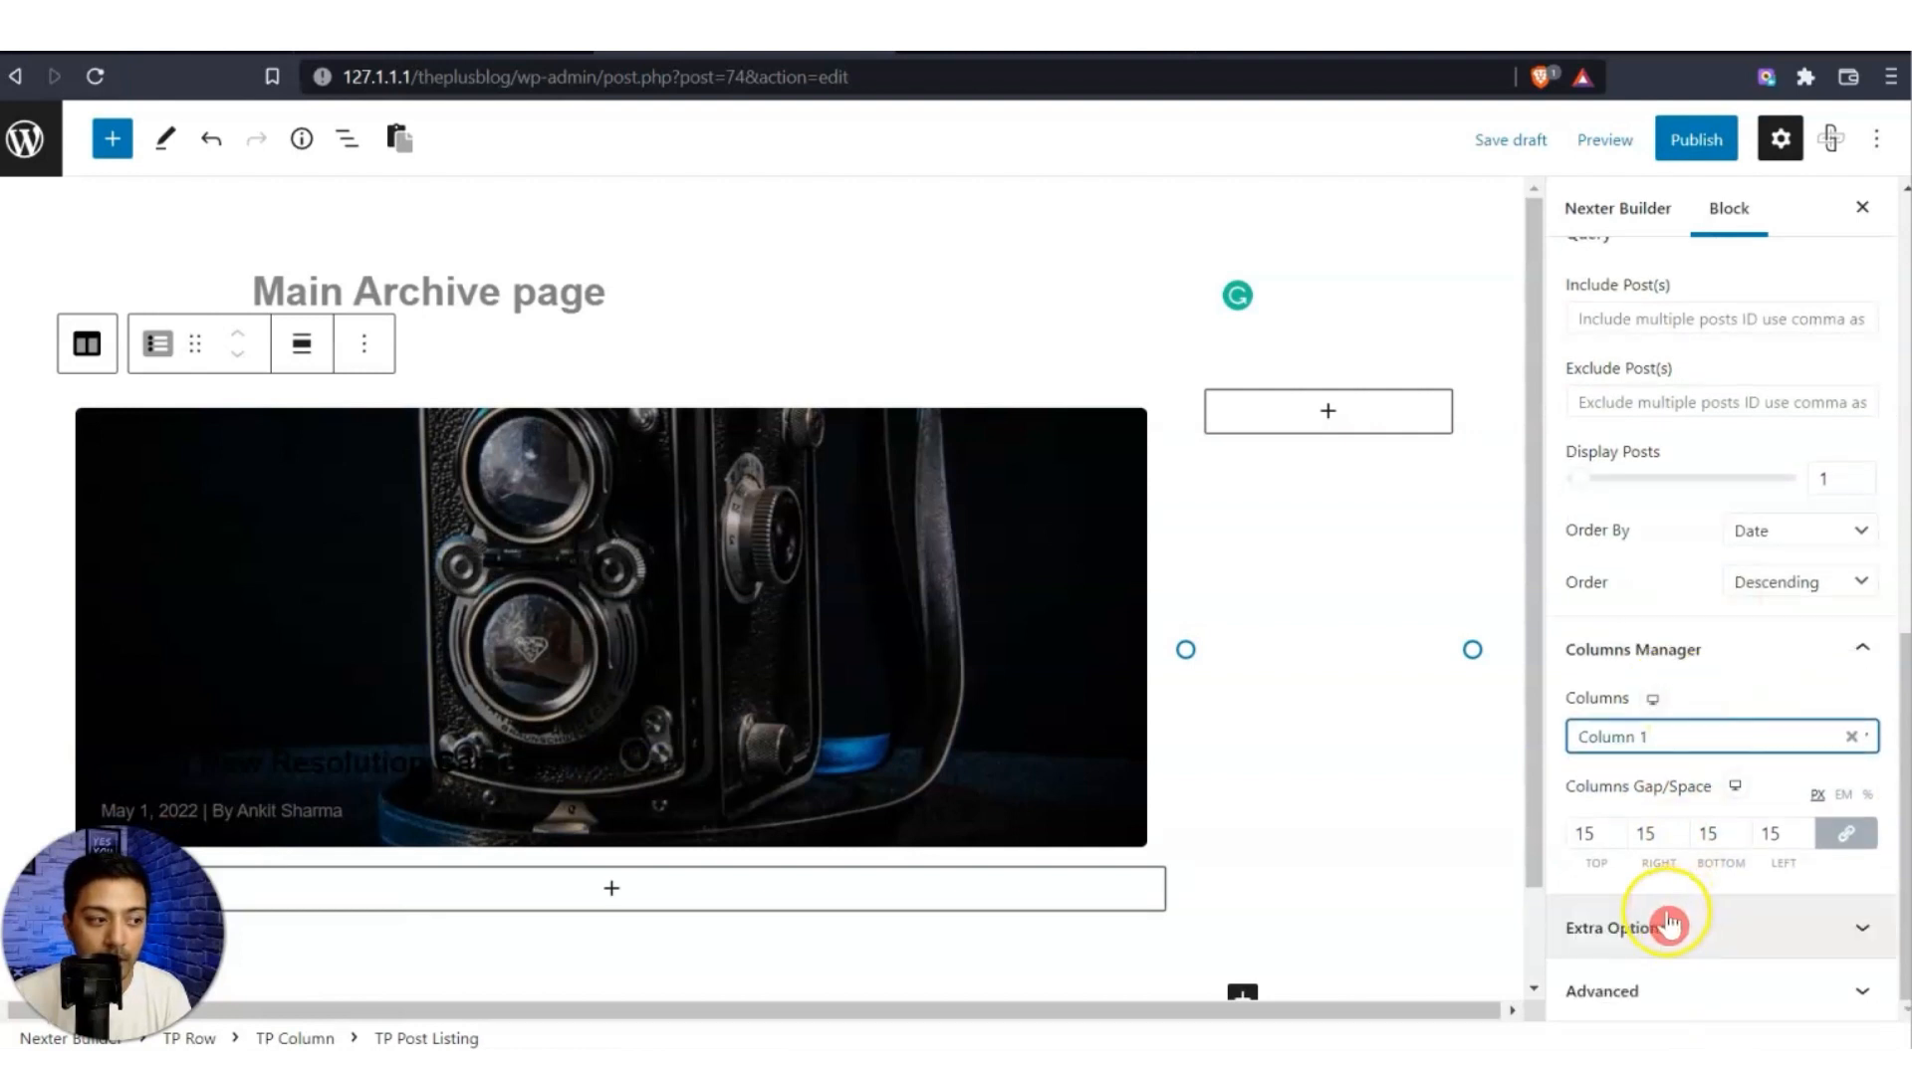
{"action": "left_click", "coordinate": [1669, 924]}
{"action": "scroll", "coordinate": [1132, 528], "scroll_direction": "down", "scroll_amount": 2}
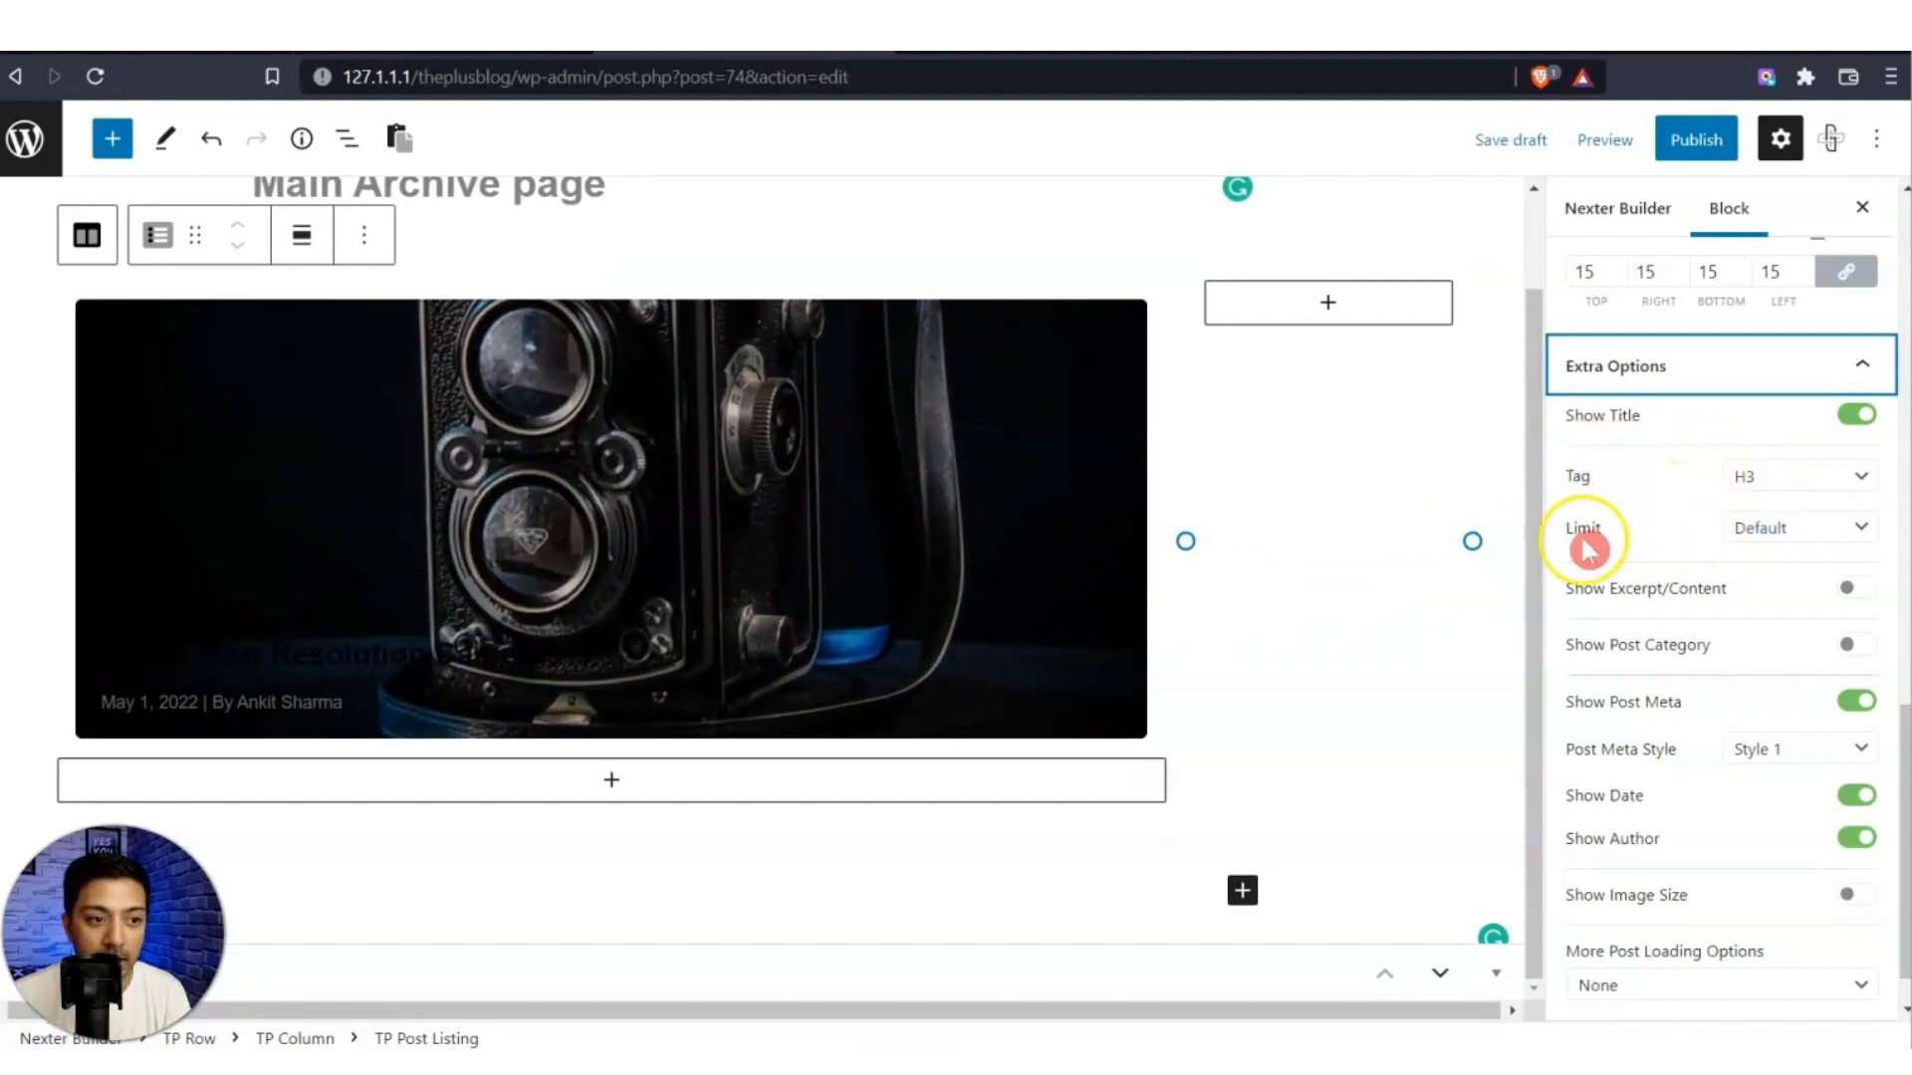
{"action": "left_click", "coordinate": [1867, 593]}
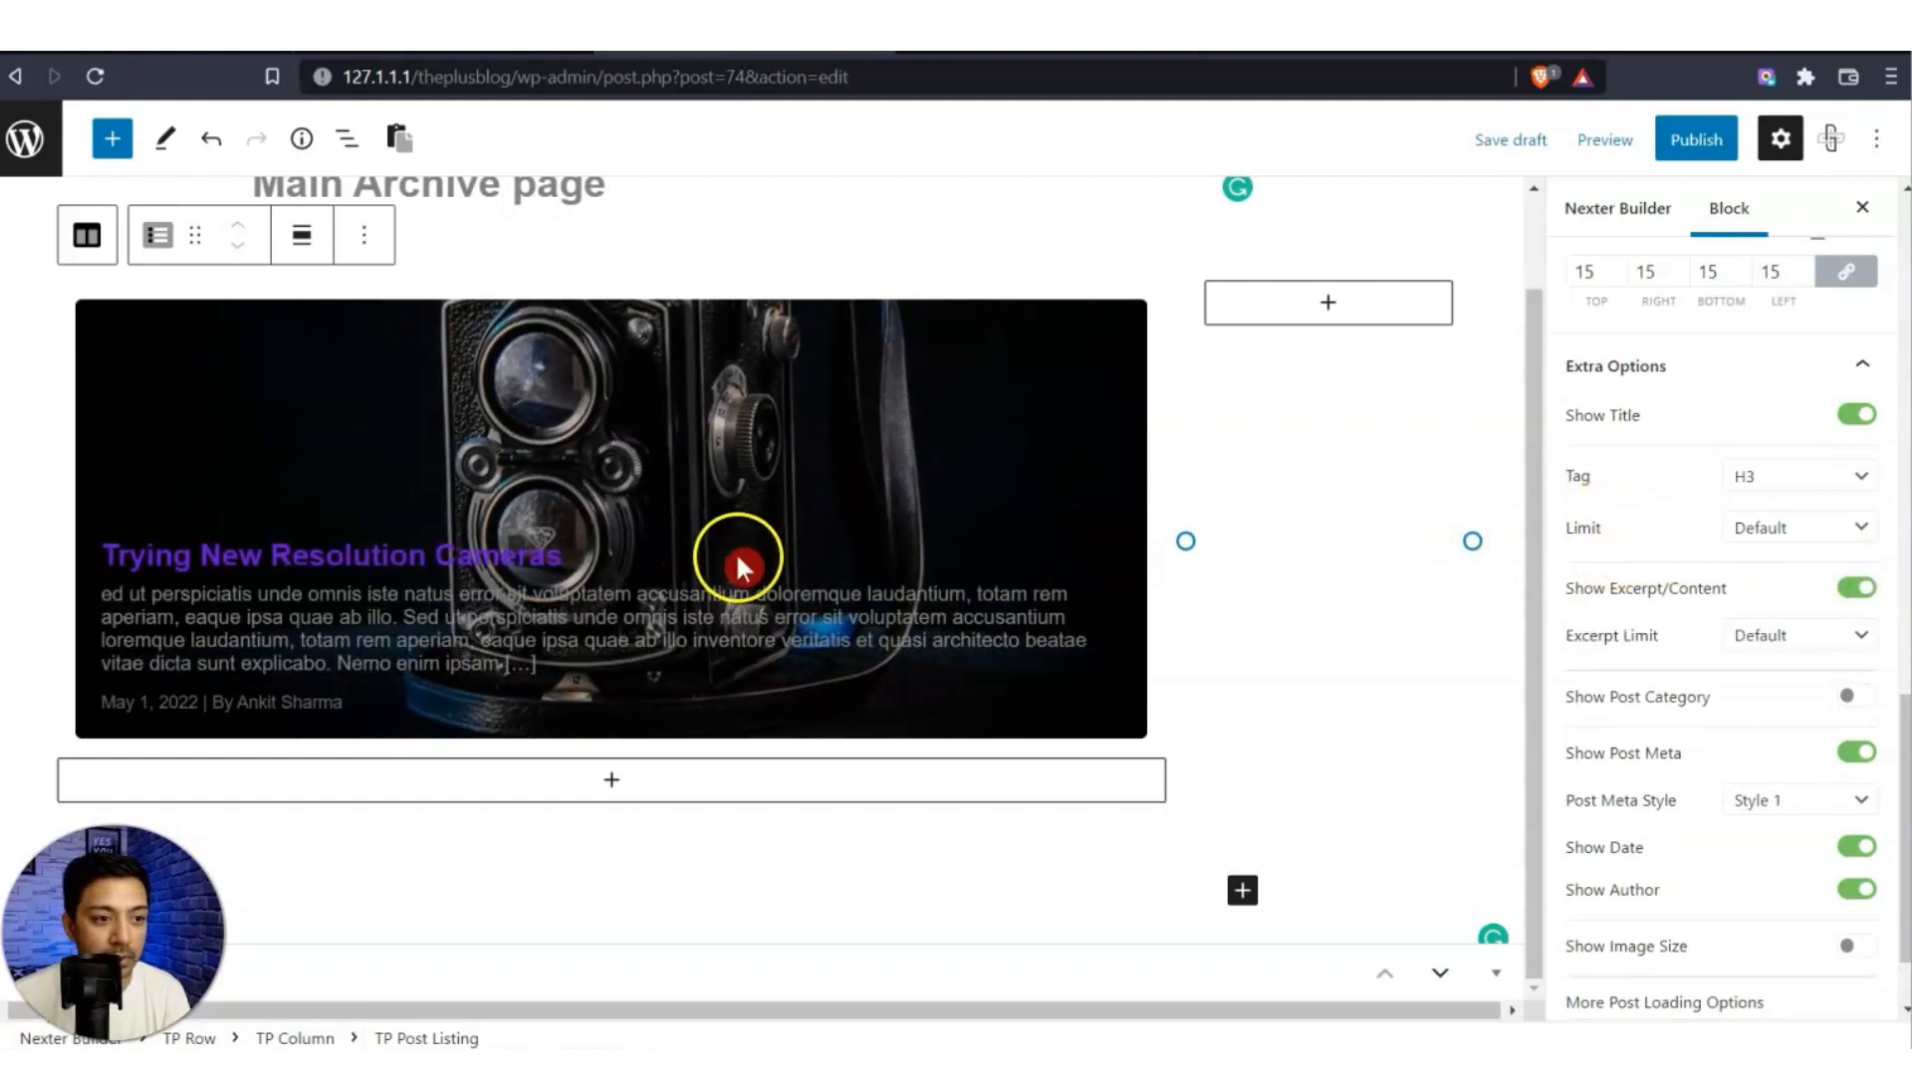
{"action": "left_click", "coordinate": [1865, 592]}
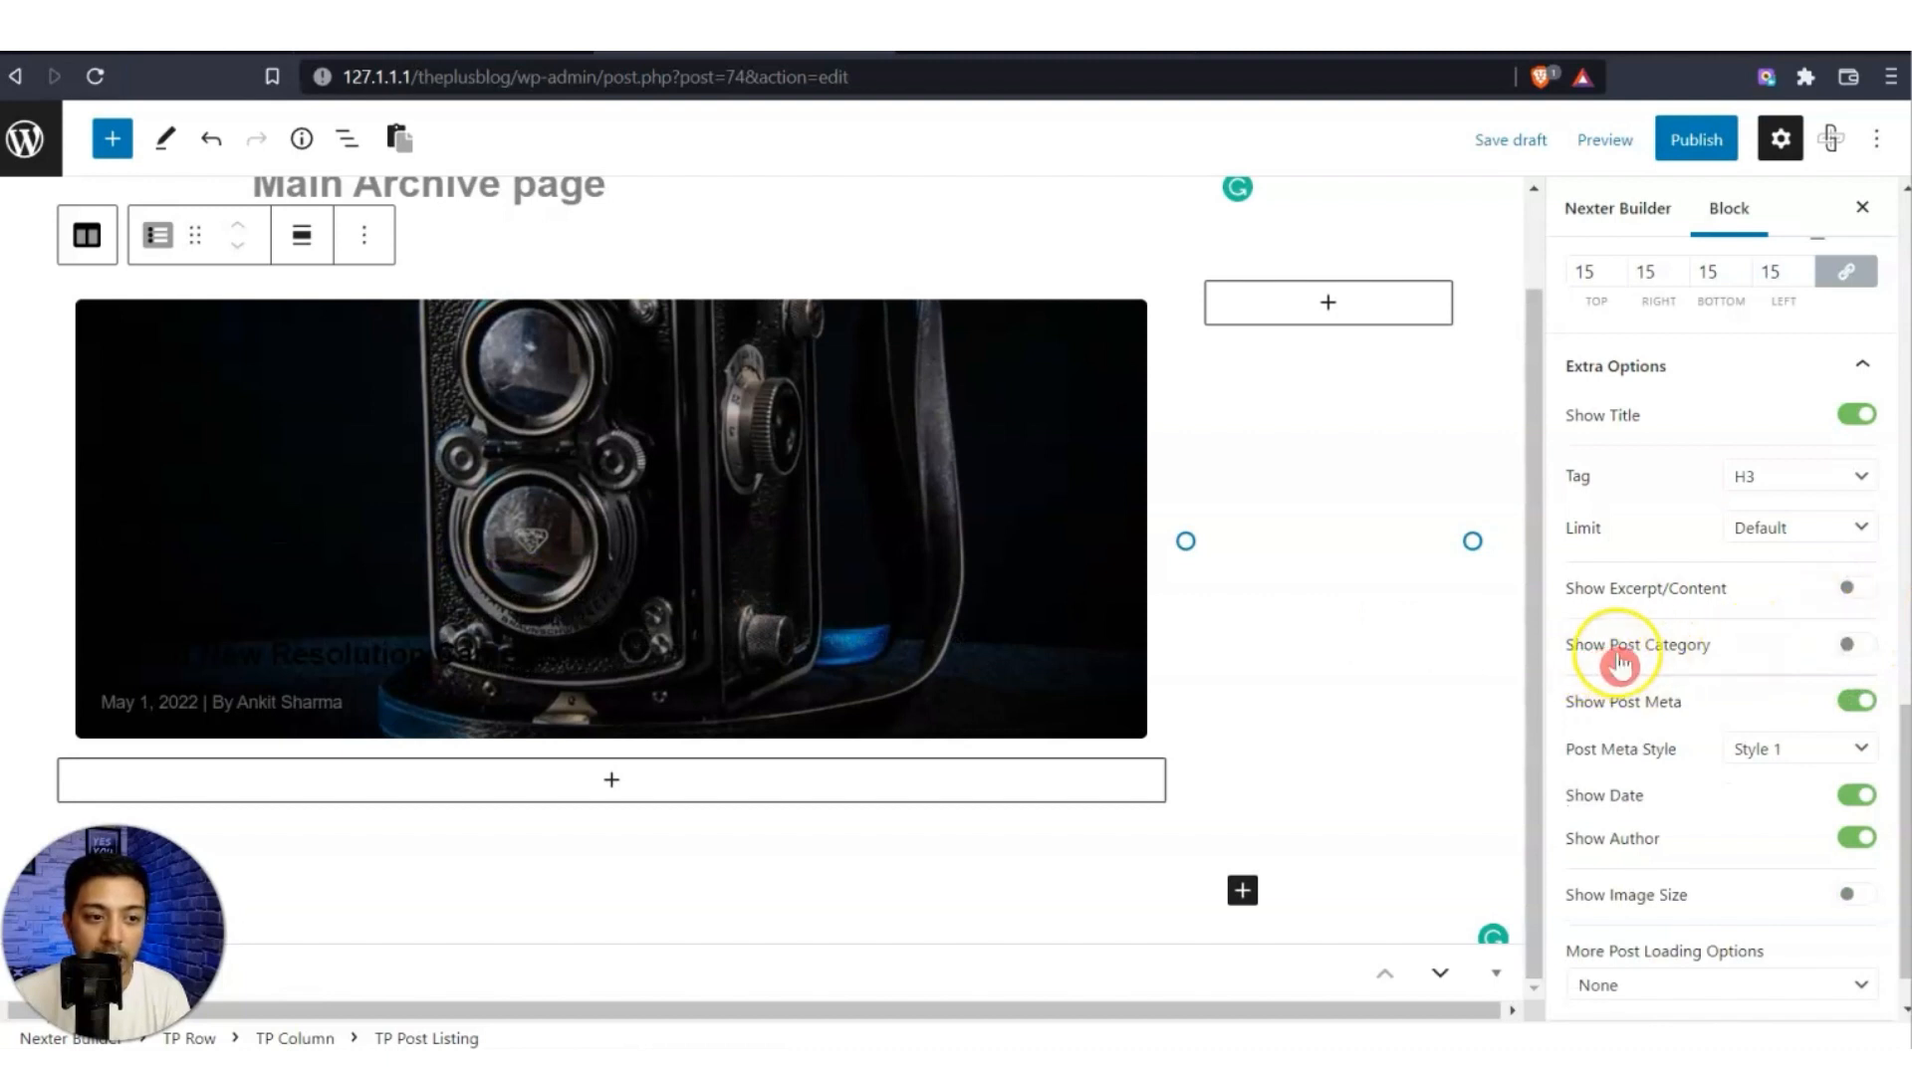
{"action": "left_click", "coordinate": [1860, 647]}
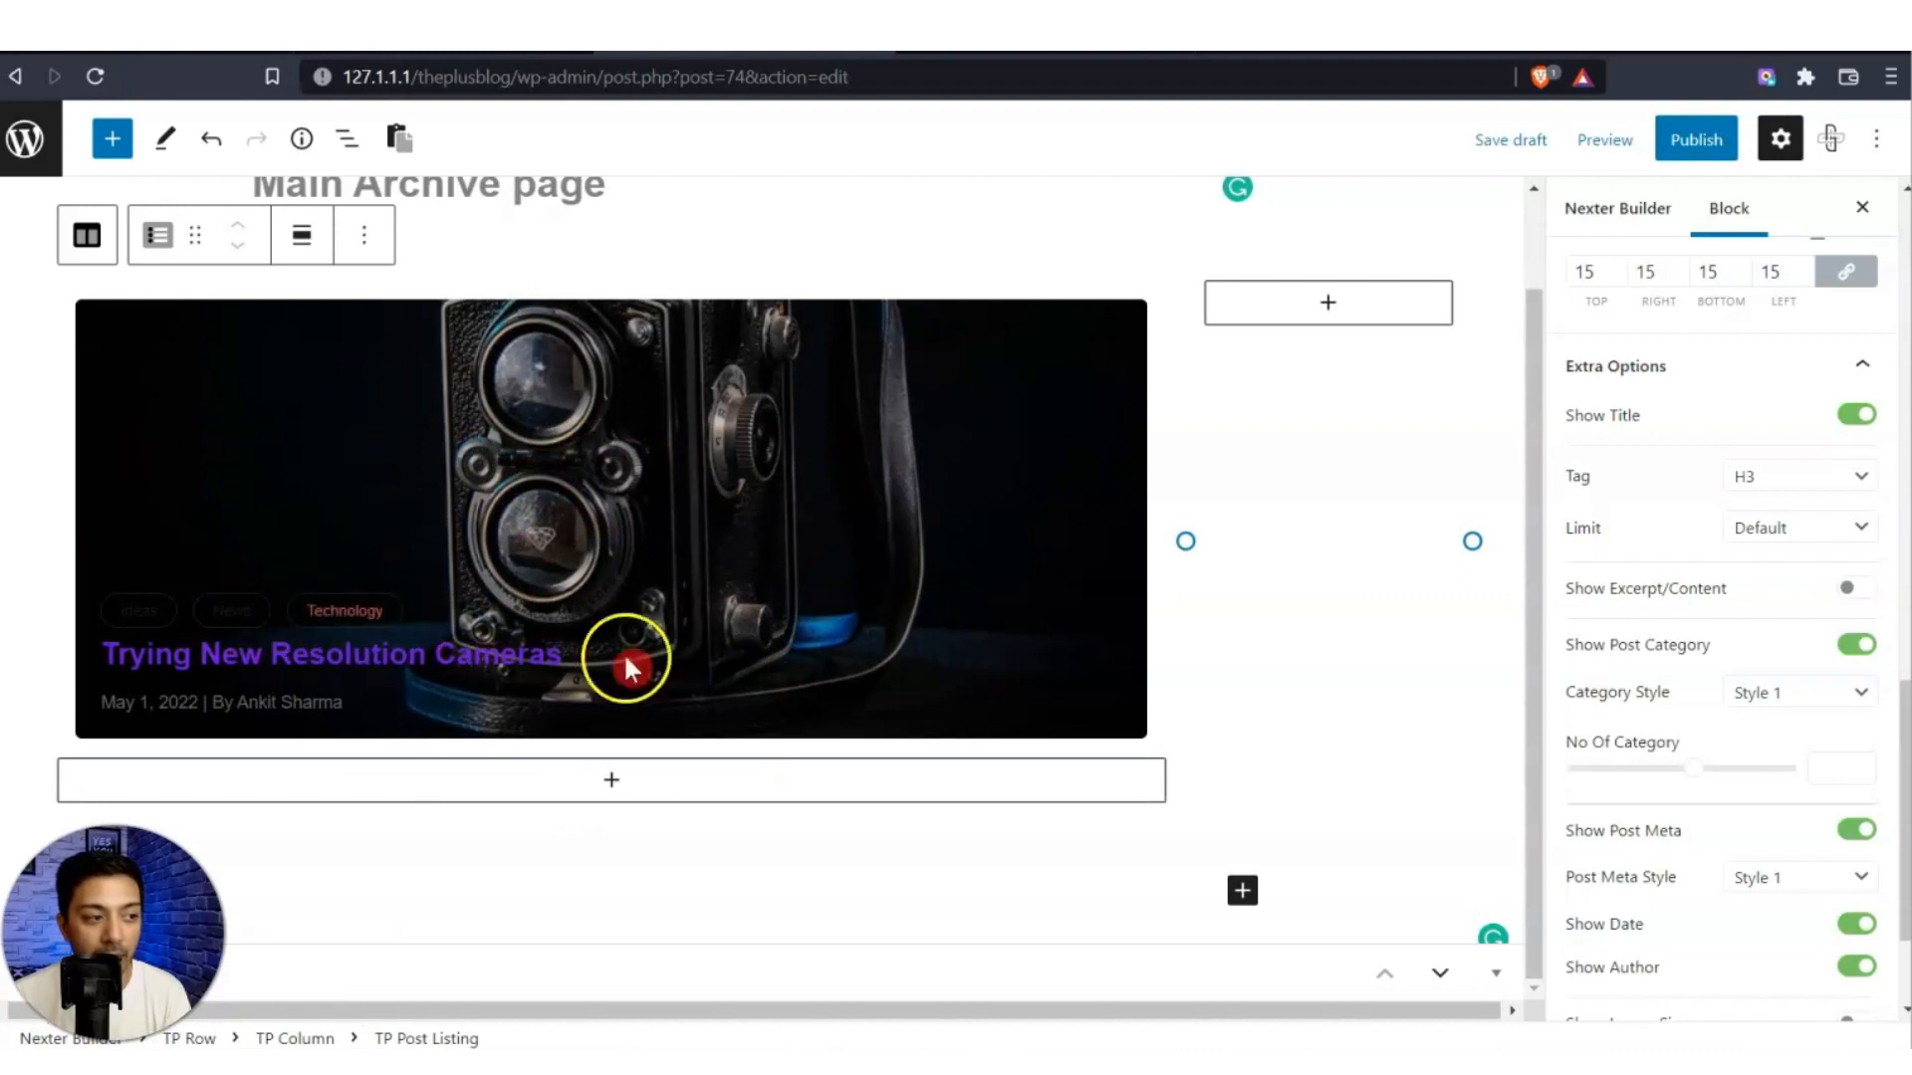
{"action": "scroll", "coordinate": [1723, 606], "scroll_direction": "down", "scroll_amount": 3}
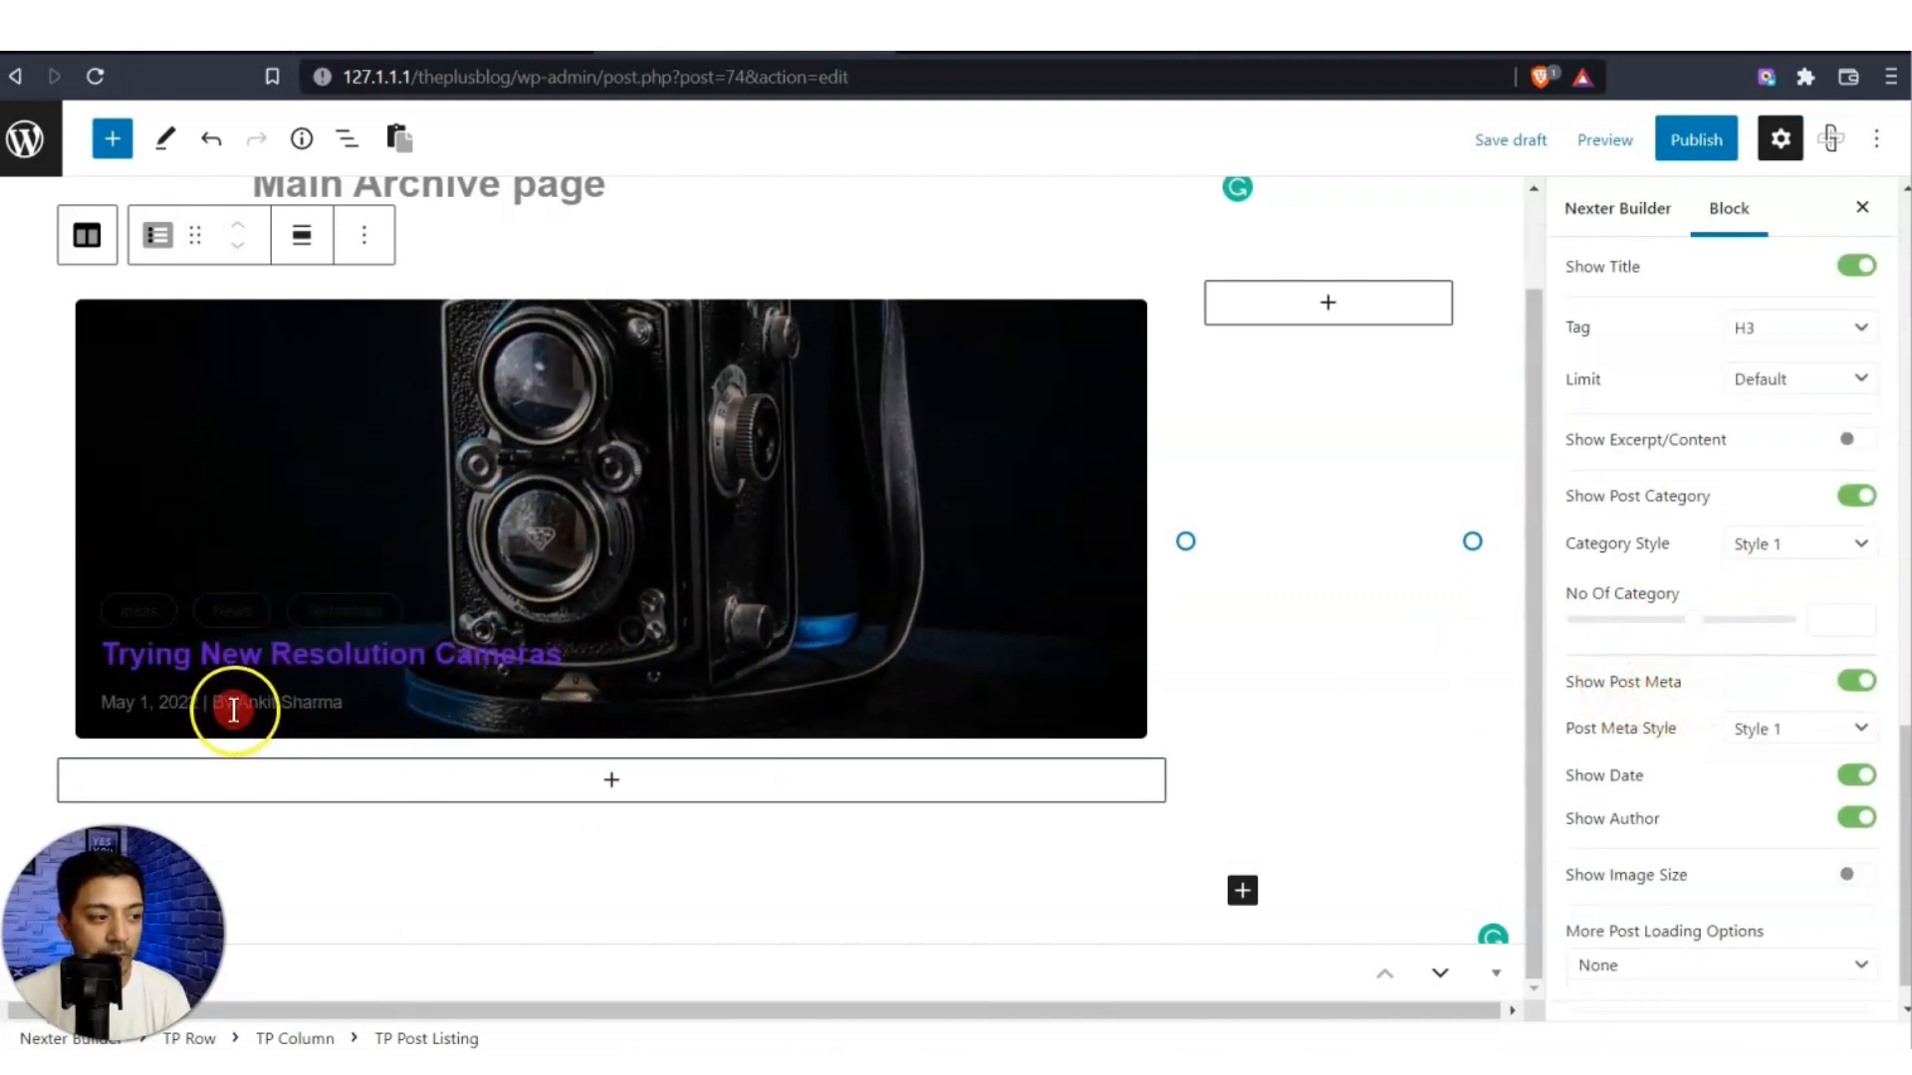
Give the post listing's featured image a linear gradient background with #126392 as the starting colour.
{"action": "scroll", "coordinate": [1799, 622], "scroll_direction": "up", "scroll_amount": 6}
{"action": "scroll", "coordinate": [1798, 623], "scroll_direction": "up", "scroll_amount": 1}
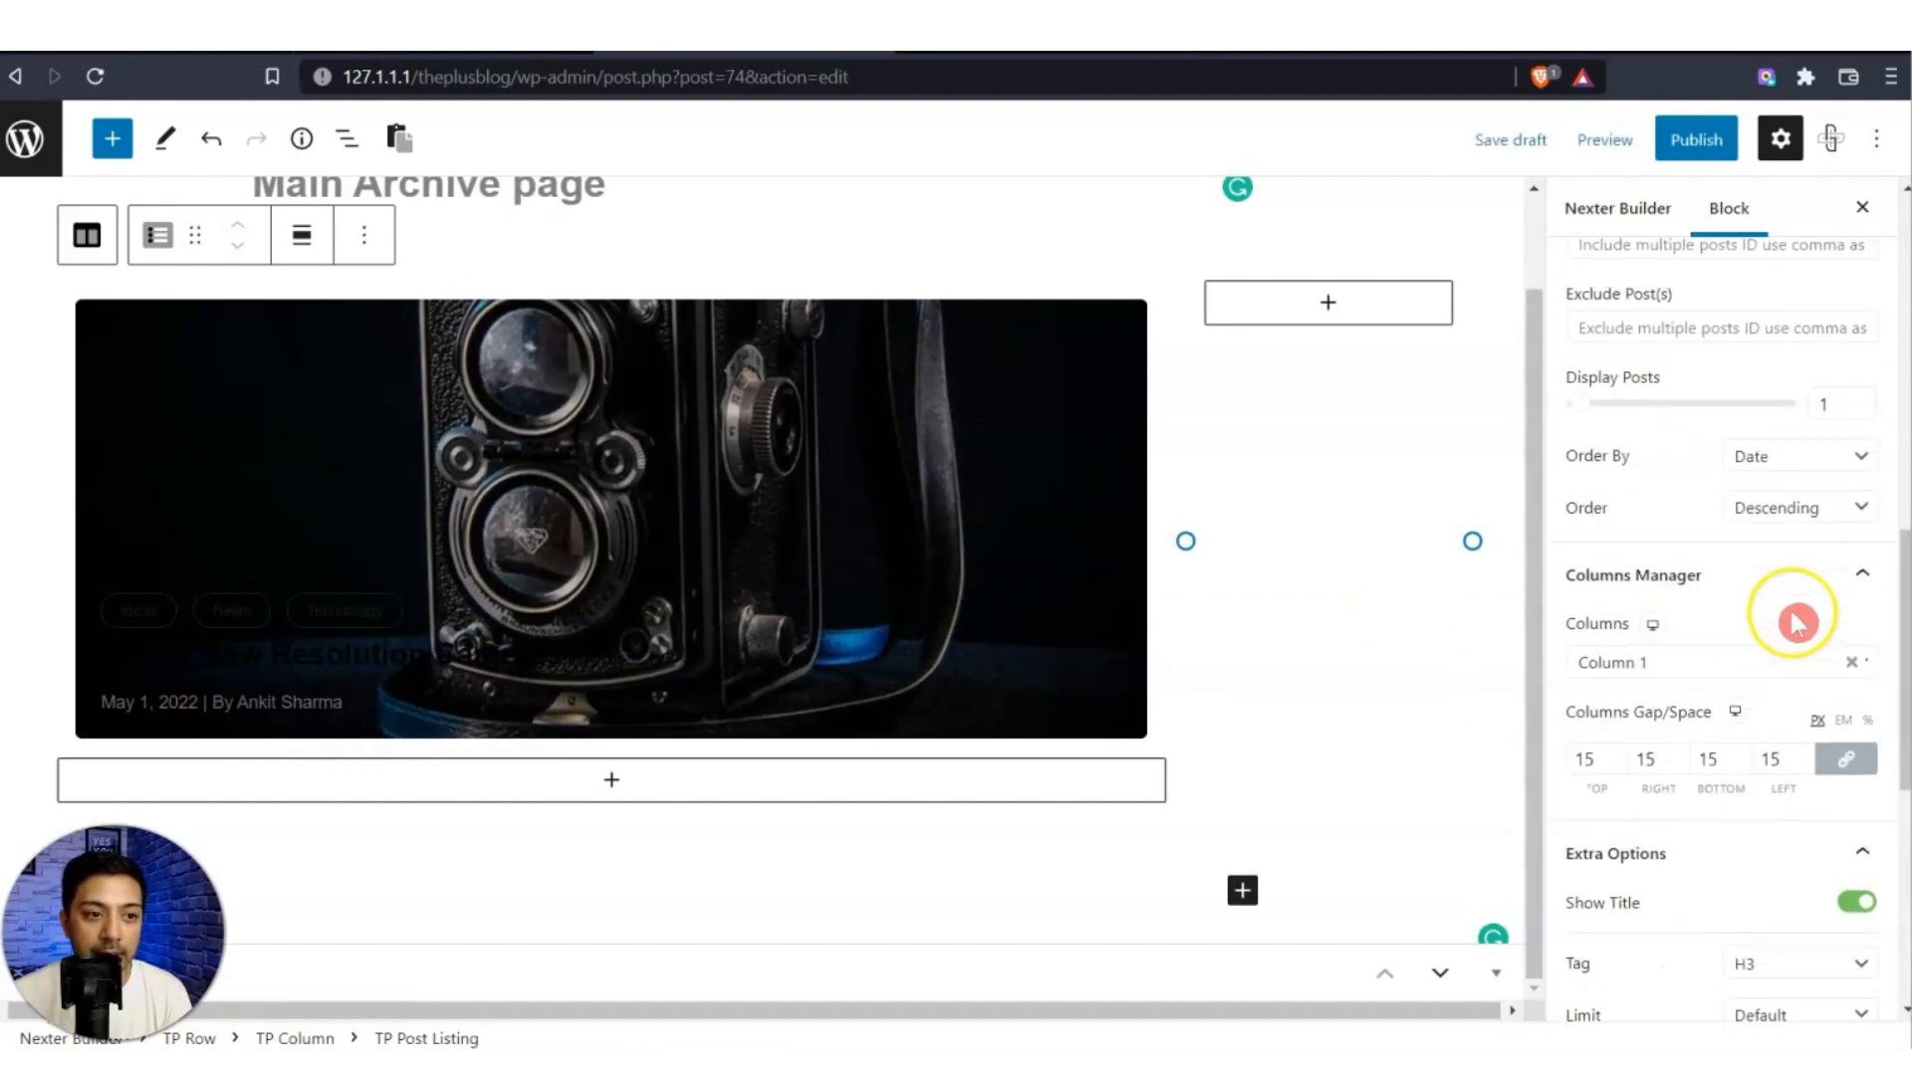
{"action": "scroll", "coordinate": [1797, 622], "scroll_direction": "up", "scroll_amount": 10}
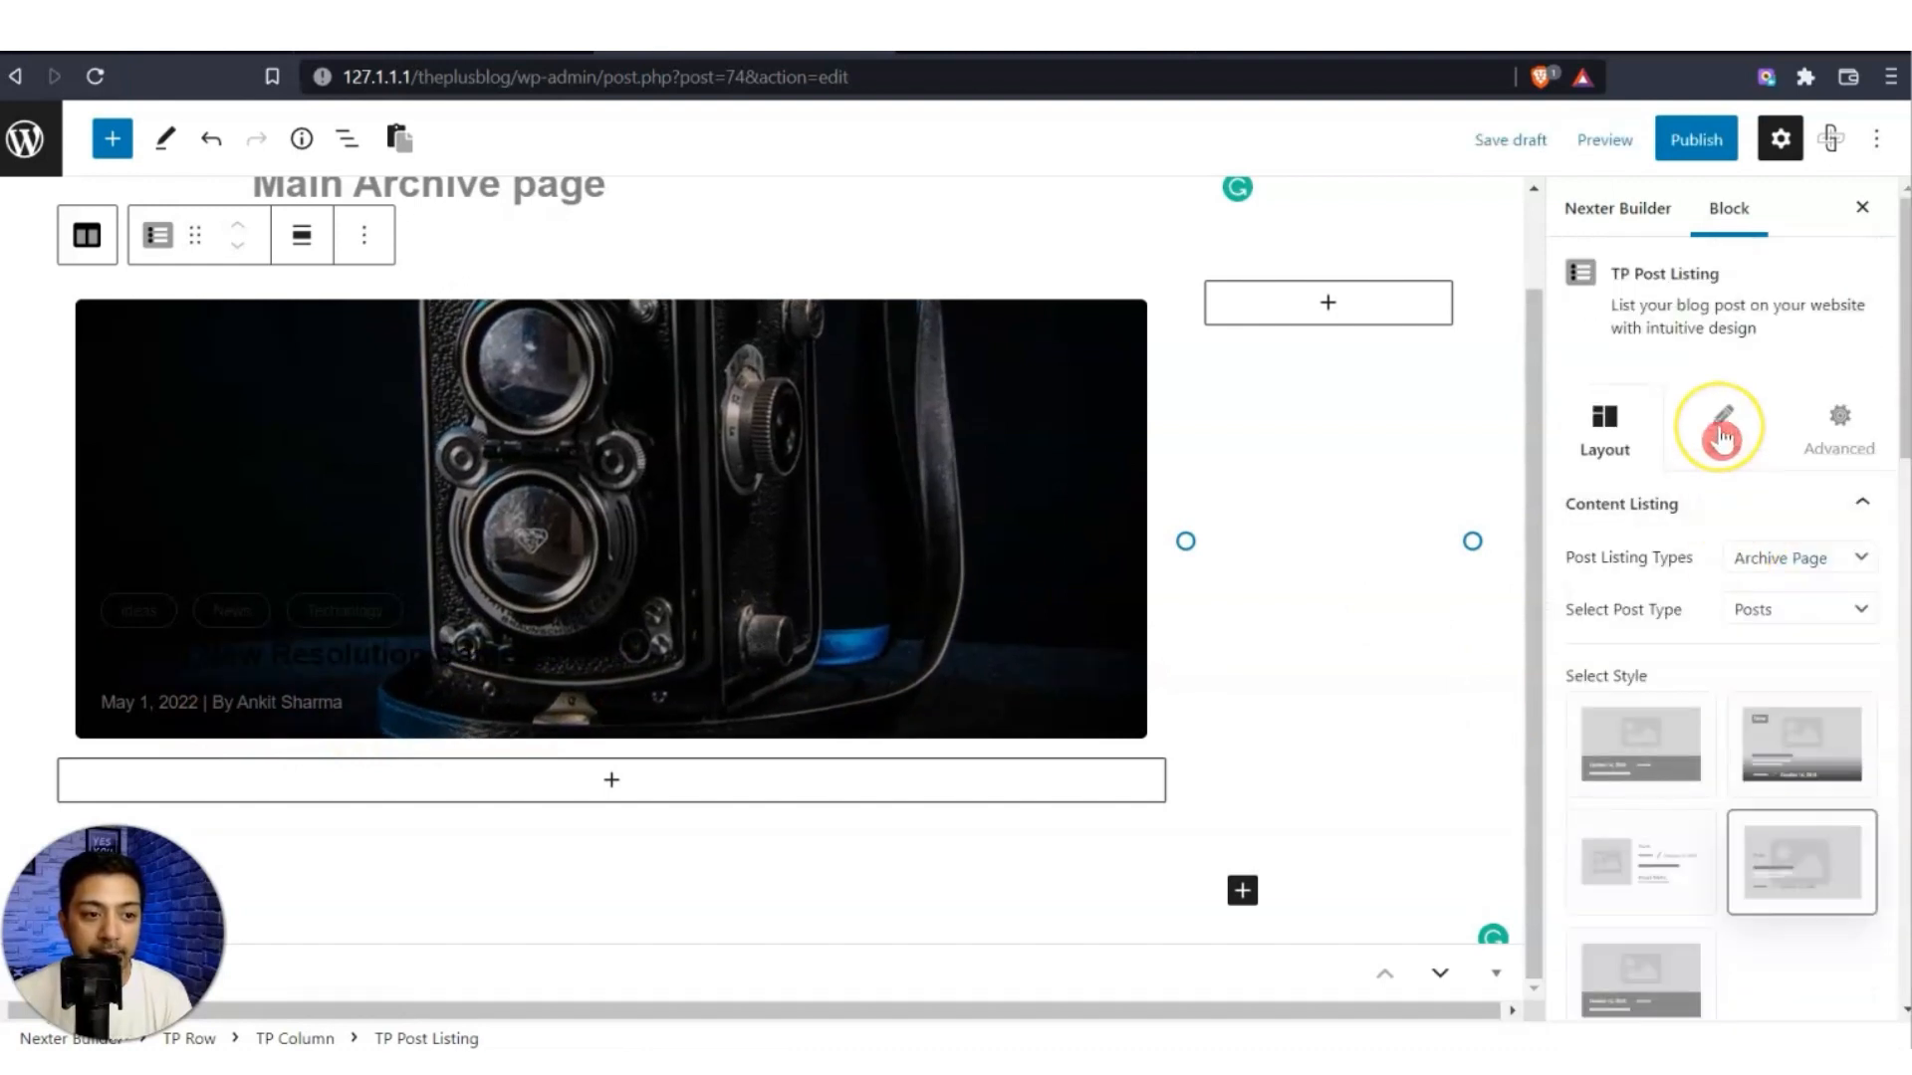
{"action": "left_click", "coordinate": [1721, 436]}
{"action": "left_click", "coordinate": [1713, 863]}
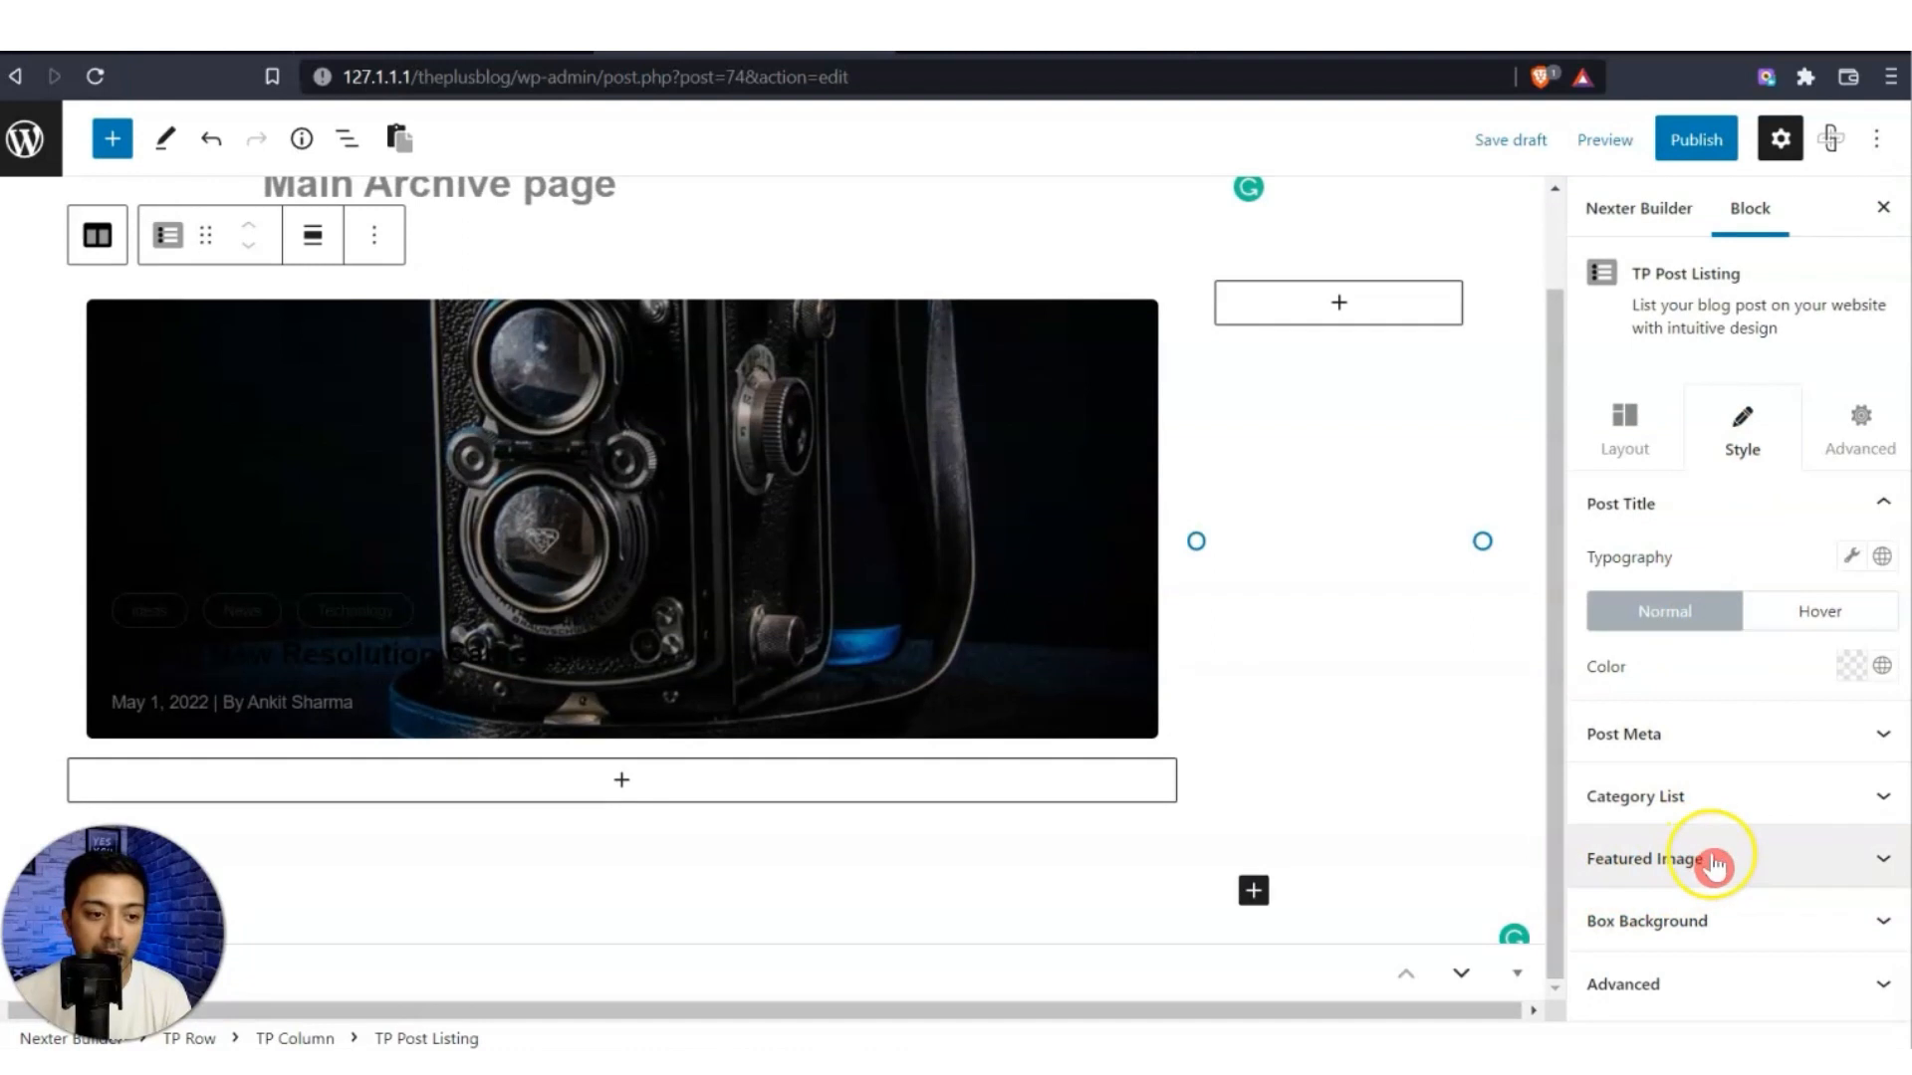
{"action": "scroll", "coordinate": [1809, 669], "scroll_direction": "down", "scroll_amount": 2}
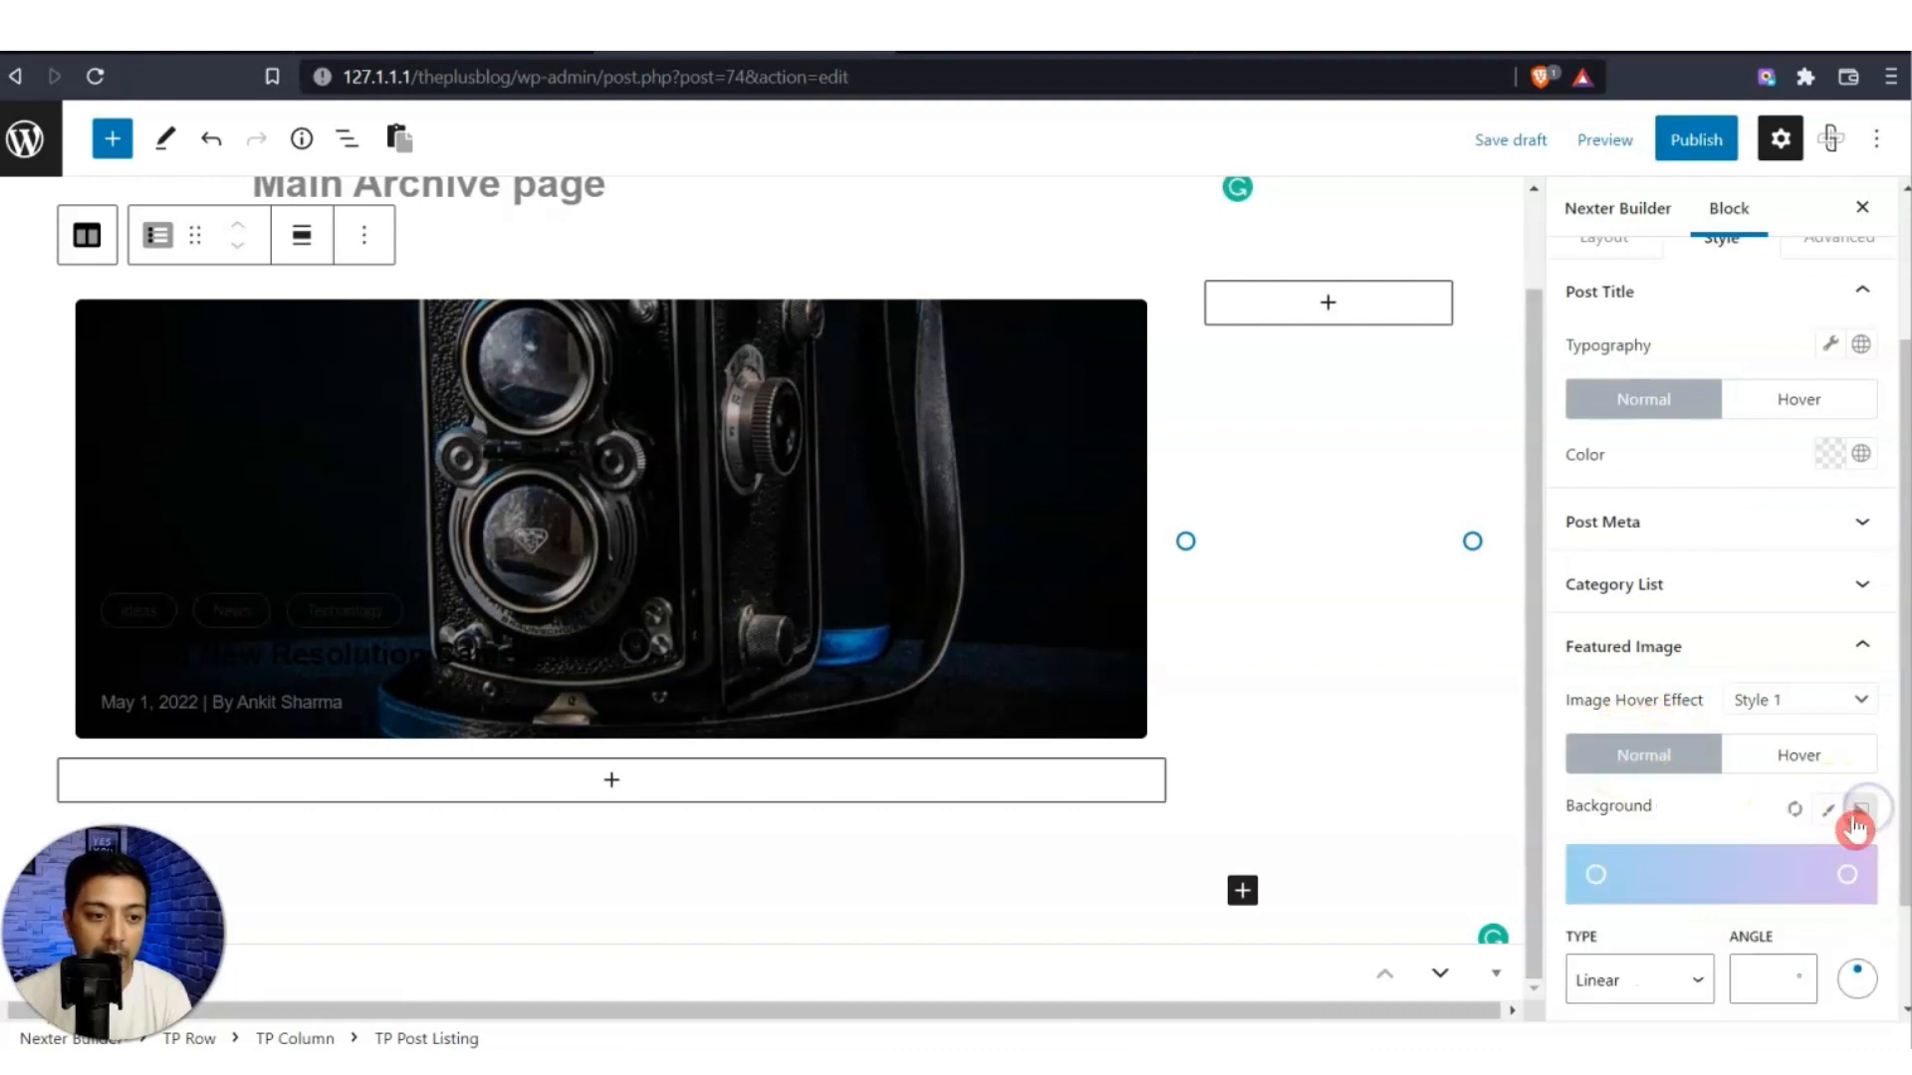
{"action": "left_click", "coordinate": [1595, 874]}
{"action": "left_click", "coordinate": [1683, 529]}
Set the featured image gradient's end colour to dark purple #19062A with reduced opacity.
{"action": "left_click", "coordinate": [1848, 876]}
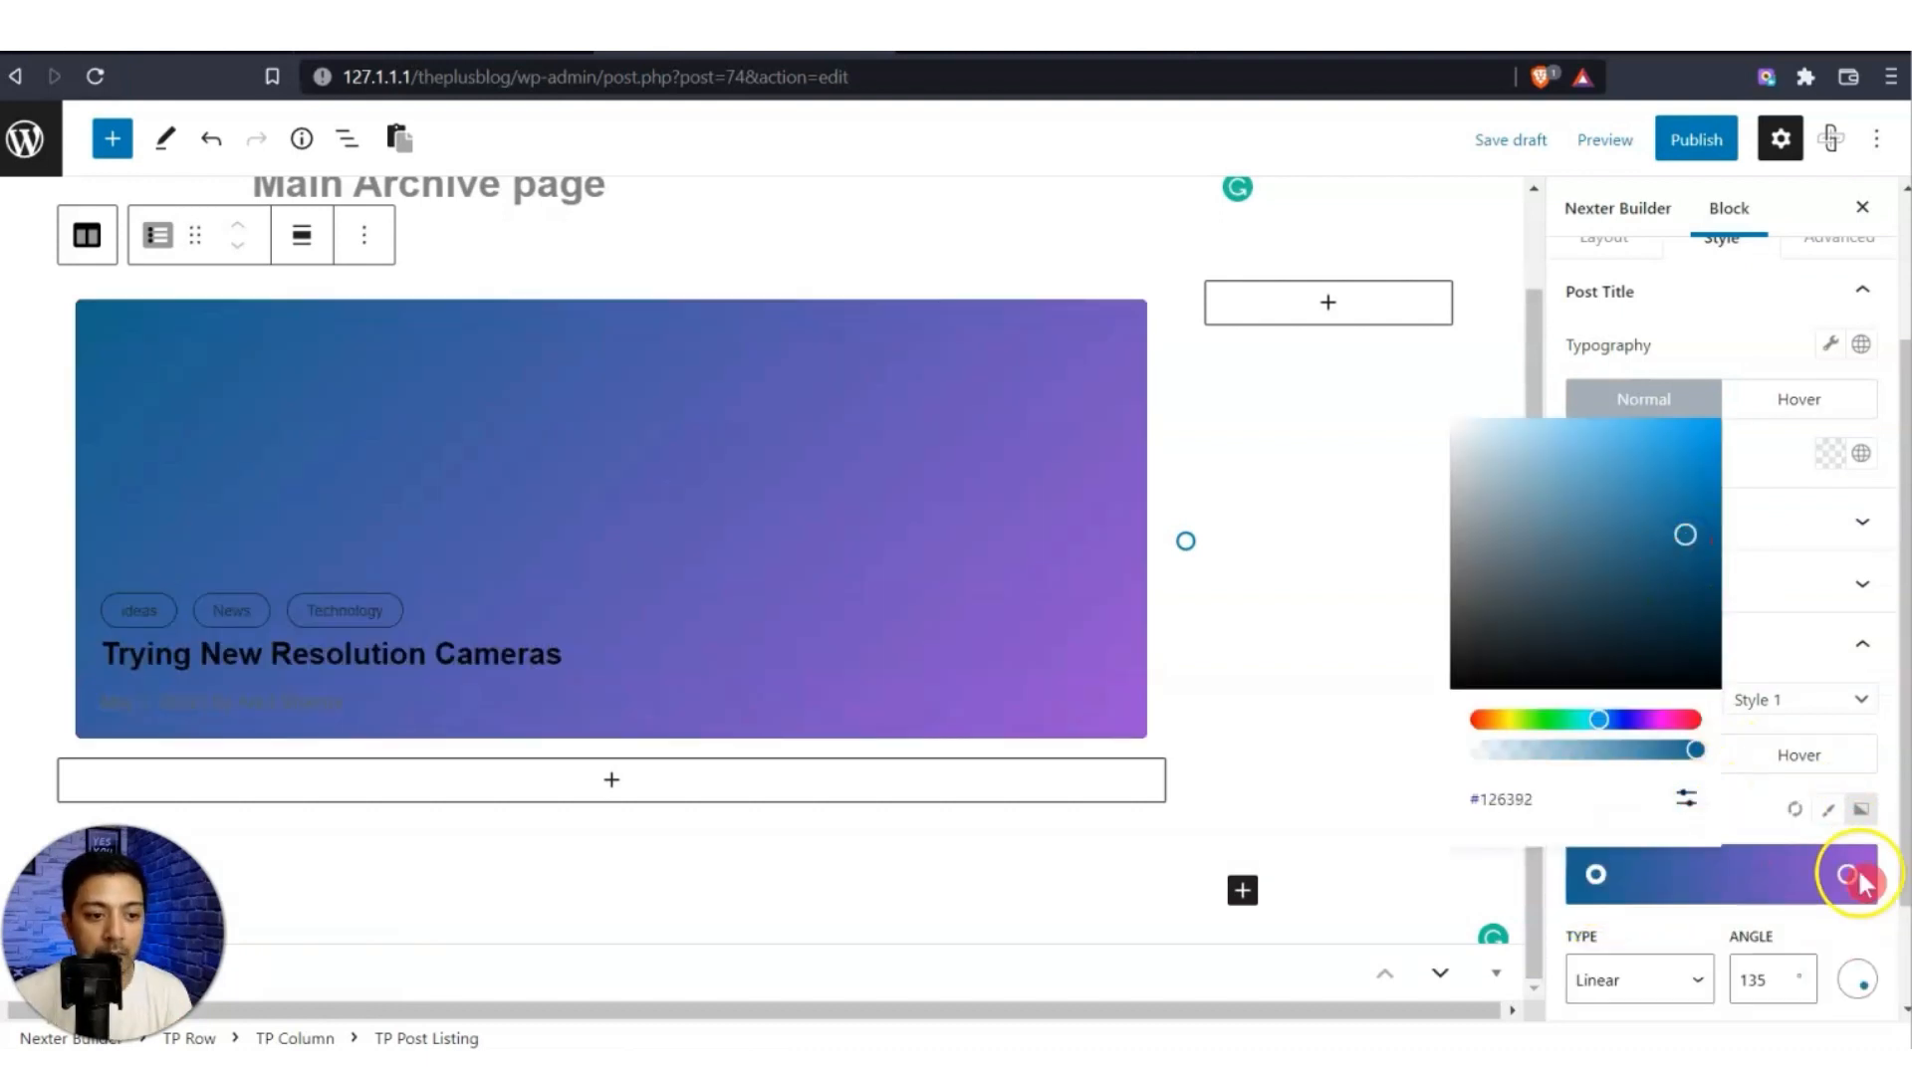
{"action": "left_click", "coordinate": [1645, 749]}
{"action": "left_click_drag", "start_coordinate": [1623, 450], "coordinate": [1676, 627]}
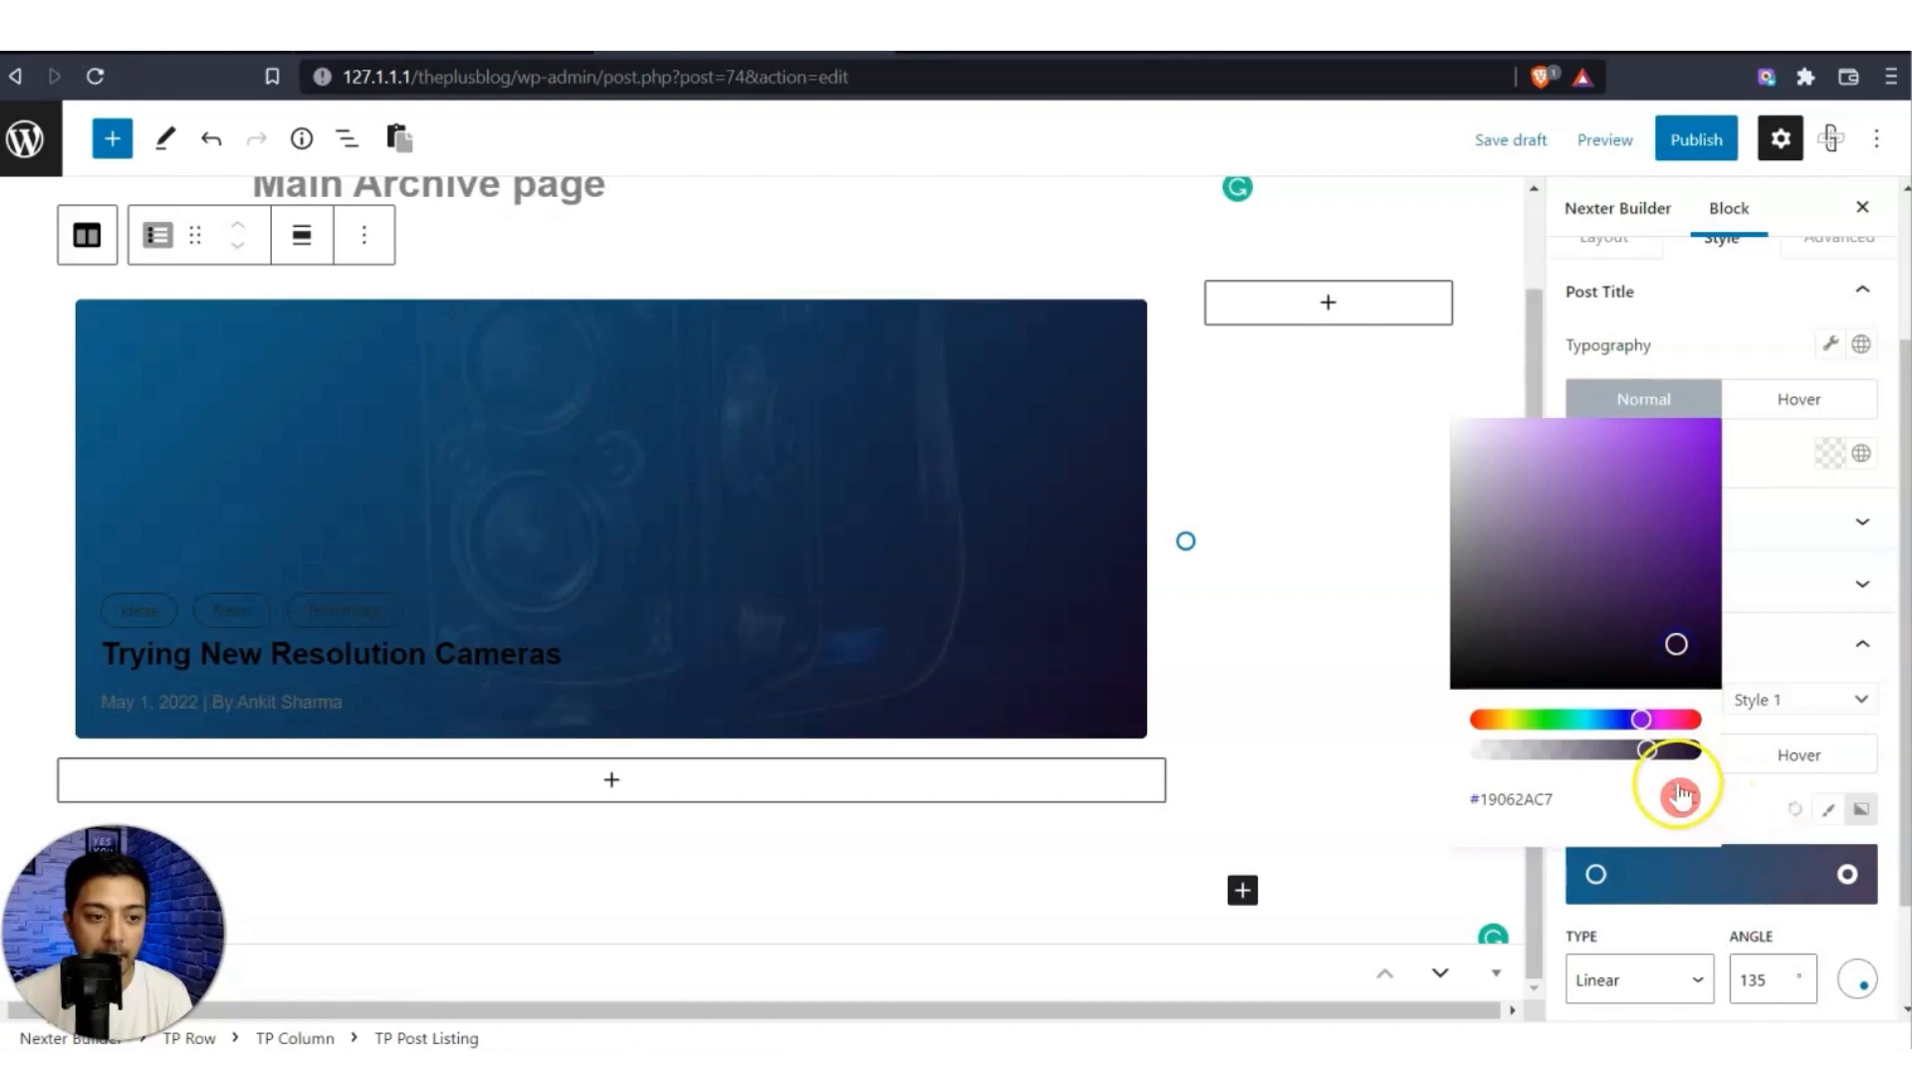
{"action": "left_click_drag", "start_coordinate": [1656, 760], "coordinate": [1639, 760]}
Make the featured image gradient's starting colour almost fully transparent and set the gradient angle to 180 degrees.
{"action": "left_click", "coordinate": [1597, 876]}
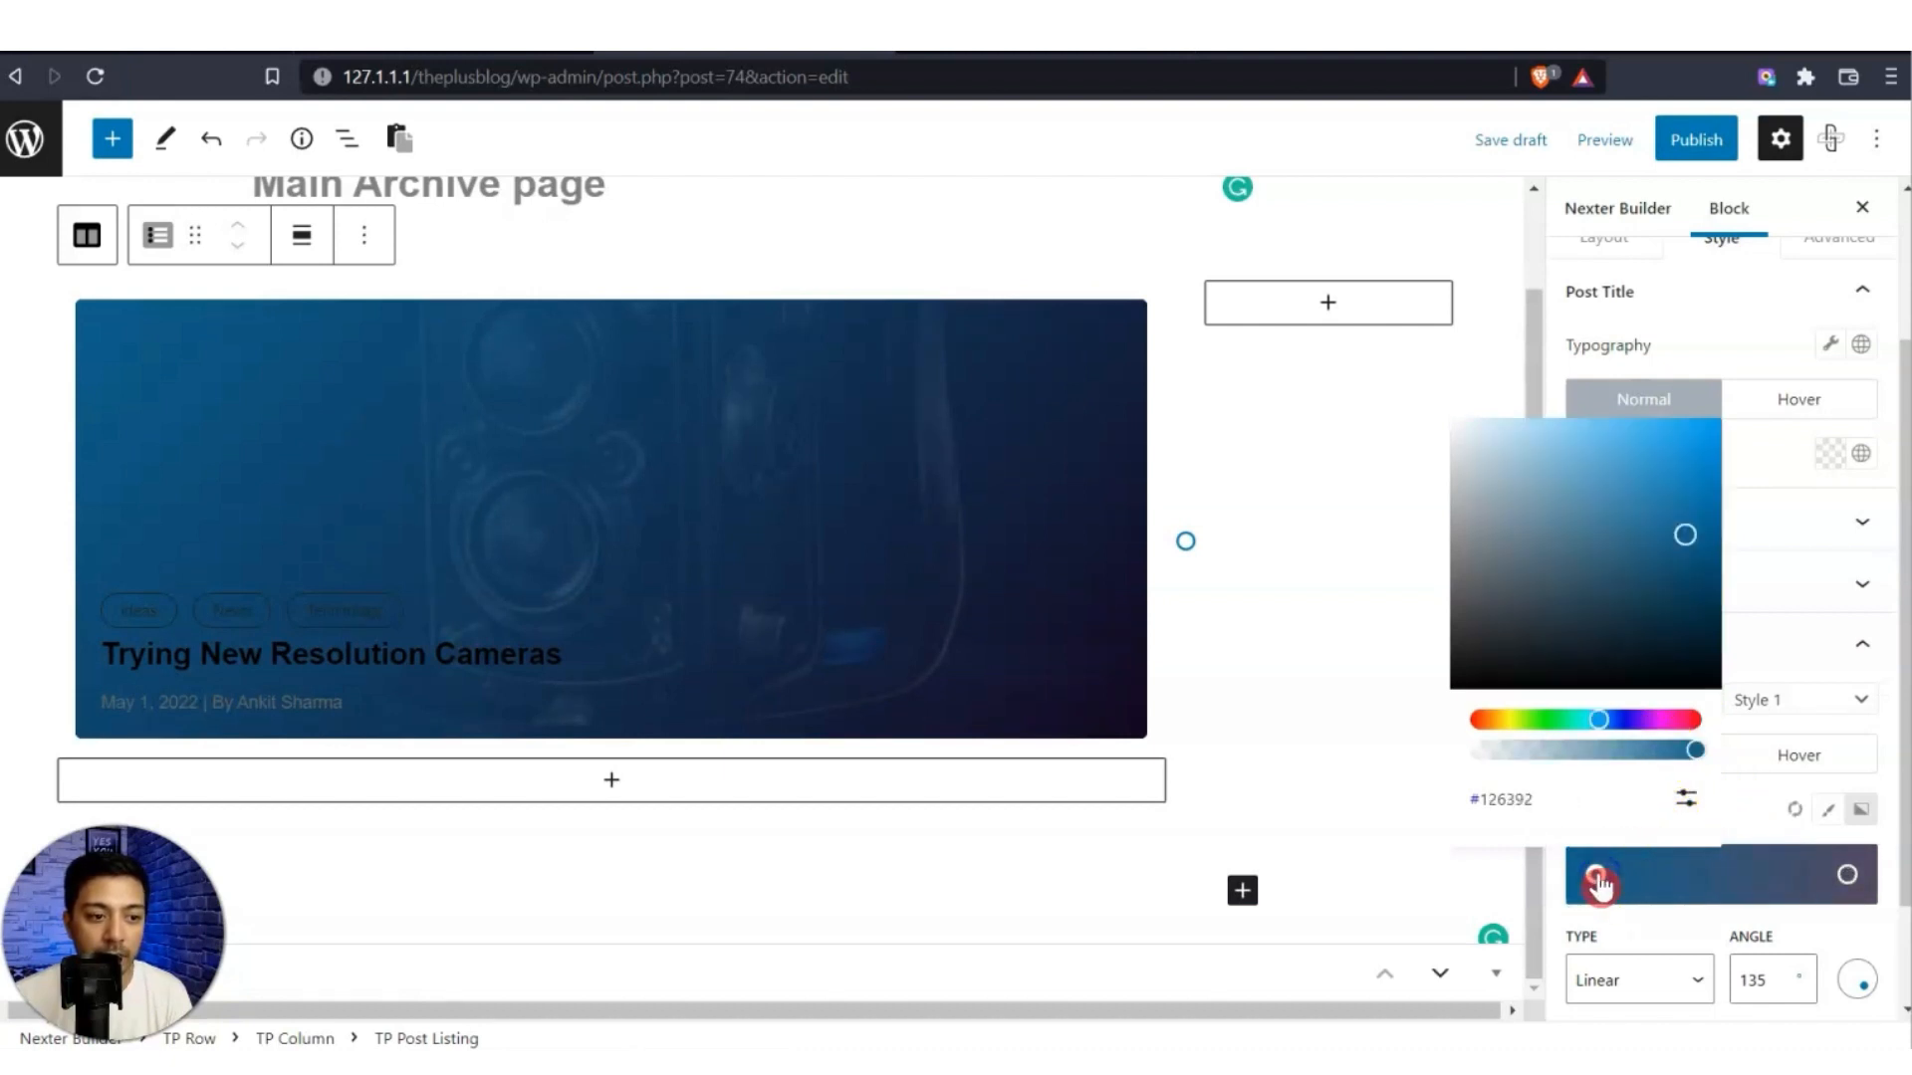
{"action": "left_click_drag", "start_coordinate": [1701, 763], "coordinate": [1472, 763]}
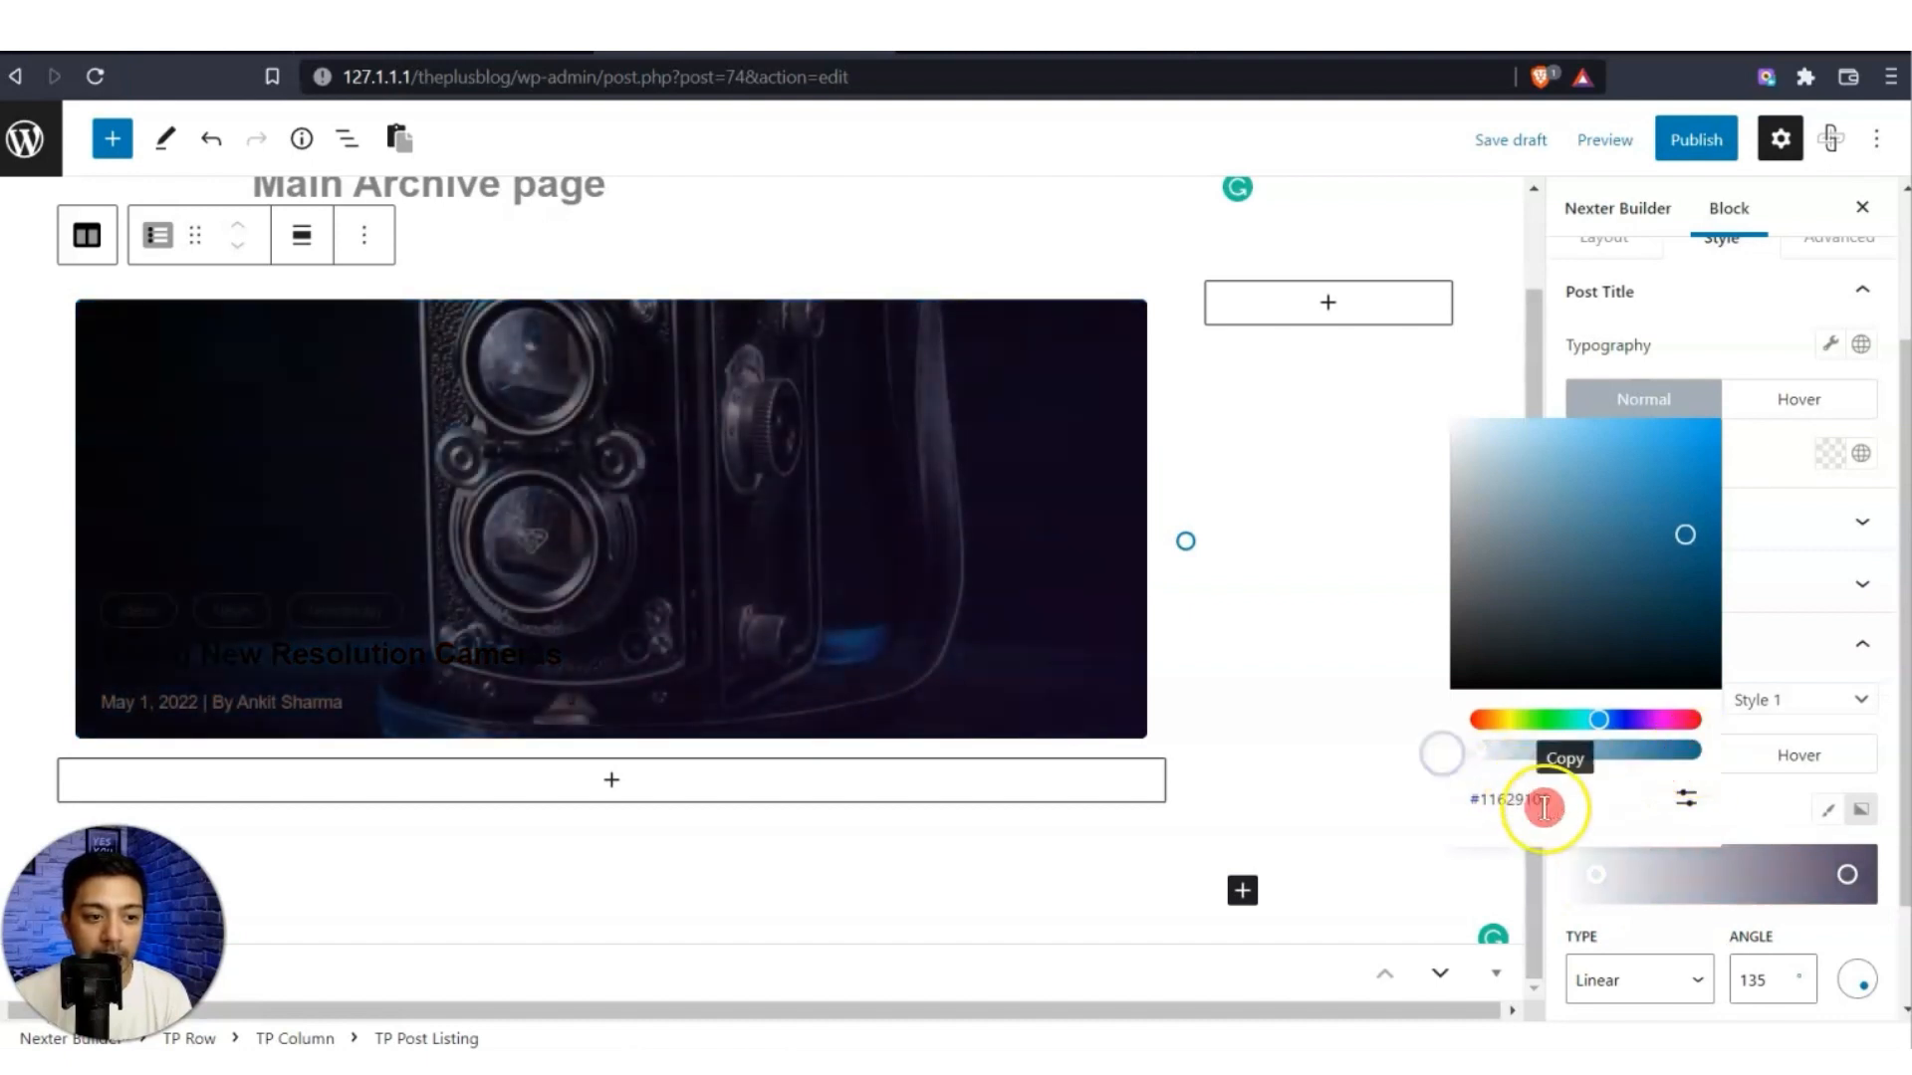
{"action": "double_click", "coordinate": [1755, 981]}
{"action": "type", "text": "180"}
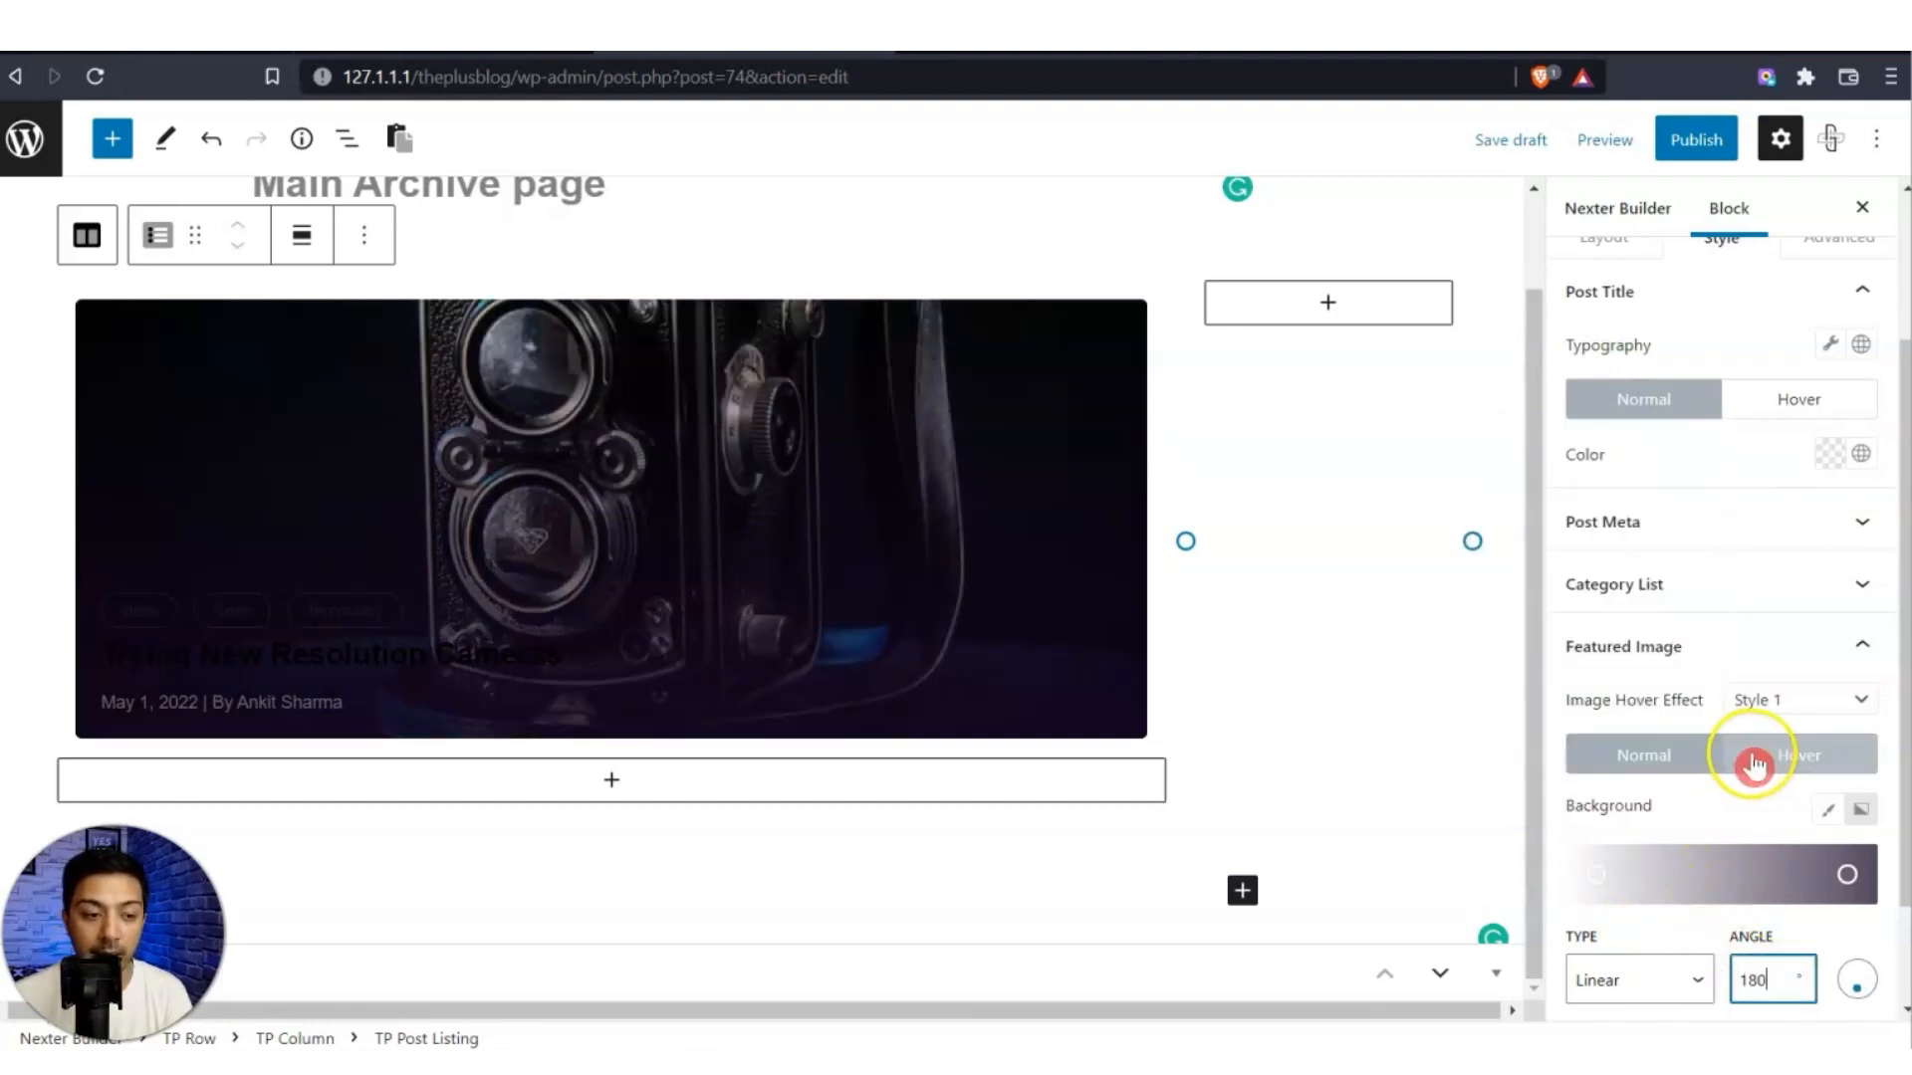
{"action": "scroll", "coordinate": [1758, 767], "scroll_direction": "down", "scroll_amount": 2}
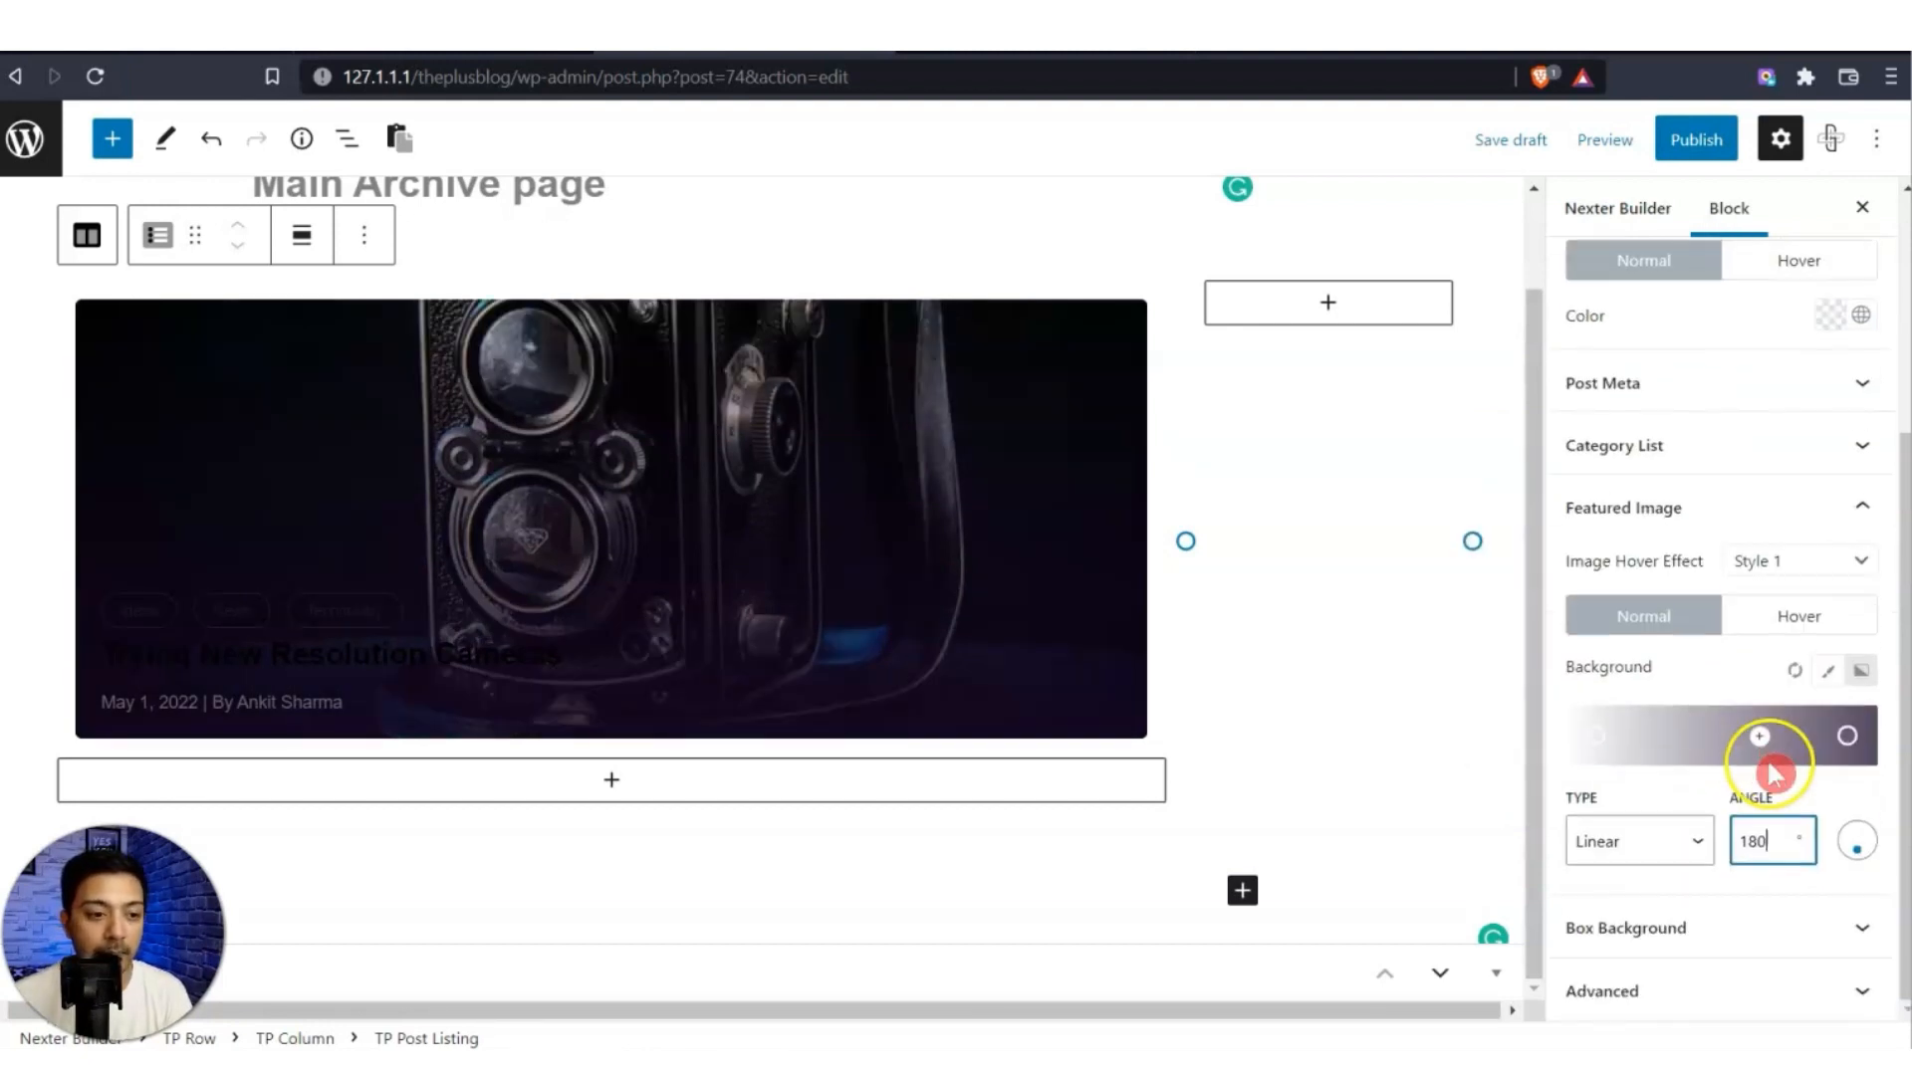
{"action": "scroll", "coordinate": [1723, 775], "scroll_direction": "up", "scroll_amount": 5}
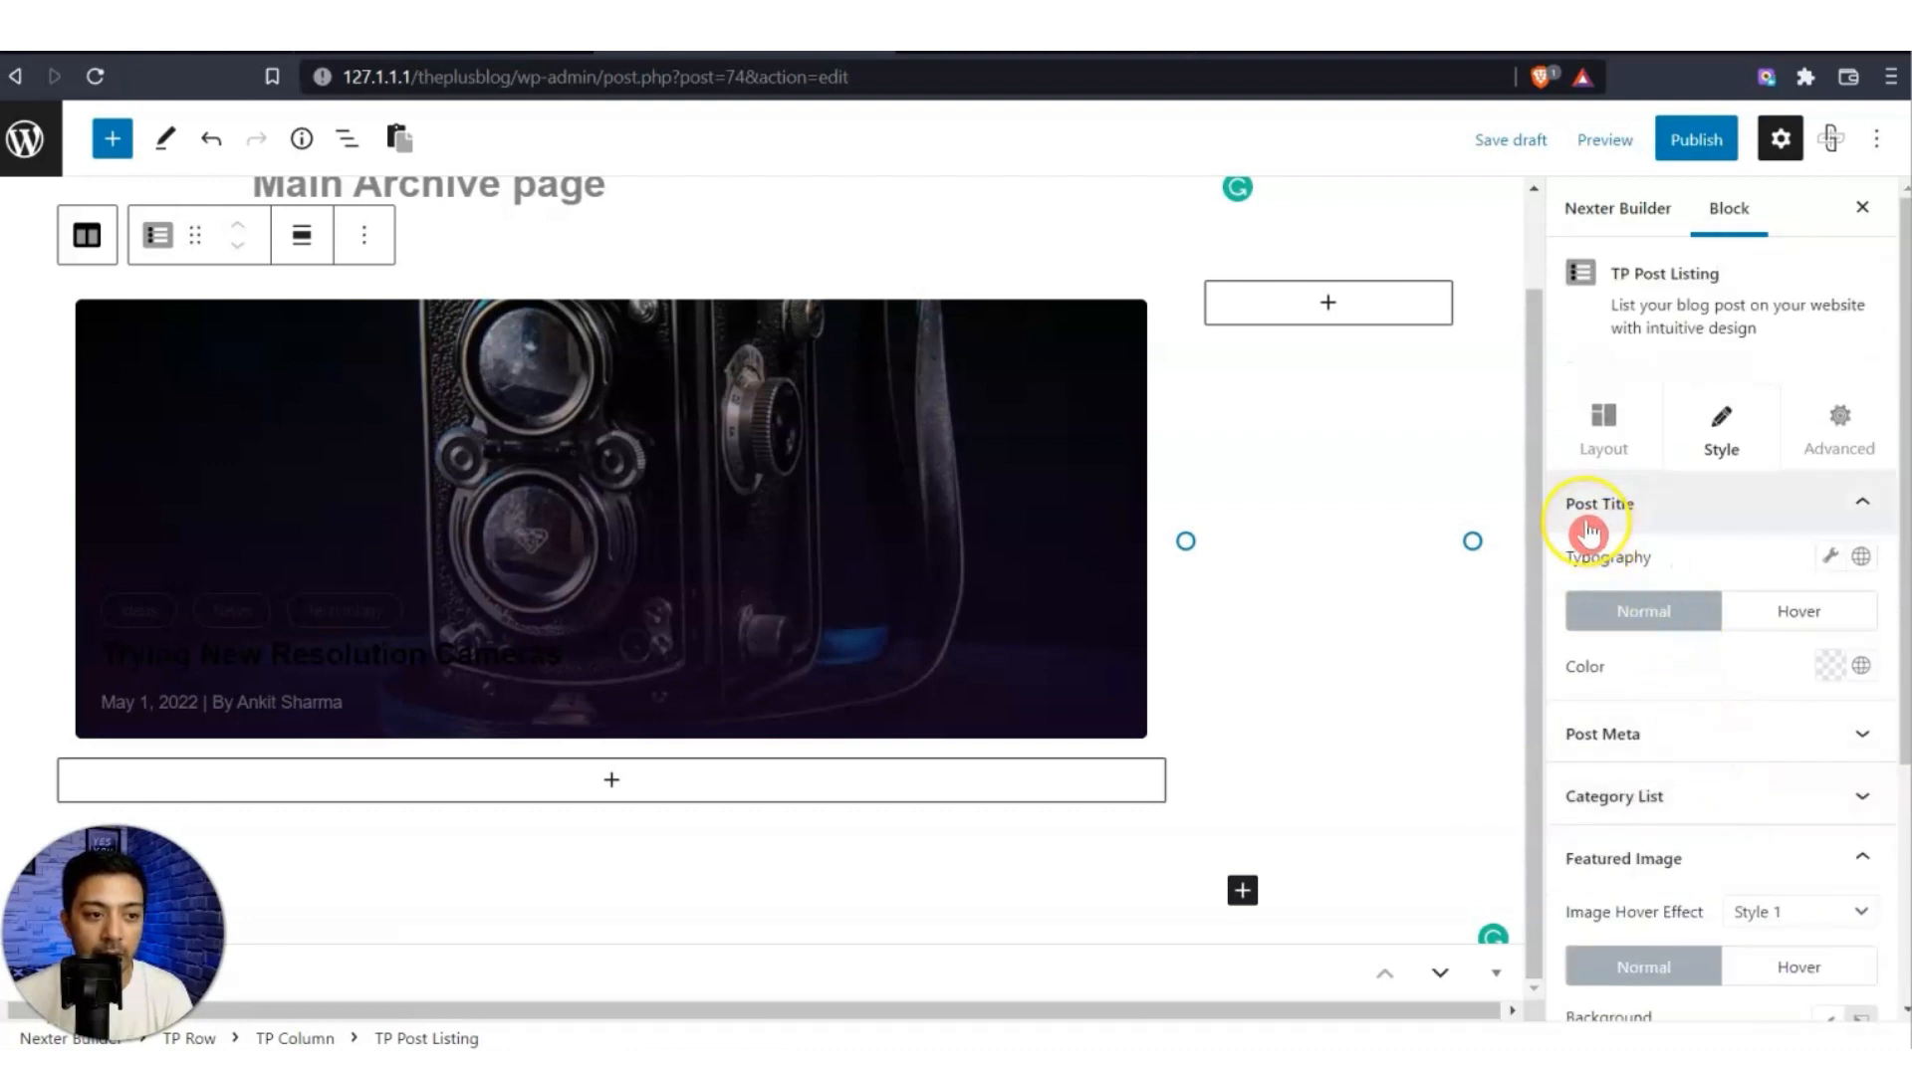
Set the post title's normal colour to off-white #FBFBFB and its hover colour to orange #E47B0B.
{"action": "left_click", "coordinate": [1830, 685]}
{"action": "left_click_drag", "start_coordinate": [1613, 282], "coordinate": [1555, 231]}
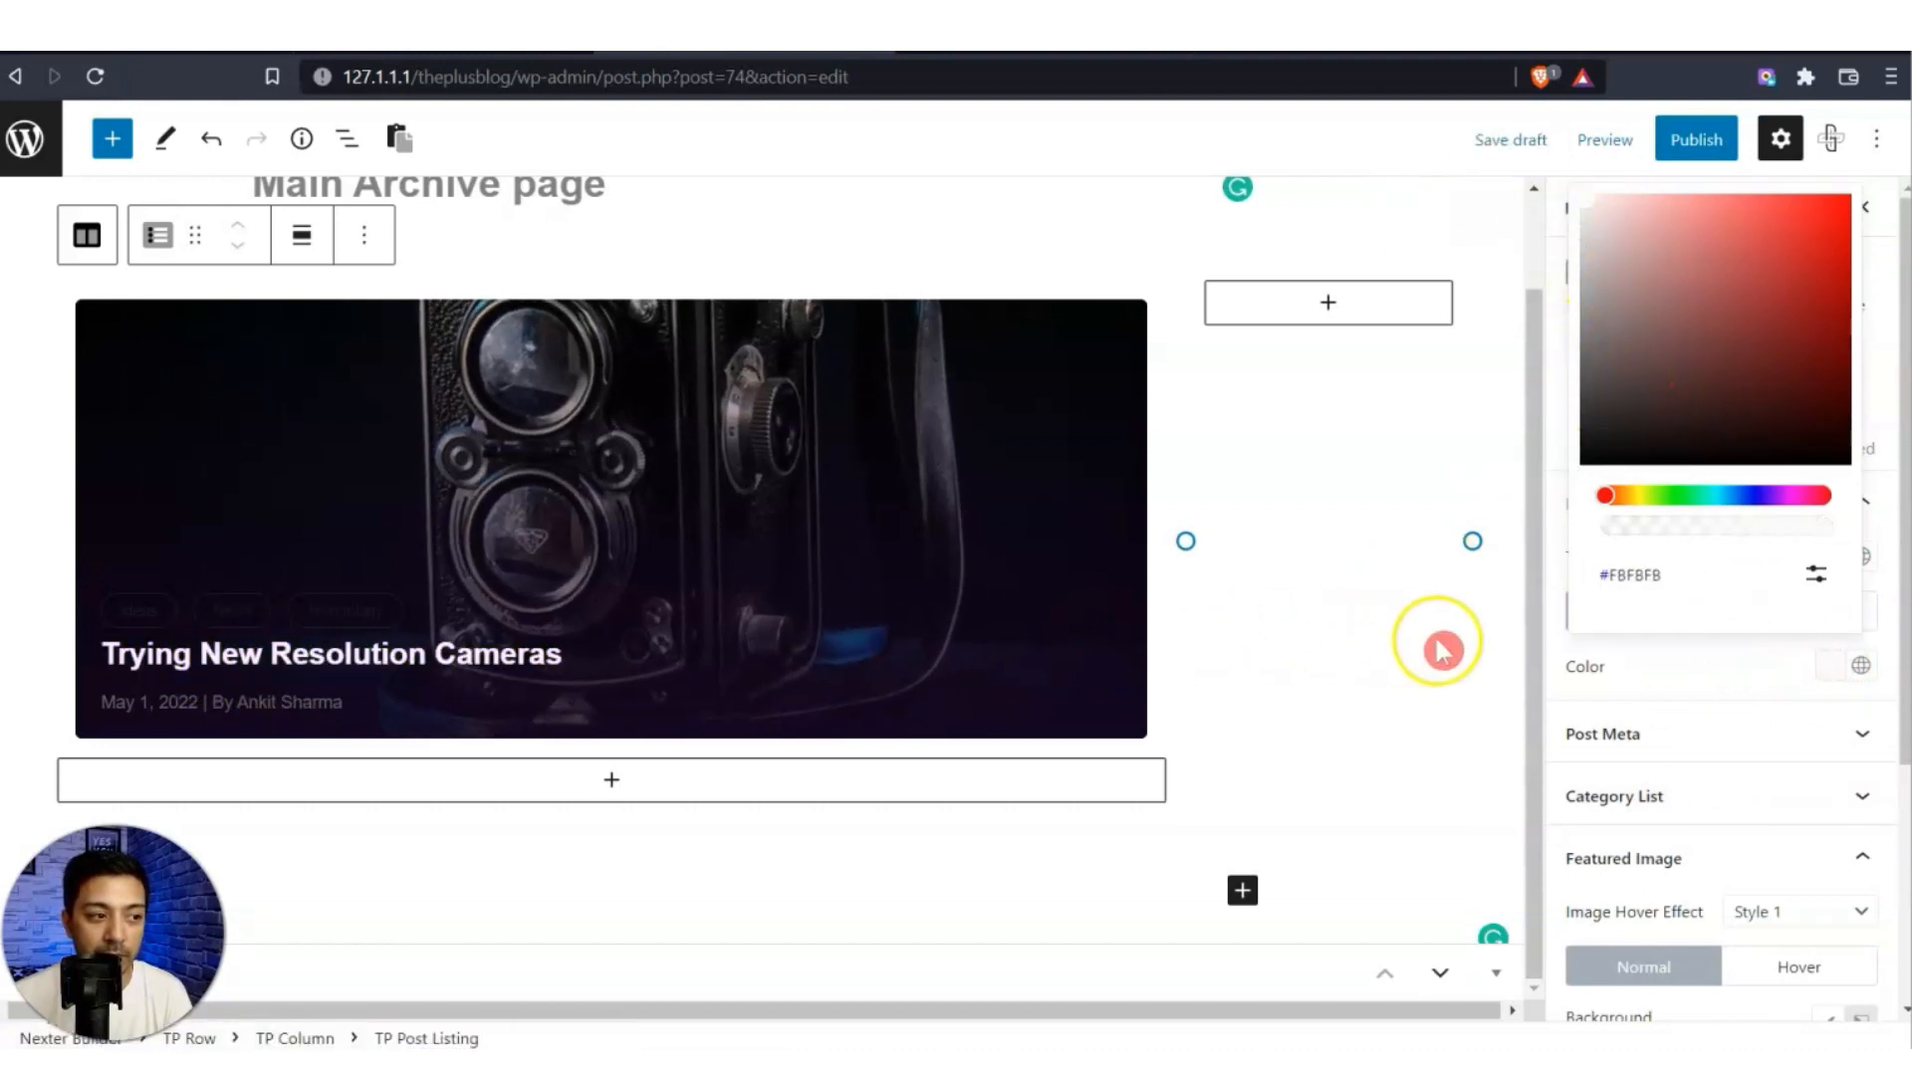
{"action": "left_click", "coordinate": [1643, 664]}
{"action": "left_click", "coordinate": [1759, 625]}
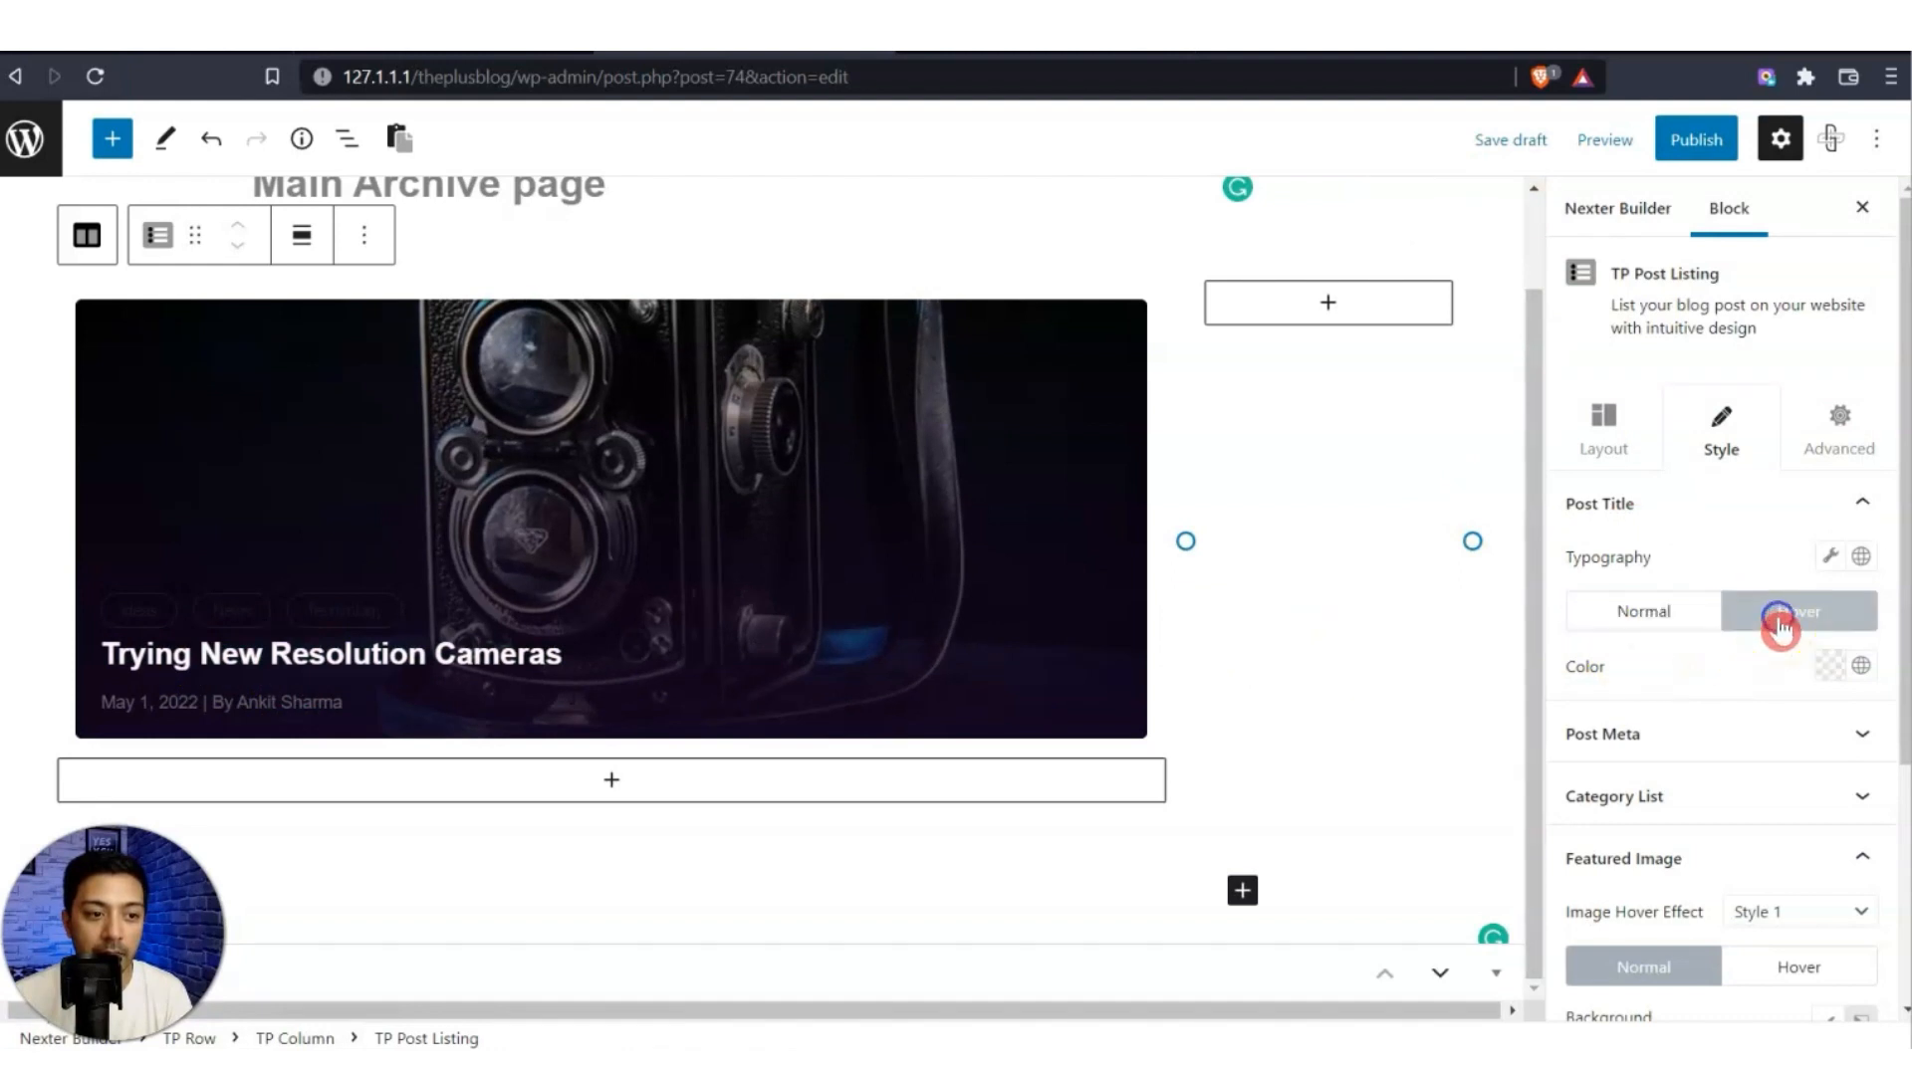
{"action": "left_click", "coordinate": [1828, 666]}
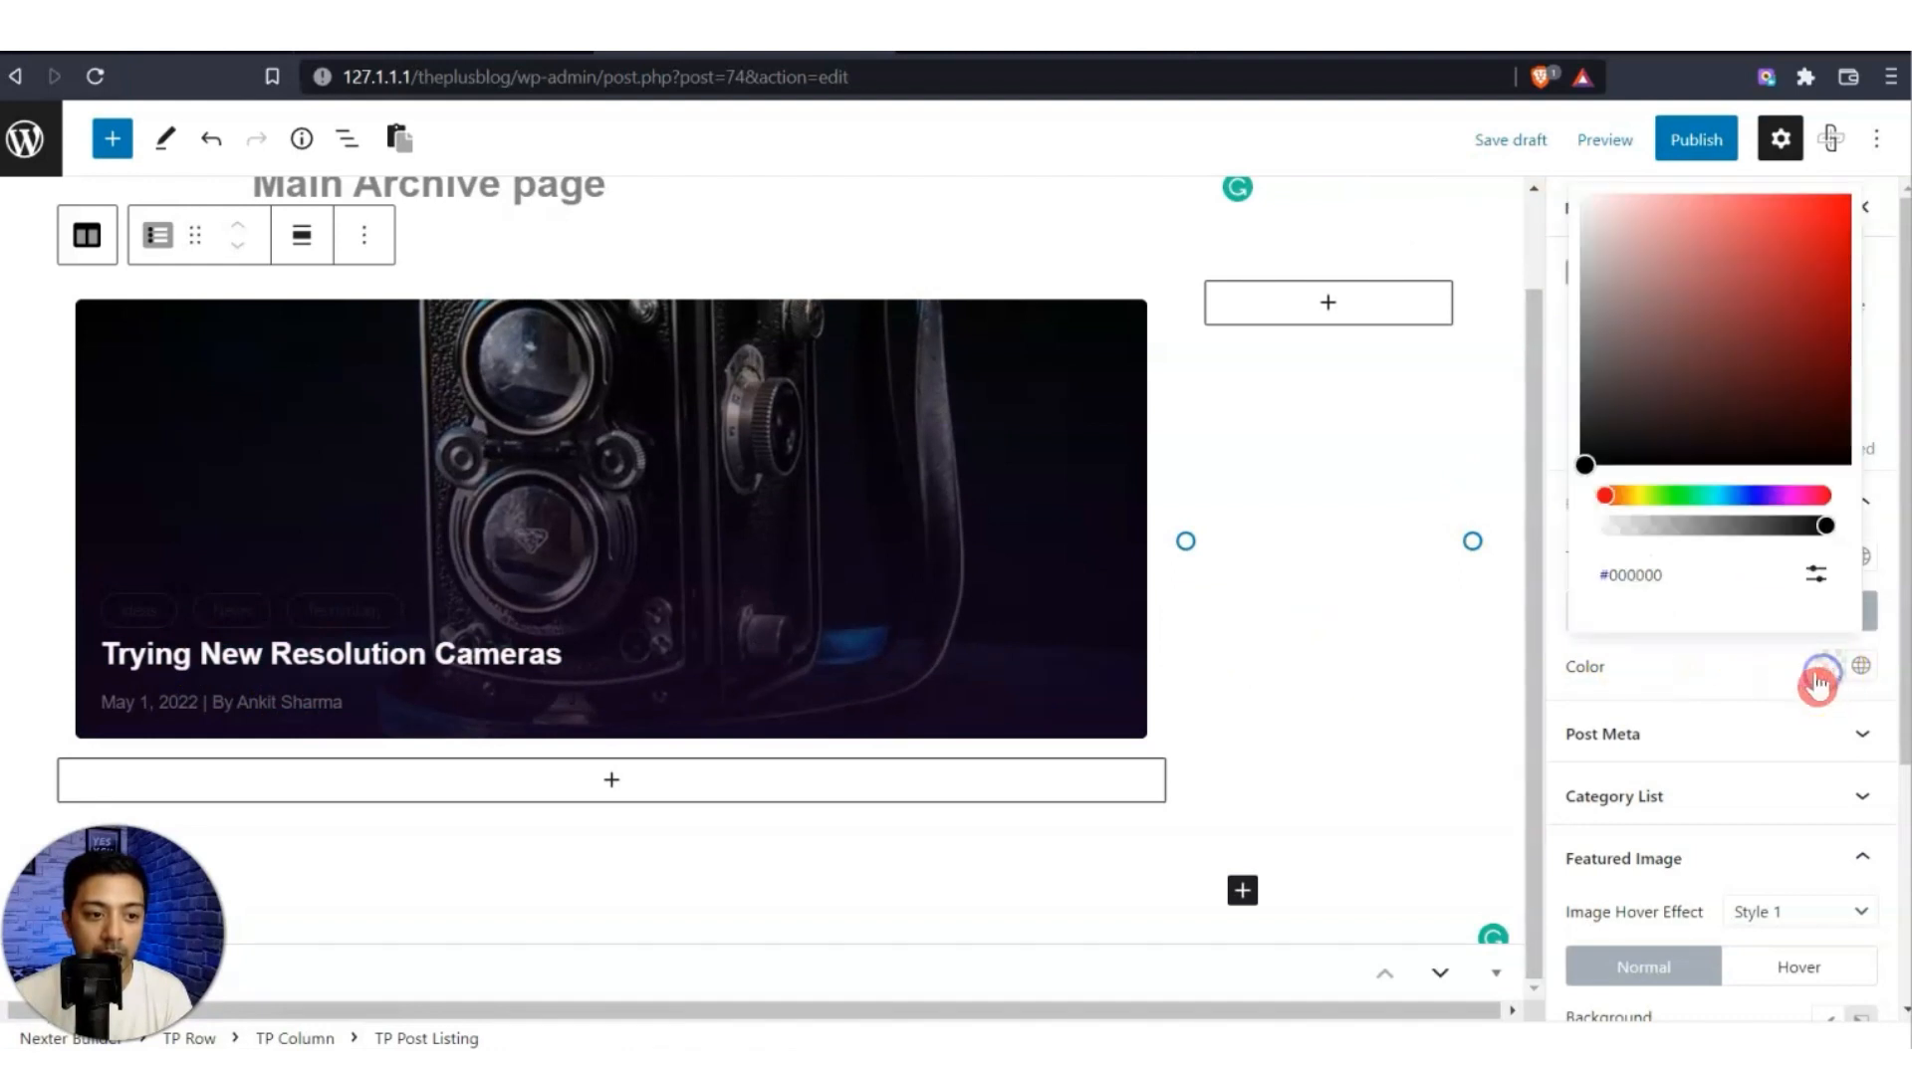
{"action": "left_click", "coordinate": [1622, 498]}
{"action": "left_click", "coordinate": [1781, 259]}
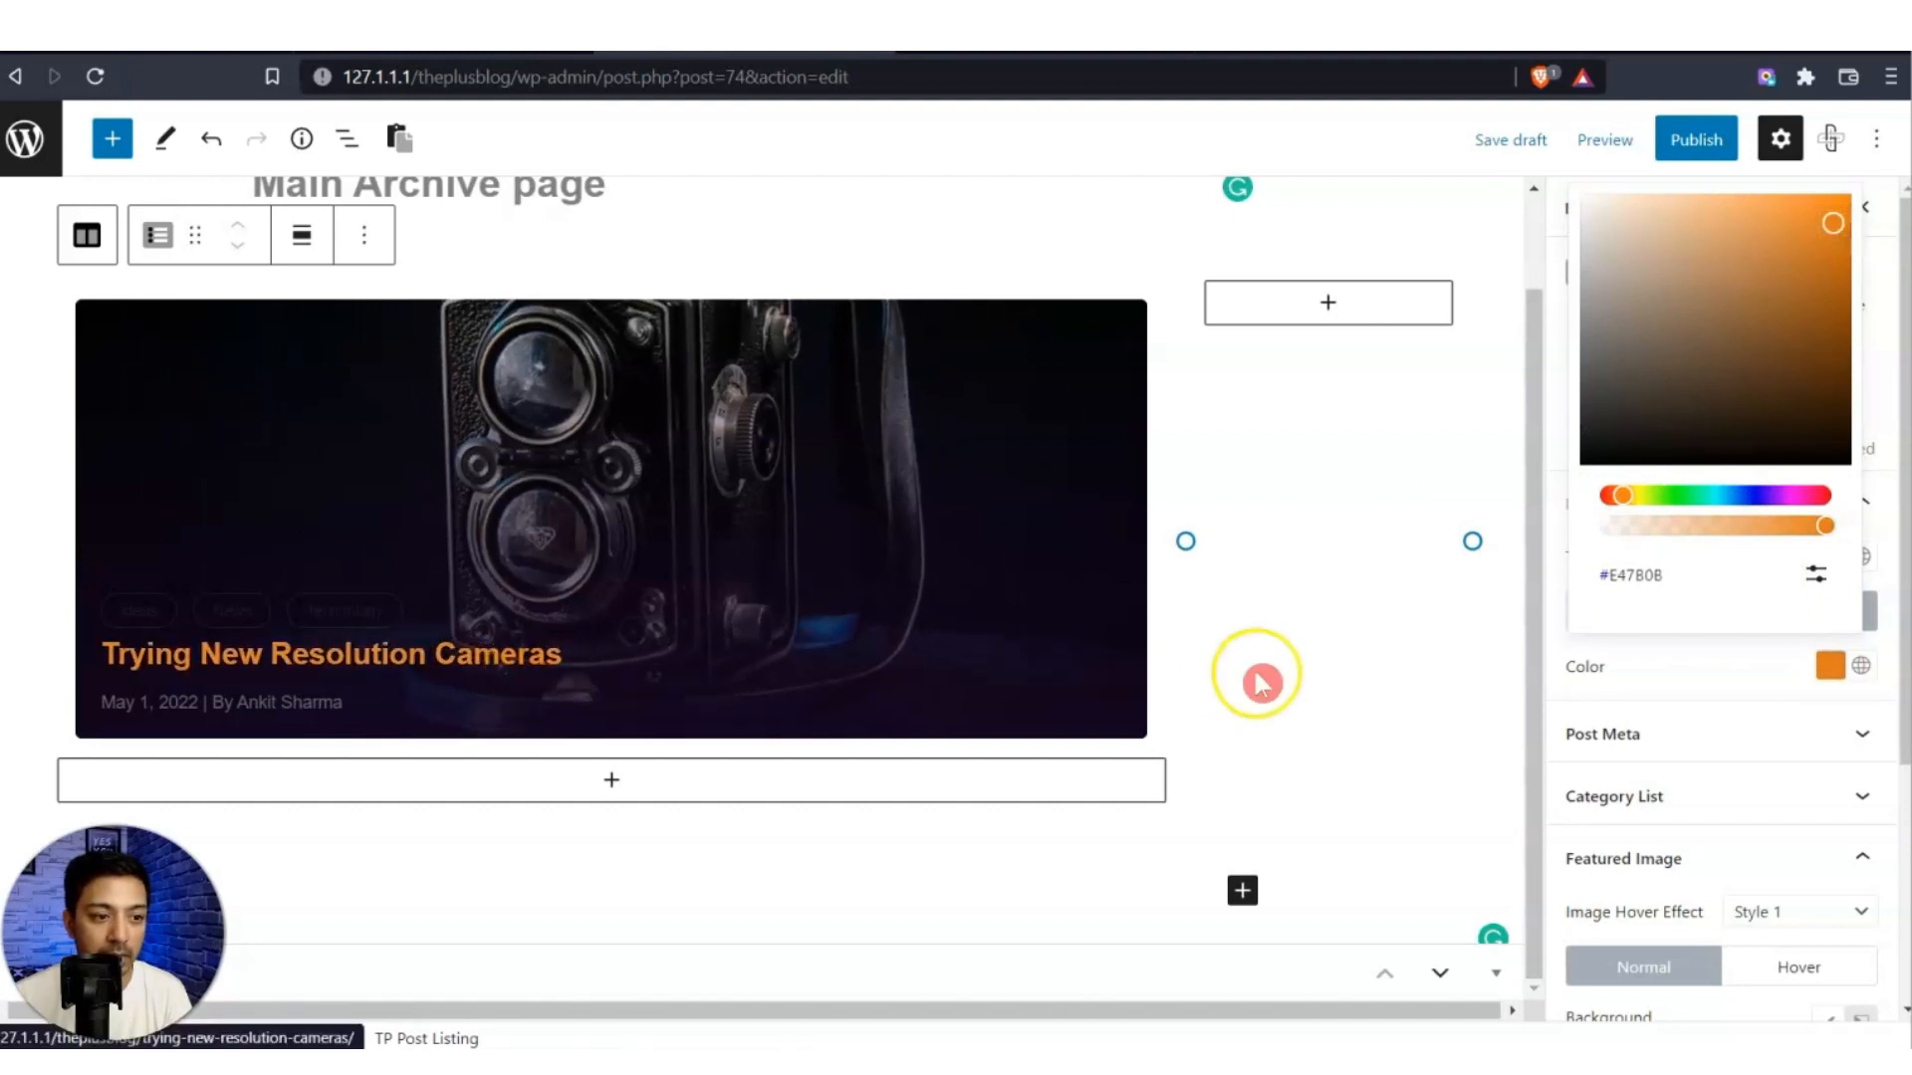
{"action": "left_click", "coordinate": [1631, 677]}
Give the post meta text in the featured post listing a grey colour.
{"action": "left_click", "coordinate": [1731, 731]}
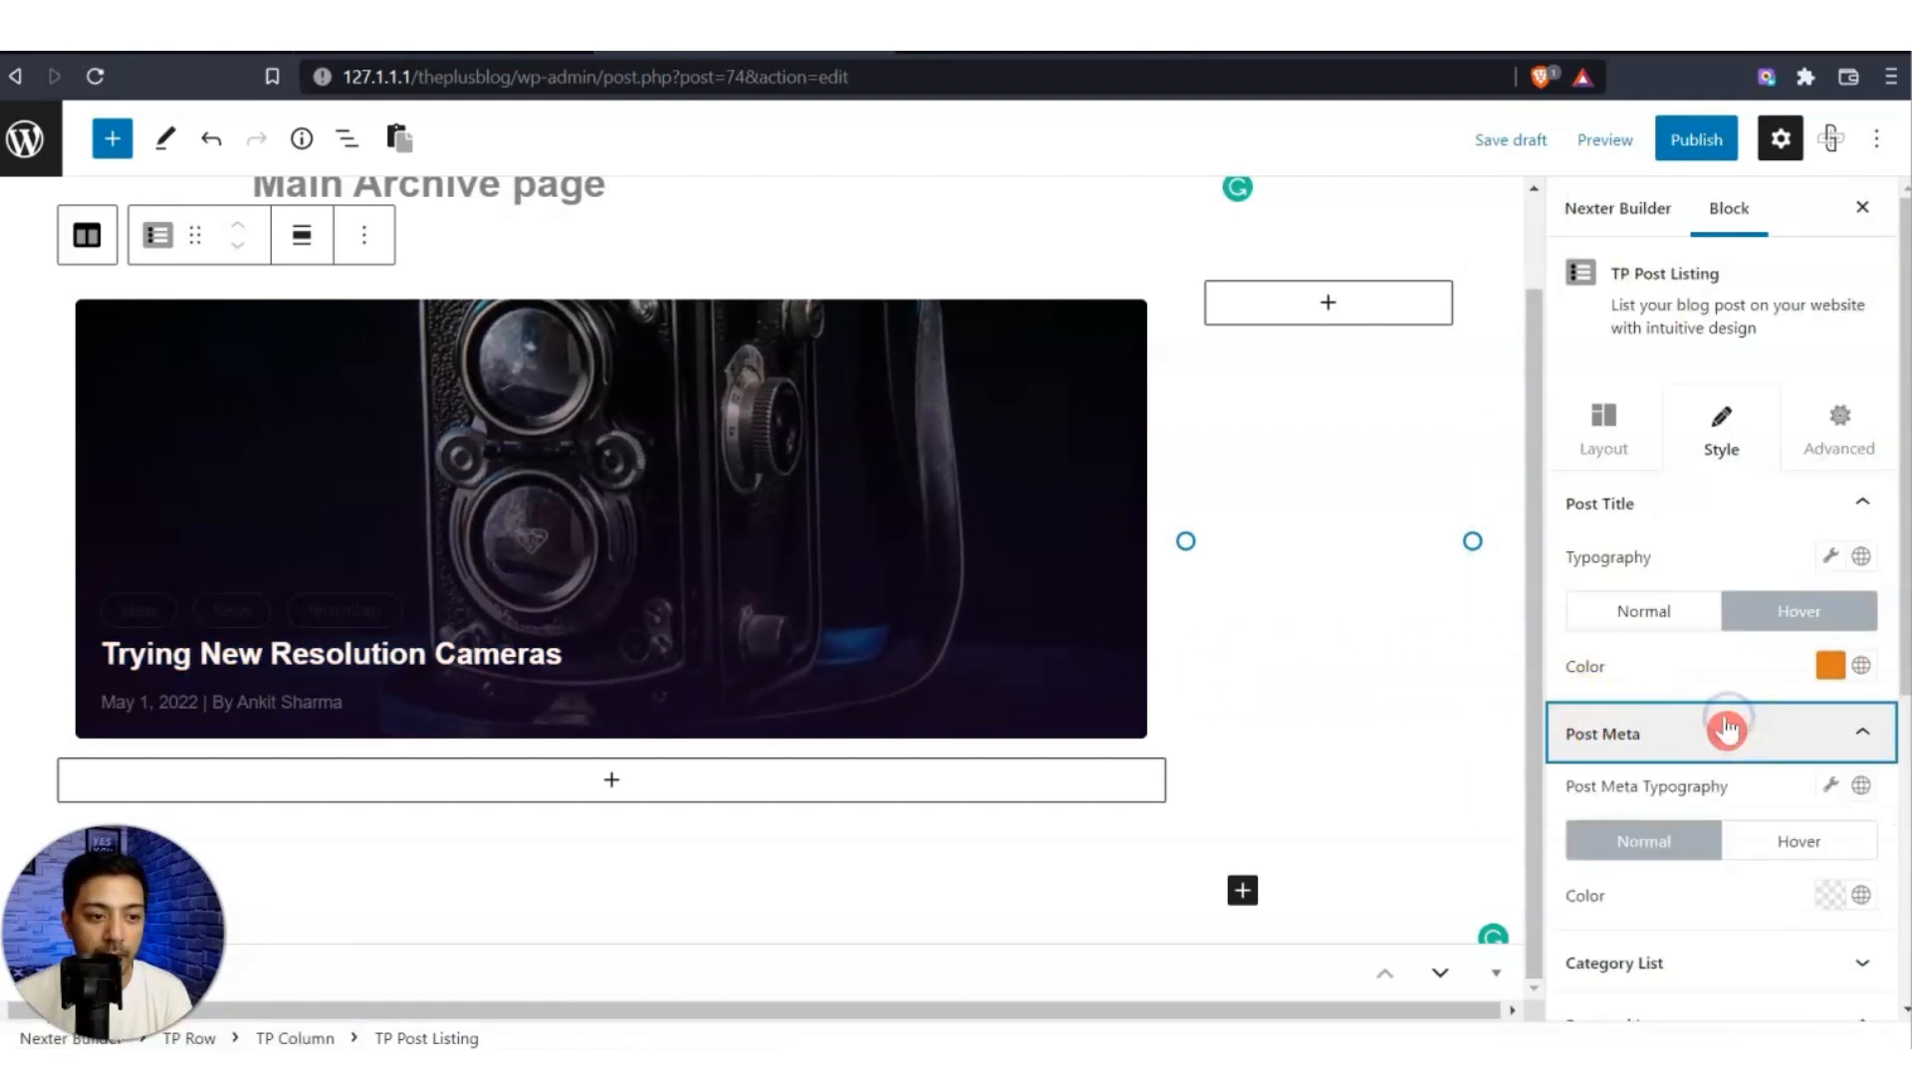
{"action": "scroll", "coordinate": [1771, 697], "scroll_direction": "down", "scroll_amount": 2}
{"action": "left_click", "coordinate": [1830, 746]}
{"action": "left_click", "coordinate": [1672, 402]}
{"action": "mouse_move", "coordinate": [1672, 400]}
{"action": "left_mouse_down"}
{"action": "mouse_move", "coordinate": [1559, 353]}
{"action": "mouse_move", "coordinate": [1537, 528]}
{"action": "mouse_move", "coordinate": [1508, 438]}
{"action": "left_mouse_up"}
{"action": "left_click", "coordinate": [1700, 818]}
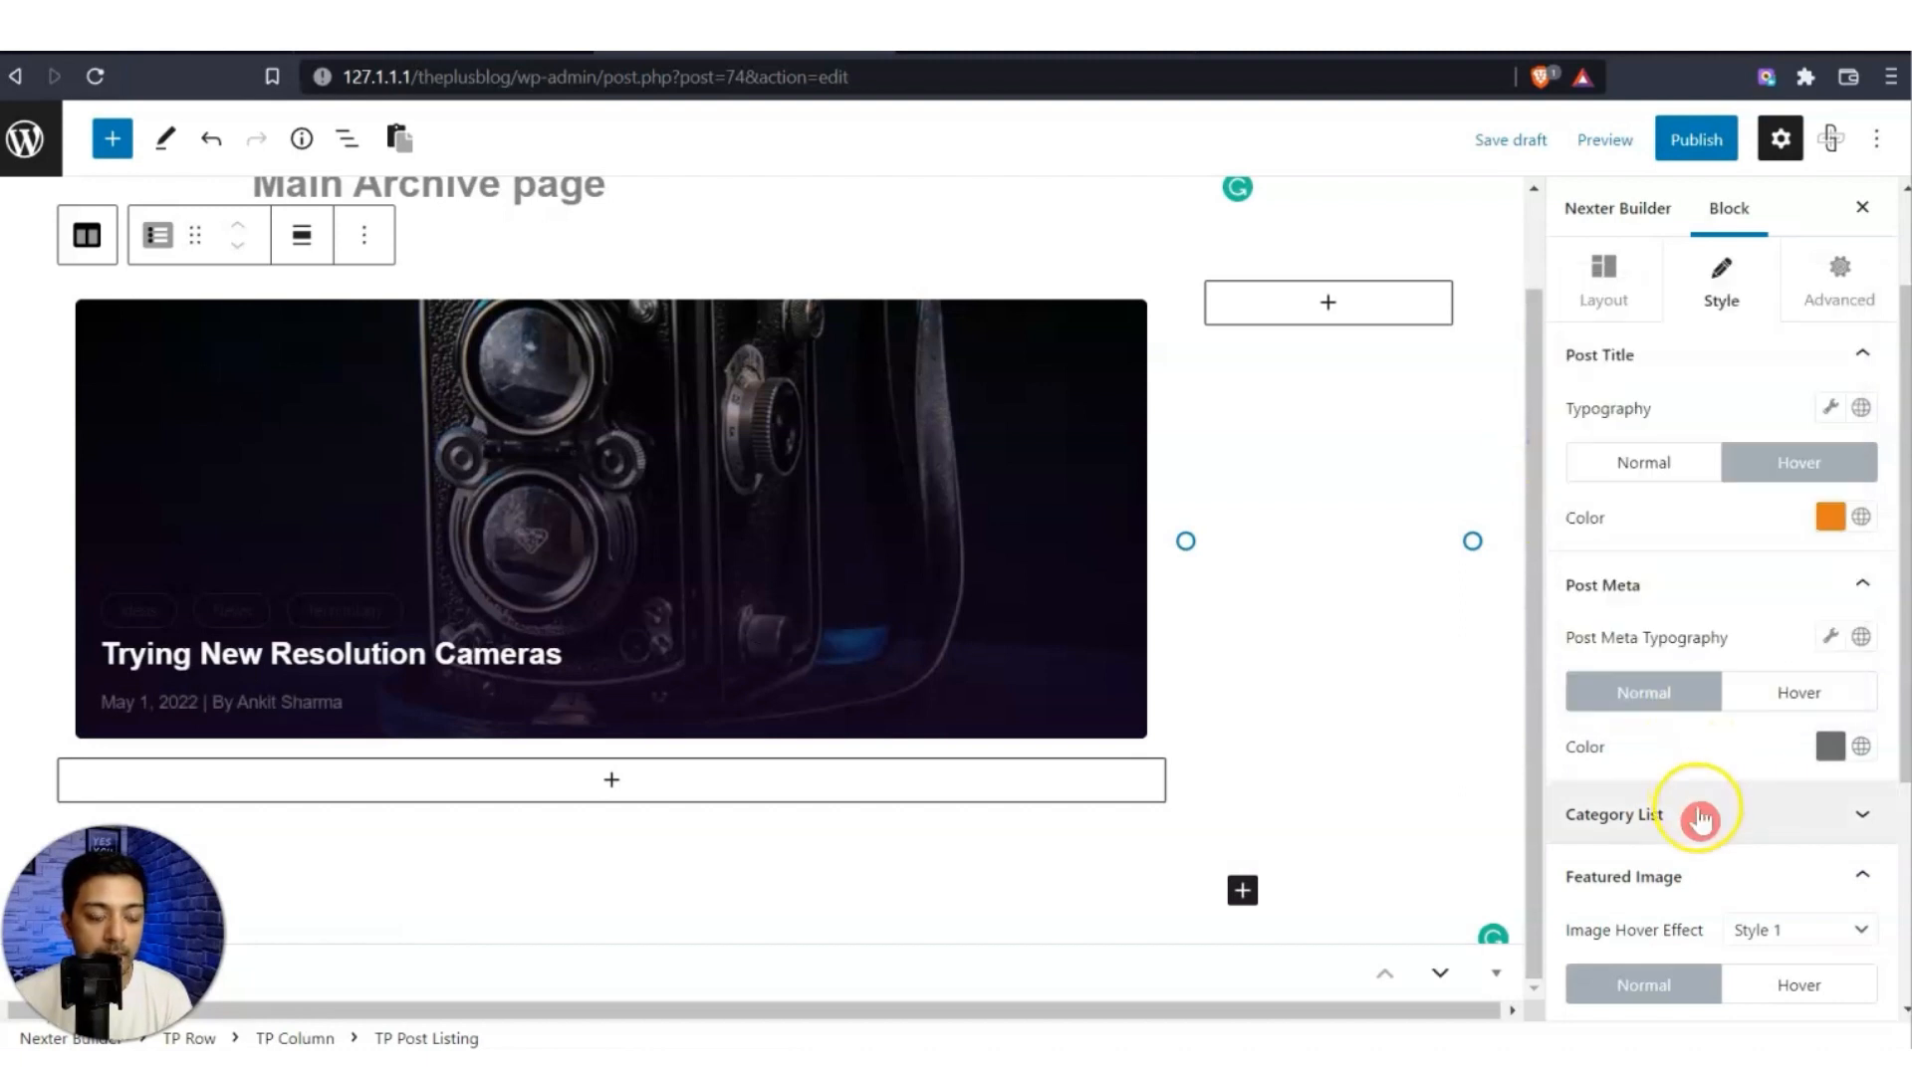
Set the category list's text colour to grey so the labels stand out on the dark image.
{"action": "left_click", "coordinate": [1805, 827]}
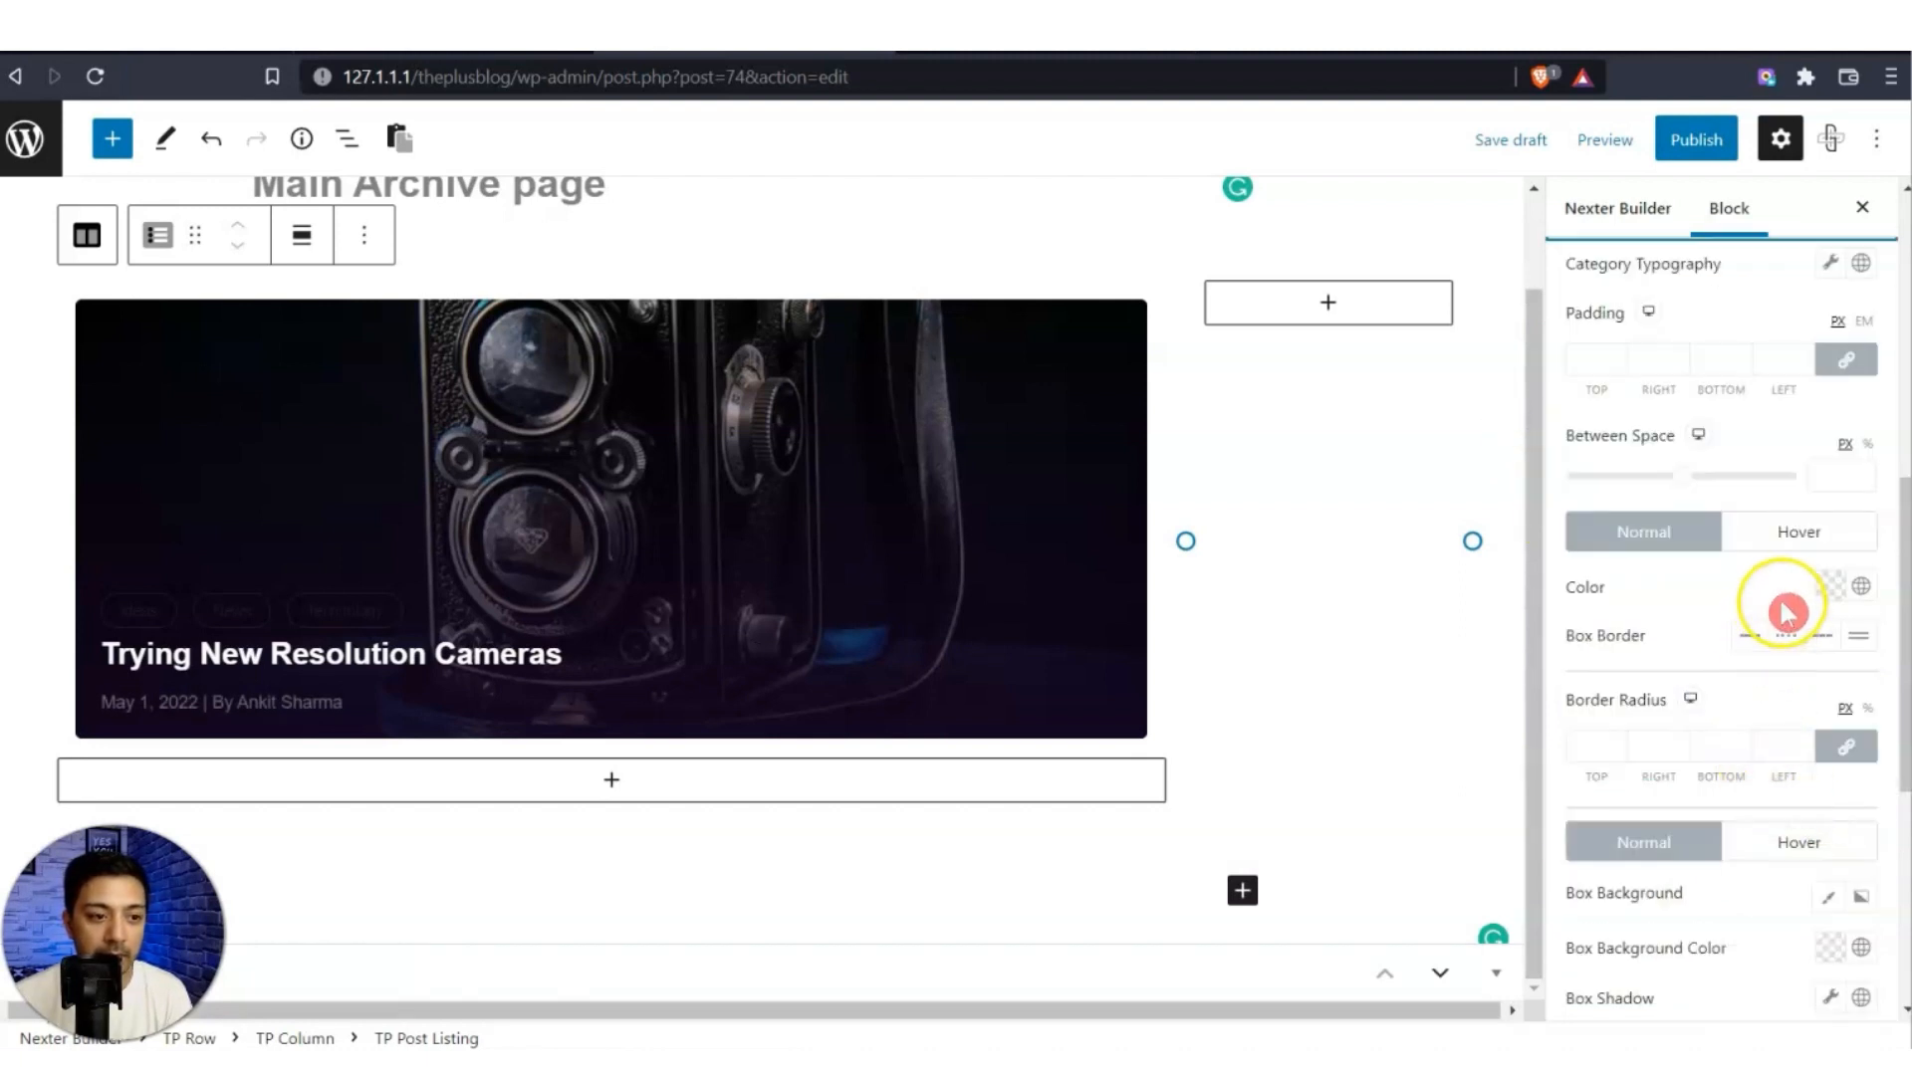
{"action": "left_click", "coordinate": [1826, 591]}
{"action": "left_click_drag", "start_coordinate": [1722, 350], "coordinate": [1560, 255]}
{"action": "left_click", "coordinate": [1709, 641]}
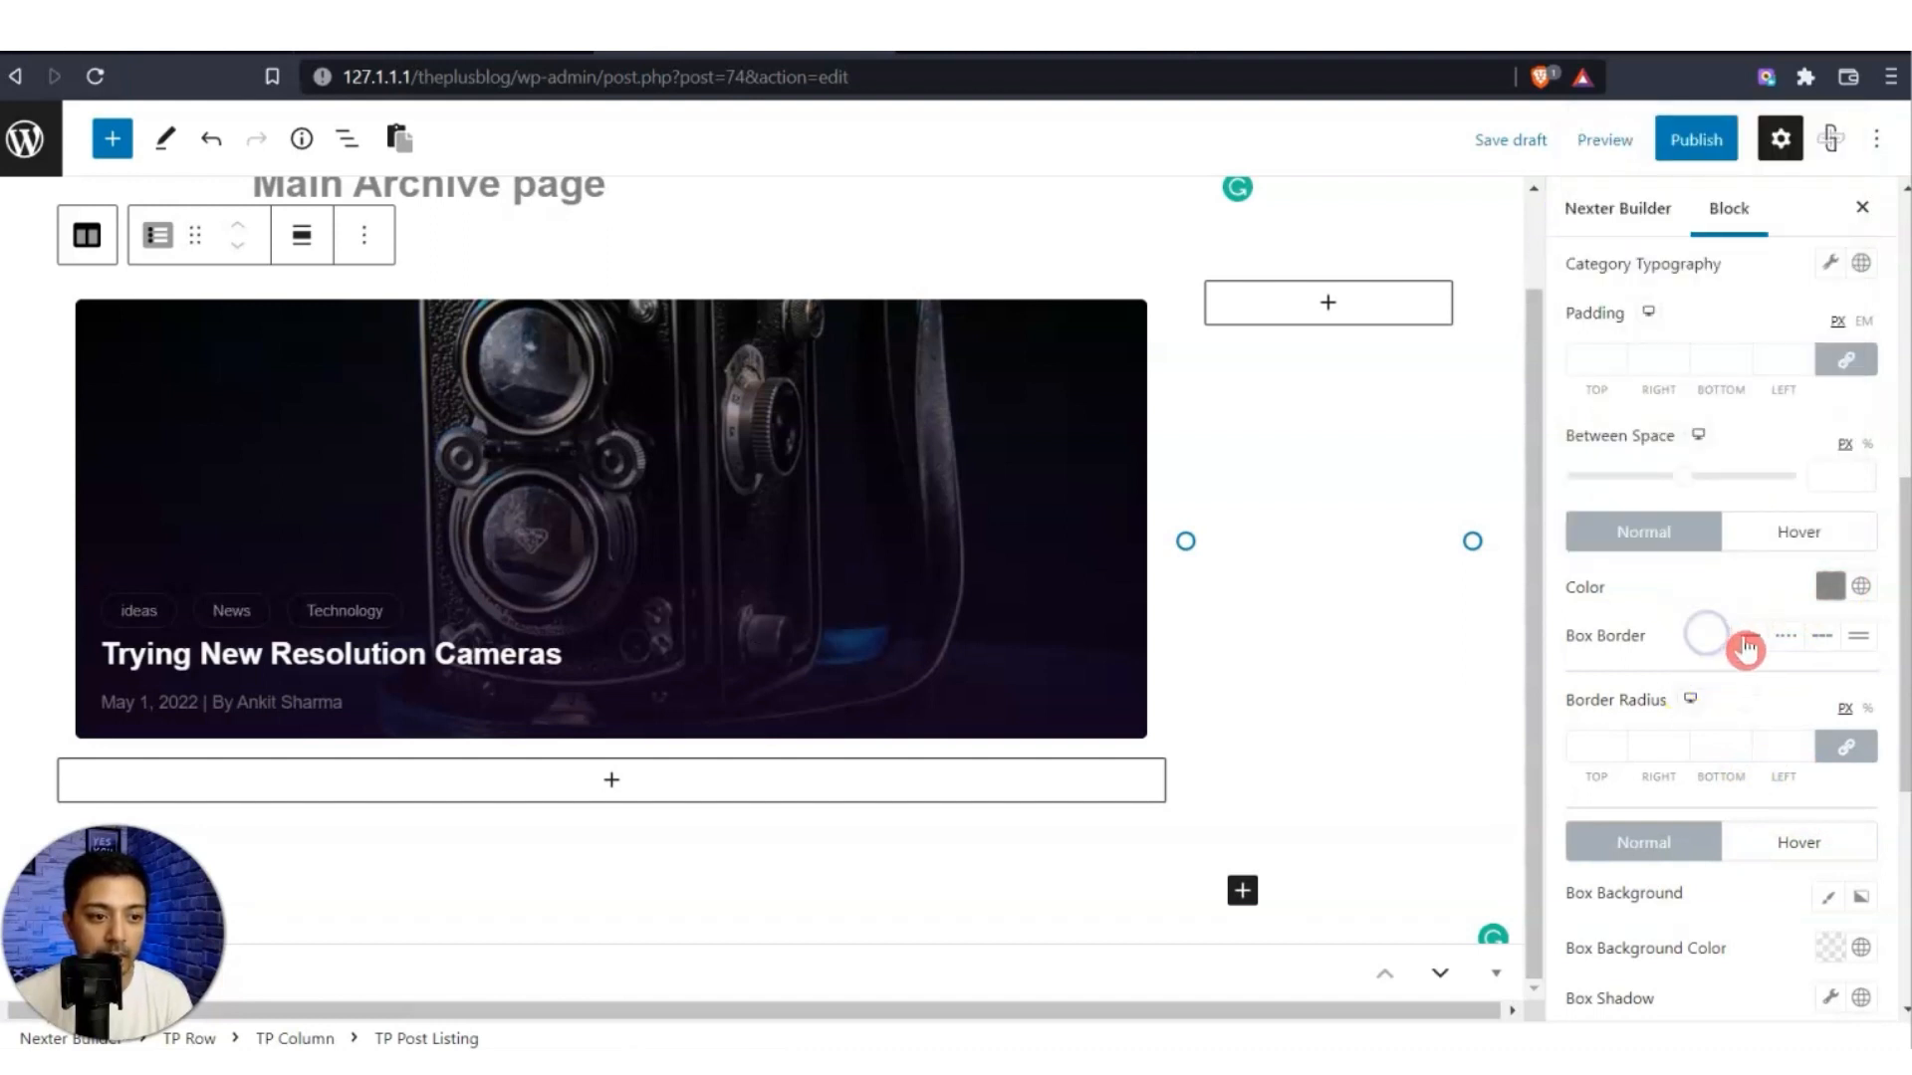
Apply a solid box border to the category list with grey #898989 as the border colour.
{"action": "left_click", "coordinate": [1751, 642]}
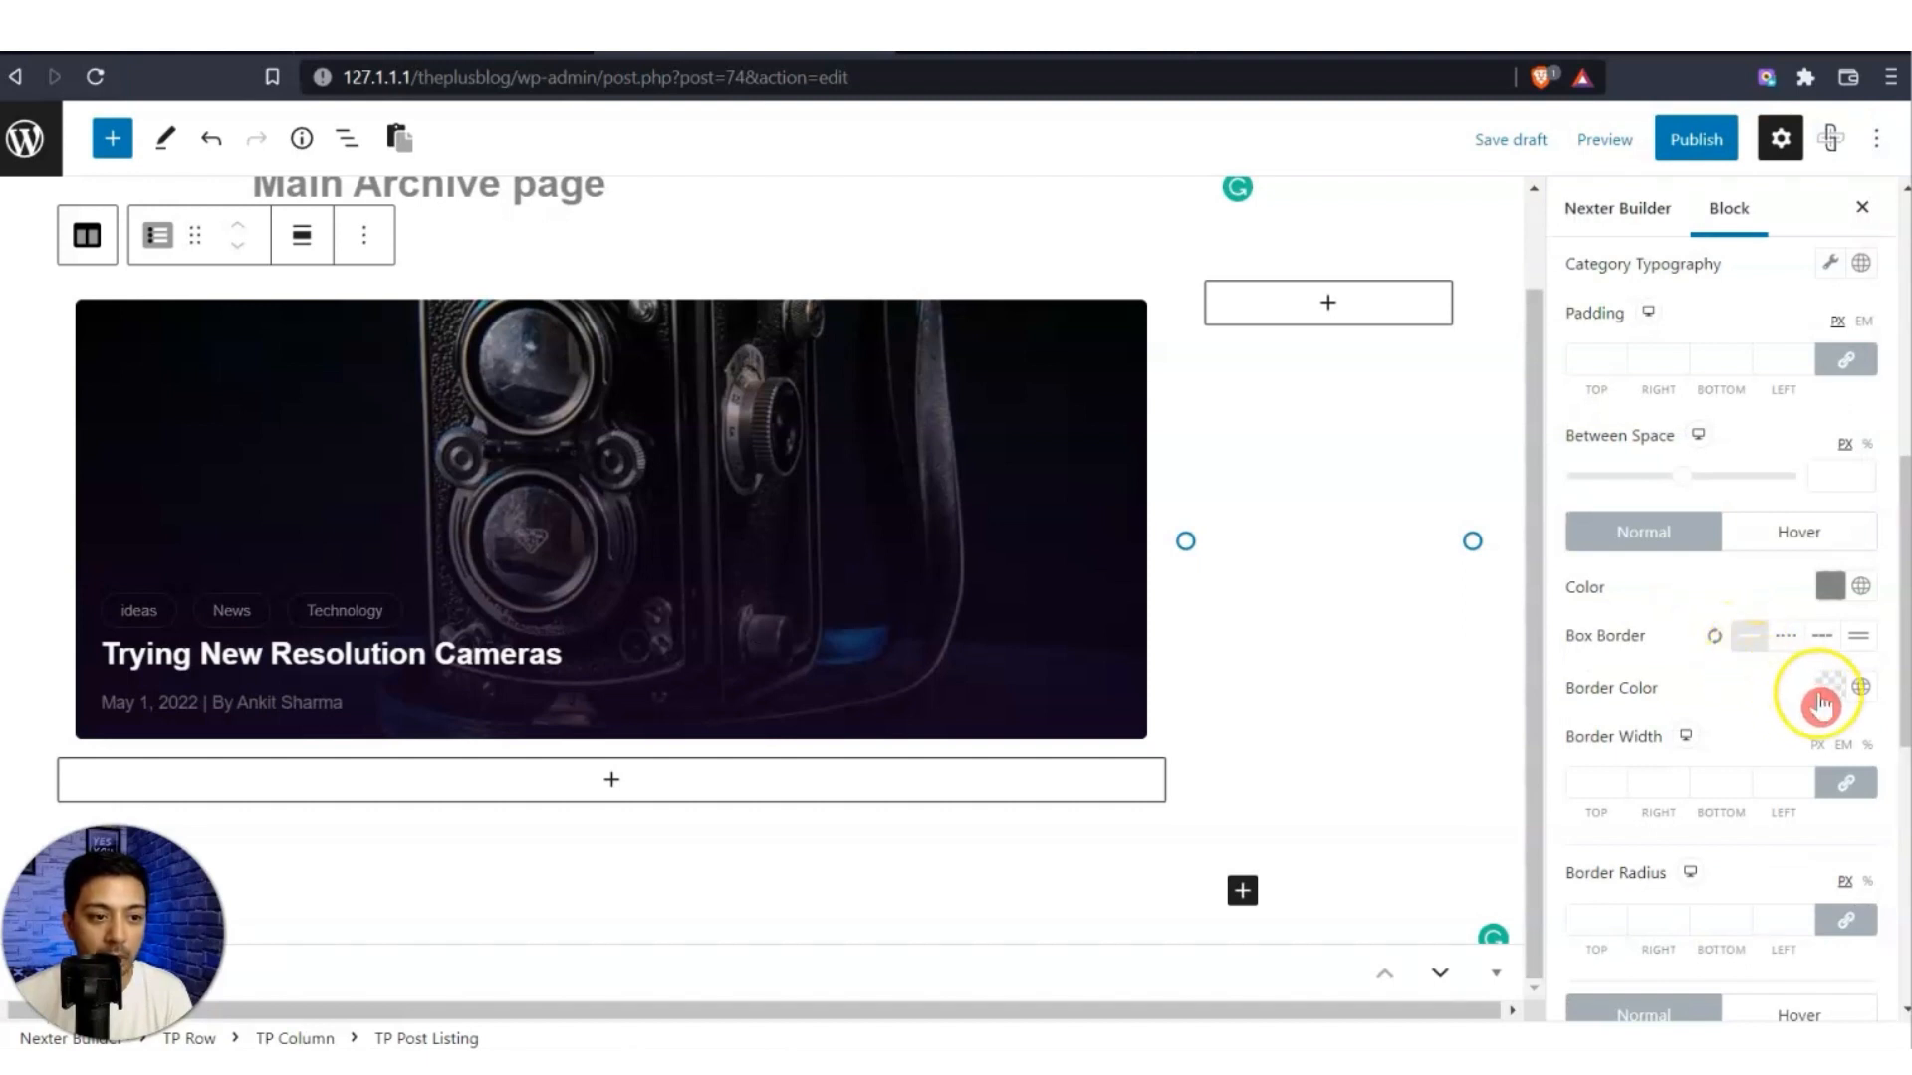
{"action": "left_click", "coordinate": [1820, 705]}
{"action": "left_click_drag", "start_coordinate": [1498, 272], "coordinate": [1604, 310]}
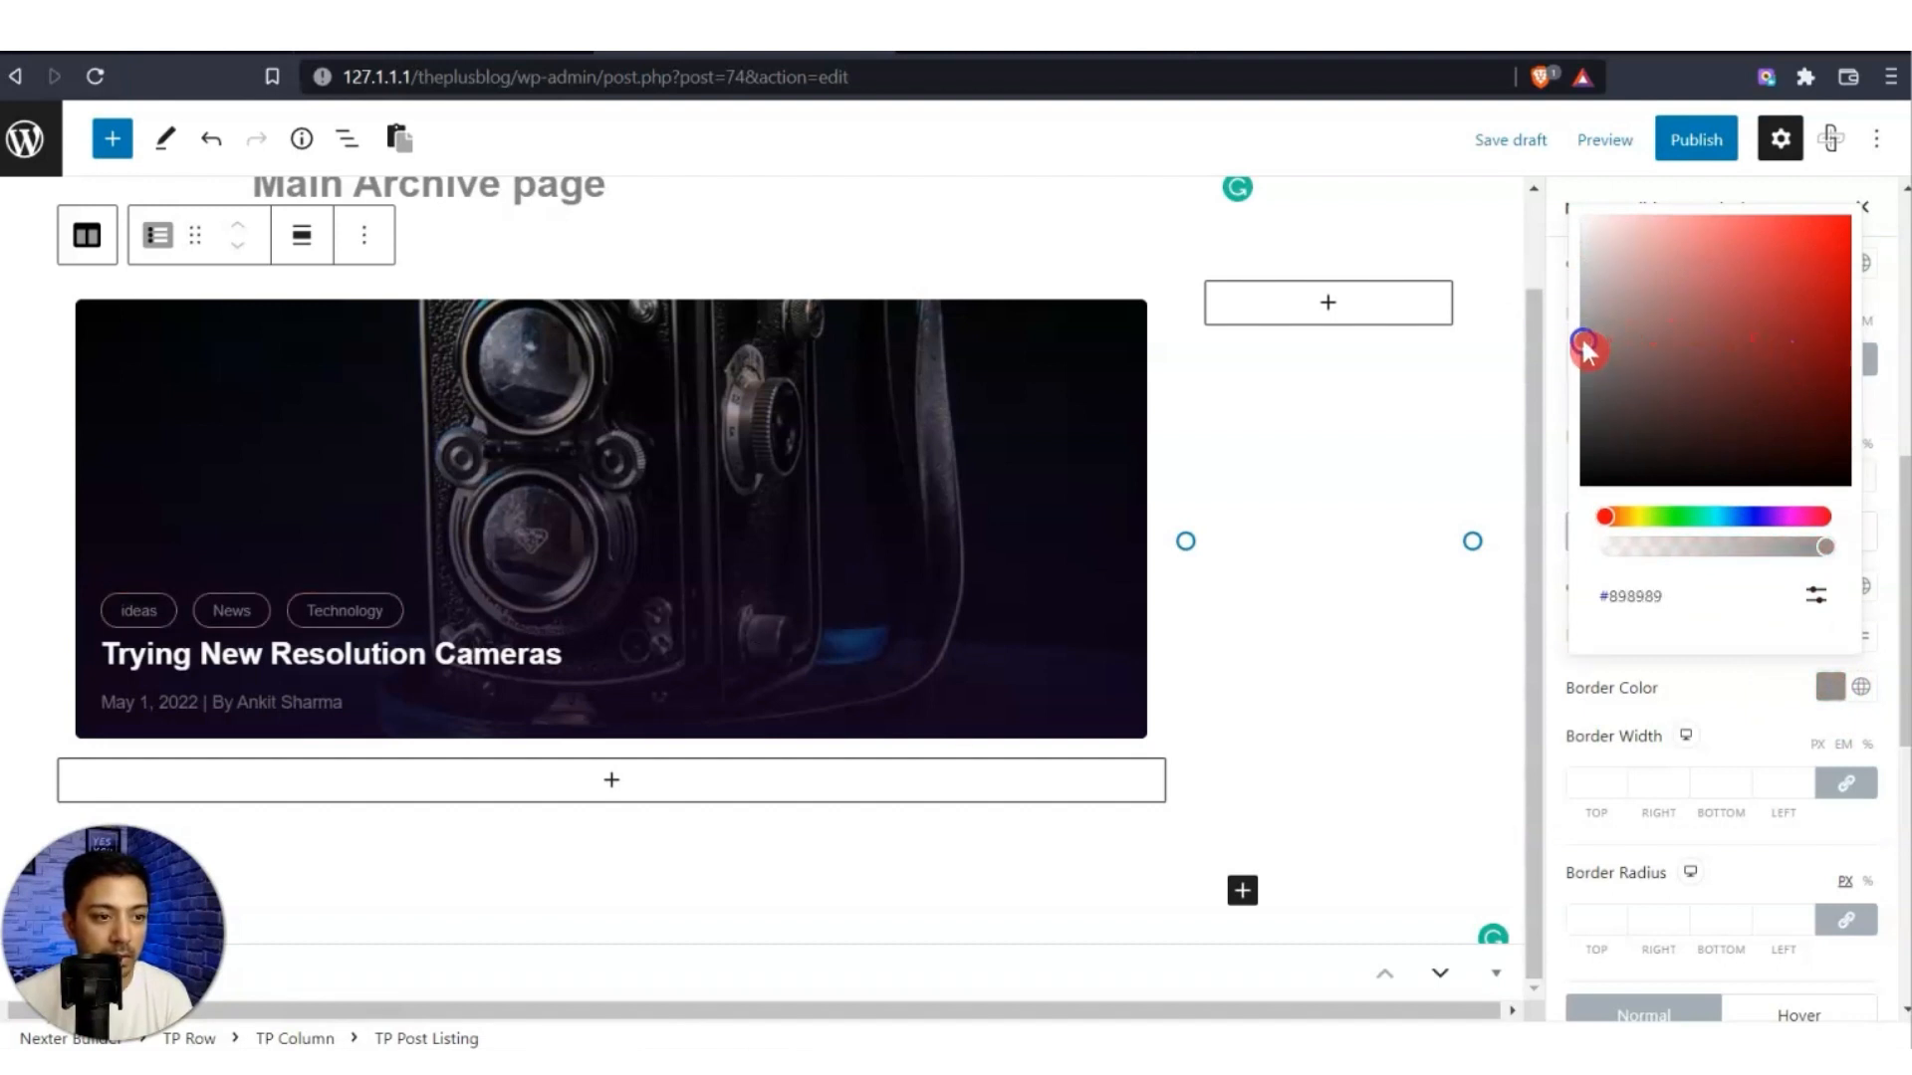
{"action": "left_click", "coordinate": [618, 611]}
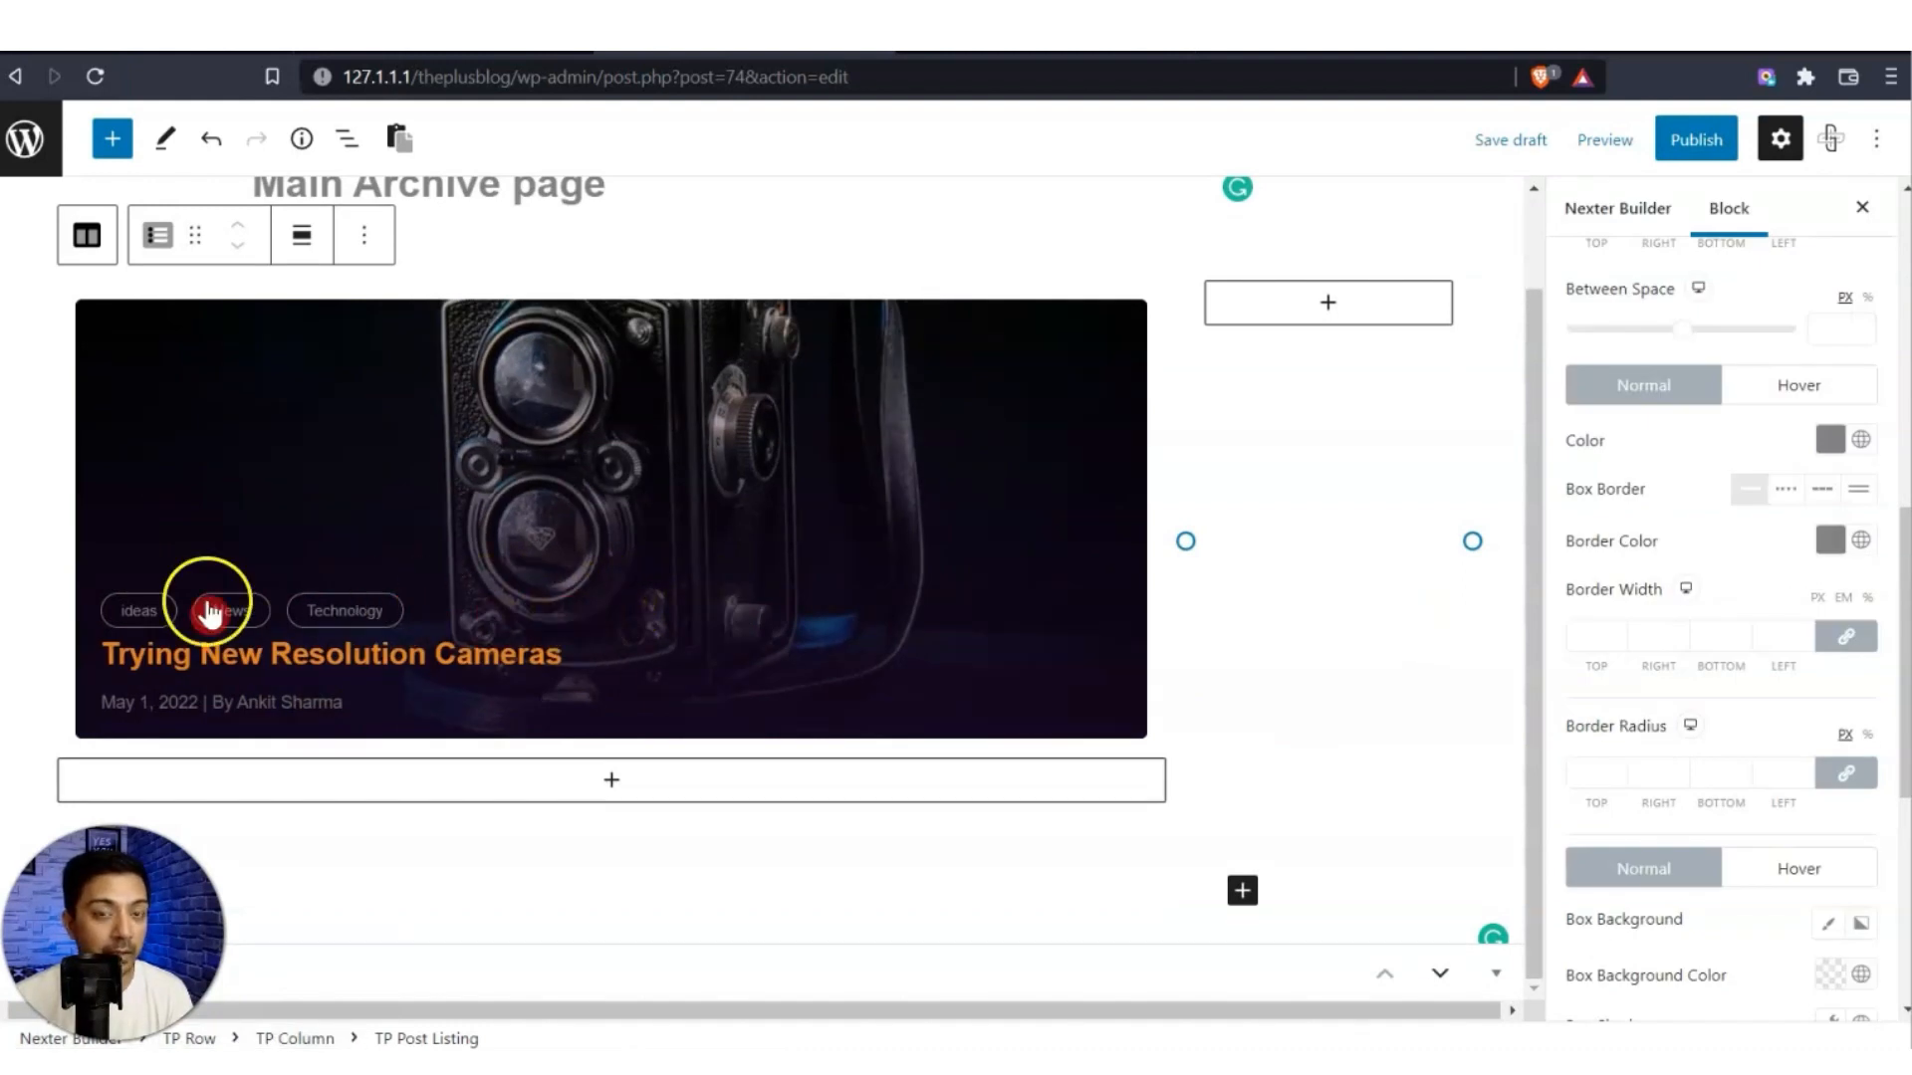
Set the minimum height of the featured post listing to 420 px.
{"action": "left_click", "coordinate": [782, 487]}
{"action": "scroll", "coordinate": [1752, 518], "scroll_direction": "up", "scroll_amount": 10}
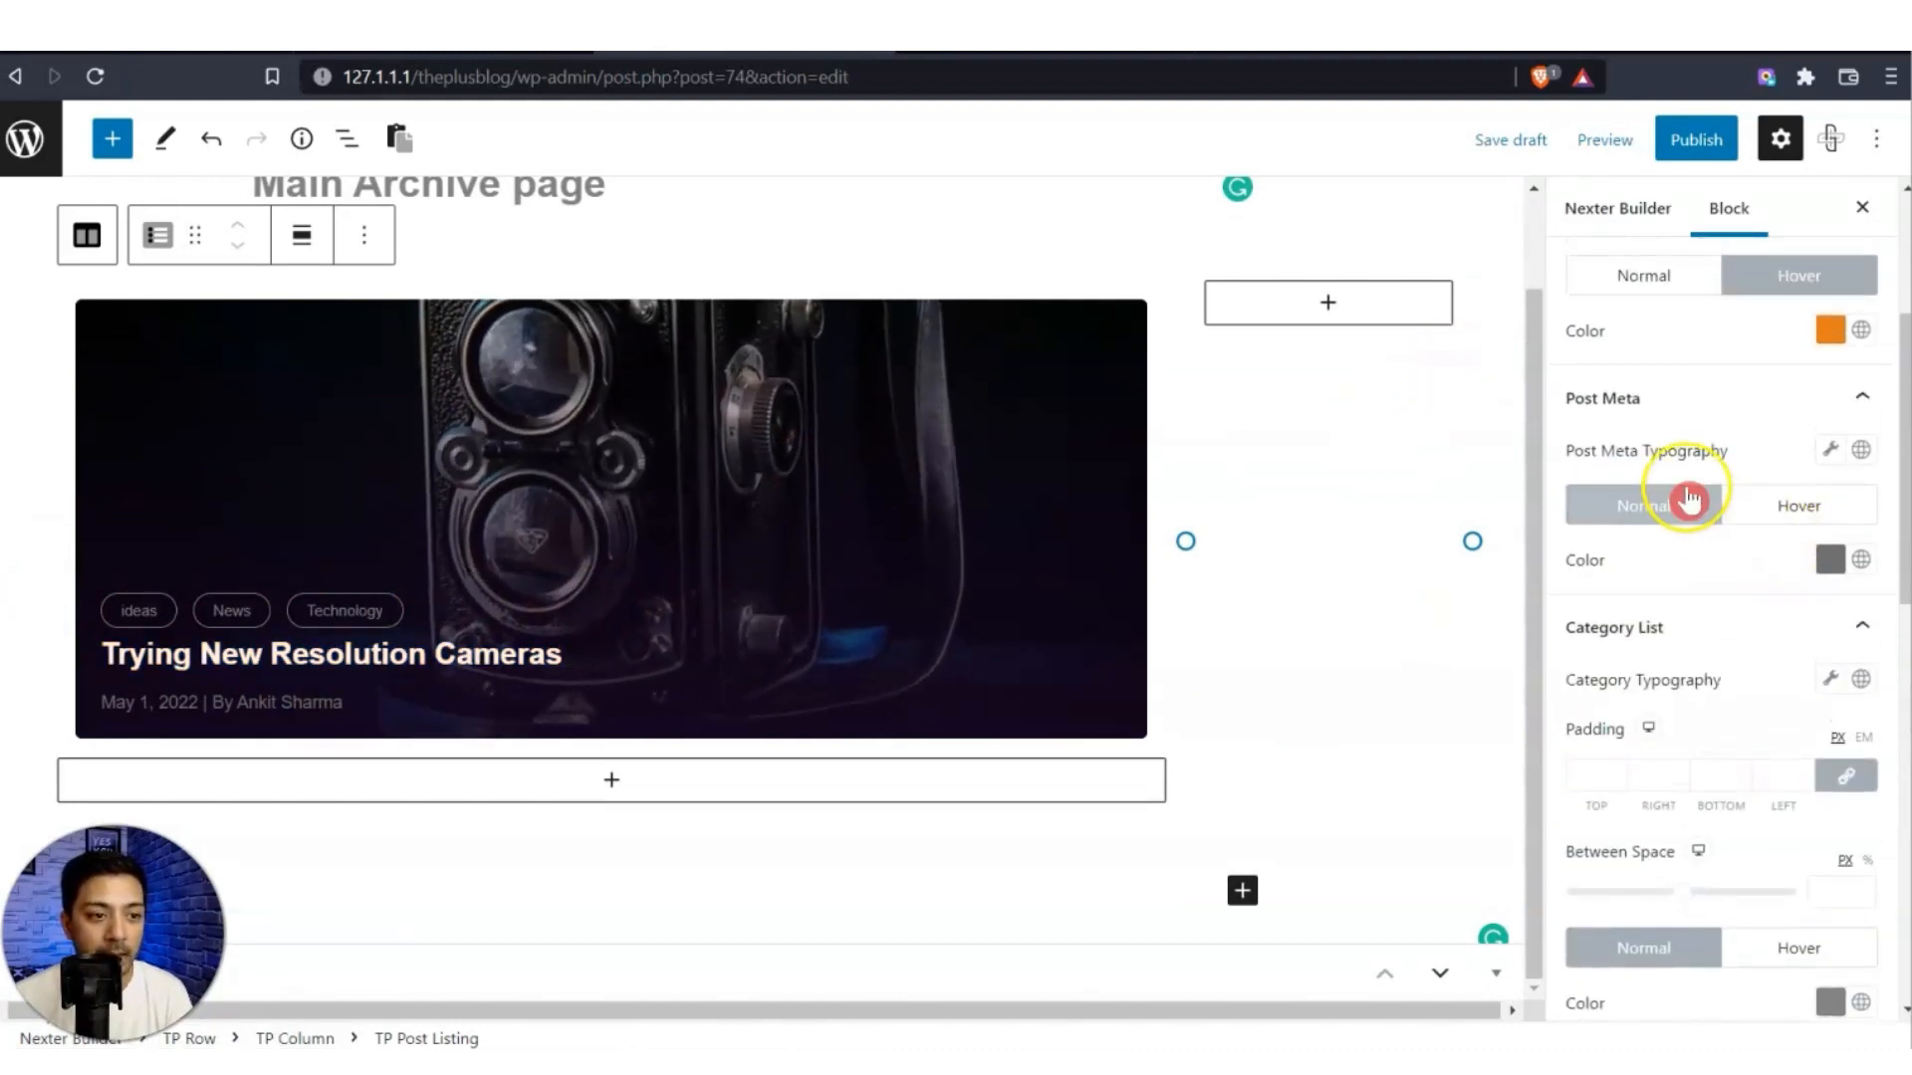
{"action": "left_click", "coordinate": [1604, 398]}
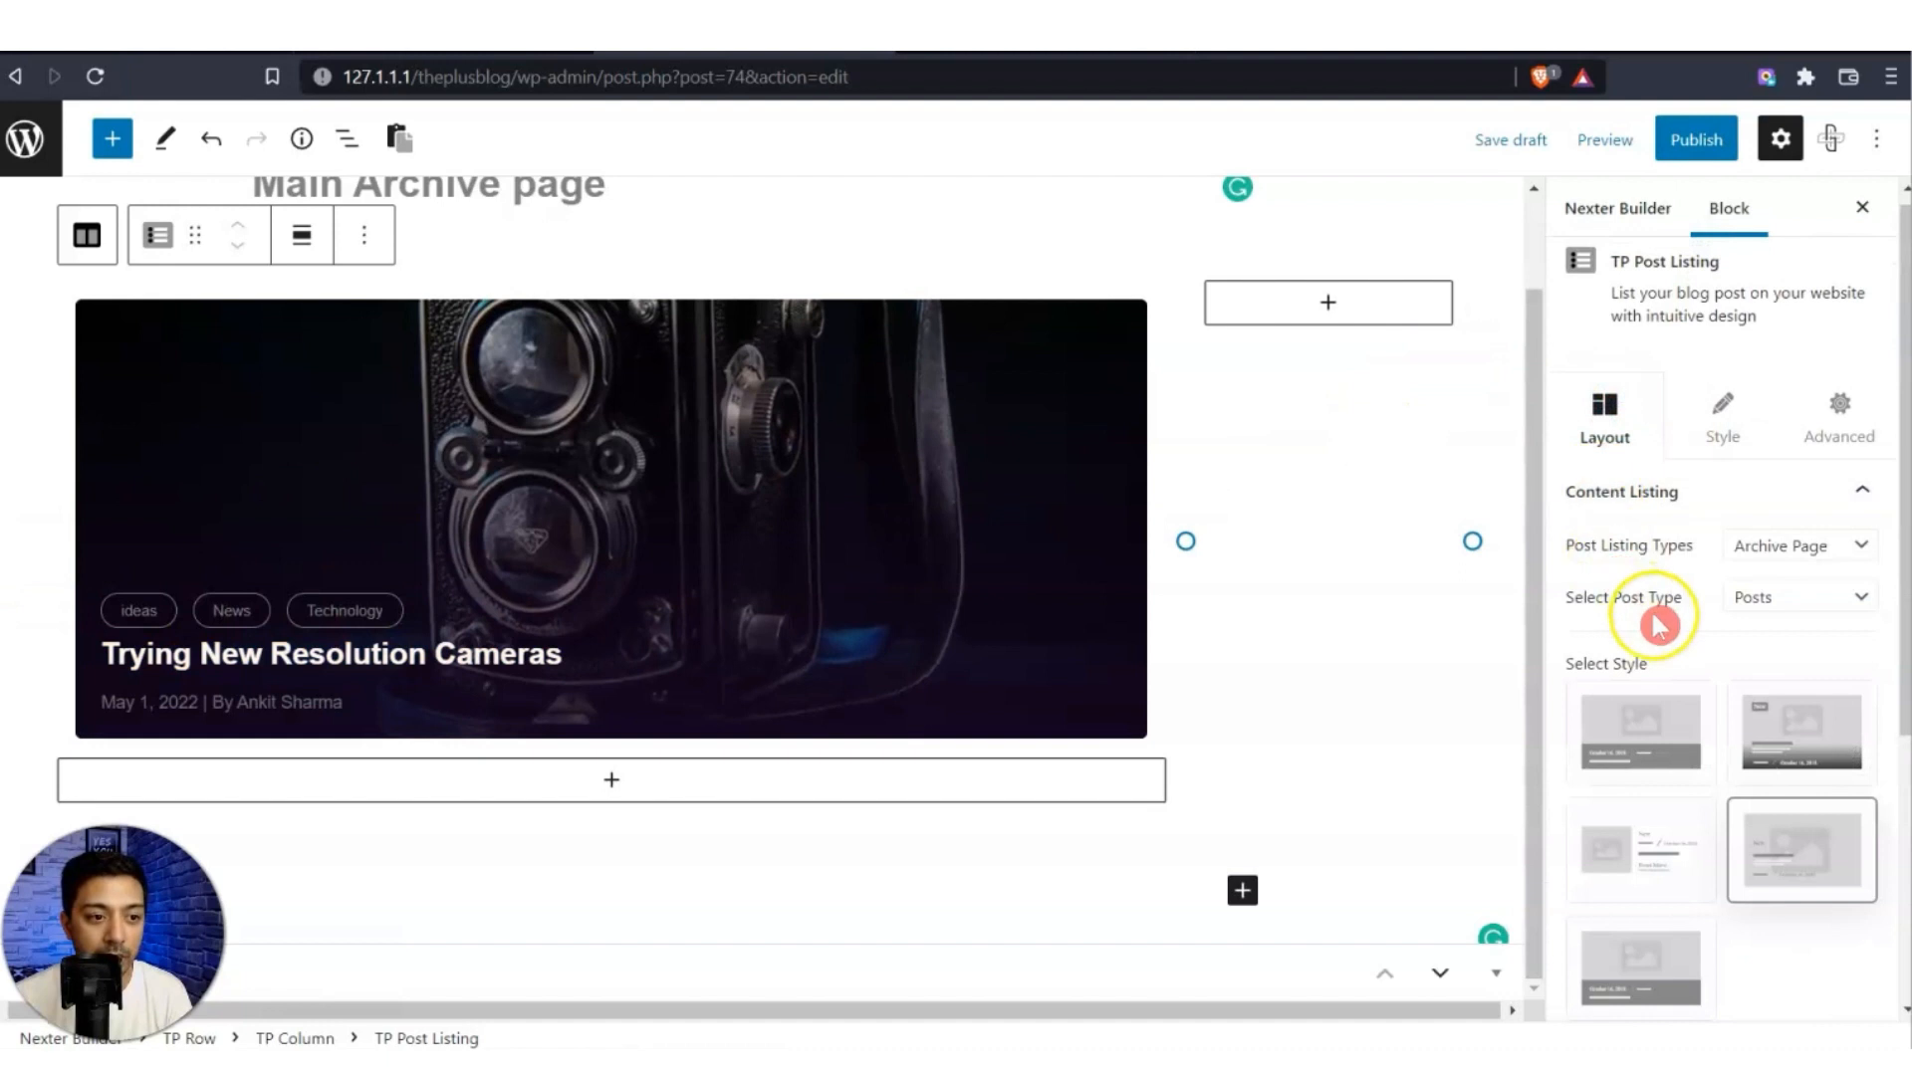
{"action": "scroll", "coordinate": [1658, 618], "scroll_direction": "down", "scroll_amount": 4}
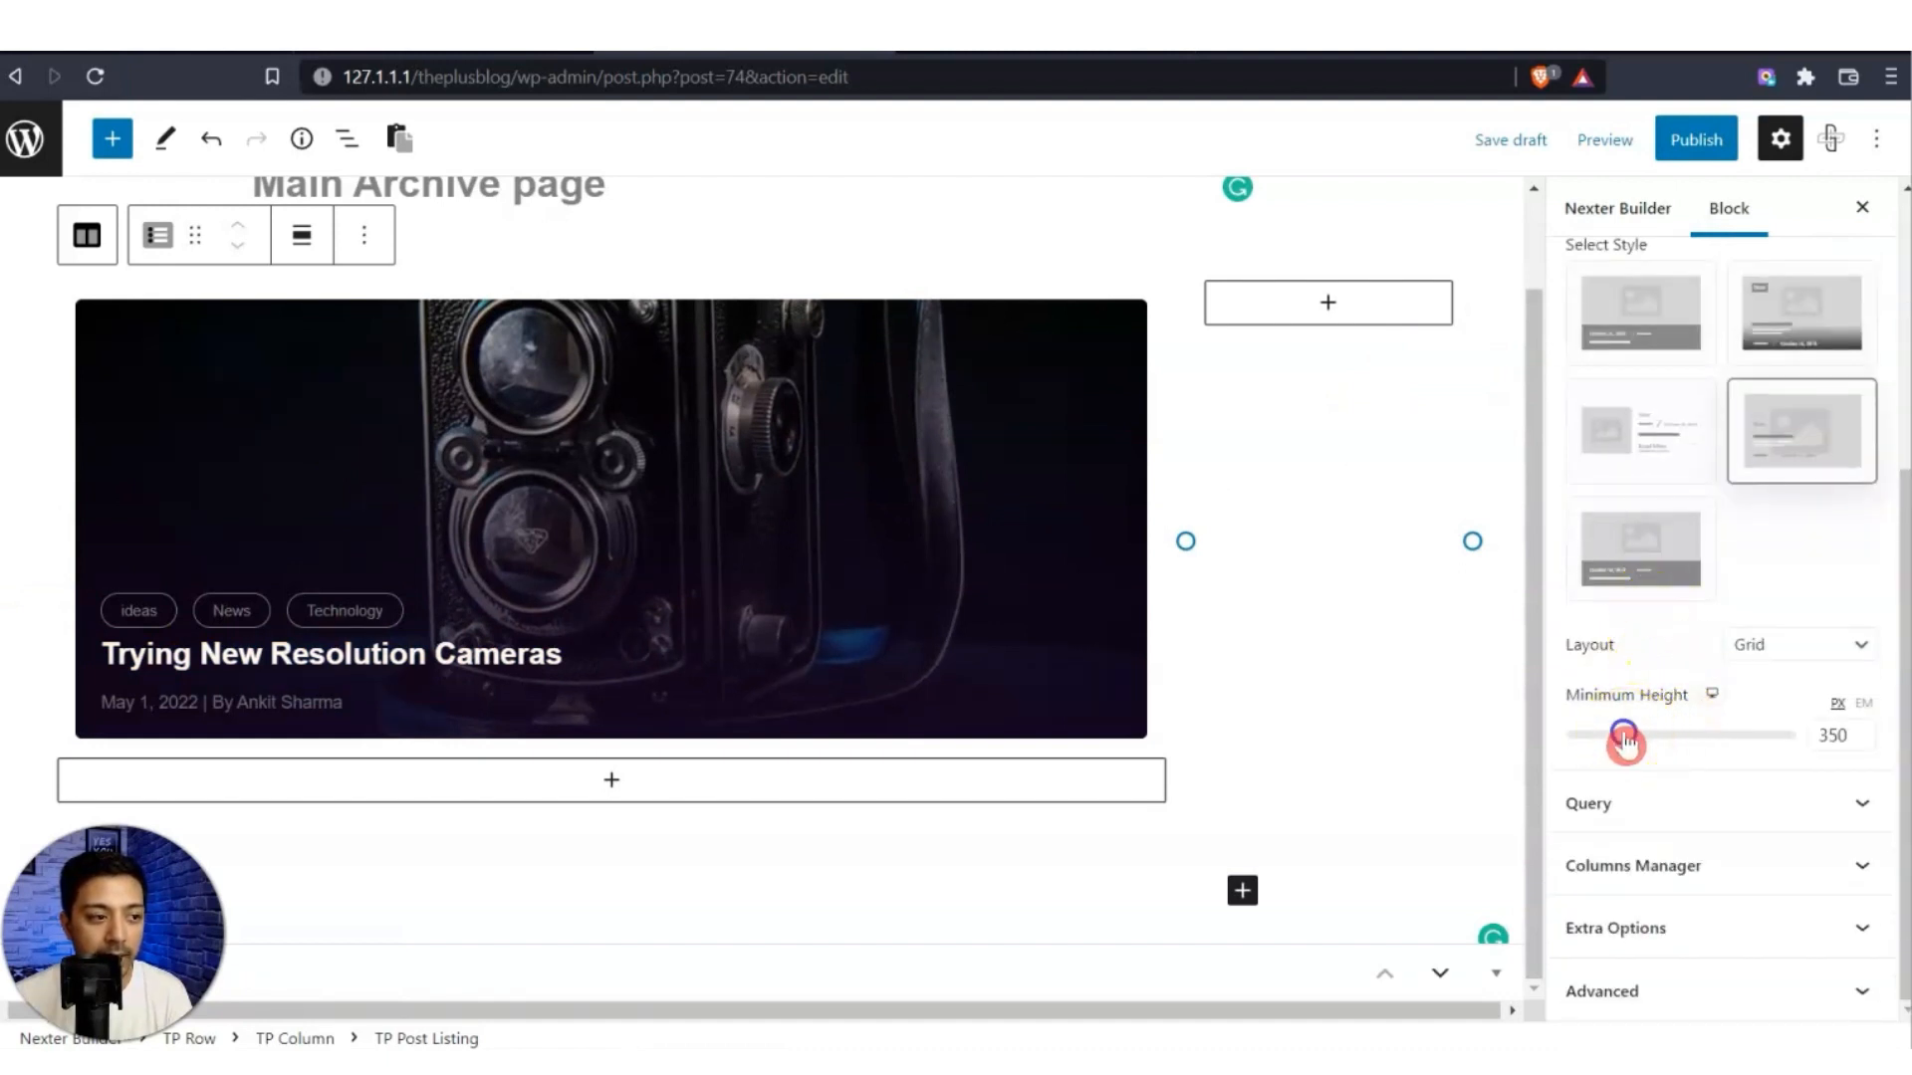
{"action": "left_click_drag", "start_coordinate": [1633, 741], "coordinate": [1647, 742]}
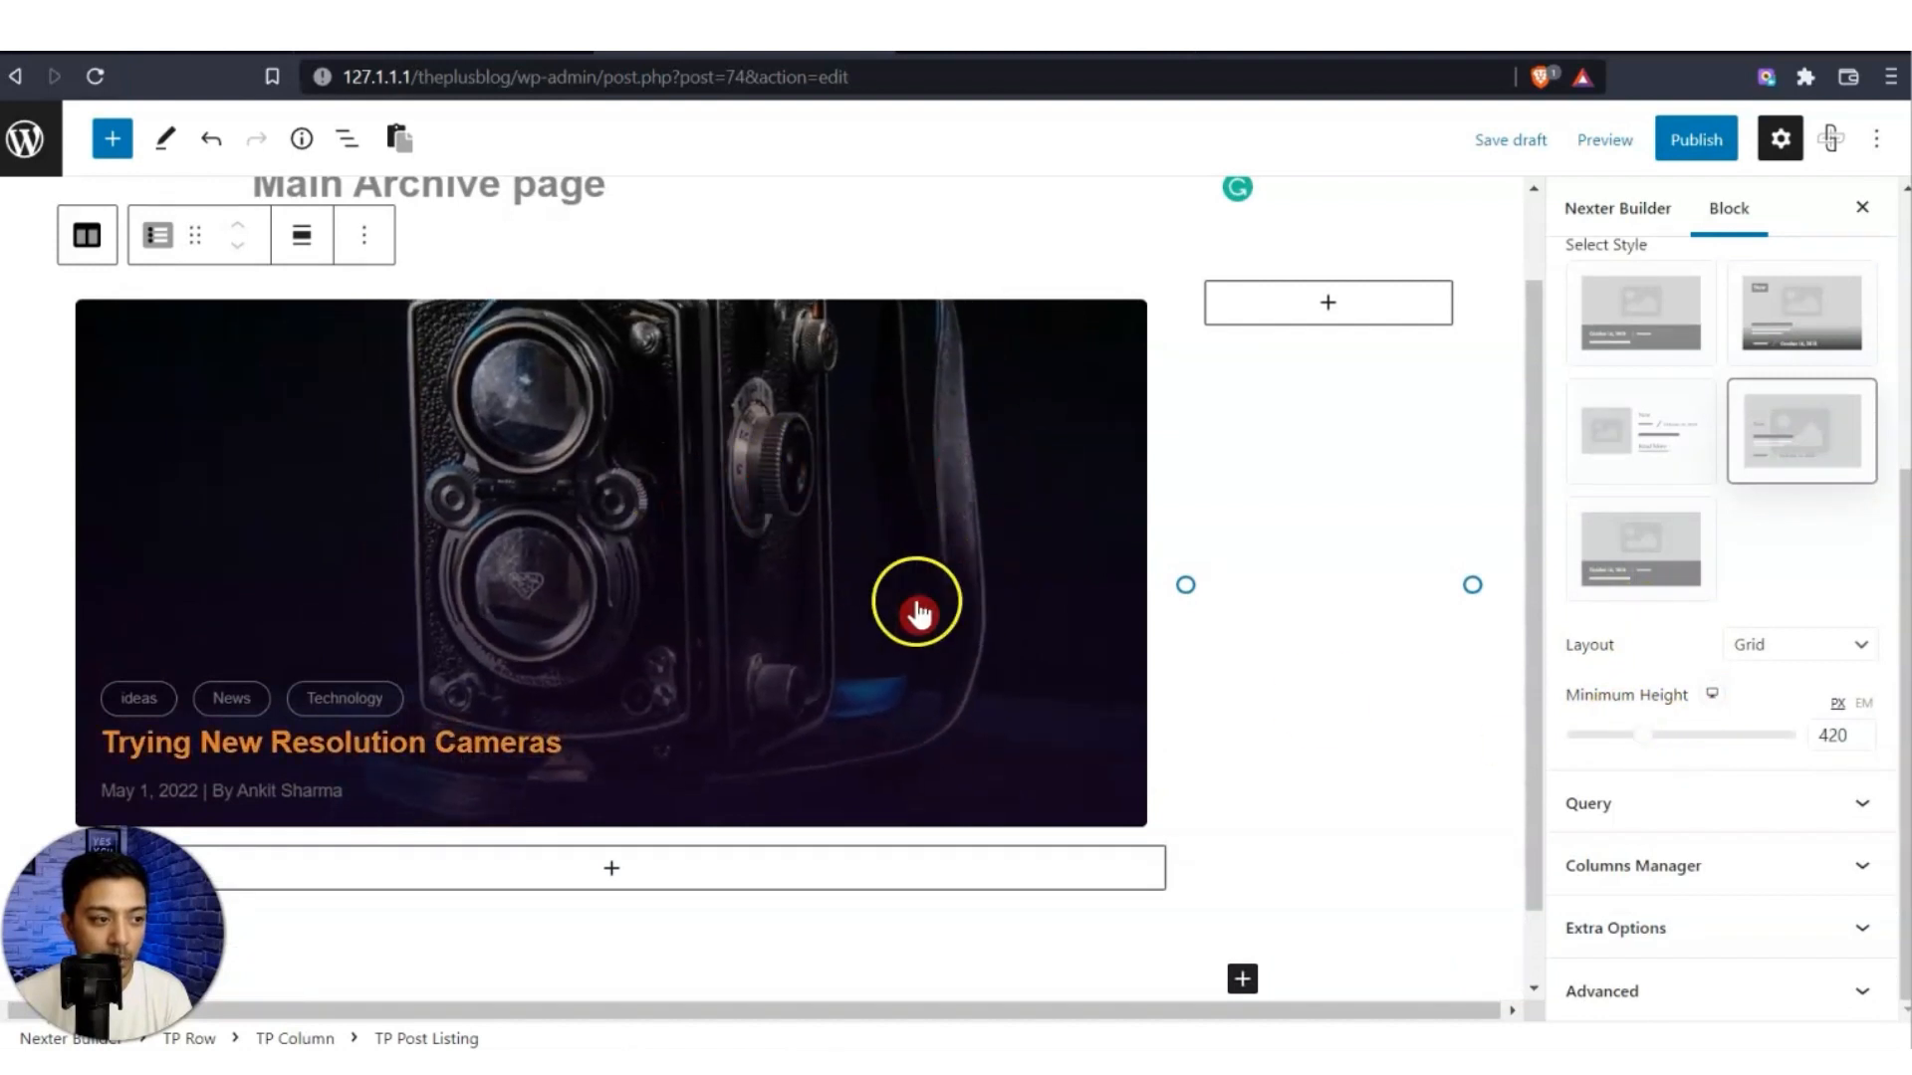
{"action": "scroll", "coordinate": [747, 554], "scroll_direction": "down", "scroll_amount": 2}
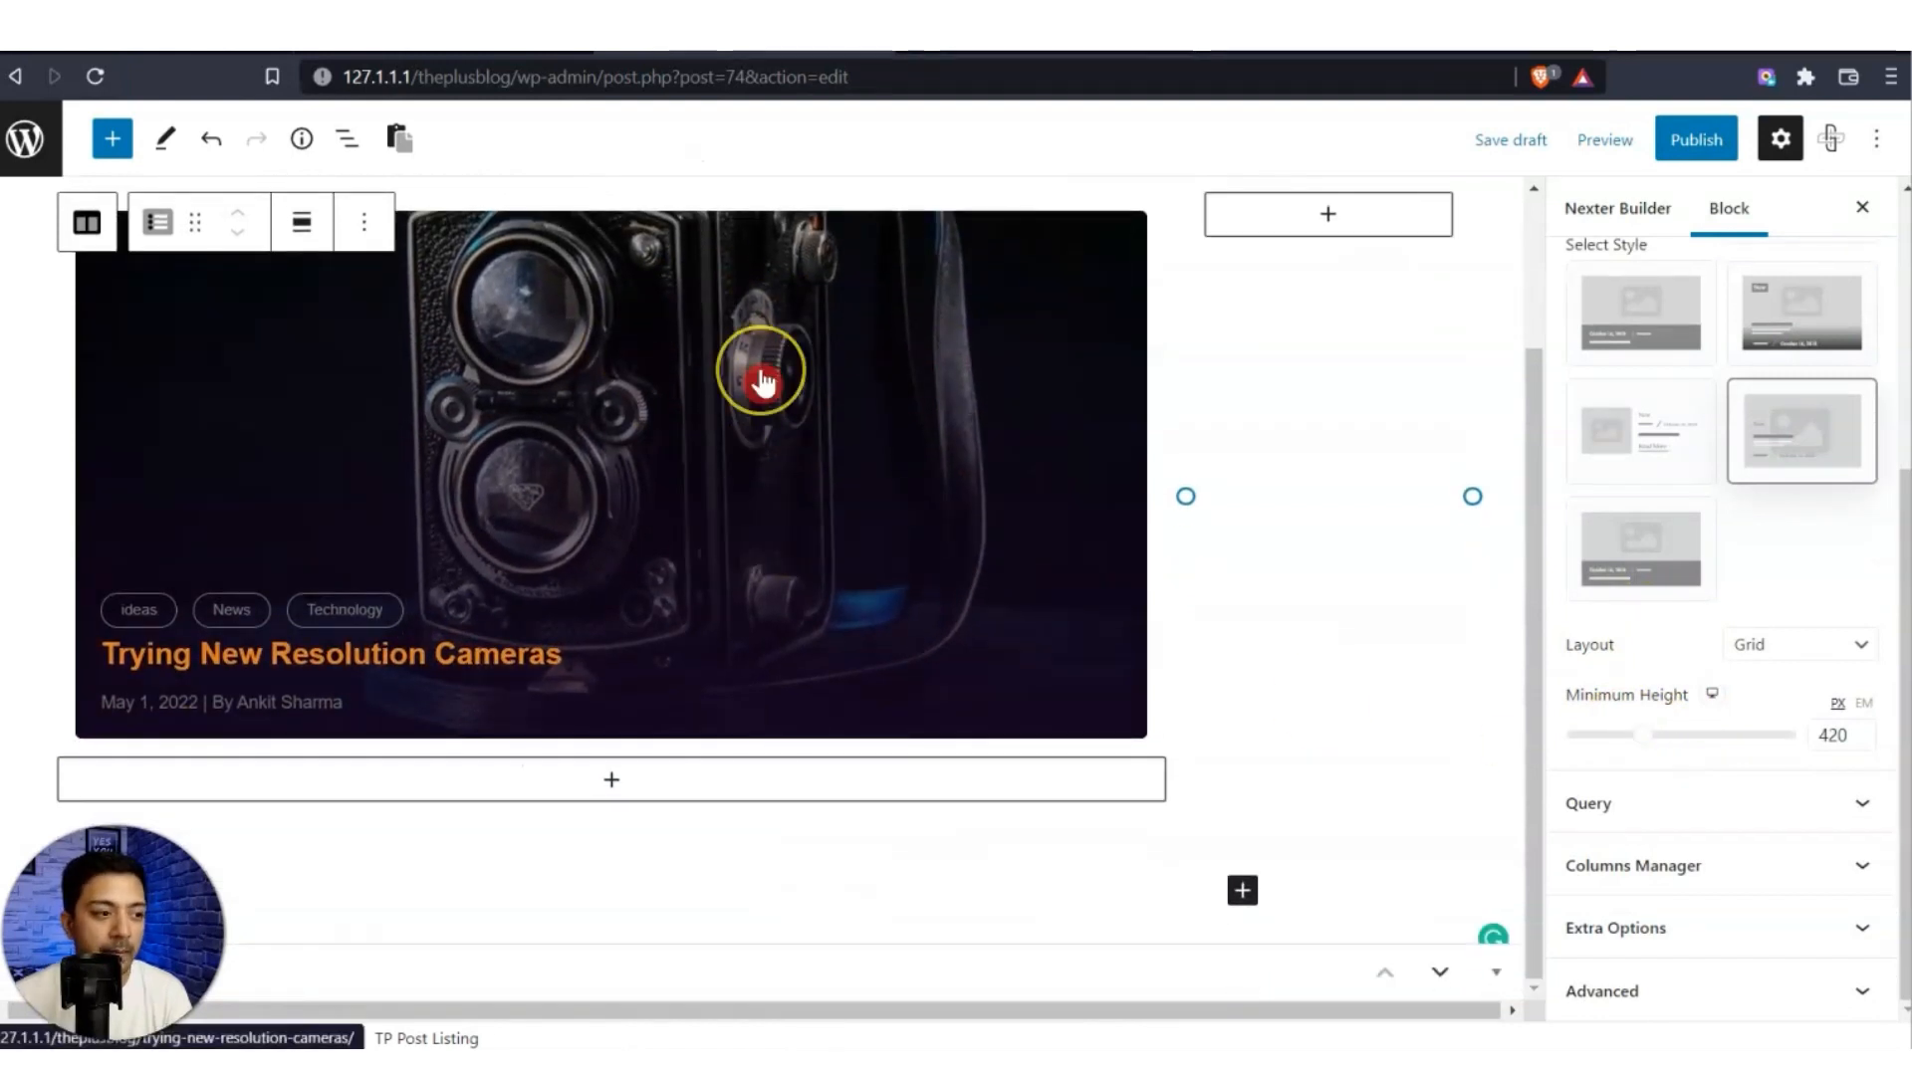
Add a second TP Post Listing block below the featured post and choose the style with the image beside the text.
{"action": "left_click", "coordinate": [612, 780]}
{"action": "left_click", "coordinate": [770, 974]}
{"action": "left_click", "coordinate": [747, 984]}
{"action": "scroll", "coordinate": [810, 403], "scroll_direction": "up", "scroll_amount": 2}
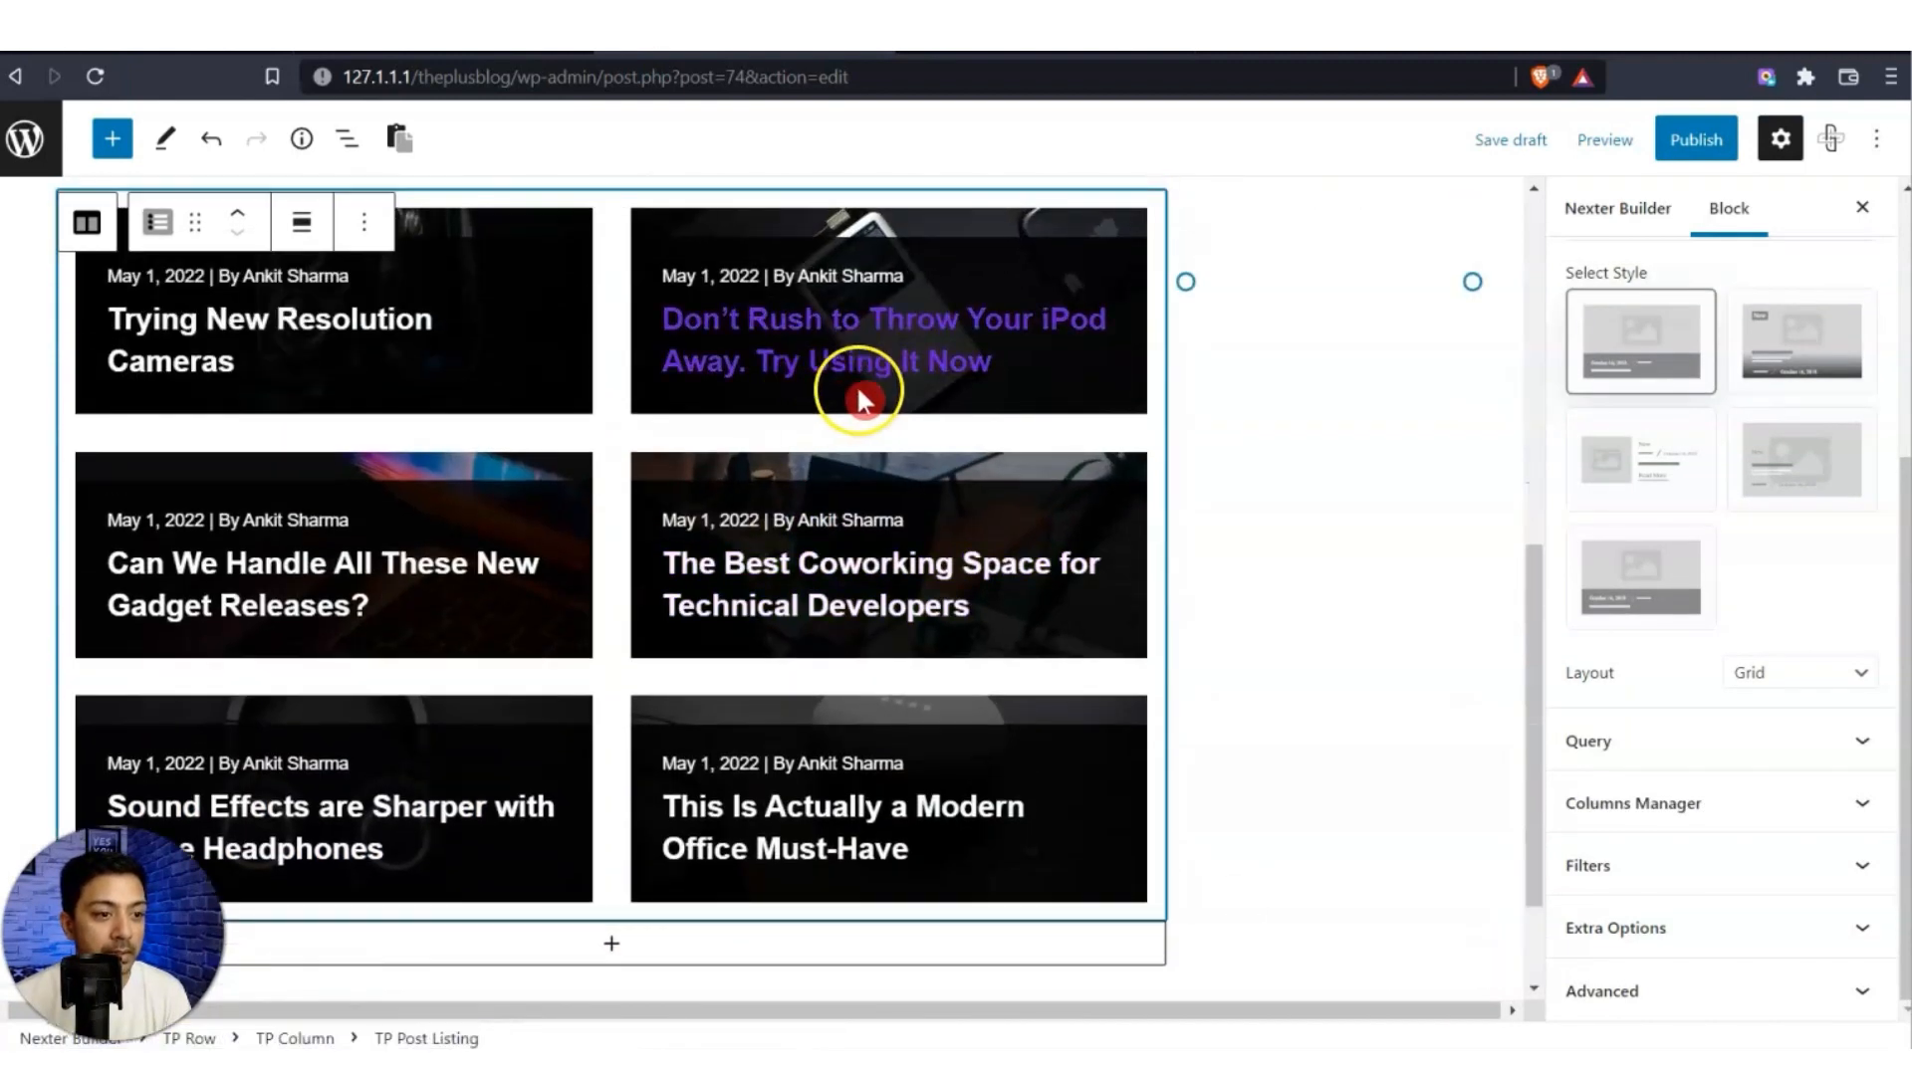
{"action": "left_click", "coordinate": [1636, 476]}
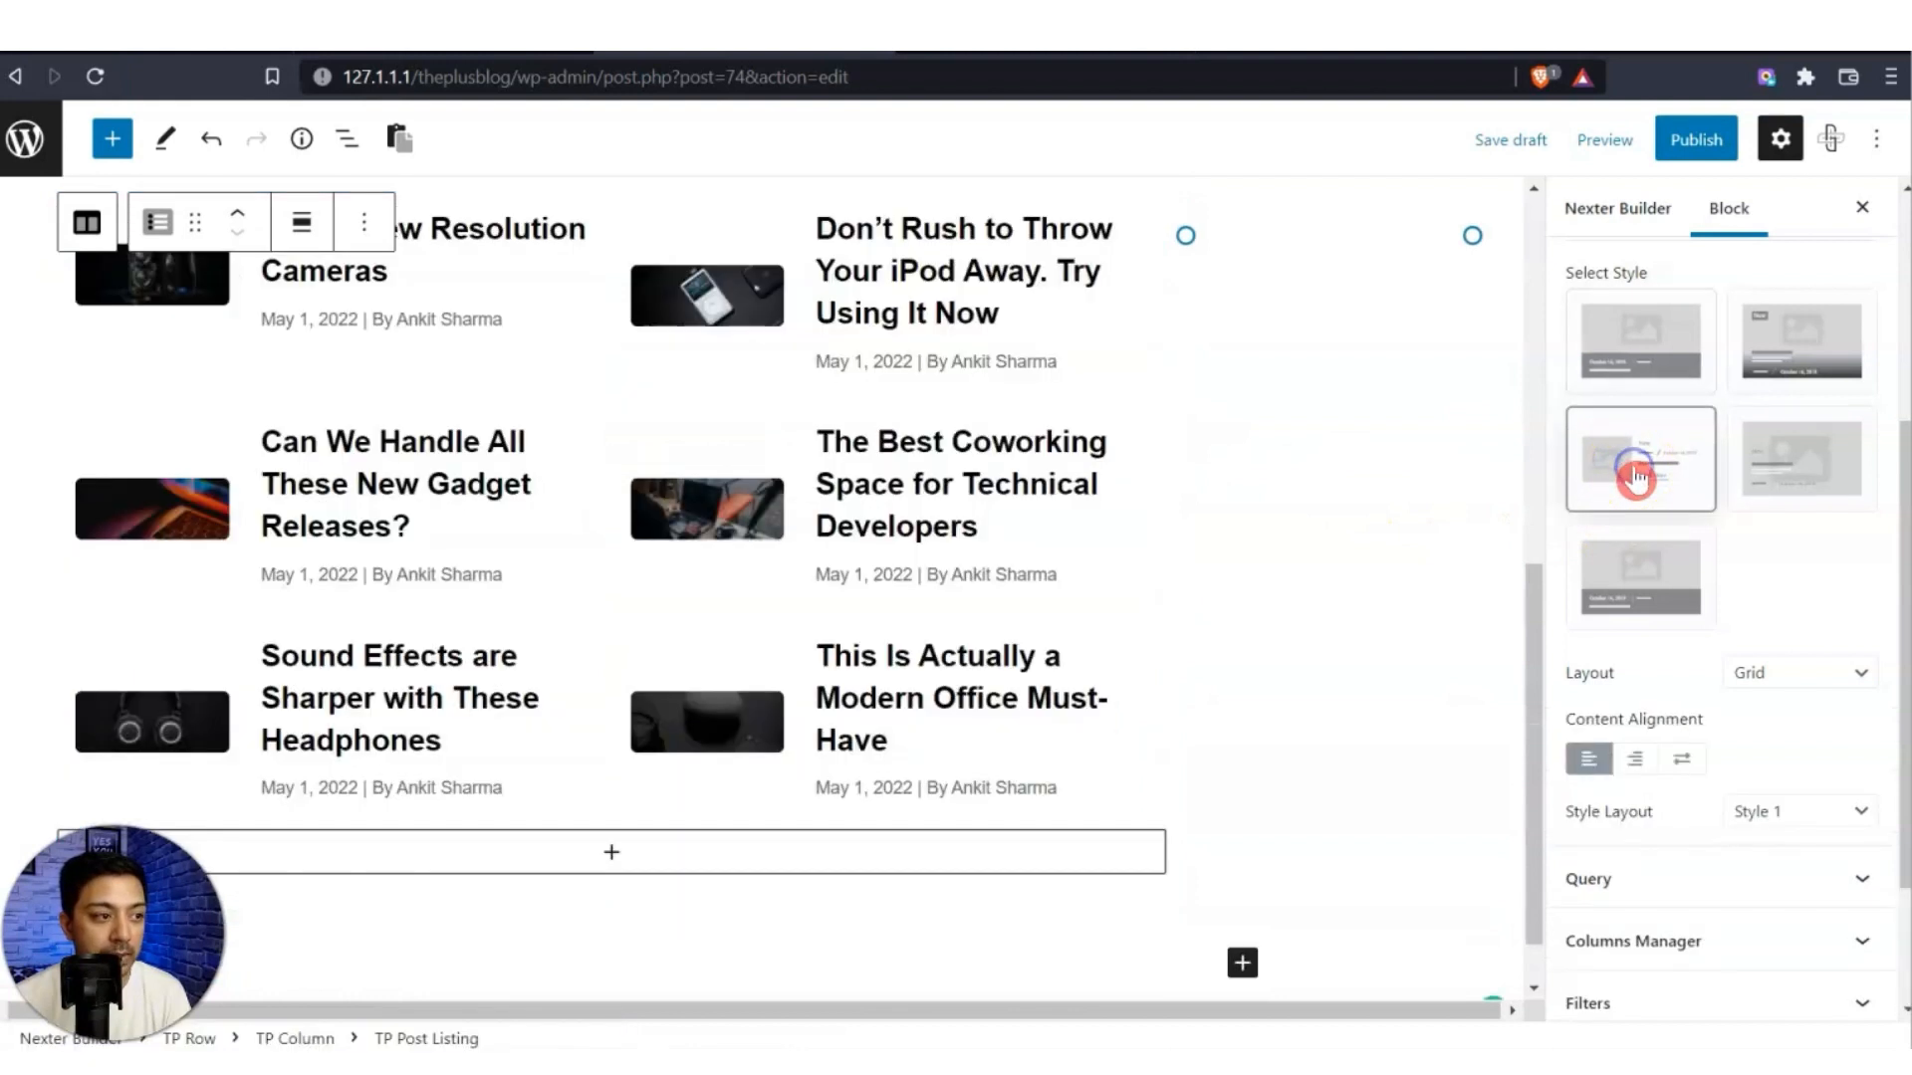
Set the second post listing's type to Archive Page.
{"action": "scroll", "coordinate": [1707, 534], "scroll_direction": "up", "scroll_amount": 4}
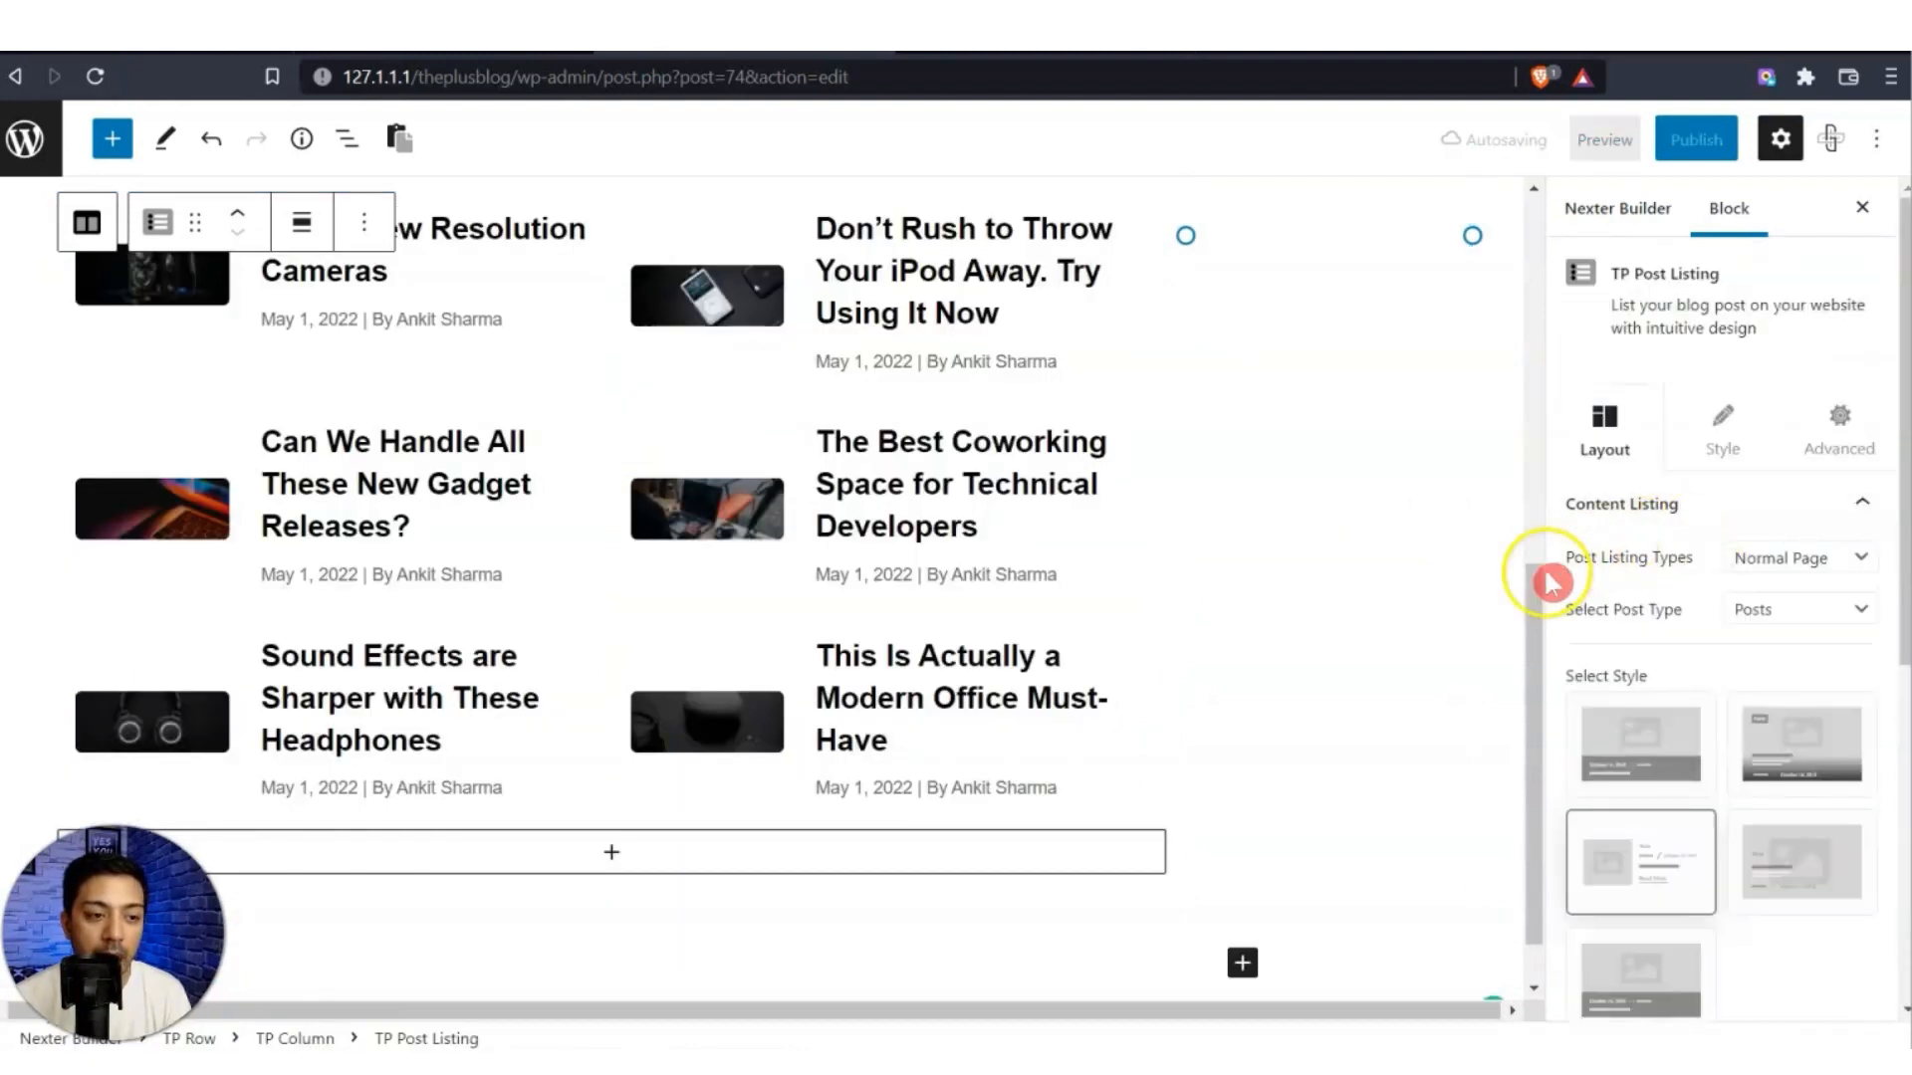
{"action": "left_click", "coordinate": [1802, 558]}
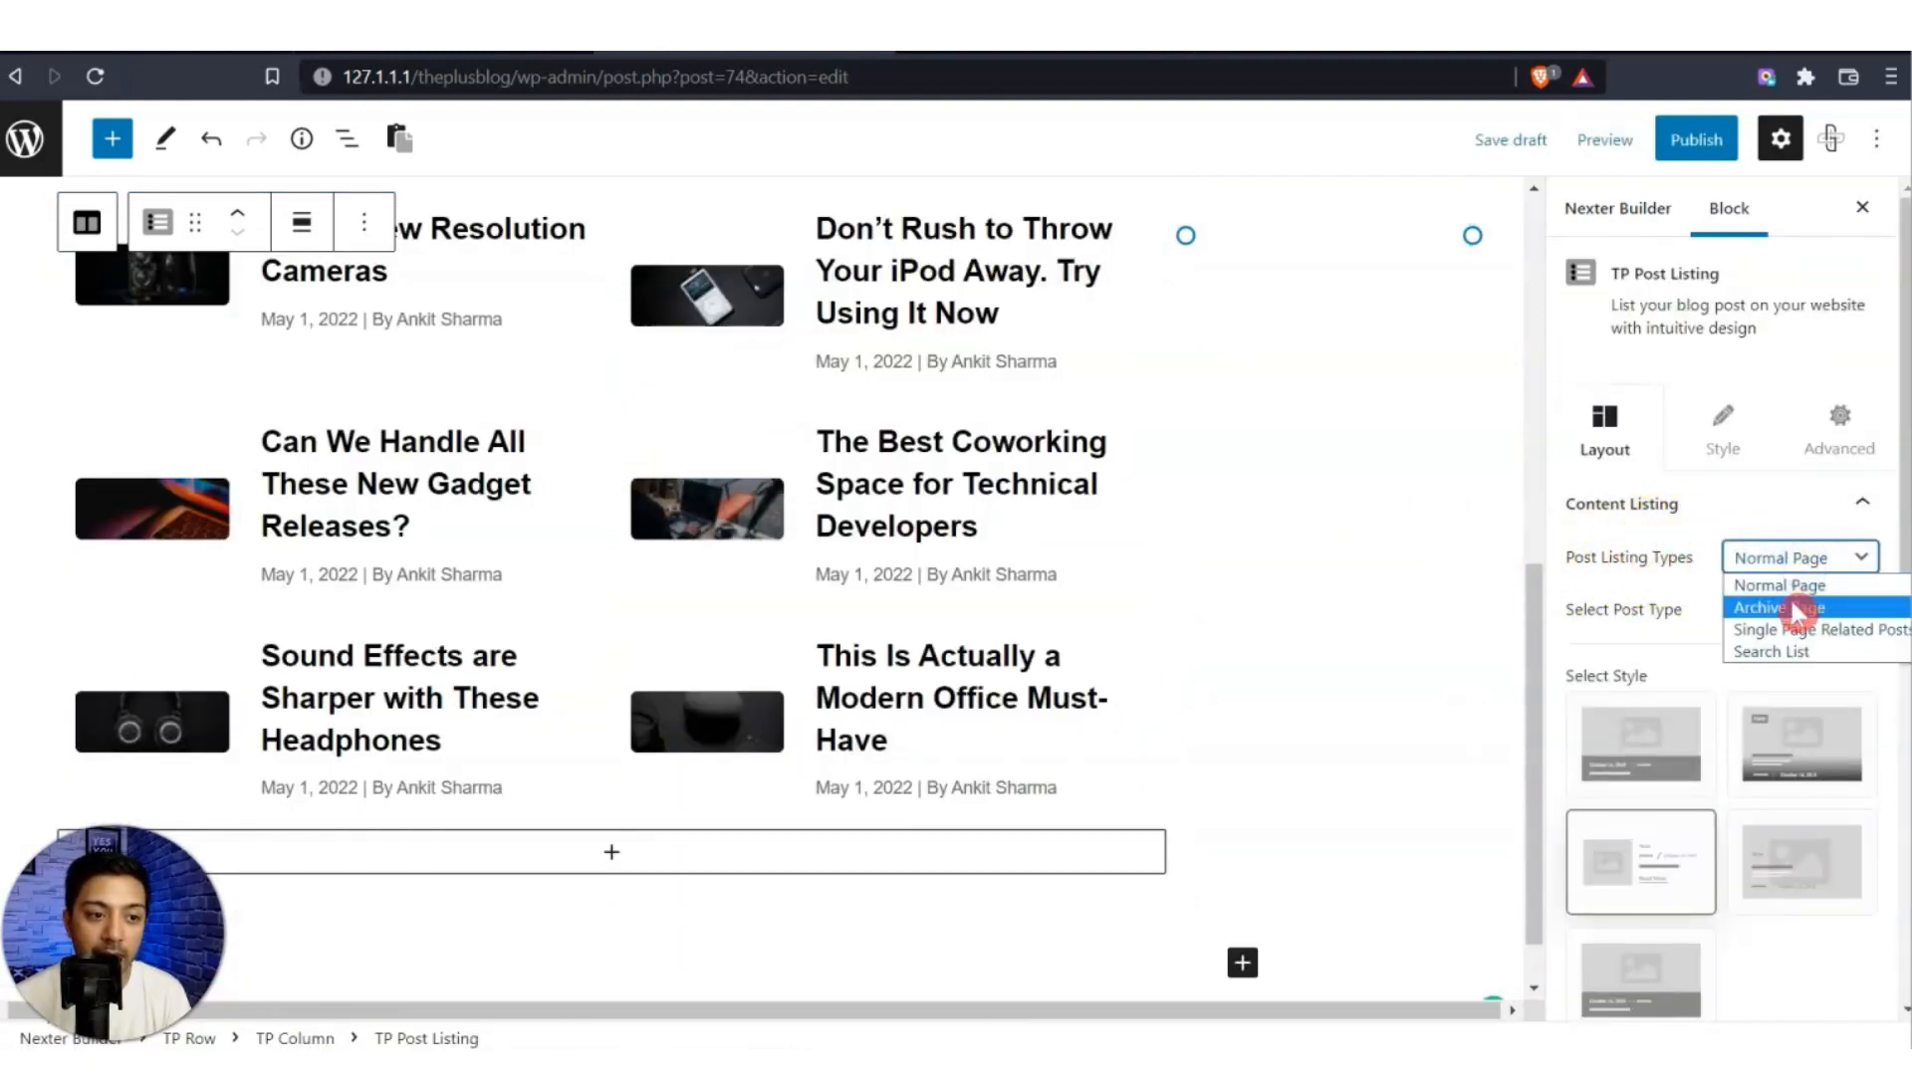
{"action": "left_click", "coordinate": [1794, 611]}
Arrange the second post listing in a single column with the Column 1 option.
{"action": "scroll", "coordinate": [1693, 638], "scroll_direction": "down", "scroll_amount": 5}
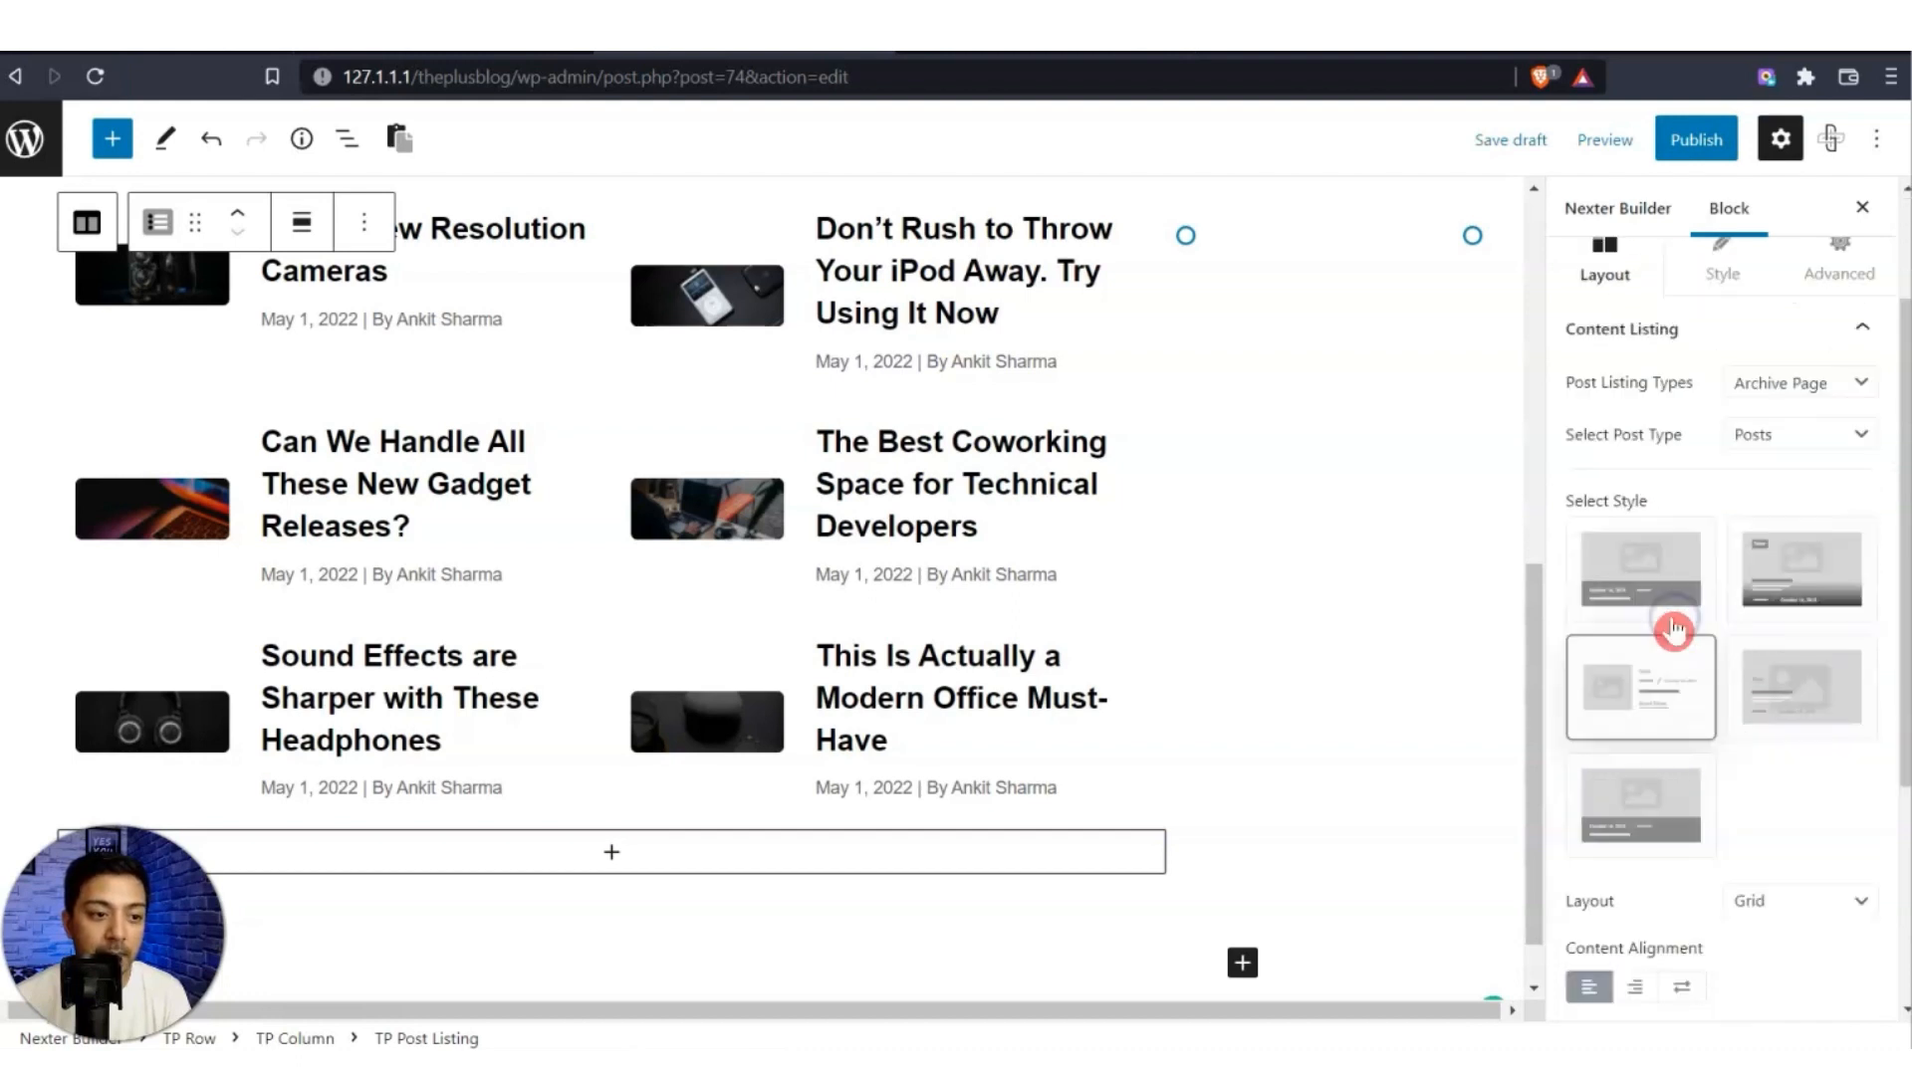
{"action": "left_click", "coordinate": [1678, 797]}
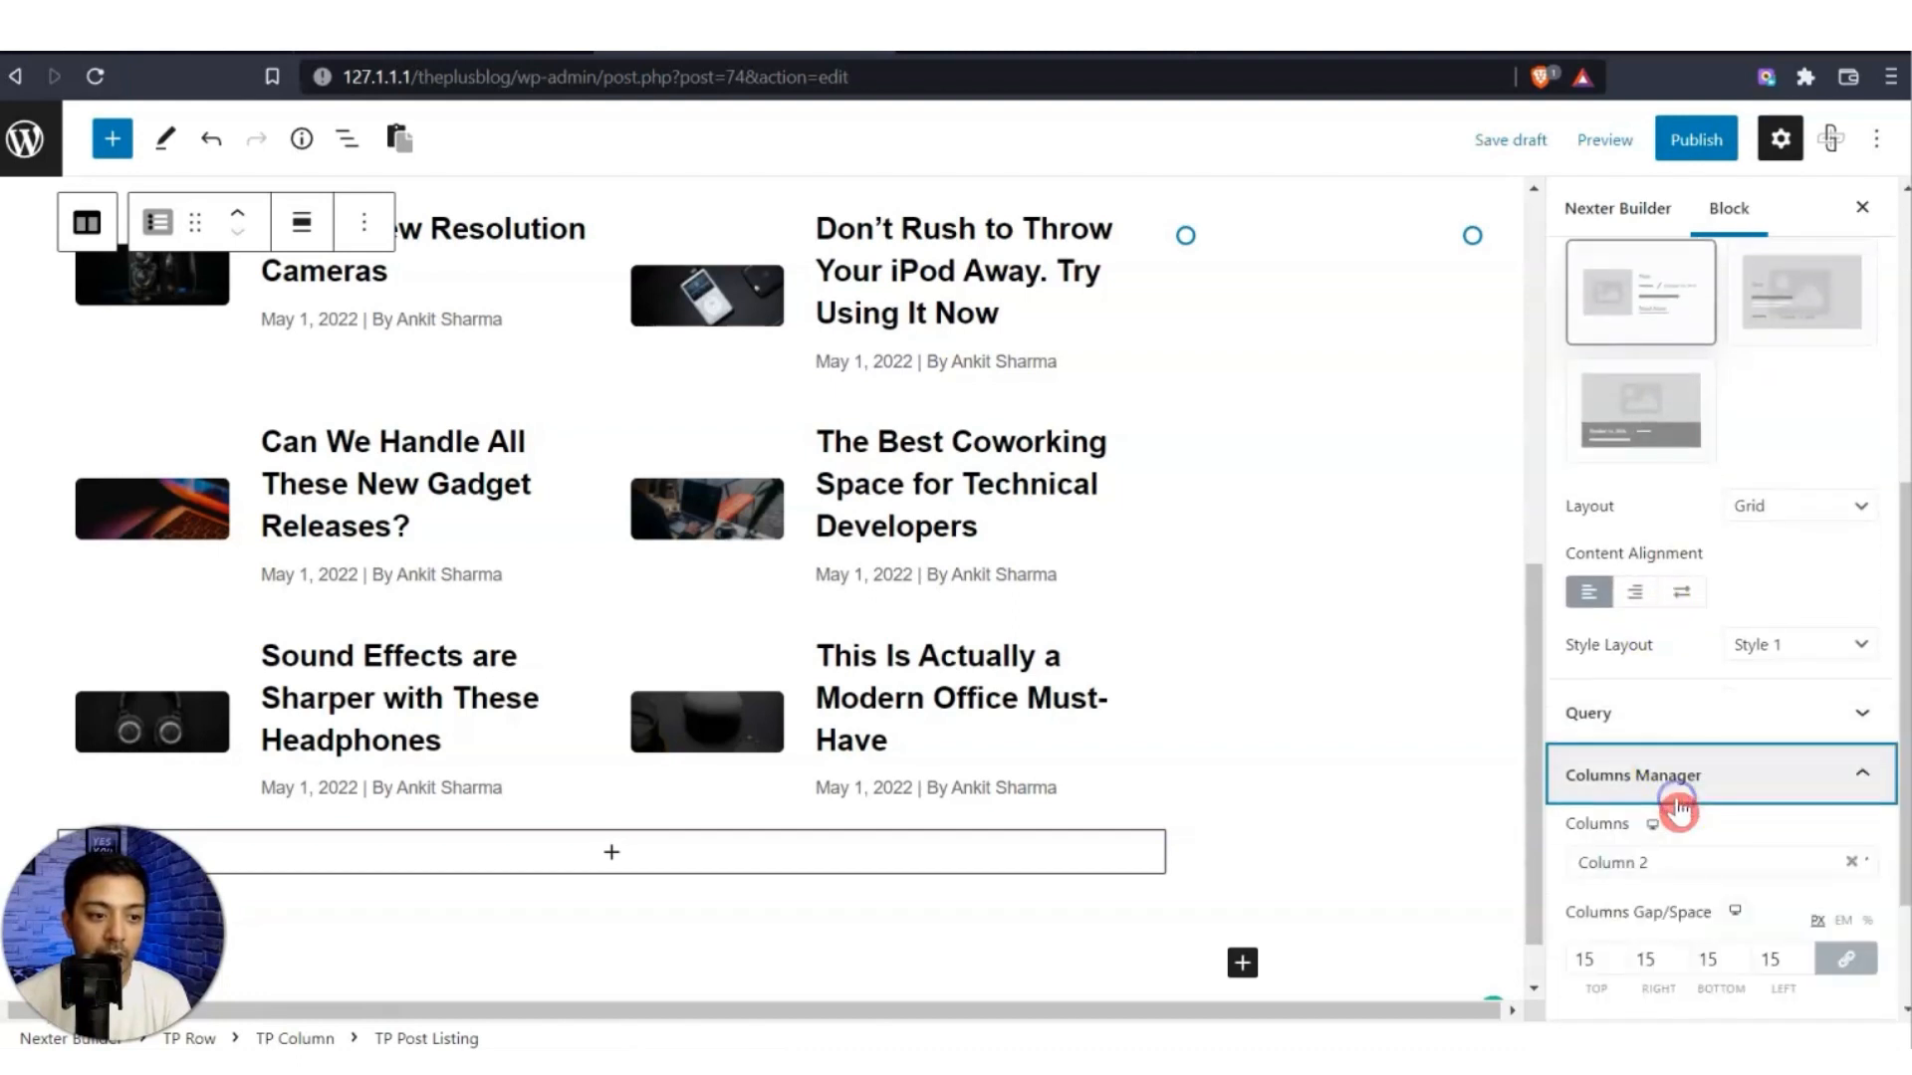
{"action": "left_click", "coordinate": [1673, 862]}
{"action": "left_click", "coordinate": [1670, 990]}
{"action": "left_click", "coordinate": [1837, 807]}
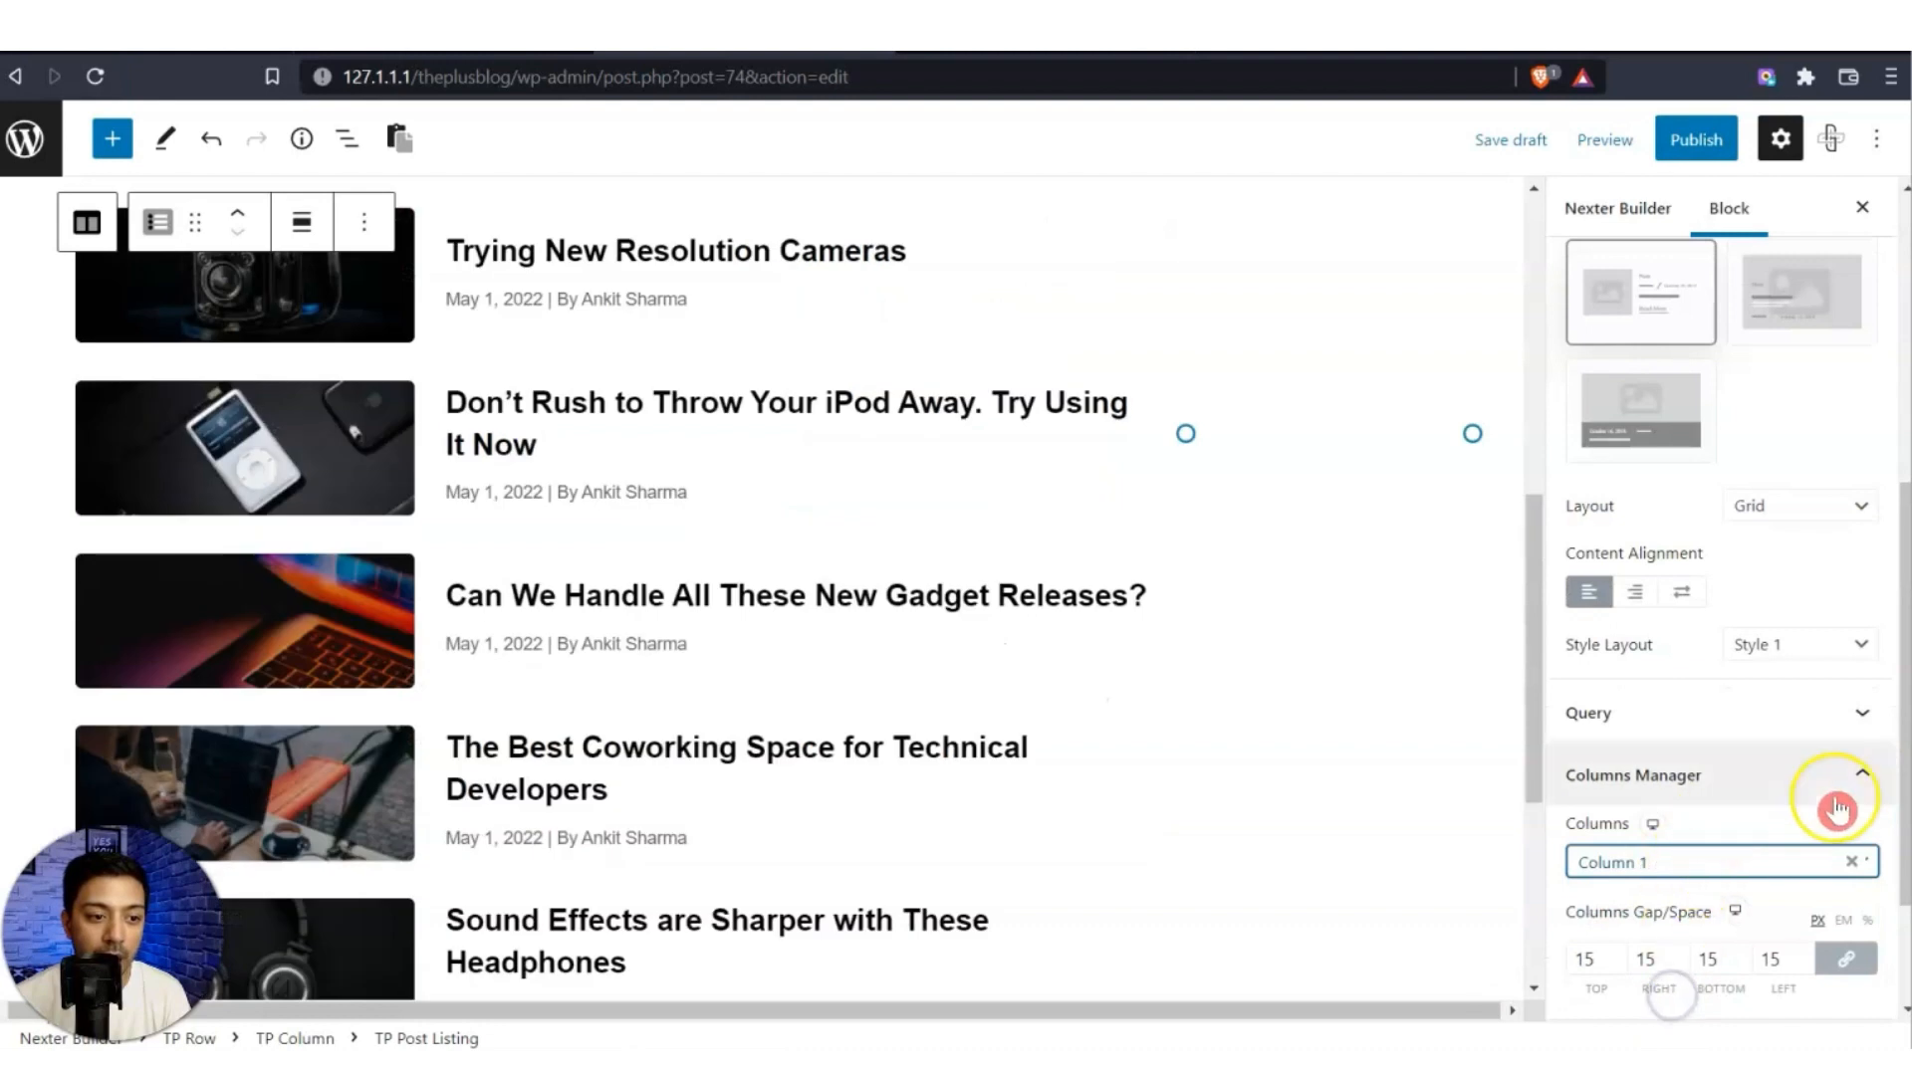
Limit the second post listing's query to 4 displayed posts.
{"action": "left_click", "coordinate": [1771, 713]}
{"action": "scroll", "coordinate": [1757, 717], "scroll_direction": "down", "scroll_amount": 4}
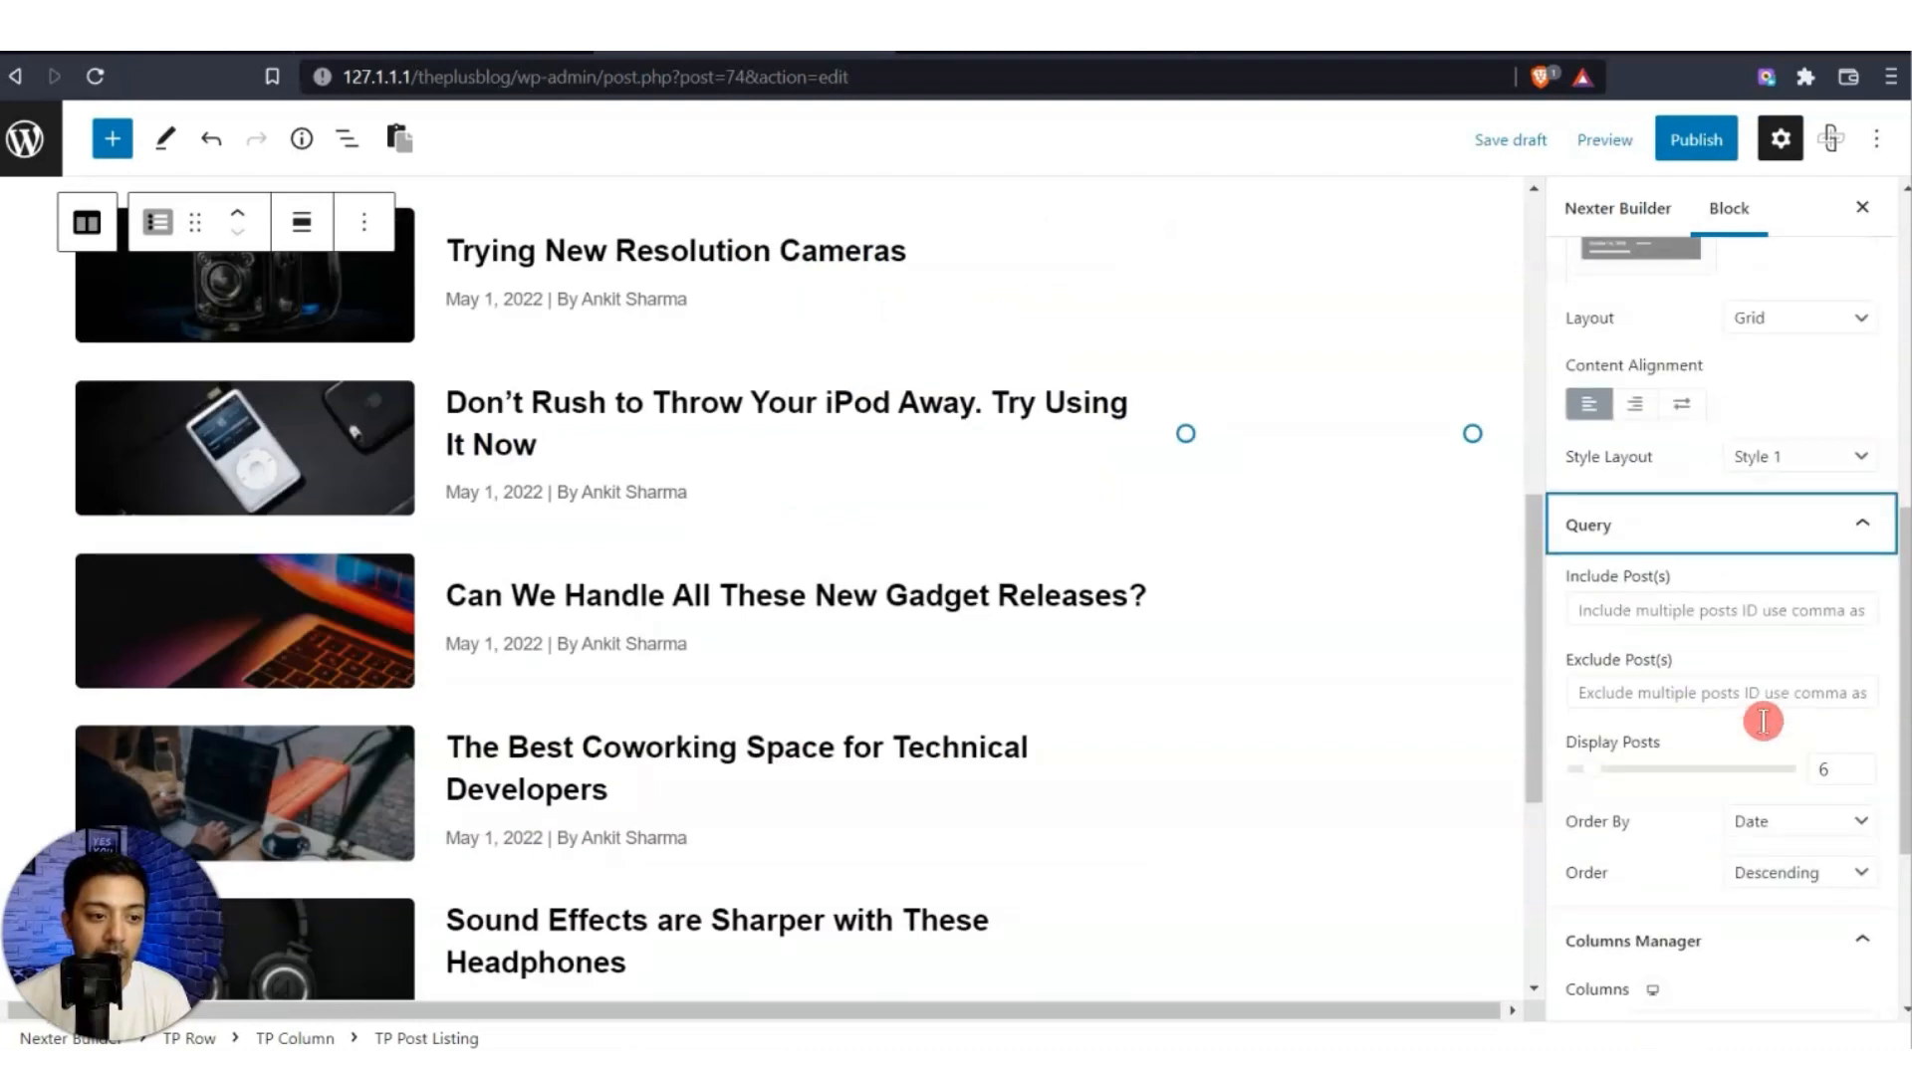
{"action": "left_click_drag", "start_coordinate": [1849, 583], "coordinate": [1789, 586]}
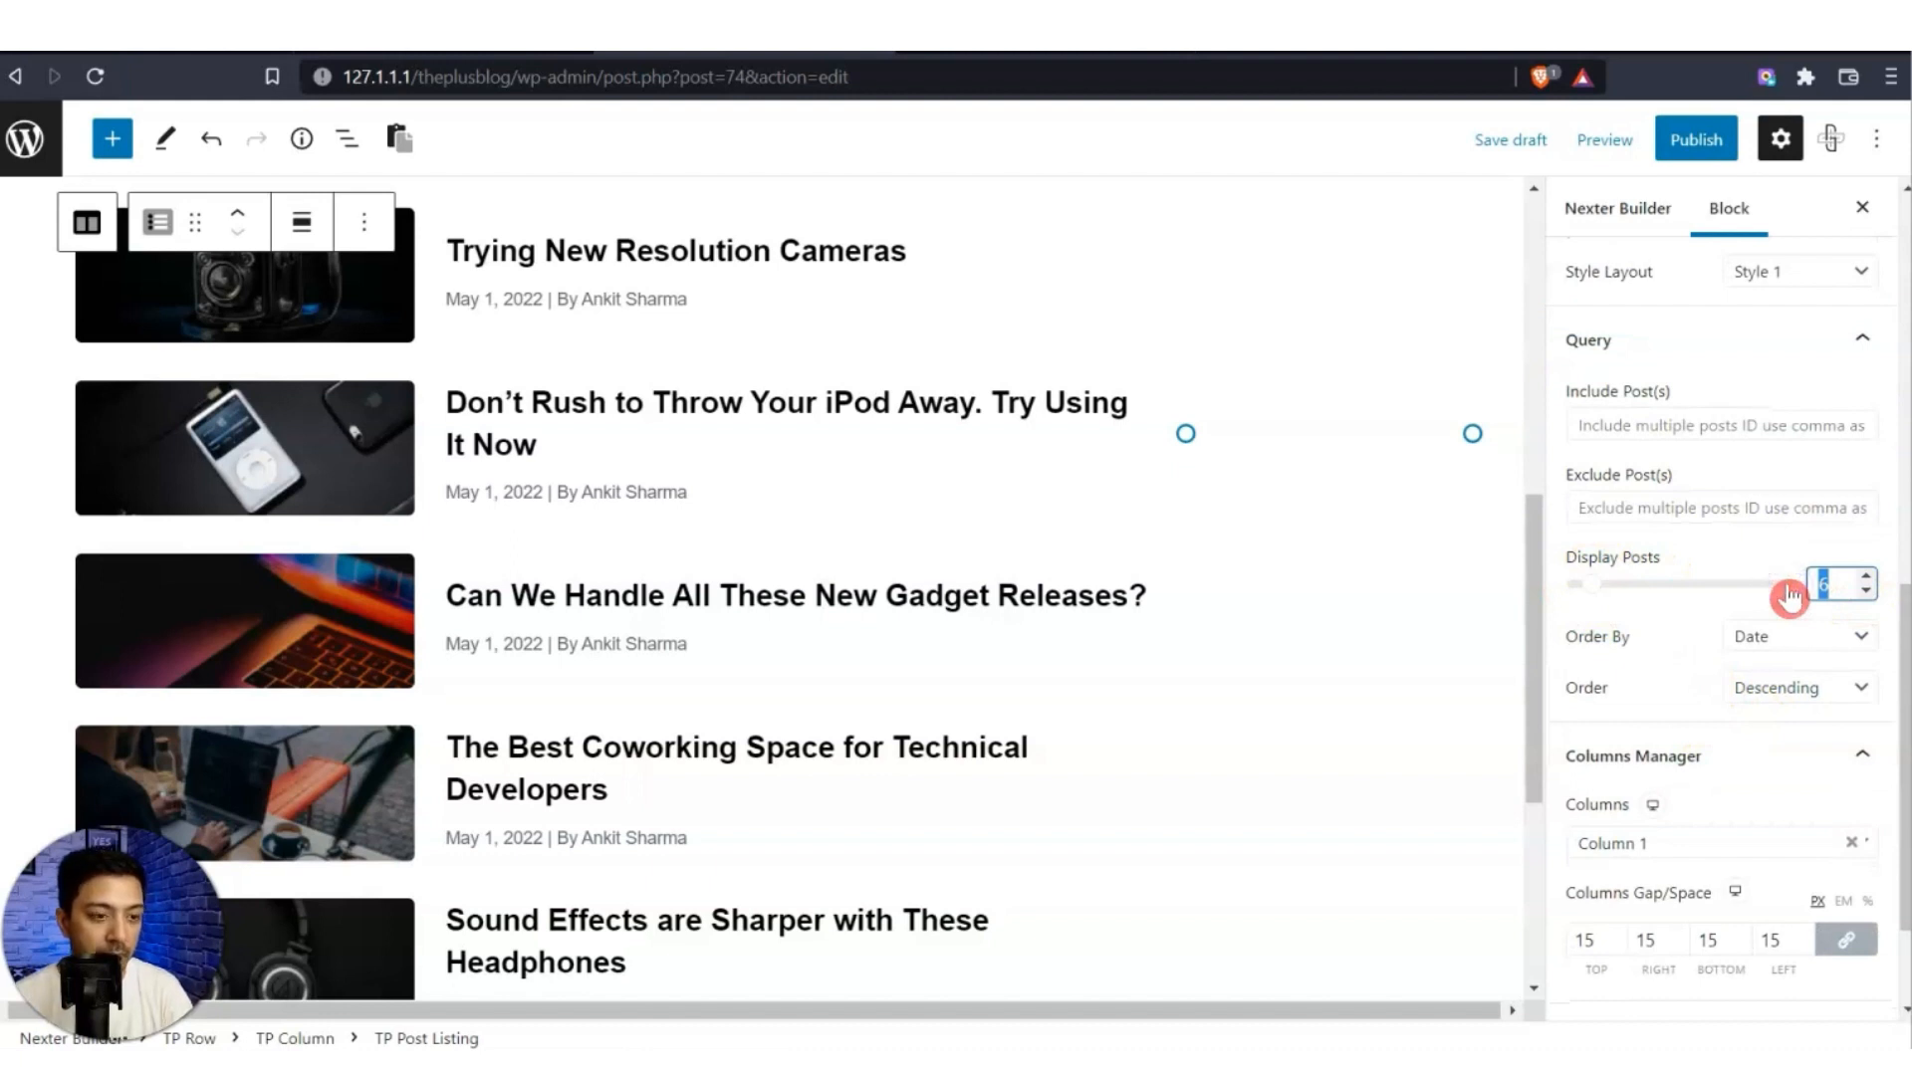
{"action": "type", "text": "4"}
{"action": "scroll", "coordinate": [1787, 597], "scroll_direction": "down", "scroll_amount": 3}
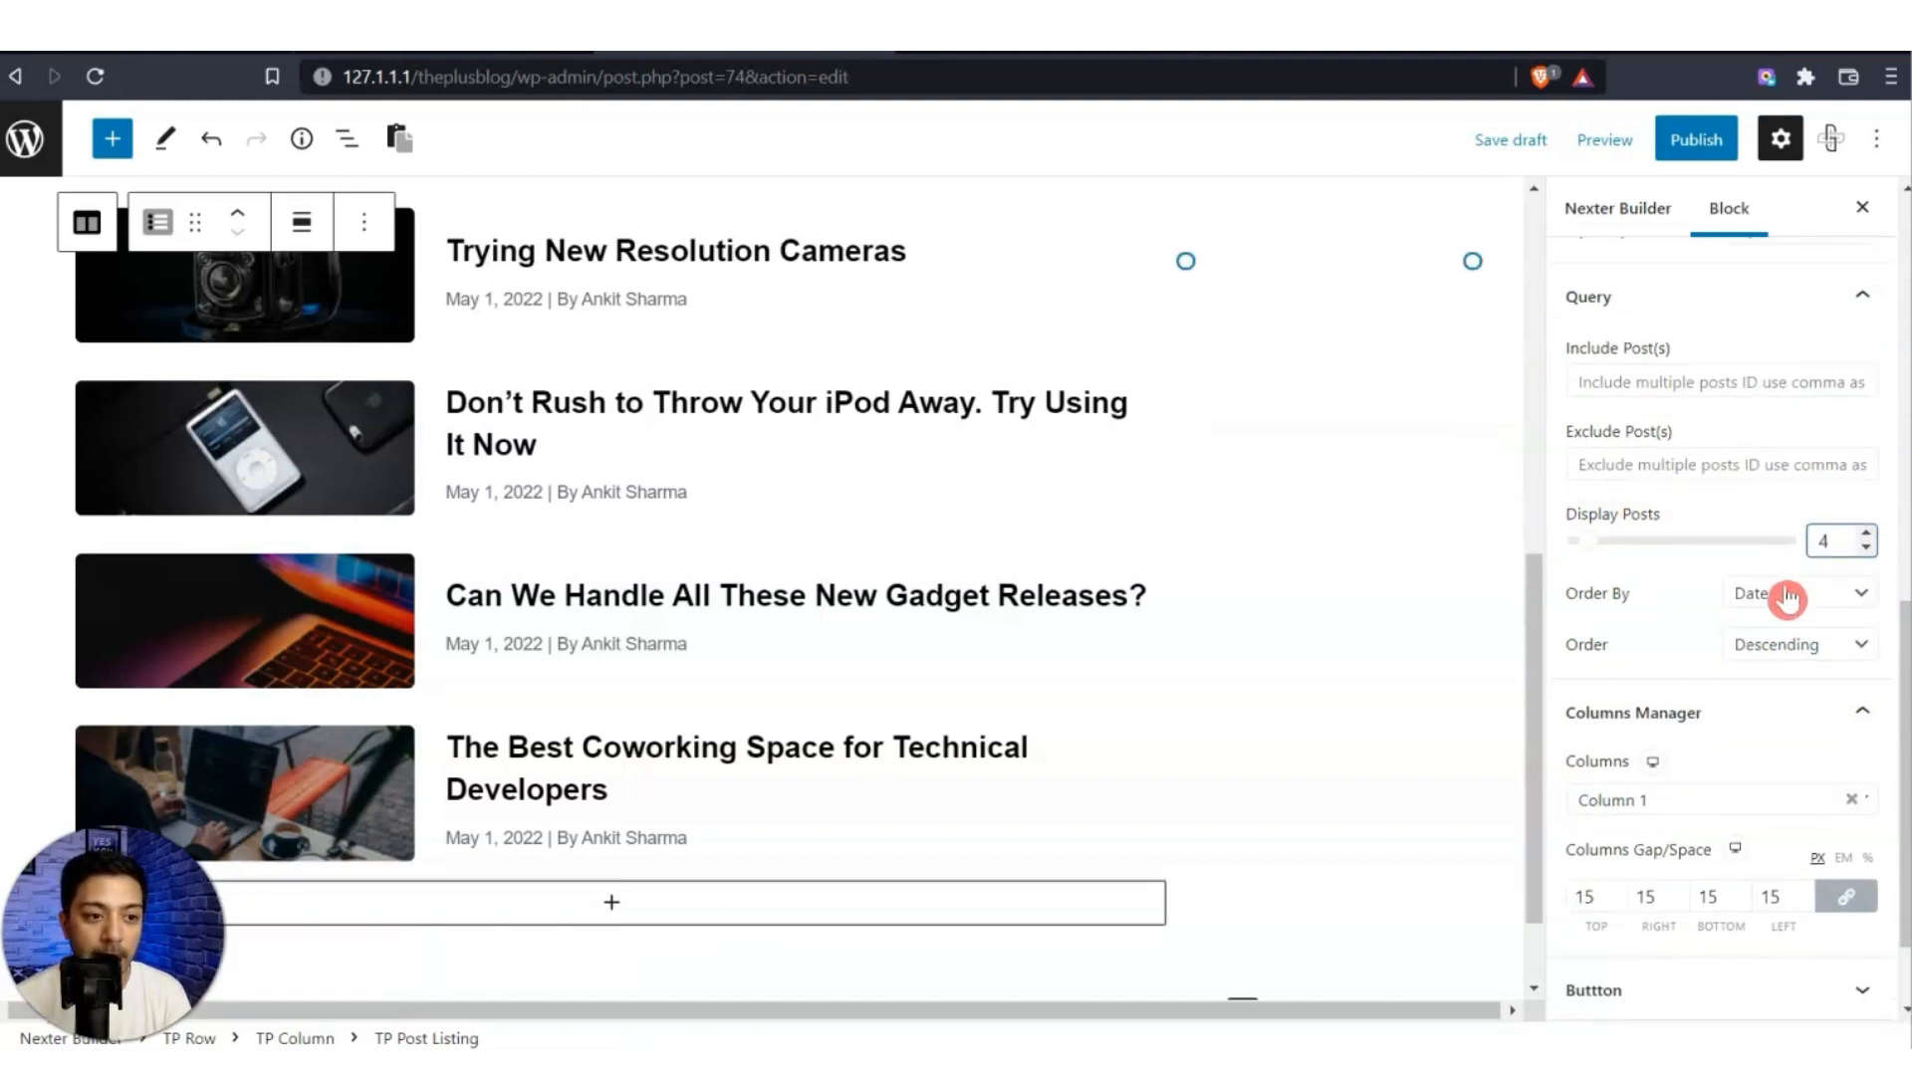
{"action": "left_click", "coordinate": [1572, 883]}
{"action": "left_click", "coordinate": [1681, 930]}
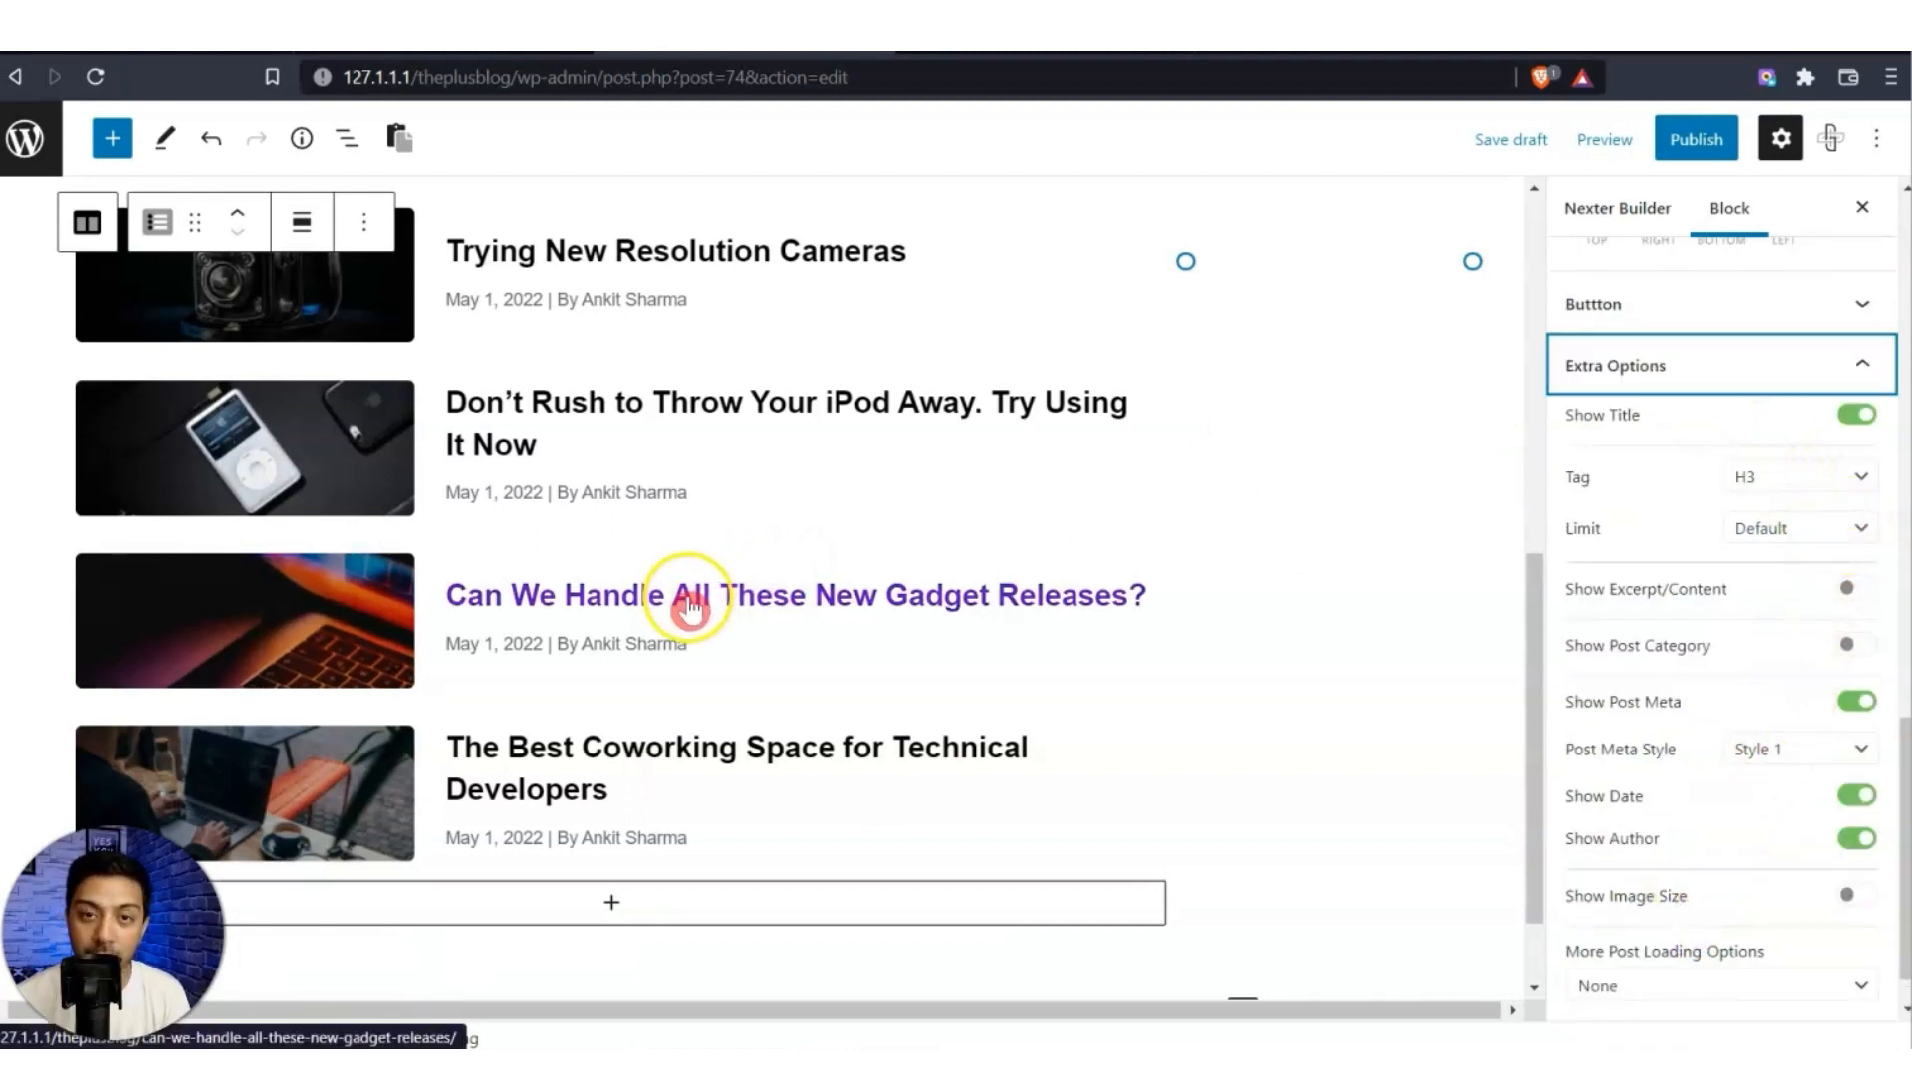
{"action": "scroll", "coordinate": [1775, 697], "scroll_direction": "up", "scroll_amount": 7}
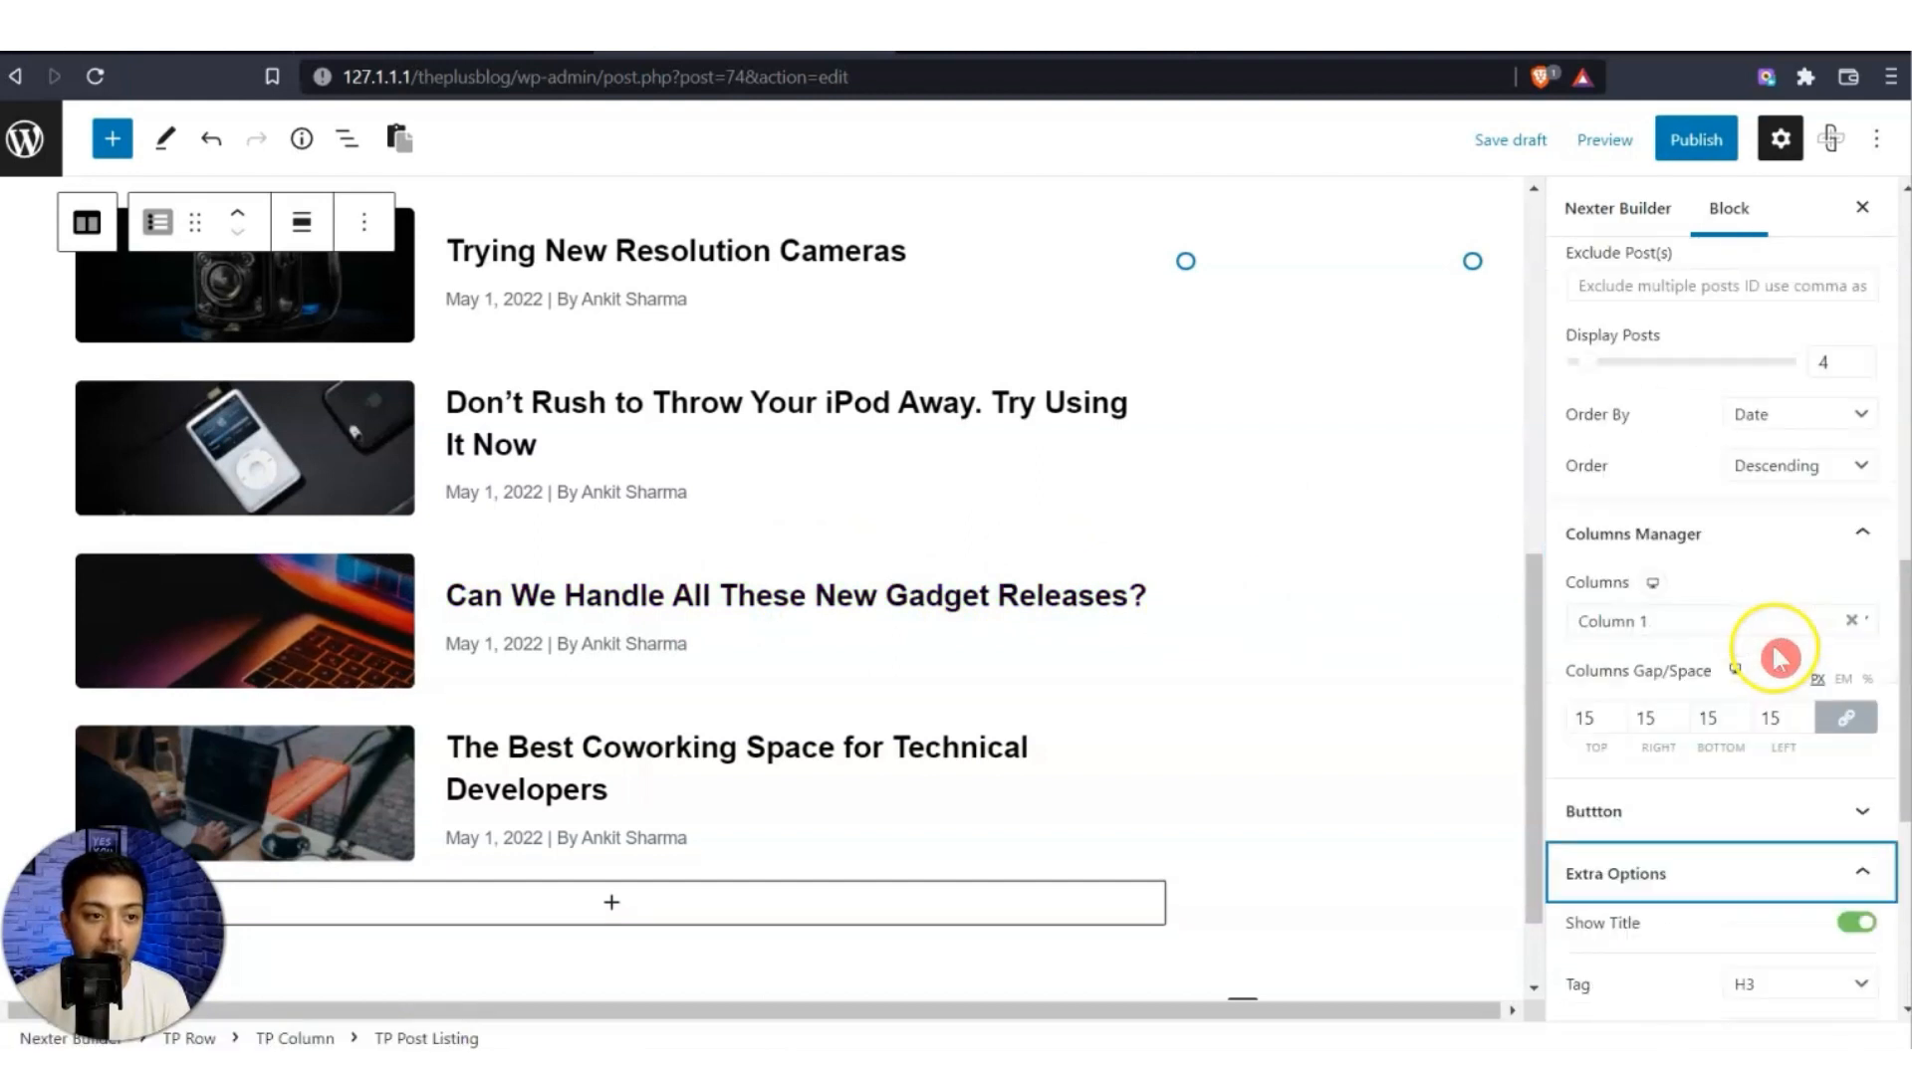
{"action": "scroll", "coordinate": [1776, 657], "scroll_direction": "up", "scroll_amount": 8}
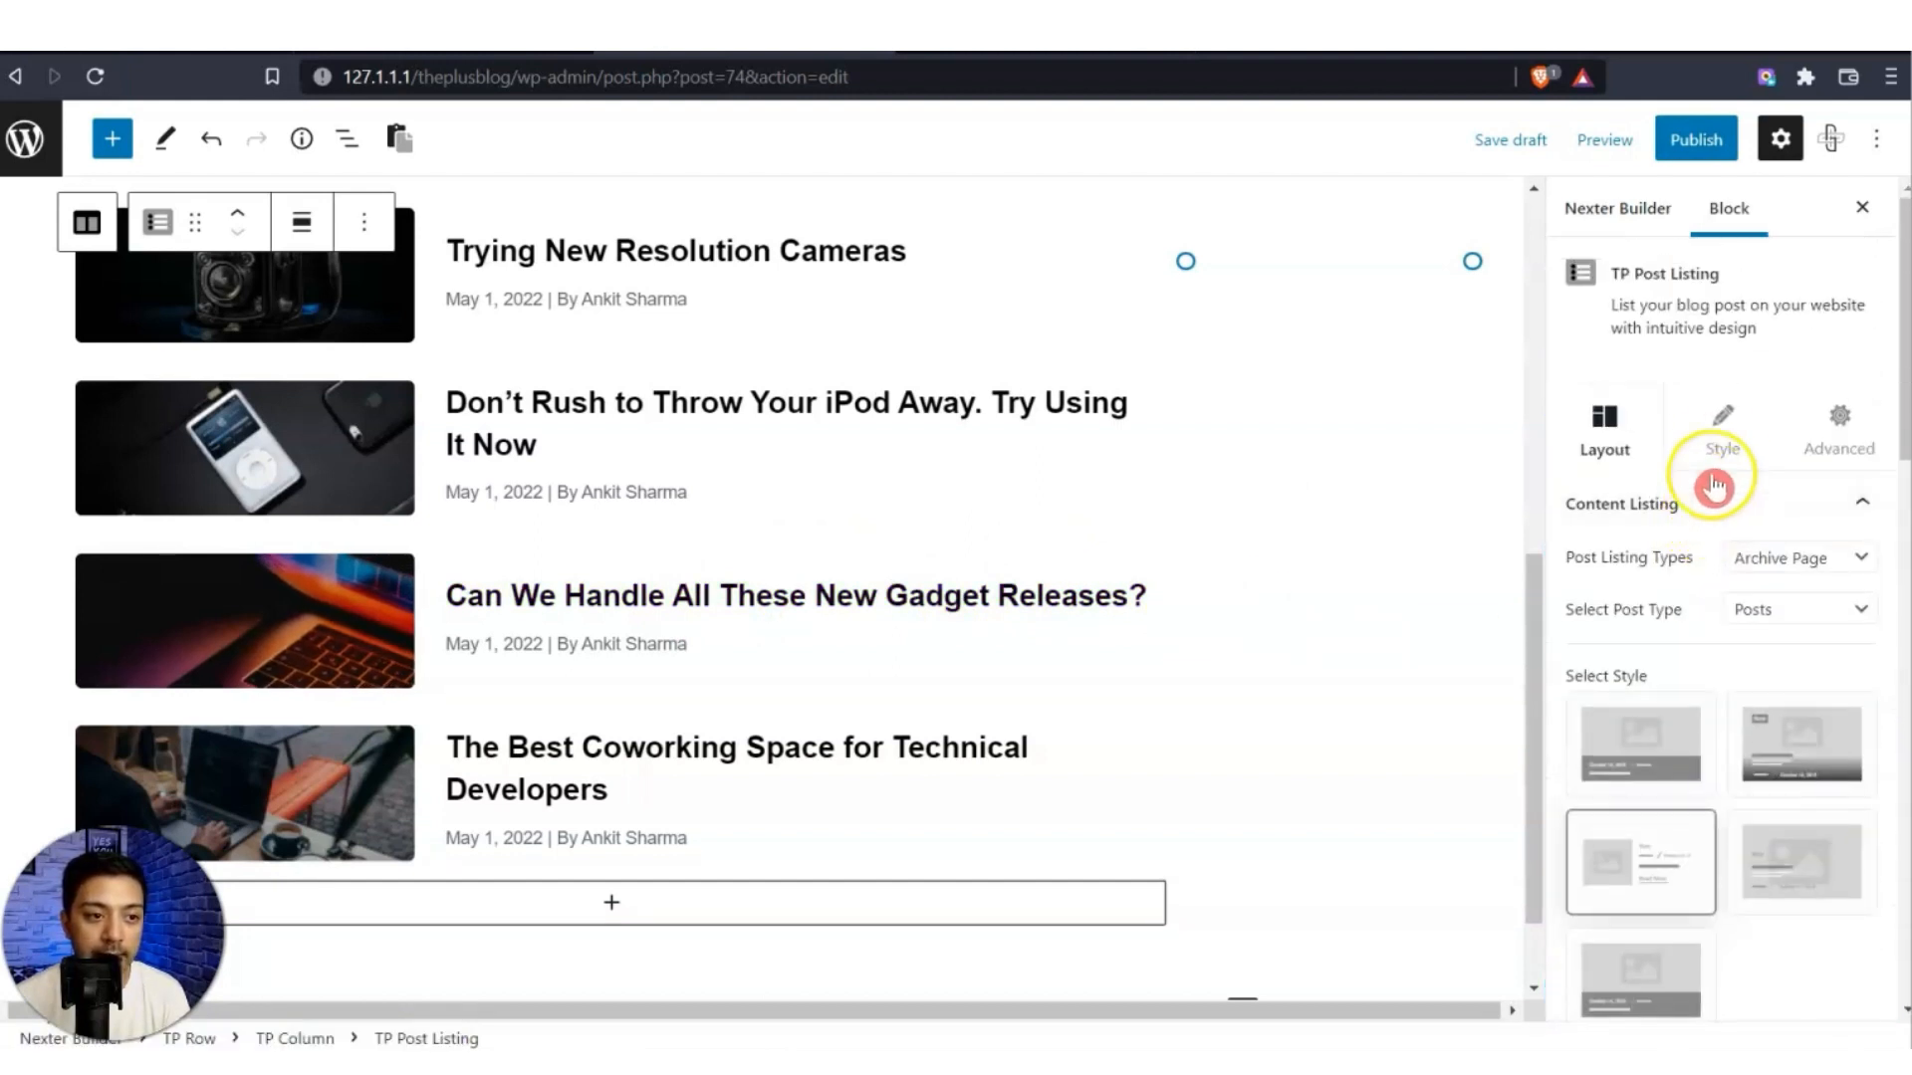
Set the post title font size of the second post listing to 18 px.
{"action": "left_click", "coordinate": [1717, 458]}
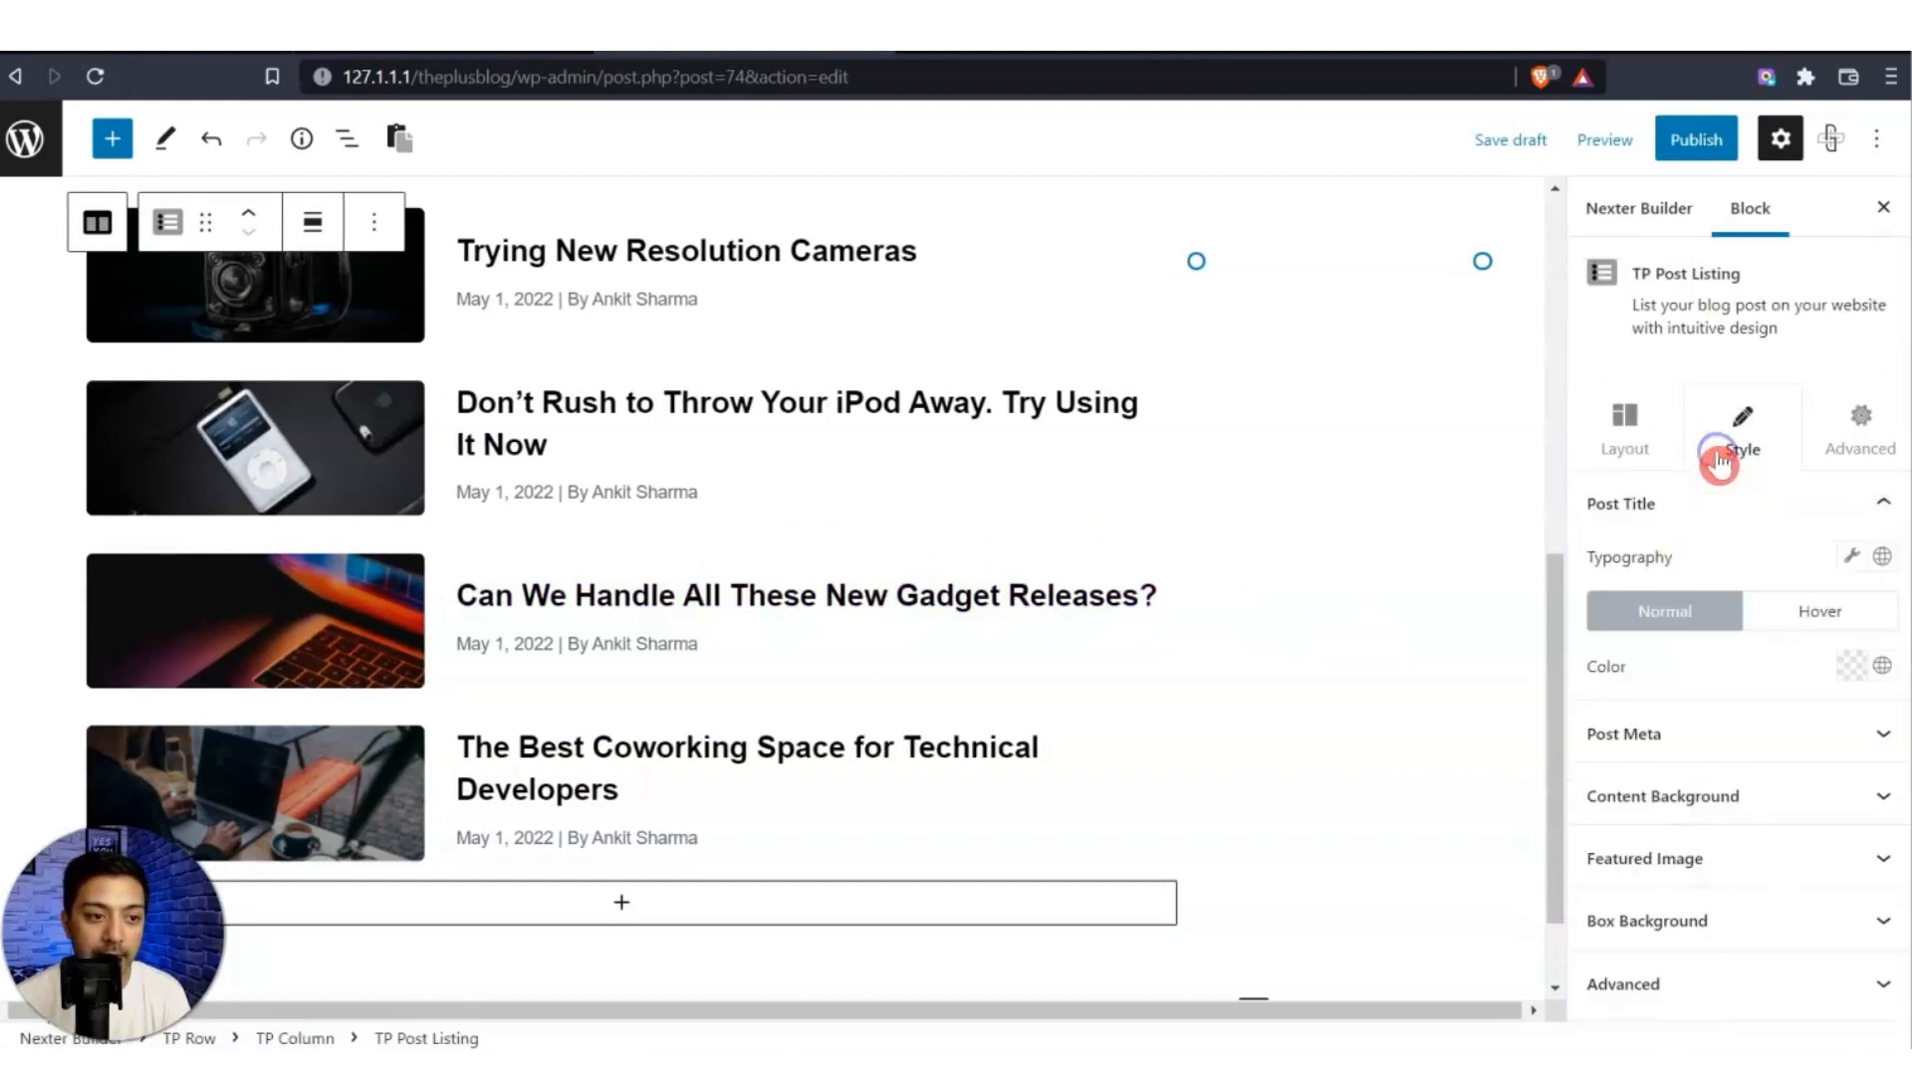
{"action": "left_click", "coordinate": [1849, 553]}
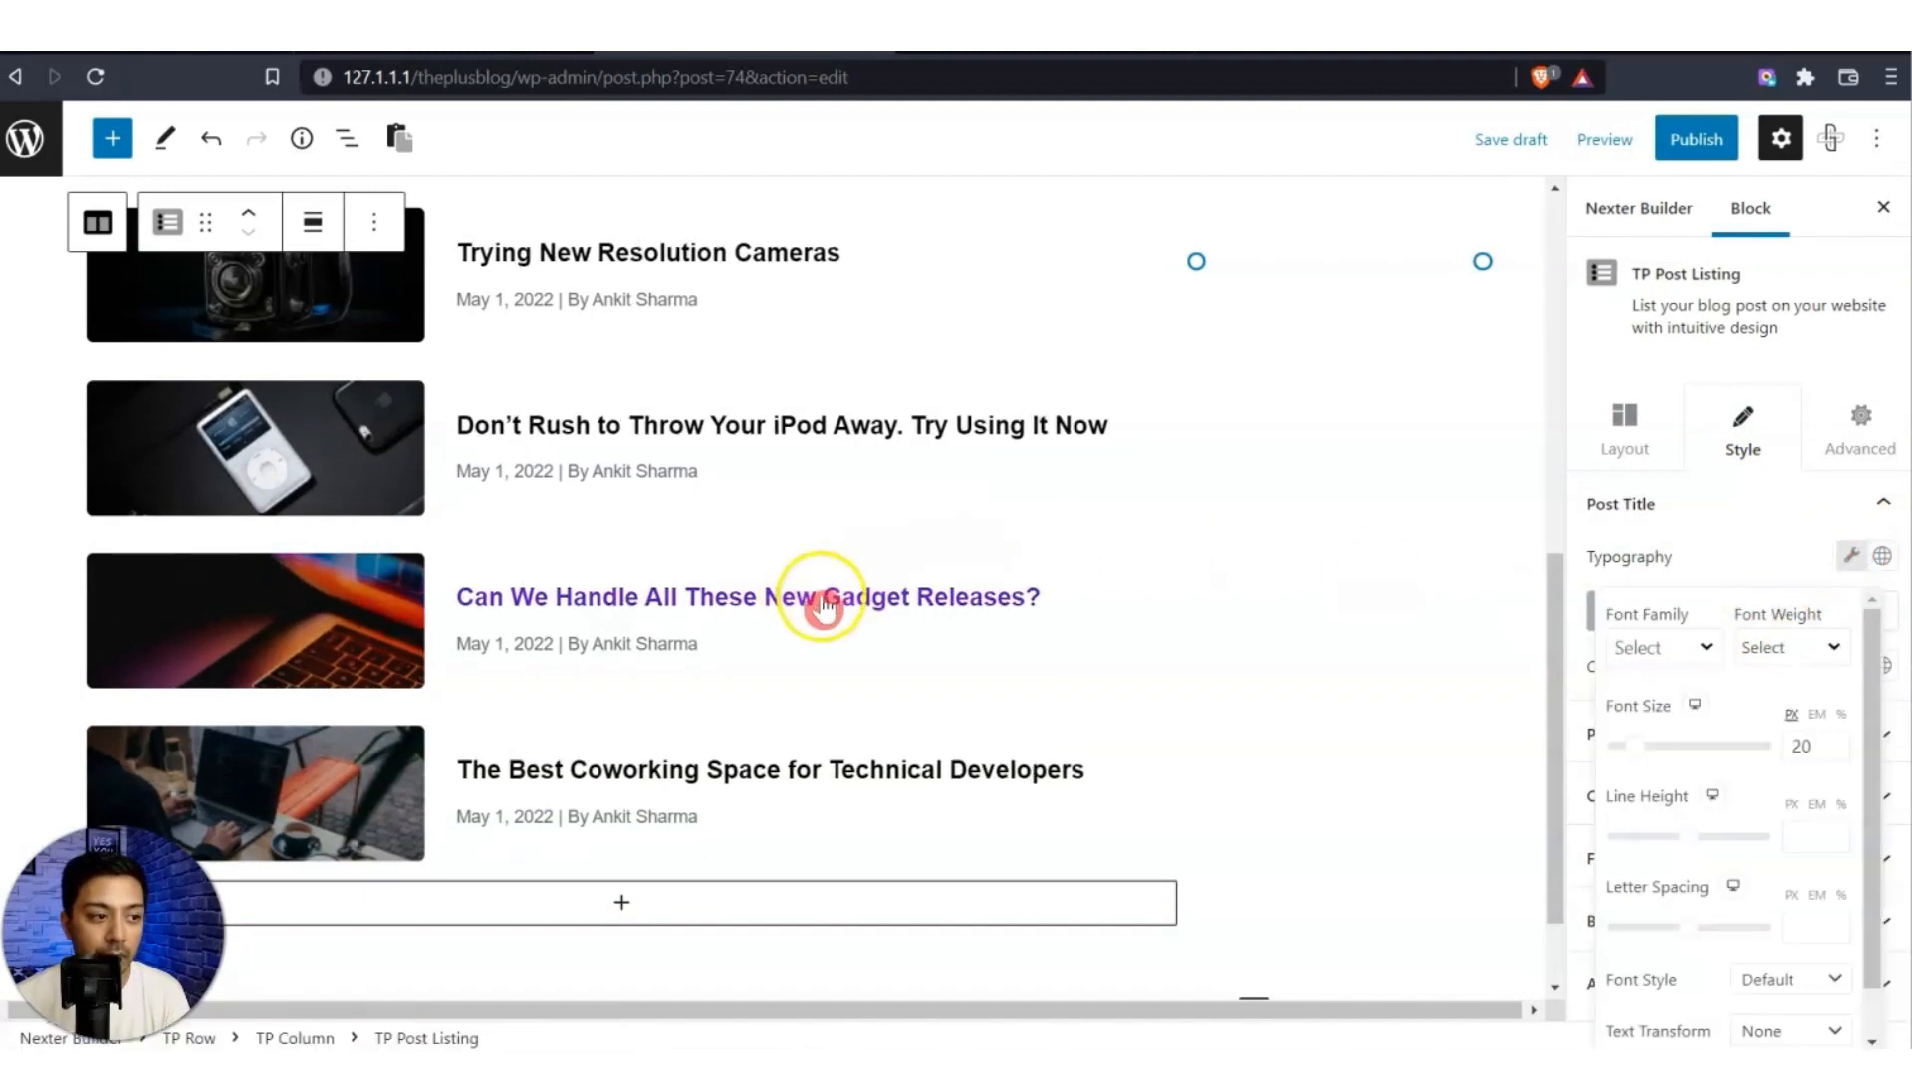
{"action": "left_click", "coordinate": [1803, 743]}
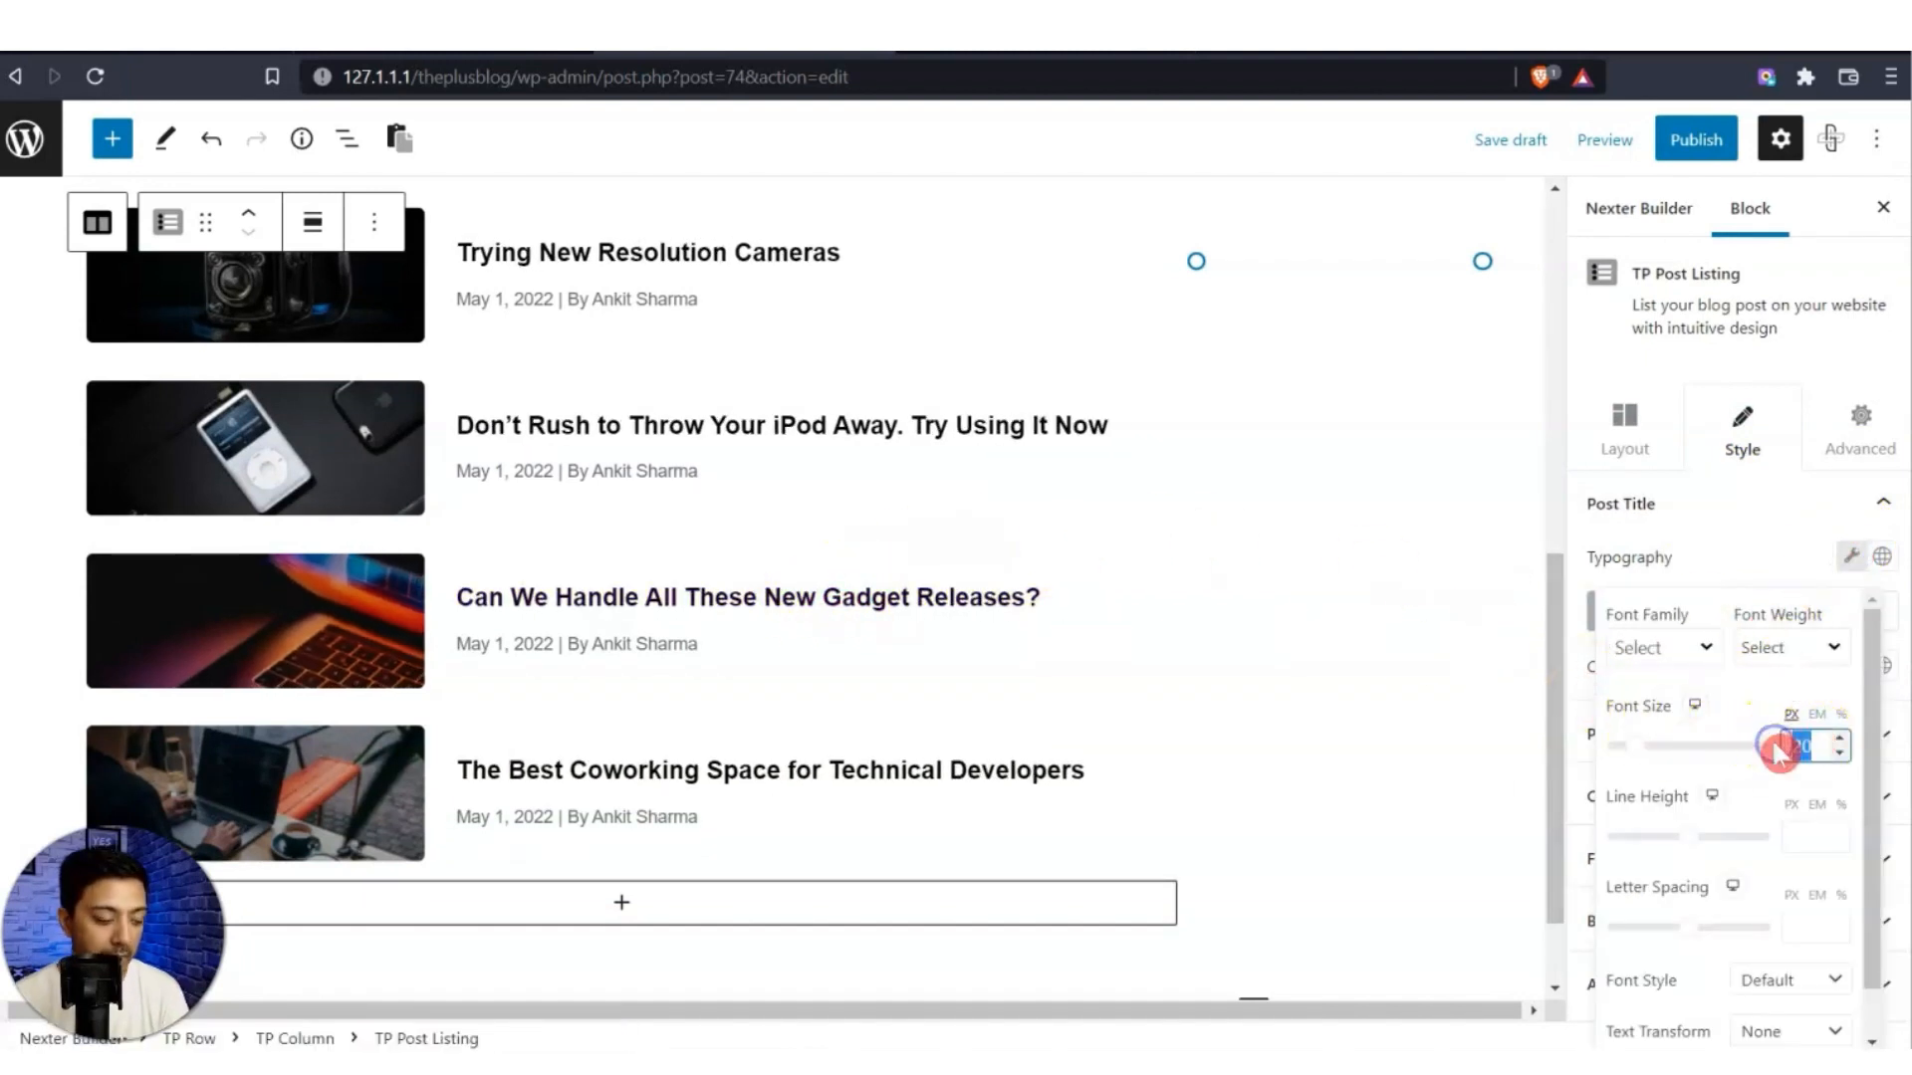
{"action": "type", "text": "18"}
{"action": "left_click", "coordinate": [1655, 748]}
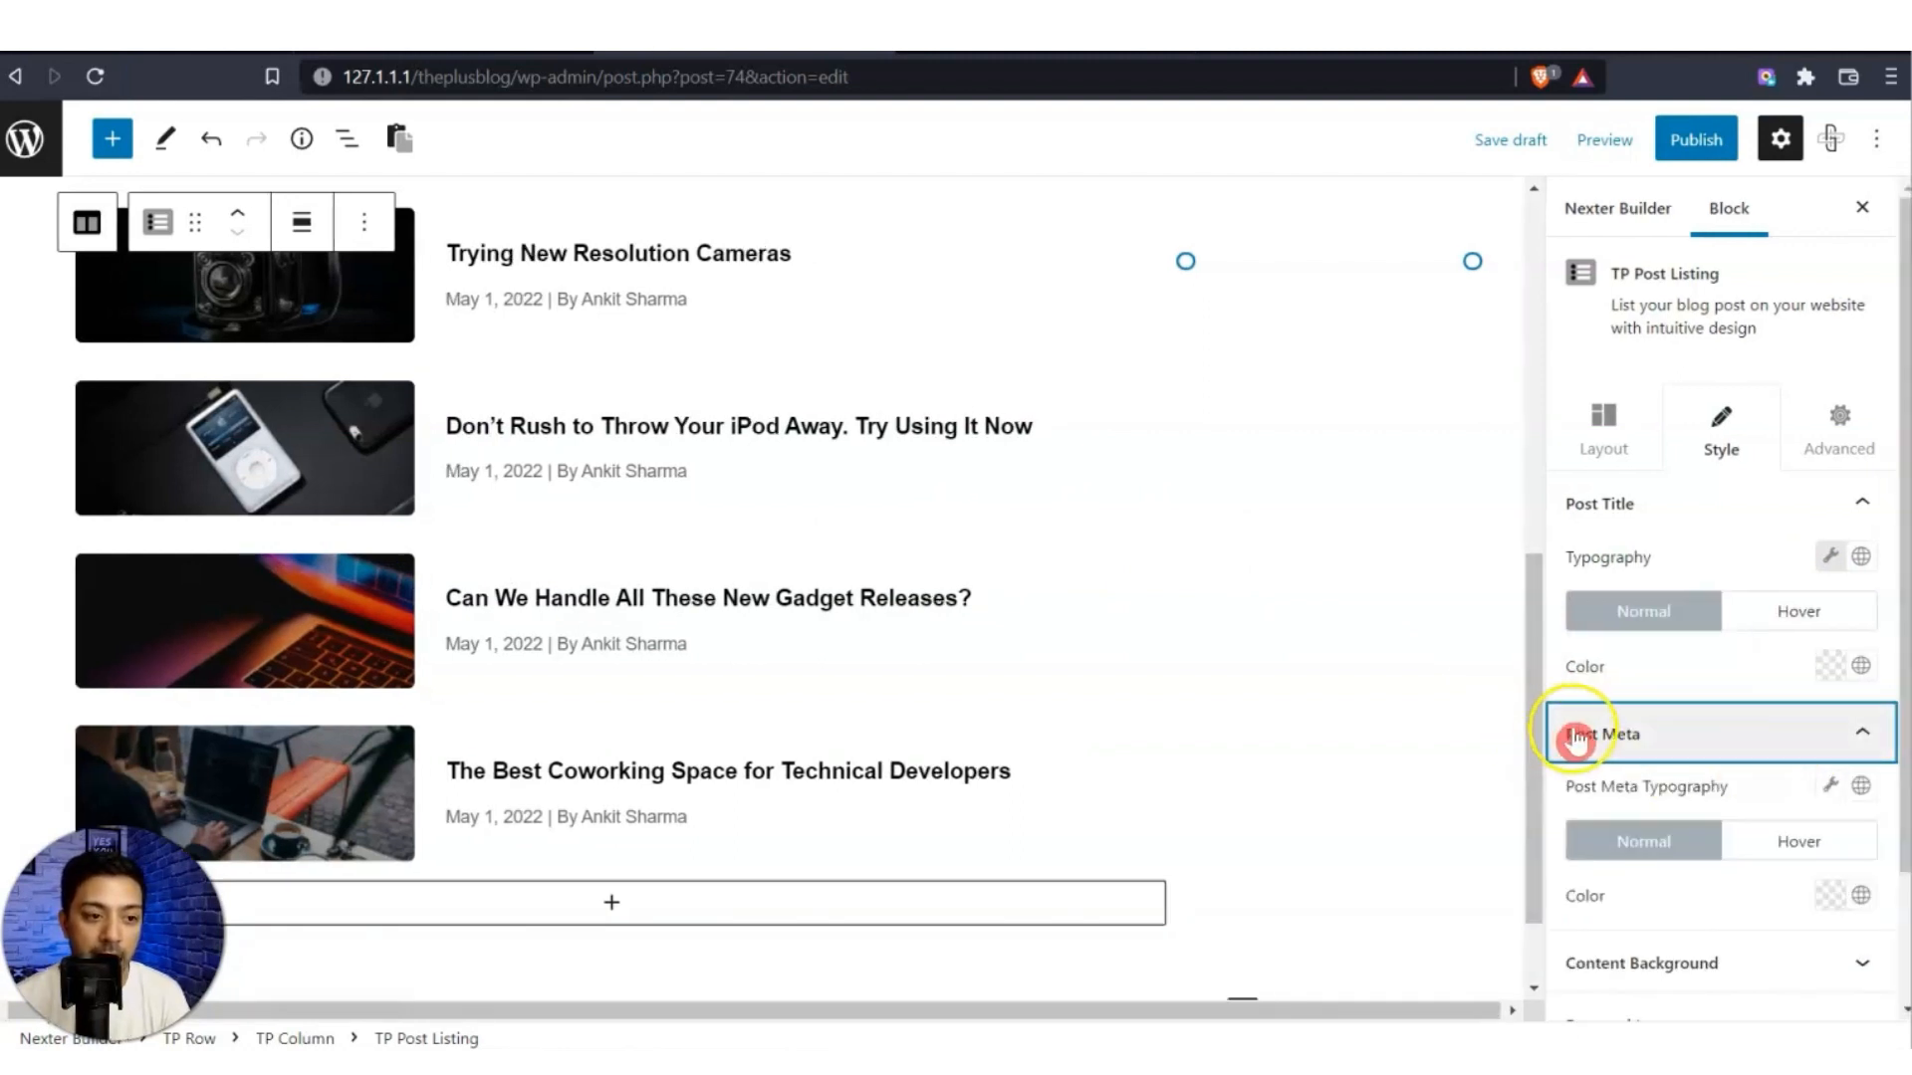
{"action": "scroll", "coordinate": [1741, 752], "scroll_direction": "down", "scroll_amount": 2}
{"action": "left_click", "coordinate": [1686, 794]}
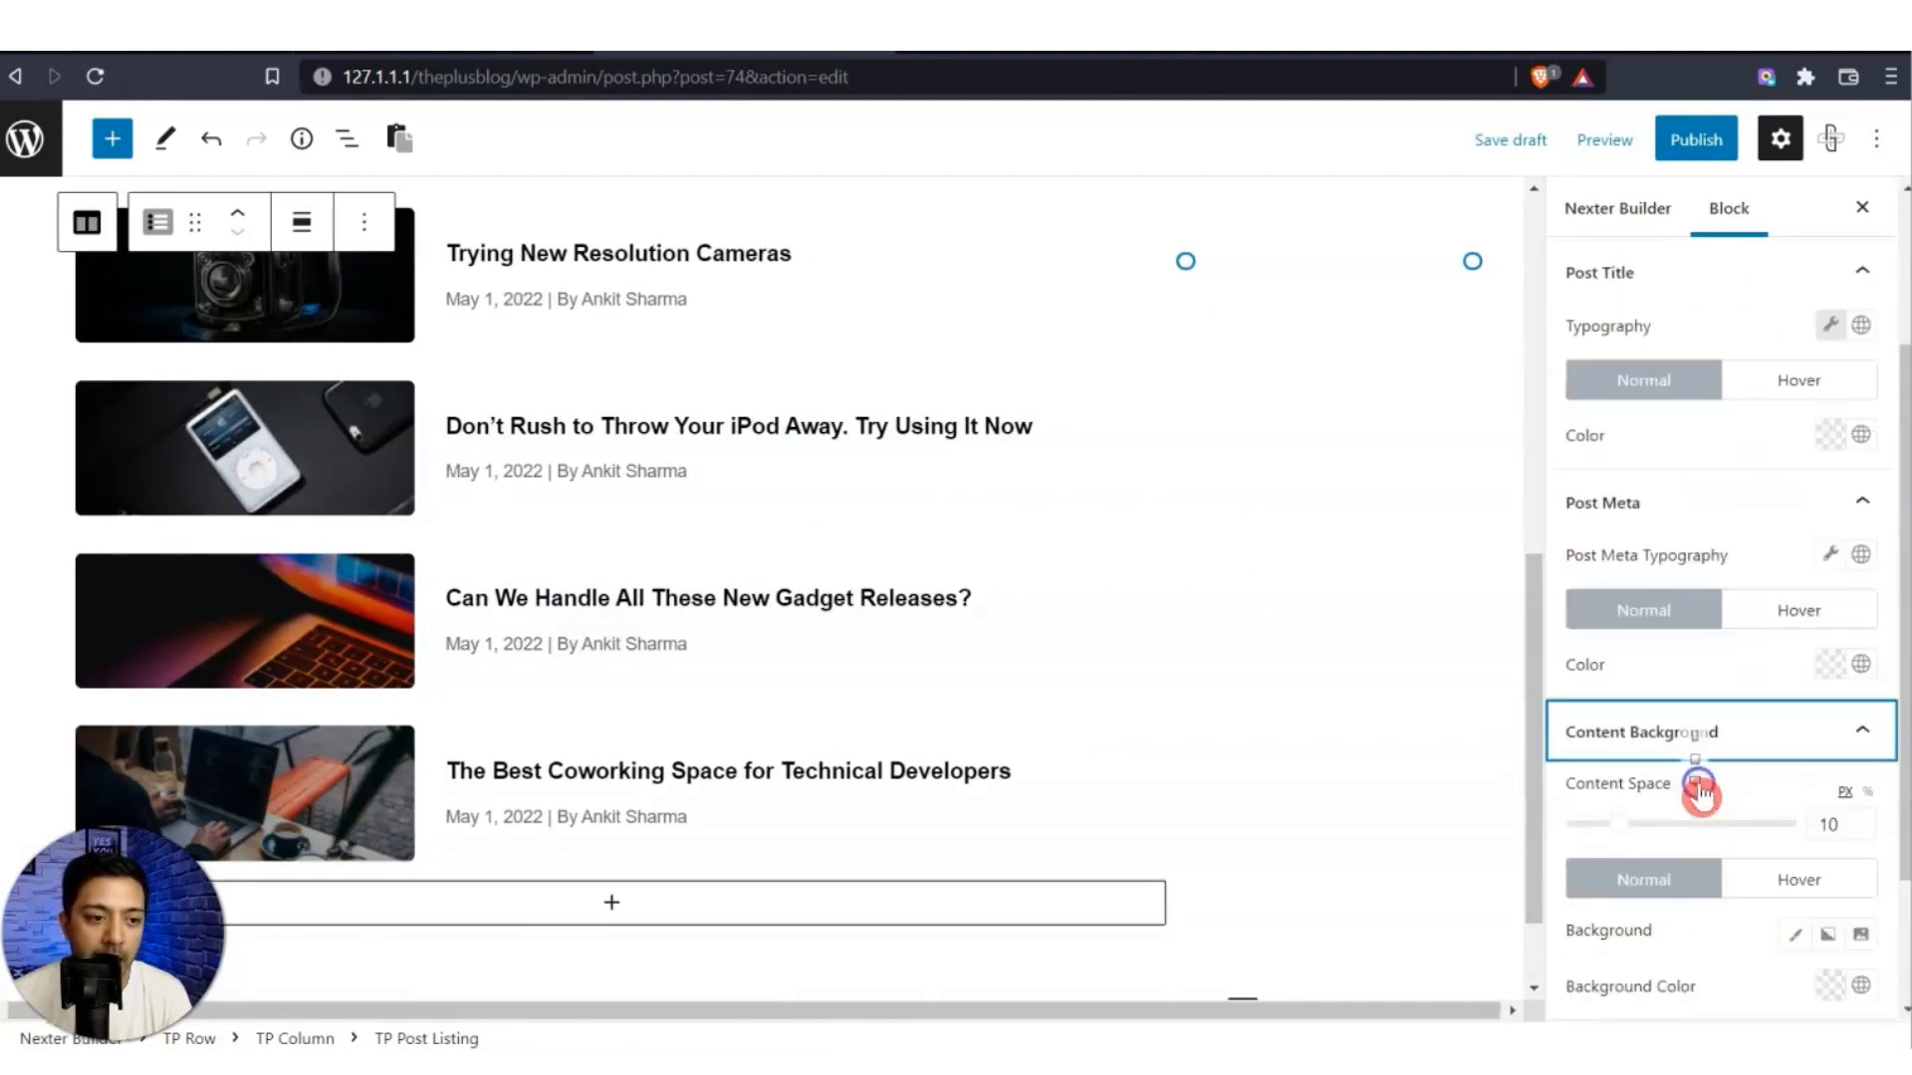
{"action": "scroll", "coordinate": [1802, 766], "scroll_direction": "down", "scroll_amount": 2}
{"action": "scroll", "coordinate": [734, 524], "scroll_direction": "down", "scroll_amount": 1}
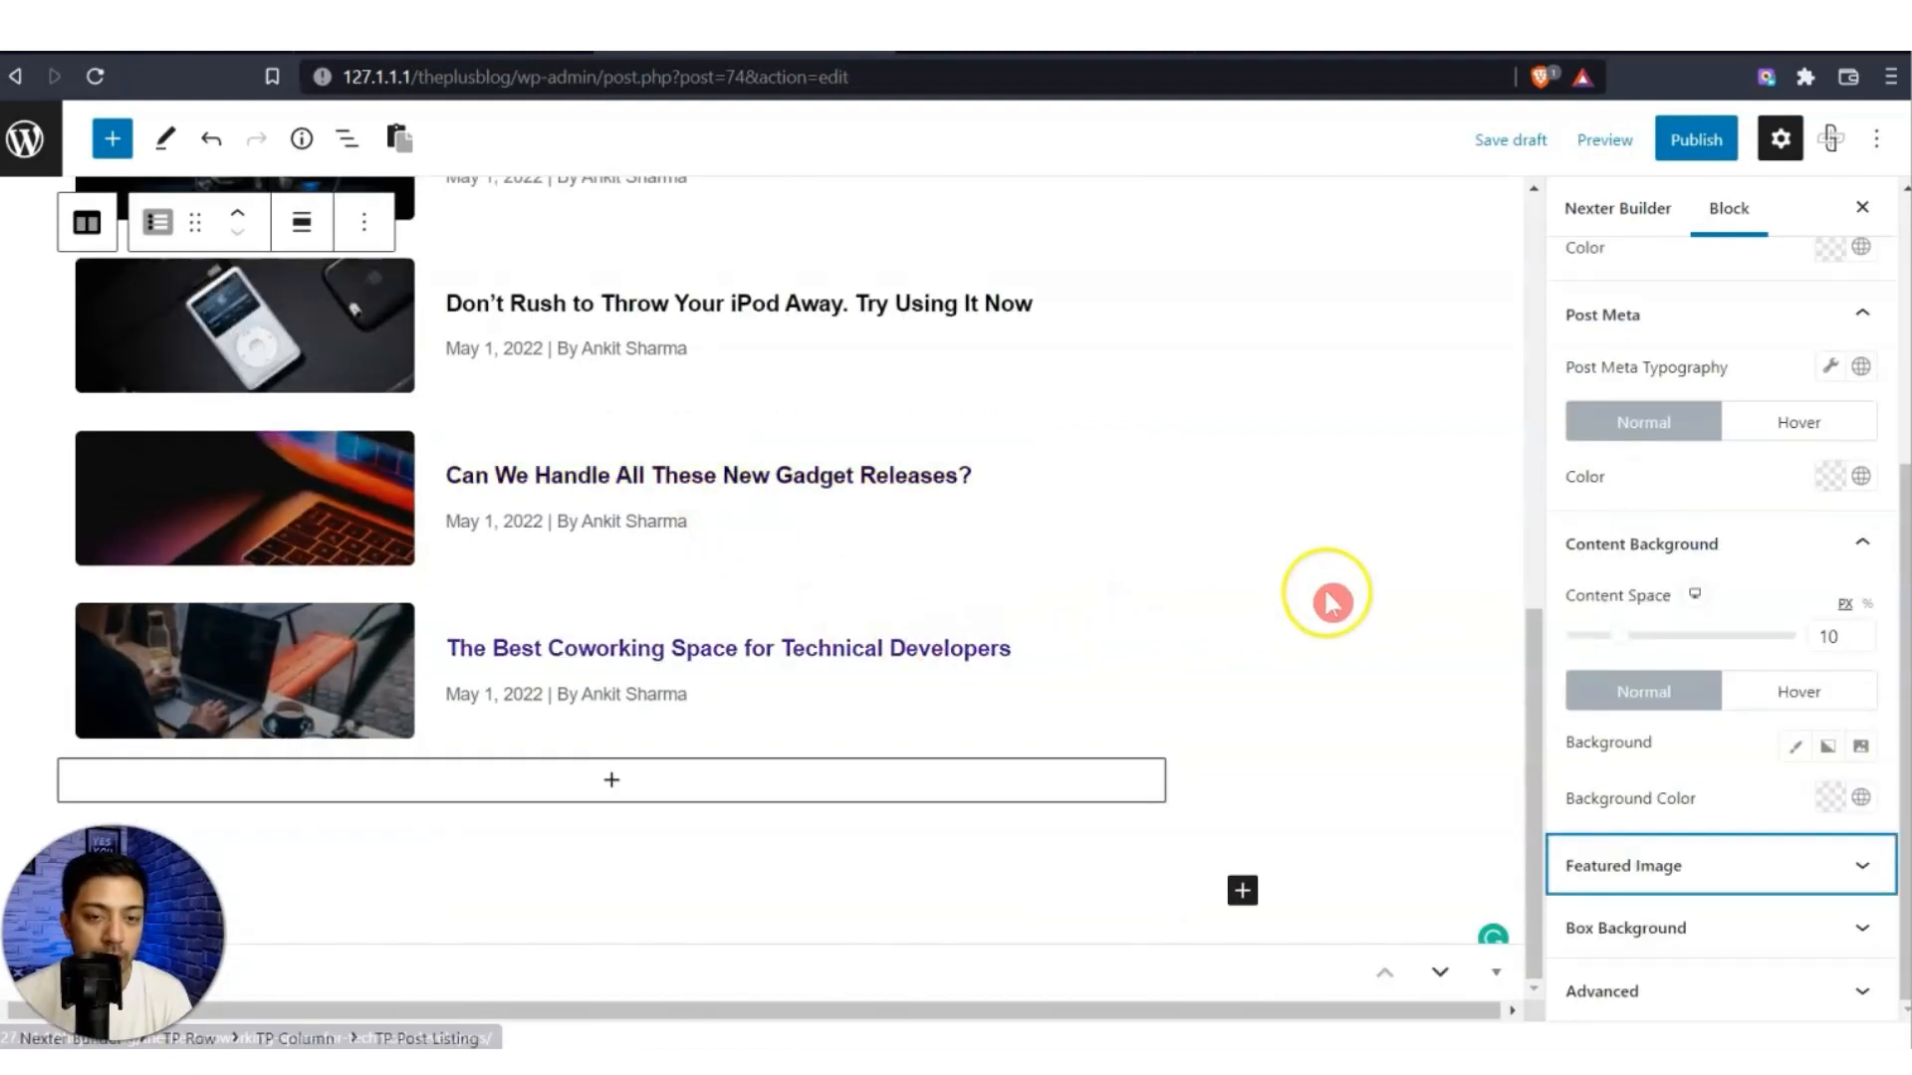
Publish the archive page template.
{"action": "left_click", "coordinate": [1685, 141]}
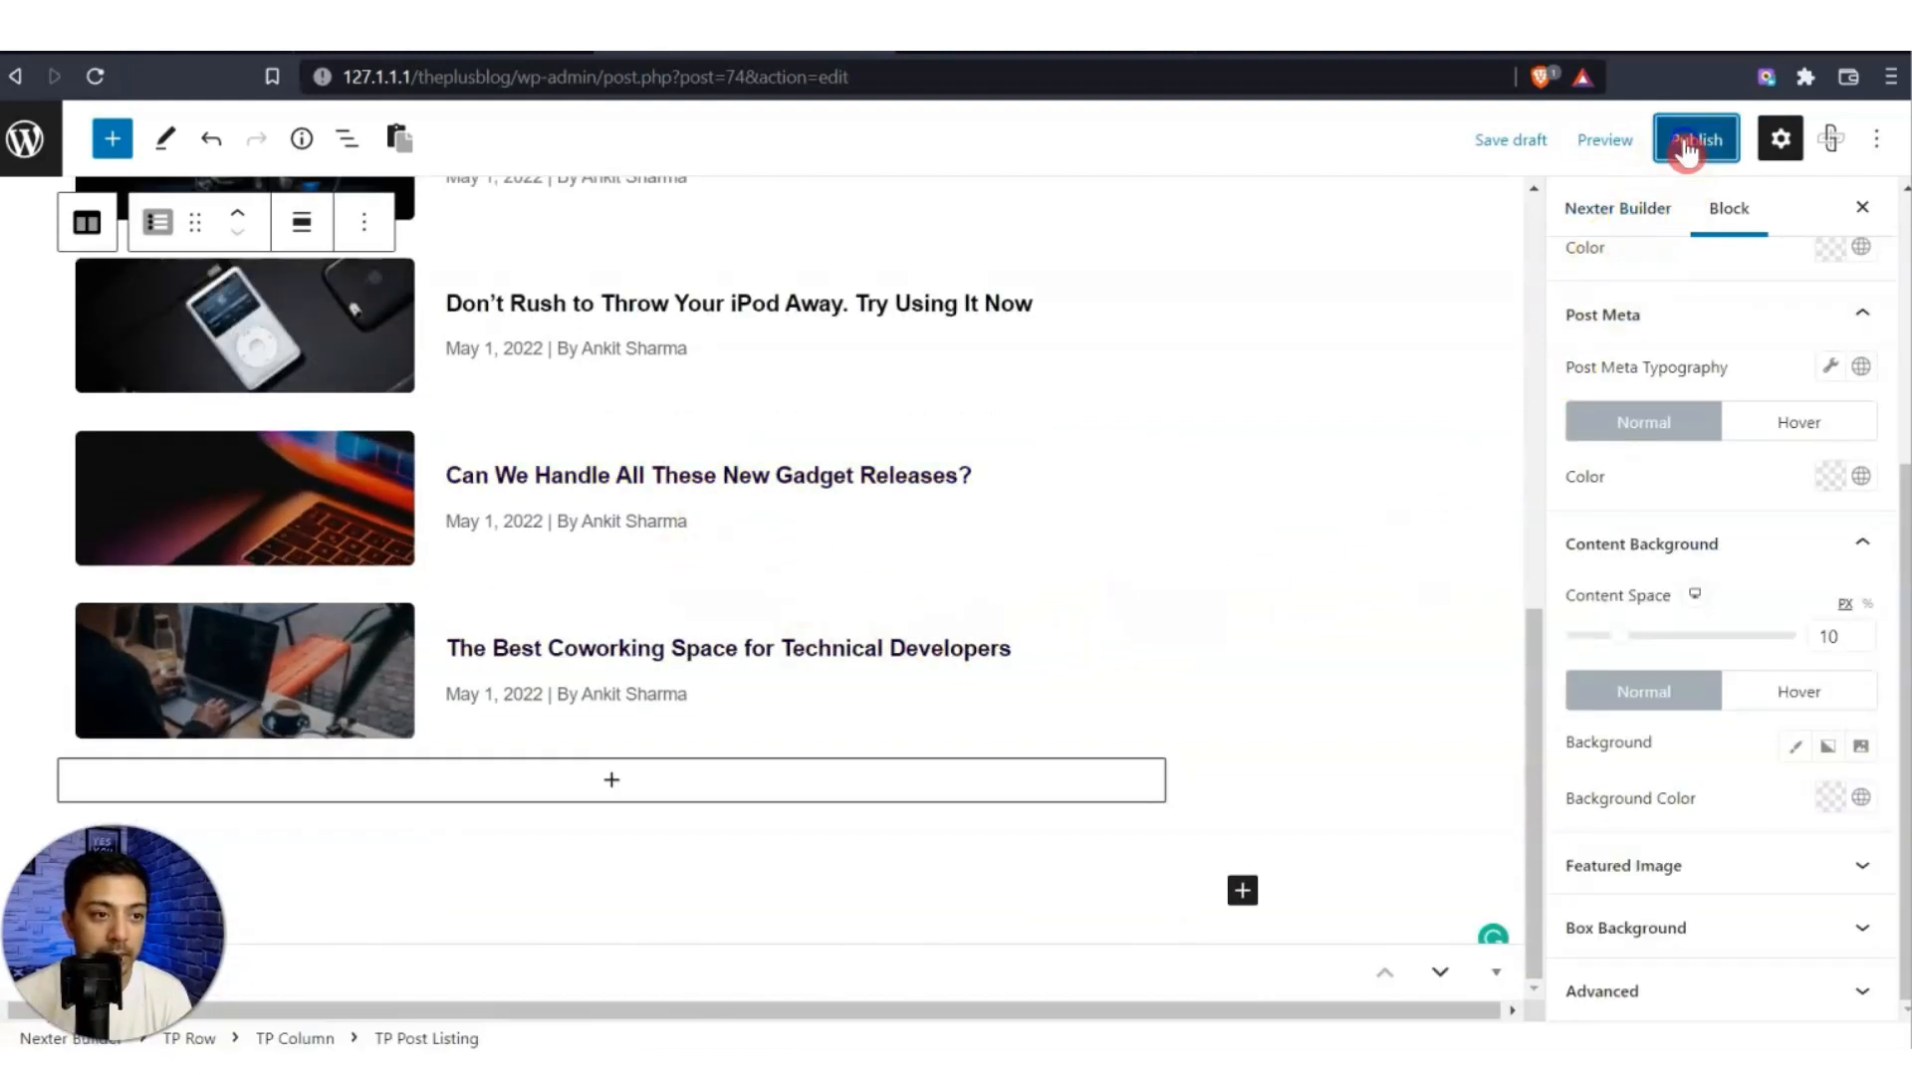
{"action": "left_click", "coordinate": [1685, 142]}
Insert a TP Social Icon block into the empty column beside the featured post.
{"action": "scroll", "coordinate": [1421, 452], "scroll_direction": "up", "scroll_amount": 5}
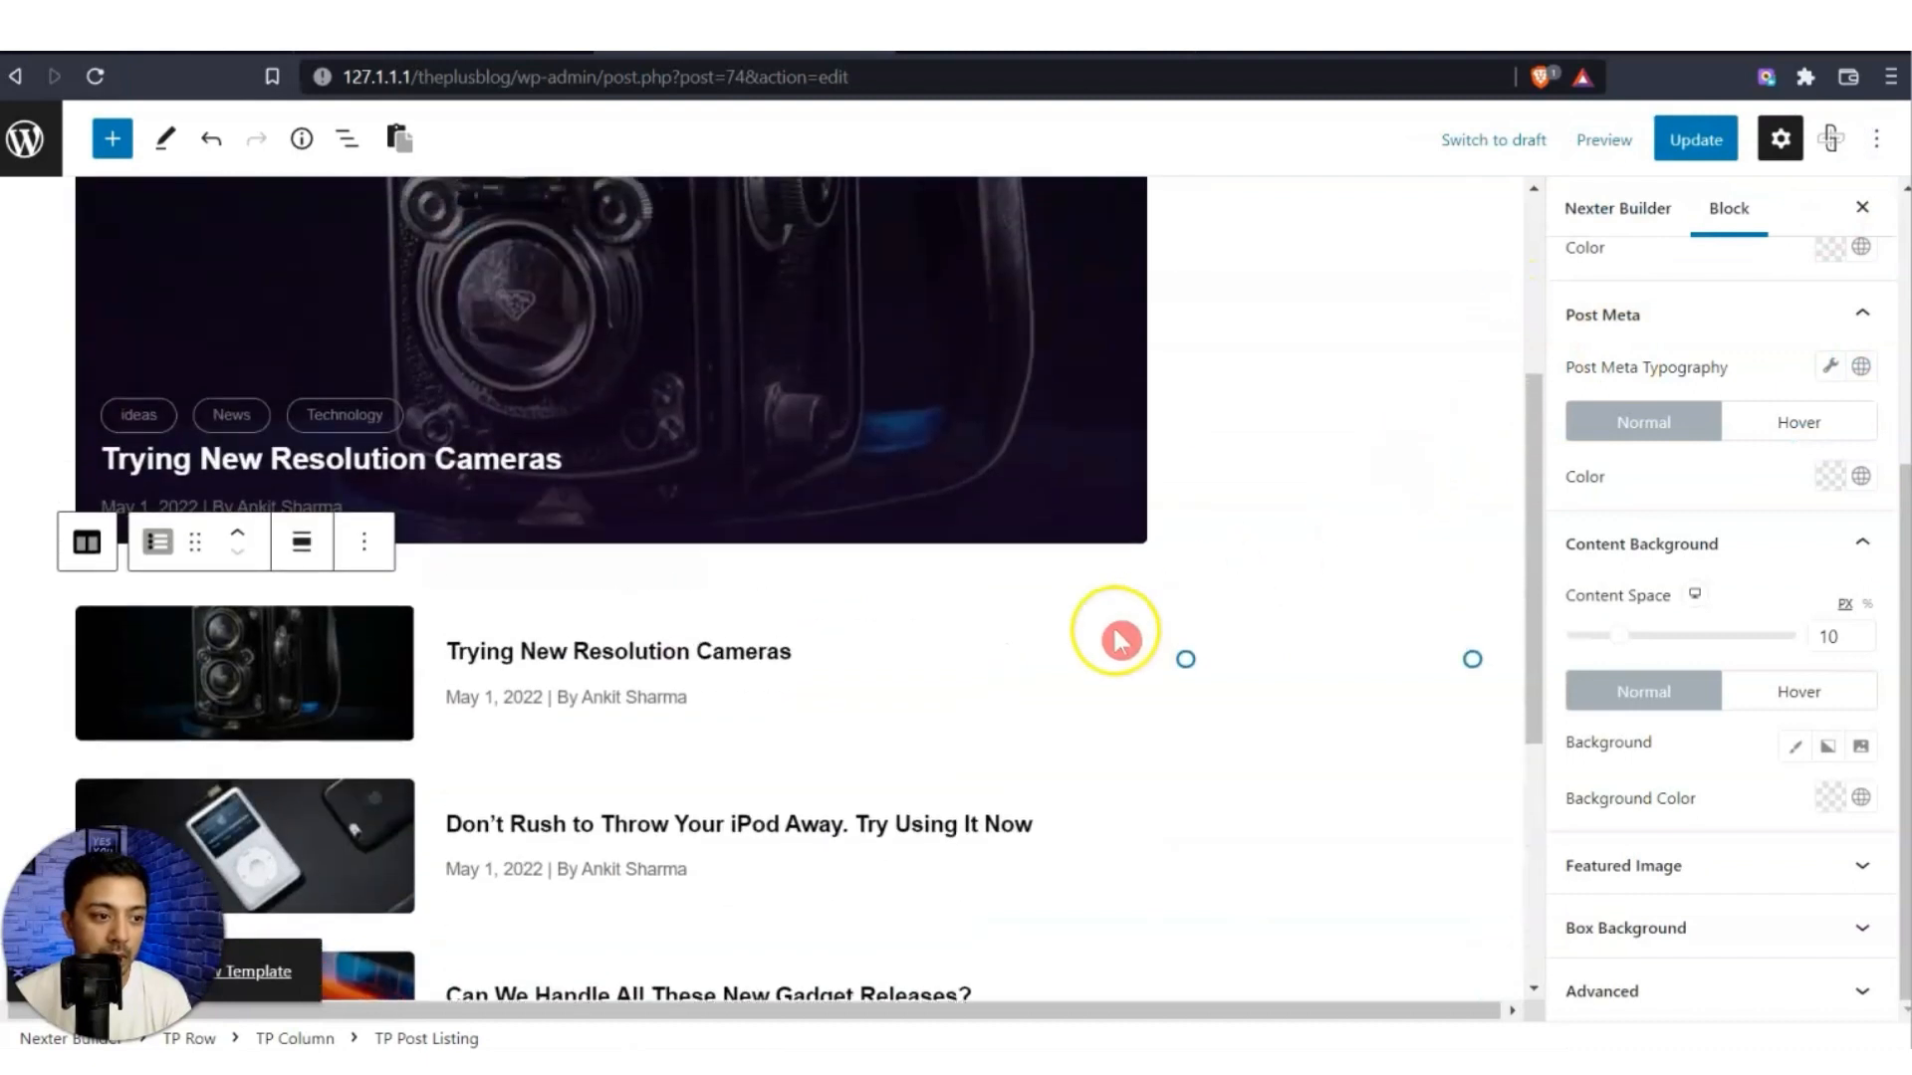
{"action": "left_click", "coordinate": [1336, 667]}
{"action": "scroll", "coordinate": [1332, 597], "scroll_direction": "up", "scroll_amount": 3}
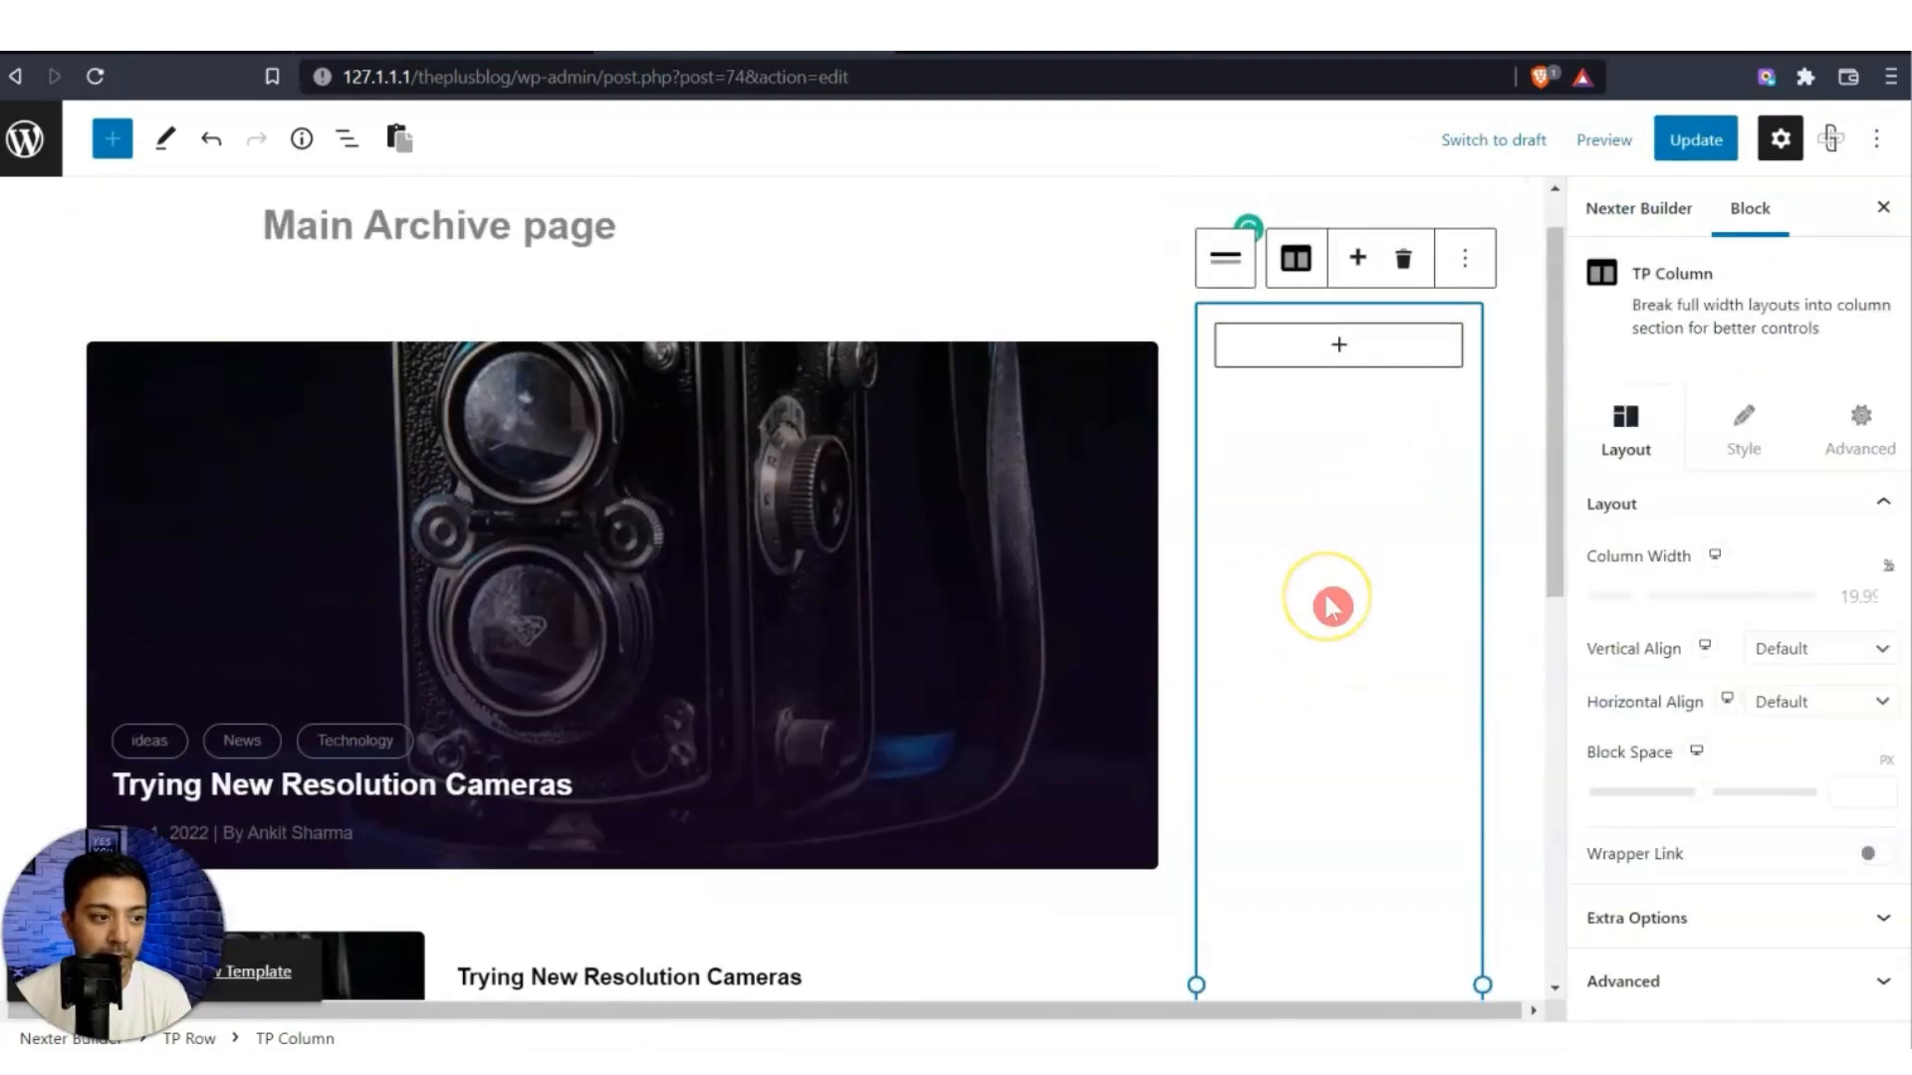
{"action": "left_click", "coordinate": [1339, 347]}
{"action": "type", "text": "to"}
{"action": "key", "text": "BackSpace"}
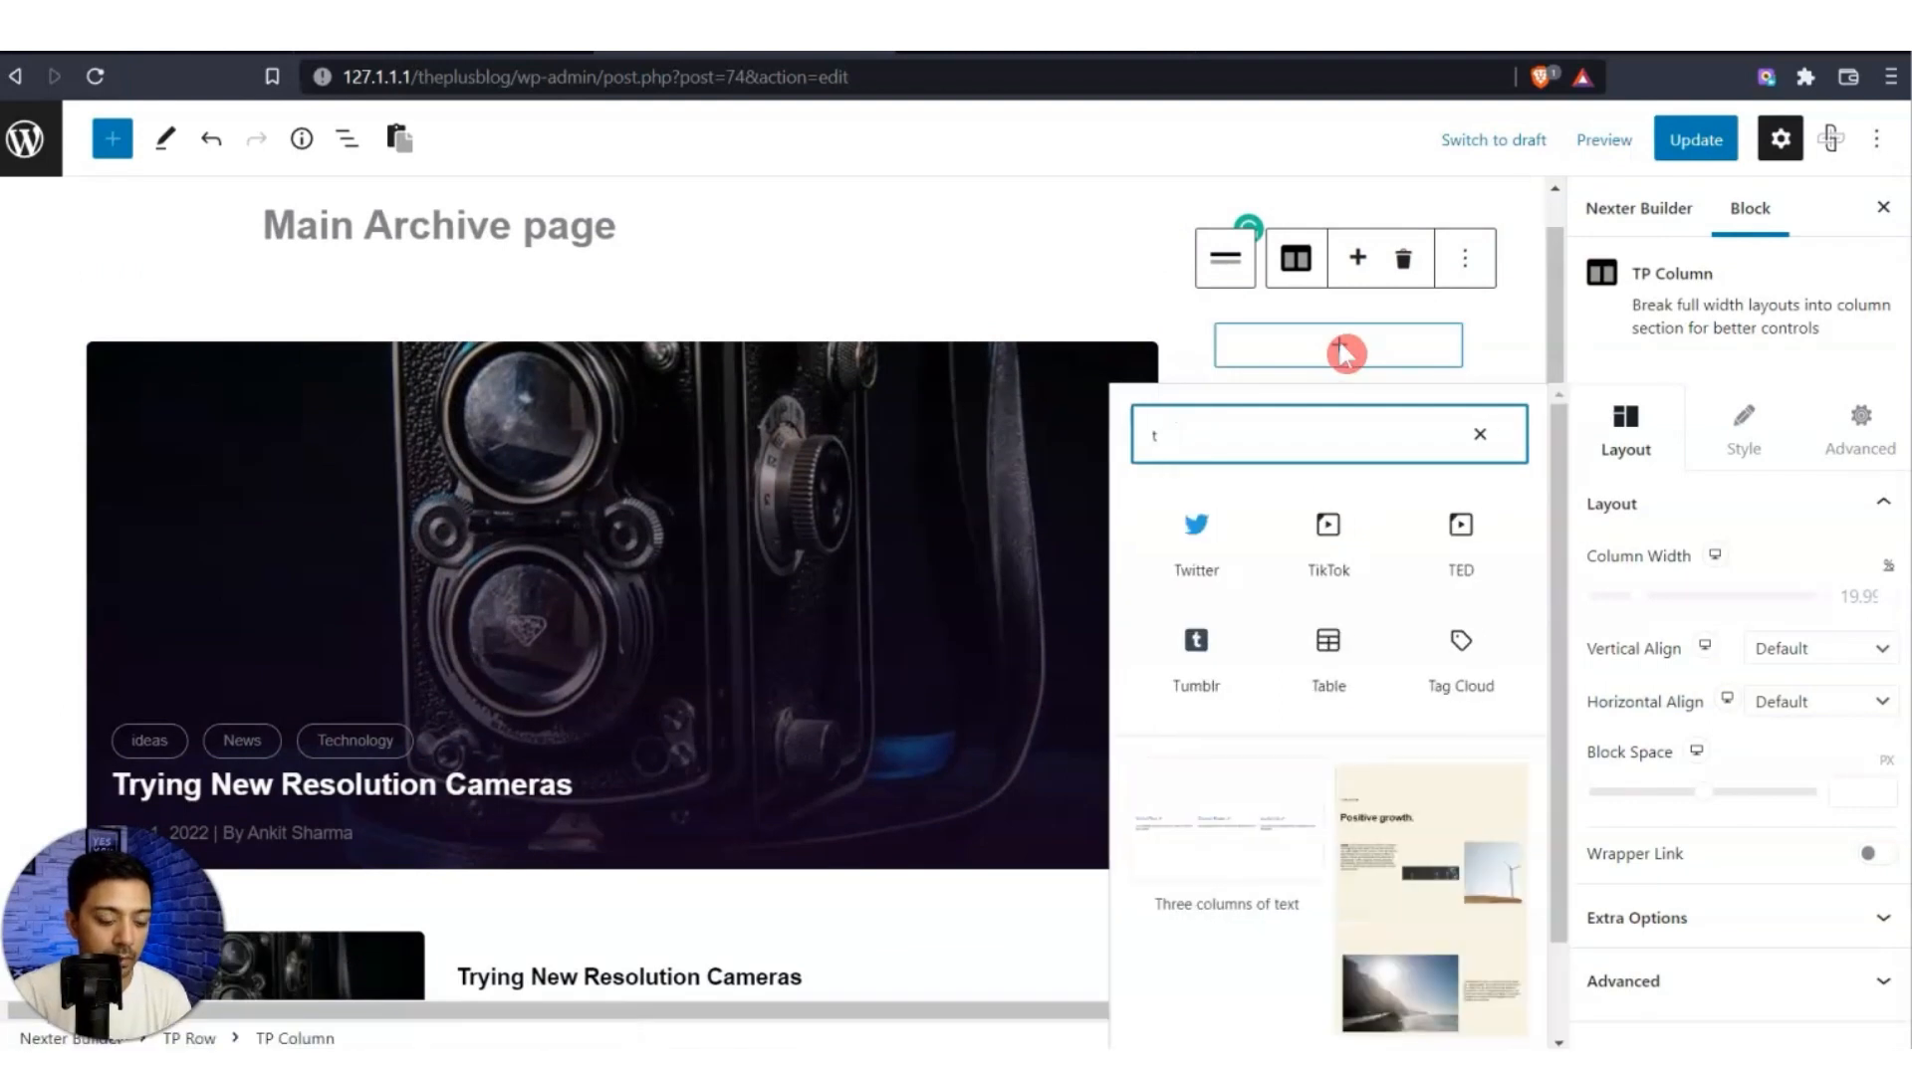
{"action": "type", "text": "p social"}
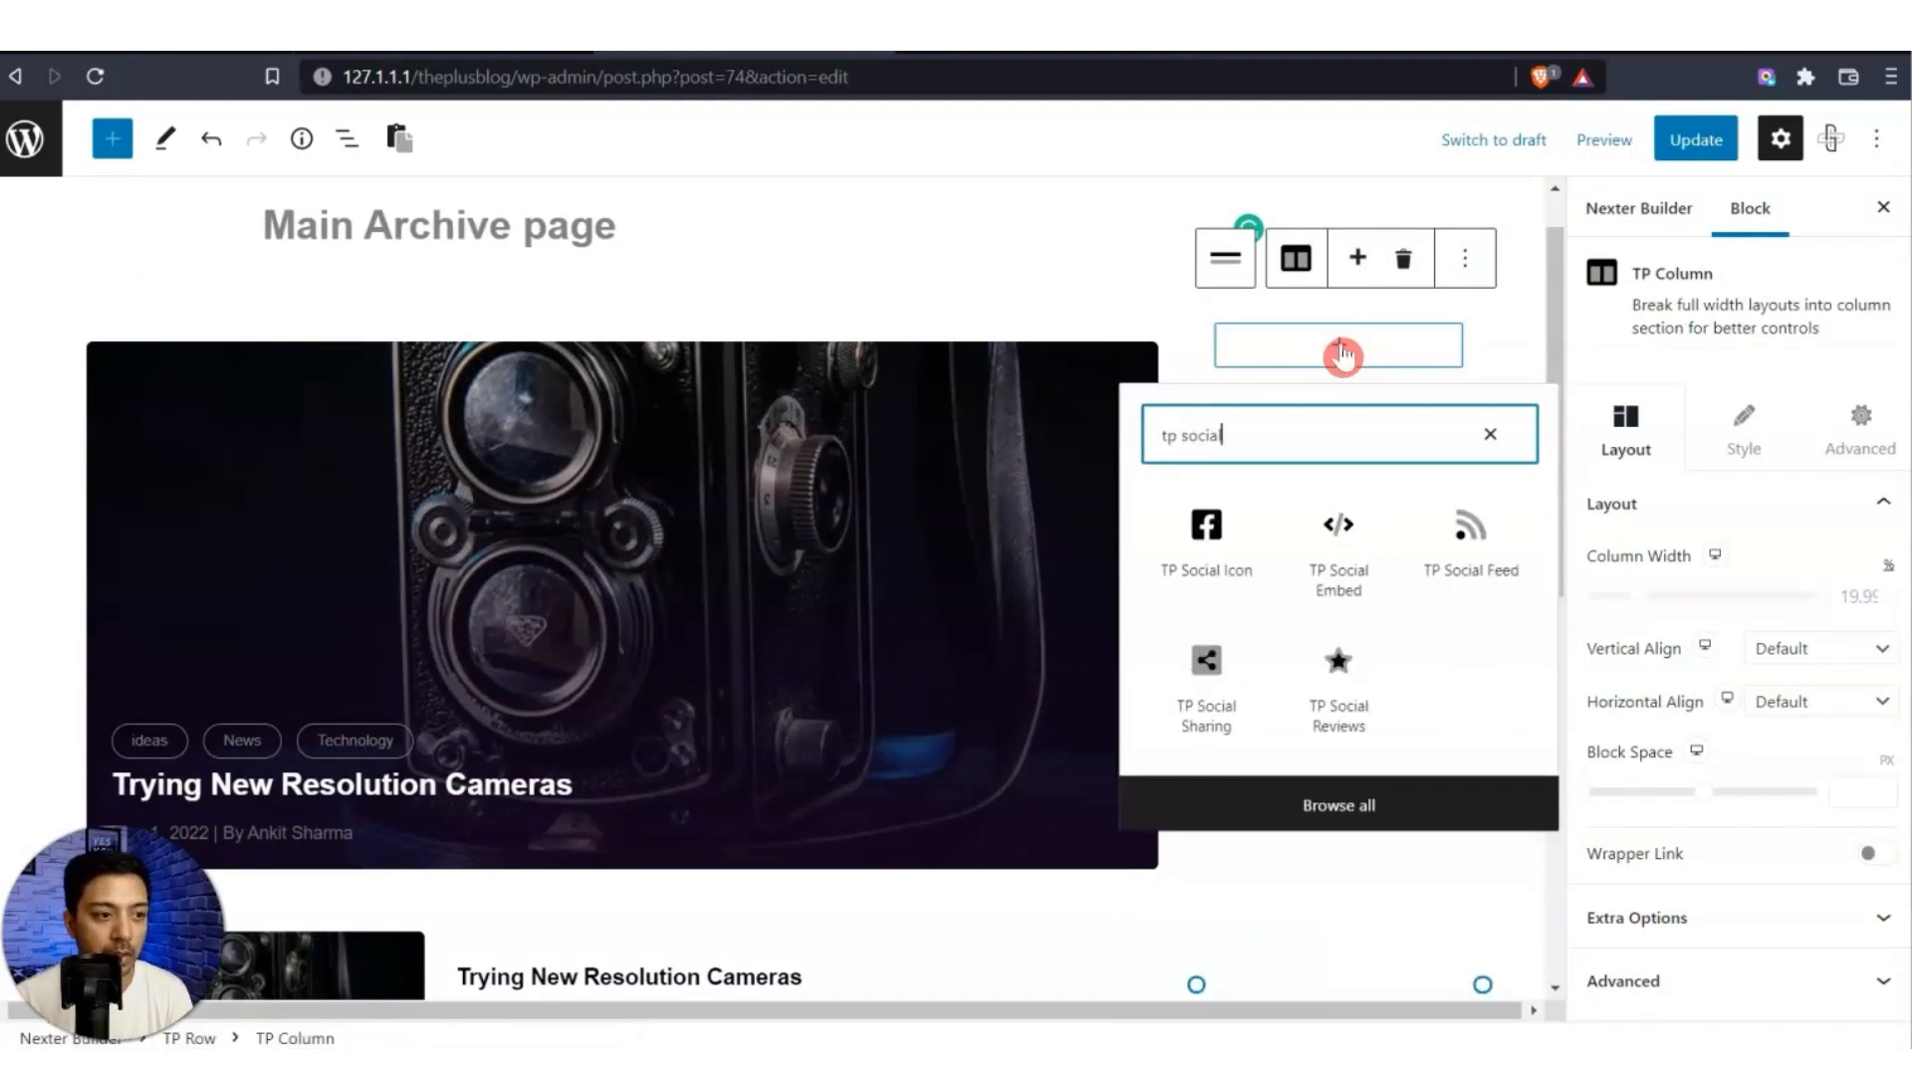
{"action": "left_click", "coordinate": [1204, 532]}
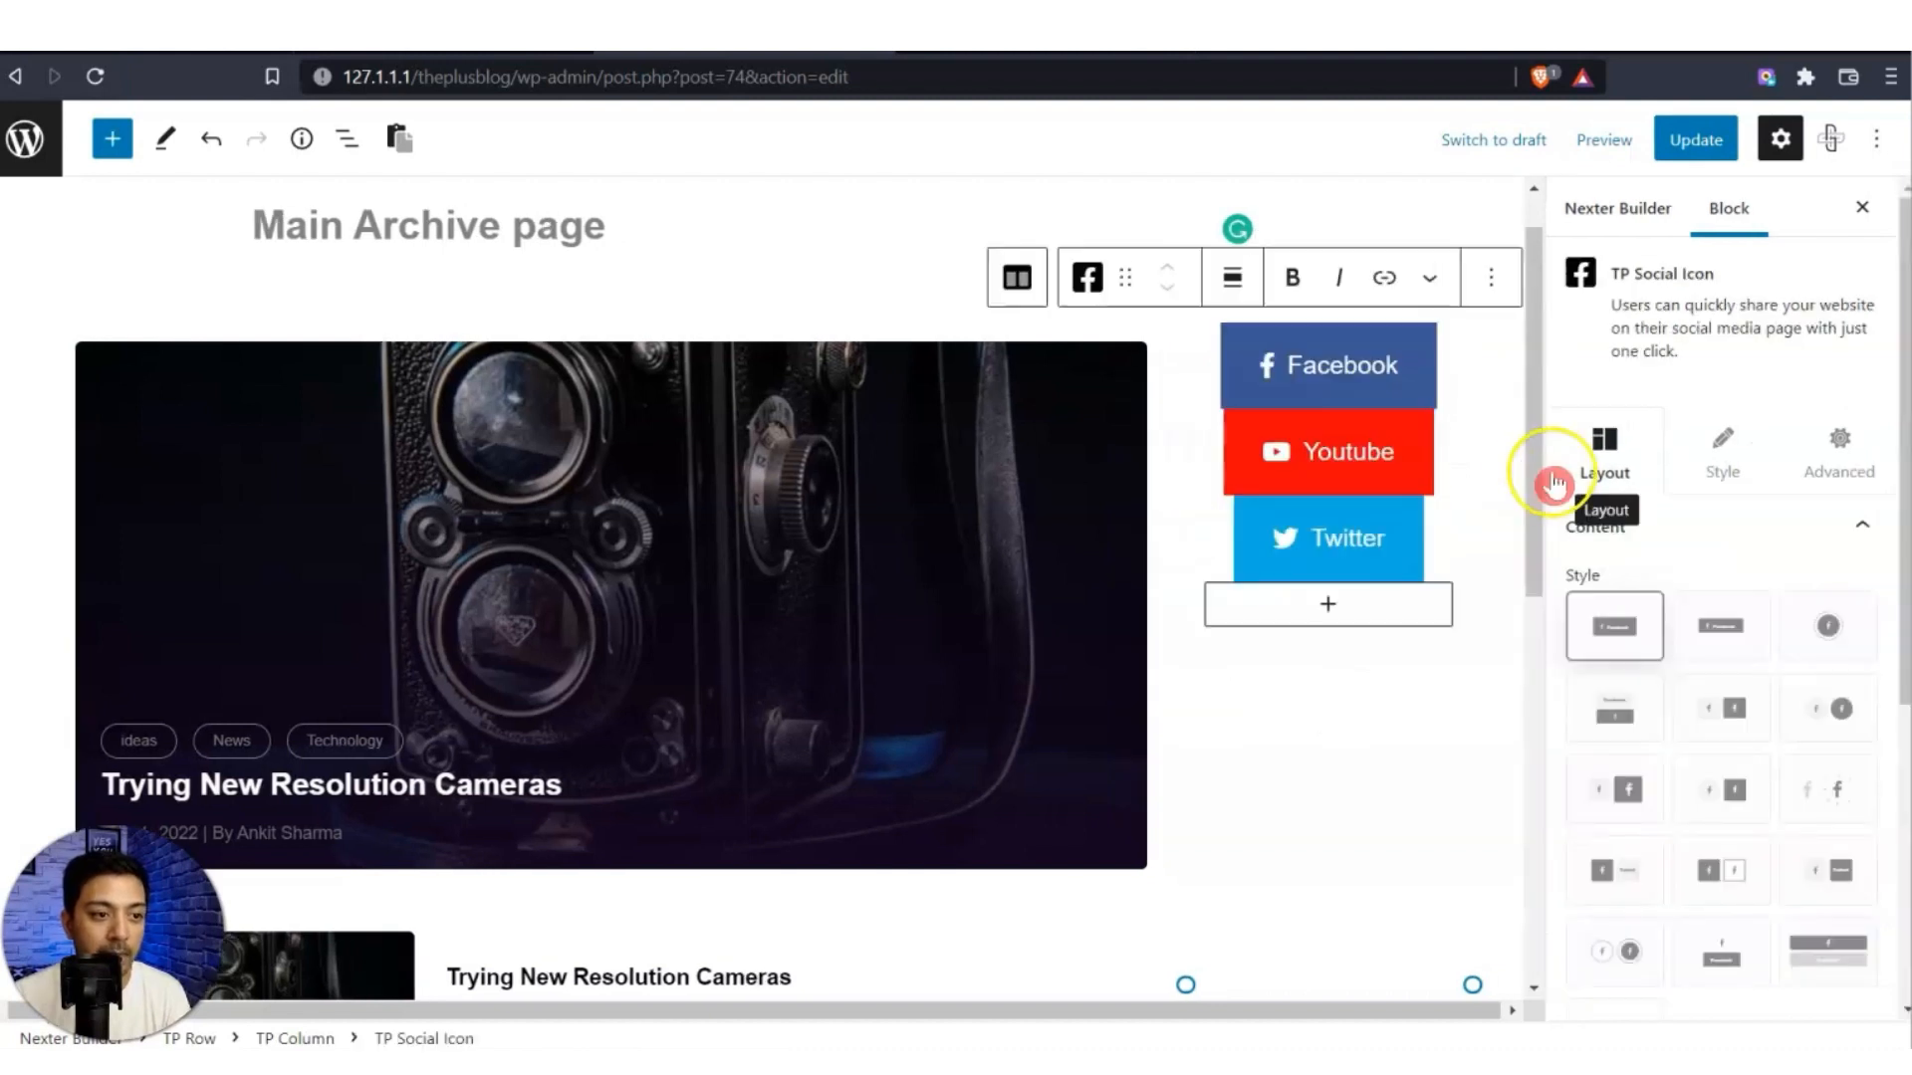
Apply the round icon-only style to the social icons and set their alignment to Left.
{"action": "left_click", "coordinate": [1631, 933]}
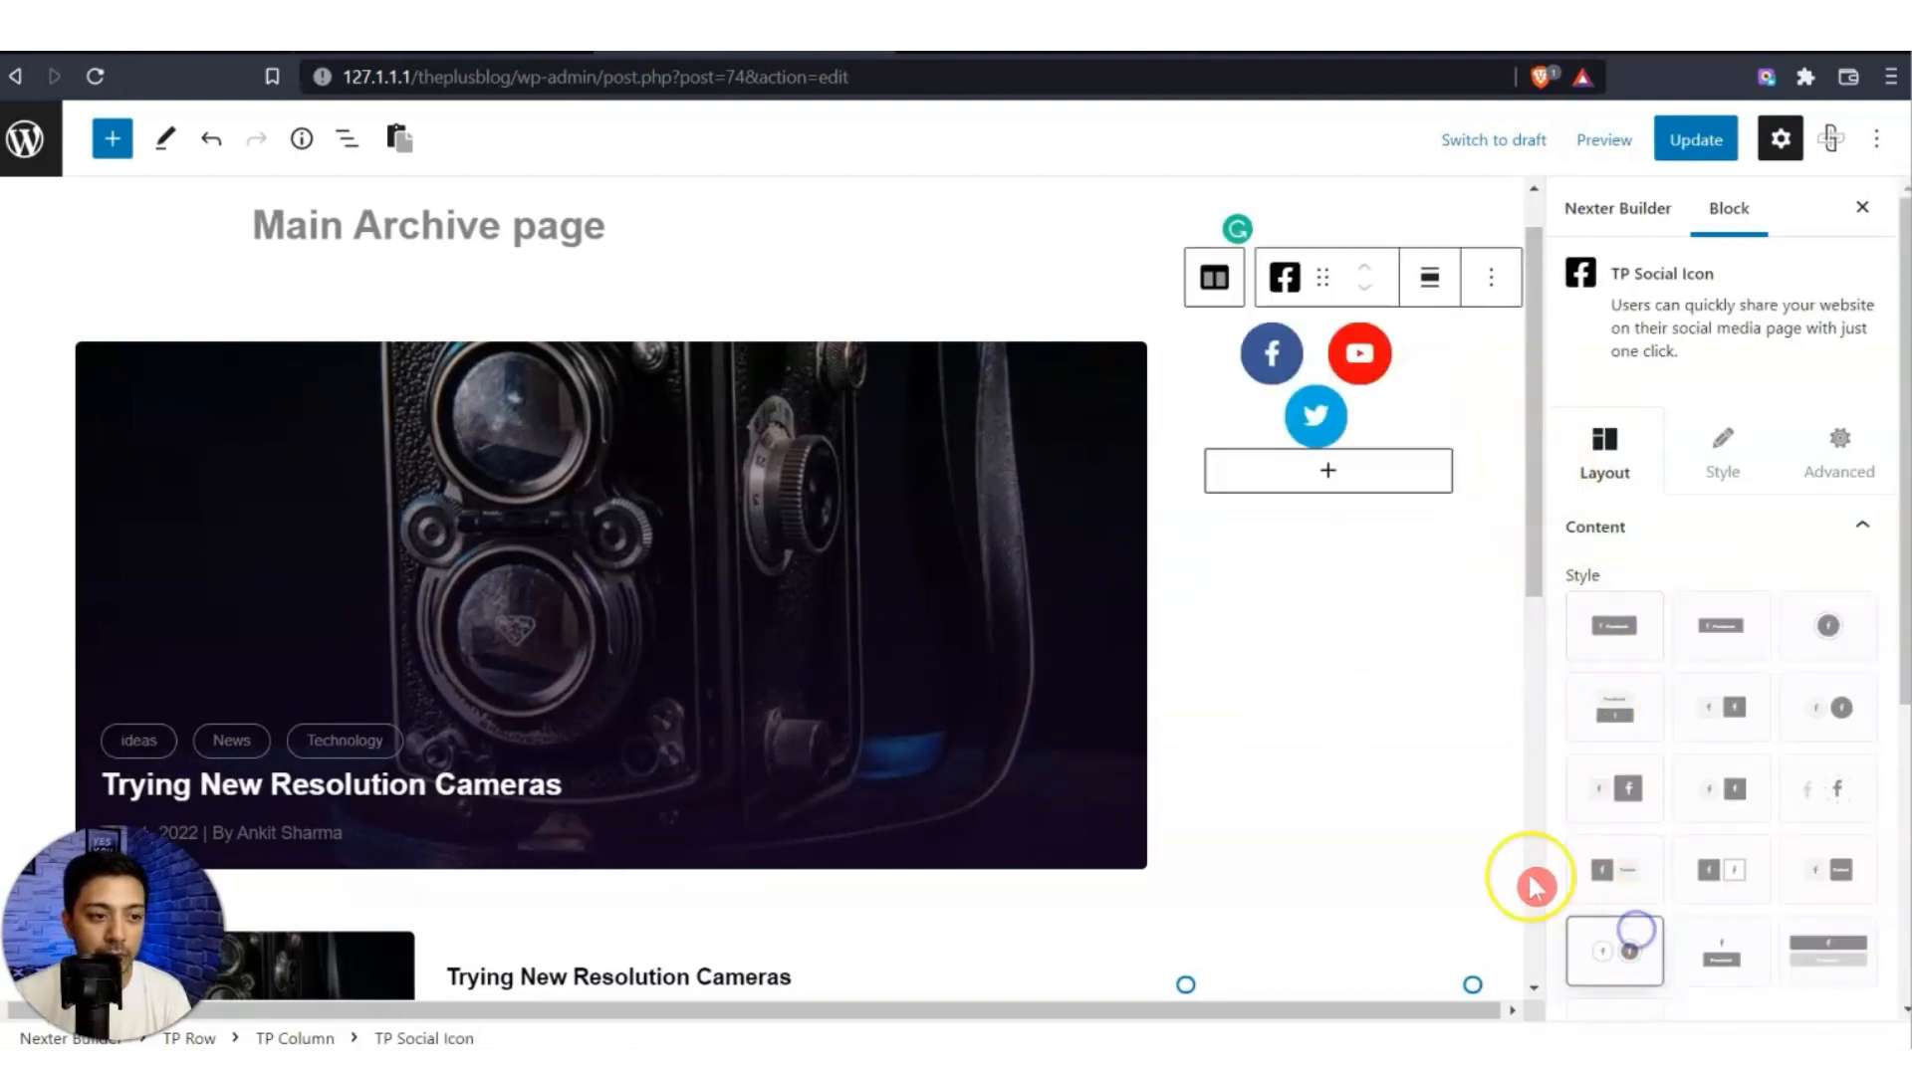
{"action": "scroll", "coordinate": [1693, 746], "scroll_direction": "down", "scroll_amount": 5}
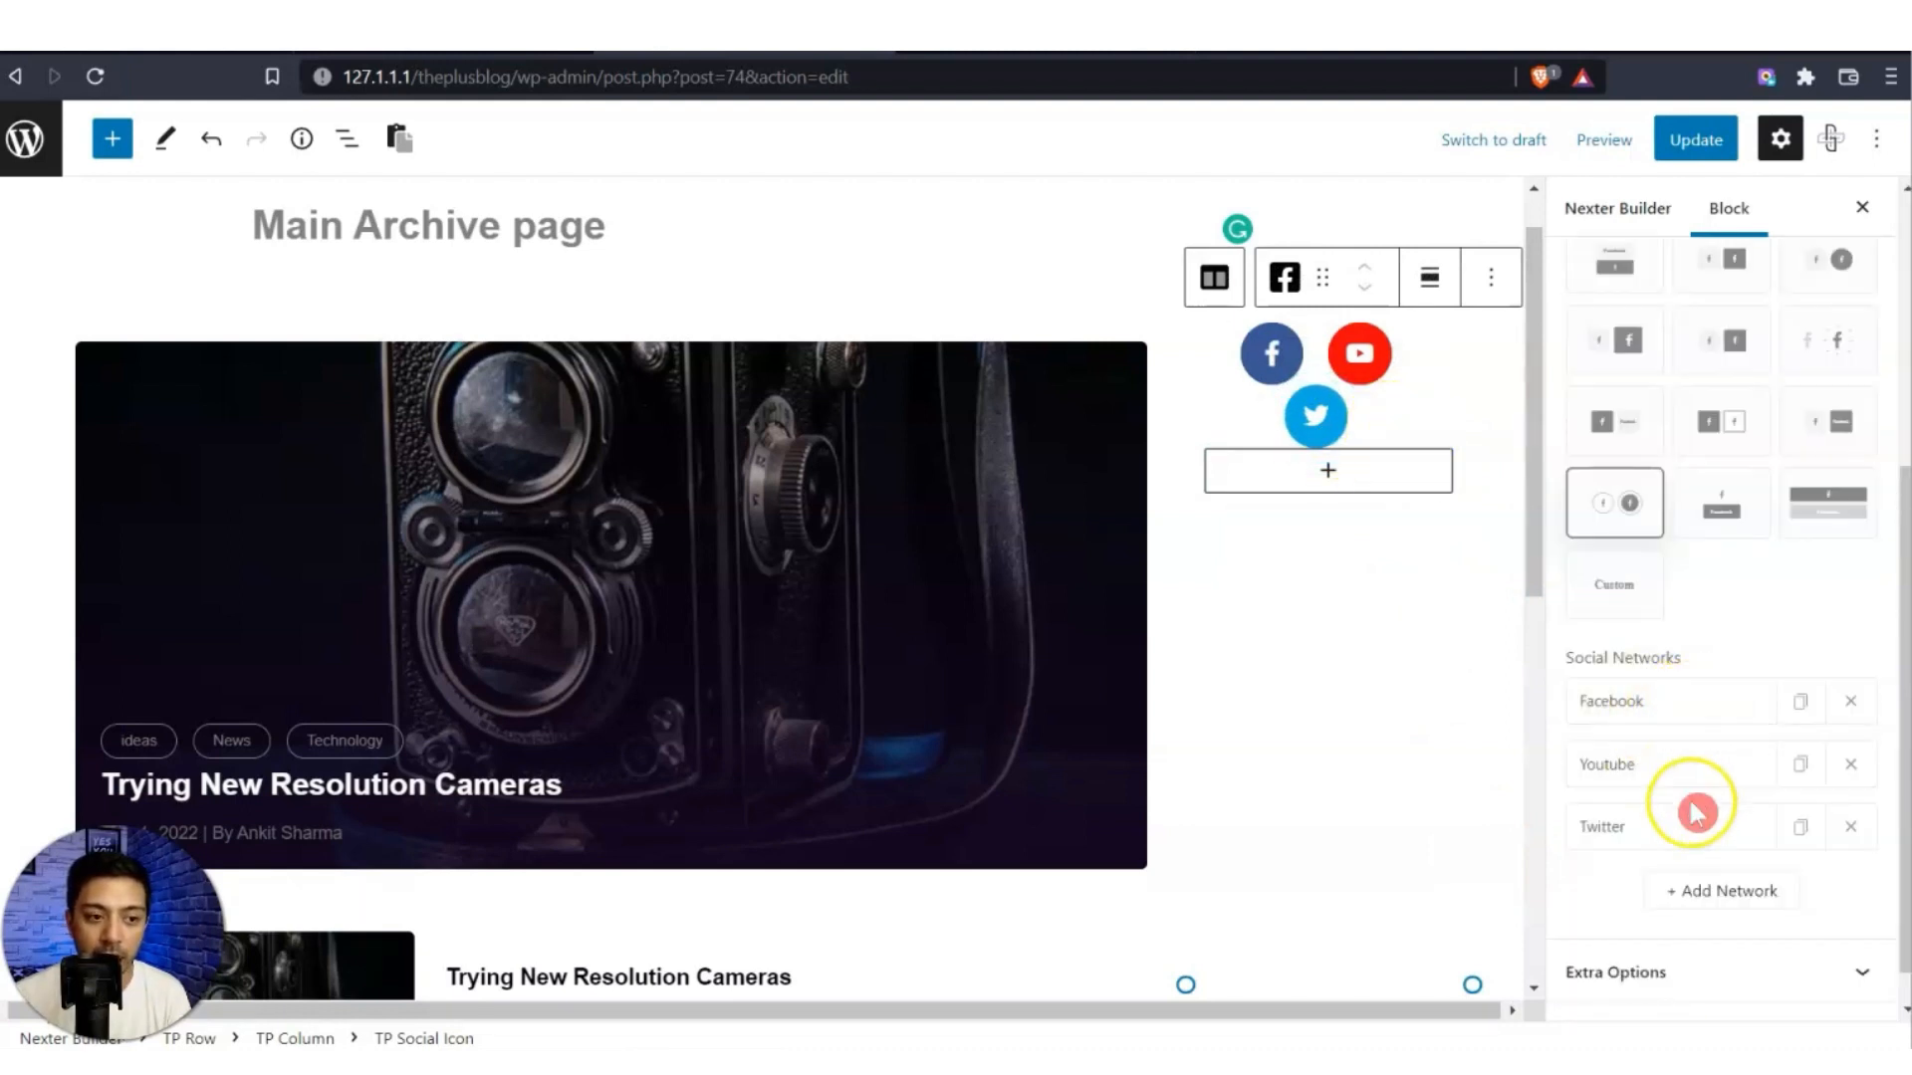
{"action": "scroll", "coordinate": [1686, 768], "scroll_direction": "down", "scroll_amount": 2}
{"action": "left_click", "coordinate": [1669, 894]}
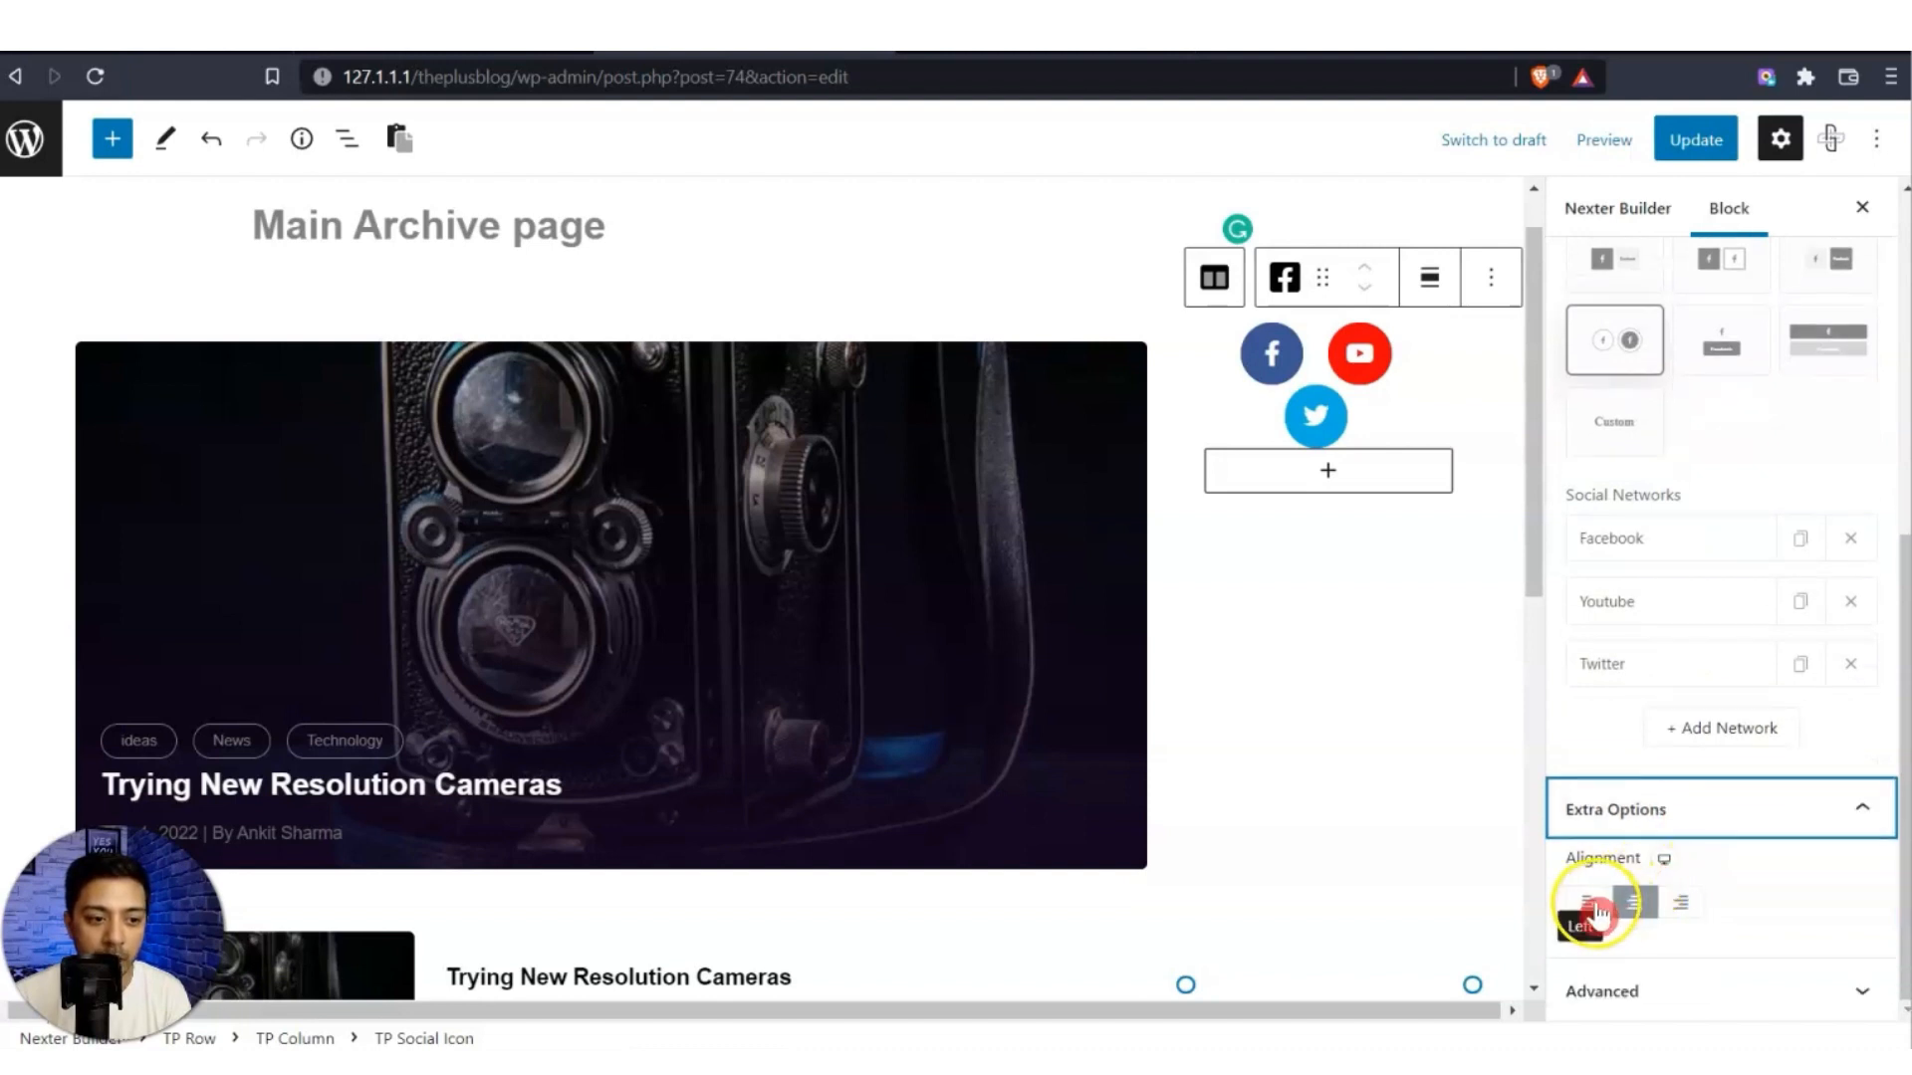
{"action": "left_click", "coordinate": [1595, 906]}
Set the icon size of the social icons to 12 px.
{"action": "scroll", "coordinate": [1762, 757], "scroll_direction": "up", "scroll_amount": 7}
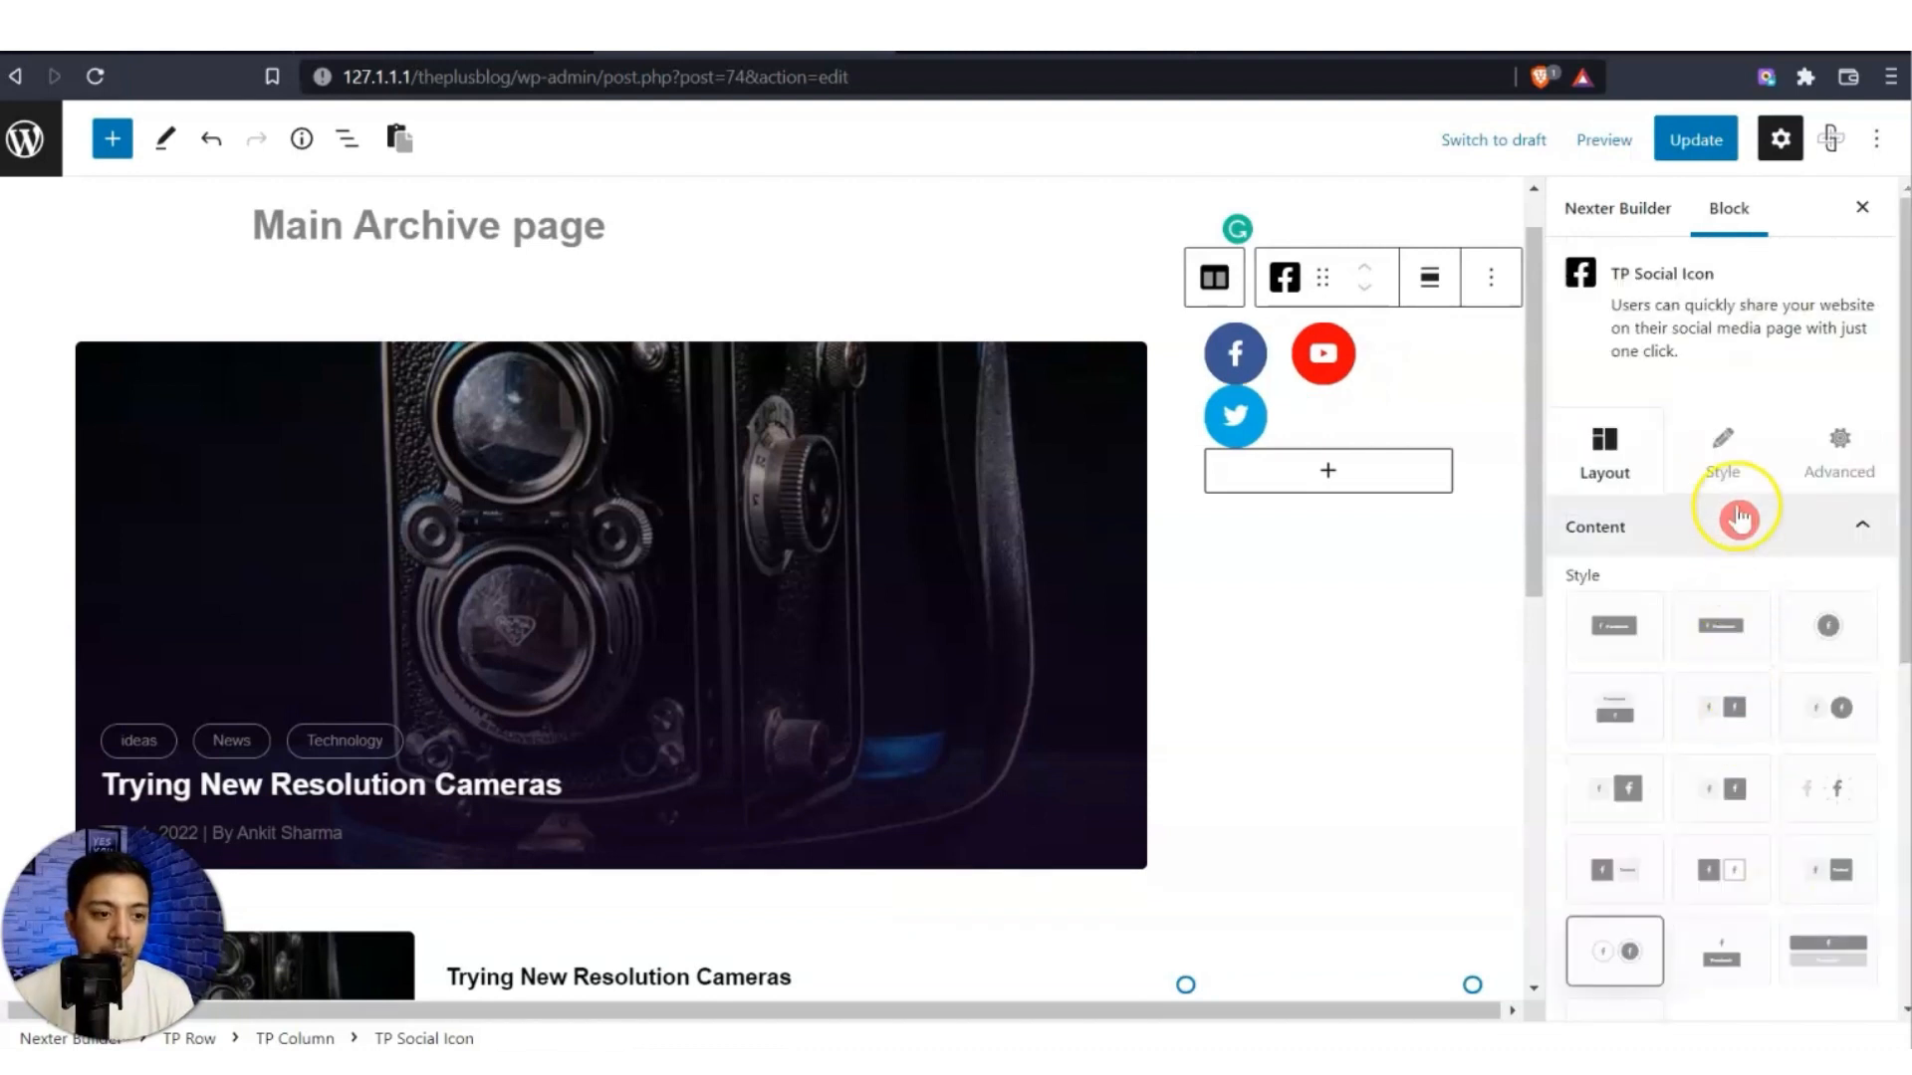
{"action": "left_click", "coordinate": [1735, 478]}
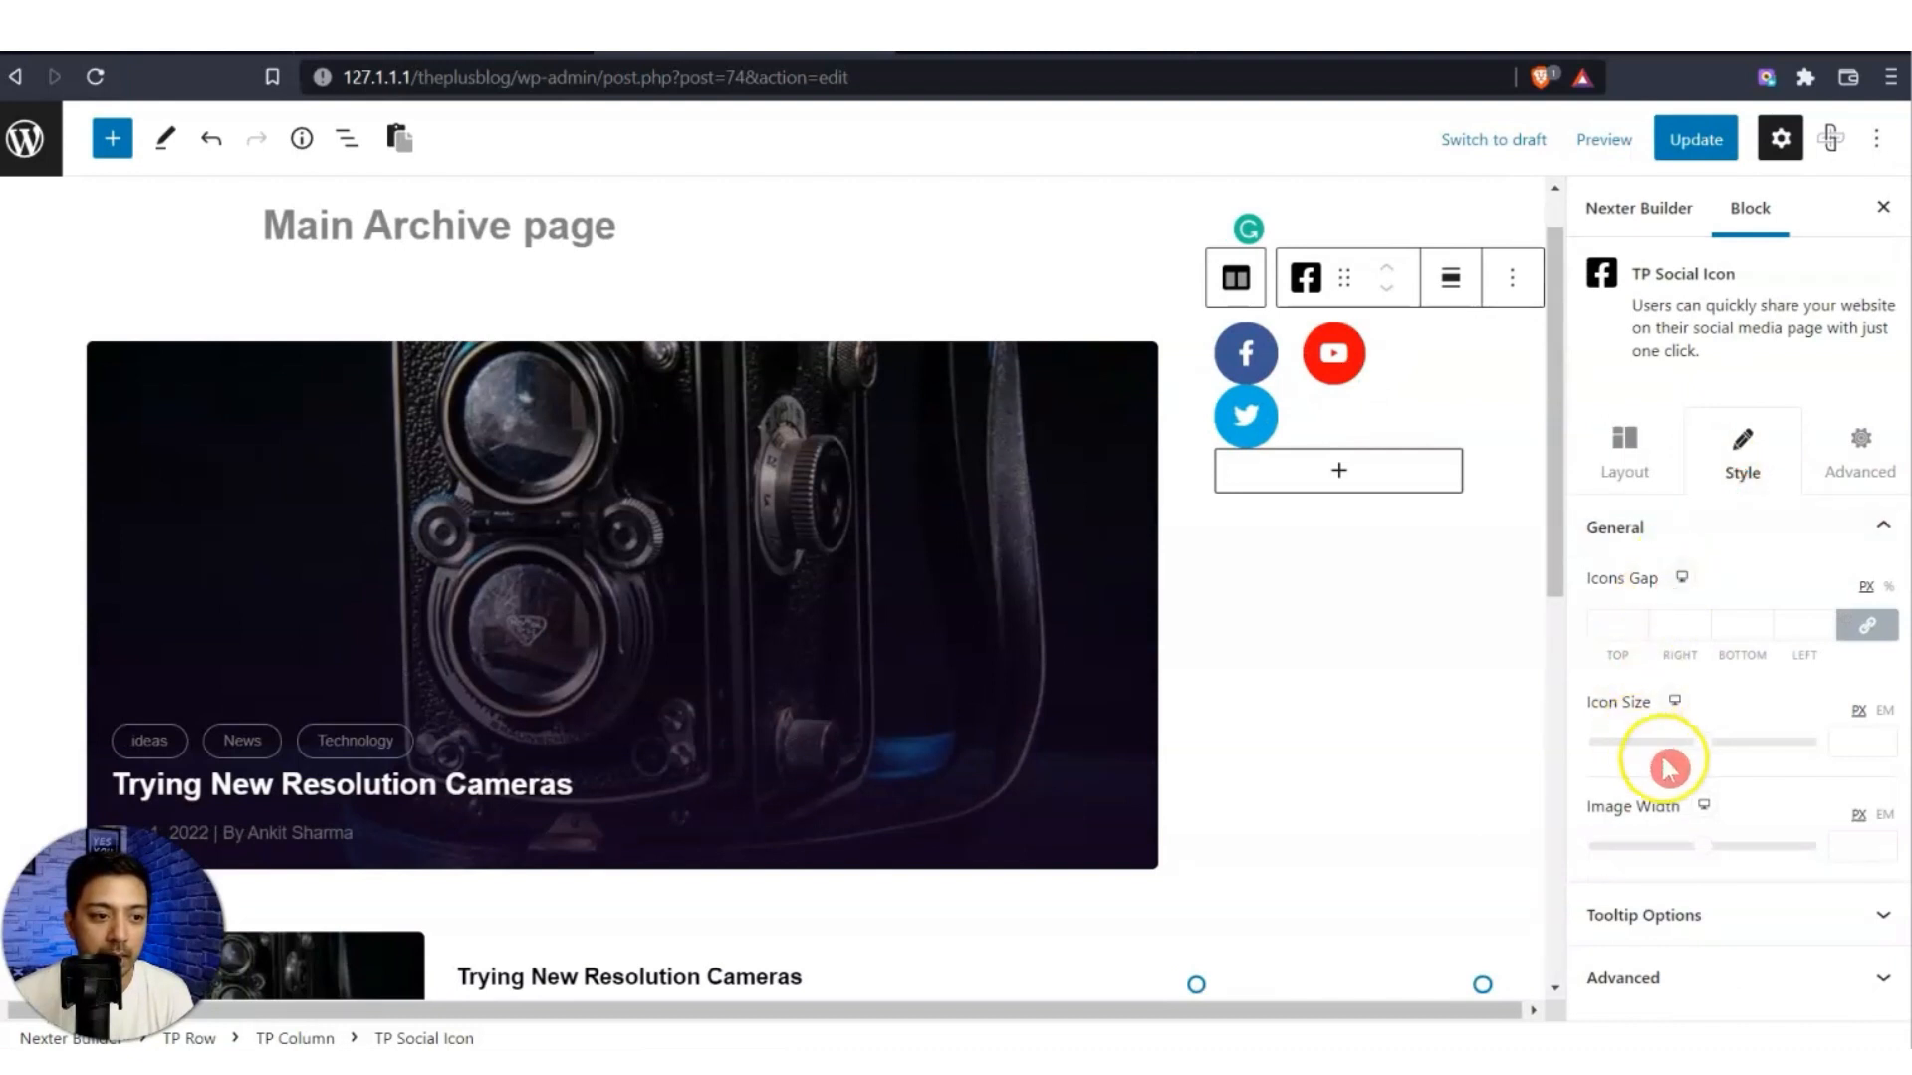
{"action": "left_click_drag", "start_coordinate": [1709, 754], "coordinate": [1615, 748]}
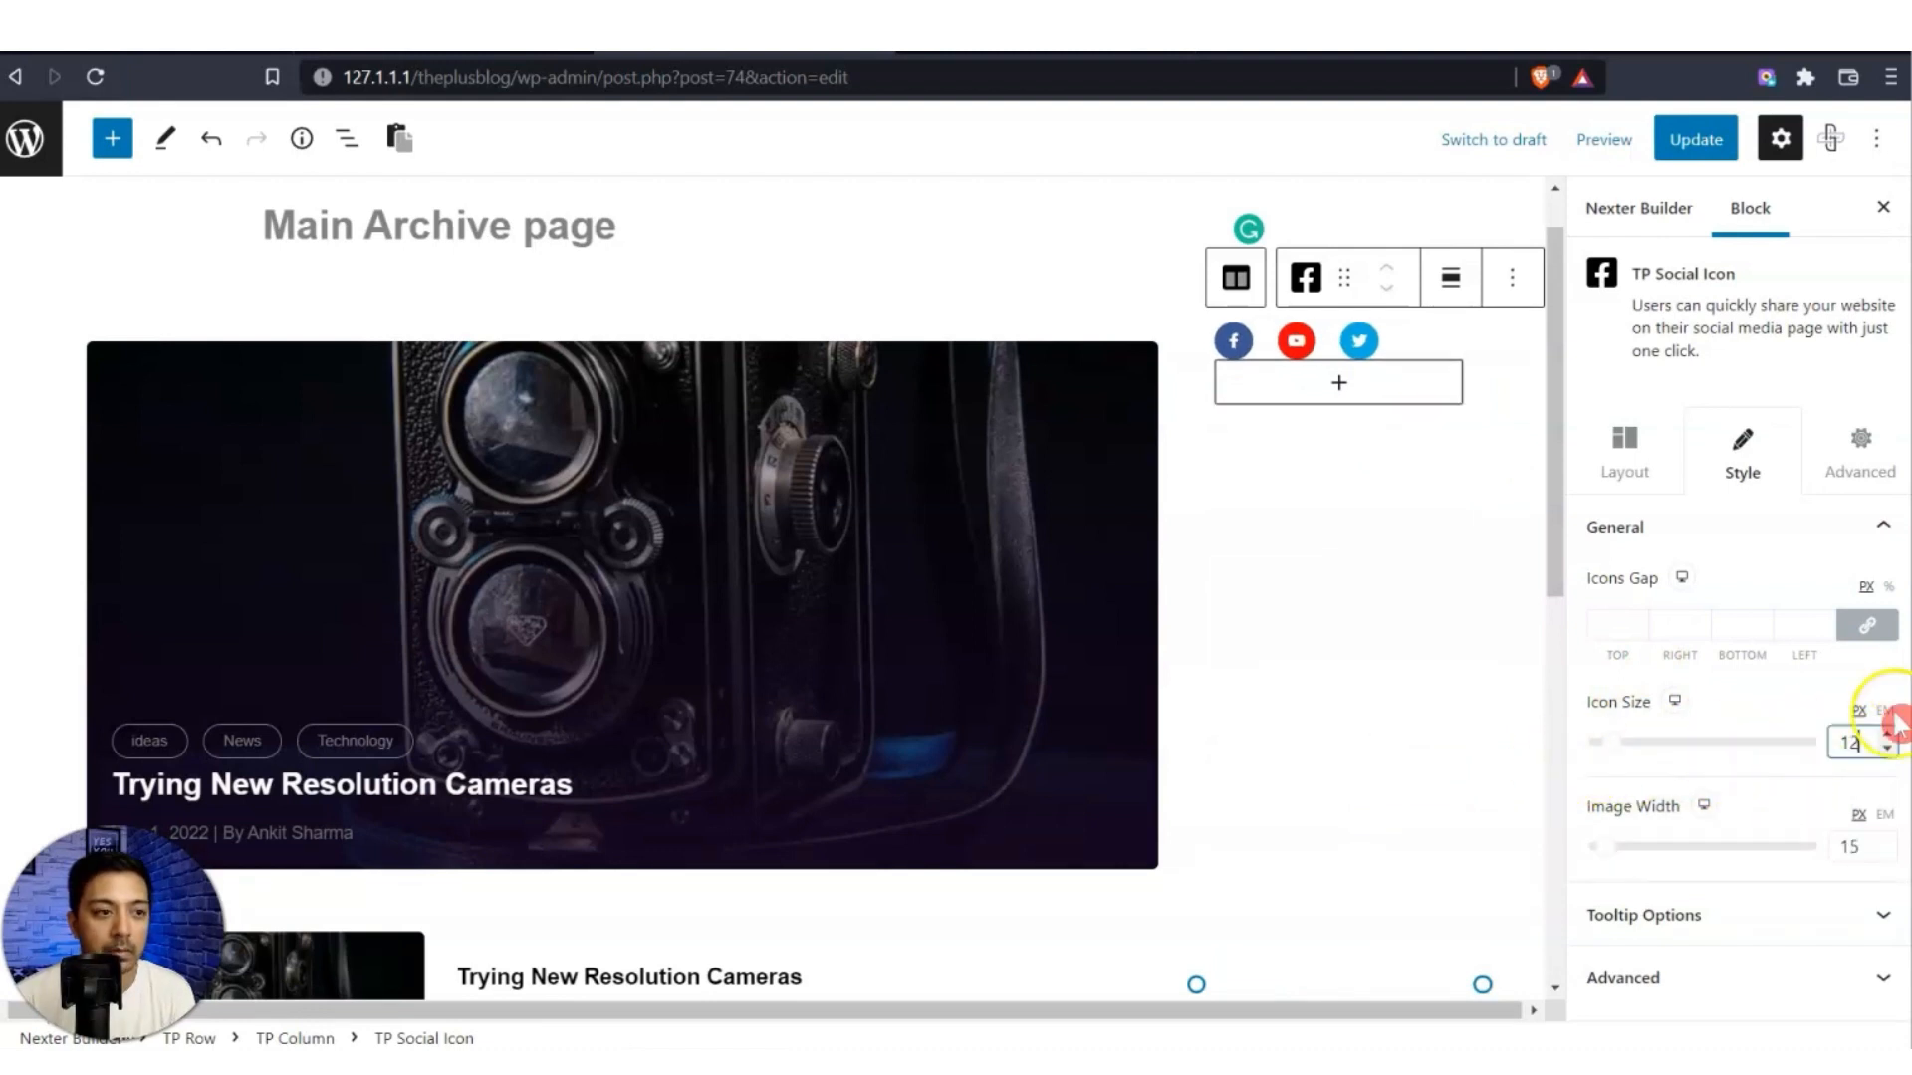
Duplicate the Twitter entry in the social networks and change the copy's network to Instagram.
{"action": "left_click", "coordinate": [1638, 454]}
{"action": "scroll", "coordinate": [1719, 734], "scroll_direction": "down", "scroll_amount": 5}
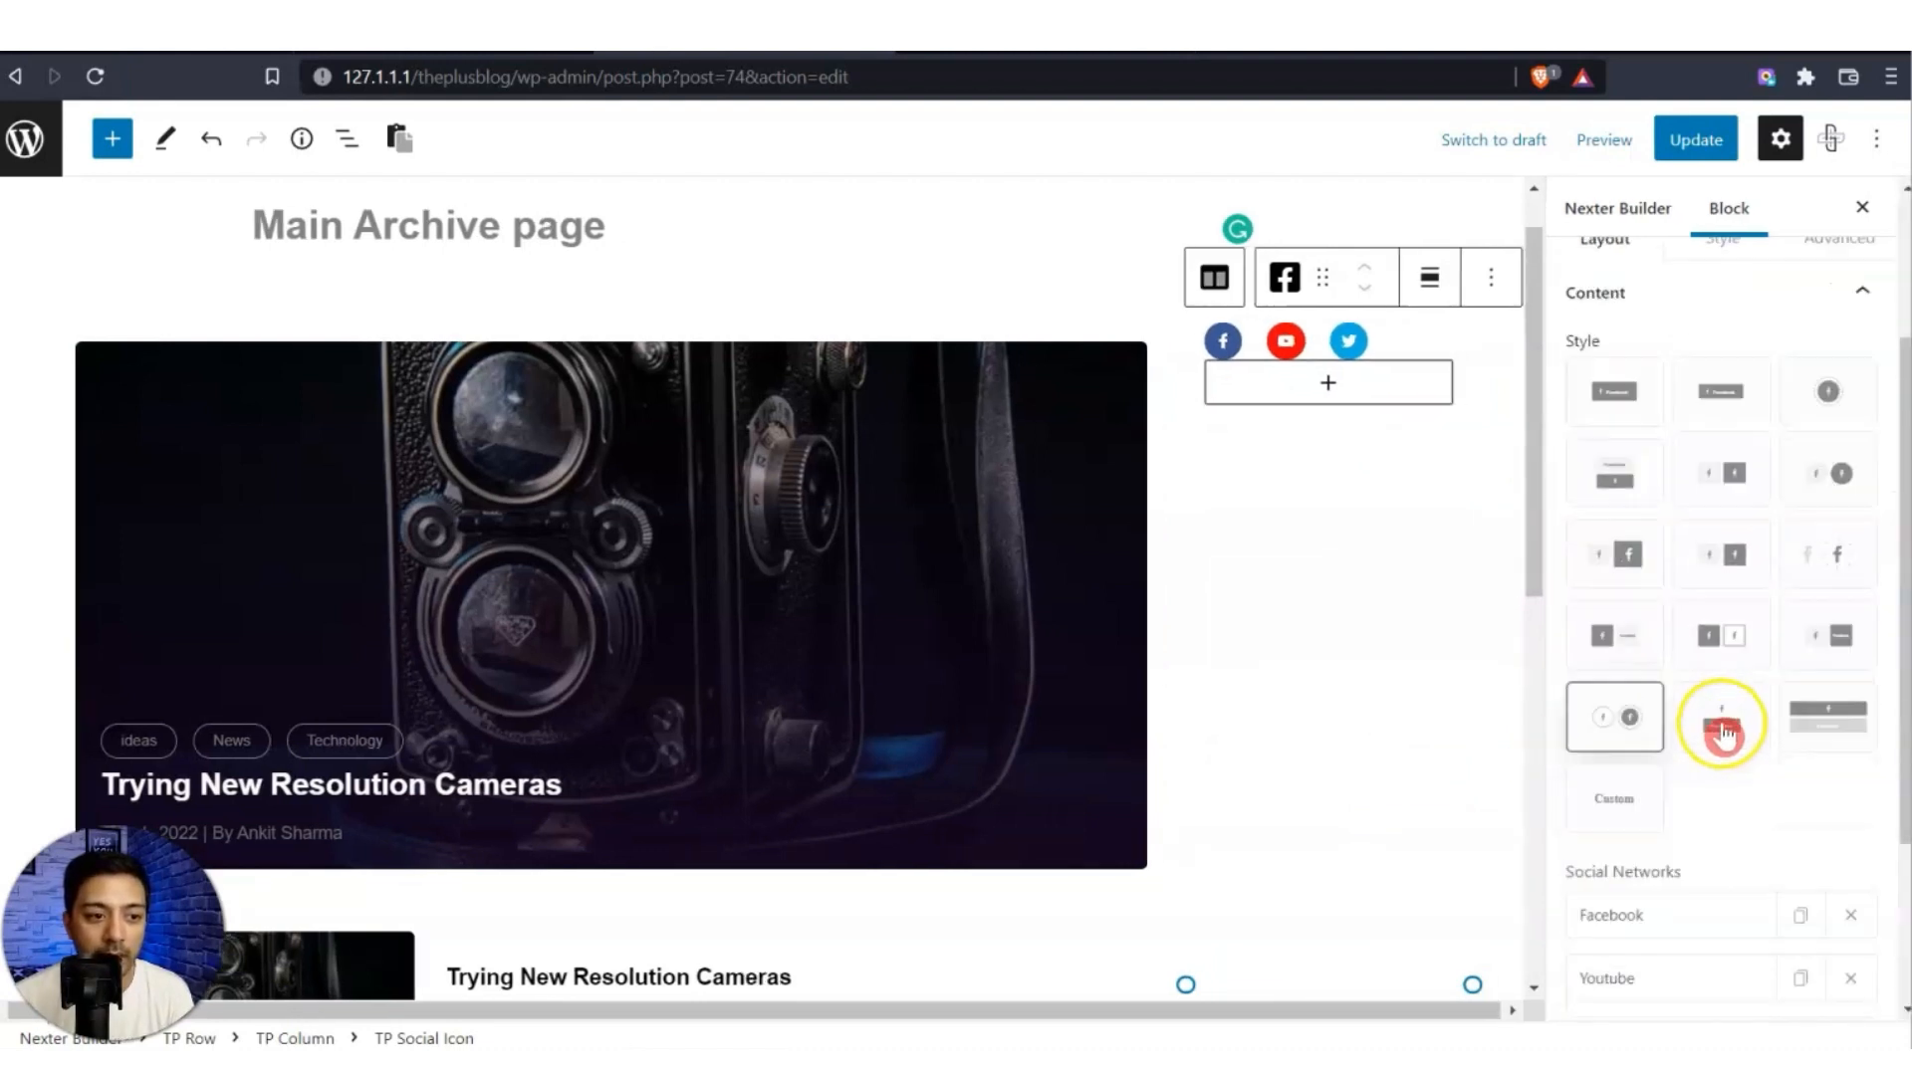
{"action": "left_click", "coordinate": [1802, 831]}
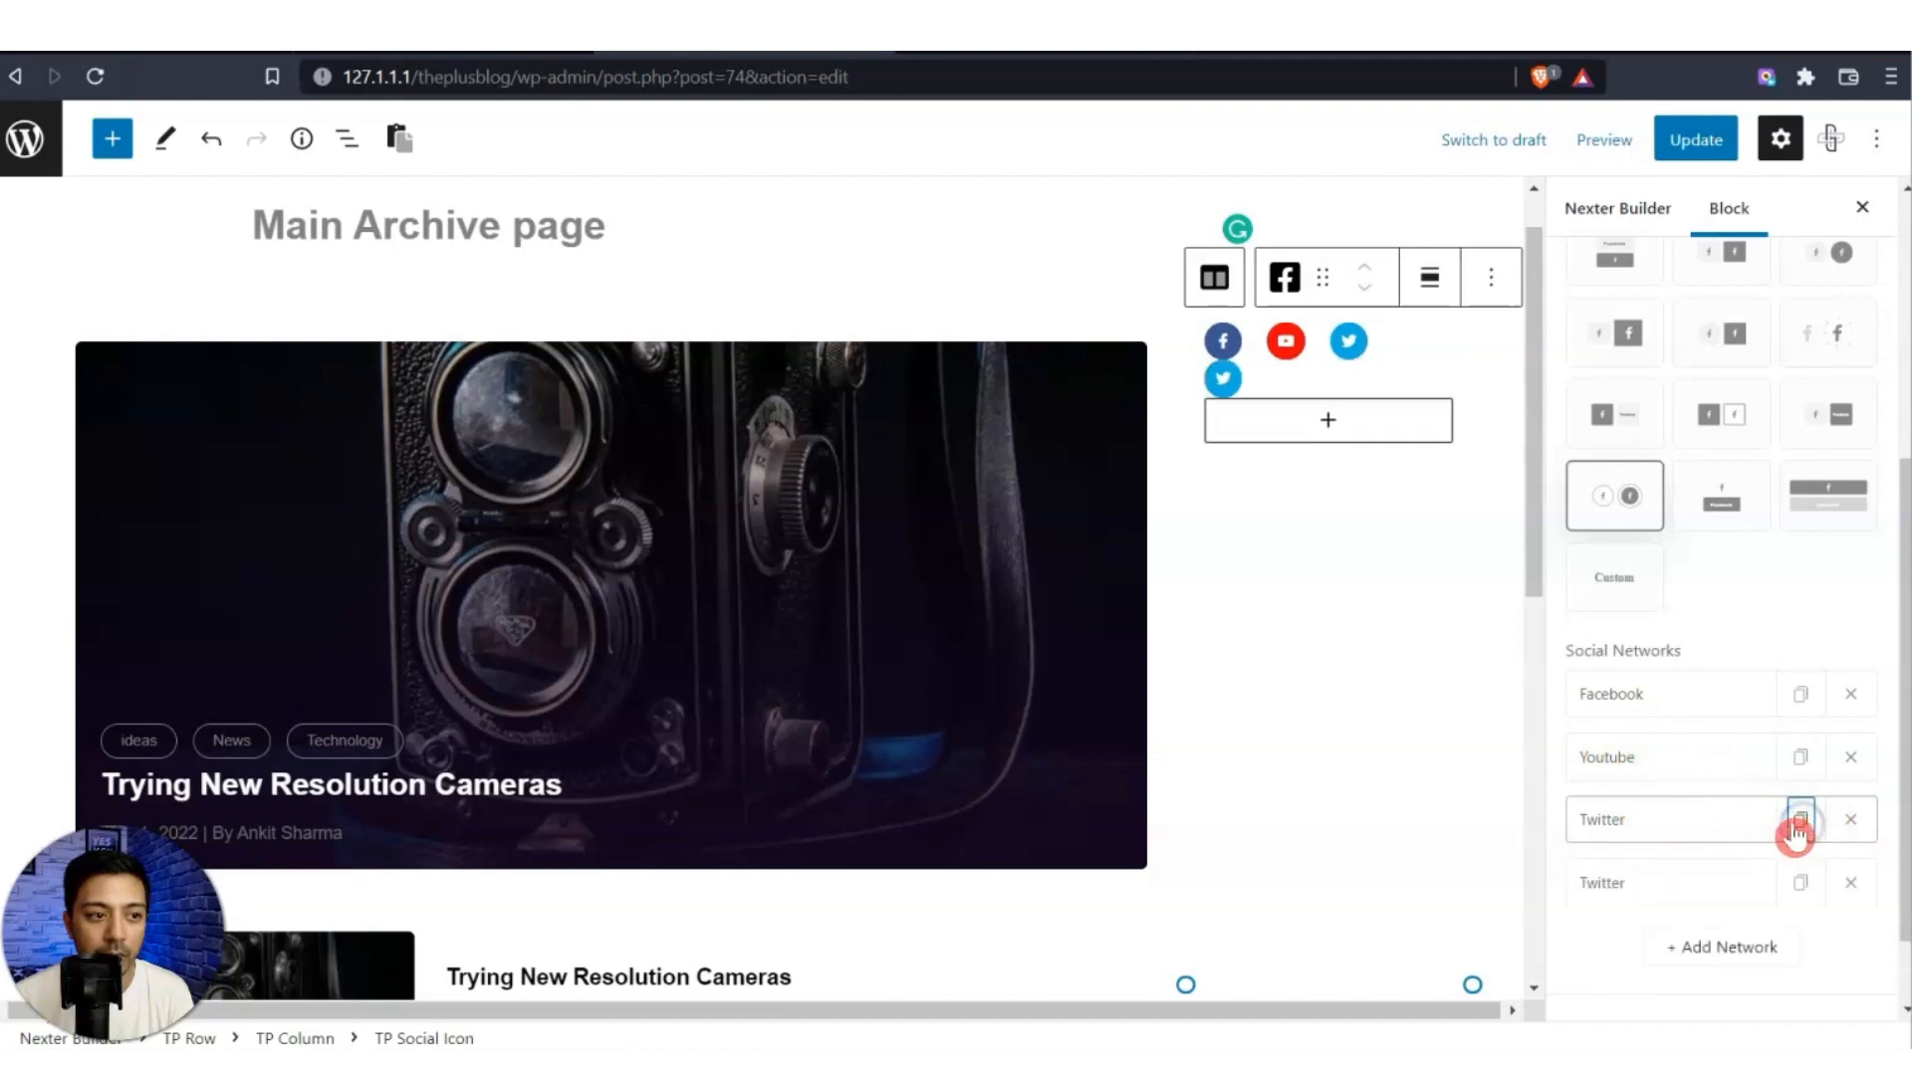
{"action": "left_click", "coordinate": [1705, 883]}
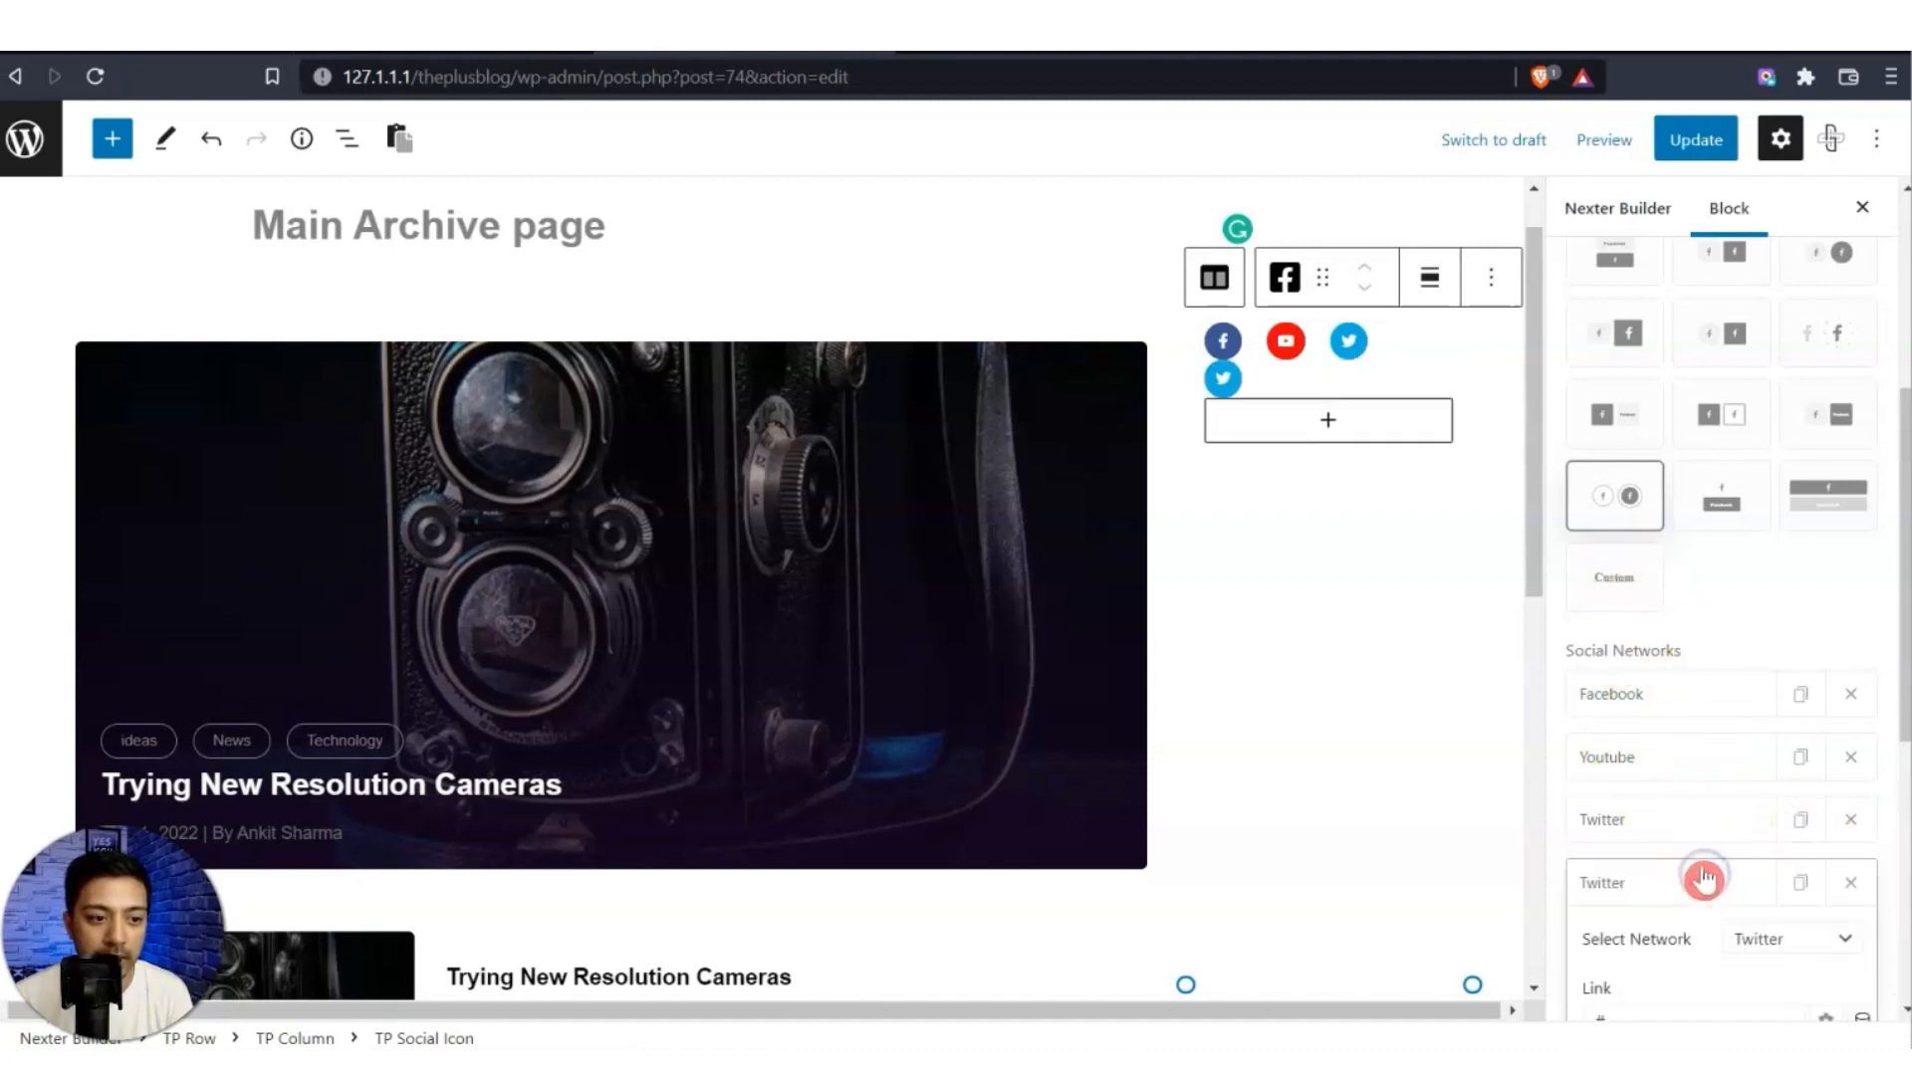
{"action": "scroll", "coordinate": [1705, 880], "scroll_direction": "down", "scroll_amount": 3}
{"action": "left_click", "coordinate": [1784, 642]}
{"action": "key", "text": "i"}
{"action": "key", "text": "Return"}
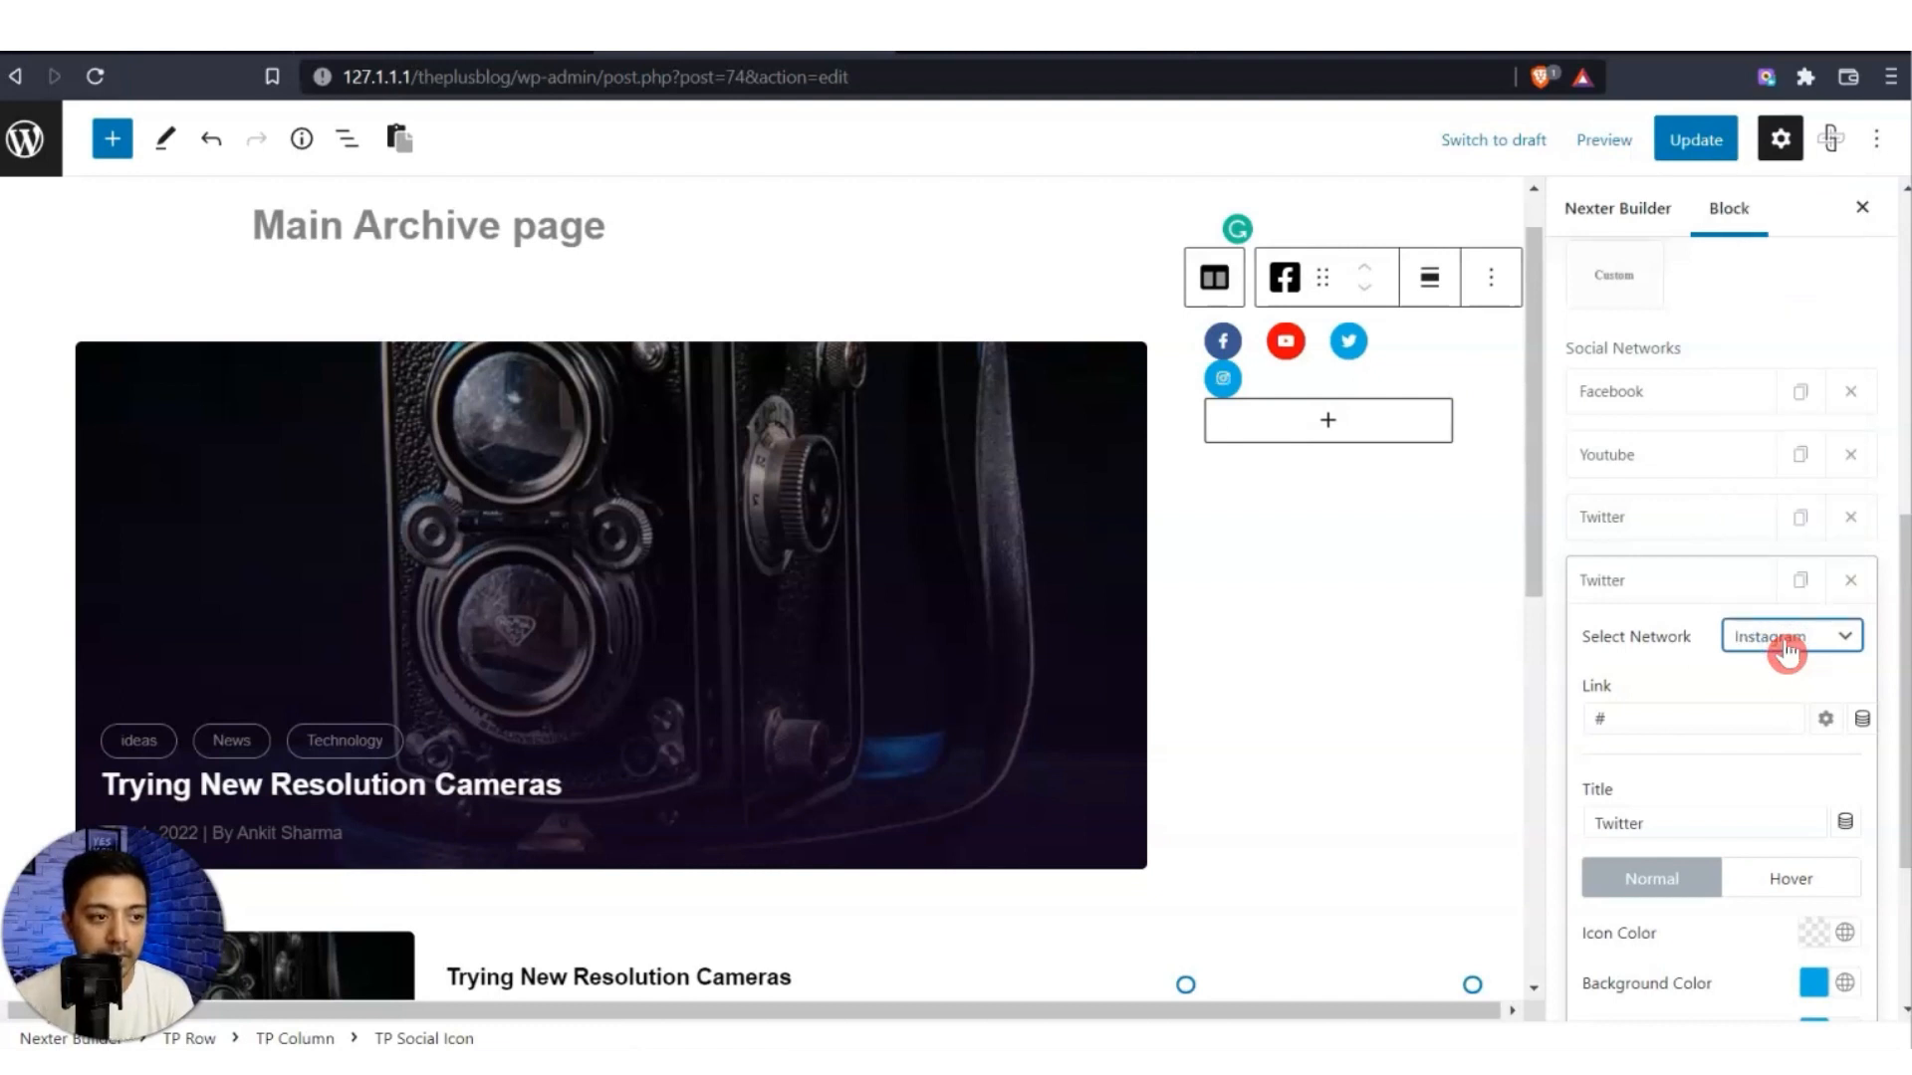
{"action": "left_click", "coordinate": [1651, 576]}
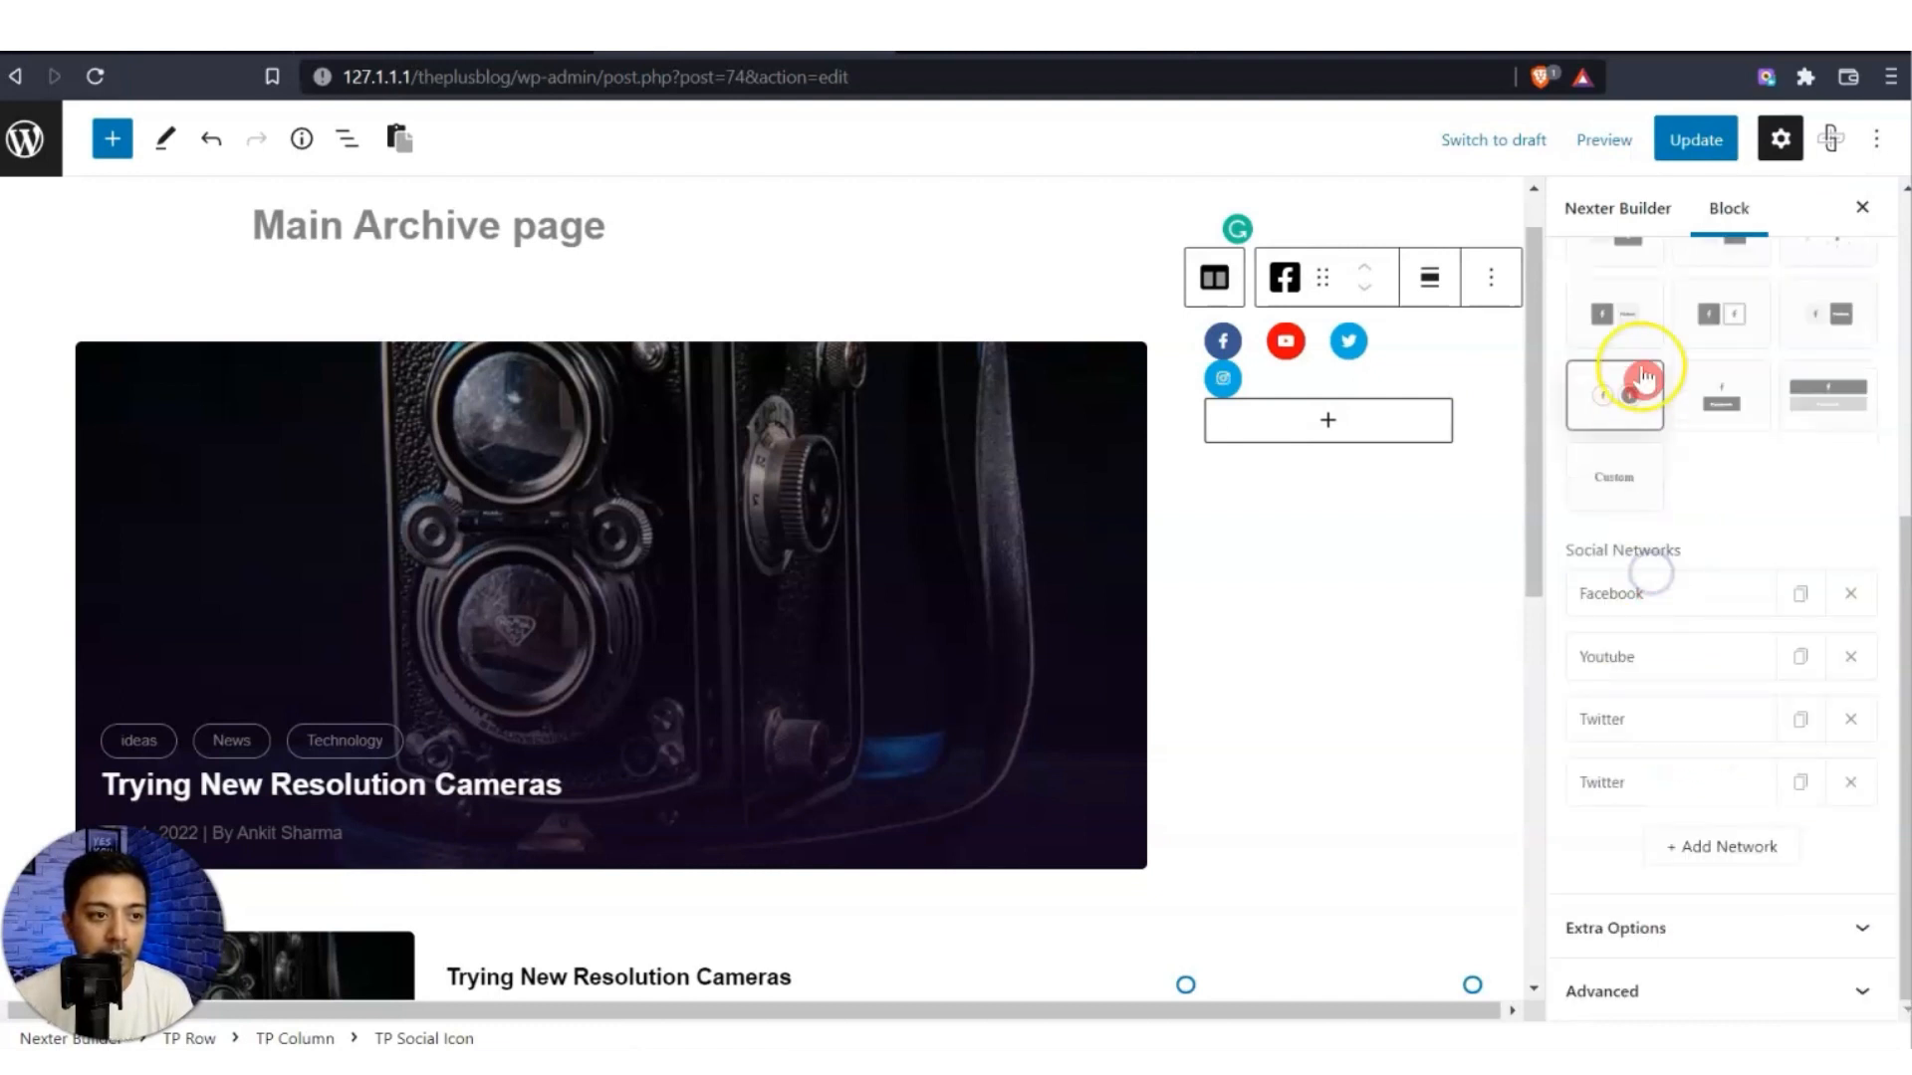
Unlink the social icons' gap values and set them to 0 top, 5 right, 0 bottom and 5 left px.
{"action": "scroll", "coordinate": [1694, 754], "scroll_direction": "up", "scroll_amount": 5}
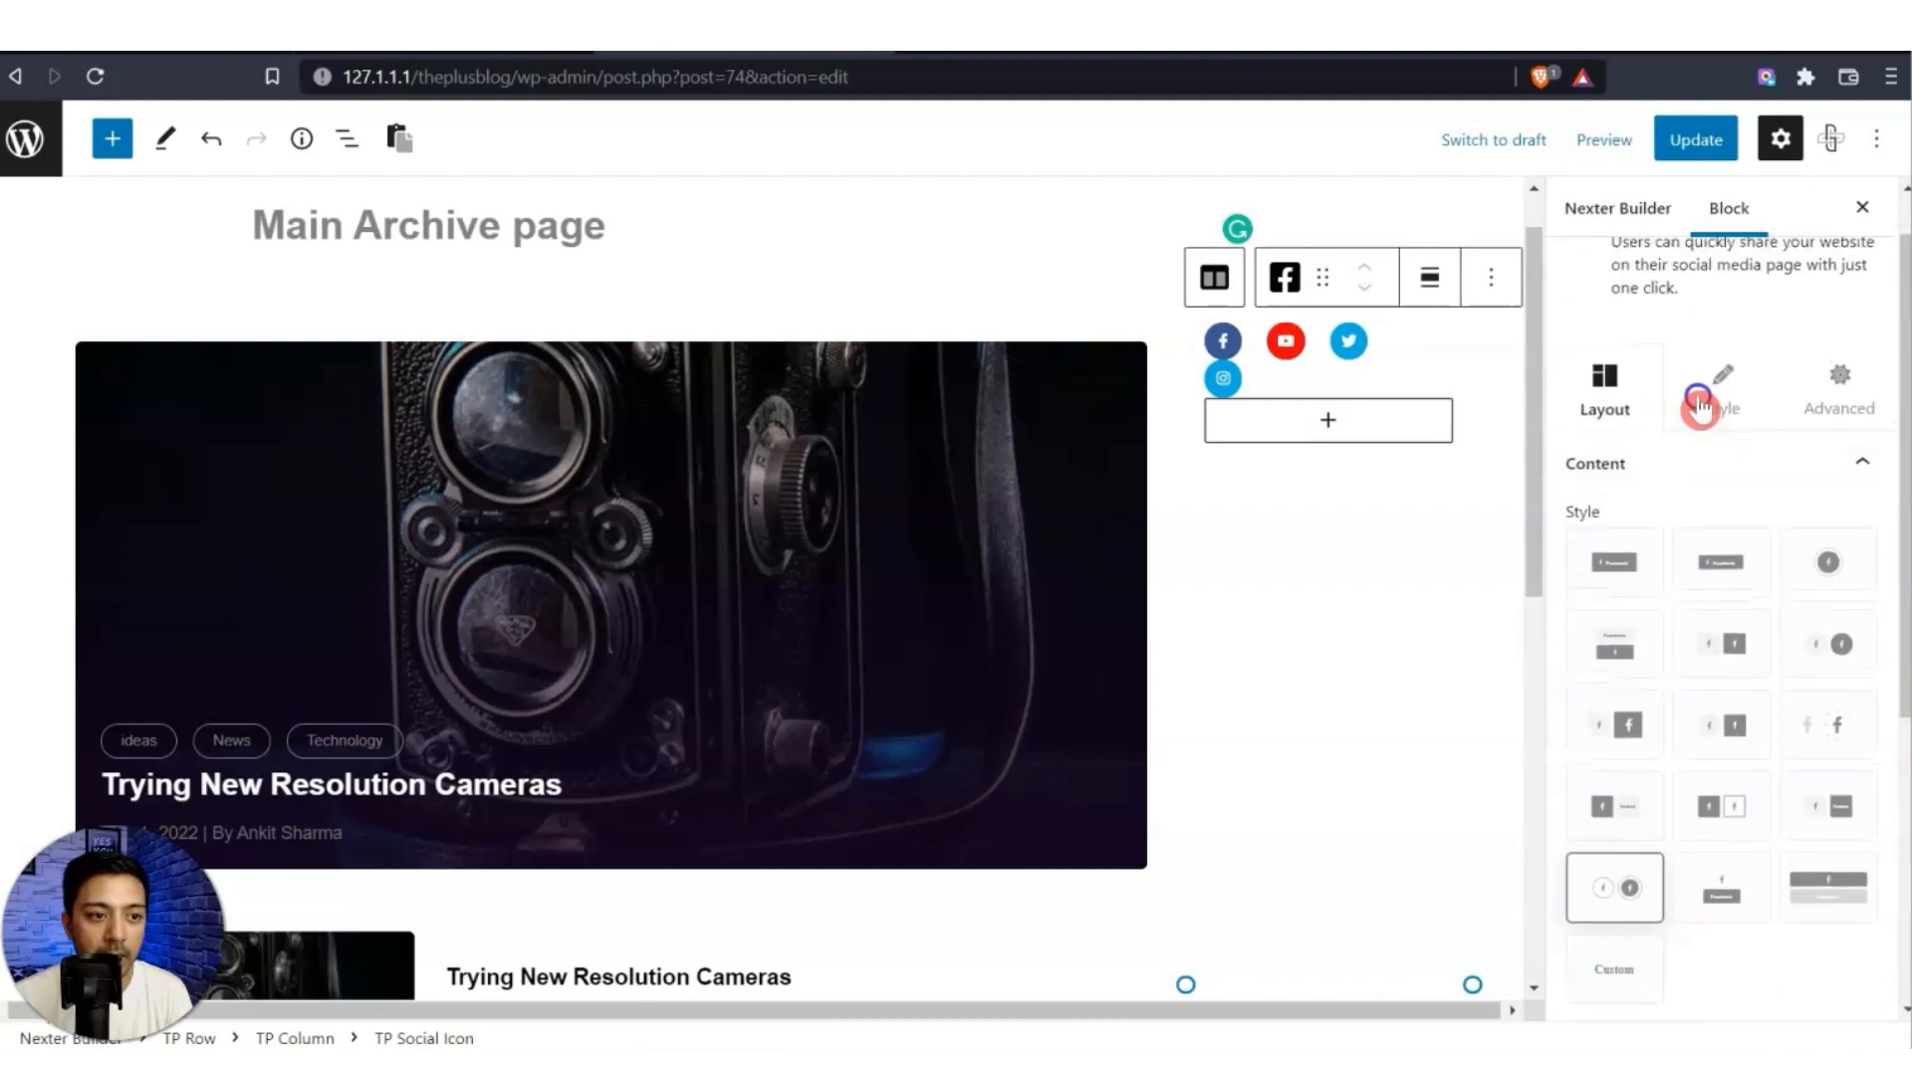
{"action": "left_click", "coordinate": [1701, 407]}
{"action": "left_click", "coordinate": [1868, 625]}
{"action": "left_click", "coordinate": [1610, 658]}
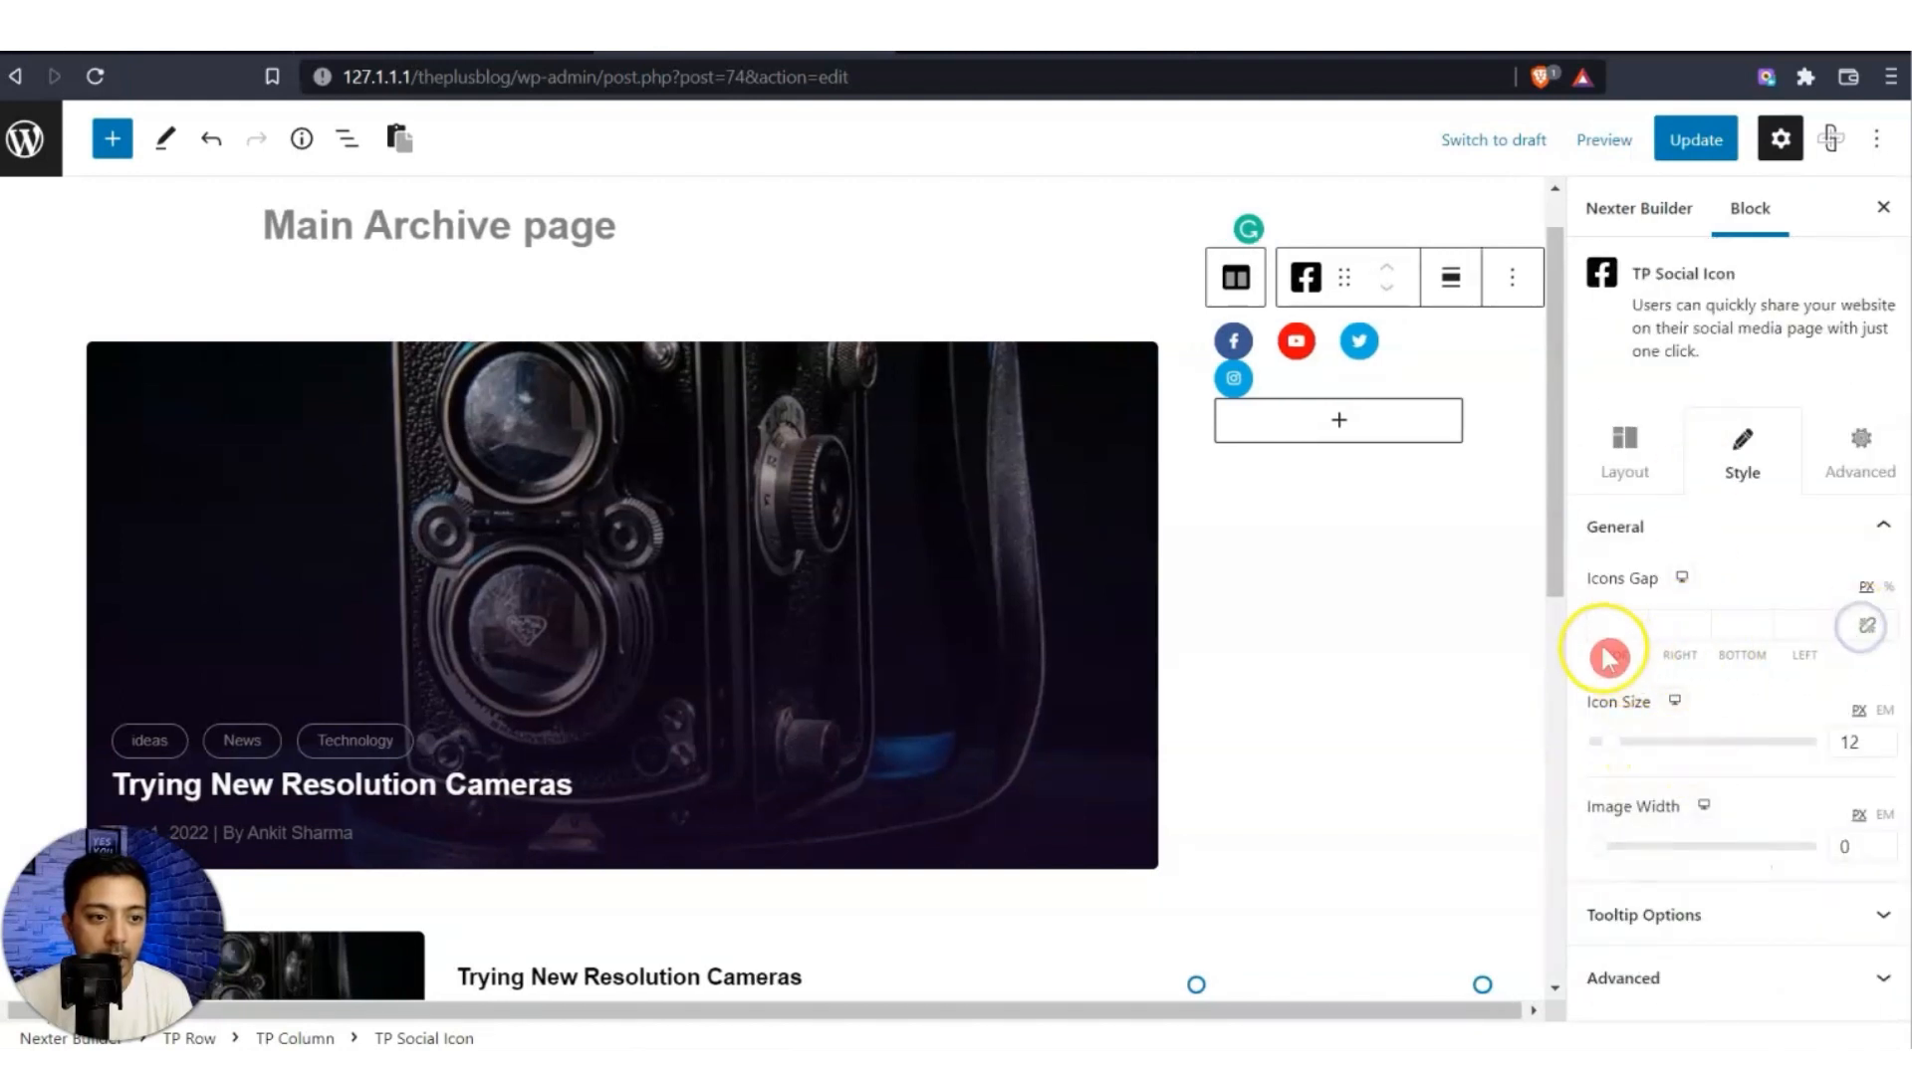
{"action": "type", "text": "0"}
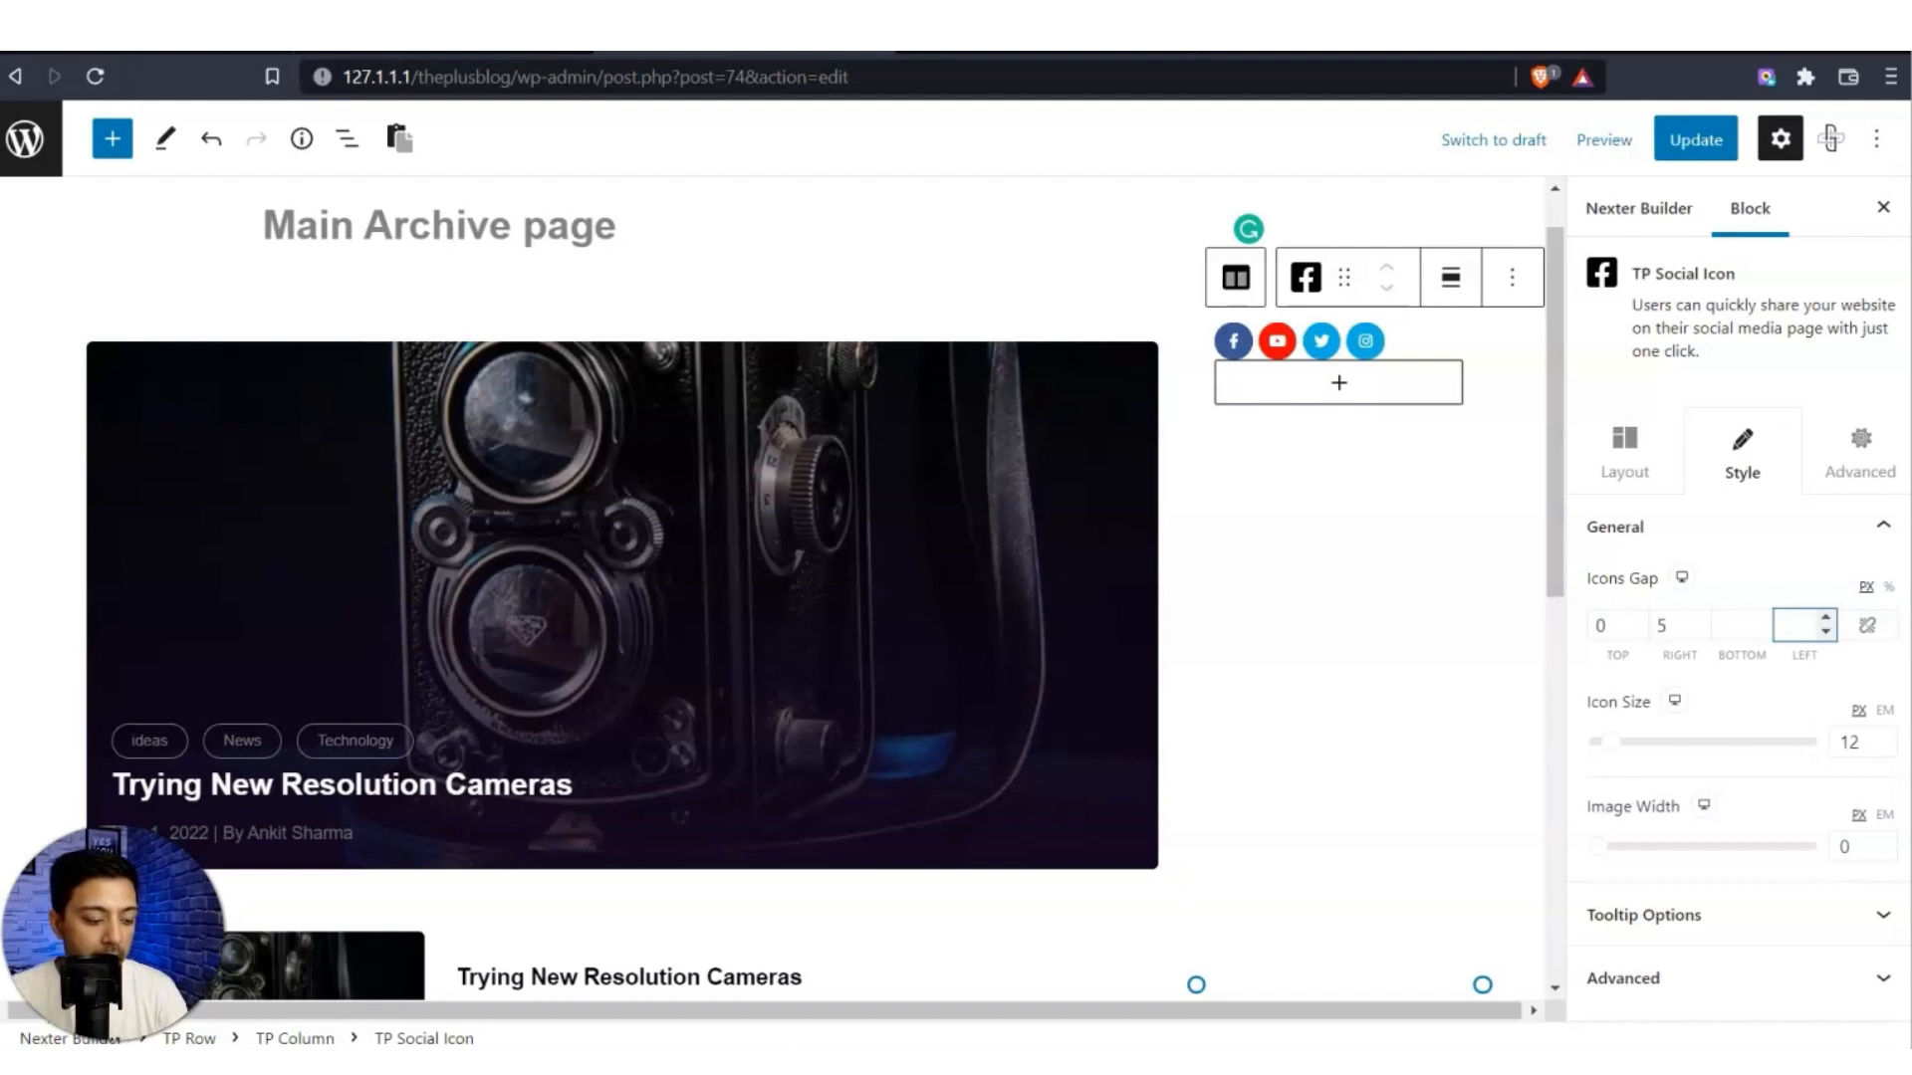
{"action": "type", "text": "5"}
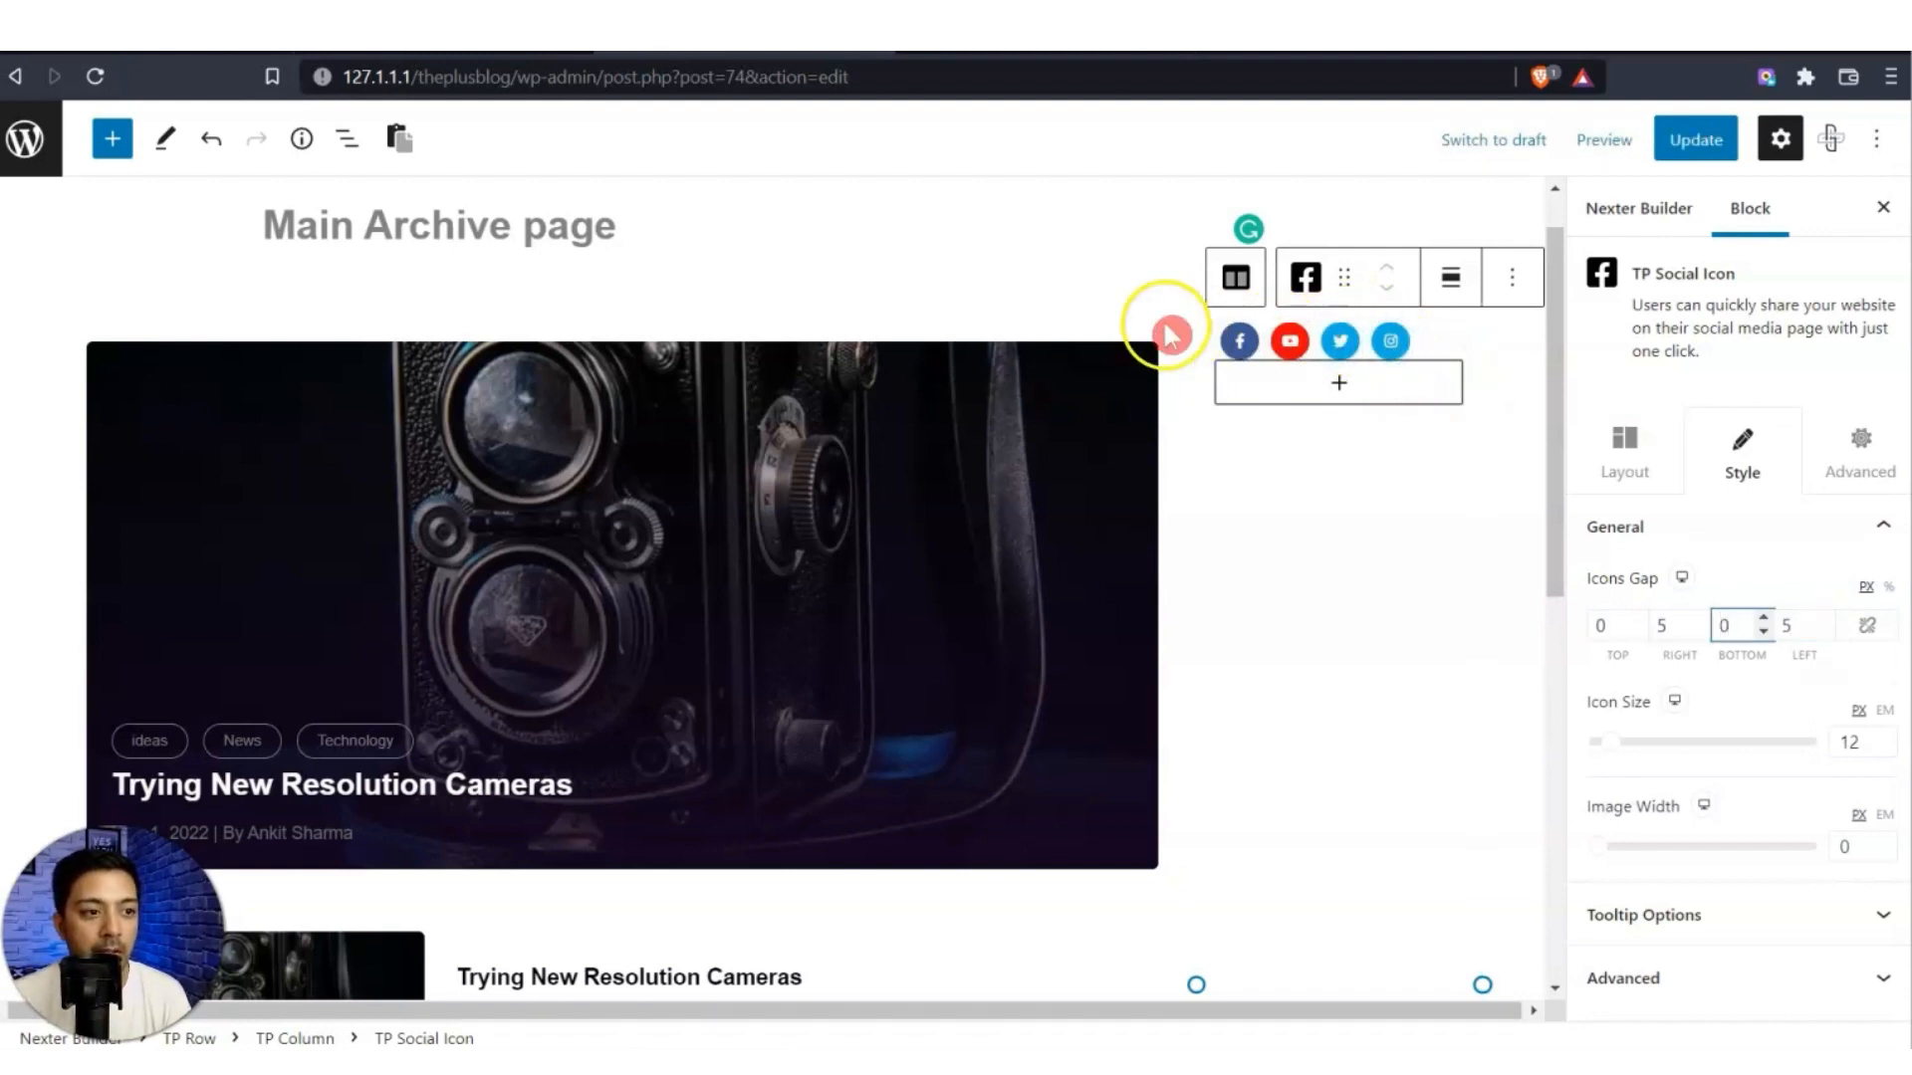
Insert a TP Heading block below the social icons, using the style with a short separator line between title and subtitle.
{"action": "left_click", "coordinate": [1344, 391]}
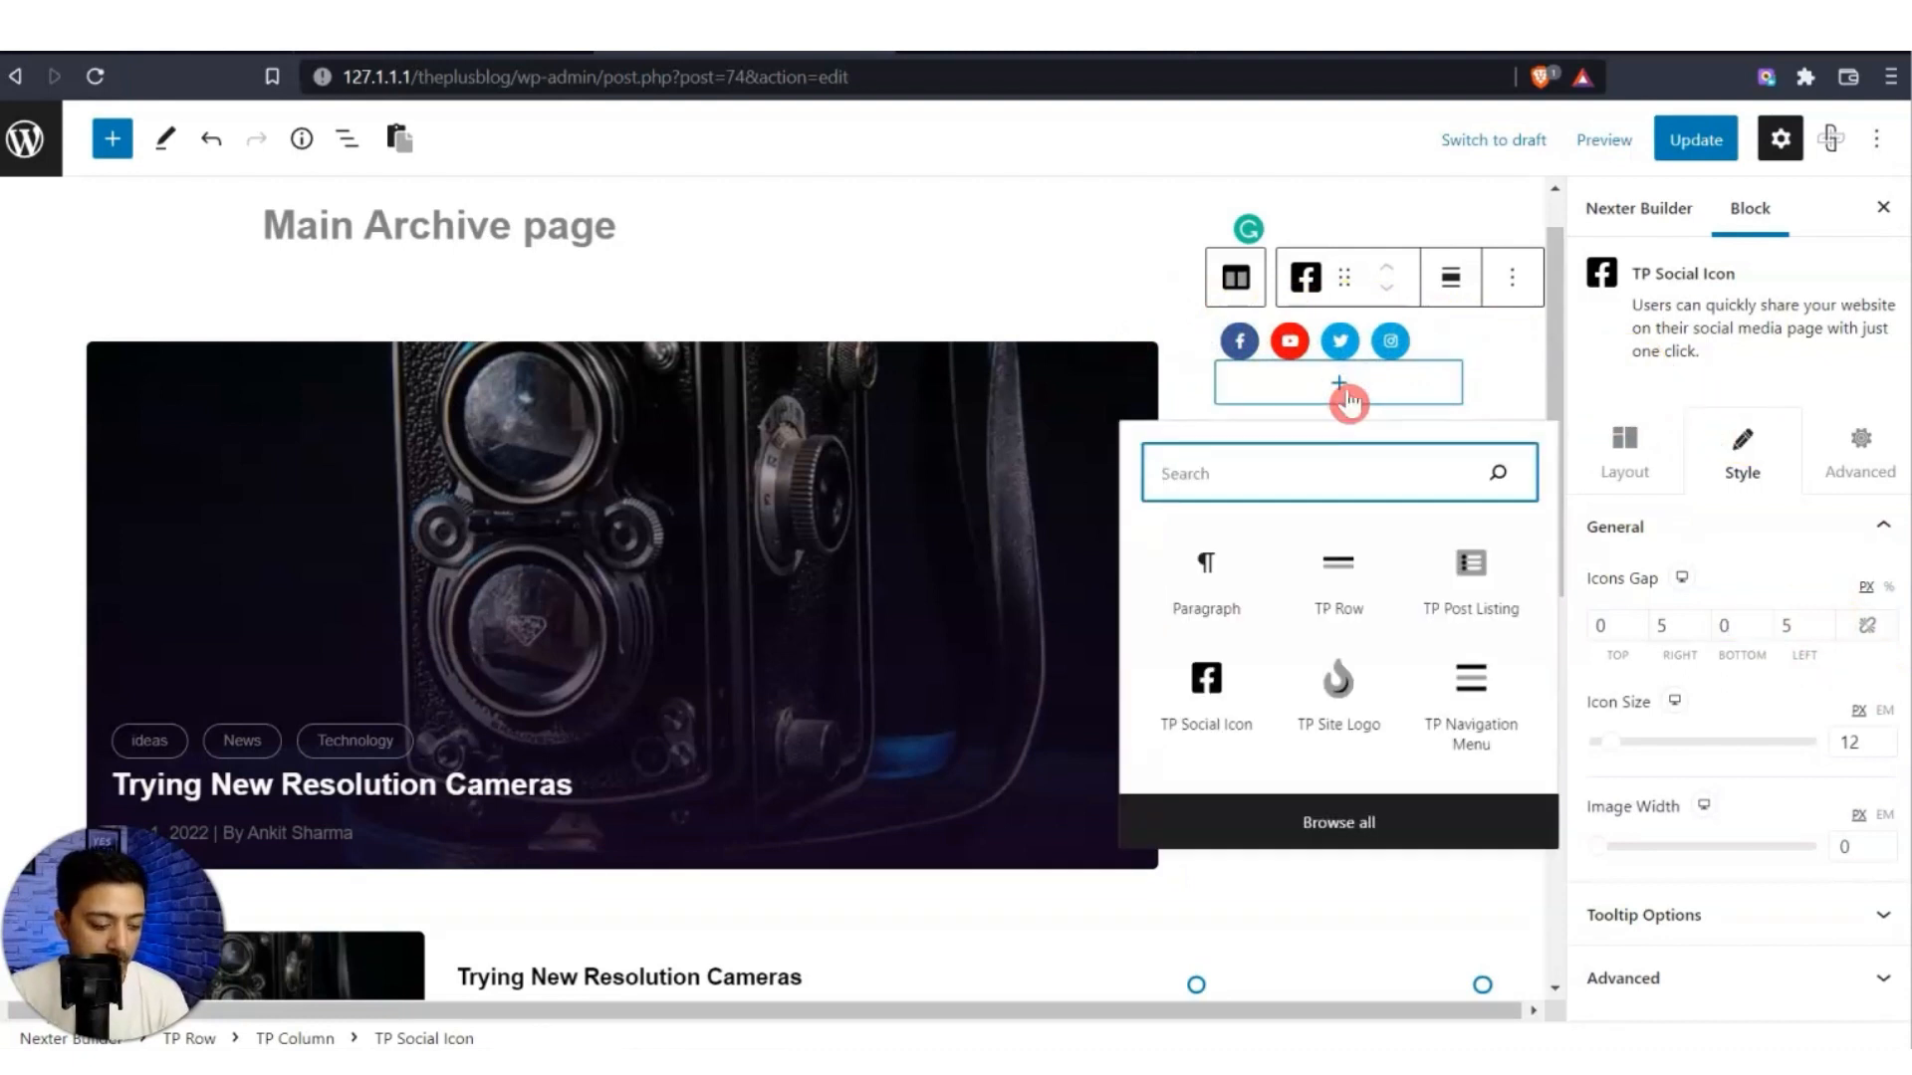
{"action": "type", "text": "tp head"}
{"action": "left_click", "coordinate": [1362, 560]}
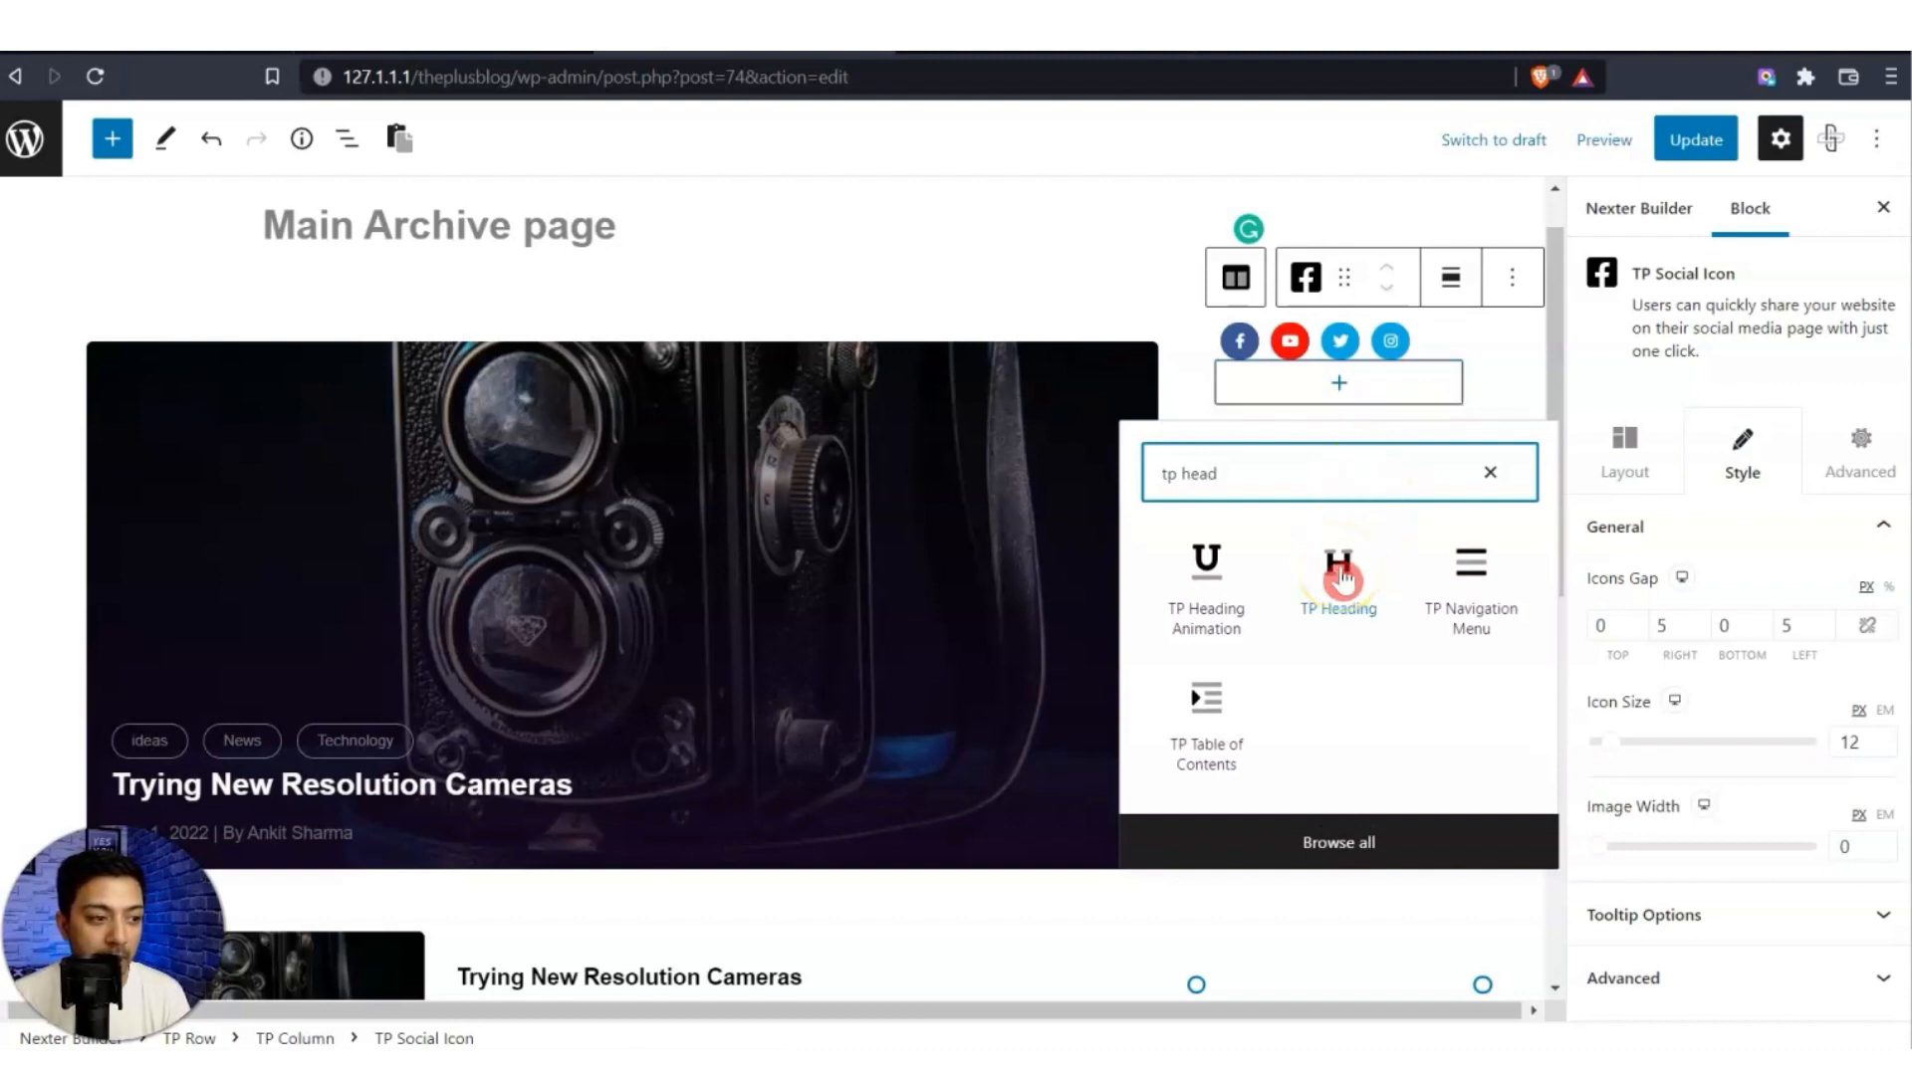
{"action": "left_click", "coordinate": [1643, 815]}
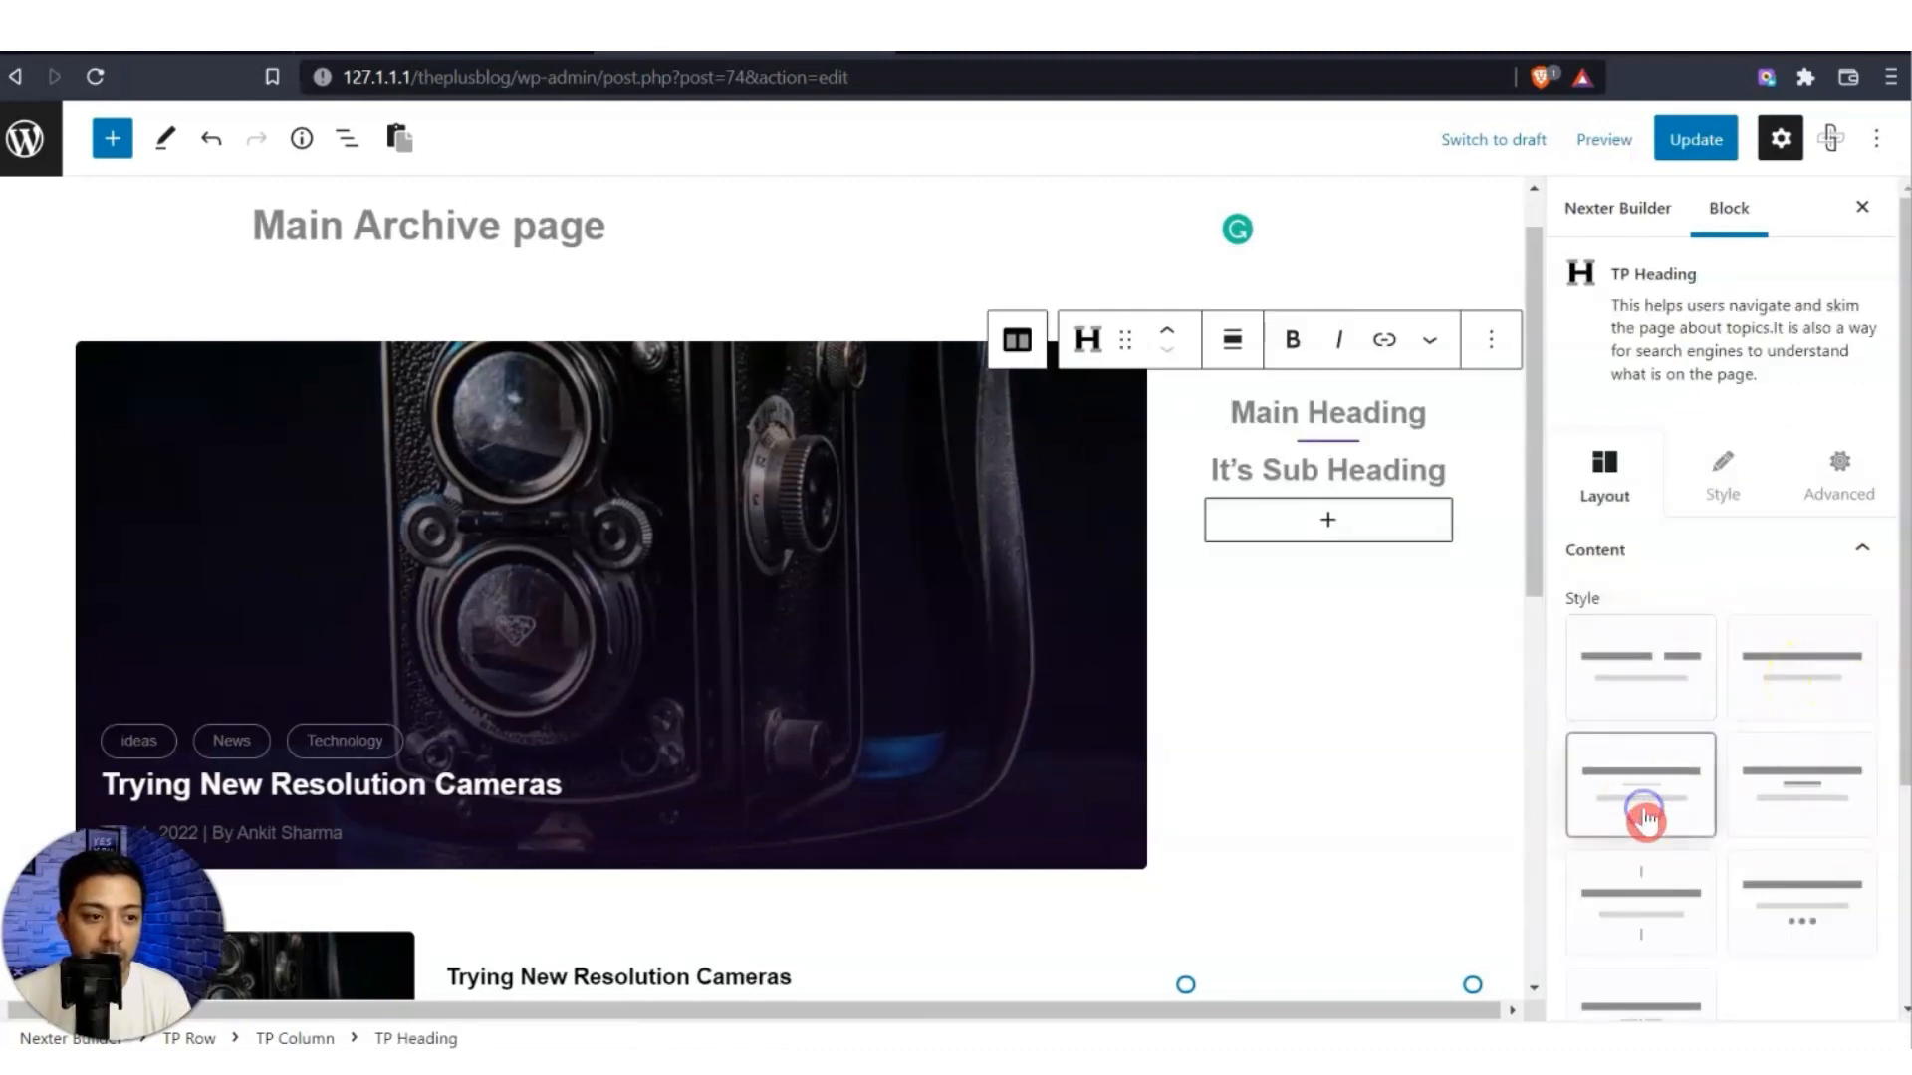
Set the heading's main title to "RECENT NEWS" and its subtitle to "What's happening around".
{"action": "scroll", "coordinate": [1693, 806], "scroll_direction": "down", "scroll_amount": 3}
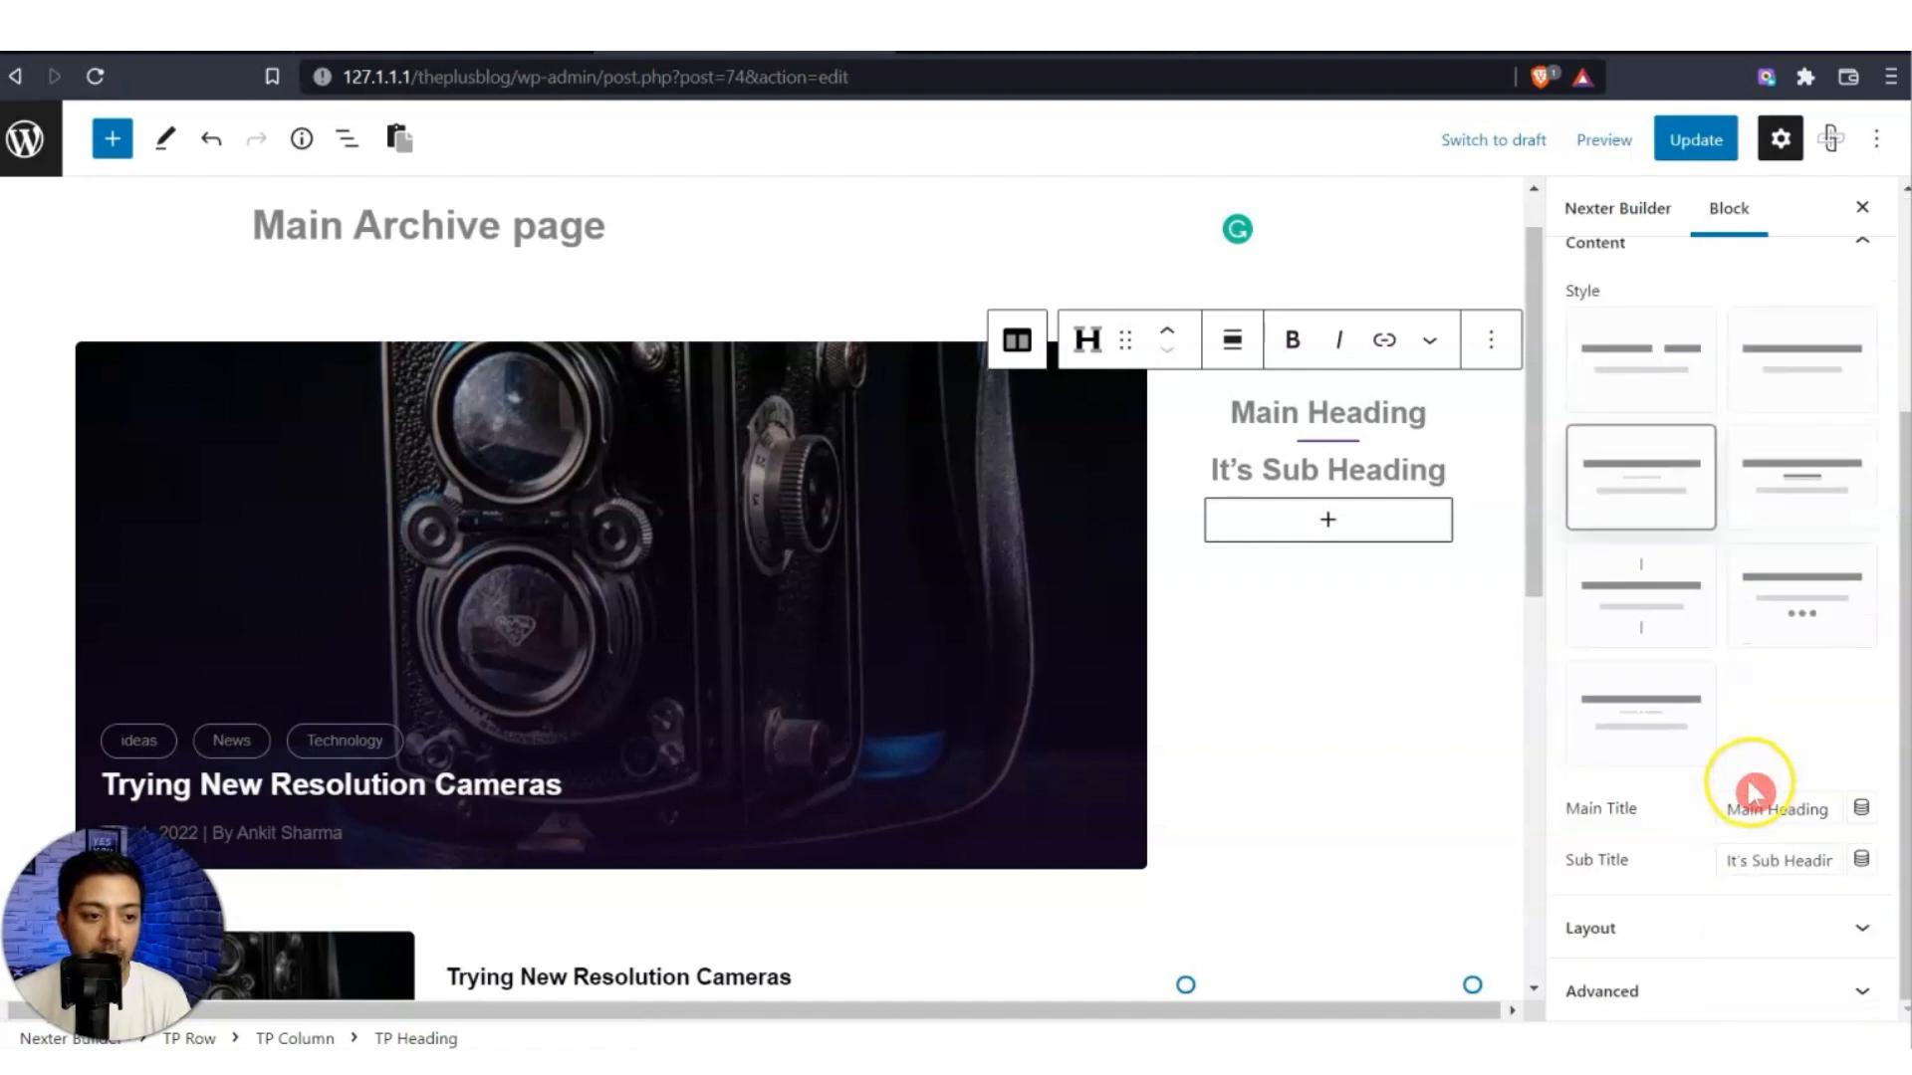
{"action": "type", "text": "RECENT NEWS"}
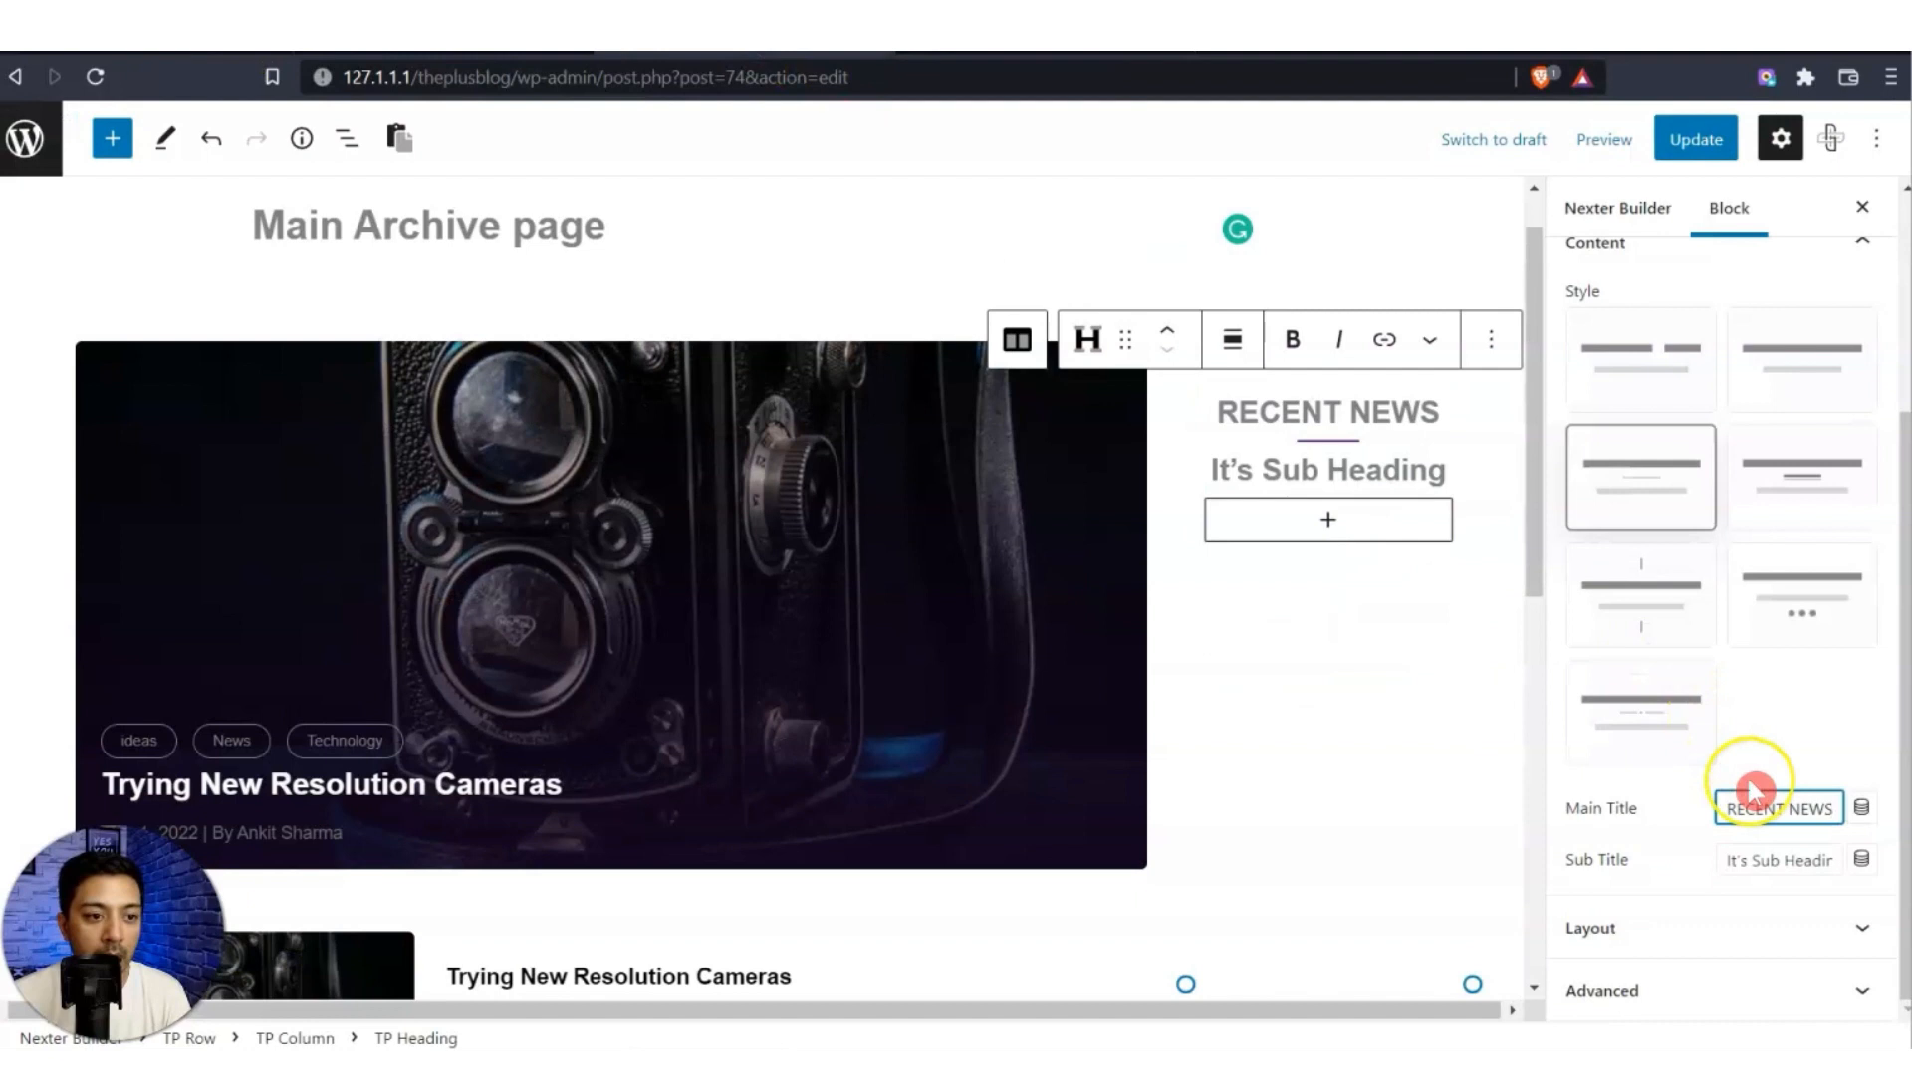
{"action": "left_click", "coordinate": [1772, 862]}
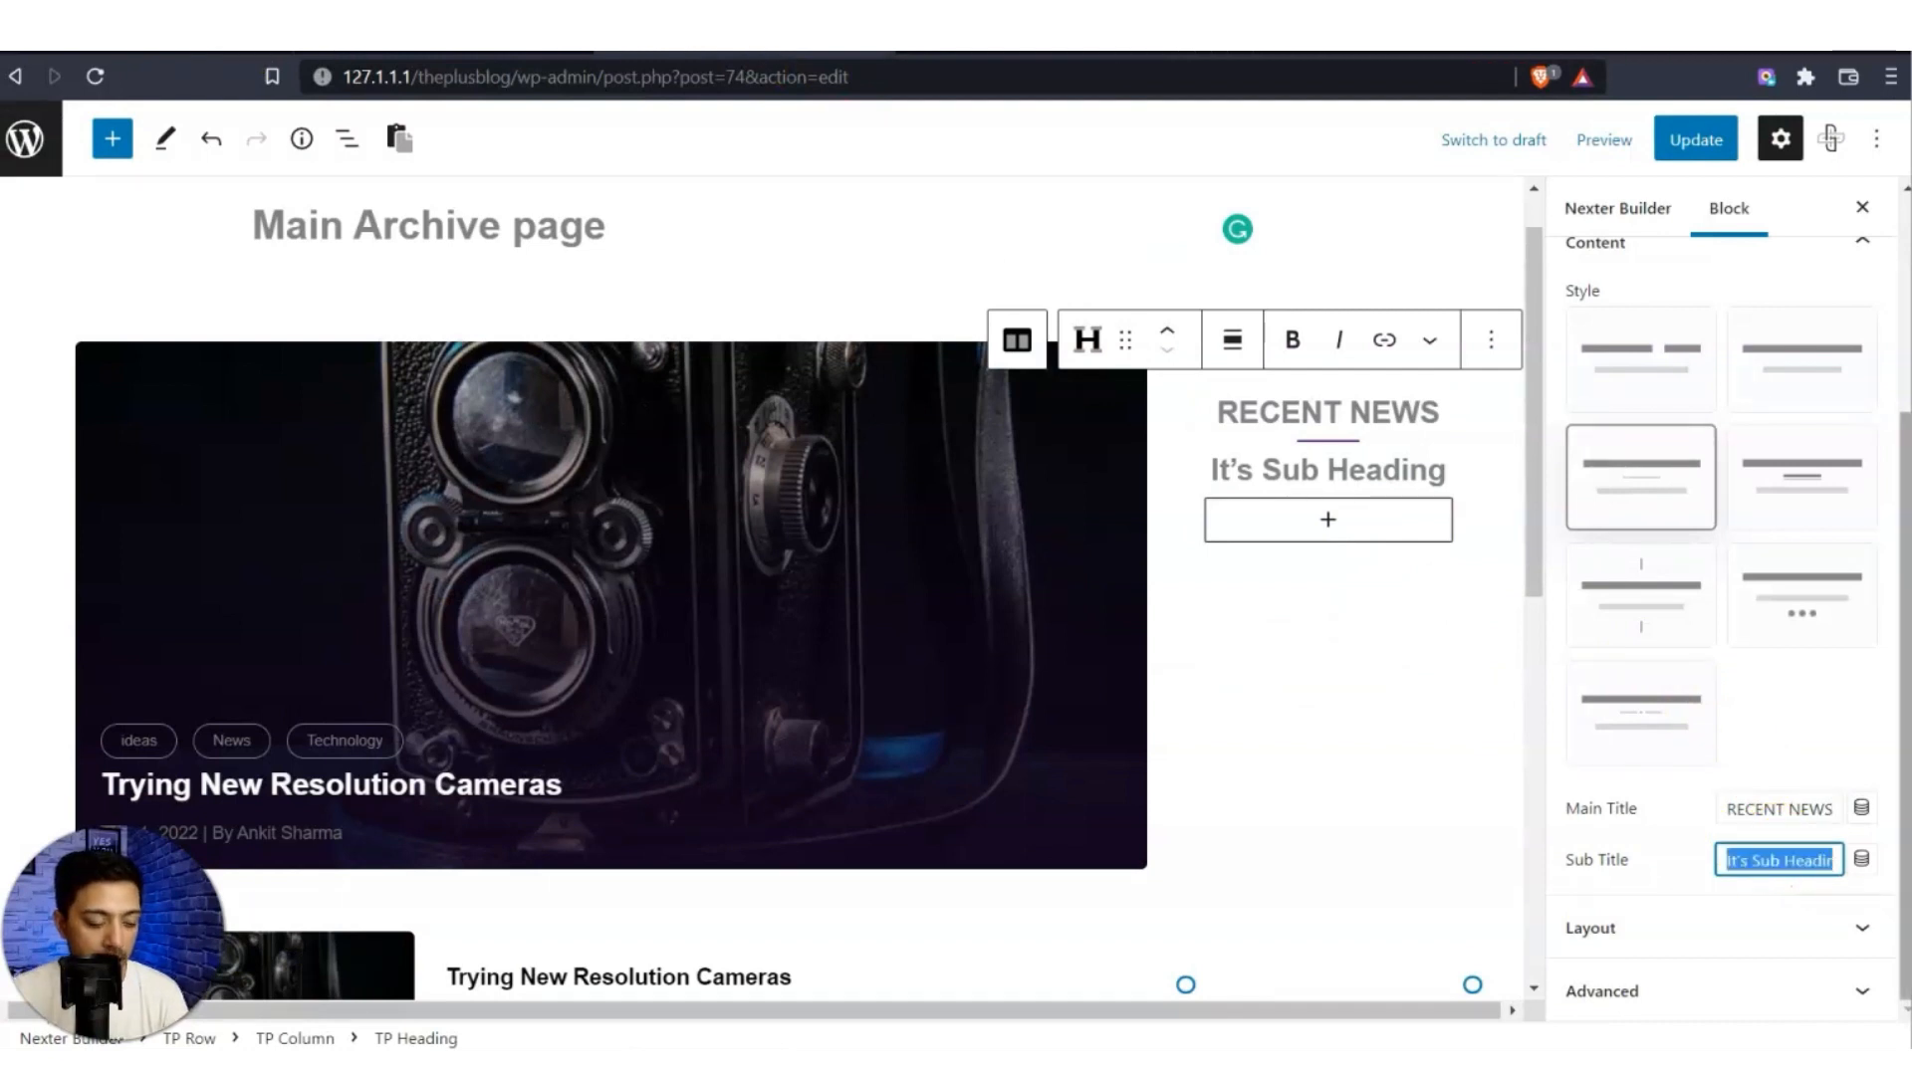
{"action": "type", "text": "What's happening around"}
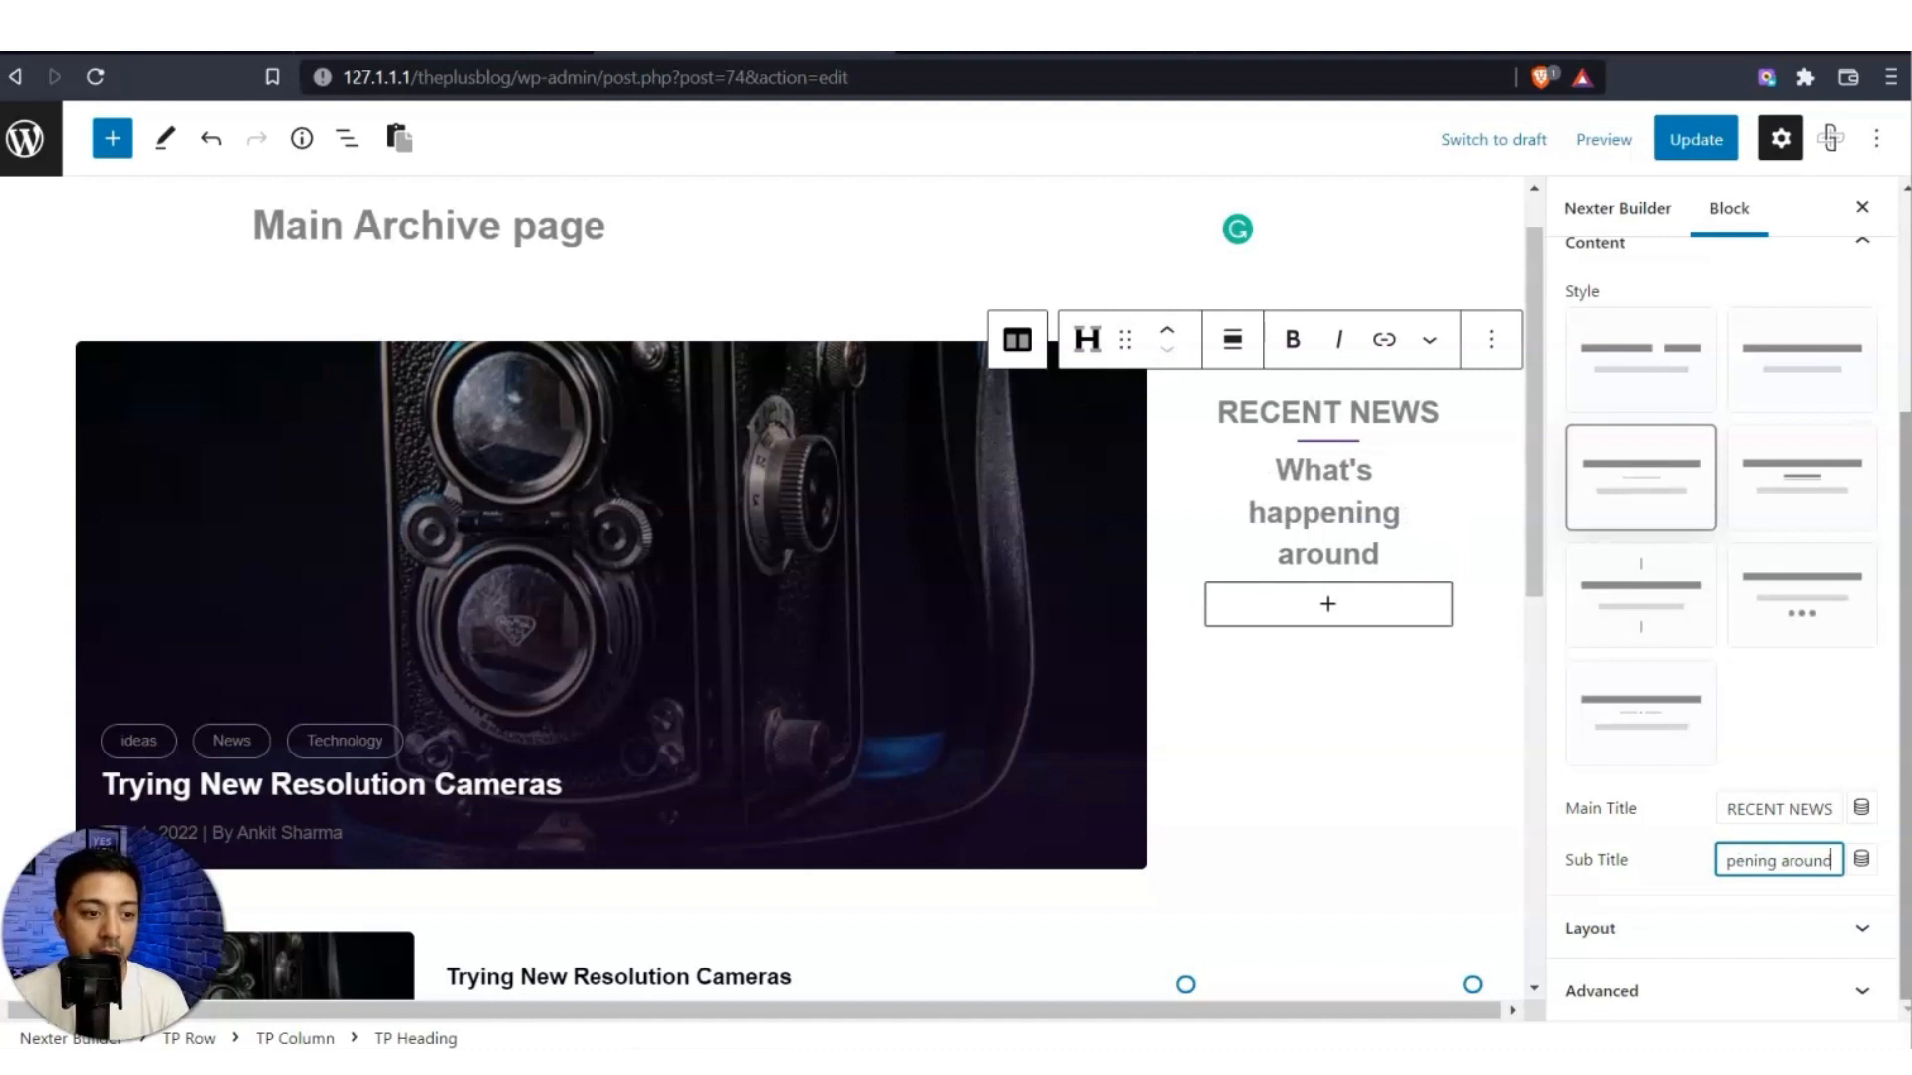
Set the alignment of the sidebar heading to left.
{"action": "left_click", "coordinate": [1858, 932]}
{"action": "left_click", "coordinate": [1590, 865]}
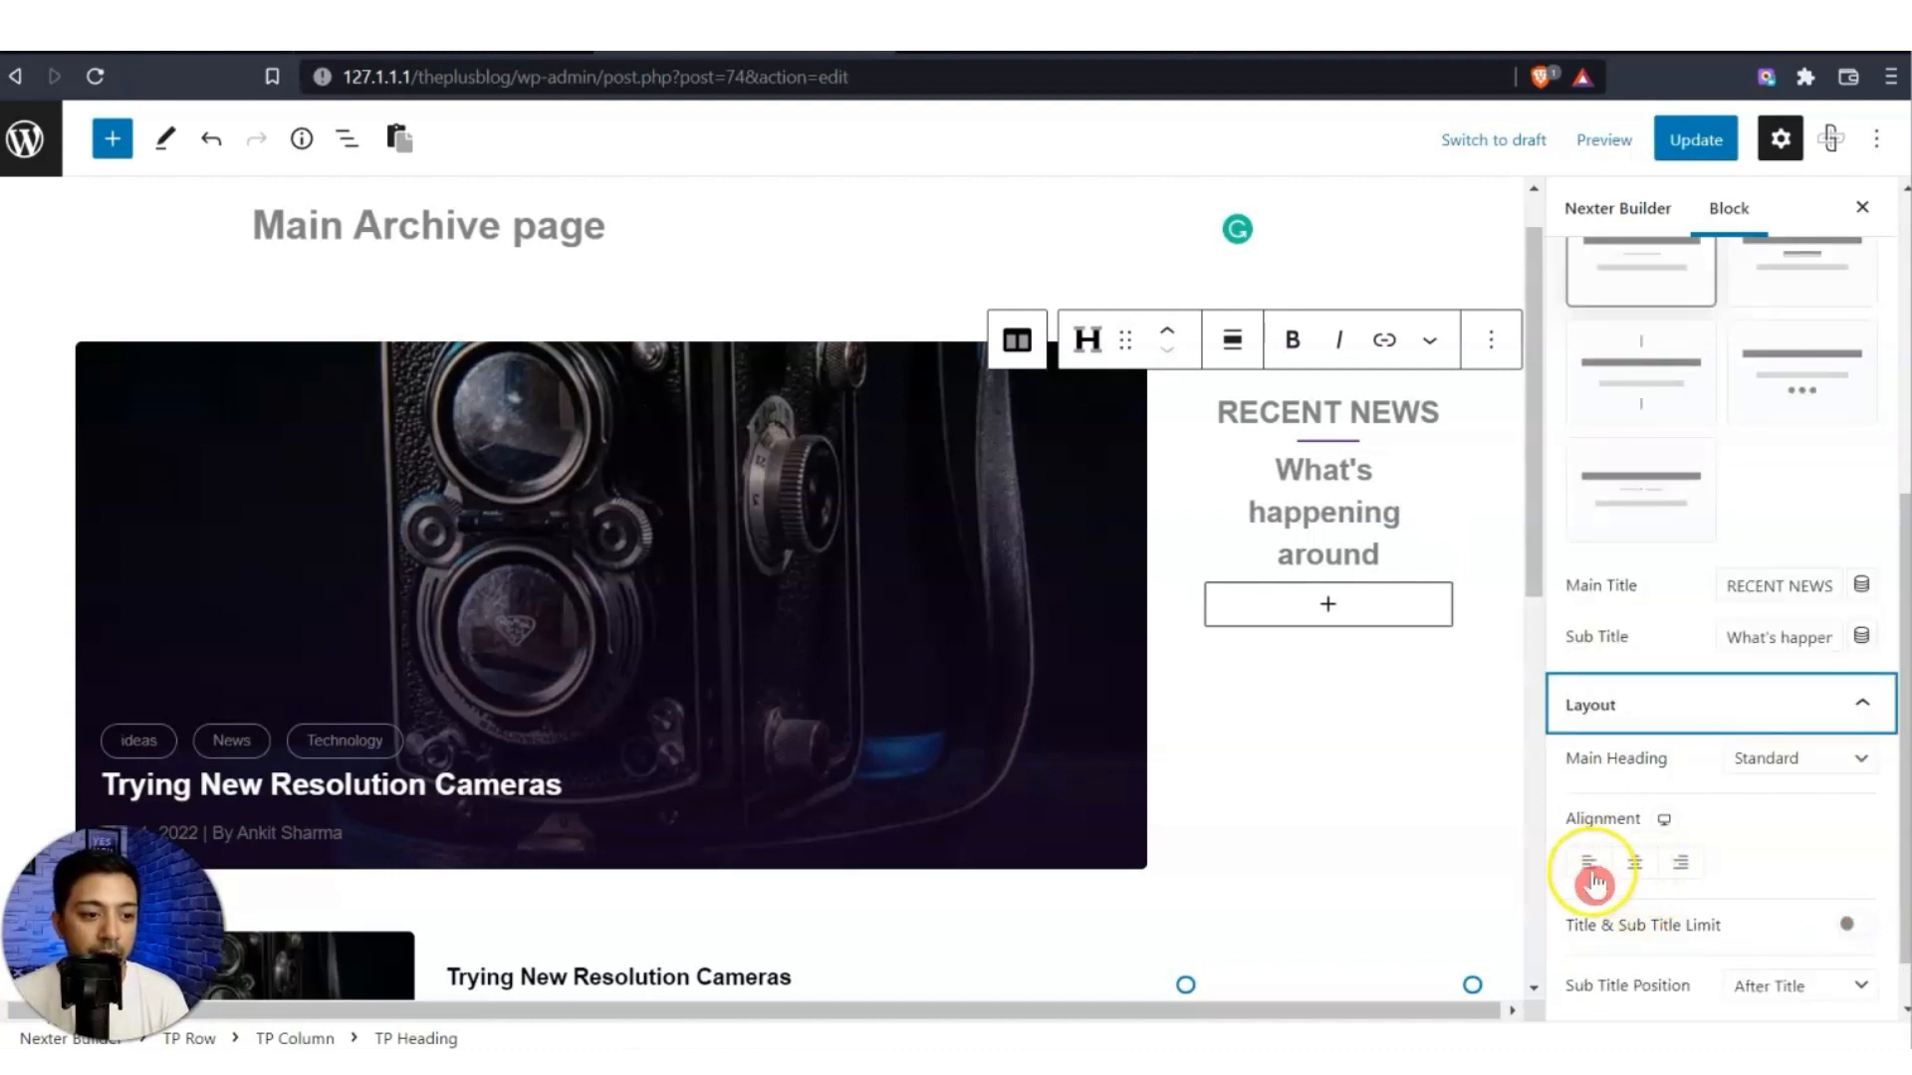
{"action": "scroll", "coordinate": [1720, 819], "scroll_direction": "down", "scroll_amount": 1}
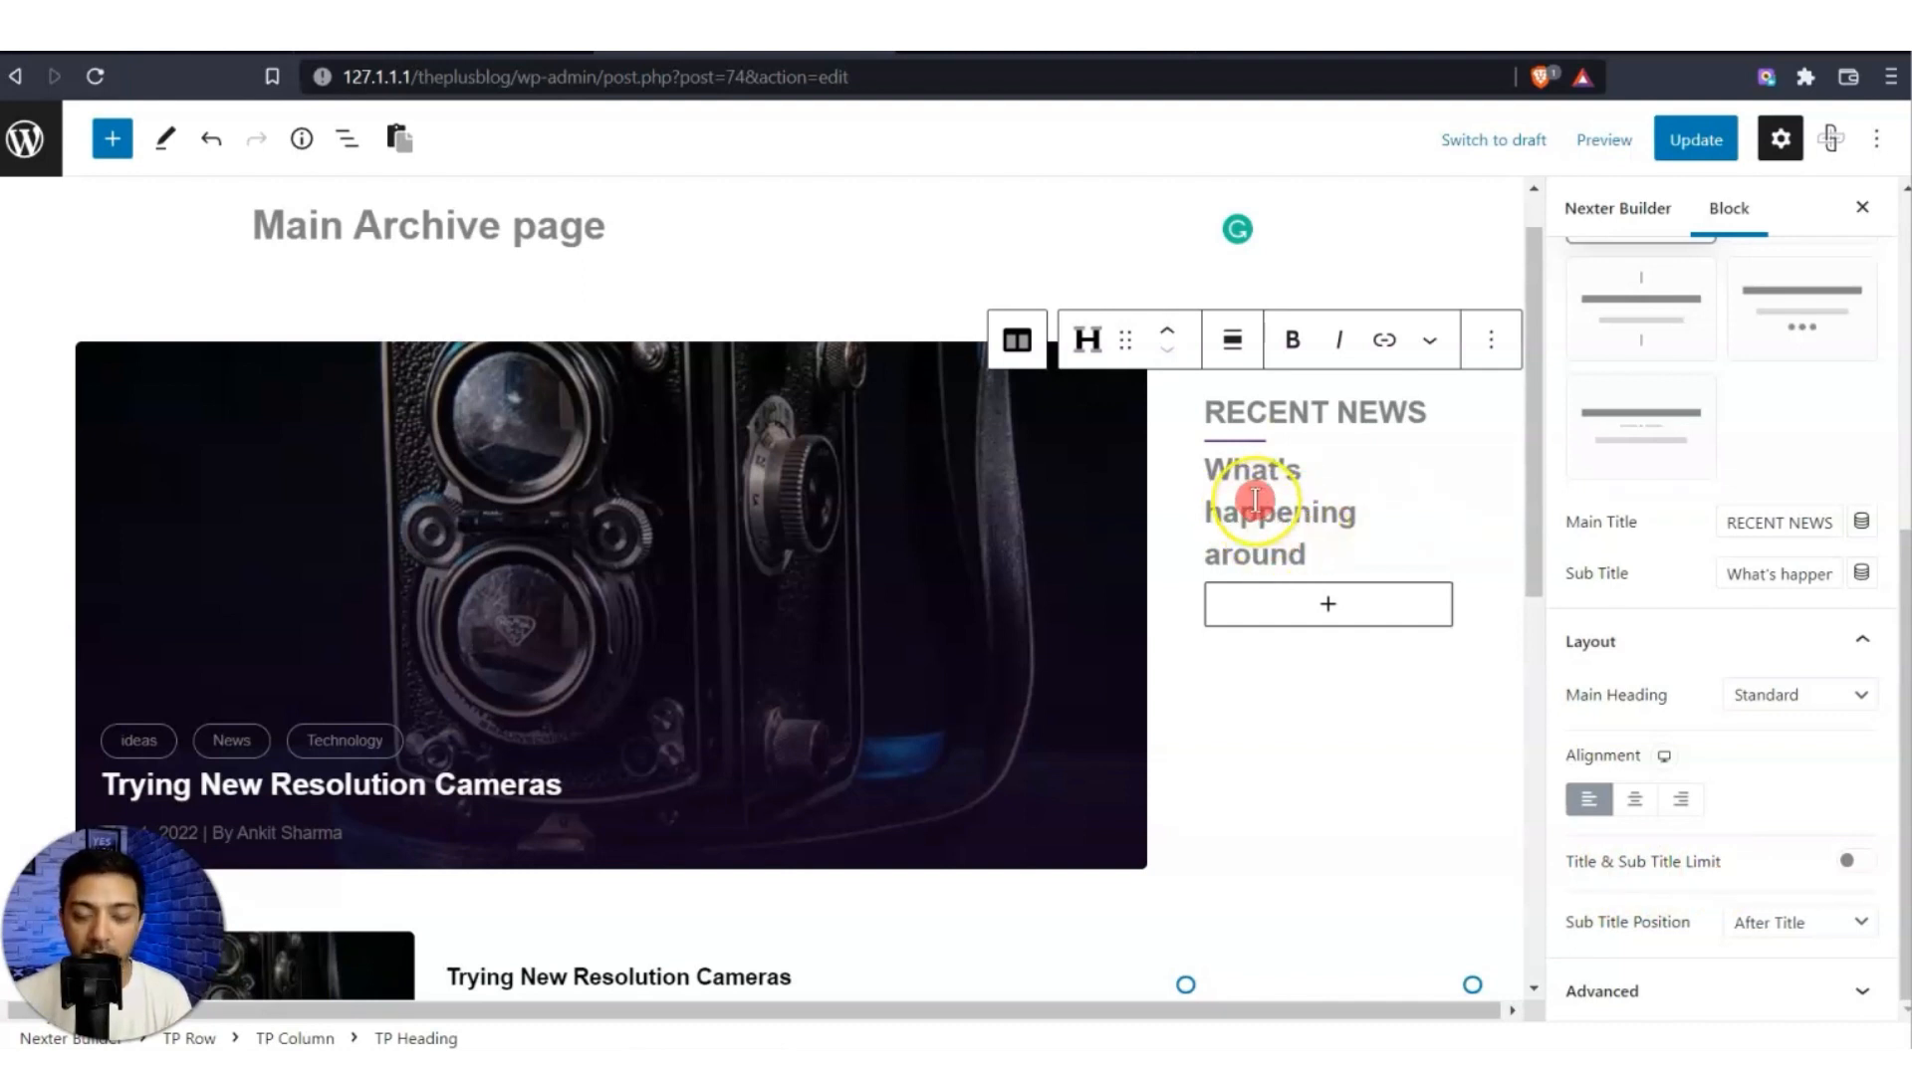
Change the sidebar heading's separator color to a medium red.
{"action": "scroll", "coordinate": [1771, 844], "scroll_direction": "up", "scroll_amount": 6}
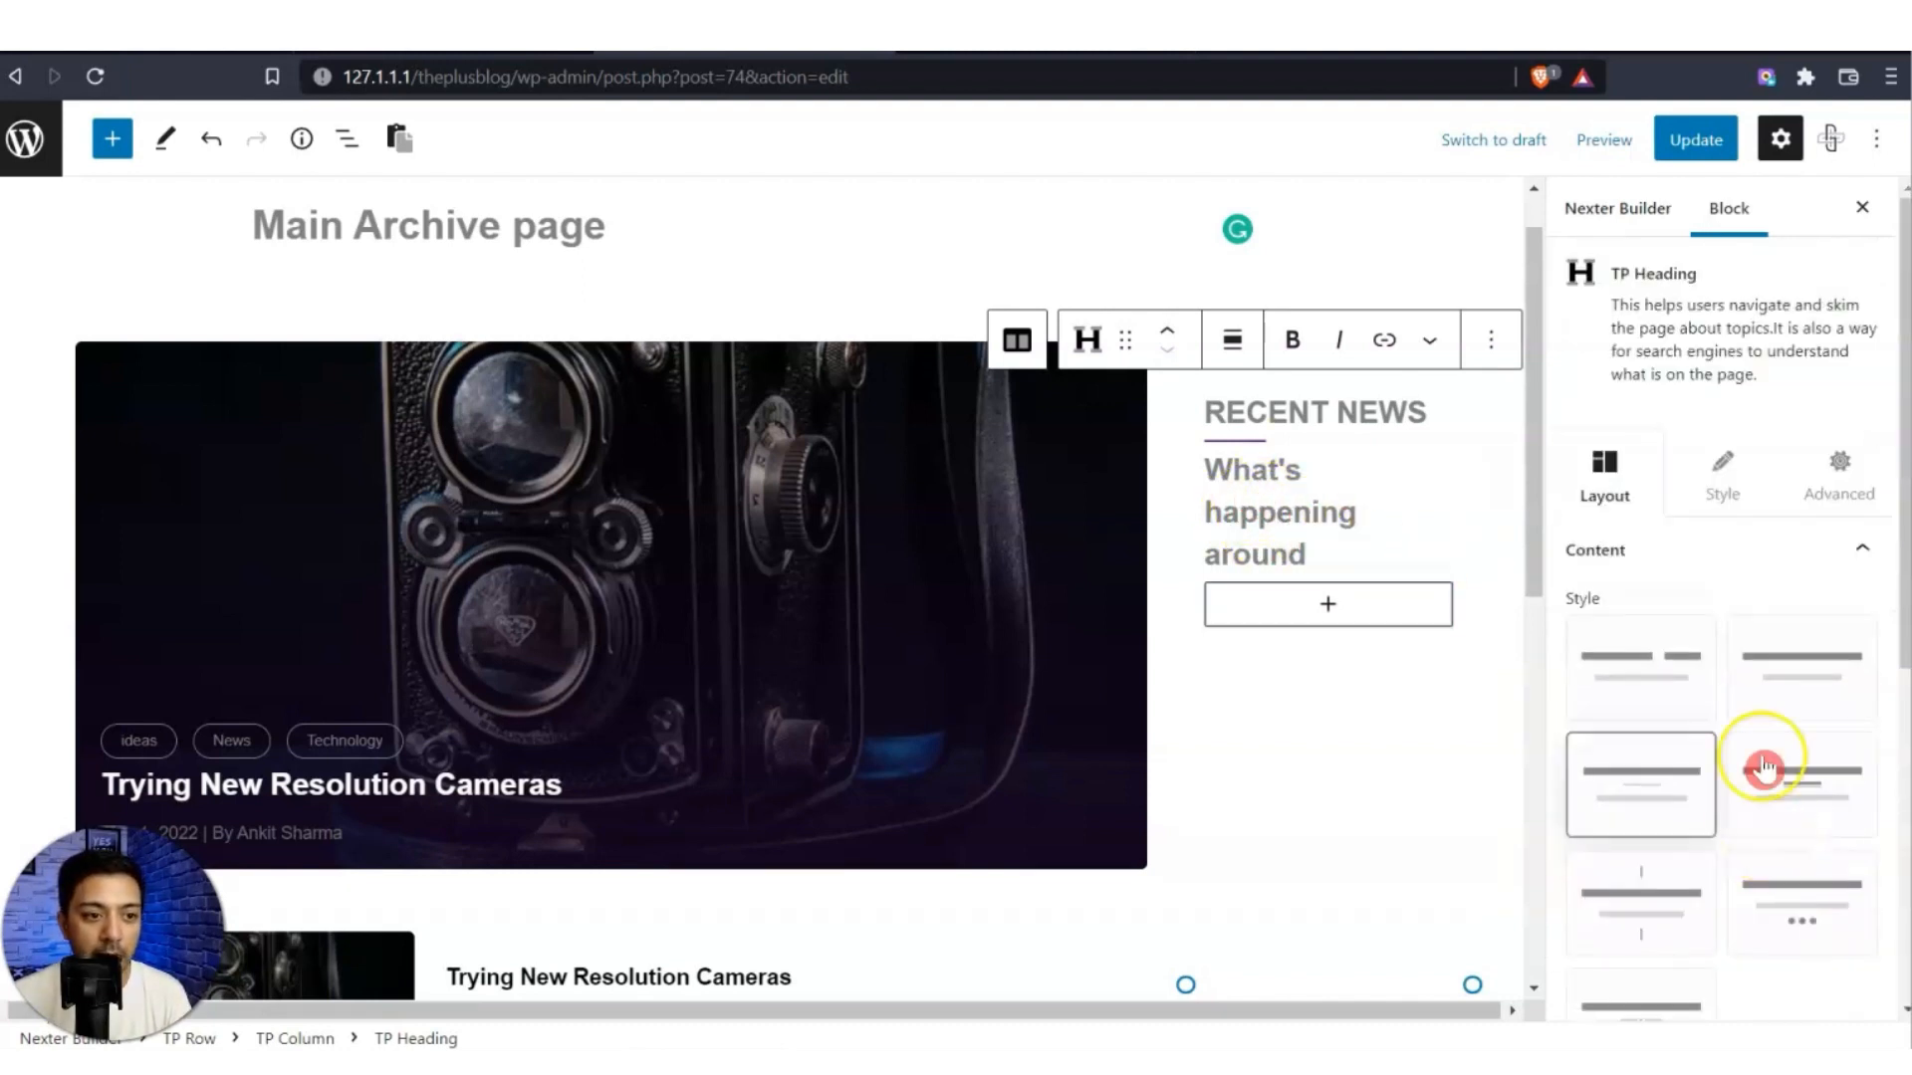
{"action": "left_click", "coordinate": [1715, 506]}
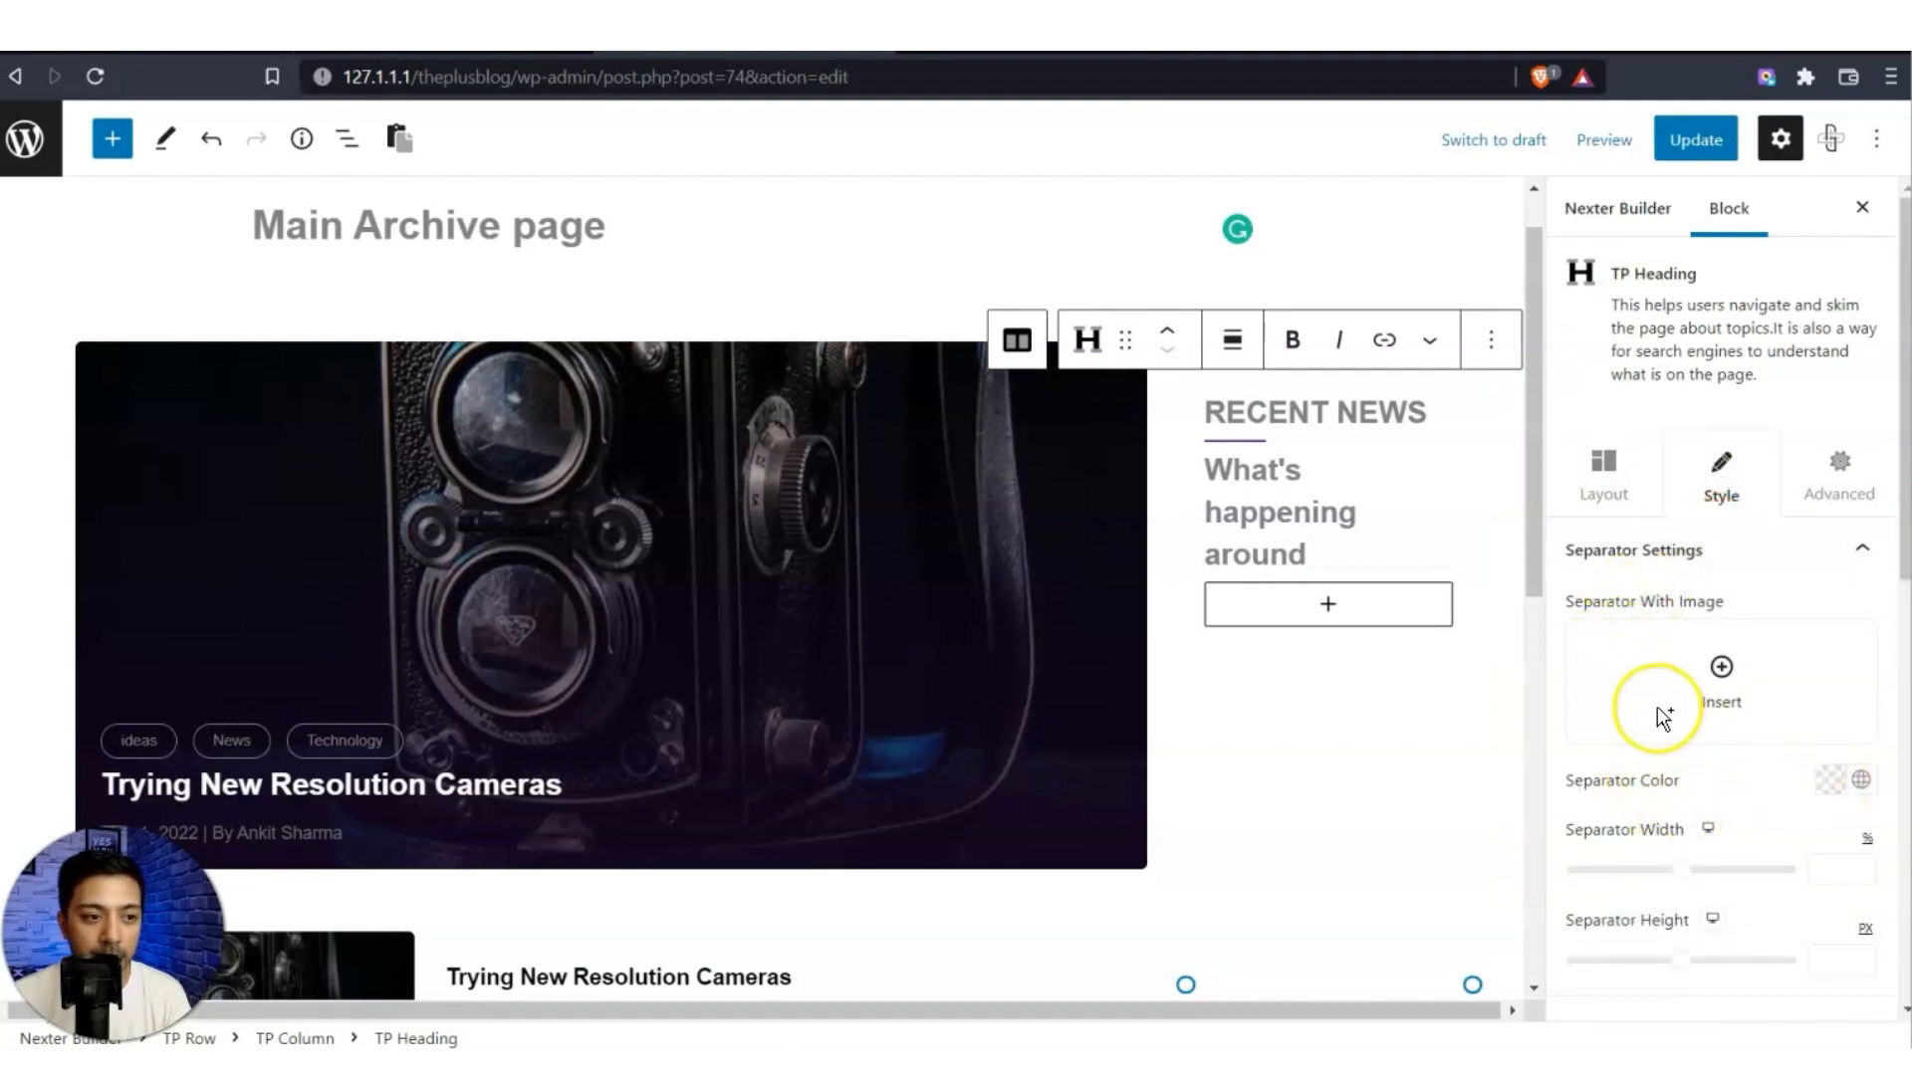
{"action": "left_click", "coordinate": [1829, 782]}
{"action": "left_click_drag", "start_coordinate": [1724, 504], "coordinate": [1782, 377]}
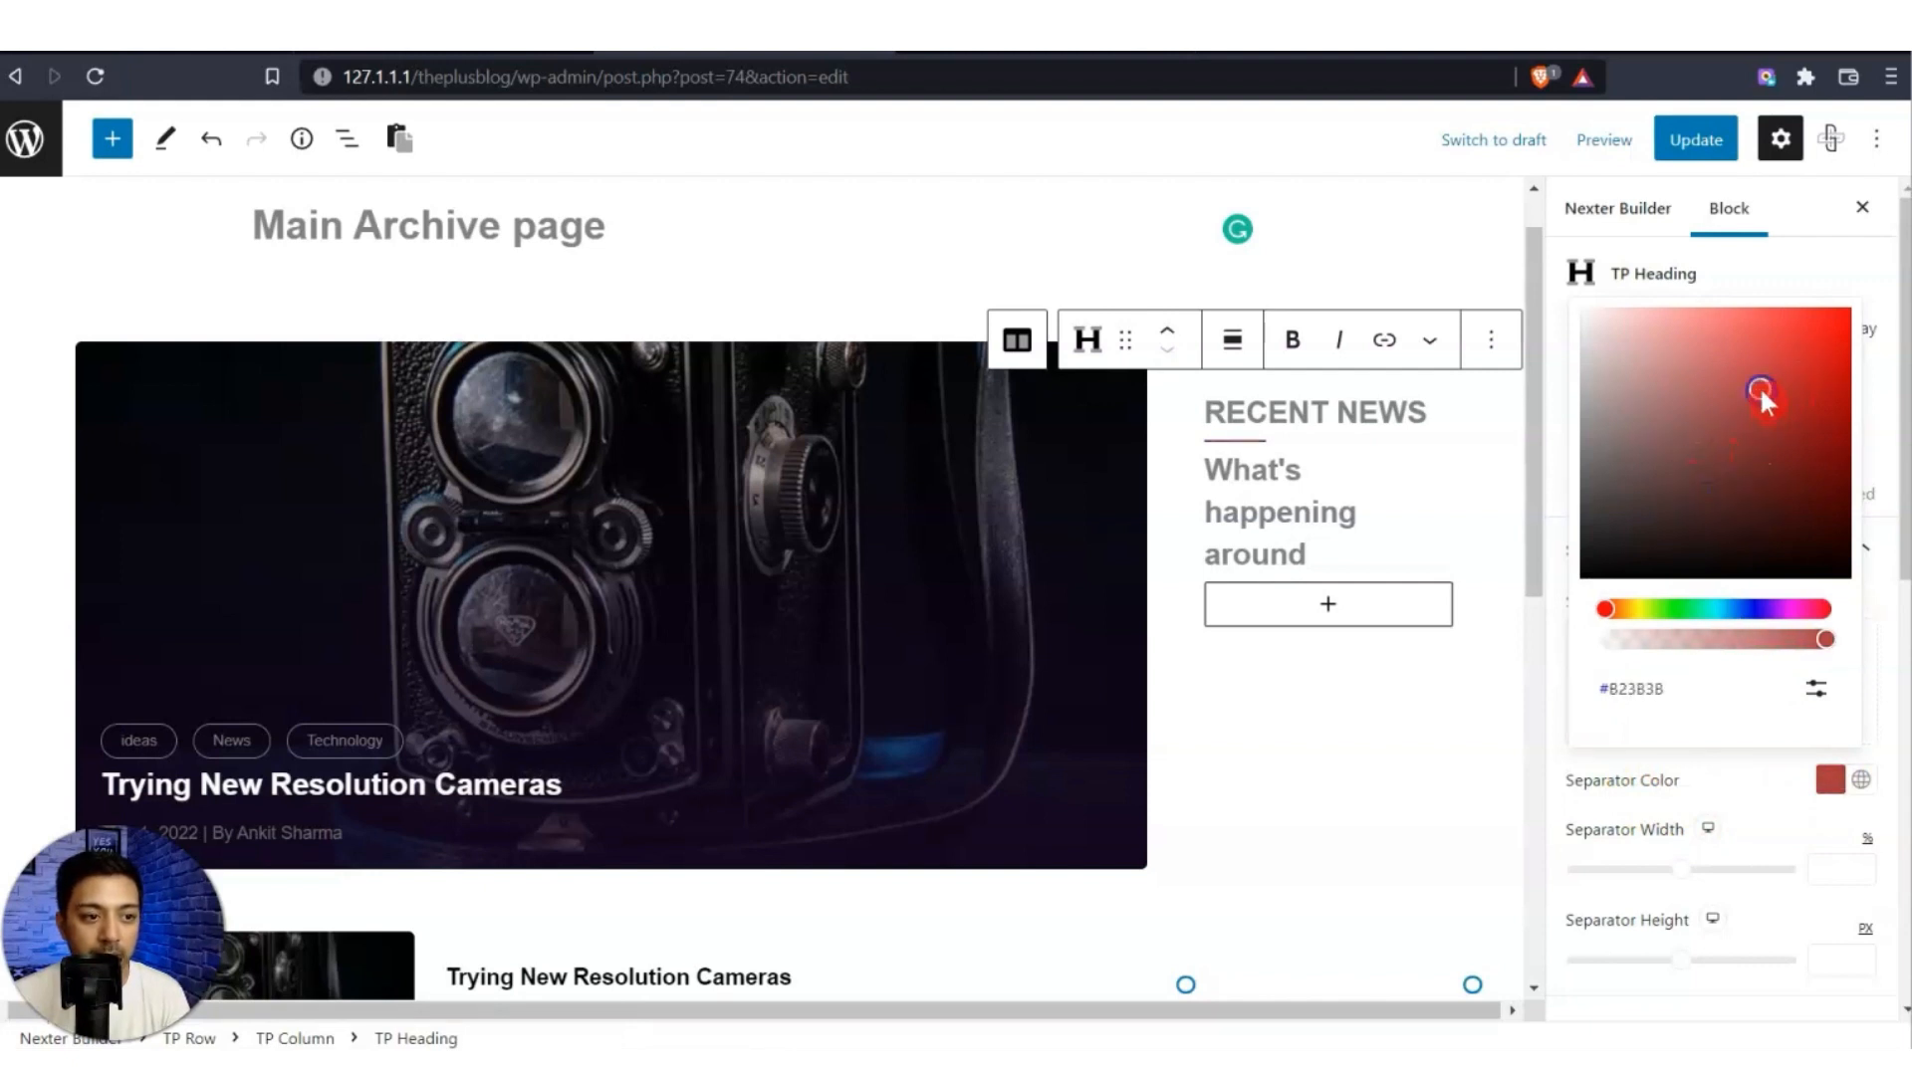
{"action": "left_click", "coordinate": [1694, 791]}
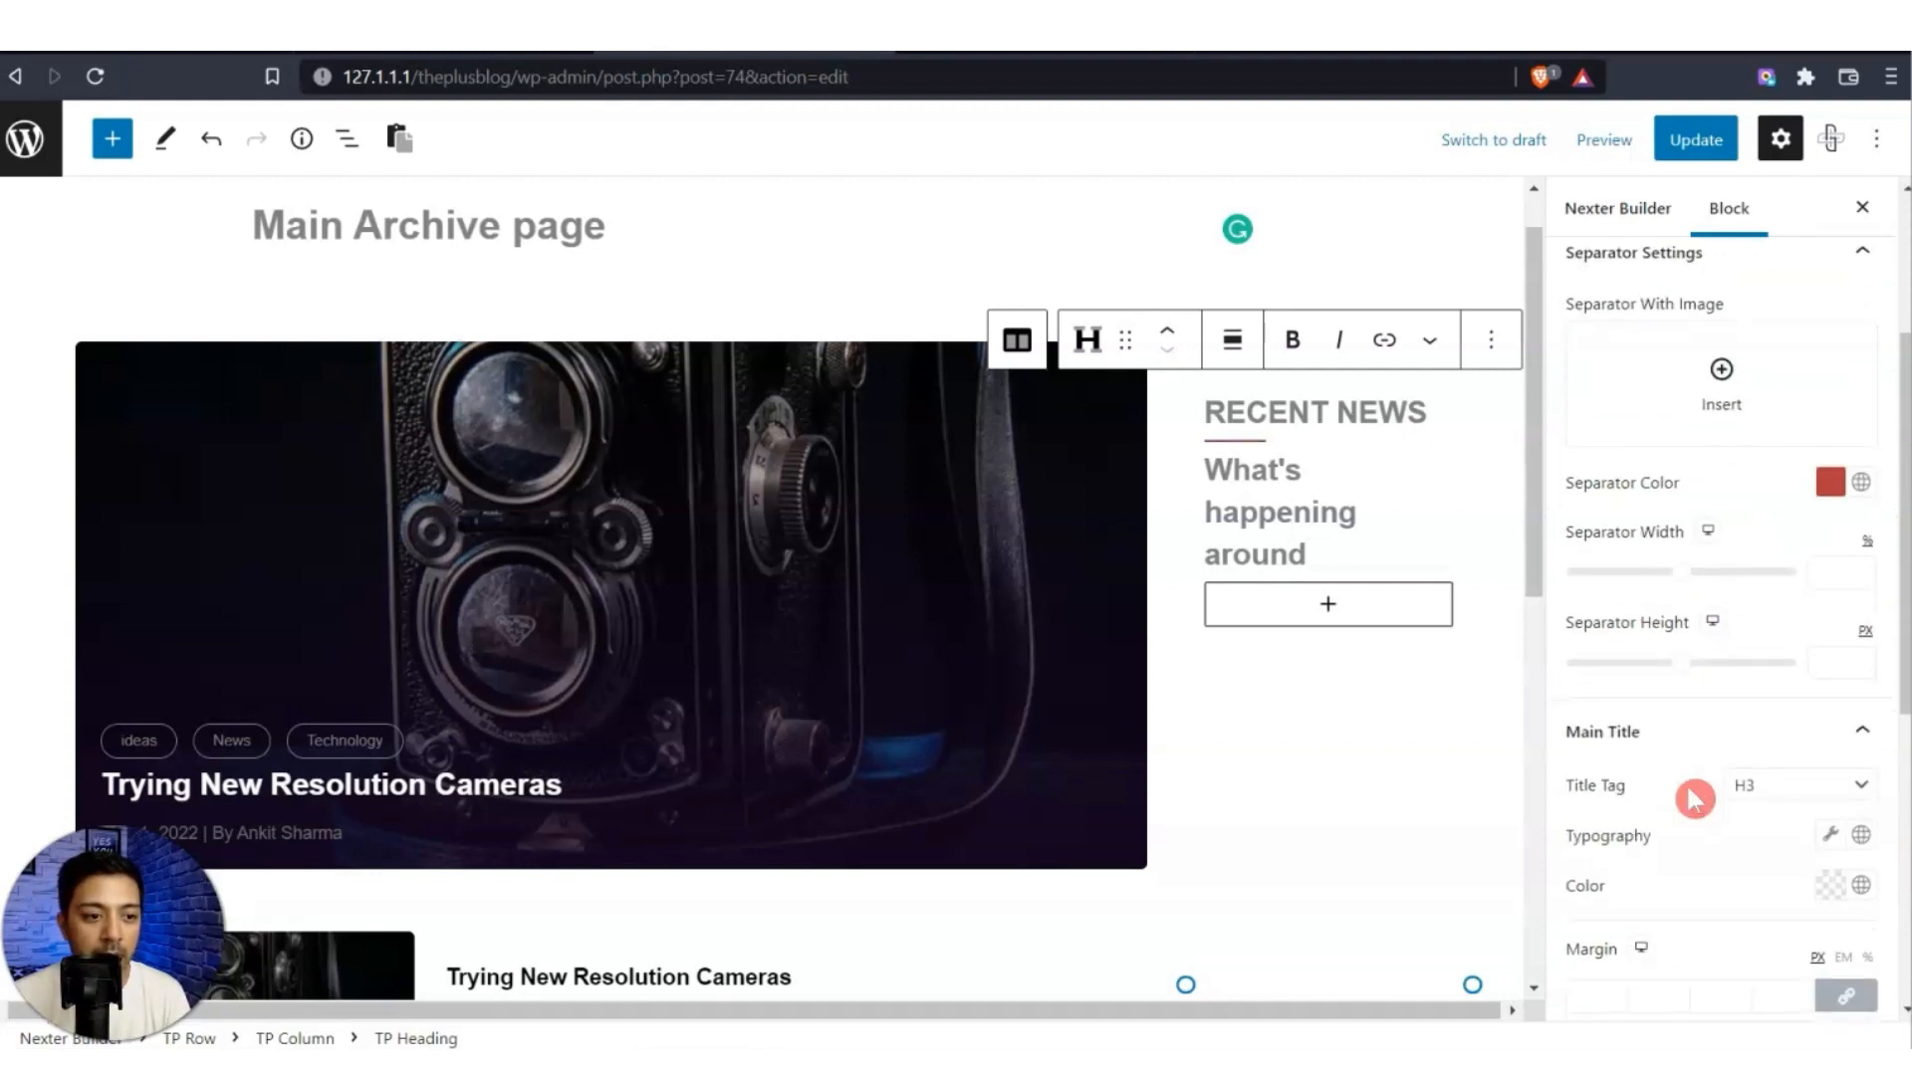
Set the sidebar heading's main title font size to 21 px and its subtitle tag to P.
{"action": "left_click", "coordinate": [1830, 837]}
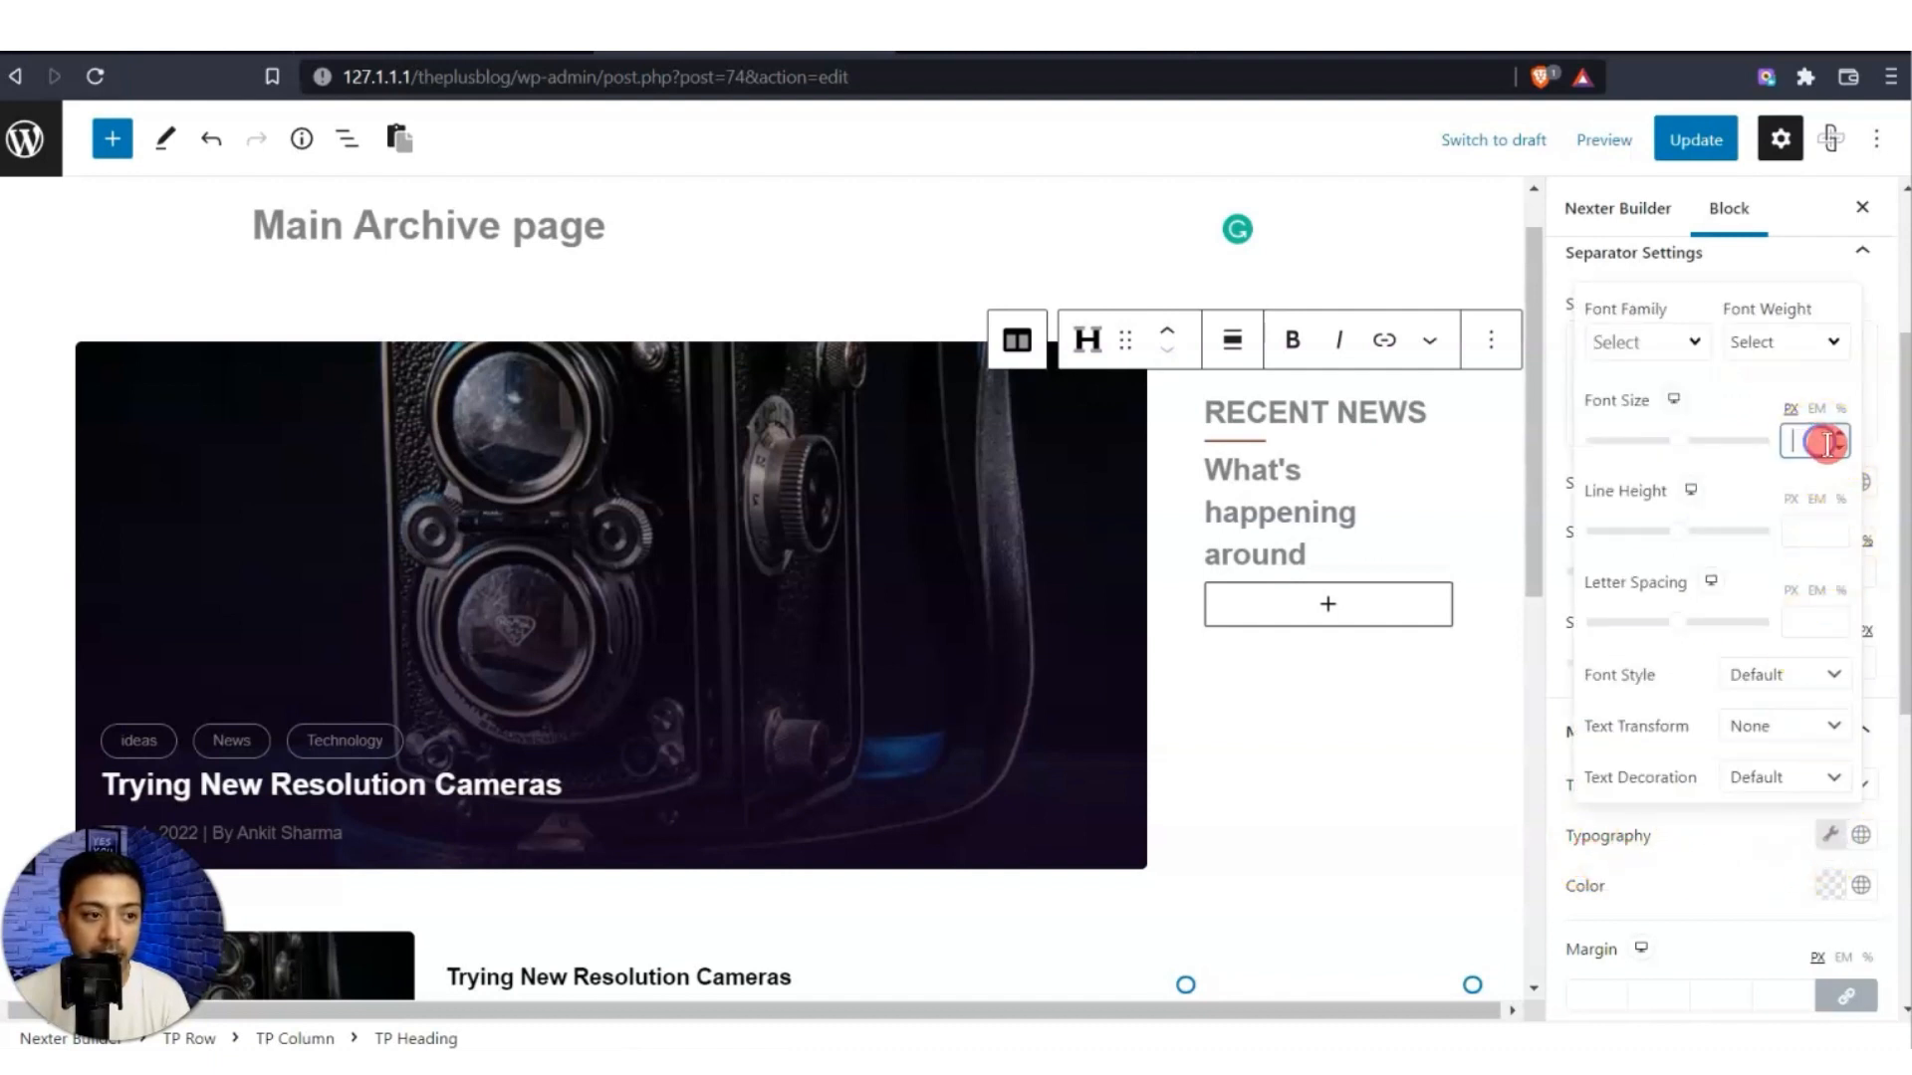
{"action": "type", "text": "21"}
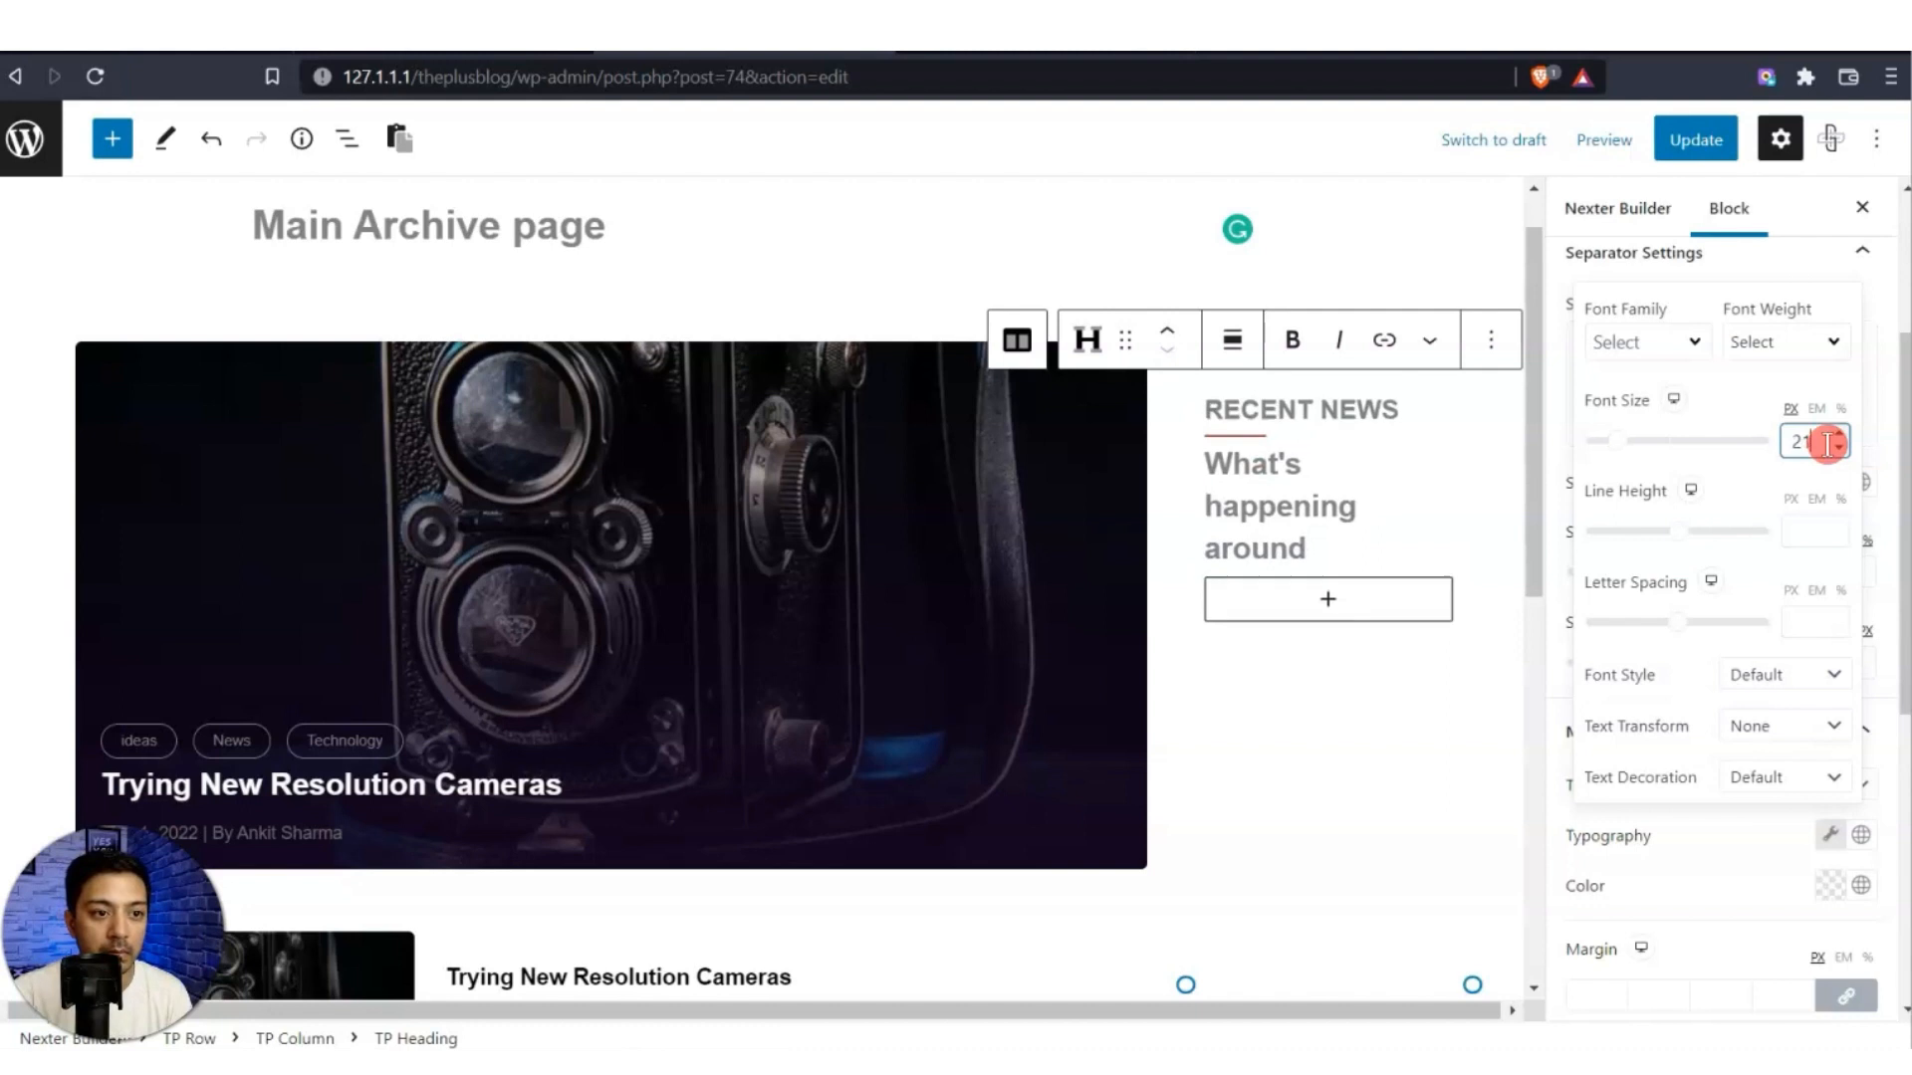
{"action": "scroll", "coordinate": [1634, 708], "scroll_direction": "down", "scroll_amount": 8}
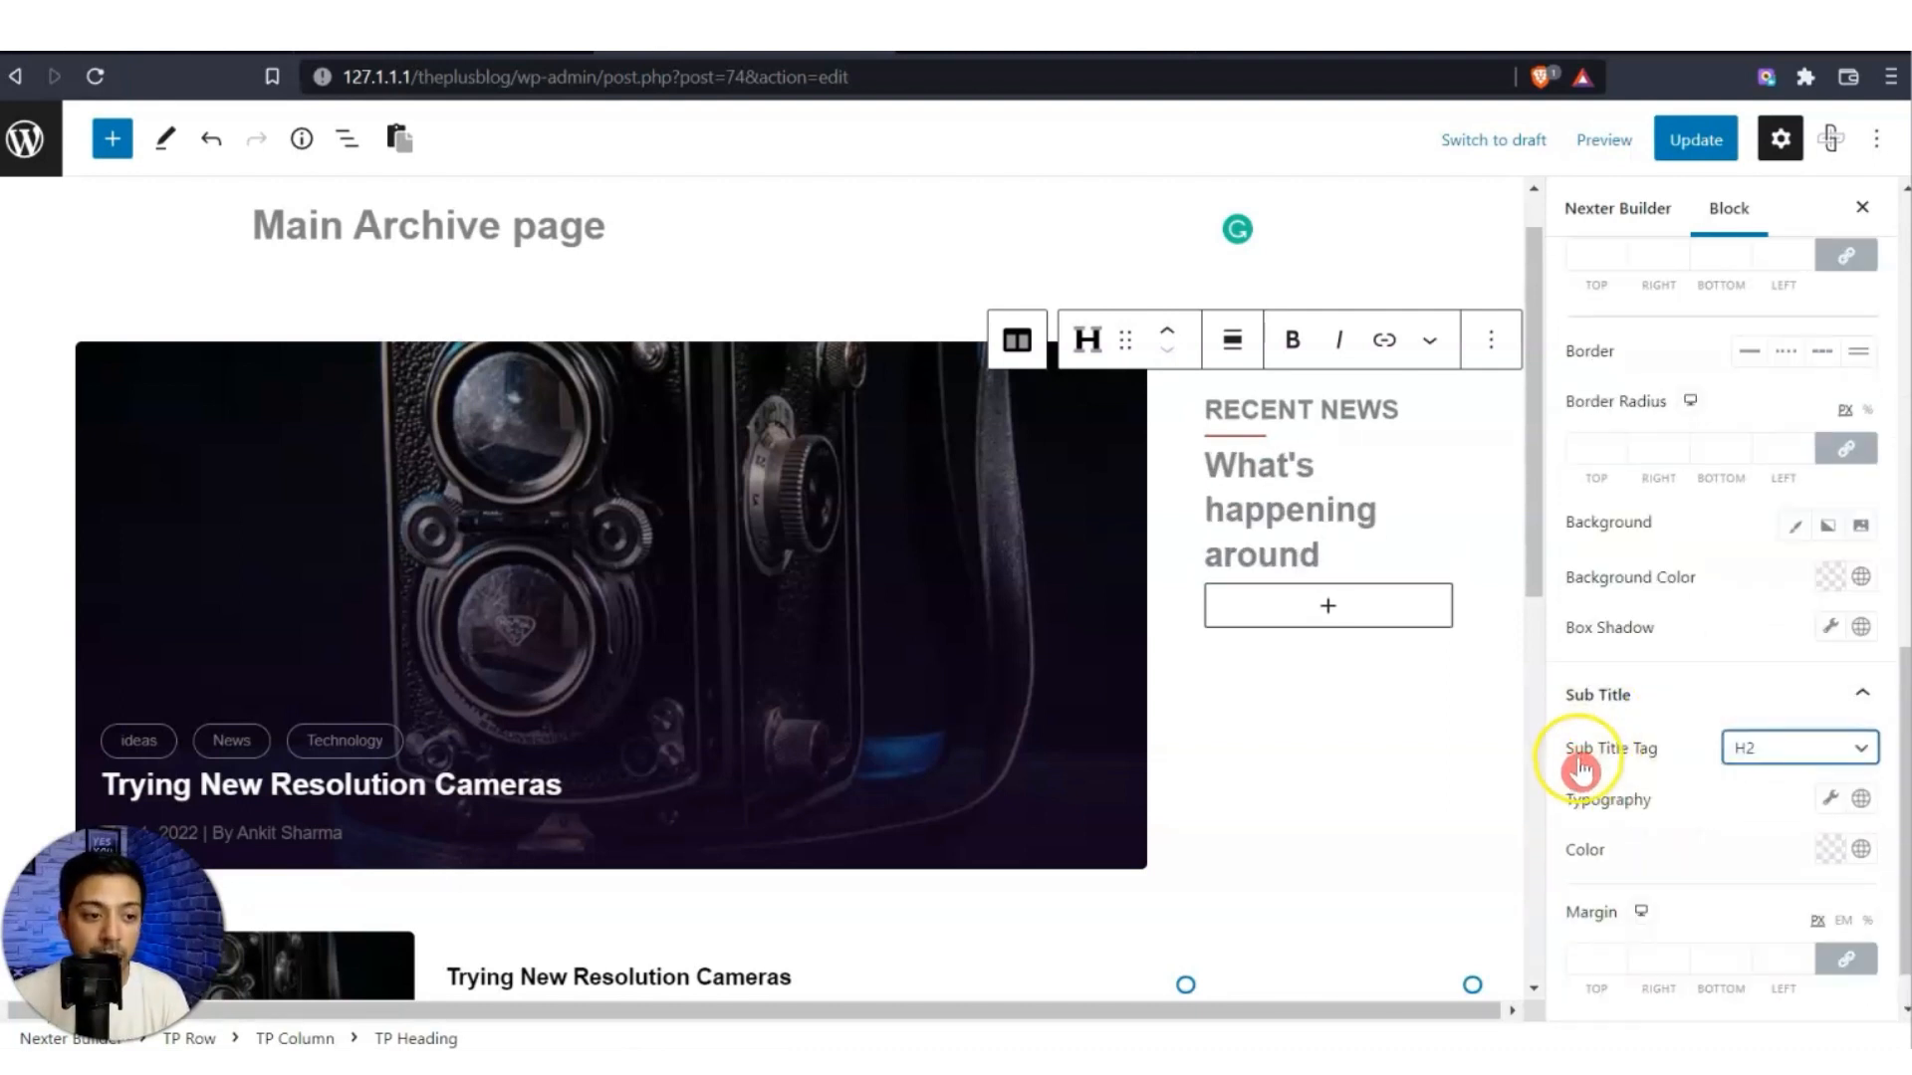
{"action": "left_click", "coordinate": [1792, 751]}
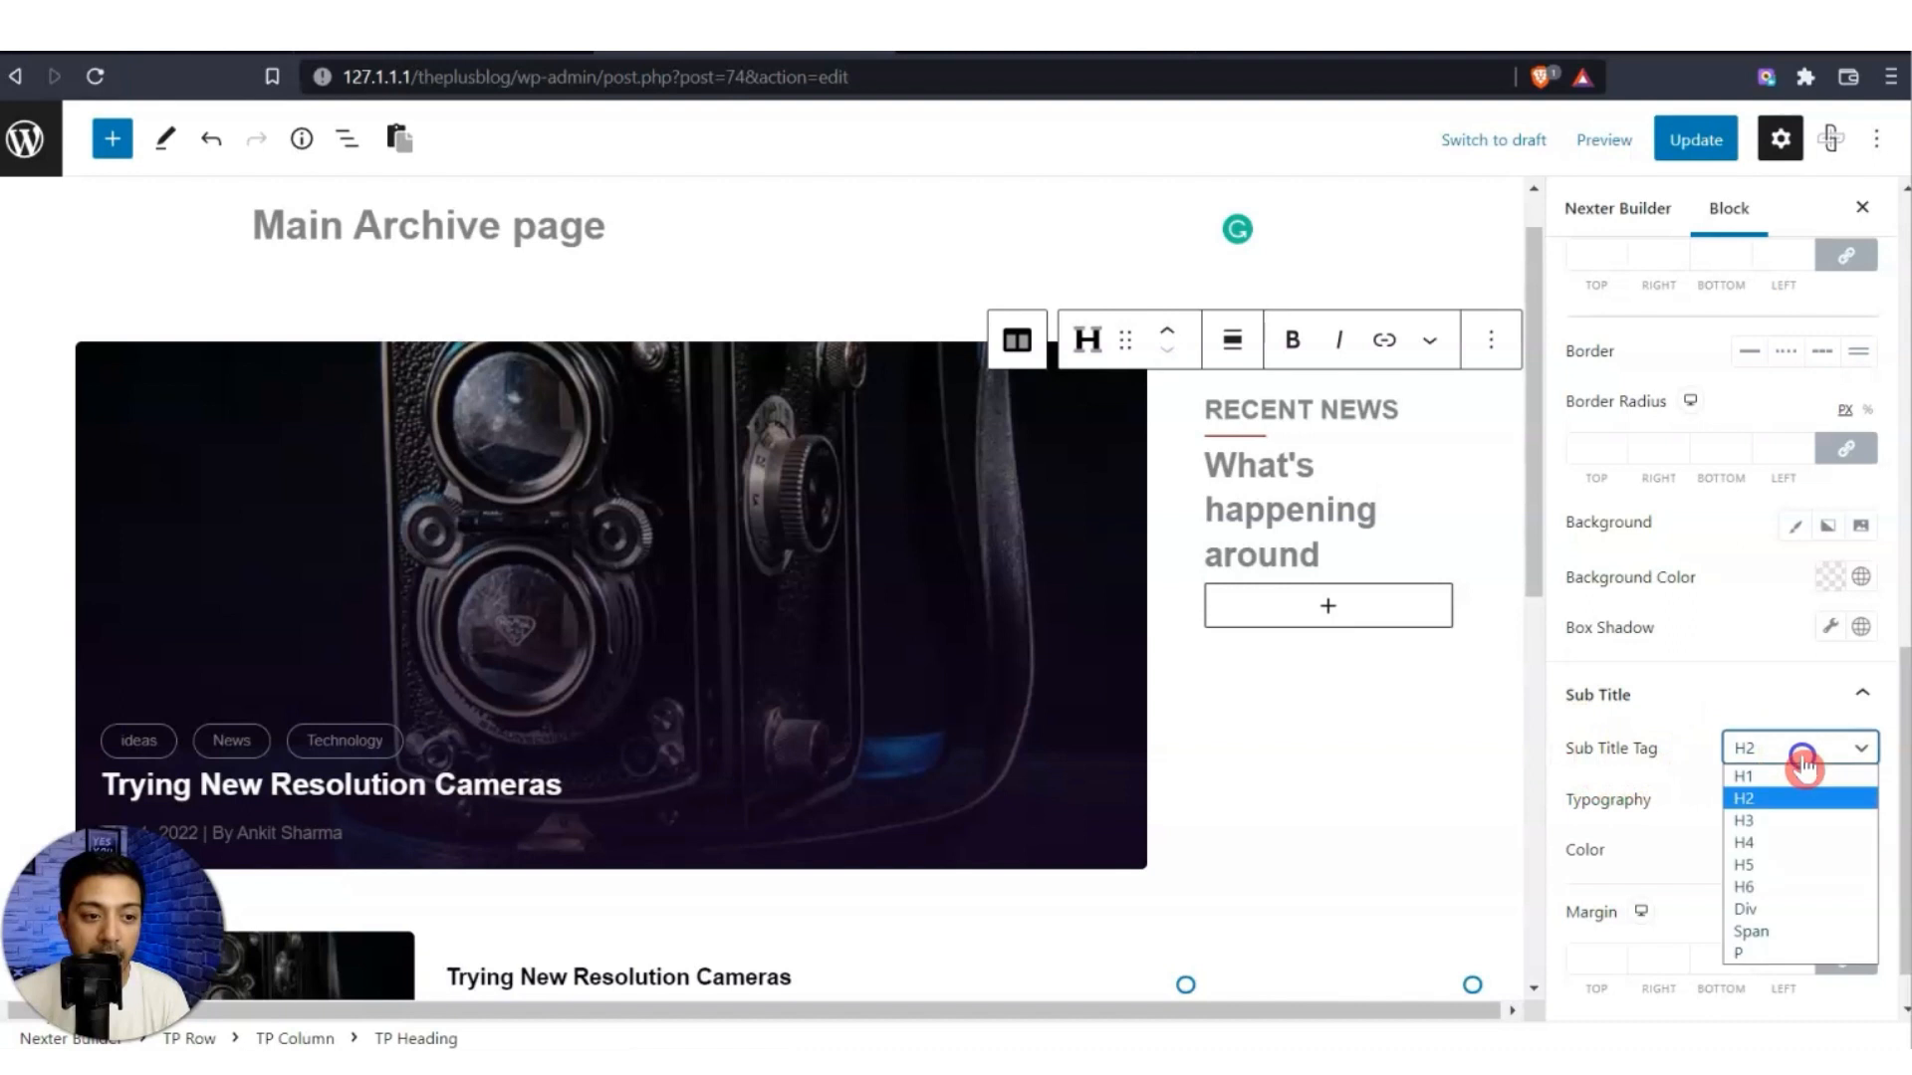
{"action": "left_click", "coordinate": [1756, 956]}
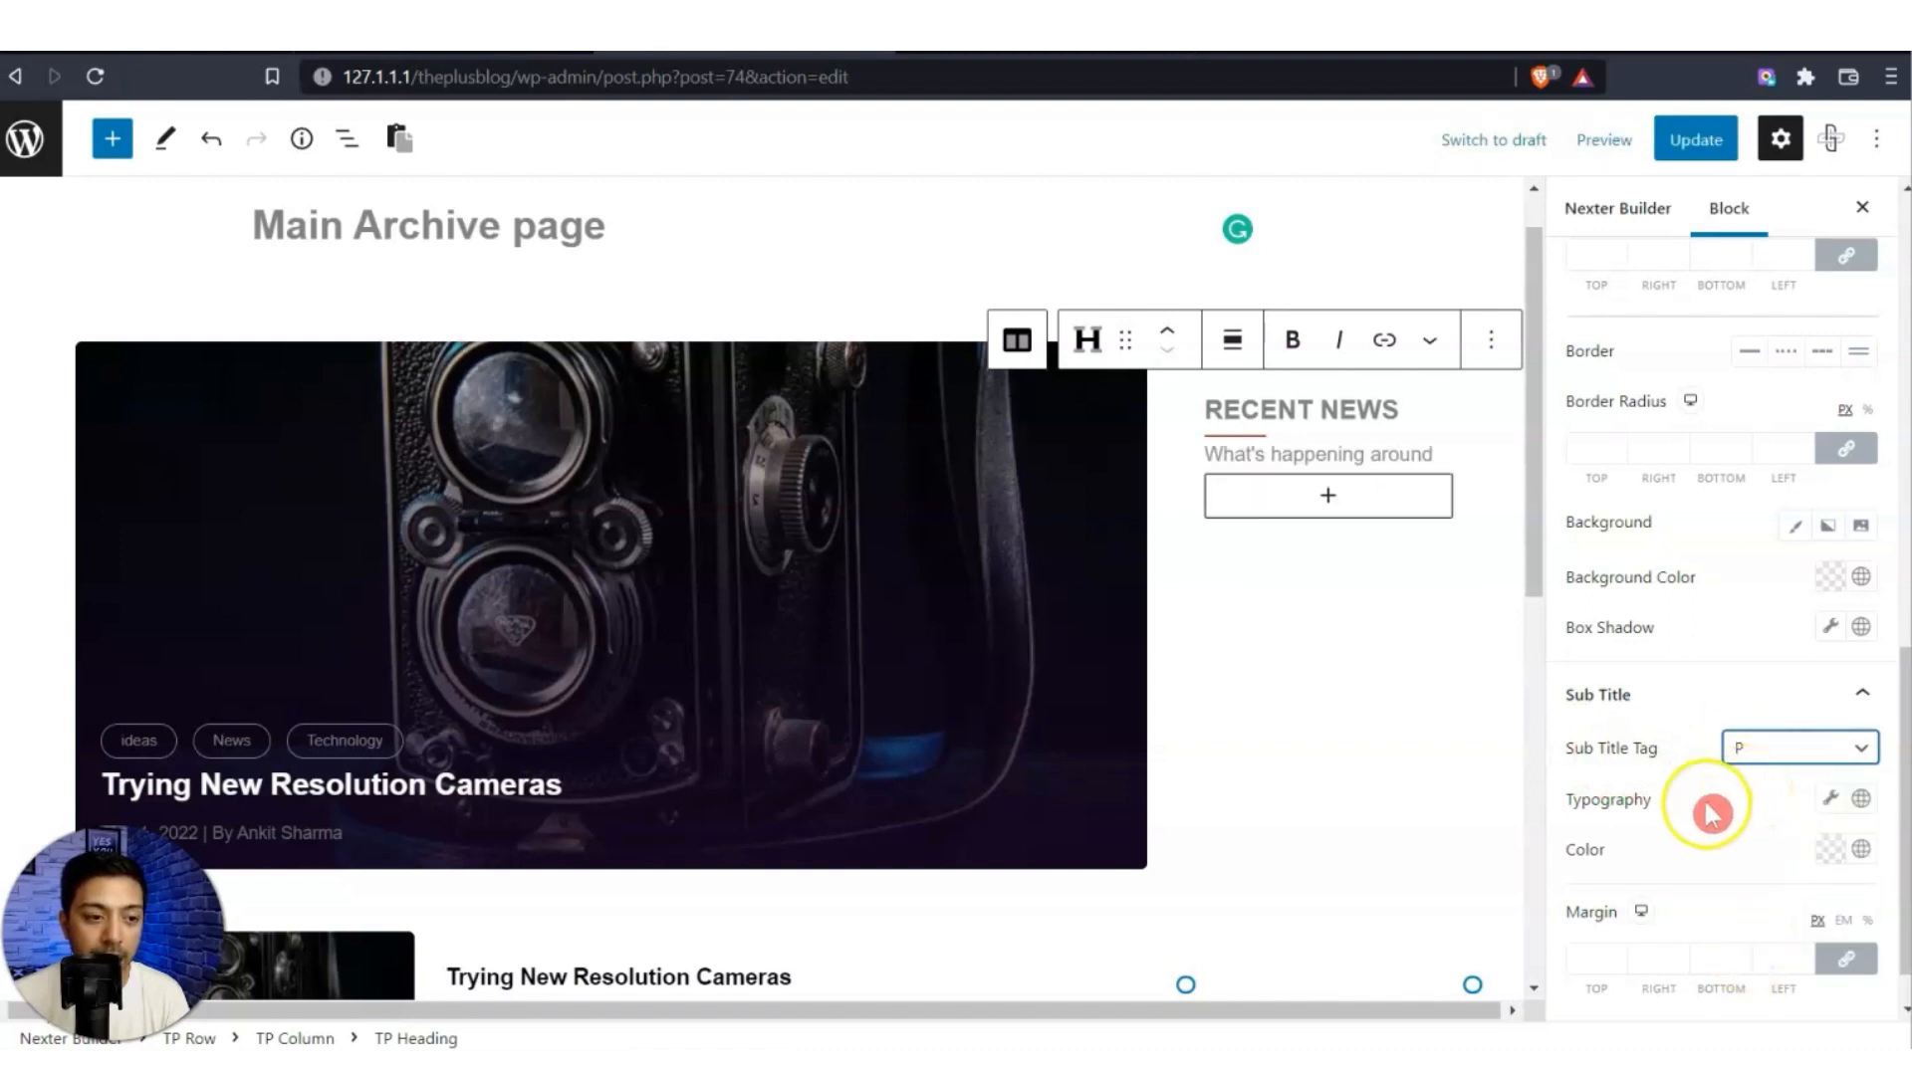
Set the subtitle's font size to 16 px and, with the margin sides unlinked, its top margin to 12 px.
{"action": "left_click", "coordinate": [1832, 800]}
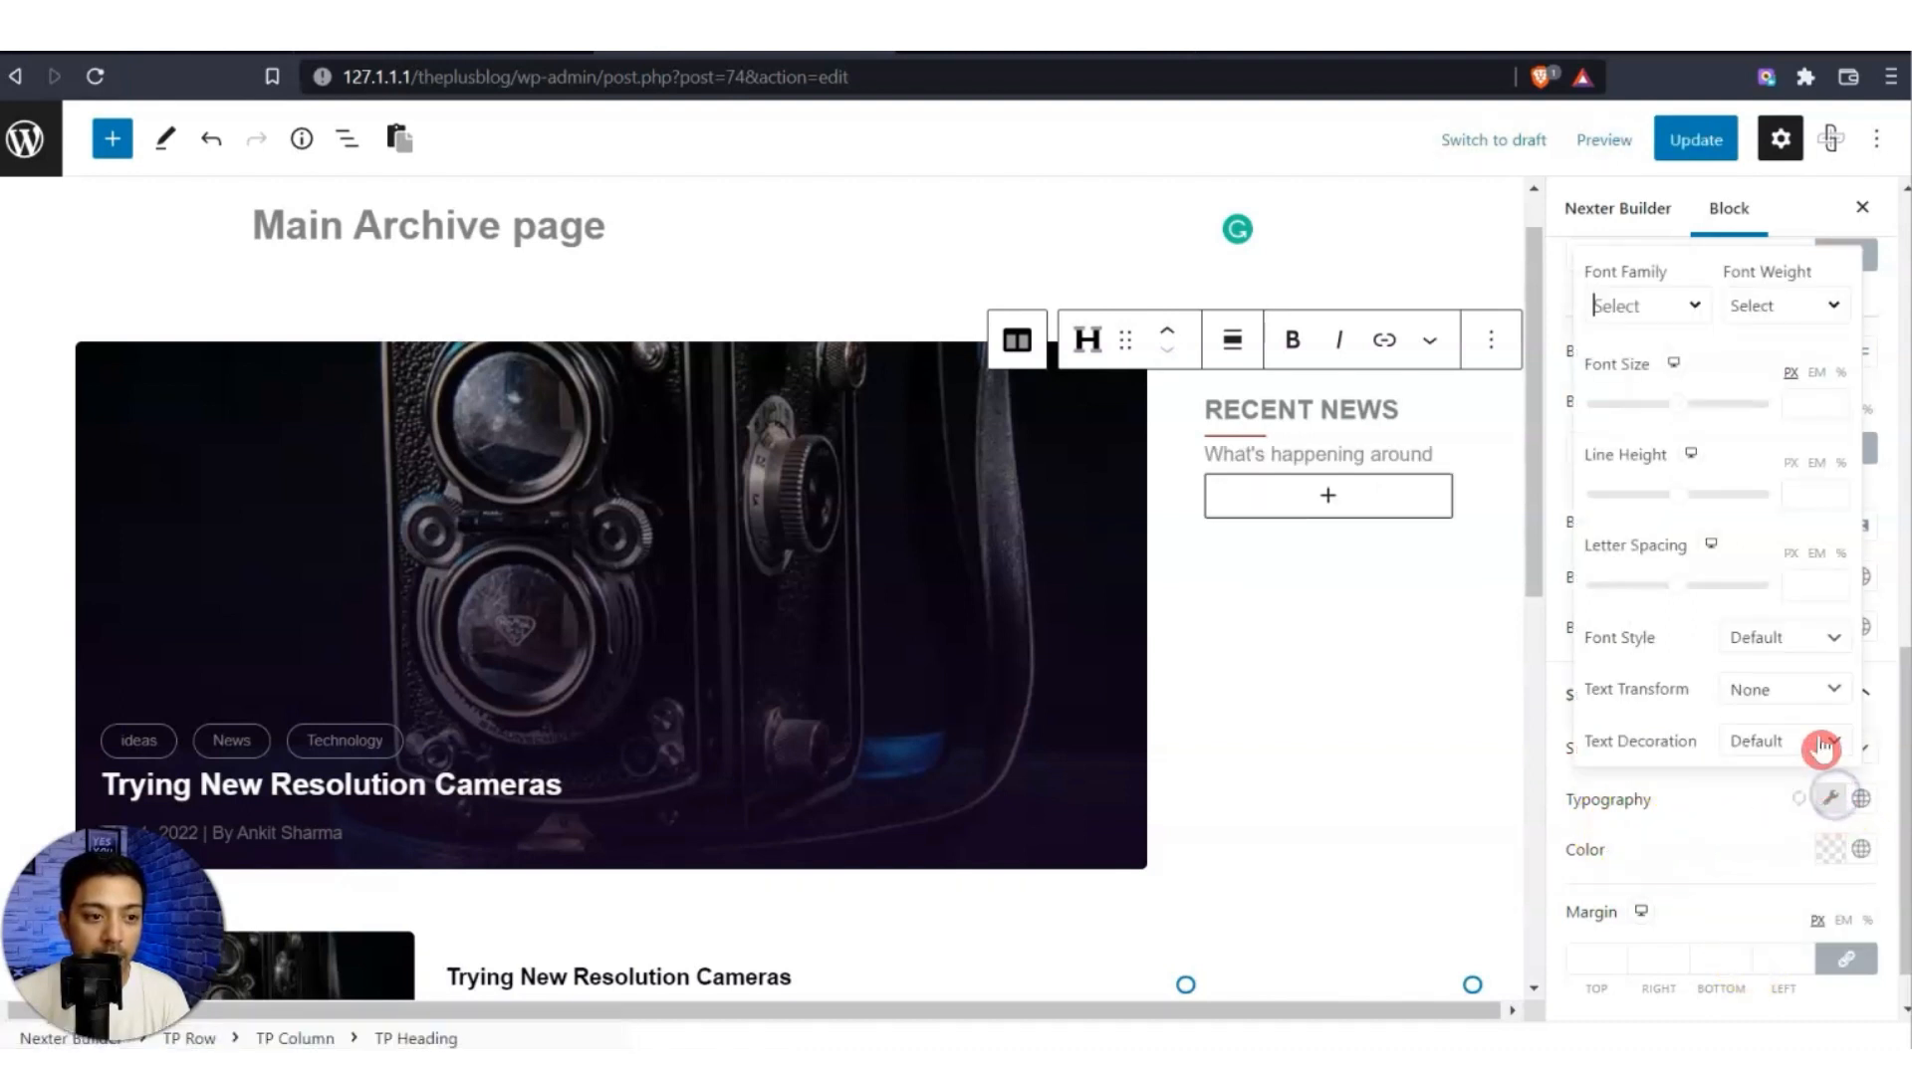
{"action": "left_click", "coordinate": [1797, 400]}
{"action": "type", "text": "17"}
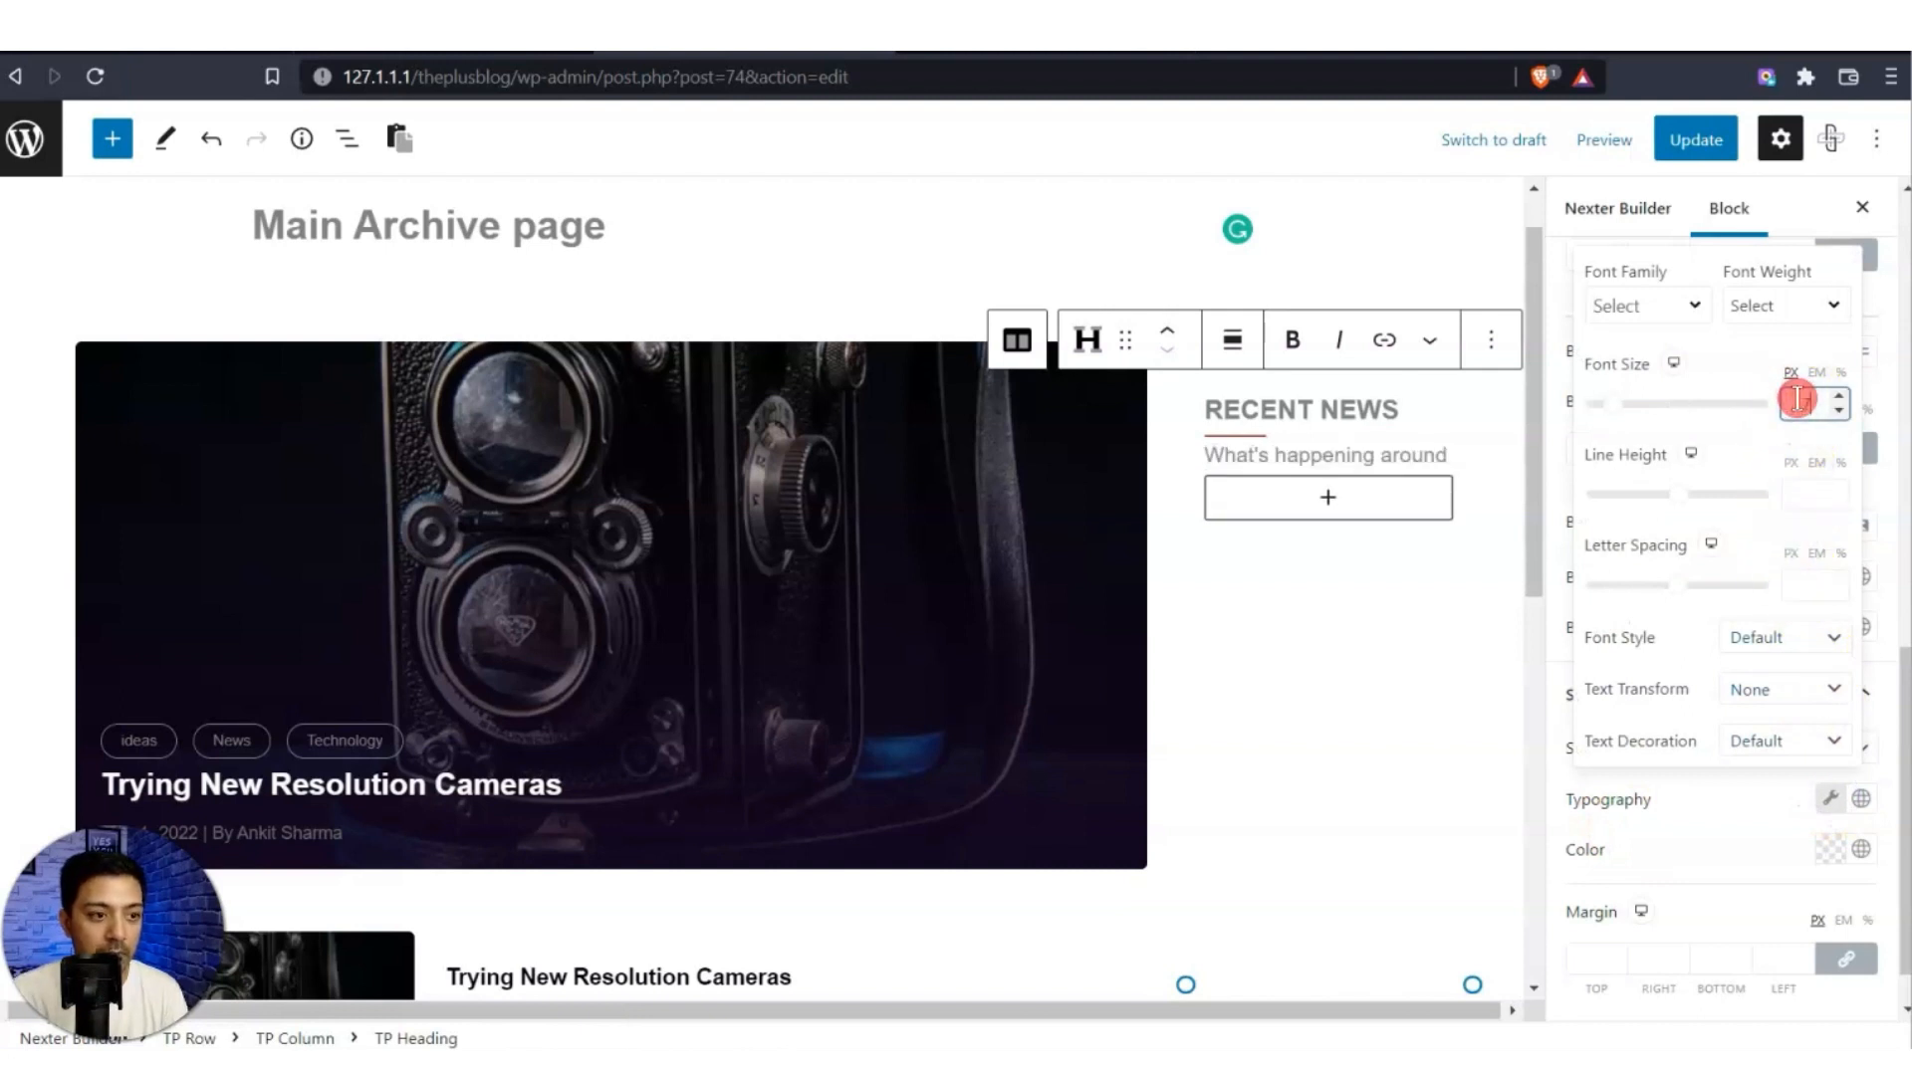
{"action": "key", "text": "Down"}
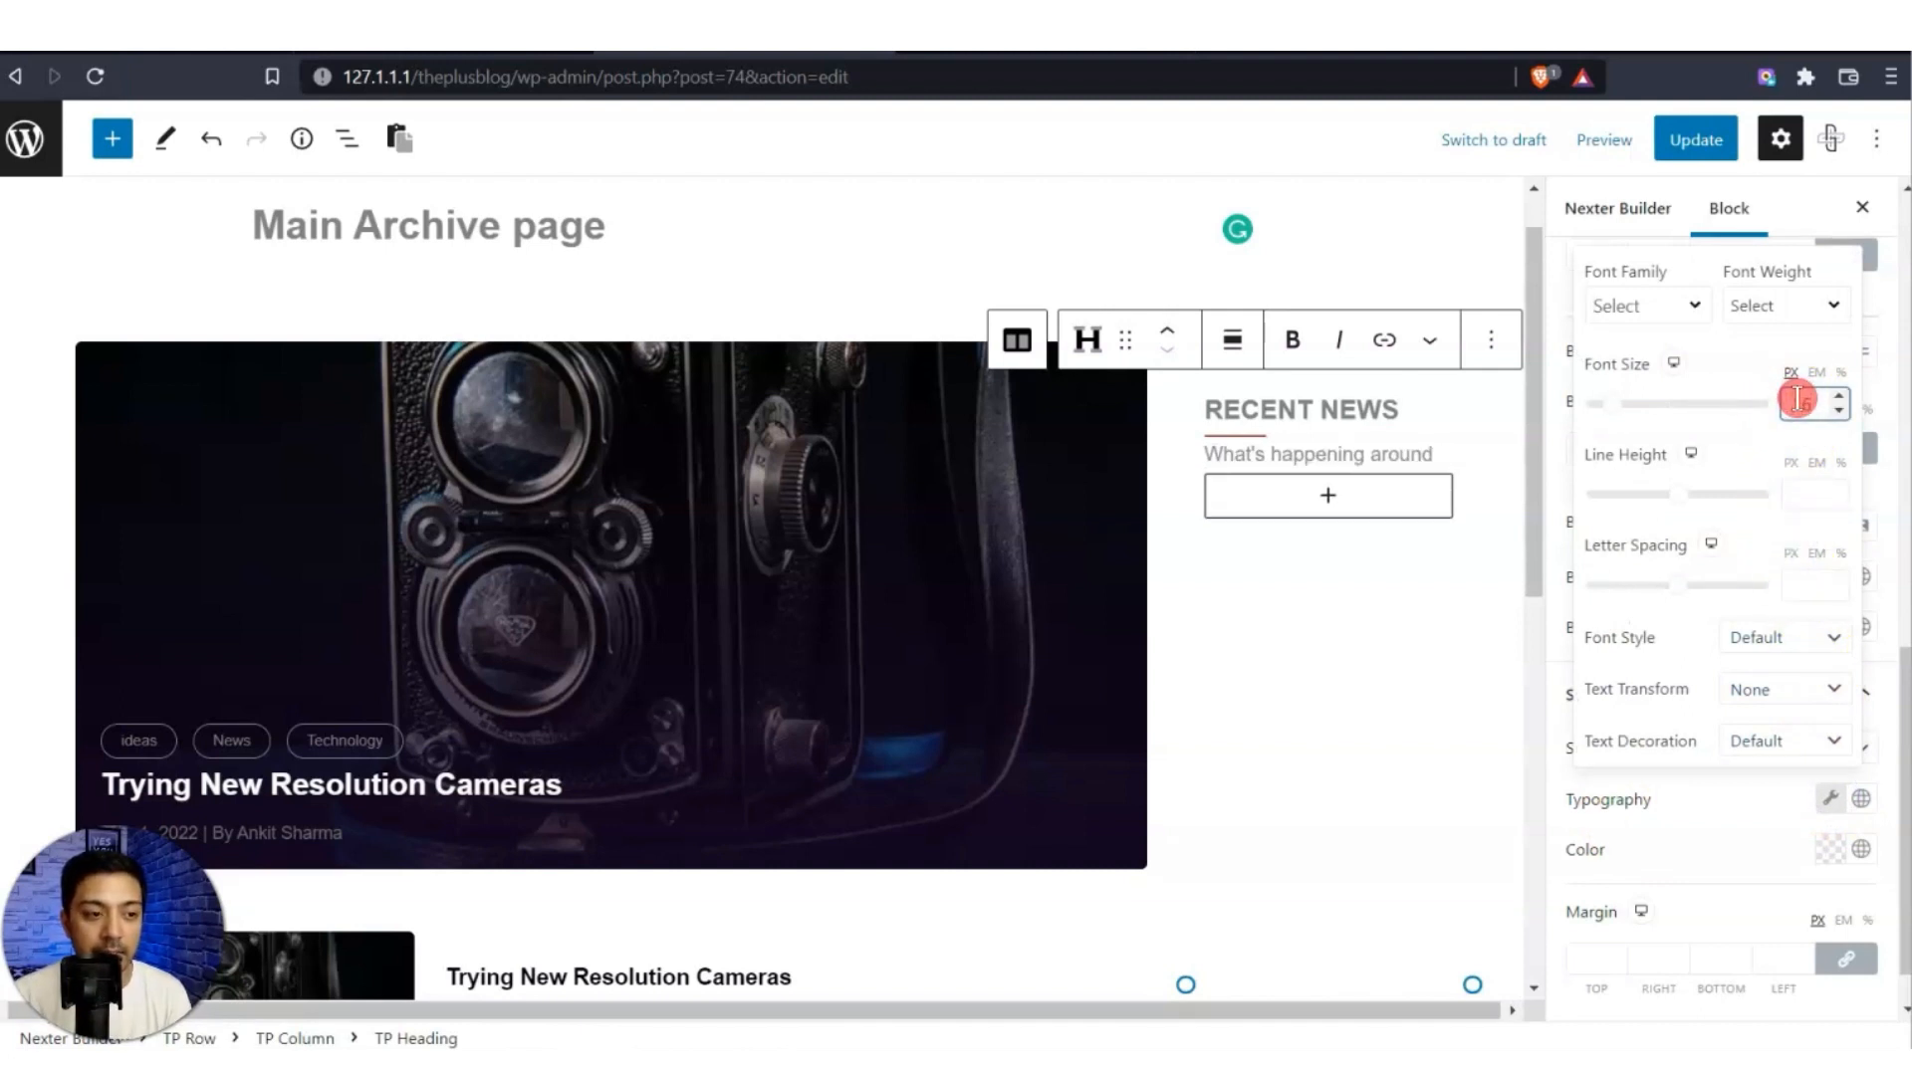
{"action": "left_click", "coordinate": [1658, 899]}
{"action": "left_click", "coordinate": [1831, 958]}
{"action": "left_click", "coordinate": [1584, 960]}
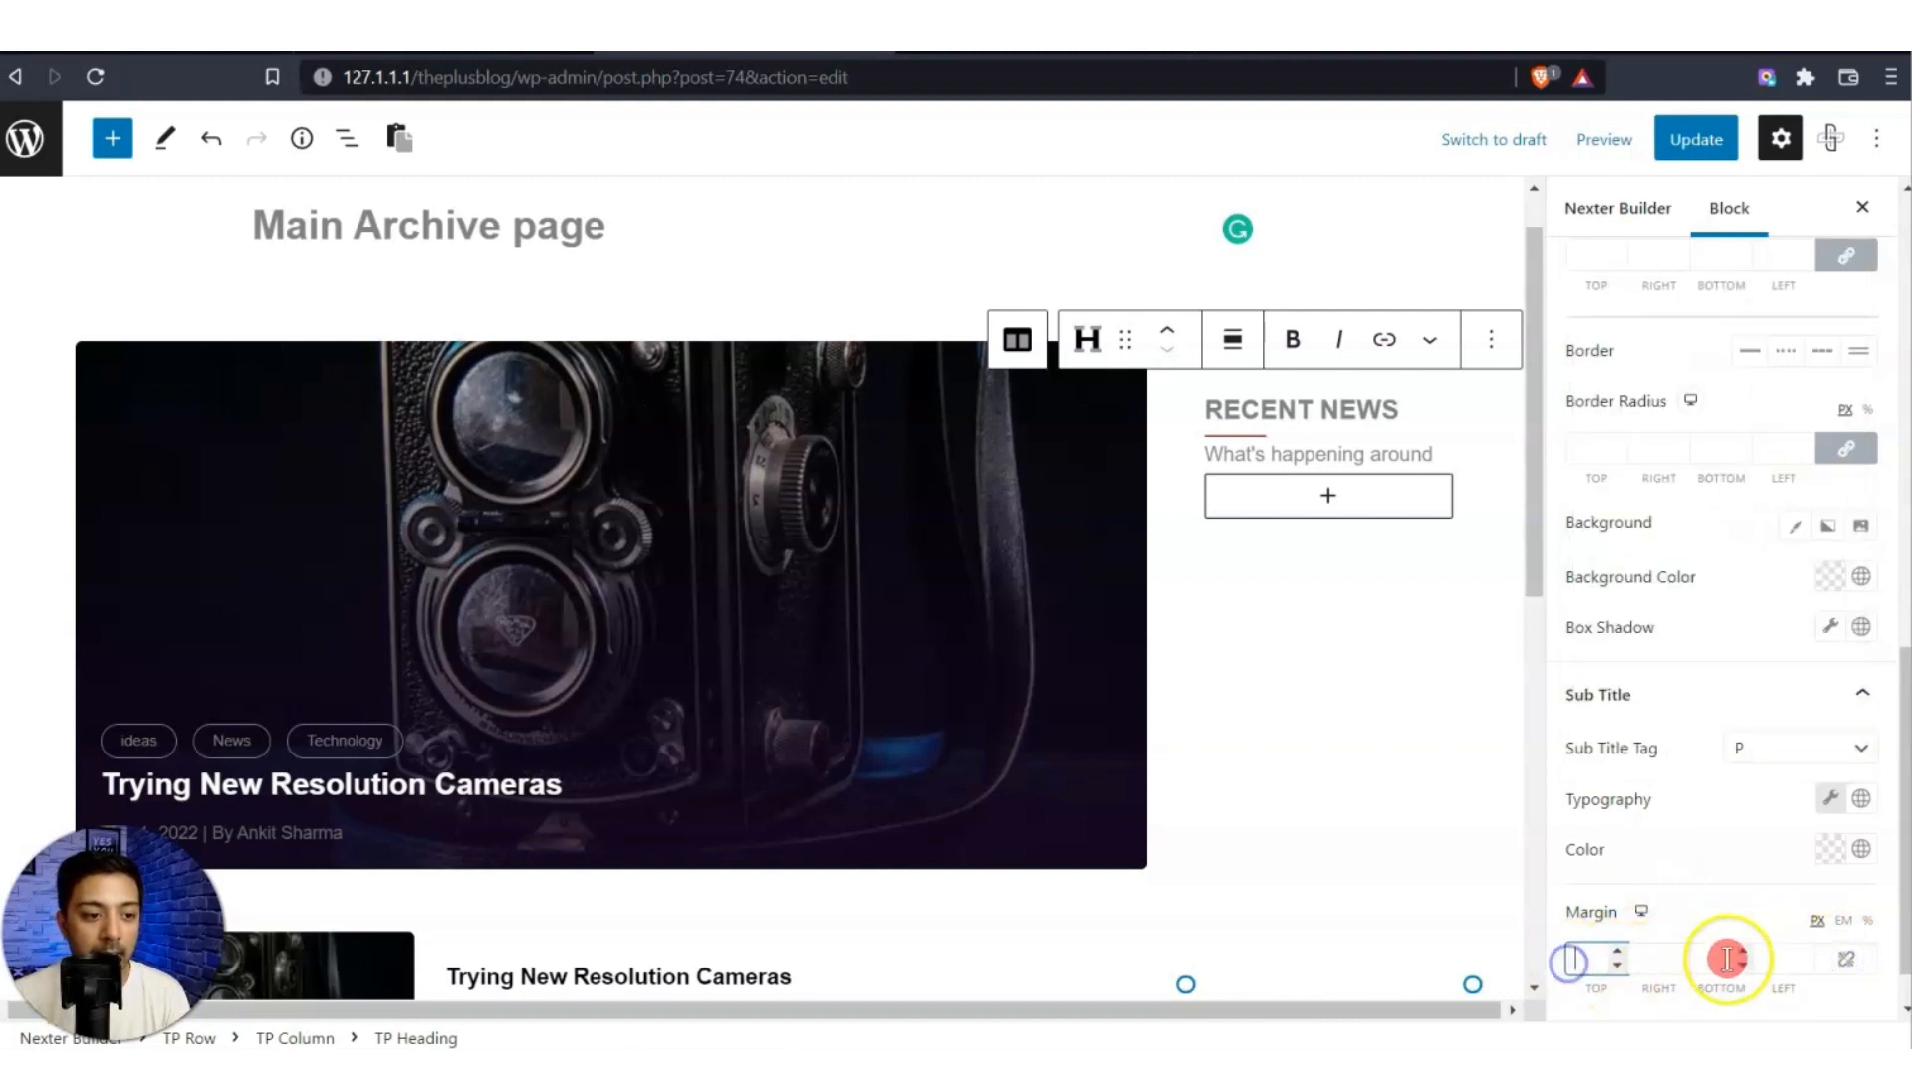
{"action": "type", "text": "10"}
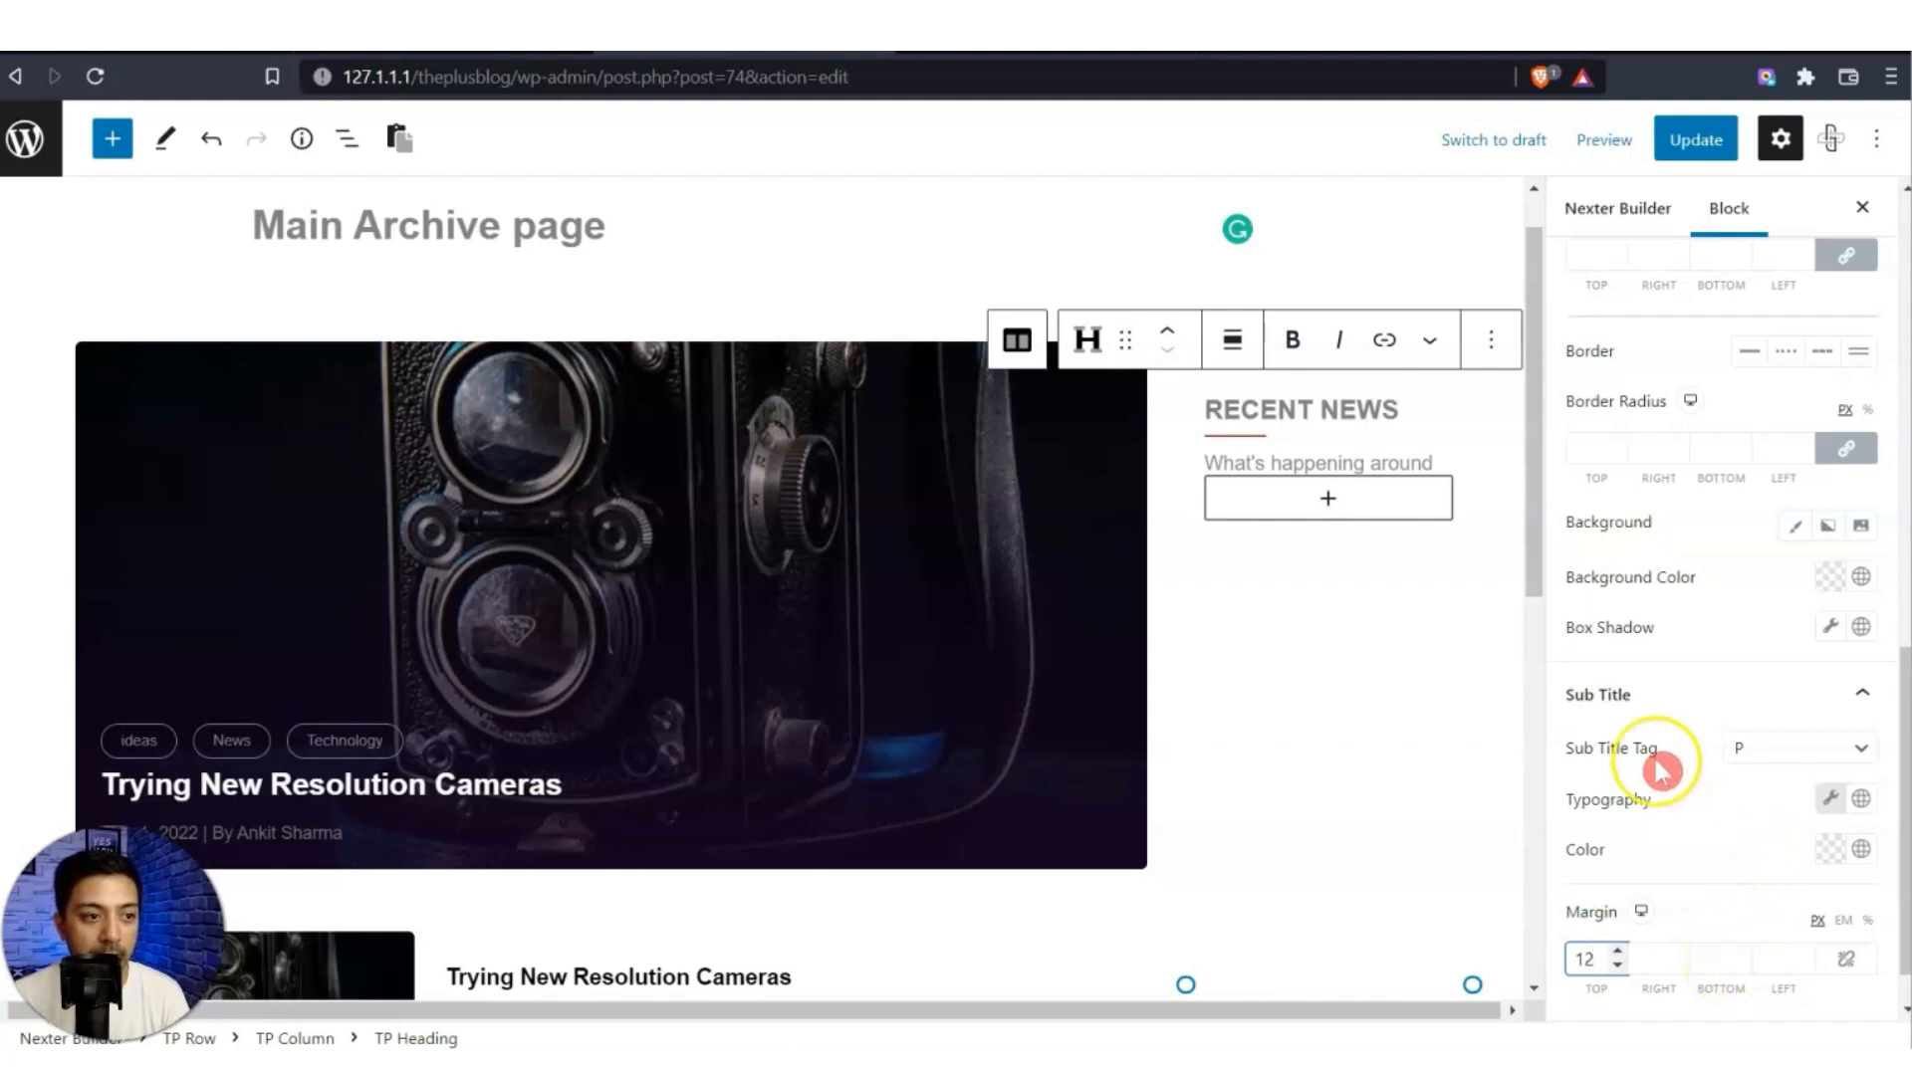
Change the sidebar heading's main title color to black.
{"action": "scroll", "coordinate": [1805, 715], "scroll_direction": "up", "scroll_amount": 1}
{"action": "scroll", "coordinate": [1805, 715], "scroll_direction": "up", "scroll_amount": 6}
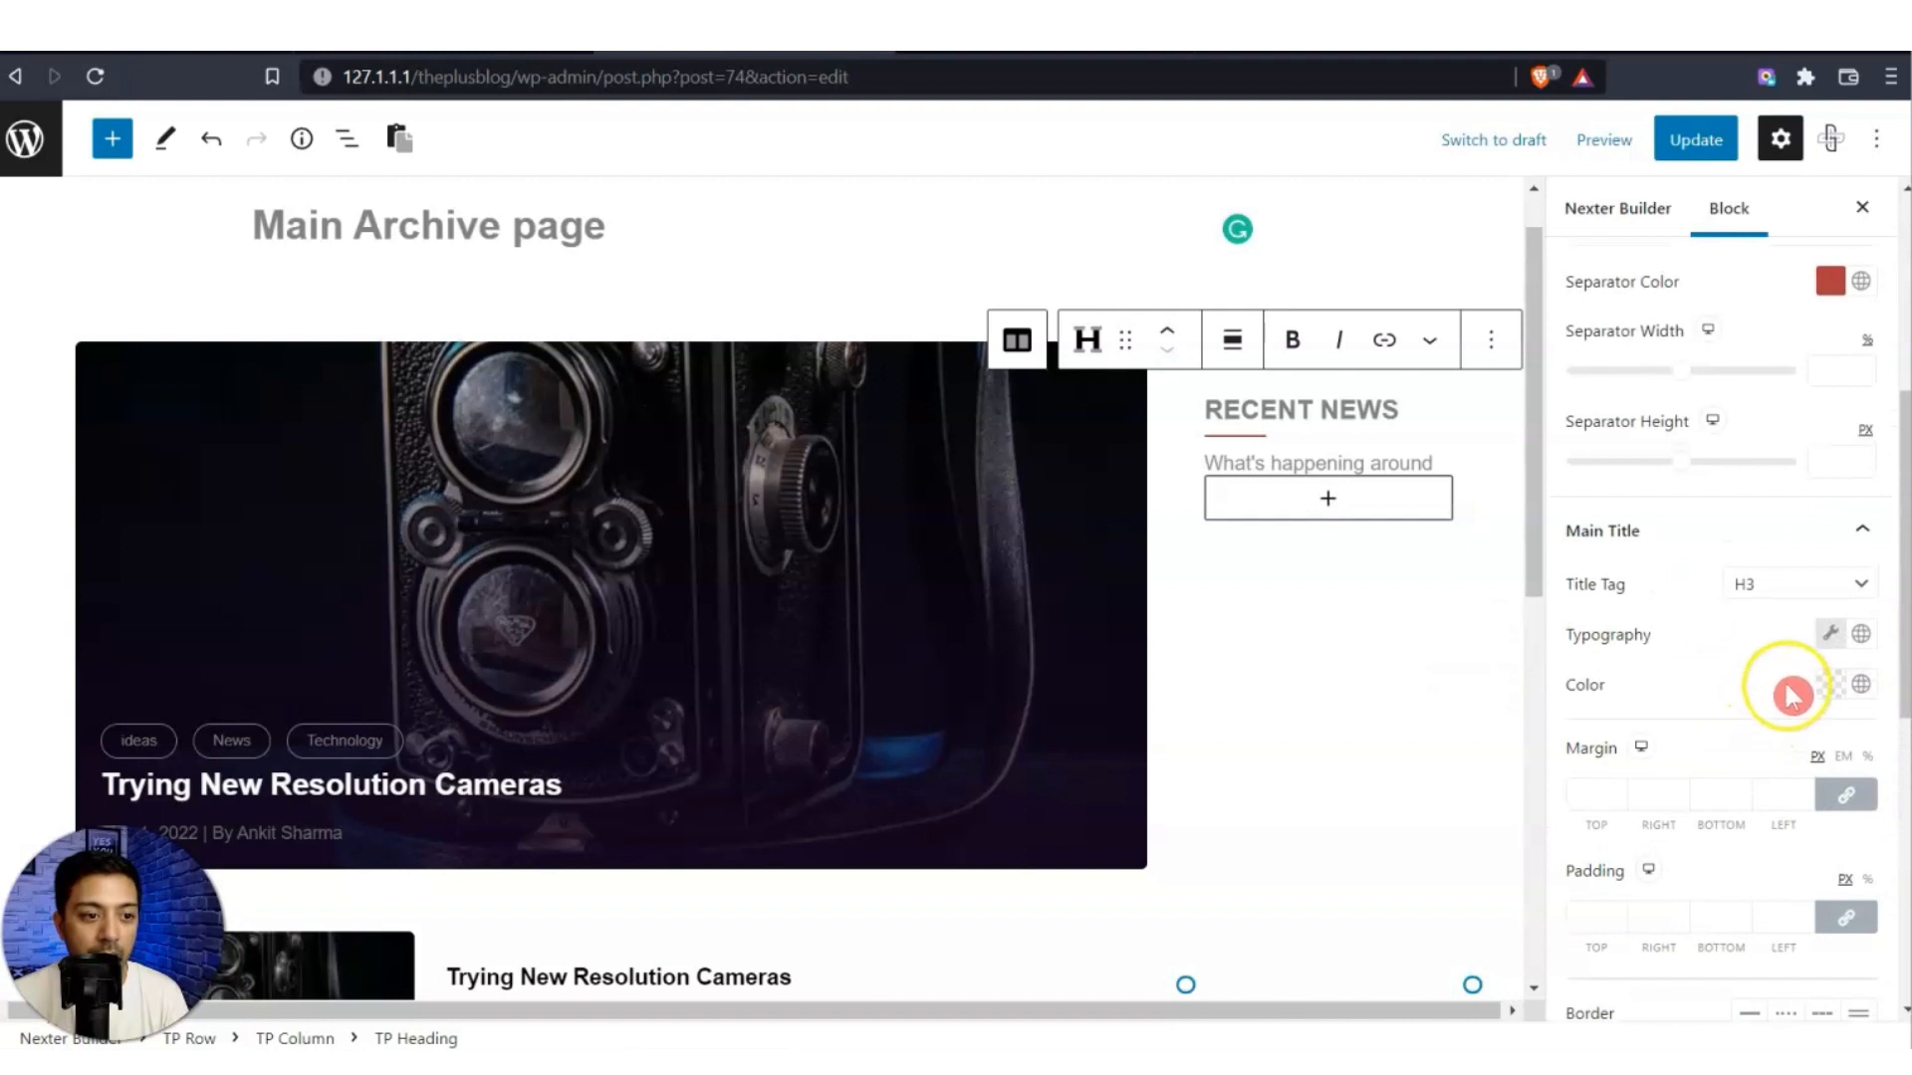
{"action": "left_click", "coordinate": [1832, 685]}
{"action": "mouse_move", "coordinate": [1738, 458]}
{"action": "left_mouse_down"}
{"action": "mouse_move", "coordinate": [1617, 457]}
{"action": "mouse_move", "coordinate": [1588, 480]}
{"action": "left_mouse_up"}
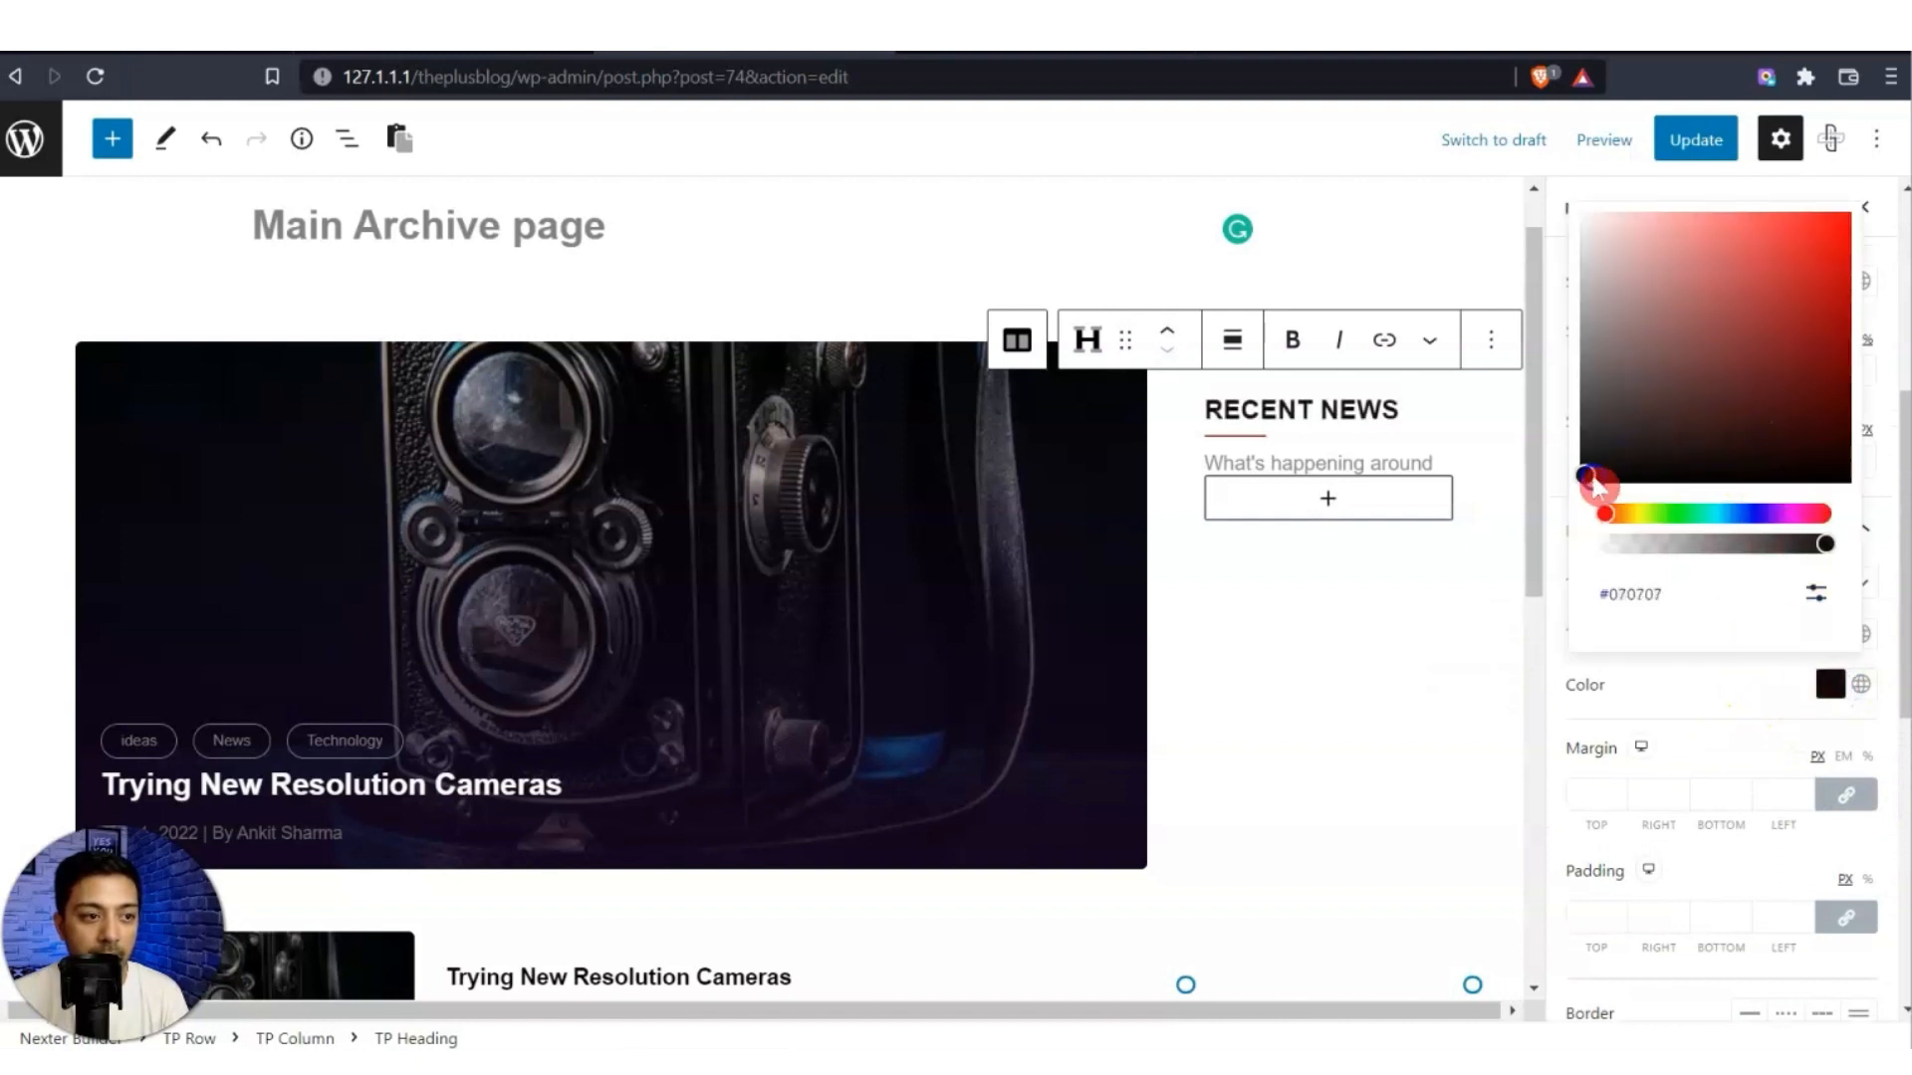
{"action": "left_click", "coordinate": [1686, 737]}
{"action": "left_click", "coordinate": [1327, 498]}
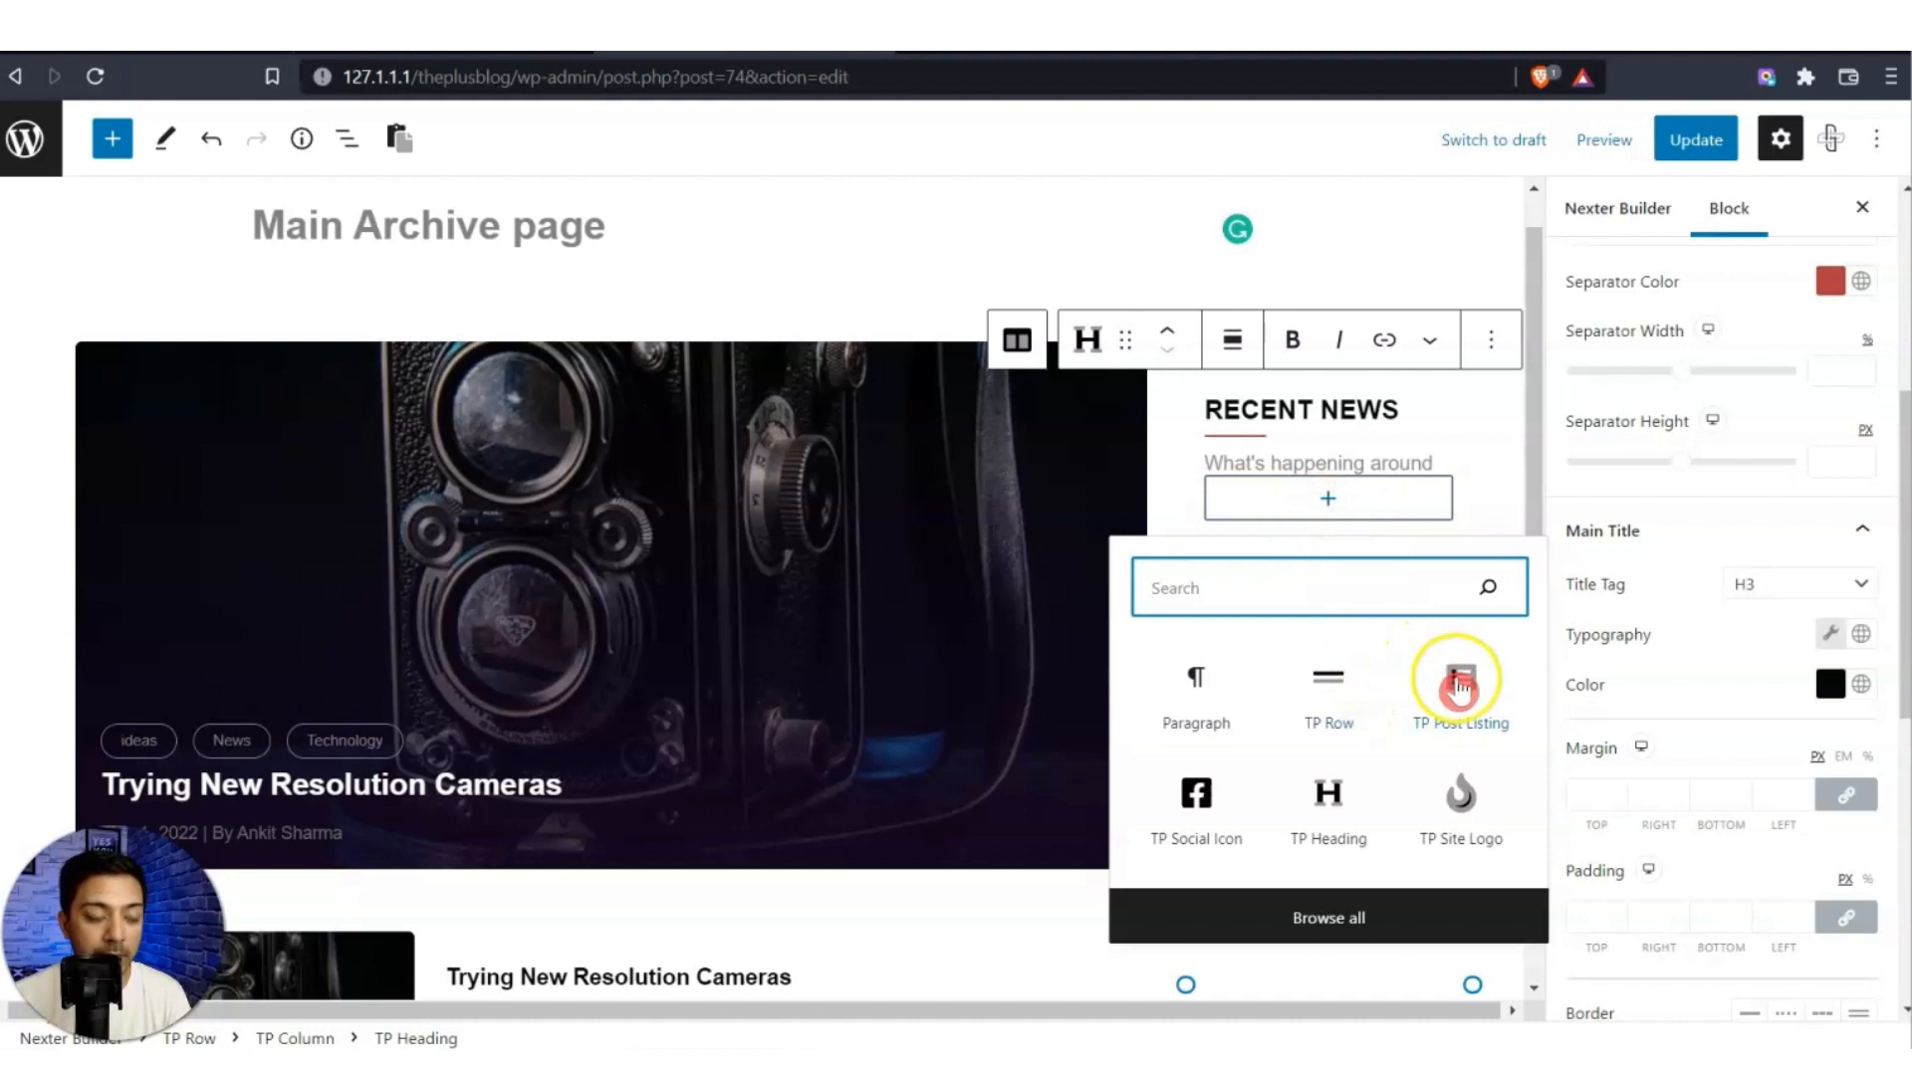
{"action": "left_click", "coordinate": [1459, 685]}
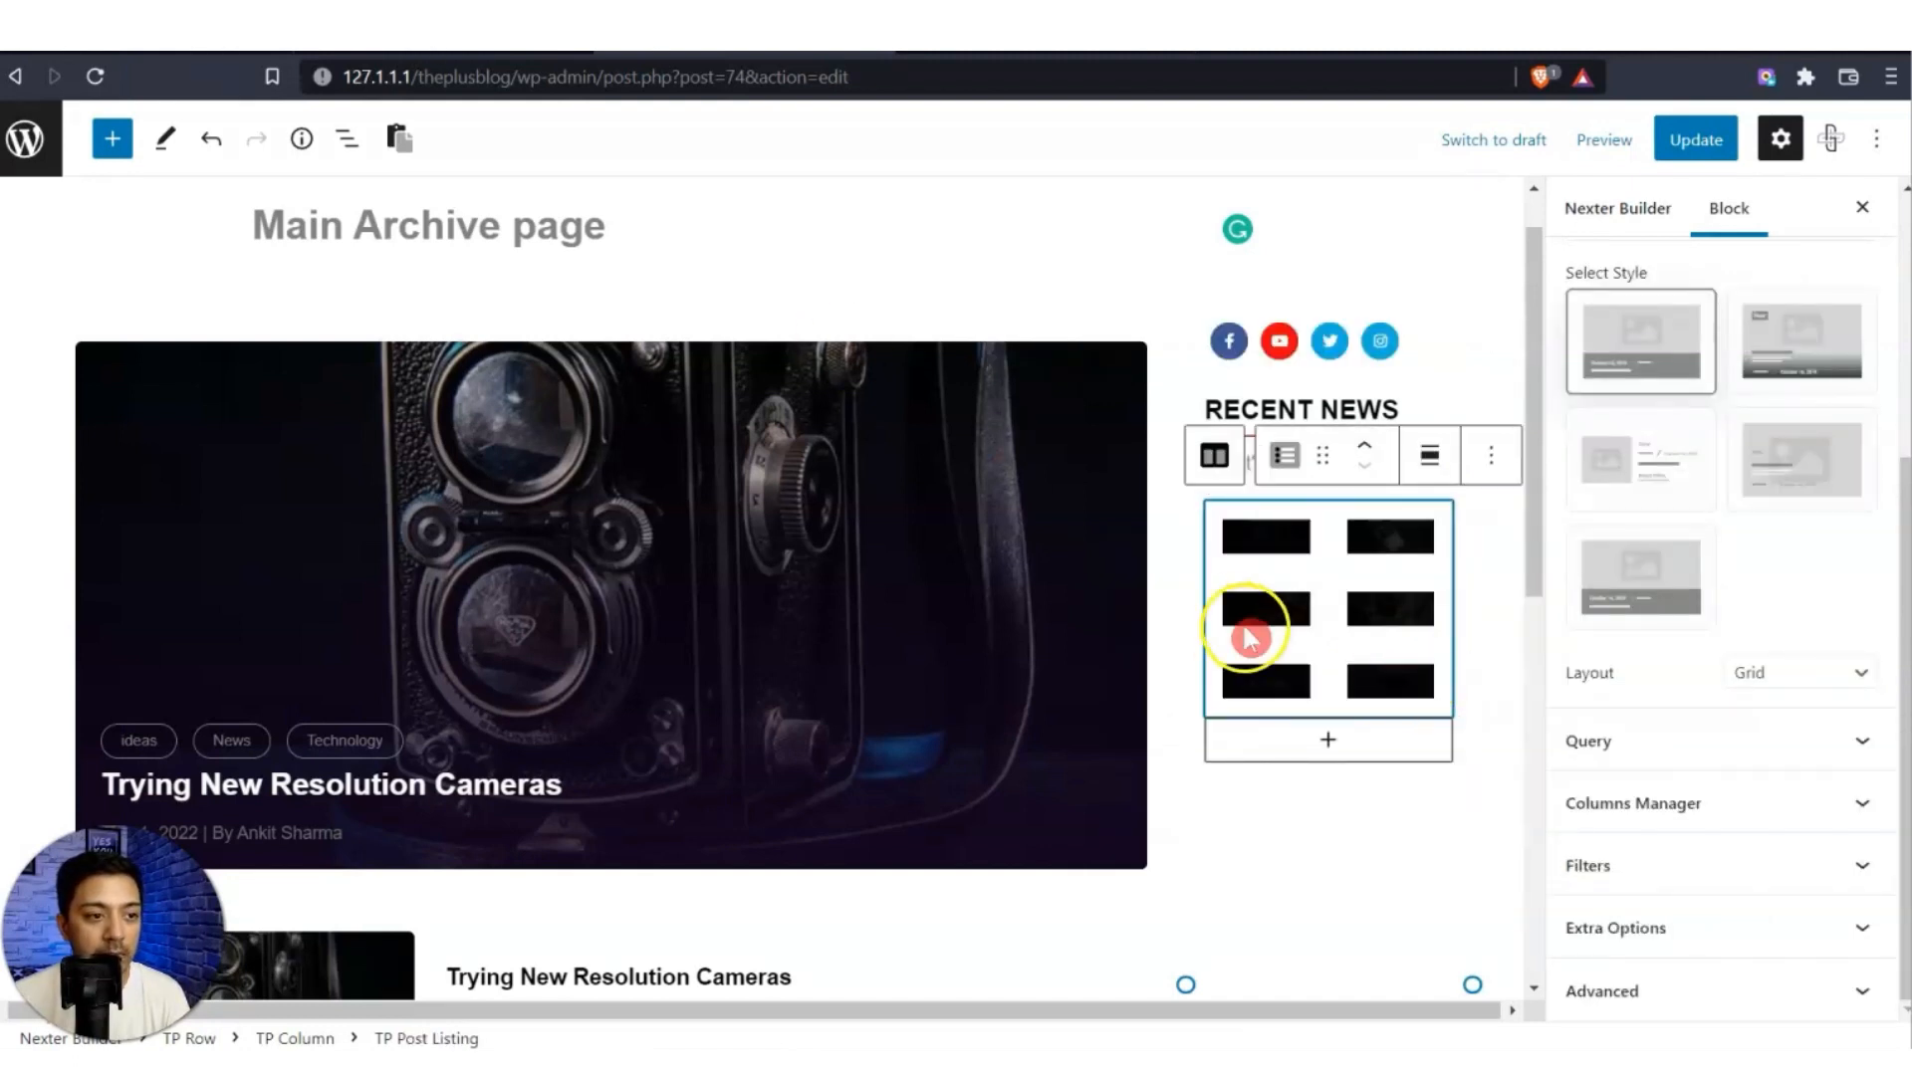
{"action": "left_click", "coordinate": [1490, 456]}
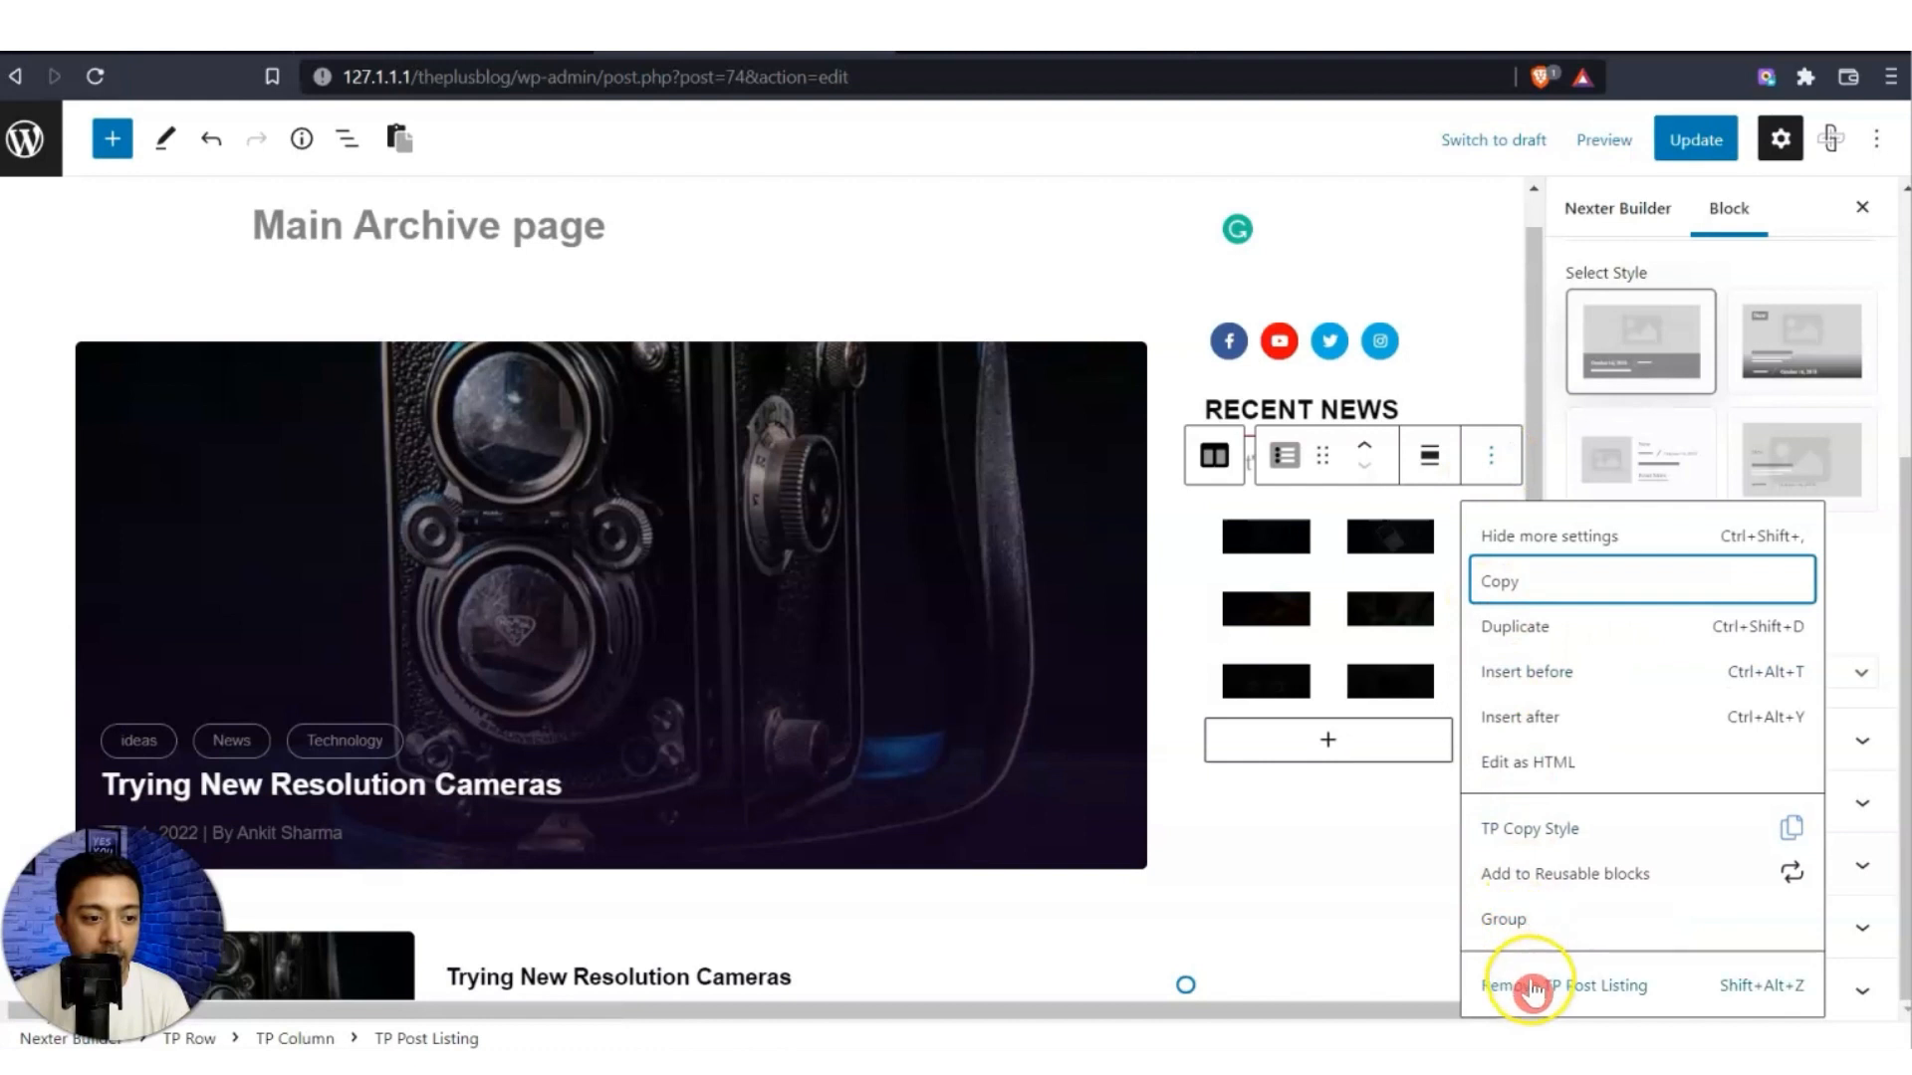
{"action": "left_click", "coordinate": [1563, 986]}
Copy the multi-post listing from the main column and paste it into the sidebar below the Recent News heading.
{"action": "scroll", "coordinate": [818, 863], "scroll_direction": "down", "scroll_amount": 2}
{"action": "left_click", "coordinate": [819, 862]}
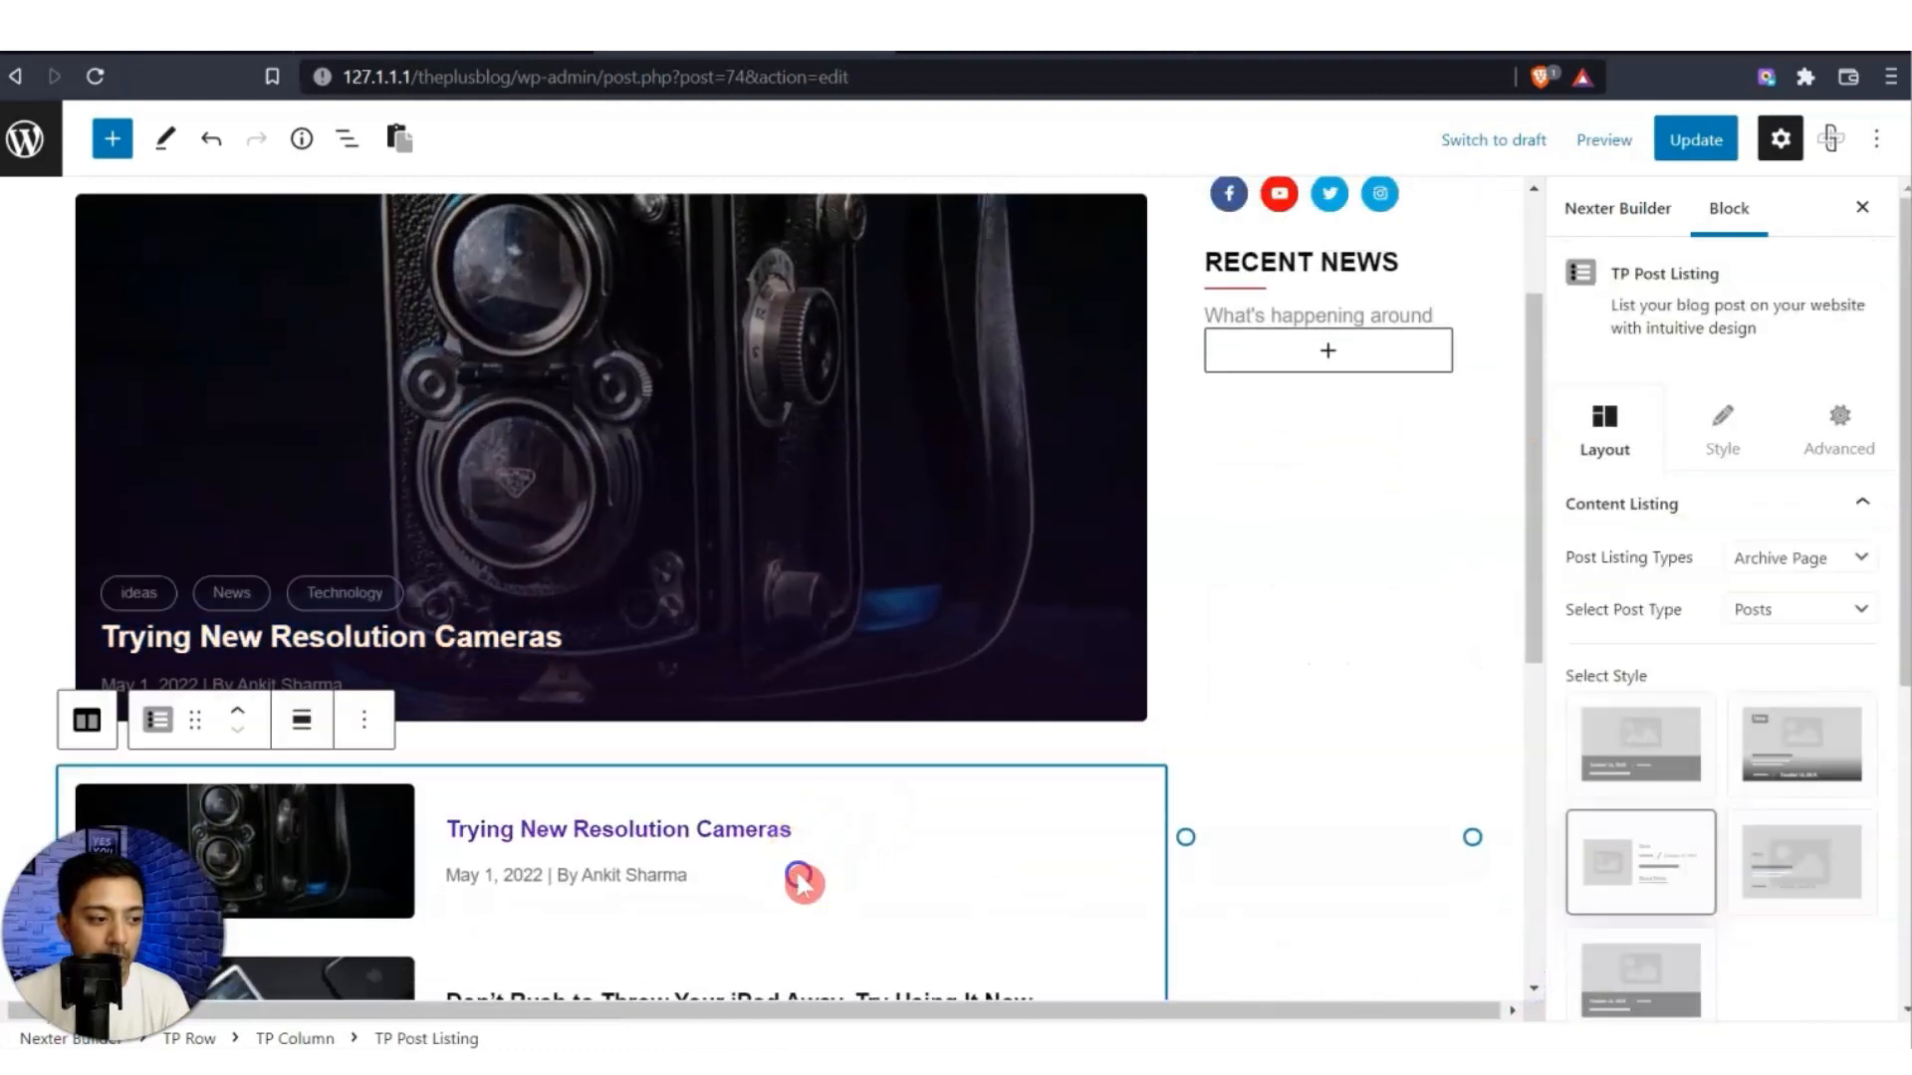
{"action": "scroll", "coordinate": [801, 871], "scroll_direction": "down", "scroll_amount": 6}
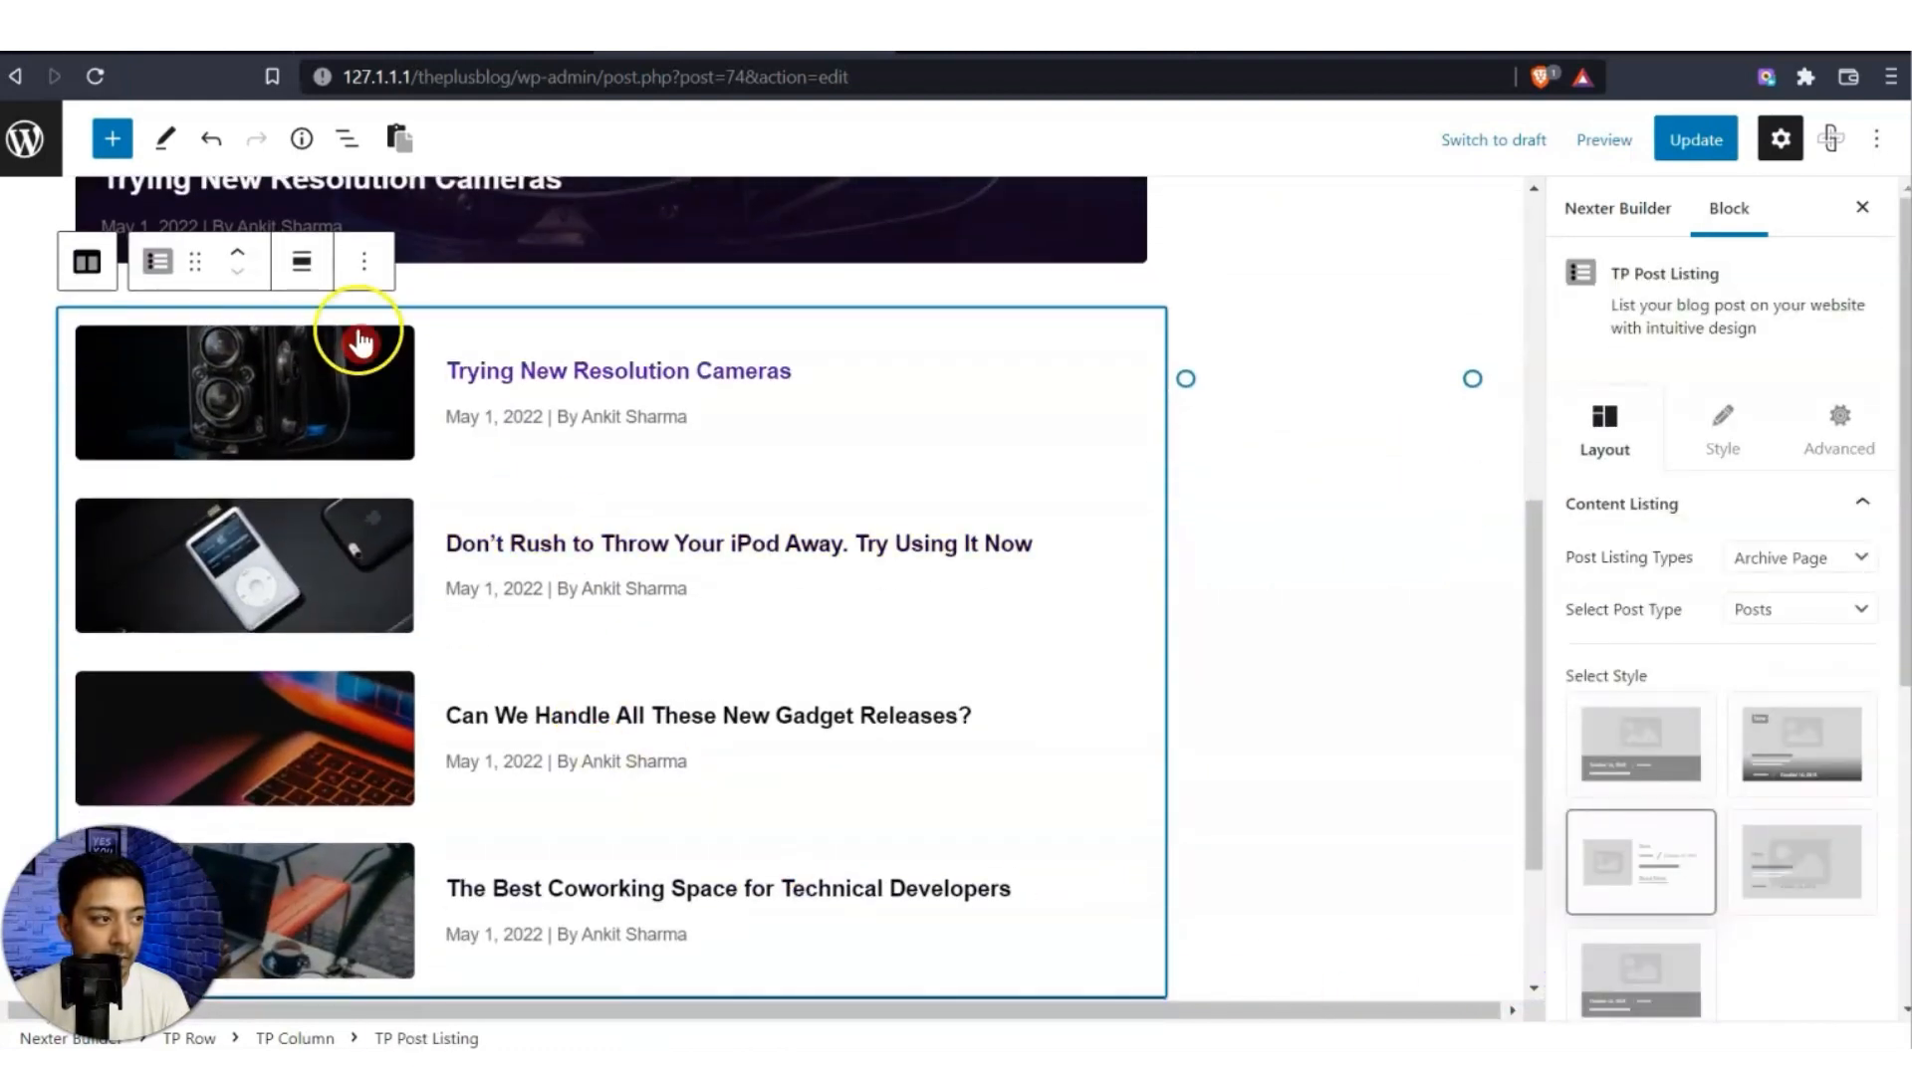
{"action": "left_click", "coordinate": [363, 263]}
{"action": "left_click", "coordinate": [397, 388]}
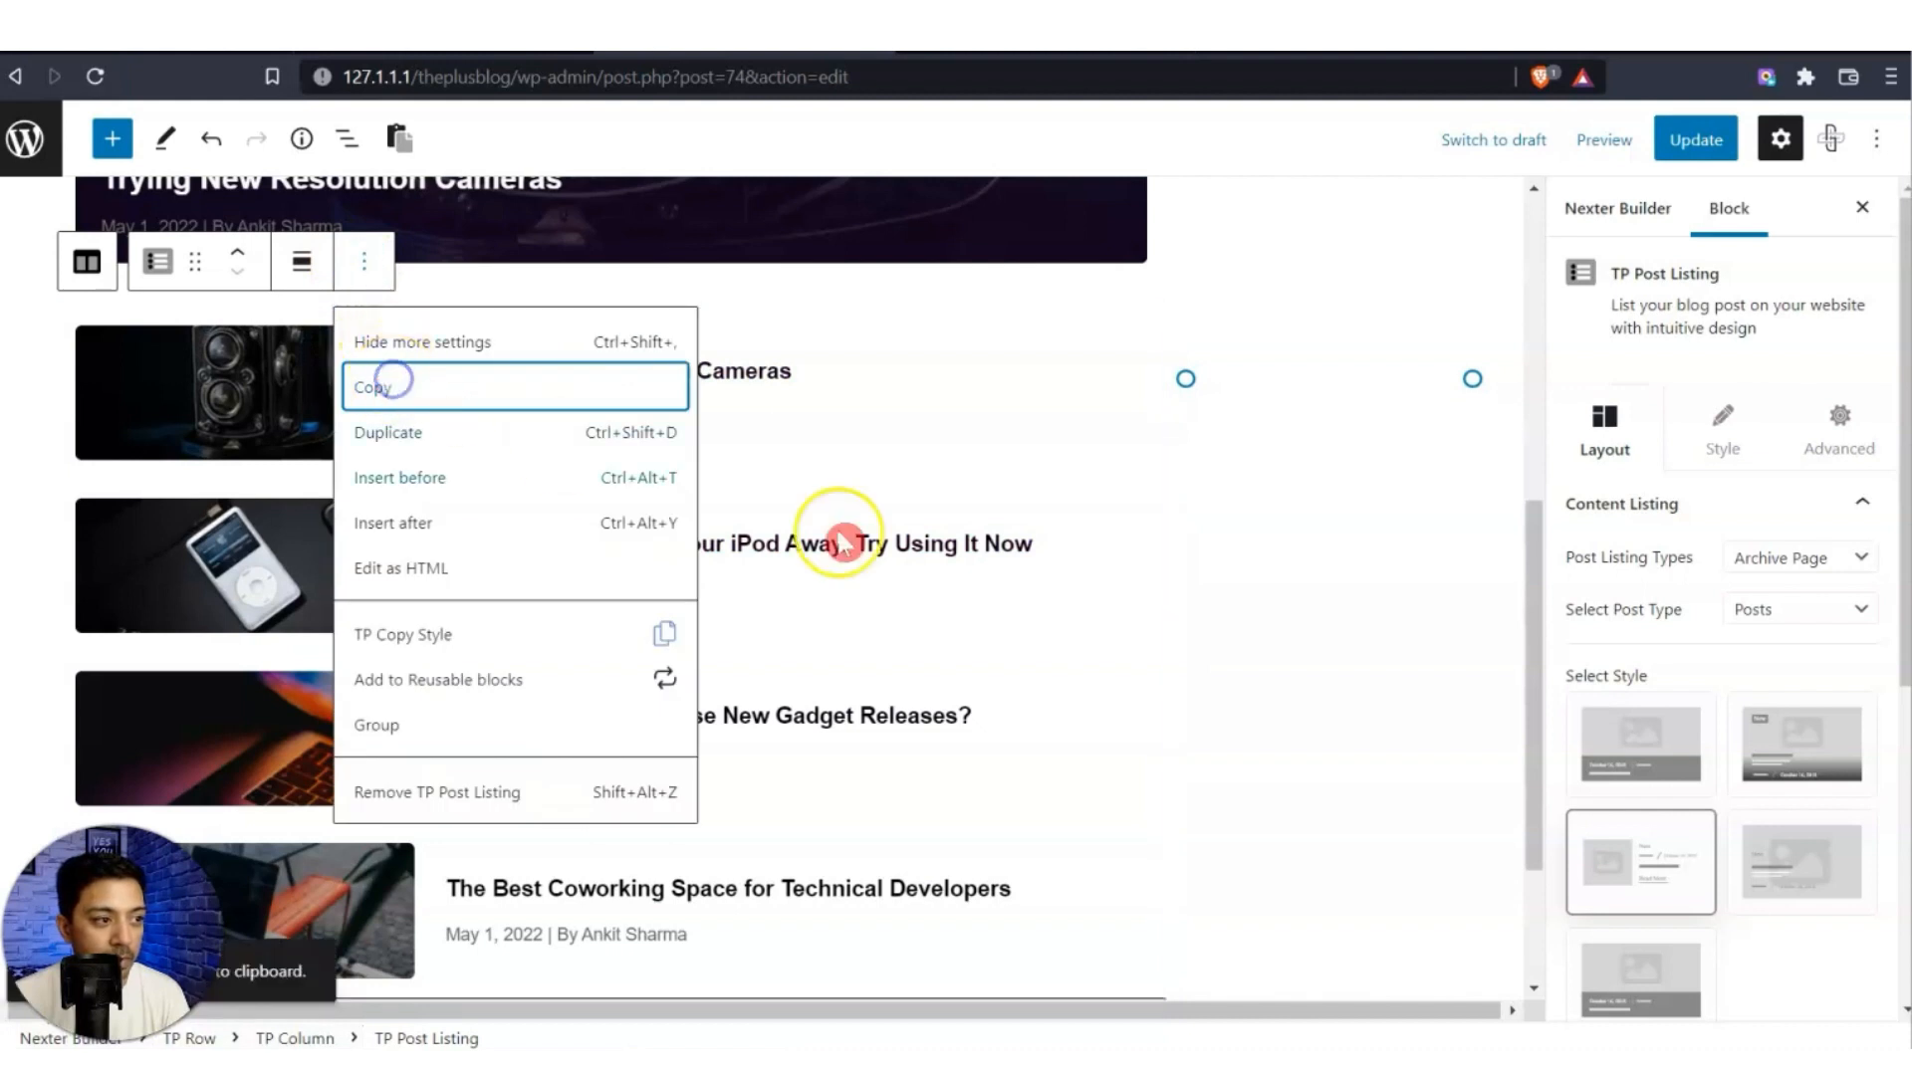
{"action": "scroll", "coordinate": [1195, 587], "scroll_direction": "up", "scroll_amount": 7}
{"action": "left_click", "coordinate": [1314, 568]}
{"action": "left_click", "coordinate": [1220, 742]}
{"action": "scroll", "coordinate": [1217, 742], "scroll_direction": "down", "scroll_amount": 4}
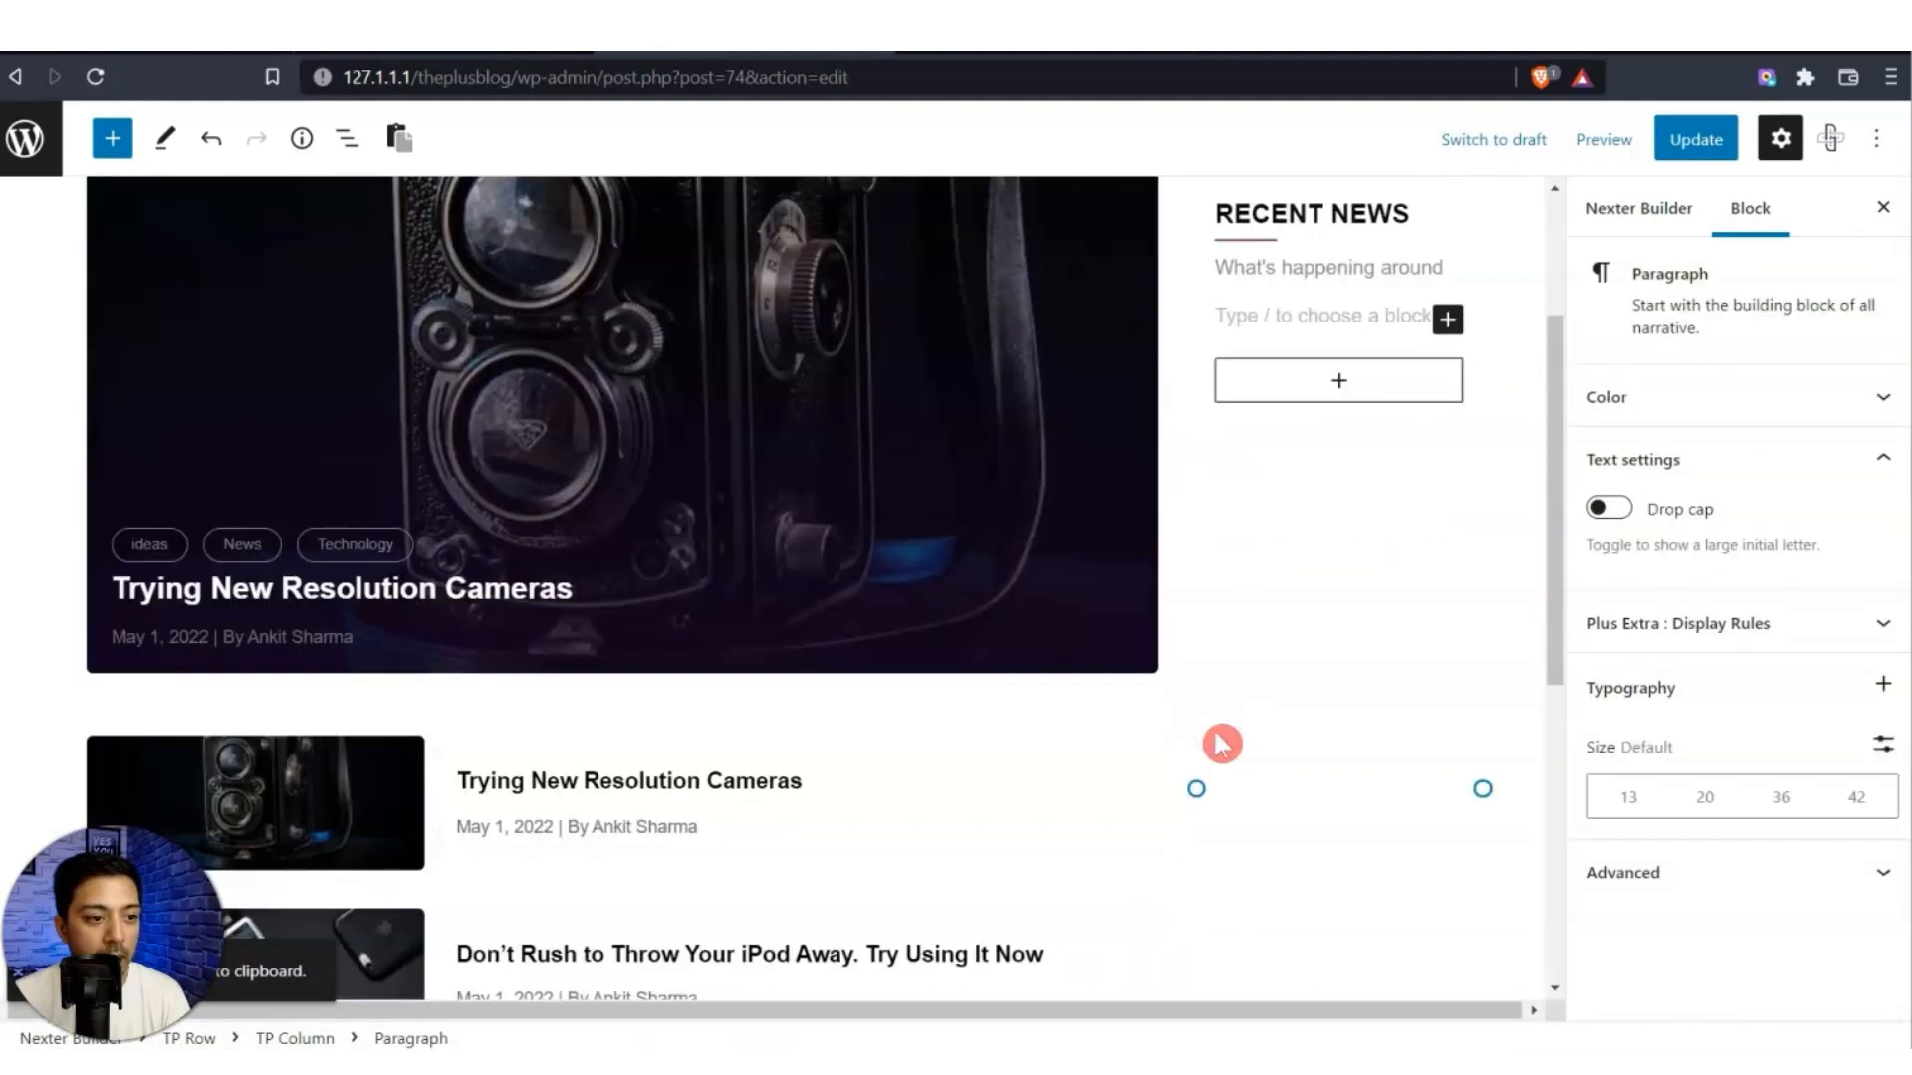
{"action": "key", "text": "ctrl+v"}
{"action": "scroll", "coordinate": [1333, 605], "scroll_direction": "up", "scroll_amount": 3}
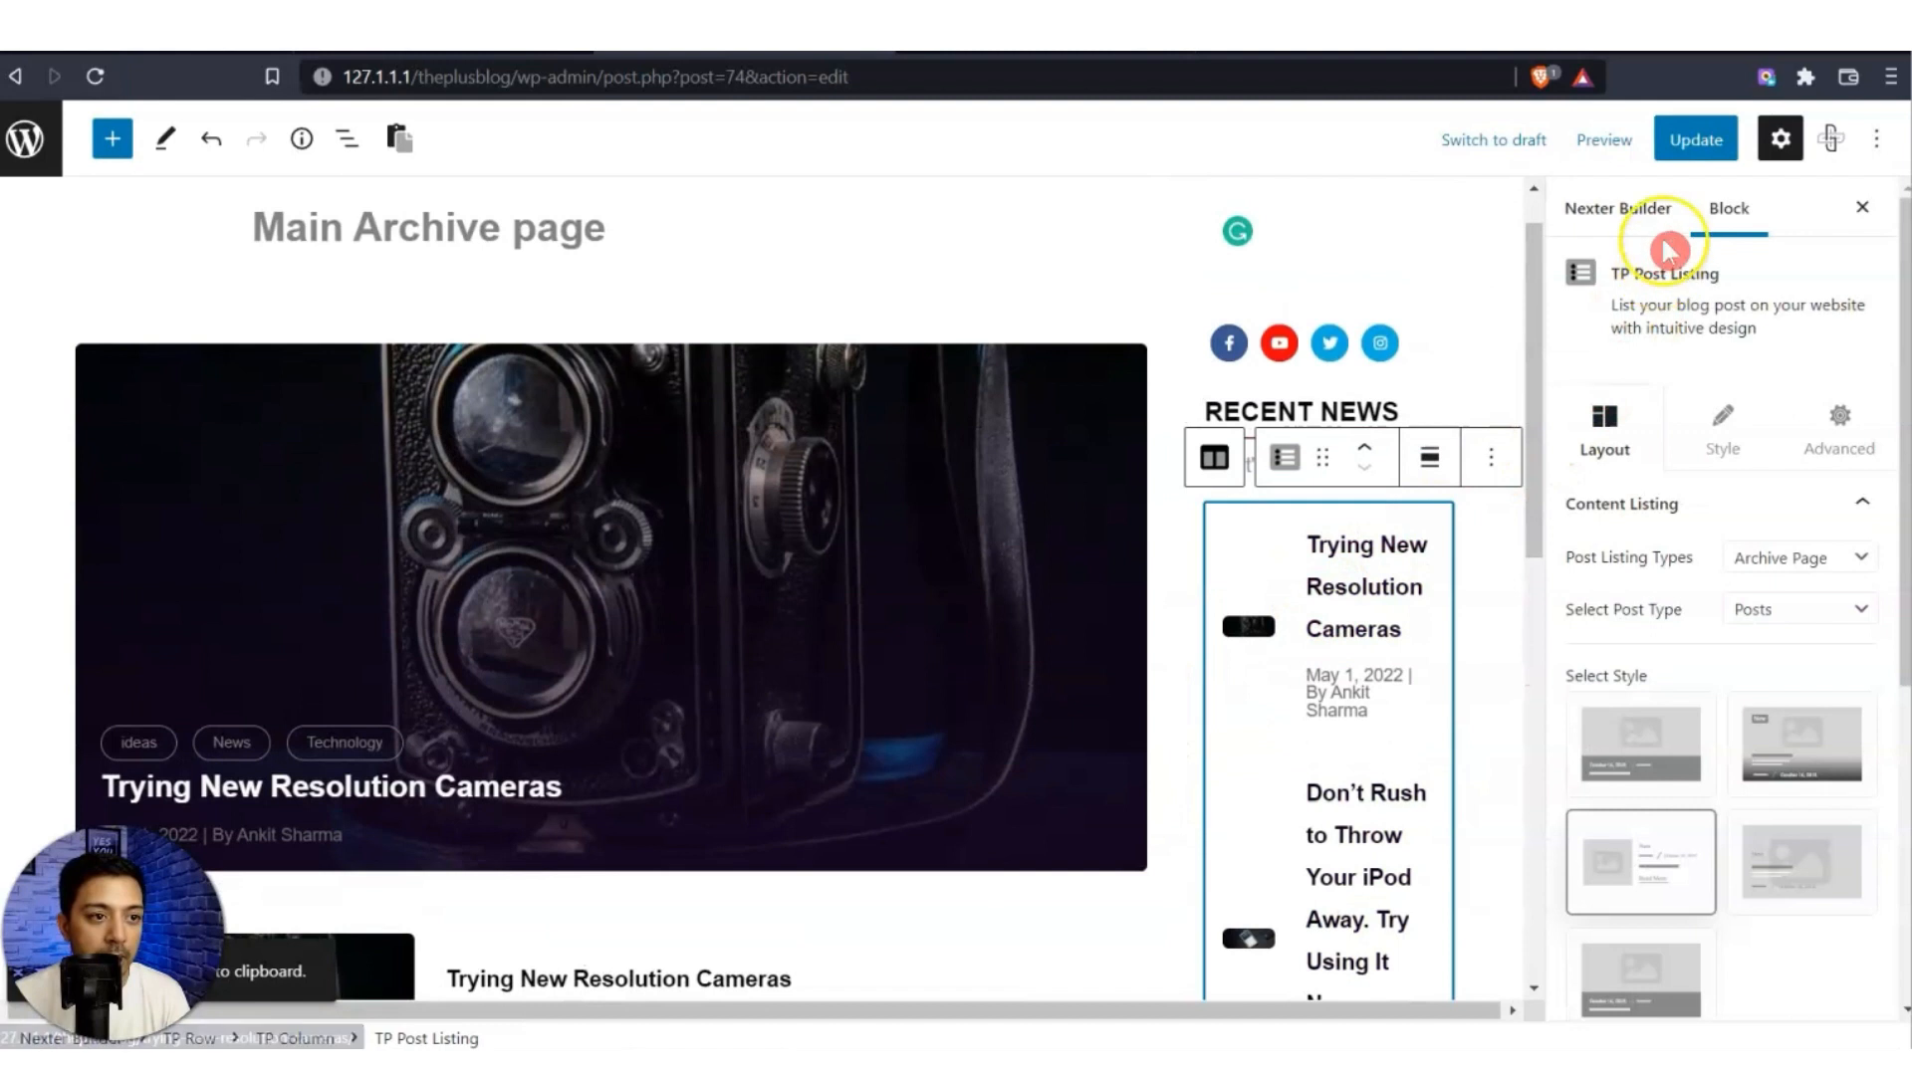
Update the archive template and review the layout of the ideas category page on the live site.
{"action": "left_click", "coordinate": [1678, 149]}
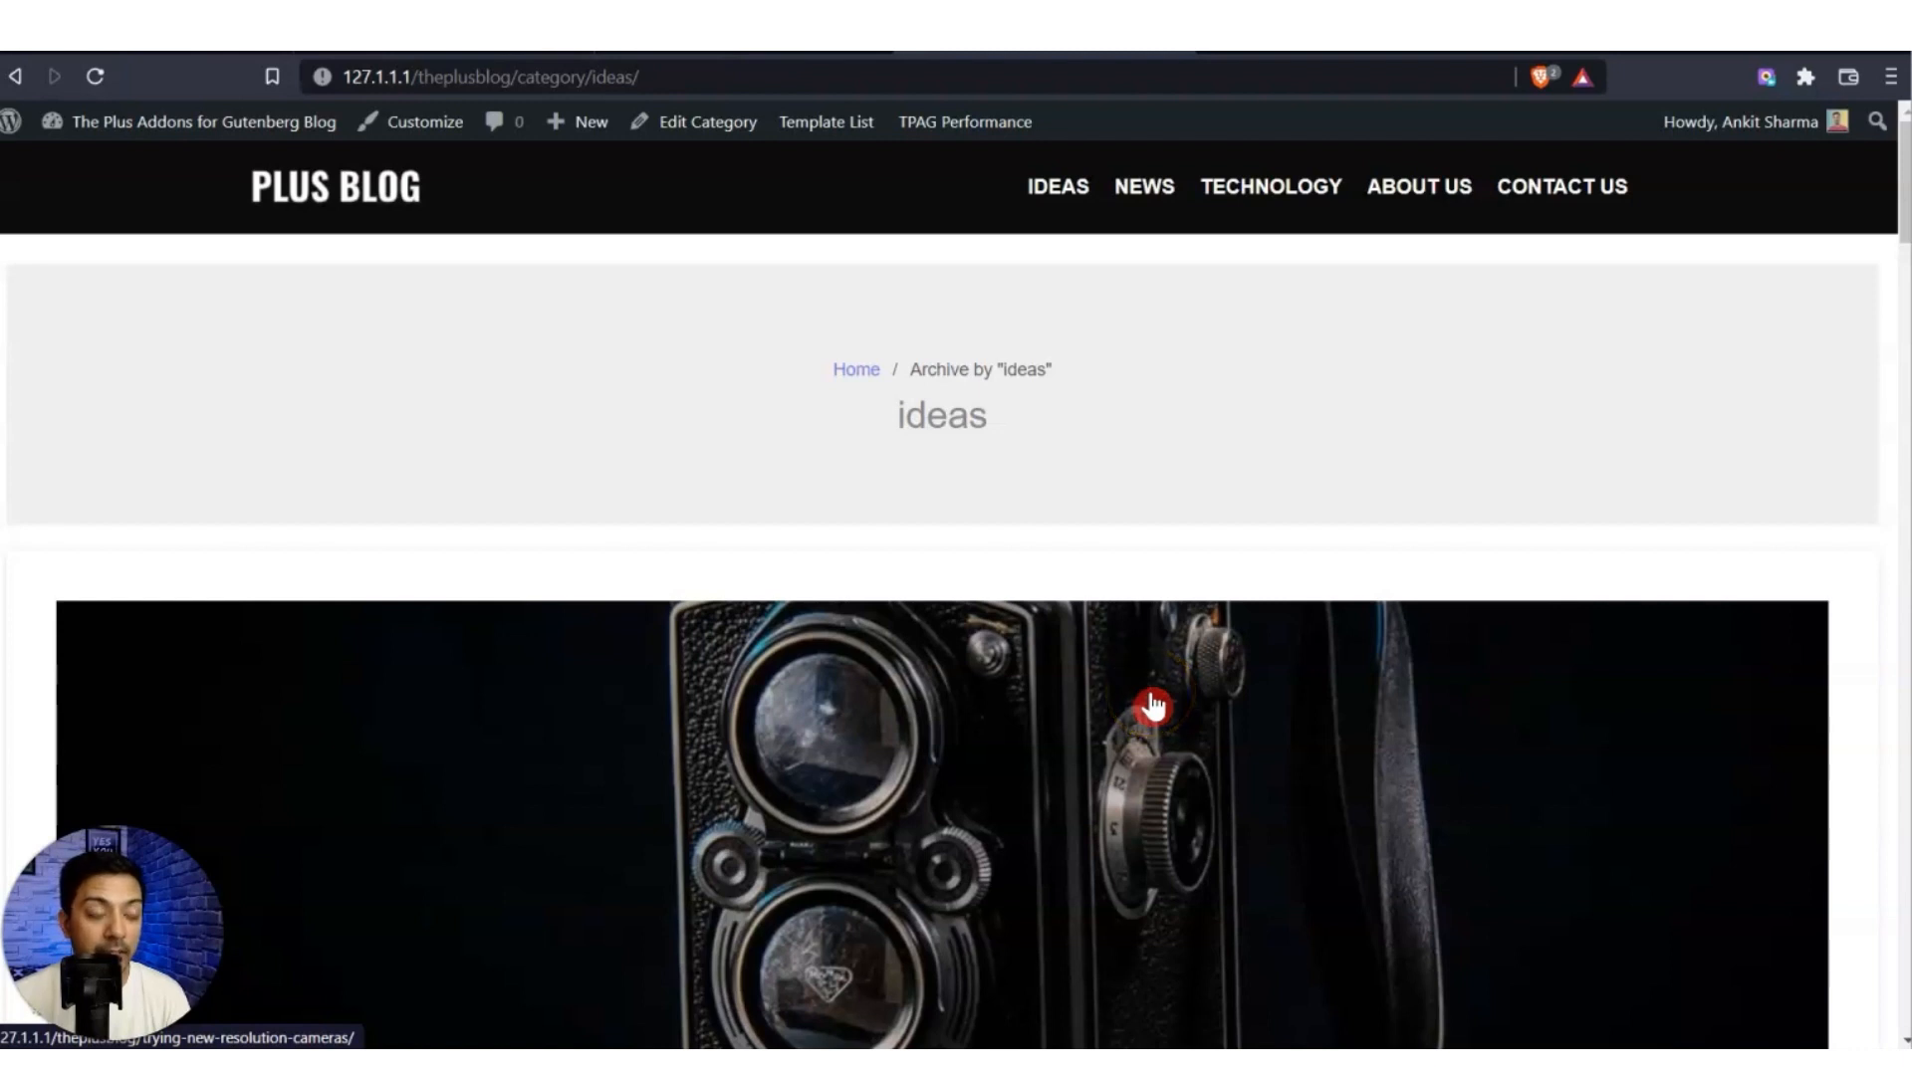
{"action": "scroll", "coordinate": [1140, 707], "scroll_direction": "down", "scroll_amount": 10}
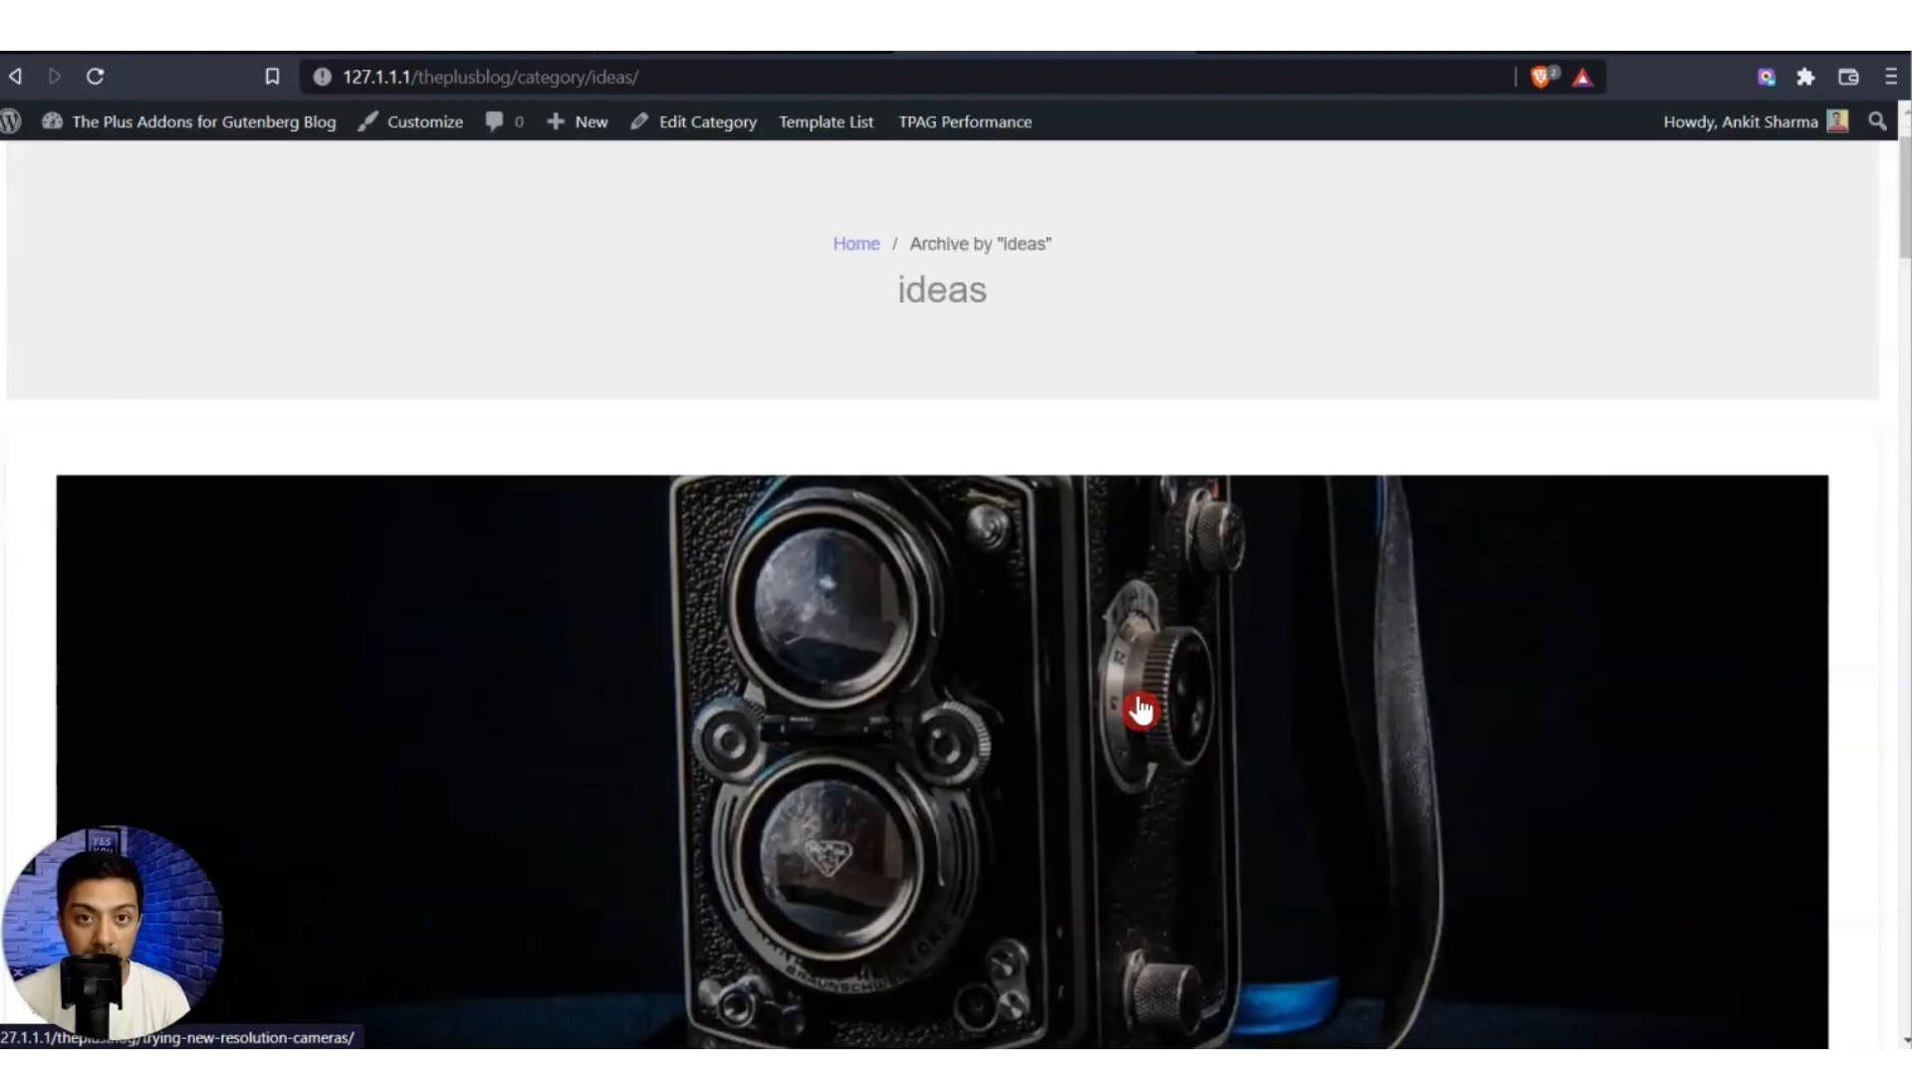
{"action": "scroll", "coordinate": [773, 631], "scroll_direction": "up", "scroll_amount": 10}
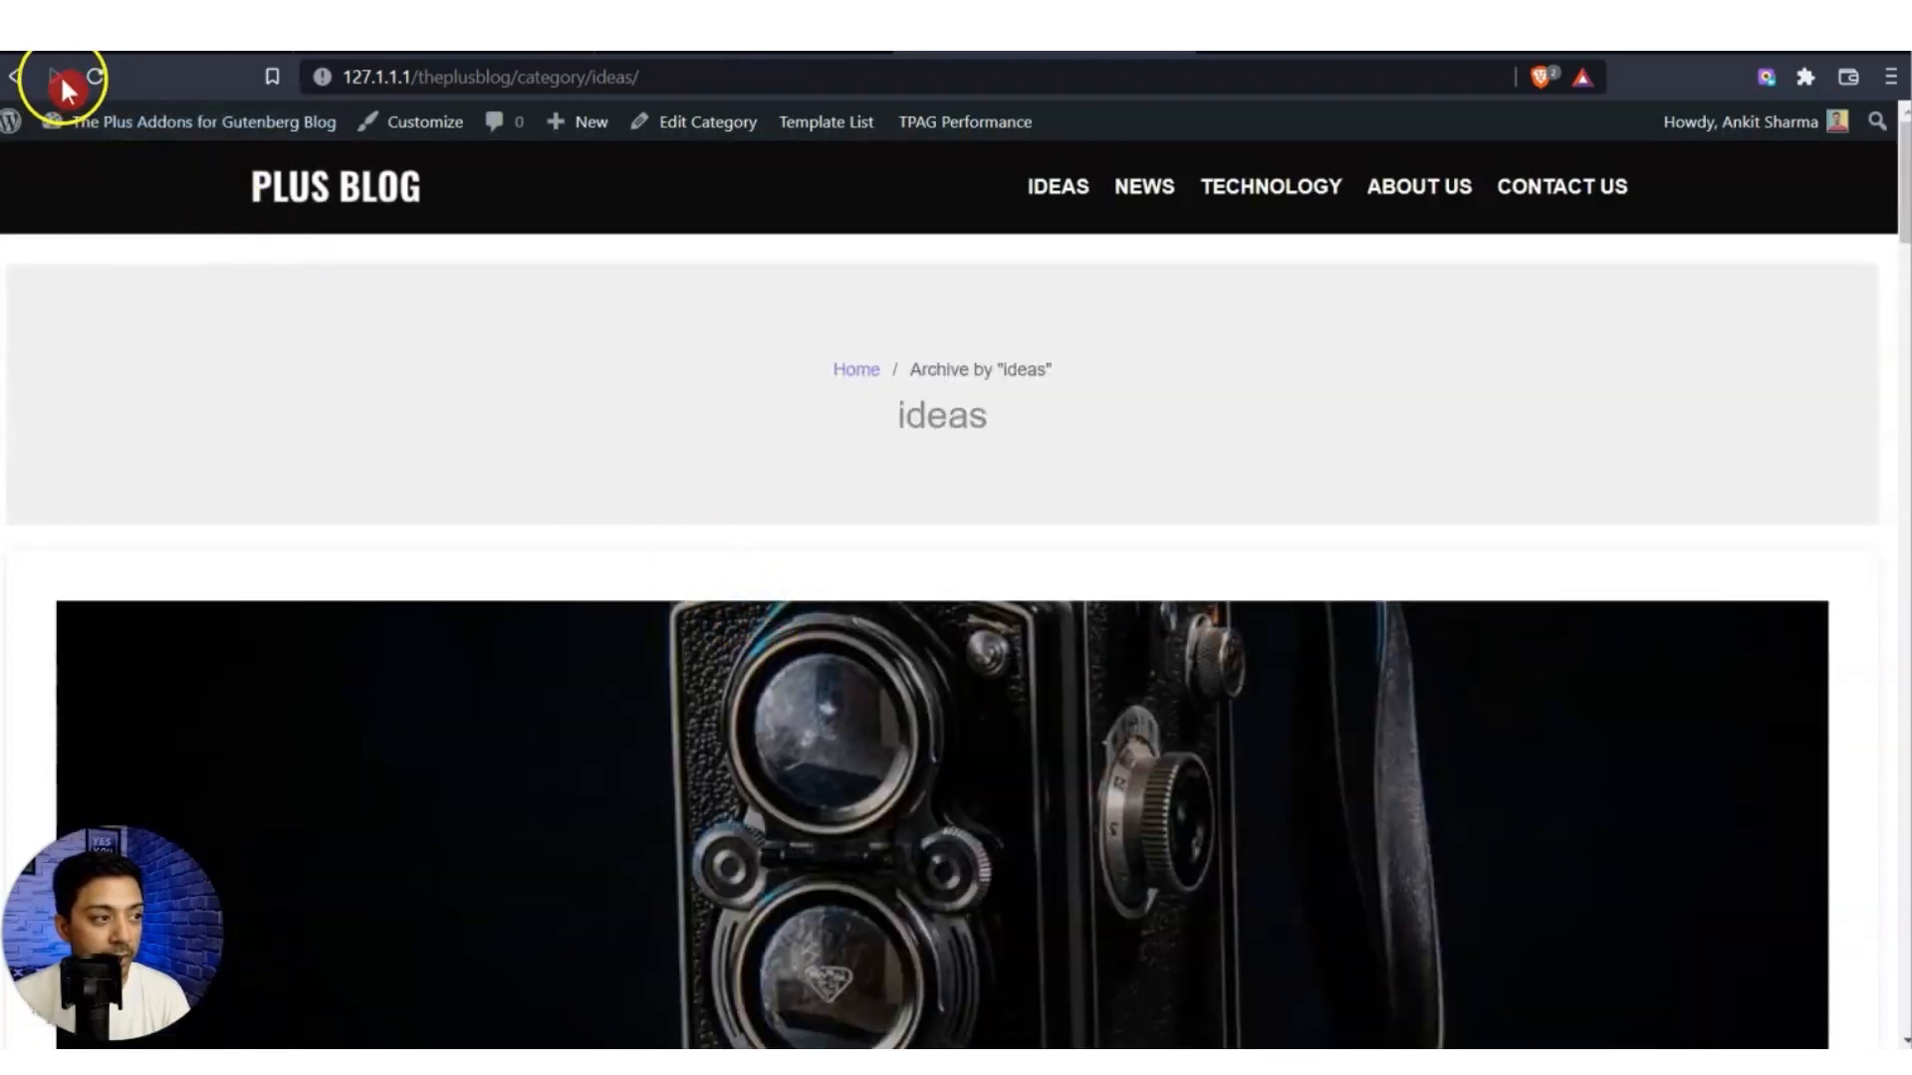
{"action": "scroll", "coordinate": [747, 661], "scroll_direction": "down", "scroll_amount": 6}
{"action": "scroll", "coordinate": [1036, 518], "scroll_direction": "up", "scroll_amount": 3}
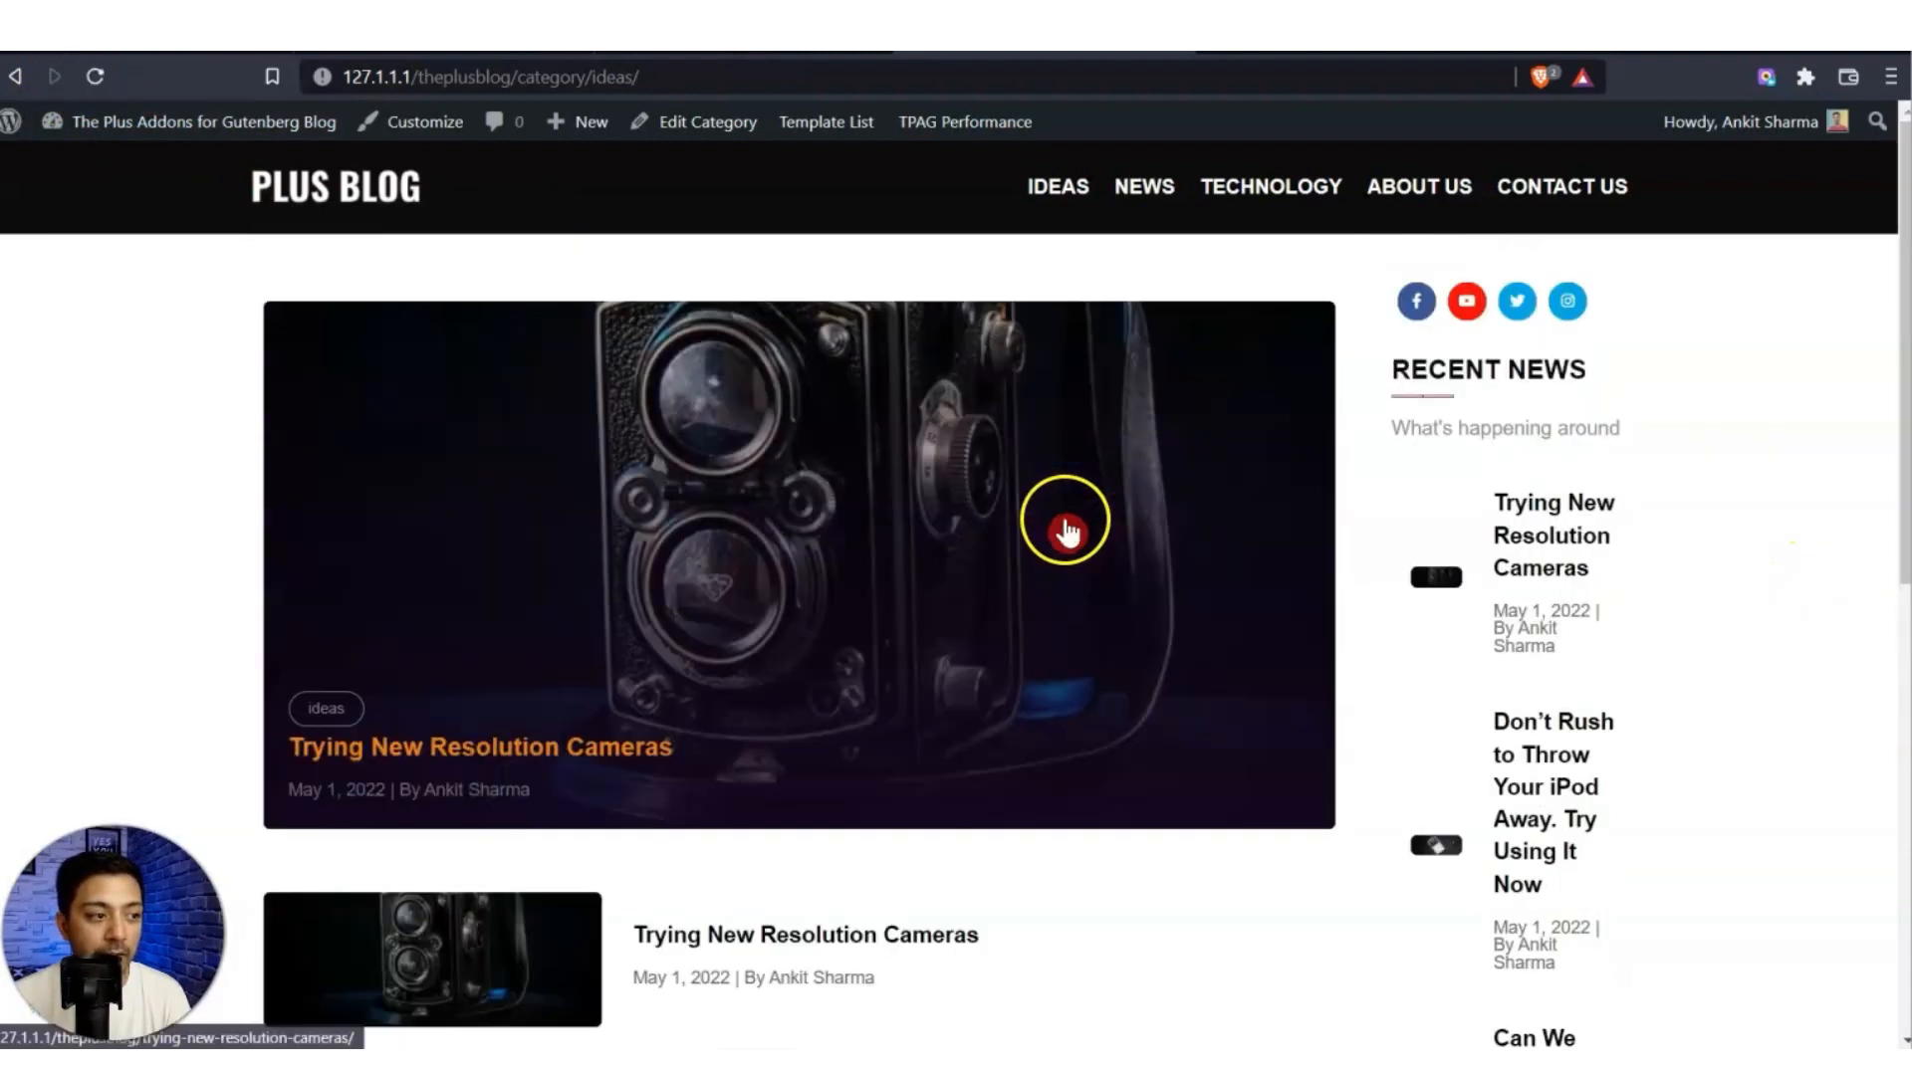
{"action": "scroll", "coordinate": [982, 555], "scroll_direction": "down", "scroll_amount": 8}
{"action": "scroll", "coordinate": [973, 568], "scroll_direction": "down", "scroll_amount": 2}
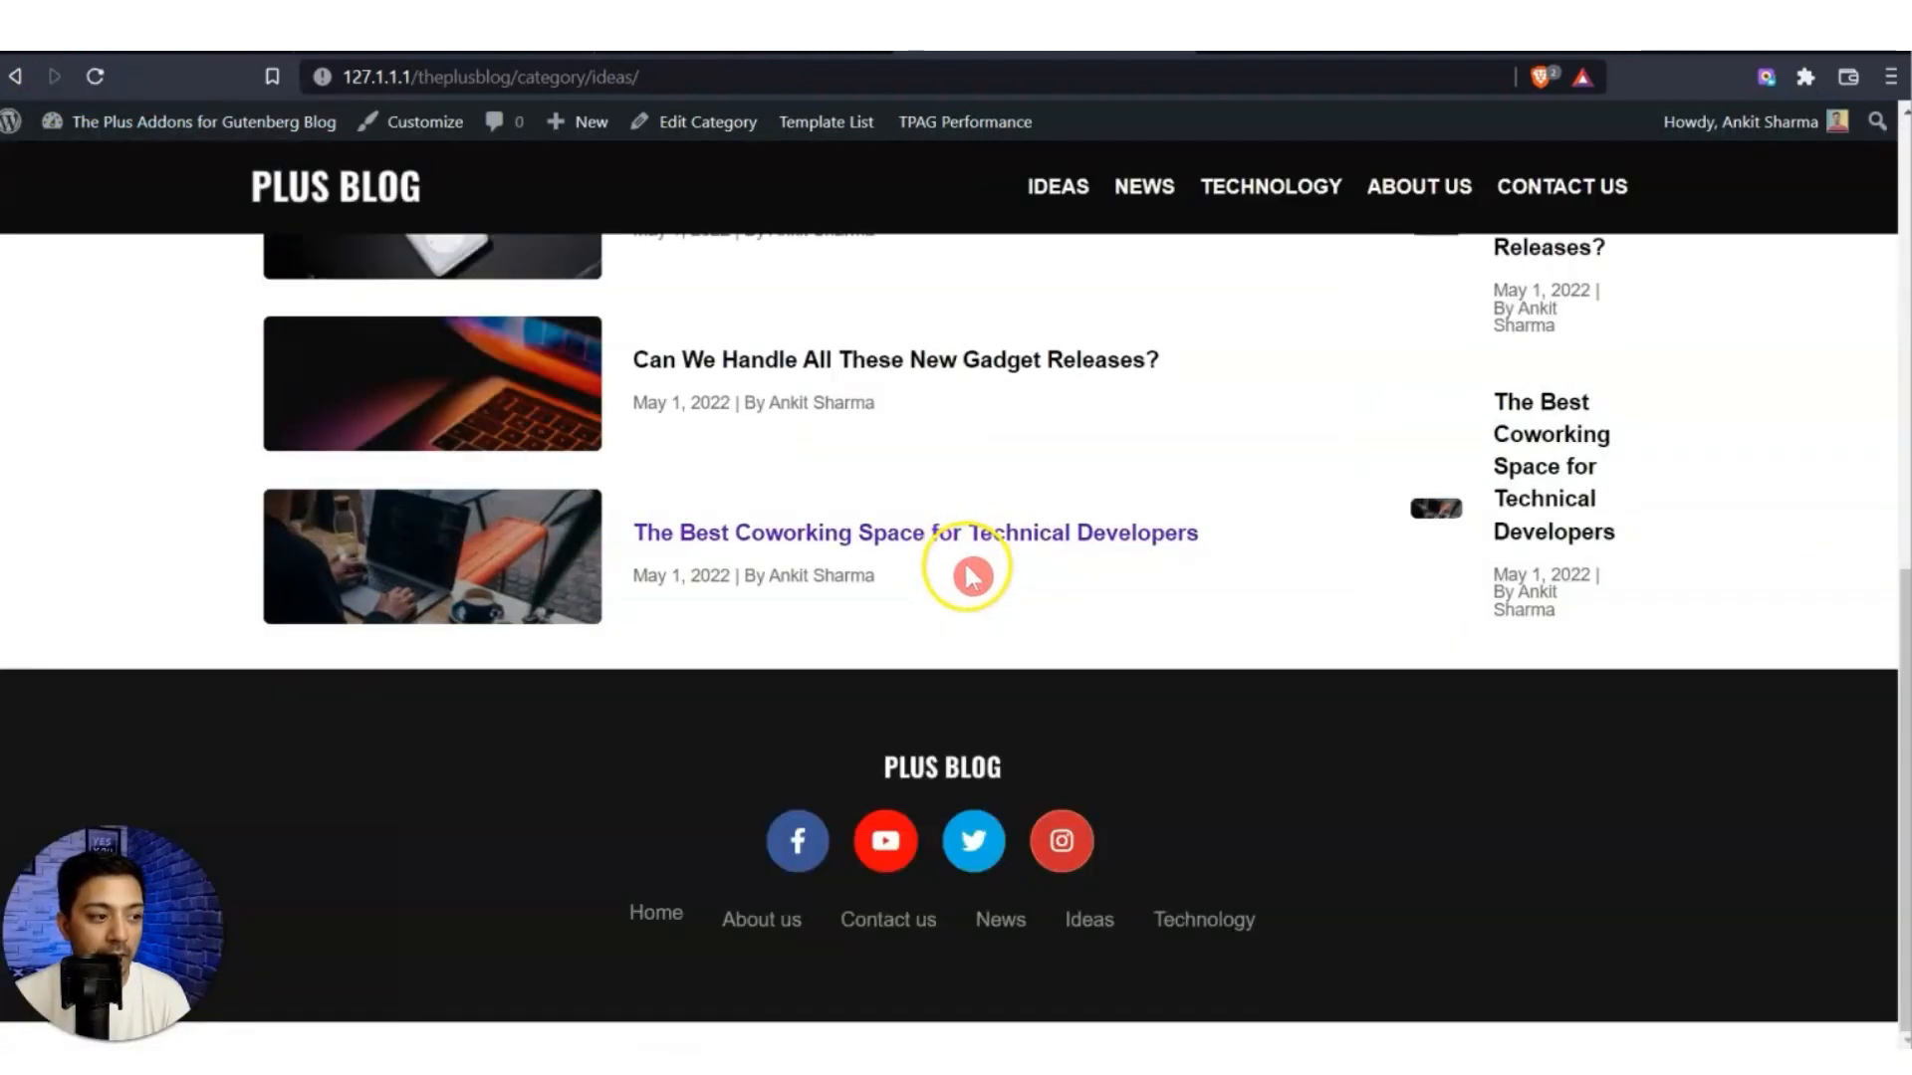
{"action": "scroll", "coordinate": [1161, 611], "scroll_direction": "up", "scroll_amount": 5}
{"action": "scroll", "coordinate": [1335, 609], "scroll_direction": "up", "scroll_amount": 4}
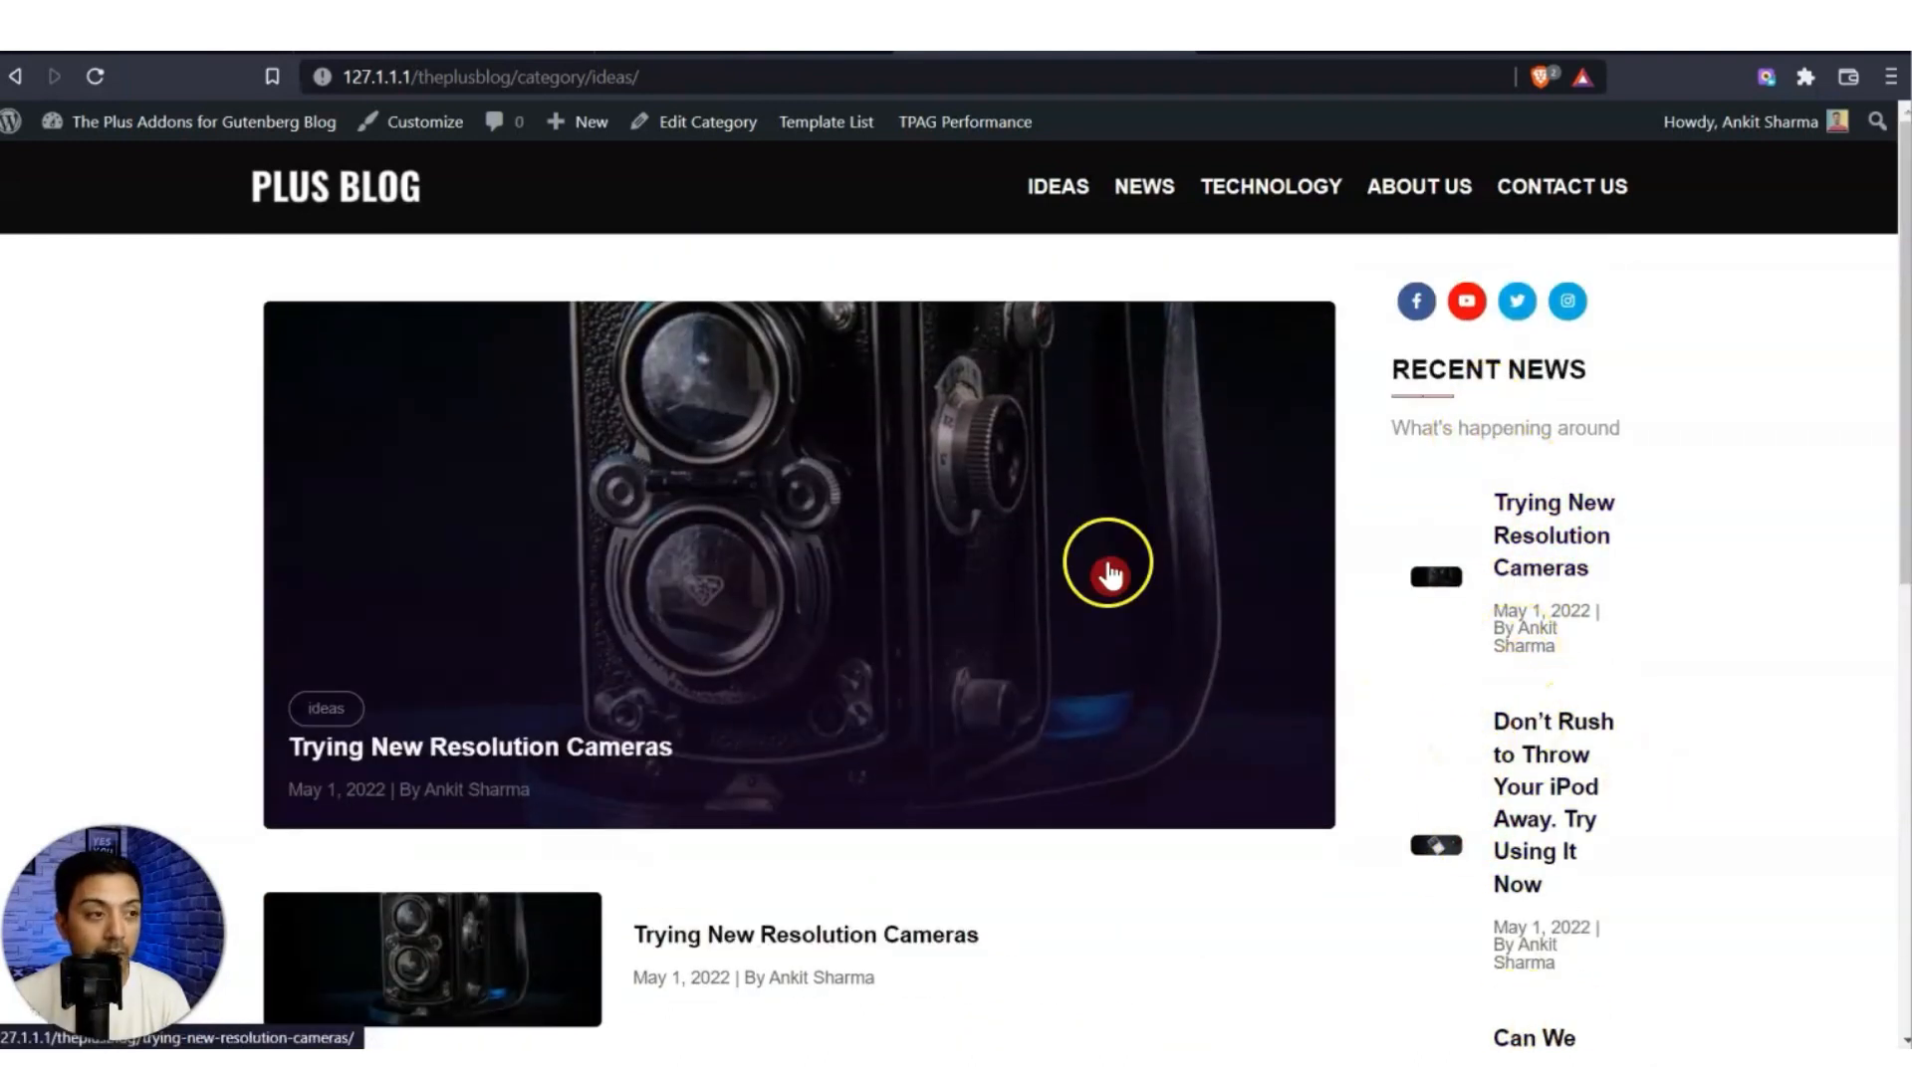
Widen the sidebar column by shifting its boundary into the main content column, and save the template.
{"action": "left_click", "coordinate": [682, 56]}
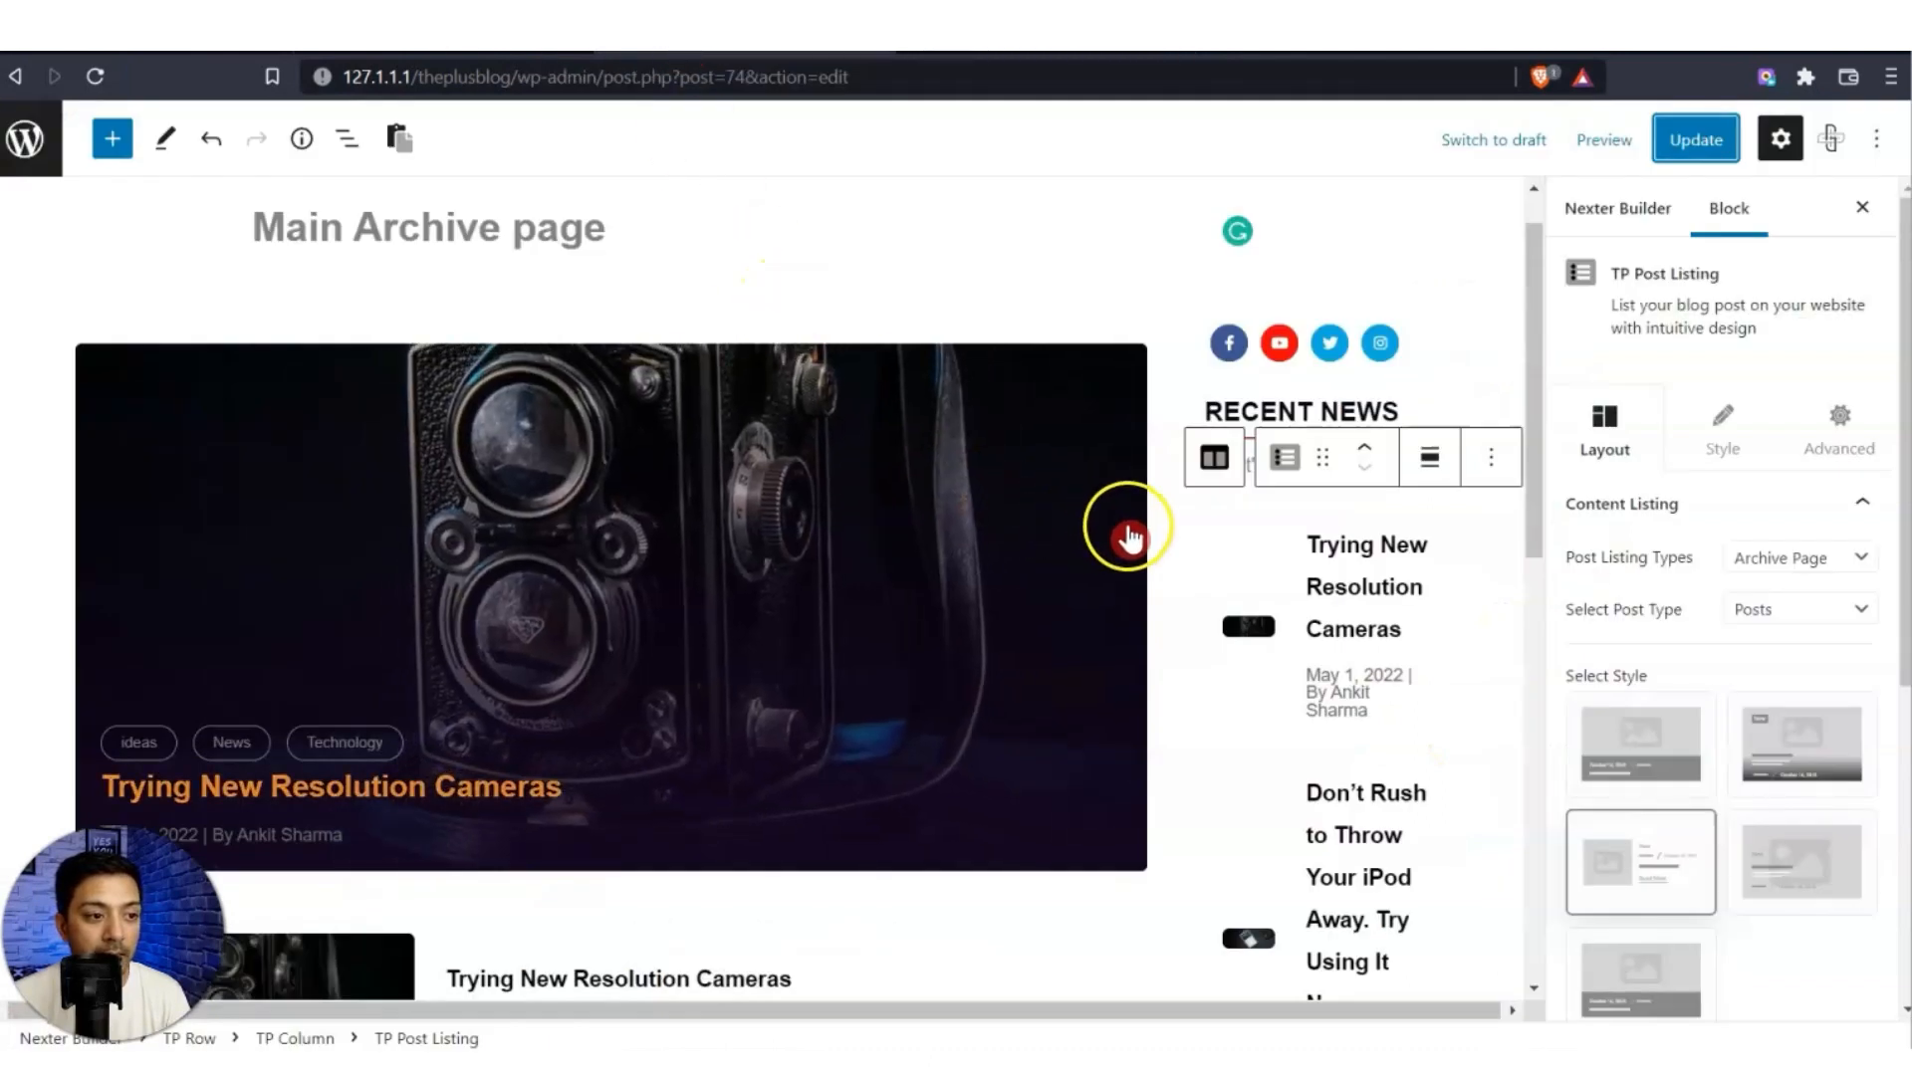
{"action": "left_click", "coordinate": [1184, 539]}
{"action": "left_click_drag", "start_coordinate": [1188, 542], "coordinate": [1028, 533]}
{"action": "key", "text": "ctrl+s"}
Reload the ideas category page and check the layout of the widened sidebar.
{"action": "left_click", "coordinate": [1035, 55]}
{"action": "left_click", "coordinate": [98, 79]}
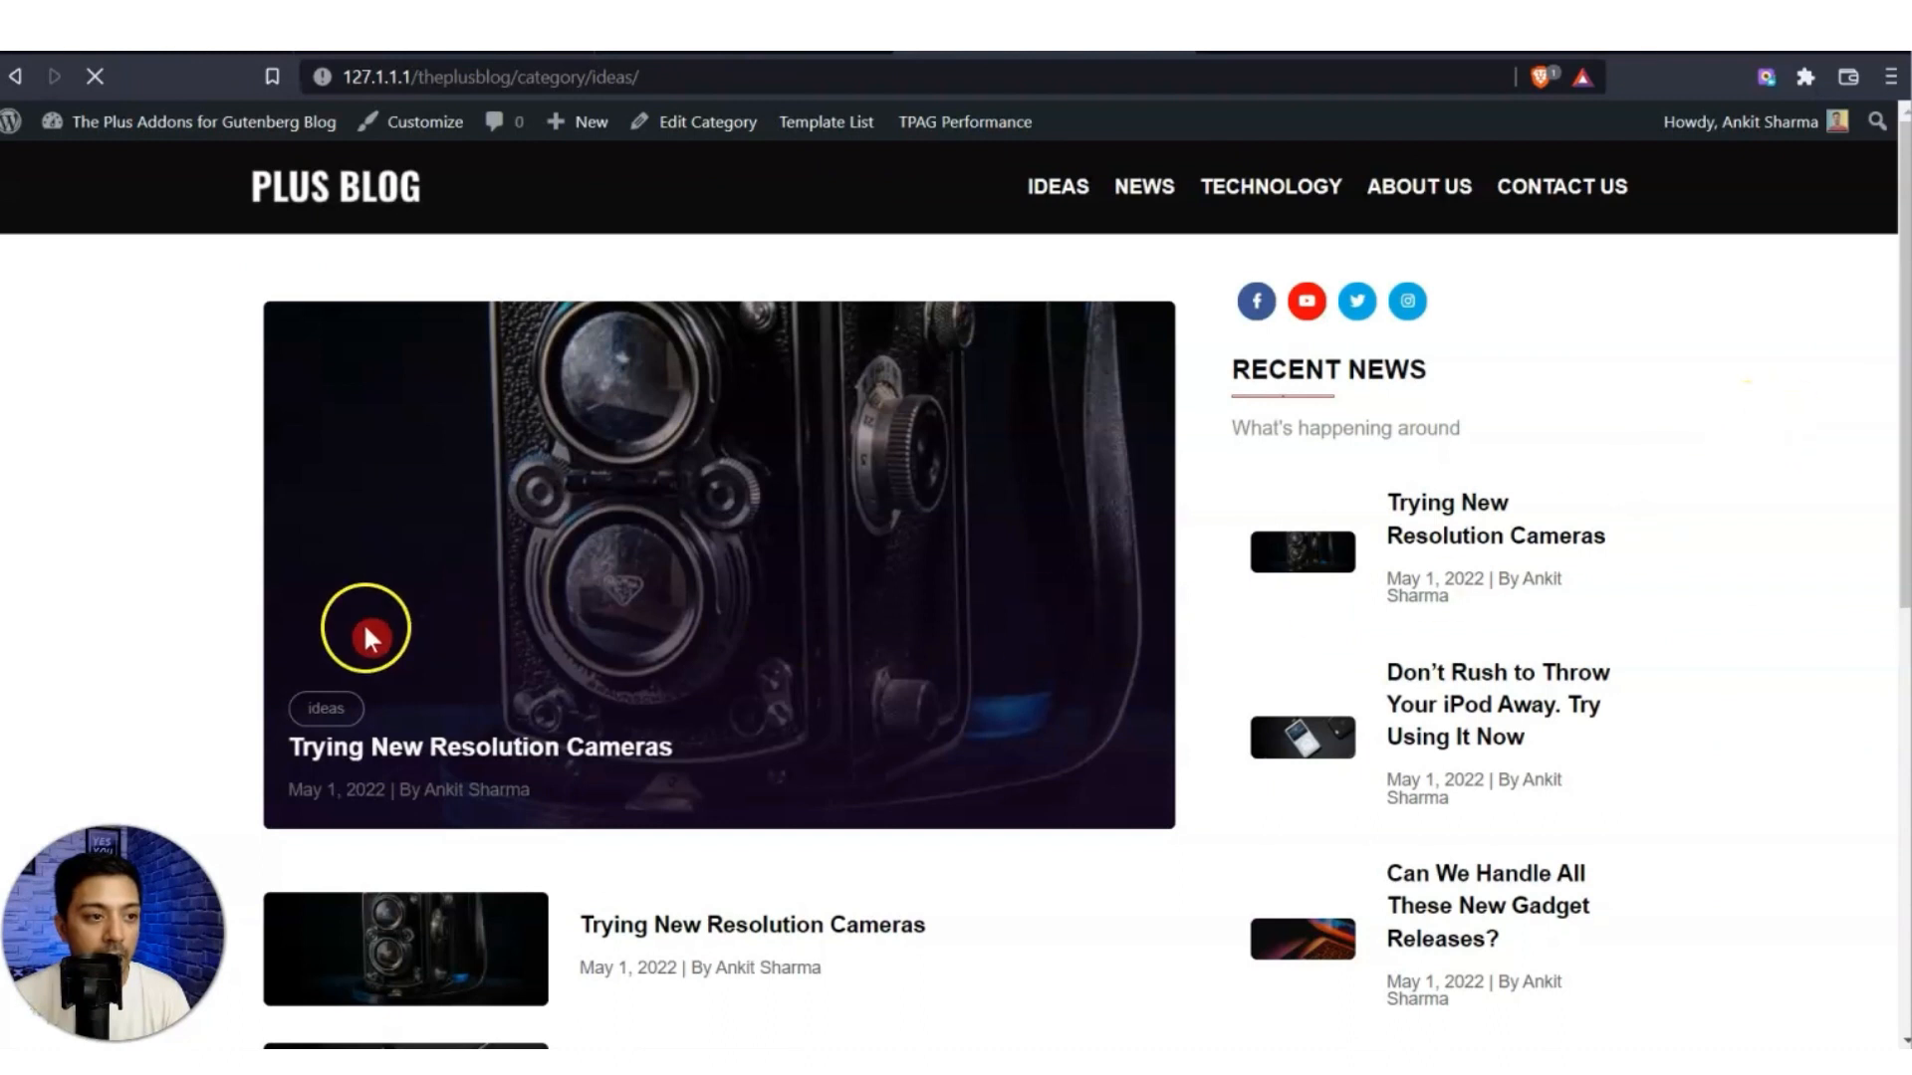
{"action": "scroll", "coordinate": [363, 632], "scroll_direction": "down", "scroll_amount": 6}
{"action": "scroll", "coordinate": [371, 641], "scroll_direction": "up", "scroll_amount": 6}
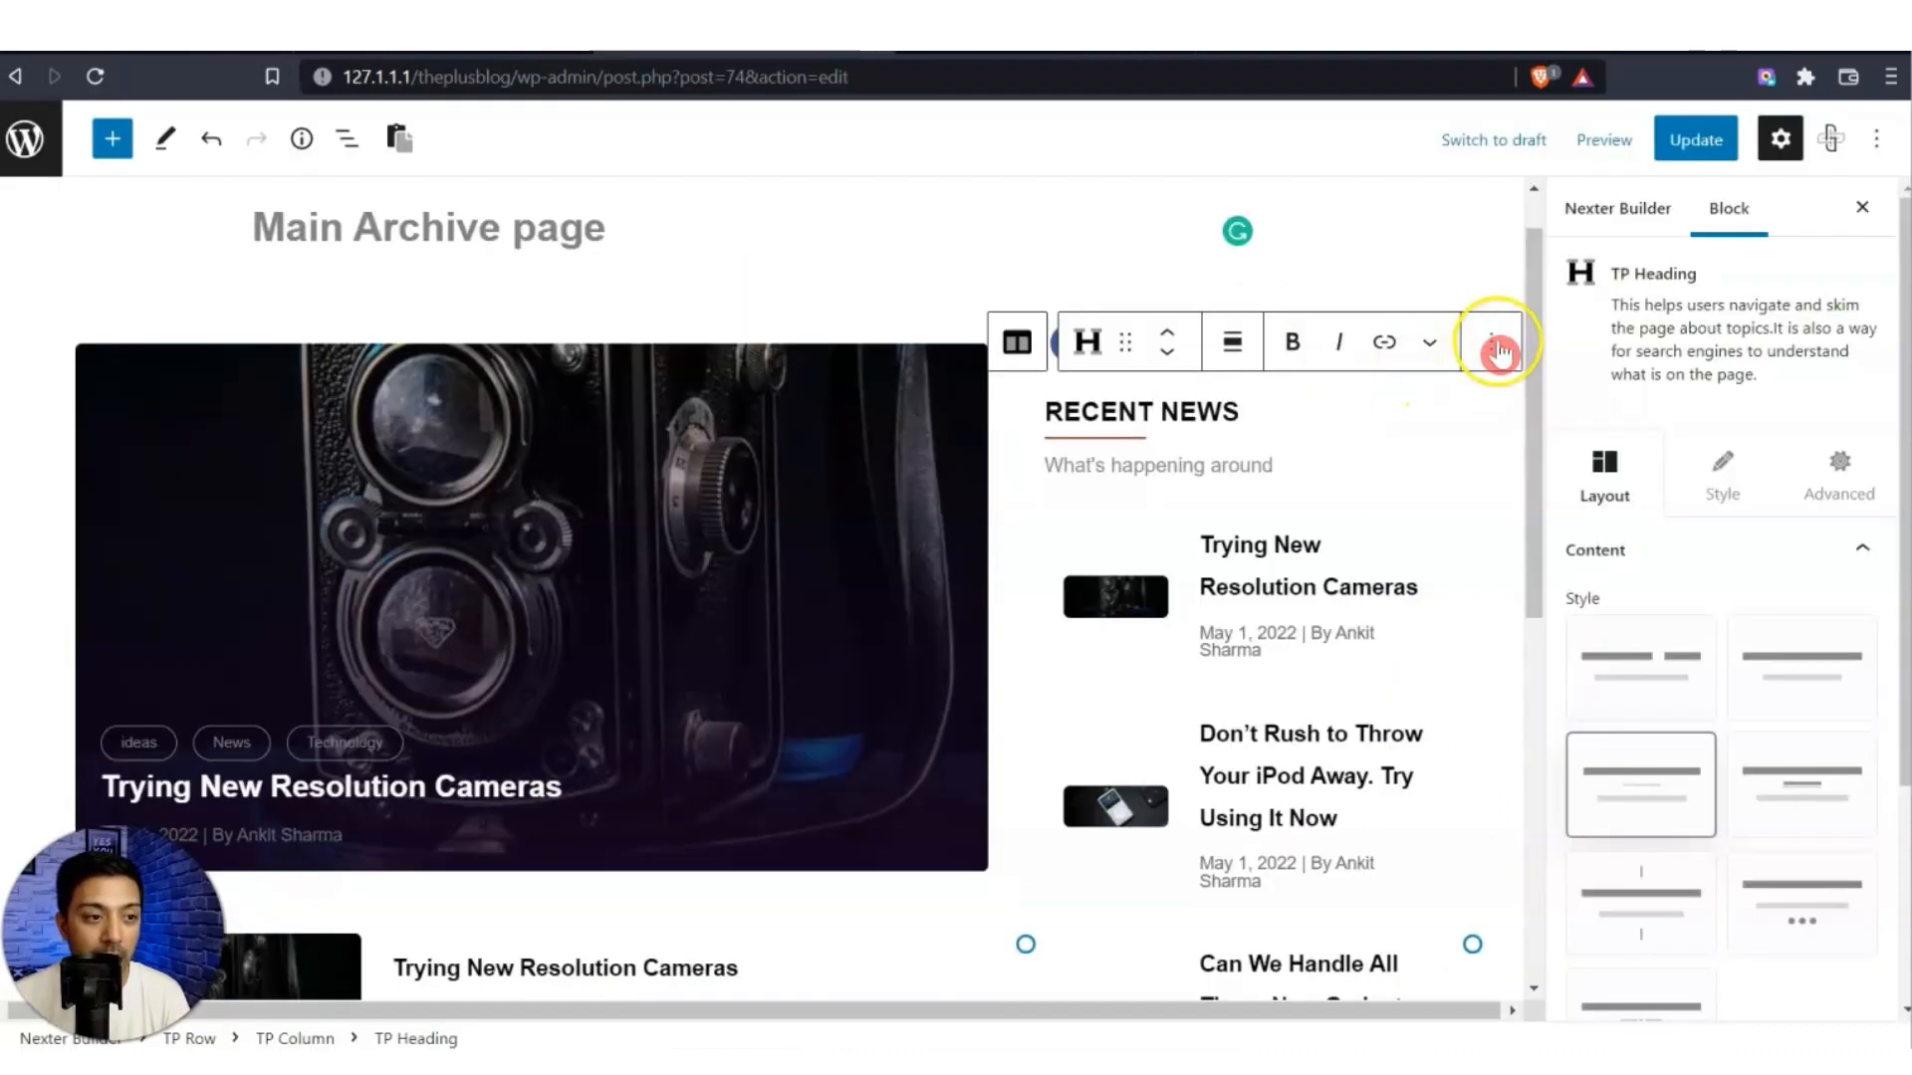
Insert a TP Search Bar block between the sidebar's social icons and the Recent News heading.
{"action": "left_click", "coordinate": [1491, 344]}
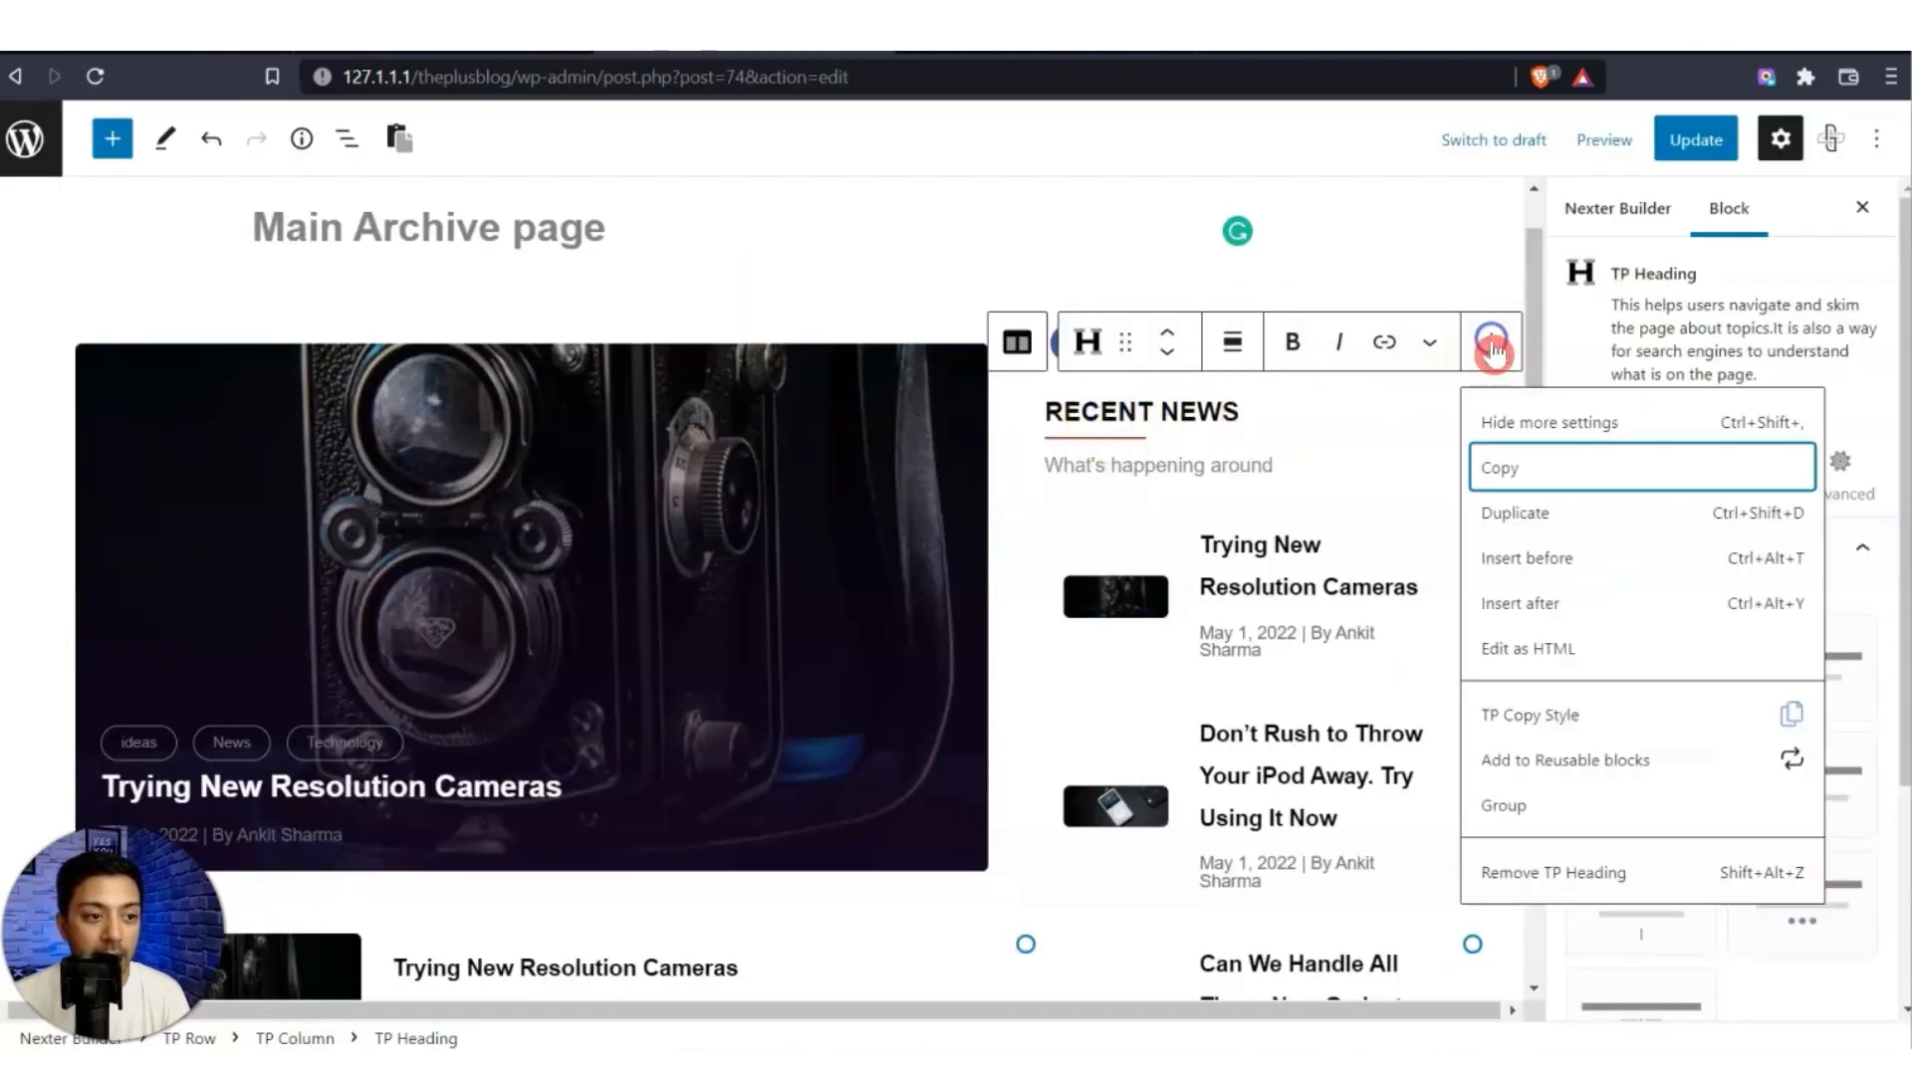
{"action": "left_click", "coordinate": [1514, 578]}
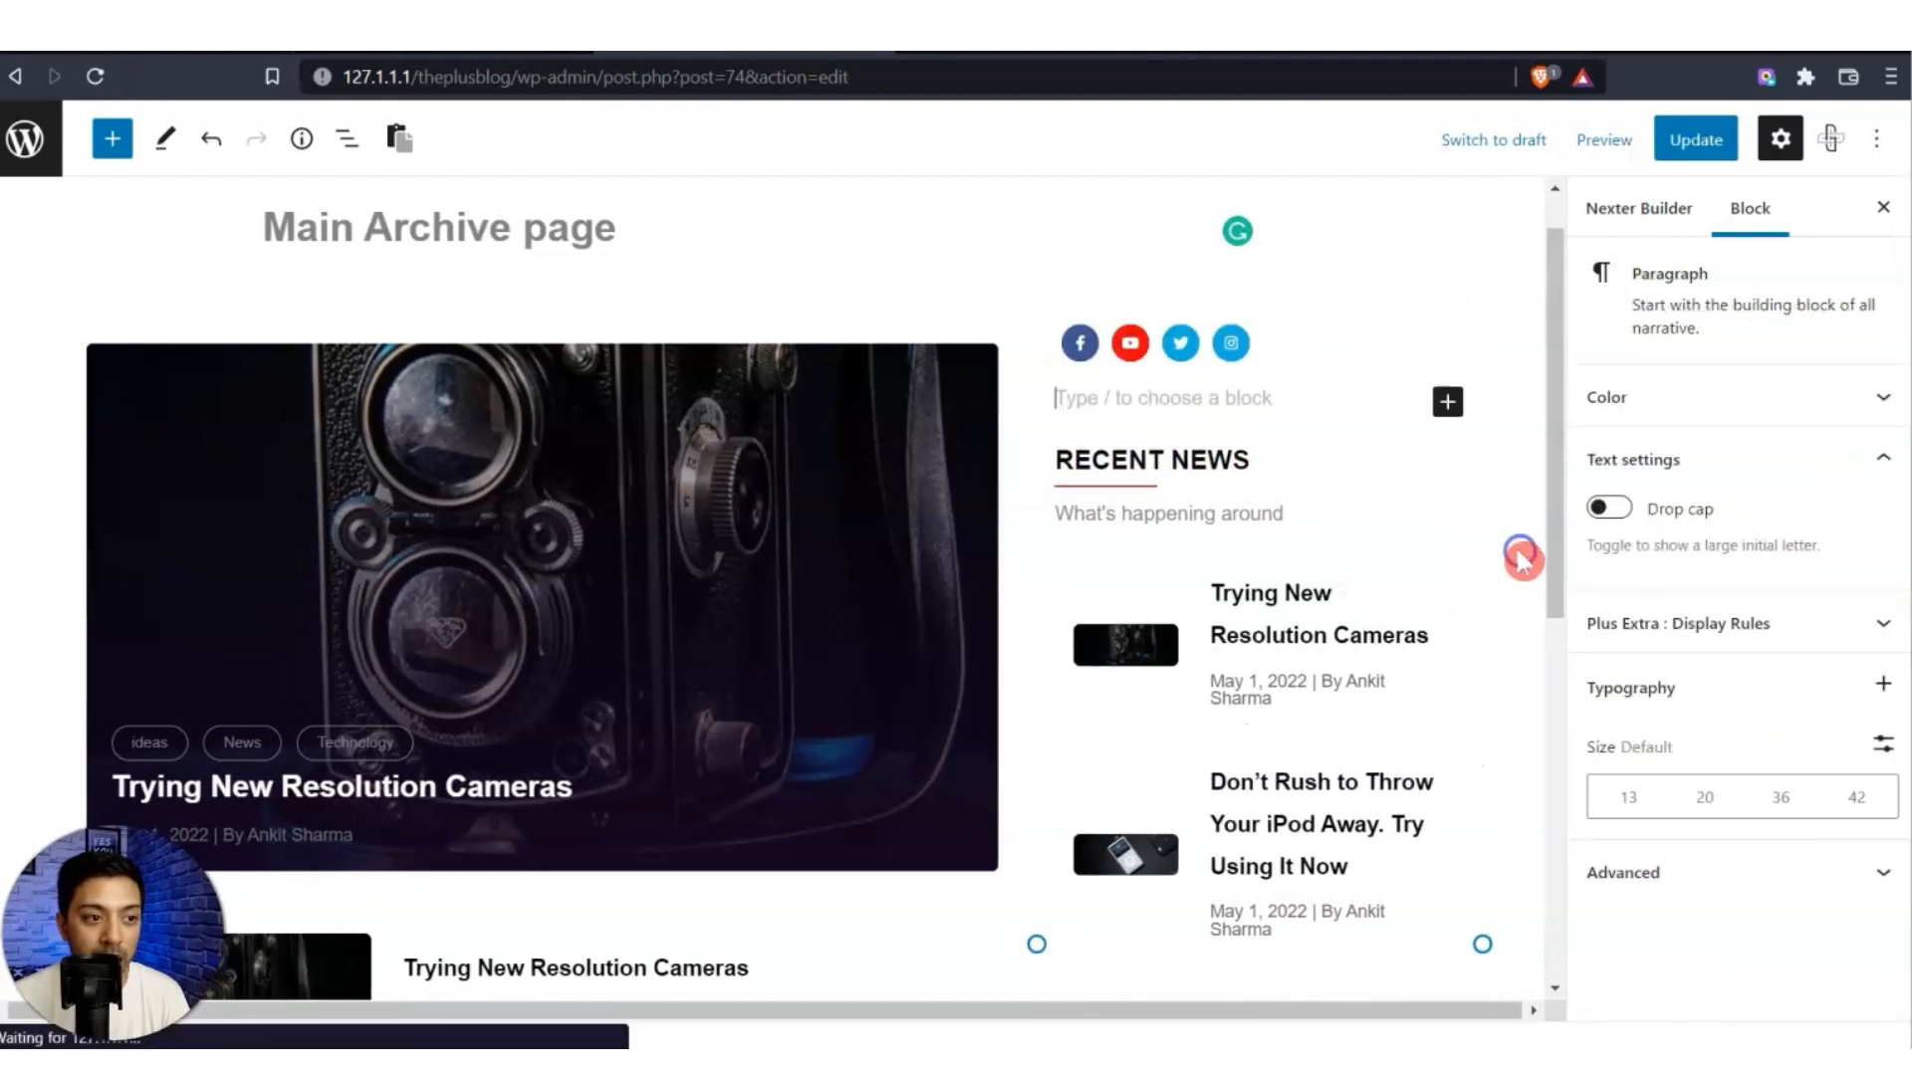
{"action": "type", "text": "/search"}
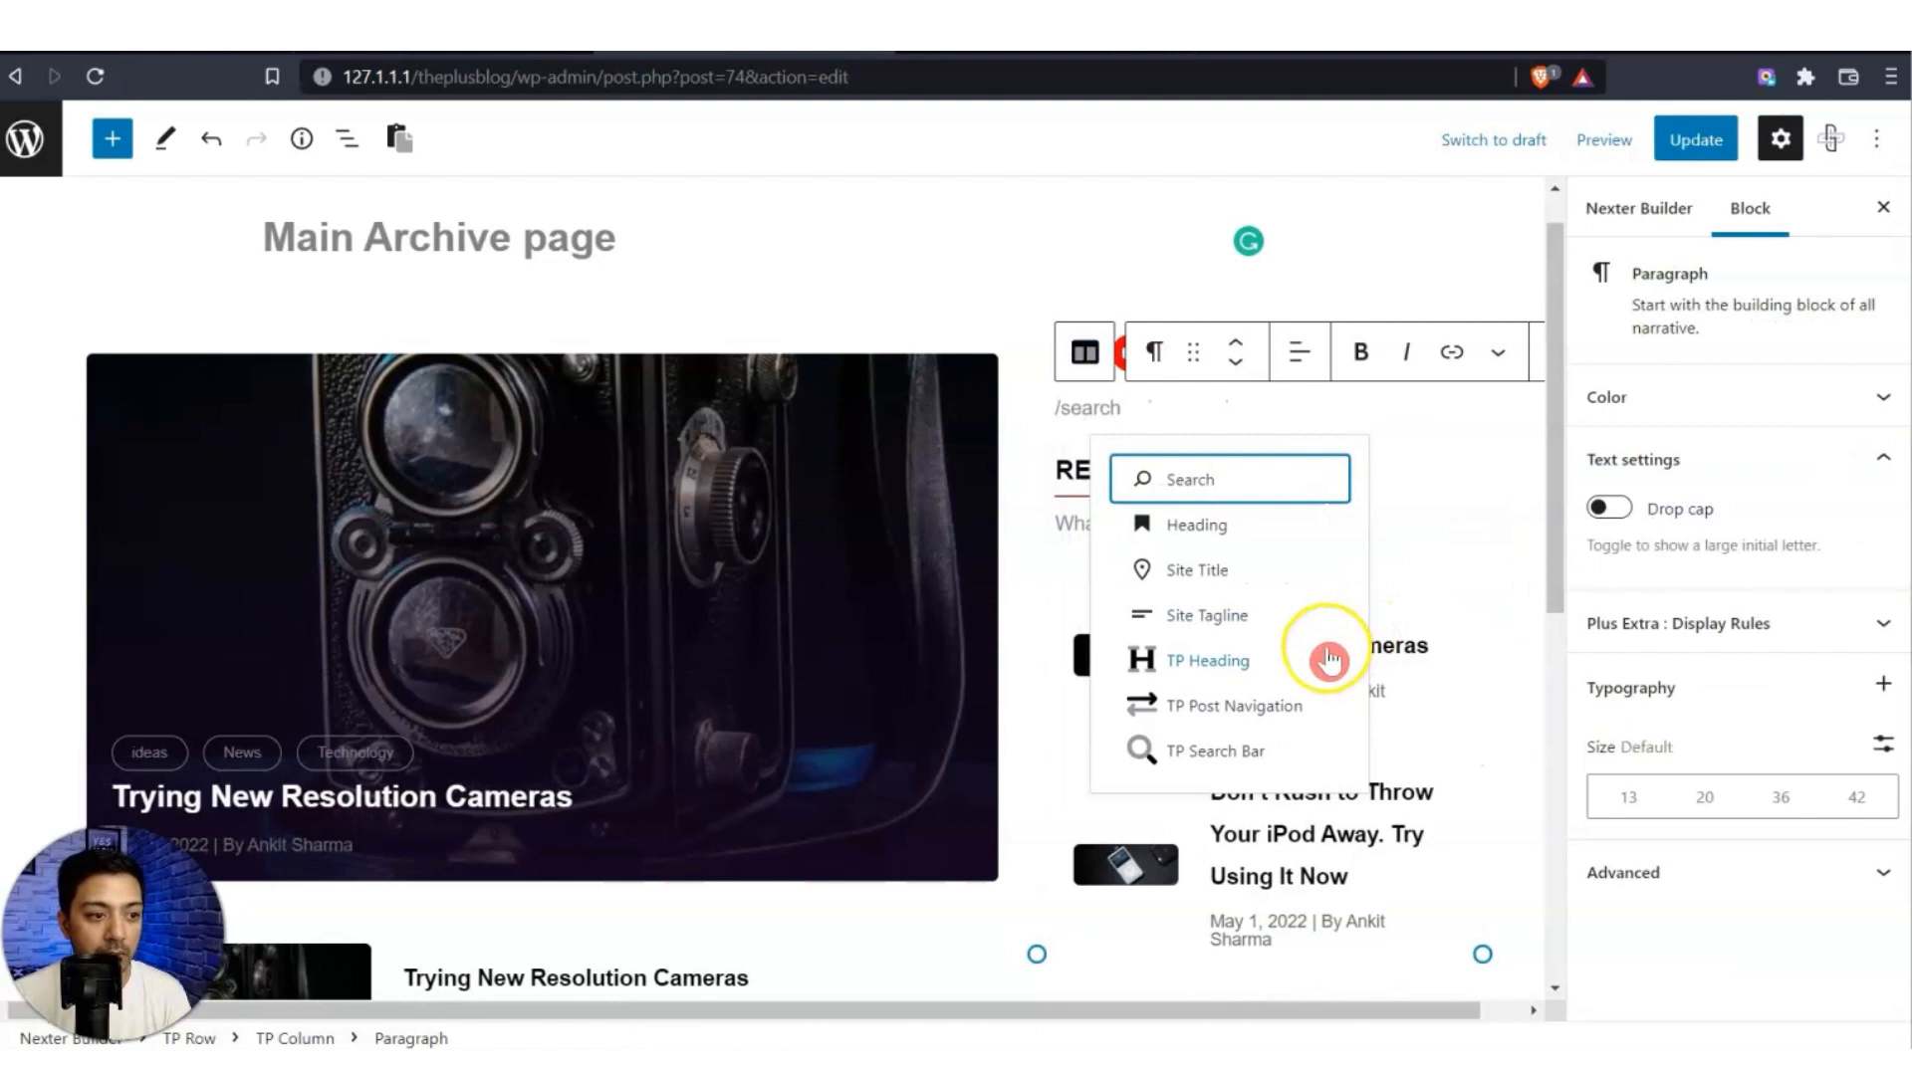
{"action": "left_click", "coordinate": [1220, 765]}
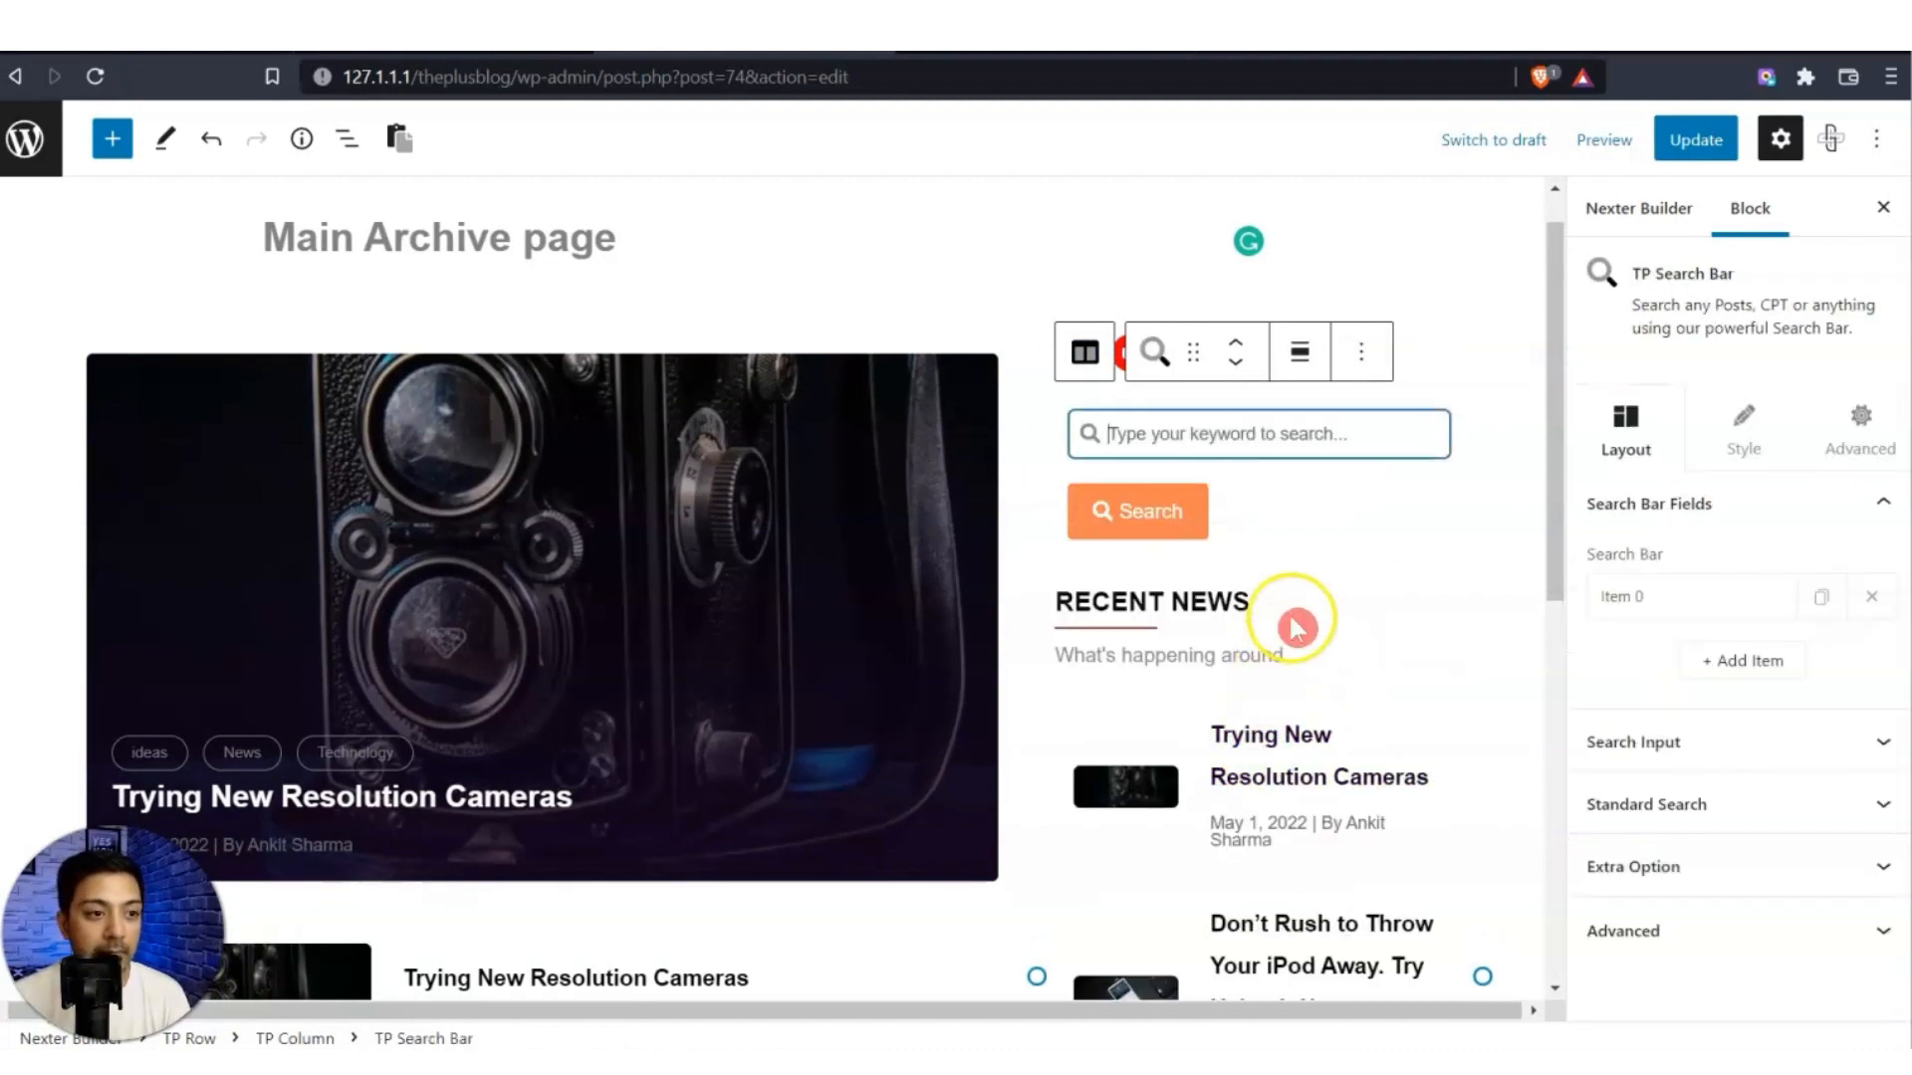
Update the archive template and reload the ideas category page to check the search bar.
{"action": "left_click", "coordinate": [1682, 140]}
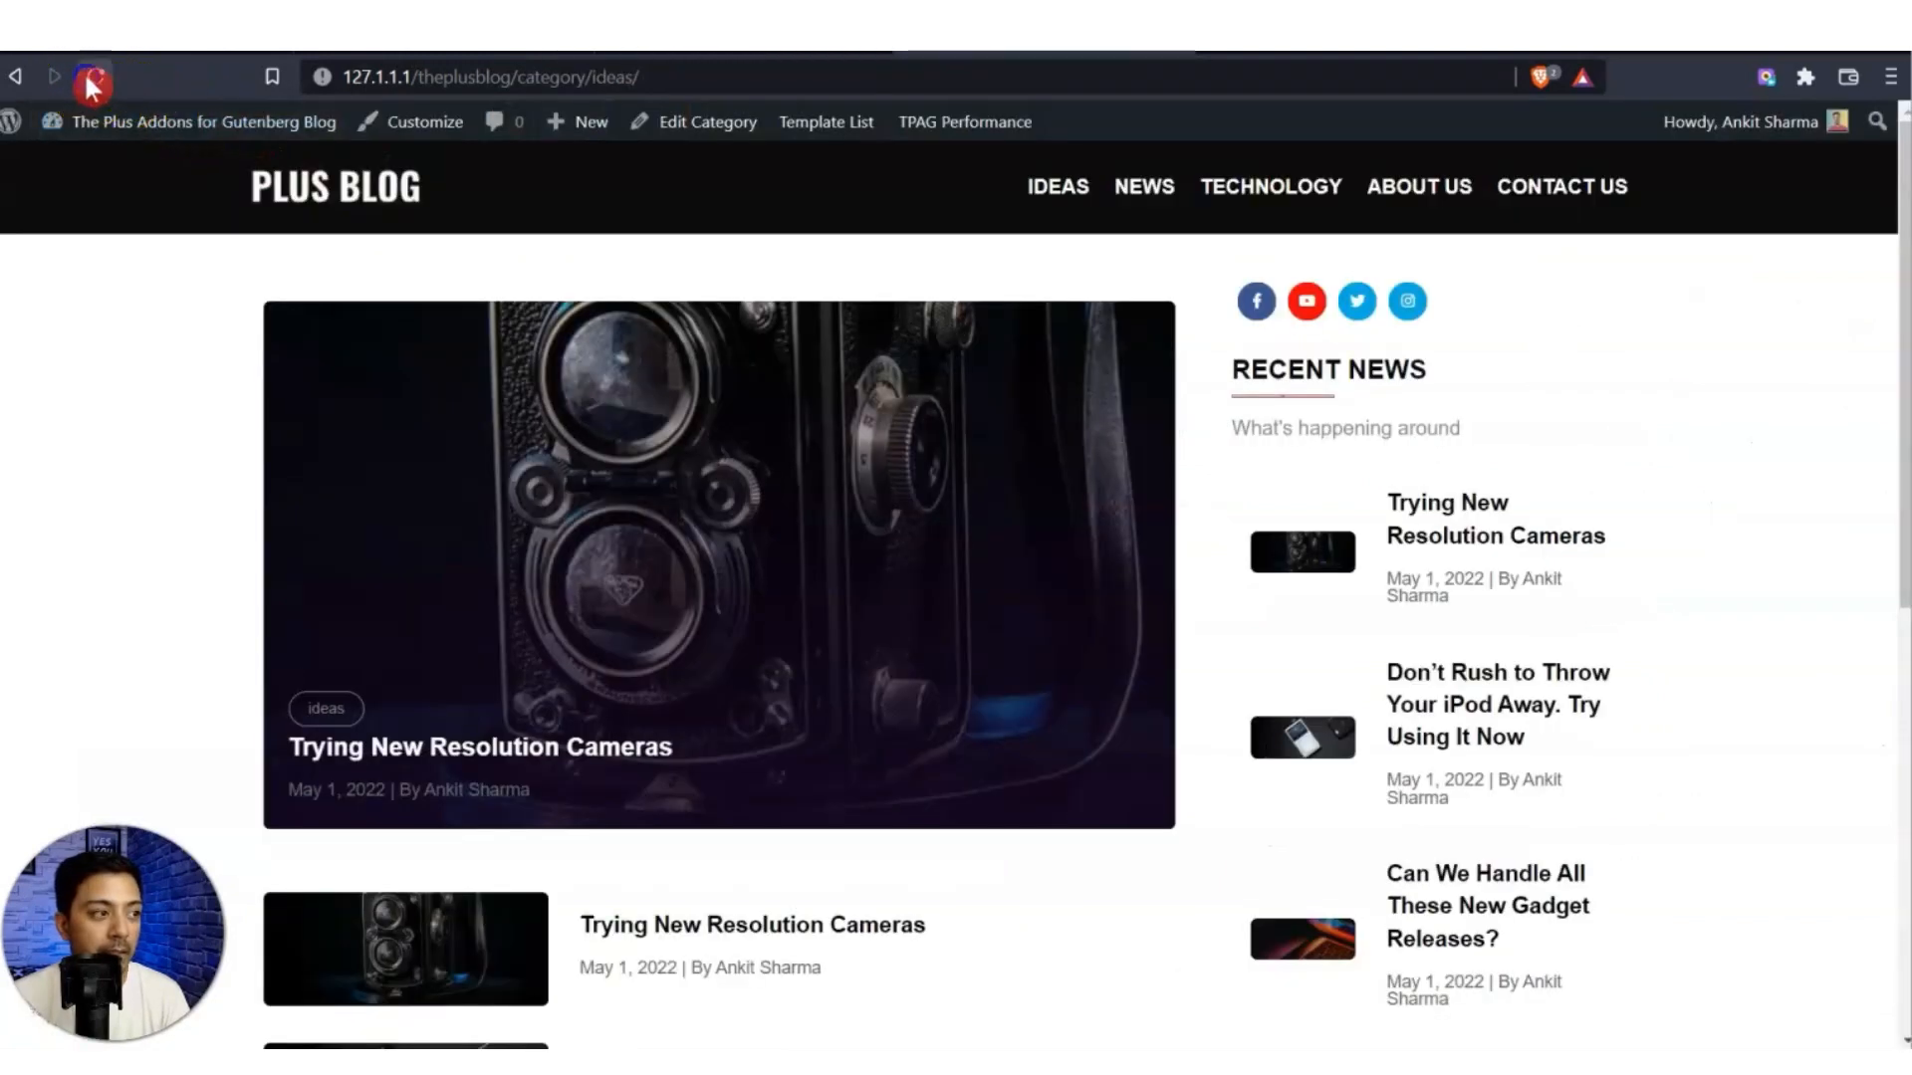
{"action": "left_click", "coordinate": [94, 77]}
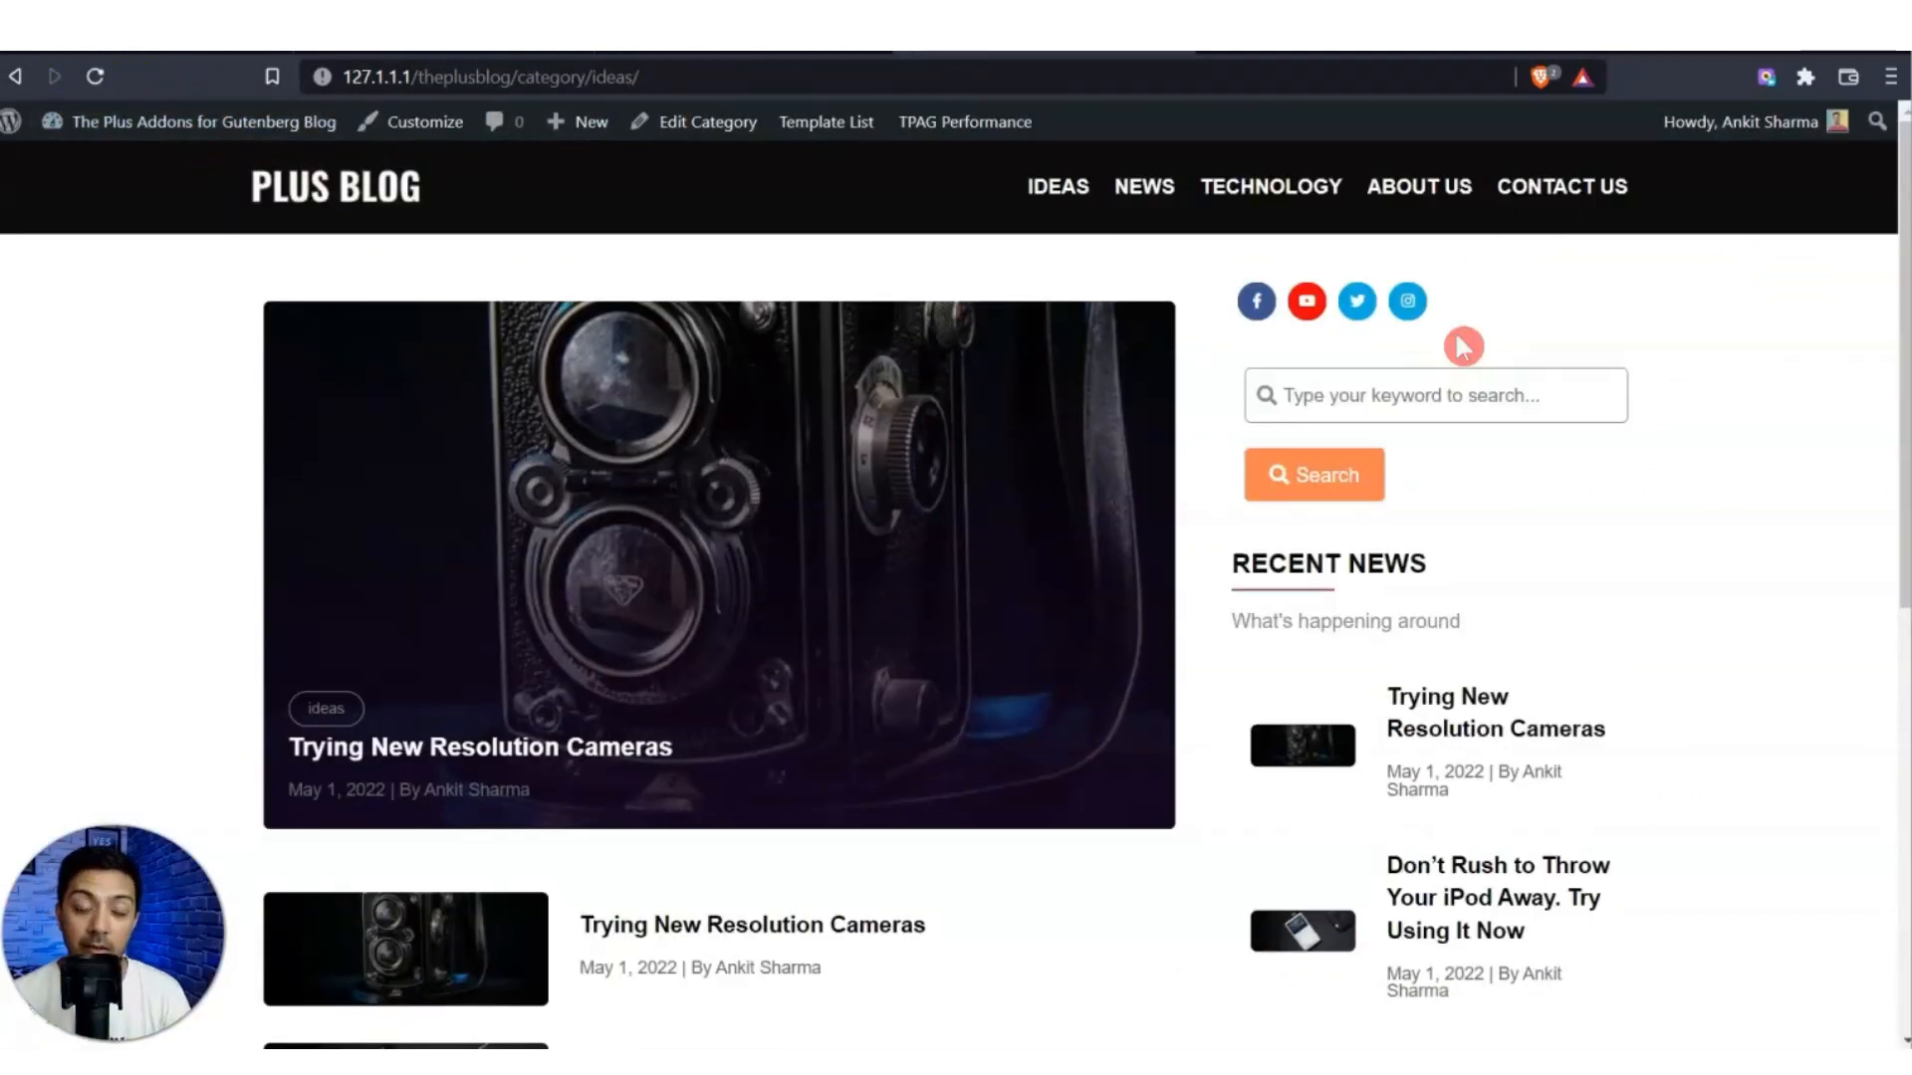
Give the sidebar's search bar block a light grey #E4E4E4 background with a 15 px border radius on all corners.
{"action": "left_click", "coordinate": [1326, 389]}
{"action": "left_click", "coordinate": [853, 55]}
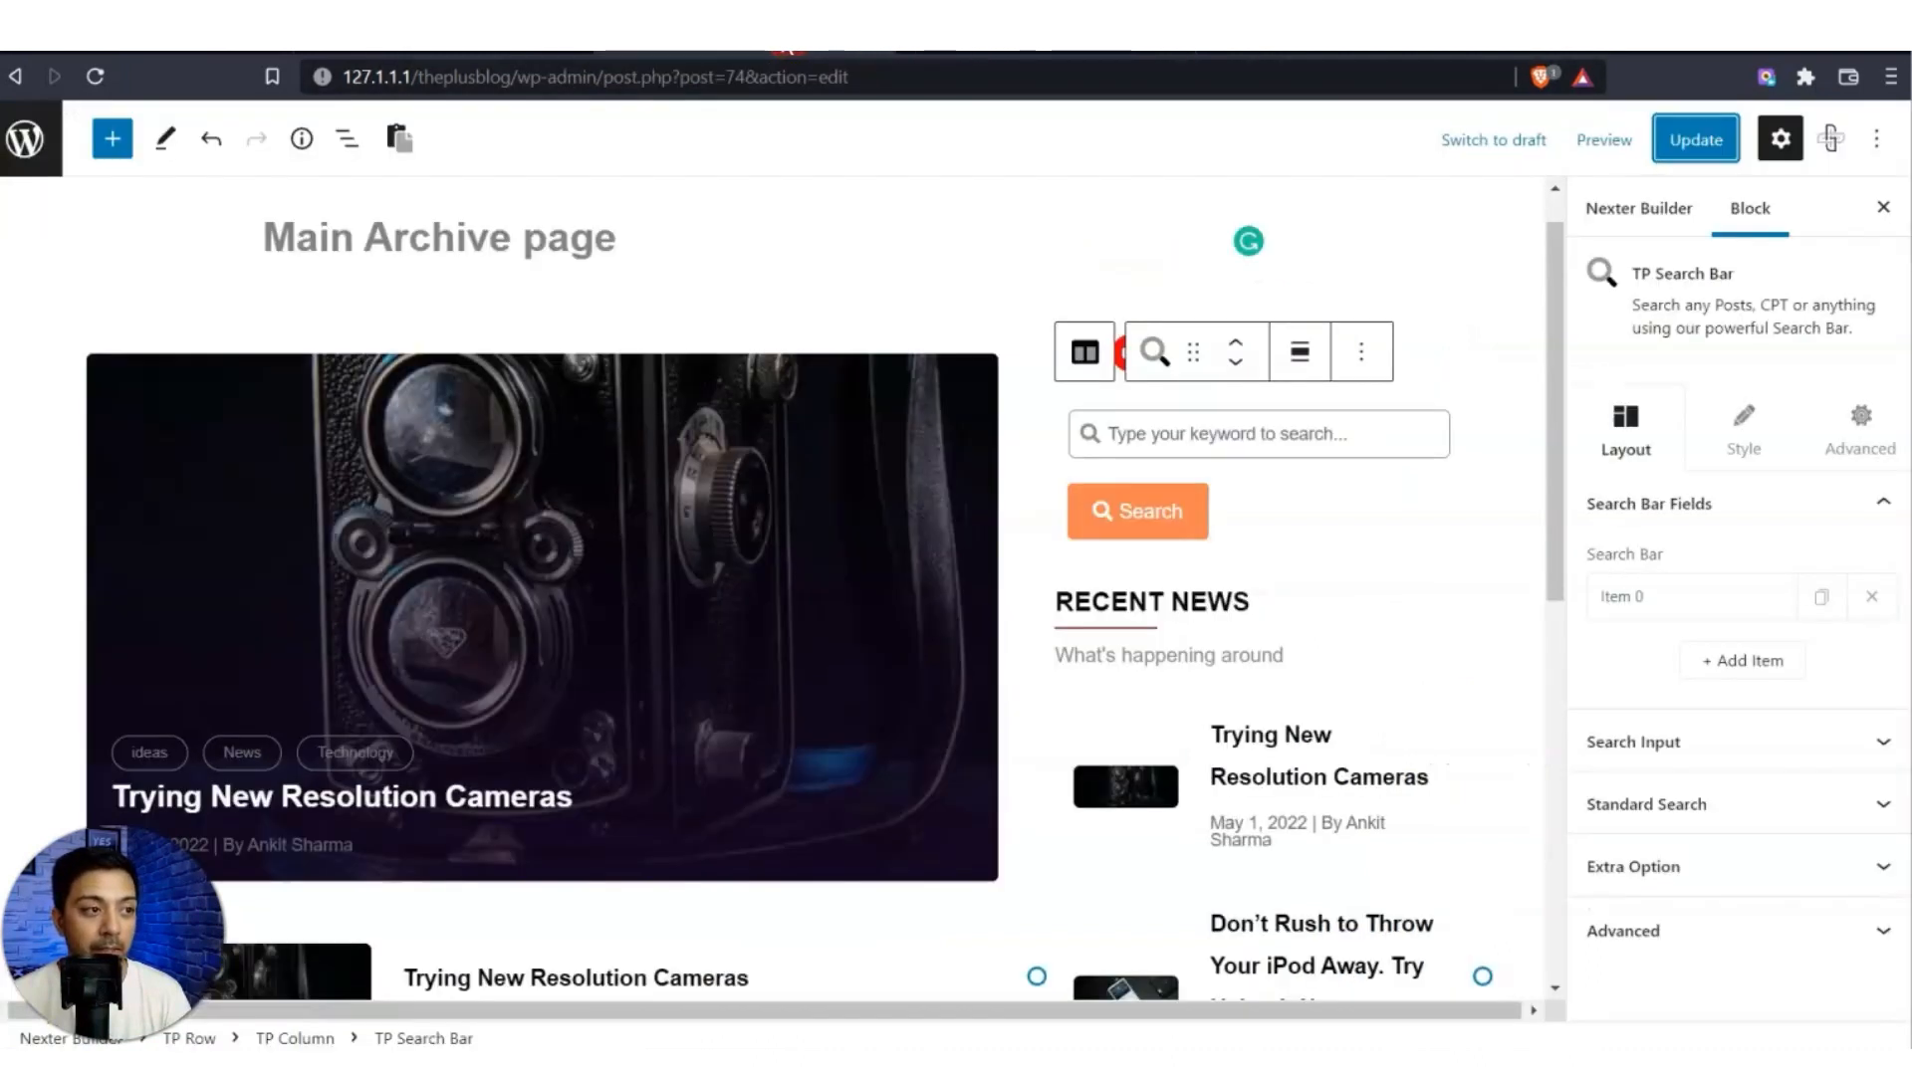
{"action": "left_click", "coordinate": [1750, 450]}
{"action": "scroll", "coordinate": [1737, 503], "scroll_direction": "down", "scroll_amount": 10}
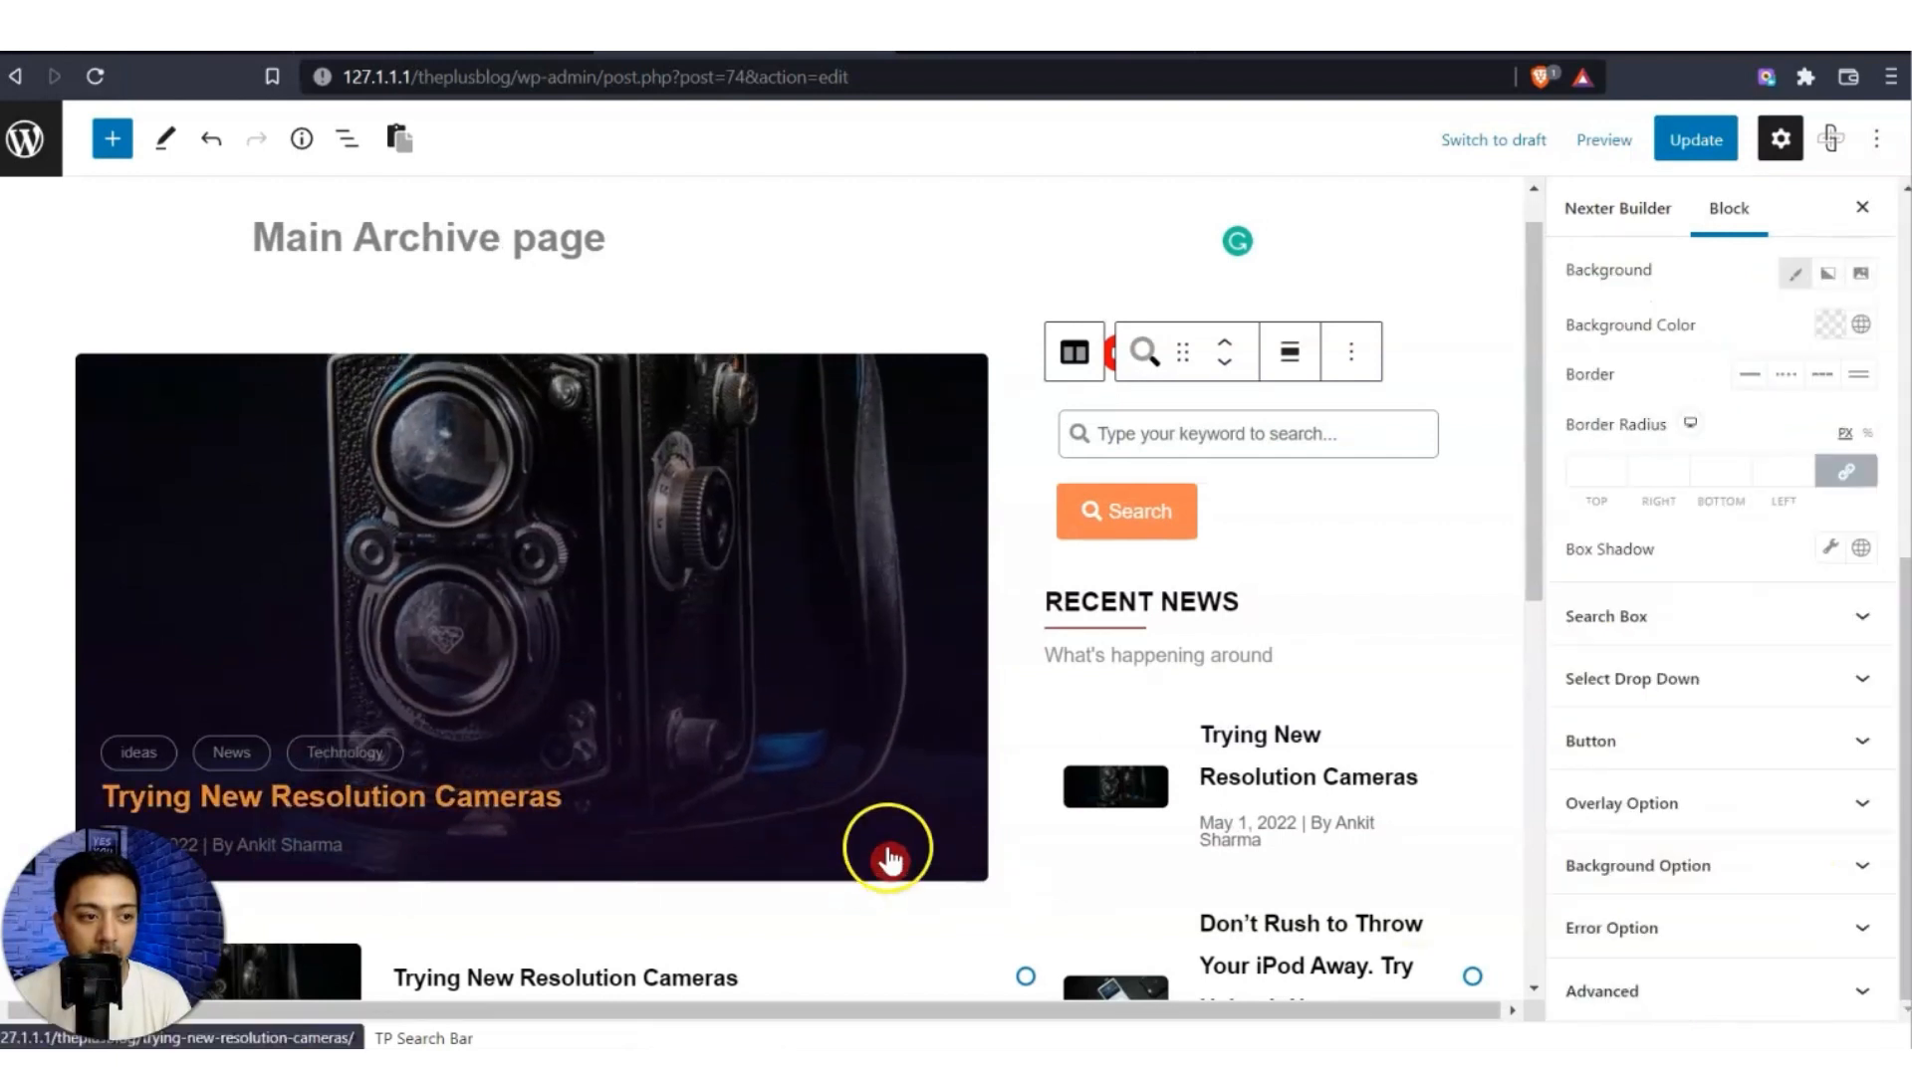
{"action": "left_click", "coordinate": [1804, 876]}
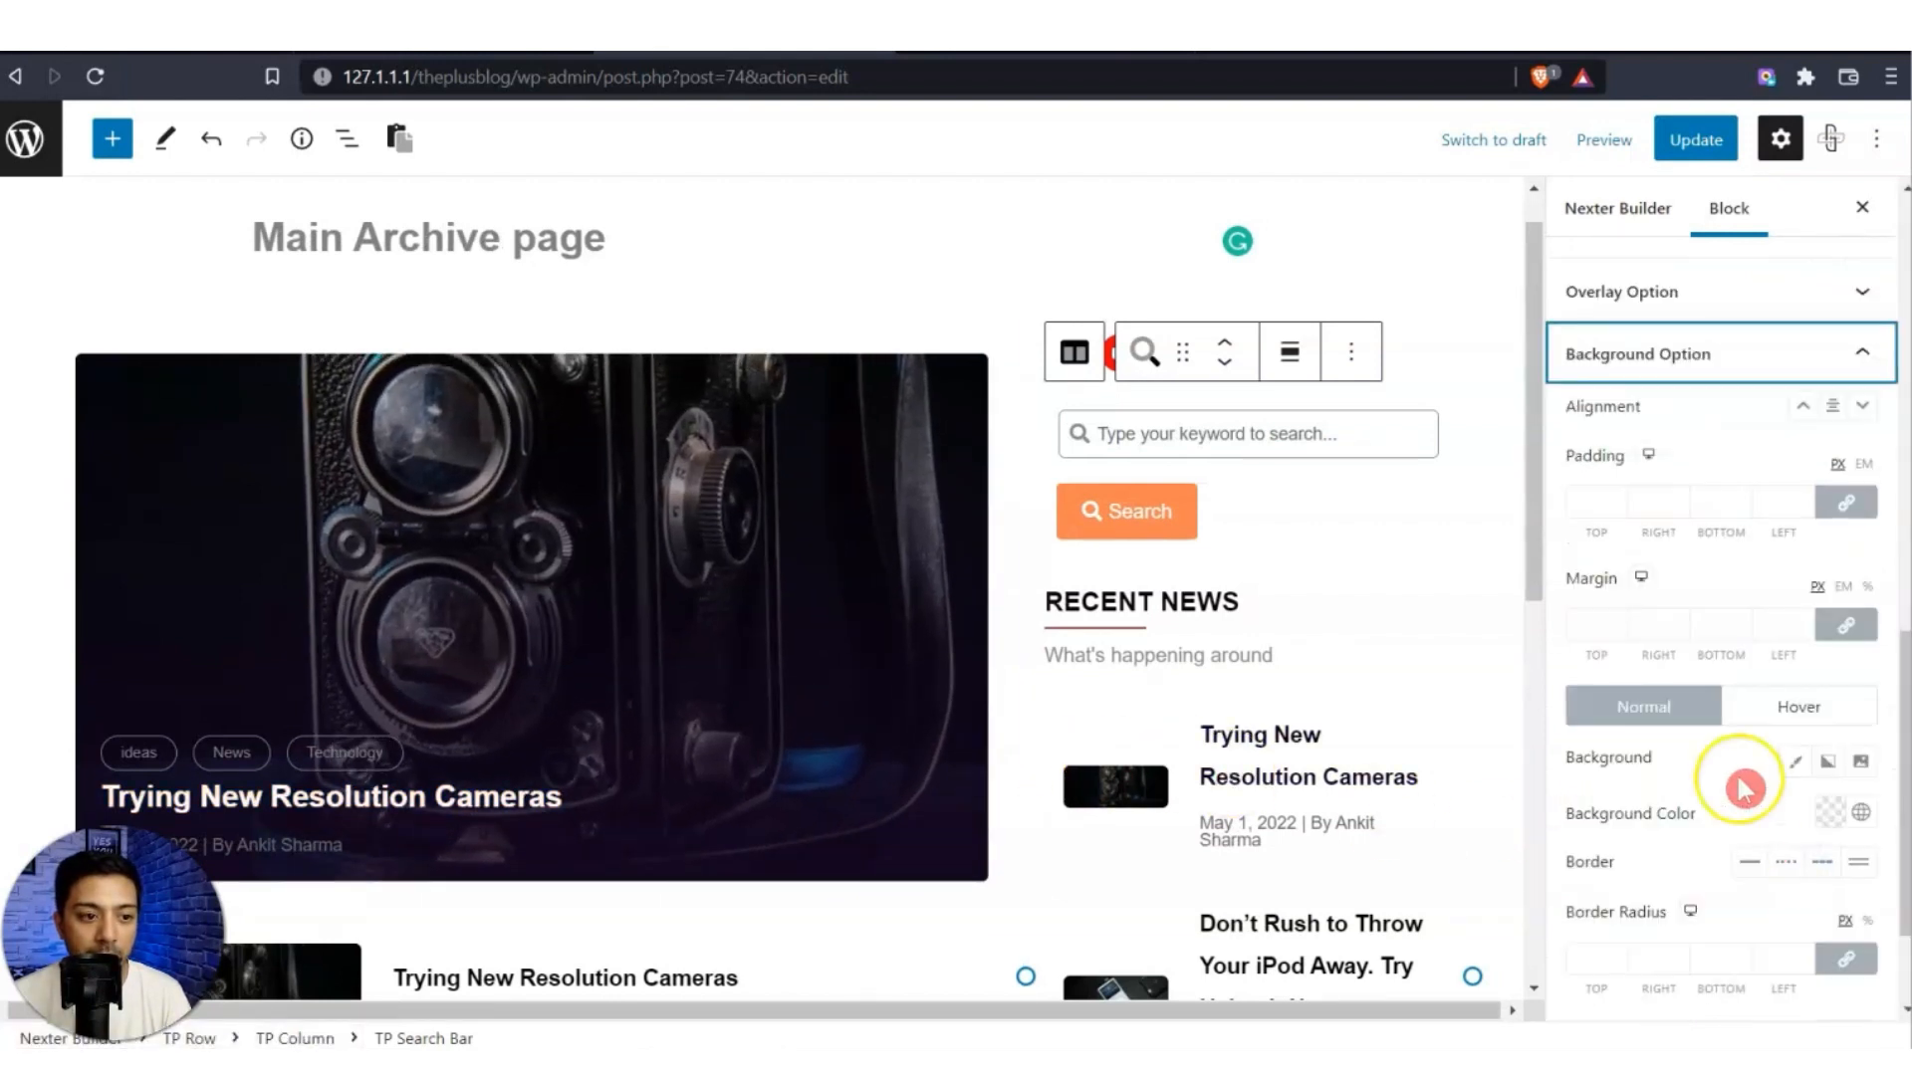
{"action": "left_click", "coordinate": [1830, 813]}
{"action": "left_click_drag", "start_coordinate": [1712, 495], "coordinate": [1531, 379]}
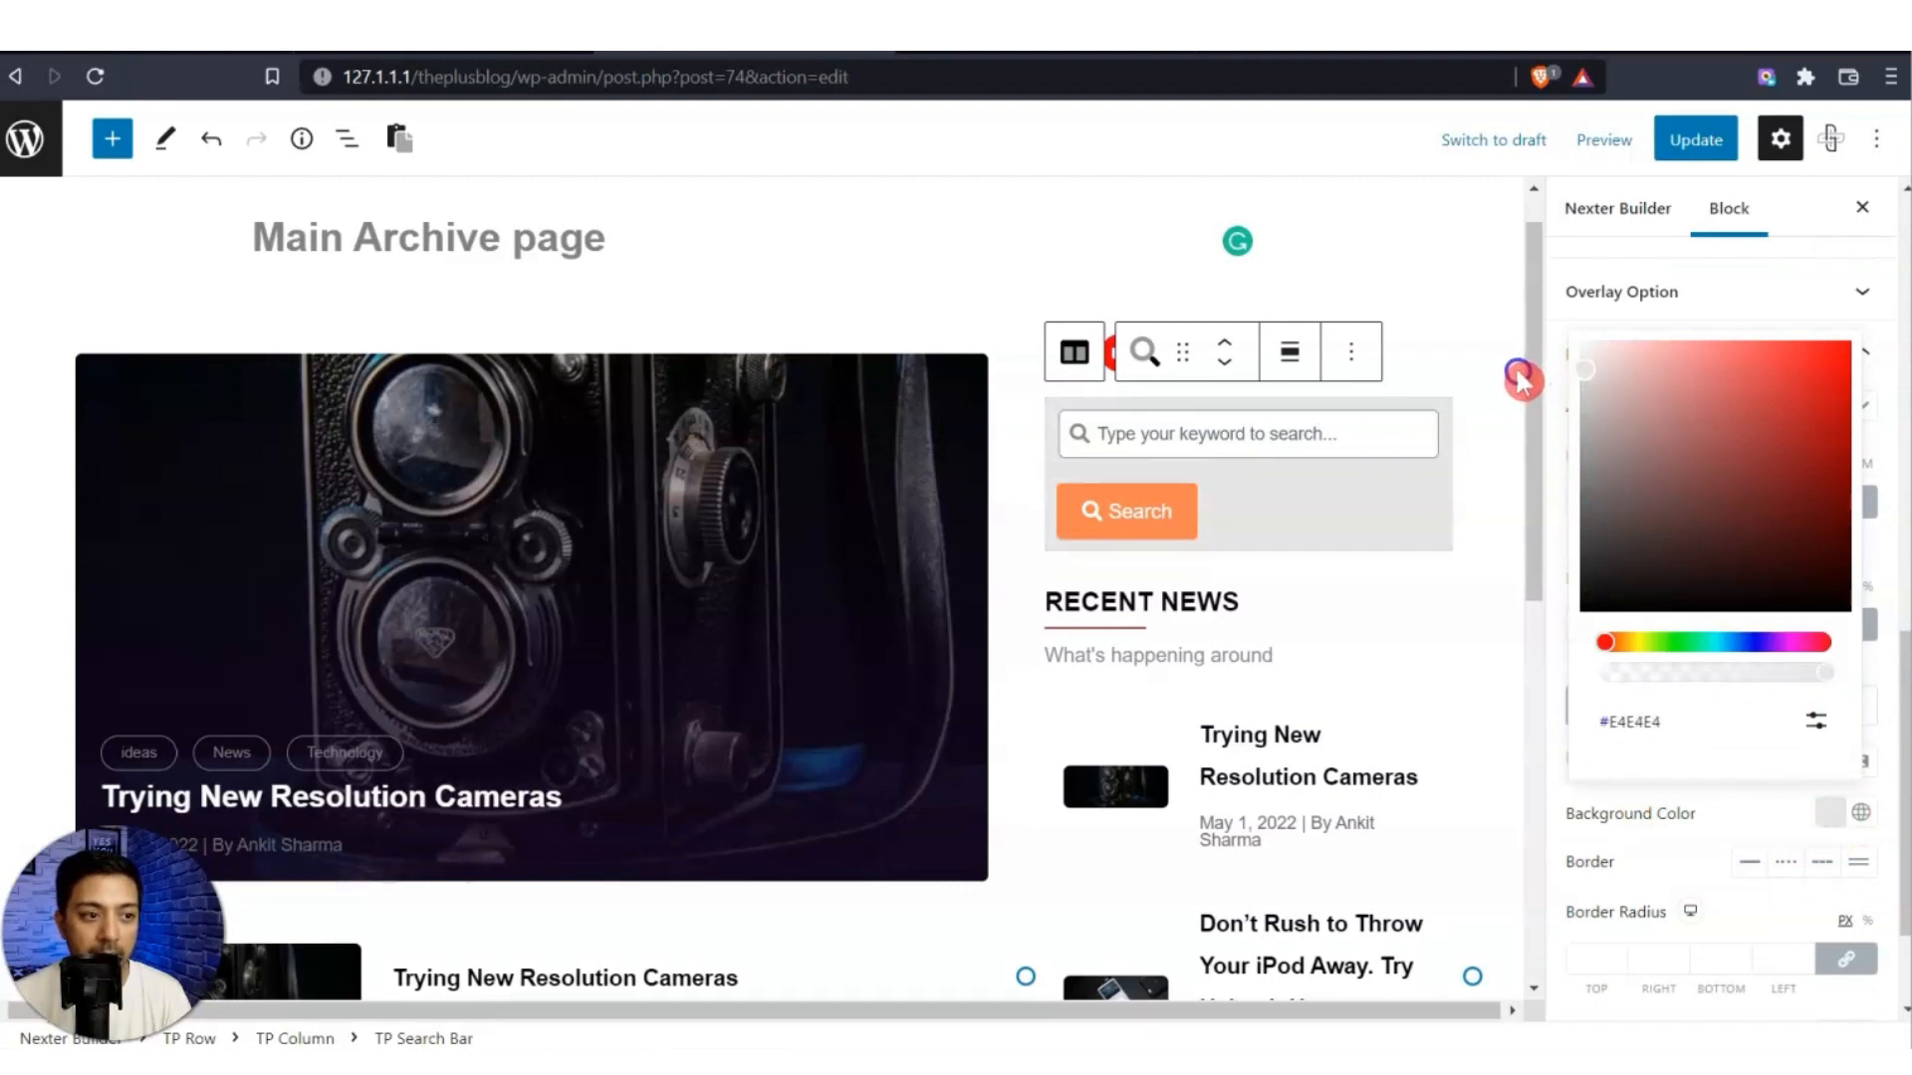
{"action": "left_click", "coordinate": [1593, 960]}
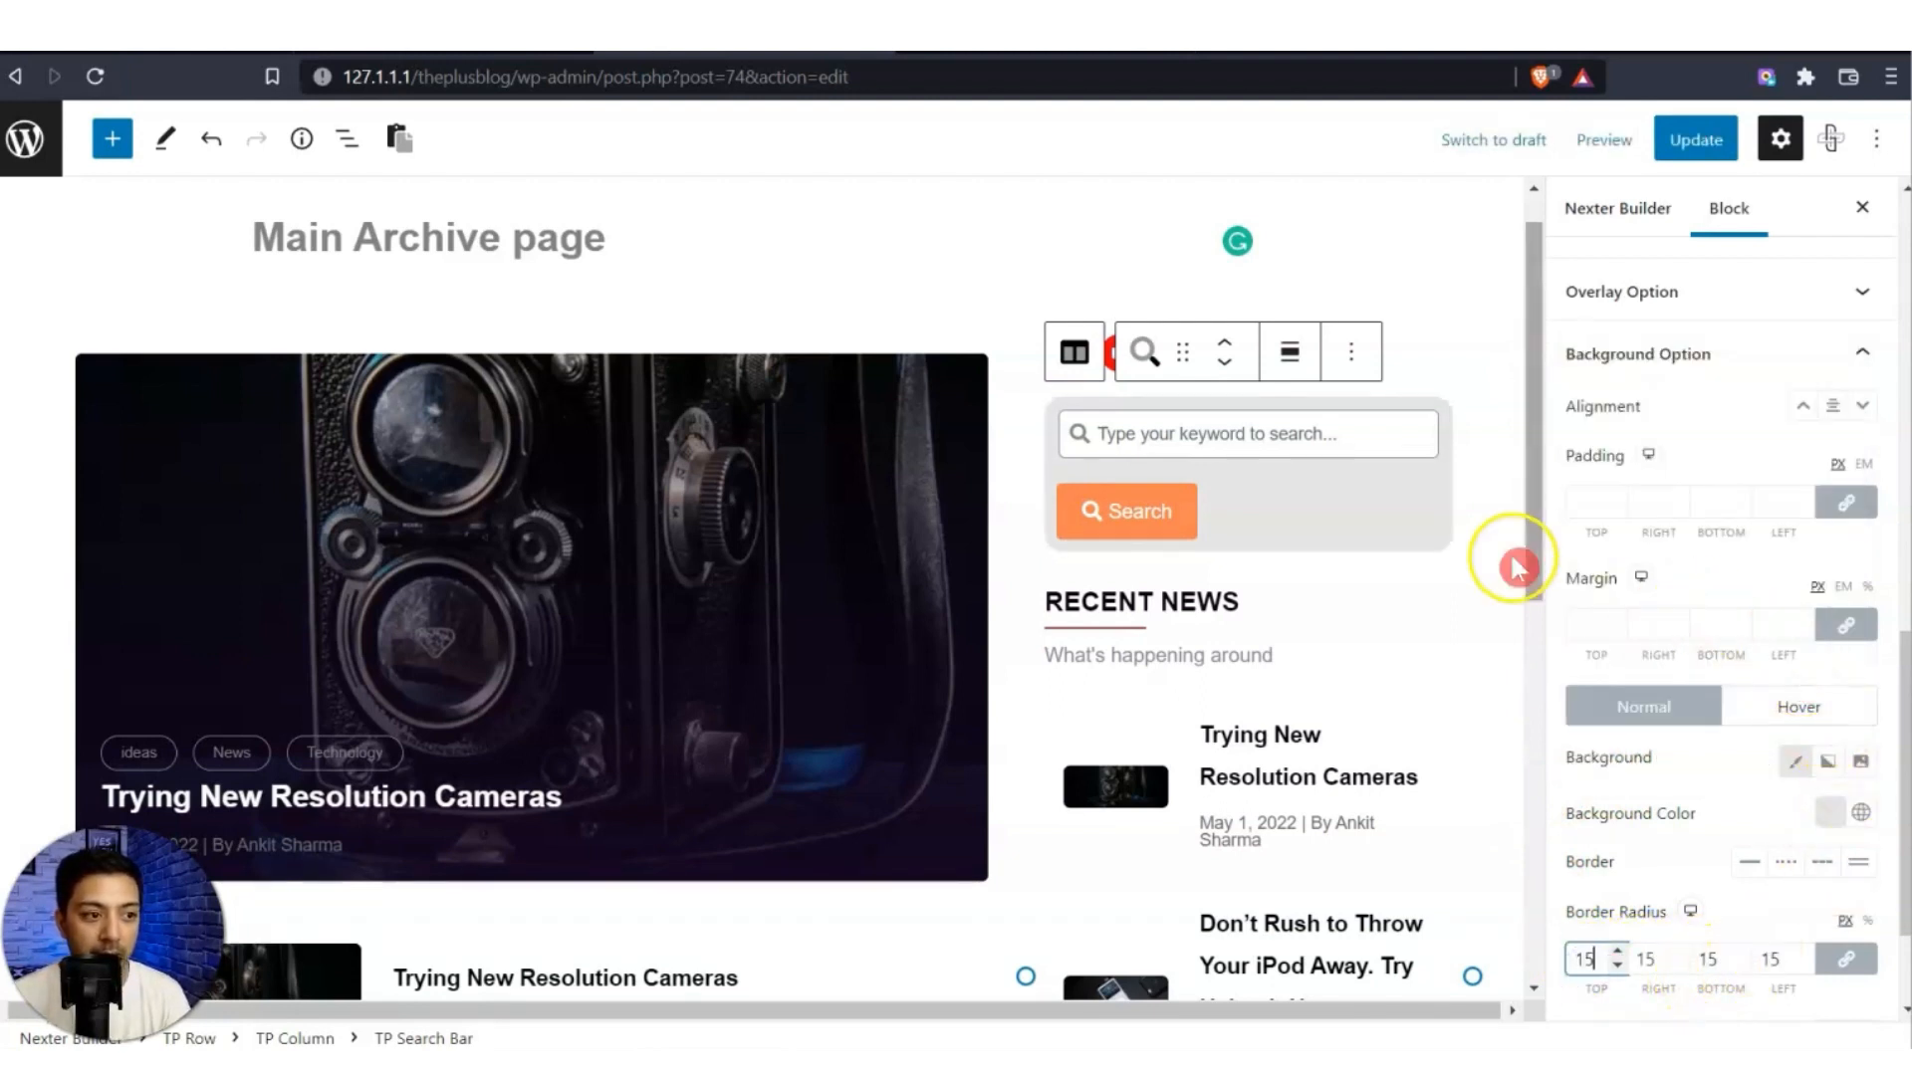
Set the search bar block's padding to 5 px on all sides and update the archive template.
{"action": "scroll", "coordinate": [1837, 854], "scroll_direction": "down", "scroll_amount": 1}
{"action": "scroll", "coordinate": [1814, 872], "scroll_direction": "up", "scroll_amount": 10}
{"action": "left_click", "coordinate": [1837, 428]}
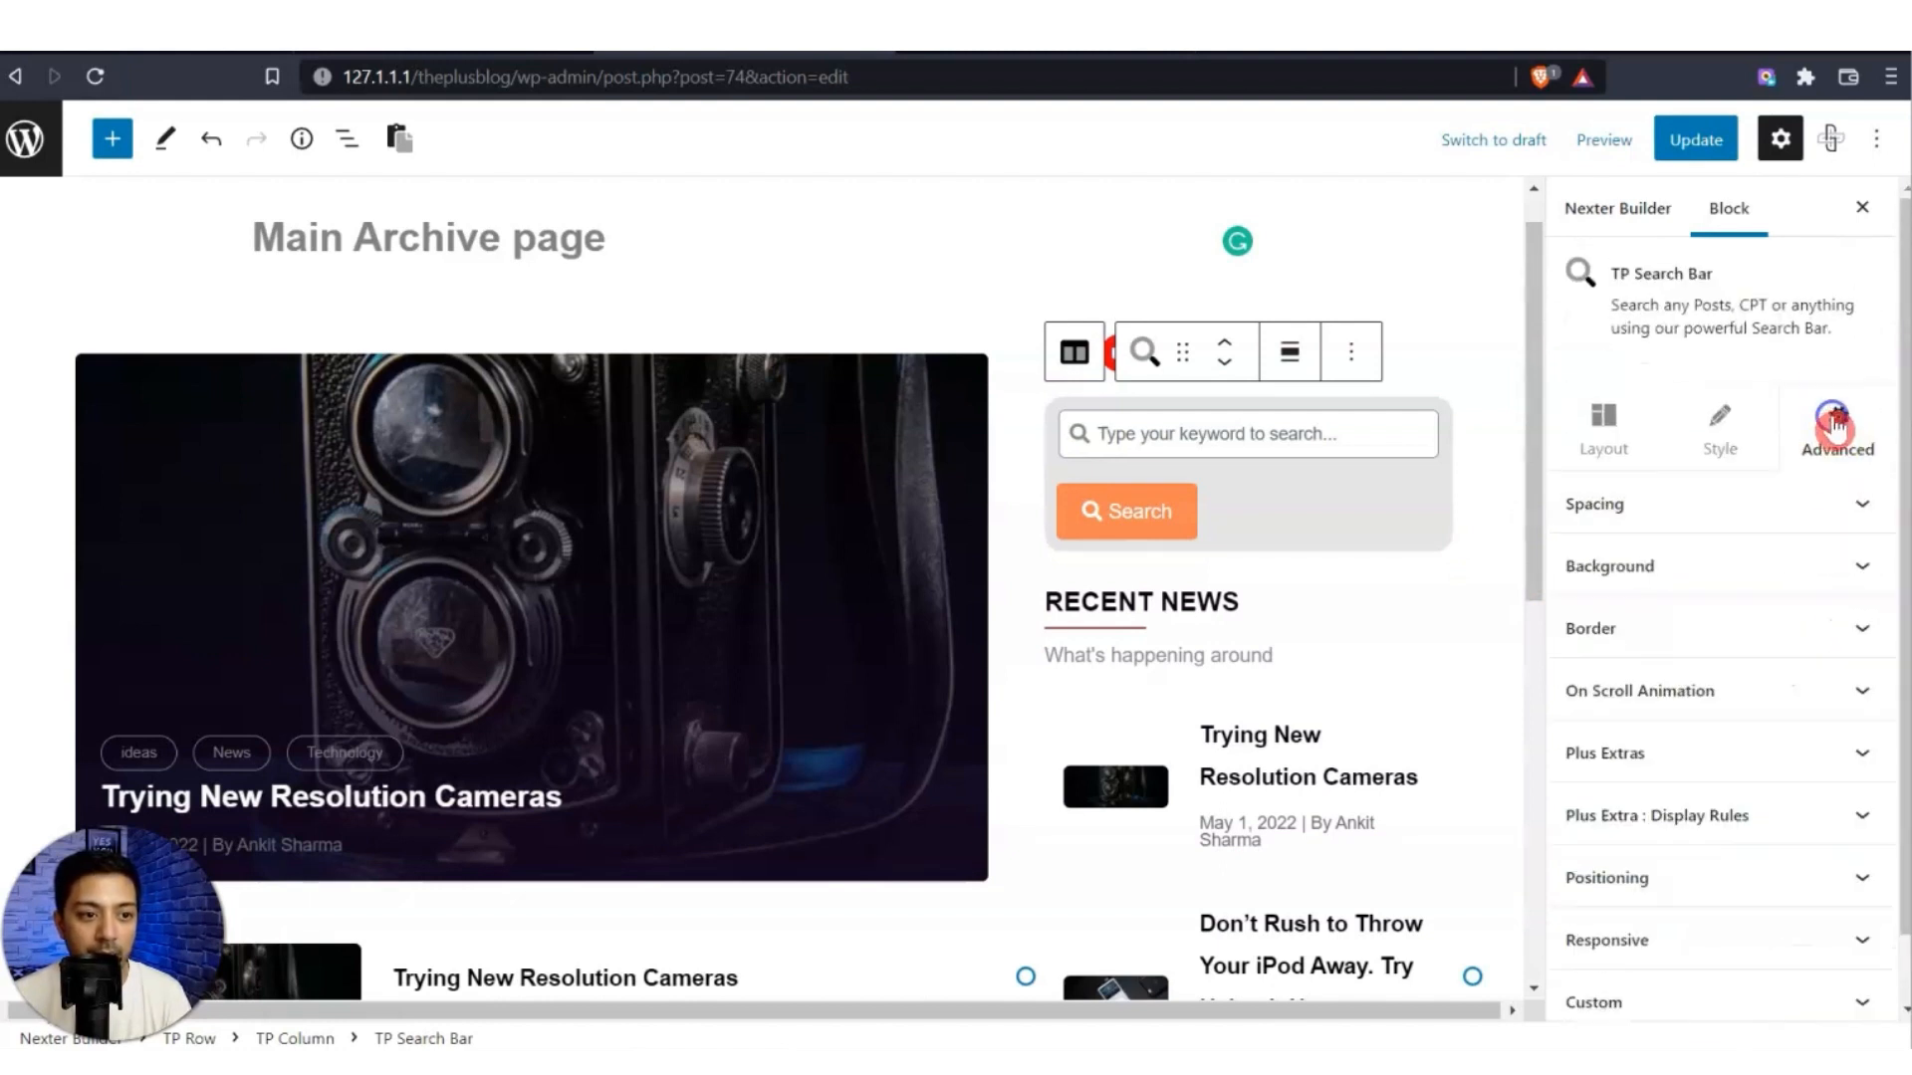
{"action": "left_click", "coordinate": [1705, 510]}
{"action": "left_click", "coordinate": [1606, 599]}
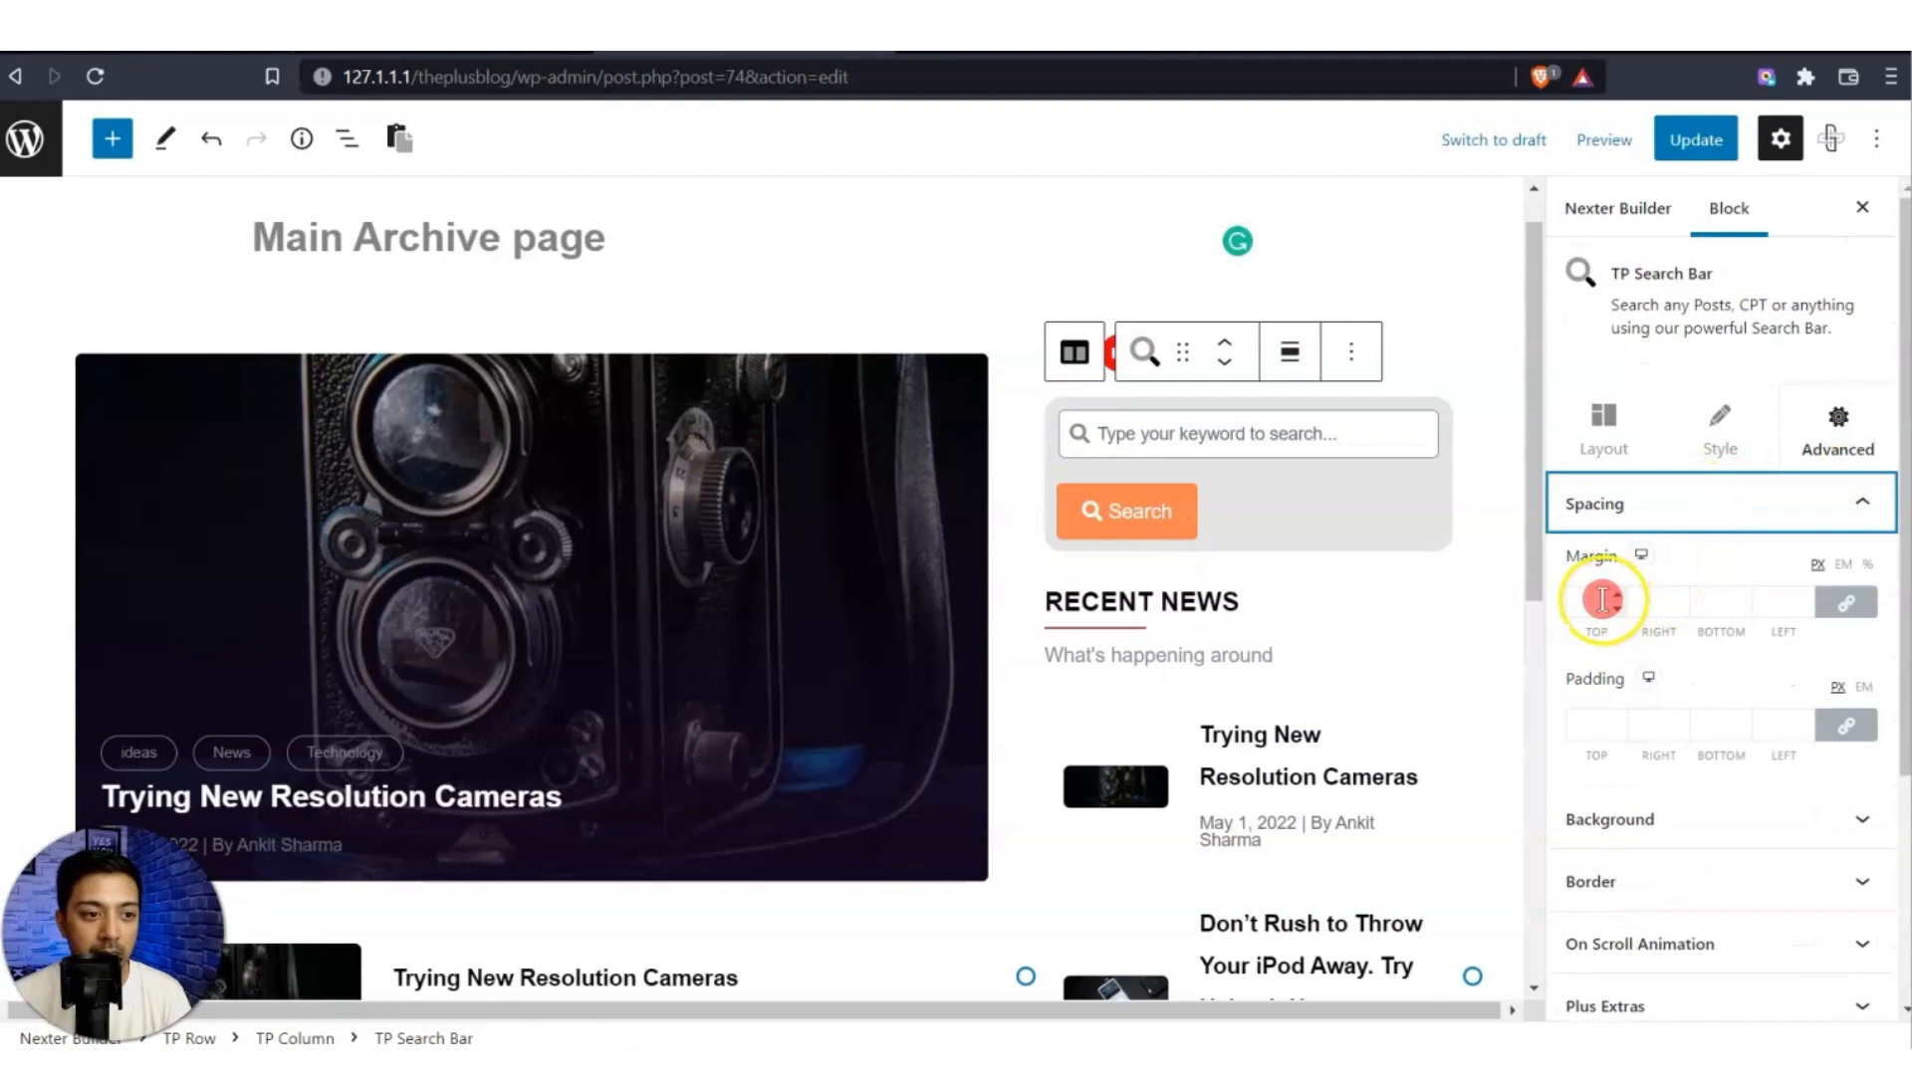
{"action": "left_click", "coordinate": [1584, 720]}
{"action": "type", "text": "5"}
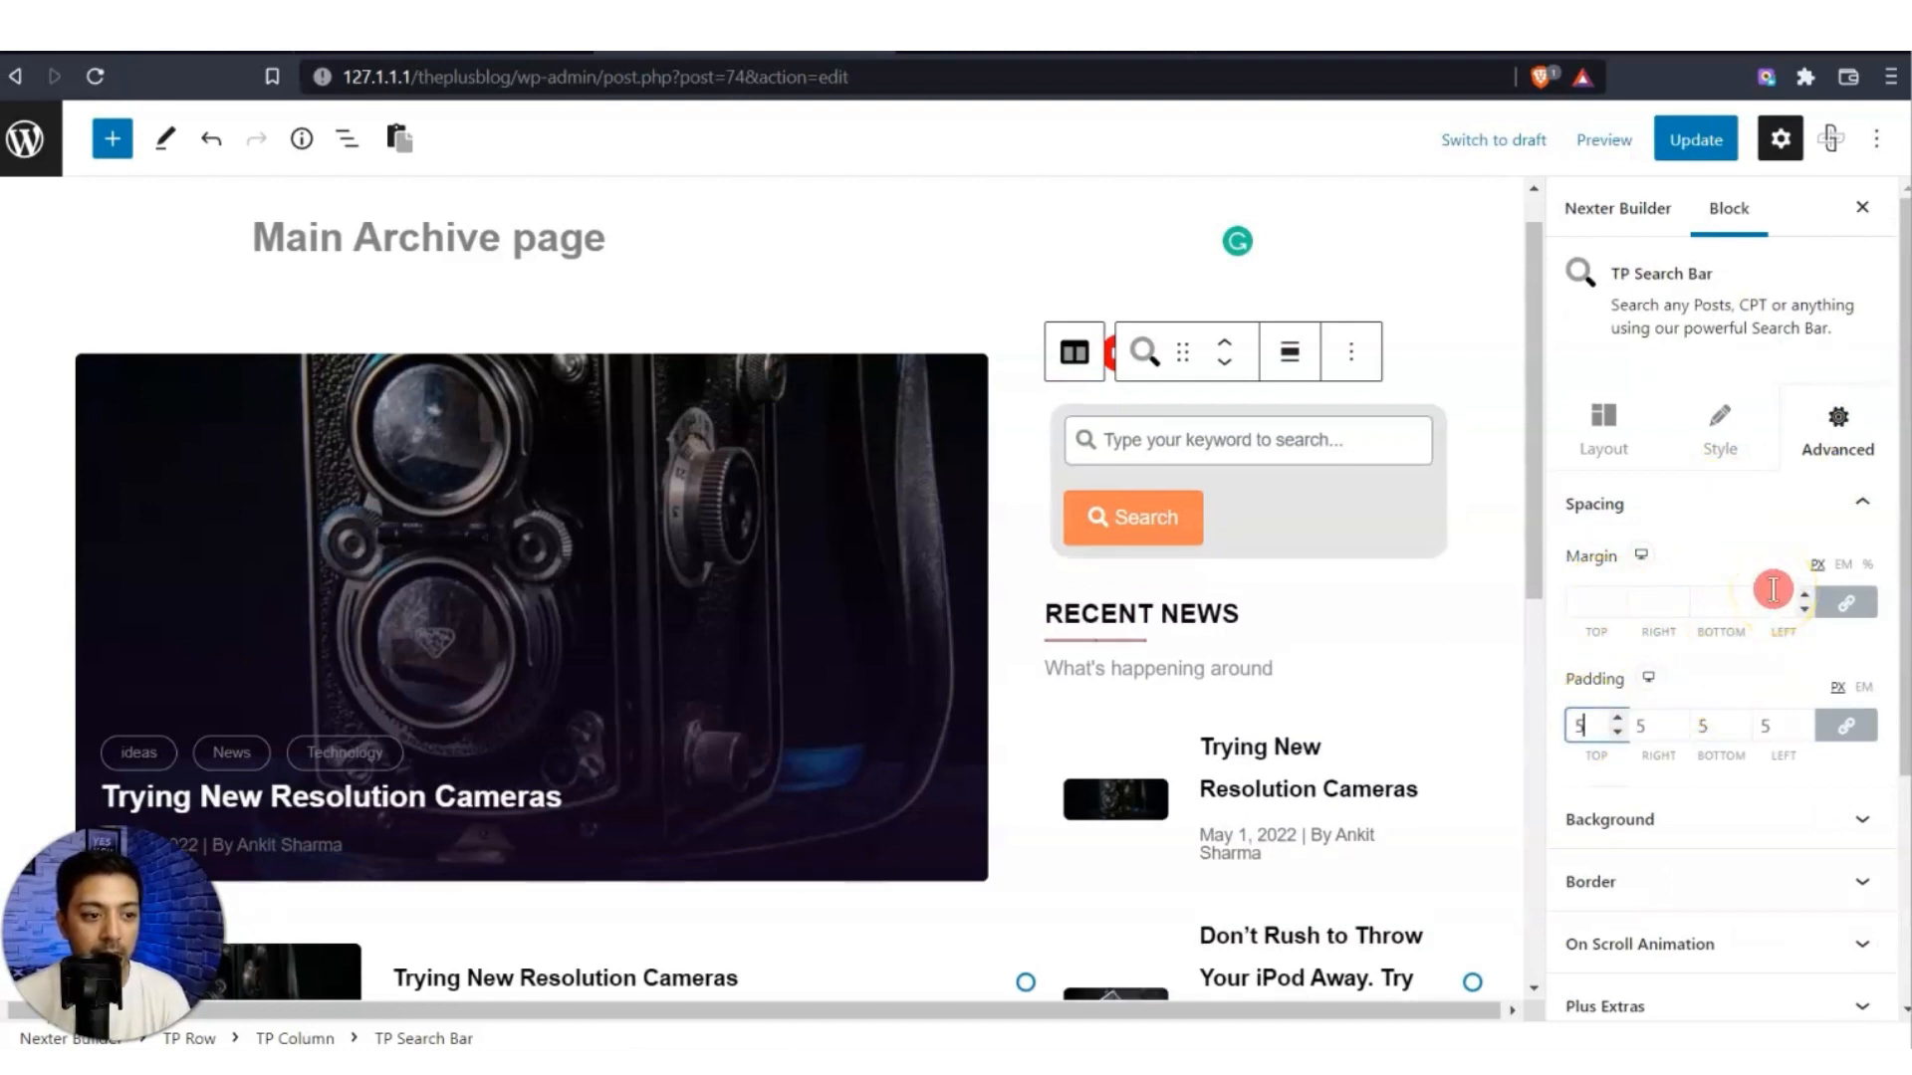
{"action": "left_click", "coordinate": [1692, 145]}
Reload the ideas category page and check the restyled search bar and the post listings.
{"action": "left_click", "coordinate": [1046, 52]}
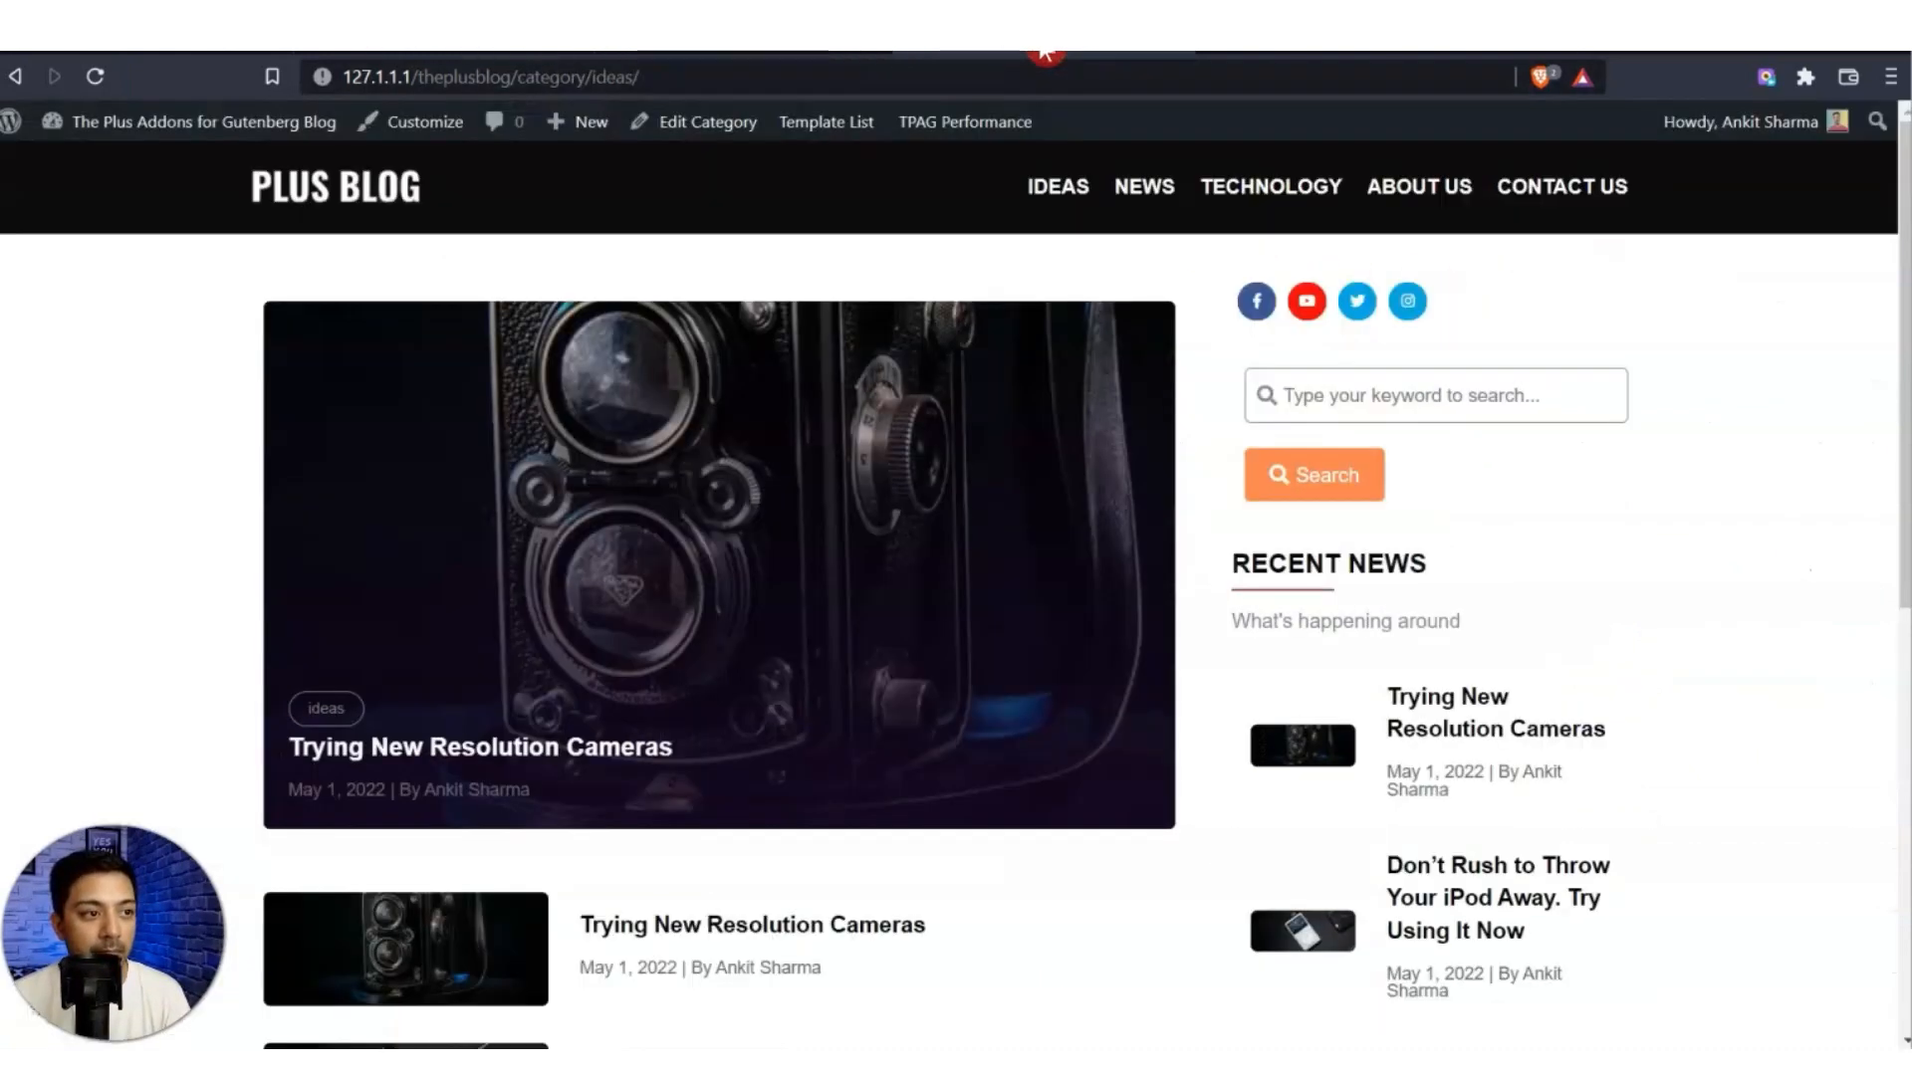
{"action": "left_click", "coordinate": [96, 78]}
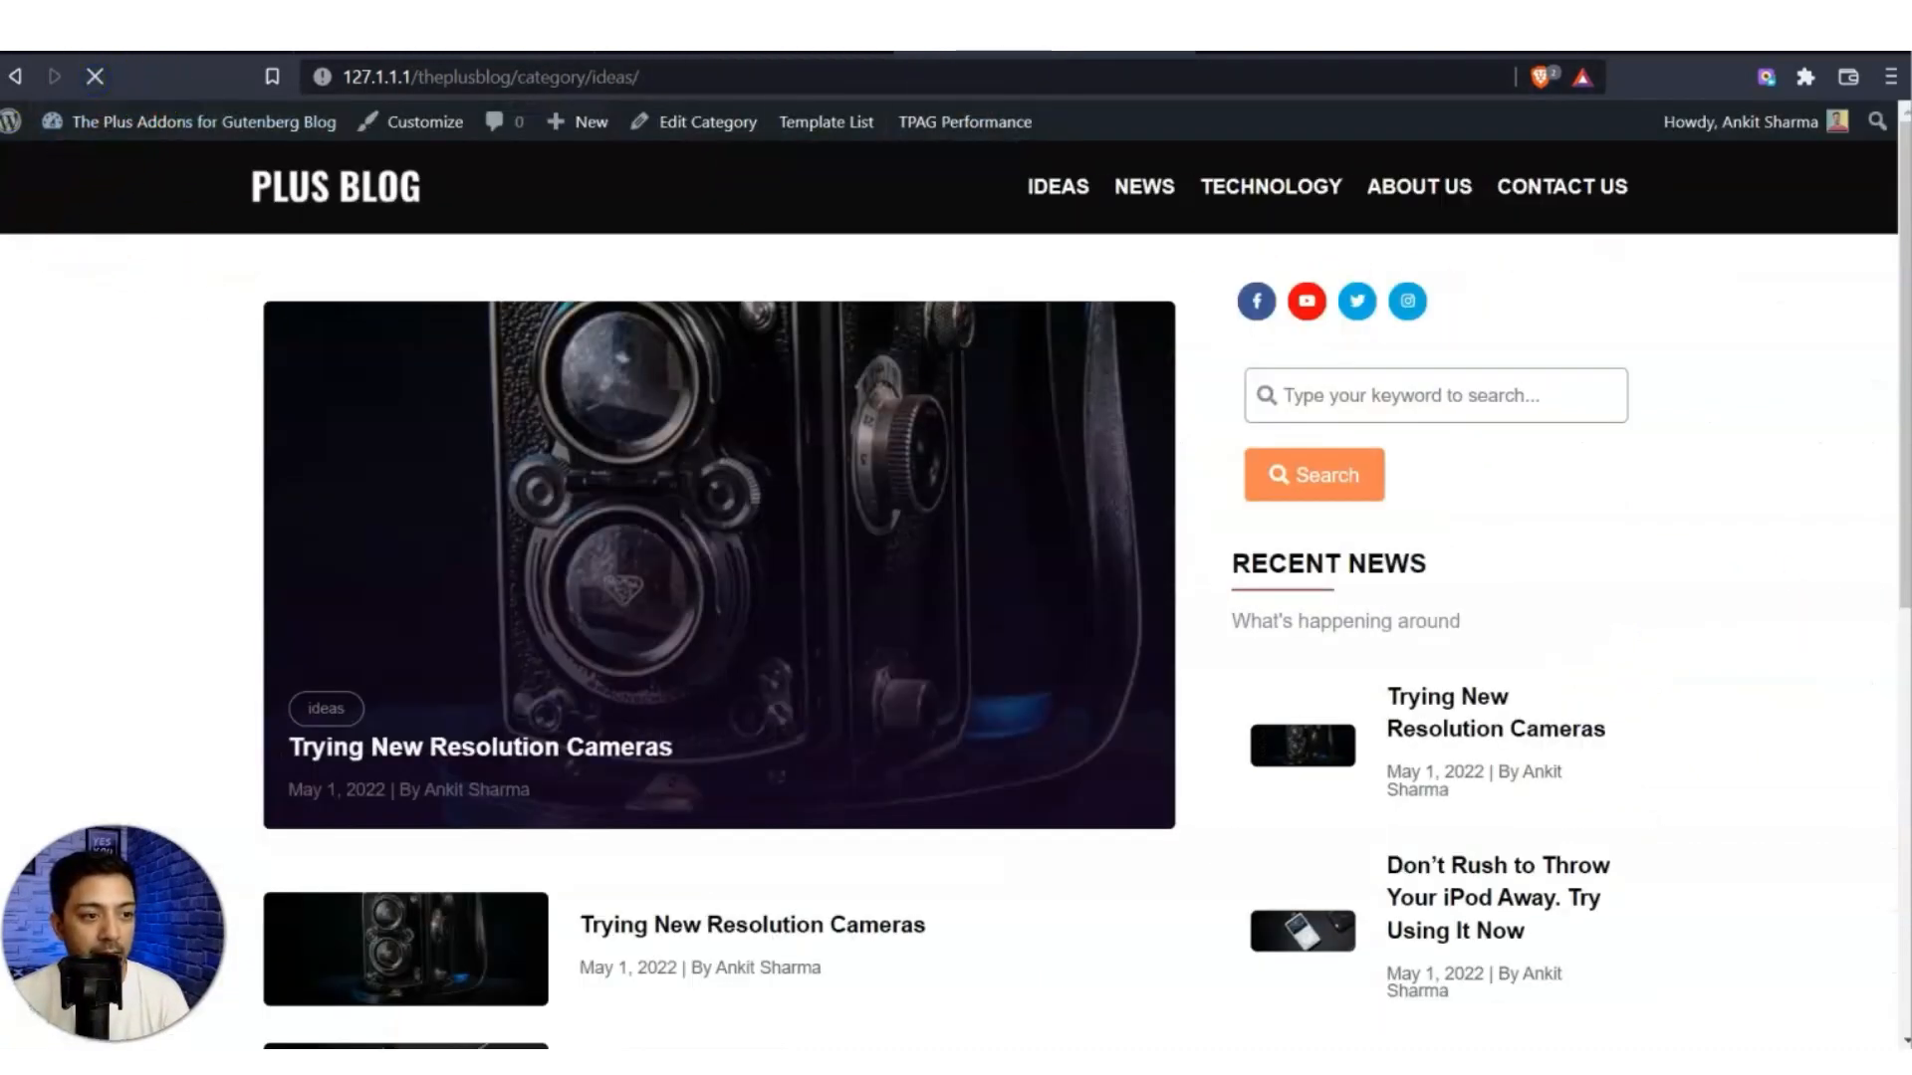
{"action": "left_click", "coordinate": [1798, 594]}
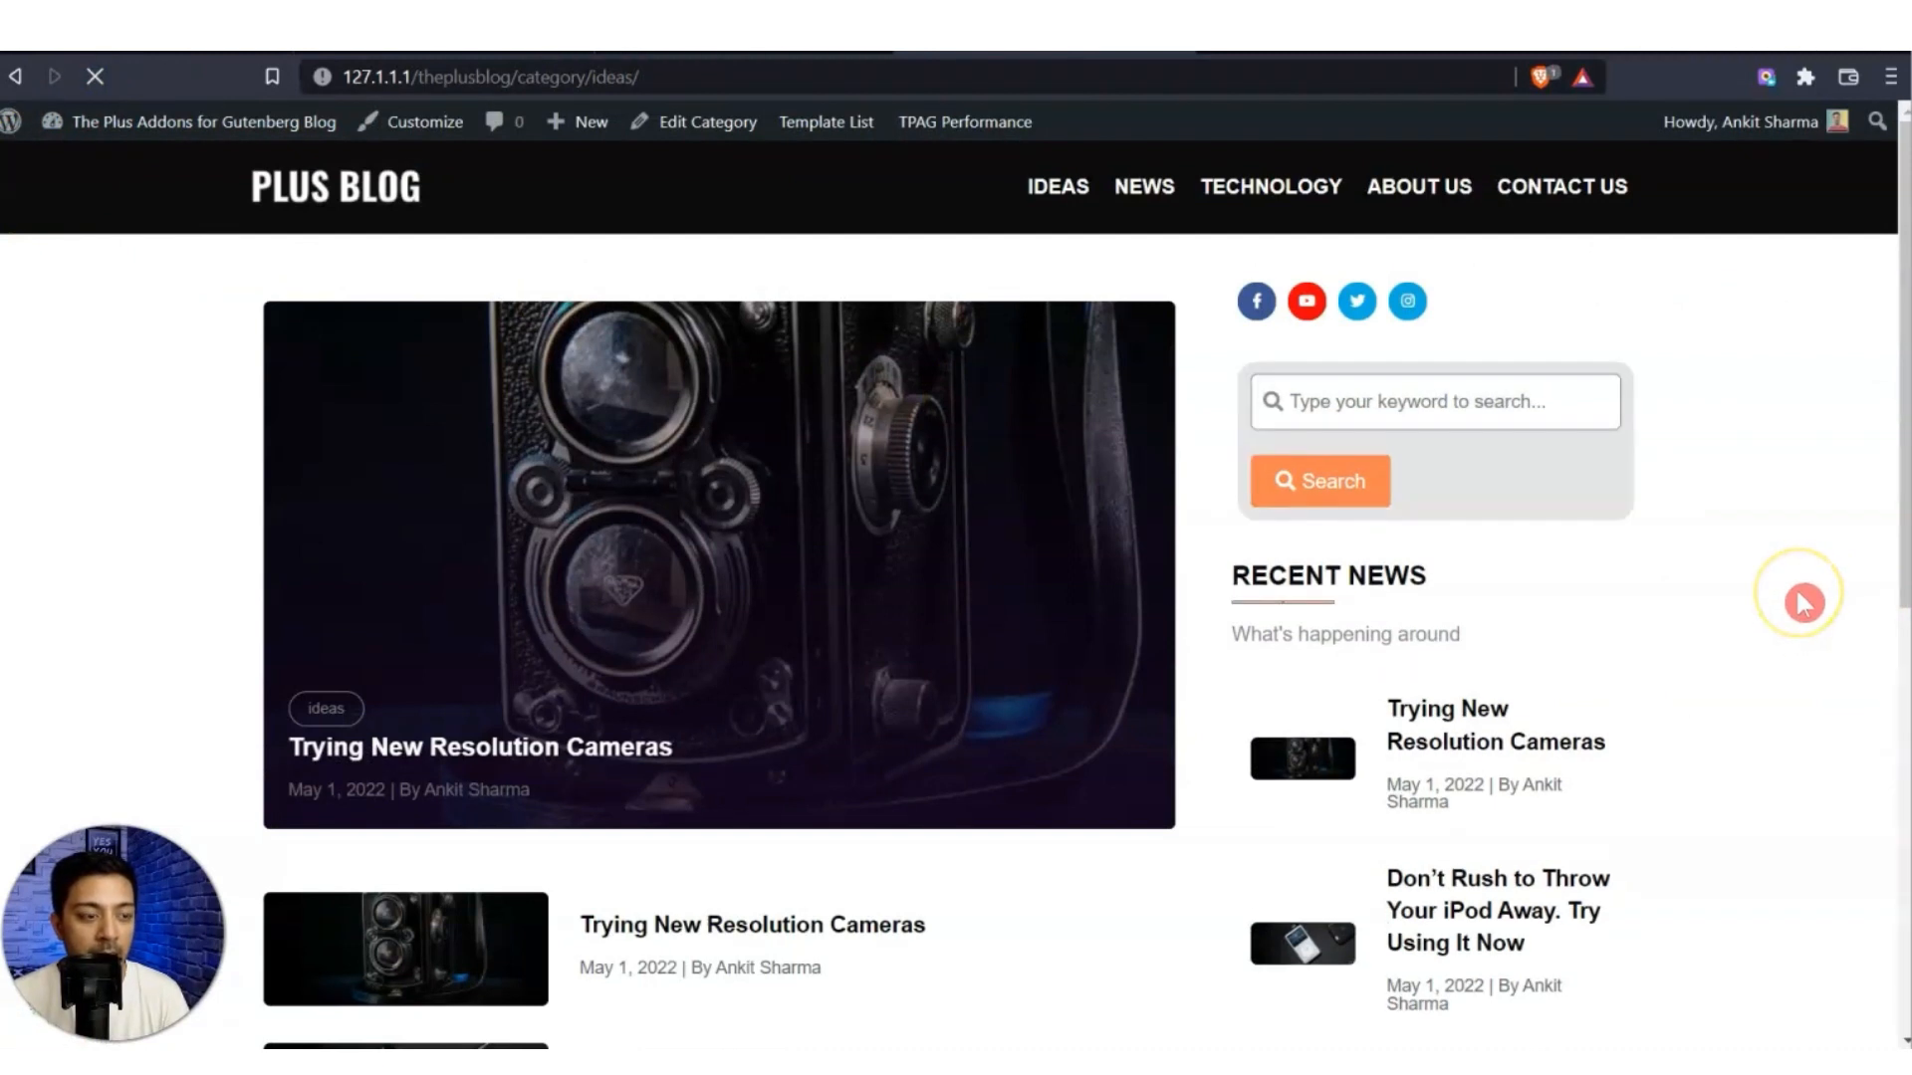
{"action": "scroll", "coordinate": [1805, 603], "scroll_direction": "down", "scroll_amount": 8}
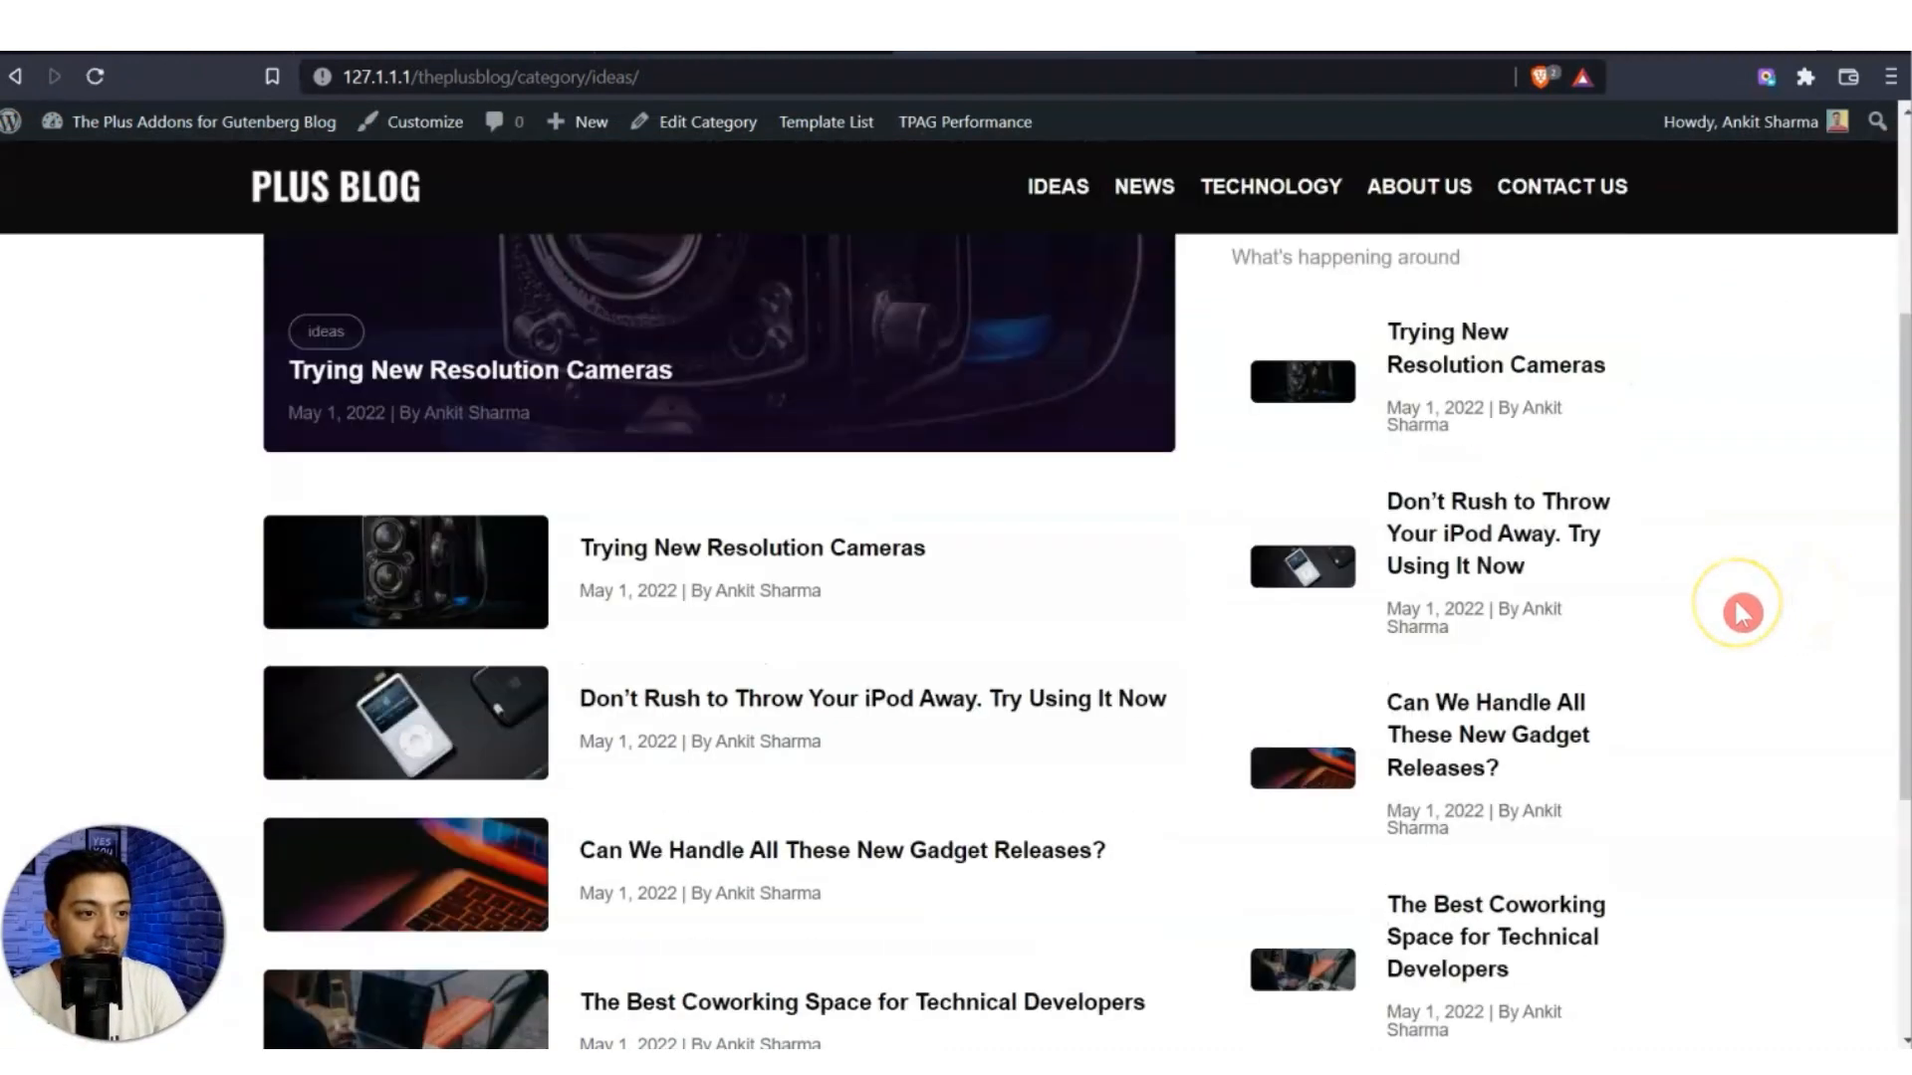
Examine the news category page's featured post, post list and sidebar.
{"action": "scroll", "coordinate": [1742, 615], "scroll_direction": "up", "scroll_amount": 5}
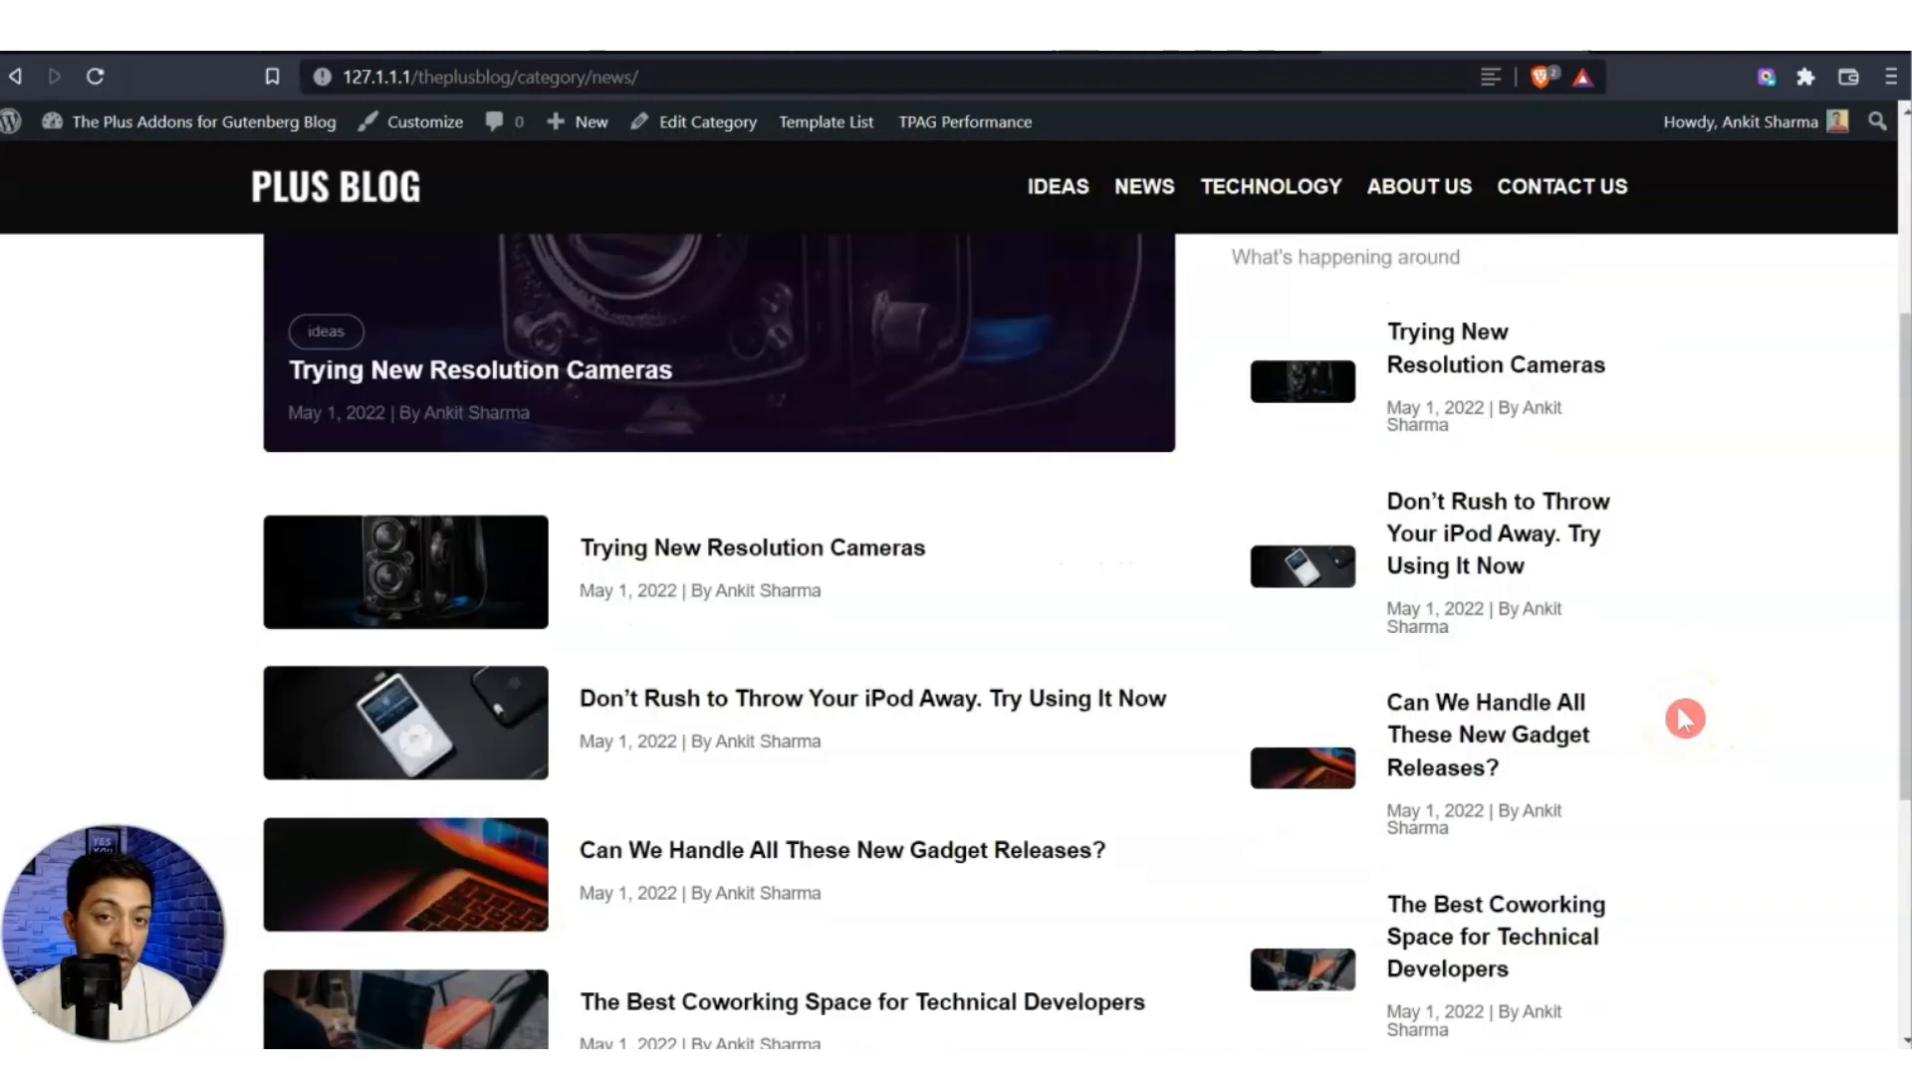
{"action": "scroll", "coordinate": [677, 497], "scroll_direction": "up", "scroll_amount": 1}
{"action": "scroll", "coordinate": [658, 490], "scroll_direction": "up", "scroll_amount": 3}
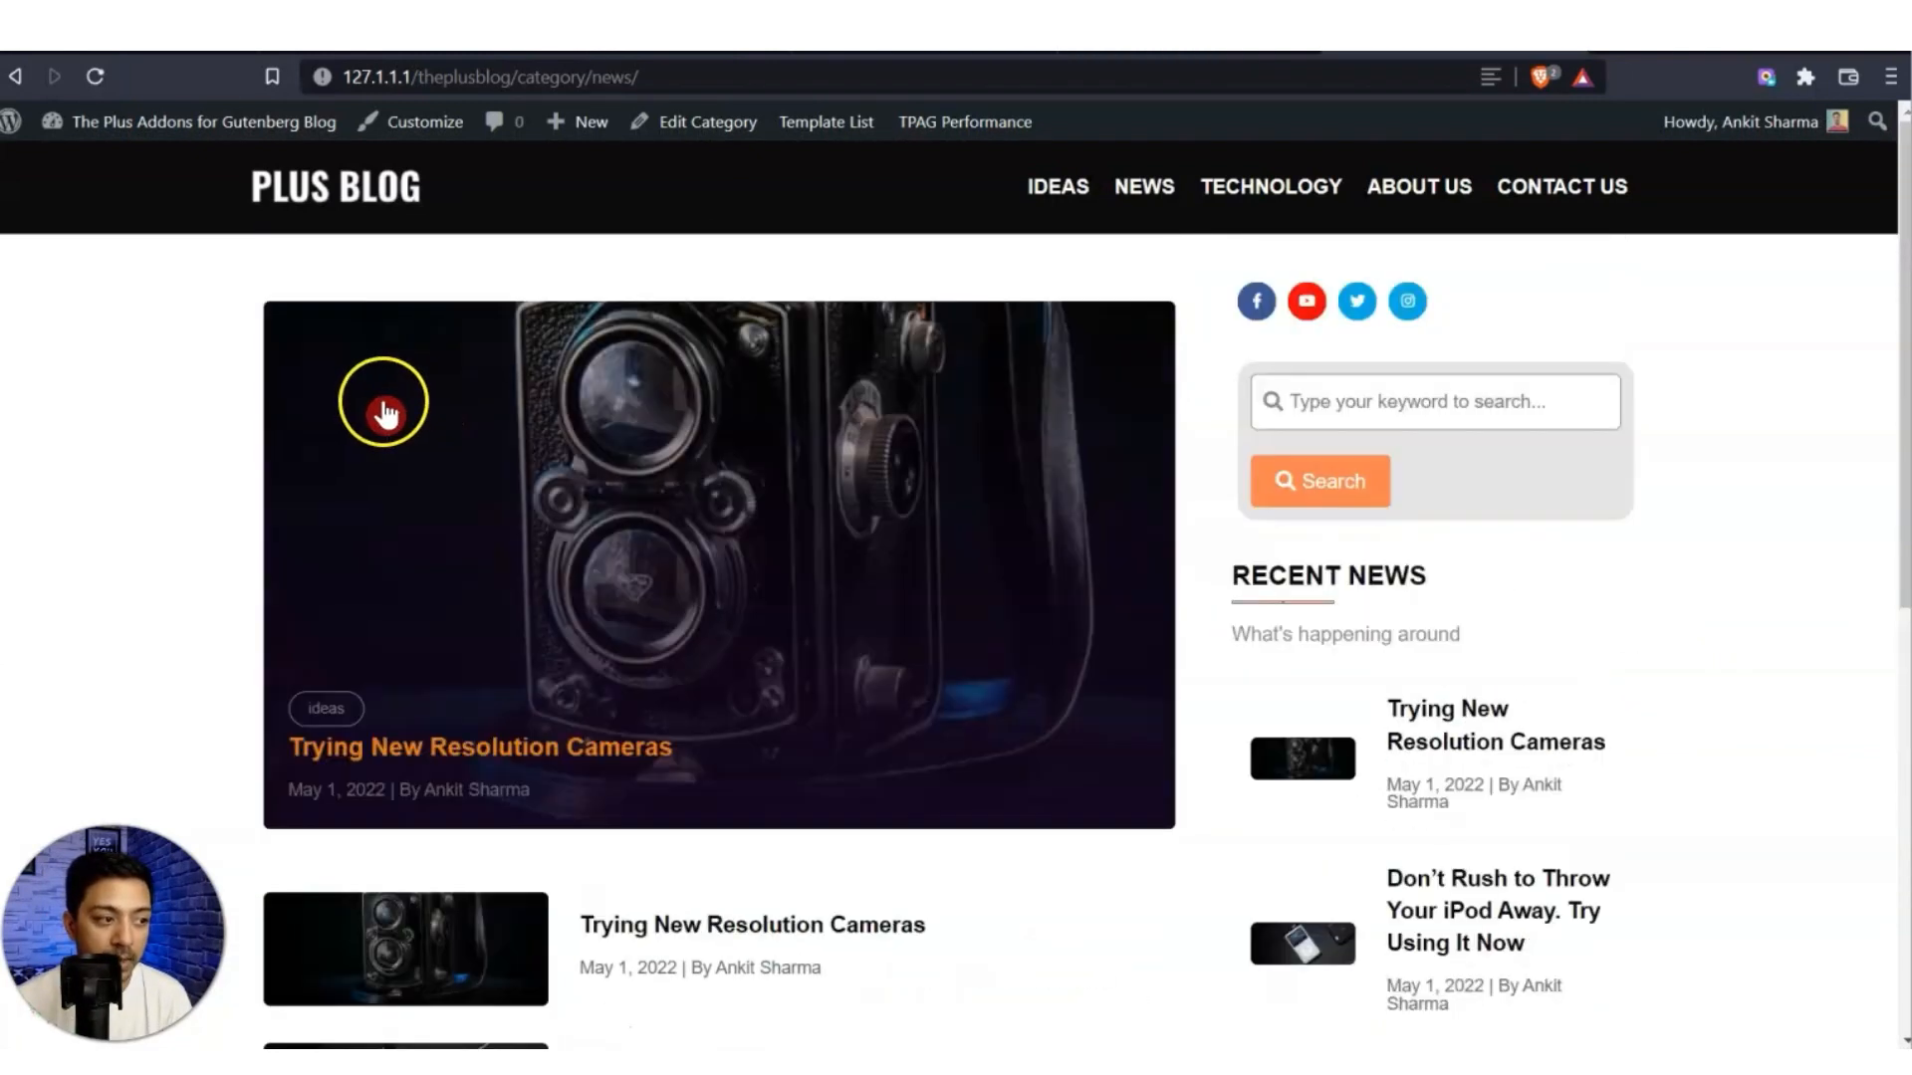
{"action": "scroll", "coordinate": [382, 416], "scroll_direction": "down", "scroll_amount": 3}
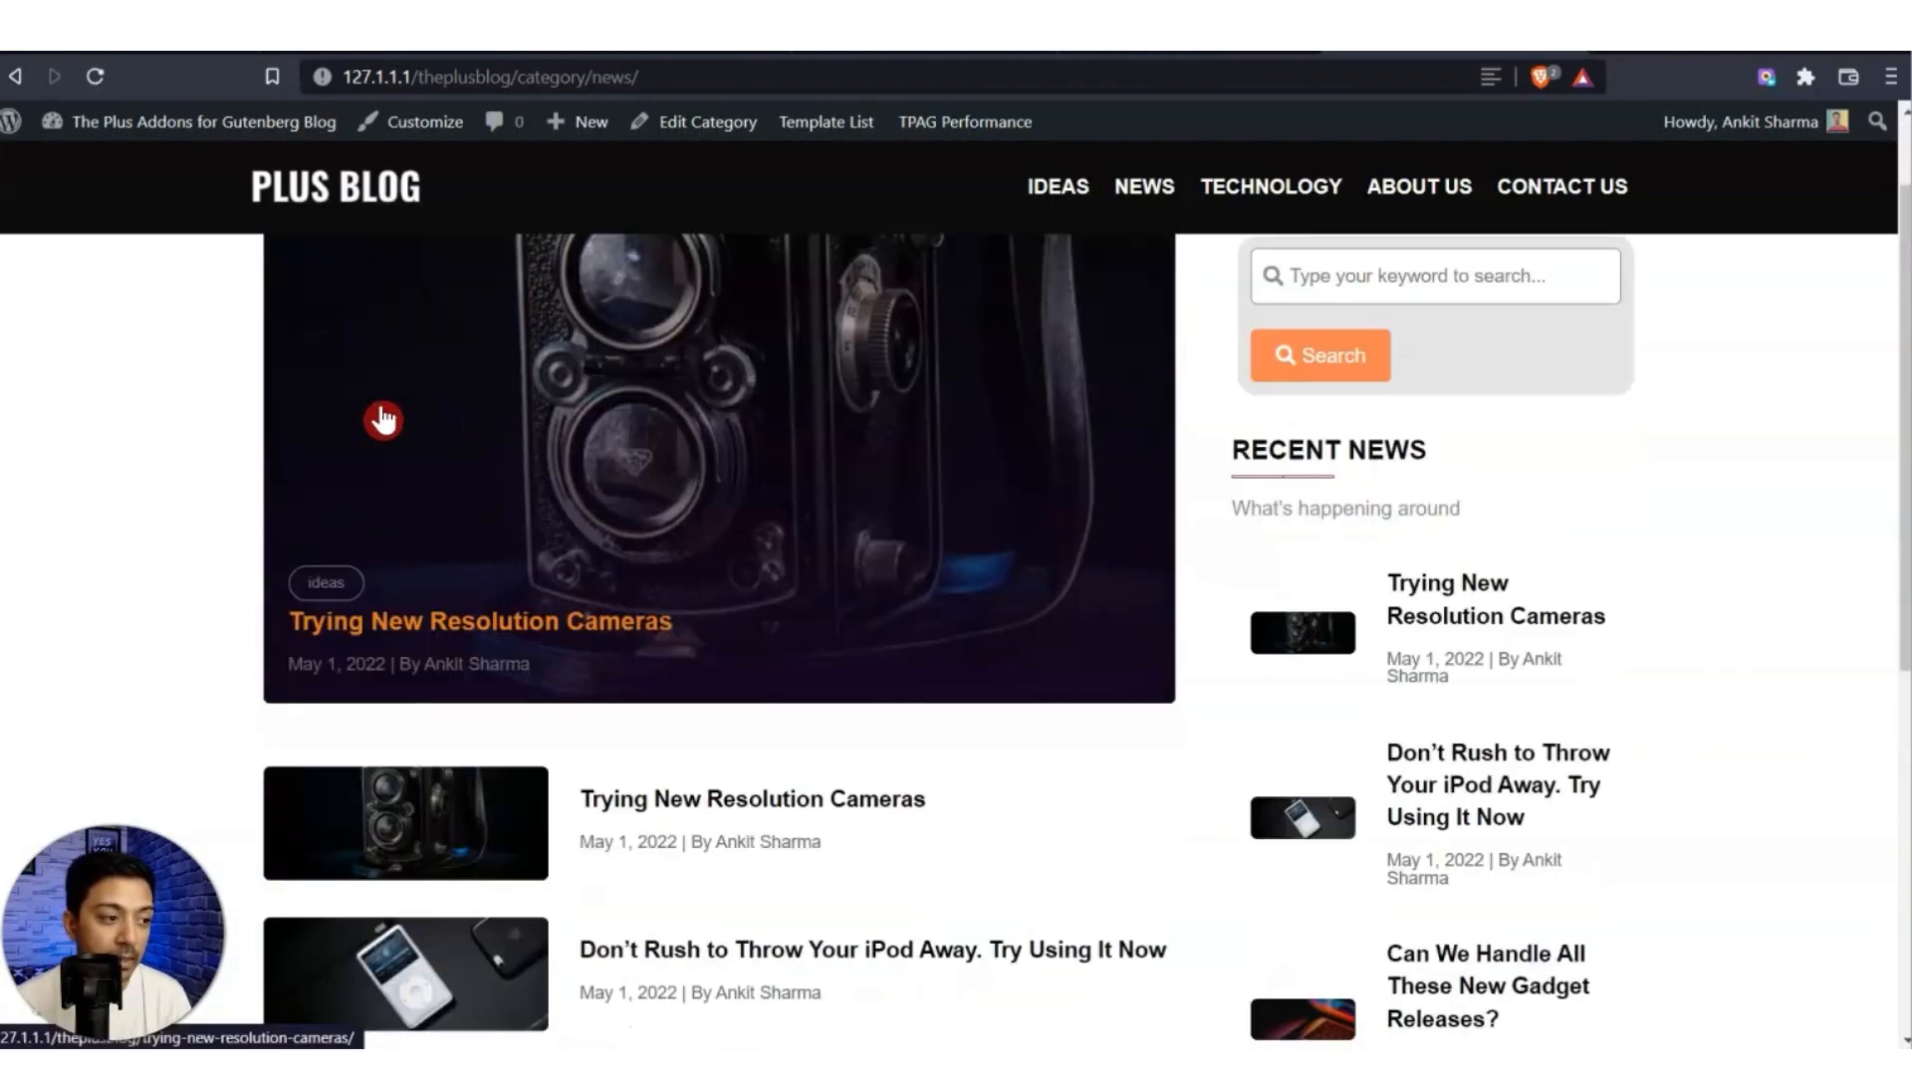
{"action": "left_click", "coordinate": [409, 448]}
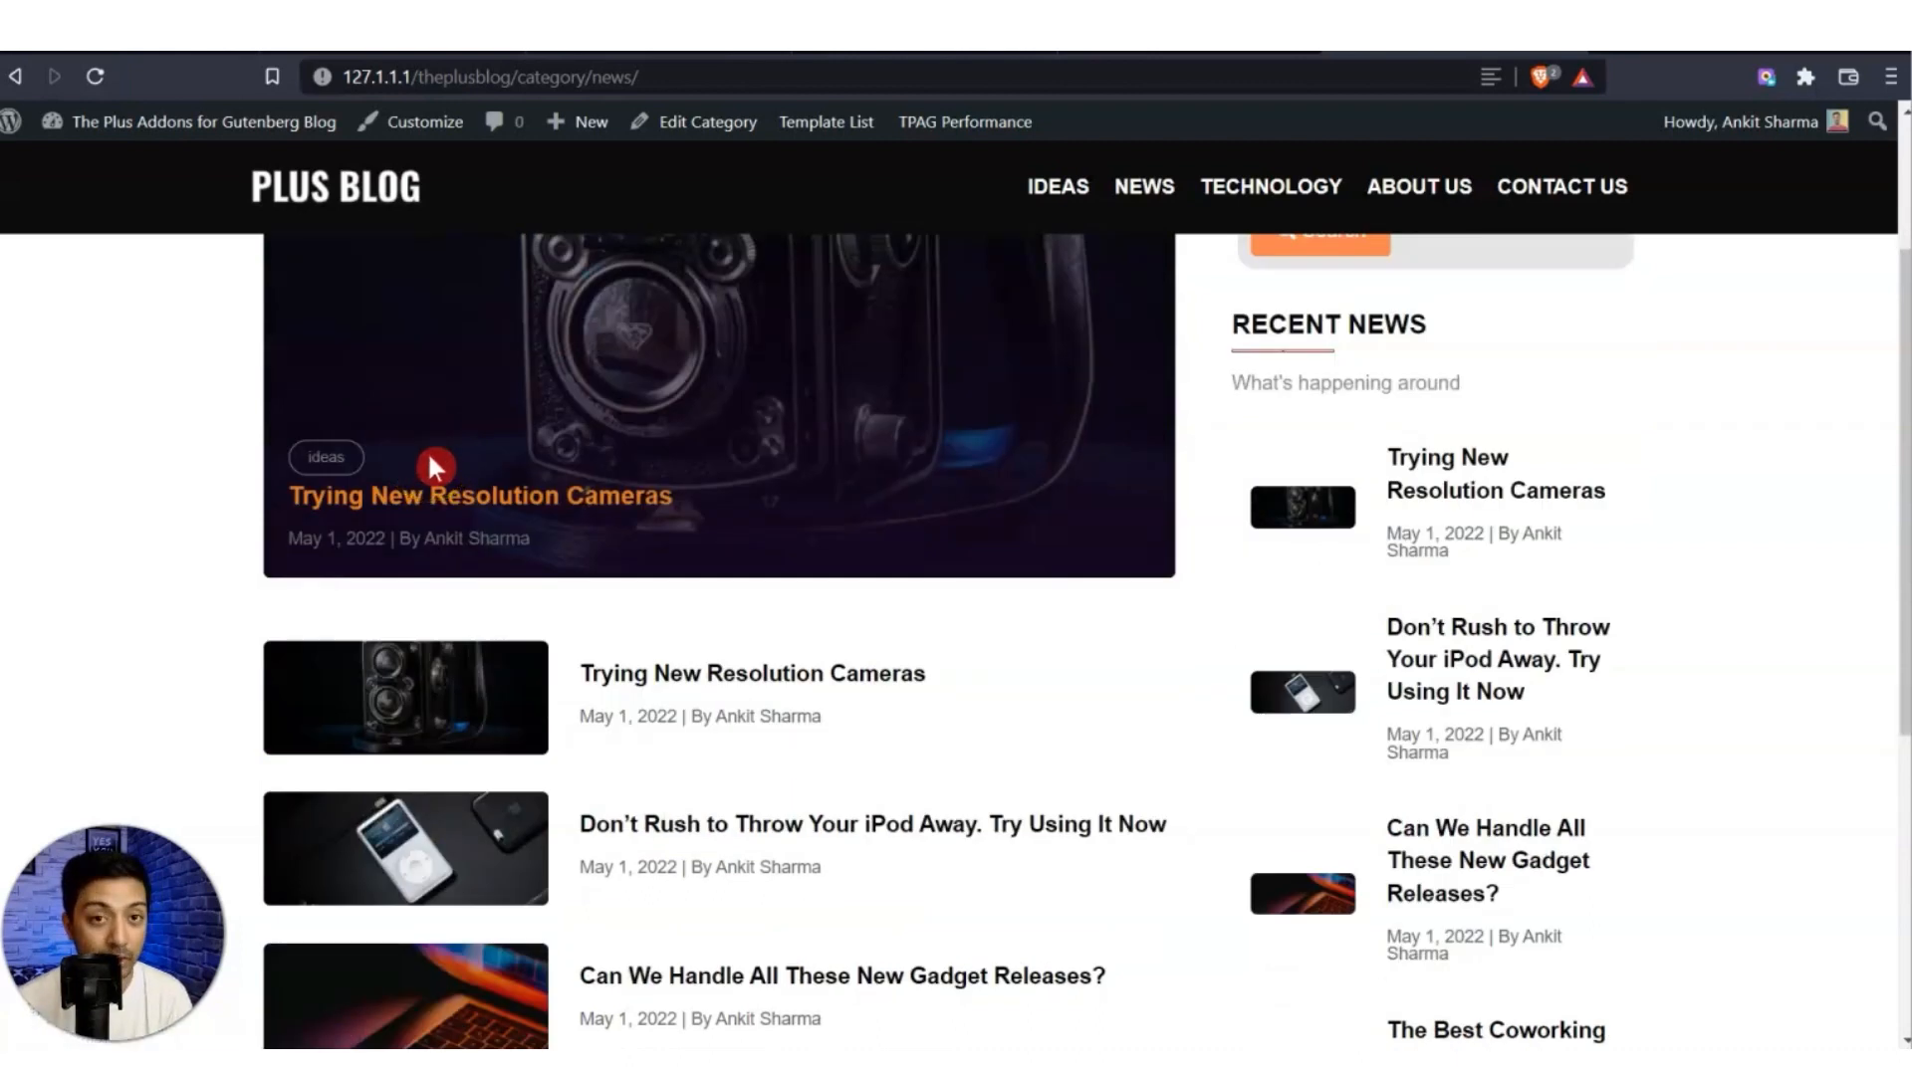
Review the categories in the admin posts list, and reload the news category page to check its posts.
{"action": "left_click", "coordinate": [1010, 52]}
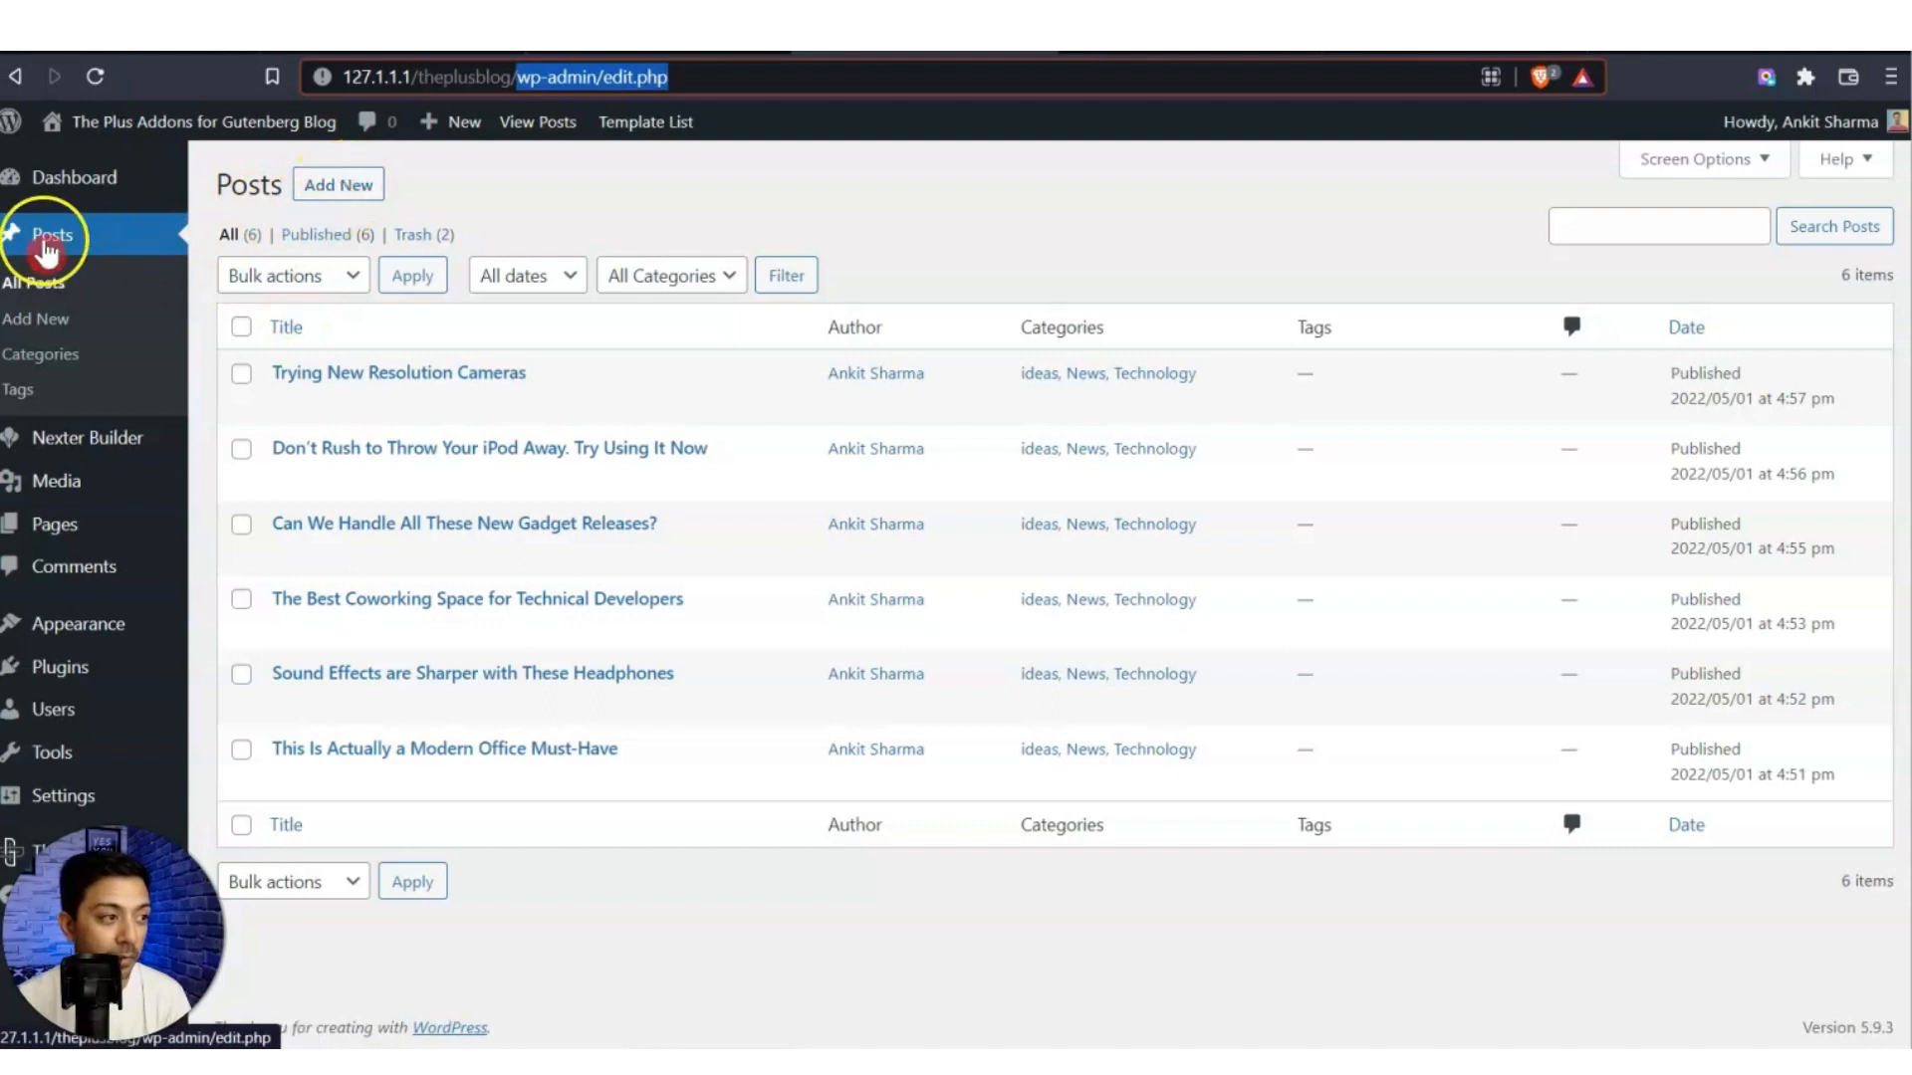
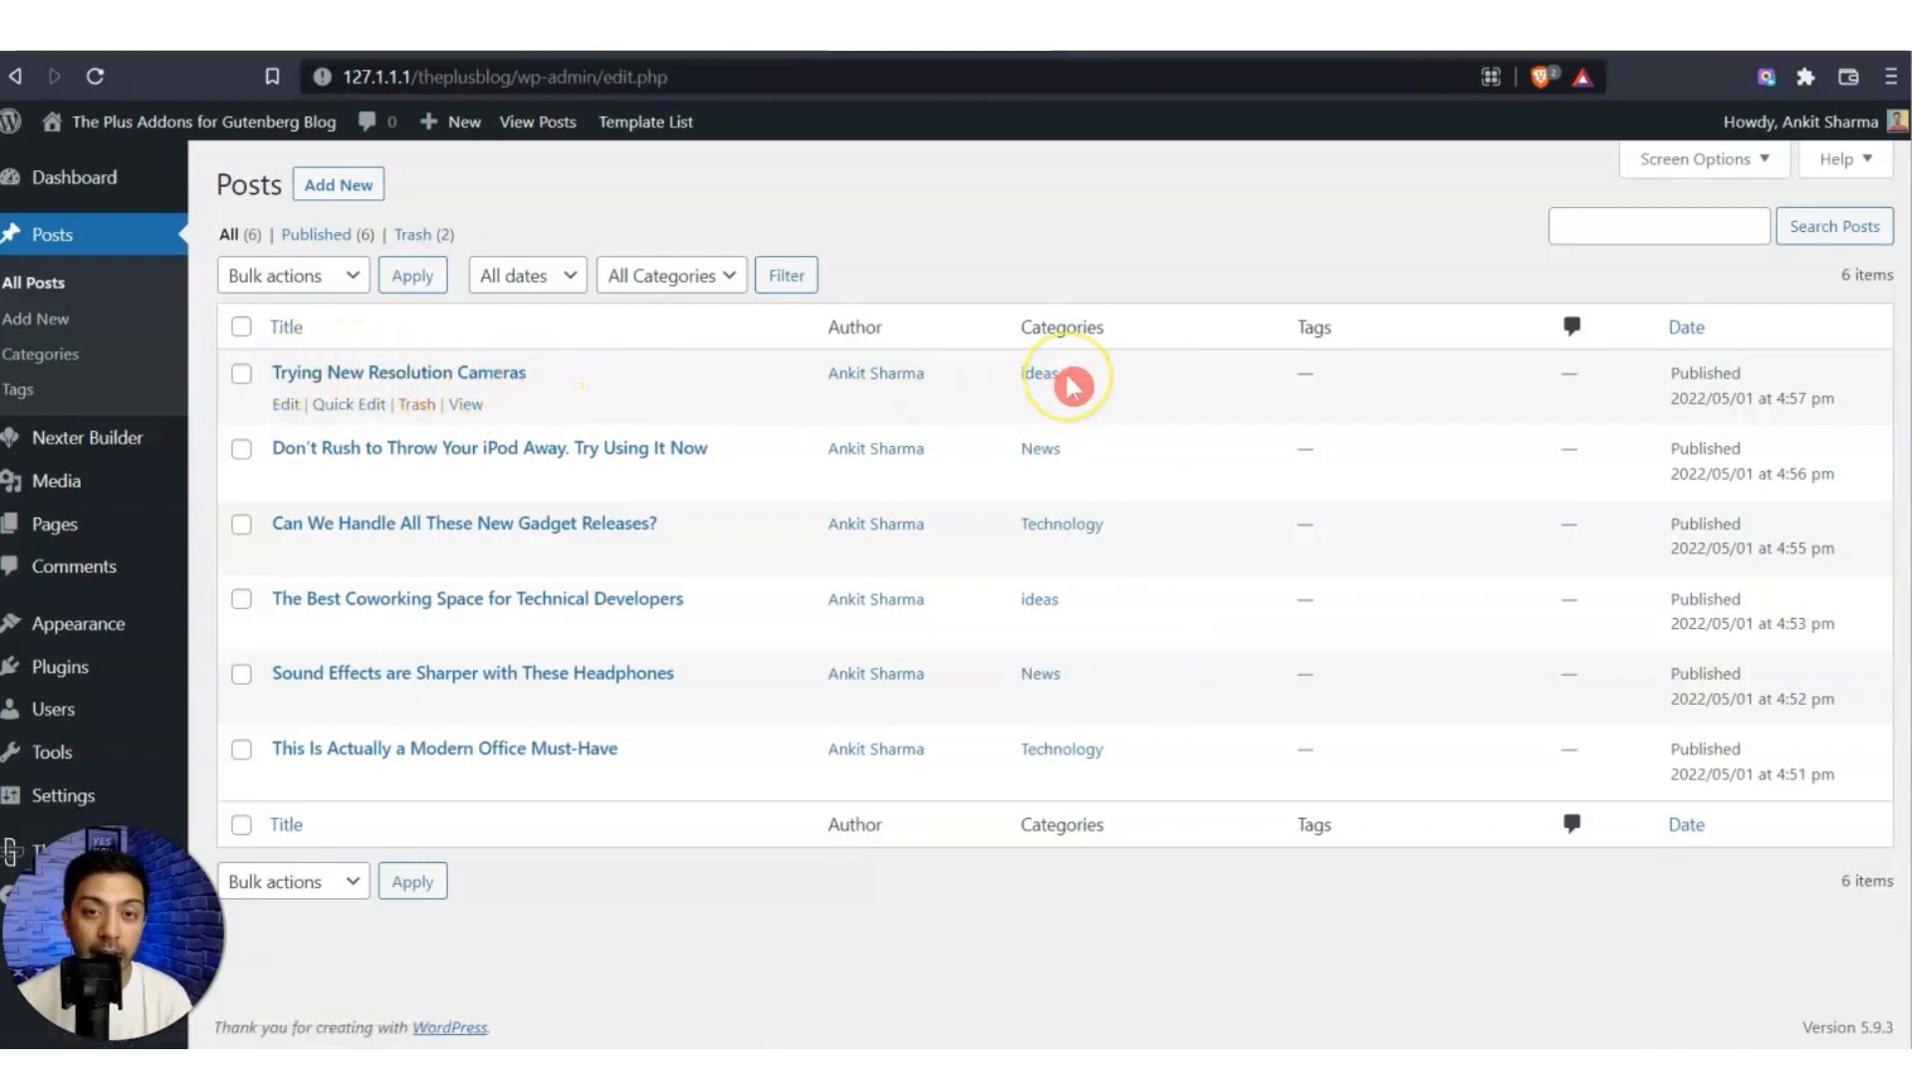
{"action": "left_click", "coordinate": [1359, 50]}
{"action": "left_click", "coordinate": [95, 77]}
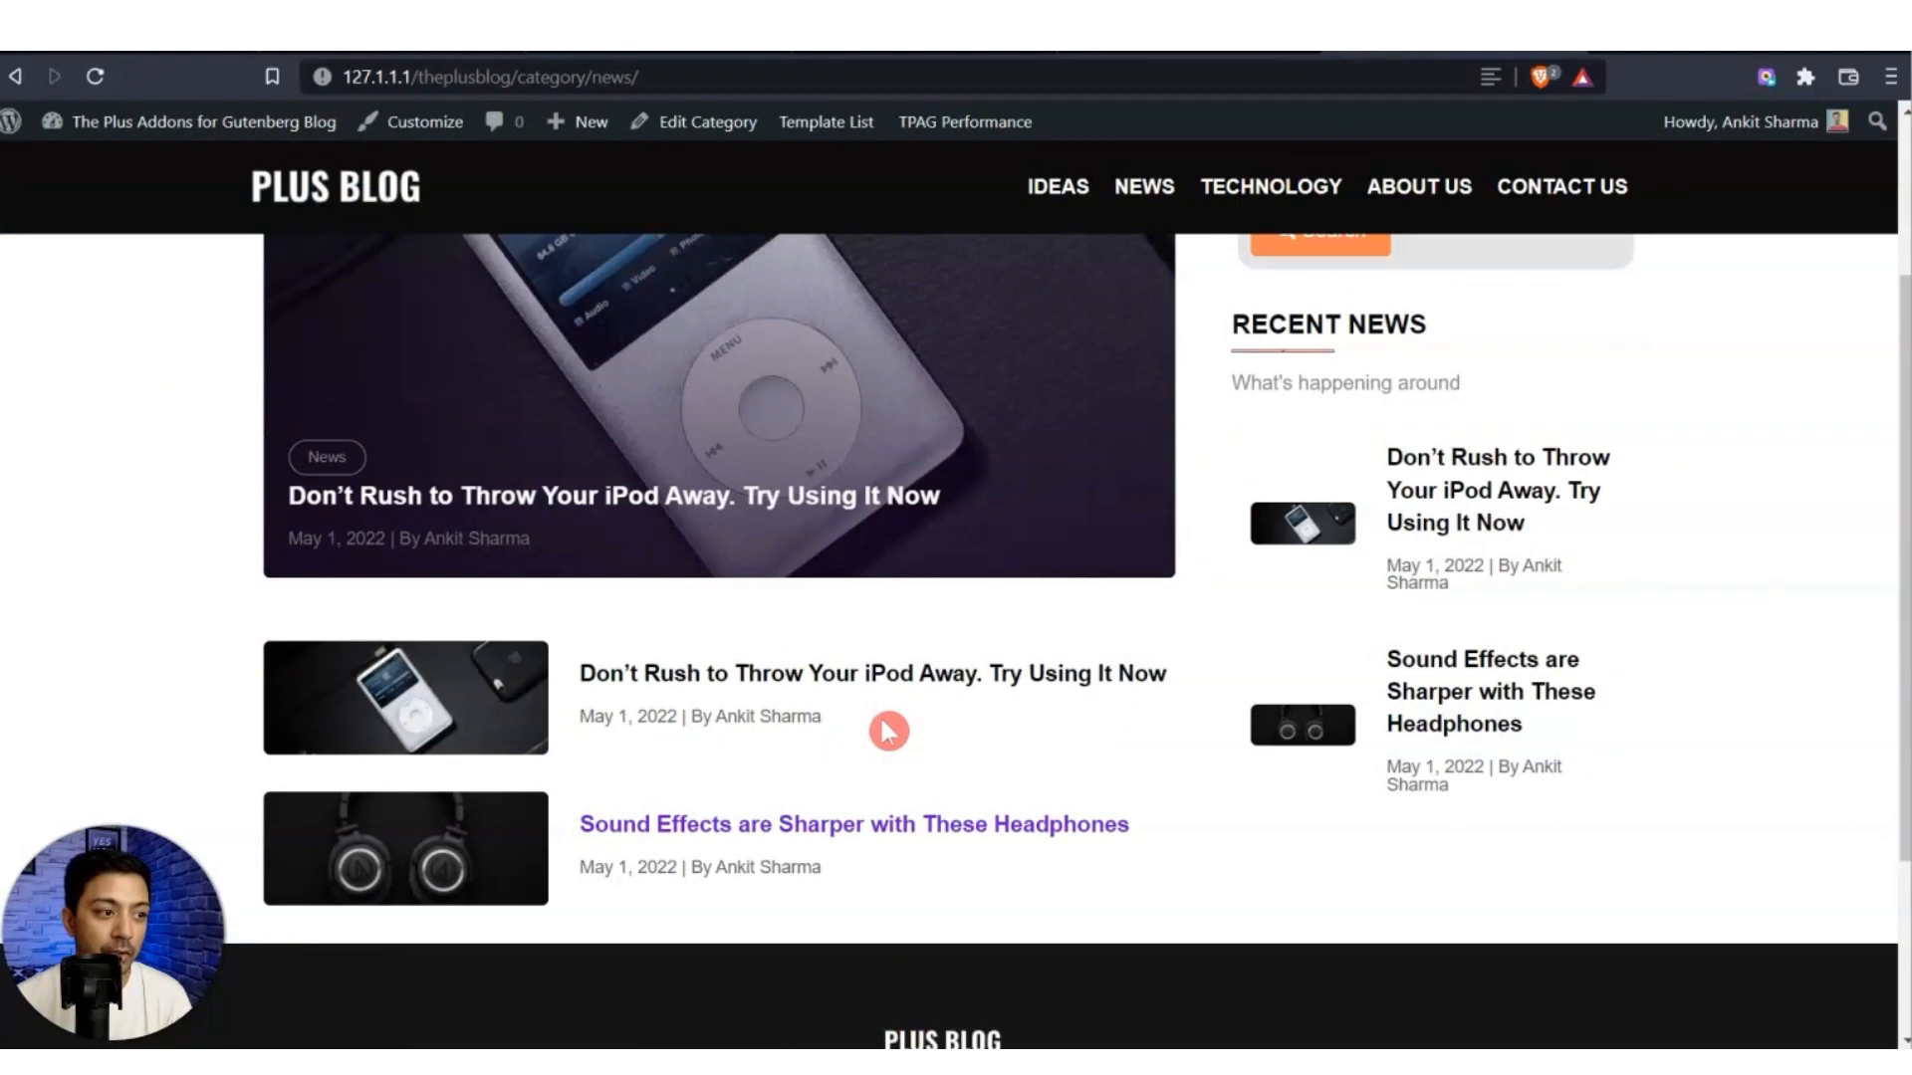
{"action": "left_click", "coordinate": [854, 841]}
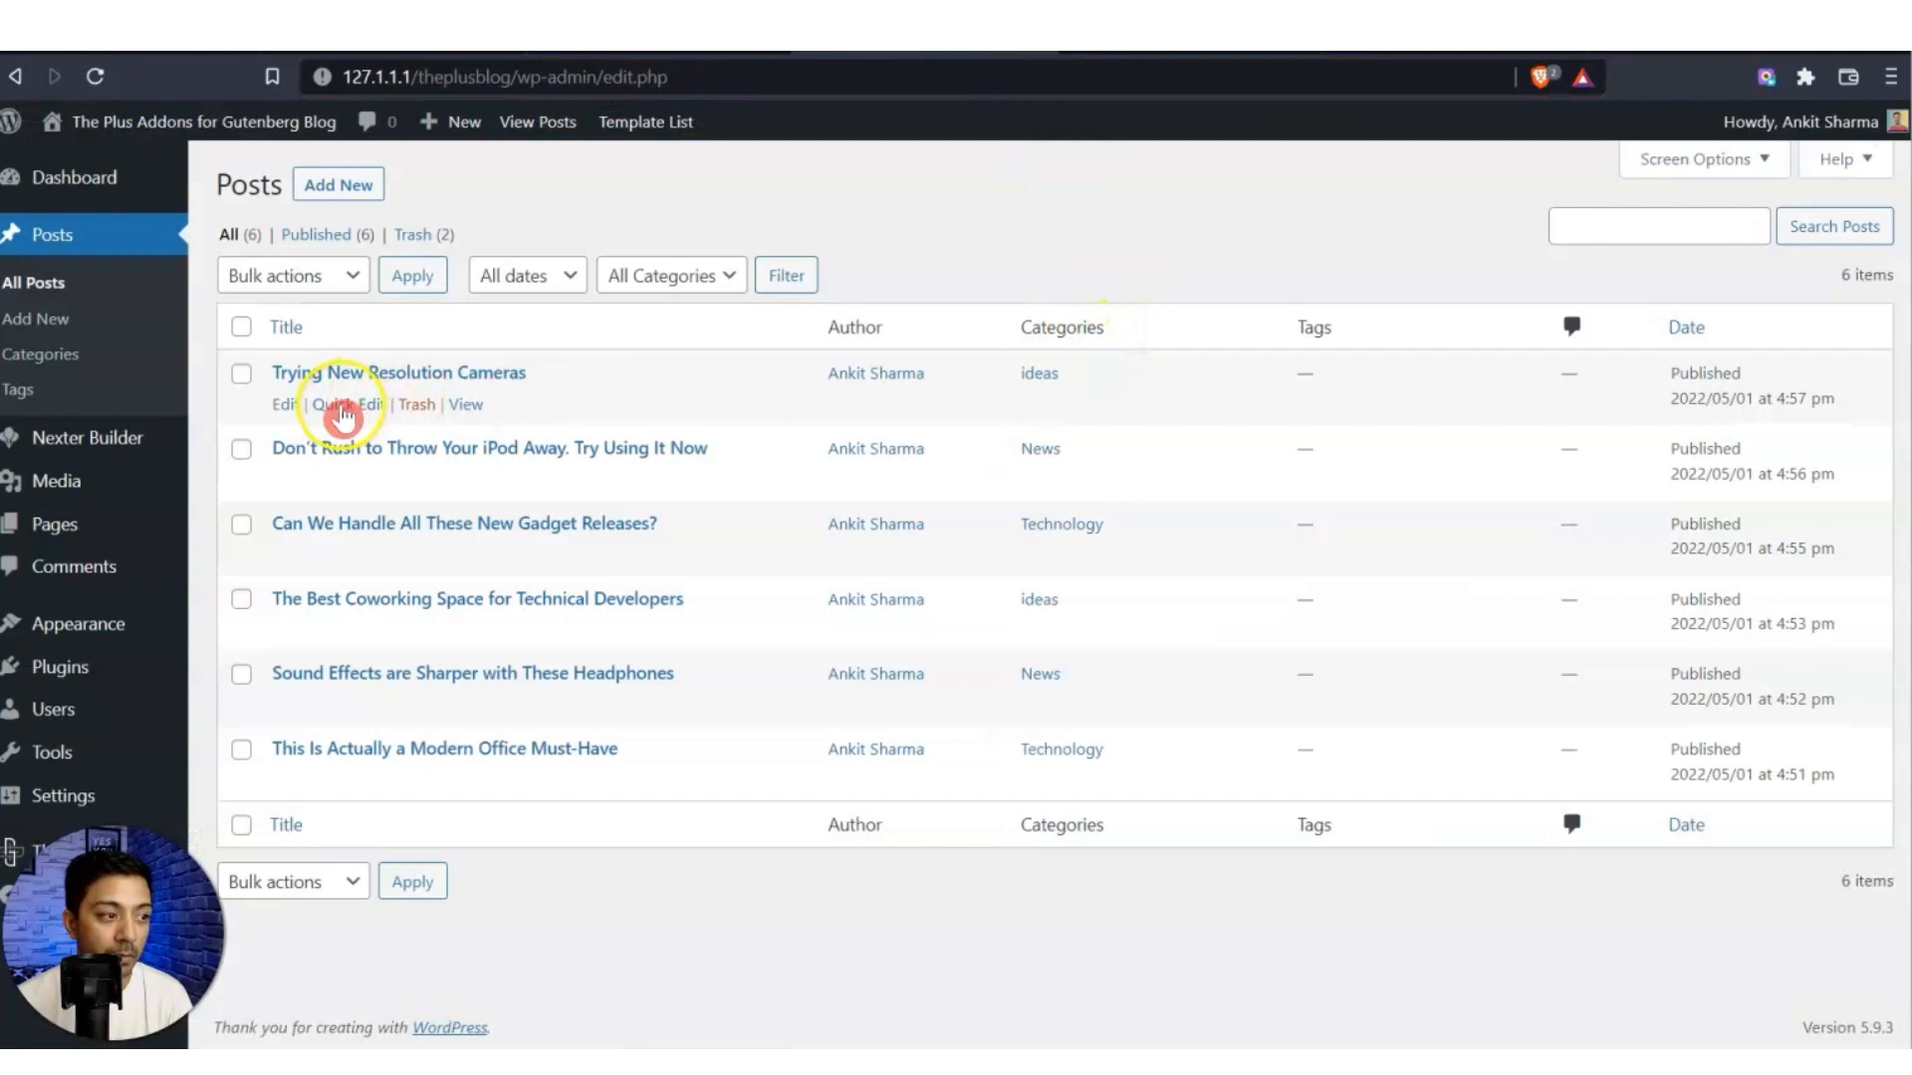
Add the News category to the "Trying New Resolution Cameras" post with Quick Edit, and reload the news category page.
{"action": "left_click", "coordinate": [343, 410]}
{"action": "left_click", "coordinate": [908, 456]}
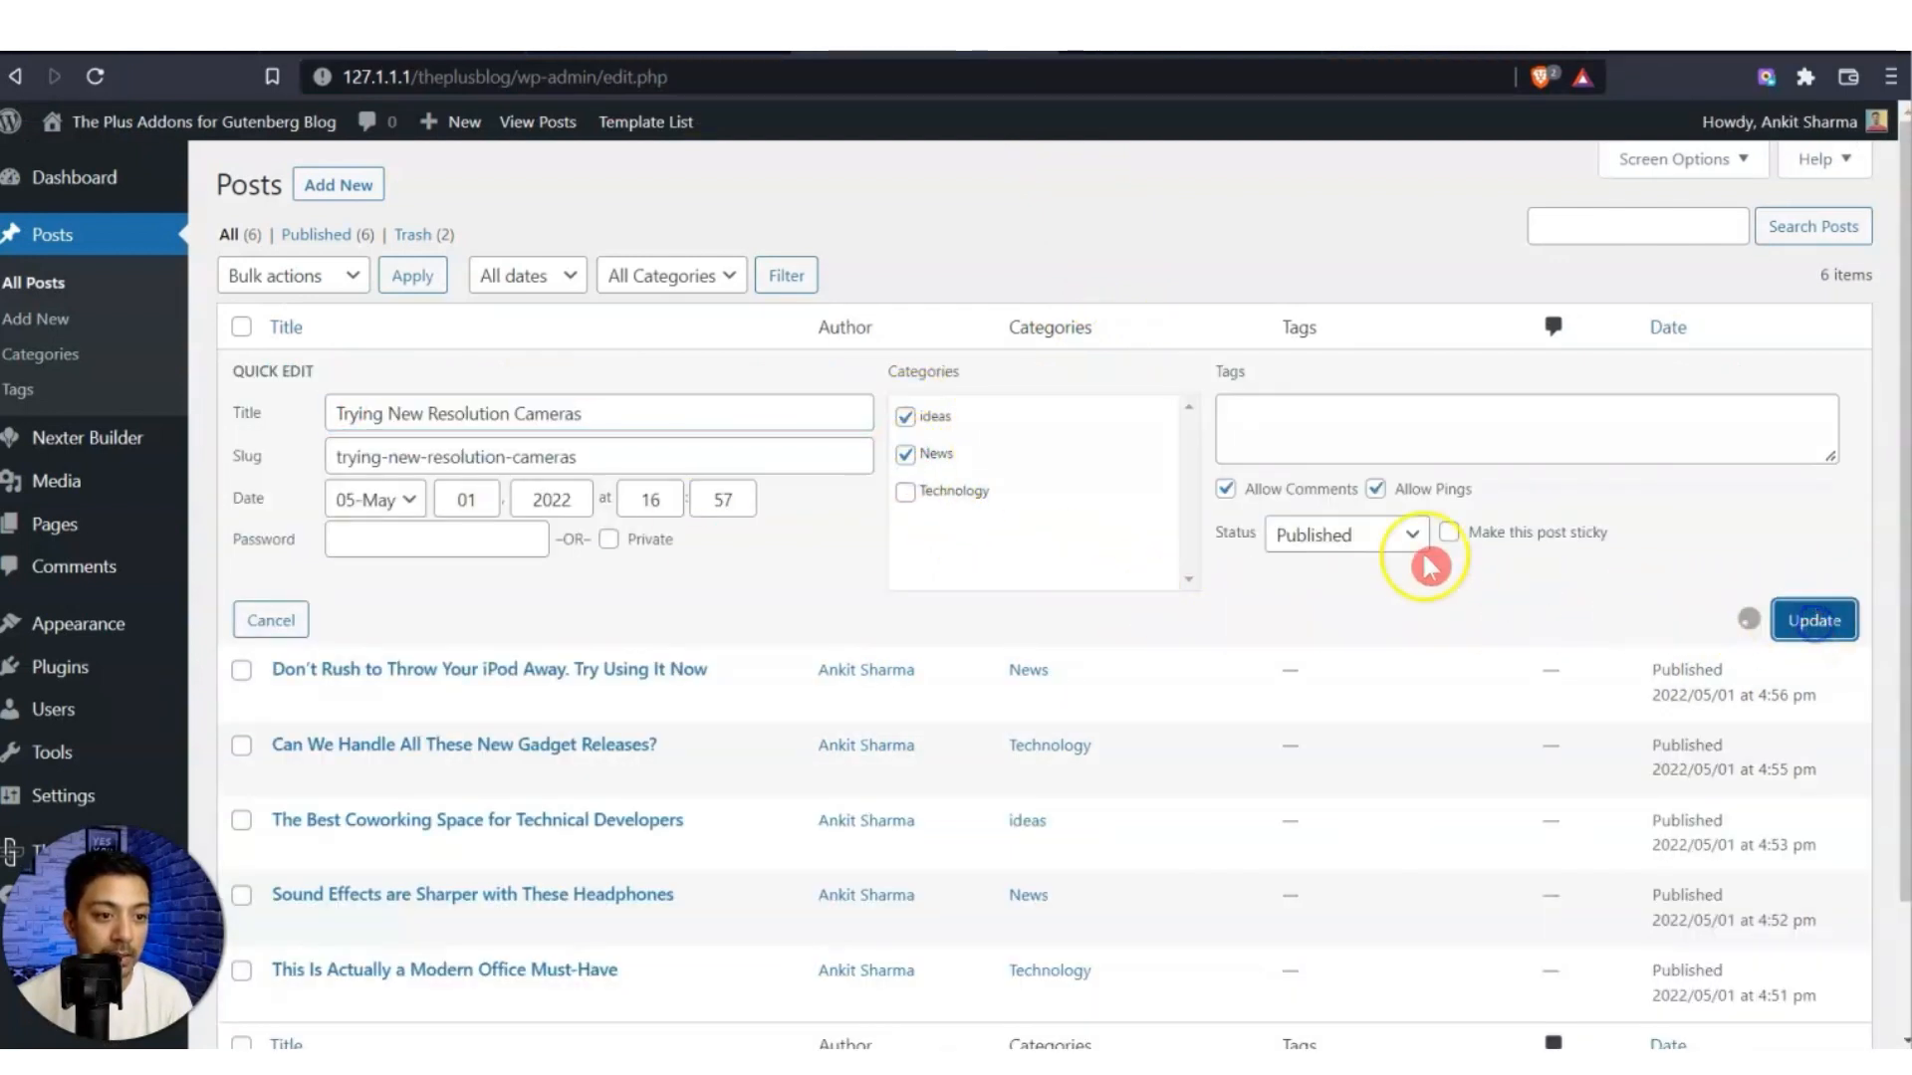
{"action": "left_click", "coordinate": [1378, 54]}
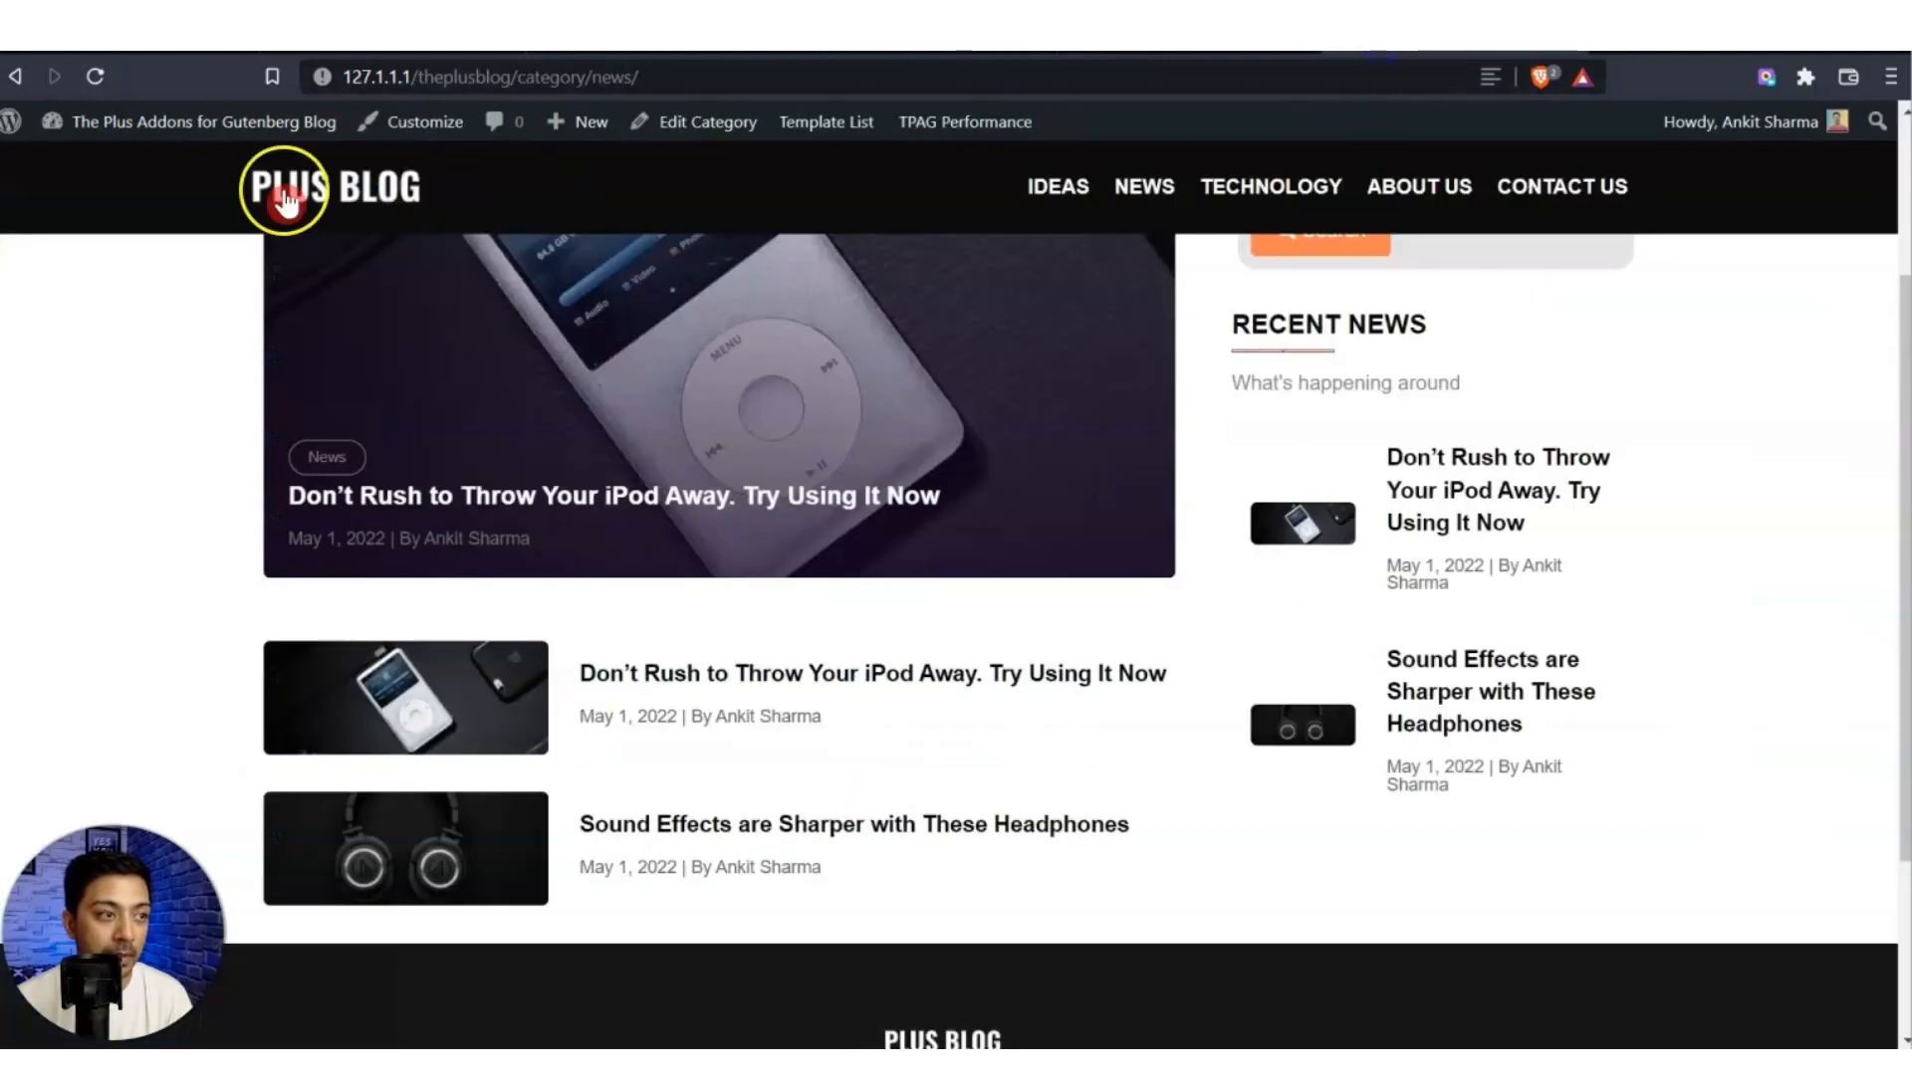
{"action": "left_click", "coordinate": [96, 77]}
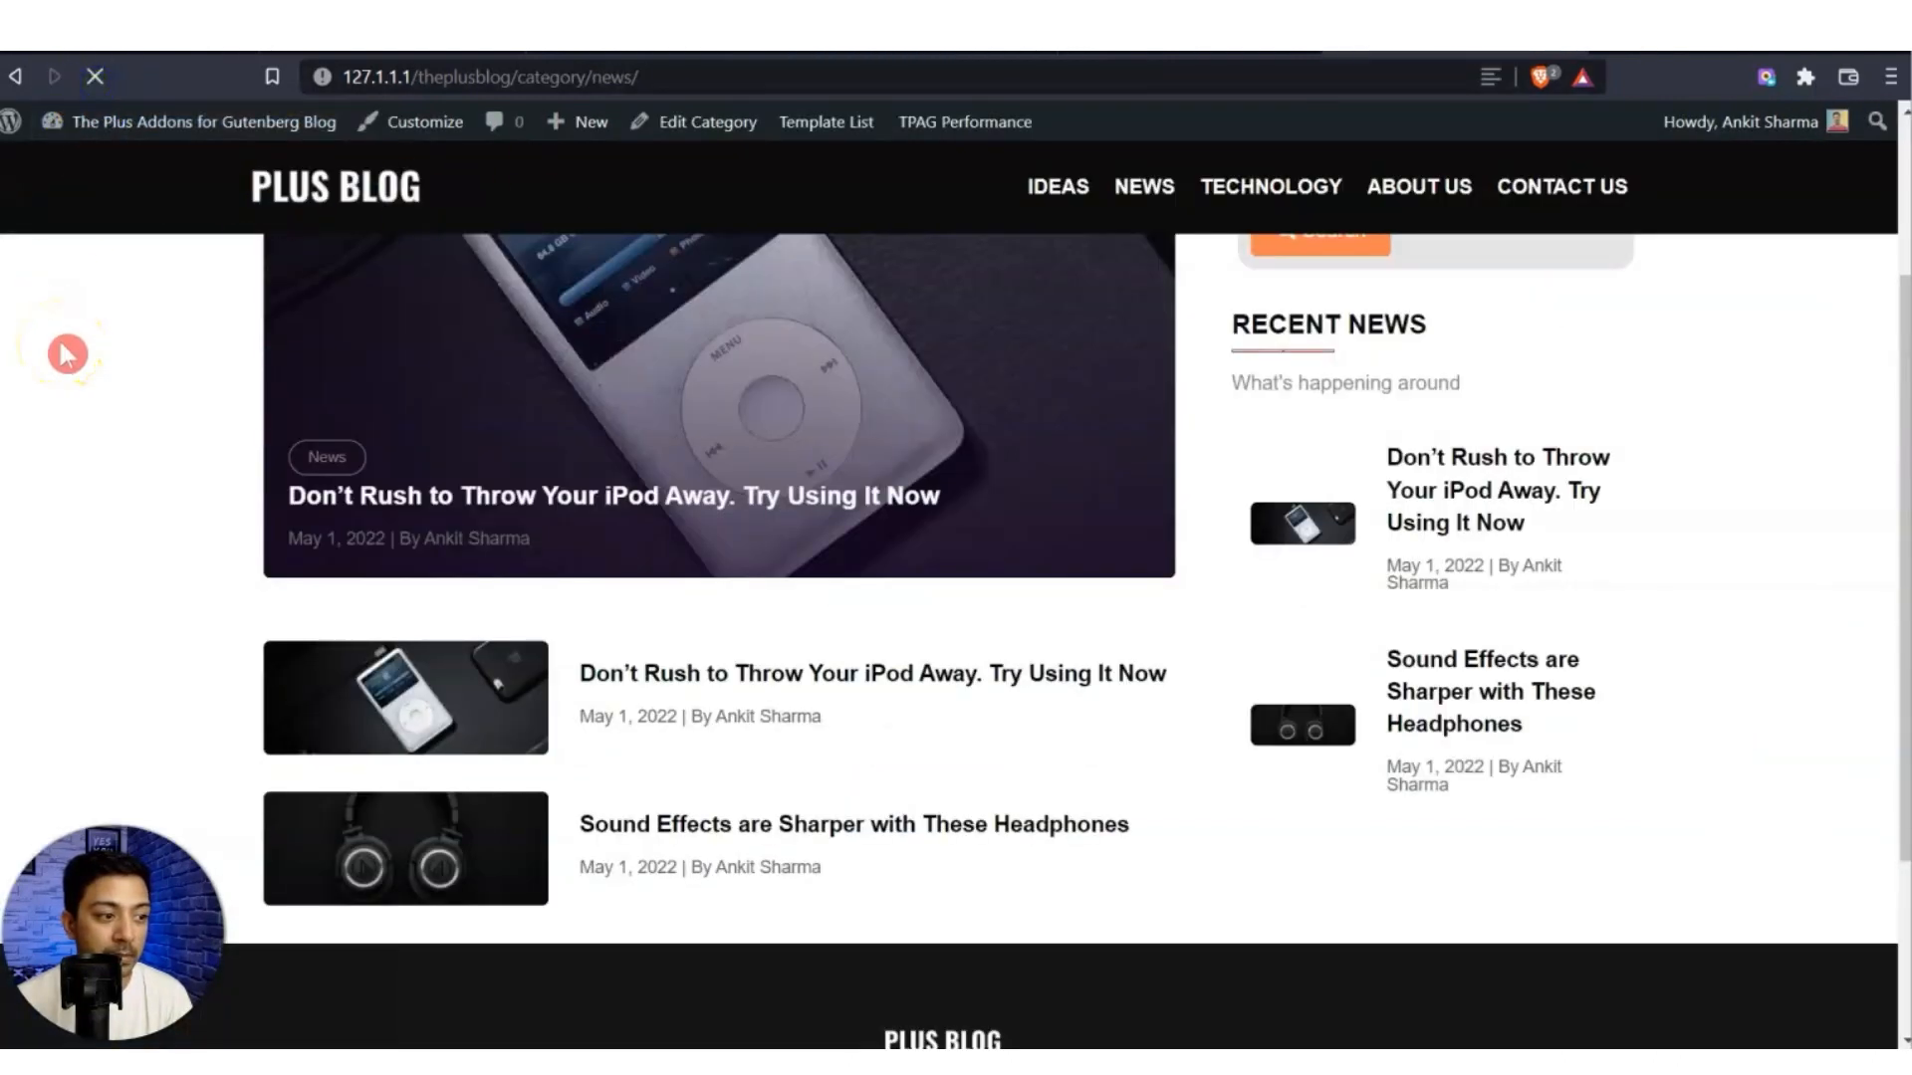
{"action": "scroll", "coordinate": [1335, 598], "scroll_direction": "down", "scroll_amount": 3}
{"action": "scroll", "coordinate": [631, 726], "scroll_direction": "up", "scroll_amount": 4}
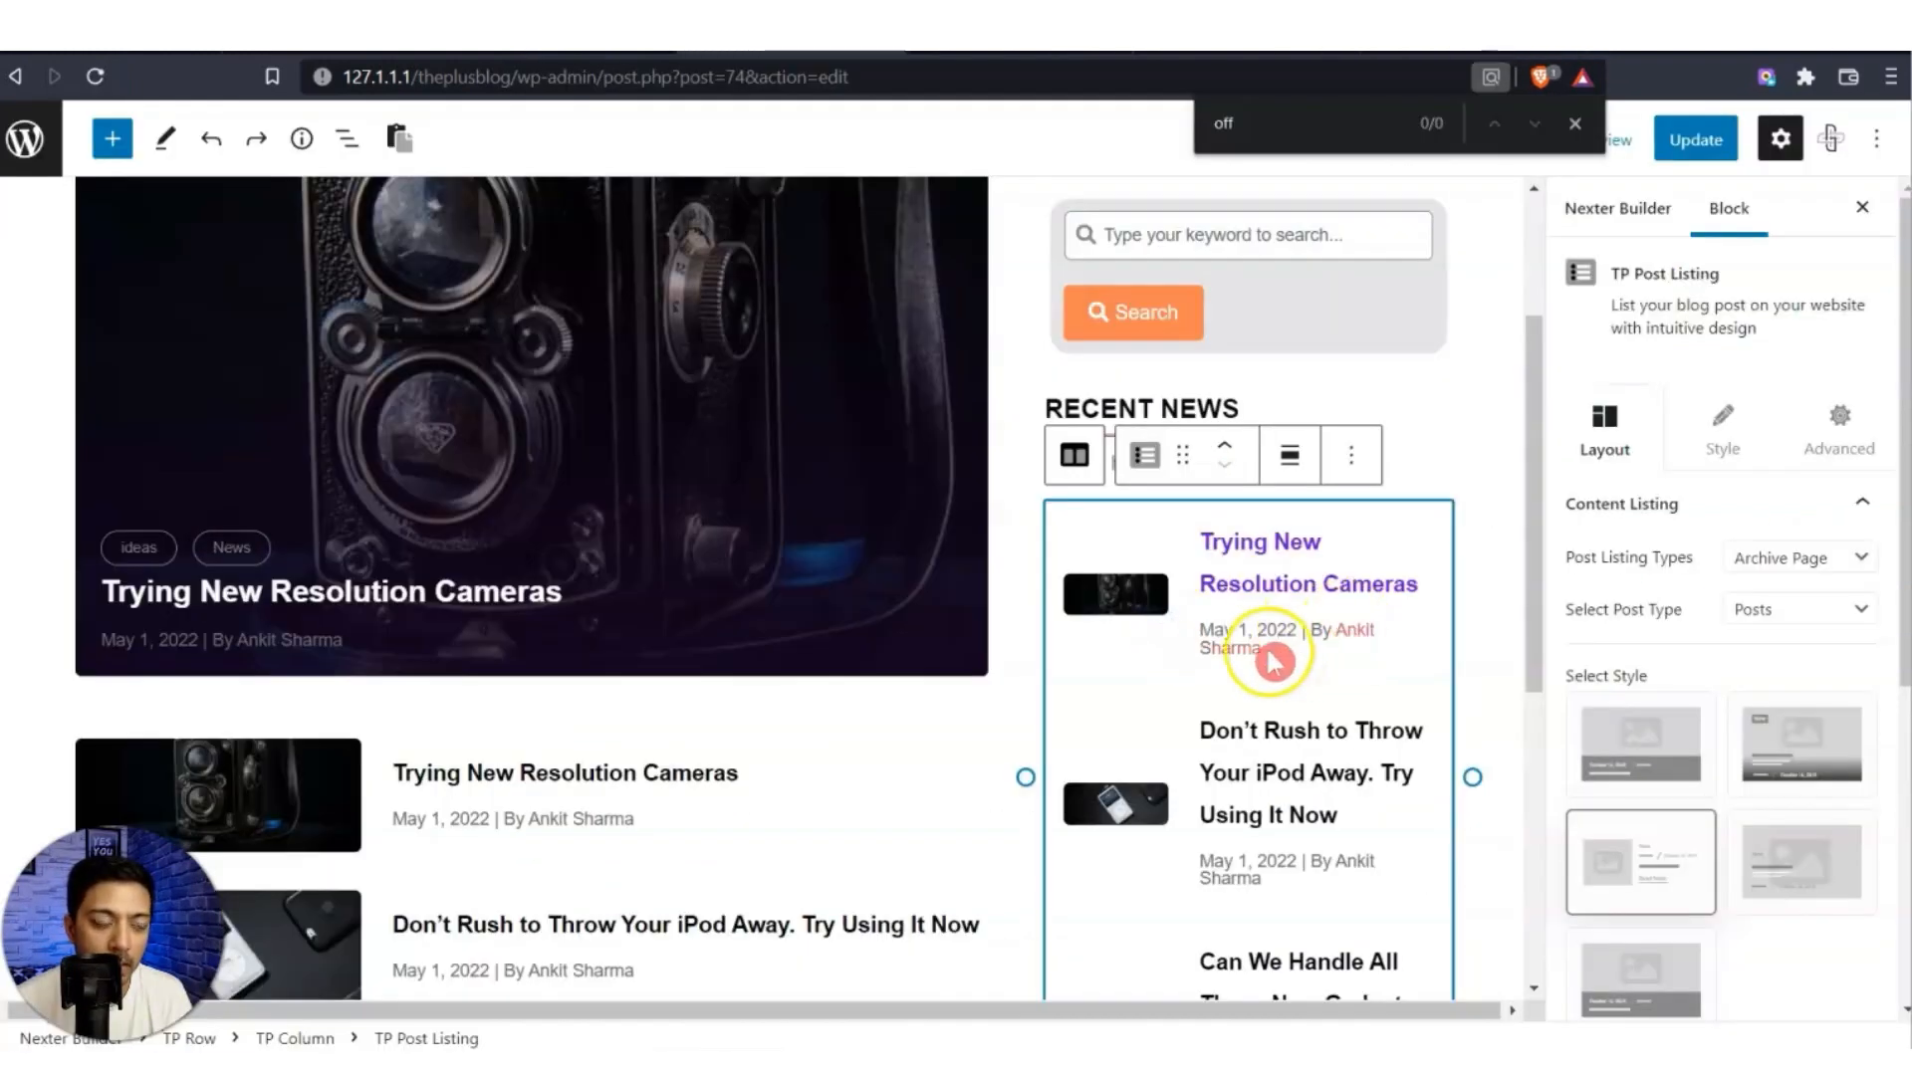
Reduce the post title font size in the TP Post Listing block under Recent News.
{"action": "left_click", "coordinate": [1717, 456]}
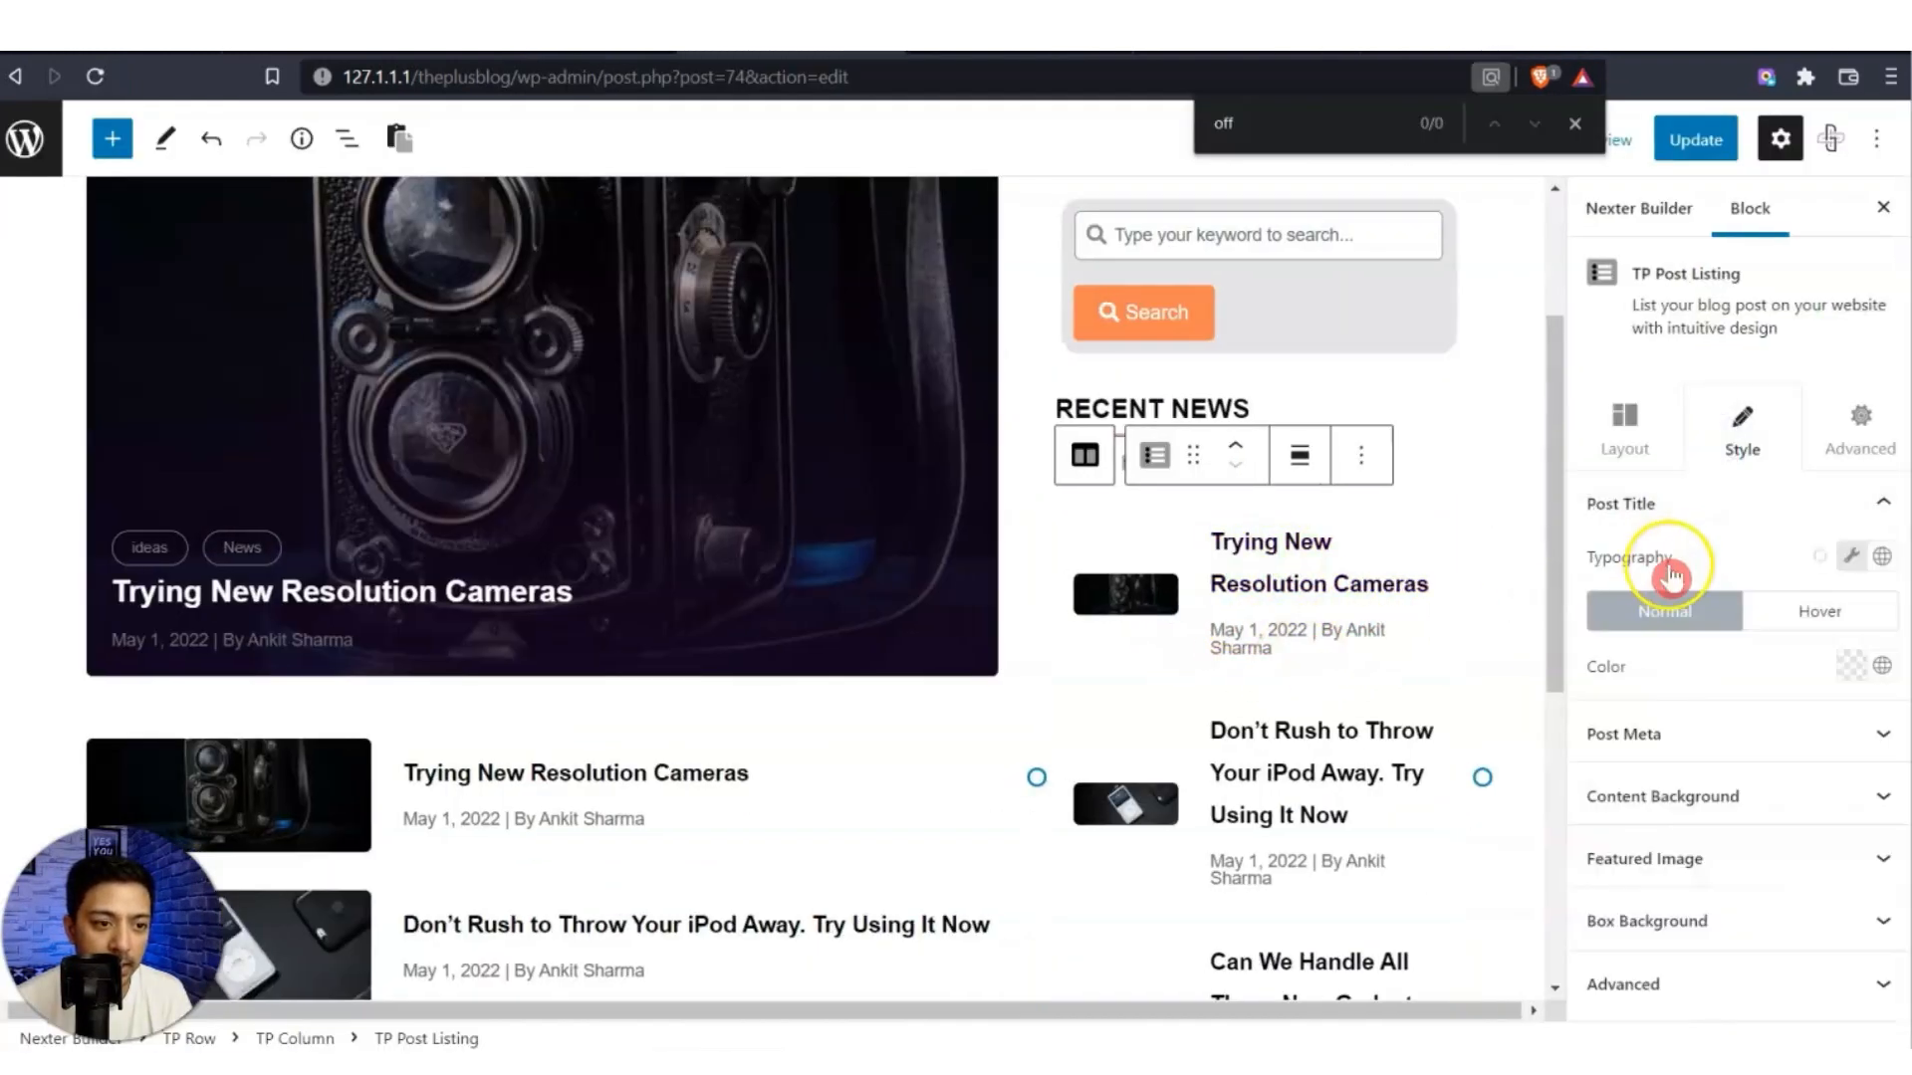
{"action": "left_click", "coordinate": [1852, 555]}
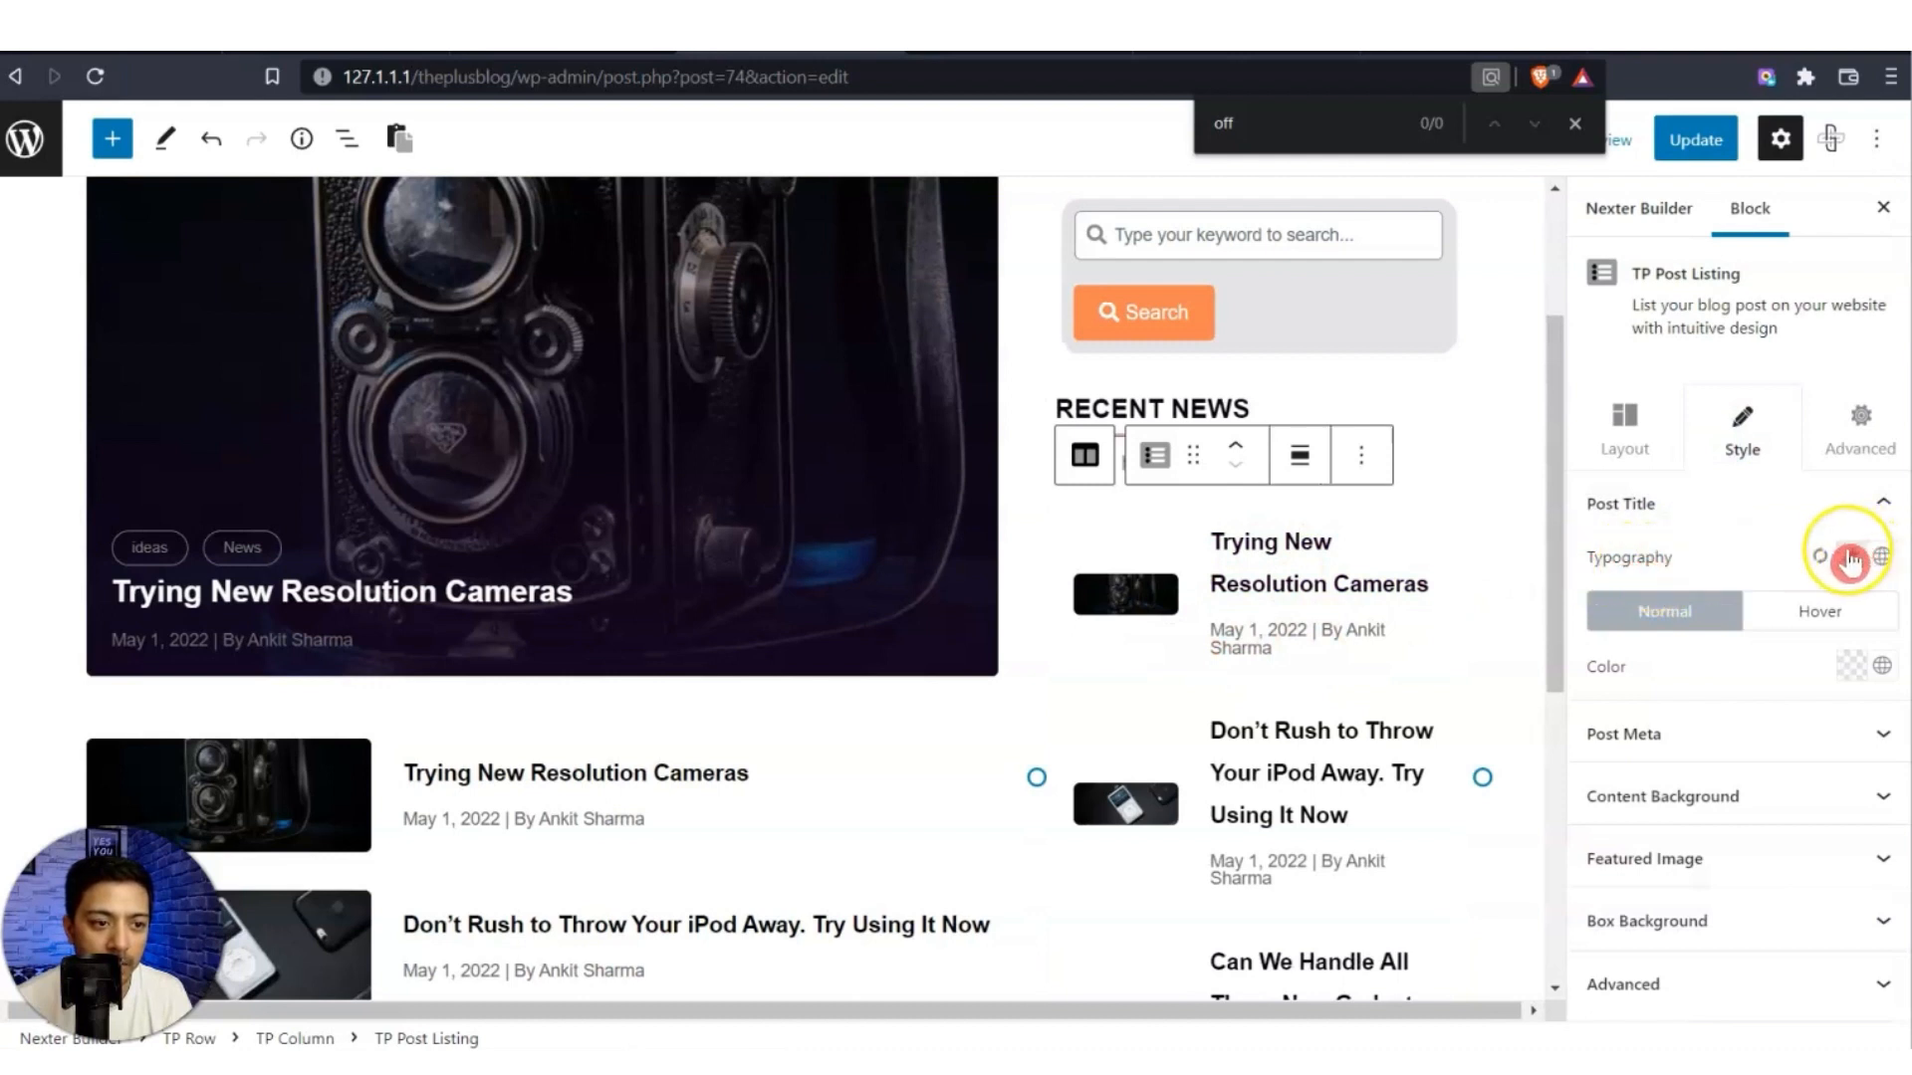
{"action": "left_click", "coordinate": [1811, 748]}
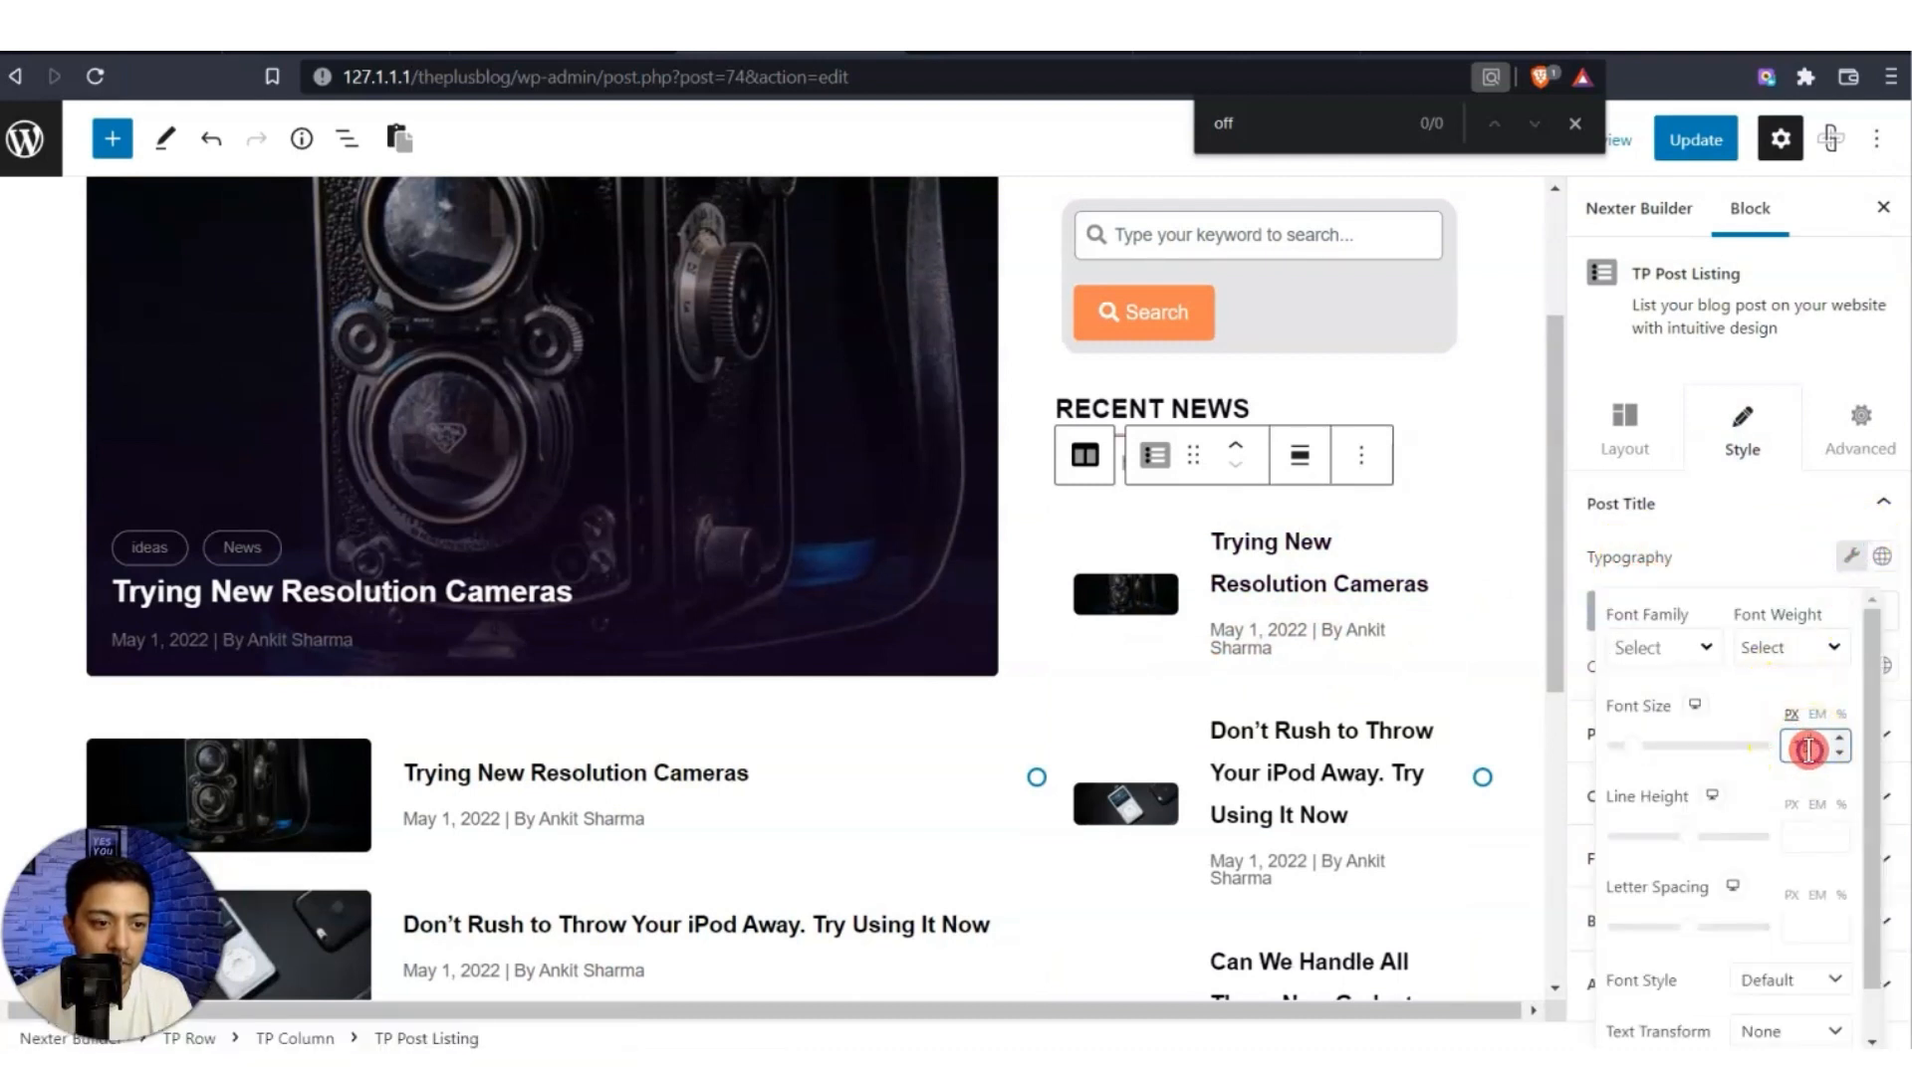
{"action": "type", "text": "6"}
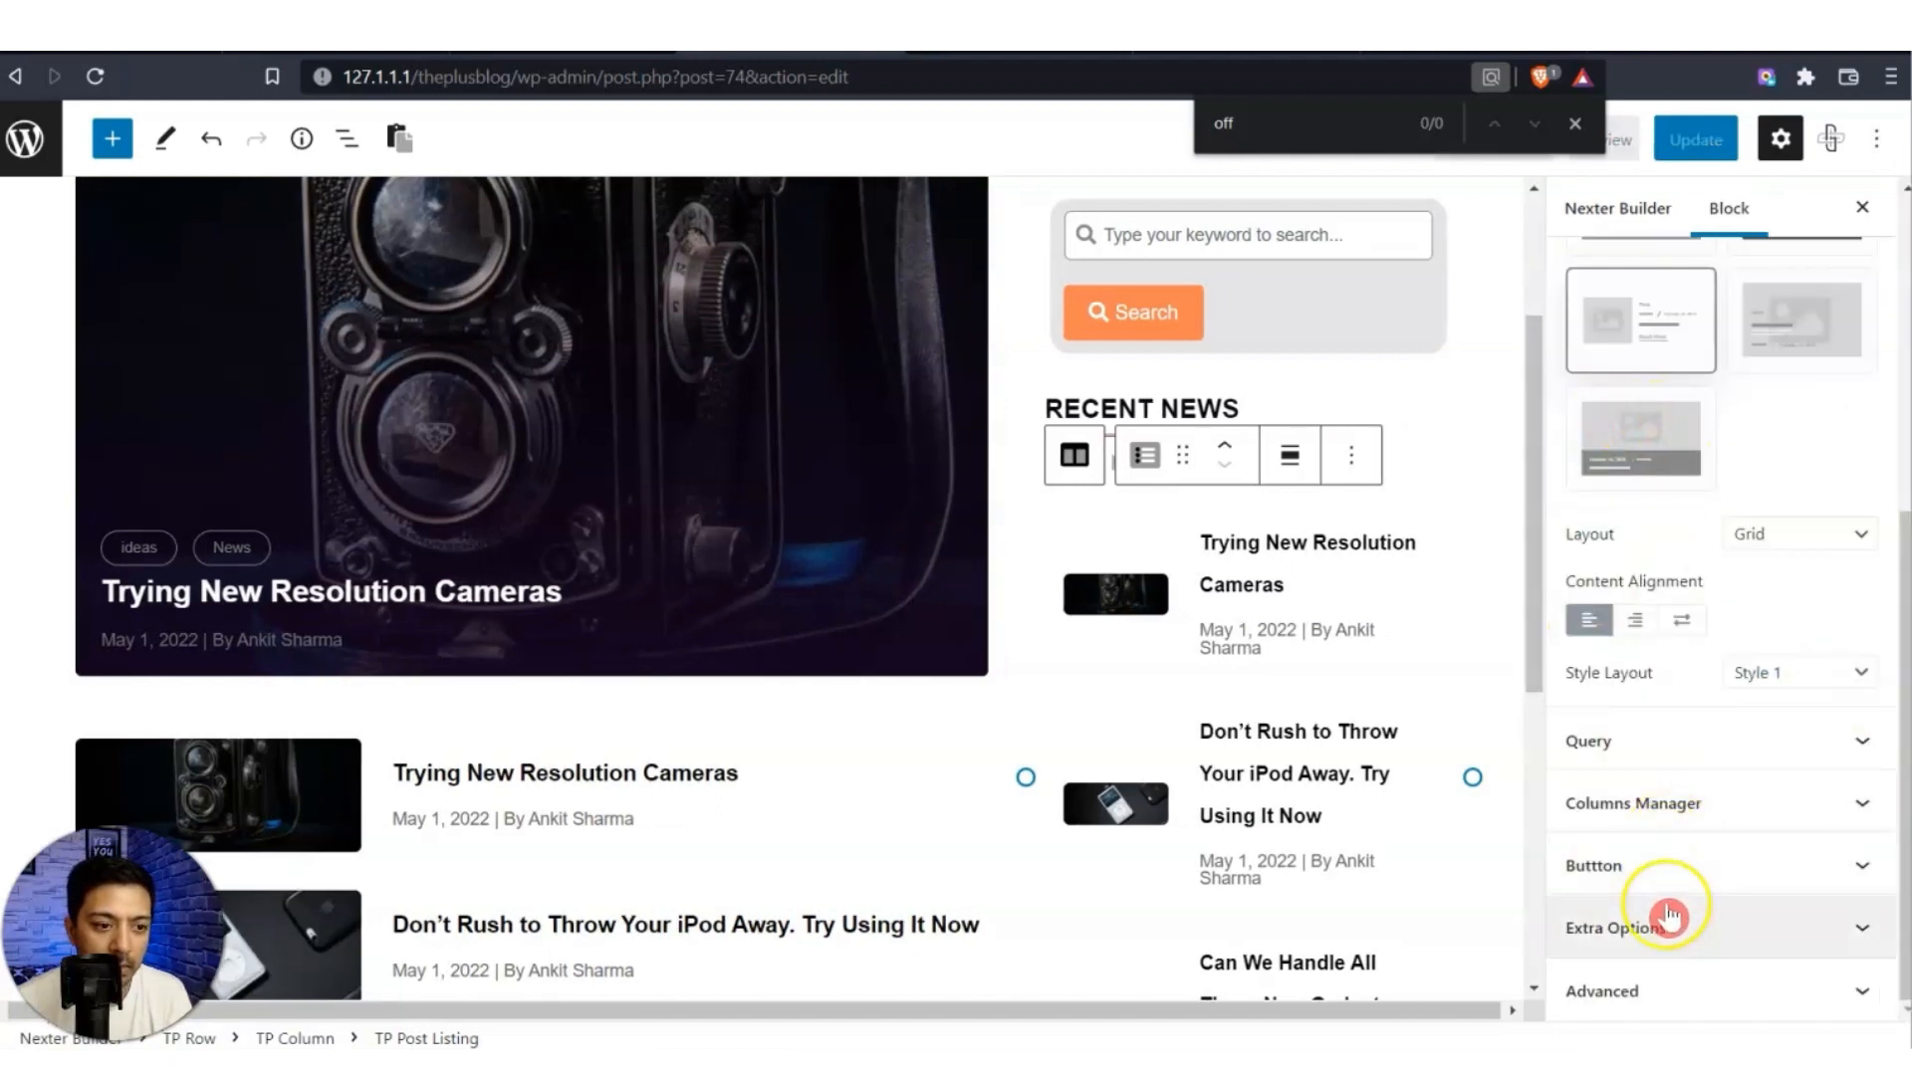
Turn off the author and the whole post meta in the Recent News post listing.
{"action": "left_click", "coordinate": [1665, 914]}
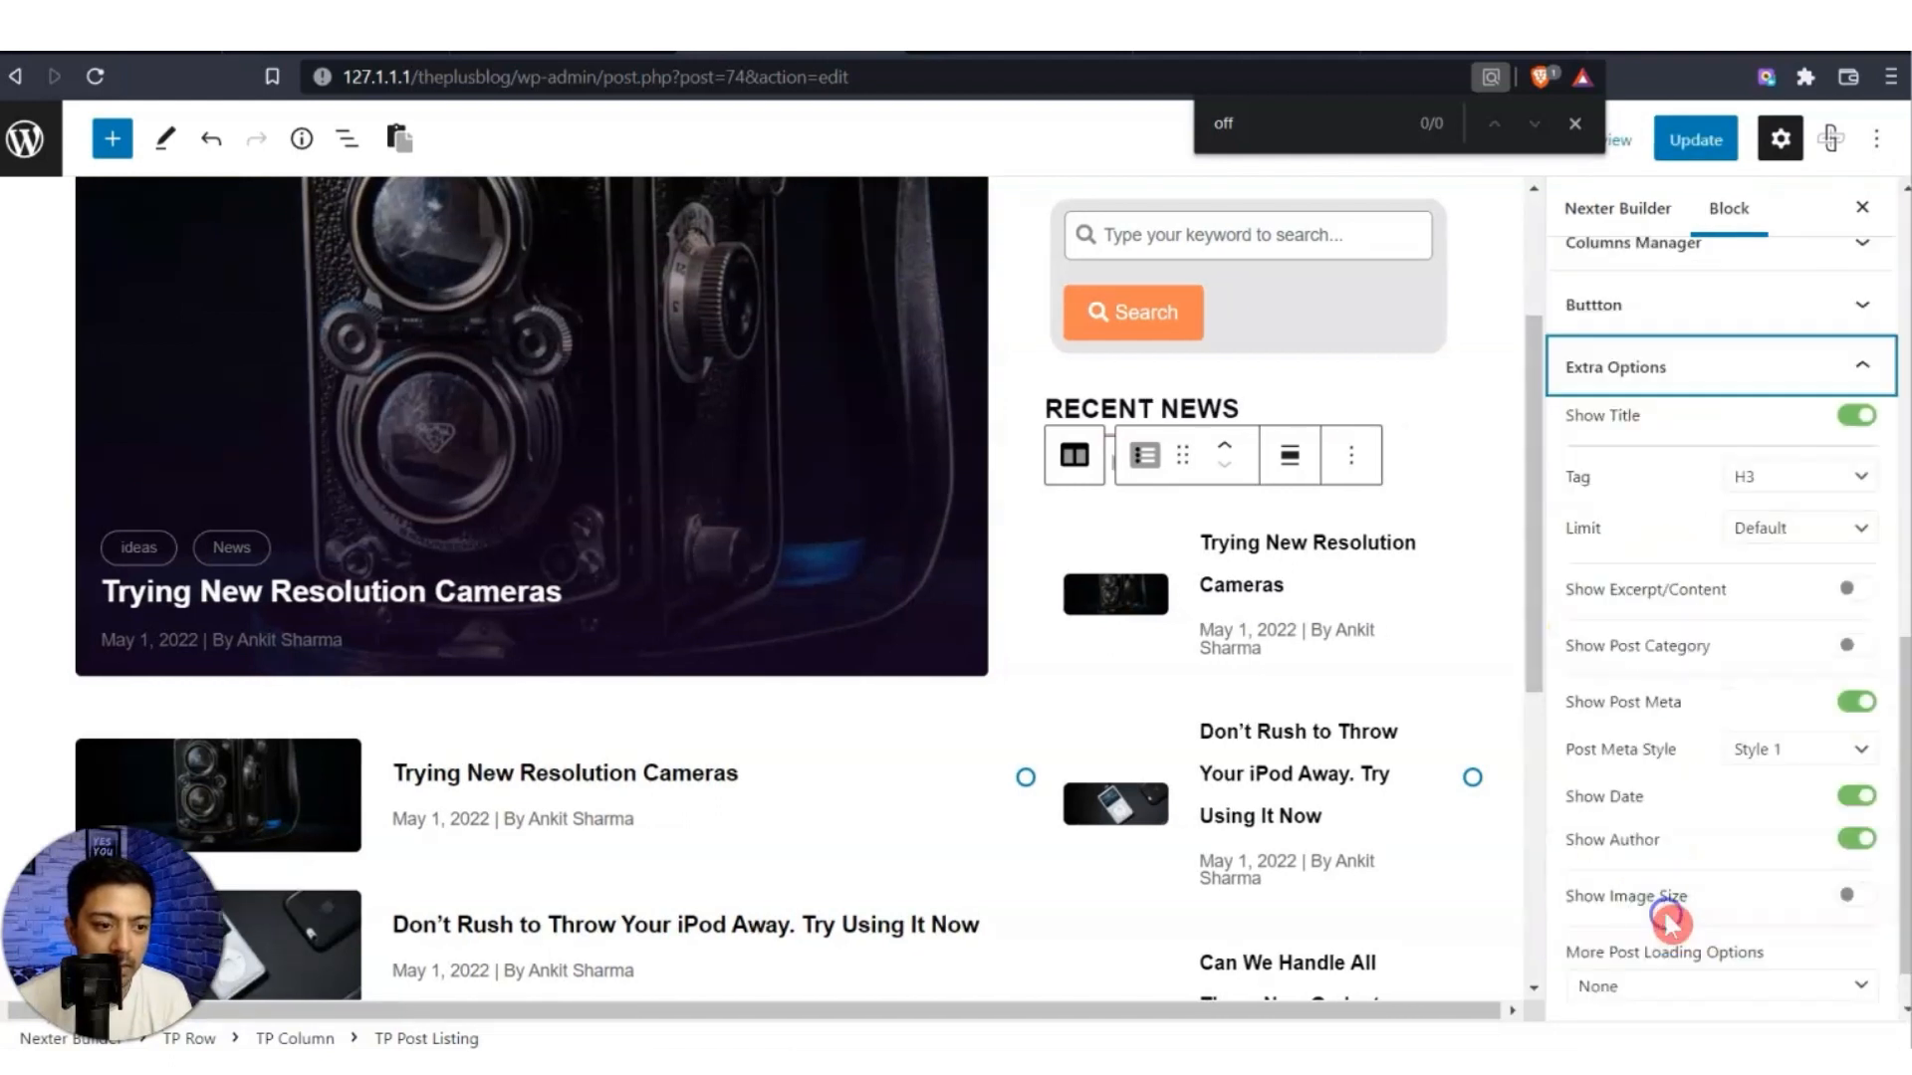
{"action": "left_click", "coordinate": [1854, 840]}
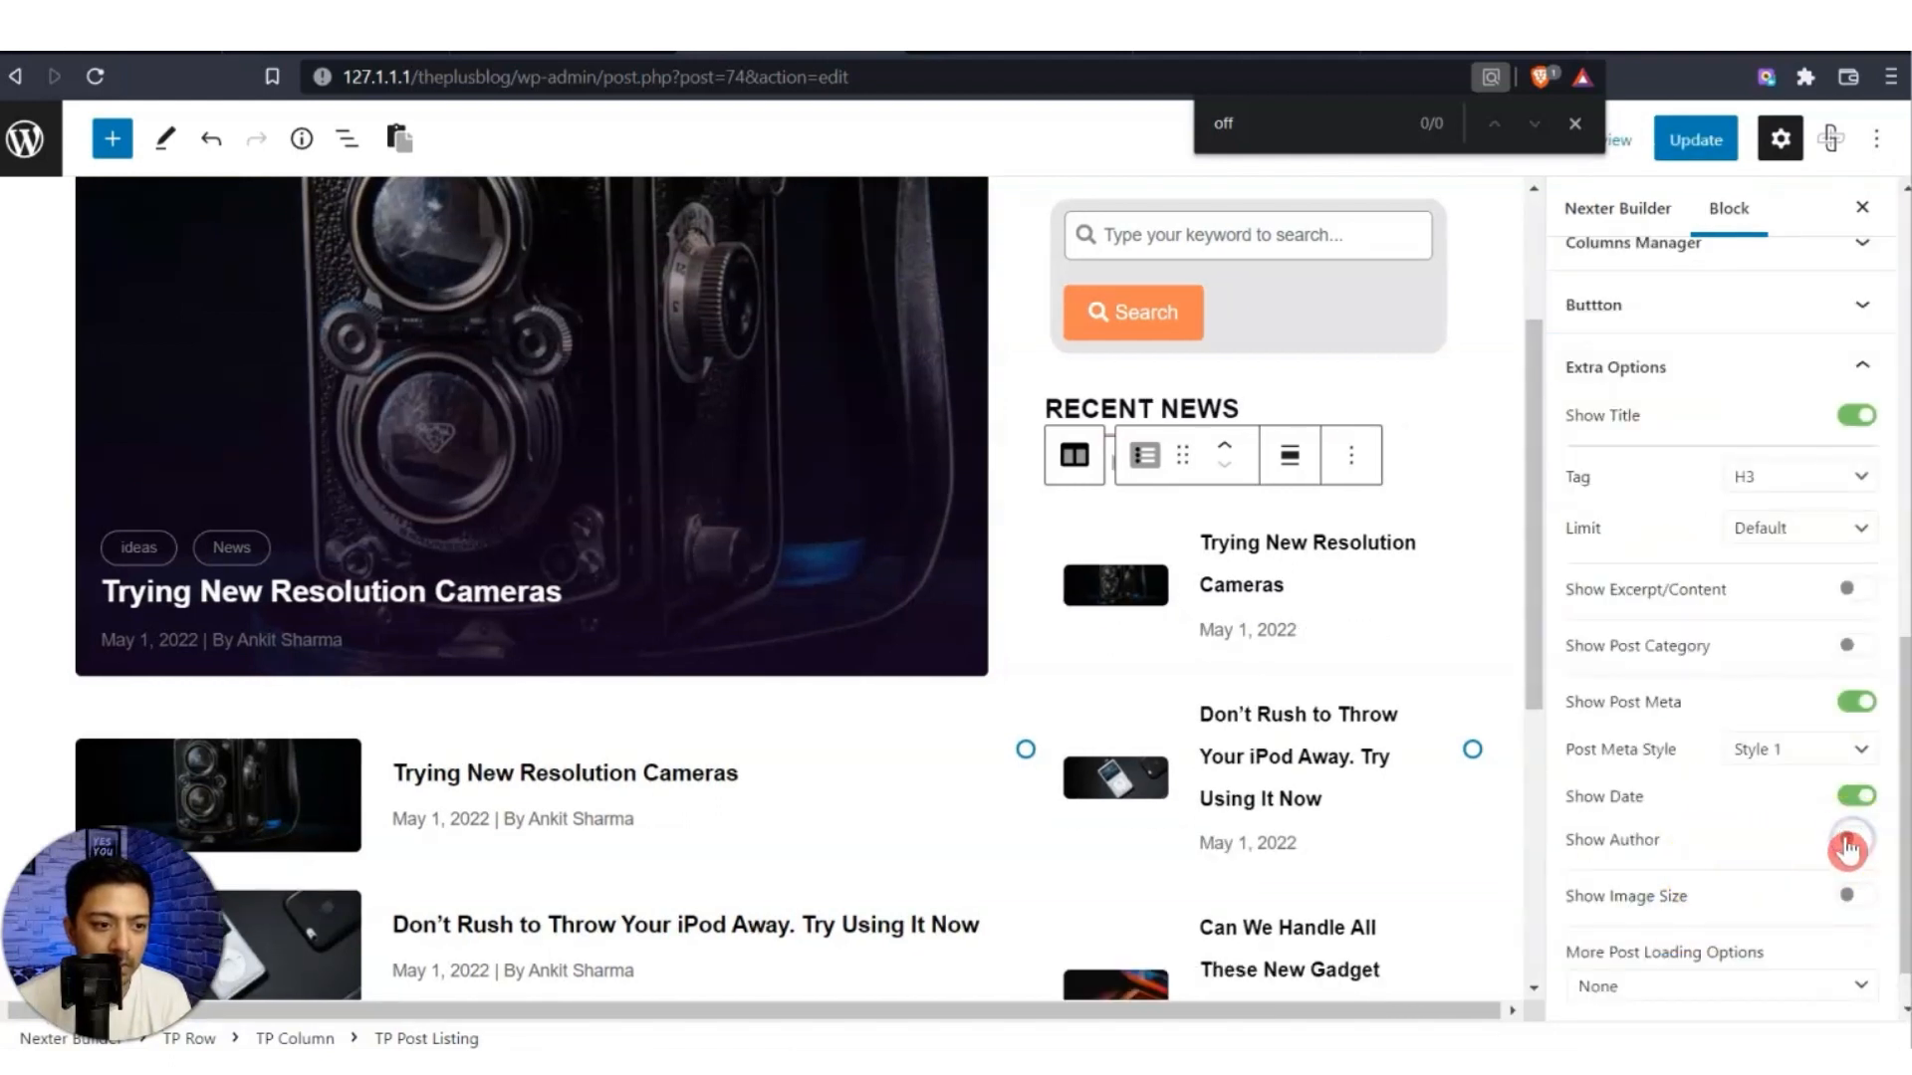
{"action": "left_click", "coordinate": [1855, 705]}
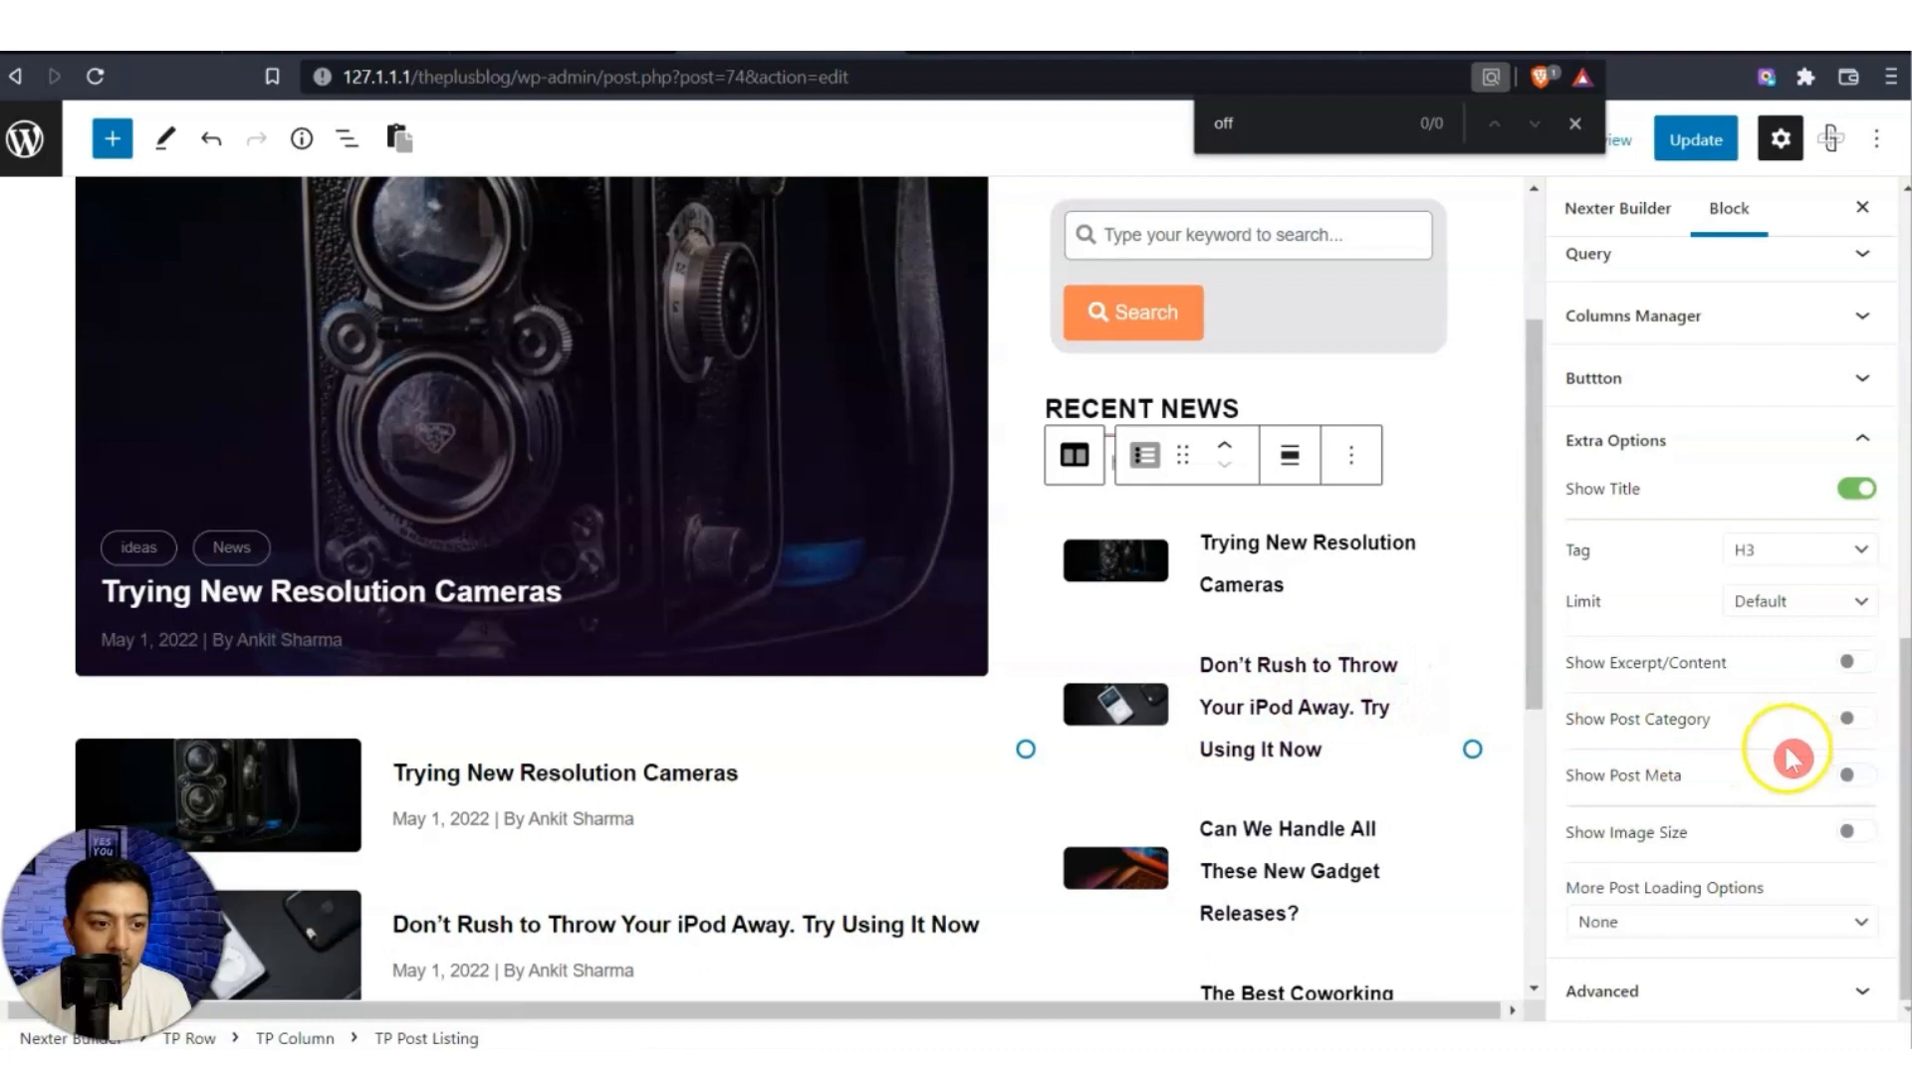
Limit the Recent News post titles by words, with a maximum of 4 words.
{"action": "scroll", "coordinate": [1769, 773], "scroll_direction": "up", "scroll_amount": 2}
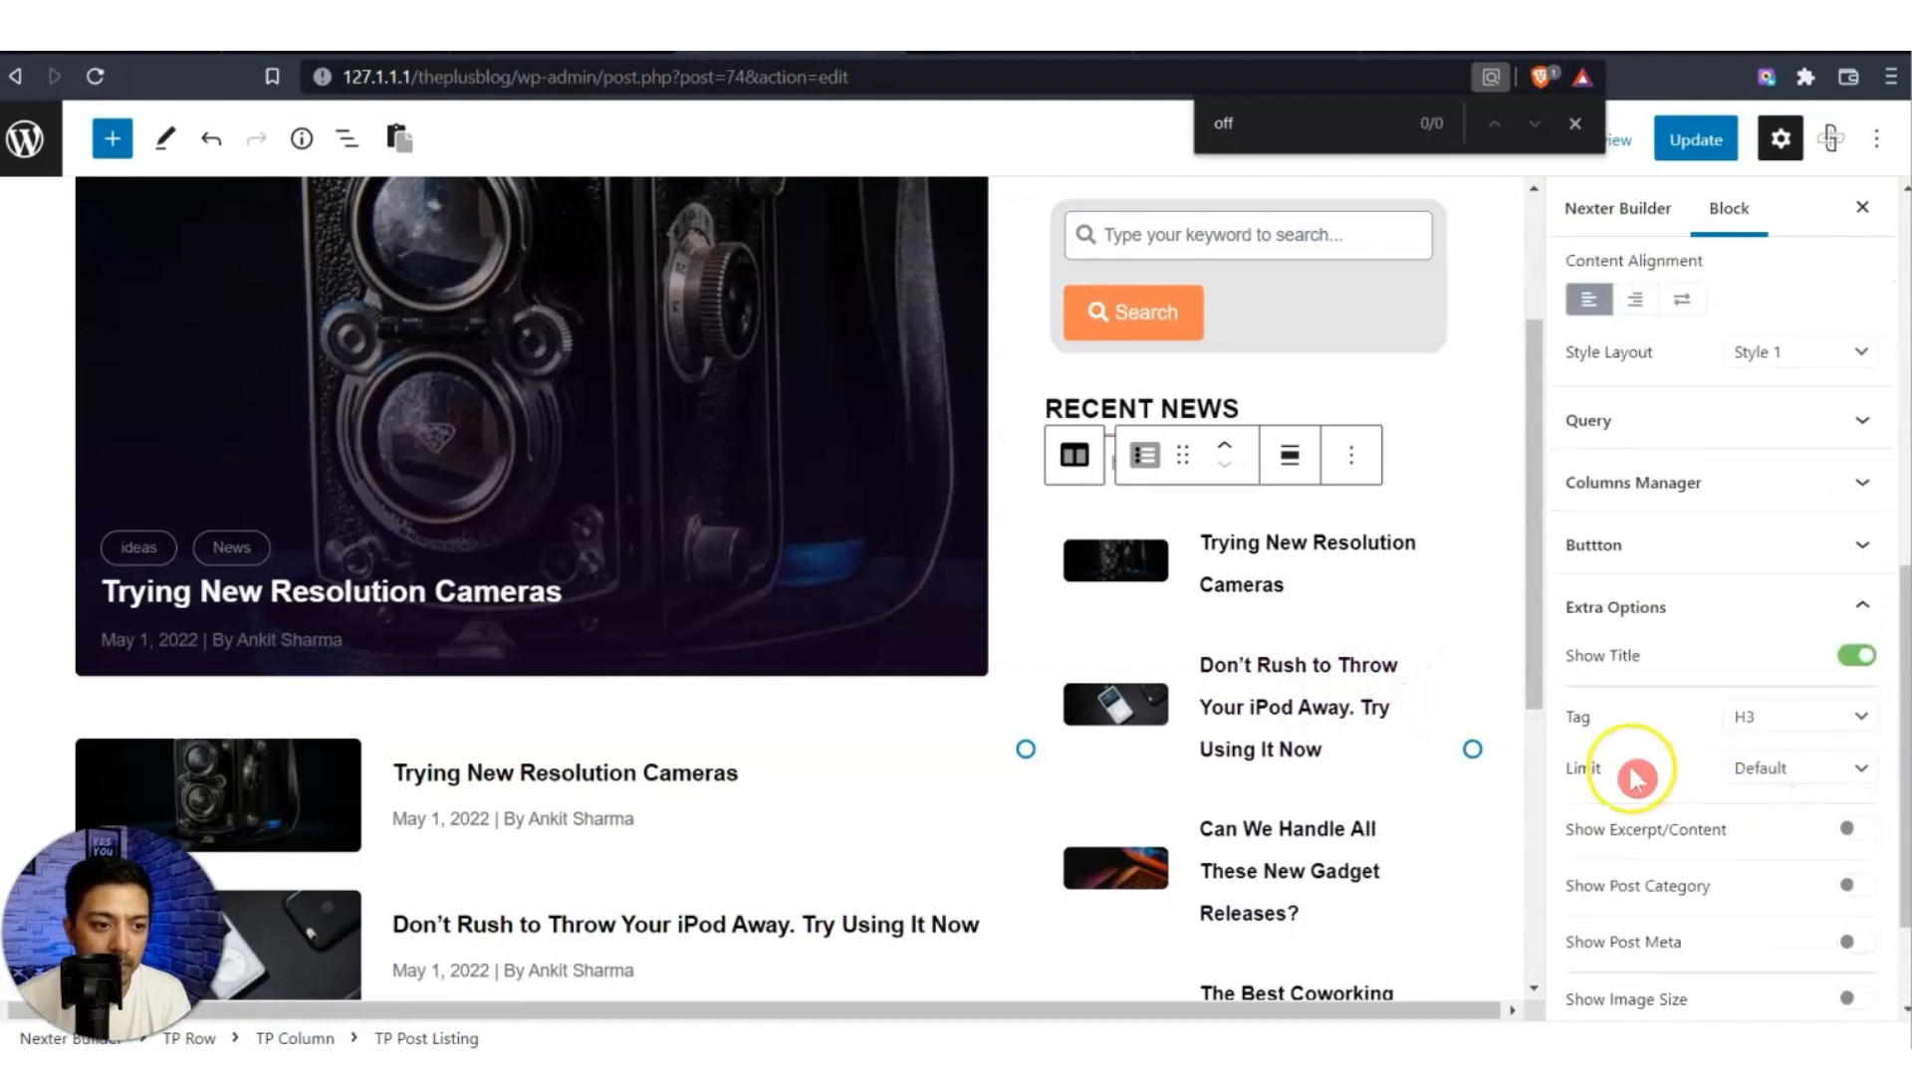
{"action": "left_click", "coordinate": [1792, 767]}
{"action": "left_click", "coordinate": [1769, 842]}
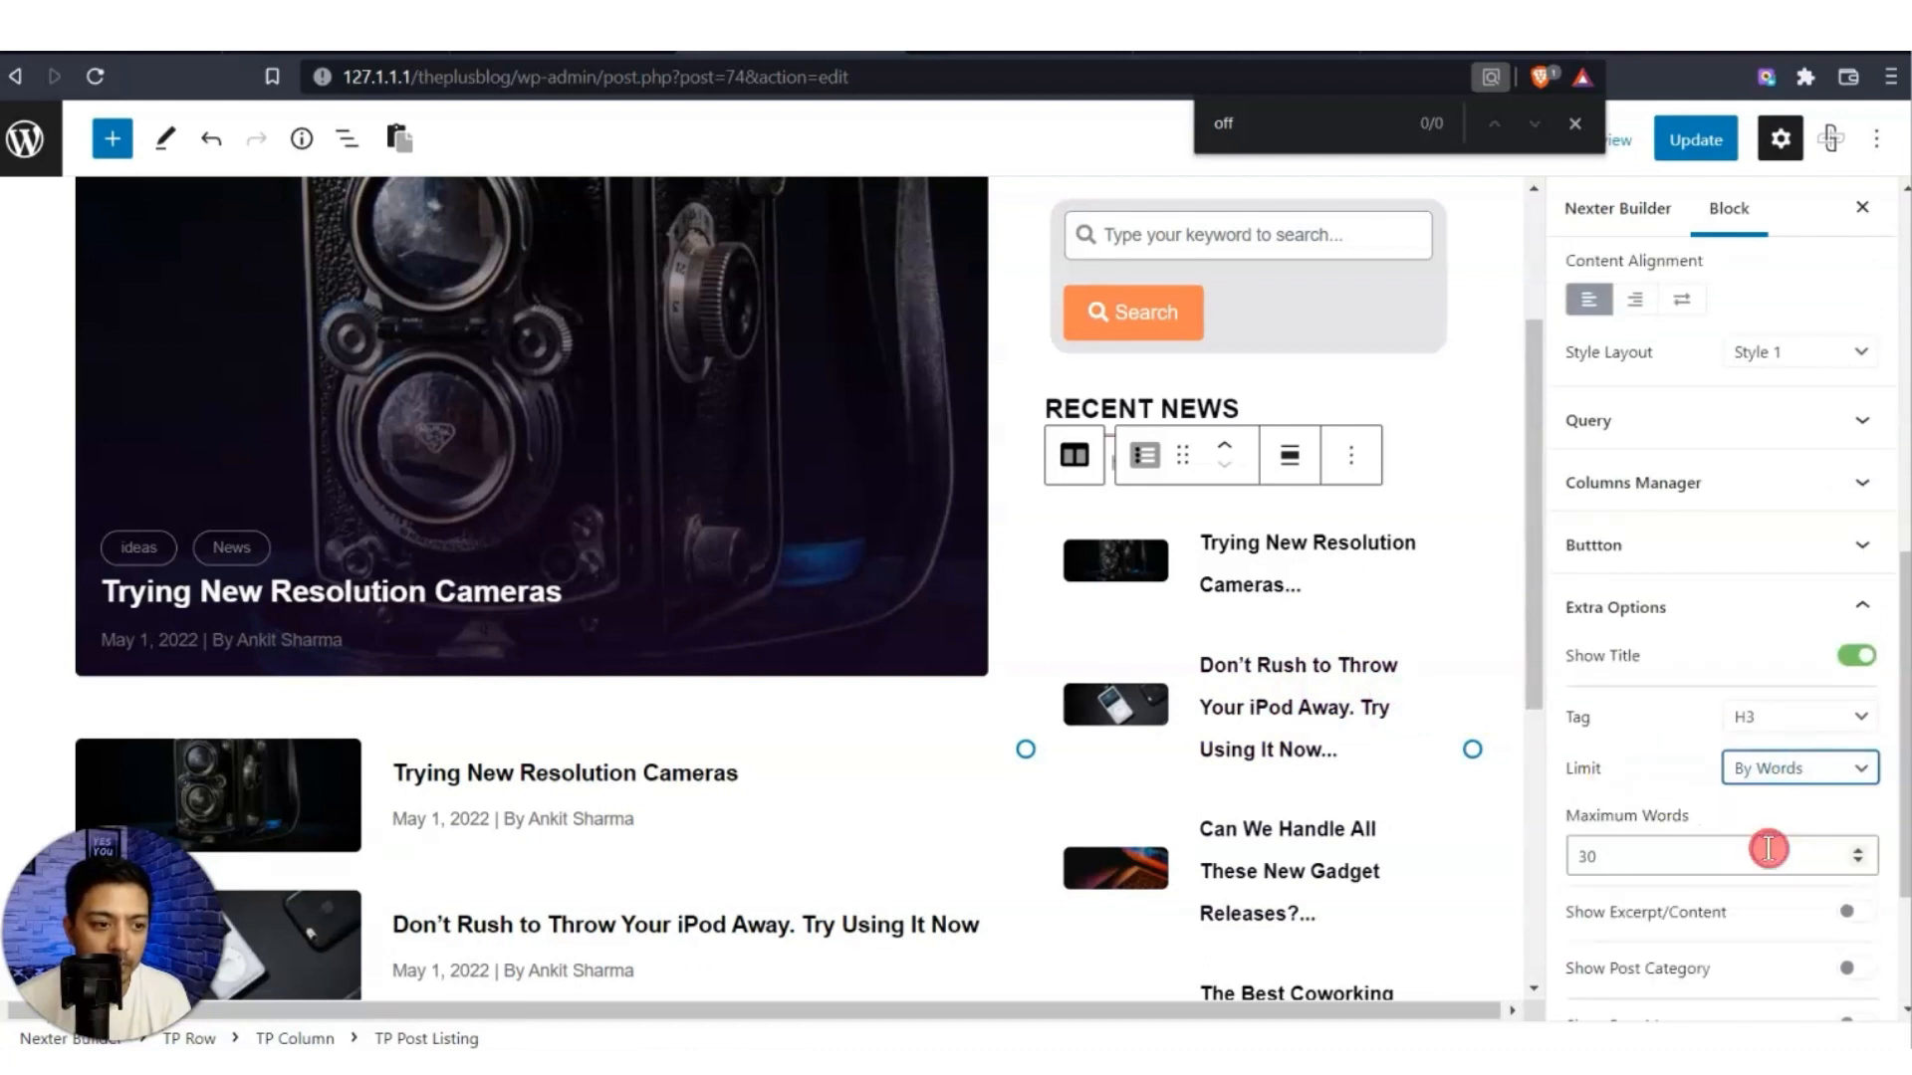
{"action": "left_click_drag", "start_coordinate": [1723, 848], "coordinate": [1550, 869]}
{"action": "type", "text": "5"}
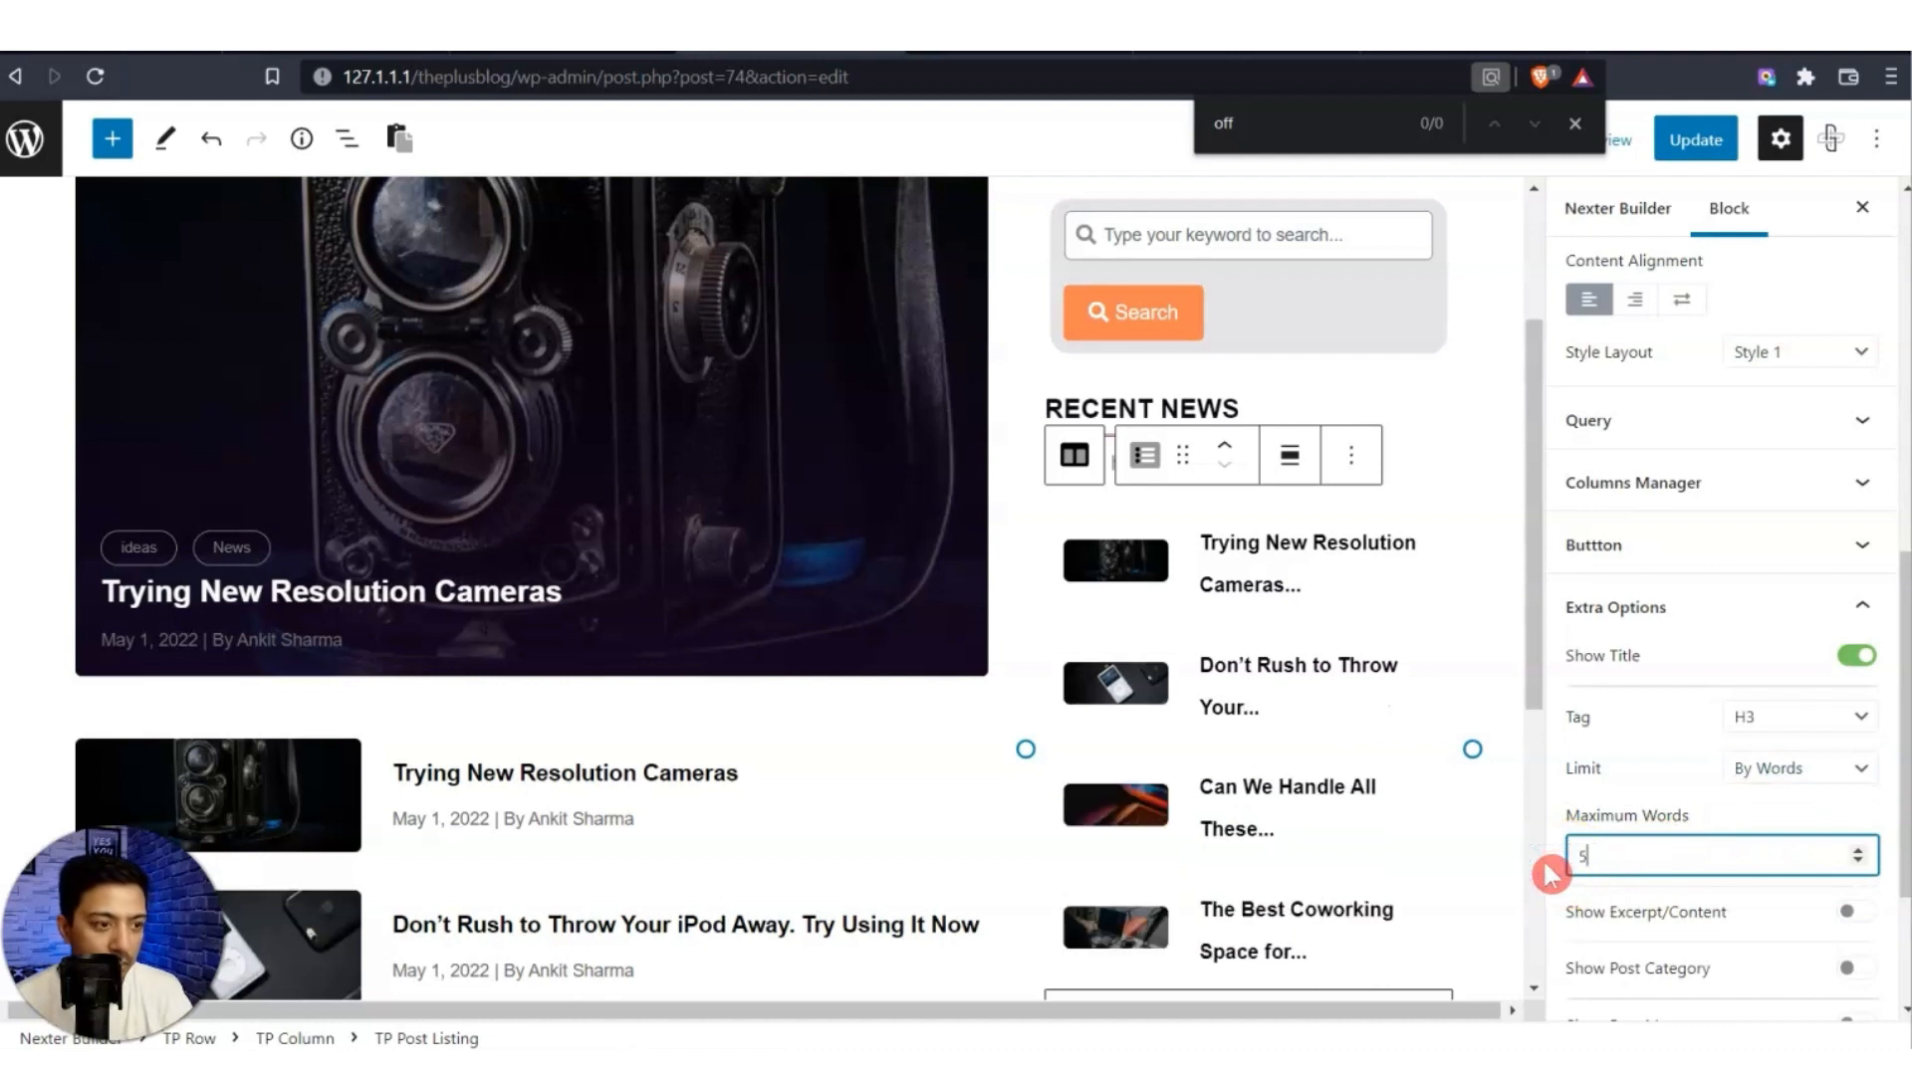
{"action": "key", "text": "BackSpace"}
{"action": "type", "text": "4"}
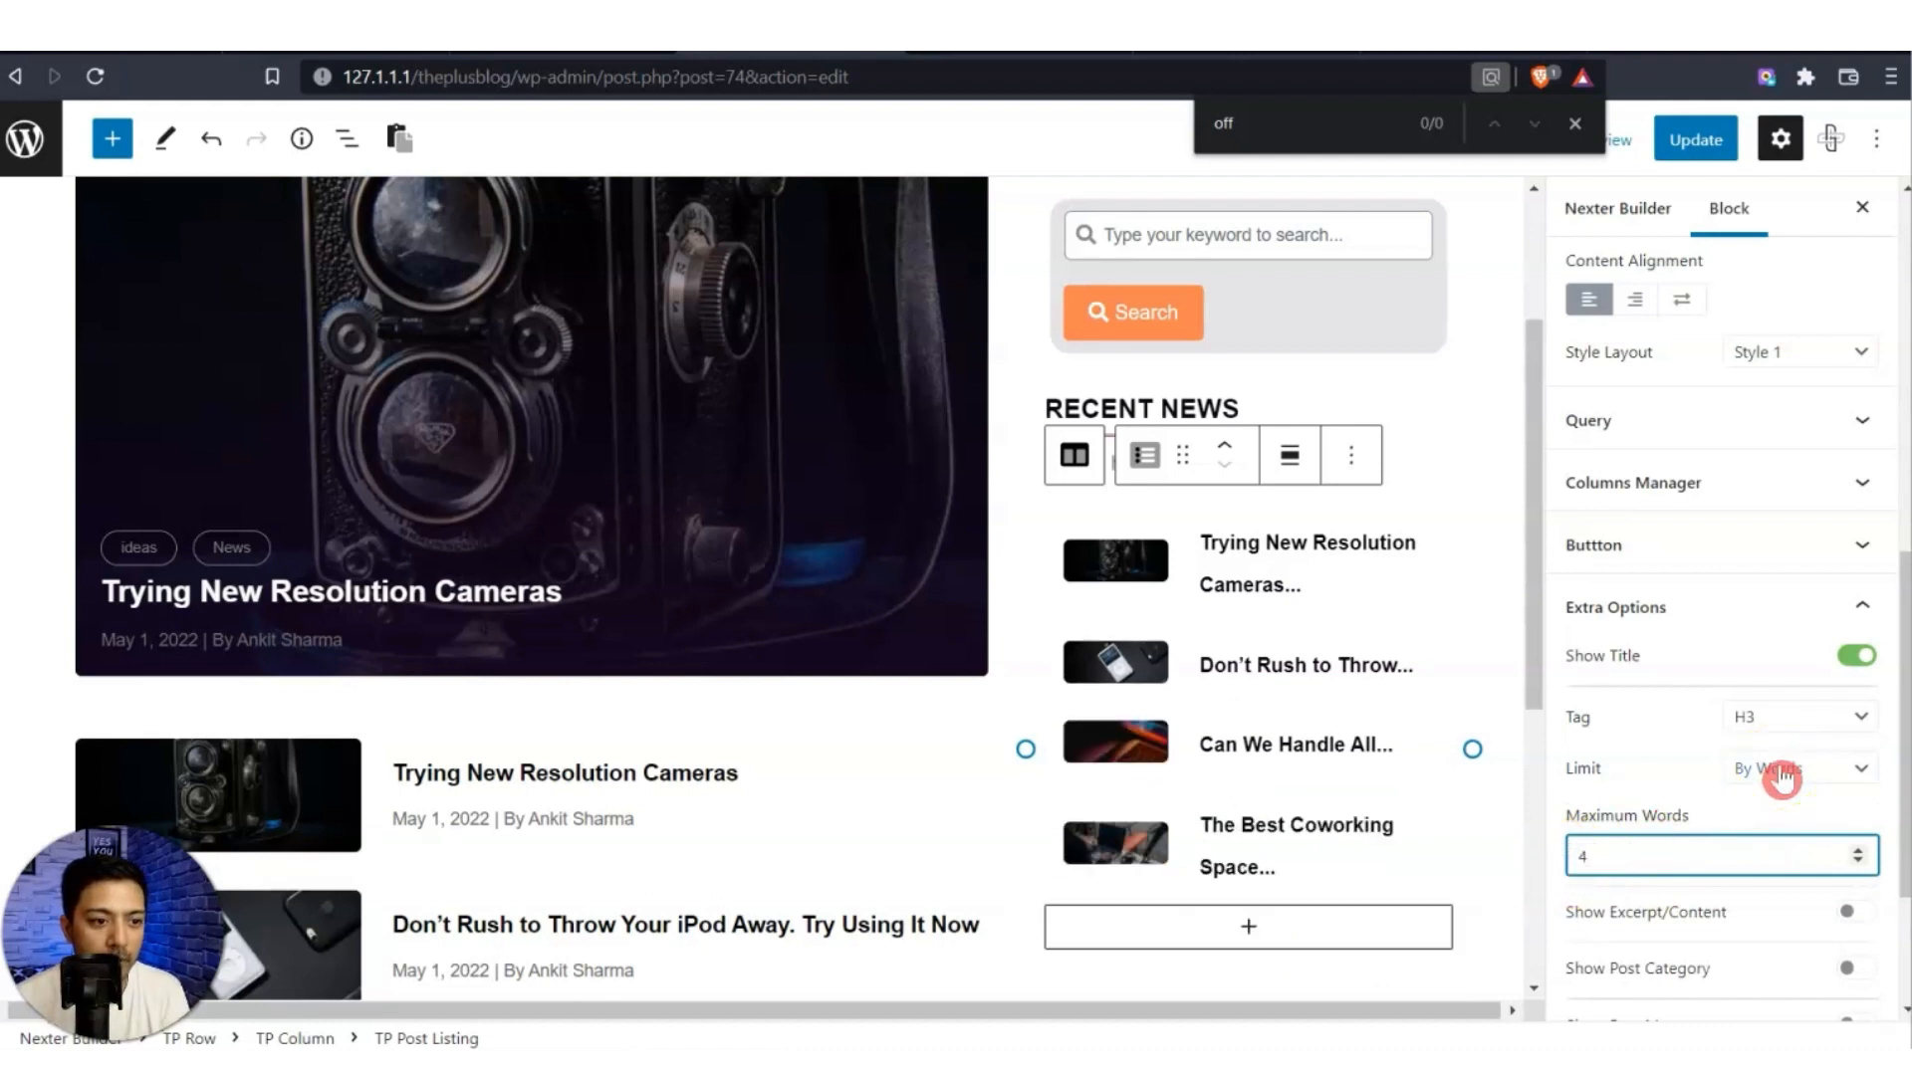
Update the archive template with the shortened Recent News titles.
{"action": "left_click", "coordinate": [1673, 734]}
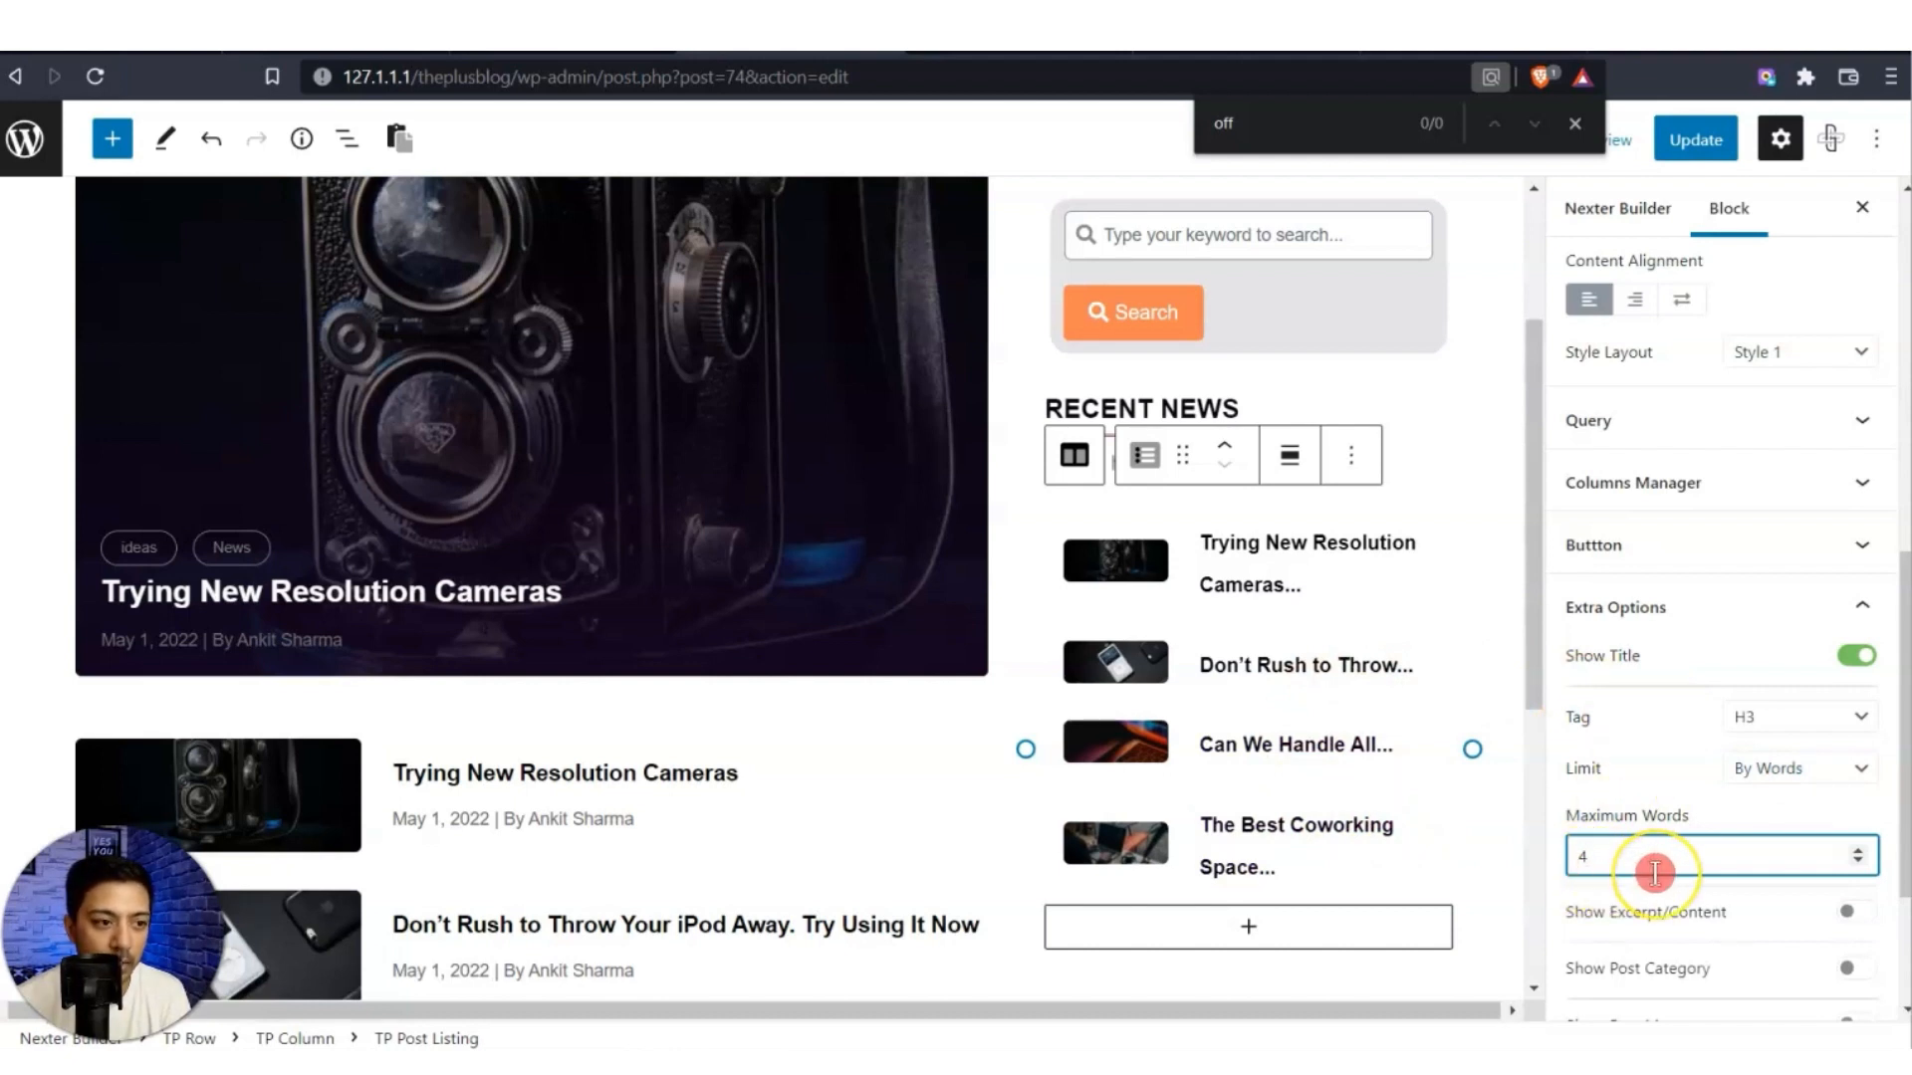
{"action": "left_click", "coordinate": [1703, 144]}
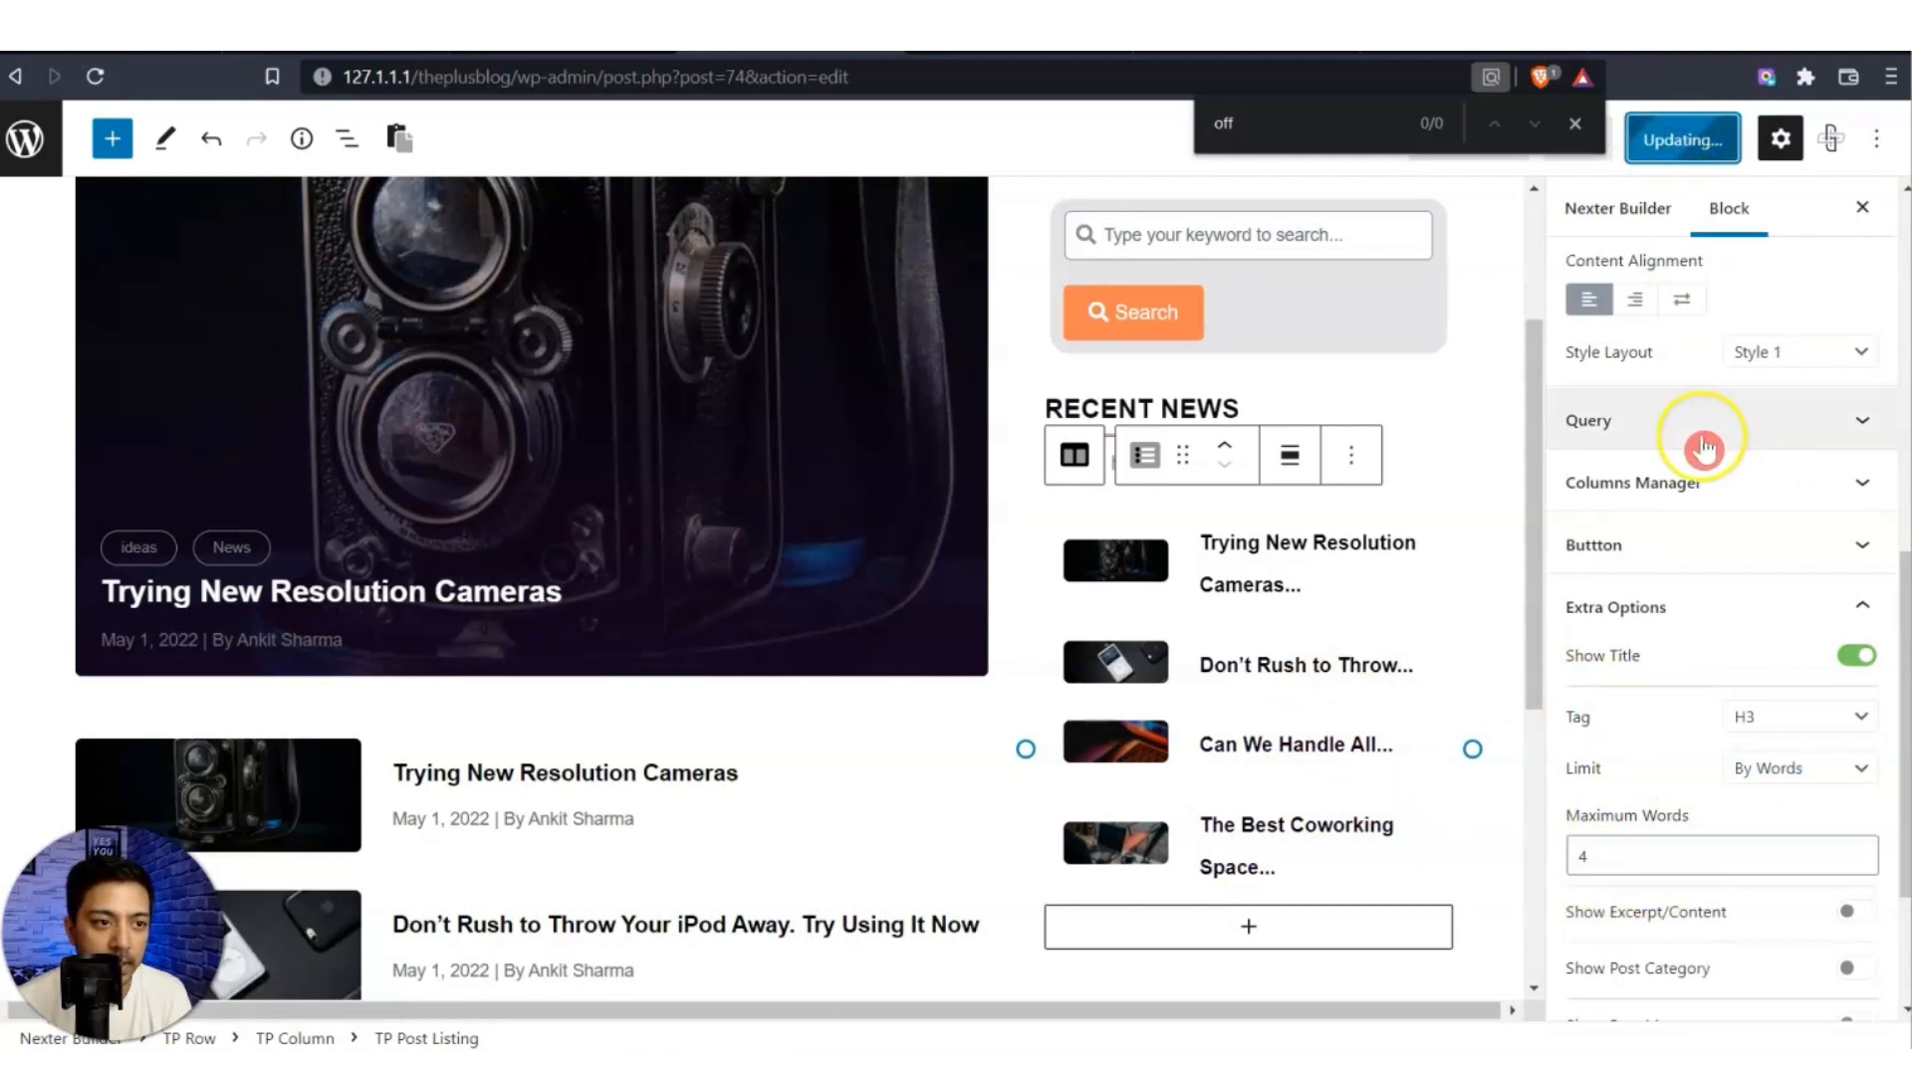
Add a TP Image block below the Recent News listing and fill it with the red smart speaker picture from the media library.
{"action": "scroll", "coordinate": [1295, 558], "scroll_direction": "down", "scroll_amount": 3}
{"action": "left_click", "coordinate": [1250, 625]}
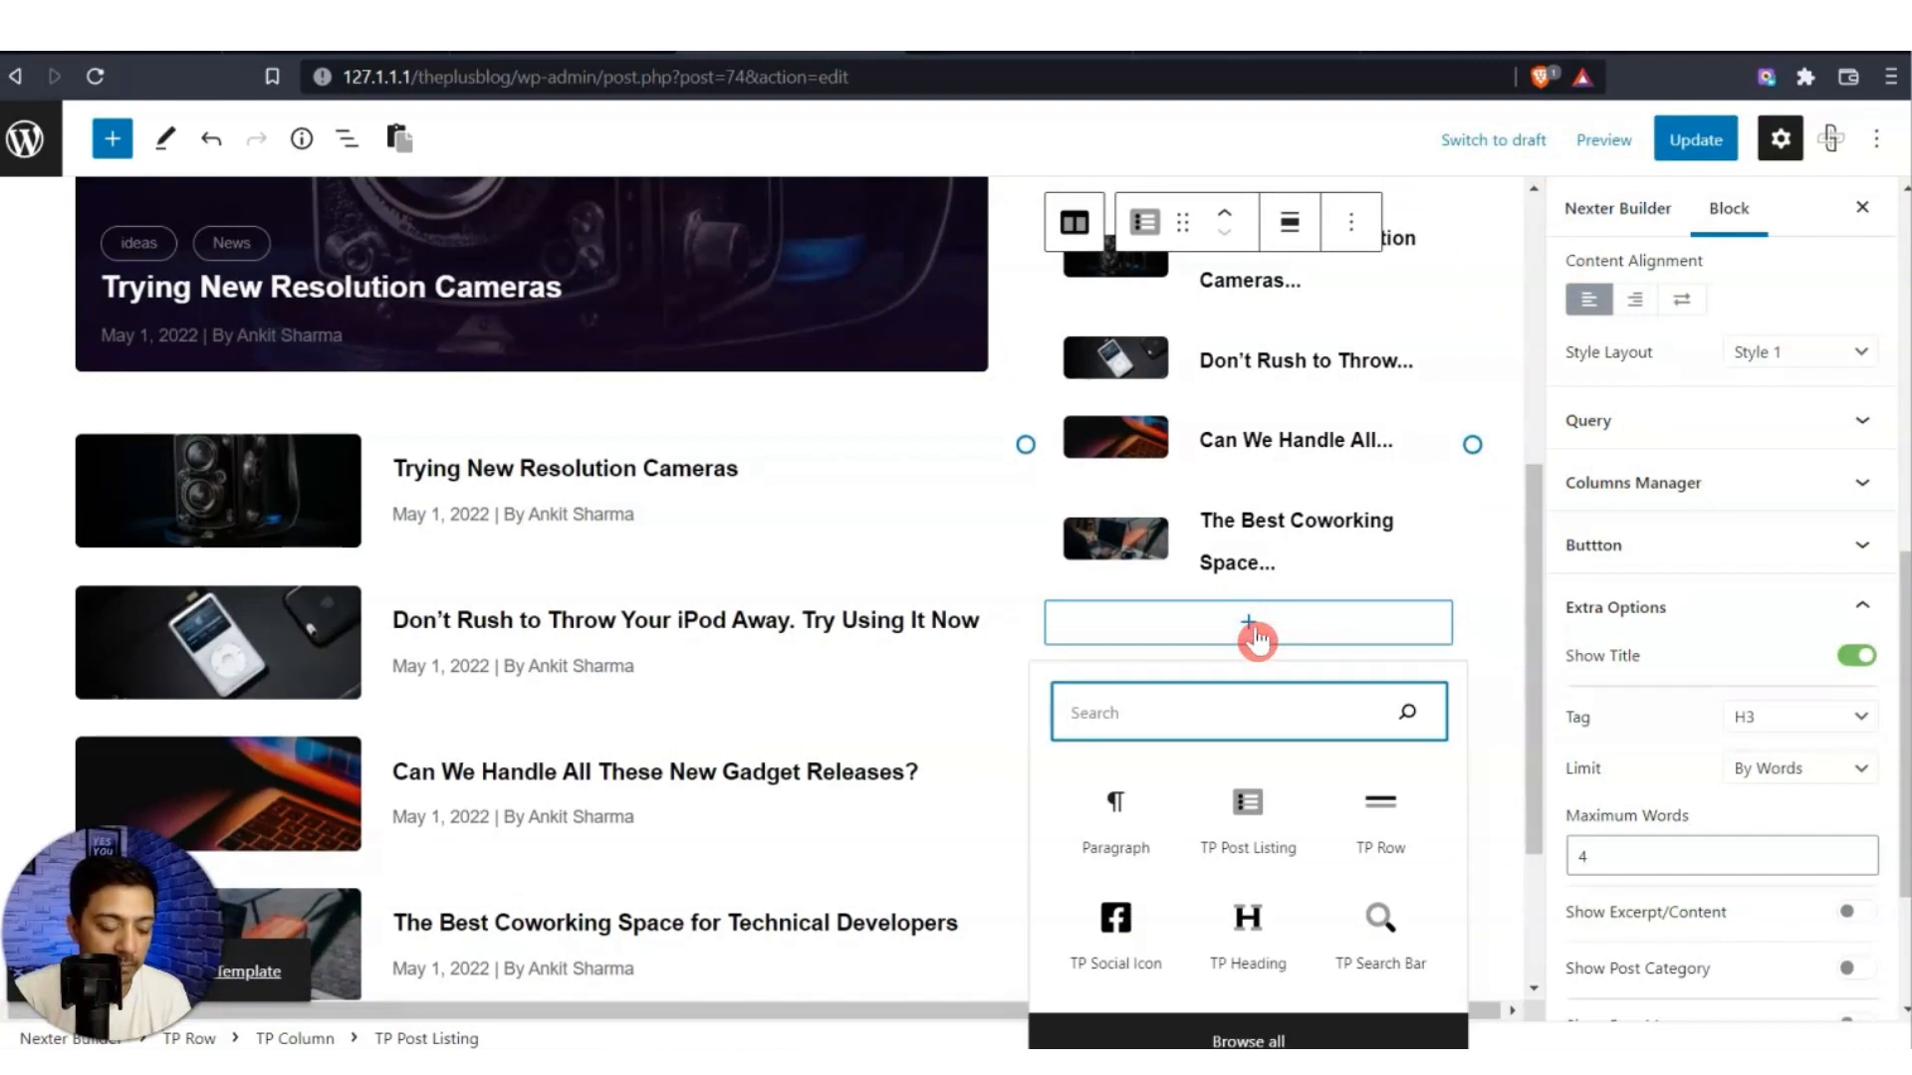
{"action": "type", "text": "tp image"}
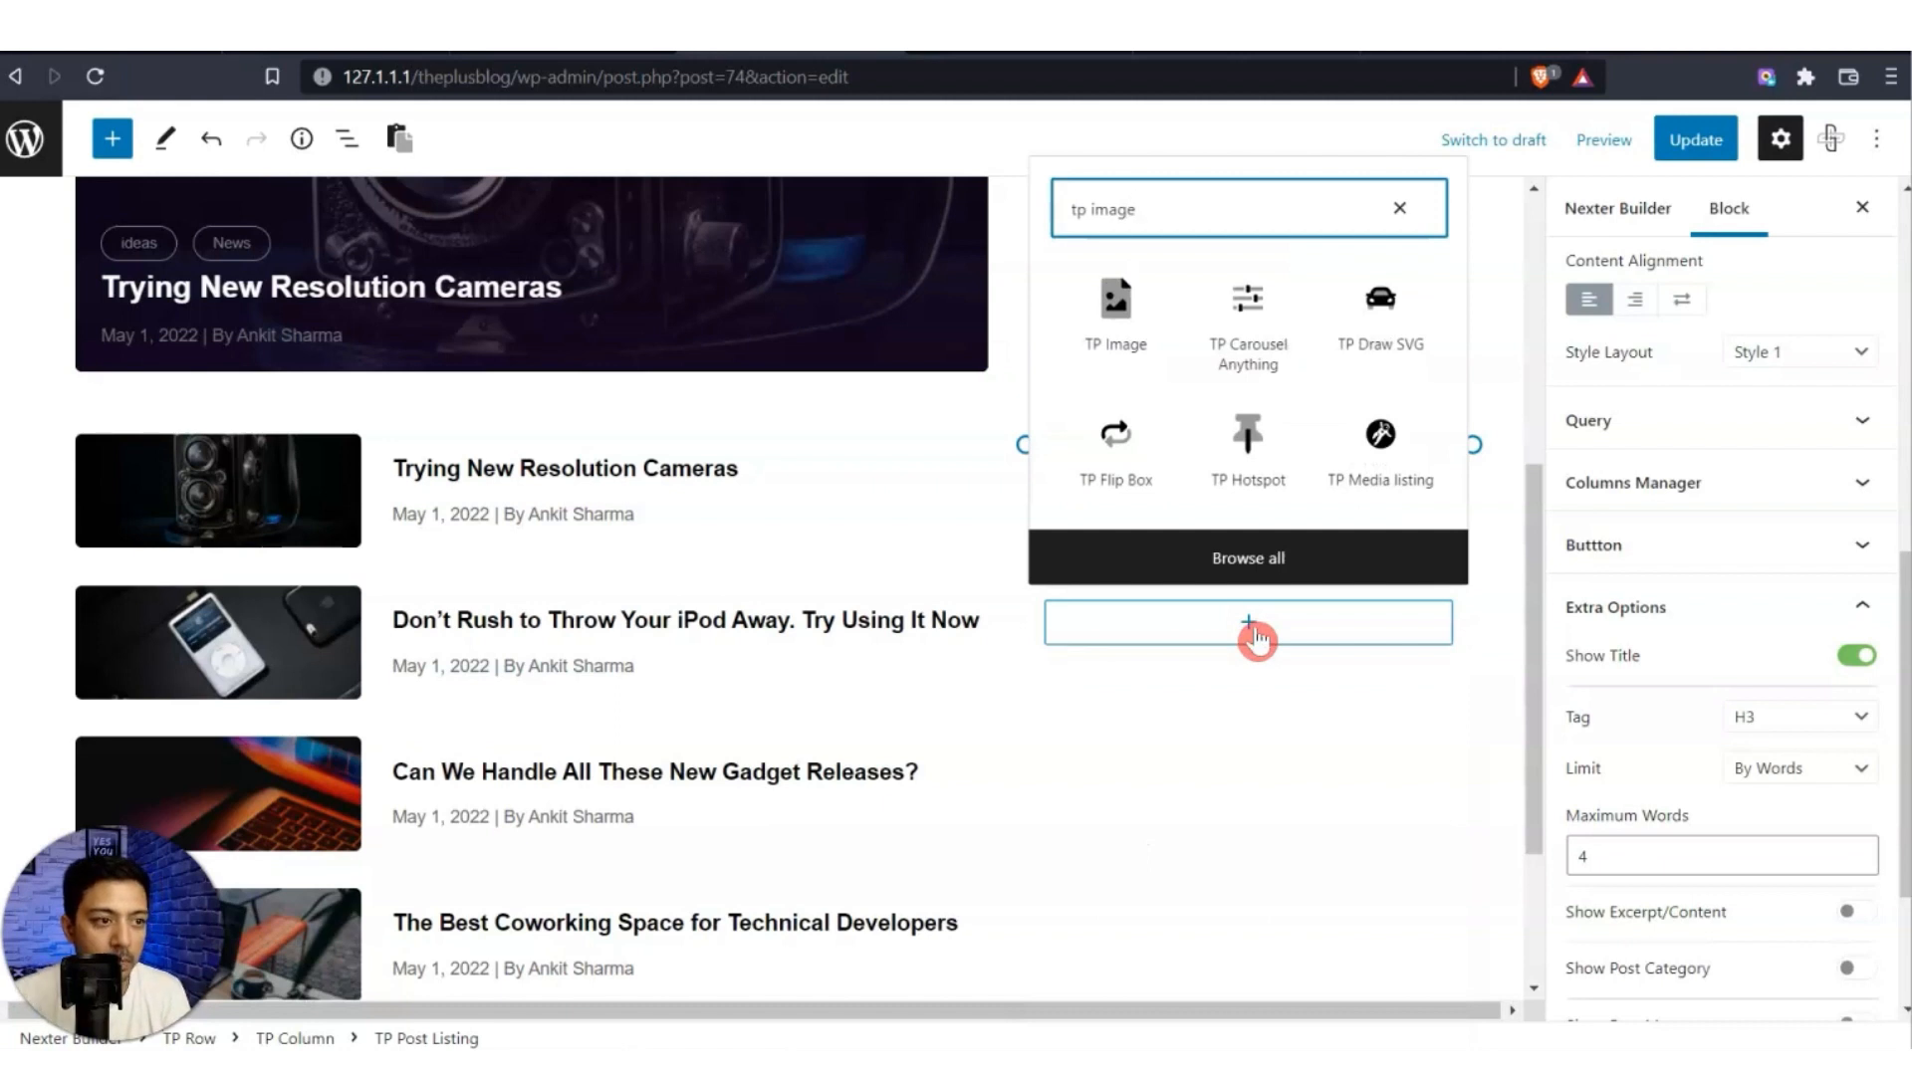
{"action": "left_click", "coordinate": [1117, 316]}
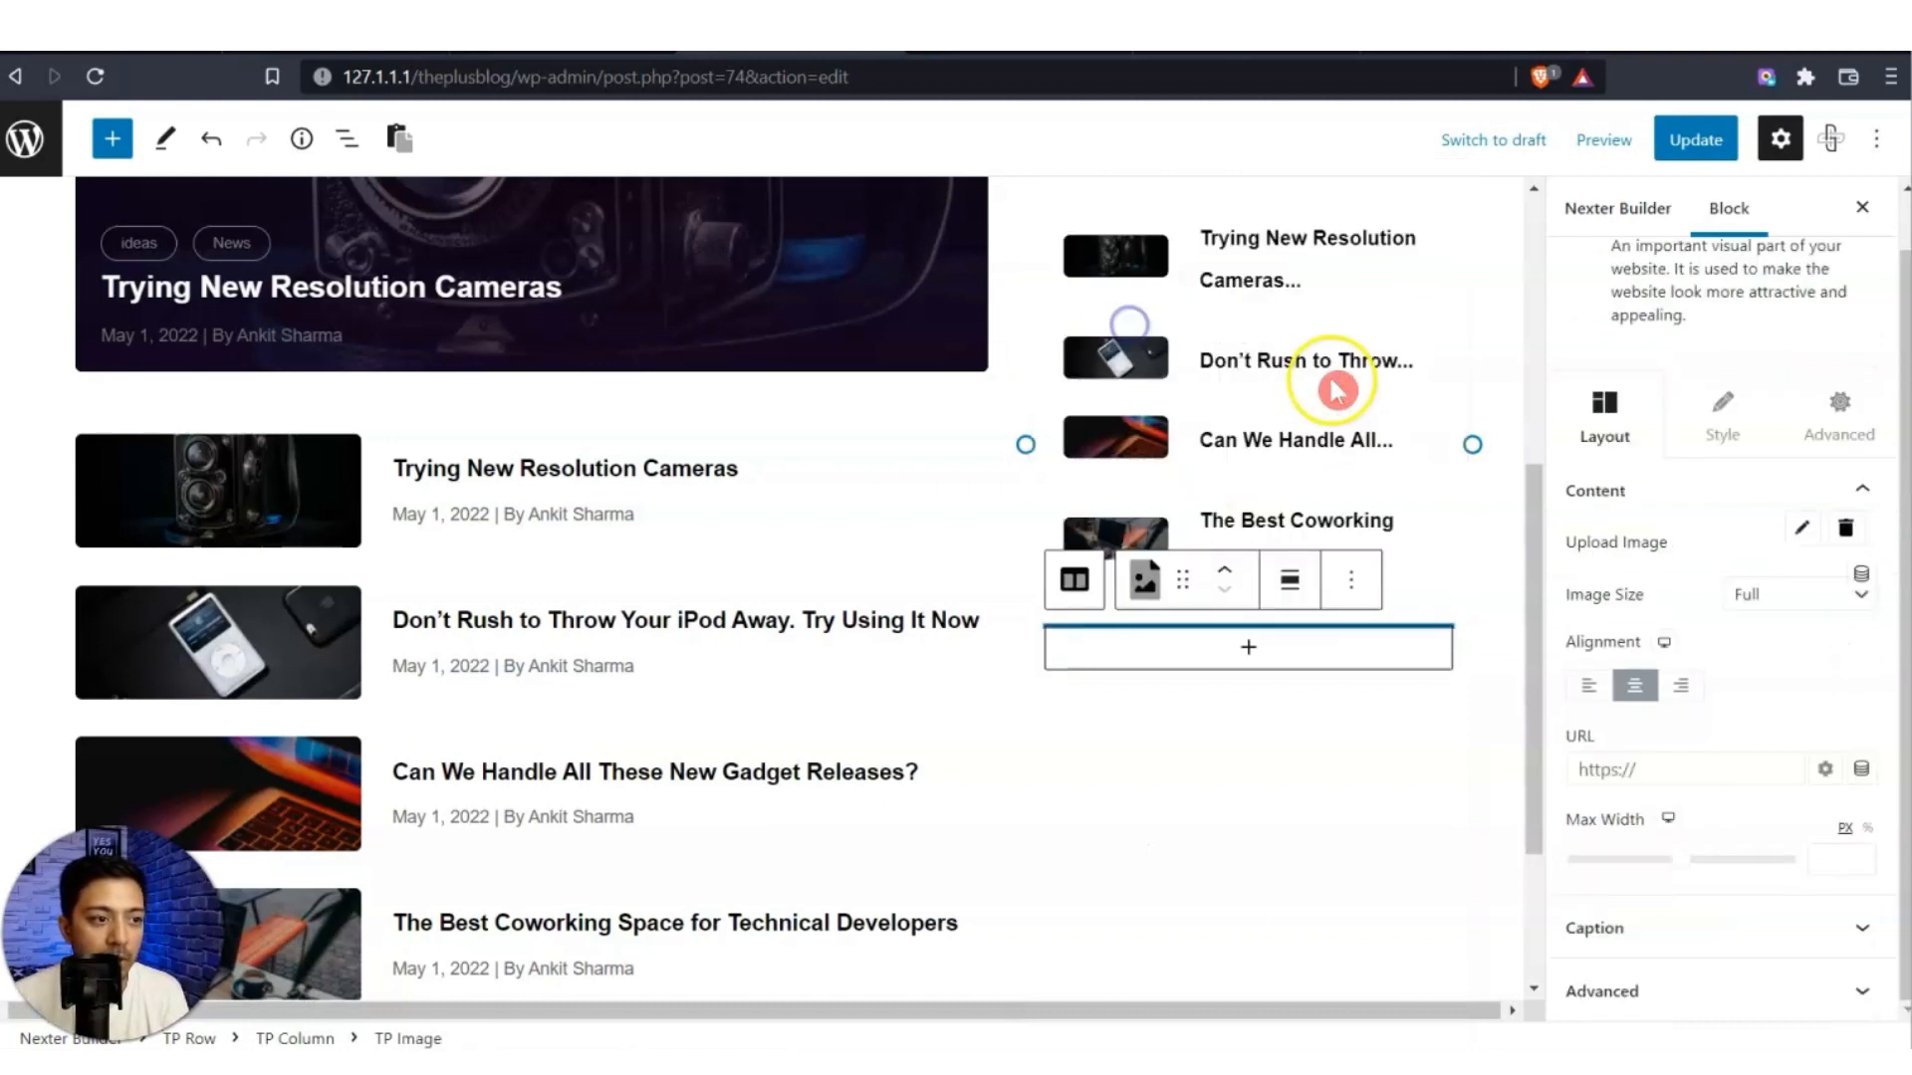
{"action": "left_click", "coordinate": [1802, 527]}
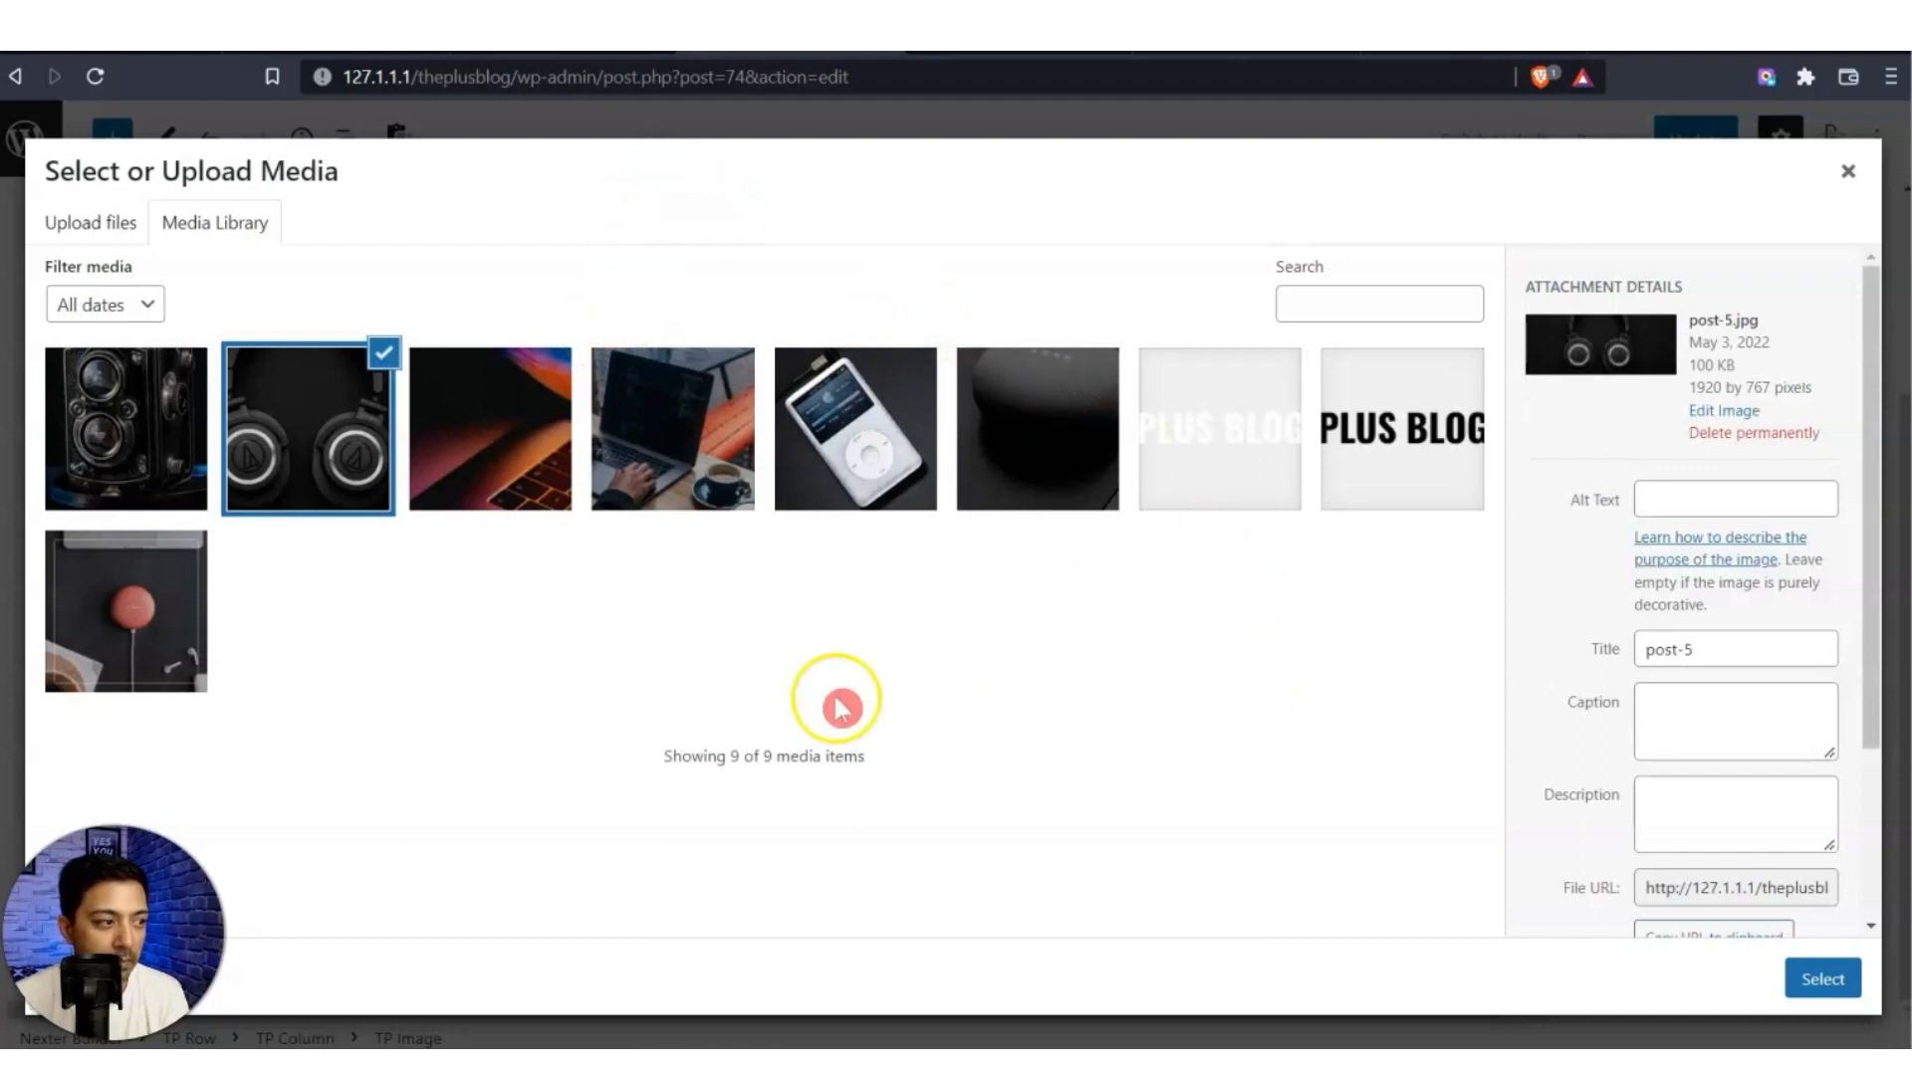
{"action": "left_click", "coordinate": [126, 612]}
{"action": "left_click", "coordinate": [1823, 979]}
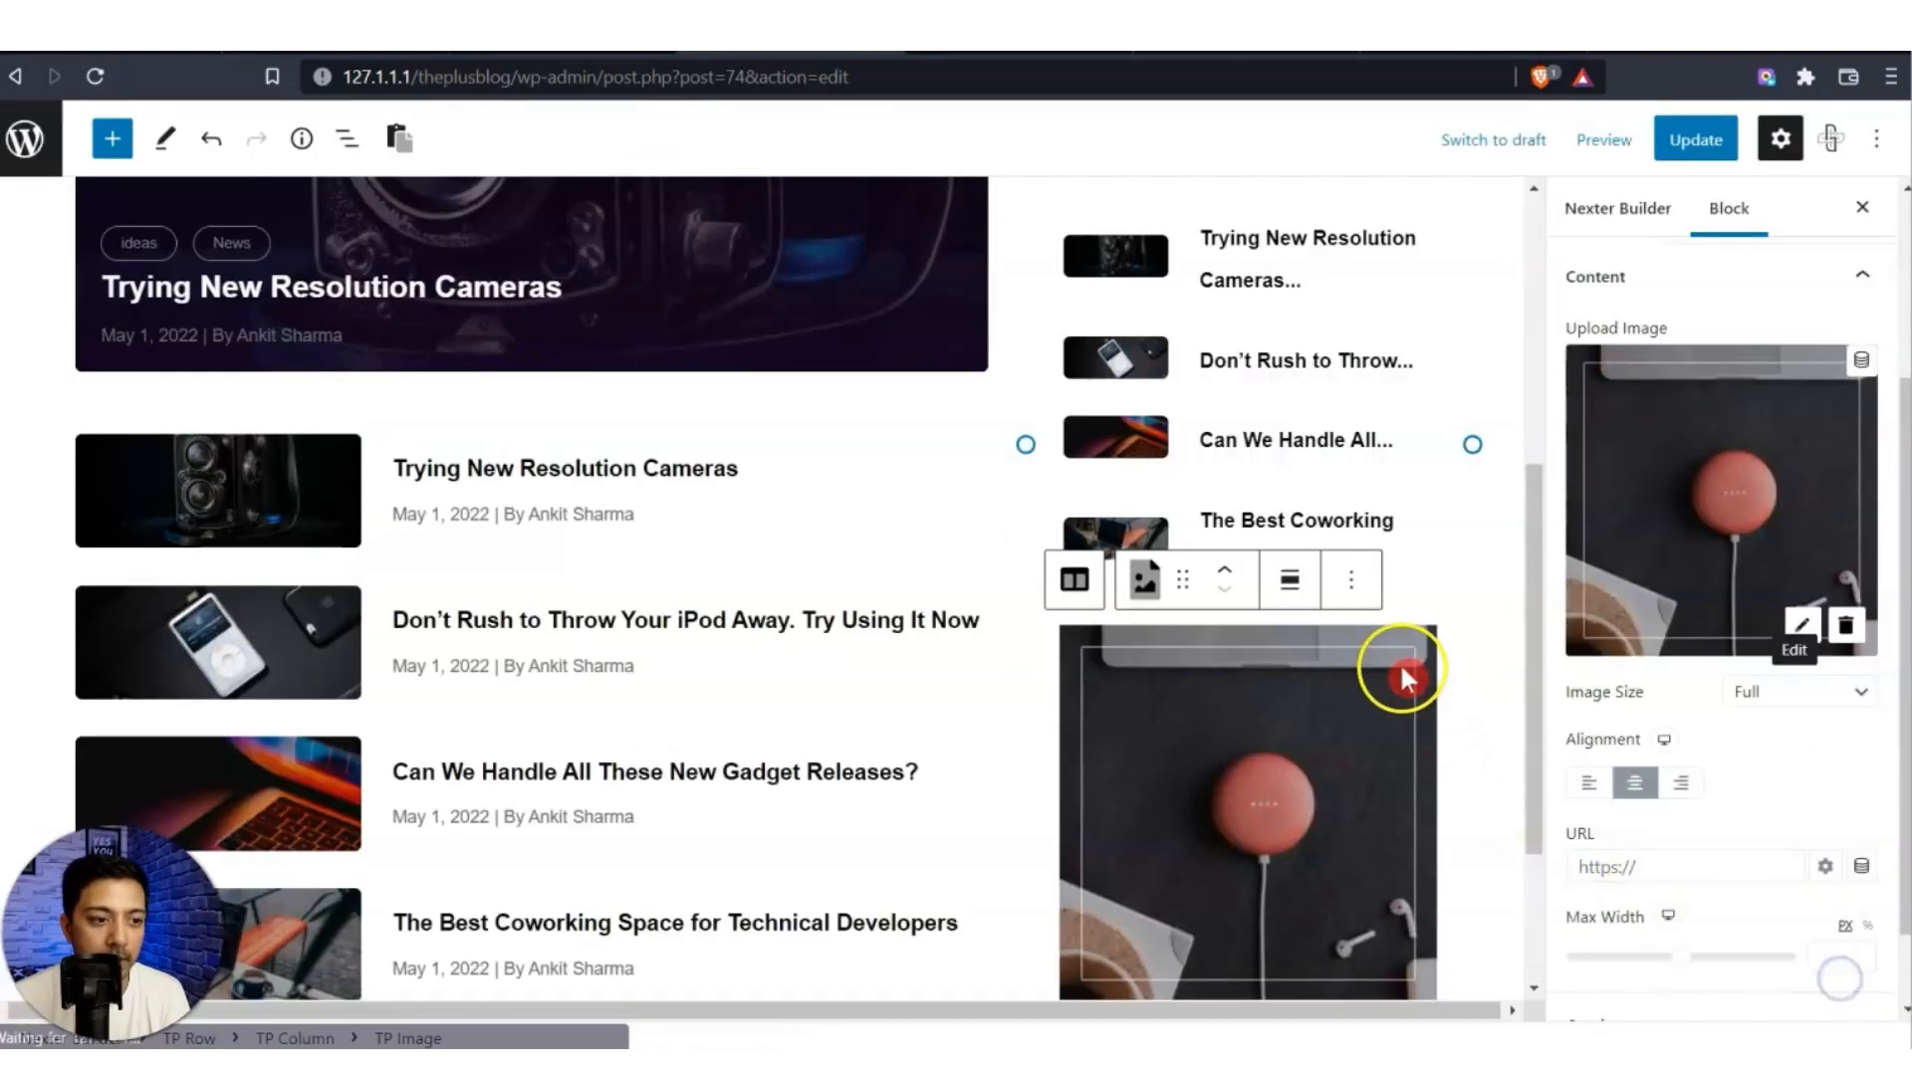
Set the sidebar image's link URL to # and switch its Max Width unit to percent.
{"action": "scroll", "coordinate": [1351, 682], "scroll_direction": "down", "scroll_amount": 3}
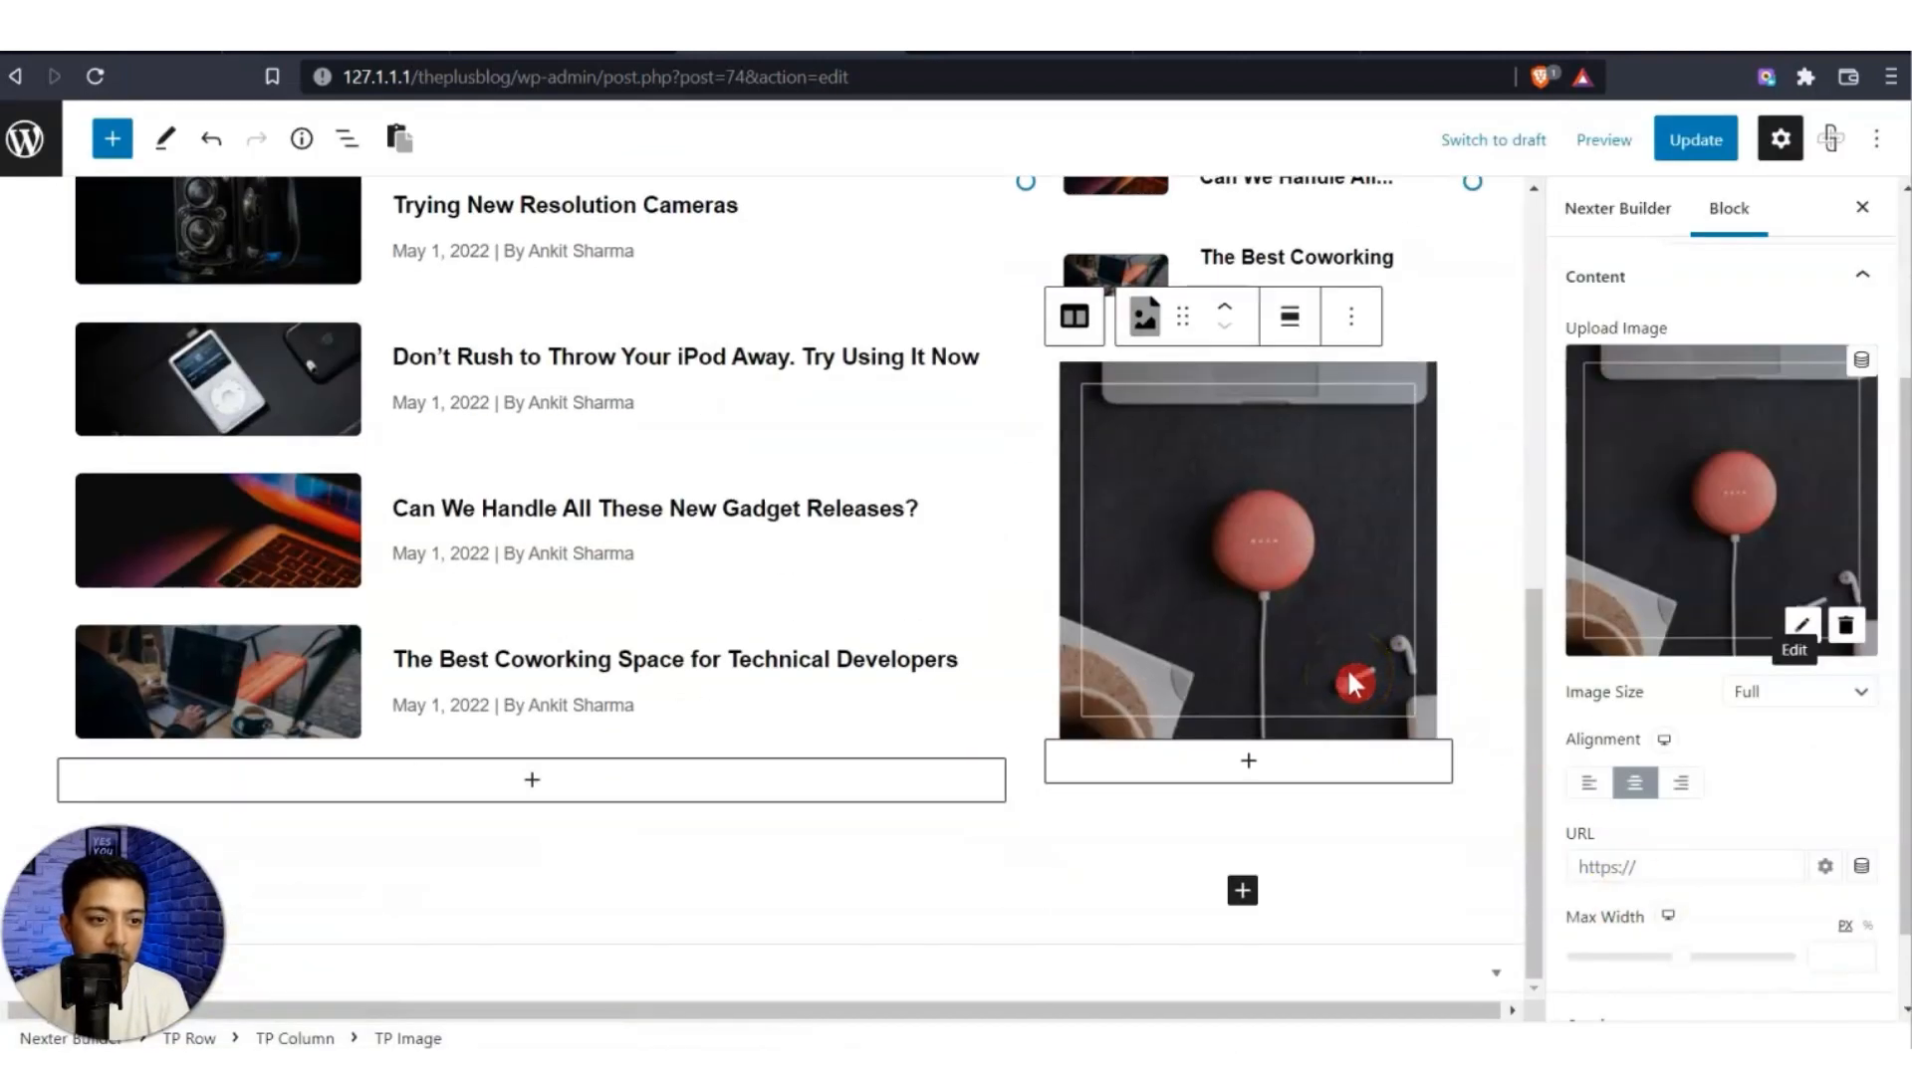
{"action": "left_click", "coordinate": [1688, 858]}
{"action": "type", "text": "#"}
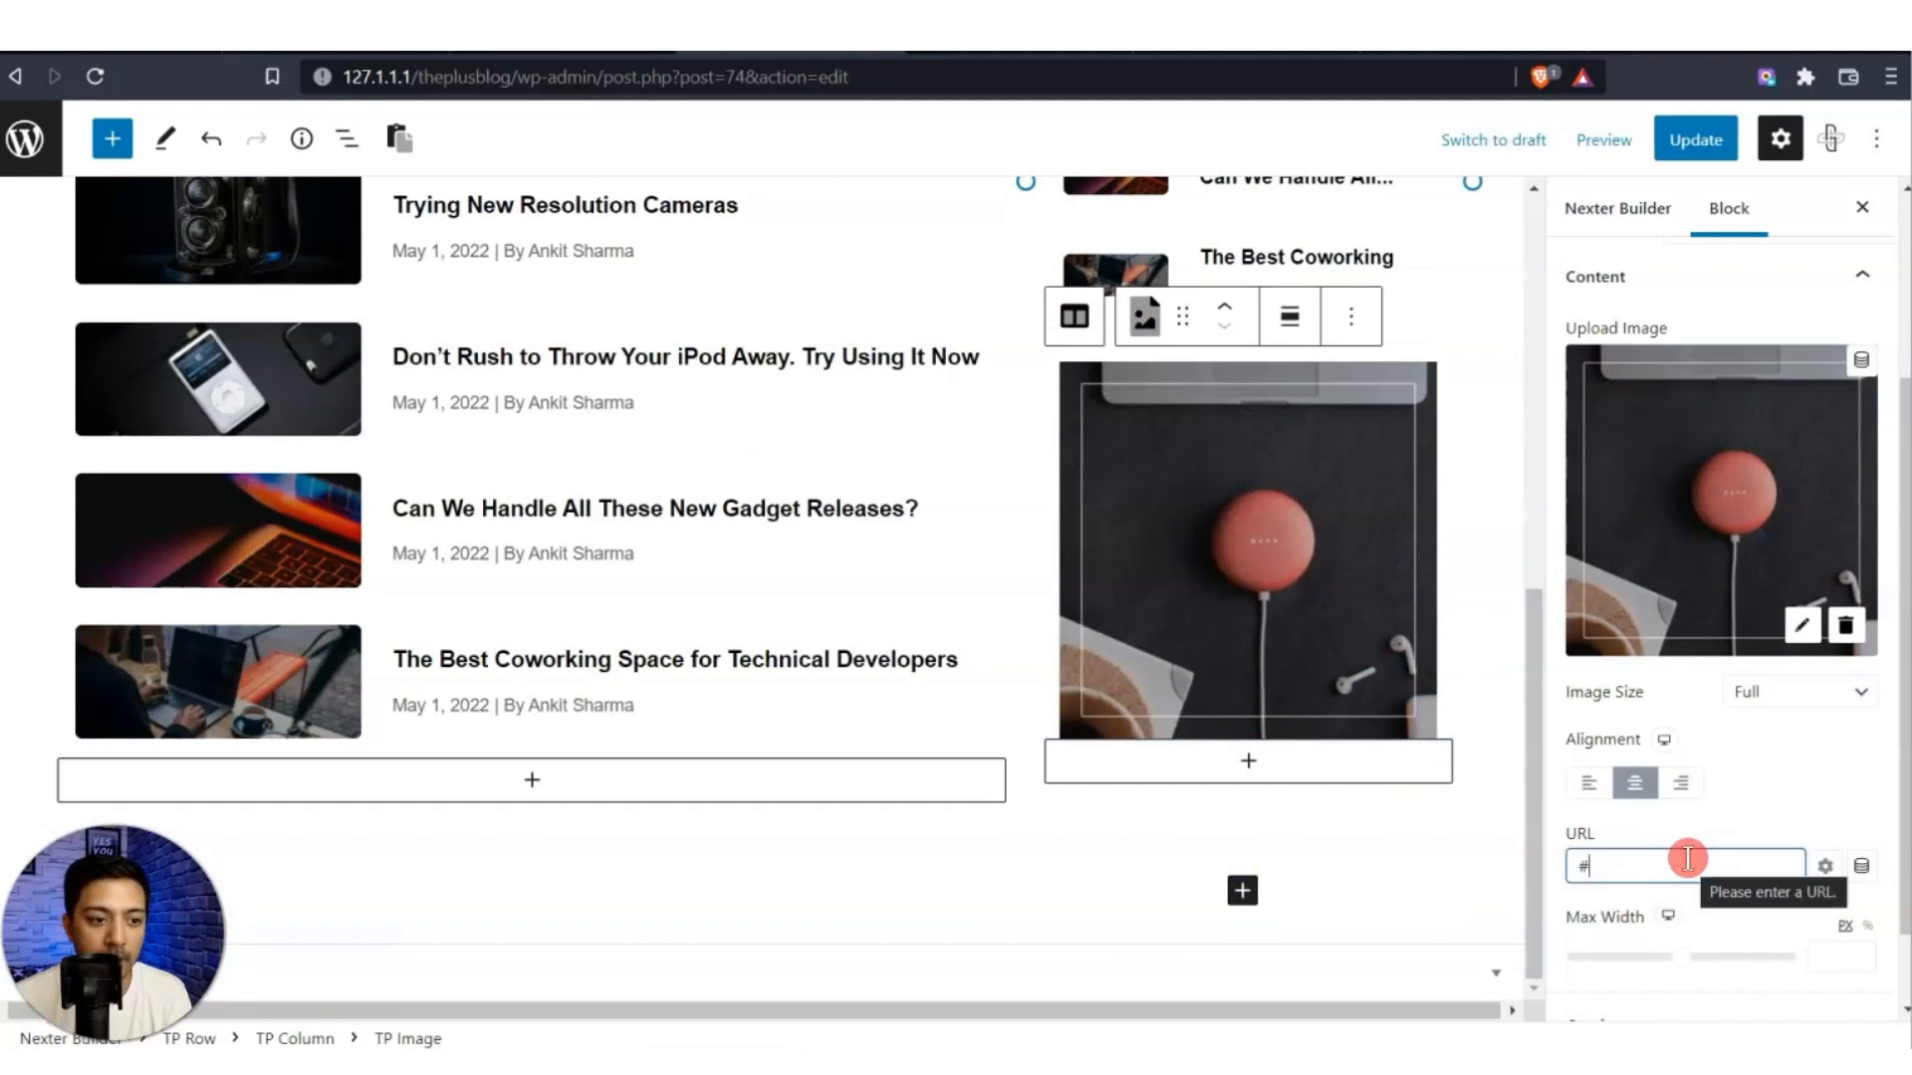
{"action": "left_click", "coordinate": [1629, 867]}
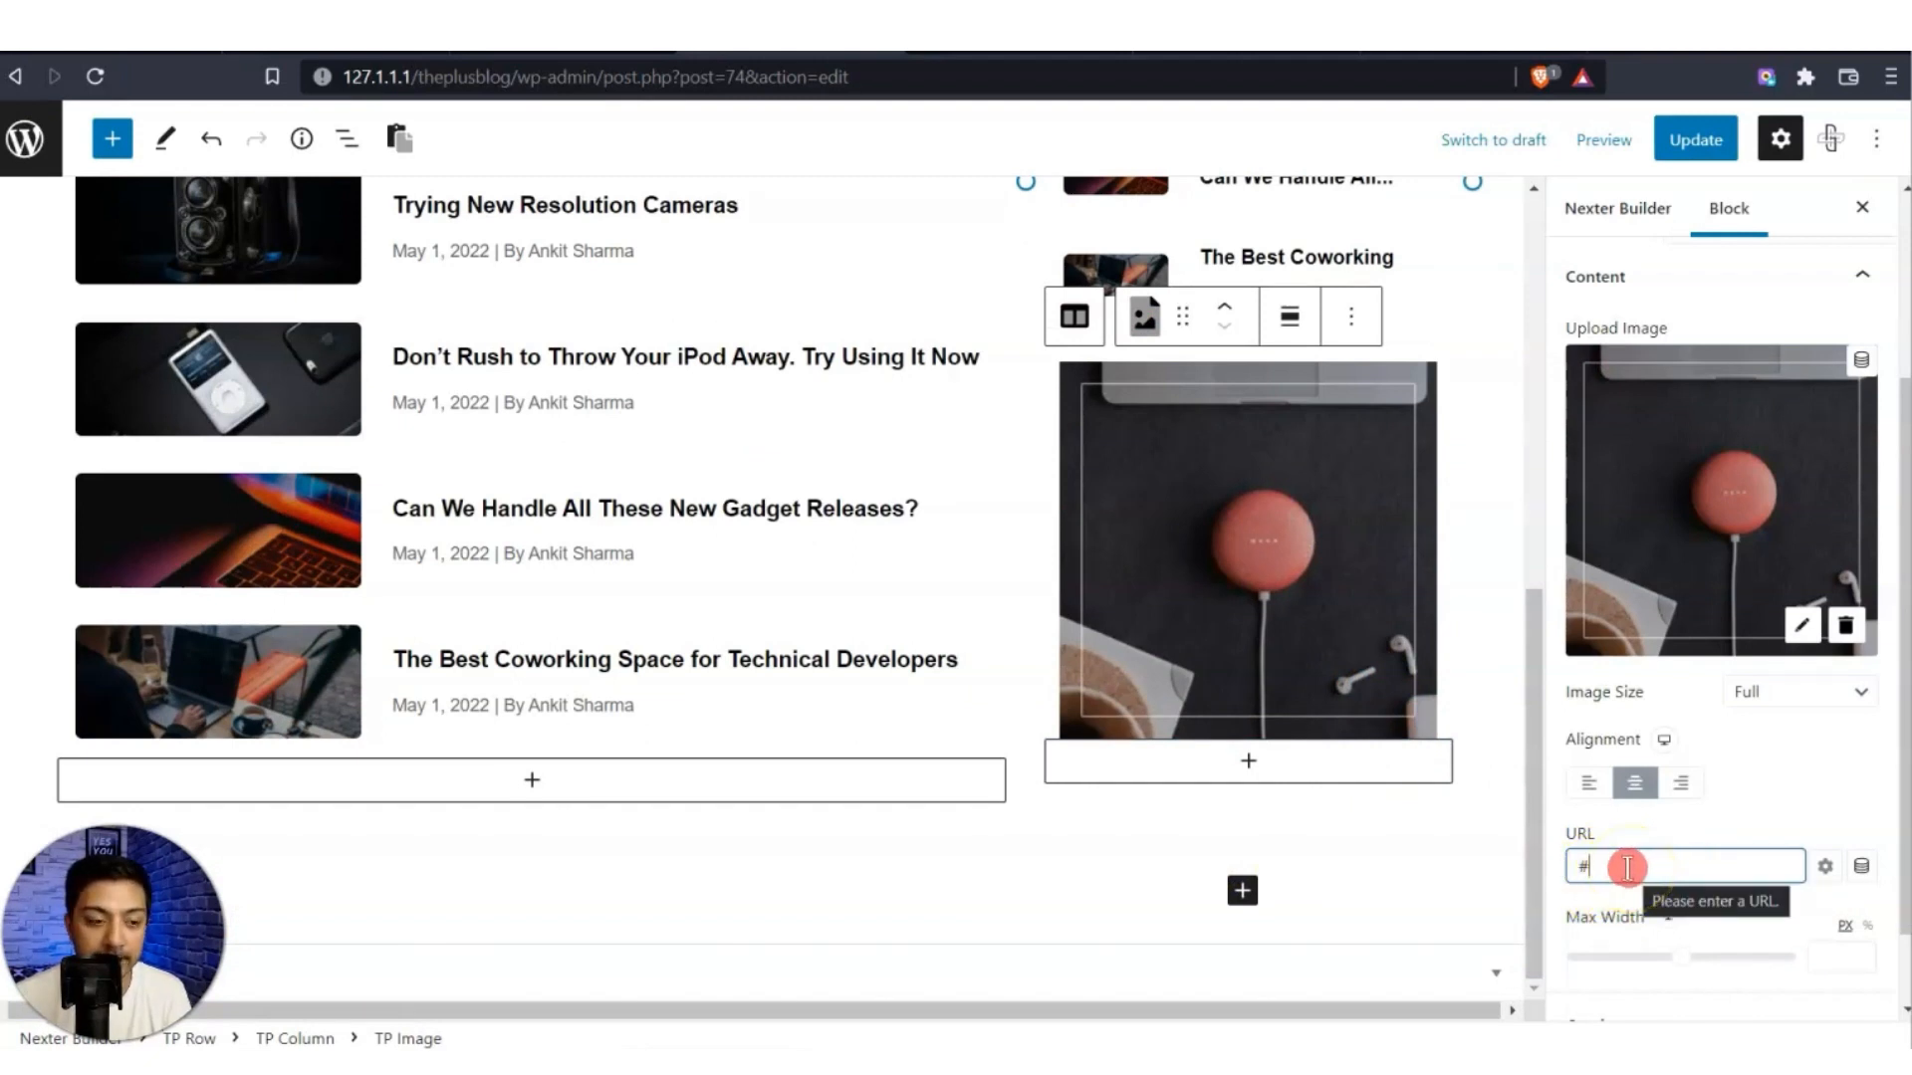
{"action": "left_click", "coordinate": [1600, 969]}
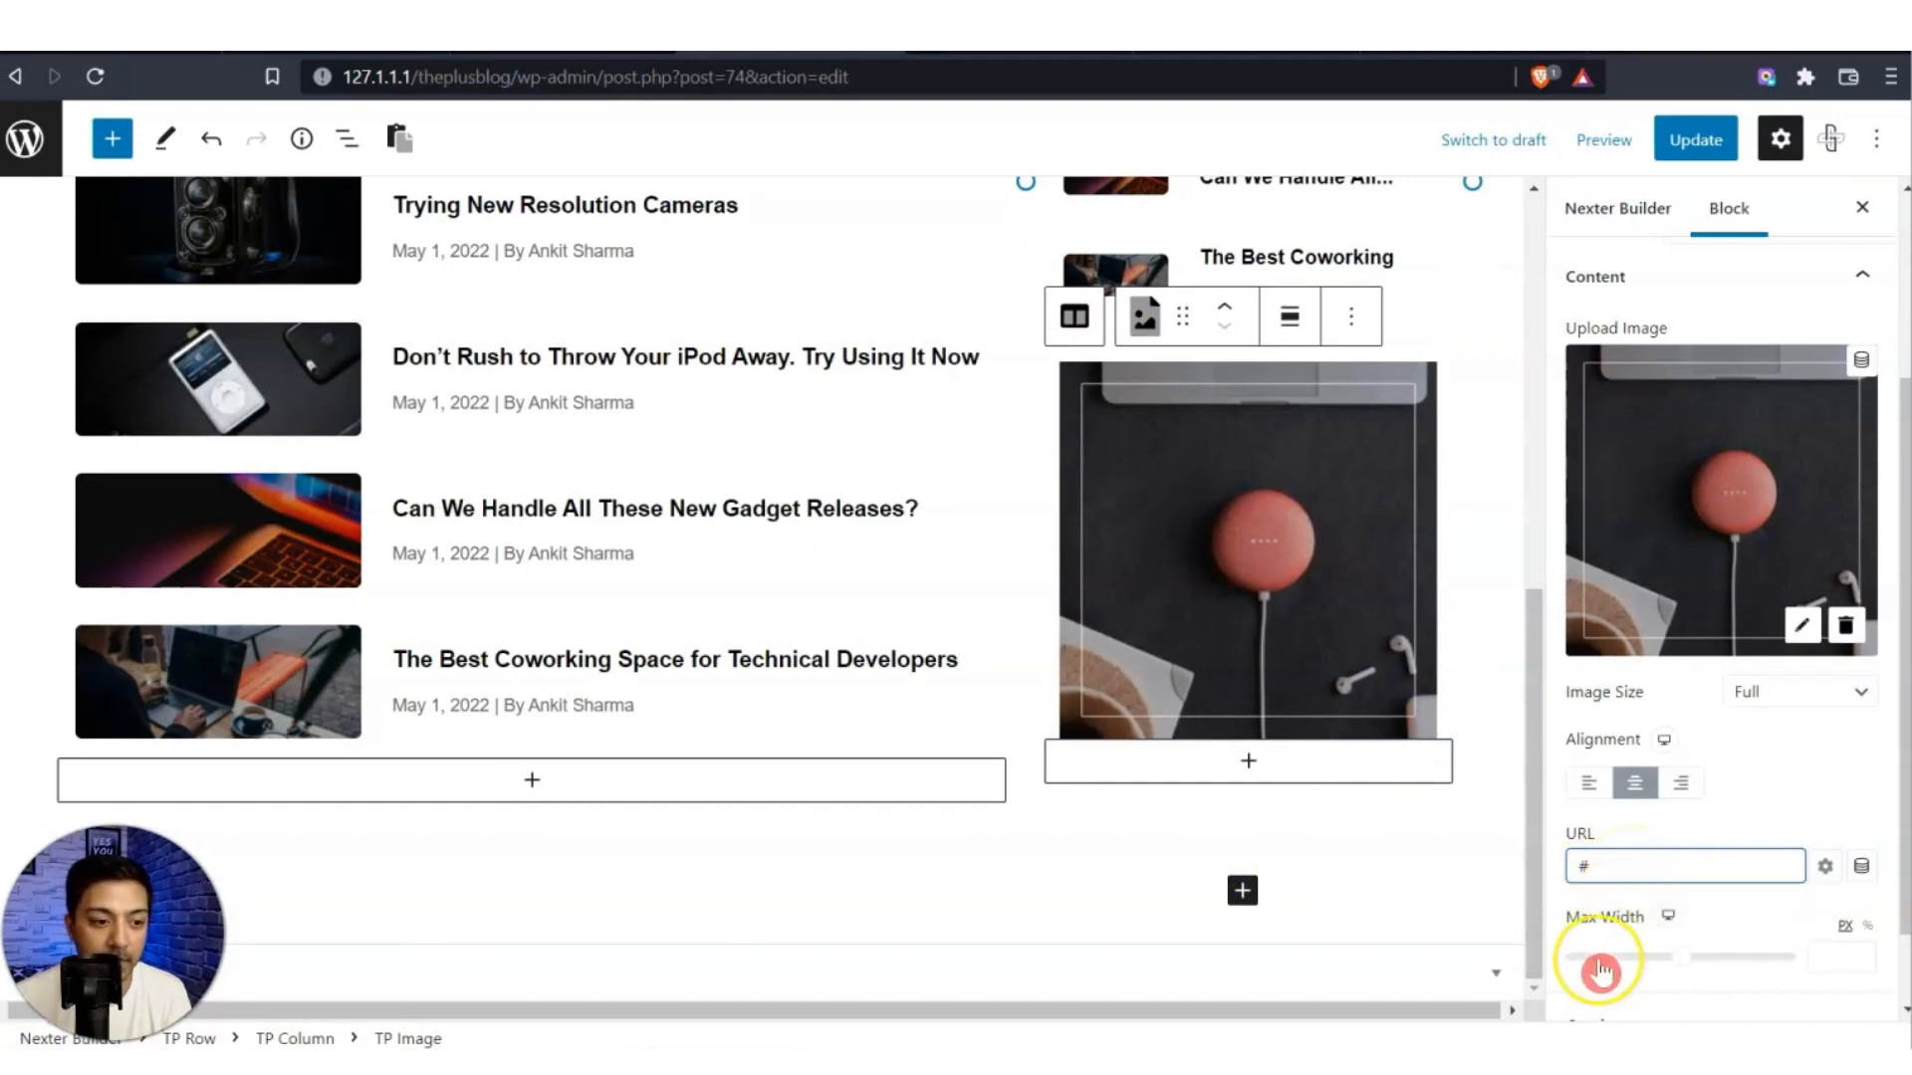
{"action": "left_click", "coordinate": [1848, 953]}
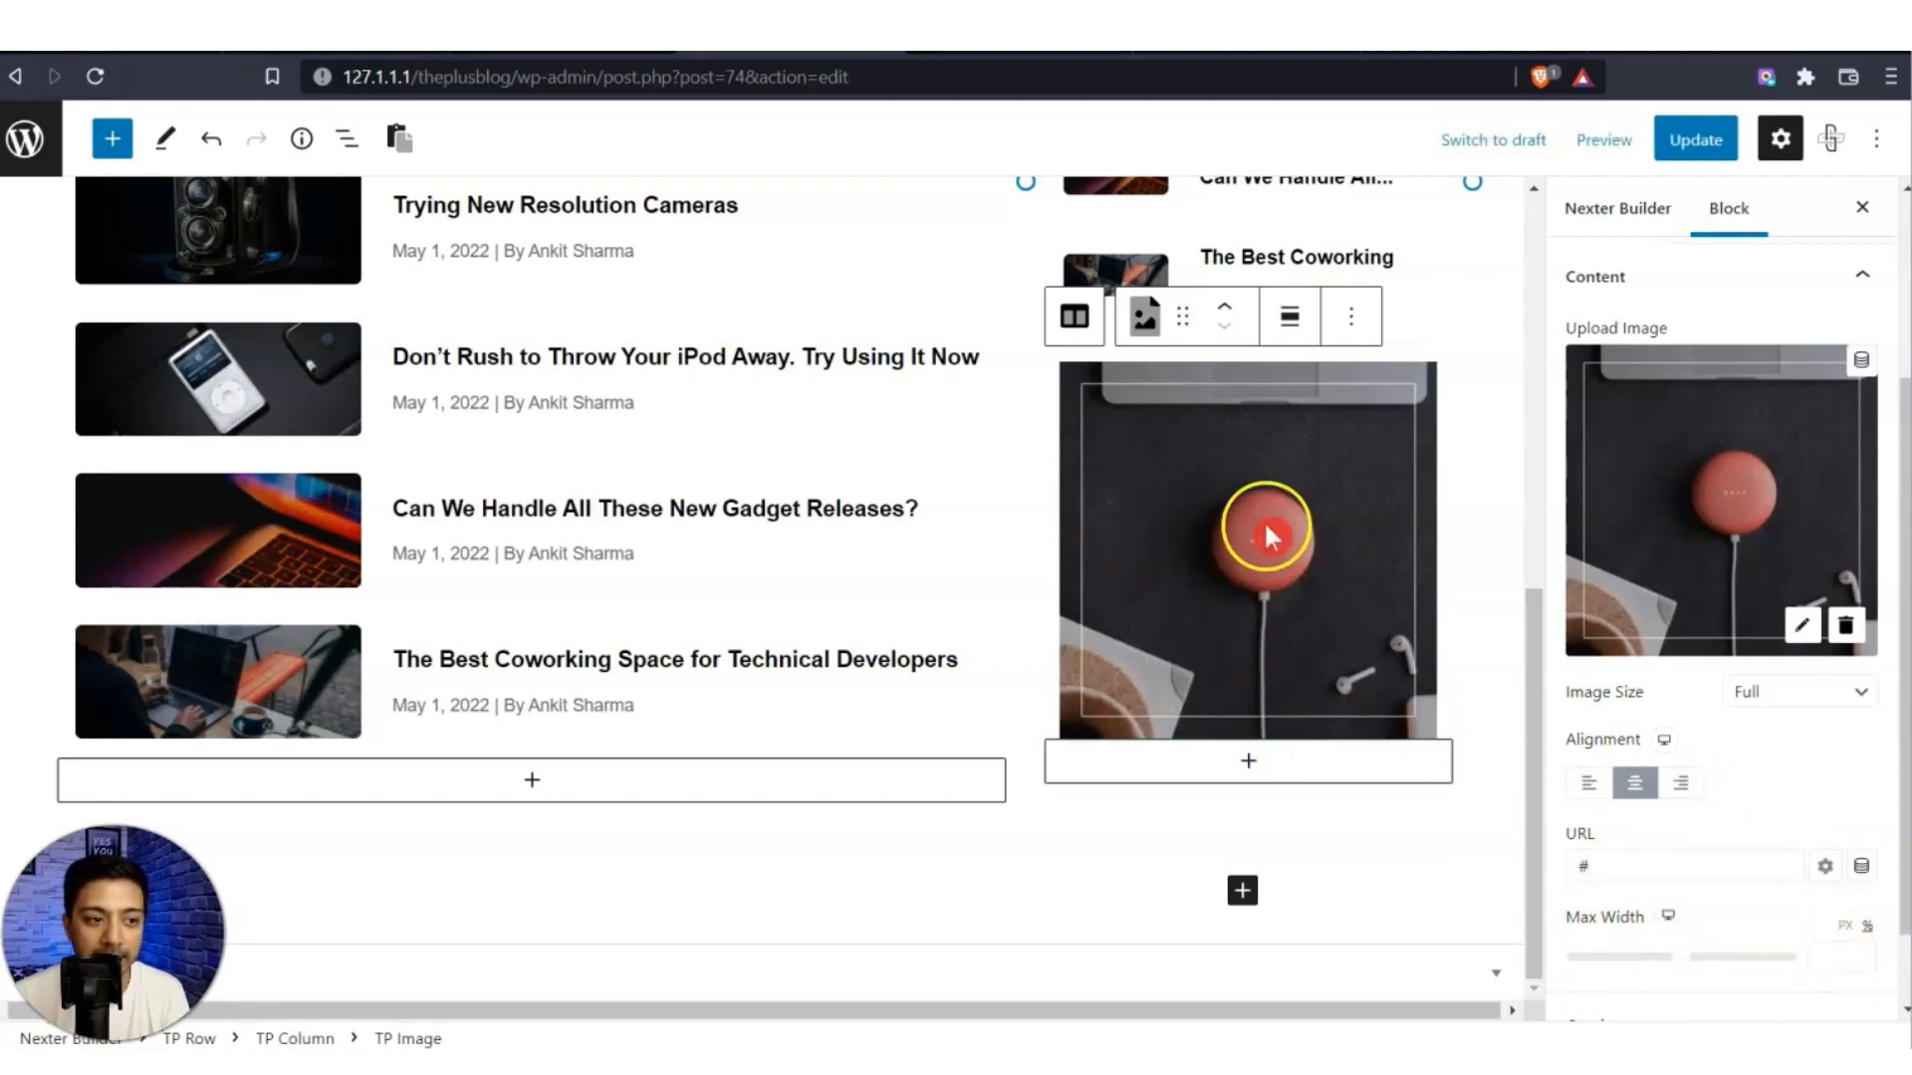
Update the archive template and check it on the live blog by reloading the news category page and opening the Ideas category.
{"action": "scroll", "coordinate": [1395, 448], "scroll_direction": "up", "scroll_amount": 2}
{"action": "left_click", "coordinate": [1696, 140]}
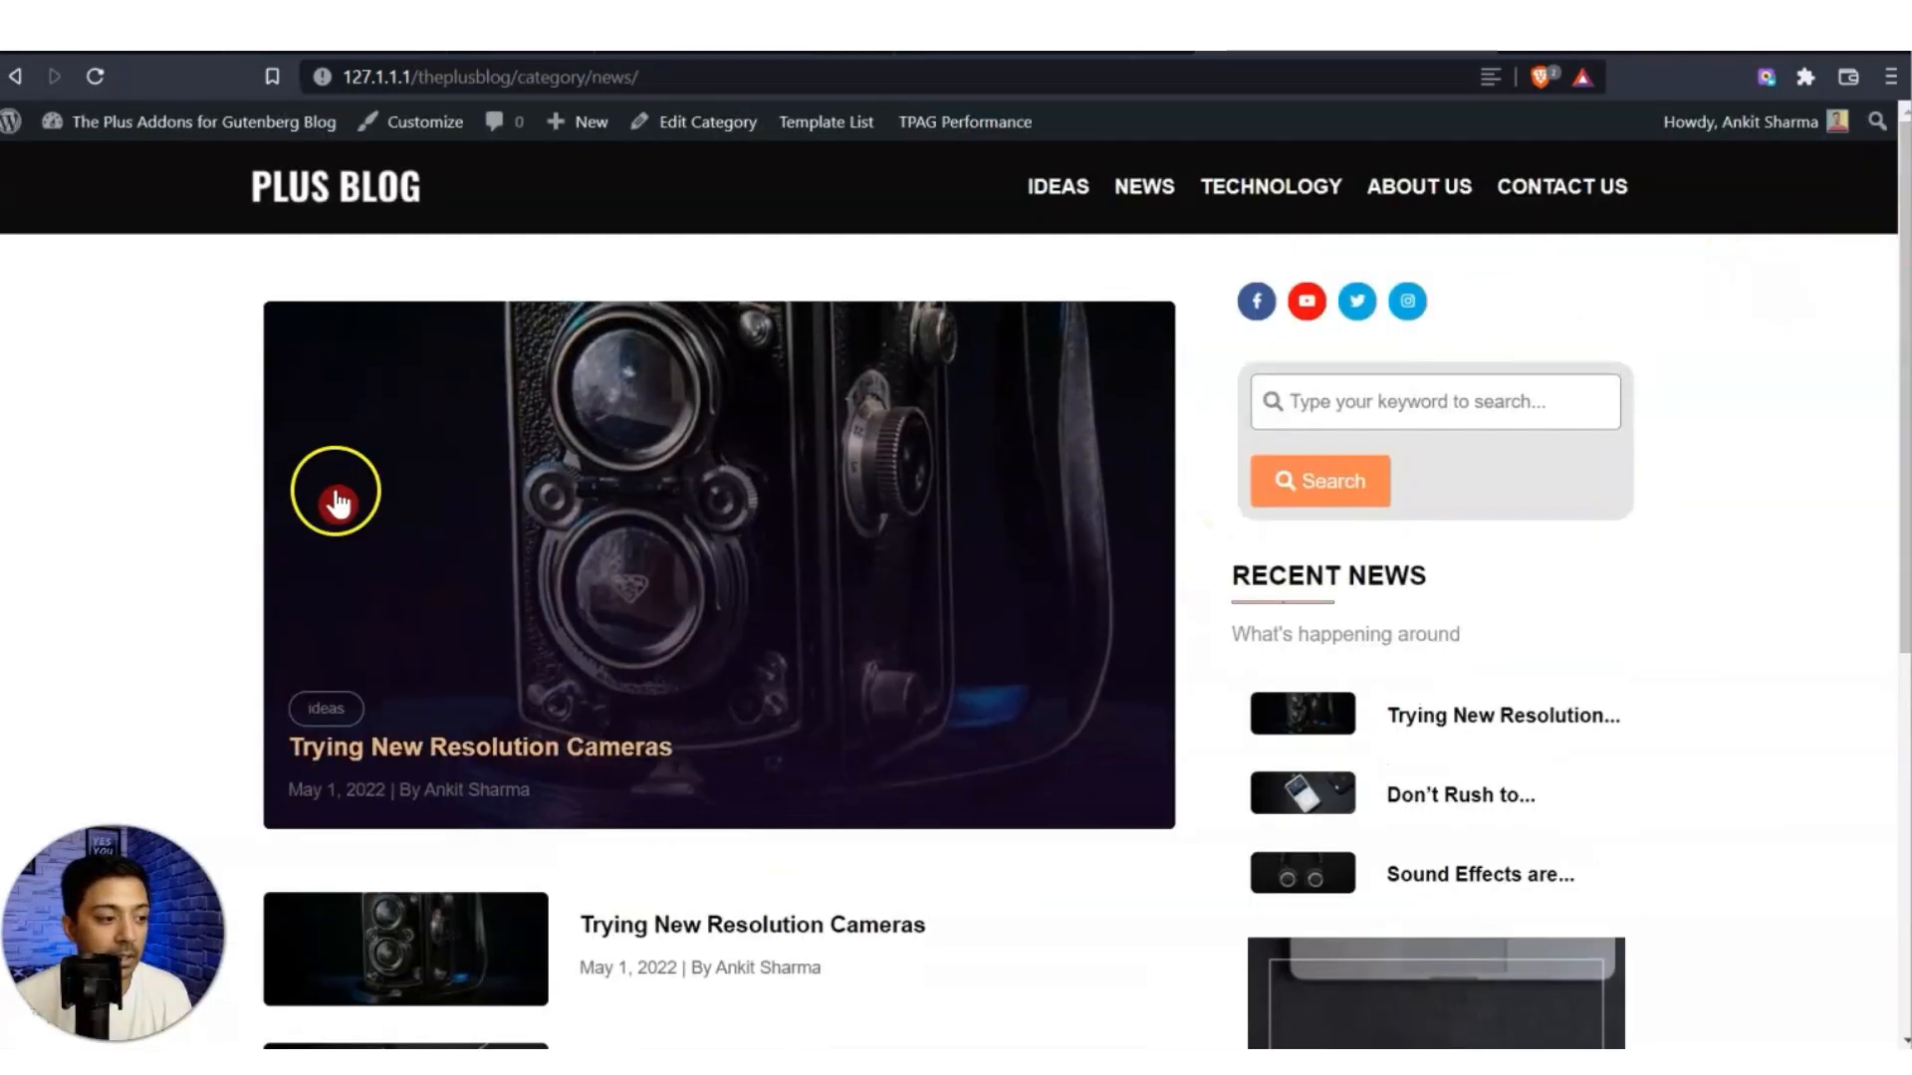
{"action": "key", "text": "F5"}
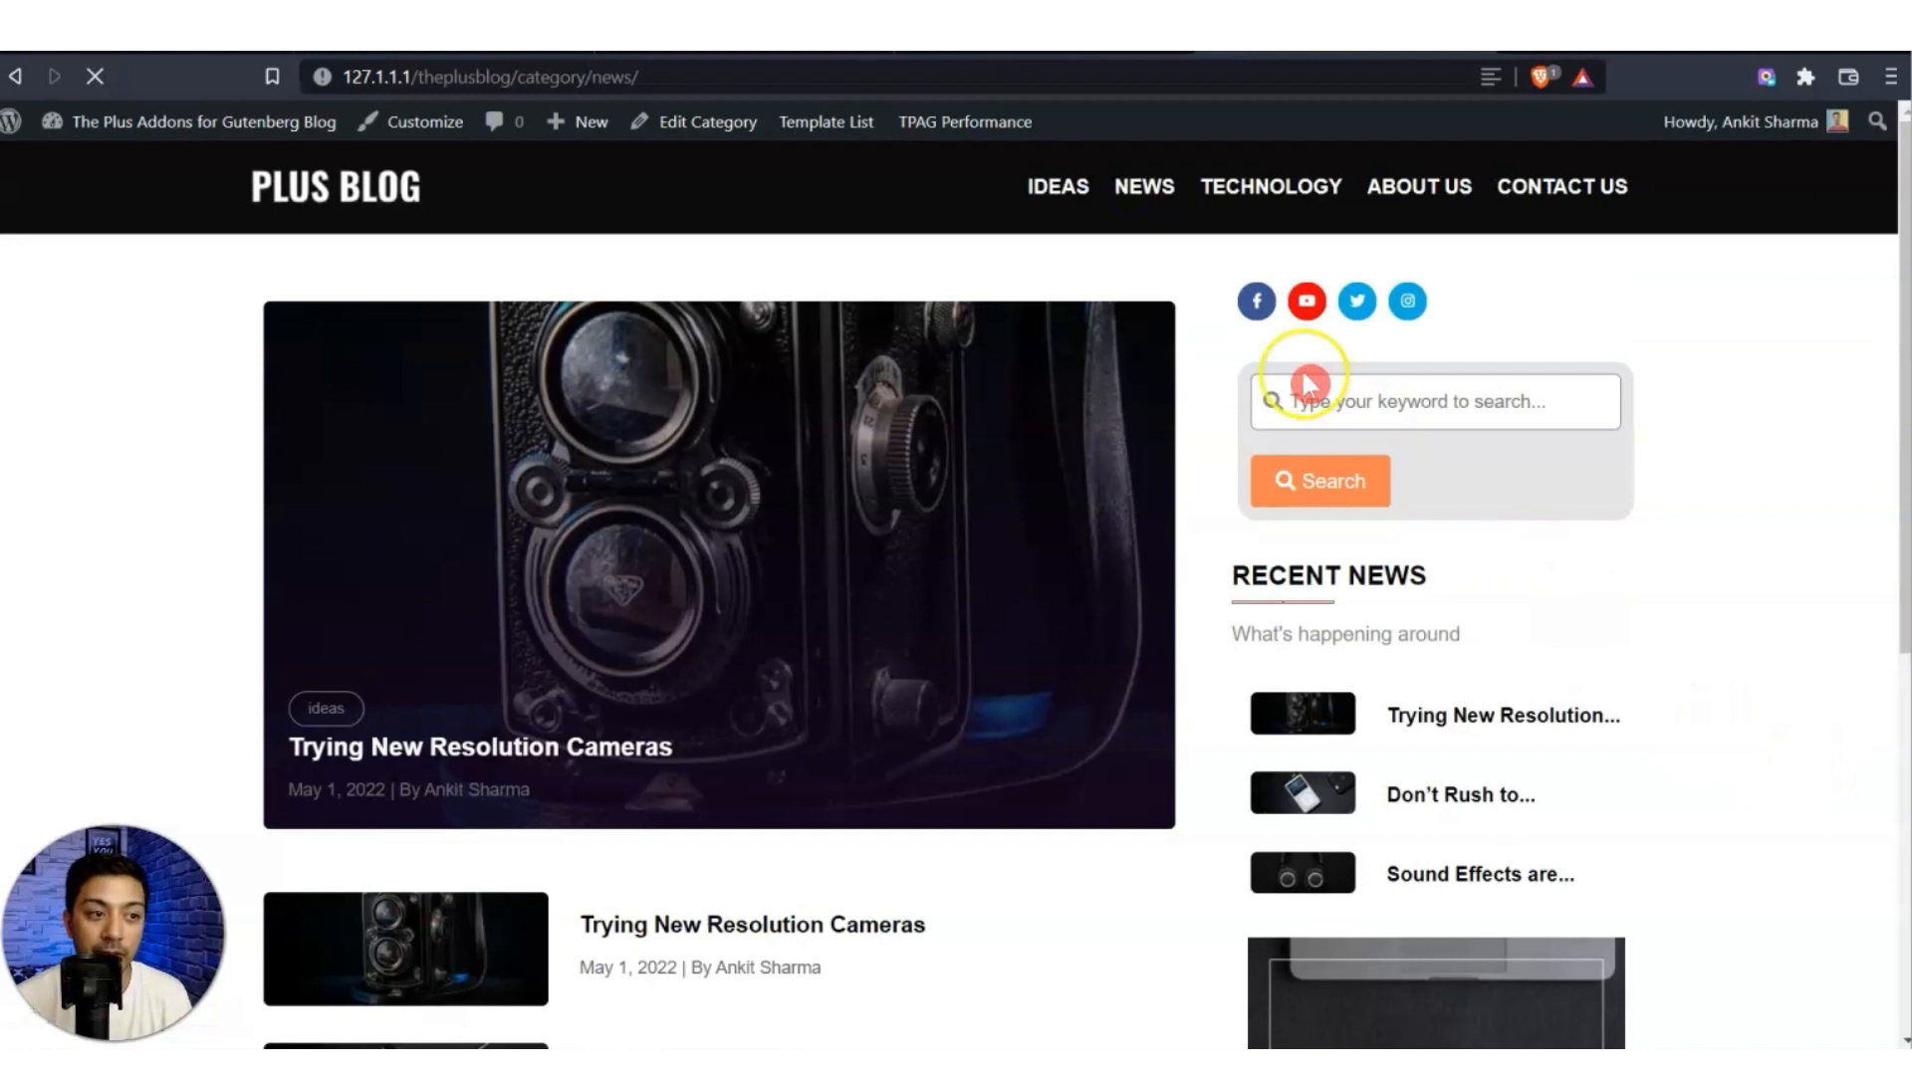
{"action": "left_click", "coordinate": [1046, 199]}
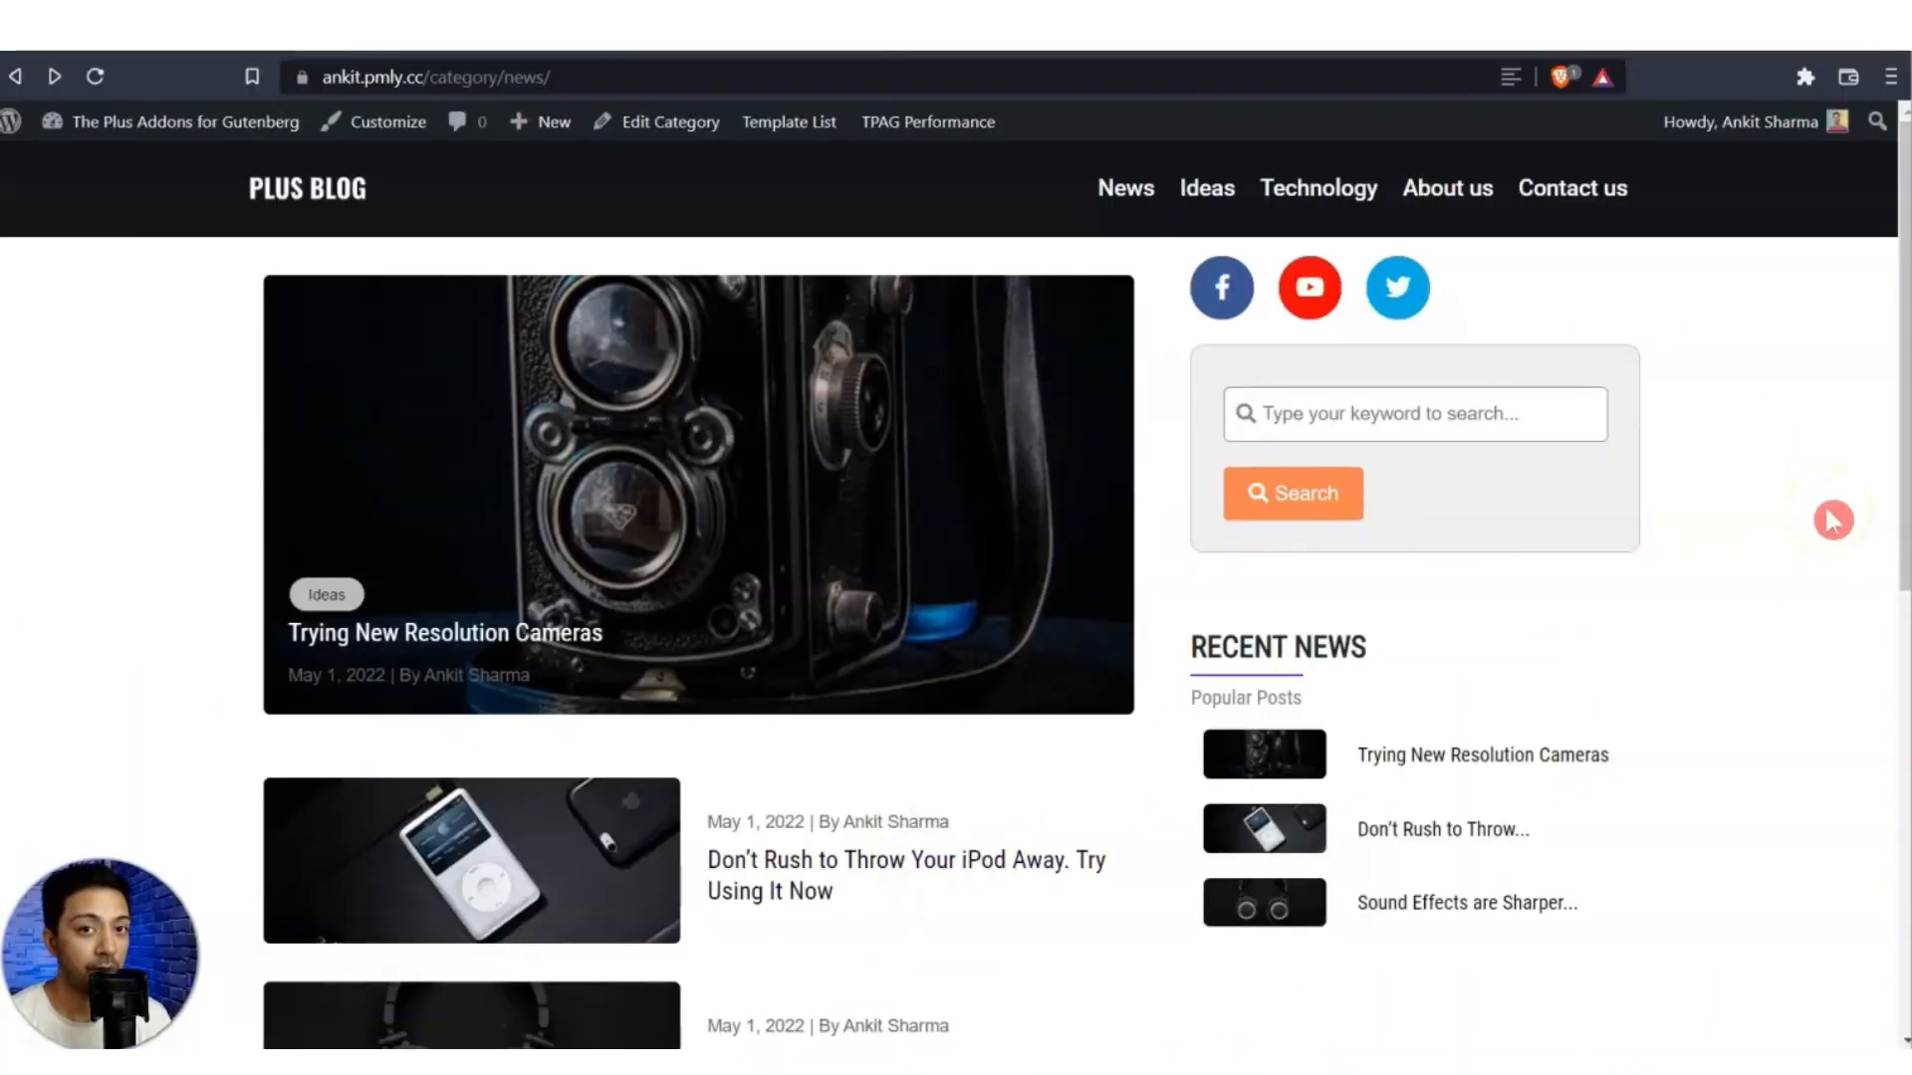
Examine the demo site's "Trying New Resolution Cameras" post layout and compare it with the local "Can We Handle All These New Gadget Releases?" post.
{"action": "scroll", "coordinate": [1071, 708], "scroll_direction": "down", "scroll_amount": 1}
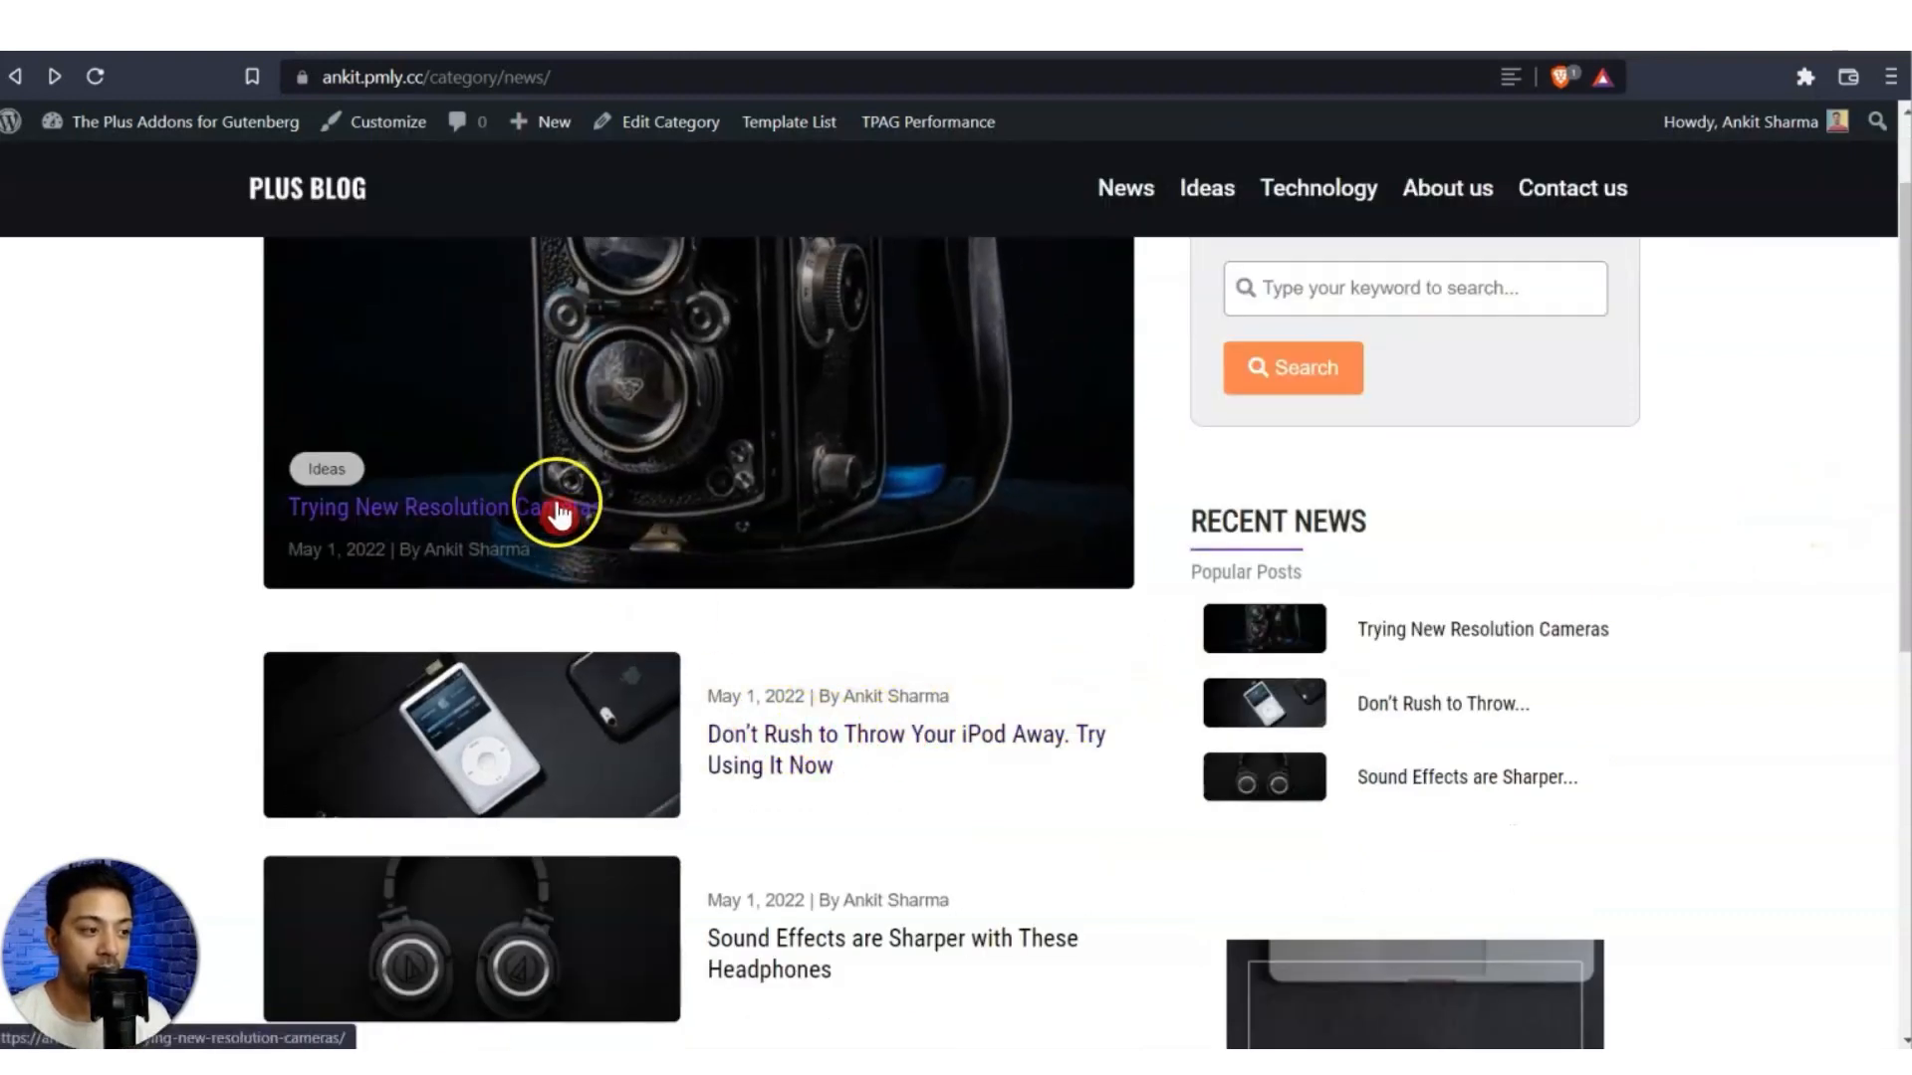
{"action": "left_click", "coordinate": [1022, 408]}
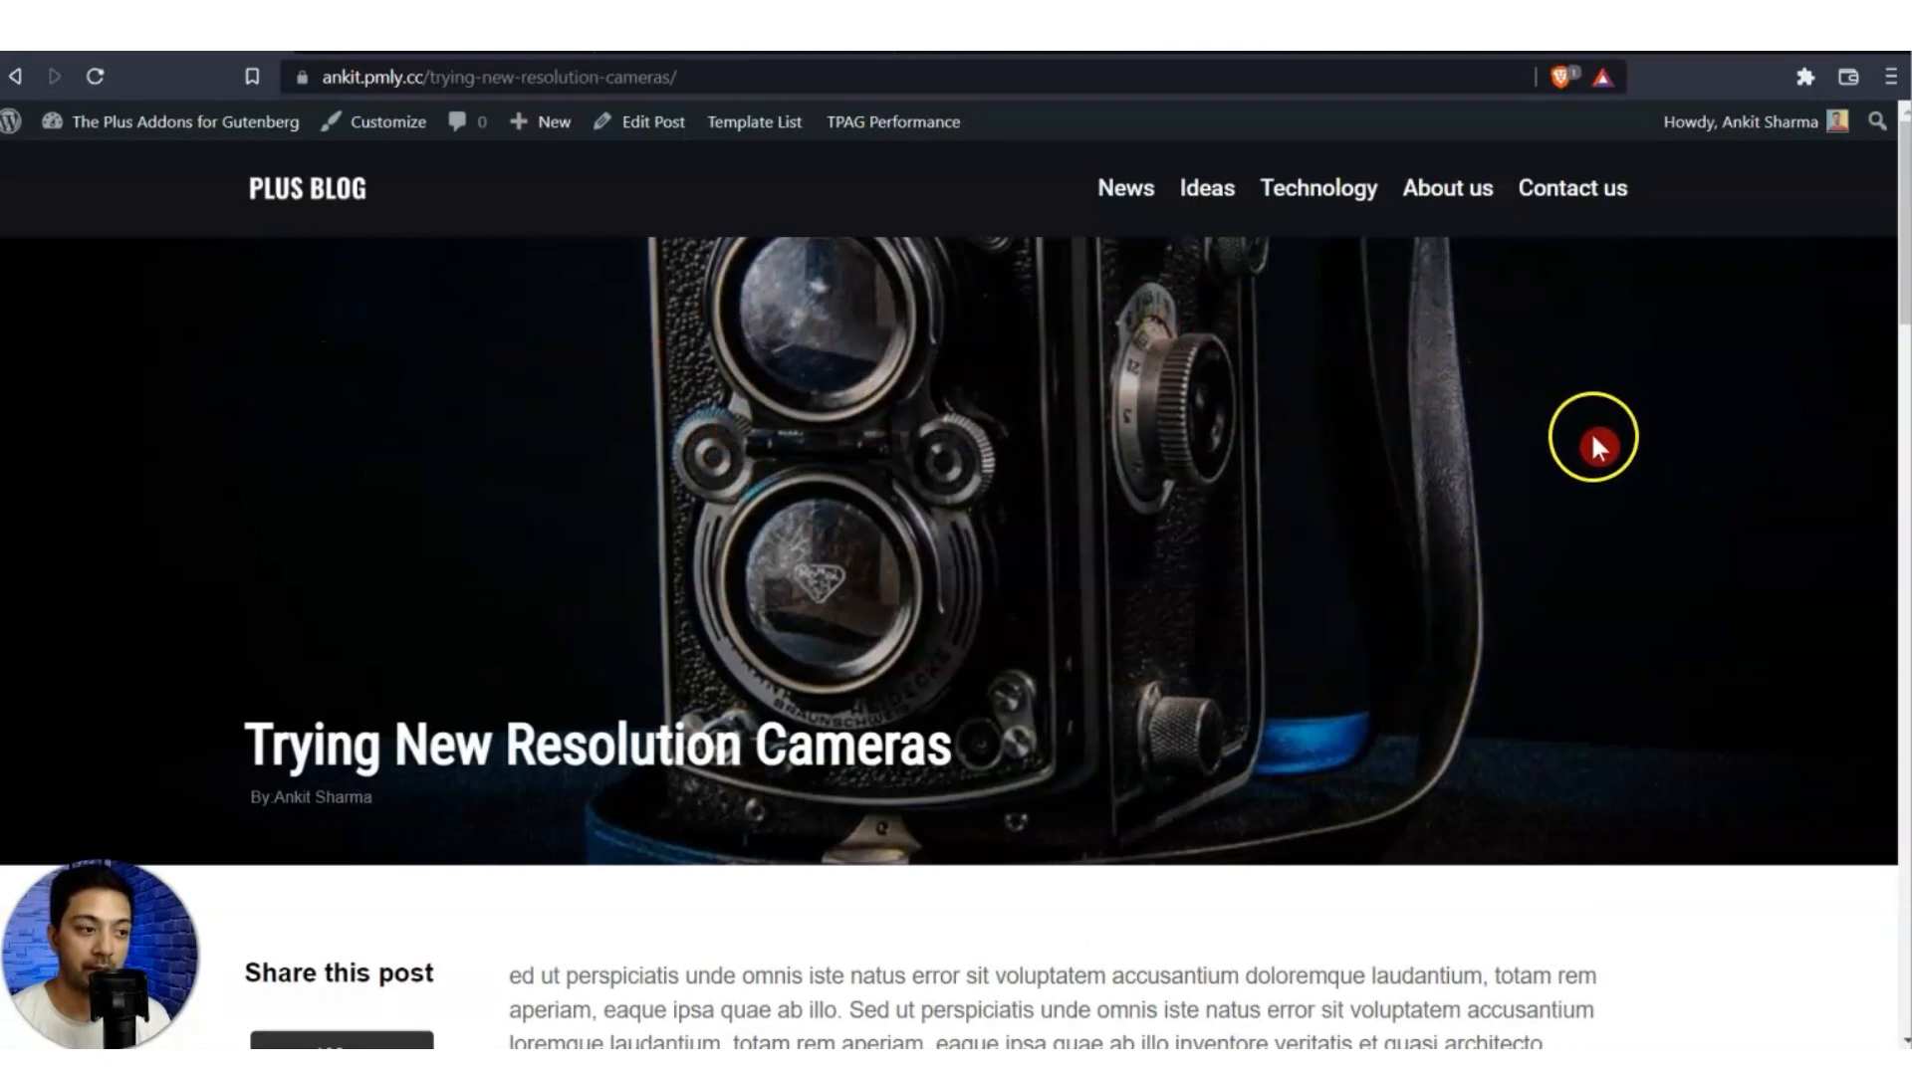
{"action": "scroll", "coordinate": [1494, 459], "scroll_direction": "down", "scroll_amount": 1}
{"action": "scroll", "coordinate": [817, 605], "scroll_direction": "down", "scroll_amount": 3}
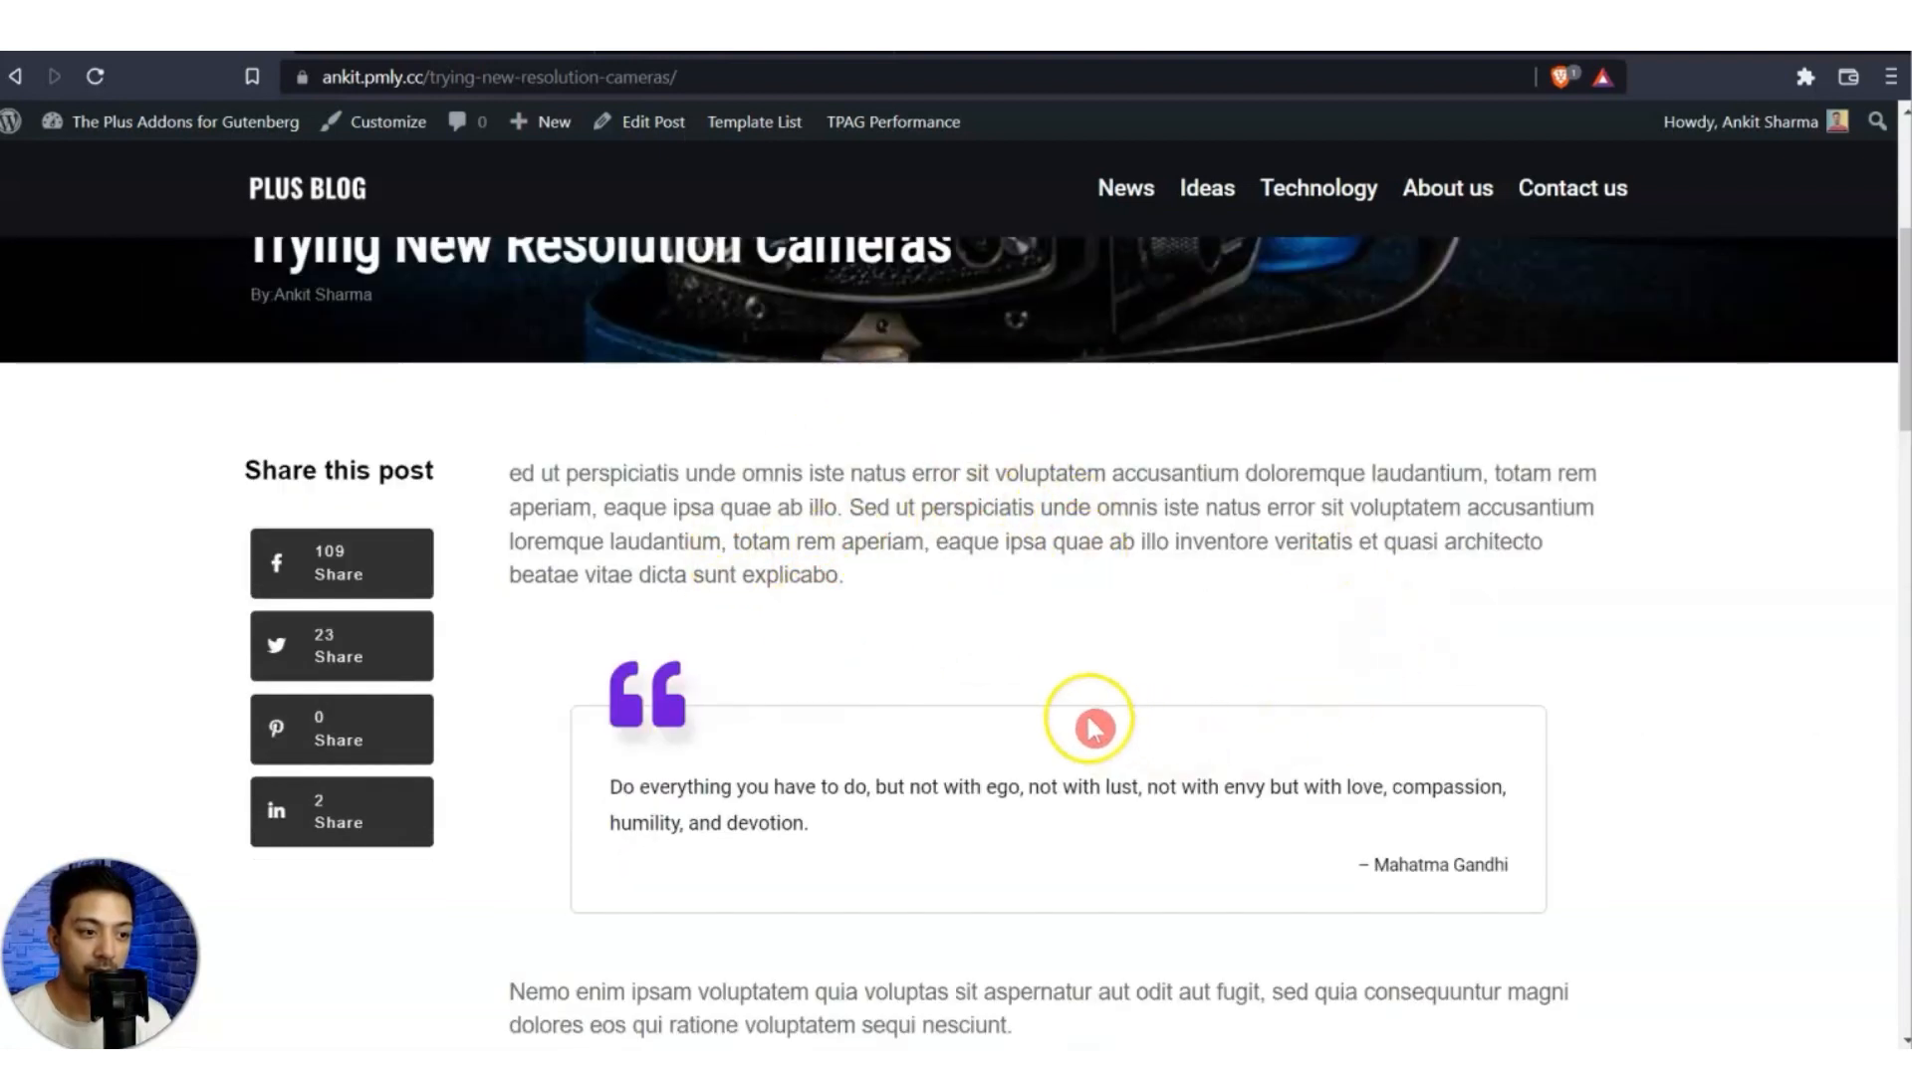
{"action": "scroll", "coordinate": [1090, 727], "scroll_direction": "down", "scroll_amount": 2}
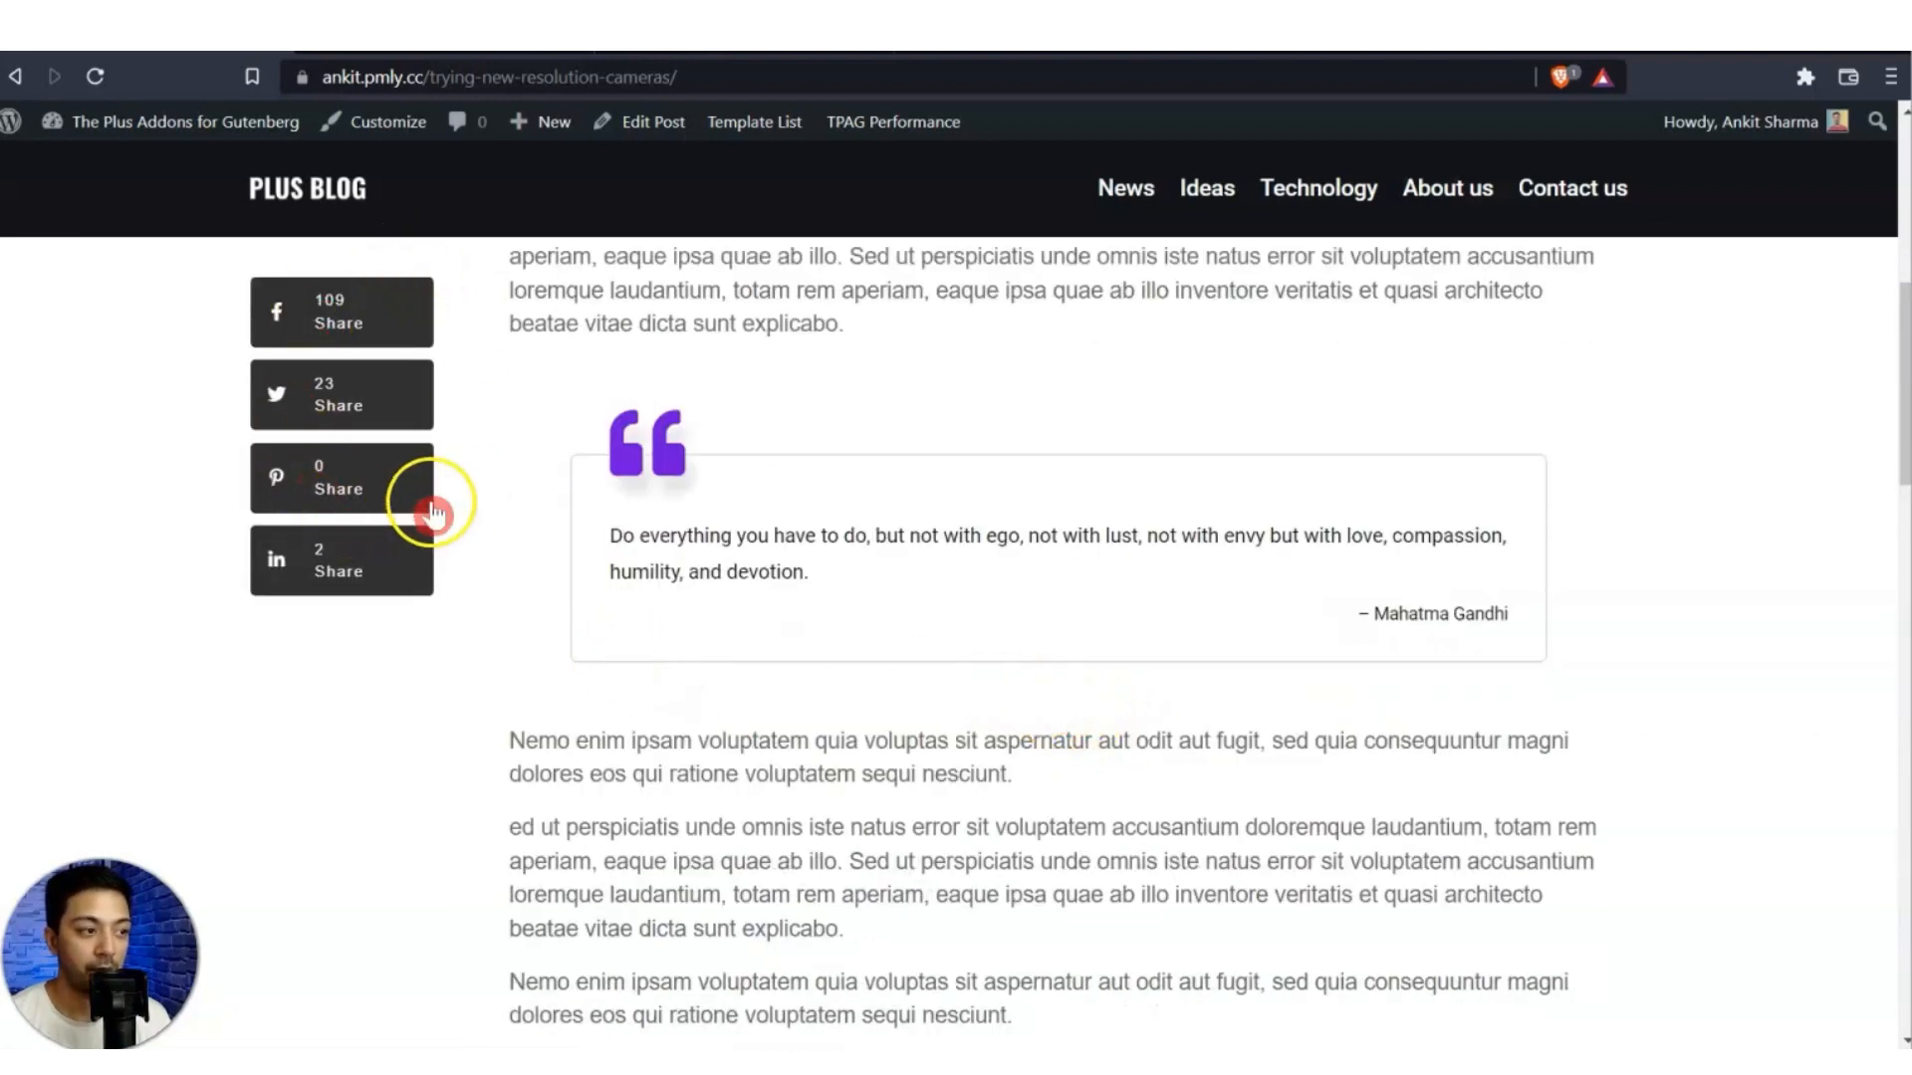
{"action": "scroll", "coordinate": [377, 468], "scroll_direction": "up", "scroll_amount": 1}
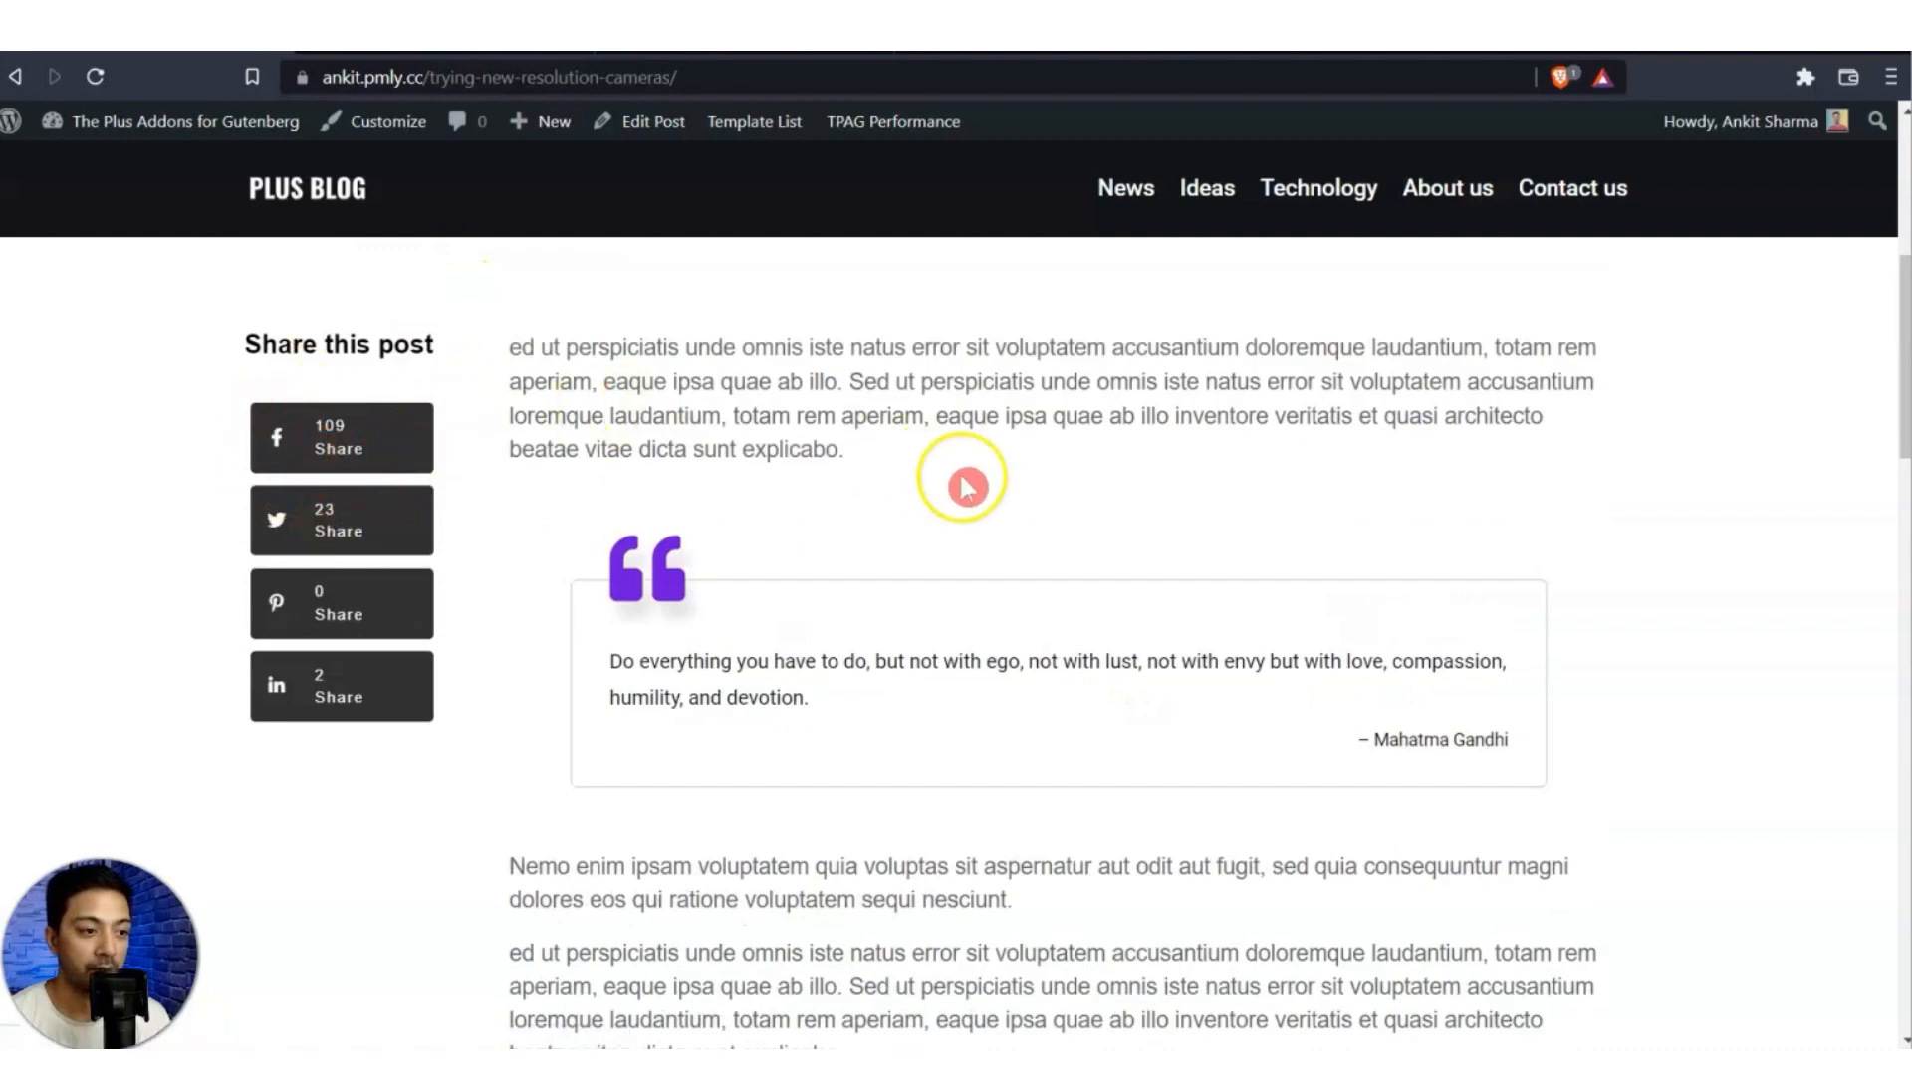
{"action": "scroll", "coordinate": [991, 492], "scroll_direction": "down", "scroll_amount": 1}
{"action": "scroll", "coordinate": [1006, 506], "scroll_direction": "down", "scroll_amount": 10}
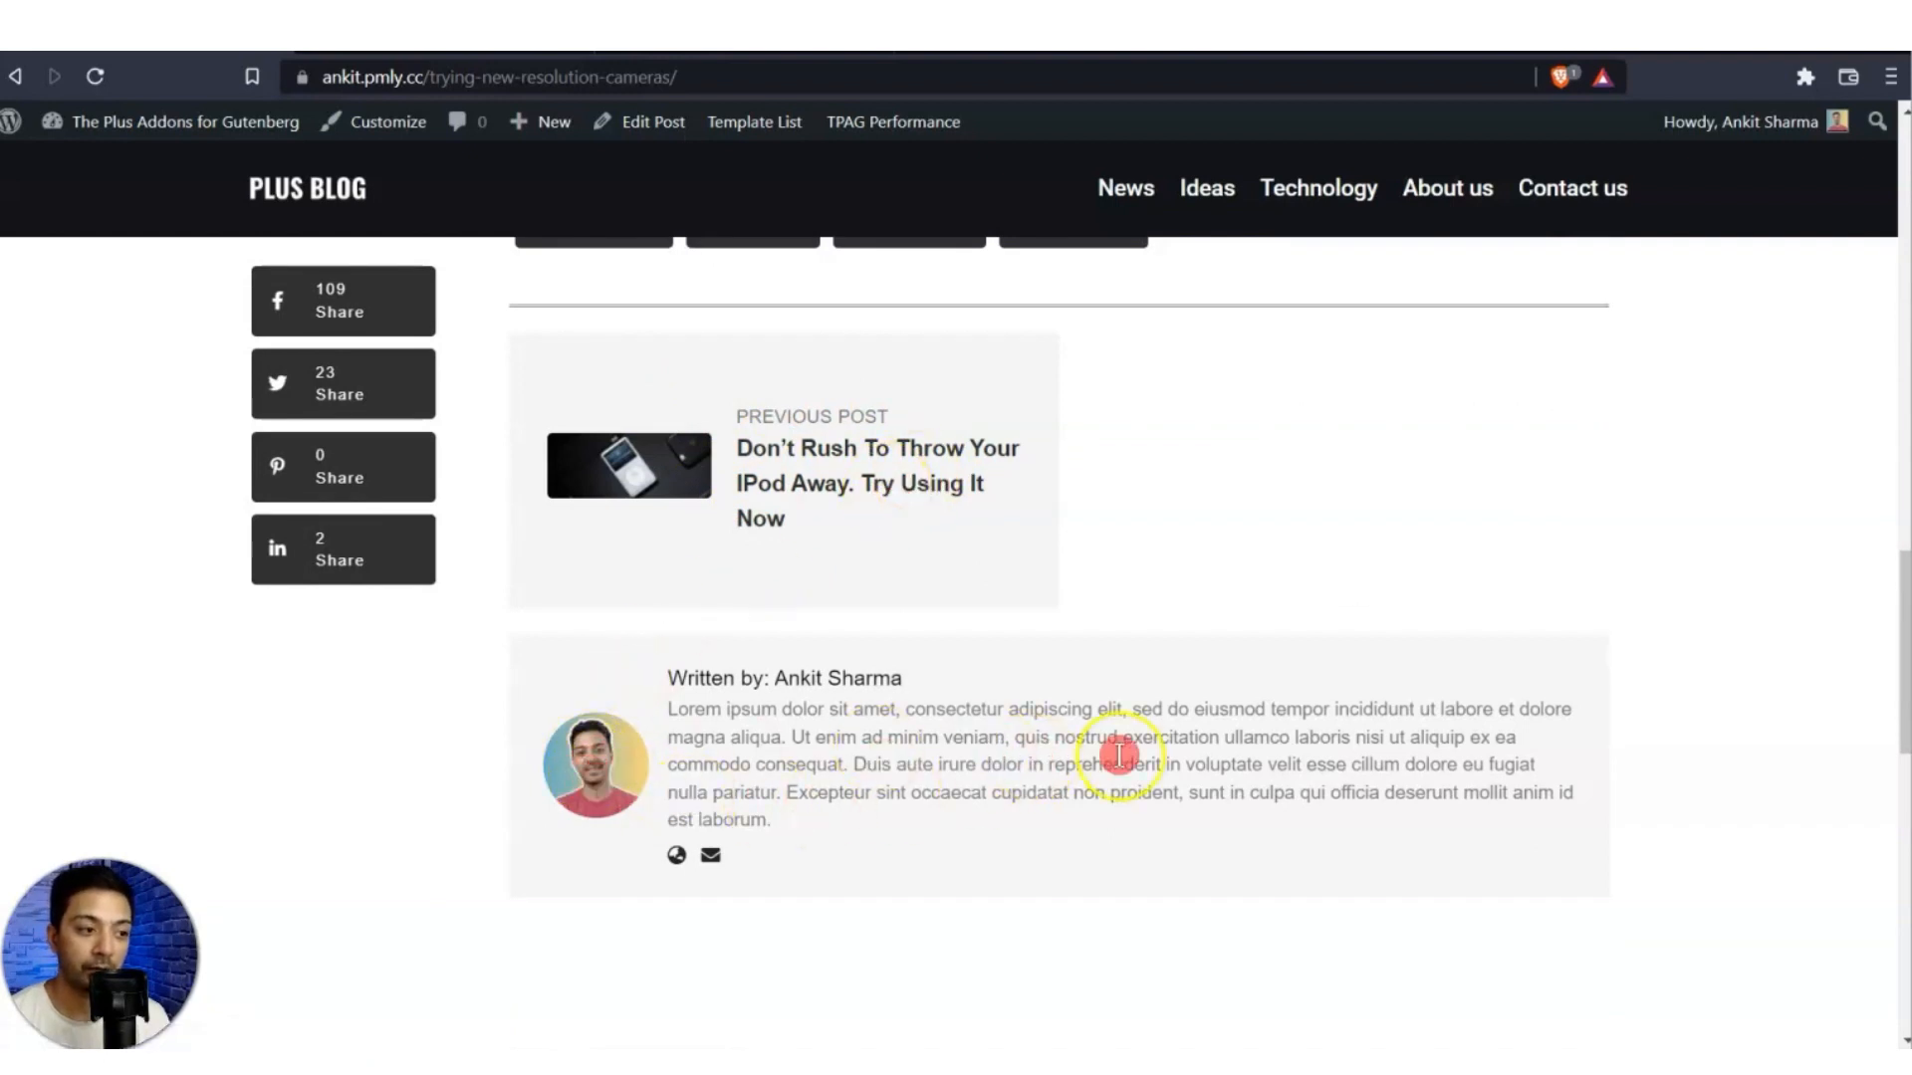
{"action": "scroll", "coordinate": [1801, 461], "scroll_direction": "down", "scroll_amount": 5}
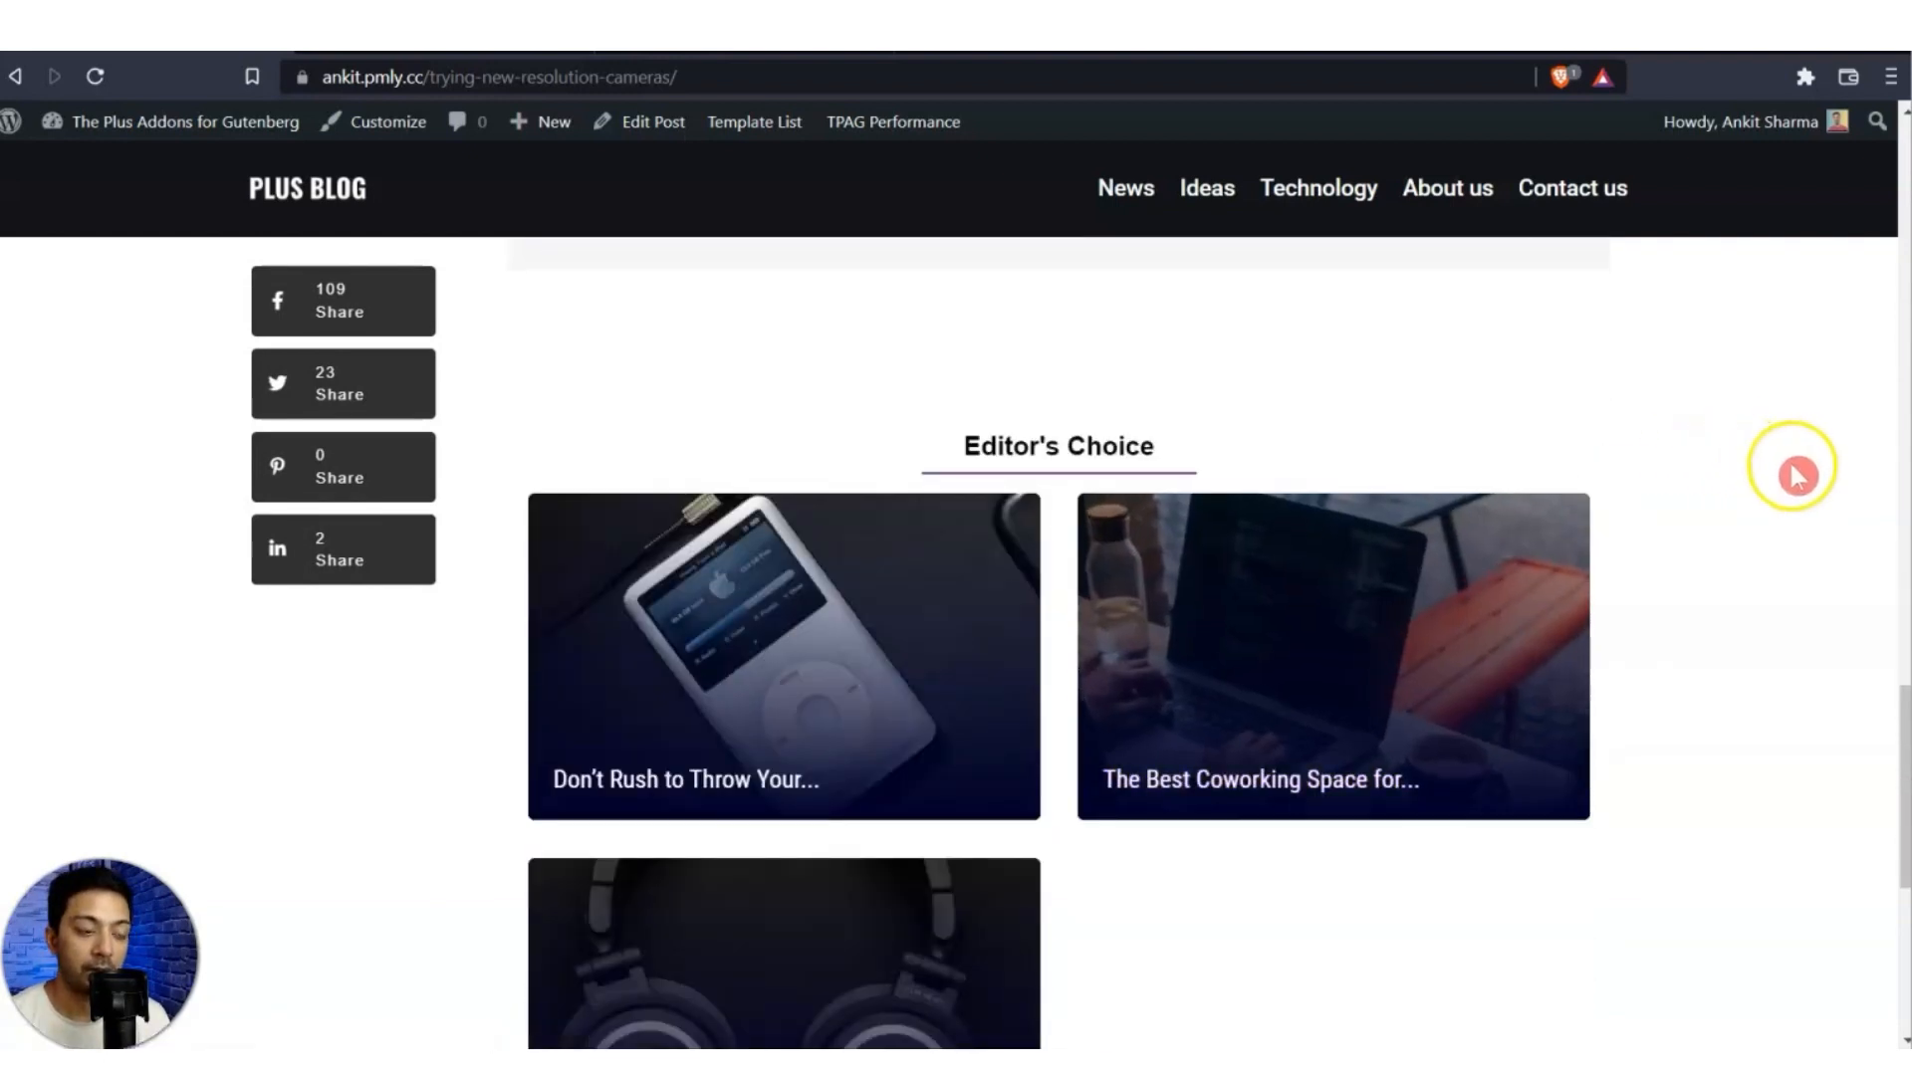
{"action": "scroll", "coordinate": [1796, 482], "scroll_direction": "down", "scroll_amount": 1}
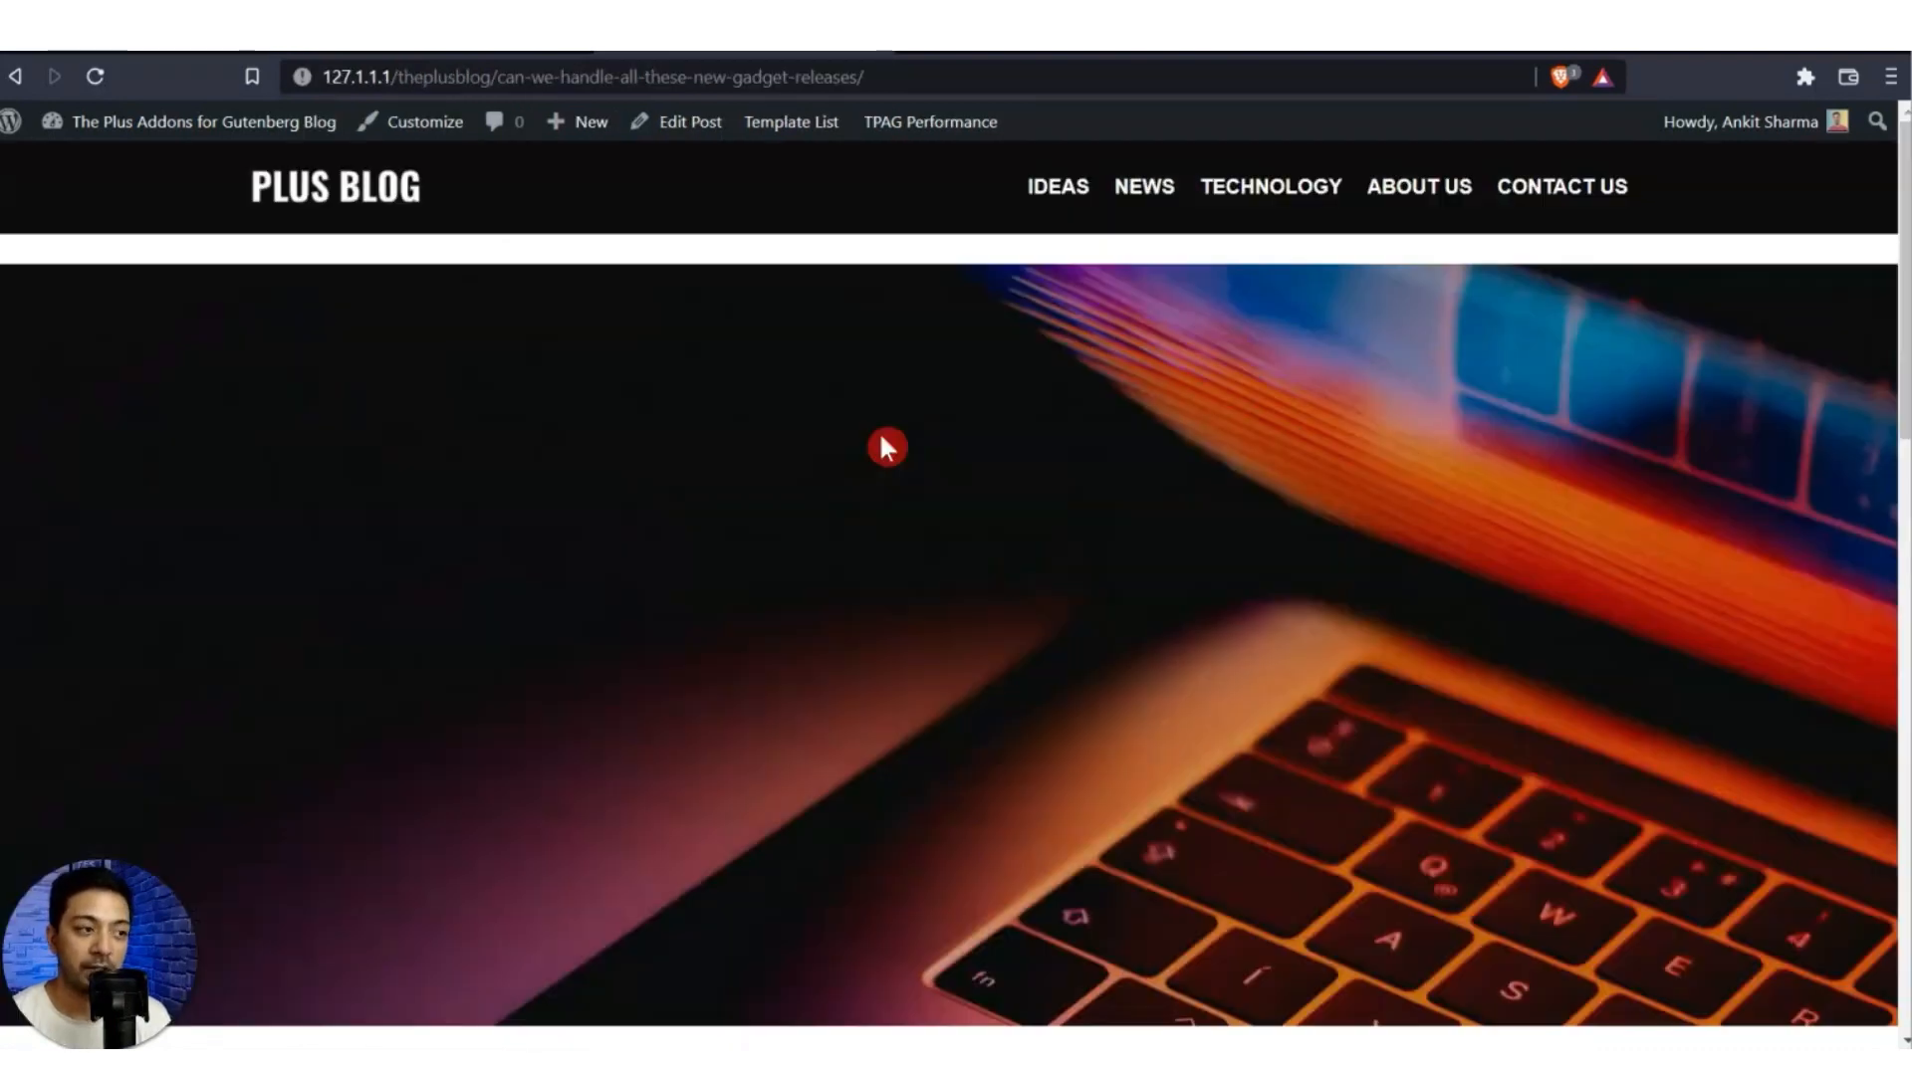
{"action": "scroll", "coordinate": [1890, 192], "scroll_direction": "down", "scroll_amount": 4}
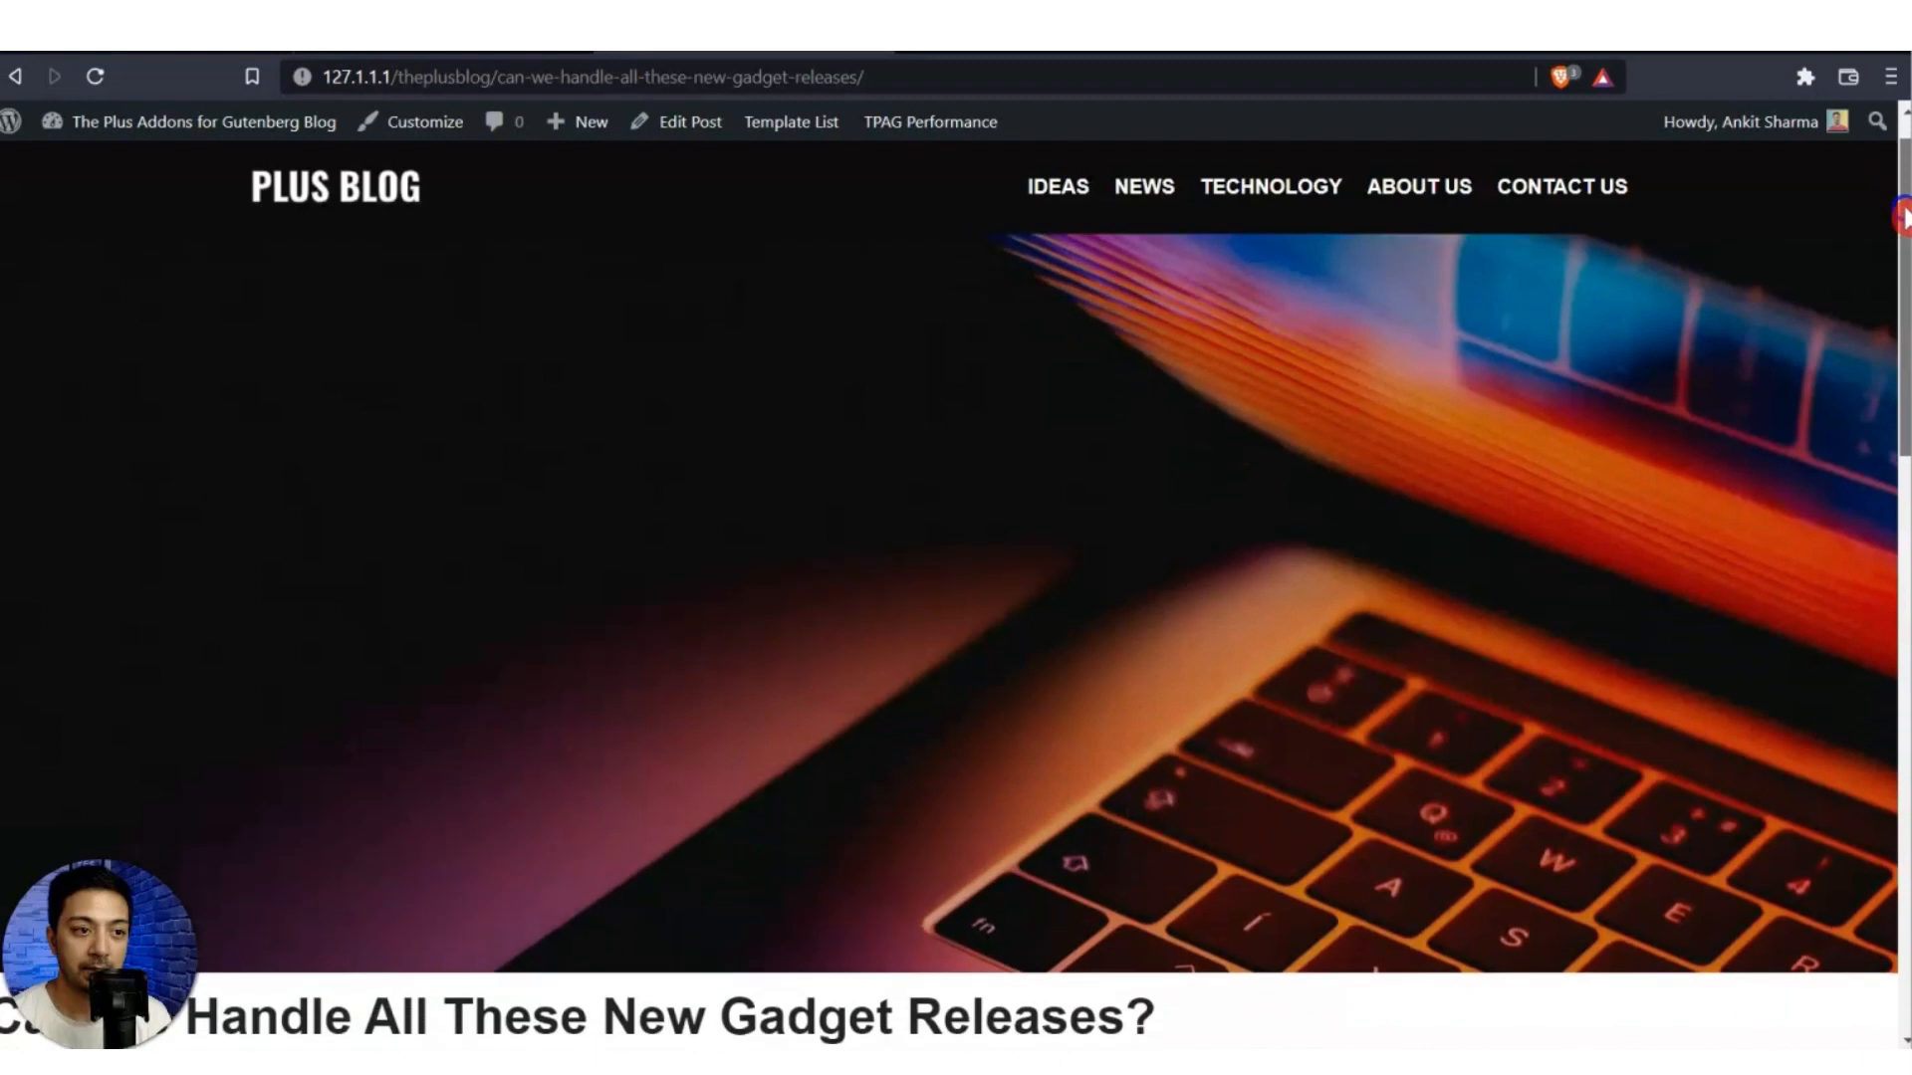
{"action": "scroll", "coordinate": [1903, 519], "scroll_direction": "down", "scroll_amount": 6}
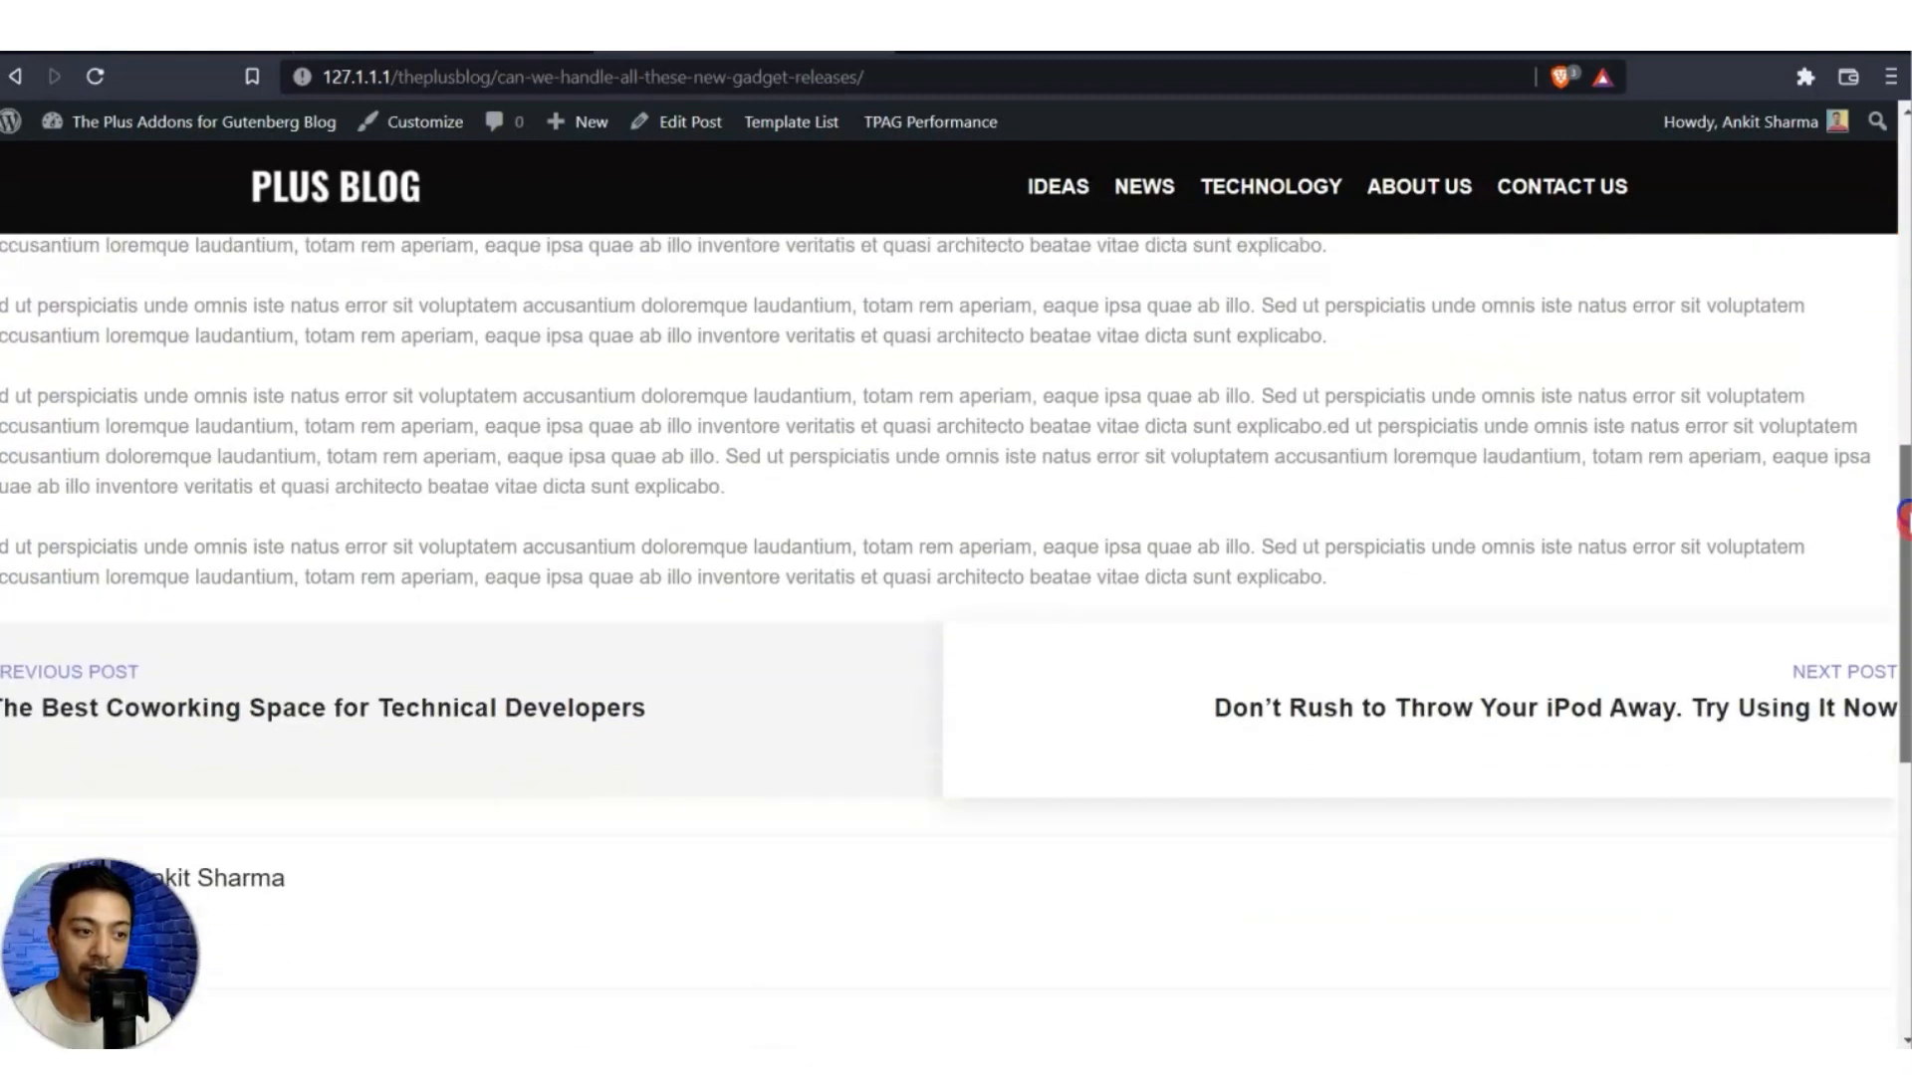
{"action": "left_click_drag", "start_coordinate": [1903, 519], "coordinate": [1889, 737]}
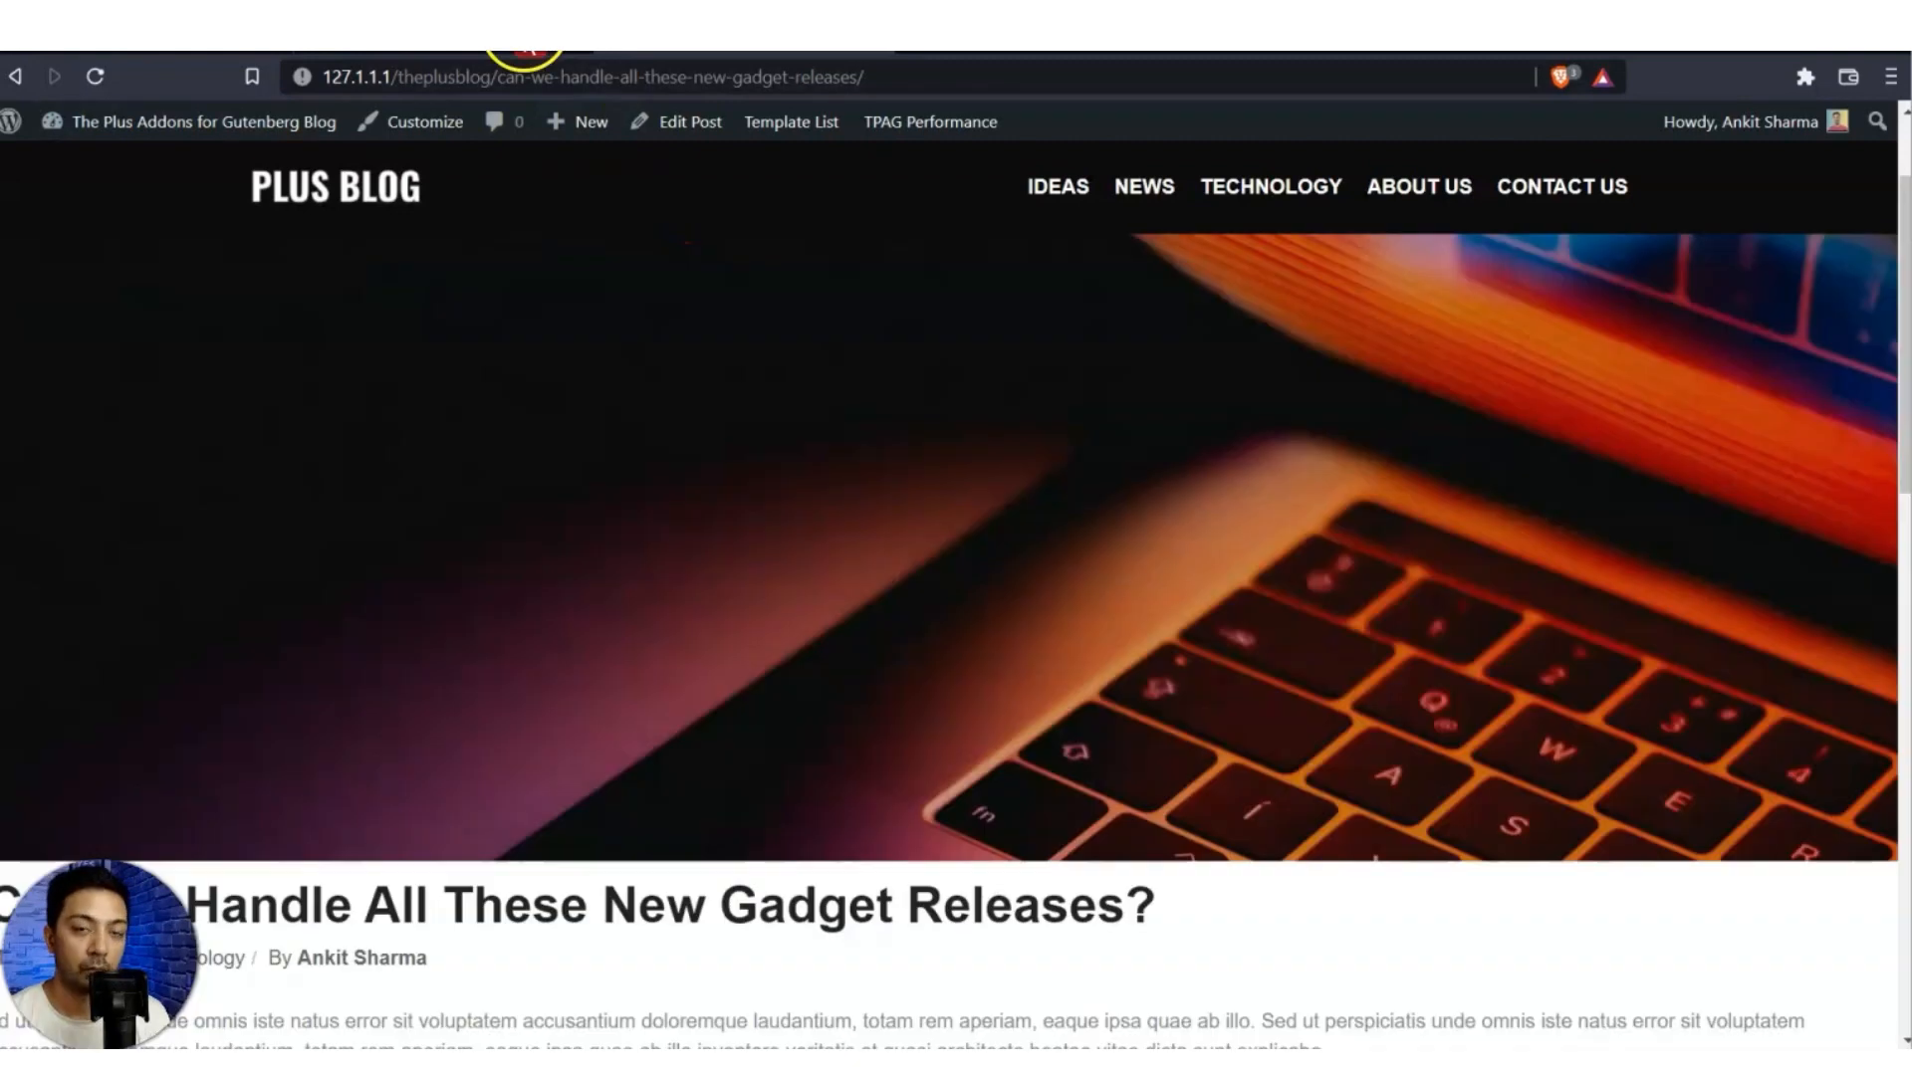
Create a new Nexter Builder template titled "Single post" with the Pages layout and the Singular page type.
{"action": "left_click", "coordinate": [528, 35]}
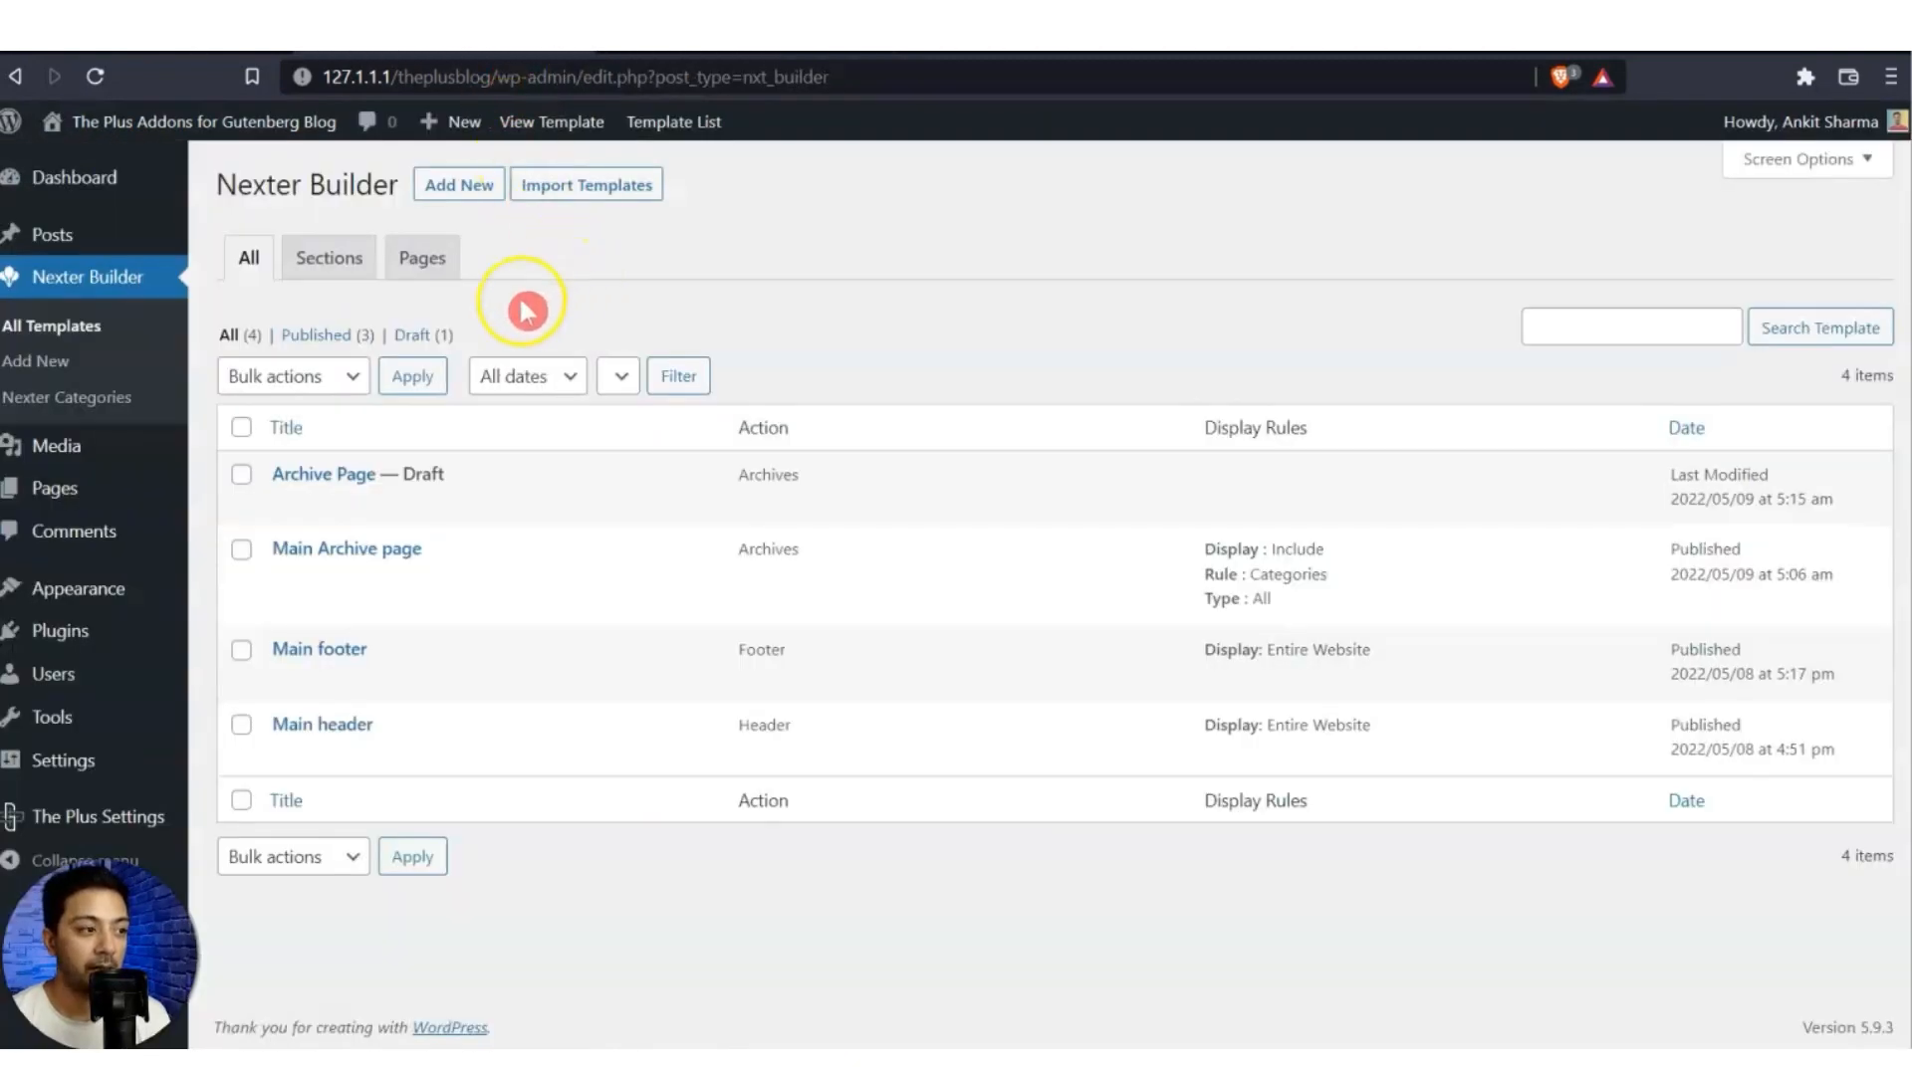
{"action": "left_click", "coordinate": [456, 191]}
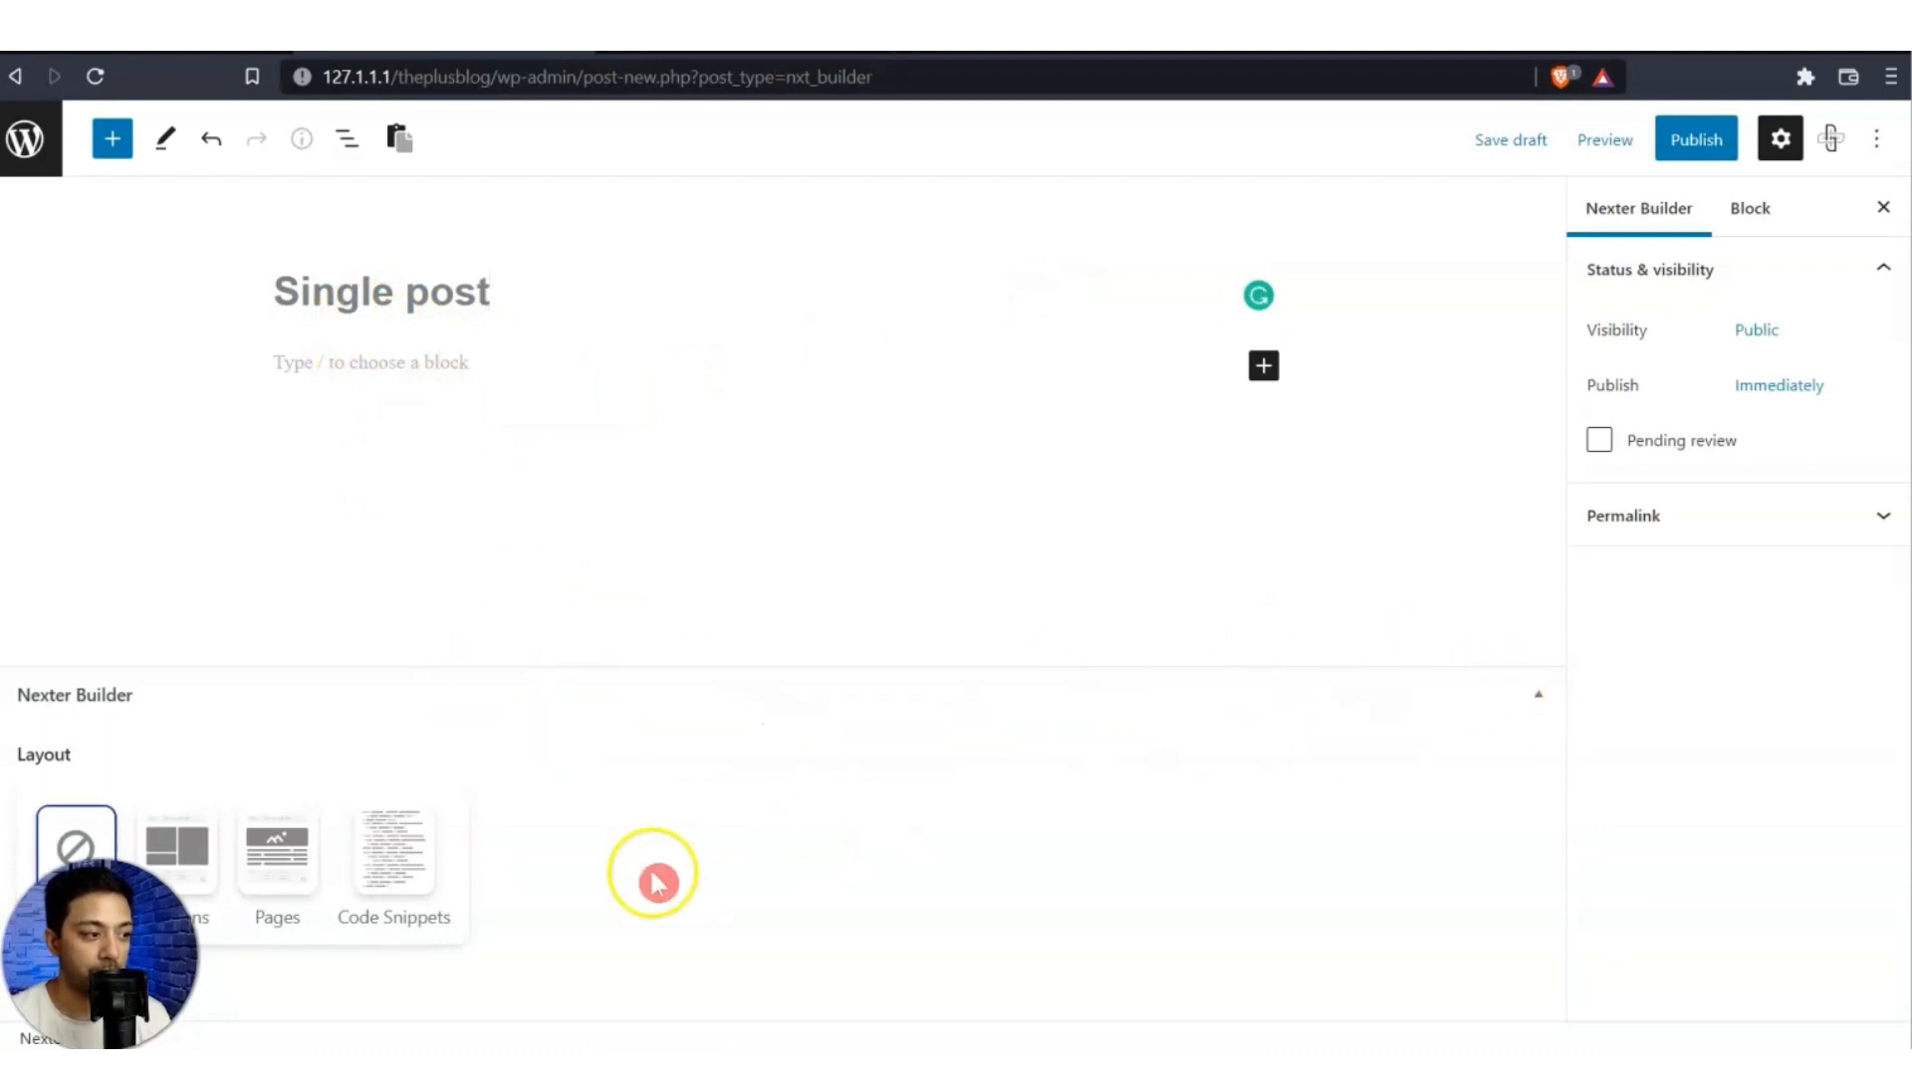
{"action": "left_click", "coordinate": [273, 850]}
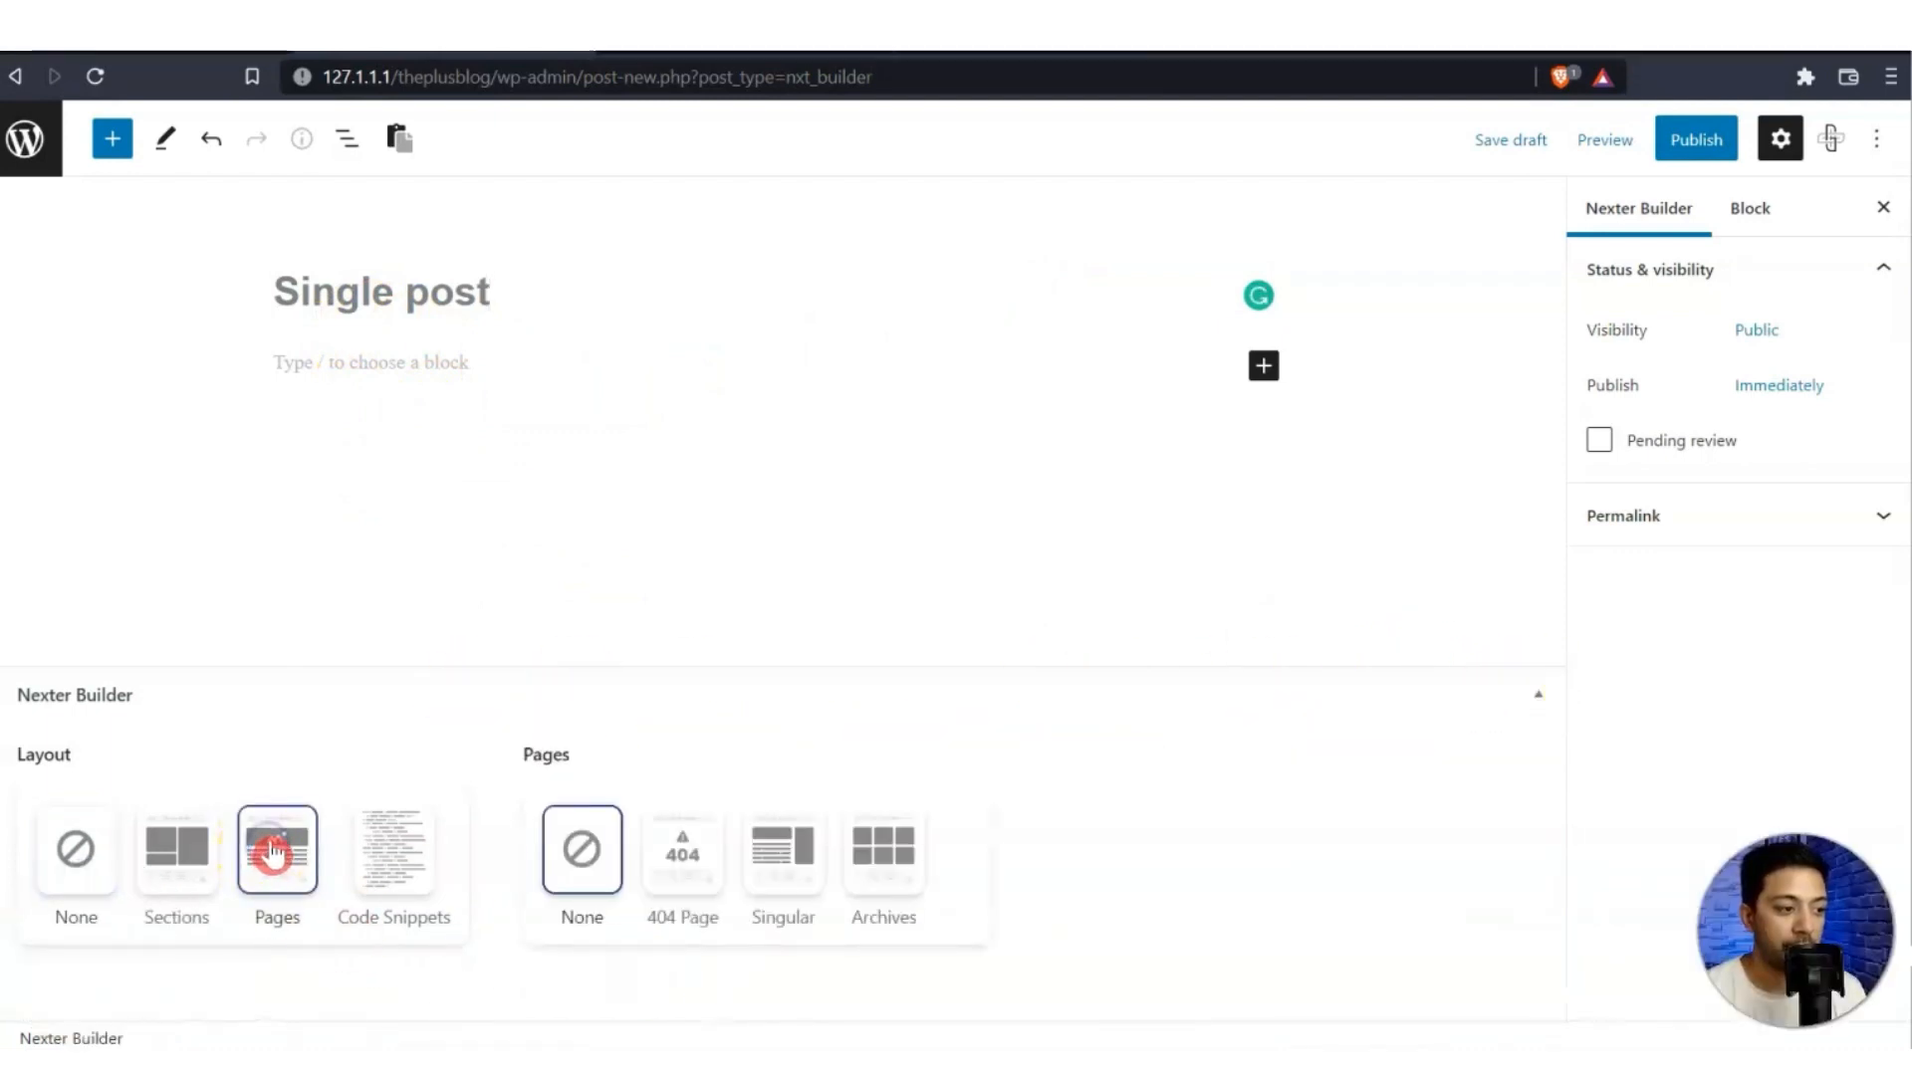
{"action": "left_click", "coordinate": [792, 881]}
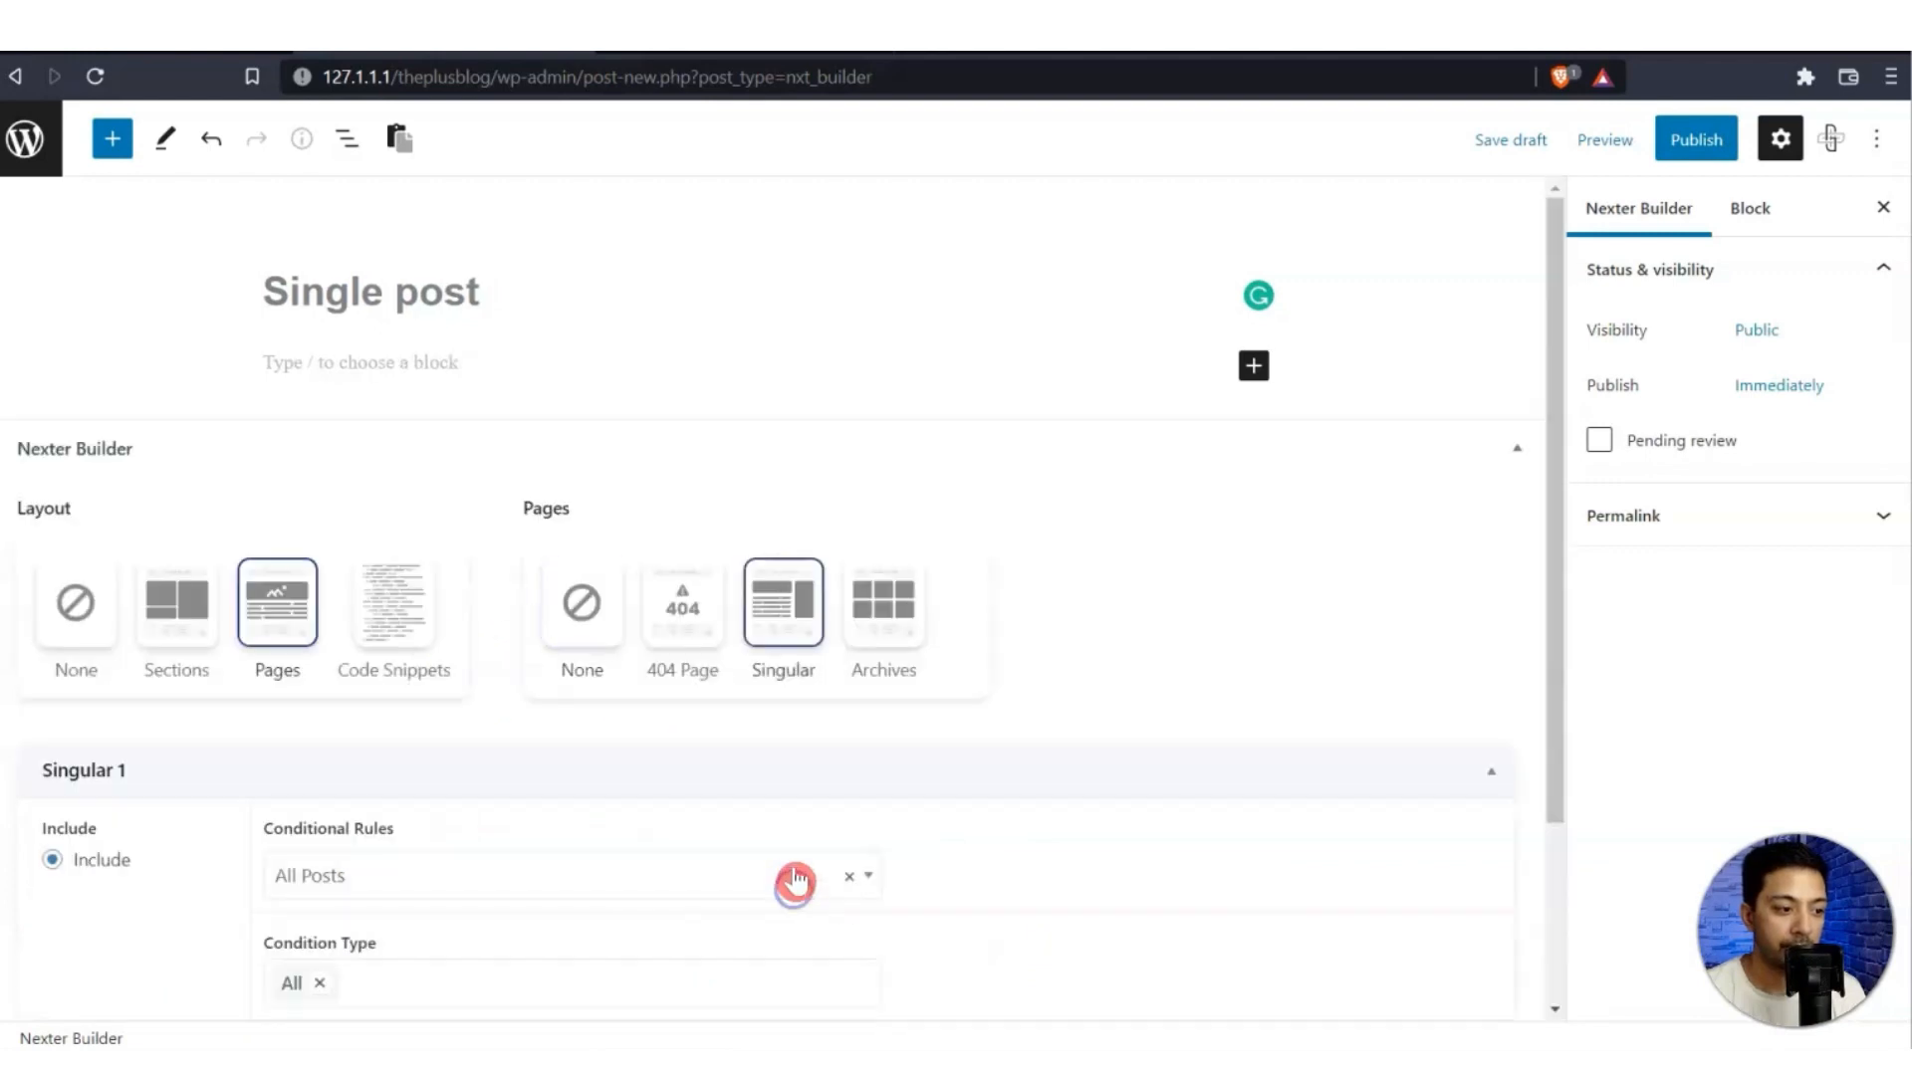
{"action": "scroll", "coordinate": [796, 727], "scroll_direction": "down", "scroll_amount": 3}
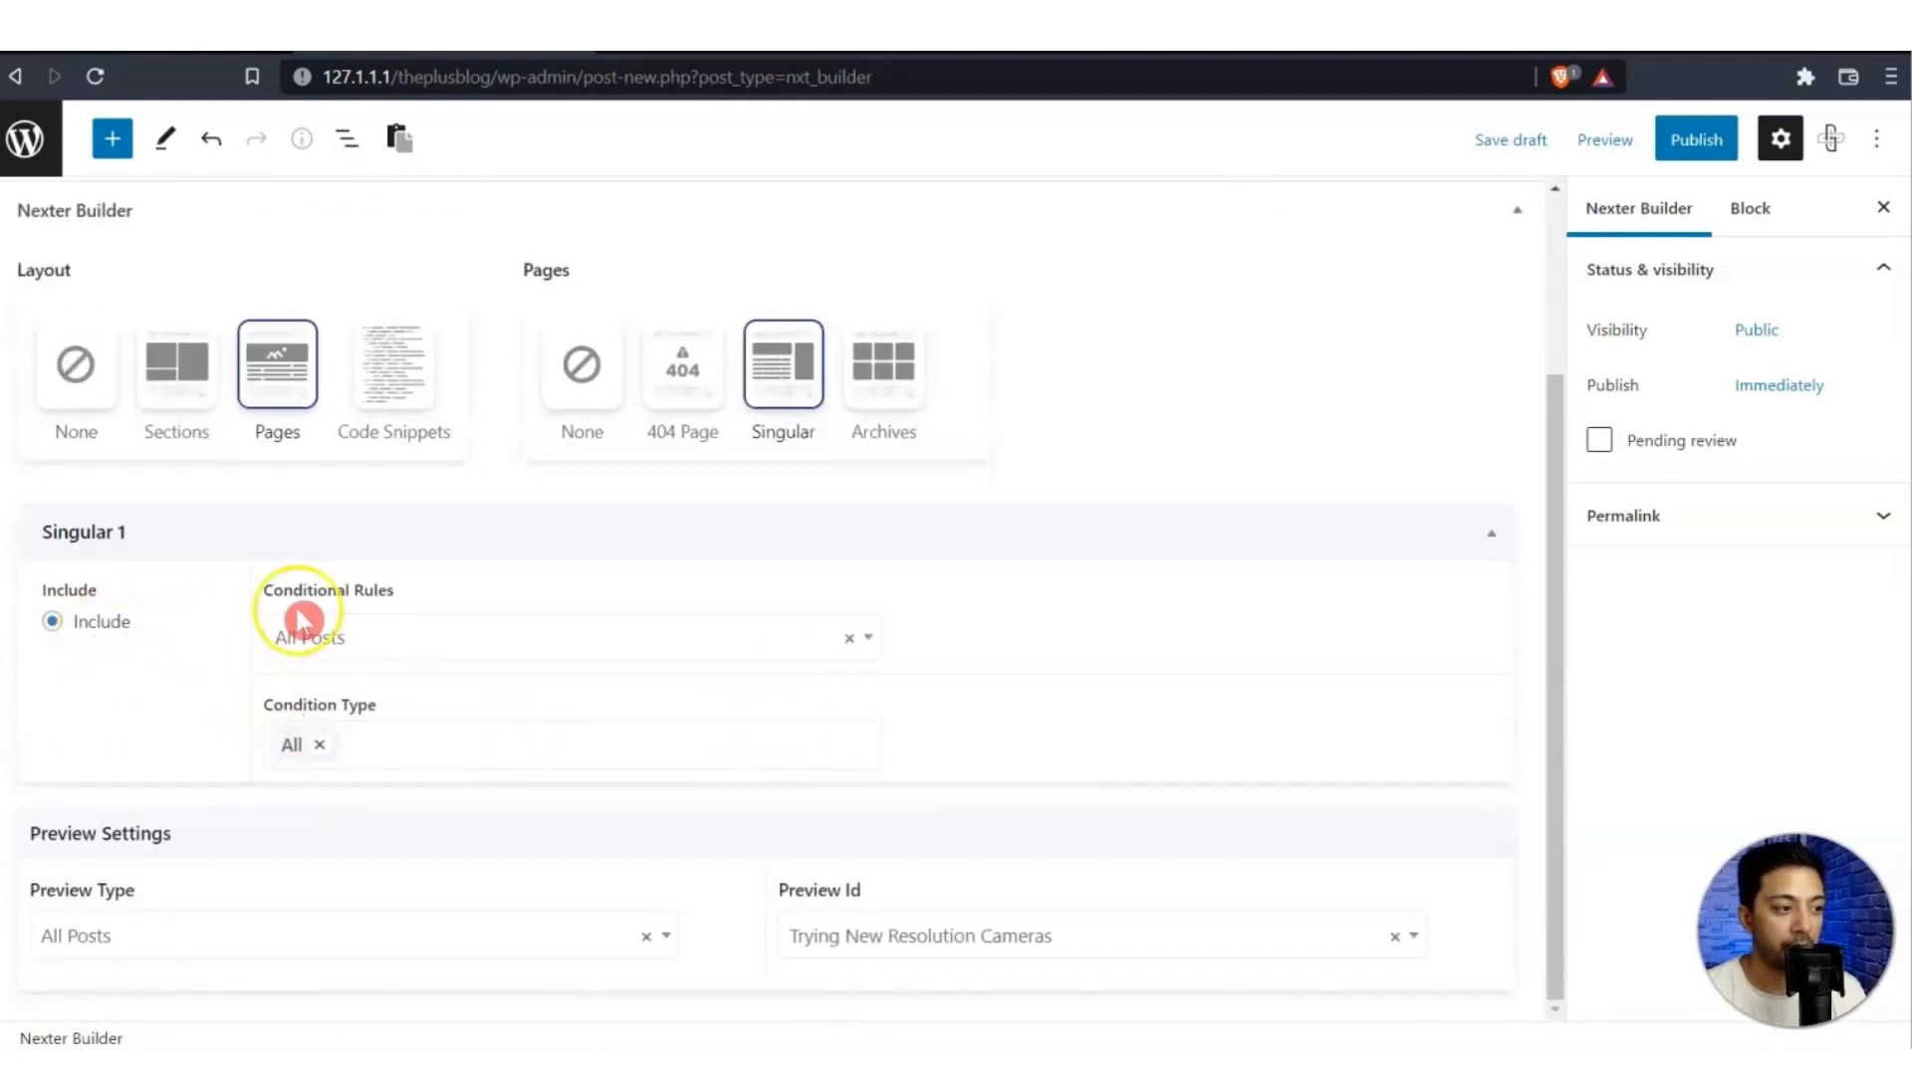
Choose All Posts as the template's conditional rule and keep "Trying New Resolution Cameras" as the preview post.
{"action": "left_click", "coordinate": [365, 647]}
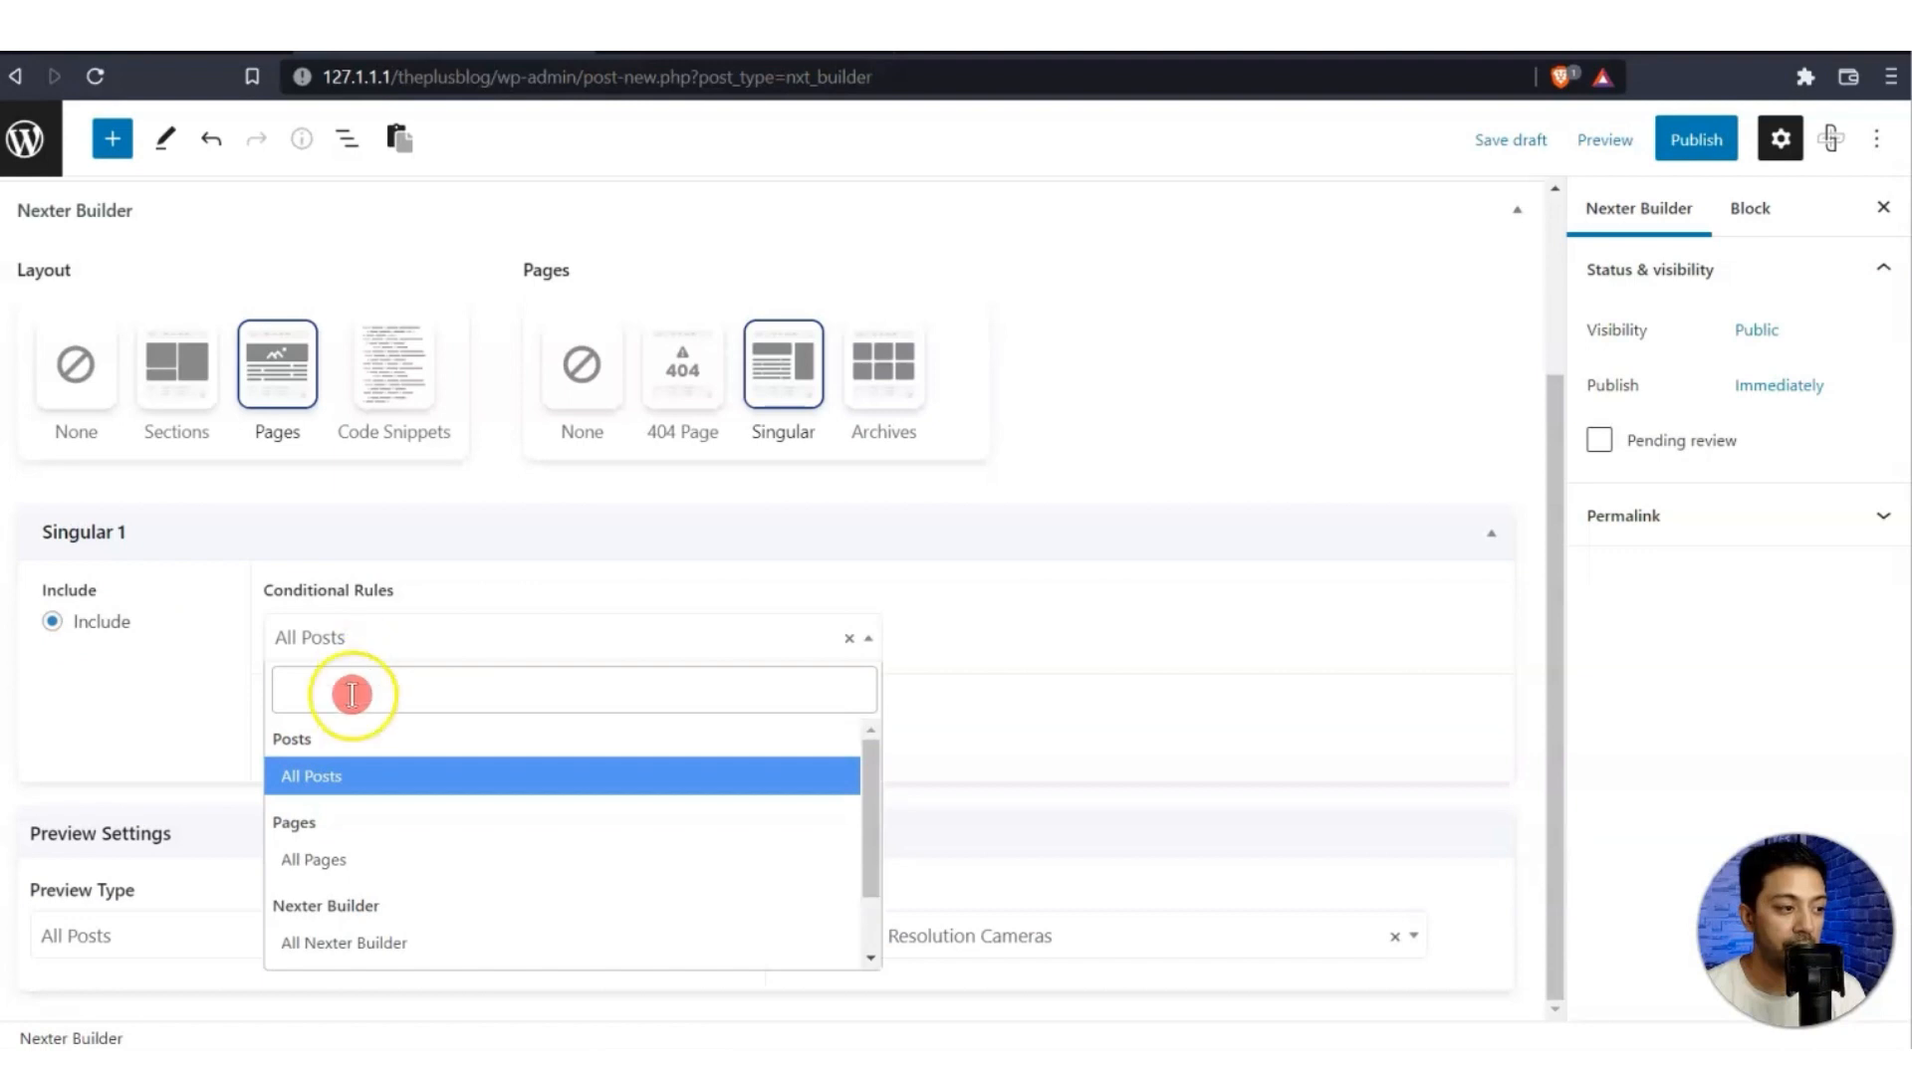
{"action": "left_click", "coordinate": [335, 787]}
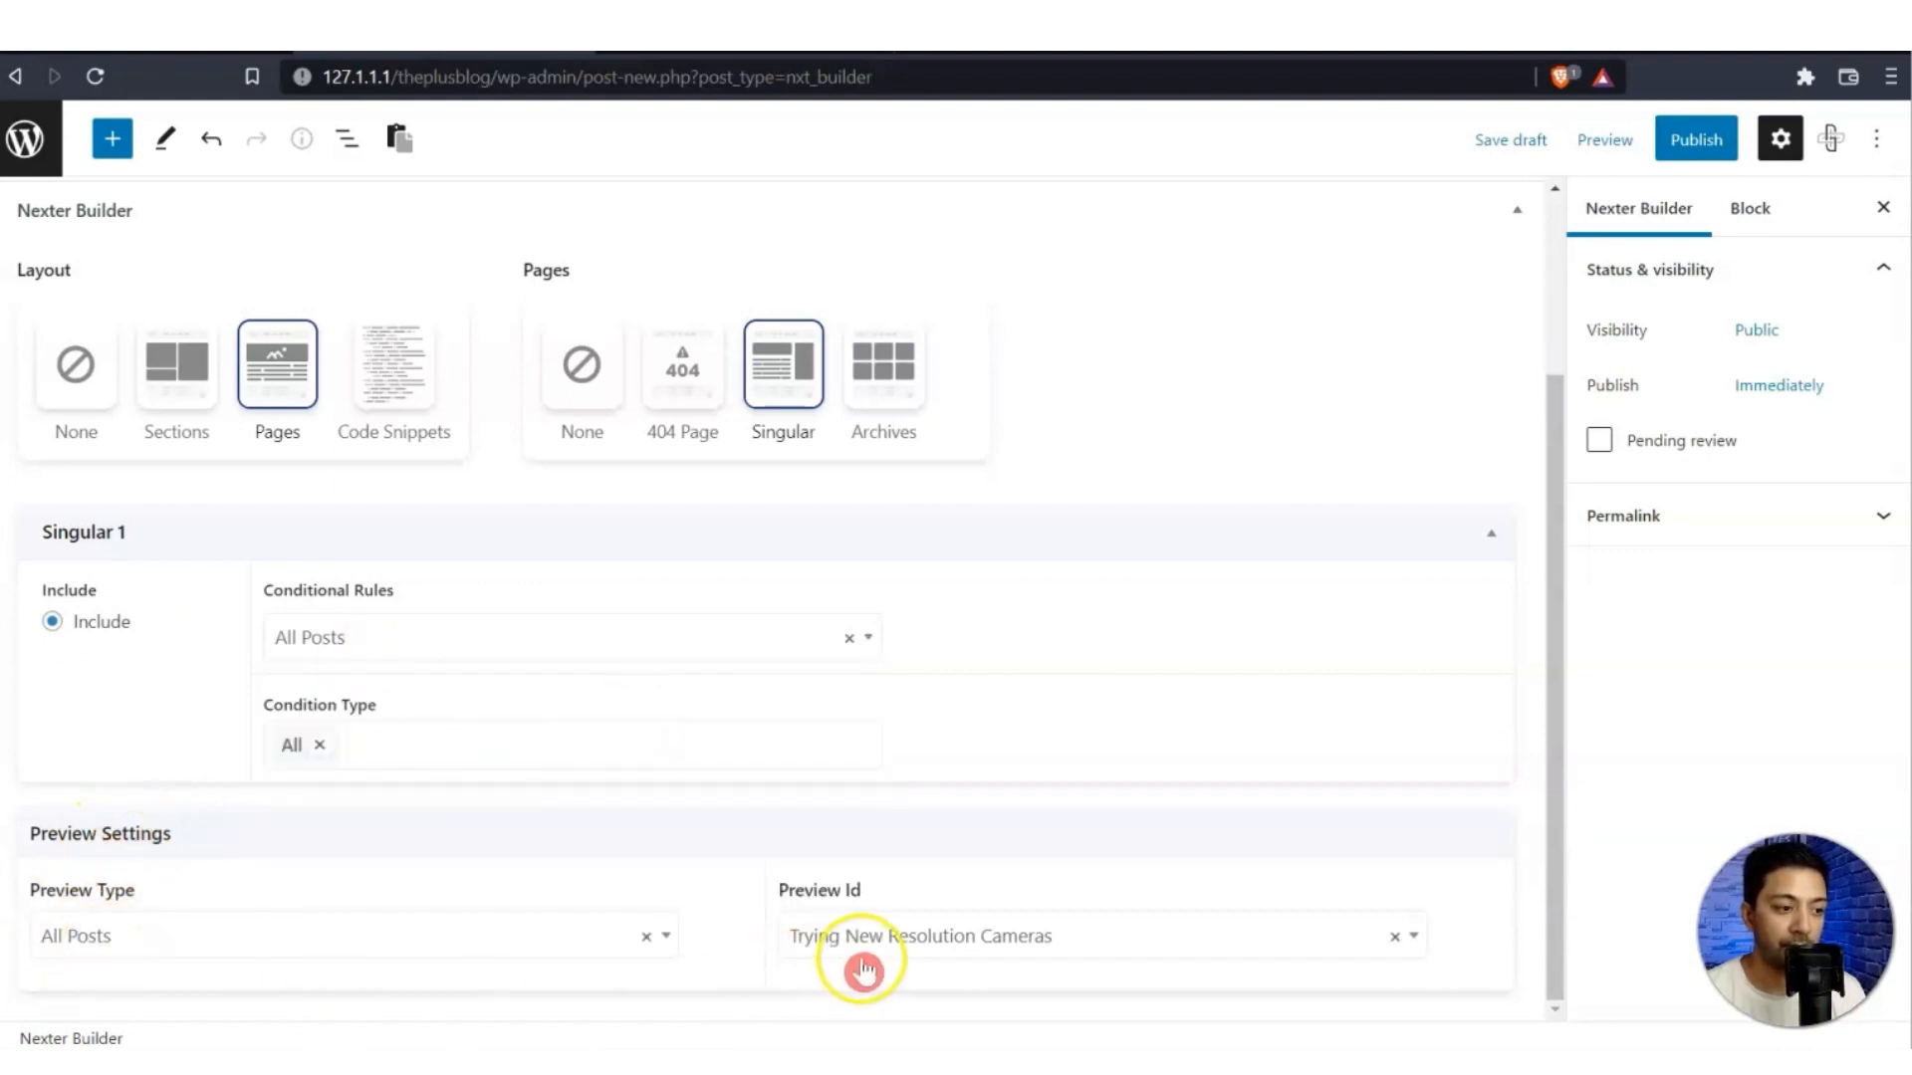
{"action": "left_click", "coordinate": [826, 963]}
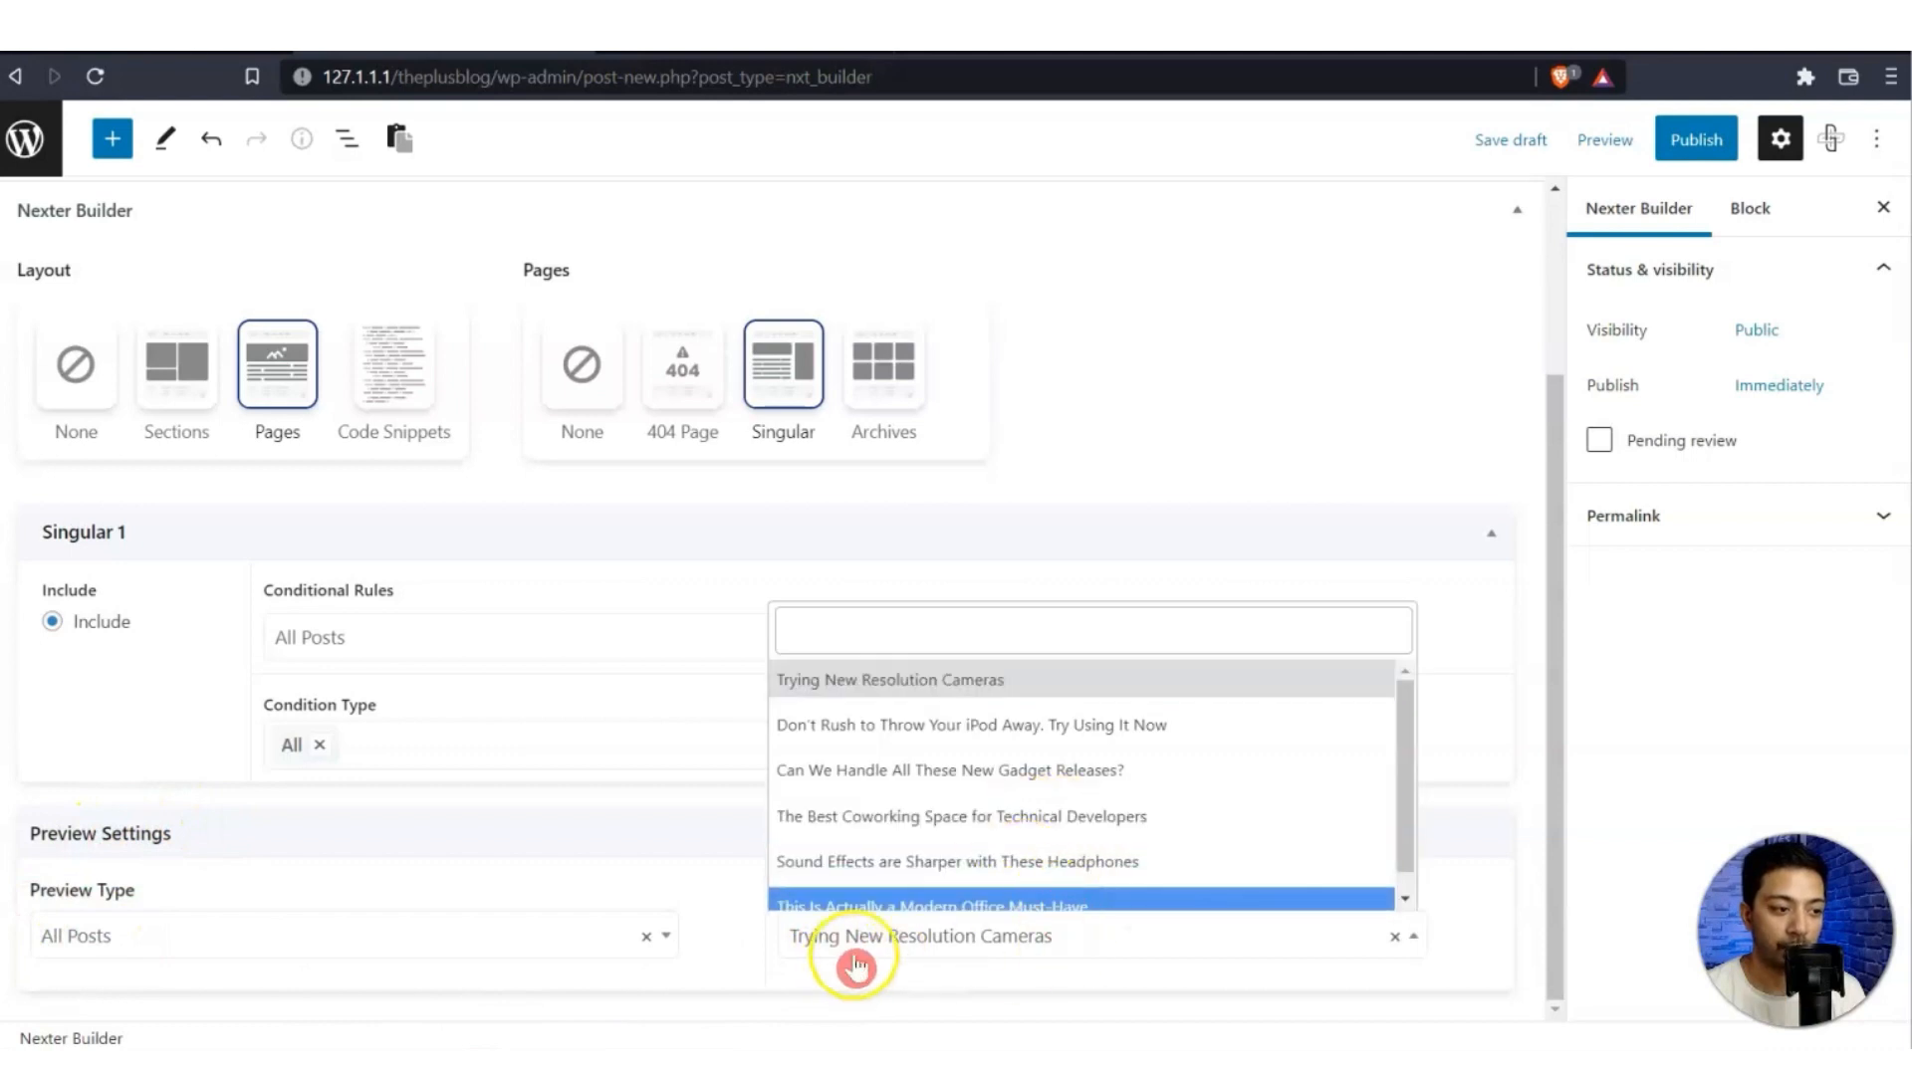
{"action": "left_click", "coordinate": [854, 964]}
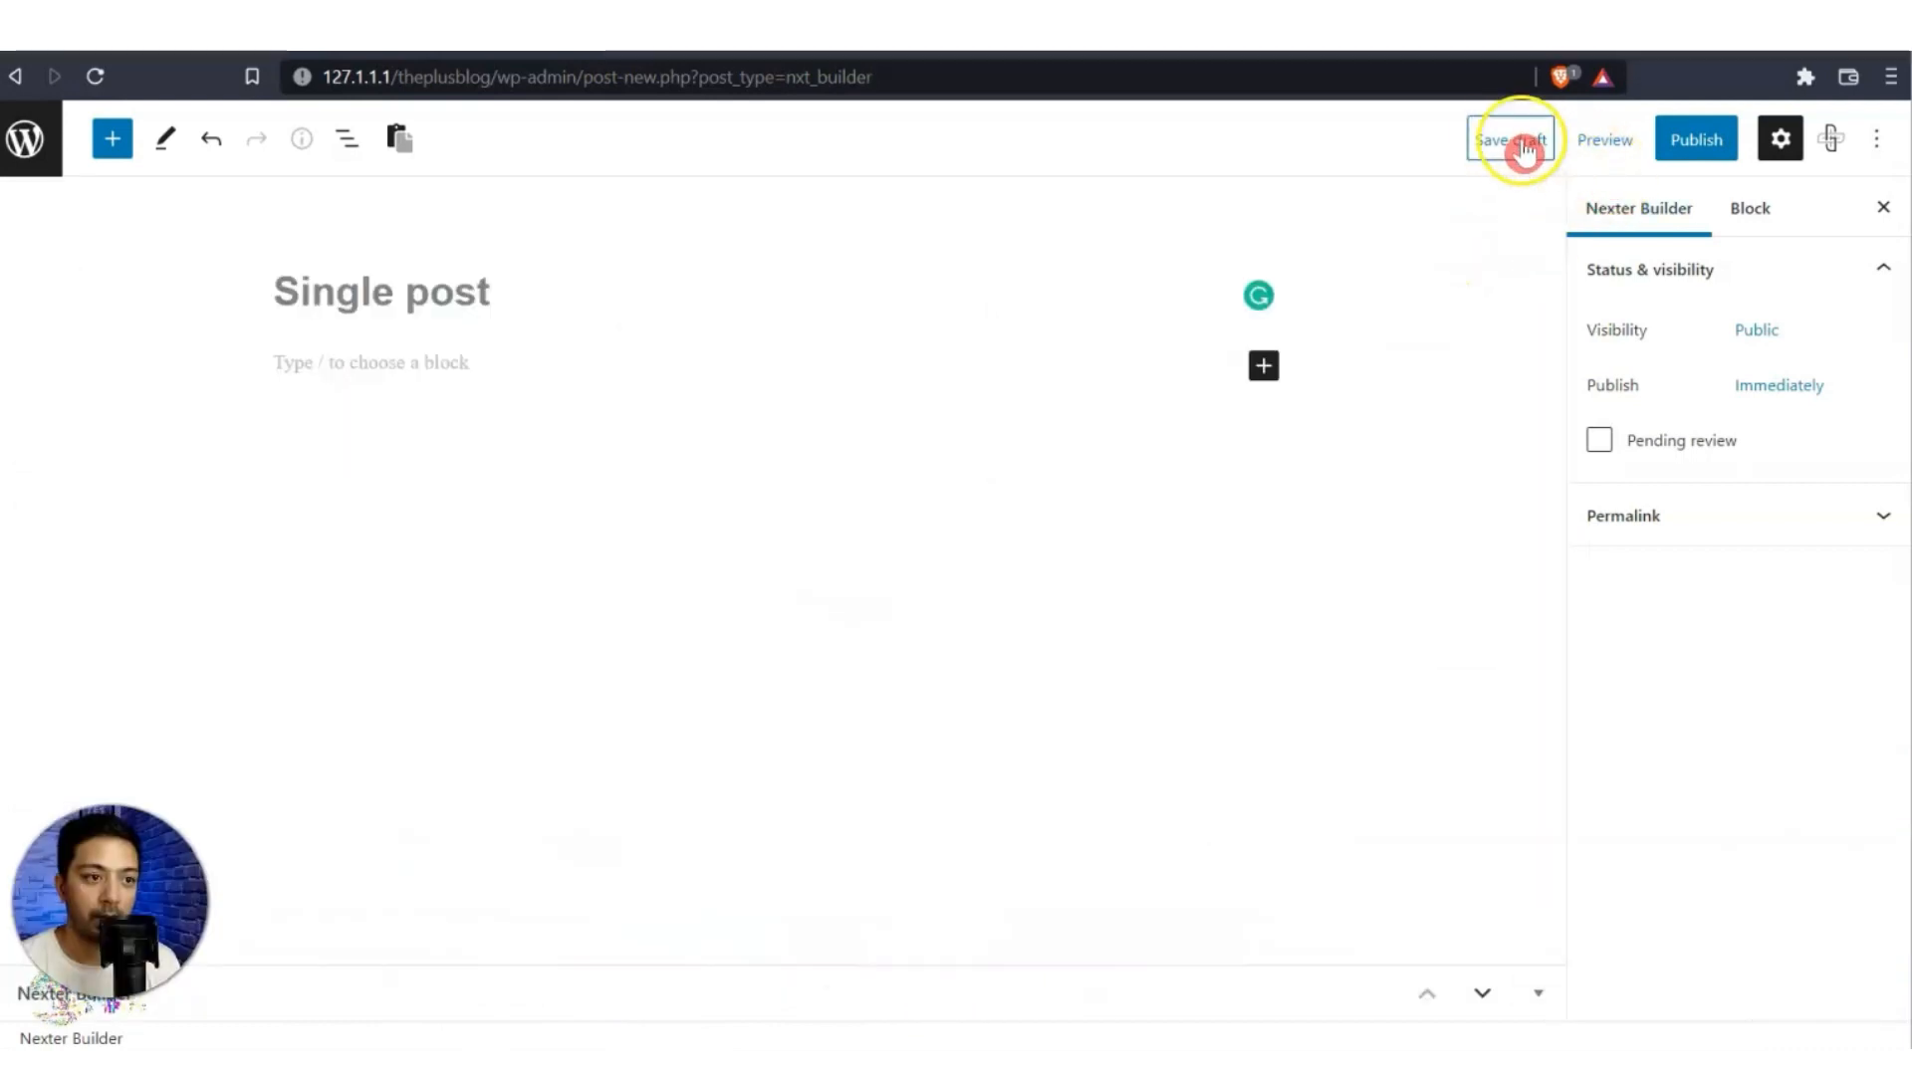
Save the template as a draft and add a single-column TP Row with full-width alignment below the title.
{"action": "left_click", "coordinate": [1521, 146]}
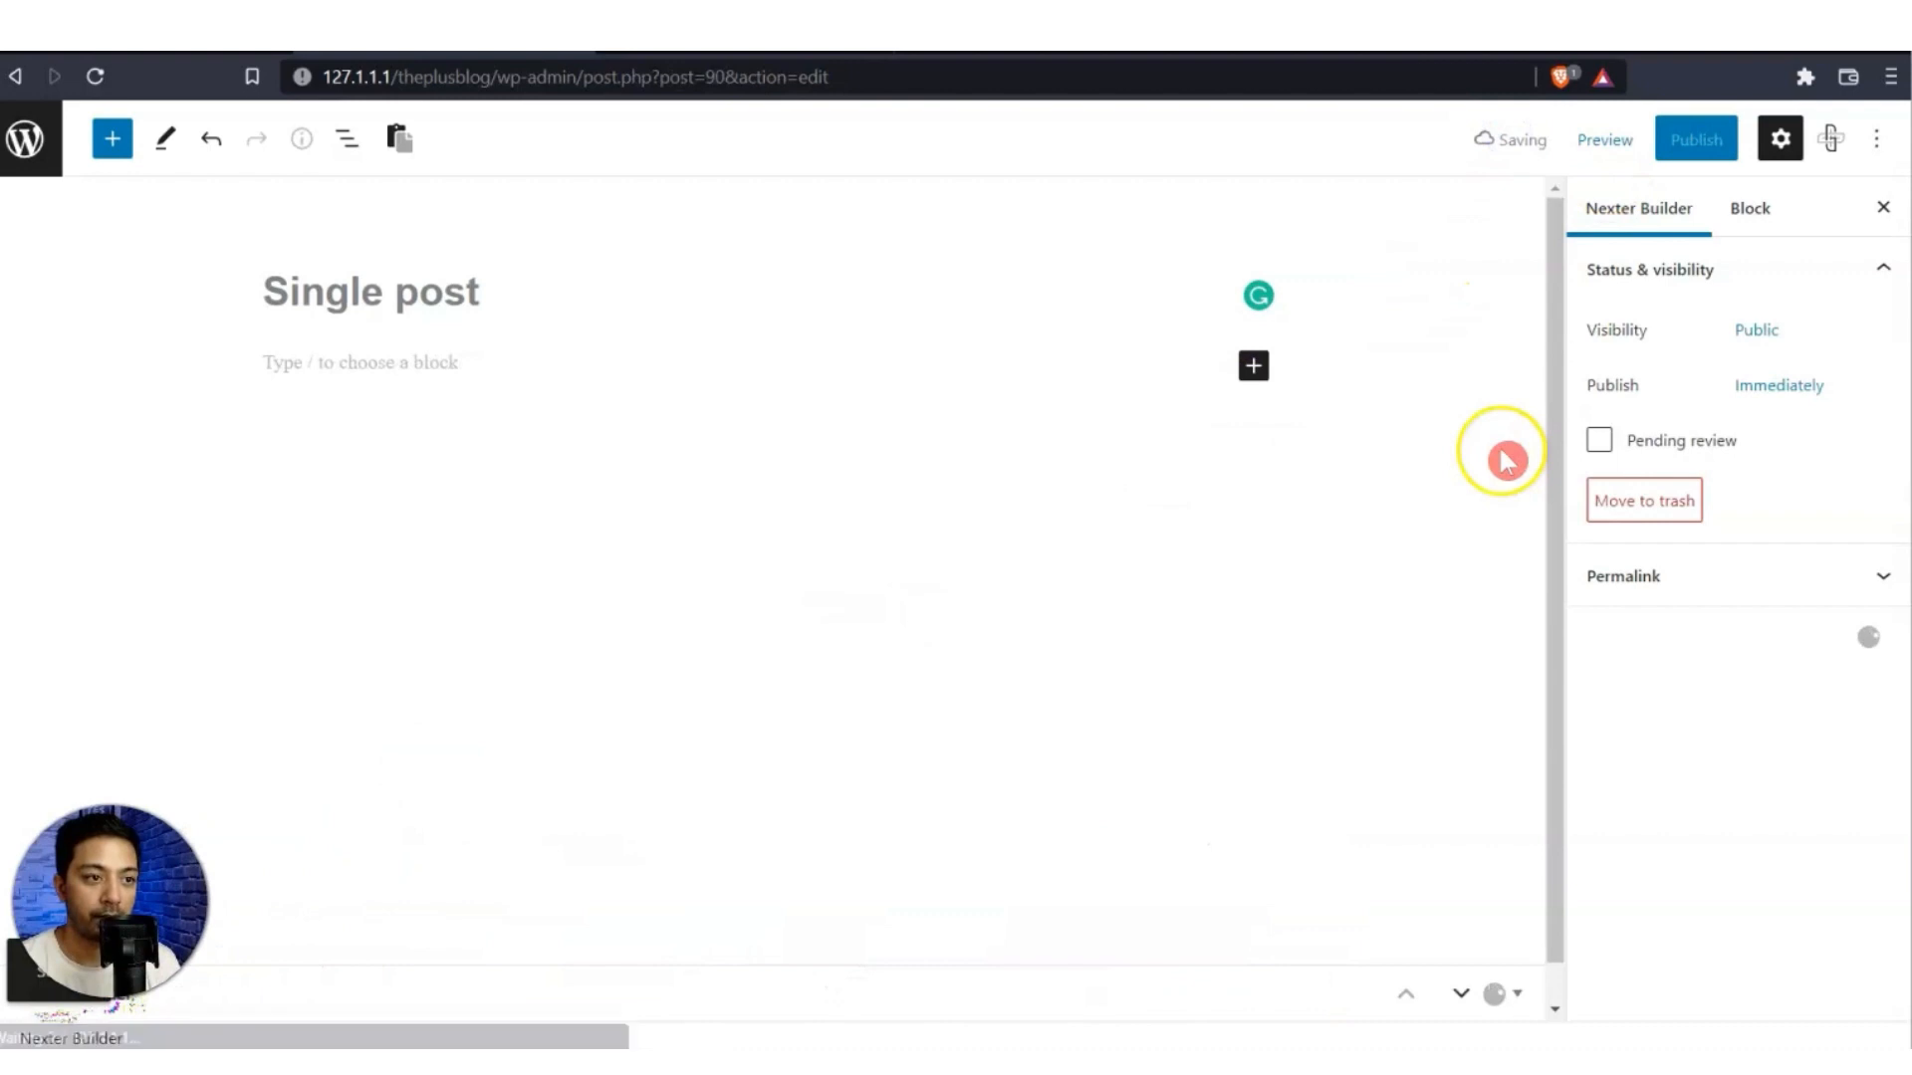
{"action": "left_click", "coordinate": [405, 354]}
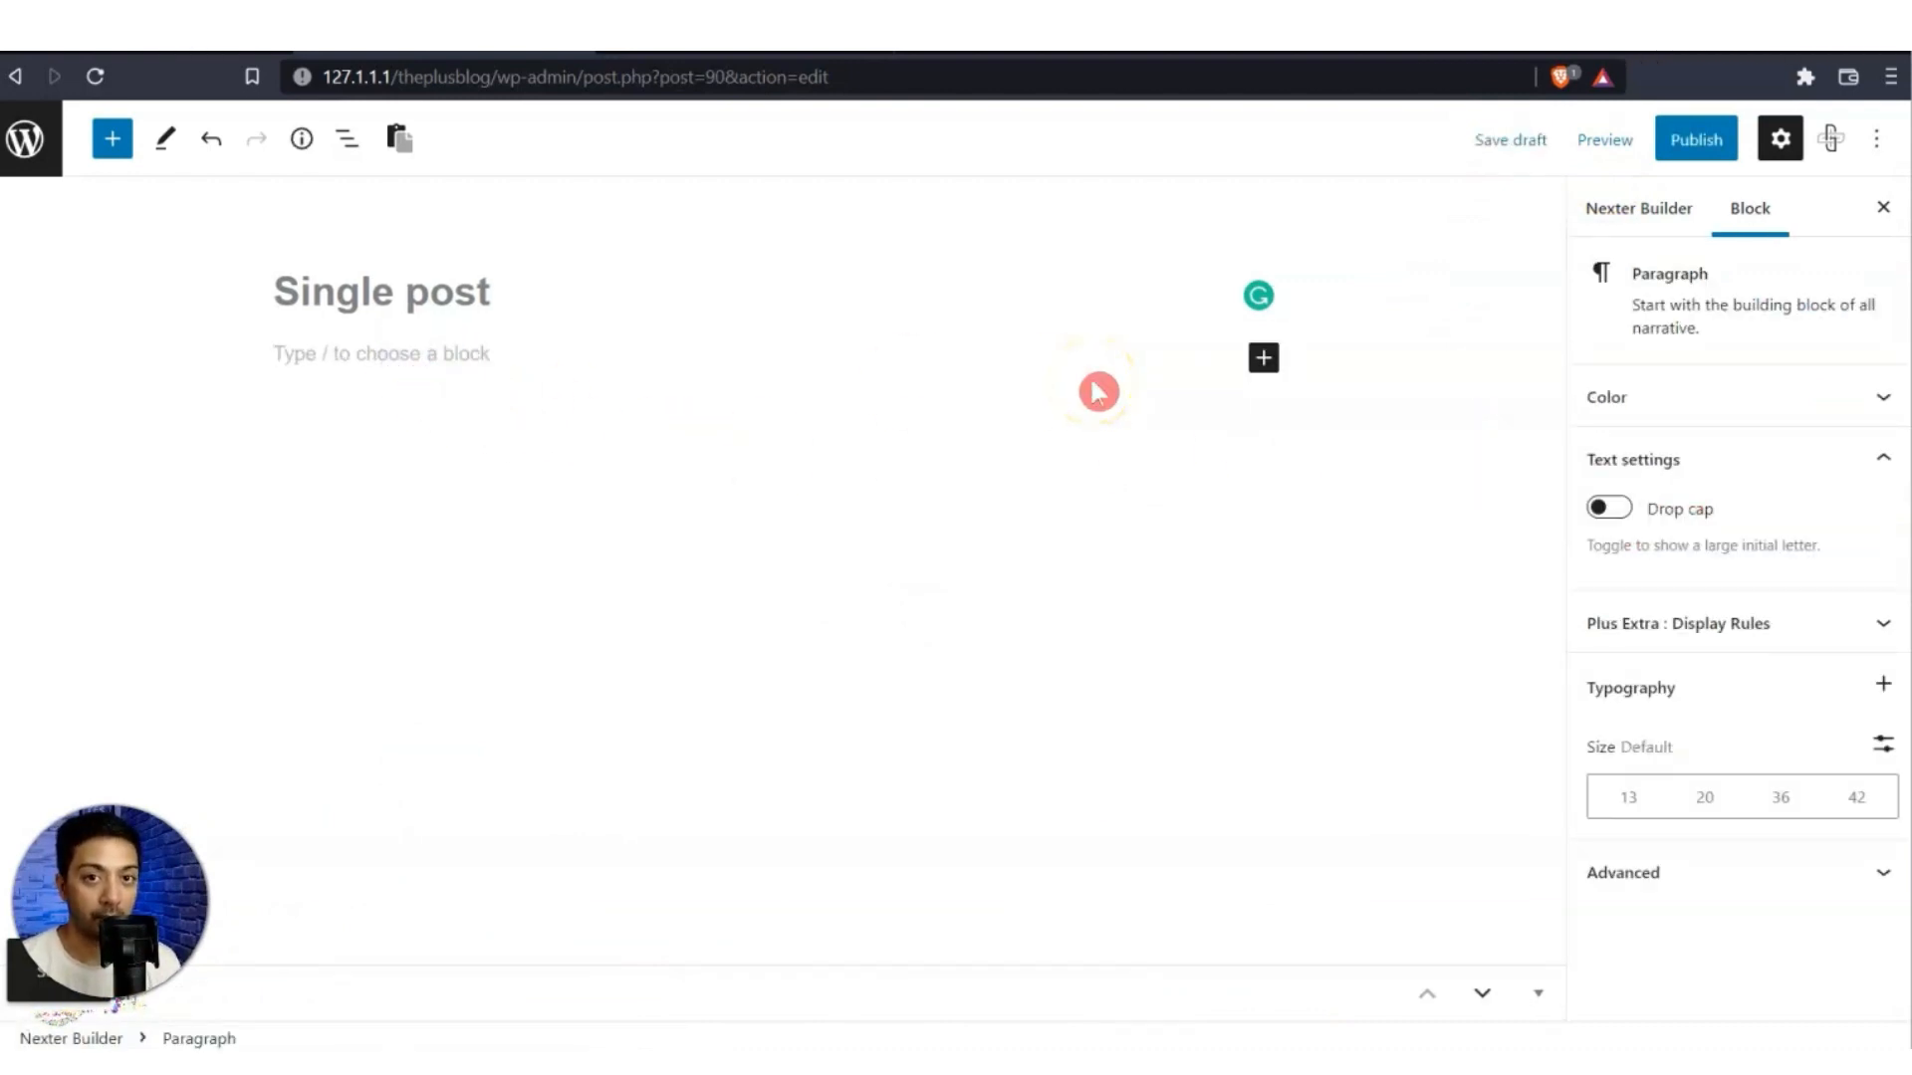
{"action": "type", "text": "/tp row"}
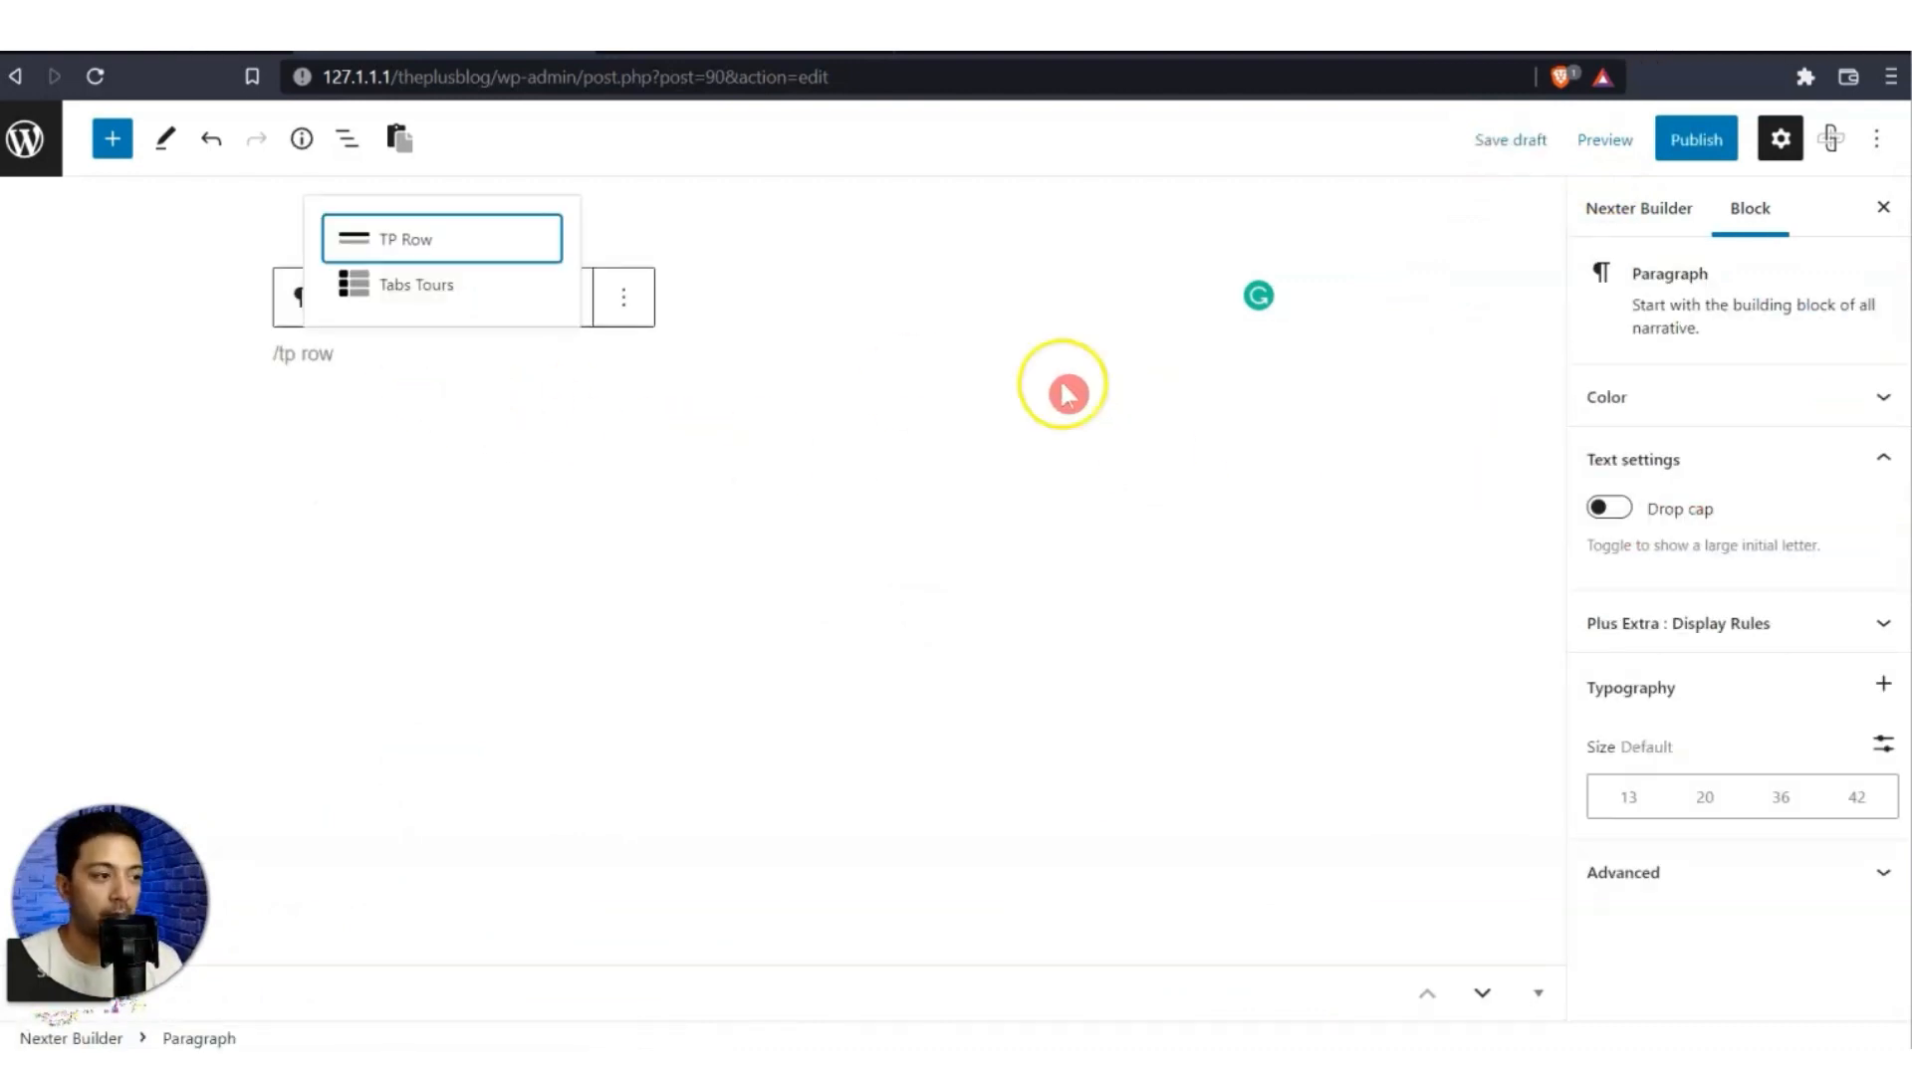
{"action": "left_click", "coordinate": [430, 249]}
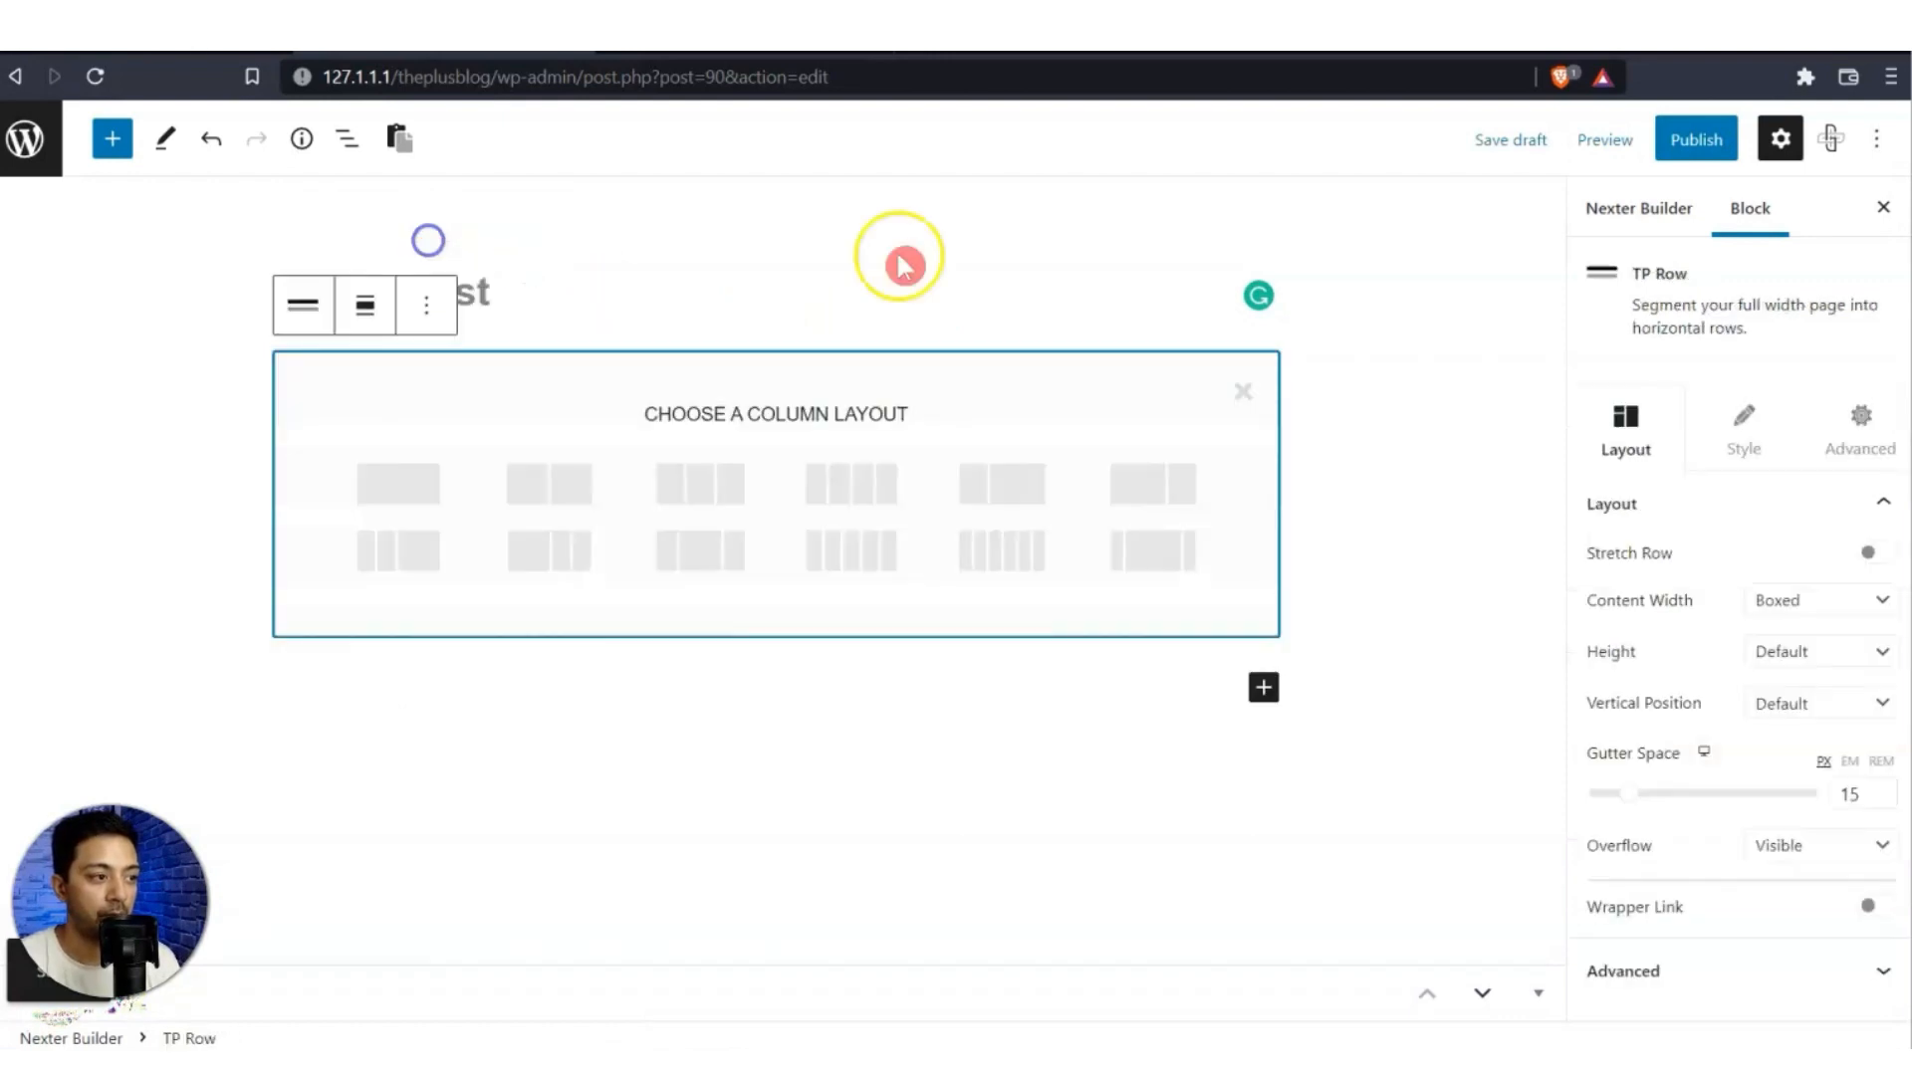
{"action": "left_click", "coordinate": [420, 504]}
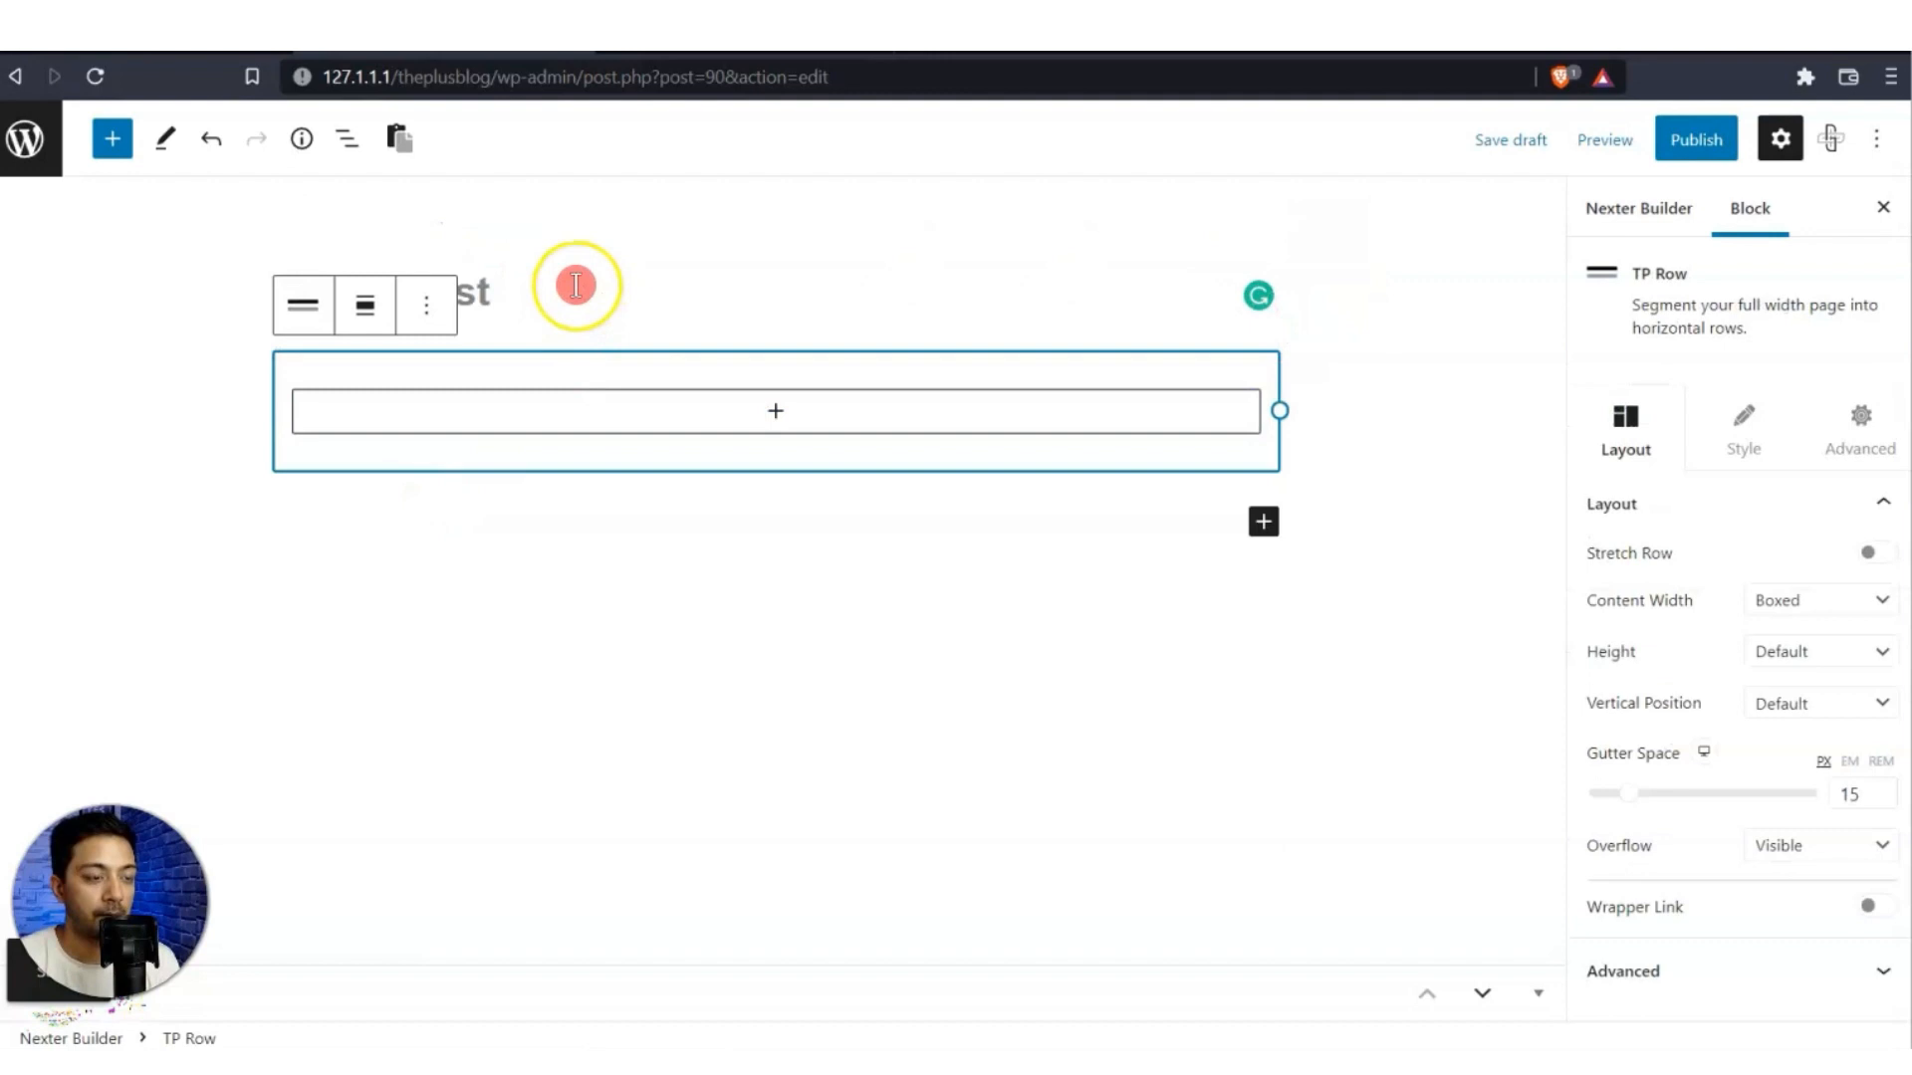
{"action": "left_click", "coordinate": [366, 307]}
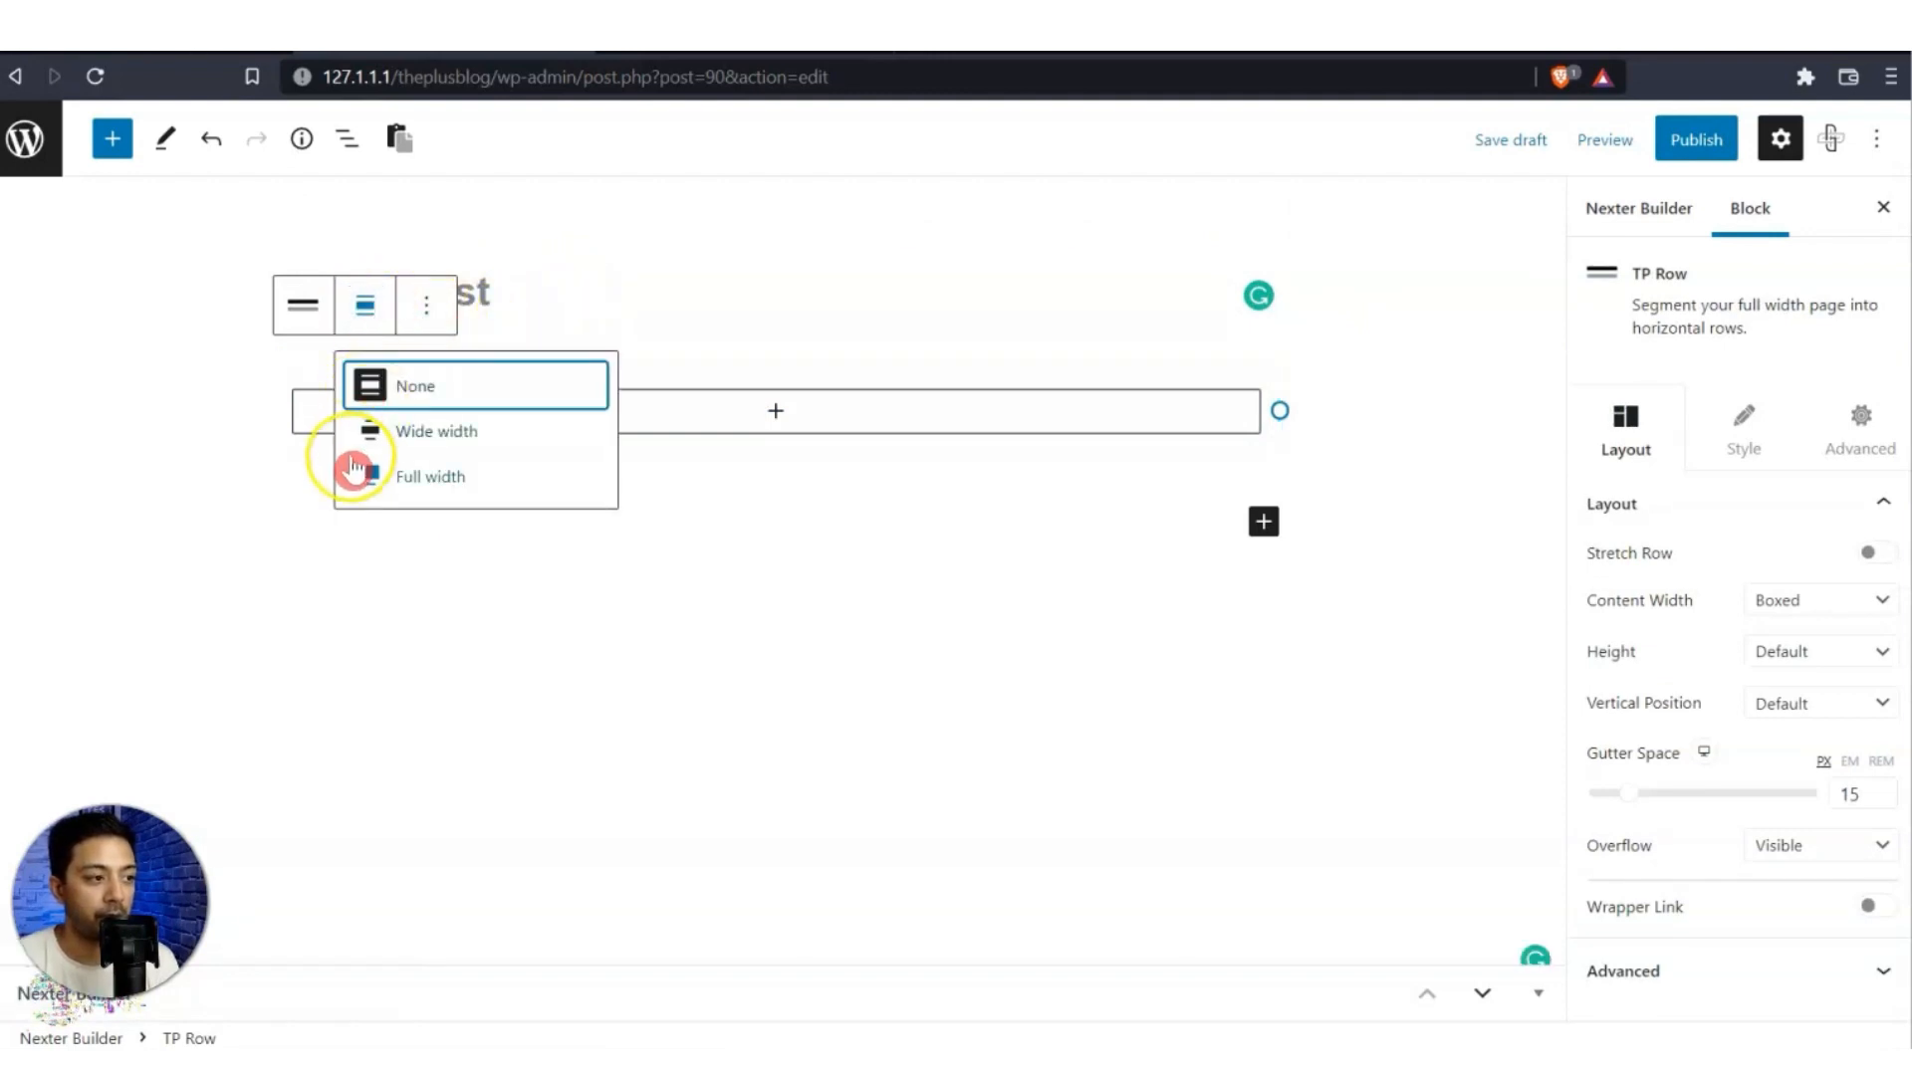
{"action": "left_click", "coordinate": [353, 468]}
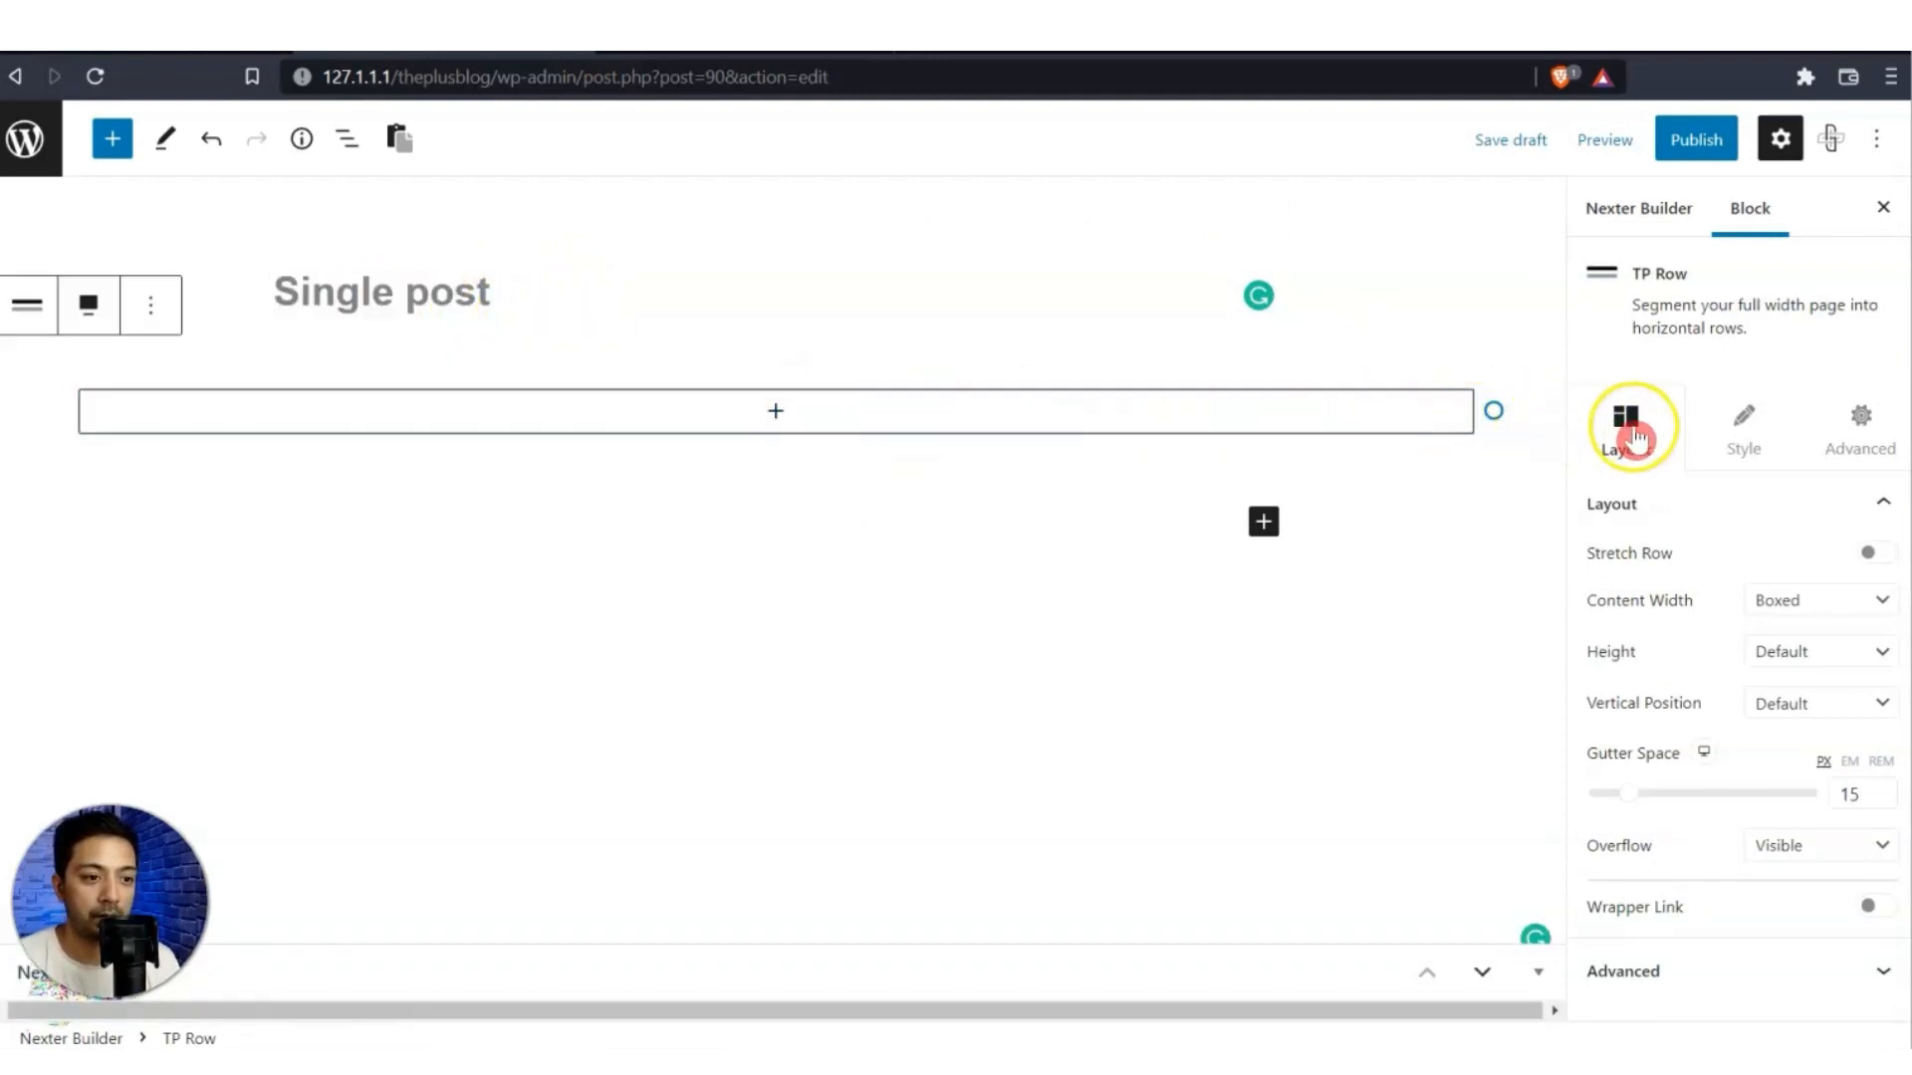
Give the row a dynamic background image using the post's Featured Image at Full size, with Advance Settings enabled.
{"action": "left_click", "coordinate": [1745, 436]}
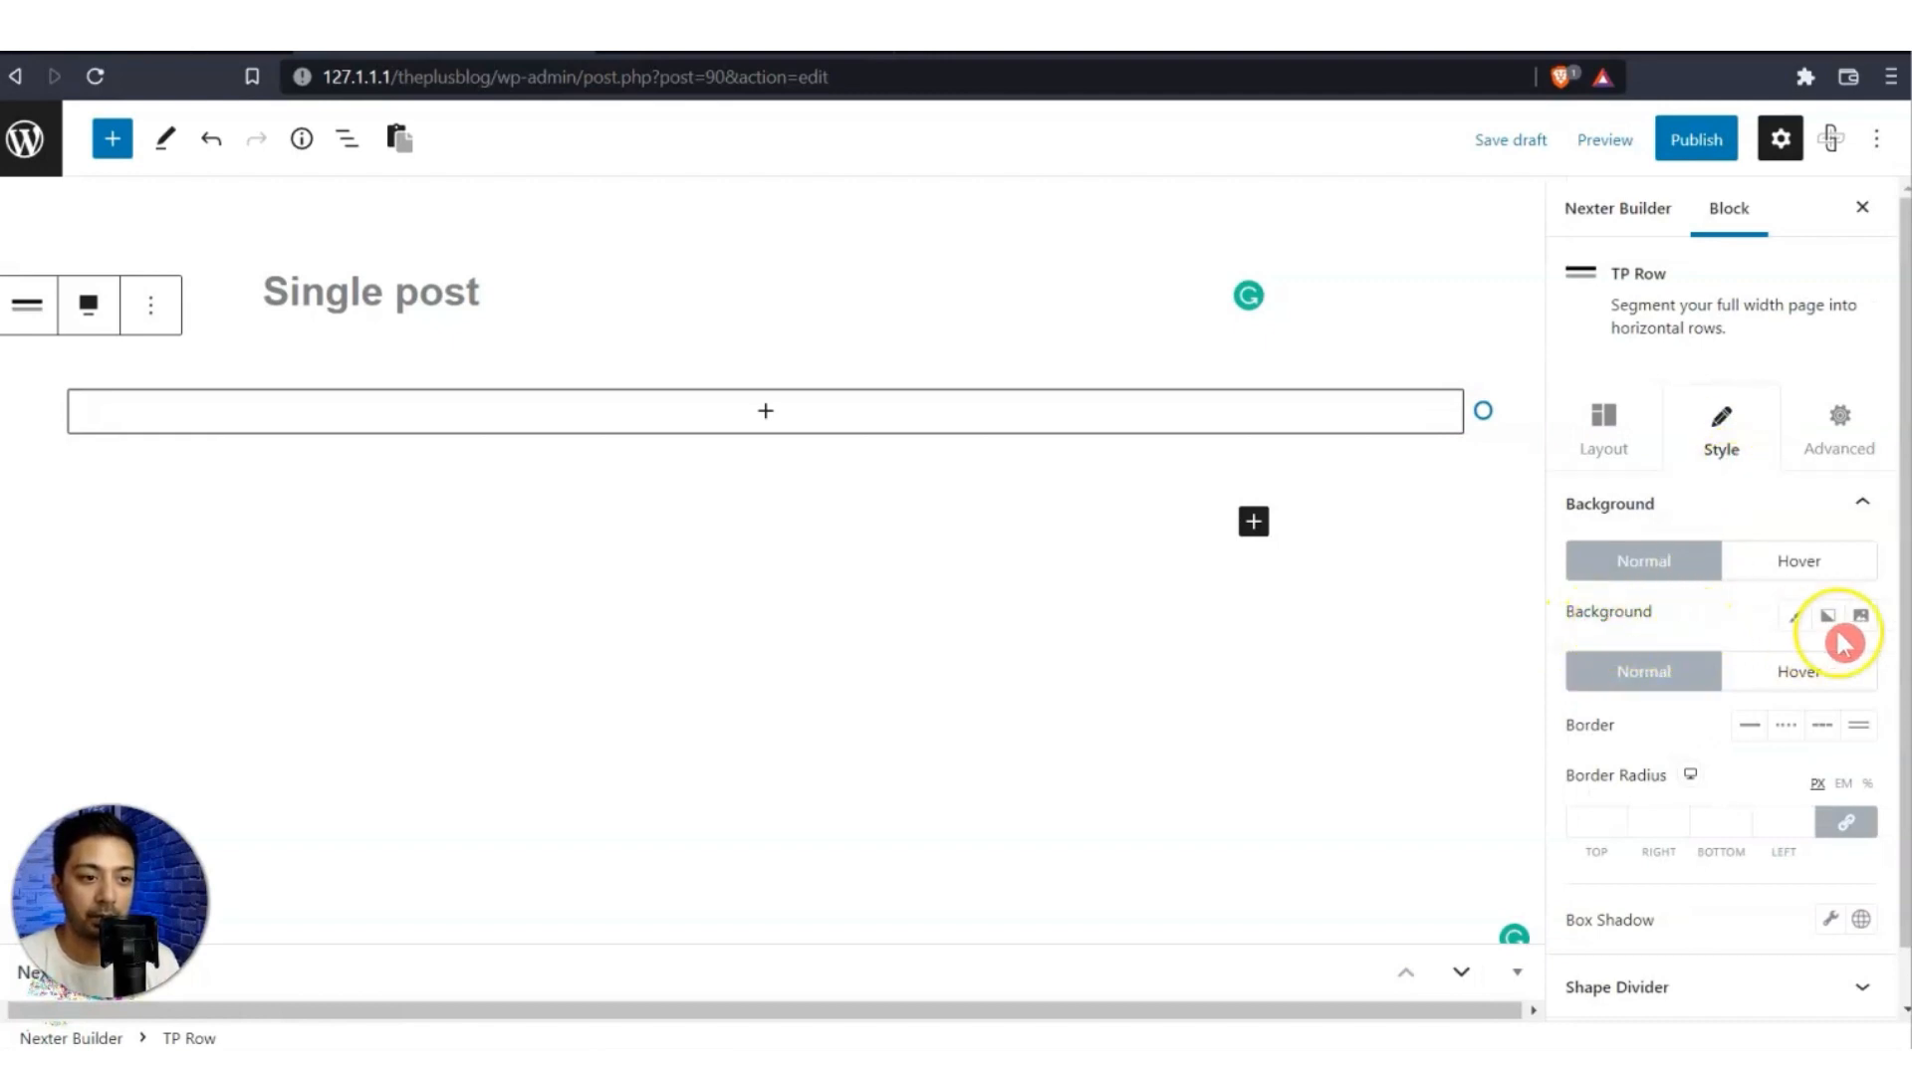
{"action": "left_click", "coordinate": [1862, 618]}
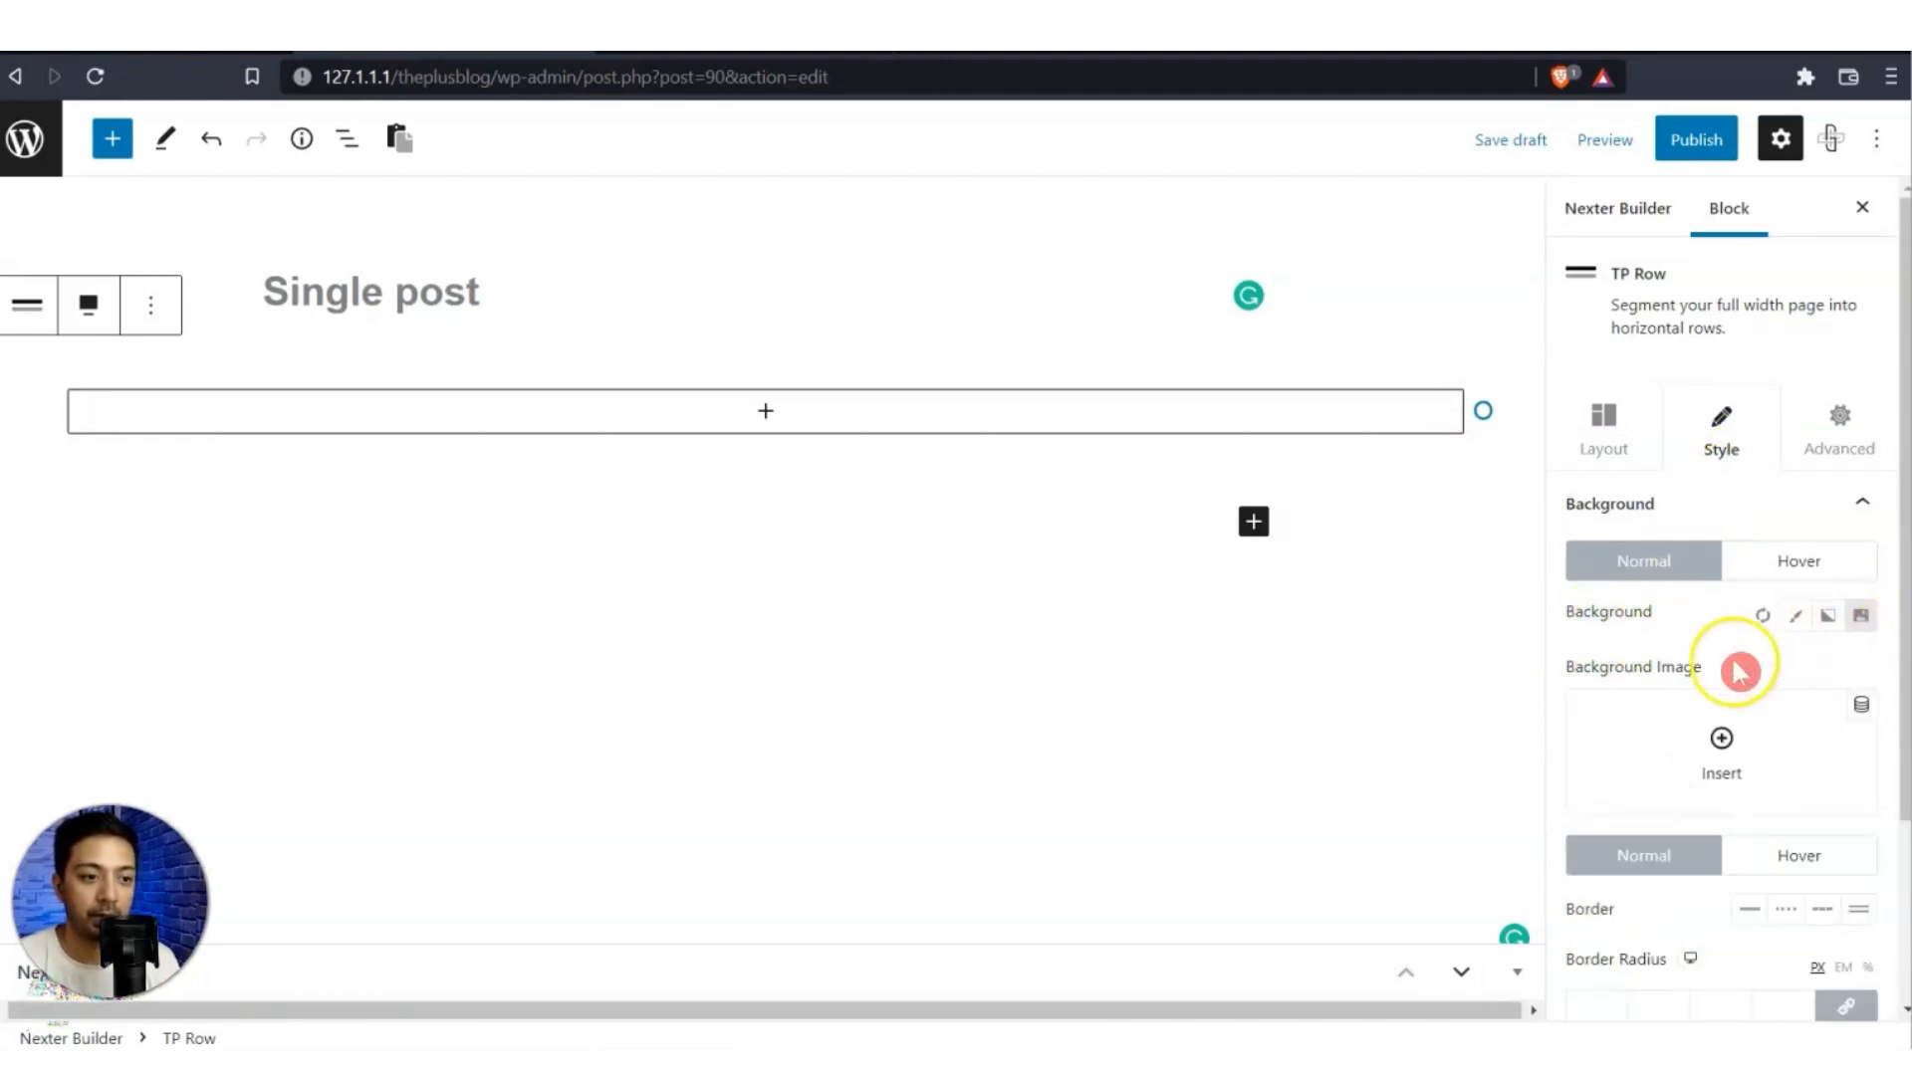
{"action": "left_click", "coordinate": [1863, 711]}
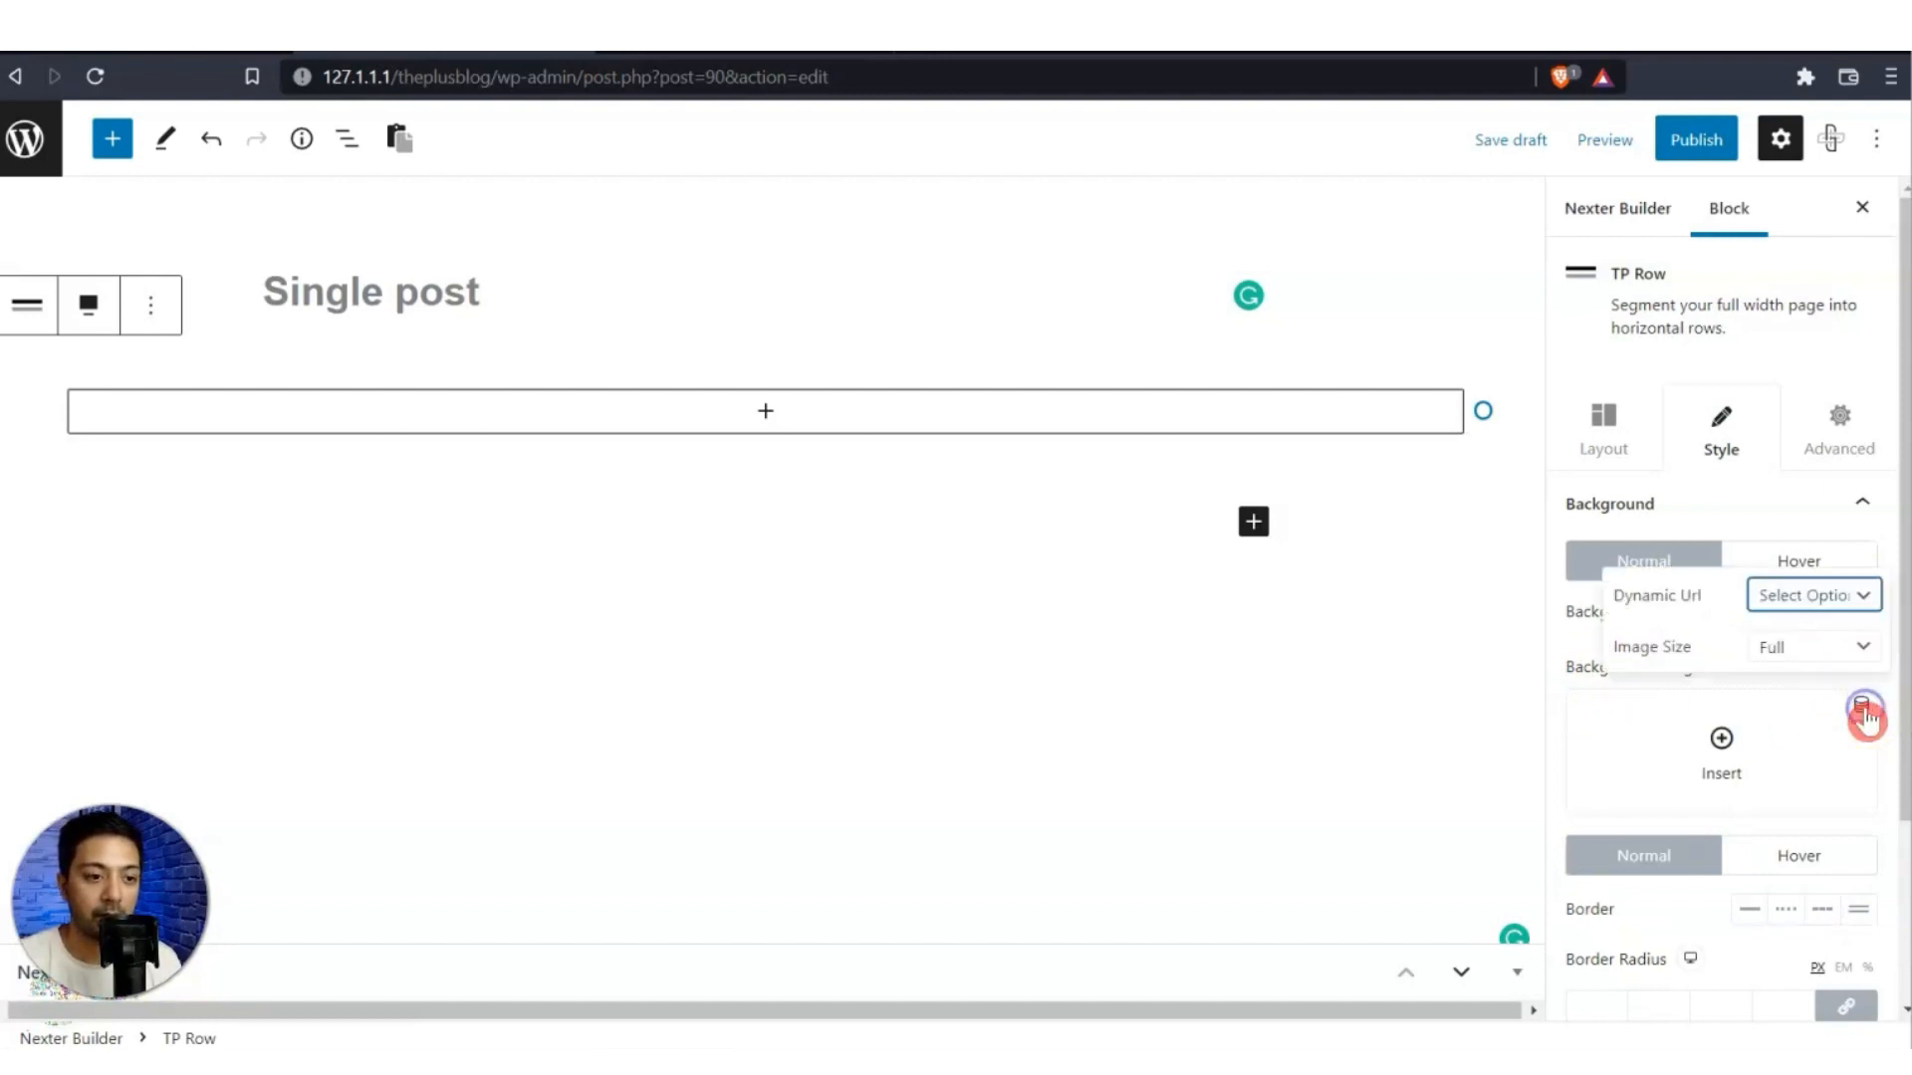
{"action": "left_click", "coordinate": [1803, 598]}
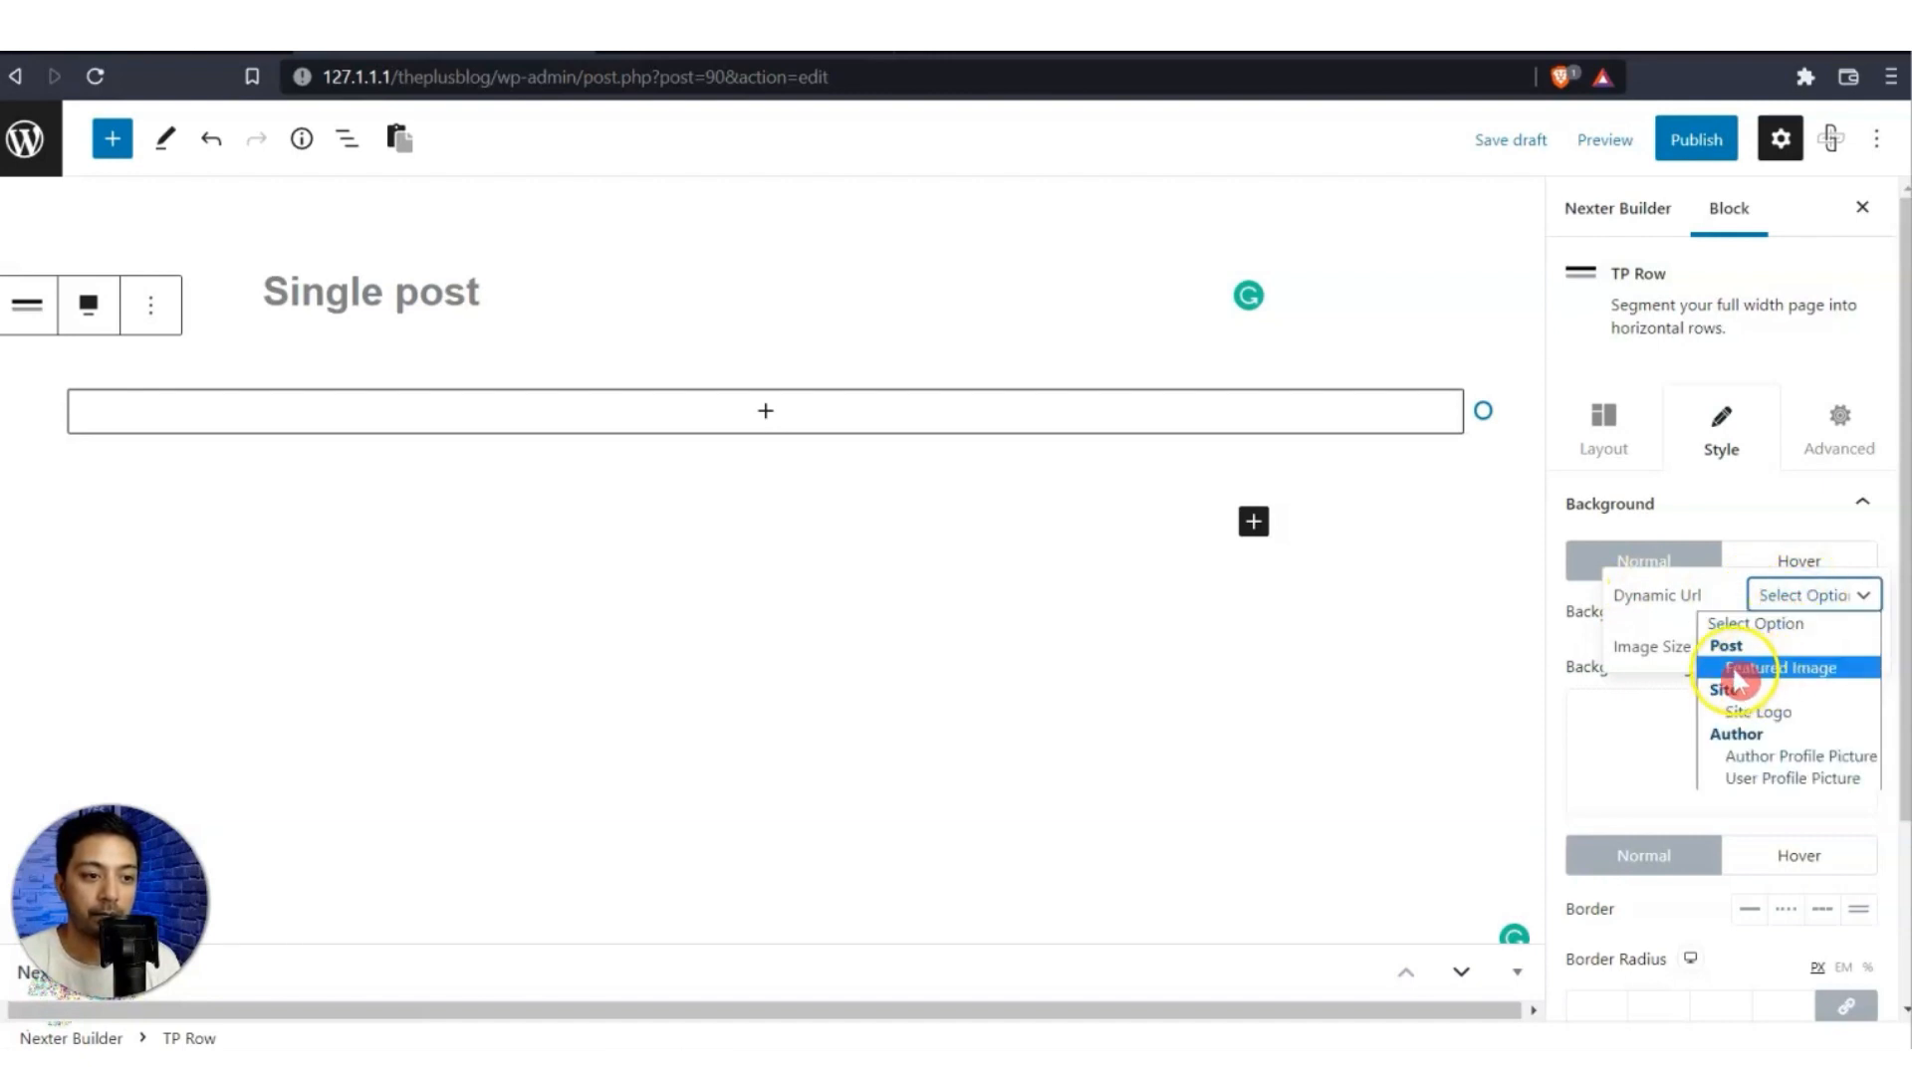
{"action": "left_click", "coordinate": [1778, 669]}
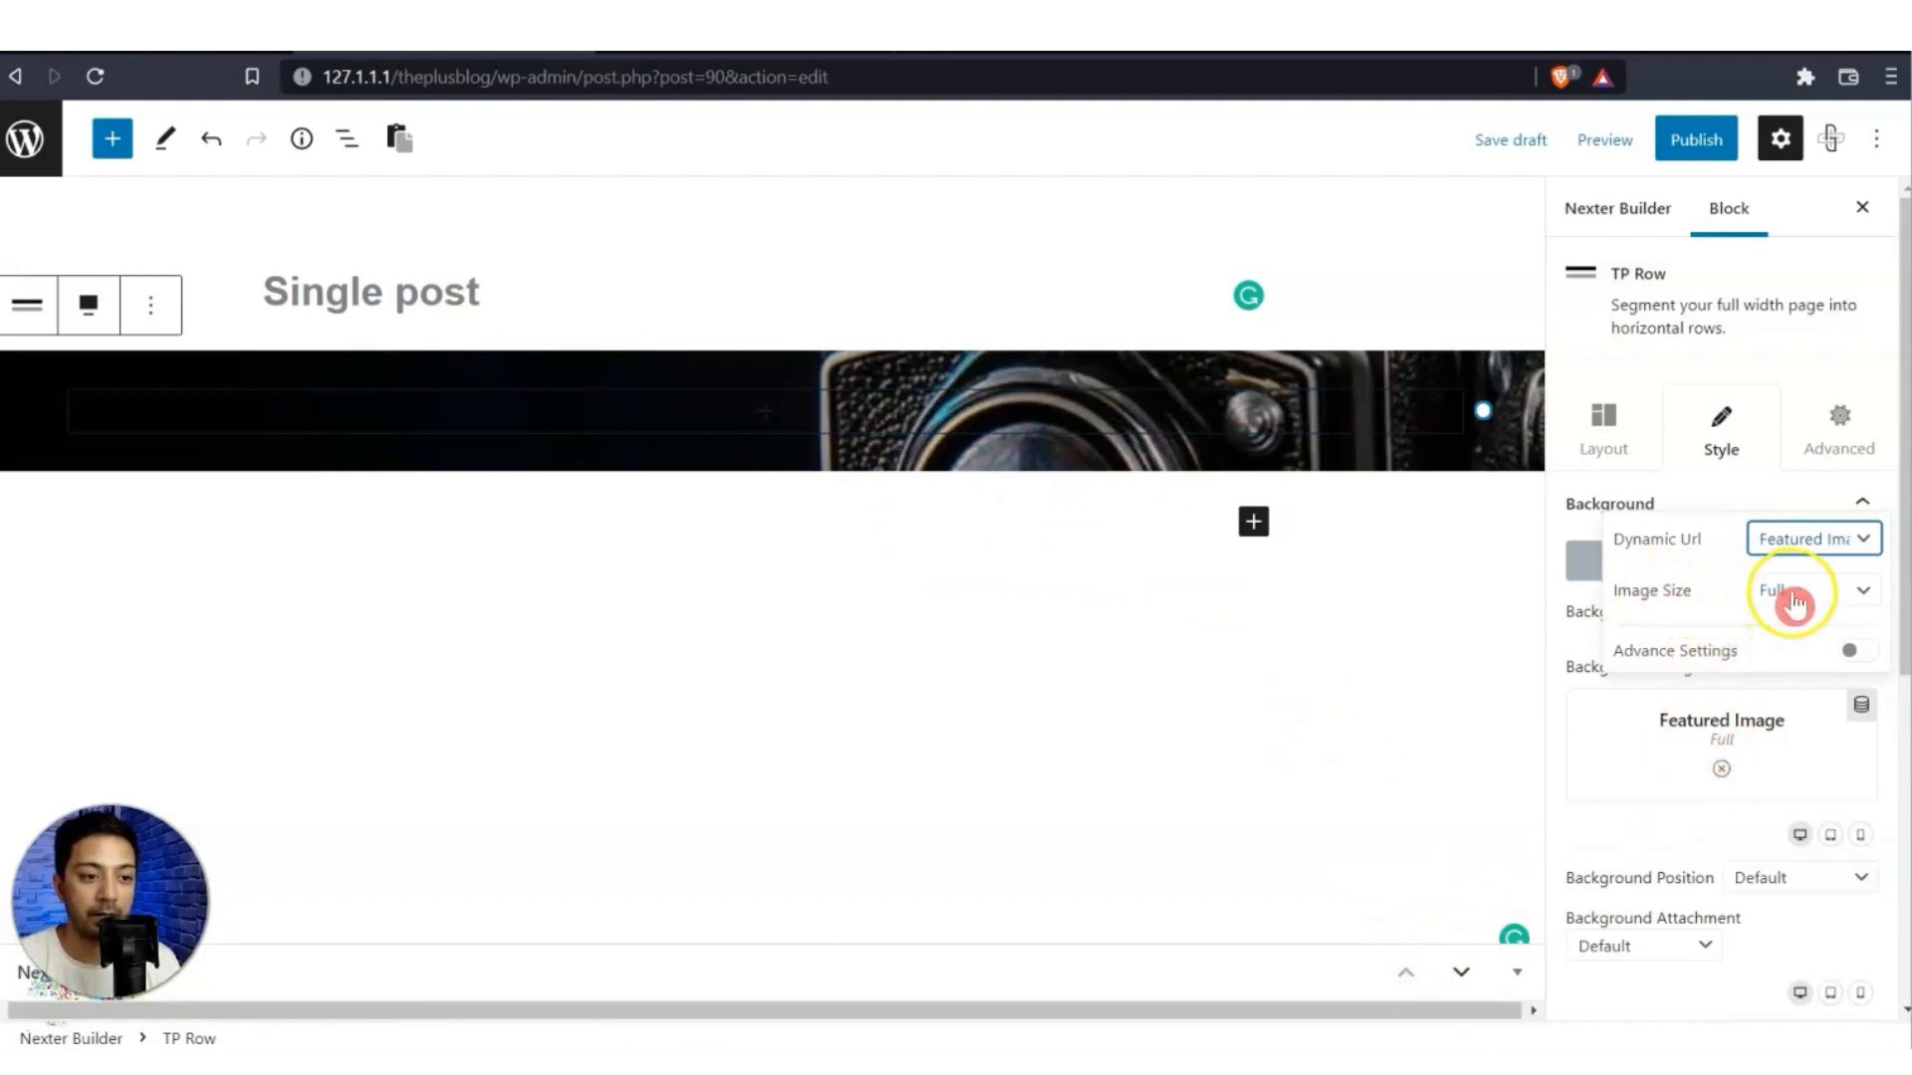
{"action": "left_click", "coordinate": [1849, 650]}
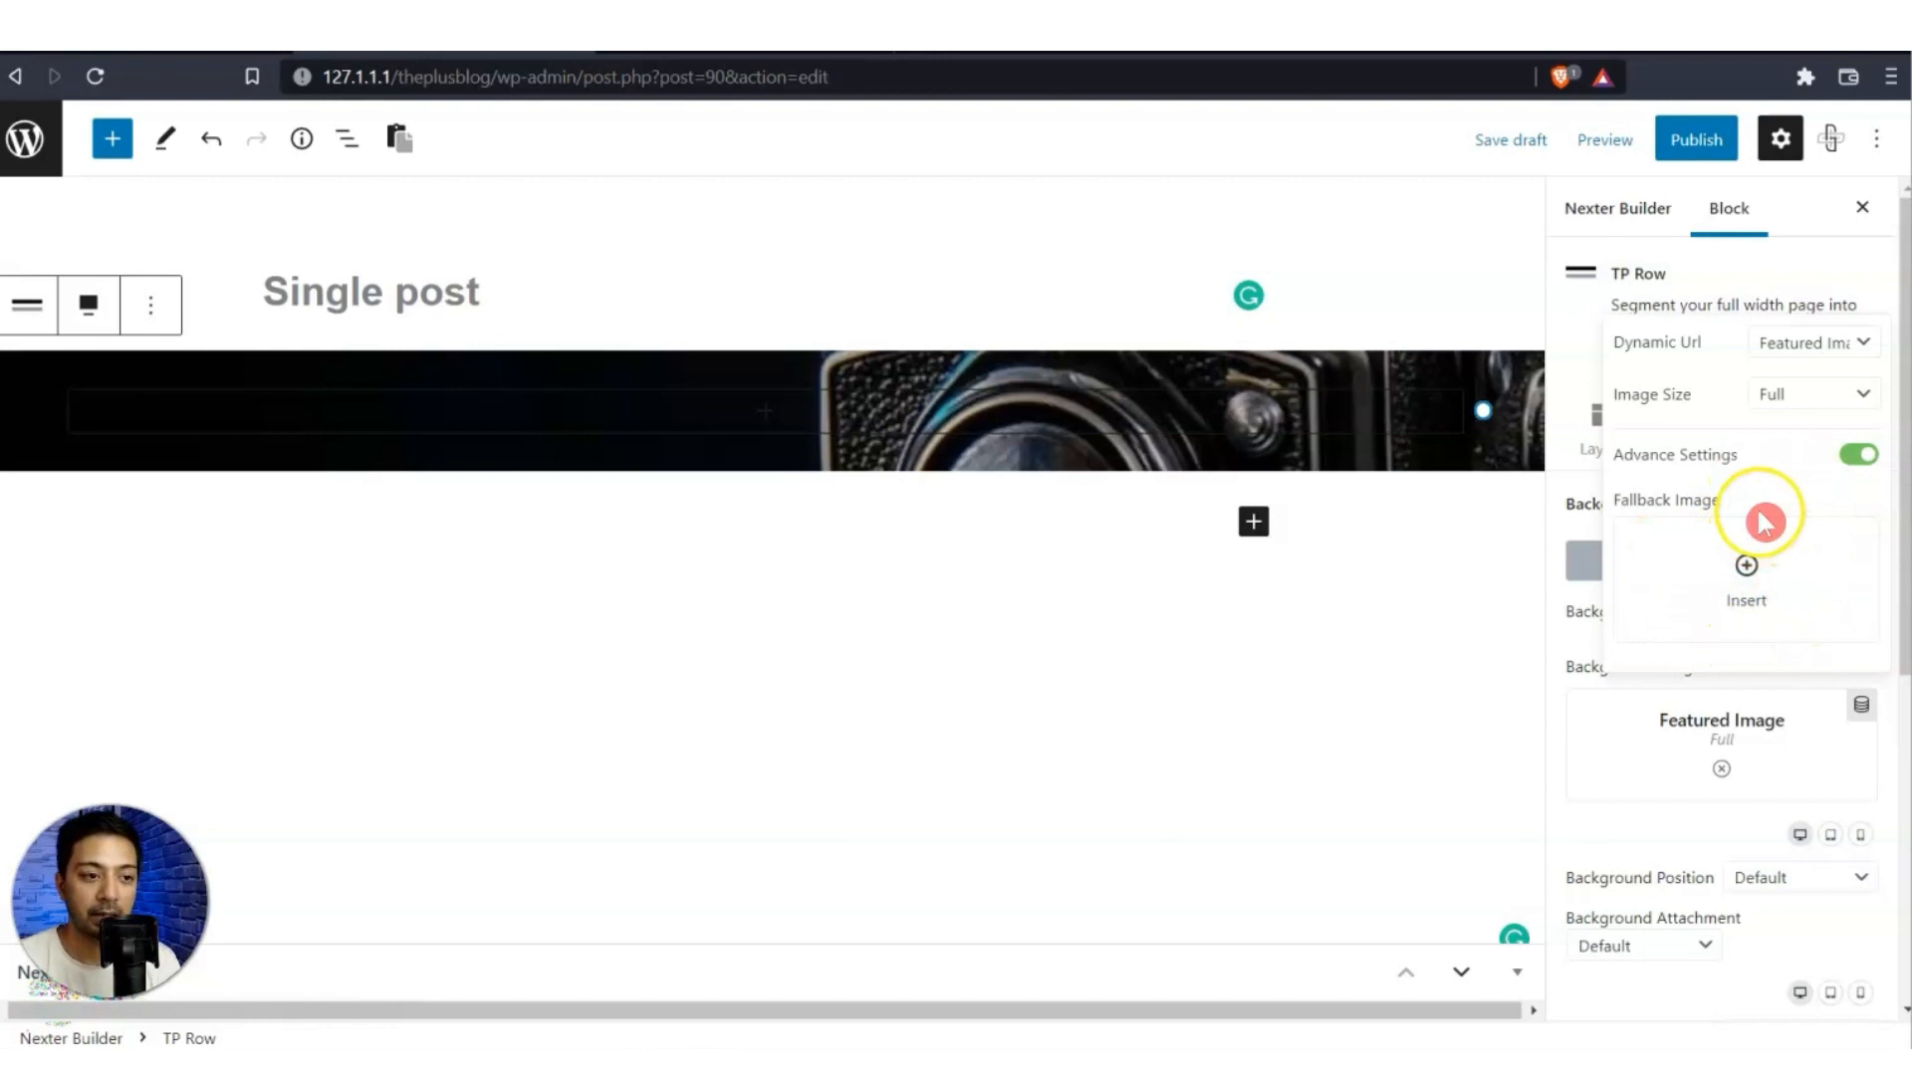
Set the row's height to Min height with a value of 500 px.
{"action": "left_click", "coordinate": [973, 364]}
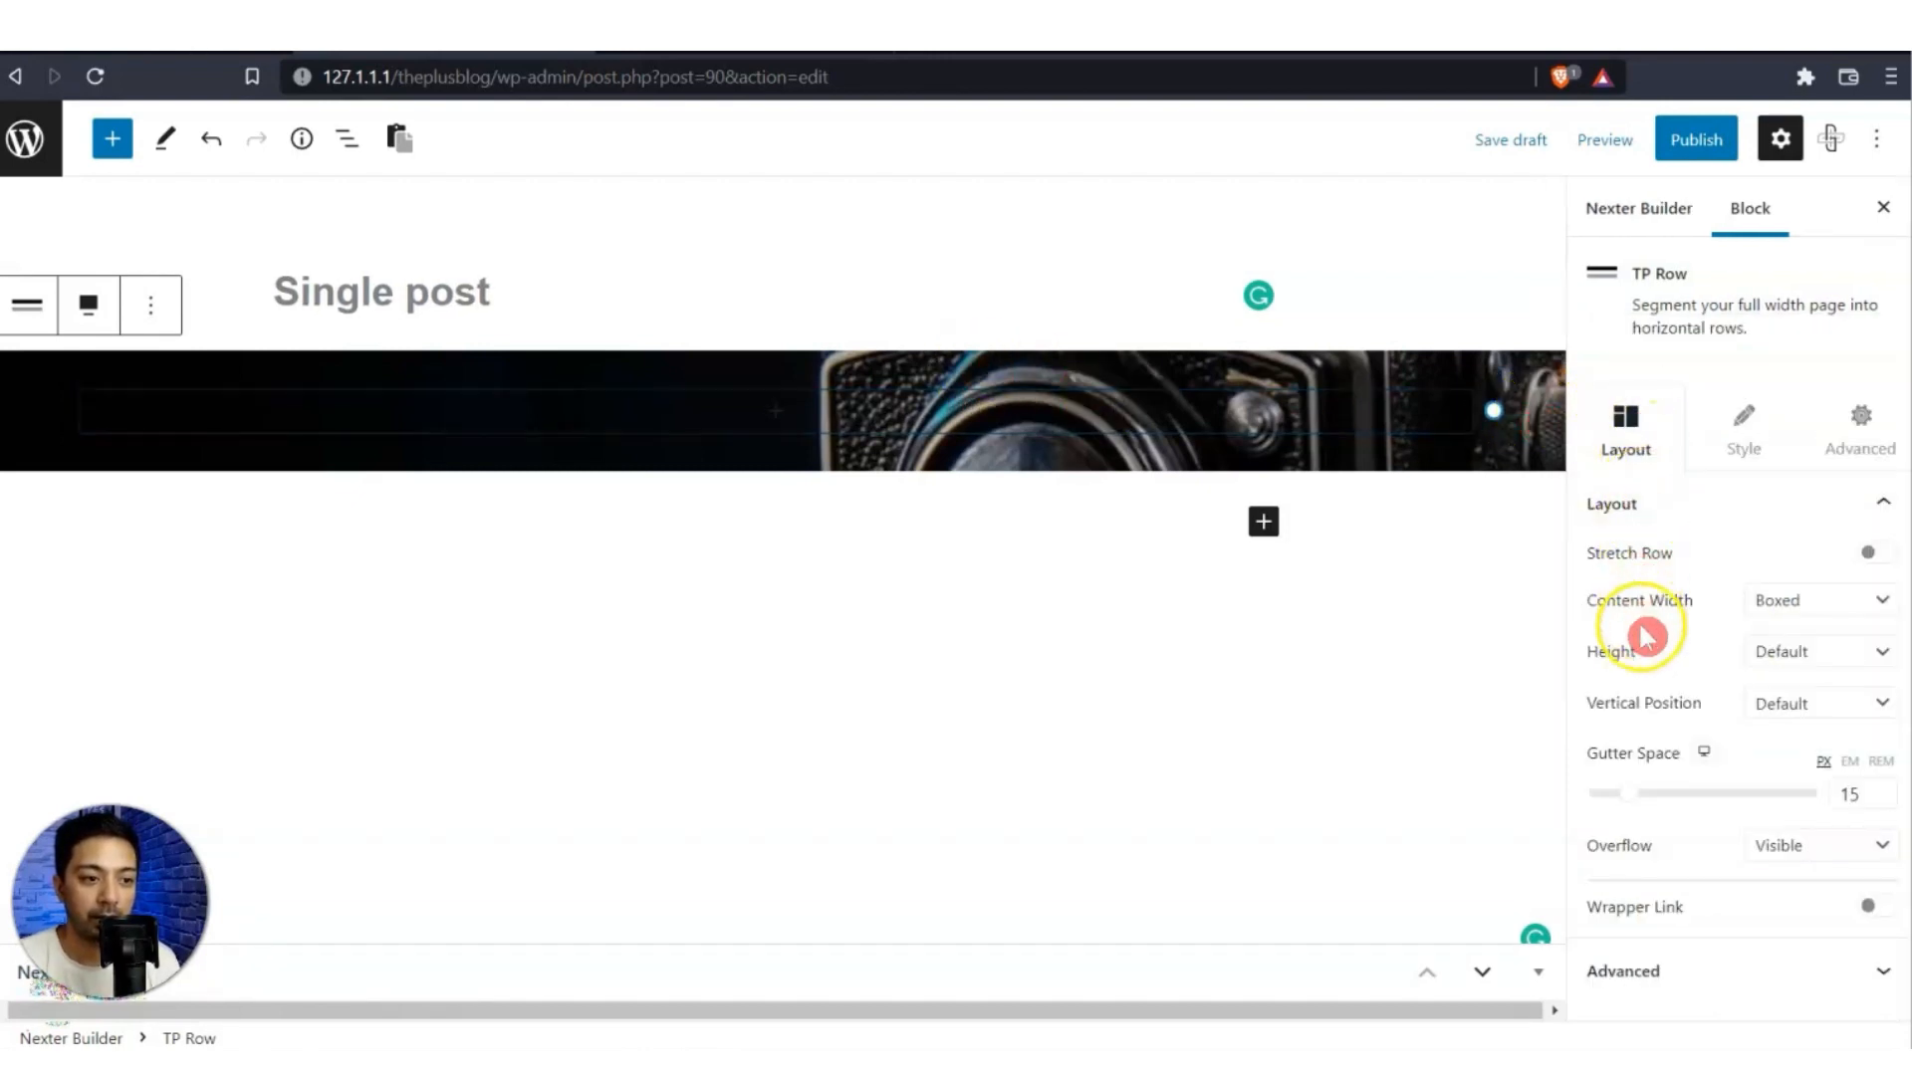
{"action": "left_click", "coordinate": [1800, 652]}
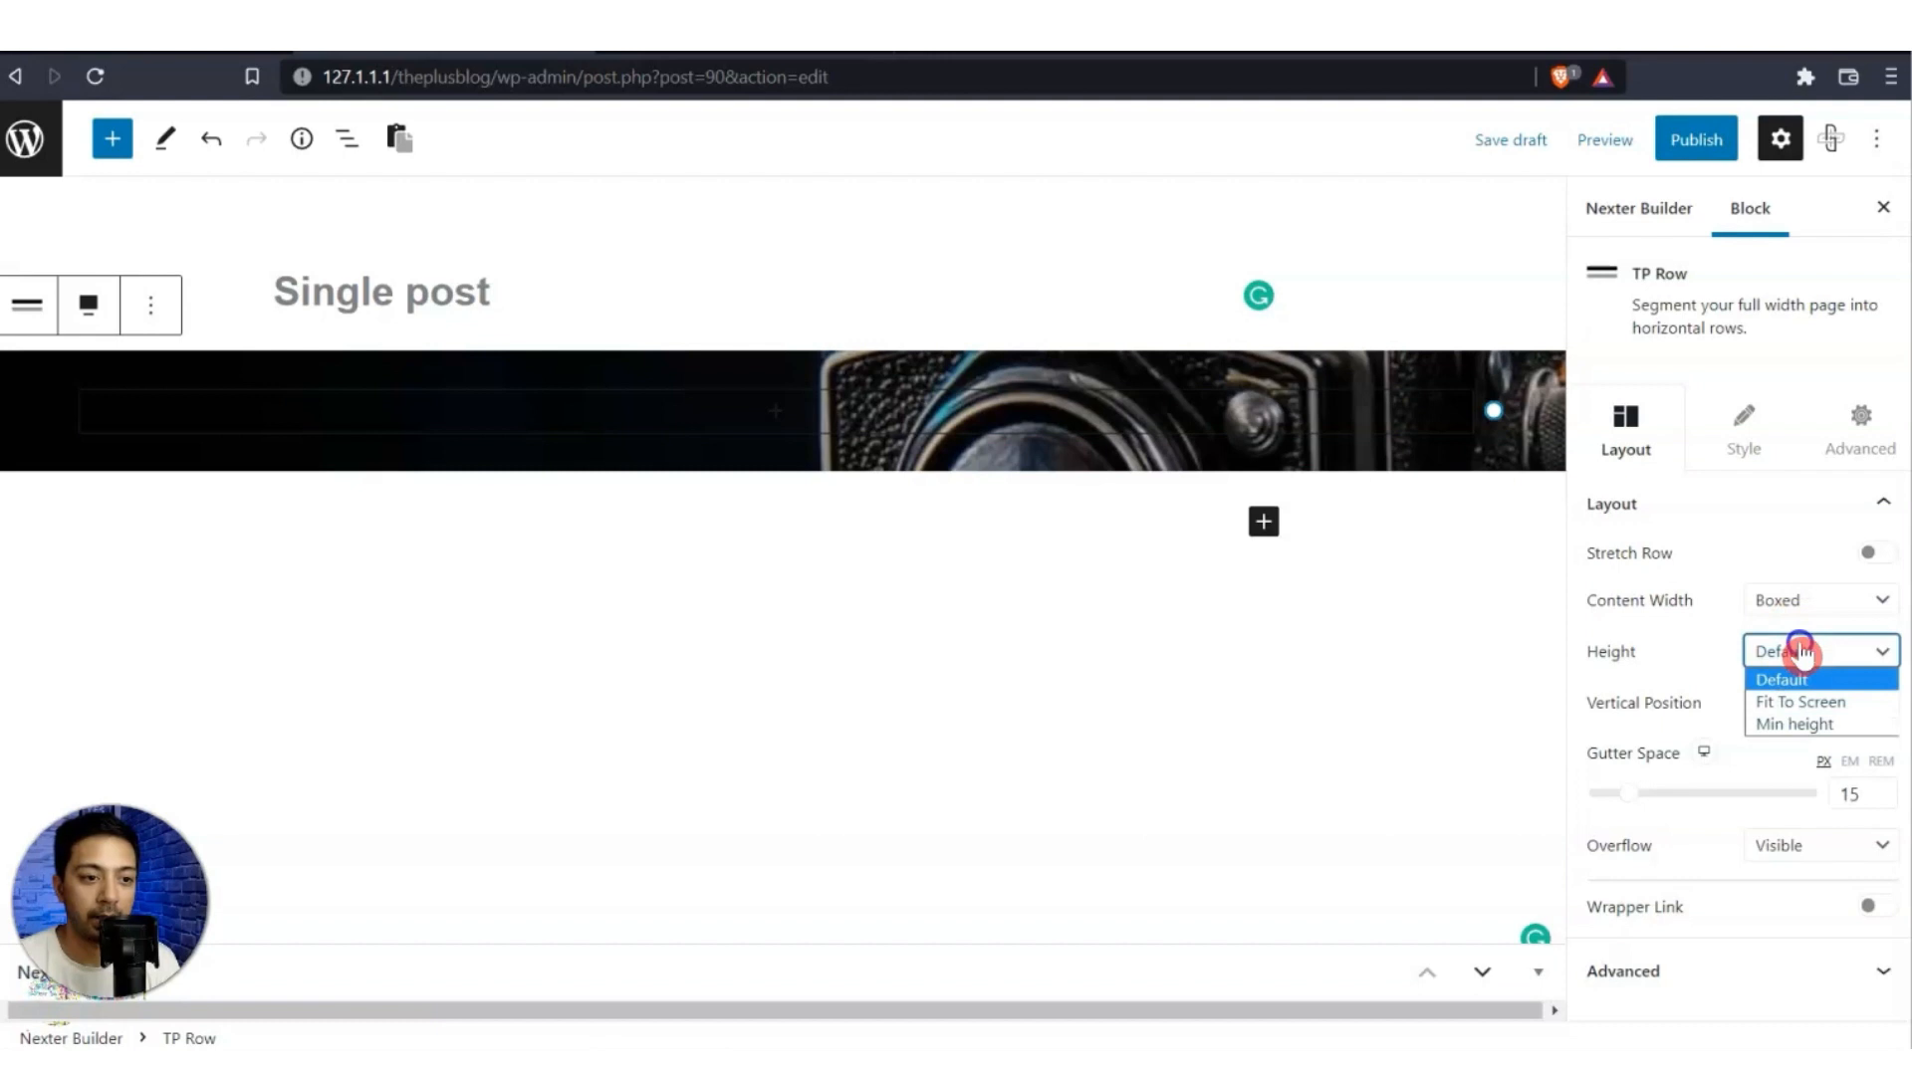
{"action": "left_click", "coordinate": [1798, 725]}
{"action": "left_click", "coordinate": [1828, 743]}
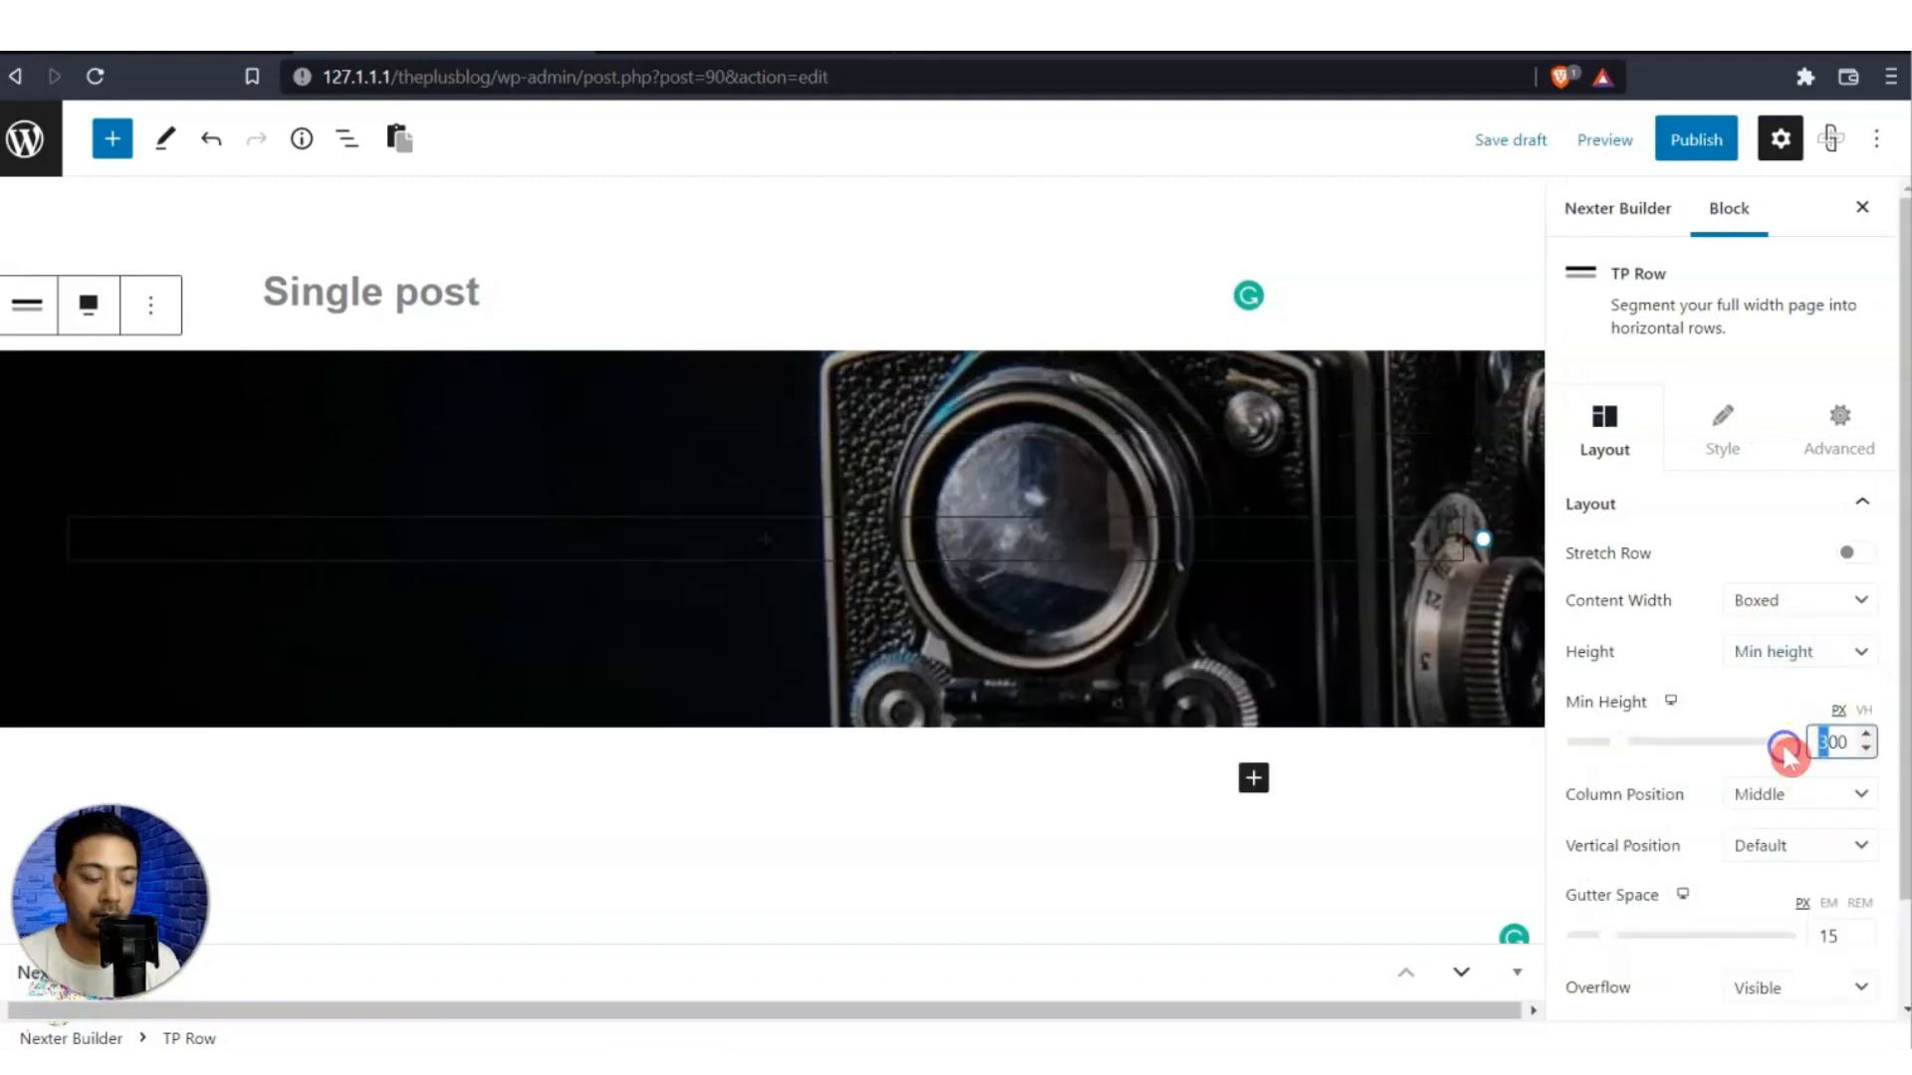
{"action": "type", "text": "5"}
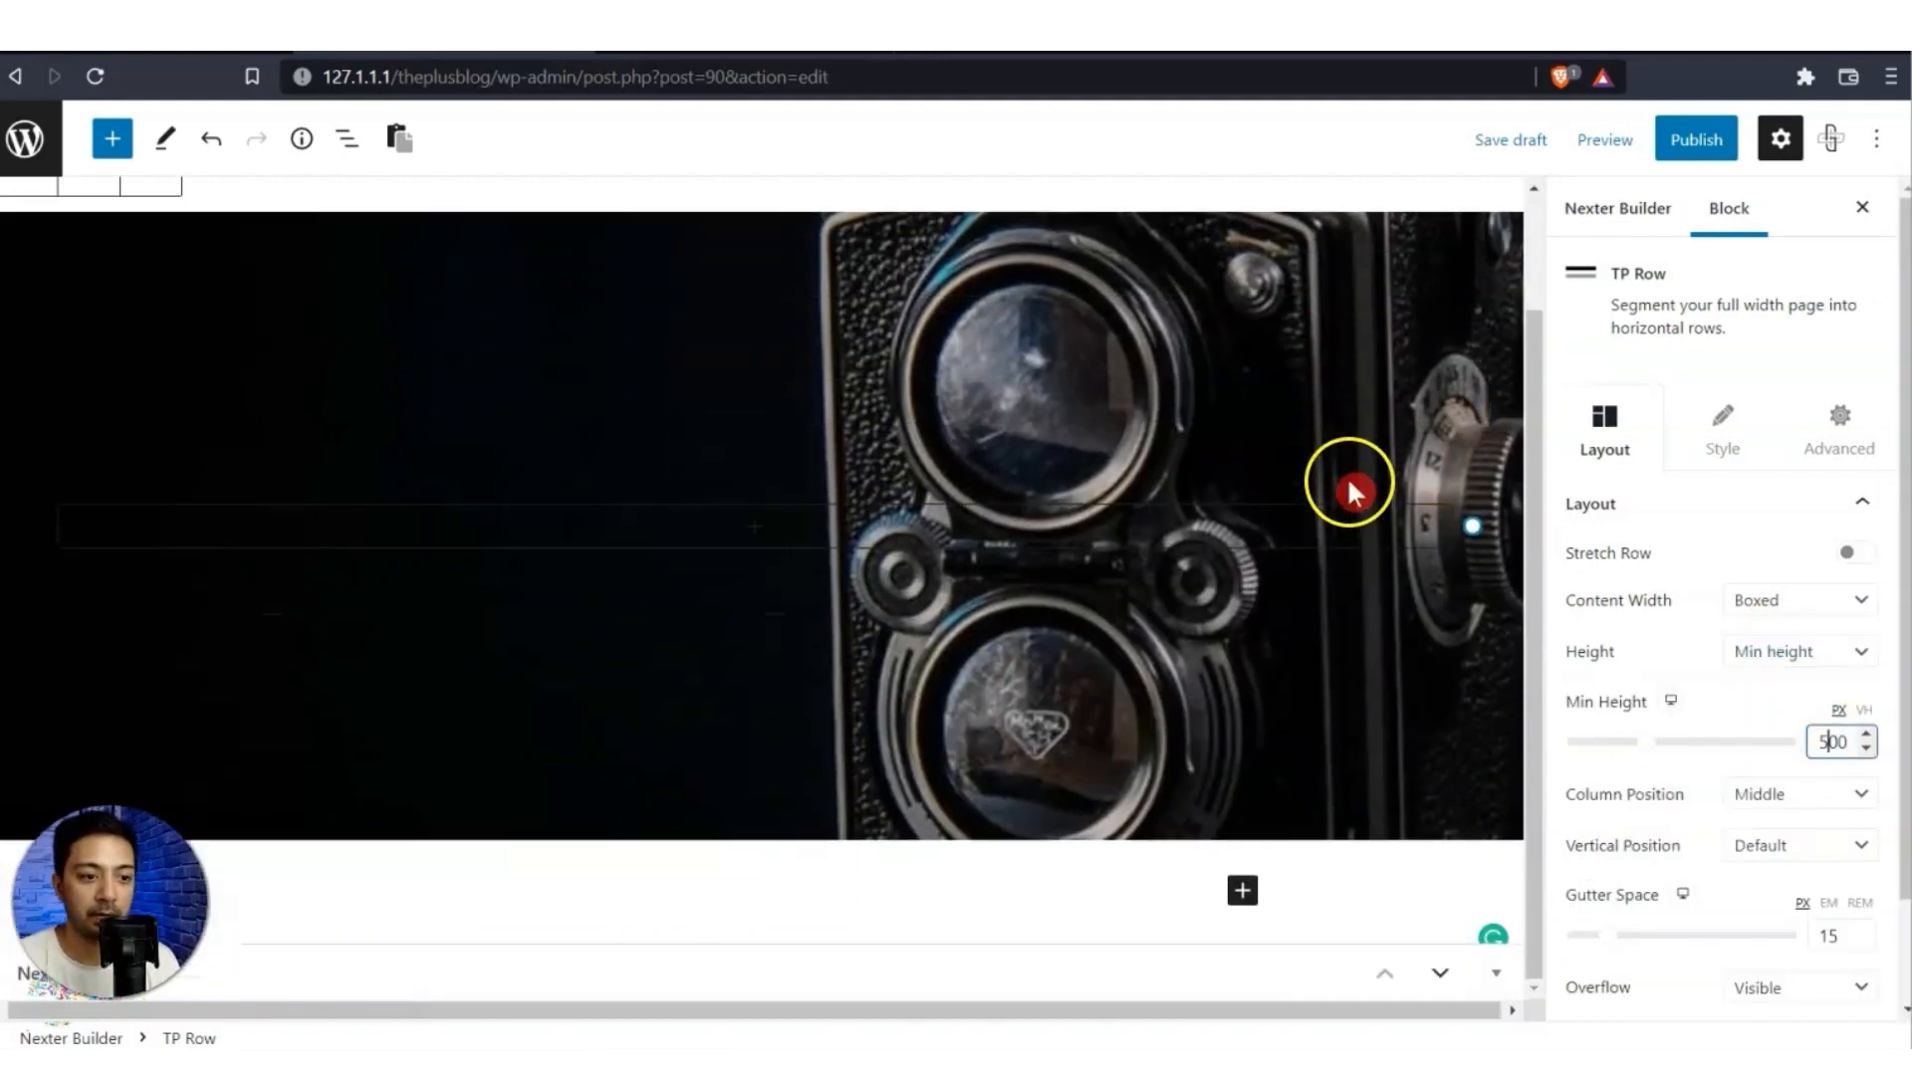
Insert a TP Heading block inside the row's column and apply the second heading style.
{"action": "left_click", "coordinate": [752, 530]}
{"action": "left_click", "coordinate": [761, 622]}
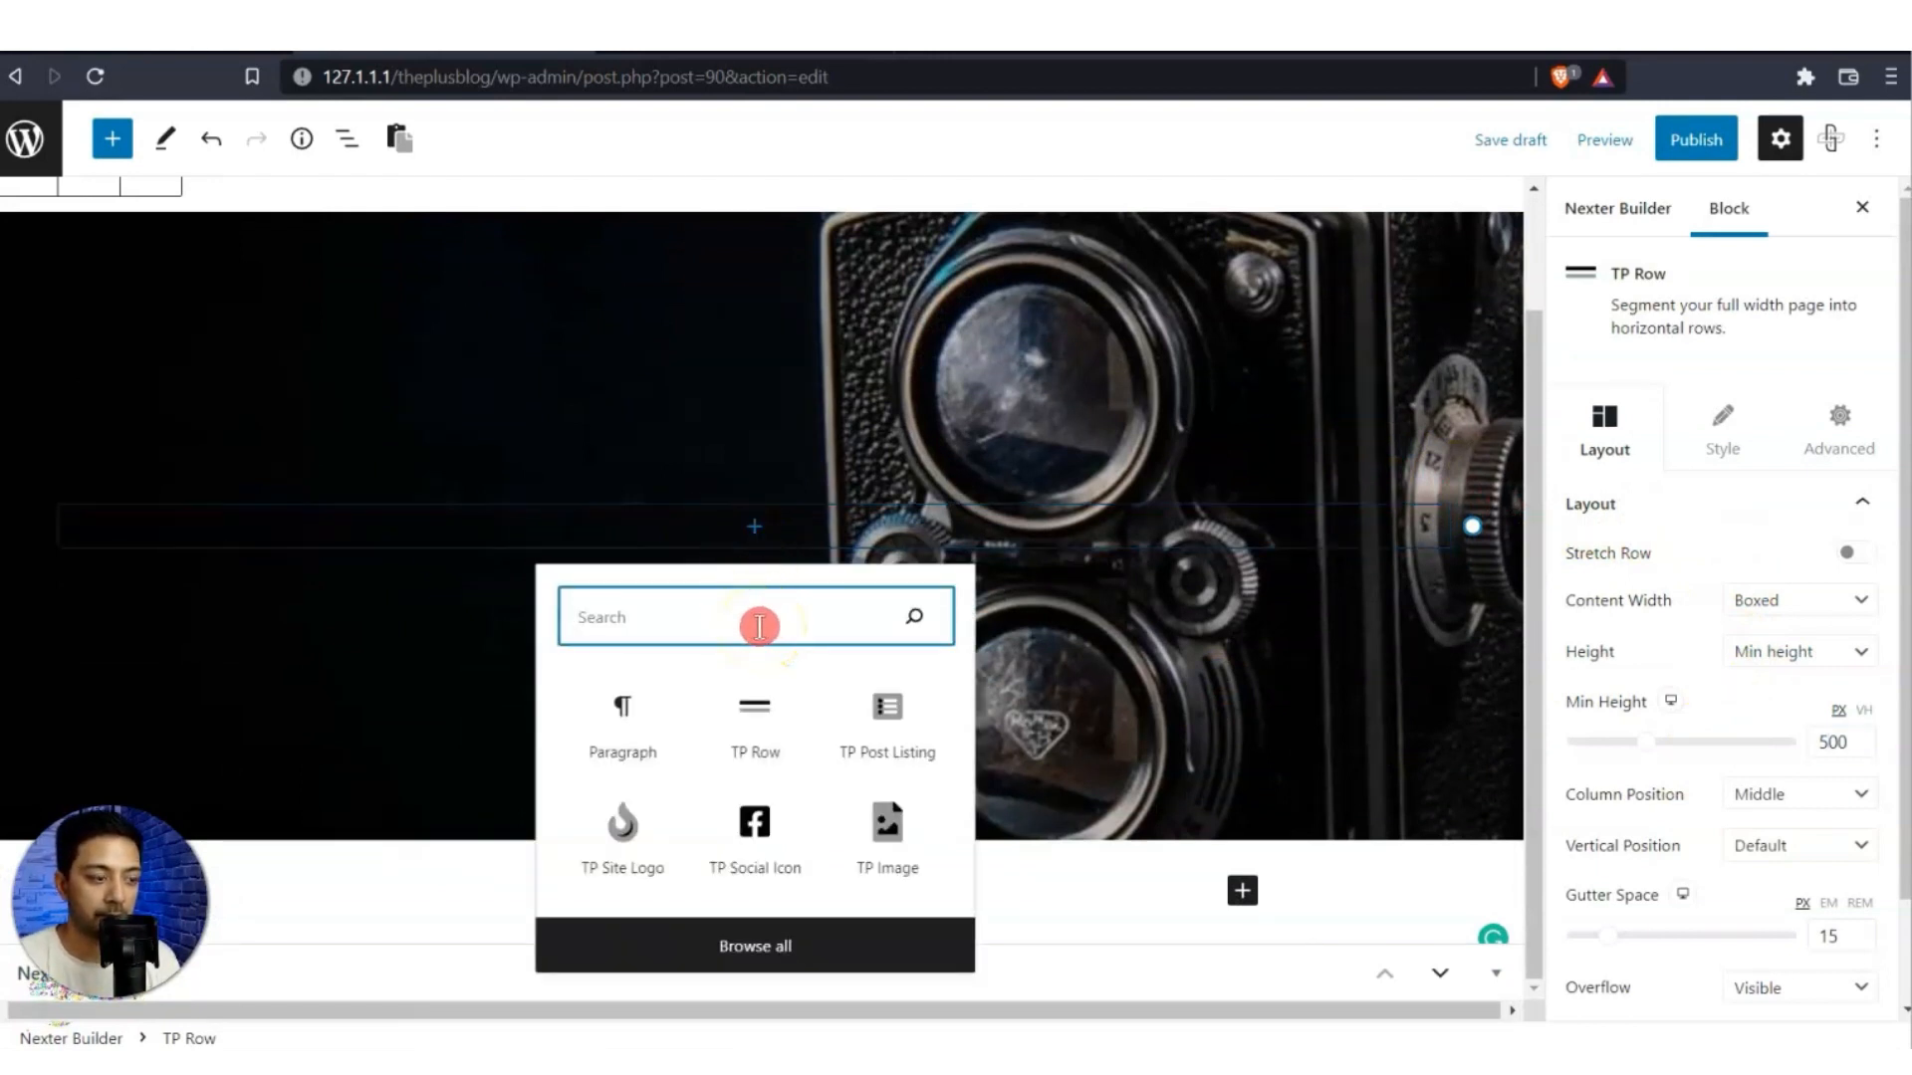
{"action": "type", "text": "heading"}
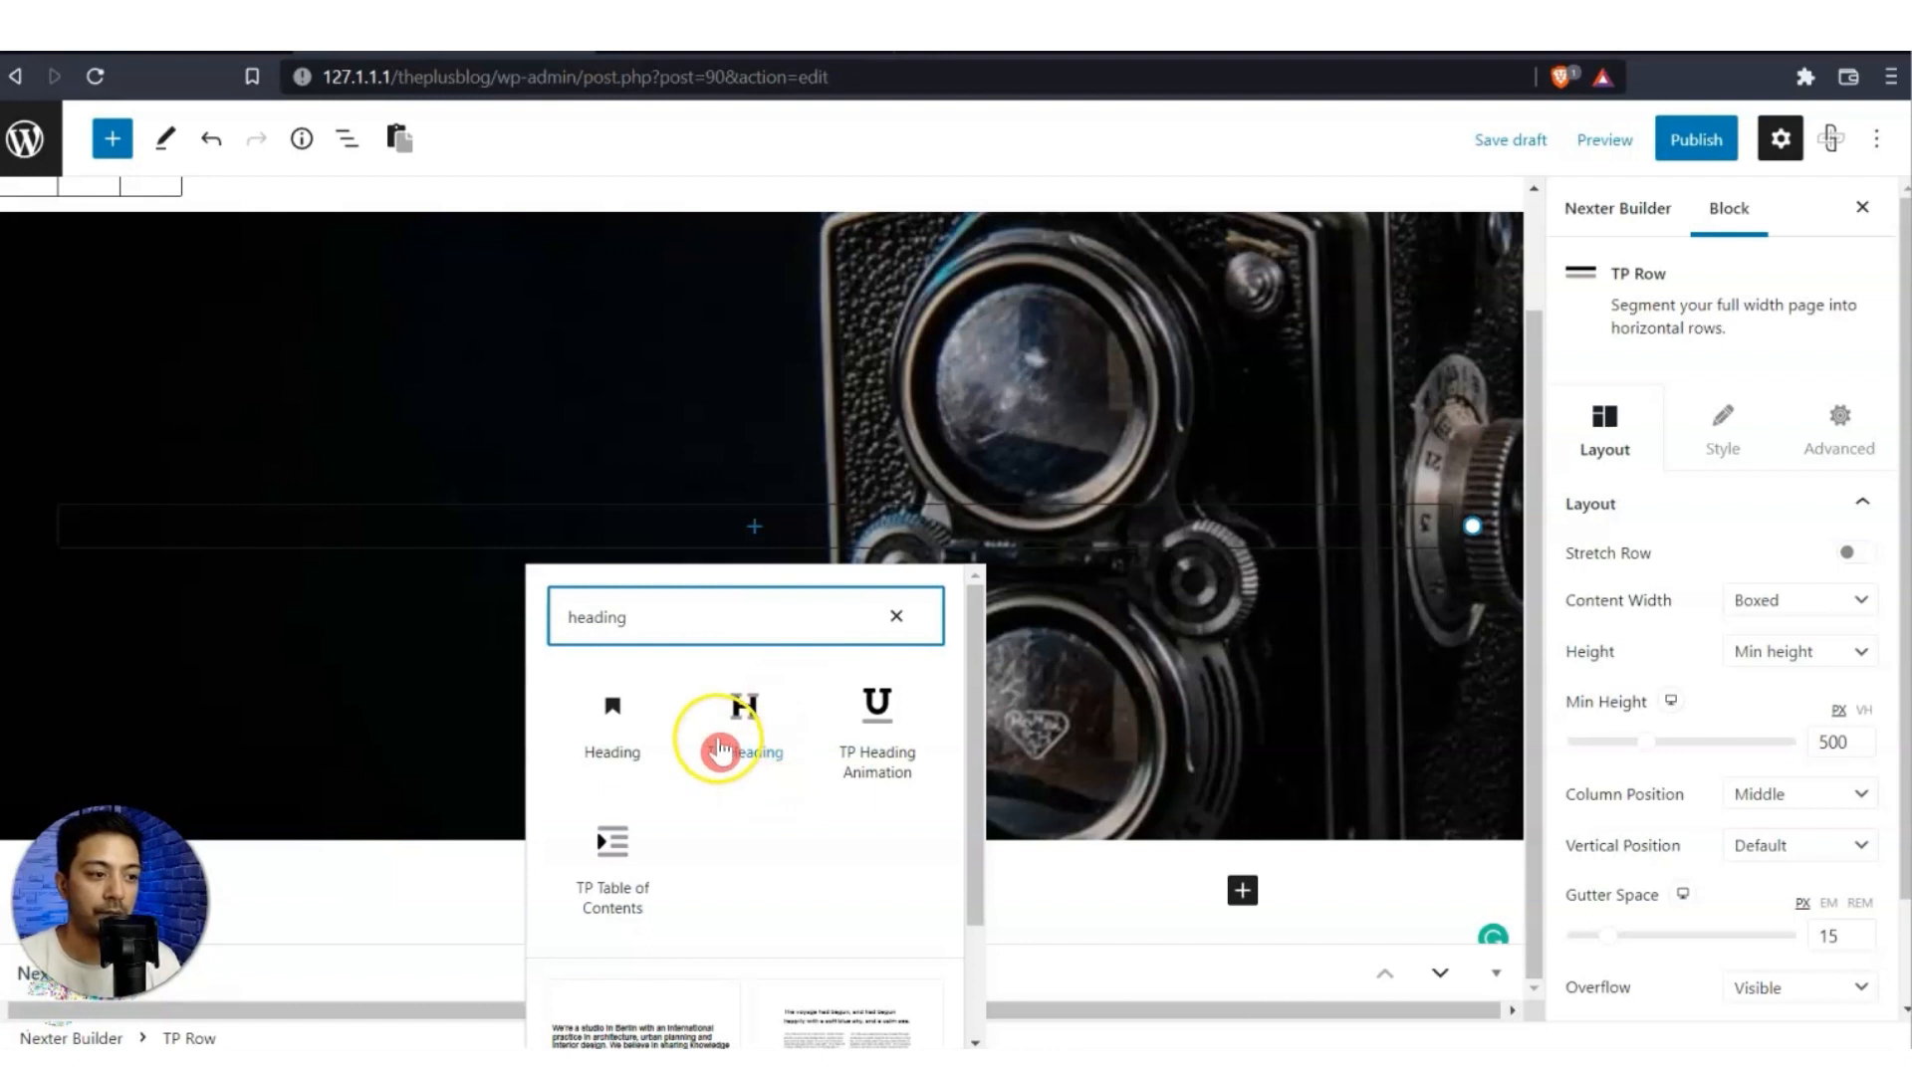
{"action": "left_click", "coordinate": [719, 749]}
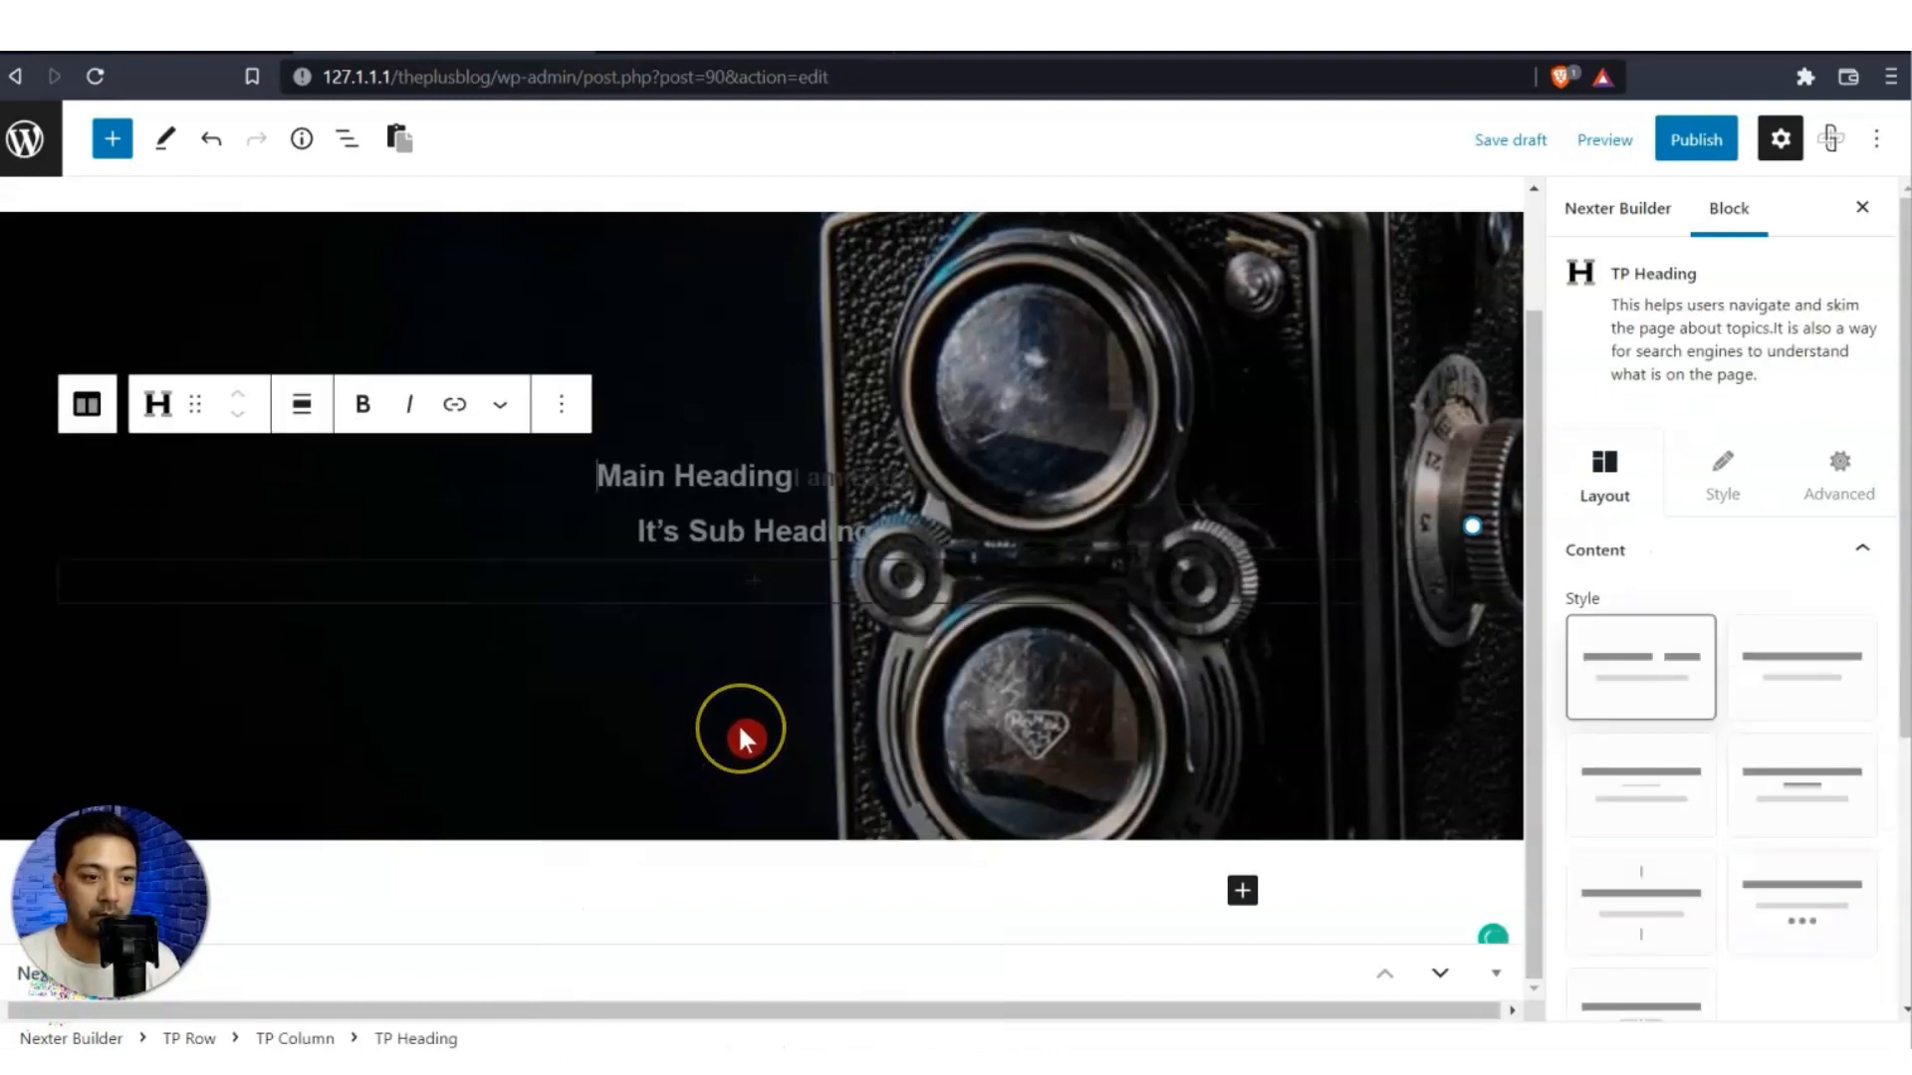
{"action": "left_click", "coordinate": [1778, 684]}
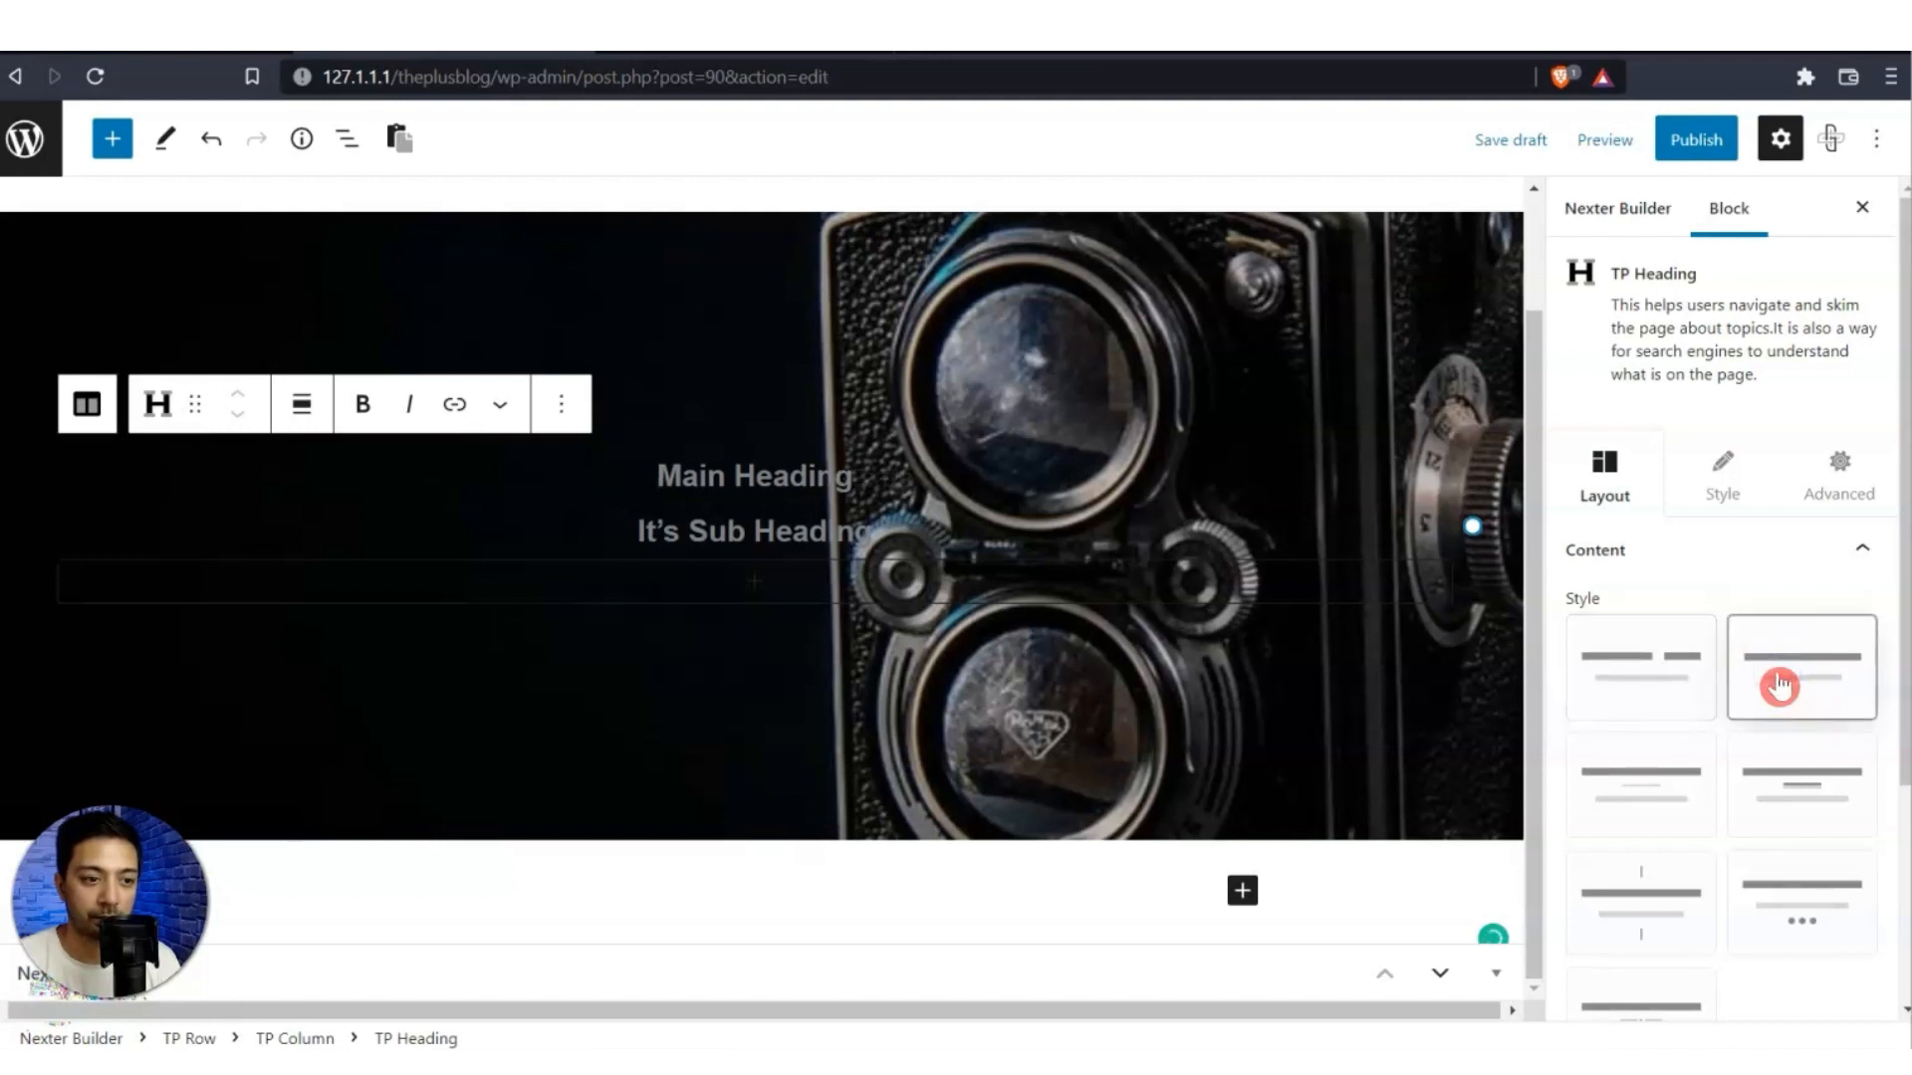
Replace the heading's main title text with the dynamic Post Title field.
{"action": "scroll", "coordinate": [1779, 684], "scroll_direction": "down", "scroll_amount": 3}
{"action": "left_click", "coordinate": [1758, 798]}
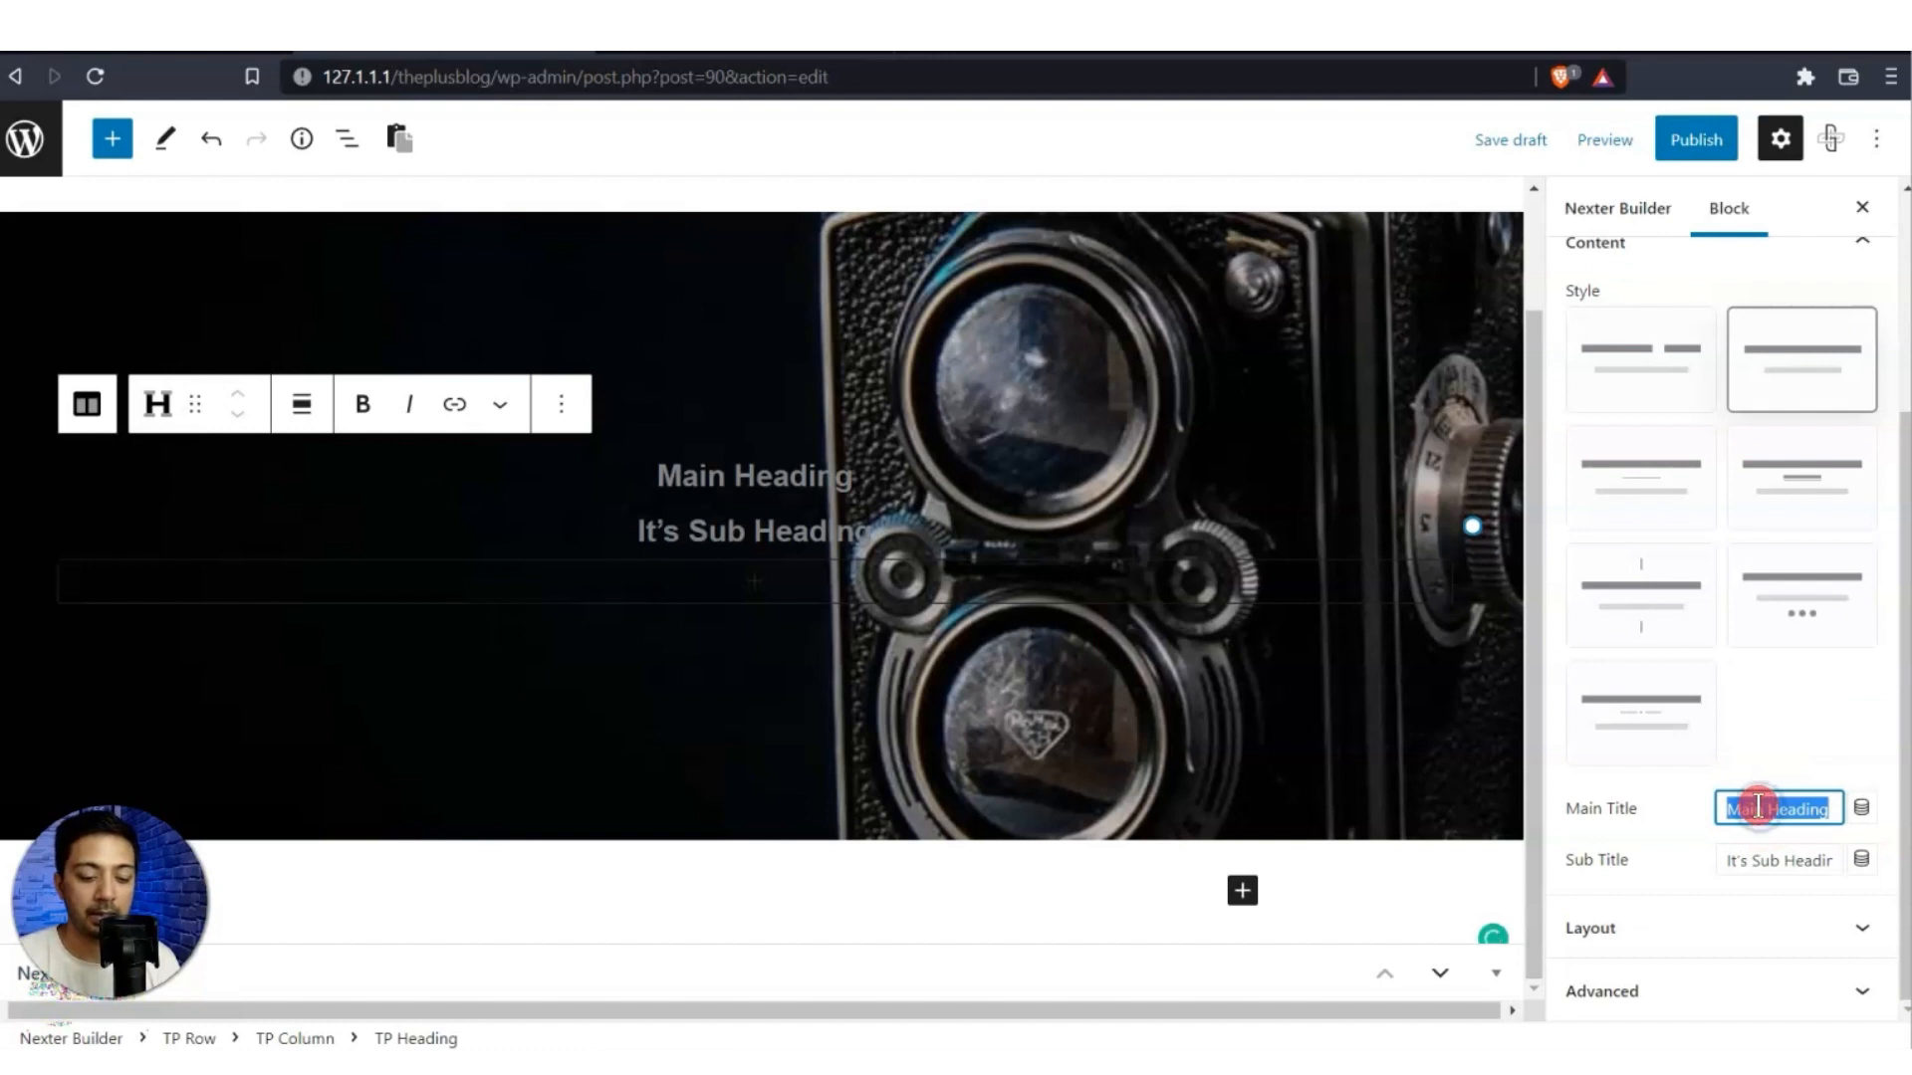
{"action": "key", "text": "BackSpace"}
{"action": "left_click", "coordinate": [1861, 808]}
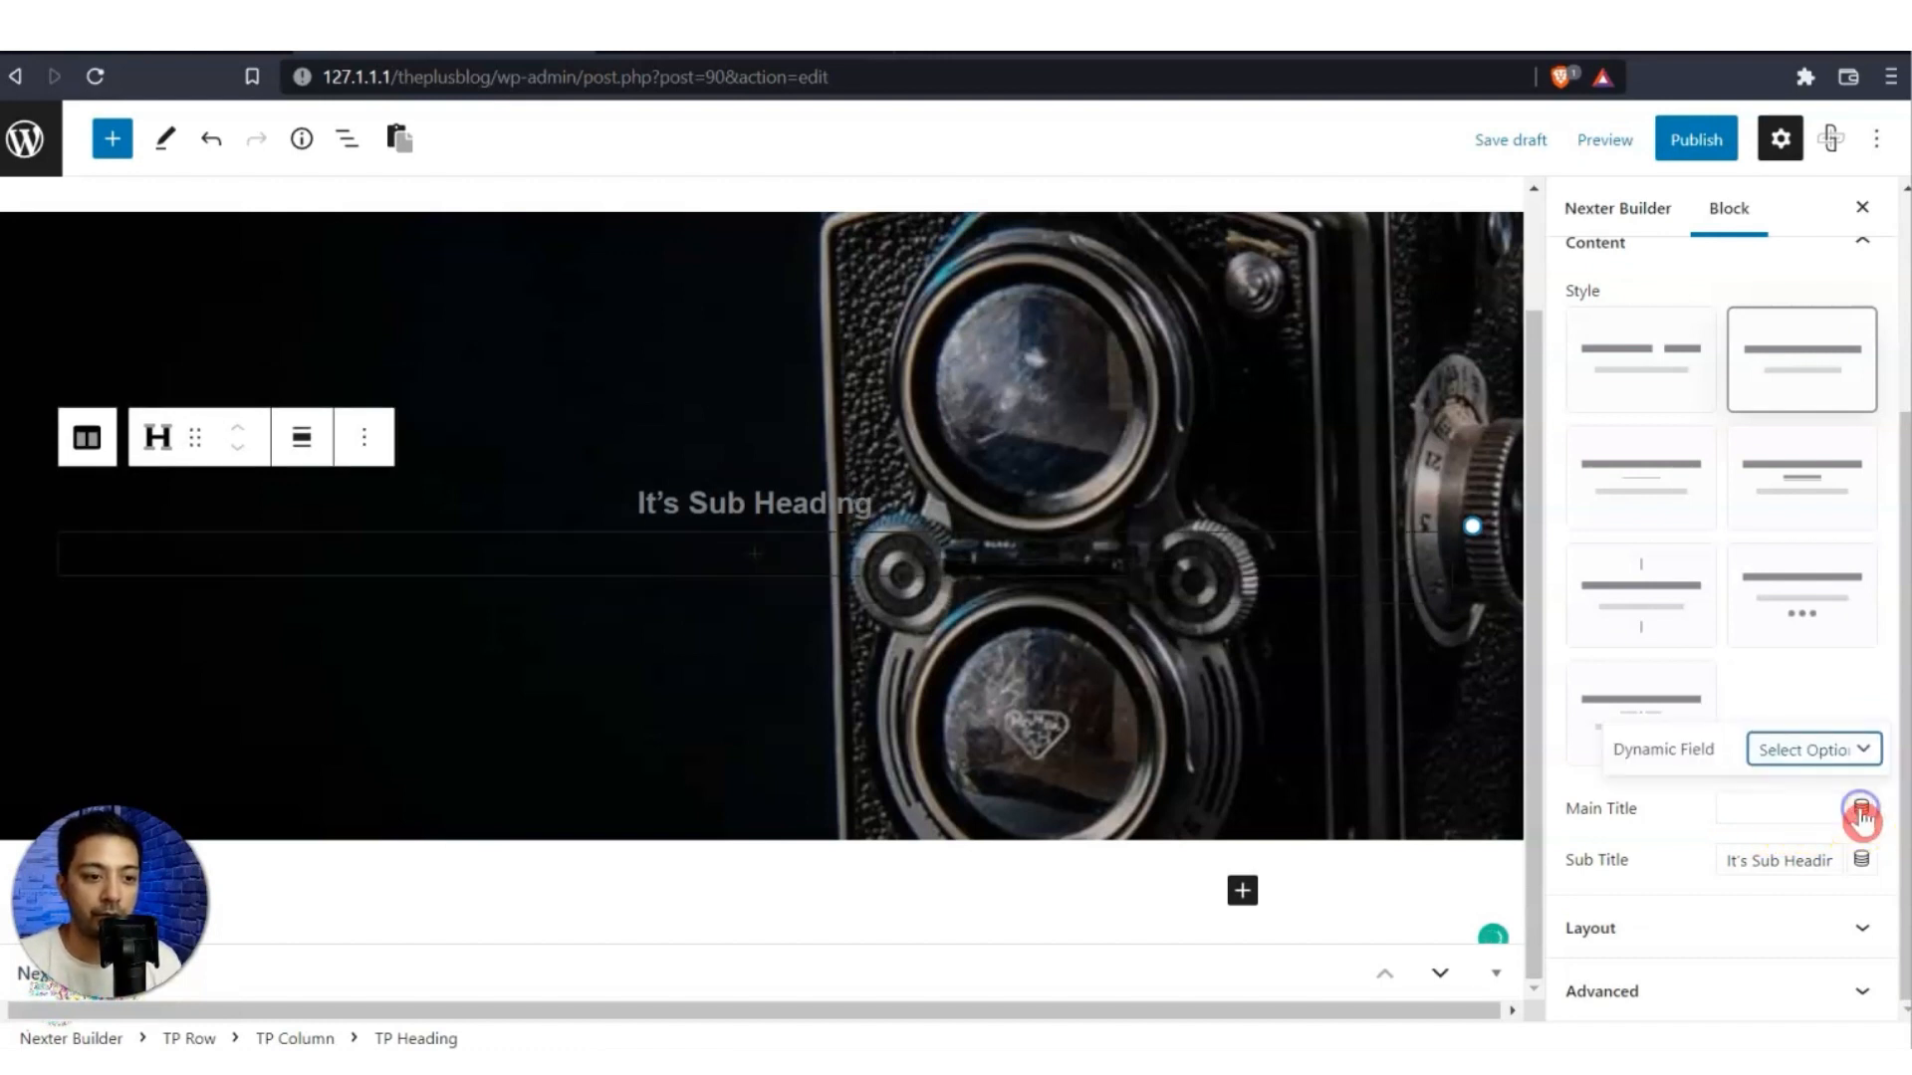
{"action": "left_click", "coordinate": [1832, 752]}
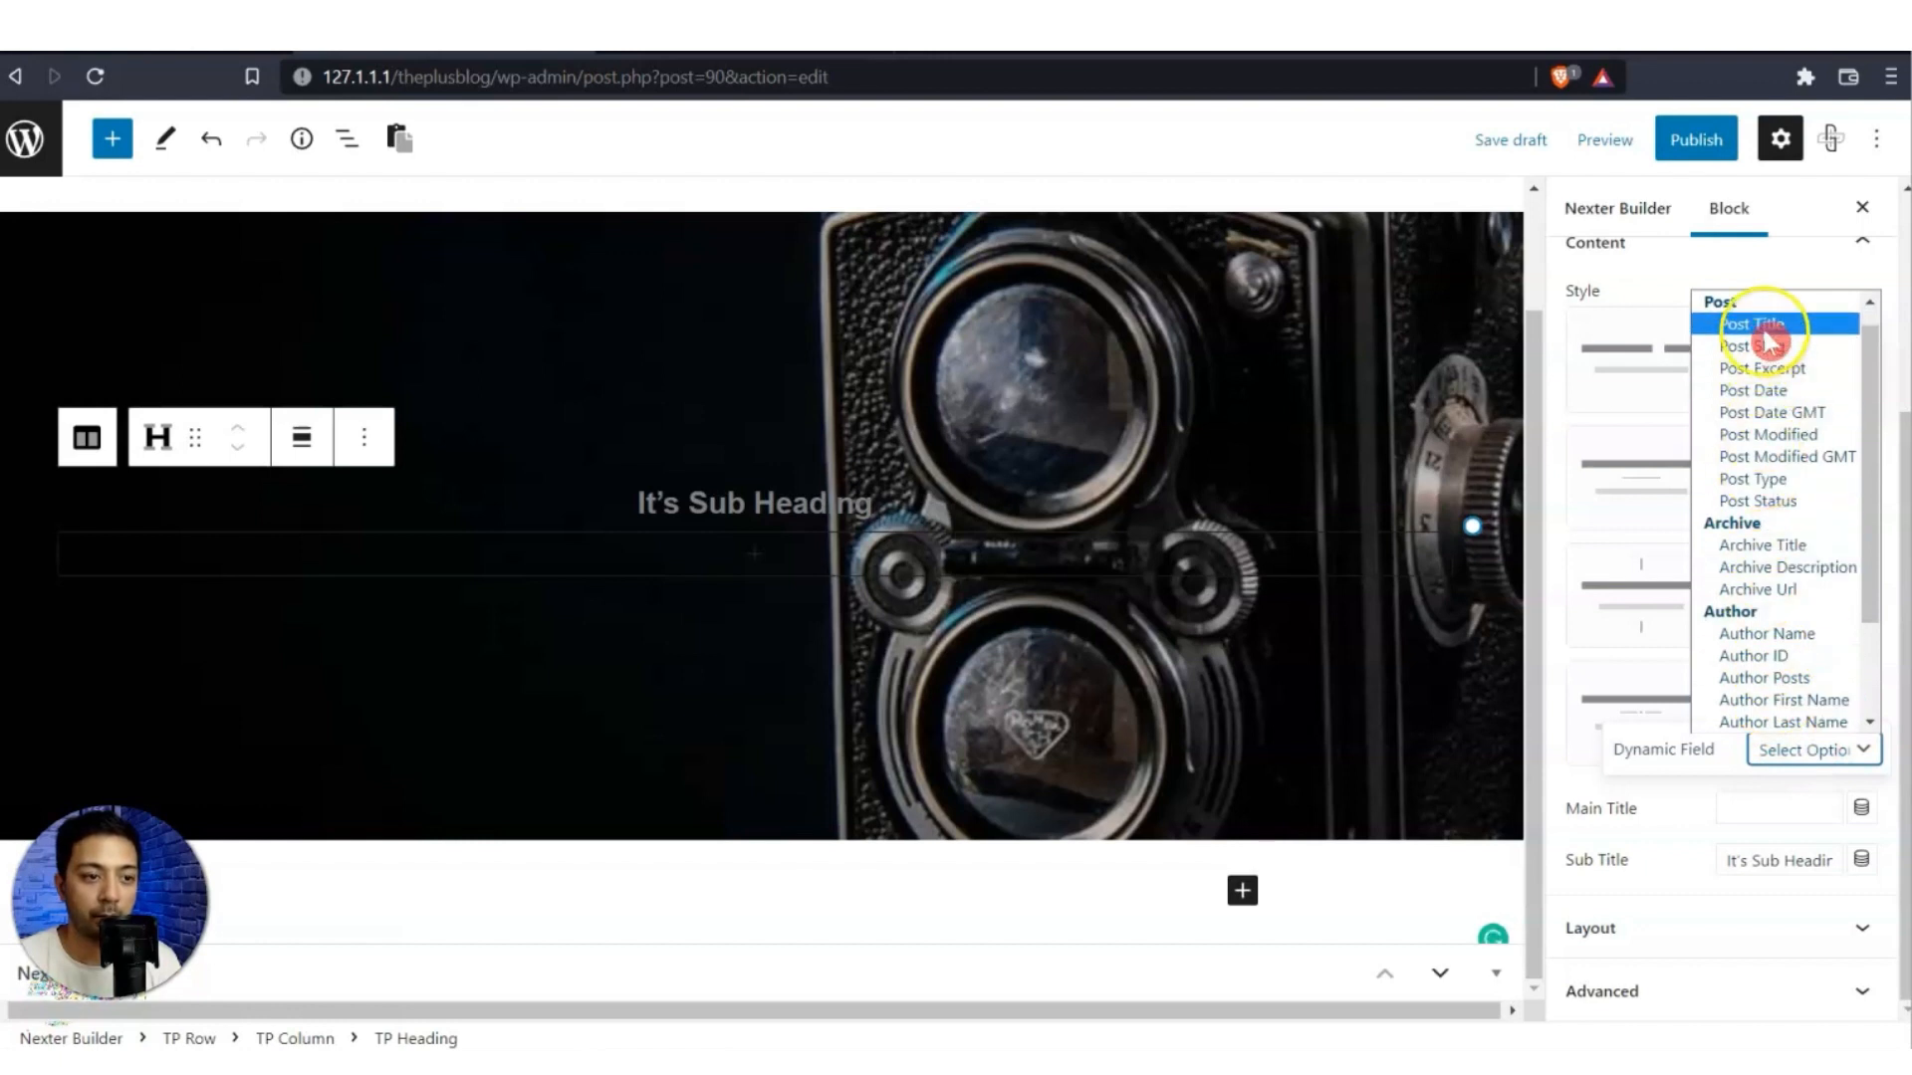
{"action": "left_click", "coordinate": [1764, 331]}
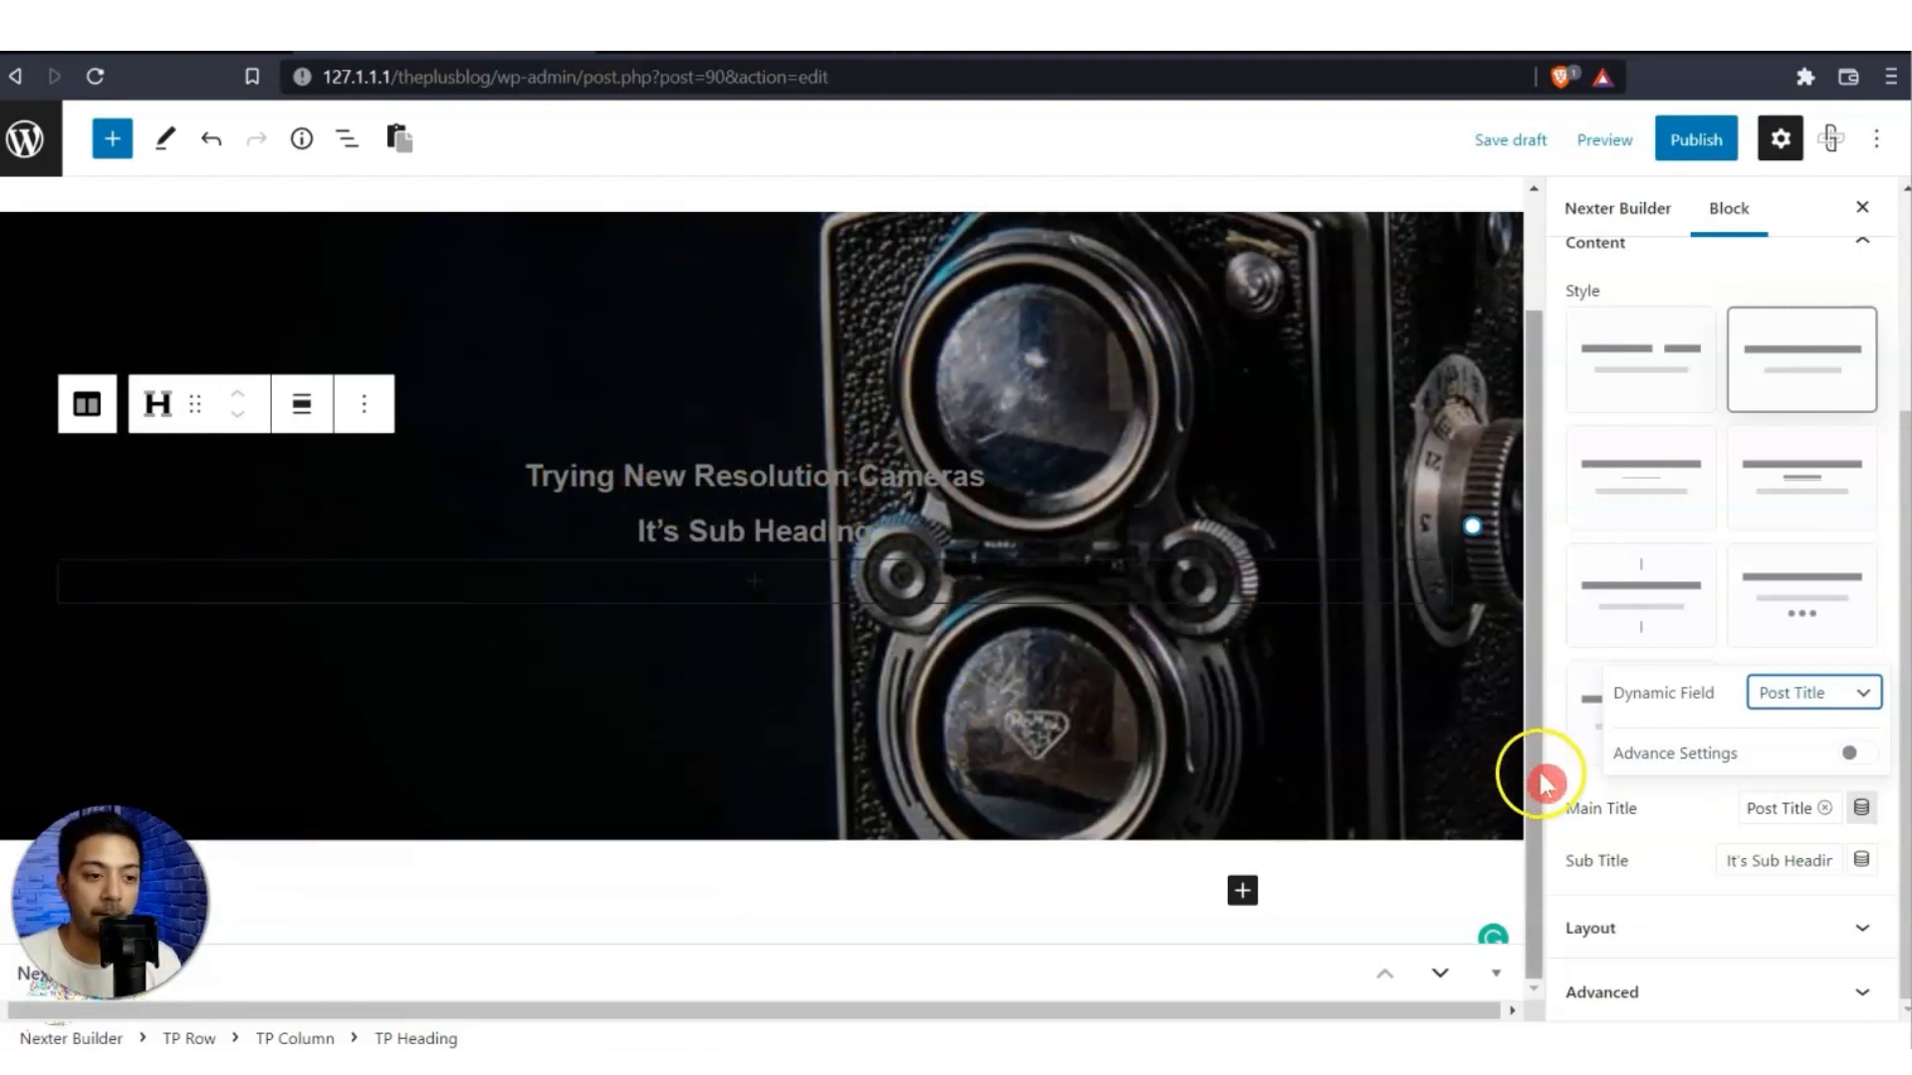
Clear the heading's sub title text and link it to the dynamic Author Name field.
{"action": "left_click", "coordinate": [1570, 797]}
{"action": "left_click", "coordinate": [1743, 849]}
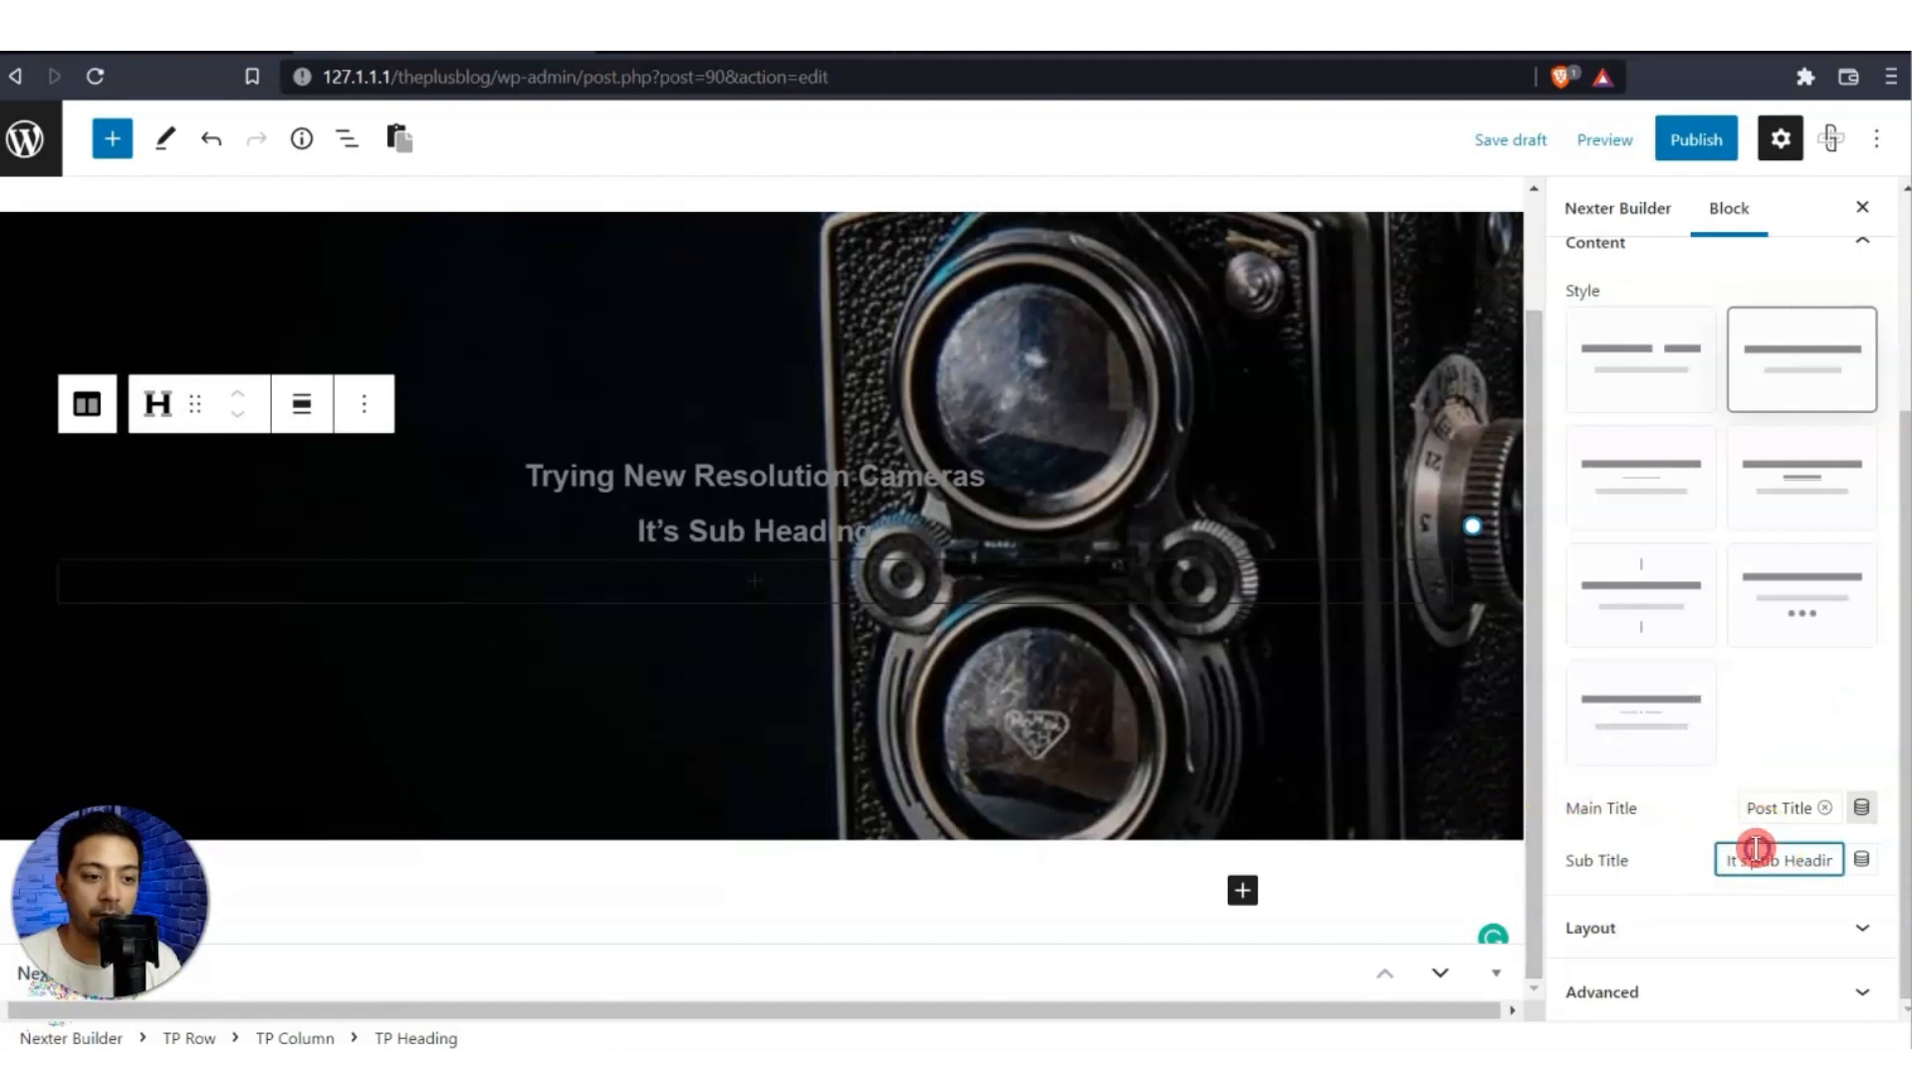
{"action": "key", "text": "BackSpace"}
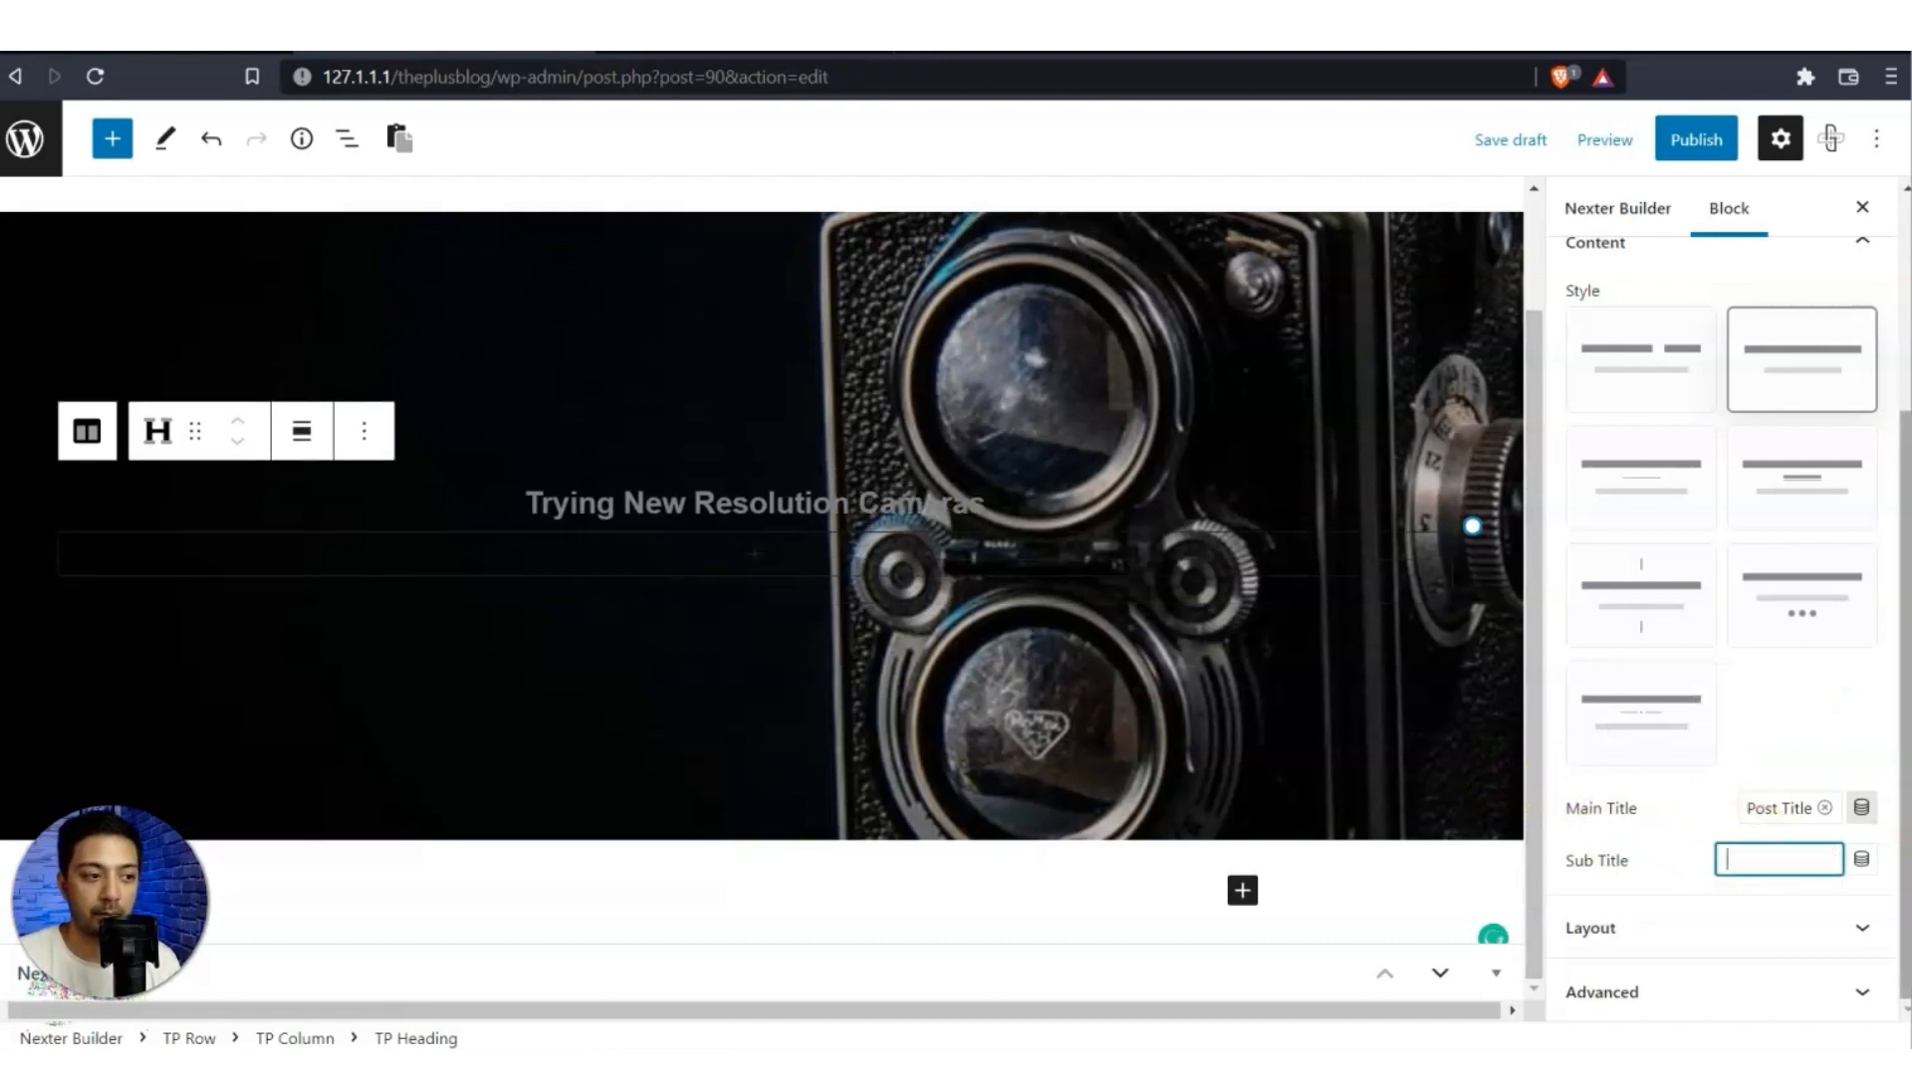
{"action": "left_click", "coordinate": [1861, 860]}
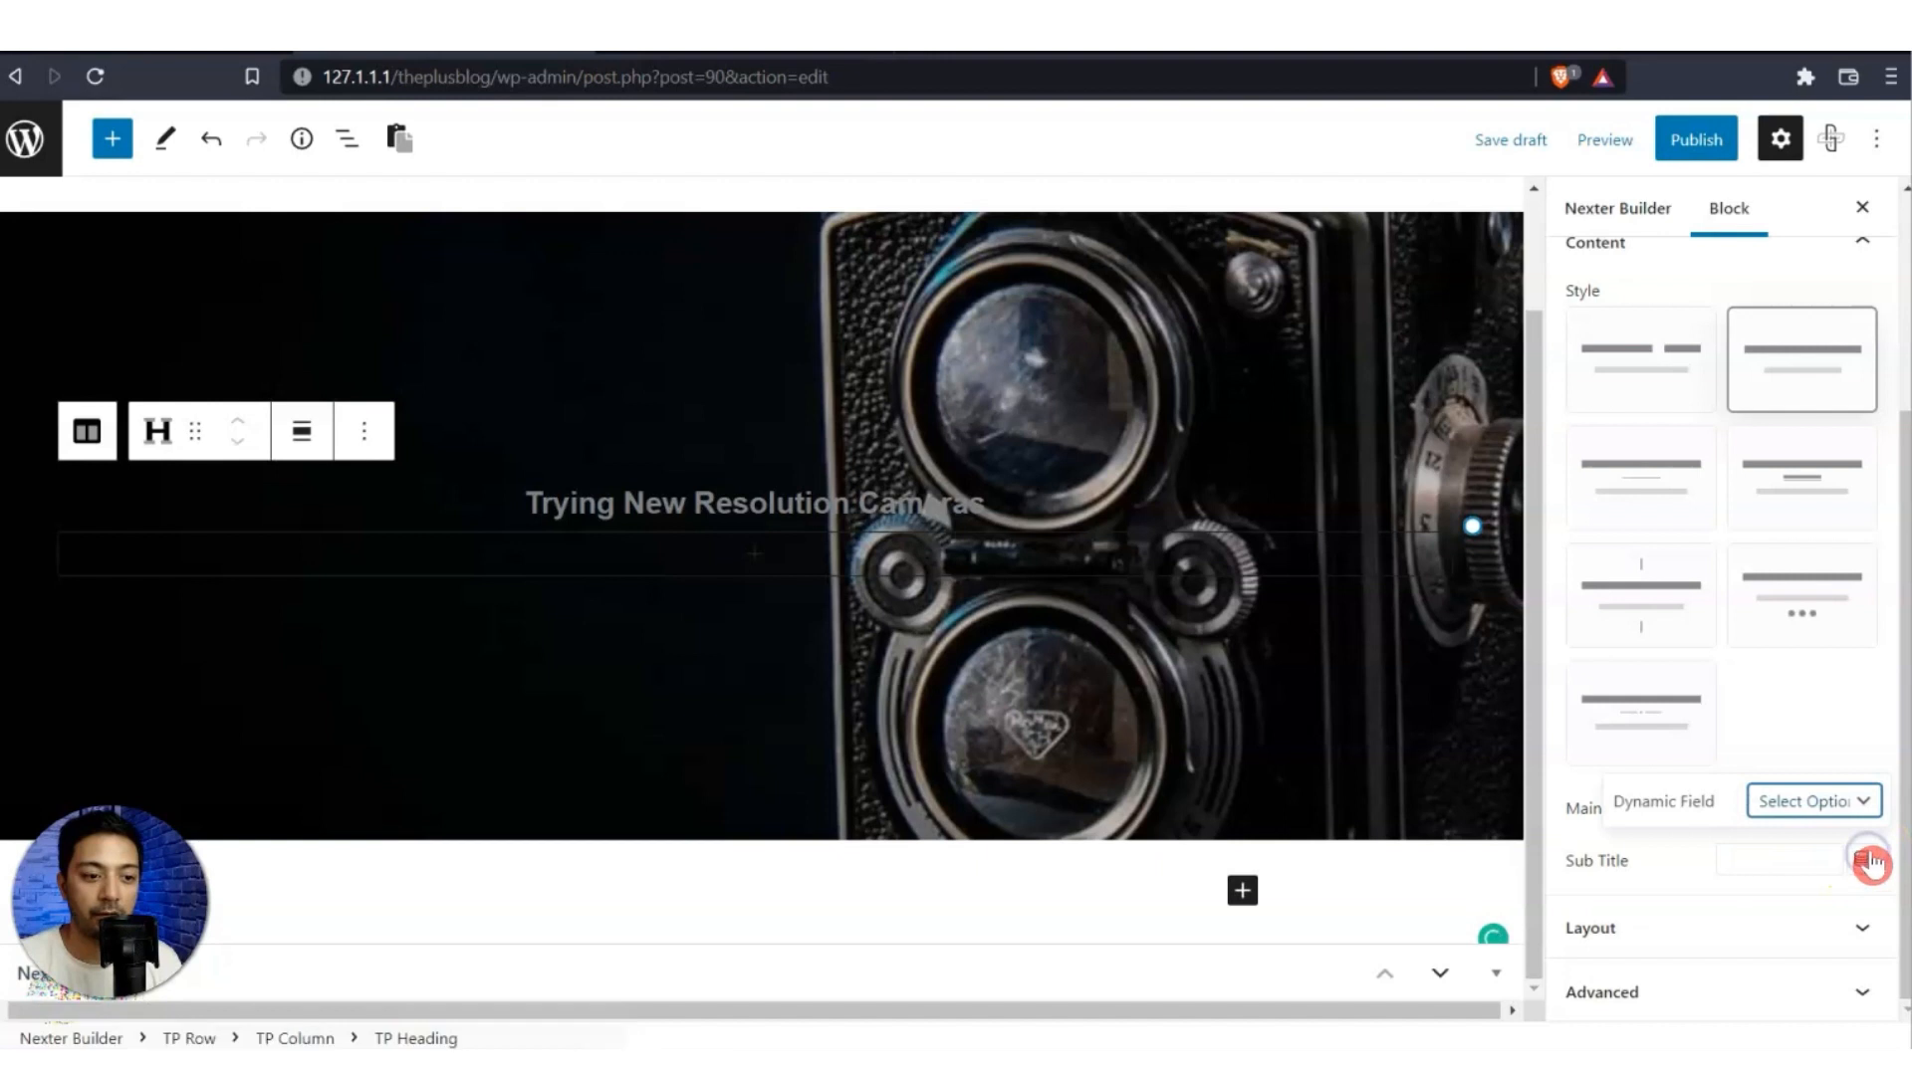
{"action": "left_click", "coordinate": [1830, 802]}
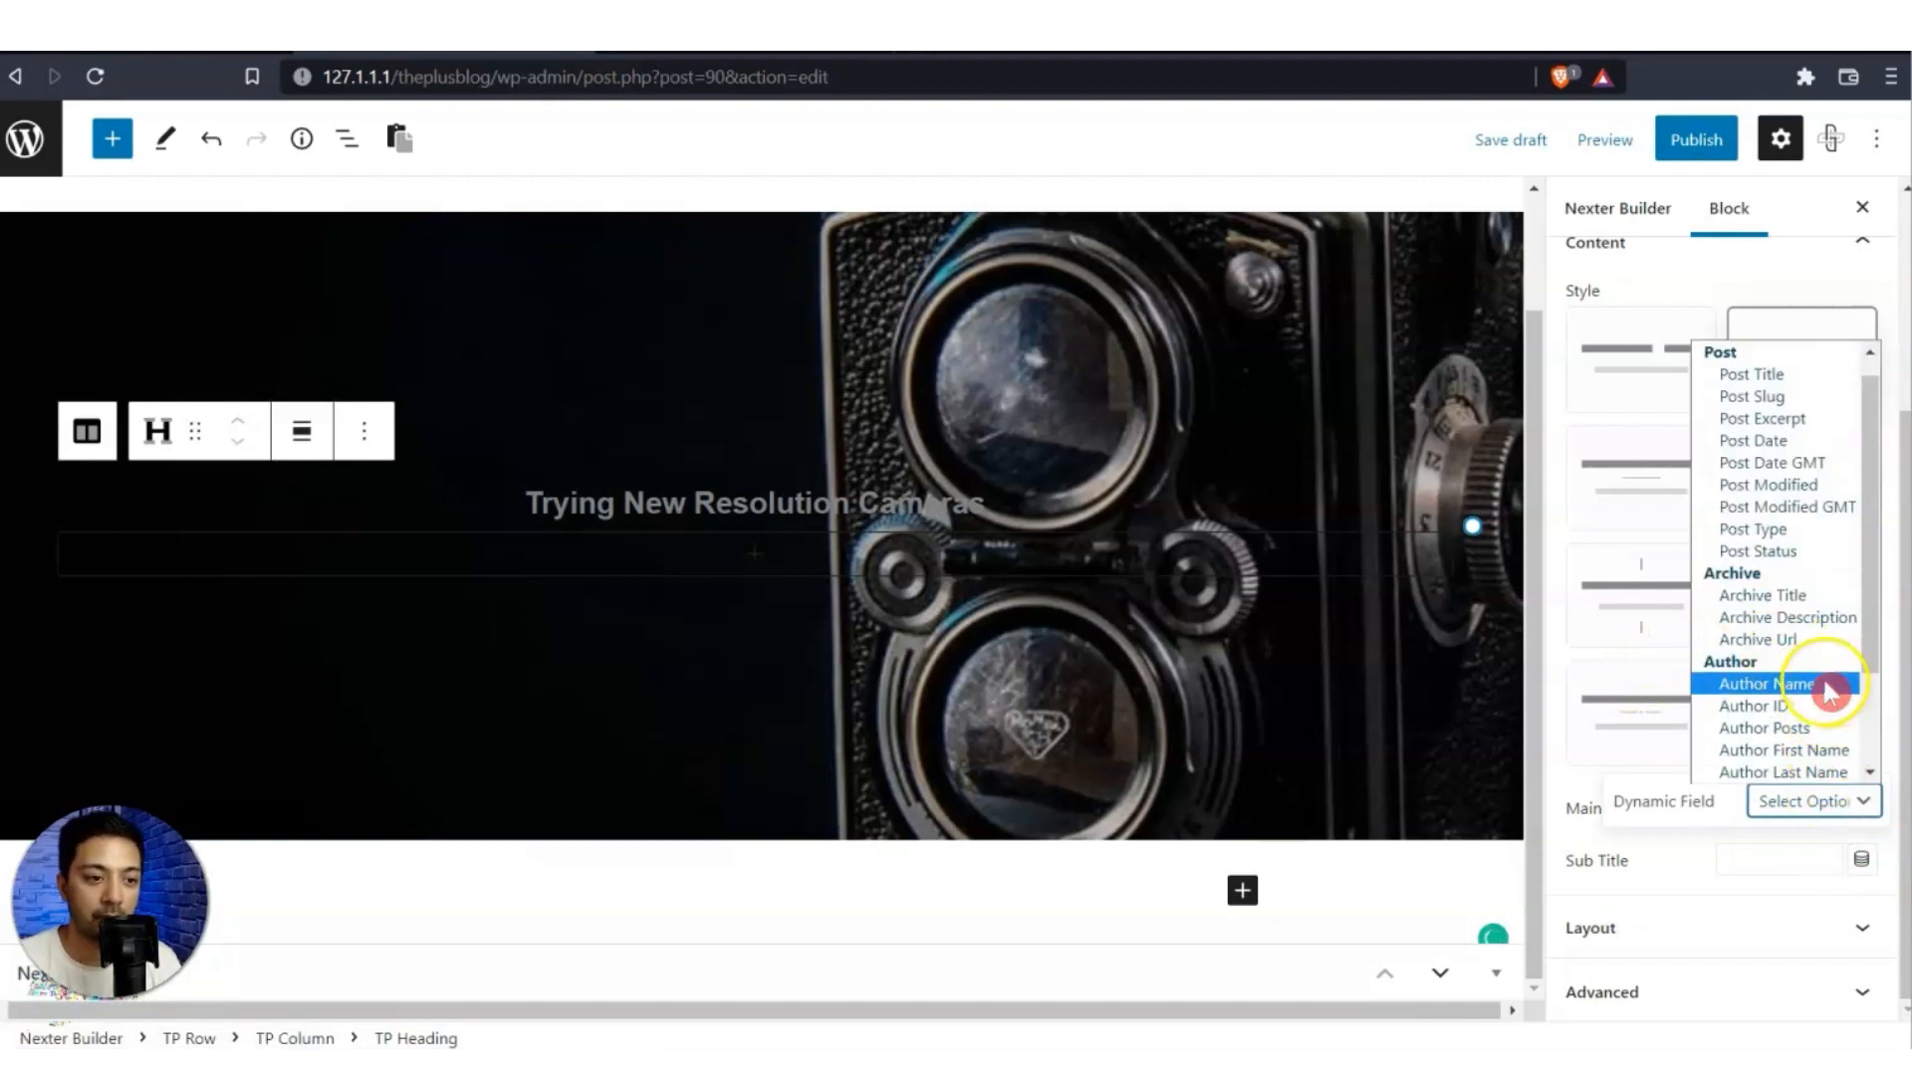
{"action": "left_click", "coordinate": [1829, 687]}
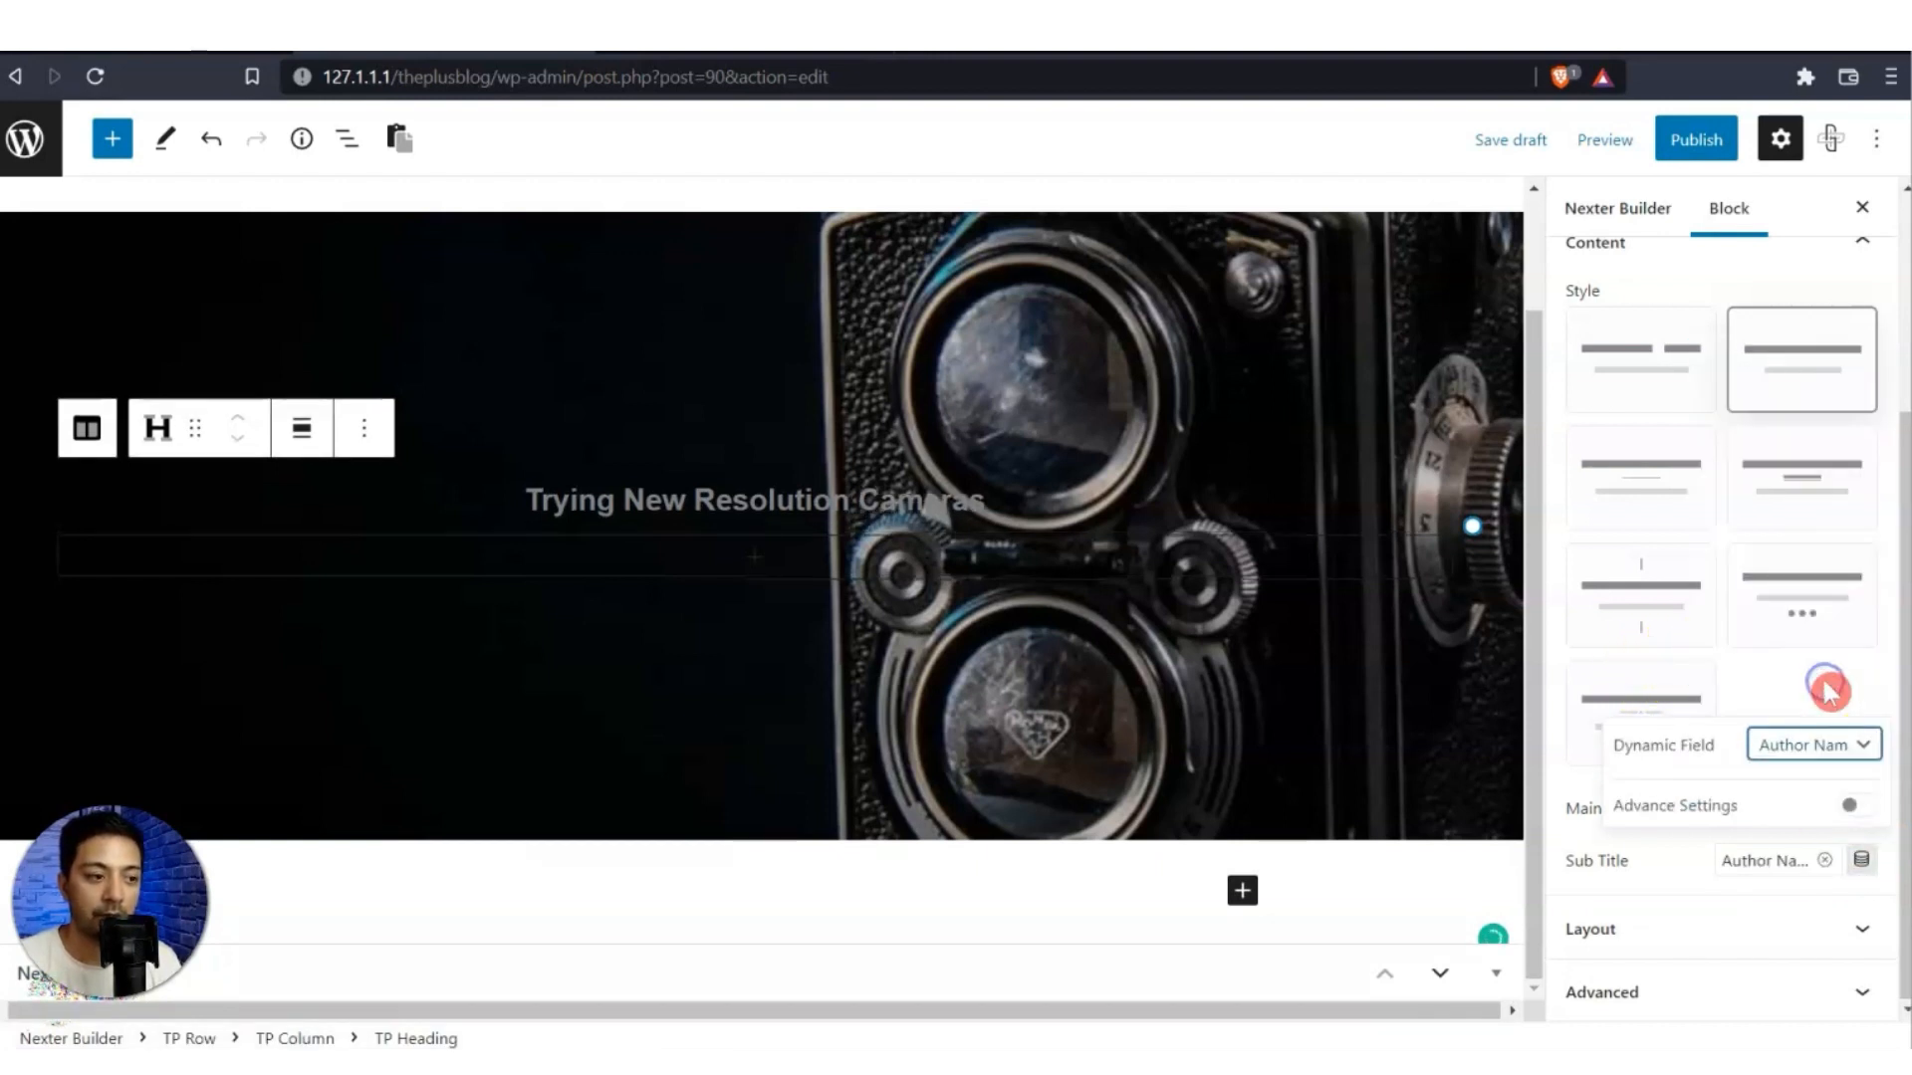
Enable the sub title field's advanced settings and add the prefix text "By: ".
{"action": "left_click", "coordinate": [1852, 806]}
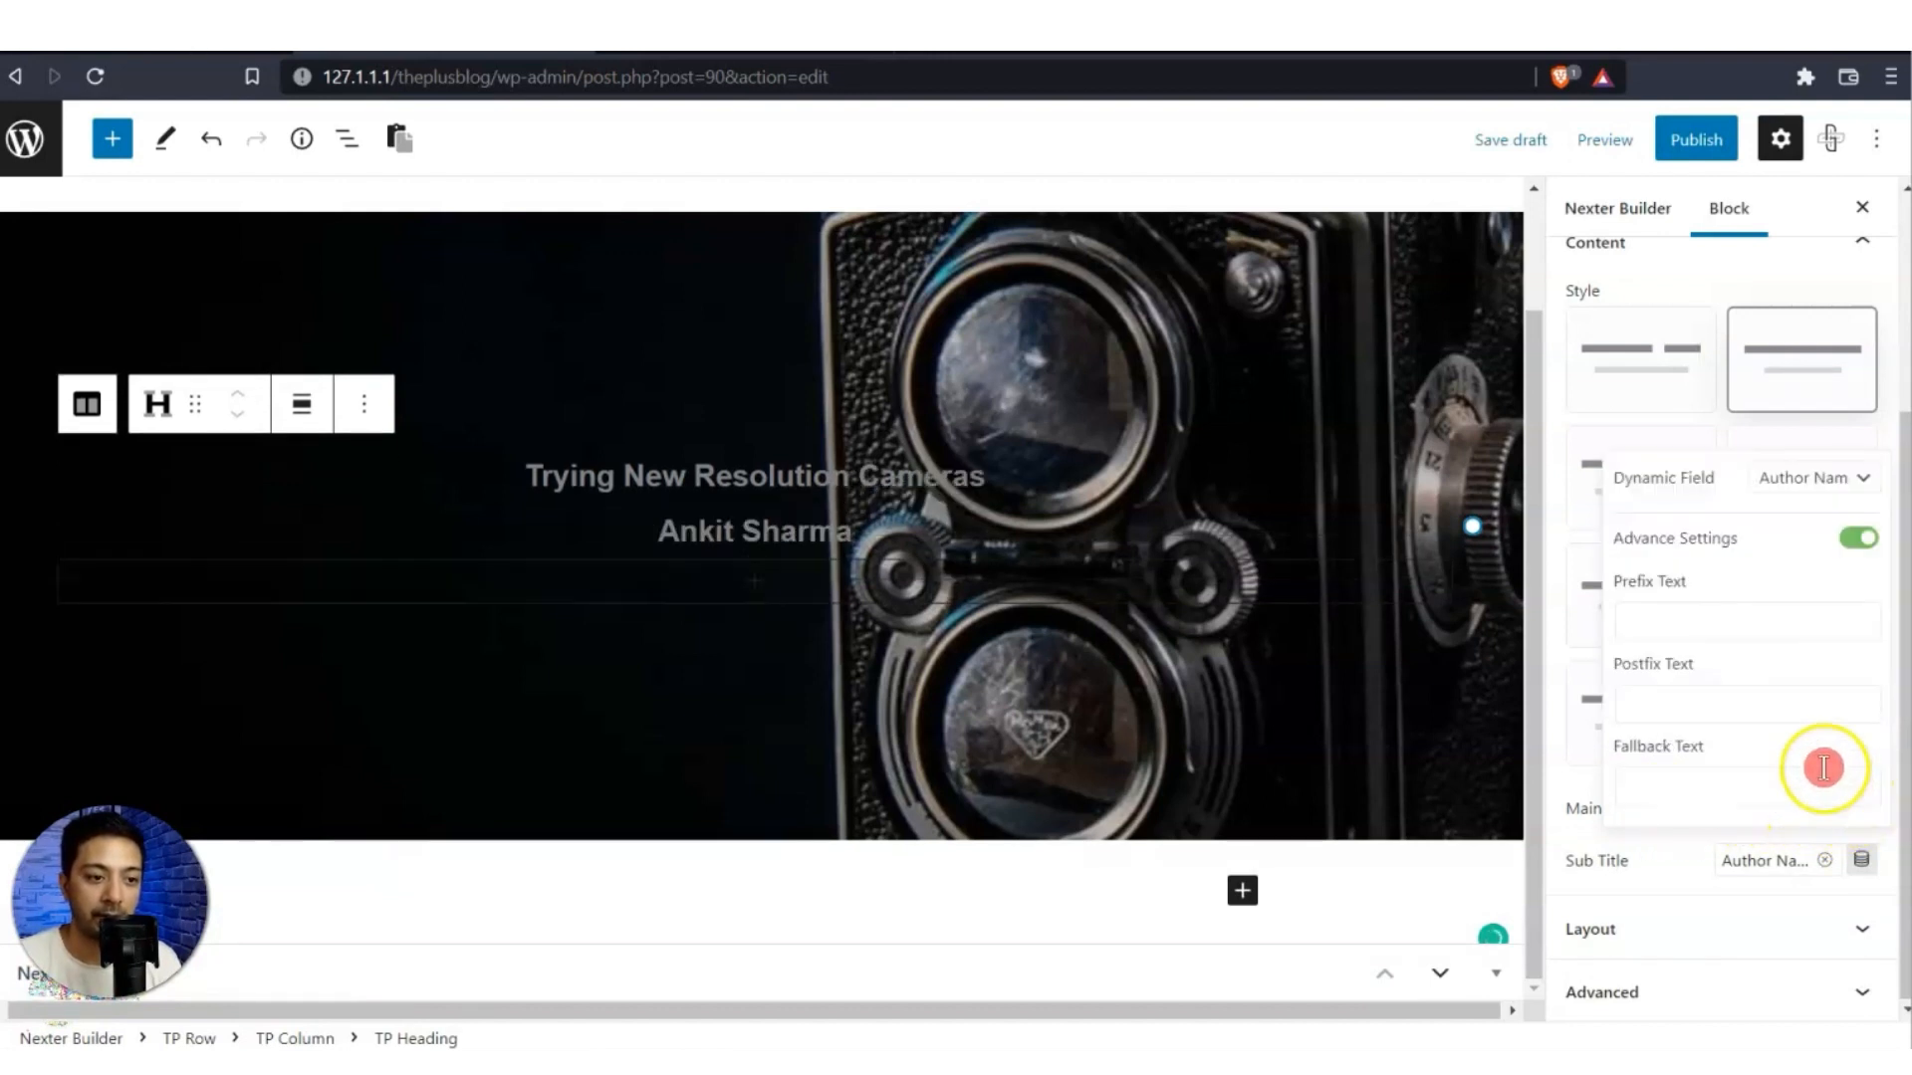
{"action": "left_click", "coordinate": [1760, 622]}
{"action": "type", "text": "By:"}
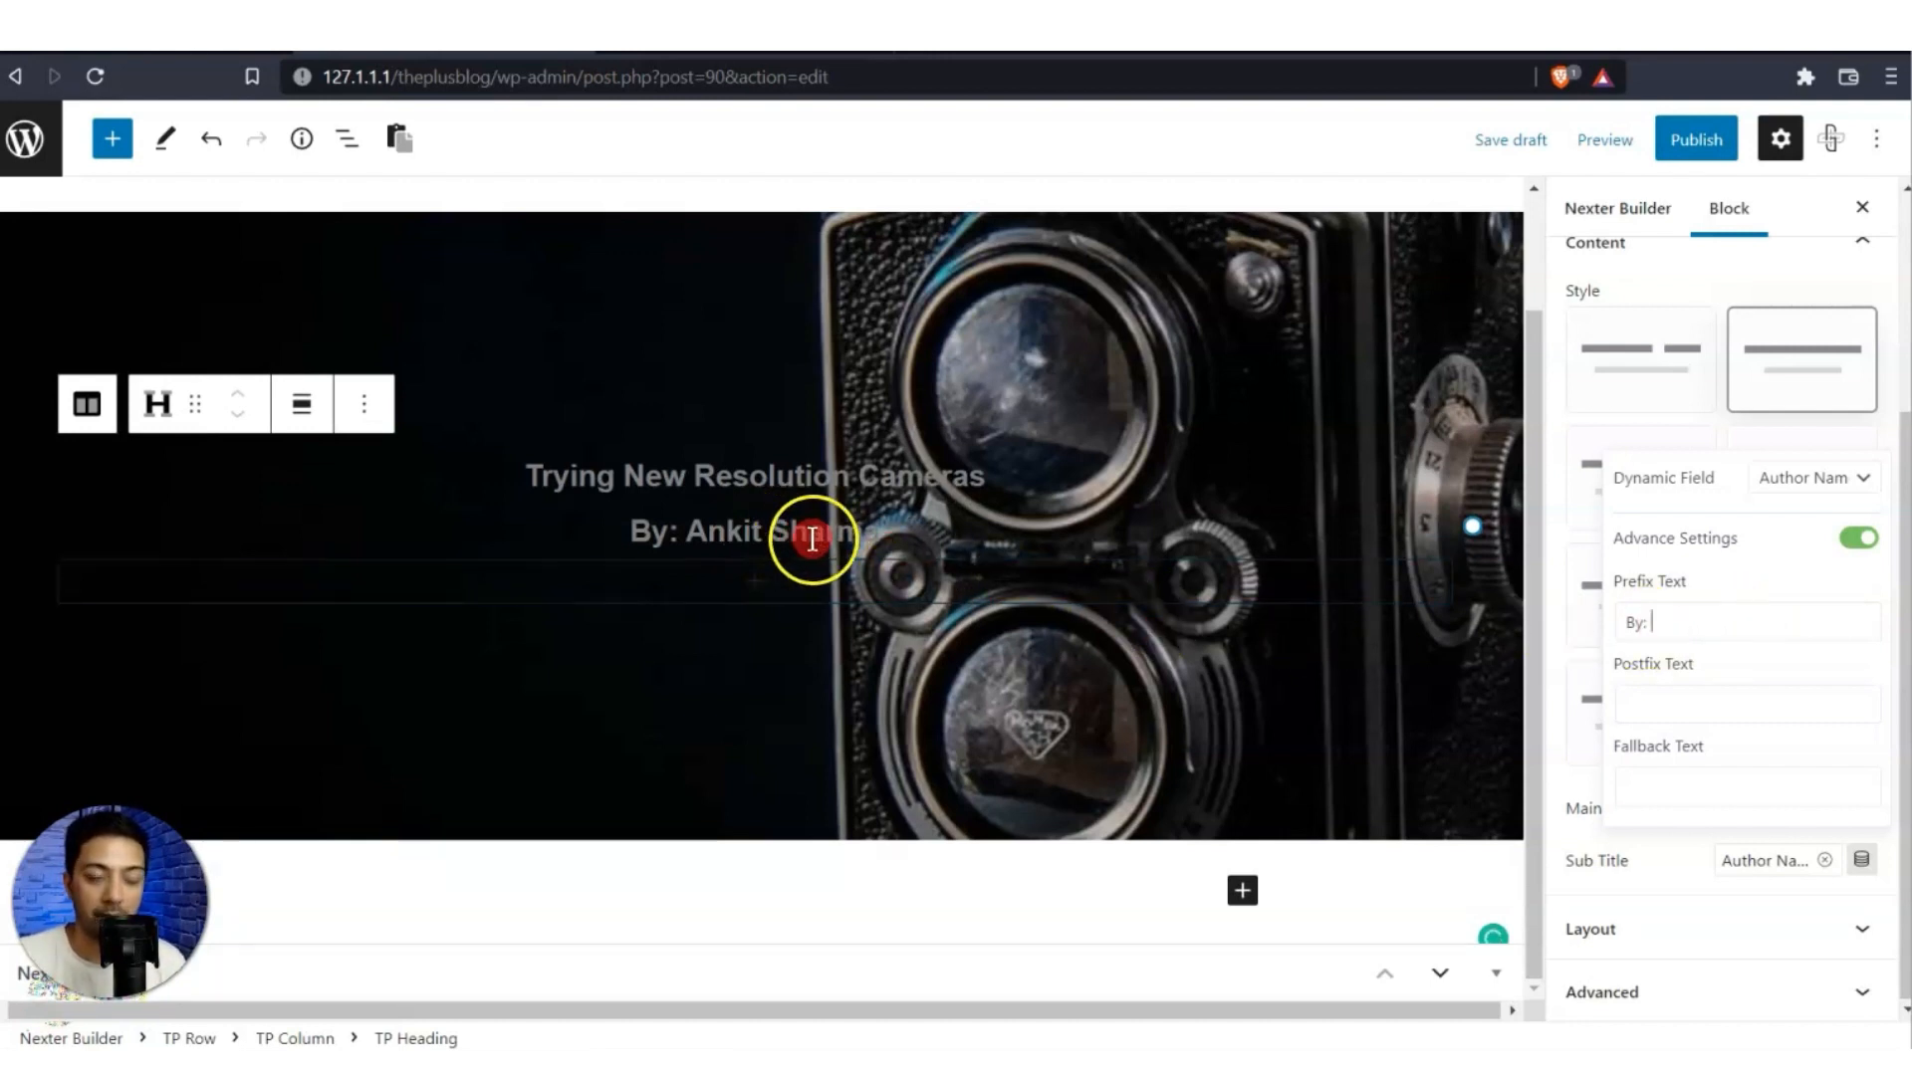
{"action": "left_click", "coordinate": [1591, 816]}
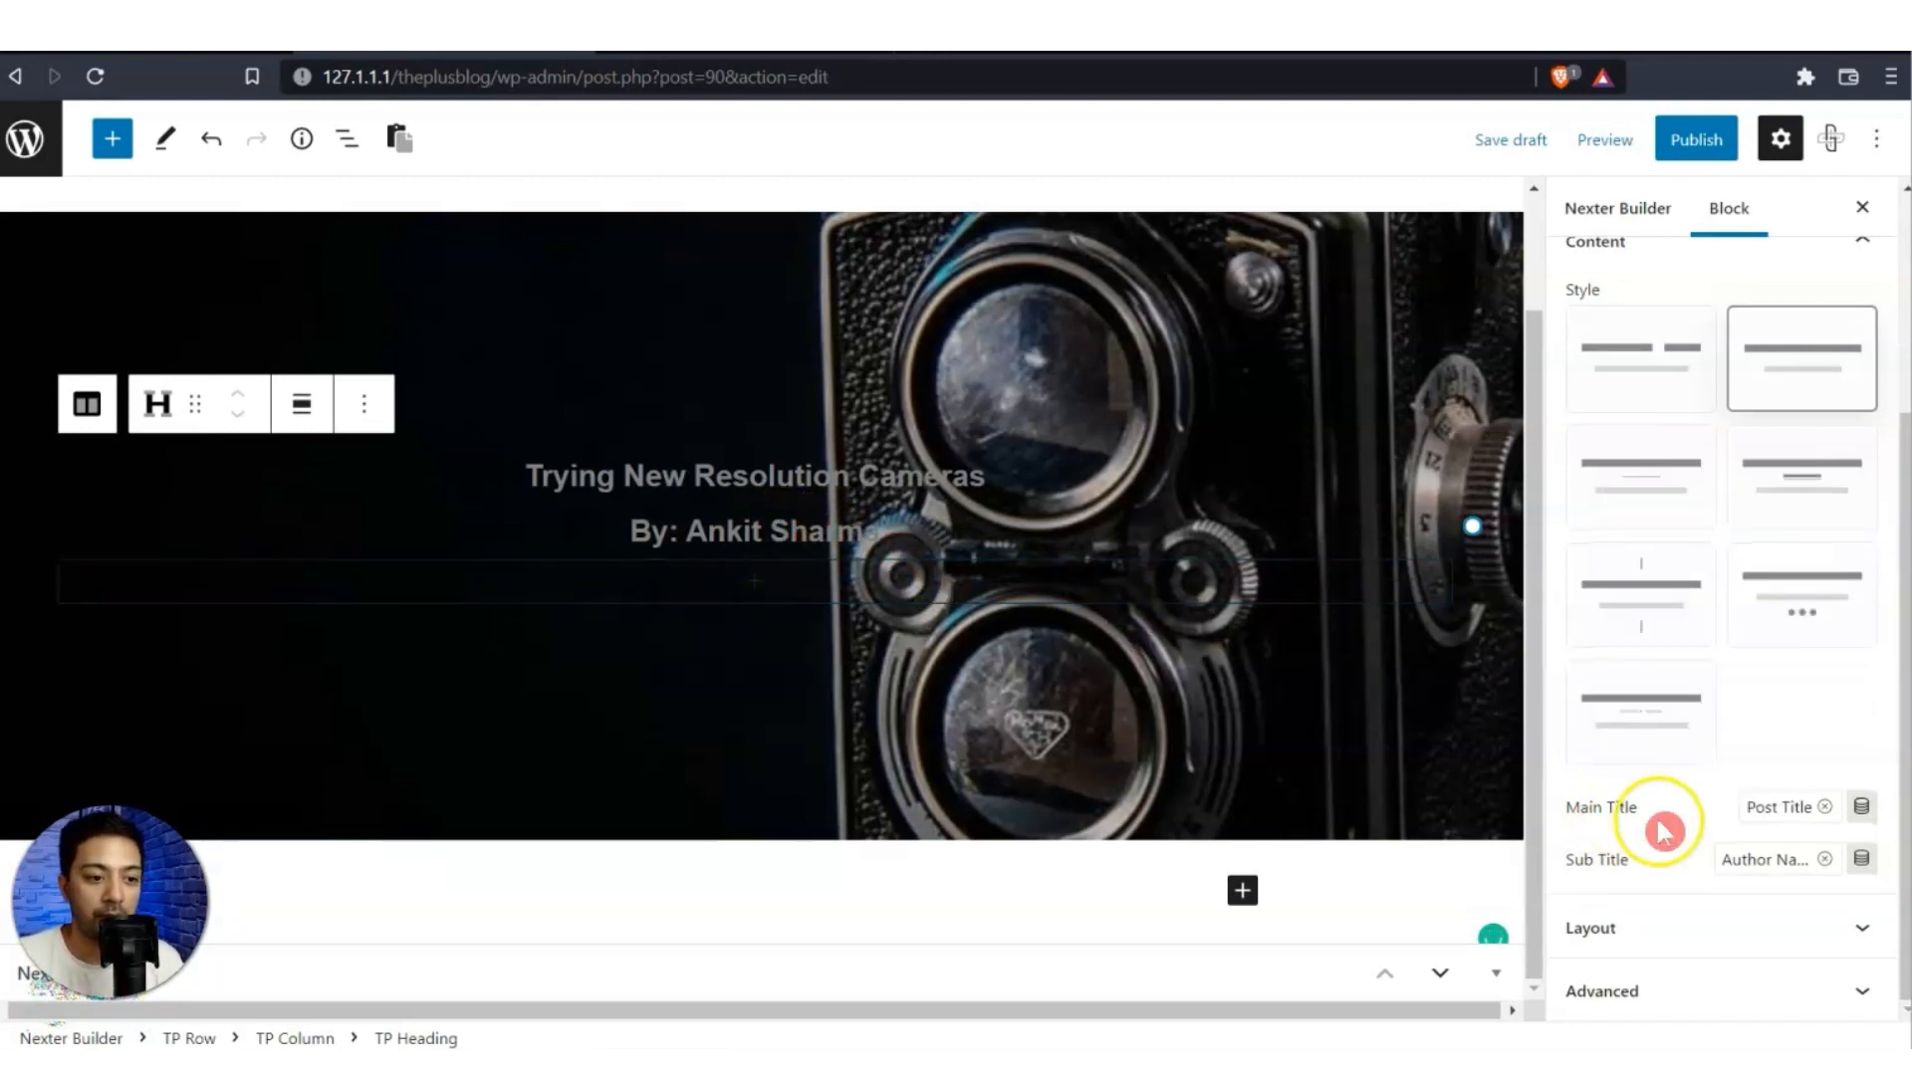
Align the heading's title and sub title to the left in its layout settings.
{"action": "left_click", "coordinate": [1638, 929]}
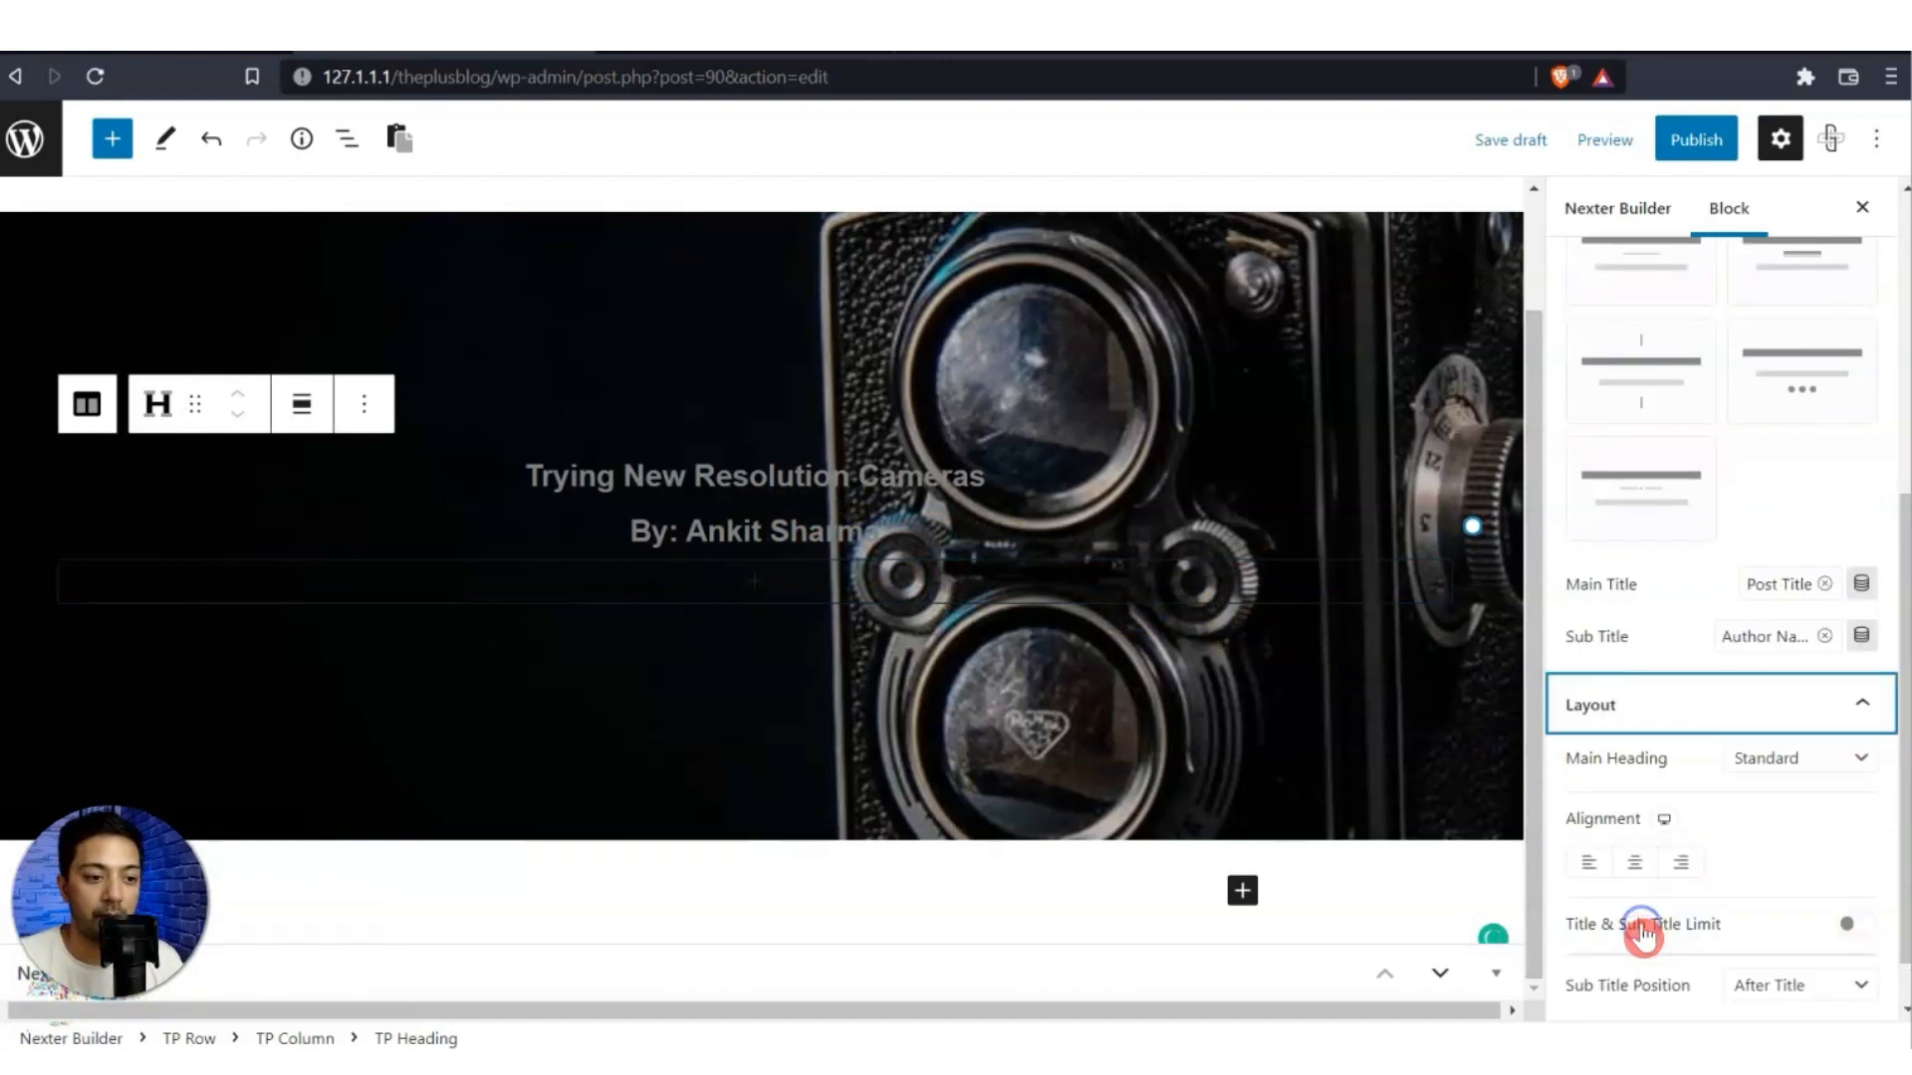
{"action": "left_click", "coordinate": [1591, 868]}
{"action": "left_click", "coordinate": [1182, 819]}
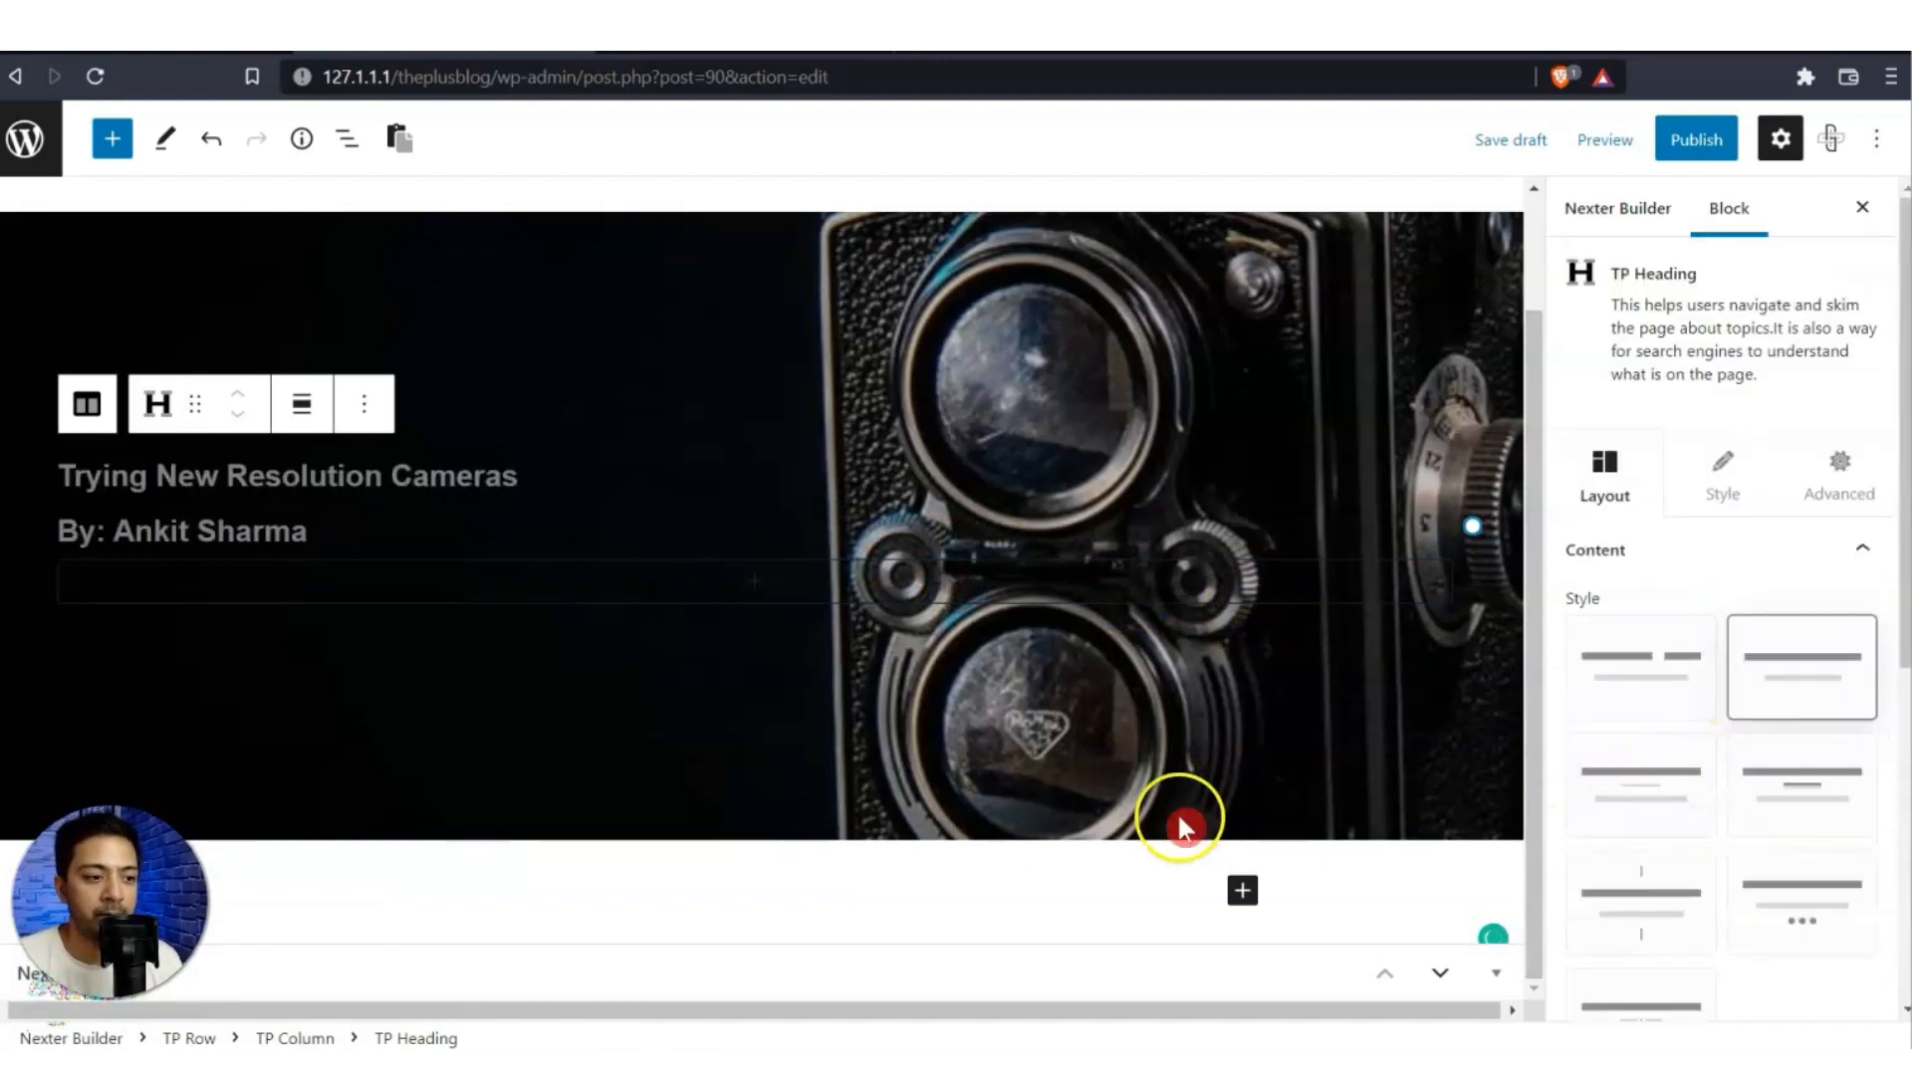
Set the column position of the row with the camera background to Bottom.
{"action": "left_click", "coordinate": [1166, 836]}
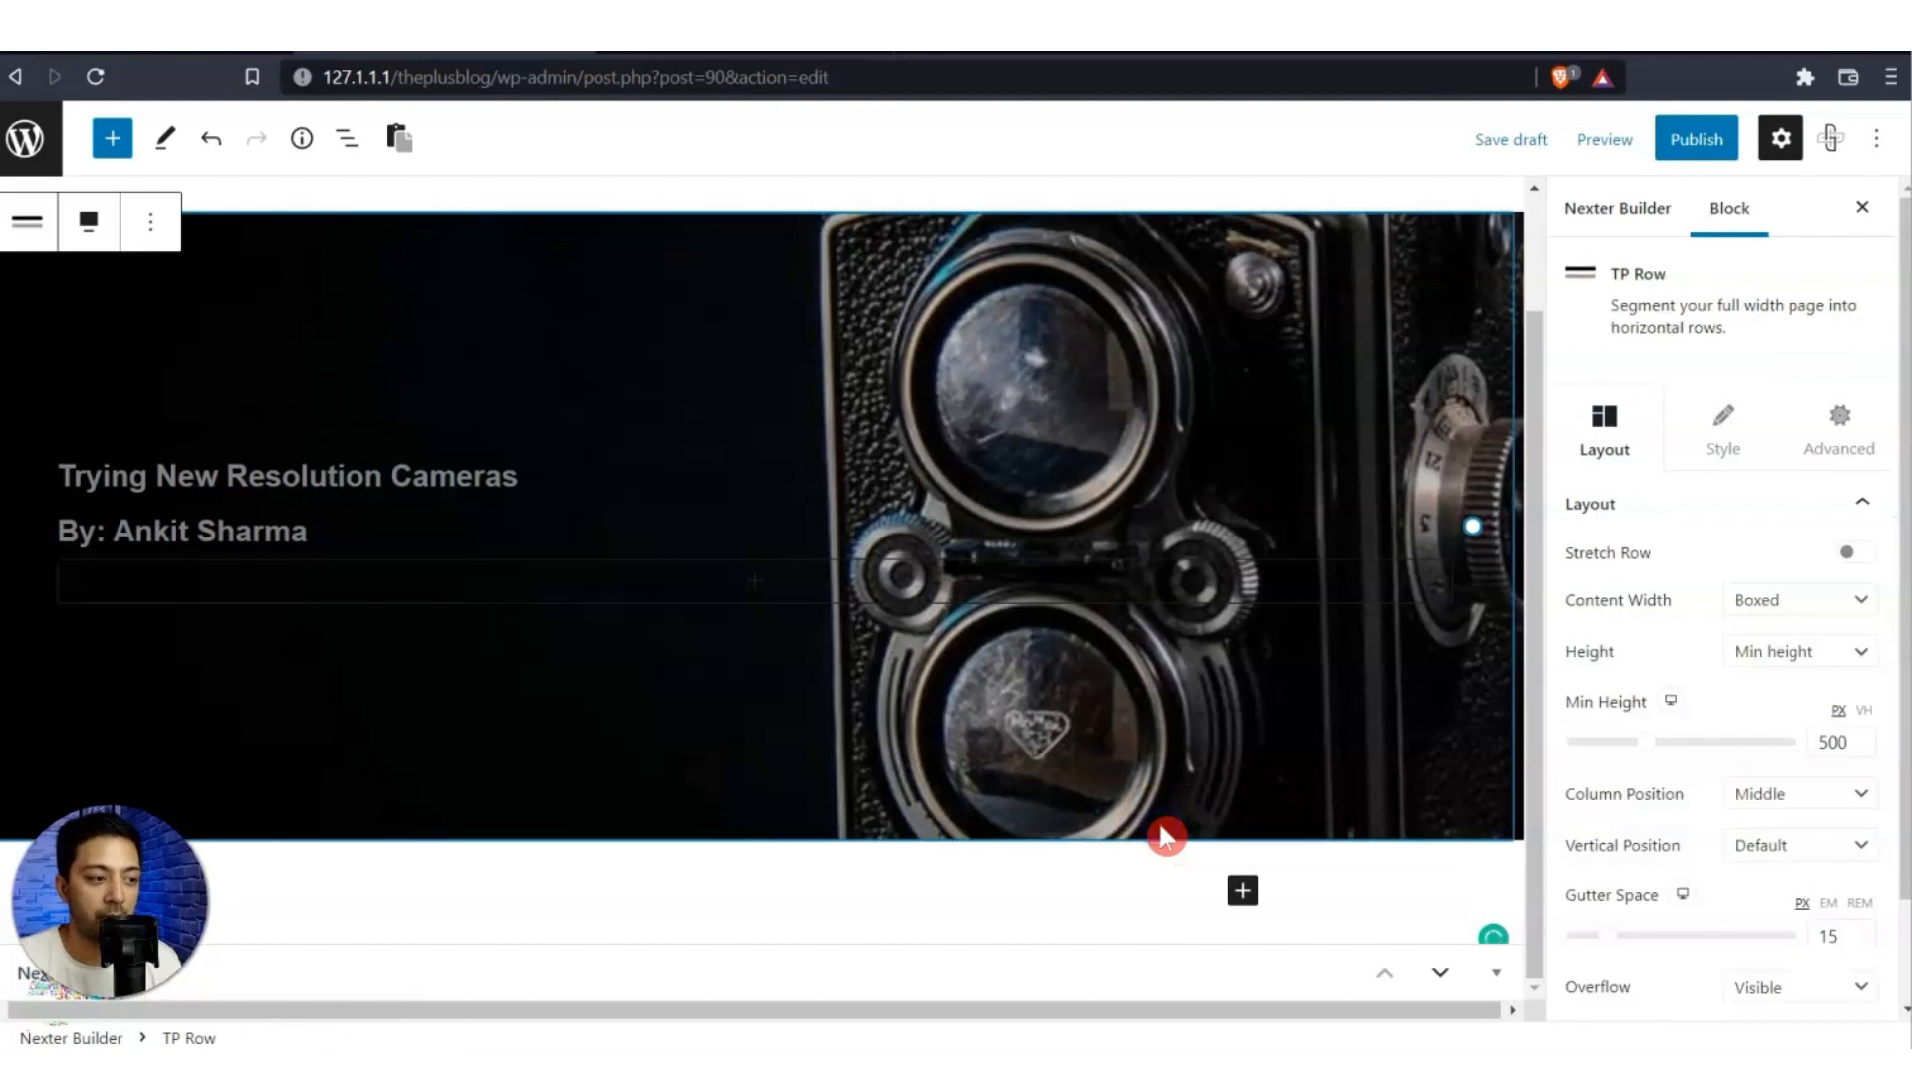
{"action": "scroll", "coordinate": [1677, 649], "scroll_direction": "down", "scroll_amount": 1}
{"action": "left_click", "coordinate": [1792, 681]}
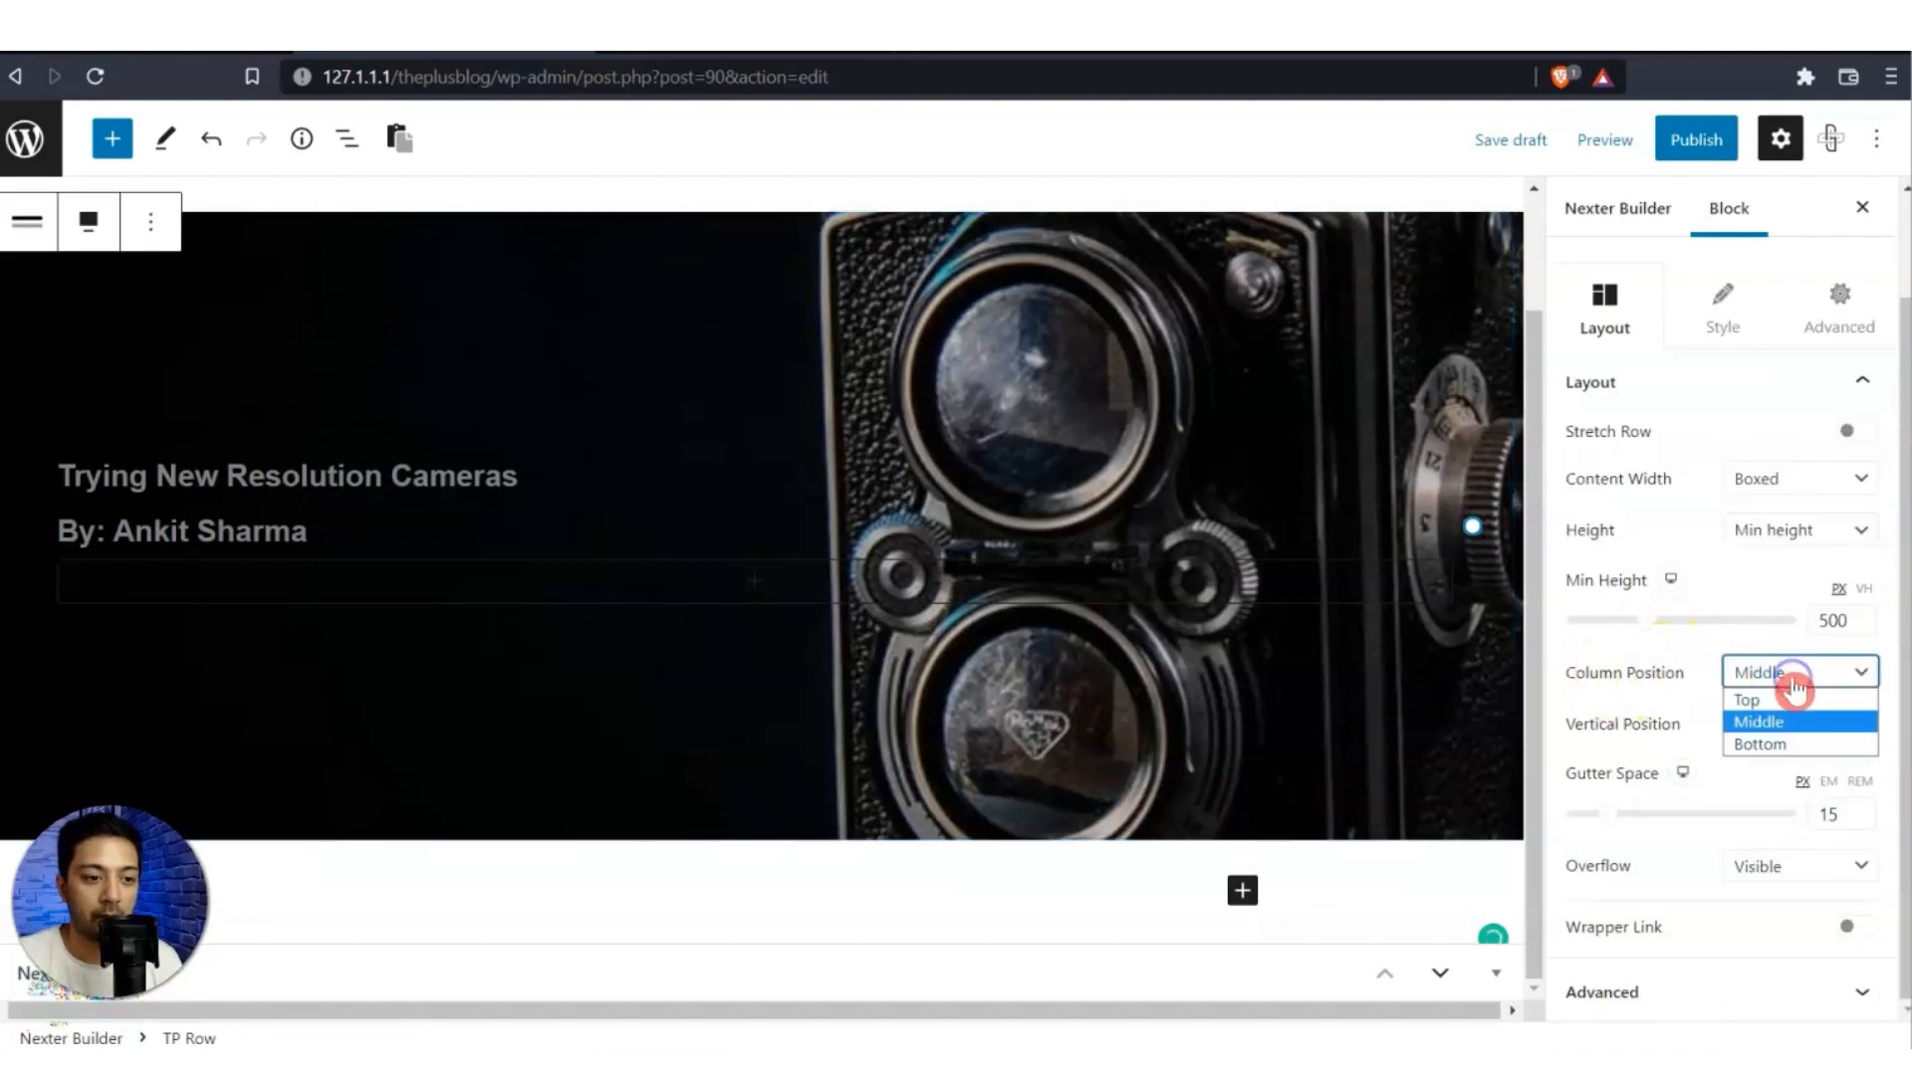
{"action": "left_click", "coordinate": [1747, 749]}
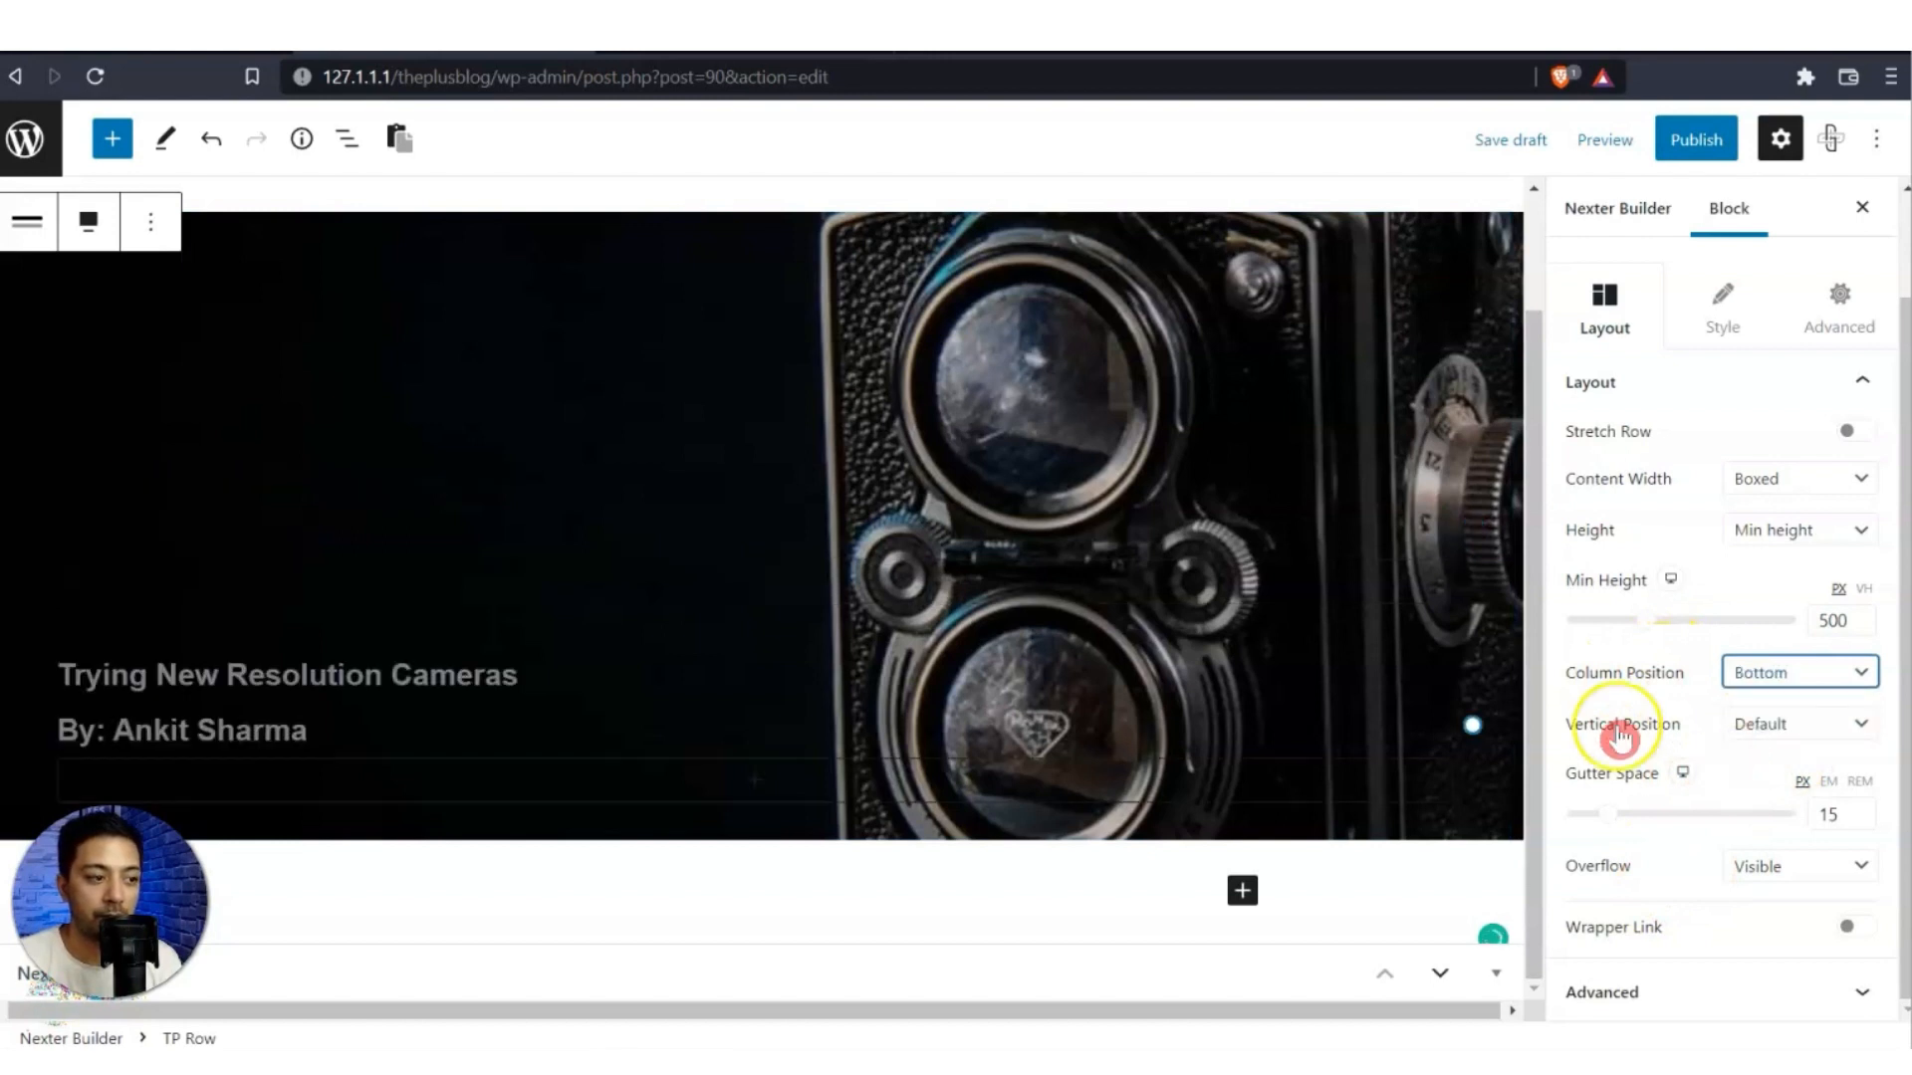
Set the heading's main title color to white (#FFFFFF).
{"action": "left_click", "coordinate": [394, 680]}
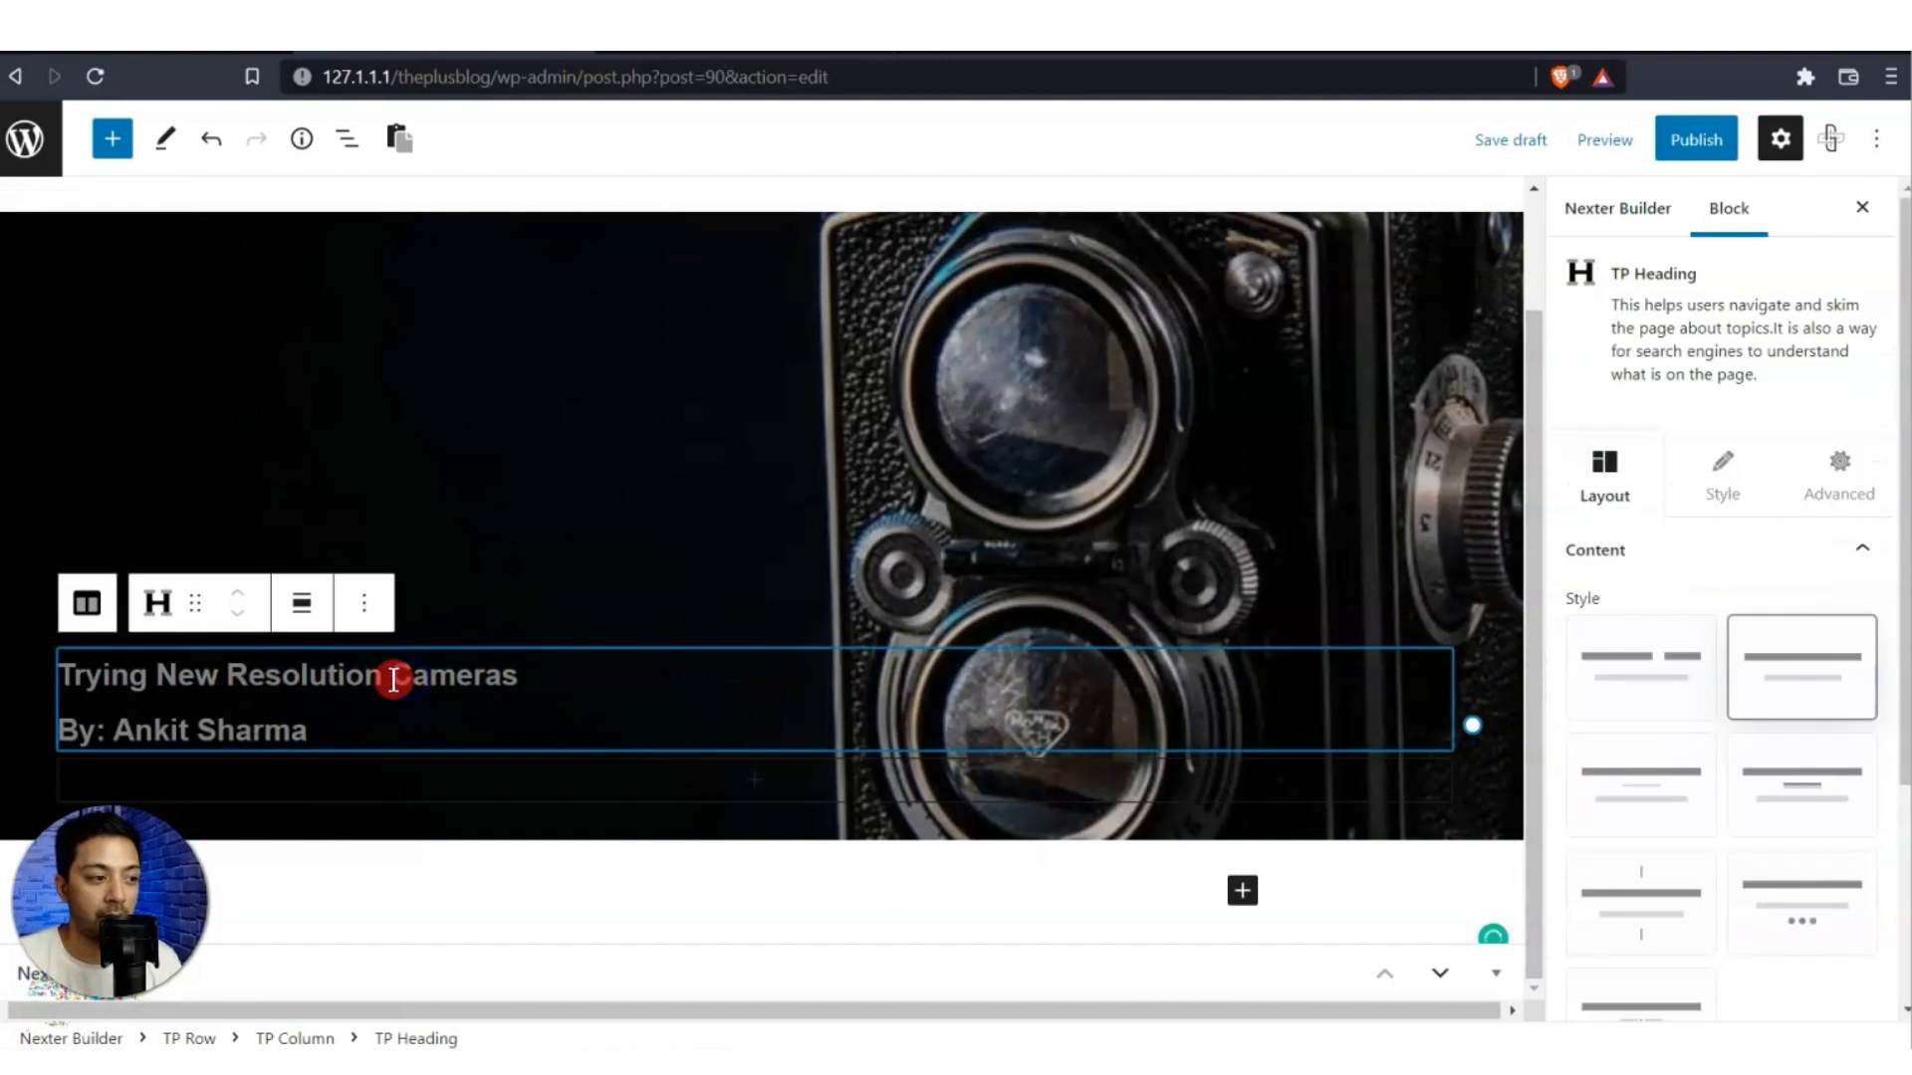
{"action": "left_click", "coordinate": [1726, 488]}
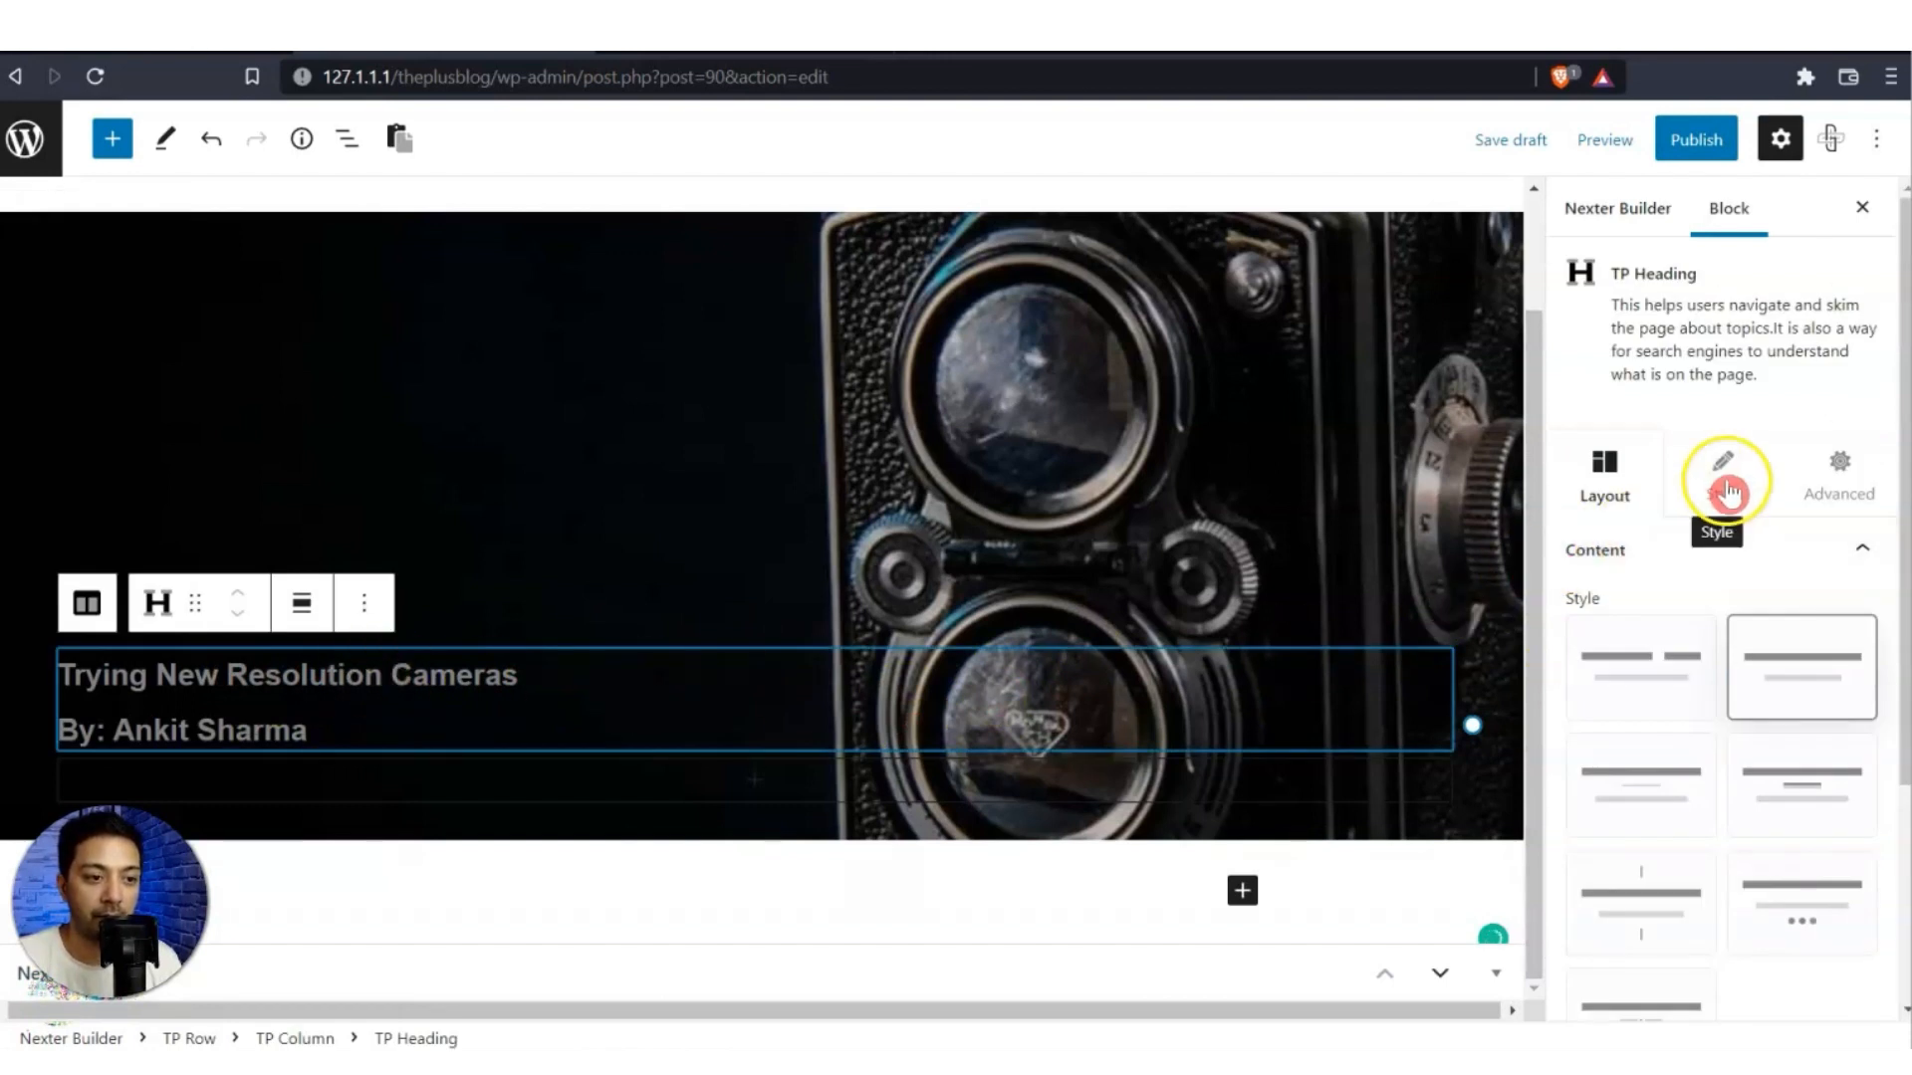
{"action": "scroll", "coordinate": [1742, 512], "scroll_direction": "down", "scroll_amount": 2}
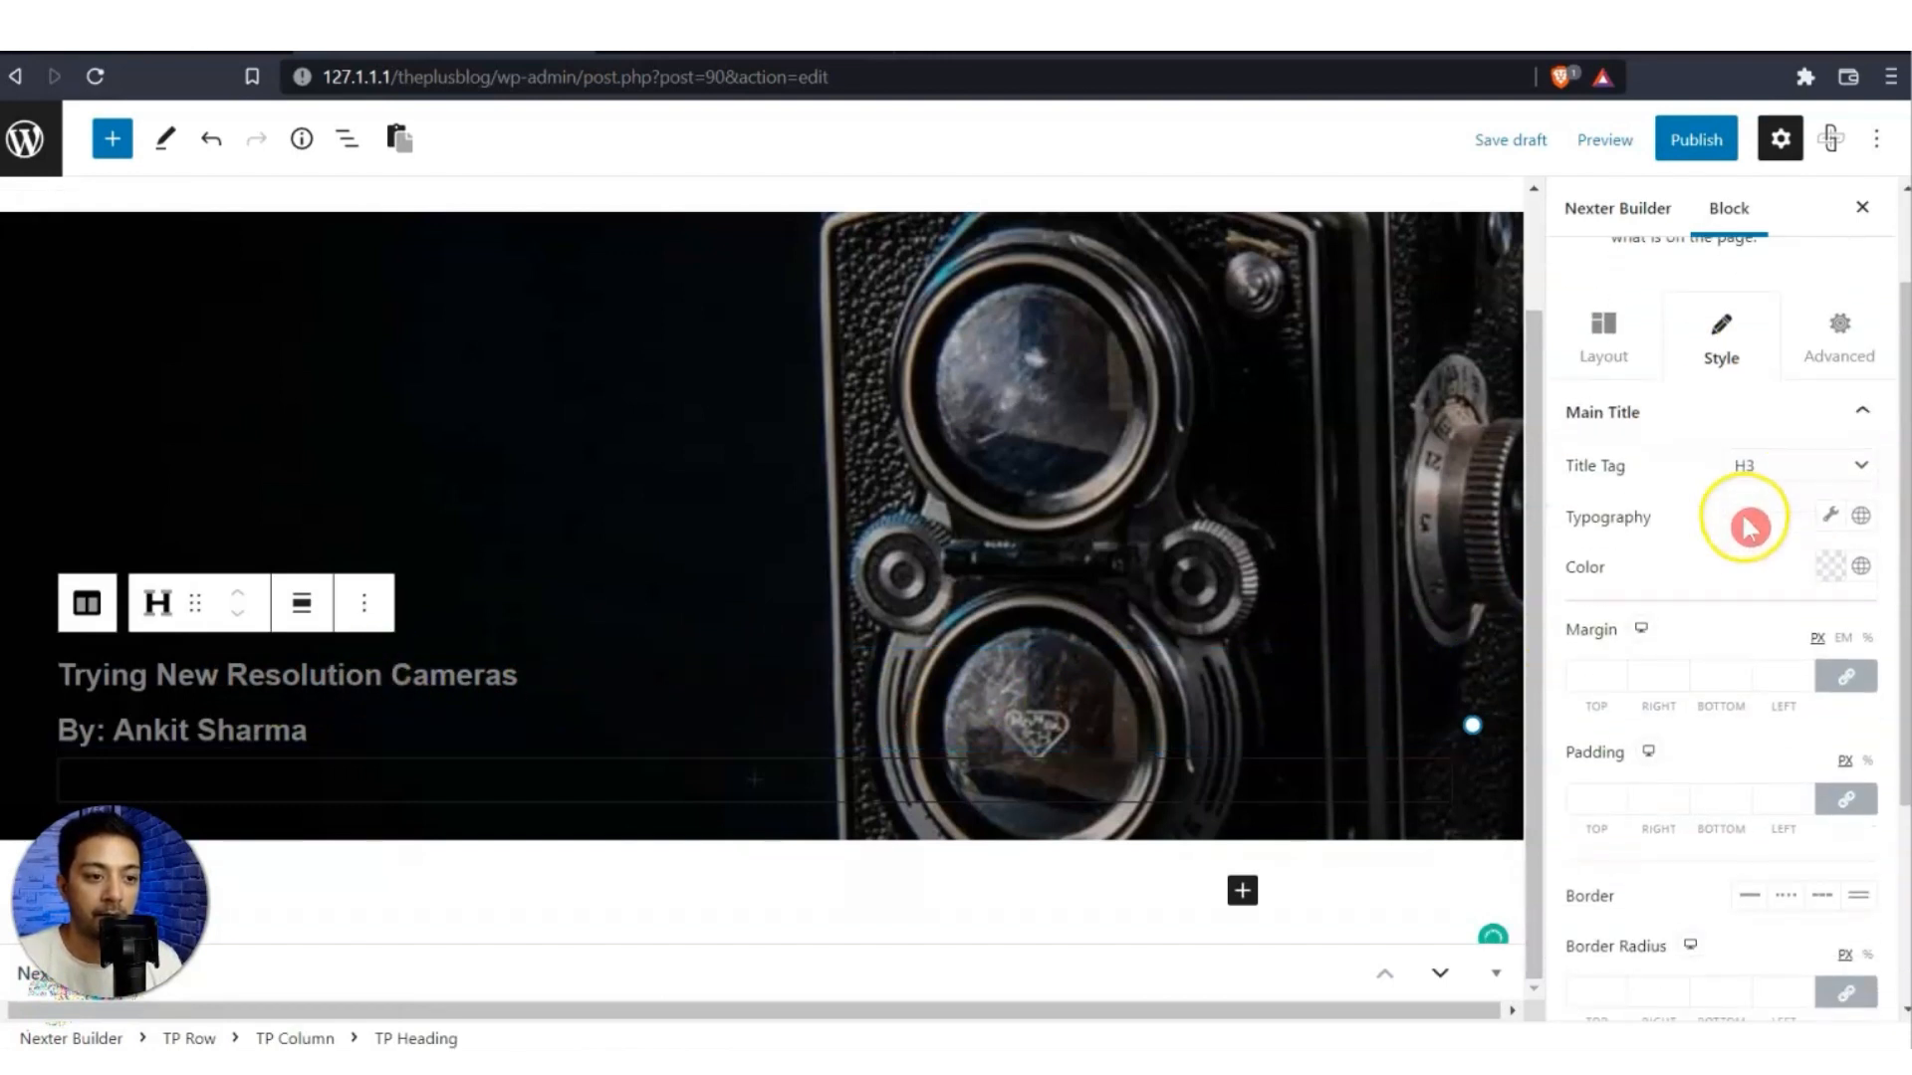
{"action": "left_click", "coordinate": [1807, 582]}
{"action": "left_click_drag", "start_coordinate": [1716, 640], "coordinate": [1544, 597]}
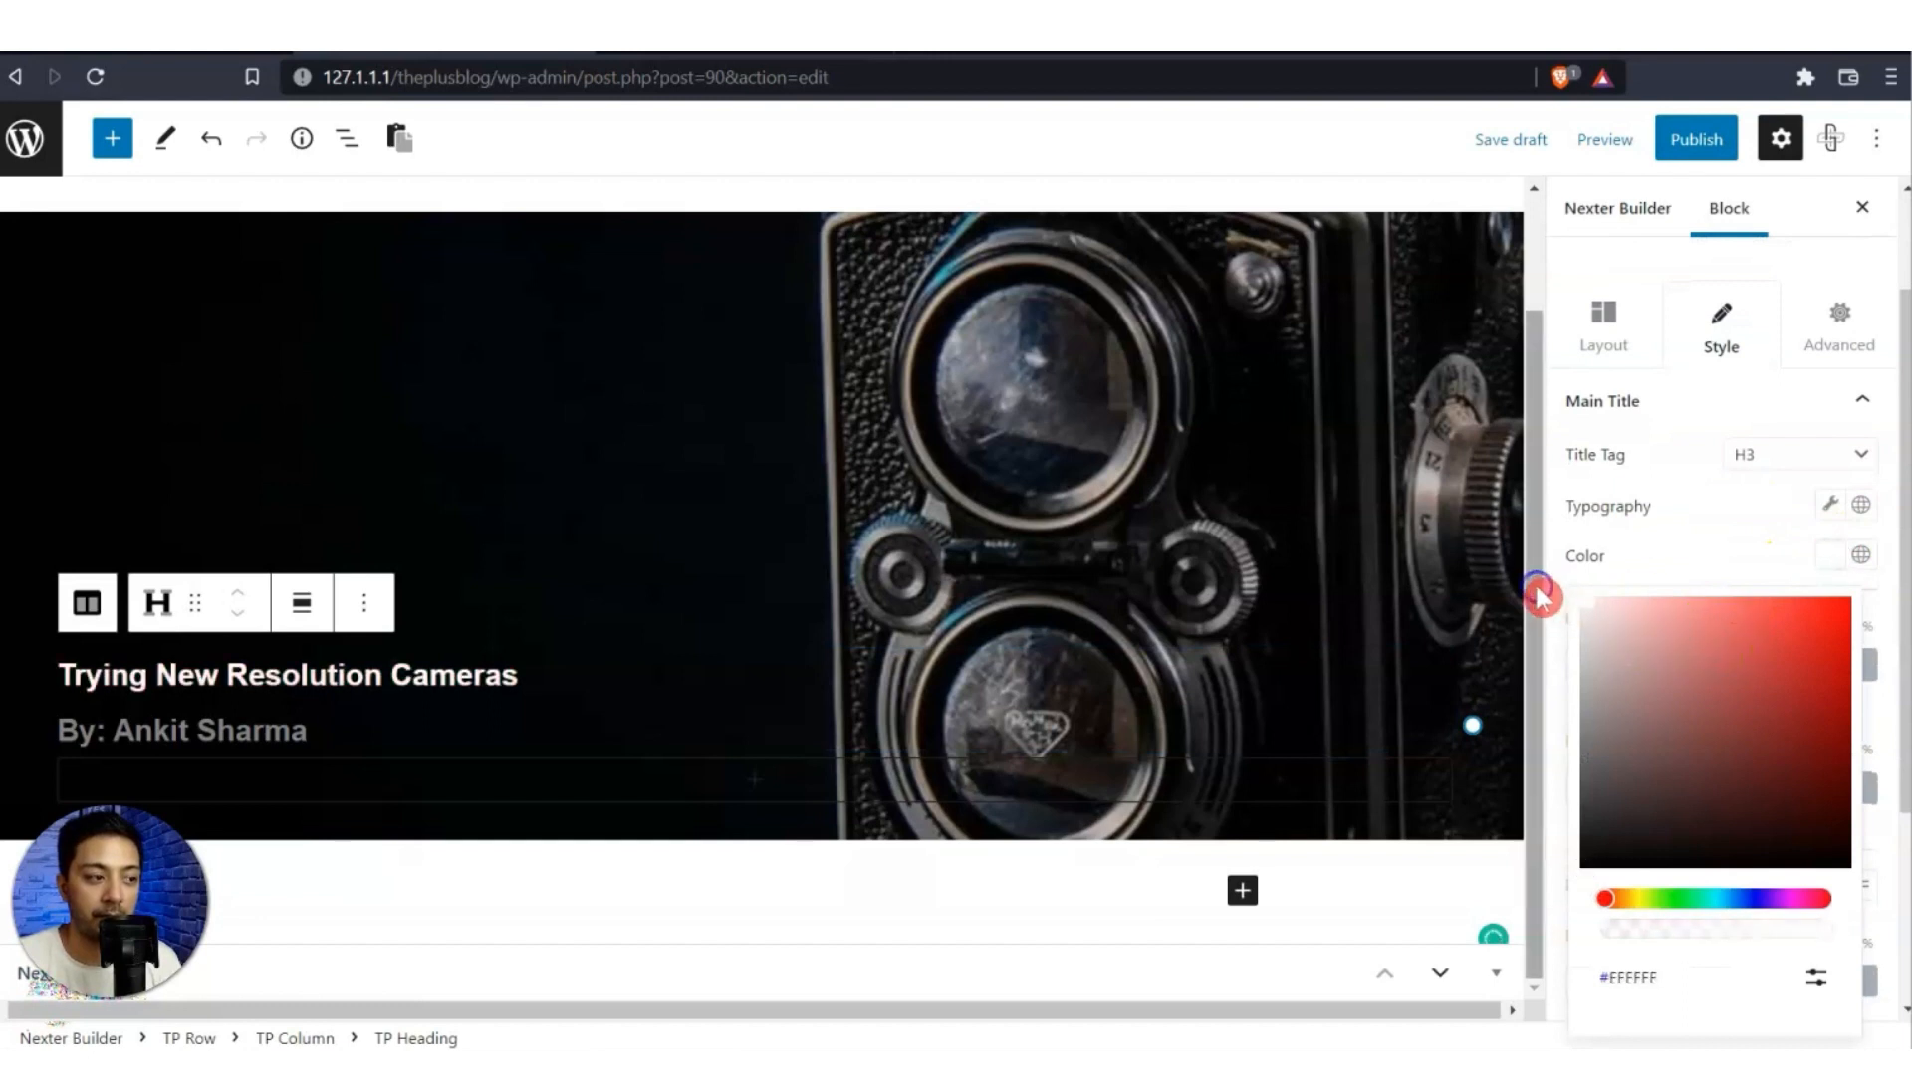
Set the main title's font size to 40.
{"action": "left_click", "coordinate": [1831, 505]}
{"action": "left_click", "coordinate": [1813, 607]}
{"action": "left_click", "coordinate": [1801, 678]}
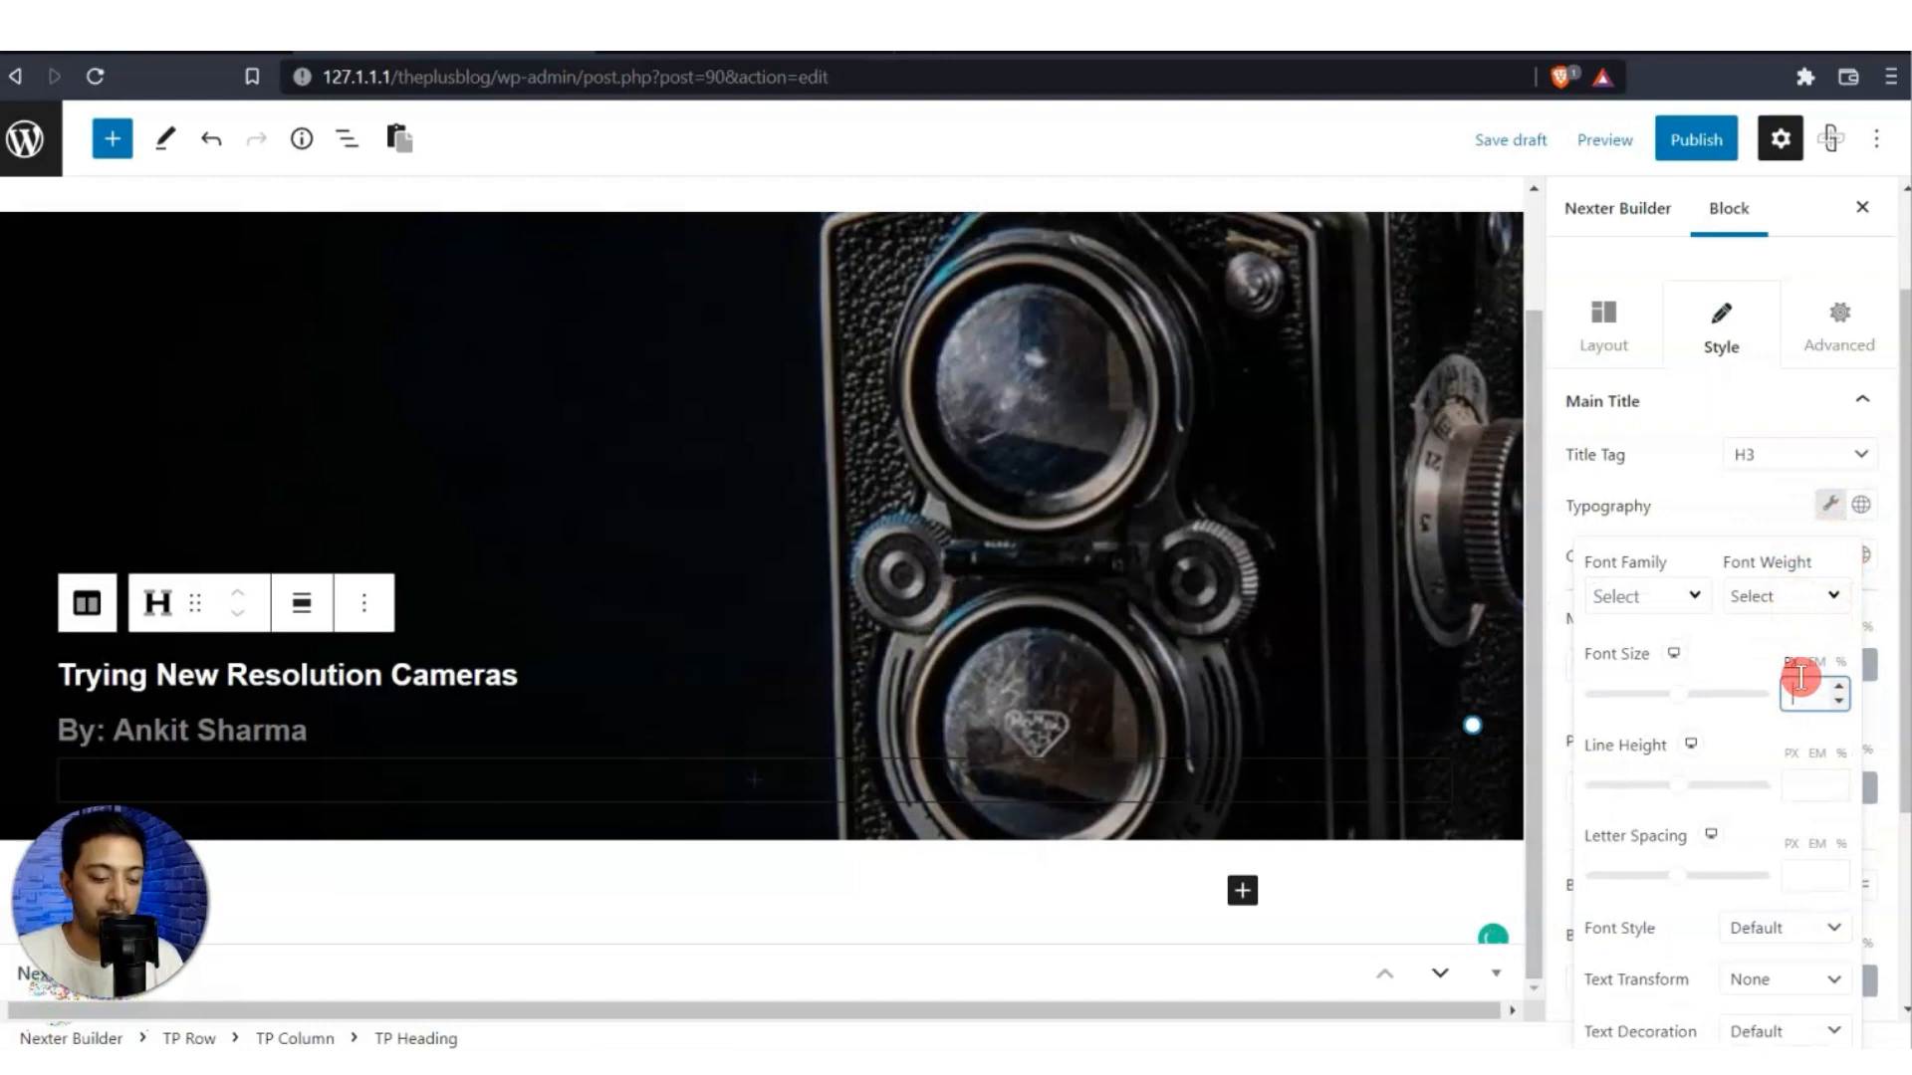
{"action": "type", "text": "40"}
{"action": "left_click", "coordinate": [1628, 403]}
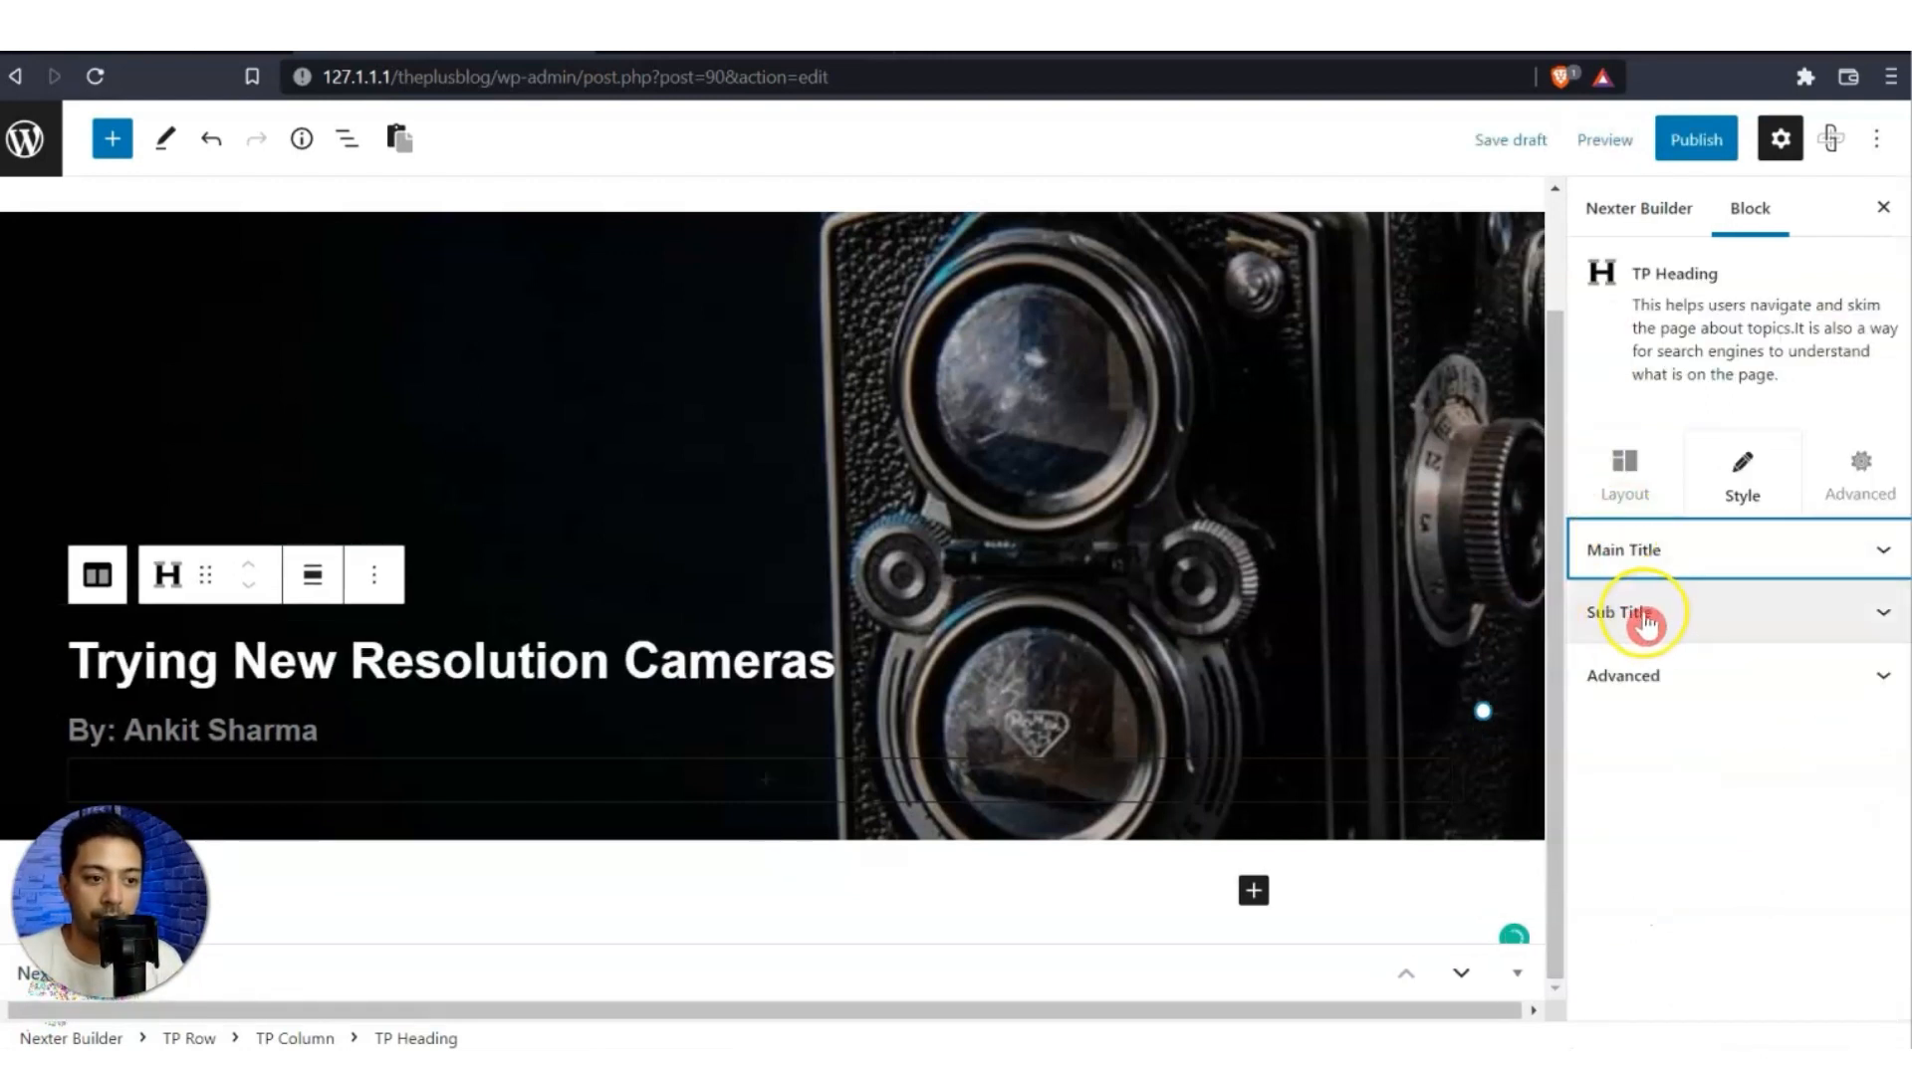
Set the heading's sub title color to dark grey #606060.
{"action": "left_click", "coordinate": [1645, 623]}
{"action": "left_click", "coordinate": [1850, 770]}
{"action": "left_click", "coordinate": [1625, 438]}
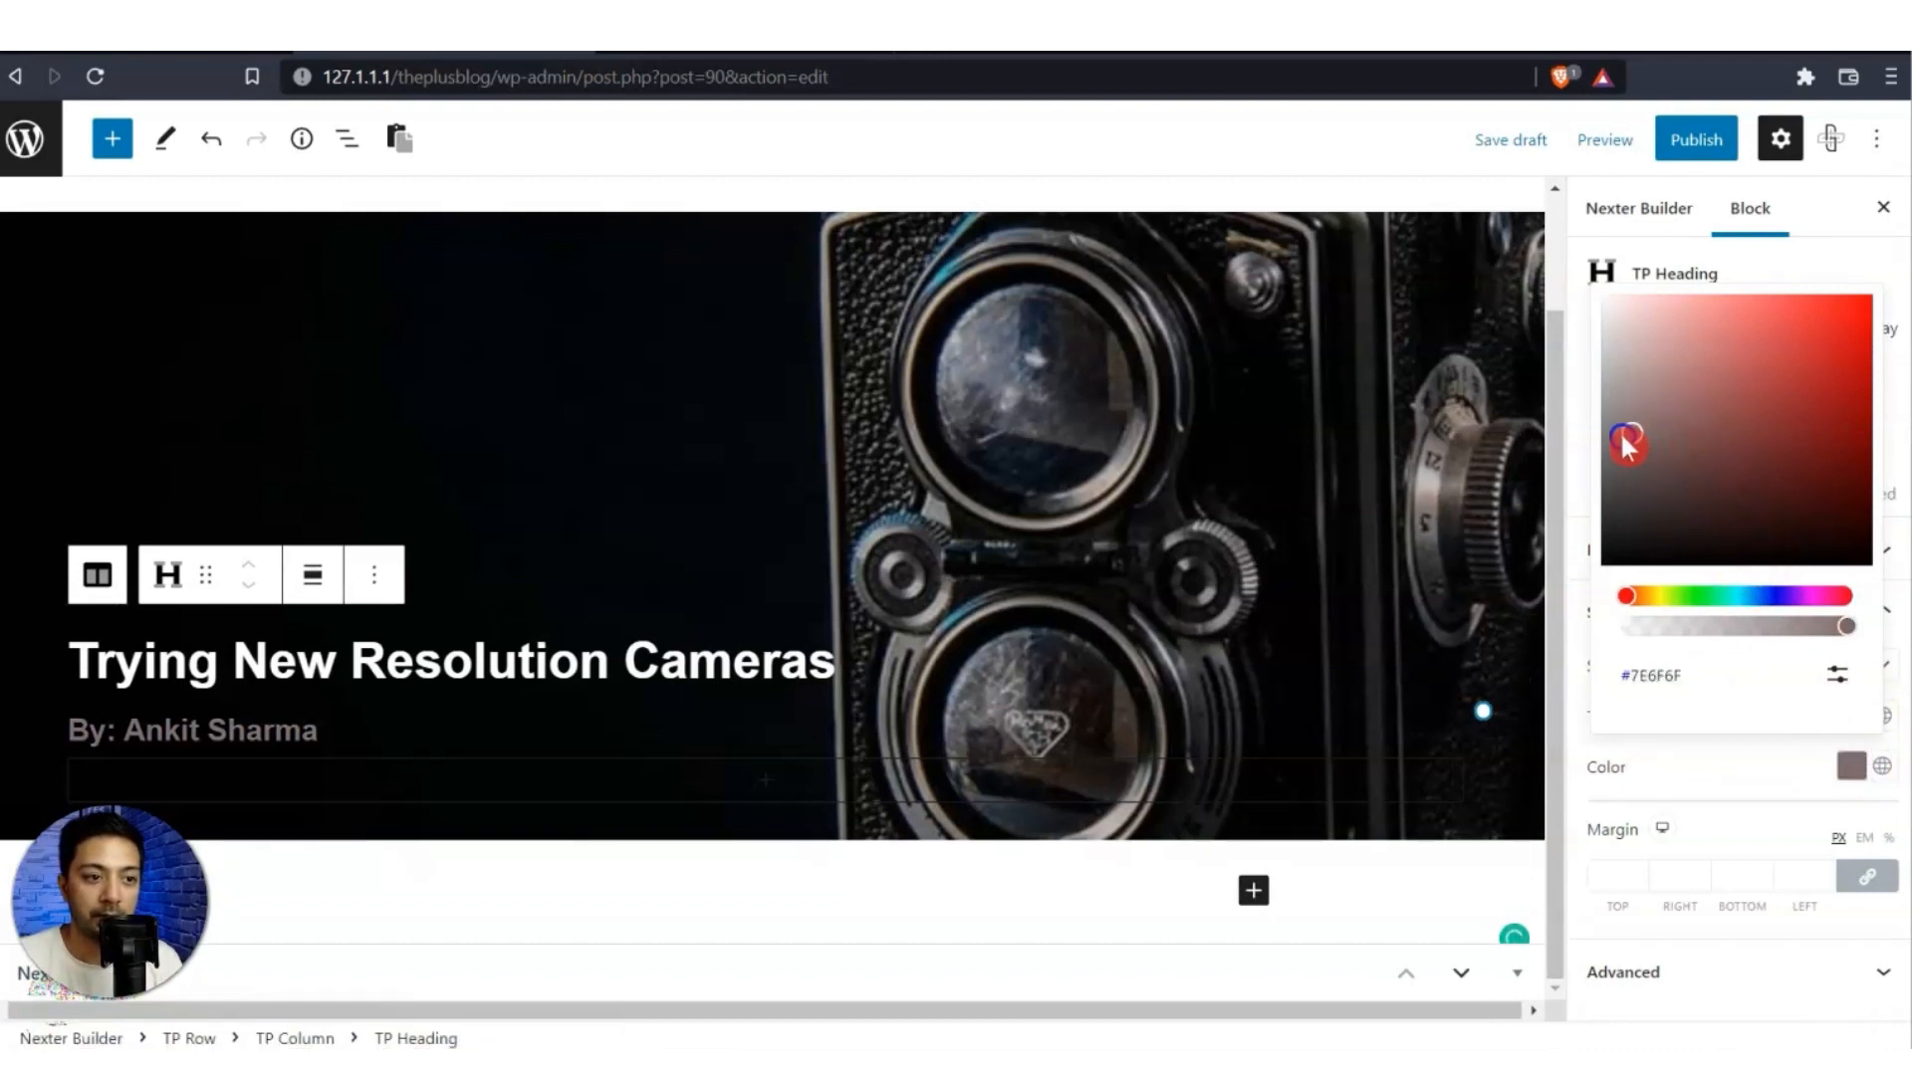
{"action": "left_click_drag", "start_coordinate": [1594, 443], "coordinate": [1588, 468]}
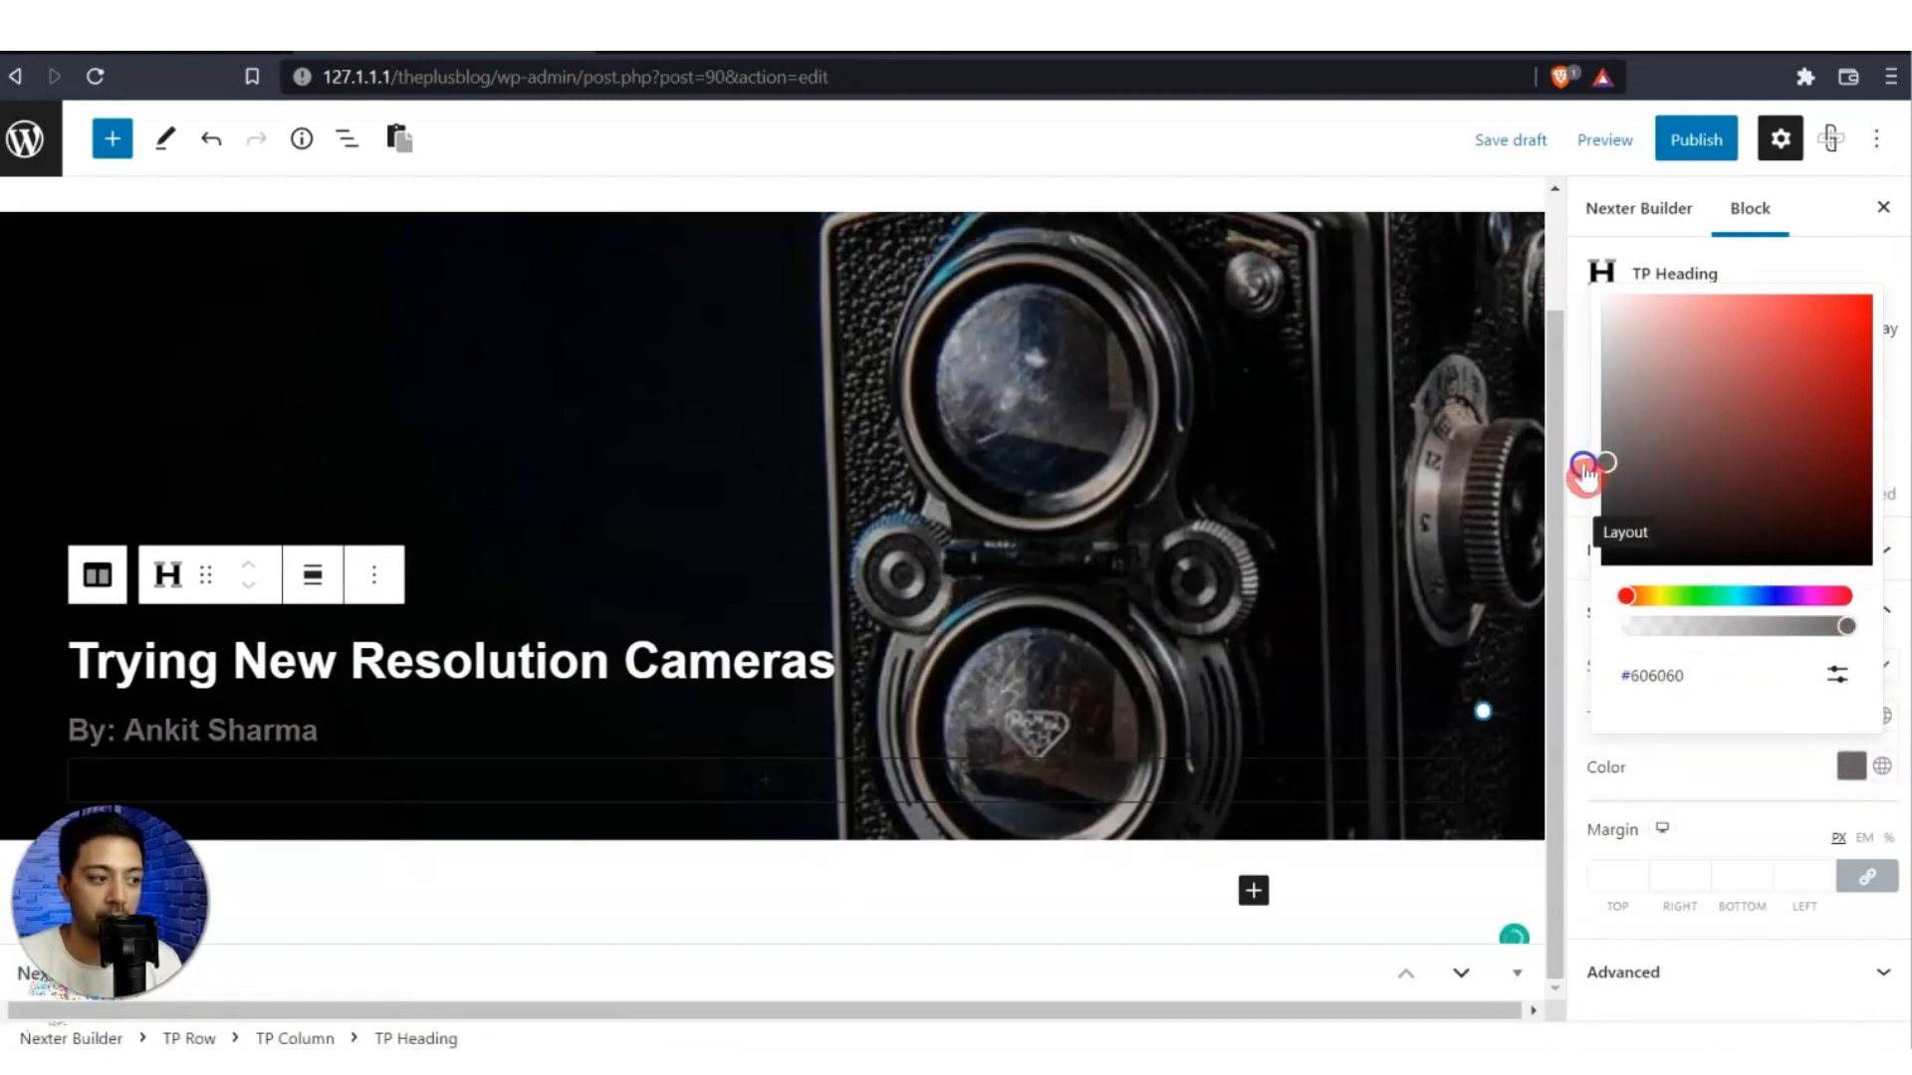
{"action": "left_click", "coordinate": [1720, 770]}
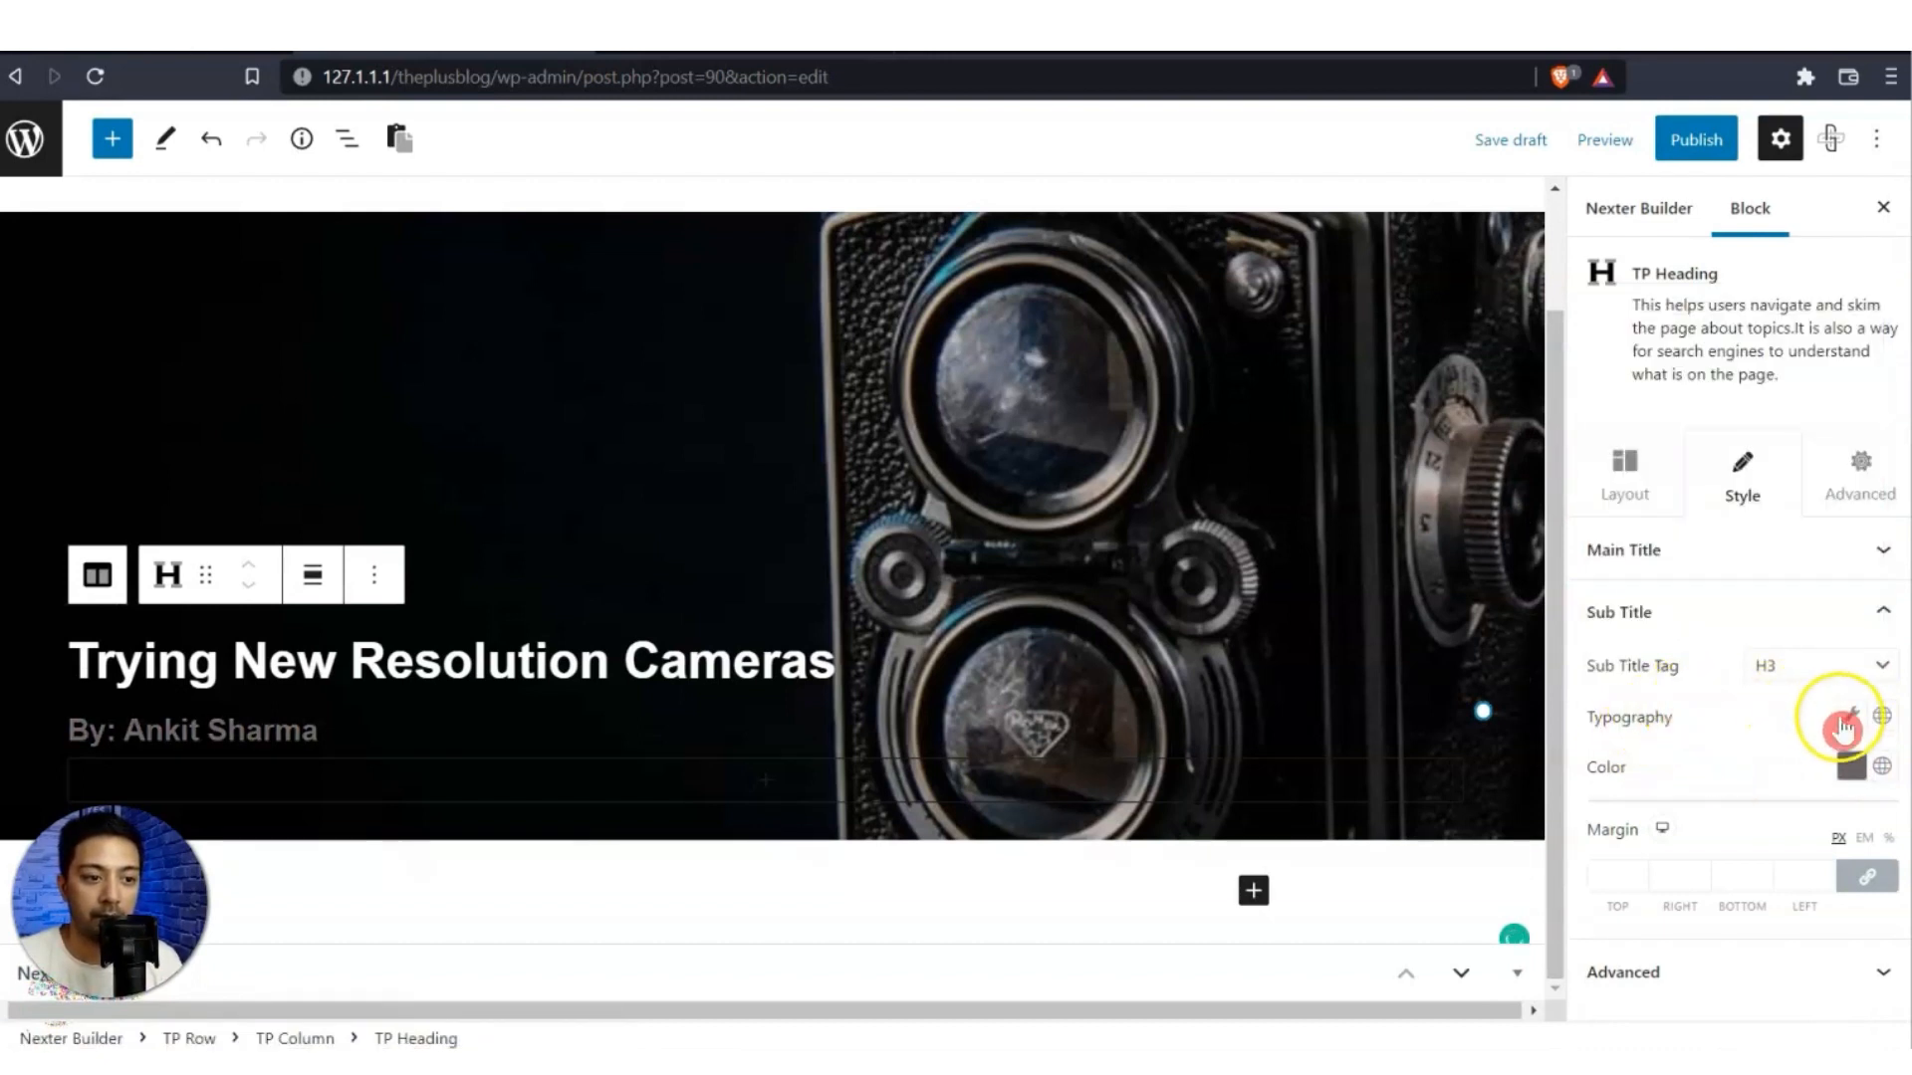
Set the sub title's font size to 15 px and font weight to 100, and save the draft.
{"action": "left_click", "coordinate": [1847, 717]}
{"action": "left_click", "coordinate": [1822, 321]}
{"action": "type", "text": "1"}
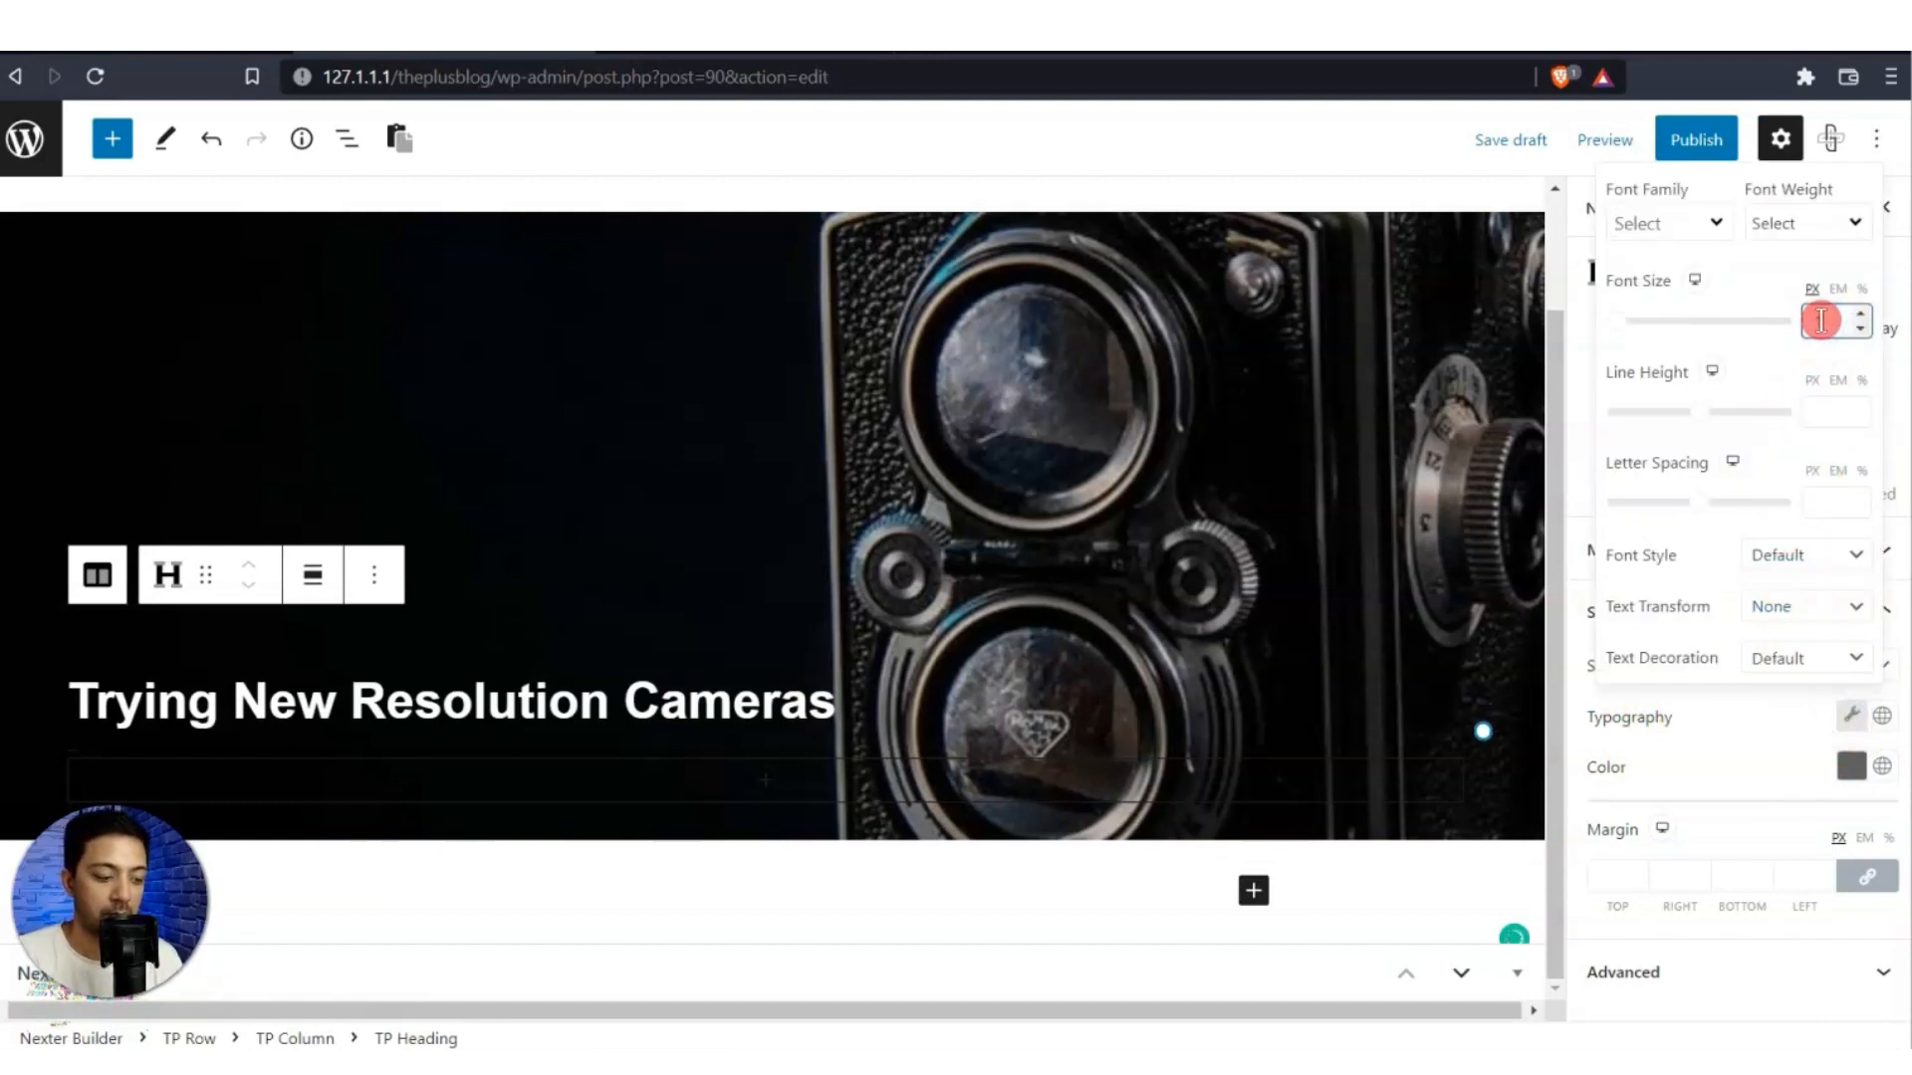
{"action": "type", "text": "5"}
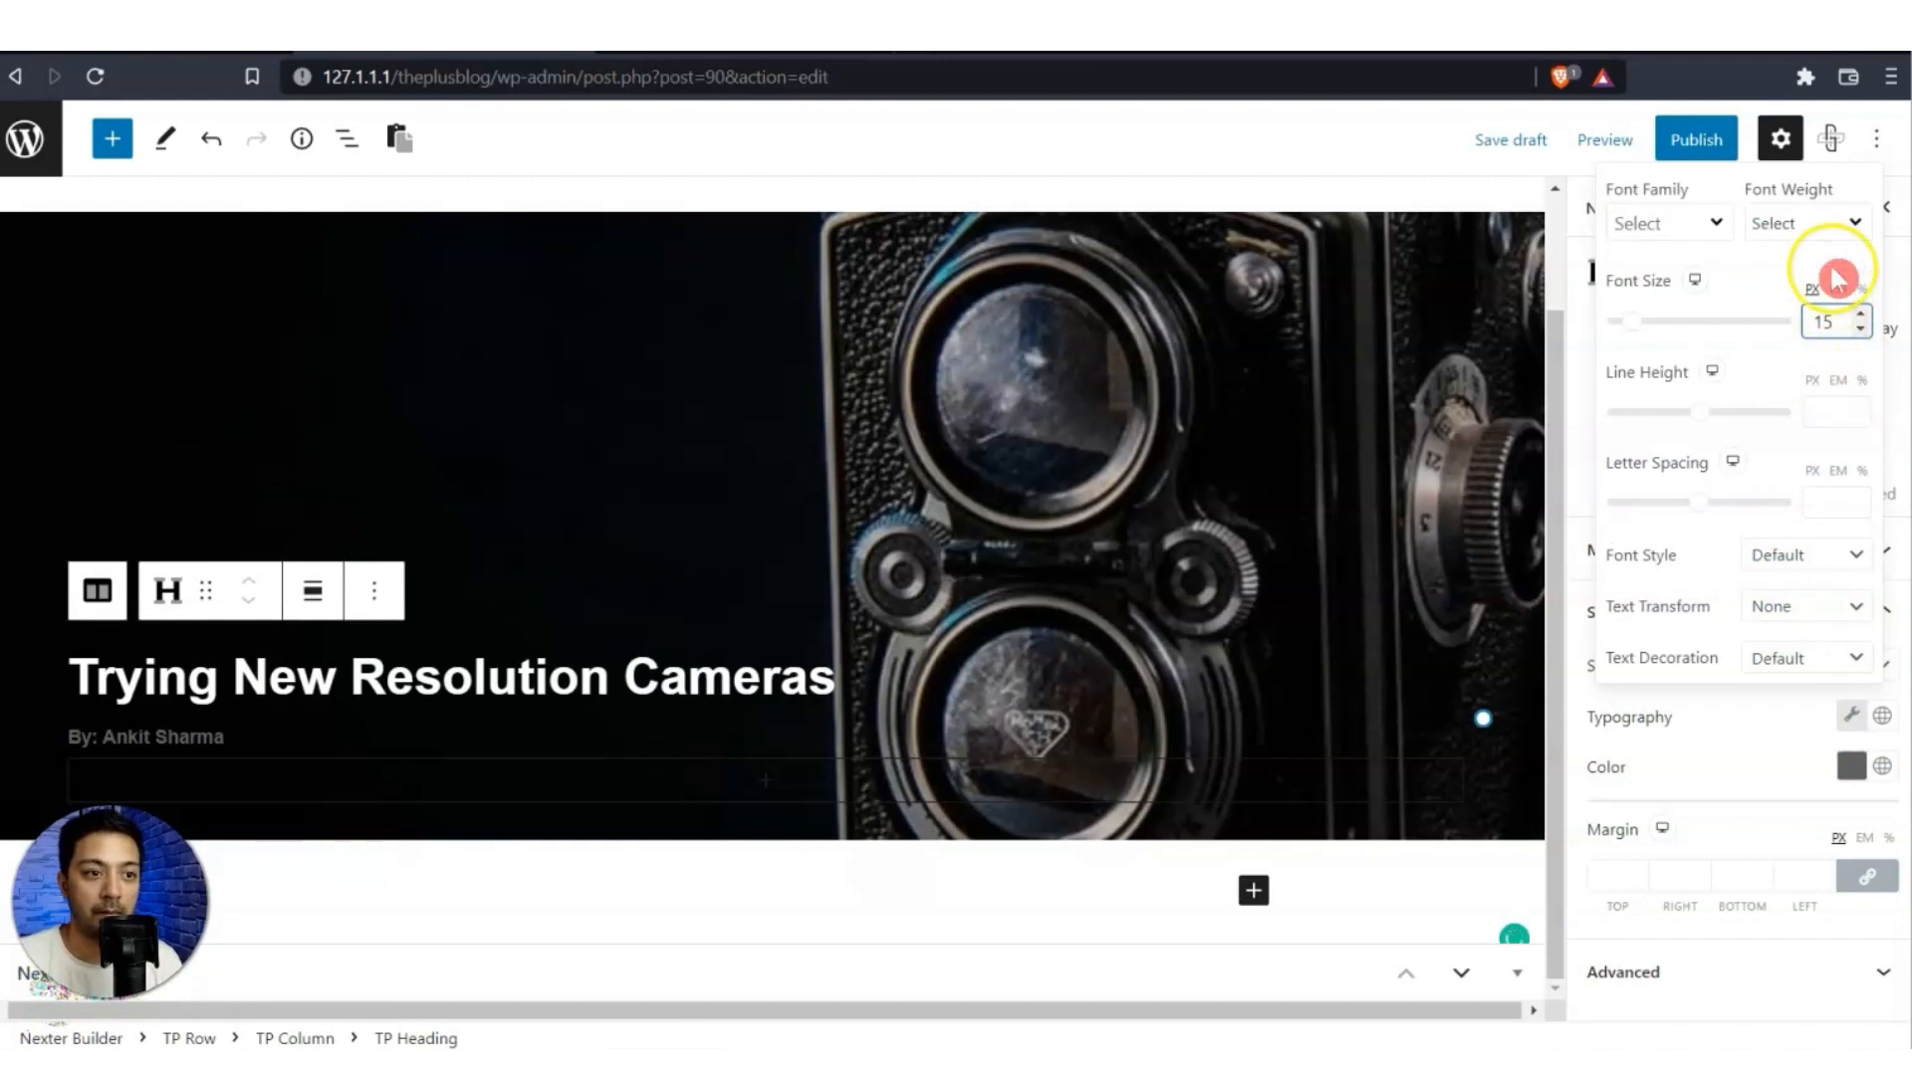
{"action": "left_click", "coordinate": [1844, 221]}
{"action": "left_click", "coordinate": [1825, 286]}
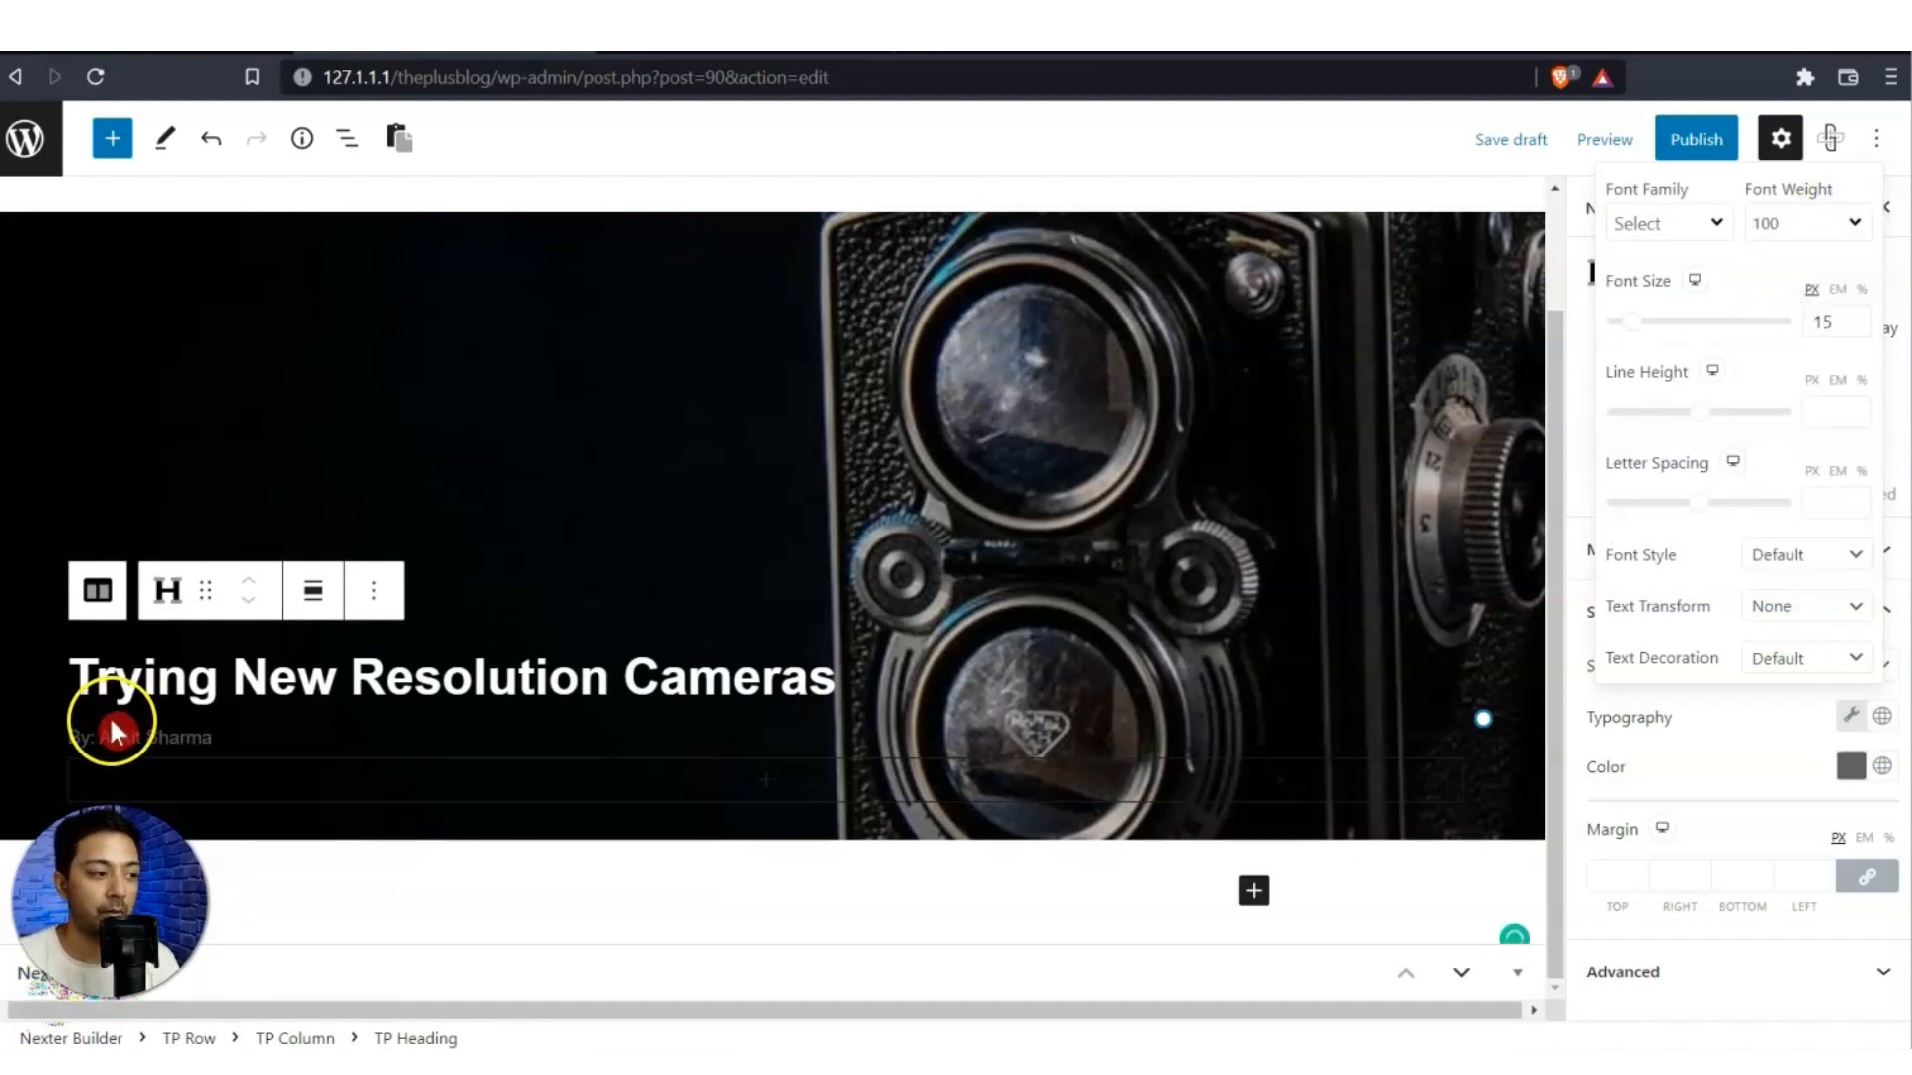
{"action": "left_click", "coordinate": [1514, 140]}
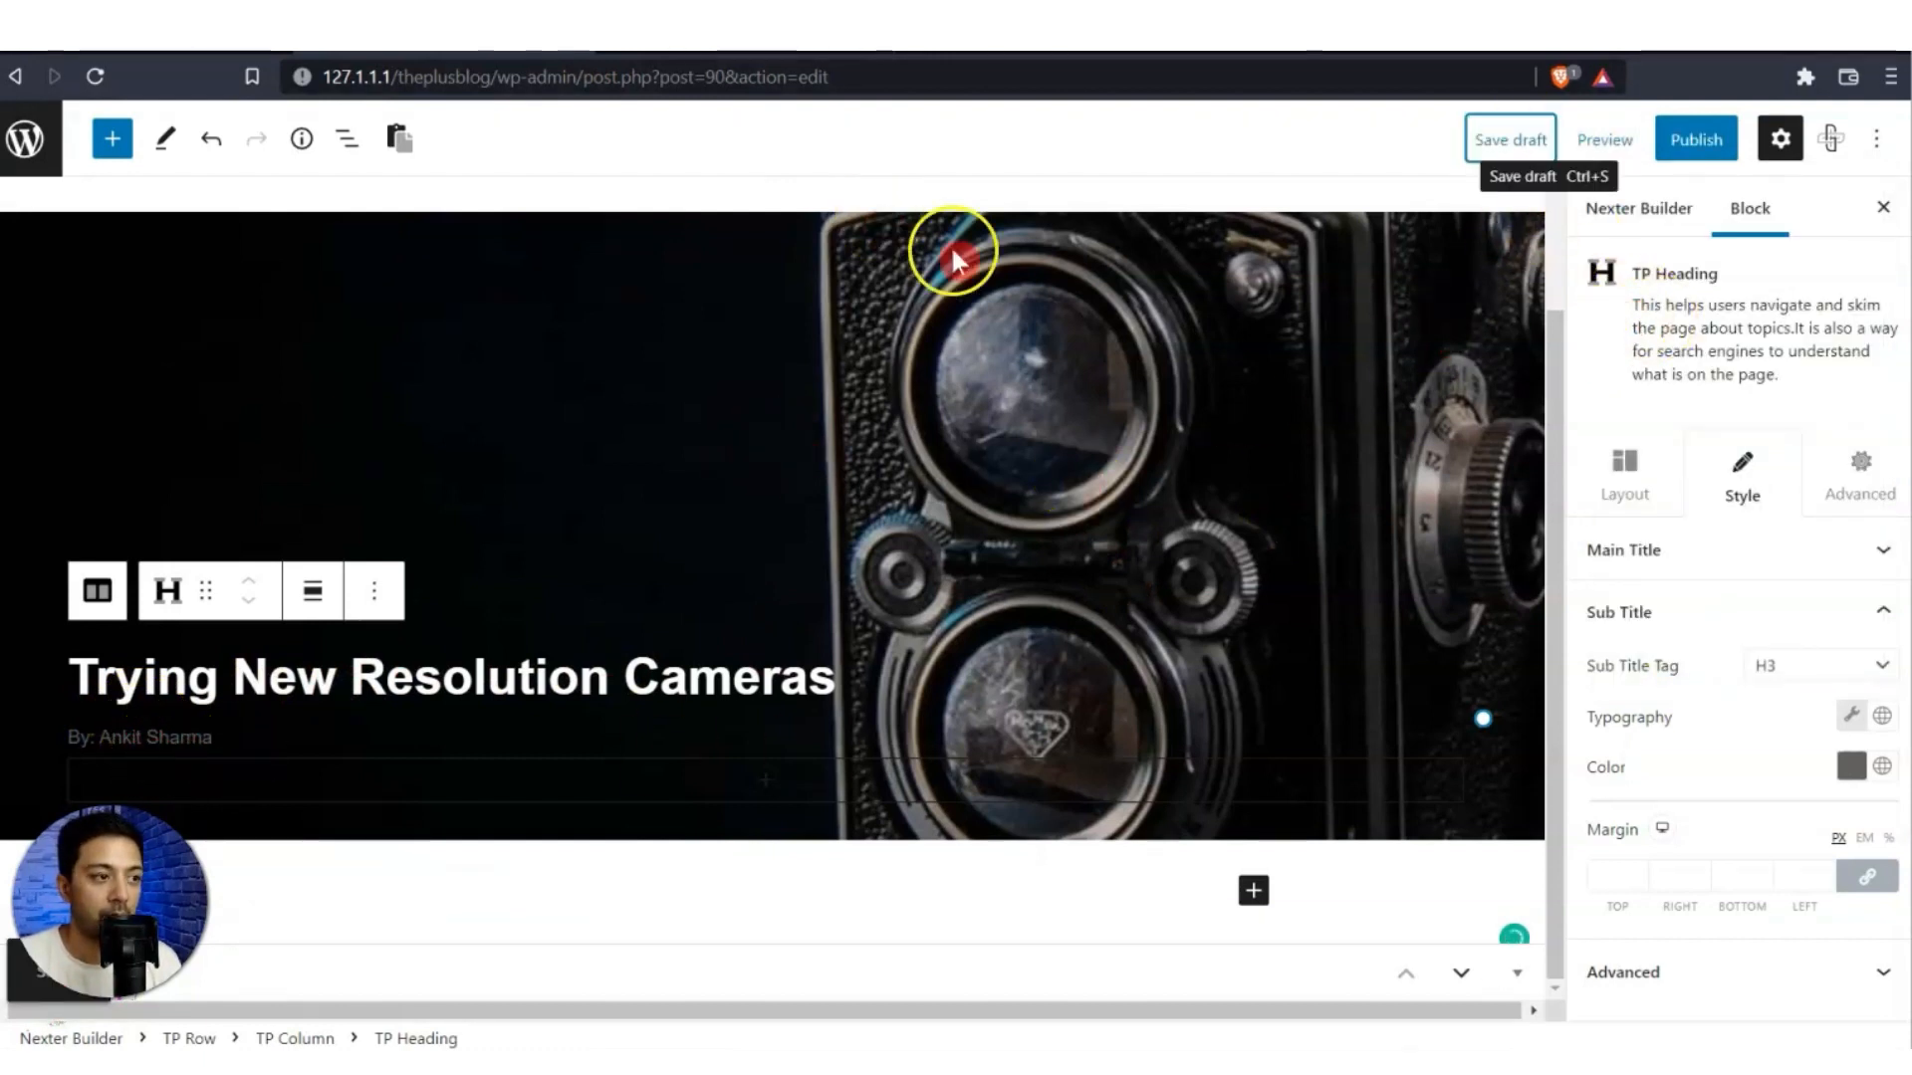
Unlink the margin values of the row with the camera background and set its bottom margin to 50 px.
{"action": "left_click", "coordinate": [1013, 840]}
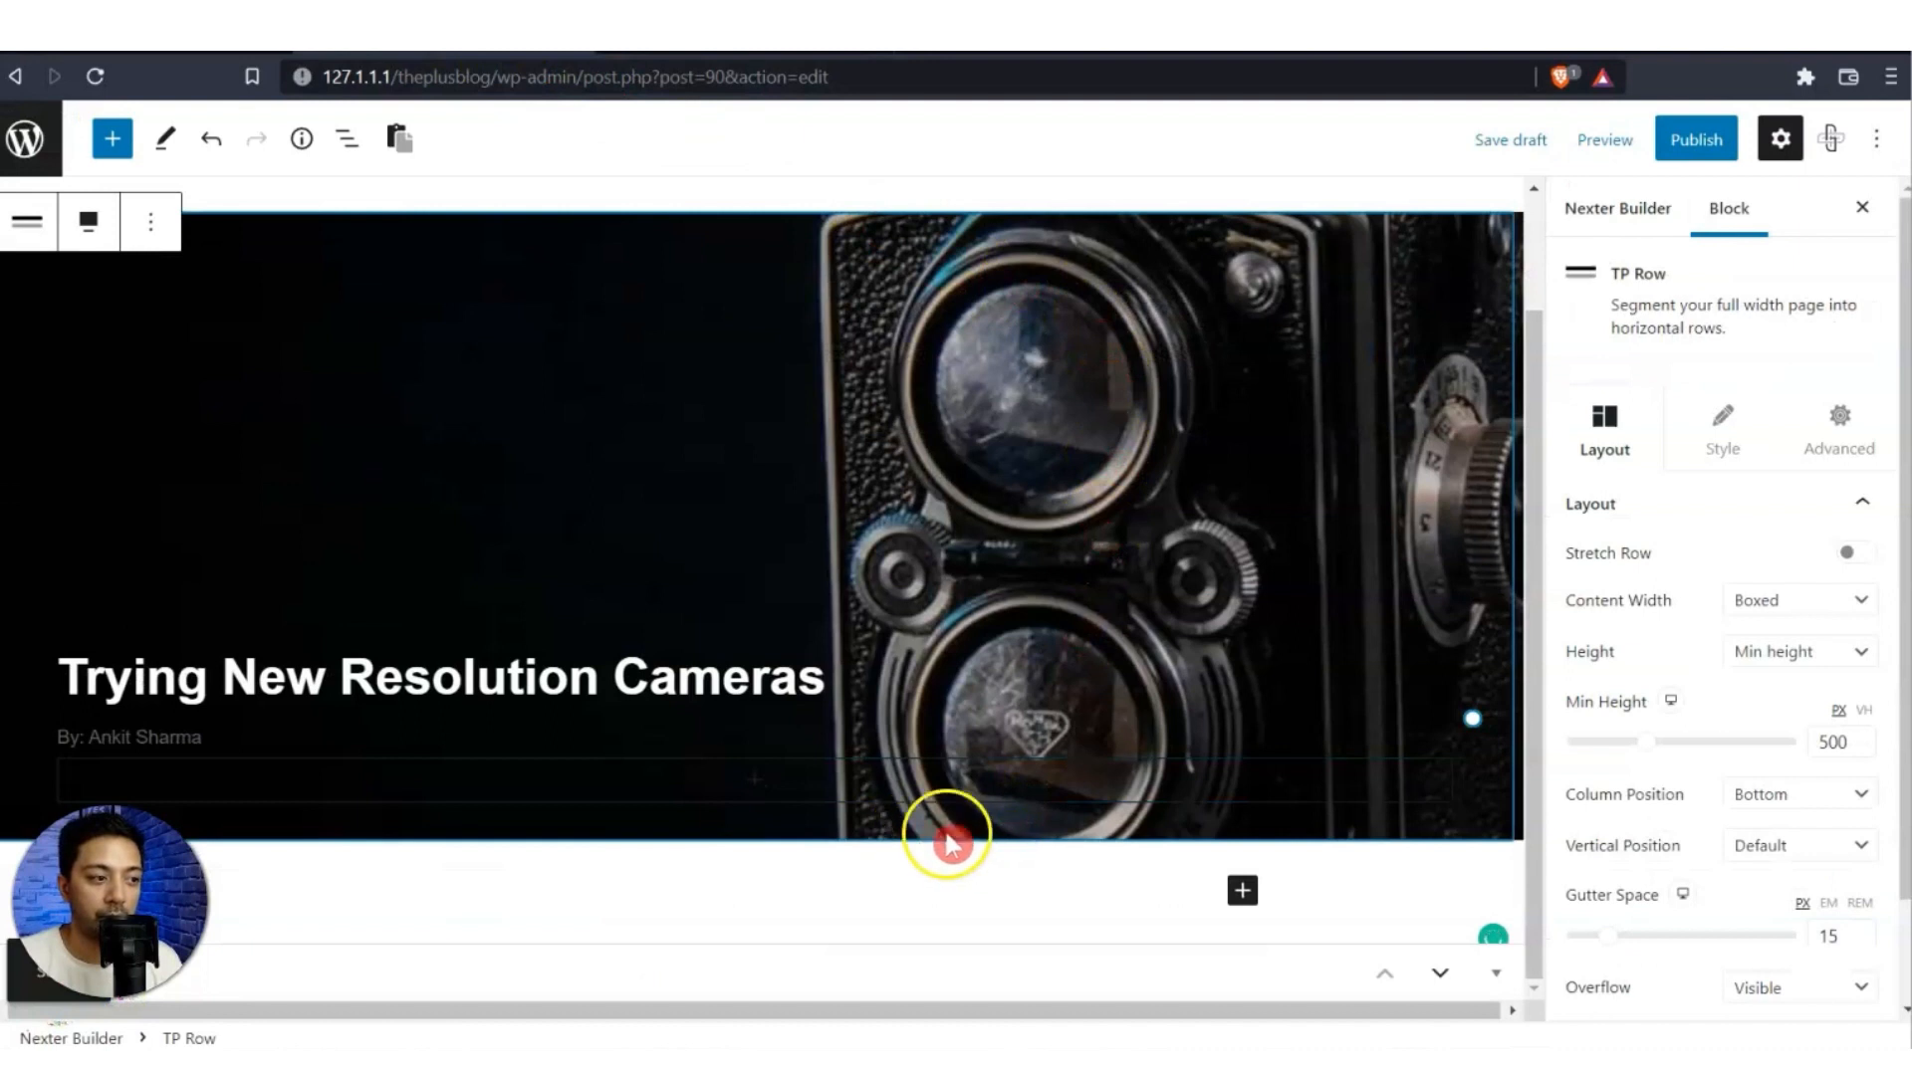
{"action": "left_click", "coordinate": [1839, 431]}
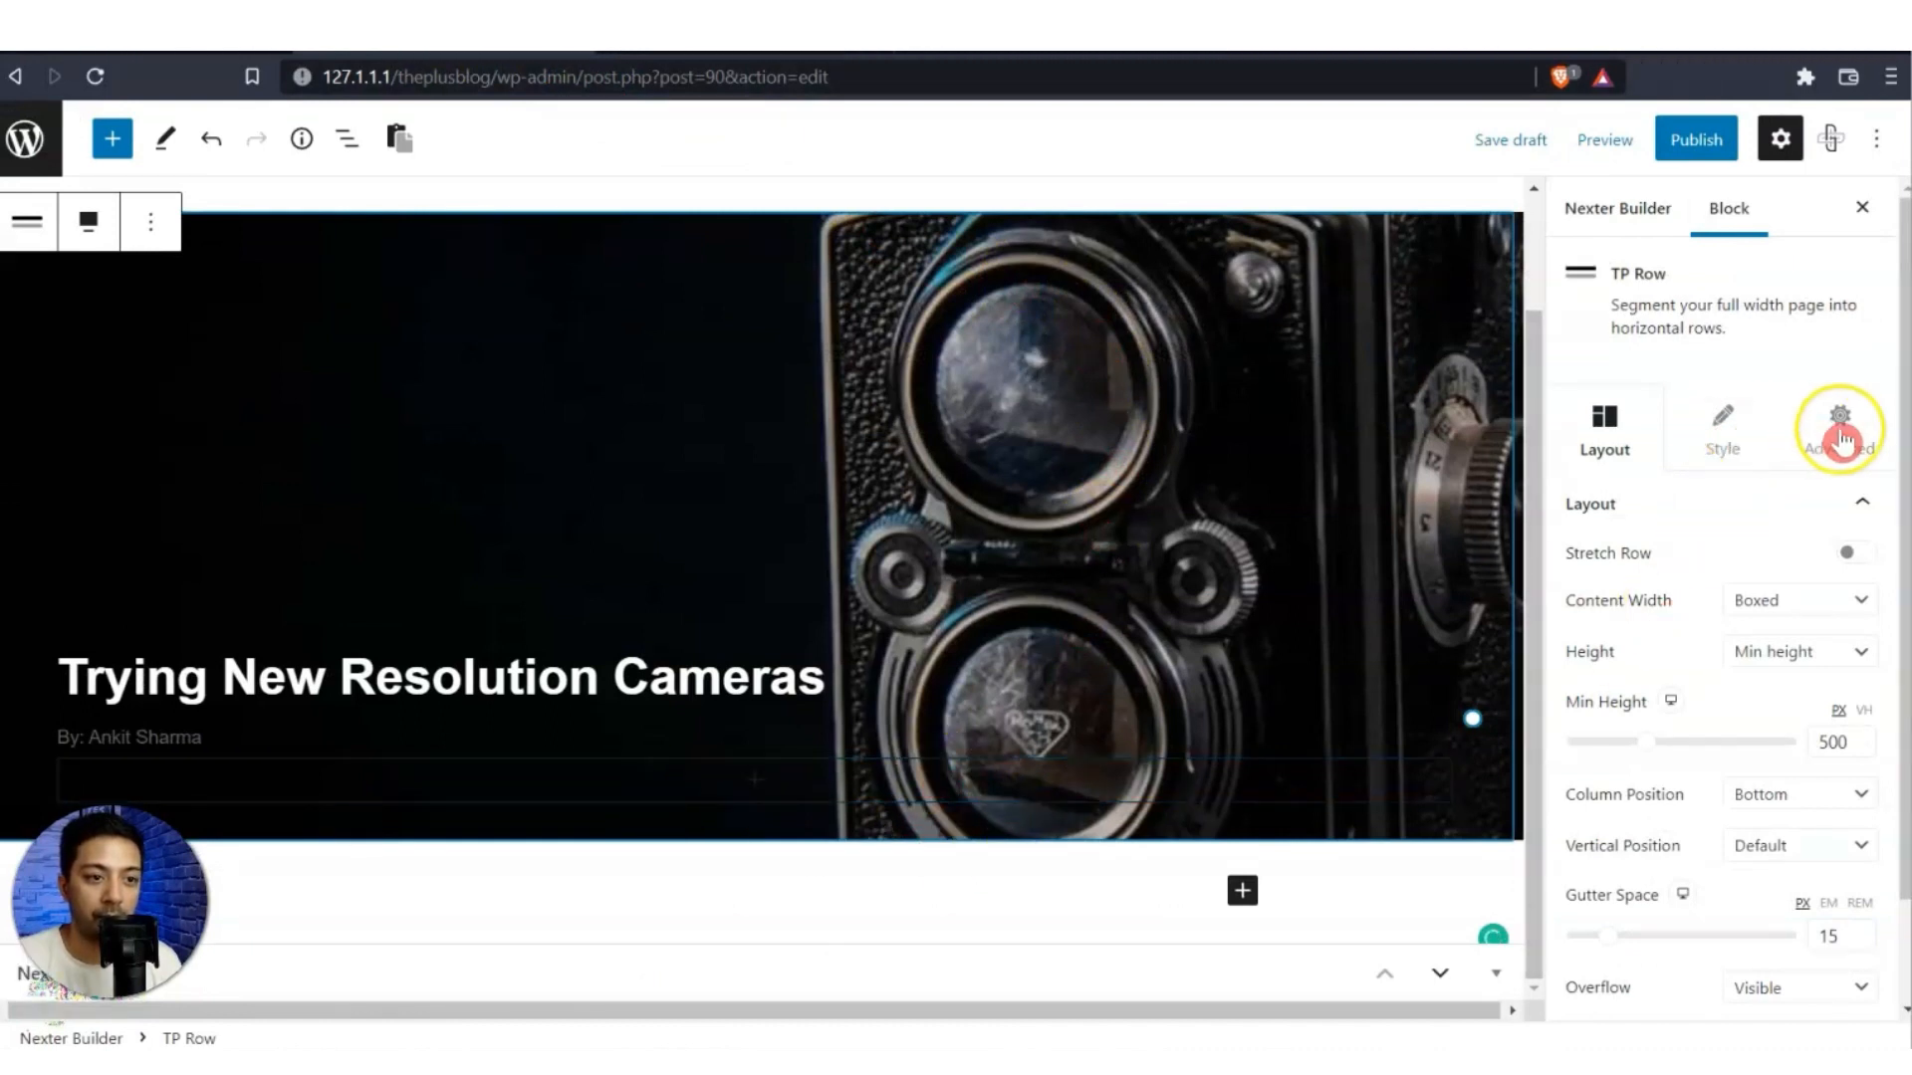
{"action": "left_click", "coordinate": [1844, 603]}
{"action": "left_click", "coordinate": [1712, 601]}
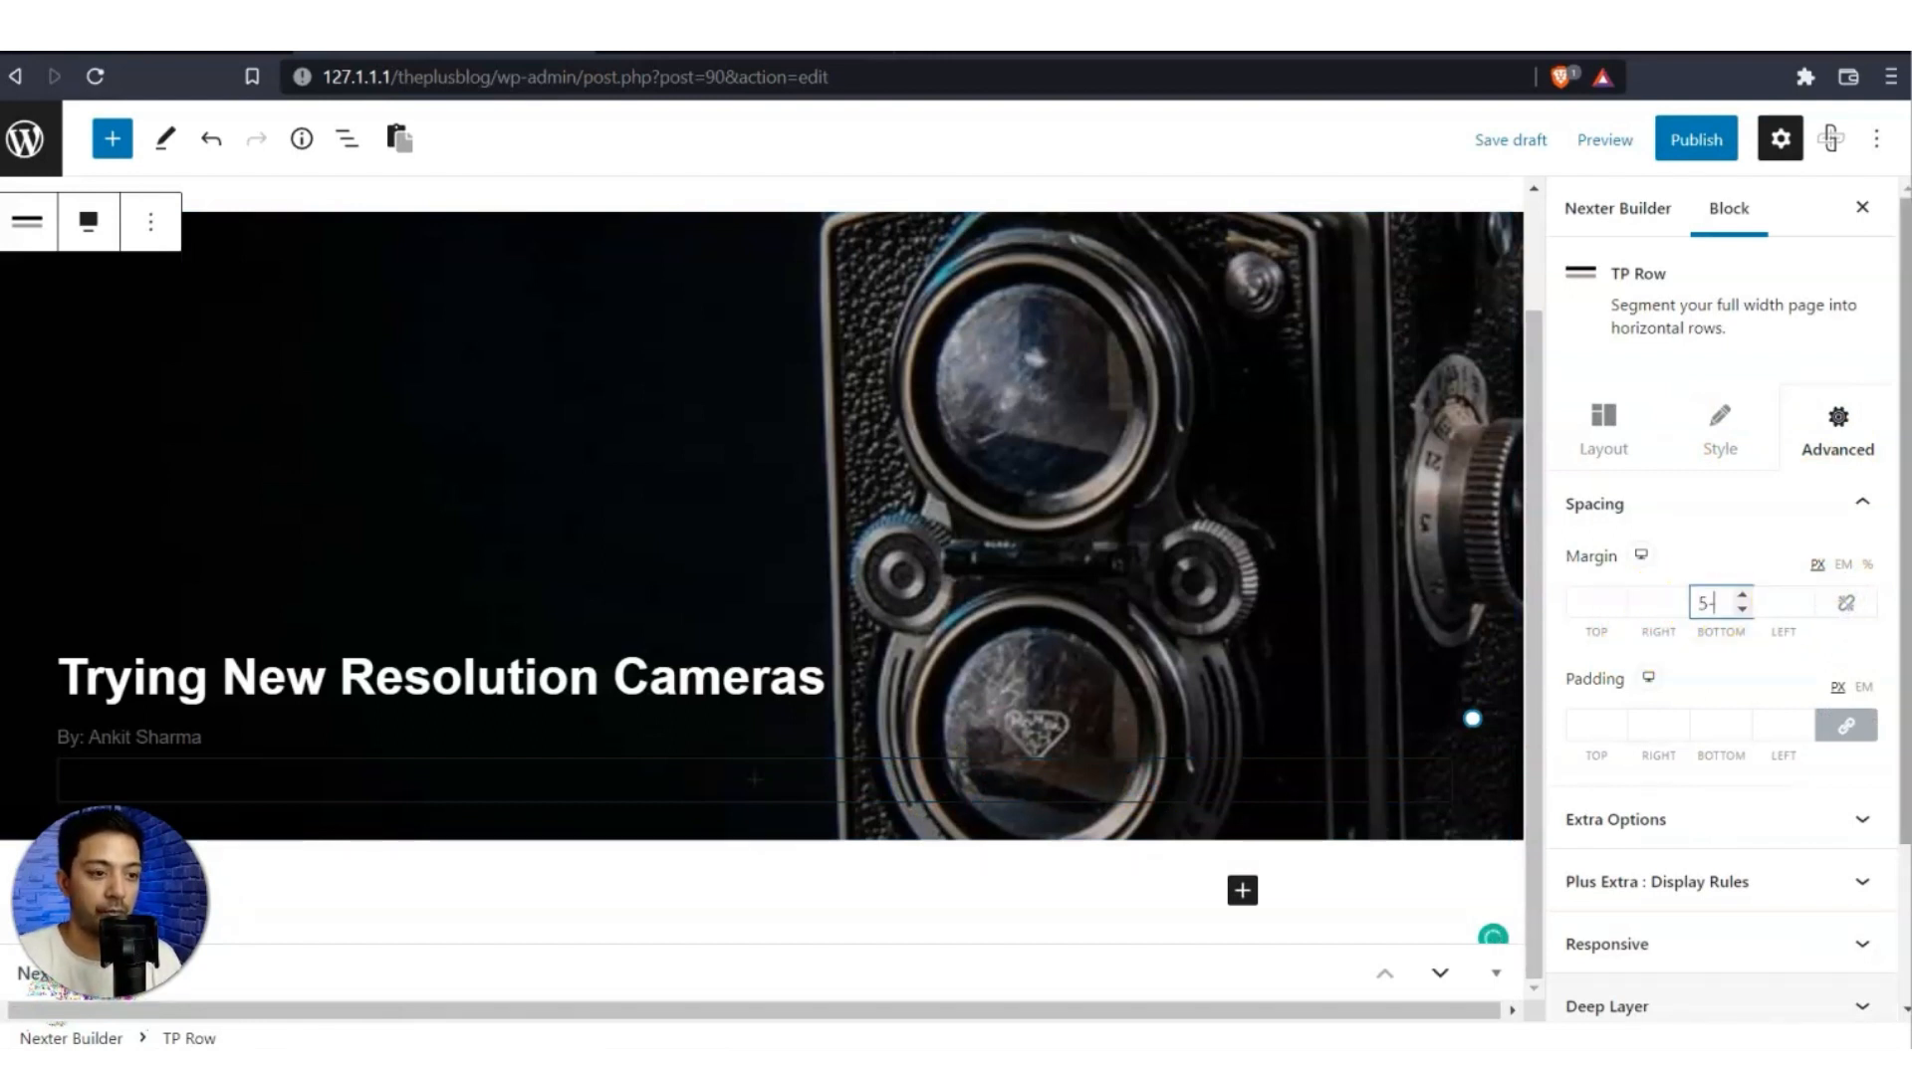
{"action": "type", "text": "5"}
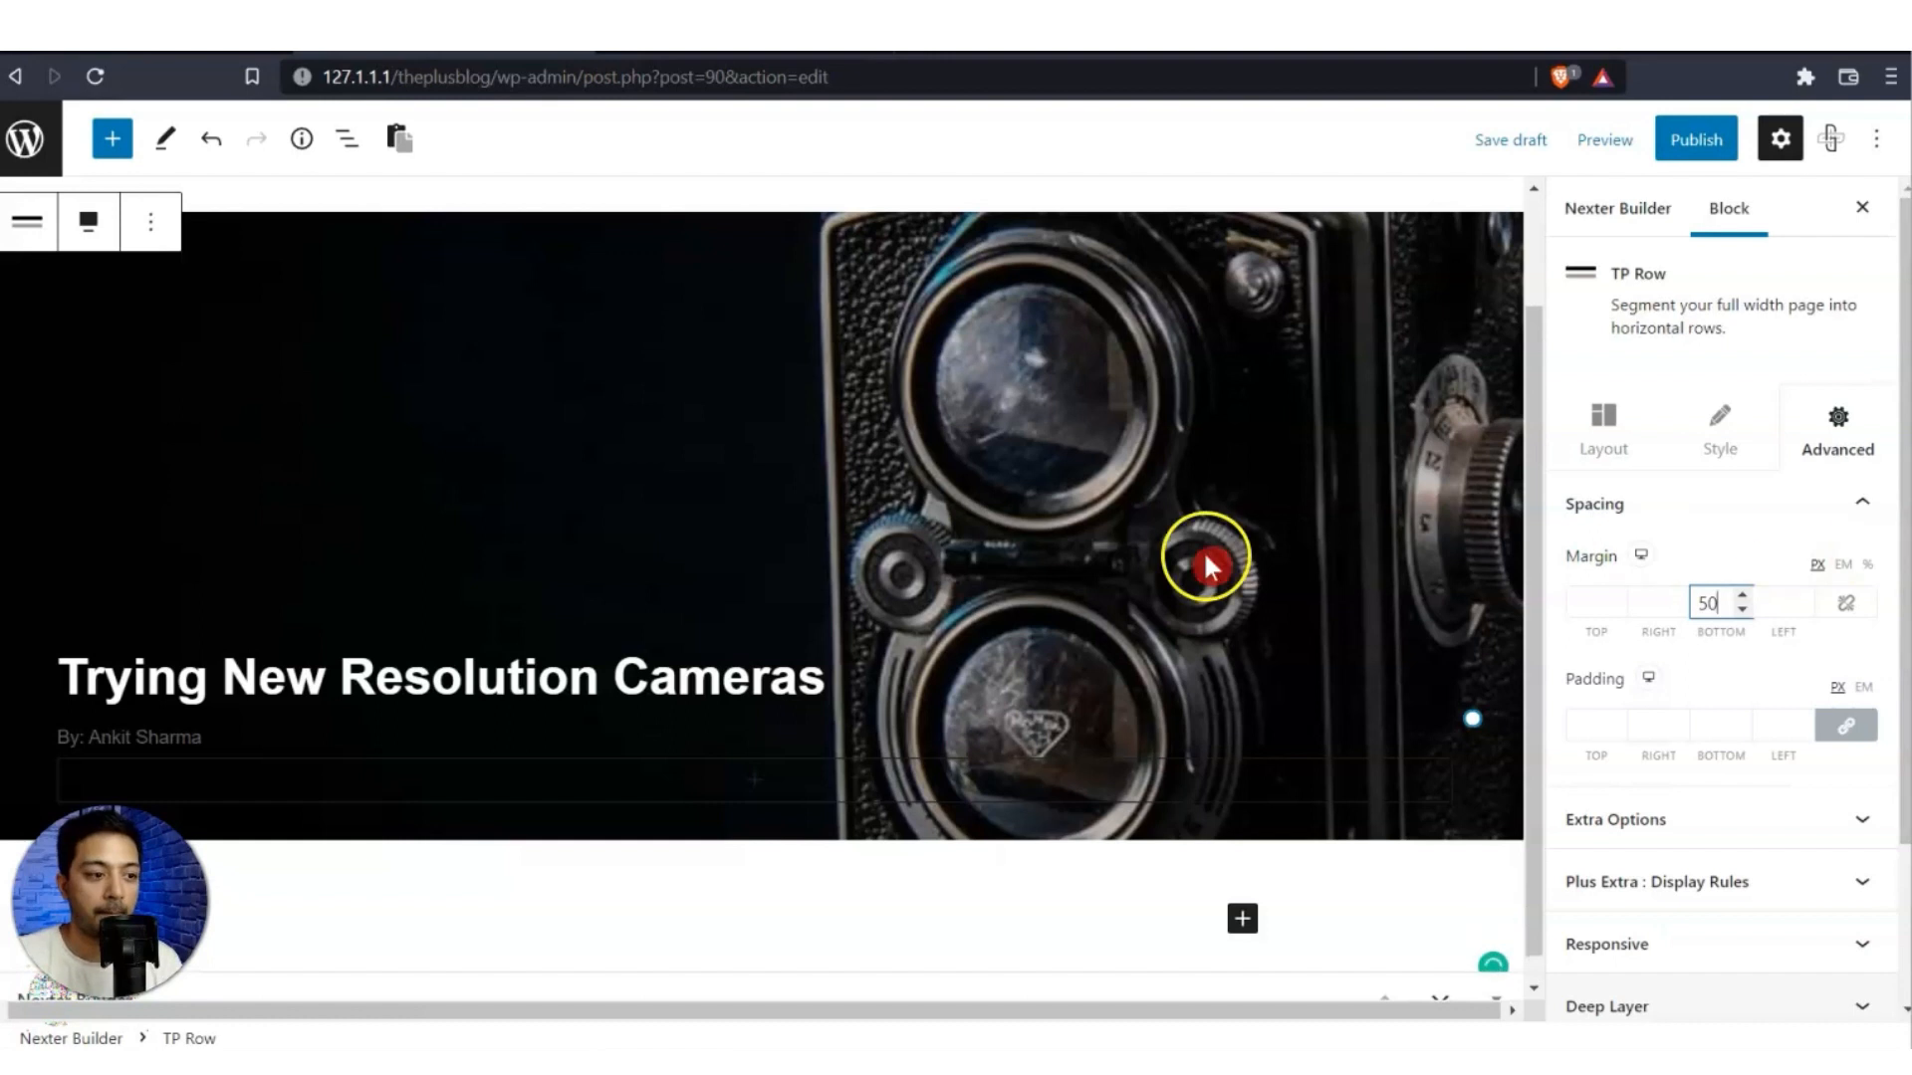
{"action": "type", "text": "0"}
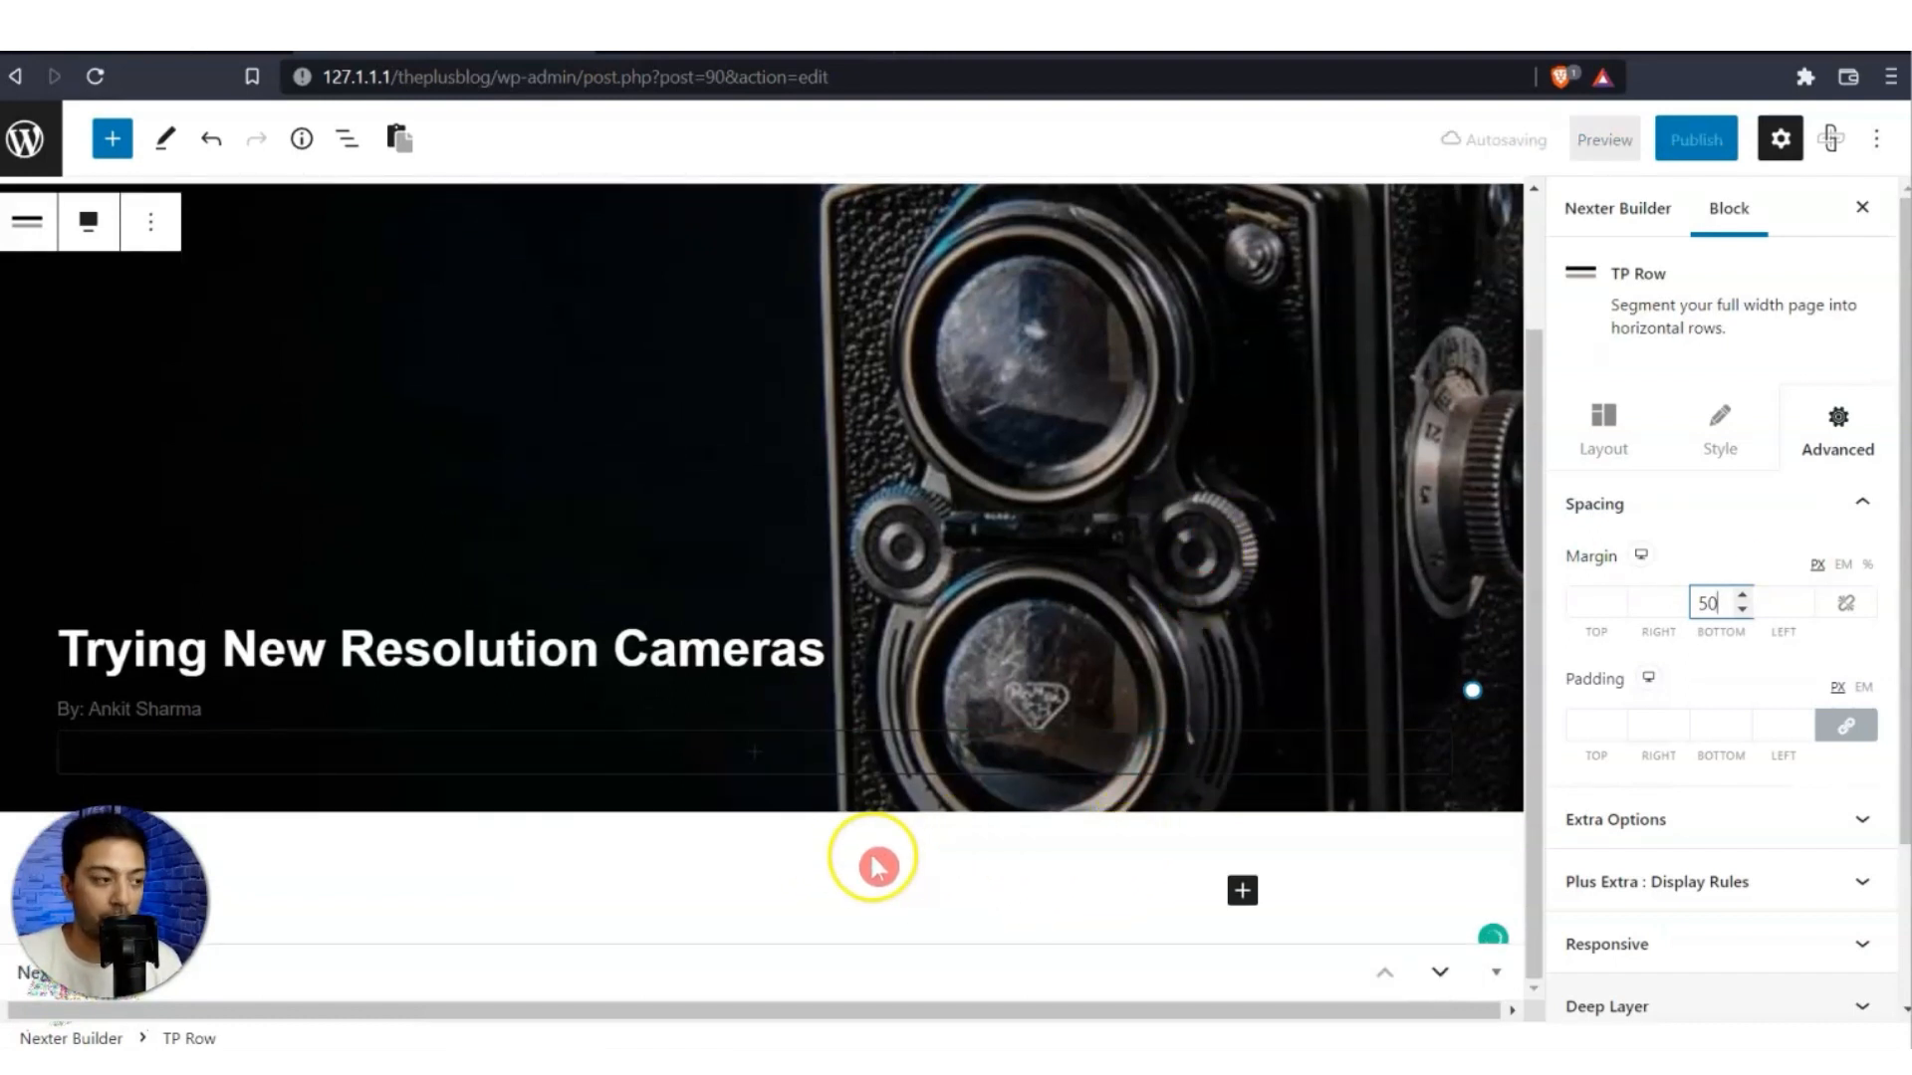
Add a TP Row with two equal columns below the camera header row and make it full width.
{"action": "left_click", "coordinate": [1137, 893]}
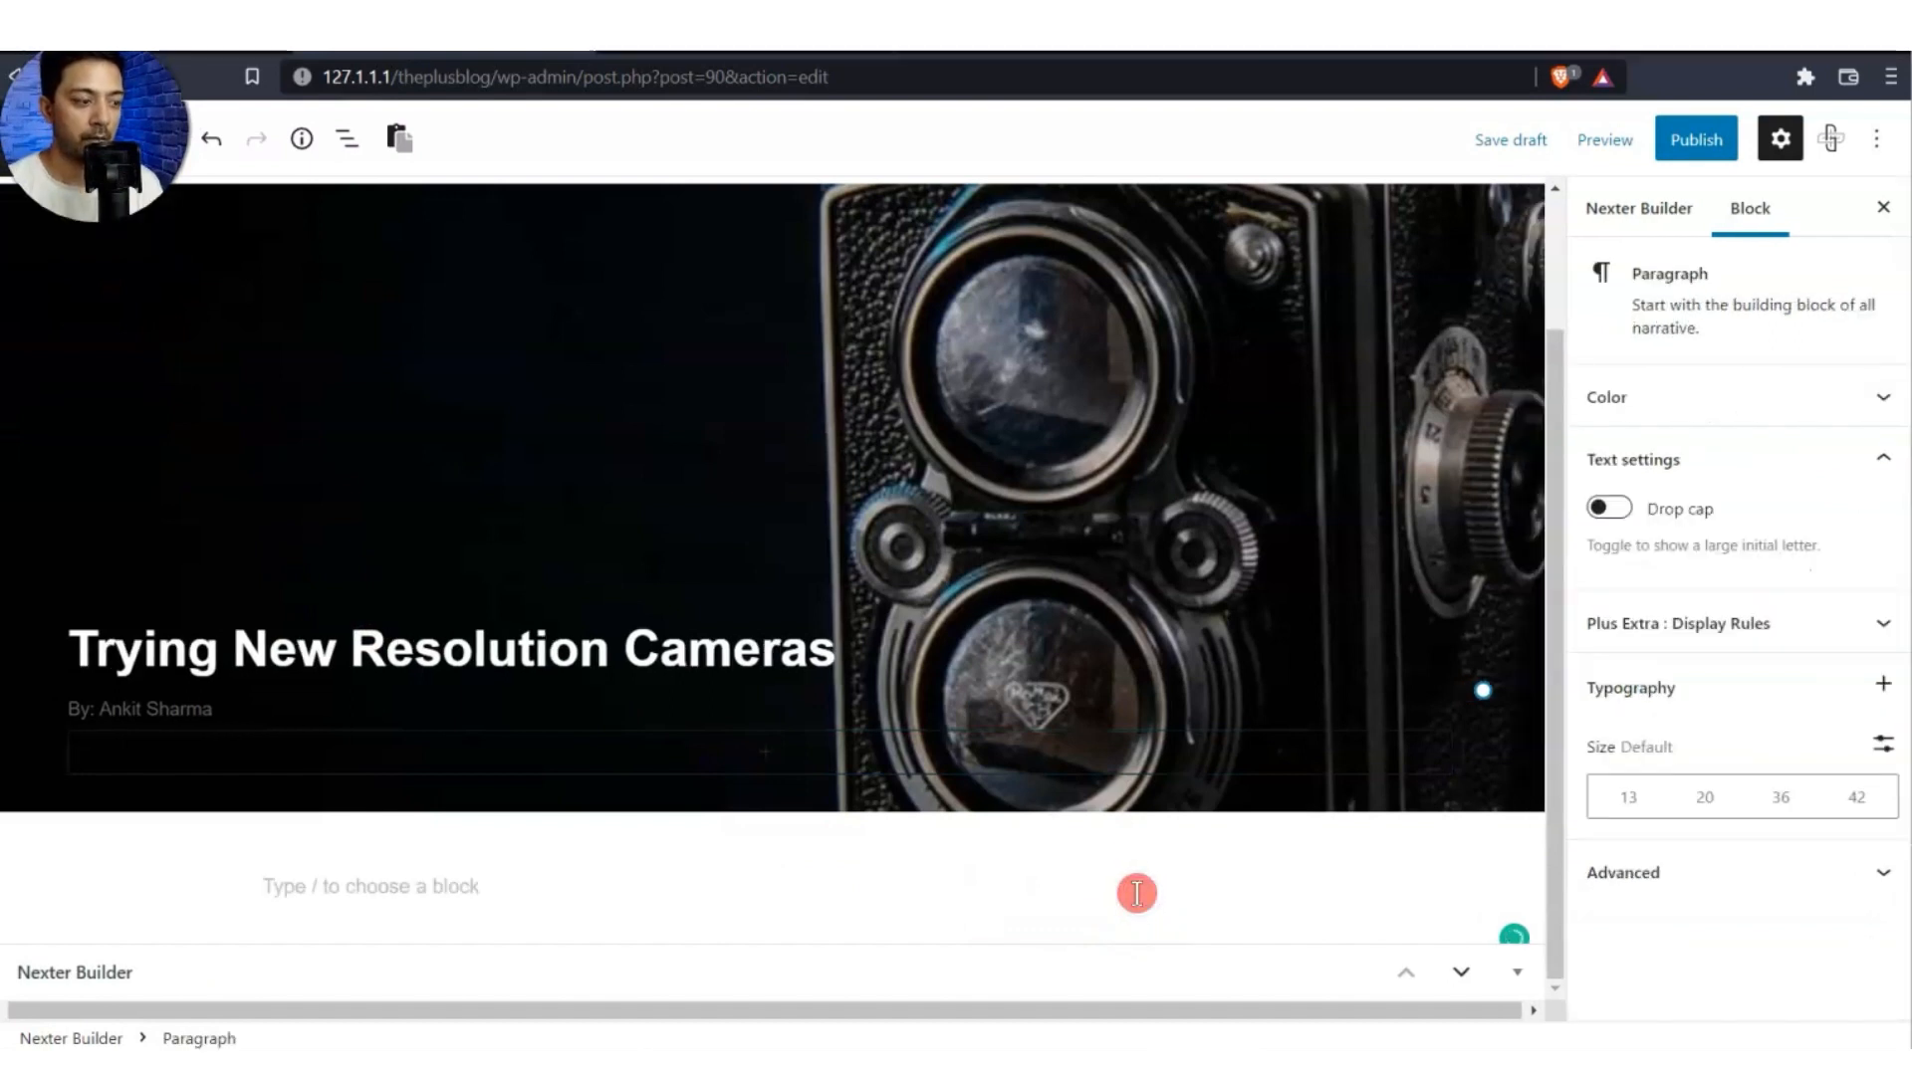
{"action": "type", "text": "/tp row"}
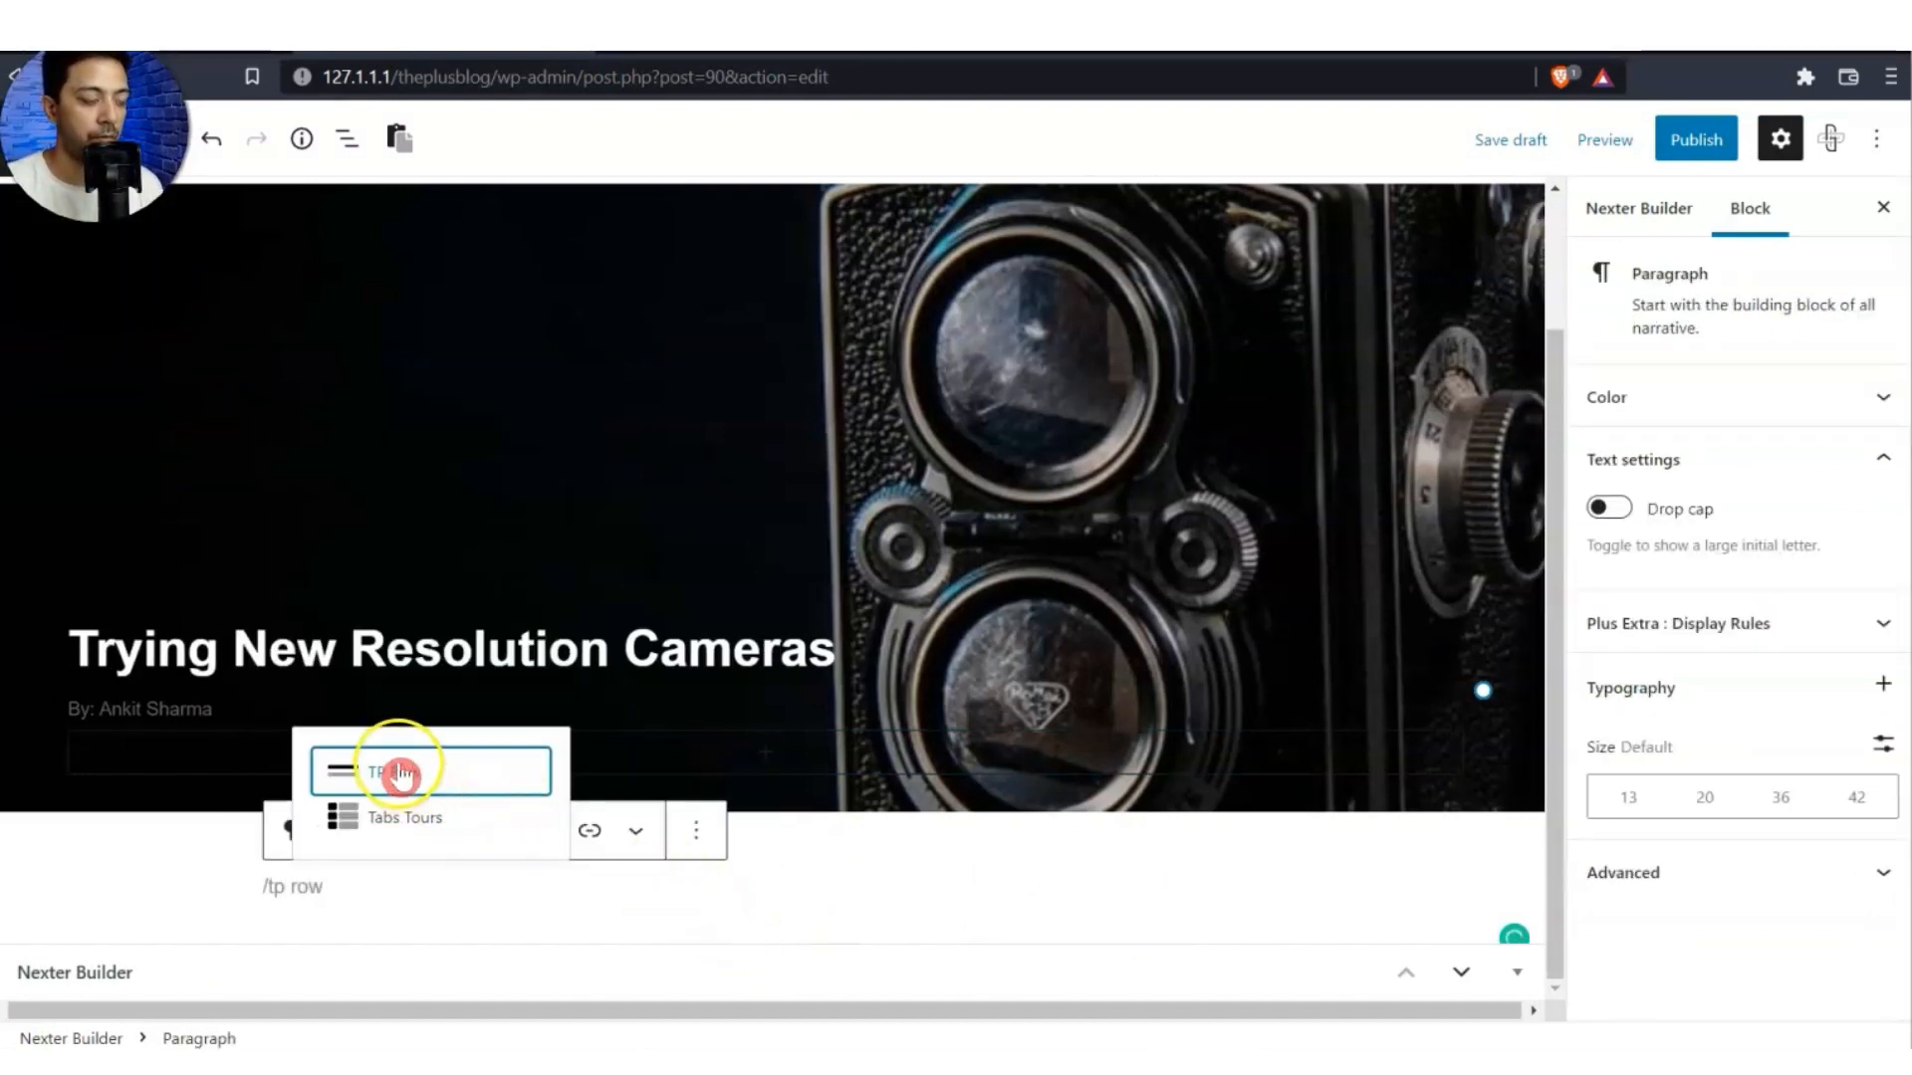
{"action": "left_click", "coordinate": [400, 774]}
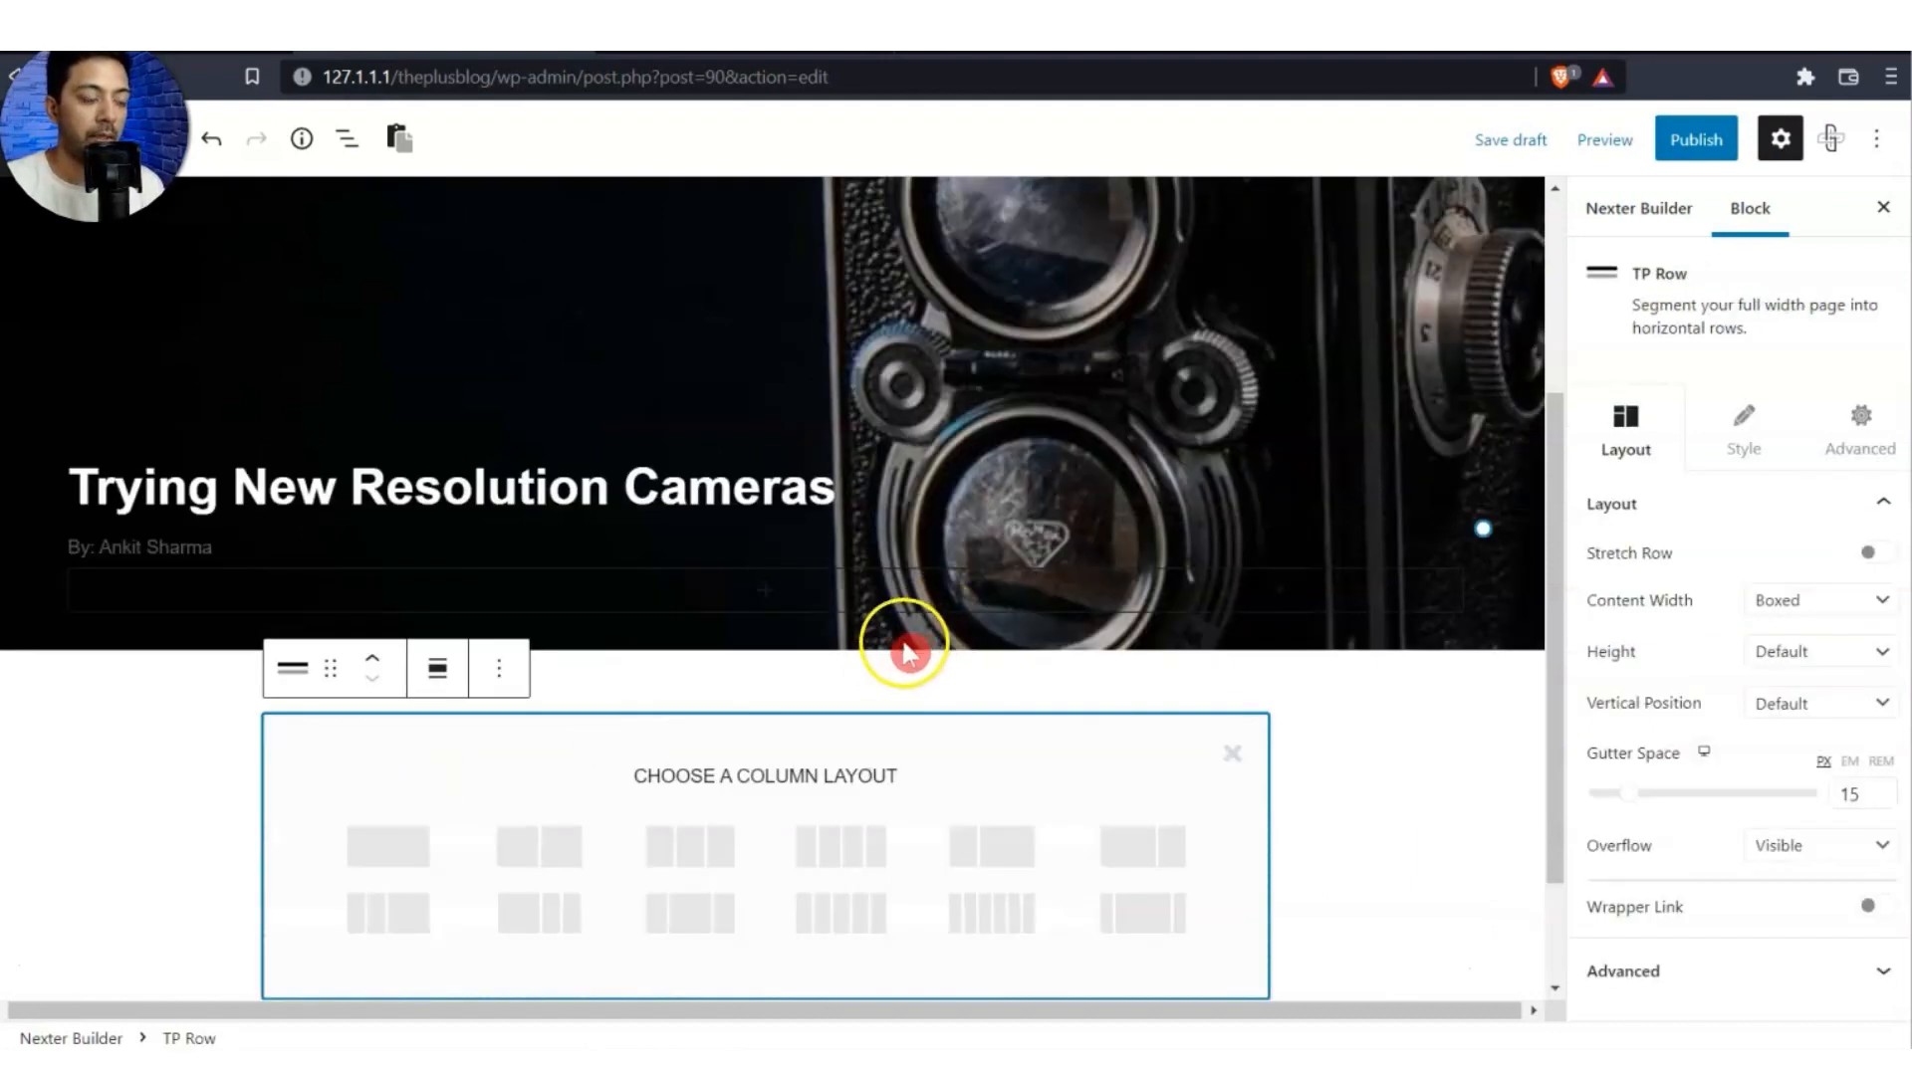
{"action": "left_click", "coordinate": [488, 846]}
{"action": "left_click", "coordinate": [439, 676]}
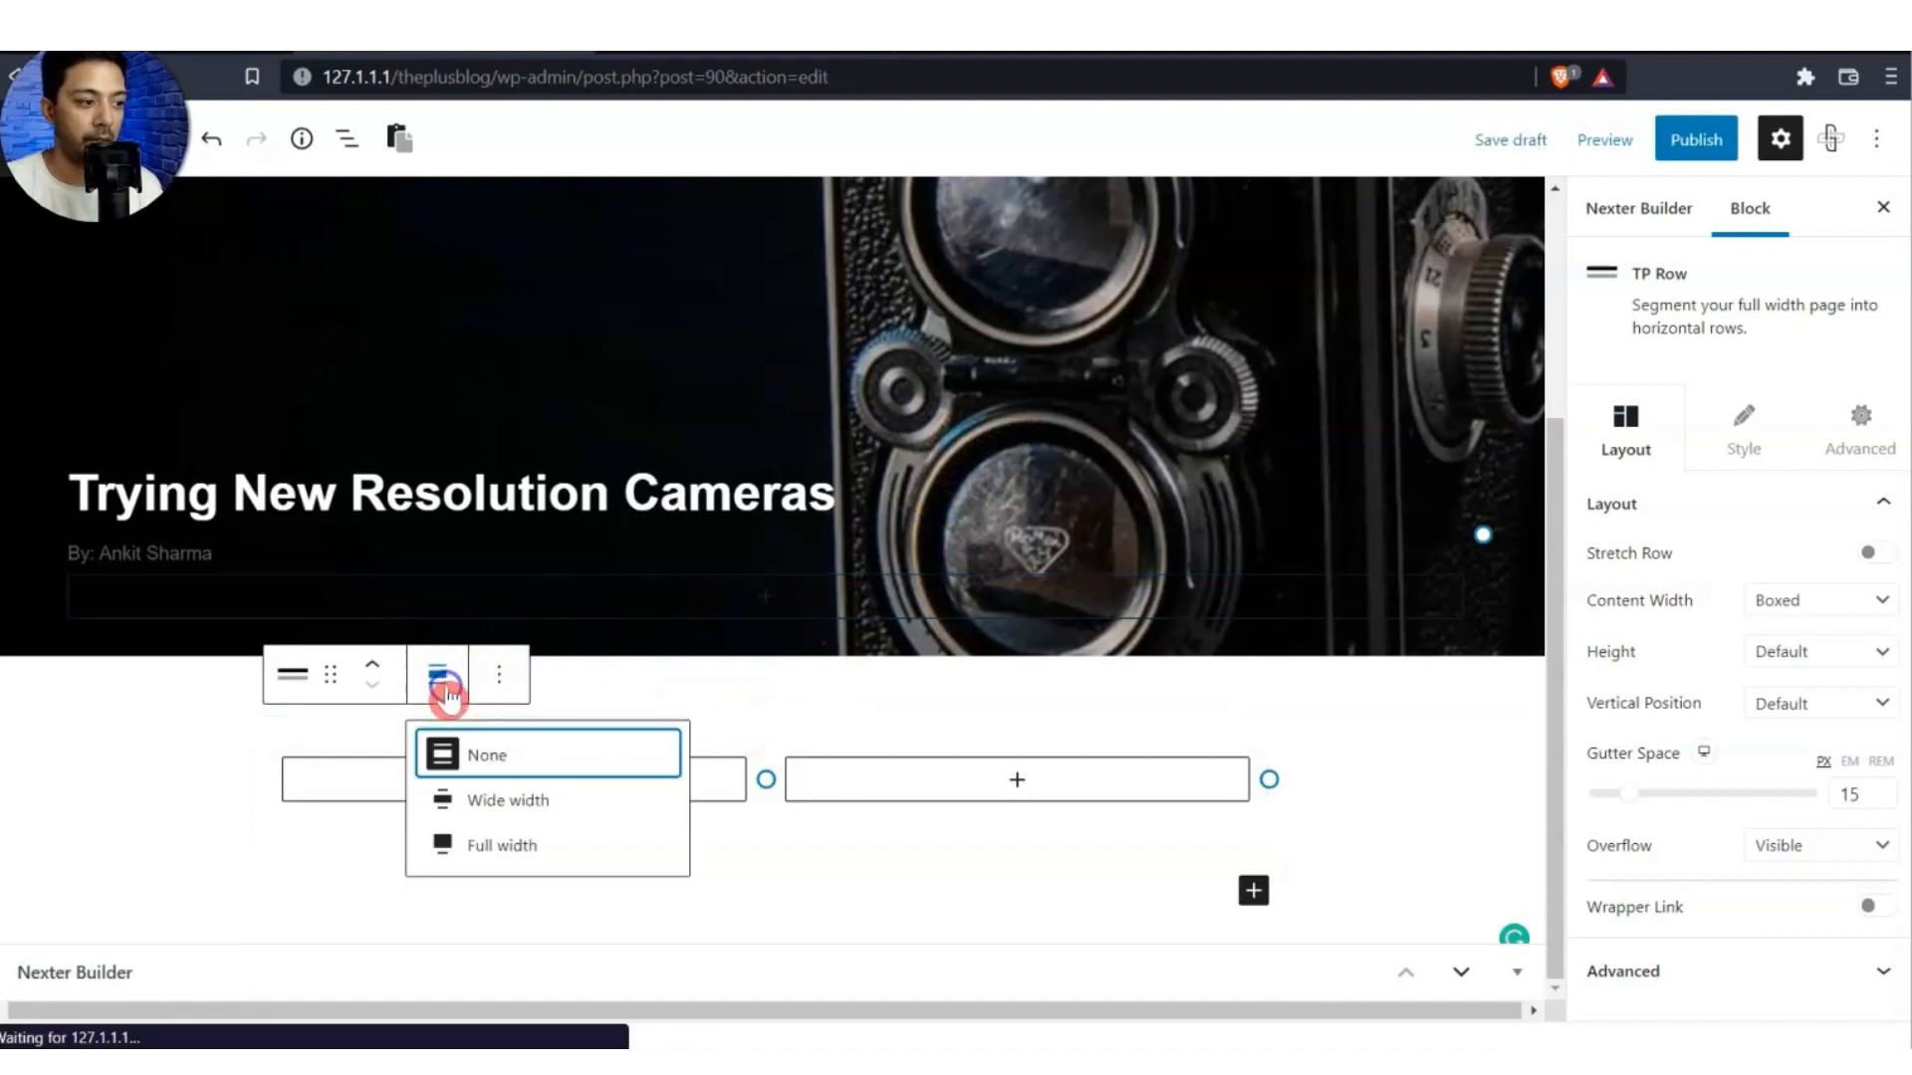
{"action": "left_click", "coordinate": [490, 863]}
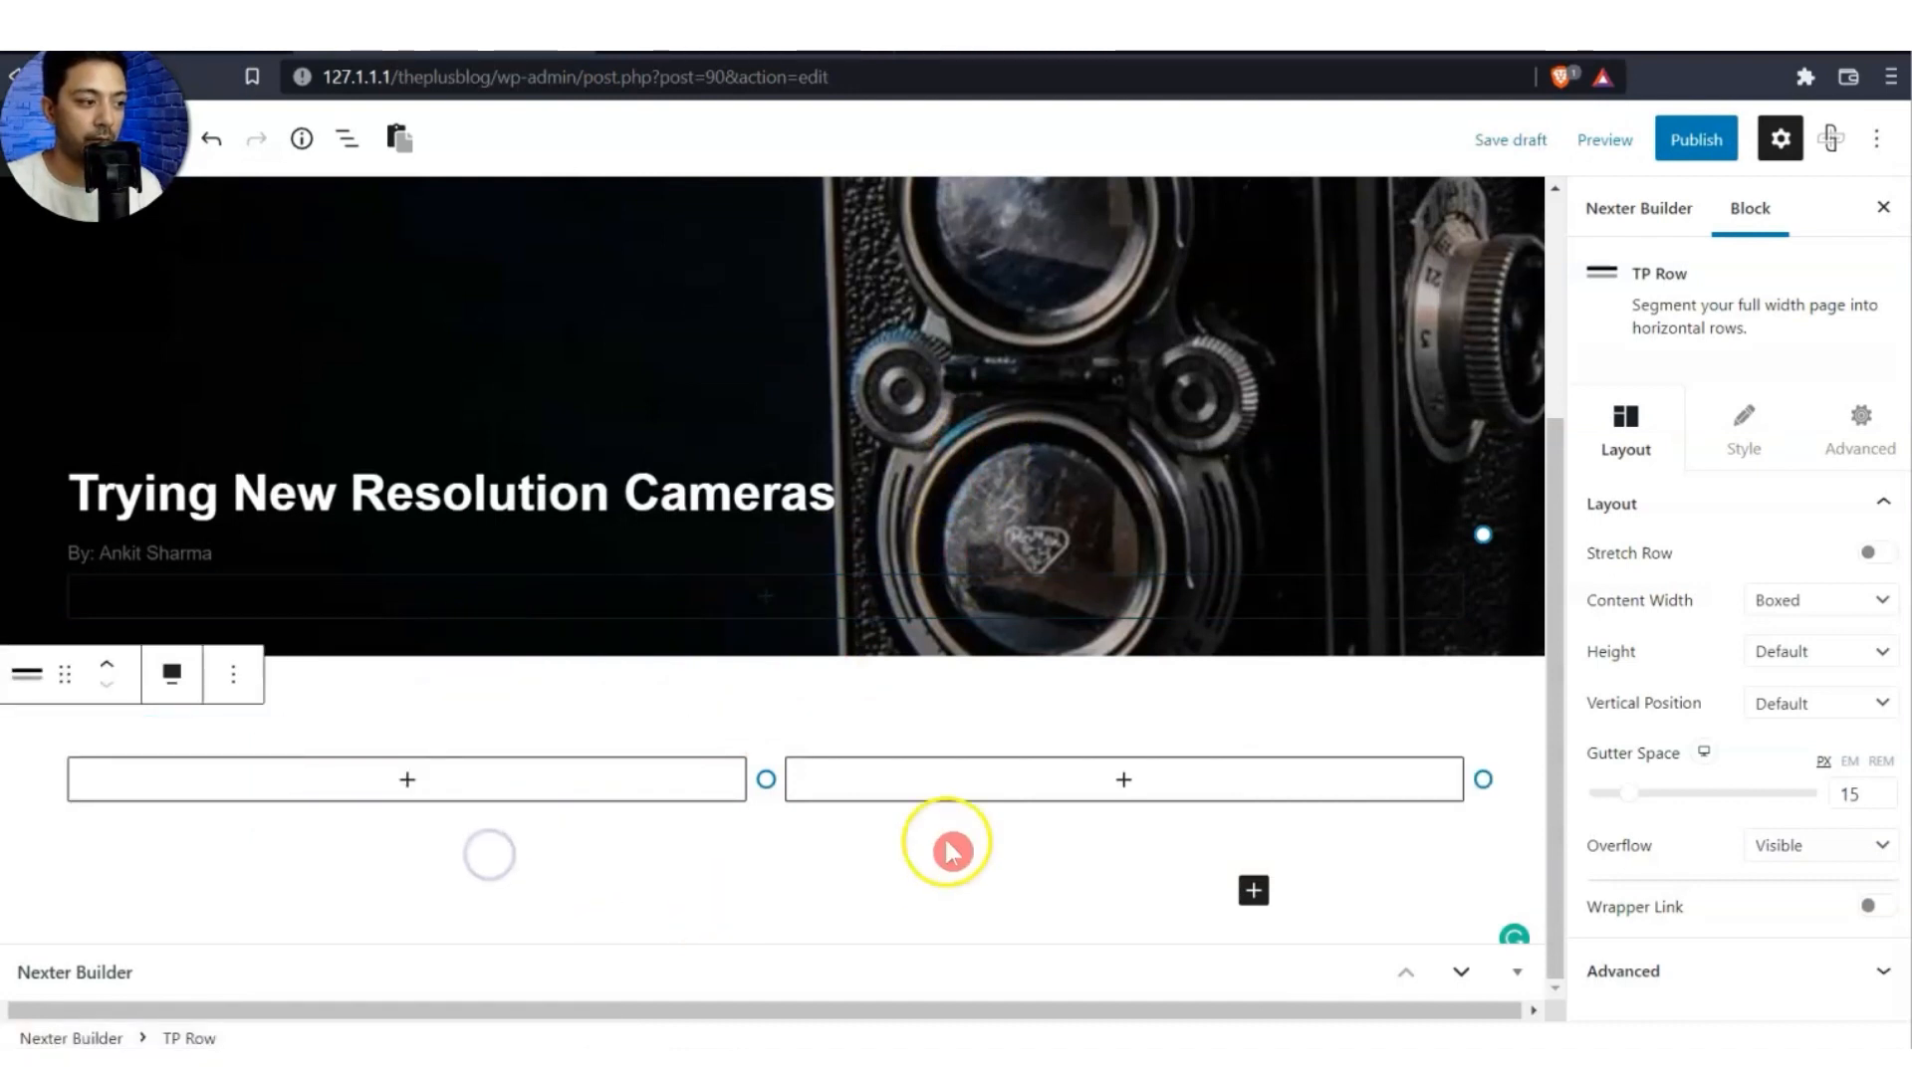
Narrow the first column of the new row to a column width of 20%.
{"action": "left_click_drag", "start_coordinate": [762, 783], "coordinate": [330, 782]}
{"action": "double_click", "coordinate": [1856, 606]}
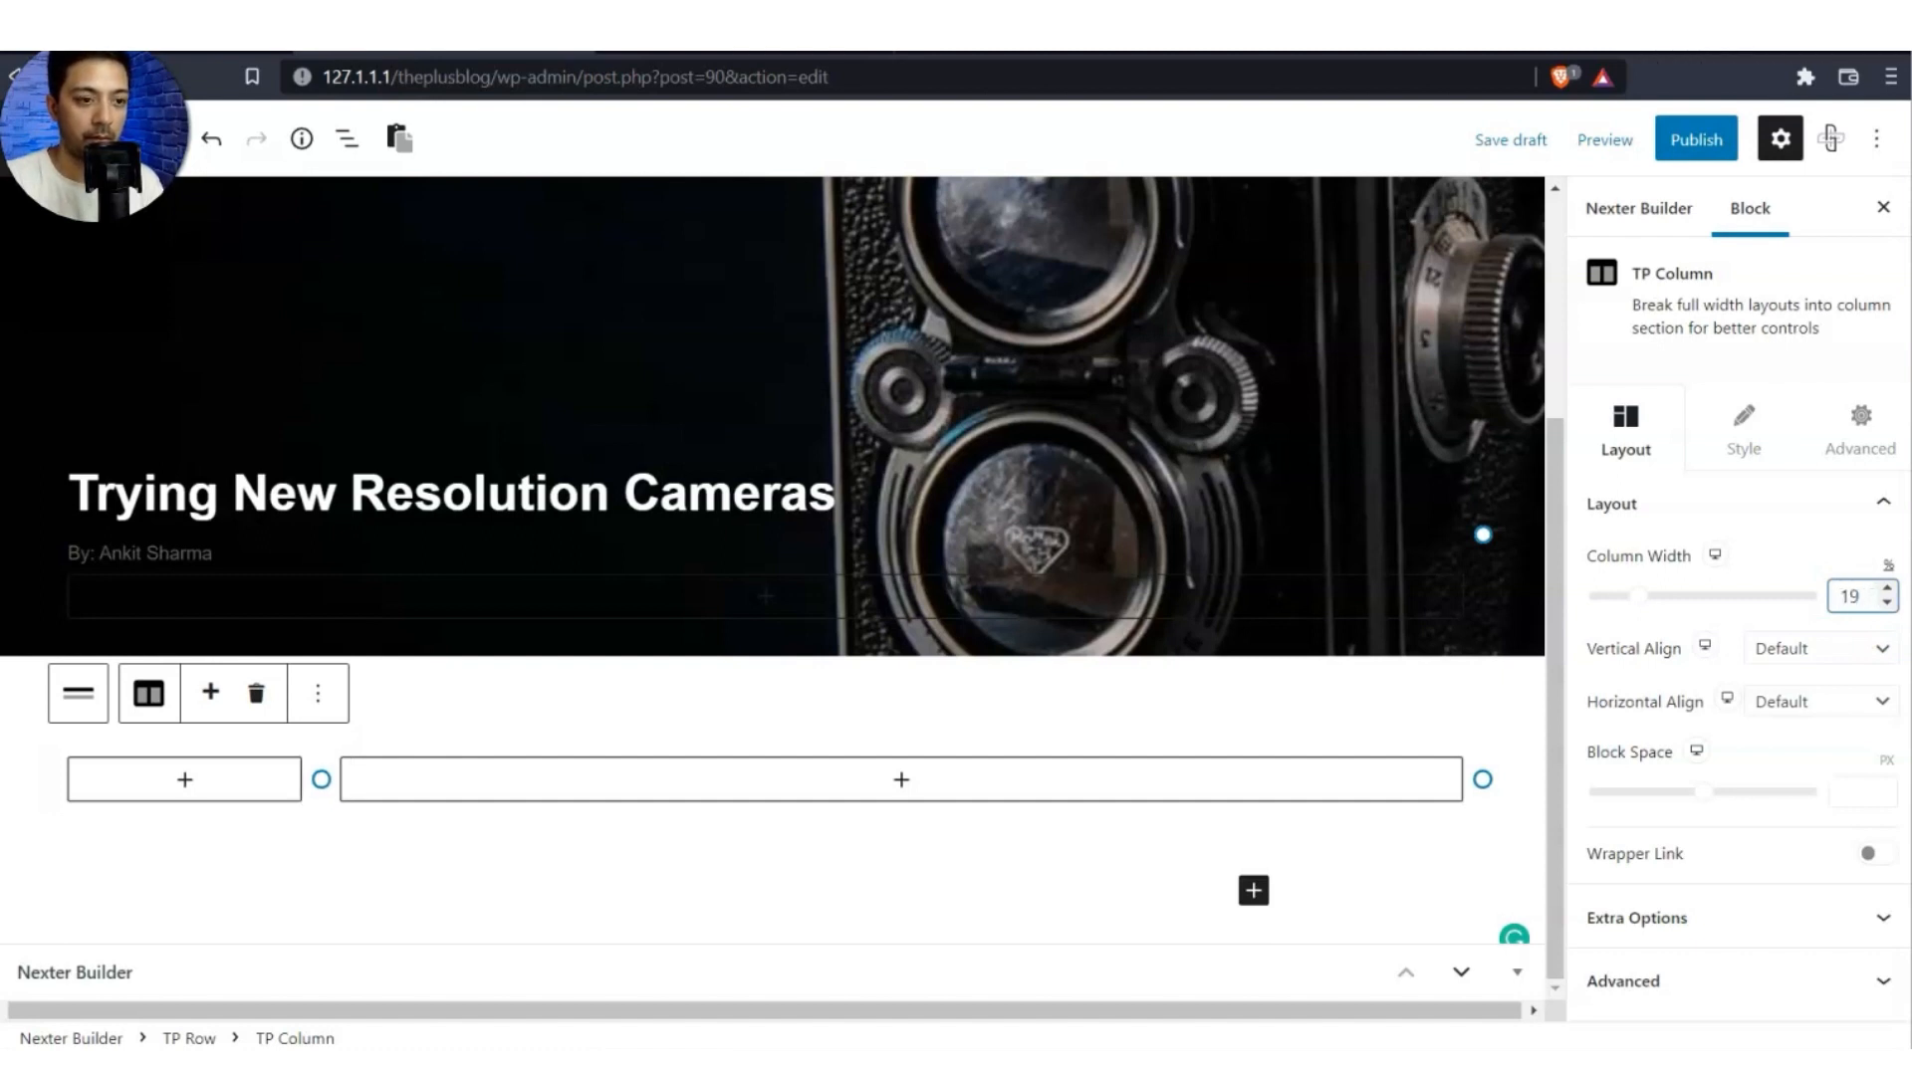
{"action": "type", "text": "20"}
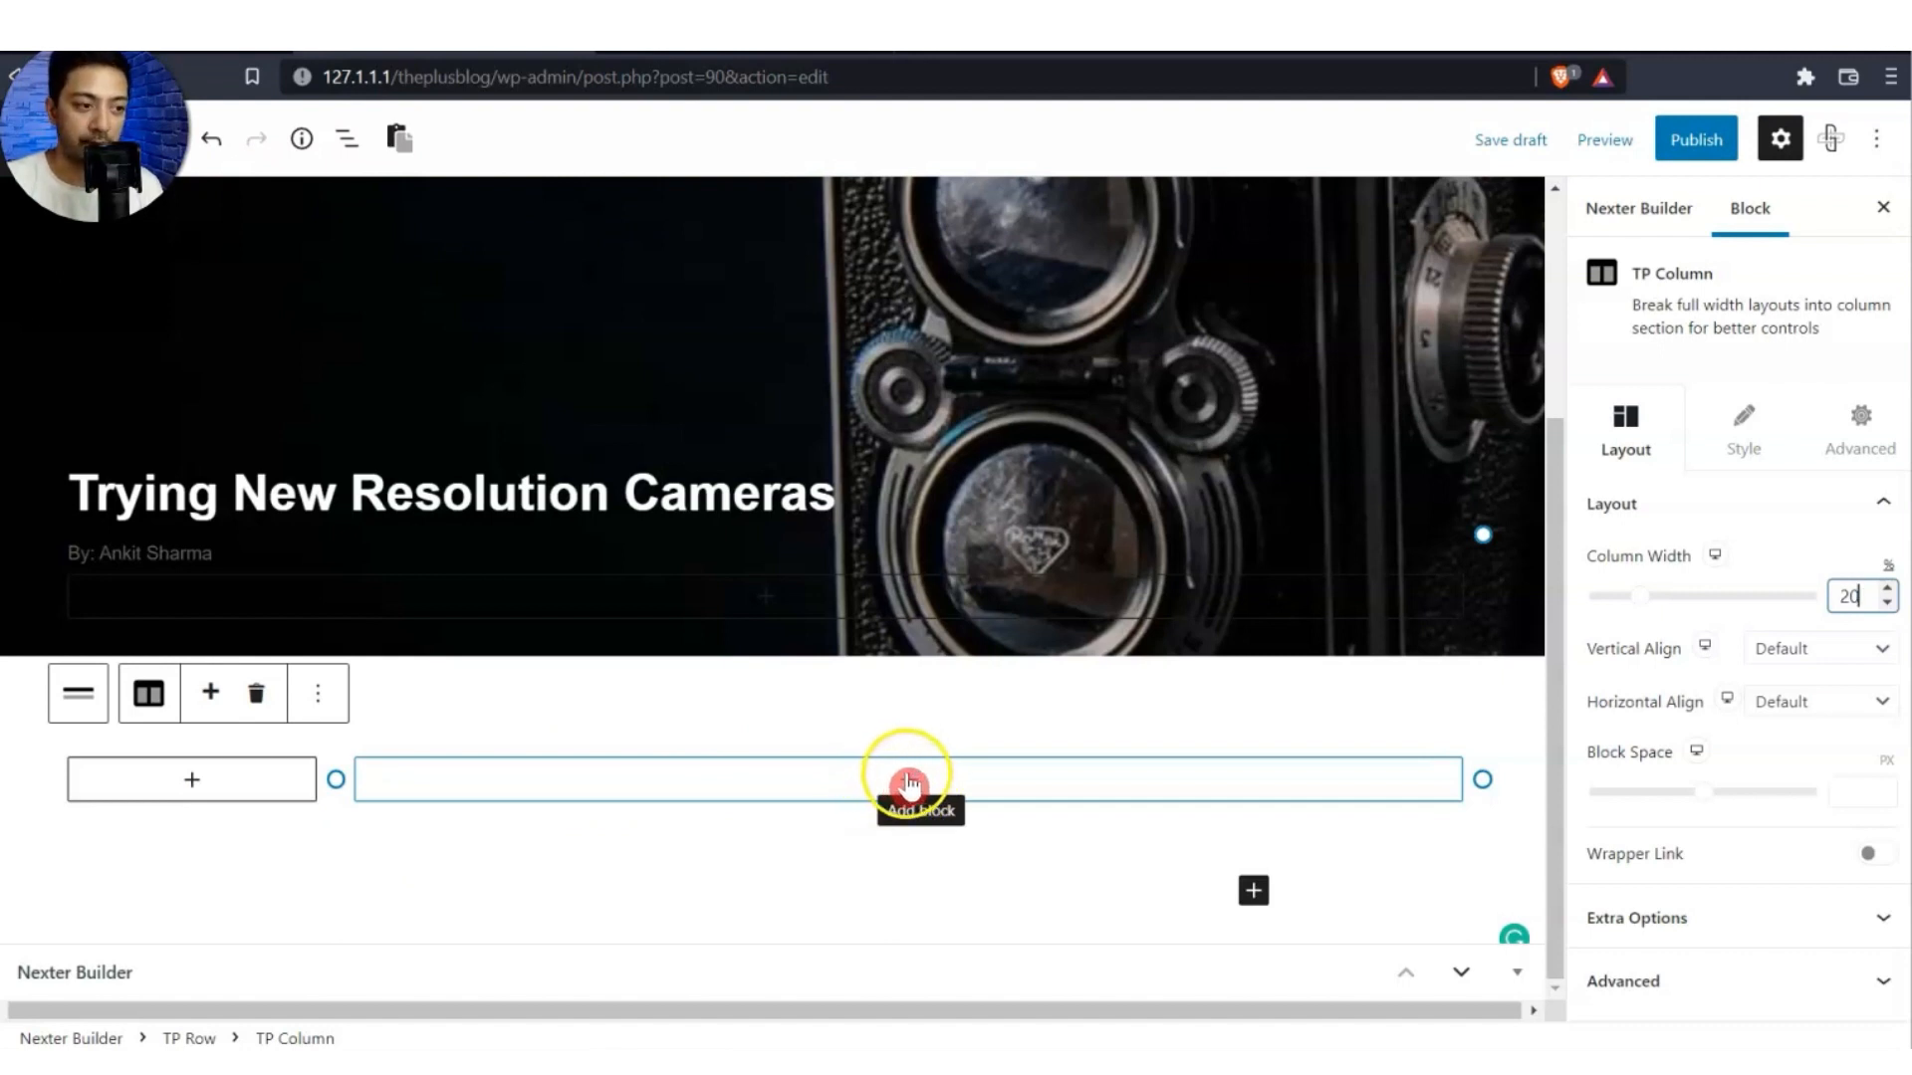
Insert a TP Post Content block in the wide second column of the content row.
{"action": "left_click", "coordinate": [908, 732]}
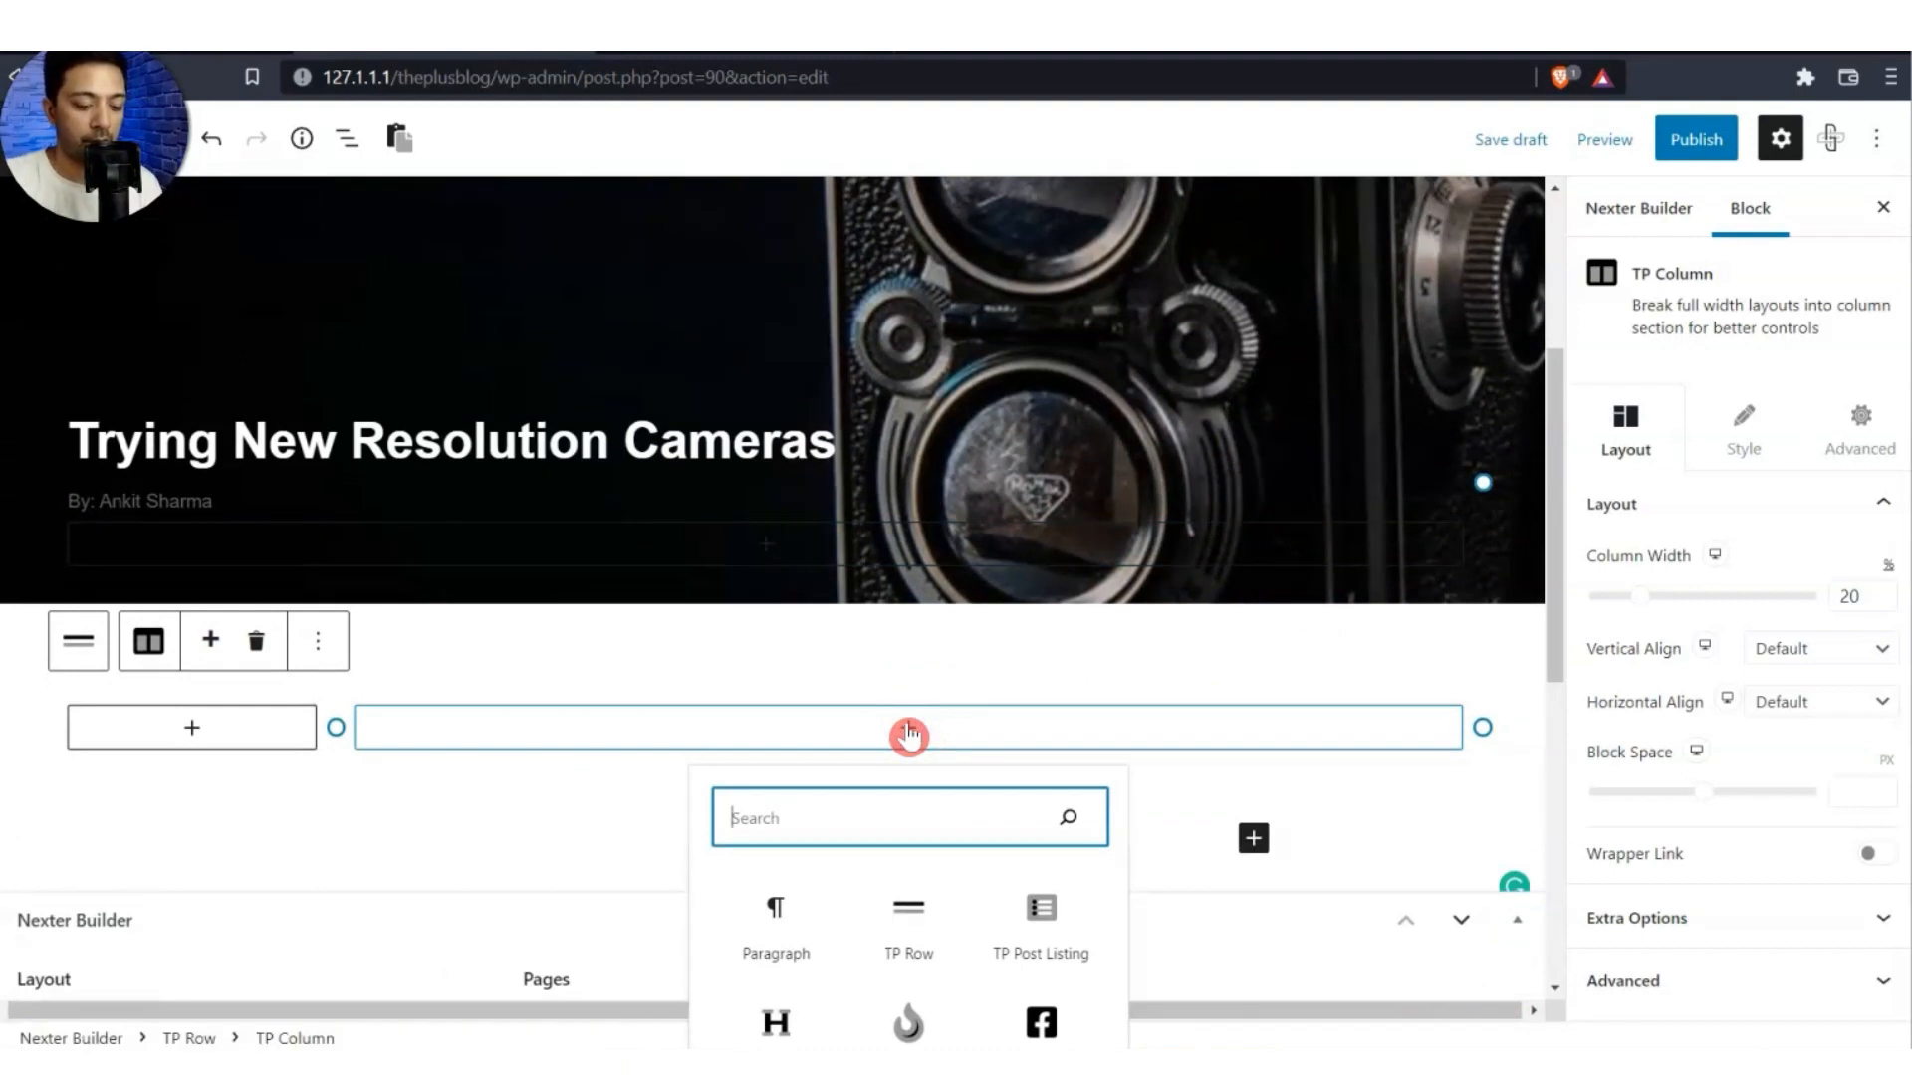
{"action": "type", "text": "tp post"}
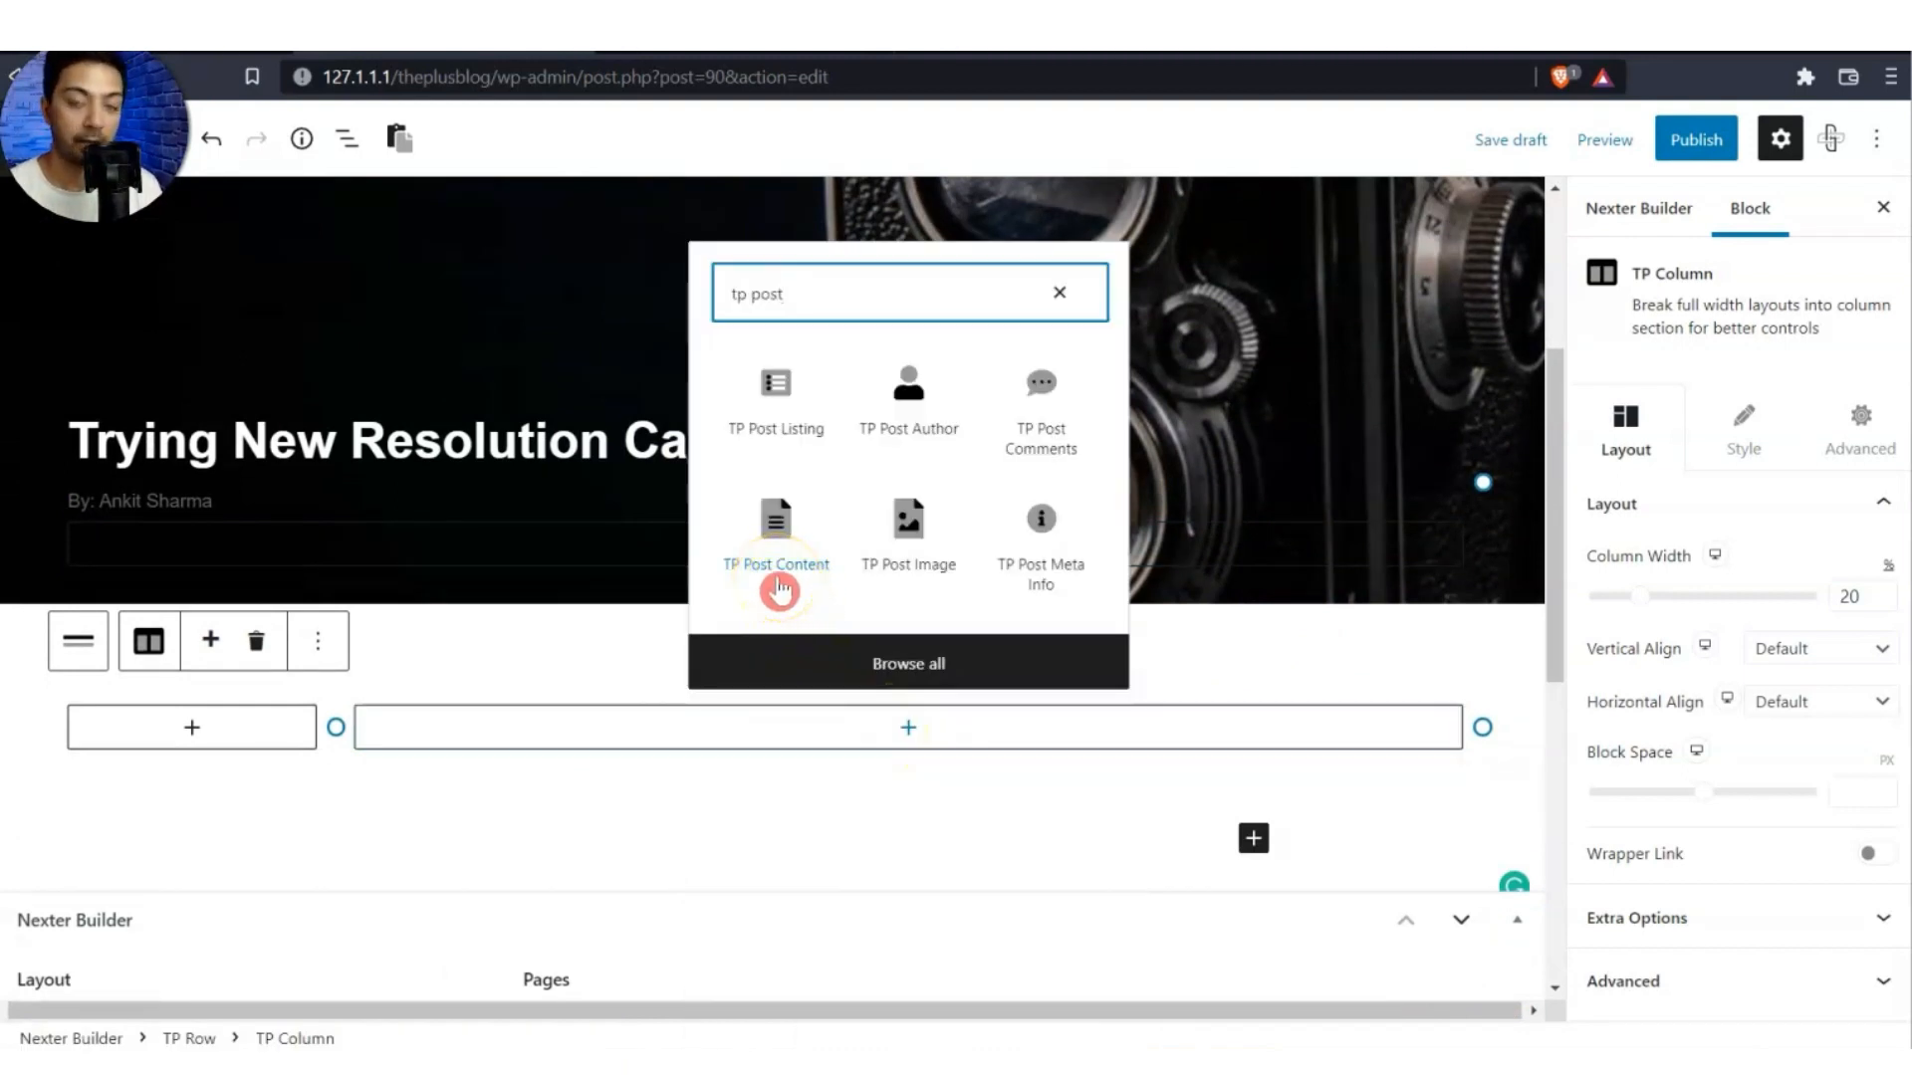
{"action": "left_click", "coordinate": [772, 587]}
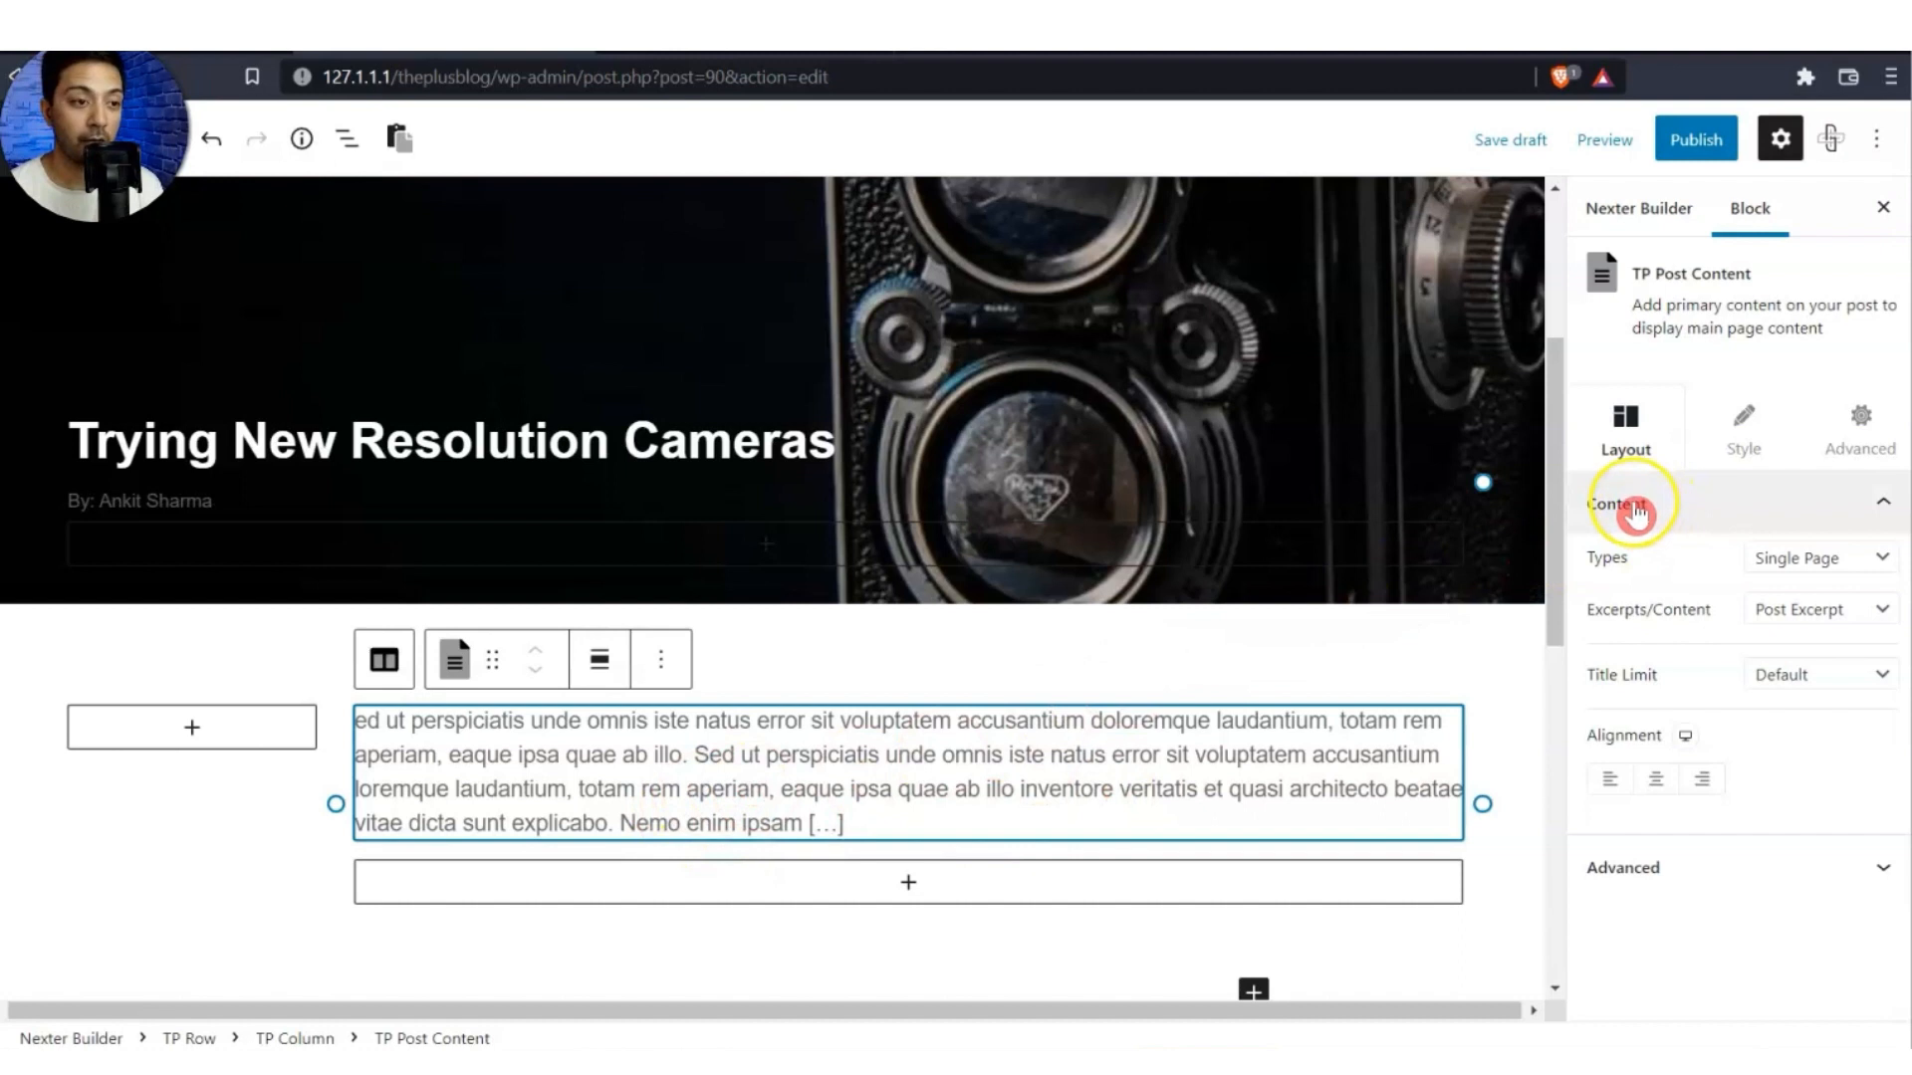
Keep the post content type as Single Page, switch its Excerpts/Content source to Post Content, and left-align the text.
{"action": "left_click", "coordinate": [1626, 450]}
{"action": "left_click", "coordinate": [1780, 566]}
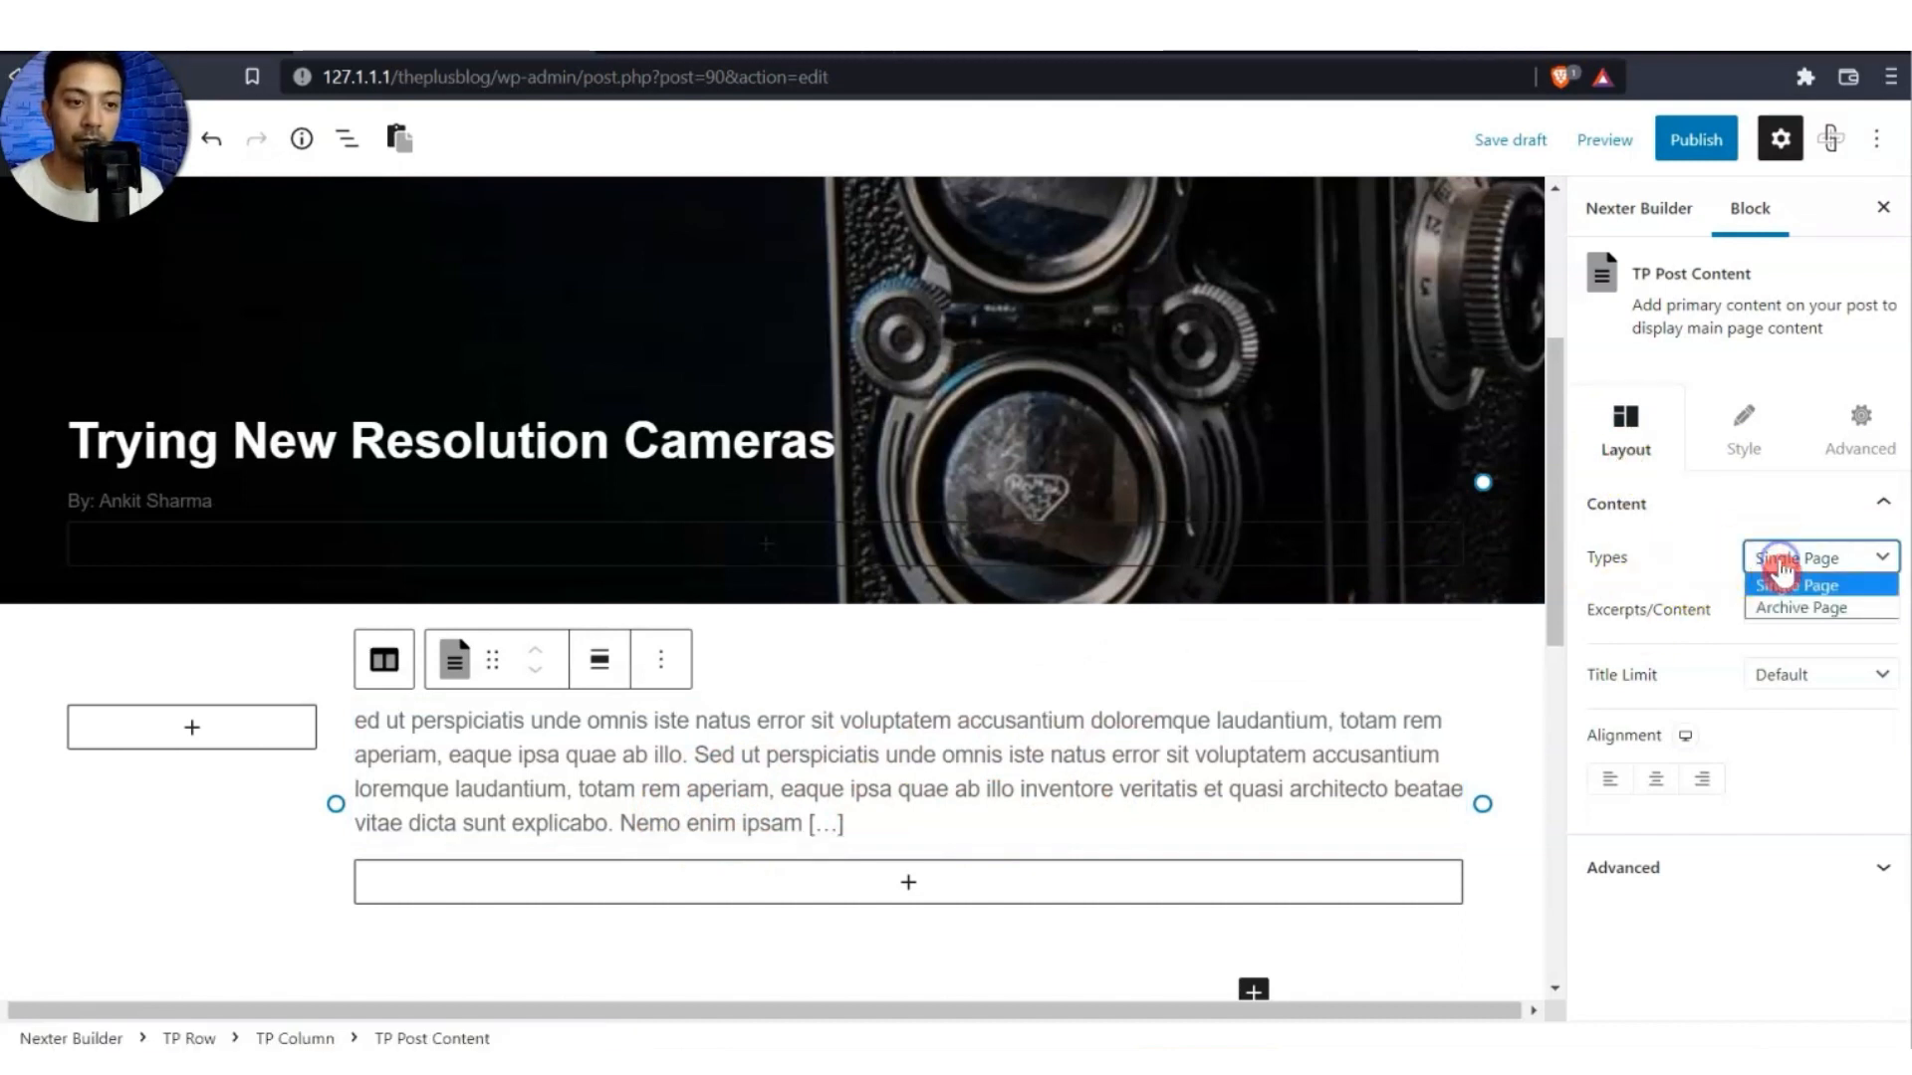
{"action": "left_click", "coordinate": [1736, 564]}
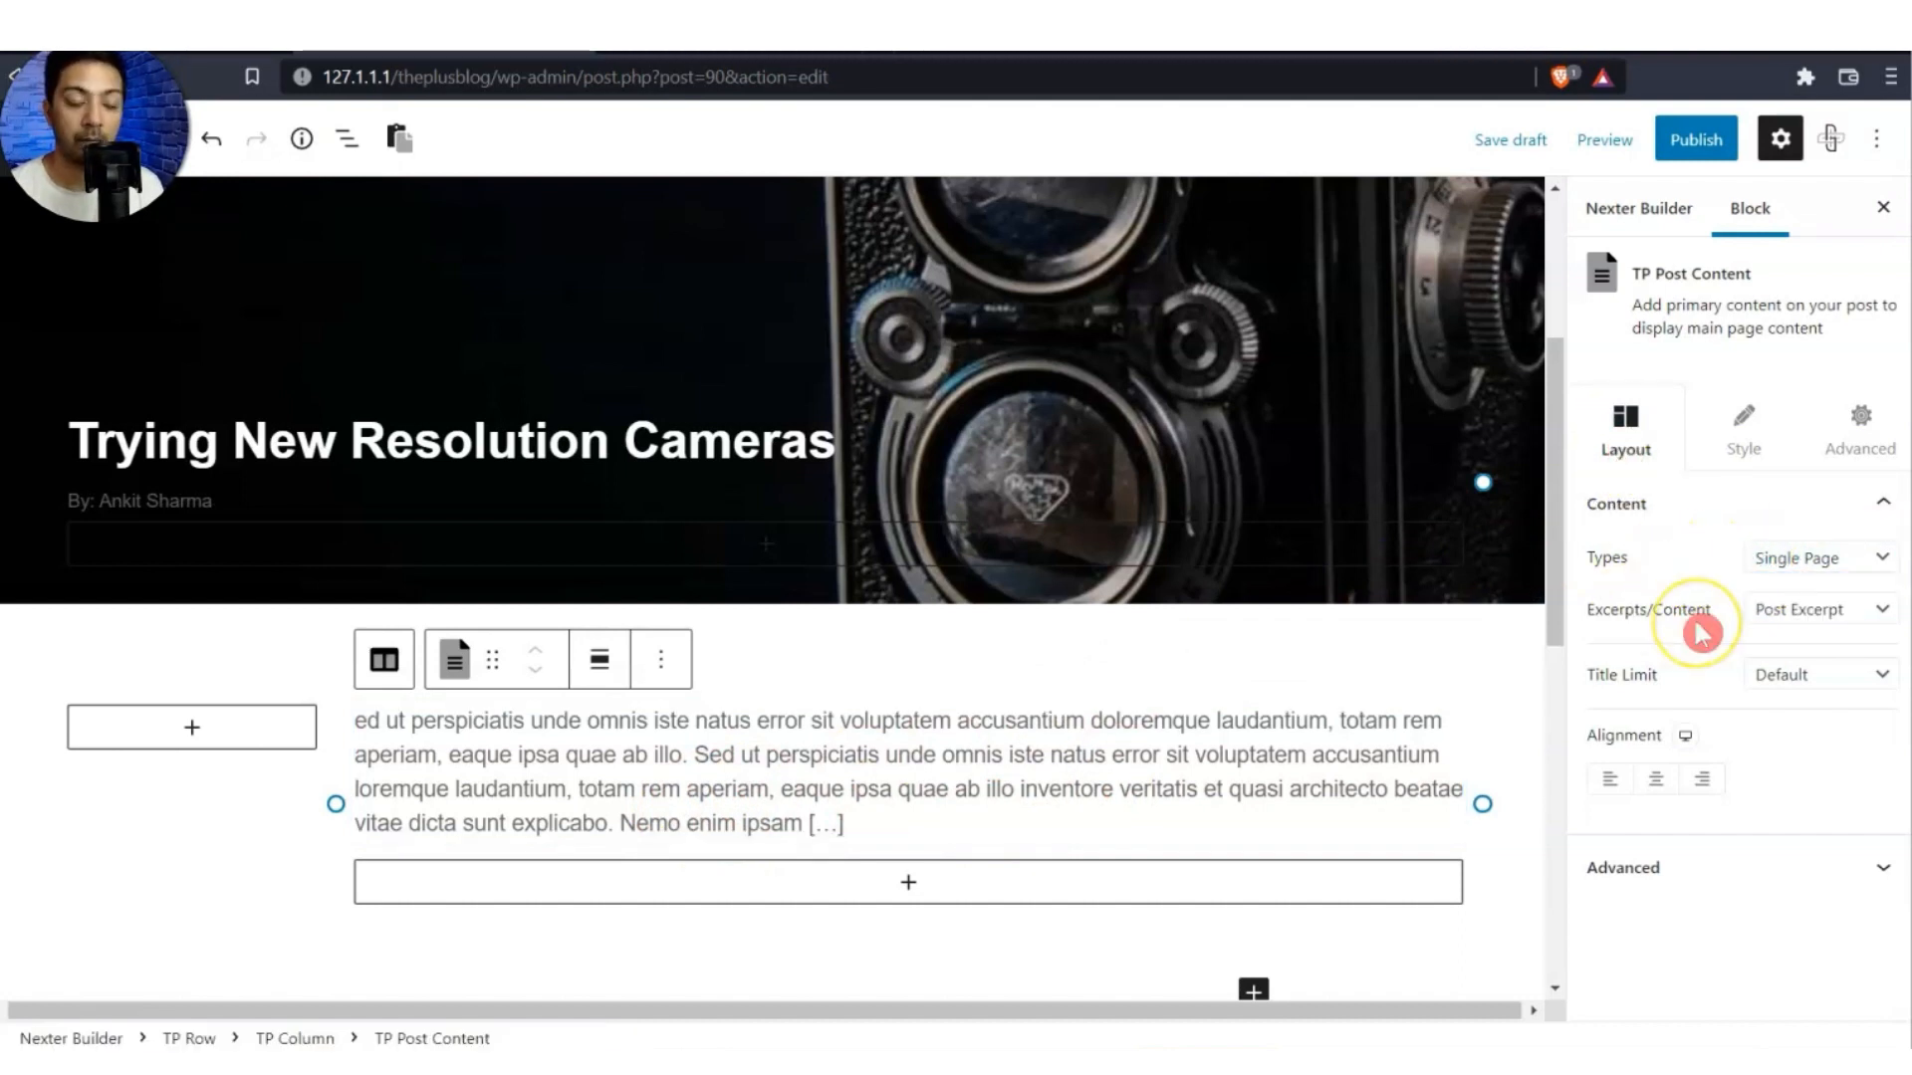
{"action": "left_click", "coordinate": [1606, 628]}
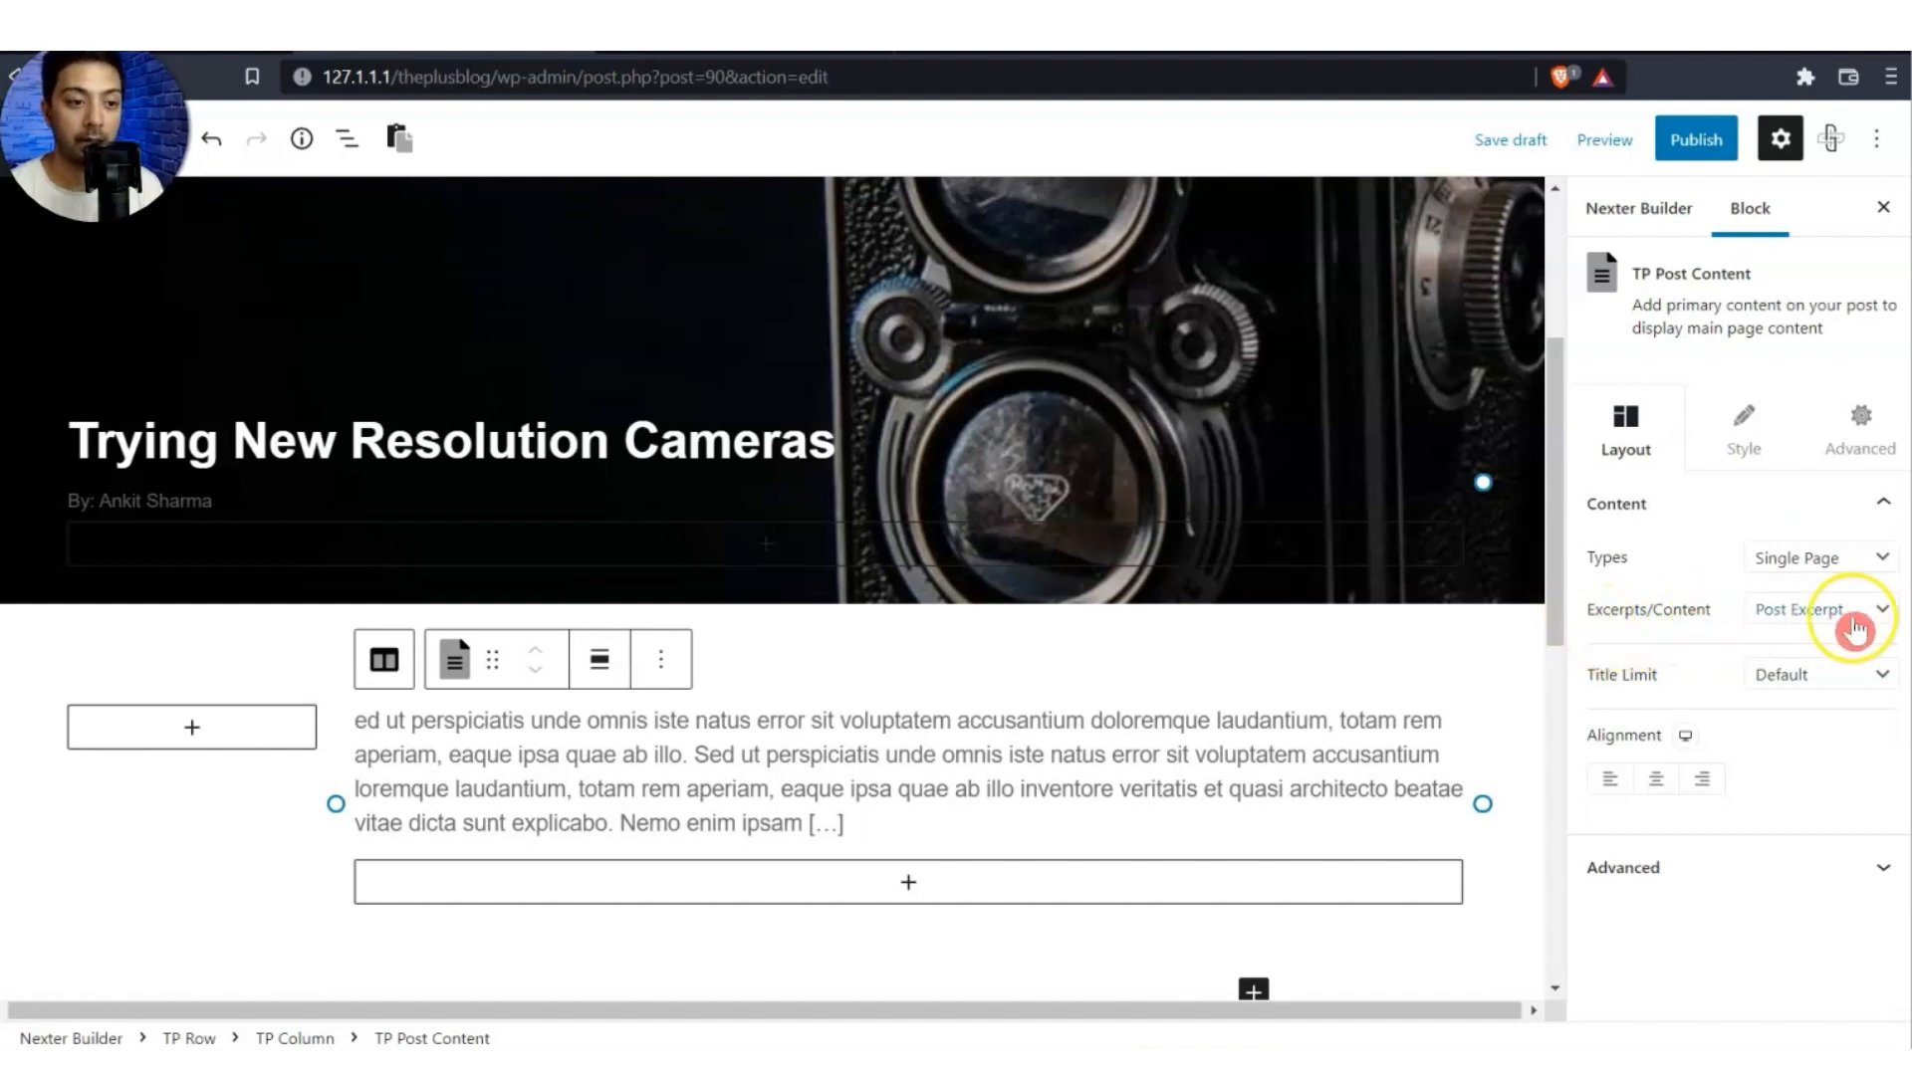
{"action": "left_click", "coordinate": [1852, 613]}
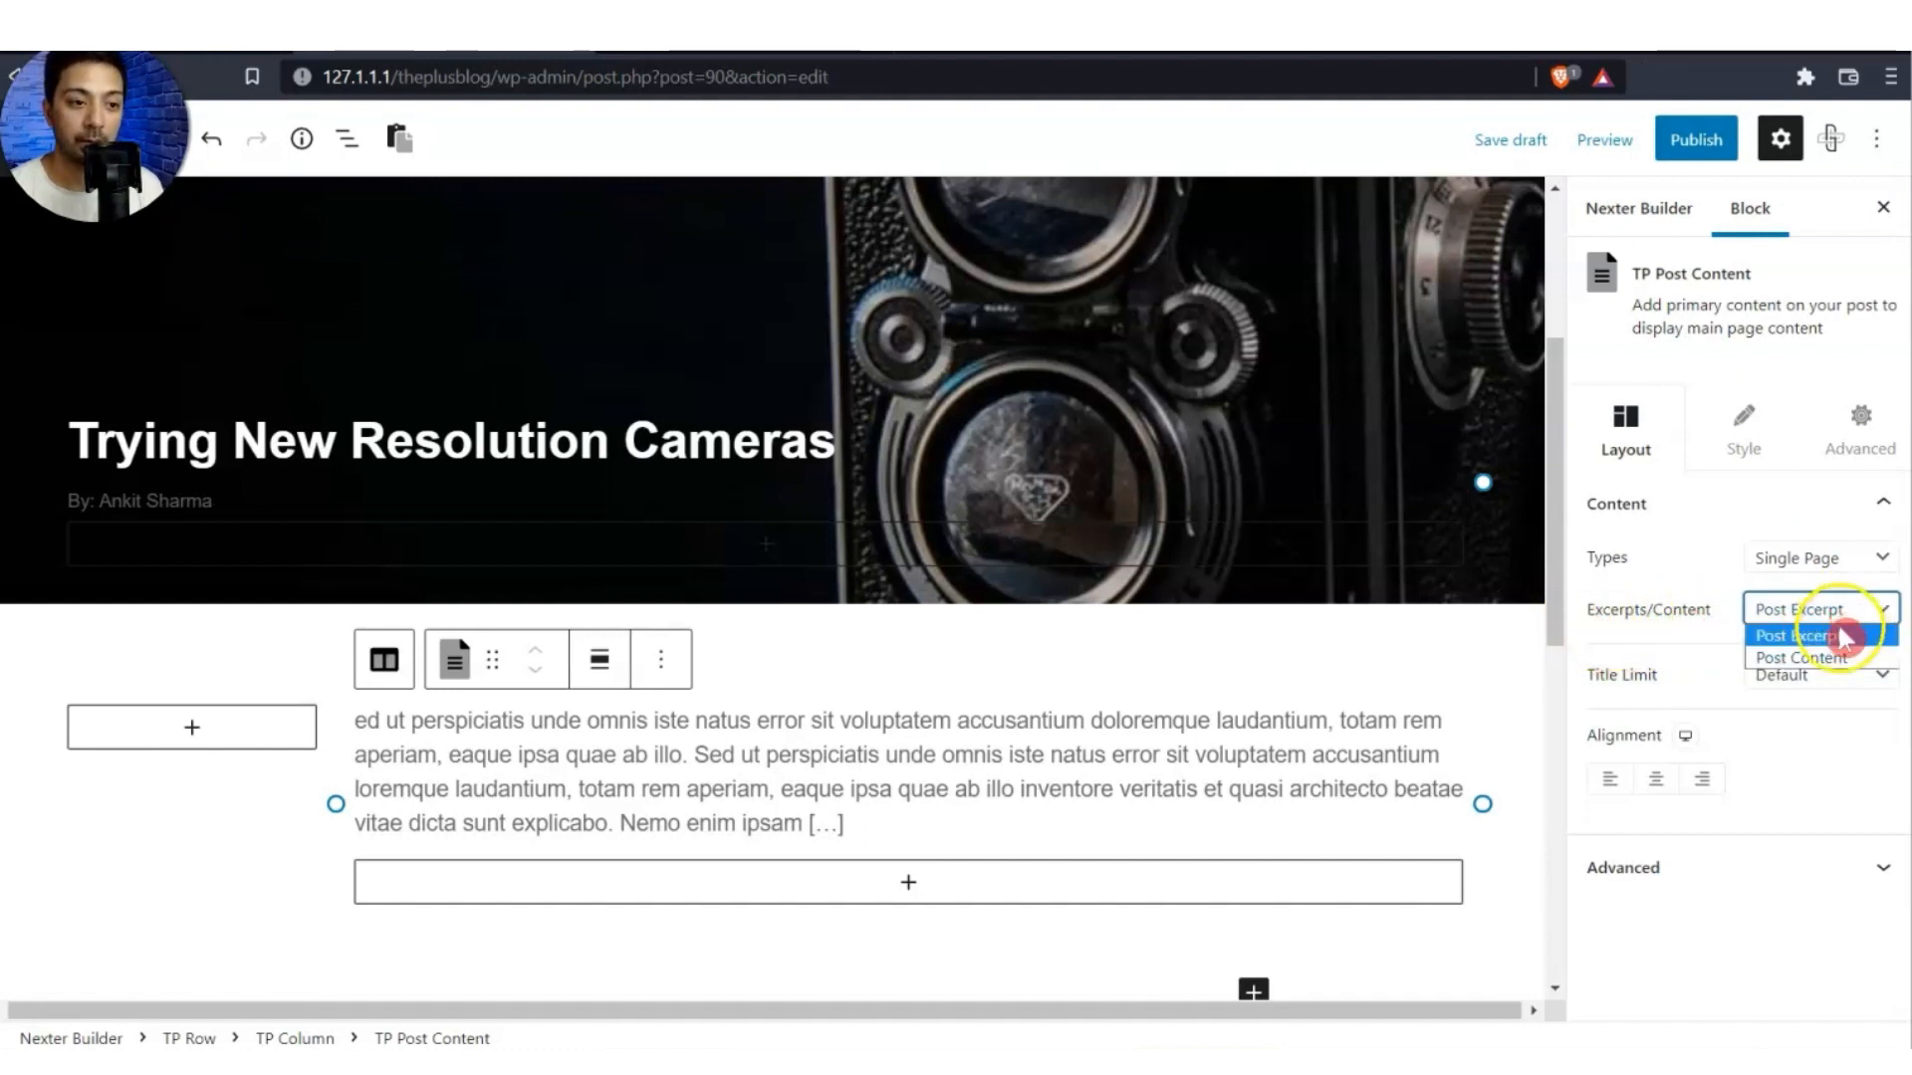
{"action": "left_click", "coordinate": [1828, 659]}
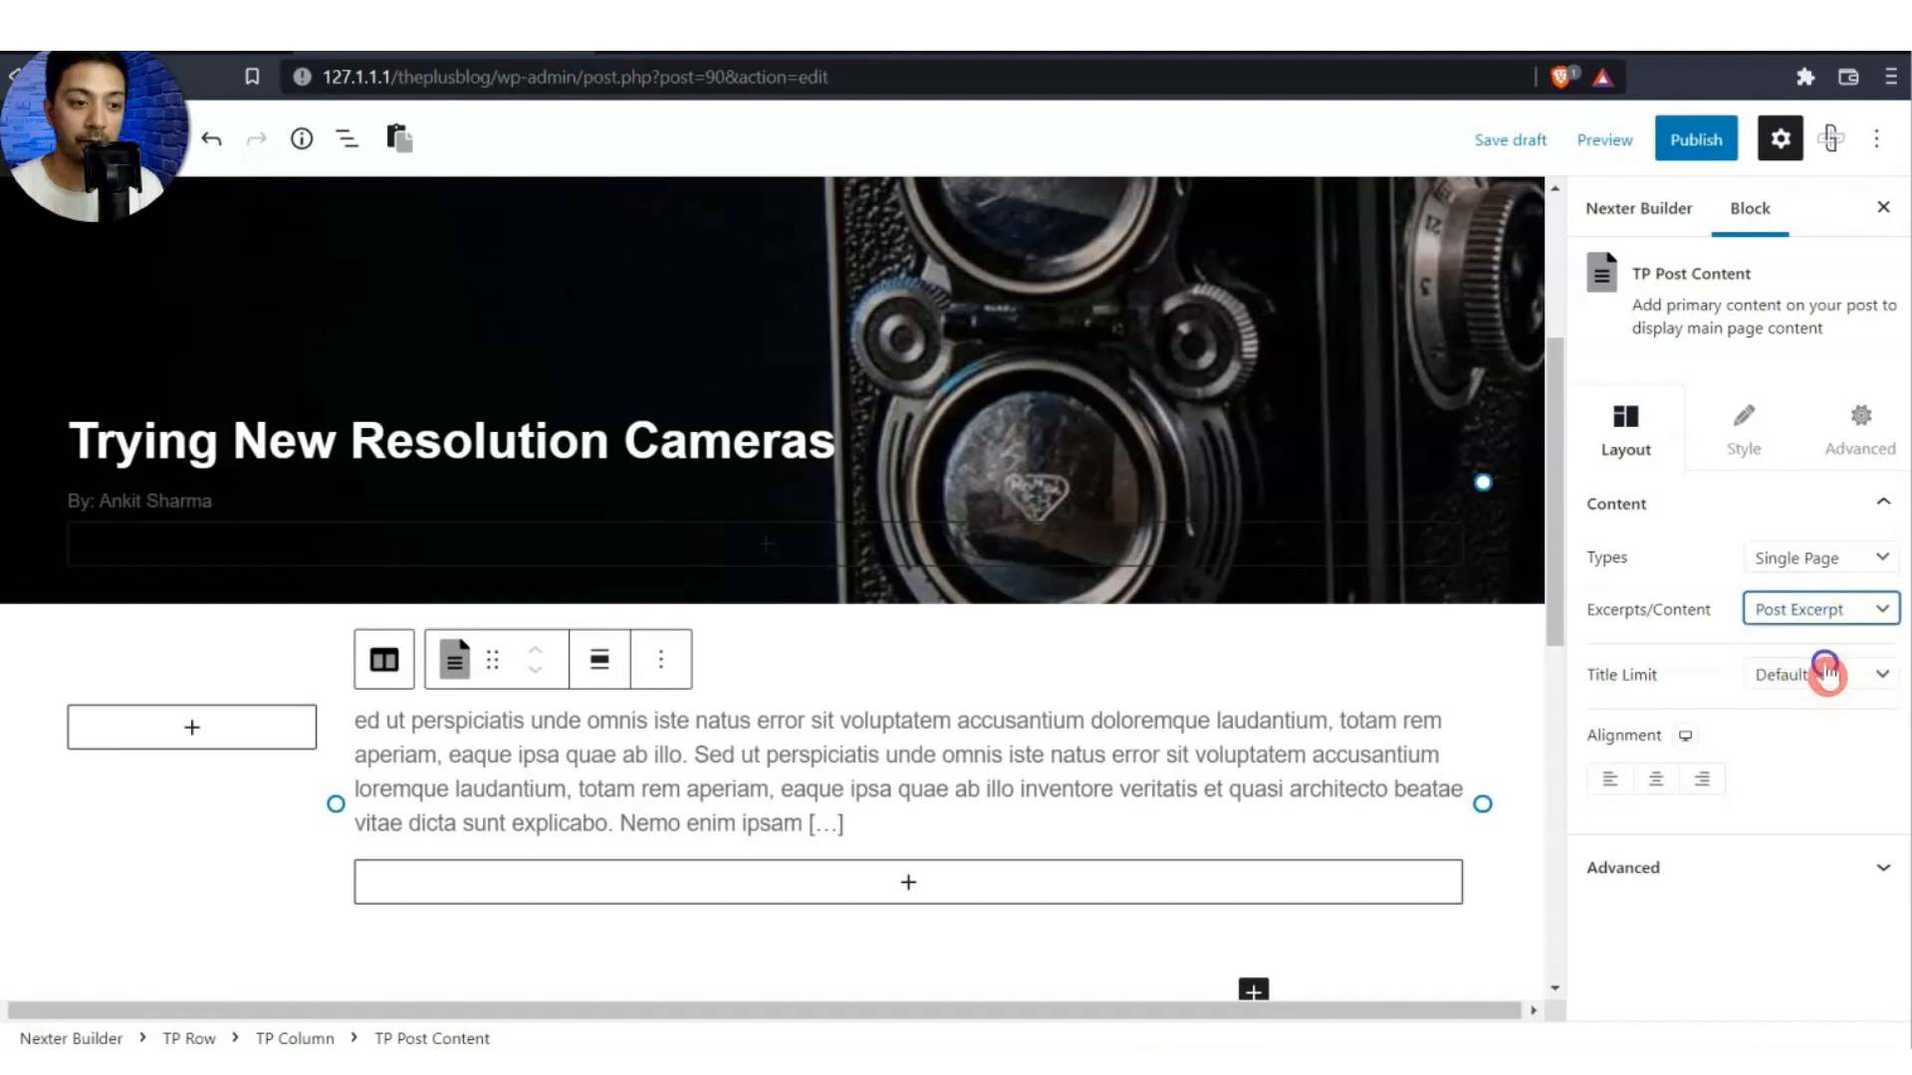
{"action": "scroll", "coordinate": [956, 611], "scroll_direction": "down", "scroll_amount": 5}
{"action": "scroll", "coordinate": [814, 615], "scroll_direction": "up", "scroll_amount": 10}
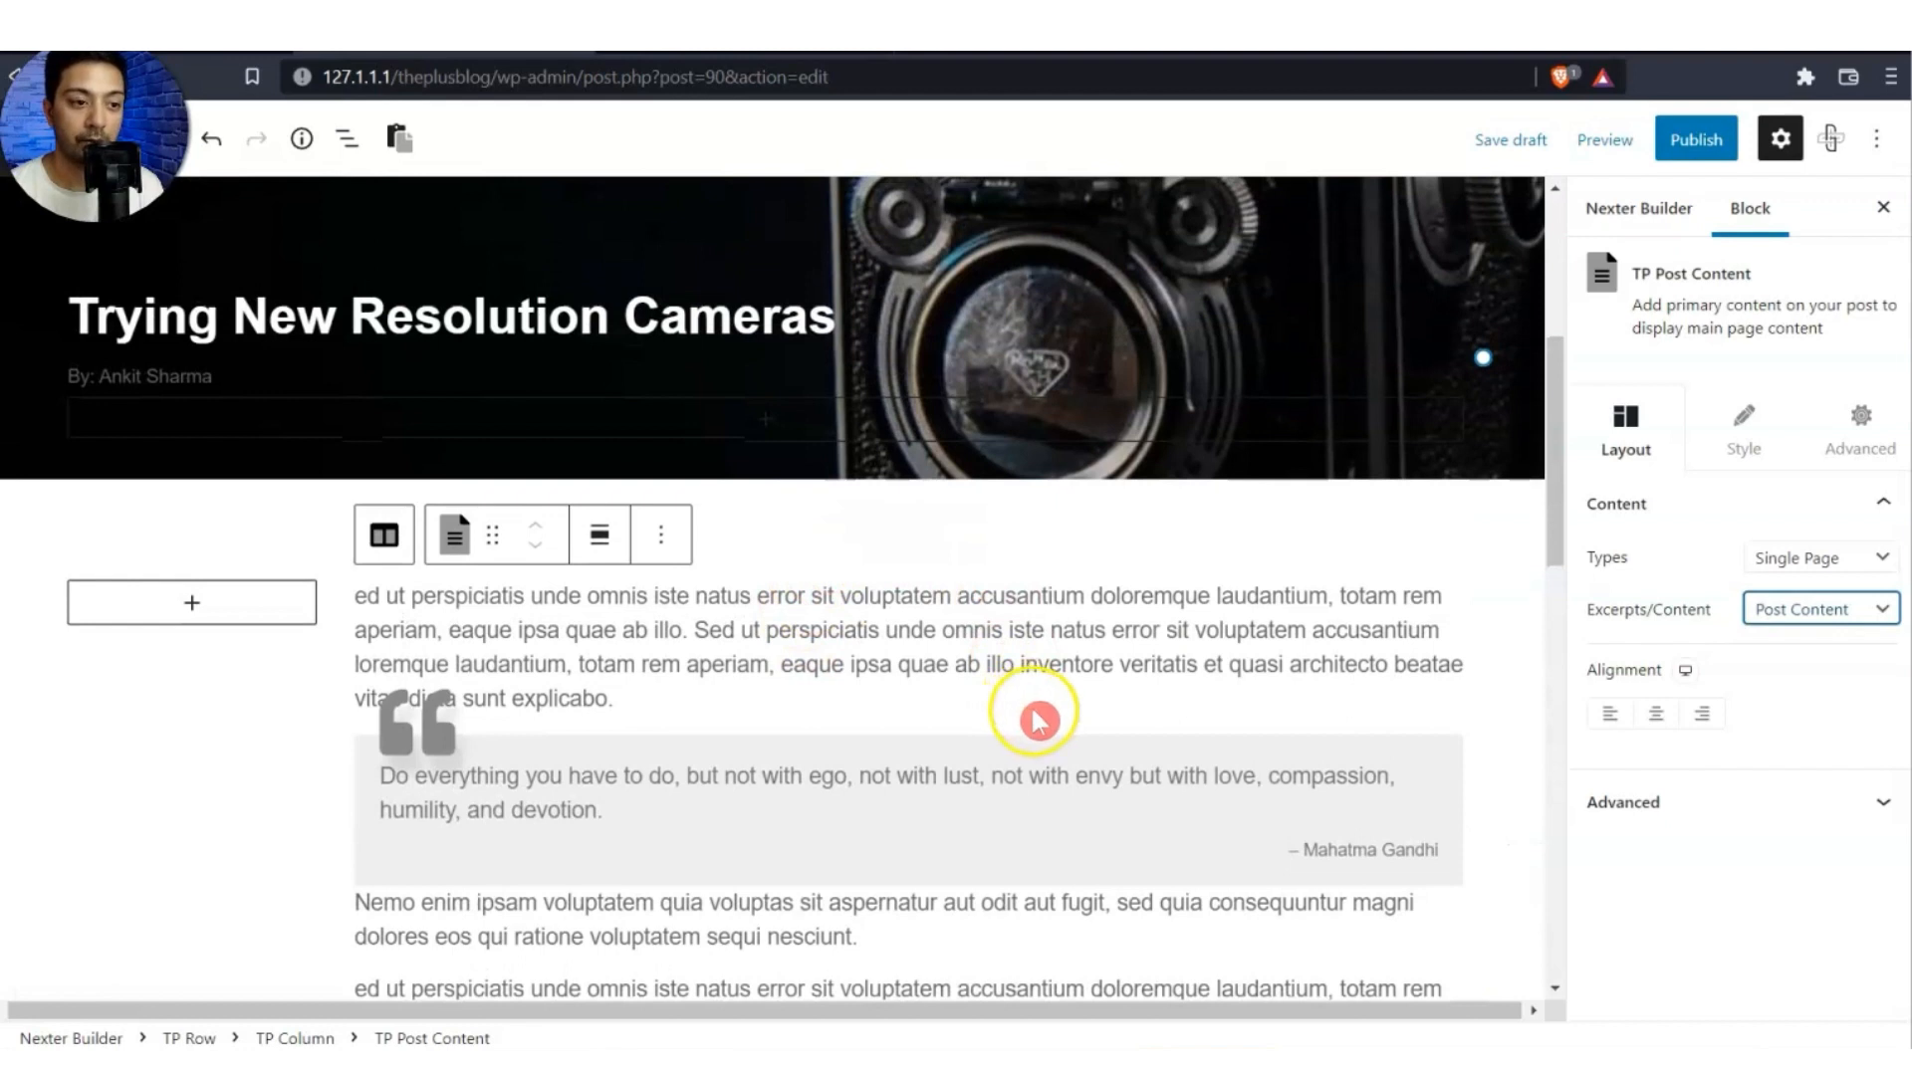
{"action": "left_click", "coordinate": [1611, 713]}
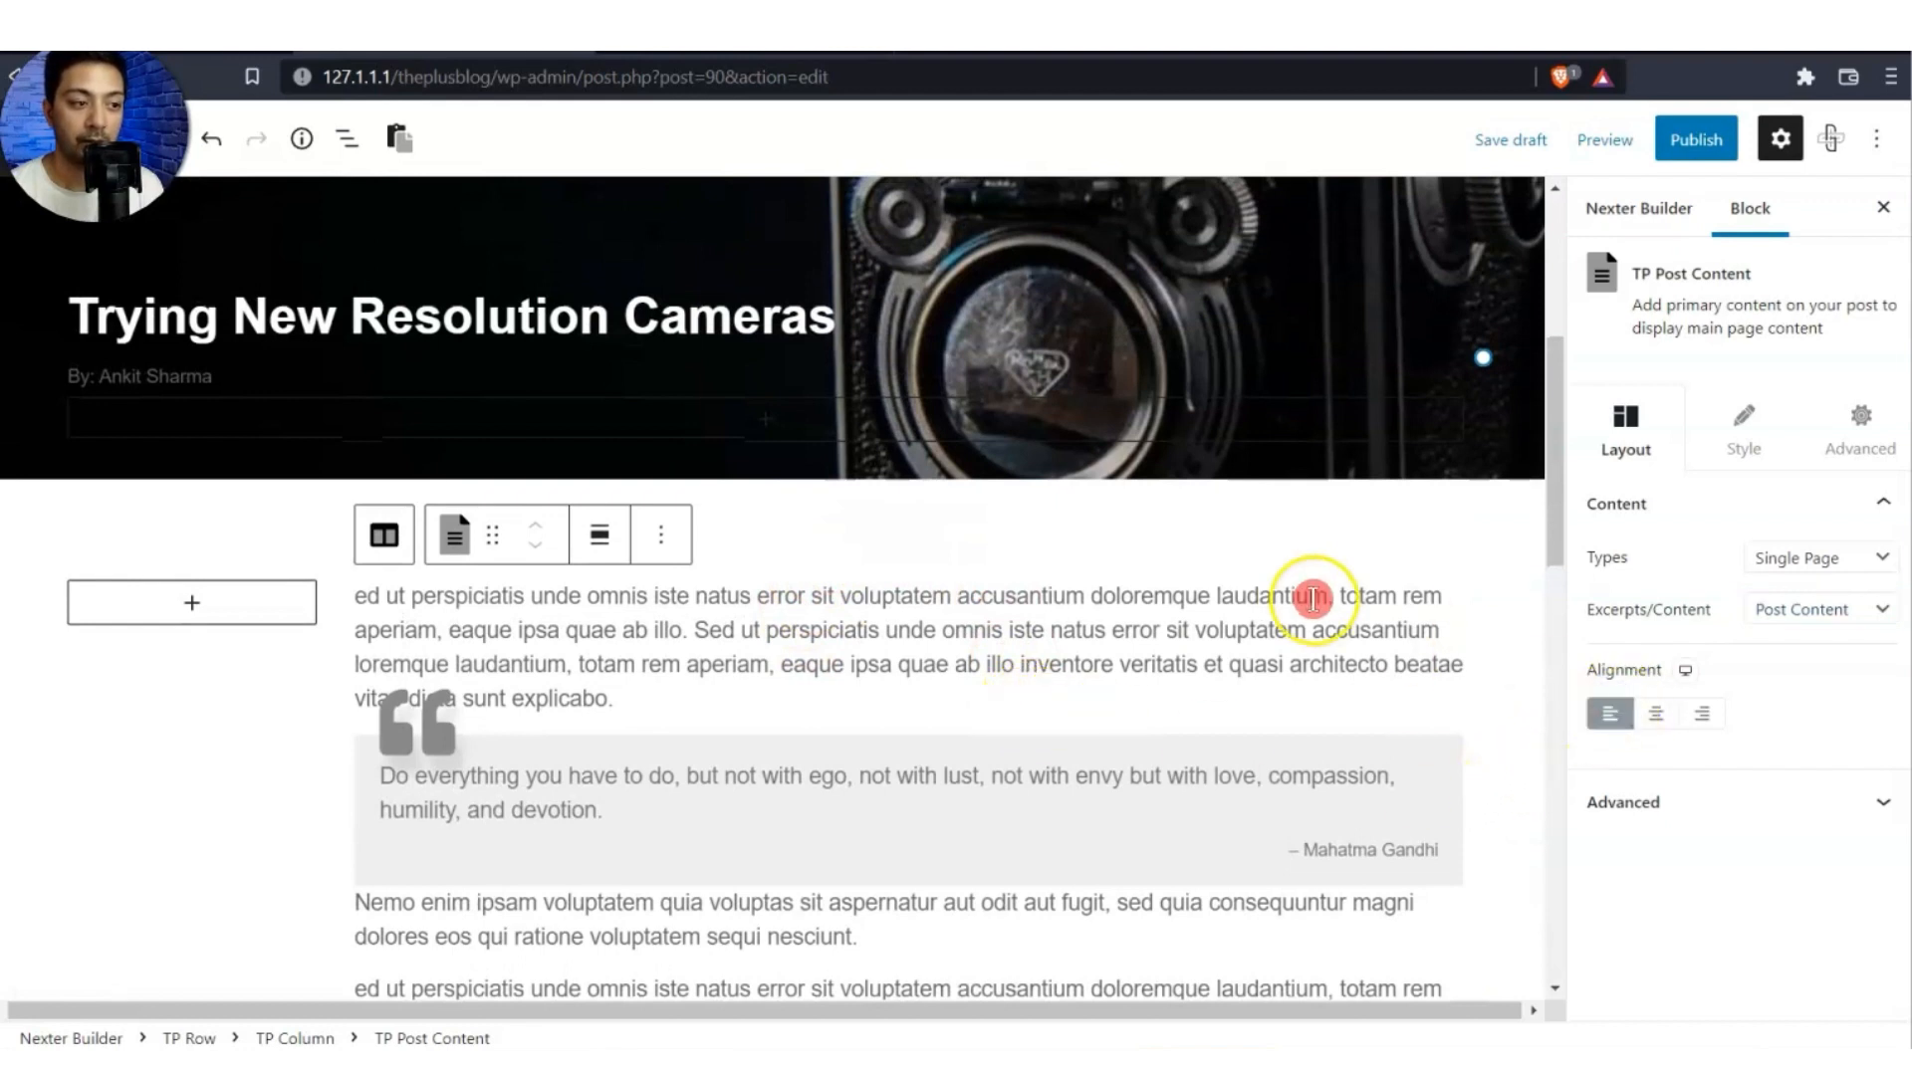
Set the post content's padding to 10 px on all sides.
{"action": "left_click", "coordinate": [1759, 423]}
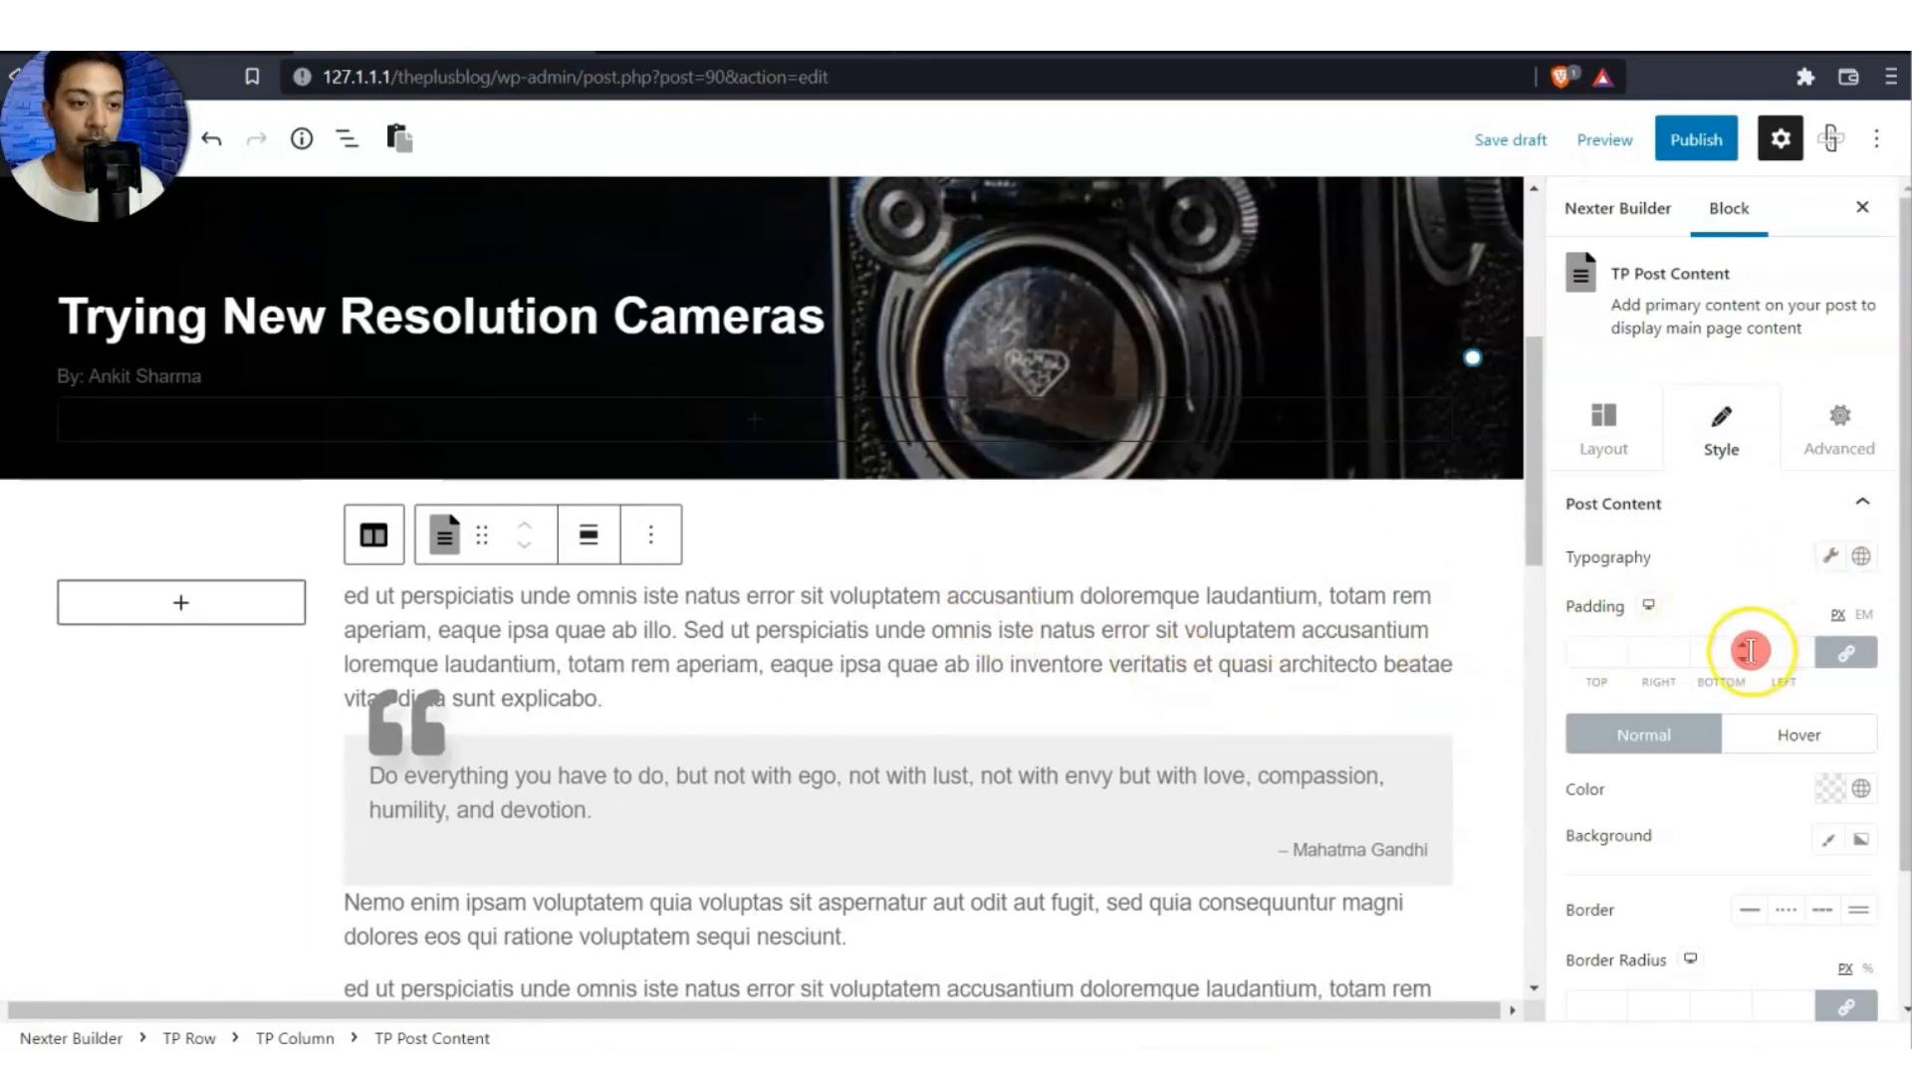
{"action": "left_click", "coordinate": [1569, 665]}
{"action": "type", "text": "10"}
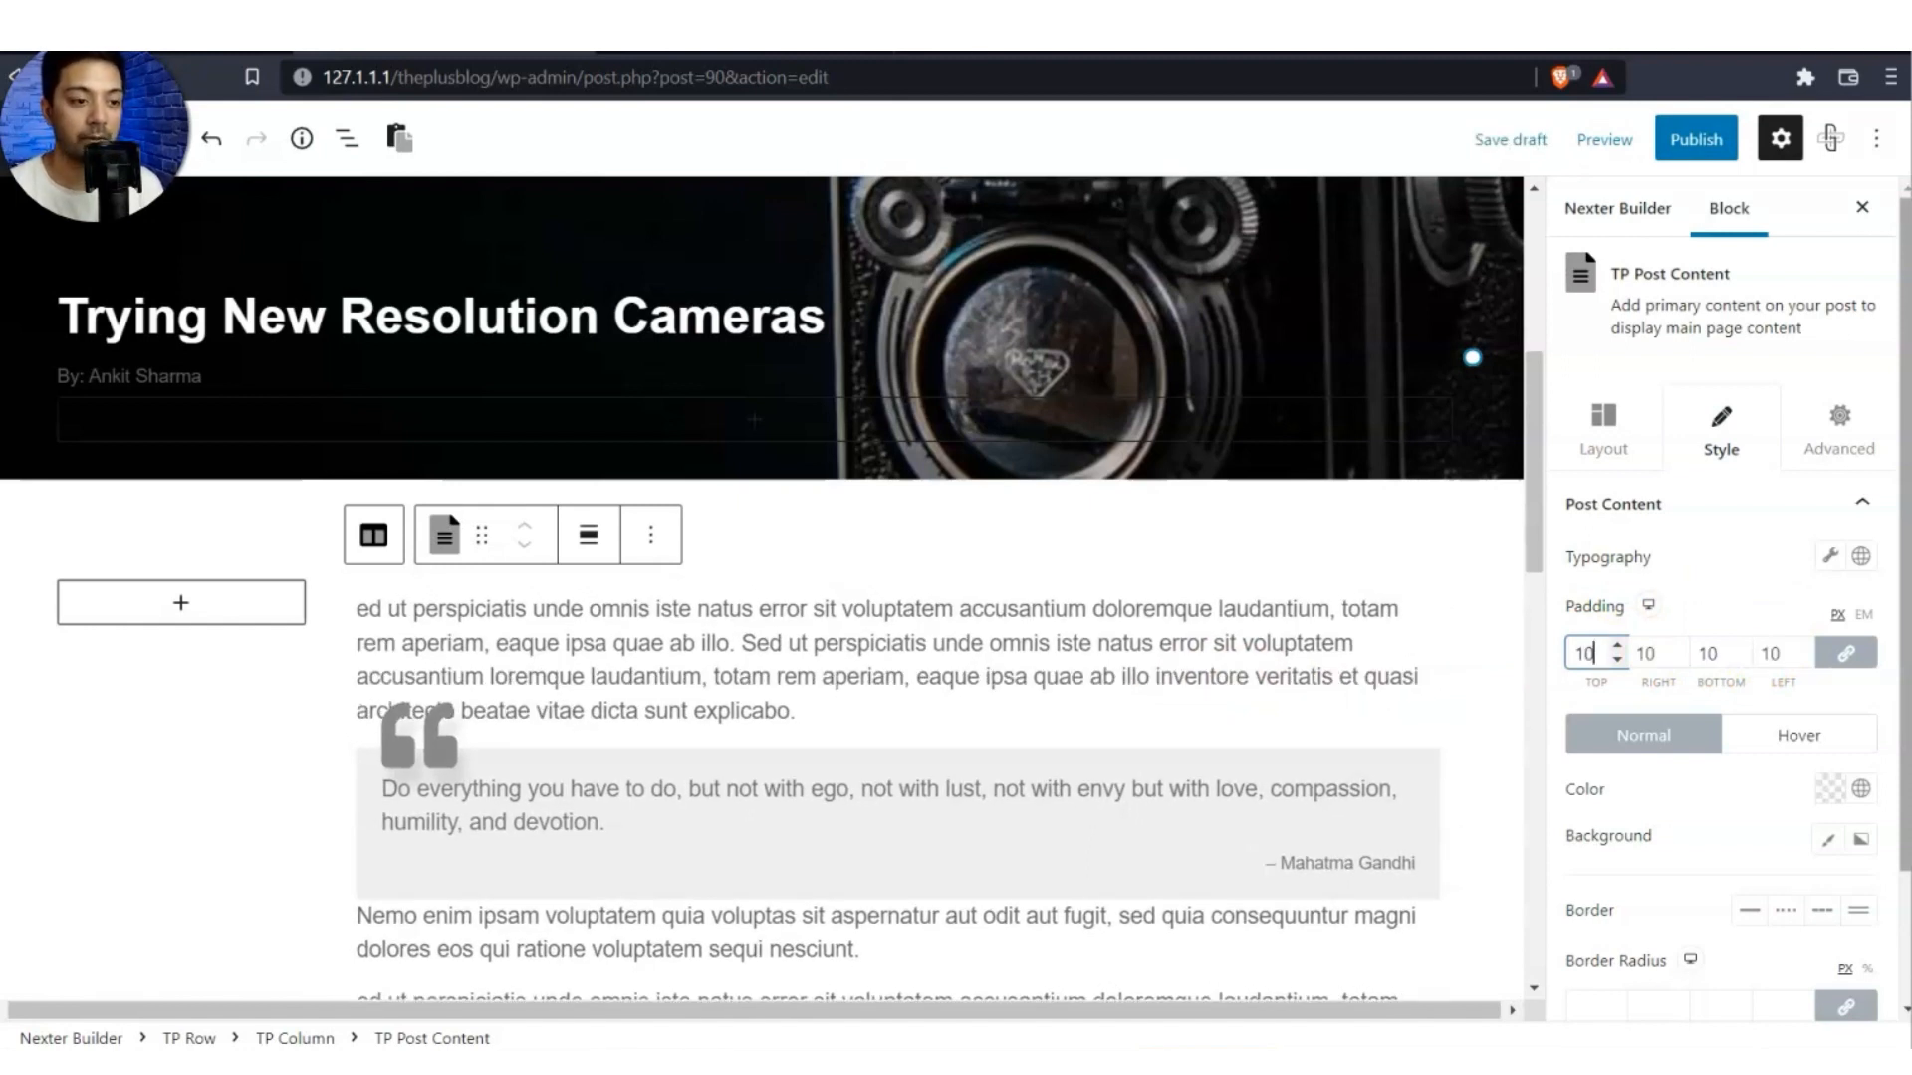
Set the post content's normal text color to dark grey #5B5B5B.
{"action": "left_click", "coordinate": [1830, 789]}
{"action": "left_click", "coordinate": [1674, 565]}
{"action": "left_click_drag", "start_coordinate": [1674, 565], "coordinate": [1526, 501]}
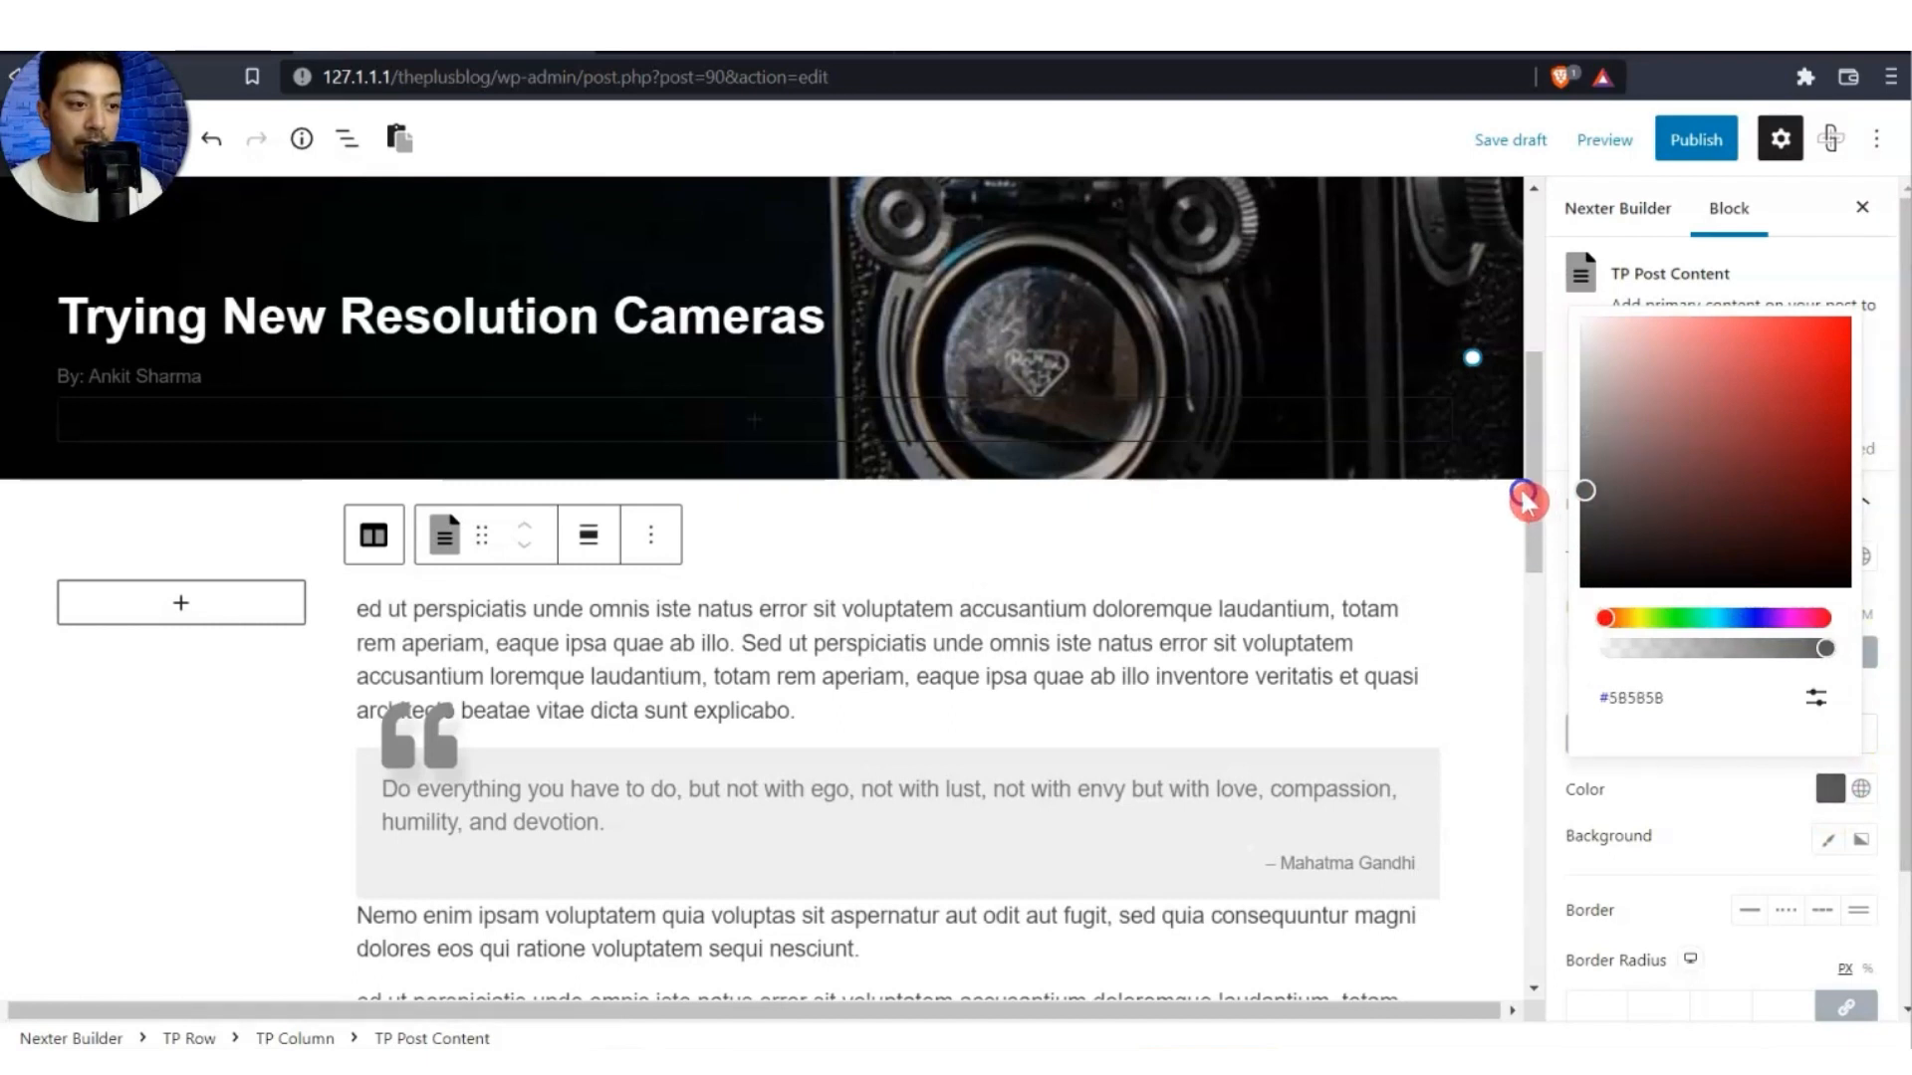
{"action": "left_click", "coordinate": [981, 717]}
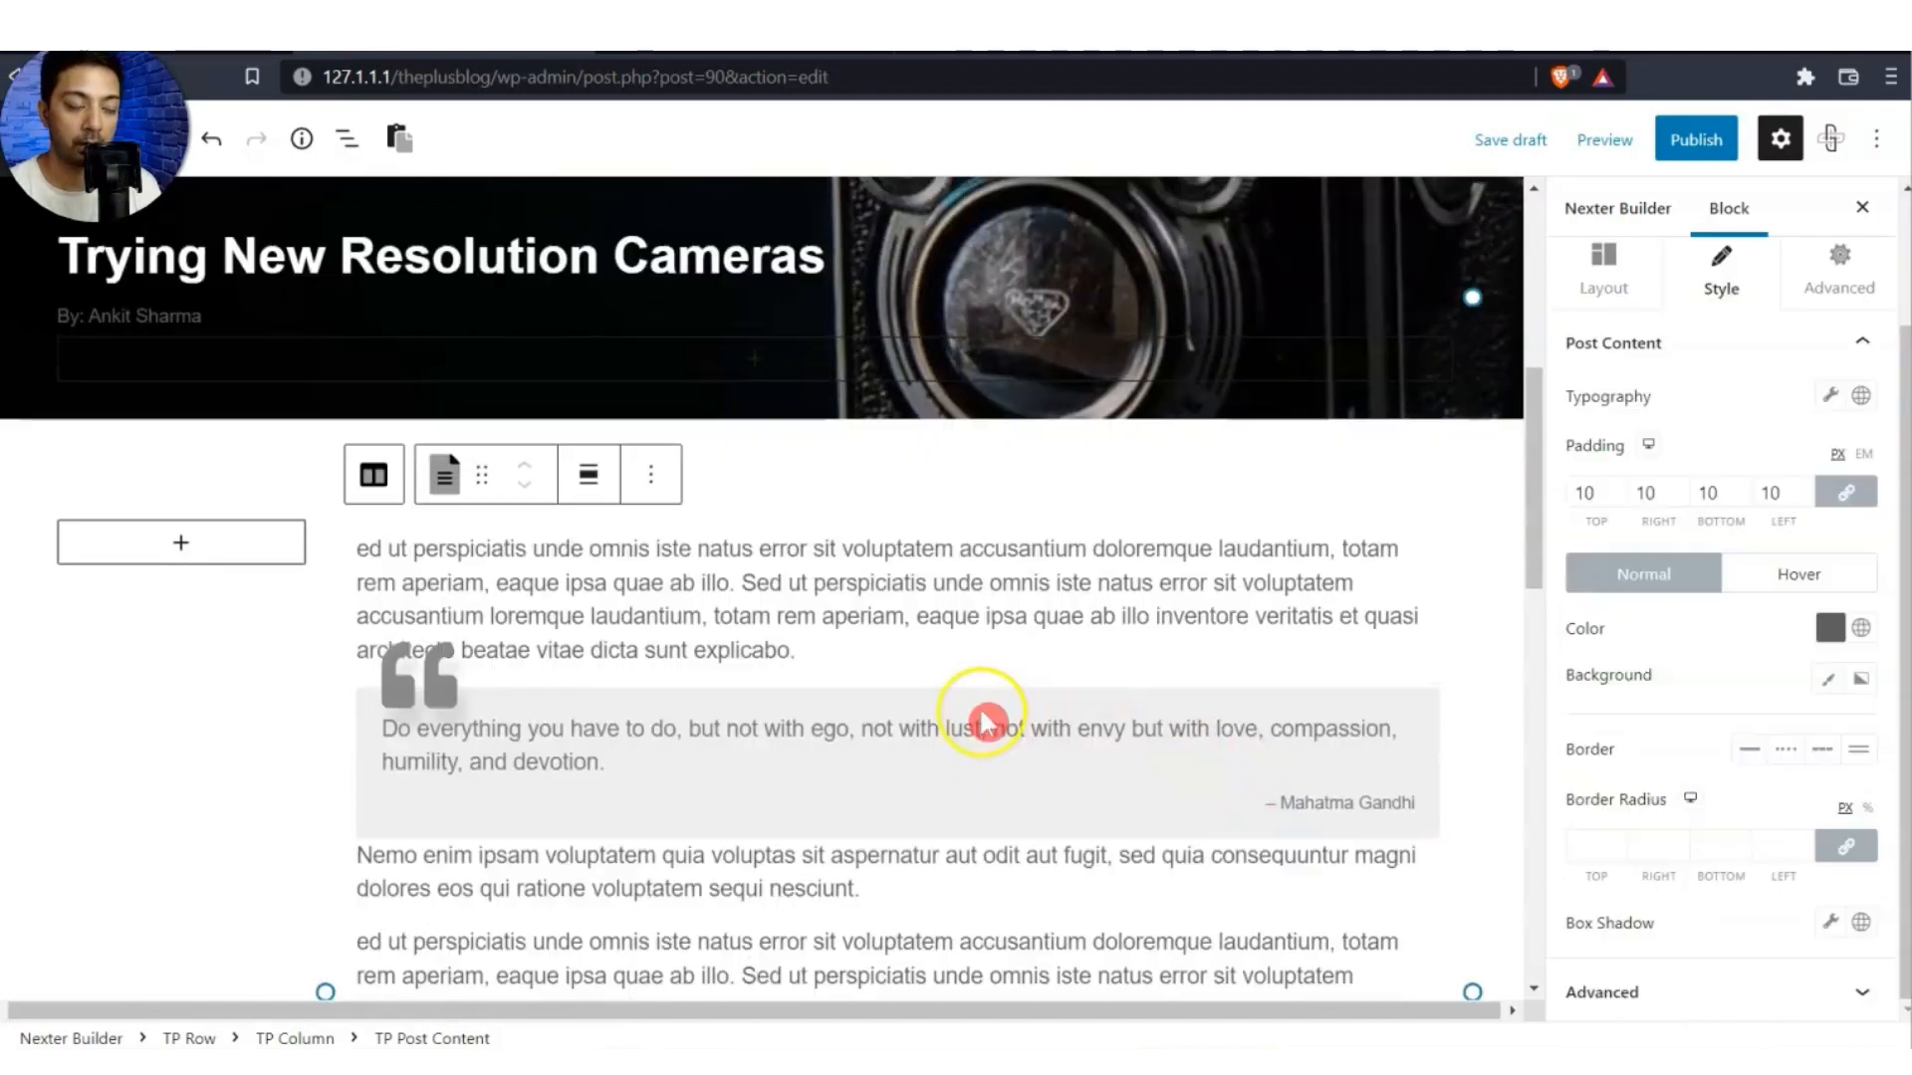
Insert a TP Heading block in the narrow first column and give it the second heading style, without extra title.
{"action": "left_click", "coordinate": [181, 546]}
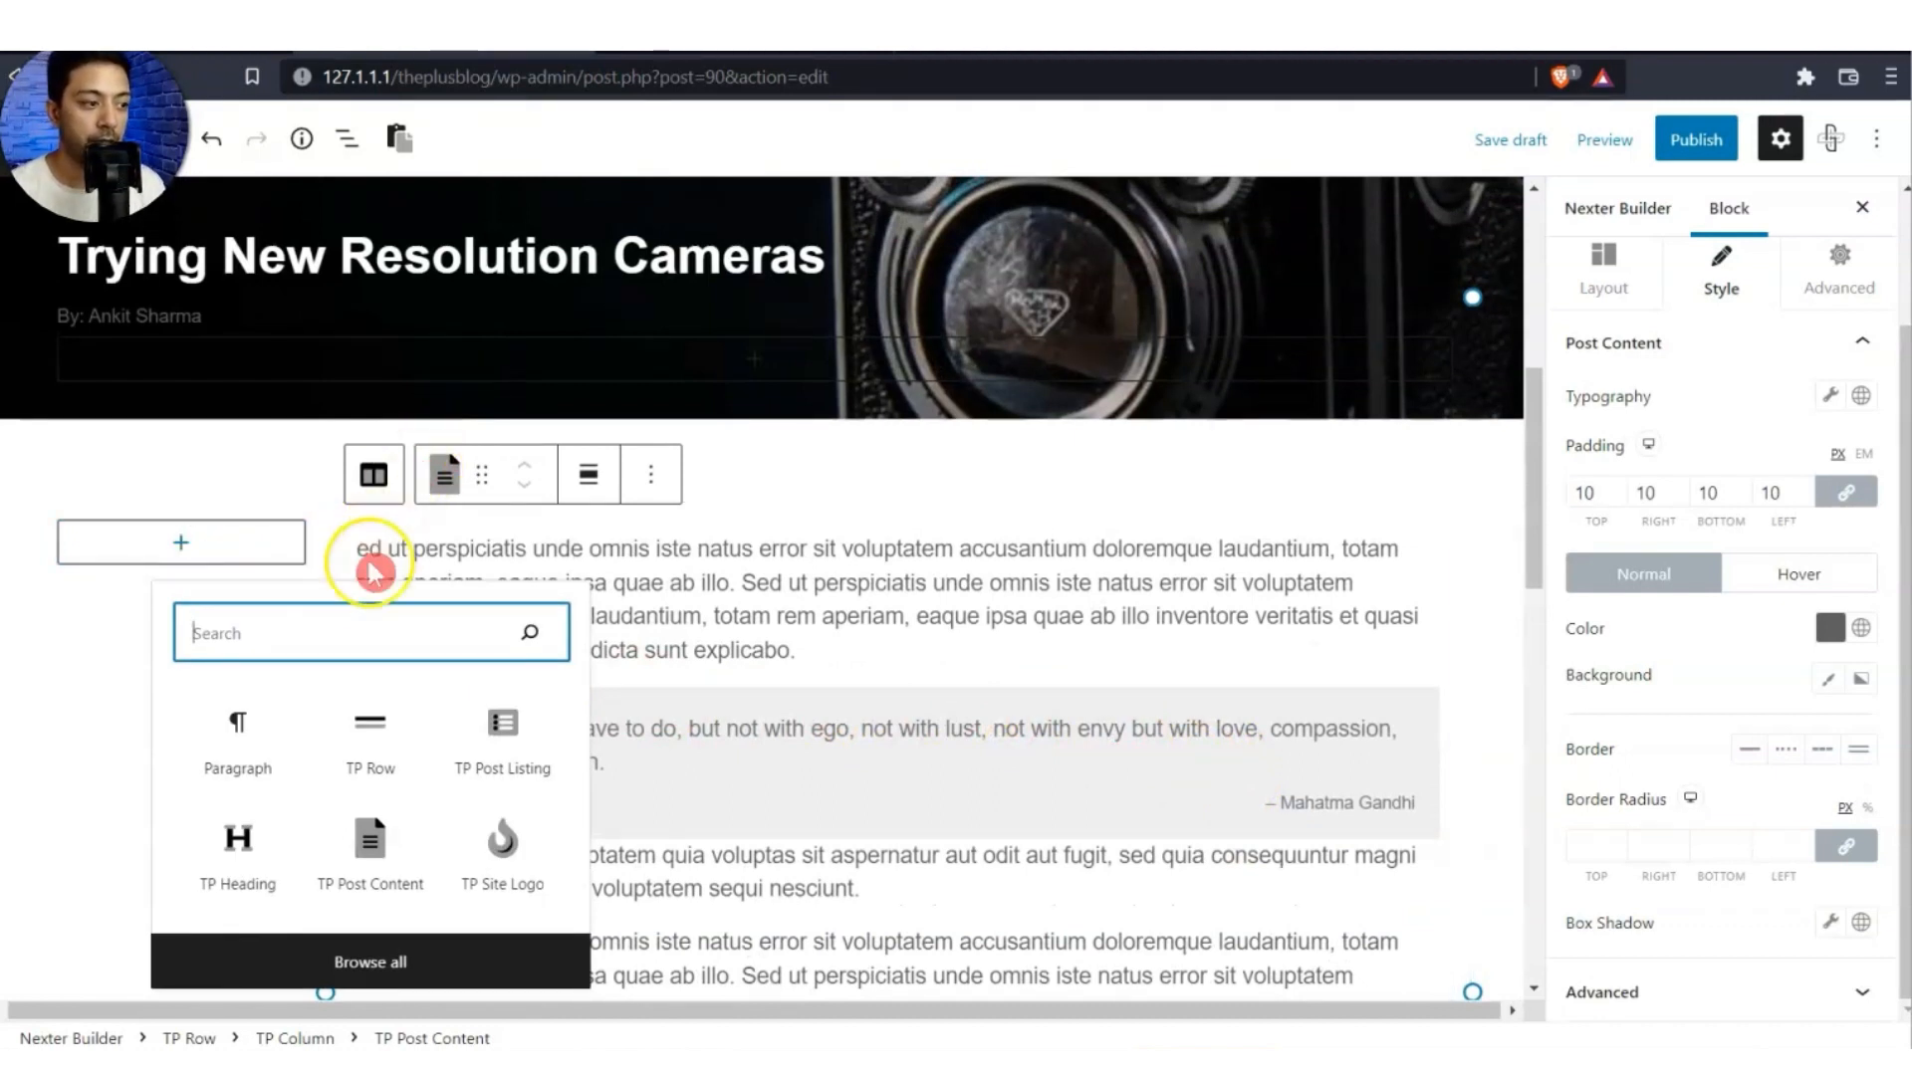
{"action": "left_click", "coordinate": [257, 854]}
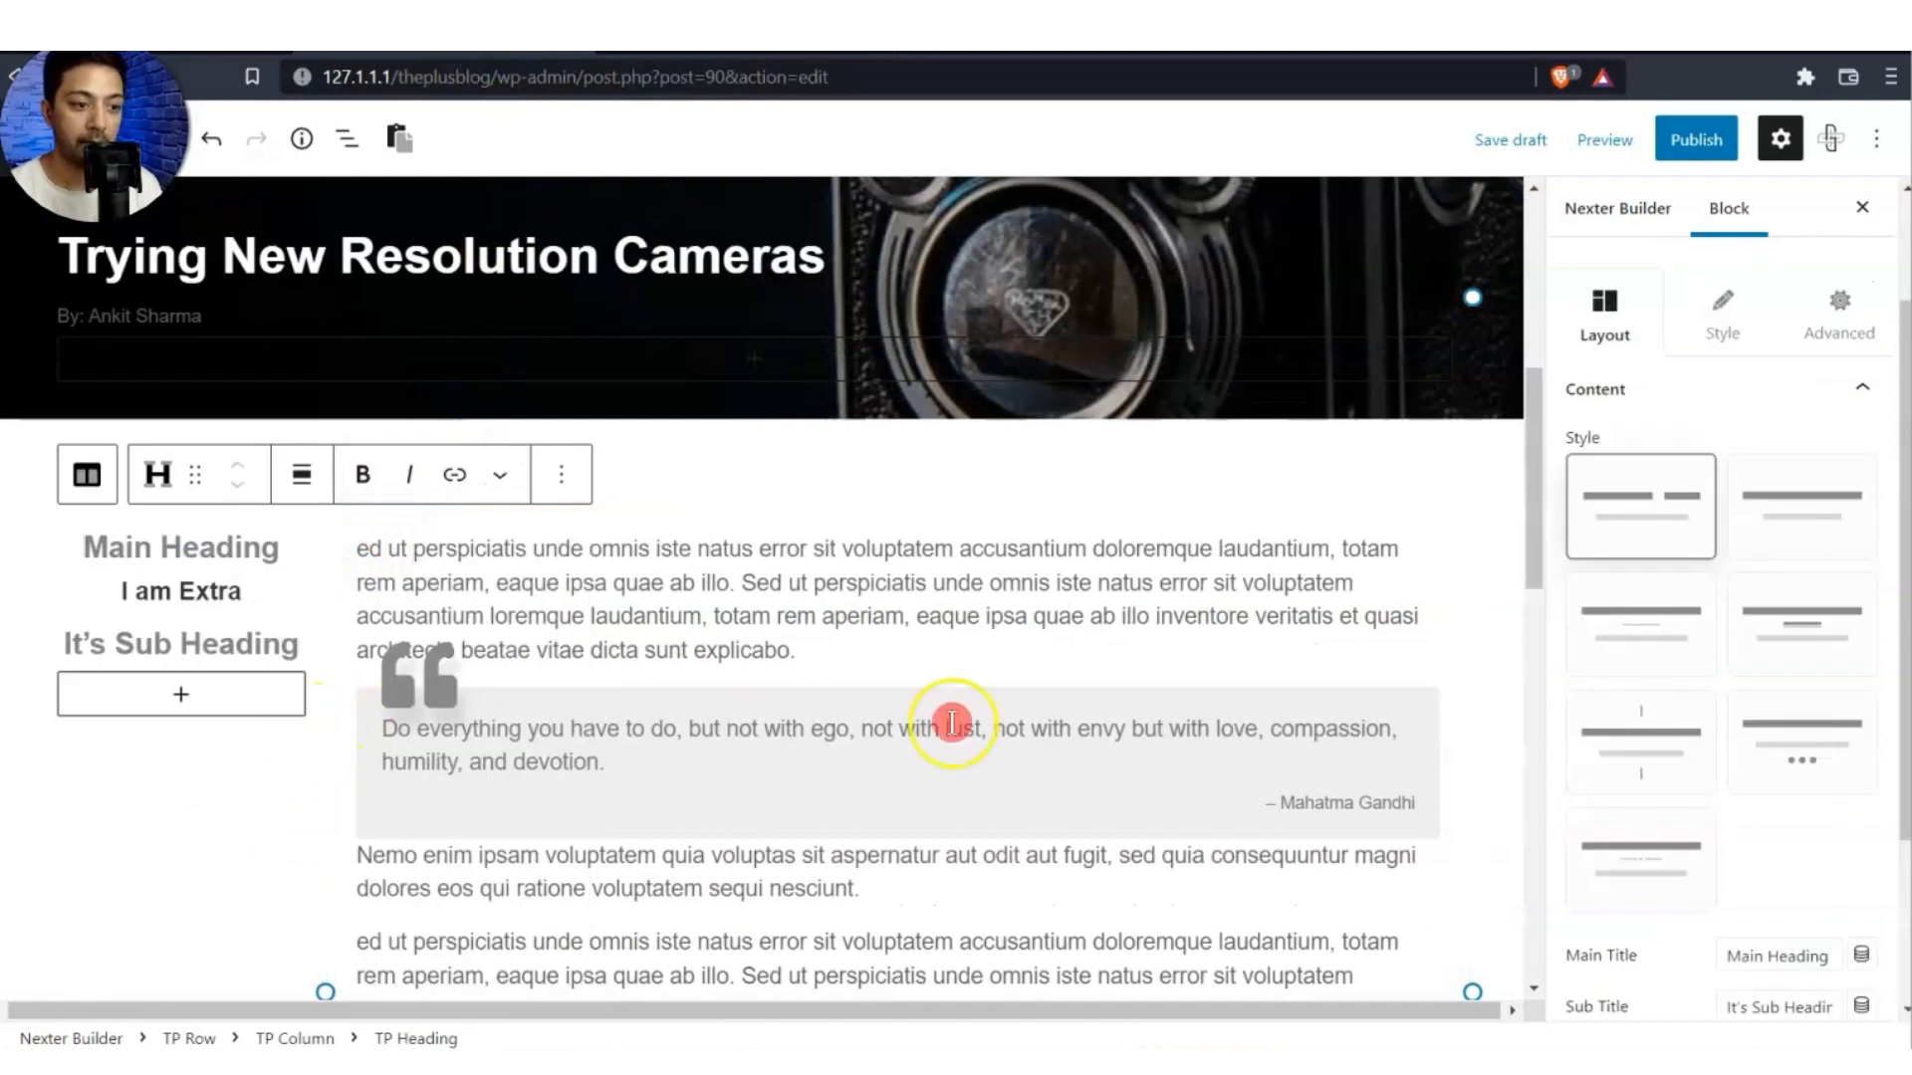
{"action": "scroll", "coordinate": [1773, 876], "scroll_direction": "down", "scroll_amount": 2}
{"action": "left_click", "coordinate": [1818, 383]}
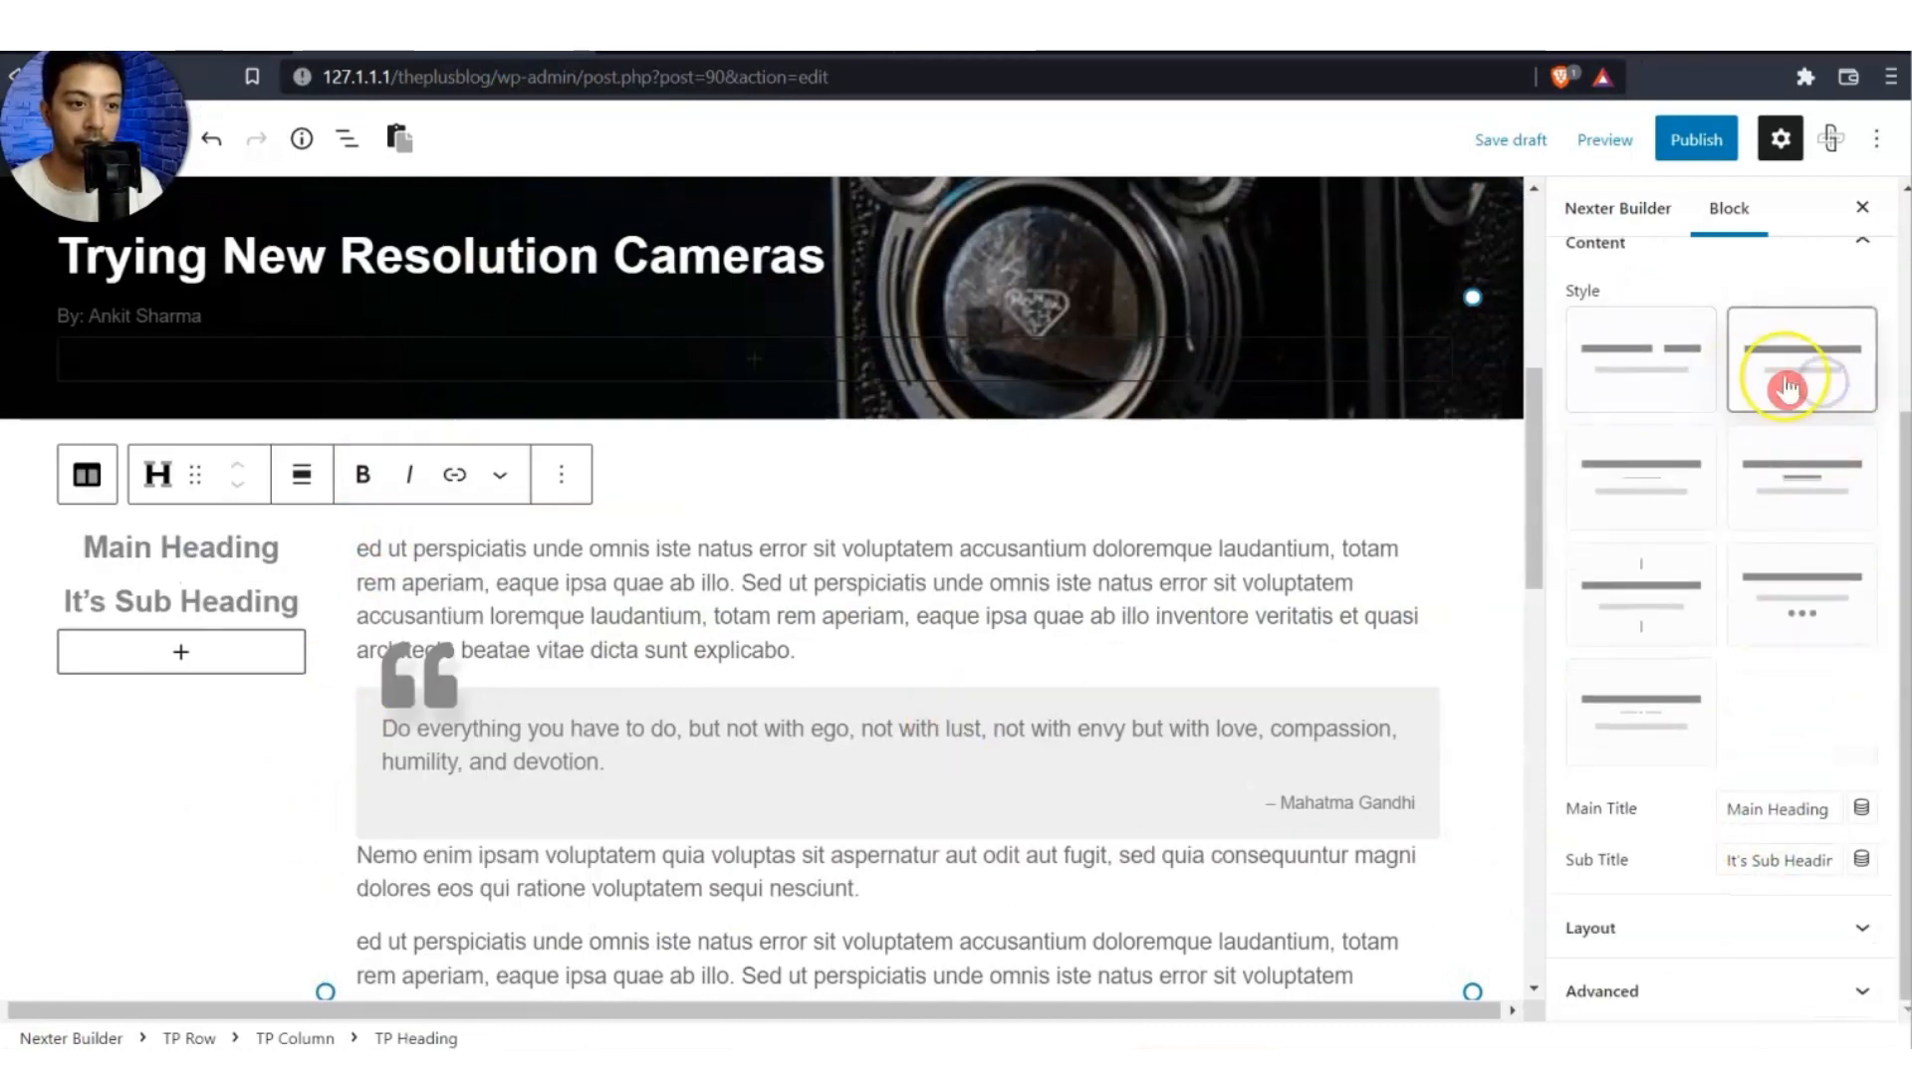
Set the new heading's main title to "Share this post" and clear its sub title.
{"action": "double_click", "coordinate": [1821, 811]}
{"action": "type", "text": "Share this post"}
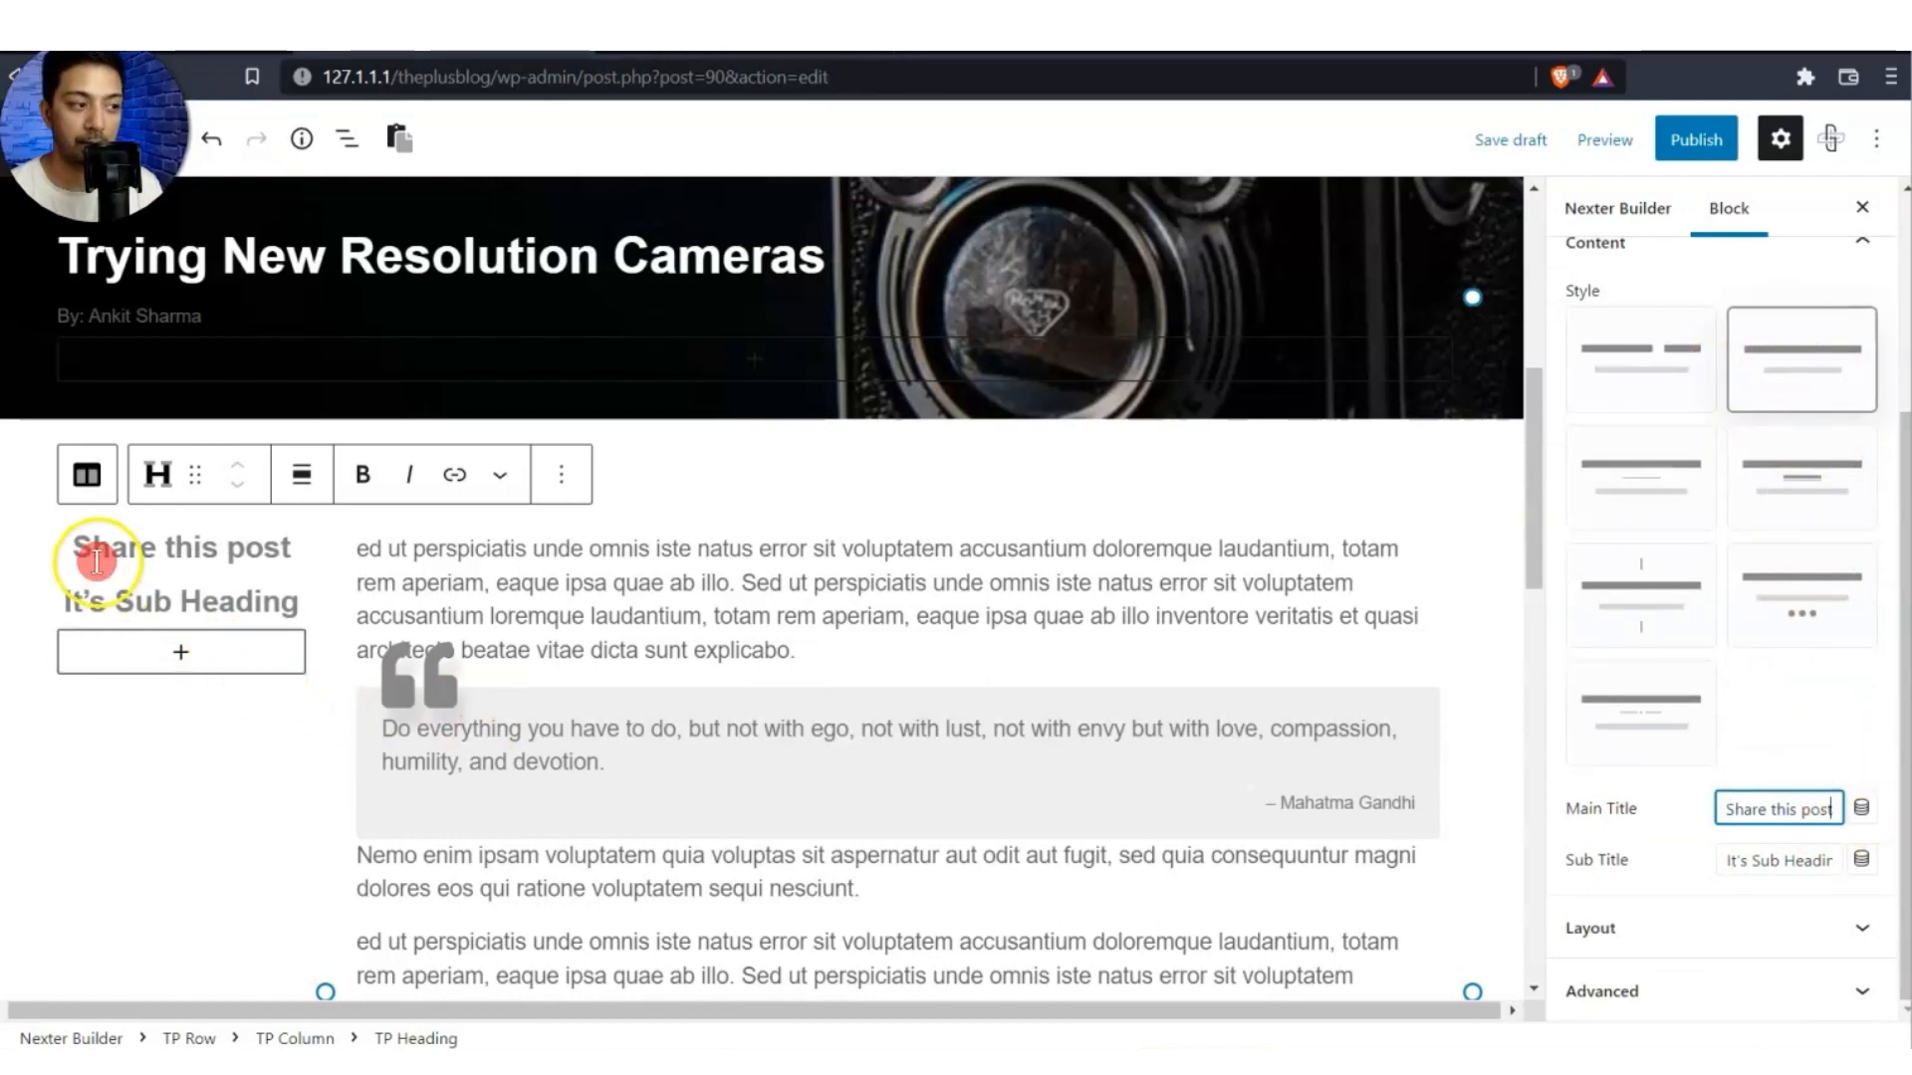
{"action": "triple_click", "coordinate": [1753, 874]}
{"action": "key", "text": "BackSpace"}
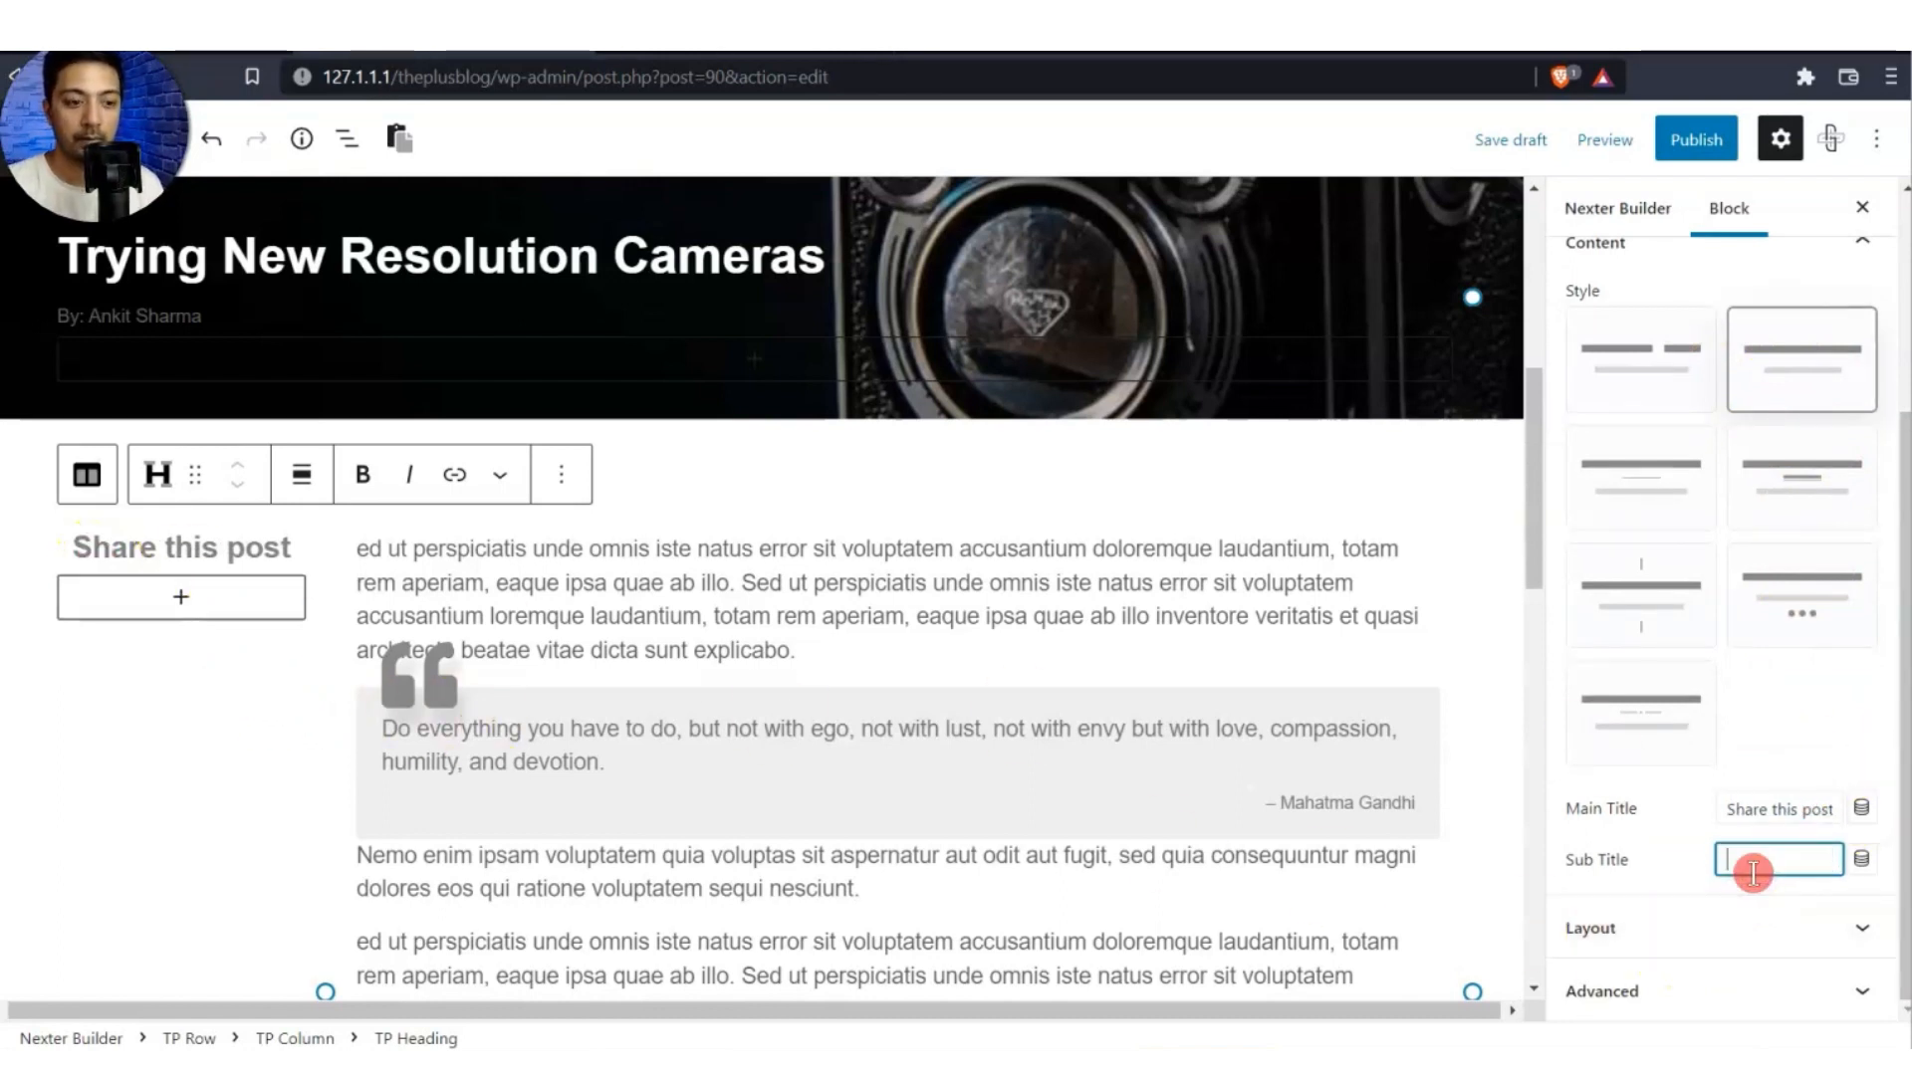
Set the main title font size of the "Share this post" heading to 20 px.
{"action": "scroll", "coordinate": [1779, 379], "scroll_direction": "up", "scroll_amount": 3}
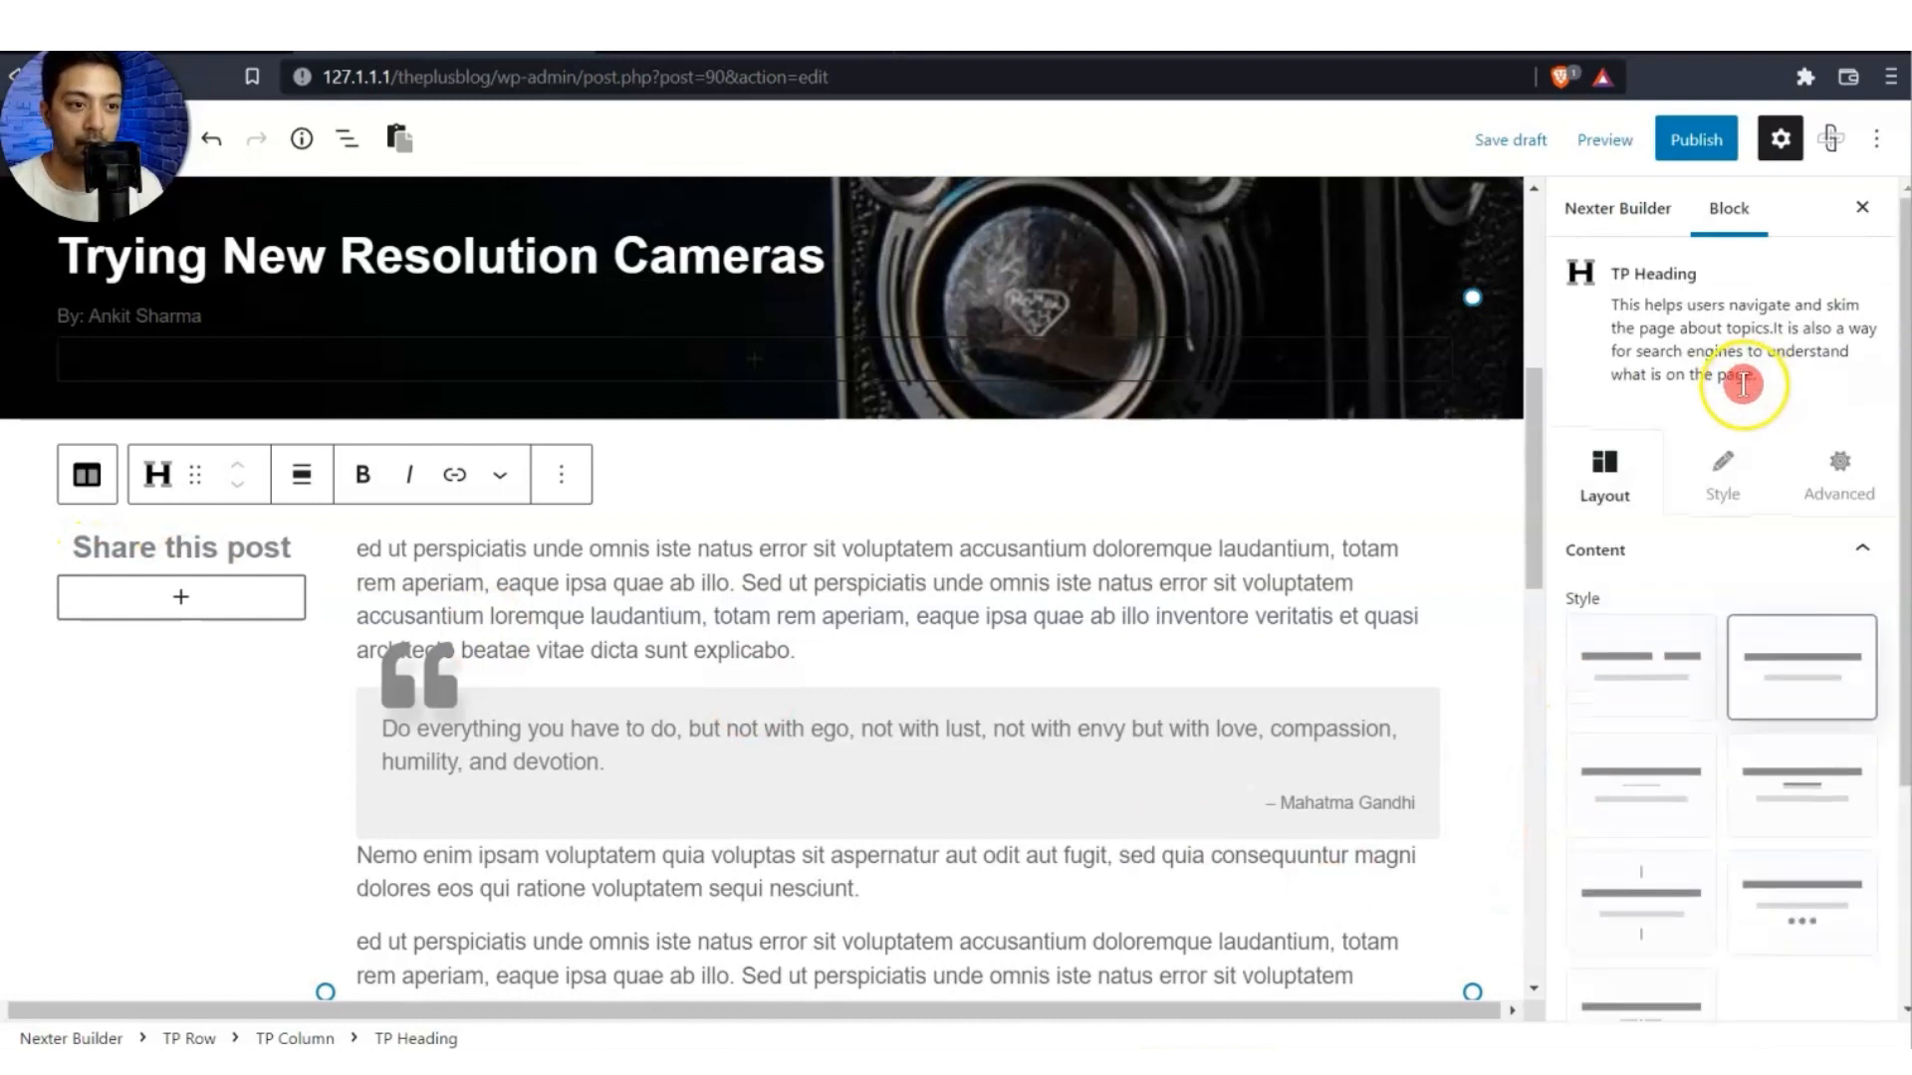
{"action": "left_click", "coordinate": [1721, 460]}
{"action": "left_click", "coordinate": [1828, 654]}
{"action": "left_click", "coordinate": [1800, 340]}
{"action": "left_click", "coordinate": [1800, 261]}
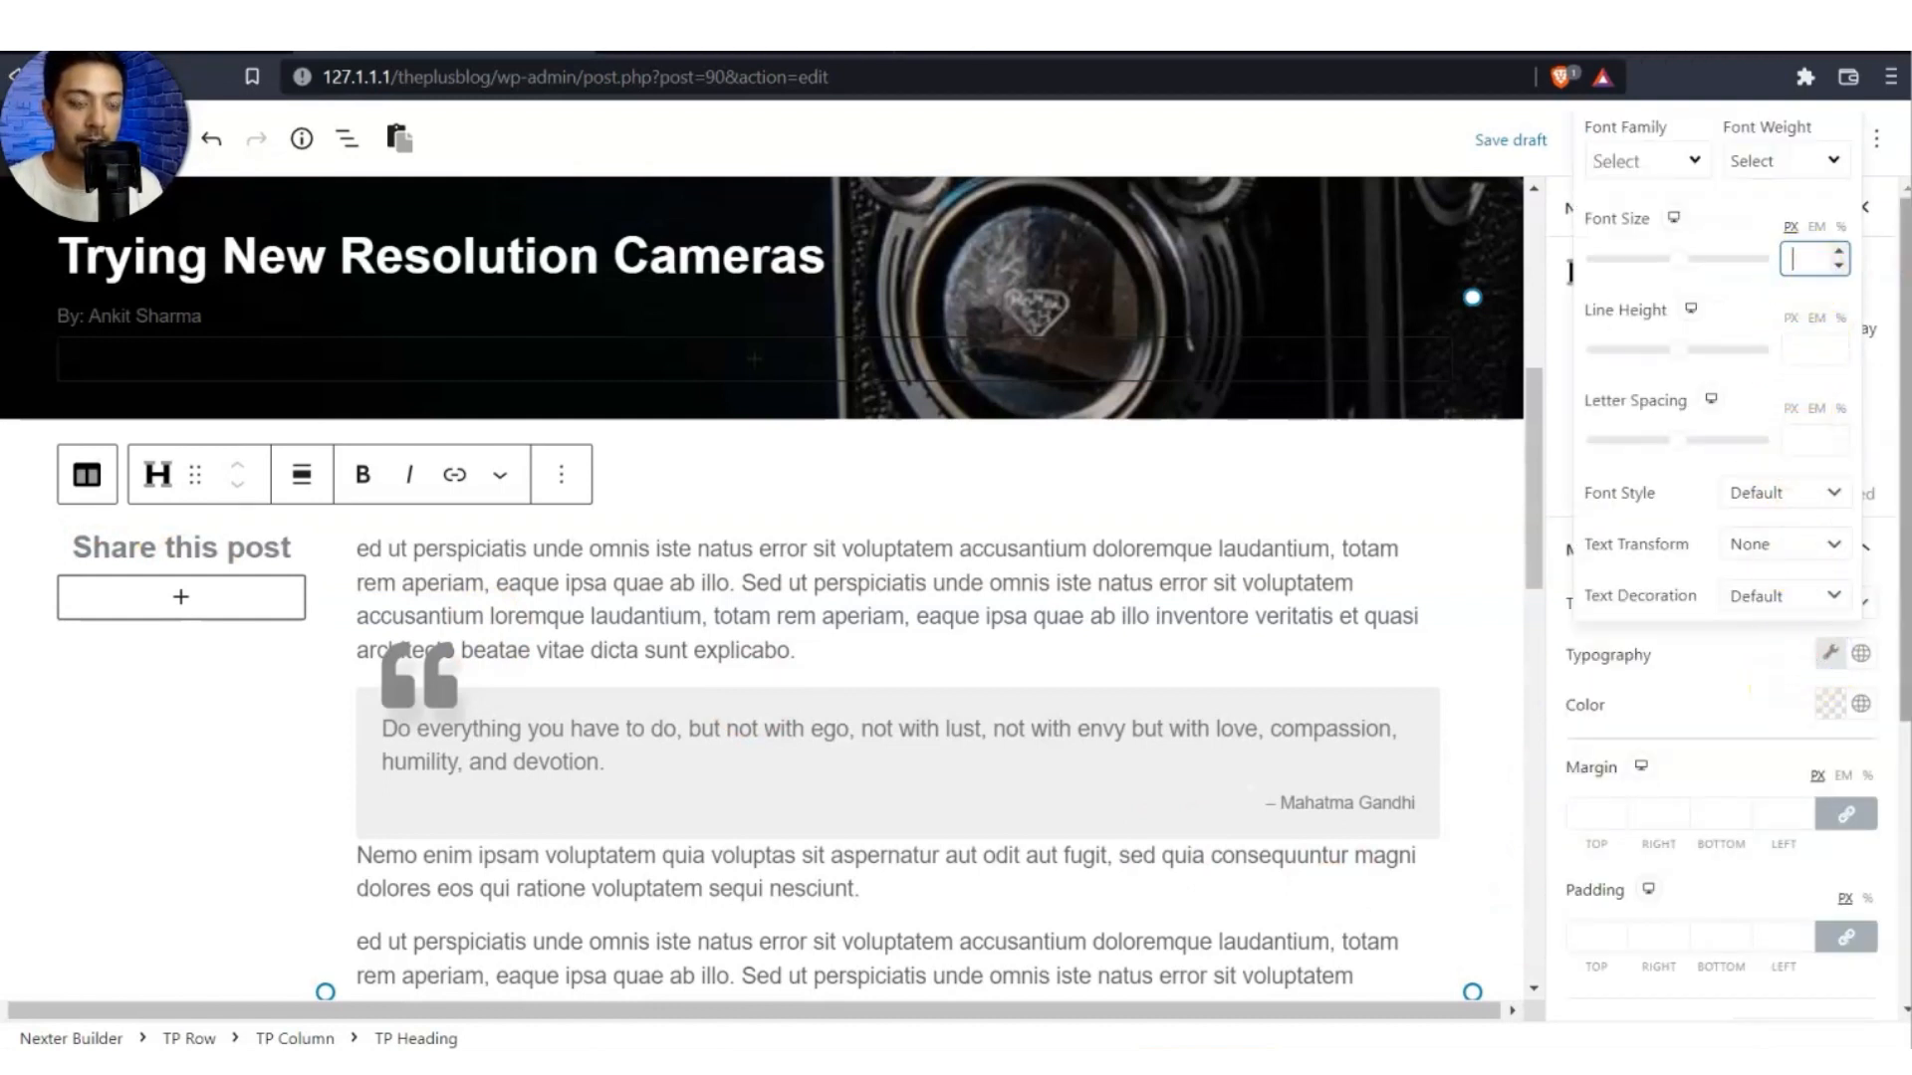
{"action": "type", "text": "20"}
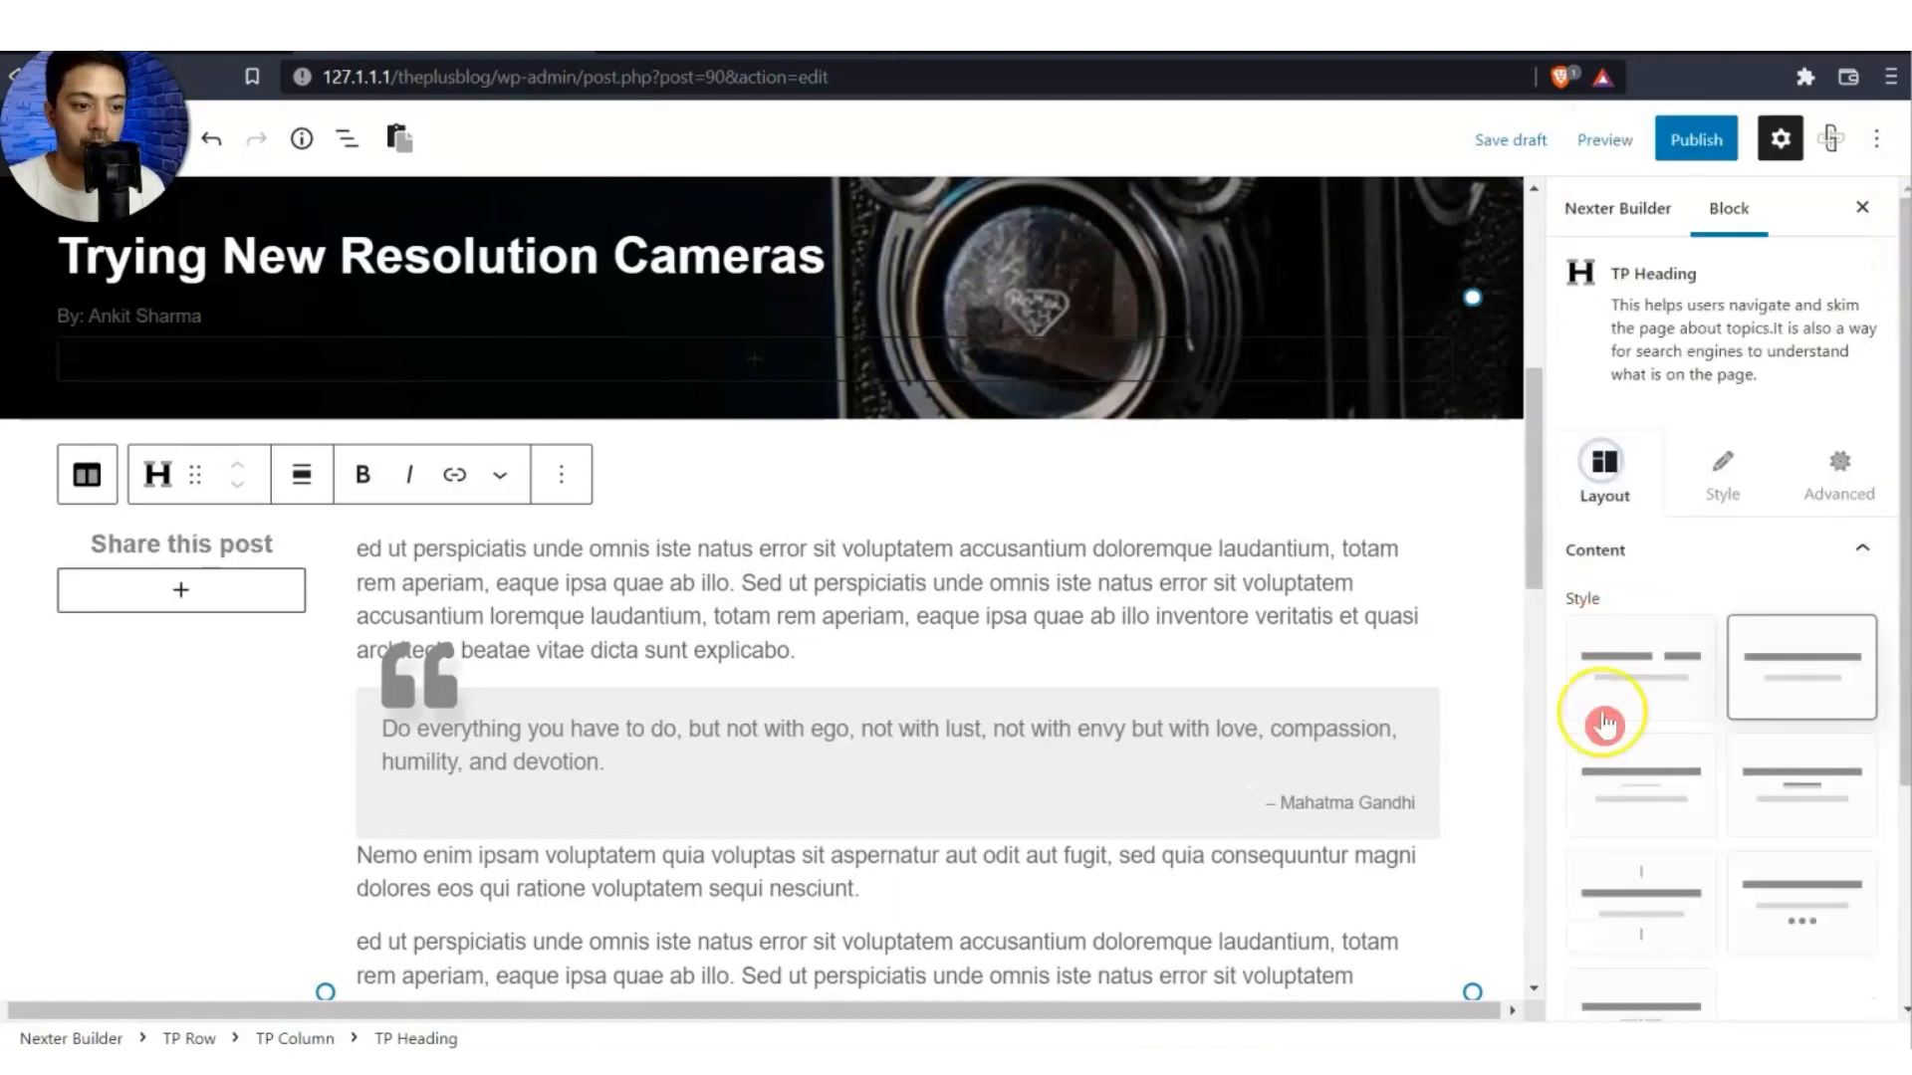
Left-align the "Share this post" heading.
{"action": "scroll", "coordinate": [1604, 725], "scroll_direction": "down", "scroll_amount": 3}
{"action": "left_click", "coordinate": [1616, 938]}
{"action": "left_click", "coordinate": [1589, 868]}
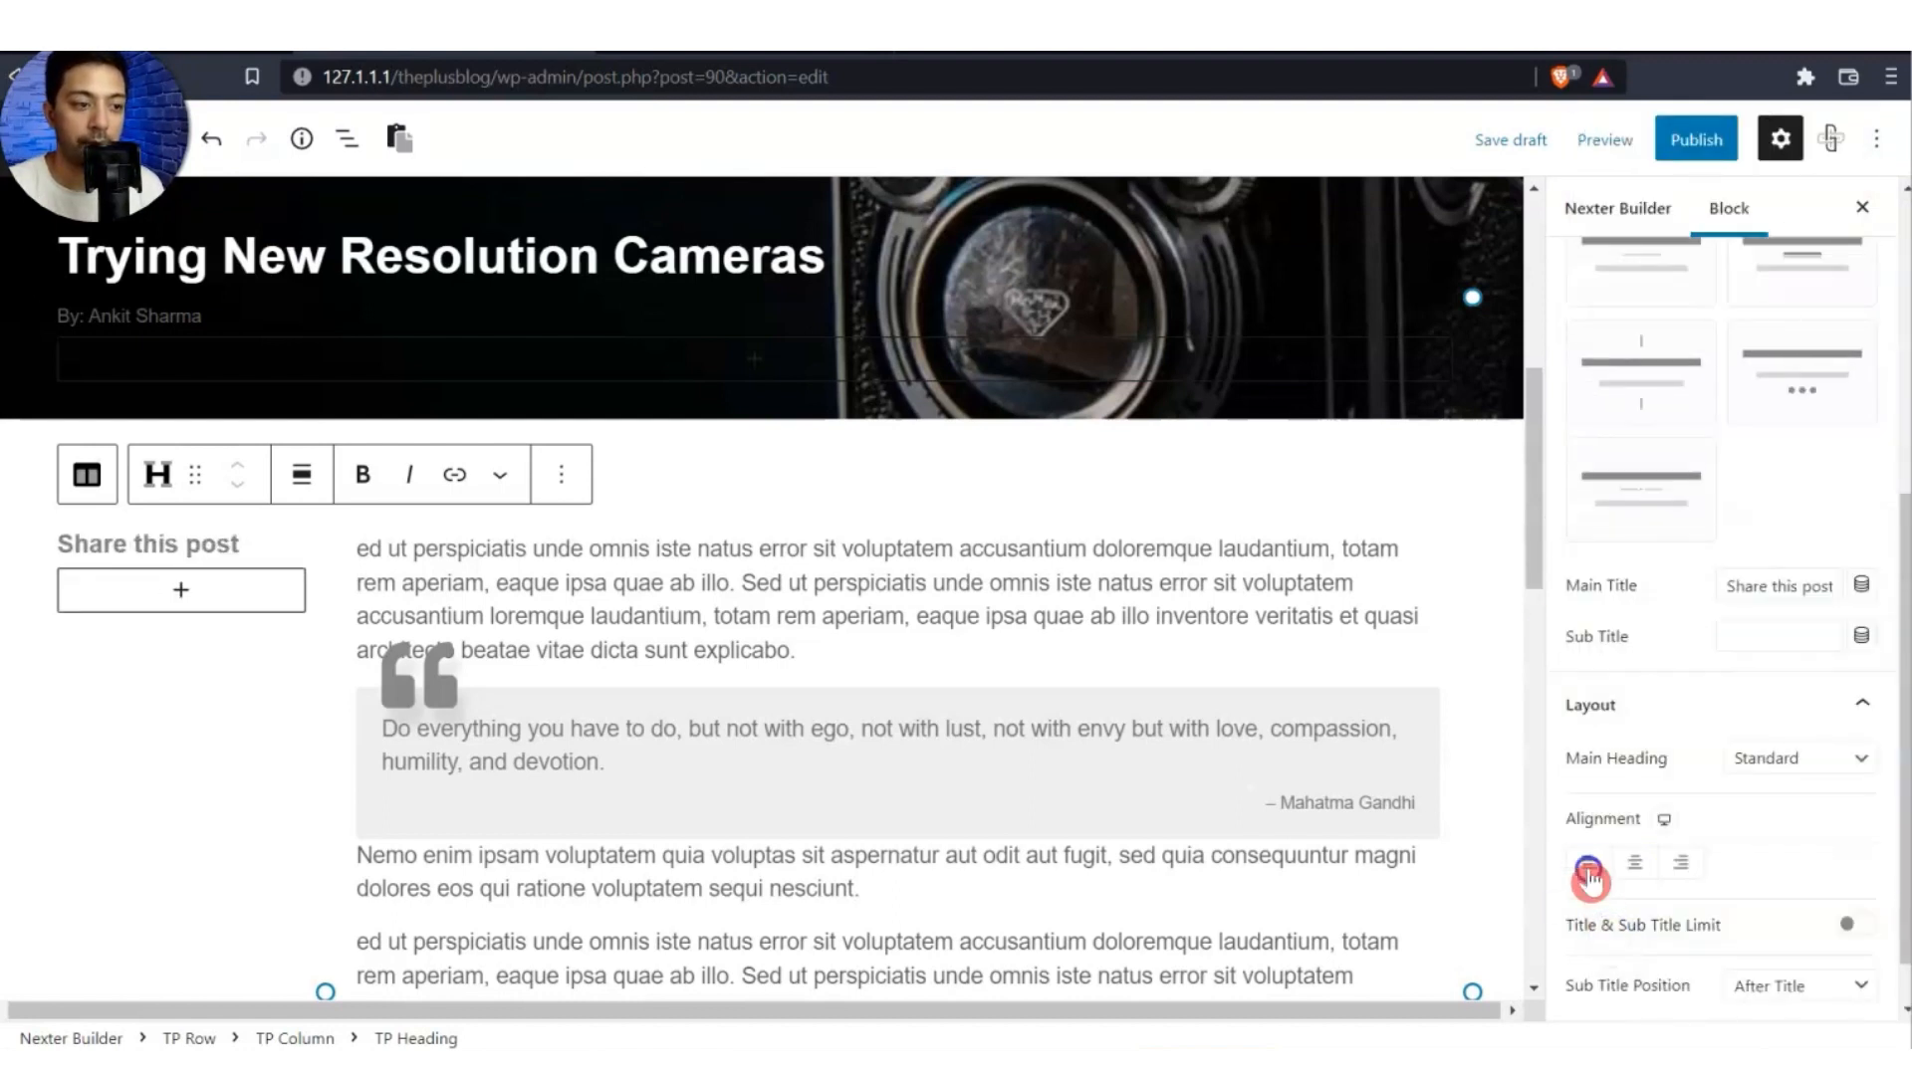
Insert a TP Social Sharing block under the "Share this post" heading and bring up its layout settings.
{"action": "left_click", "coordinate": [214, 598]}
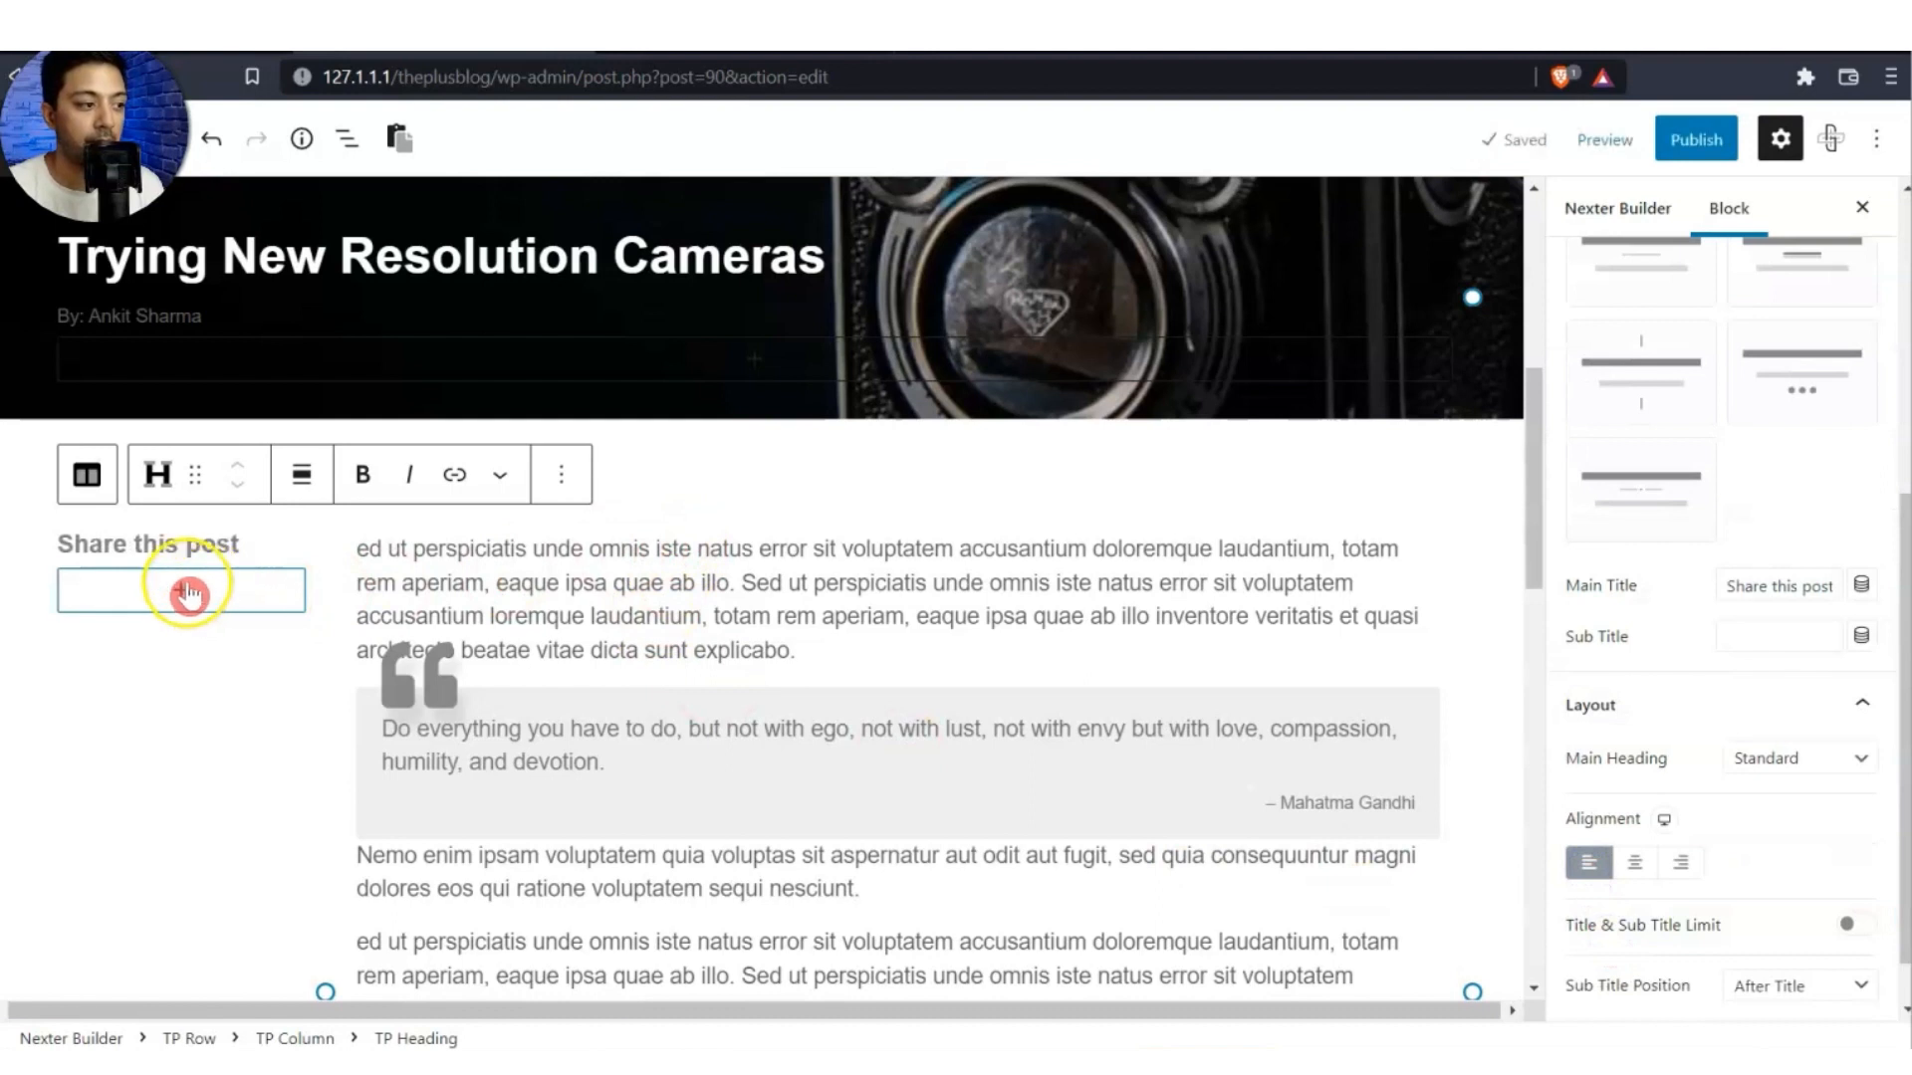
{"action": "left_click", "coordinate": [189, 594]}
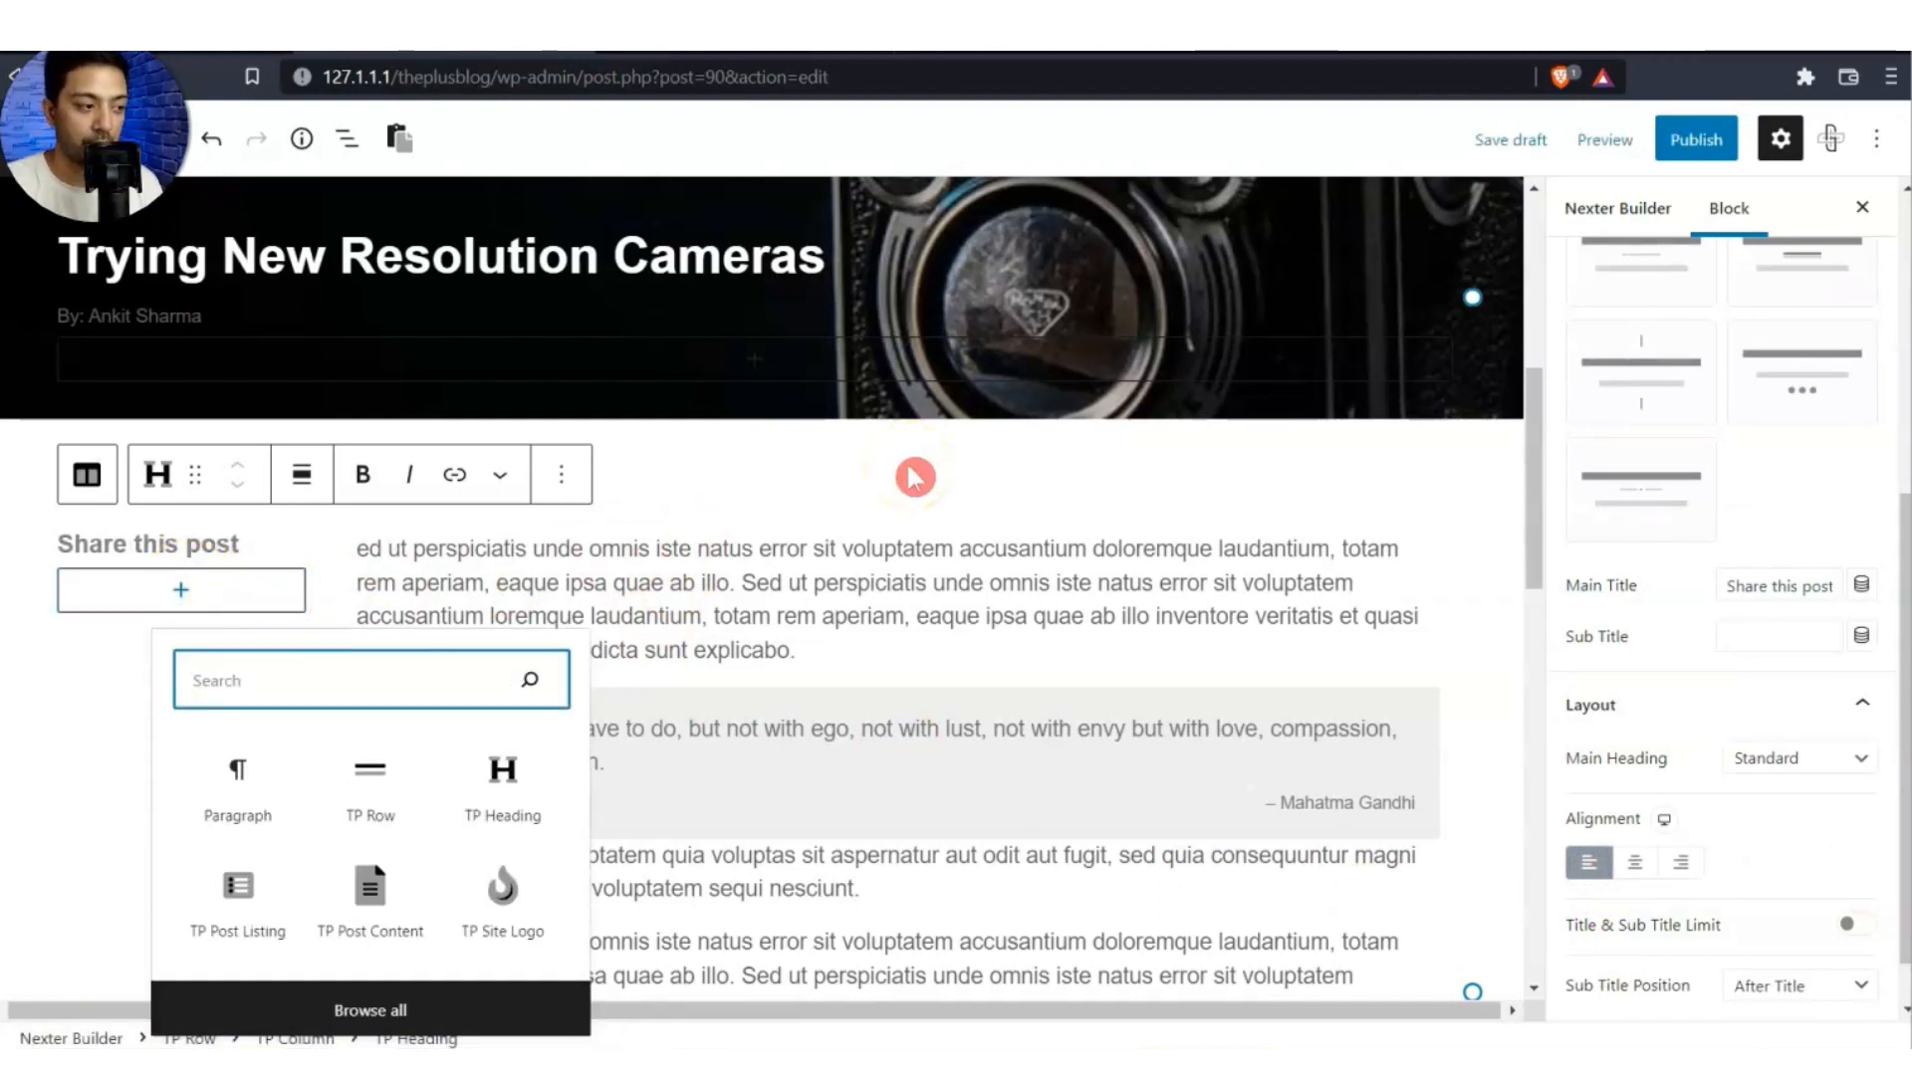
{"action": "type", "text": "social sharin"}
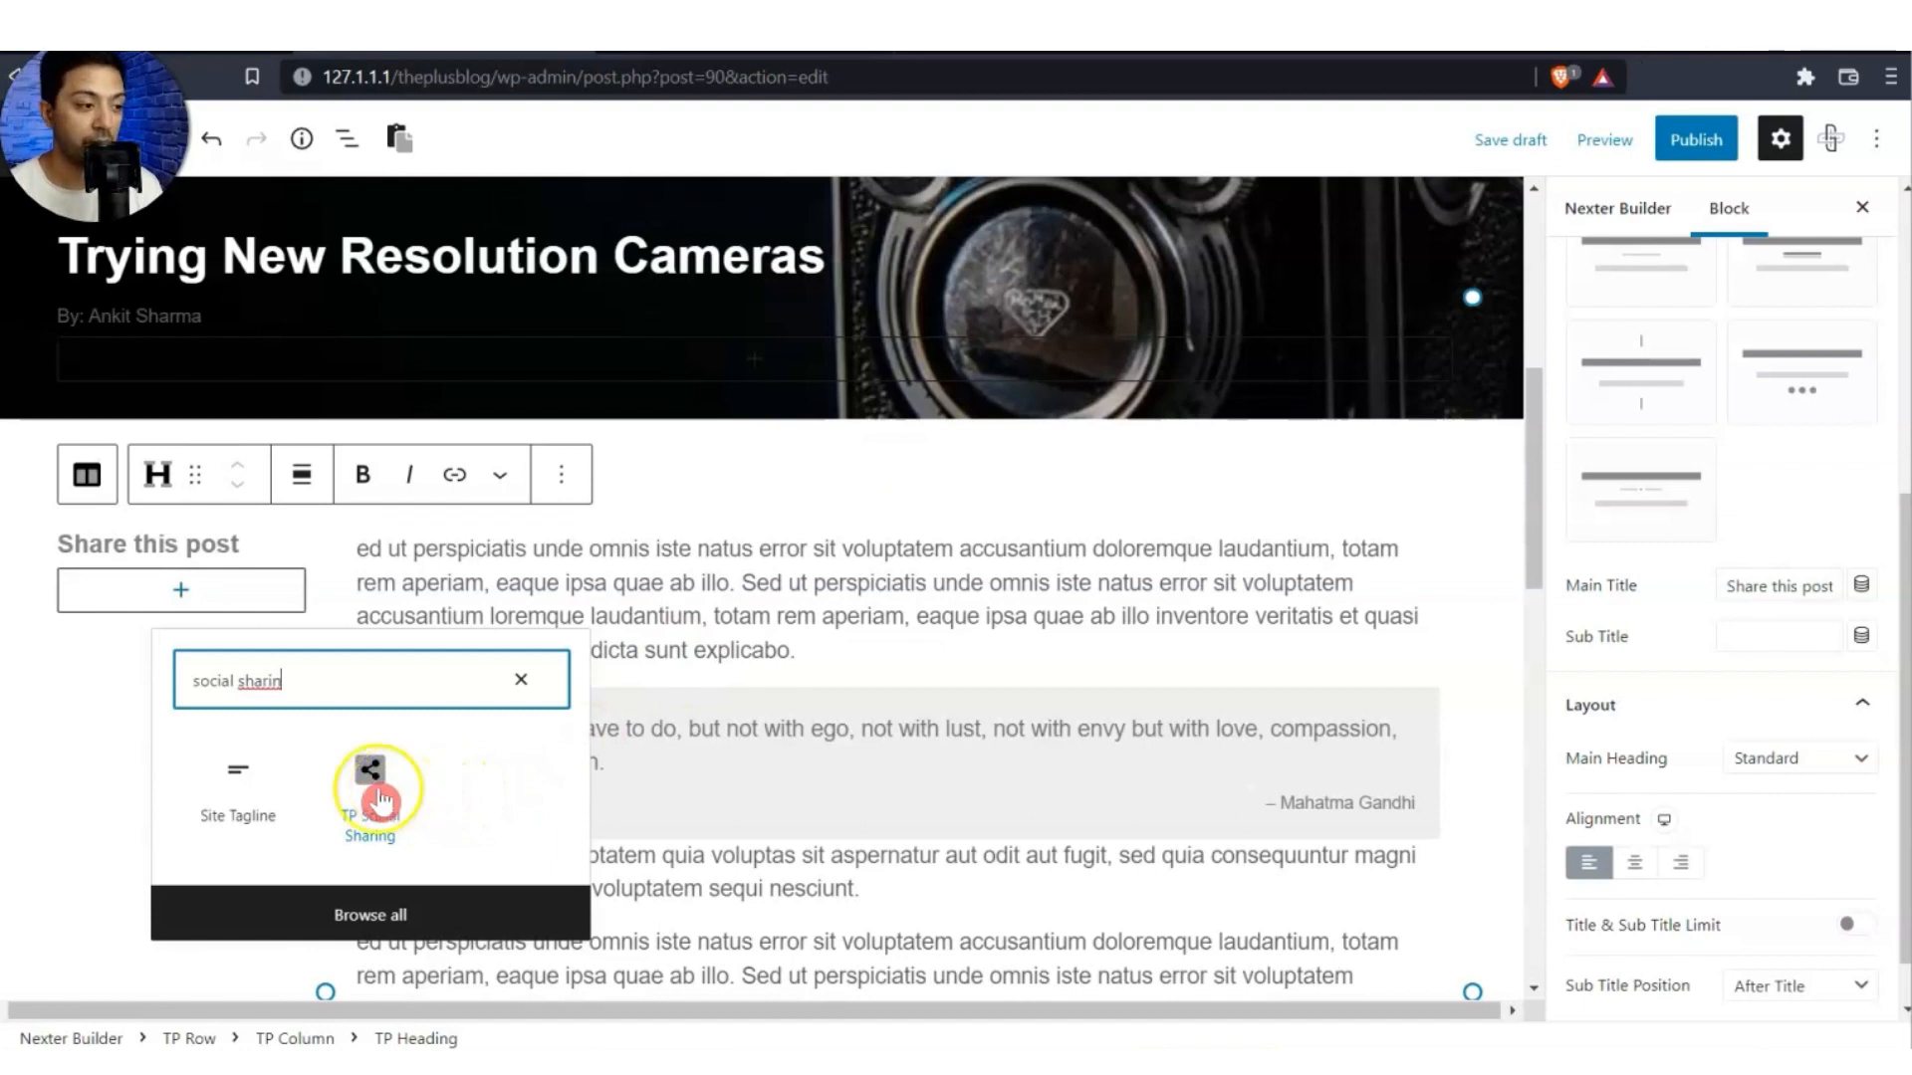
{"action": "left_click", "coordinate": [369, 796]}
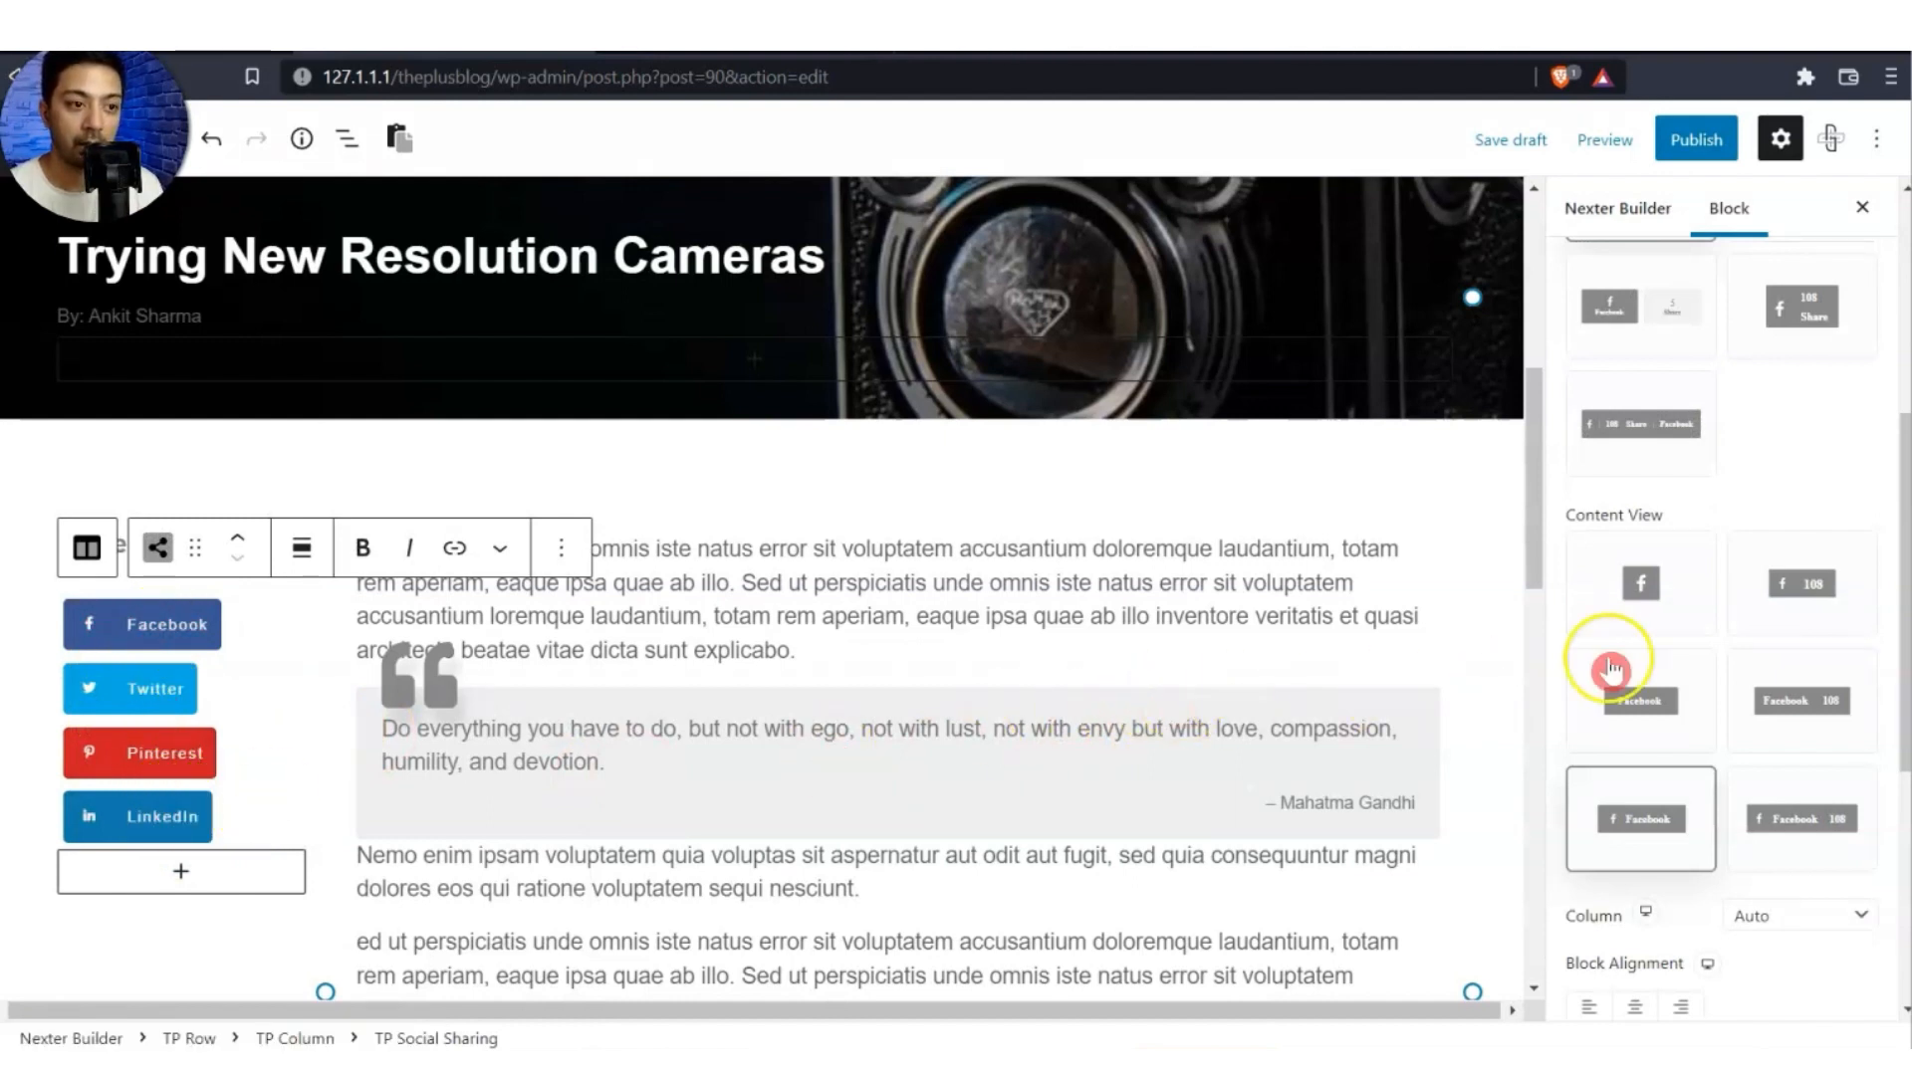
{"action": "scroll", "coordinate": [1858, 747], "scroll_direction": "up", "scroll_amount": 5}
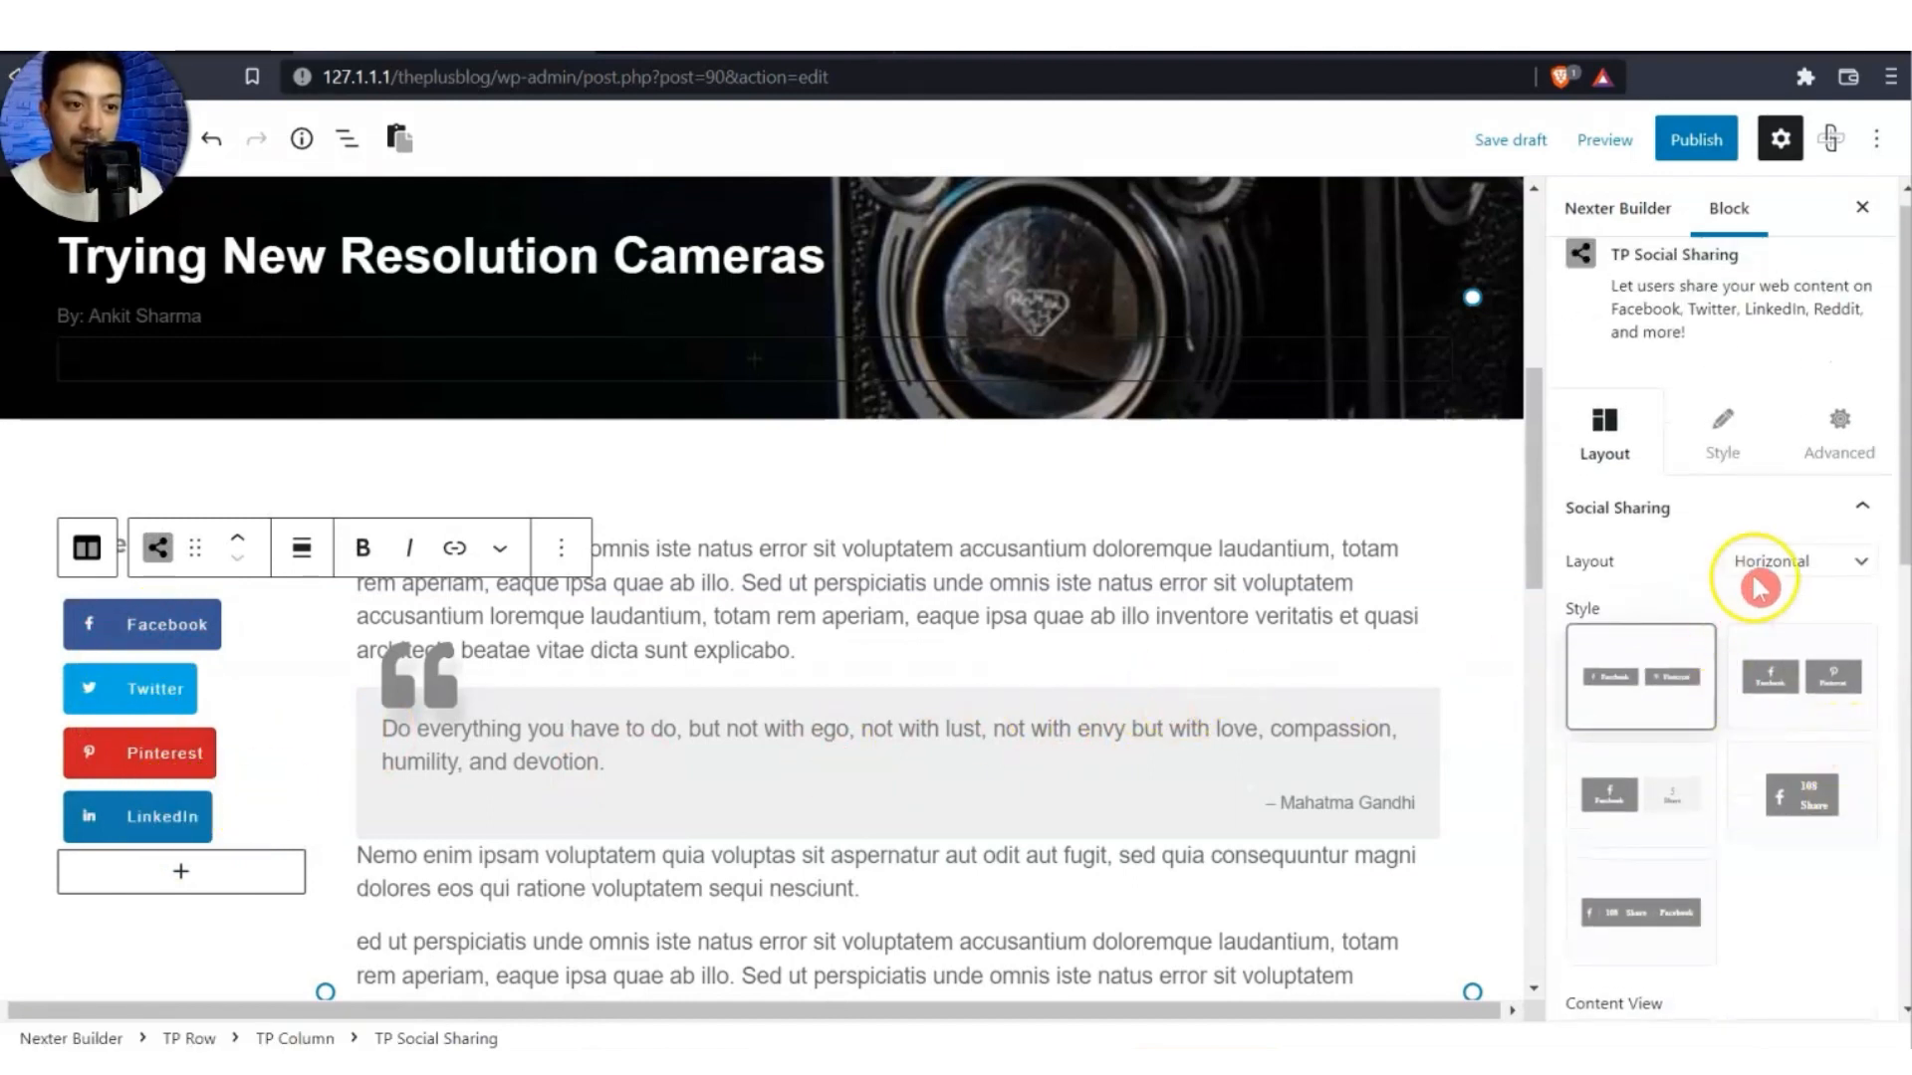
Try the Vertical layout and the Toggle layout with its second style on the social sharing block.
{"action": "left_click", "coordinate": [1780, 564]}
{"action": "left_click", "coordinate": [1770, 611]}
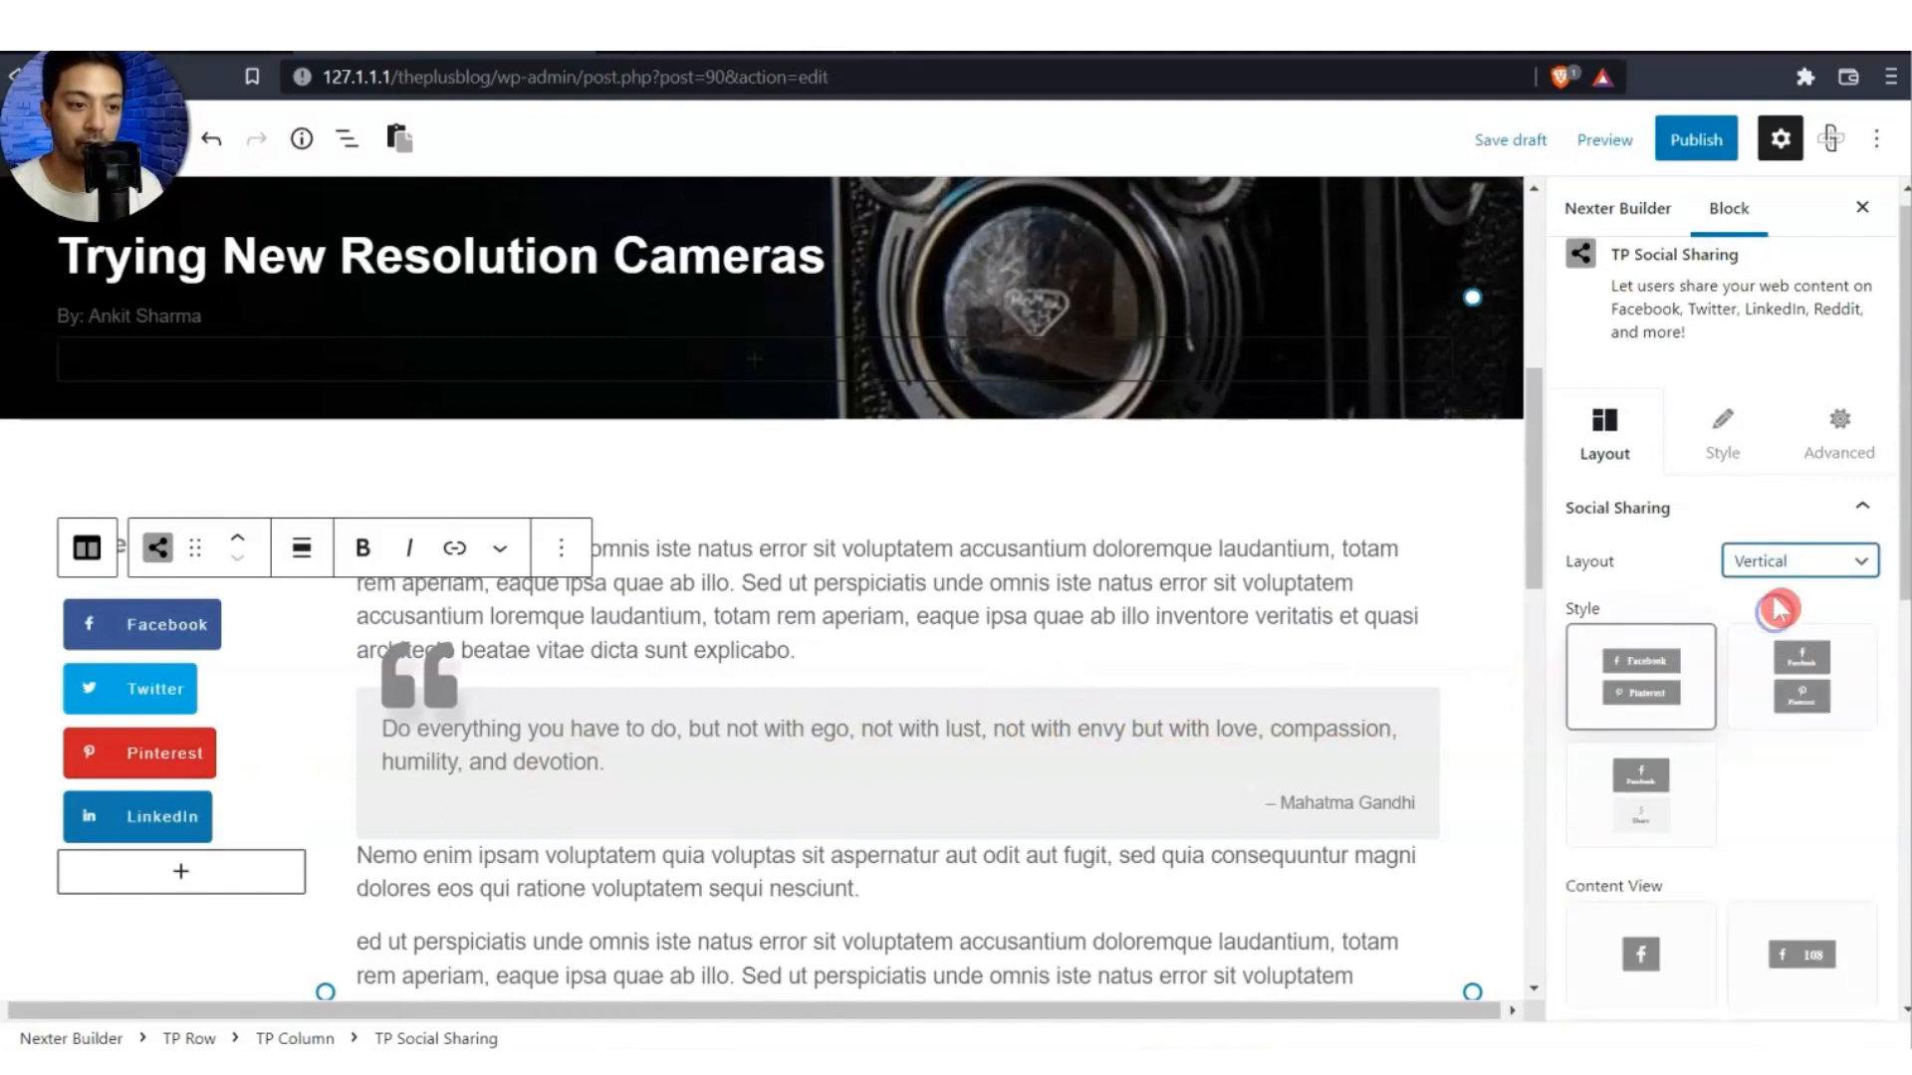
{"action": "left_click", "coordinate": [1781, 568]}
{"action": "left_click", "coordinate": [1758, 634]}
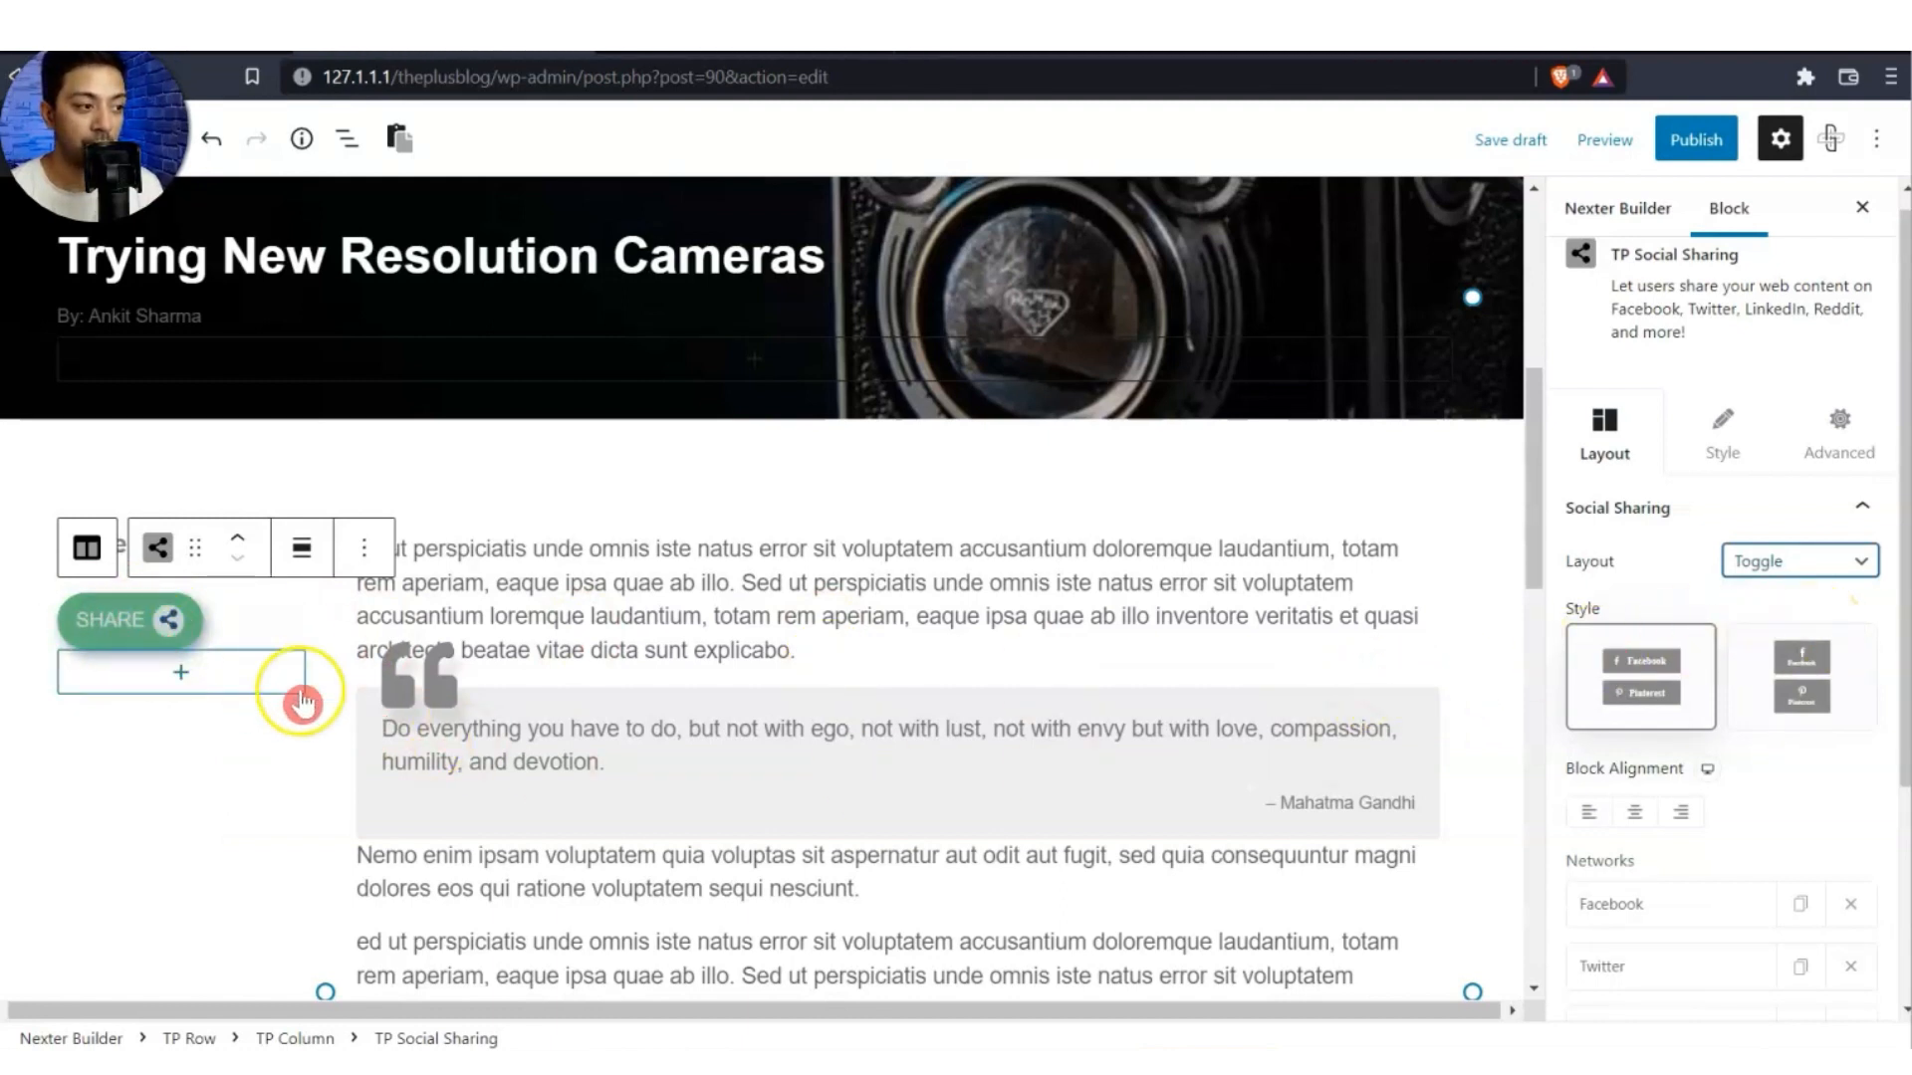
{"action": "left_click", "coordinate": [1836, 695]}
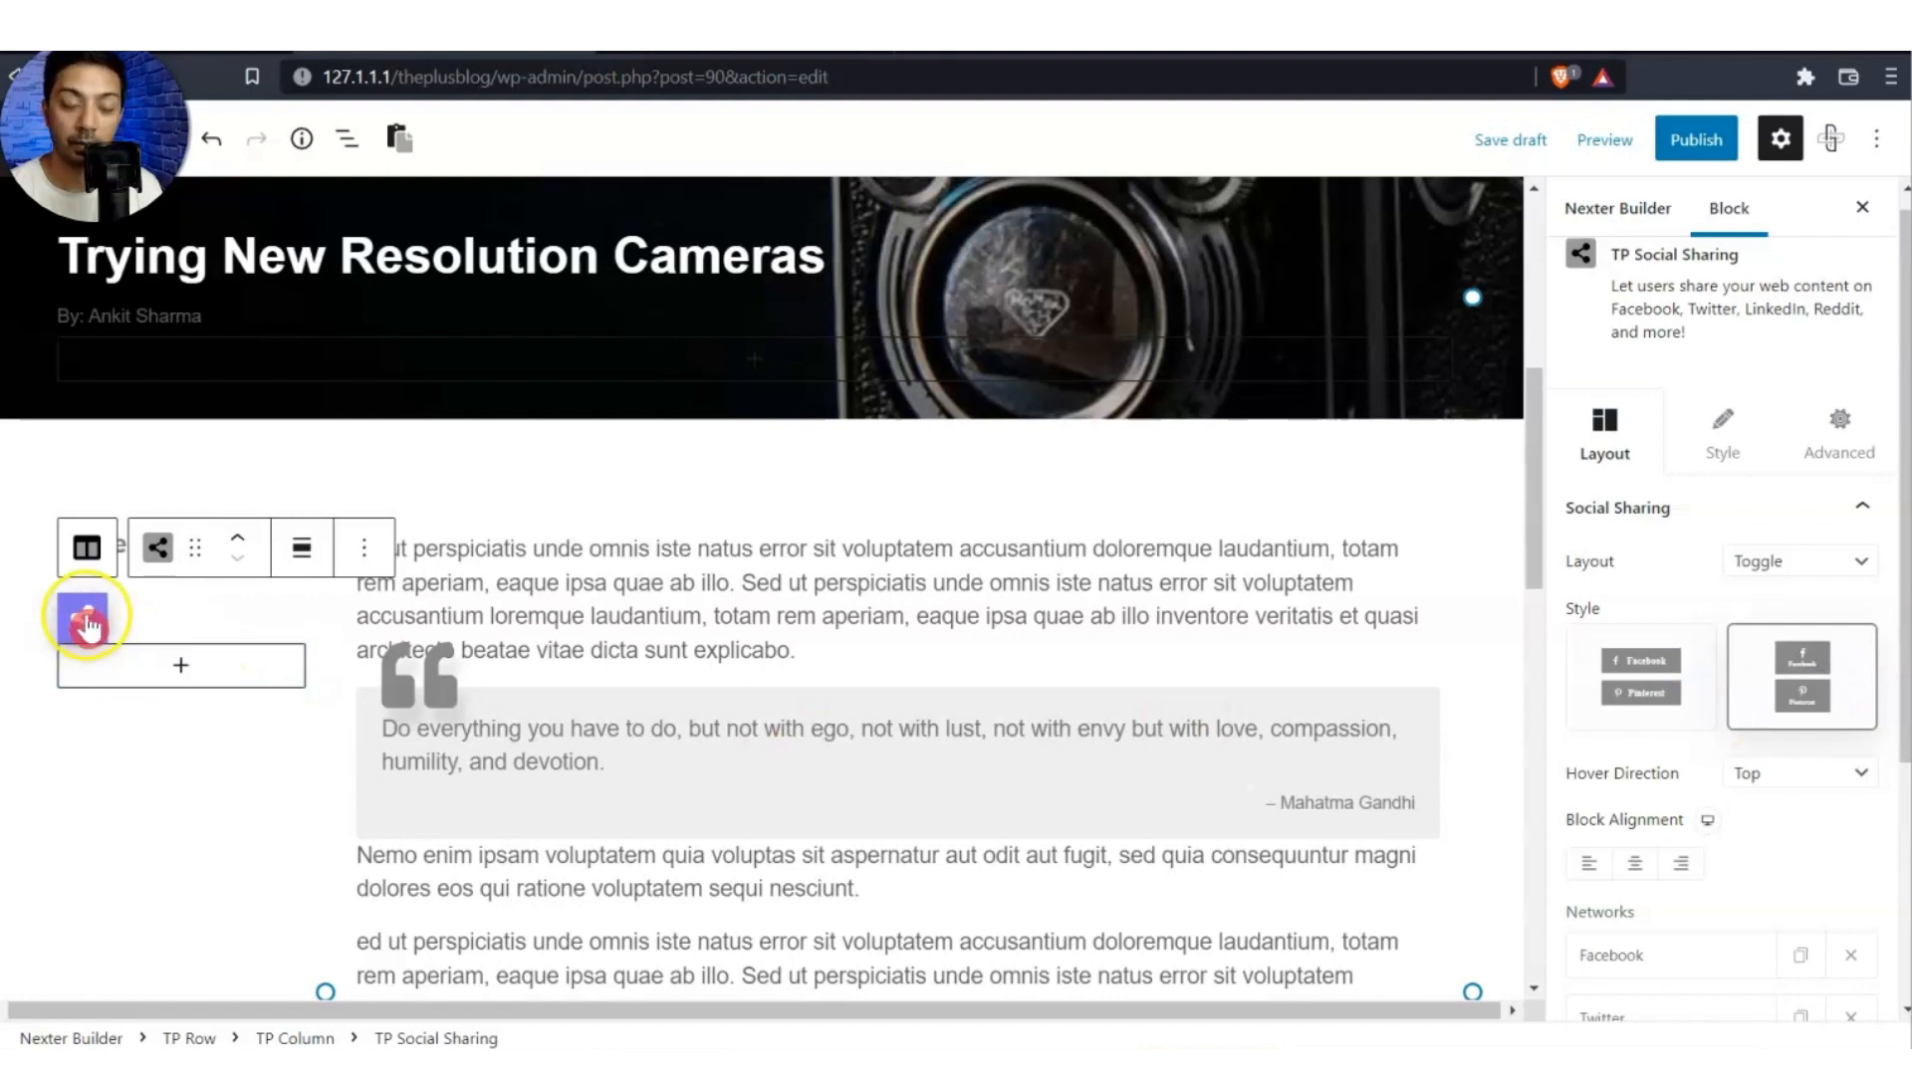
Set the social sharing layout to Vertical and its content view to the icon with the share count.
{"action": "left_click", "coordinate": [1801, 563]}
{"action": "left_click", "coordinate": [1803, 603]}
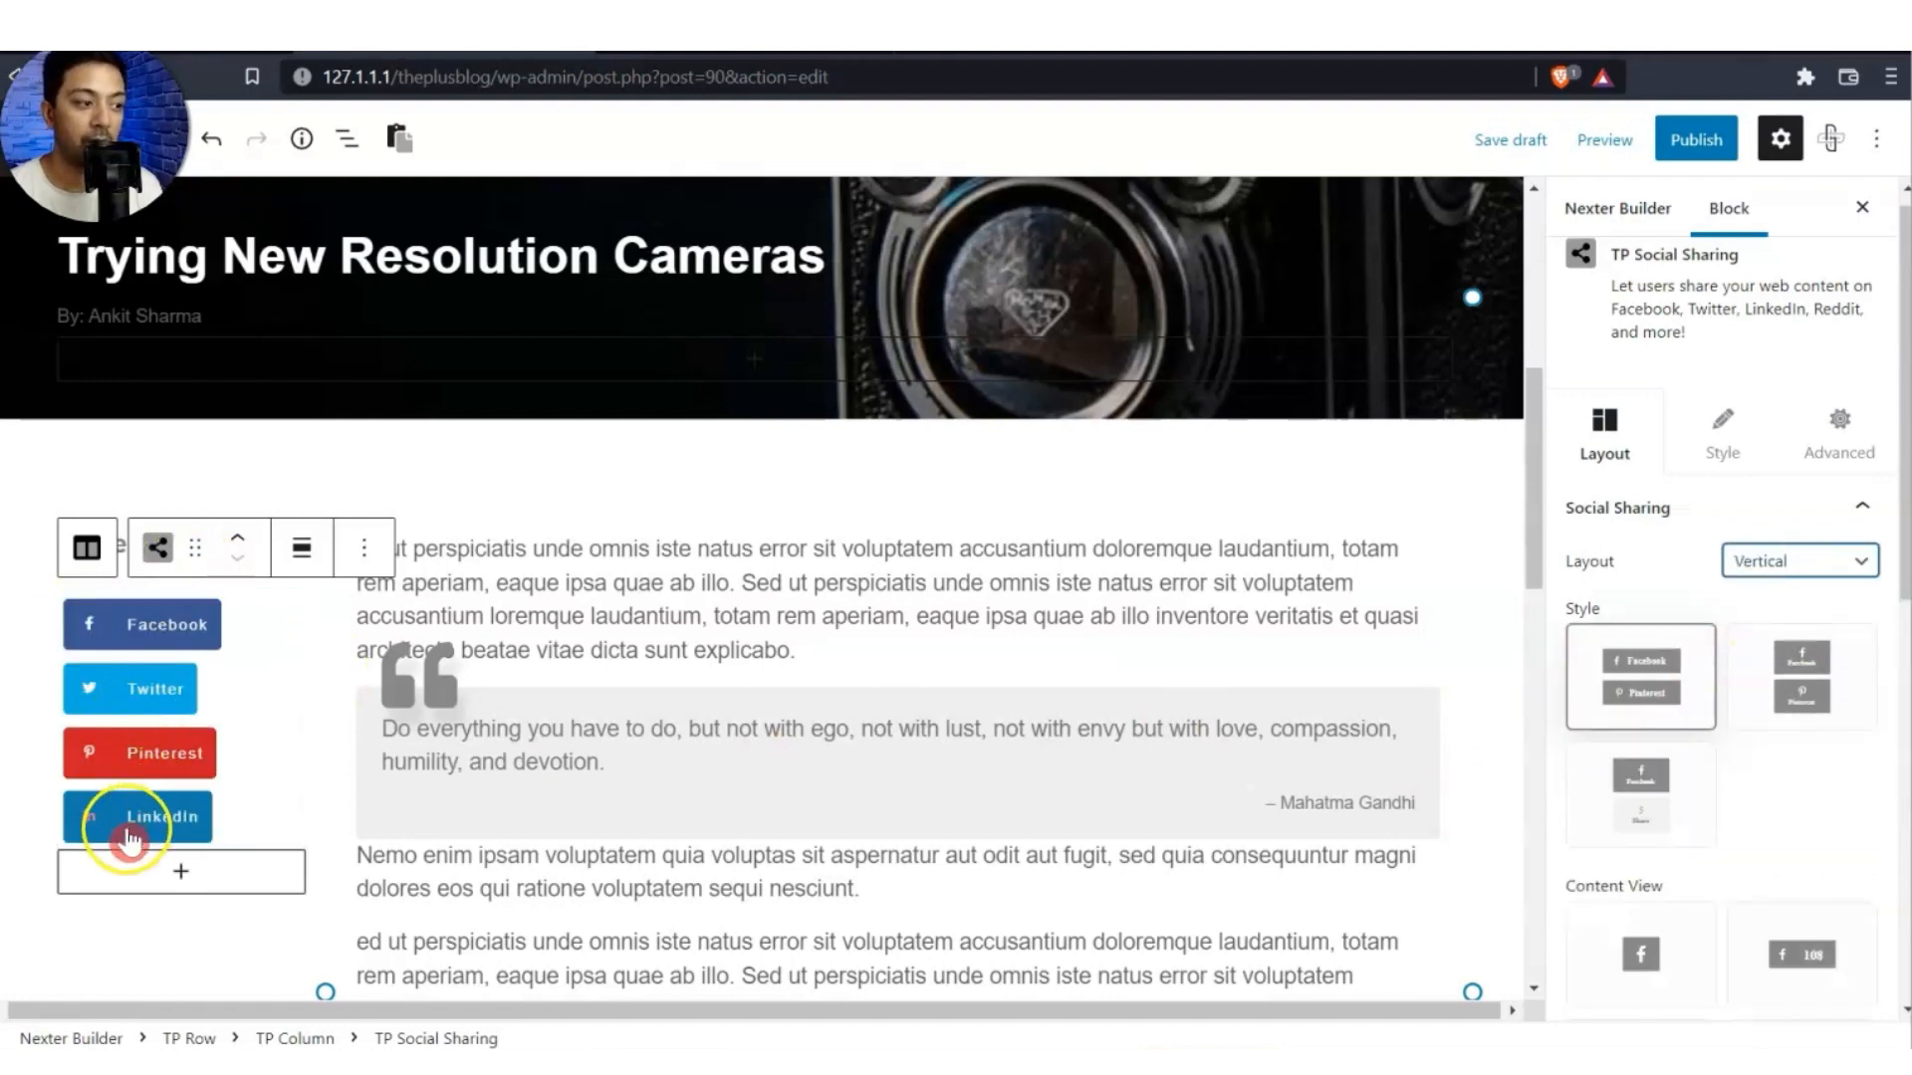
{"action": "scroll", "coordinate": [1783, 836], "scroll_direction": "down", "scroll_amount": 1}
{"action": "left_click", "coordinate": [1808, 931]}
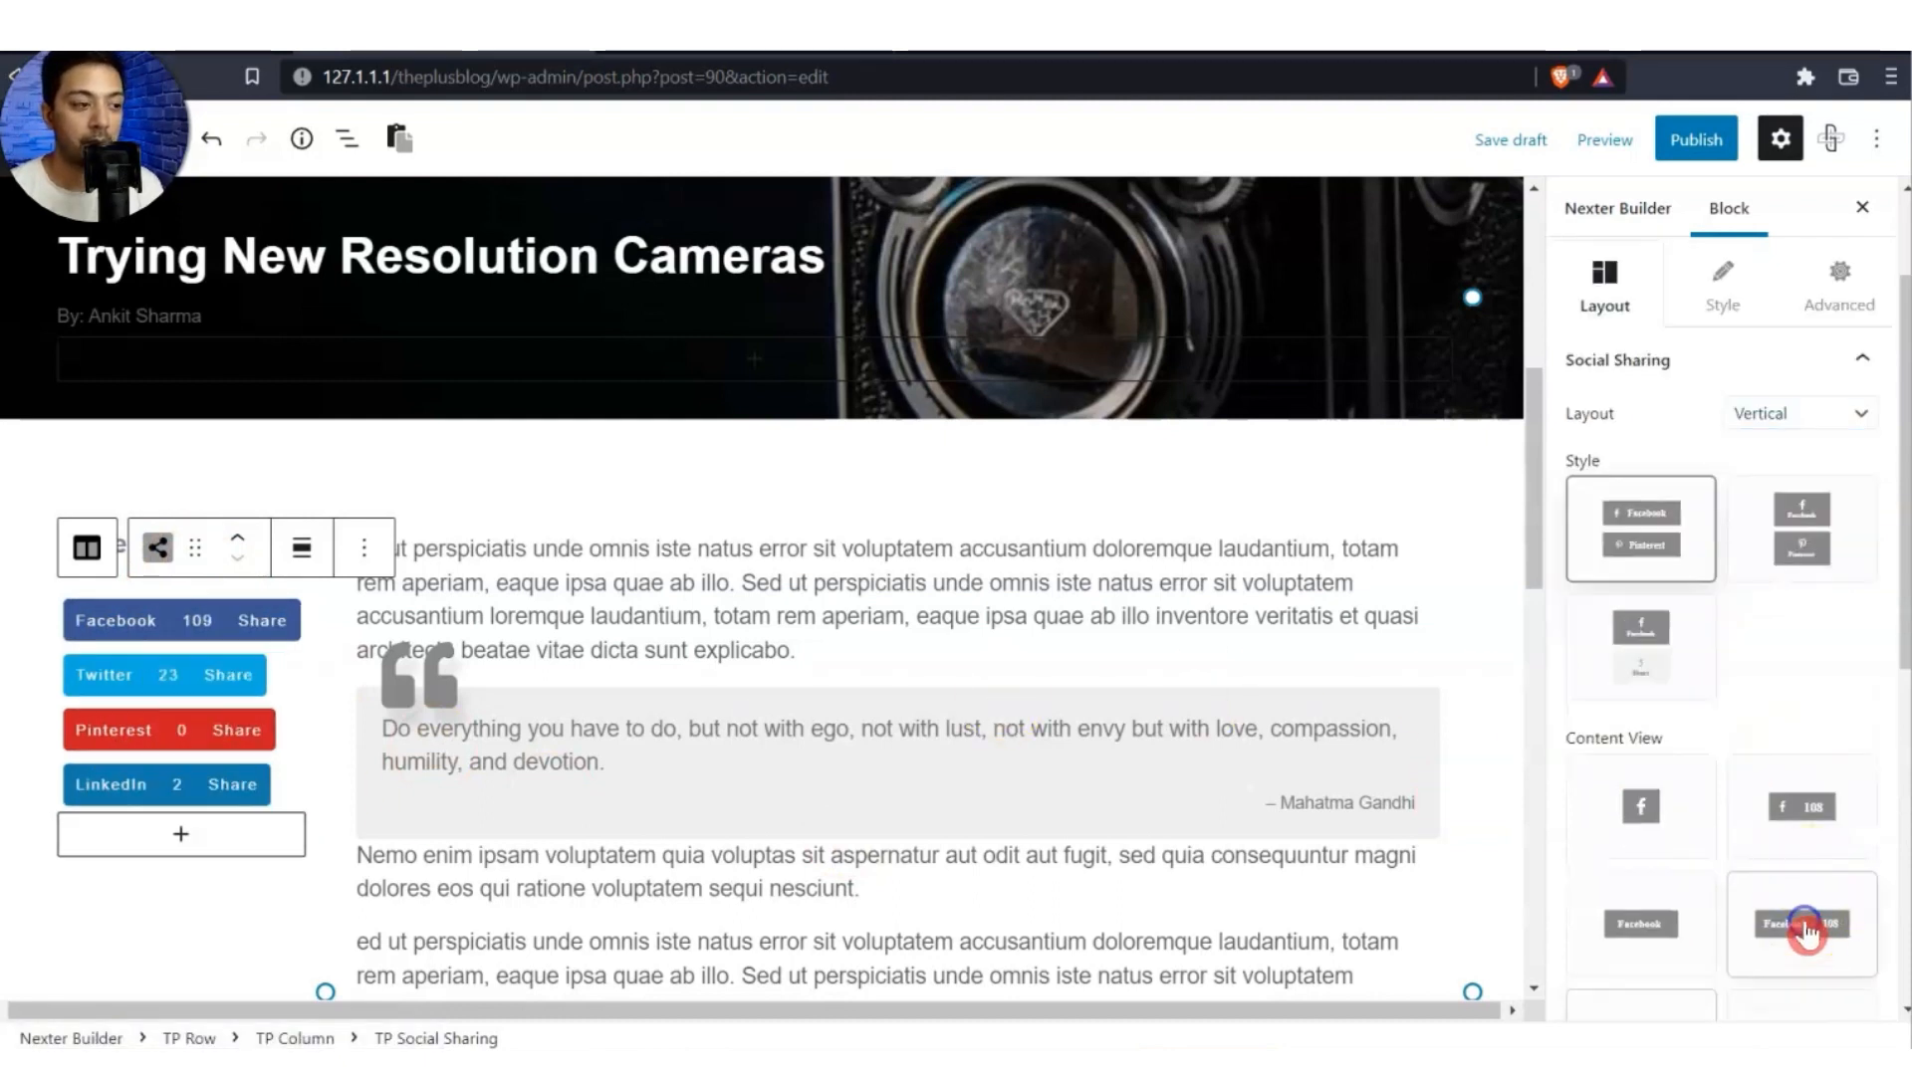
{"action": "left_click", "coordinate": [1639, 924]}
{"action": "left_click", "coordinate": [1641, 807]}
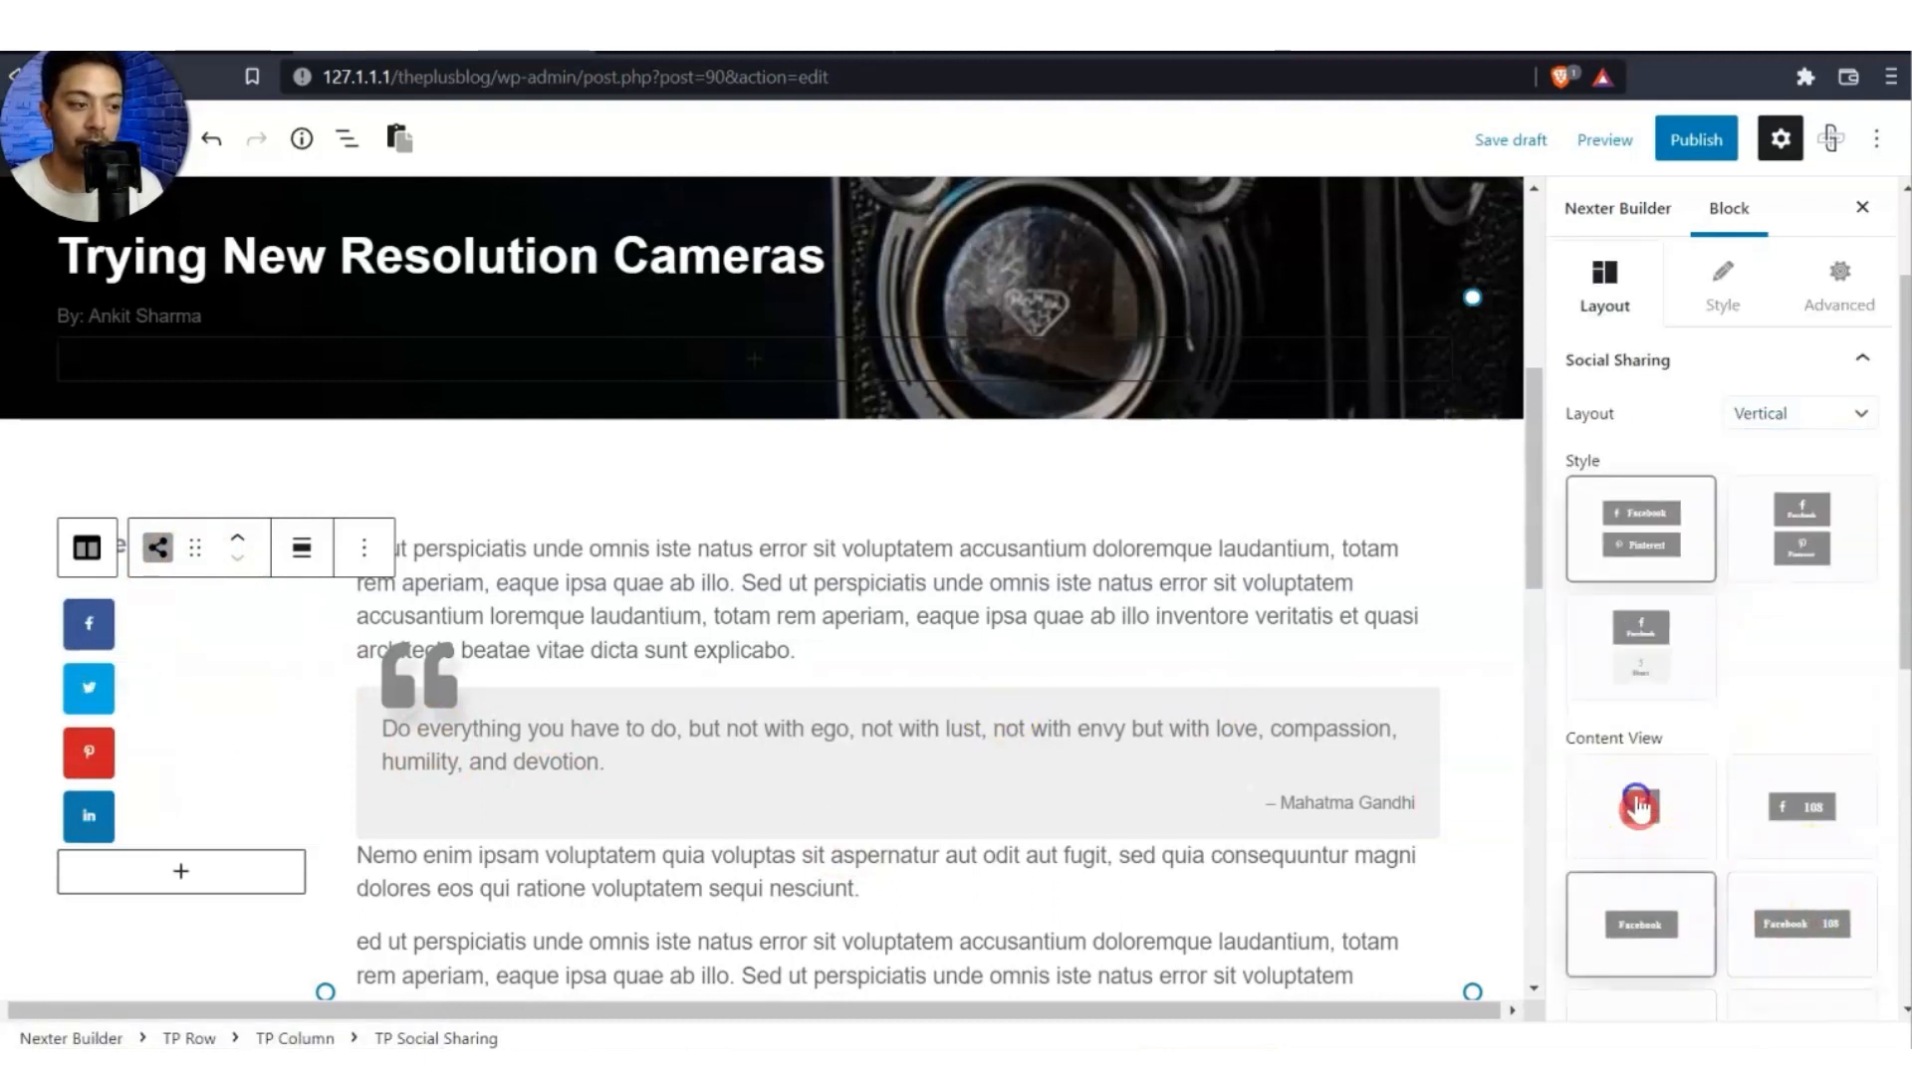
{"action": "left_click", "coordinate": [1830, 797]}
{"action": "left_click", "coordinate": [1687, 928]}
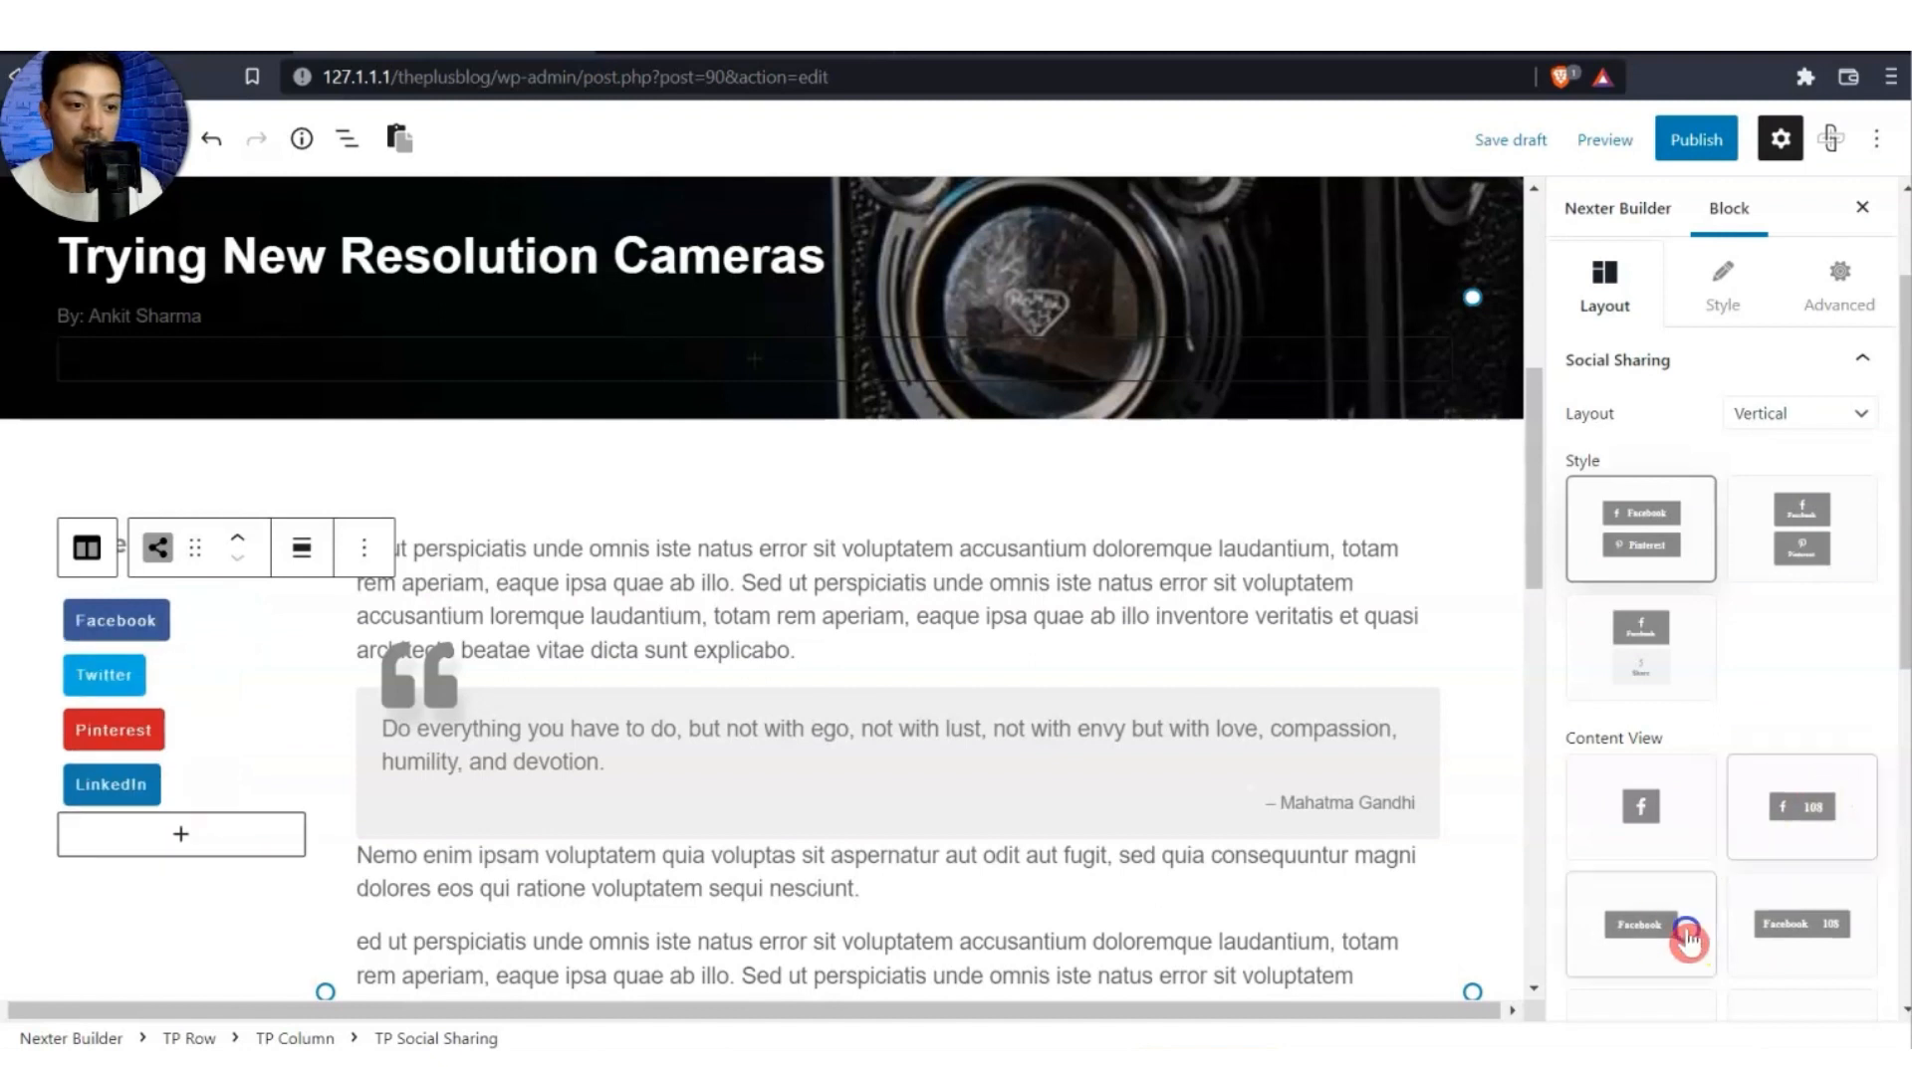
{"action": "left_click", "coordinate": [1831, 811]}
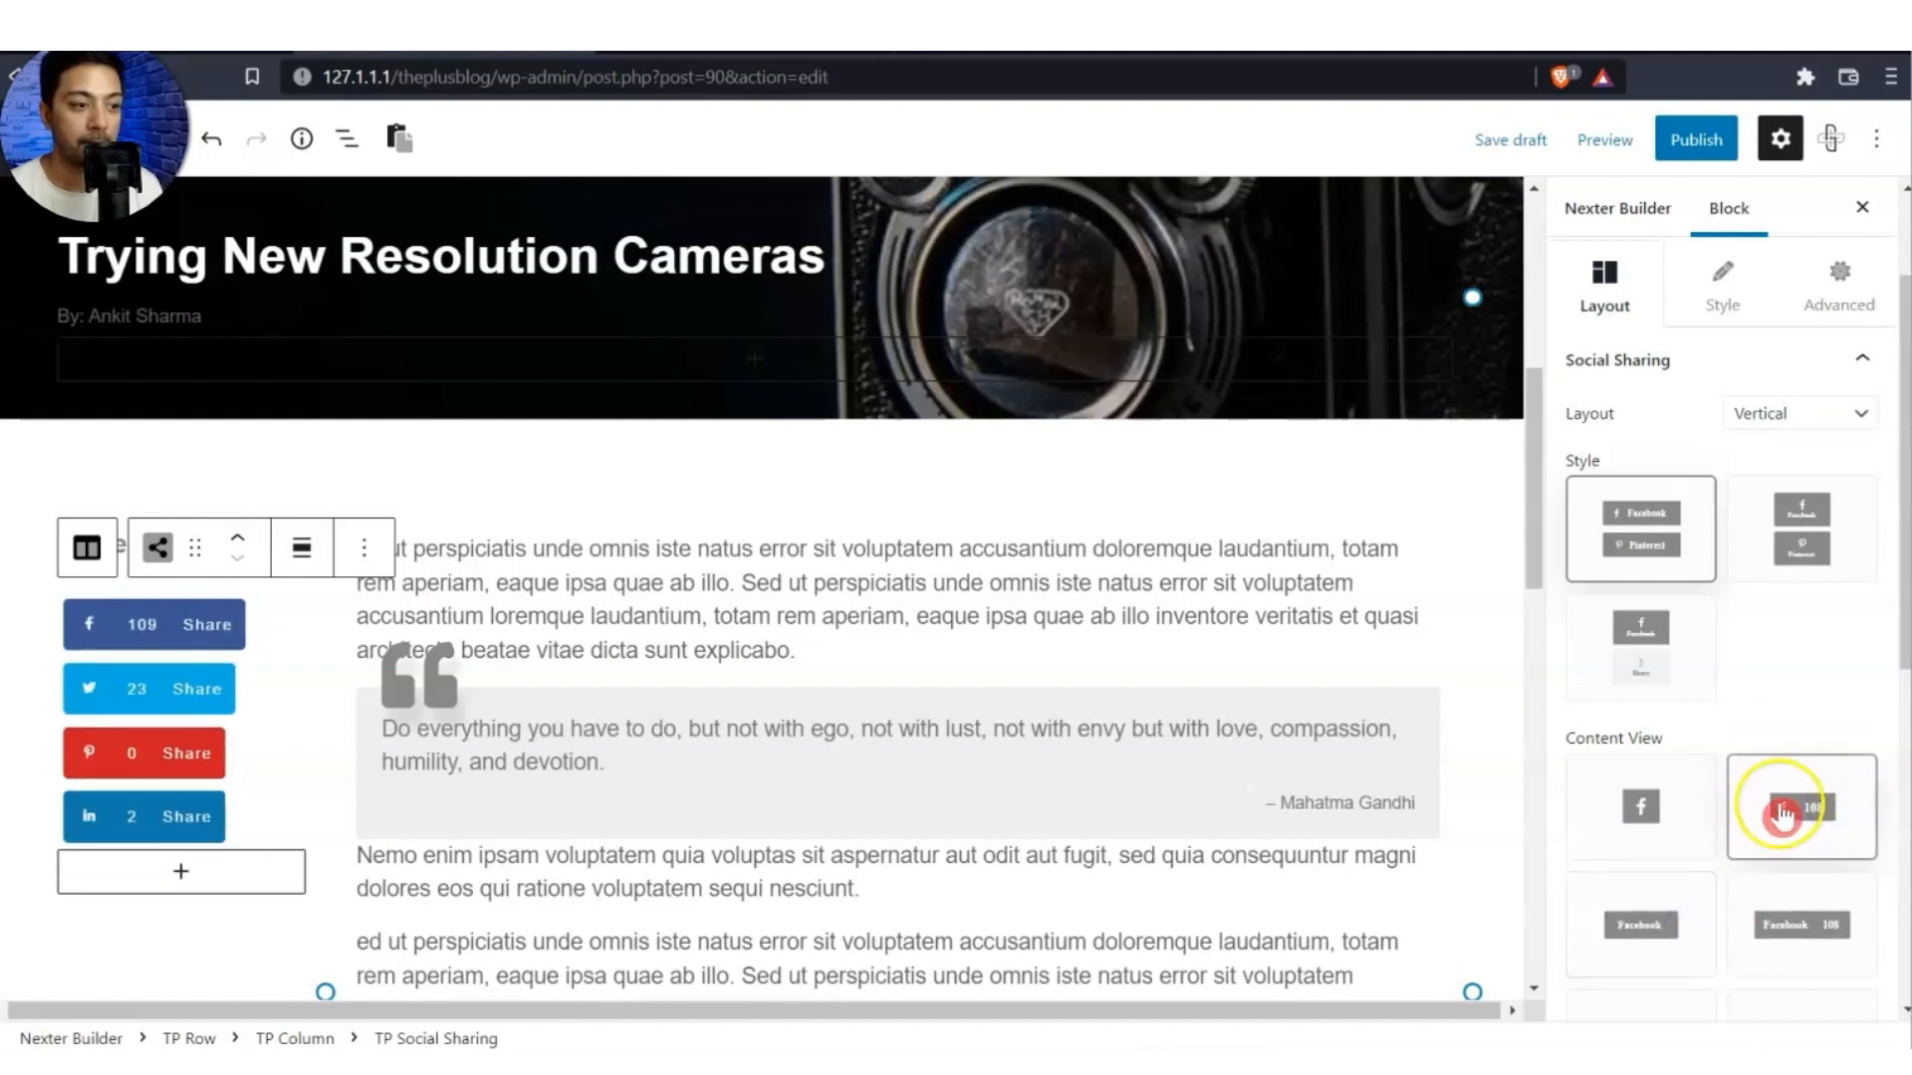
Set the social sharing block's alignment to left.
{"action": "scroll", "coordinate": [1782, 814], "scroll_direction": "down", "scroll_amount": 2}
{"action": "left_click", "coordinate": [1630, 887]}
{"action": "left_click", "coordinate": [1594, 878]}
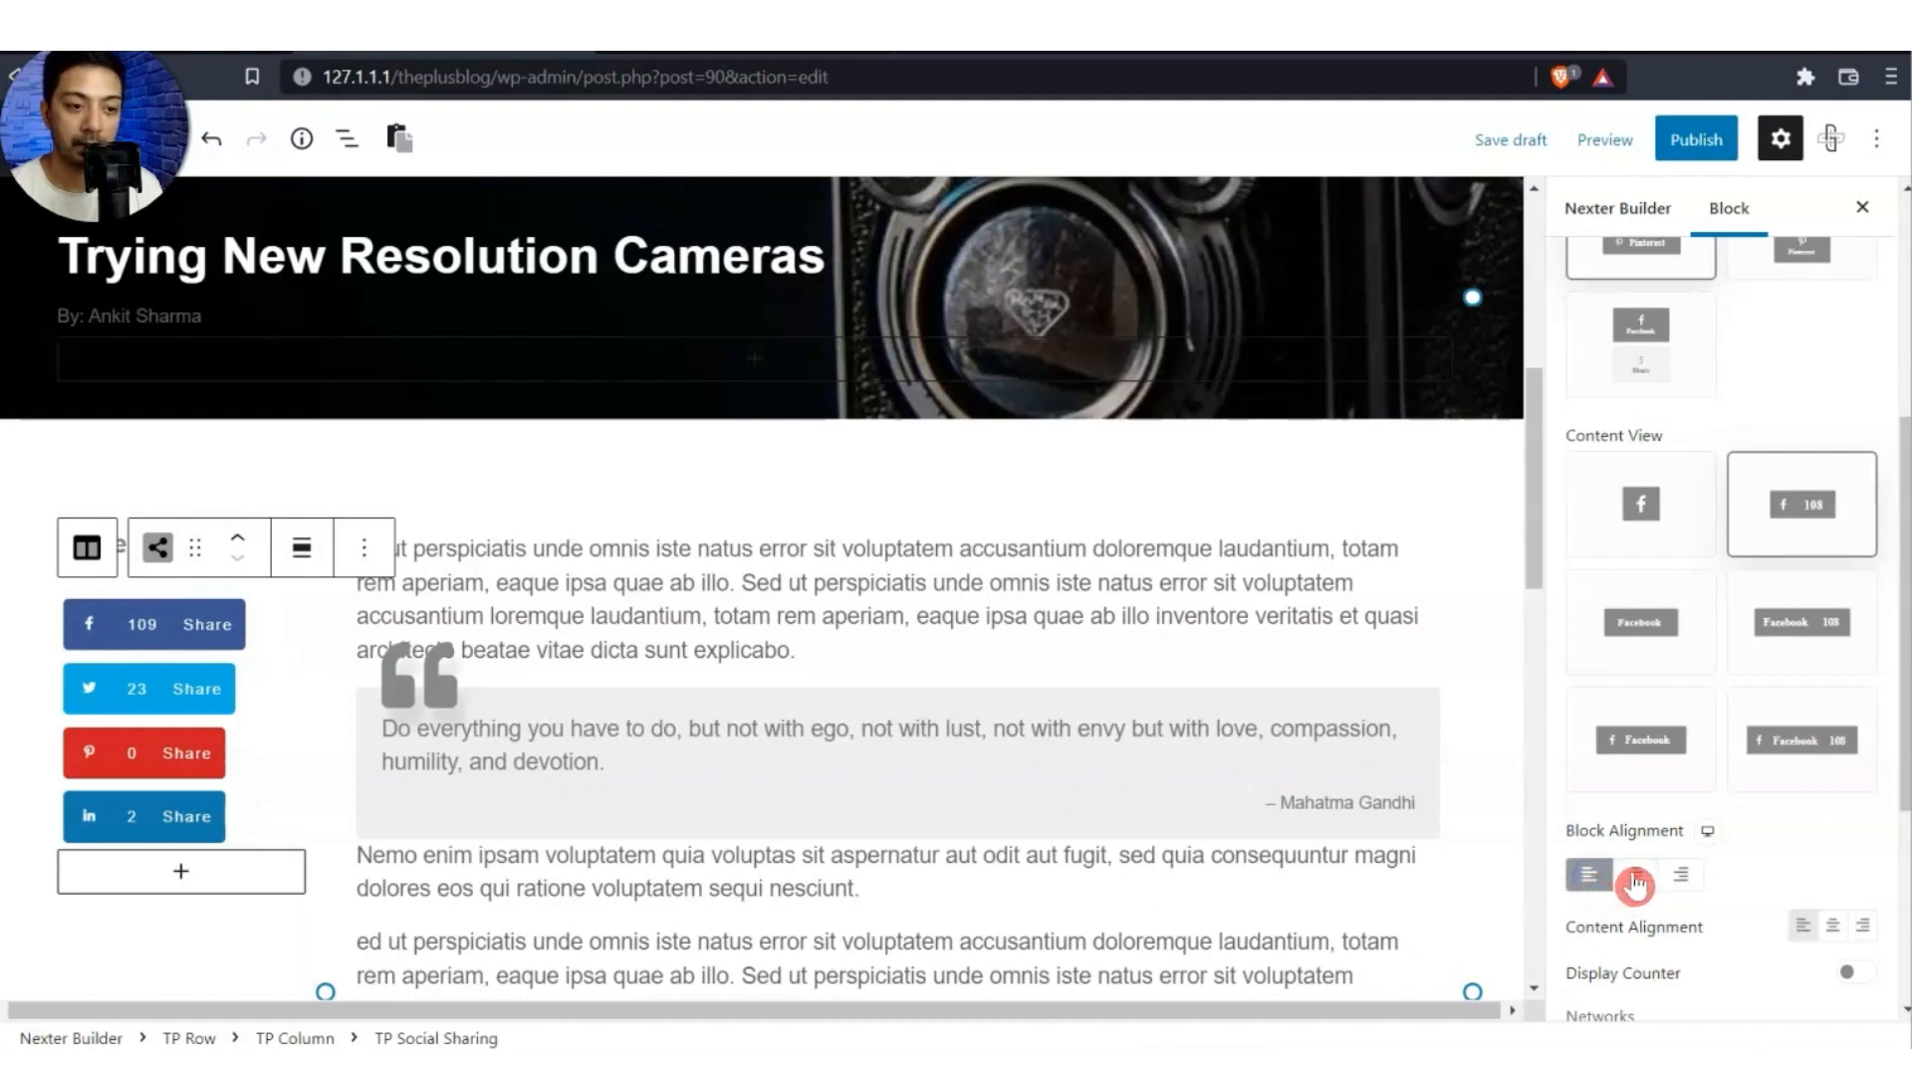
Review the Facebook network entry's options and the social sharing block's title and counter style settings.
{"action": "scroll", "coordinate": [1782, 802], "scroll_direction": "down", "scroll_amount": 3}
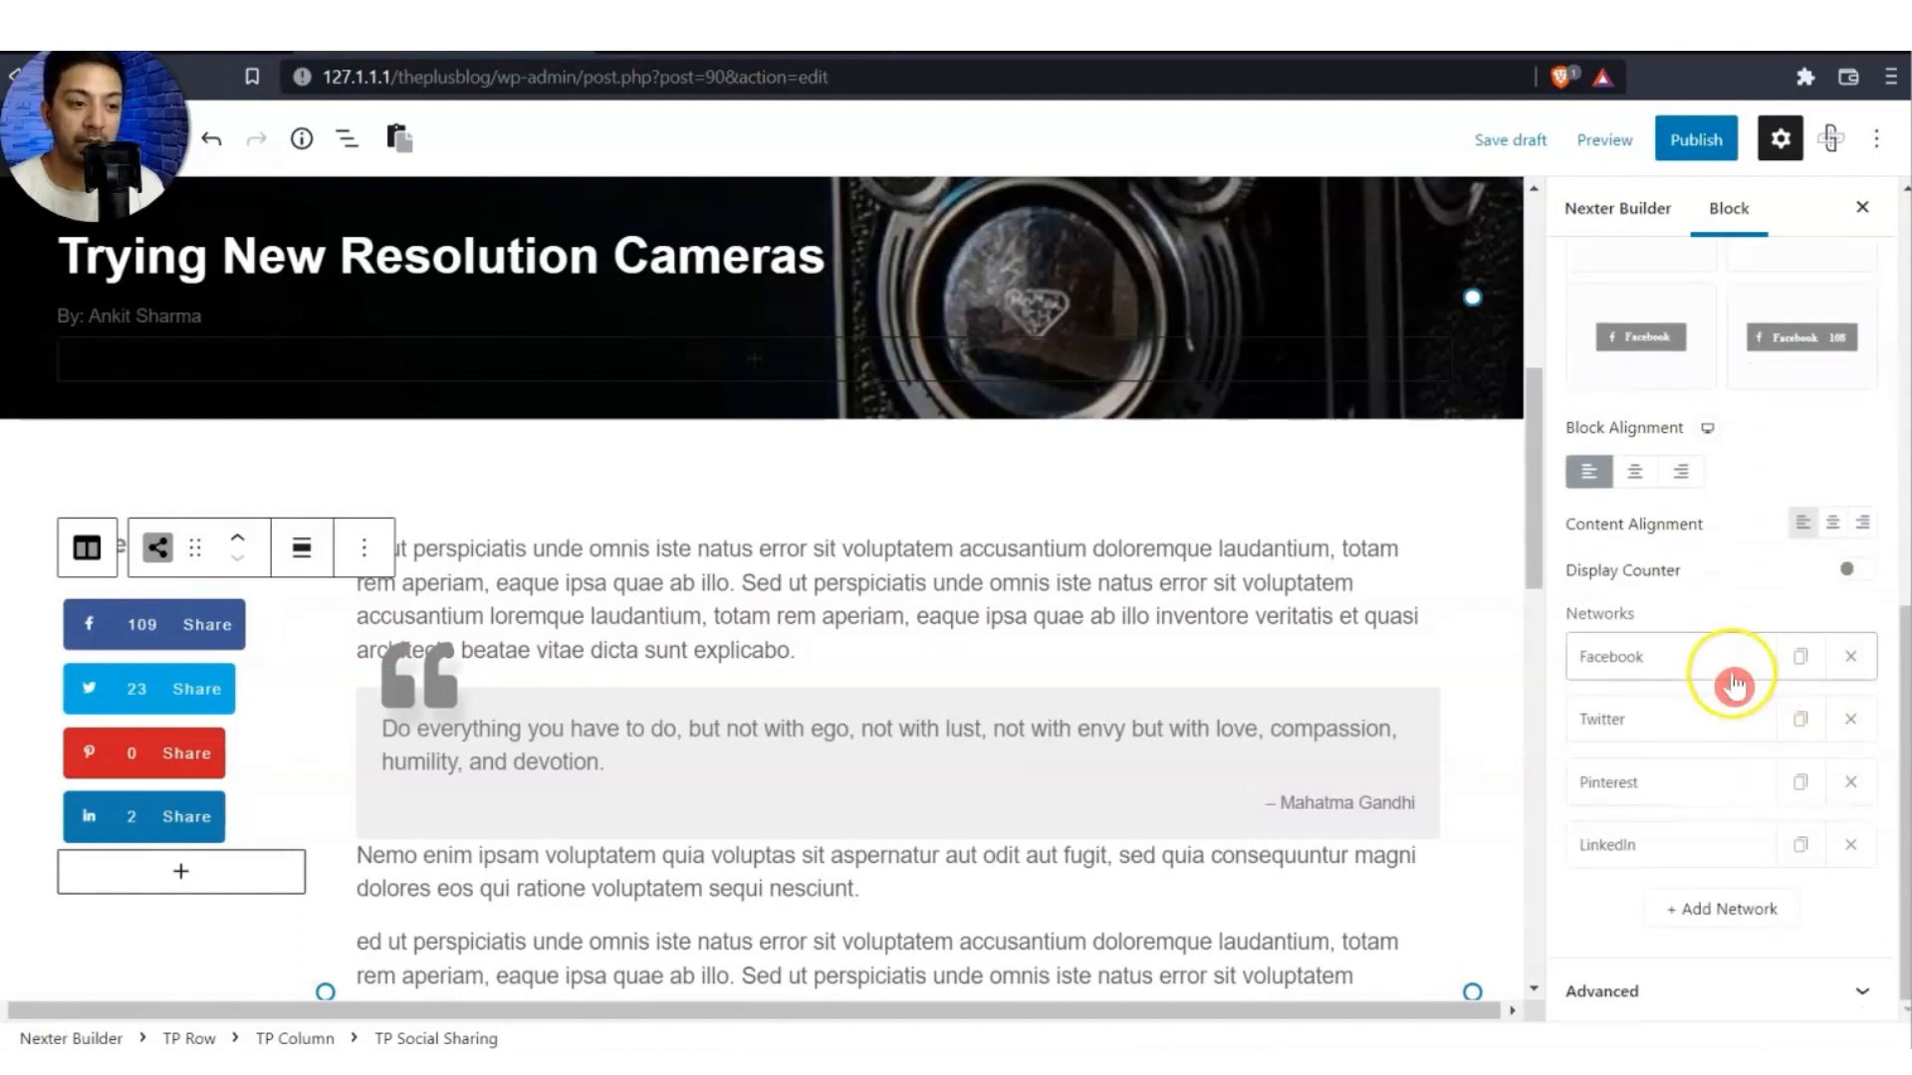
{"action": "left_click", "coordinate": [1639, 662]}
{"action": "left_click", "coordinate": [1656, 726]}
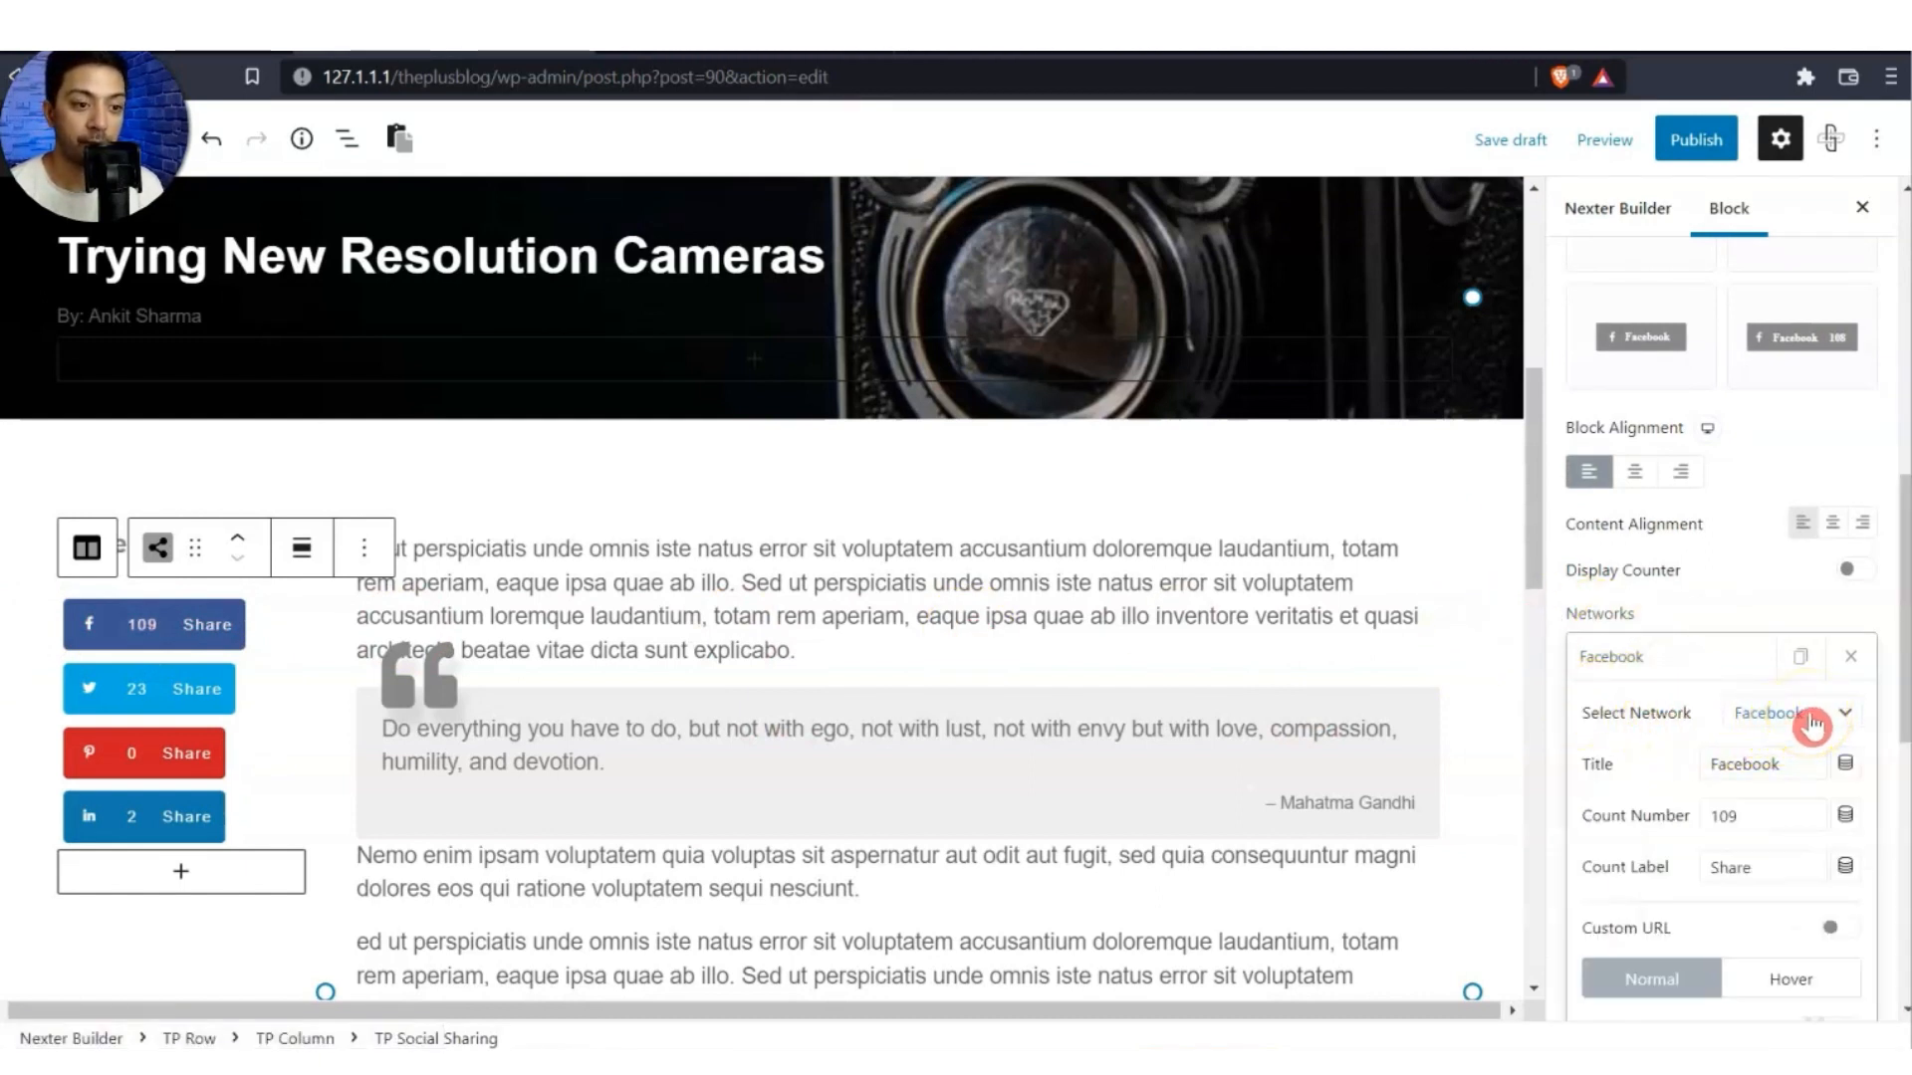
{"action": "left_click", "coordinate": [1743, 762]}
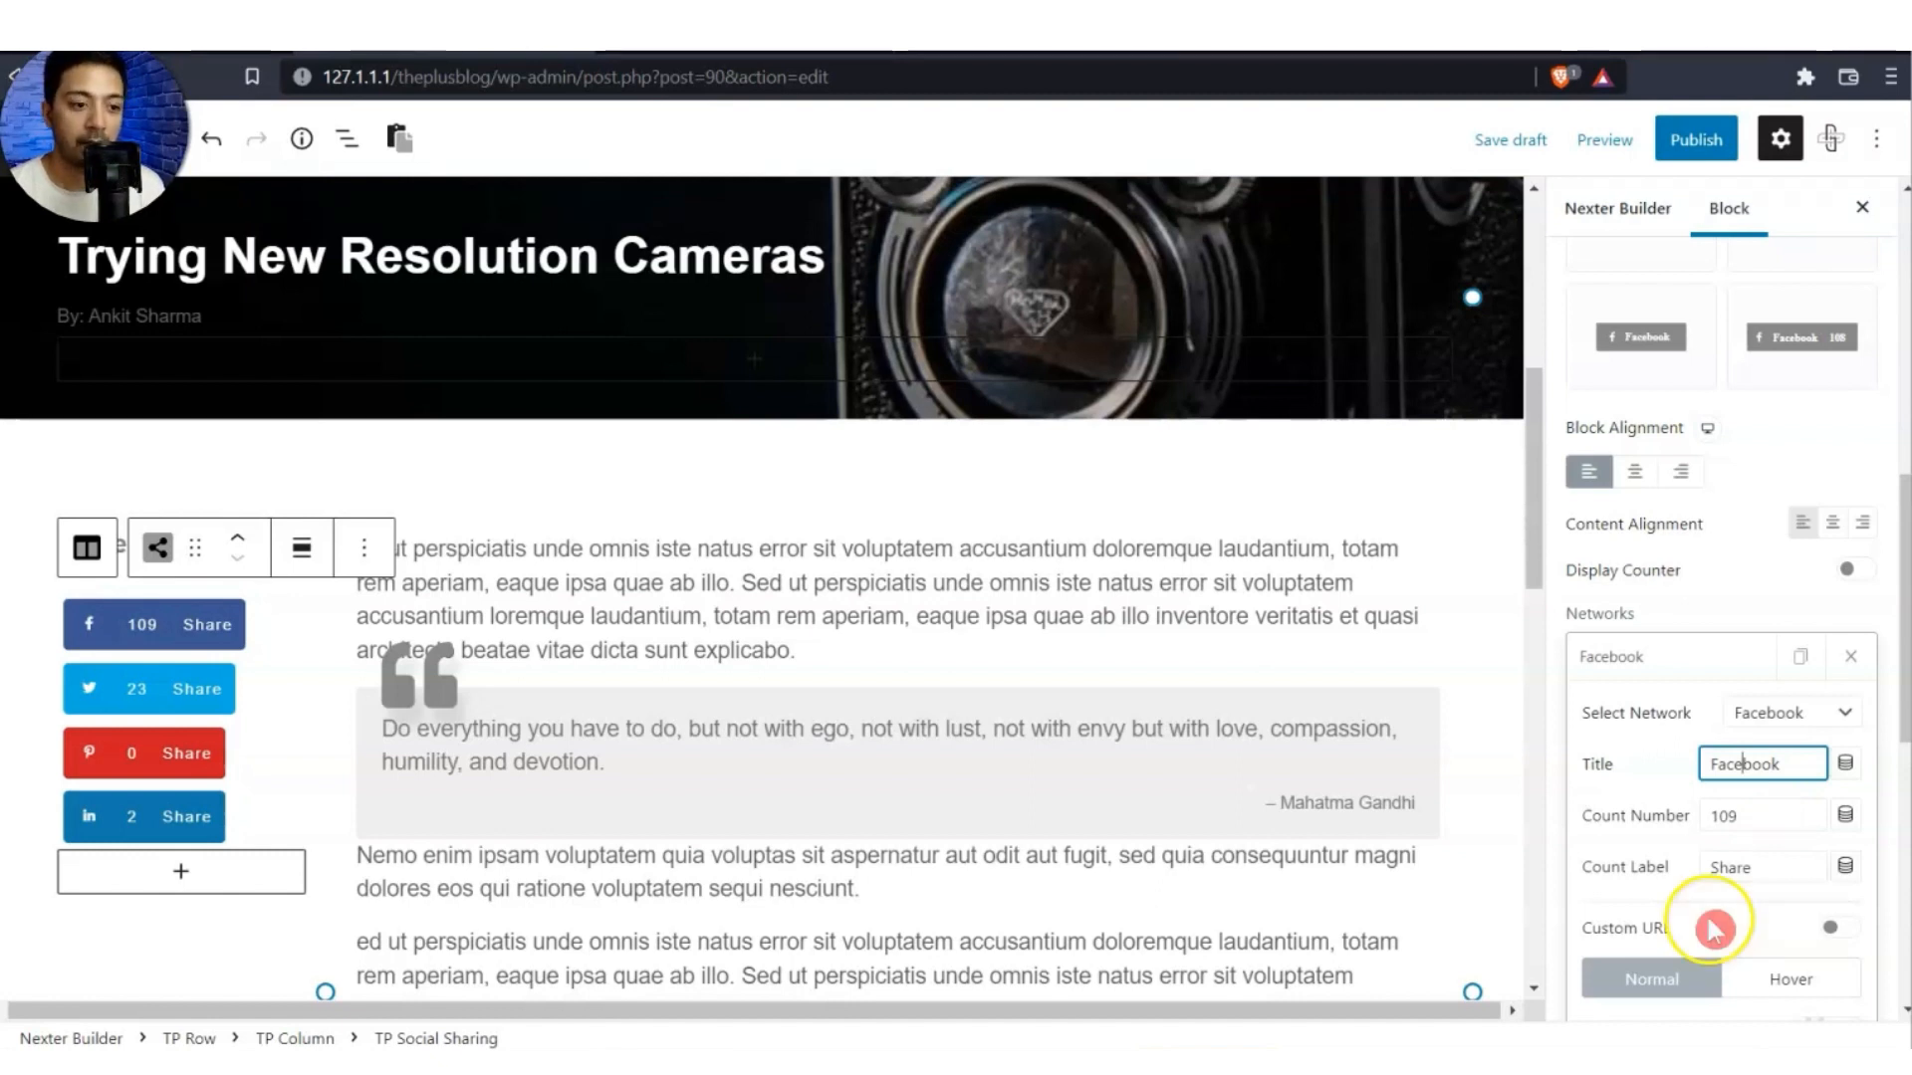
{"action": "scroll", "coordinate": [1708, 921], "scroll_direction": "down", "scroll_amount": 2}
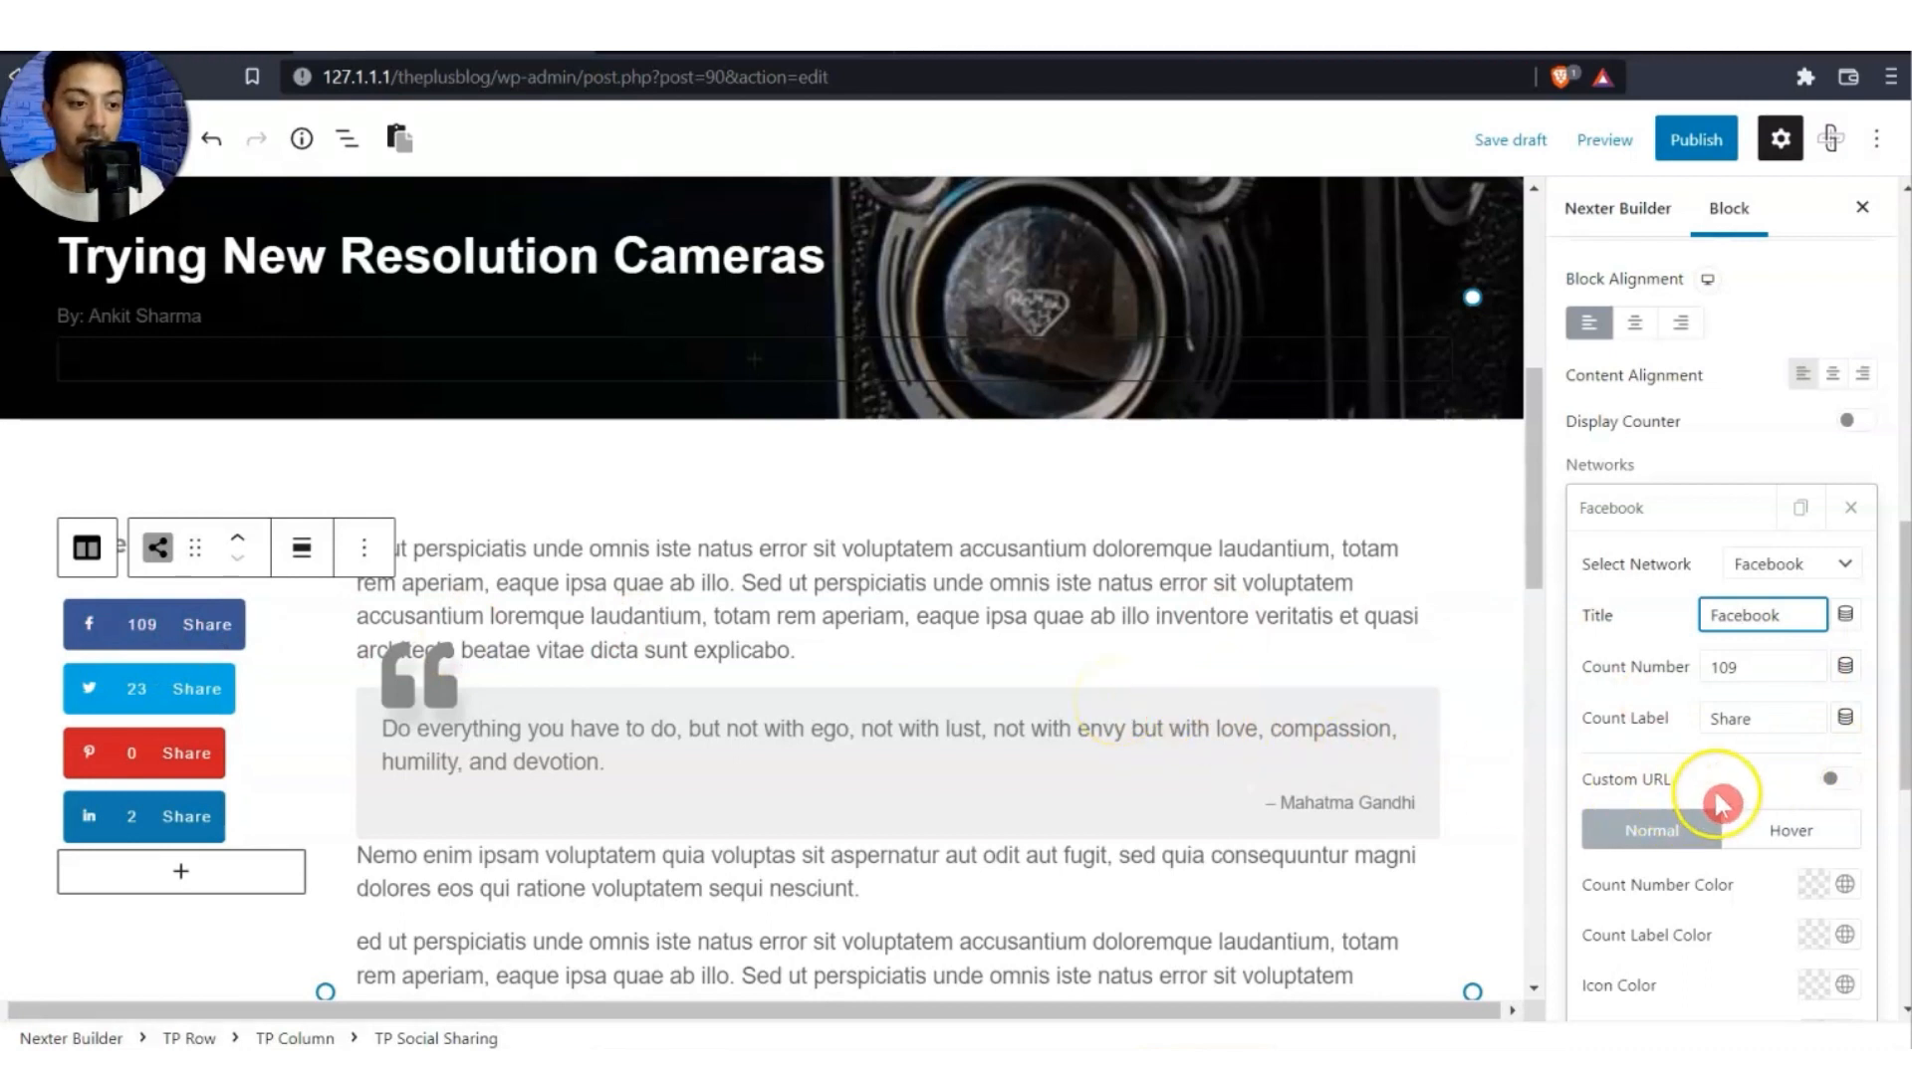
{"action": "scroll", "coordinate": [1721, 800], "scroll_direction": "down", "scroll_amount": 3}
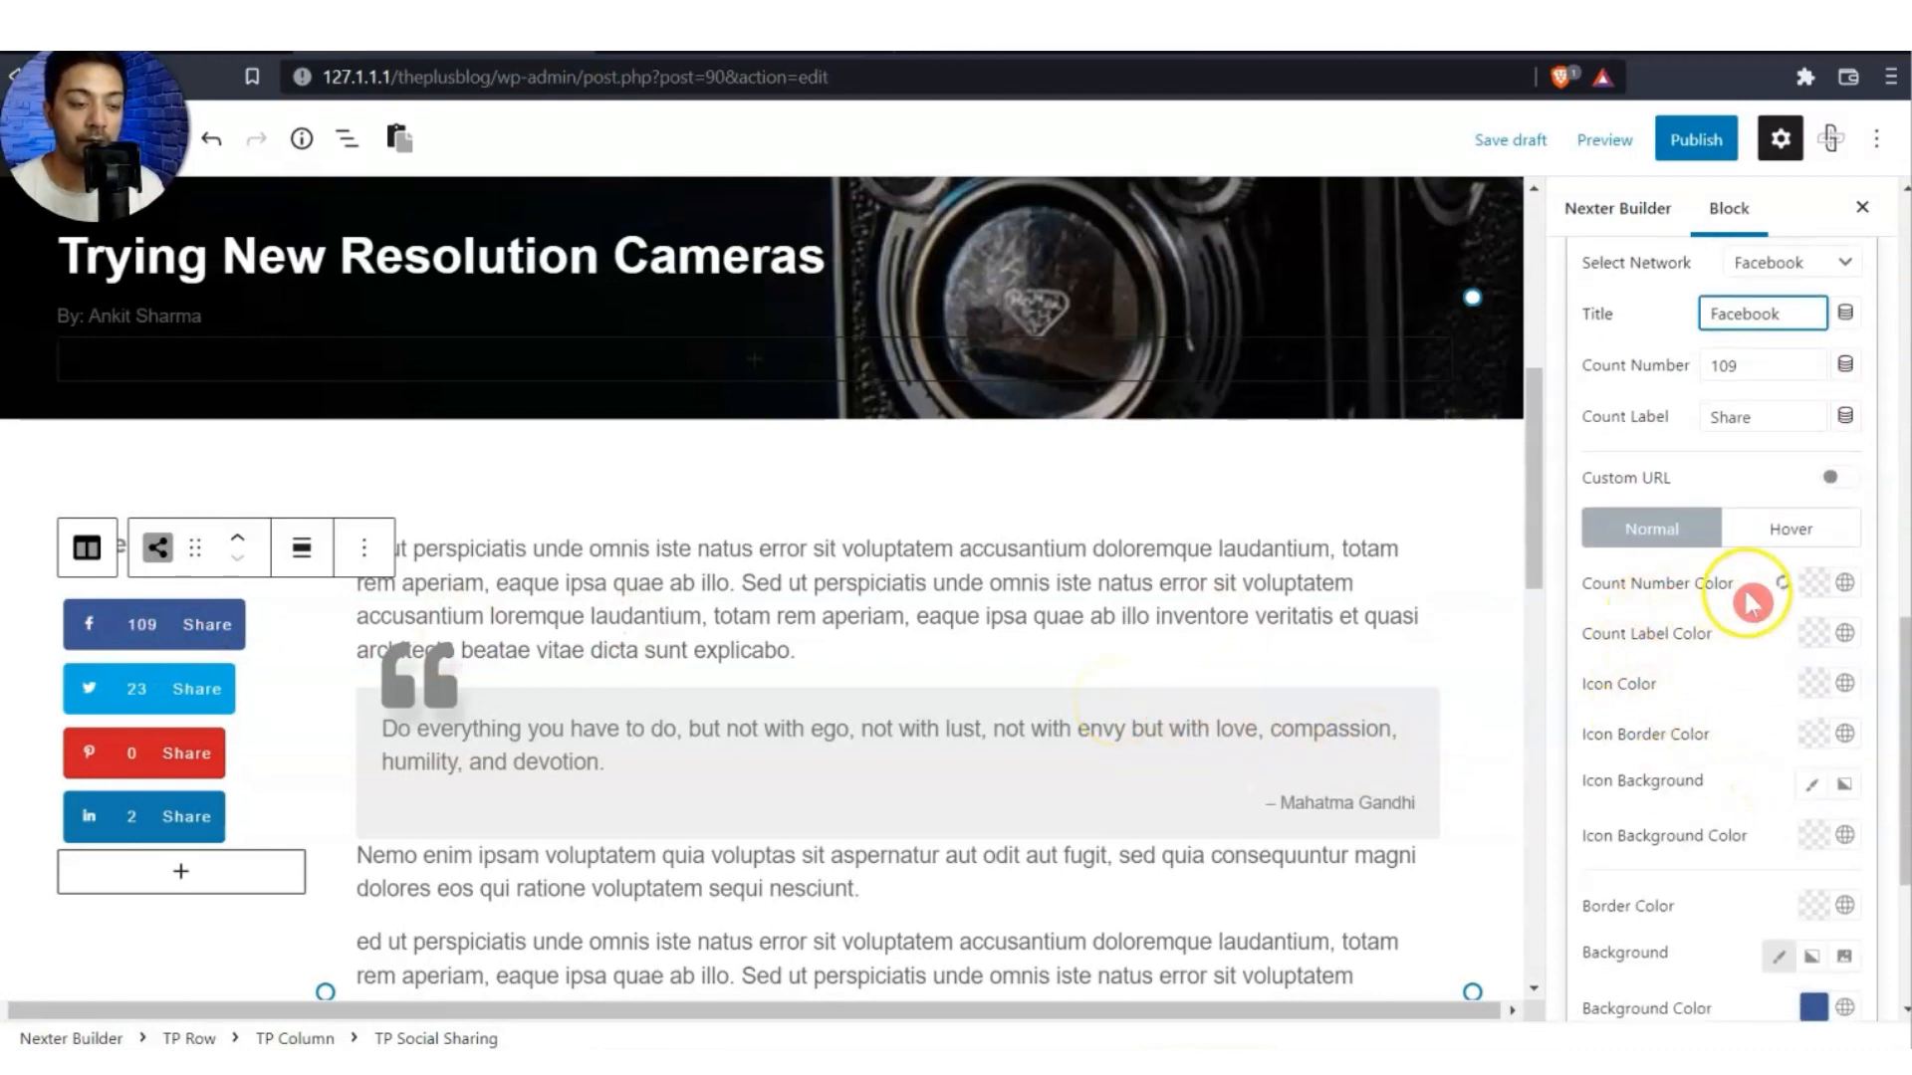
{"action": "scroll", "coordinate": [1751, 610], "scroll_direction": "down", "scroll_amount": 3}
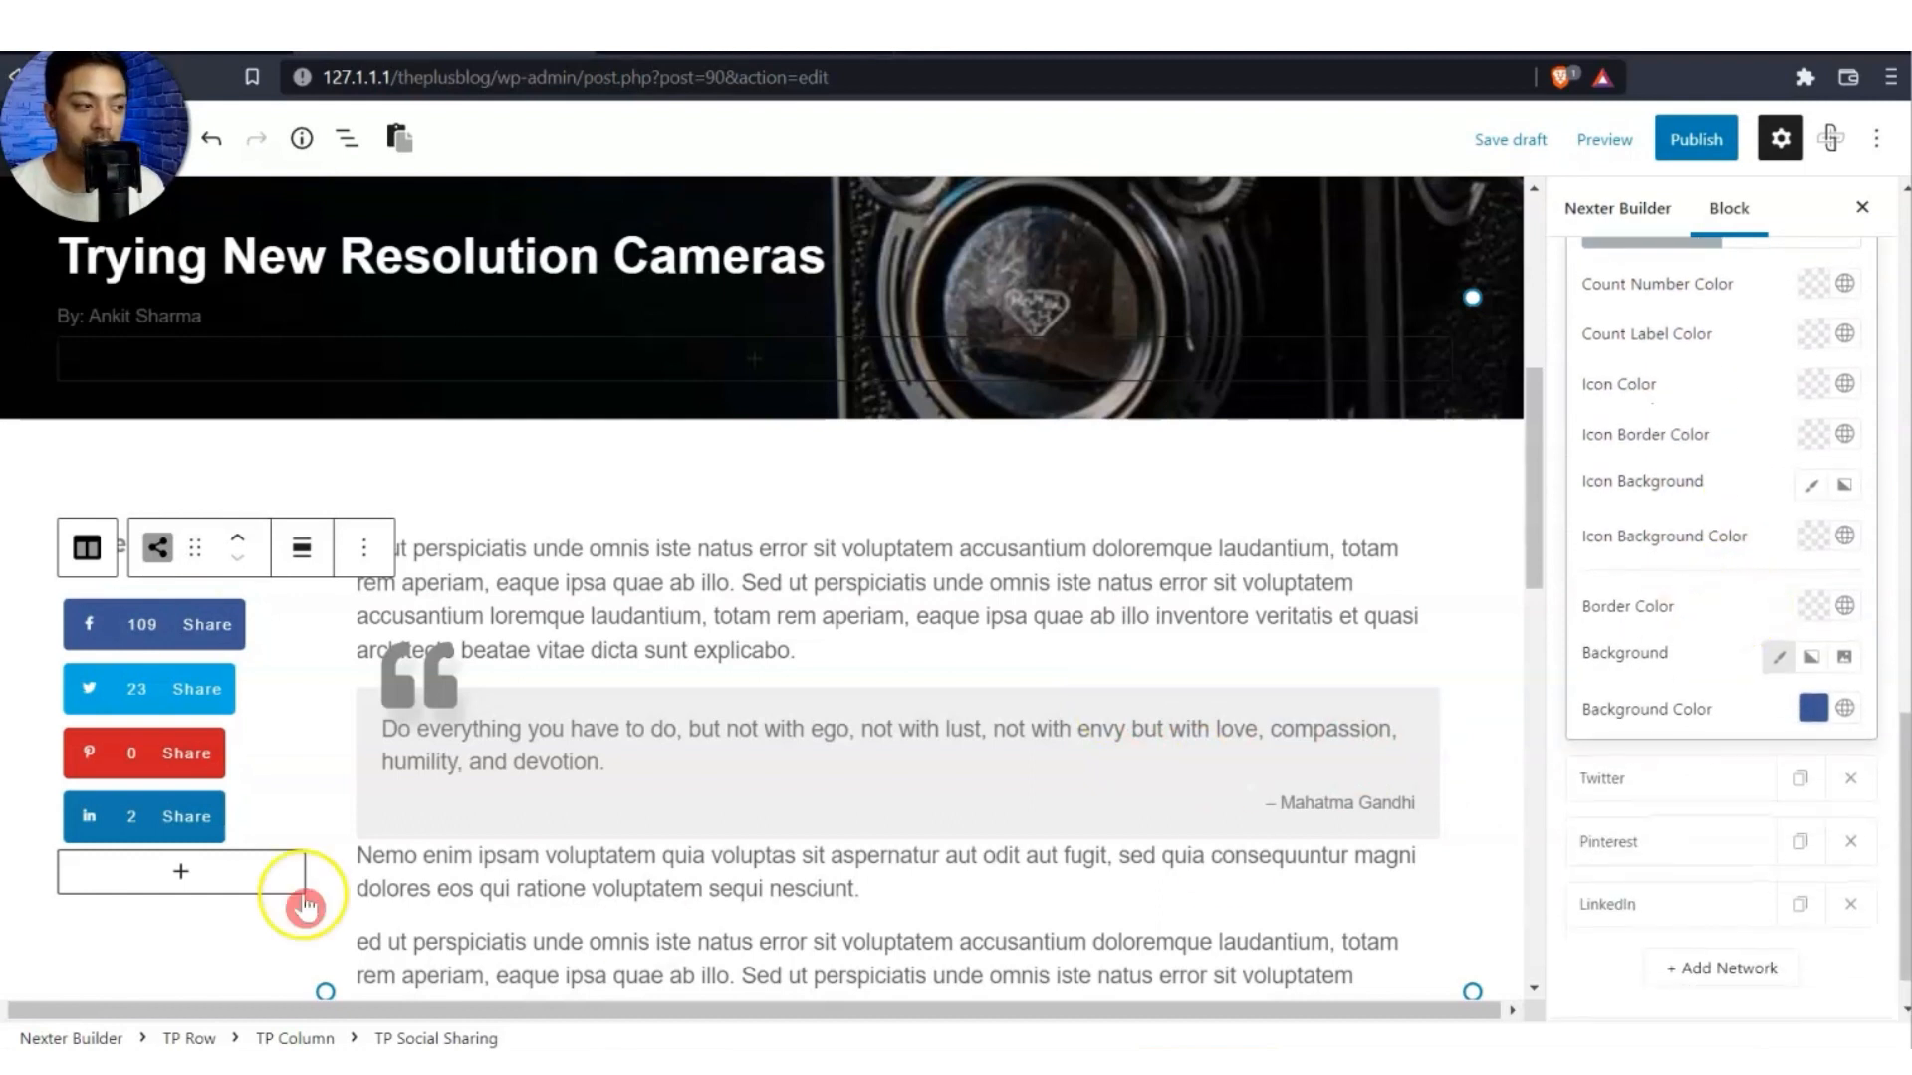
{"action": "left_click", "coordinate": [190, 638]}
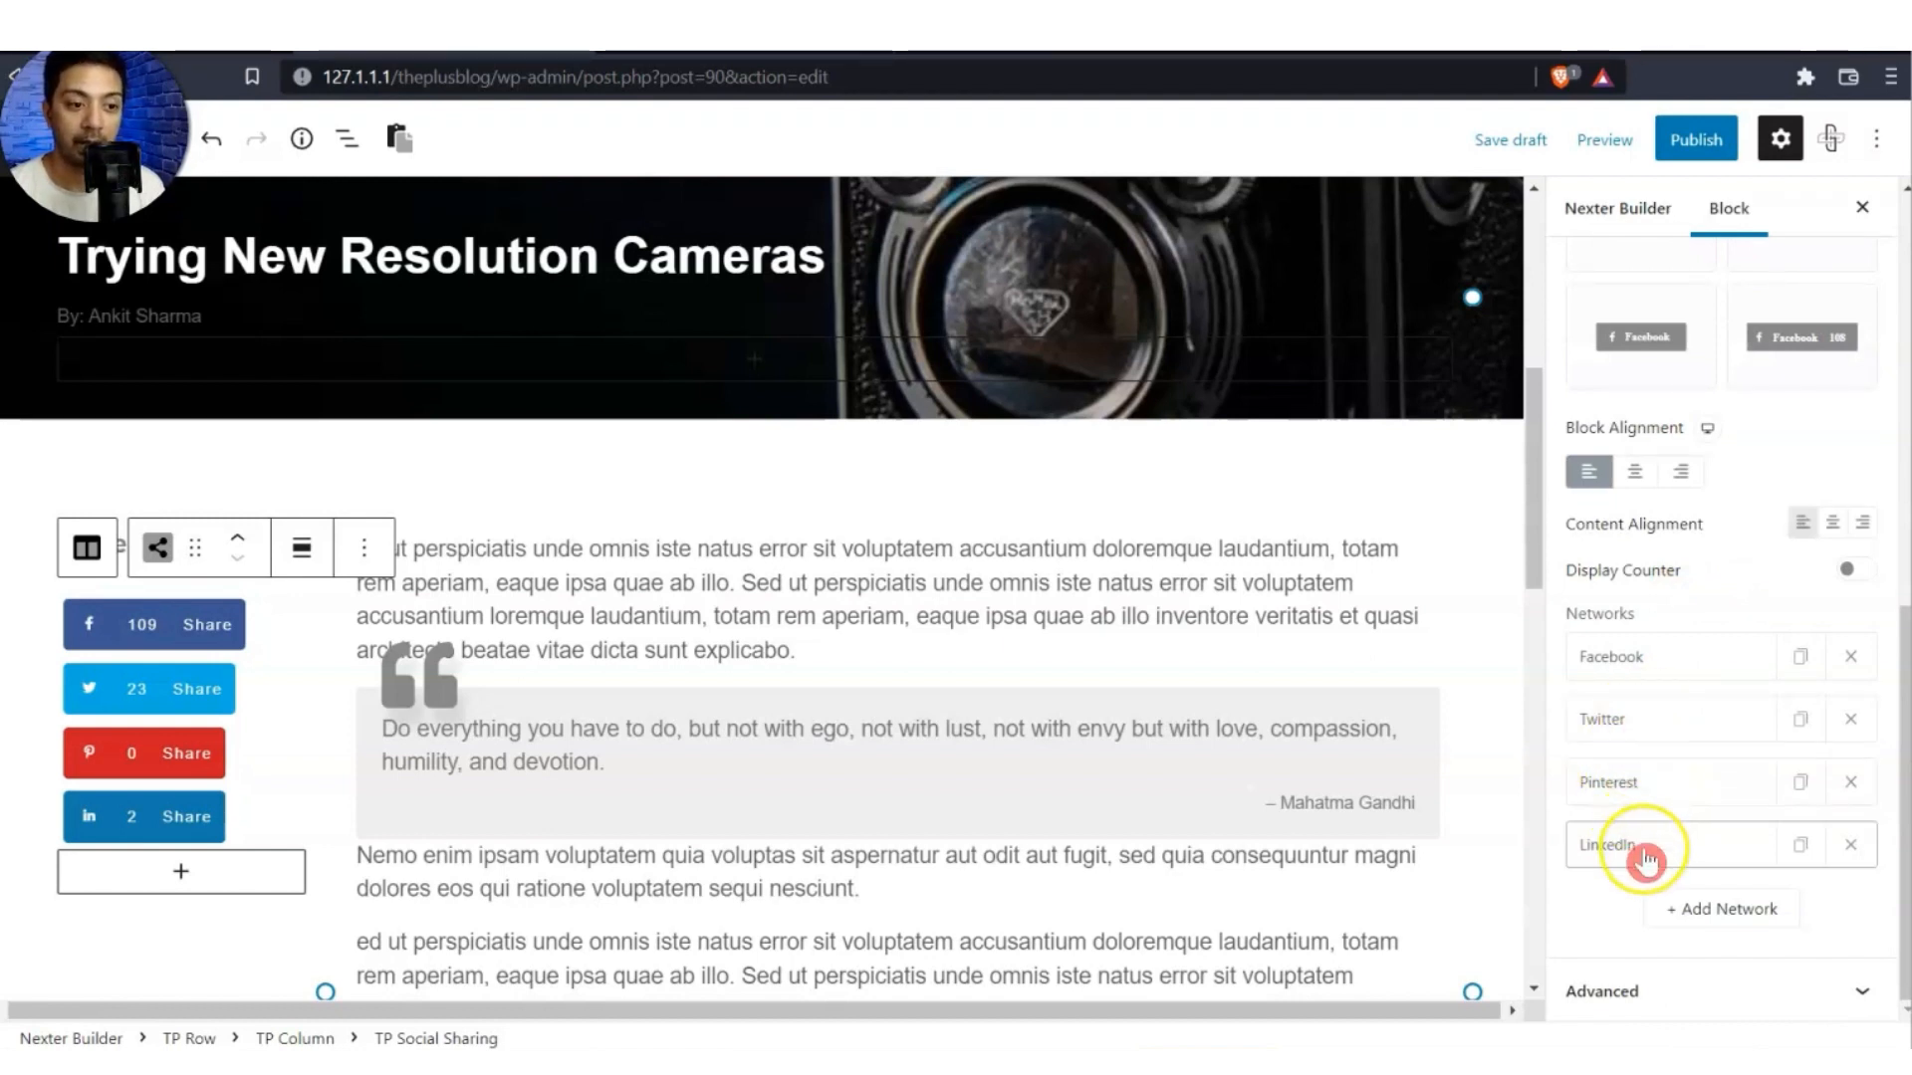
{"action": "scroll", "coordinate": [1676, 816], "scroll_direction": "up", "scroll_amount": 10}
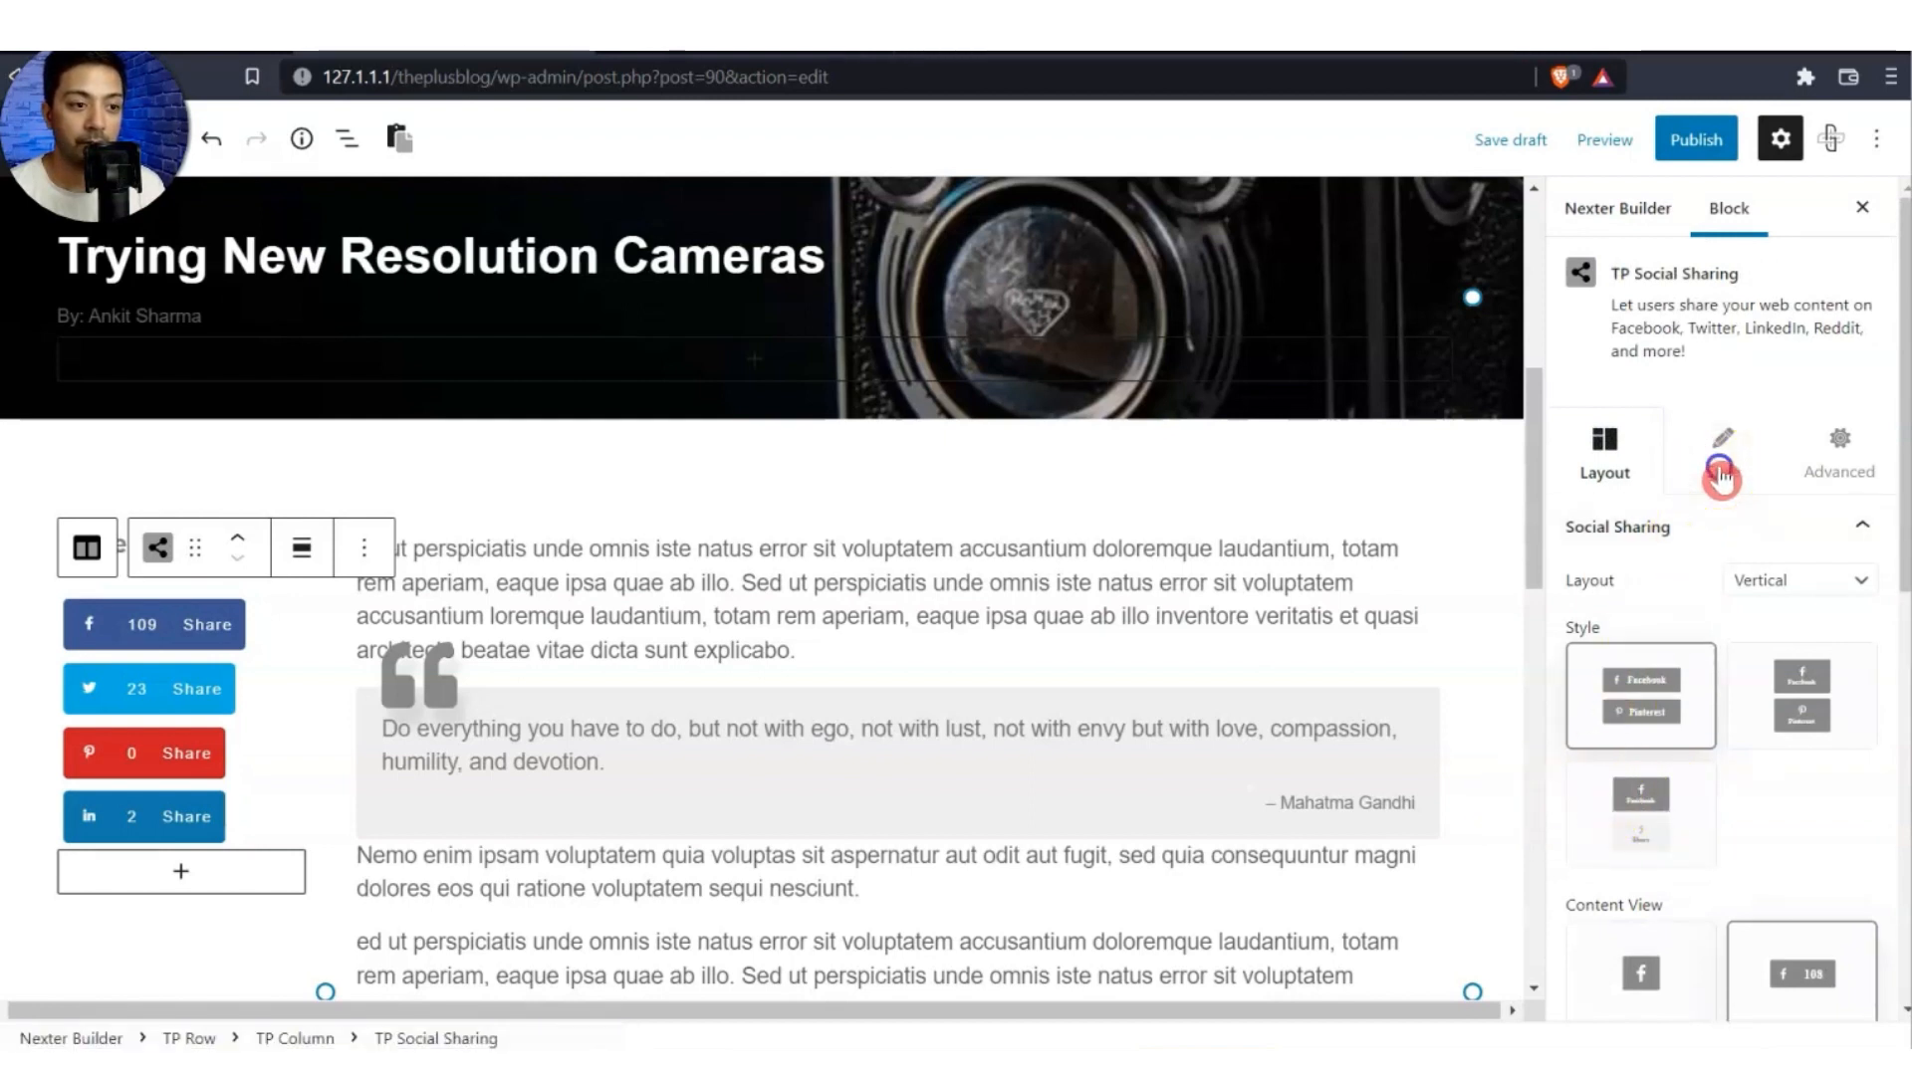
{"action": "left_click", "coordinate": [1720, 474]}
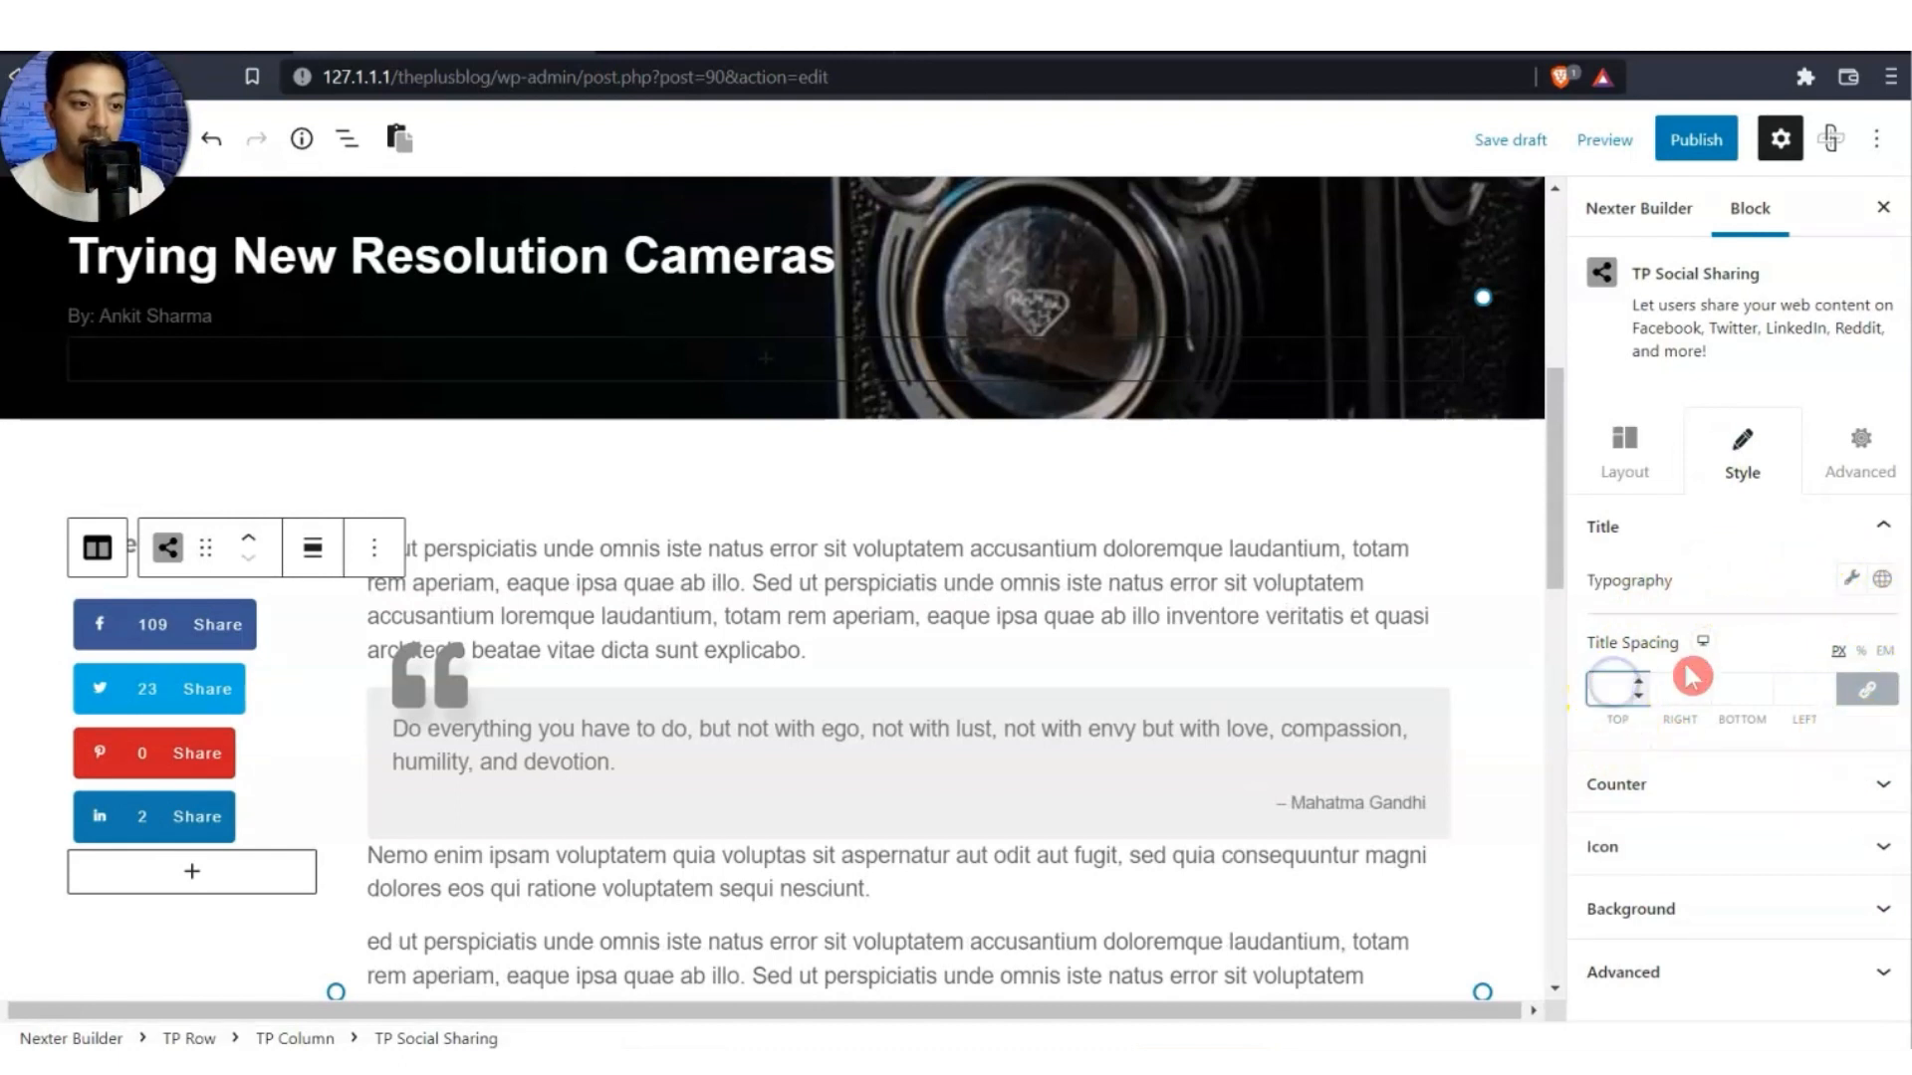
{"action": "left_click", "coordinate": [1675, 785]}
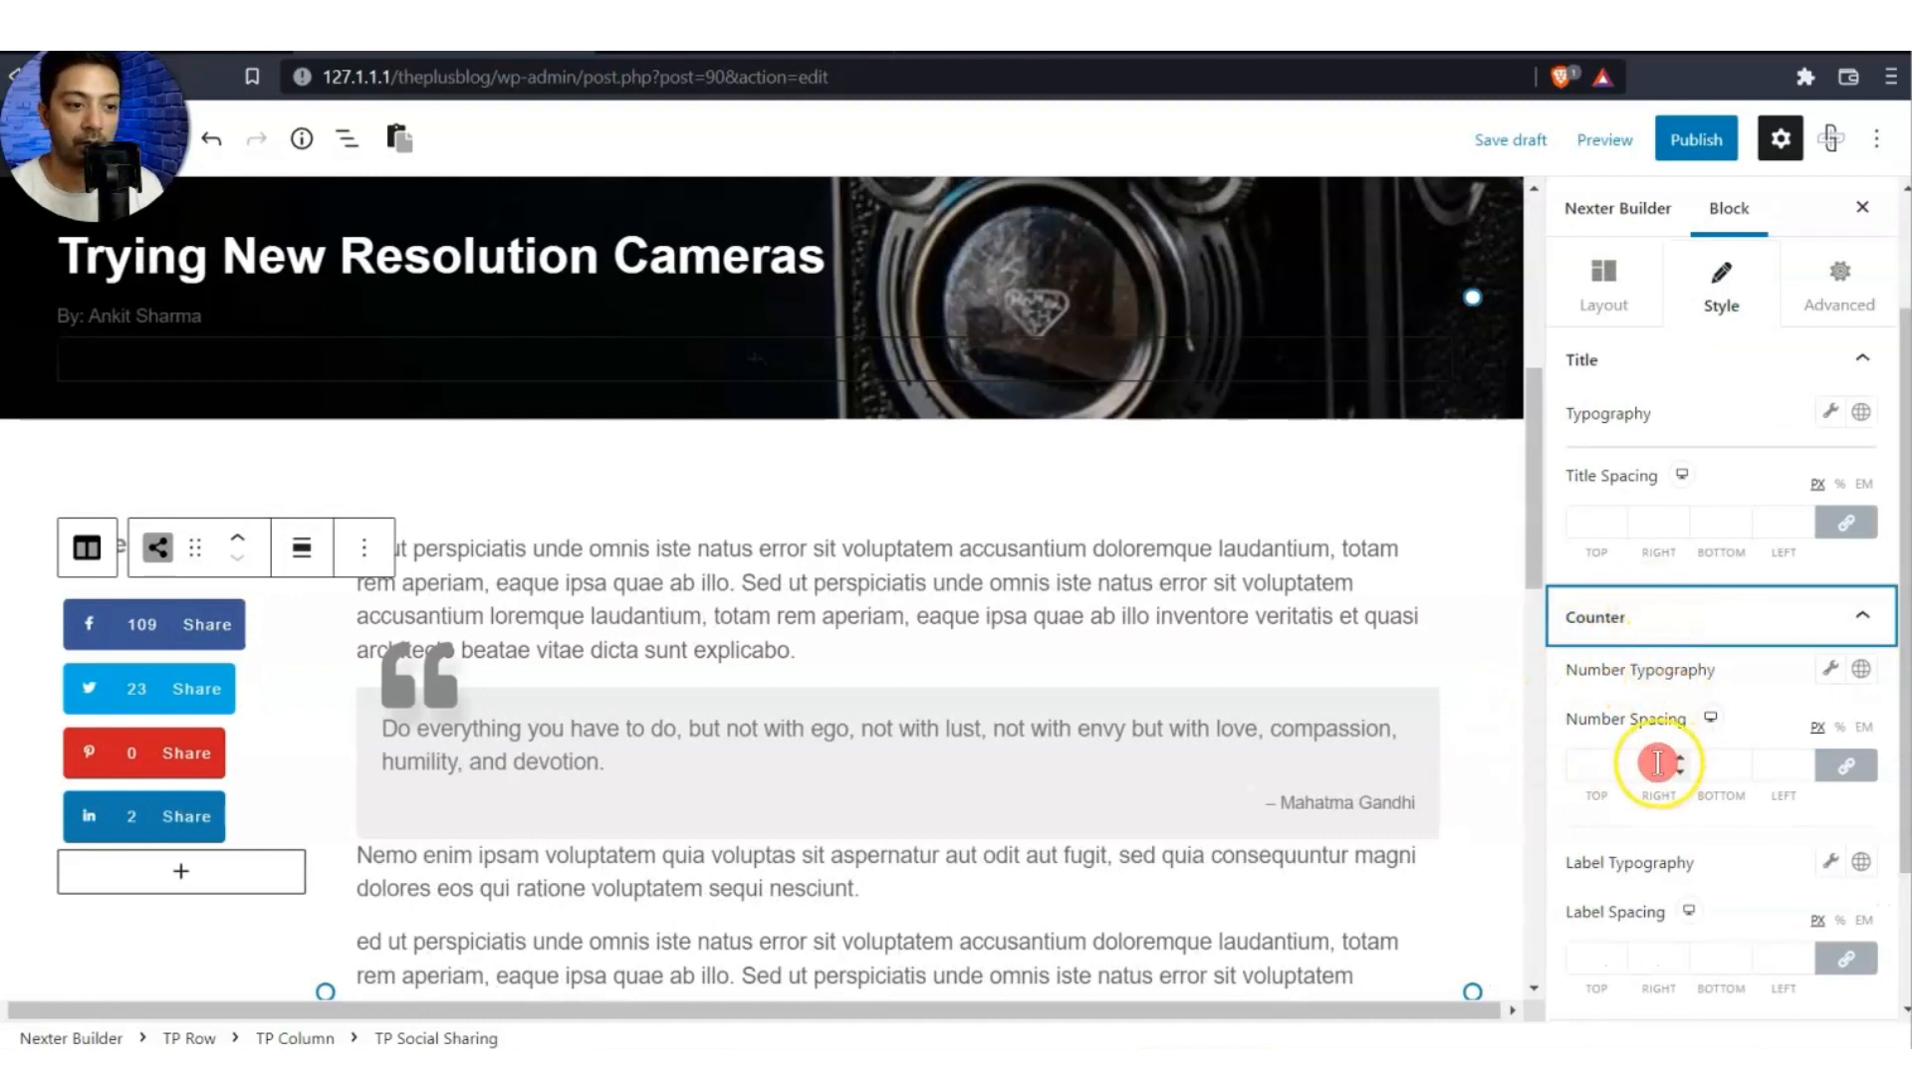
{"action": "scroll", "coordinate": [1749, 823], "scroll_direction": "down", "scroll_amount": 2}
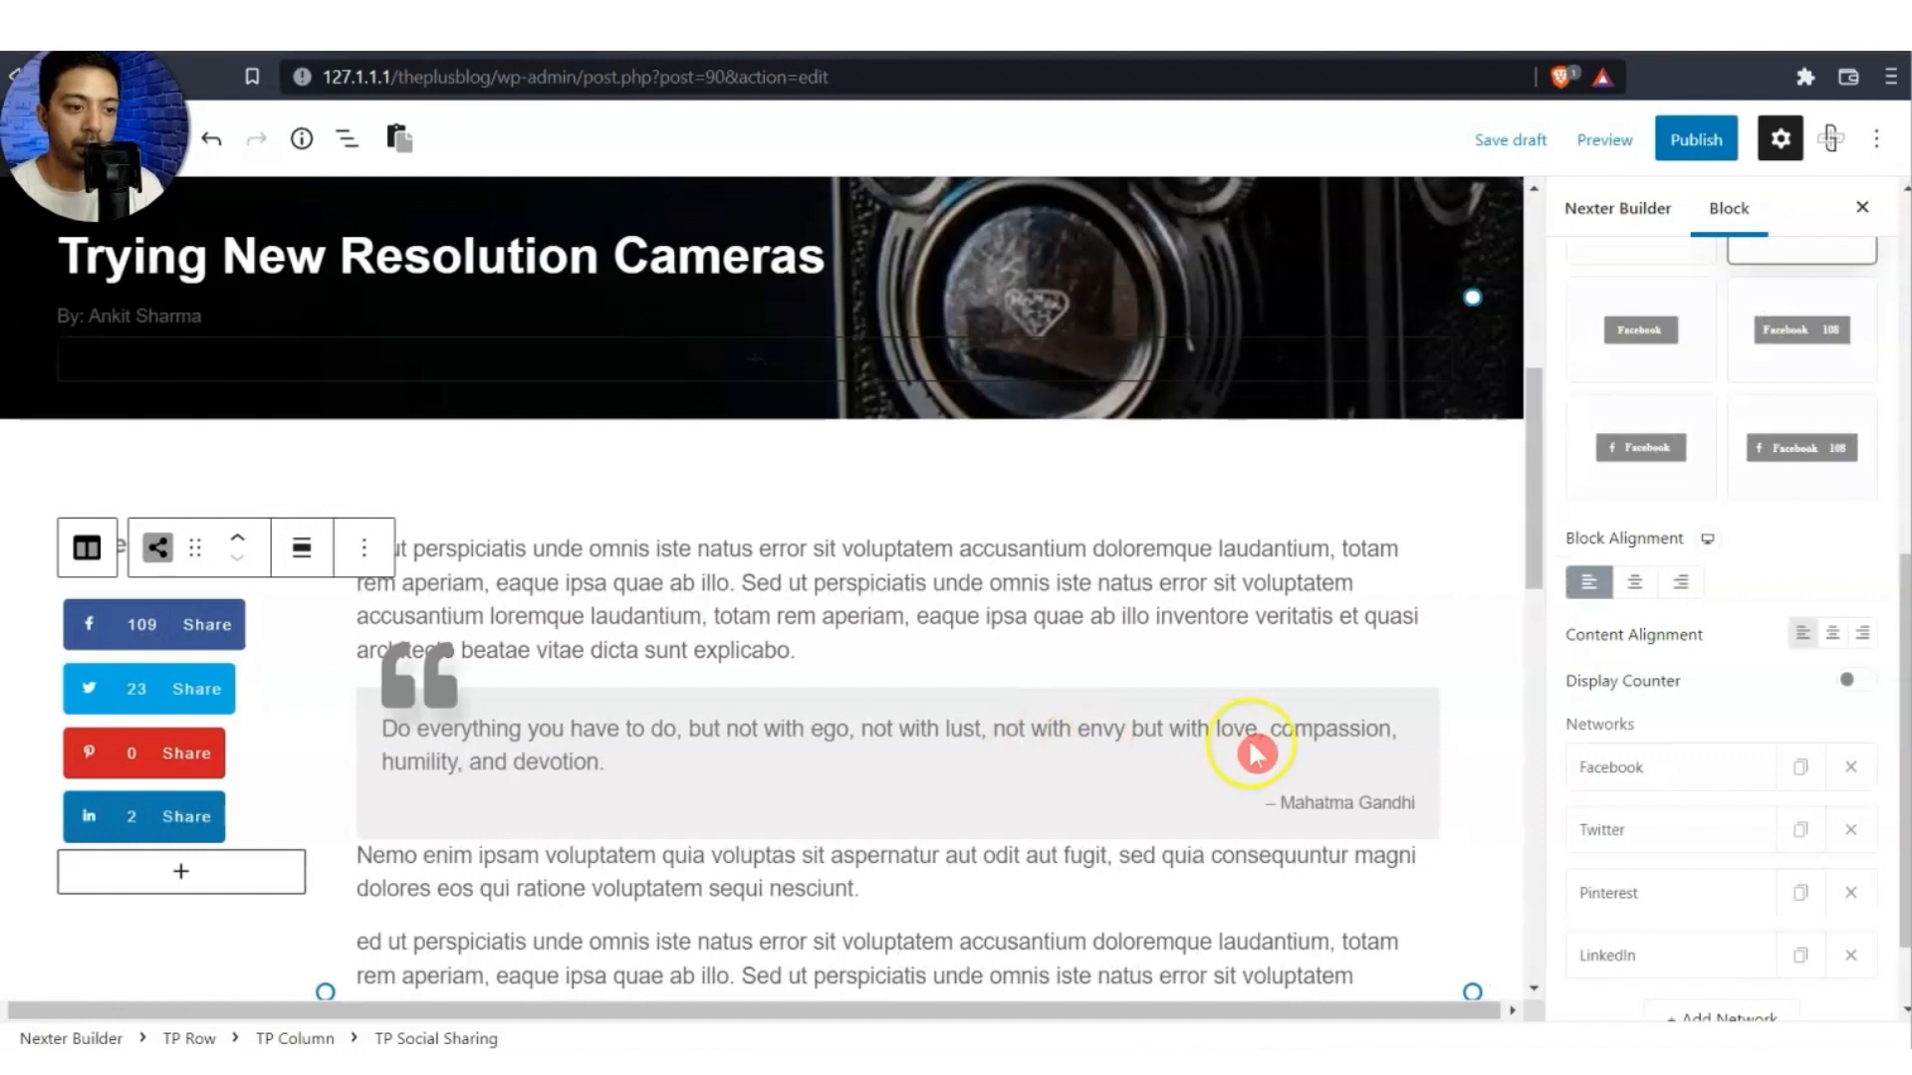
Set the Facebook button's background color to dark grey #606060 and copy its hex code.
{"action": "left_click", "coordinate": [1633, 767]}
{"action": "scroll", "coordinate": [1676, 763], "scroll_direction": "down", "scroll_amount": 5}
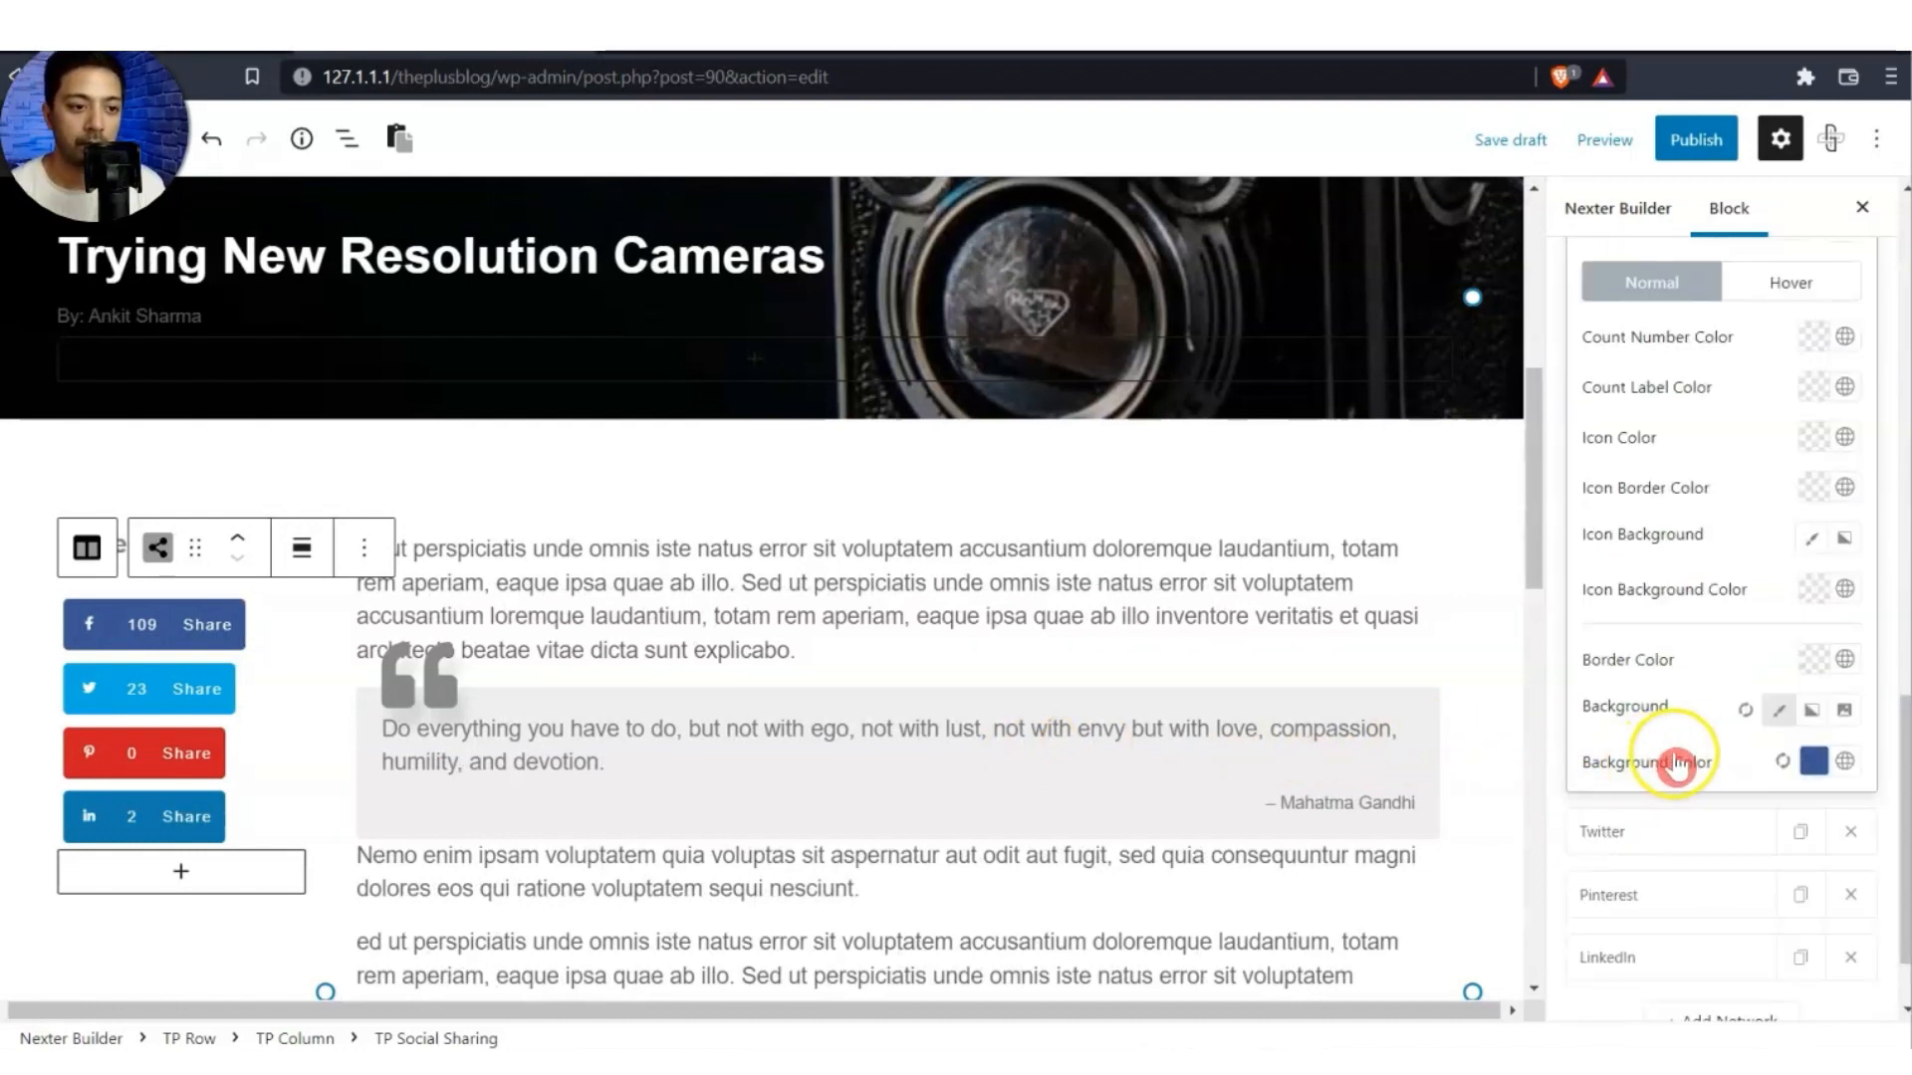
{"action": "left_click", "coordinate": [1815, 761]}
{"action": "left_click_drag", "start_coordinate": [1664, 555], "coordinate": [1533, 456]}
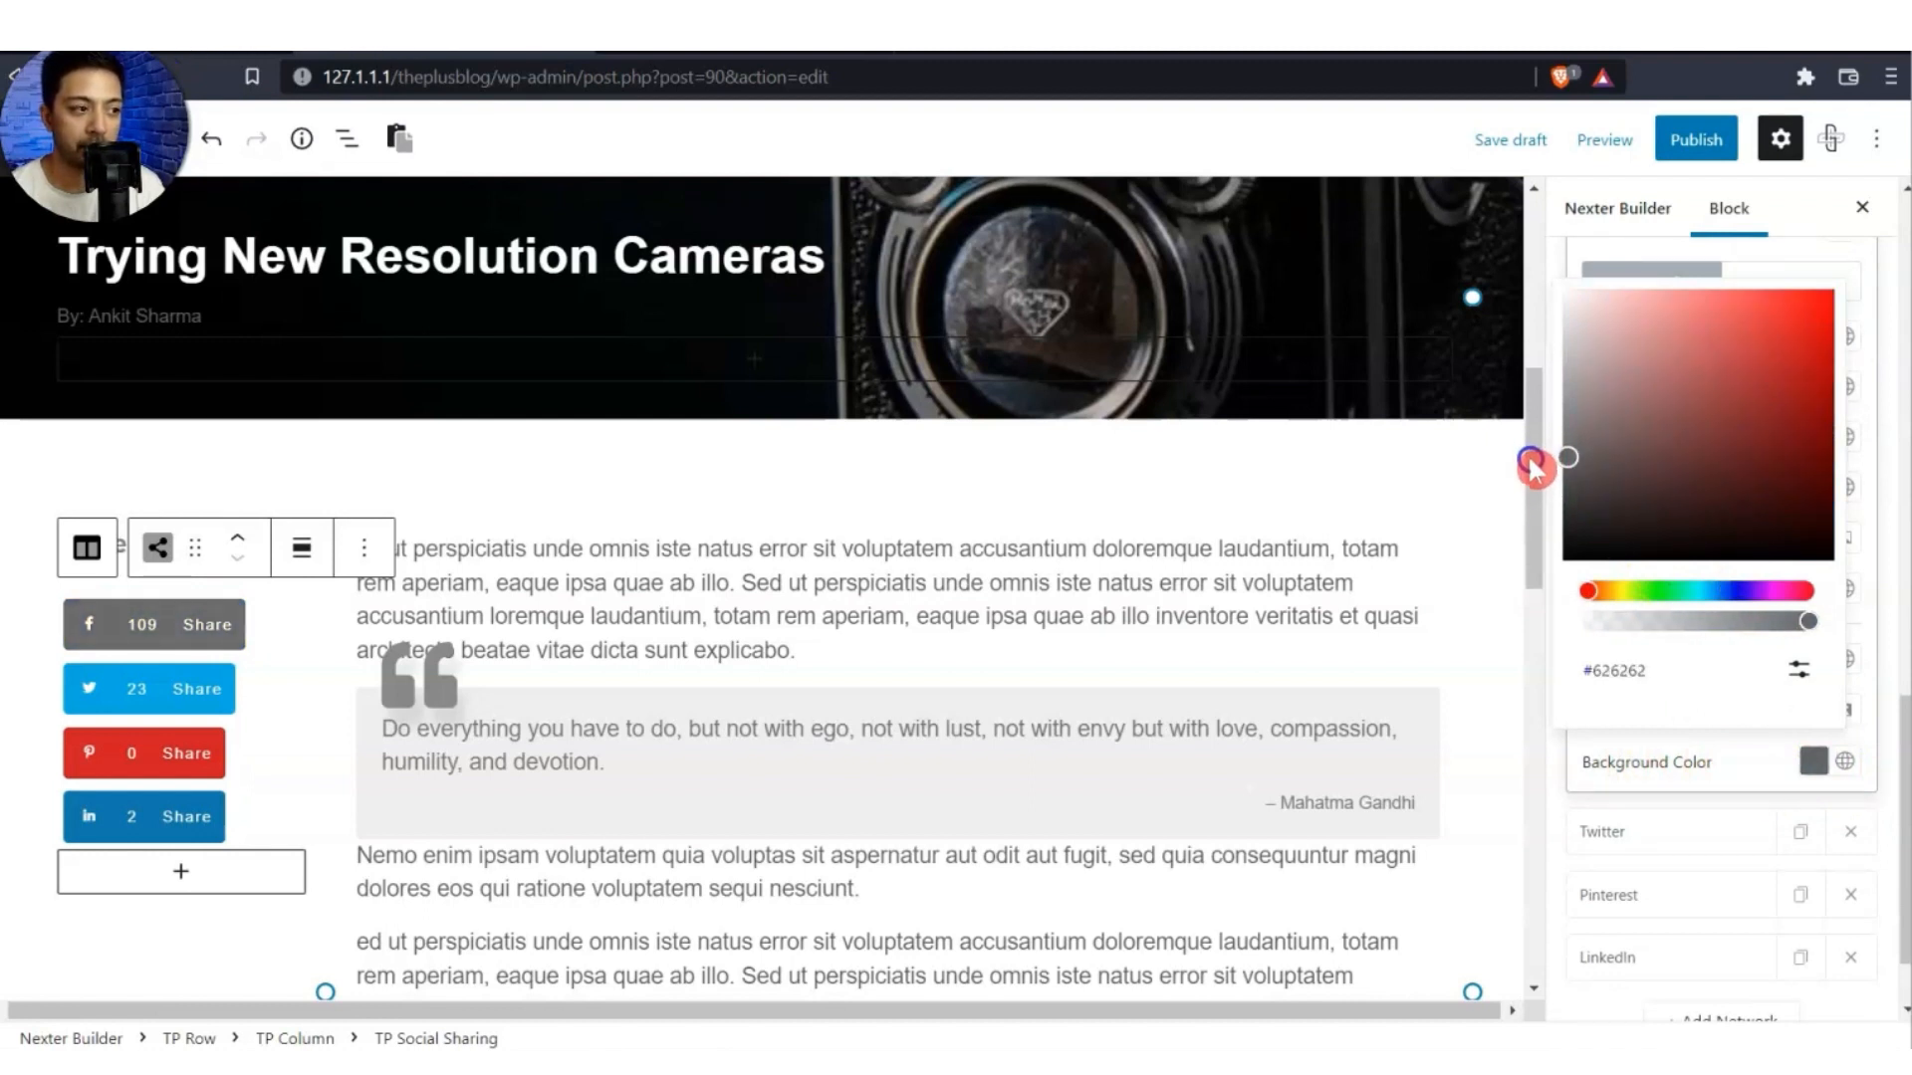
{"action": "left_click", "coordinate": [1798, 670]}
{"action": "left_click", "coordinate": [1660, 683]}
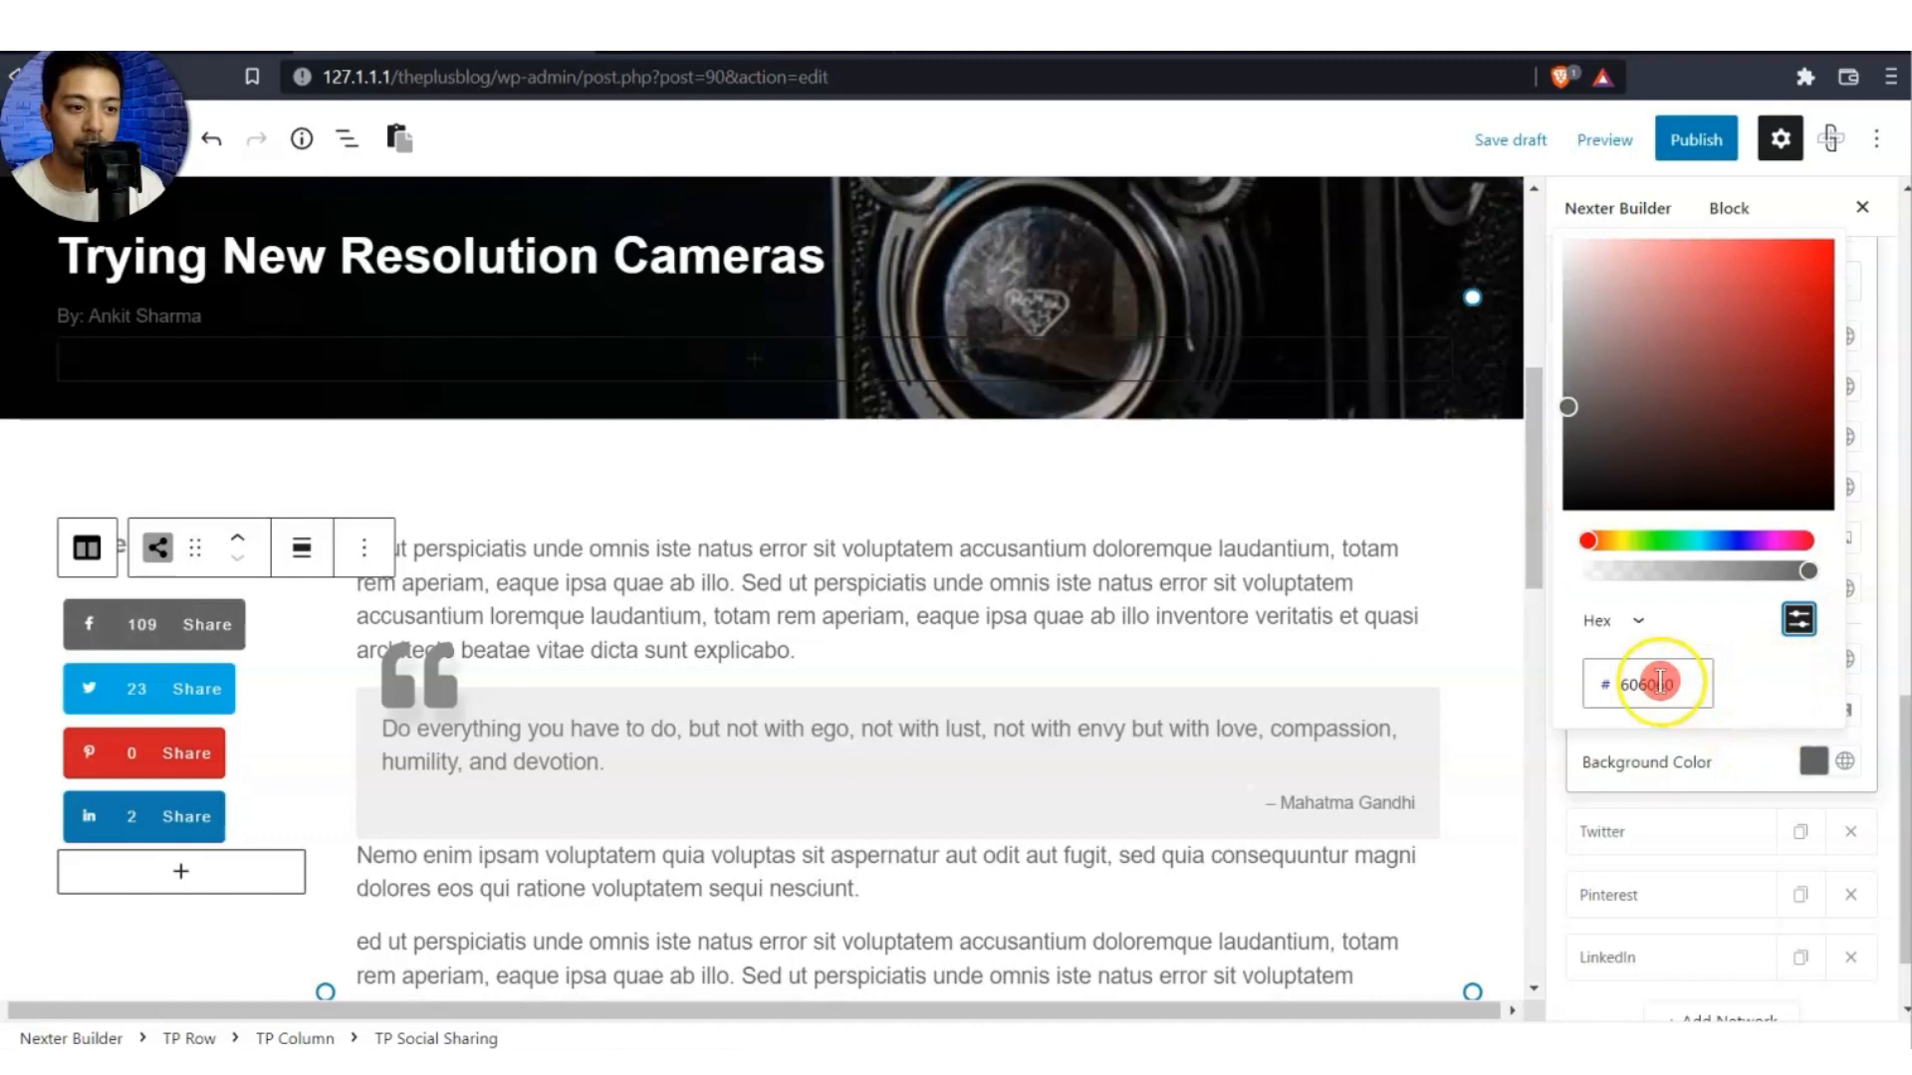
{"action": "double_click", "coordinate": [1660, 684]}
{"action": "key", "text": "ctrl+c"}
{"action": "left_click", "coordinate": [1556, 812]}
Apply the copied dark grey hex code as the Twitter button's background color.
{"action": "scroll", "coordinate": [1686, 415], "scroll_direction": "up", "scroll_amount": 2}
{"action": "scroll", "coordinate": [1686, 734], "scroll_direction": "down", "scroll_amount": 3}
{"action": "left_click", "coordinate": [1690, 730]}
{"action": "scroll", "coordinate": [1686, 770], "scroll_direction": "down", "scroll_amount": 4}
{"action": "scroll", "coordinate": [1686, 770], "scroll_direction": "down", "scroll_amount": 5}
{"action": "left_click", "coordinate": [1813, 759]}
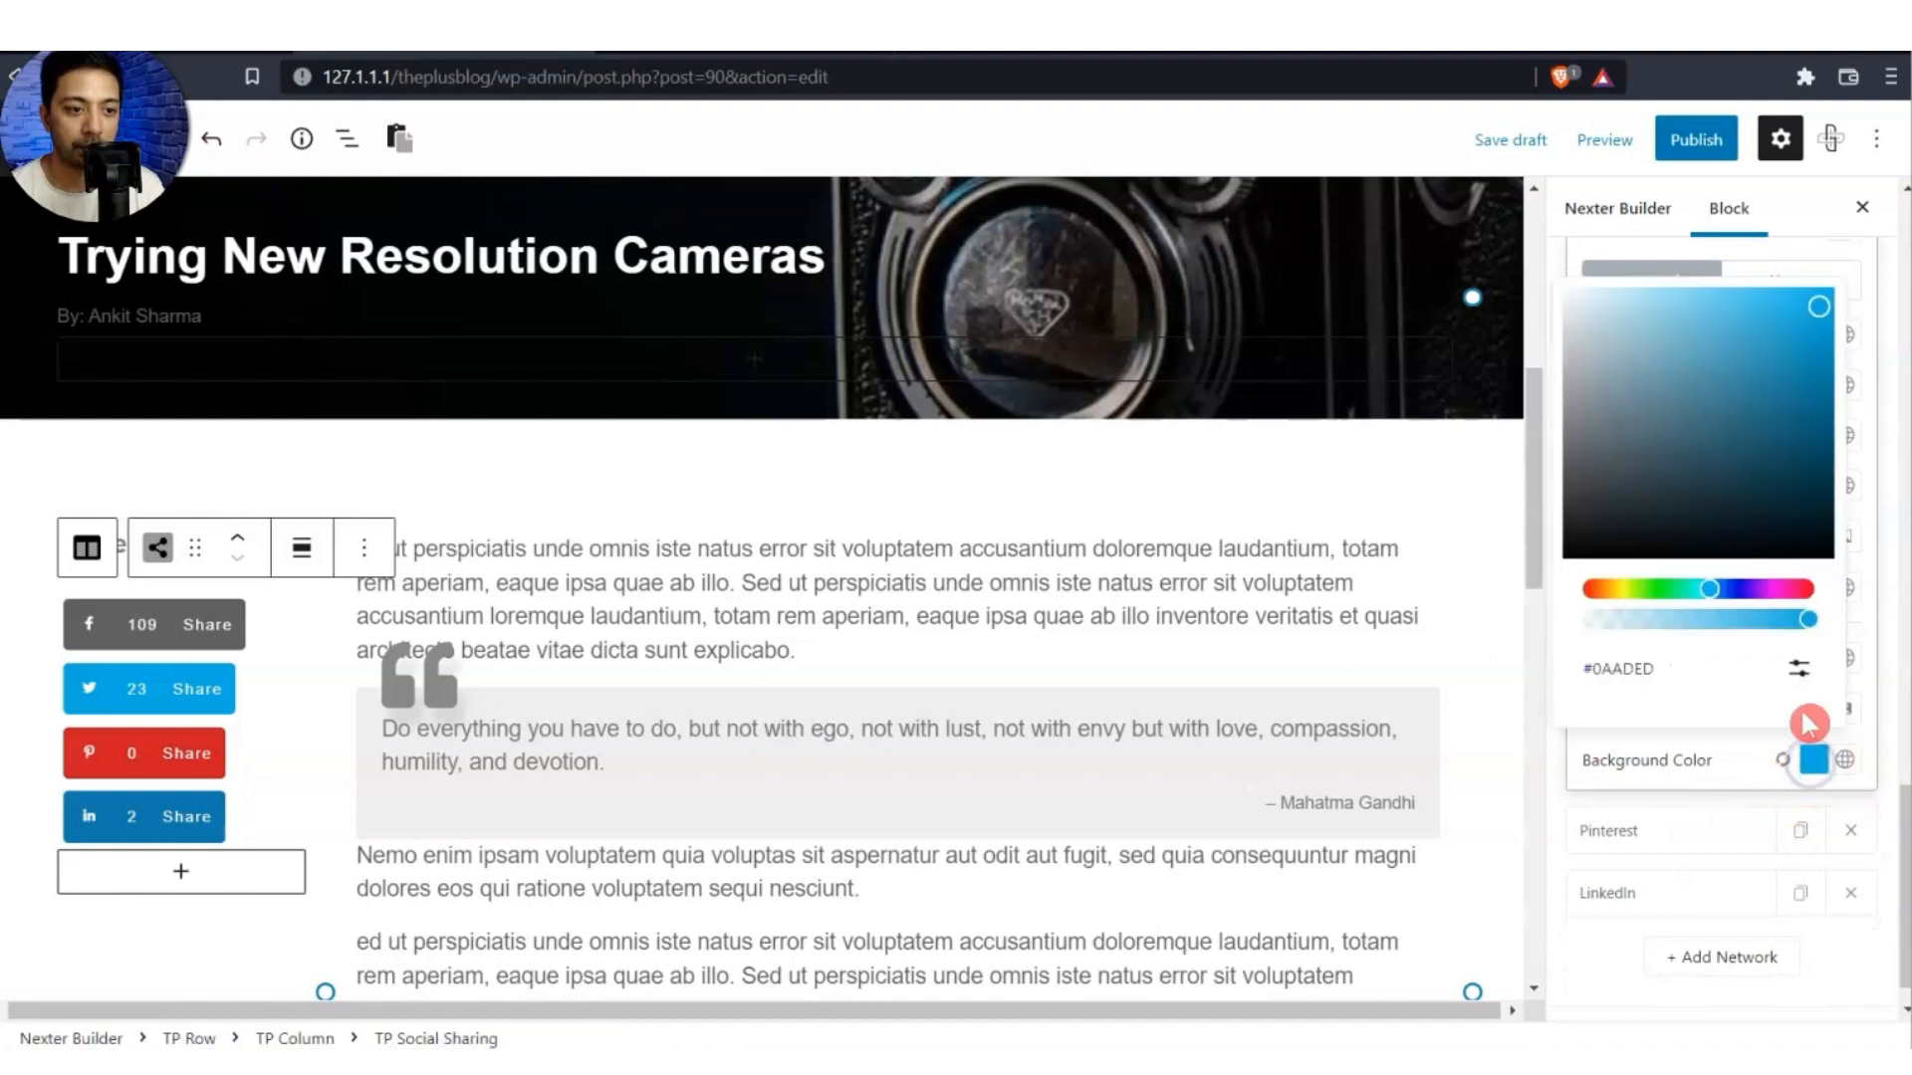
{"action": "left_click", "coordinate": [1798, 668]}
{"action": "double_click", "coordinate": [1650, 683]}
{"action": "key", "text": "ctrl+v"}
Apply the same copied dark grey as the background color of the Pinterest and LinkedIn buttons.
{"action": "left_click", "coordinate": [1694, 834]}
{"action": "left_click", "coordinate": [1814, 828]}
{"action": "left_click", "coordinate": [1690, 898]}
{"action": "left_click", "coordinate": [1813, 980]}
{"action": "left_click", "coordinate": [1648, 901]}
{"action": "key", "text": "ctrl+v"}
{"action": "left_click", "coordinate": [1174, 649]}
Insert a Separator block below the post content and give it the dark navy theme color.
{"action": "scroll", "coordinate": [1165, 654], "scroll_direction": "down", "scroll_amount": 6}
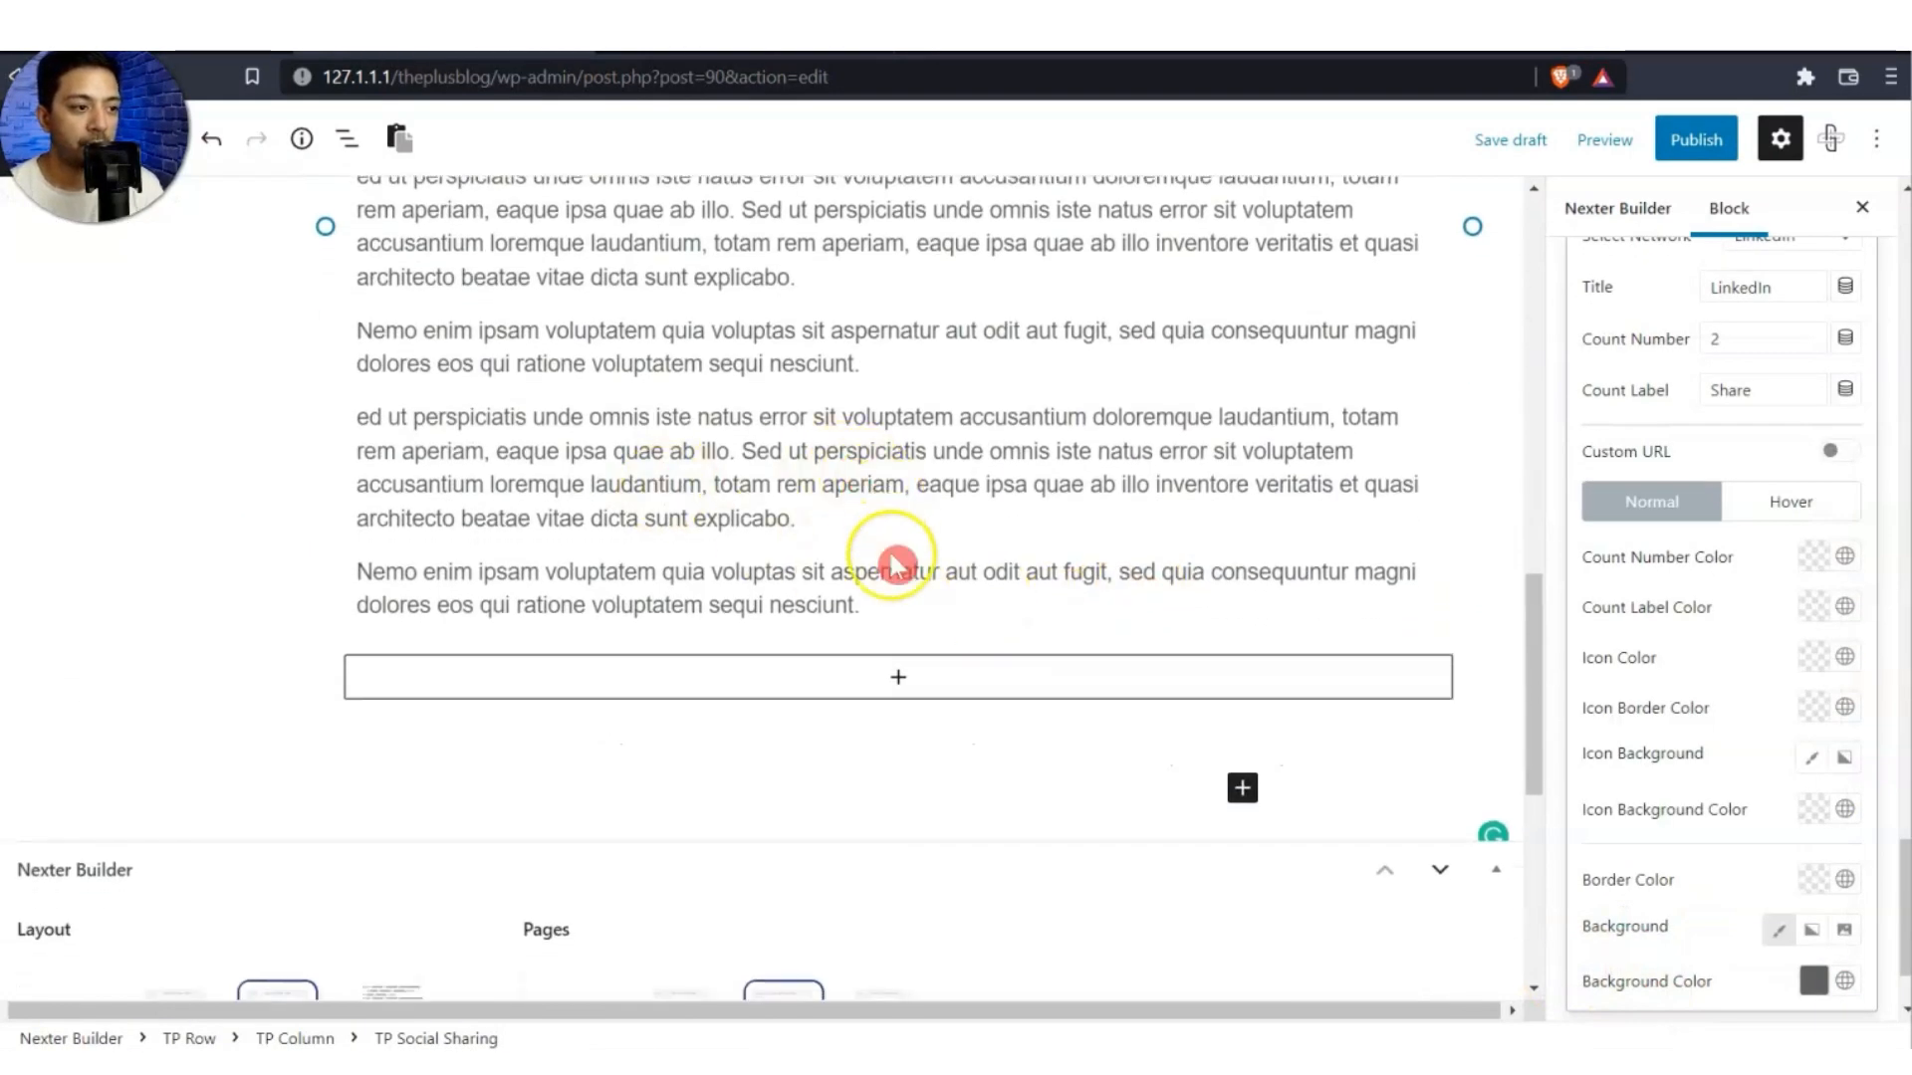
{"action": "left_click", "coordinate": [895, 676]}
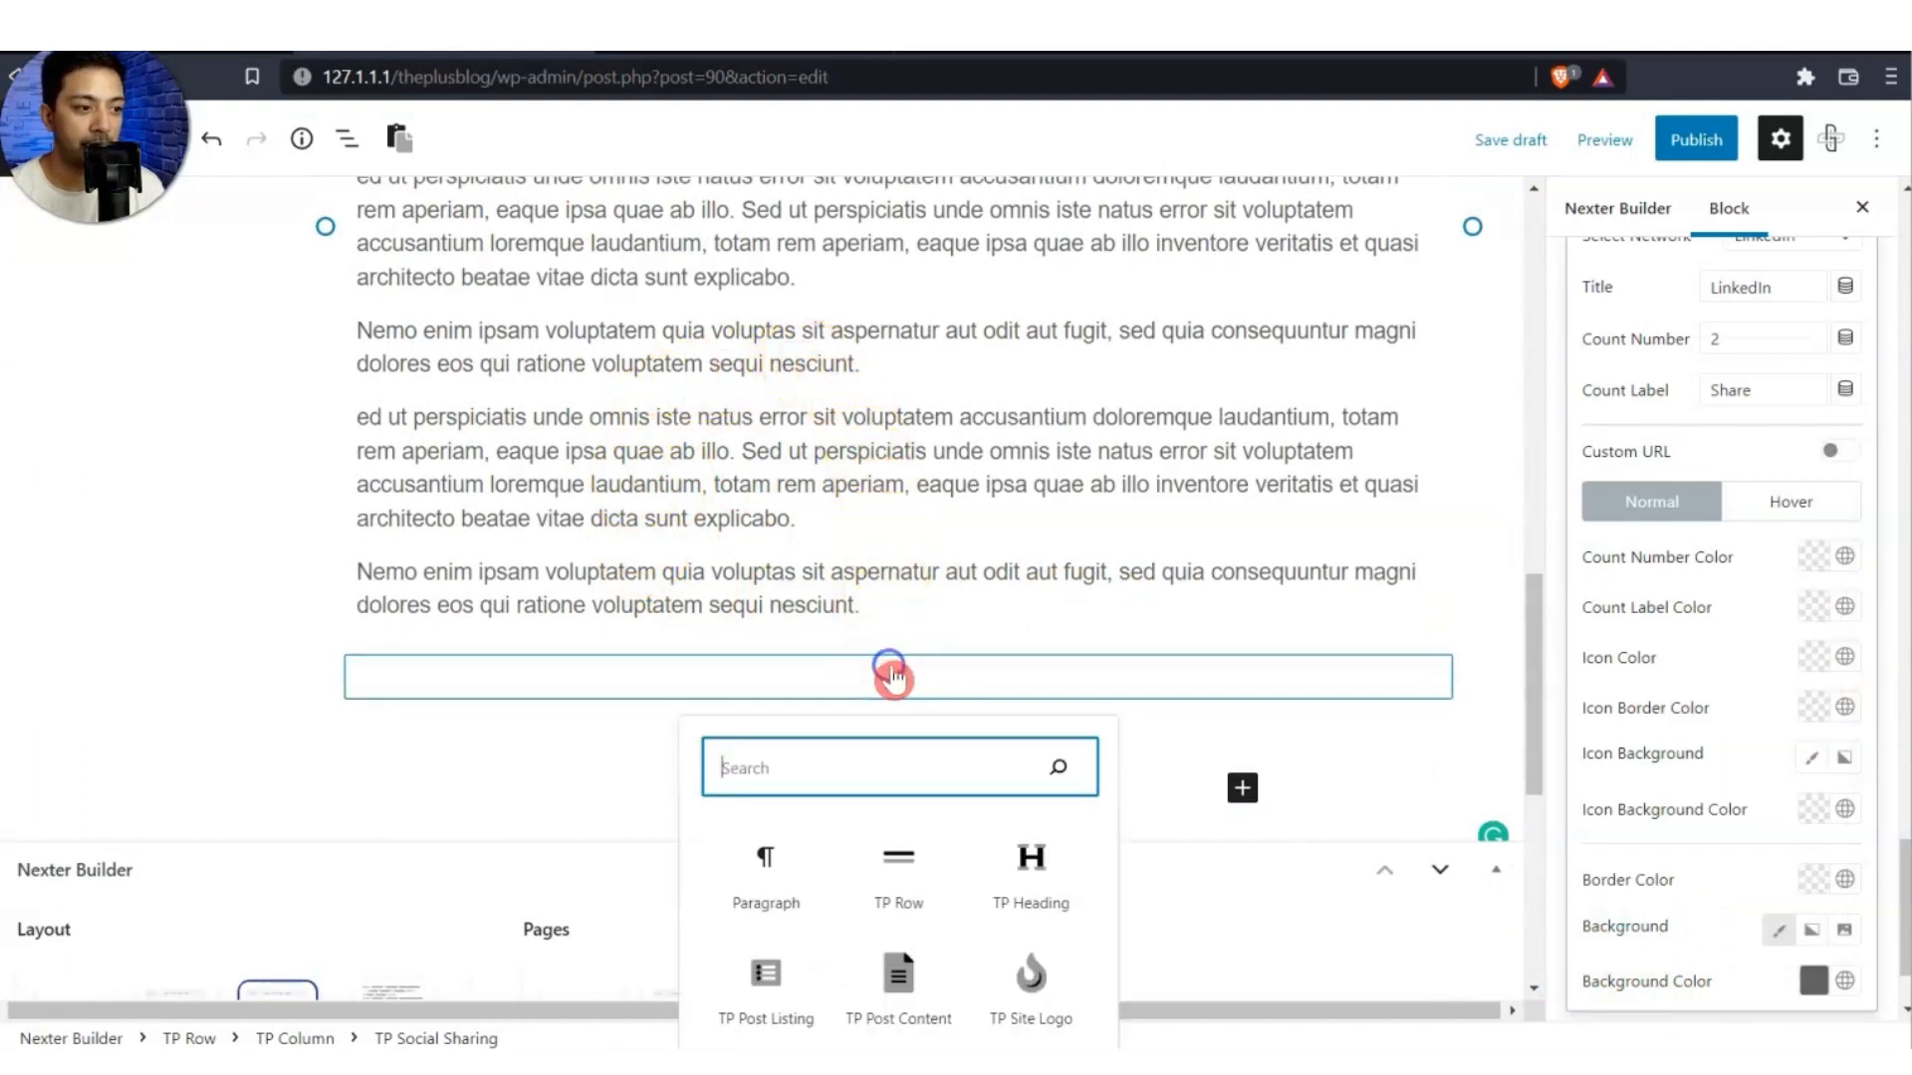
{"action": "type", "text": "sep"}
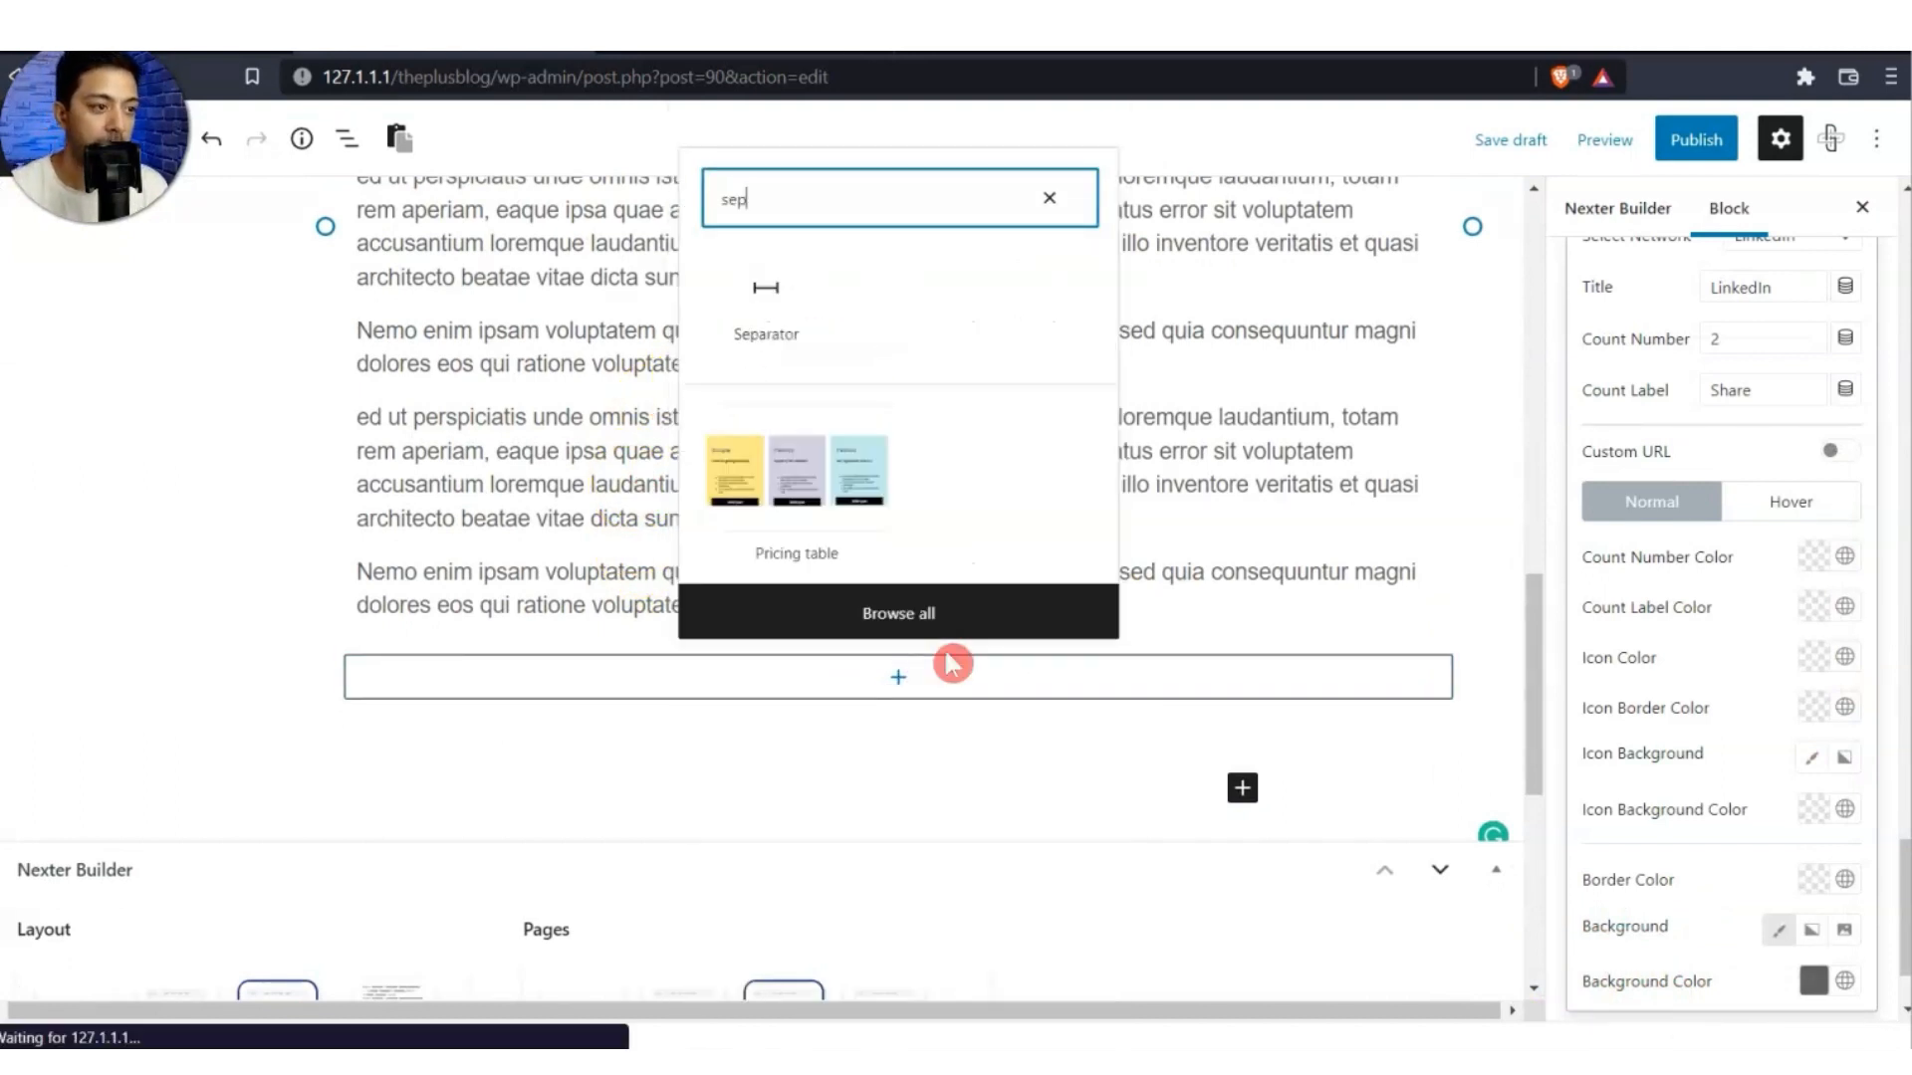
{"action": "left_click", "coordinate": [752, 334]}
{"action": "left_click", "coordinate": [1635, 848]}
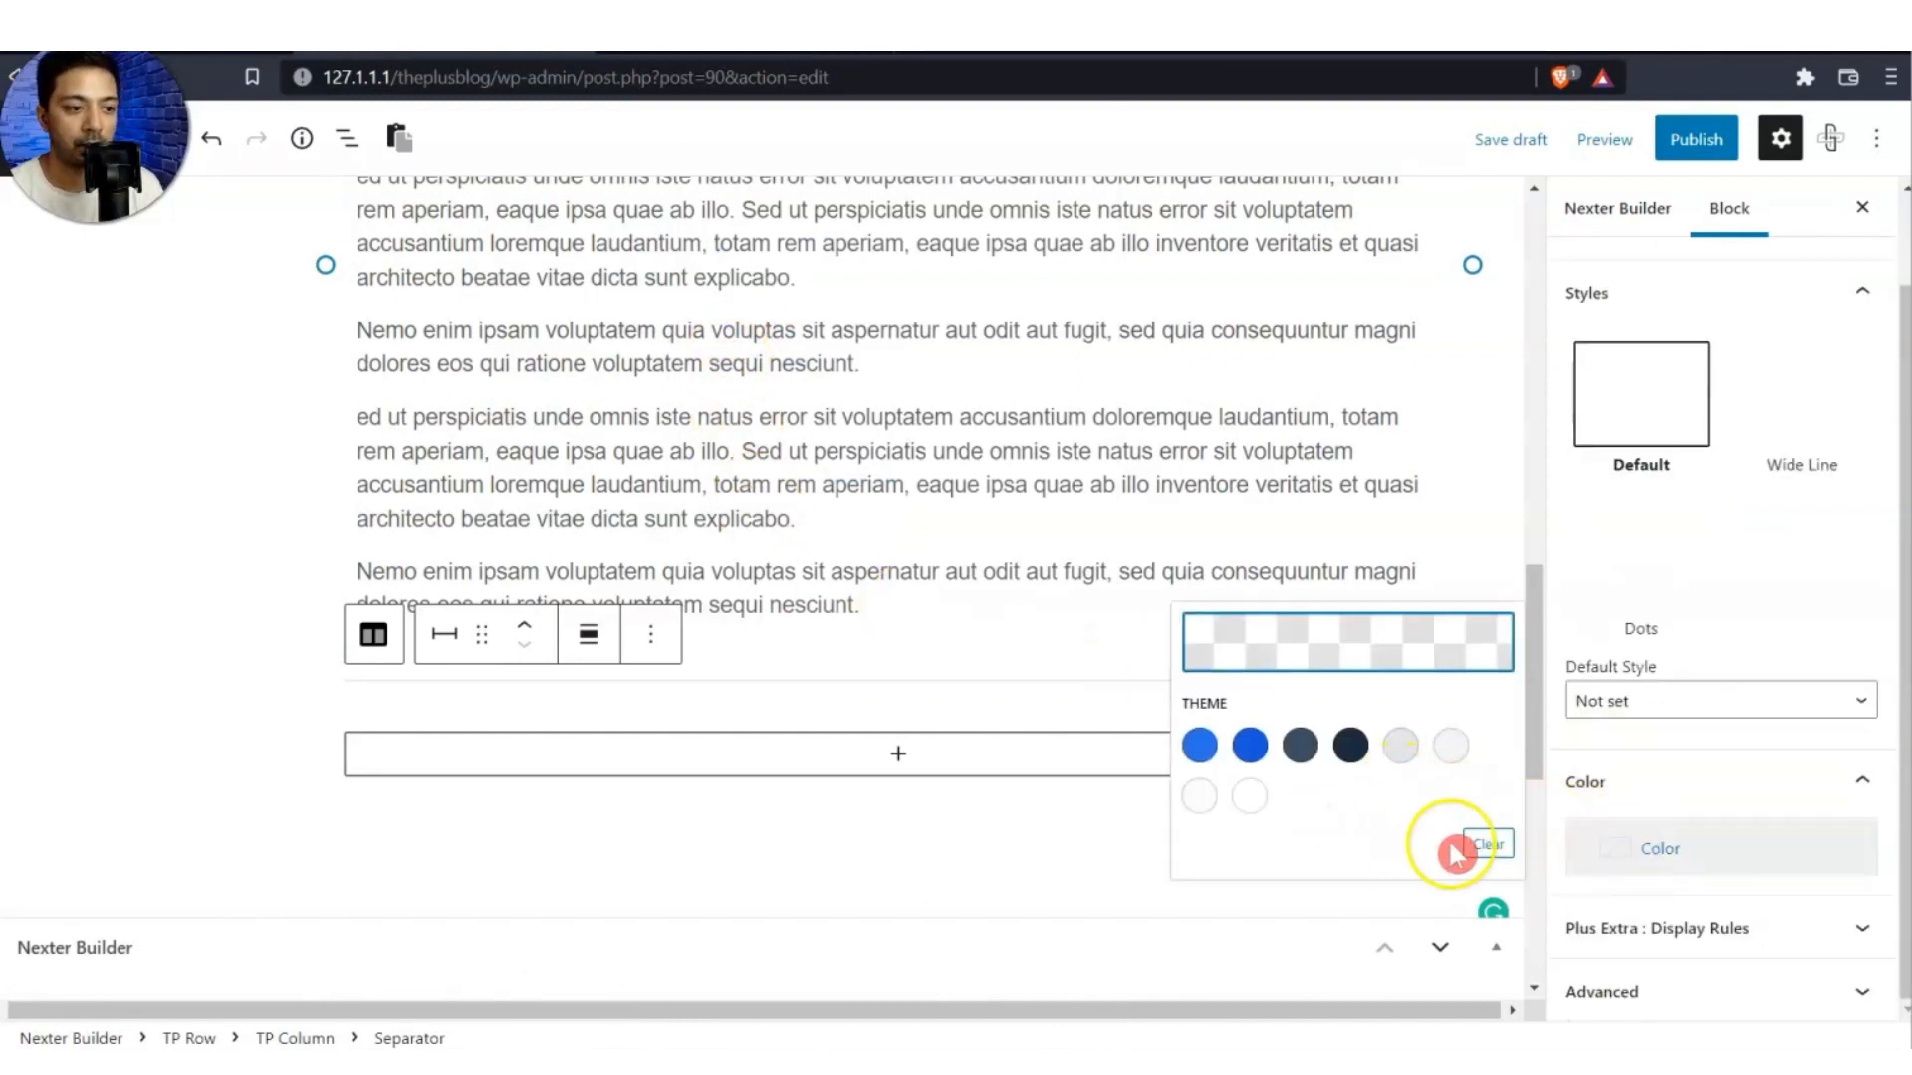
{"action": "left_click", "coordinate": [1352, 748]}
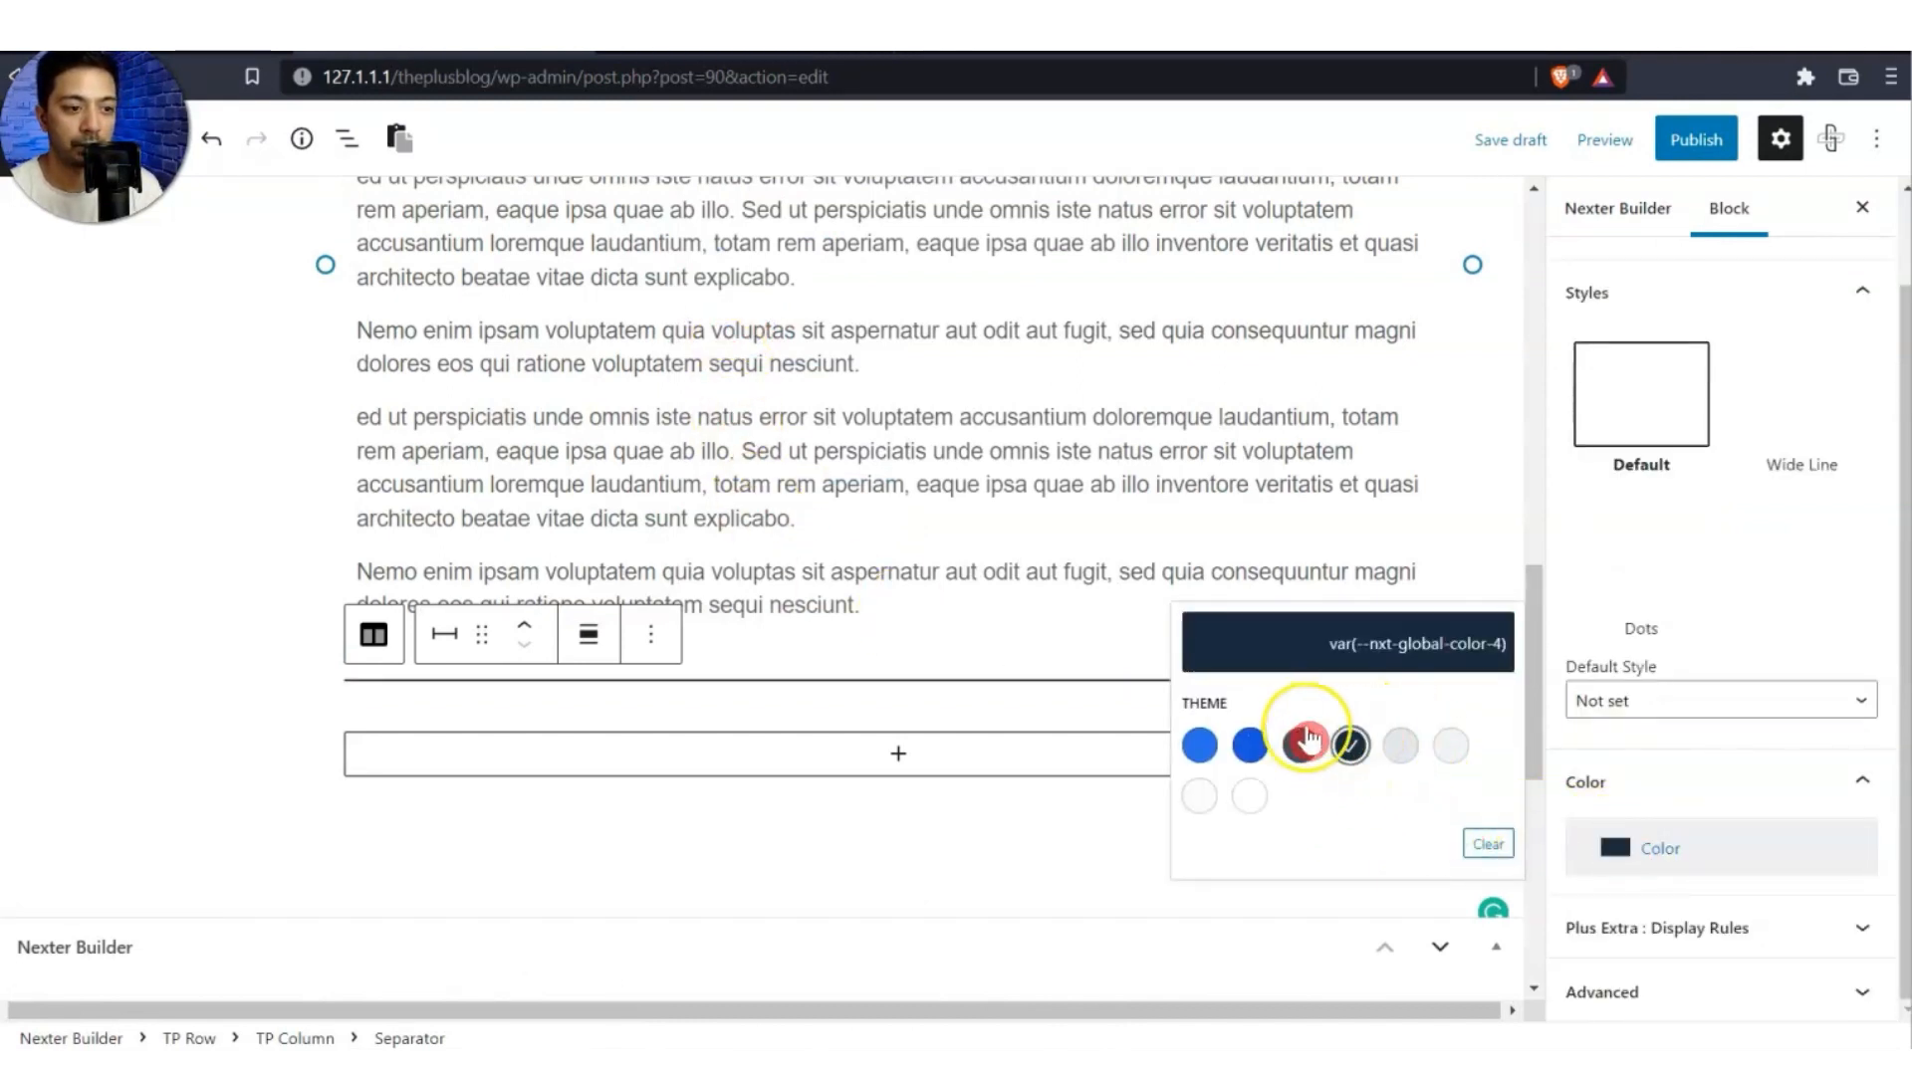
Copy the TP Social Sharing block from the "Share this post" column.
{"action": "left_click", "coordinate": [883, 754]}
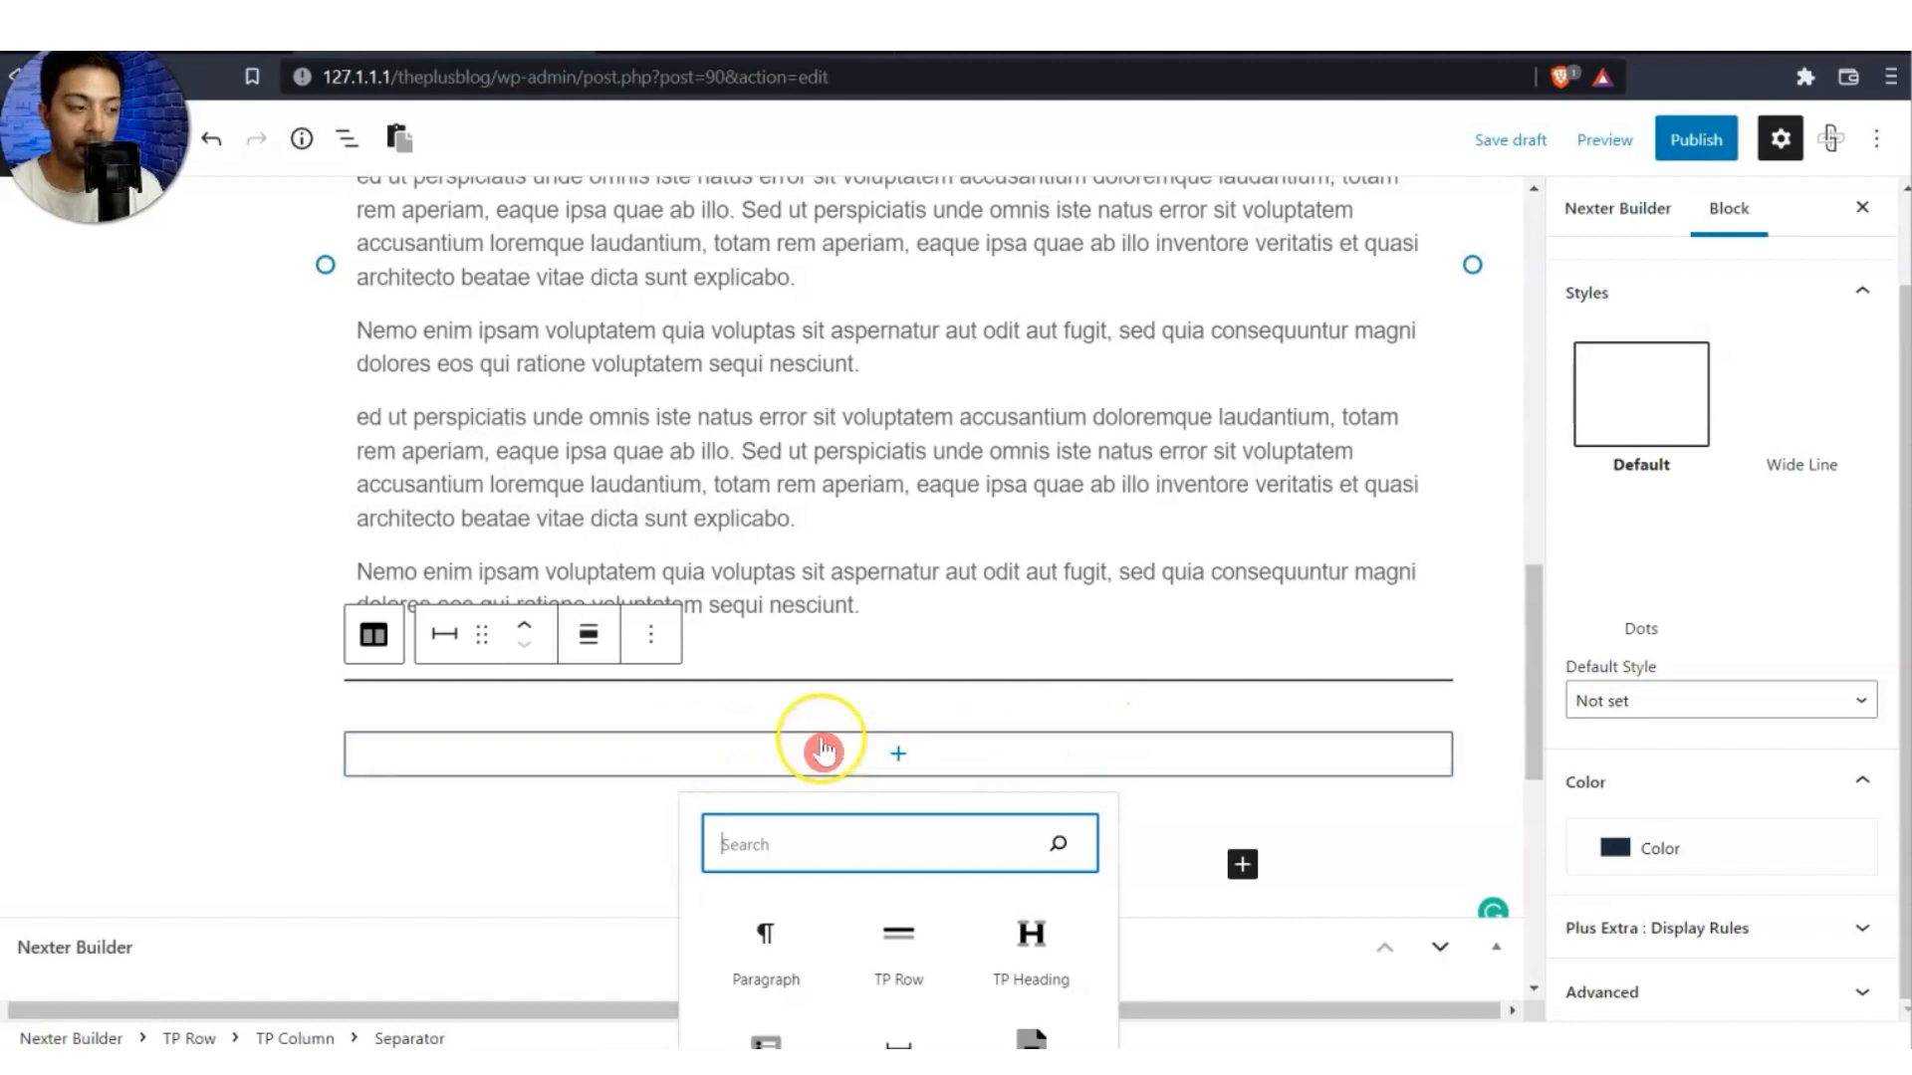
{"action": "left_click", "coordinate": [314, 771]}
{"action": "scroll", "coordinate": [311, 762], "scroll_direction": "up", "scroll_amount": 5}
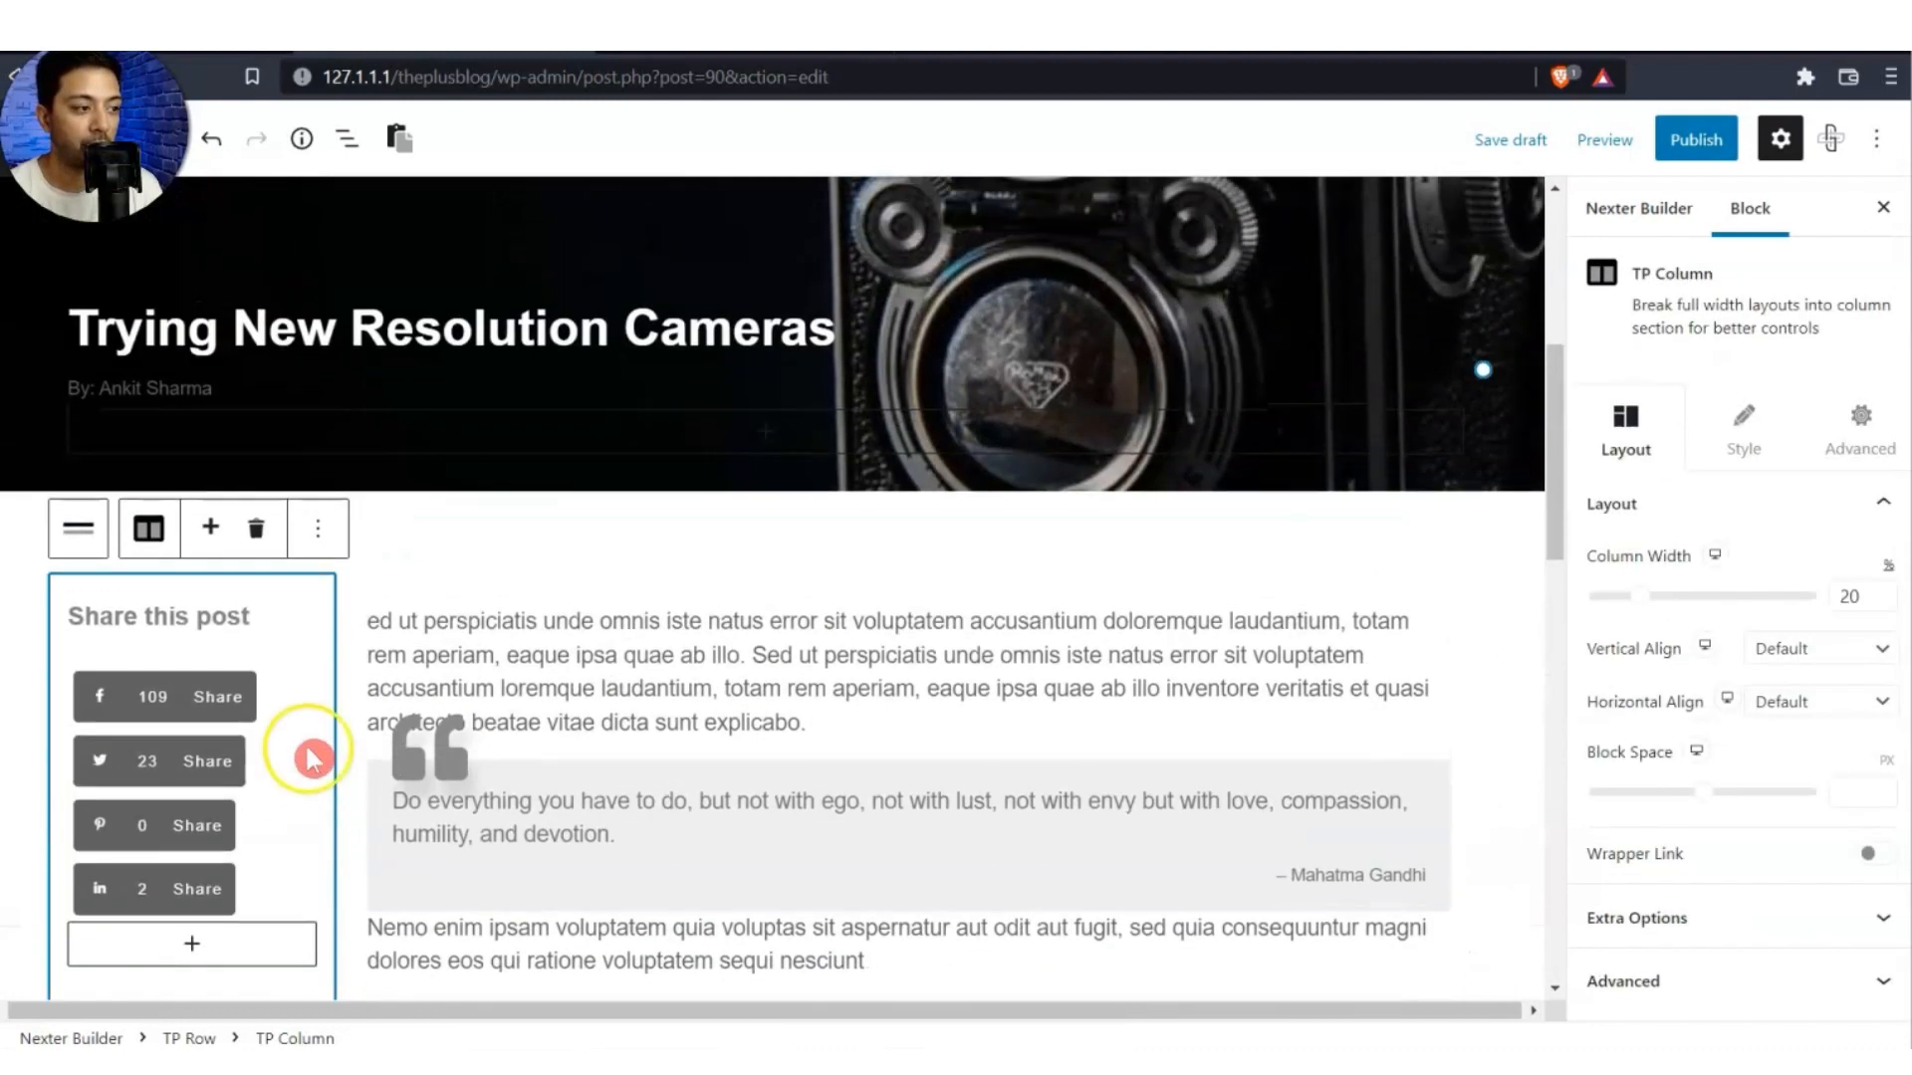
{"action": "left_click", "coordinate": [301, 764]}
{"action": "left_click", "coordinate": [367, 631]}
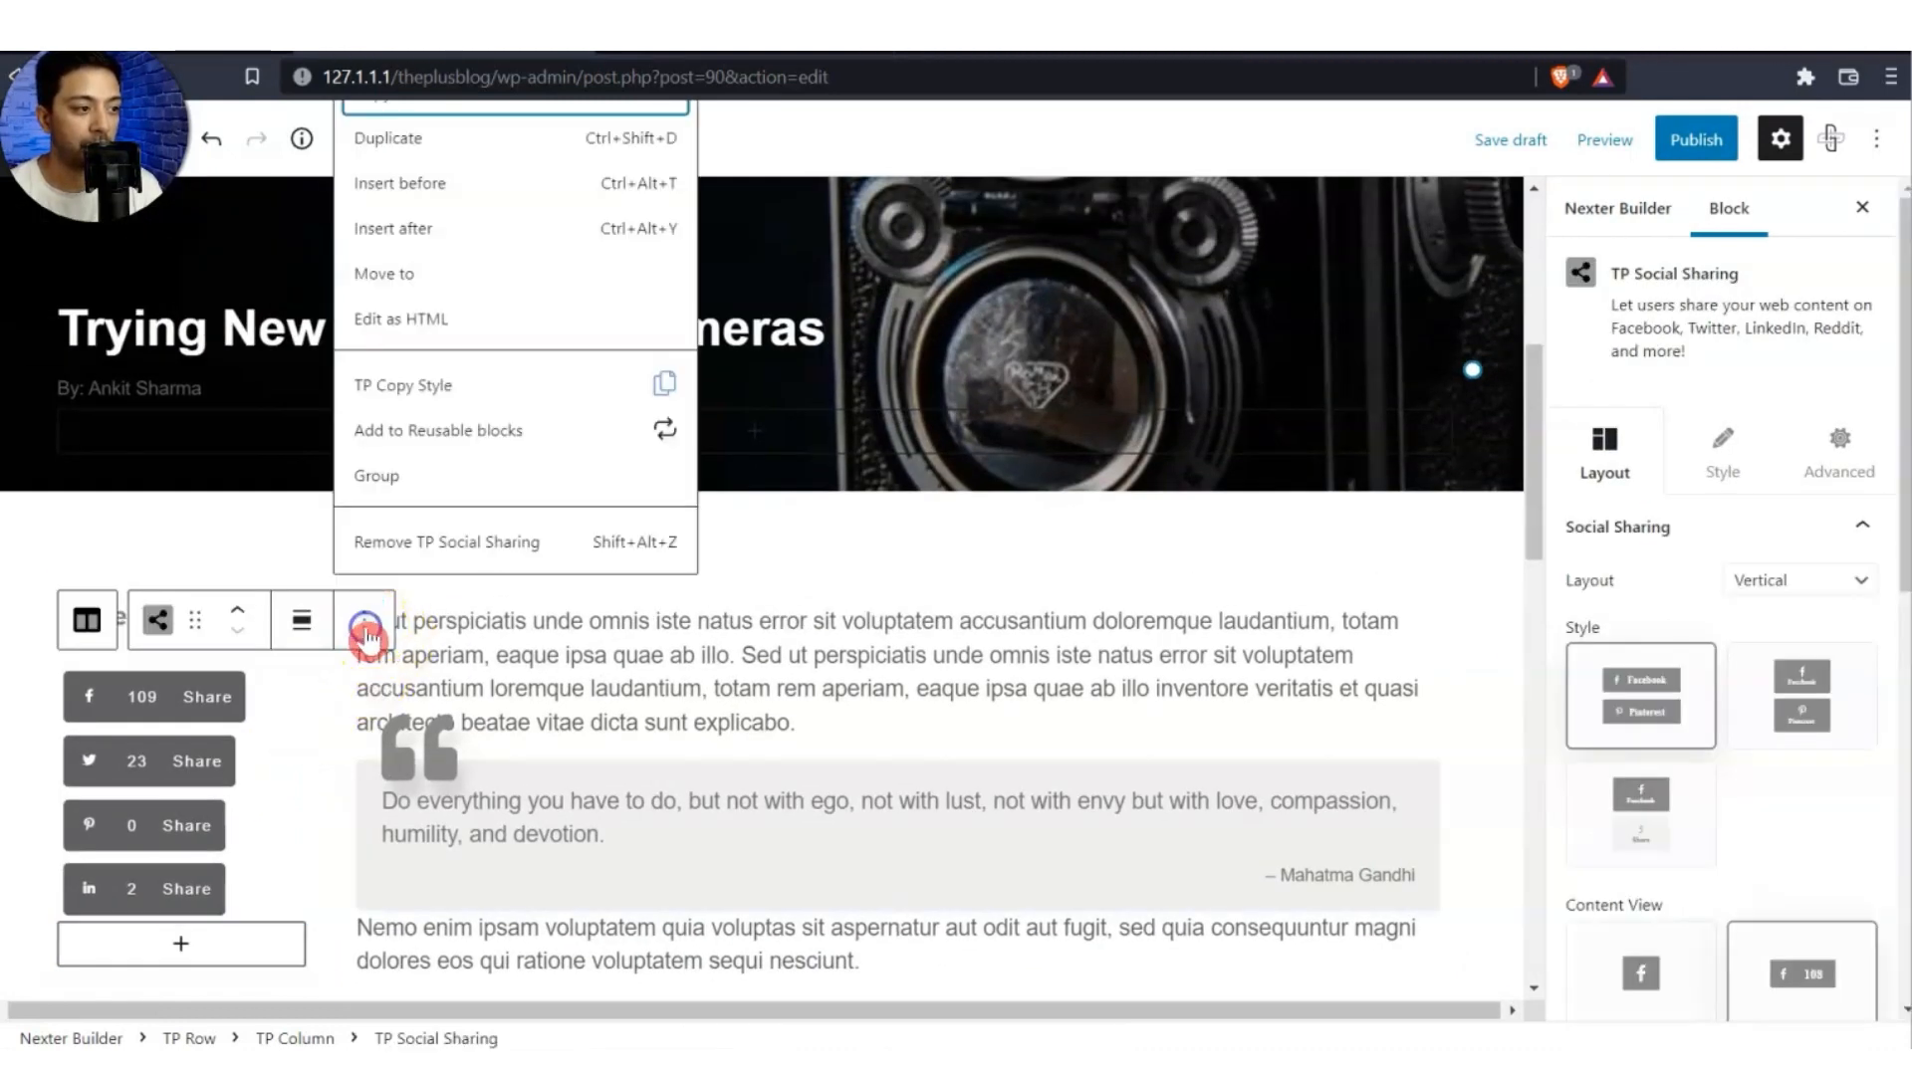
{"action": "scroll", "coordinate": [370, 635], "scroll_direction": "up", "scroll_amount": 3}
{"action": "left_click", "coordinate": [435, 415]}
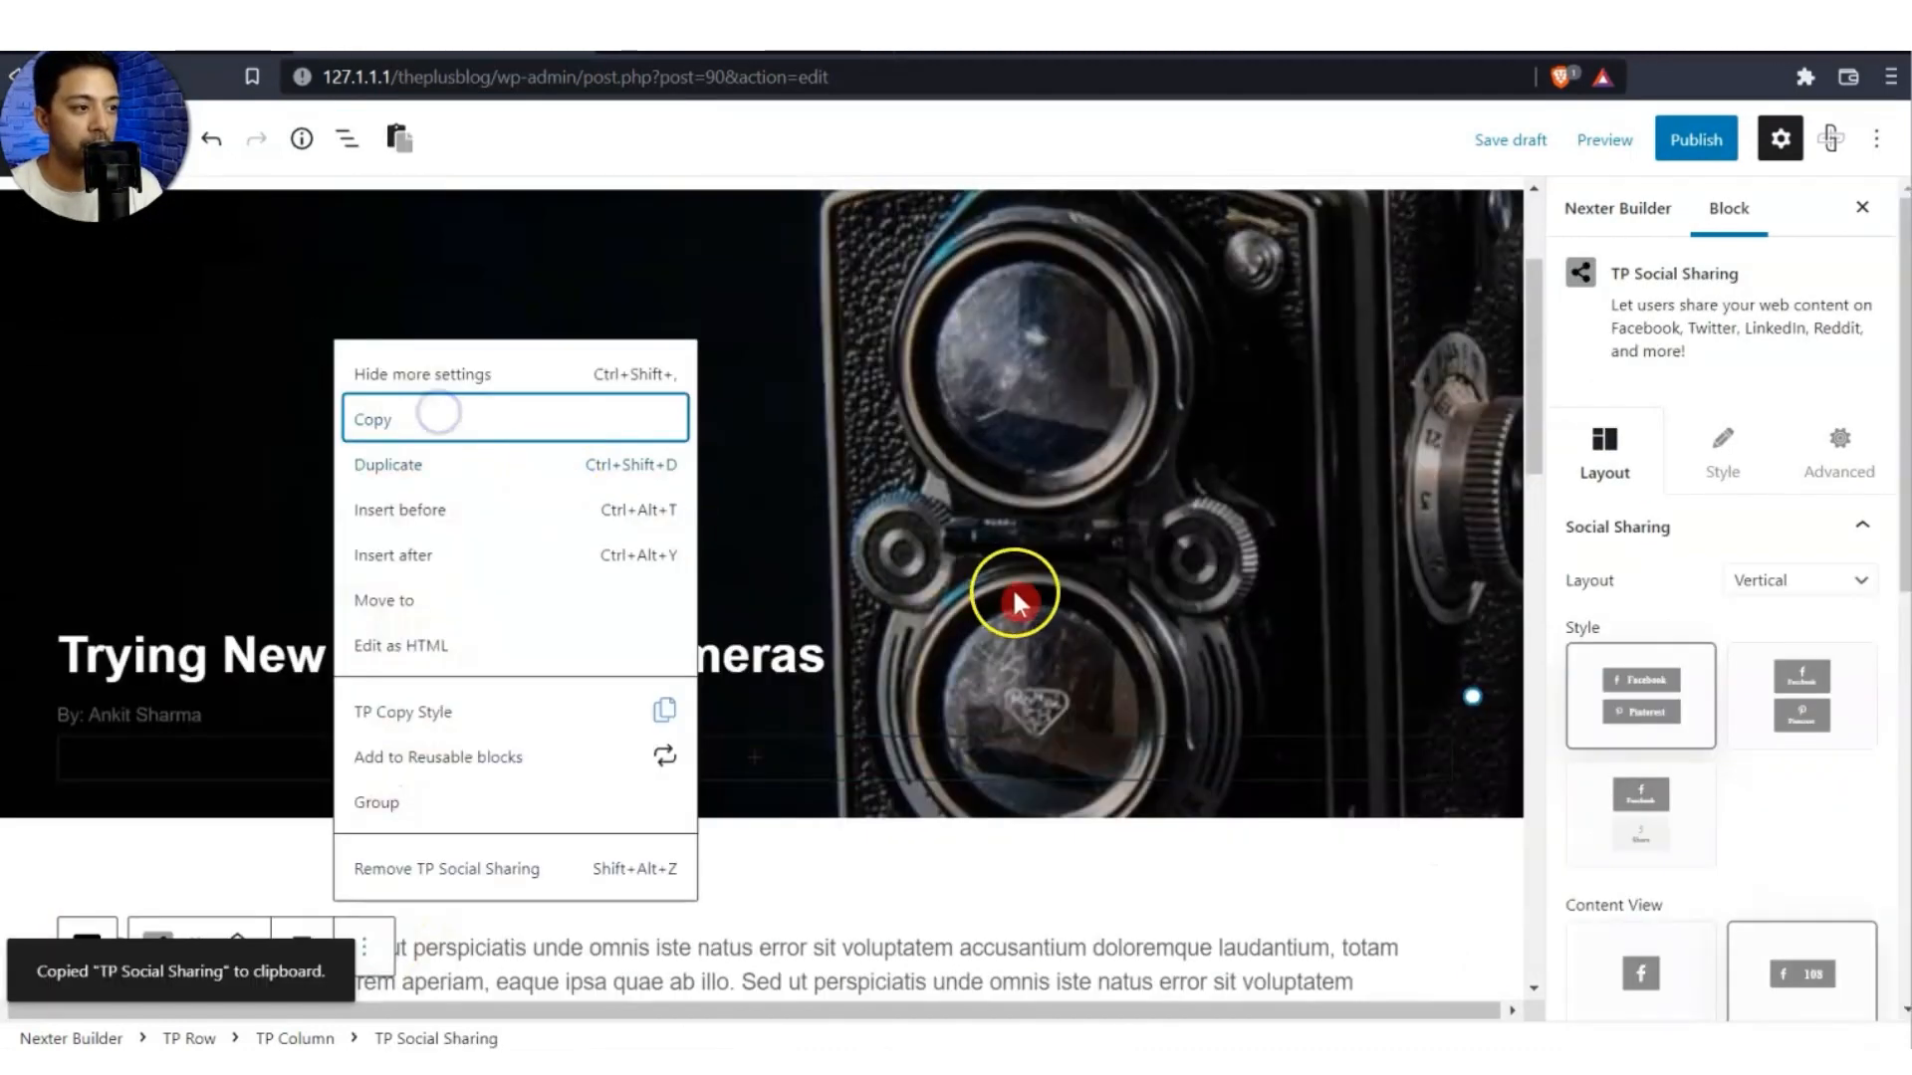
Paste the copied social sharing block beneath the separator in the post content column.
{"action": "scroll", "coordinate": [1016, 595], "scroll_direction": "down", "scroll_amount": 5}
{"action": "scroll", "coordinate": [1016, 601], "scroll_direction": "down", "scroll_amount": 8}
{"action": "scroll", "coordinate": [996, 557], "scroll_direction": "up", "scroll_amount": 3}
{"action": "left_click", "coordinate": [898, 503]}
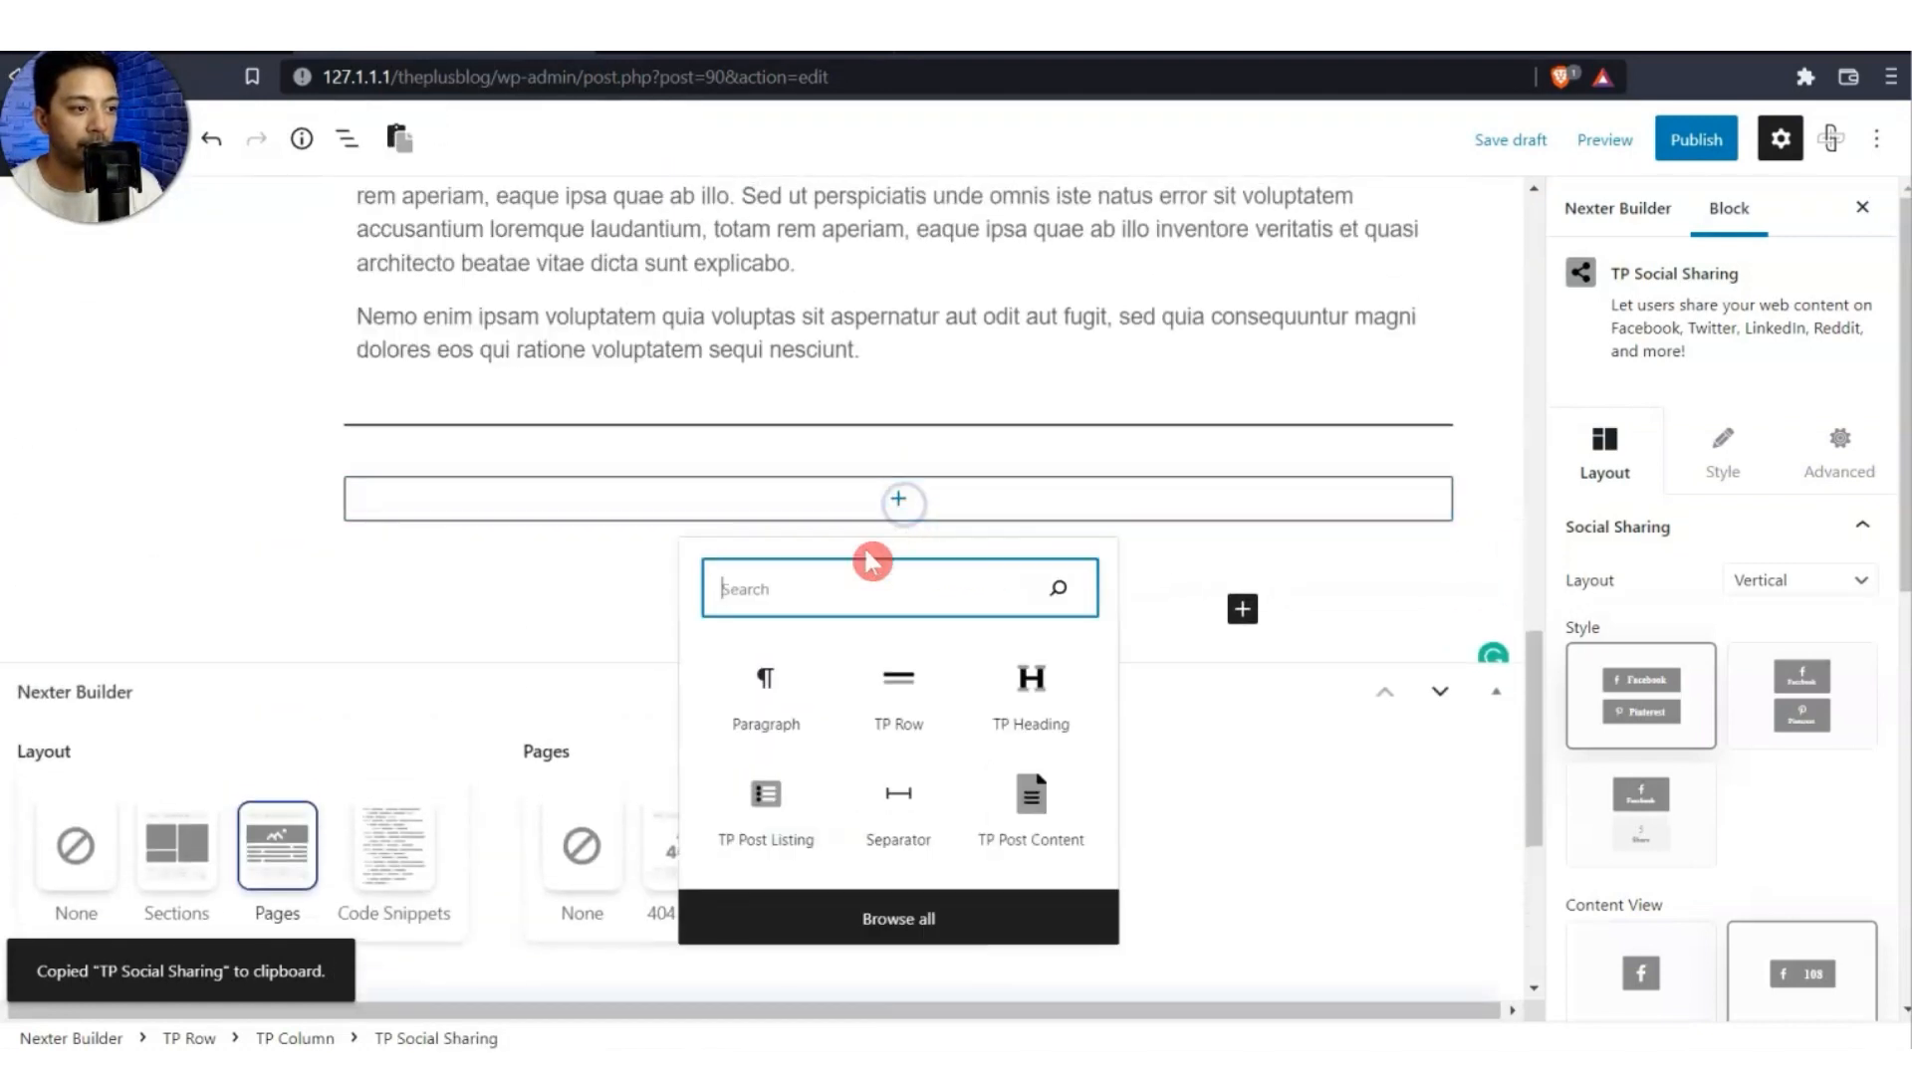
{"action": "left_click", "coordinate": [767, 557]}
{"action": "key", "text": "ctrl+v"}
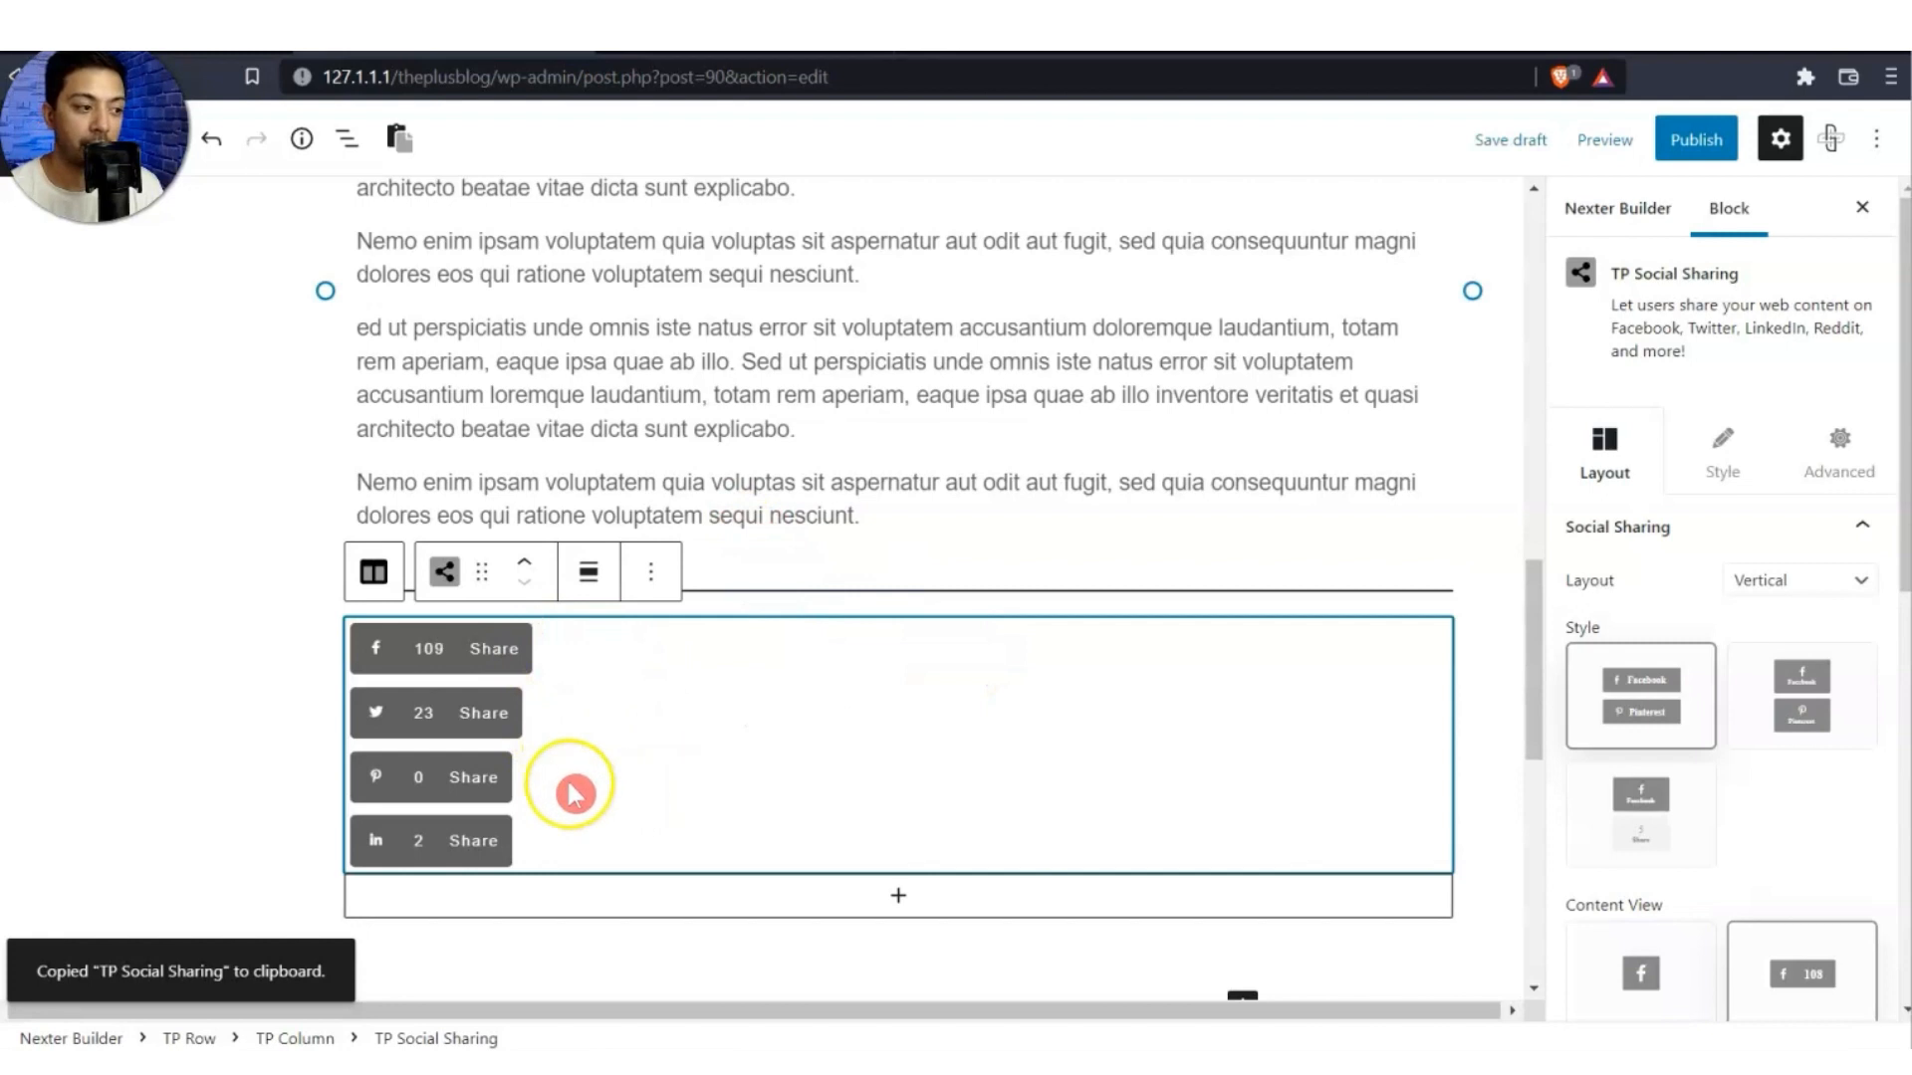
Set the pasted social sharing block to Horizontal layout and place a duplicate of the separator below it.
{"action": "left_click", "coordinate": [1766, 588]}
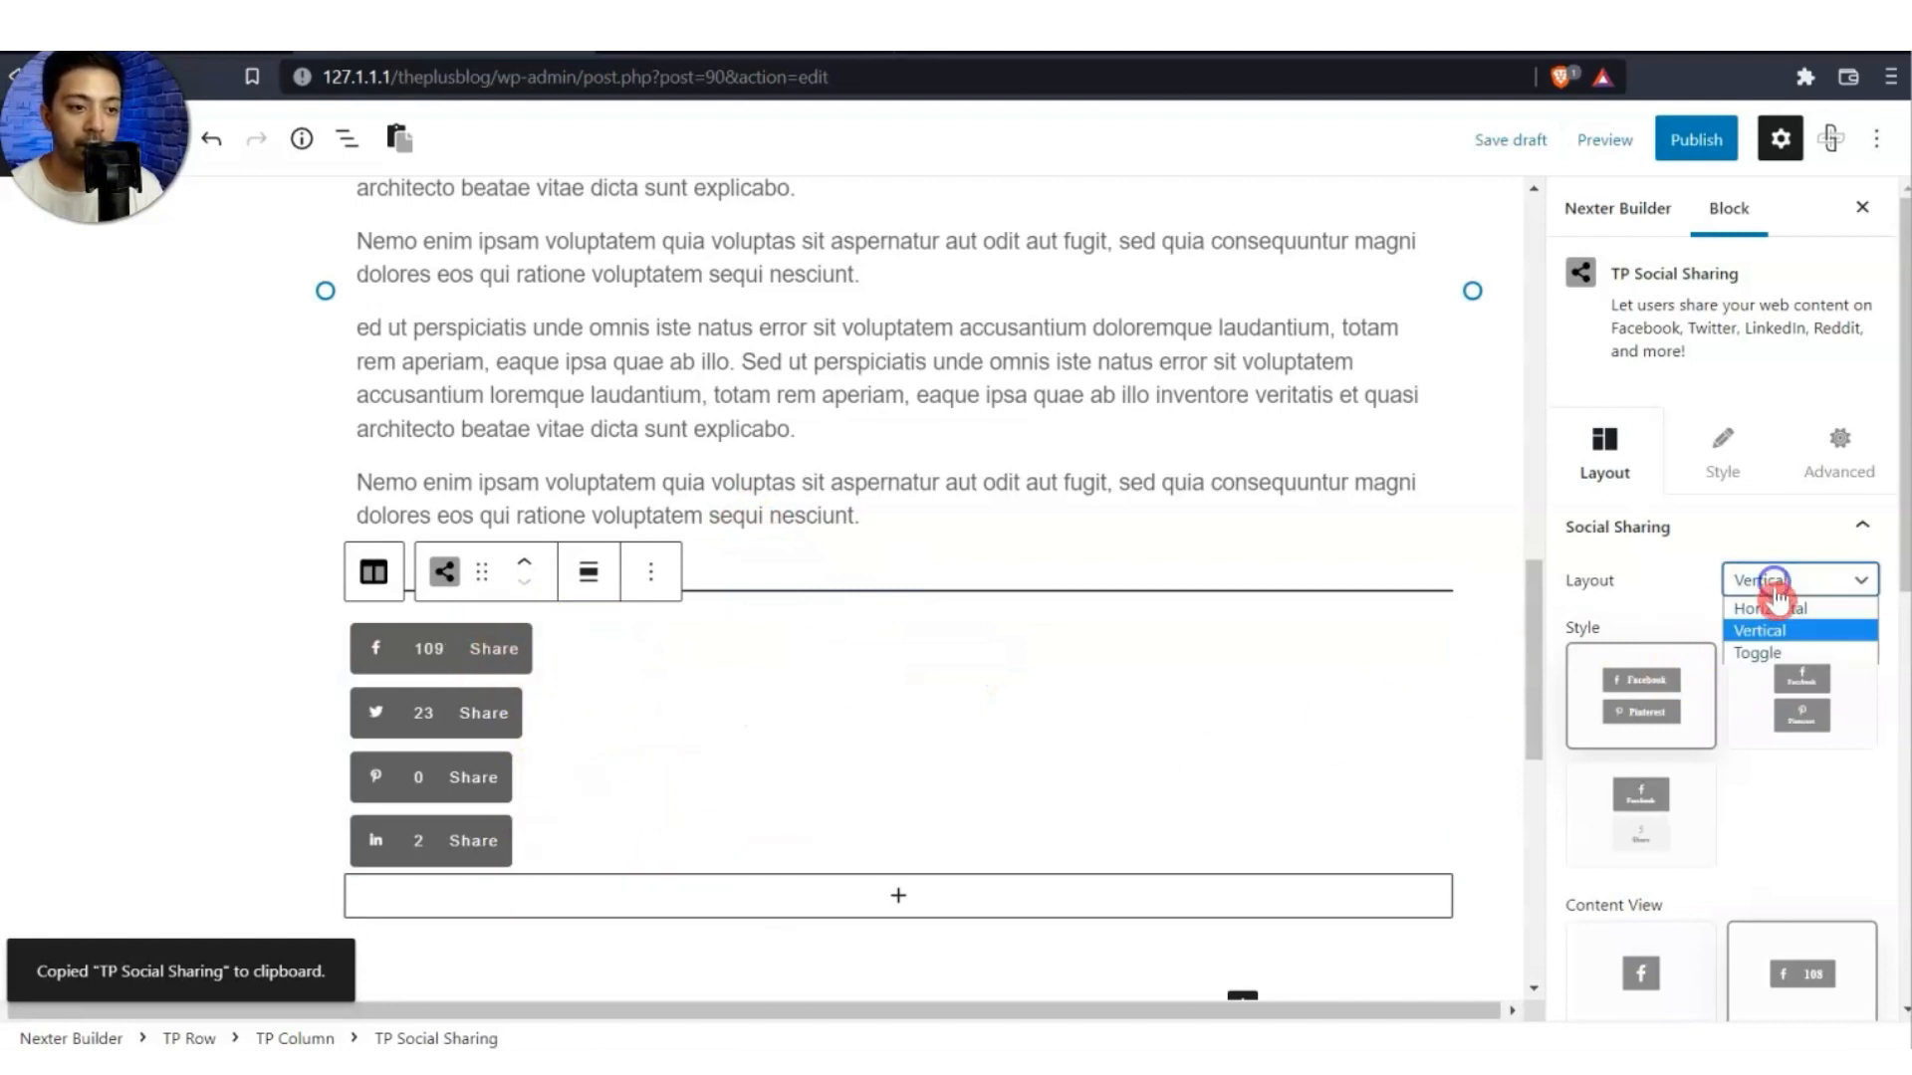
{"action": "left_click", "coordinate": [1778, 614]}
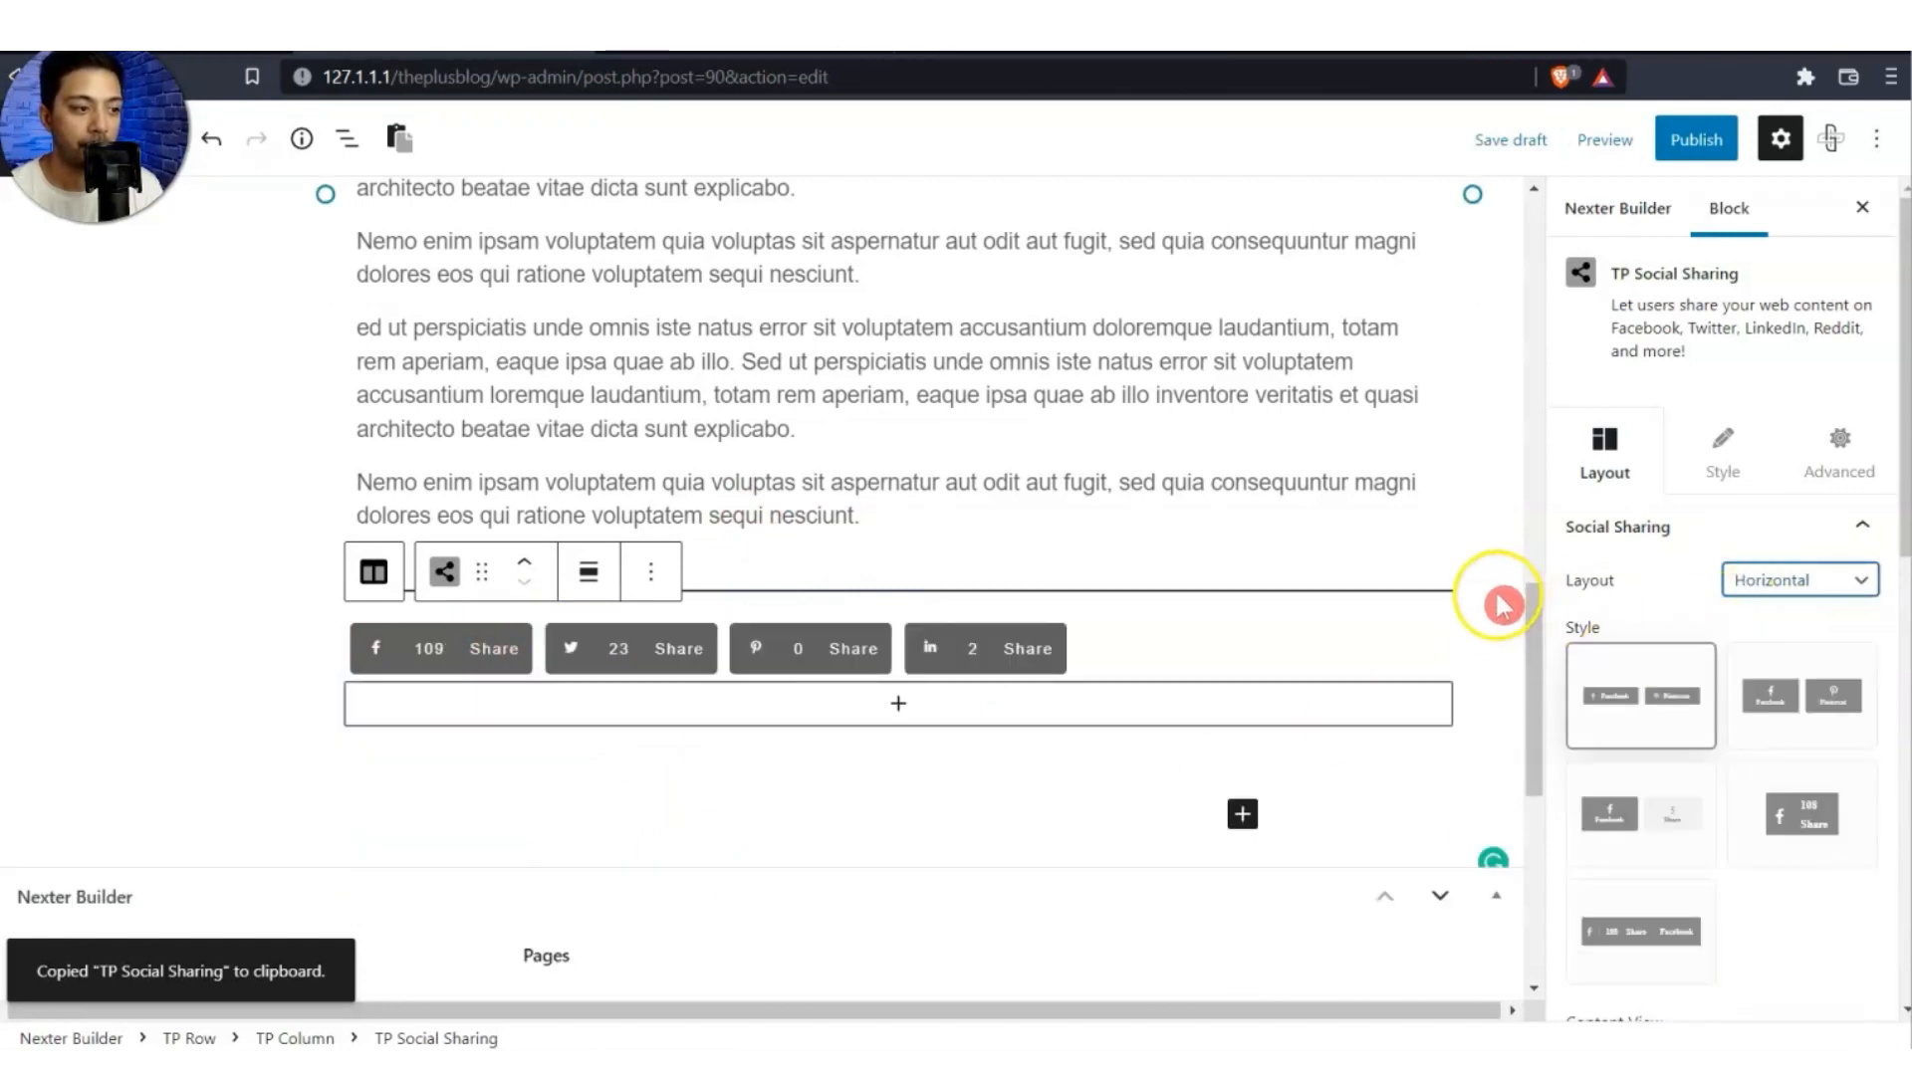
{"action": "left_click", "coordinate": [1322, 596]}
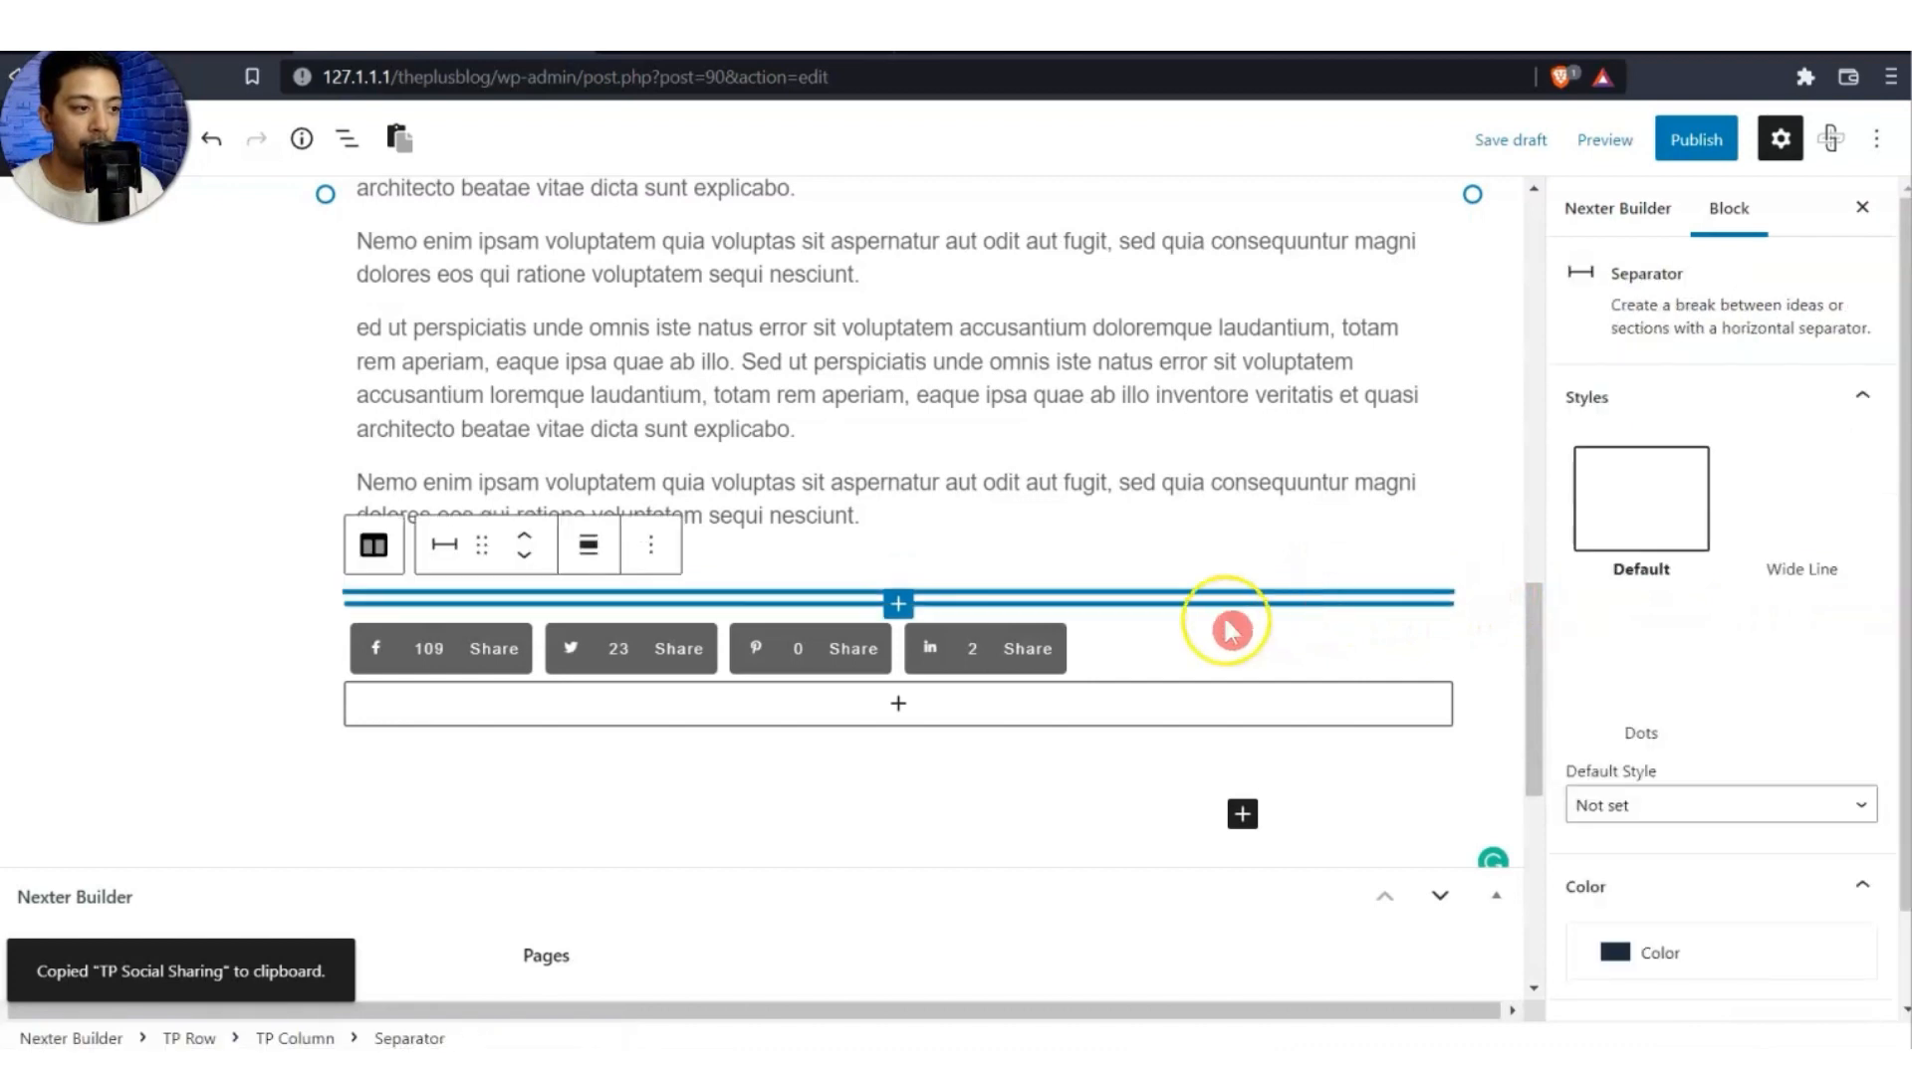
{"action": "left_click", "coordinate": [656, 554]}
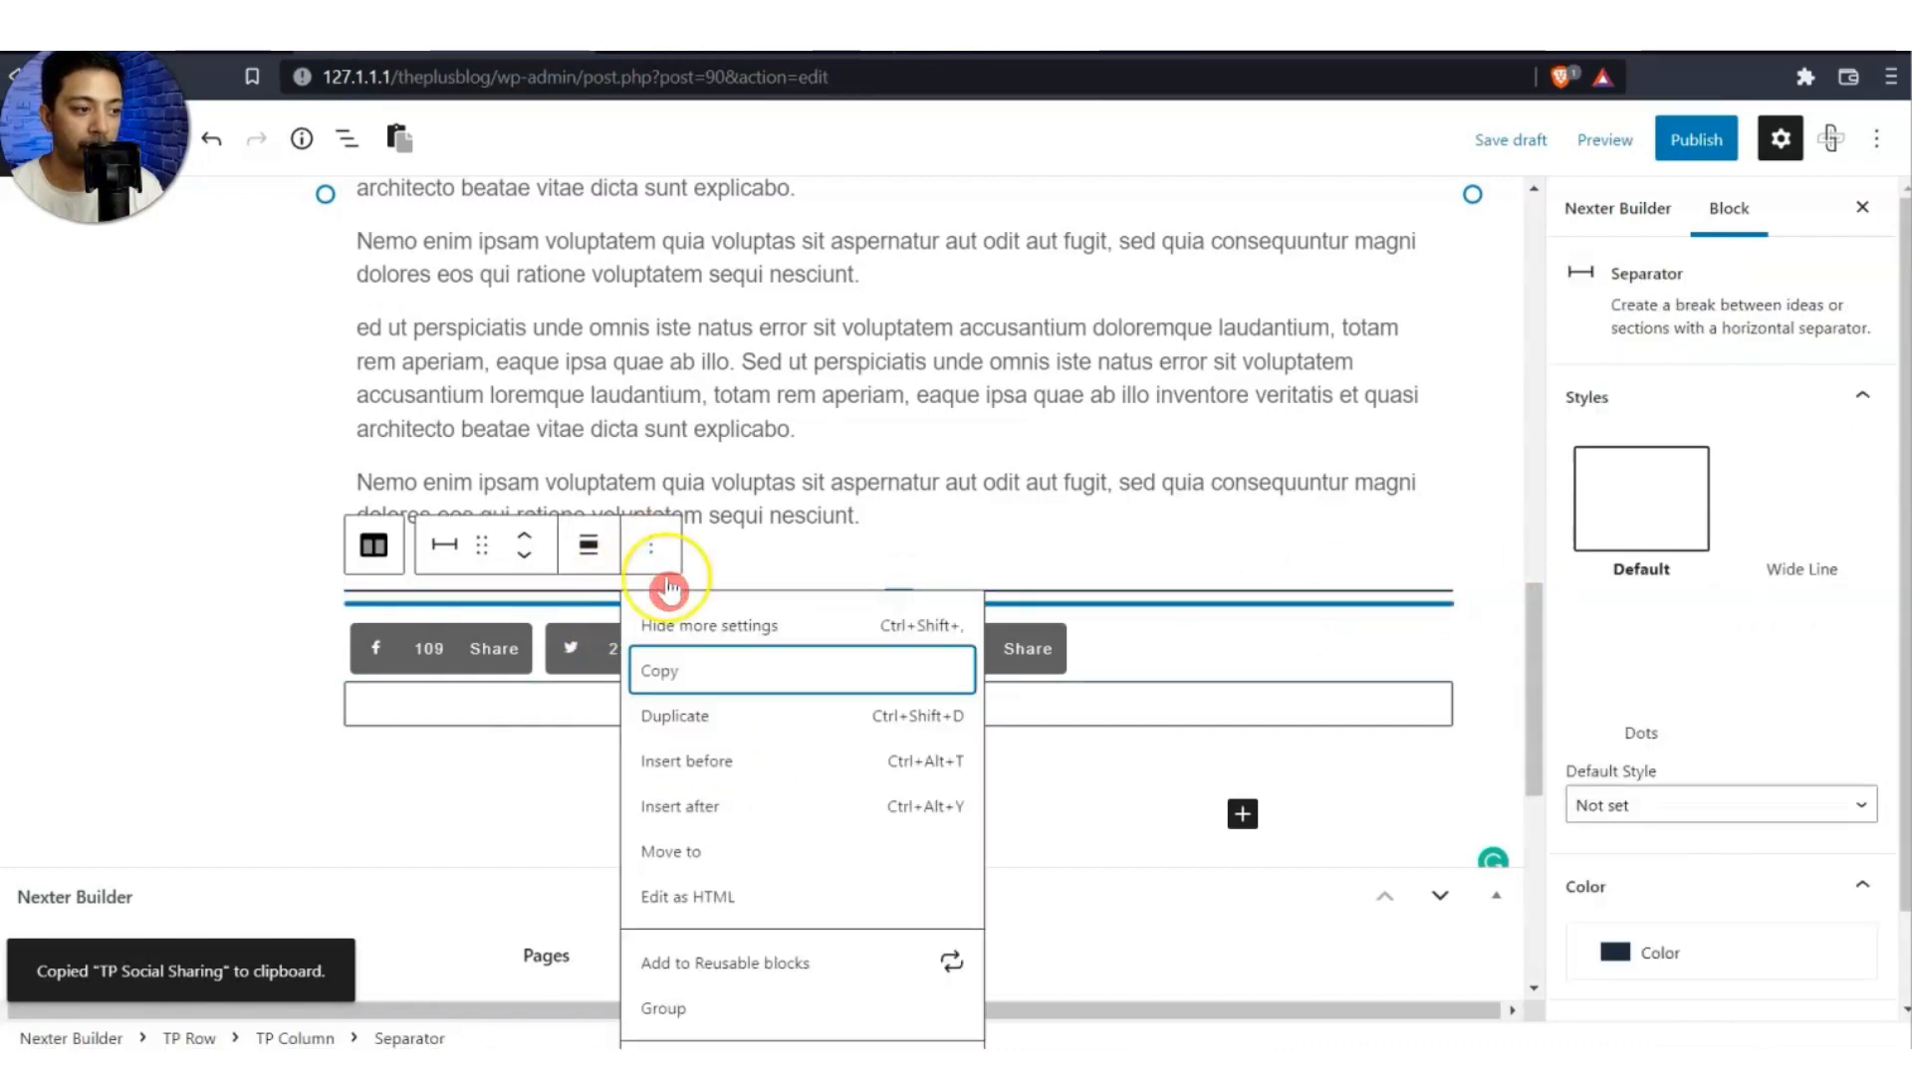
{"action": "left_click", "coordinate": [762, 717]}
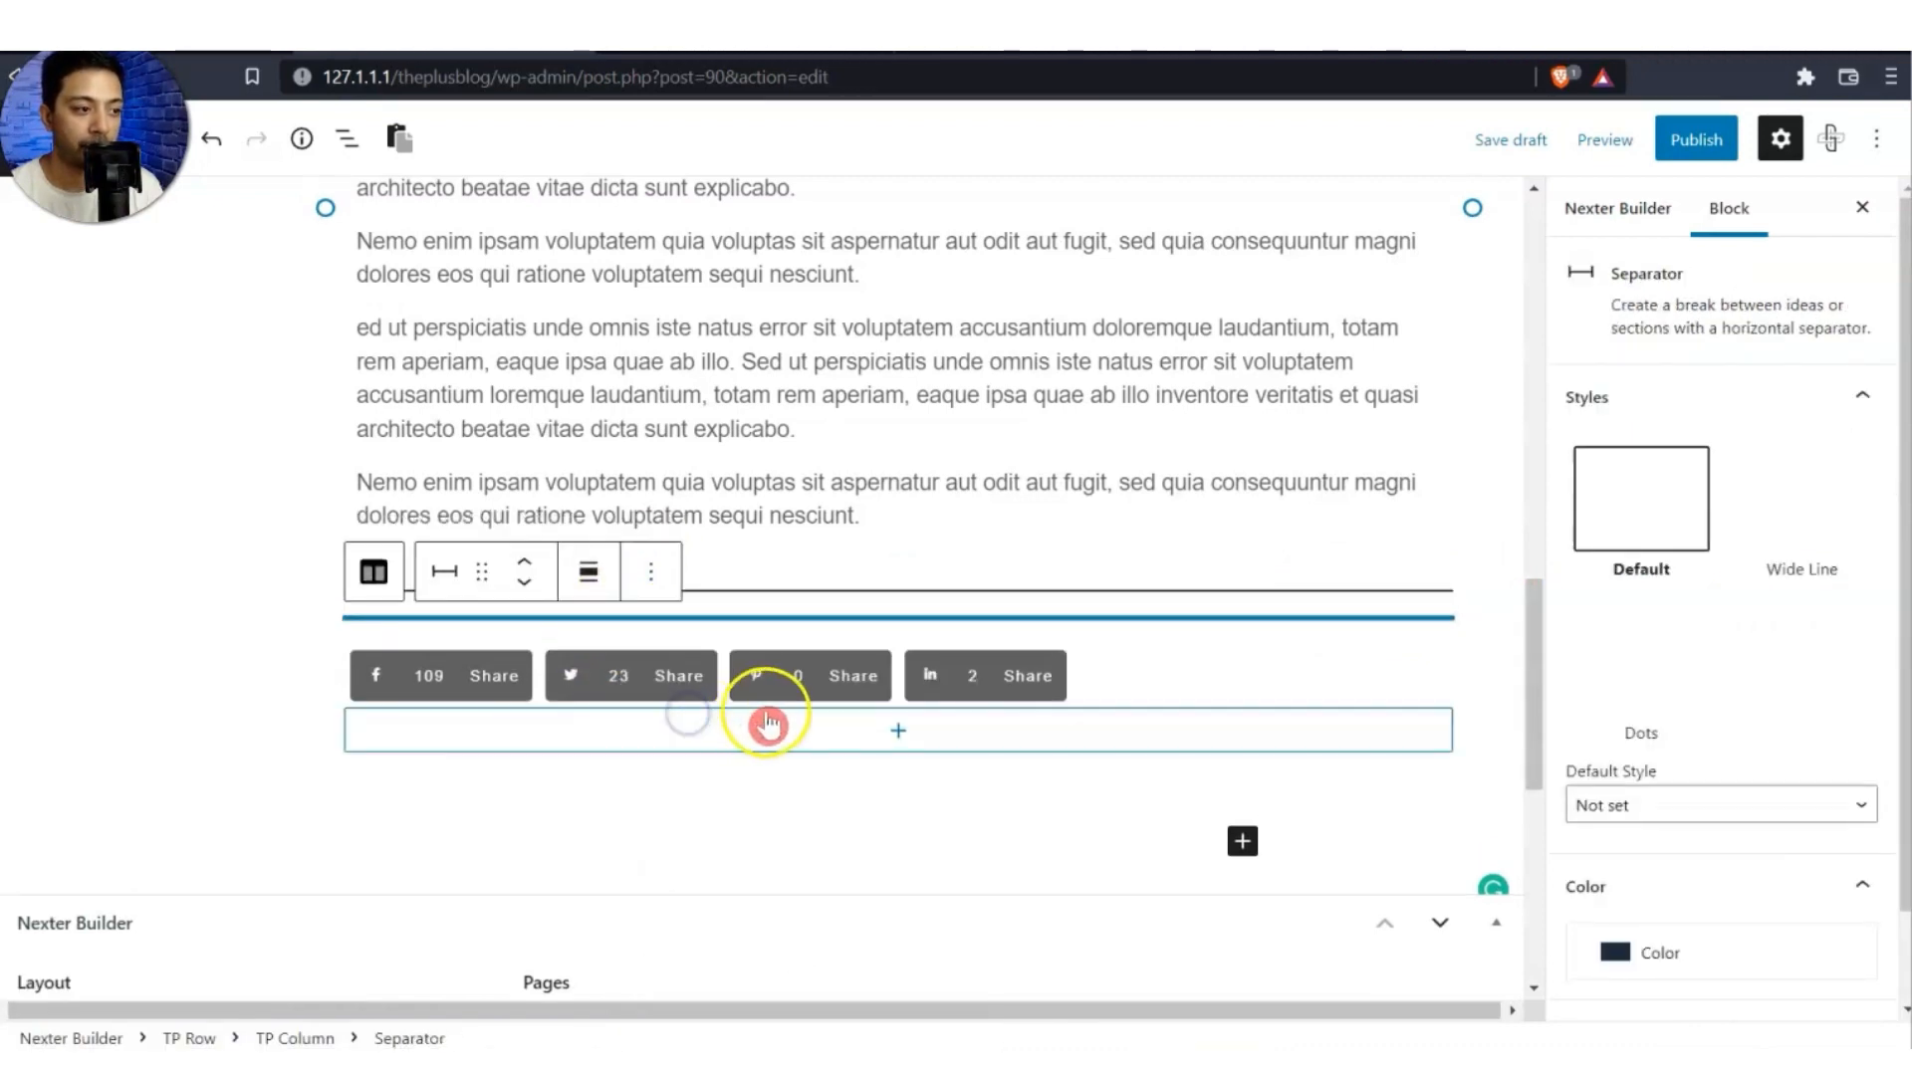
{"action": "left_click", "coordinate": [527, 587]}
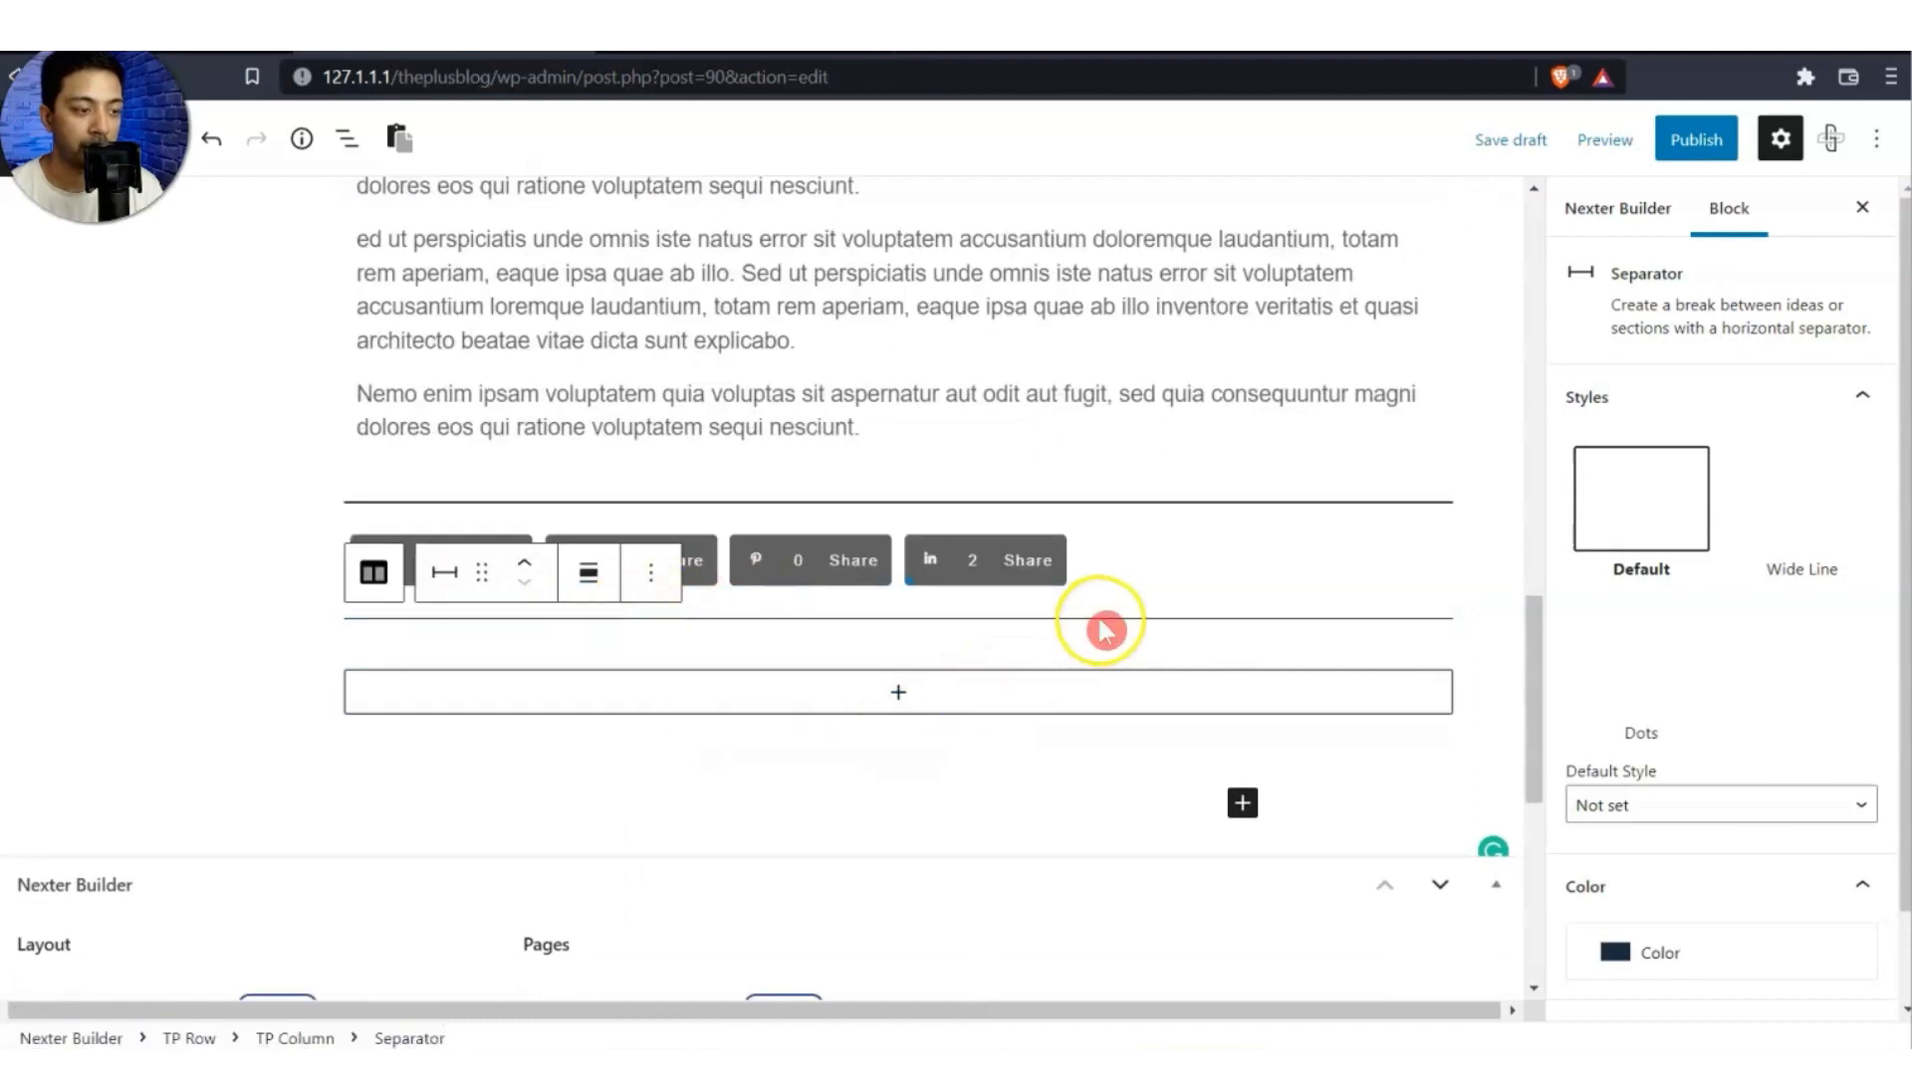
Insert a TP Post Navigation block below the second separator in the post content column.
{"action": "left_click", "coordinate": [900, 690]}
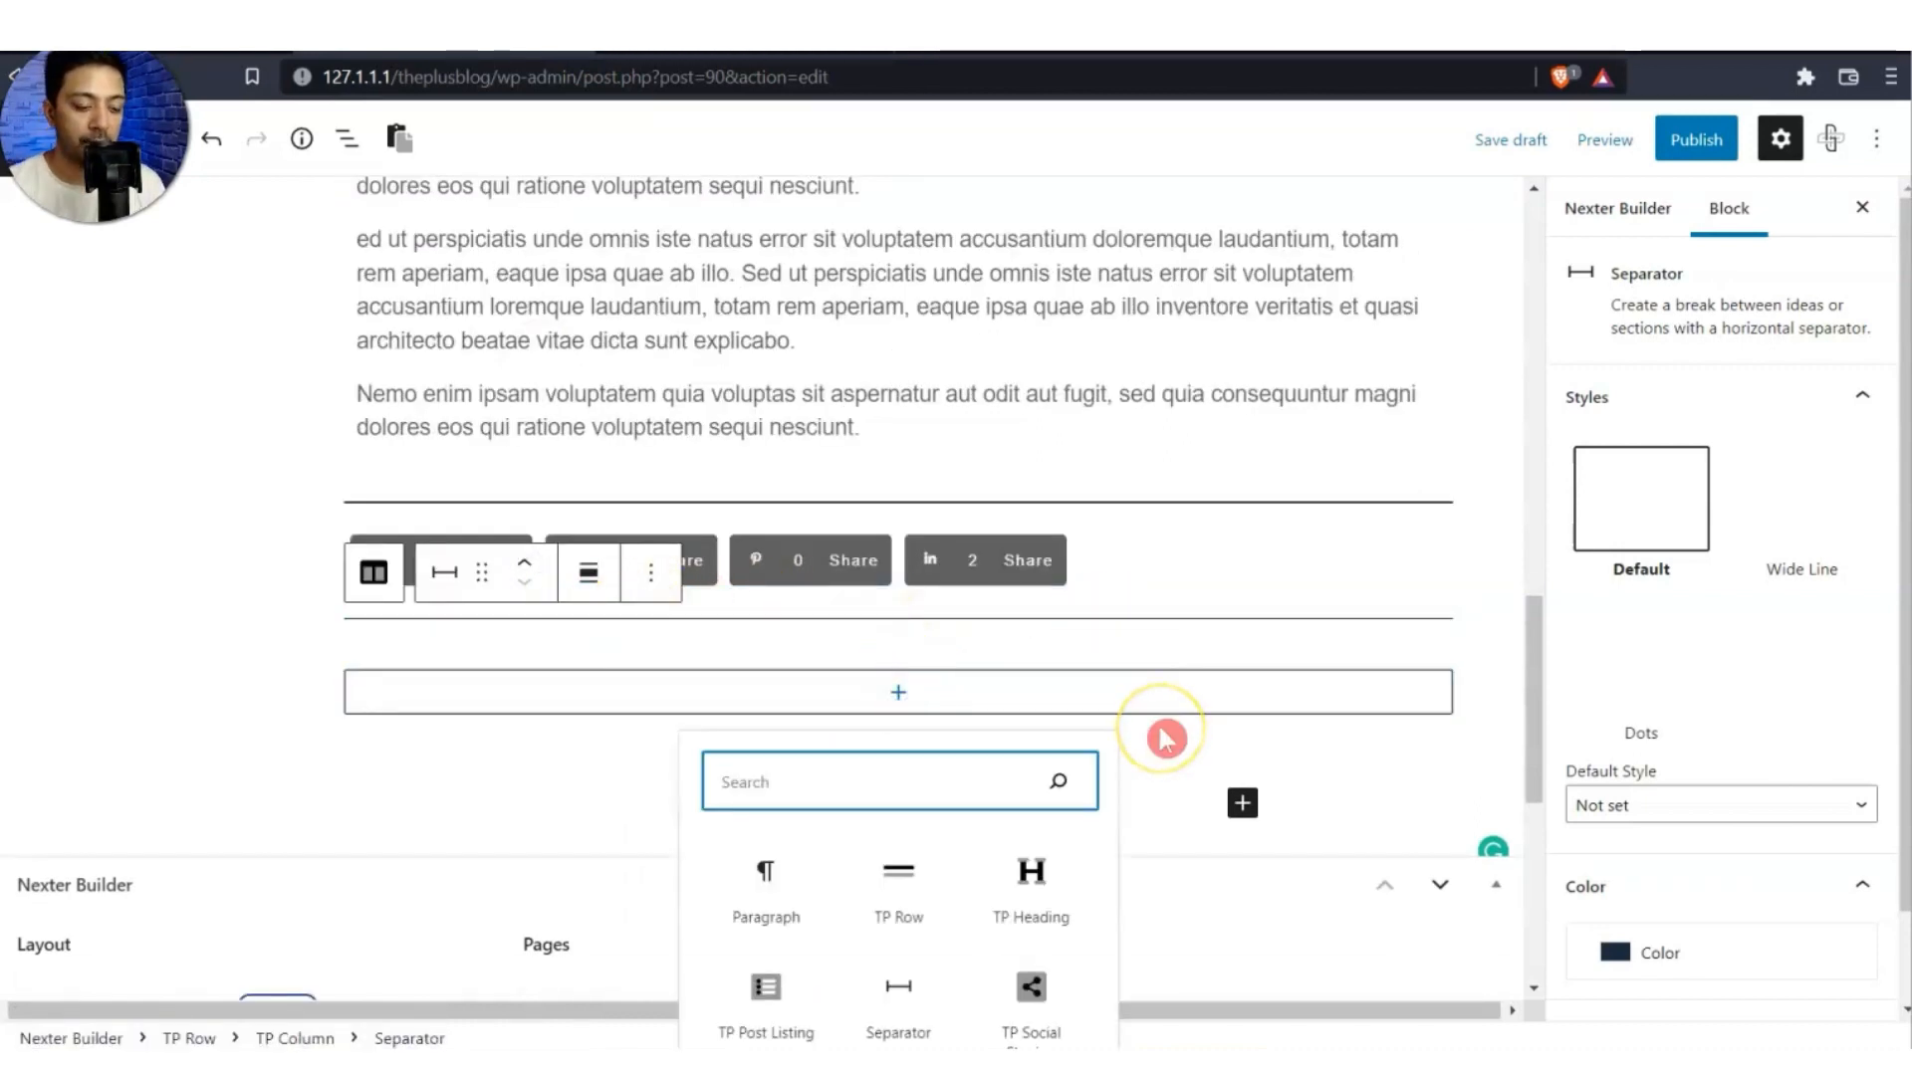
{"action": "type", "text": "tp pos"}
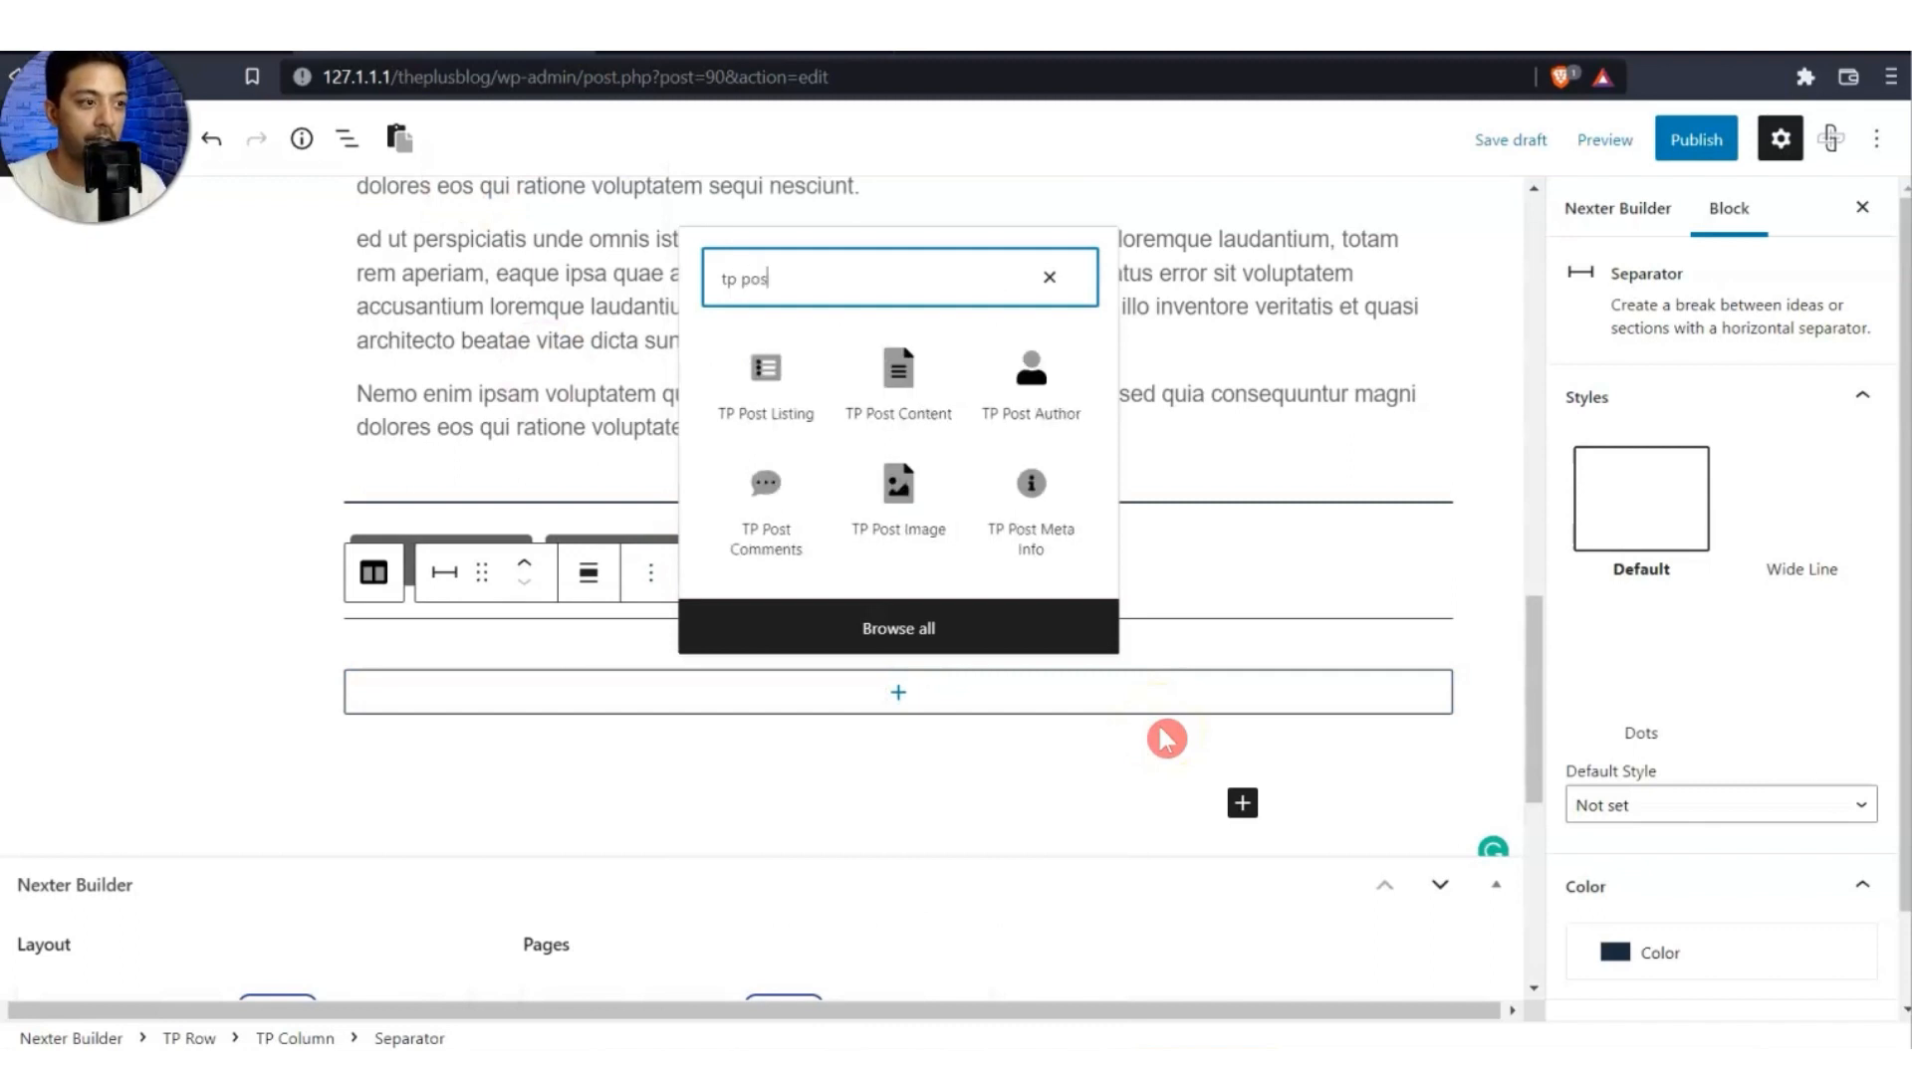
{"action": "type", "text": "t"}
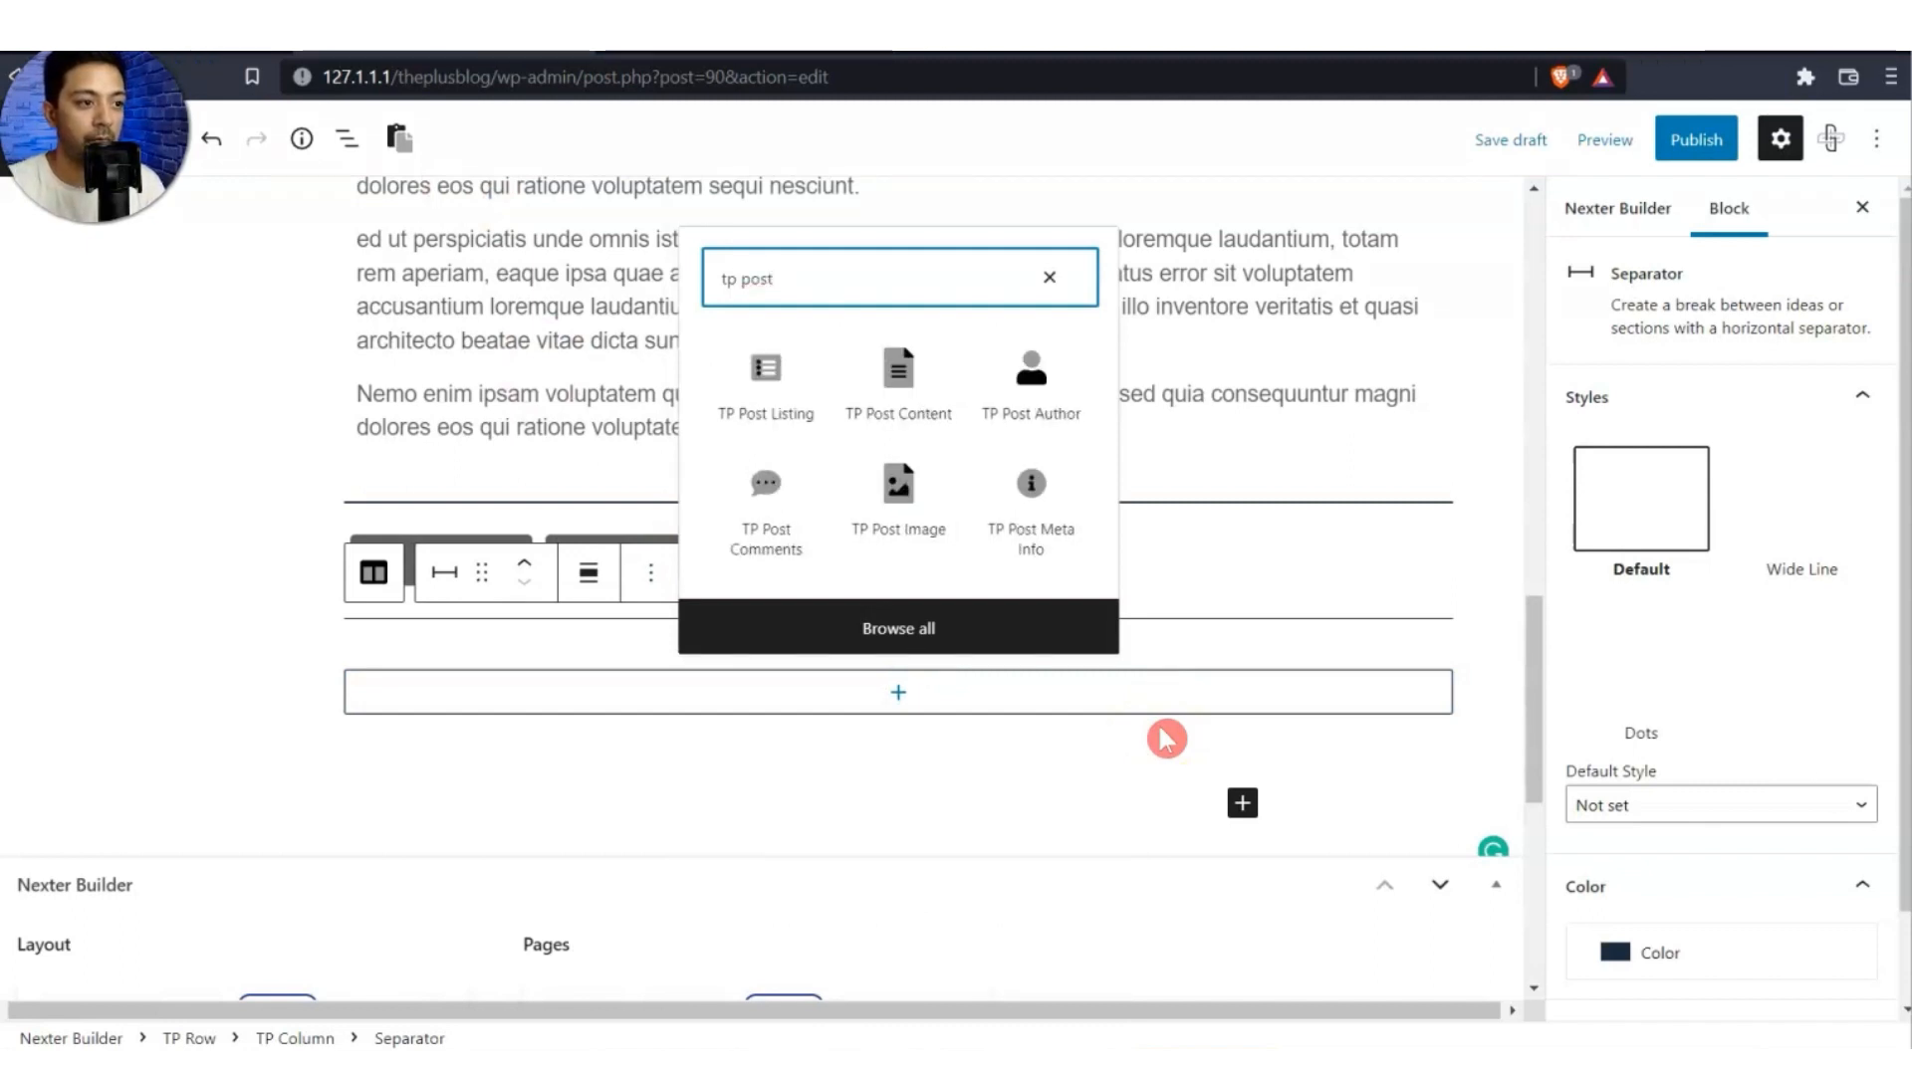
{"action": "type", "text": " na"}
{"action": "left_click", "coordinate": [759, 931]}
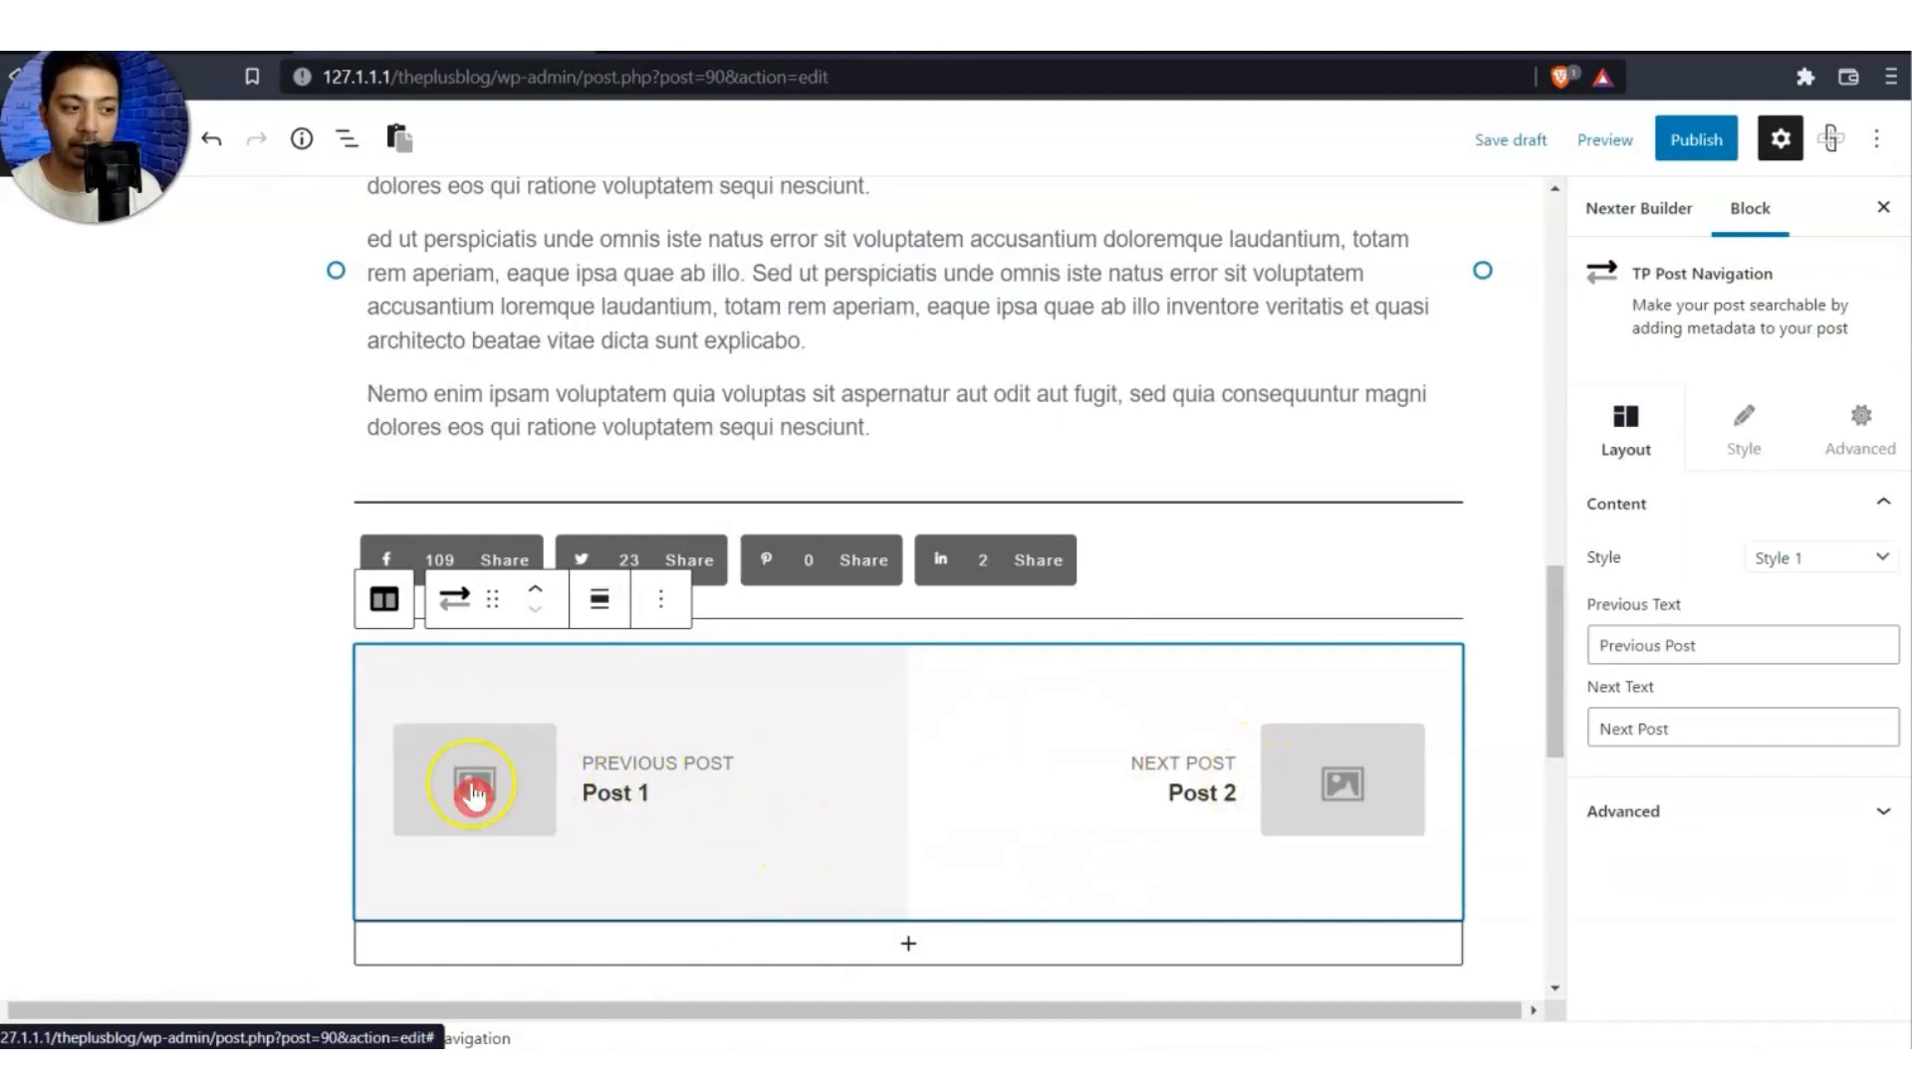
Try Style 2, Style 3 and Style 4 on the post navigation block and return it to Style 1.
{"action": "left_click", "coordinate": [1772, 558]}
{"action": "left_click", "coordinate": [1802, 606]}
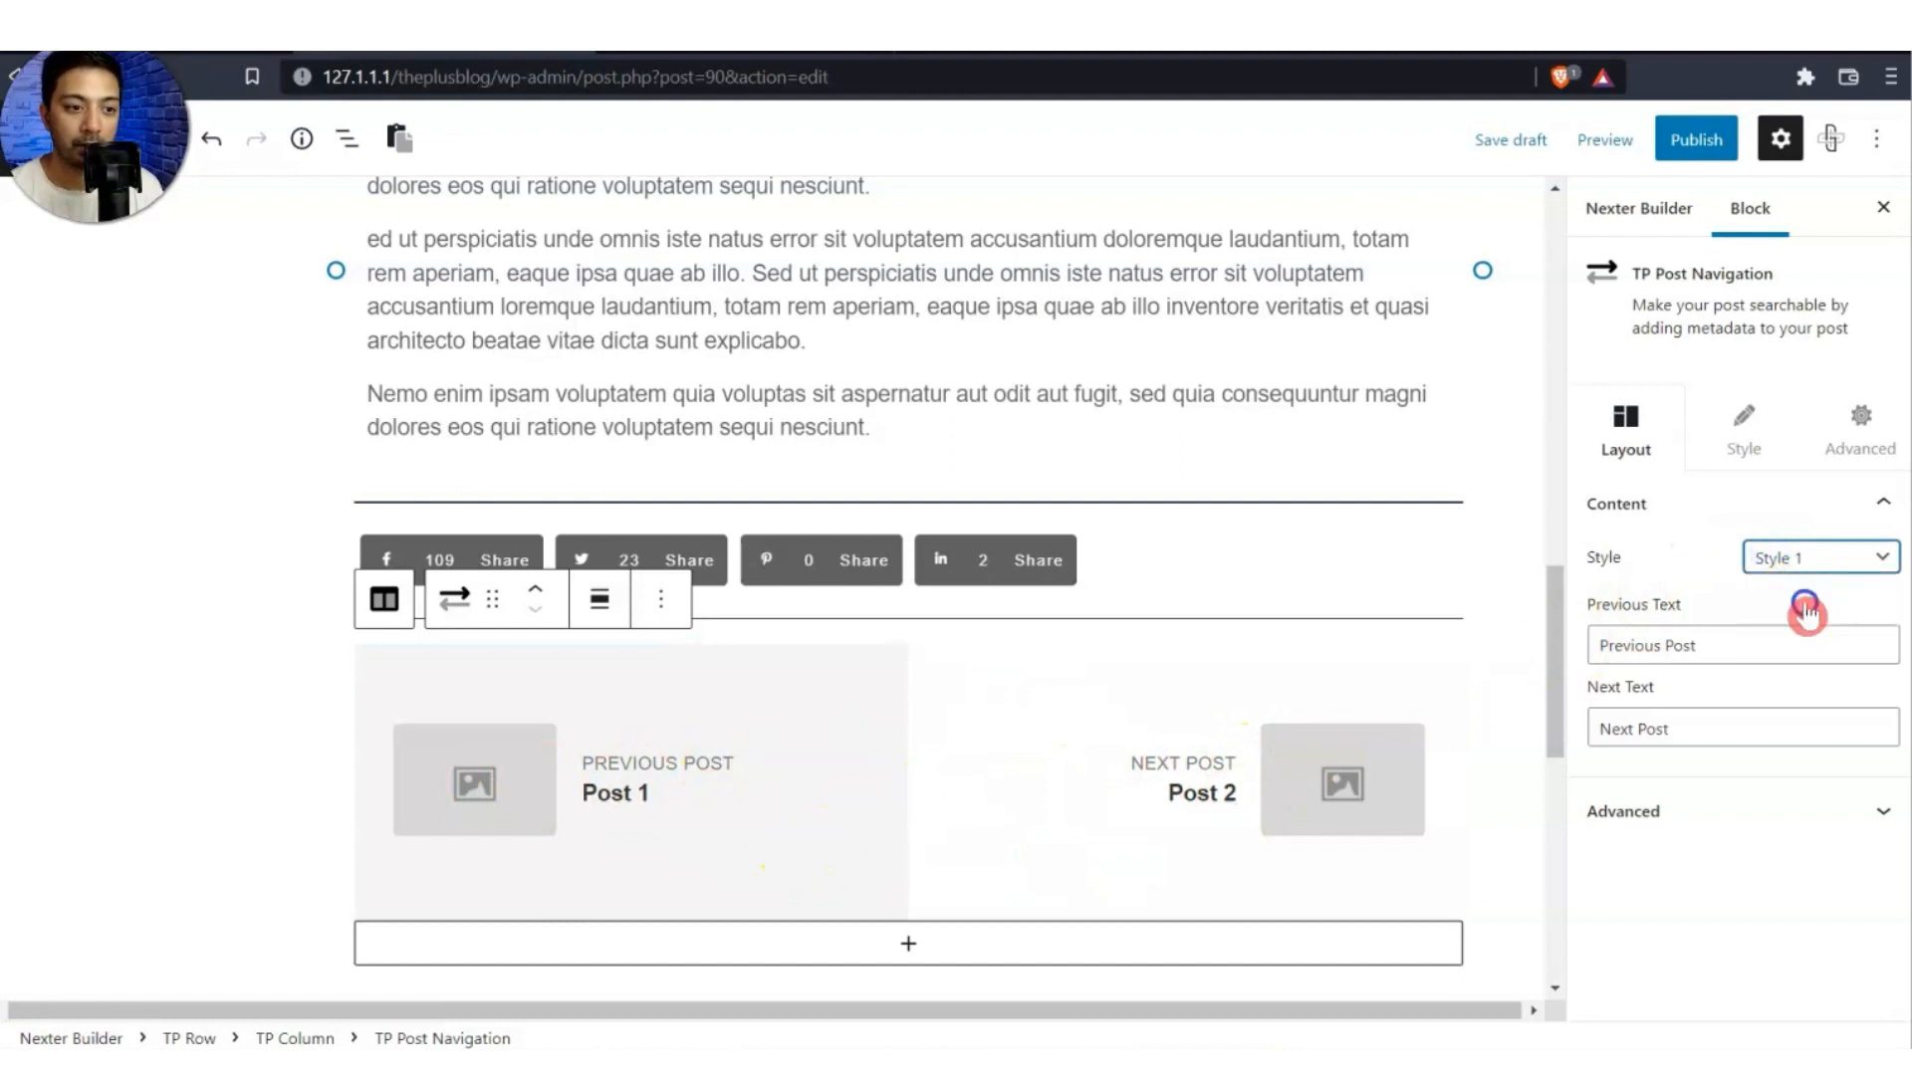
{"action": "left_click", "coordinate": [1820, 561]}
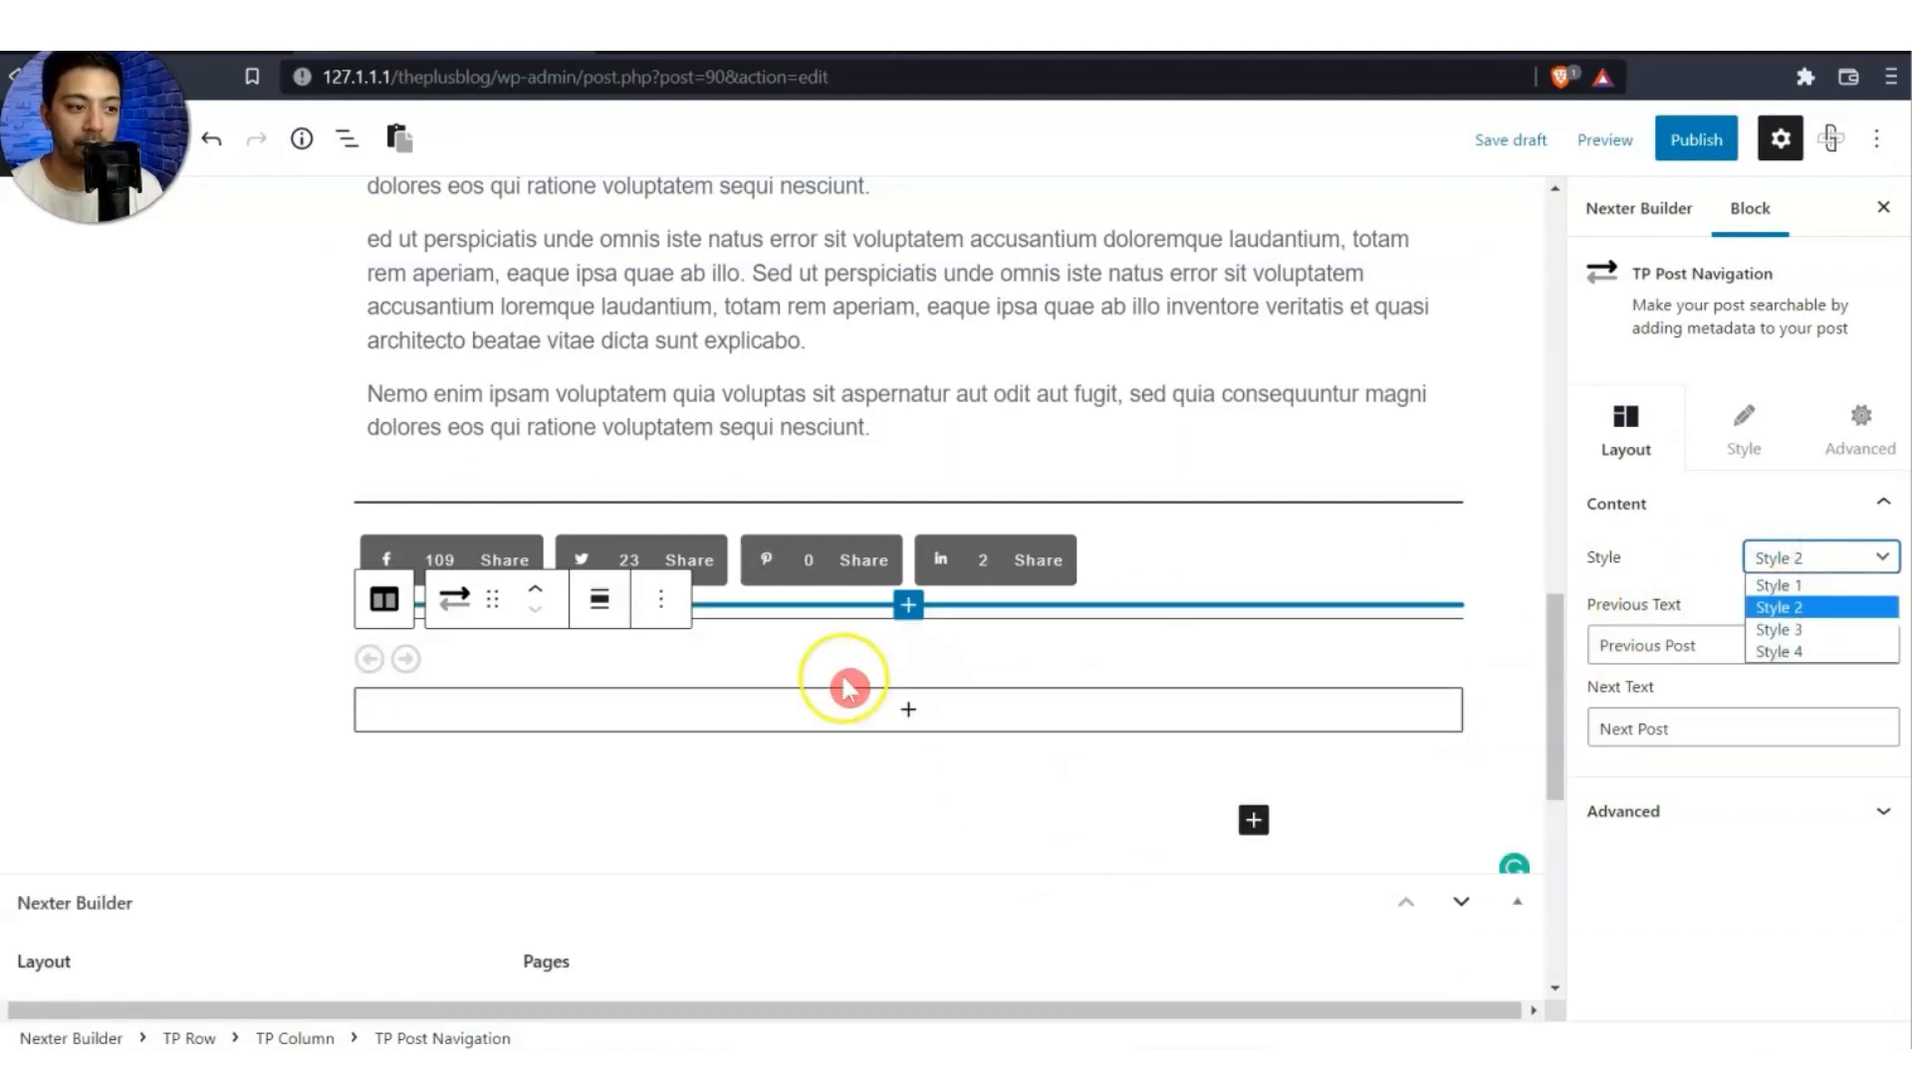
{"action": "mouse_move", "coordinate": [379, 679]}
{"action": "left_click", "coordinate": [1783, 608]}
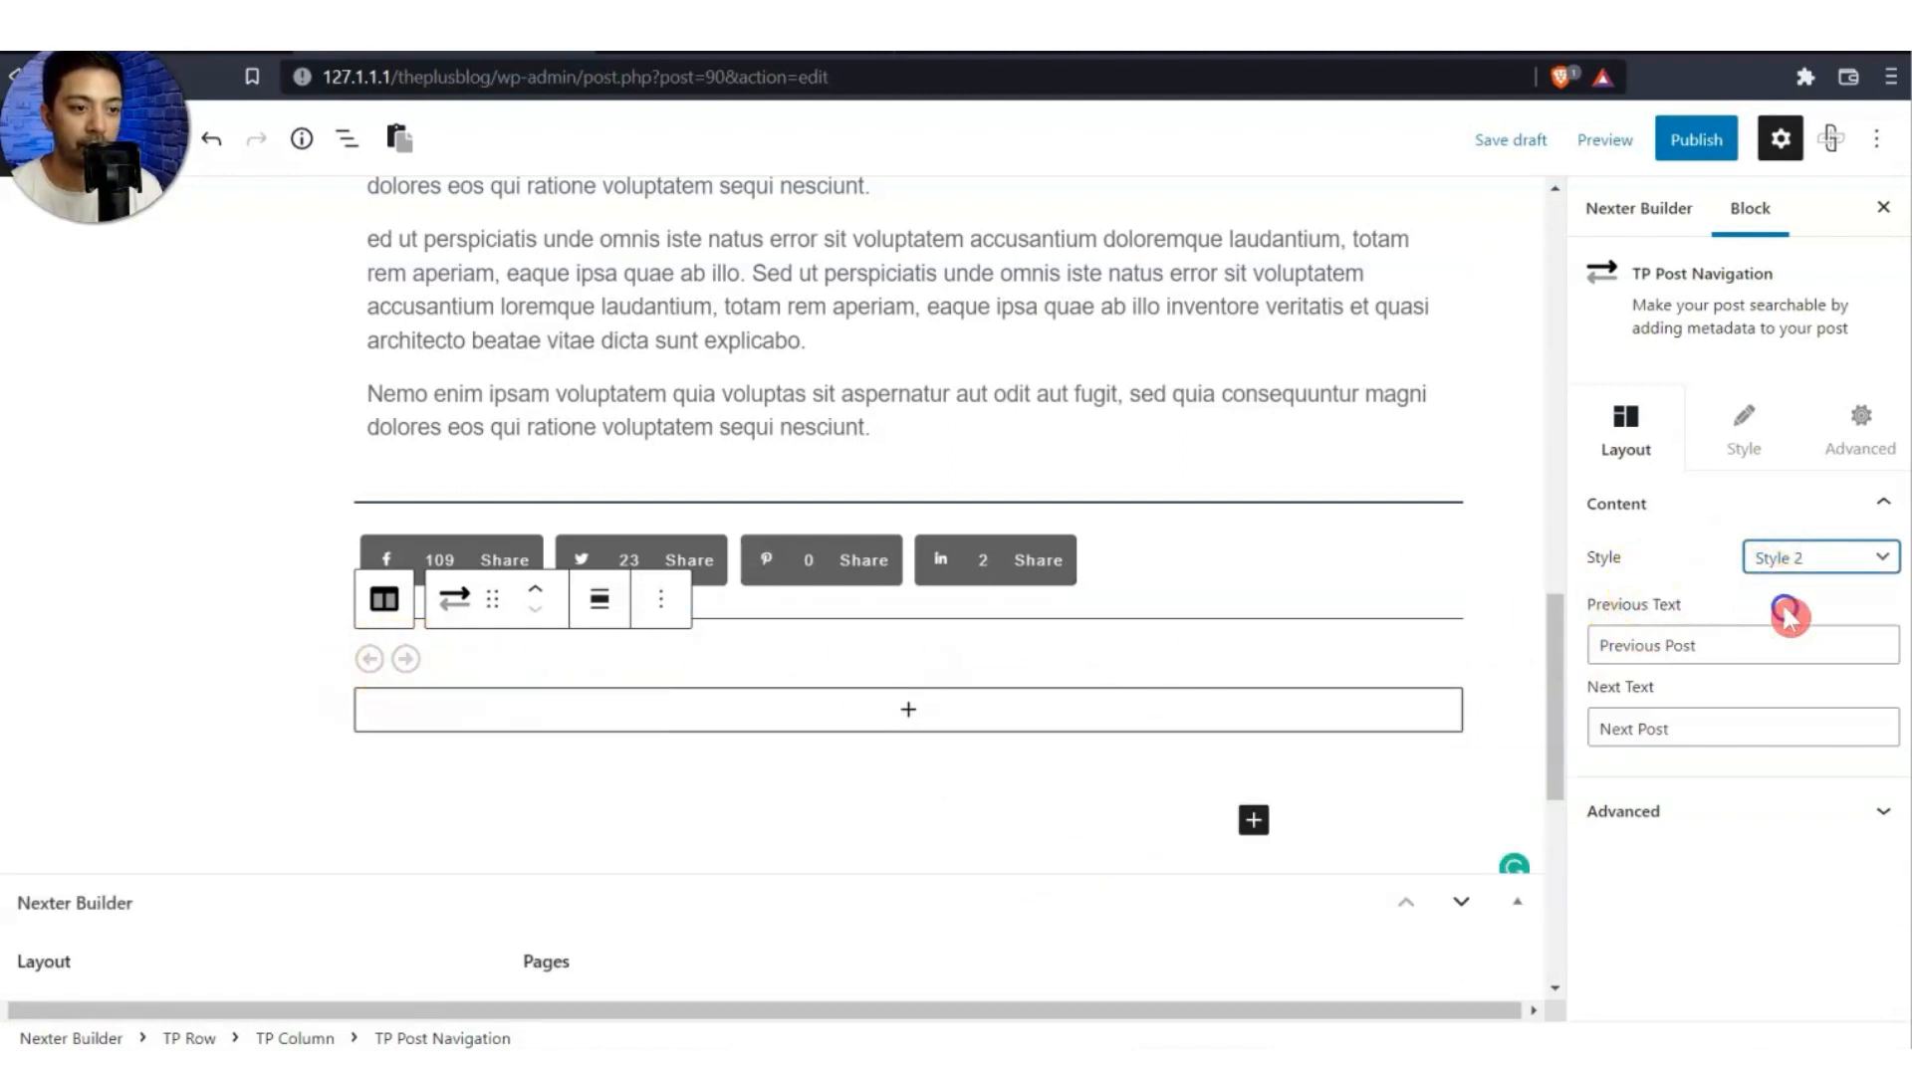
{"action": "left_click", "coordinate": [1813, 556]}
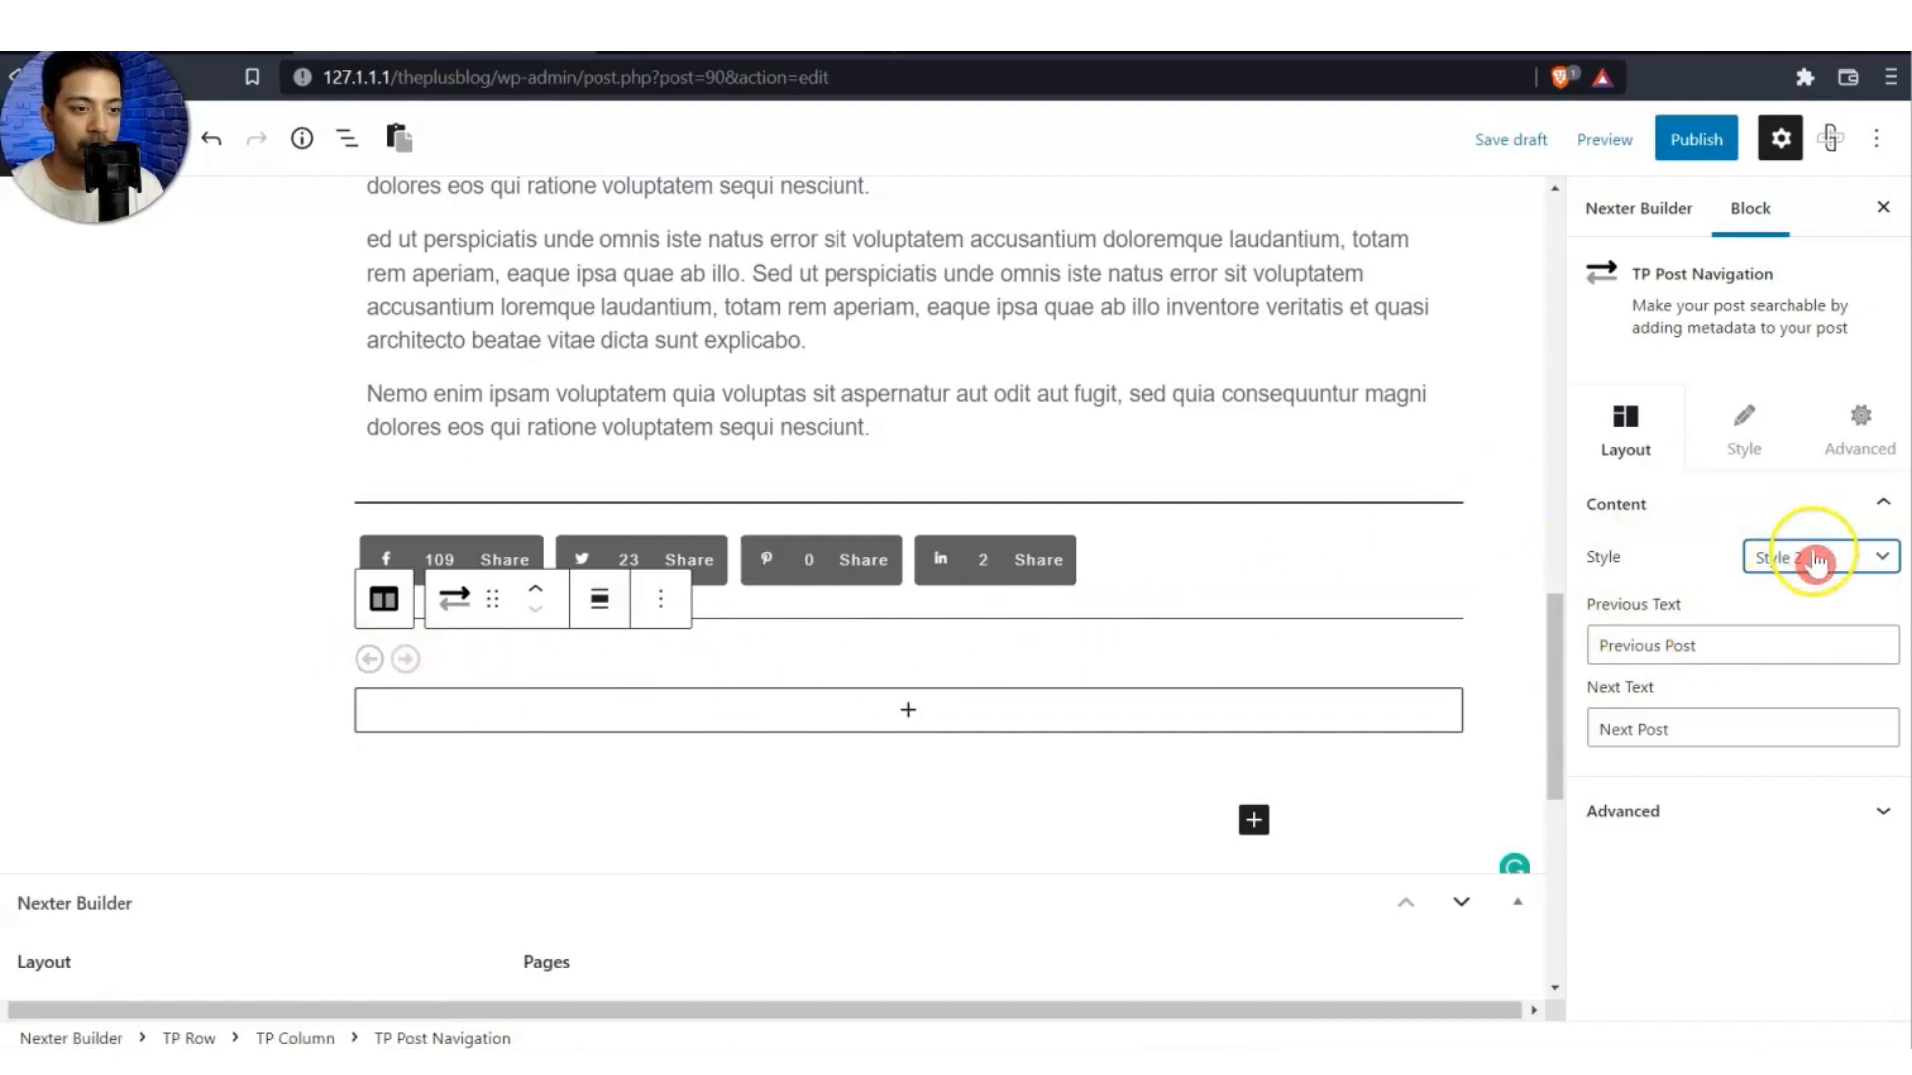
{"action": "left_click", "coordinate": [1804, 627]}
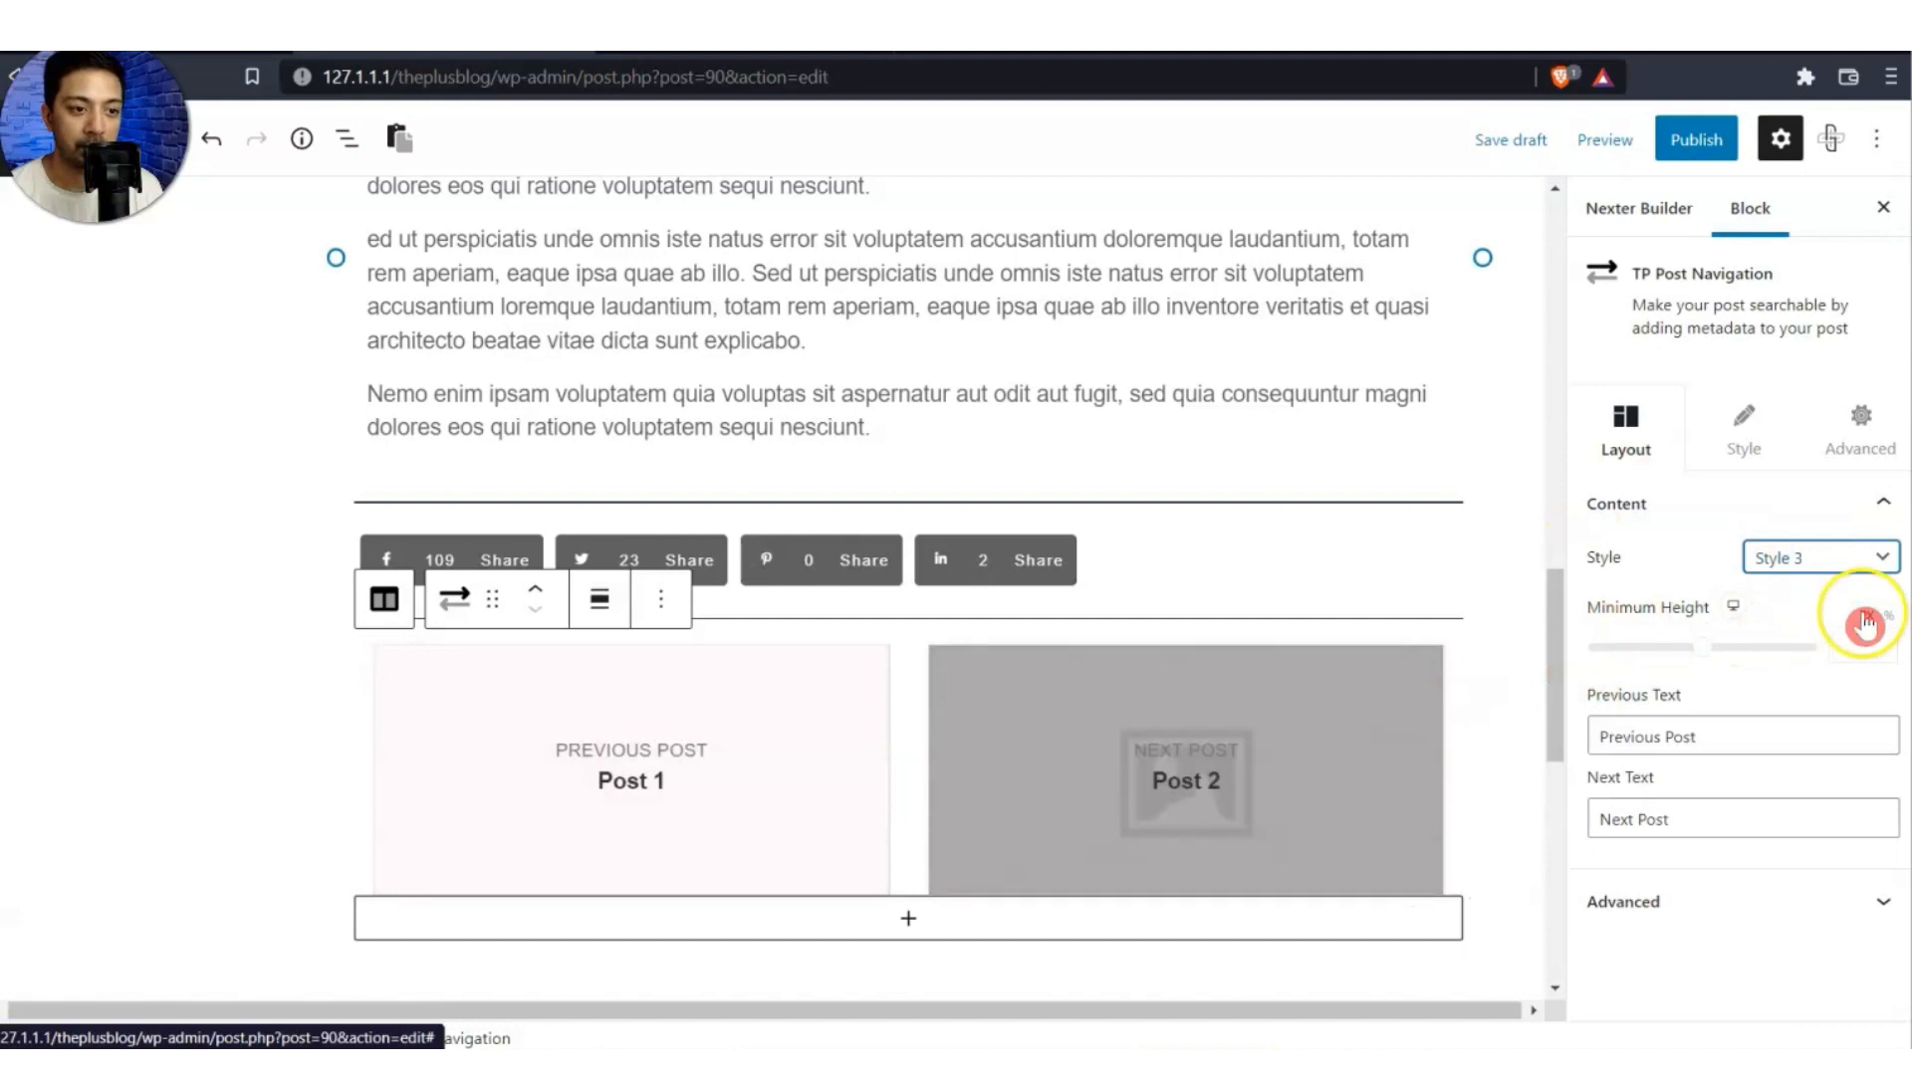
{"action": "left_click", "coordinate": [1867, 555]}
{"action": "left_click", "coordinate": [1804, 652]}
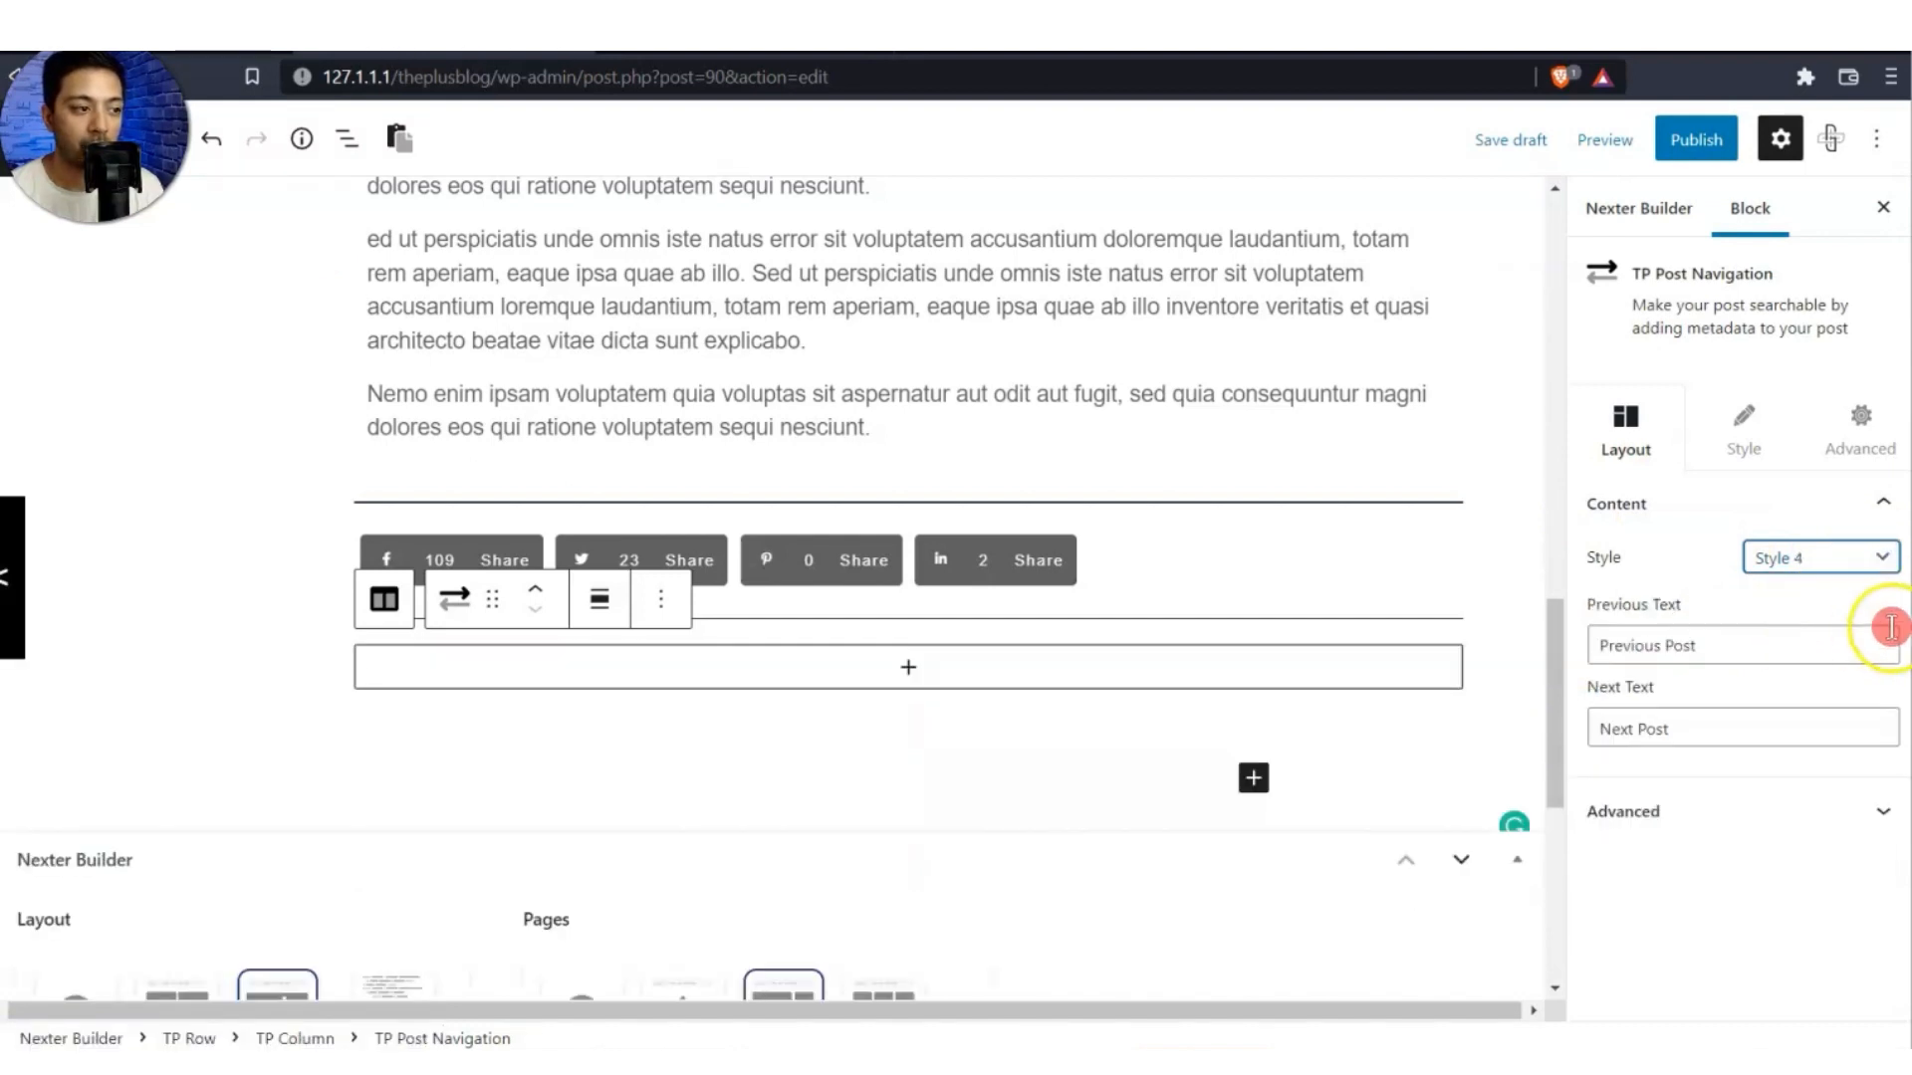
{"action": "left_click", "coordinate": [1830, 560]}
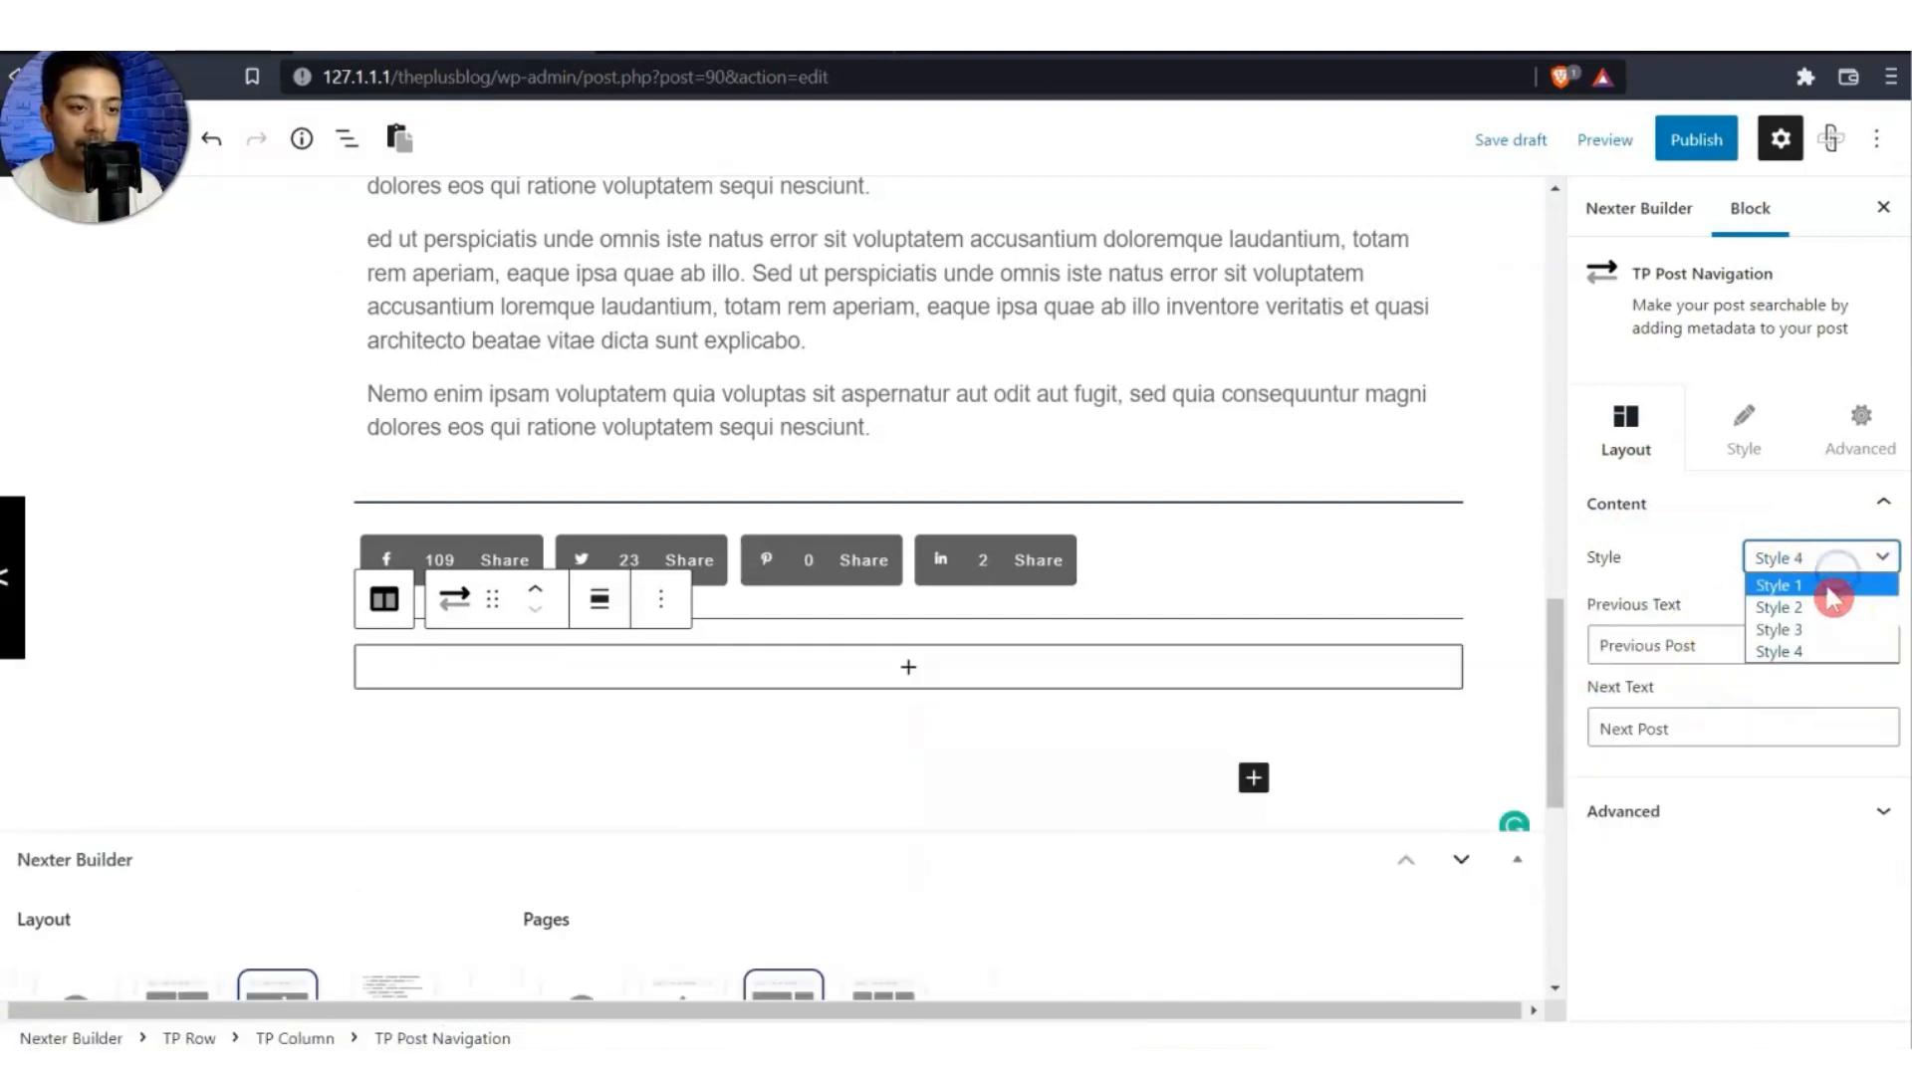
{"action": "left_click", "coordinate": [1833, 597]}
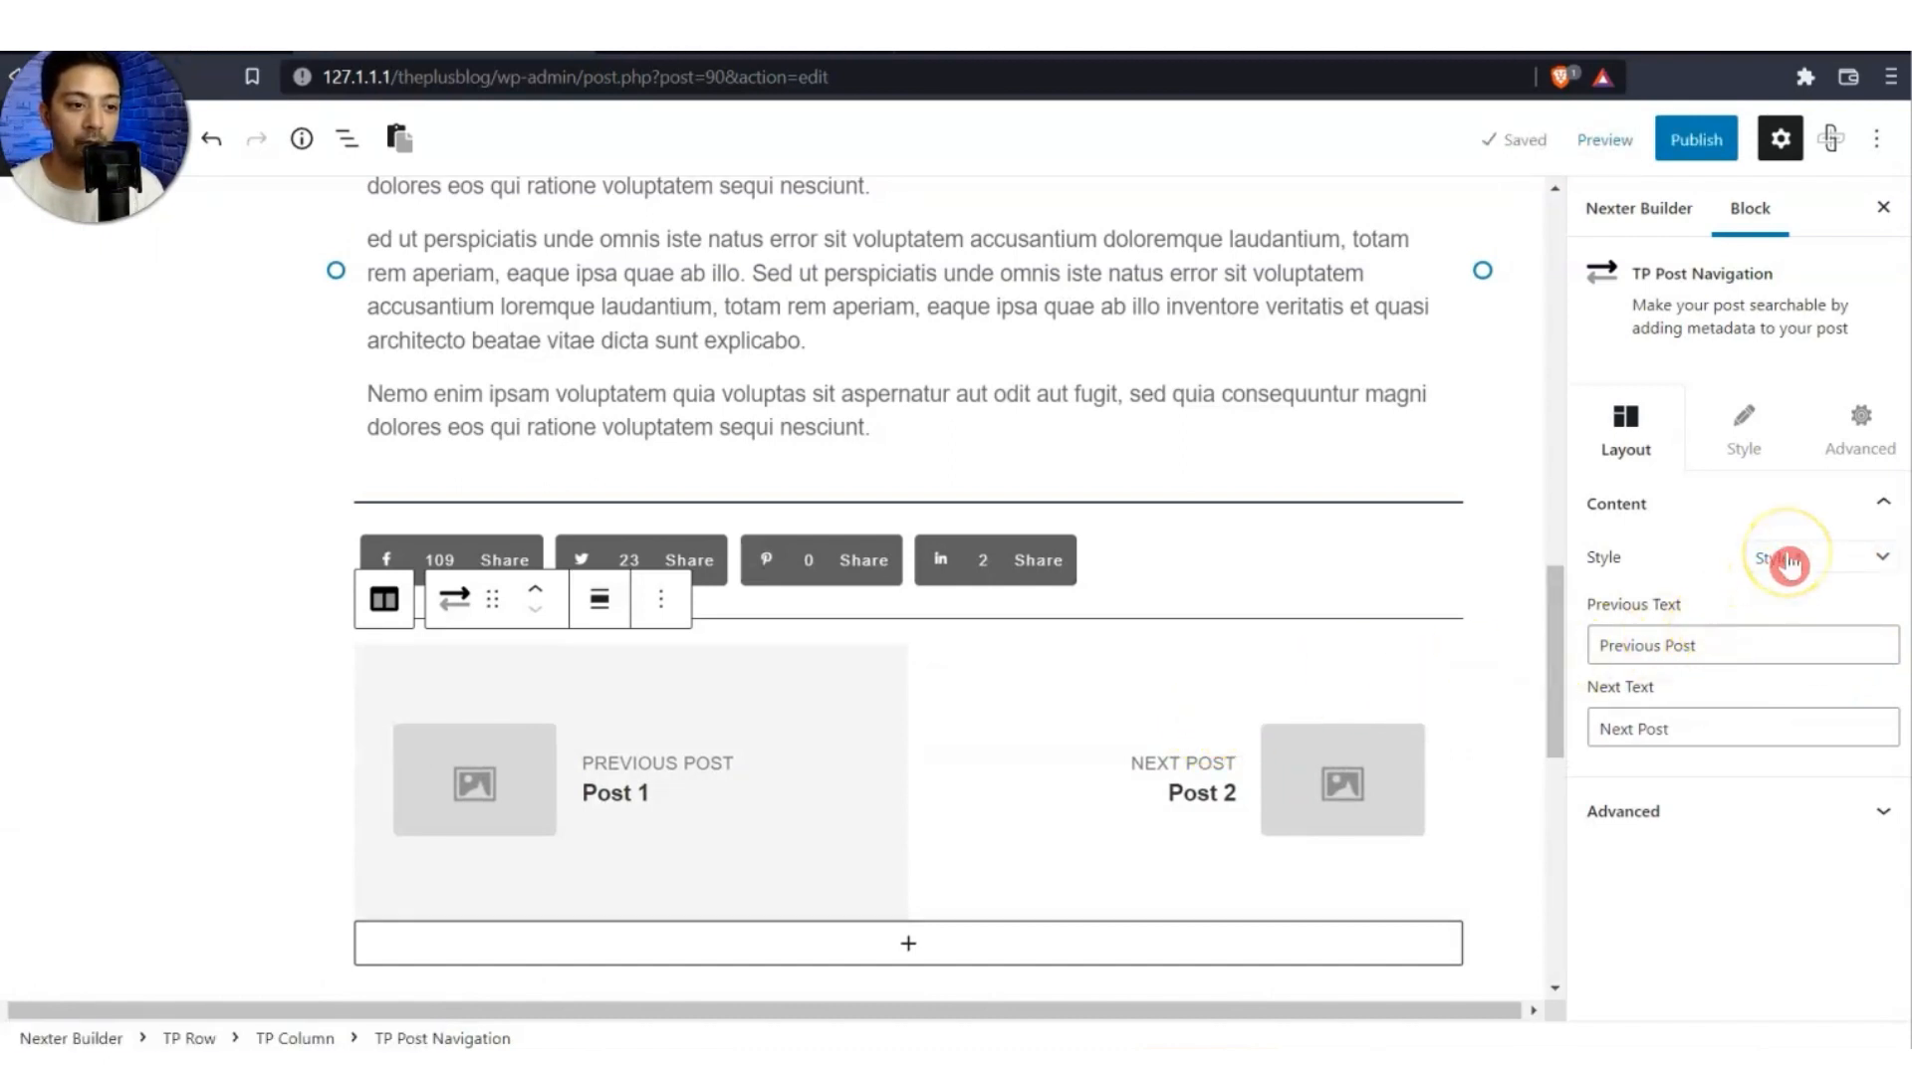
Insert a TP Post Author block after the post navigation and check the author box on the sample blog post.
{"action": "scroll", "coordinate": [683, 299], "scroll_direction": "down", "scroll_amount": 3}
{"action": "left_click", "coordinate": [660, 301]}
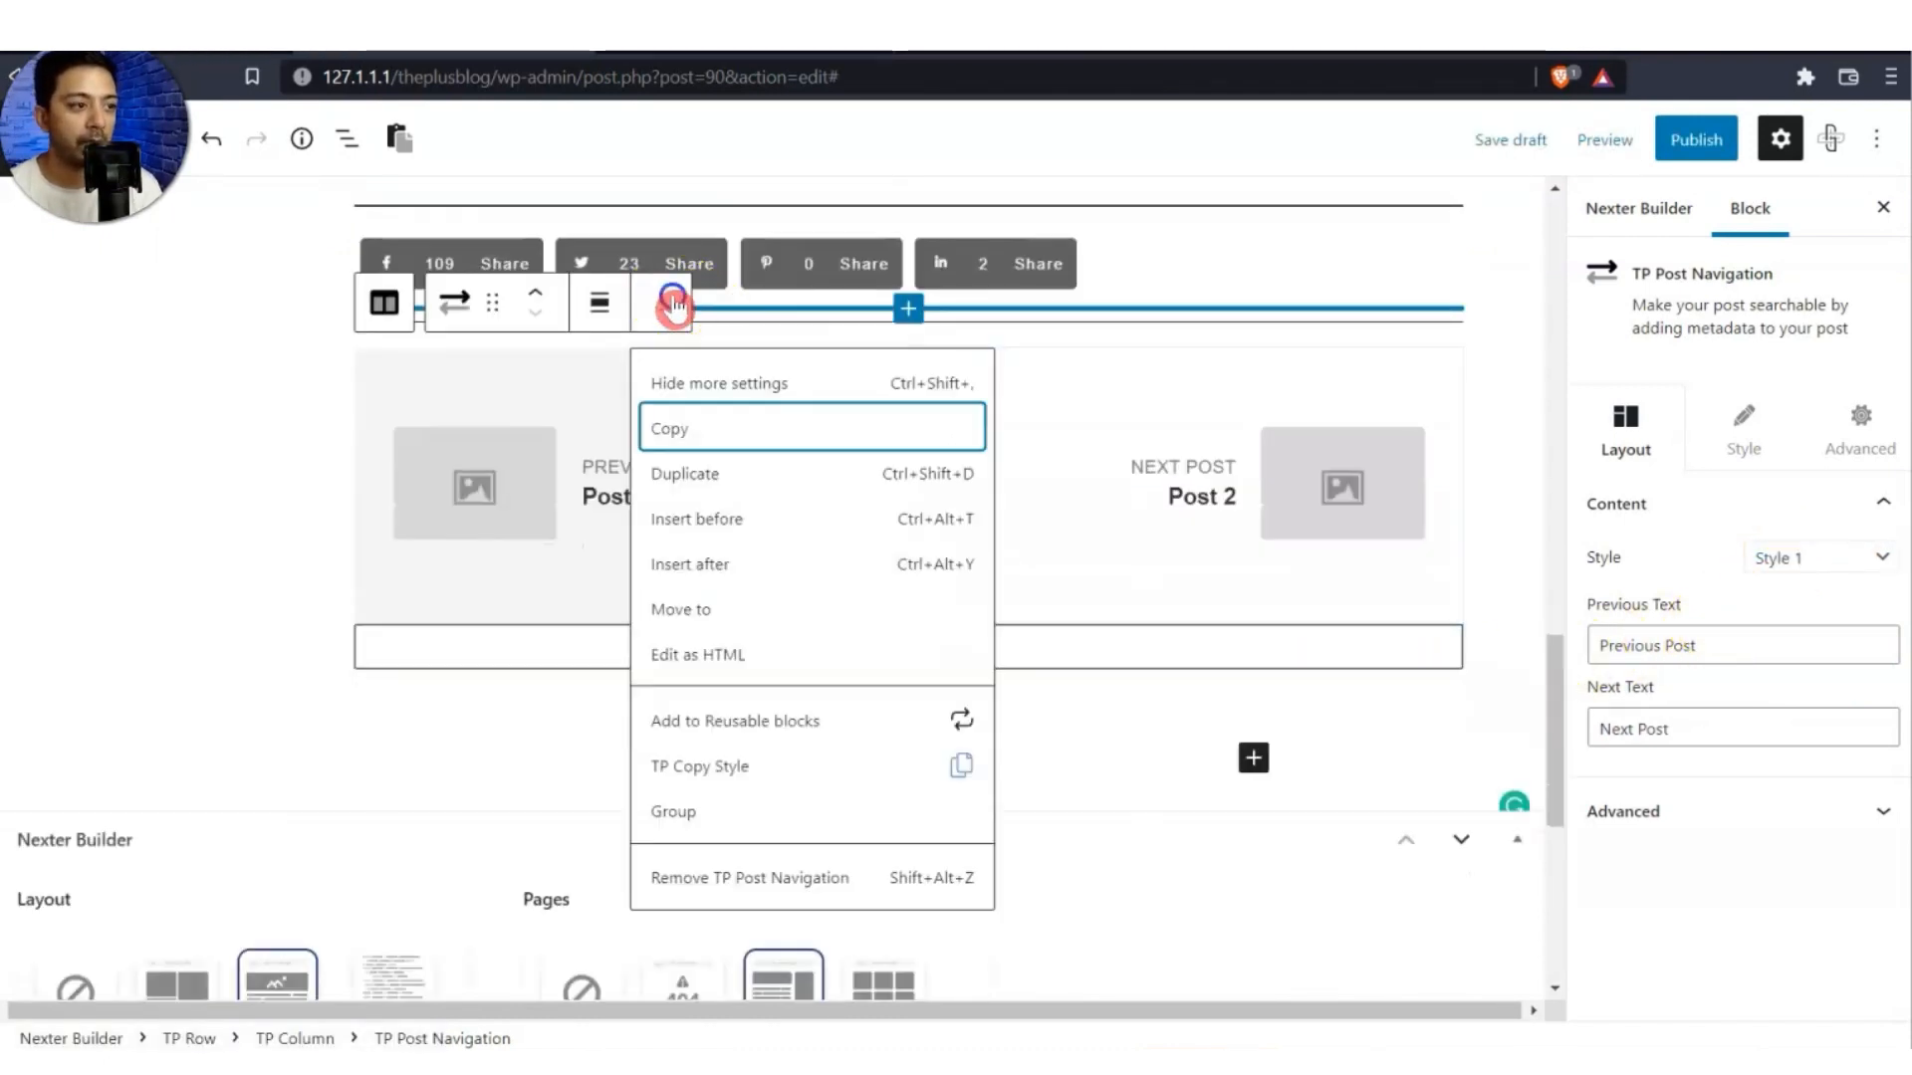
{"action": "left_click", "coordinate": [710, 569]}
{"action": "type", "text": "/"}
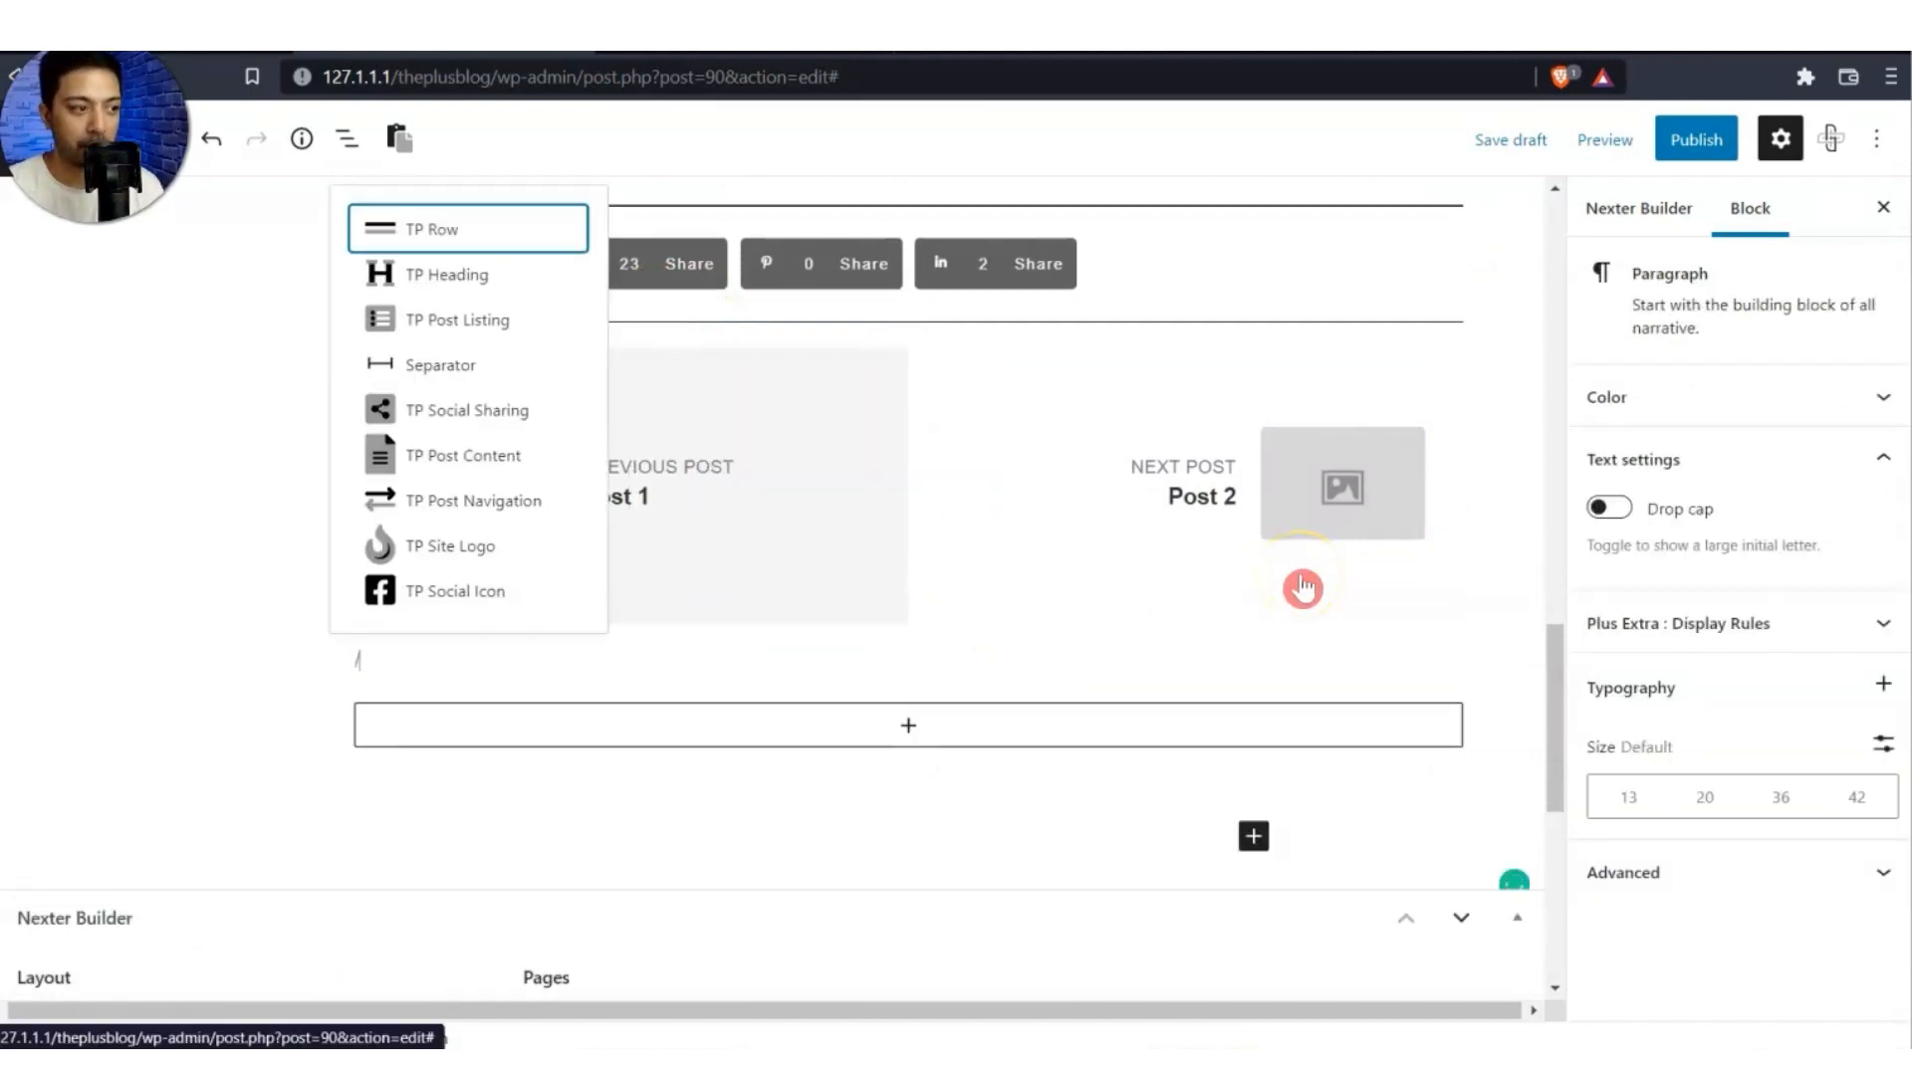
{"action": "type", "text": "tp auth"}
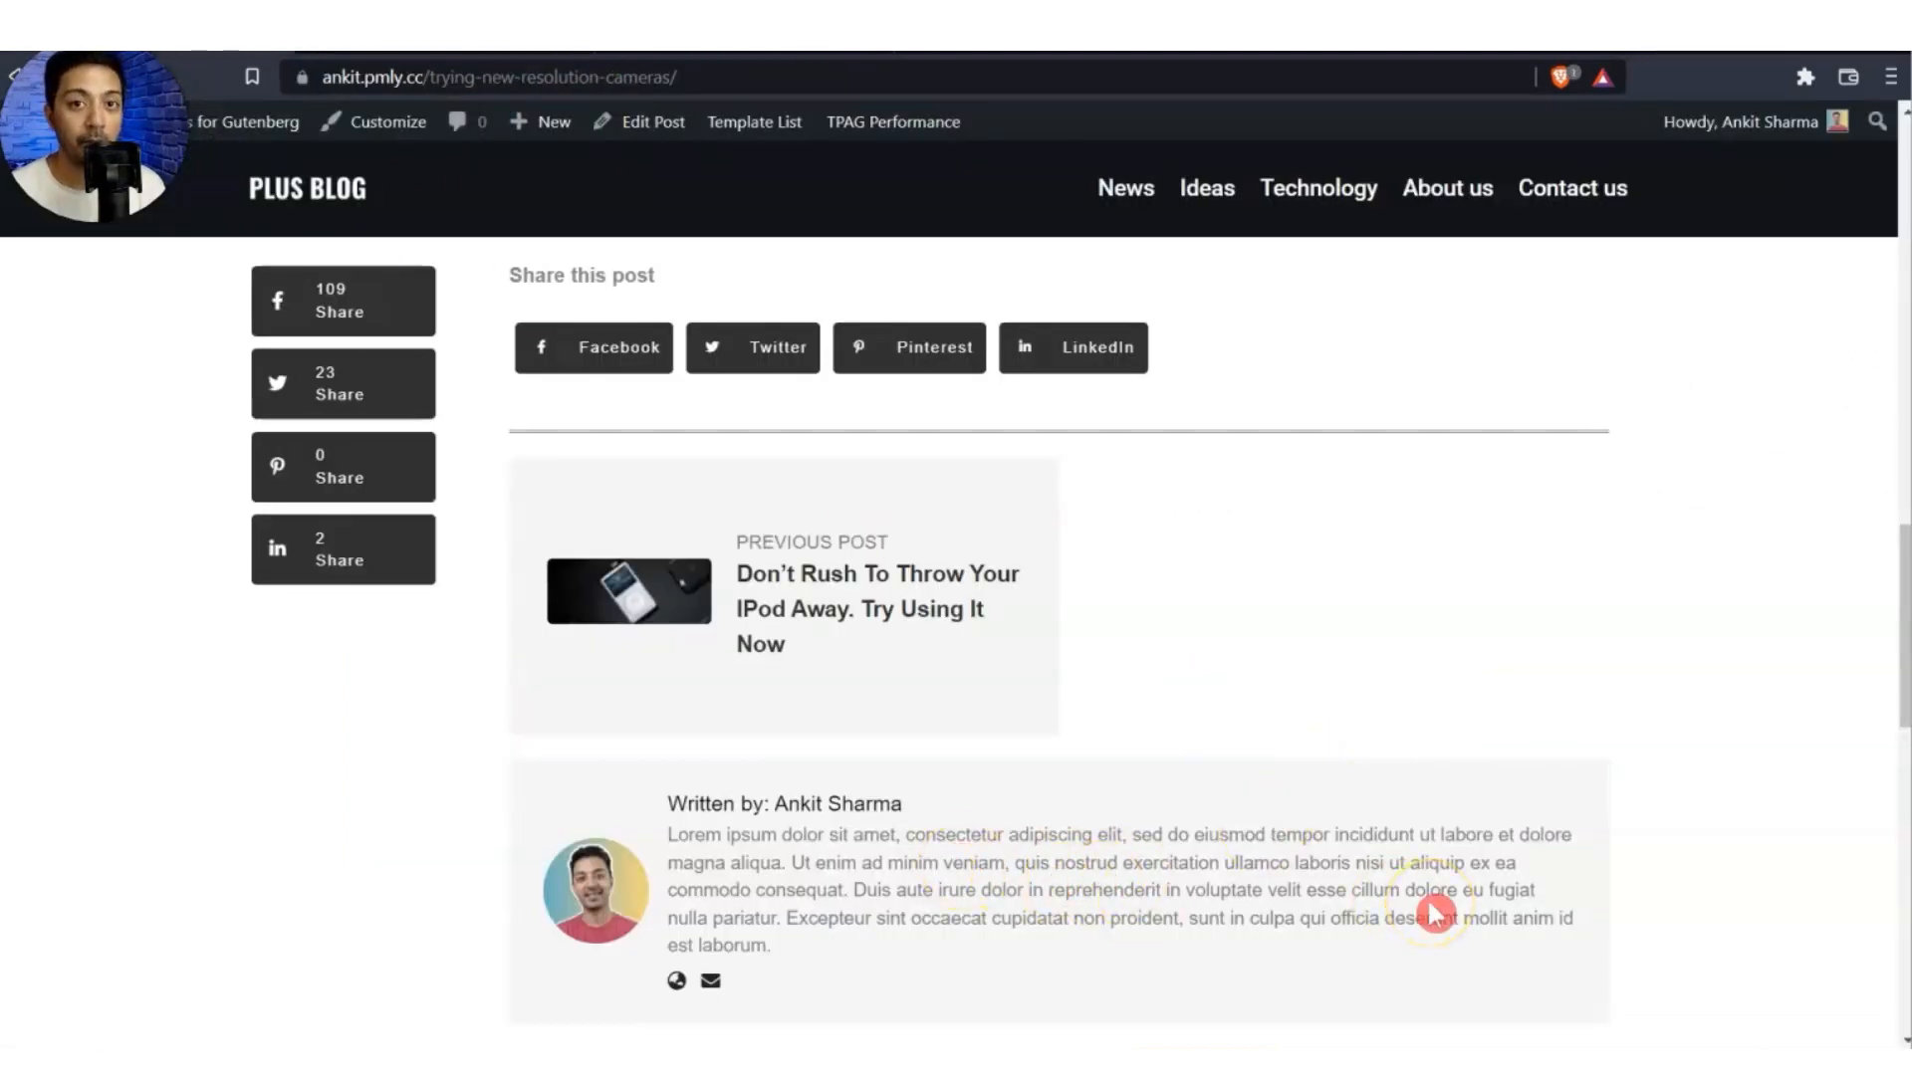
{"action": "left_click_drag", "start_coordinate": [706, 834], "coordinate": [1228, 934]}
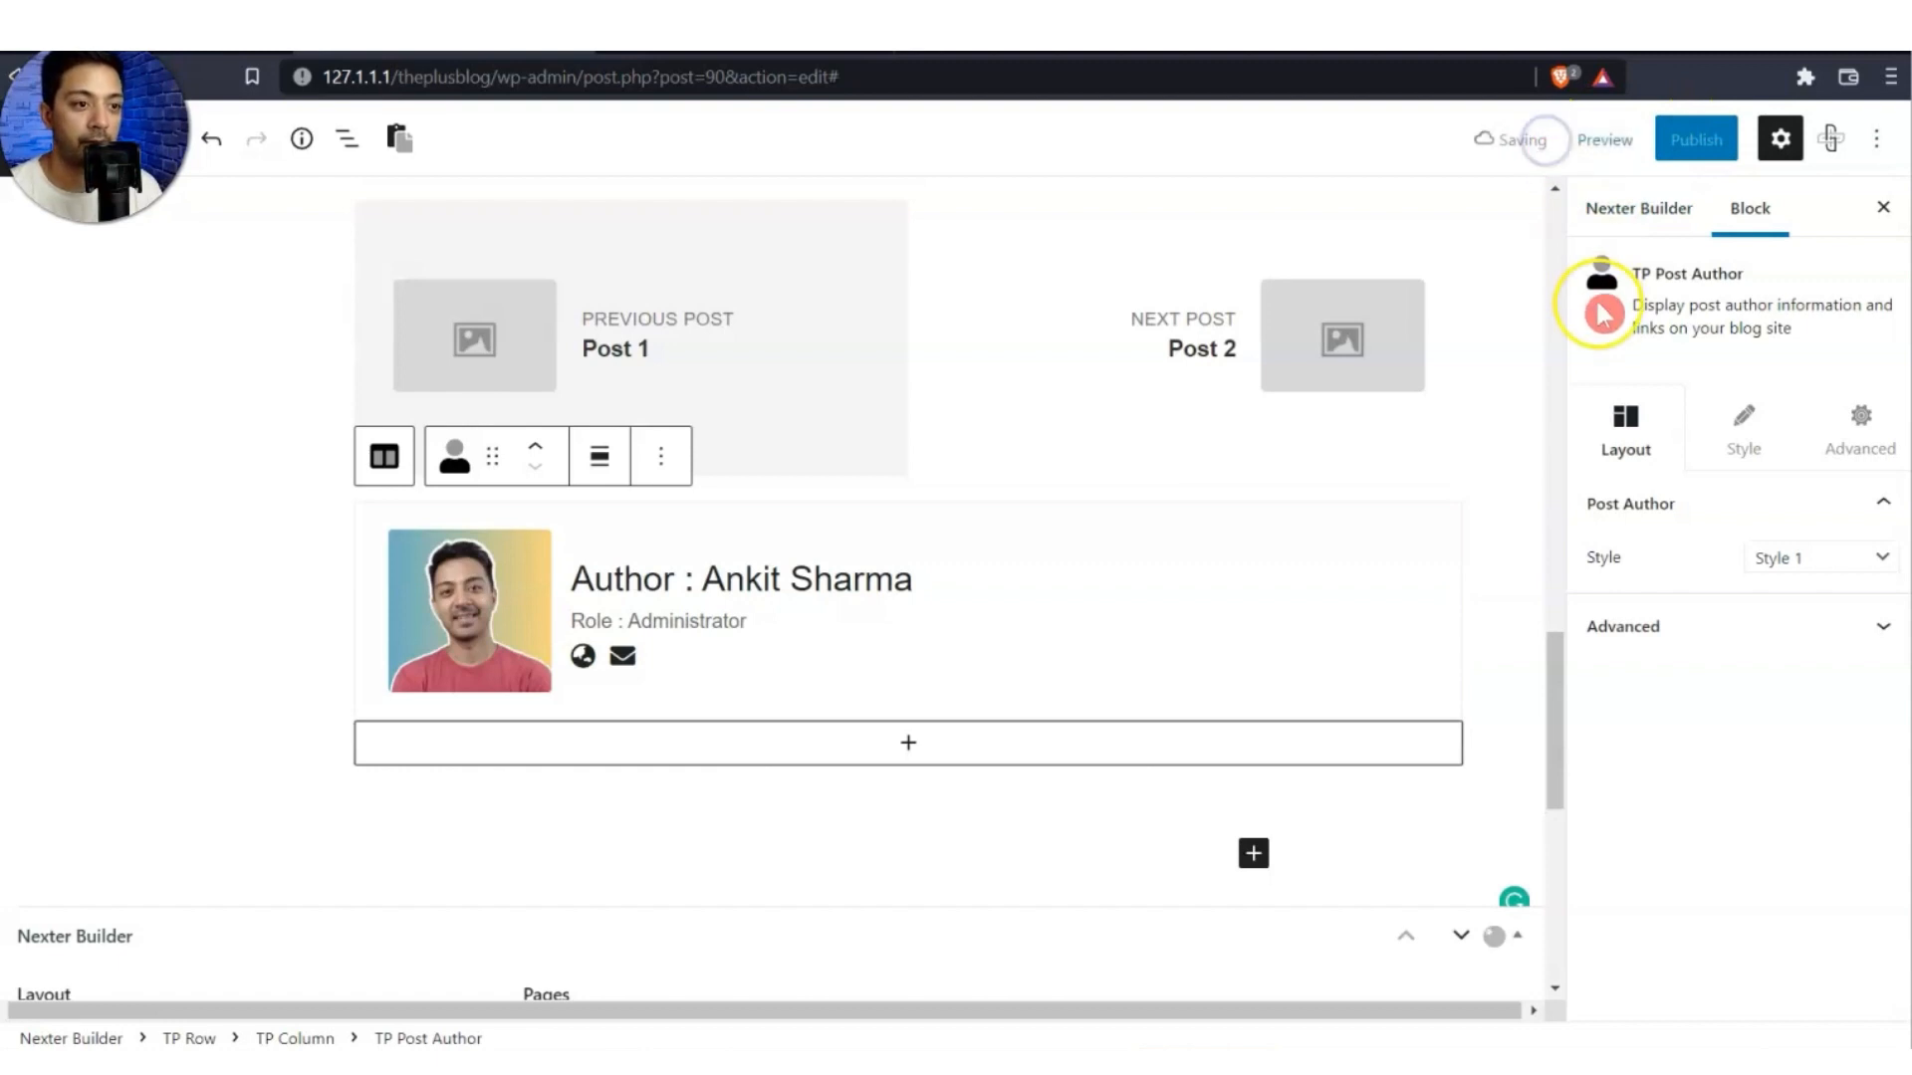
Insert a TP Heading block below the author box and give it the Classic style.
{"action": "scroll", "coordinate": [1260, 525], "scroll_direction": "down", "scroll_amount": 3}
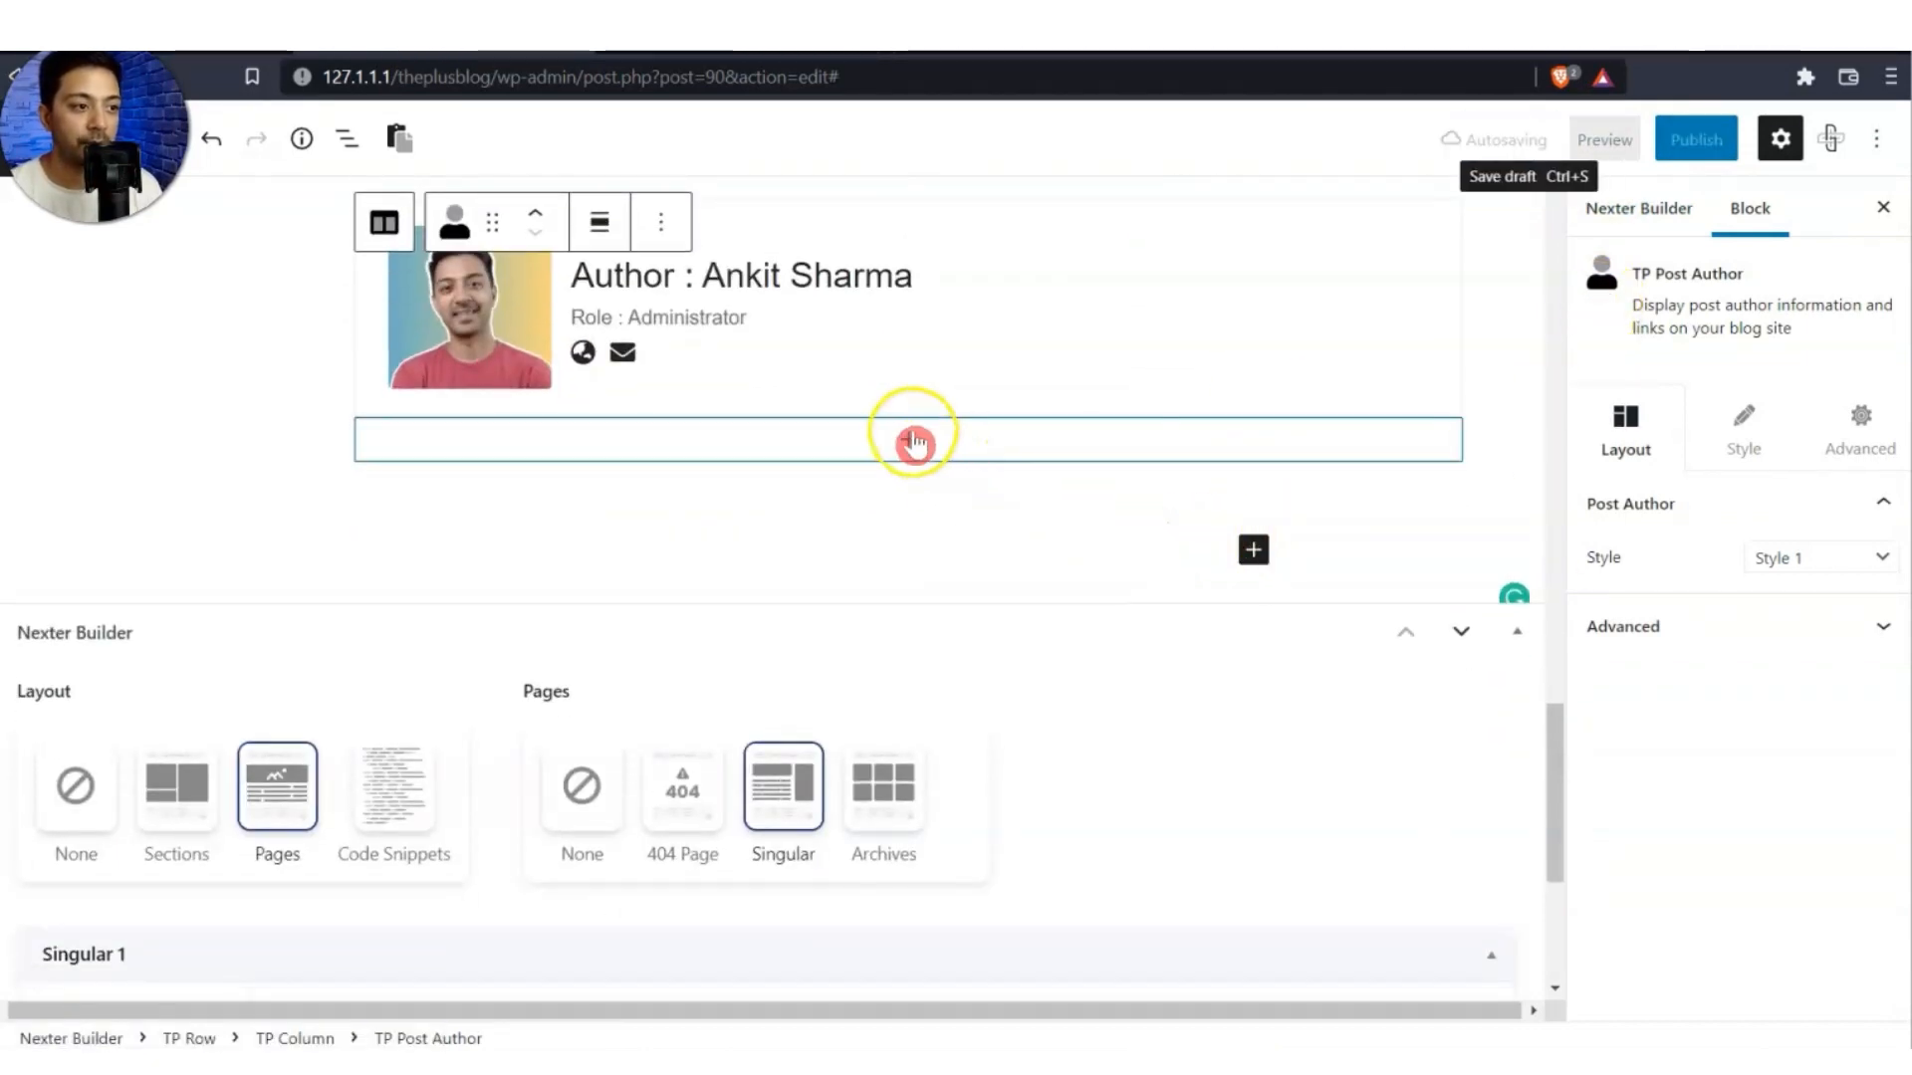
{"action": "left_click", "coordinate": [908, 439]}
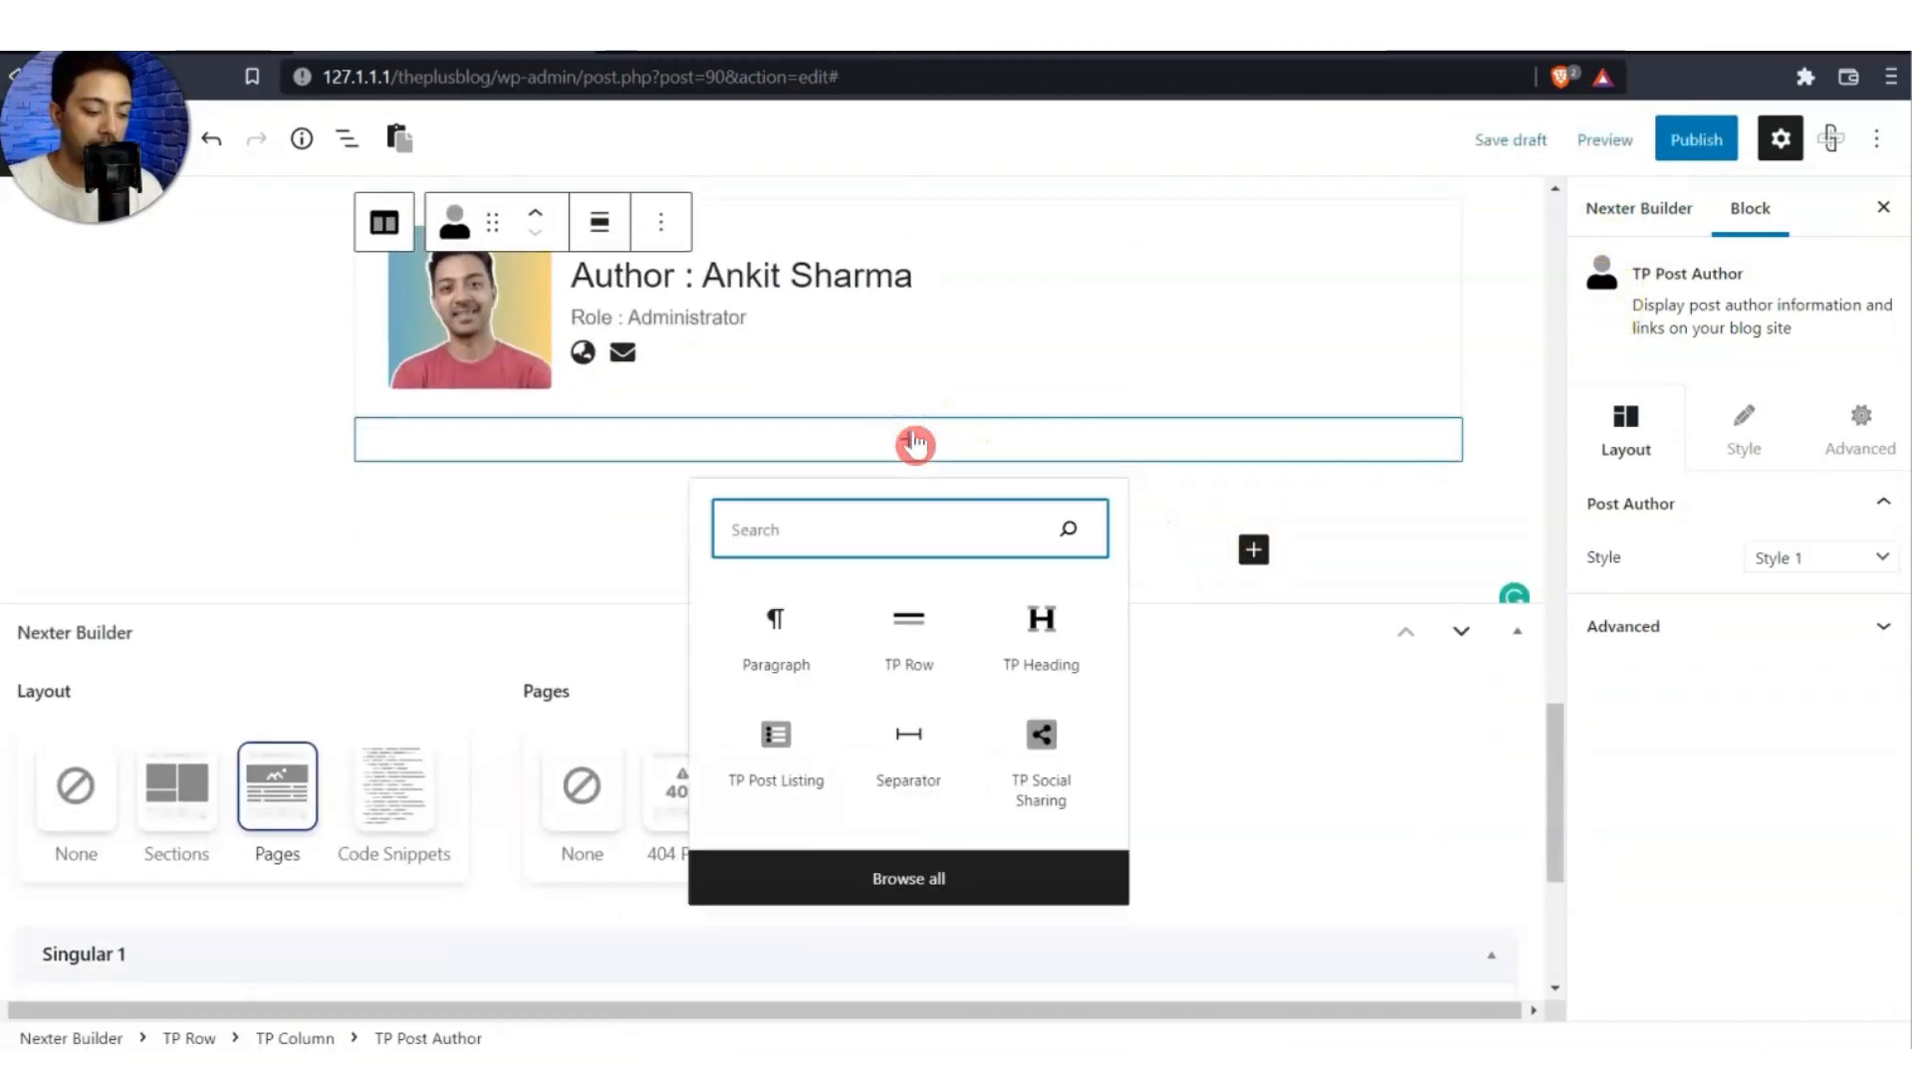
{"action": "type", "text": "heading"}
{"action": "left_click", "coordinate": [892, 622]}
{"action": "left_click", "coordinate": [1620, 668]}
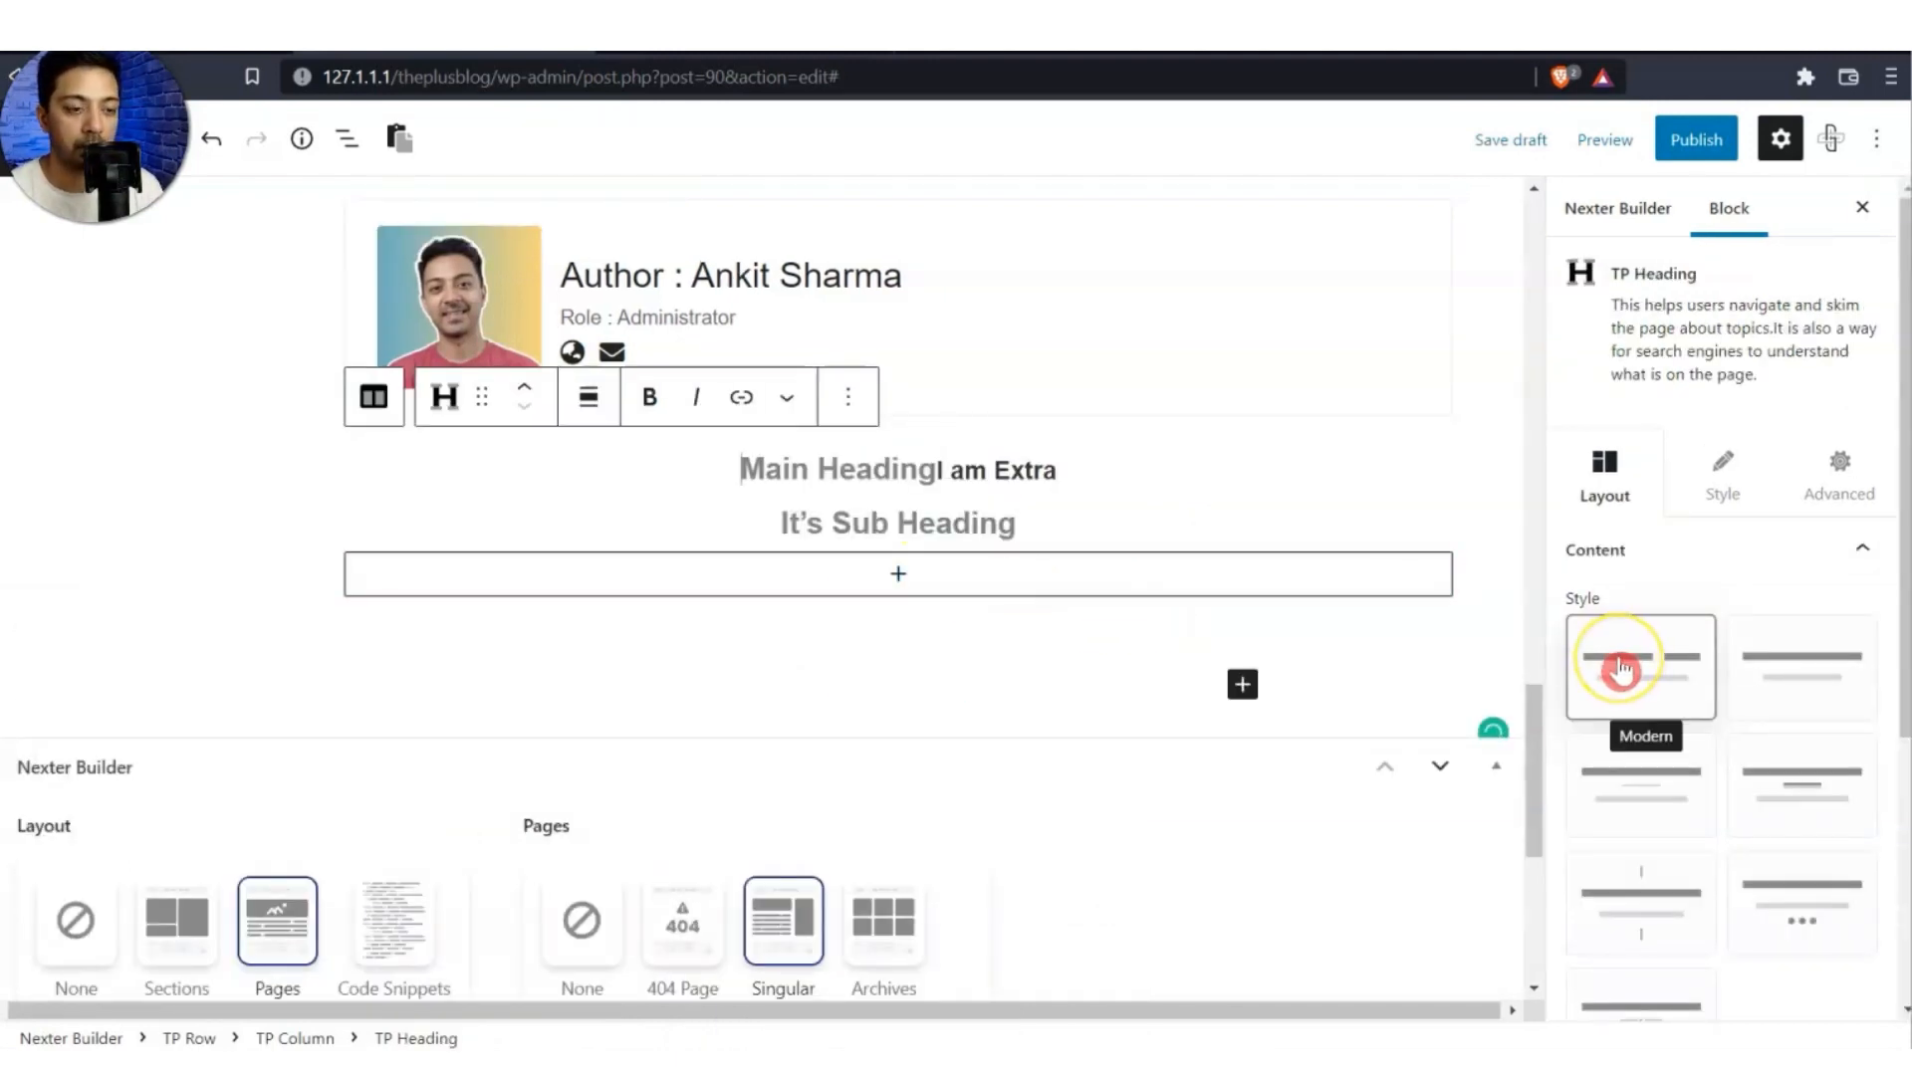
{"action": "left_click", "coordinate": [1623, 779]}
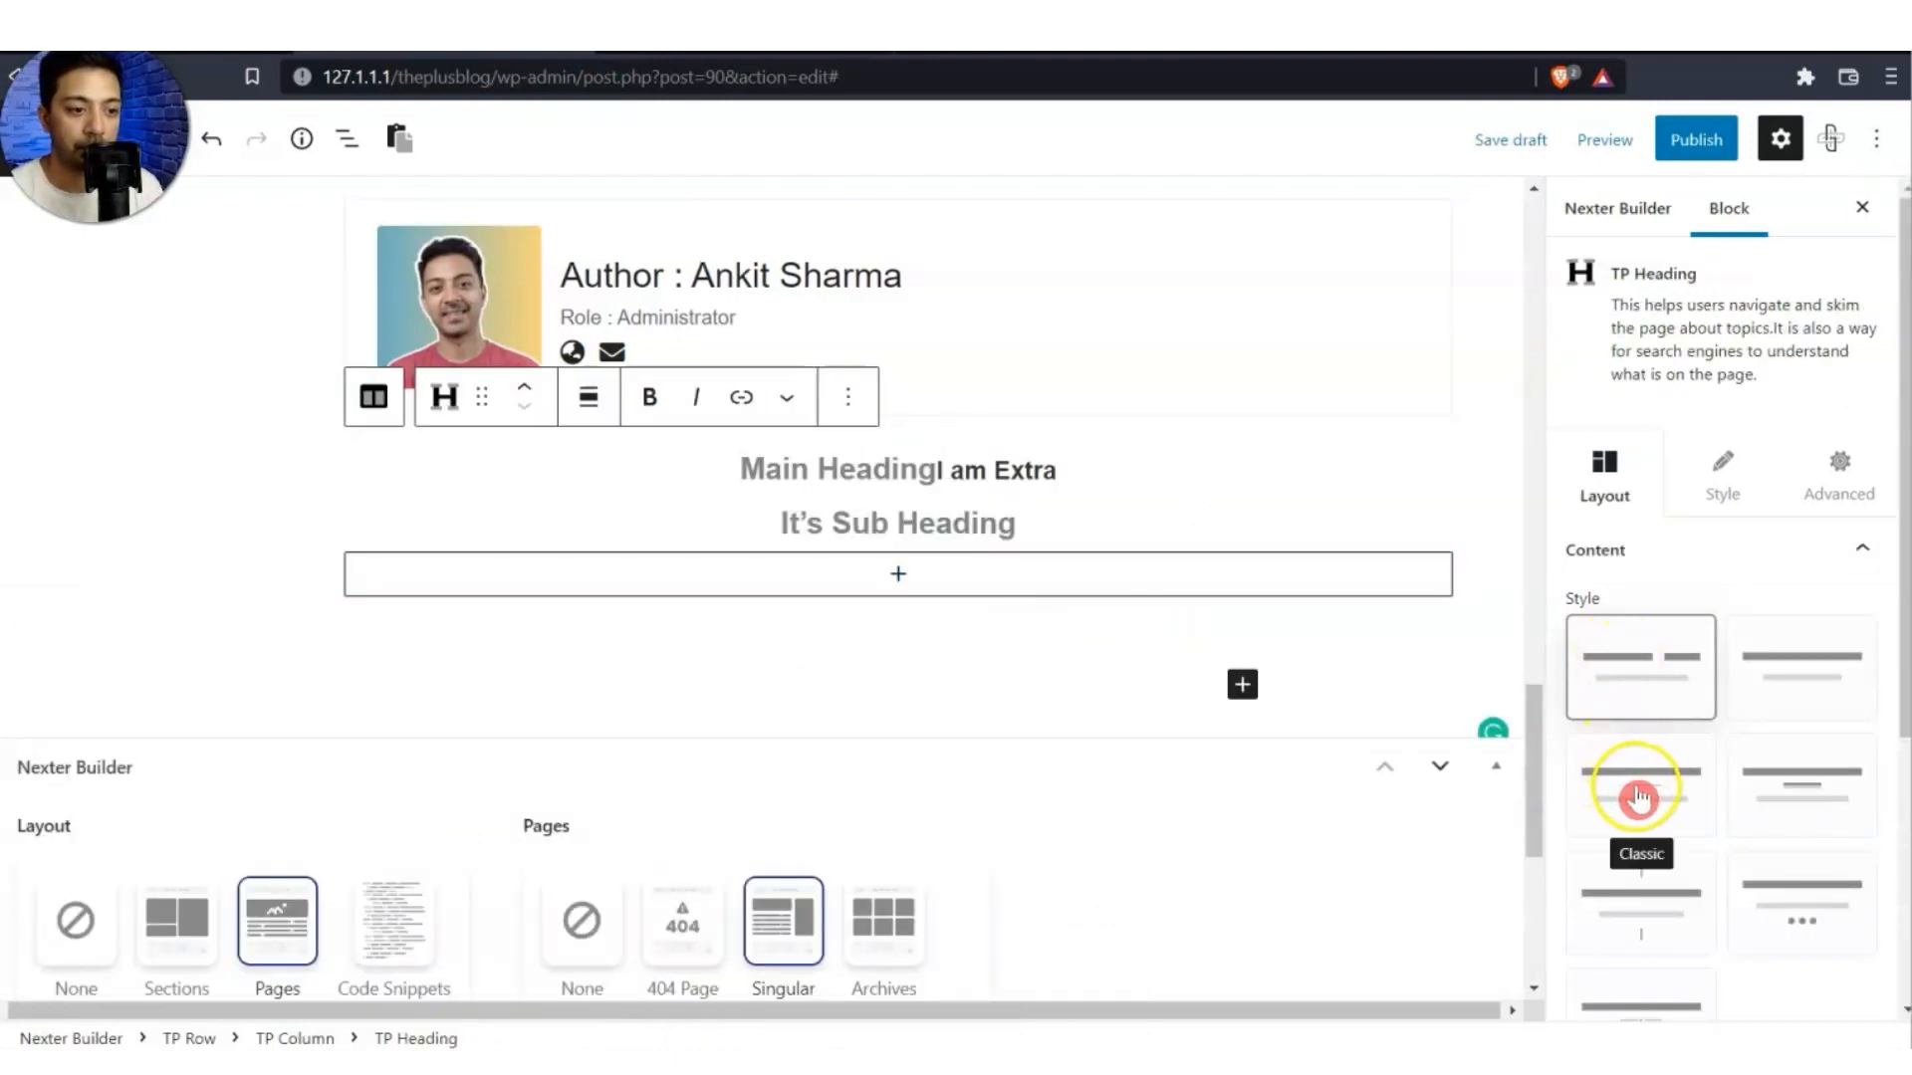
{"action": "left_click", "coordinate": [1641, 796]}
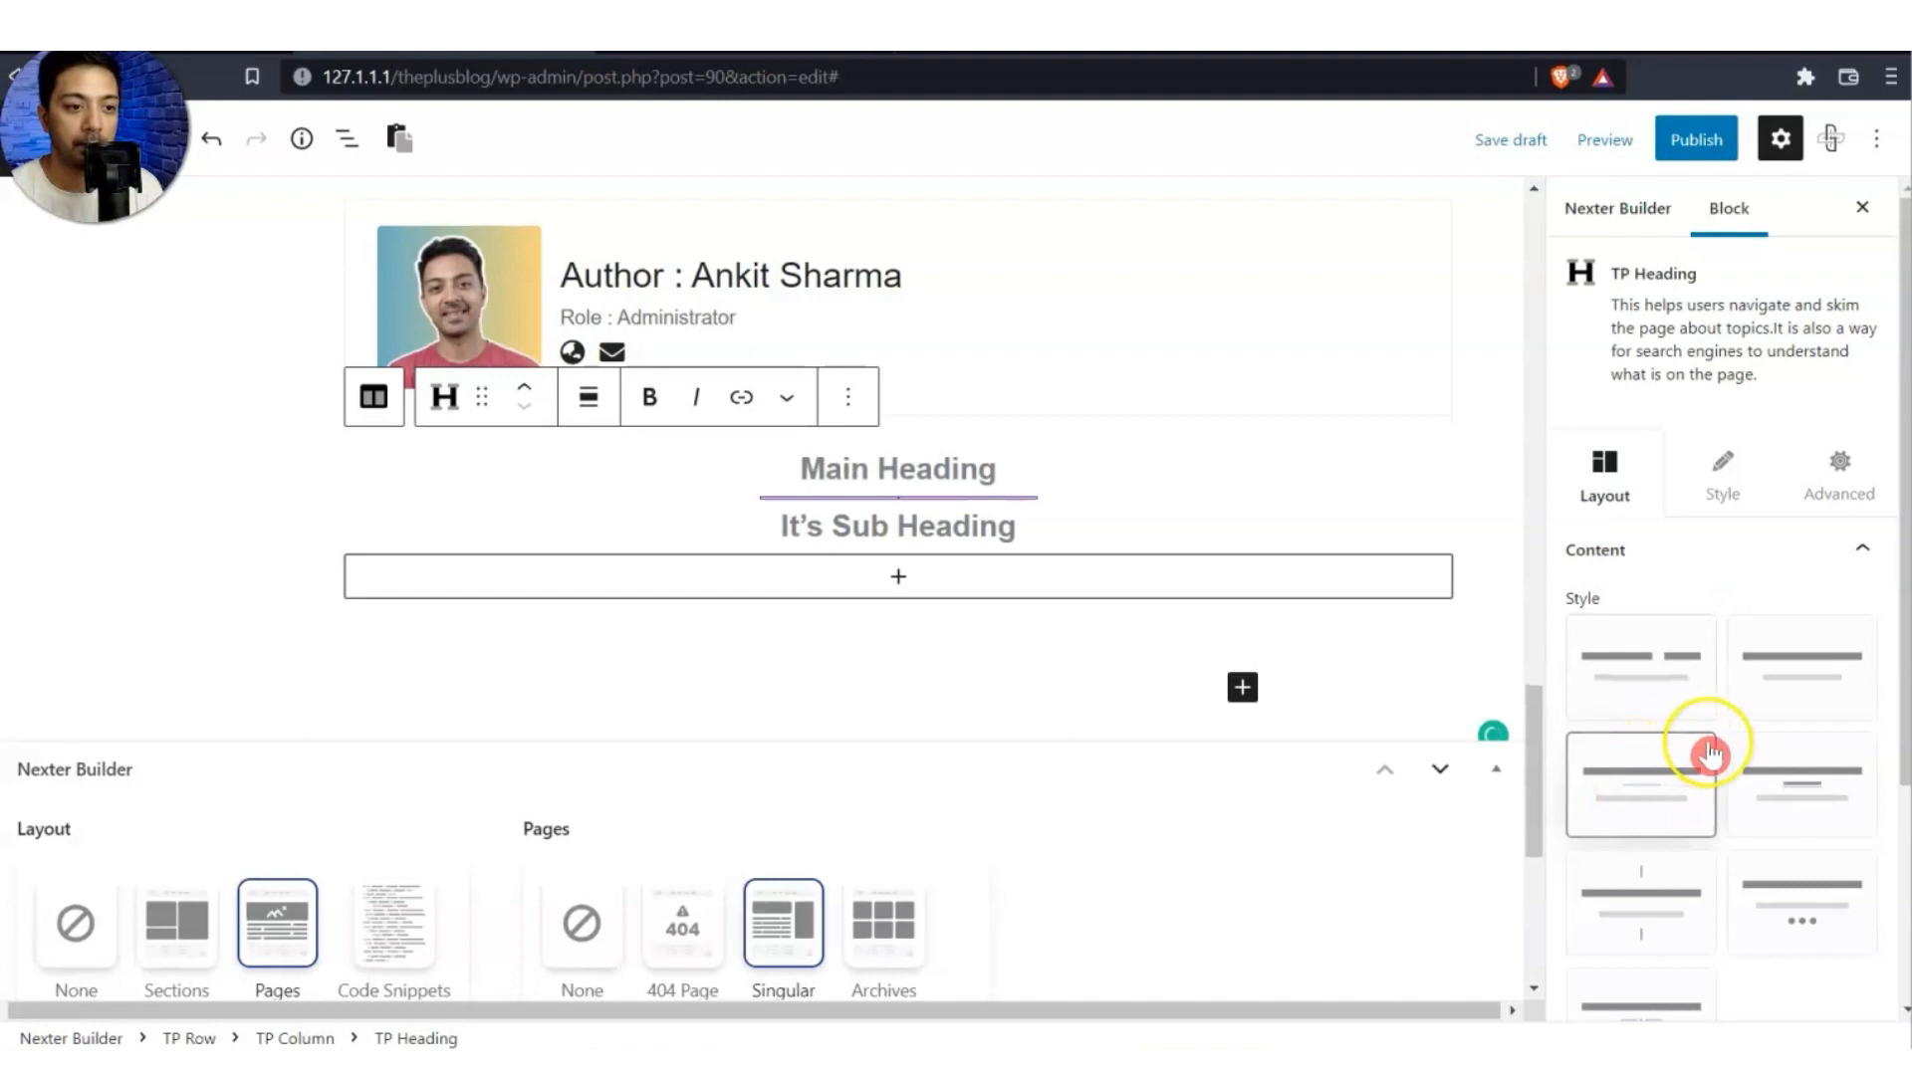
Set the heading's main title to "Editor's Choice" and clear its sub title.
{"action": "scroll", "coordinate": [1711, 755], "scroll_direction": "down", "scroll_amount": 3}
{"action": "triple_click", "coordinate": [1789, 820]}
{"action": "type", "text": "Editor's Choice"}
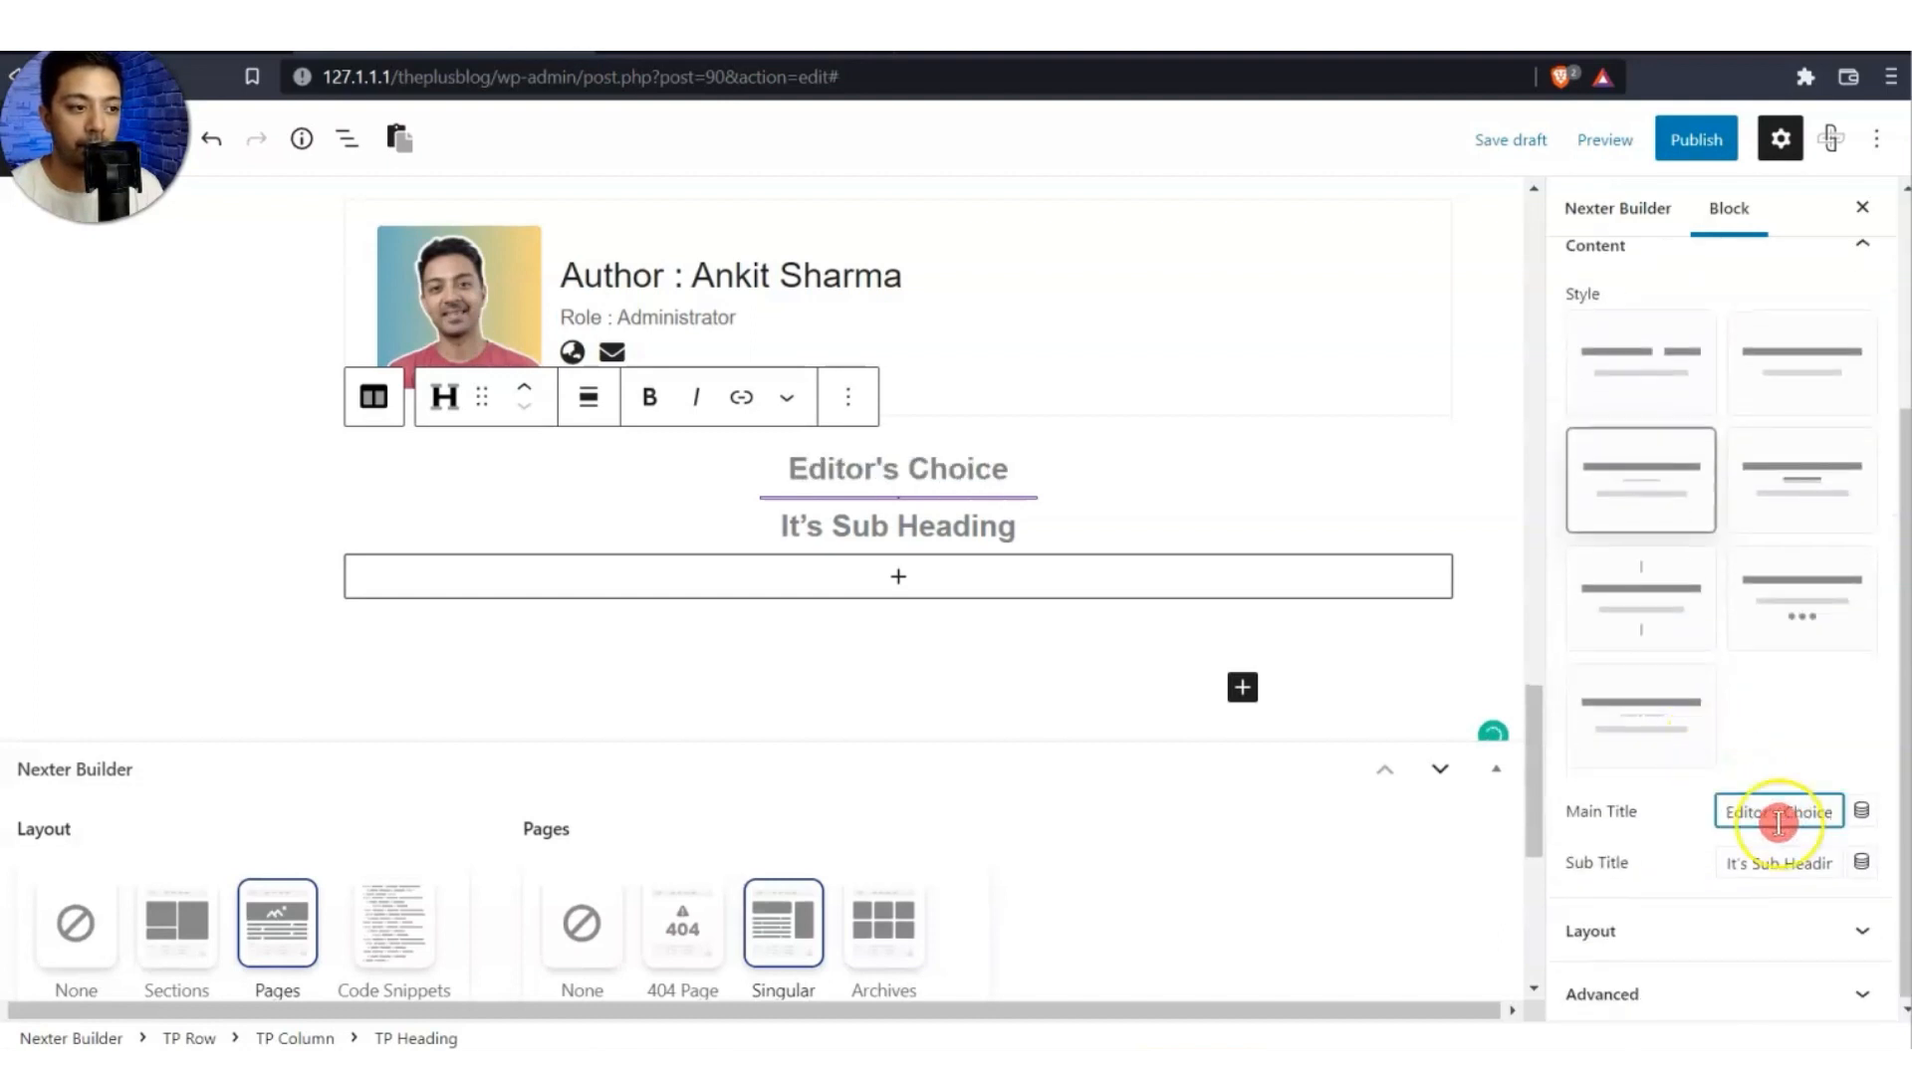
{"action": "left_click", "coordinate": [1816, 866]}
{"action": "key", "text": "BackSpace"}
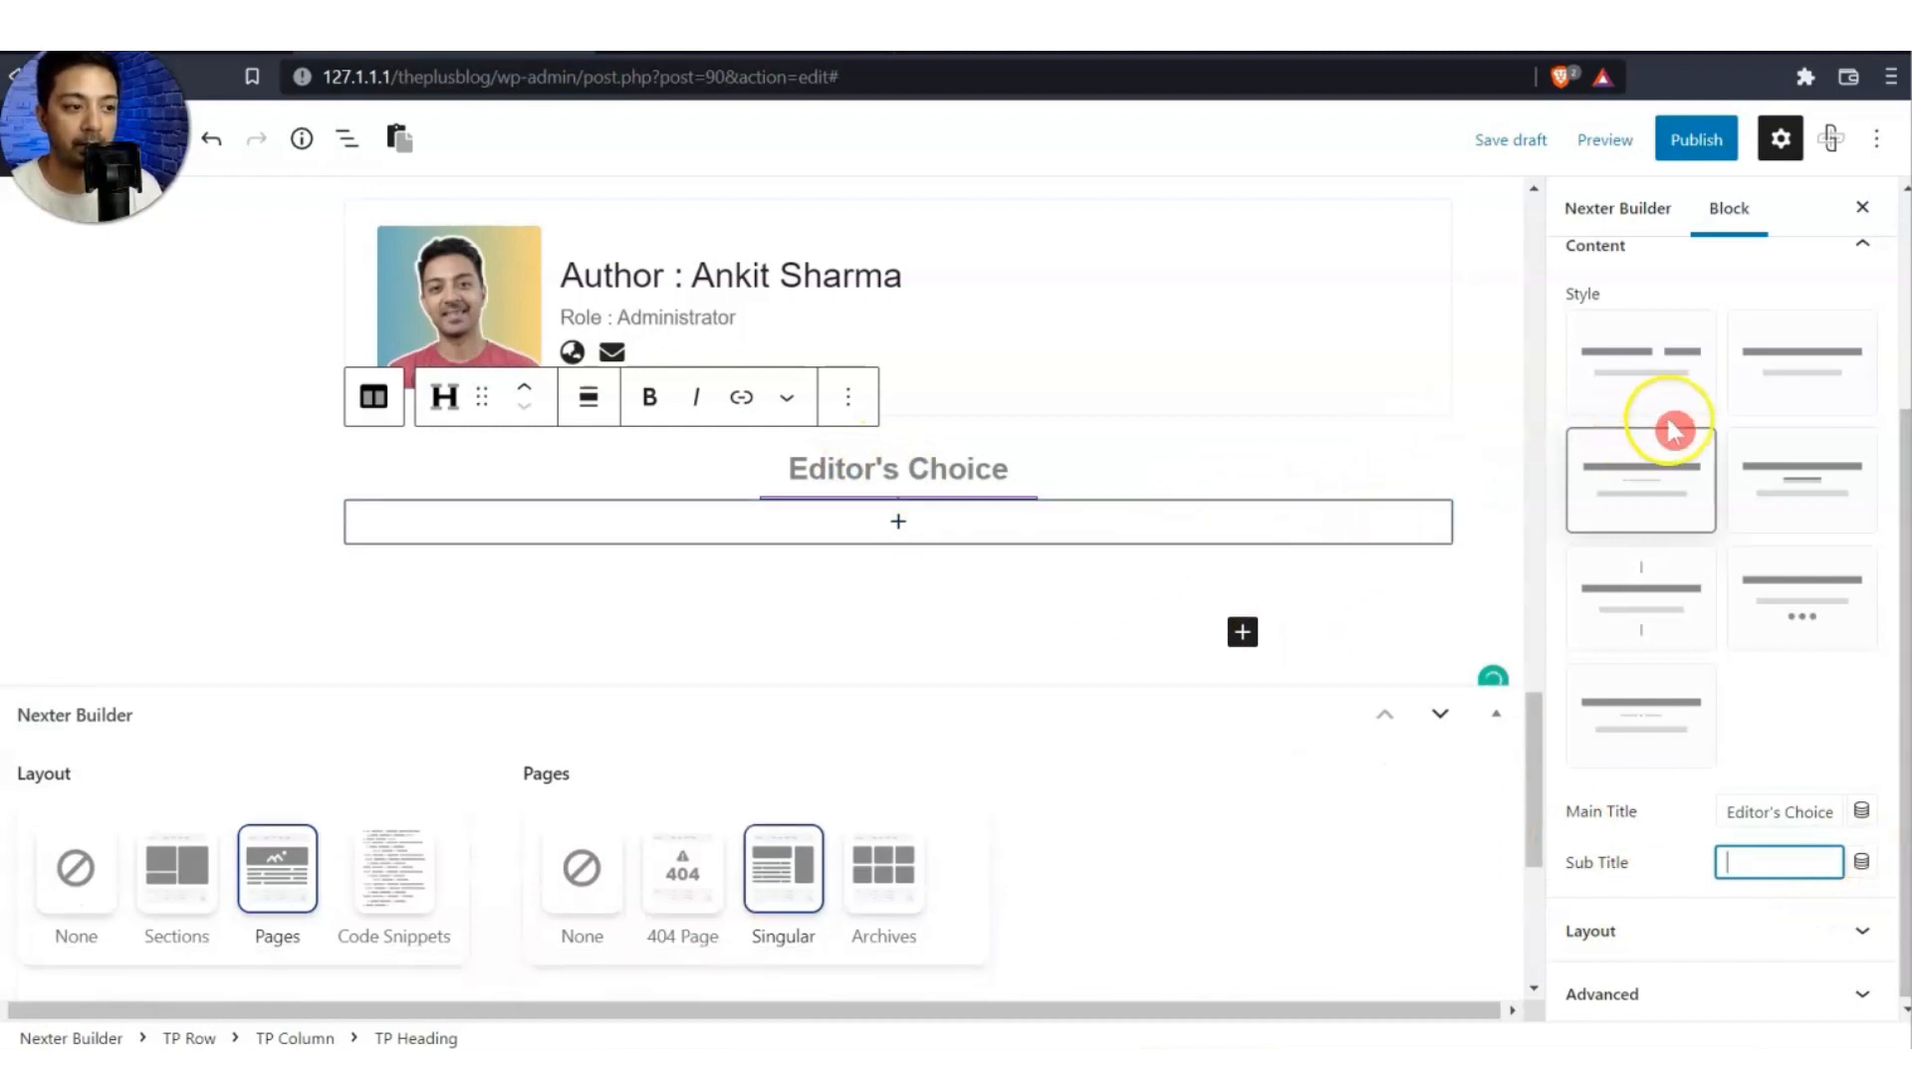
Set the main title color of the "Editor's Choice" heading to black.
{"action": "scroll", "coordinate": [1725, 311], "scroll_direction": "up", "scroll_amount": 3}
{"action": "left_click", "coordinate": [1745, 494]}
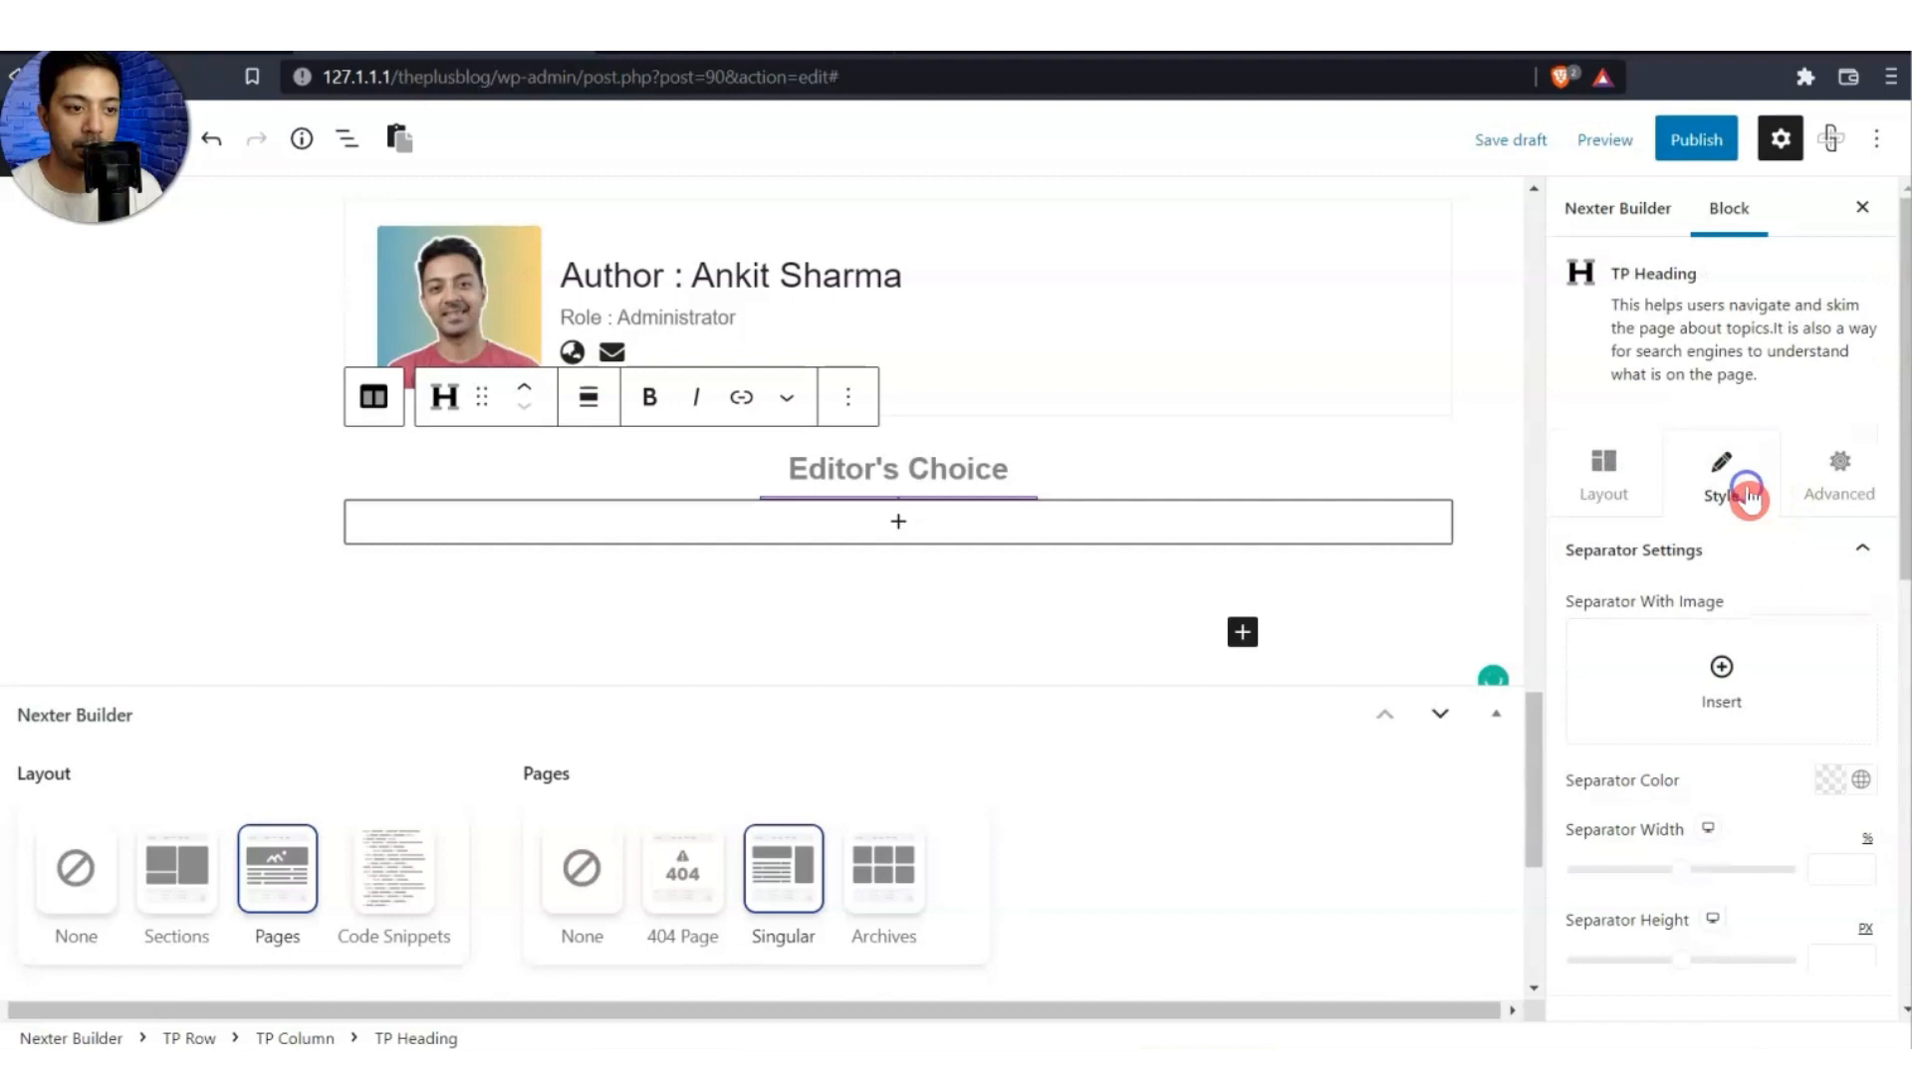
{"action": "left_click", "coordinate": [1828, 782]}
{"action": "left_click", "coordinate": [1828, 786]}
{"action": "left_click", "coordinate": [1705, 554]}
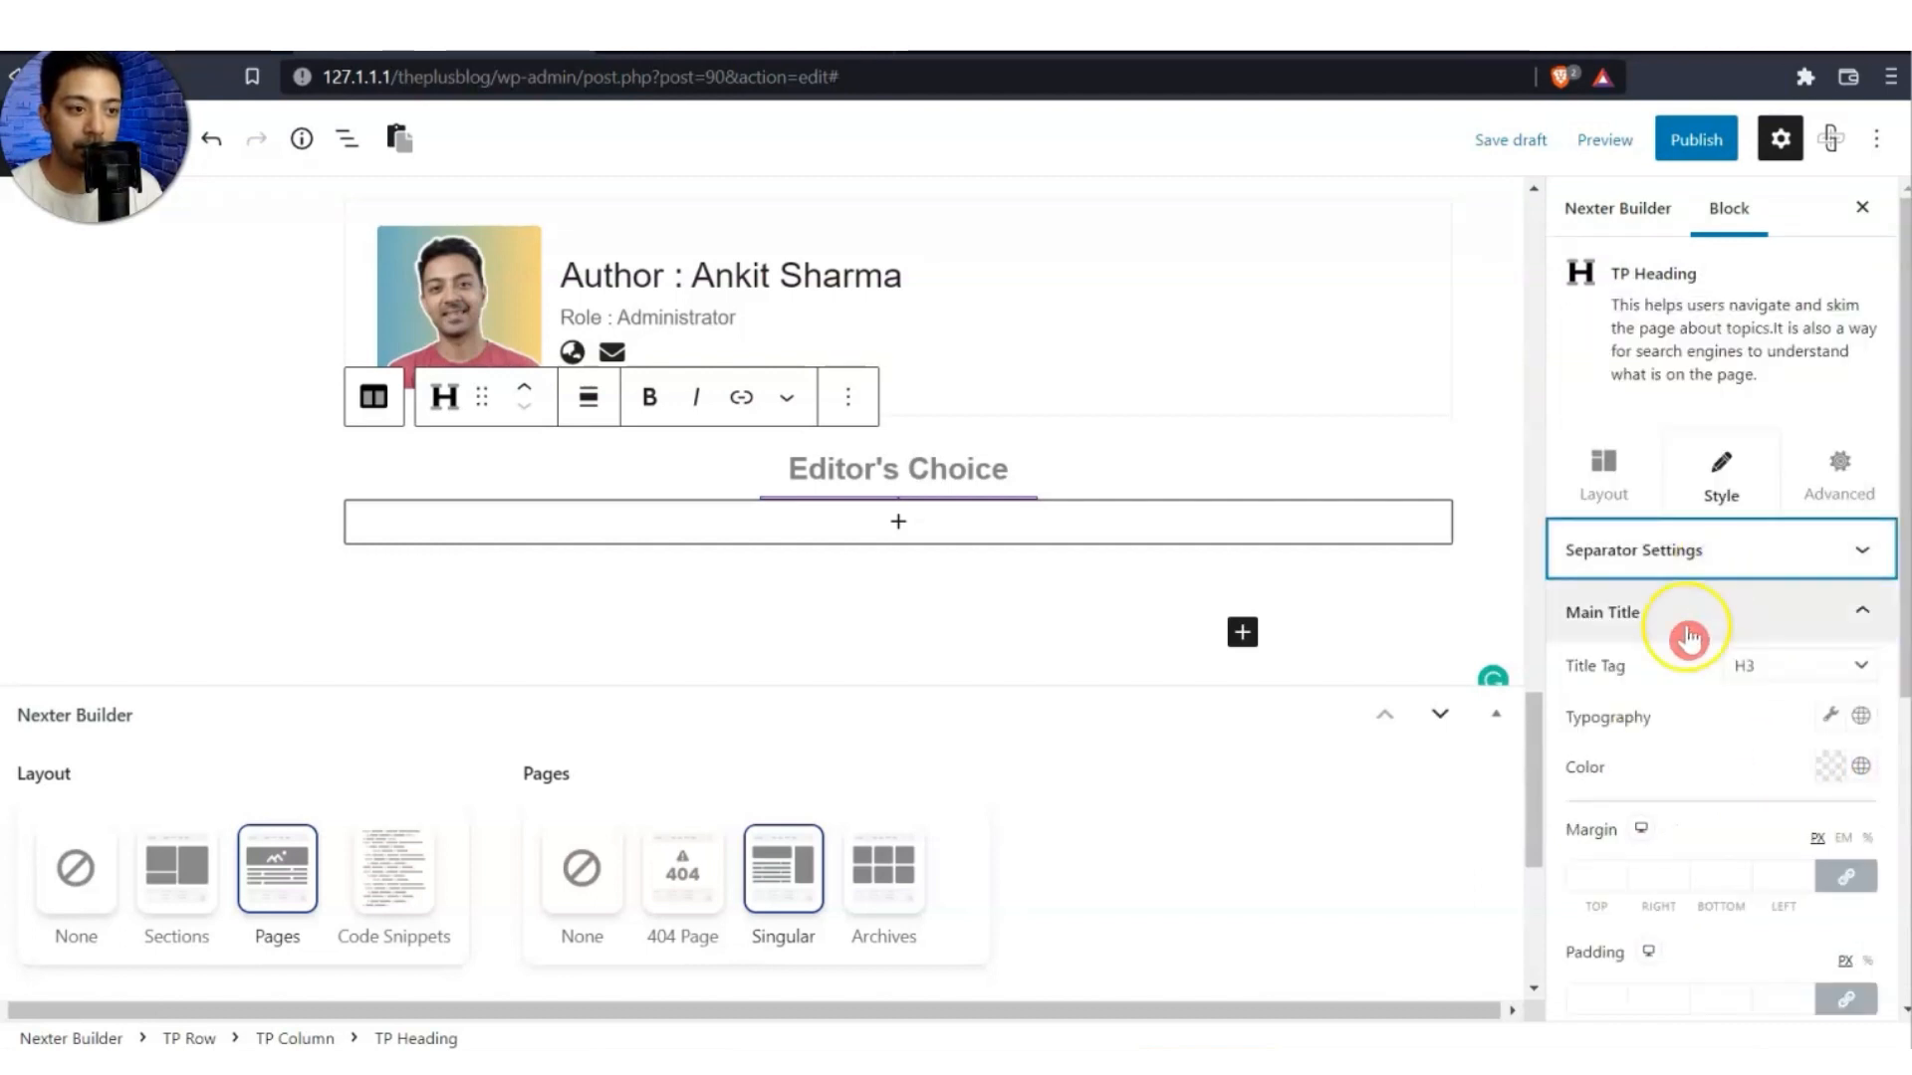
{"action": "left_click", "coordinate": [1831, 770]}
{"action": "left_click", "coordinate": [1607, 565]}
{"action": "left_click", "coordinate": [1610, 771]}
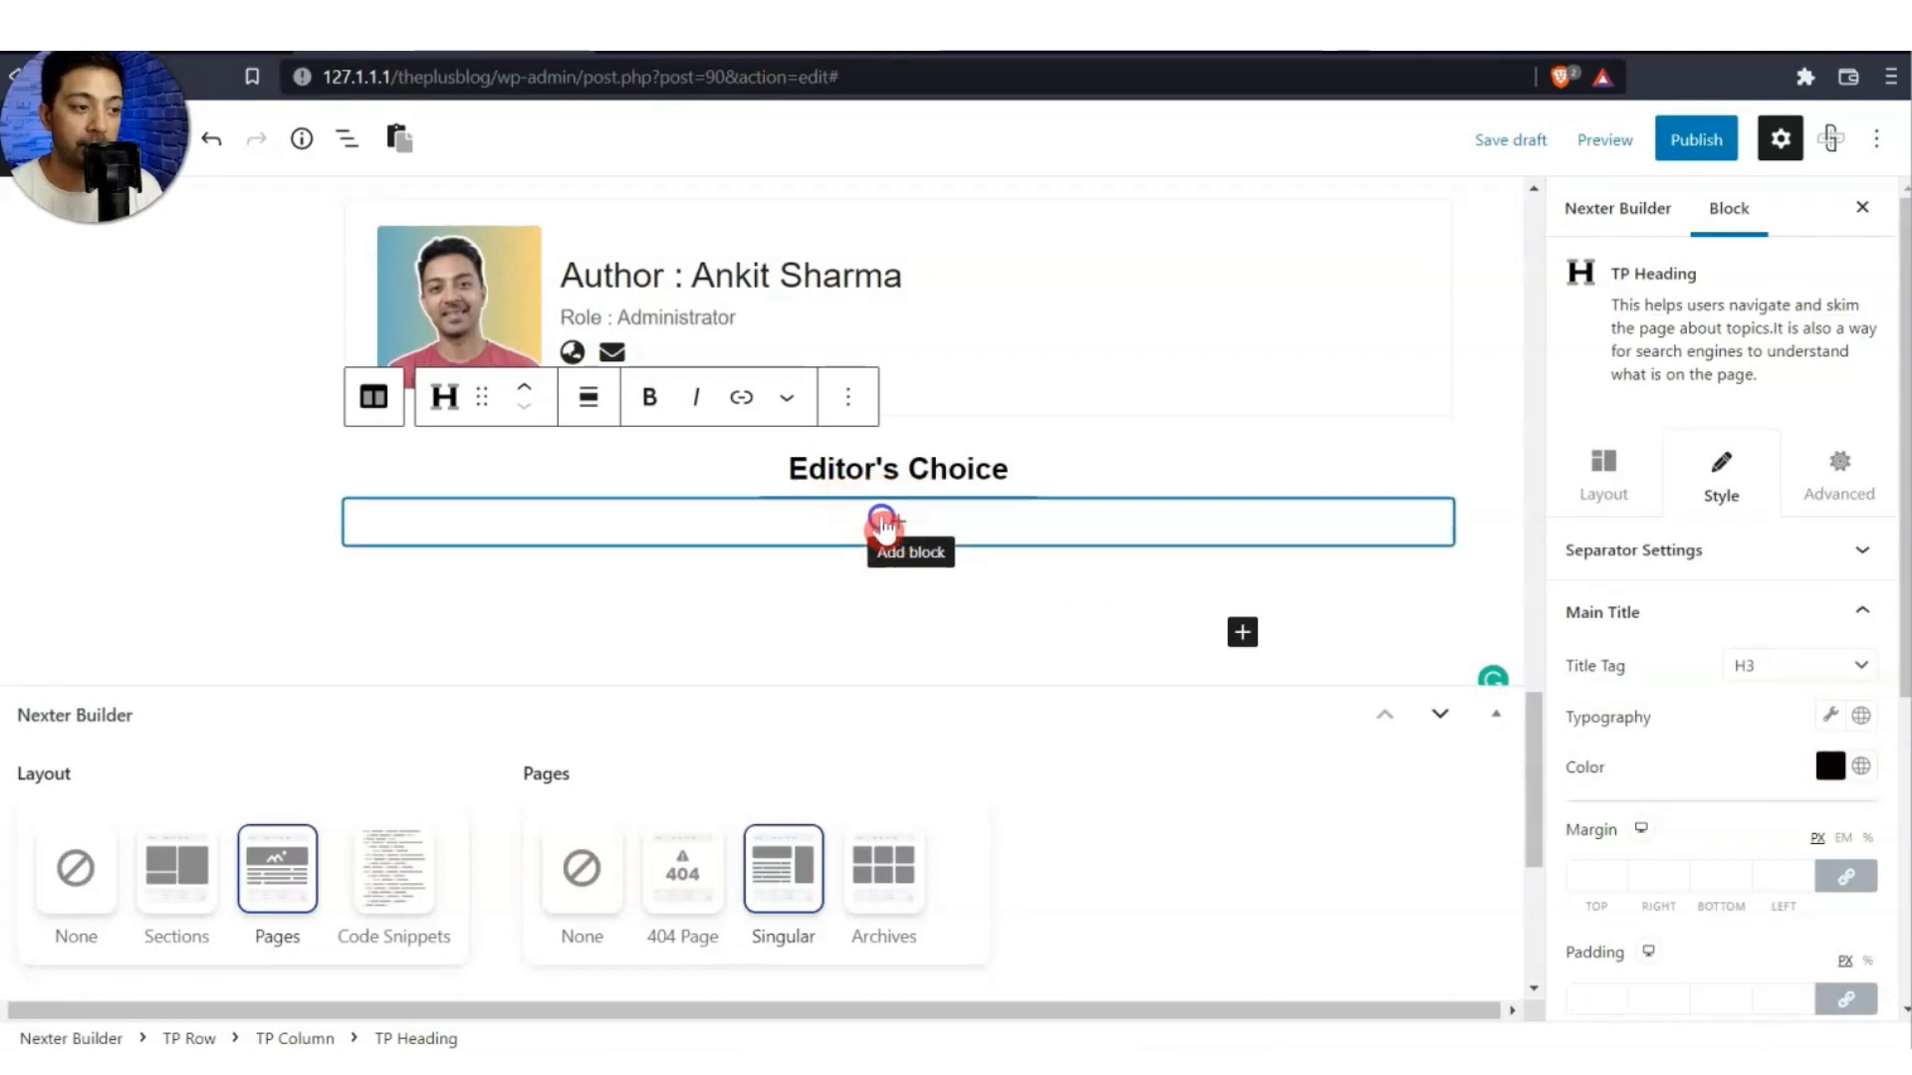
Insert a TP Post Listing block below the "Editor's Choice" heading and set its listing type to Single Page Related Posts.
{"action": "left_click", "coordinate": [885, 524]}
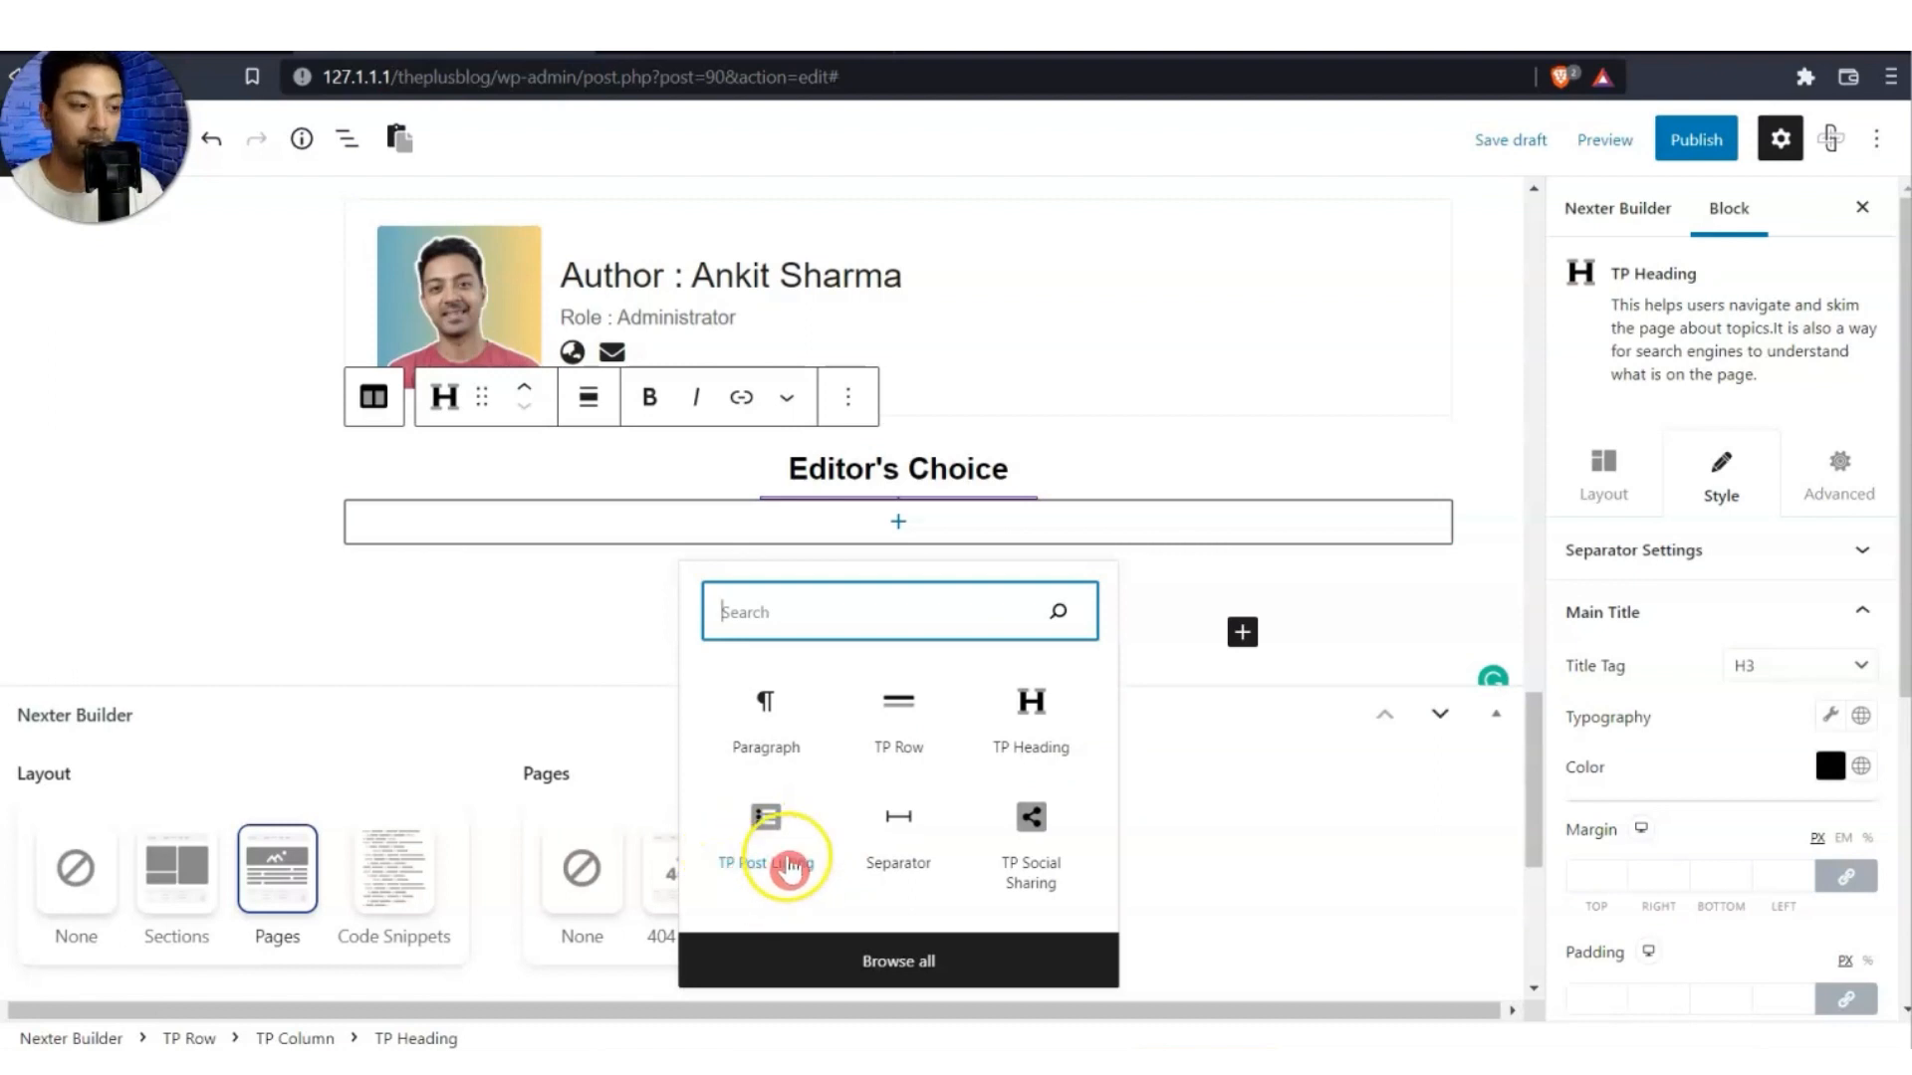
{"action": "left_click", "coordinate": [787, 862]}
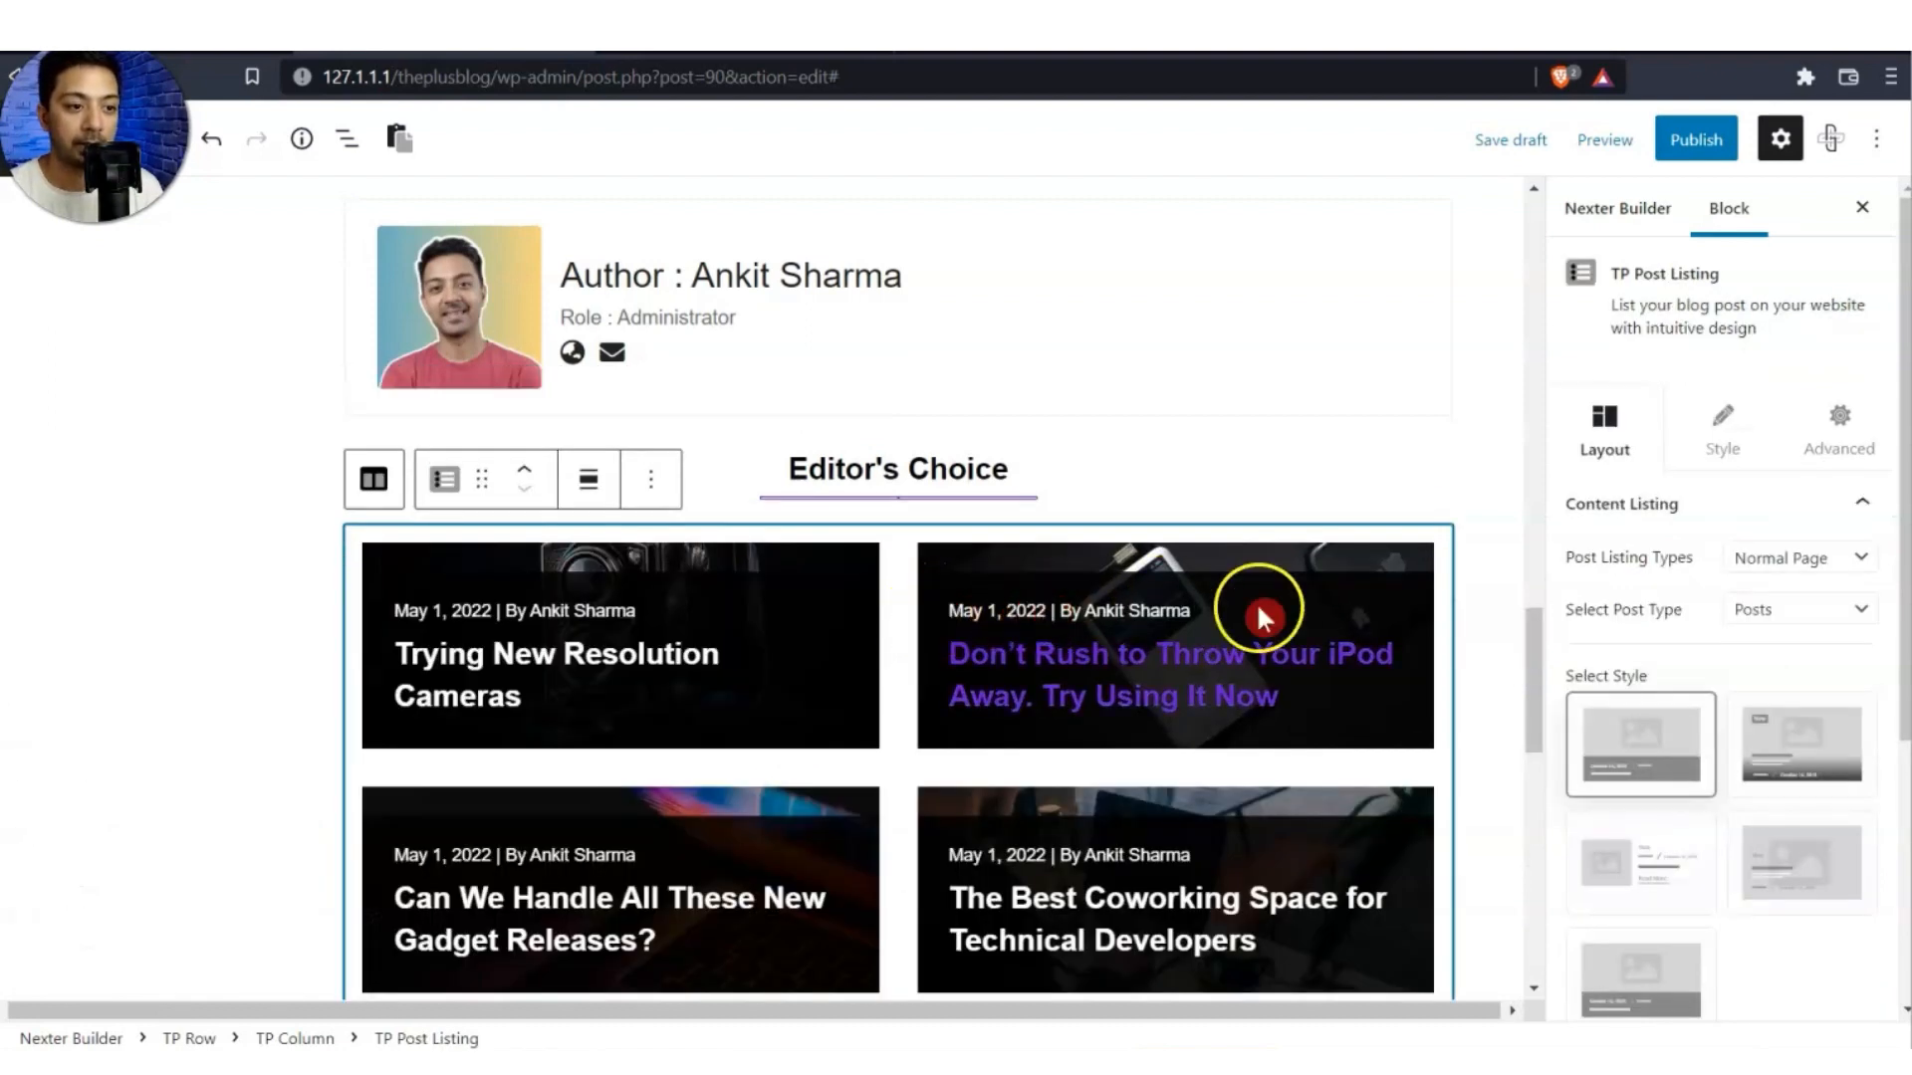
{"action": "left_click", "coordinate": [1850, 559]}
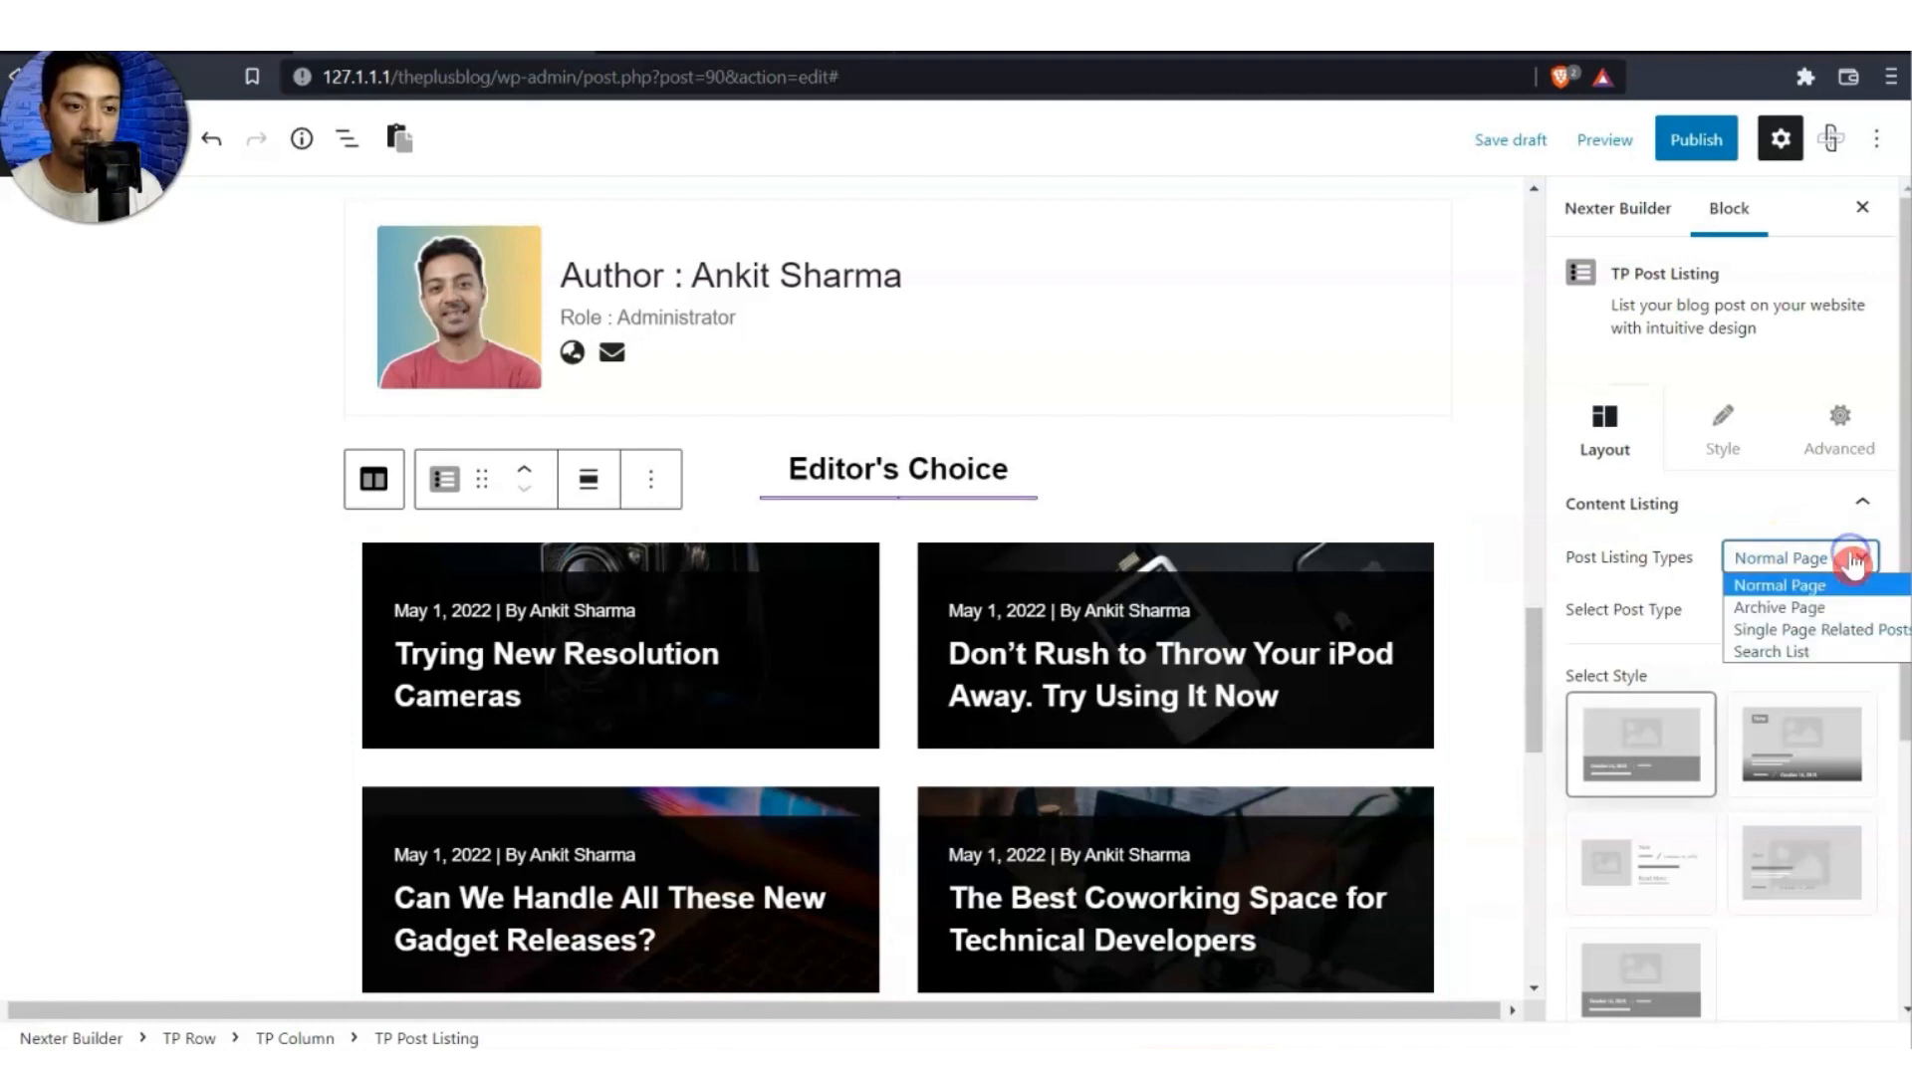
{"action": "left_click", "coordinate": [1824, 632]}
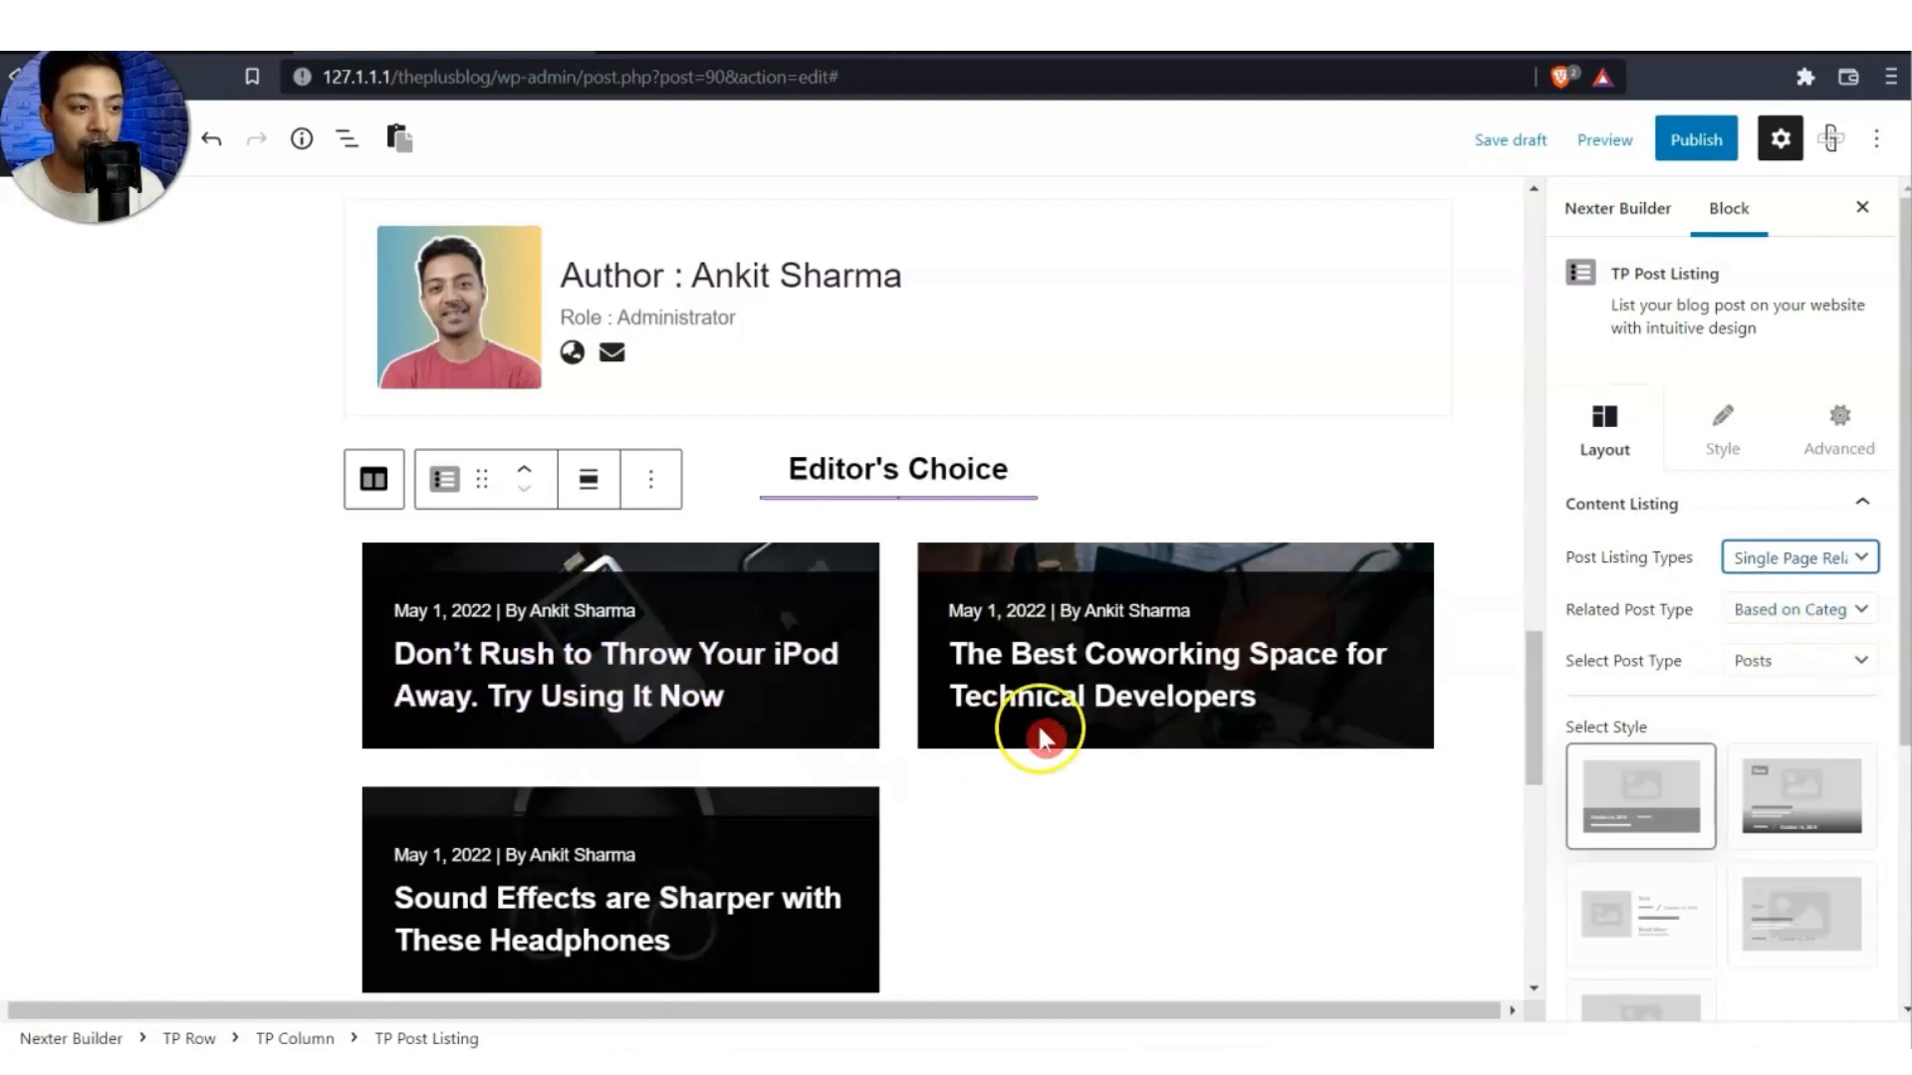
Give the post listing the fourth style, with text overlaid on the image, and a minimum height of 240 px.
{"action": "scroll", "coordinate": [1638, 712], "scroll_direction": "down", "scroll_amount": 3}
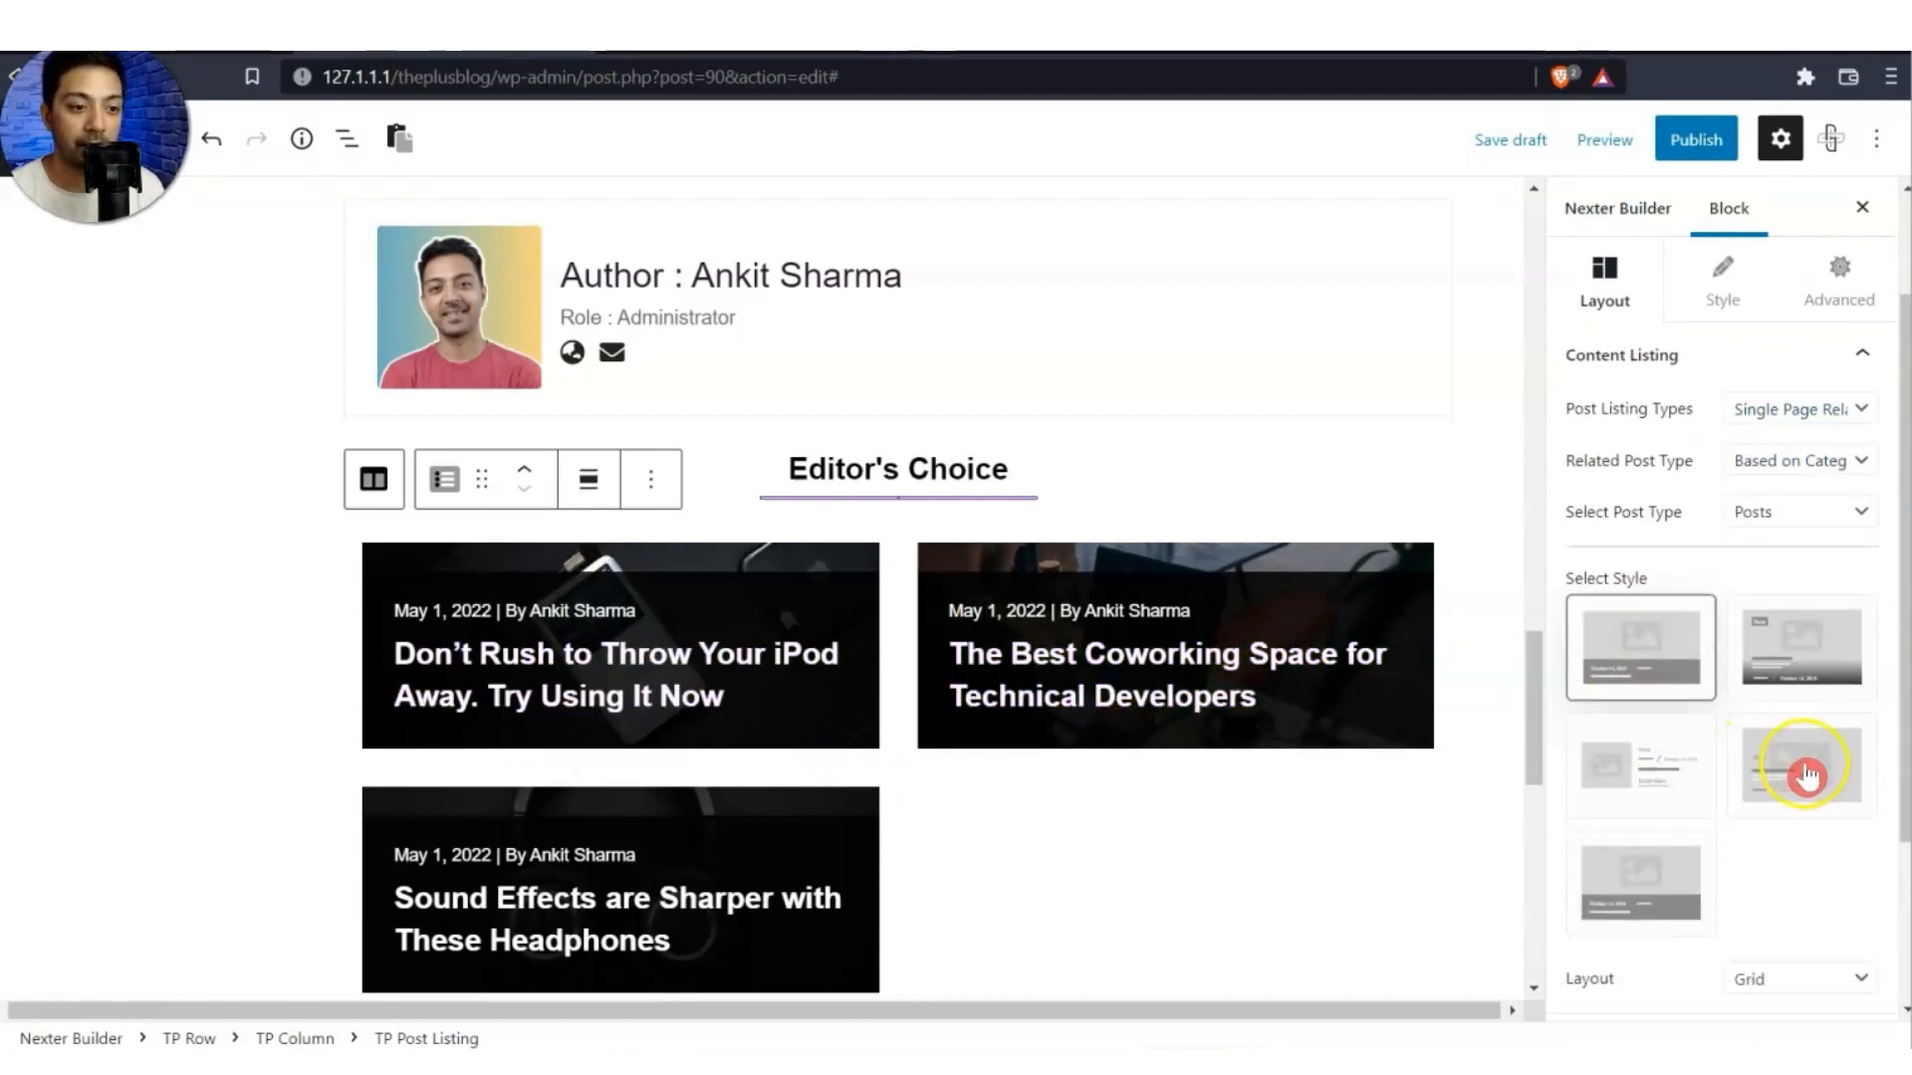
{"action": "left_click", "coordinate": [1808, 772]}
{"action": "left_click", "coordinate": [1661, 772]}
{"action": "left_click", "coordinate": [1808, 776]}
{"action": "scroll", "coordinate": [1783, 776], "scroll_direction": "down", "scroll_amount": 3}
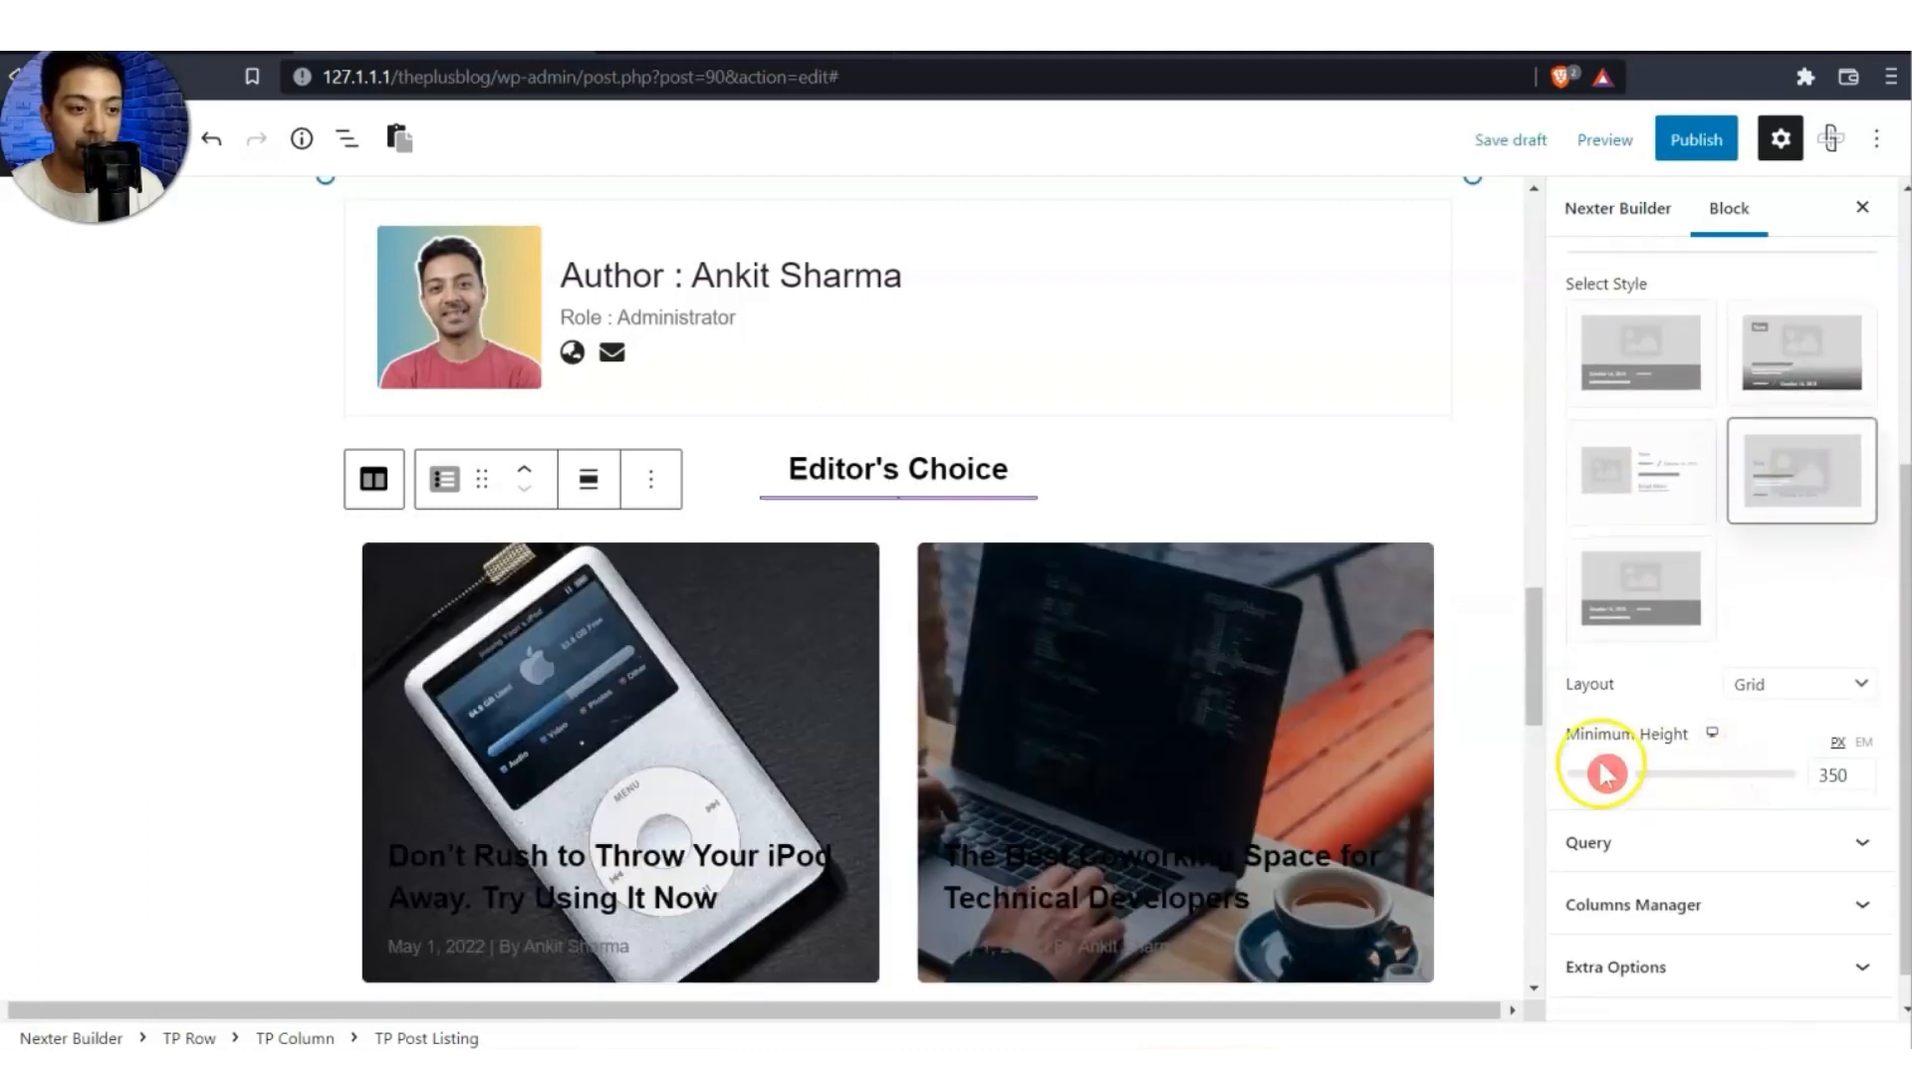
{"action": "mouse_move", "coordinate": [1621, 781]}
{"action": "left_mouse_down"}
{"action": "mouse_move", "coordinate": [1593, 781]}
{"action": "mouse_move", "coordinate": [1596, 797]}
{"action": "mouse_move", "coordinate": [1599, 777]}
{"action": "left_mouse_up"}
{"action": "scroll", "coordinate": [1687, 635], "scroll_direction": "down", "scroll_amount": 1}
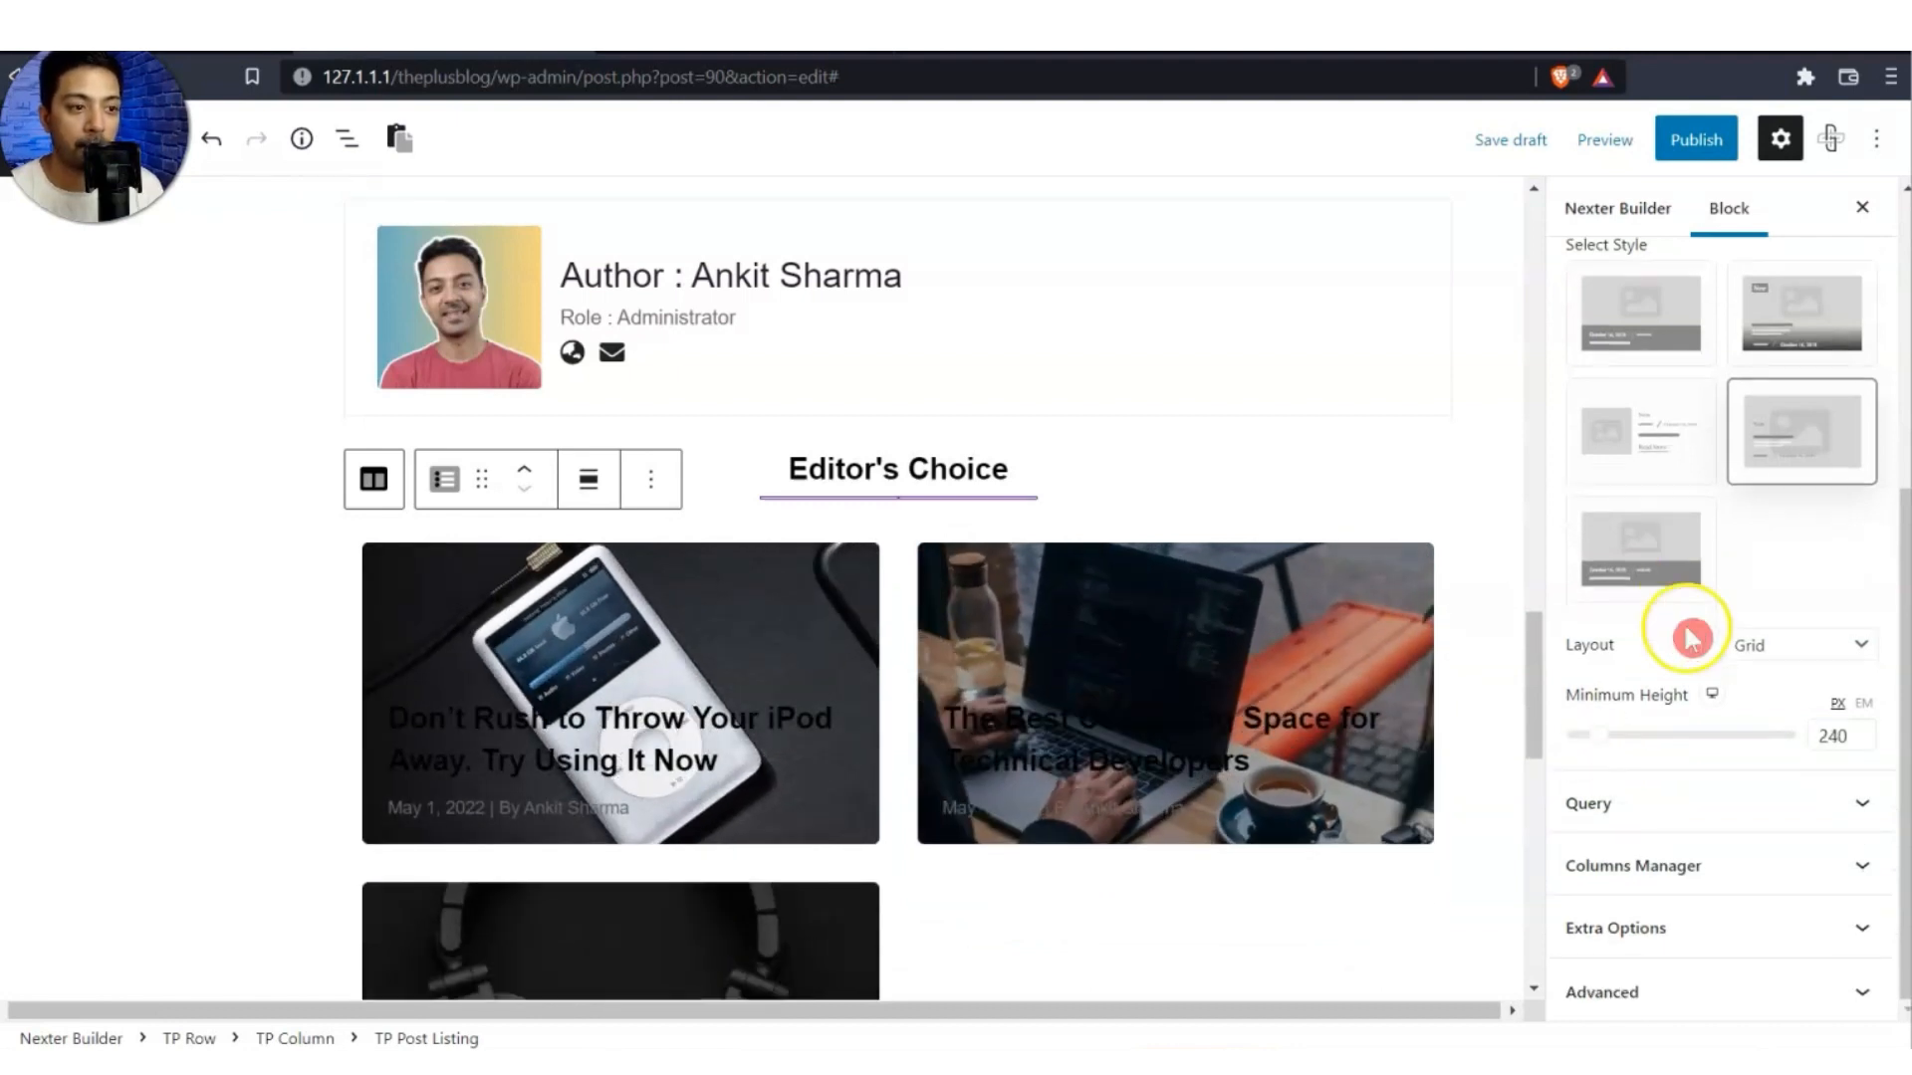
Set the font size of the post titles in the Editor's Choice listing to 18 px.
{"action": "scroll", "coordinate": [1766, 702], "scroll_direction": "up", "scroll_amount": 2}
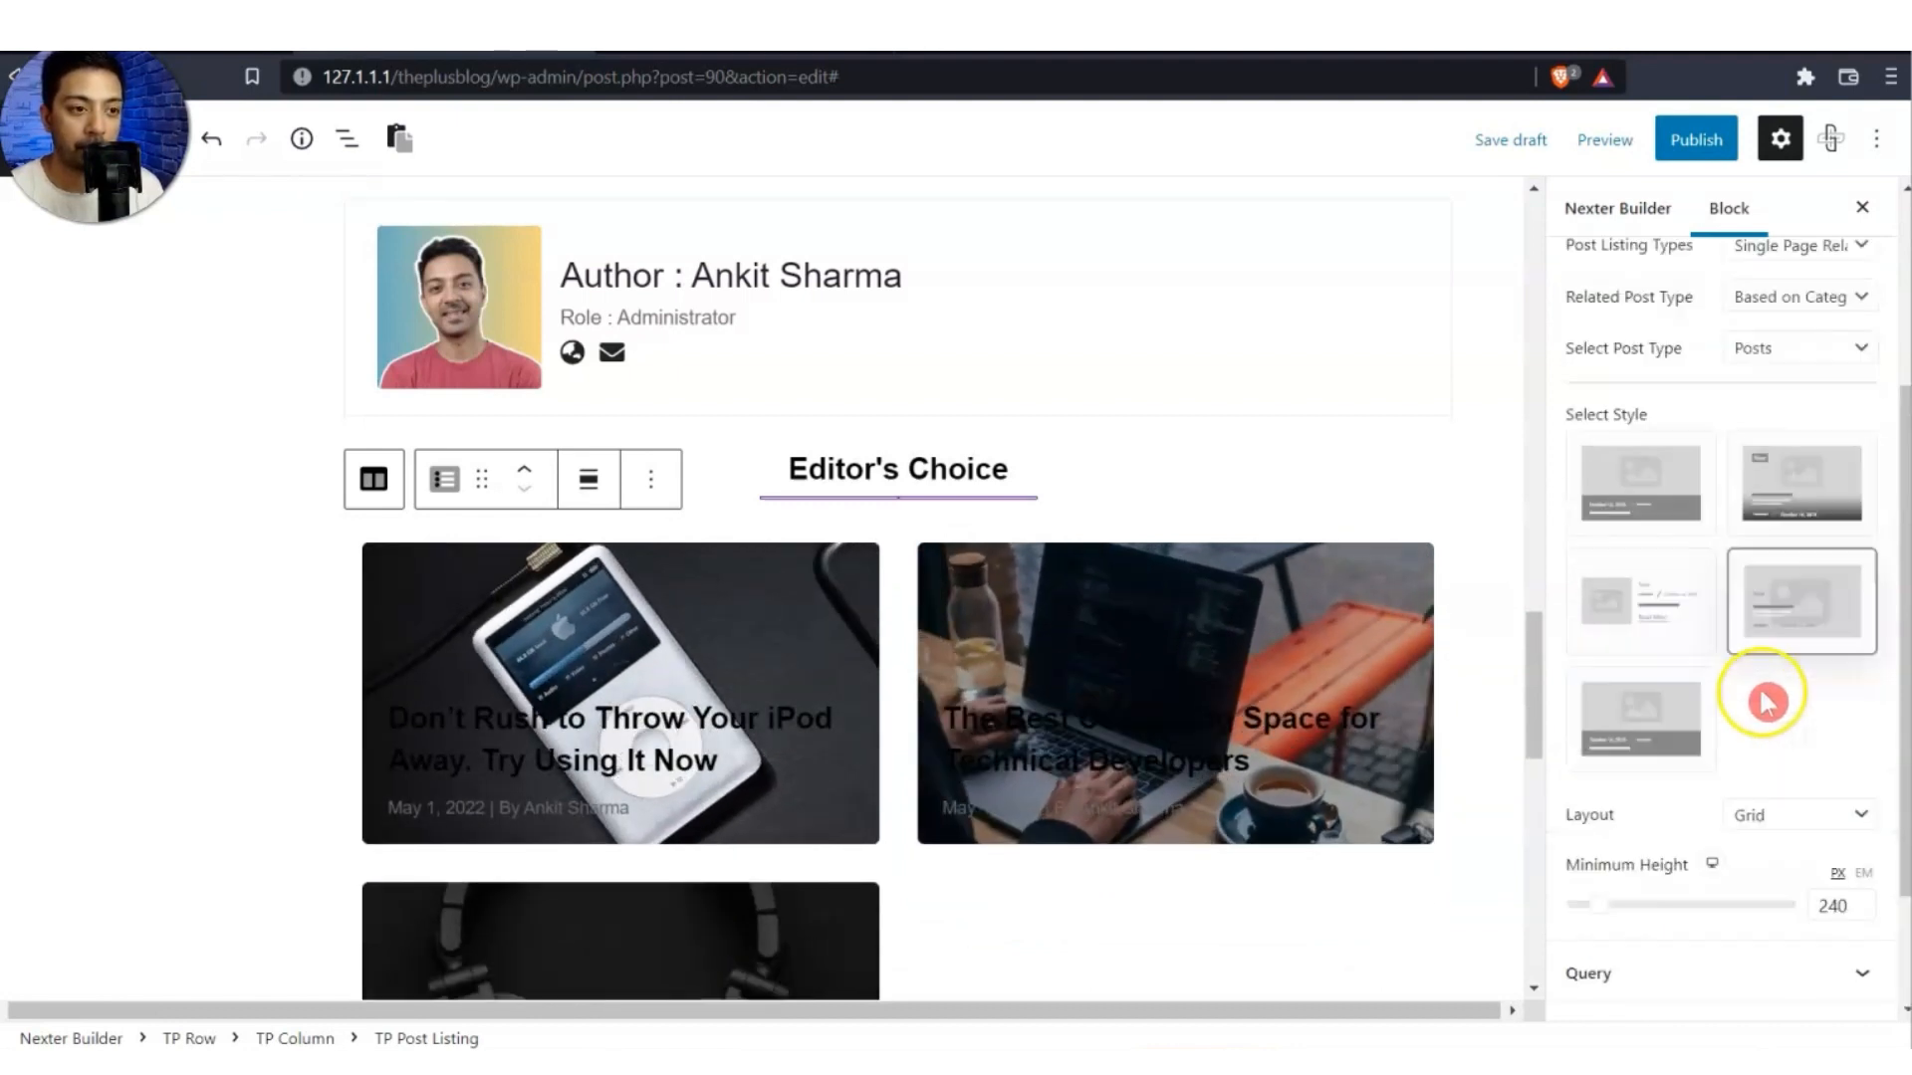
{"action": "scroll", "coordinate": [1753, 617], "scroll_direction": "up", "scroll_amount": 3}
{"action": "left_click", "coordinate": [1734, 430]}
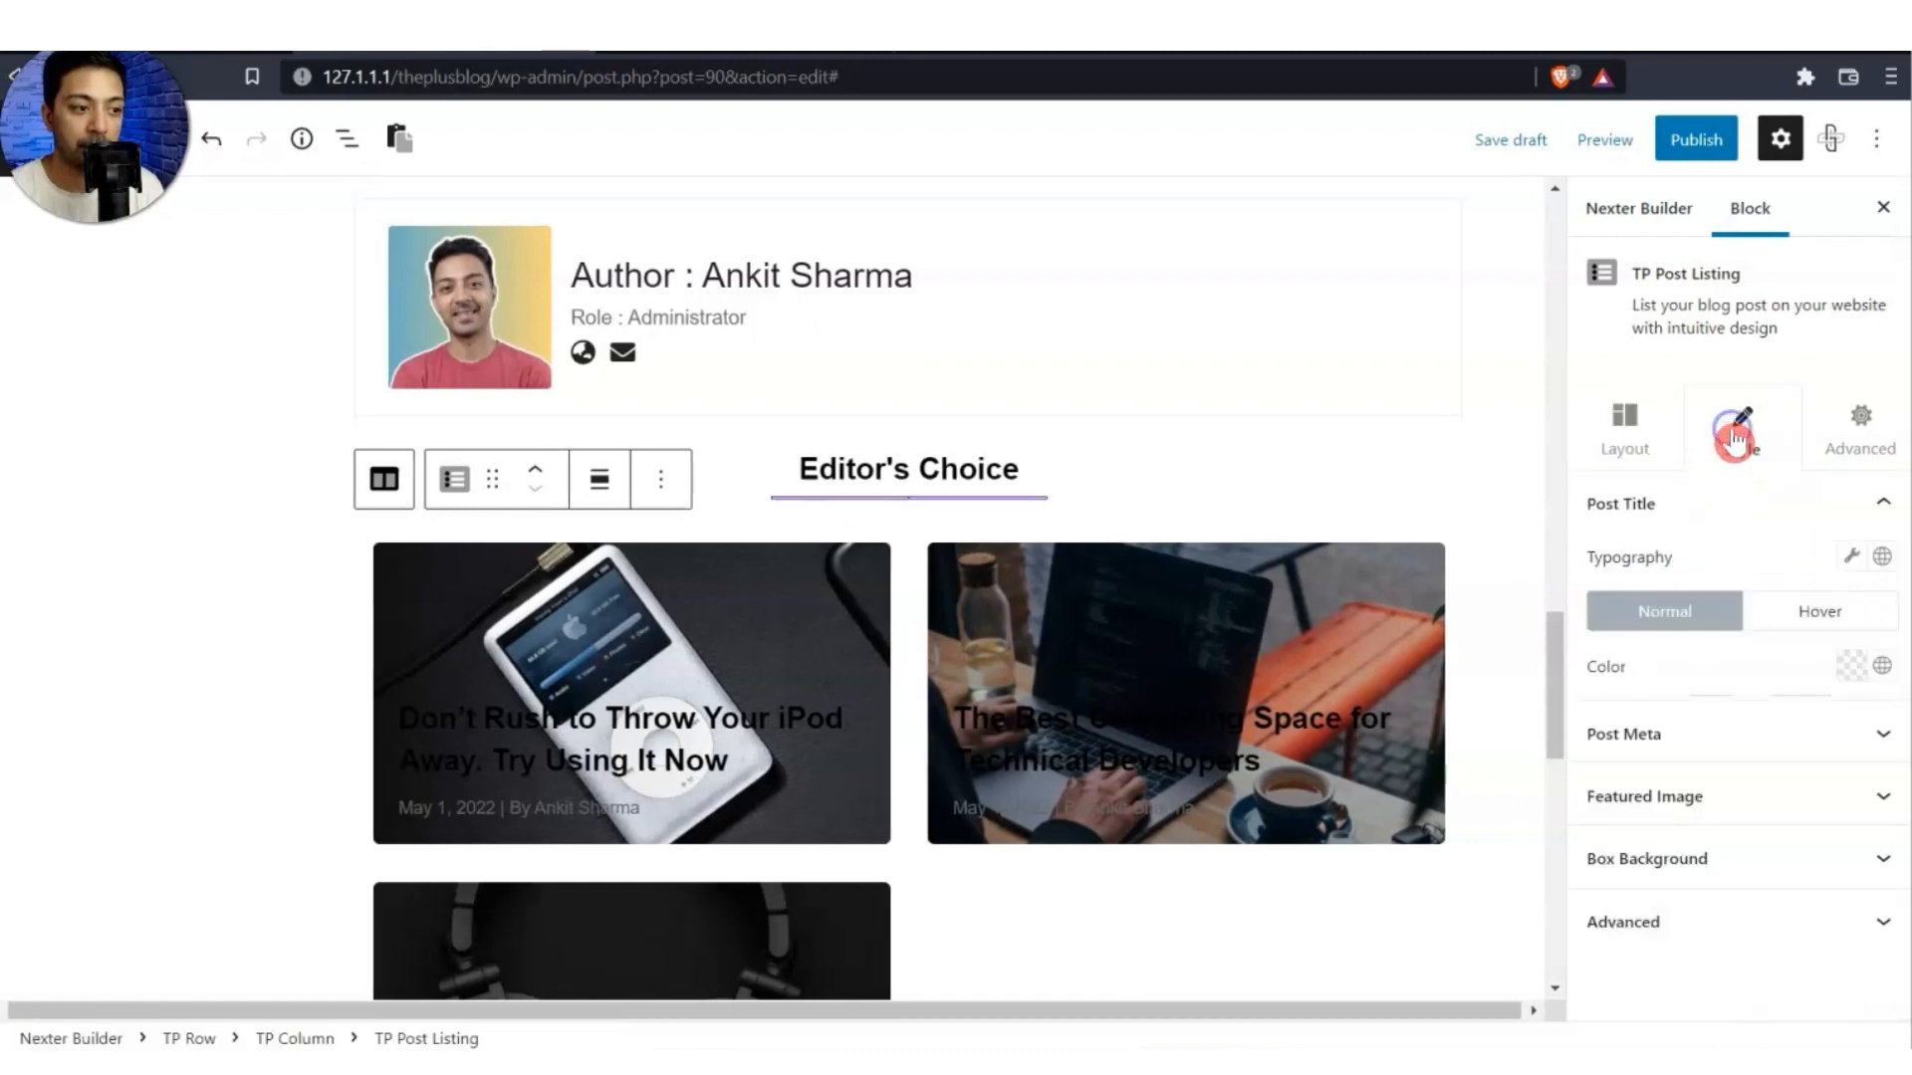
{"action": "left_click", "coordinate": [1844, 560]}
{"action": "left_click", "coordinate": [1825, 747]}
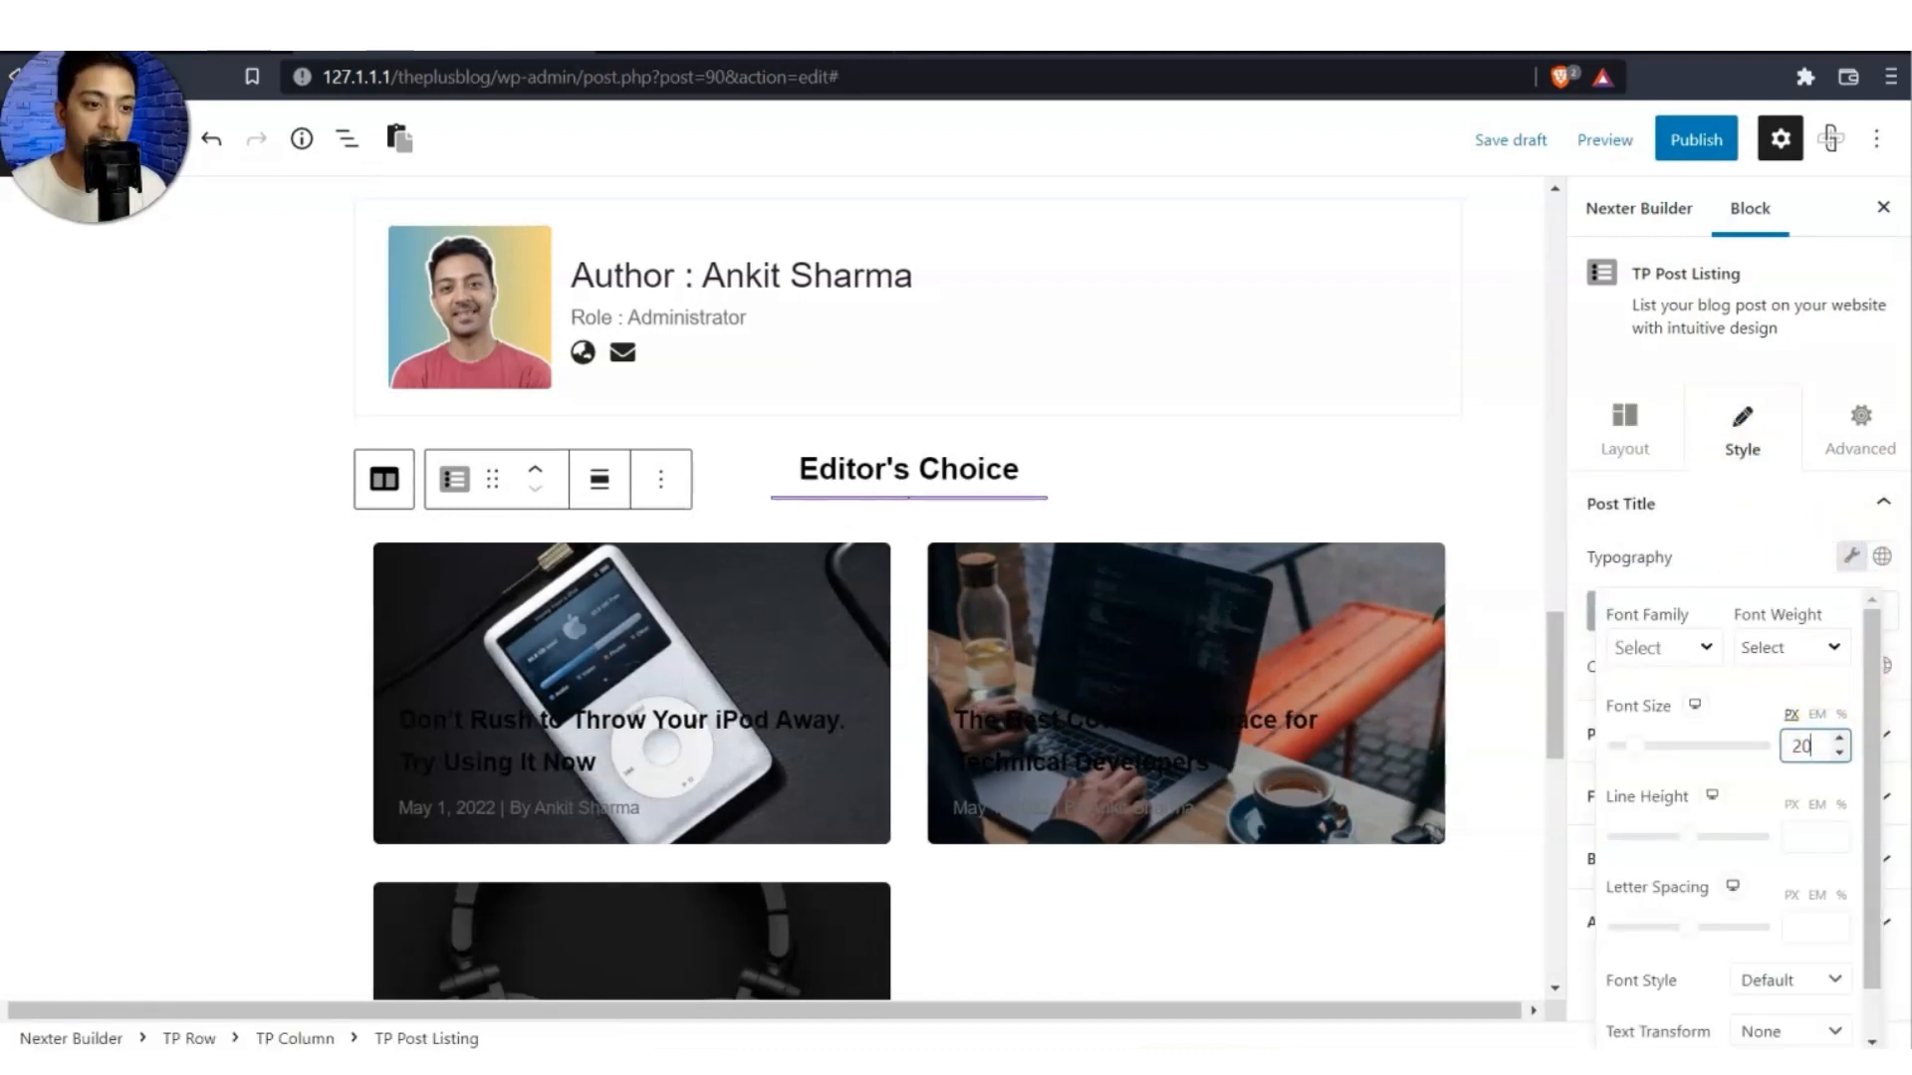
{"action": "key", "text": "Down"}
{"action": "key", "text": "Down"}
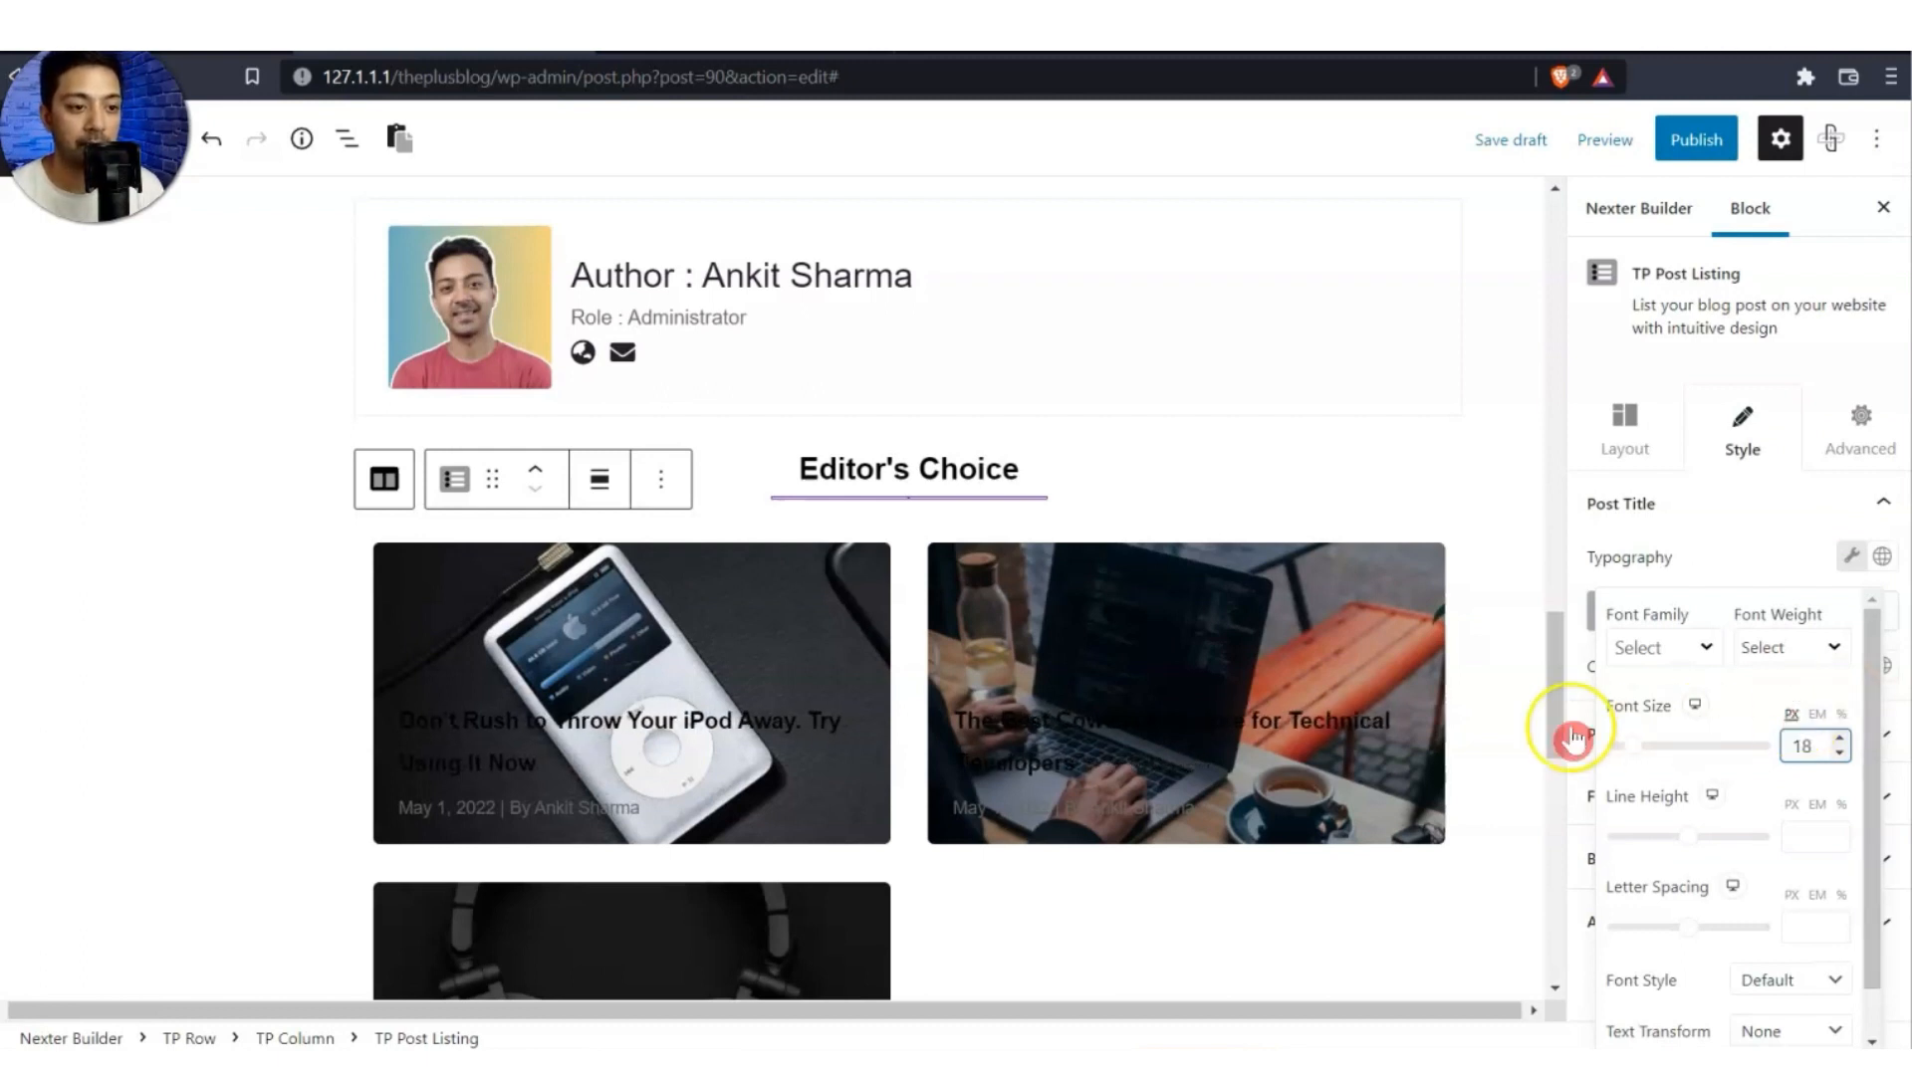
{"action": "left_click", "coordinate": [1586, 699]}
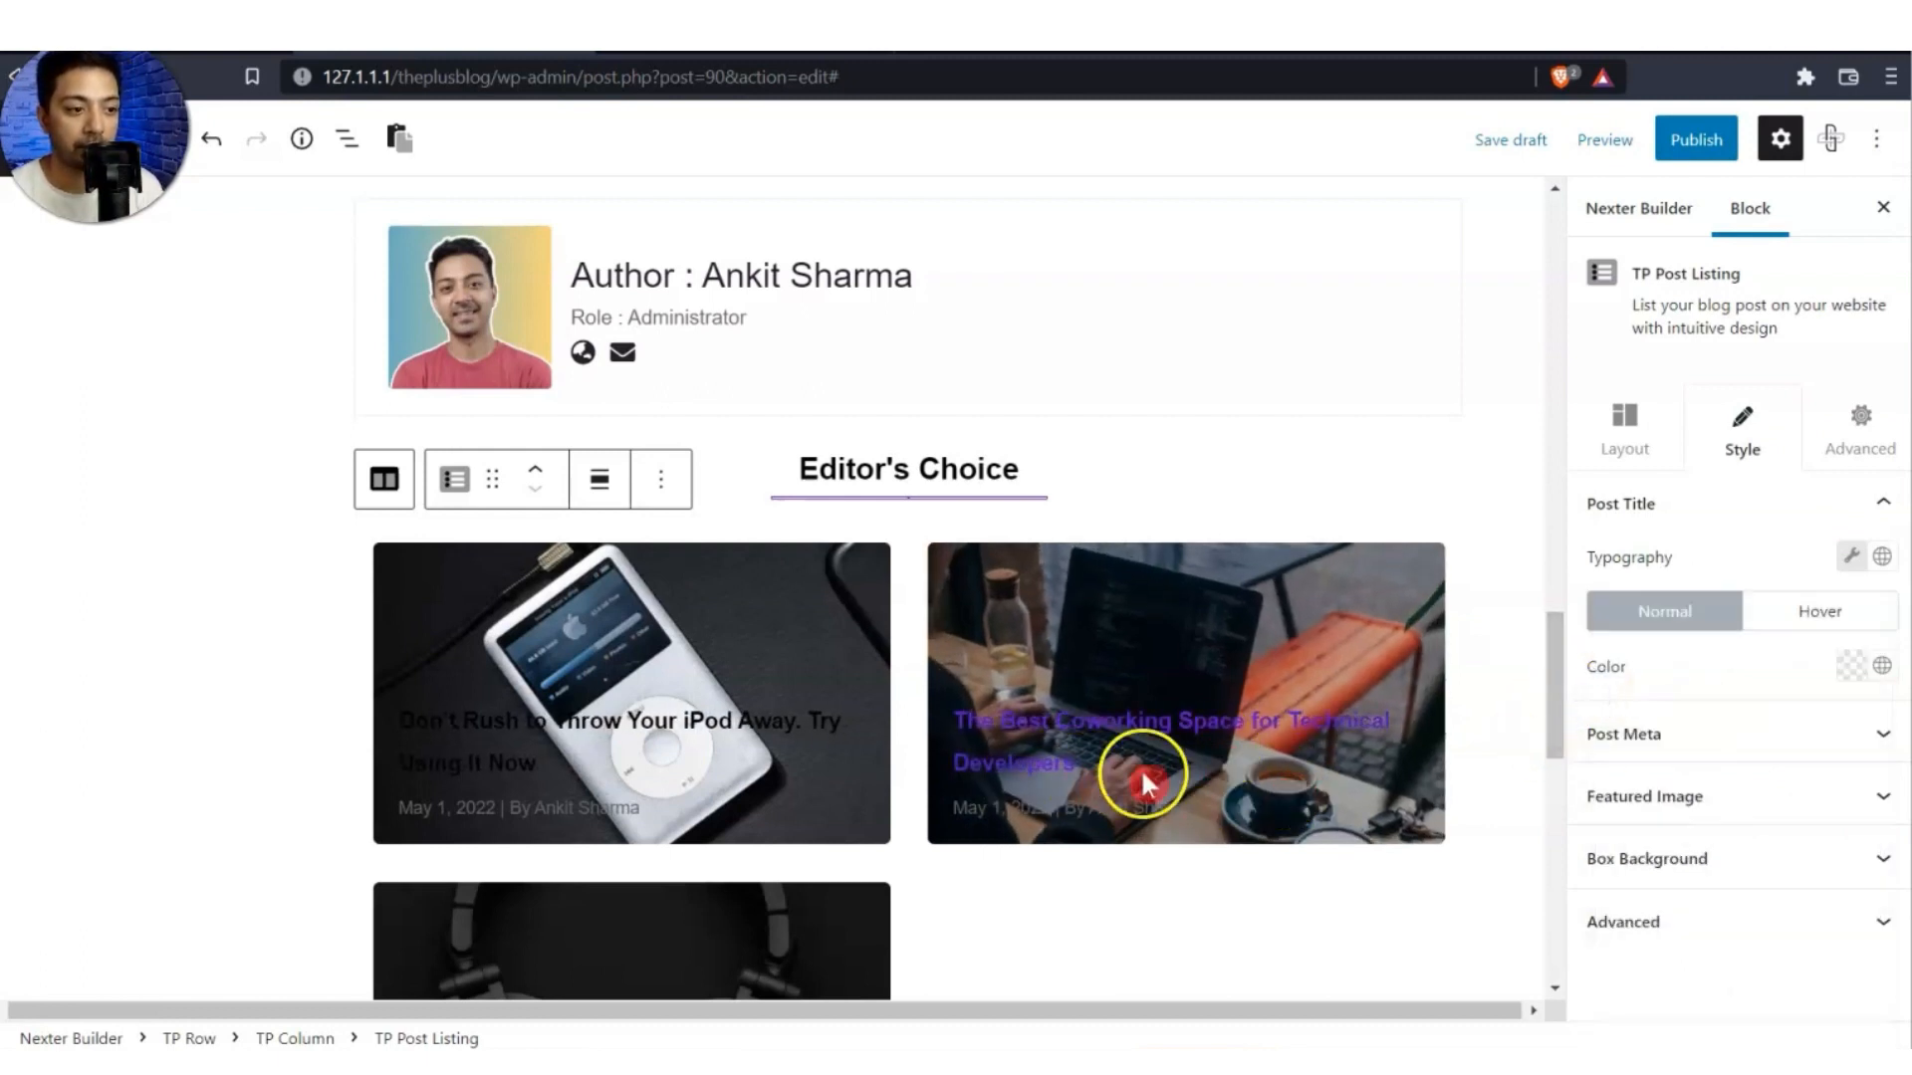
Set the listing's post title color to light grey #D1D1D1 and its post meta color to a medium grey.
{"action": "left_click", "coordinate": [1840, 672]}
{"action": "left_click_drag", "start_coordinate": [1633, 458], "coordinate": [1570, 254]}
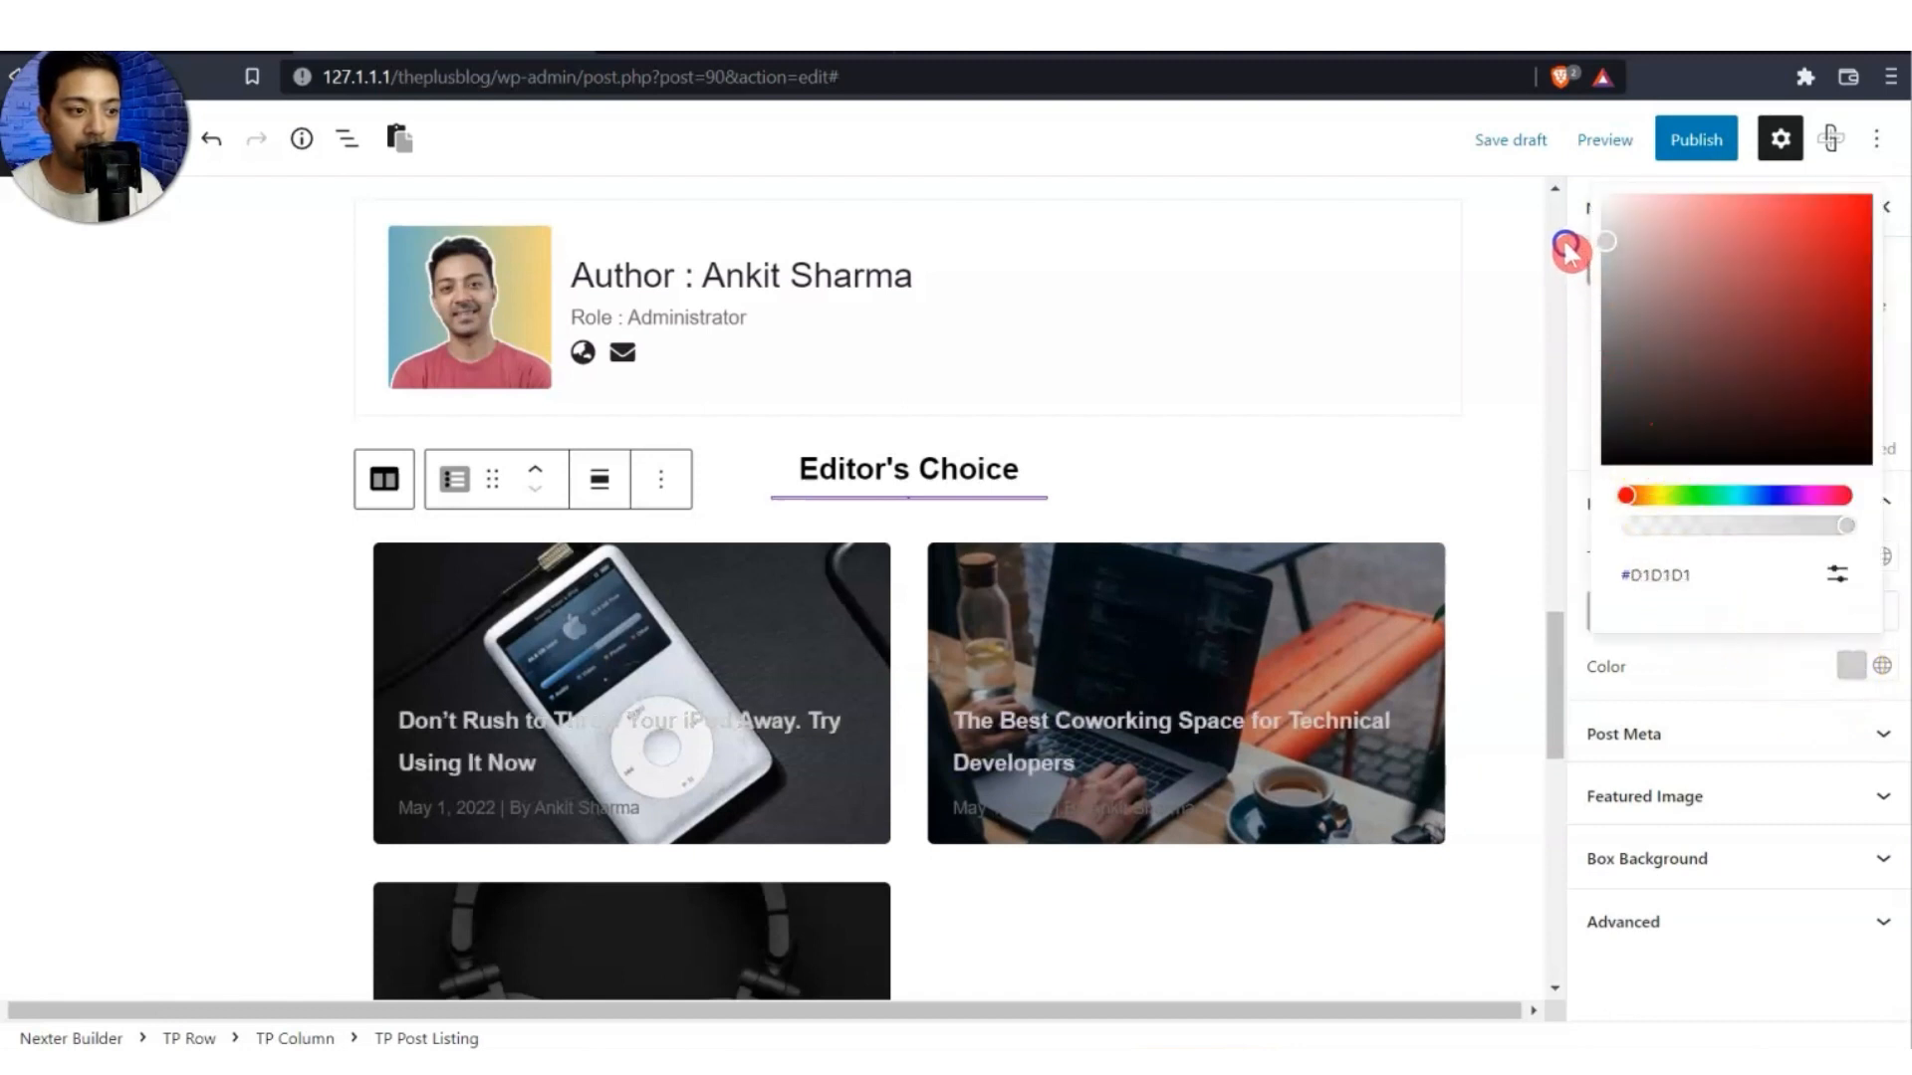
{"action": "left_click", "coordinate": [1601, 773]}
{"action": "left_click", "coordinate": [1835, 901]}
{"action": "left_click_drag", "start_coordinate": [1704, 657], "coordinate": [1502, 540]}
{"action": "left_click", "coordinate": [1502, 540]}
Make the "Share this post" column sticky on desktop only, with top and bottom spacing of 50.
{"action": "scroll", "coordinate": [1788, 787], "scroll_direction": "down", "scroll_amount": 2}
{"action": "scroll", "coordinate": [1255, 787], "scroll_direction": "down", "scroll_amount": 4}
{"action": "scroll", "coordinate": [1216, 786], "scroll_direction": "up", "scroll_amount": 5}
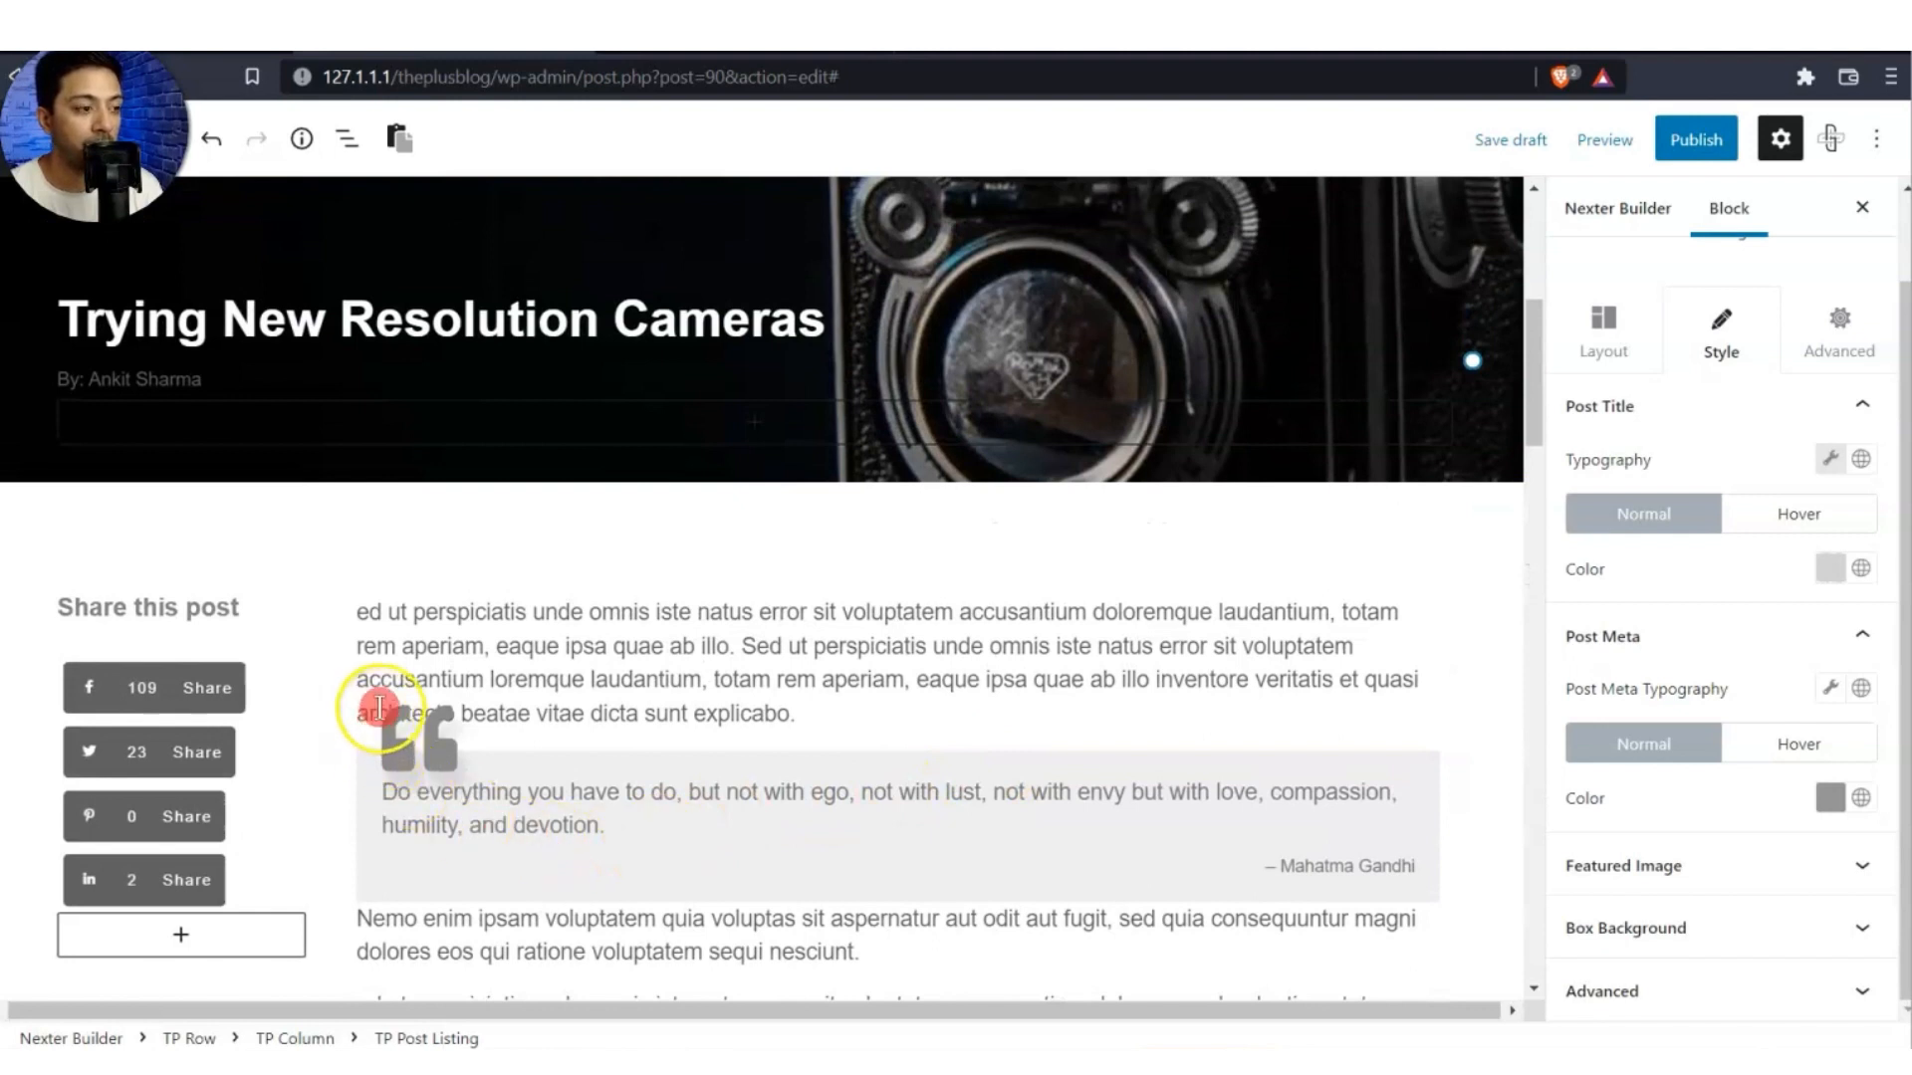
{"action": "left_click", "coordinate": [158, 603]}
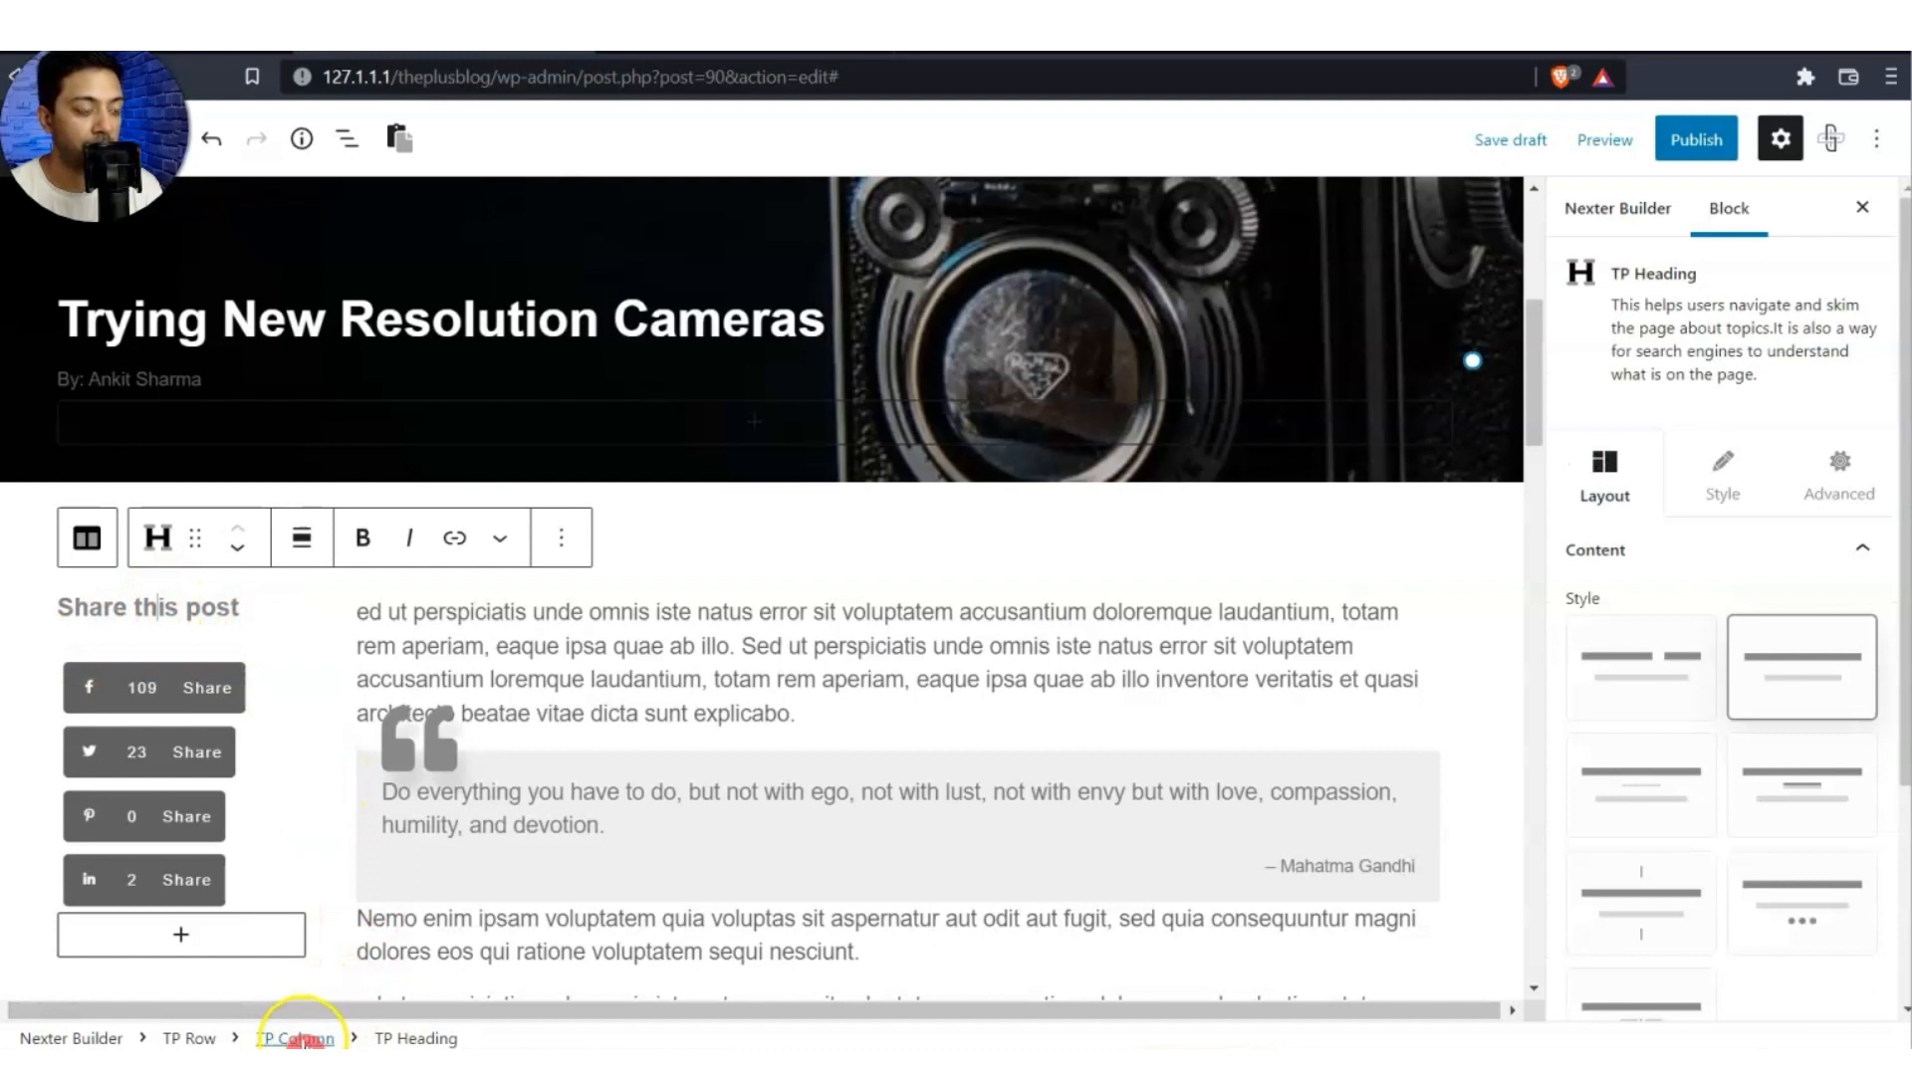
{"action": "left_click", "coordinate": [299, 1039]}
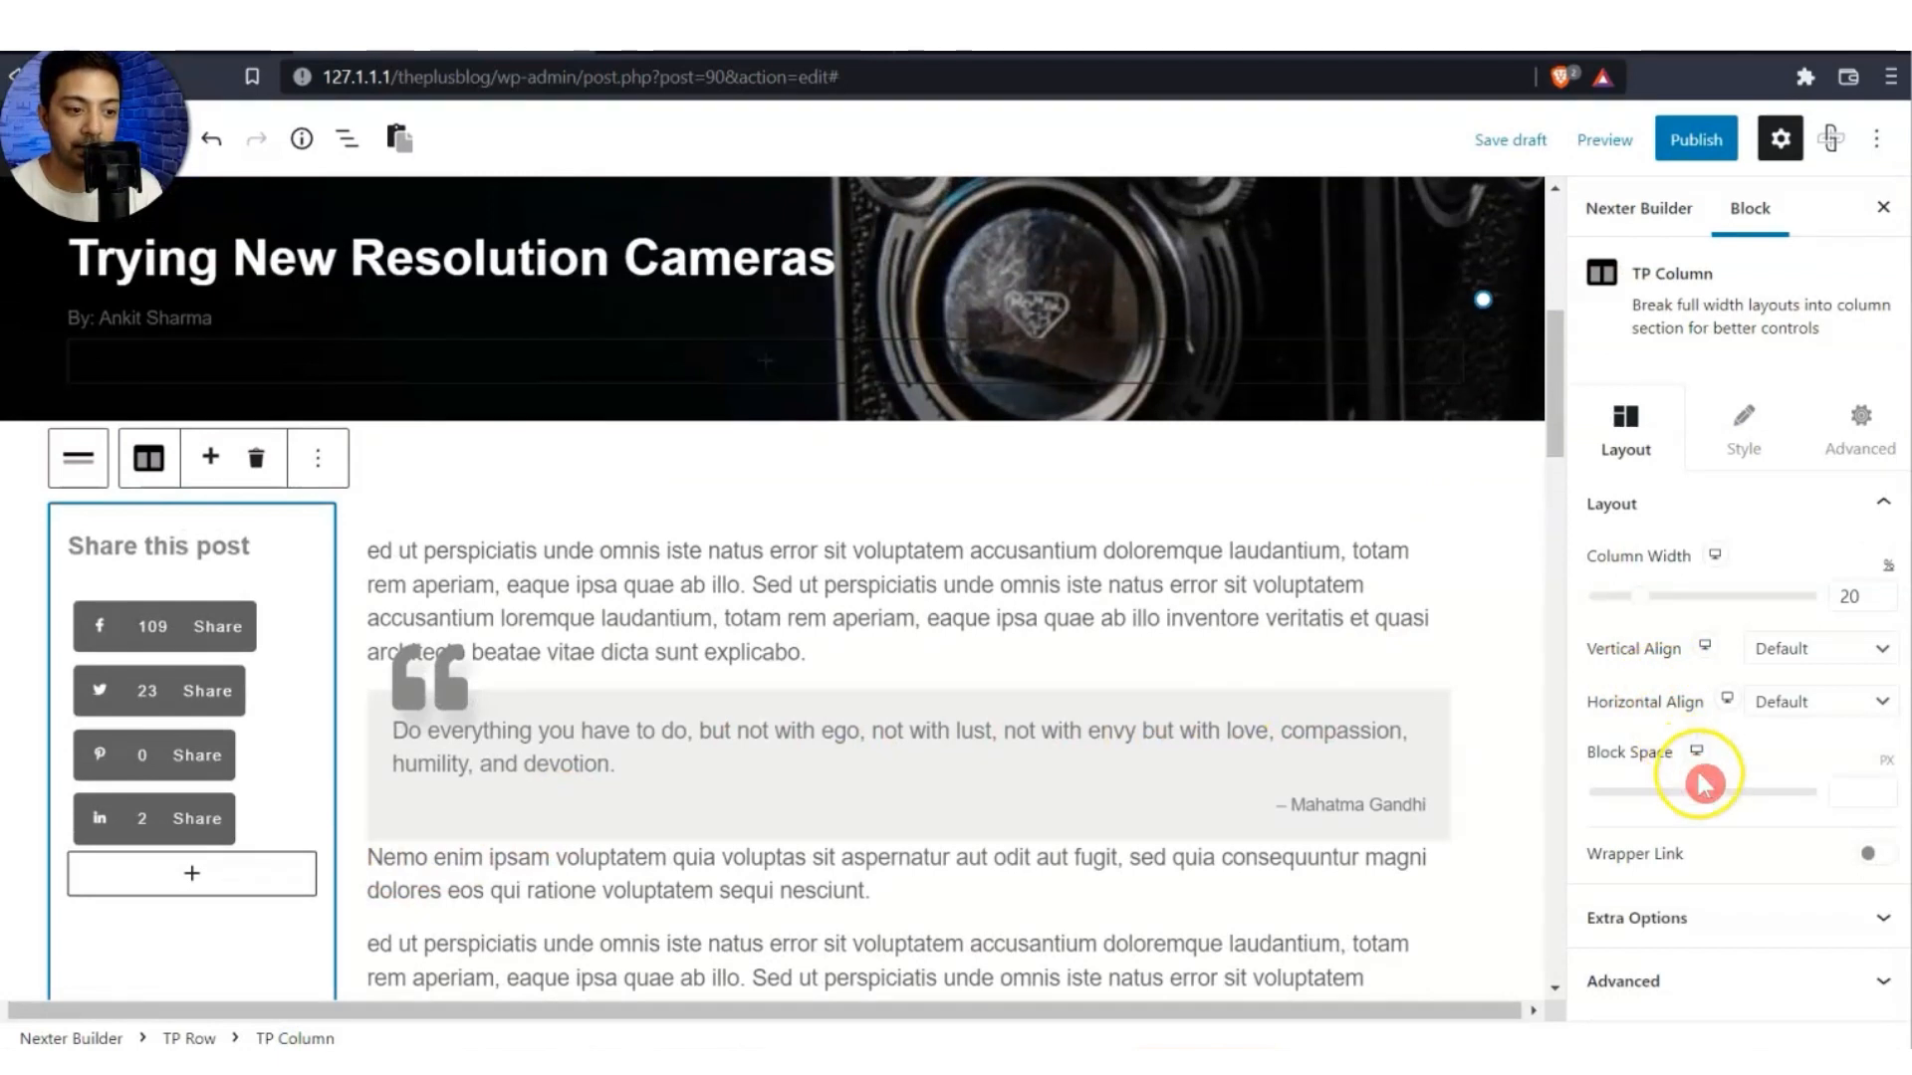
{"action": "left_click", "coordinate": [1693, 917]}
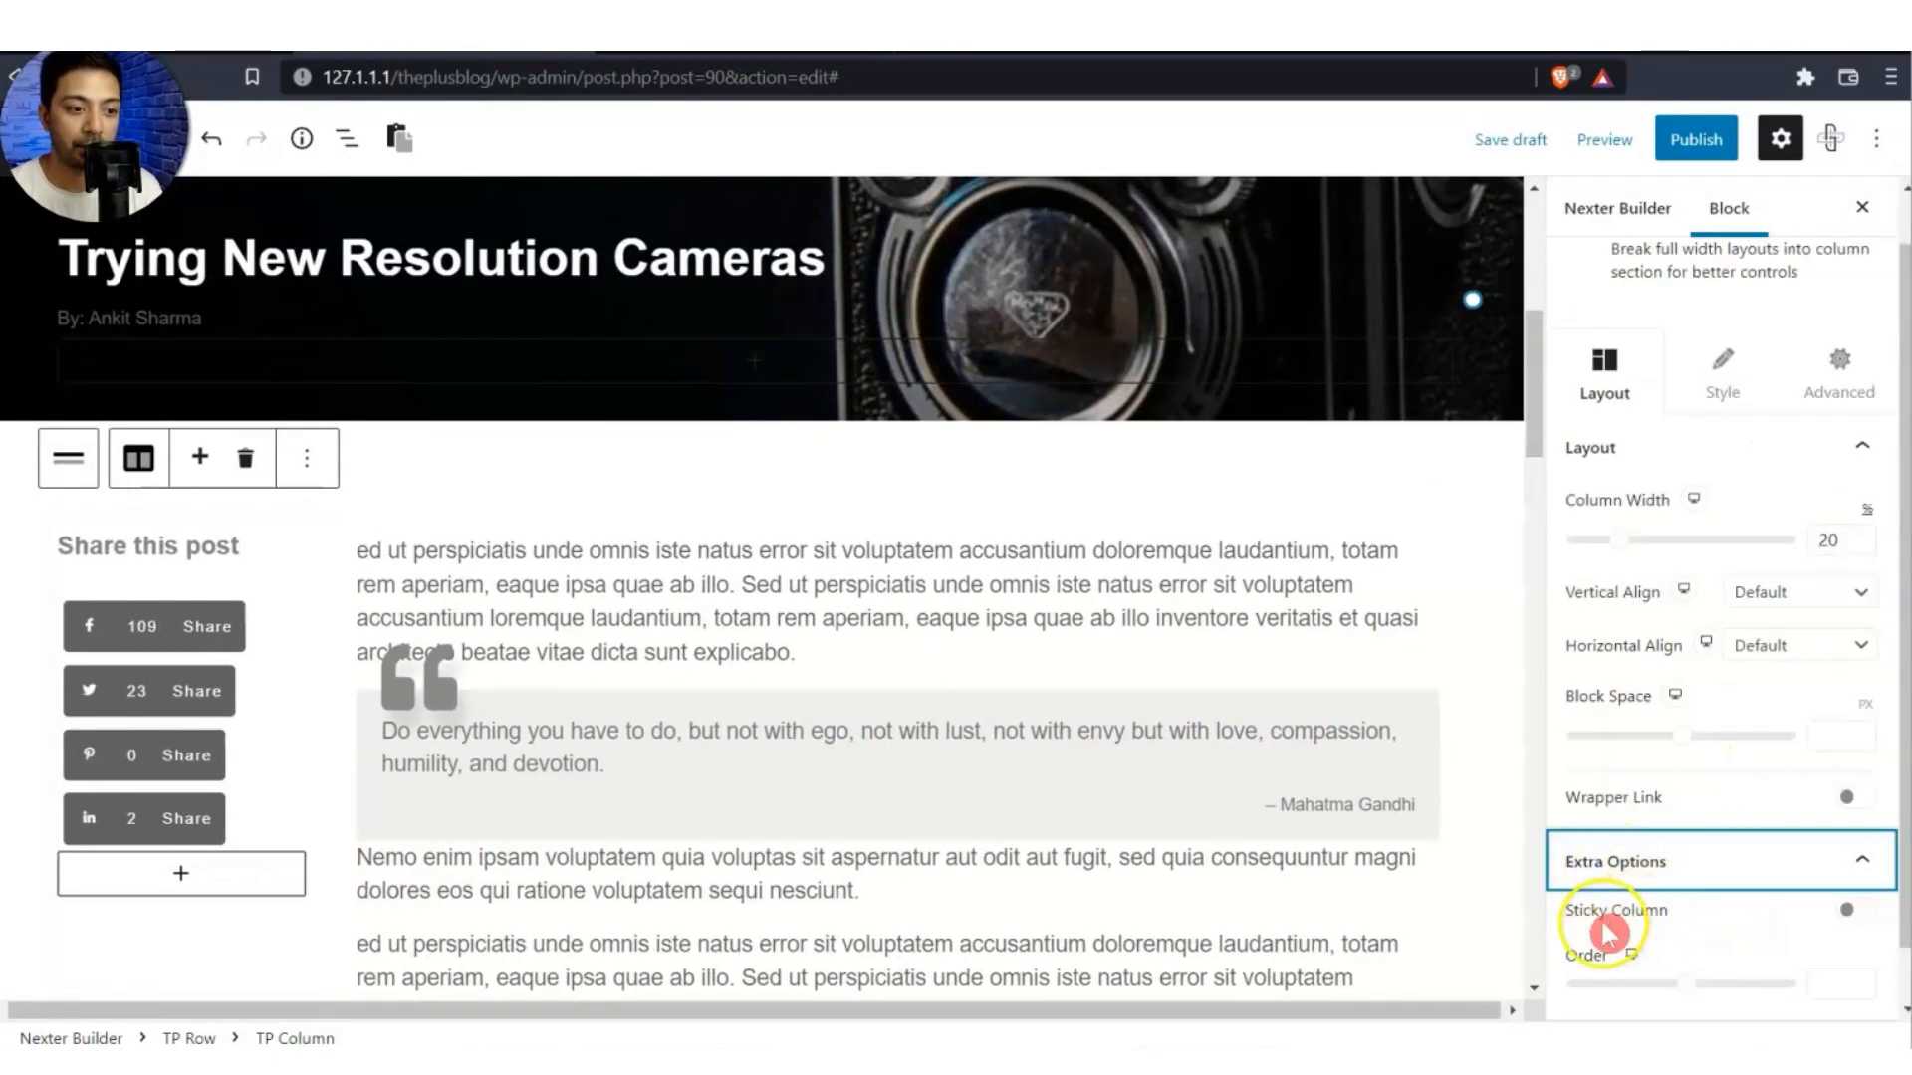
{"action": "left_click", "coordinate": [1852, 911]}
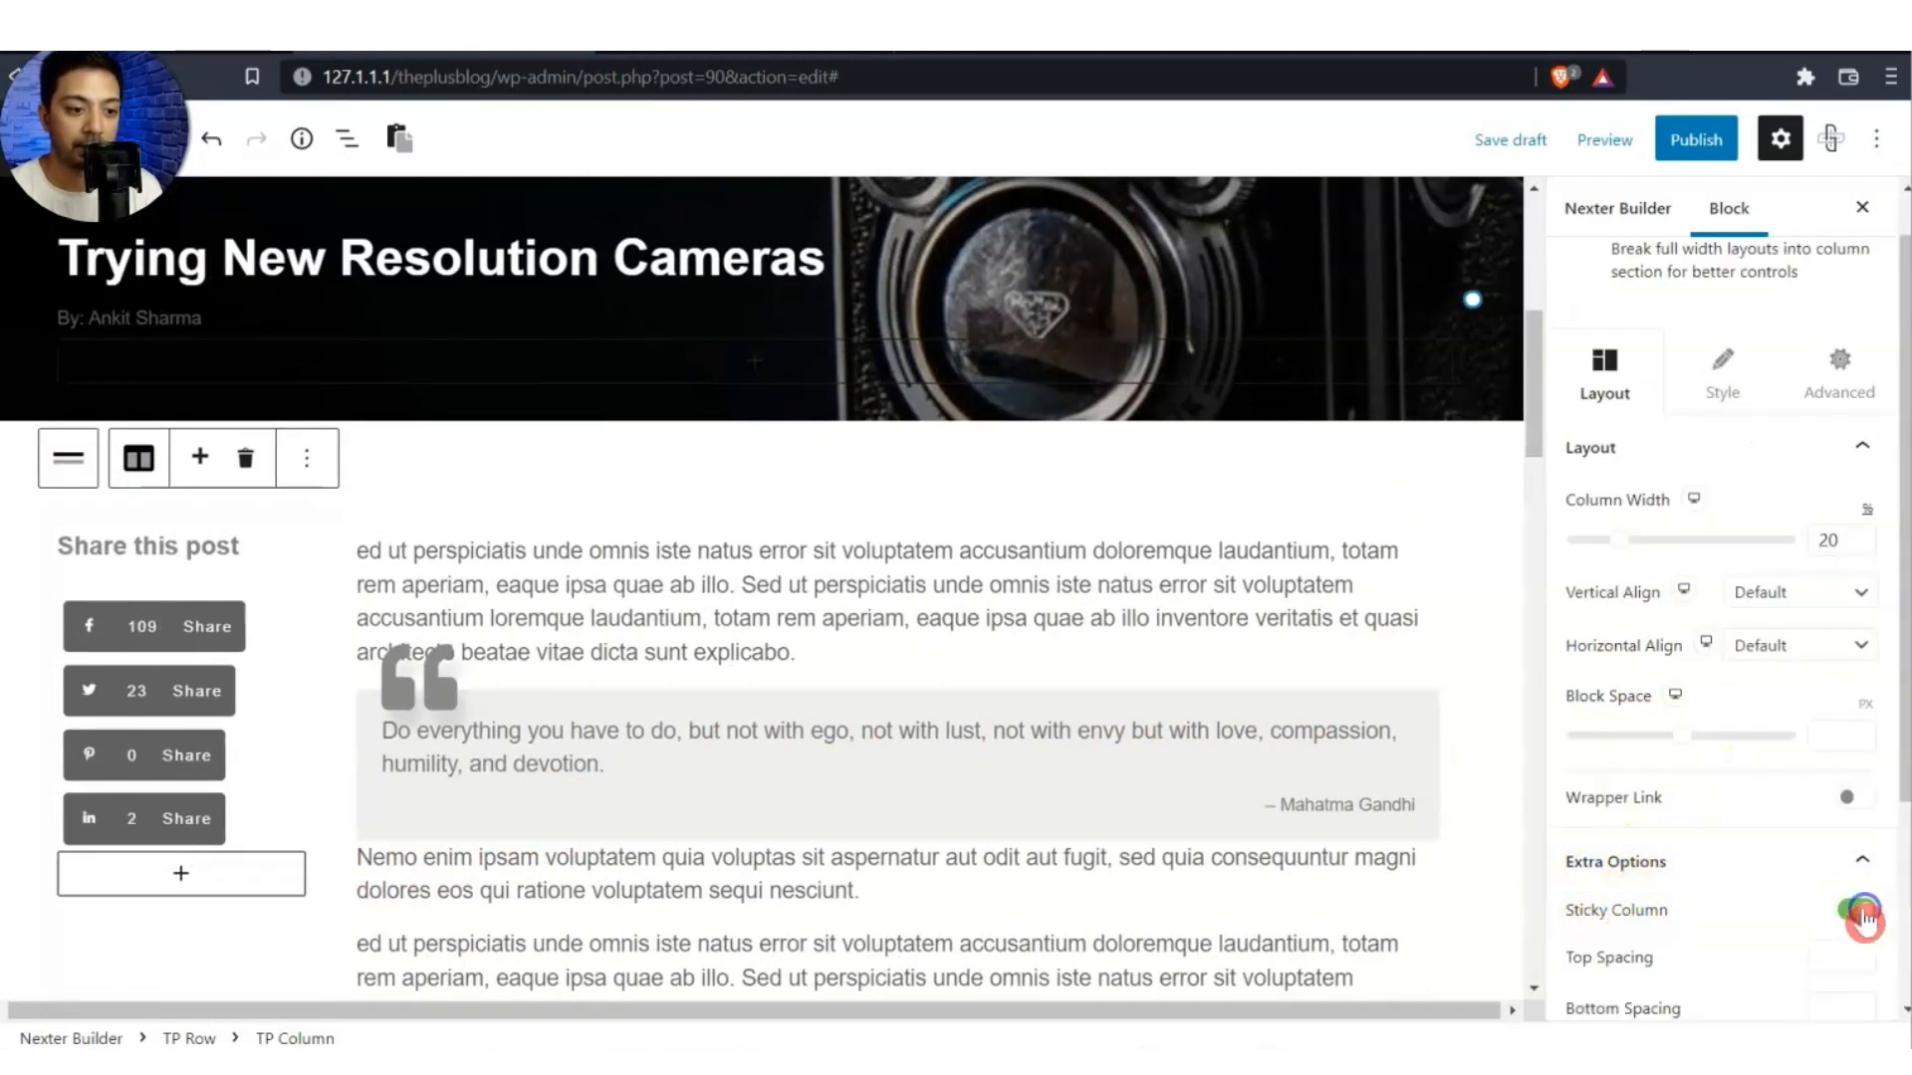
{"action": "scroll", "coordinate": [1693, 908], "scroll_direction": "down", "scroll_amount": 1}
{"action": "left_click", "coordinate": [1856, 814]}
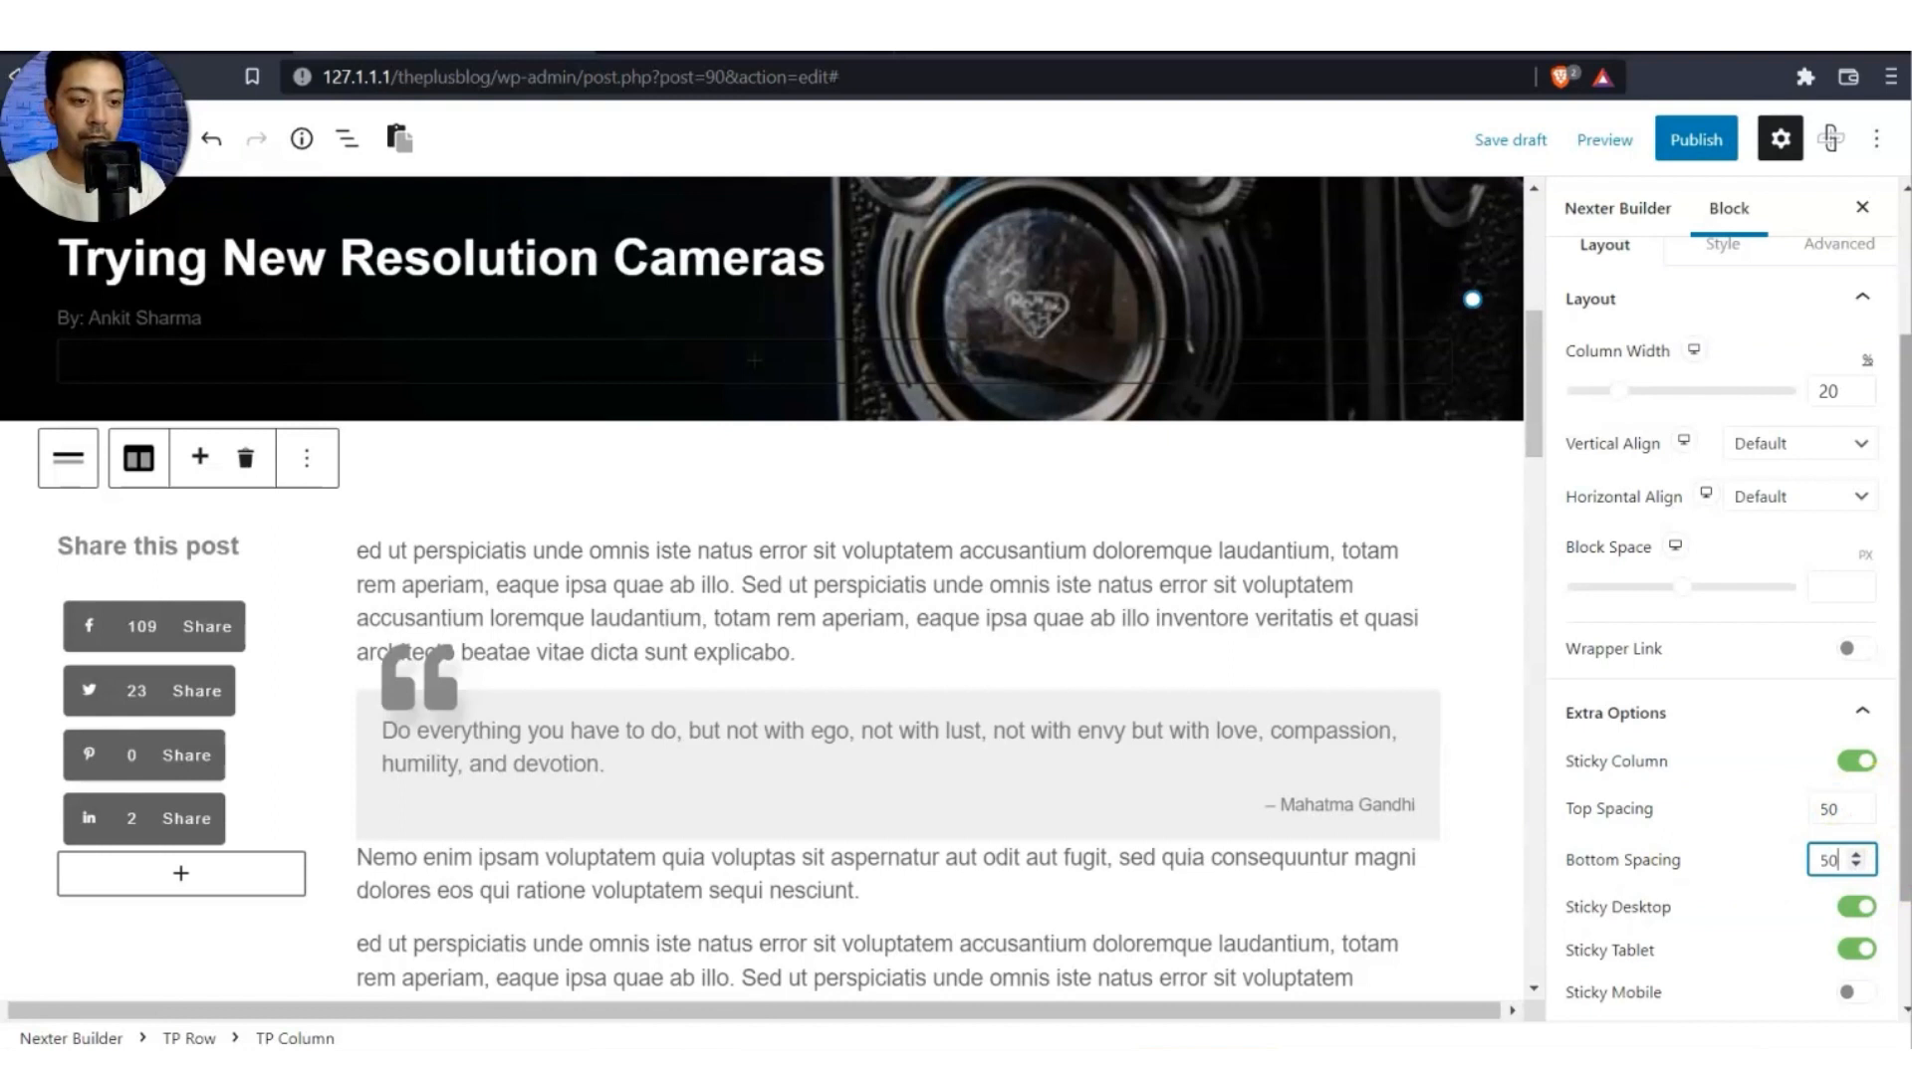
{"action": "left_click", "coordinate": [1867, 862]}
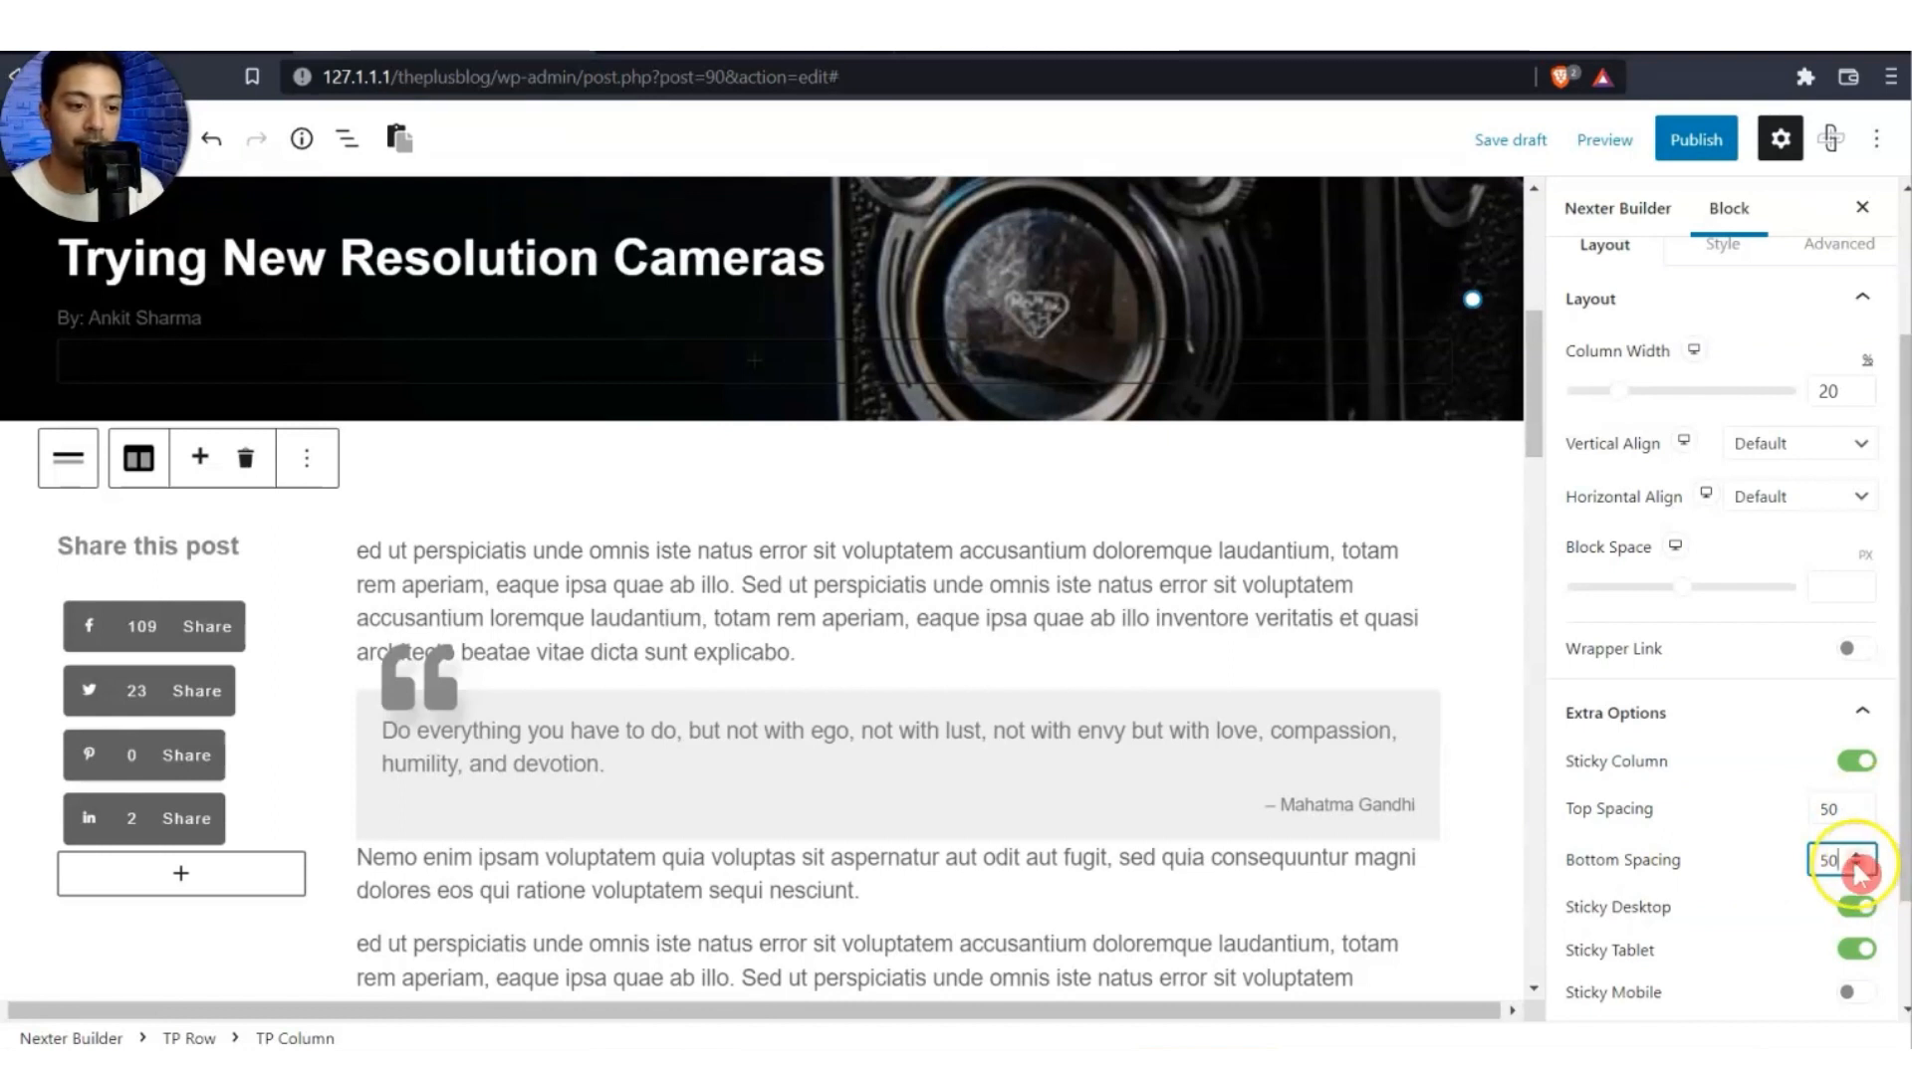
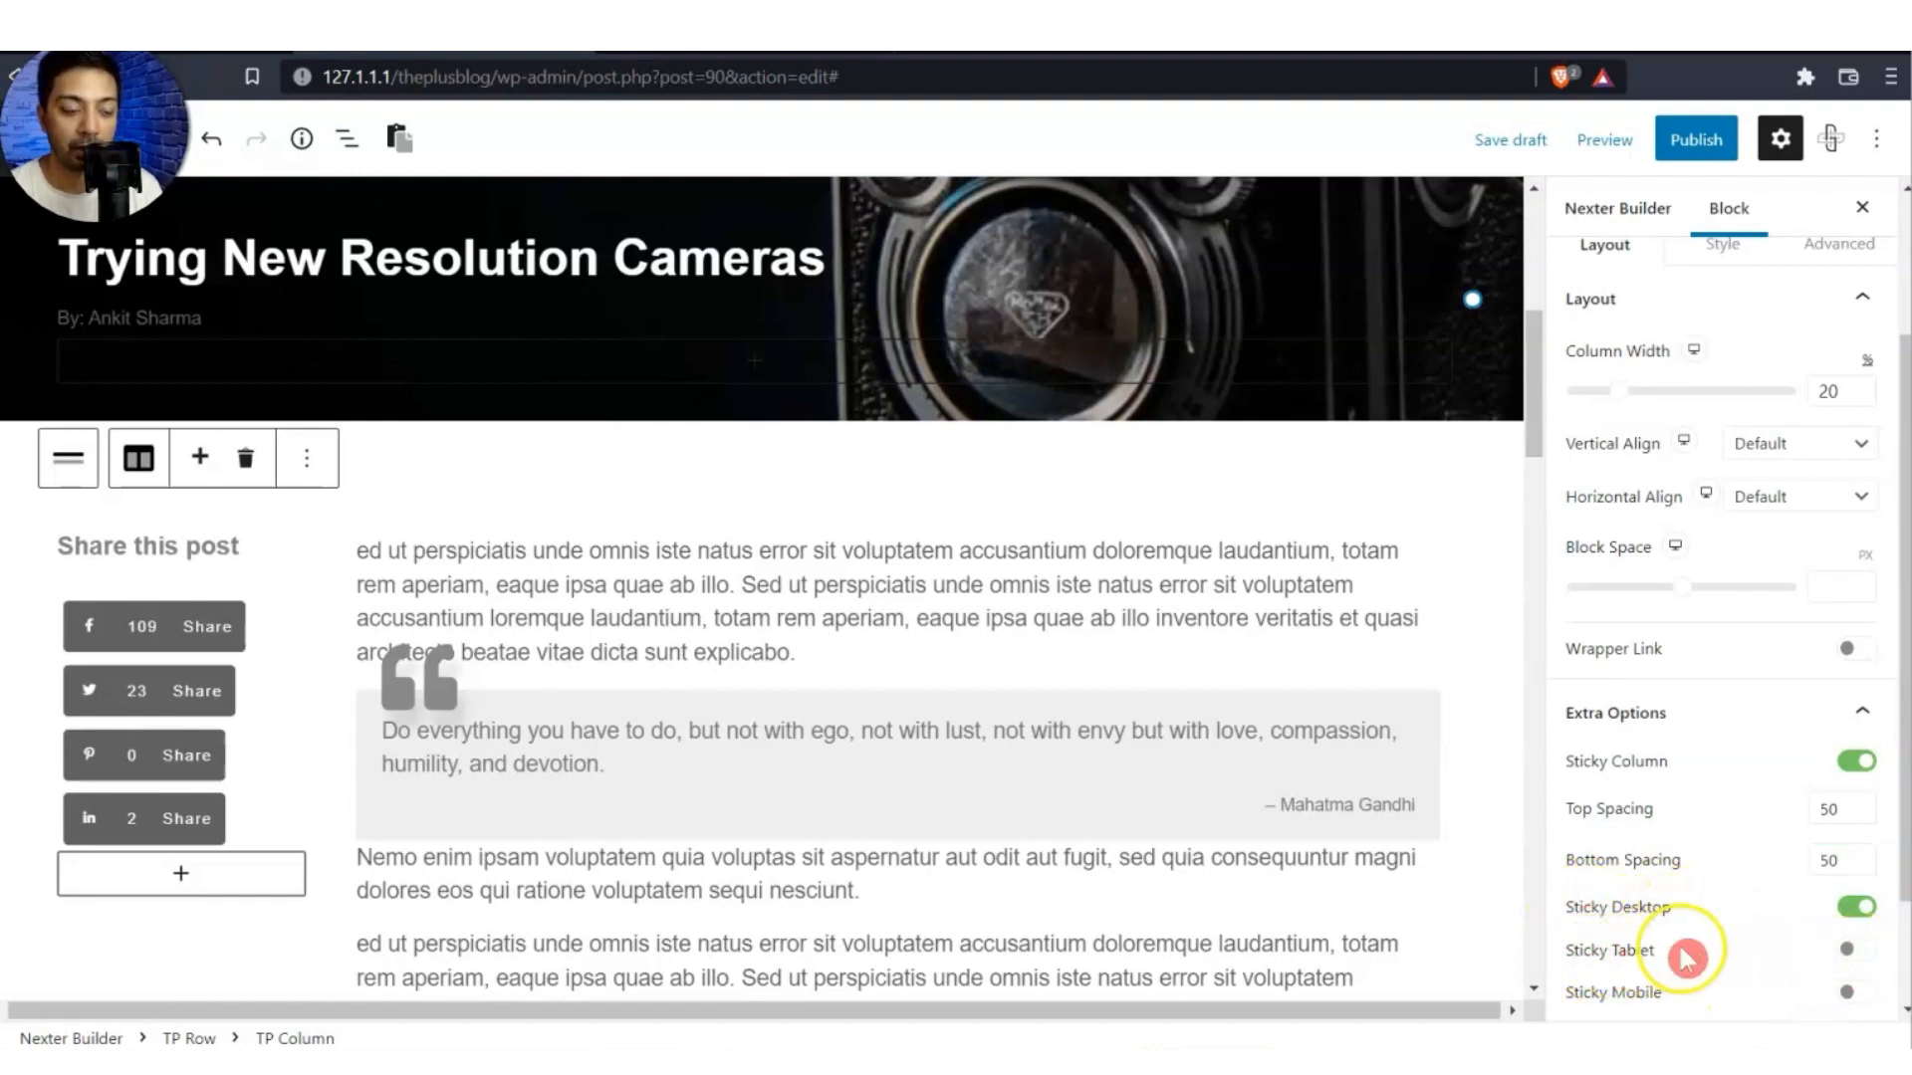
{"action": "scroll", "coordinate": [1708, 951], "scroll_direction": "down", "scroll_amount": 2}
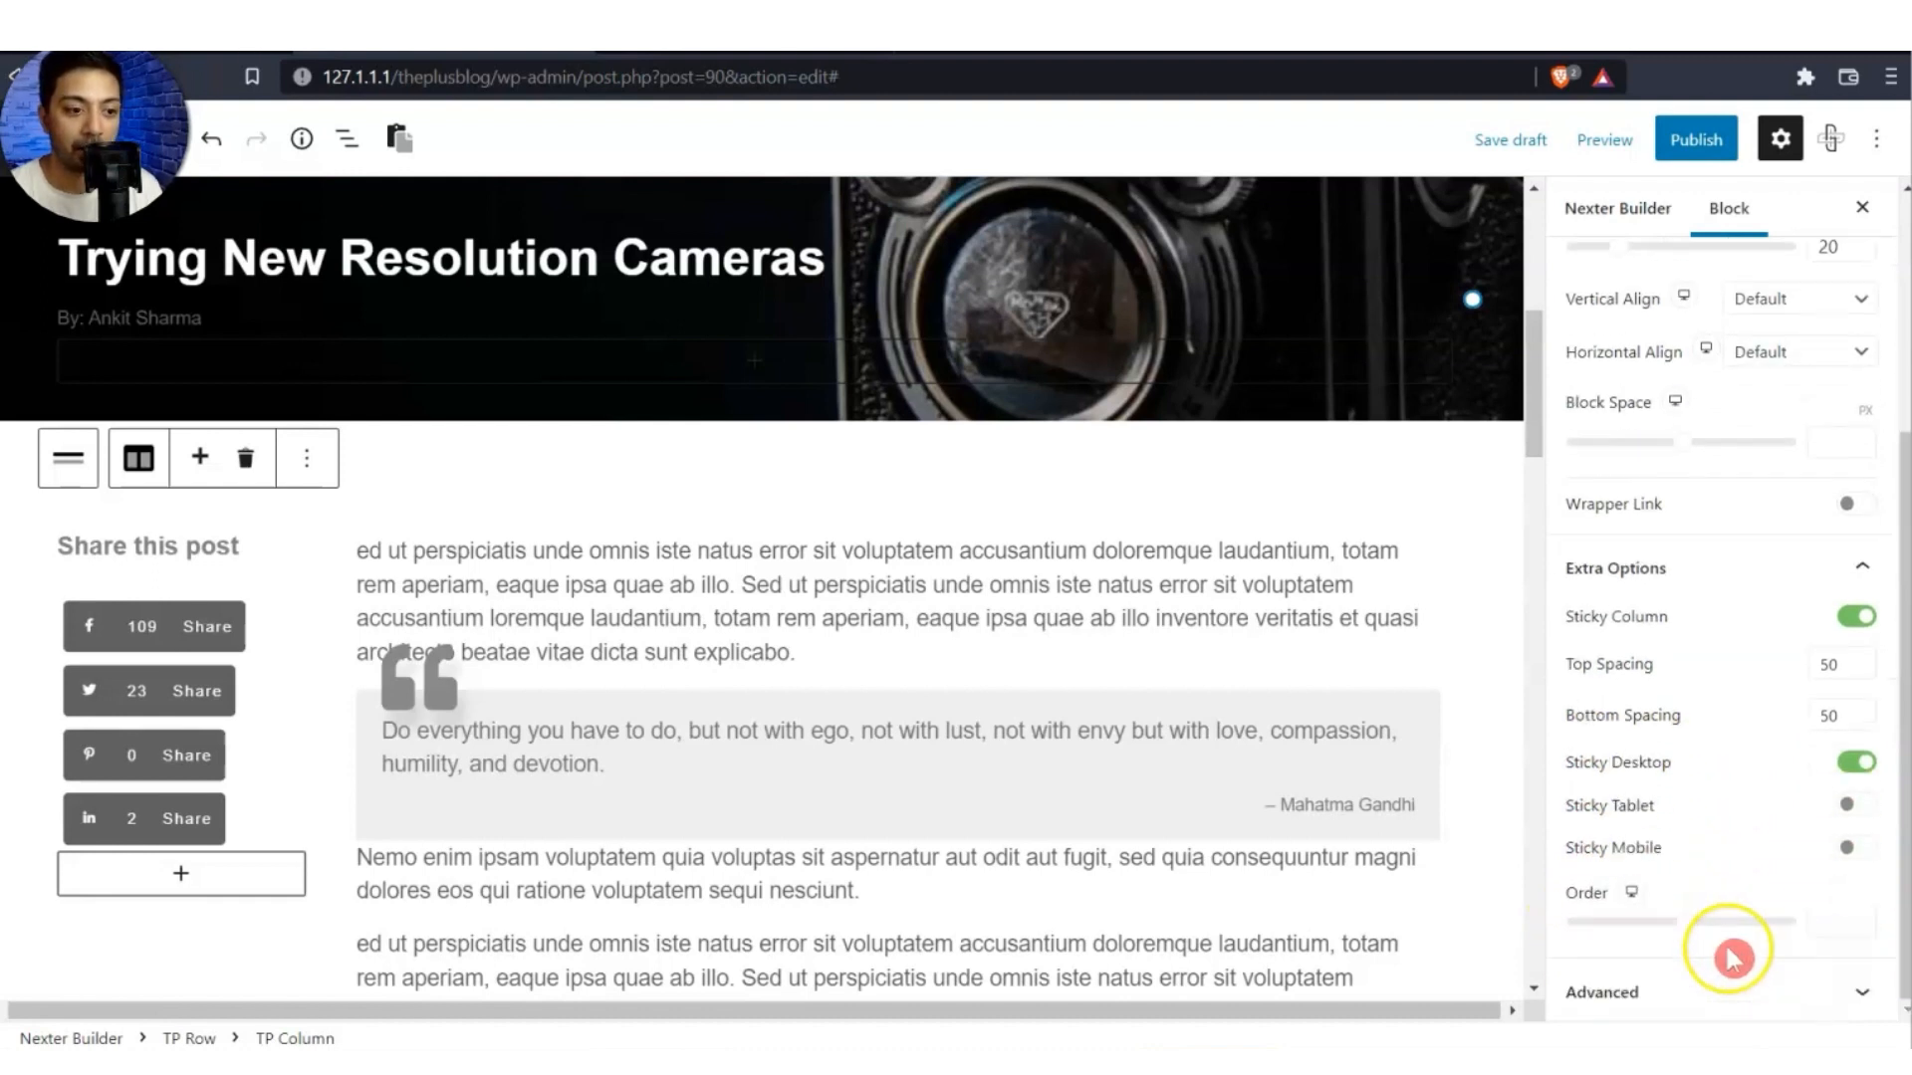
Publish the template and check the "Can We Handle All These New Gadget Releases?" post on the local site.
{"action": "left_click", "coordinate": [1705, 139]}
{"action": "left_click", "coordinate": [1713, 148]}
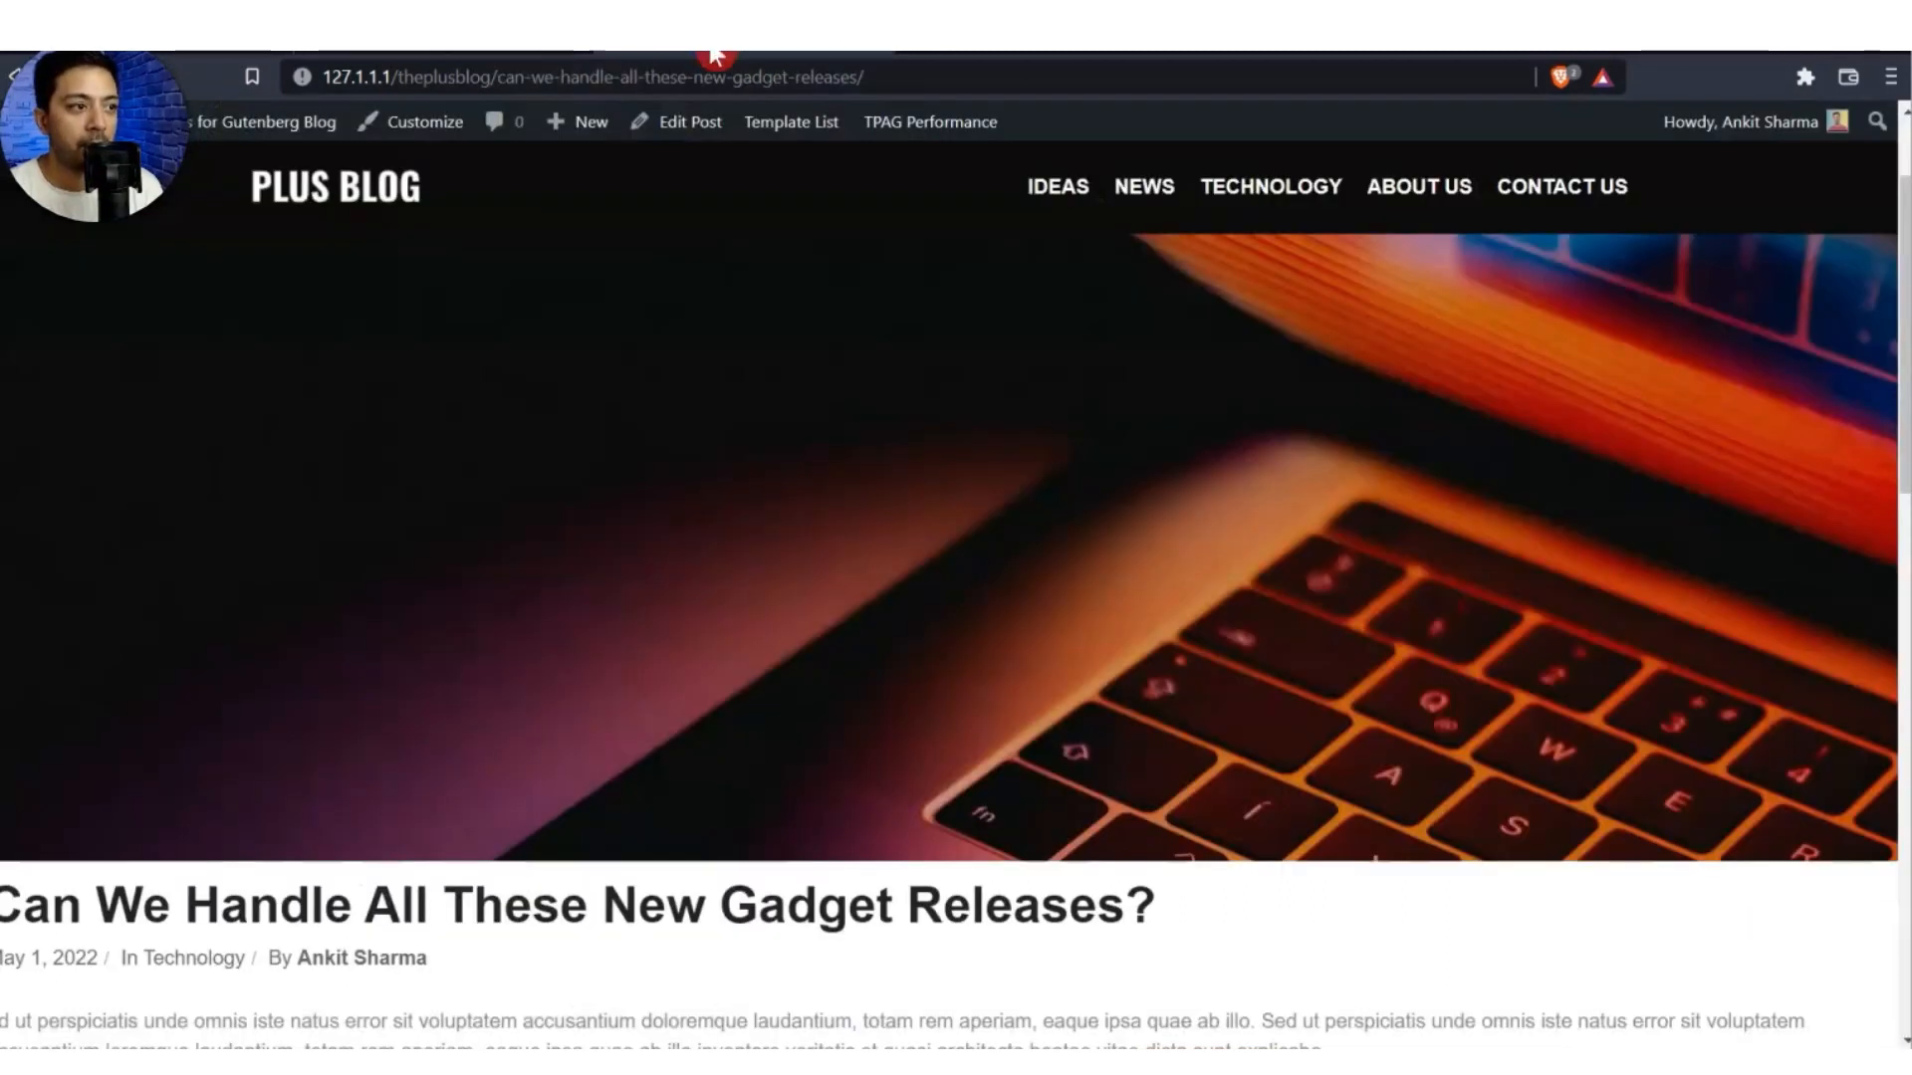
{"action": "scroll", "coordinate": [1408, 717], "scroll_direction": "down", "scroll_amount": 15}
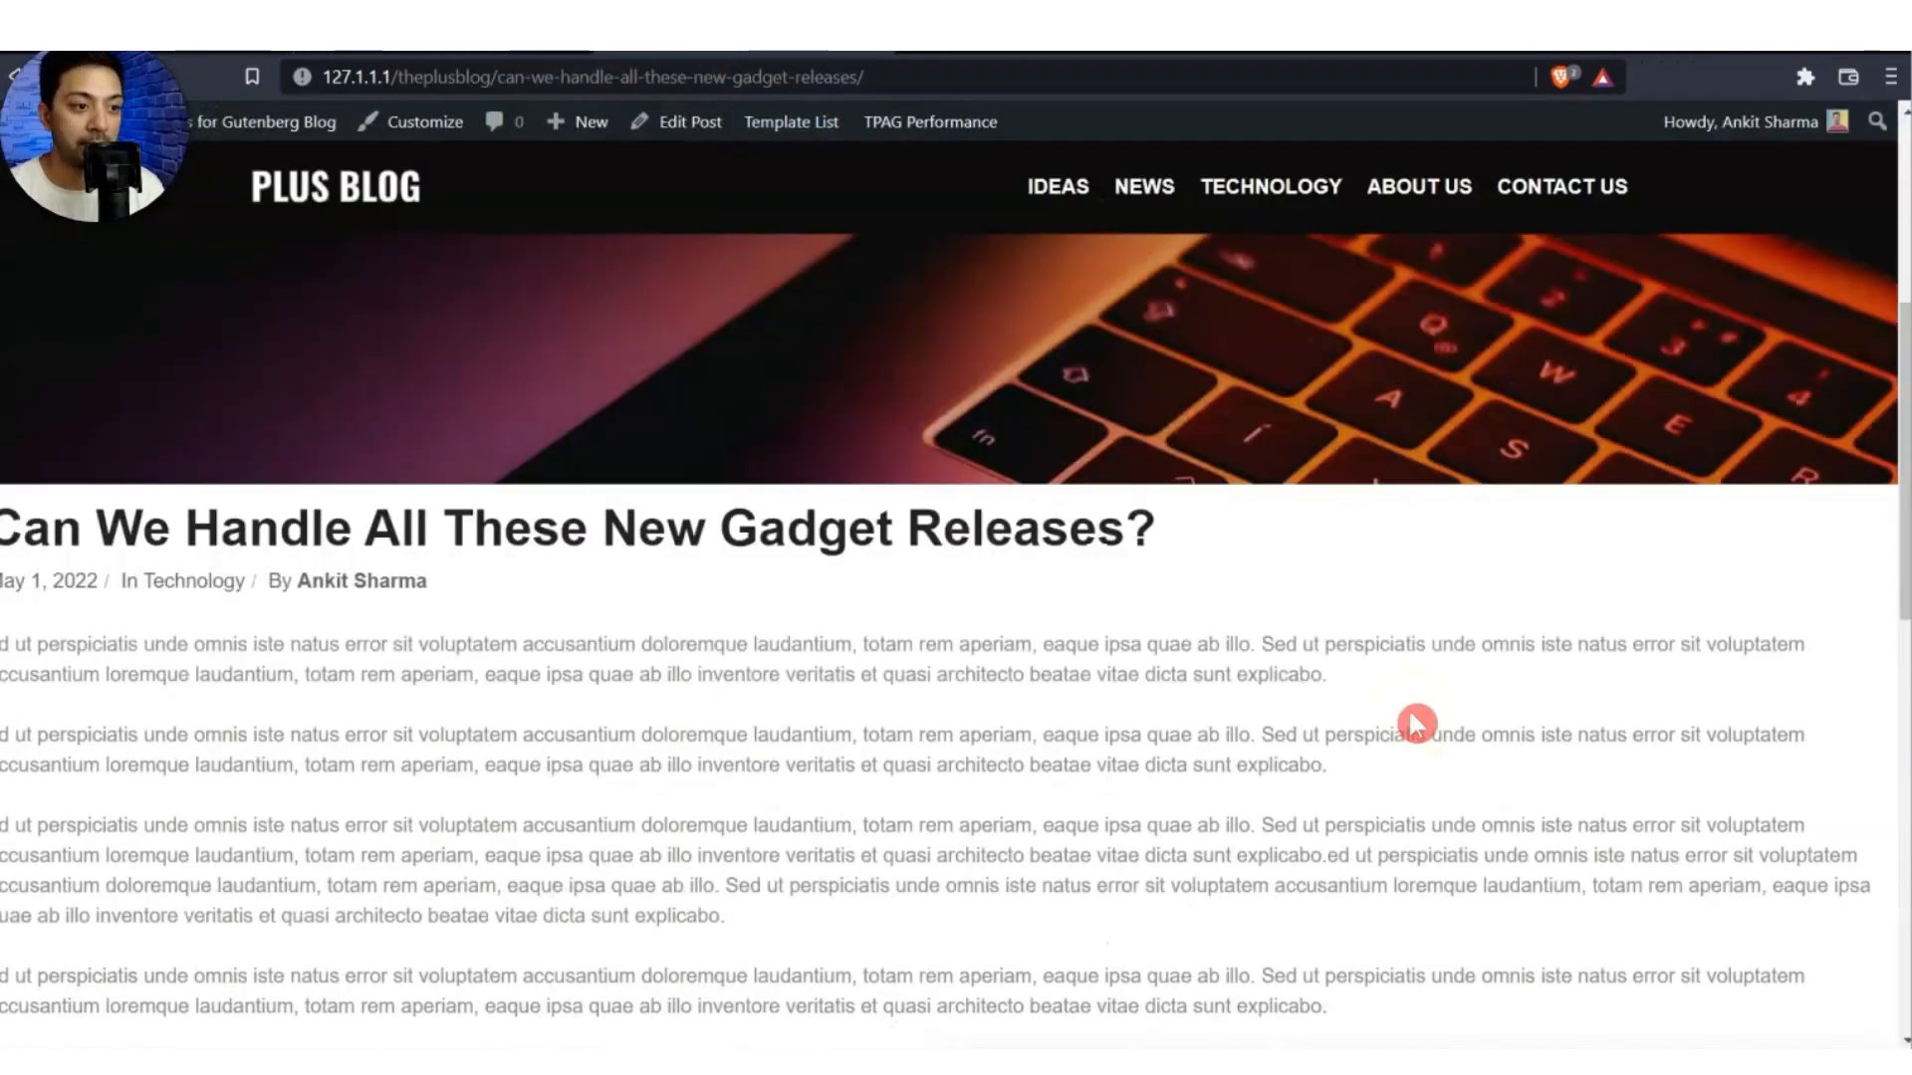
{"action": "scroll", "coordinate": [1413, 724], "scroll_direction": "up", "scroll_amount": 8}
{"action": "scroll", "coordinate": [1416, 724], "scroll_direction": "up", "scroll_amount": 8}
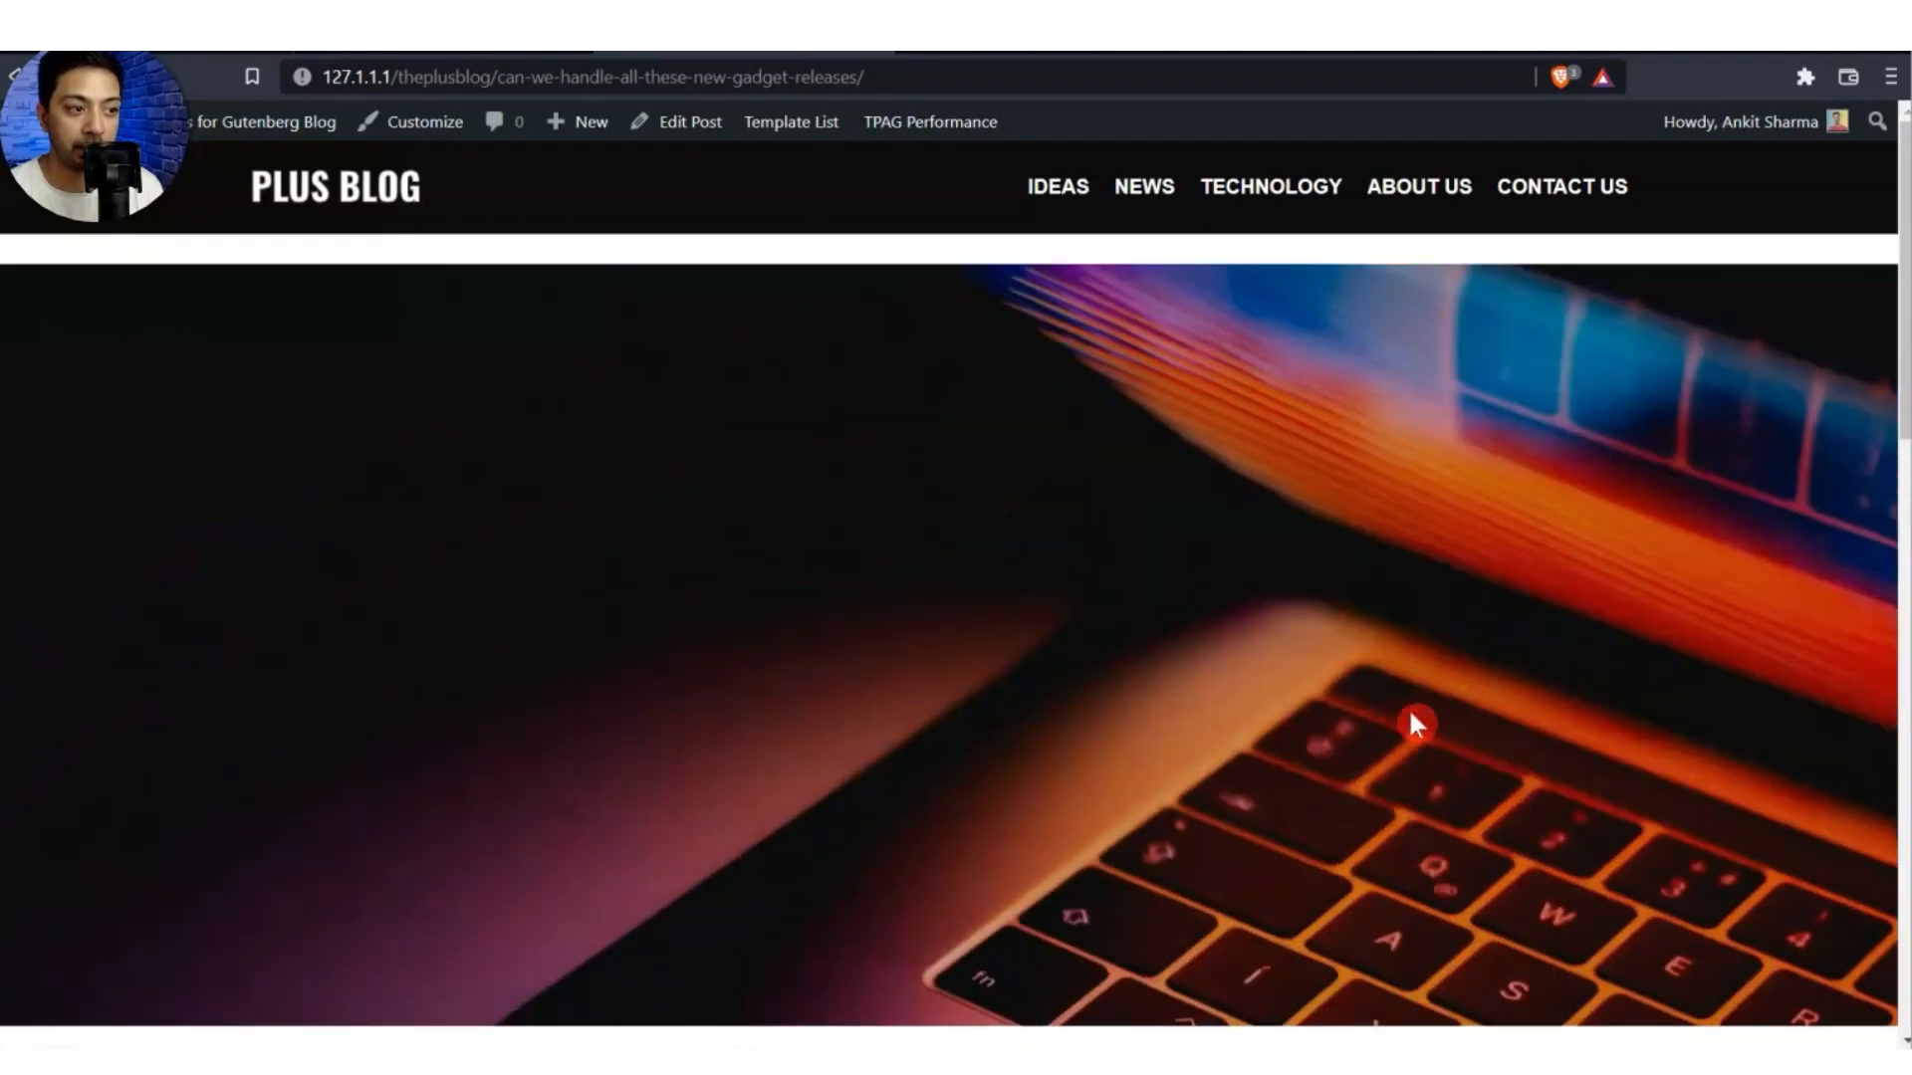
Examine the finished post on the demo site, from the sticky share column down to the author box and Editor's Choice listing.
{"action": "left_click", "coordinate": [1058, 77]}
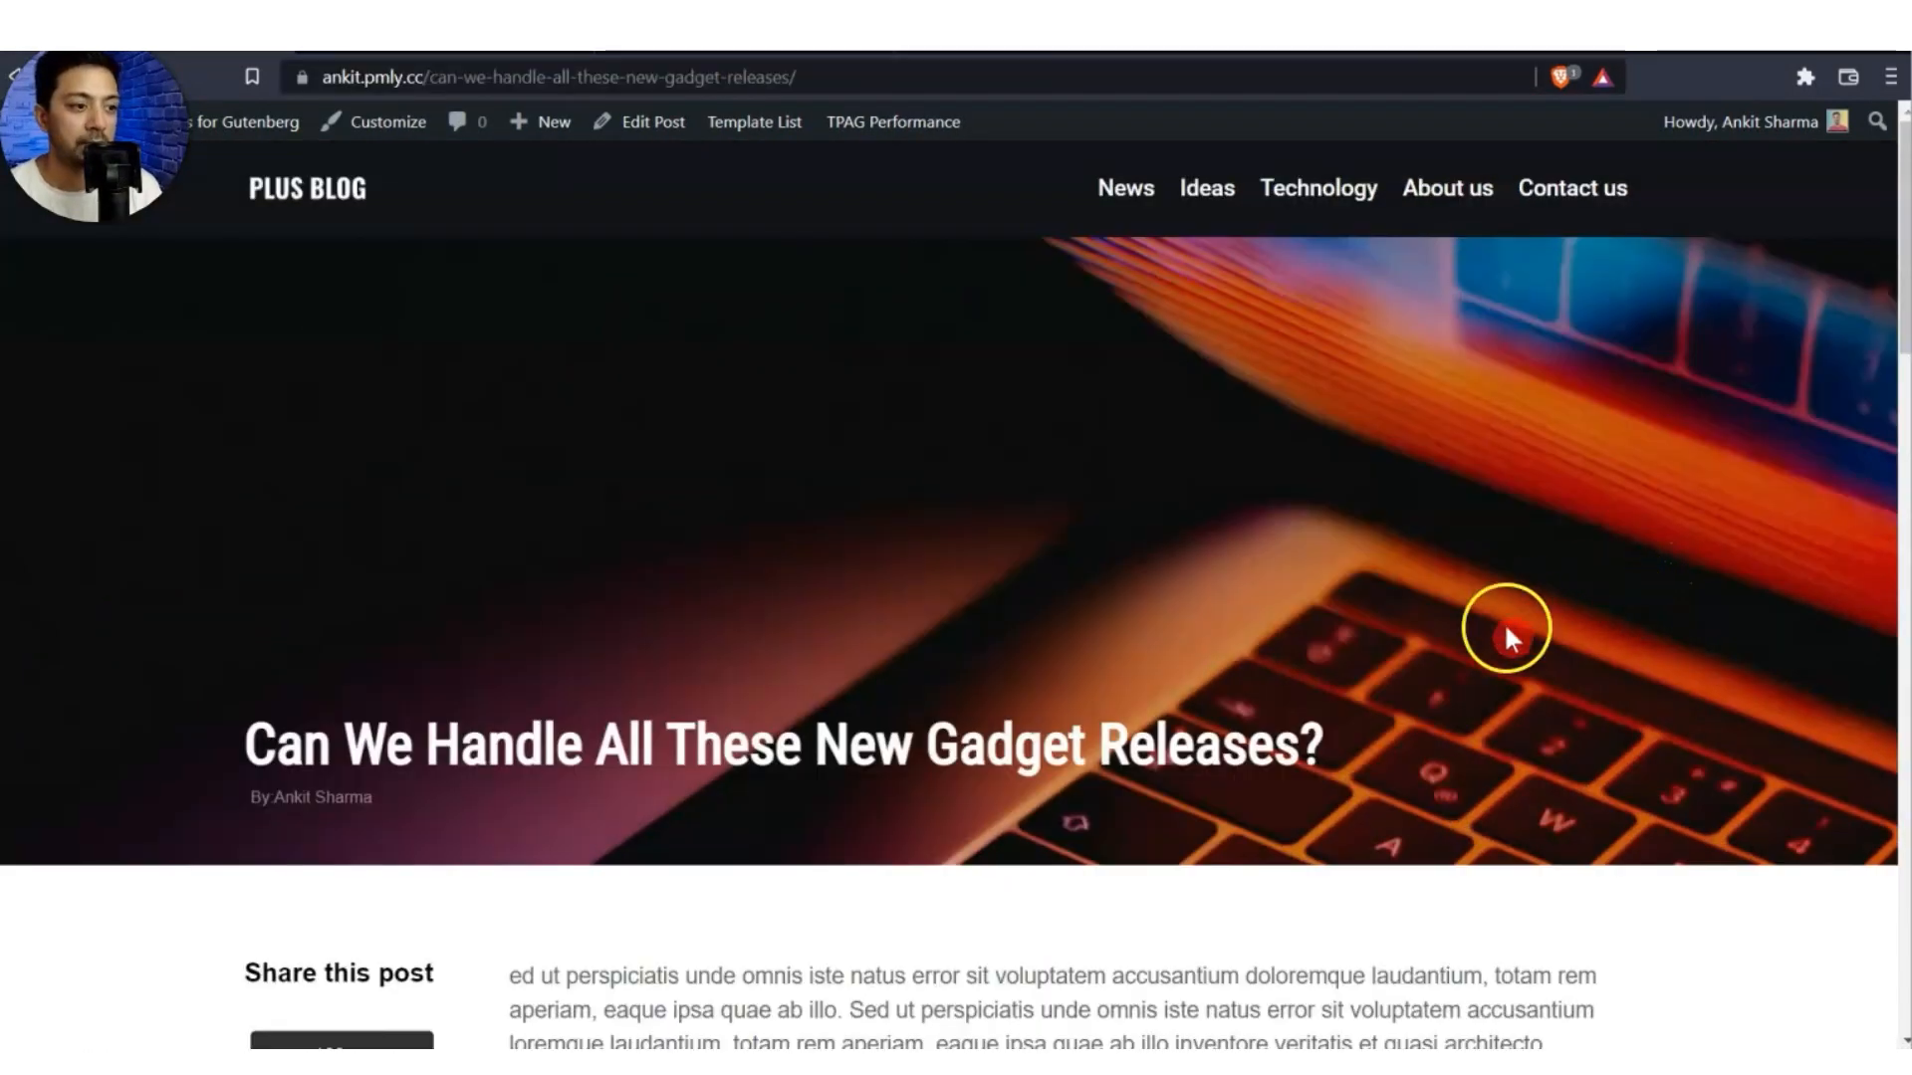
{"action": "scroll", "coordinate": [1499, 638], "scroll_direction": "down", "scroll_amount": 5}
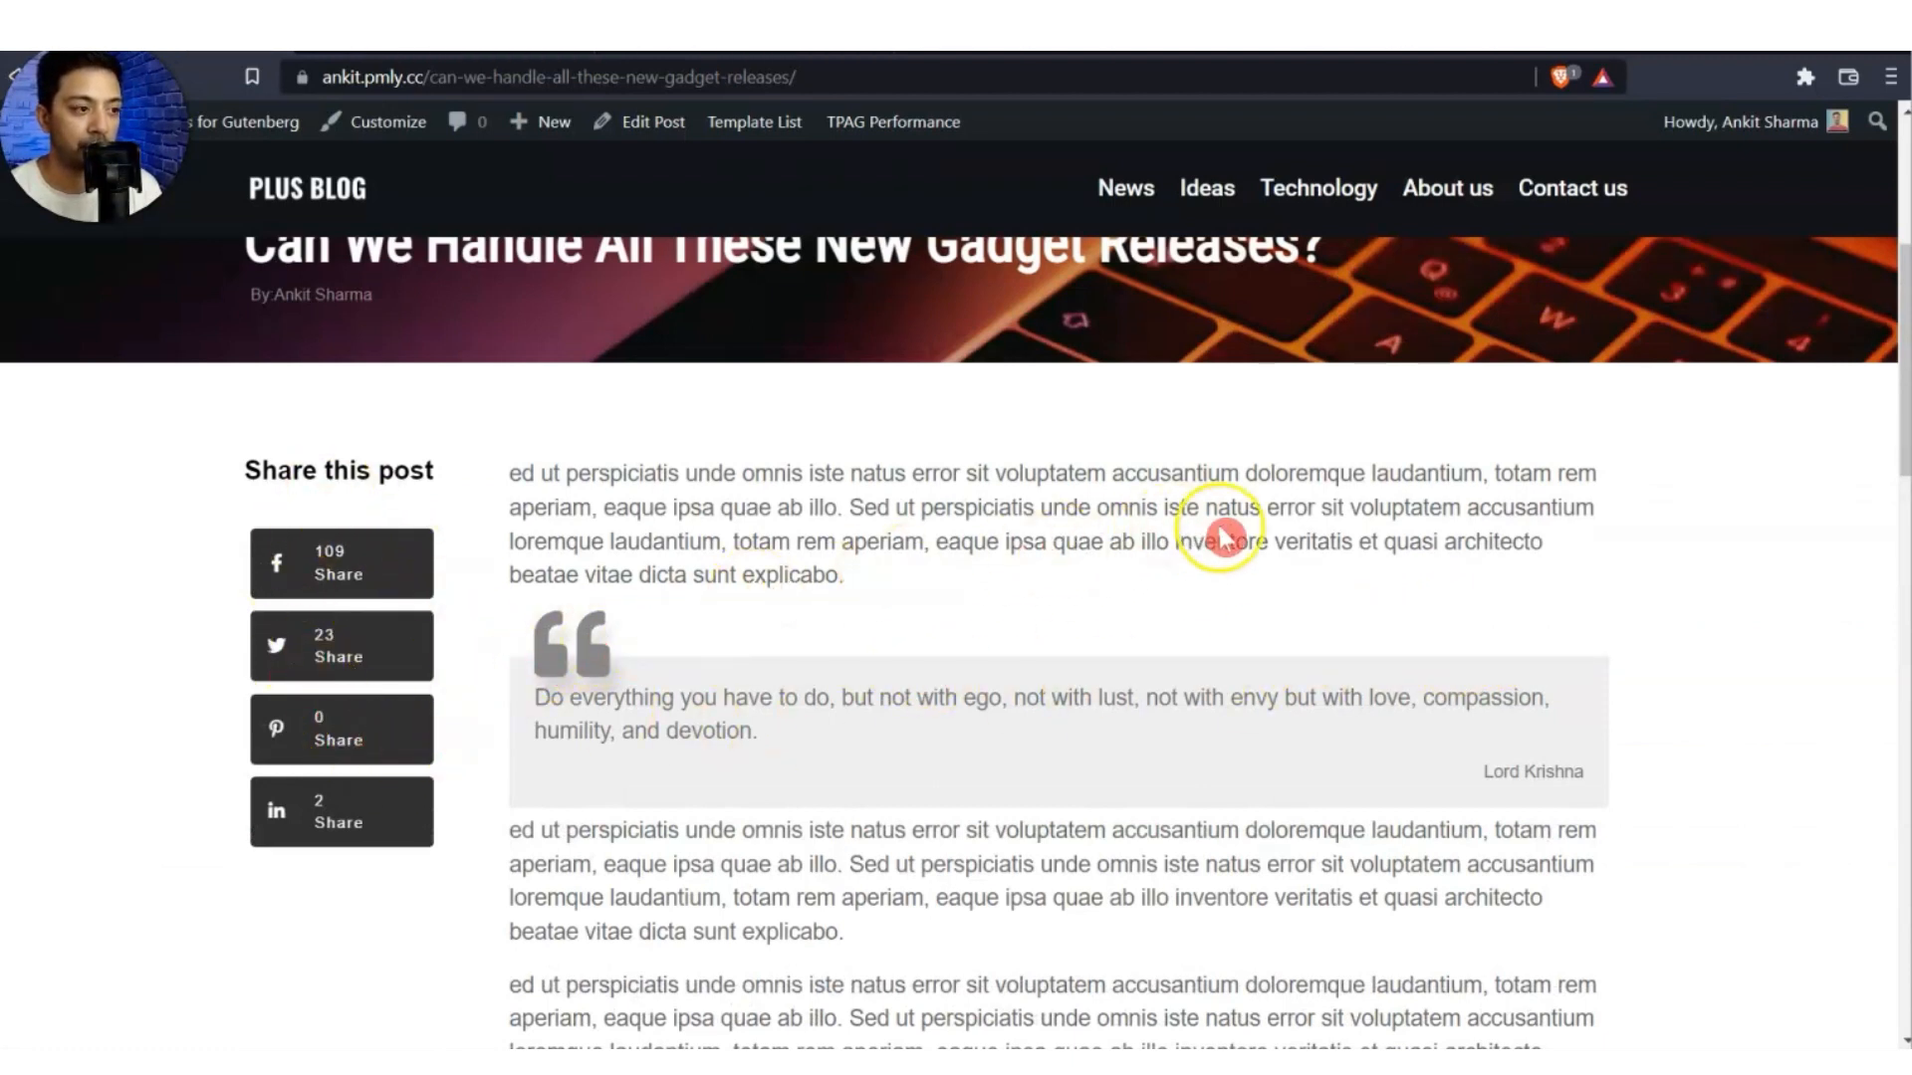
{"action": "scroll", "coordinate": [1337, 660], "scroll_direction": "down", "scroll_amount": 1}
{"action": "scroll", "coordinate": [1337, 660], "scroll_direction": "down", "scroll_amount": 4}
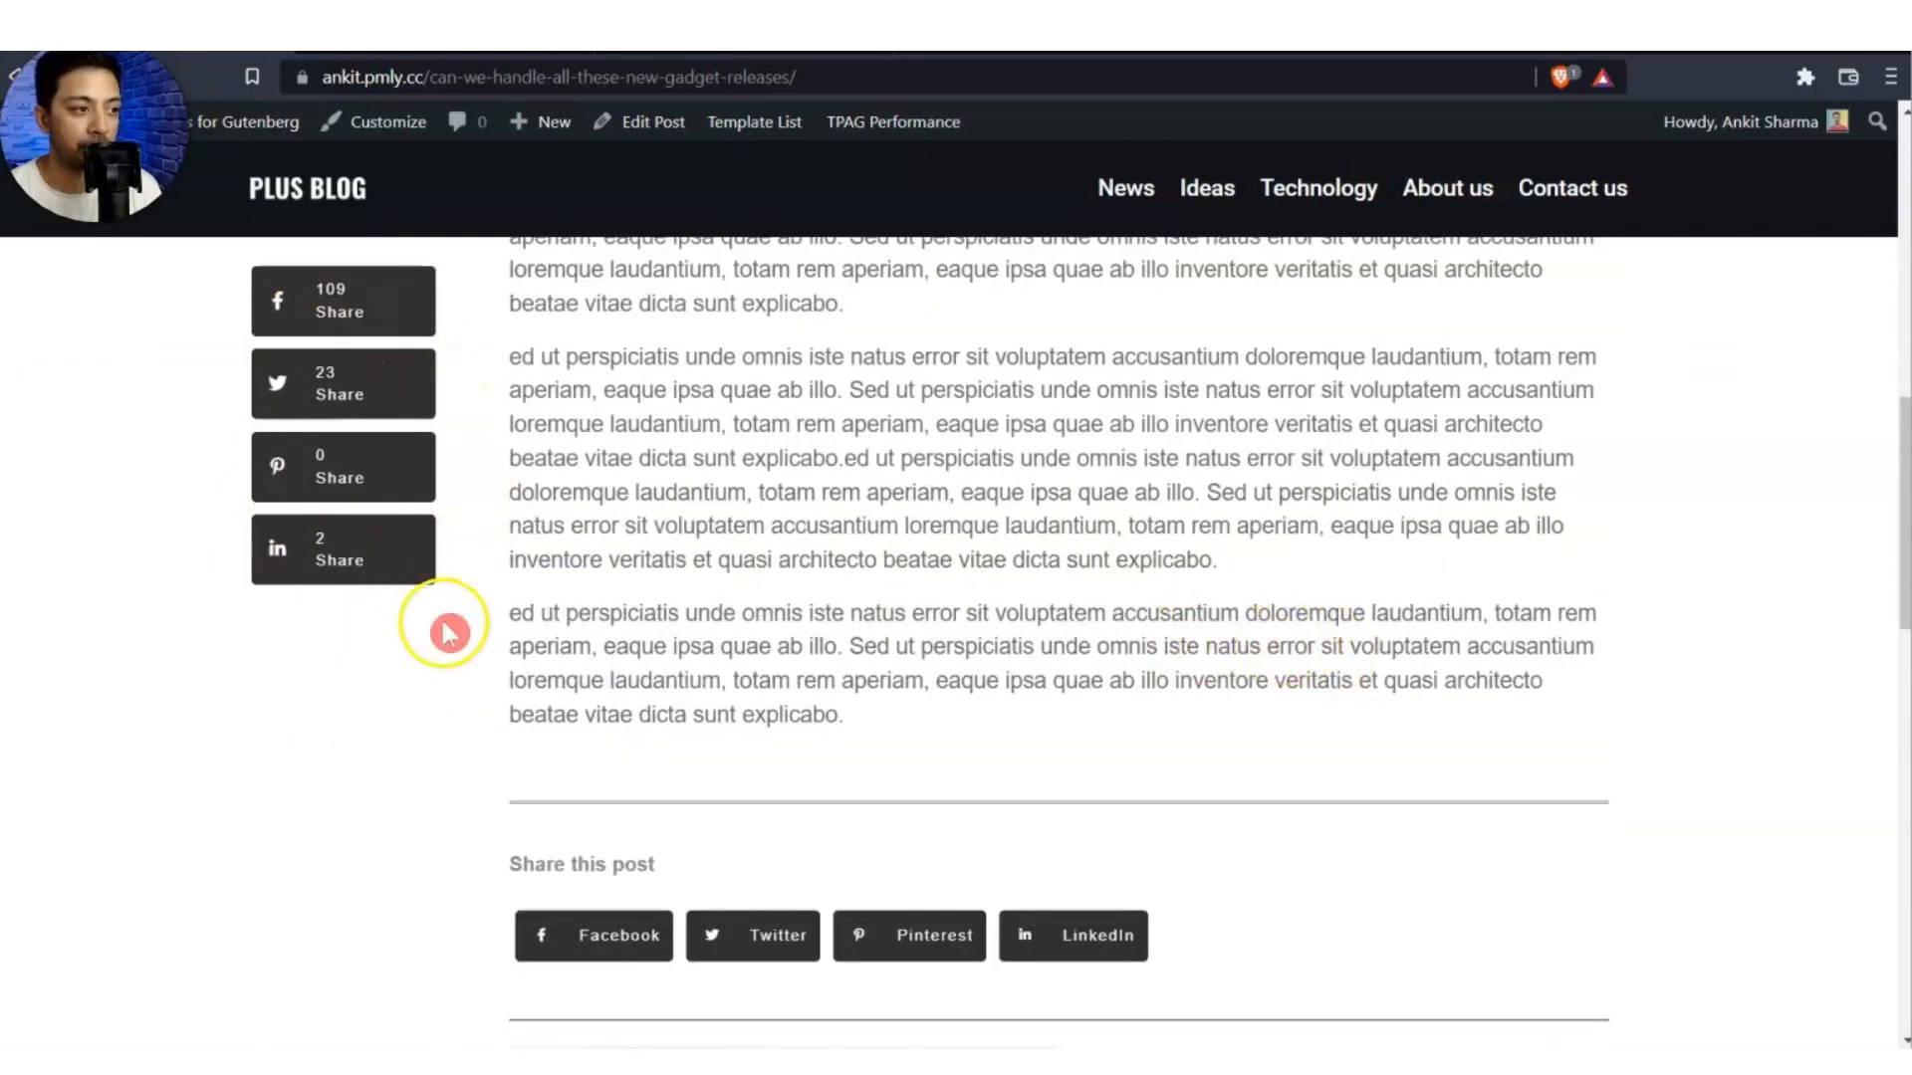
{"action": "left_click_drag", "start_coordinate": [1903, 482], "coordinate": [1900, 551]}
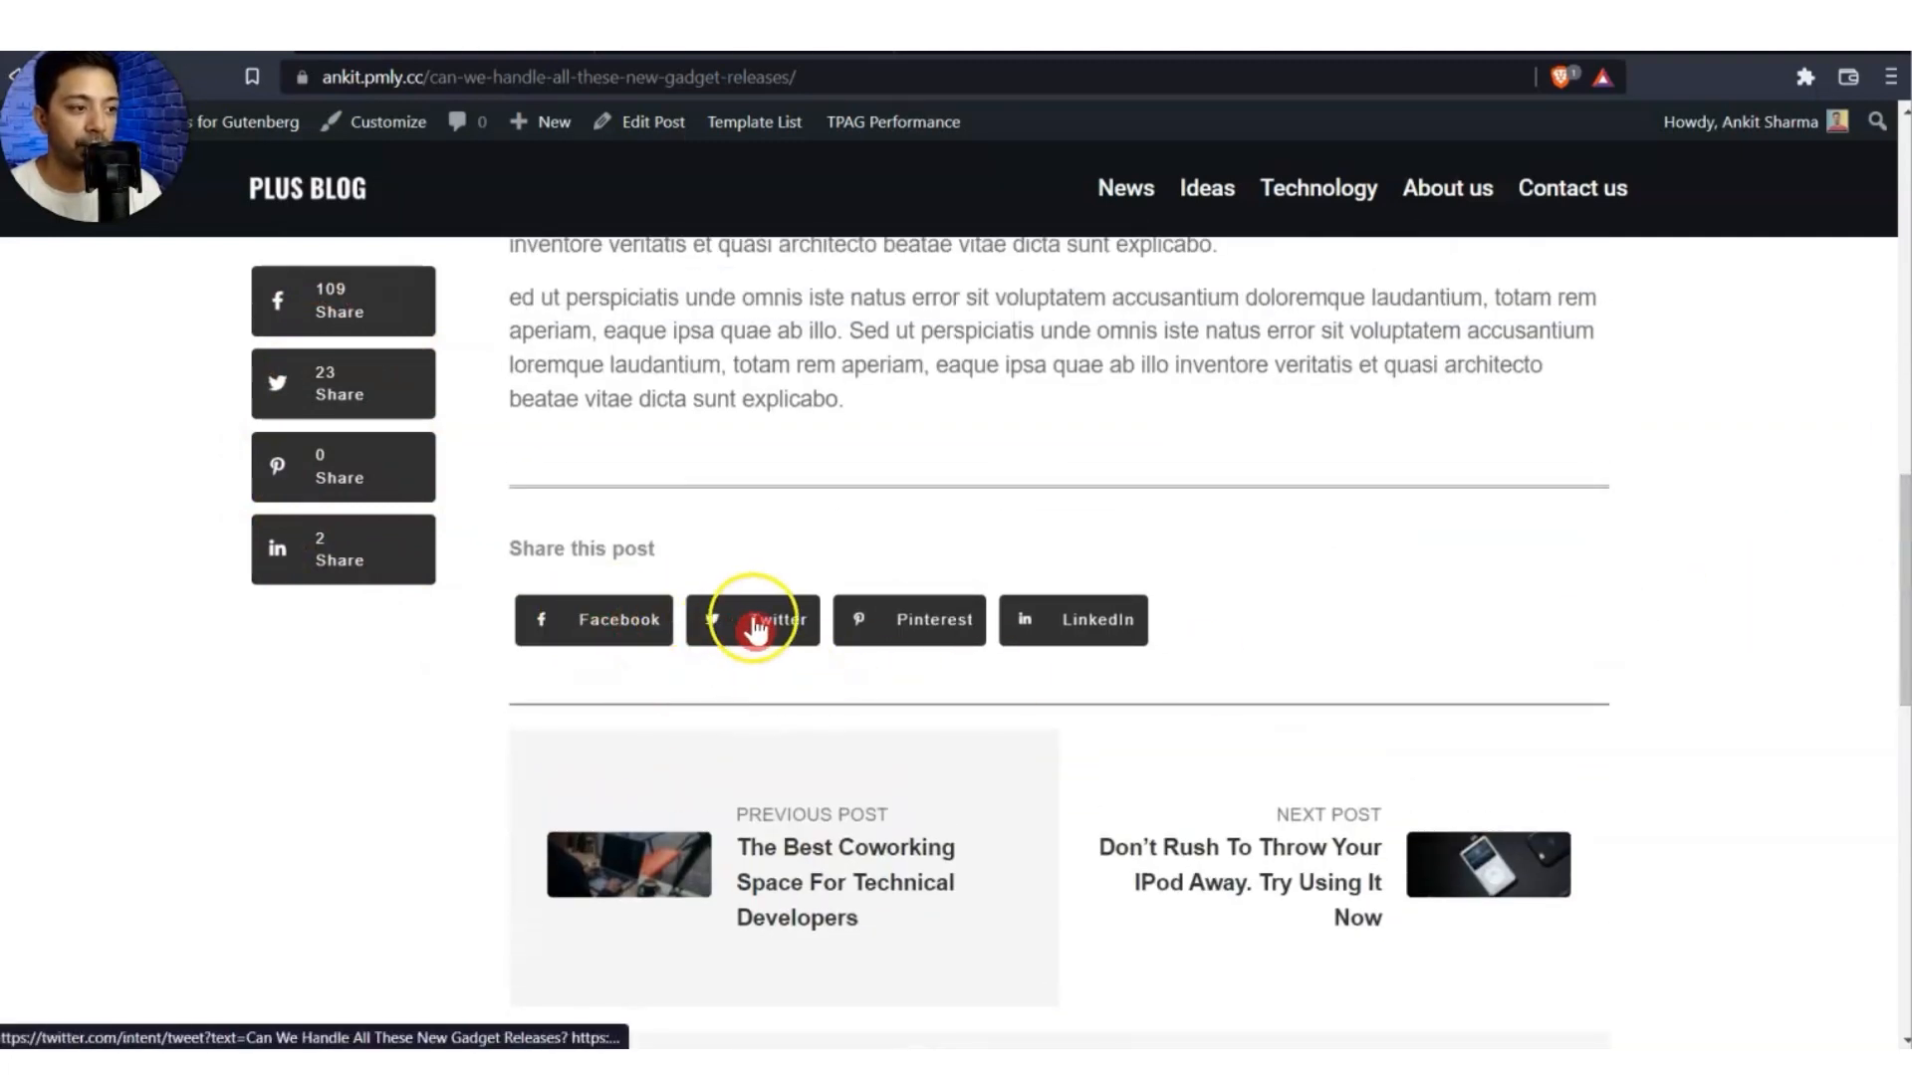
{"action": "left_click_drag", "start_coordinate": [1903, 585], "coordinate": [1903, 679]}
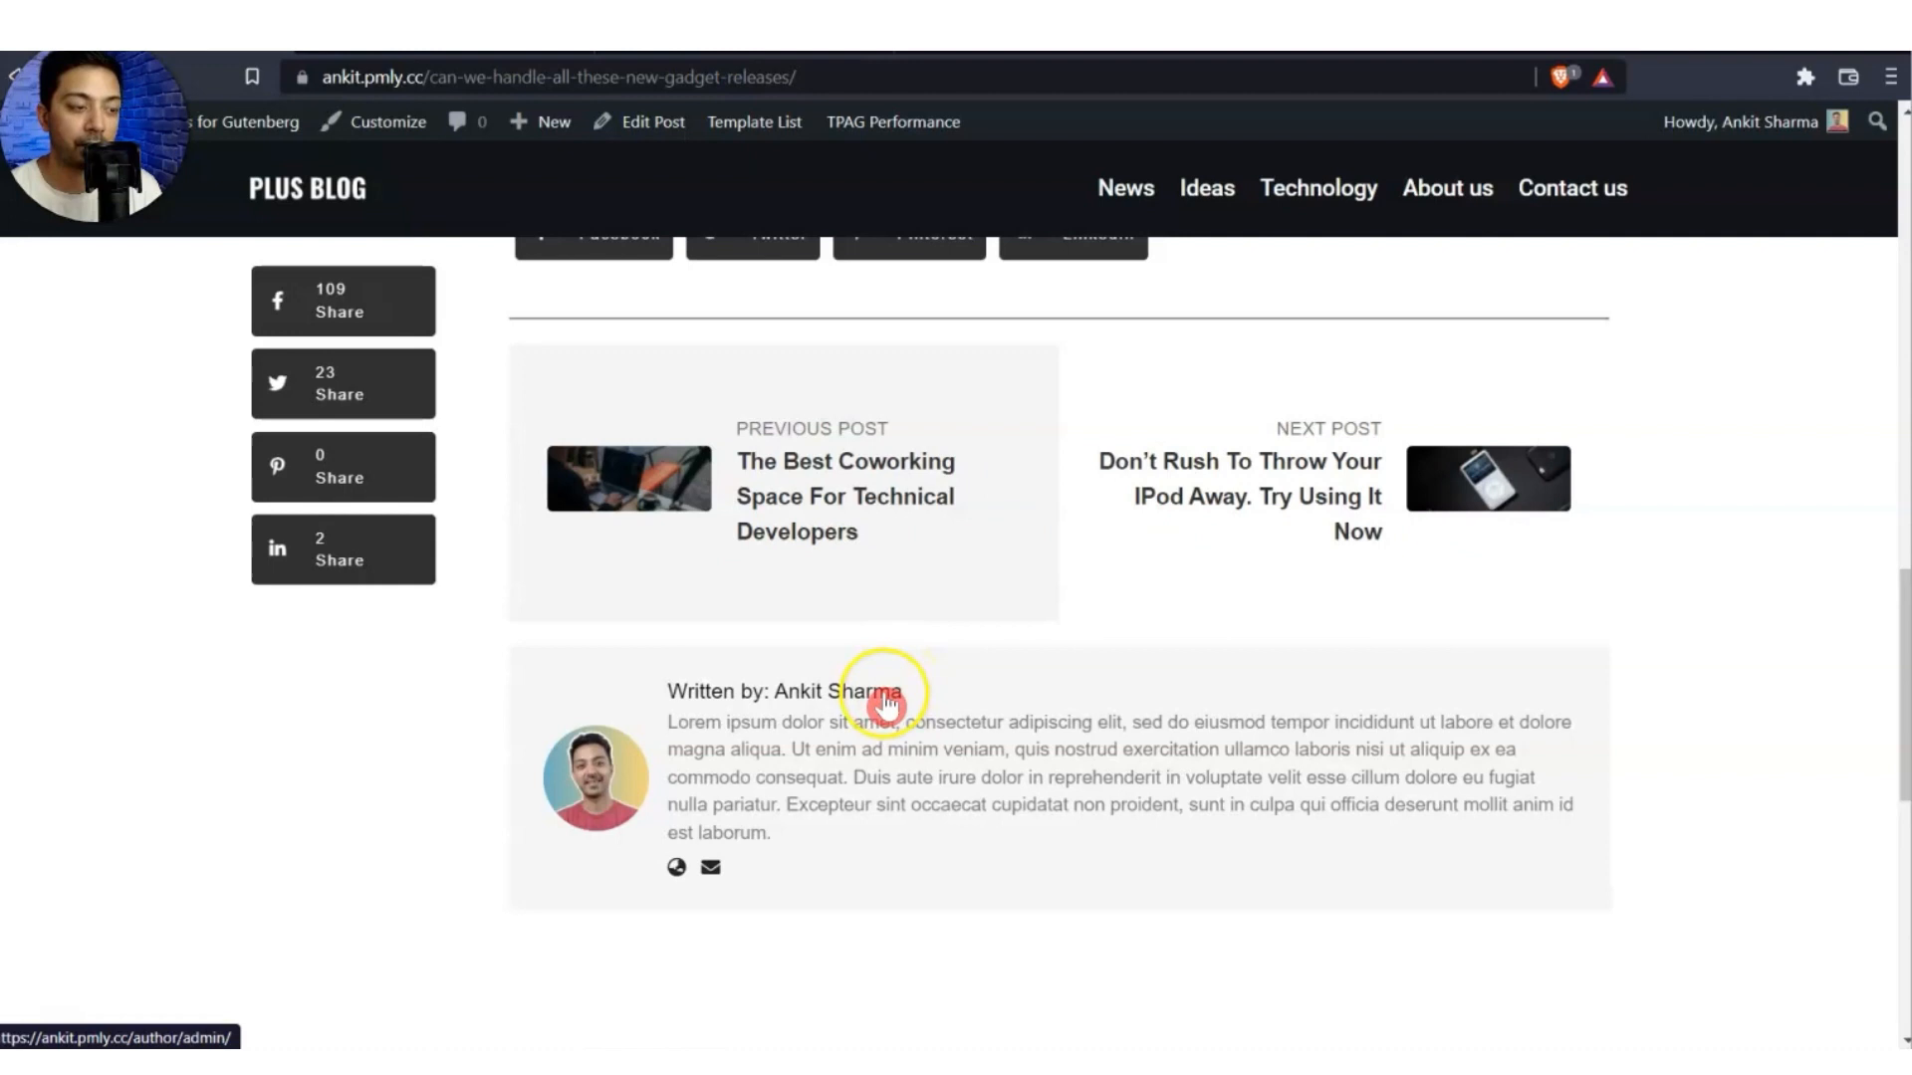
{"action": "scroll", "coordinate": [1783, 742], "scroll_direction": "down", "scroll_amount": 4}
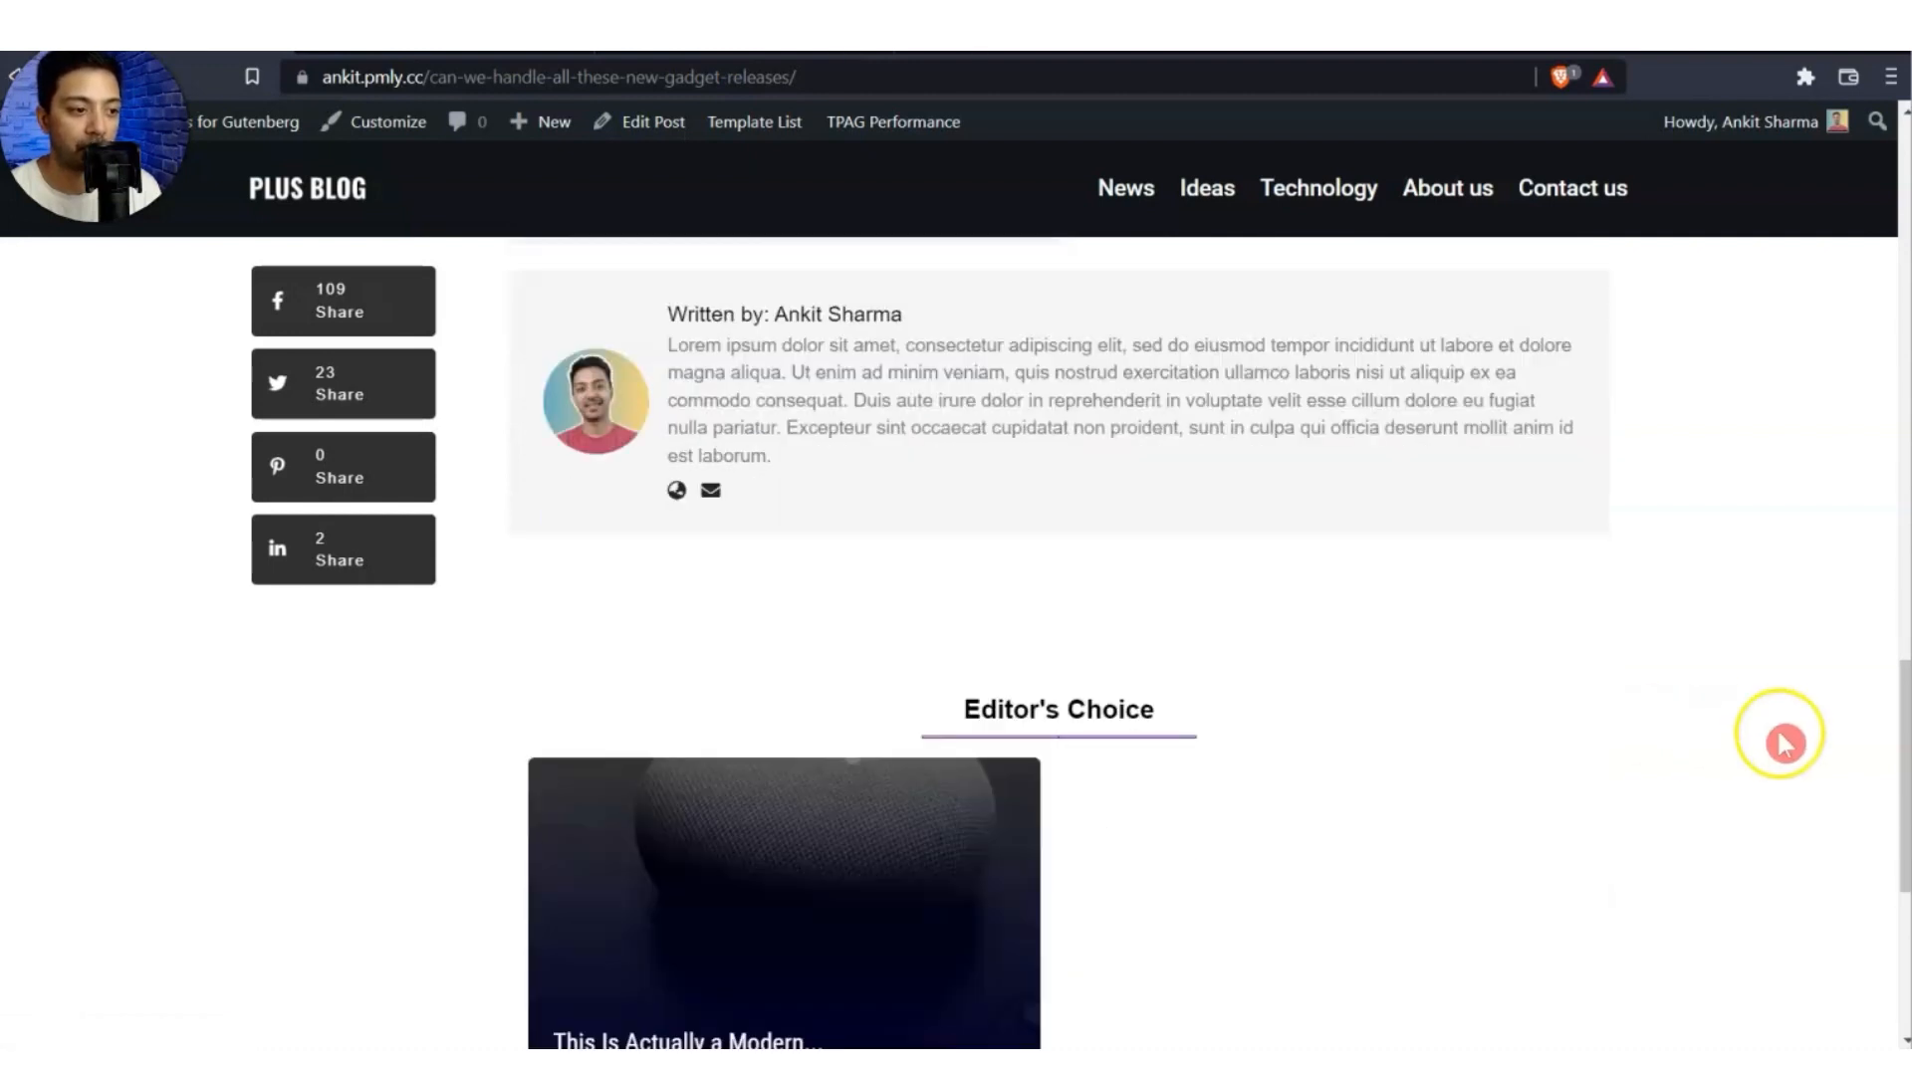
{"action": "scroll", "coordinate": [1782, 742], "scroll_direction": "down", "scroll_amount": 1}
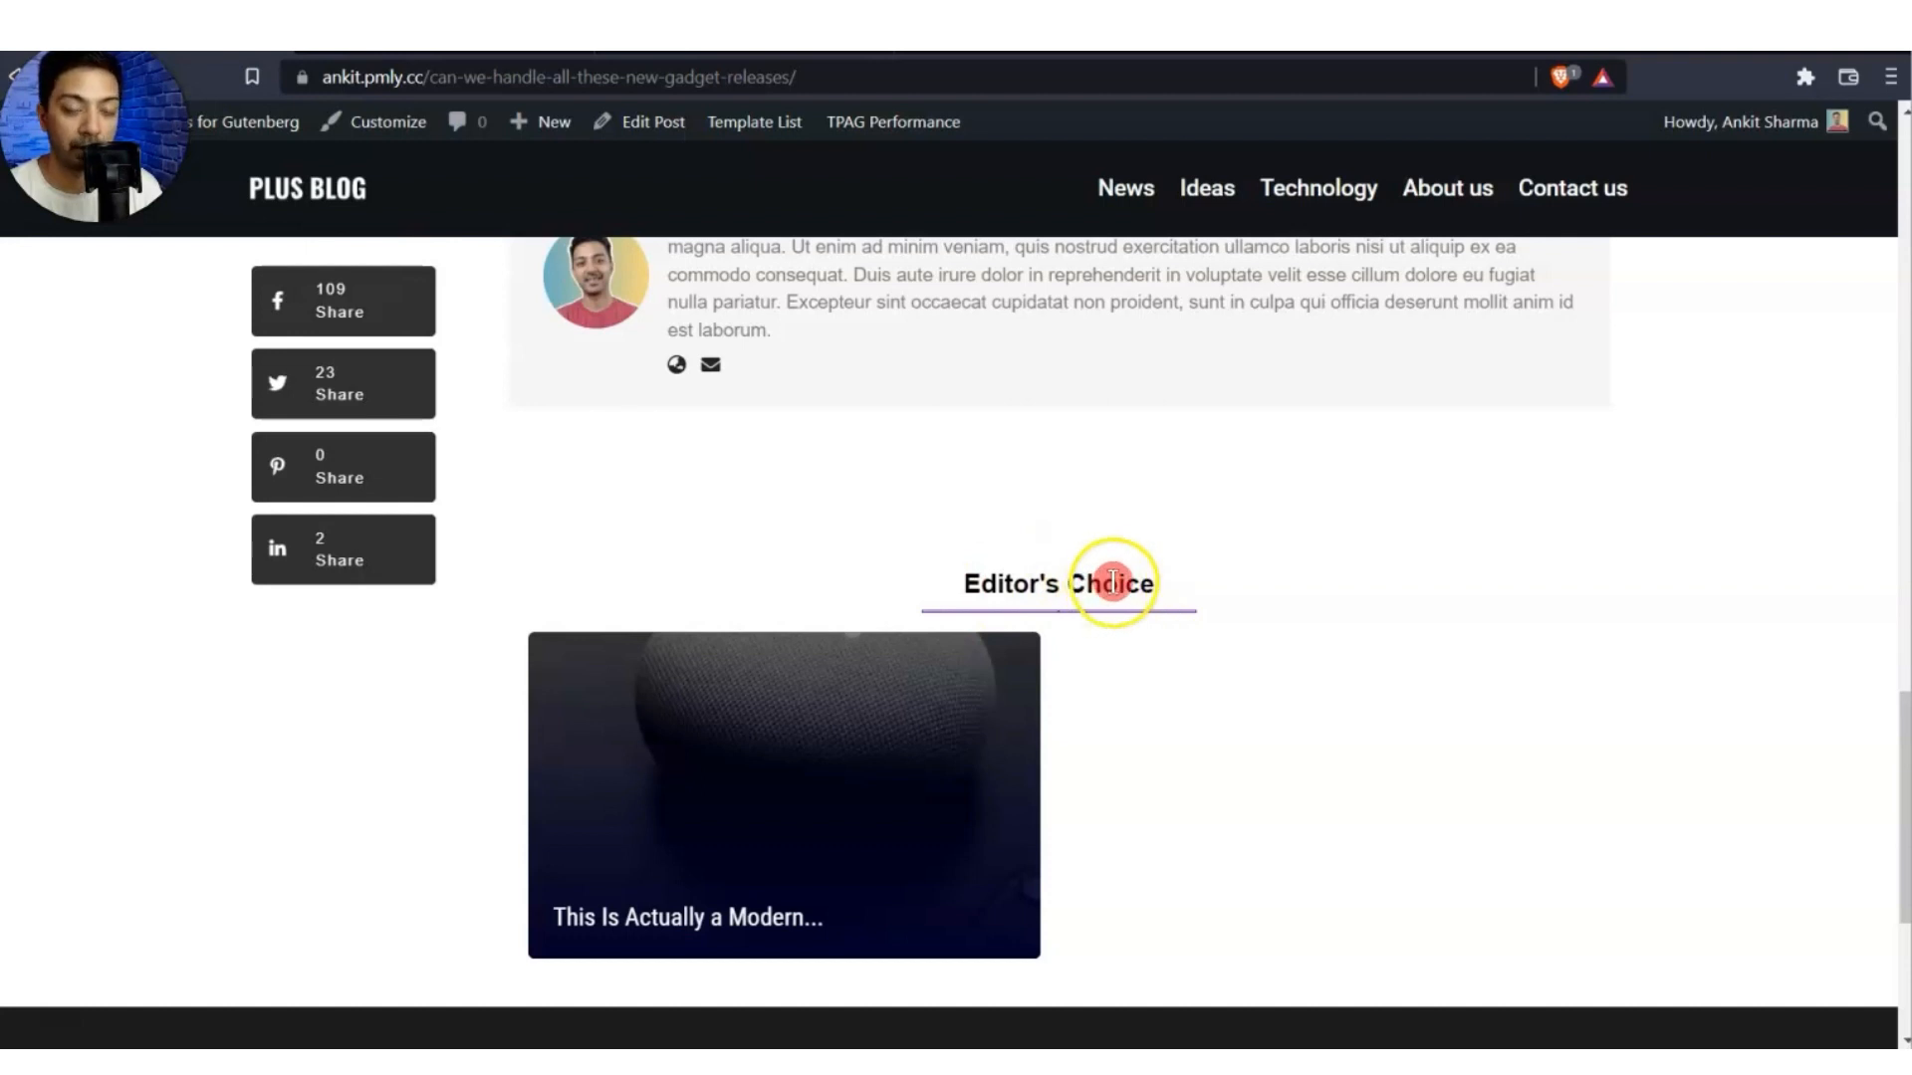
{"action": "left_click_drag", "start_coordinate": [1905, 866], "coordinate": [1882, 653]}
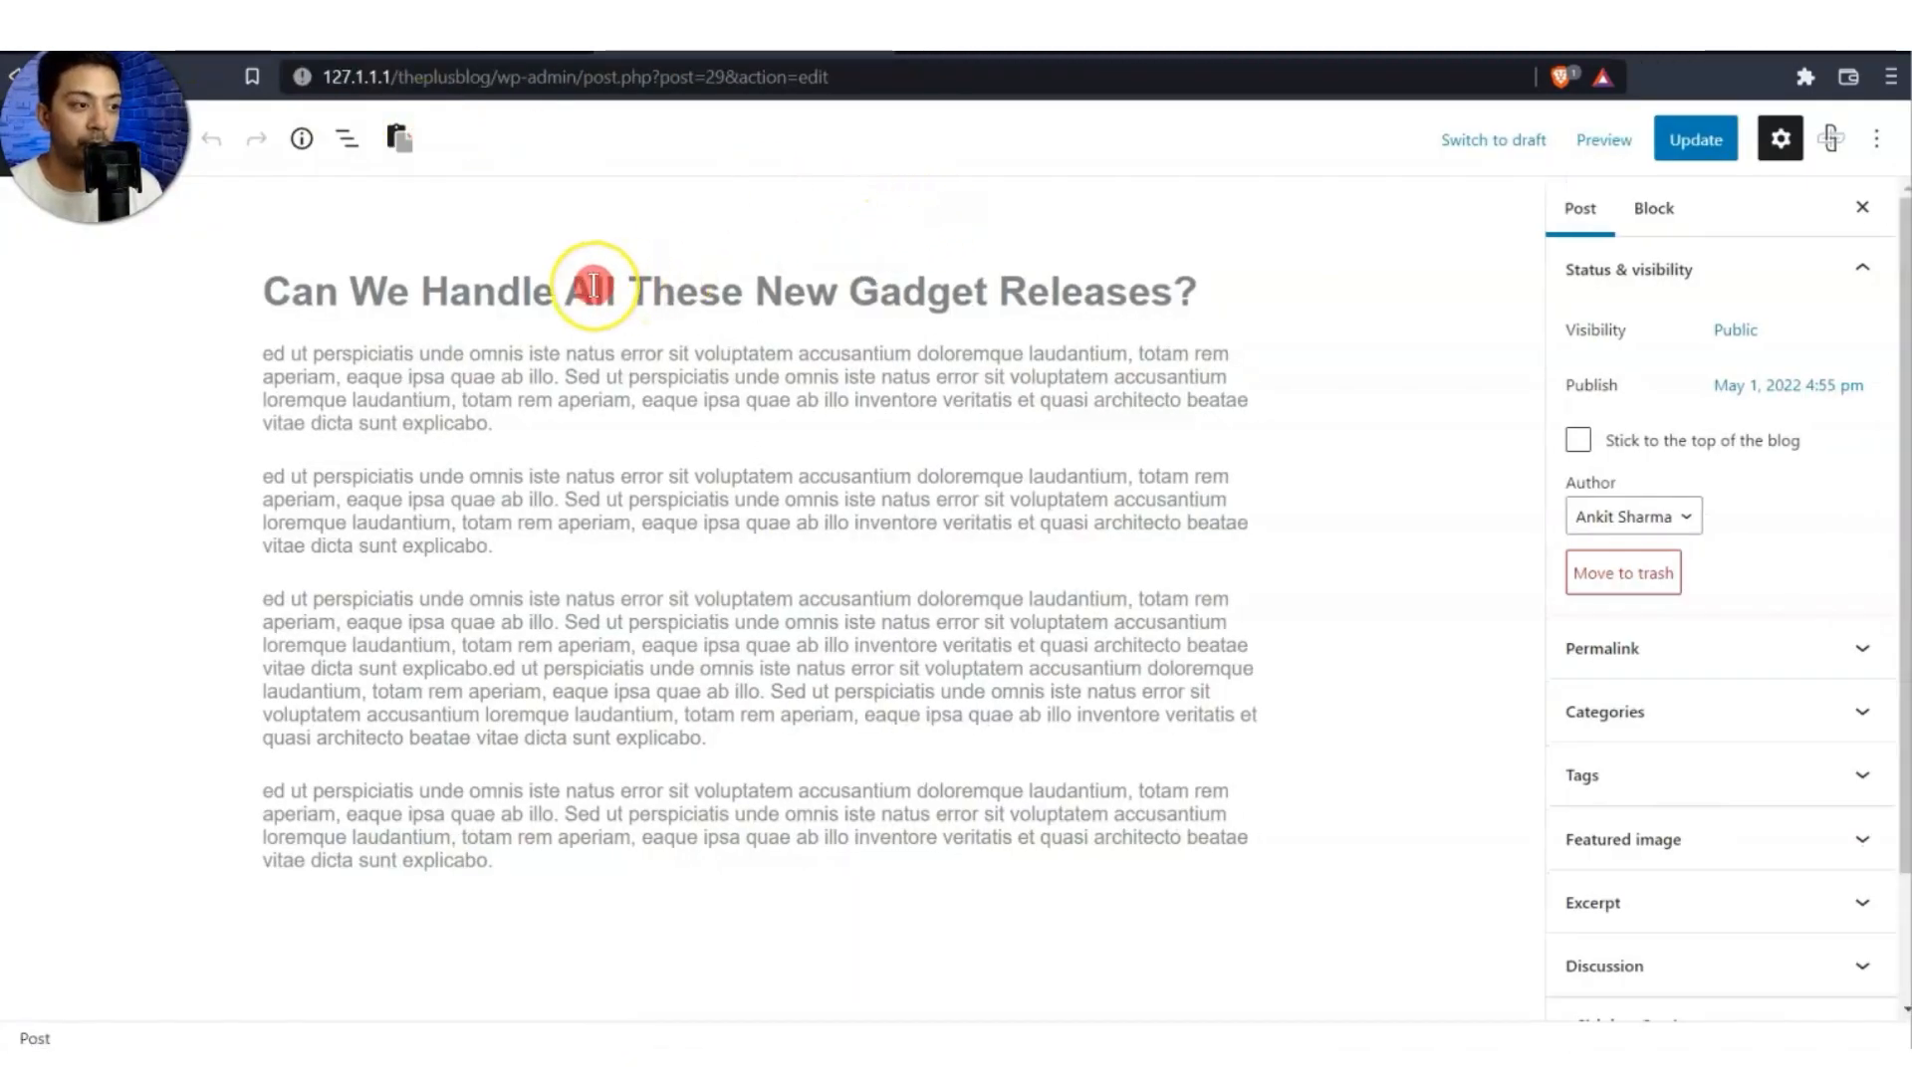
{"action": "left_click", "coordinate": [657, 521]}
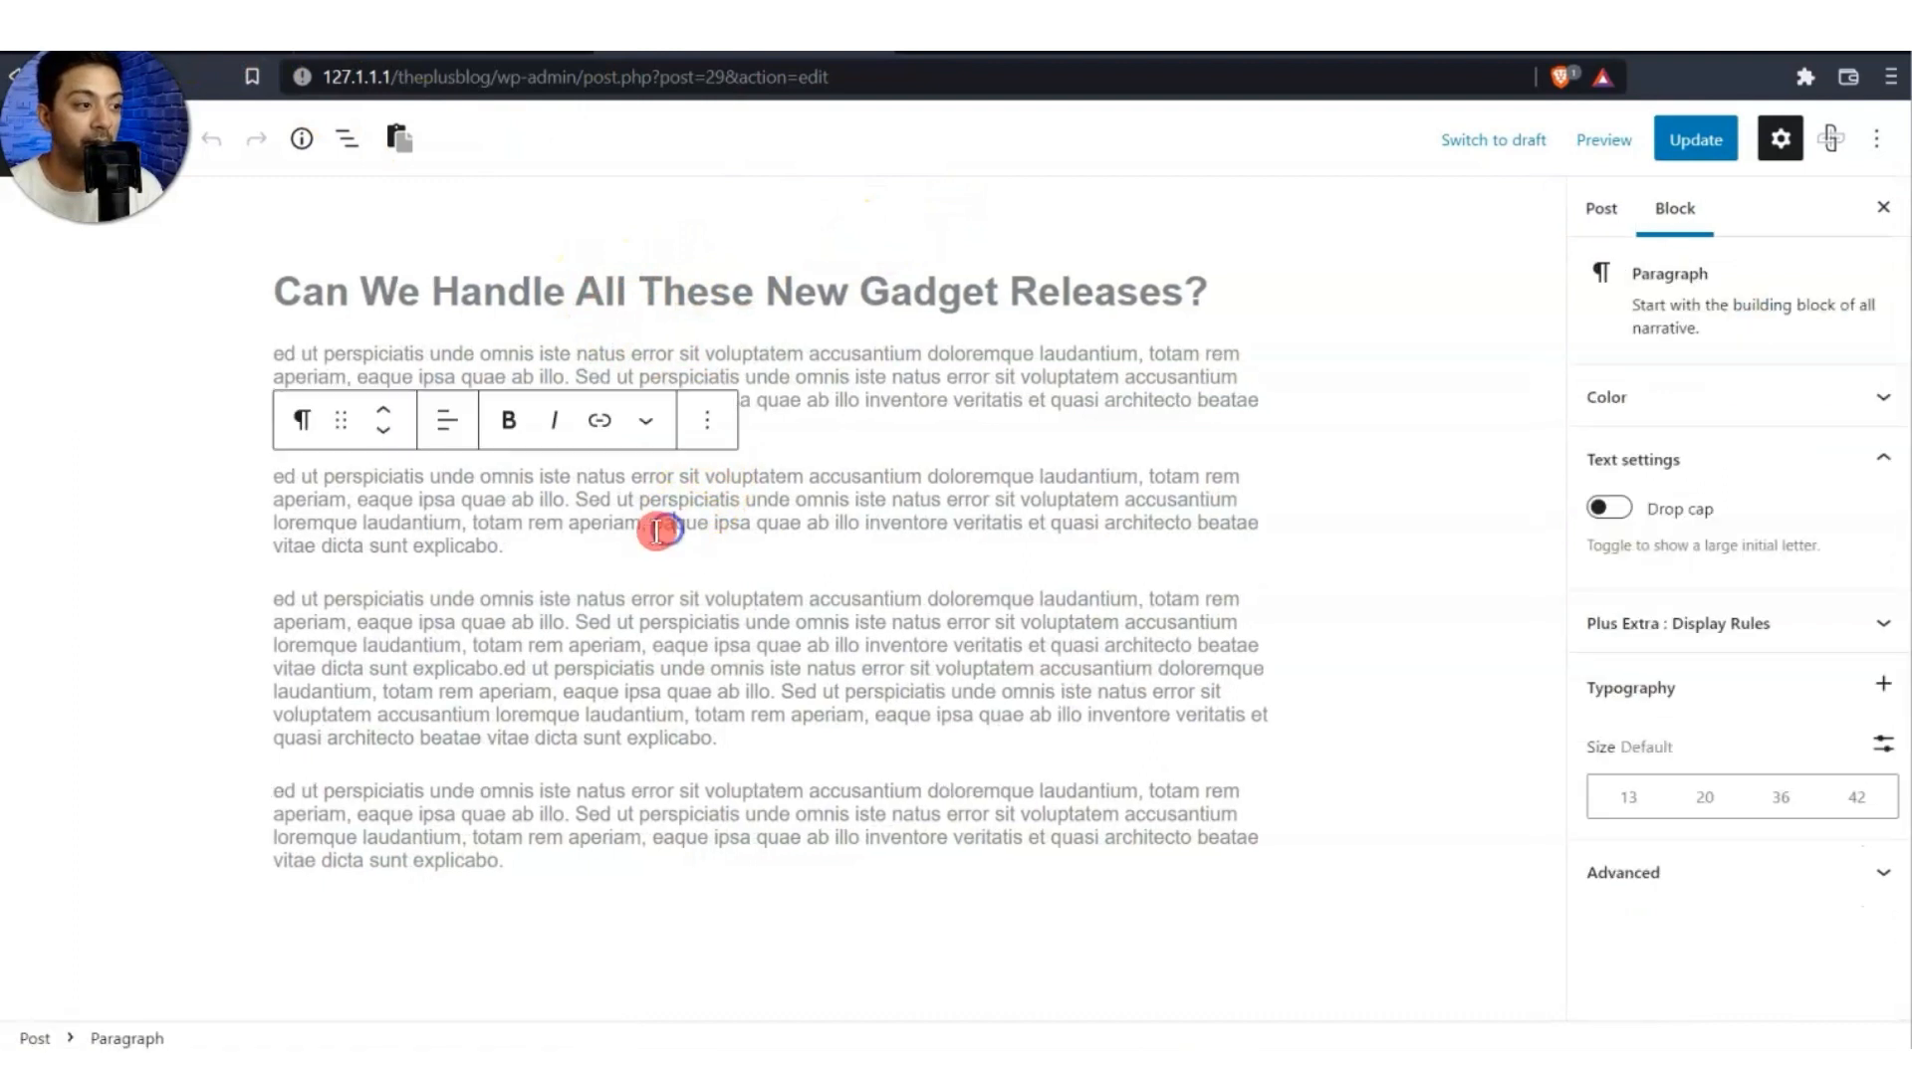
{"action": "left_click", "coordinate": [486, 618]}
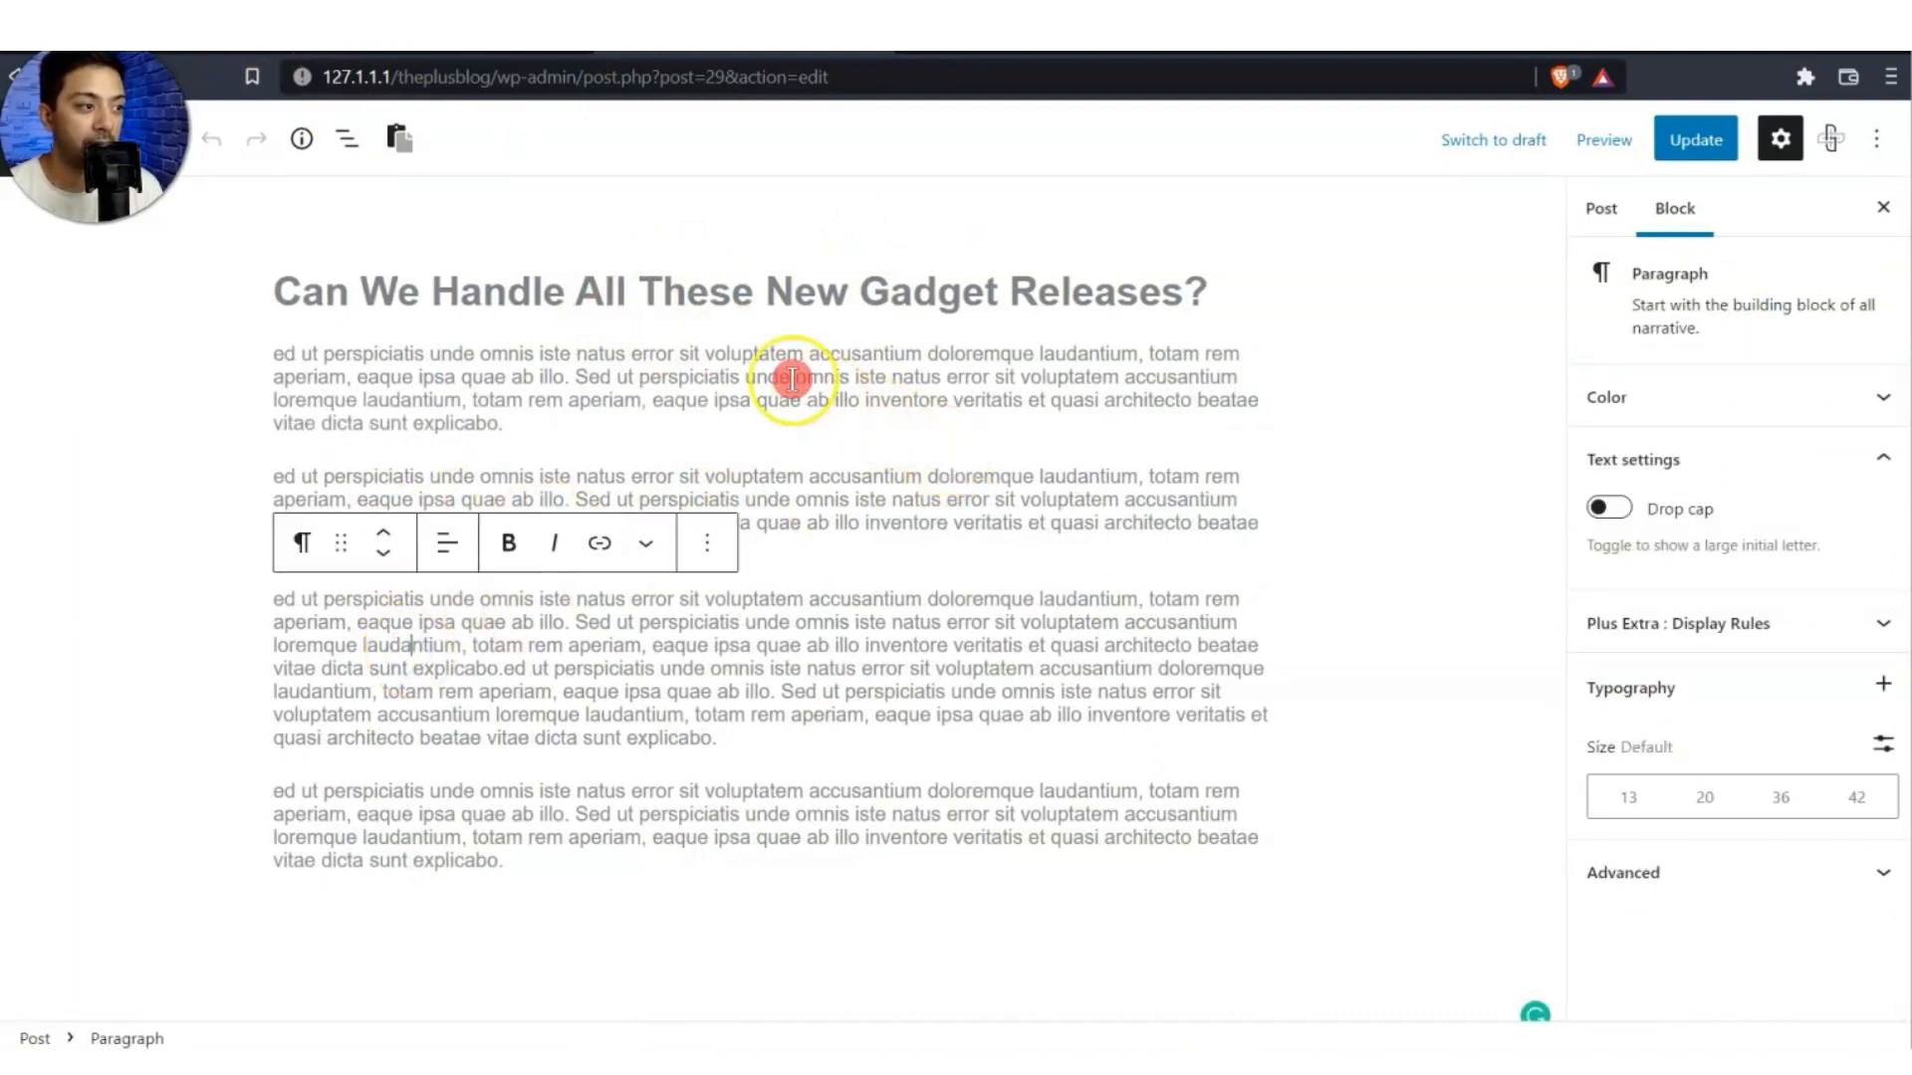
{"action": "left_click", "coordinate": [1306, 463]}
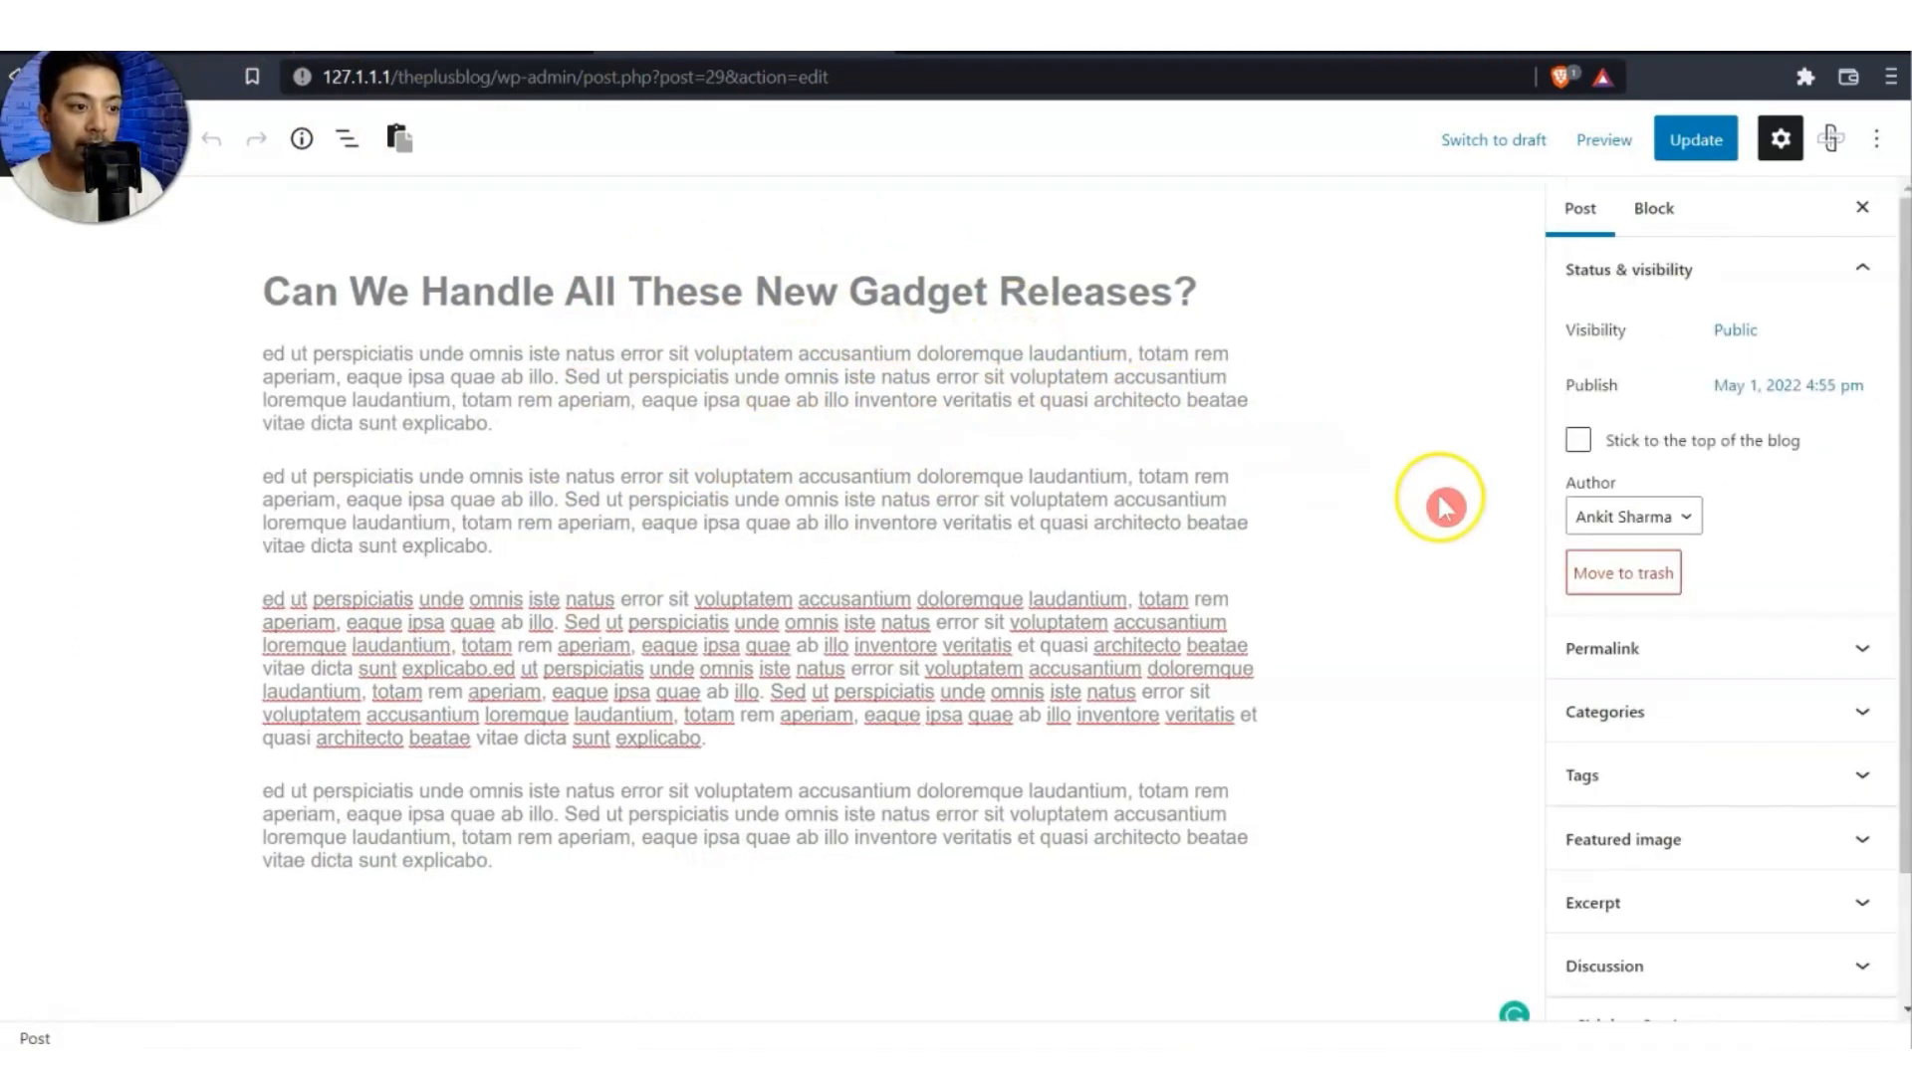
Insert a TP Blockquote block after the post's first paragraph and give it the quote-mark style with an author line.
{"action": "left_click", "coordinate": [449, 472]}
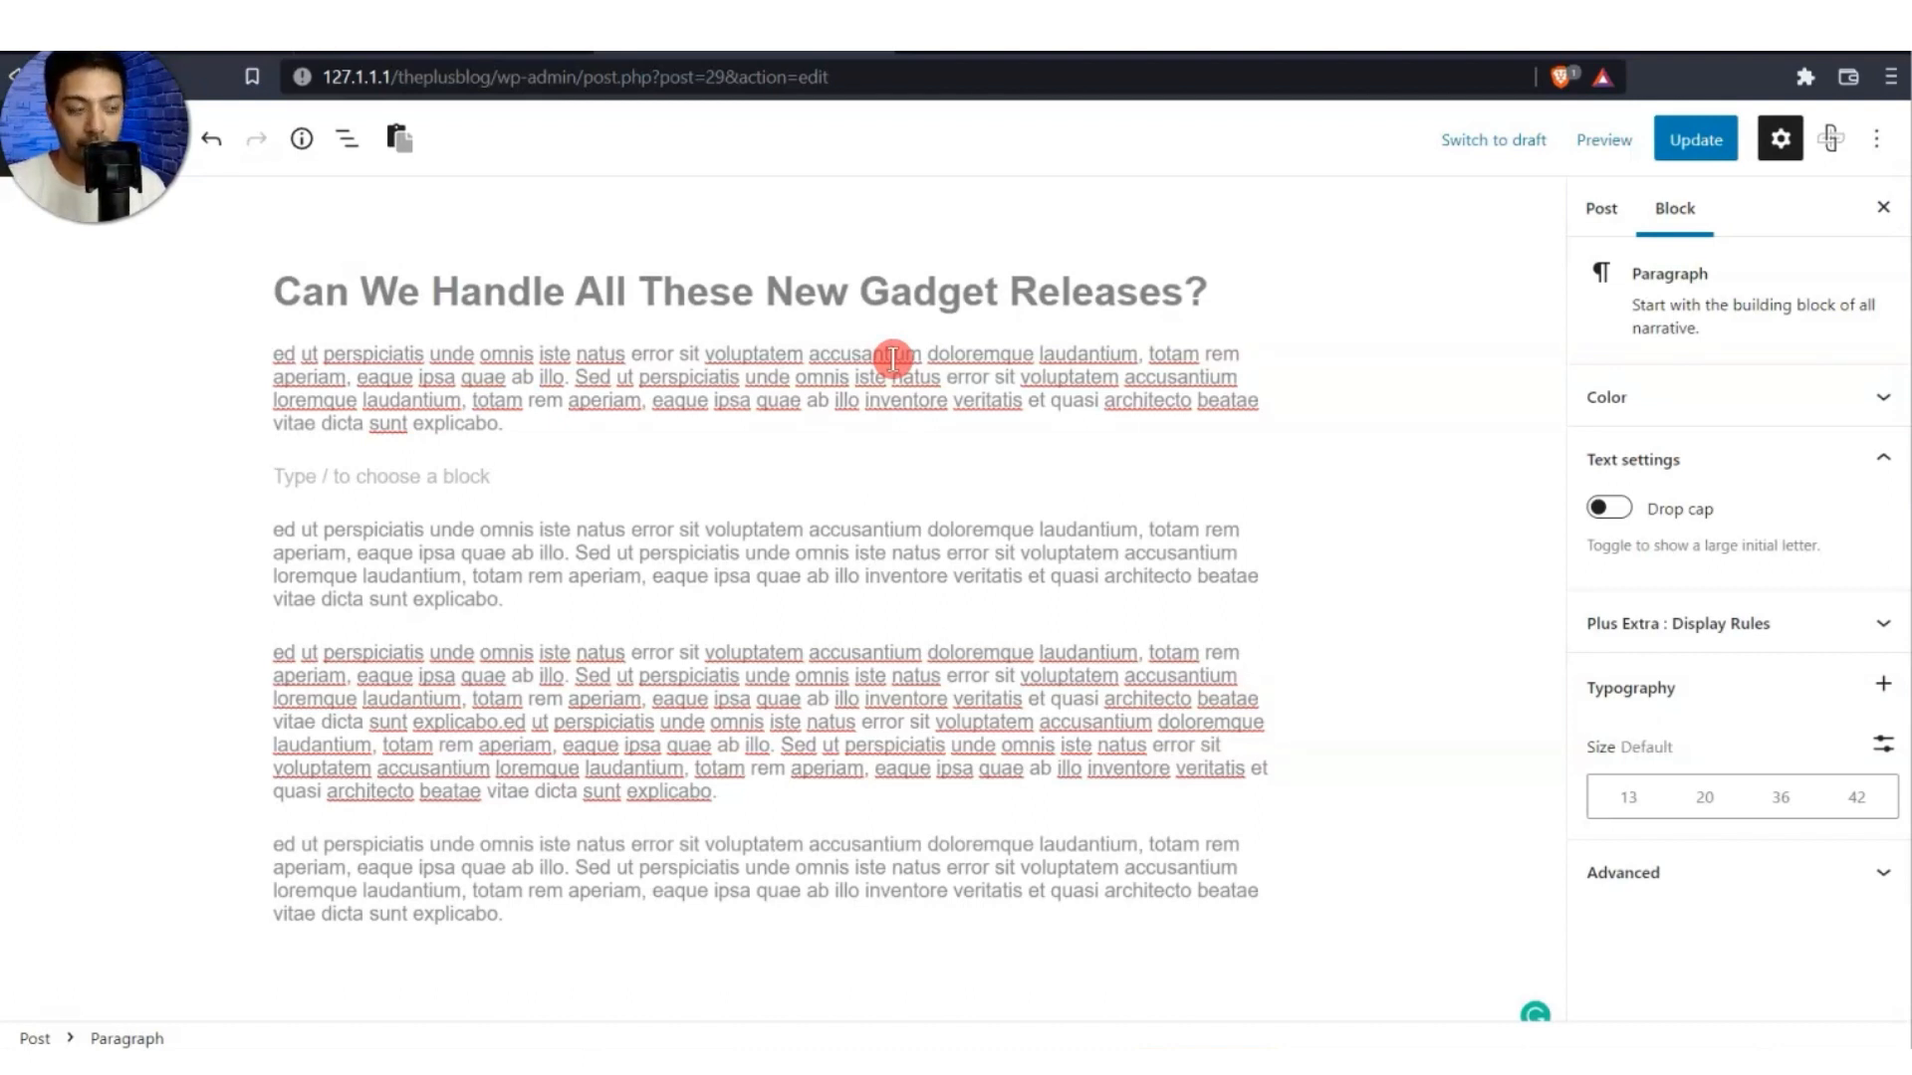
{"action": "type", "text": "/tp b"}
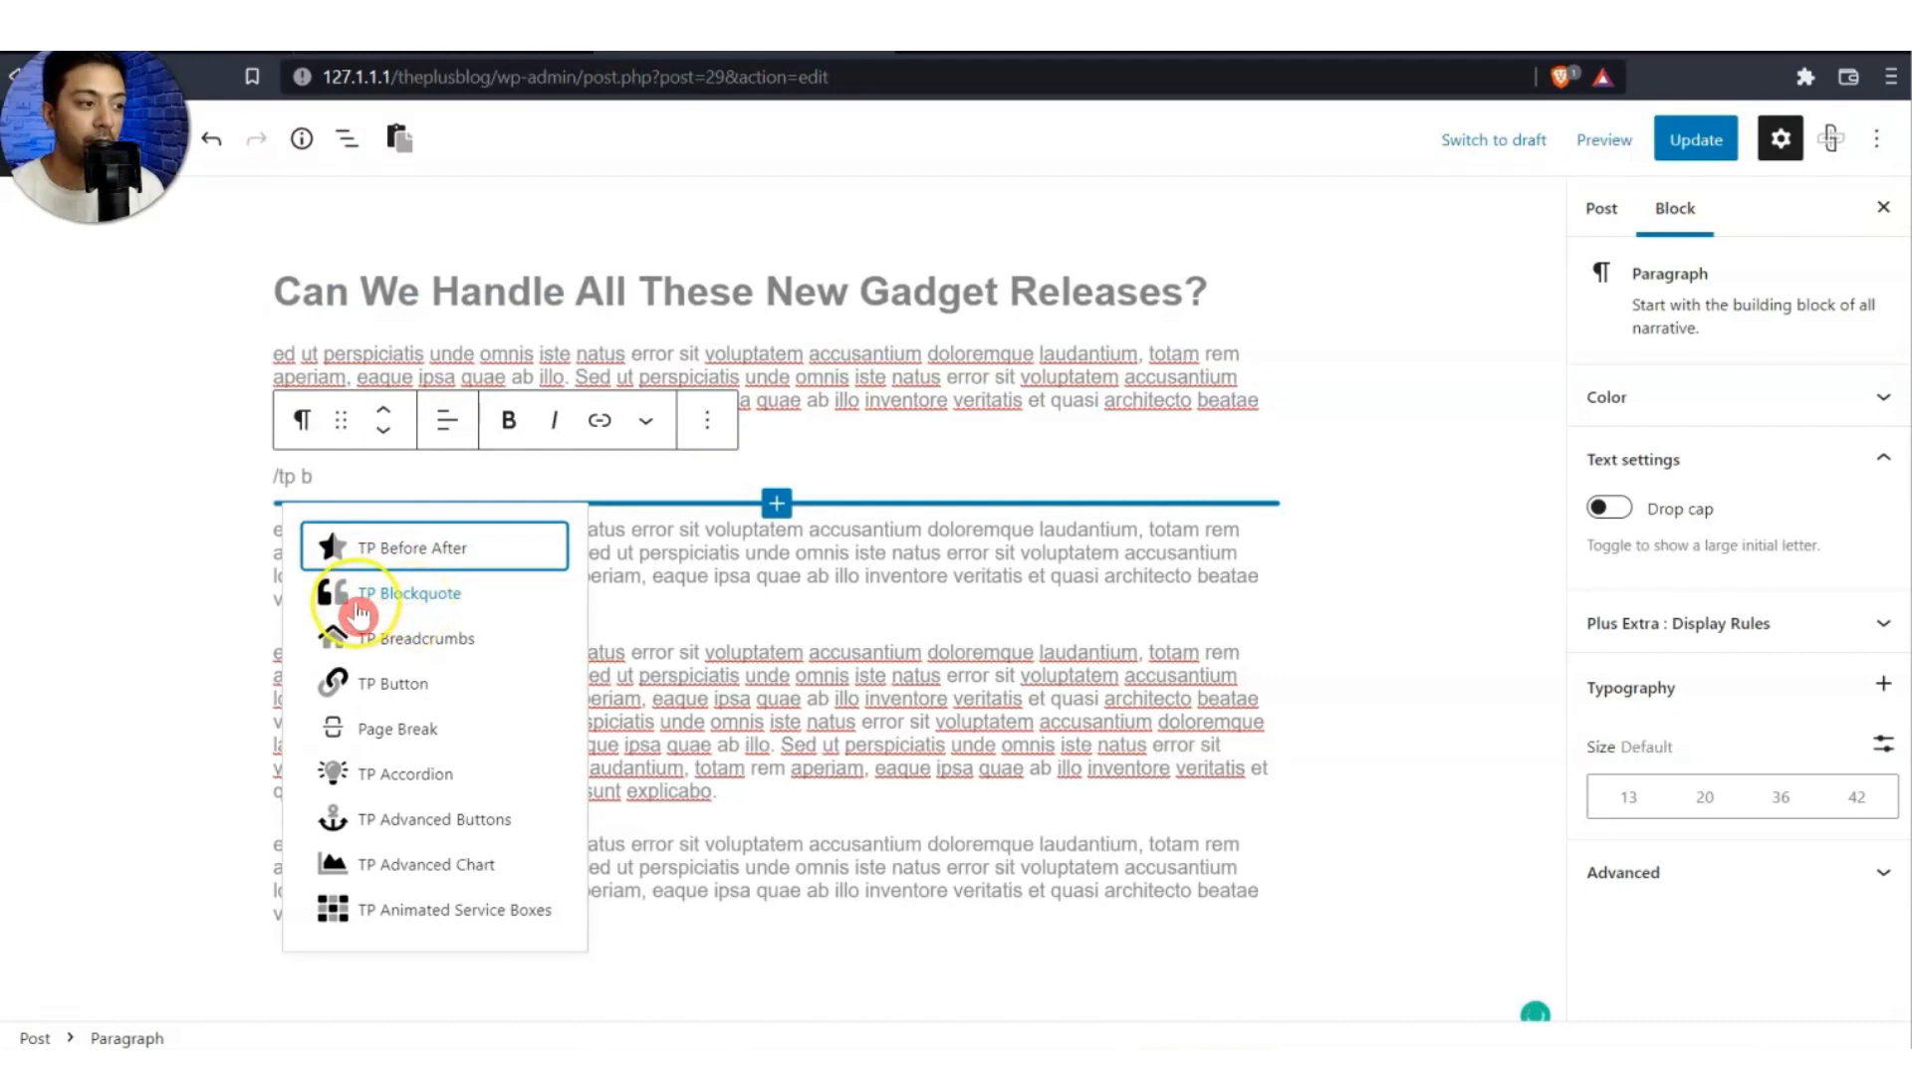
{"action": "left_click", "coordinate": [426, 610]}
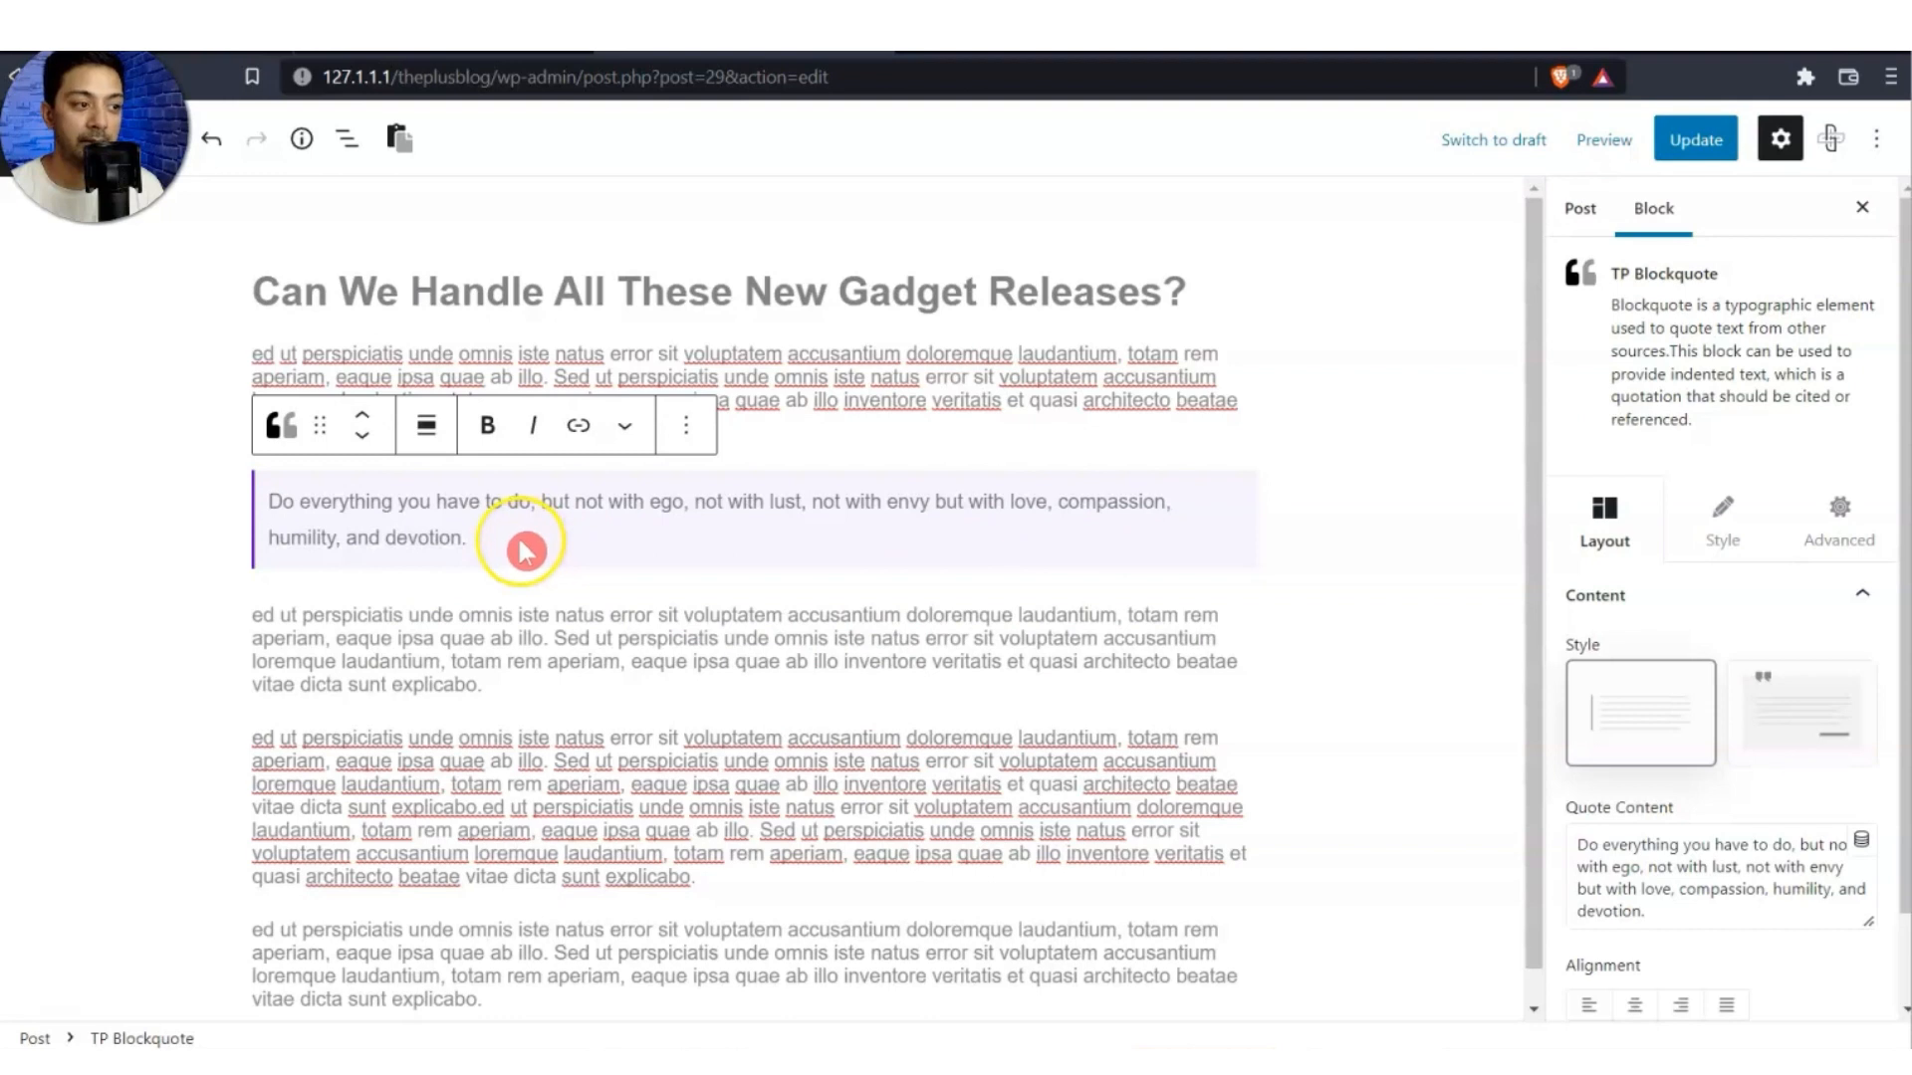
{"action": "left_click", "coordinate": [1762, 702]}
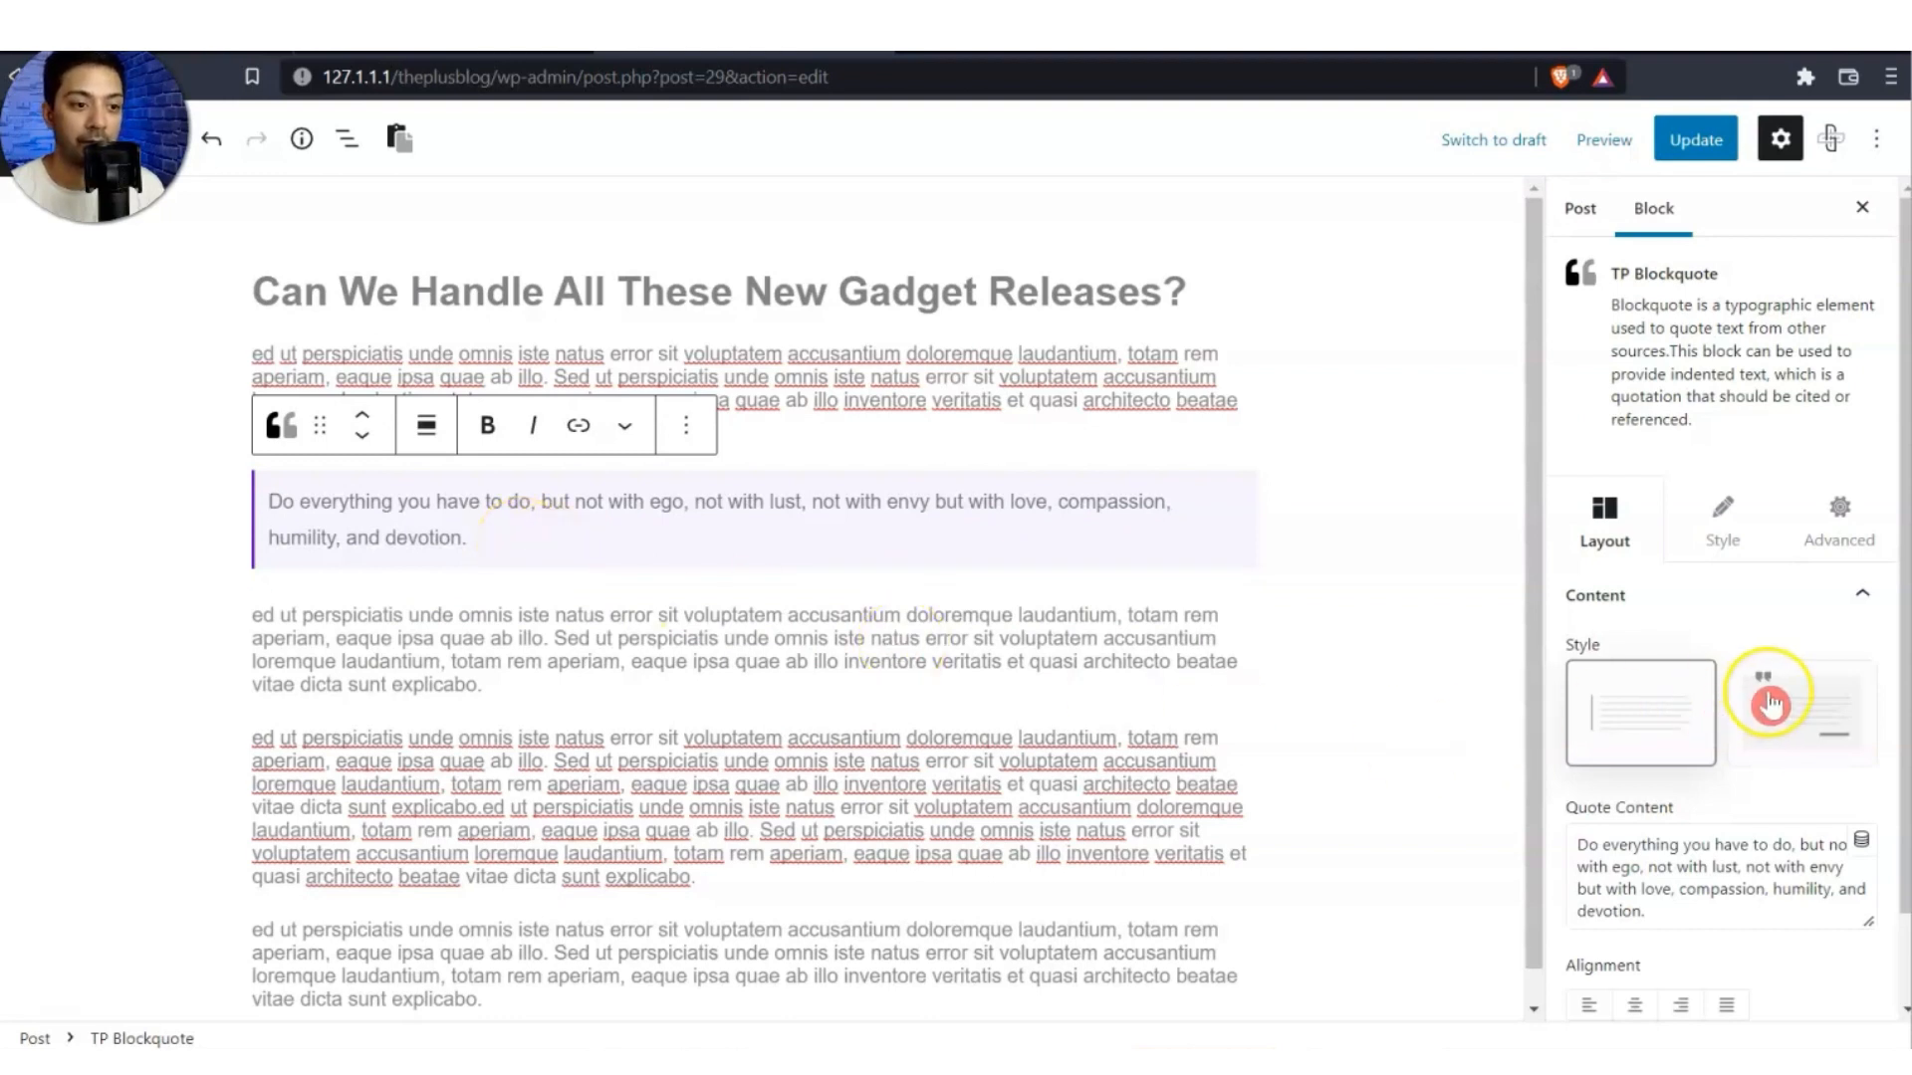
{"action": "left_click", "coordinate": [1653, 702]}
{"action": "left_click", "coordinate": [1802, 672]}
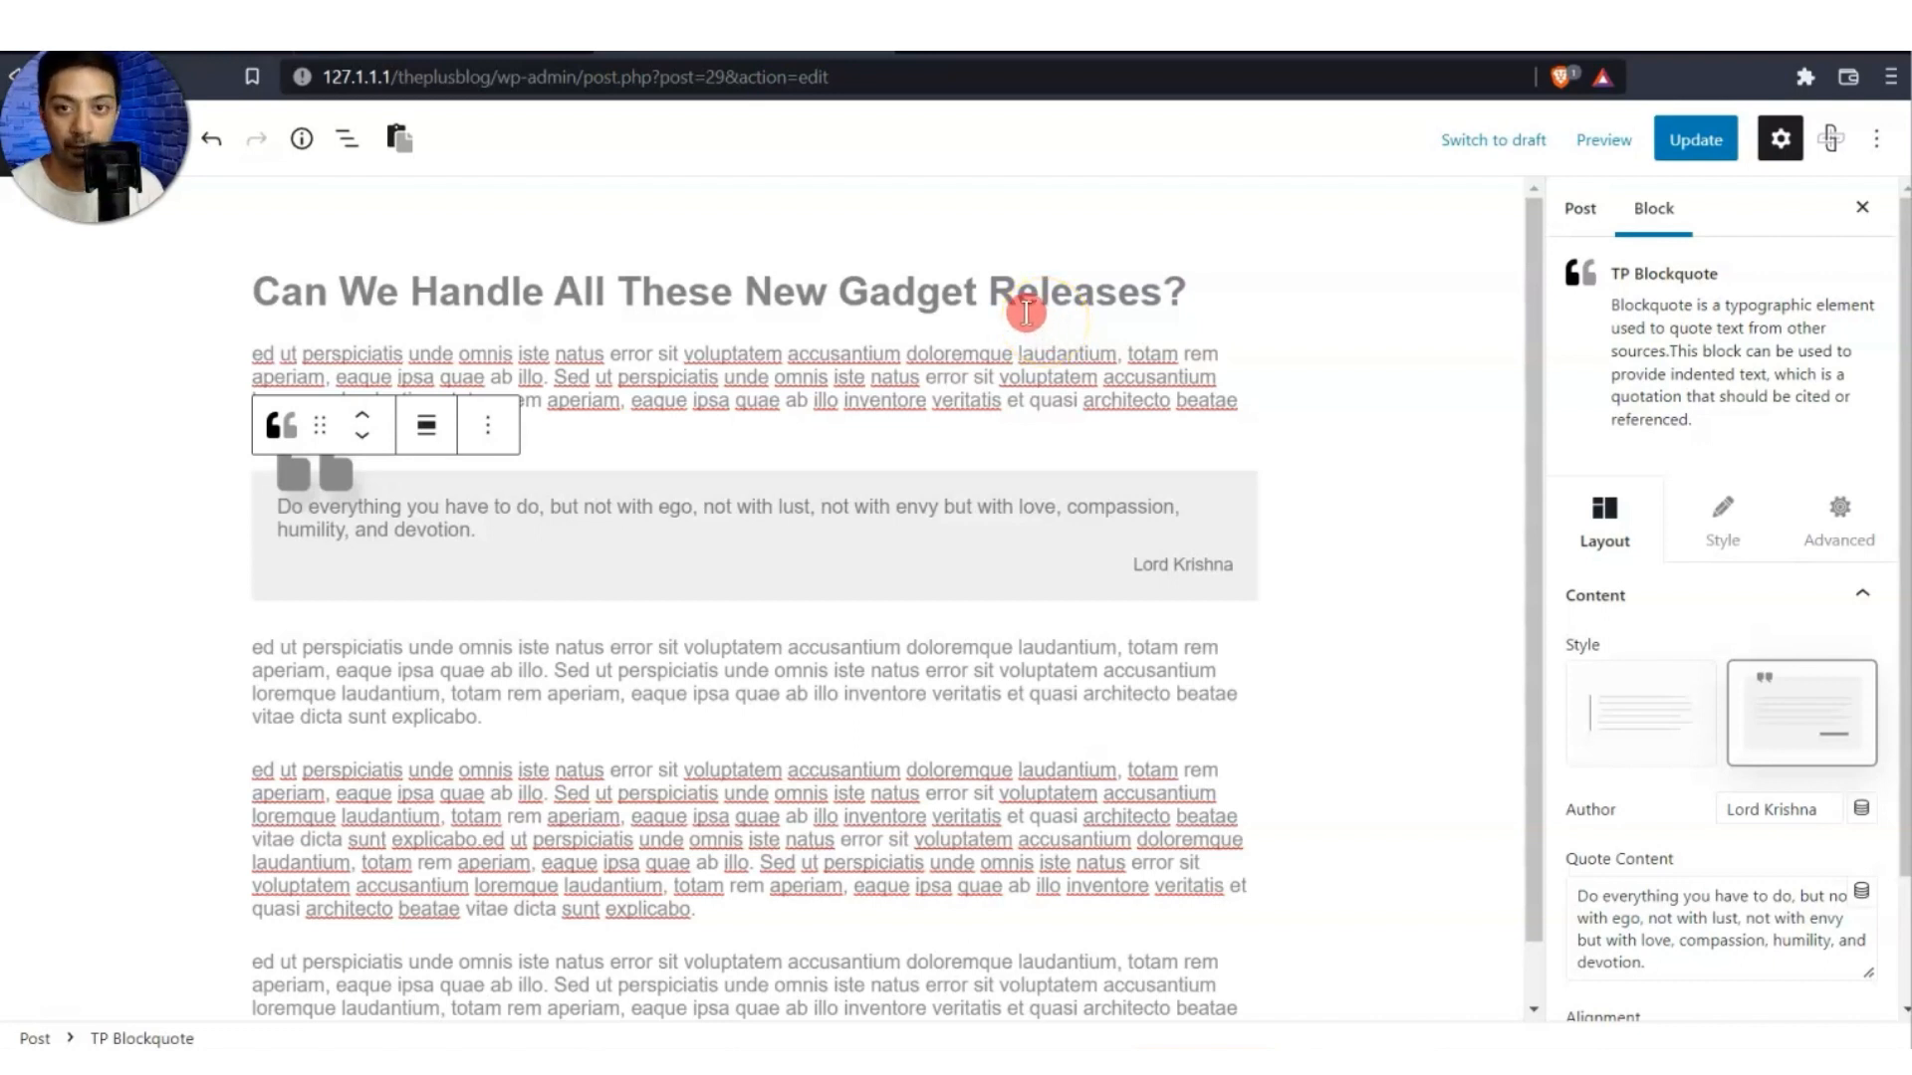
Unlink the blockquote's margins, set its top margin to 50 px and update the post.
{"action": "left_click", "coordinate": [1835, 523]}
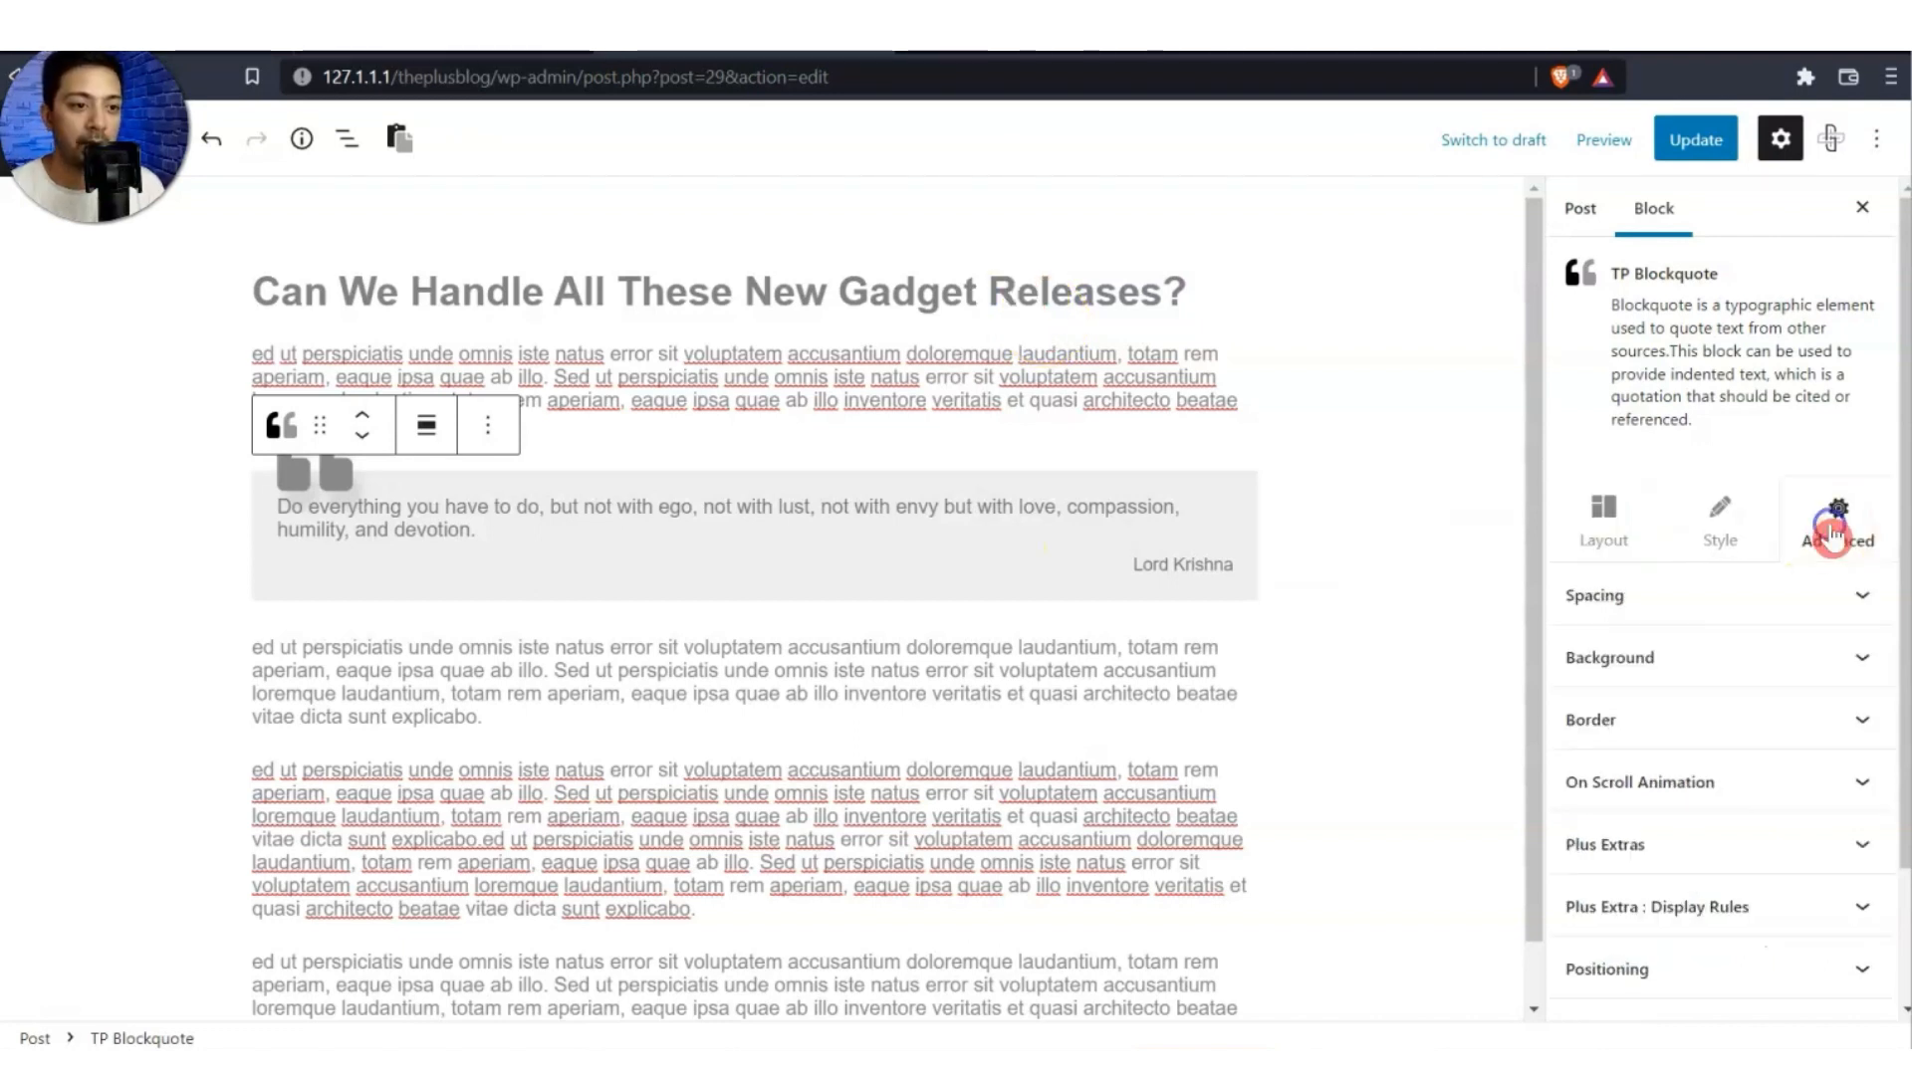
{"action": "left_click", "coordinate": [1768, 603]}
{"action": "left_click", "coordinate": [1817, 702]}
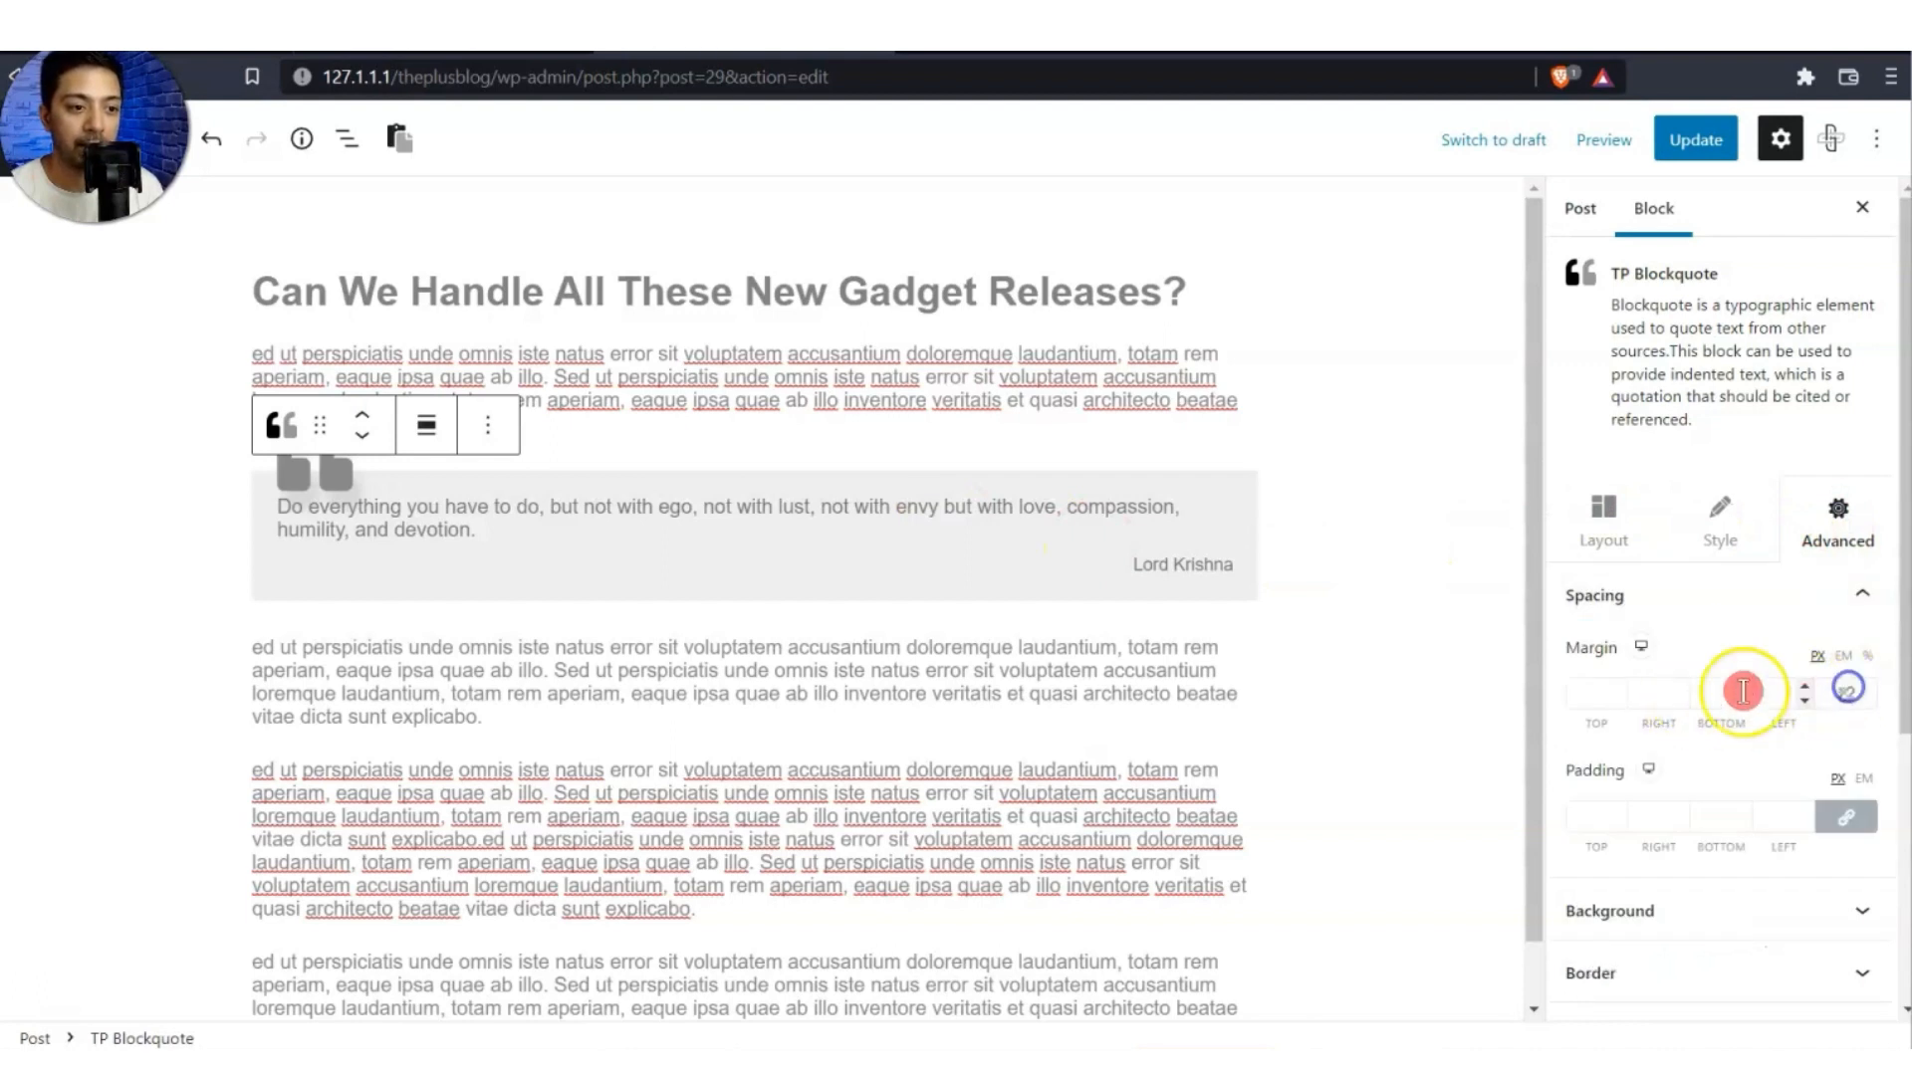
{"action": "left_click", "coordinate": [1568, 687]}
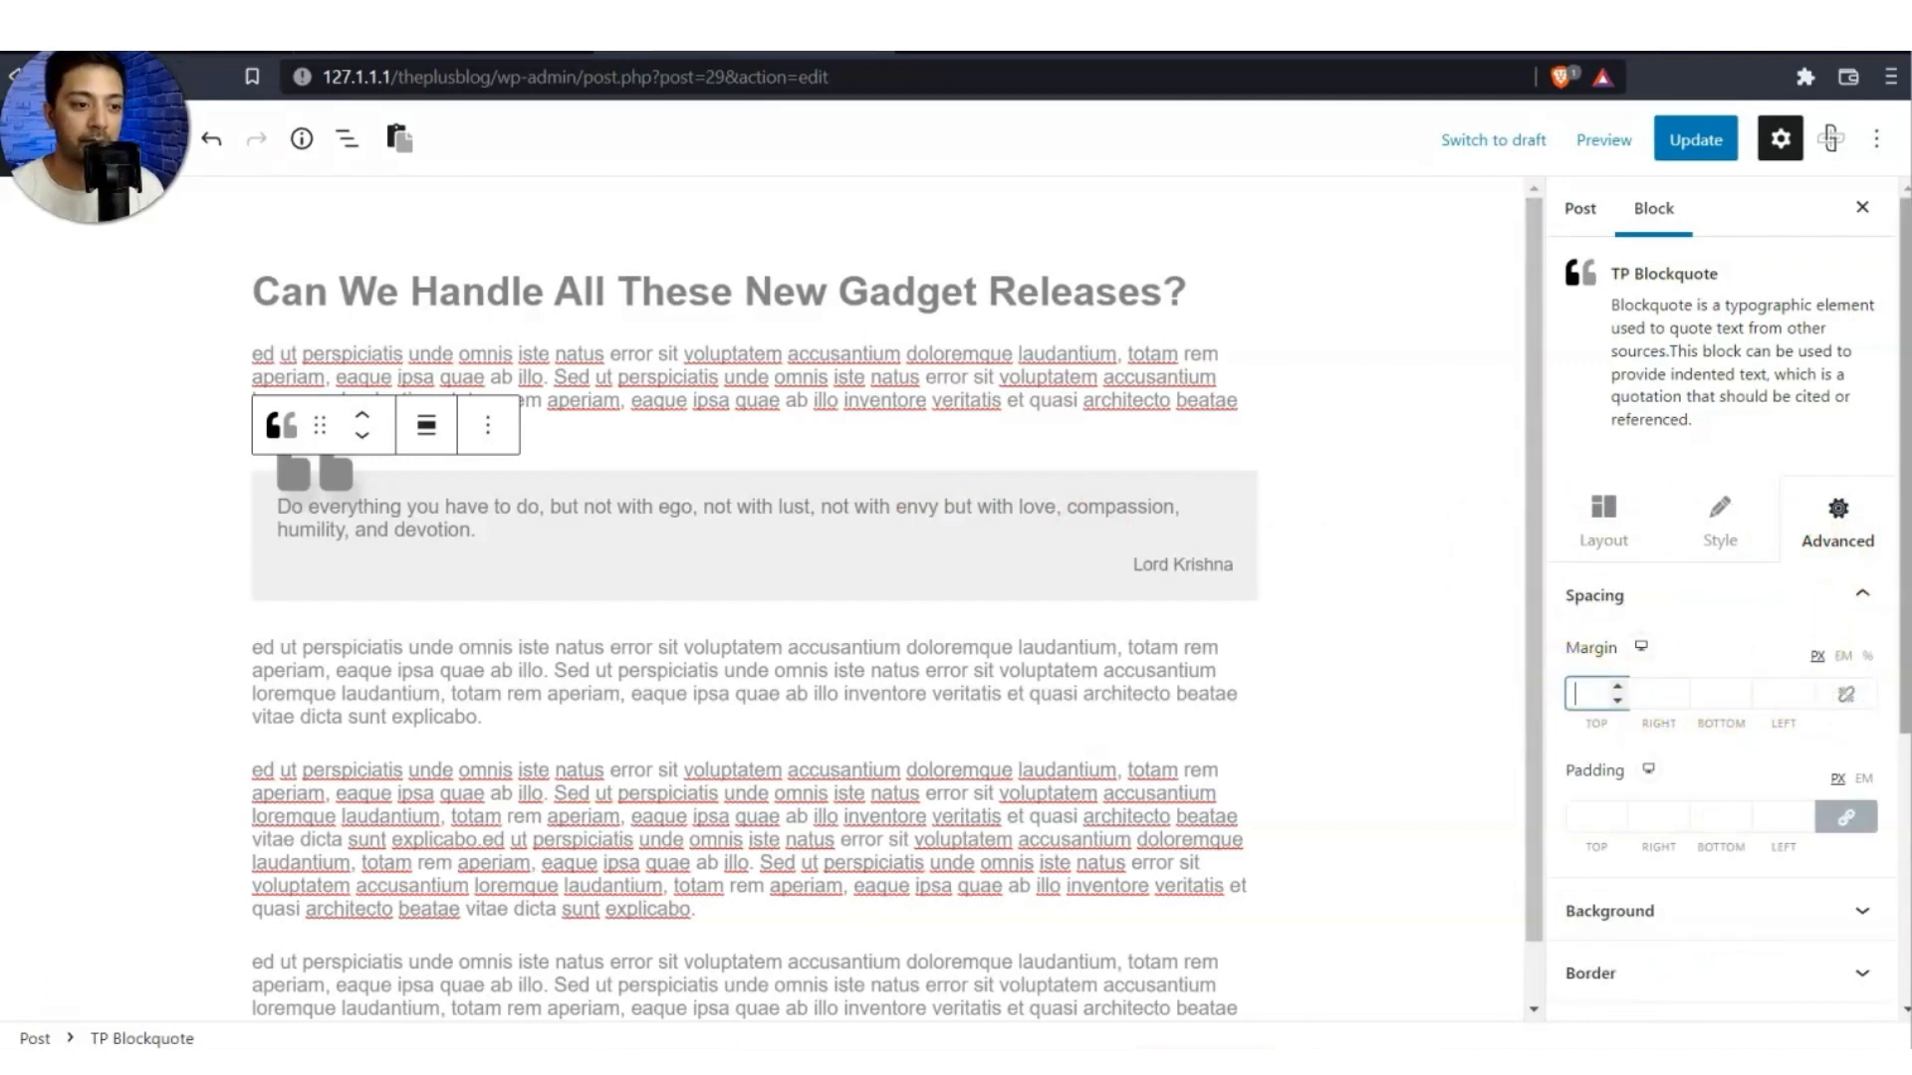
{"action": "type", "text": "50"}
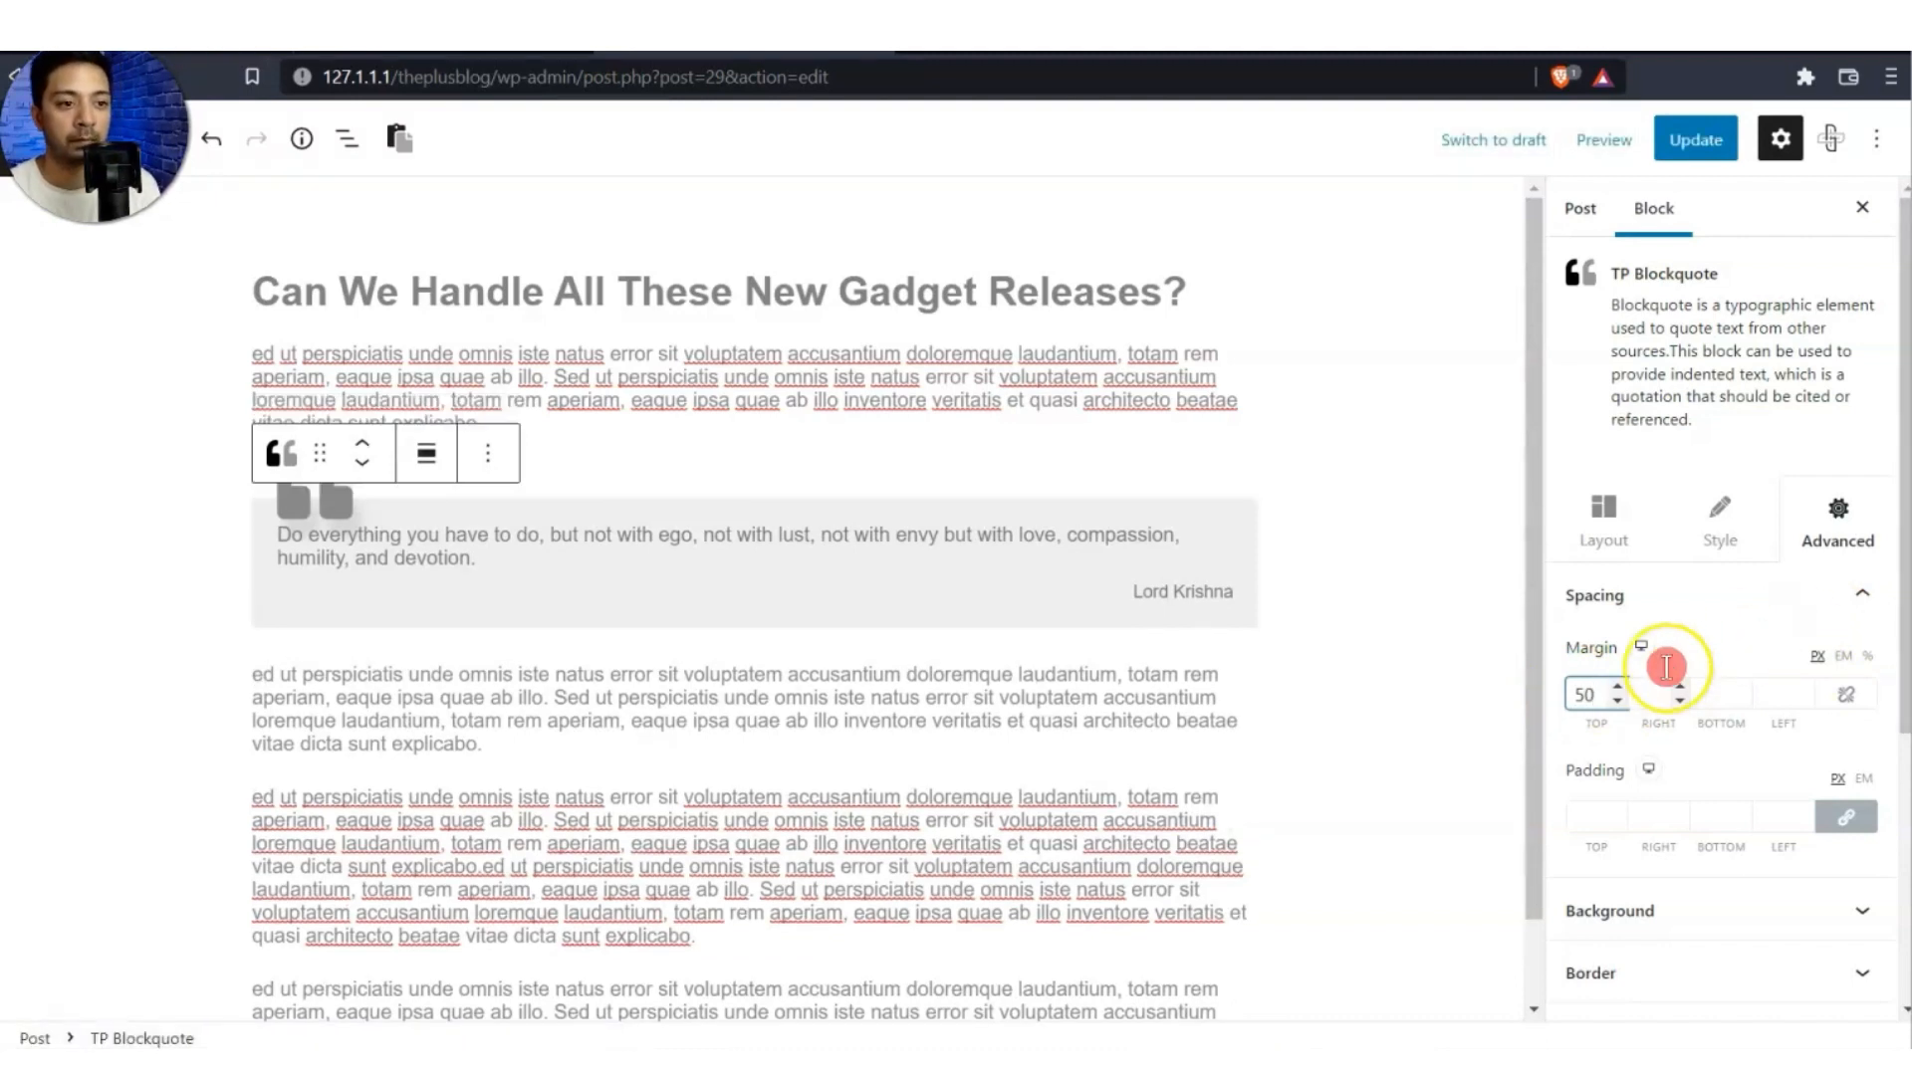
{"action": "left_click", "coordinate": [1699, 144]}
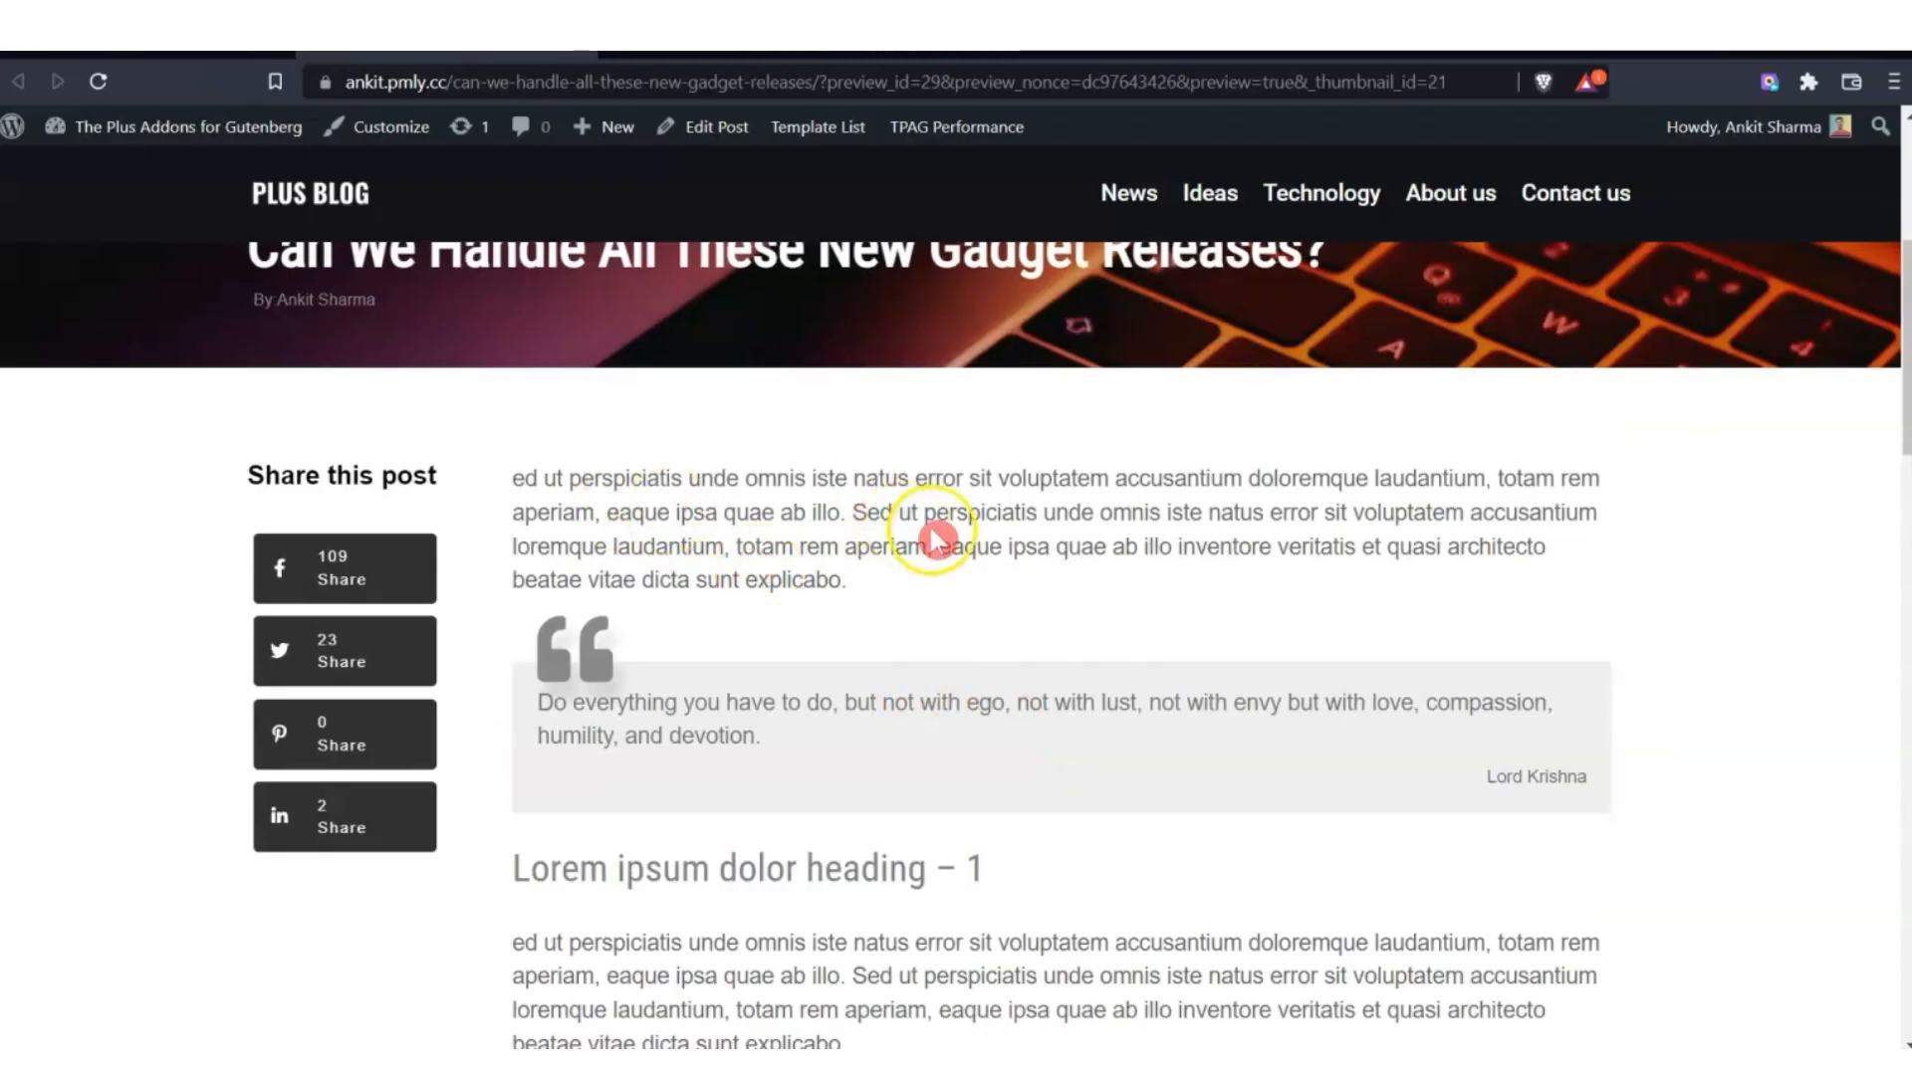
Examine the blockquote and the headings in the body of the demo post's preview.
{"action": "scroll", "coordinate": [959, 556], "scroll_direction": "down", "scroll_amount": 1}
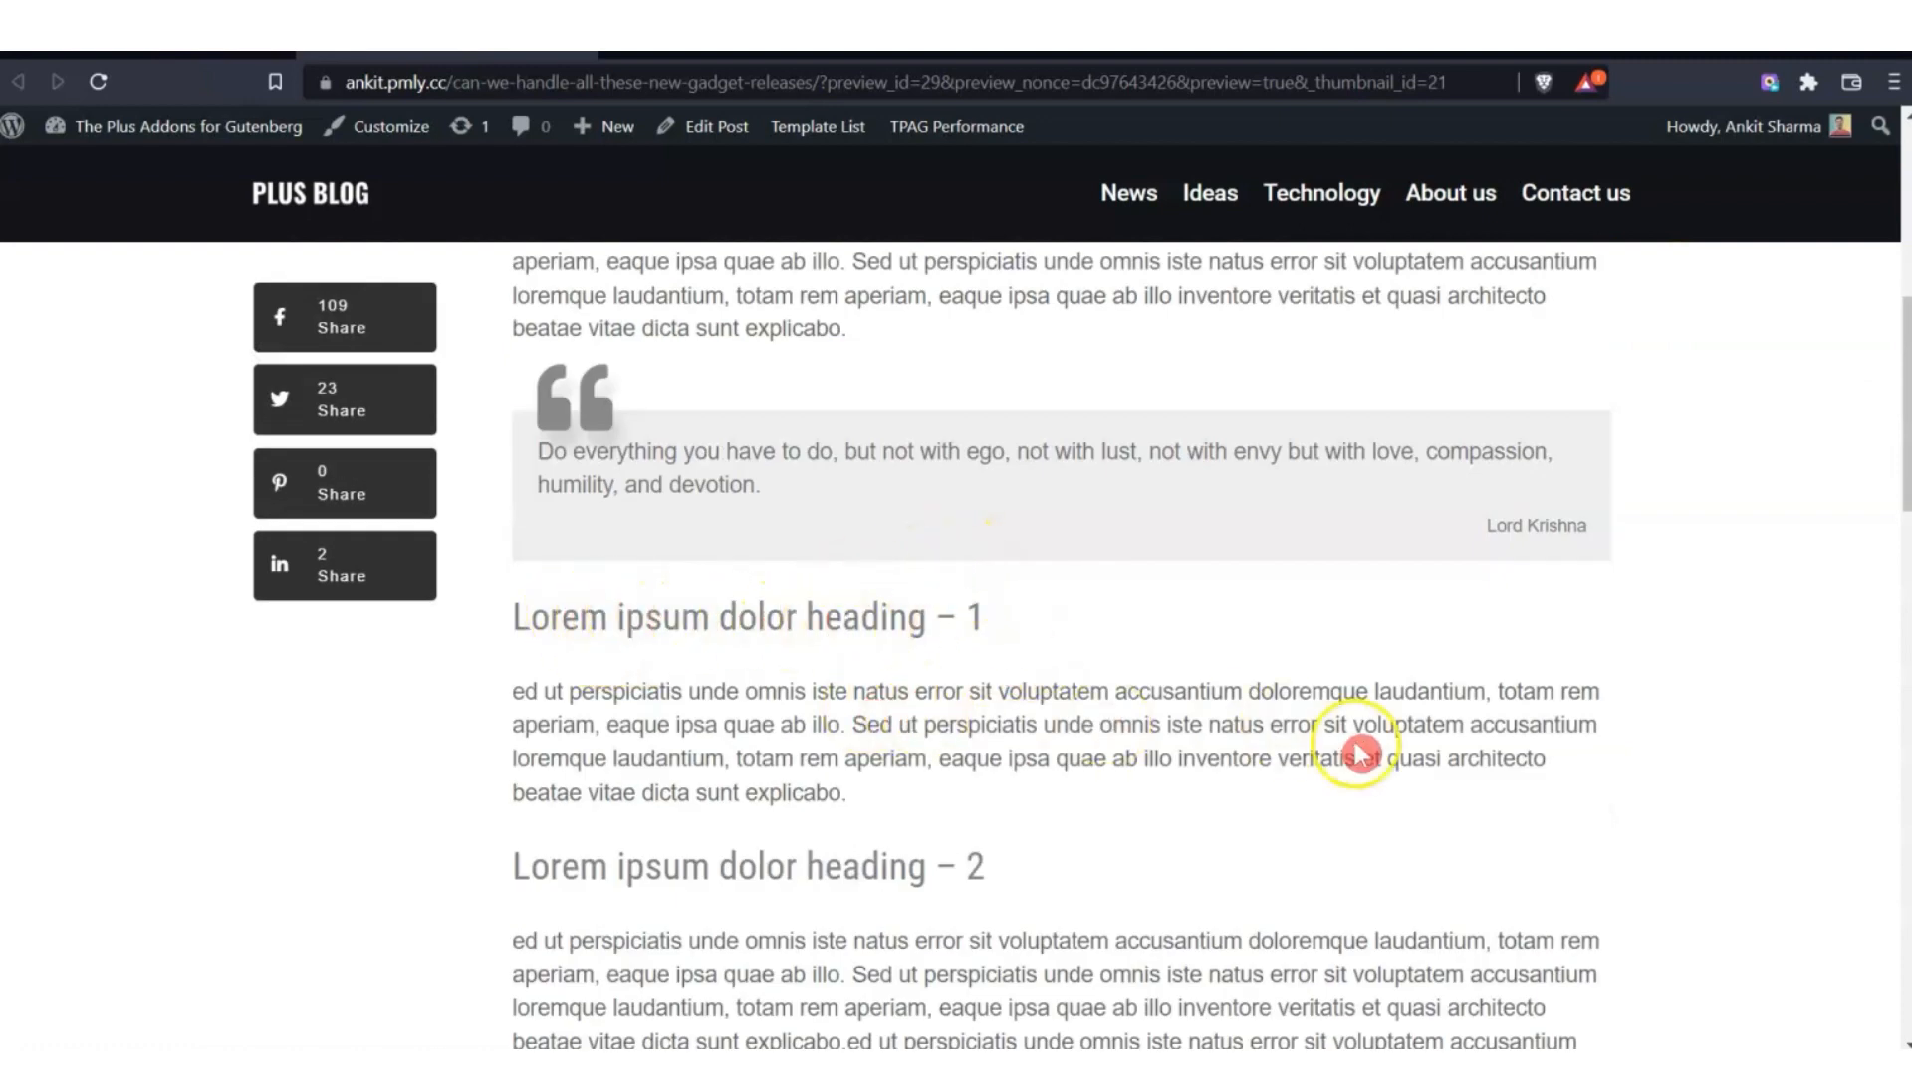
{"action": "scroll", "coordinate": [1355, 753], "scroll_direction": "down", "scroll_amount": 1}
{"action": "scroll", "coordinate": [1354, 757], "scroll_direction": "down", "scroll_amount": 2}
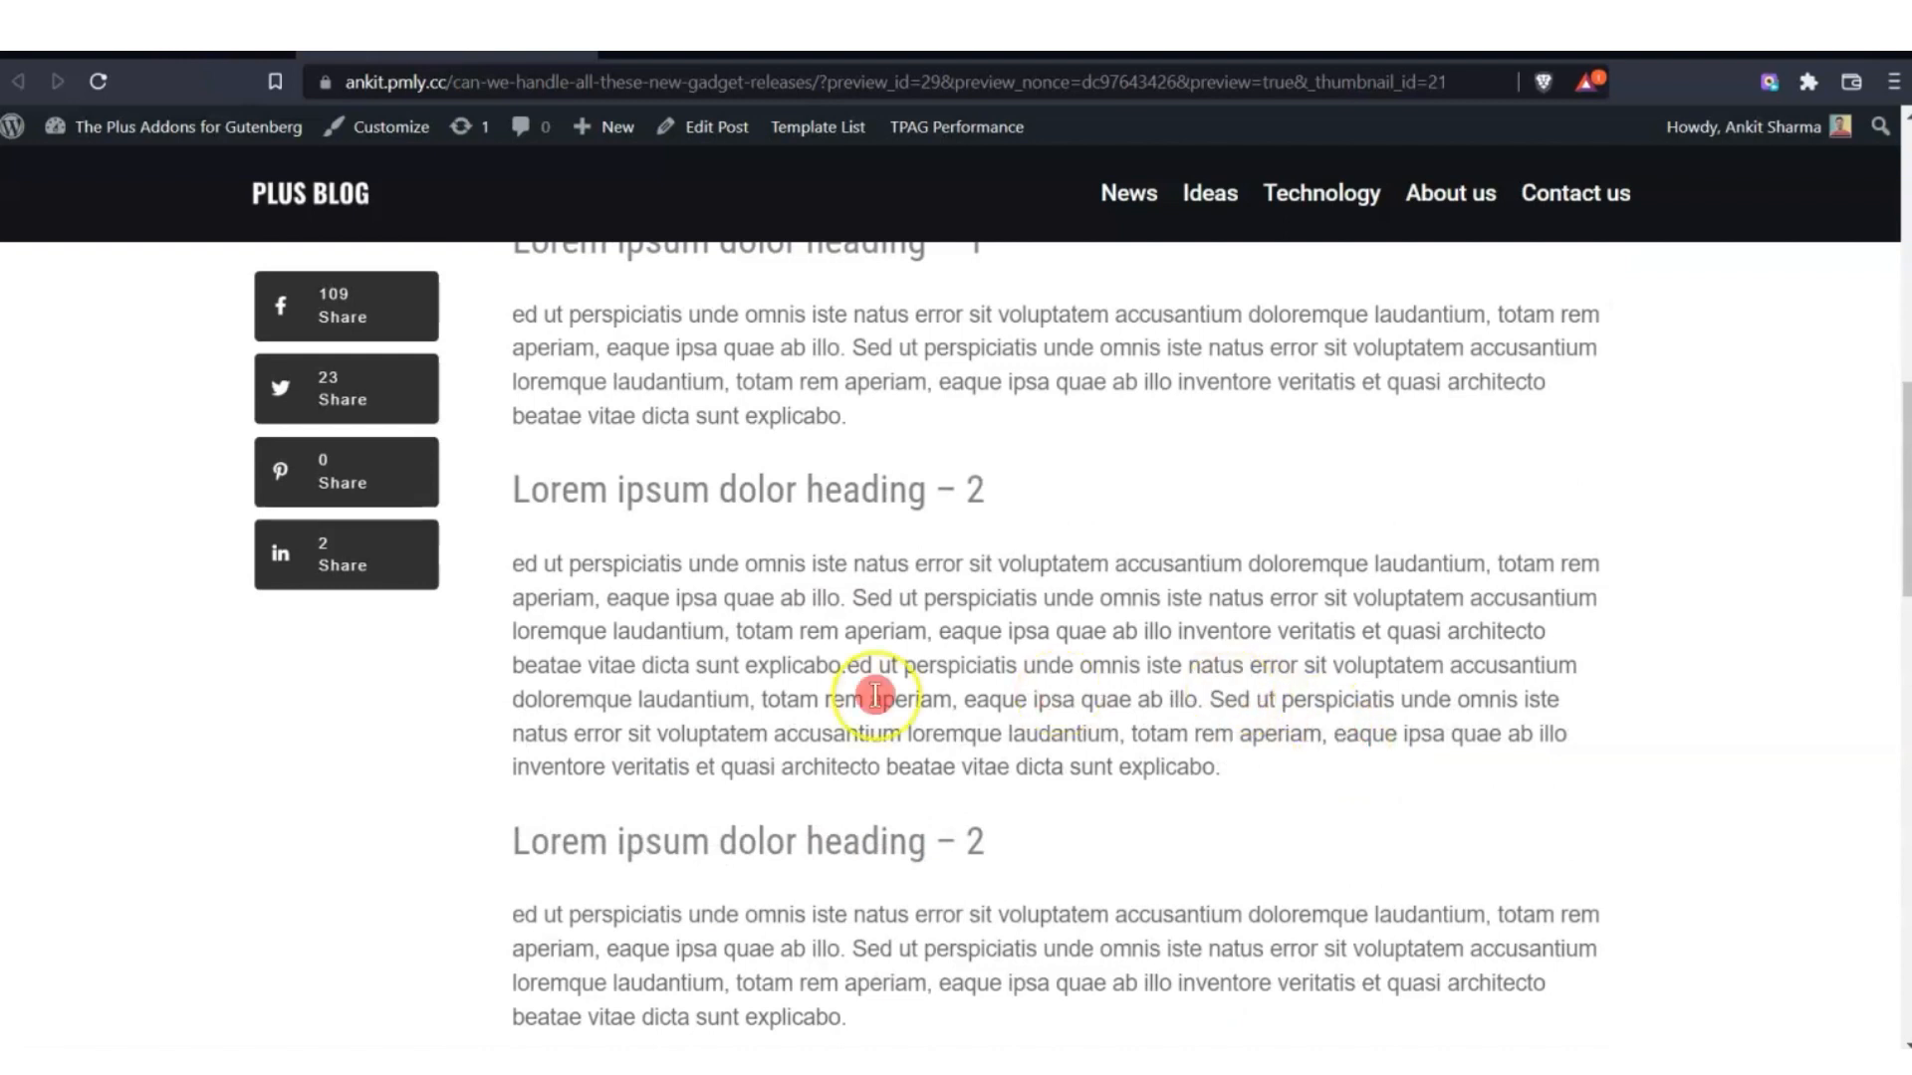
{"action": "scroll", "coordinate": [846, 709], "scroll_direction": "down", "scroll_amount": 3}
{"action": "scroll", "coordinate": [825, 728], "scroll_direction": "up", "scroll_amount": 5}
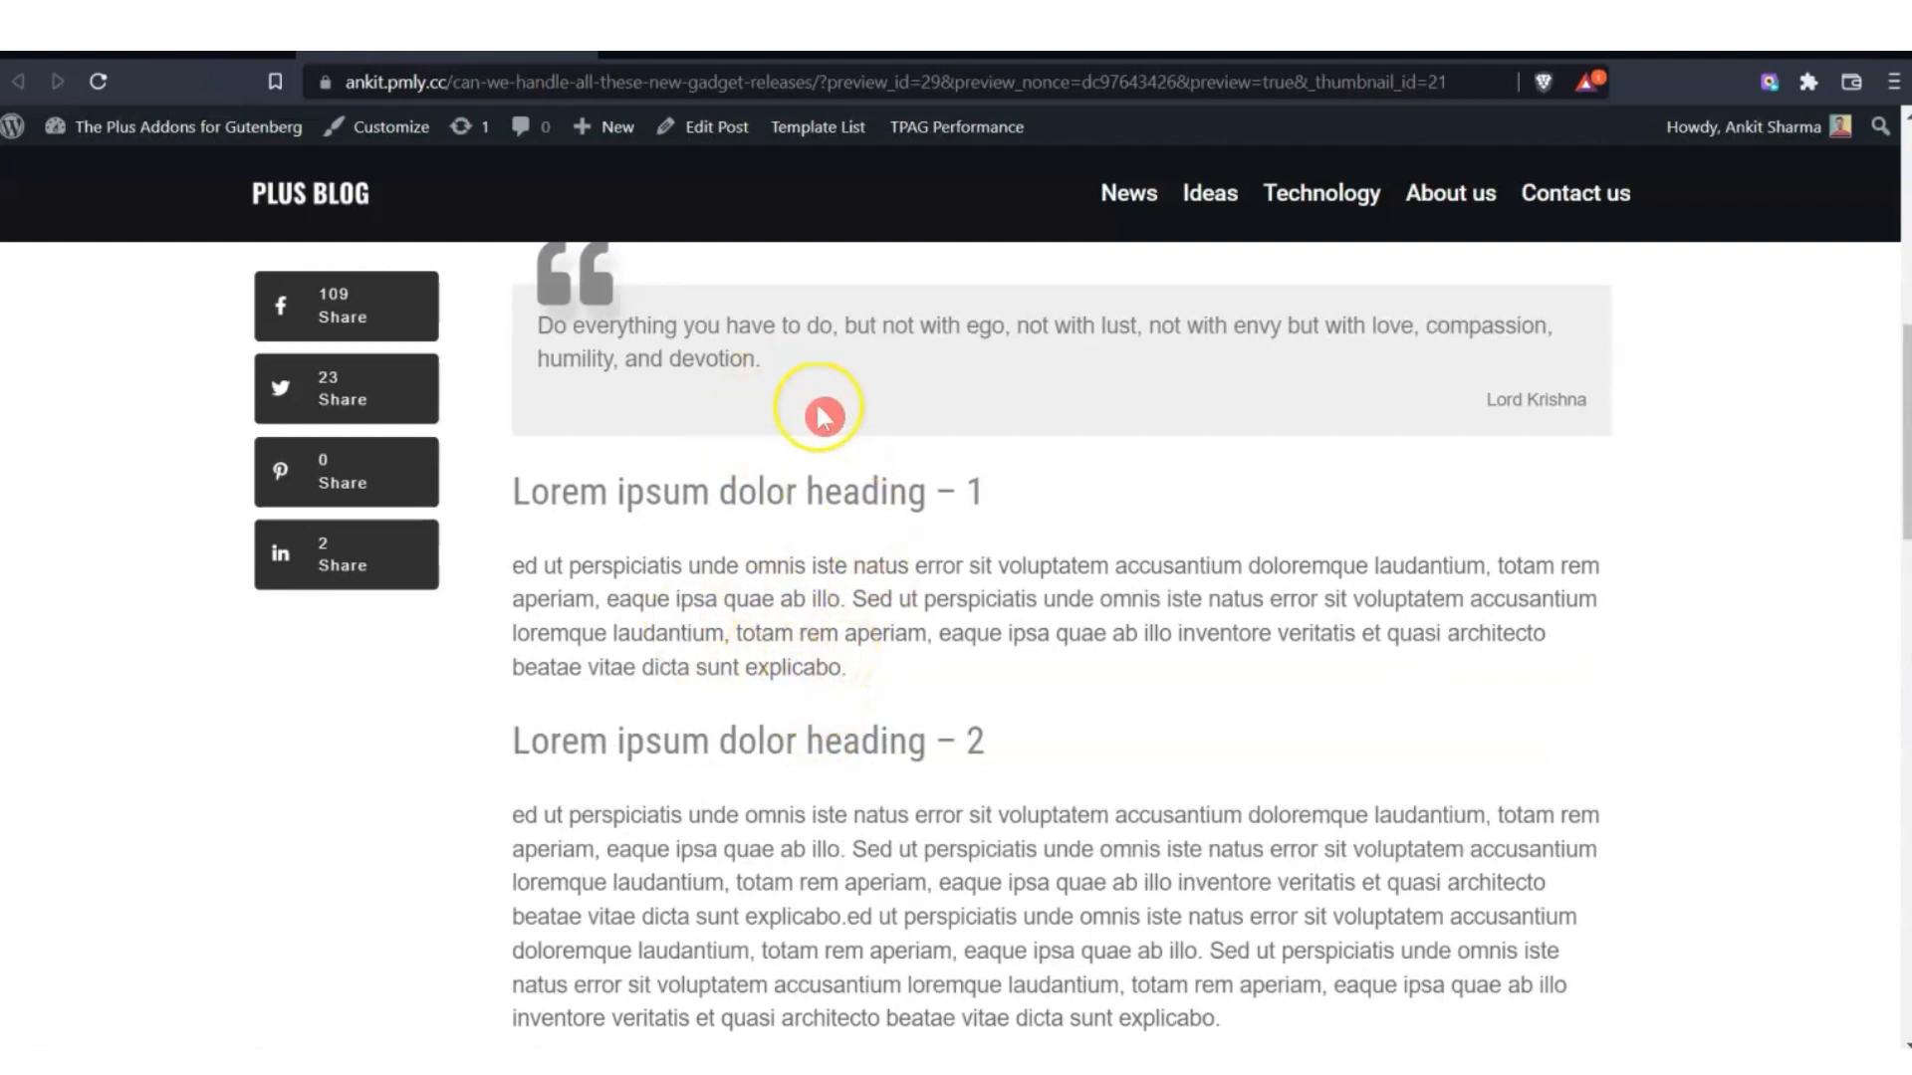
{"action": "scroll", "coordinate": [630, 381], "scroll_direction": "up", "scroll_amount": 2}
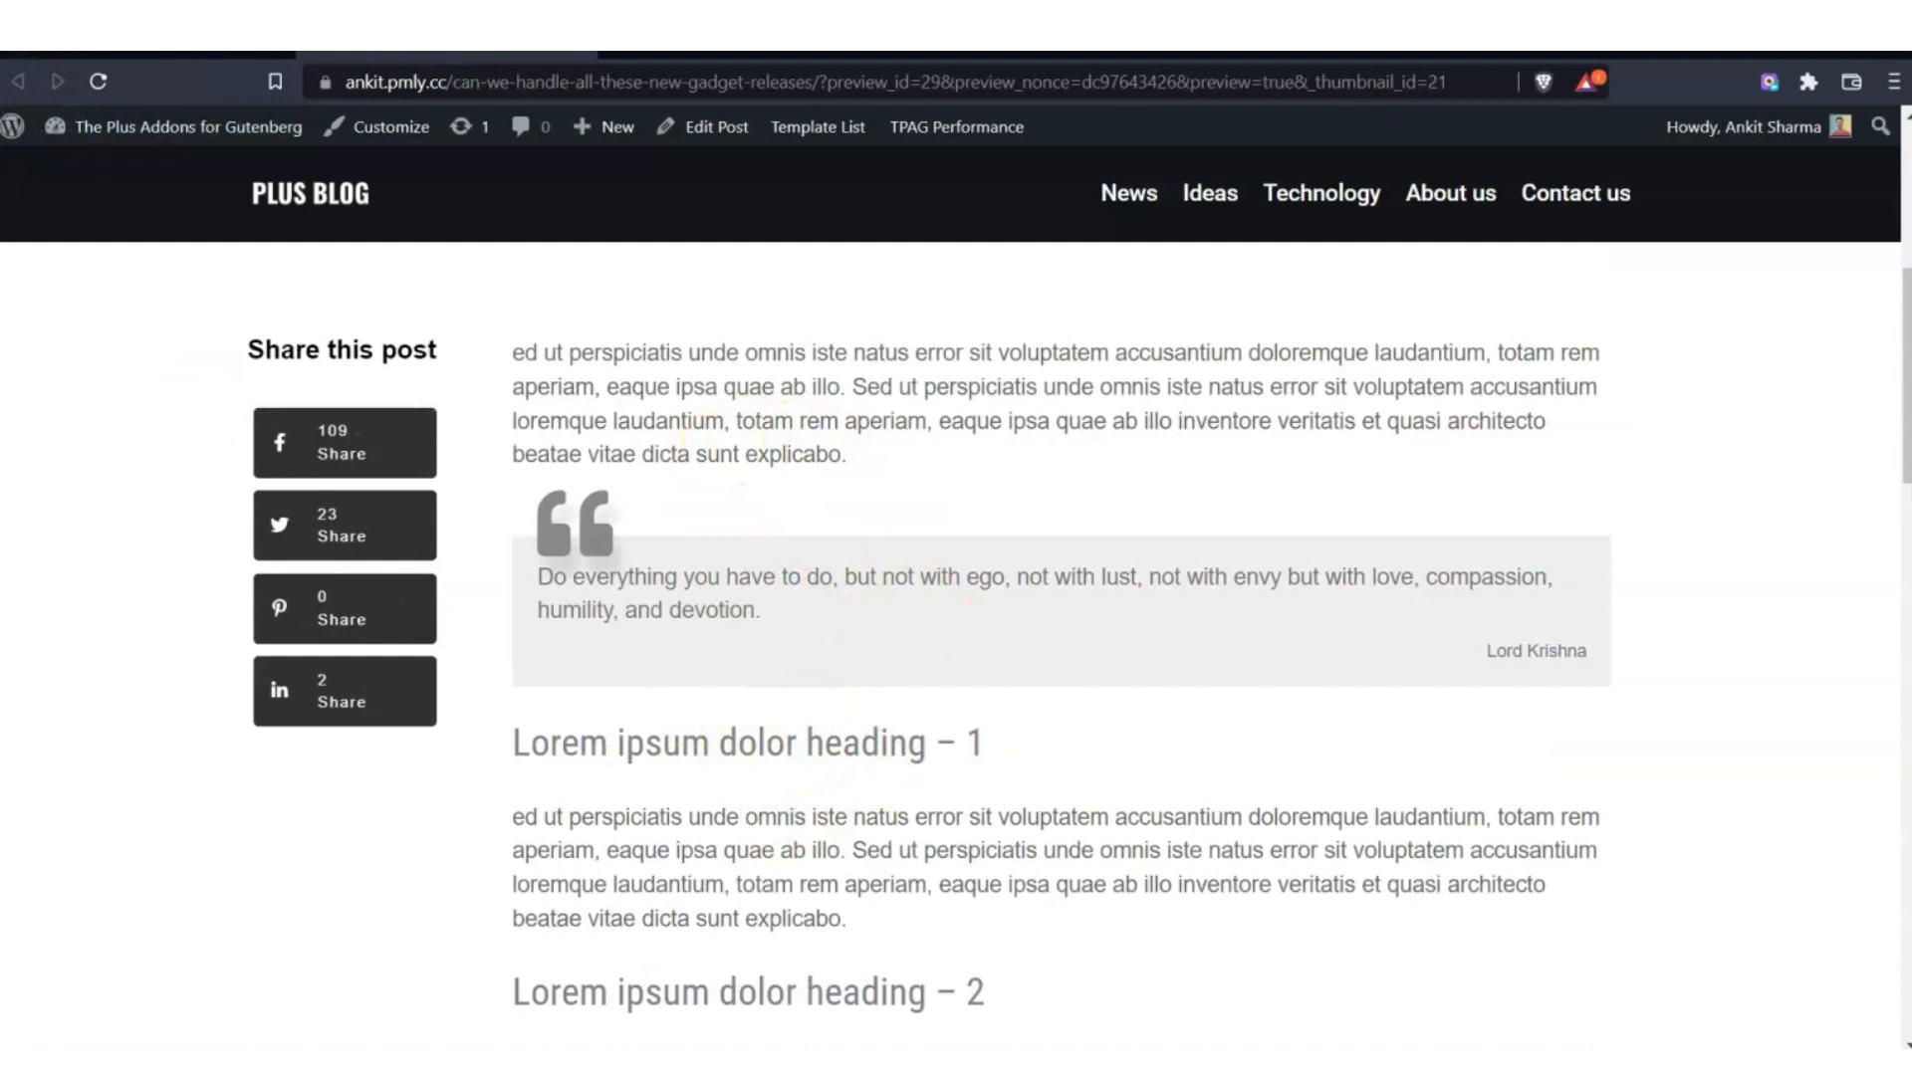
Insert a TP Table of Contents block between the first paragraph and the blockquote in the demo post's editor.
{"action": "left_click", "coordinate": [320, 60]}
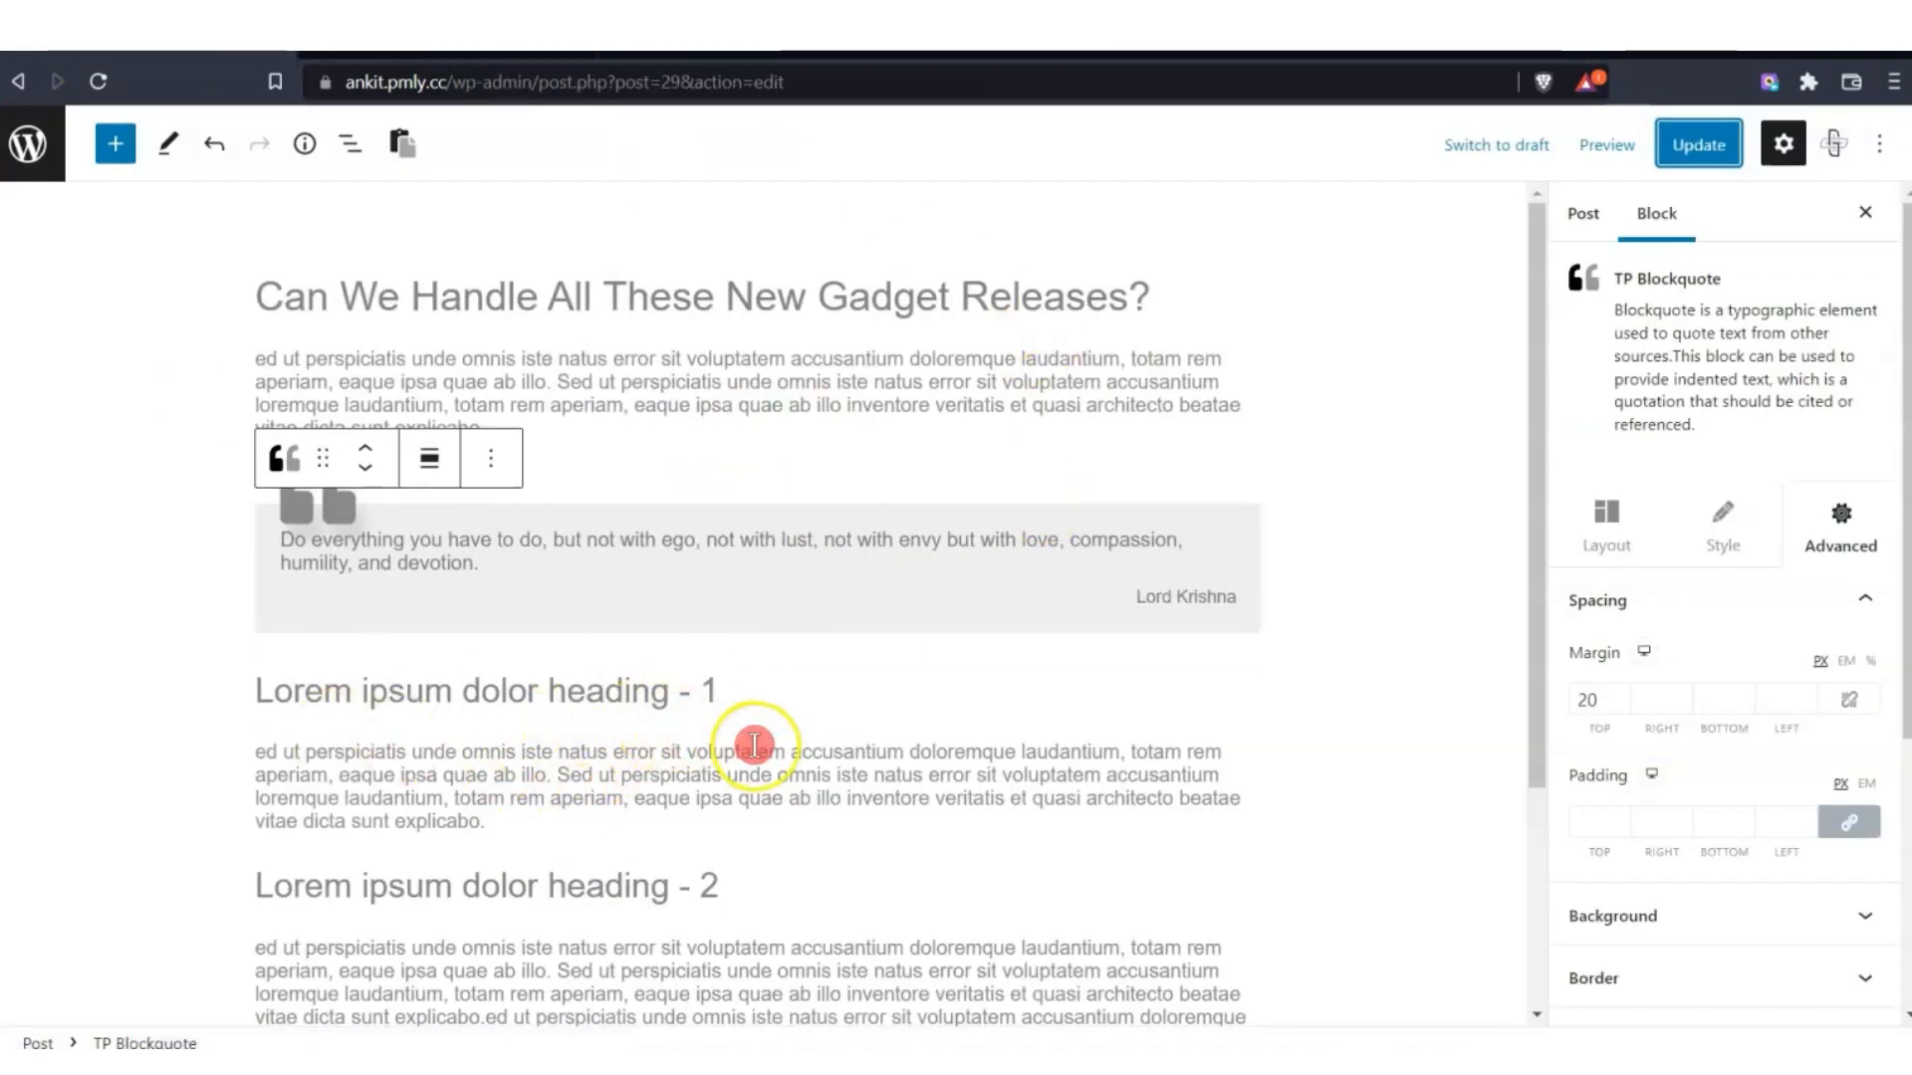
{"action": "left_click", "coordinate": [580, 432]}
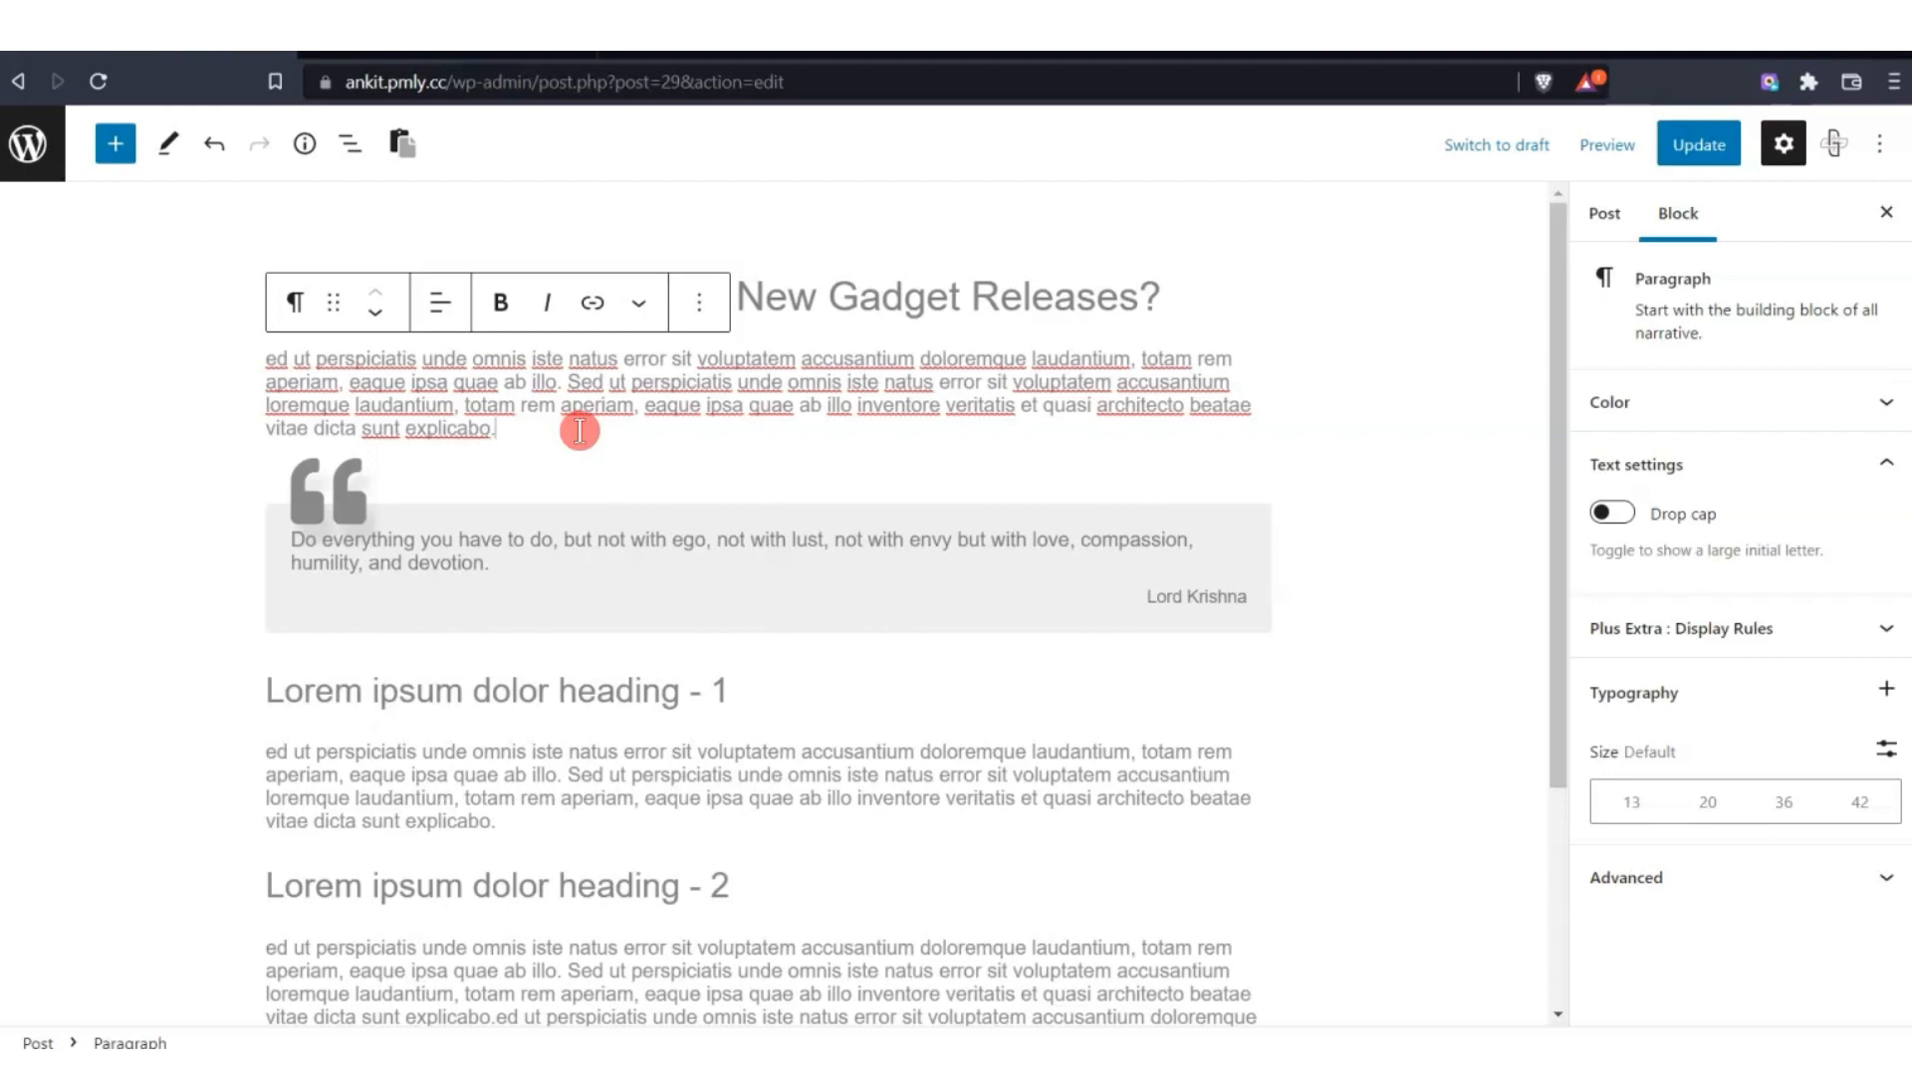
{"action": "key", "text": "Return"}
{"action": "type", "text": "/"}
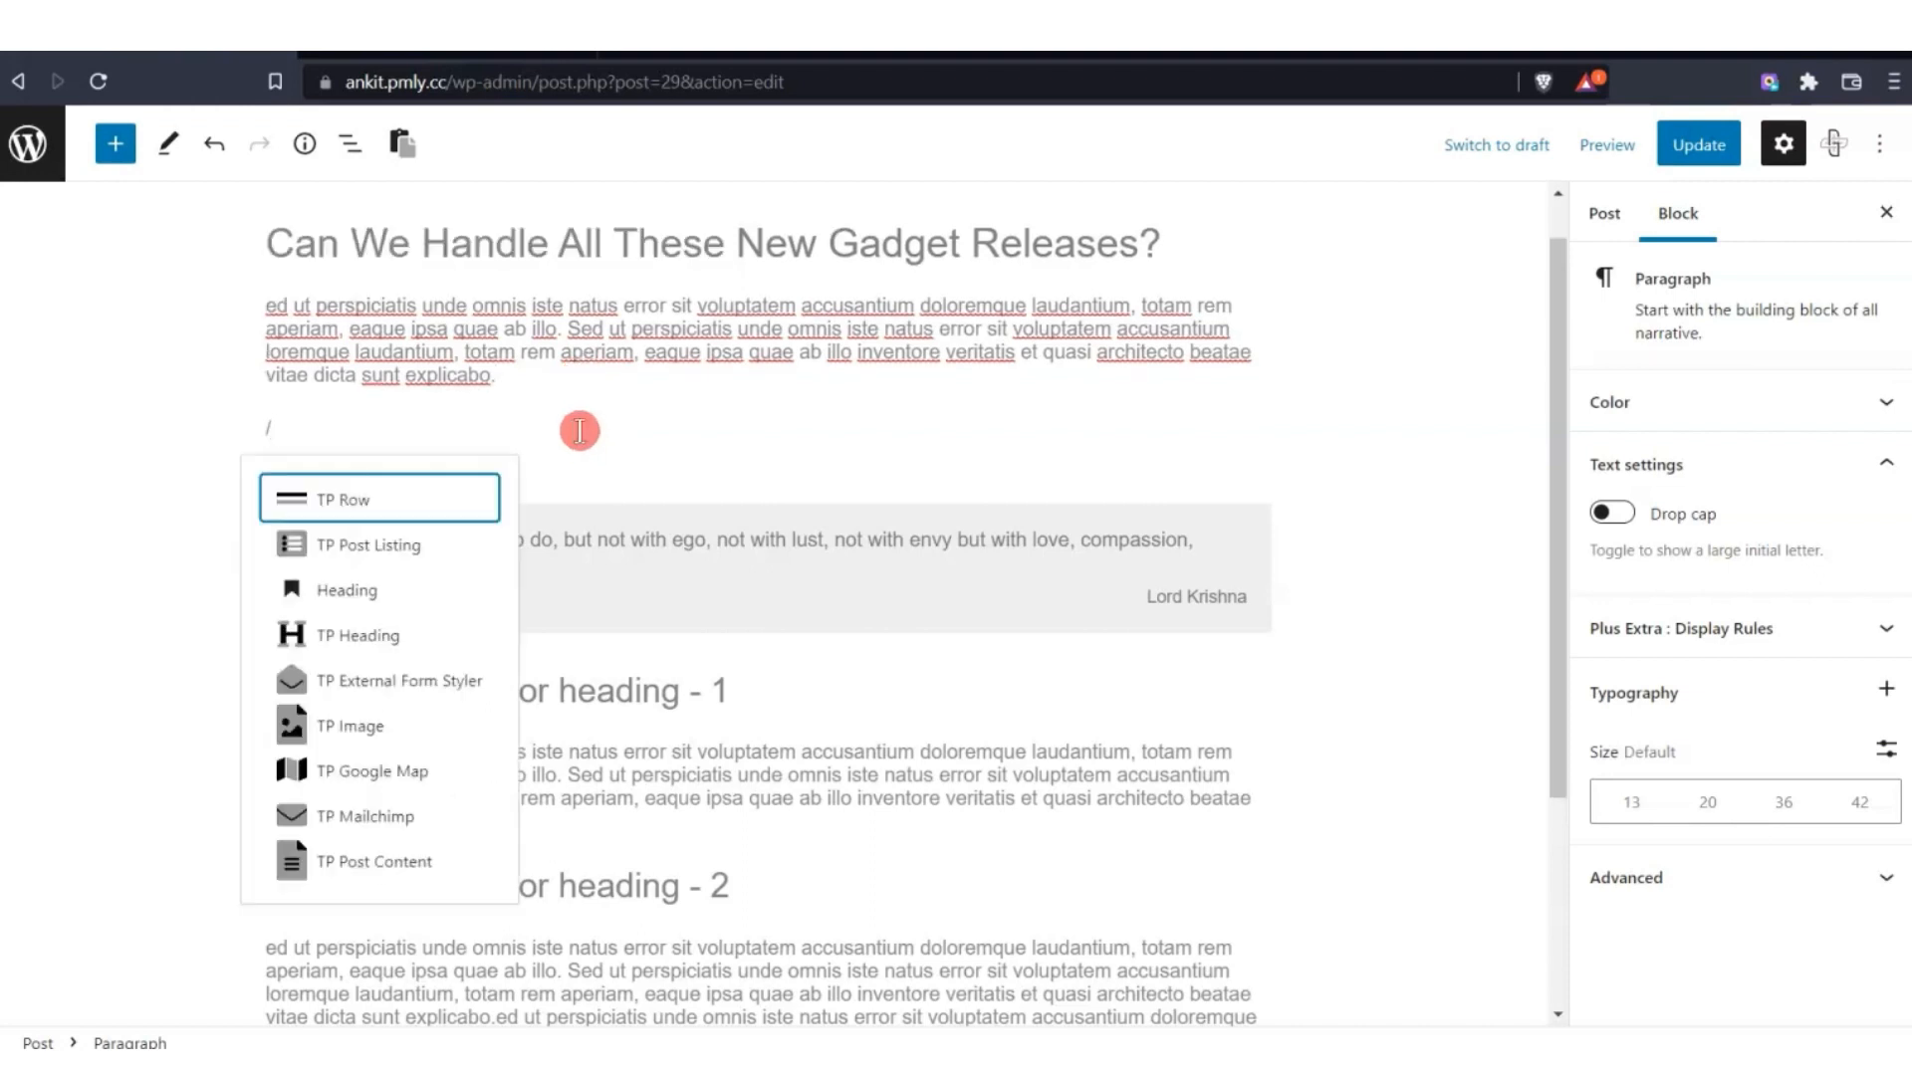
{"action": "type", "text": "tp table"}
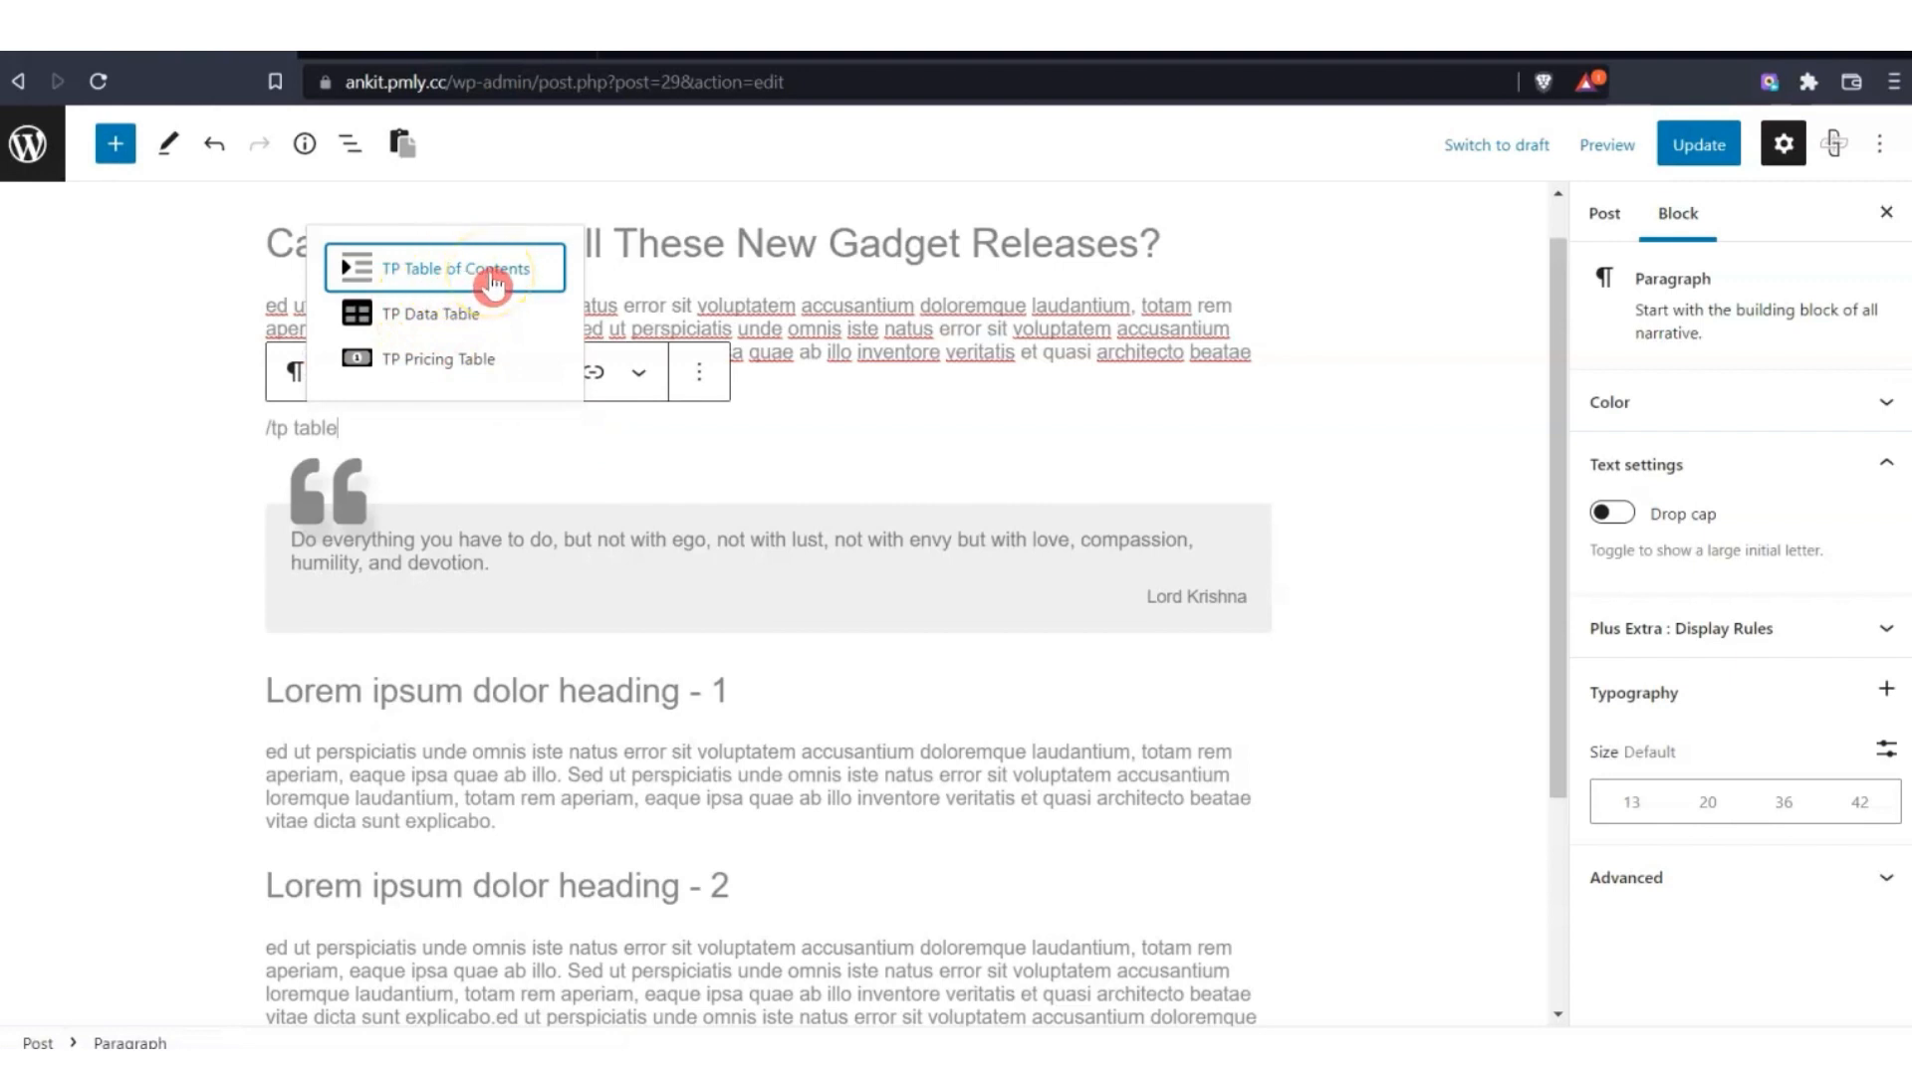
{"action": "left_click", "coordinate": [491, 282]}
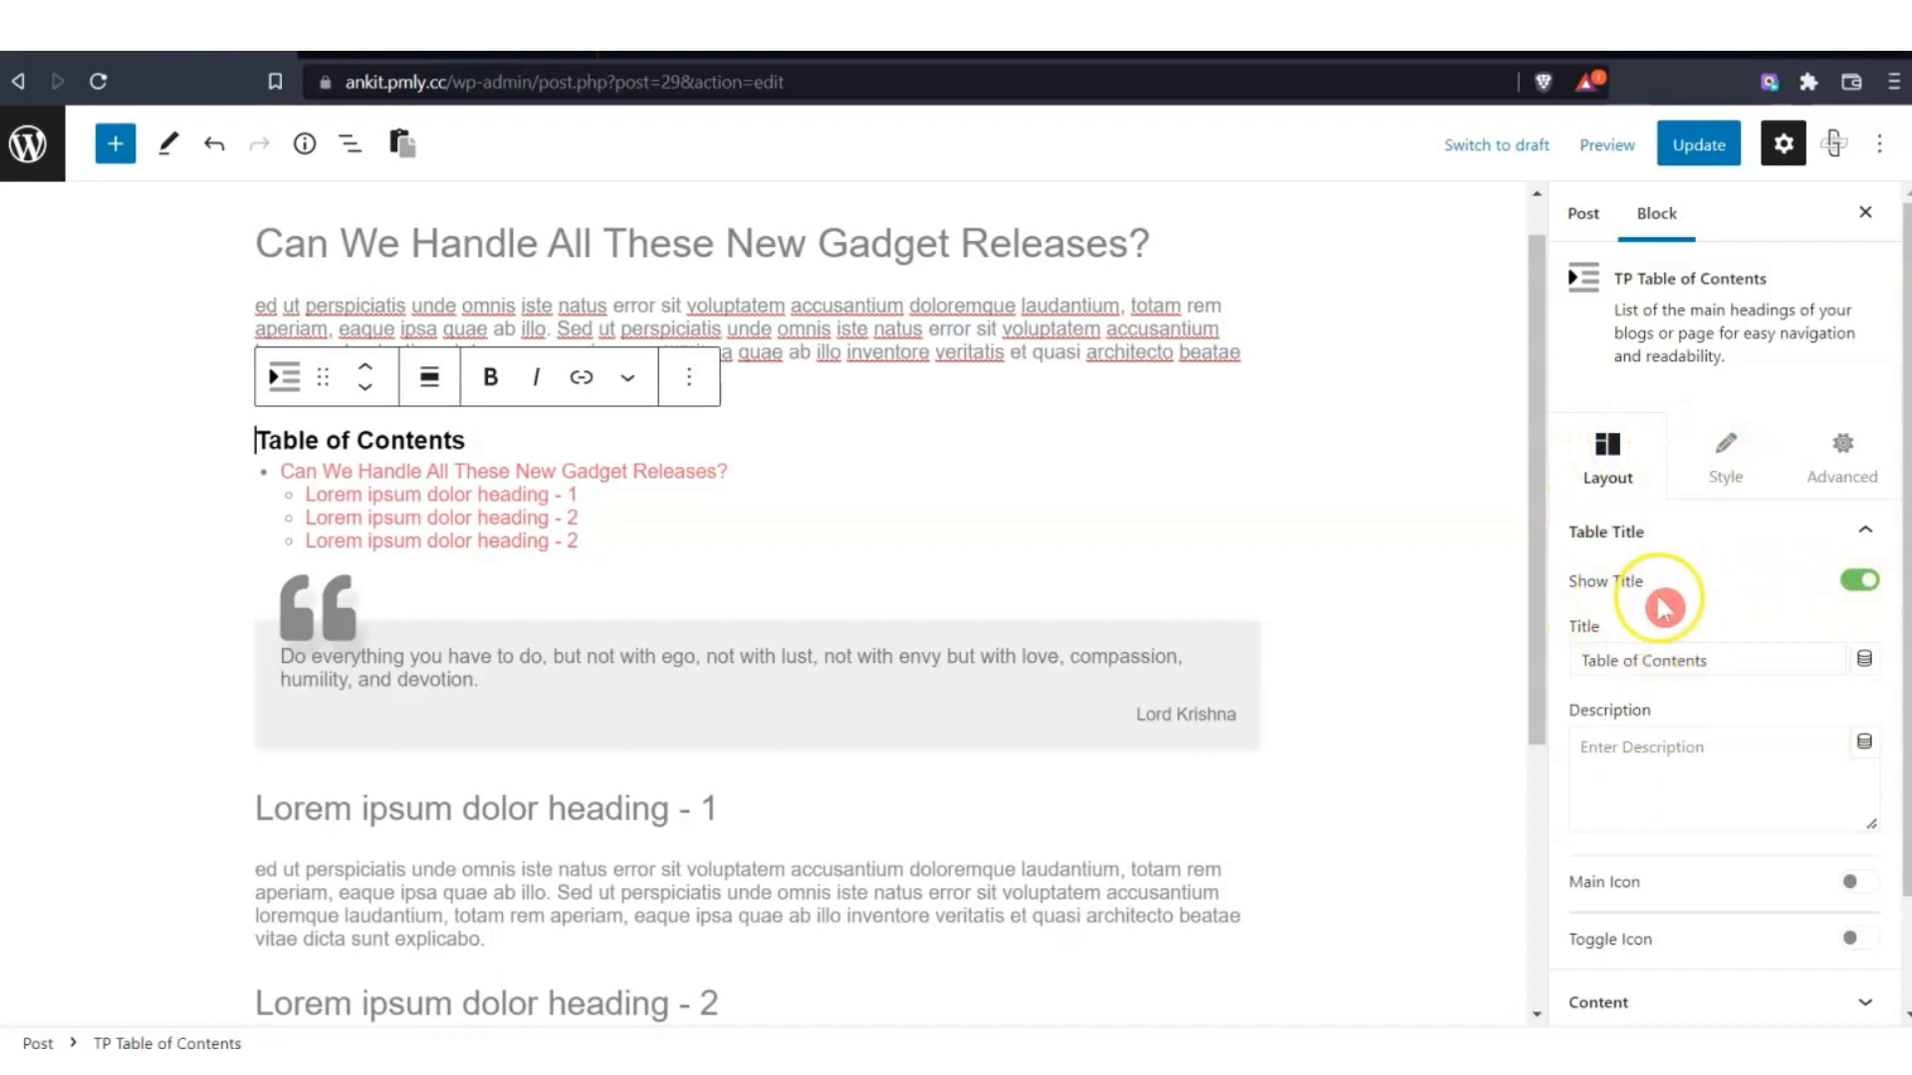
Limit the table of contents to H2 and H3 headings and keep its title shown.
{"action": "left_click", "coordinate": [1861, 582]}
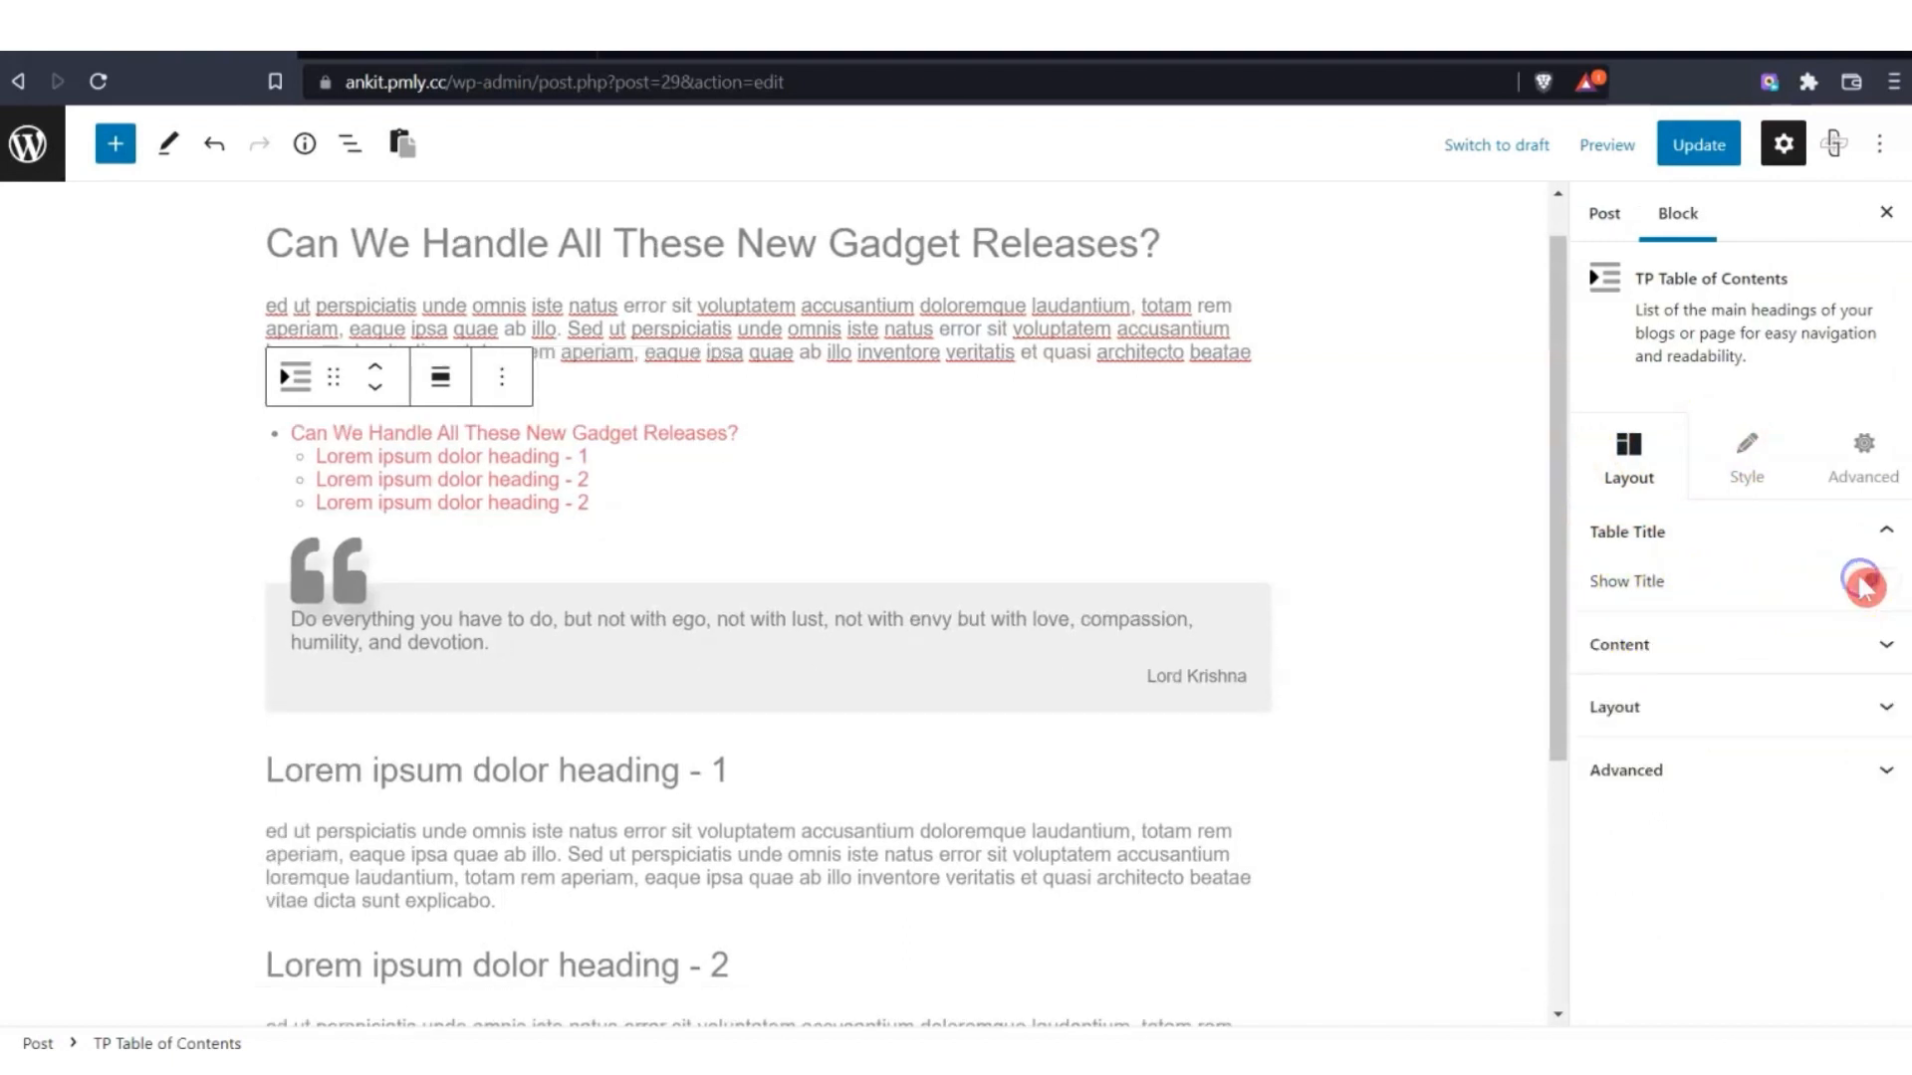
{"action": "left_click", "coordinate": [1862, 583]}
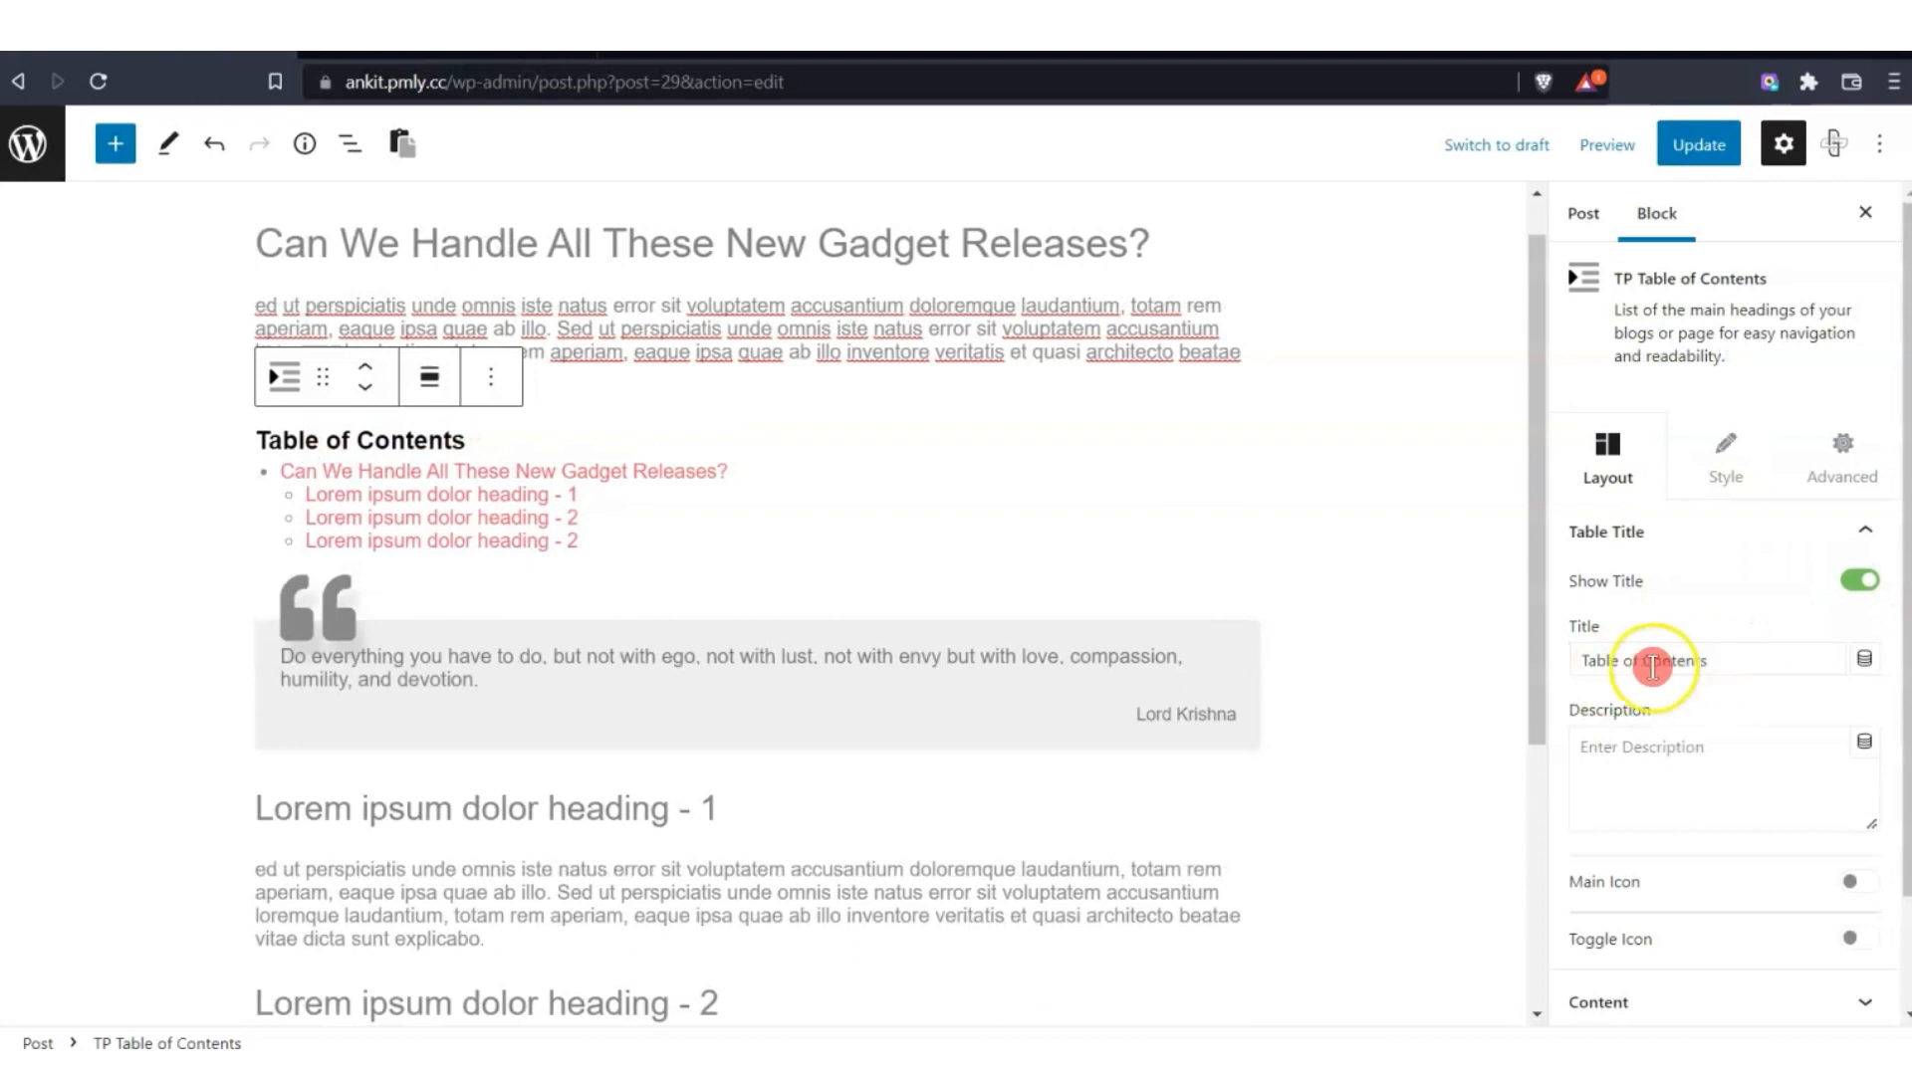
{"action": "left_click", "coordinate": [1603, 1002]}
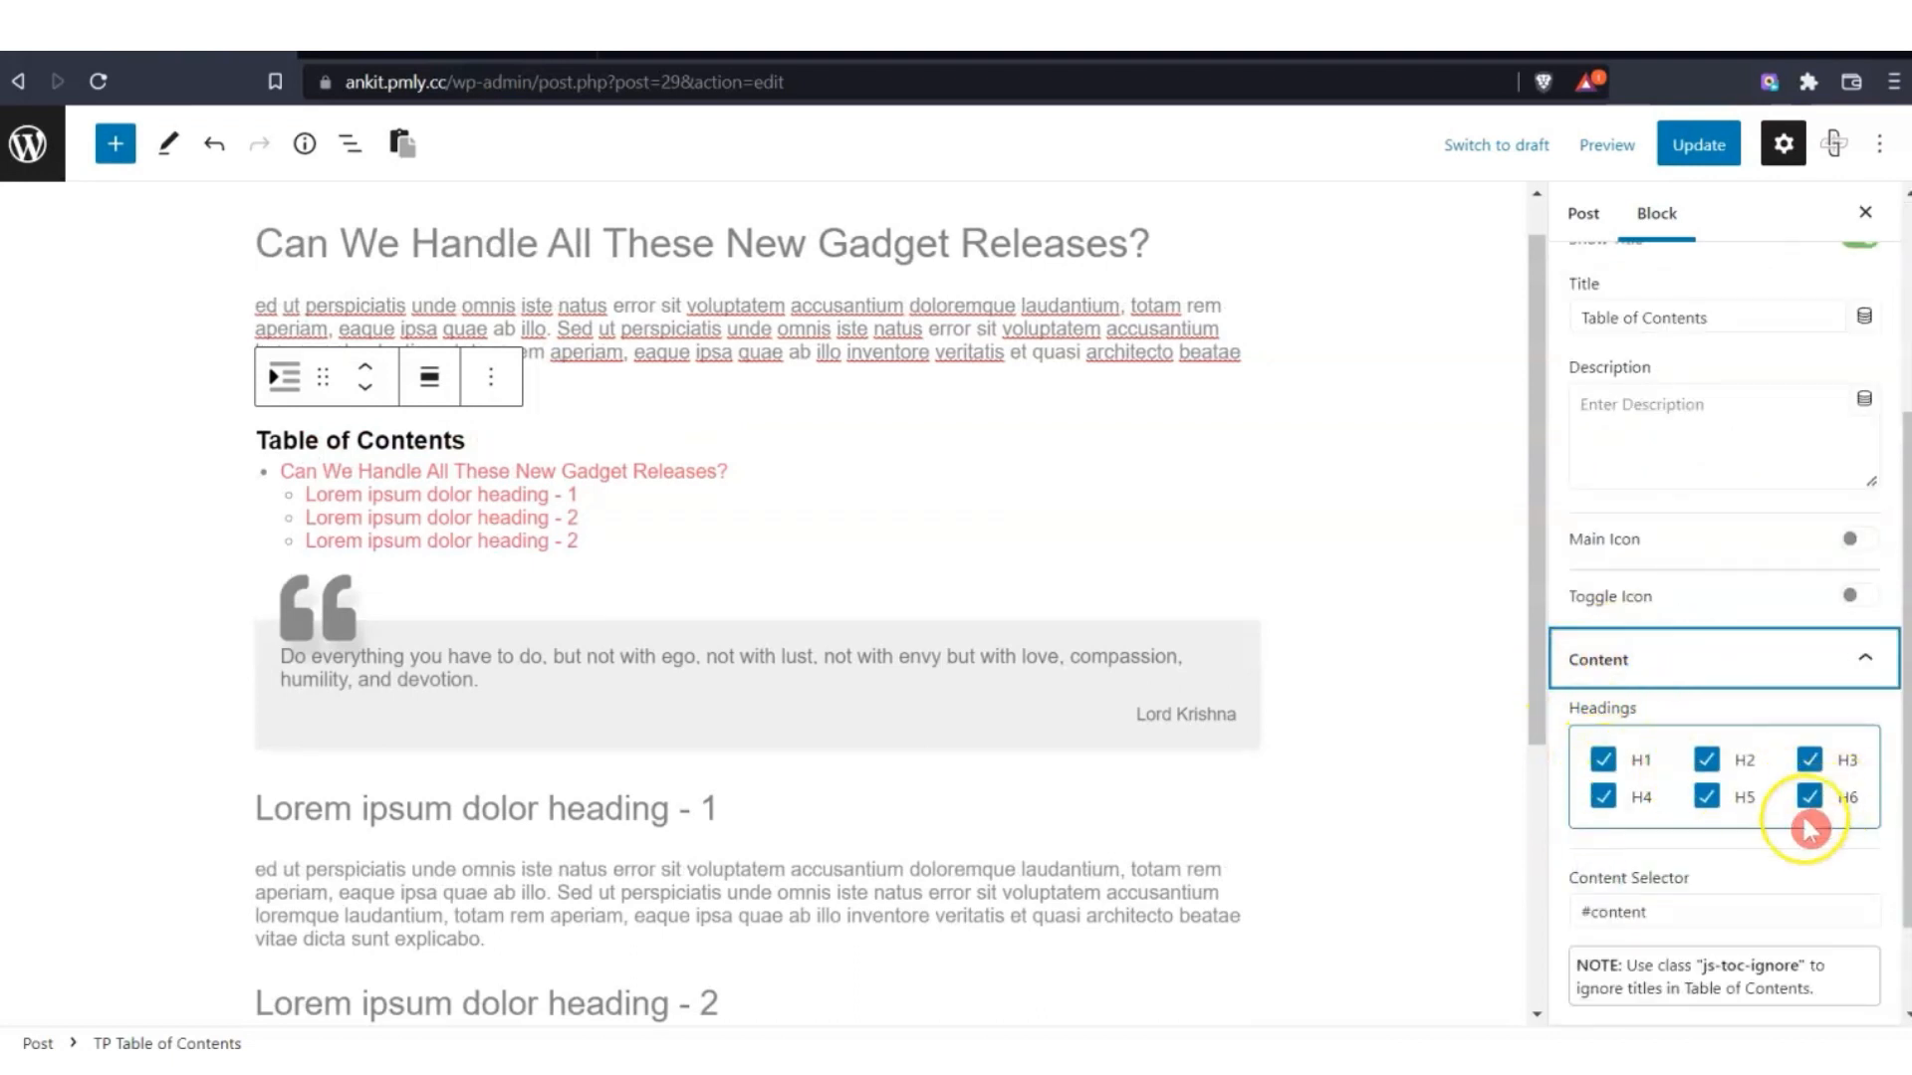
{"action": "left_click", "coordinate": [1603, 763]}
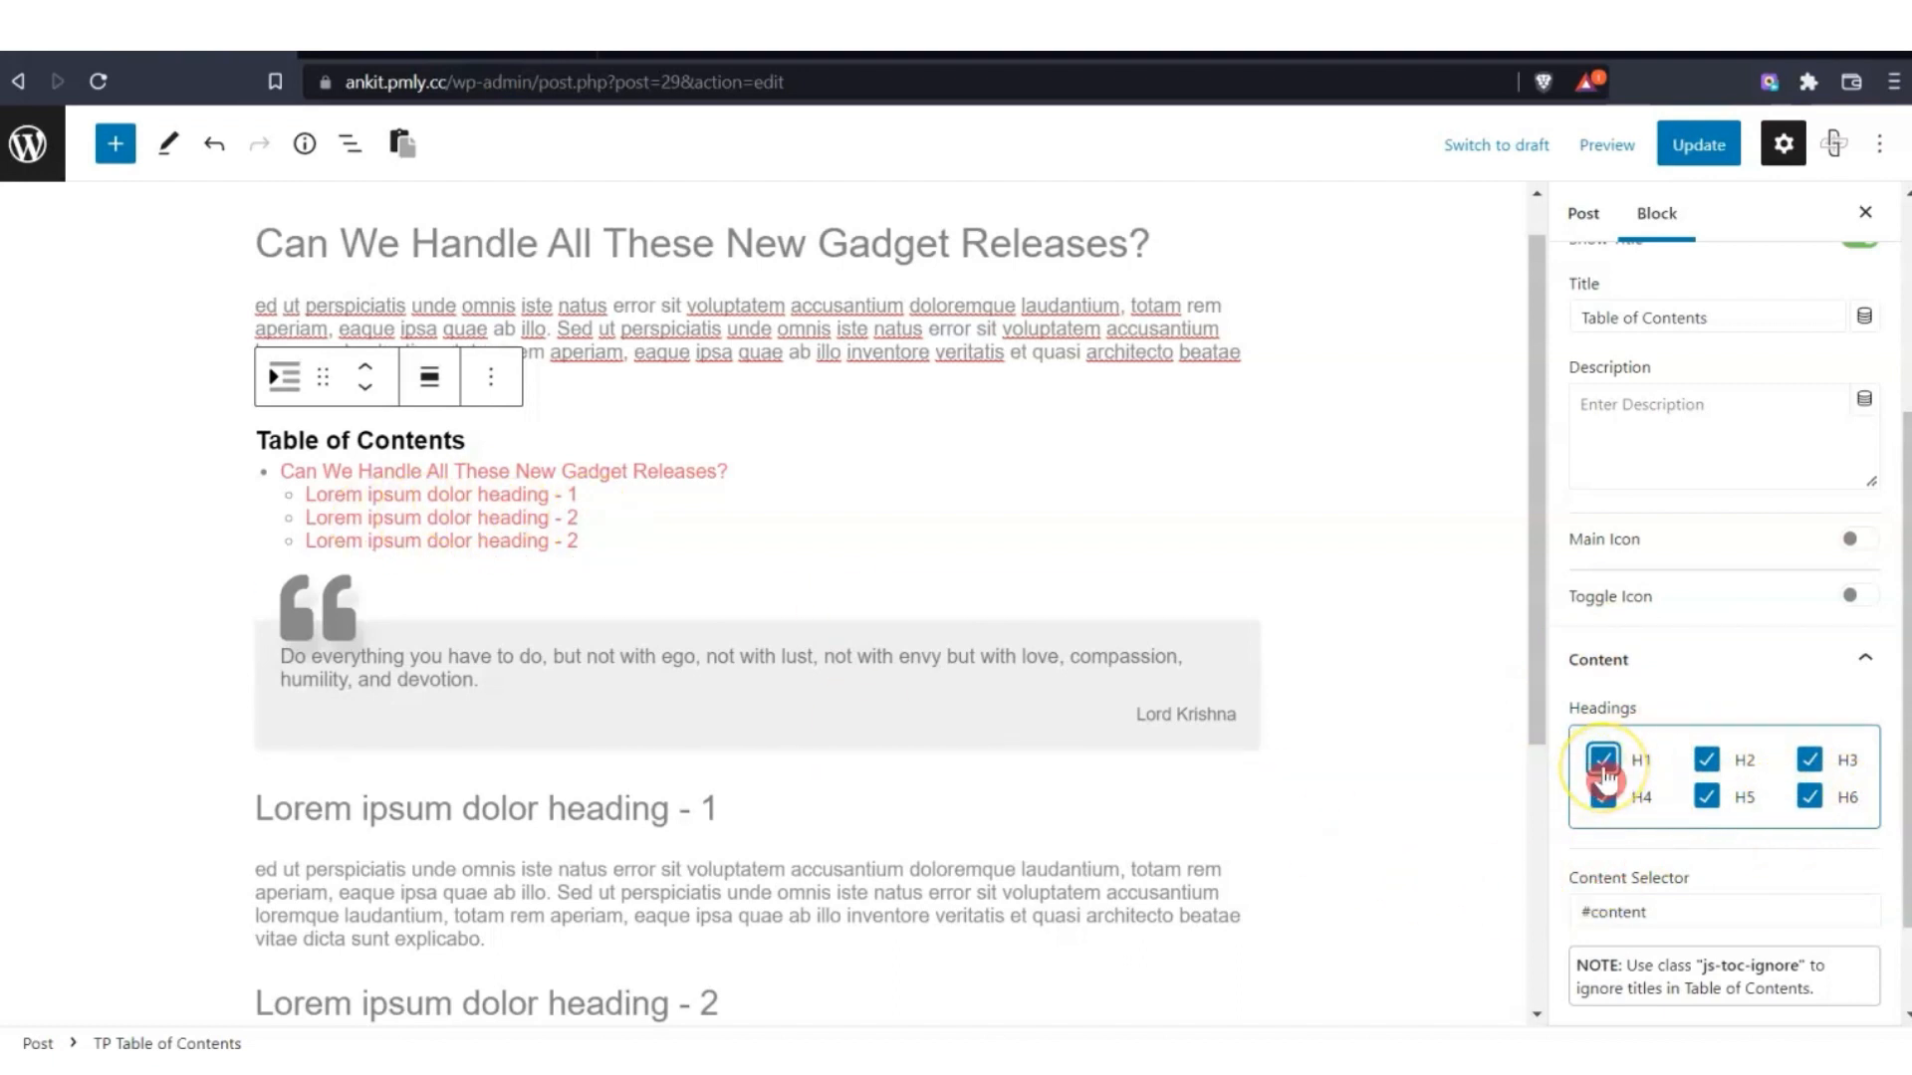
{"action": "left_click", "coordinate": [1604, 763]}
{"action": "left_click", "coordinate": [1603, 793]}
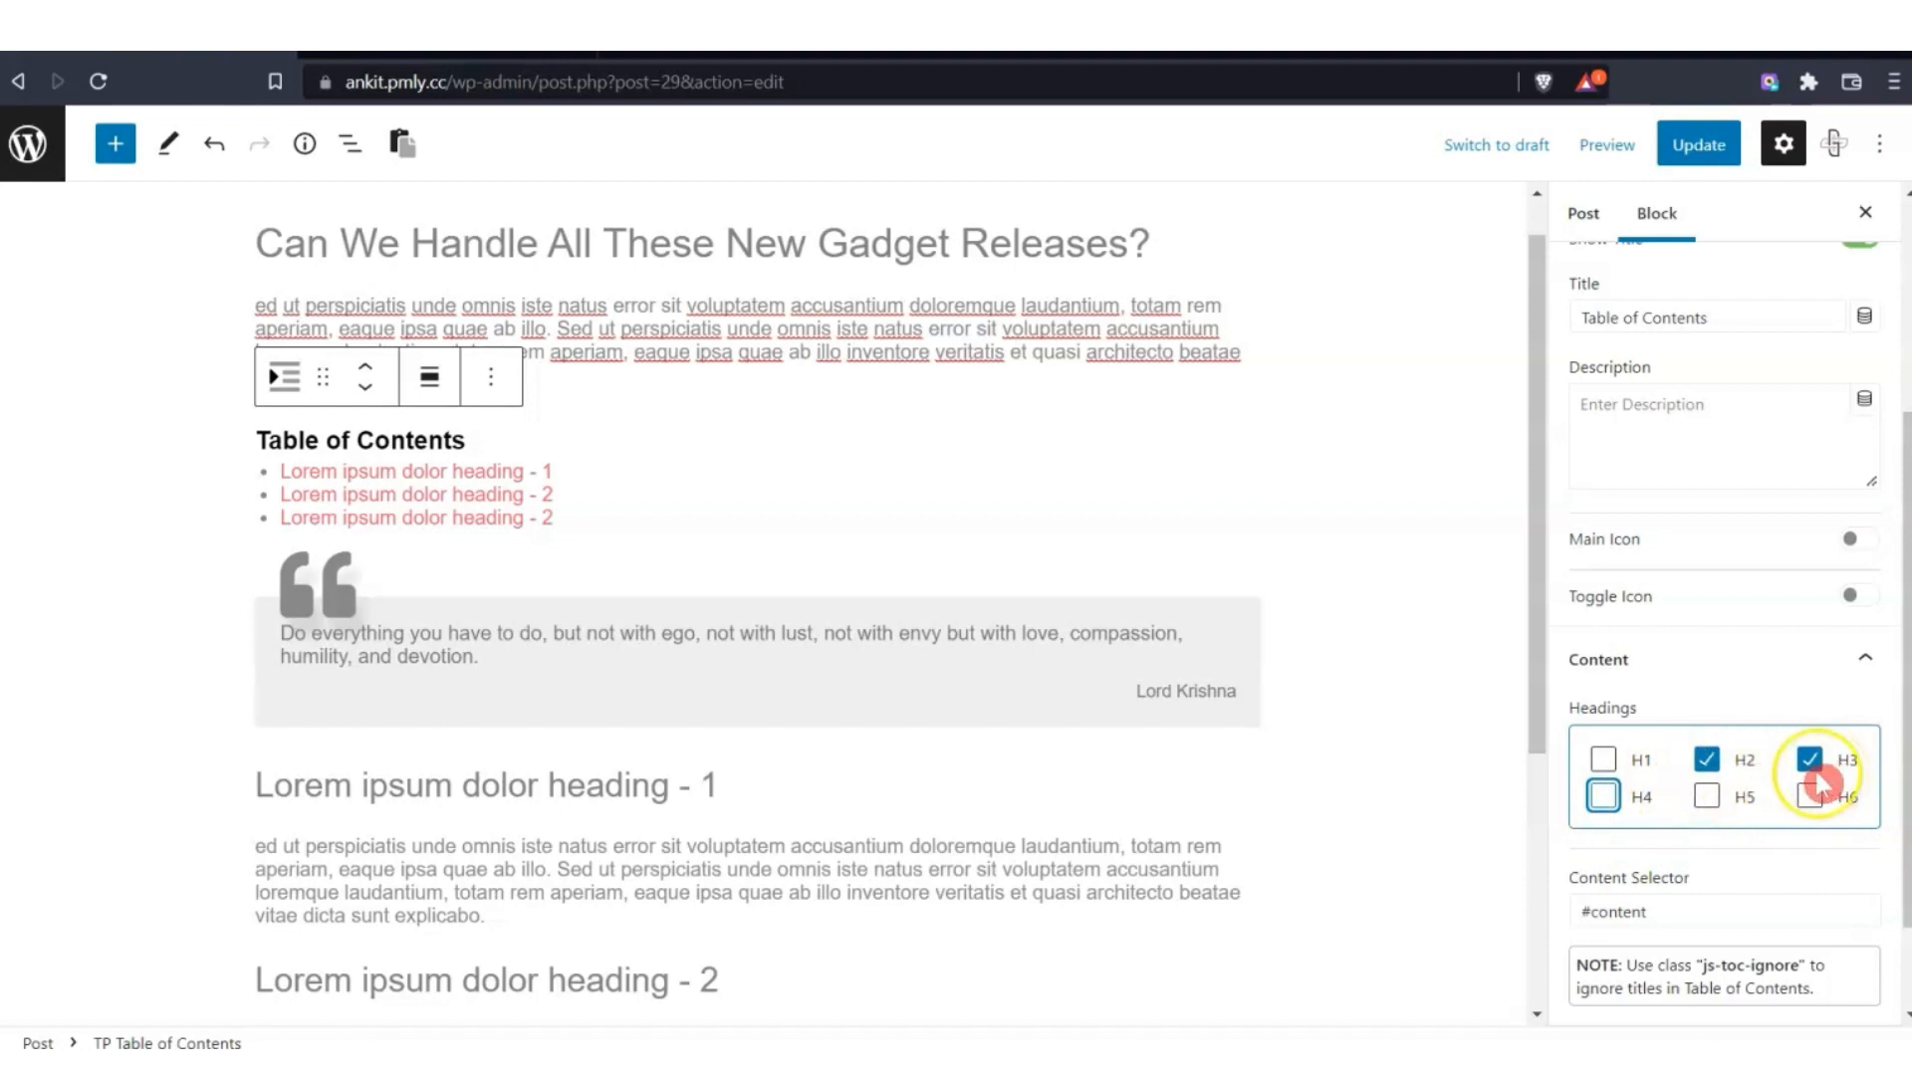
Try the numbered list type for the table of contents and return to the bulleted one.
{"action": "left_click", "coordinate": [505, 788]}
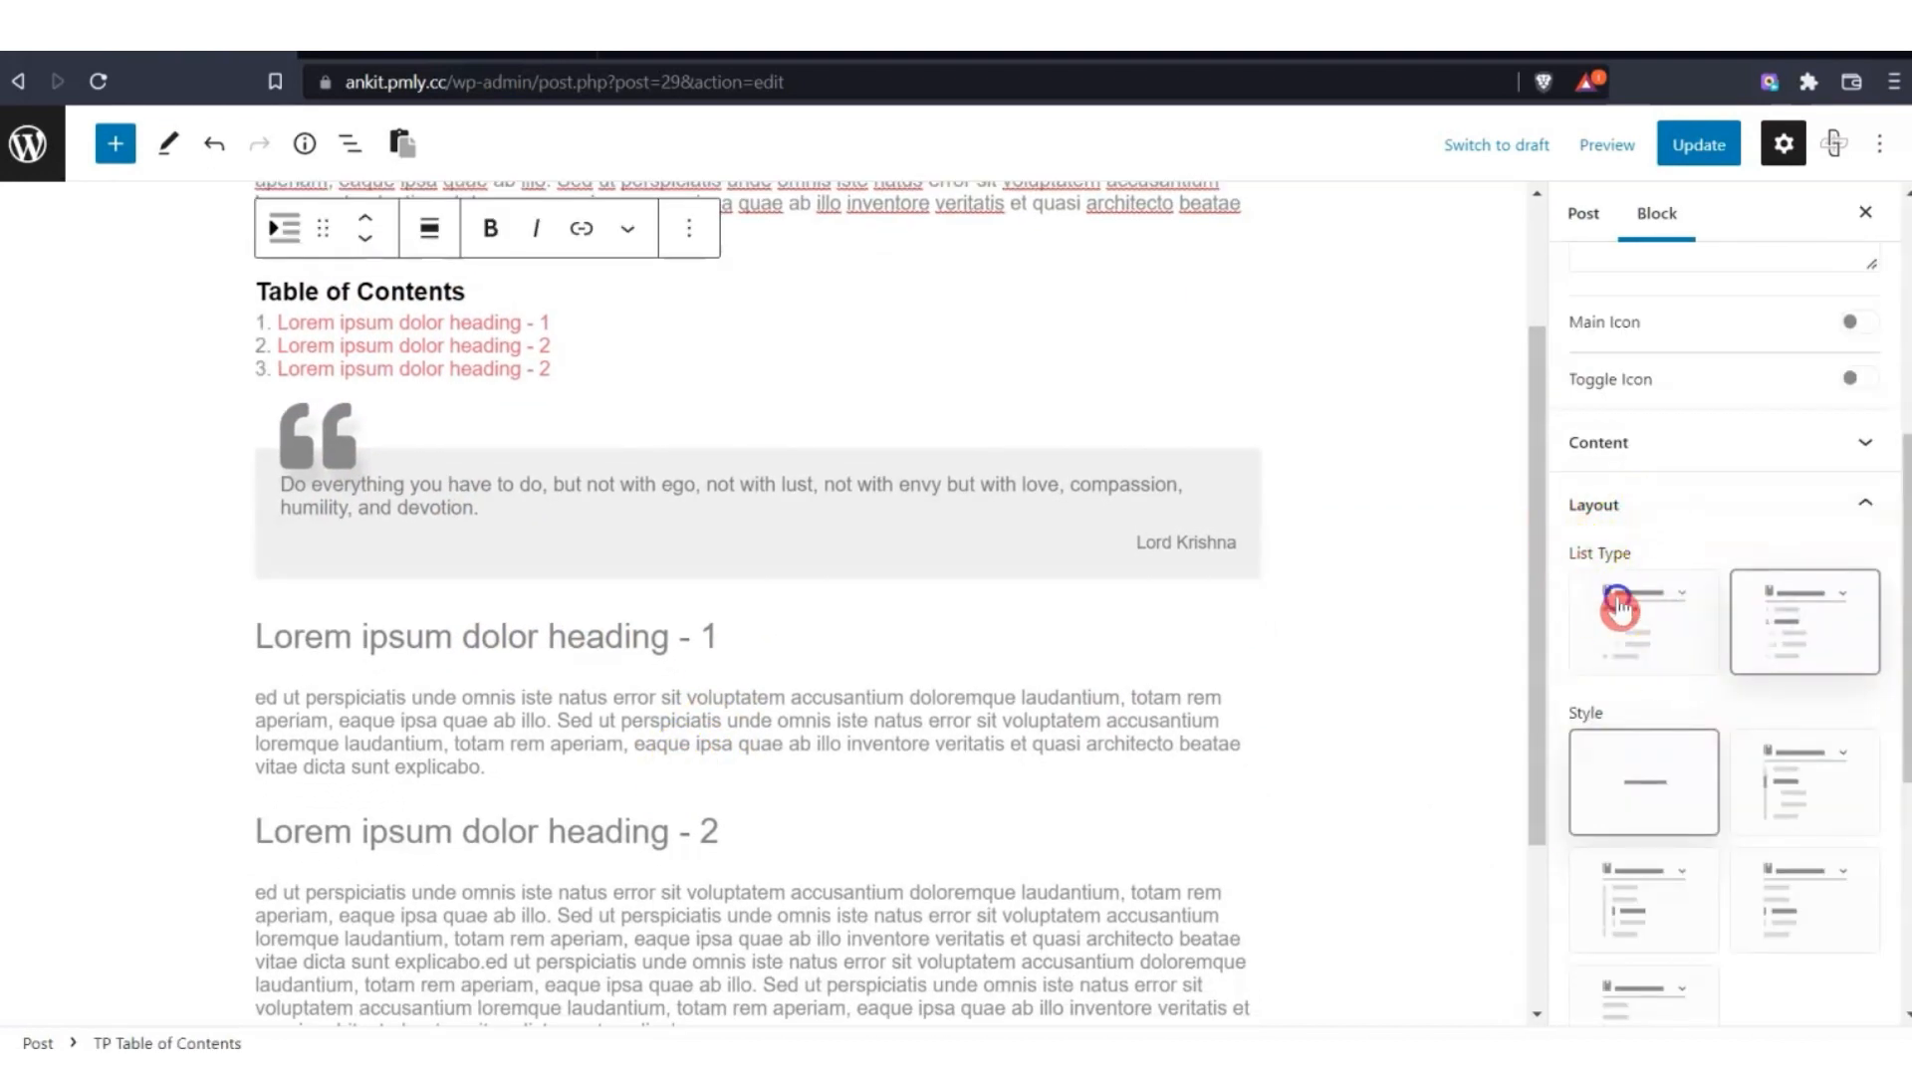
{"action": "left_click", "coordinate": [1616, 597]}
{"action": "left_click", "coordinate": [1838, 614]}
{"action": "left_click", "coordinate": [1598, 633]}
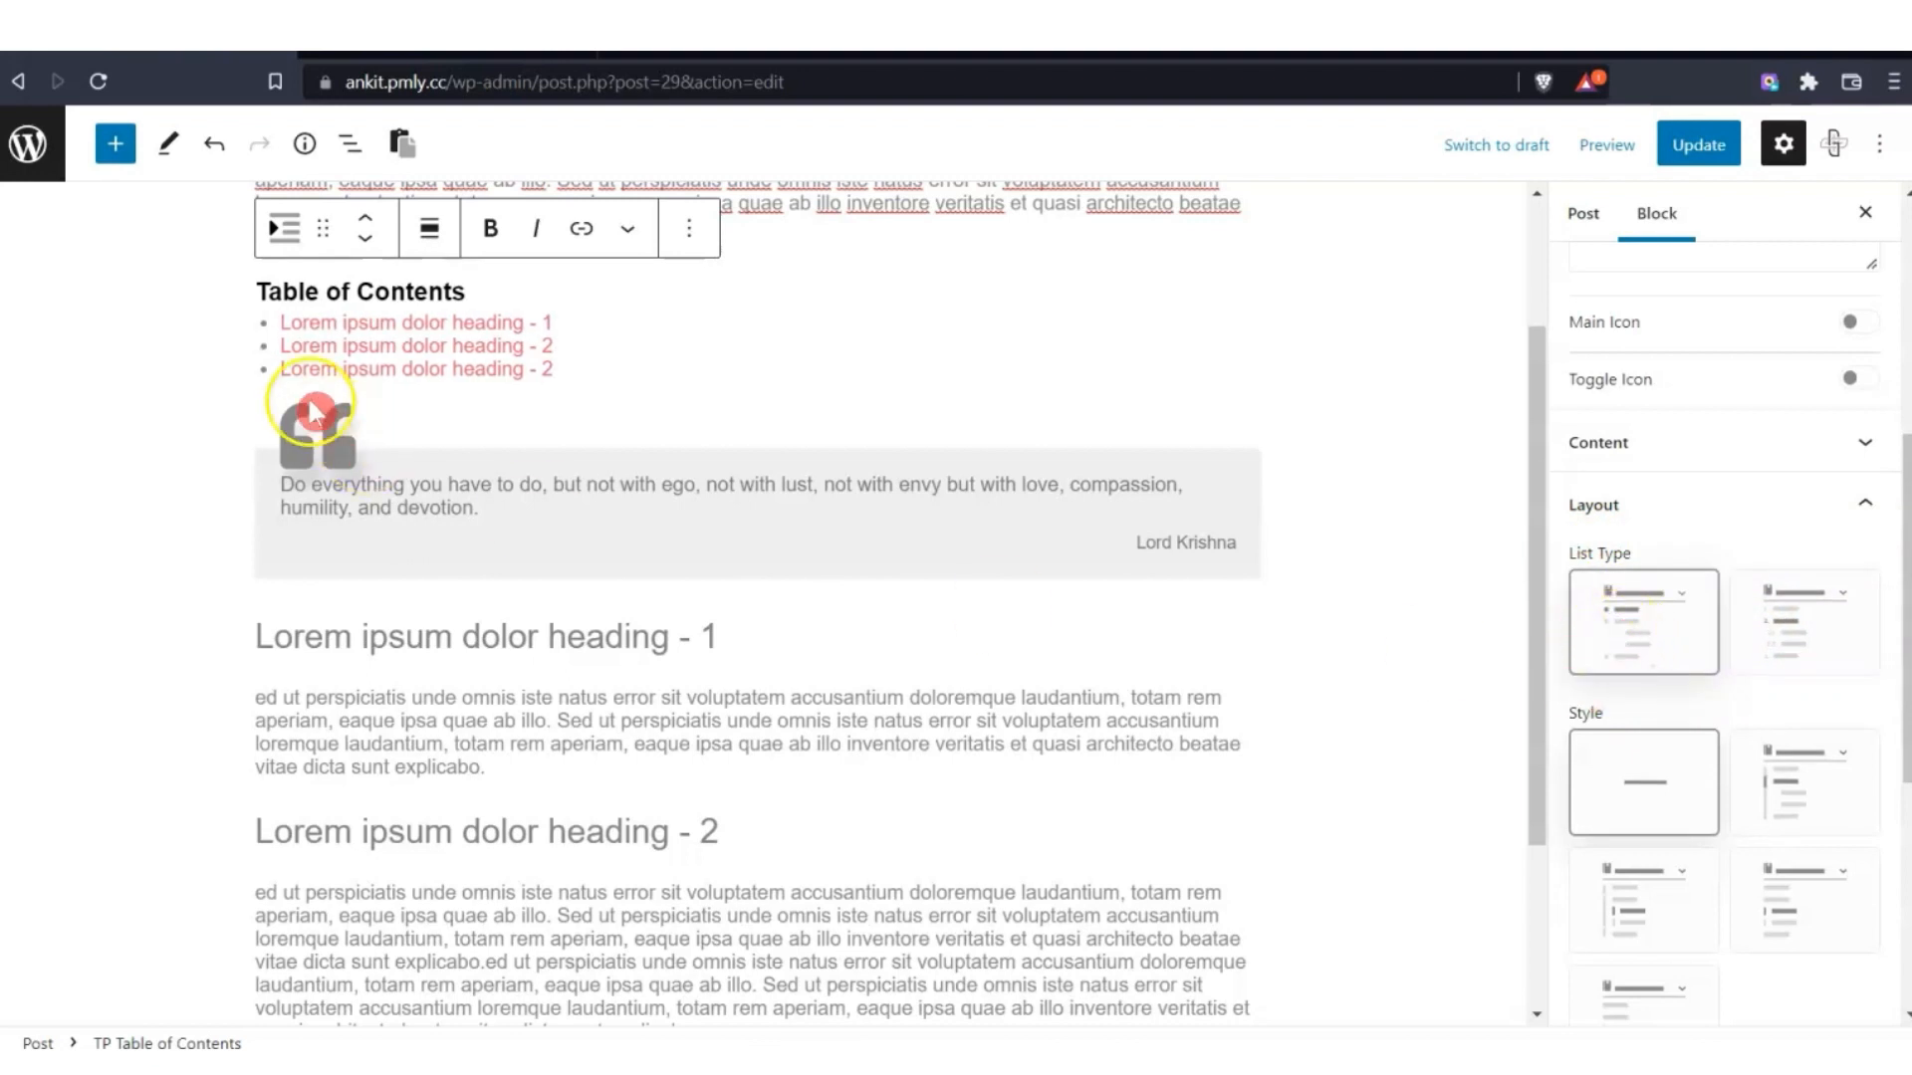
{"action": "left_click", "coordinate": [1820, 647]}
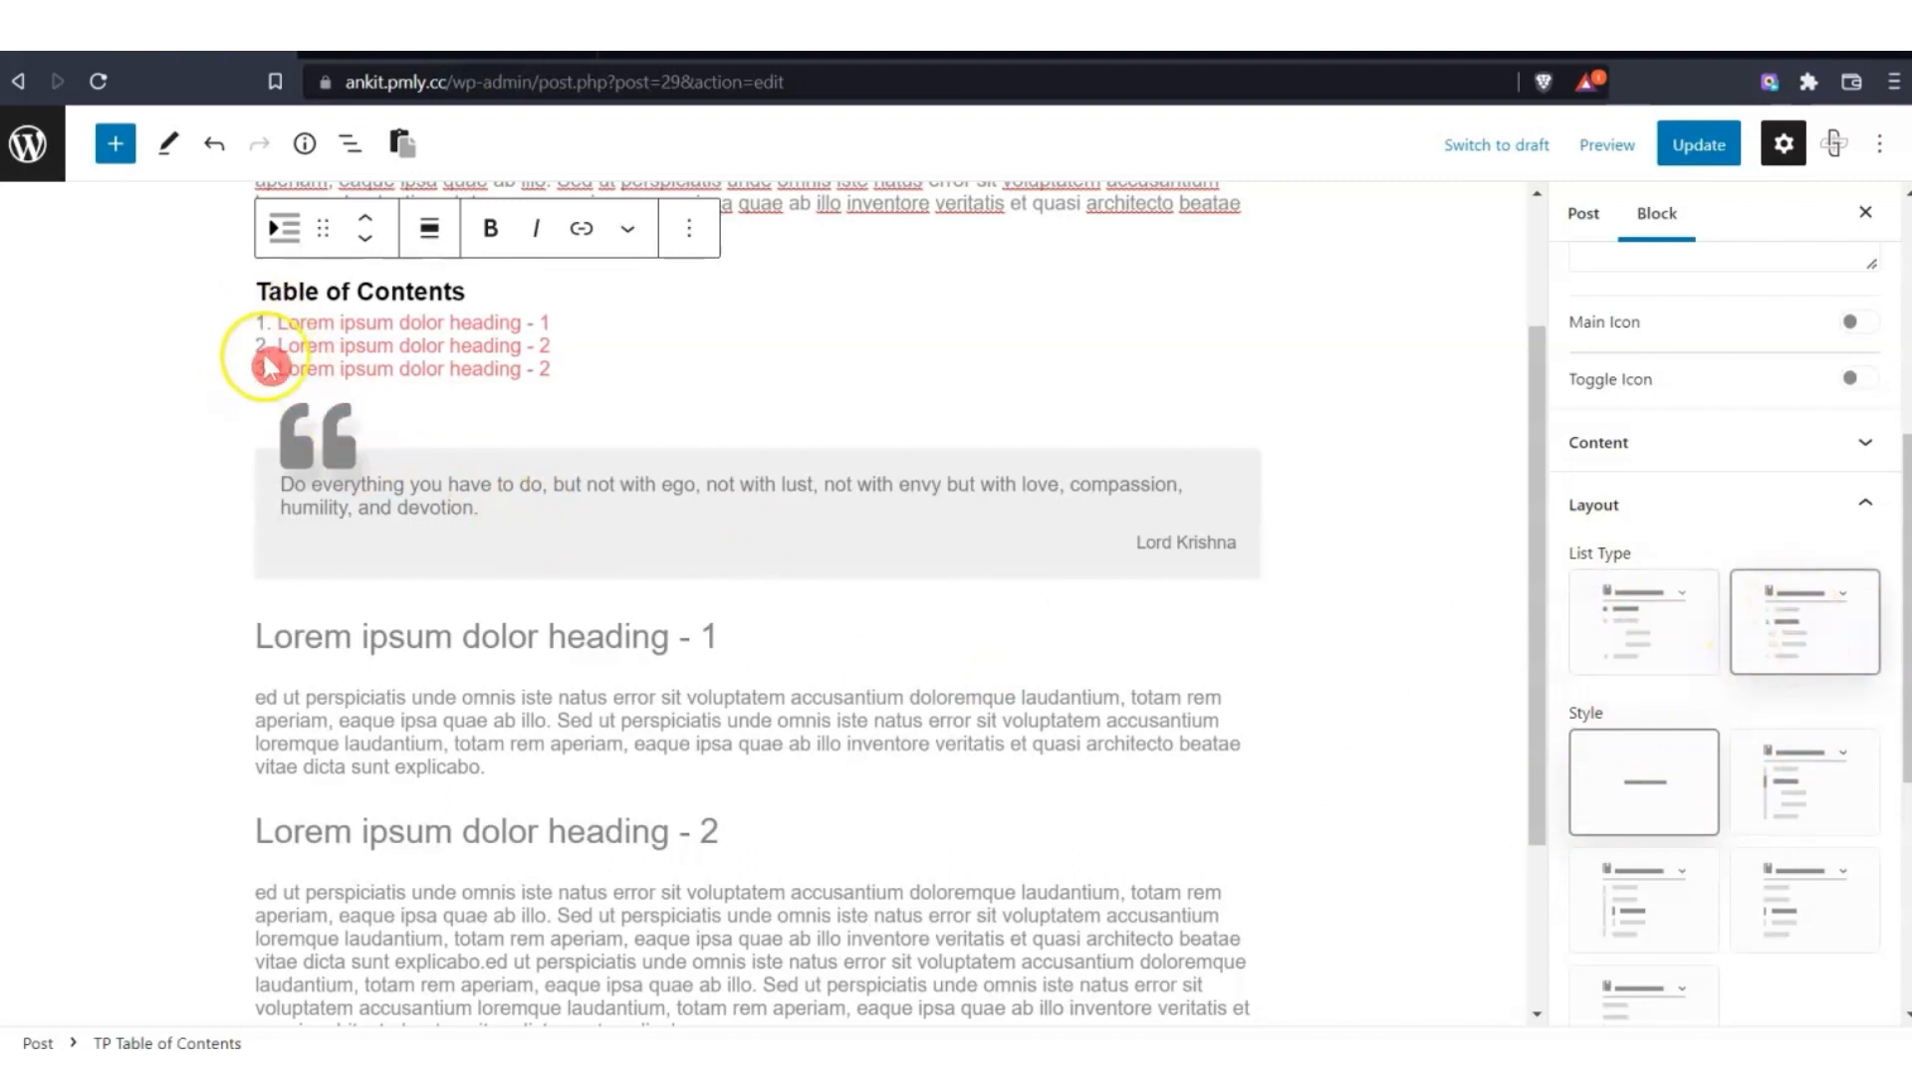
{"action": "left_click", "coordinate": [1629, 633]}
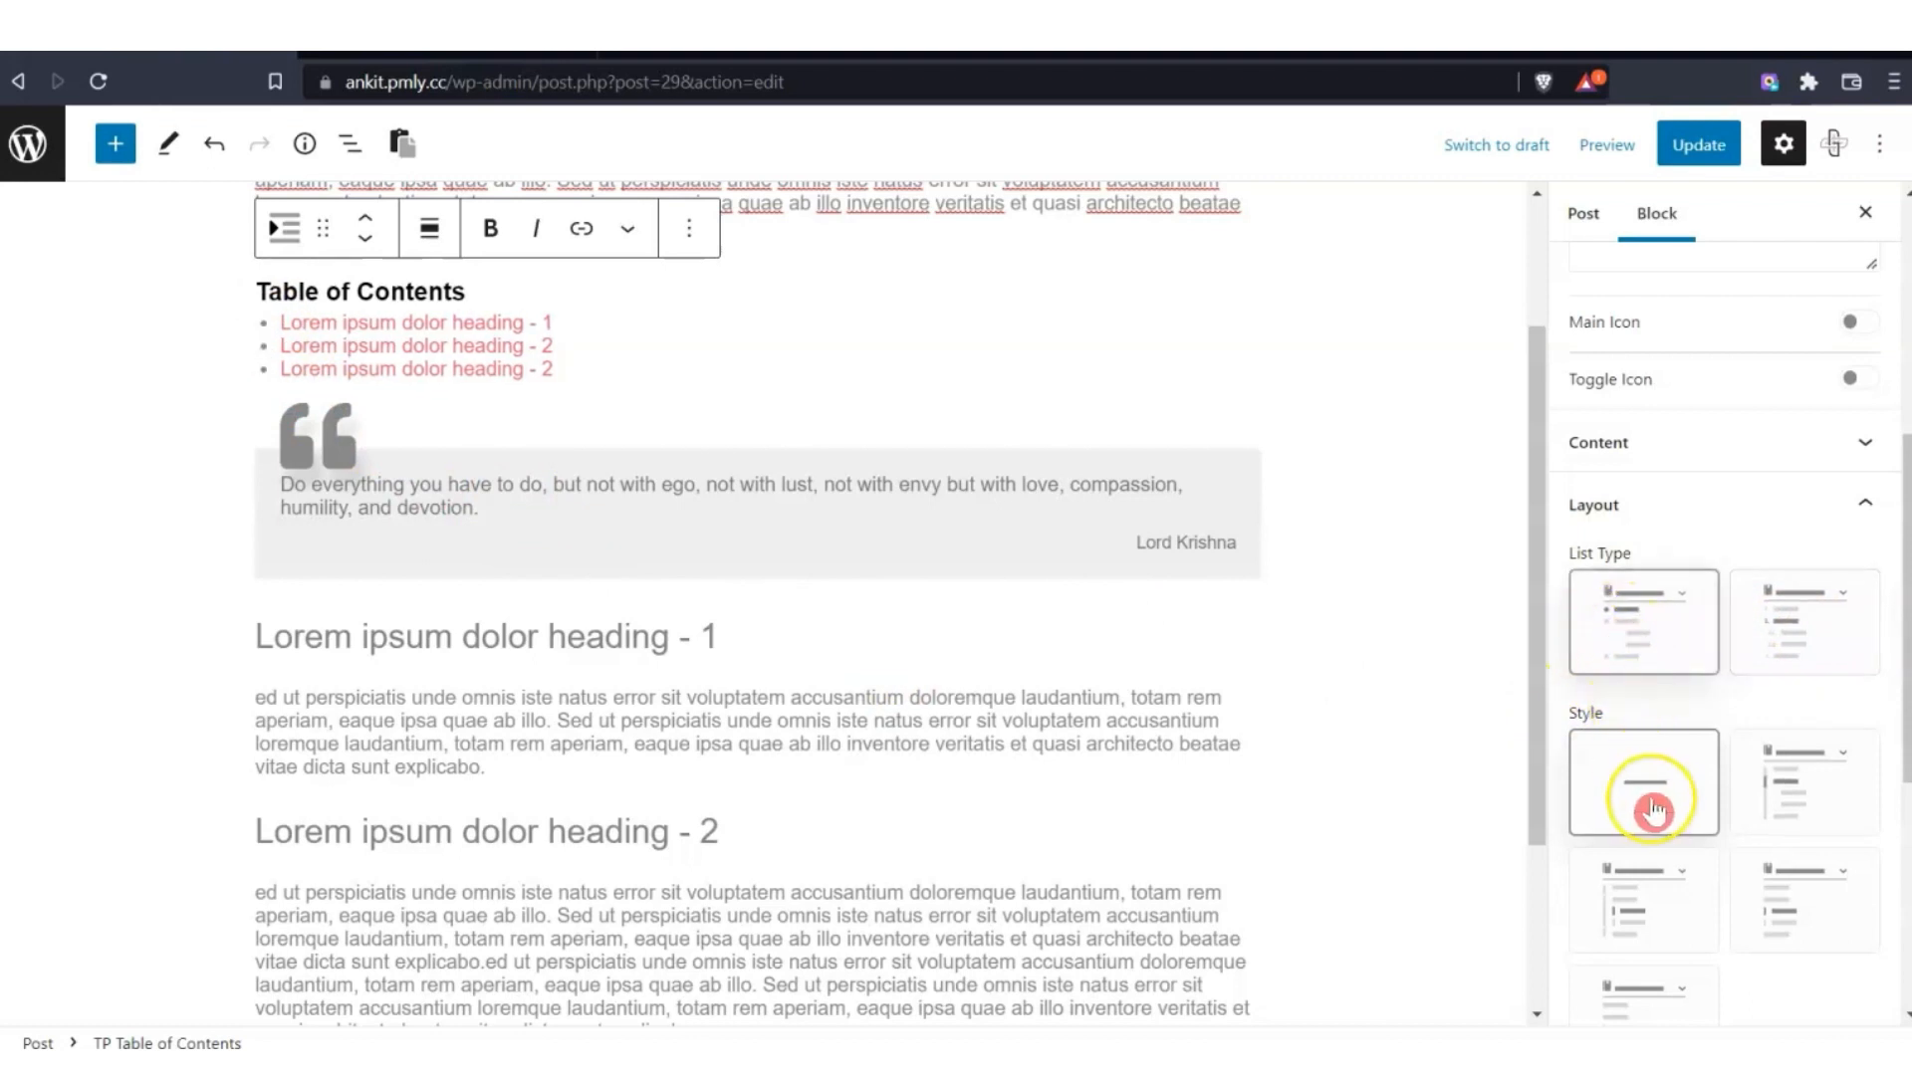
Compare the layout styles of the table of contents and apply the one with short vertical line markers beside the entries.
{"action": "left_click", "coordinate": [1807, 805]}
{"action": "left_click", "coordinate": [1655, 904]}
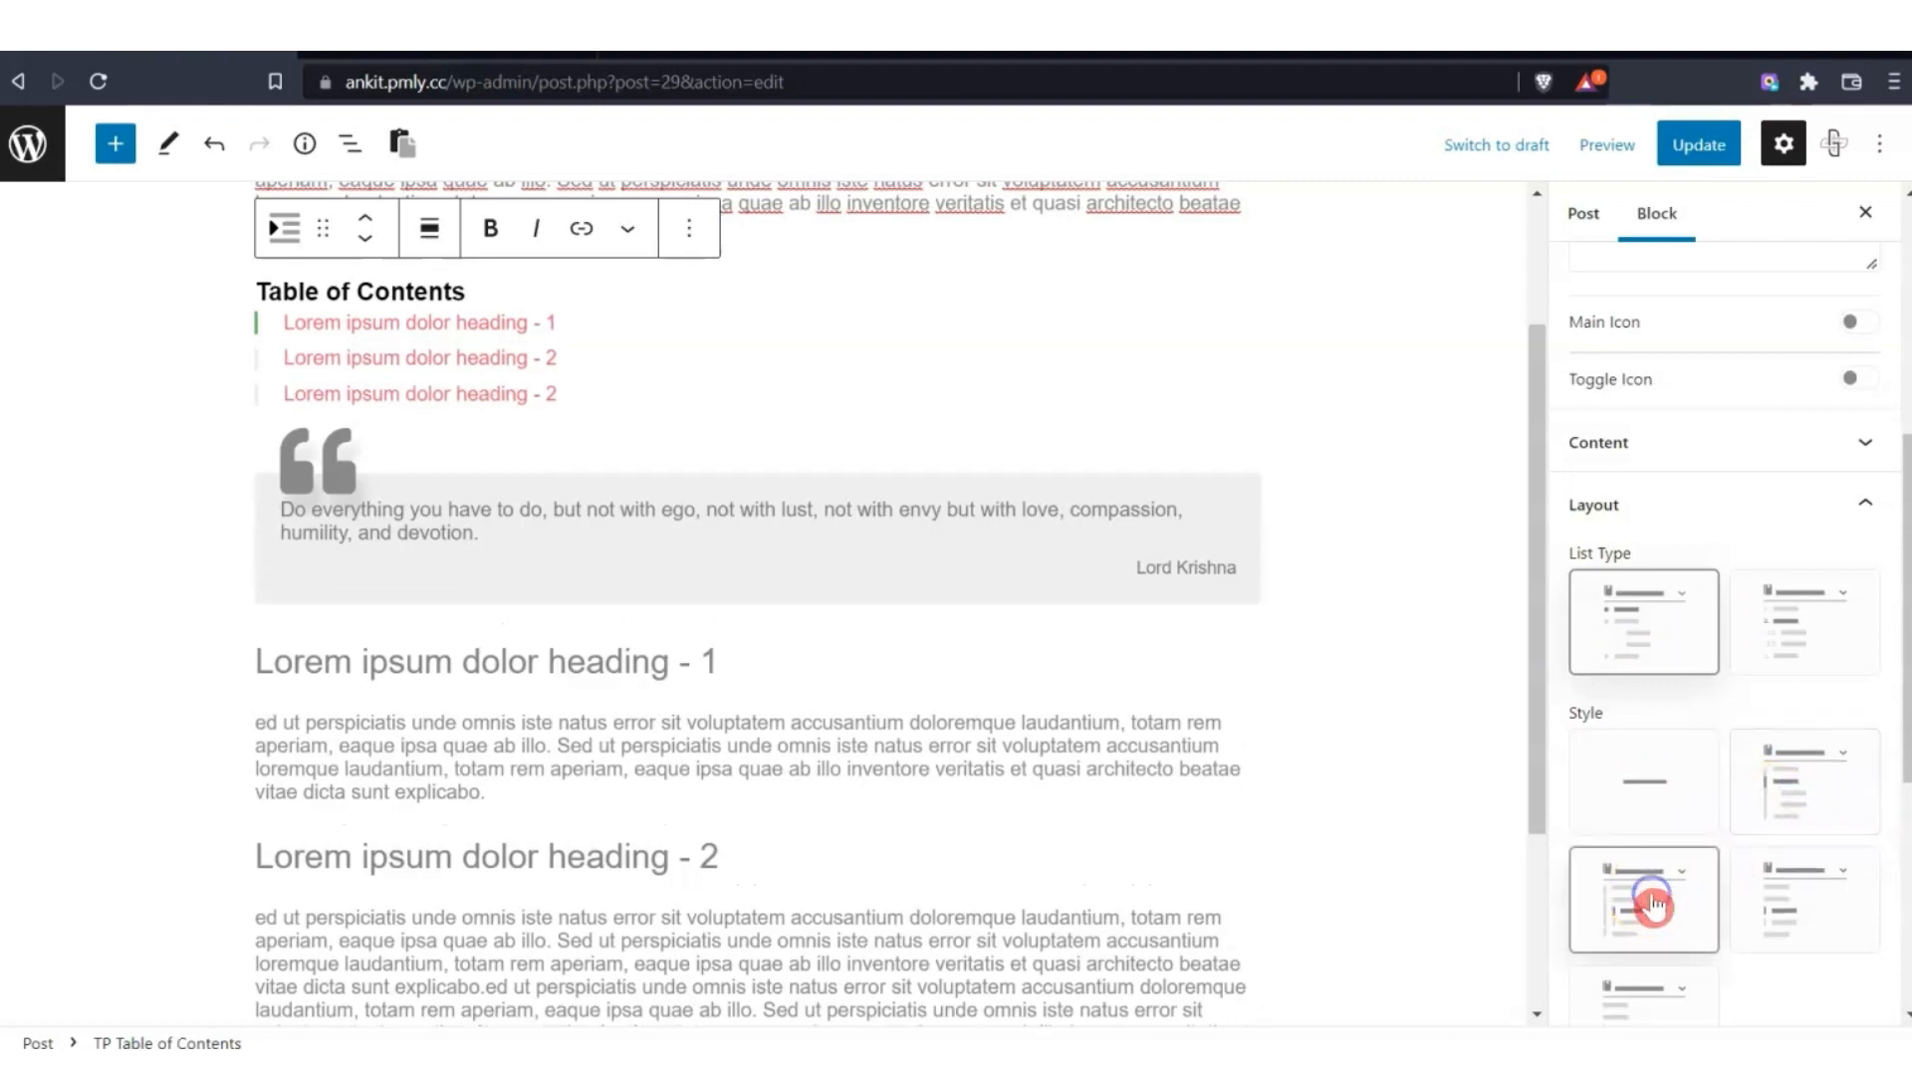
{"action": "left_click", "coordinate": [1807, 908]}
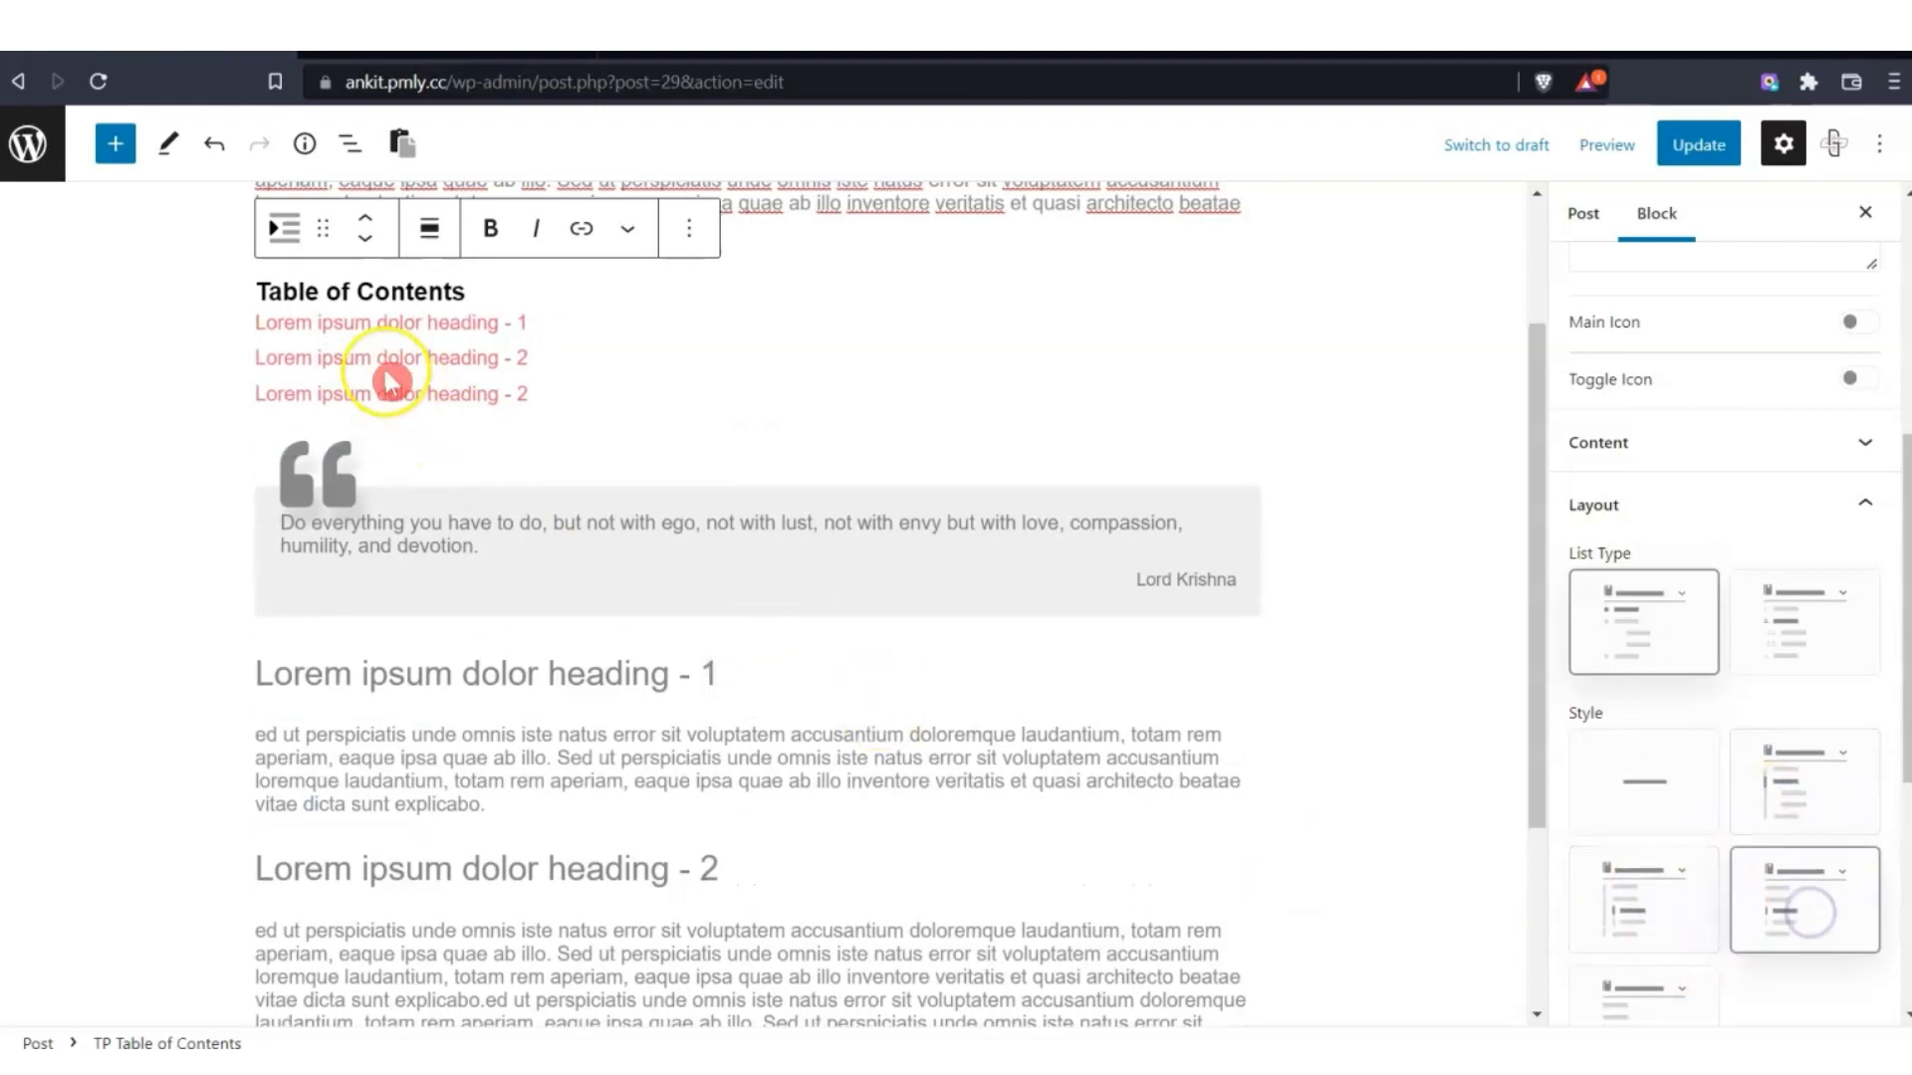
{"action": "left_click", "coordinate": [1605, 996]}
{"action": "left_click", "coordinate": [1620, 835]}
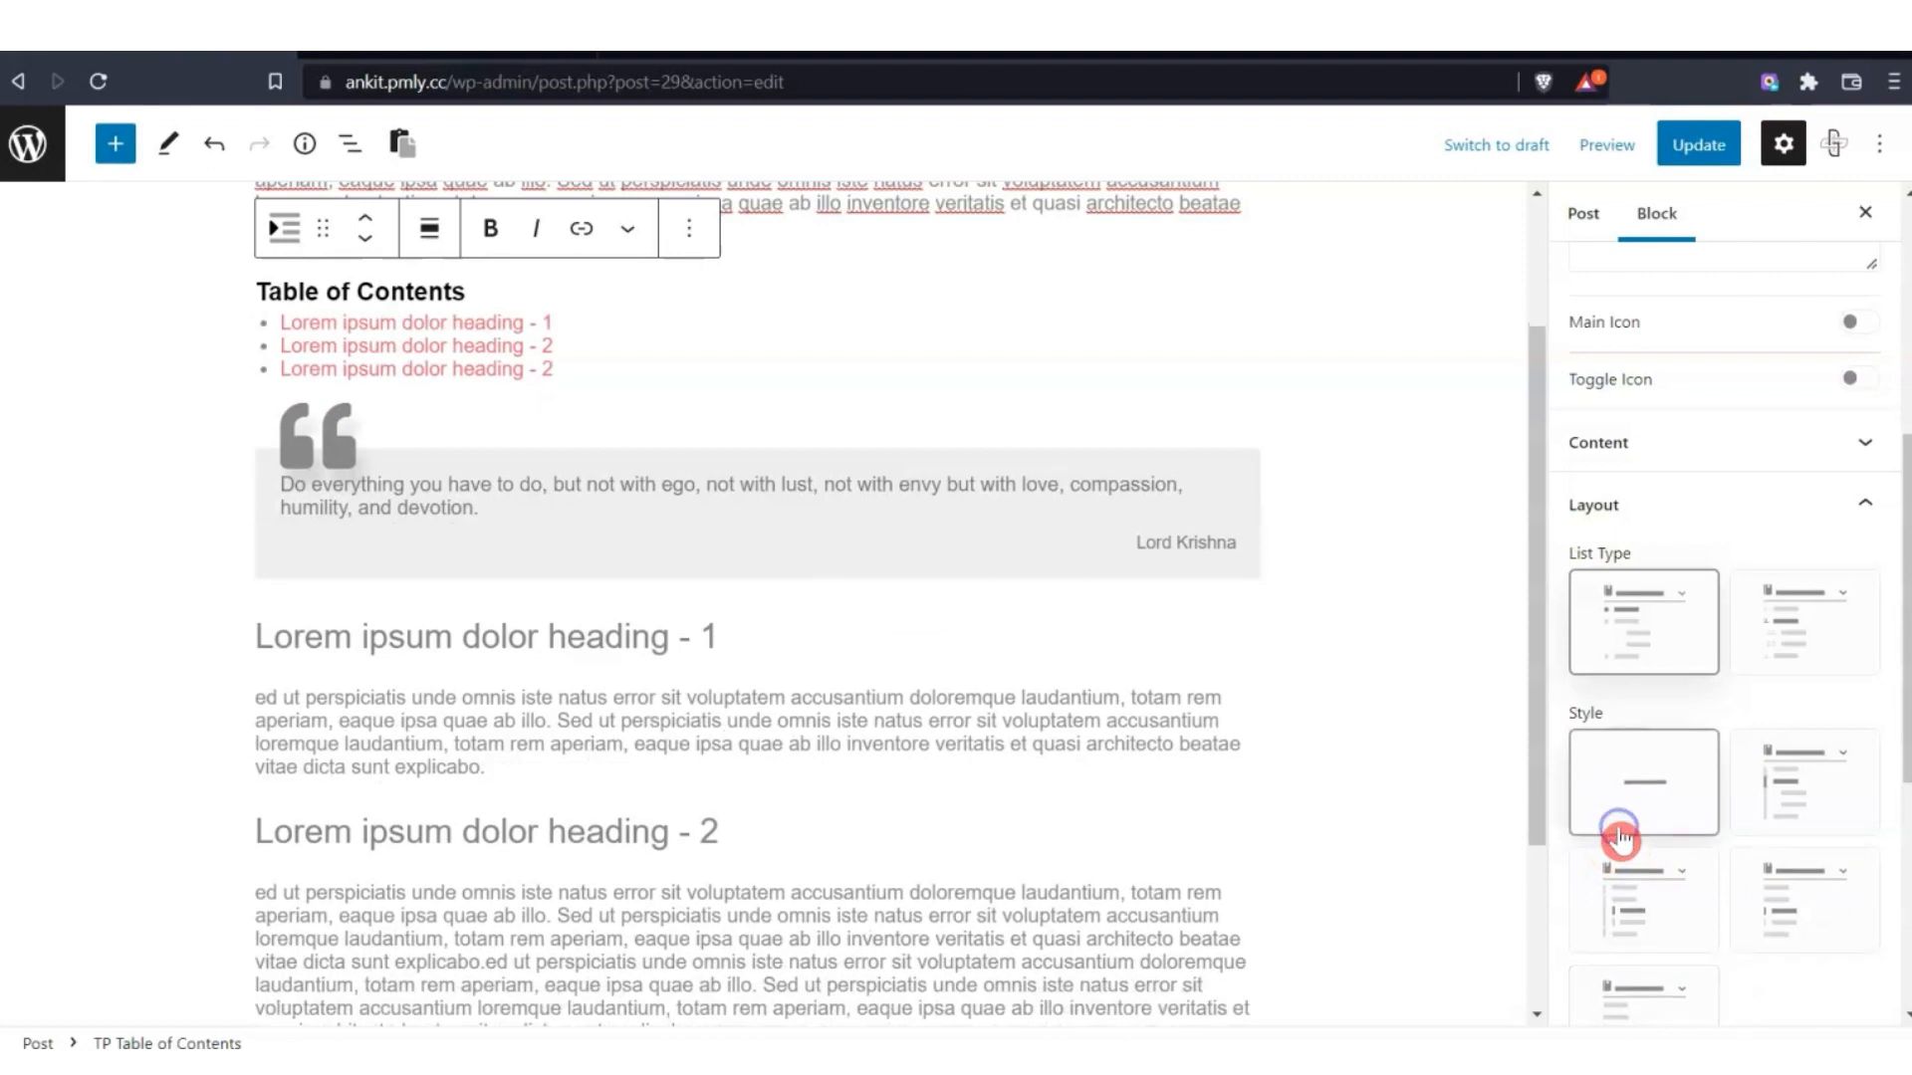
{"action": "left_click", "coordinate": [1808, 789]}
{"action": "left_click", "coordinate": [1660, 891]}
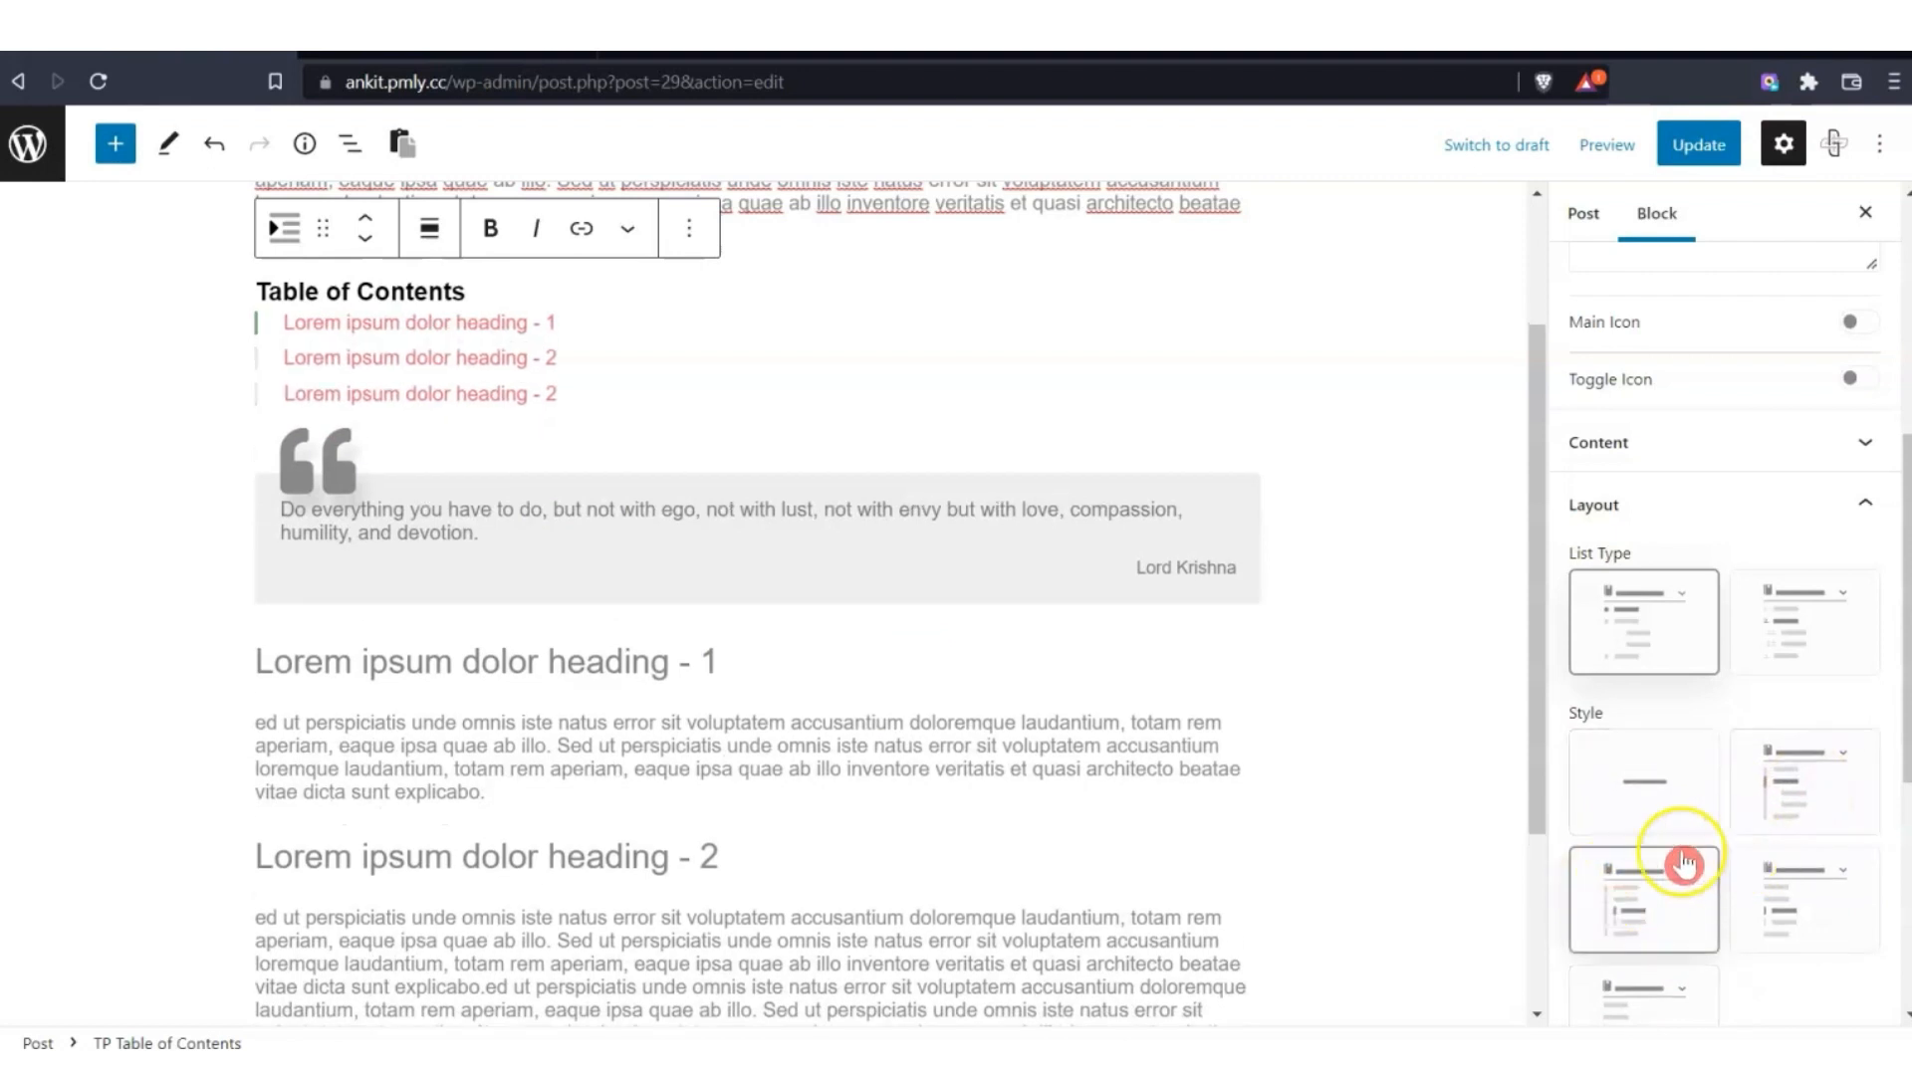
Set the normal color of the table of contents title to dark grey.
{"action": "scroll", "coordinate": [1676, 822], "scroll_direction": "up", "scroll_amount": 5}
{"action": "left_click", "coordinate": [1724, 454]}
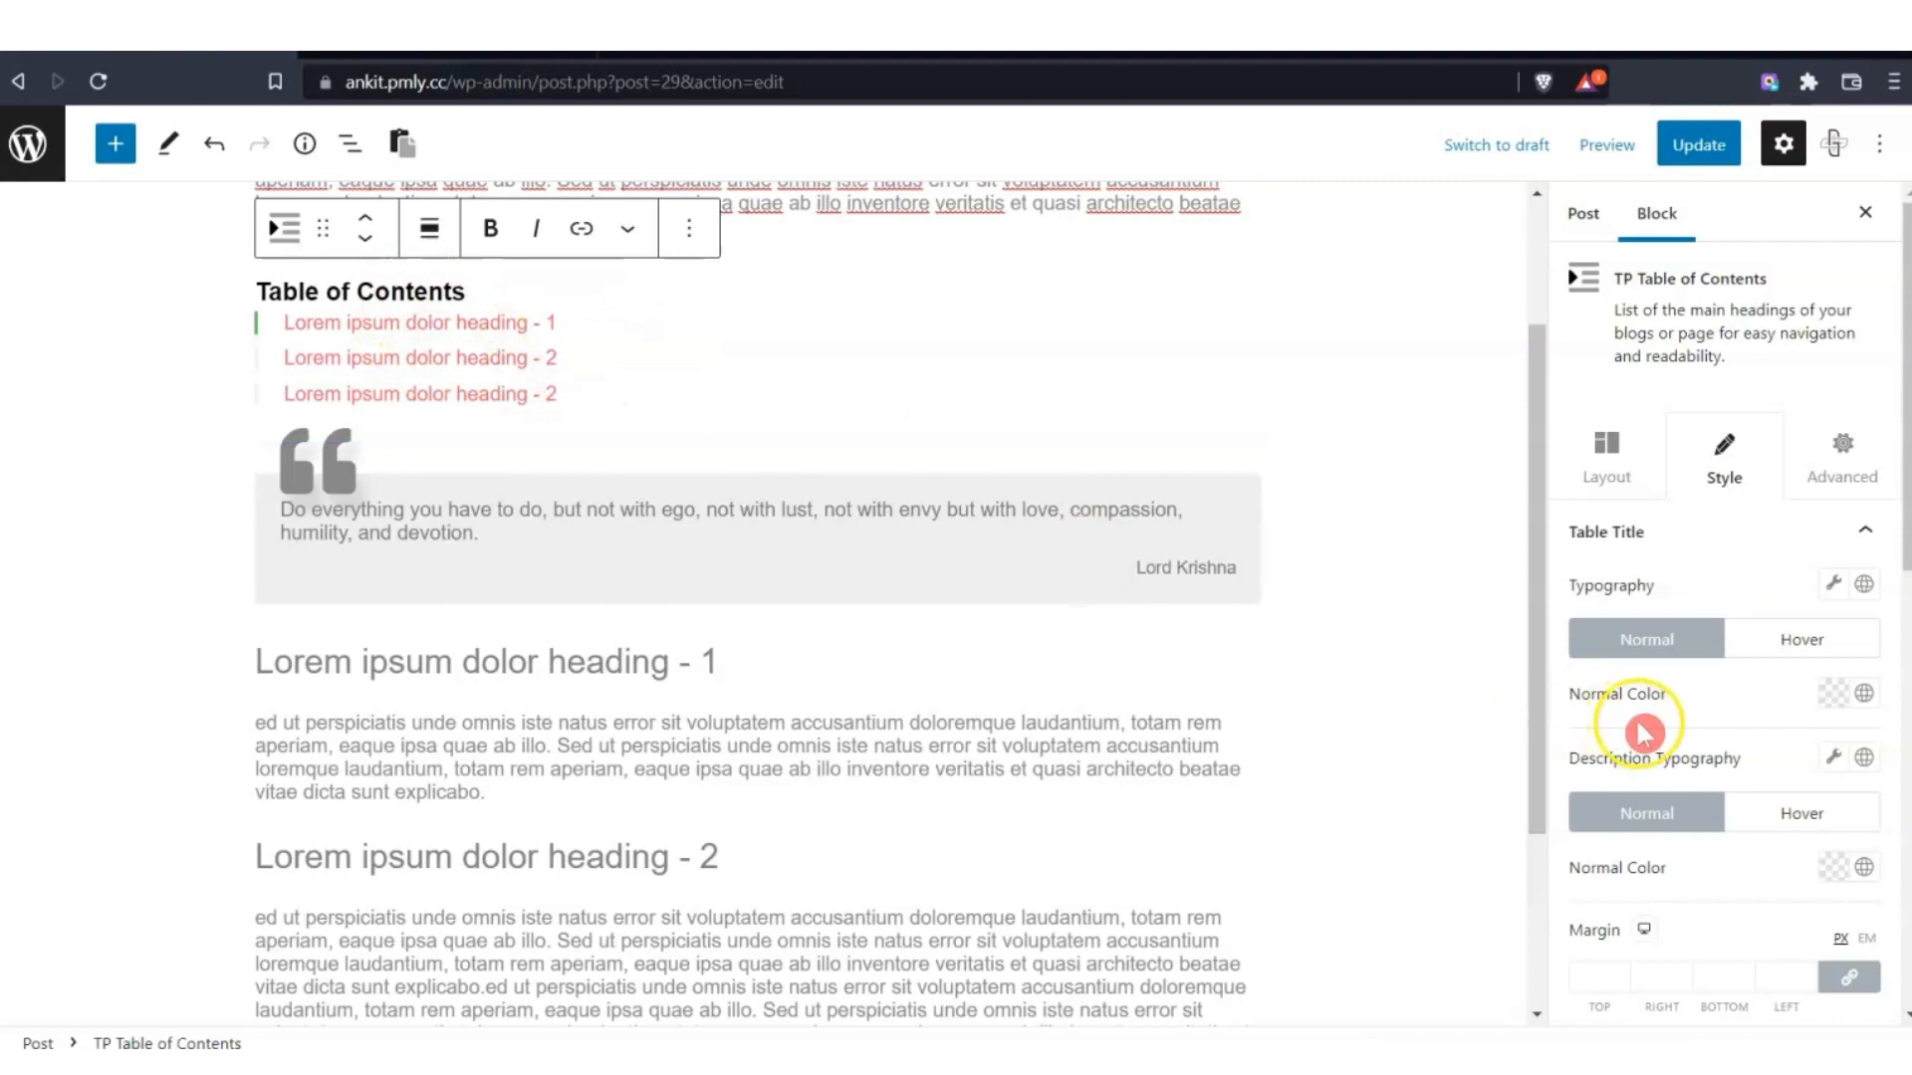
{"action": "left_click", "coordinate": [1834, 693]}
{"action": "left_click_drag", "start_coordinate": [1660, 440], "coordinate": [1536, 404]}
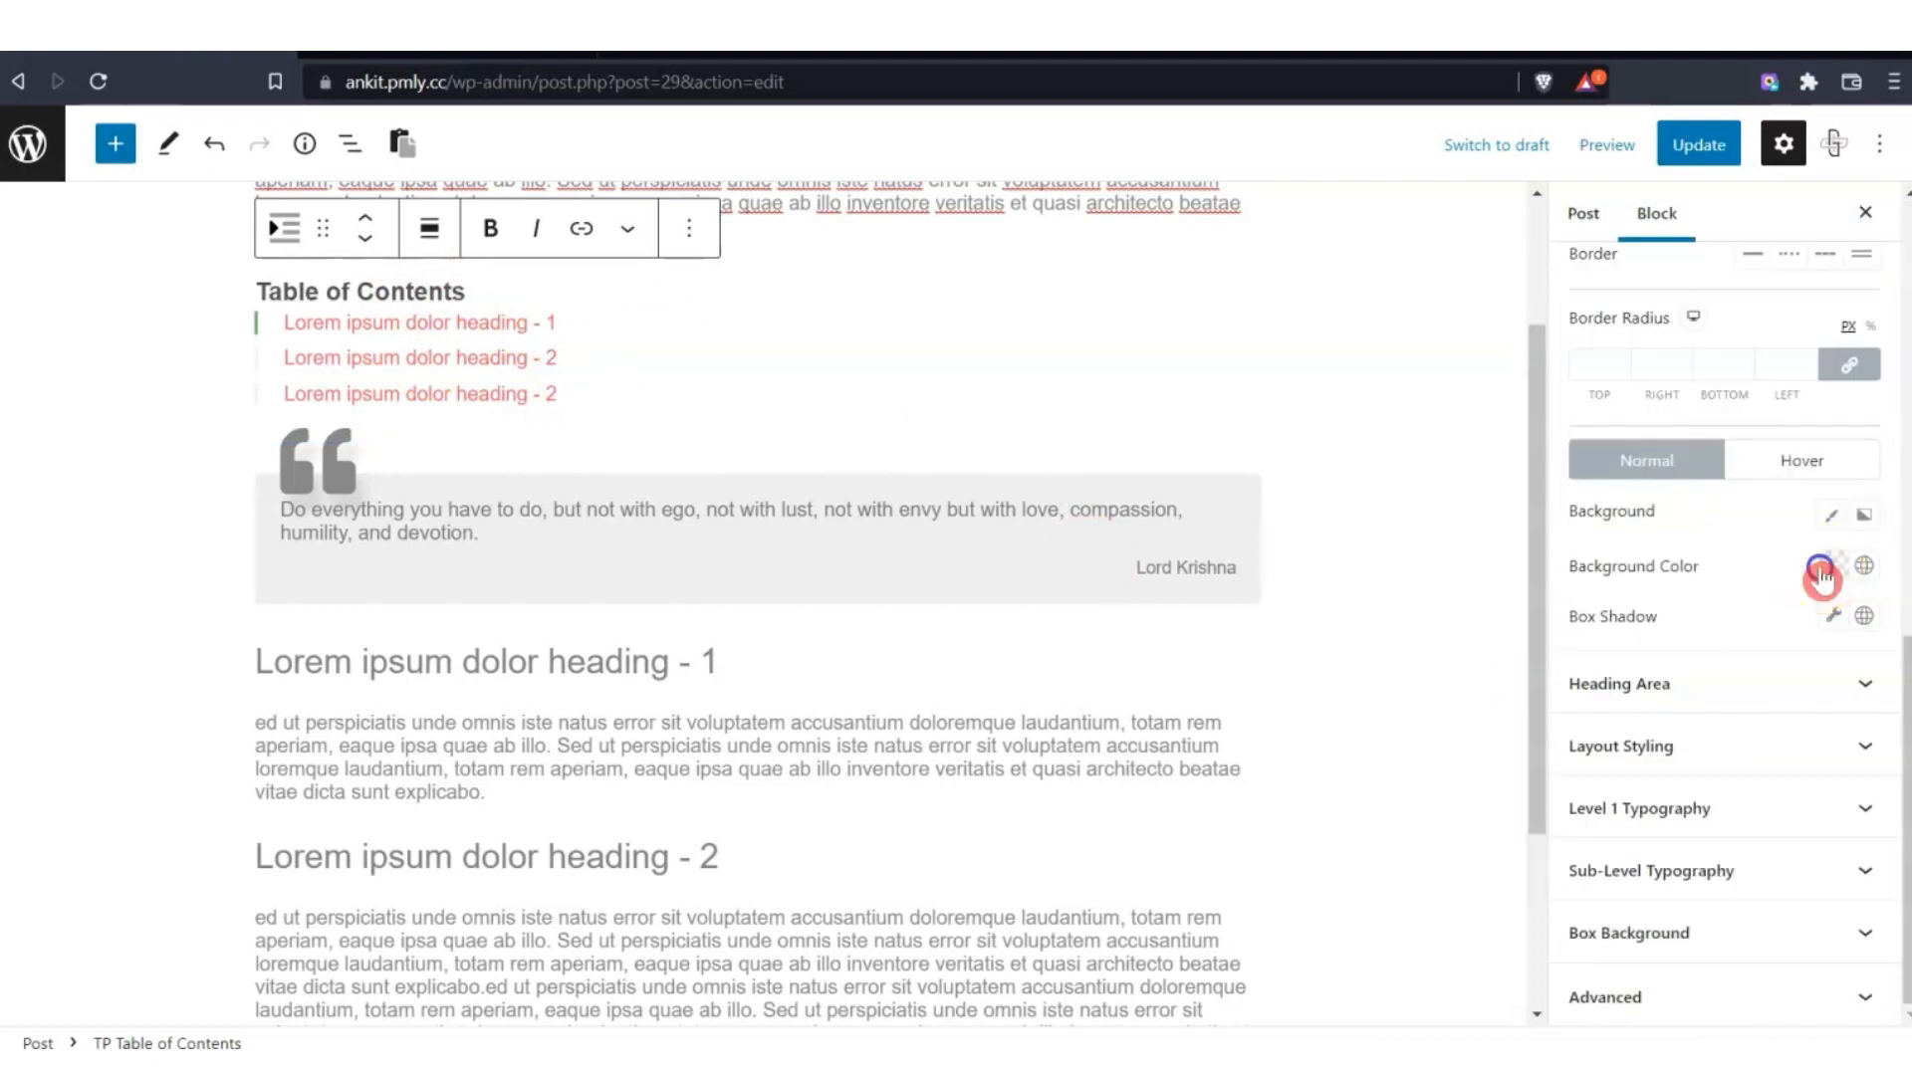
Give the table of contents box a light grey #D9D9D9 background color.
{"action": "left_click", "coordinate": [1830, 568]}
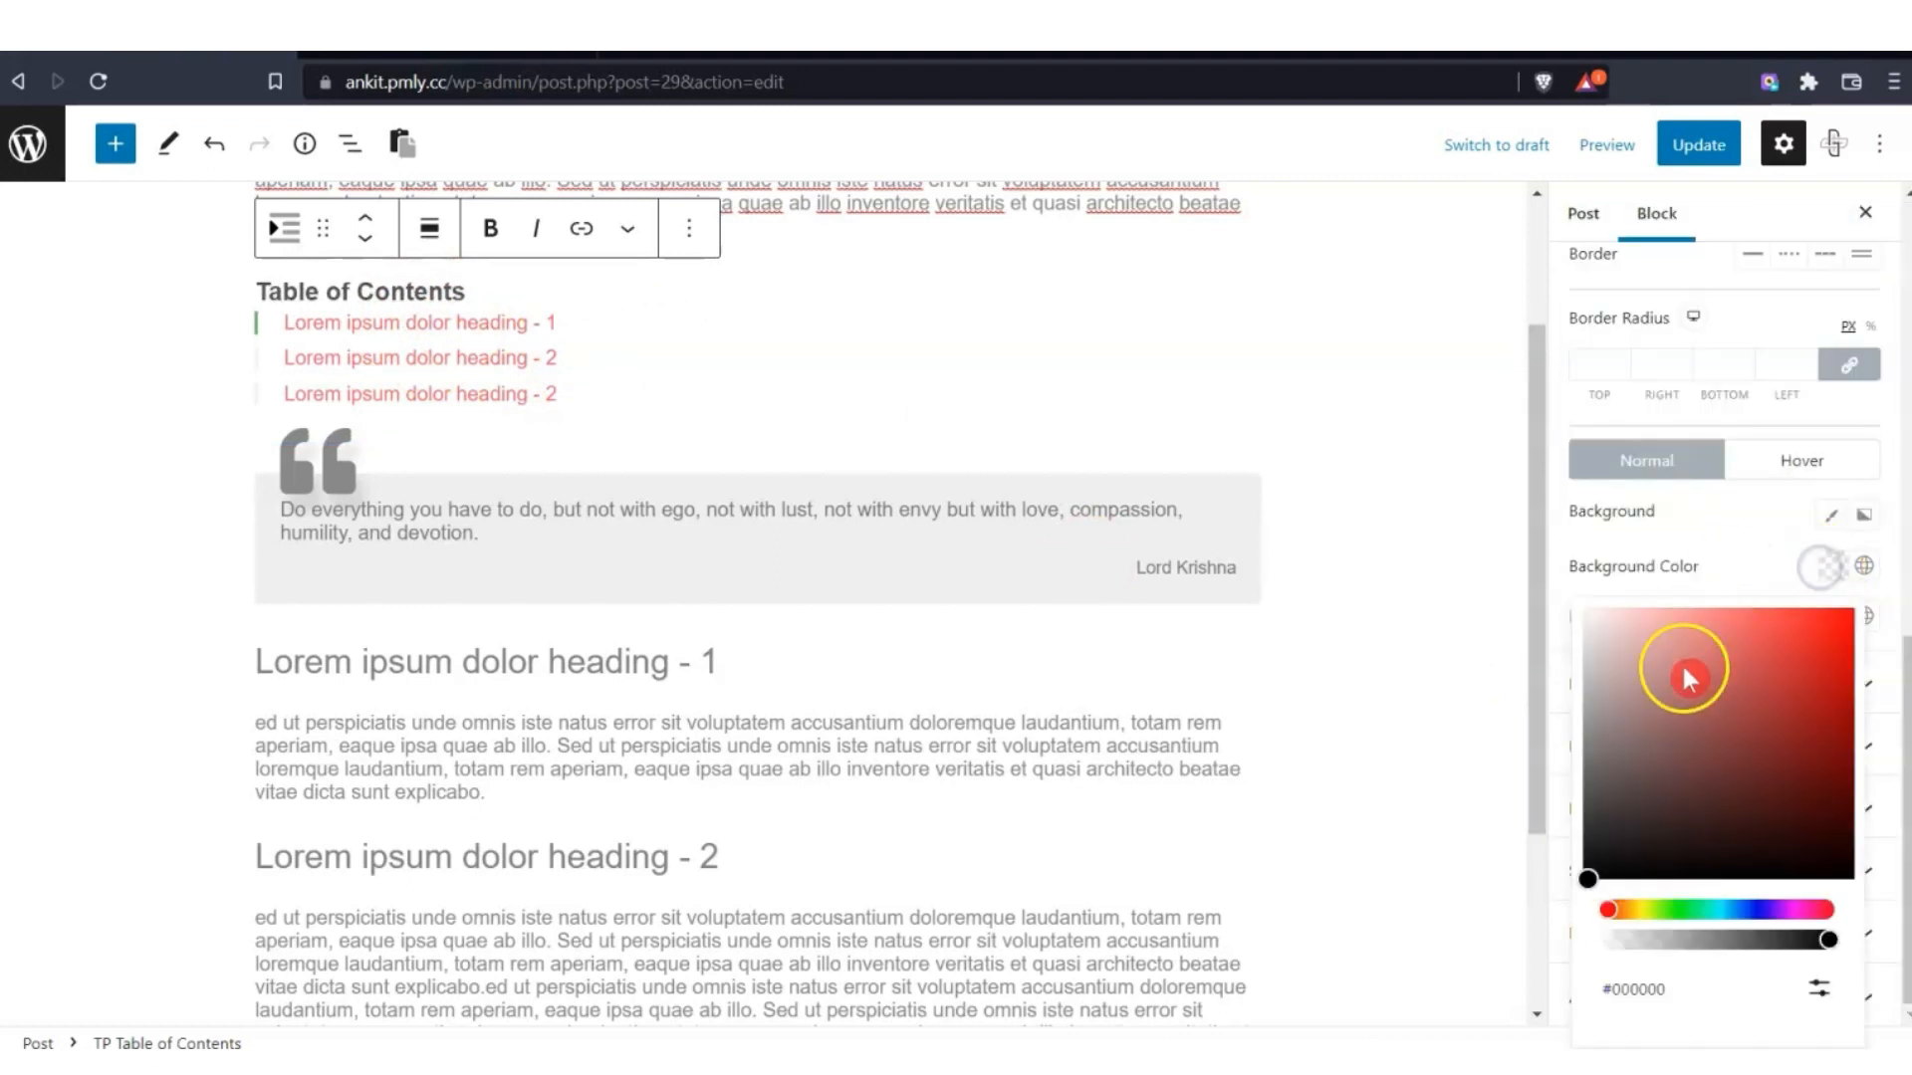
{"action": "left_click_drag", "start_coordinate": [1682, 670], "coordinate": [1589, 670]}
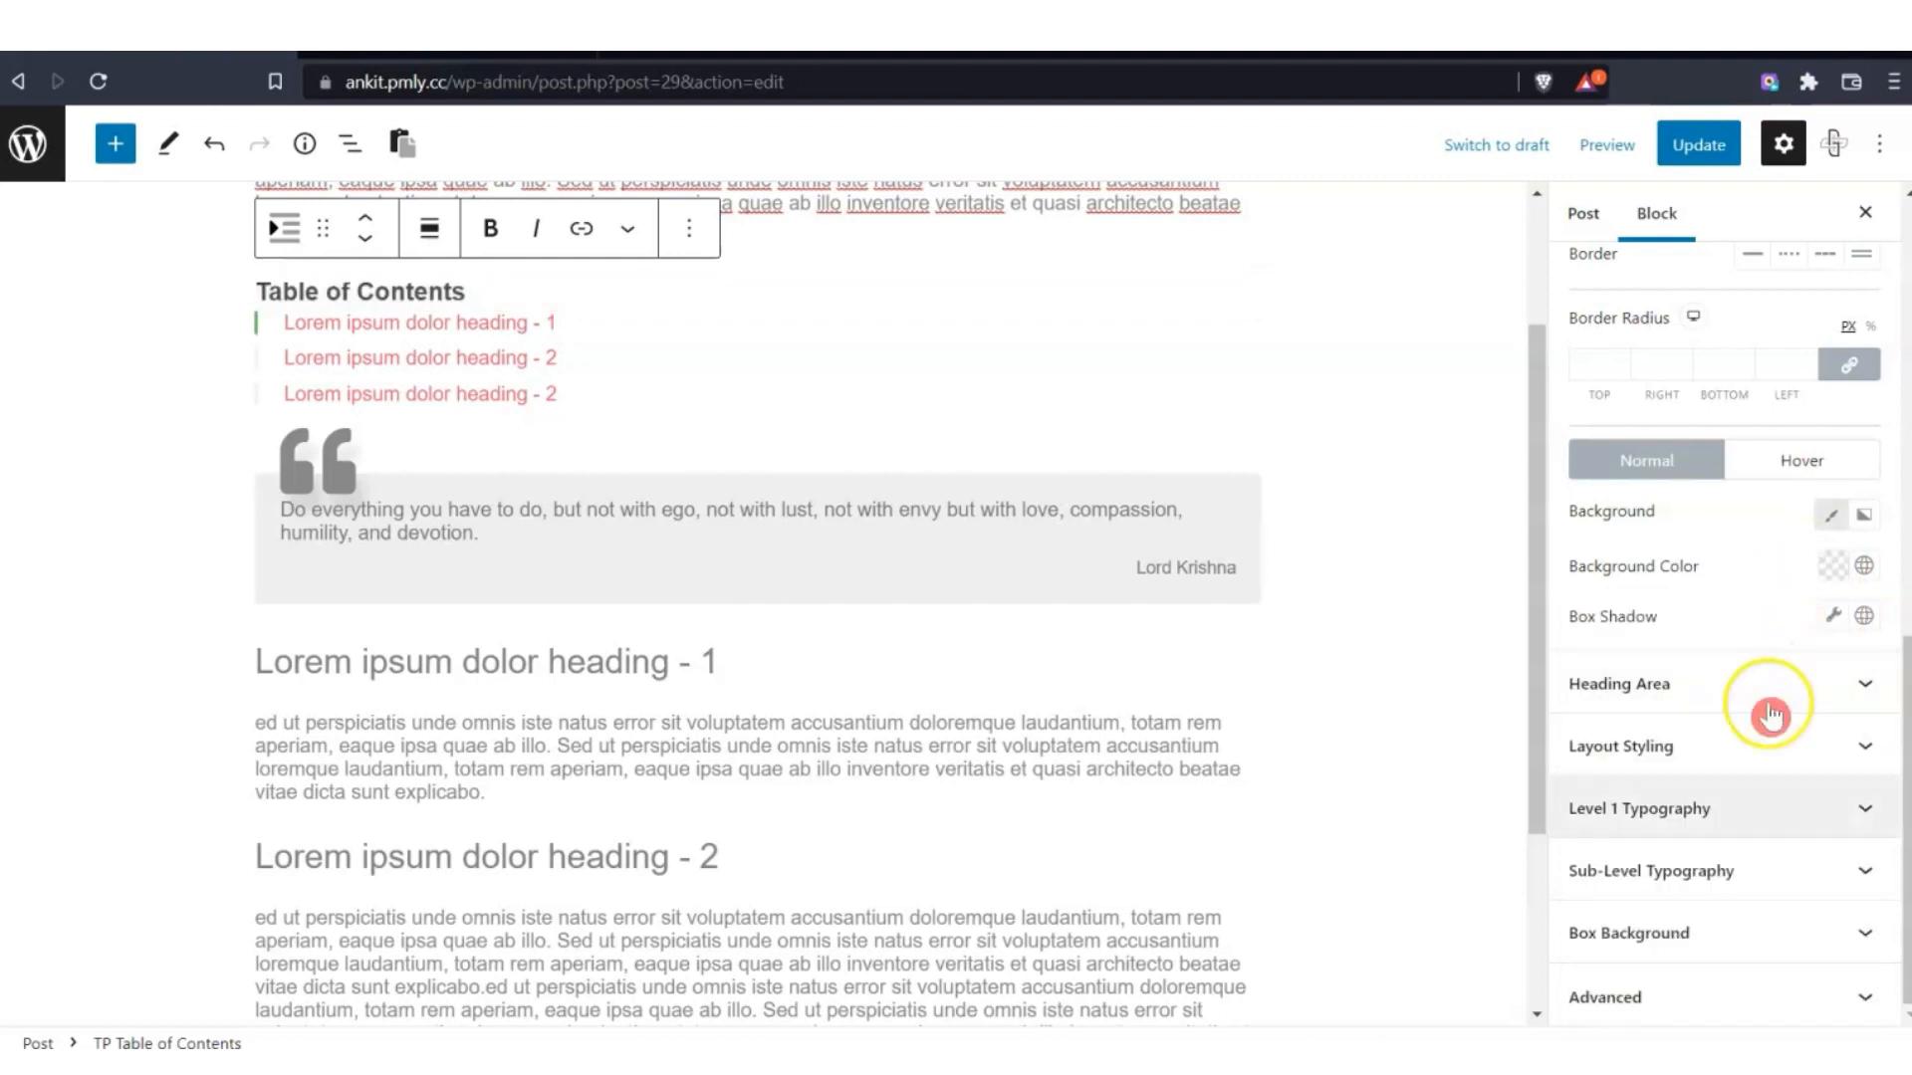
{"action": "left_click", "coordinate": [1639, 947]}
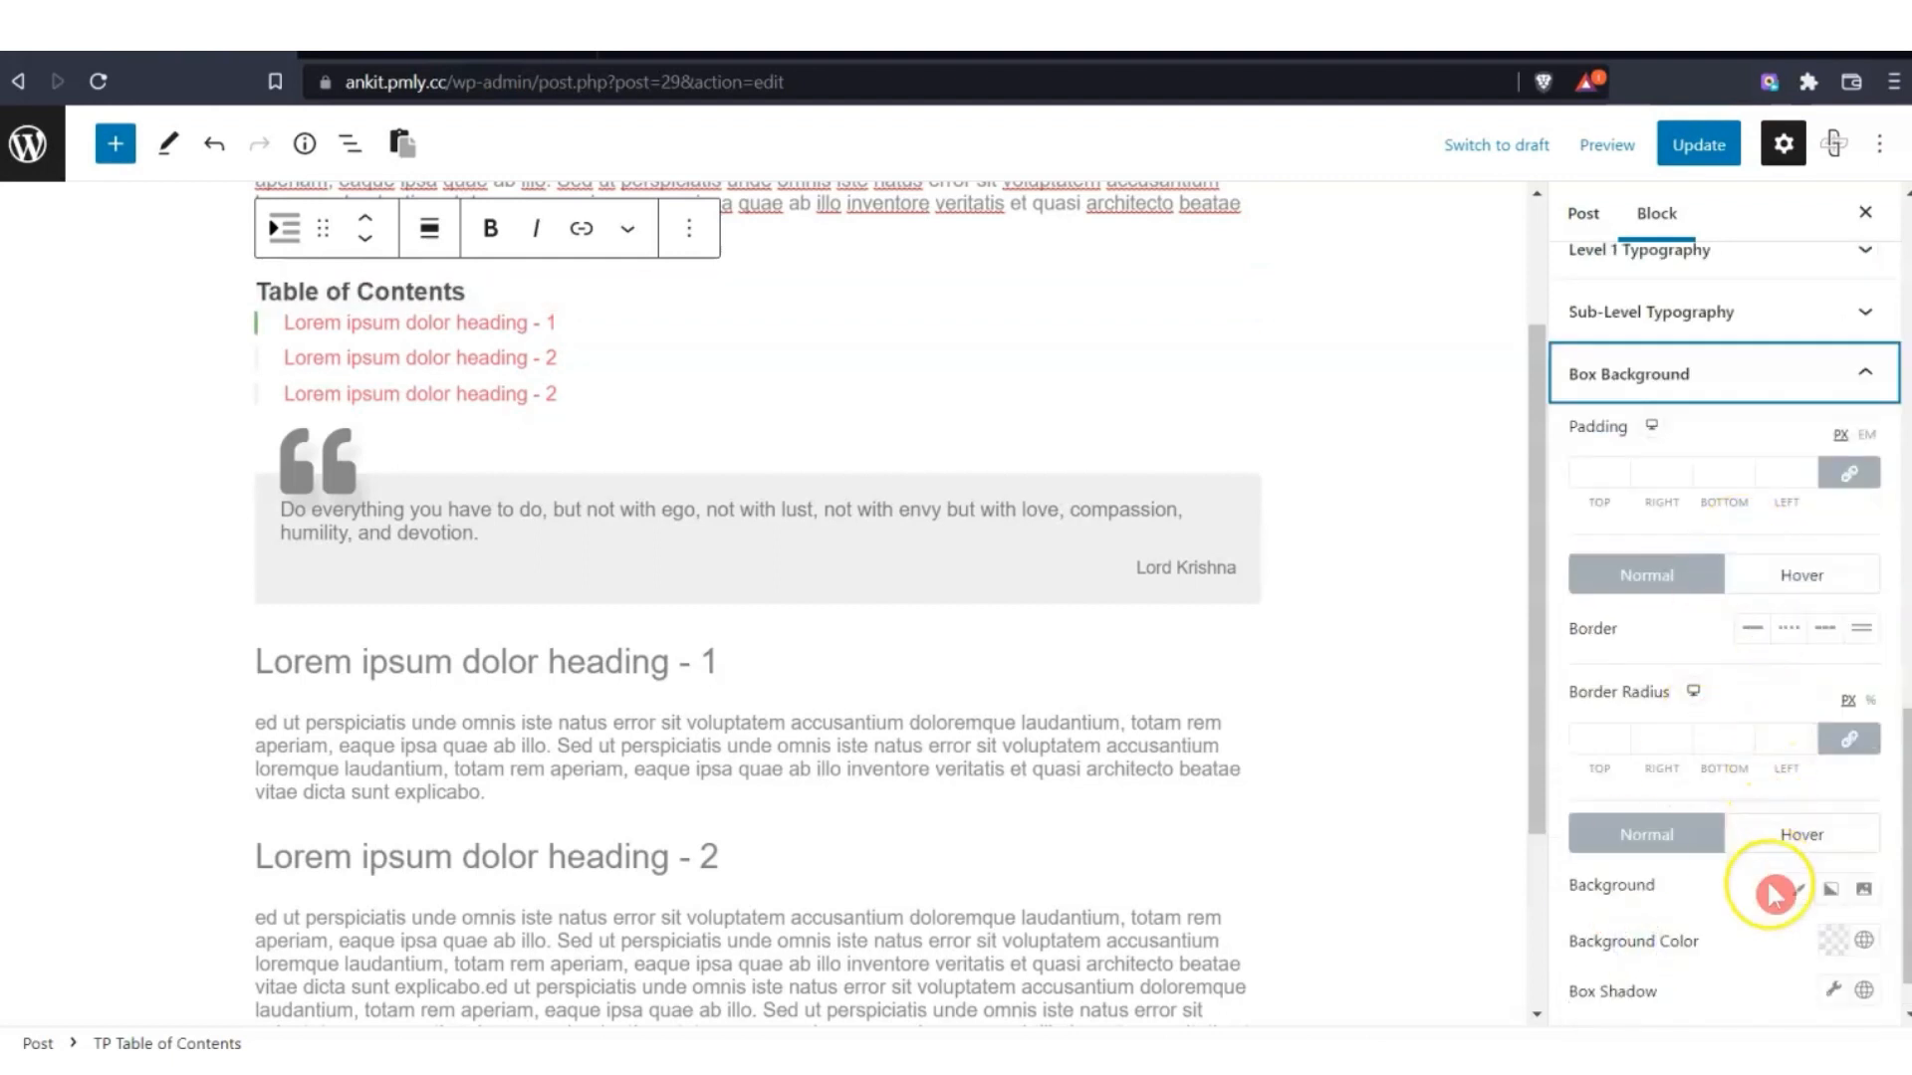
{"action": "left_click", "coordinate": [1833, 941]}
{"action": "left_click", "coordinate": [1586, 518]}
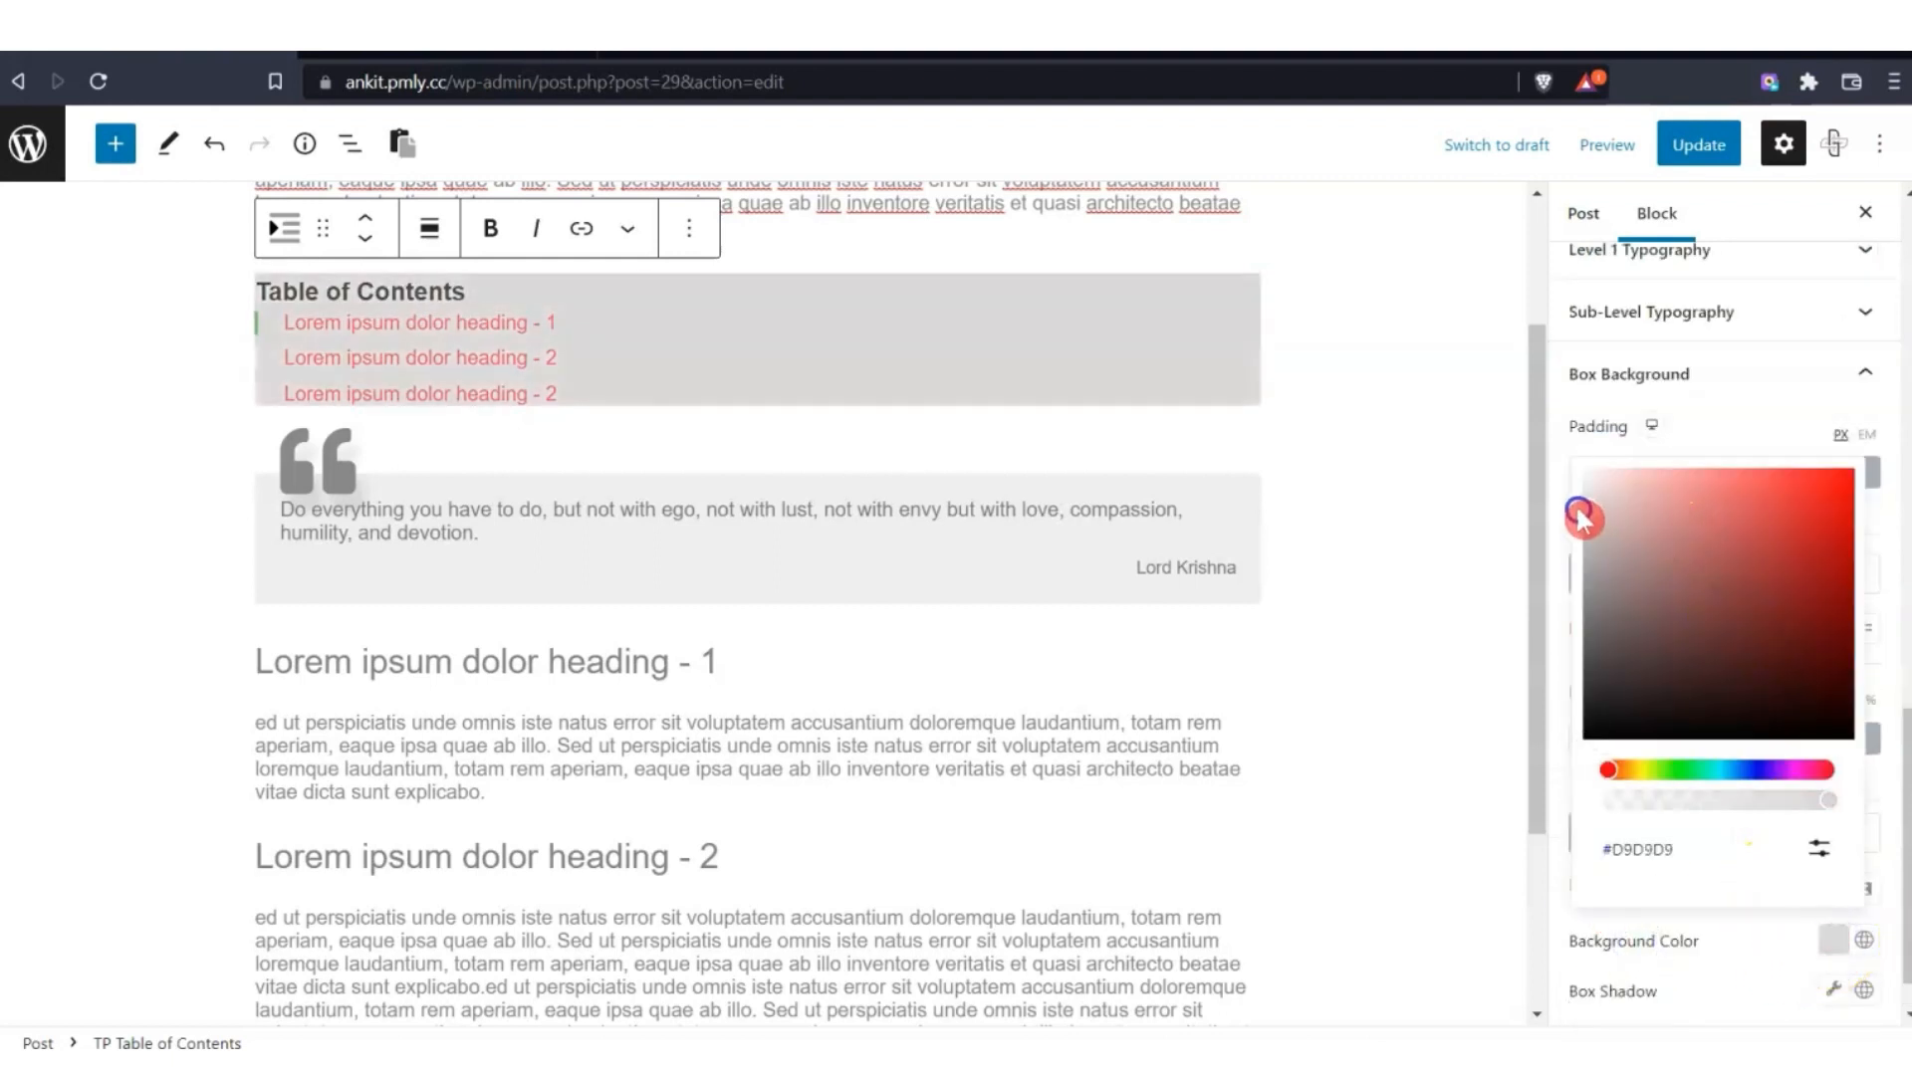
{"action": "left_click", "coordinate": [1766, 909]}
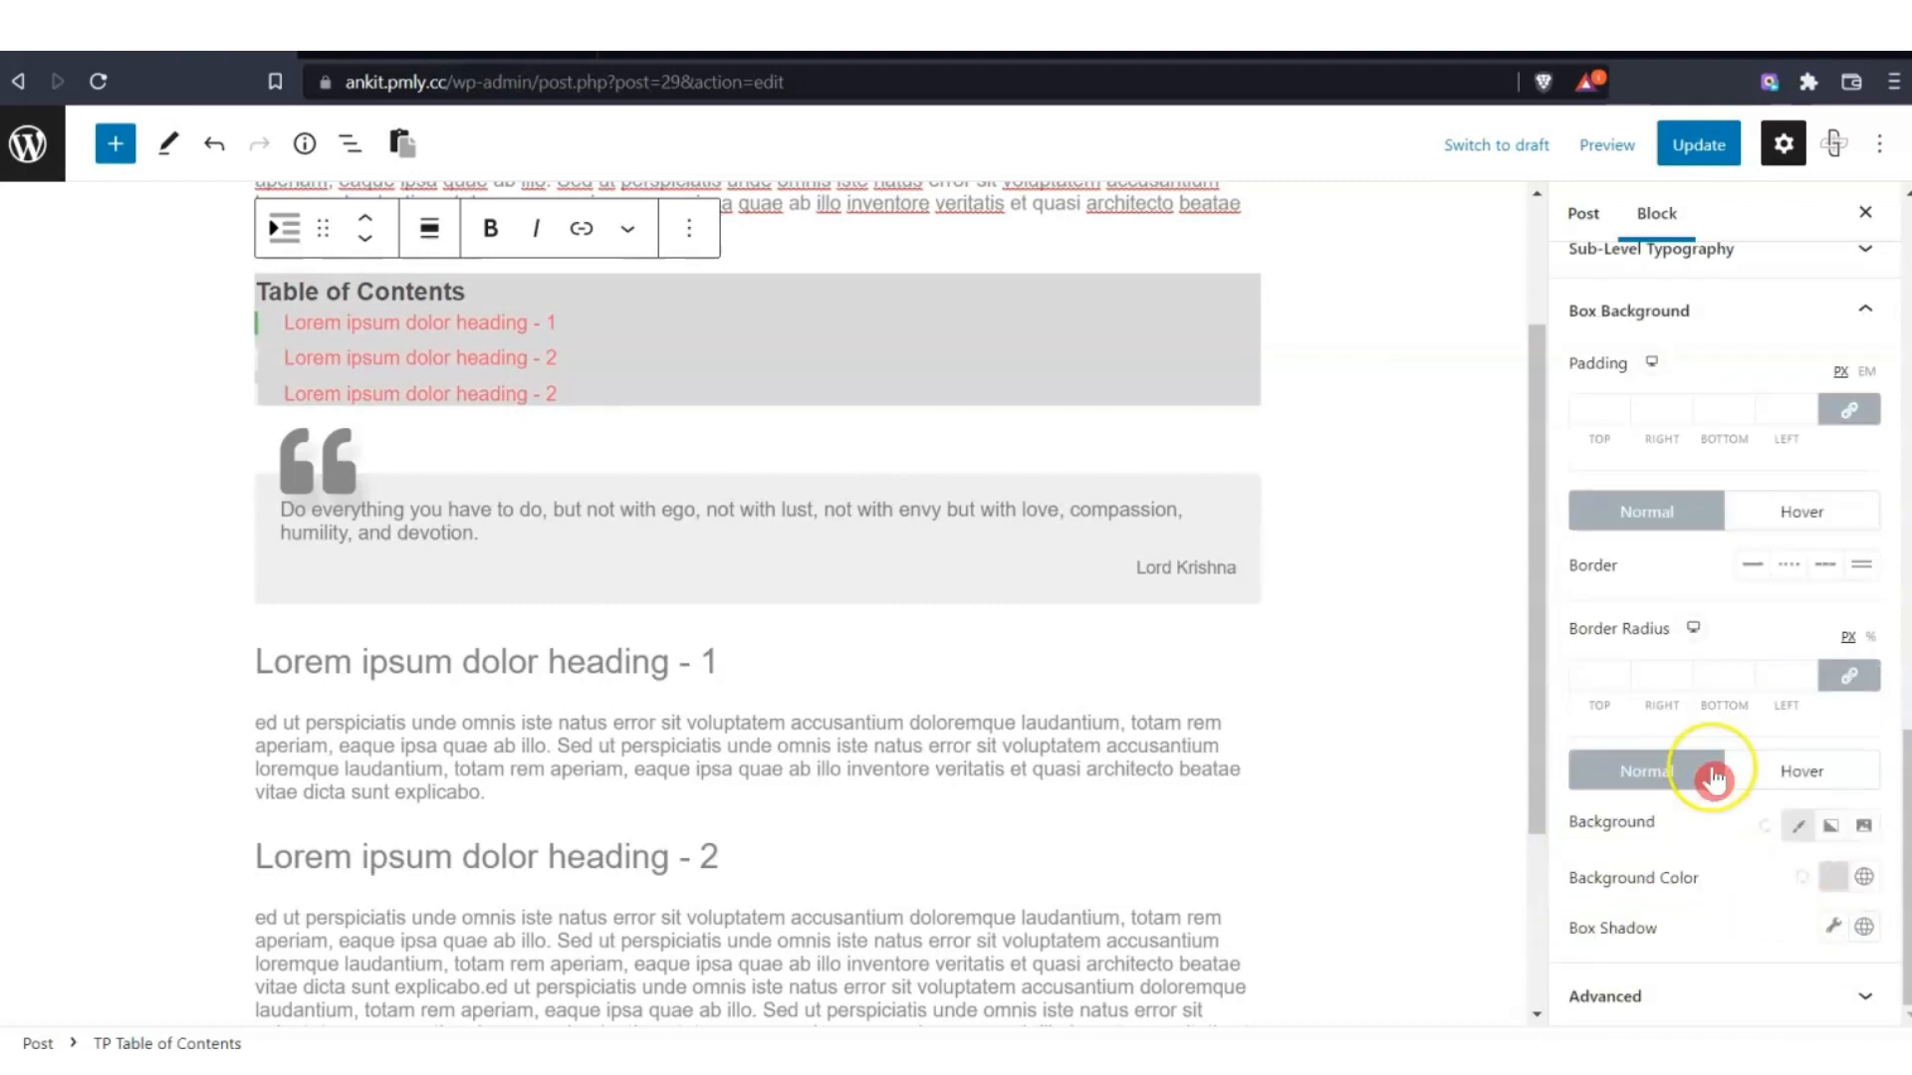
Add a solid 1 px border in grey #BFBFBF to the table of contents box, with a 15 px border radius.
{"action": "left_click", "coordinate": [1750, 576]}
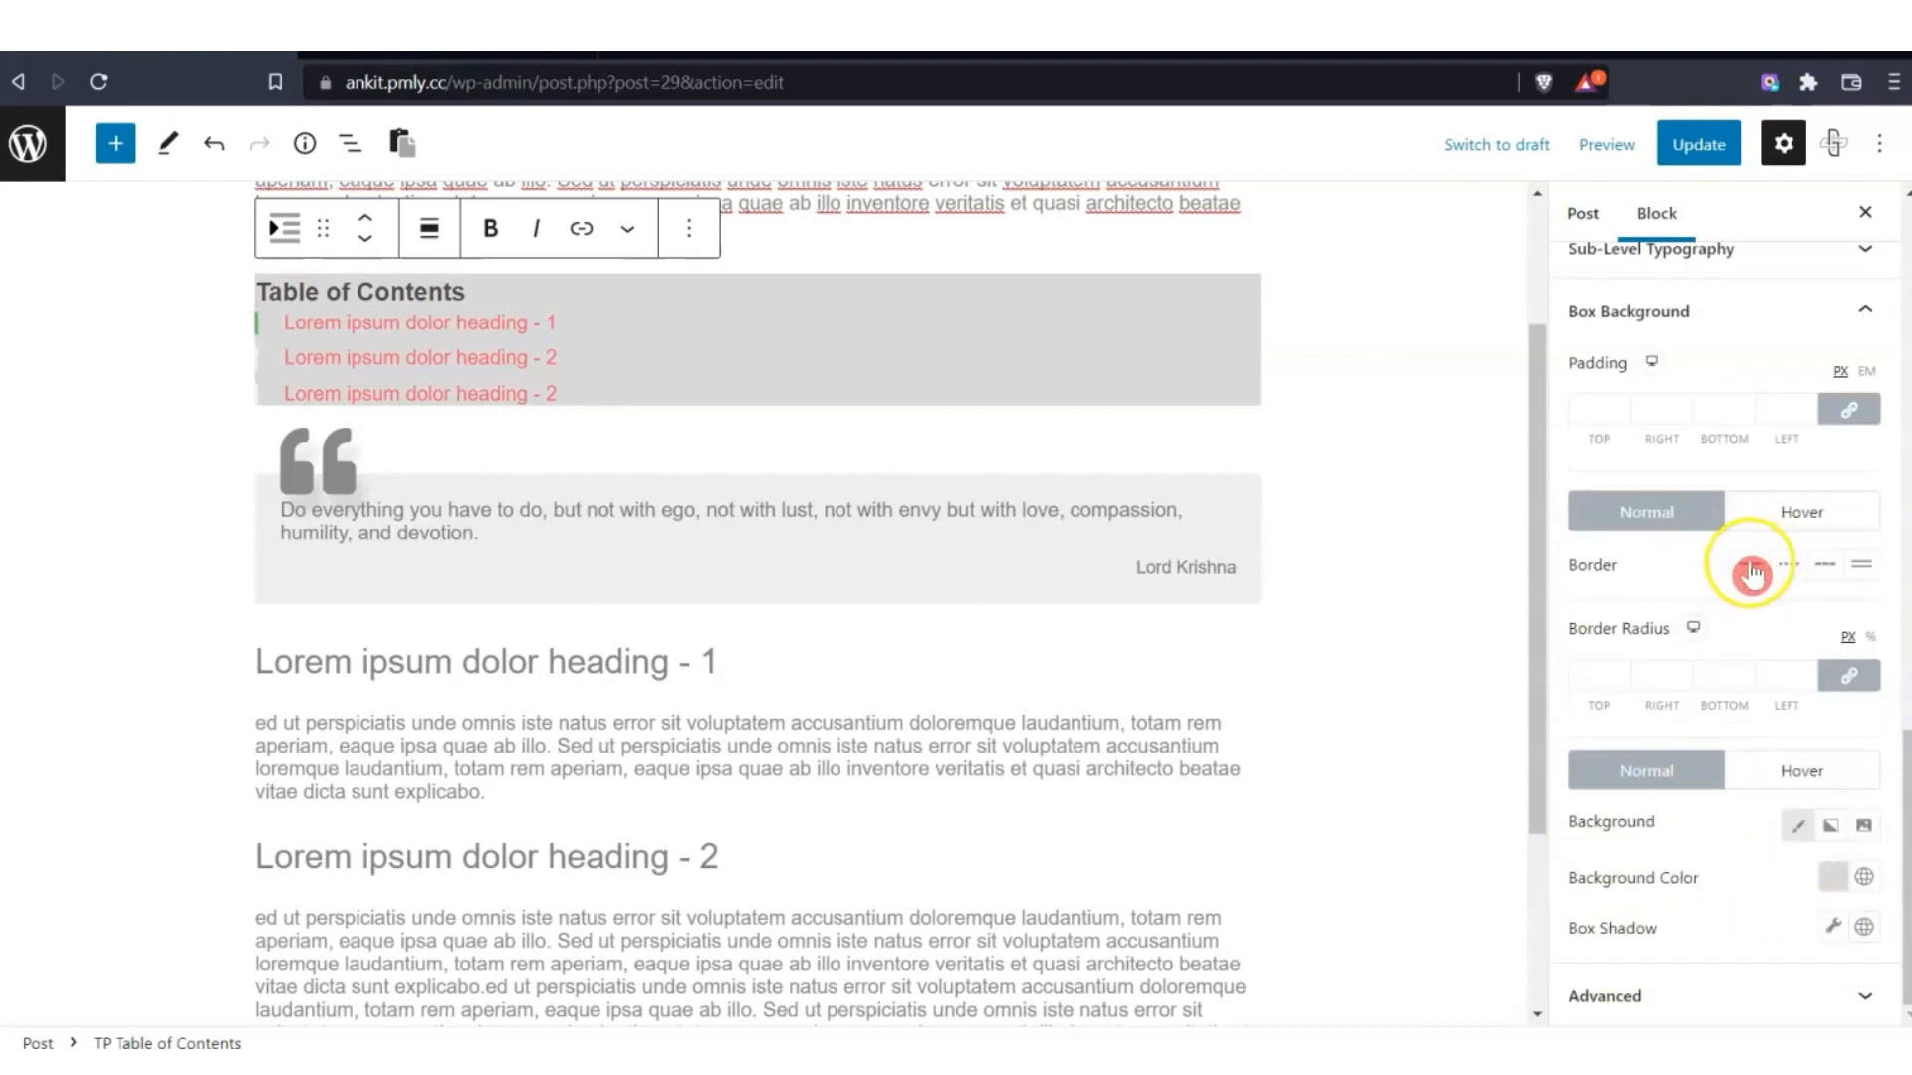
{"action": "left_click", "coordinate": [1750, 573]}
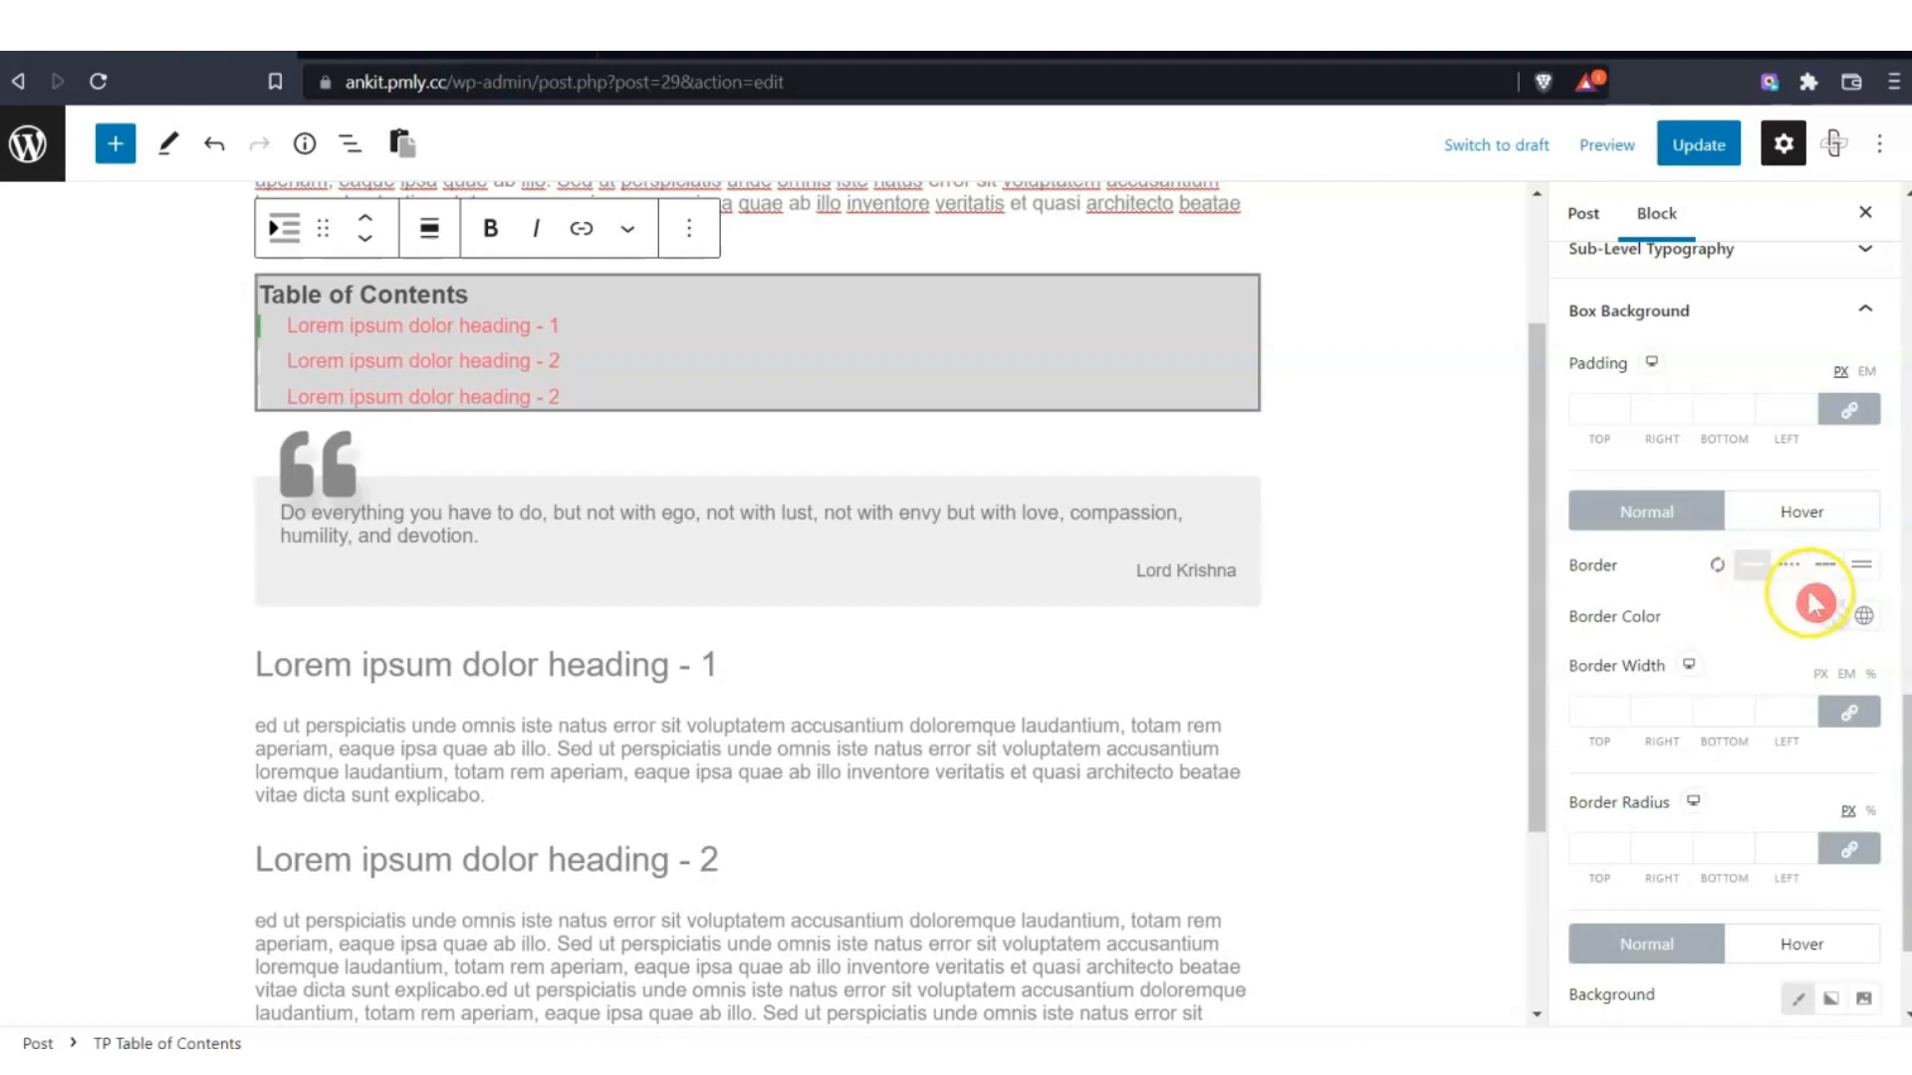
{"action": "type", "text": "1"}
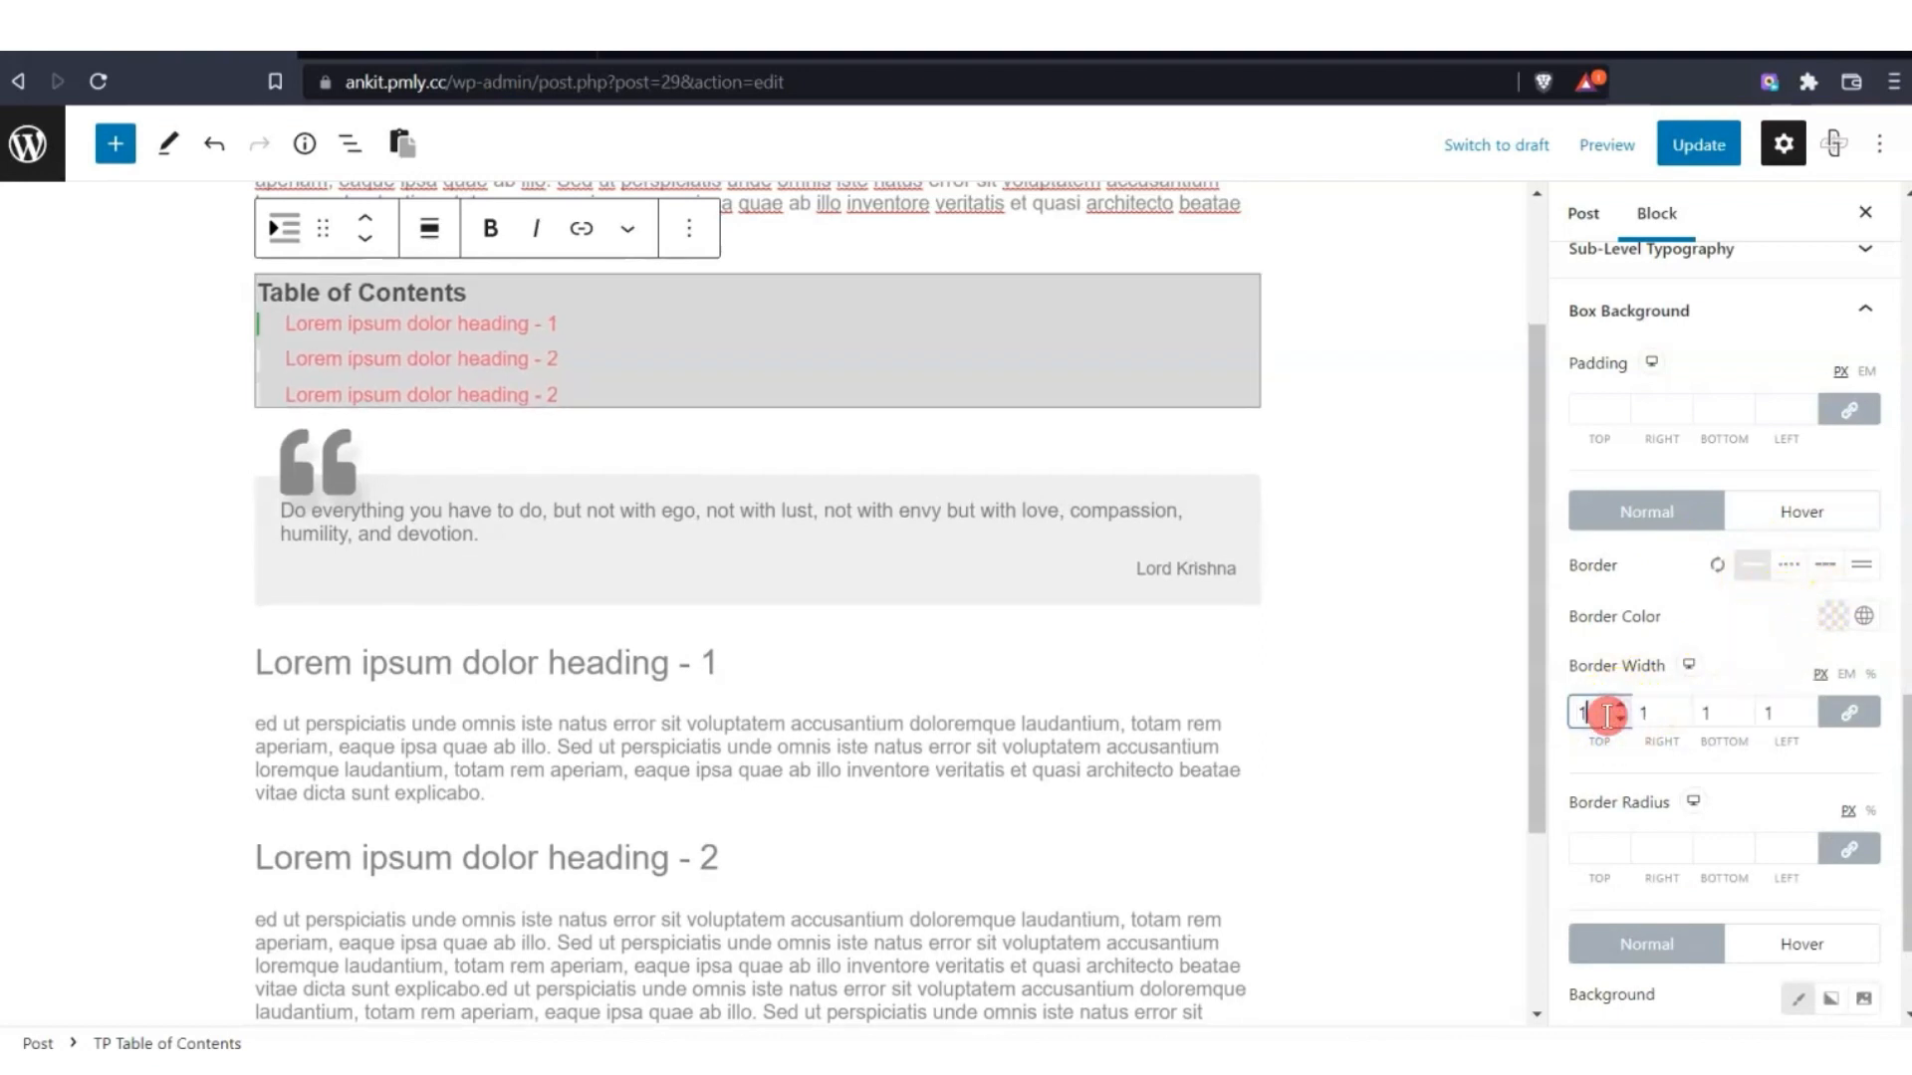
{"action": "left_click", "coordinate": [1833, 616]}
{"action": "left_click_drag", "start_coordinate": [1645, 345], "coordinate": [1550, 229]}
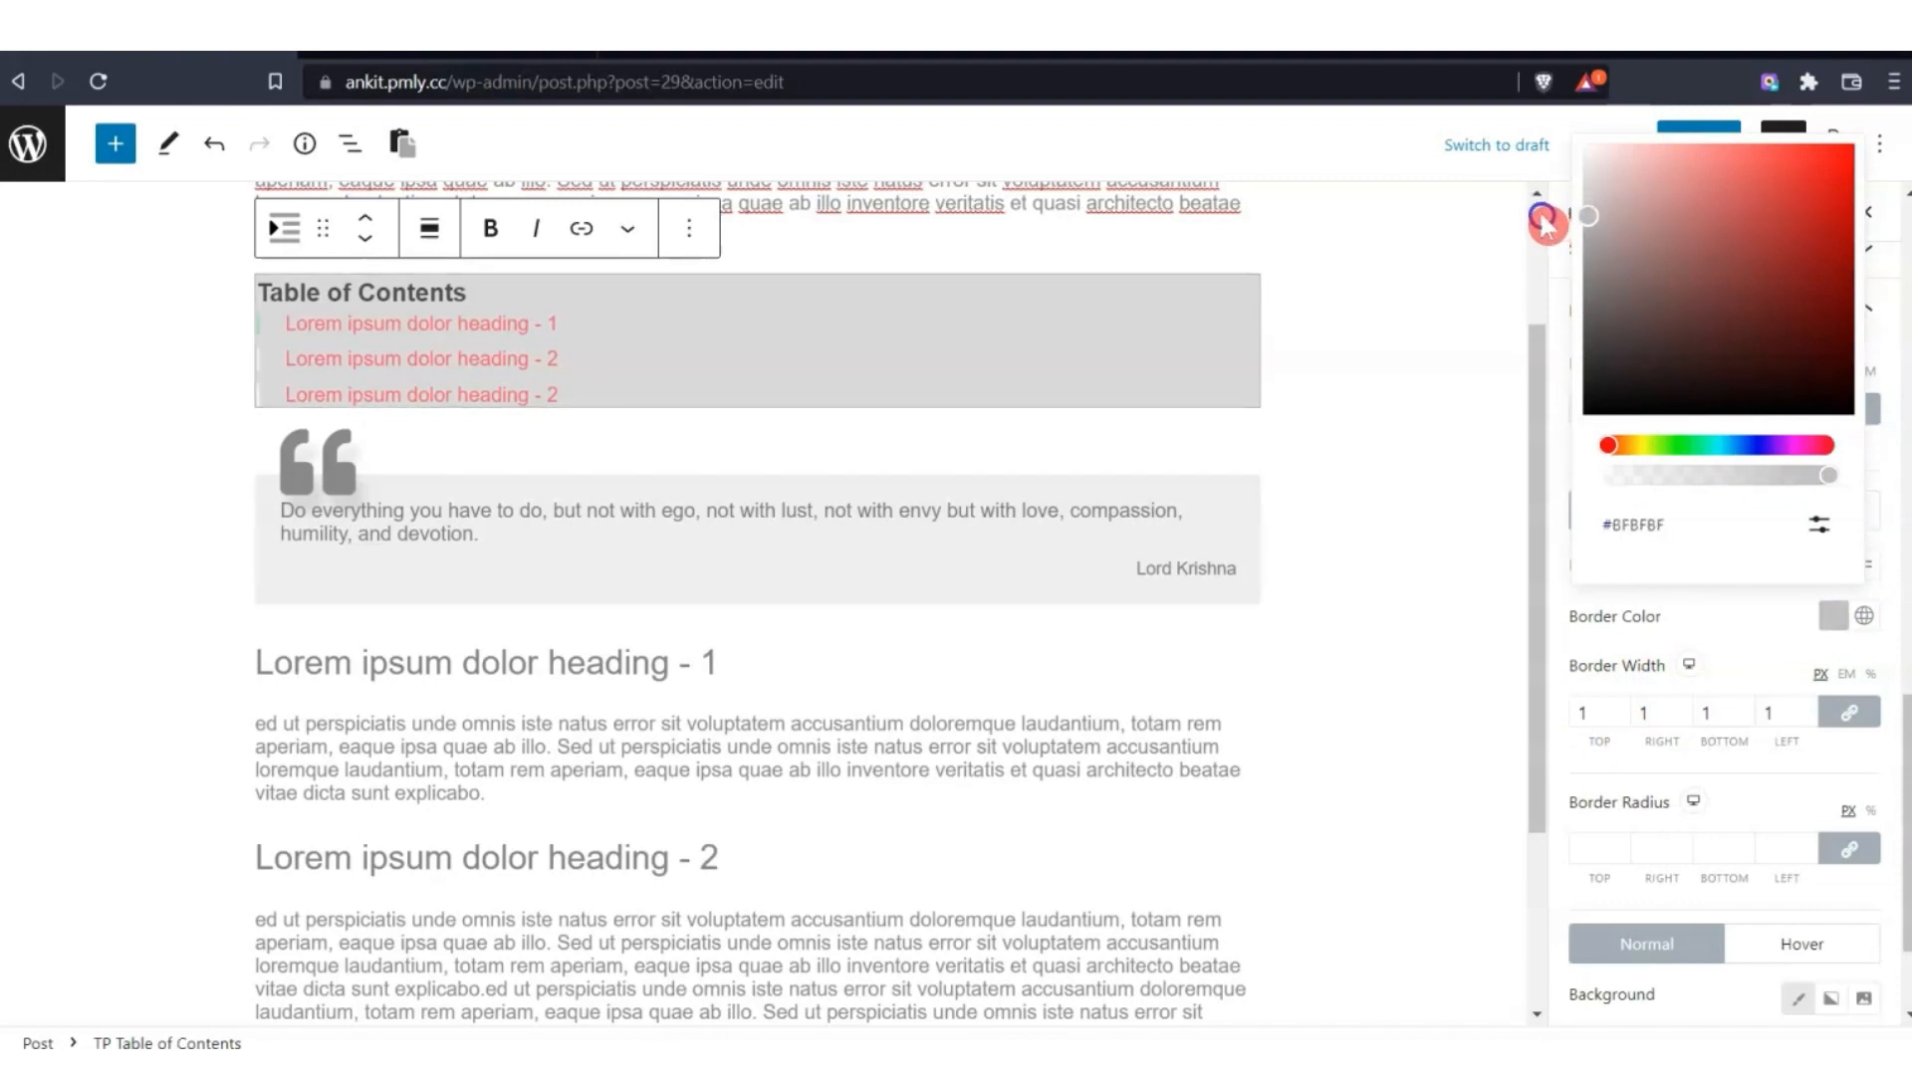
{"action": "left_click", "coordinate": [1600, 849]}
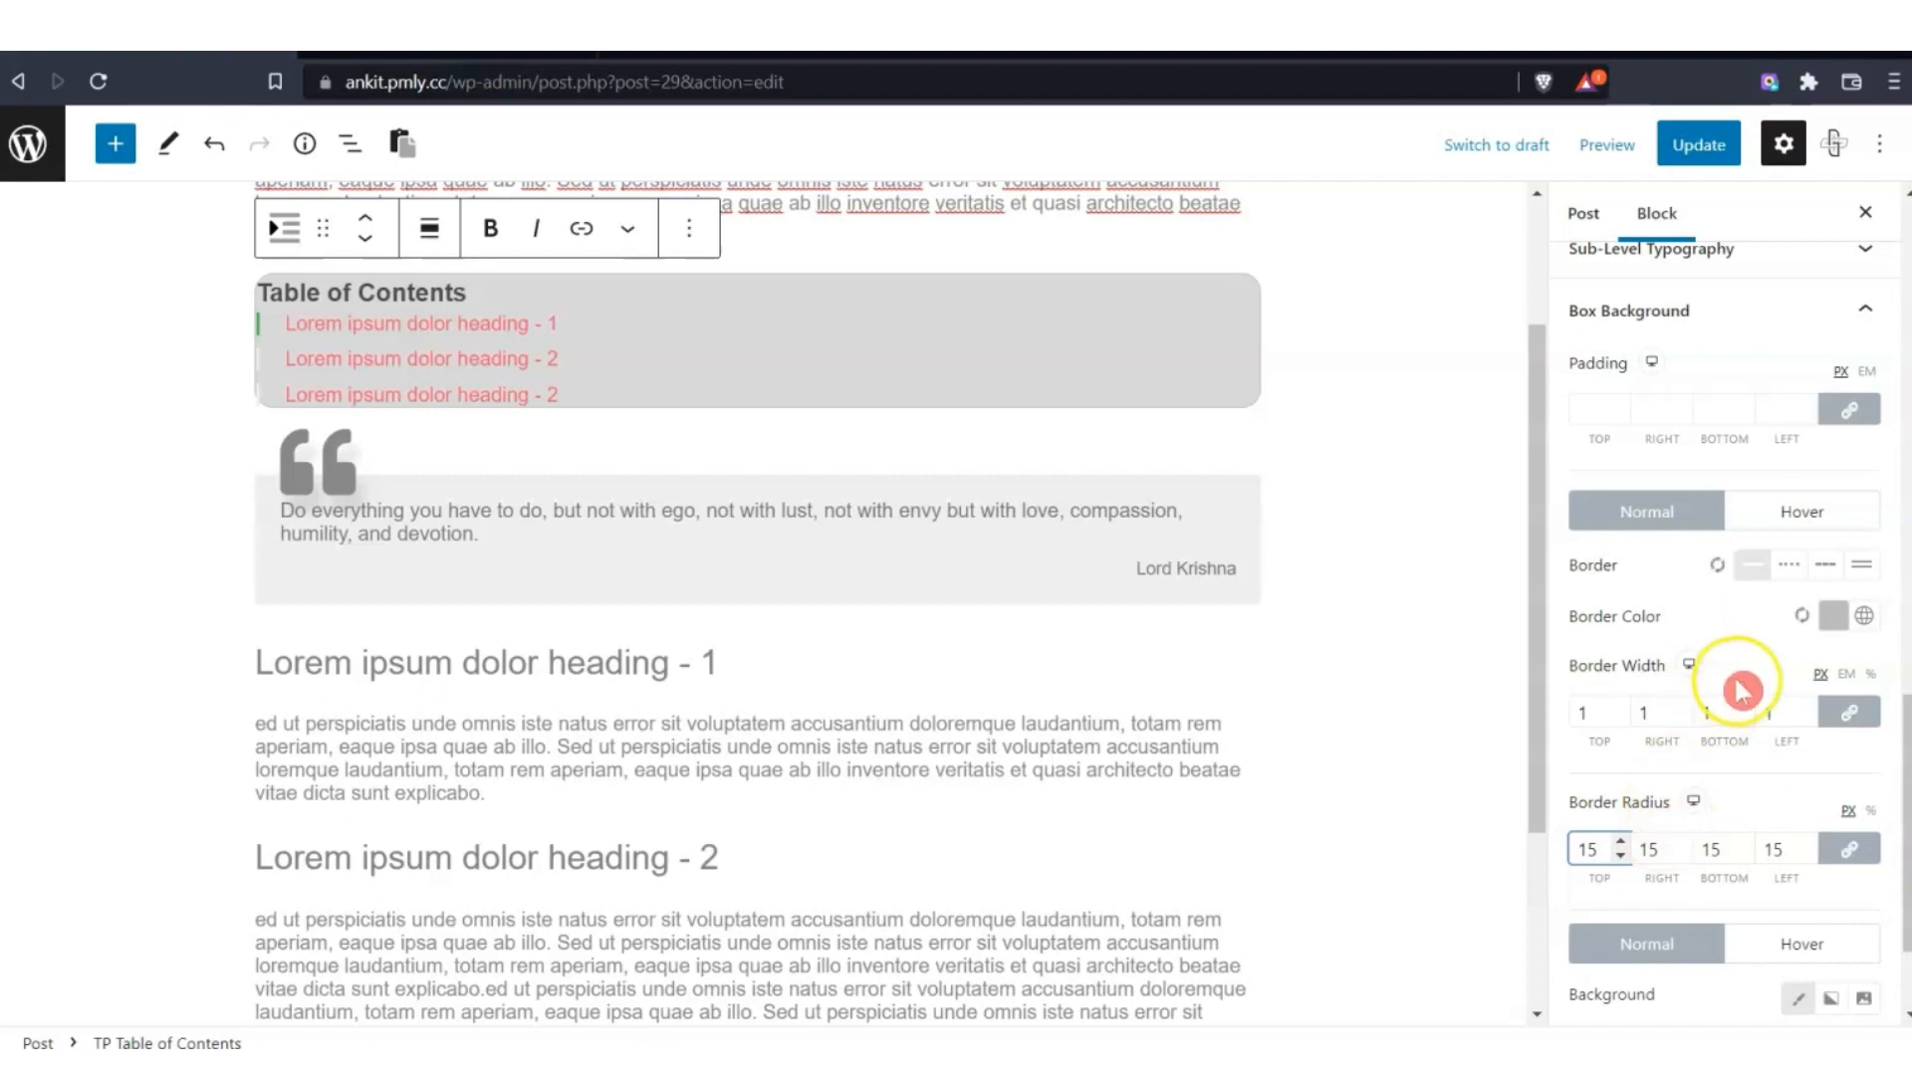
Unlink the table title's padding and set it to 20 px top, 0 right, 10 bottom and 20 left.
{"action": "scroll", "coordinate": [1762, 691], "scroll_direction": "up", "scroll_amount": 10}
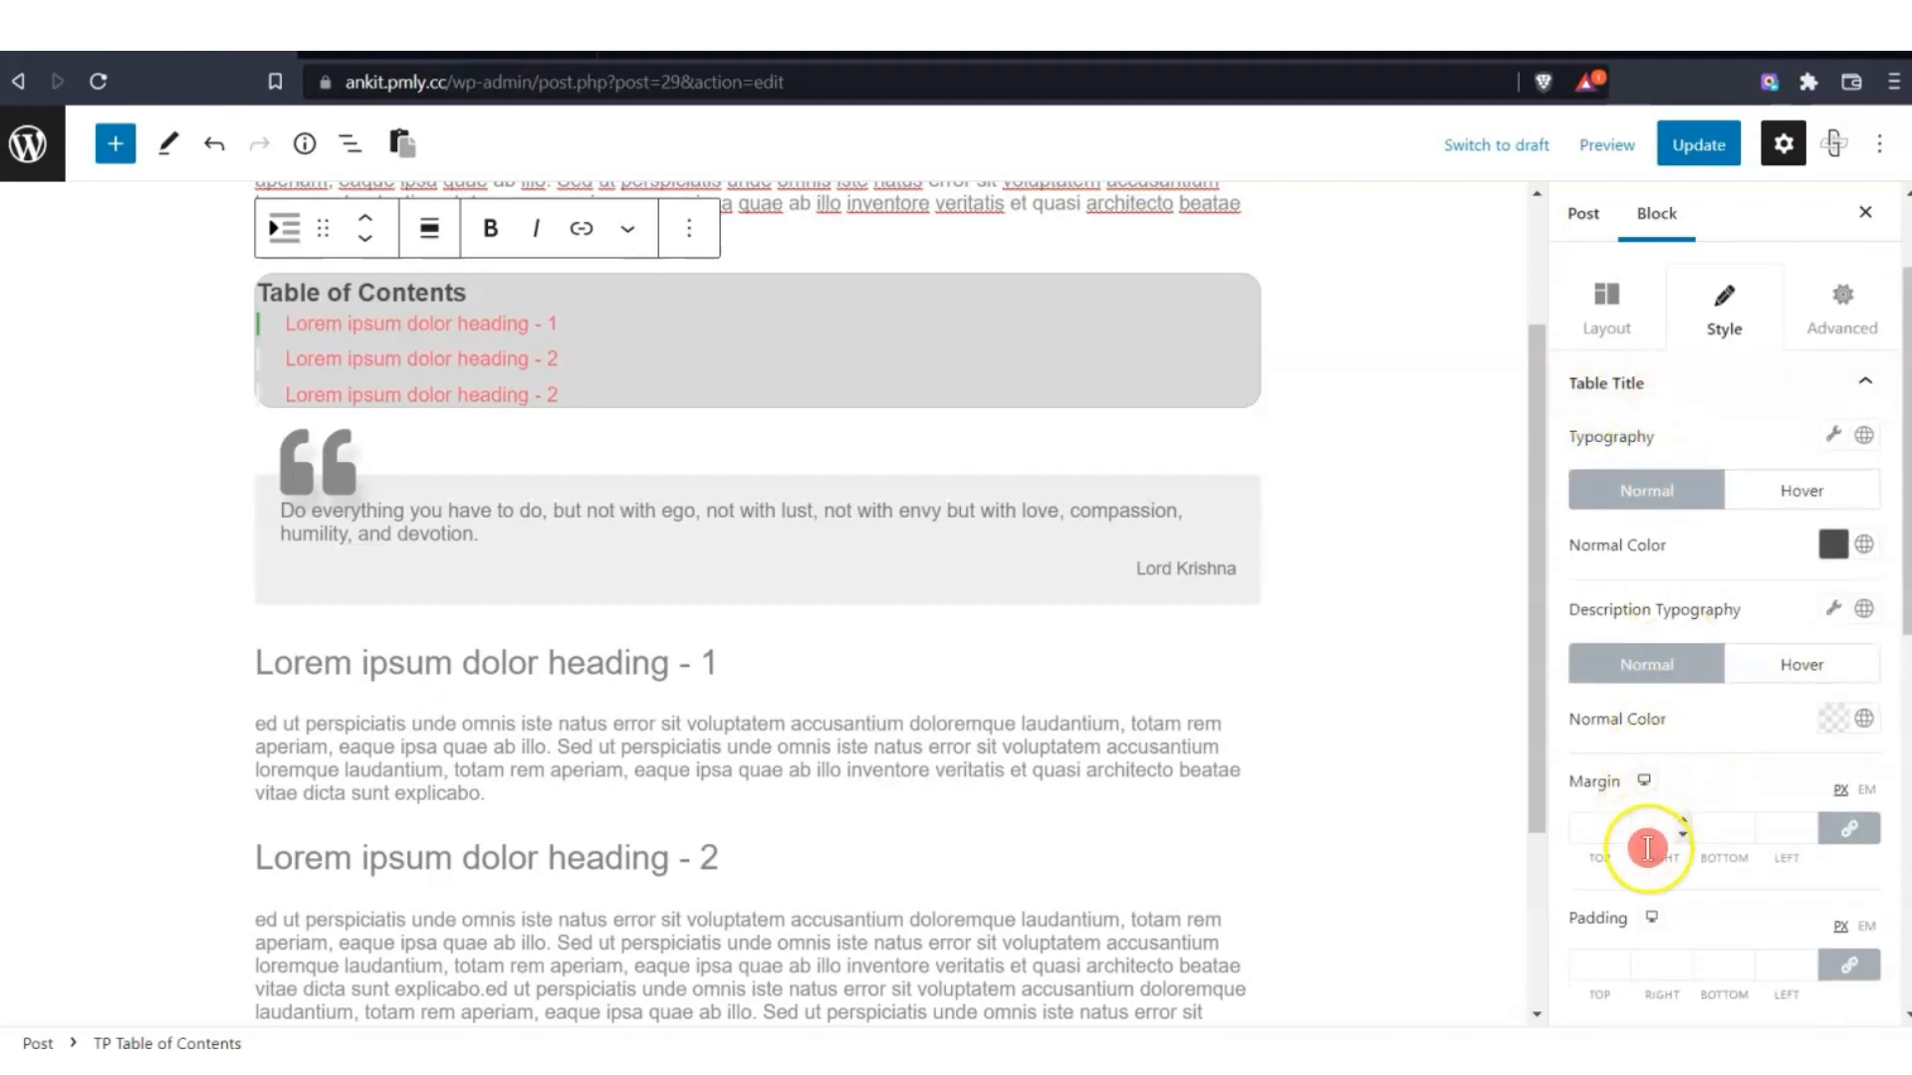
{"action": "left_click", "coordinate": [1596, 968]}
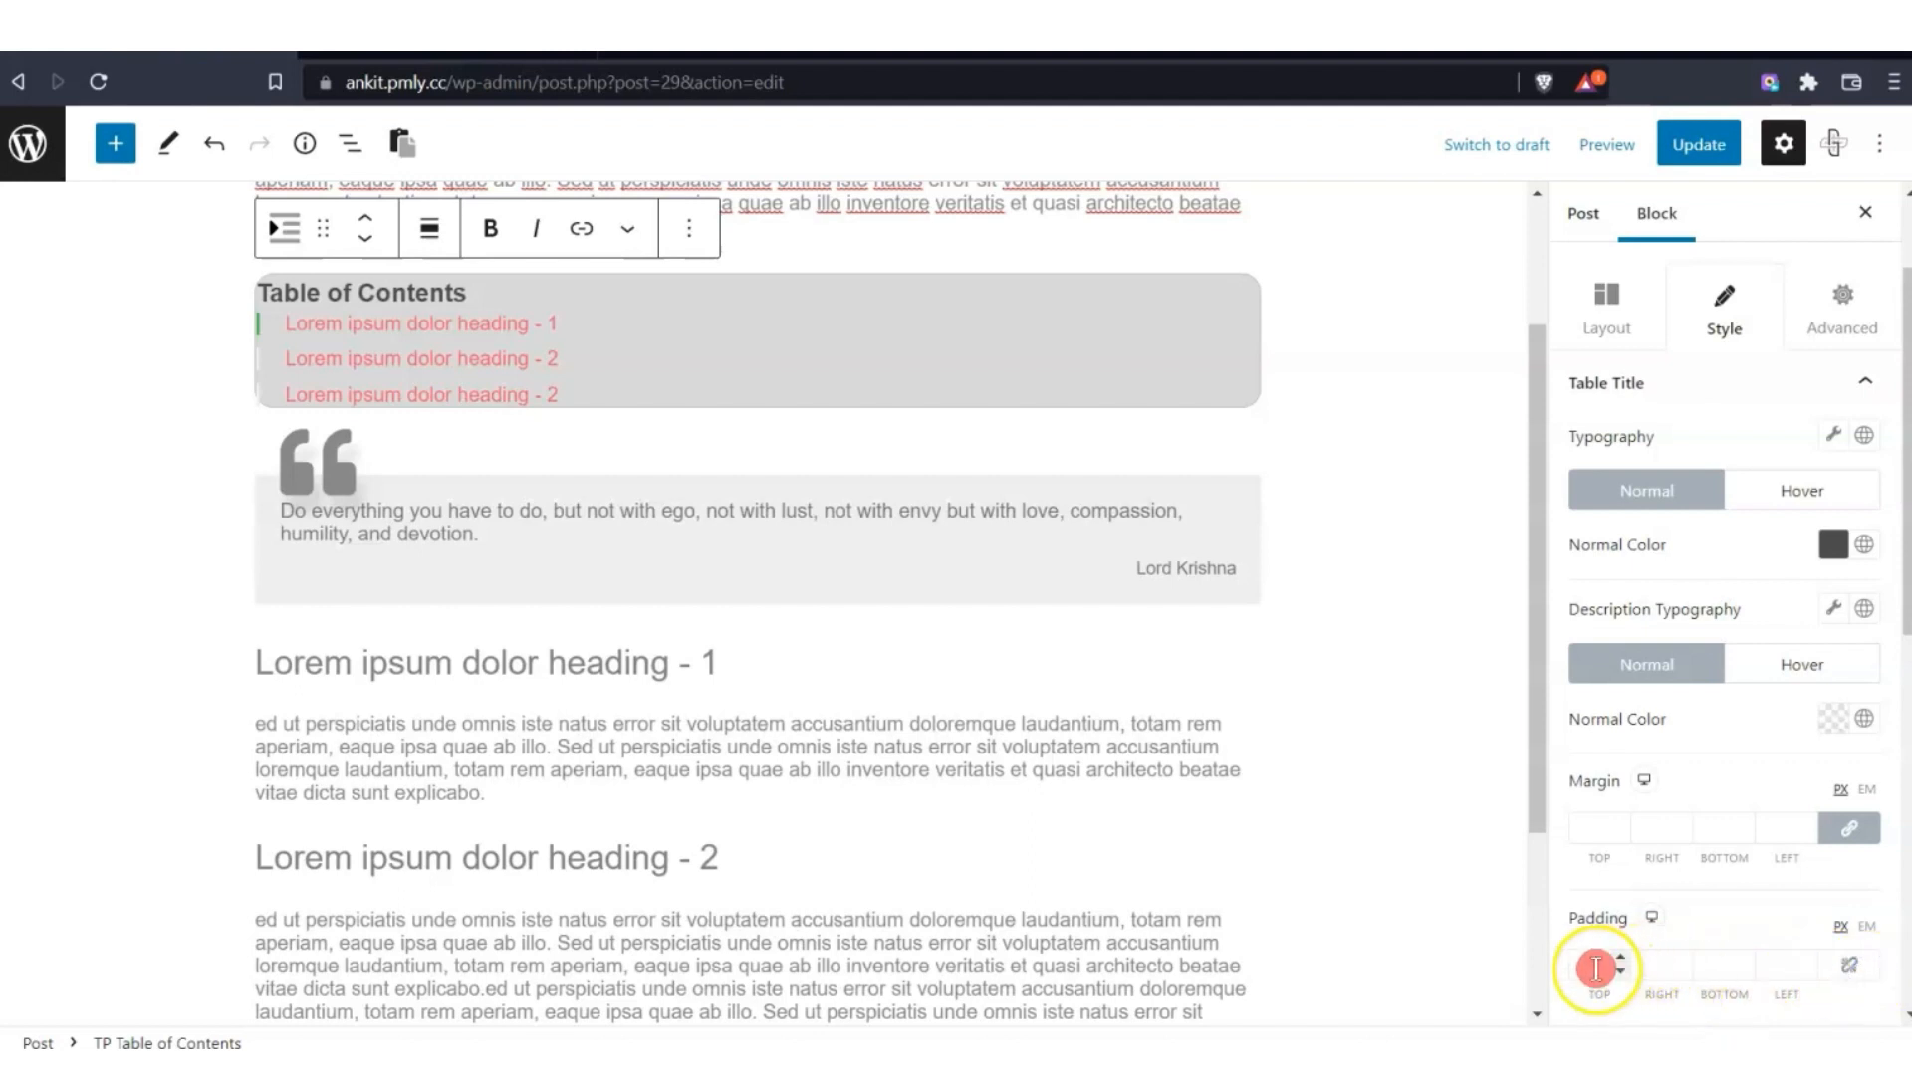
{"action": "type", "text": "20"}
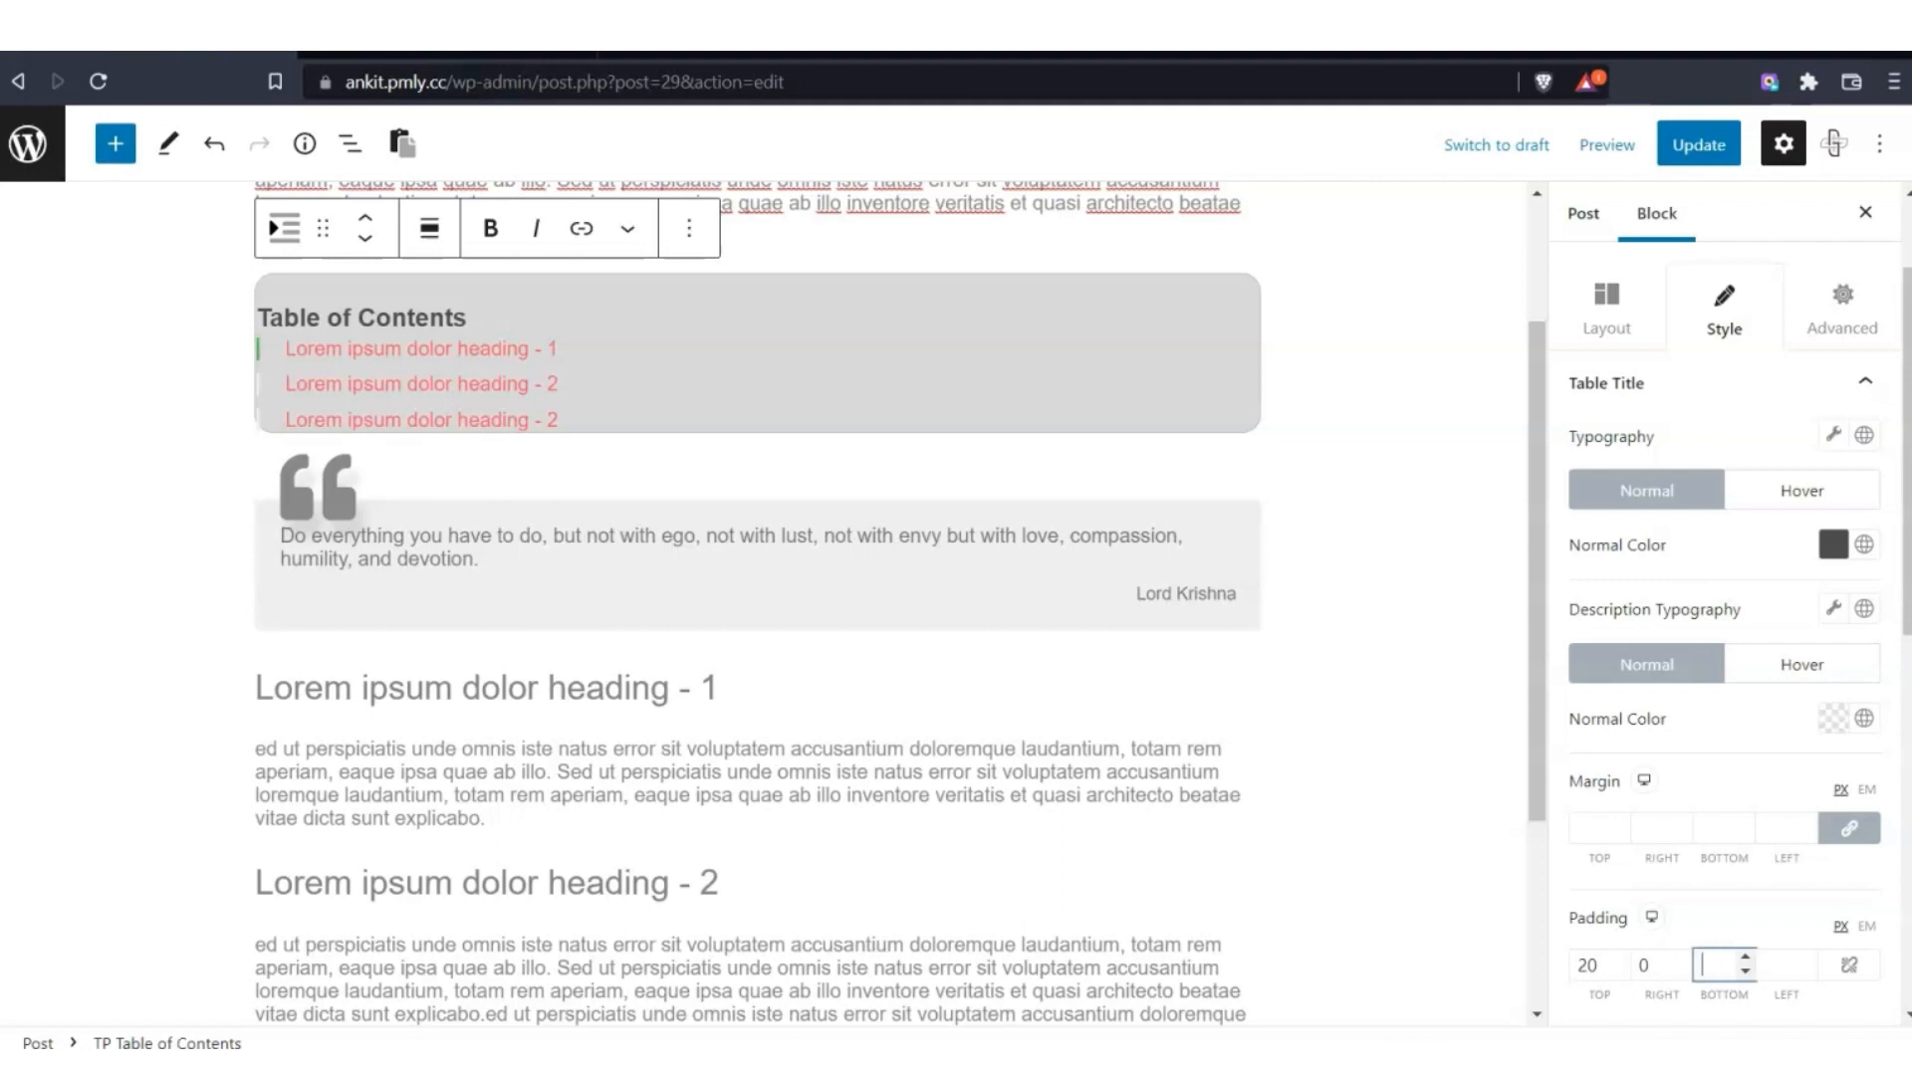
{"action": "type", "text": "10"}
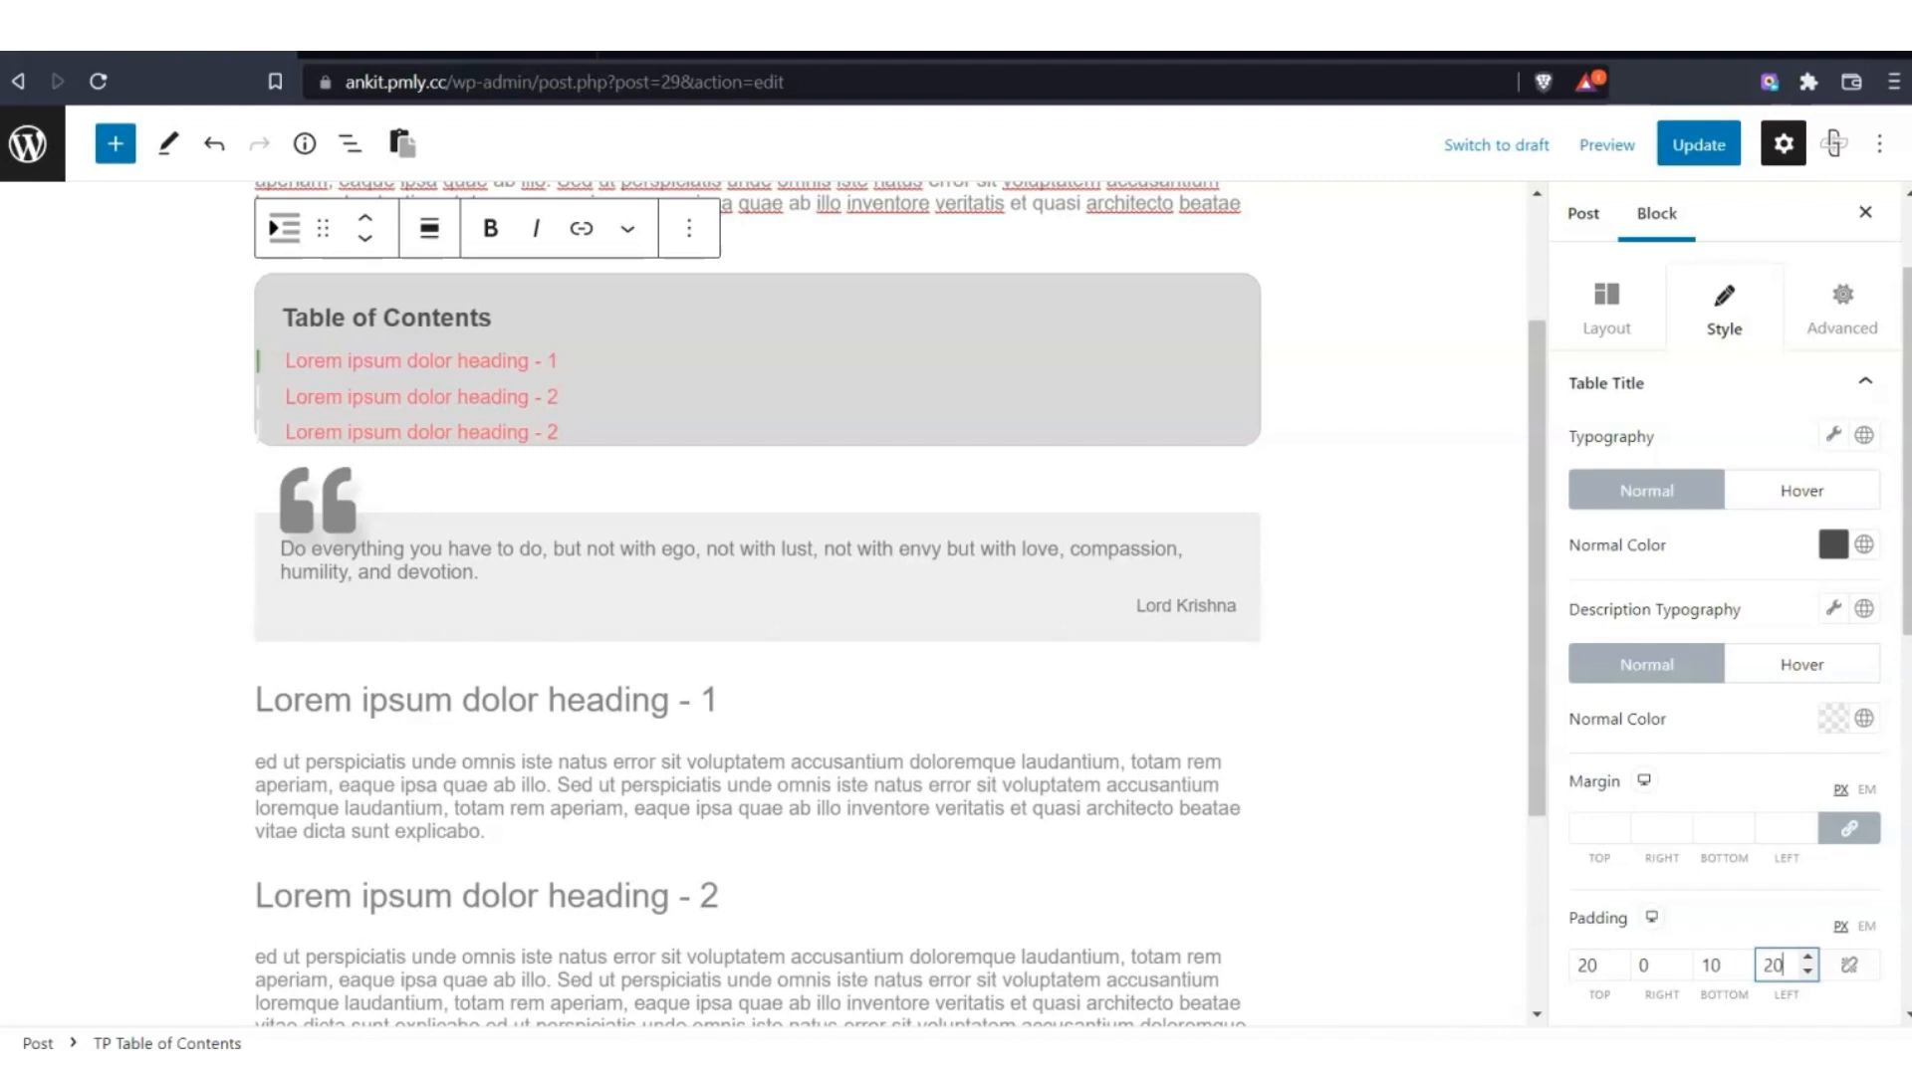
Set the table of contents heading area to left space 35, bottom space 20 and 10 px padding on all sides.
{"action": "scroll", "coordinate": [1838, 899], "scroll_direction": "down", "scroll_amount": 5}
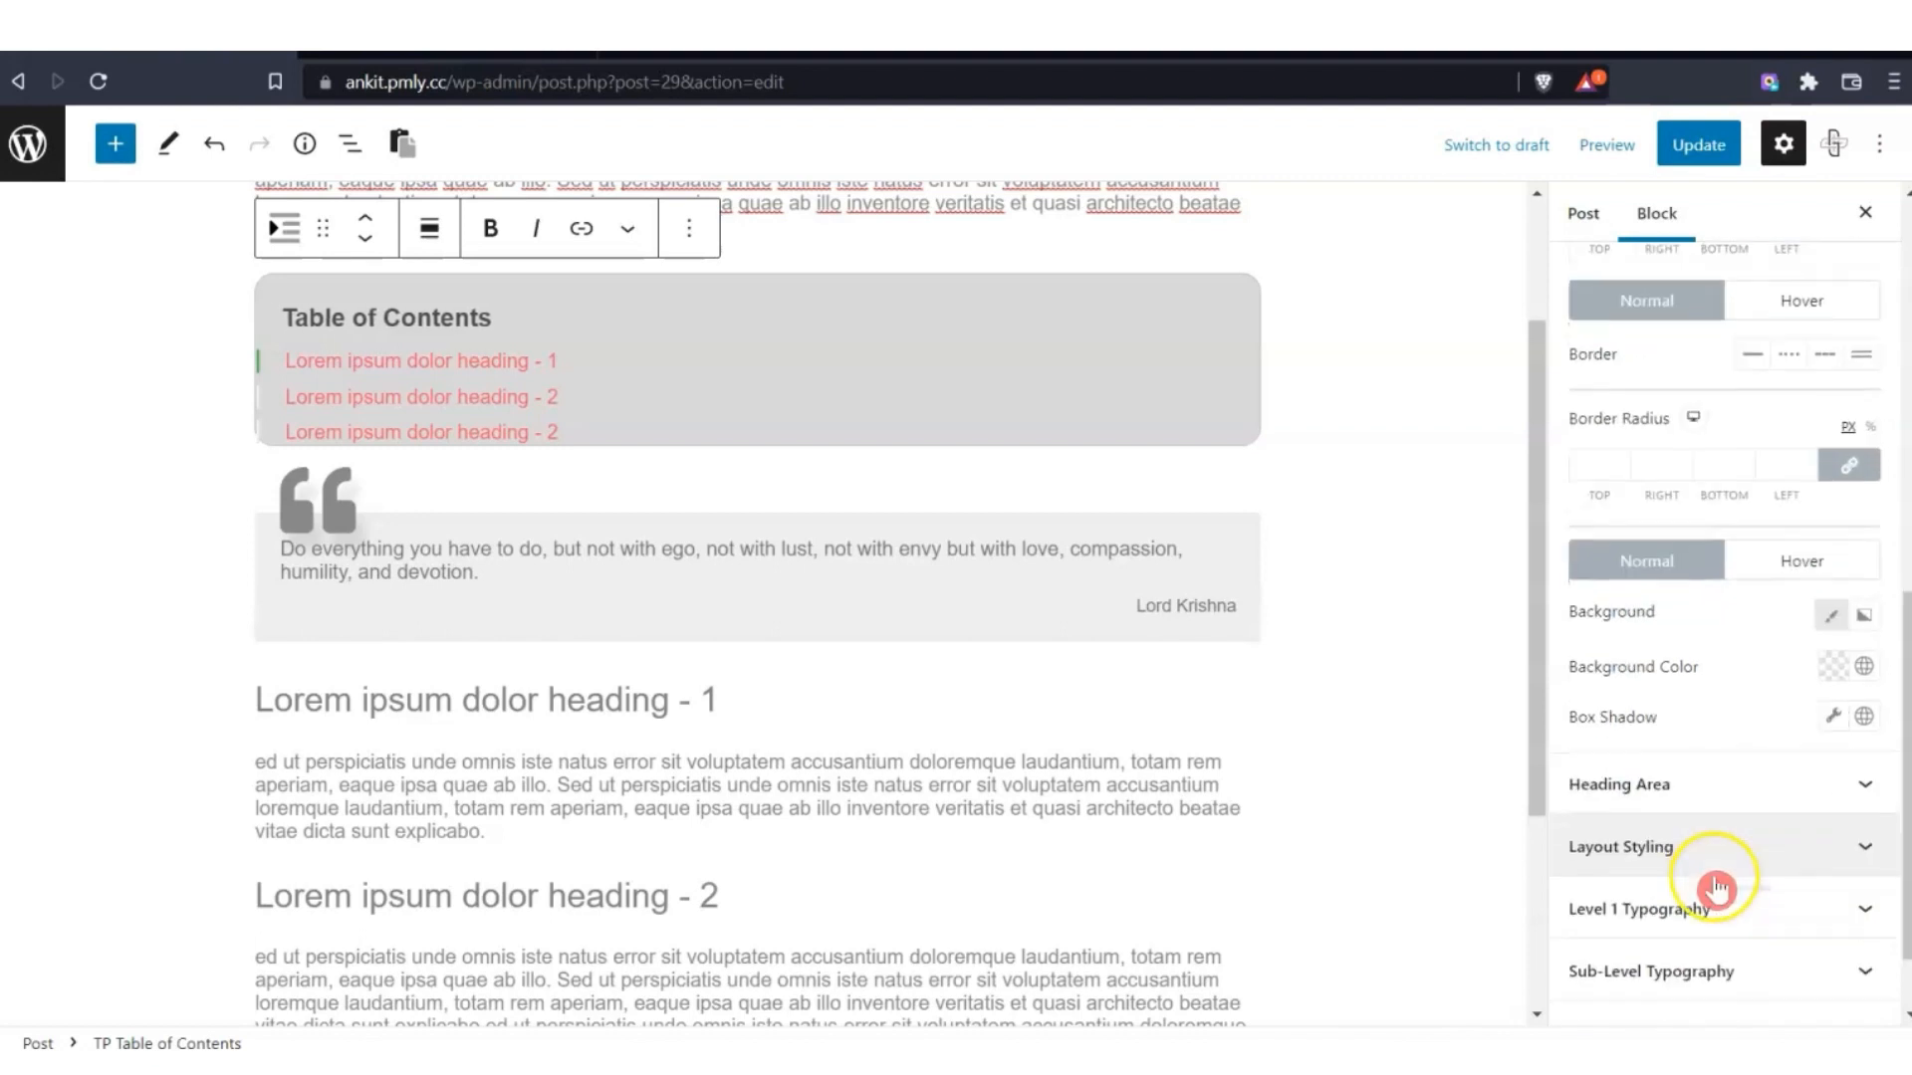
{"action": "left_click", "coordinate": [1623, 793]}
{"action": "mouse_move", "coordinate": [1624, 611]}
{"action": "left_mouse_down"}
{"action": "mouse_move", "coordinate": [1657, 621]}
{"action": "mouse_move", "coordinate": [1612, 622]}
{"action": "mouse_move", "coordinate": [1658, 623]}
{"action": "left_mouse_up"}
{"action": "left_click", "coordinate": [1585, 790]}
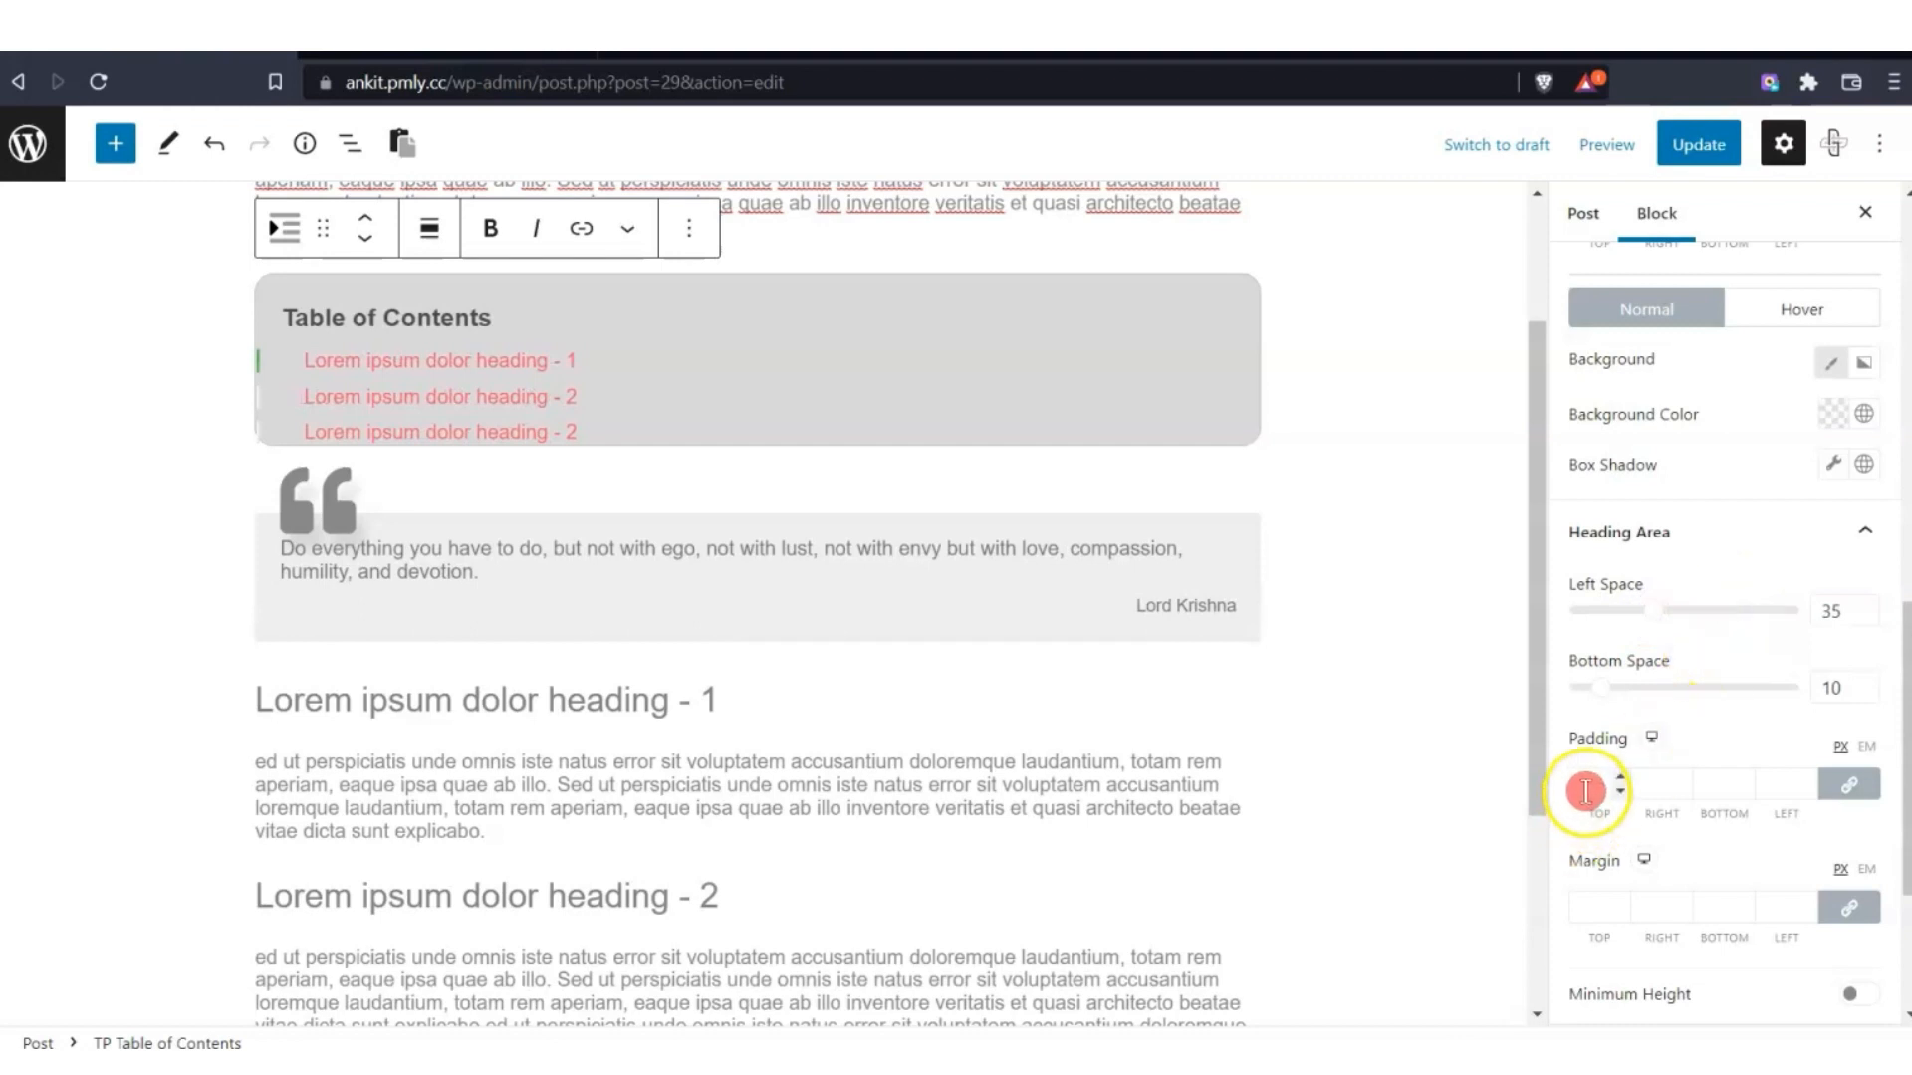
{"action": "left_click", "coordinate": [1723, 786]}
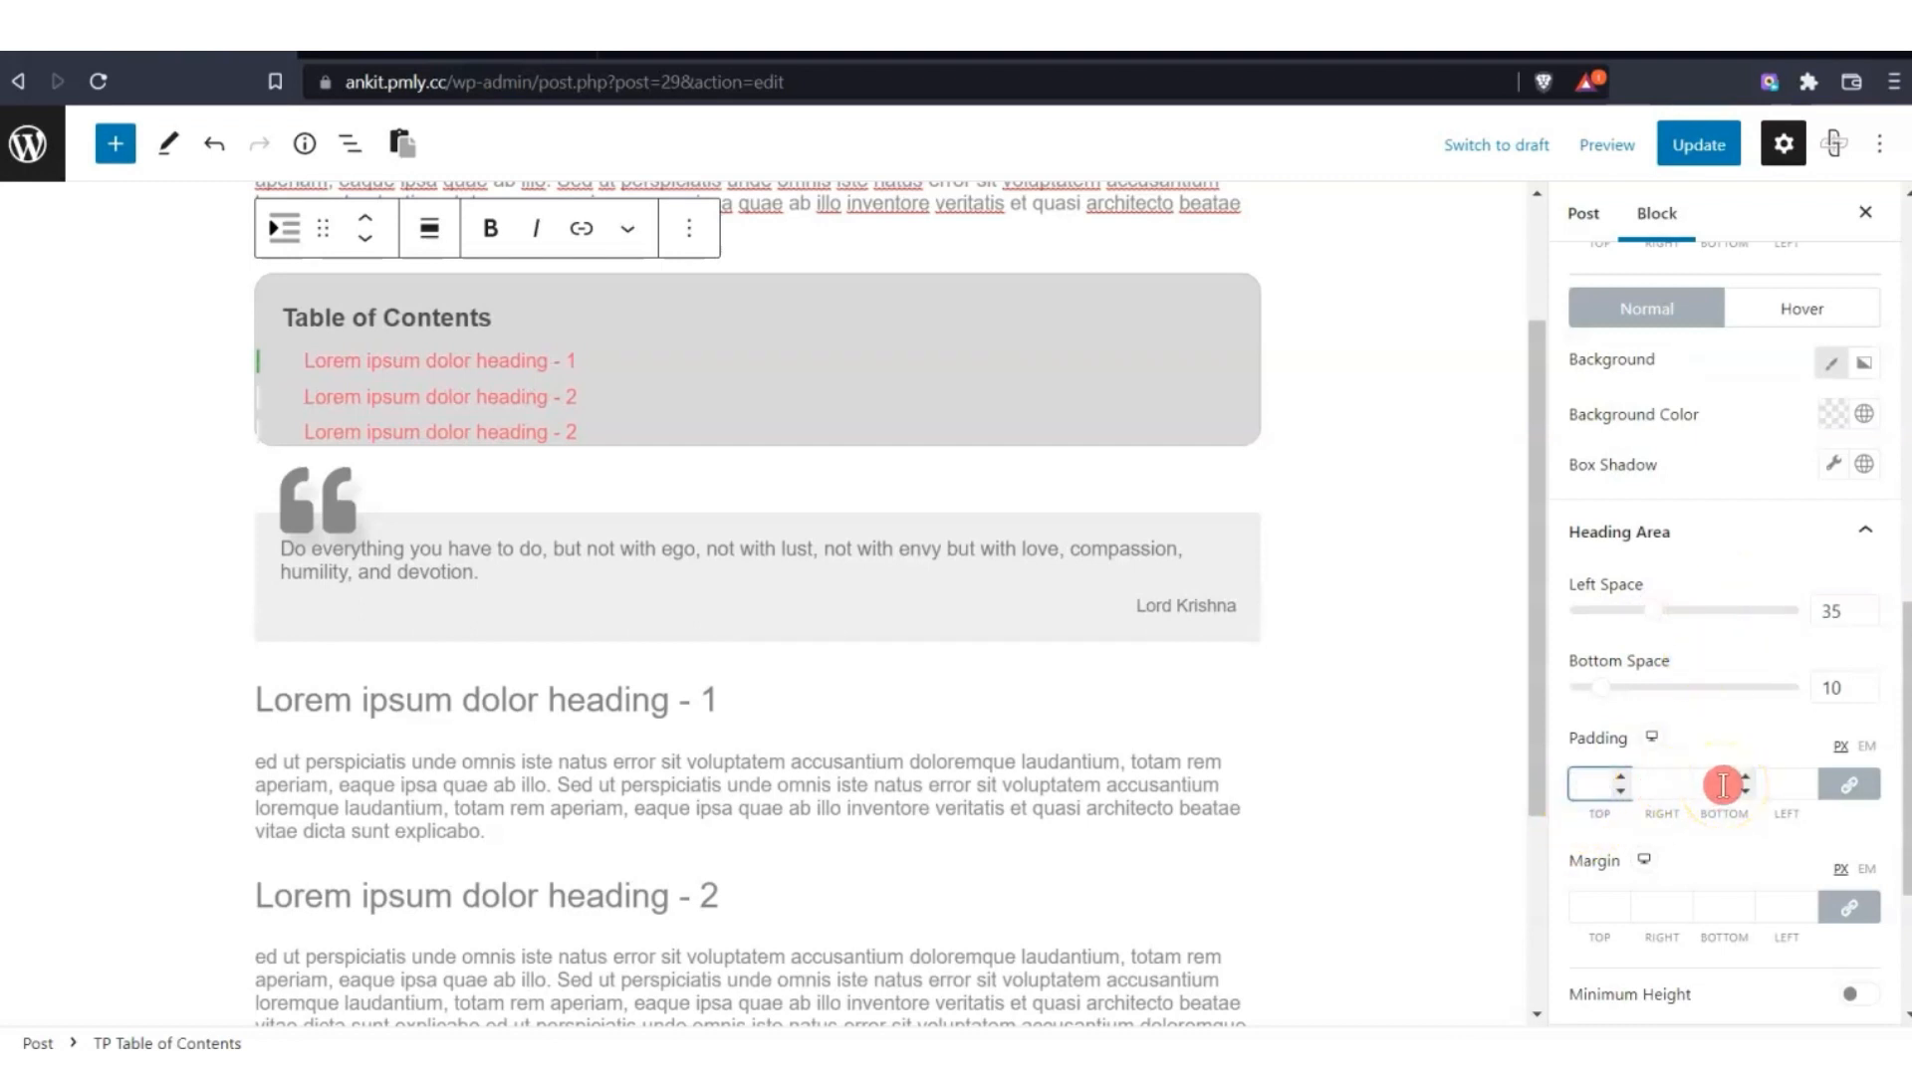
{"action": "type", "text": "10"}
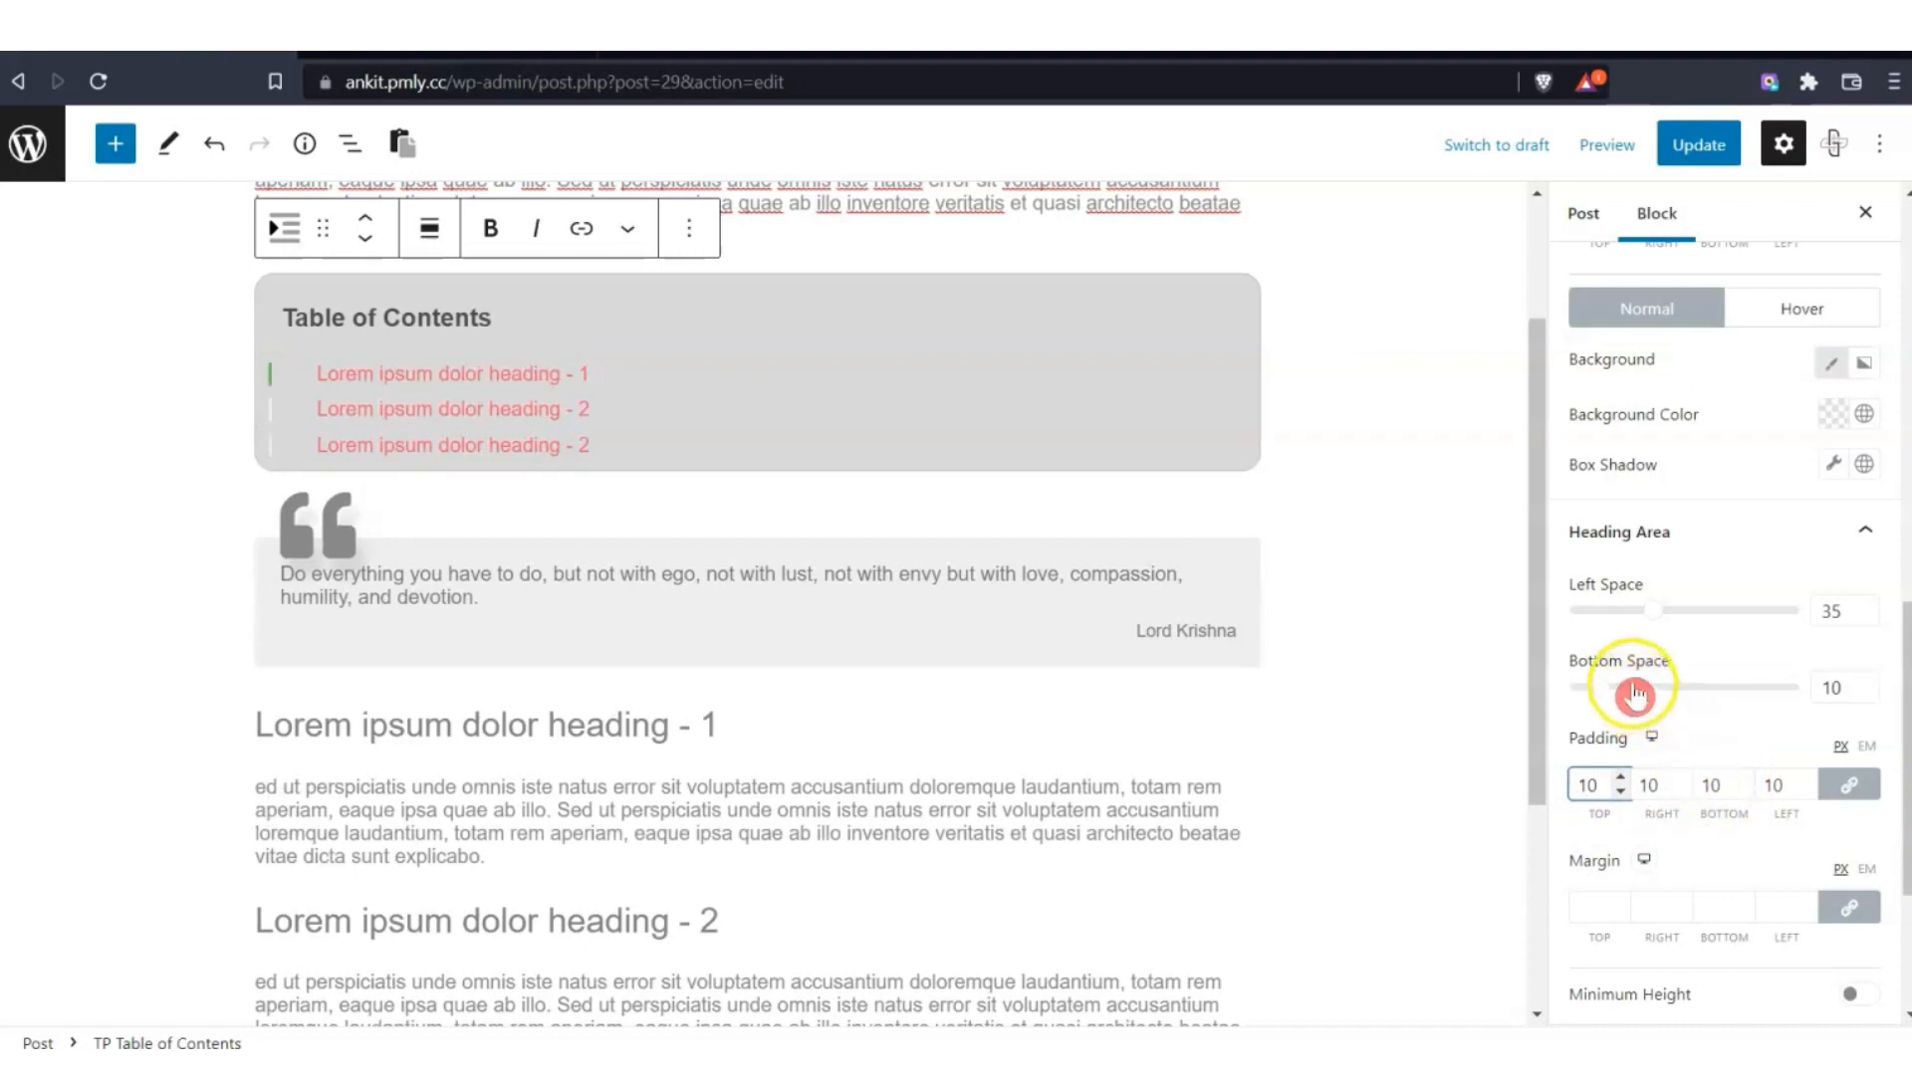
{"action": "mouse_move", "coordinate": [1607, 702]}
{"action": "left_mouse_down"}
{"action": "mouse_move", "coordinate": [1660, 696]}
{"action": "mouse_move", "coordinate": [1621, 703]}
{"action": "left_mouse_up"}
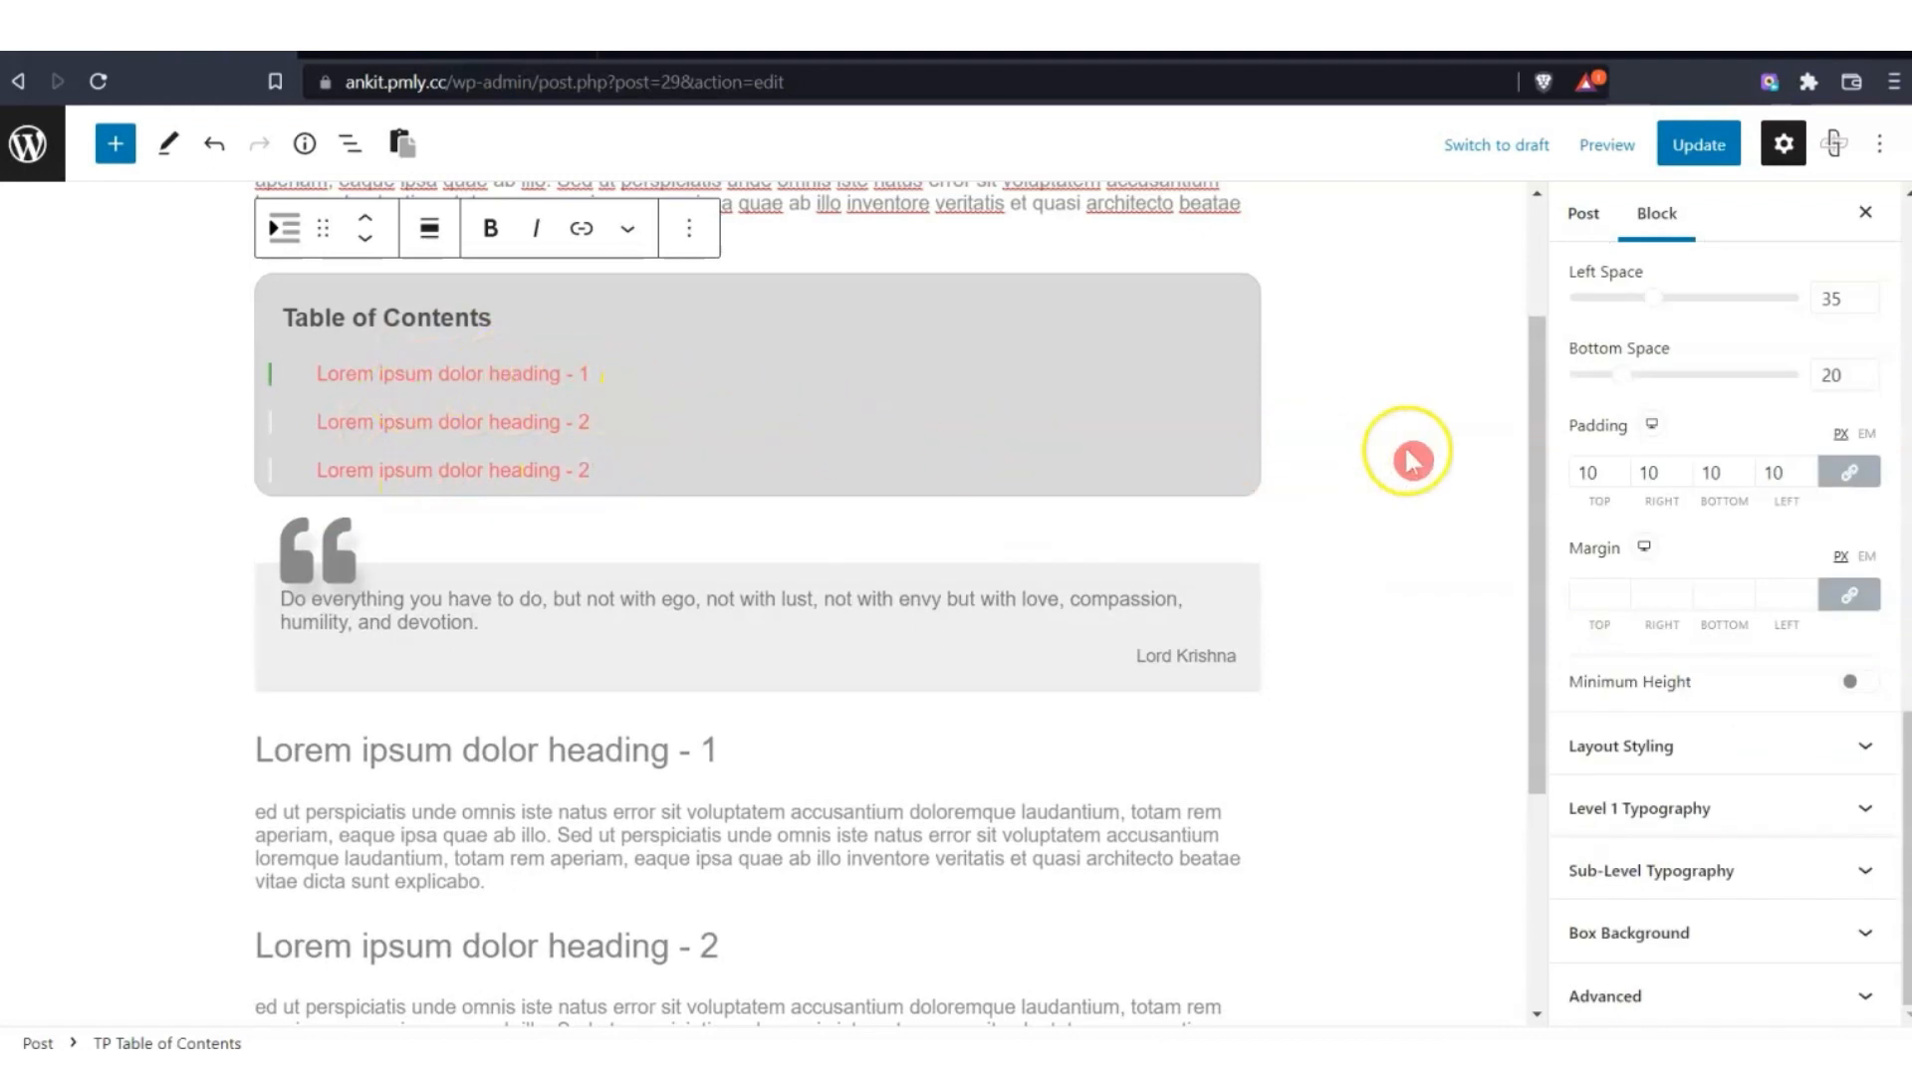
Update the post and reload its live page.
{"action": "left_click", "coordinate": [1705, 147]}
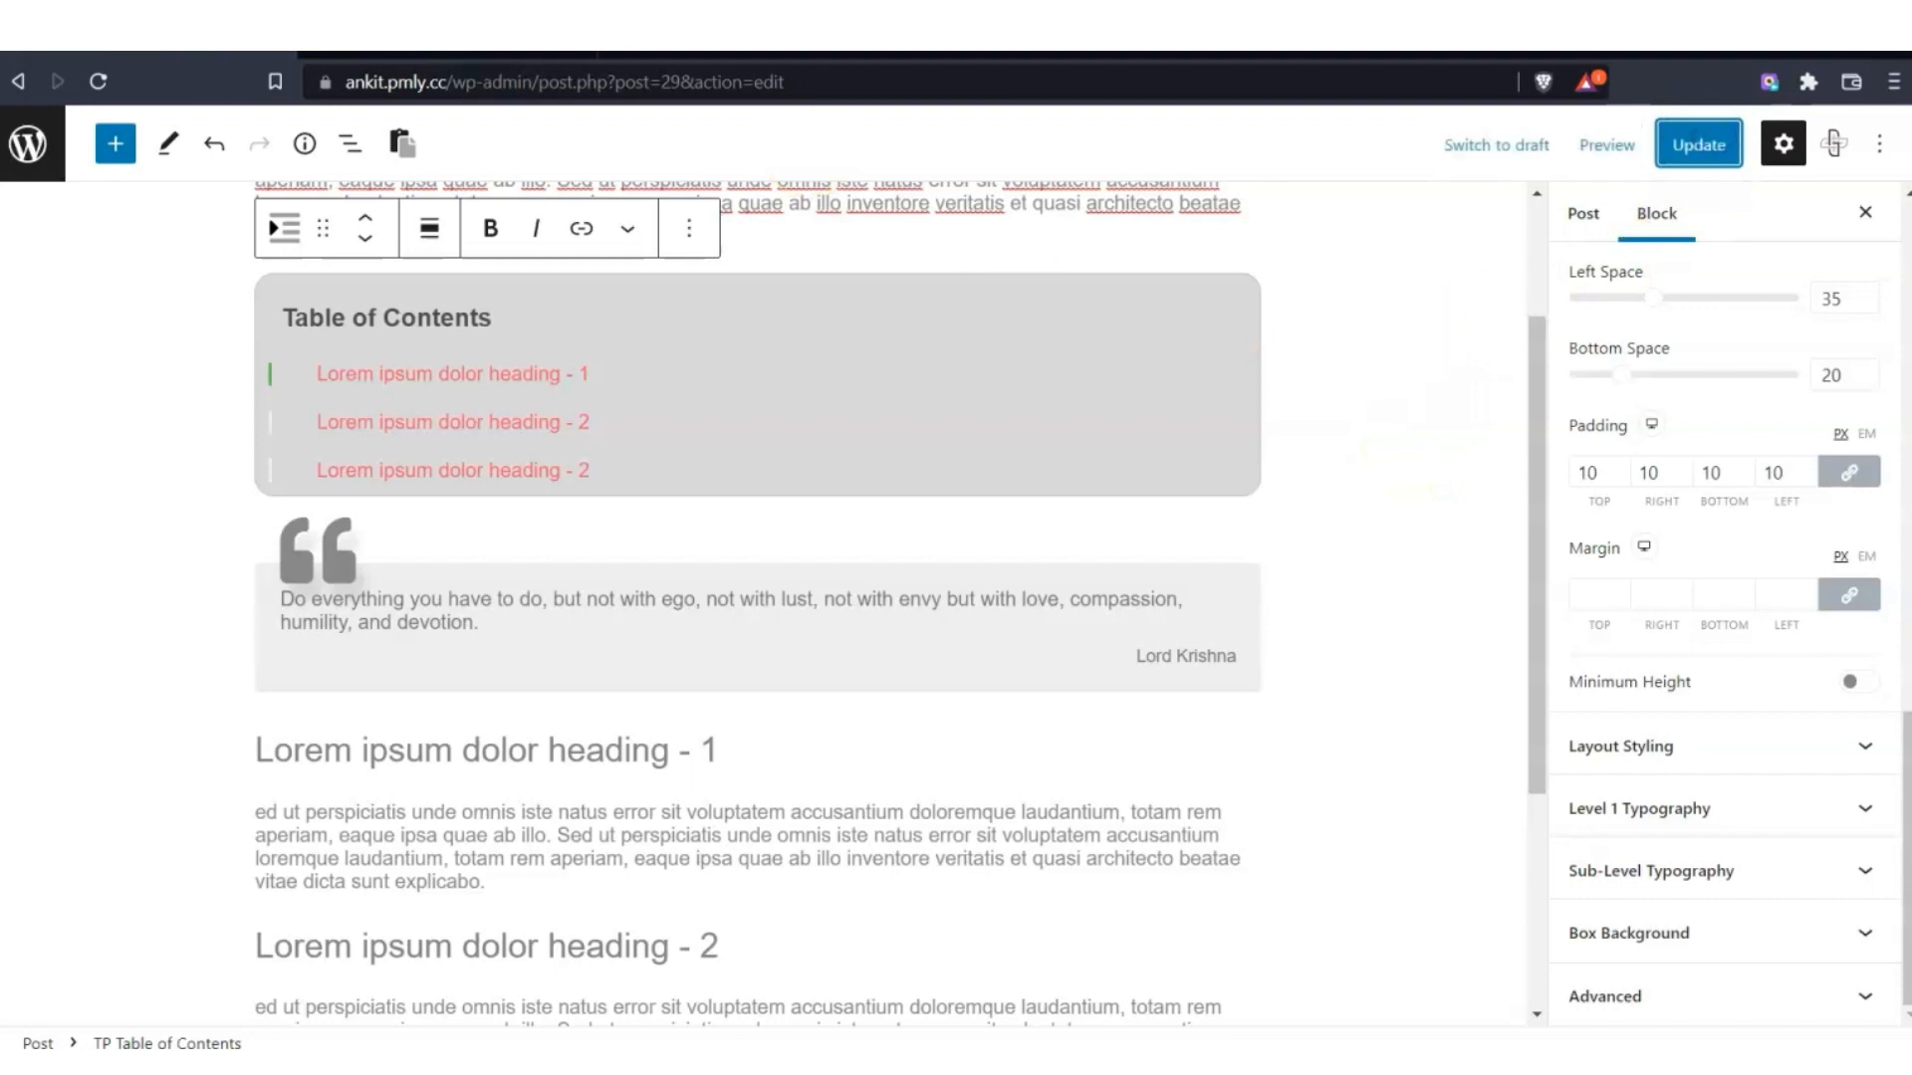
{"action": "left_click", "coordinate": [446, 52]}
{"action": "left_click", "coordinate": [99, 82]}
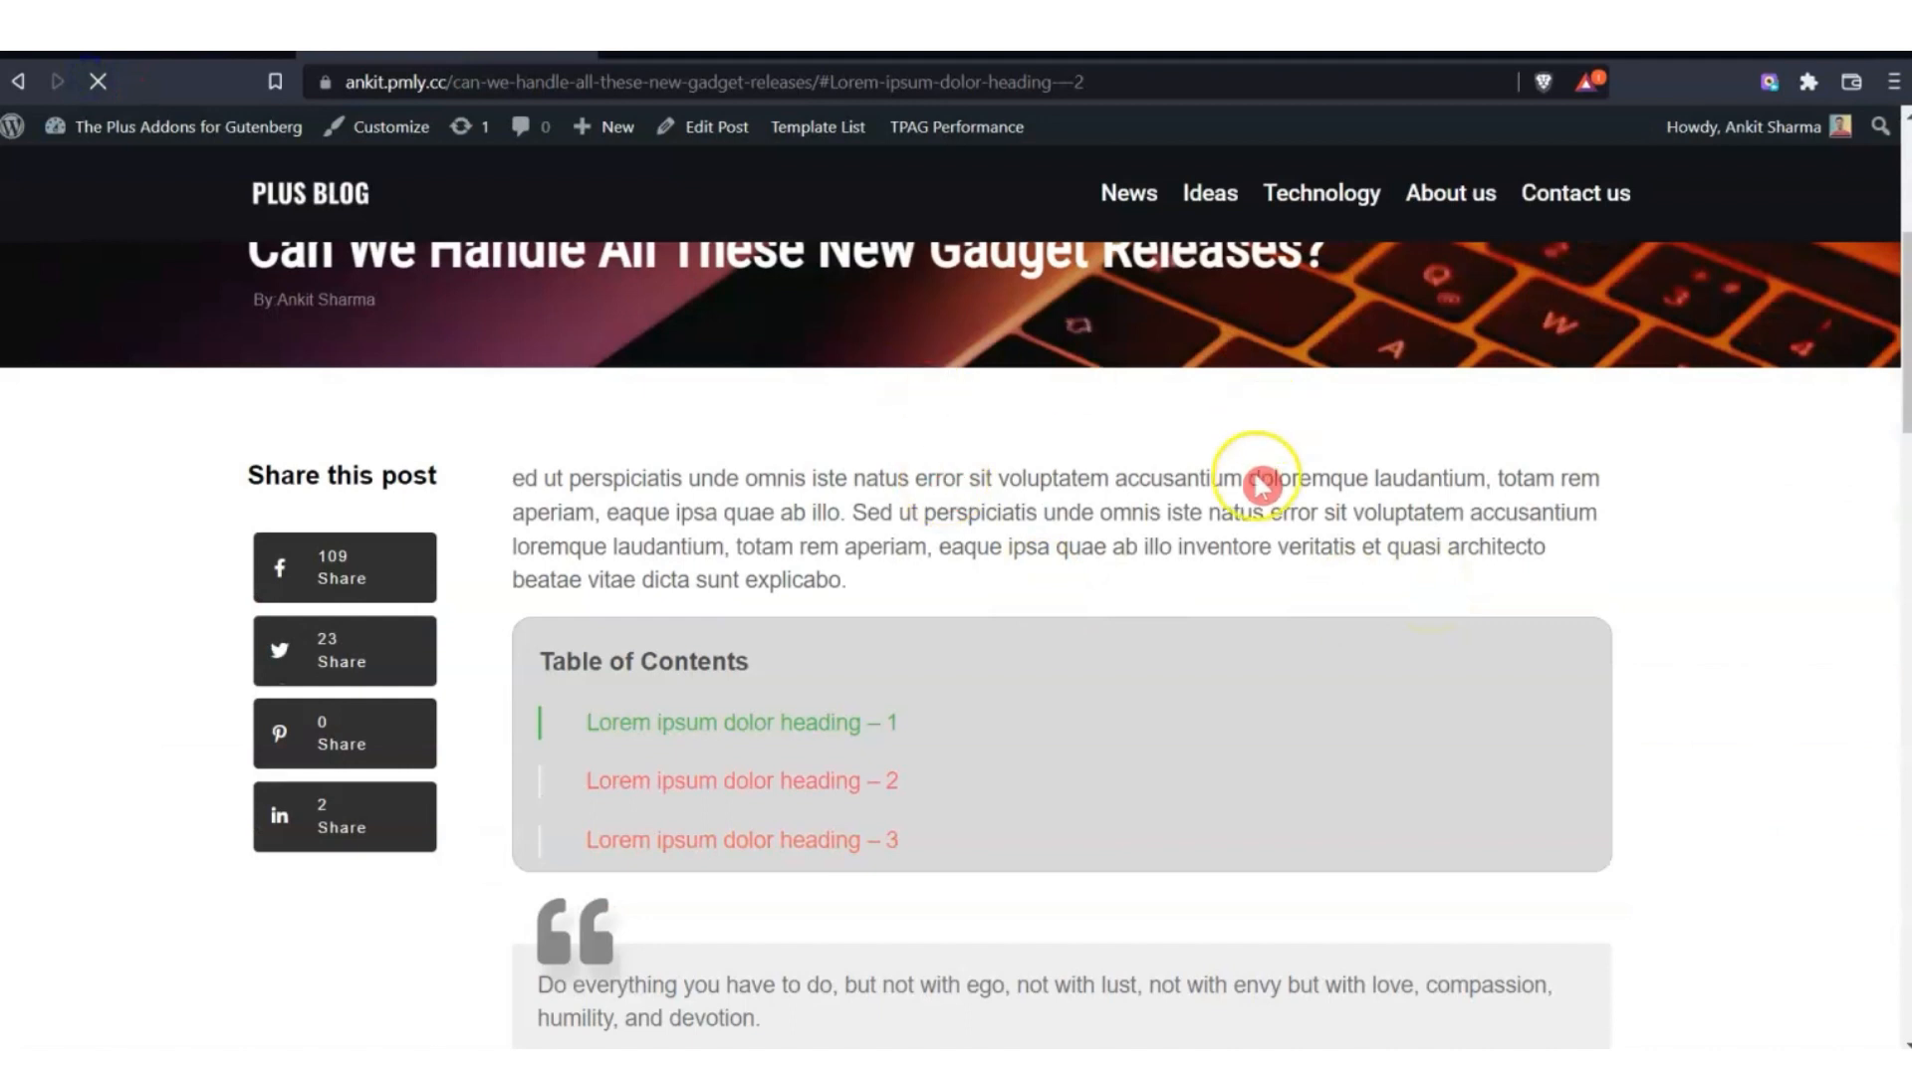
Test the table of contents' heading 2 link on the live post and check how the content section looks.
{"action": "left_click", "coordinate": [787, 789]}
{"action": "scroll", "coordinate": [811, 632], "scroll_direction": "down", "scroll_amount": 4}
{"action": "scroll", "coordinate": [816, 611], "scroll_direction": "up", "scroll_amount": 7}
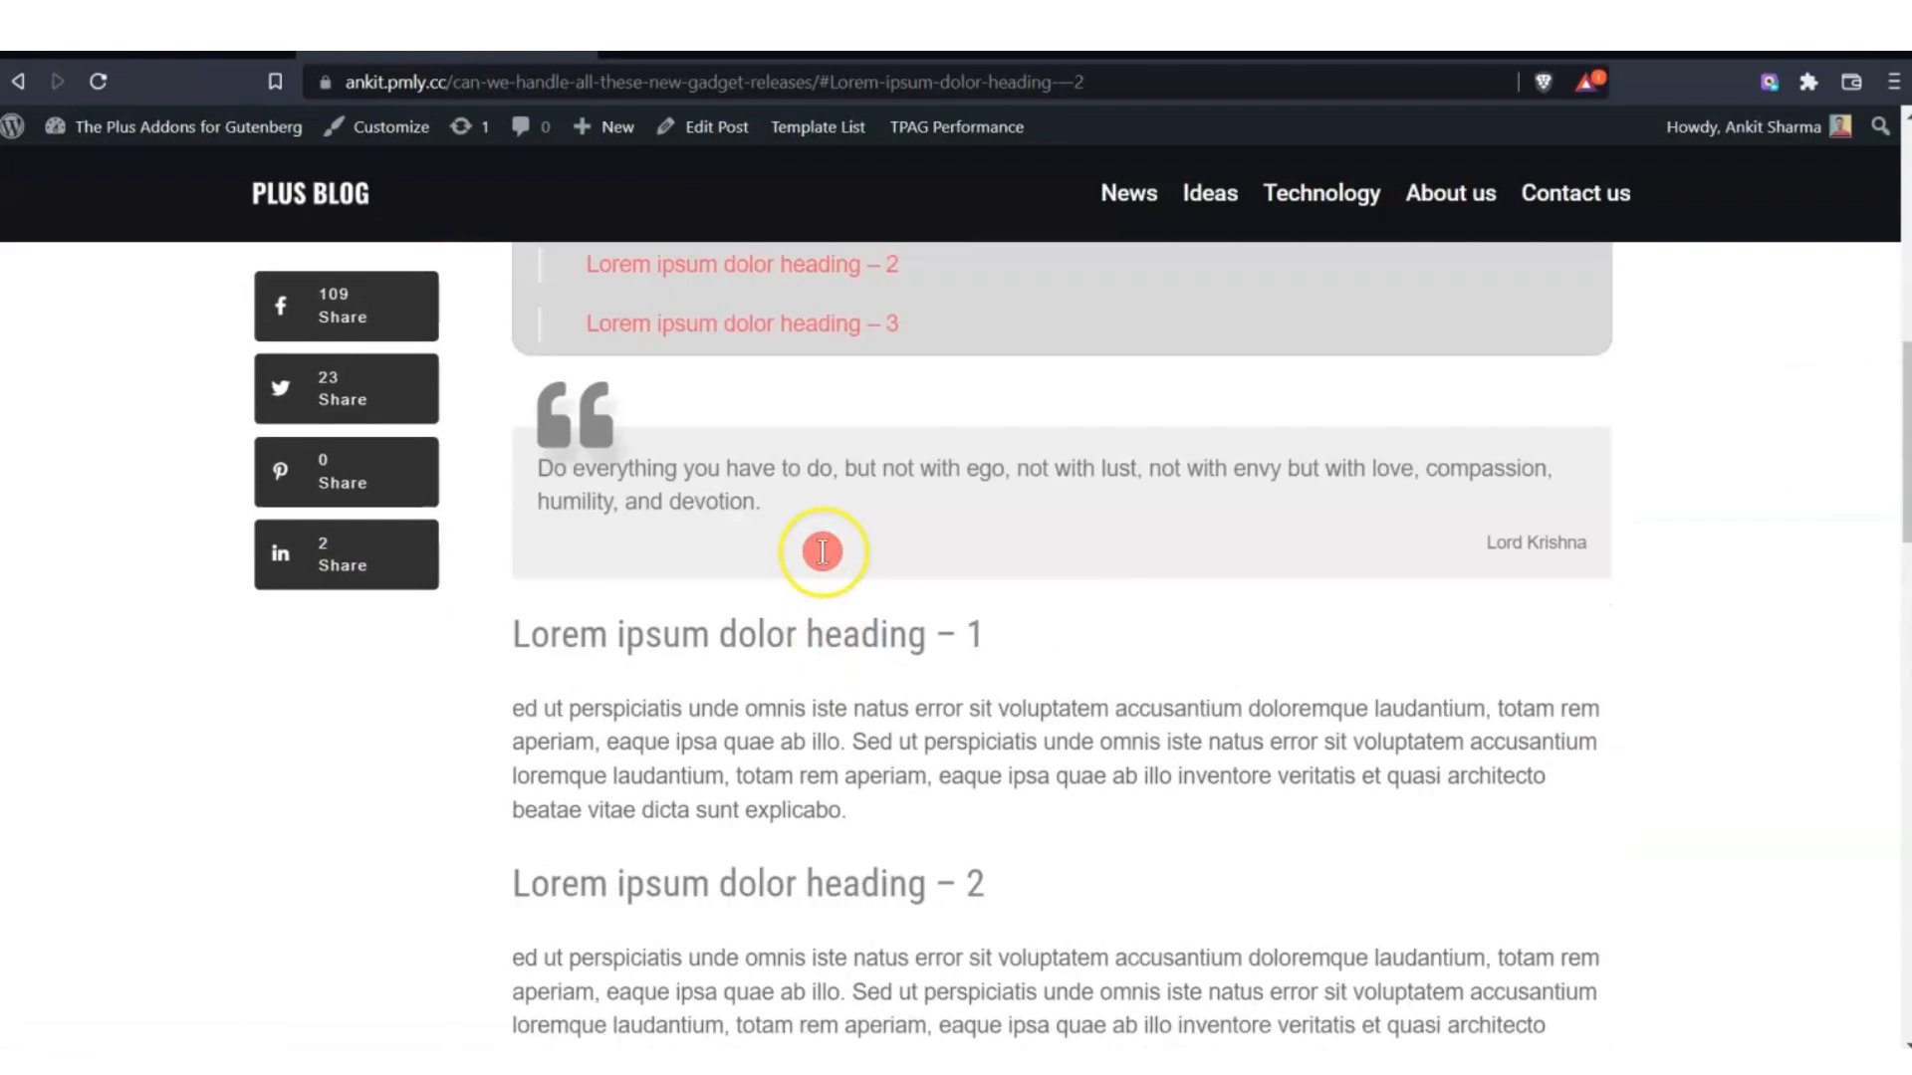
{"action": "scroll", "coordinate": [823, 551], "scroll_direction": "up", "scroll_amount": 2}
{"action": "left_click", "coordinate": [821, 573]}
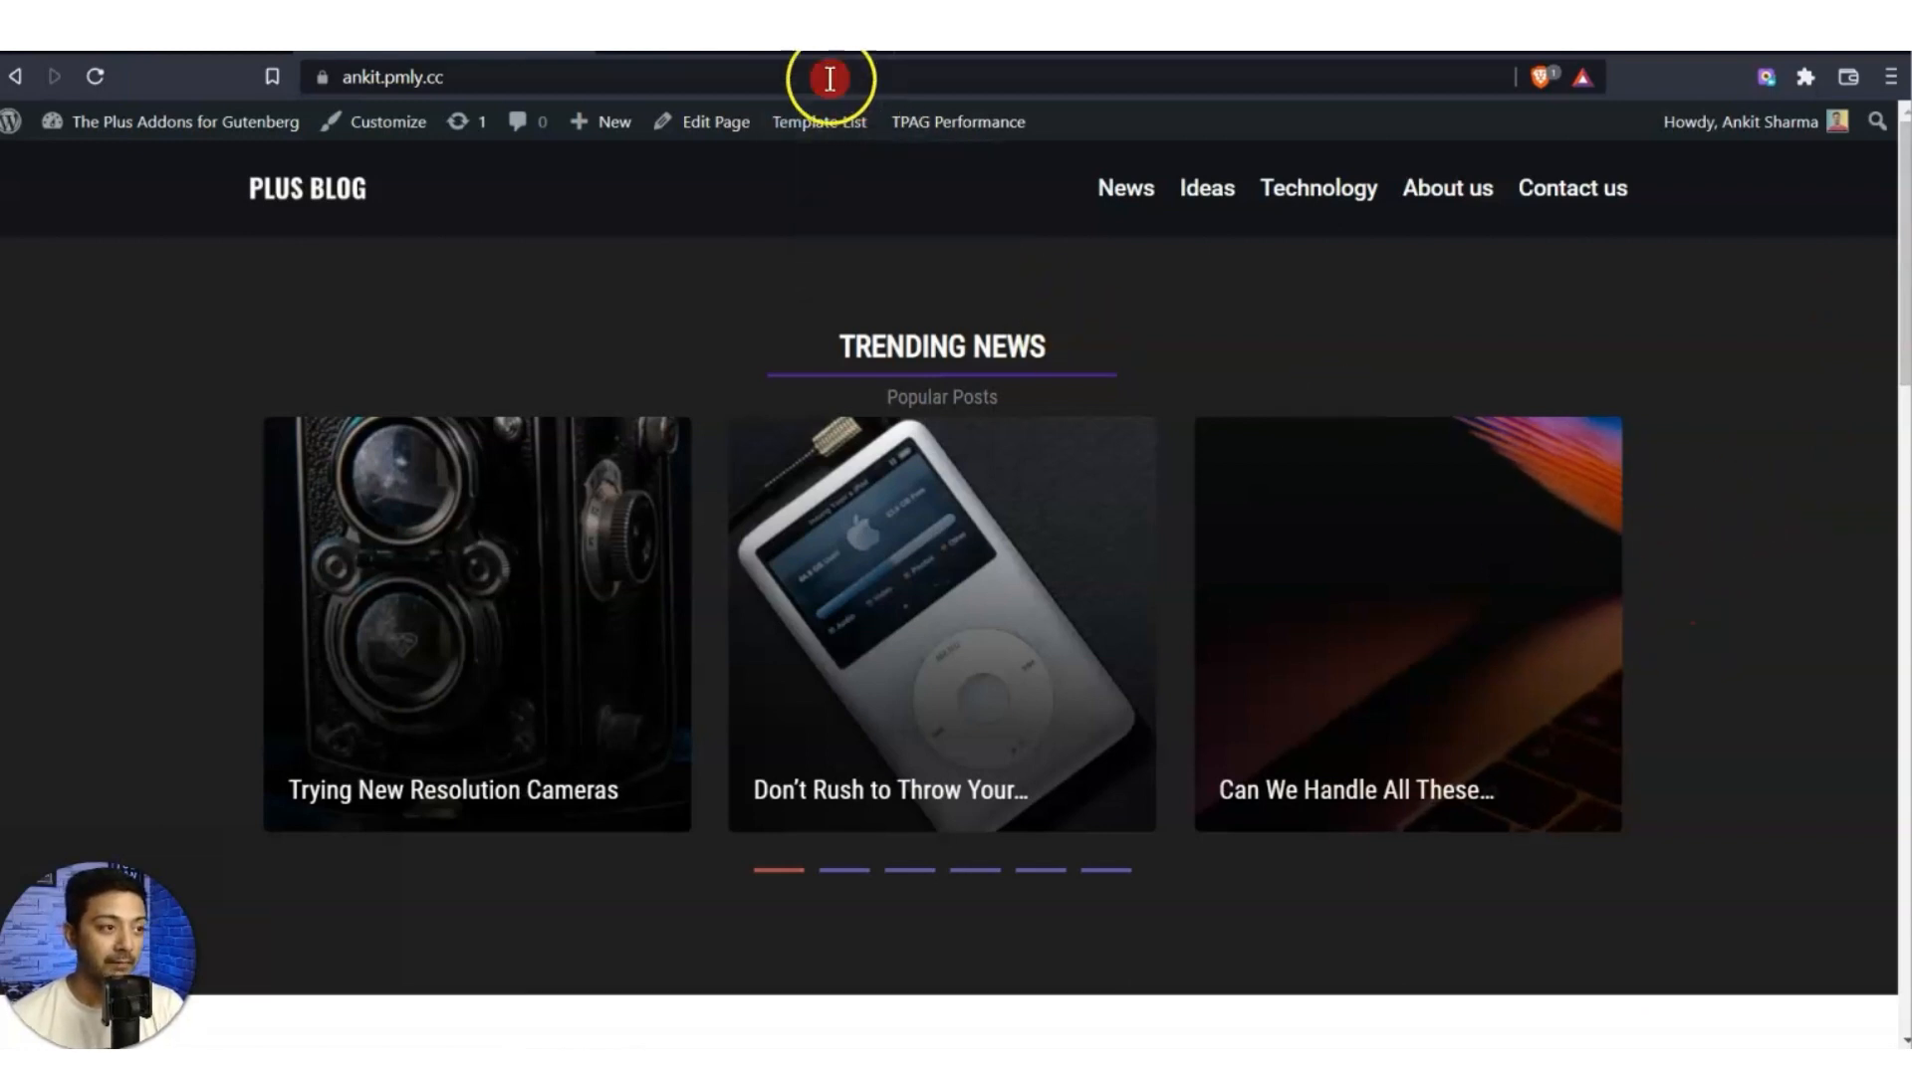
Create a new page from the WordPress dashboard, title it Homepage and save it as a draft.
{"action": "left_click", "coordinate": [816, 47]}
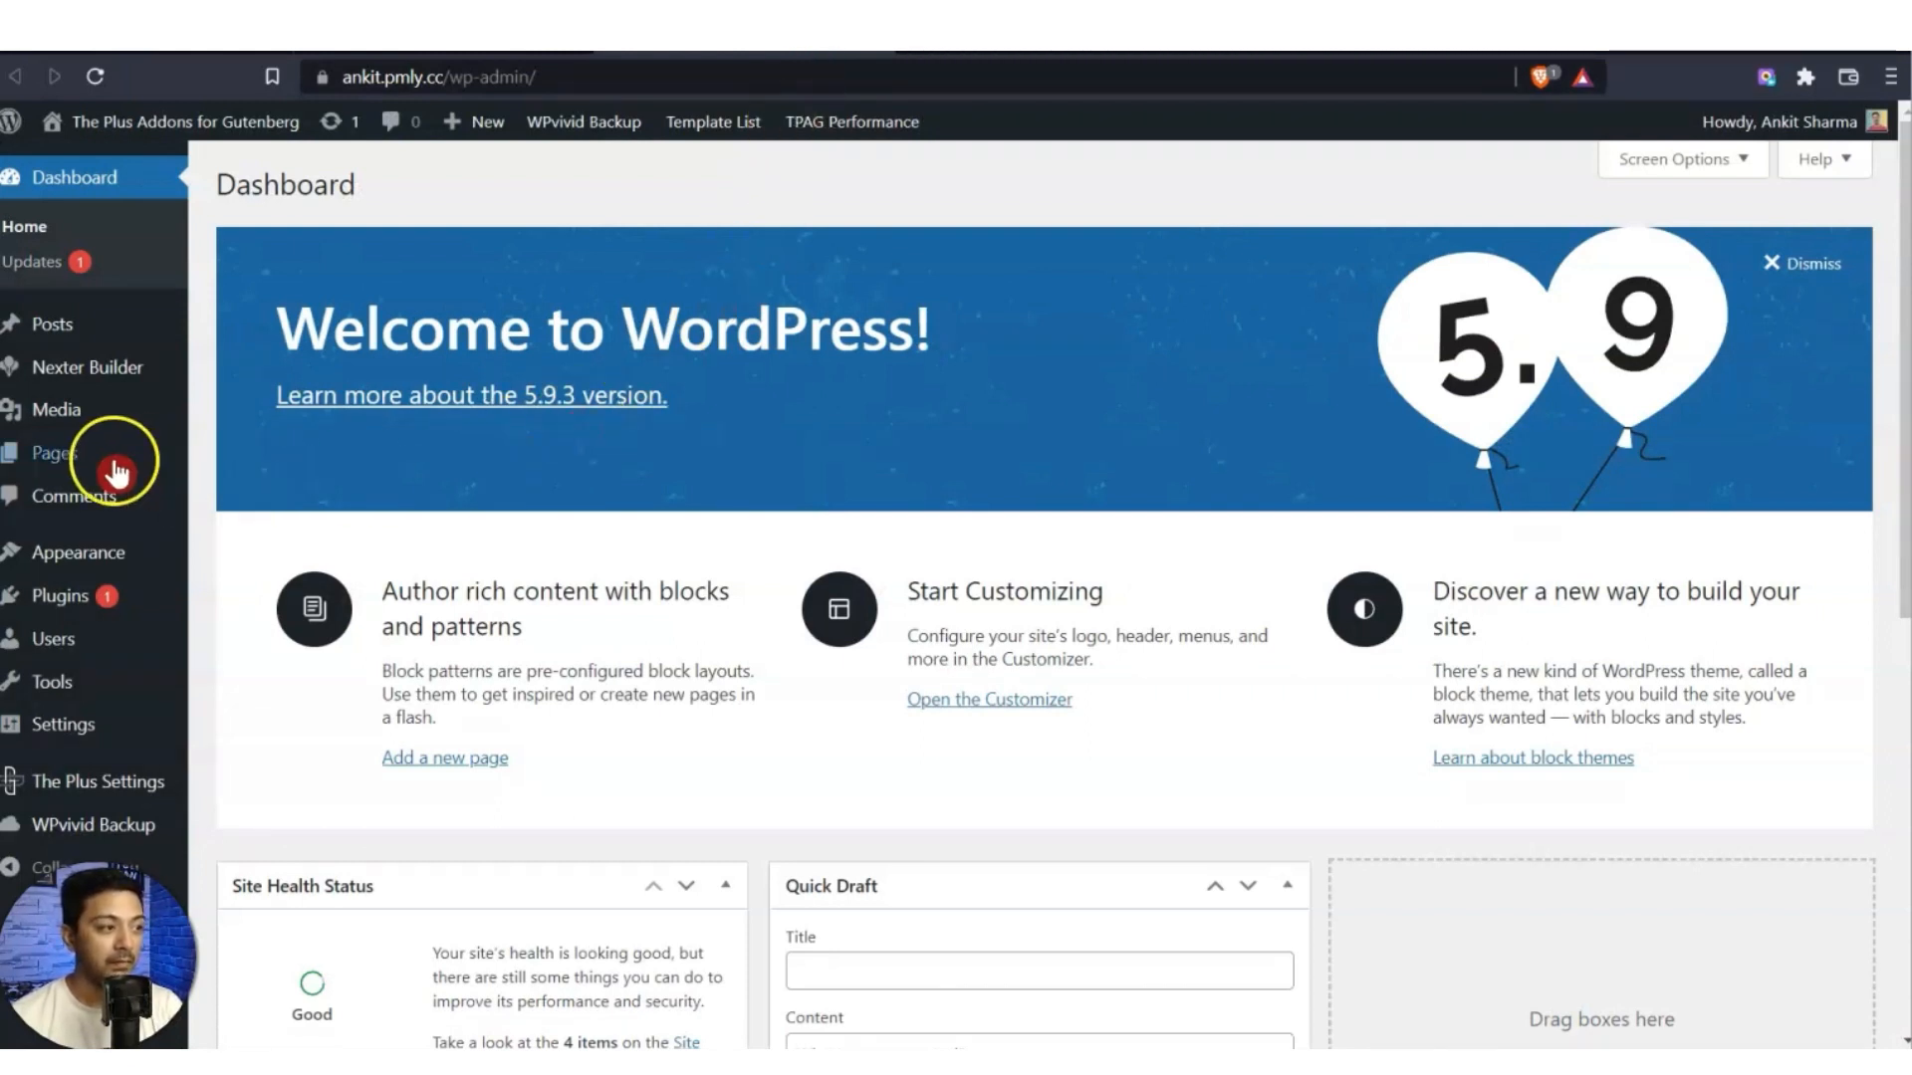
{"action": "mouse_move", "coordinate": [32, 456]}
{"action": "left_click", "coordinate": [244, 510]}
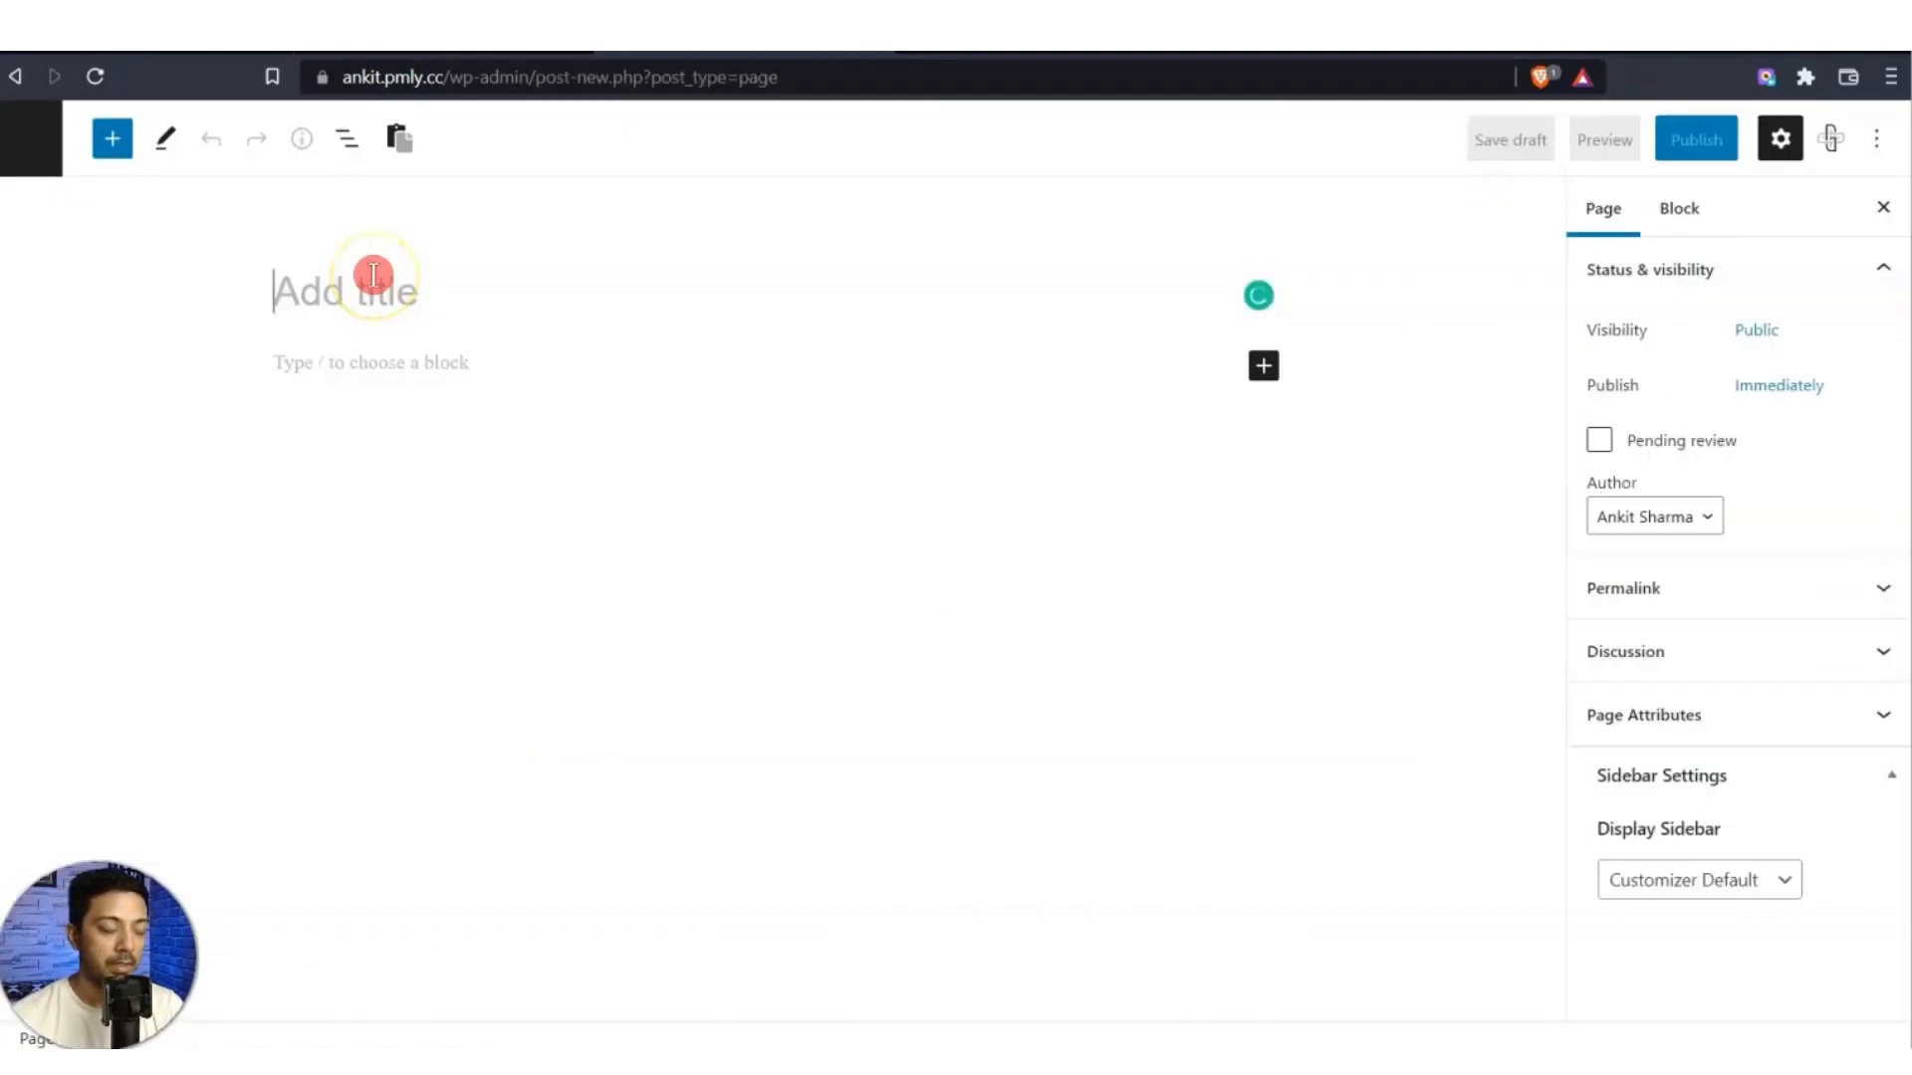
{"action": "type", "text": "Homepage"}
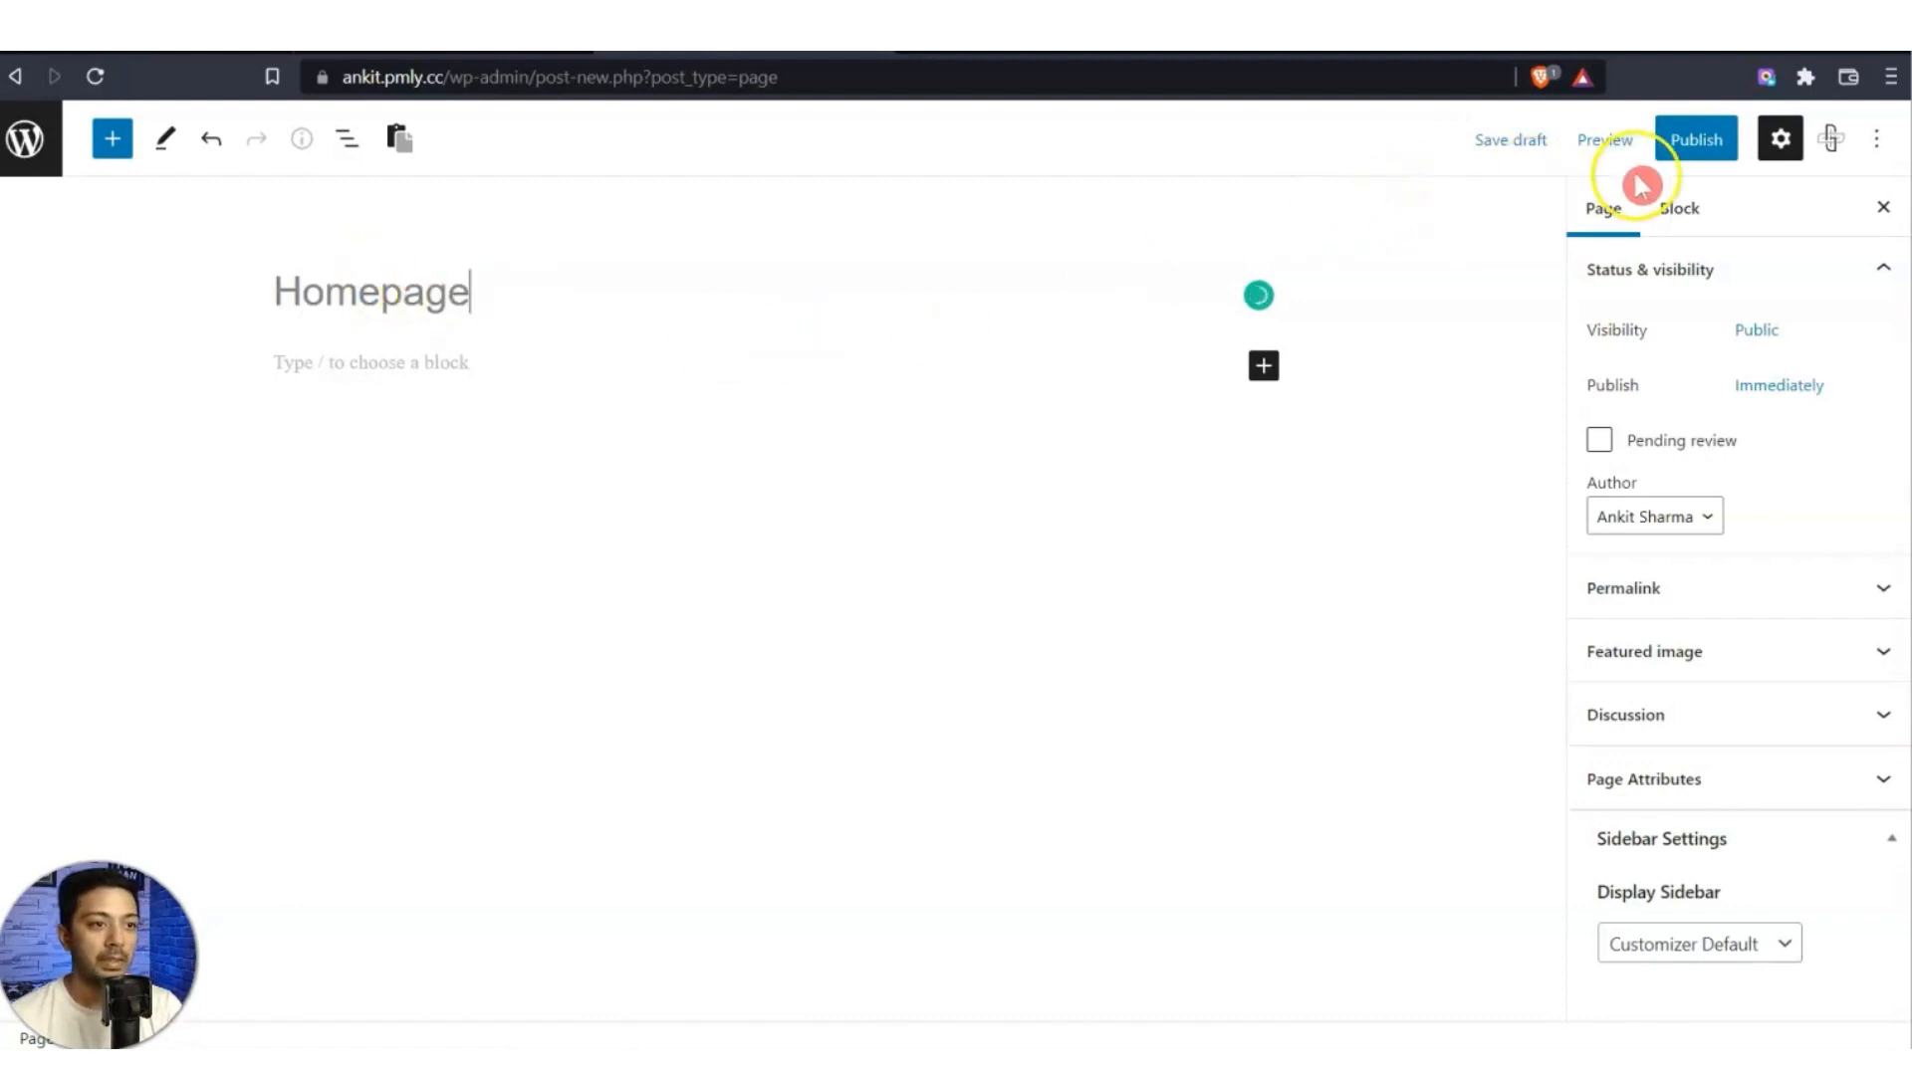
{"action": "left_click", "coordinate": [1511, 141]}
Insert a TP Row block with a single-column layout in the Homepage and set its alignment to full width.
{"action": "left_click", "coordinate": [474, 840]}
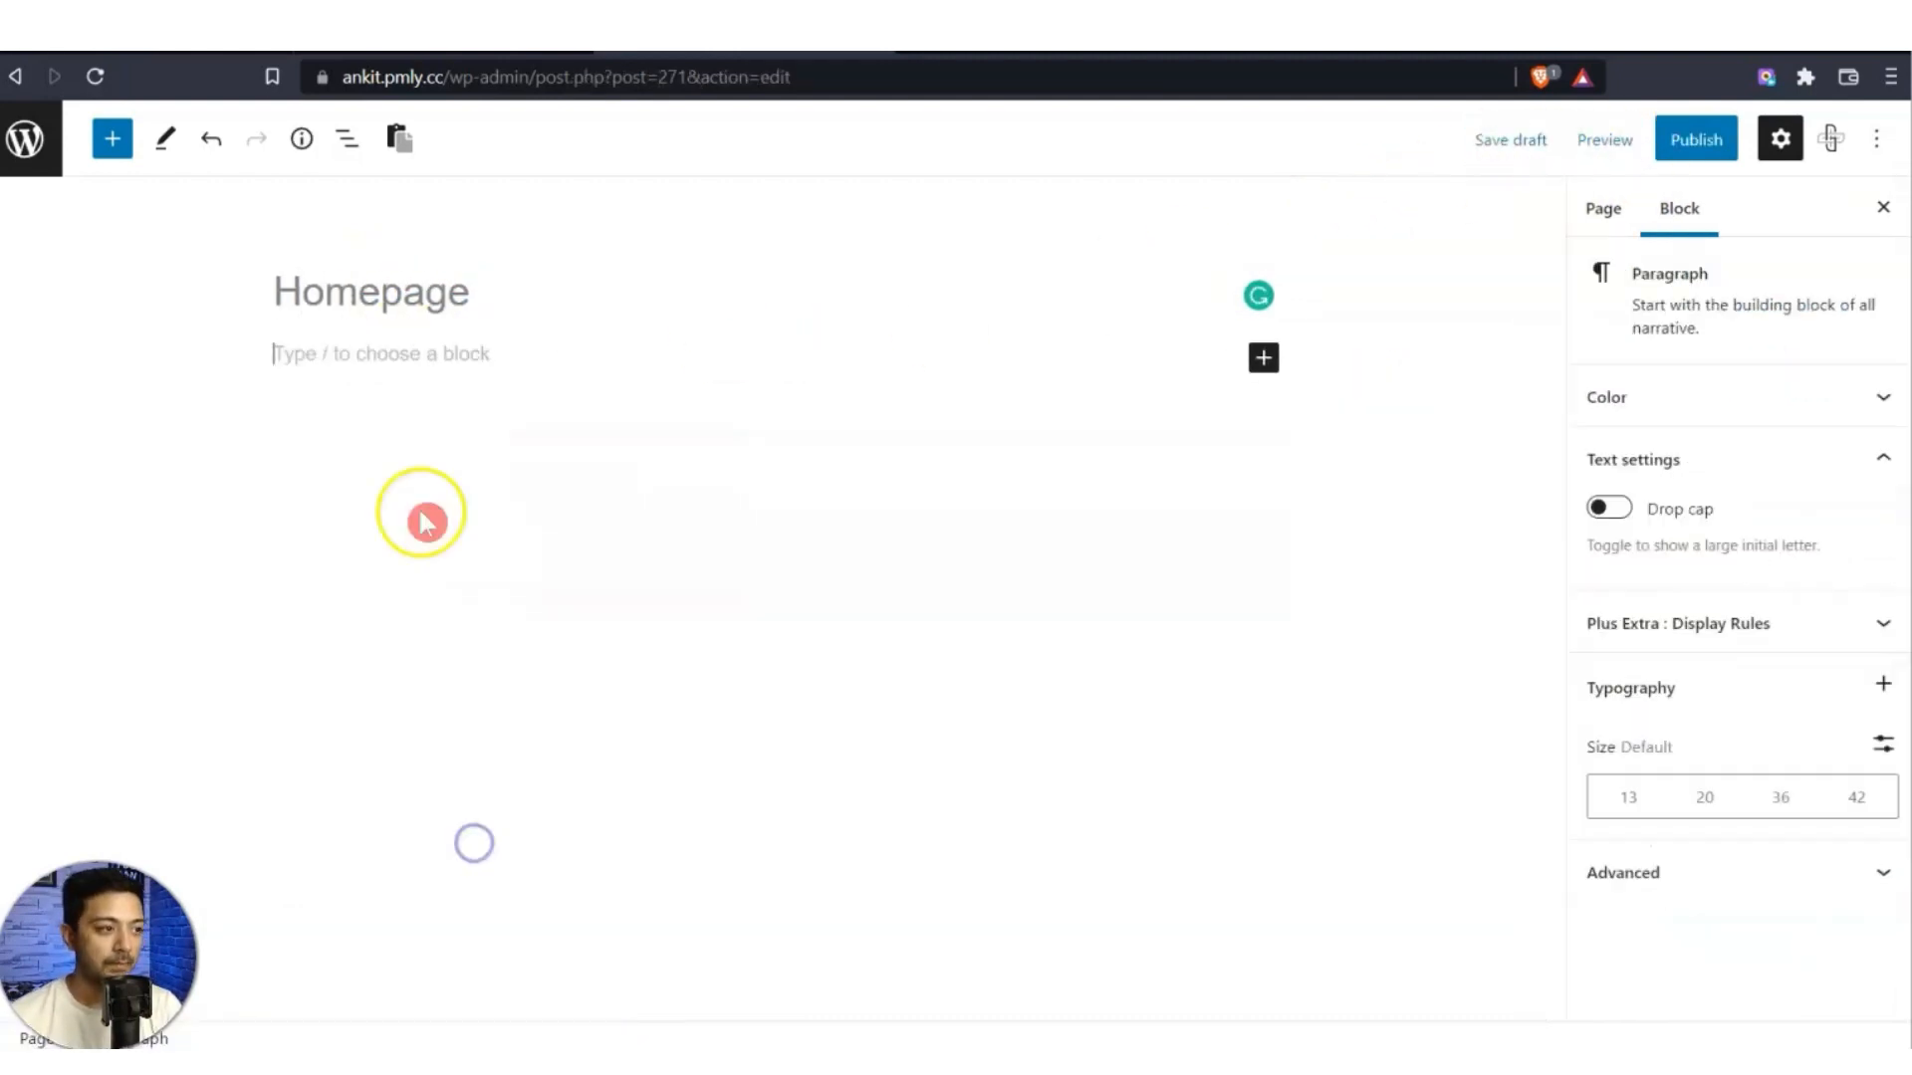
{"action": "type", "text": "/"}
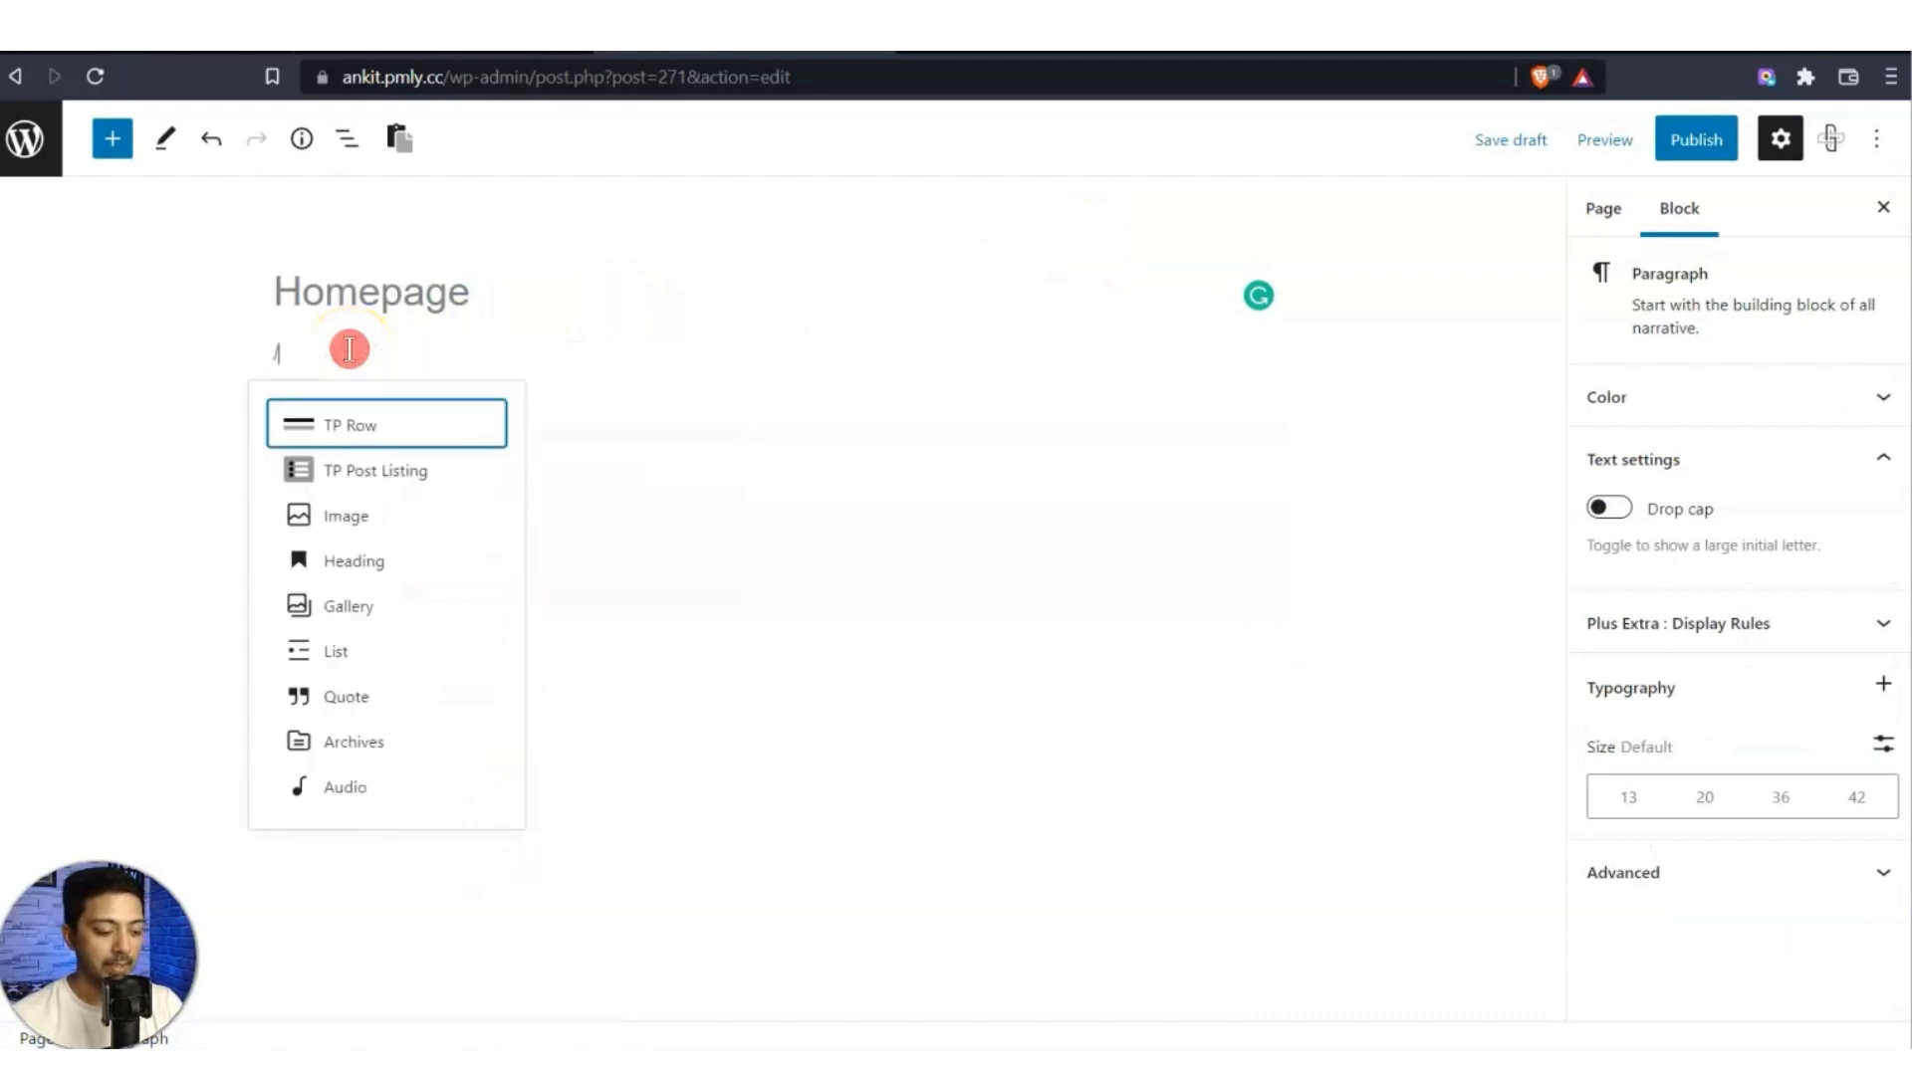
{"action": "type", "text": "tp row"}
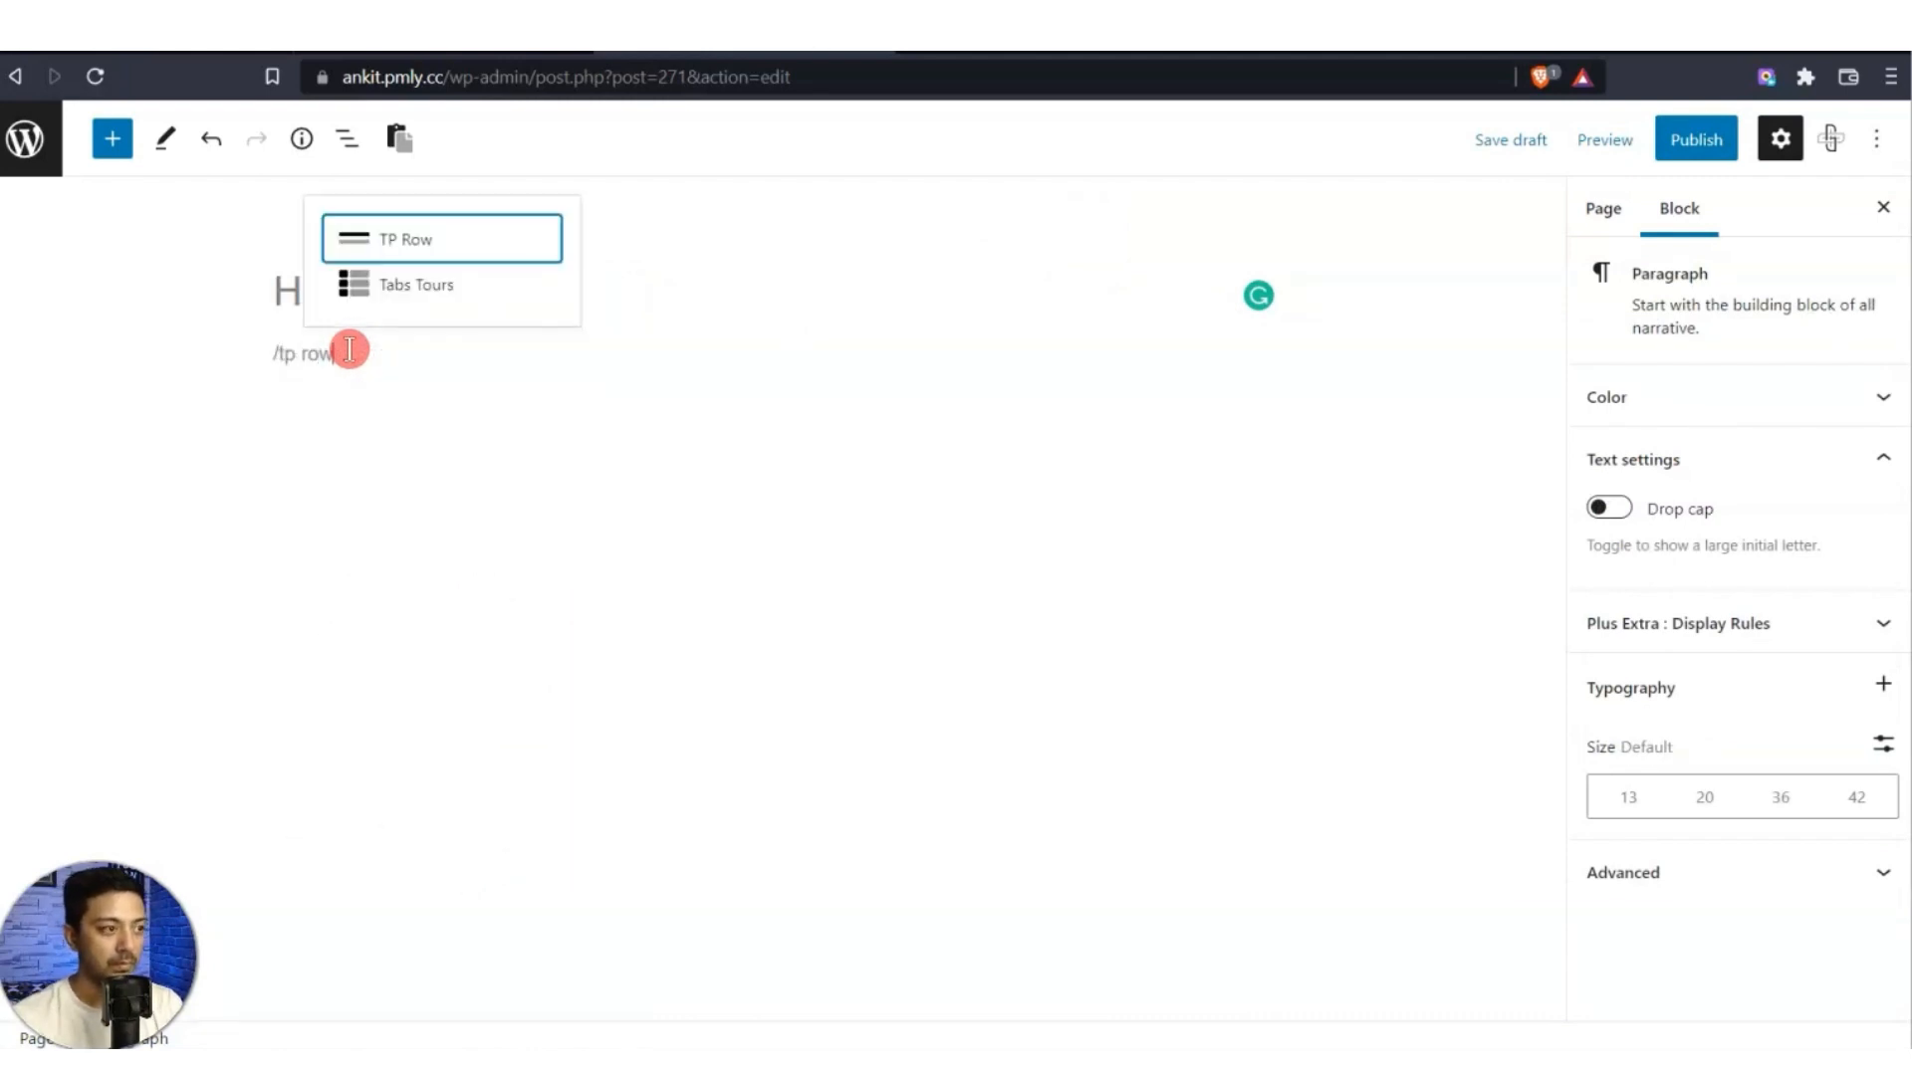
{"action": "left_click", "coordinate": [426, 245]}
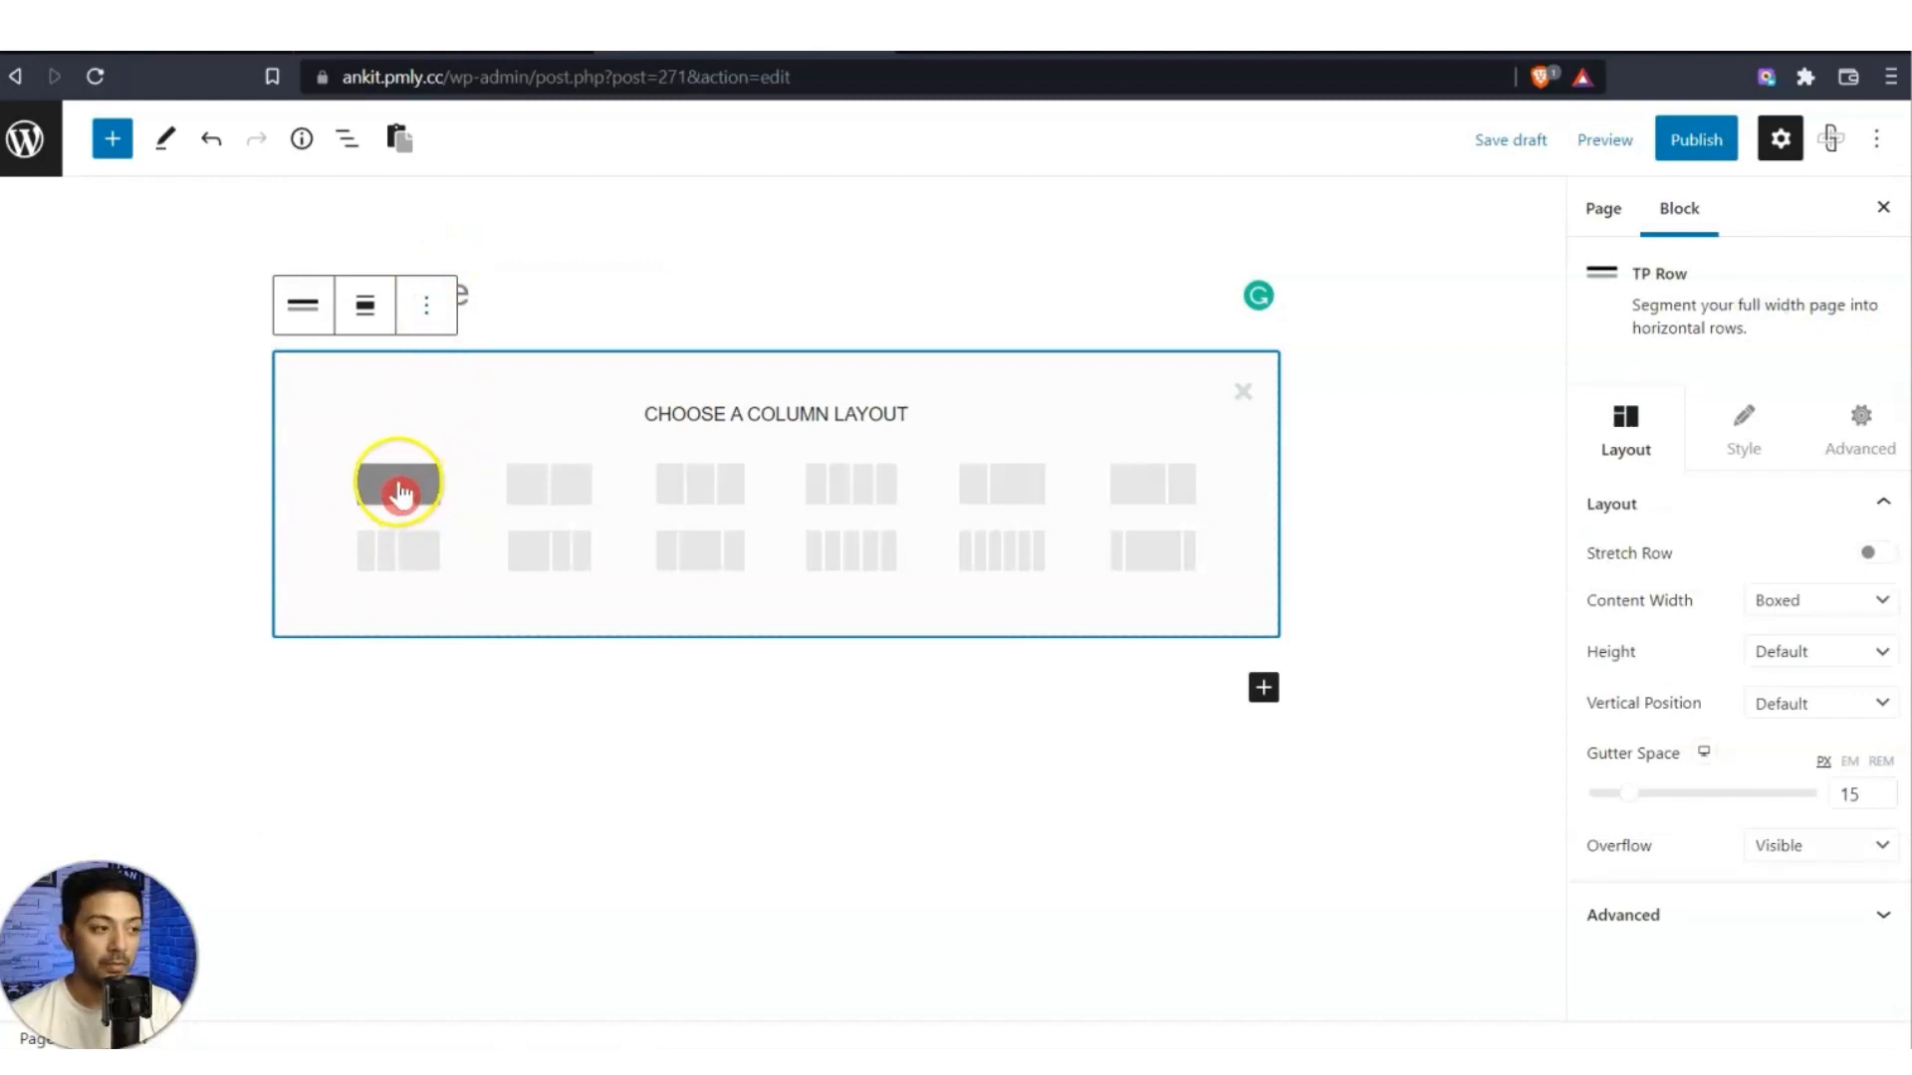
{"action": "left_click", "coordinate": [402, 492]}
{"action": "left_click", "coordinate": [356, 323]}
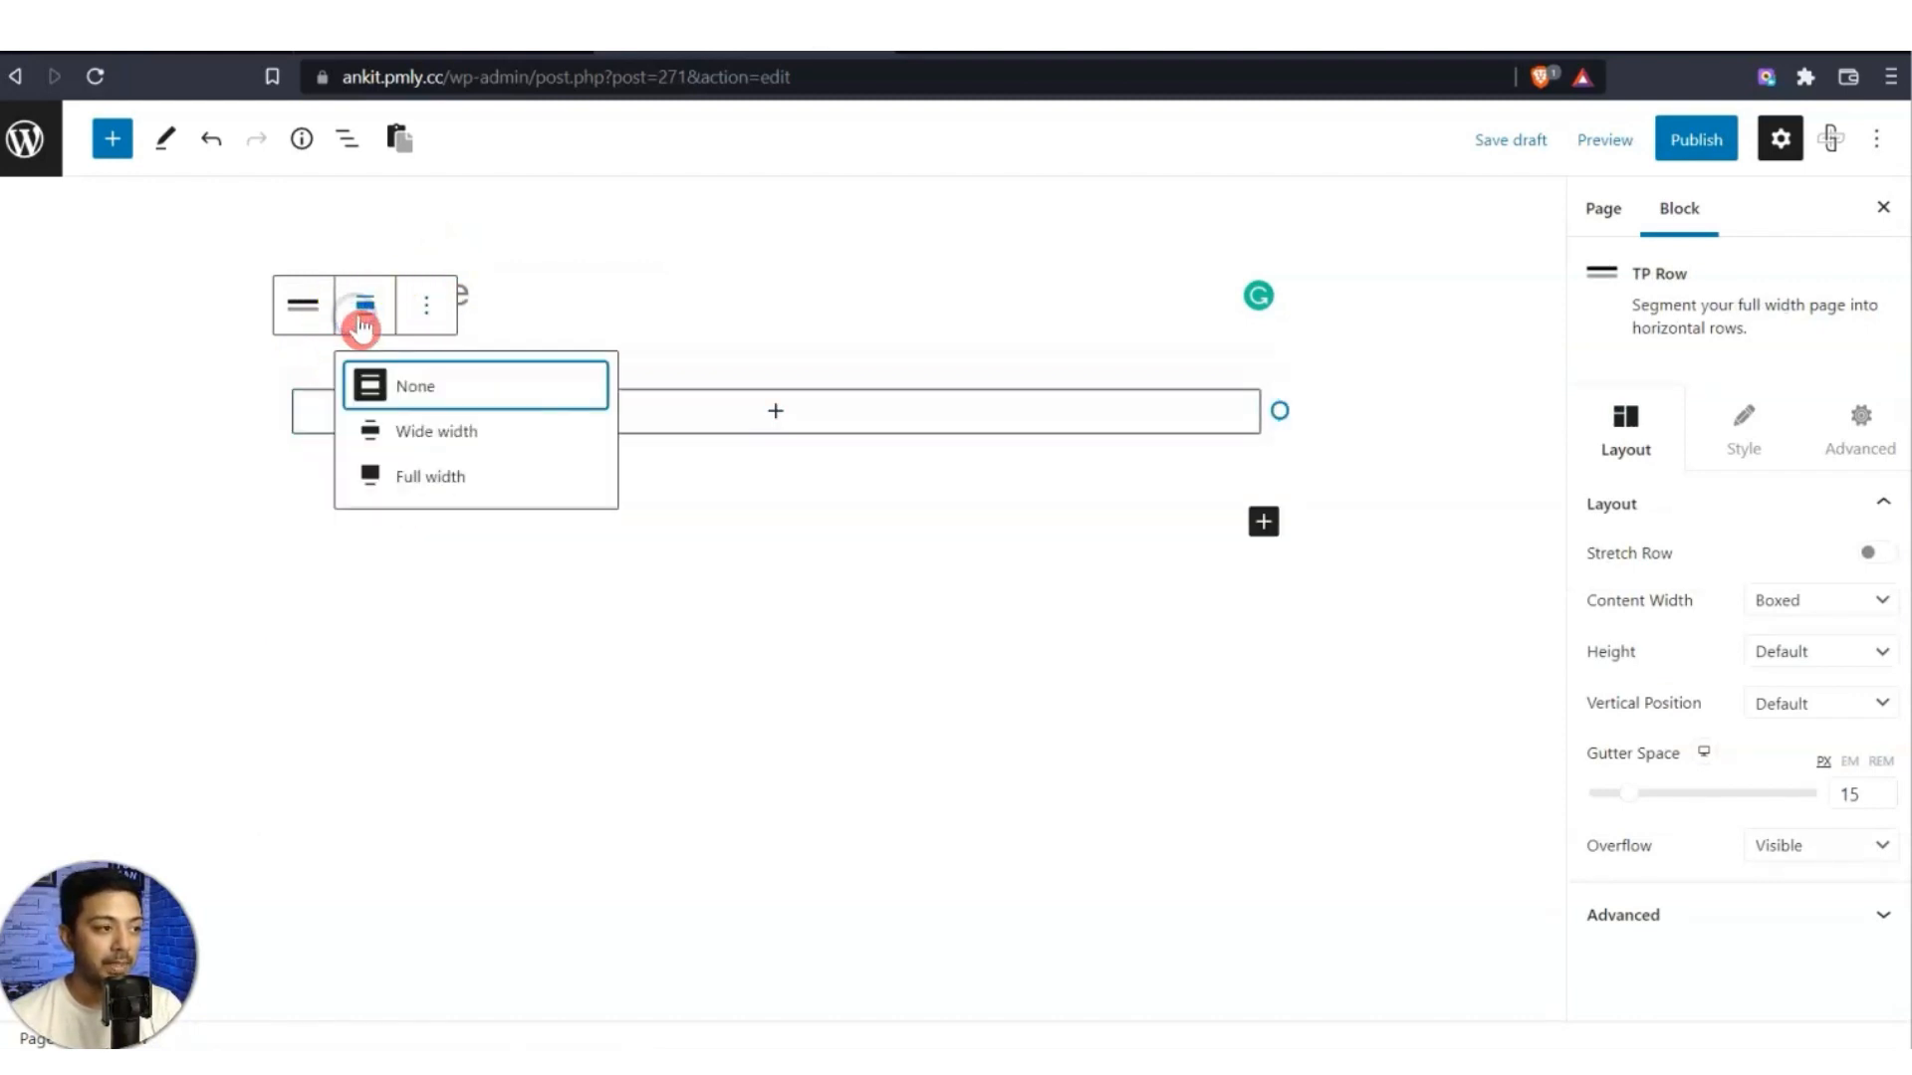
{"action": "left_click", "coordinate": [404, 495]}
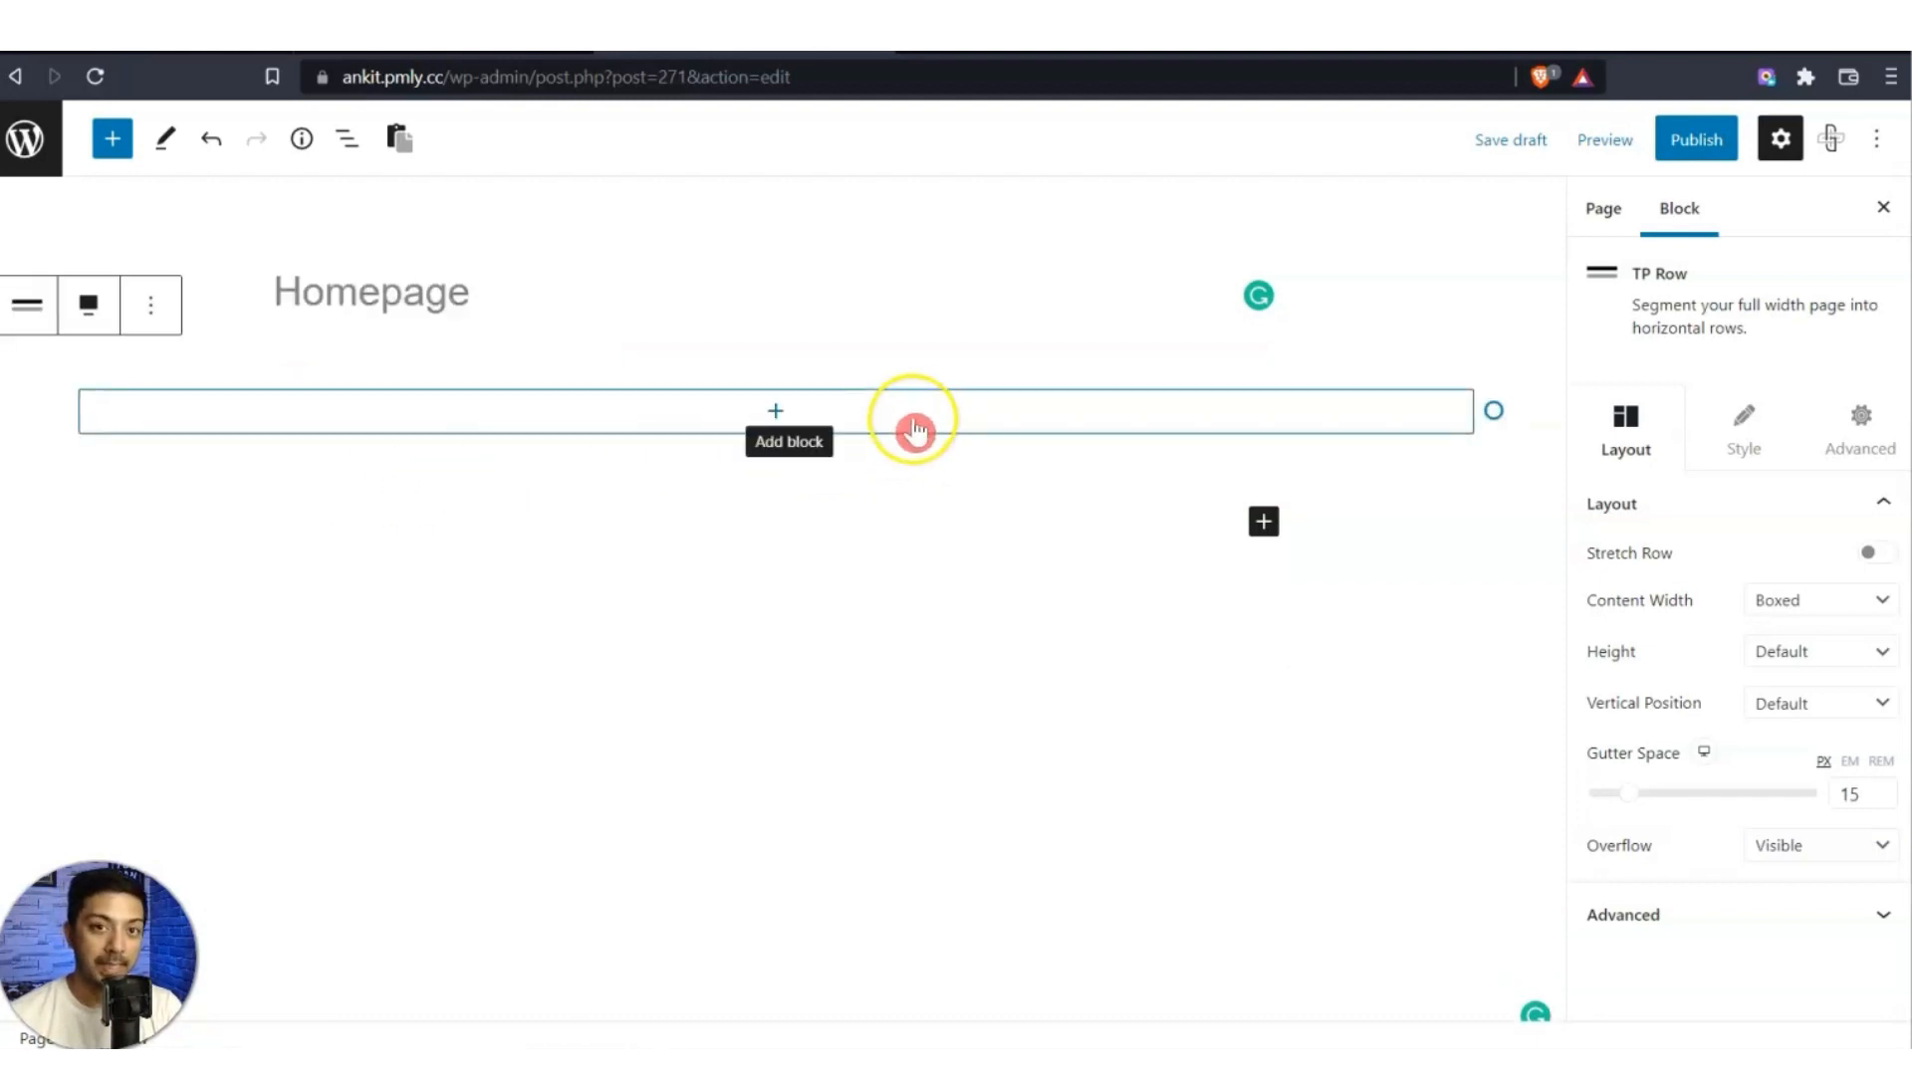
Give the TP Row a solid dark grey background, colour #232323.
{"action": "left_click", "coordinate": [1739, 431]}
{"action": "left_click", "coordinate": [1798, 621]}
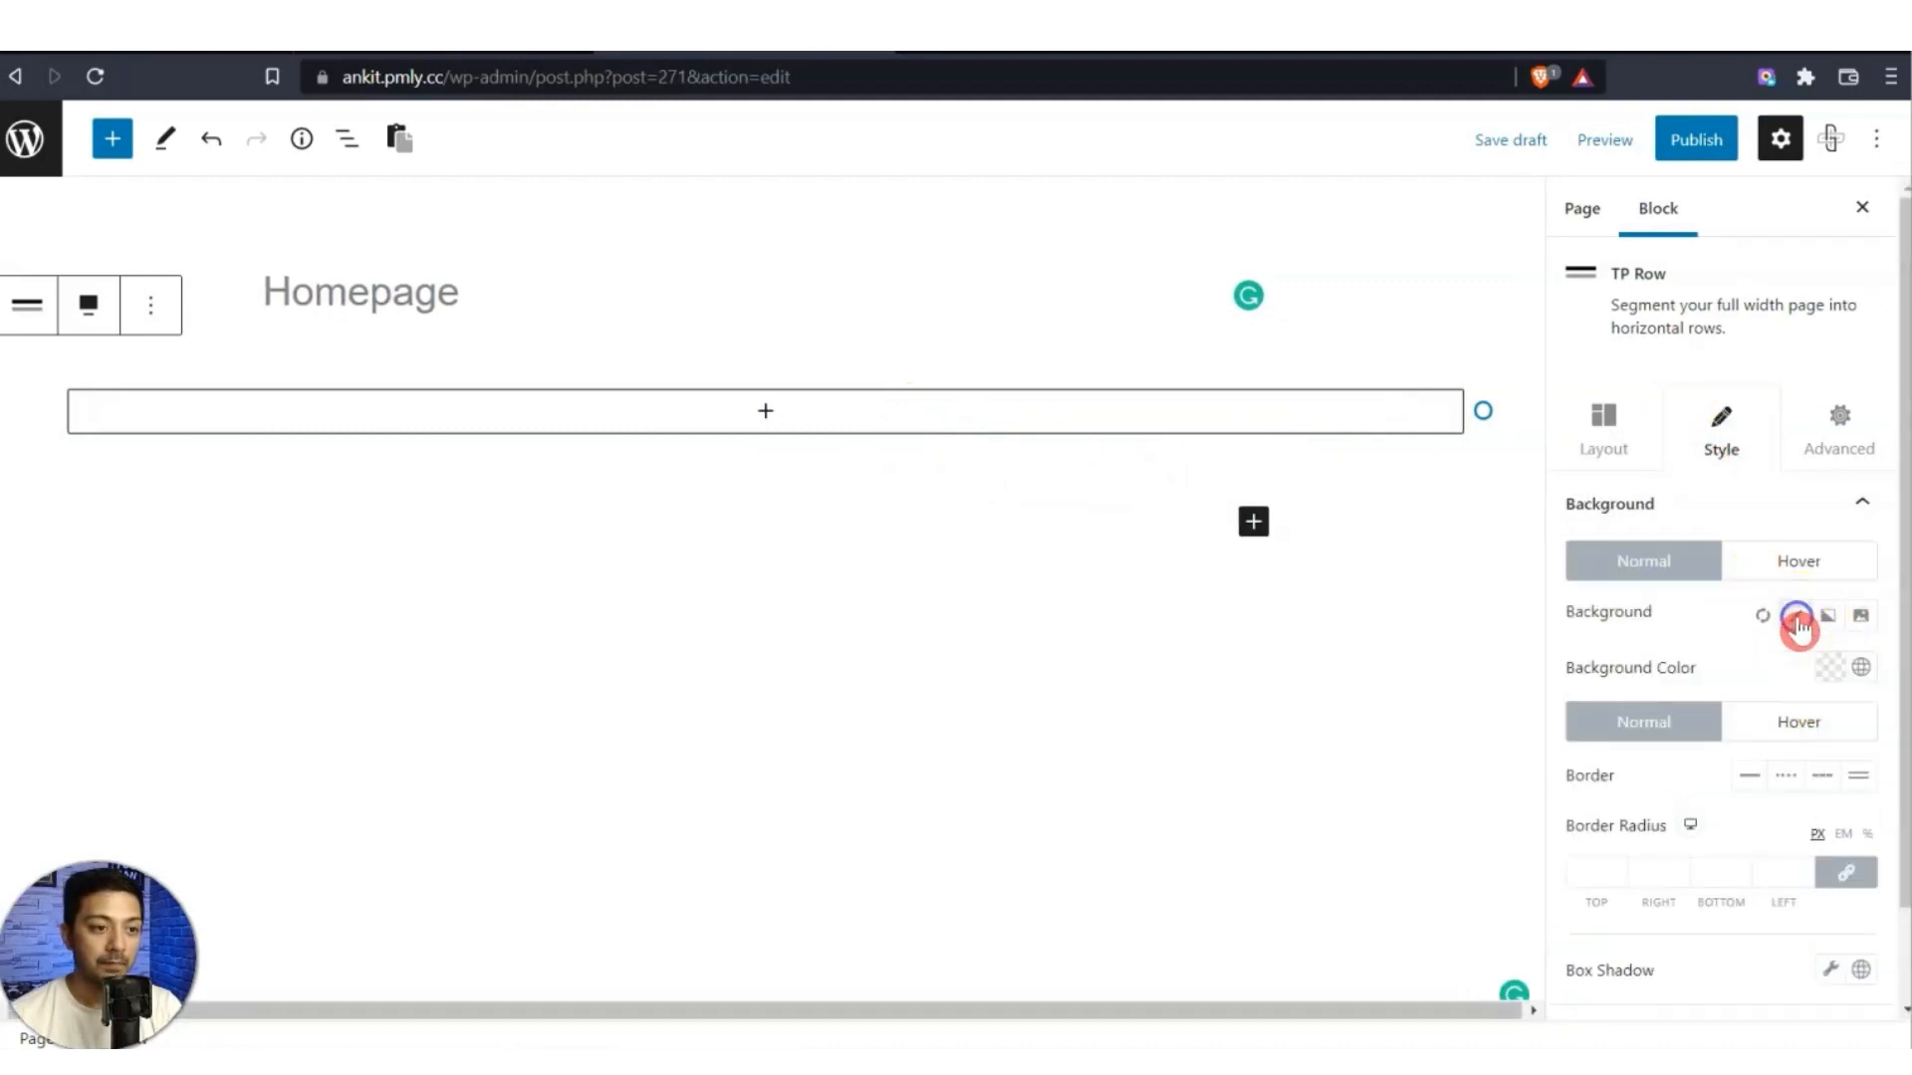
{"action": "left_click", "coordinate": [1831, 677]}
{"action": "left_click_drag", "start_coordinate": [1677, 414], "coordinate": [1591, 445]}
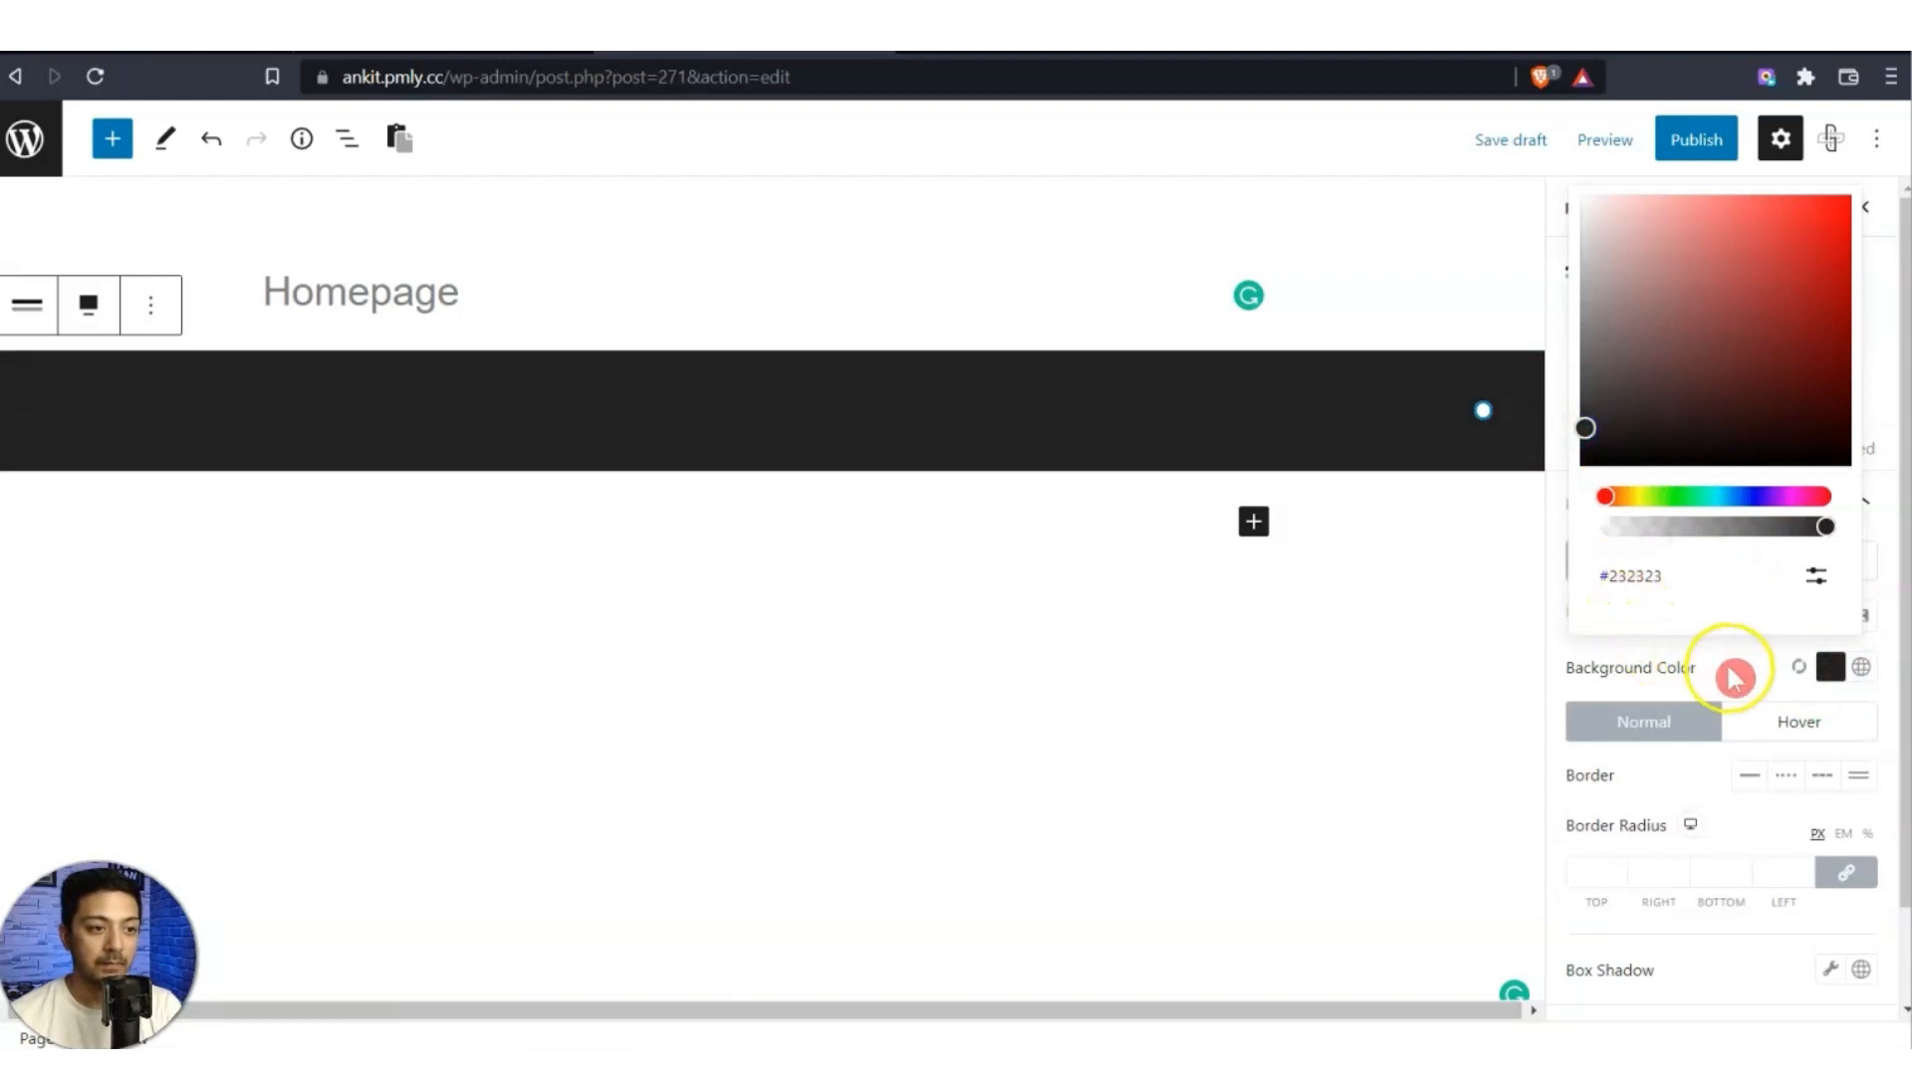
{"action": "left_click", "coordinate": [1736, 670]}
Unlink the row's padding values and set the top and bottom padding to 50 px each.
{"action": "left_click", "coordinate": [1822, 441]}
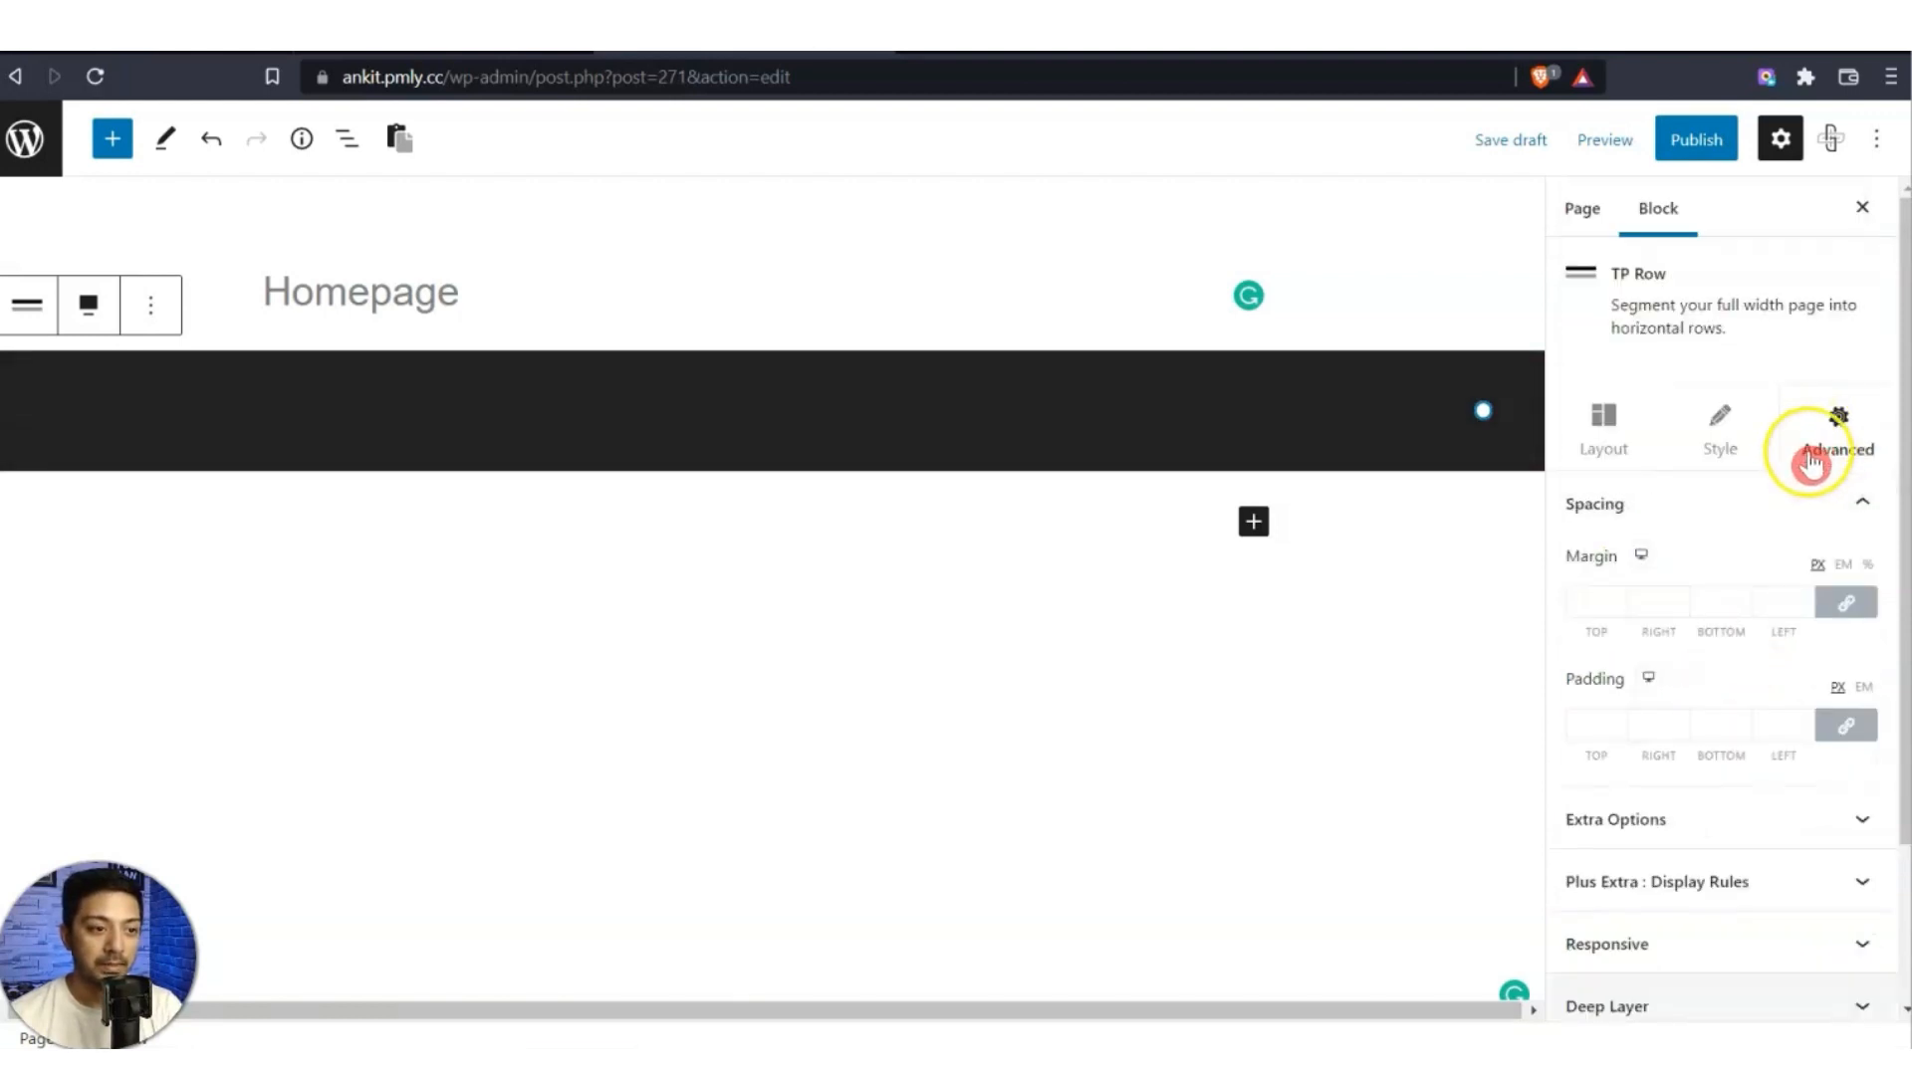
{"action": "left_click", "coordinate": [1846, 725]}
{"action": "left_click", "coordinate": [1751, 732]}
{"action": "left_click", "coordinate": [1603, 727]}
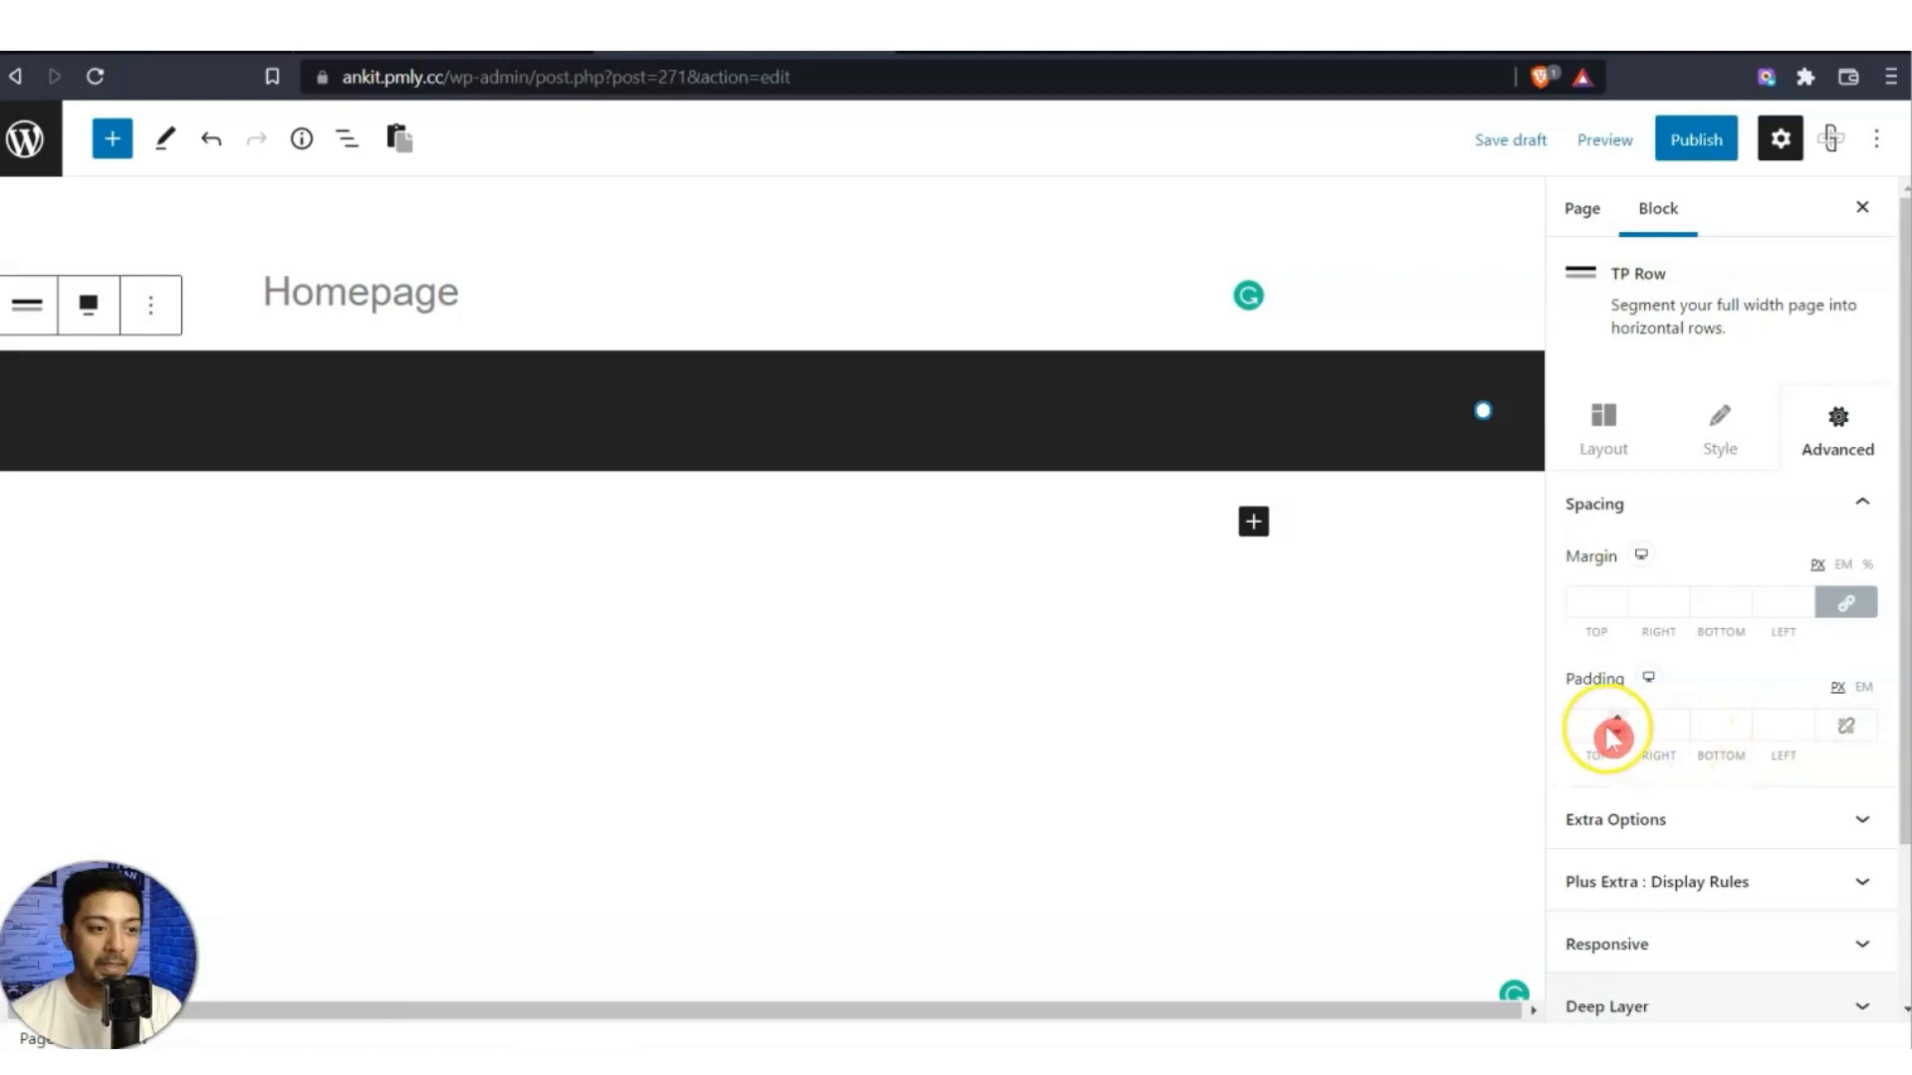
{"action": "type", "text": "50"}
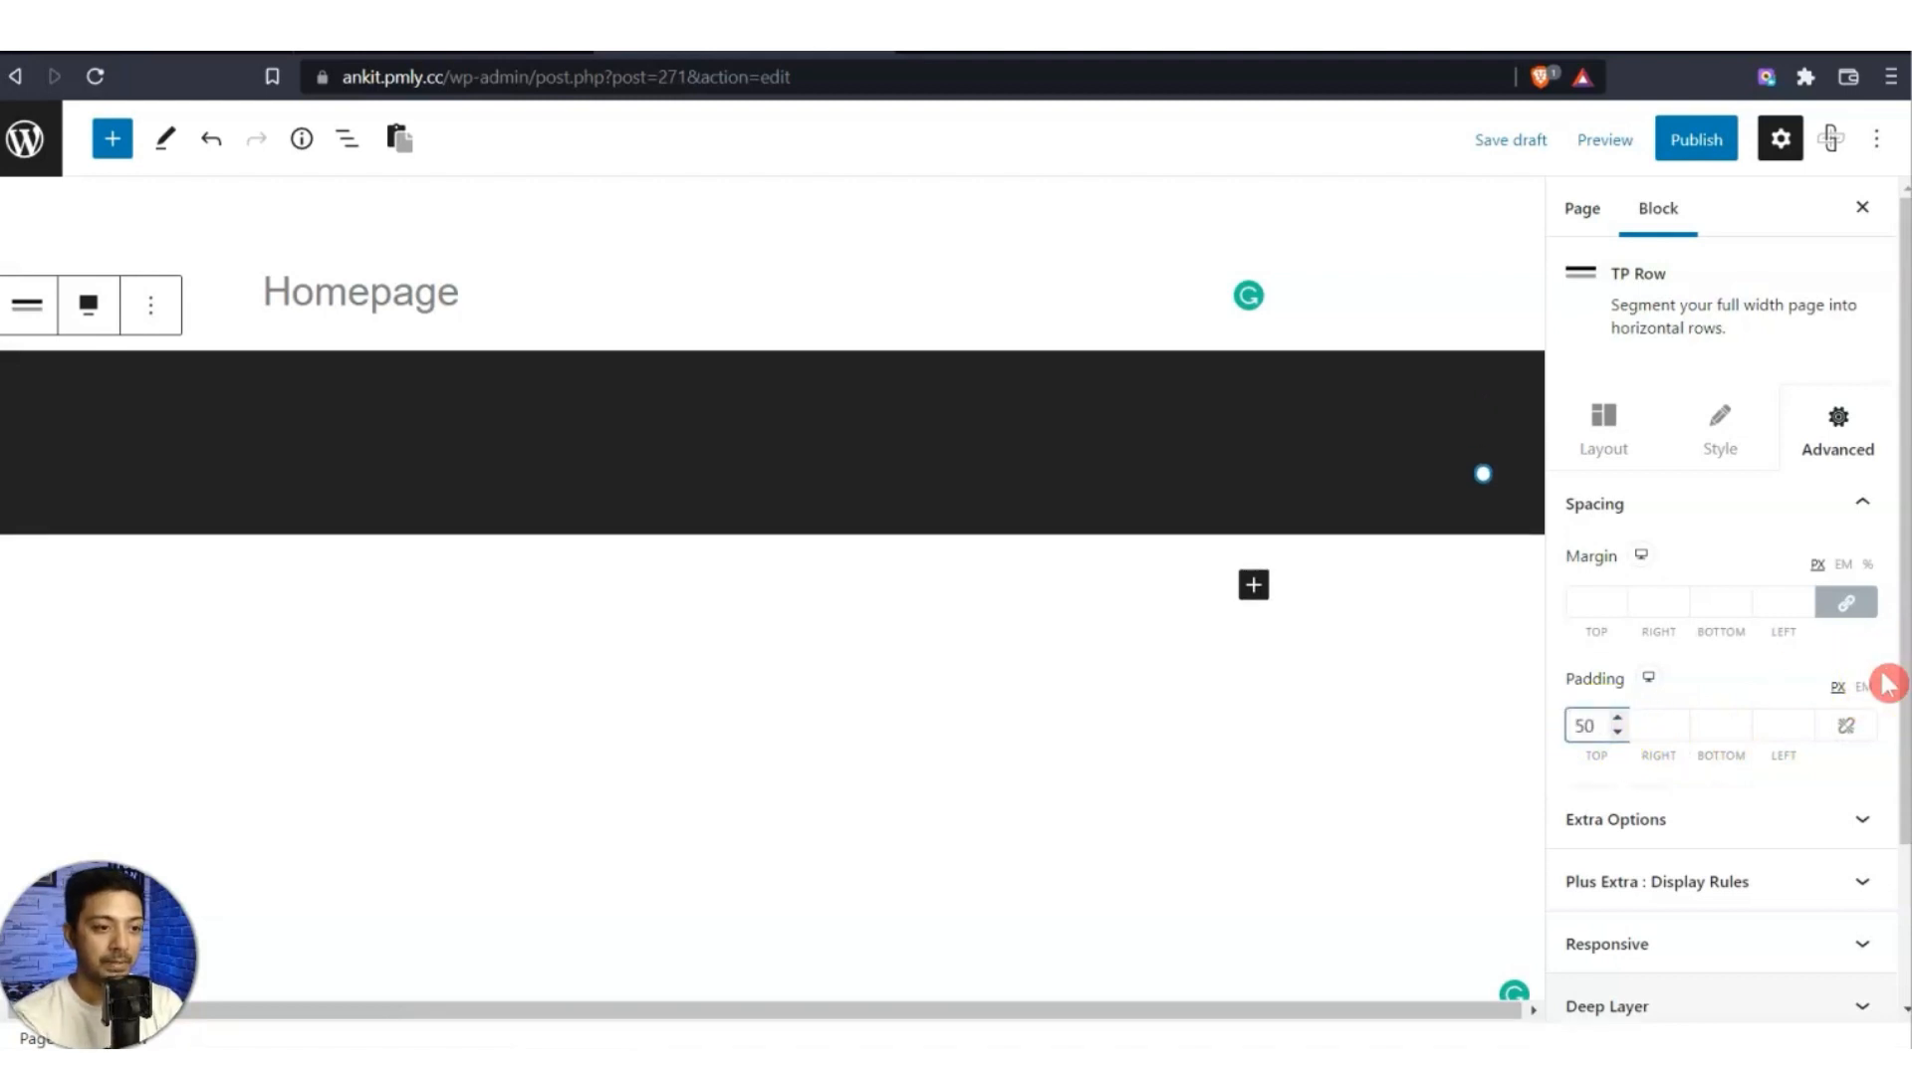
{"action": "type", "text": "50"}
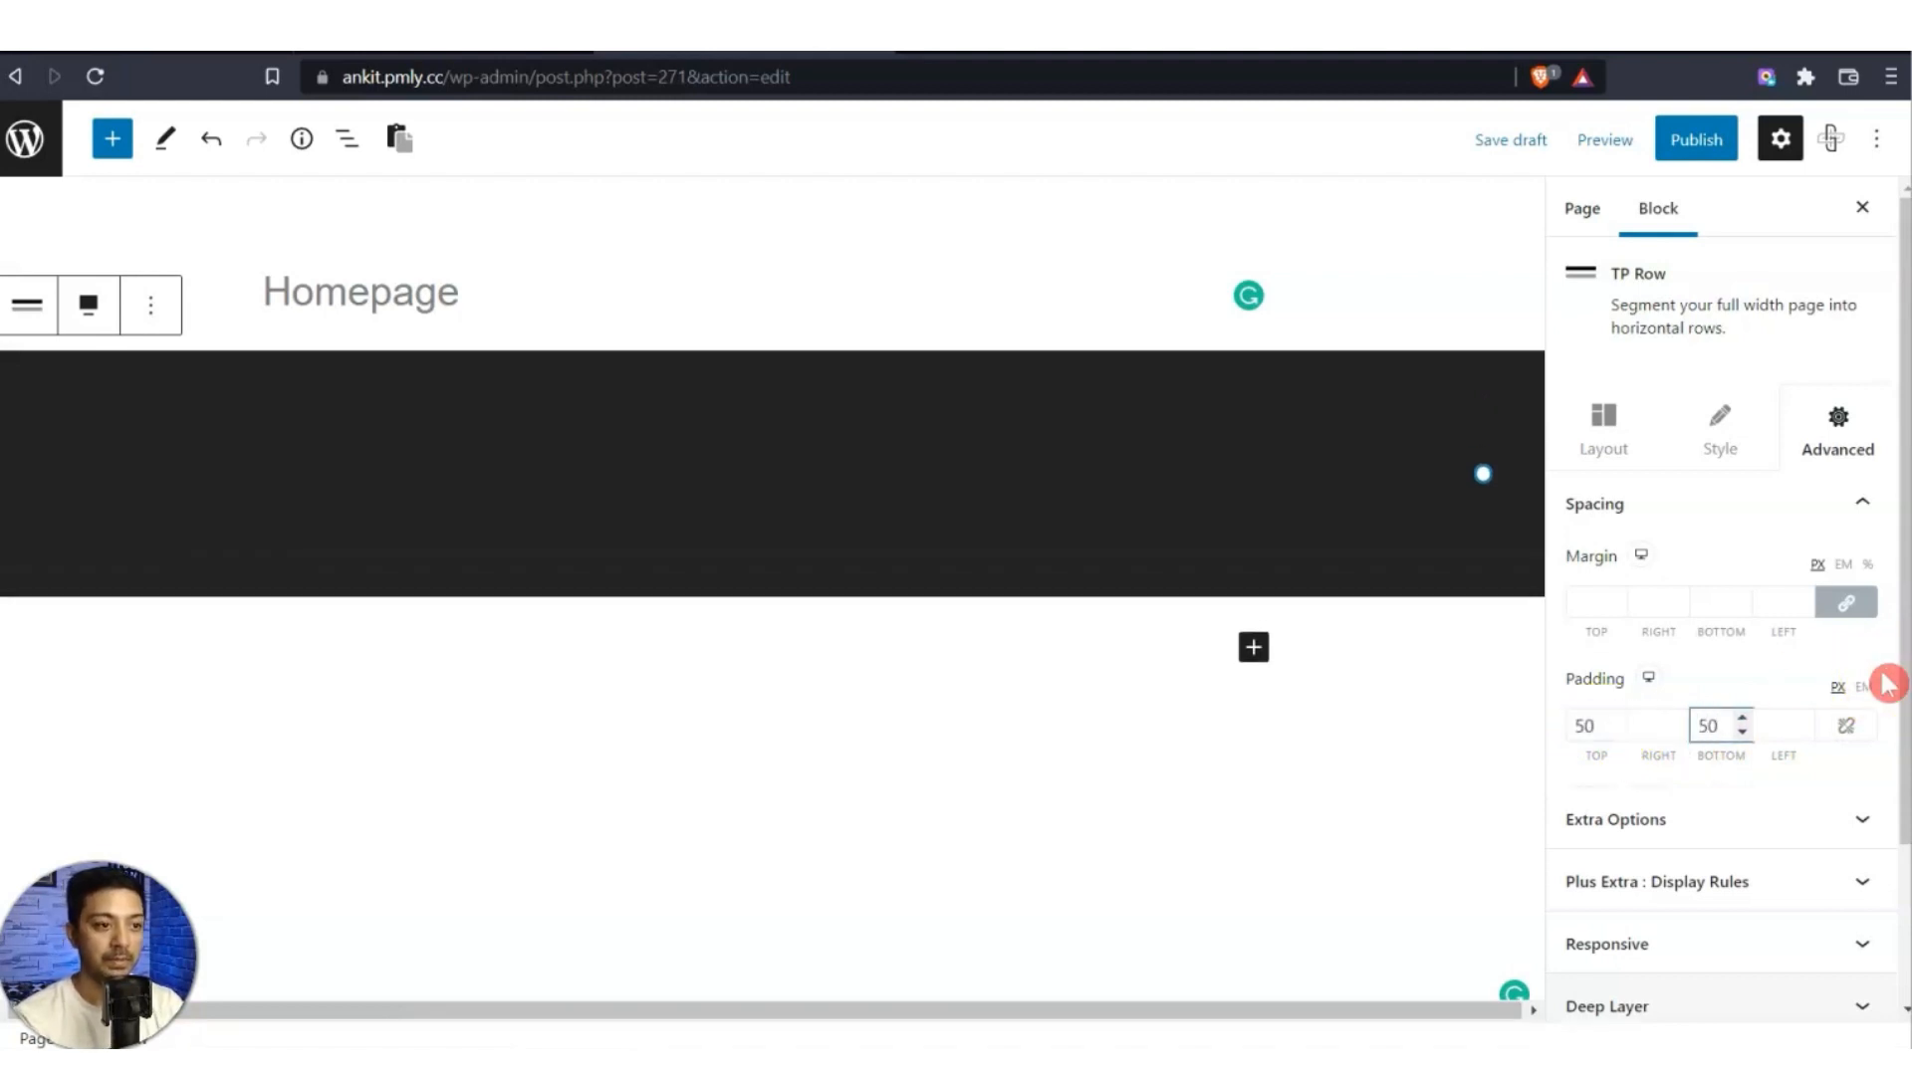
Insert a TP Post Listing block inside the dark row.
{"action": "left_click", "coordinate": [870, 458]}
{"action": "left_click", "coordinate": [786, 482]}
{"action": "left_click", "coordinate": [787, 485]}
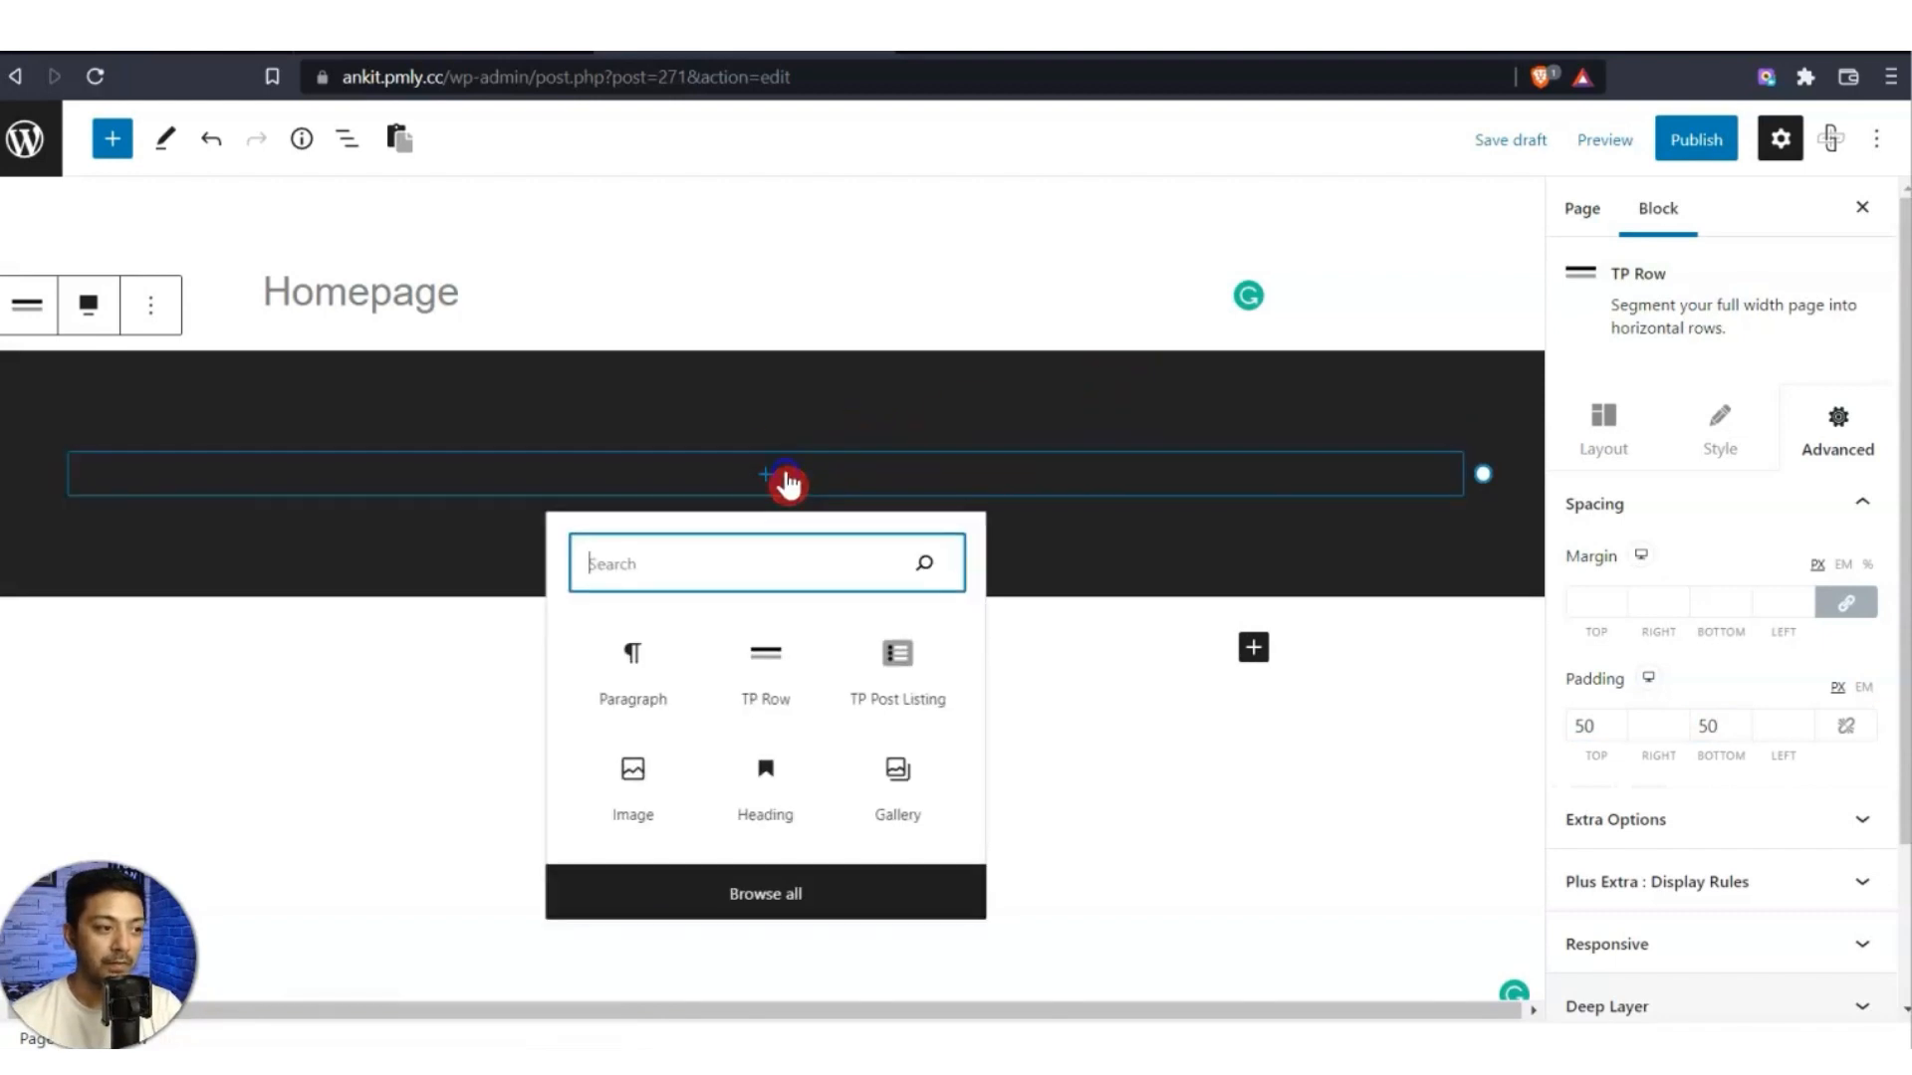
{"action": "left_click", "coordinate": [893, 684]}
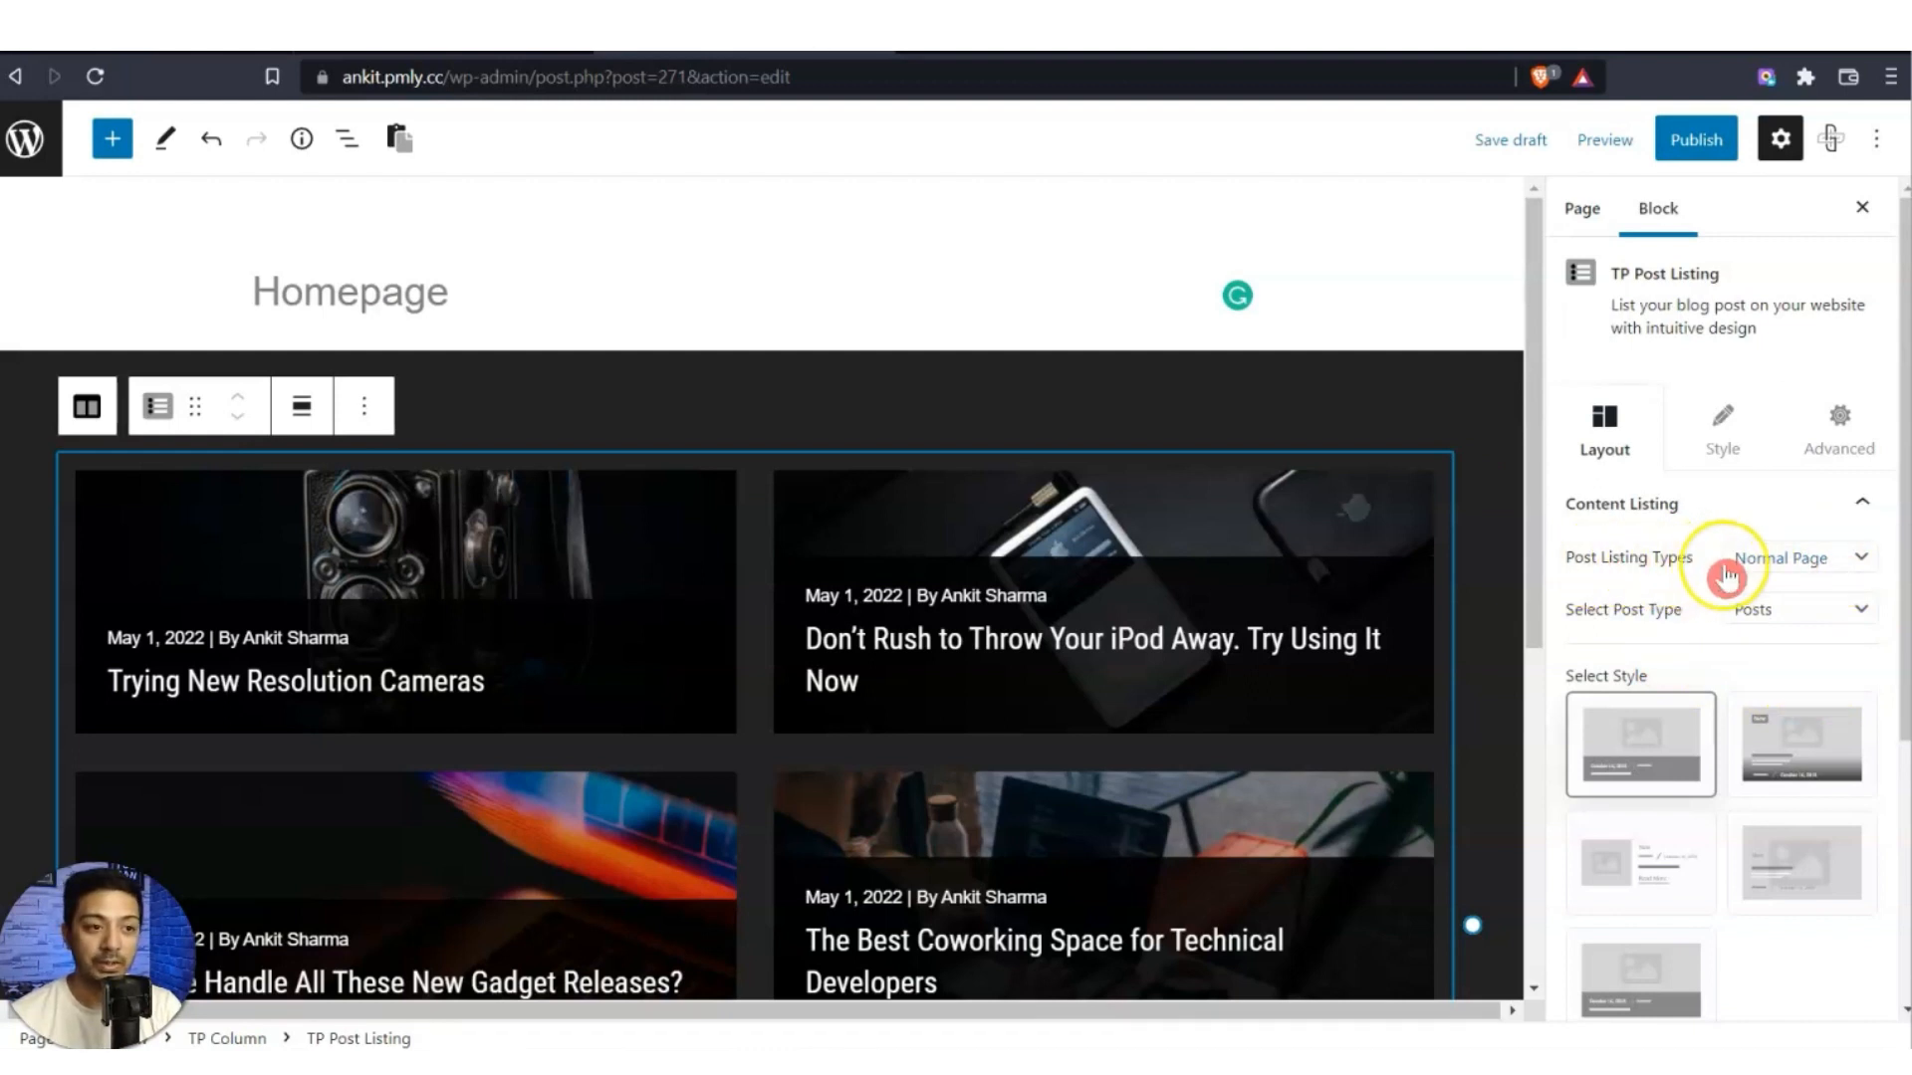
Keep Posts as the listing's post type, choose the fourth listing style and set the layout to Carousel.
{"action": "left_click", "coordinate": [1809, 611]}
{"action": "left_click", "coordinate": [1809, 612]}
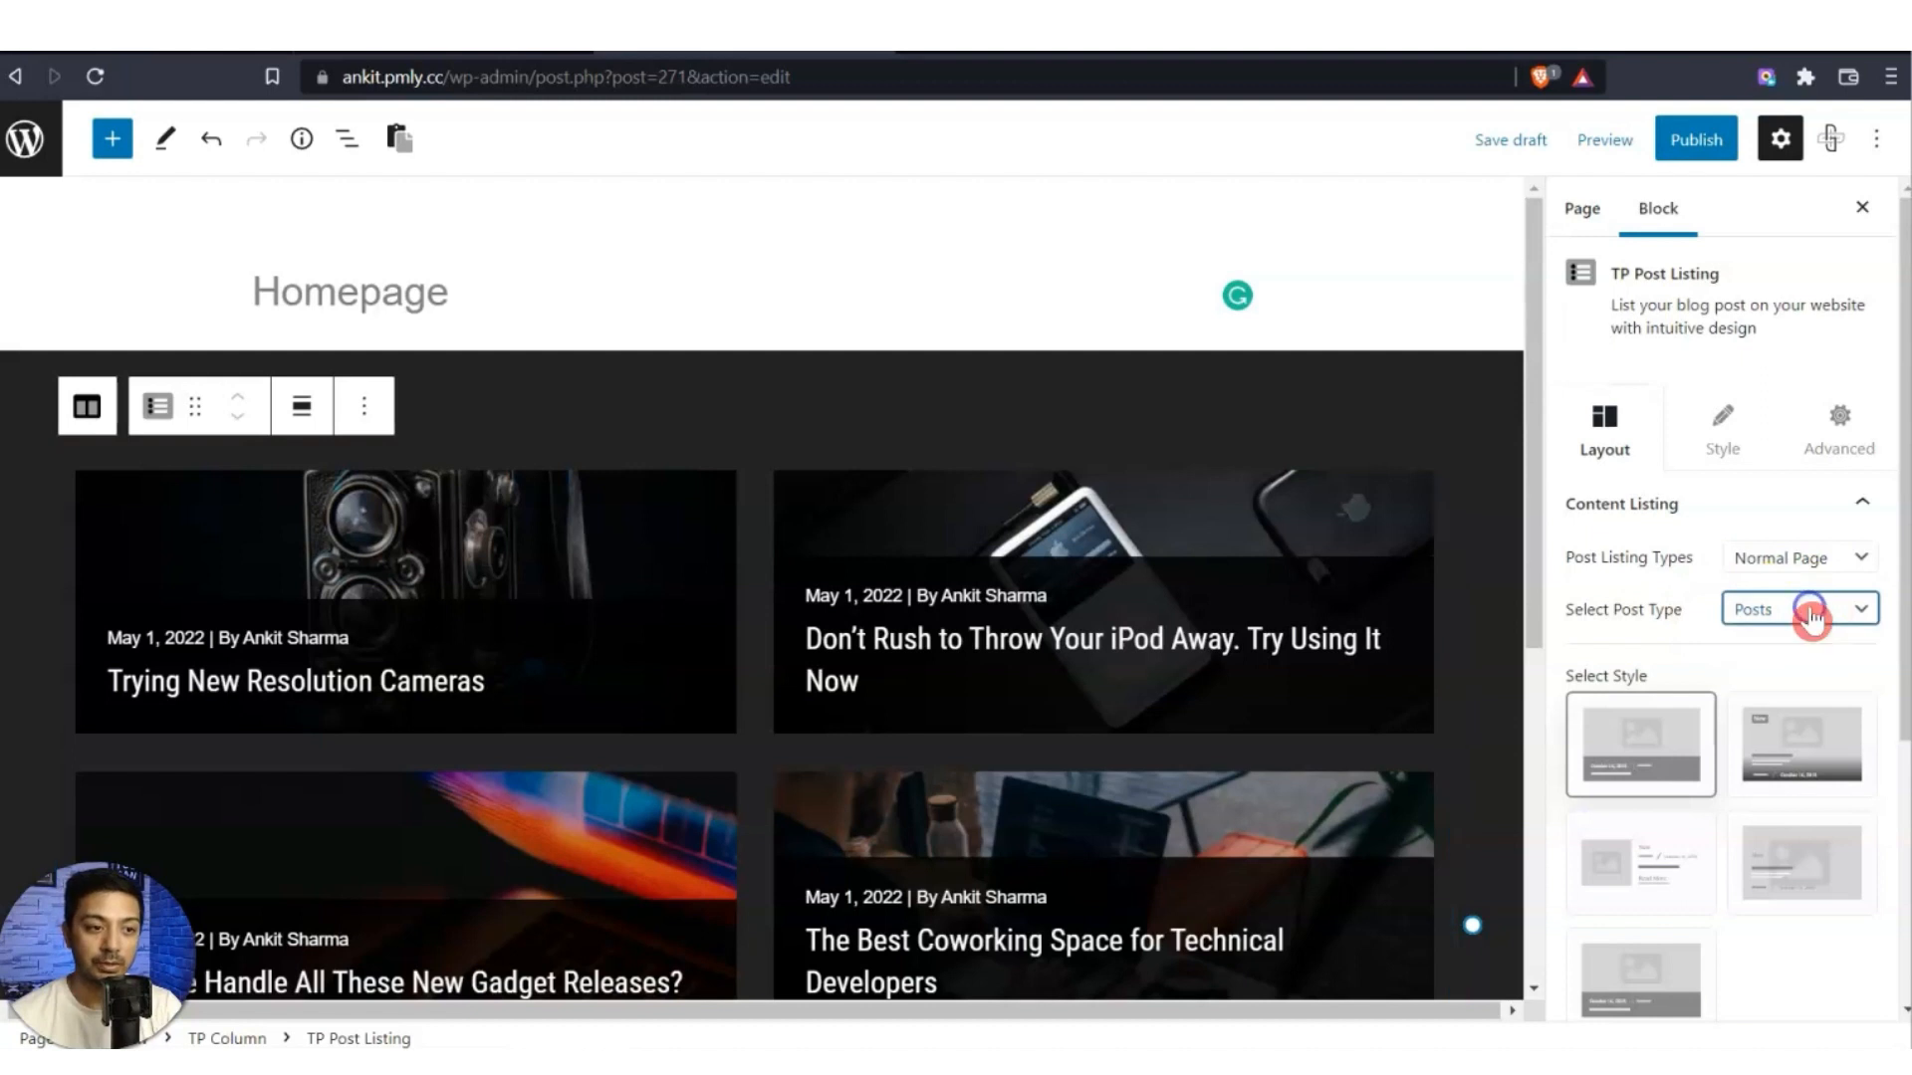
{"action": "left_click", "coordinate": [1802, 862]}
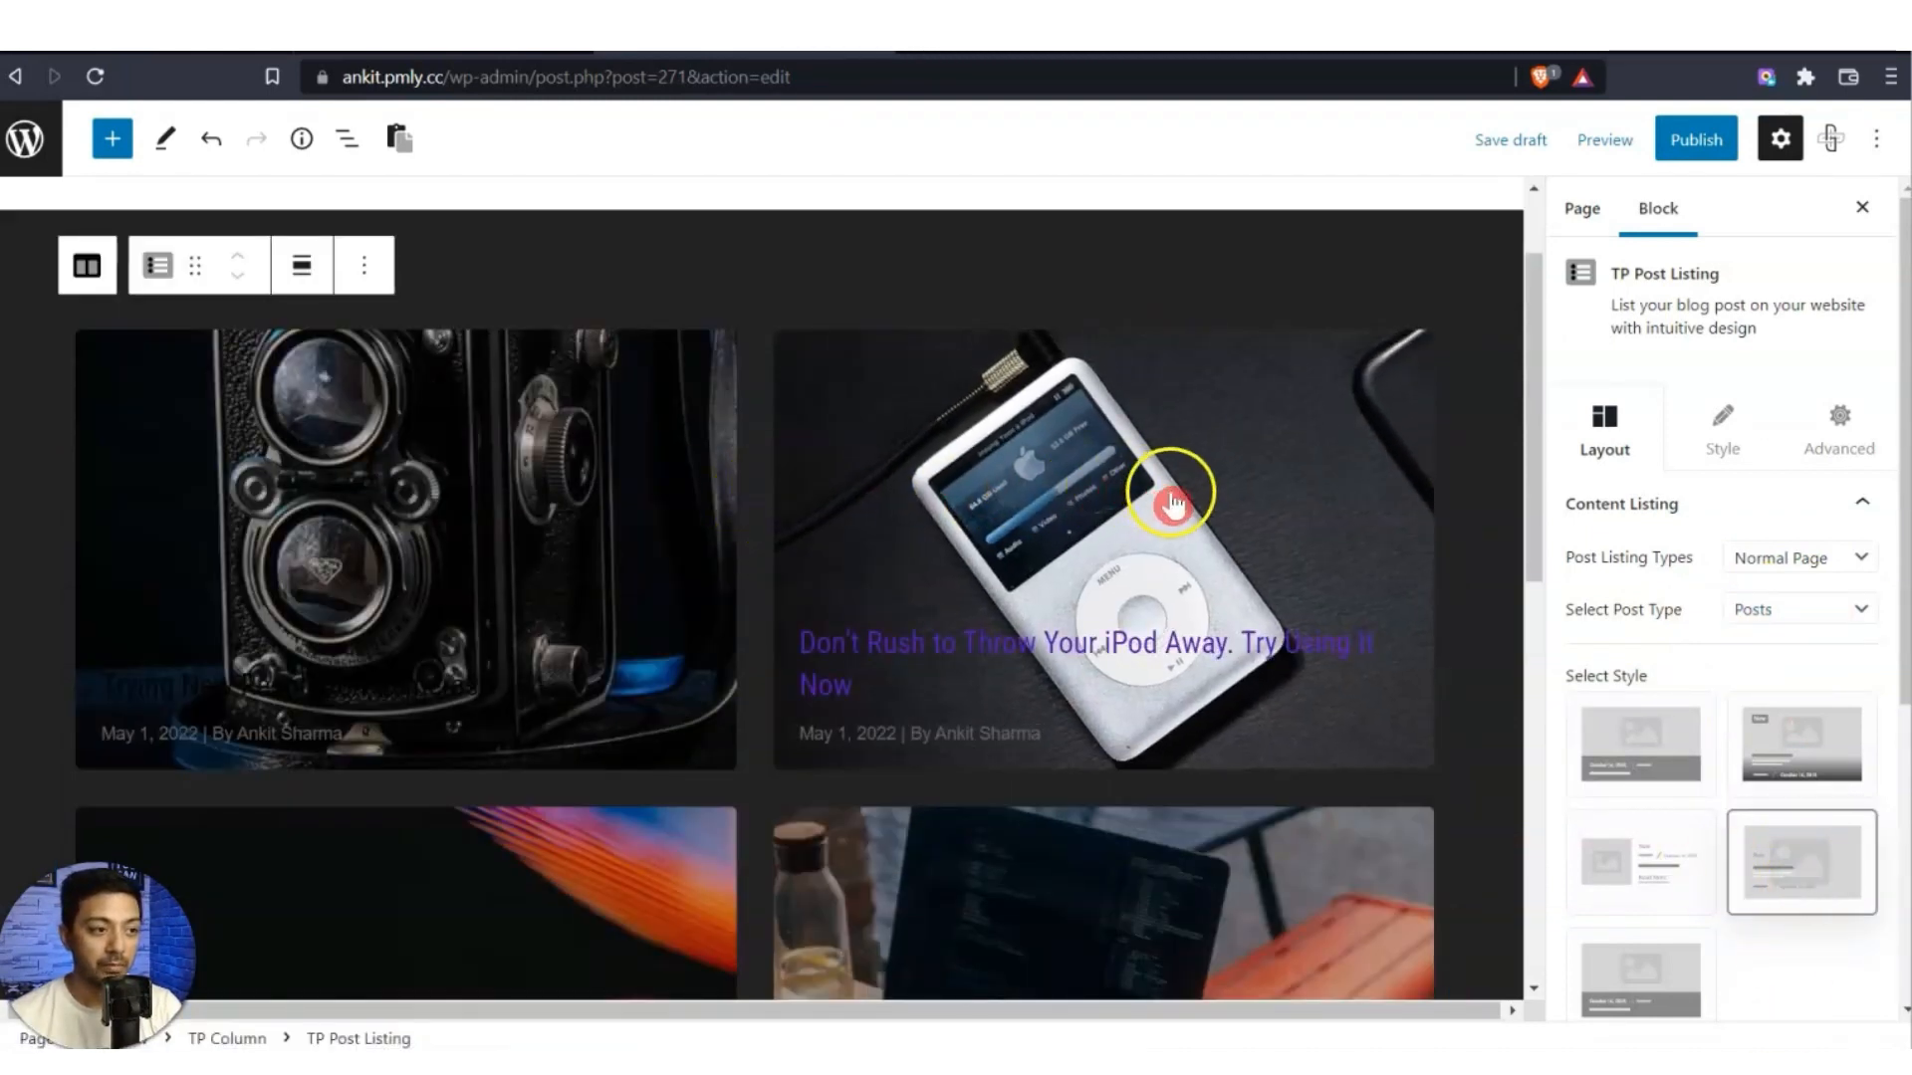
{"action": "scroll", "coordinate": [1785, 697], "scroll_direction": "down", "scroll_amount": 5}
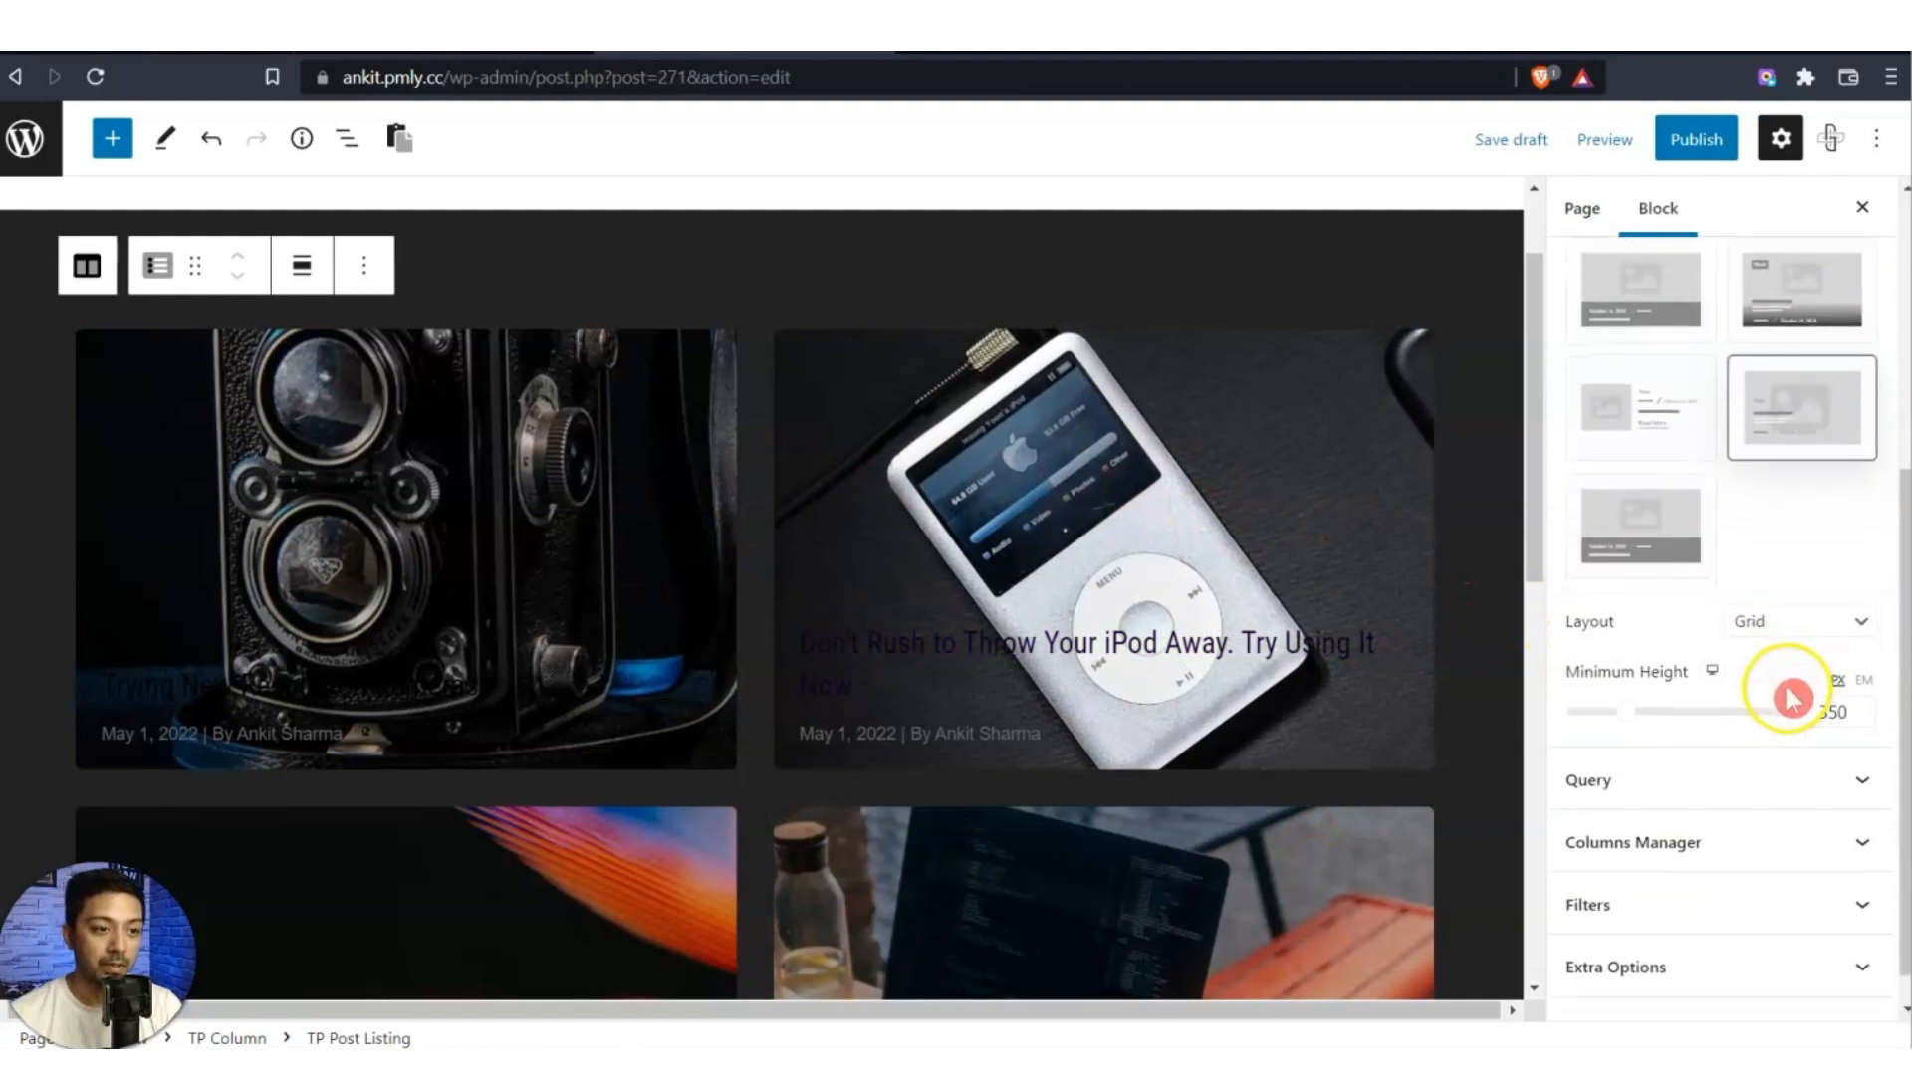
{"action": "left_click", "coordinate": [1774, 628]}
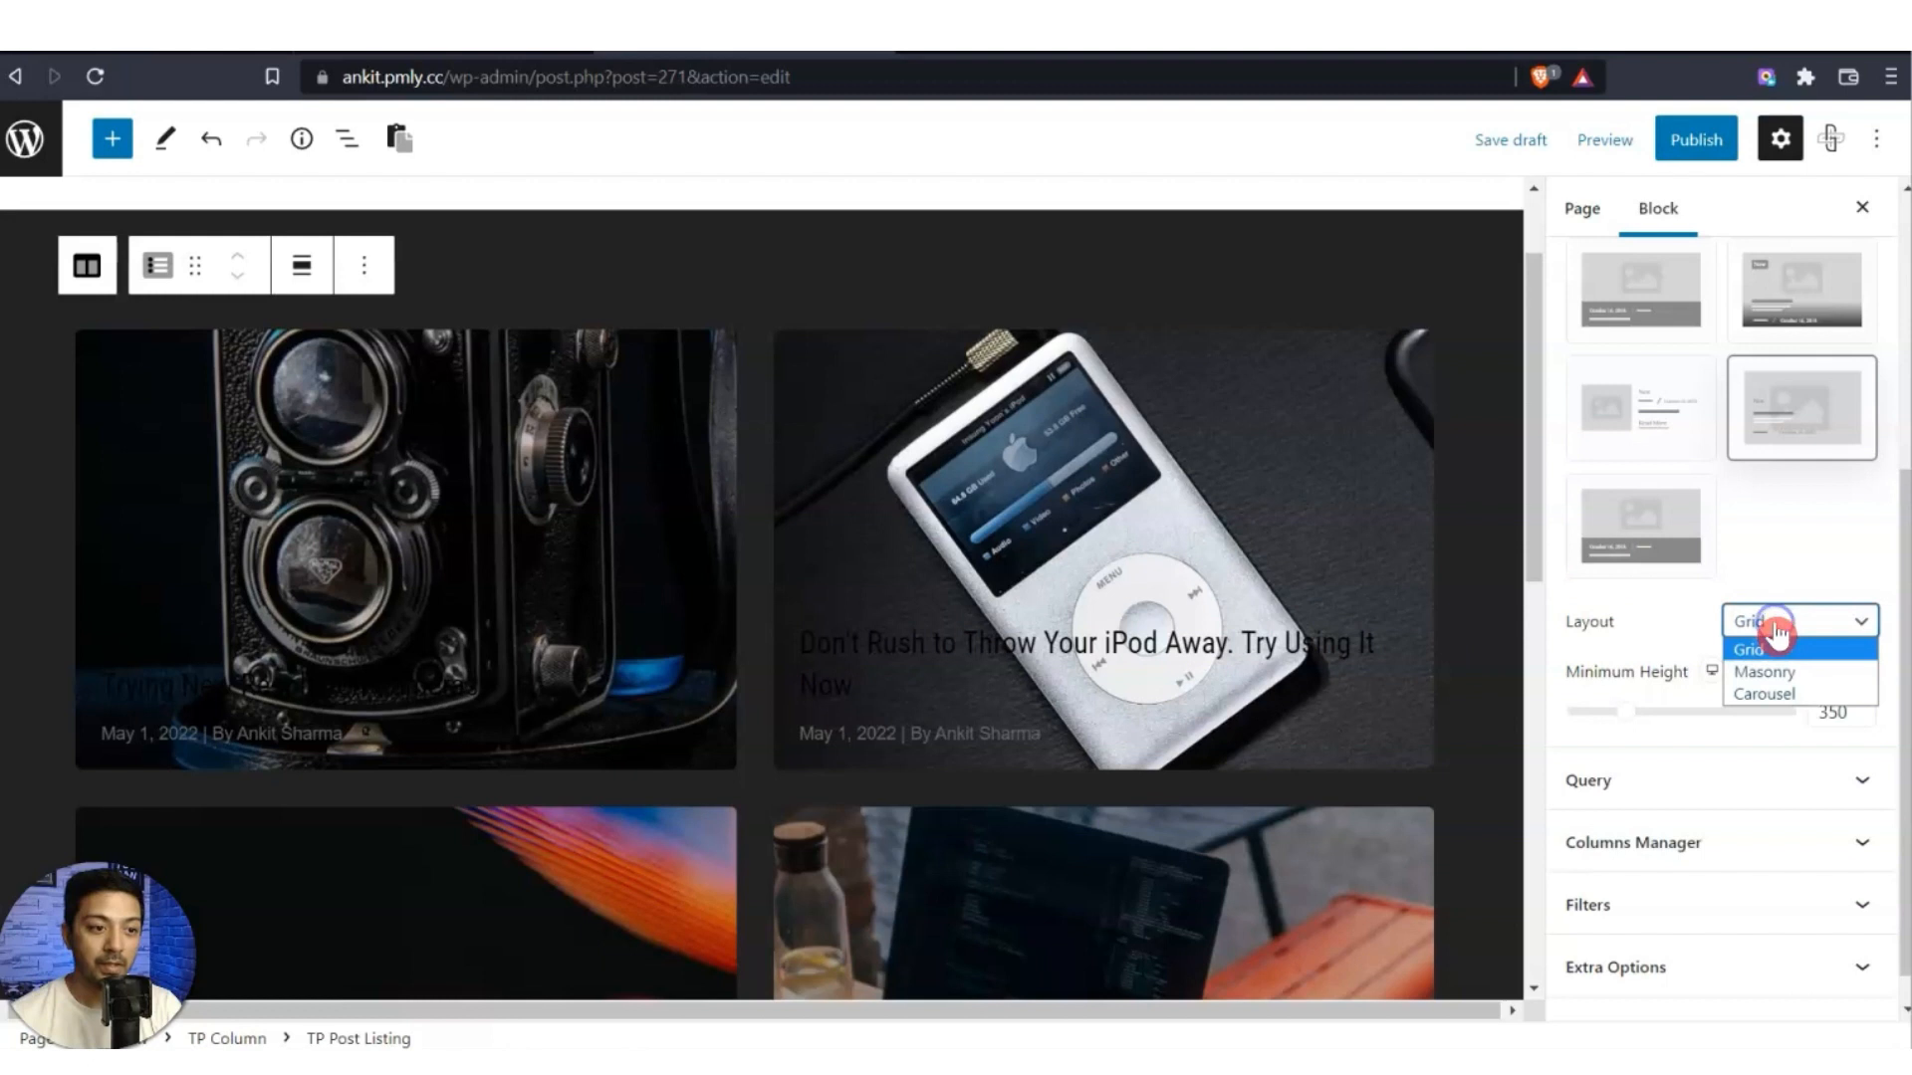
{"action": "left_click", "coordinate": [1784, 696]}
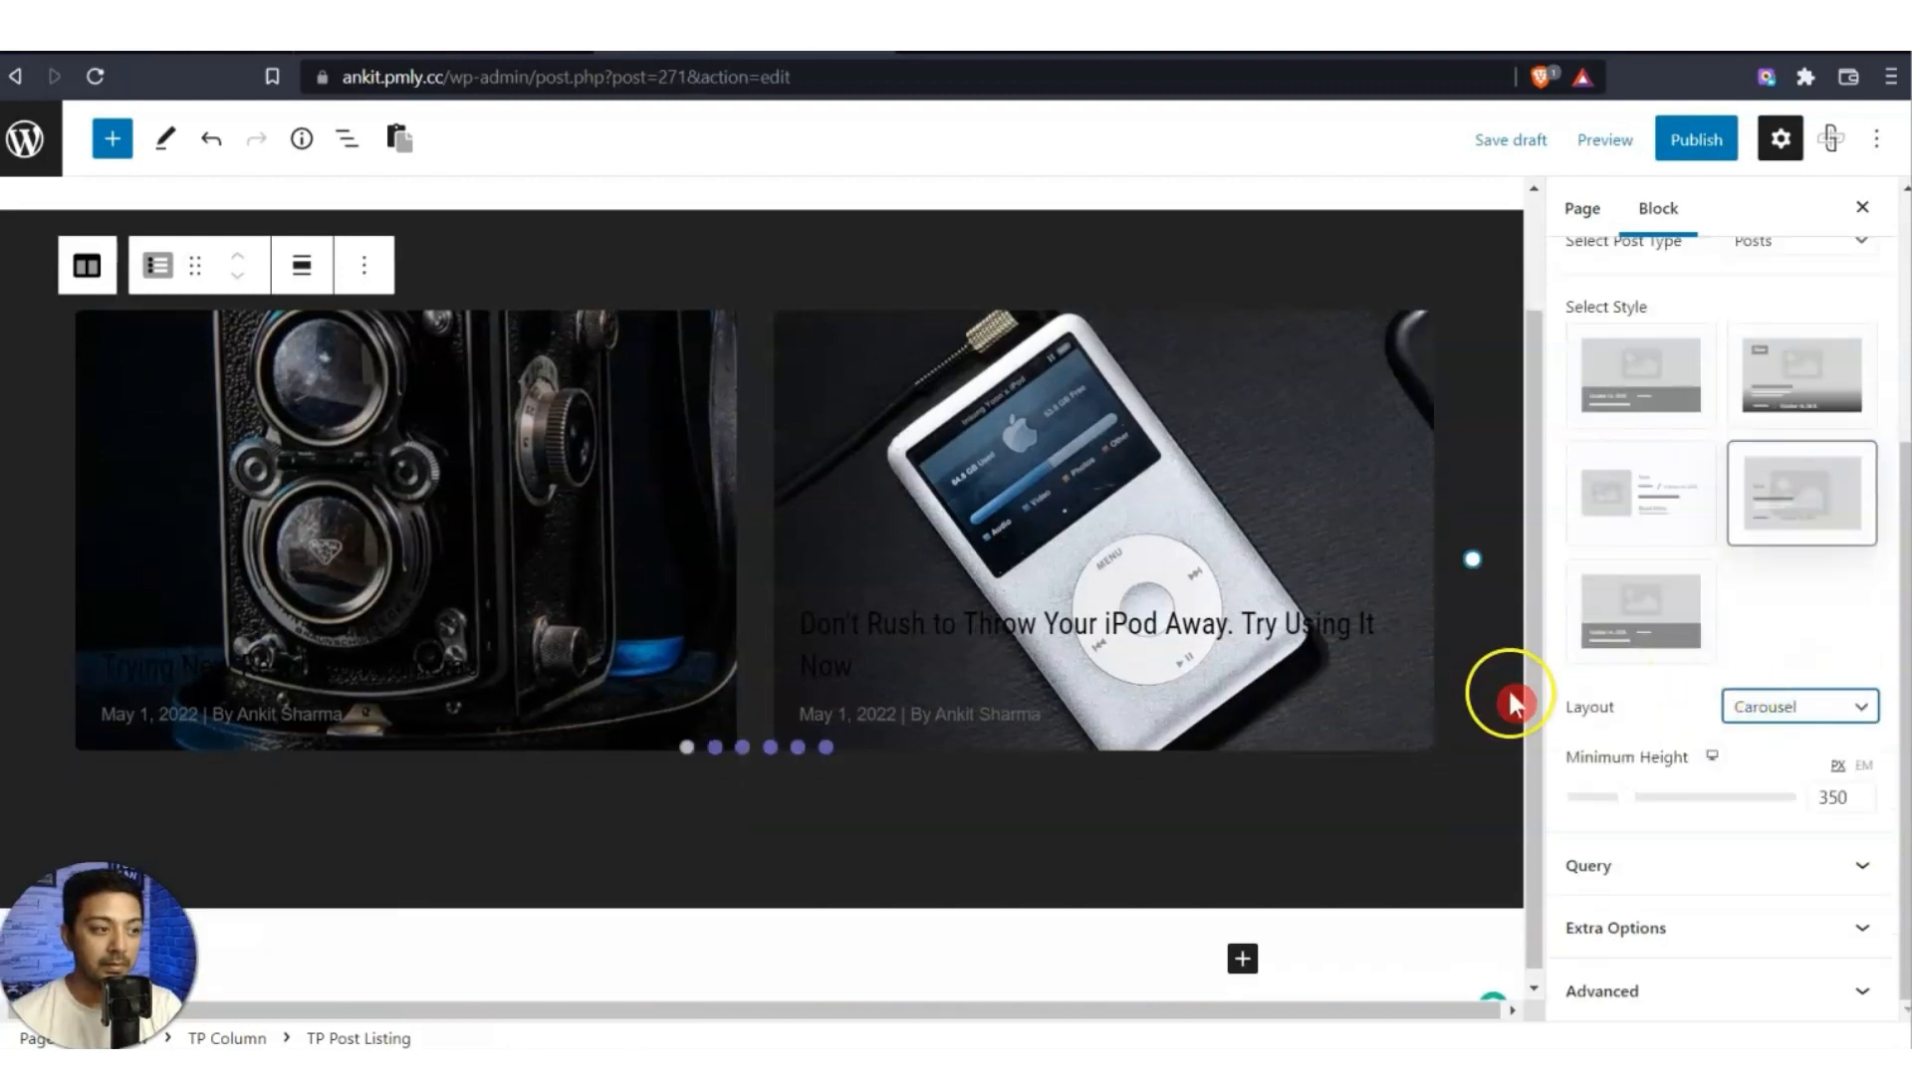
Swipe through the post carousel to test it and set its minimum height to 370 px.
{"action": "left_click_drag", "start_coordinate": [1451, 717], "coordinate": [726, 644]}
{"action": "left_click_drag", "start_coordinate": [1225, 644], "coordinate": [821, 697]}
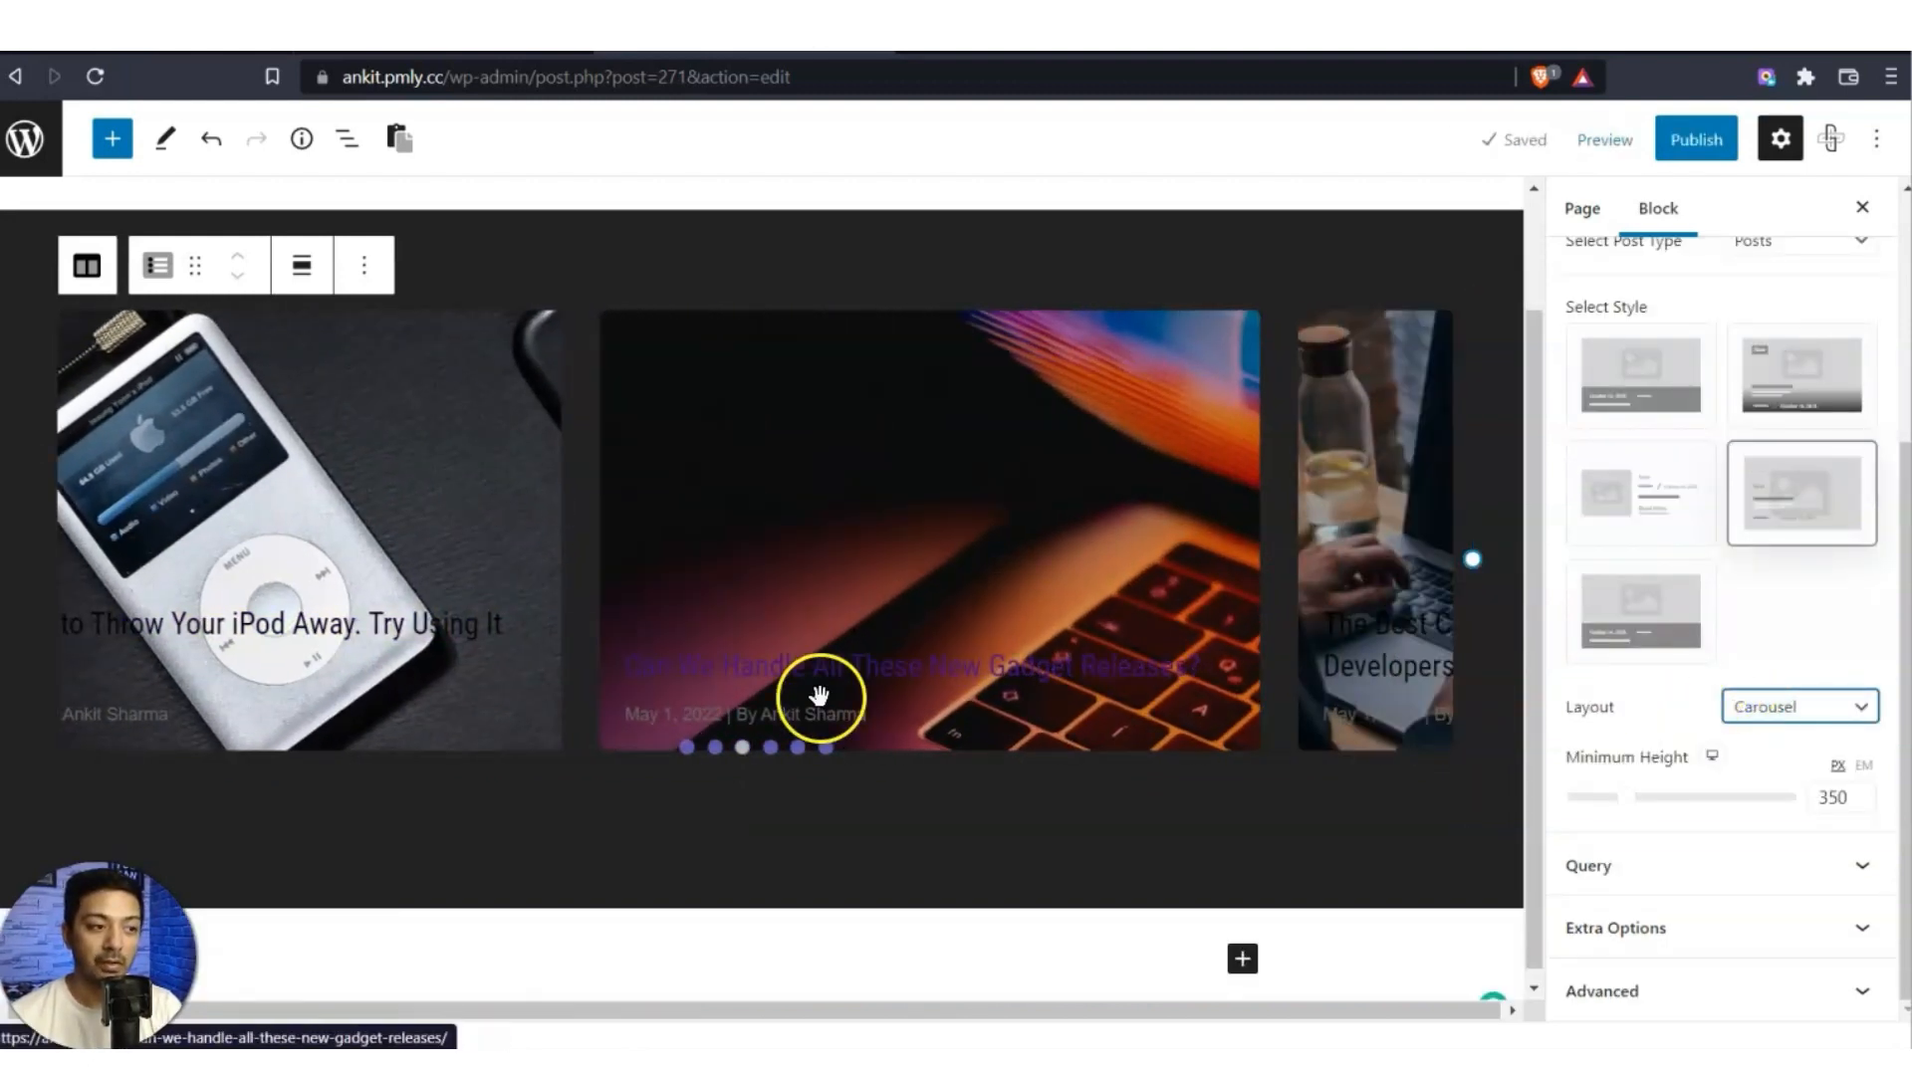
{"action": "left_click", "coordinate": [1679, 635]}
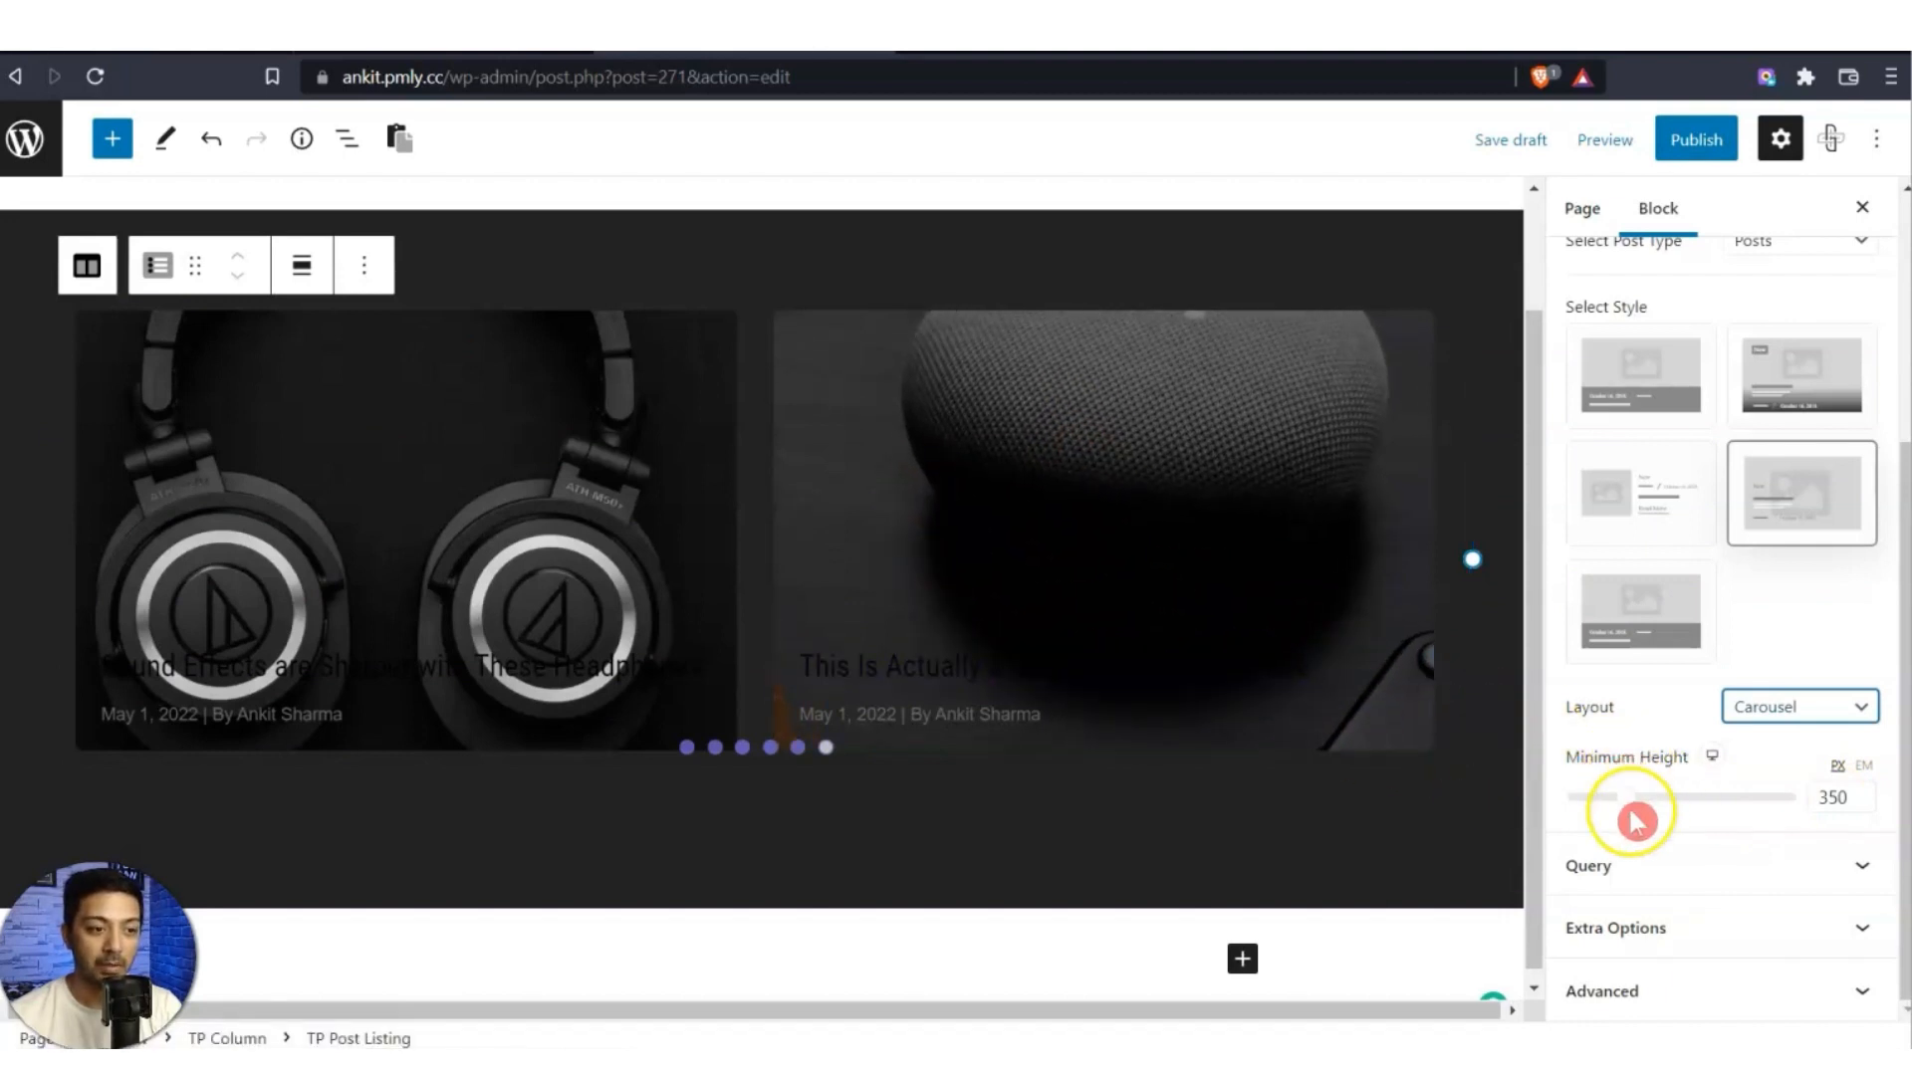
{"action": "mouse_move", "coordinate": [1638, 802]}
{"action": "left_mouse_down"}
{"action": "mouse_move", "coordinate": [1604, 809]}
{"action": "mouse_move", "coordinate": [1656, 798]}
{"action": "mouse_move", "coordinate": [1633, 803]}
{"action": "left_mouse_up"}
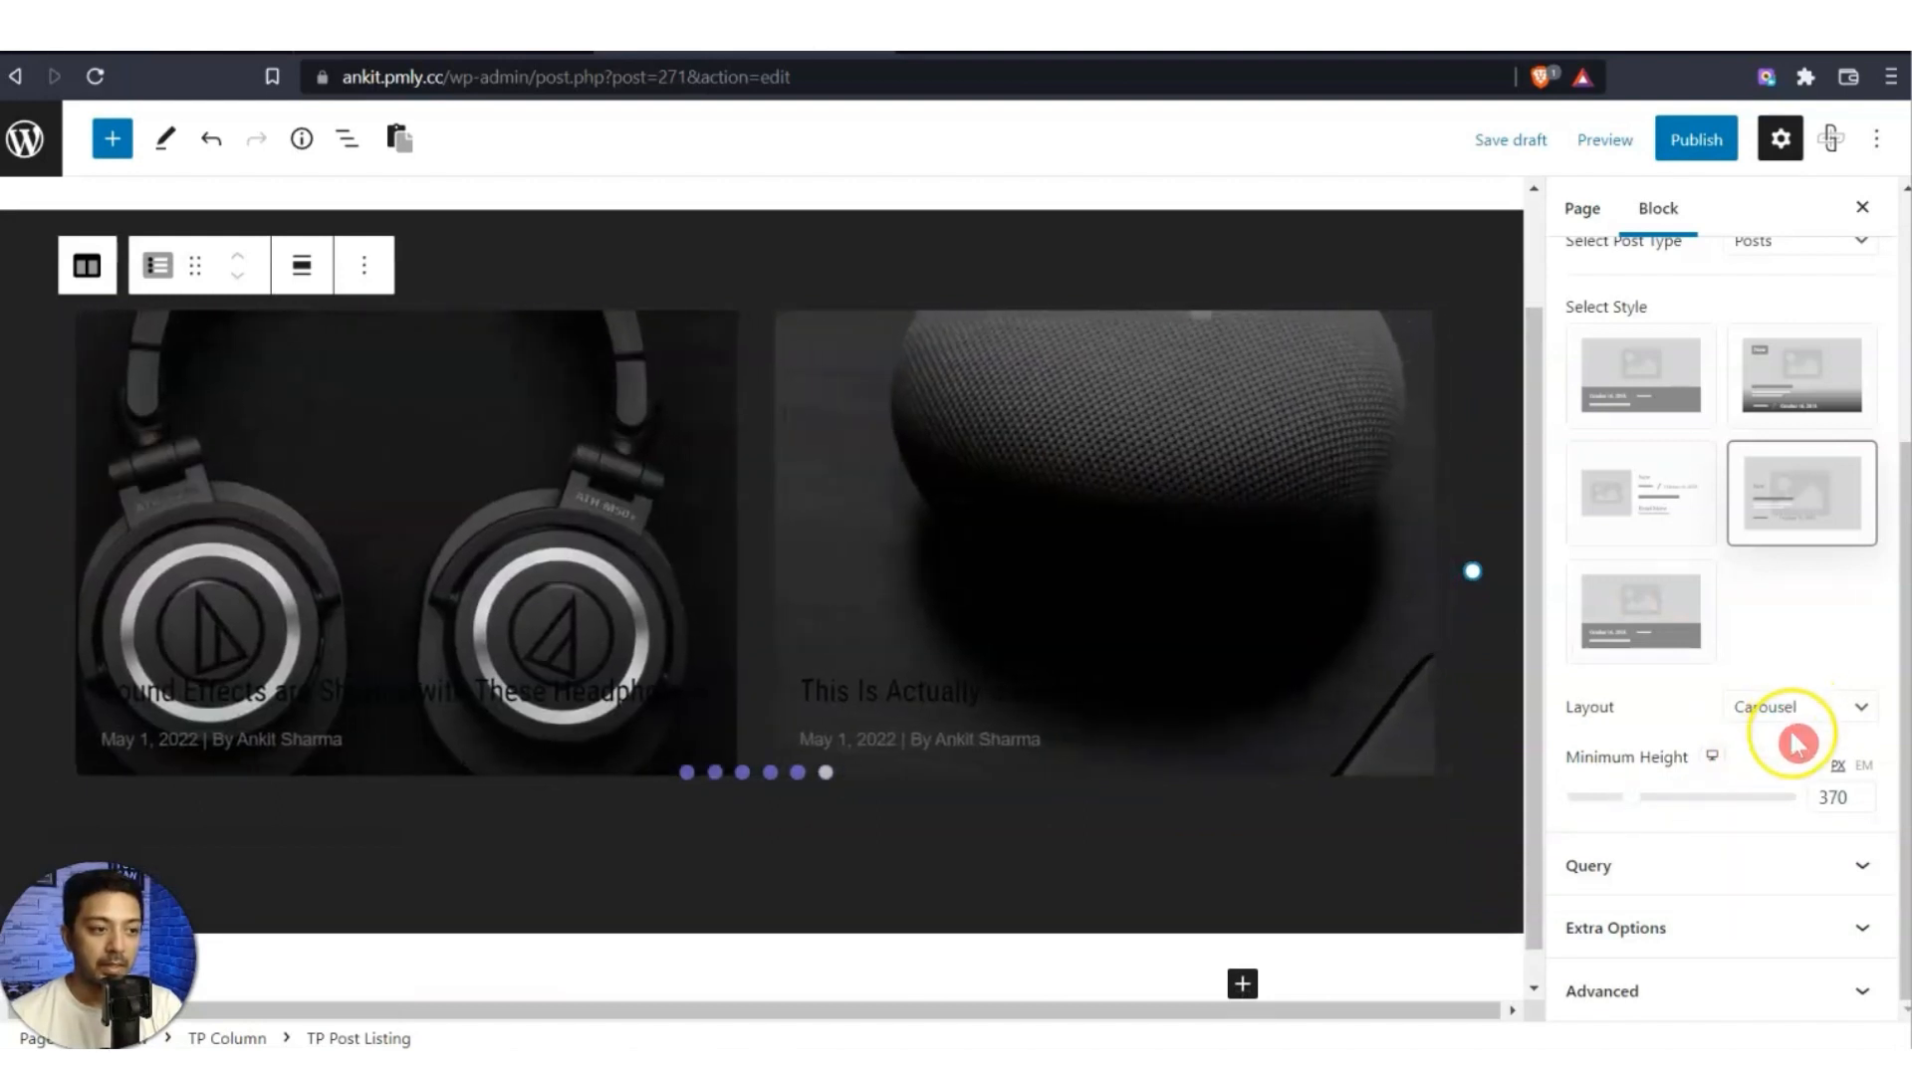
Review the listing's query settings, keeping 6 displayed posts, and turn off Show Post Meta in the extra options.
{"action": "left_click", "coordinate": [1680, 889]}
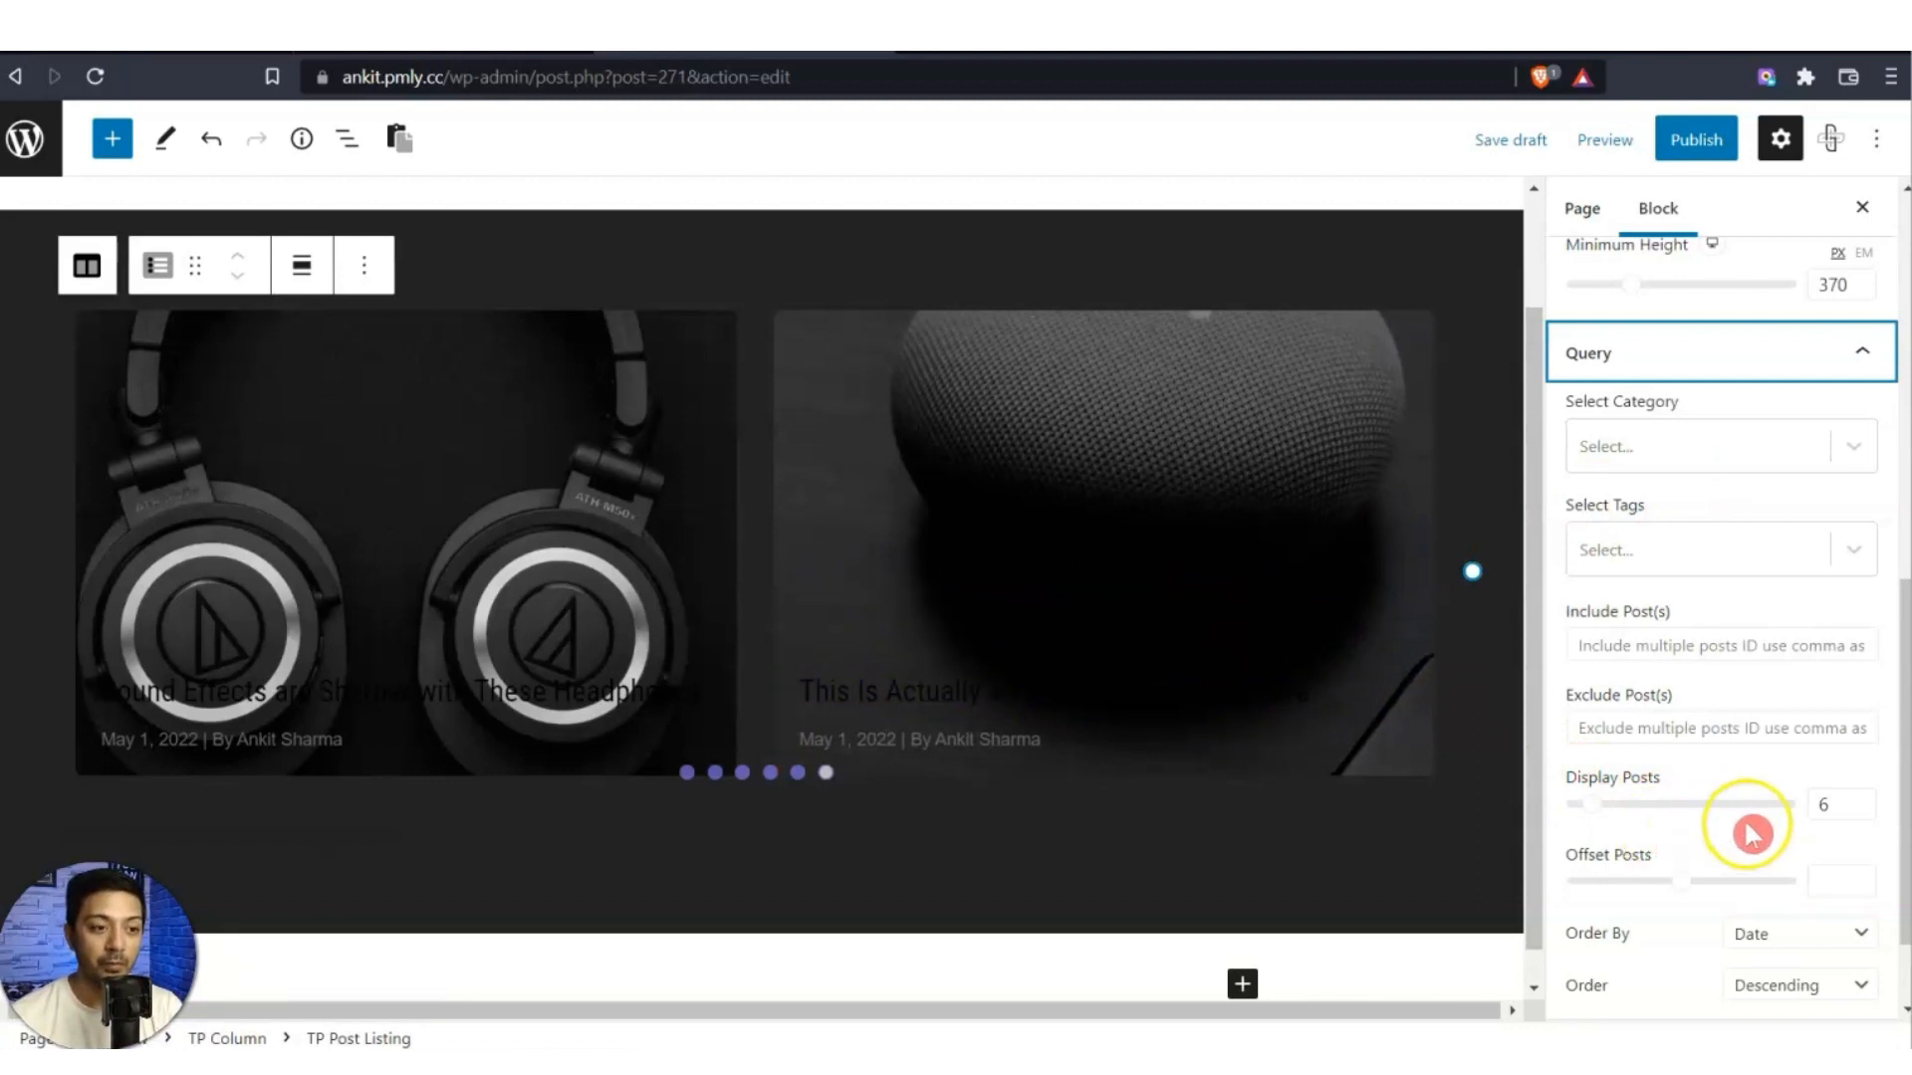
{"action": "left_click", "coordinate": [1827, 806]}
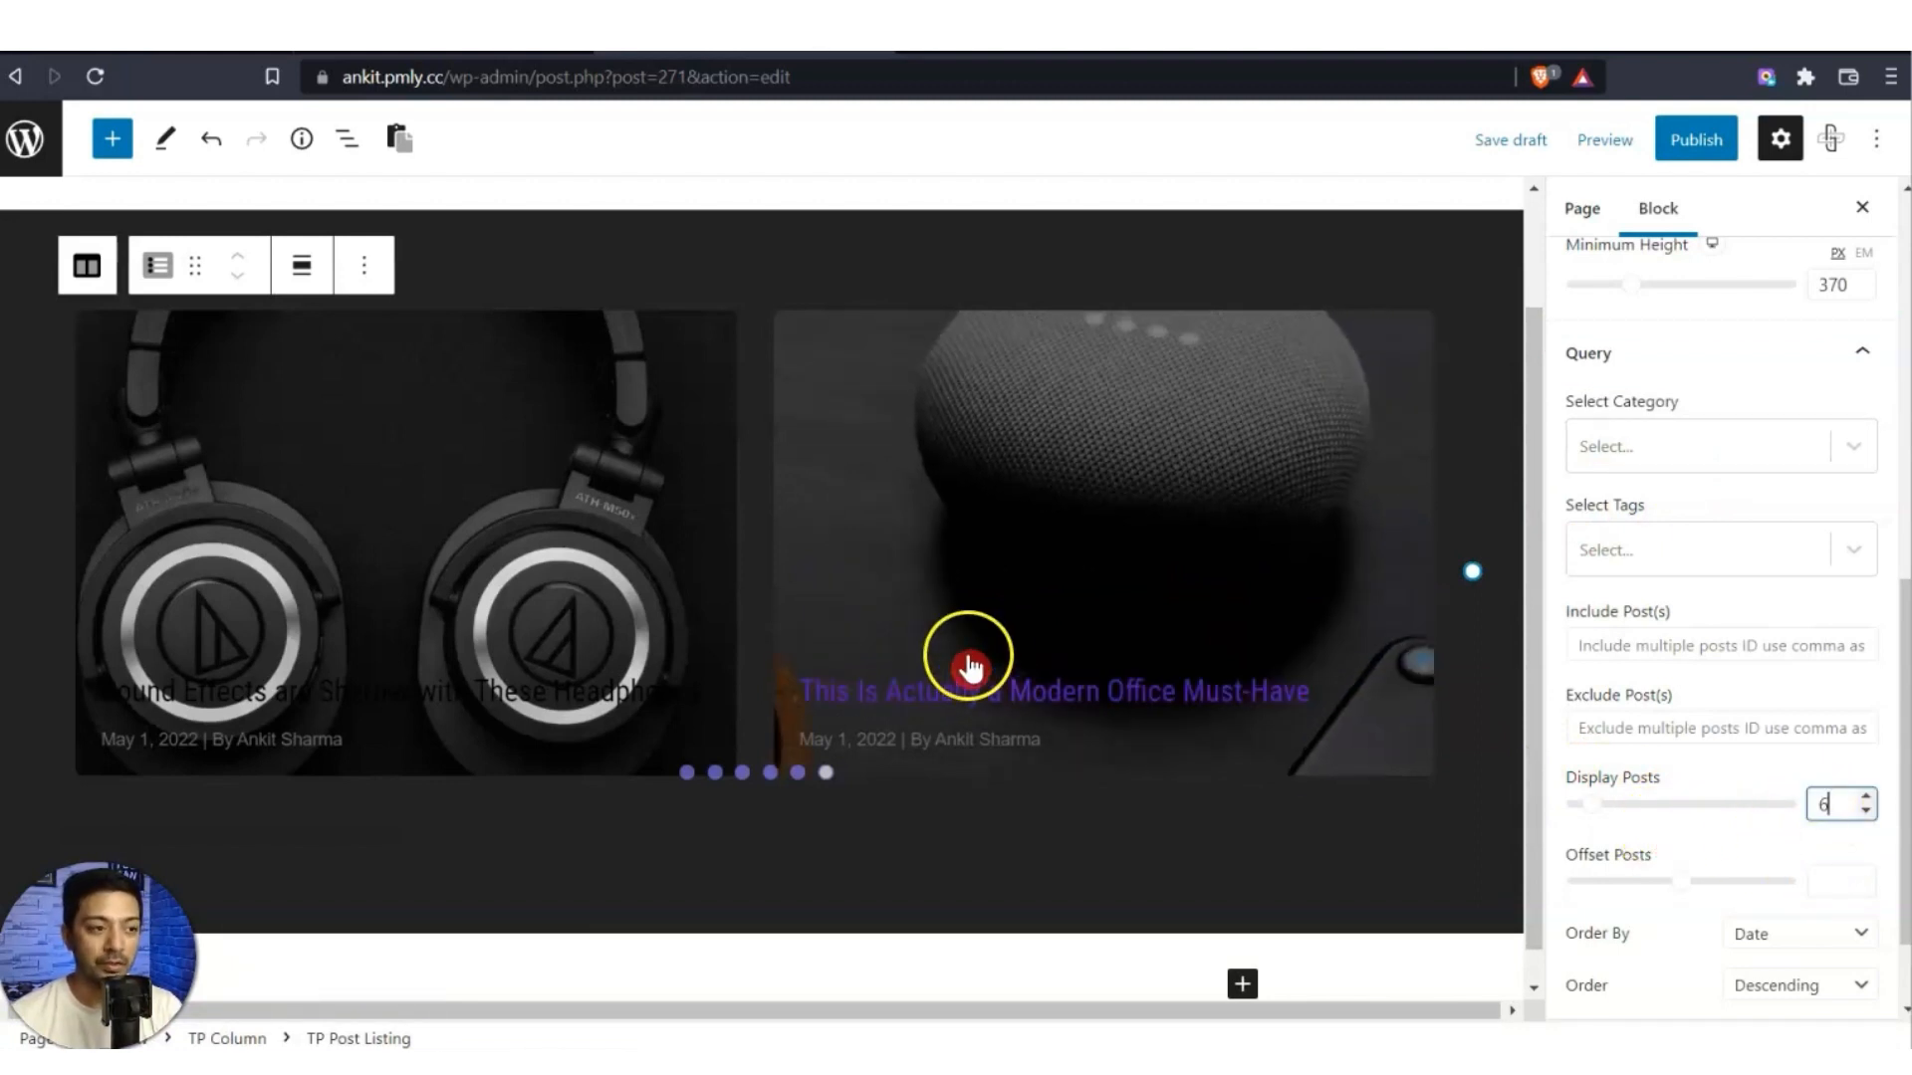
{"action": "scroll", "coordinate": [1698, 926], "scroll_direction": "down", "scroll_amount": 6}
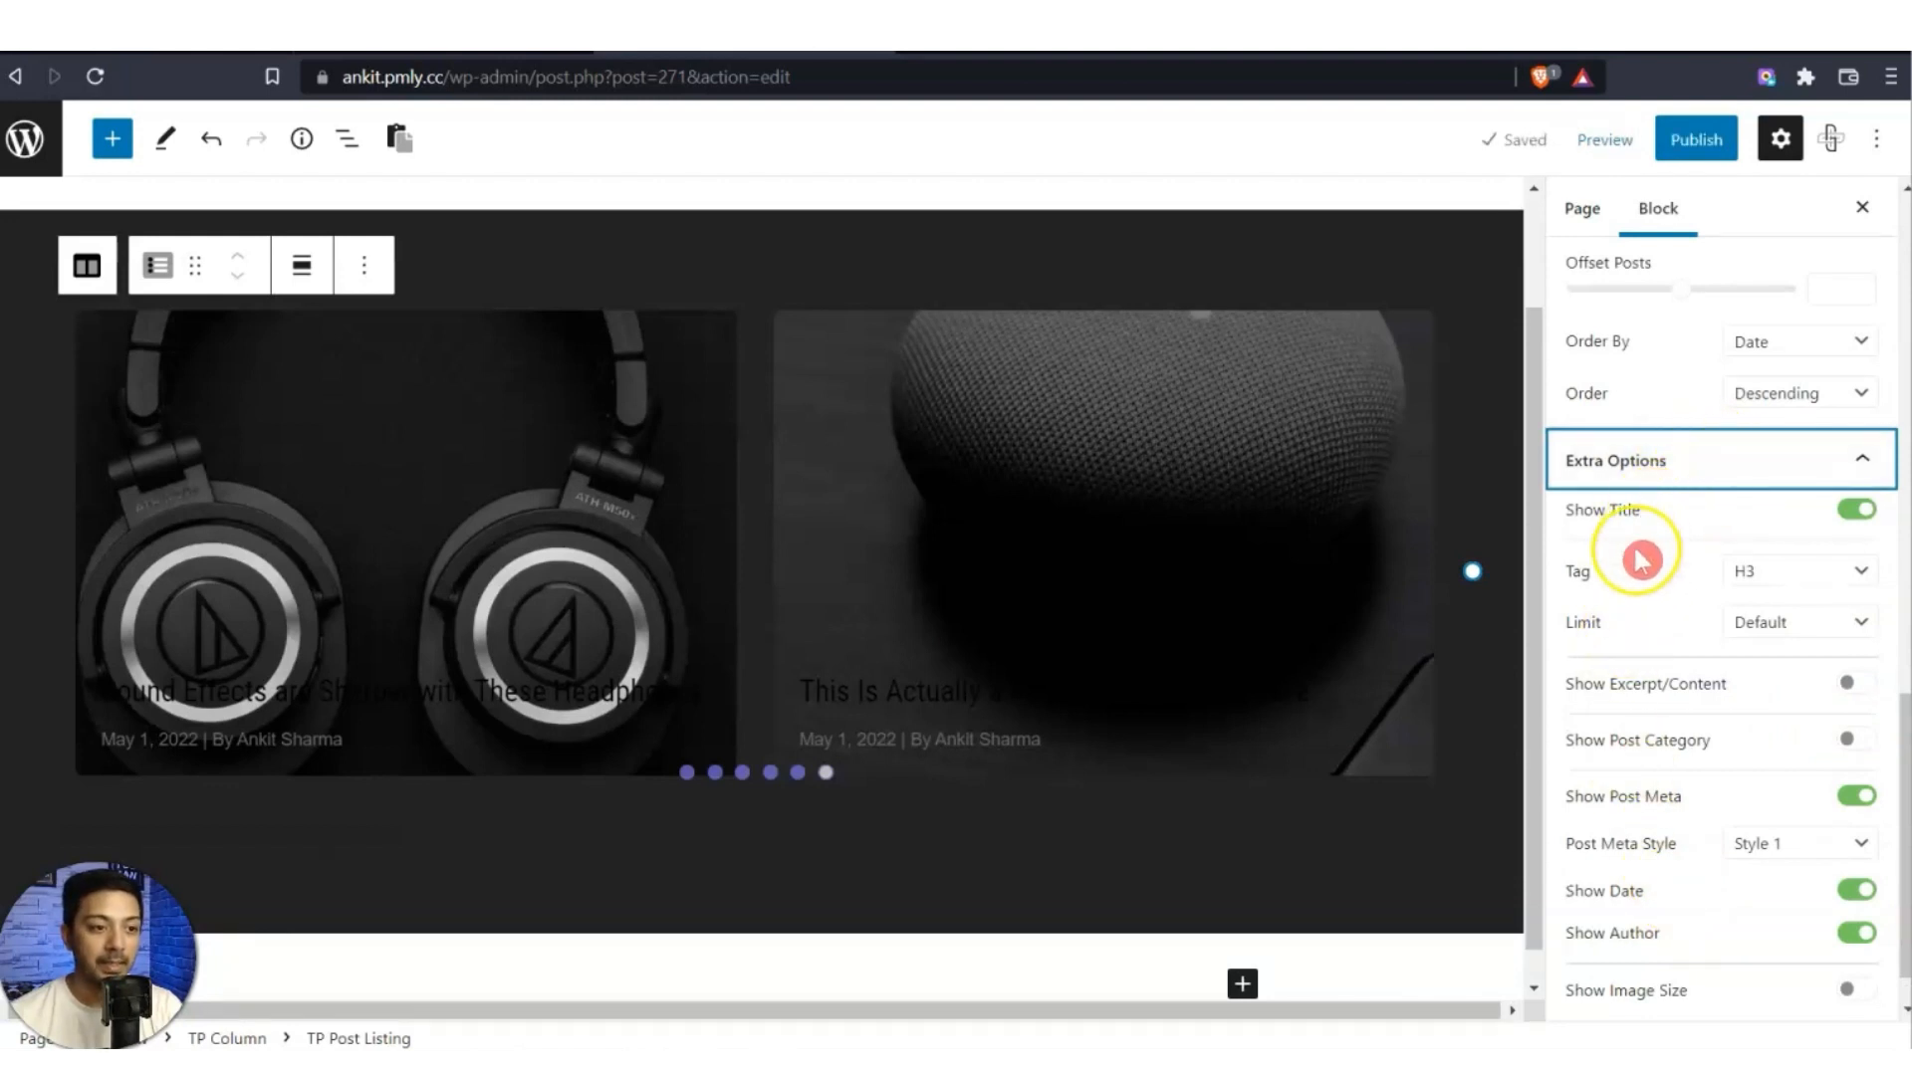
{"action": "left_click", "coordinate": [1852, 801]}
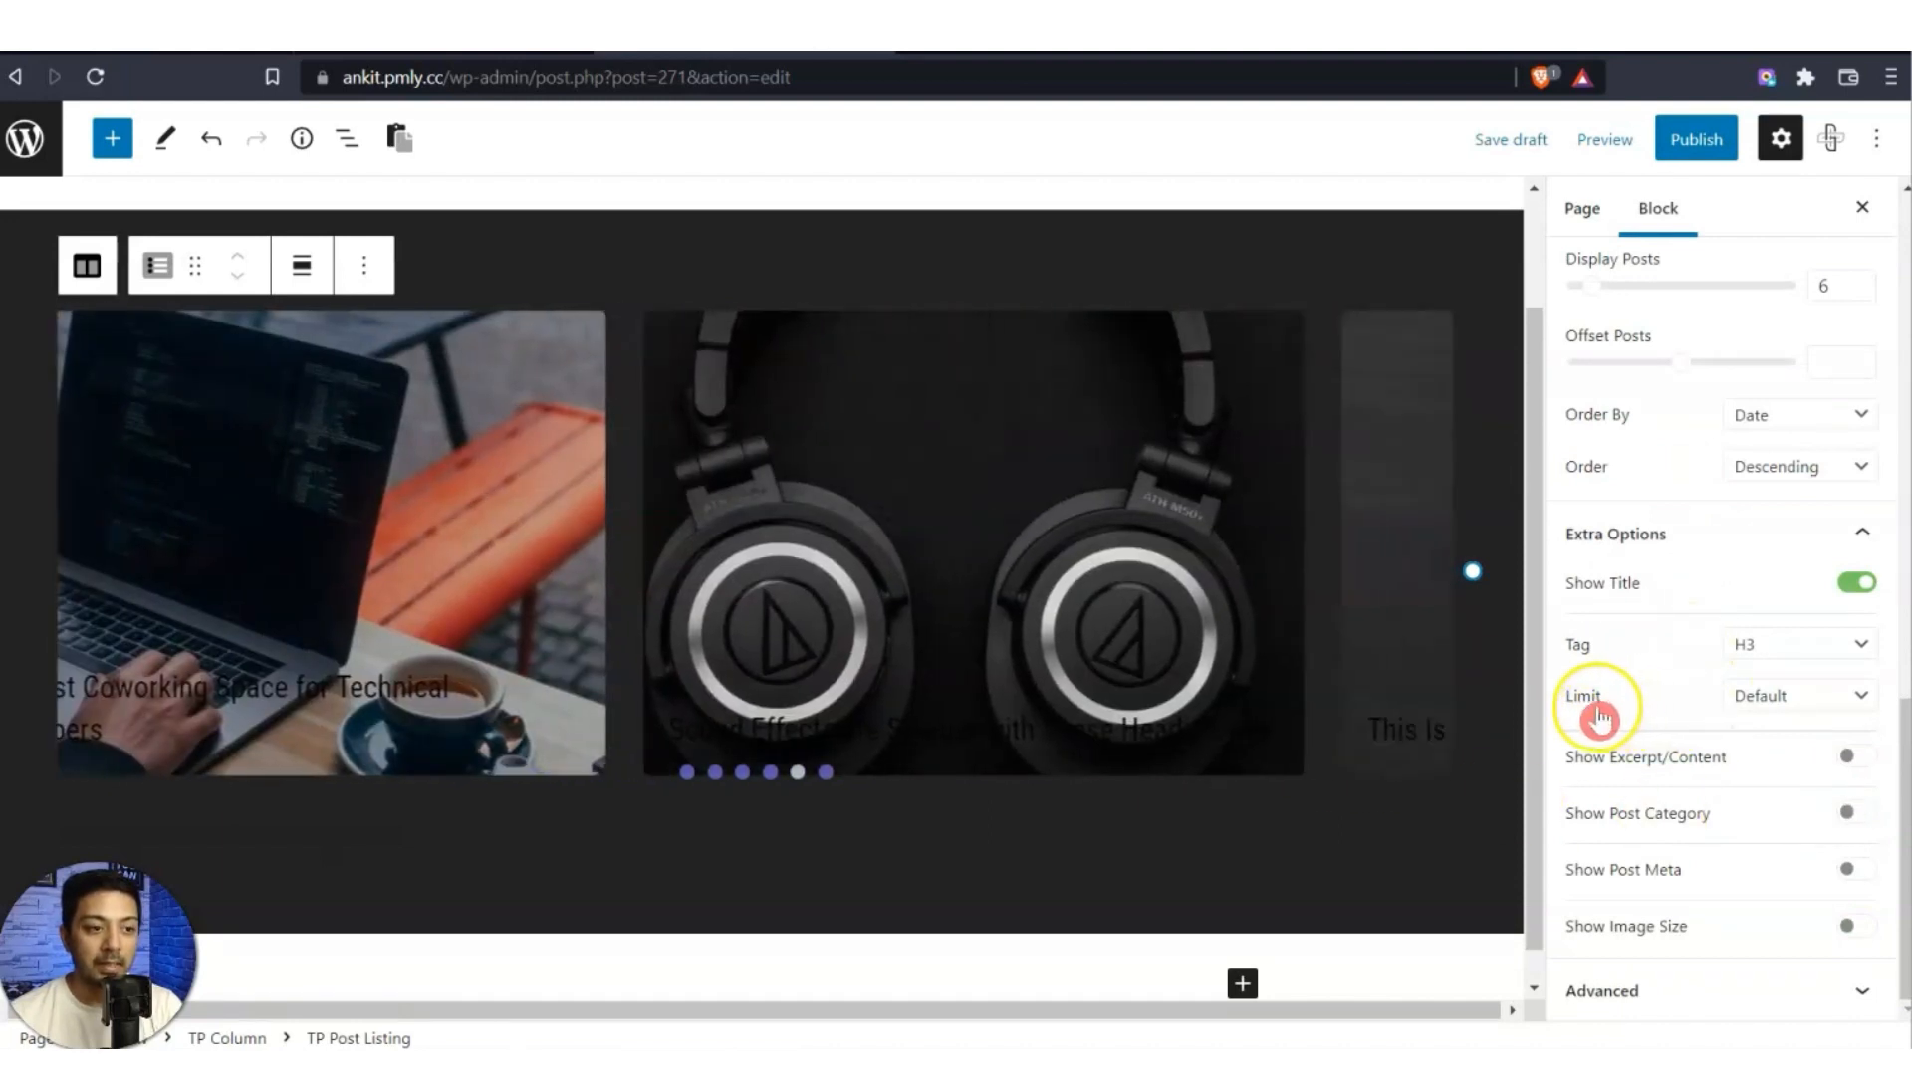
Limit the post titles by words, with a maximum of 5 words.
{"action": "left_click", "coordinate": [1801, 700]}
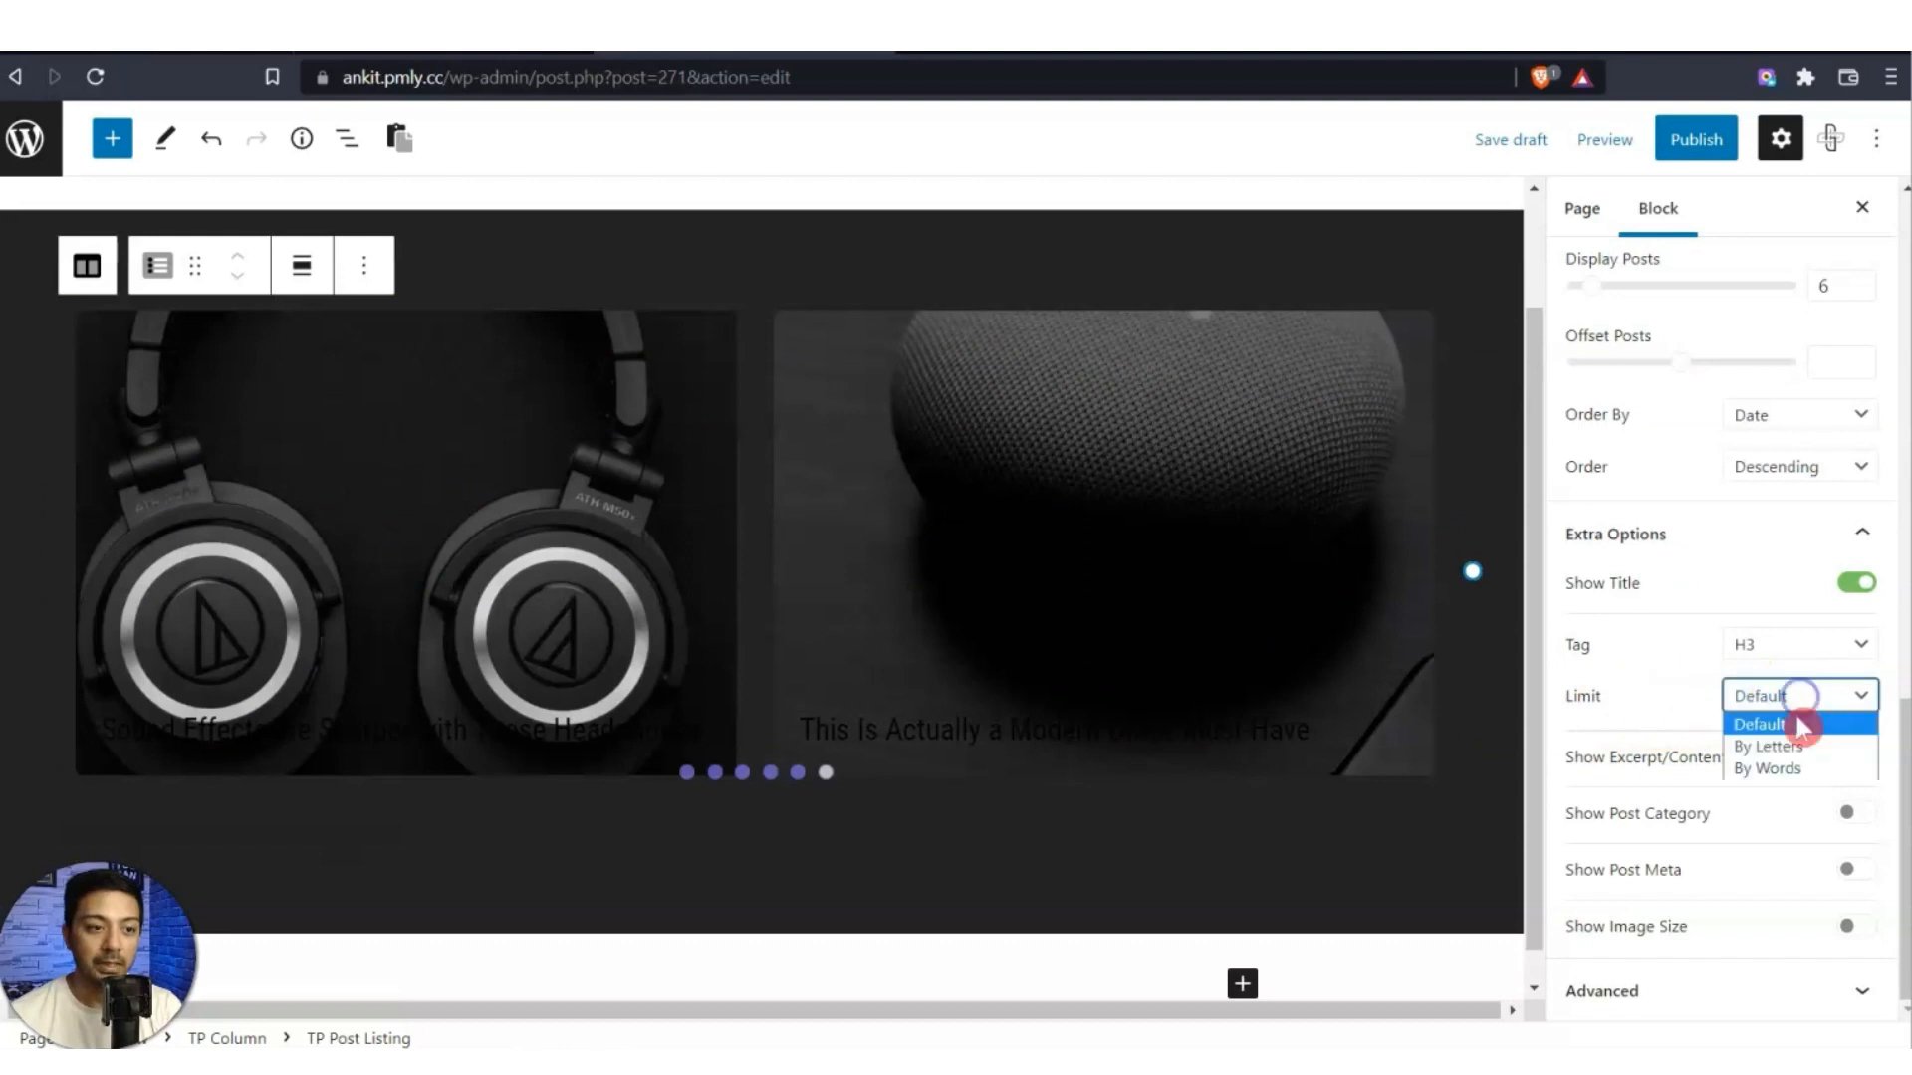
{"action": "left_click", "coordinate": [1788, 769]}
{"action": "left_click", "coordinate": [1781, 793]}
{"action": "key", "text": "BackSpace"}
{"action": "key", "text": "BackSpace"}
{"action": "type", "text": "5"}
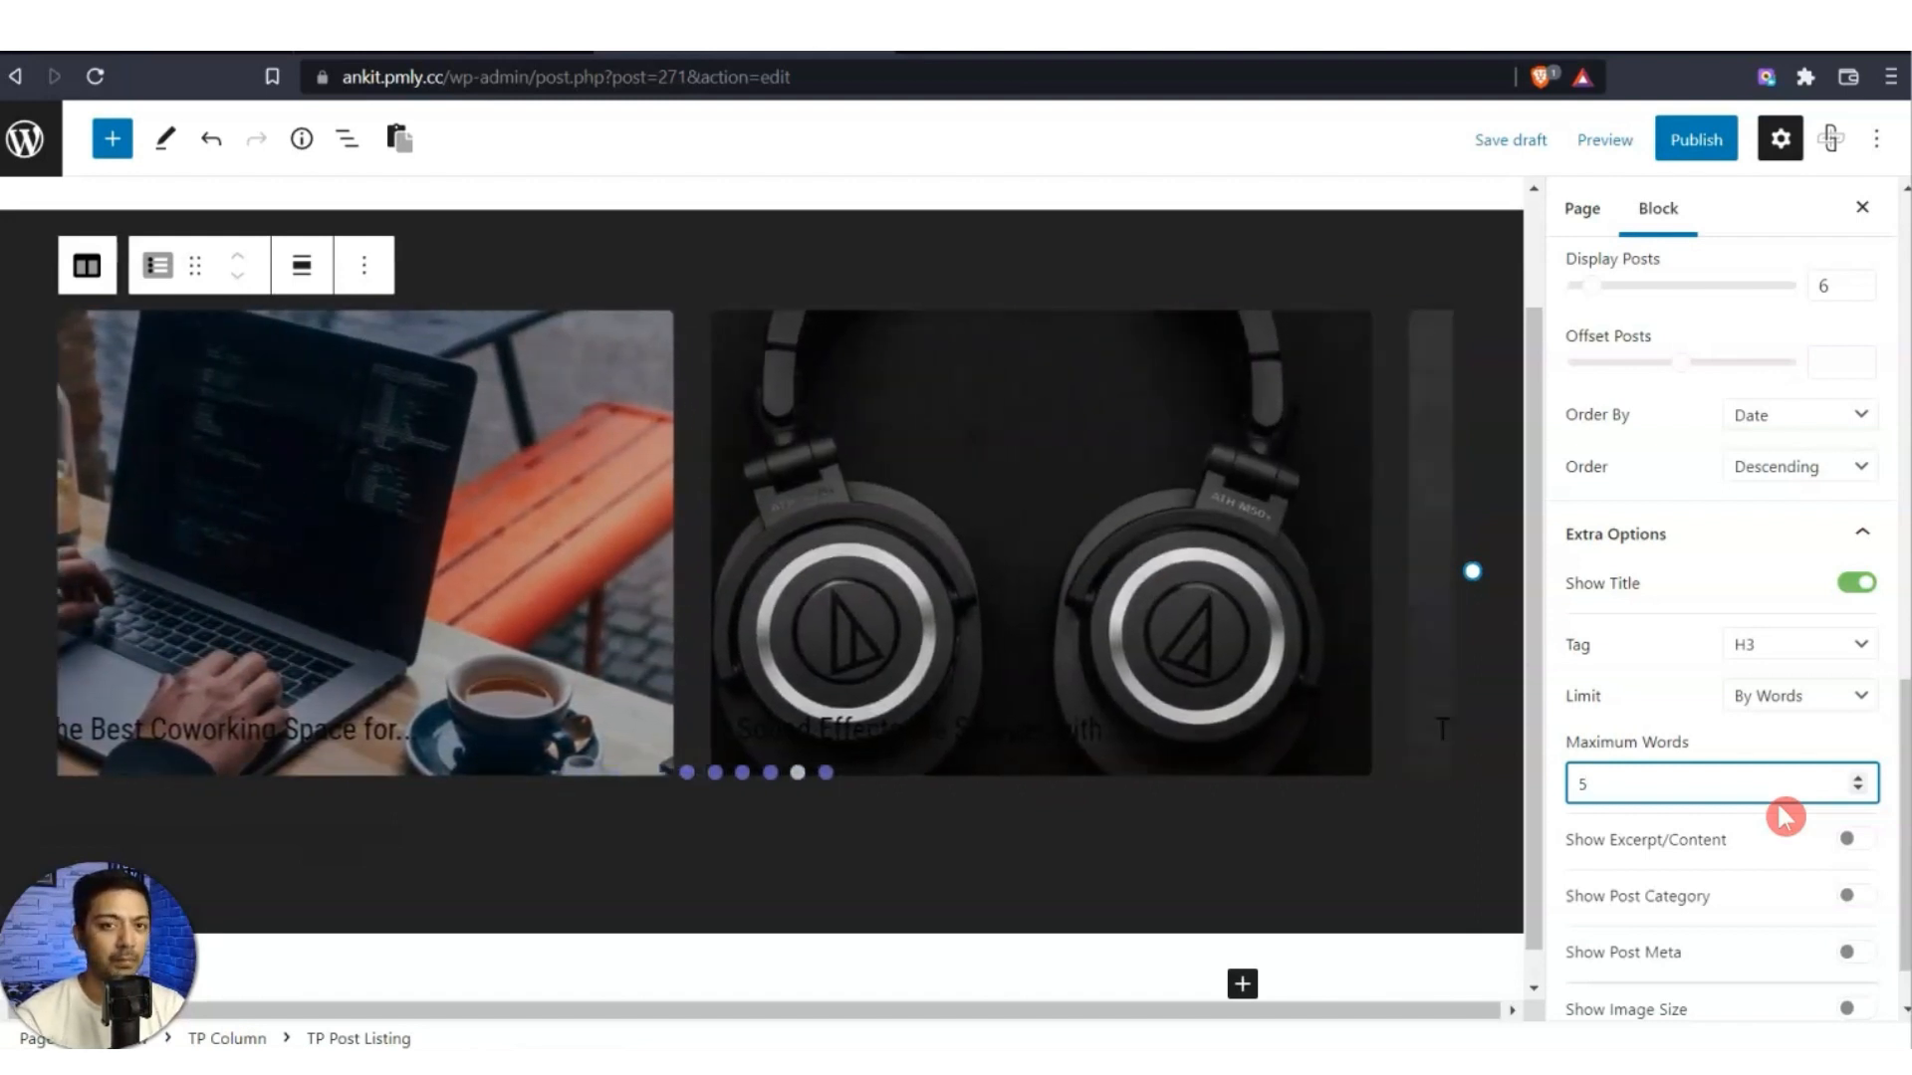
Set the normal colour of the listing's post titles to white.
{"action": "scroll", "coordinate": [1744, 594], "scroll_direction": "up", "scroll_amount": 10}
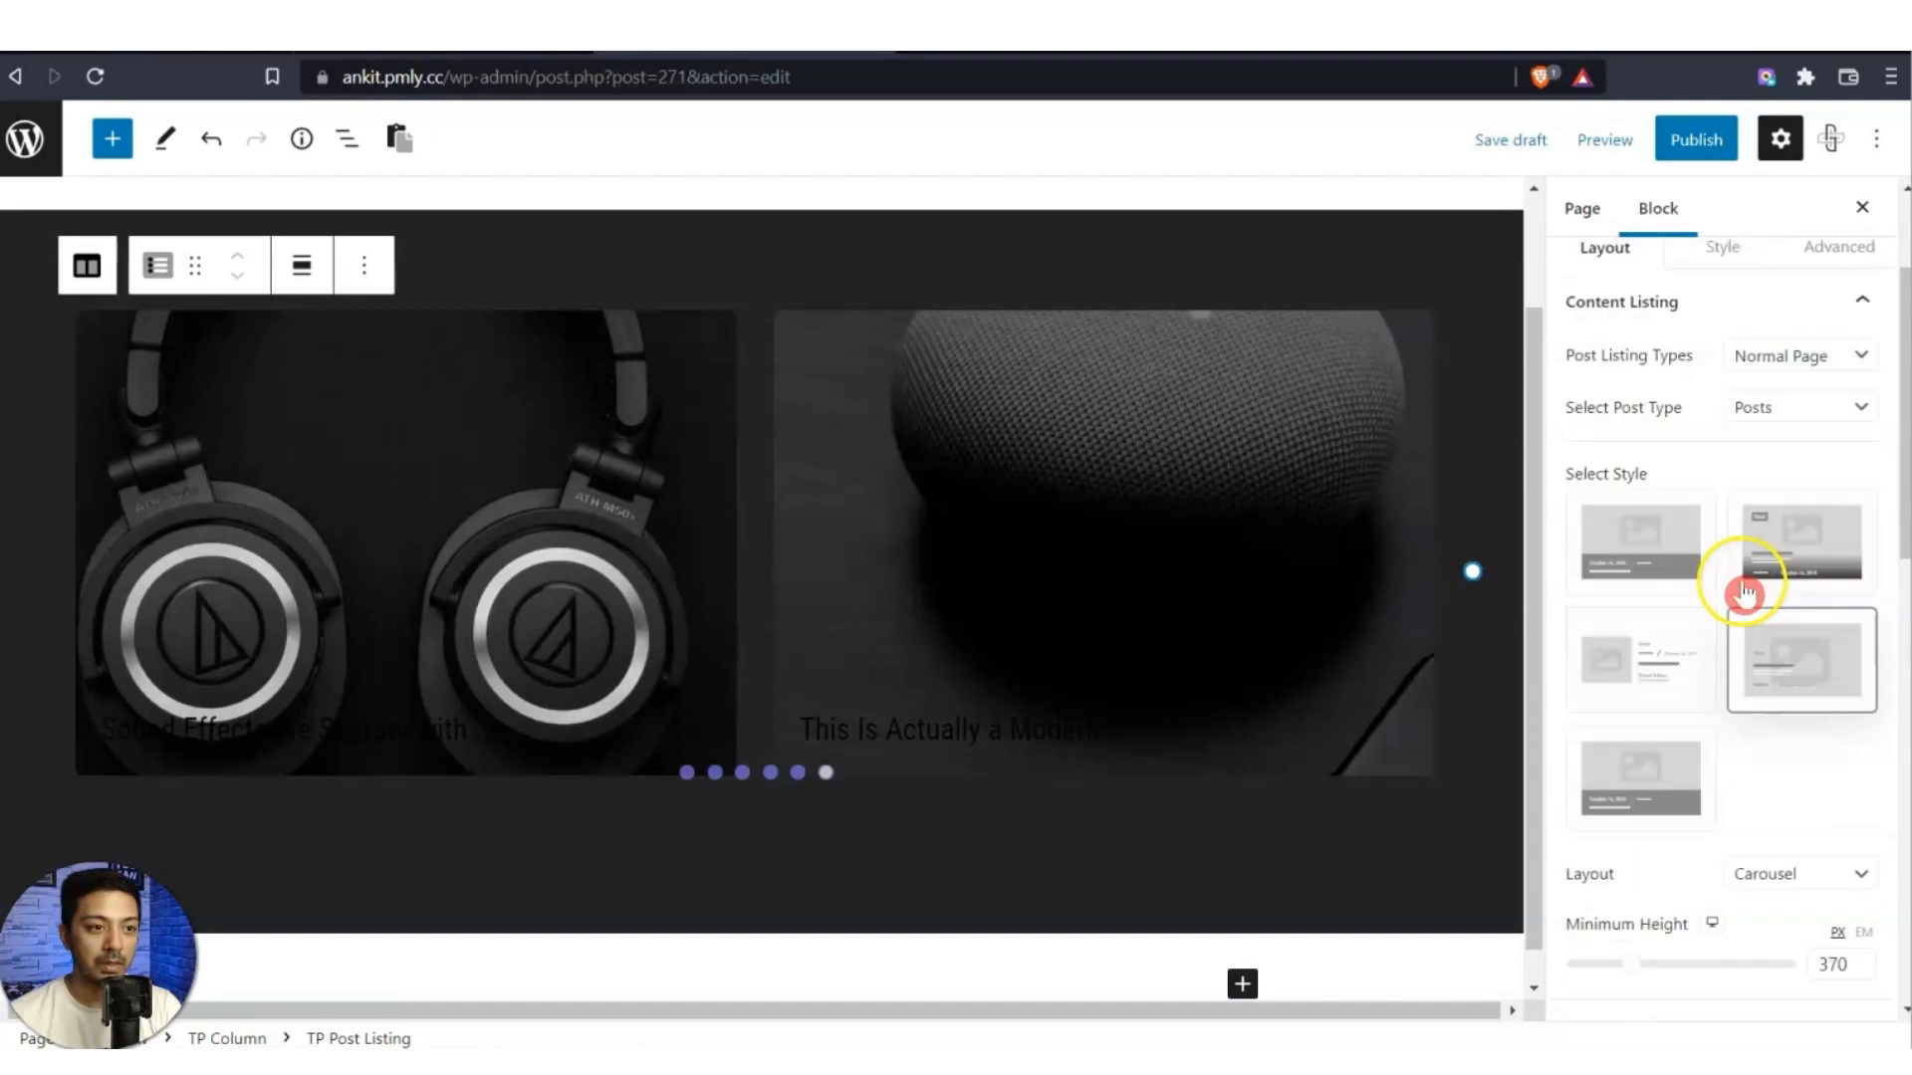
{"action": "scroll", "coordinate": [1744, 594], "scroll_direction": "up", "scroll_amount": 2}
{"action": "left_click", "coordinate": [1733, 438]}
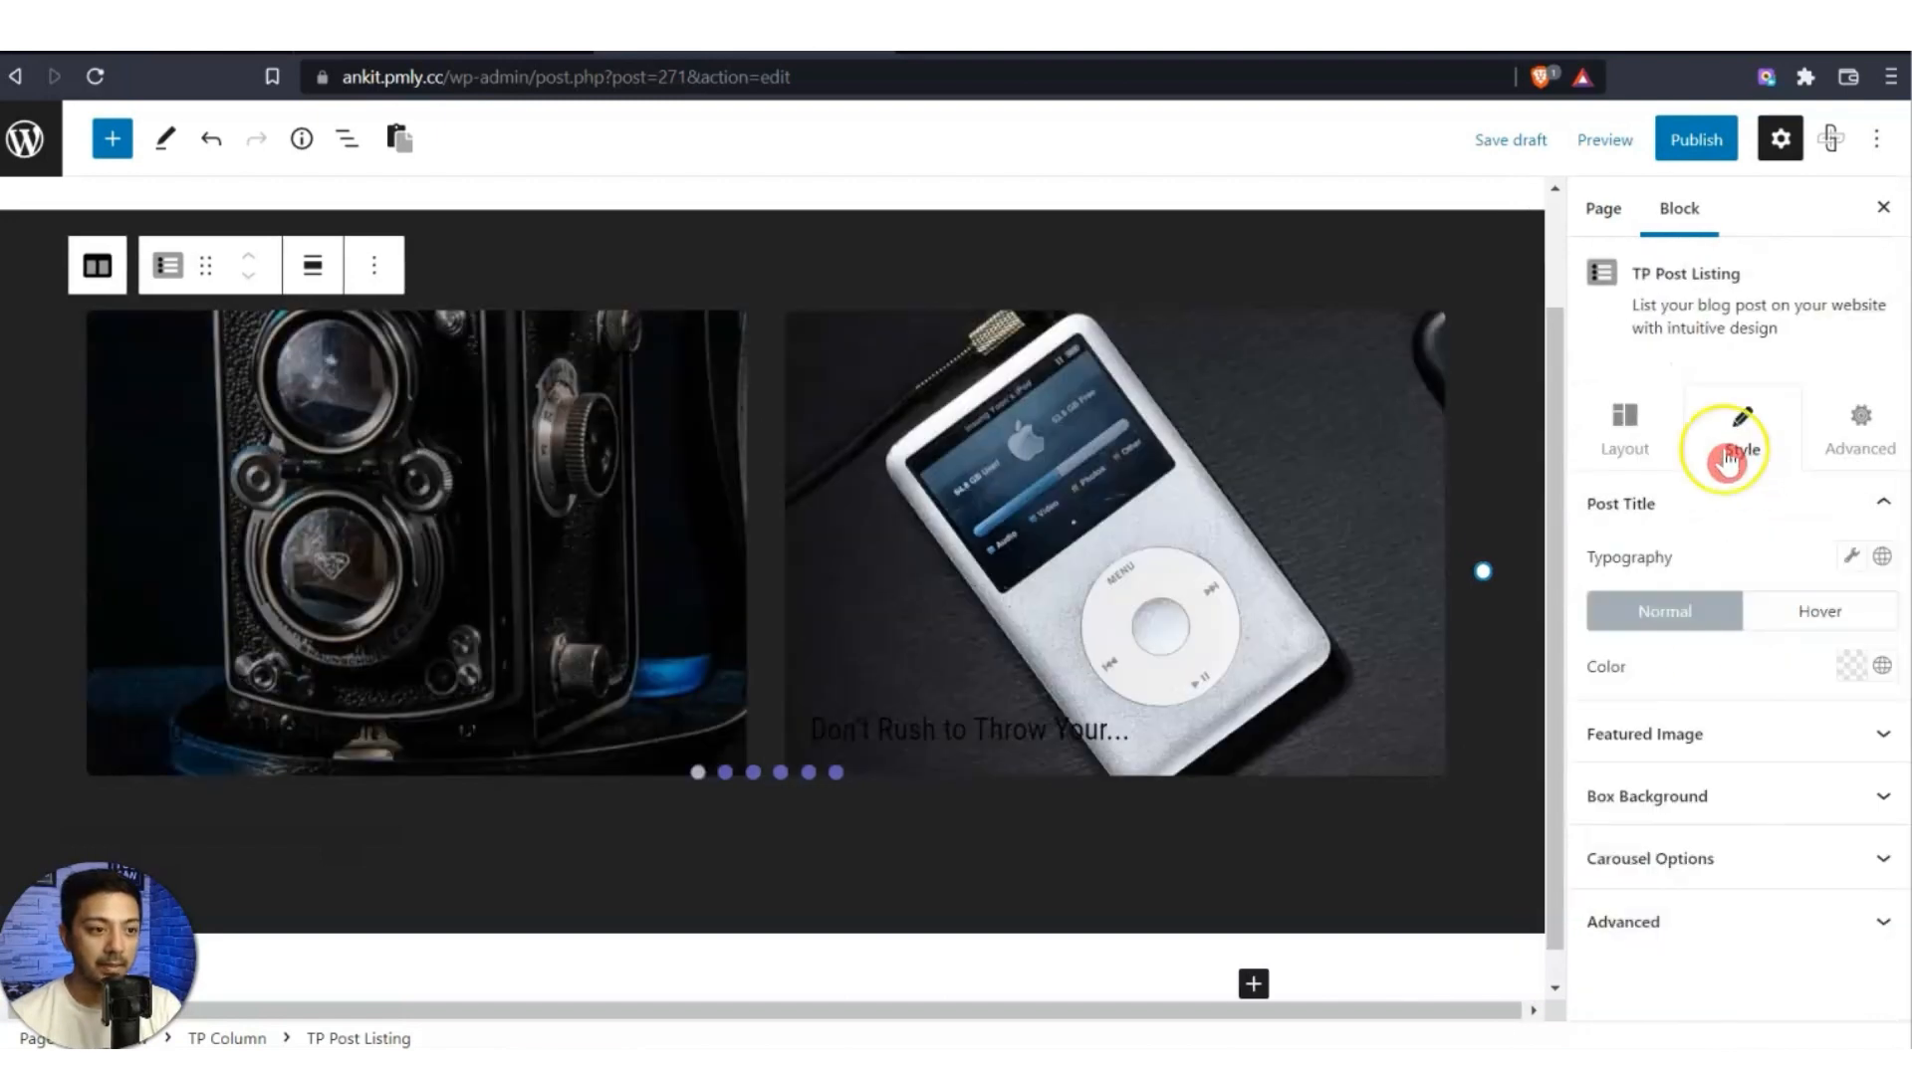
{"action": "left_click", "coordinate": [1850, 676]}
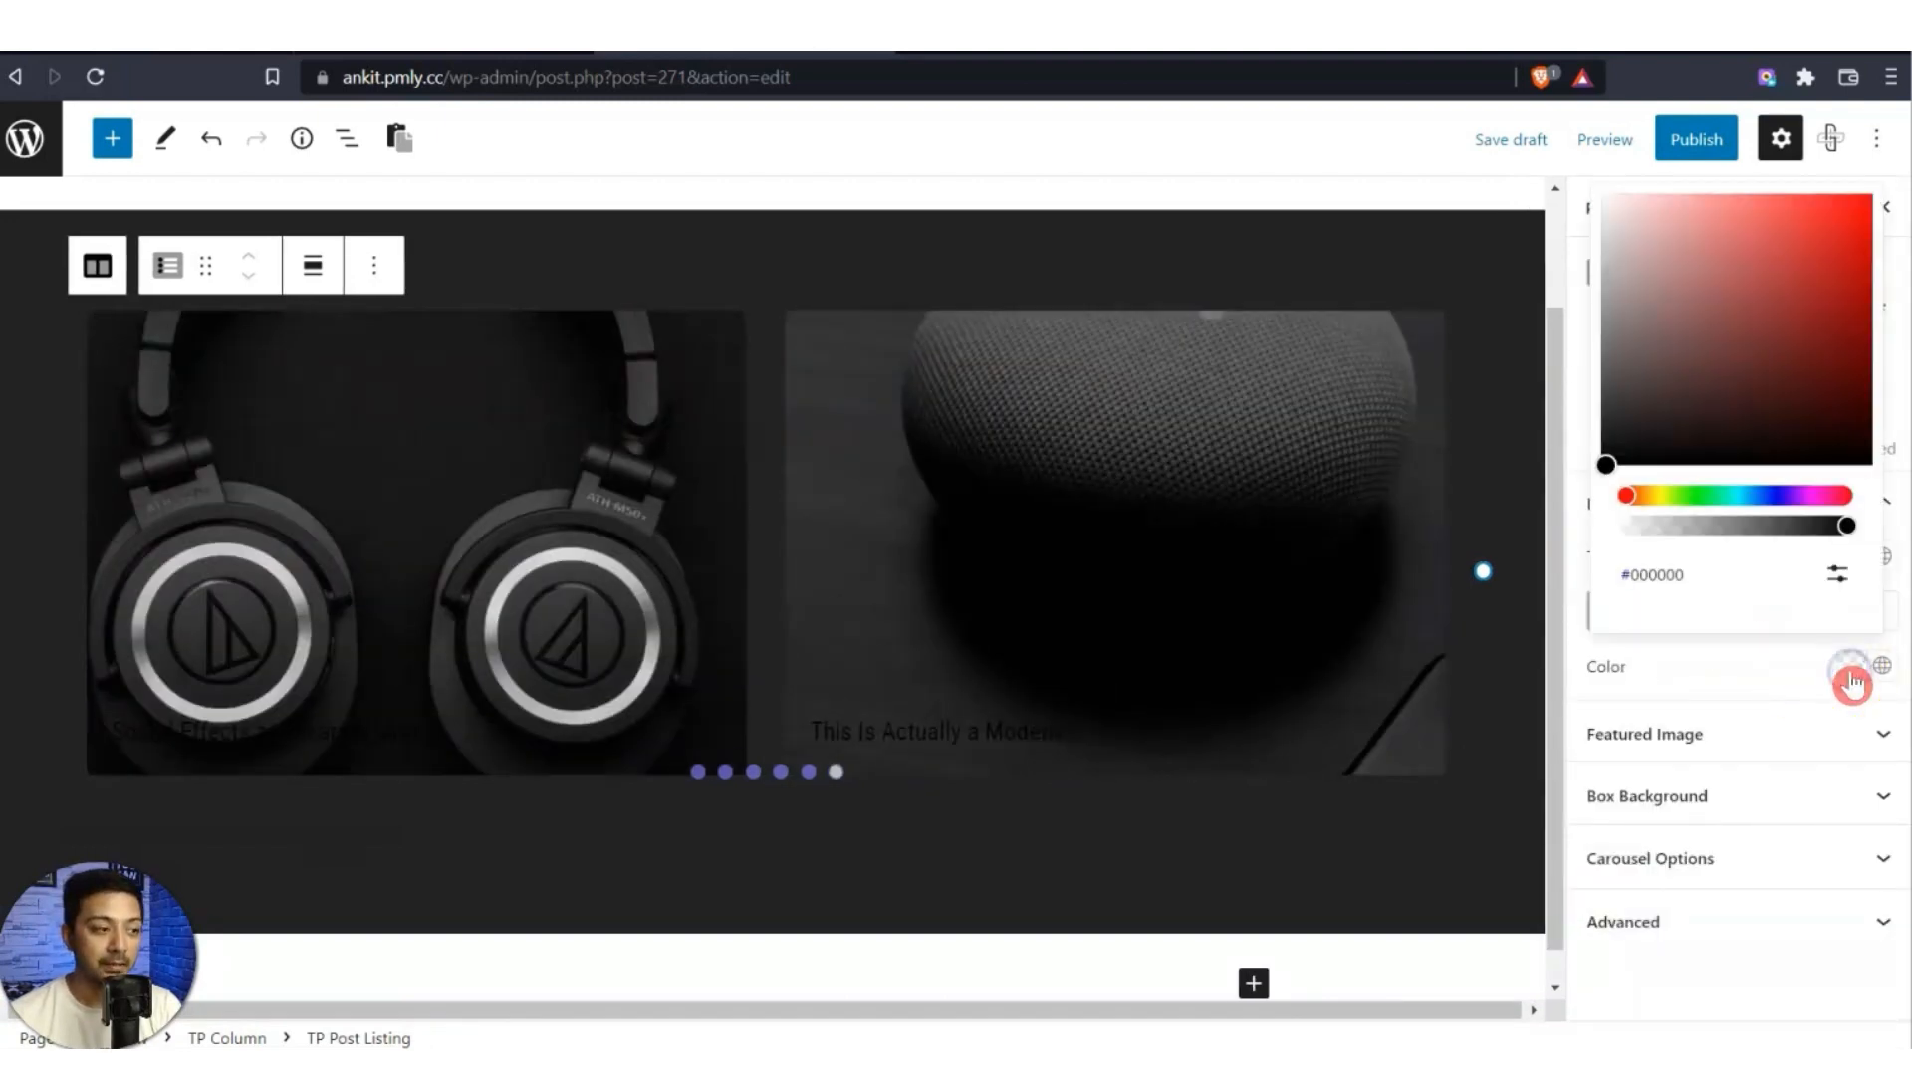
{"action": "left_click_drag", "start_coordinate": [1798, 435], "coordinate": [1559, 184]}
{"action": "left_click", "coordinate": [1546, 528]}
Set the post title typography's font size to 30 px.
{"action": "left_click", "coordinate": [1850, 560]}
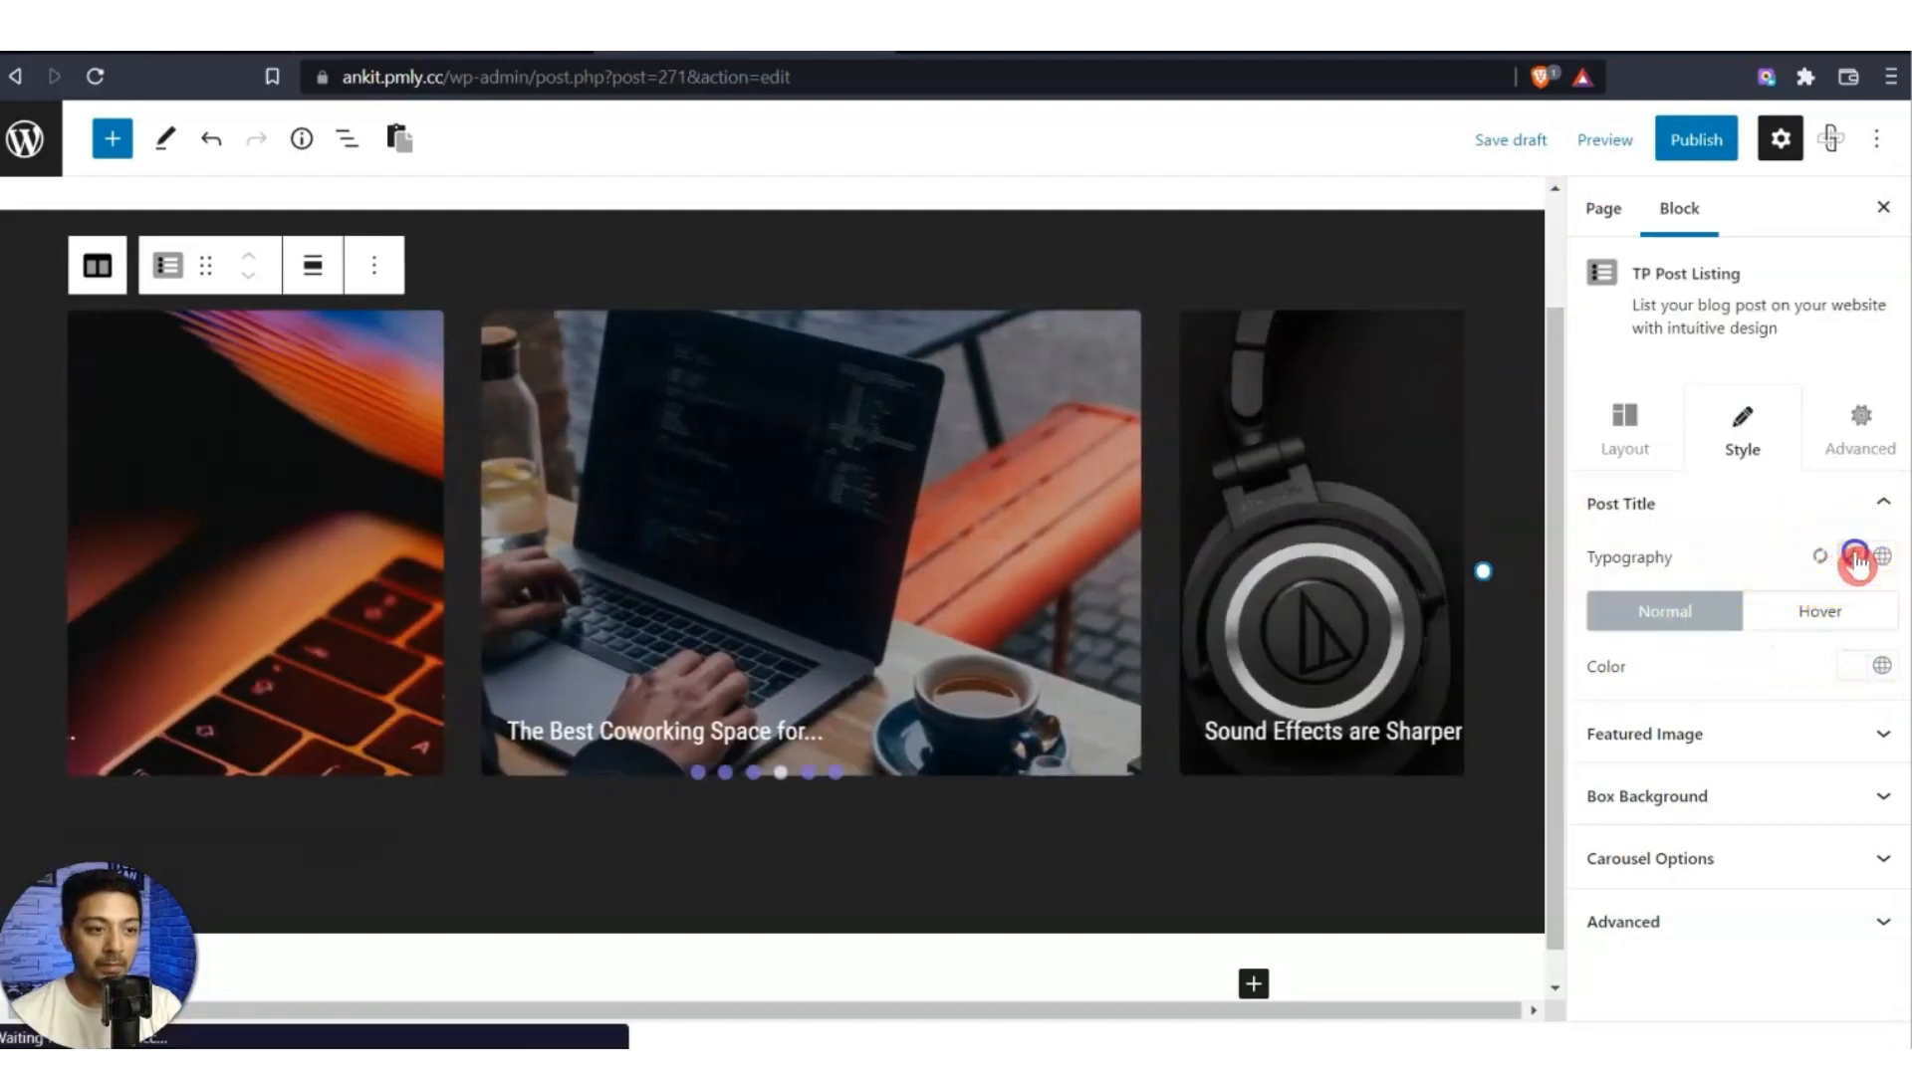
{"action": "left_click", "coordinate": [1707, 653]}
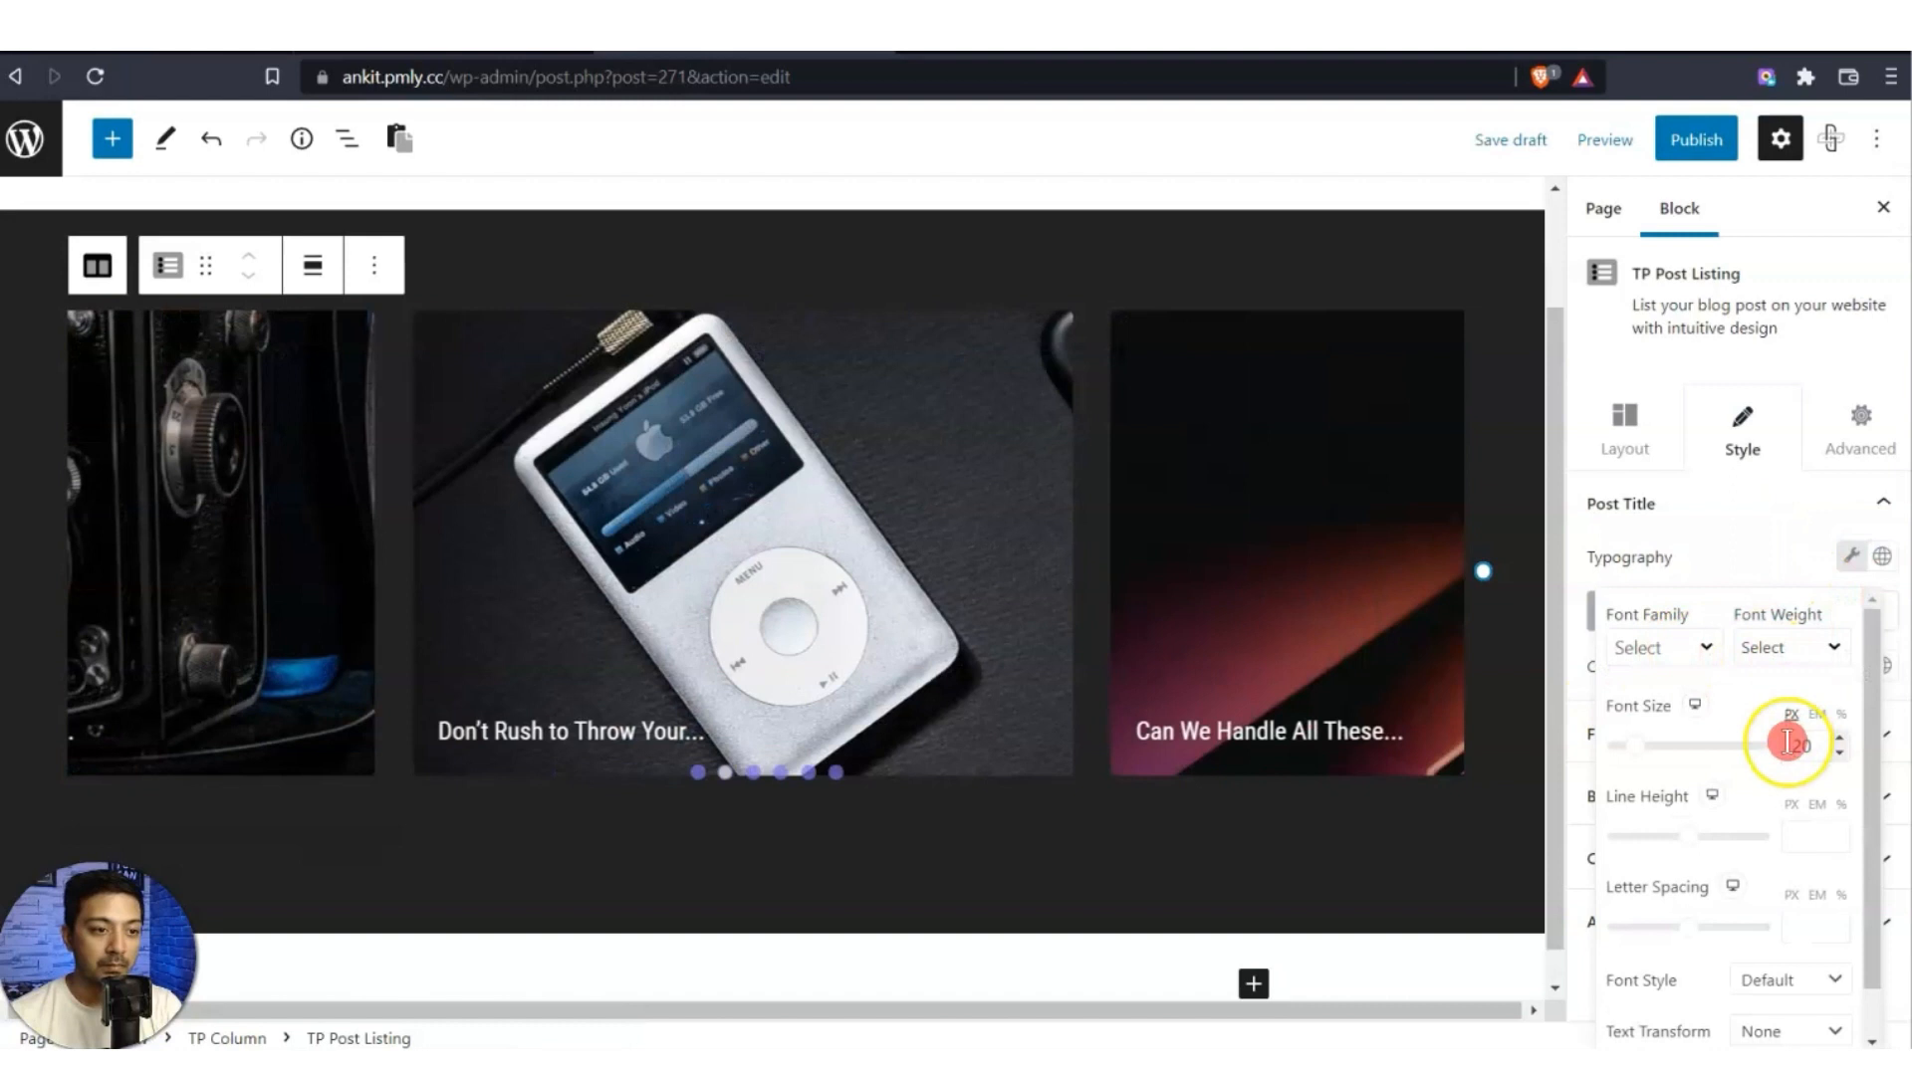
{"action": "left_click", "coordinate": [1809, 748]}
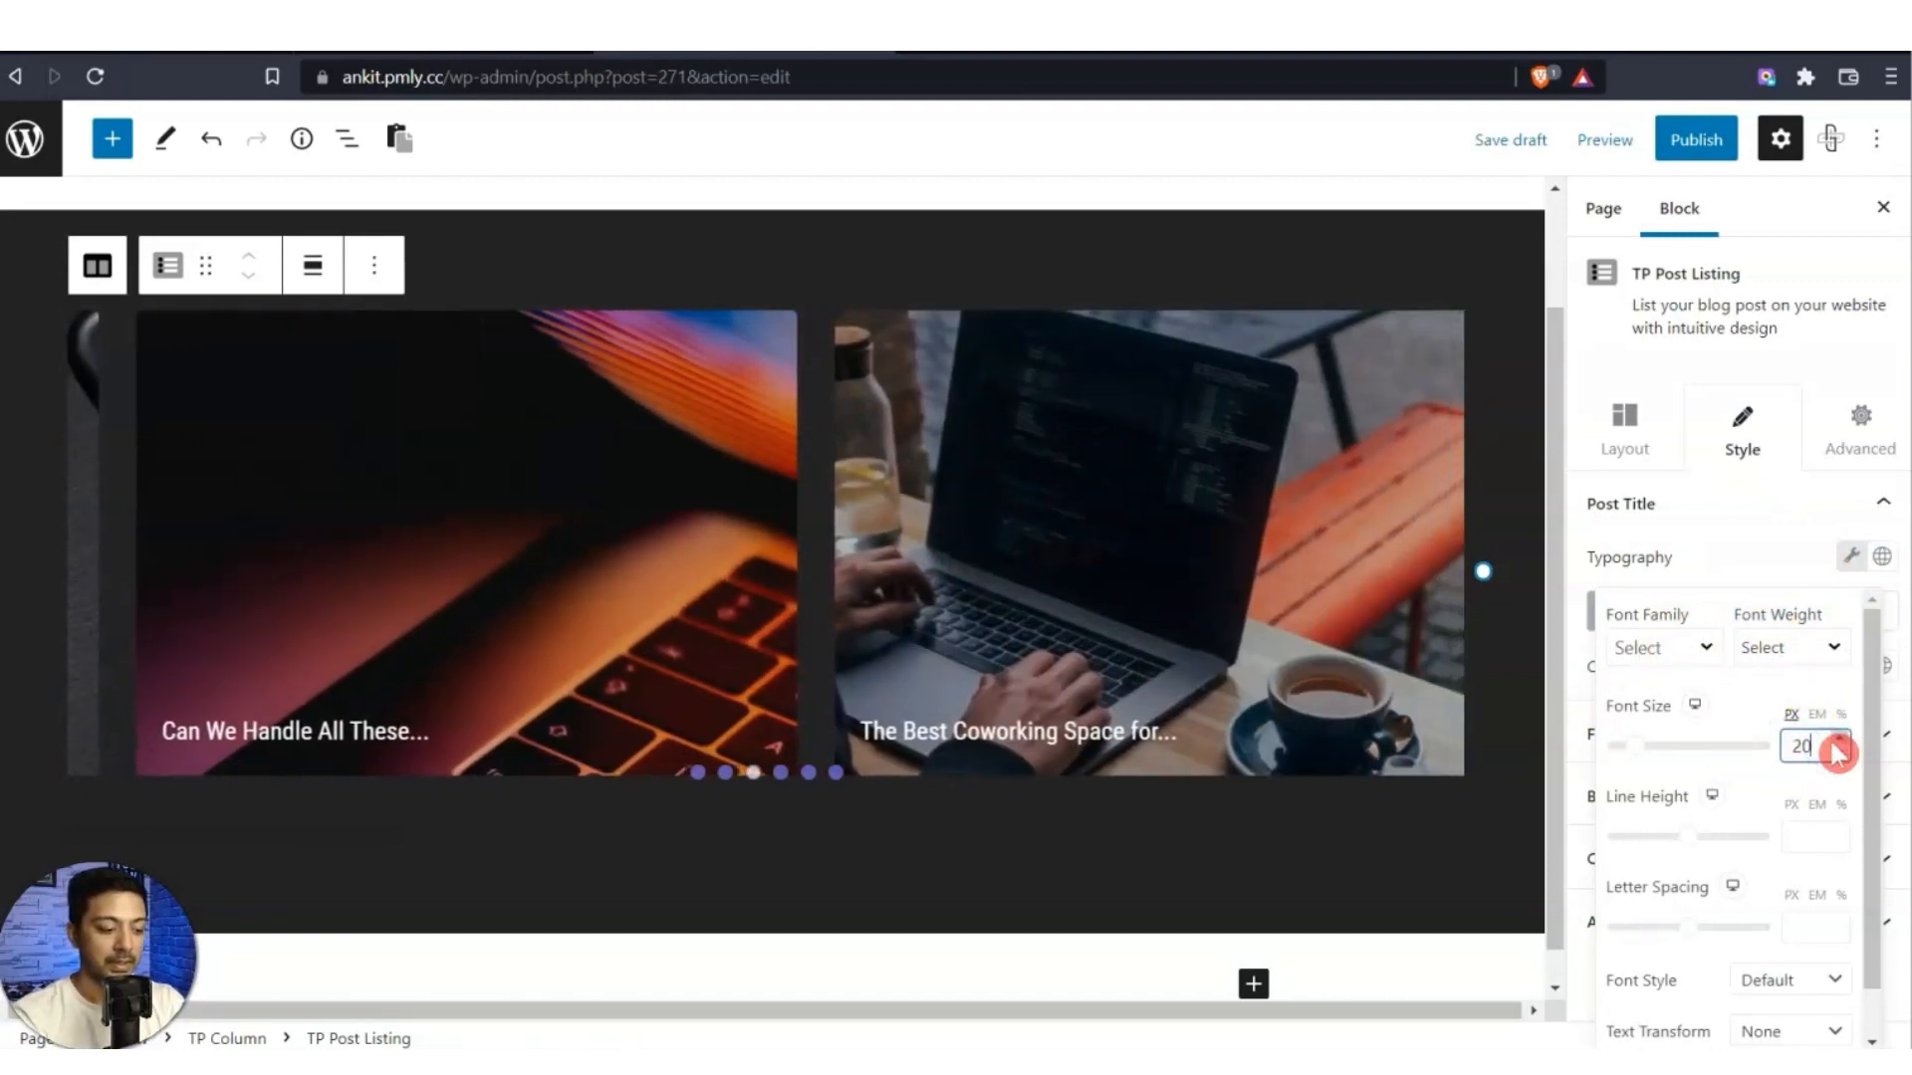
{"action": "key", "text": "BackSpace"}
{"action": "type", "text": "5"}
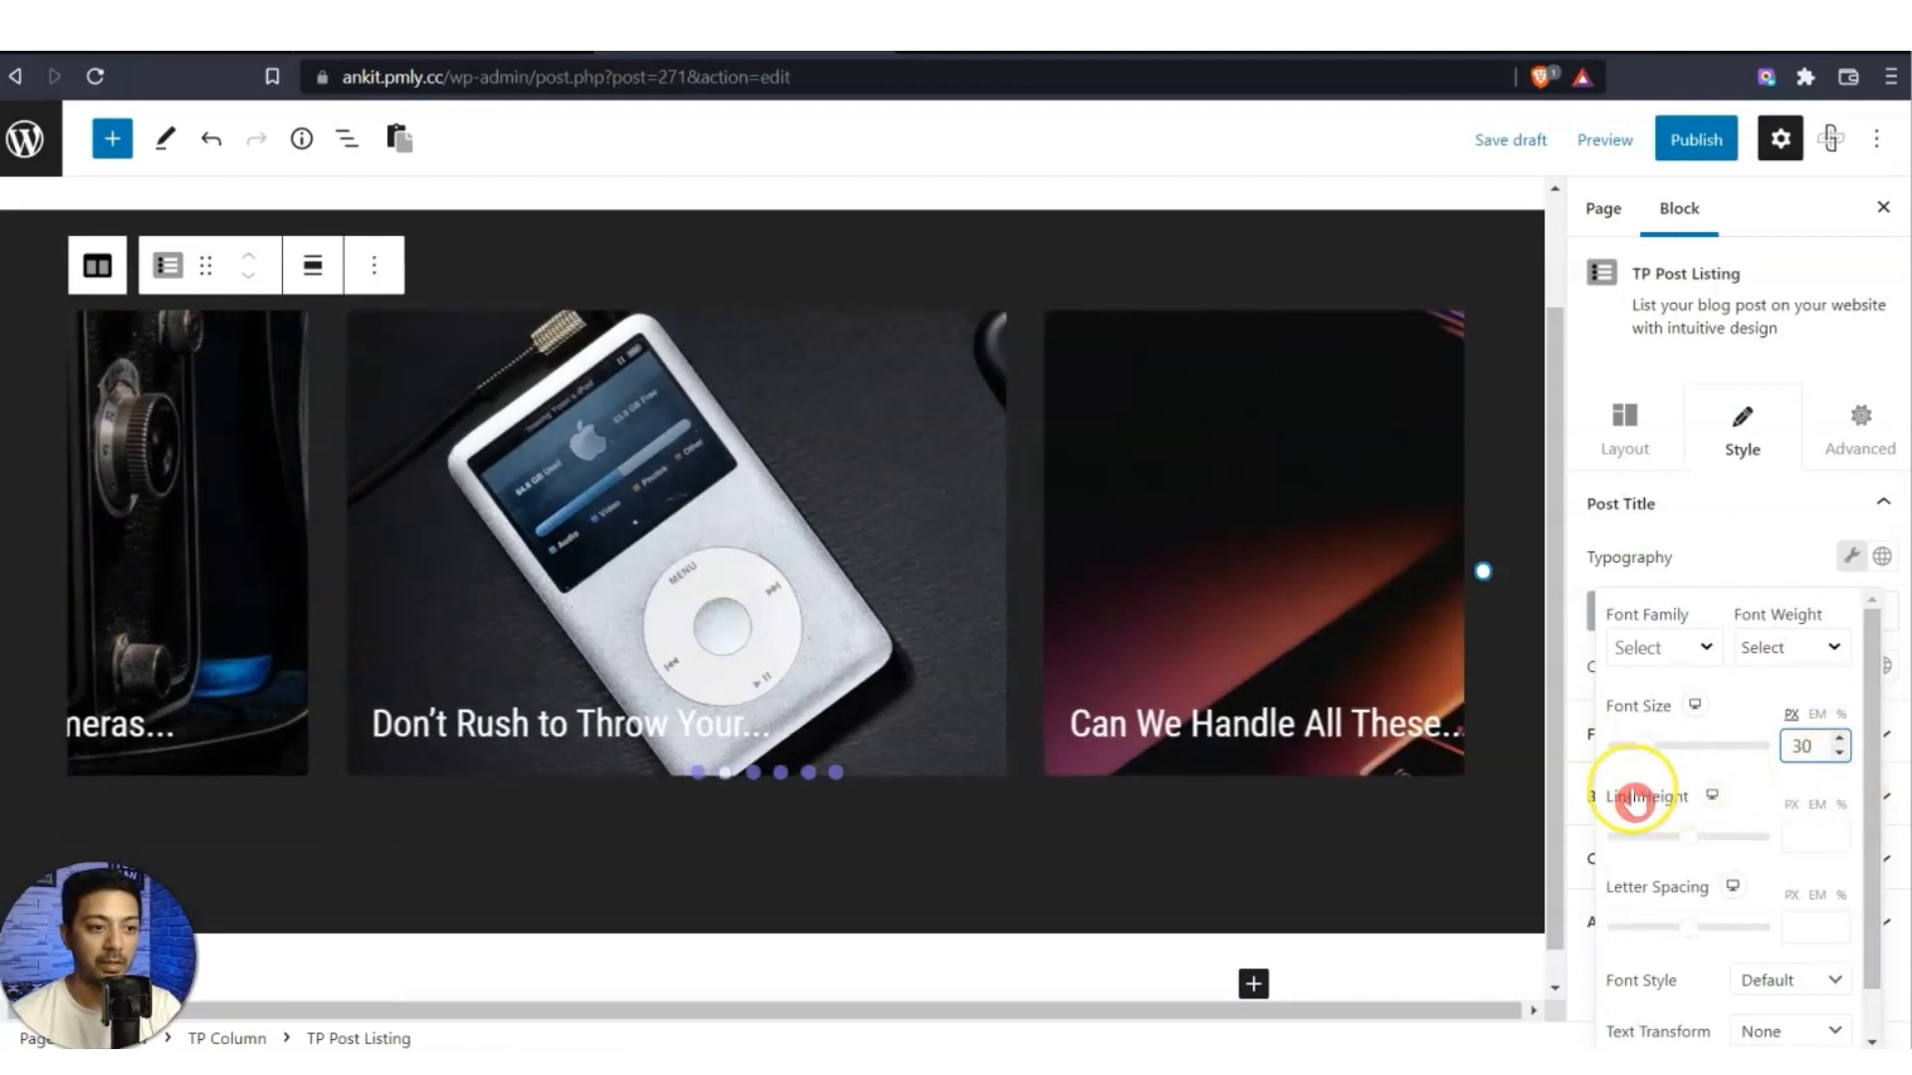
{"action": "left_click", "coordinate": [1758, 546]}
Give the featured image's normal background a gradient and set its end colour to semi-transparent black, #00000087.
{"action": "scroll", "coordinate": [1743, 577], "scroll_direction": "down", "scroll_amount": 5}
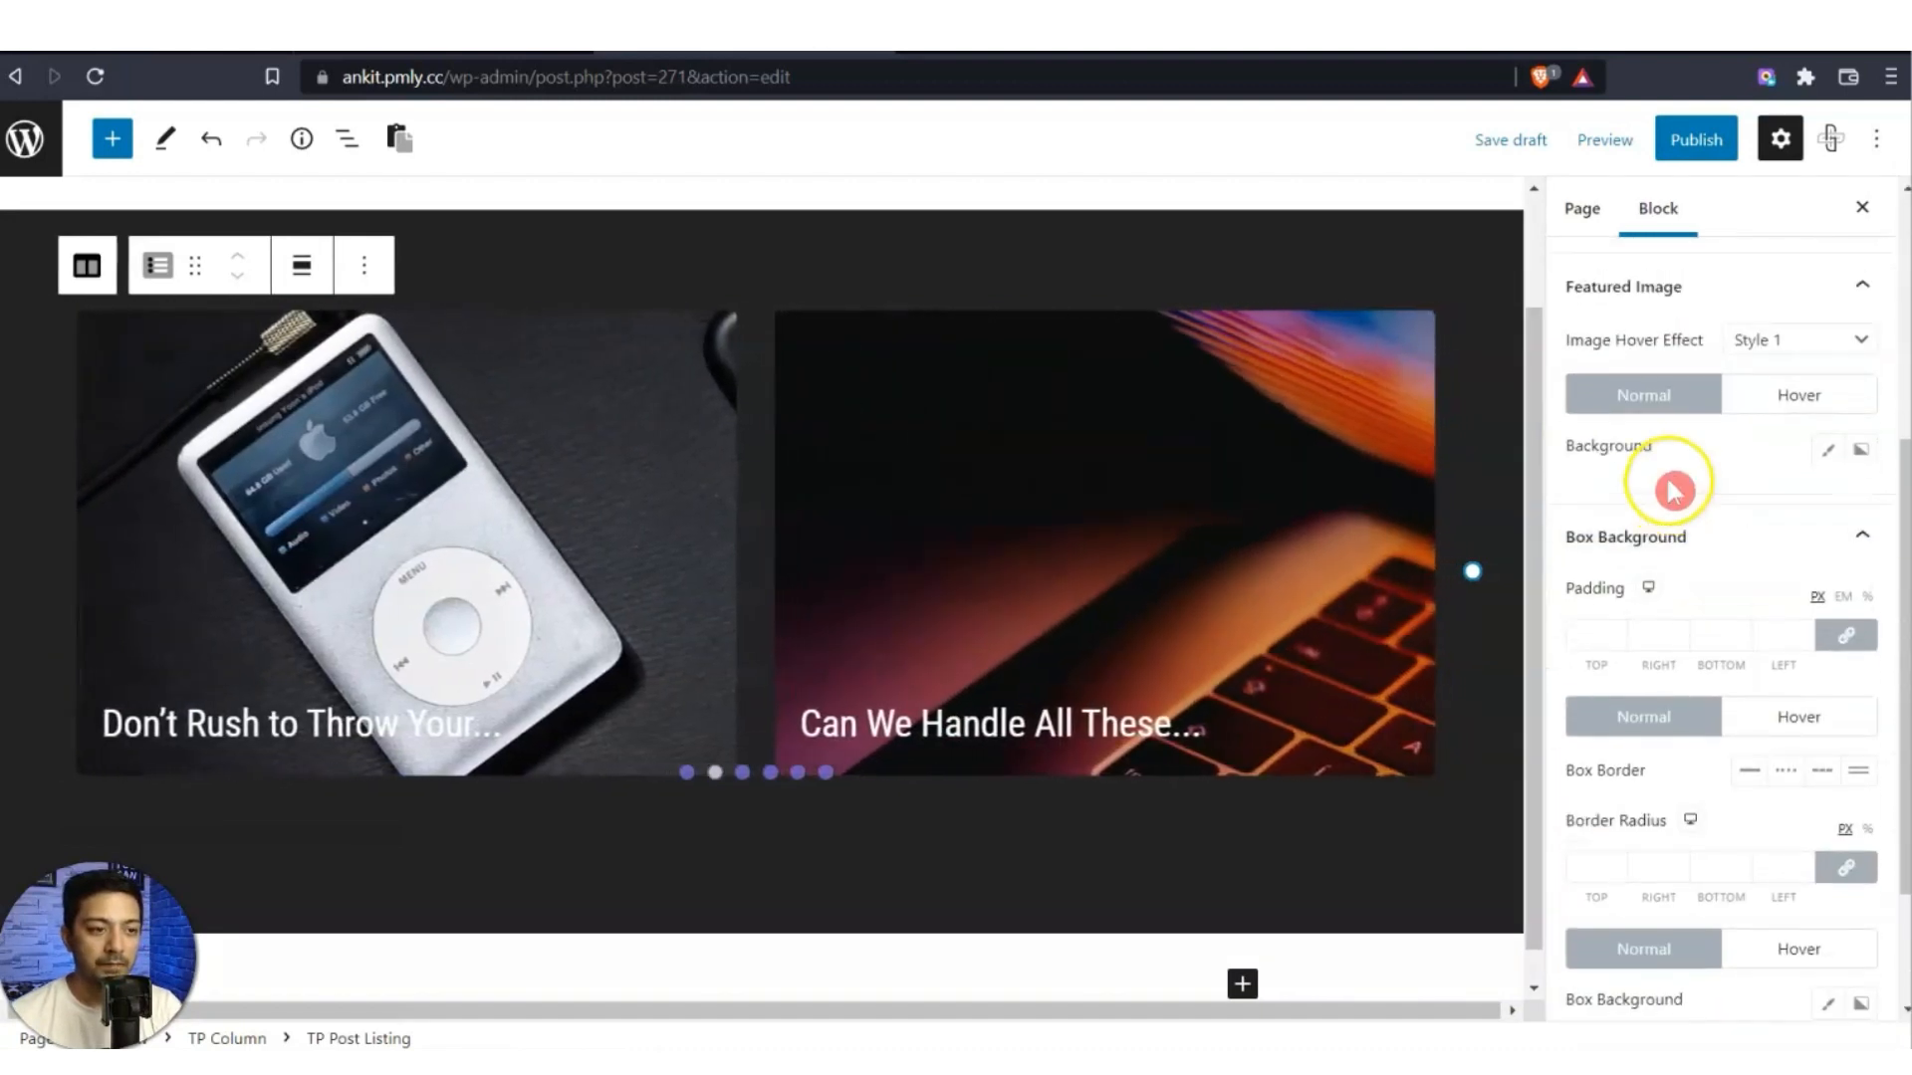
{"action": "scroll", "coordinate": [1677, 482], "scroll_direction": "up", "scroll_amount": 2}
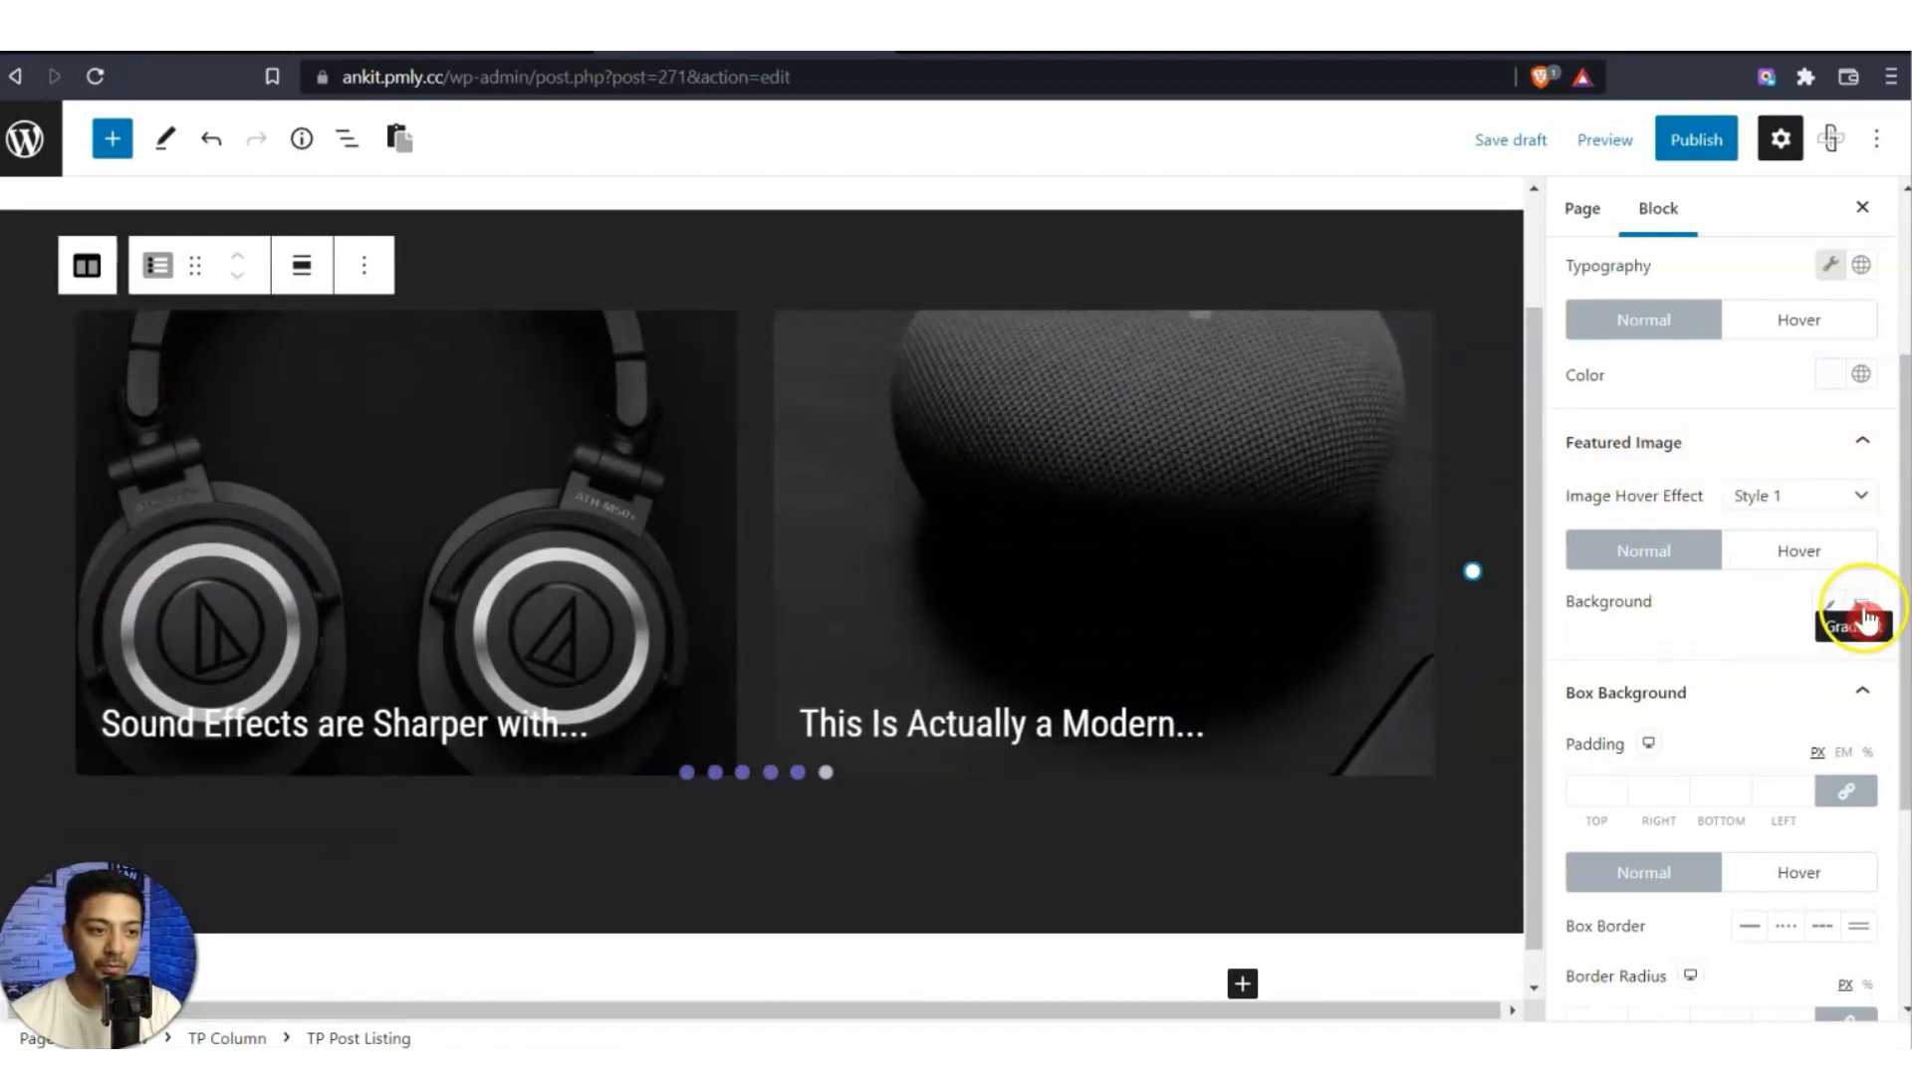
{"action": "left_click", "coordinate": [1864, 614]}
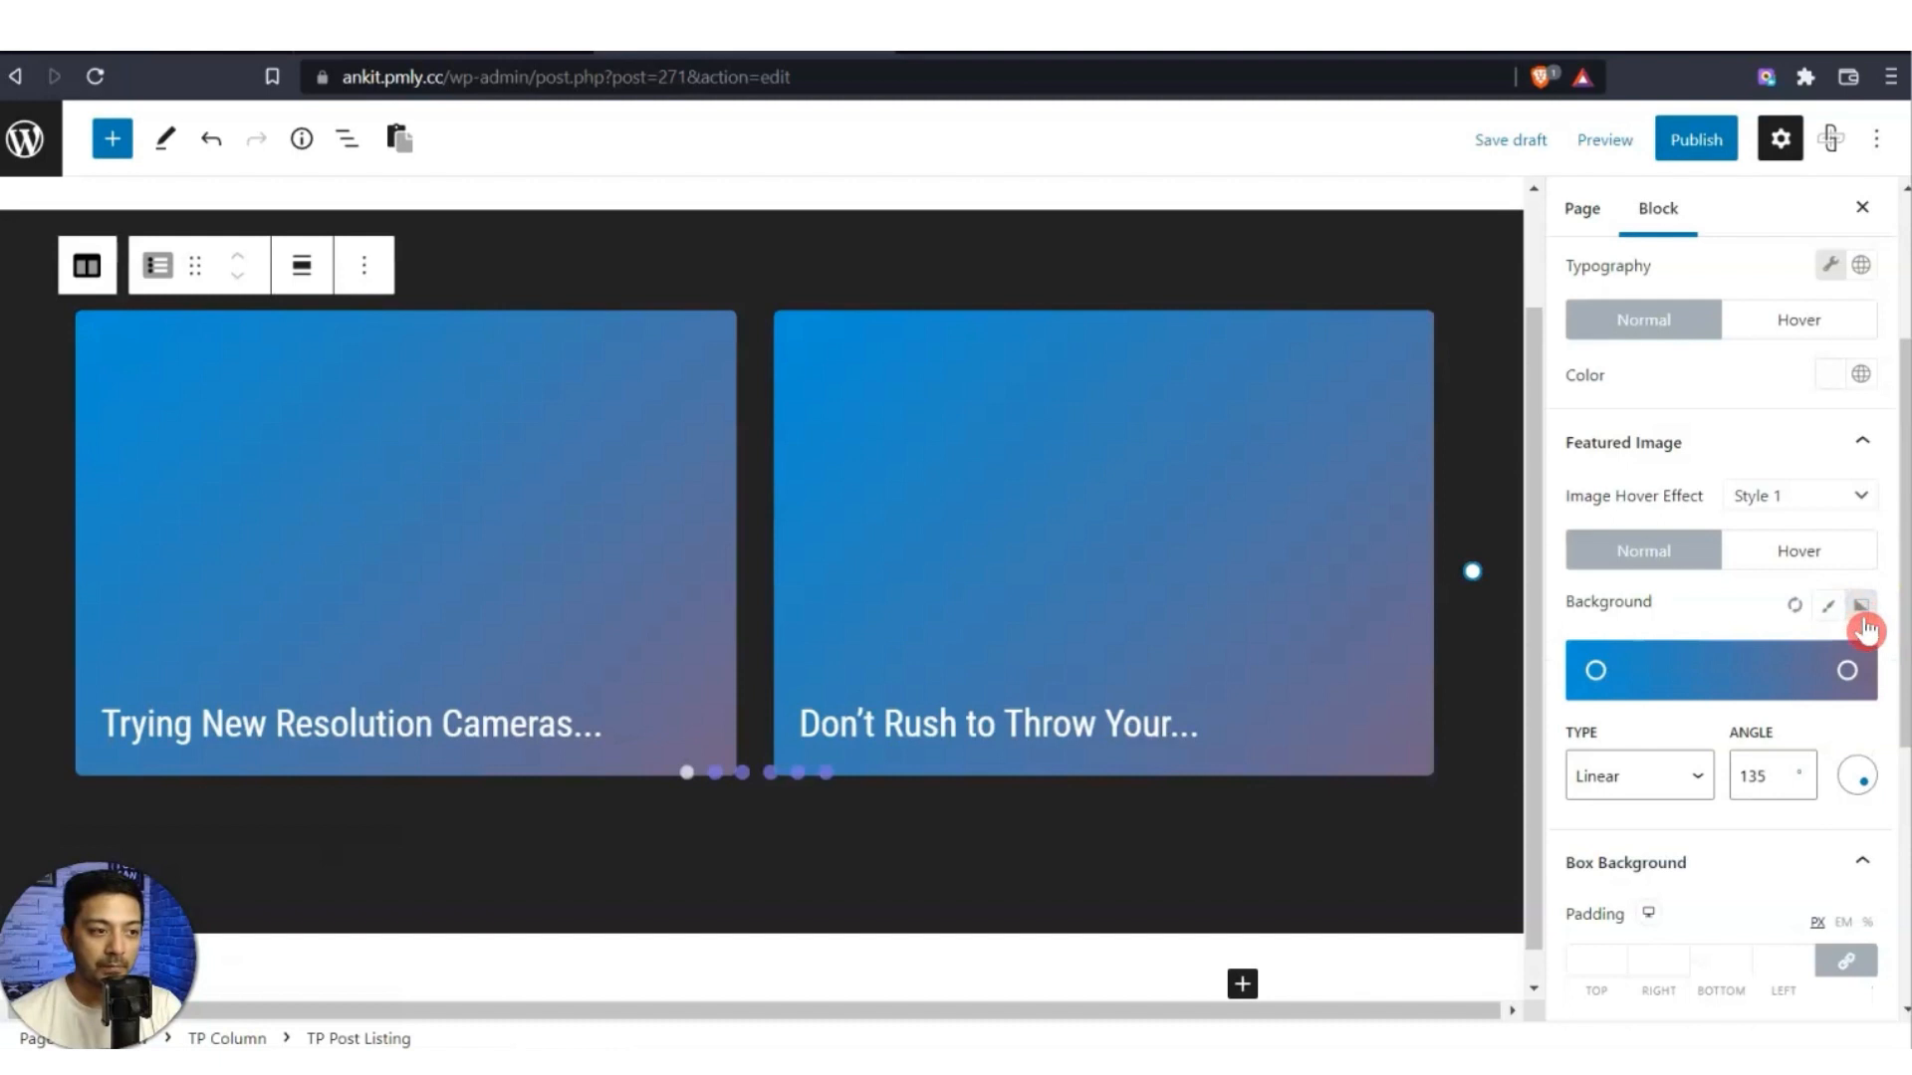
{"action": "left_click", "coordinate": [1847, 672]}
{"action": "left_click_drag", "start_coordinate": [1638, 406], "coordinate": [1631, 493]}
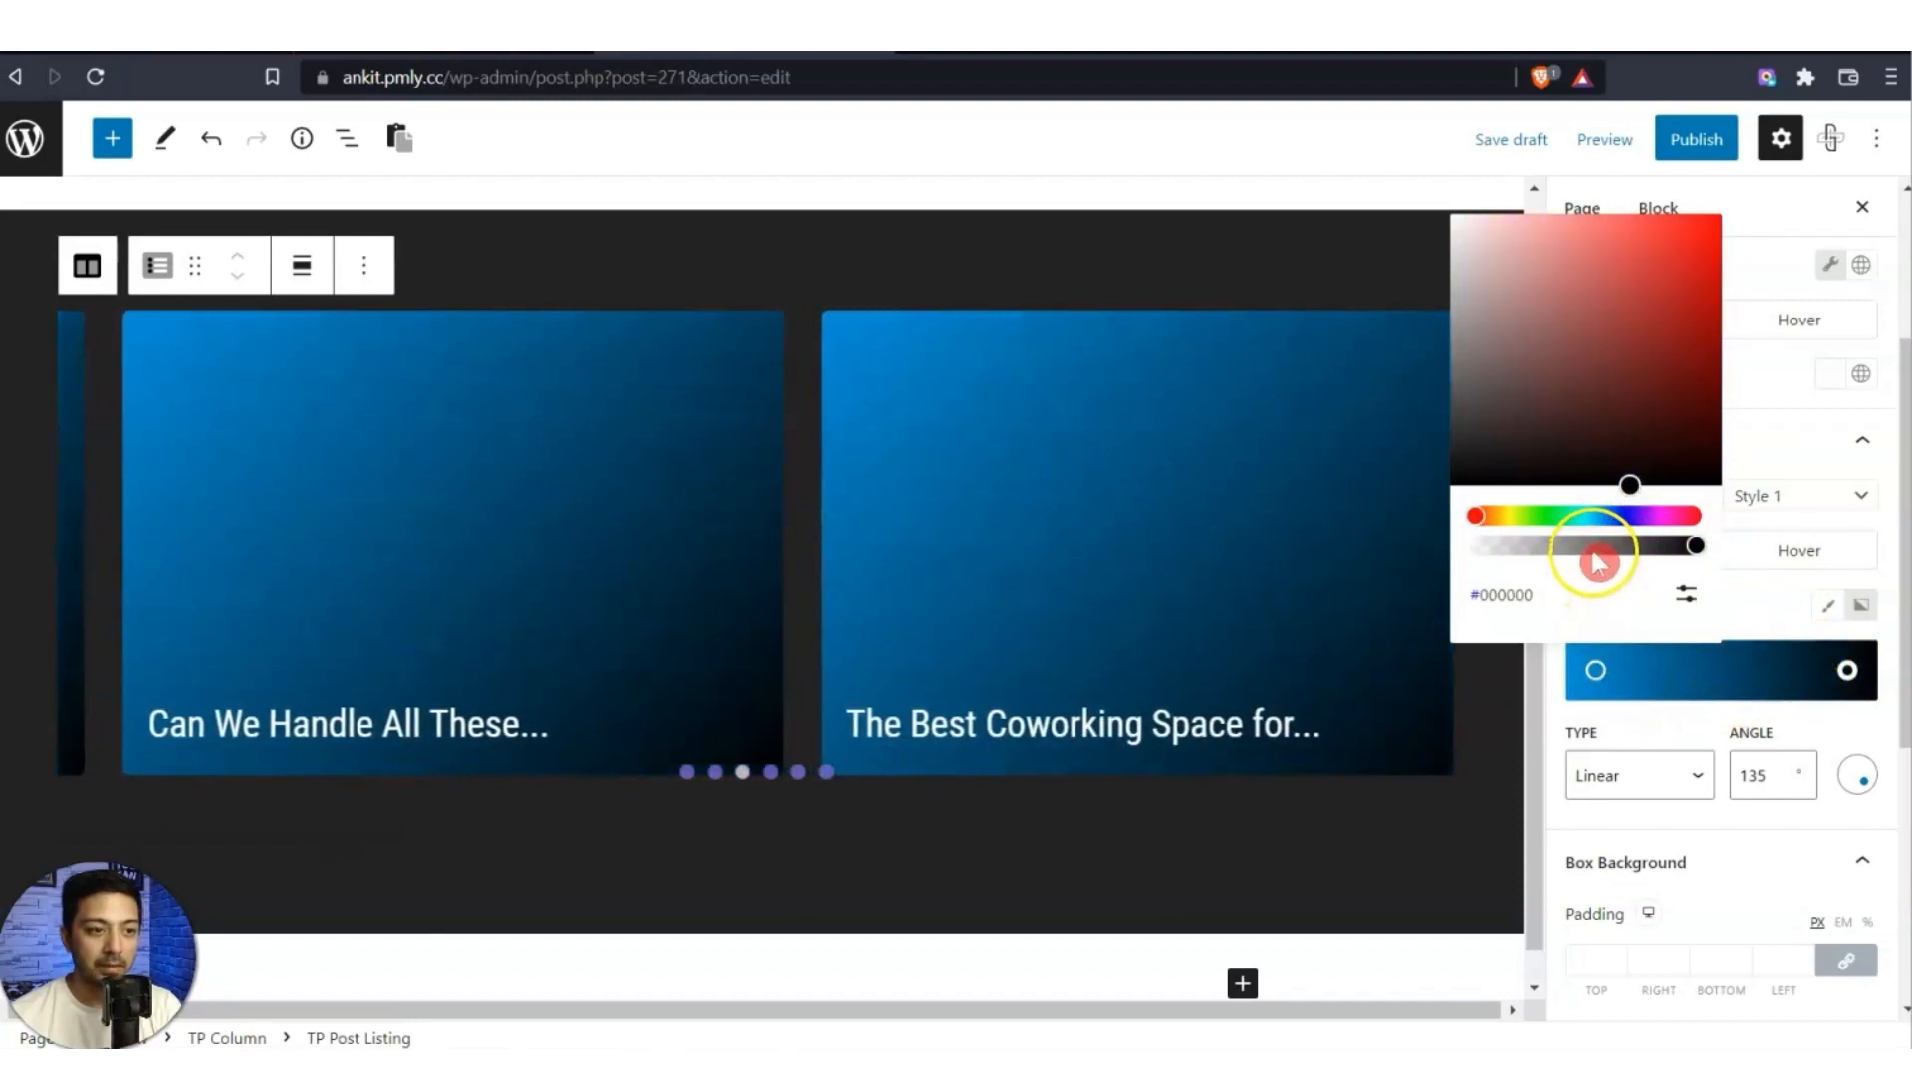
{"action": "left_click", "coordinate": [1592, 548]}
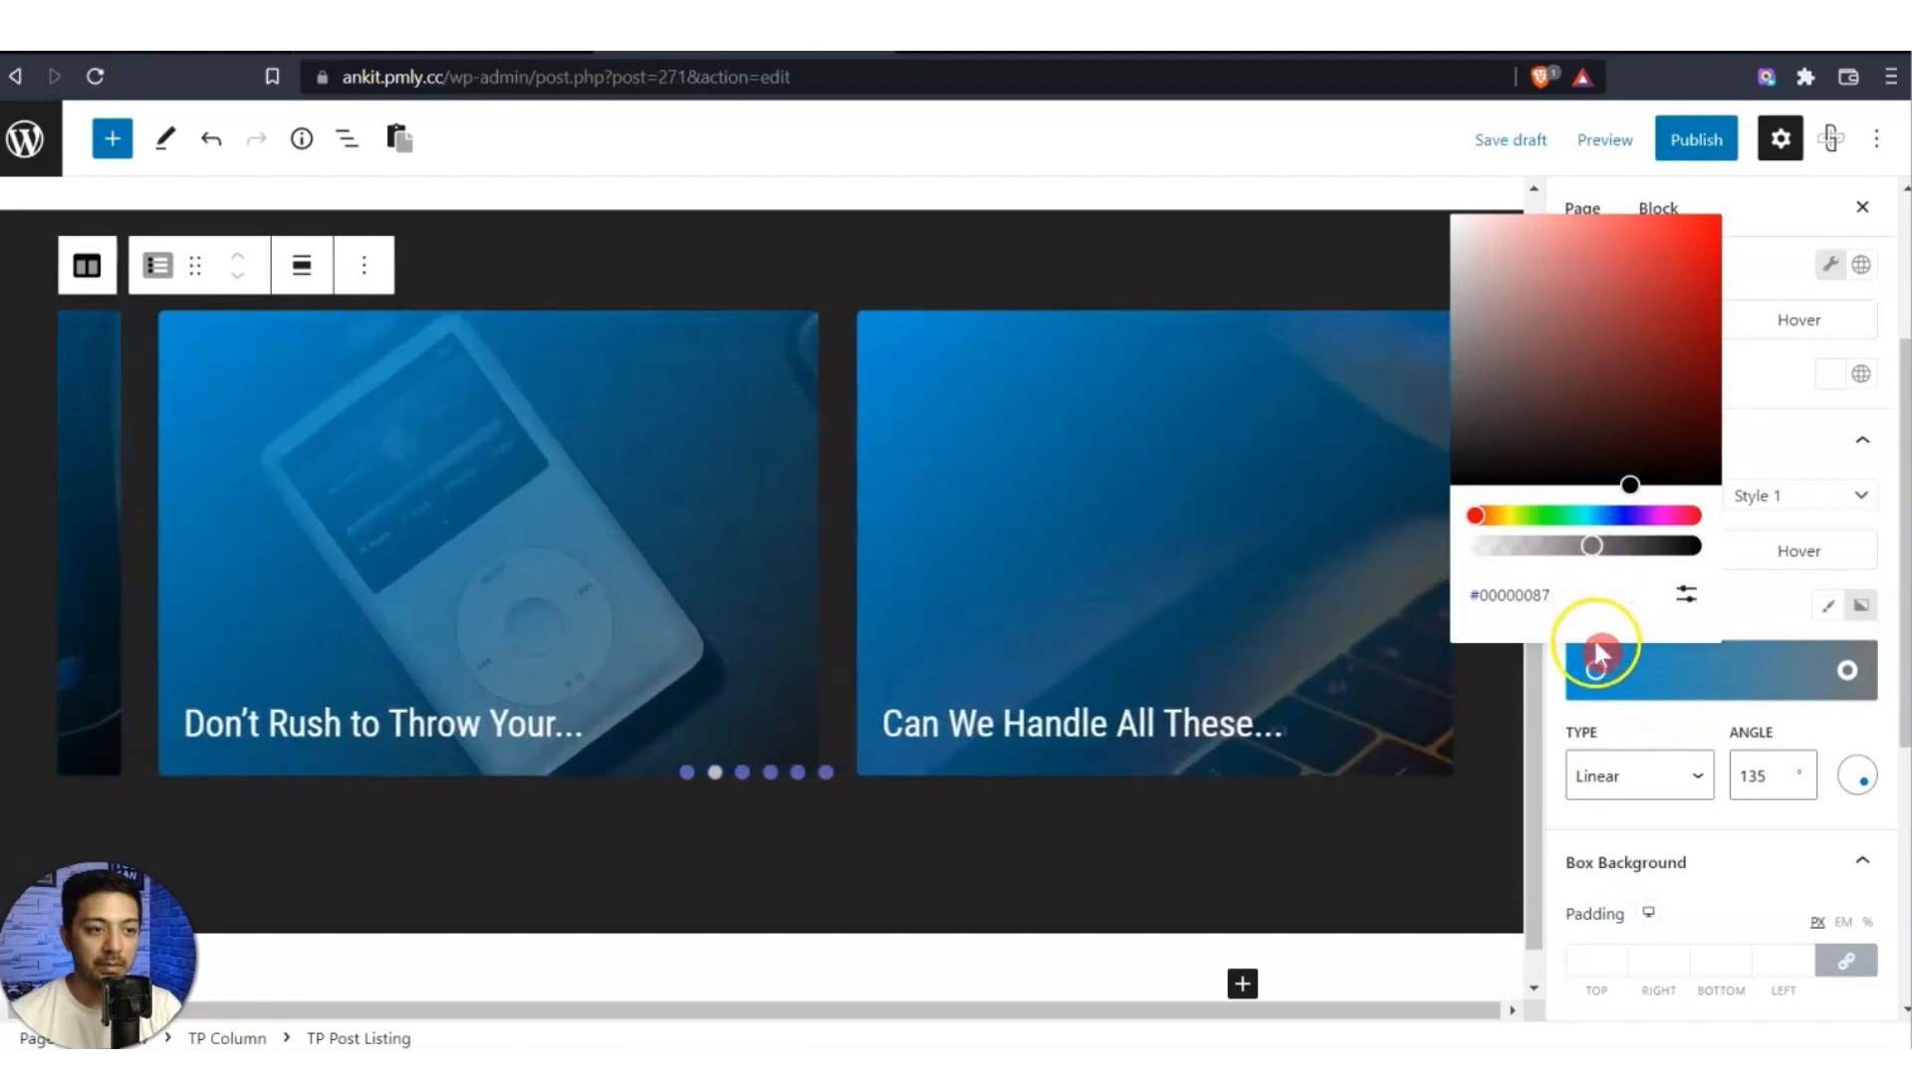
Make the start colour of the featured image gradient fully transparent, #0792E300.
{"action": "left_click", "coordinate": [1595, 669]}
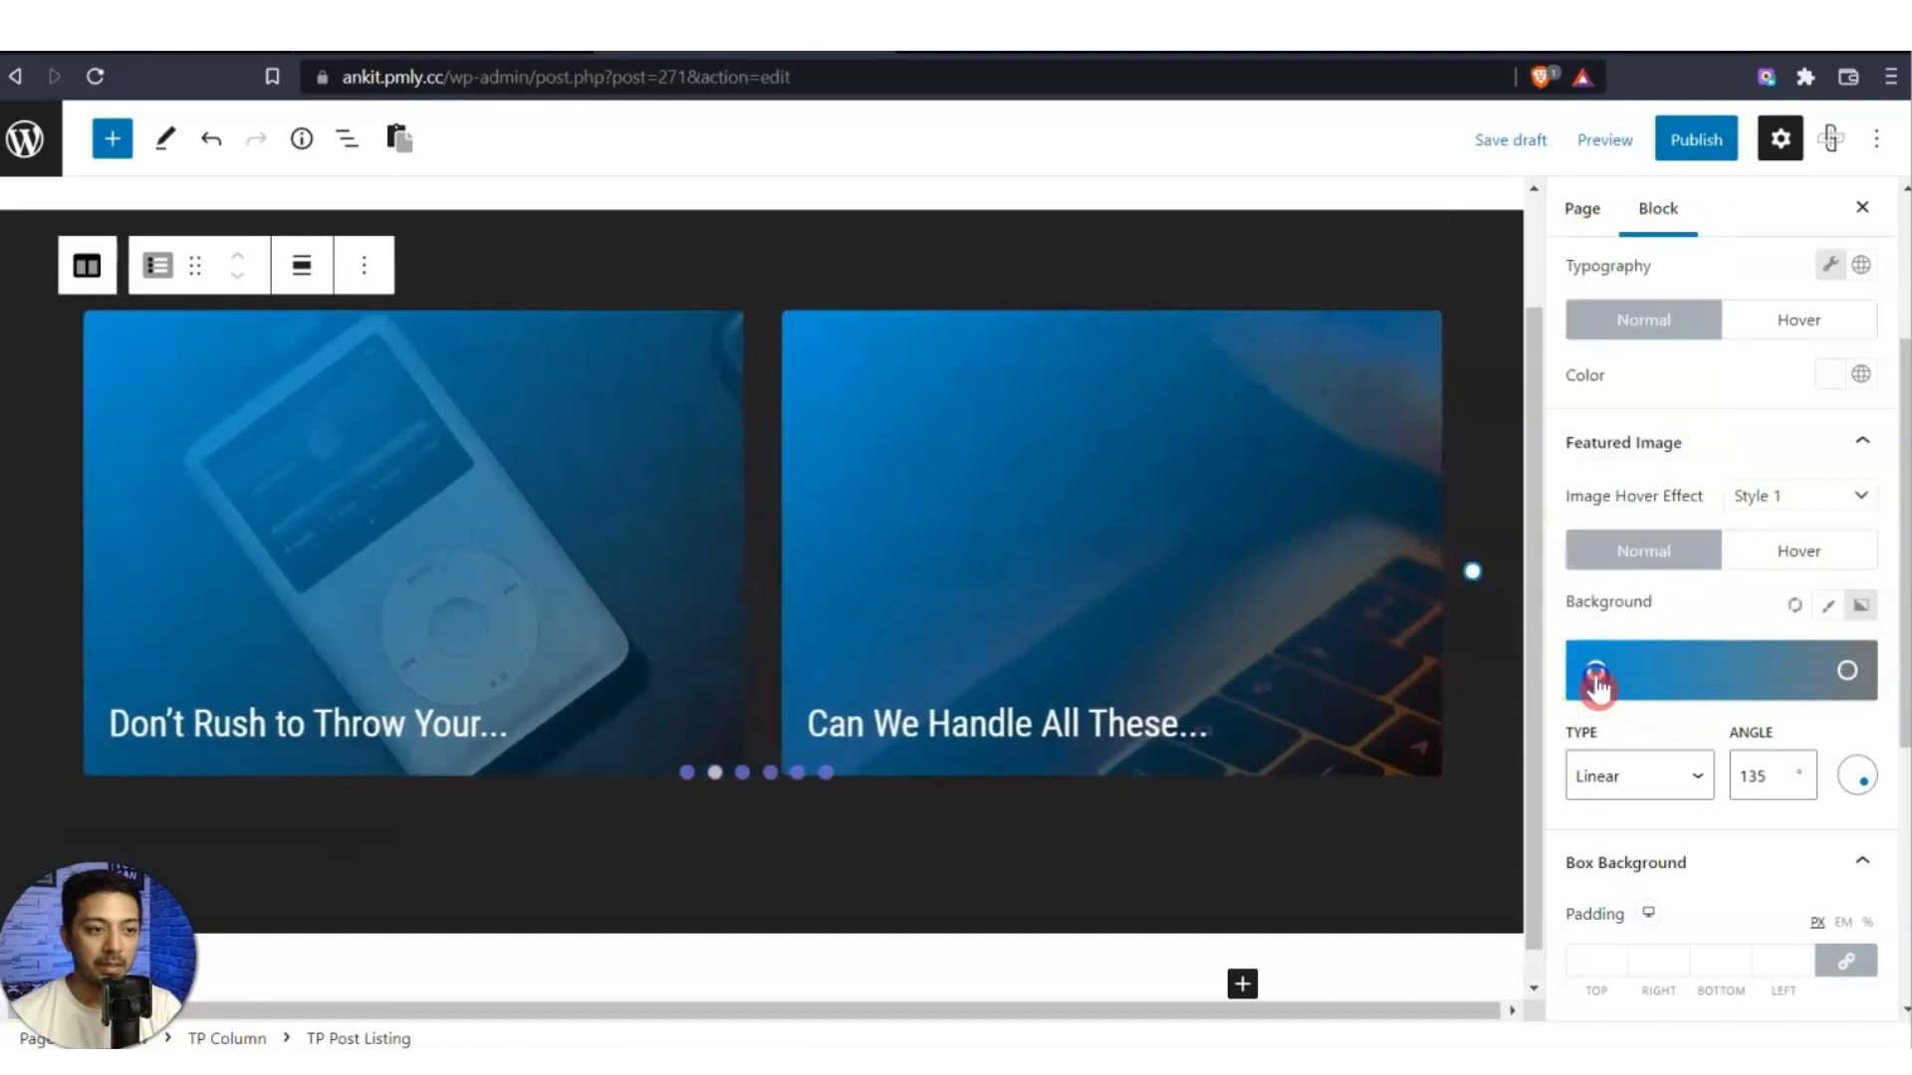
{"action": "left_click", "coordinate": [1597, 666]}
{"action": "left_click_drag", "start_coordinate": [1694, 547], "coordinate": [1465, 554]}
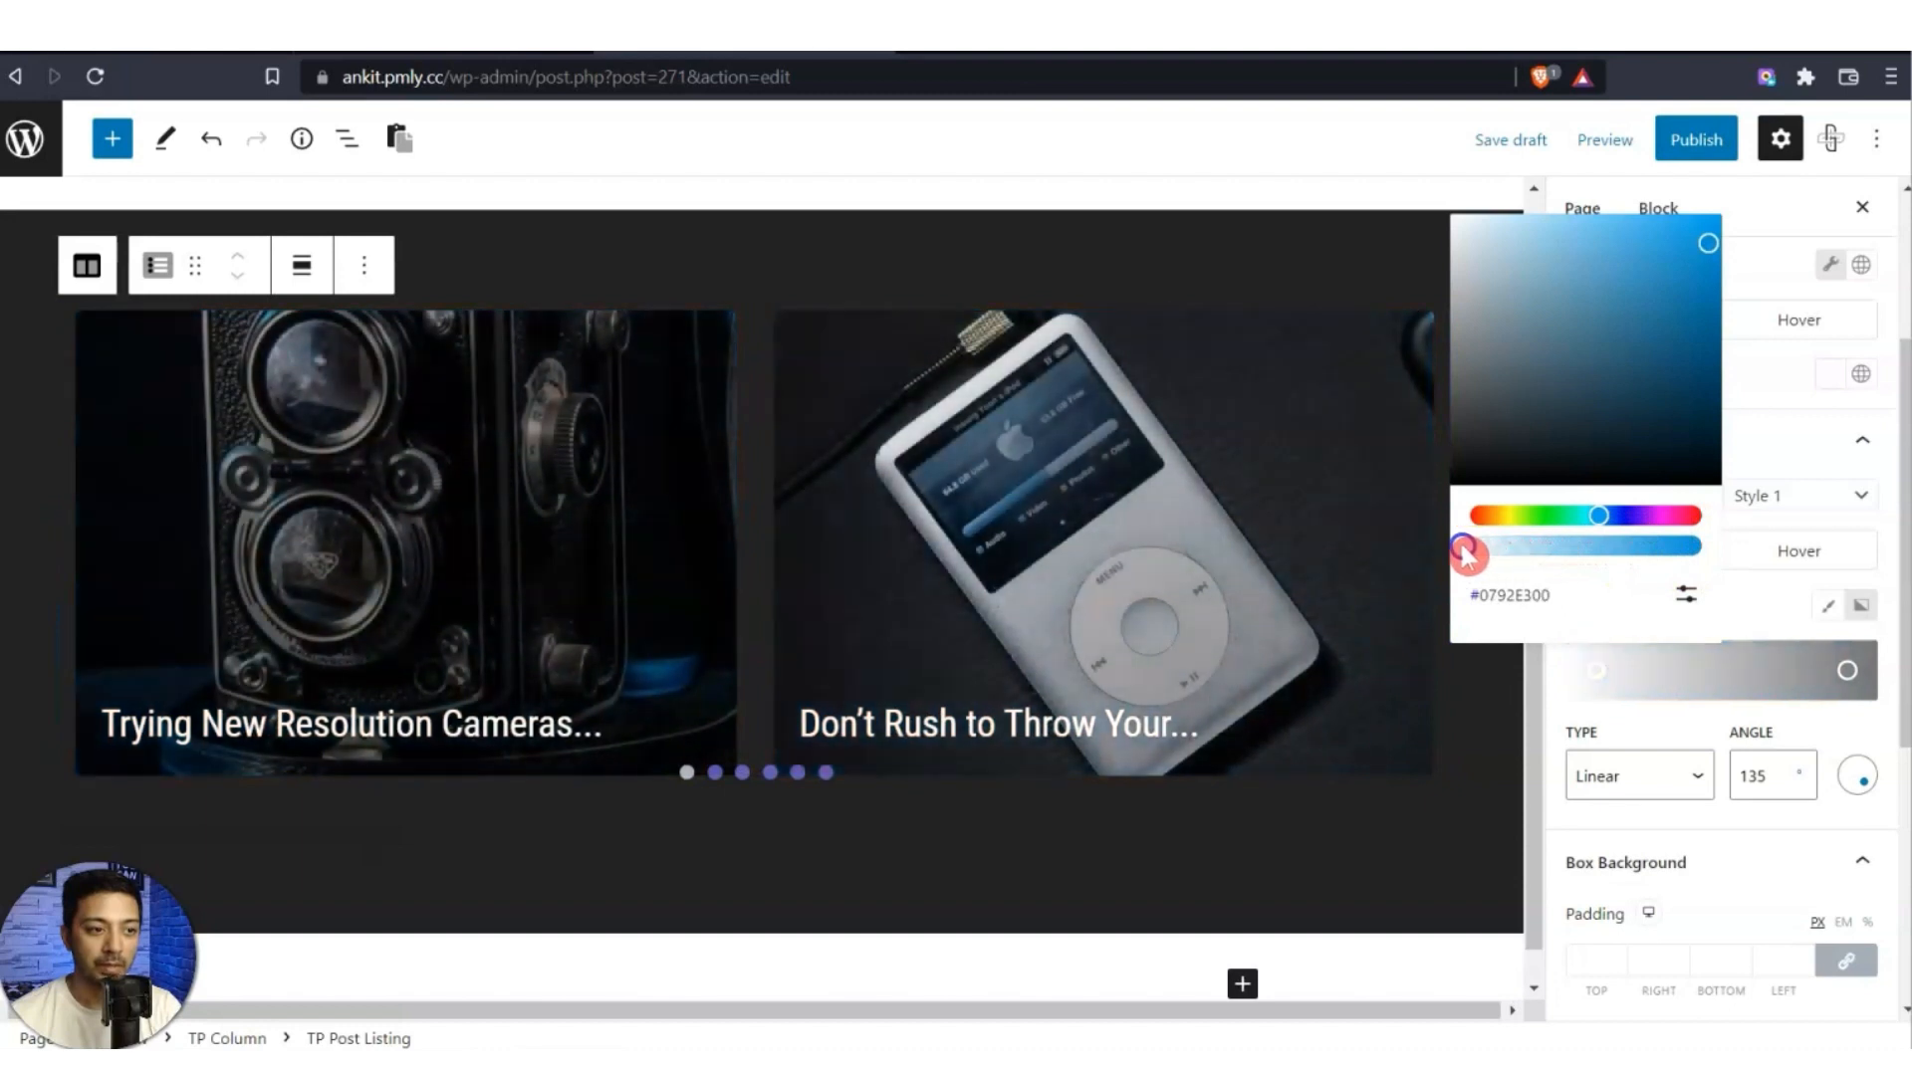
Raise the opacity of the gradient's black end colour to #000000BA and set the linear gradient's angle to 180°.
{"action": "left_click", "coordinate": [1845, 671]}
{"action": "left_click", "coordinate": [1845, 671]}
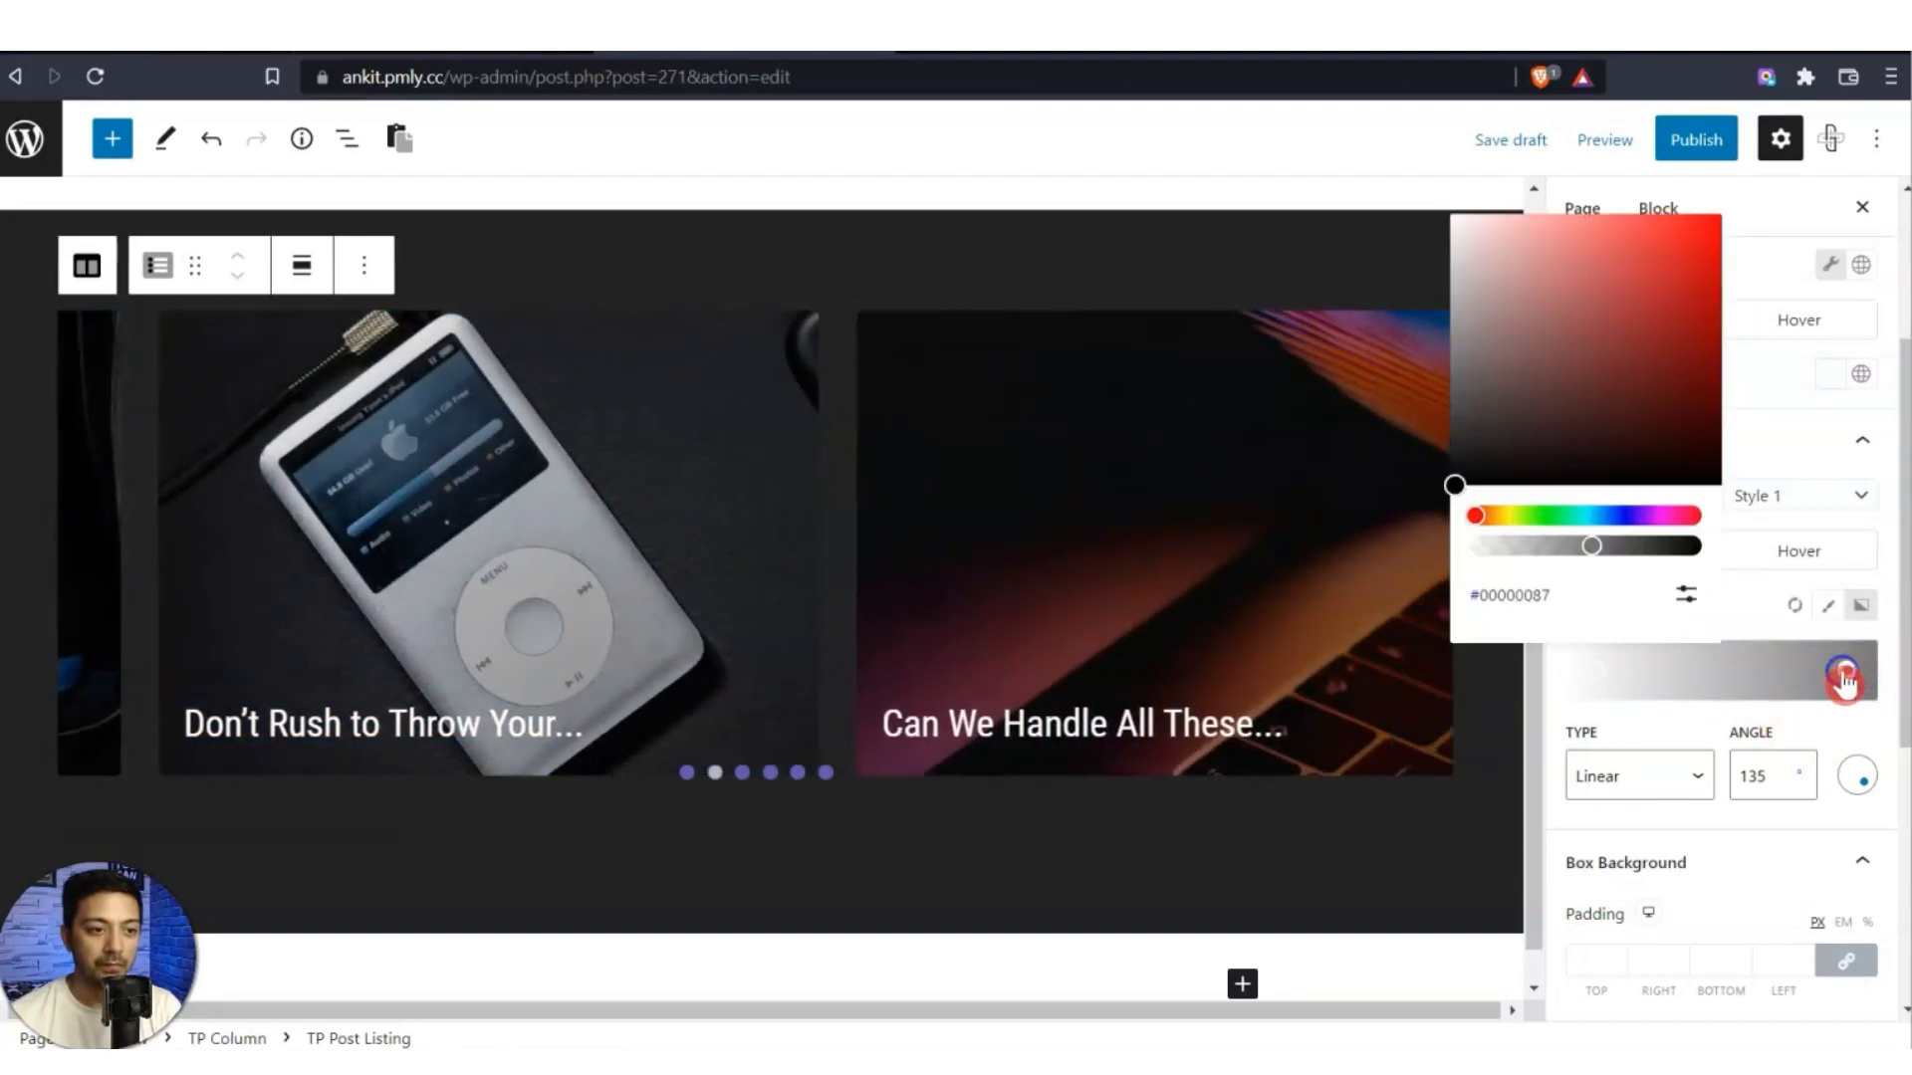
{"action": "left_click_drag", "start_coordinate": [1683, 568], "coordinate": [1641, 572]}
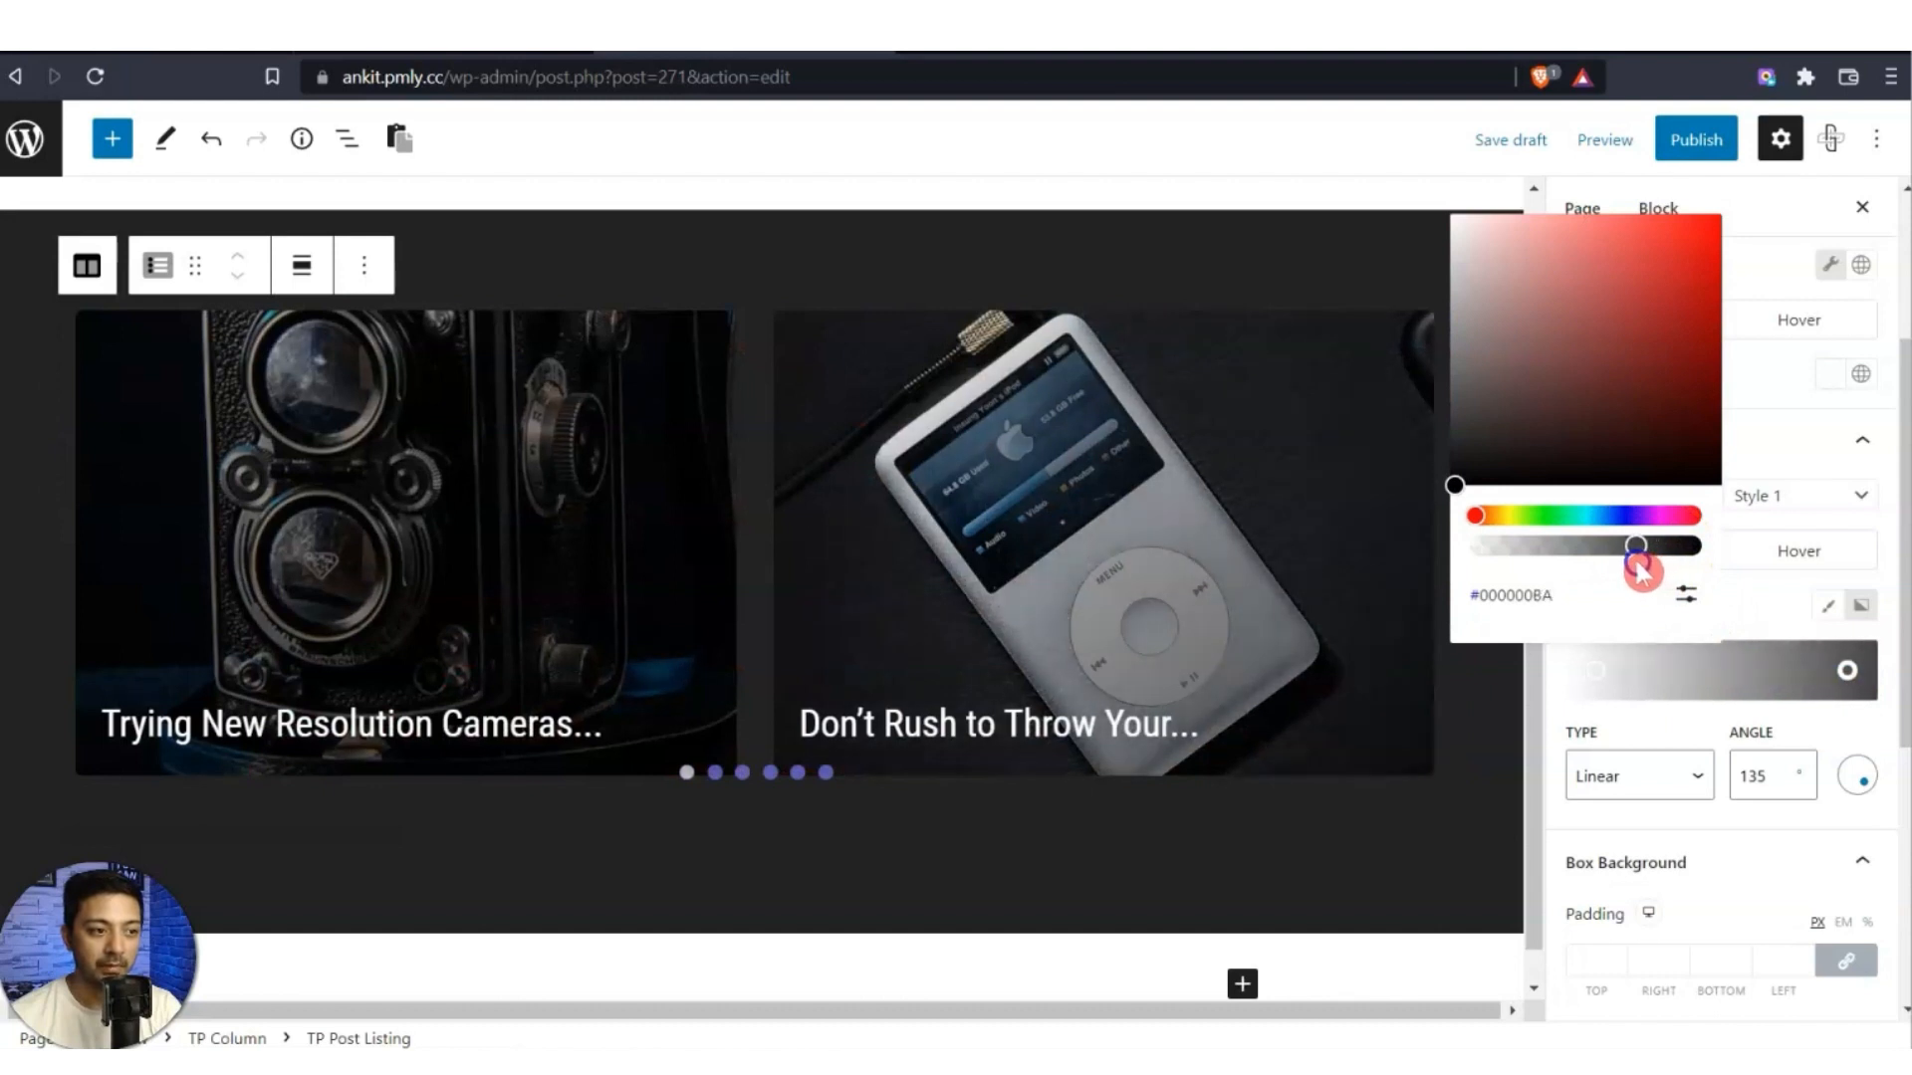
{"action": "left_click", "coordinate": [1766, 782]}
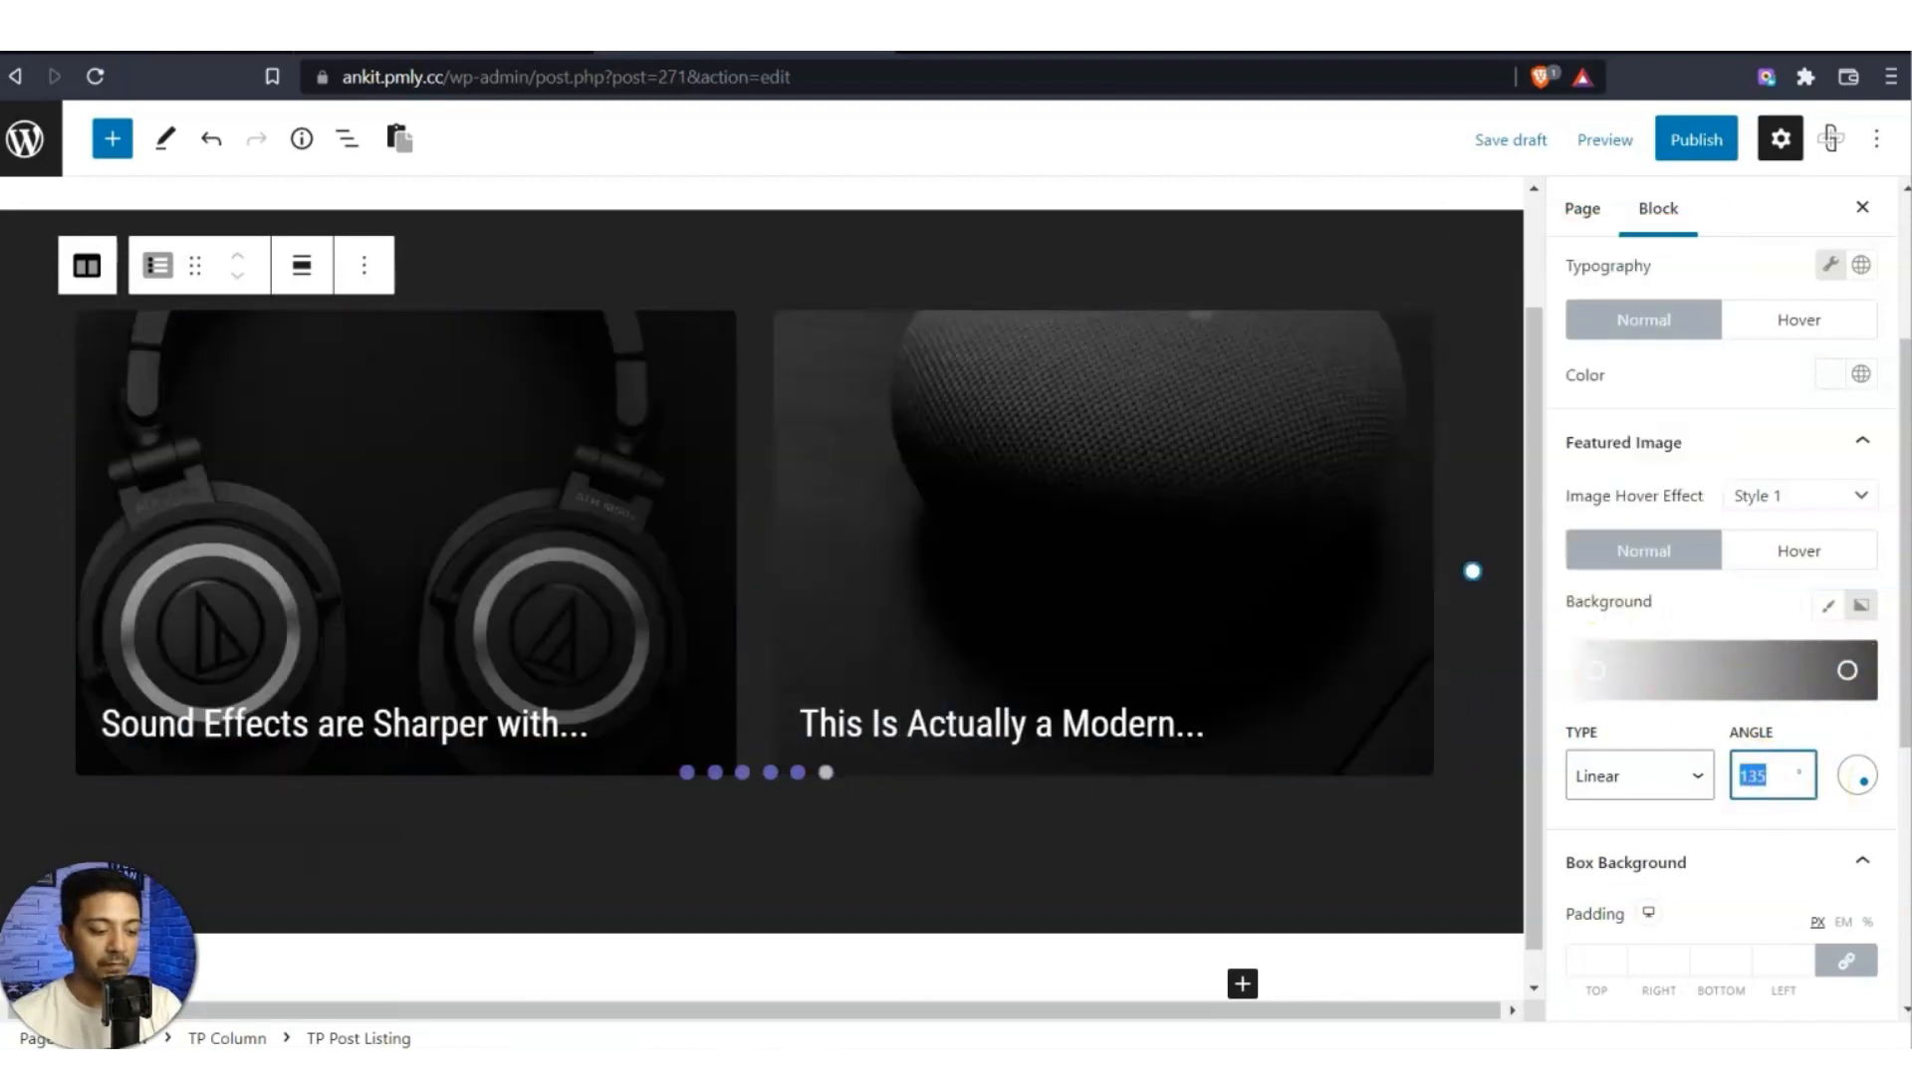
{"action": "type", "text": "180"}
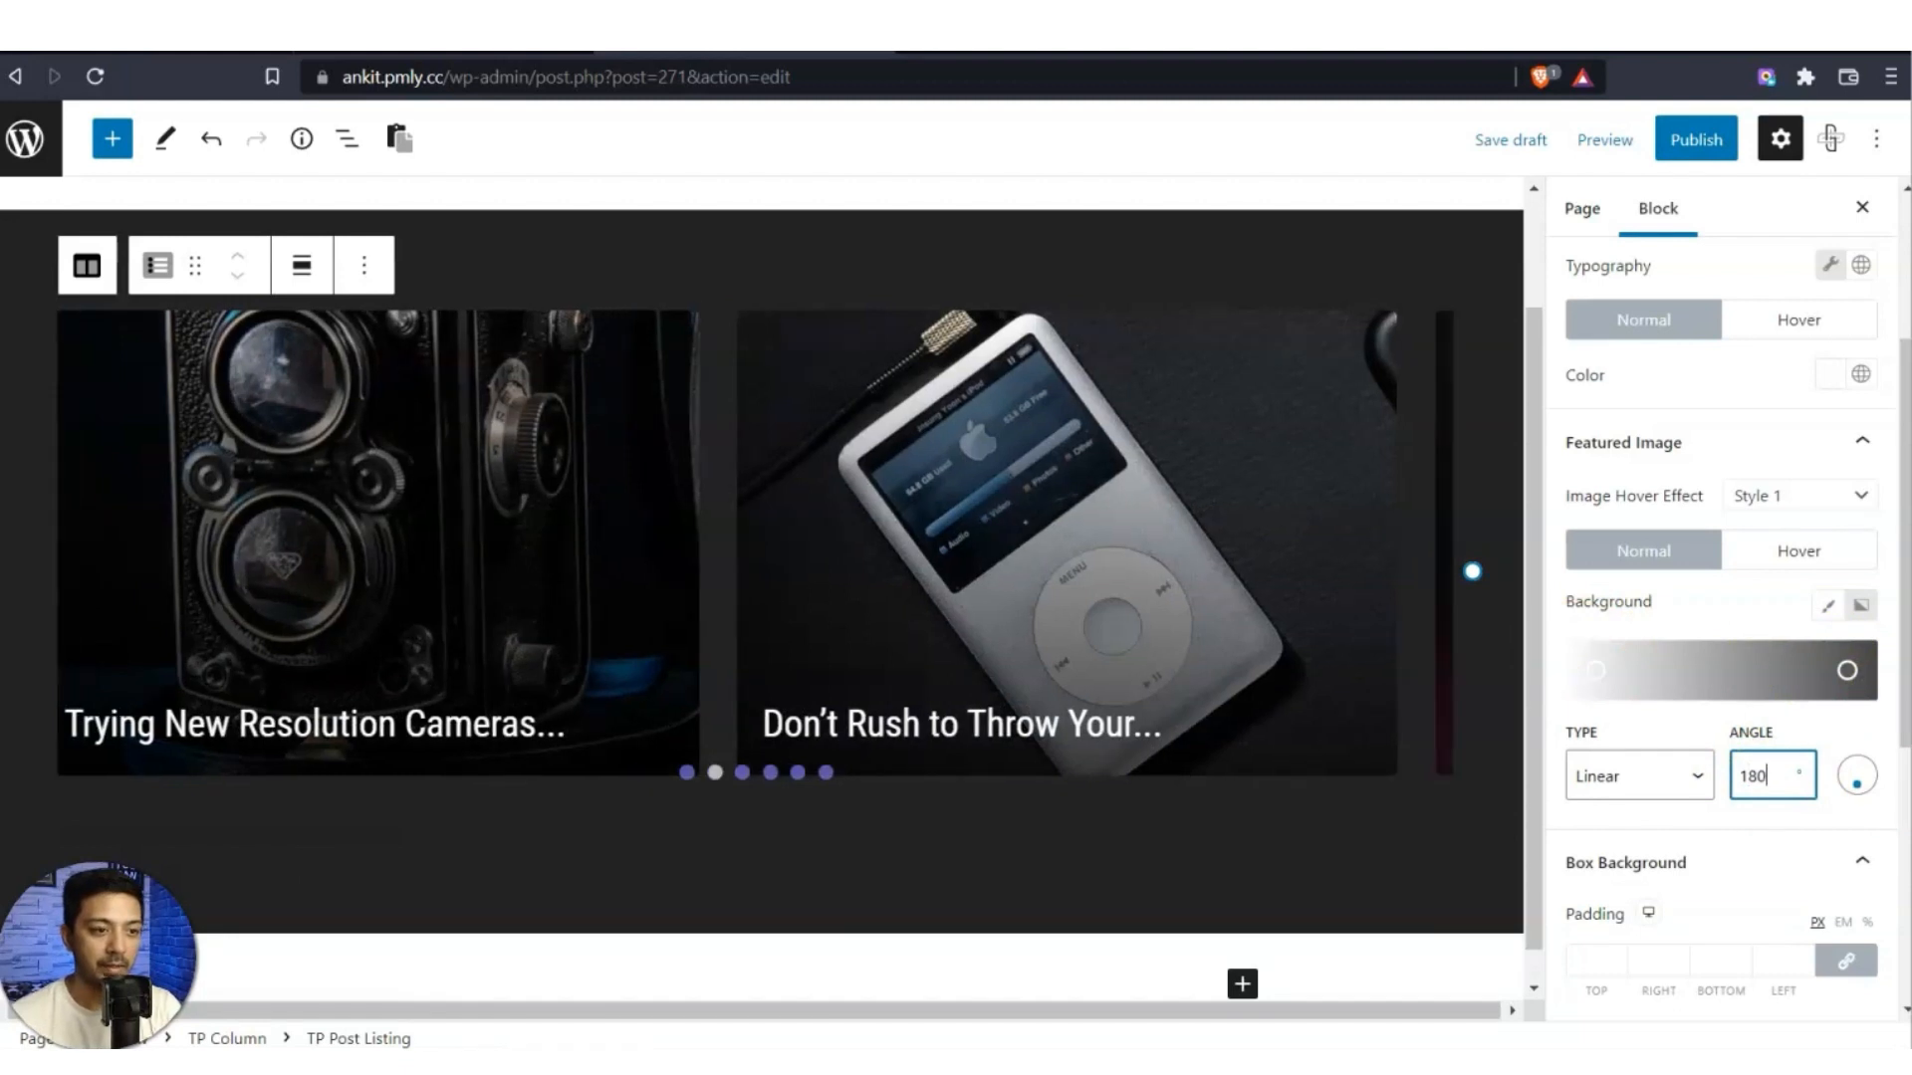
Set the post carousel's Columns option to Column 3 in the carousel options.
{"action": "scroll", "coordinate": [1752, 667], "scroll_direction": "down", "scroll_amount": 5}
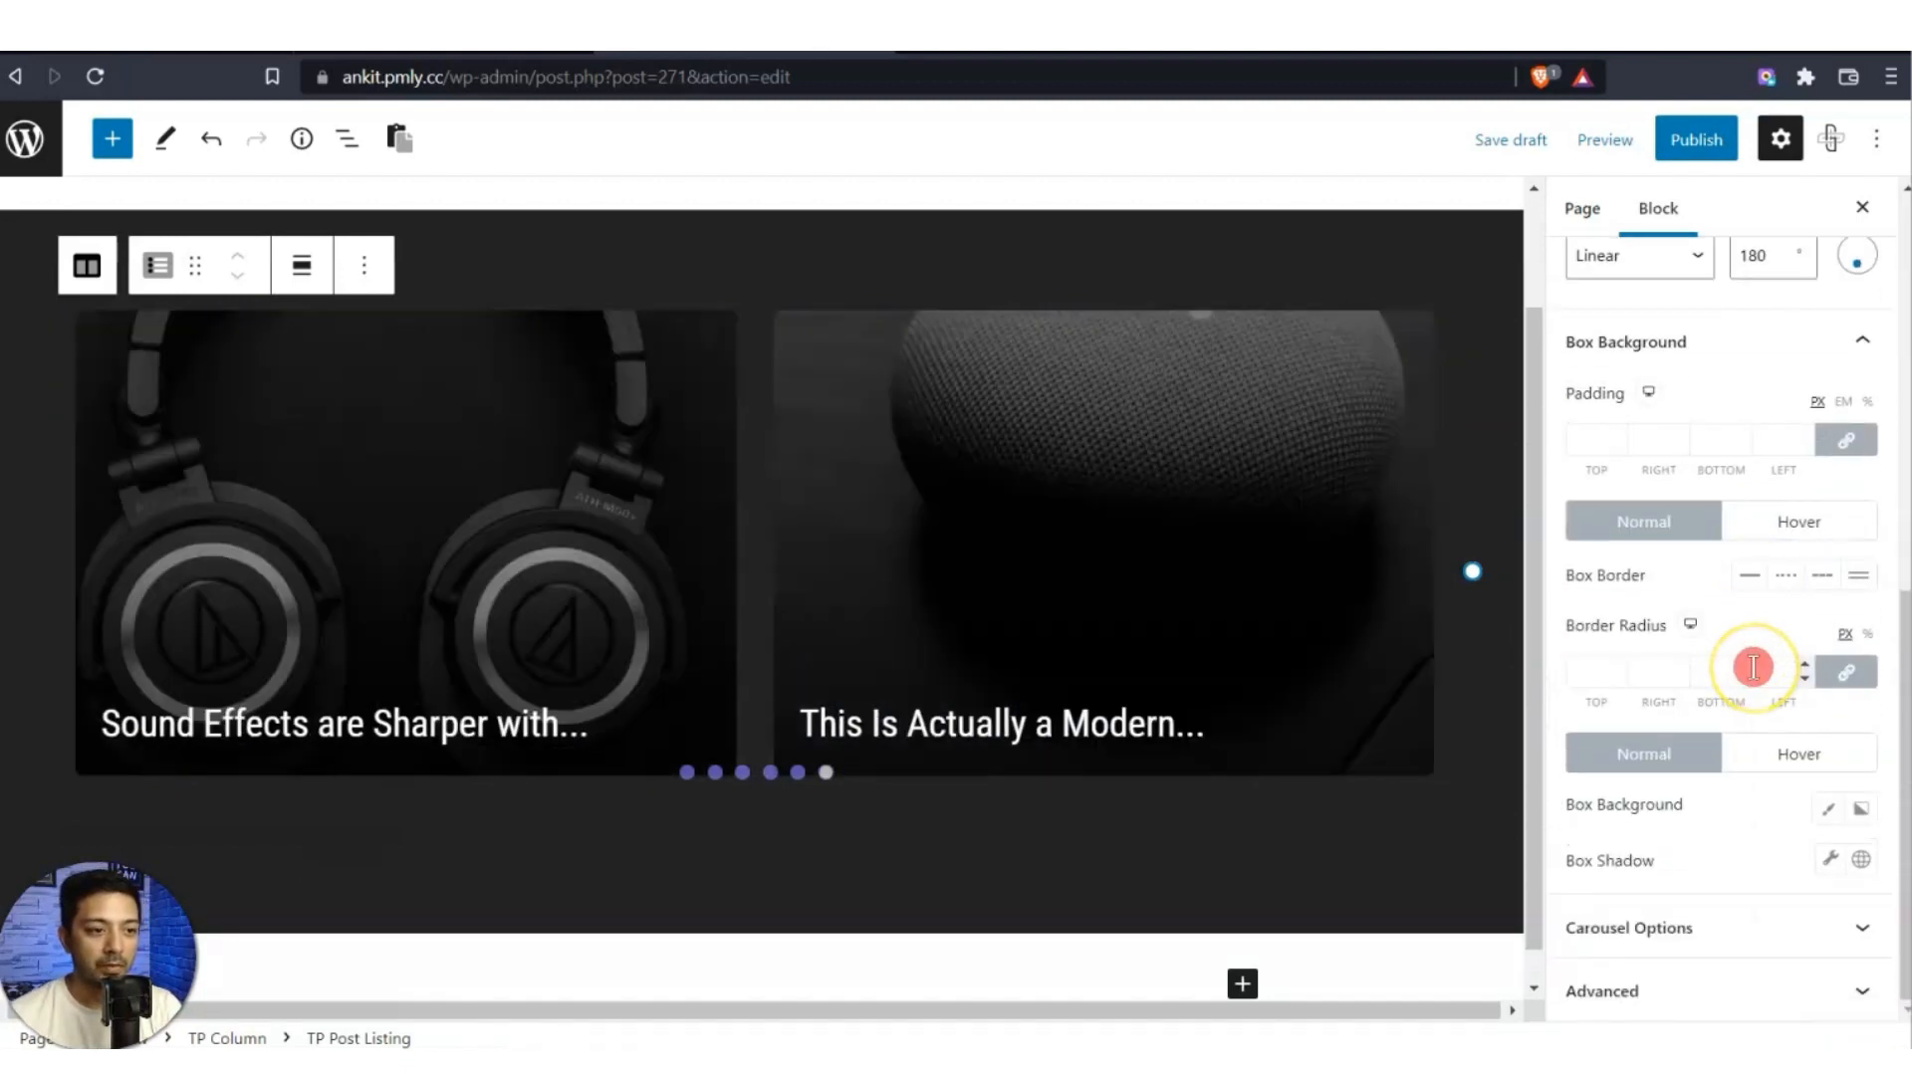
{"action": "left_click", "coordinate": [1679, 910]}
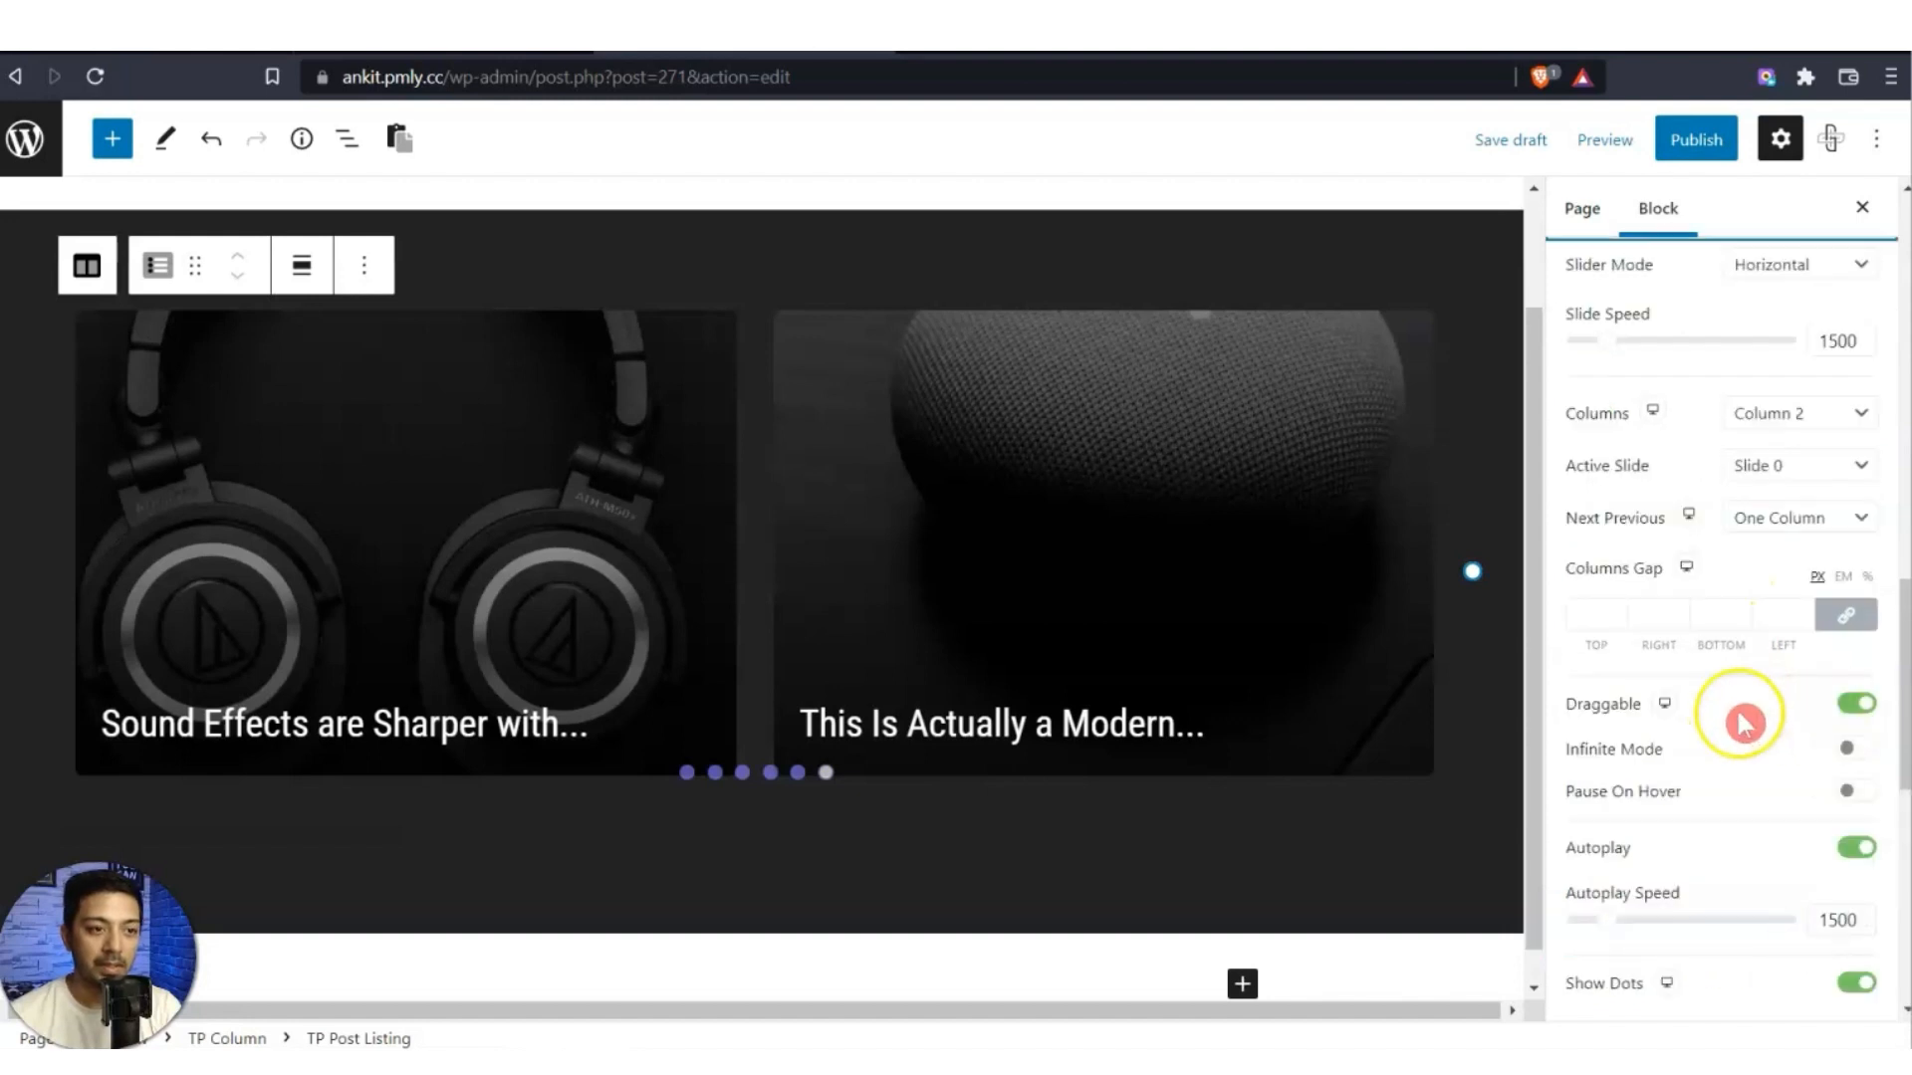
{"action": "left_click", "coordinate": [1803, 413]}
{"action": "left_click", "coordinate": [1772, 484]}
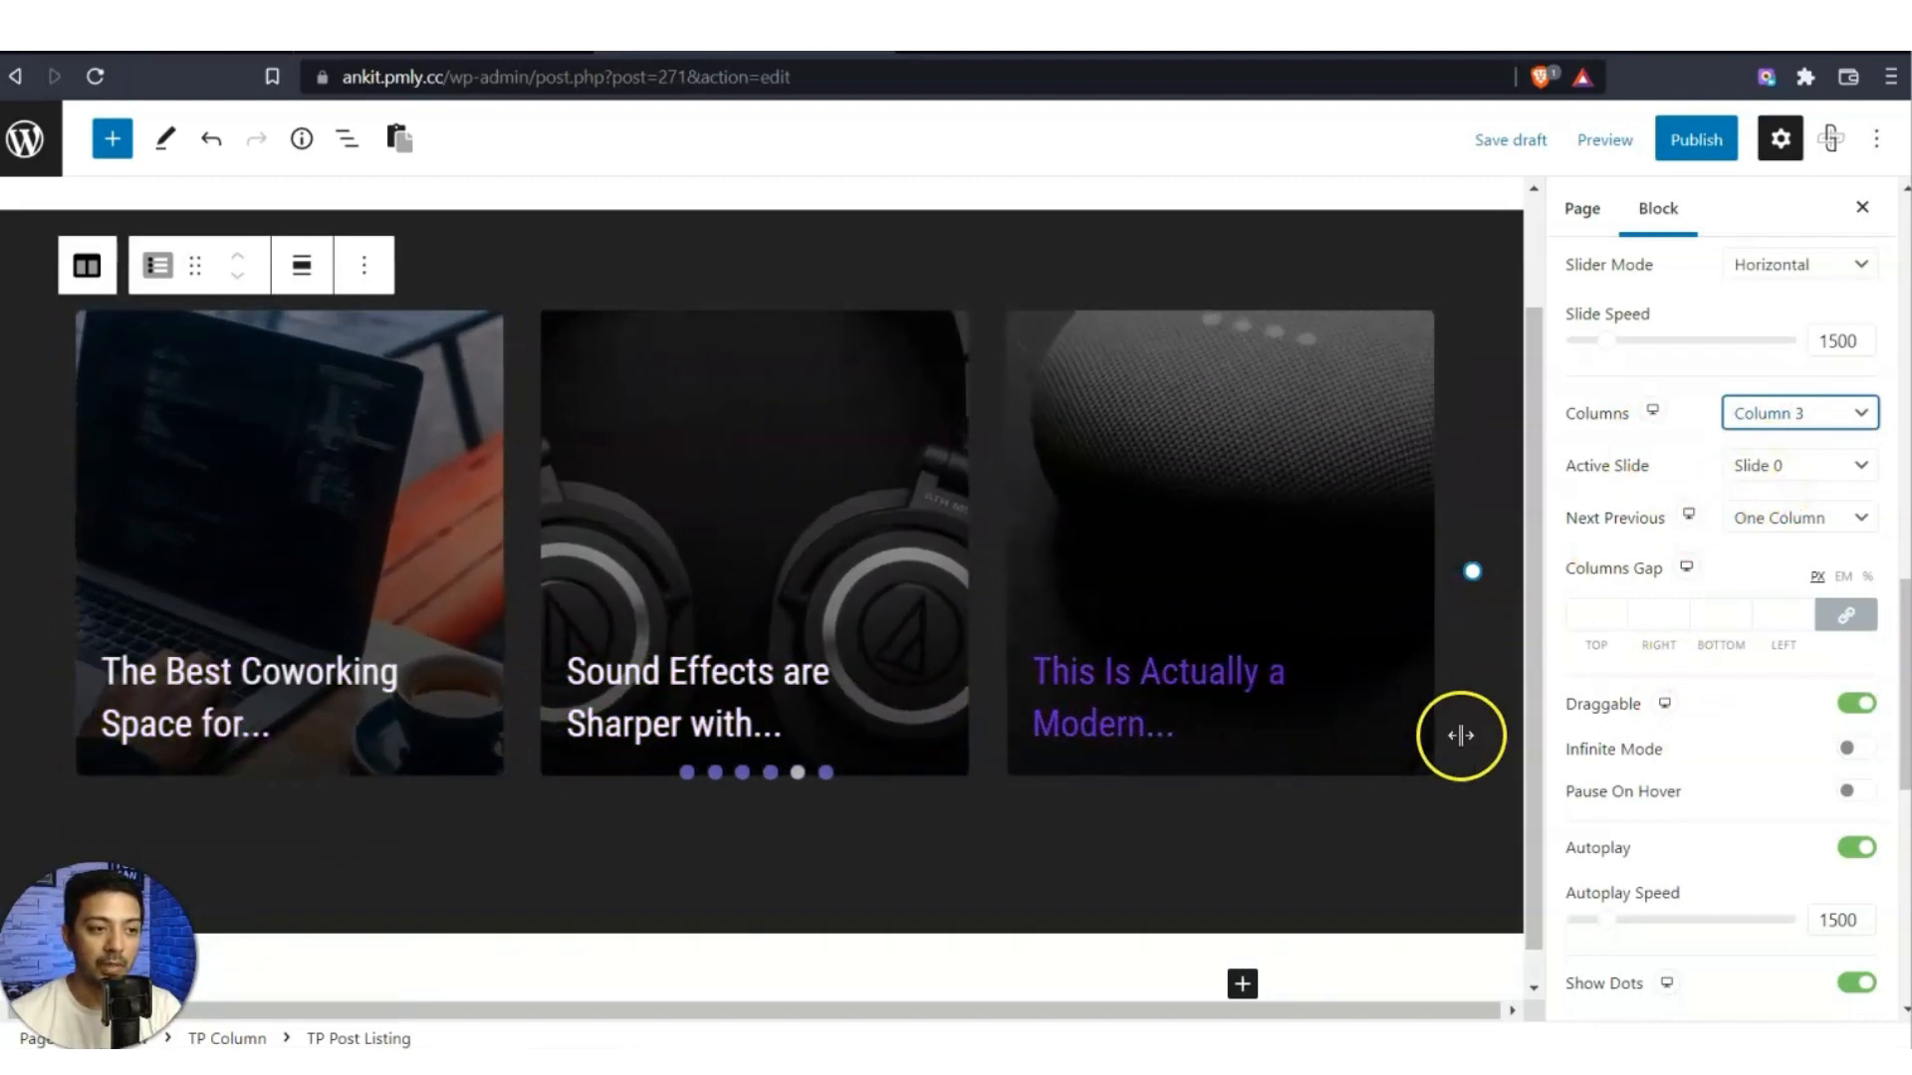
Set the font size of the listing's post titles to 22 px.
{"action": "left_click", "coordinate": [1782, 746]}
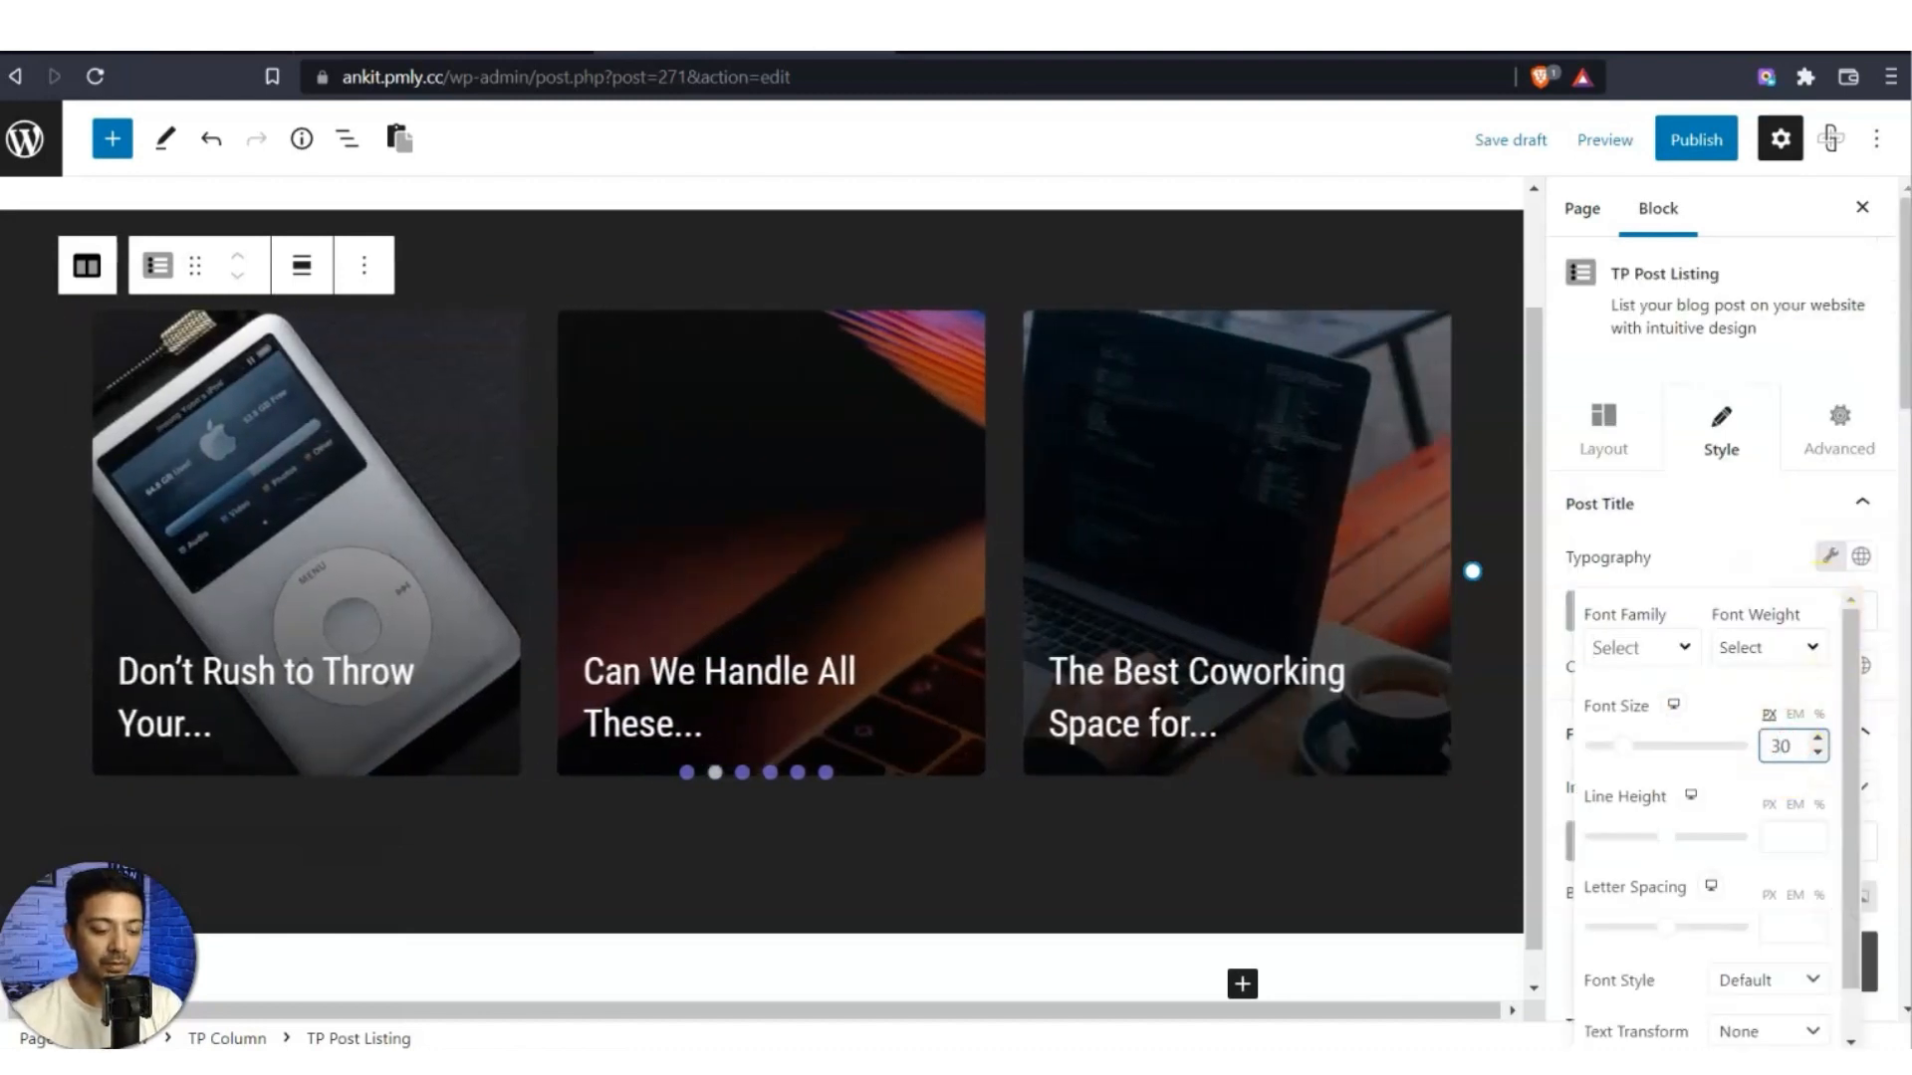
{"action": "double_click", "coordinate": [1781, 746]}
{"action": "type", "text": "22"}
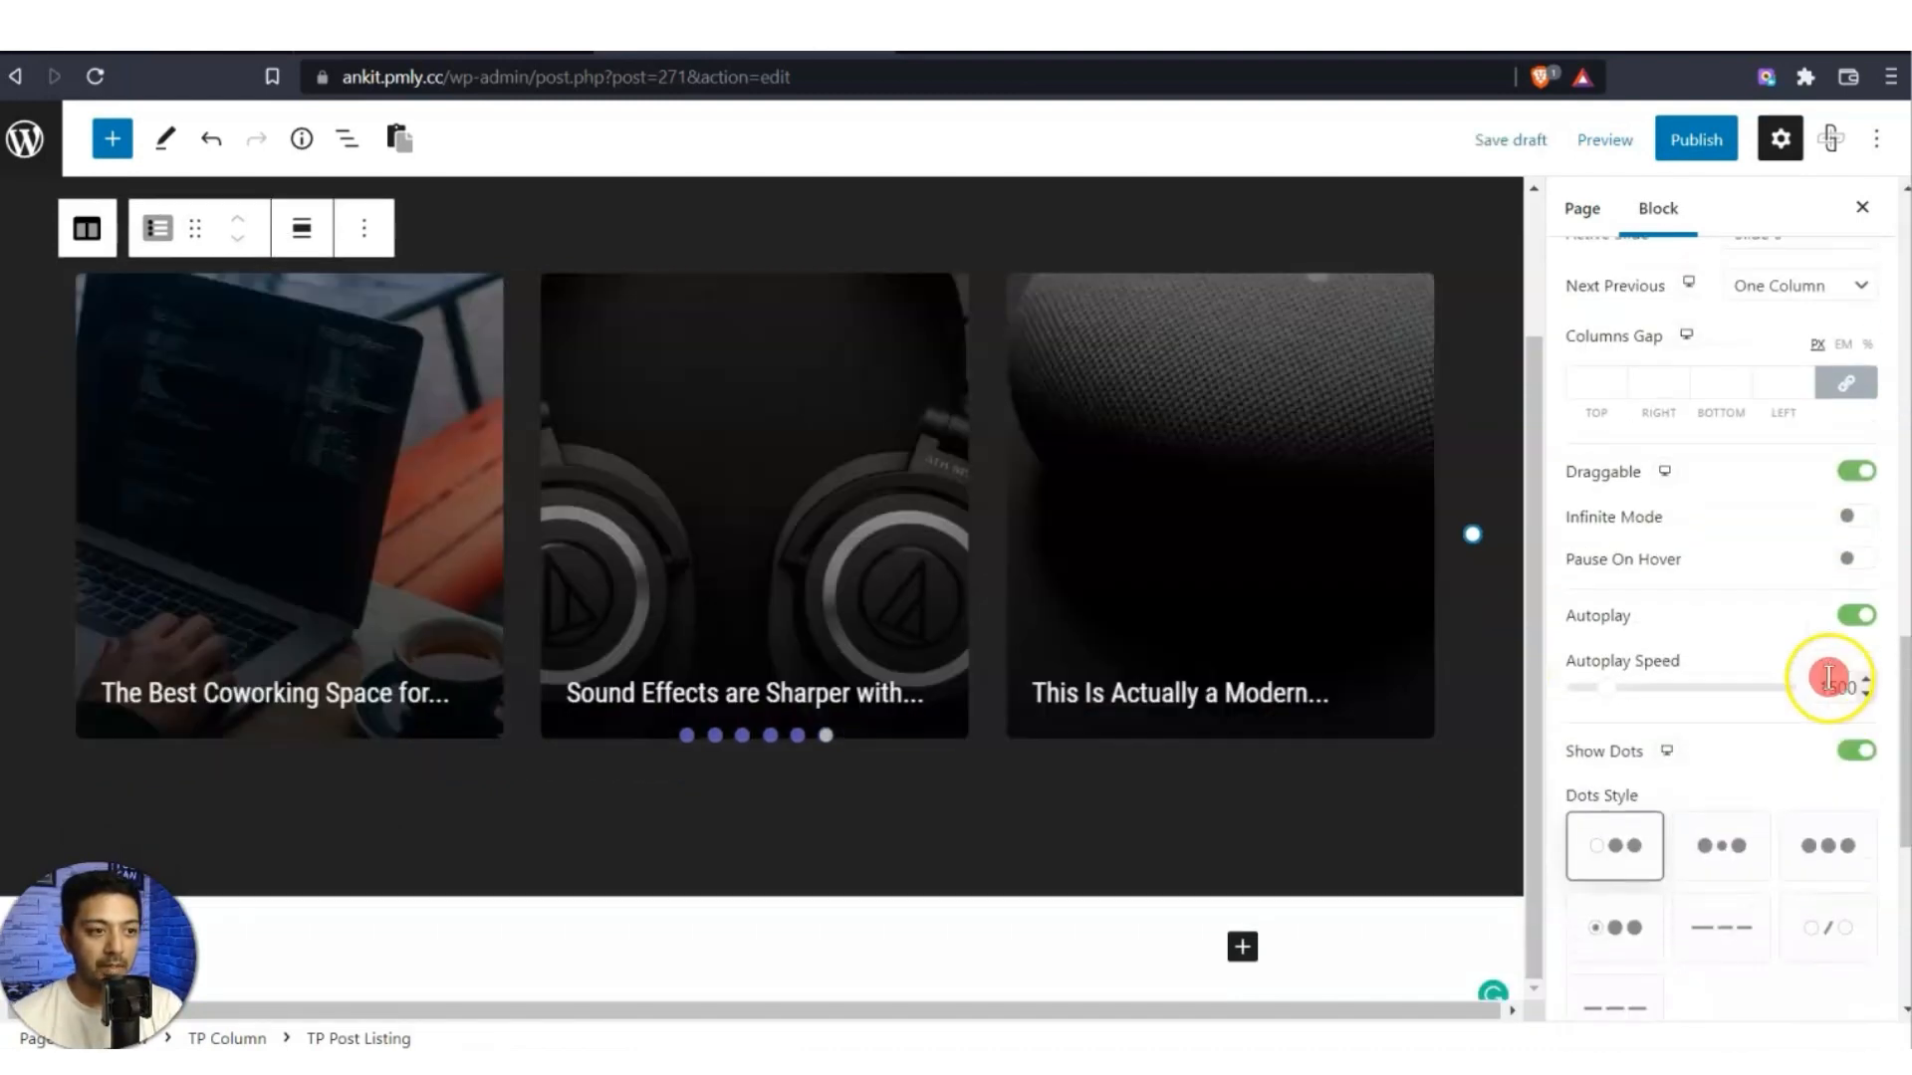
Set the carousel's autoplay speed to 3500.
{"action": "scroll", "coordinate": [1827, 674], "scroll_direction": "up", "scroll_amount": 5}
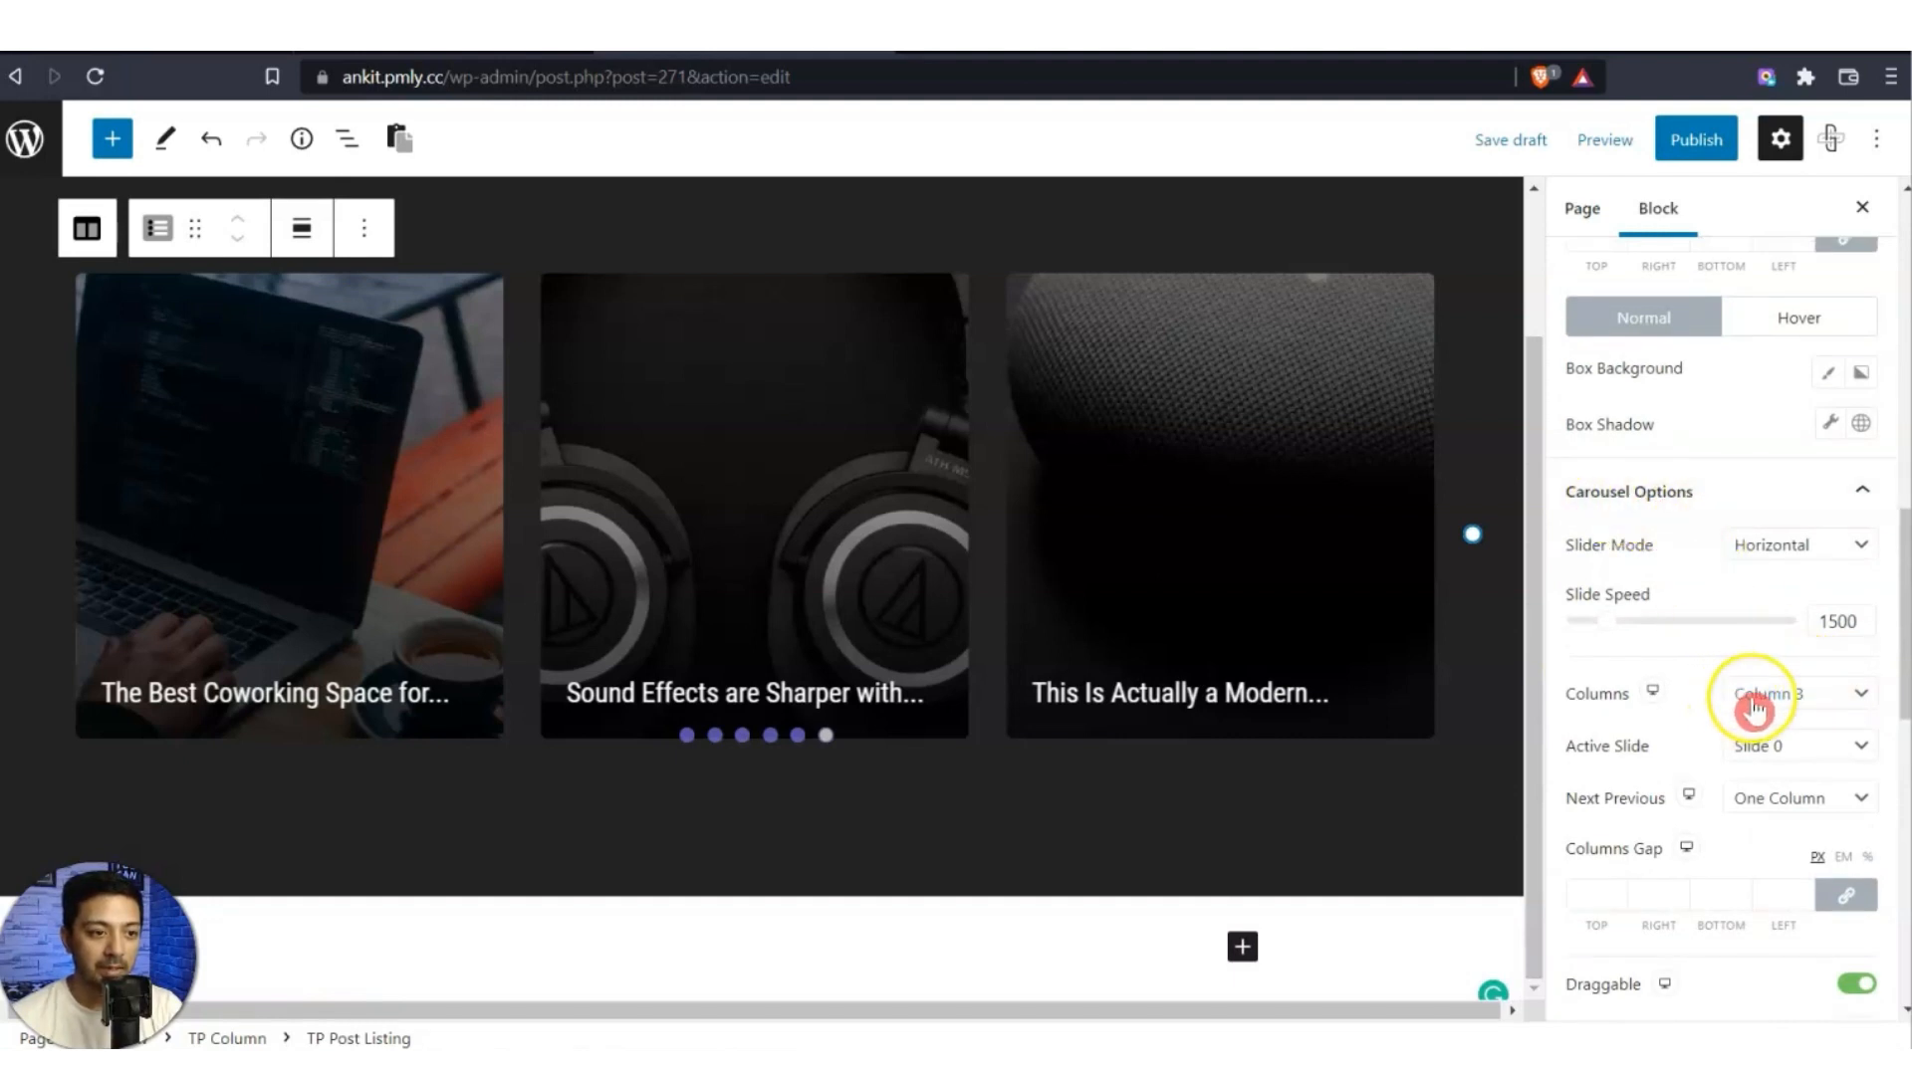
{"action": "scroll", "coordinate": [1755, 709], "scroll_direction": "down", "scroll_amount": 5}
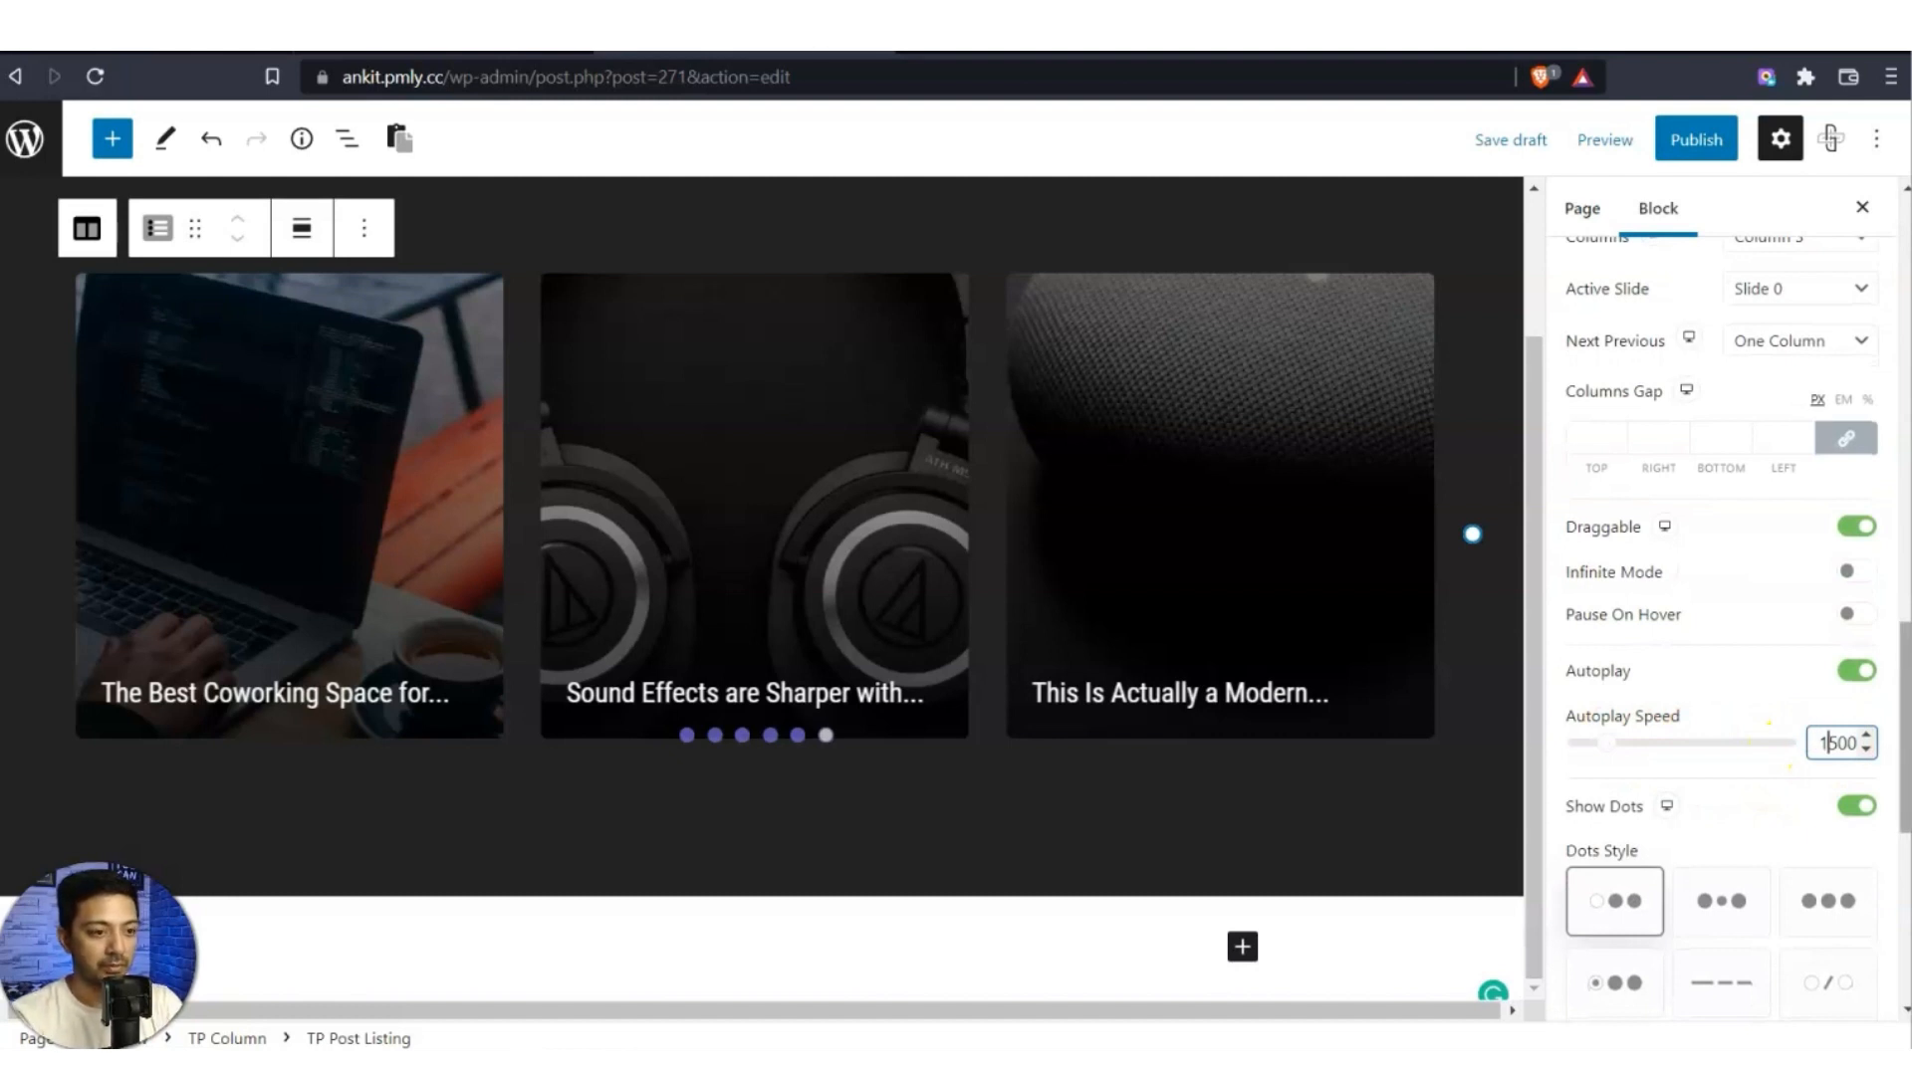
{"action": "key", "text": "BackSpace"}
{"action": "type", "text": "3"}
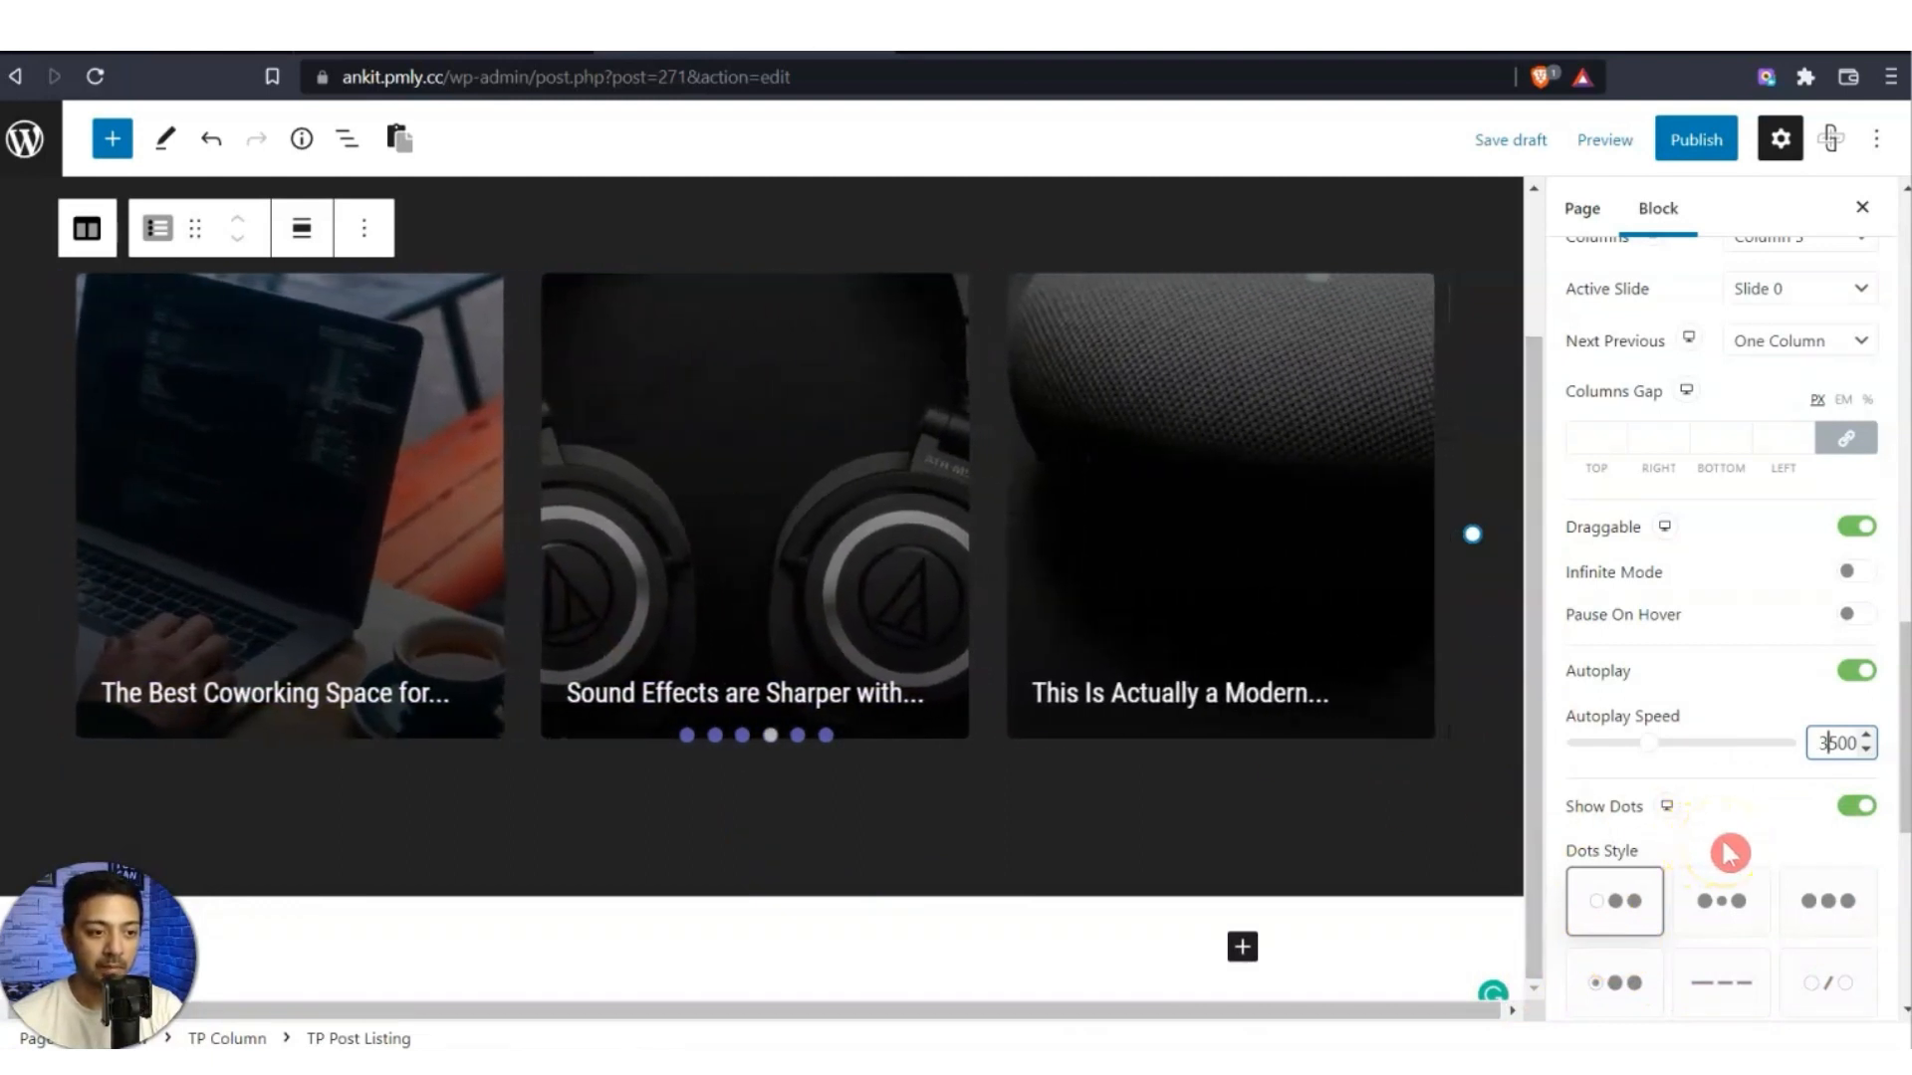
Switch the carousel's dots to the dash style in the middle of the second row and set their above space to 20 px.
{"action": "scroll", "coordinate": [1718, 896], "scroll_direction": "down", "scroll_amount": 2}
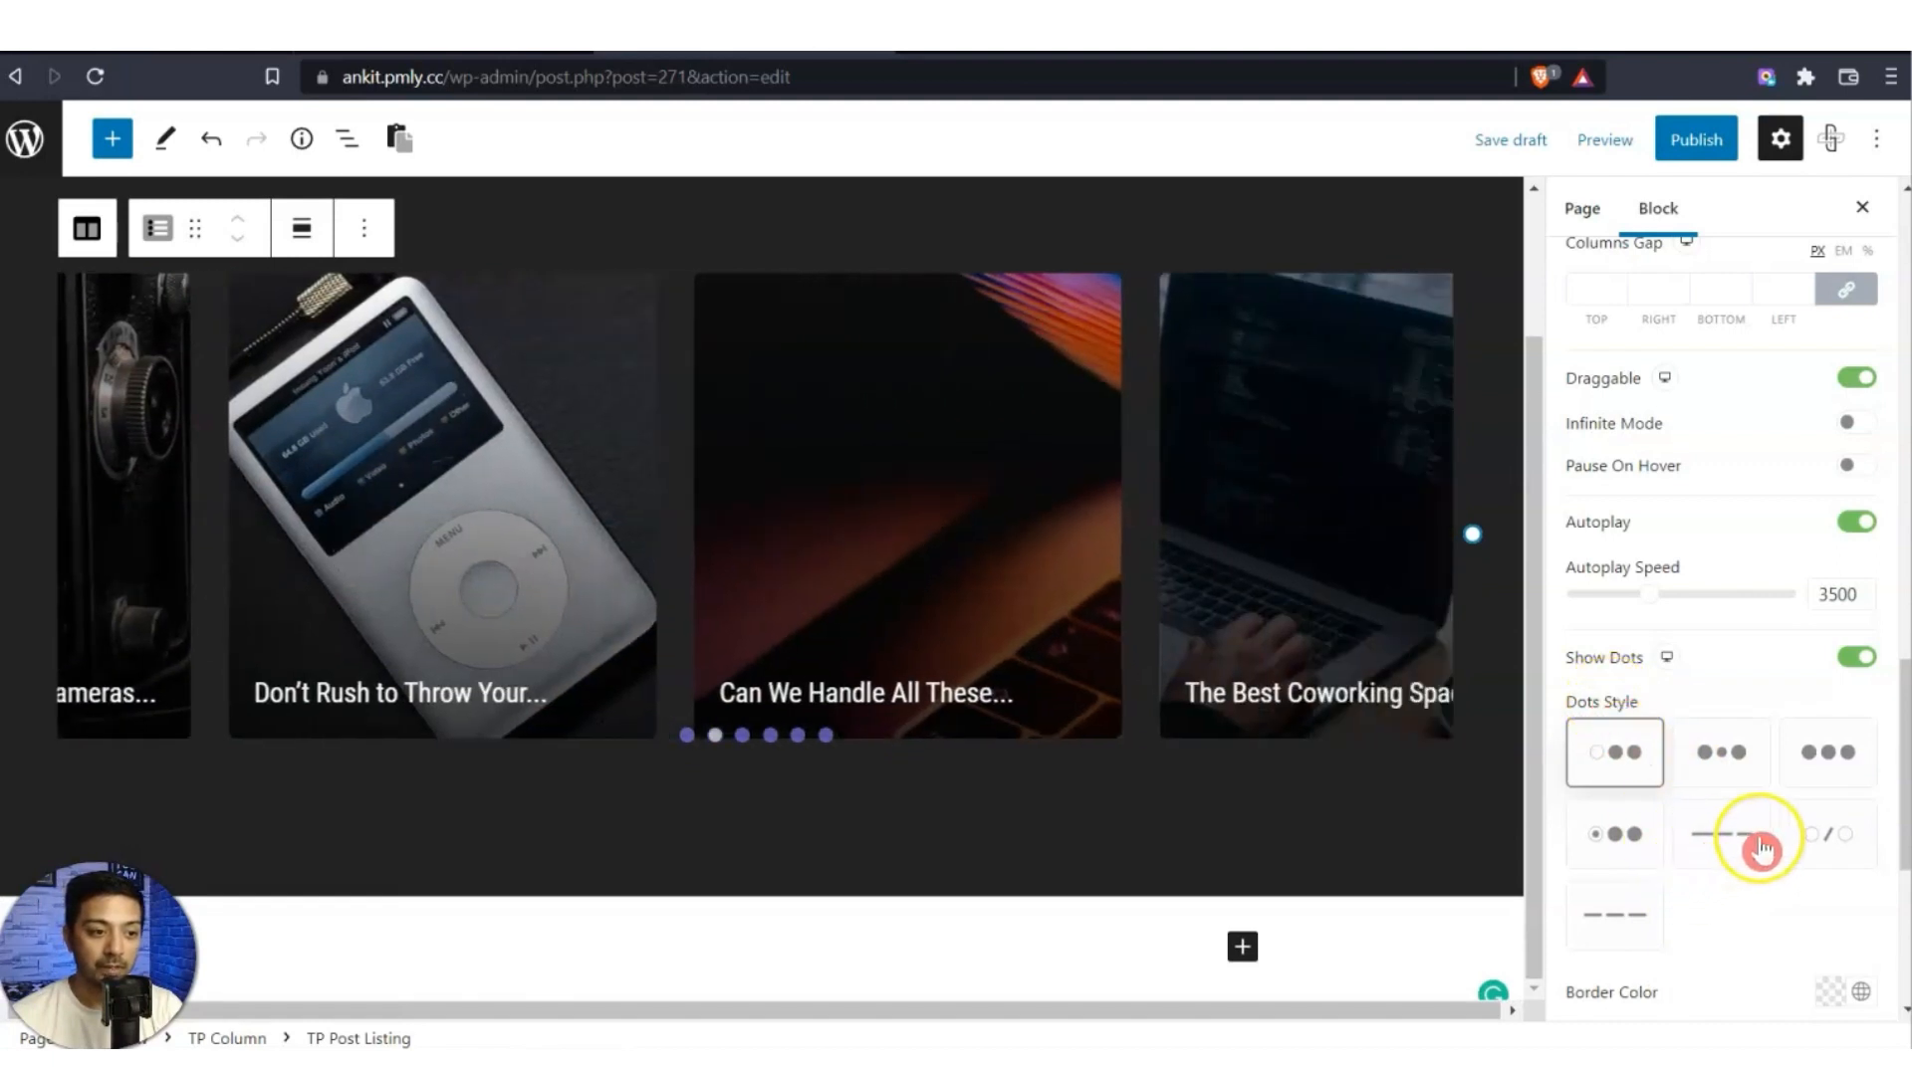
{"action": "left_click", "coordinate": [1724, 849]}
{"action": "scroll", "coordinate": [1703, 866], "scroll_direction": "down", "scroll_amount": 3}
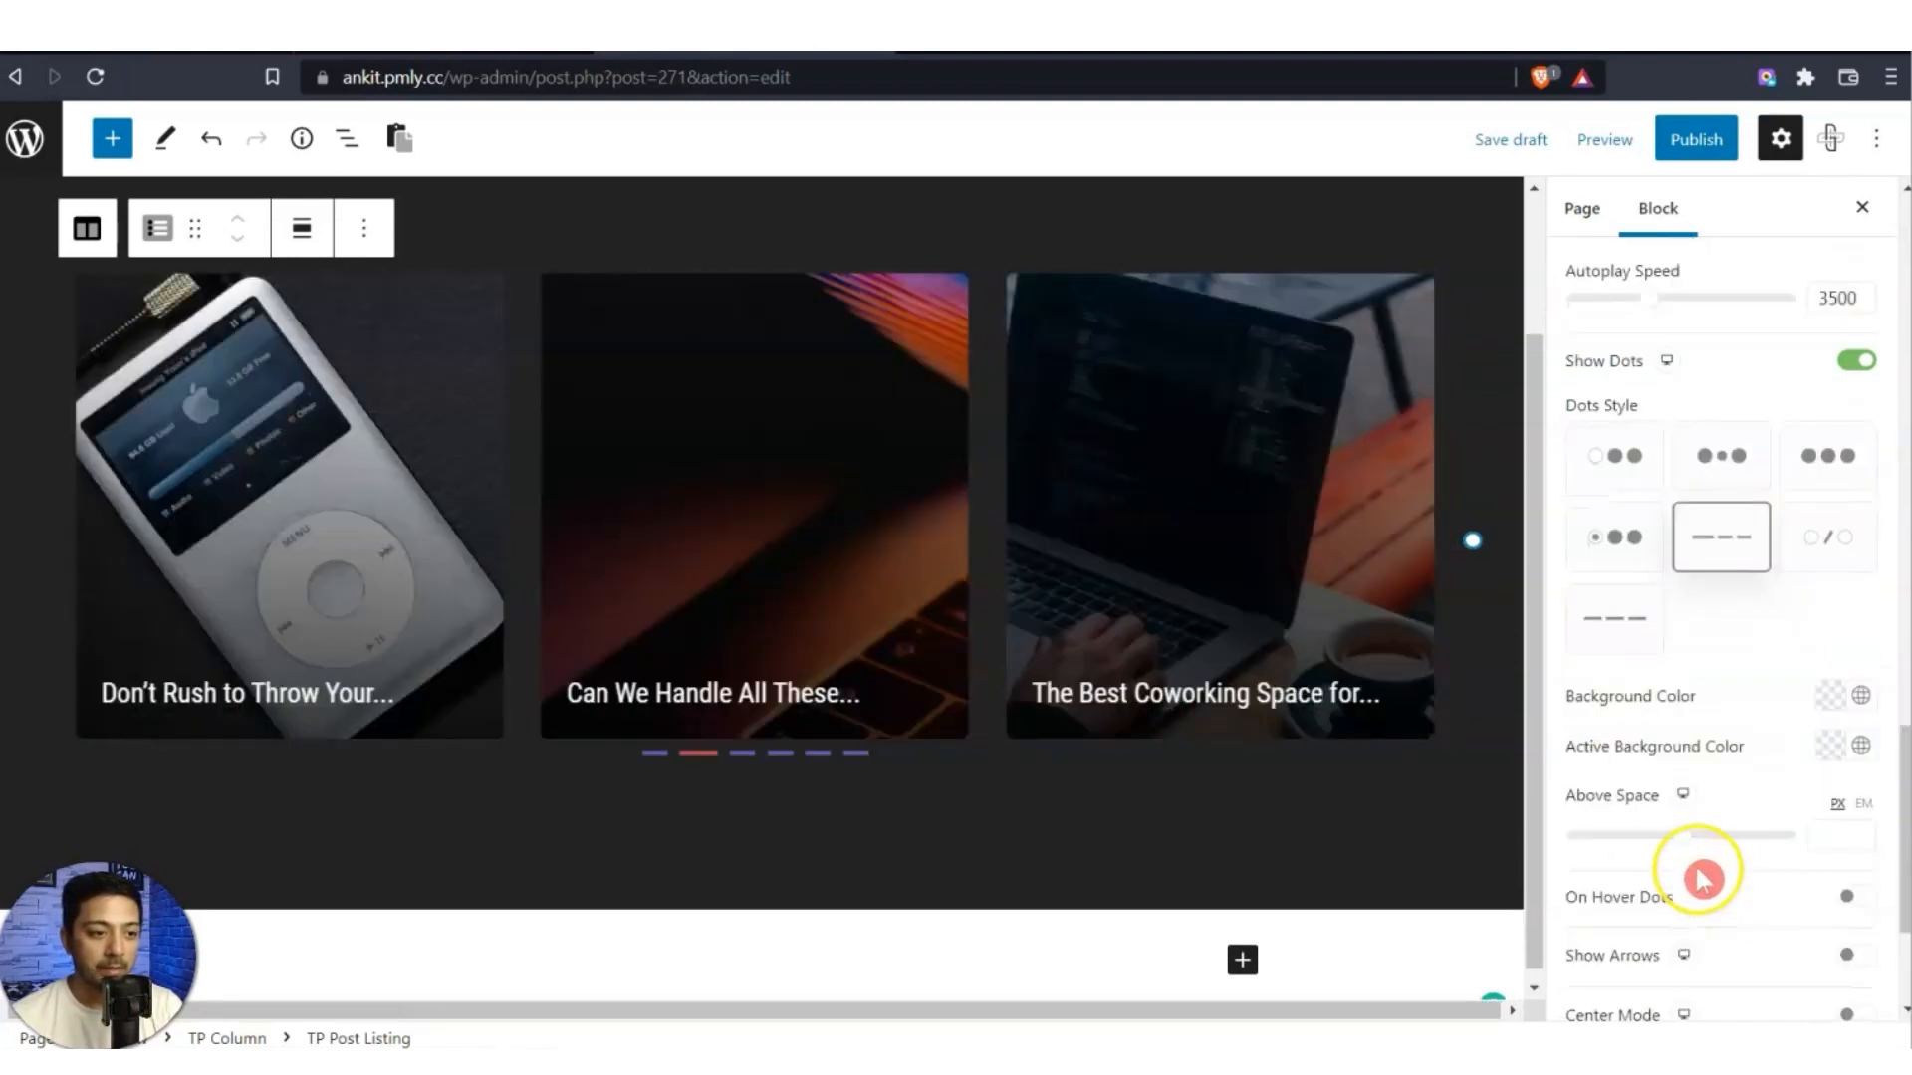
{"action": "left_click", "coordinate": [1835, 834]}
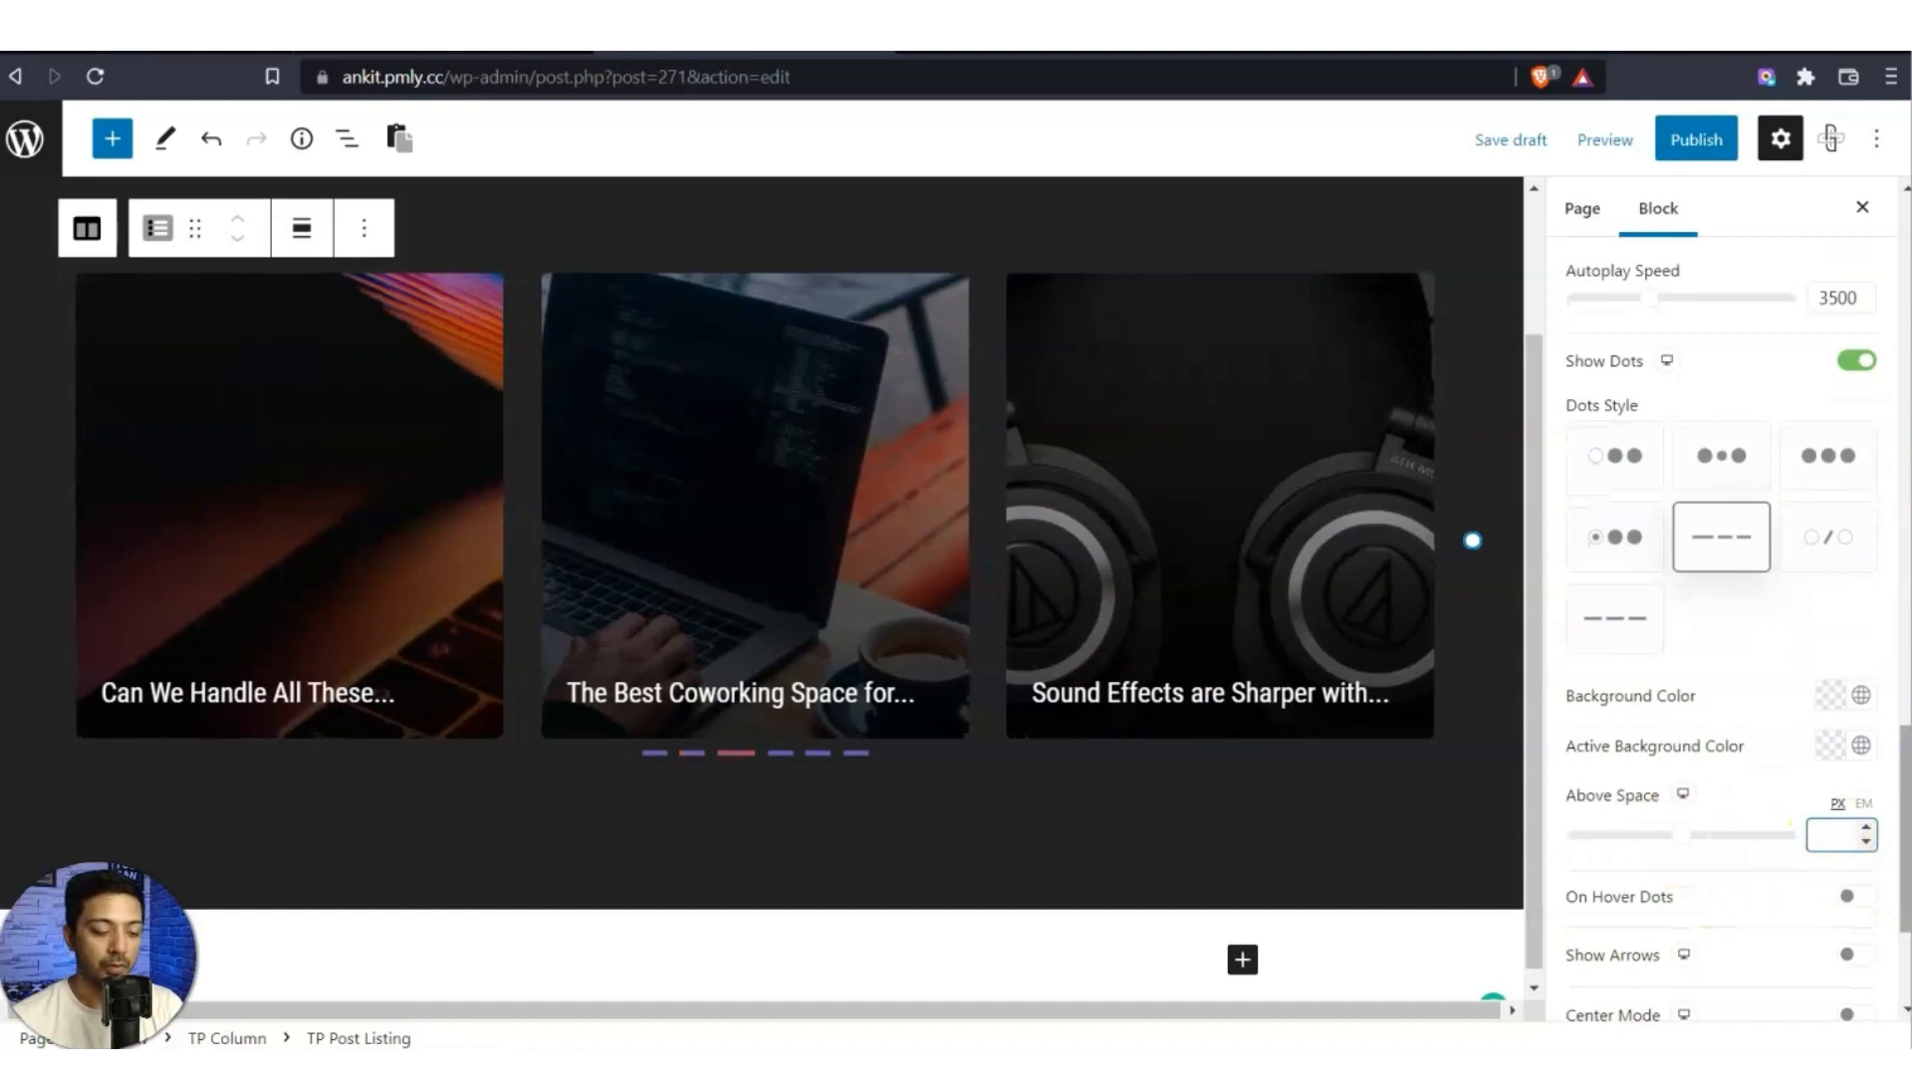
{"action": "type", "text": "10"}
{"action": "key", "text": "BackSpace"}
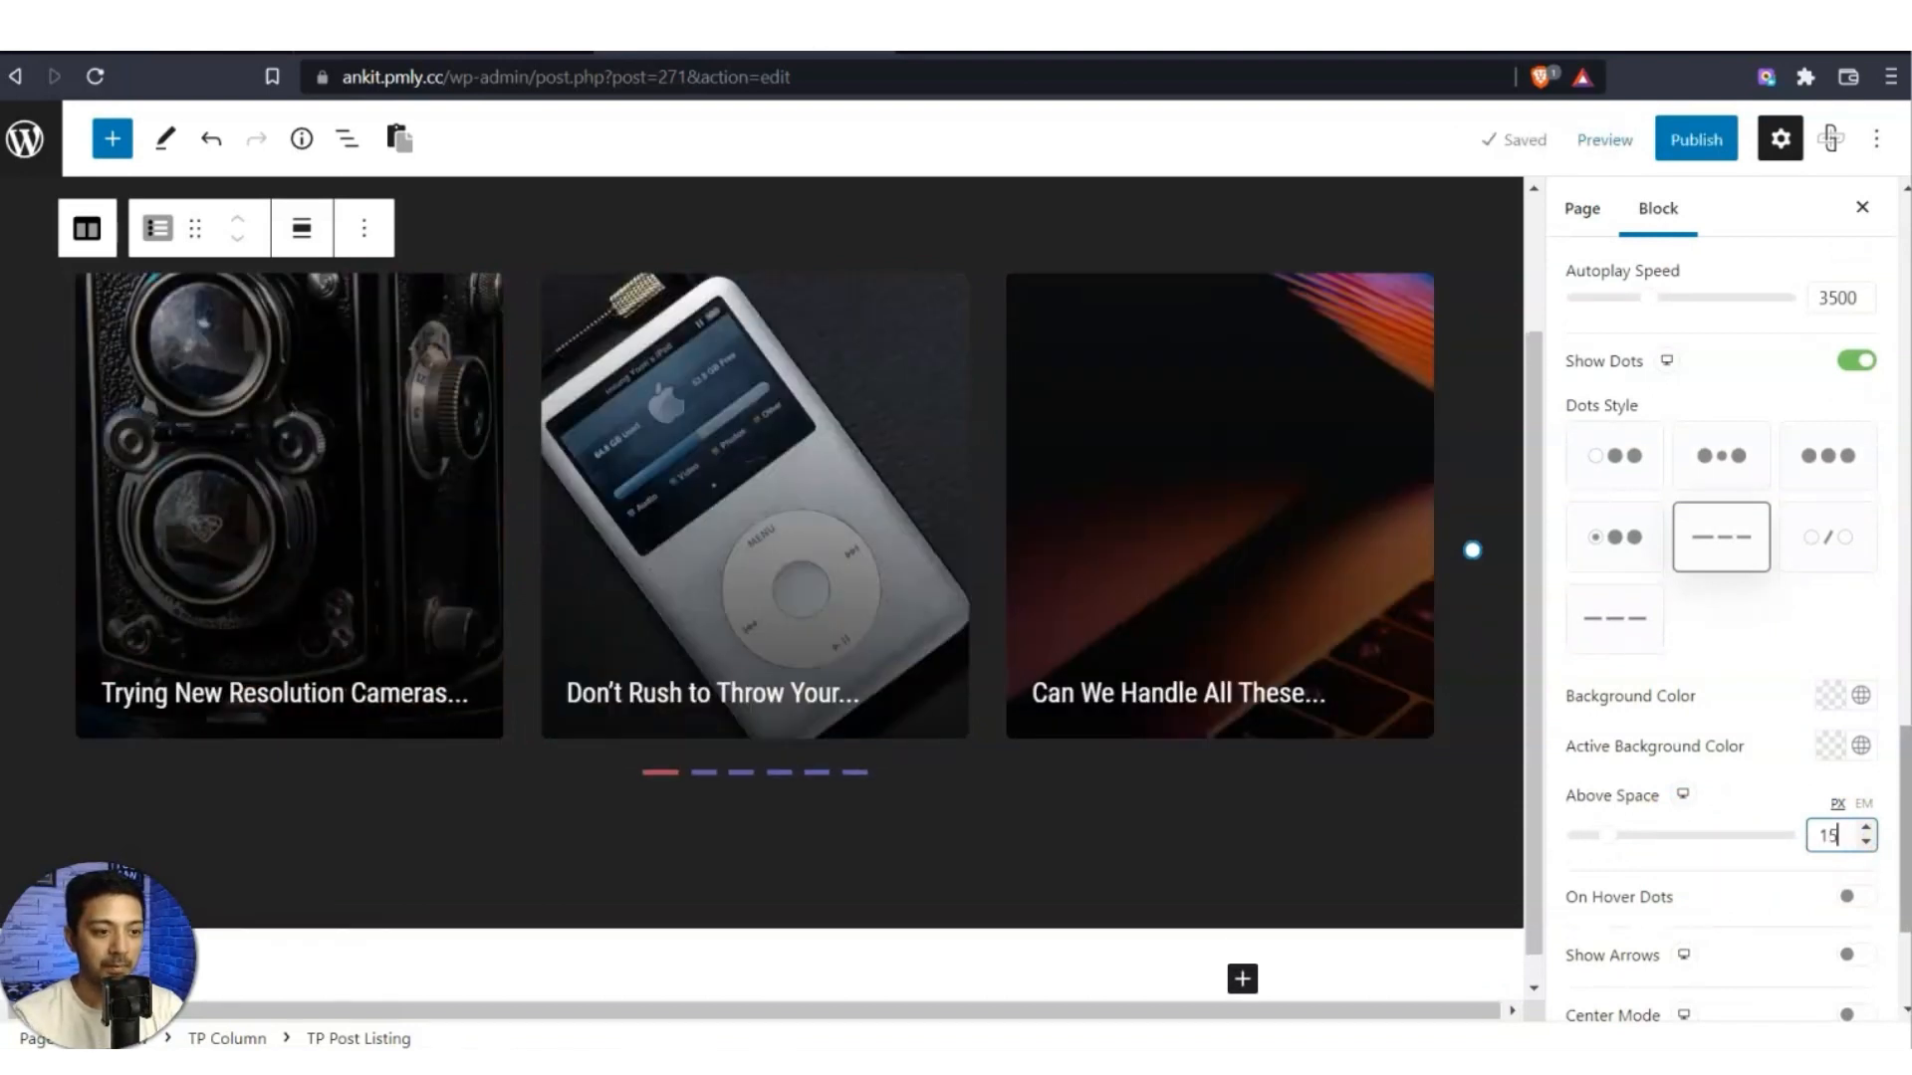
{"action": "key", "text": "BackSpace"}
{"action": "type", "text": "20"}
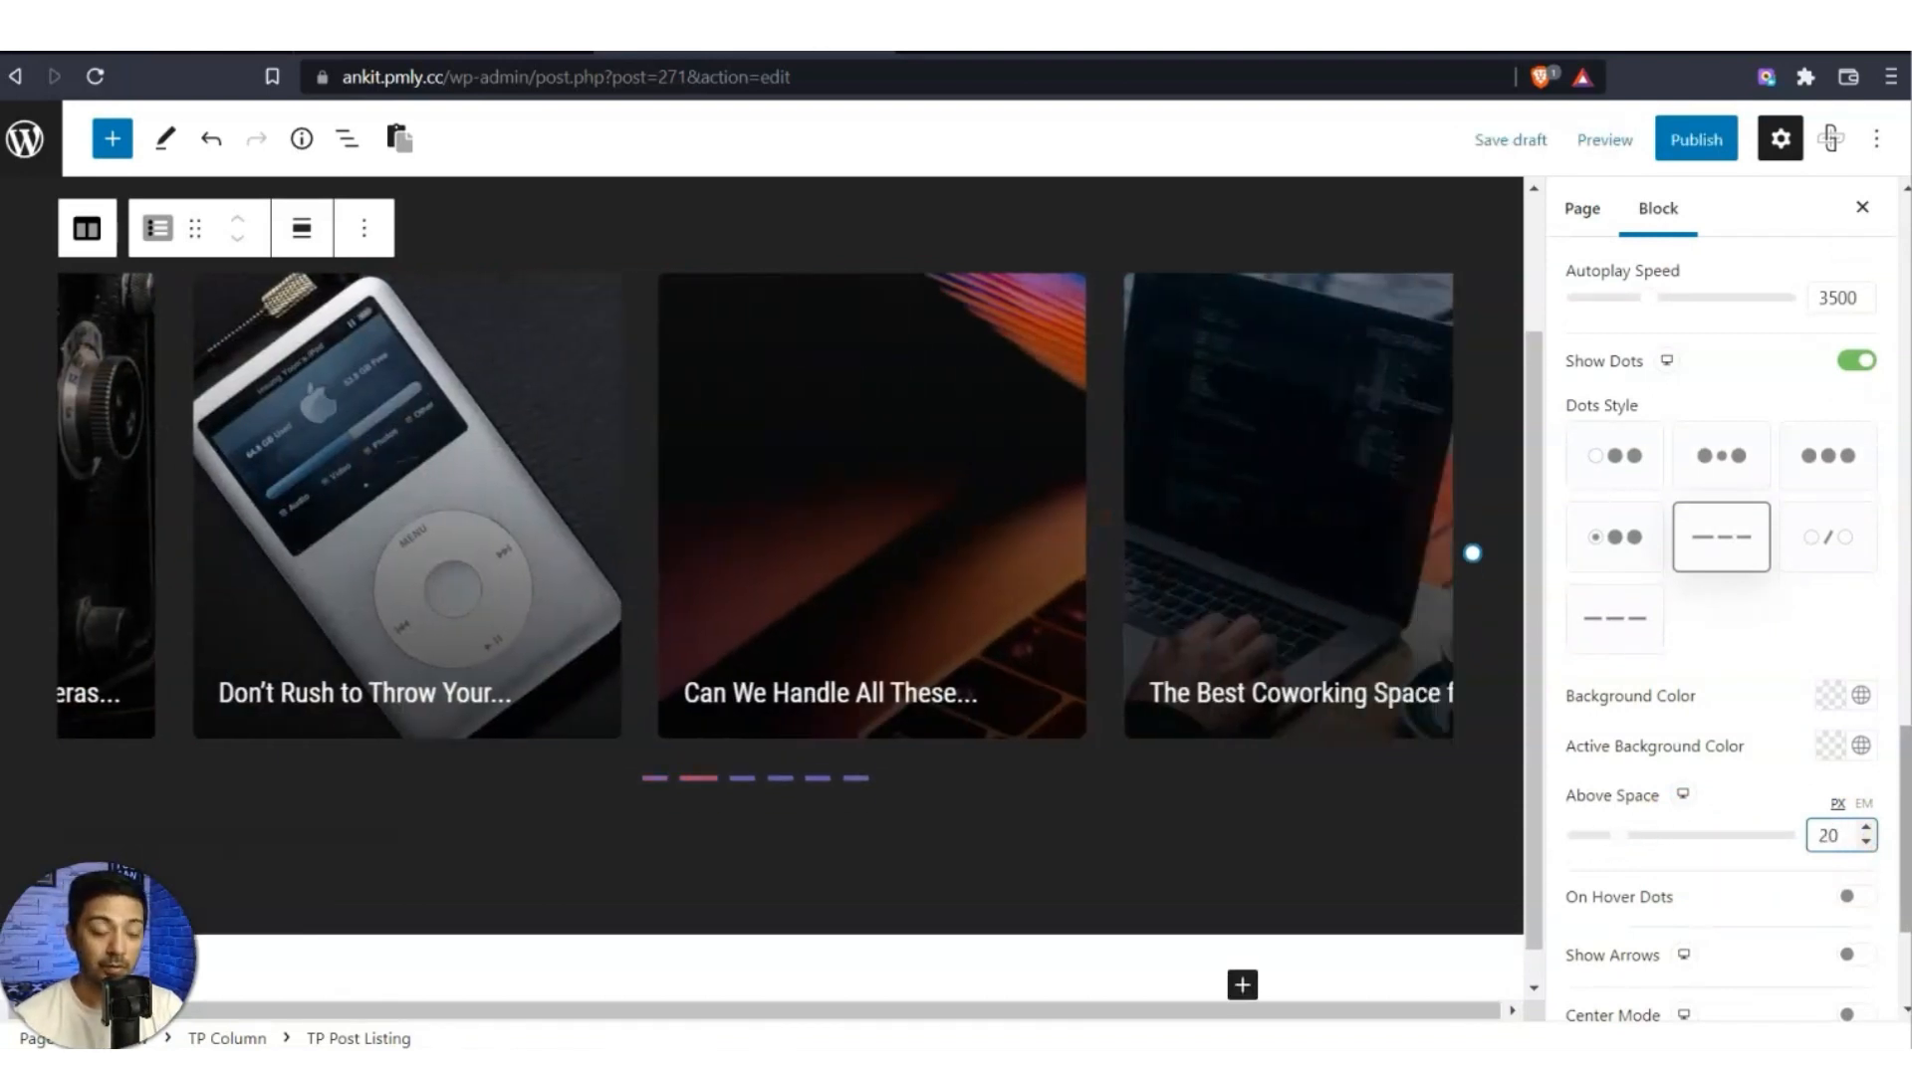
Publish the Homepage, confirming the pre-publish check.
{"action": "left_click", "coordinate": [1631, 454]}
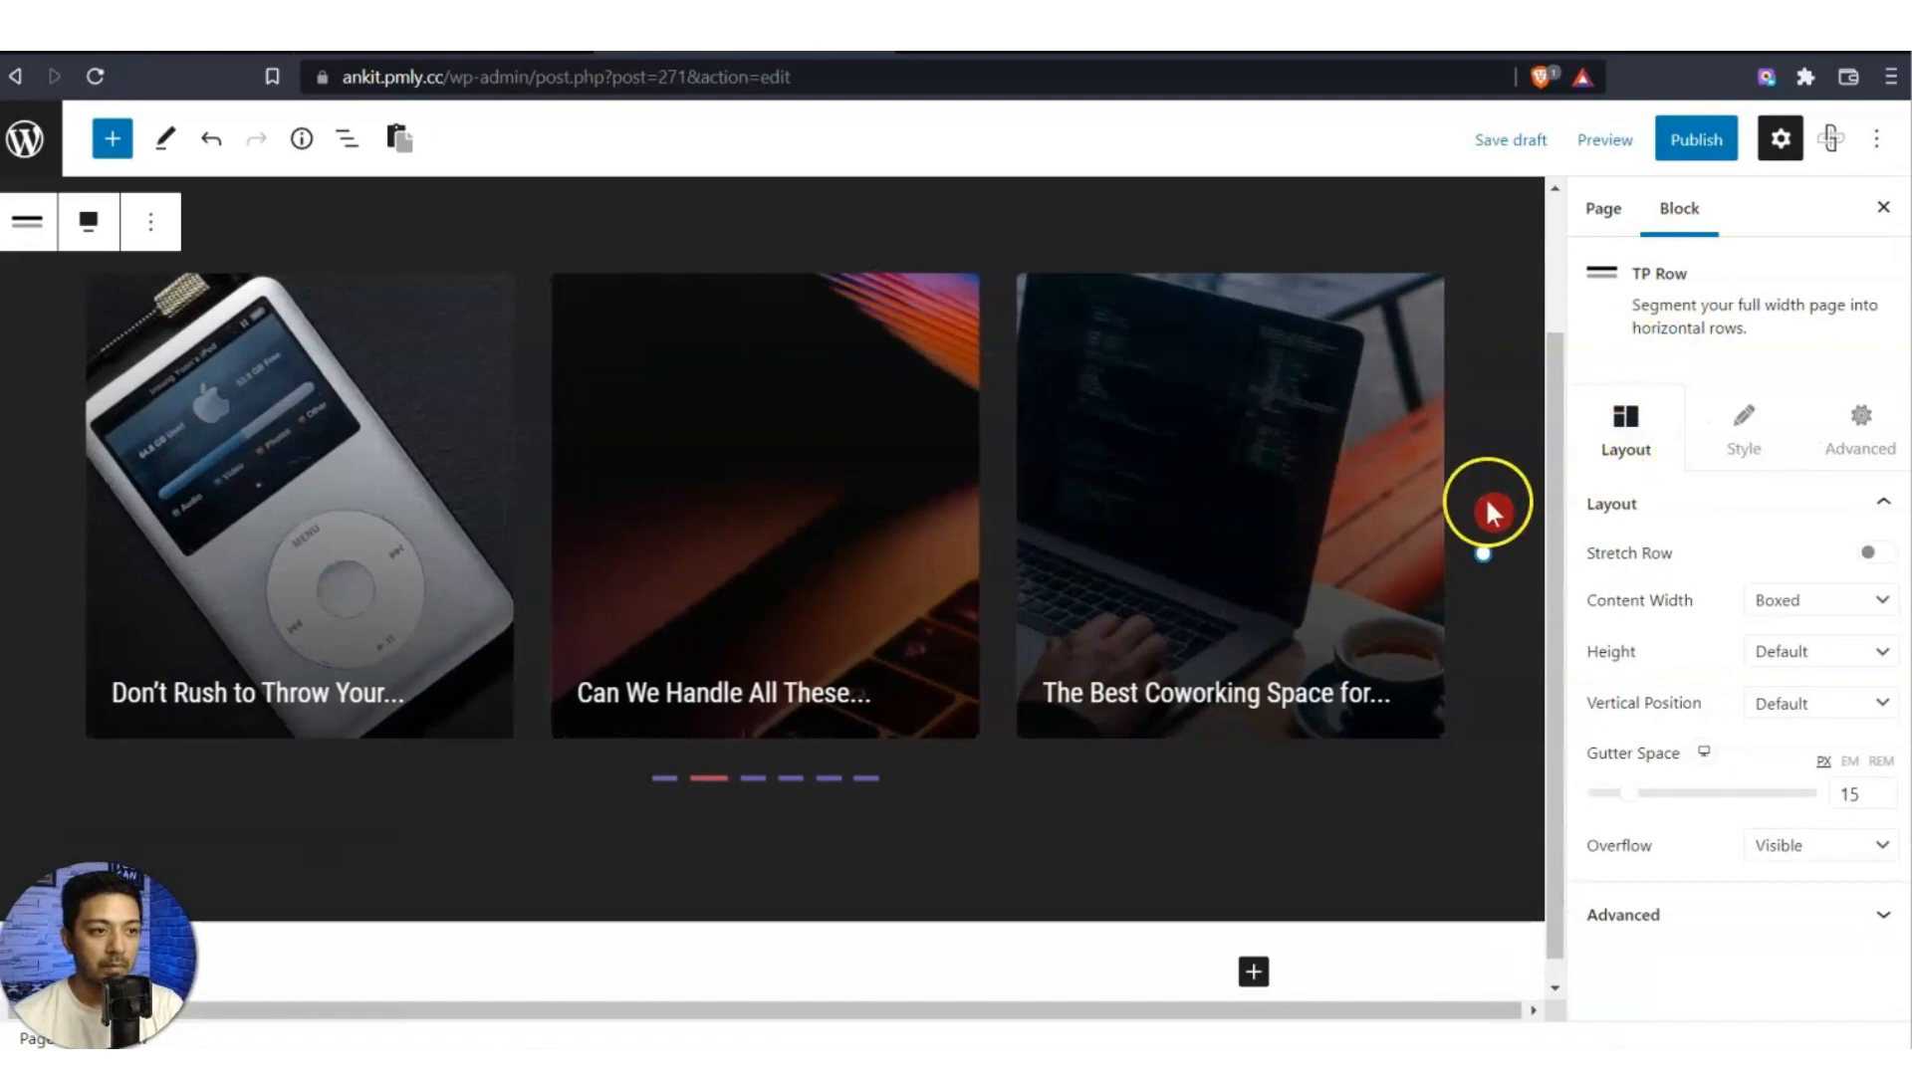
{"action": "left_click", "coordinate": [1688, 139]}
{"action": "left_click", "coordinate": [1688, 144]}
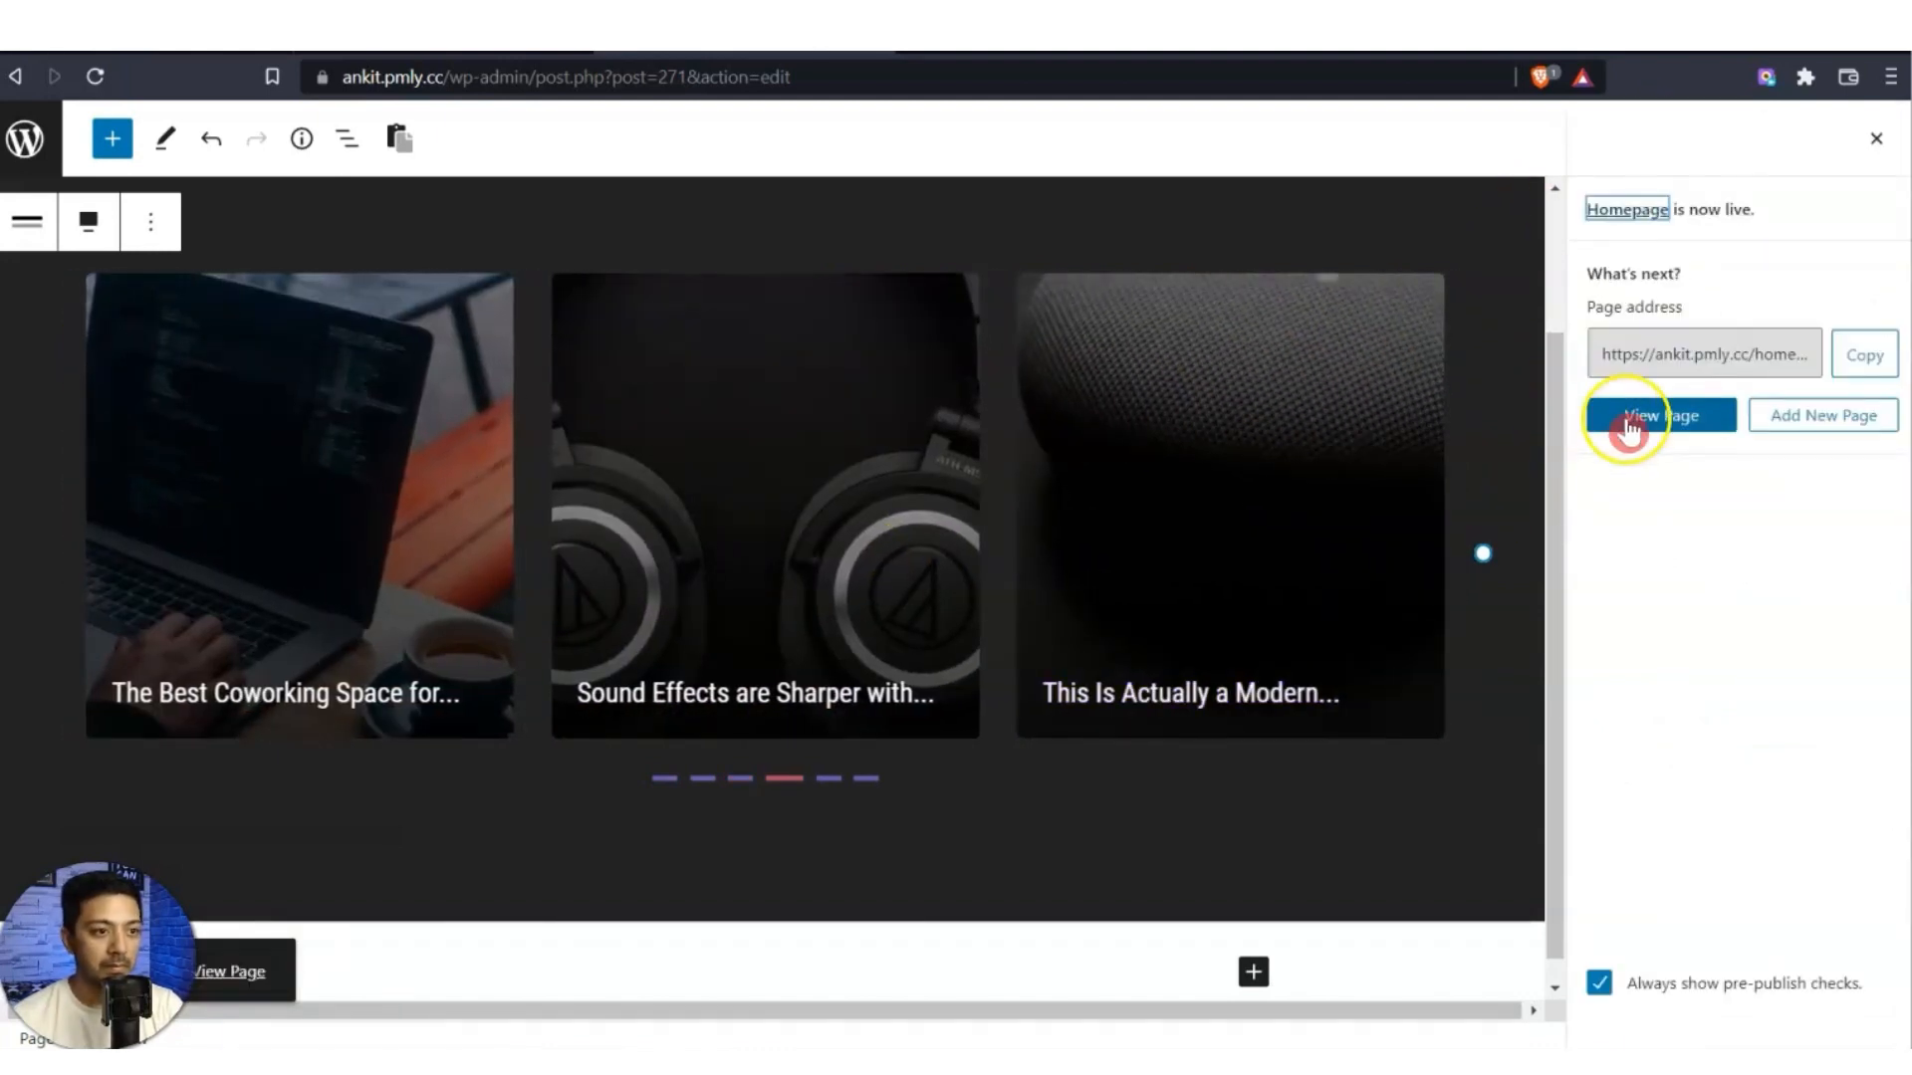
Open the live Homepage in a separate browser tab and swipe through the post carousel to check it.
{"action": "right_click", "coordinate": [1633, 429]}
{"action": "left_click", "coordinate": [1639, 438]}
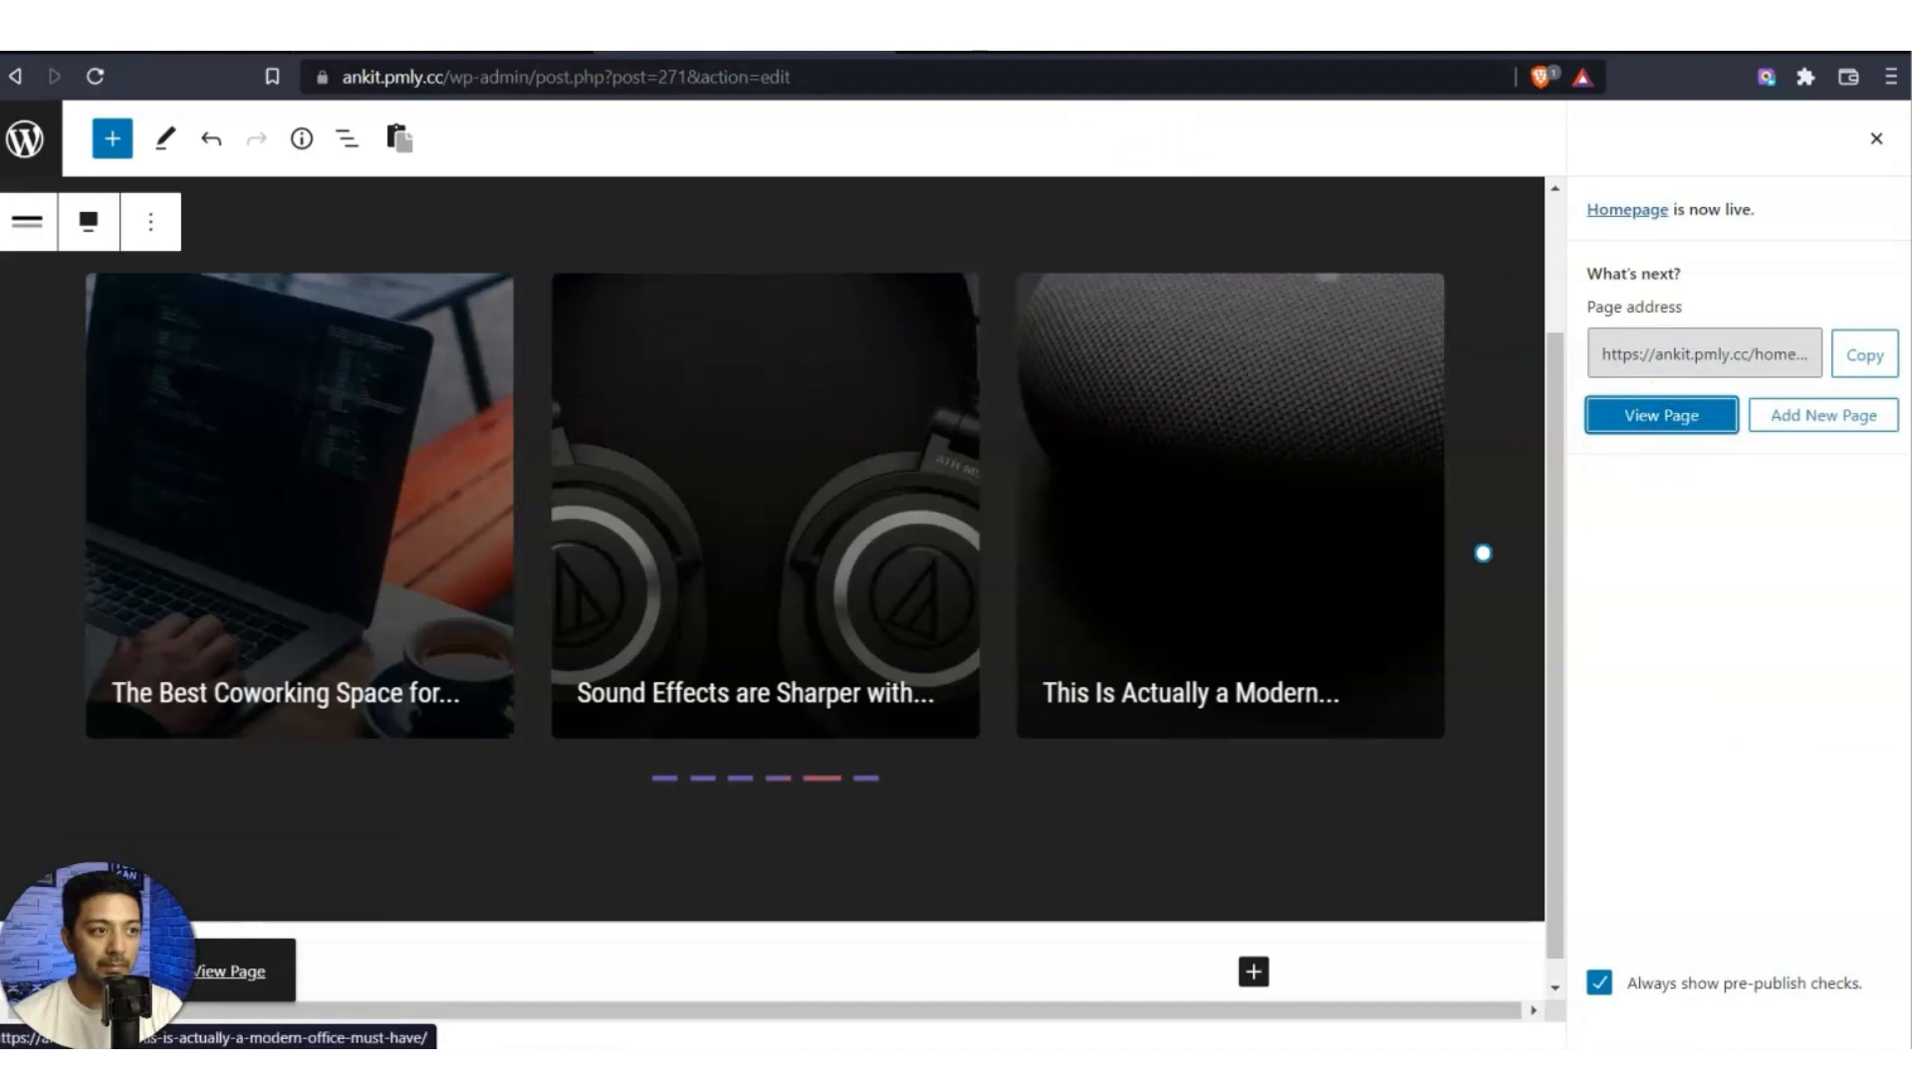
{"action": "left_click", "coordinate": [1066, 46]}
{"action": "left_click_drag", "start_coordinate": [1245, 539], "coordinate": [840, 550]}
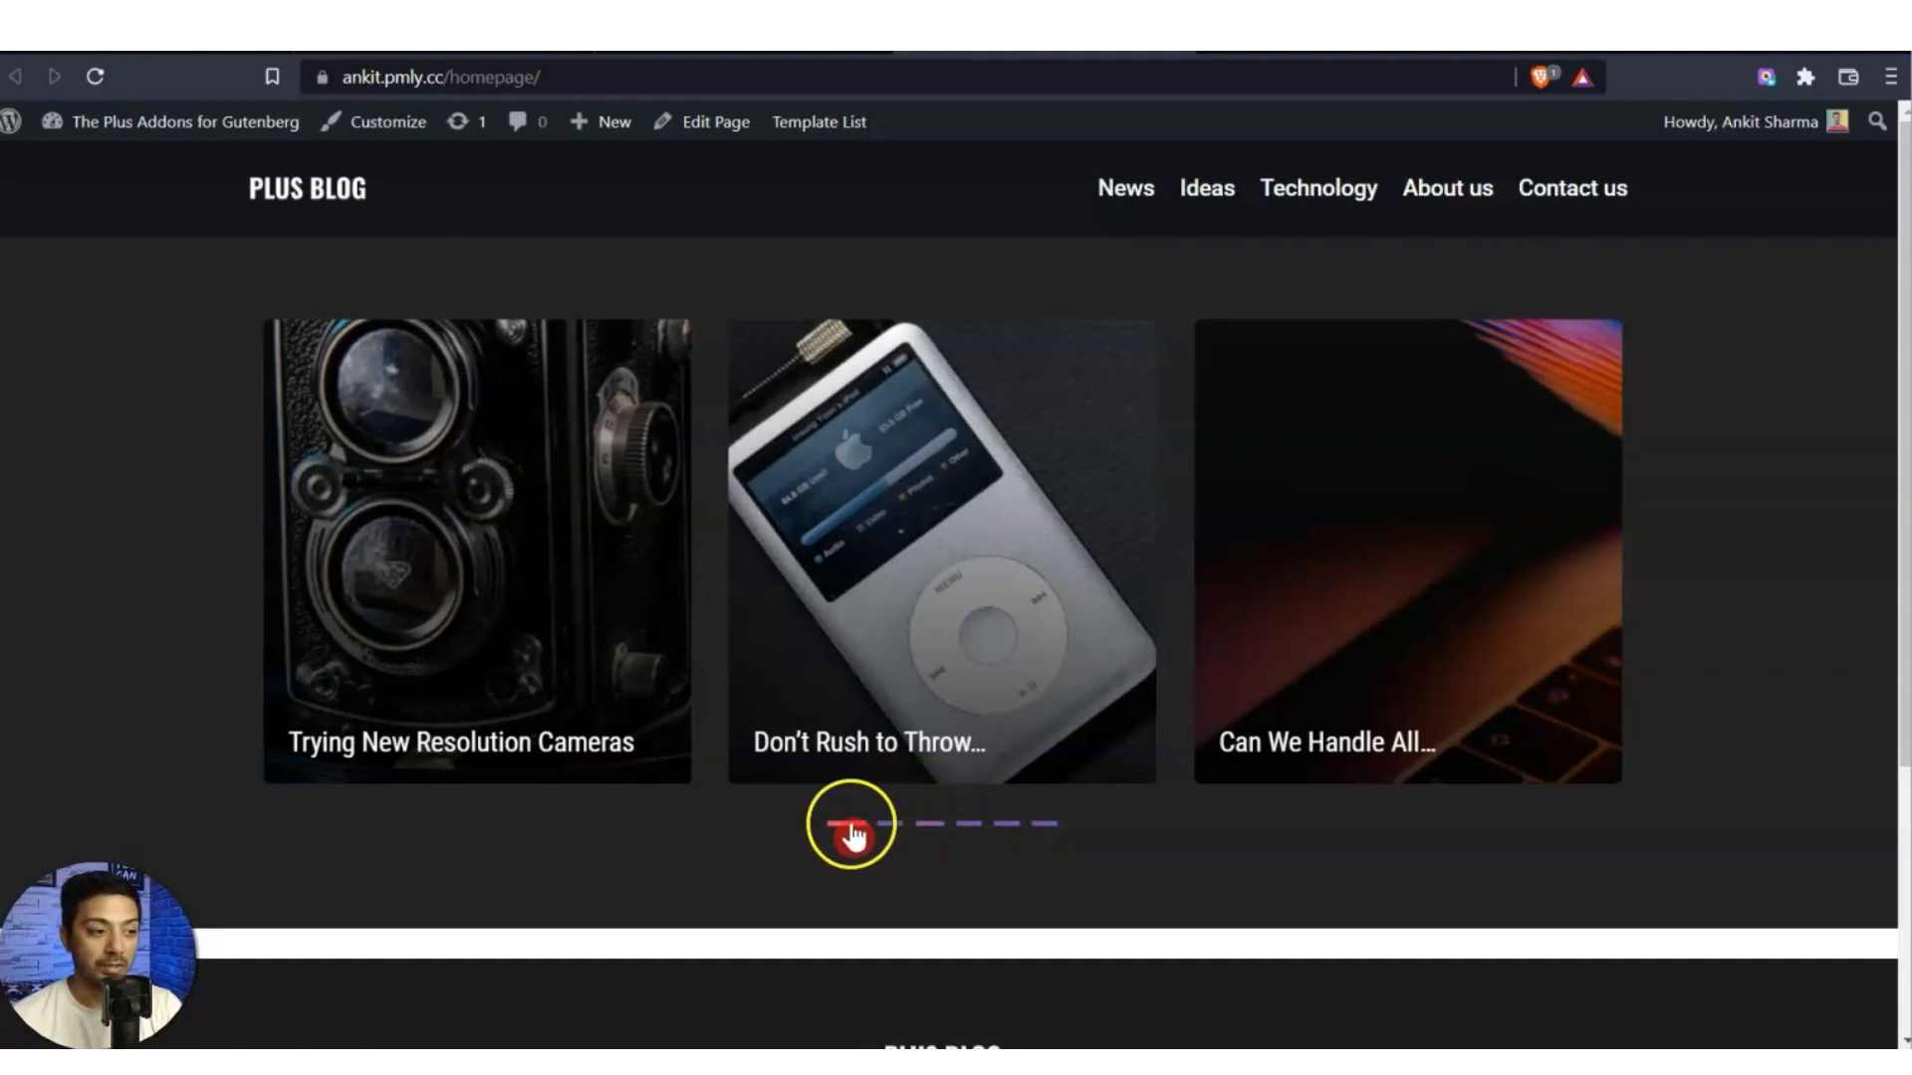
Return to the page editor and set the carousel row's bottom padding to 20 px.
{"action": "left_click", "coordinate": [837, 56]}
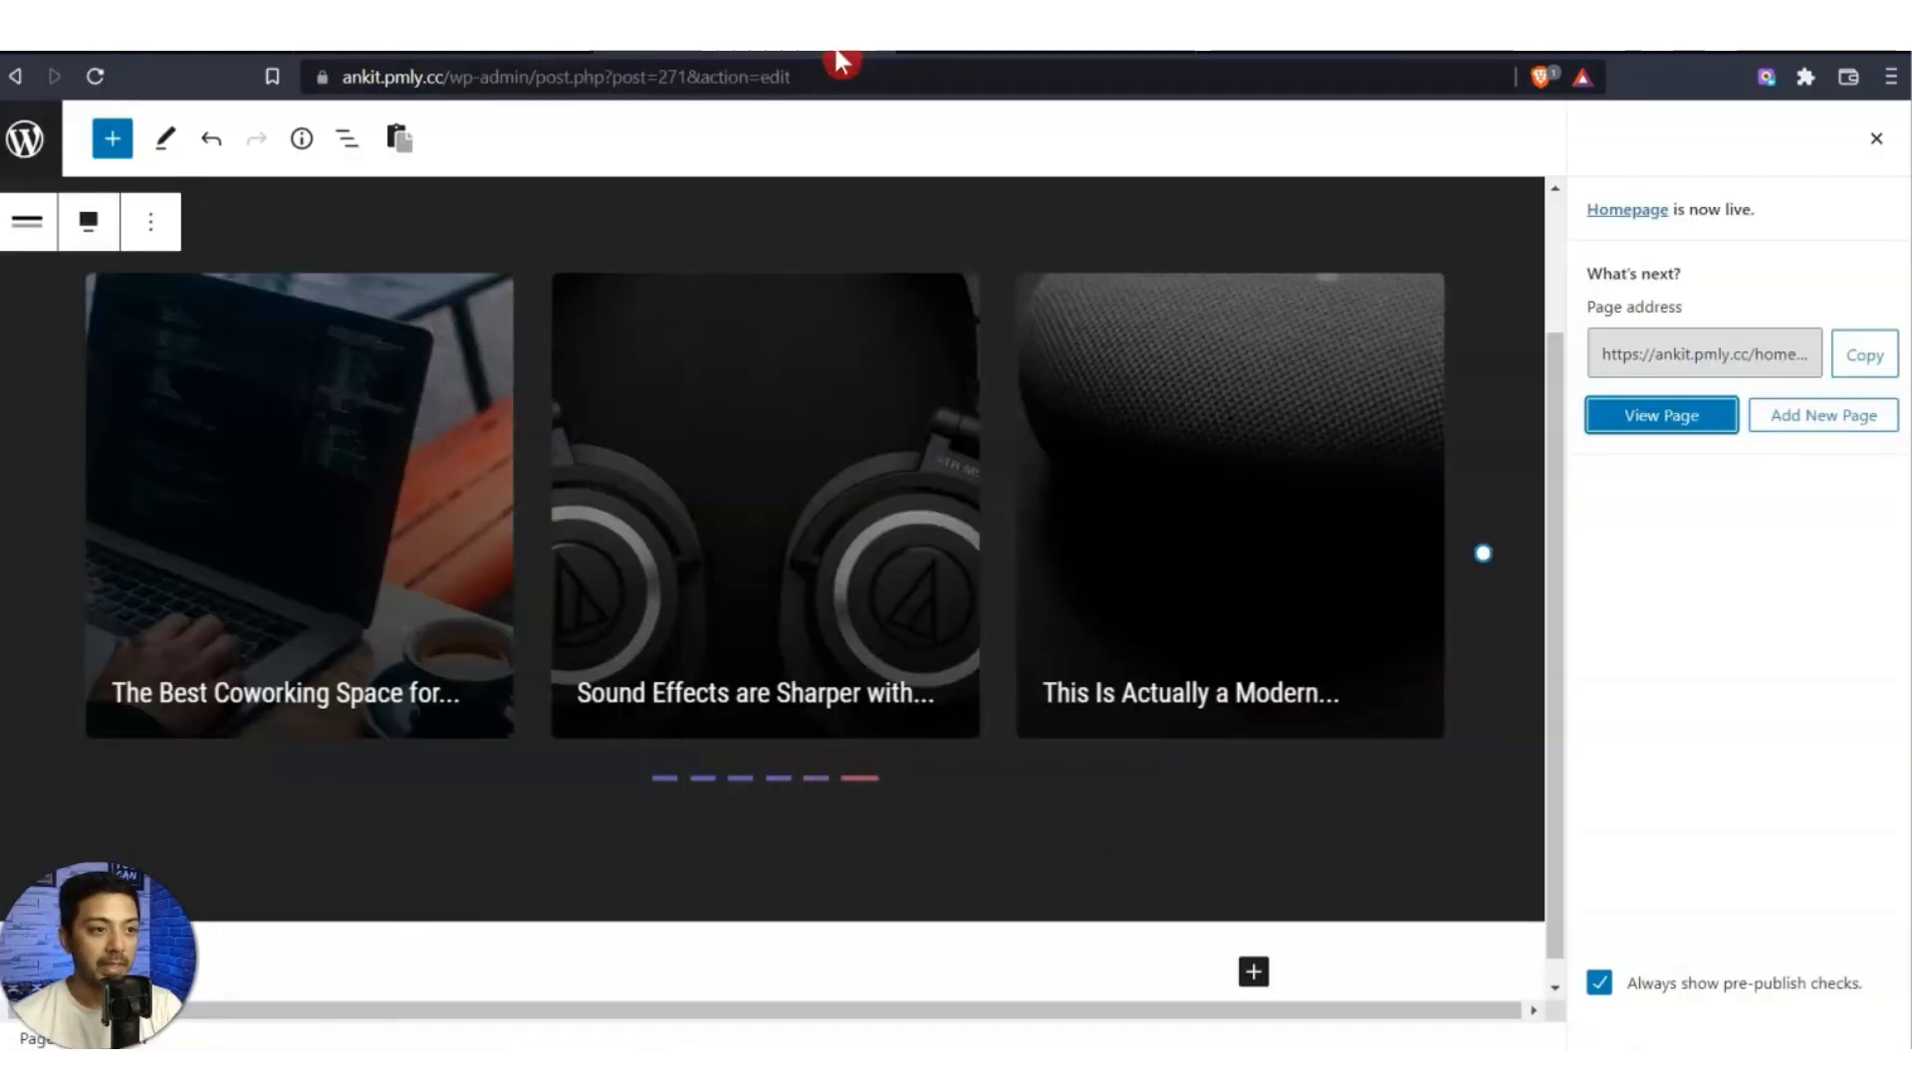
{"action": "left_click", "coordinate": [1885, 181]}
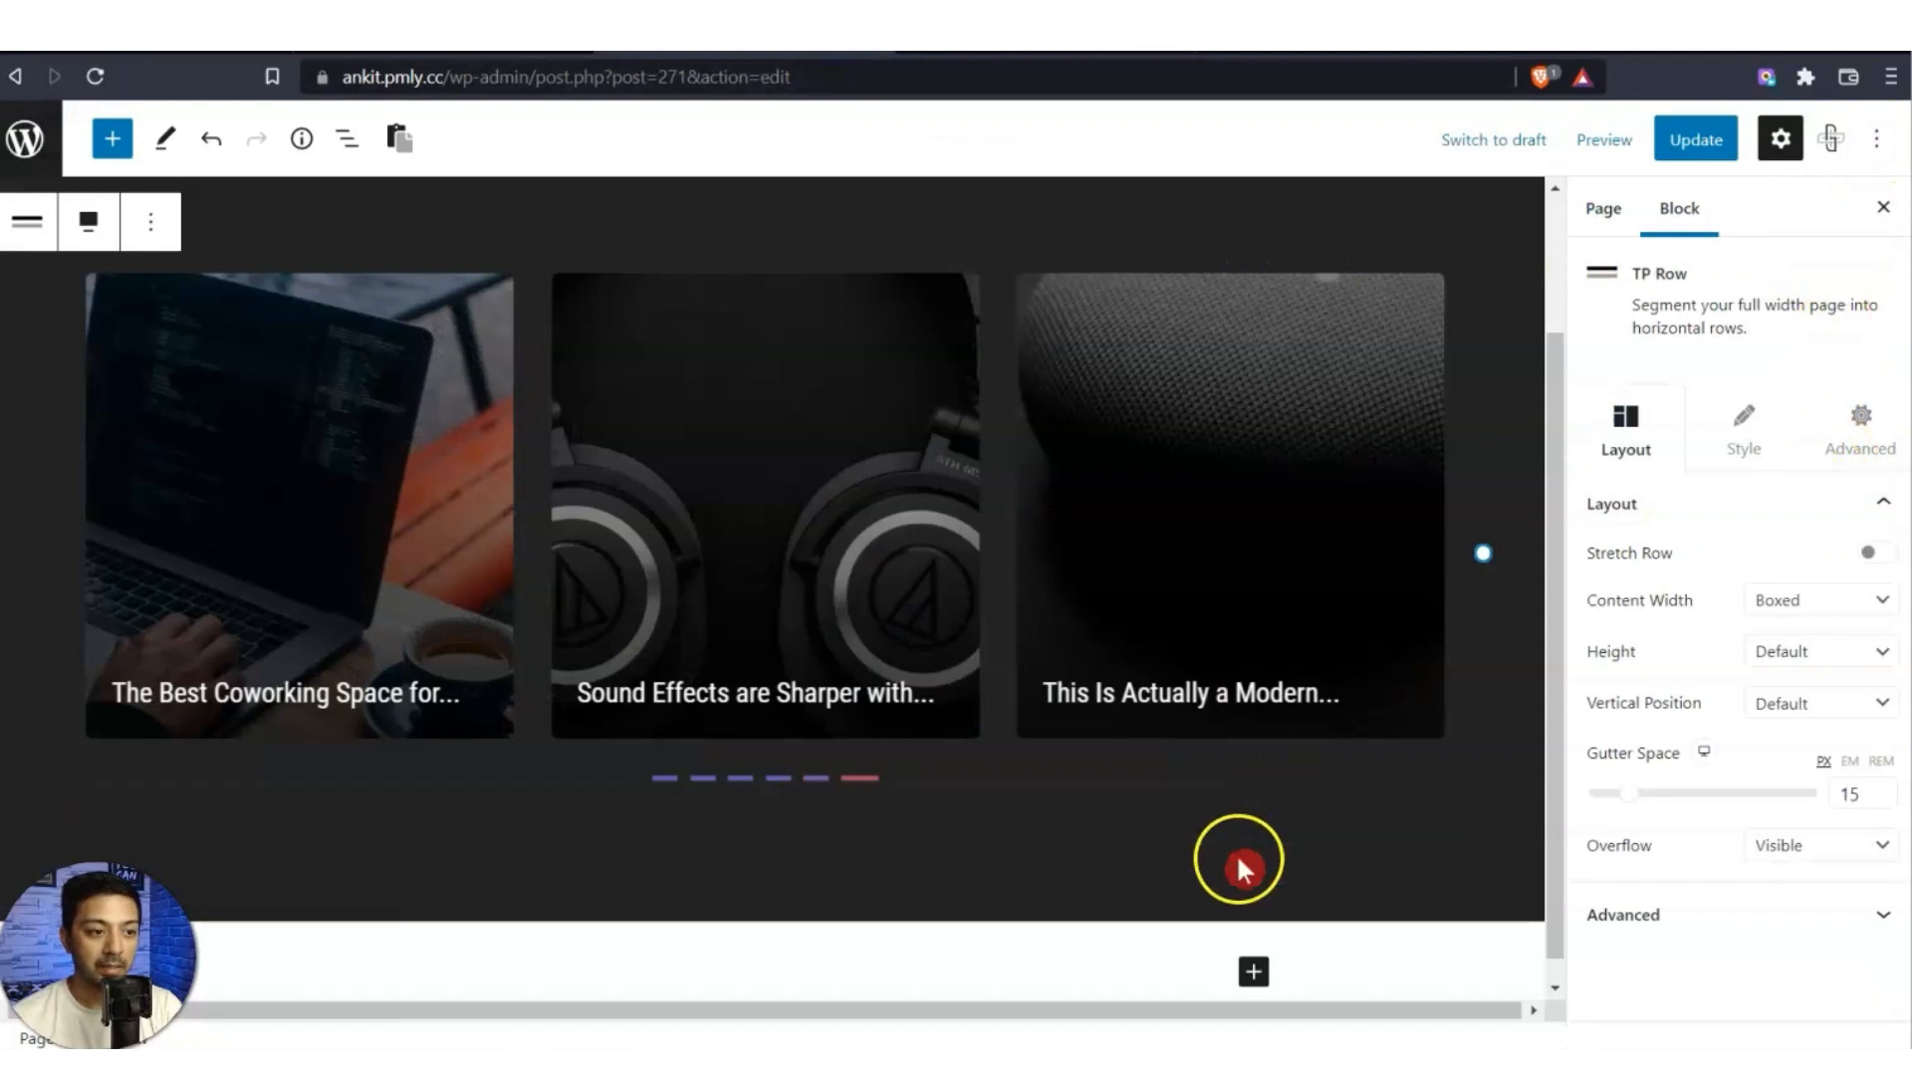
{"action": "left_click", "coordinate": [1865, 441]}
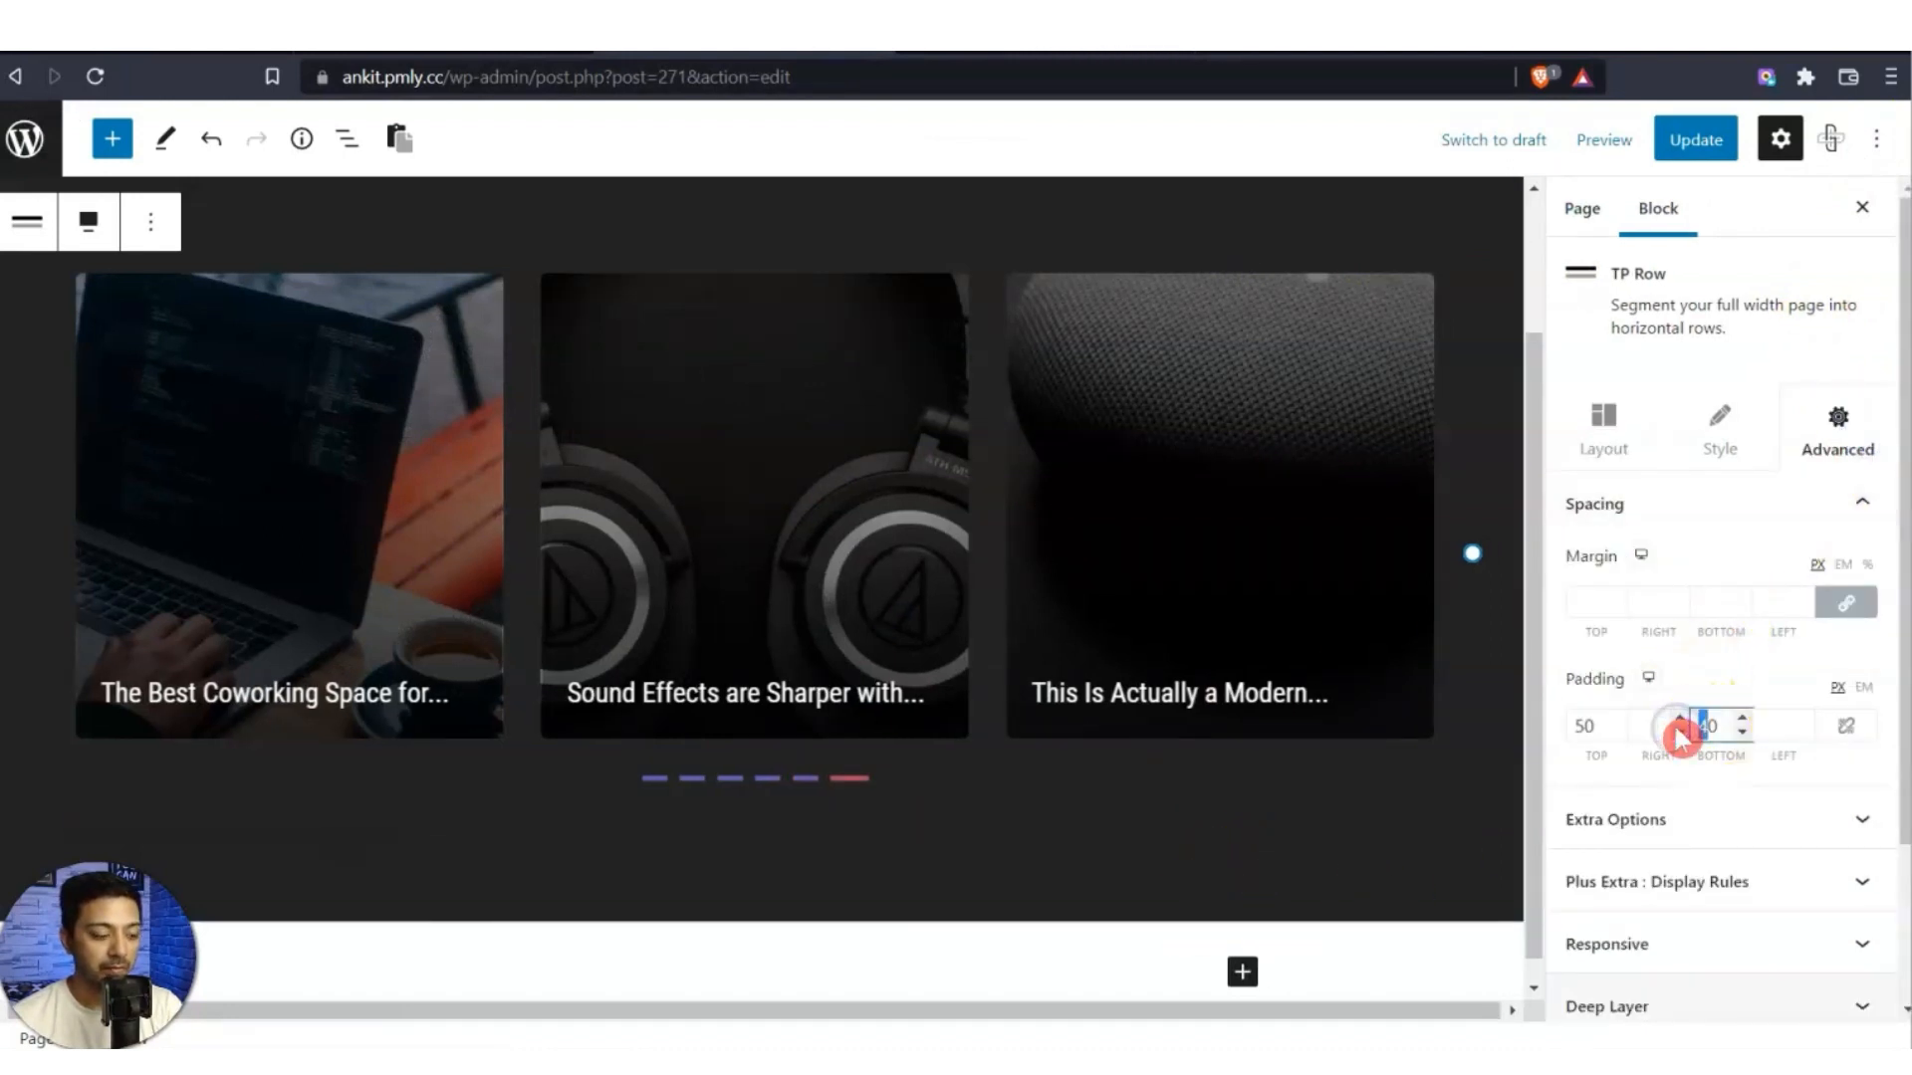
{"action": "type", "text": "20"}
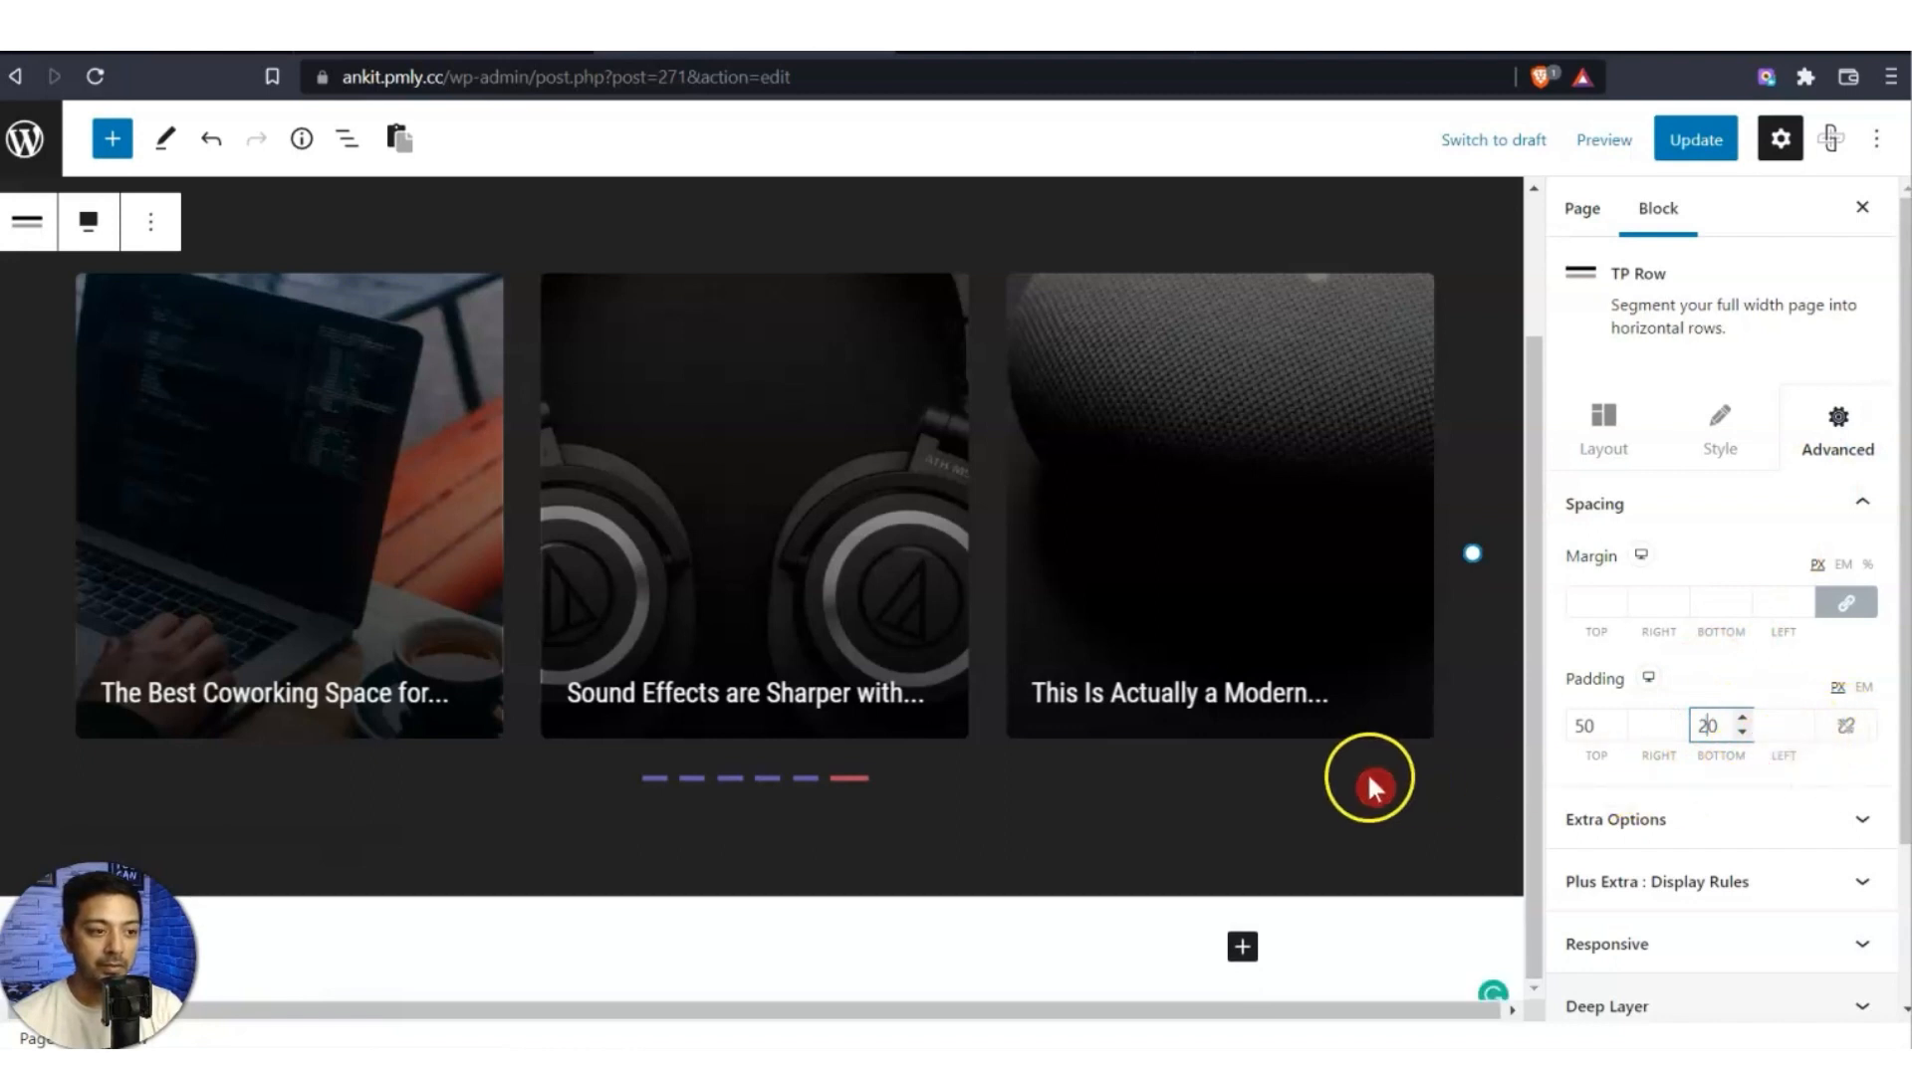
Update the Homepage and reload its live version to check the row's spacing.
{"action": "left_click", "coordinate": [1695, 140]}
{"action": "left_click", "coordinate": [1165, 59]}
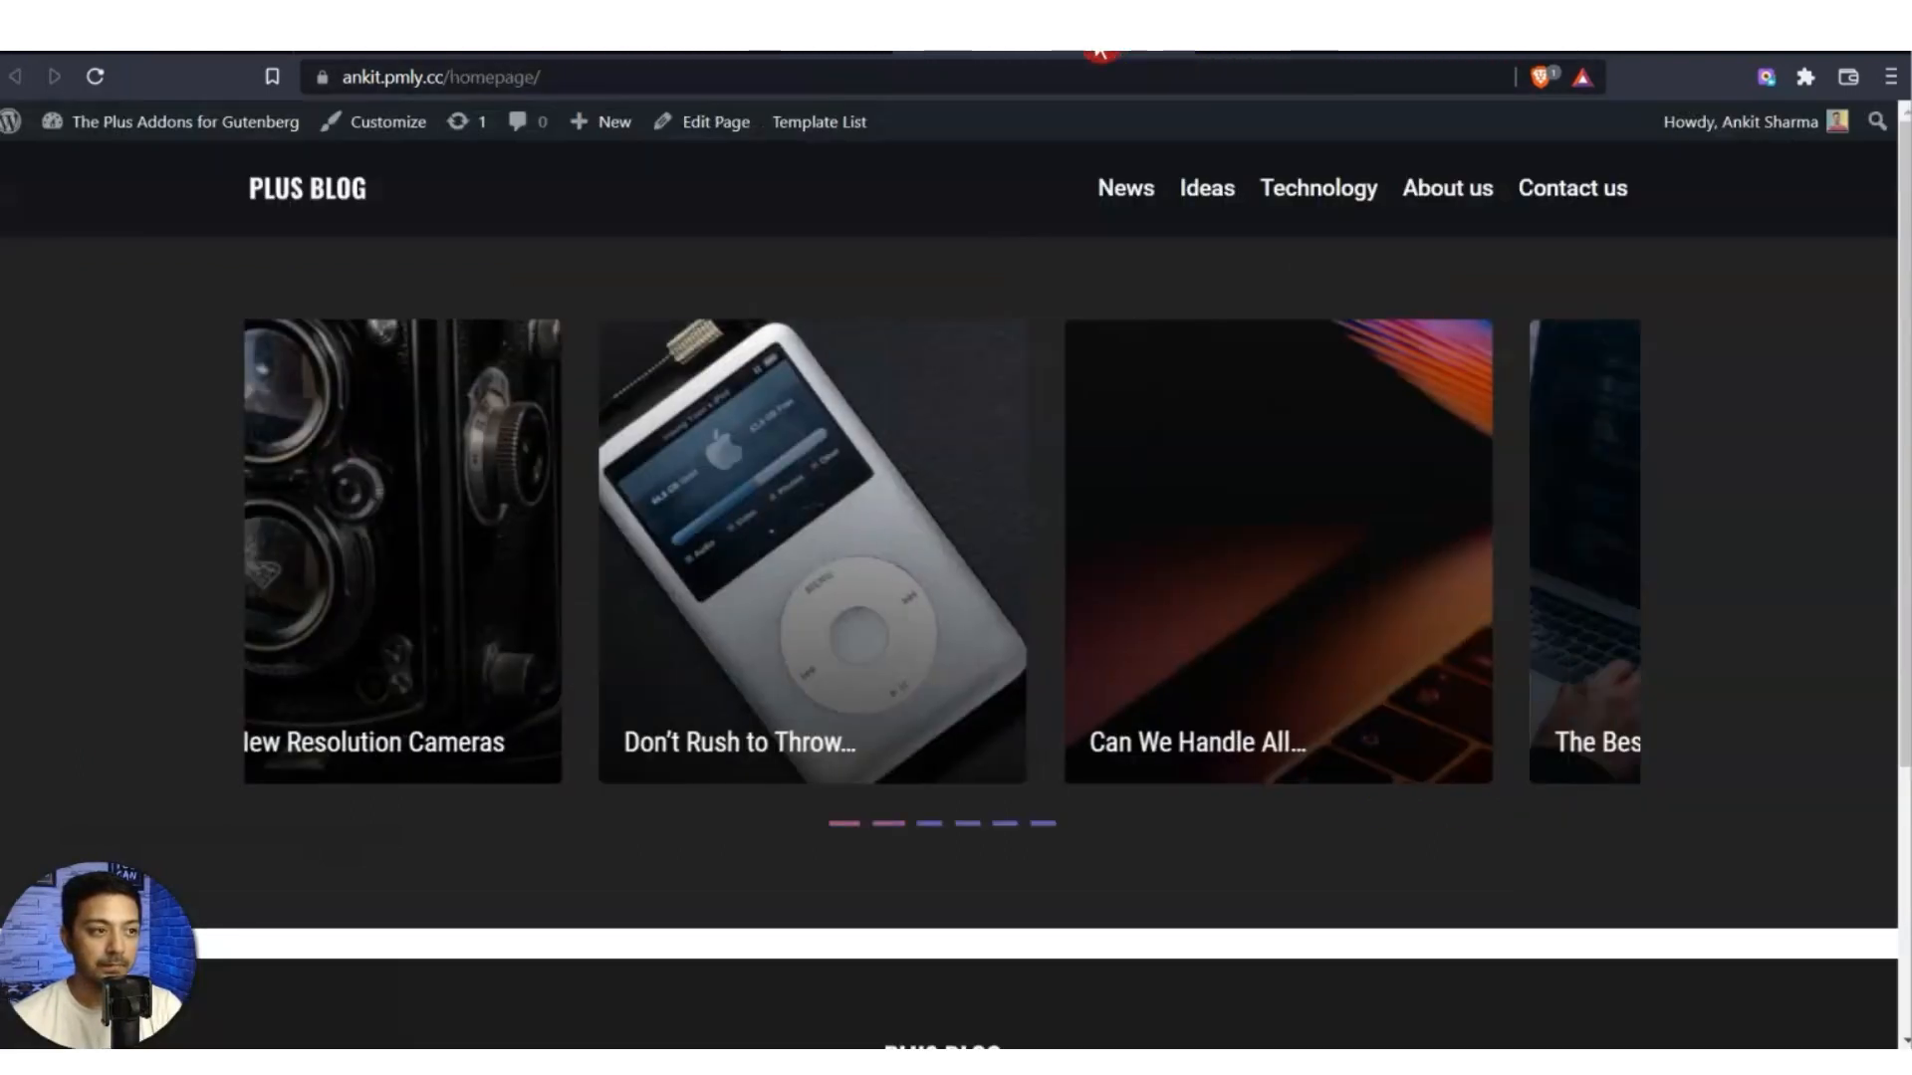
{"action": "left_click", "coordinate": [94, 77]}
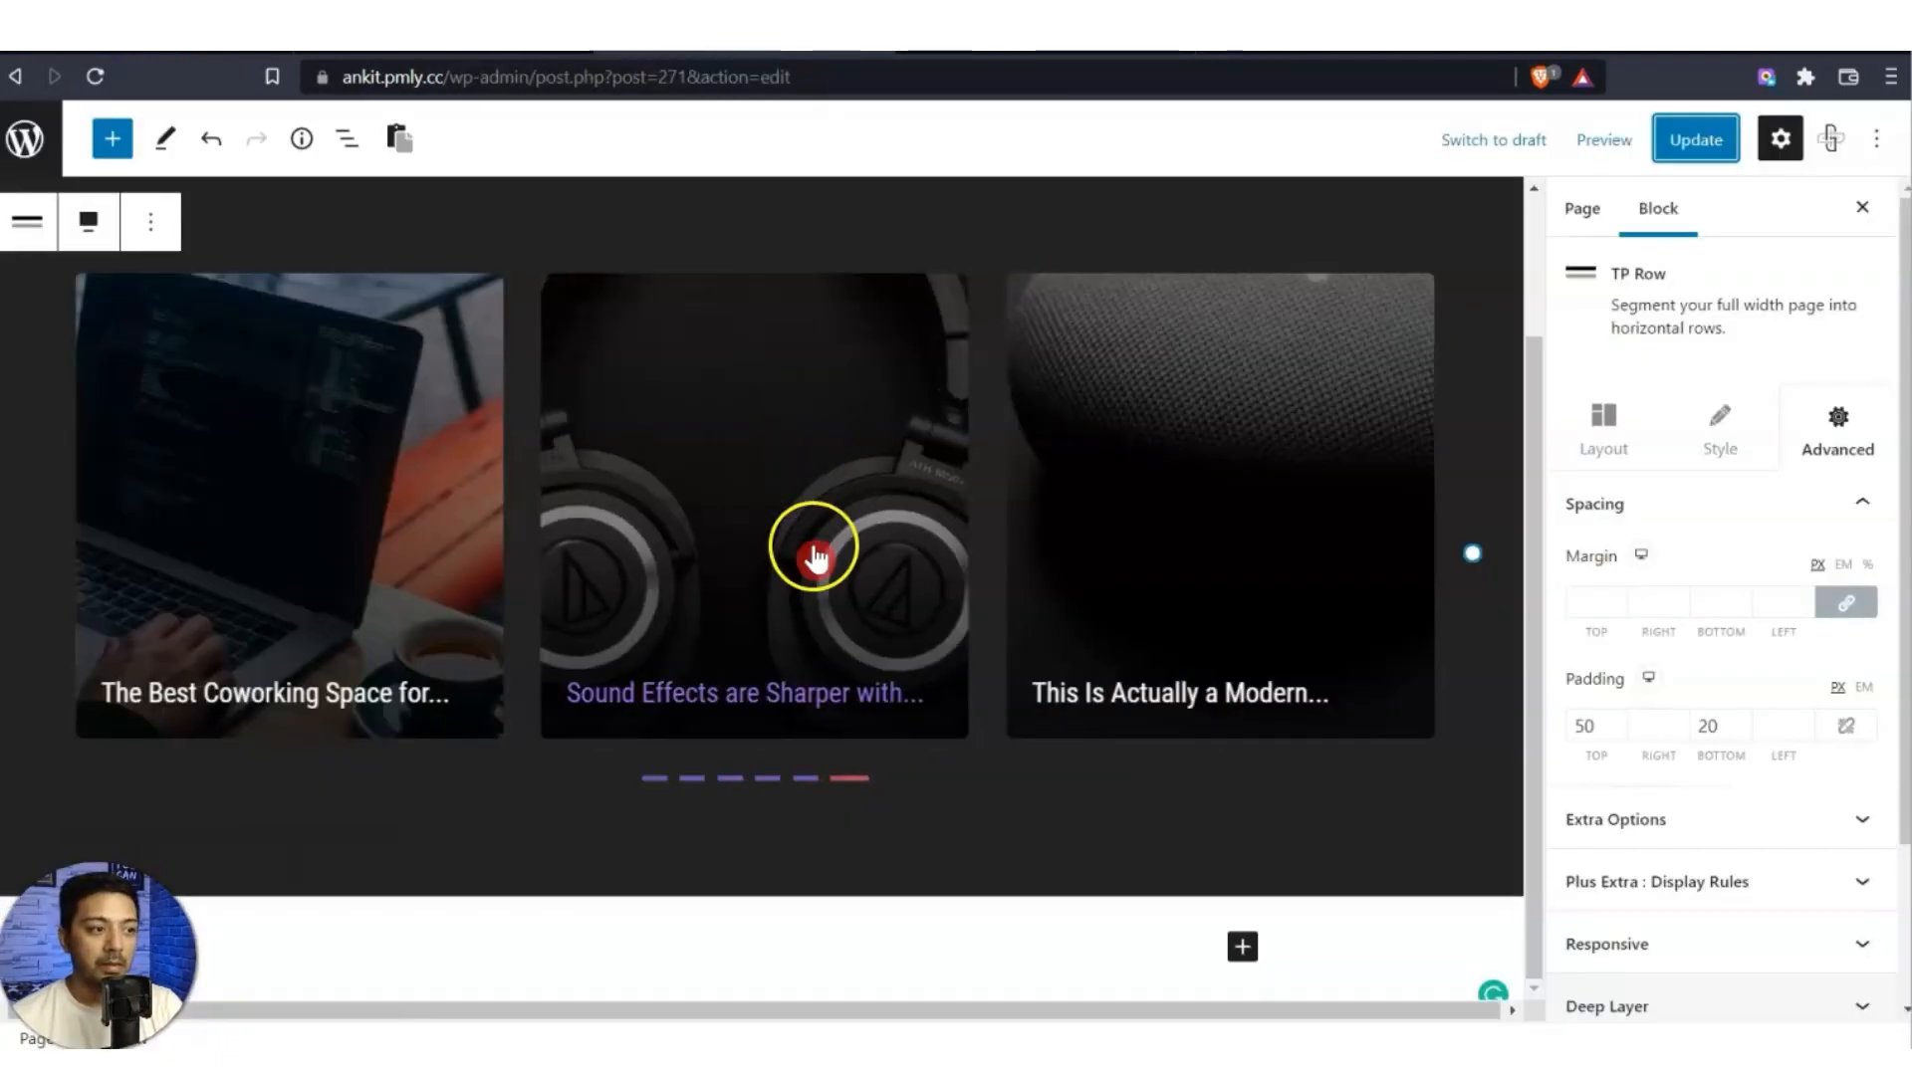
Insert a TP Heading block before the post listing and choose the style with a line between the main heading and subheading.
{"action": "scroll", "coordinate": [809, 560], "scroll_direction": "up", "scroll_amount": 2}
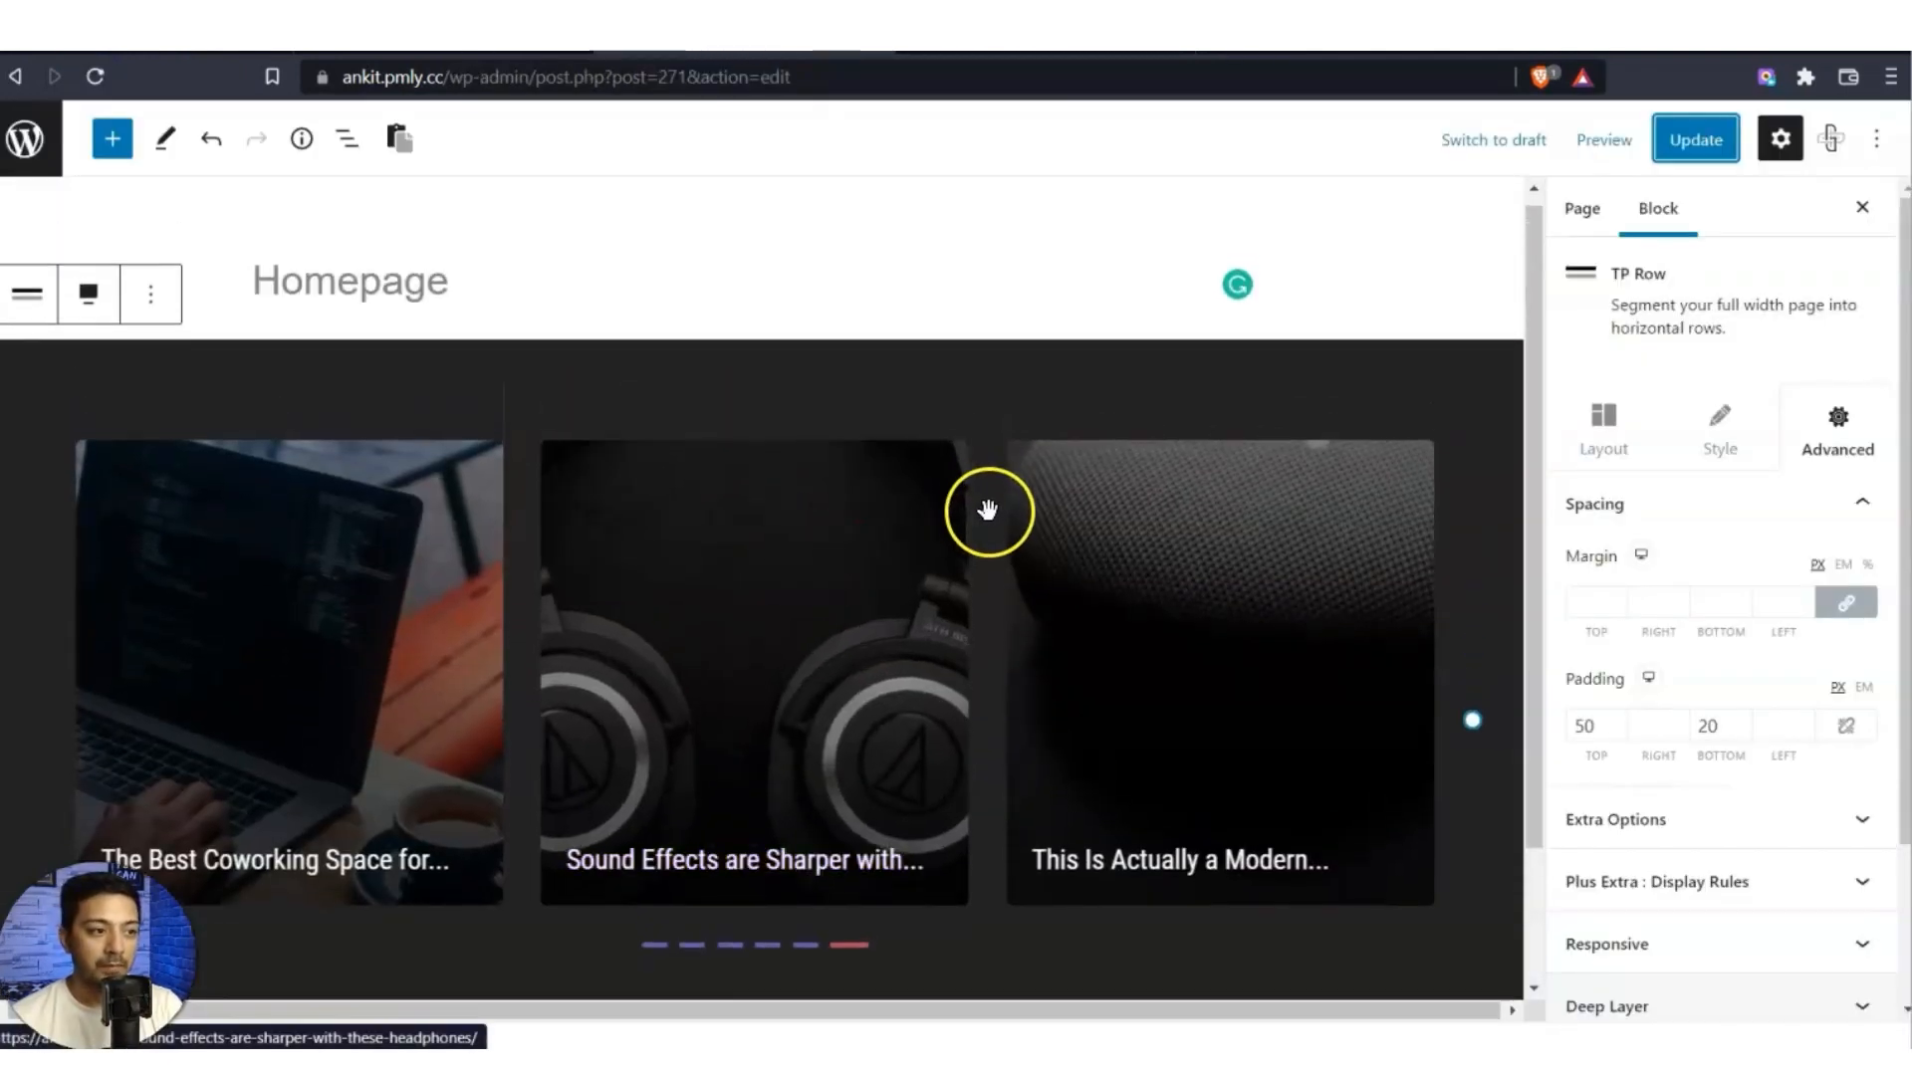
{"action": "left_click", "coordinate": [988, 510]}
{"action": "left_click", "coordinate": [365, 394]}
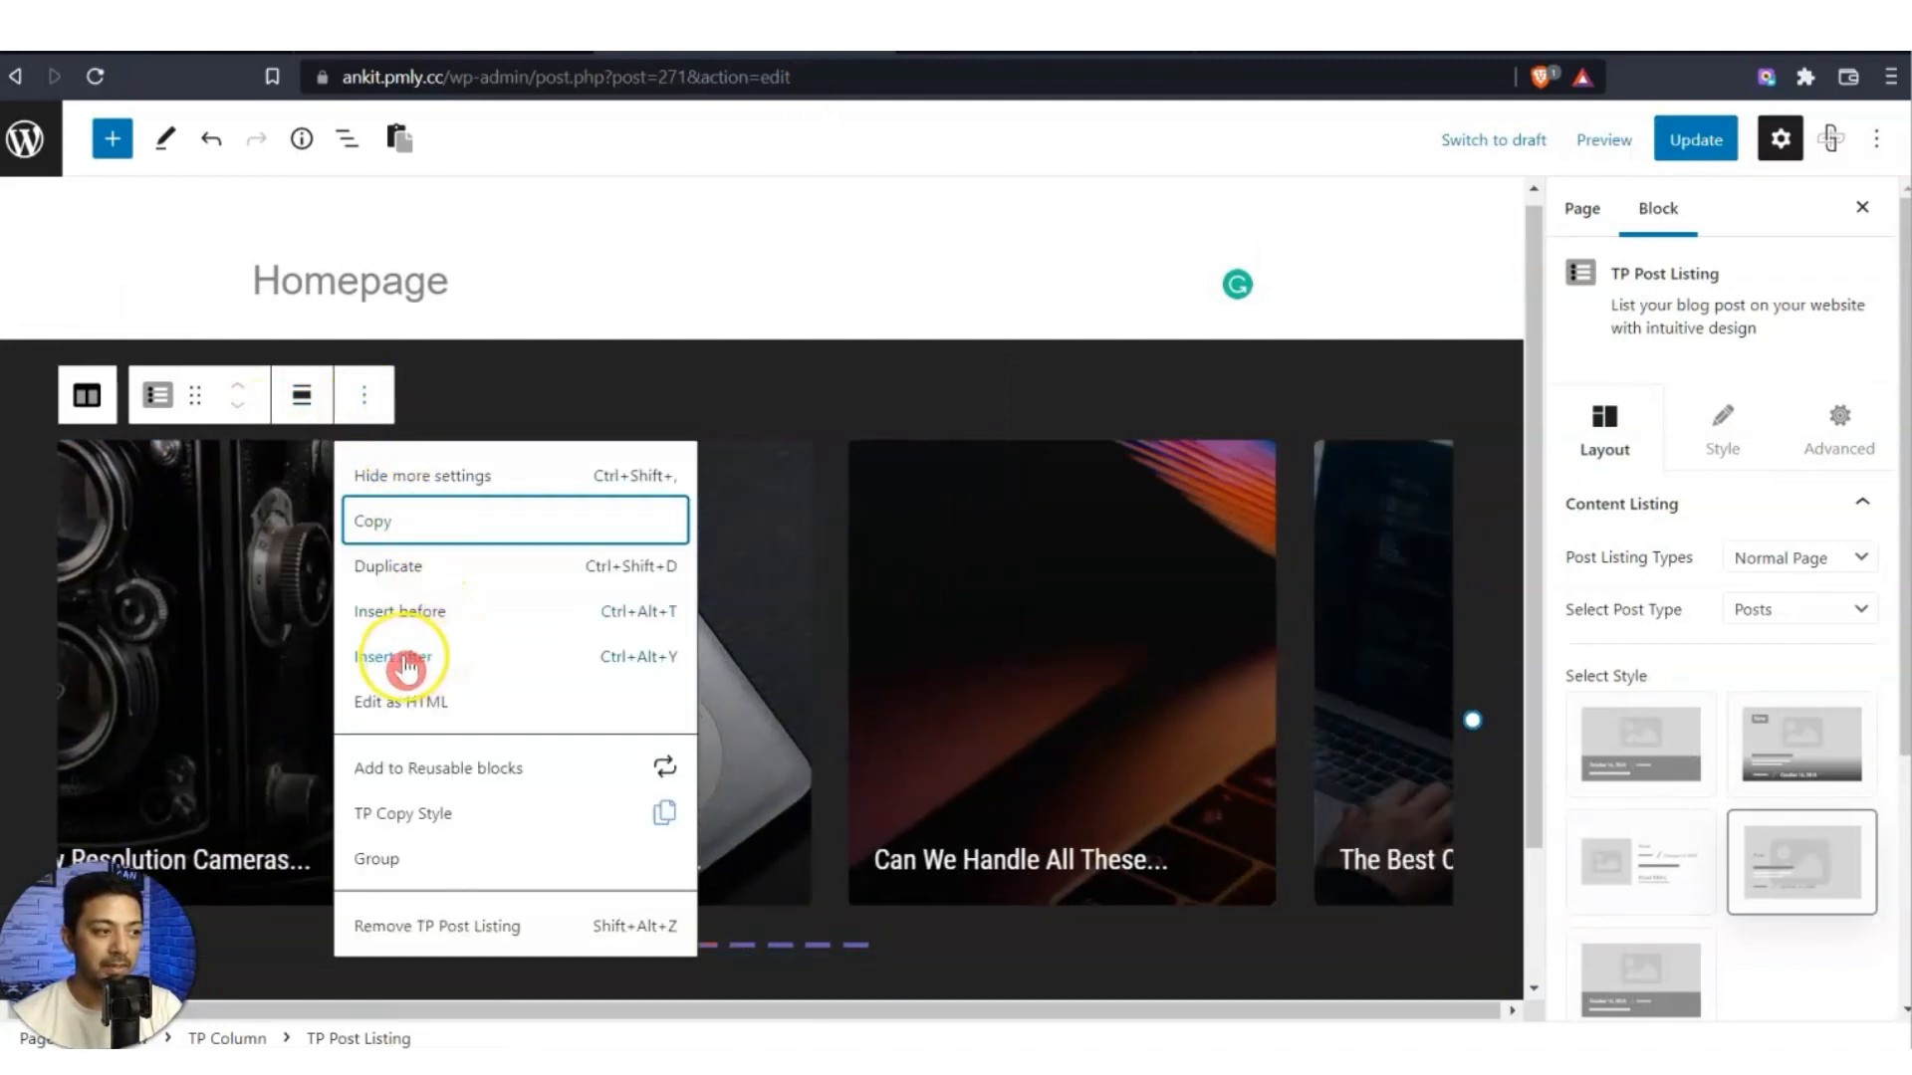
{"action": "left_click", "coordinate": [554, 615]}
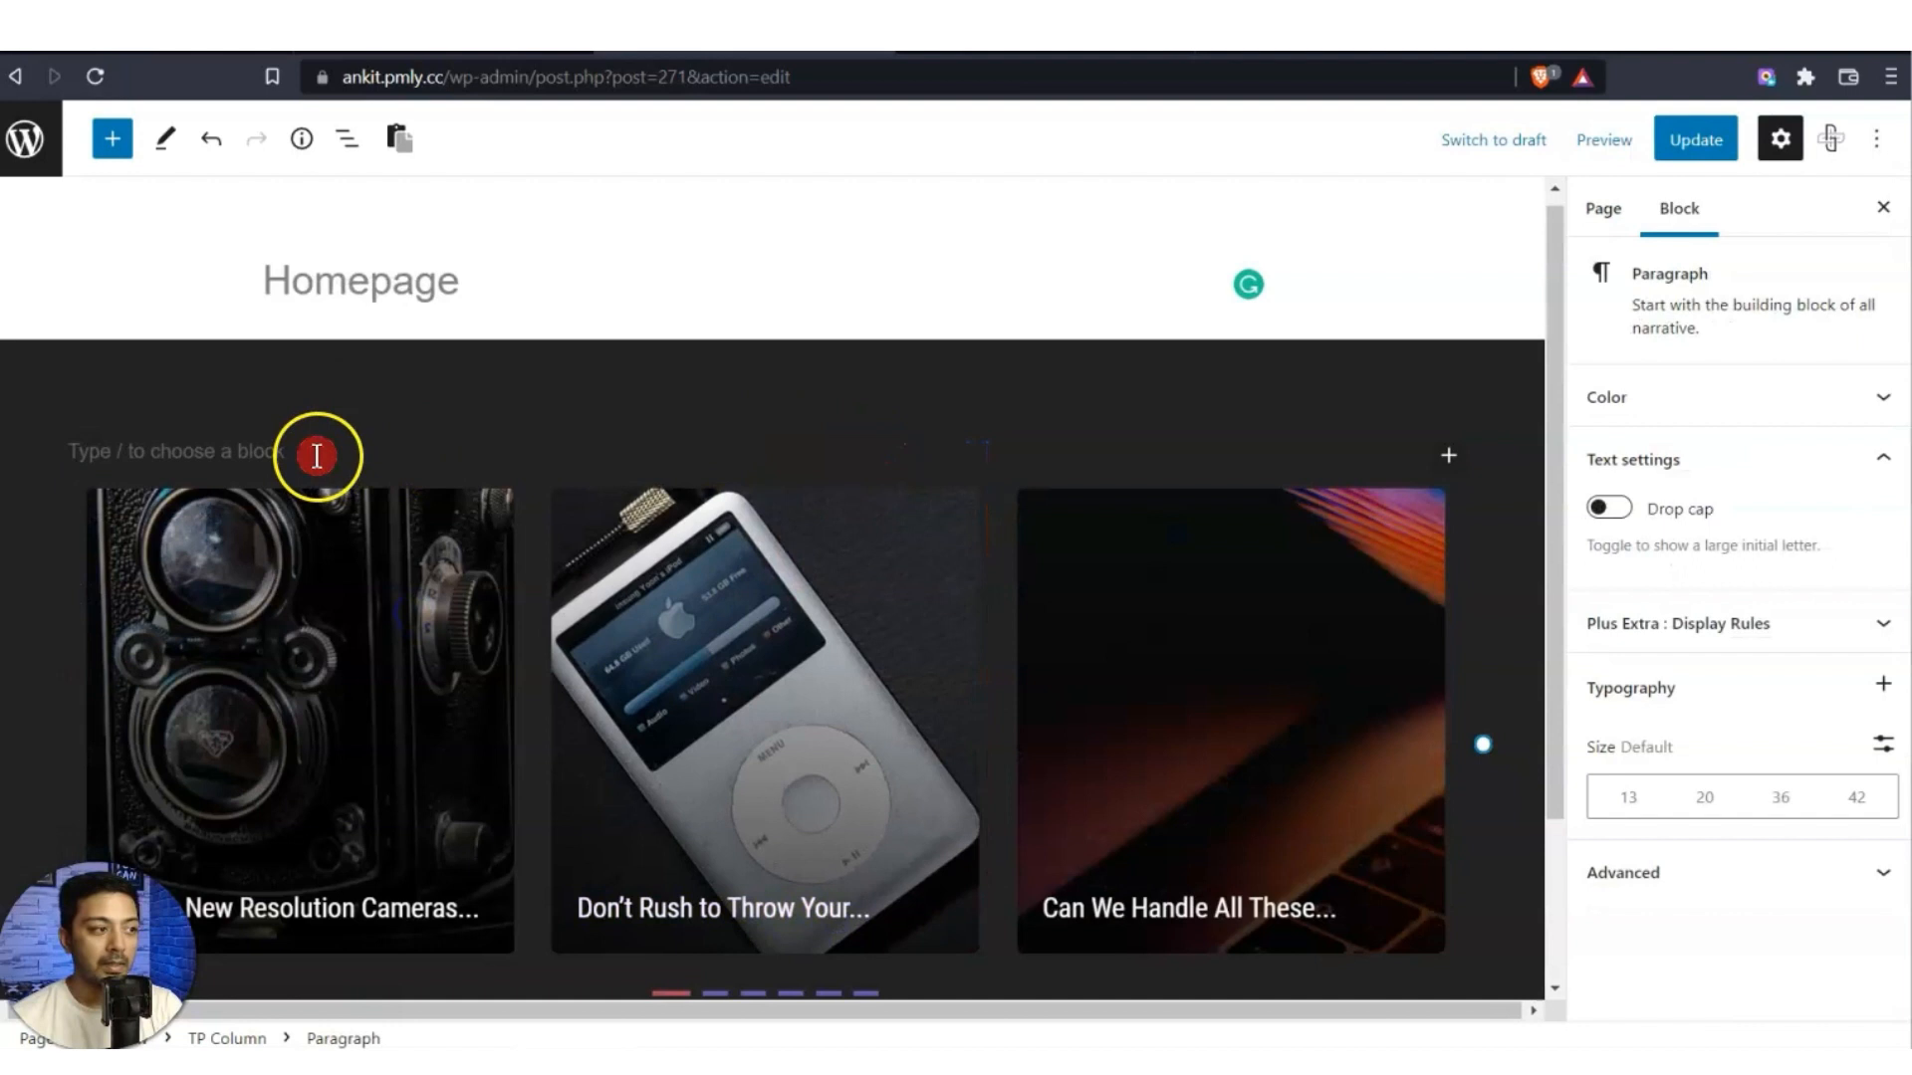
{"action": "type", "text": "/tp head"}
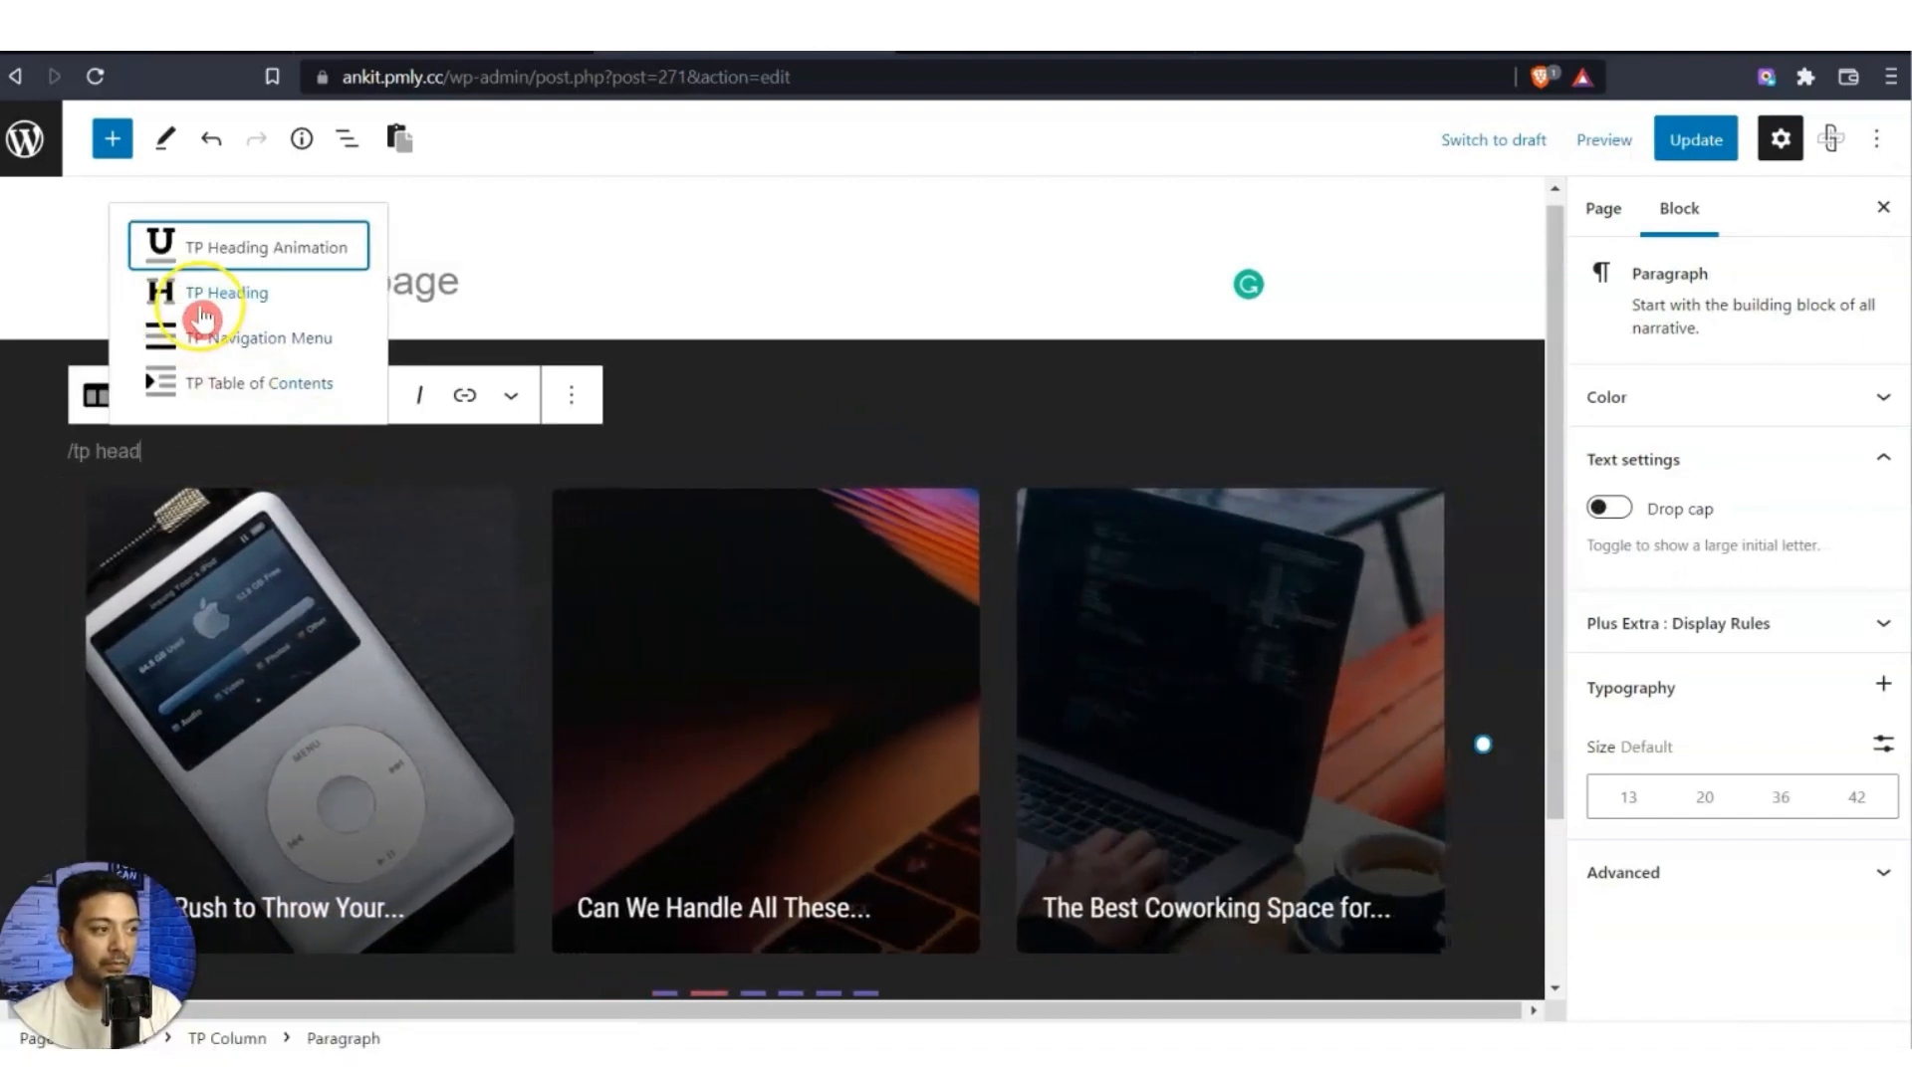
{"action": "left_click", "coordinate": [240, 312]}
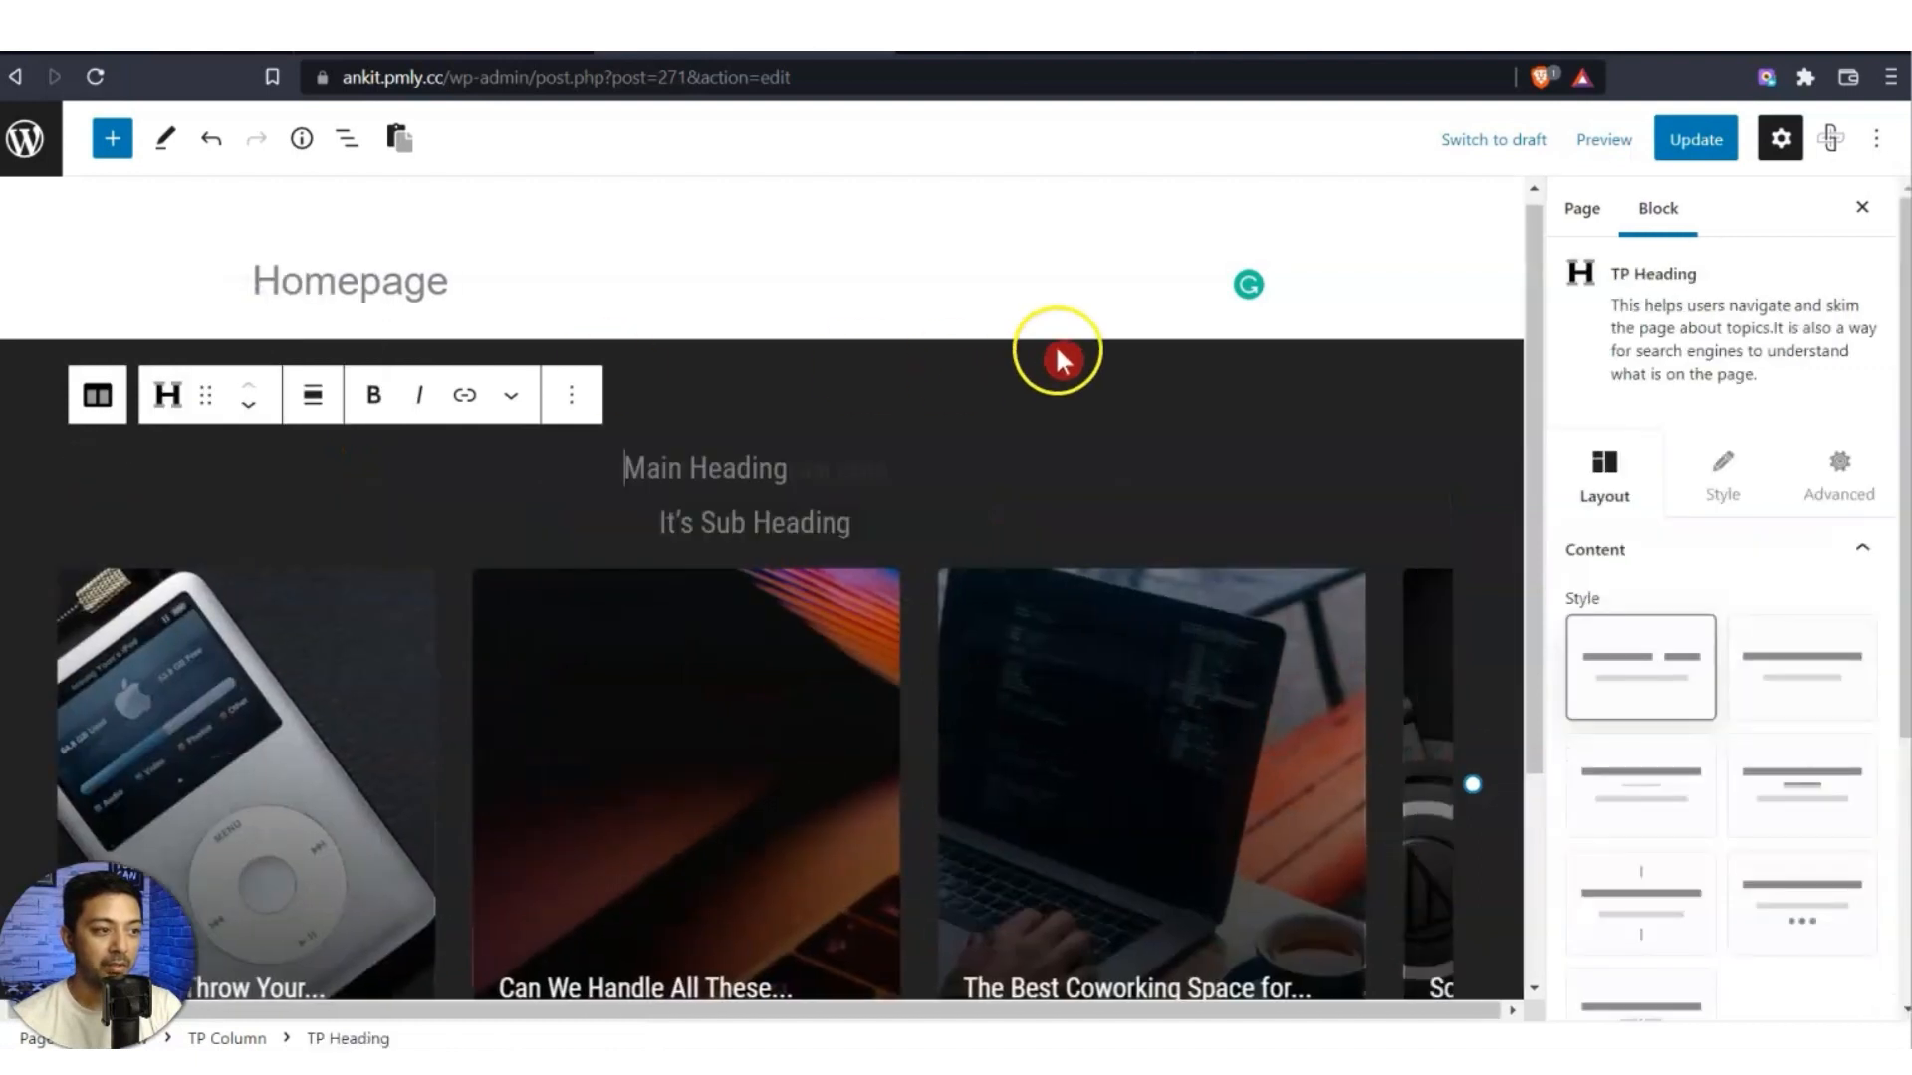
{"action": "left_click", "coordinate": [1680, 803]}
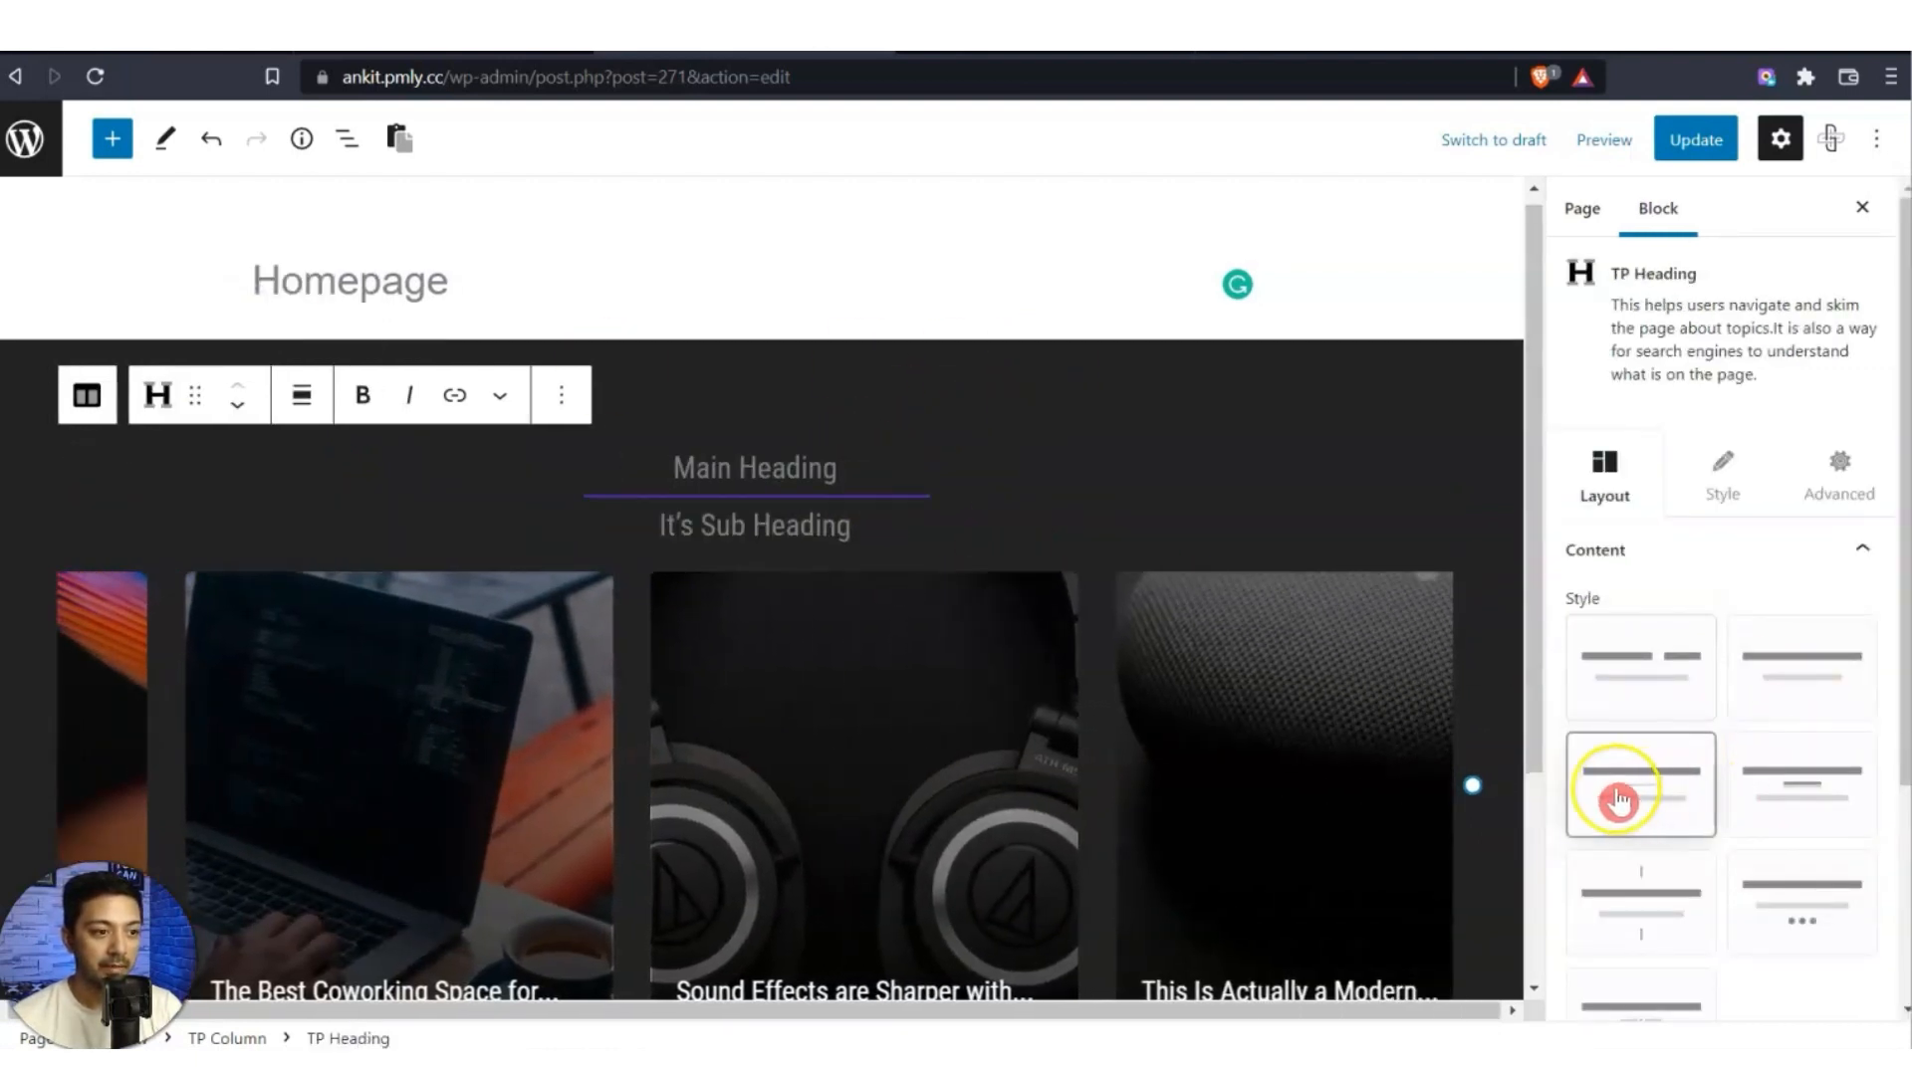
Set the heading's main title to "TRENDING NEWS" and its subtitle to "What's happening in the tech world".
{"action": "scroll", "coordinate": [1713, 787], "scroll_direction": "down", "scroll_amount": 3}
{"action": "triple_click", "coordinate": [1764, 807]}
{"action": "type", "text": "TRENDING NEWS"}
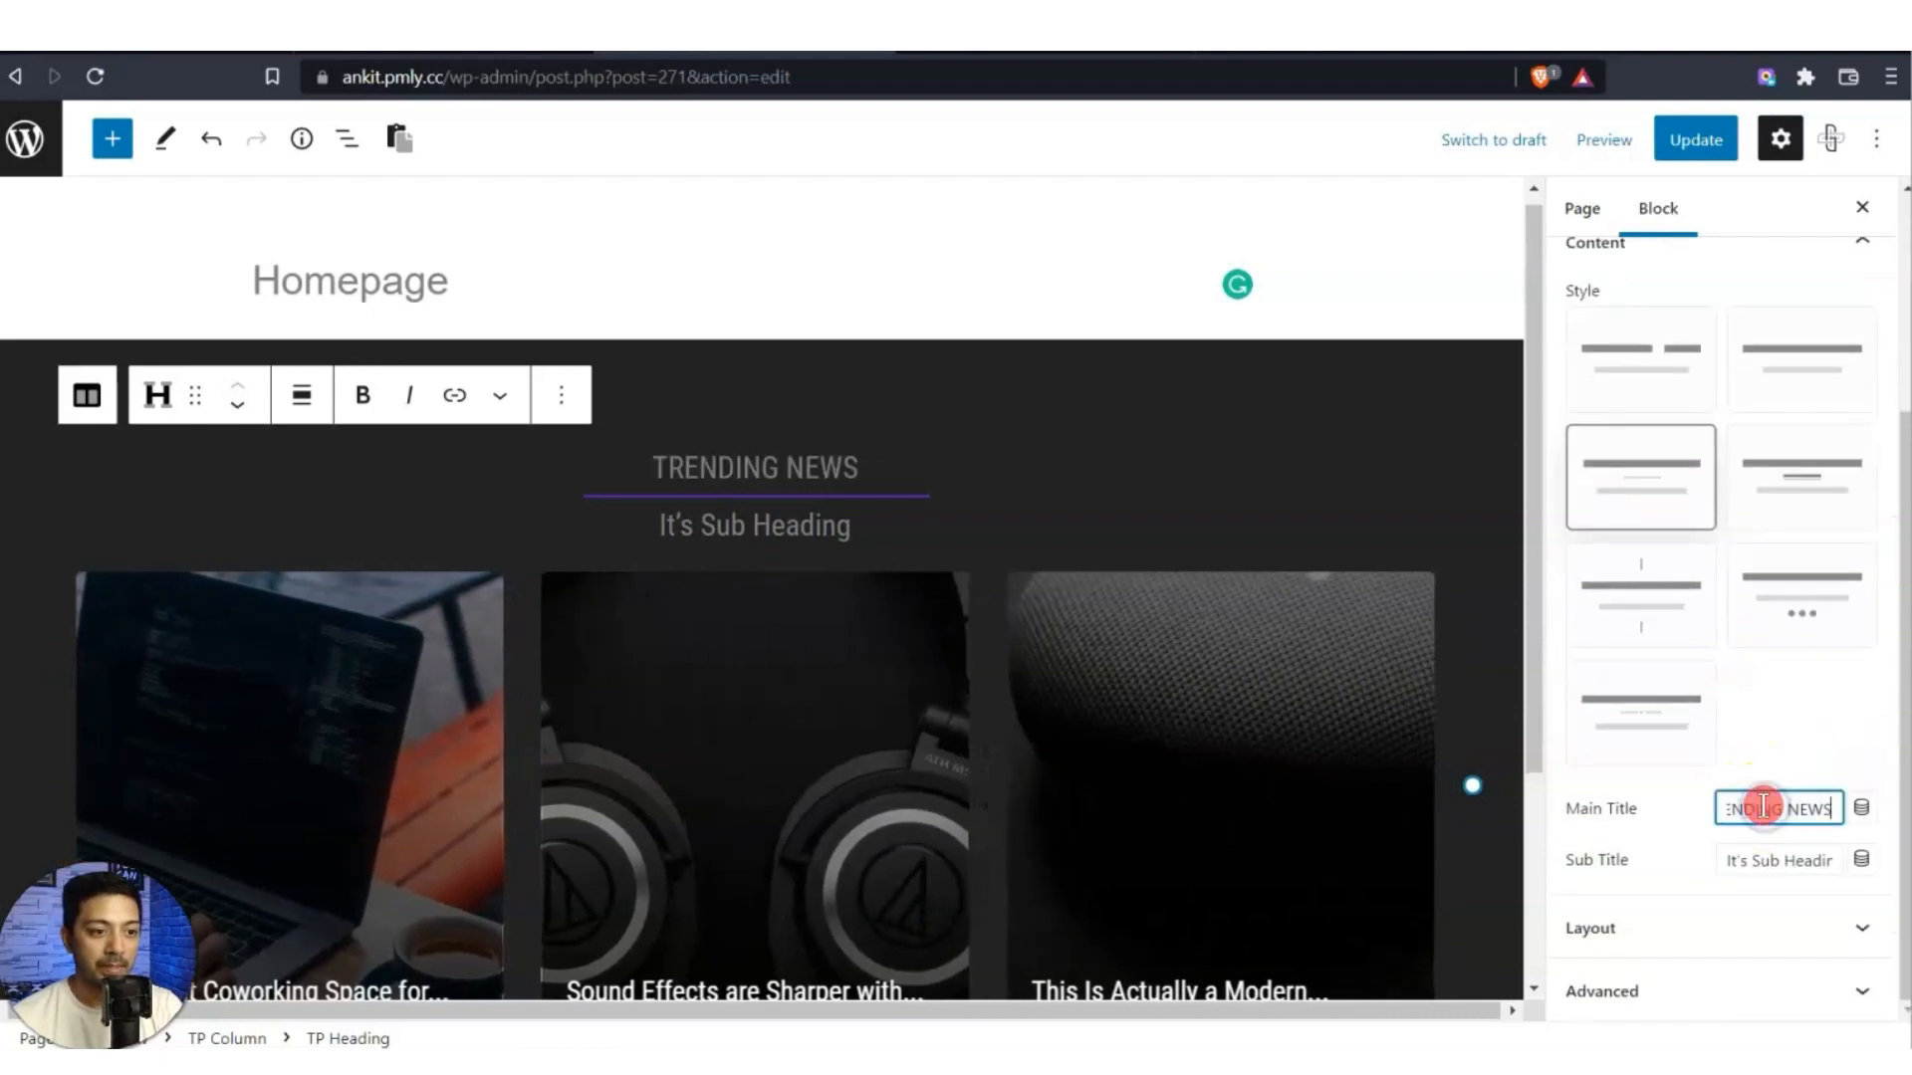
{"action": "triple_click", "coordinate": [1724, 866]}
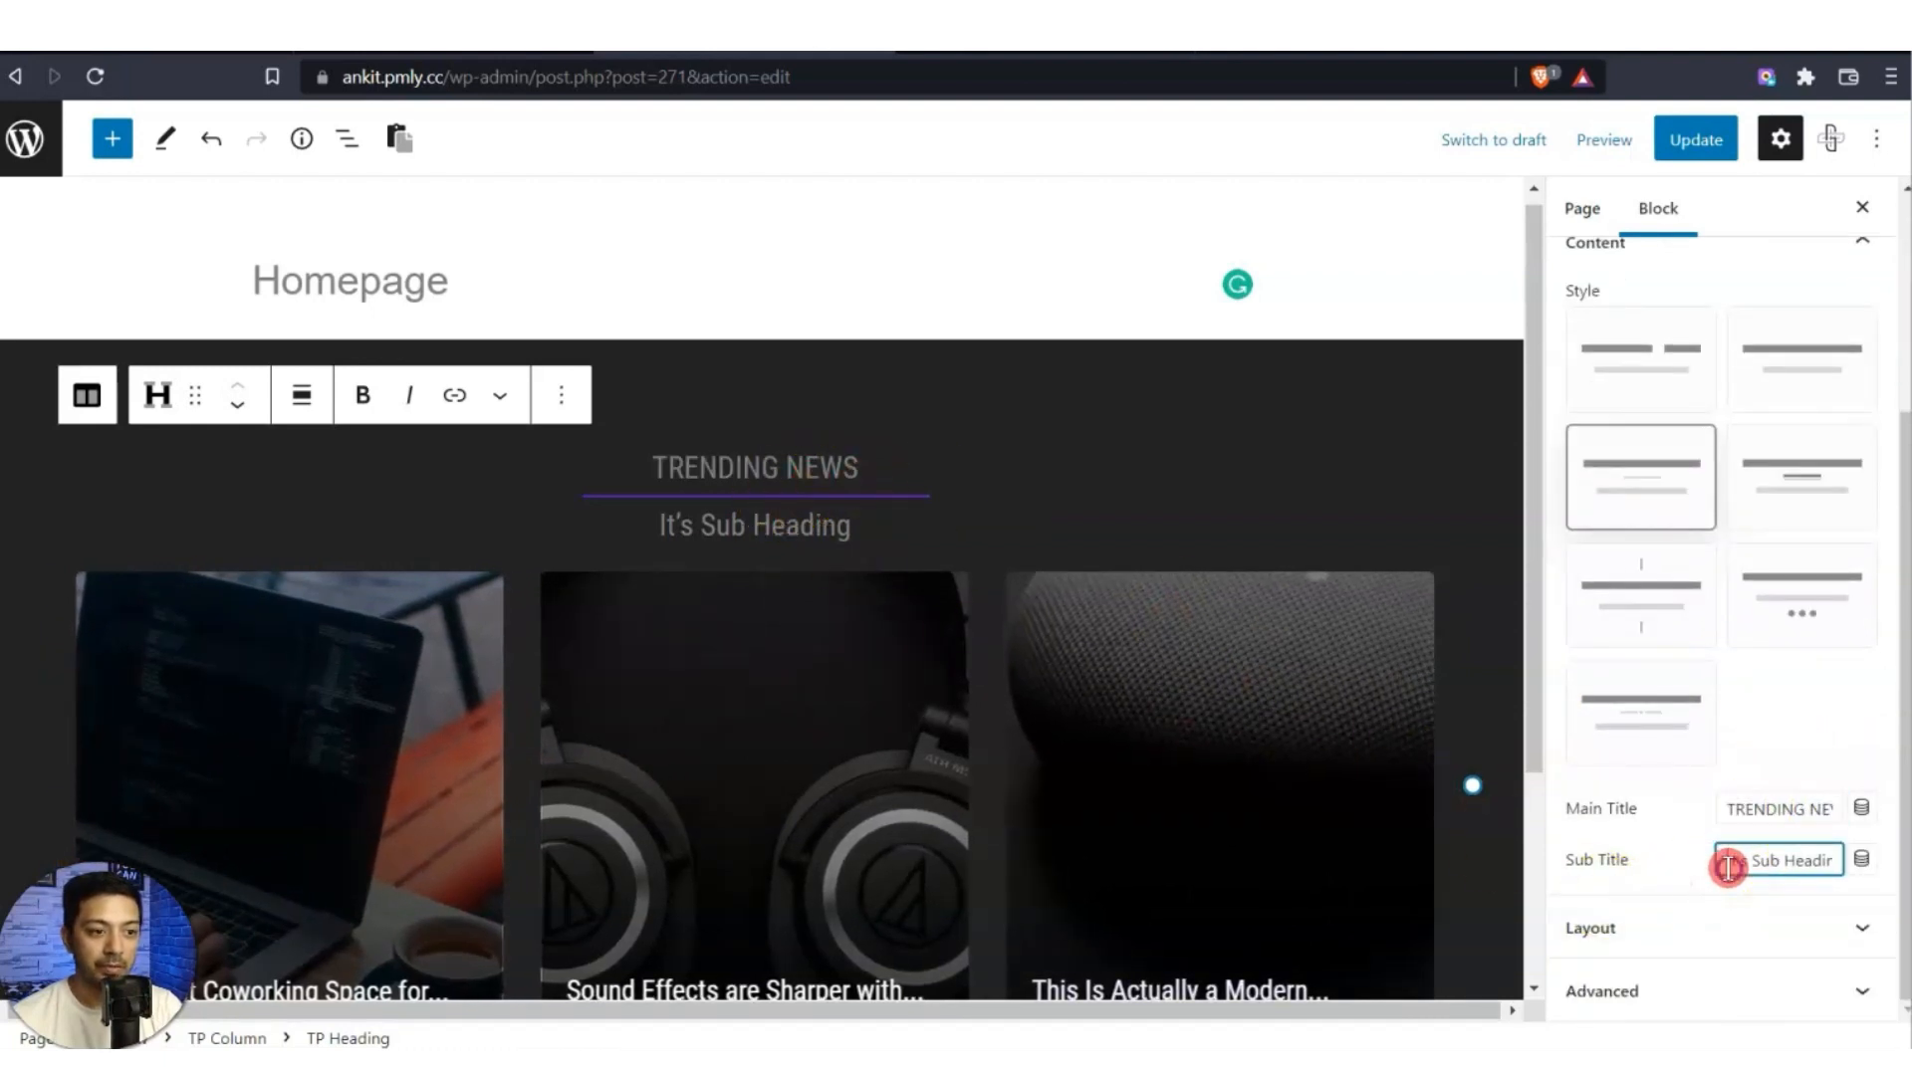
{"action": "type", "text": "What's happening in the tech worls"}
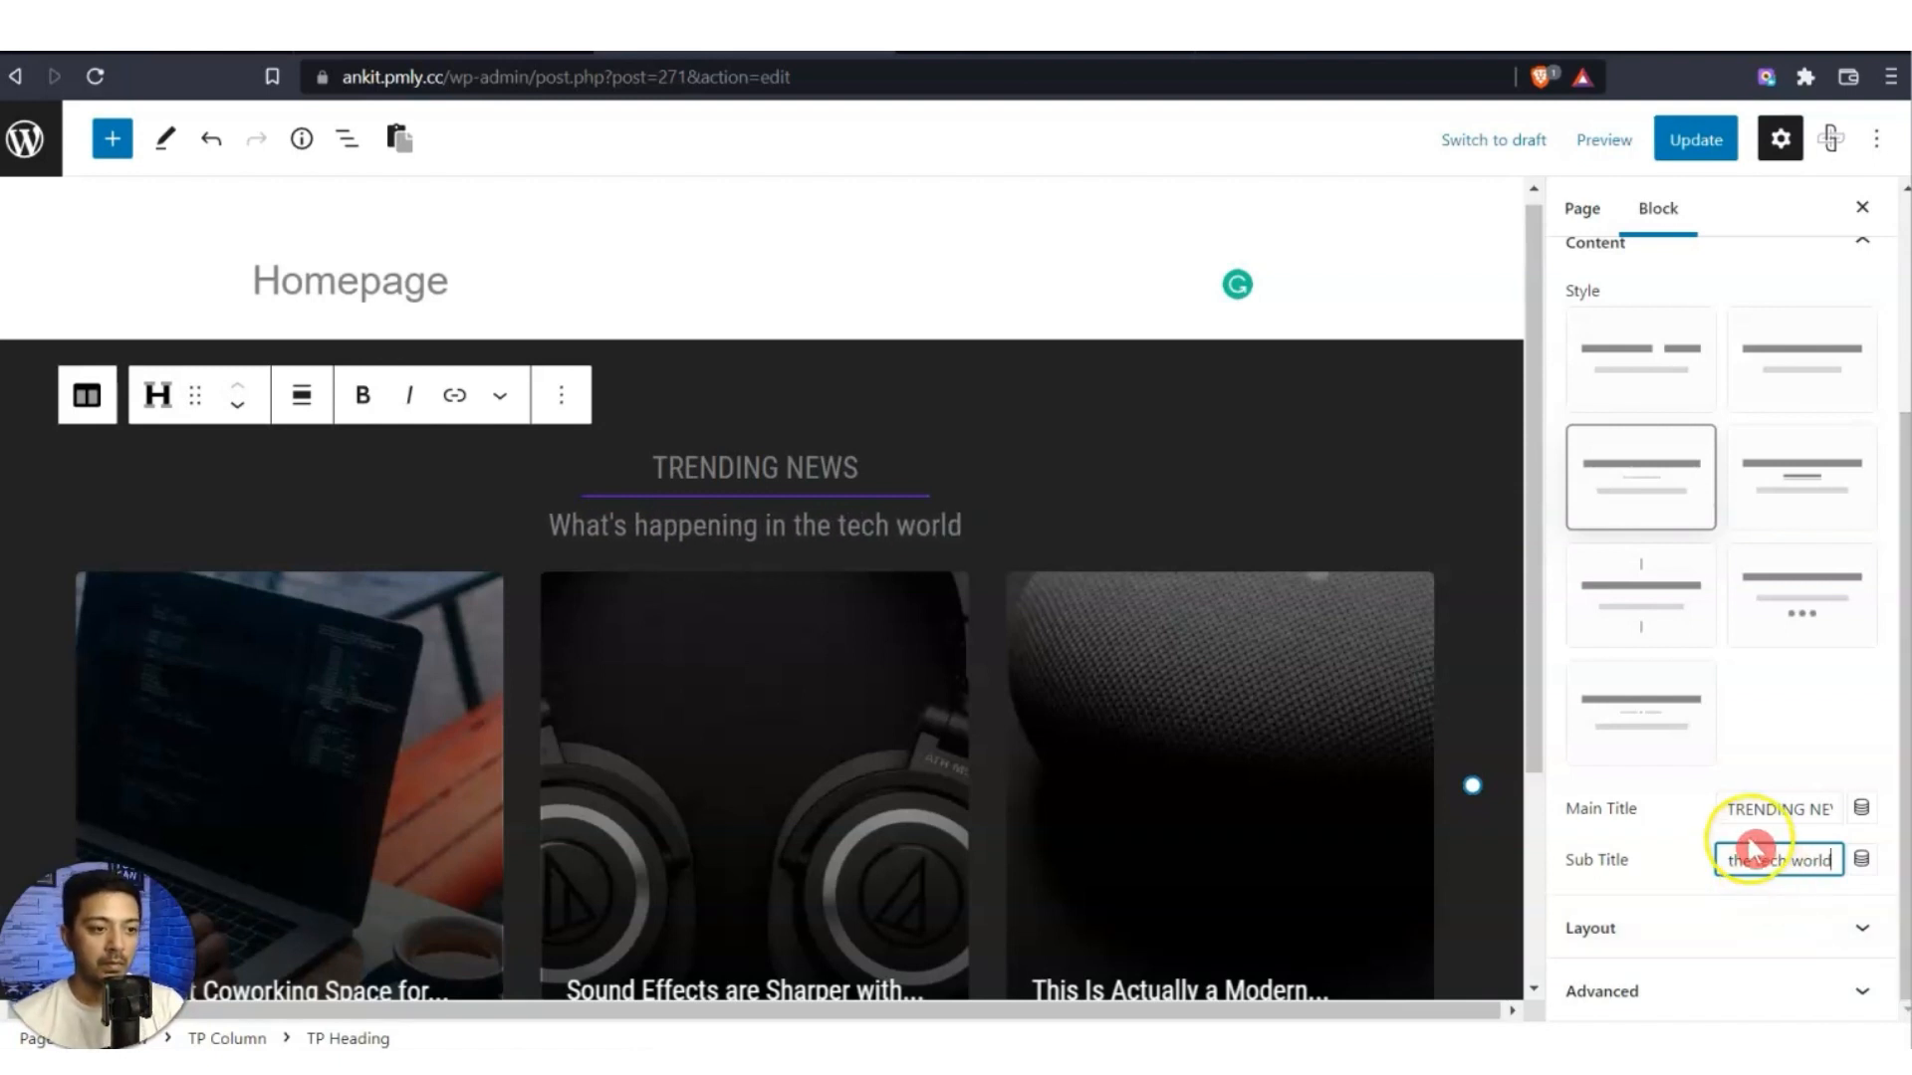
Center-align the TRENDING NEWS heading block through its layout settings.
{"action": "left_click", "coordinate": [1758, 934]}
{"action": "left_click", "coordinate": [1634, 866]}
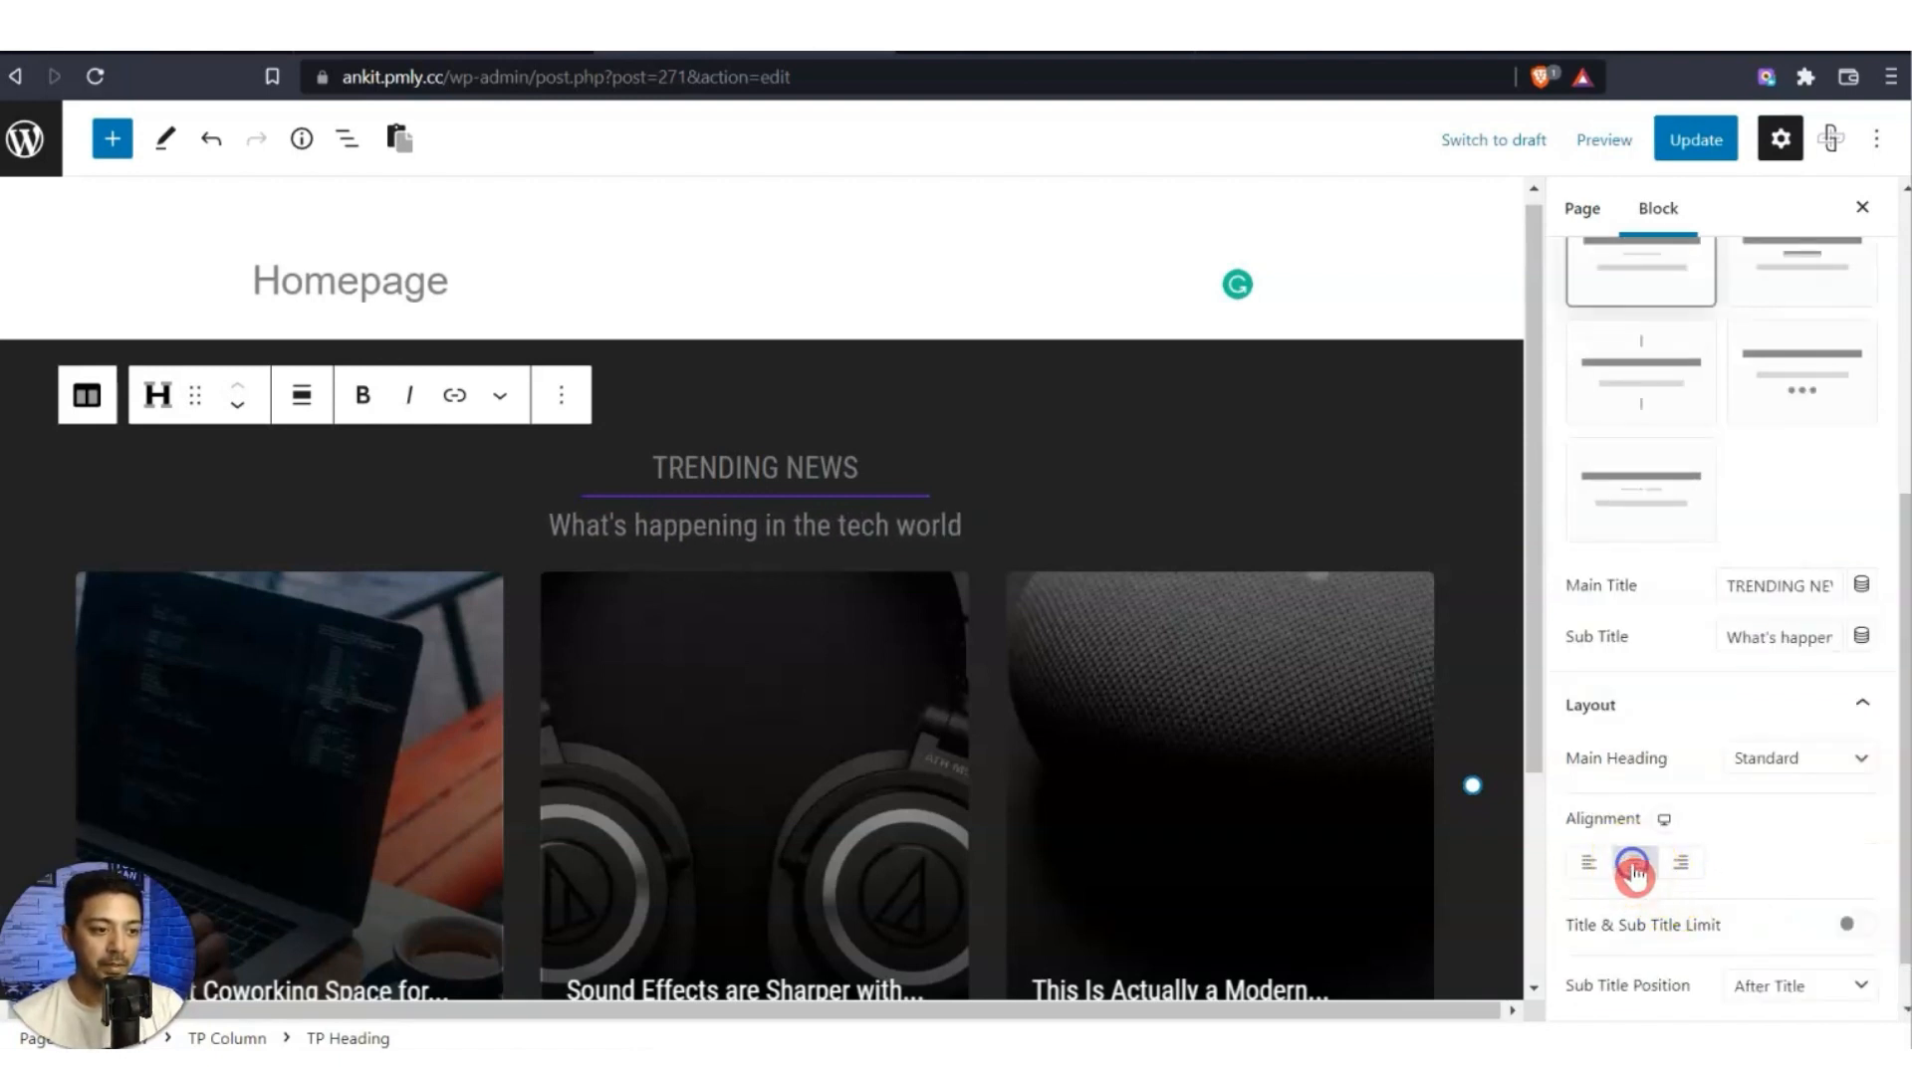
Set the main title color of the TRENDING NEWS heading to white, #FFFFFF.
{"action": "scroll", "coordinate": [1744, 798], "scroll_direction": "up", "scroll_amount": 5}
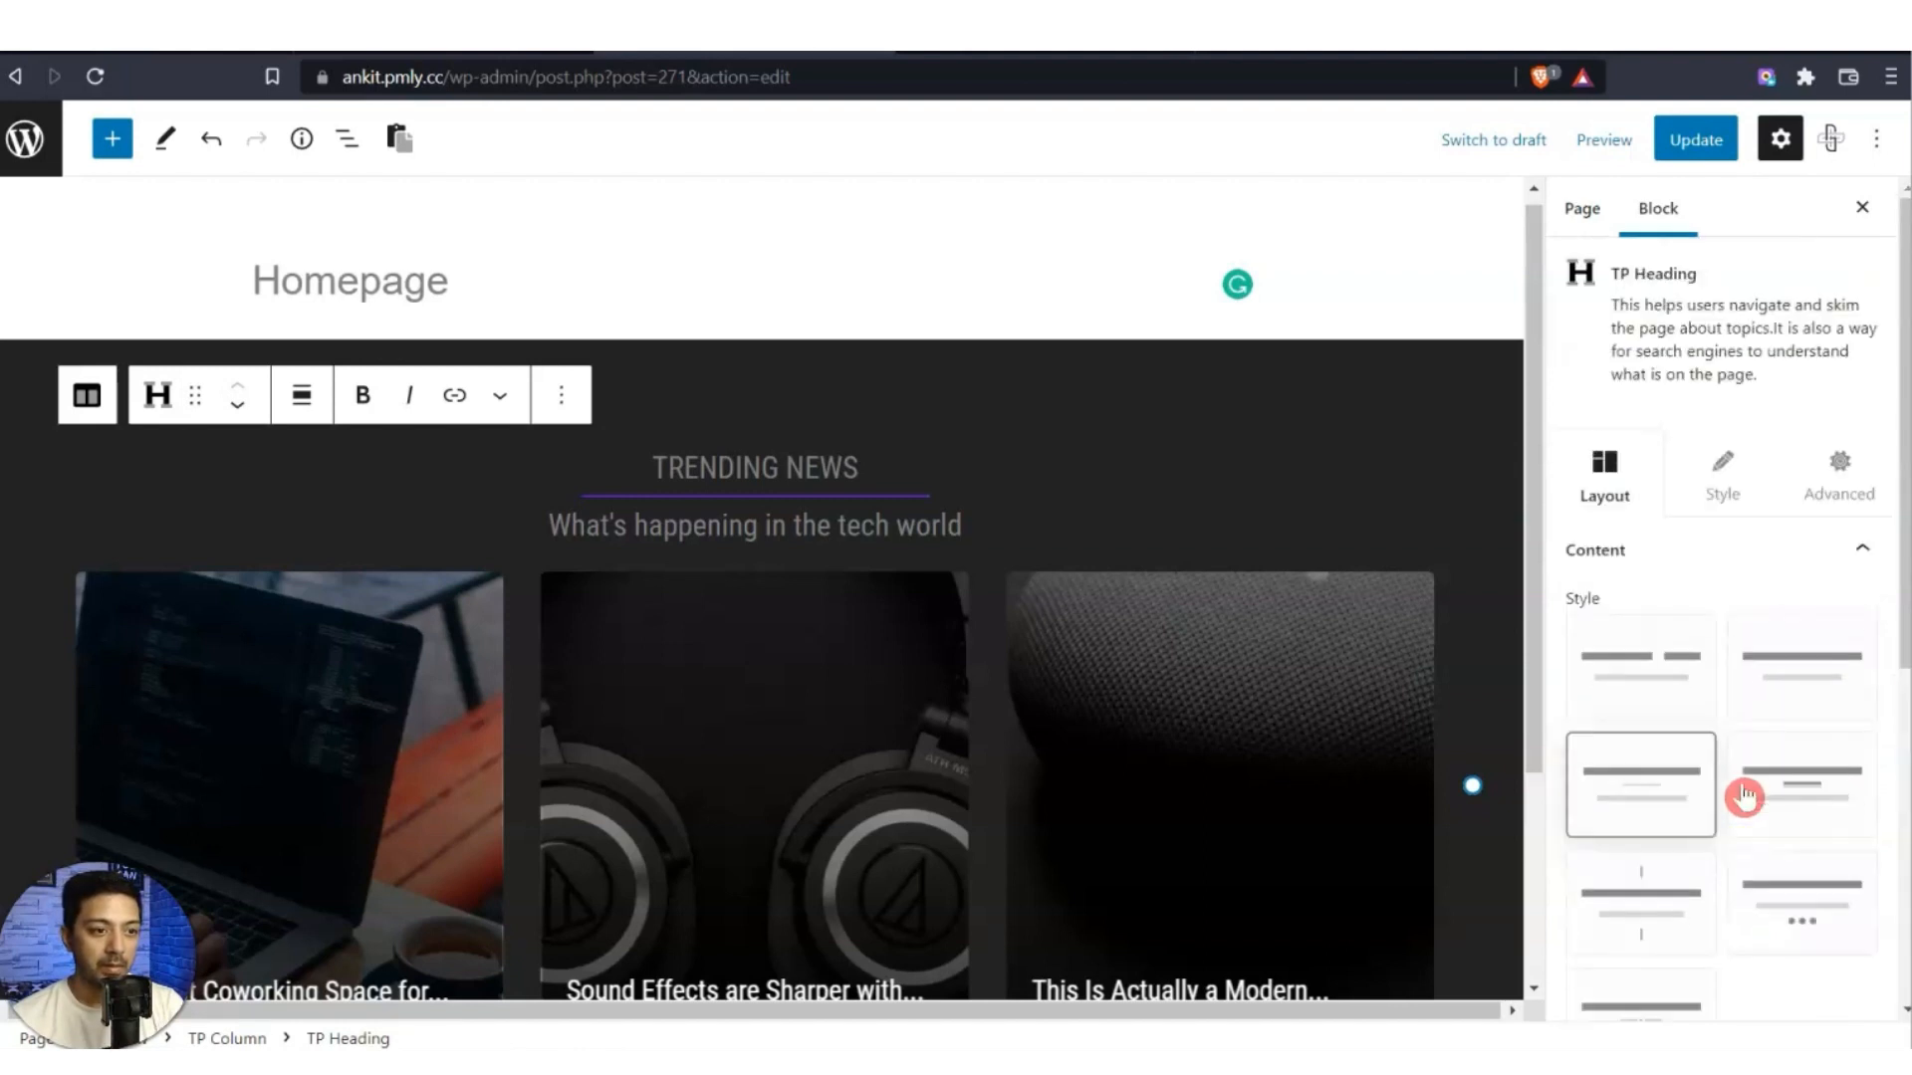
{"action": "left_click", "coordinate": [1732, 503]}
{"action": "left_click", "coordinate": [1858, 554]}
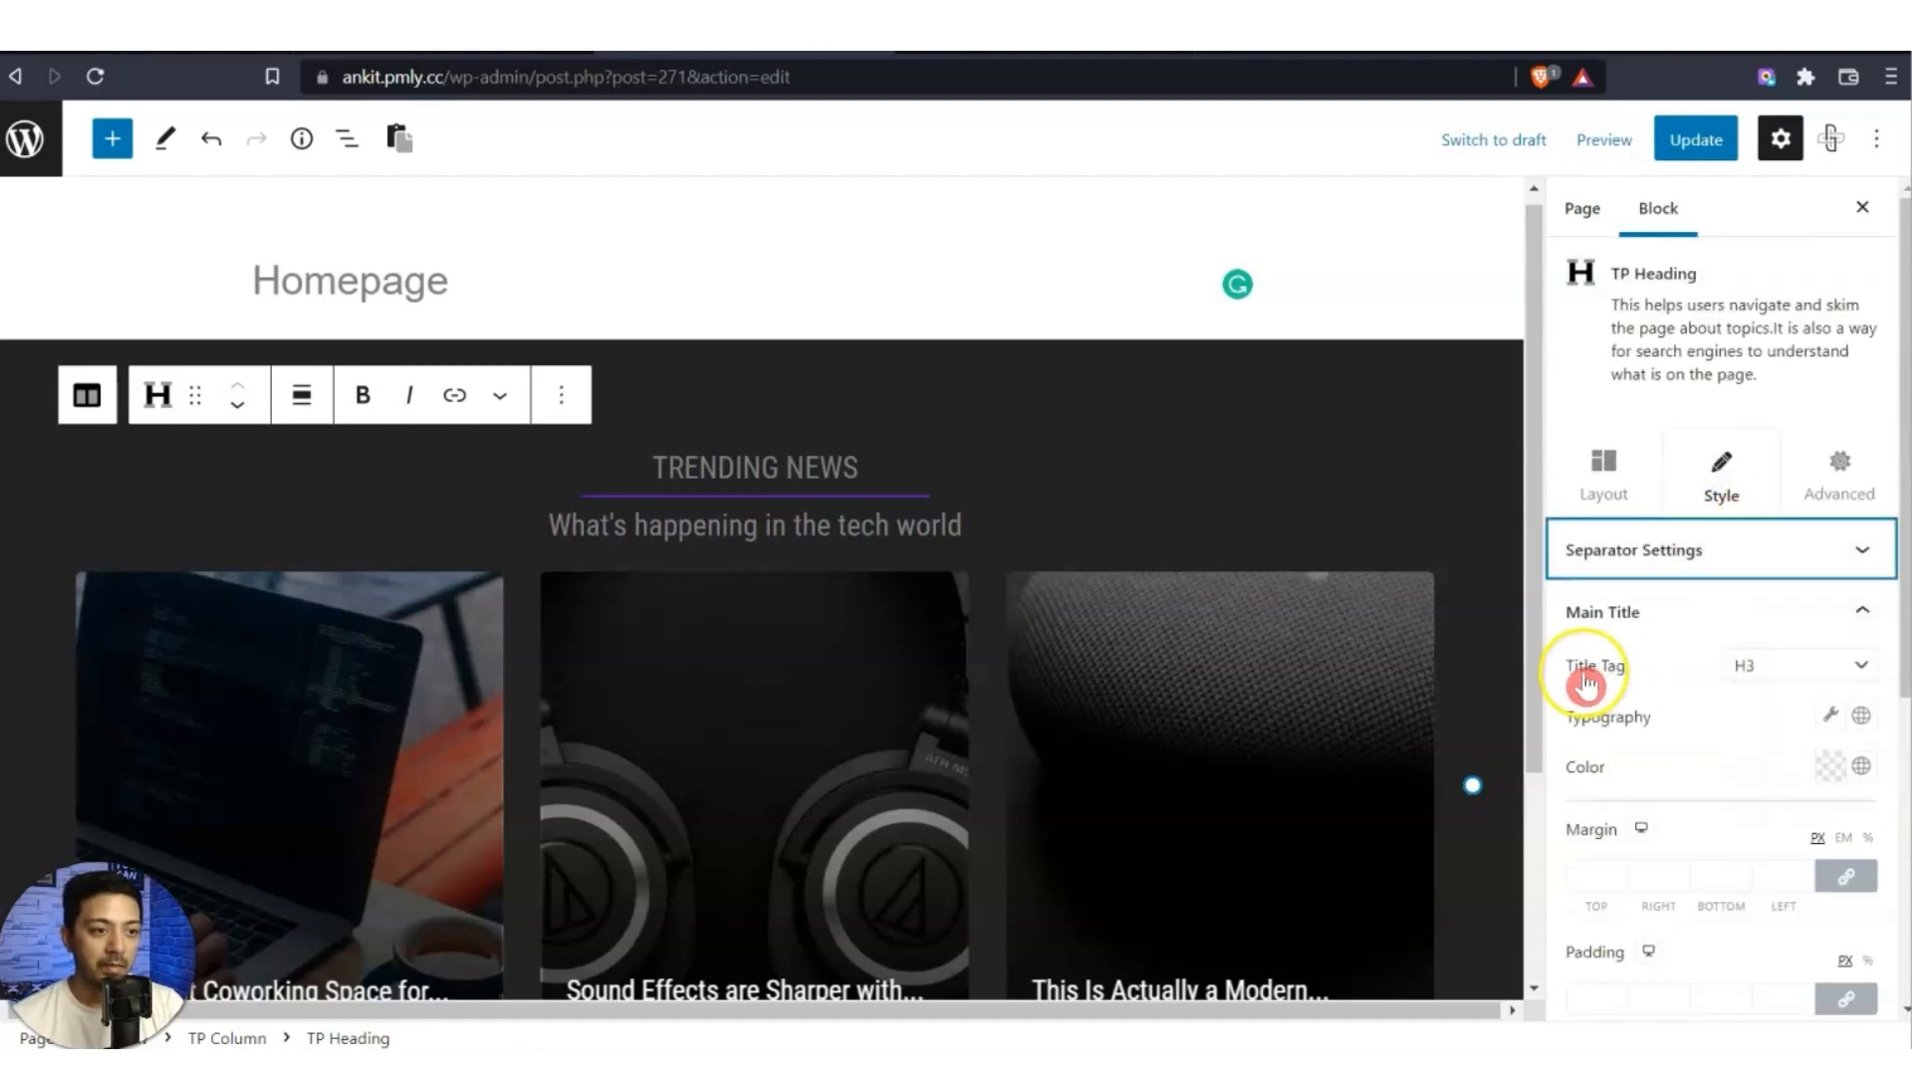
{"action": "left_click", "coordinate": [1830, 767]}
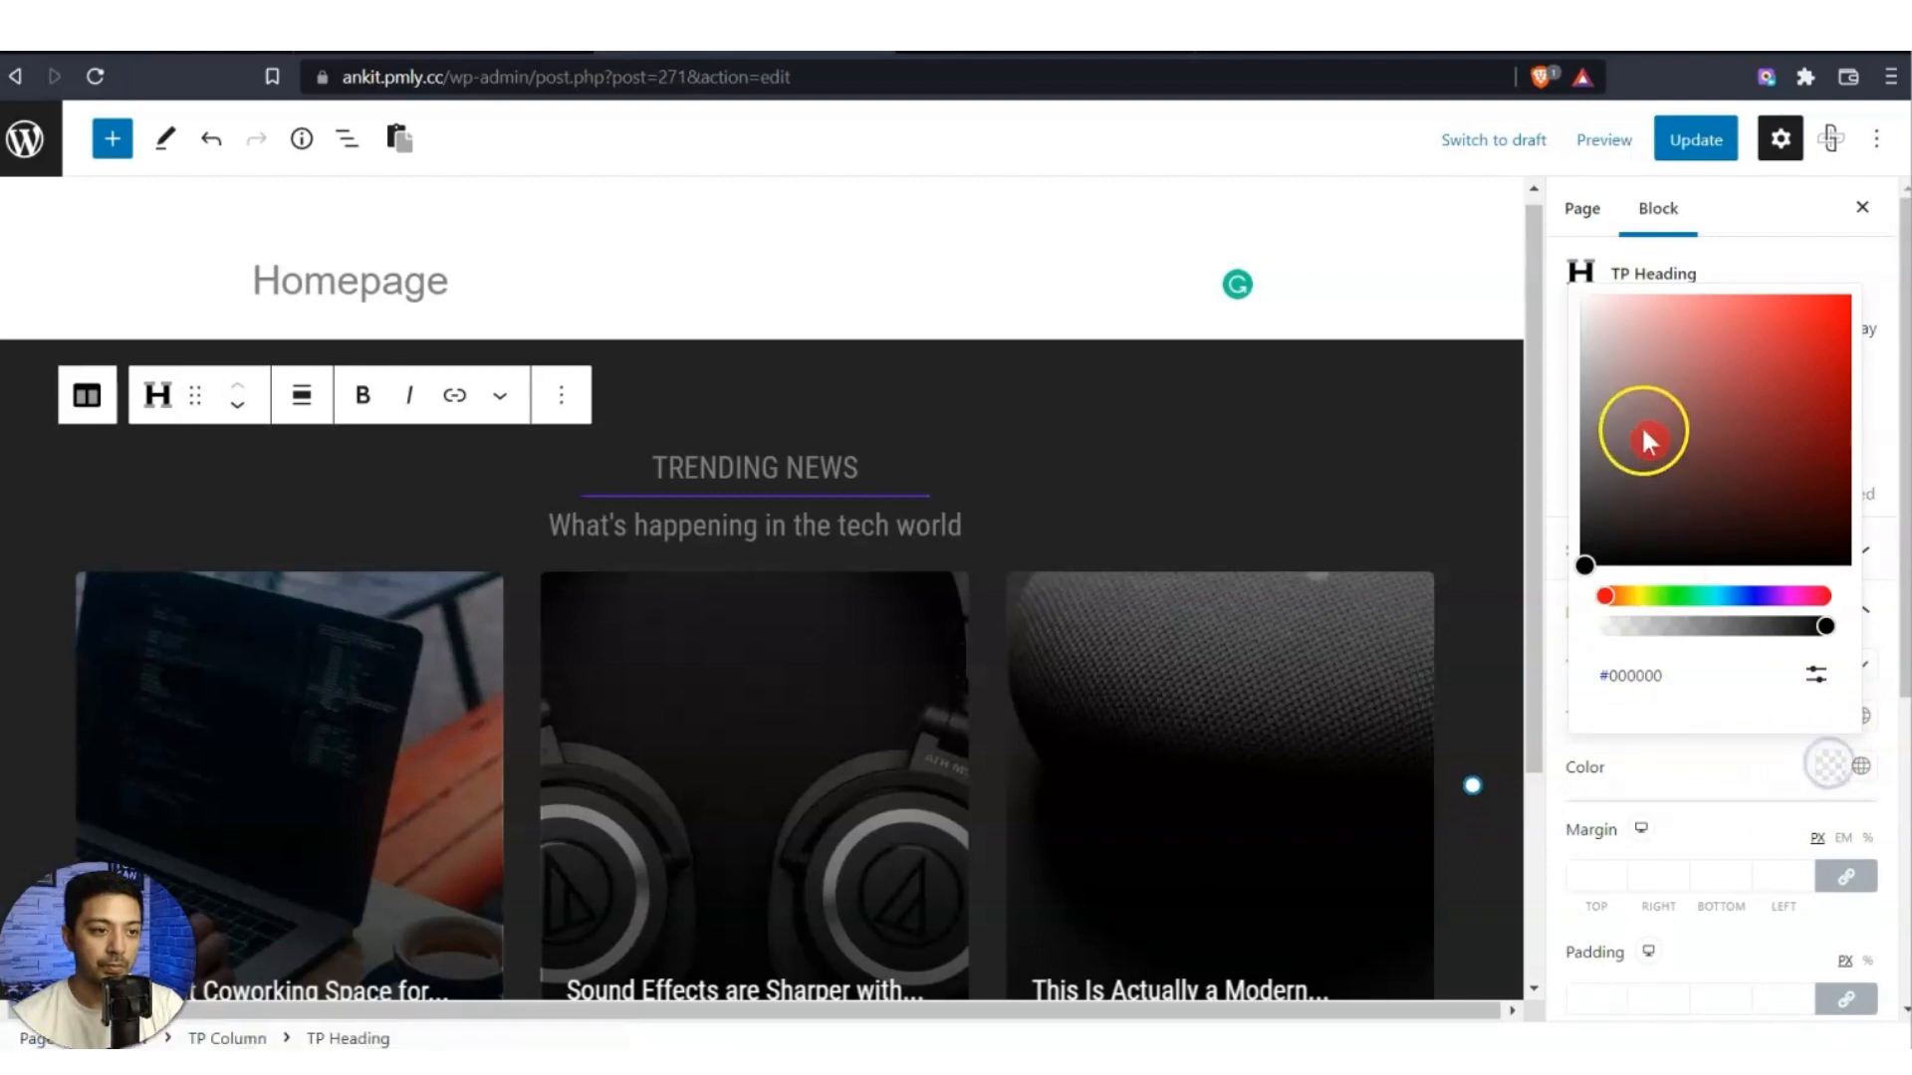
{"action": "left_click", "coordinate": [1569, 302]}
{"action": "left_click", "coordinate": [1809, 847]}
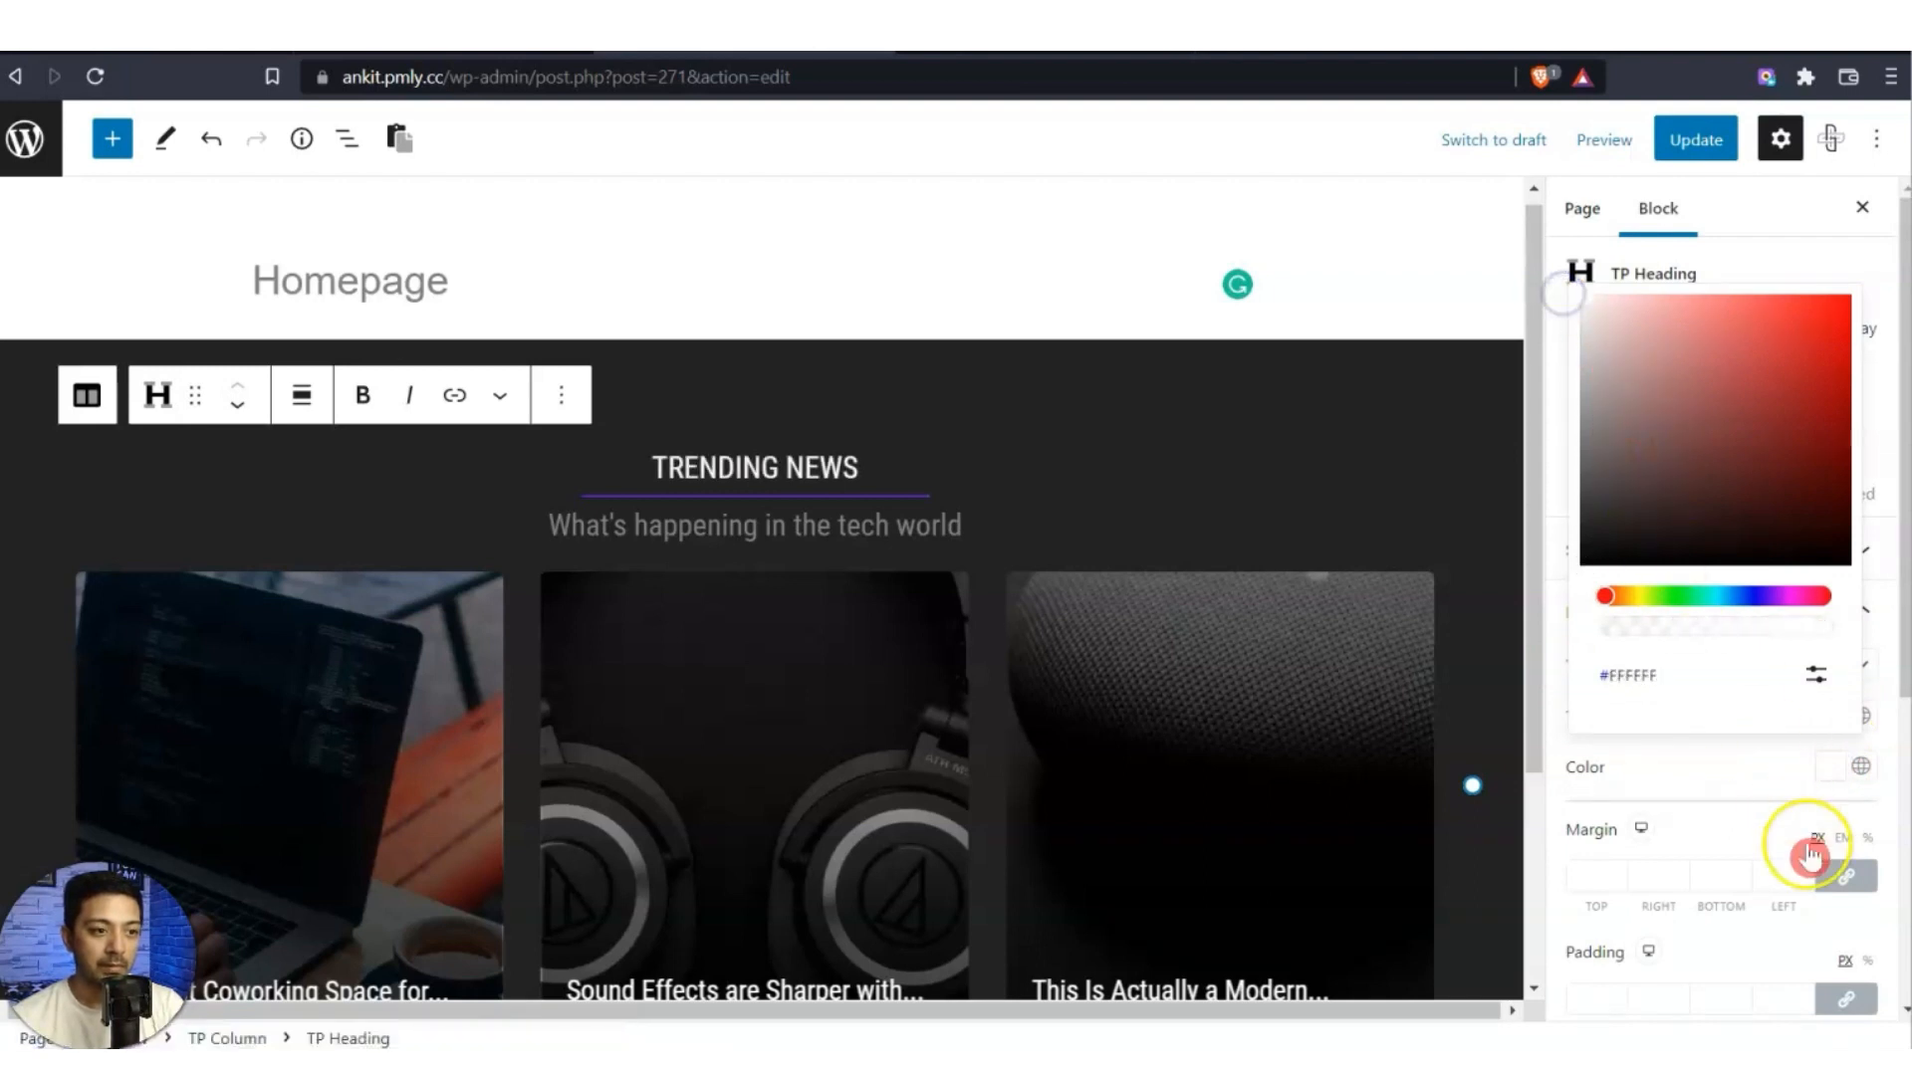
{"action": "left_click", "coordinate": [1737, 791]}
Set the main title's typography to a 25 px font size and a font weight of 700.
{"action": "left_click", "coordinate": [1838, 719]}
{"action": "left_click", "coordinate": [1824, 406]}
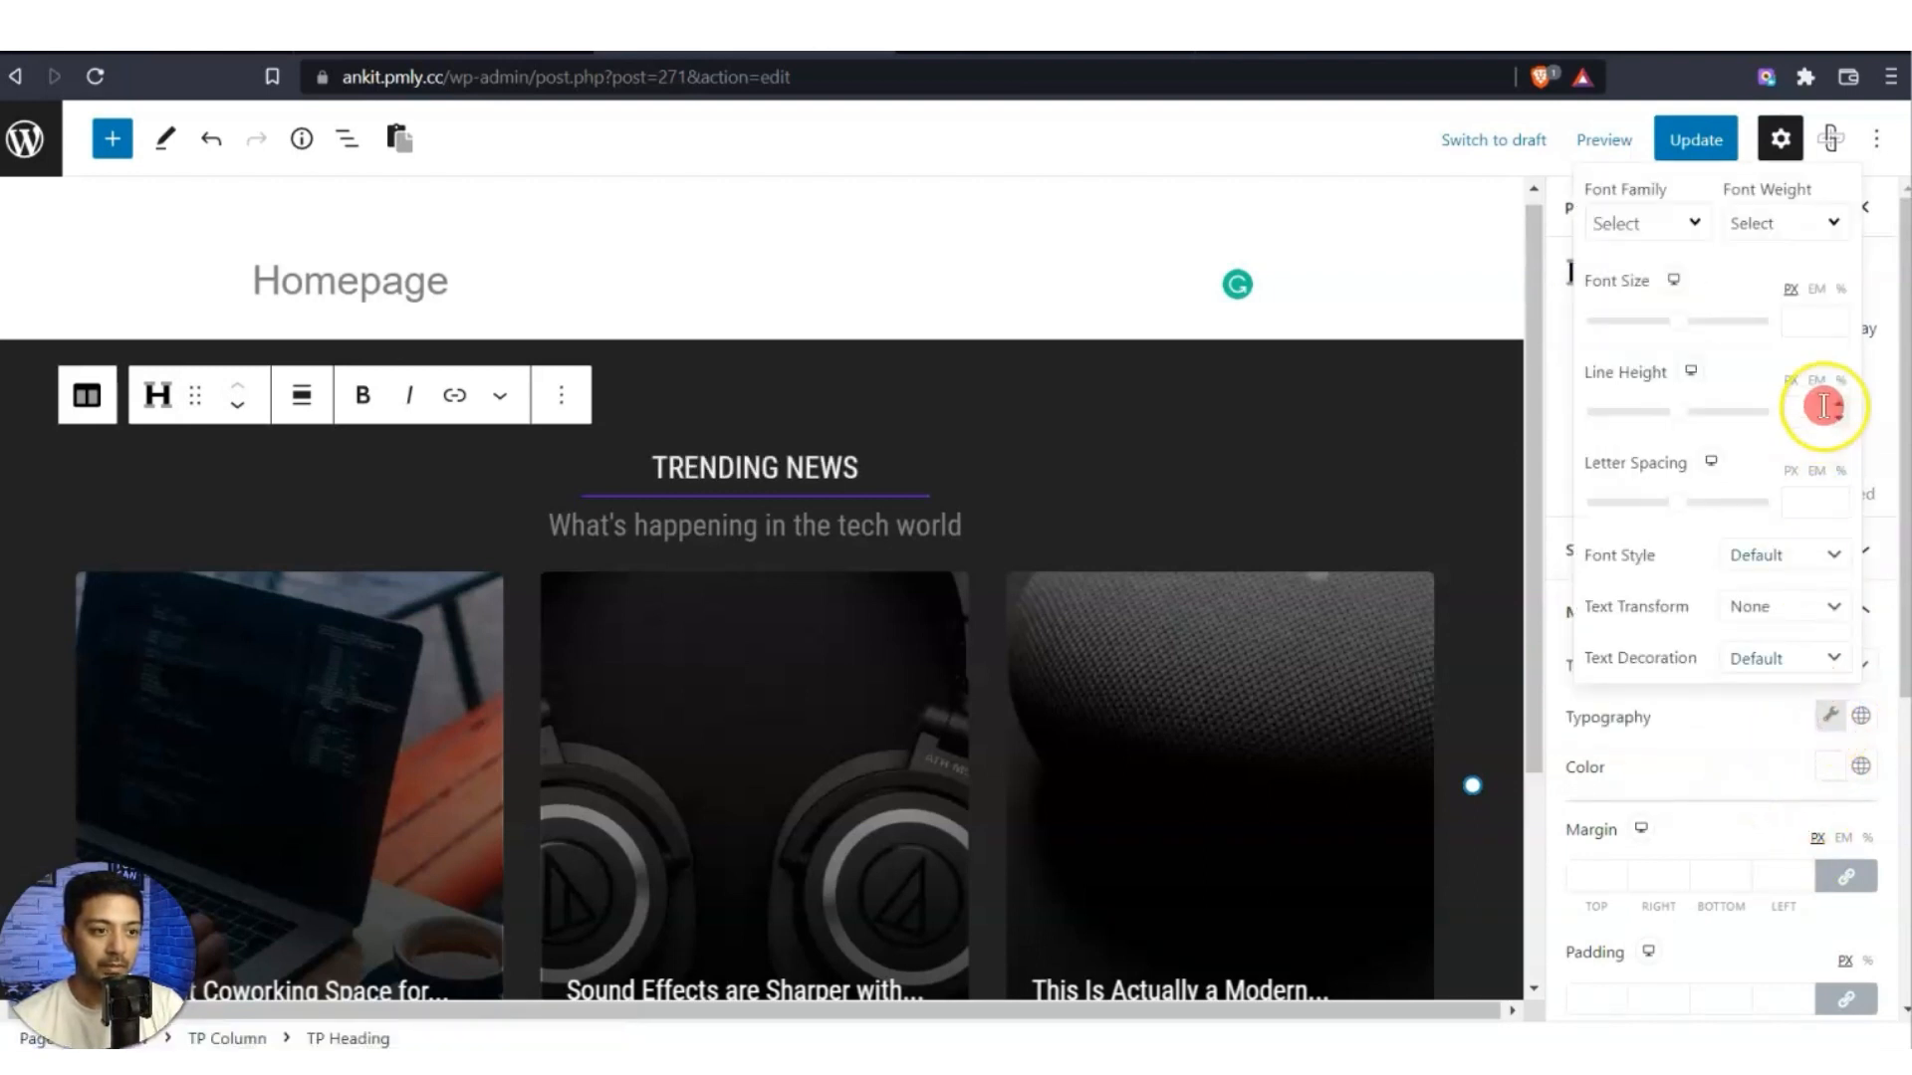
{"action": "left_click", "coordinate": [1801, 324]}
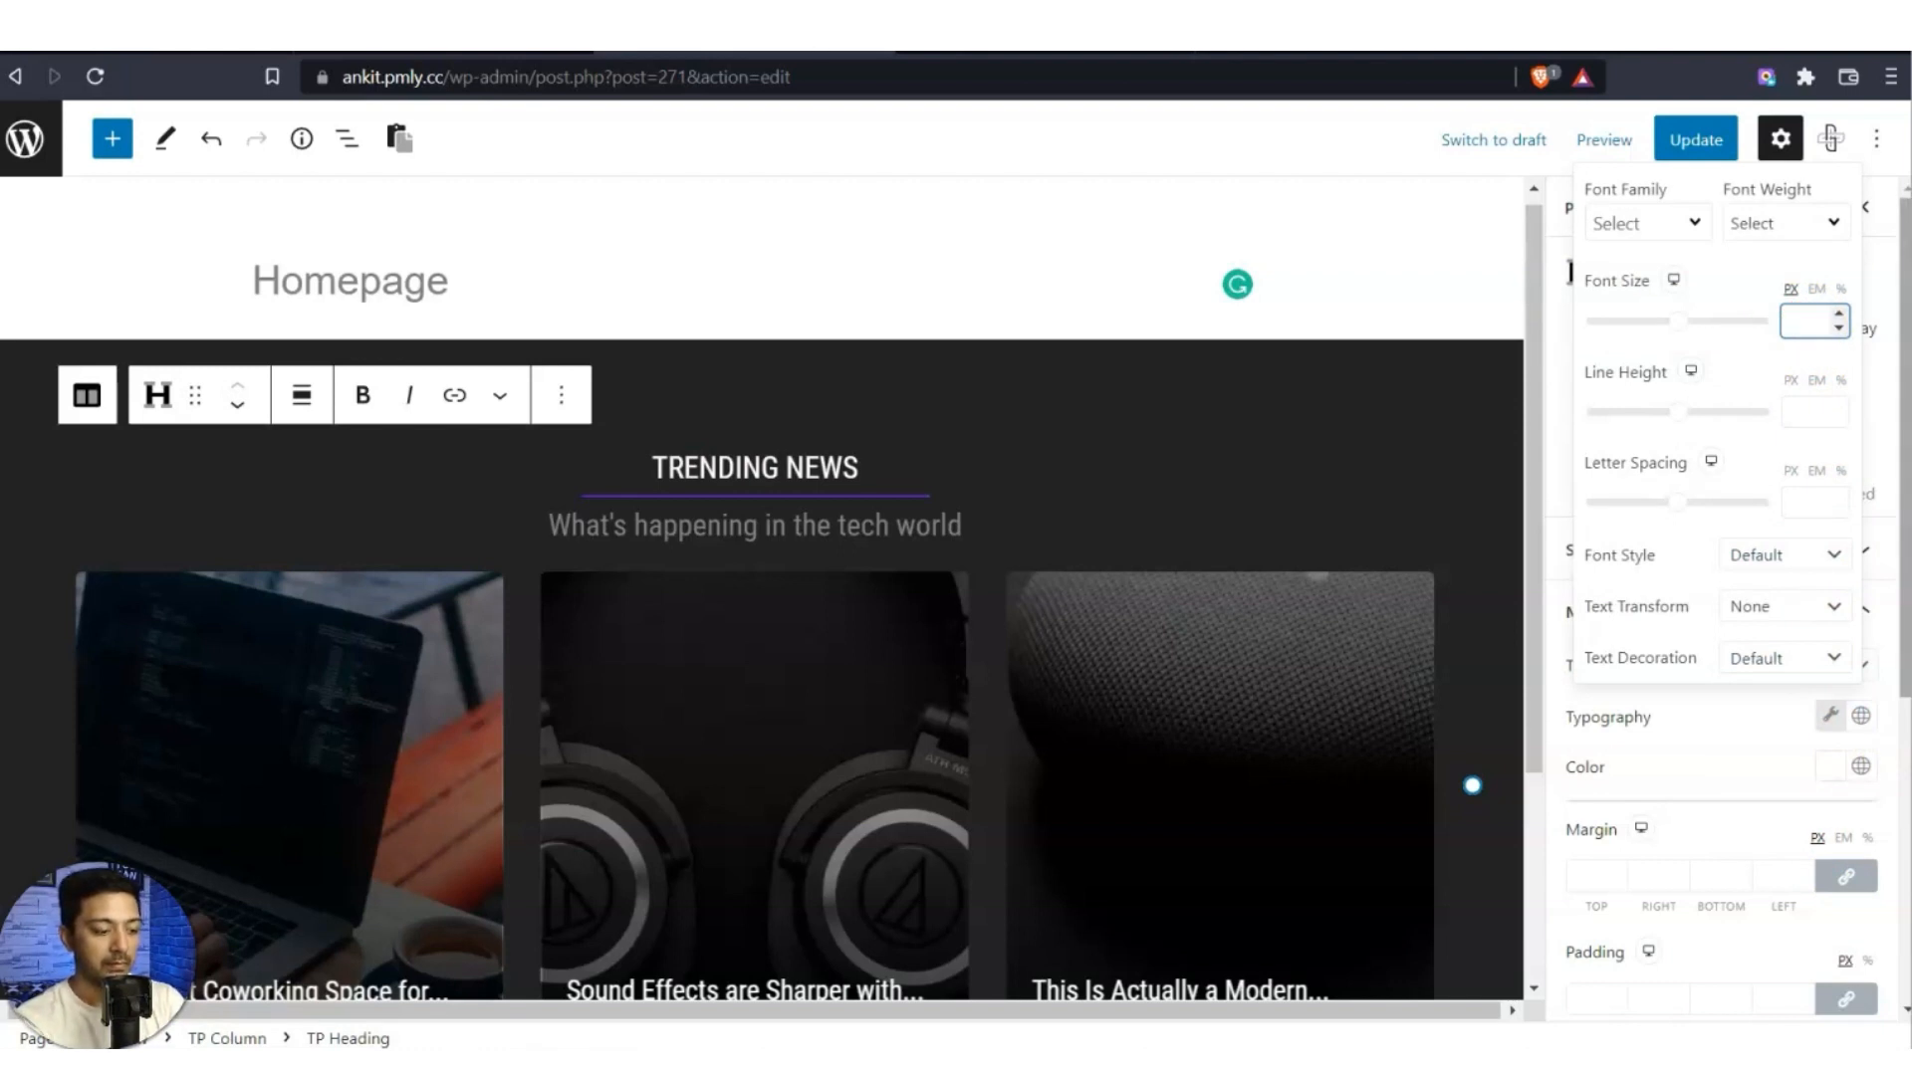
{"action": "type", "text": "25"}
{"action": "left_click", "coordinate": [1835, 387]}
{"action": "left_click", "coordinate": [1820, 221]}
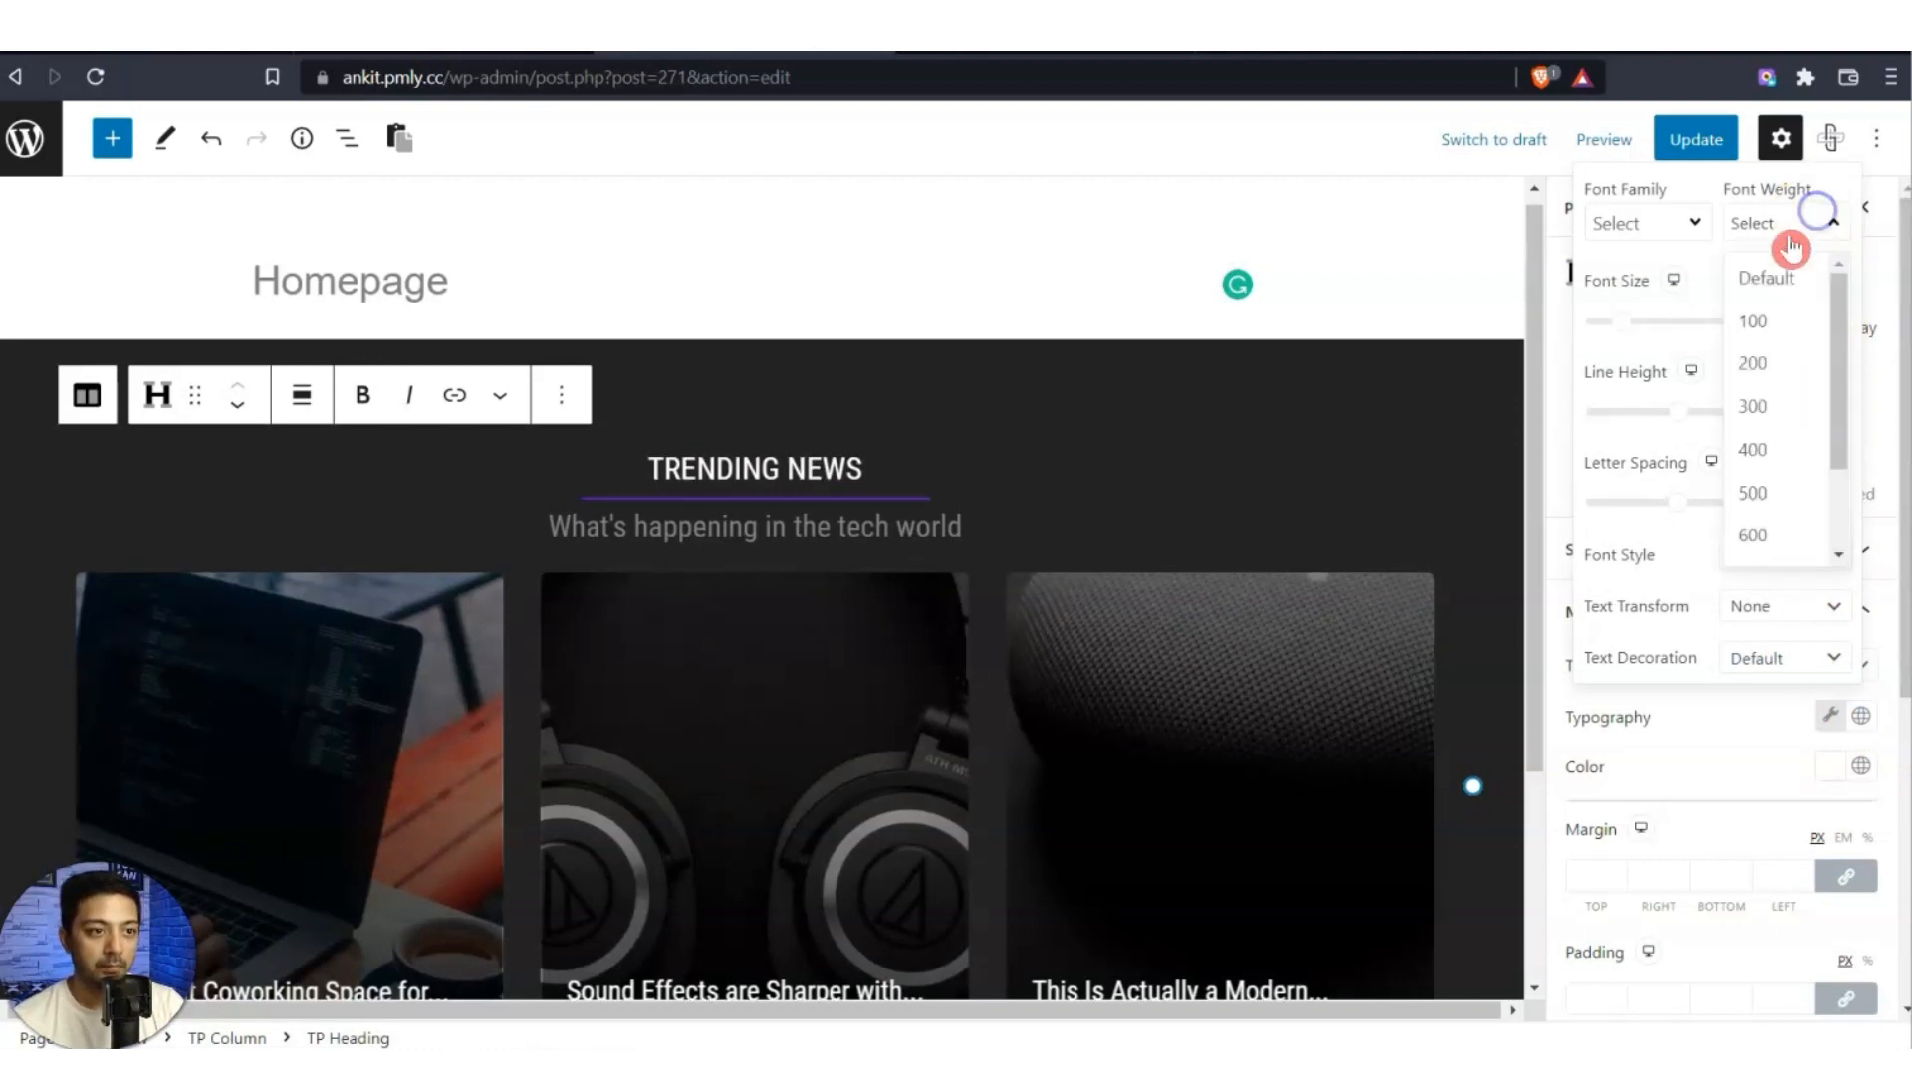
{"action": "scroll", "coordinate": [1788, 478], "scroll_direction": "down", "scroll_amount": 1}
{"action": "left_click", "coordinate": [1780, 464]}
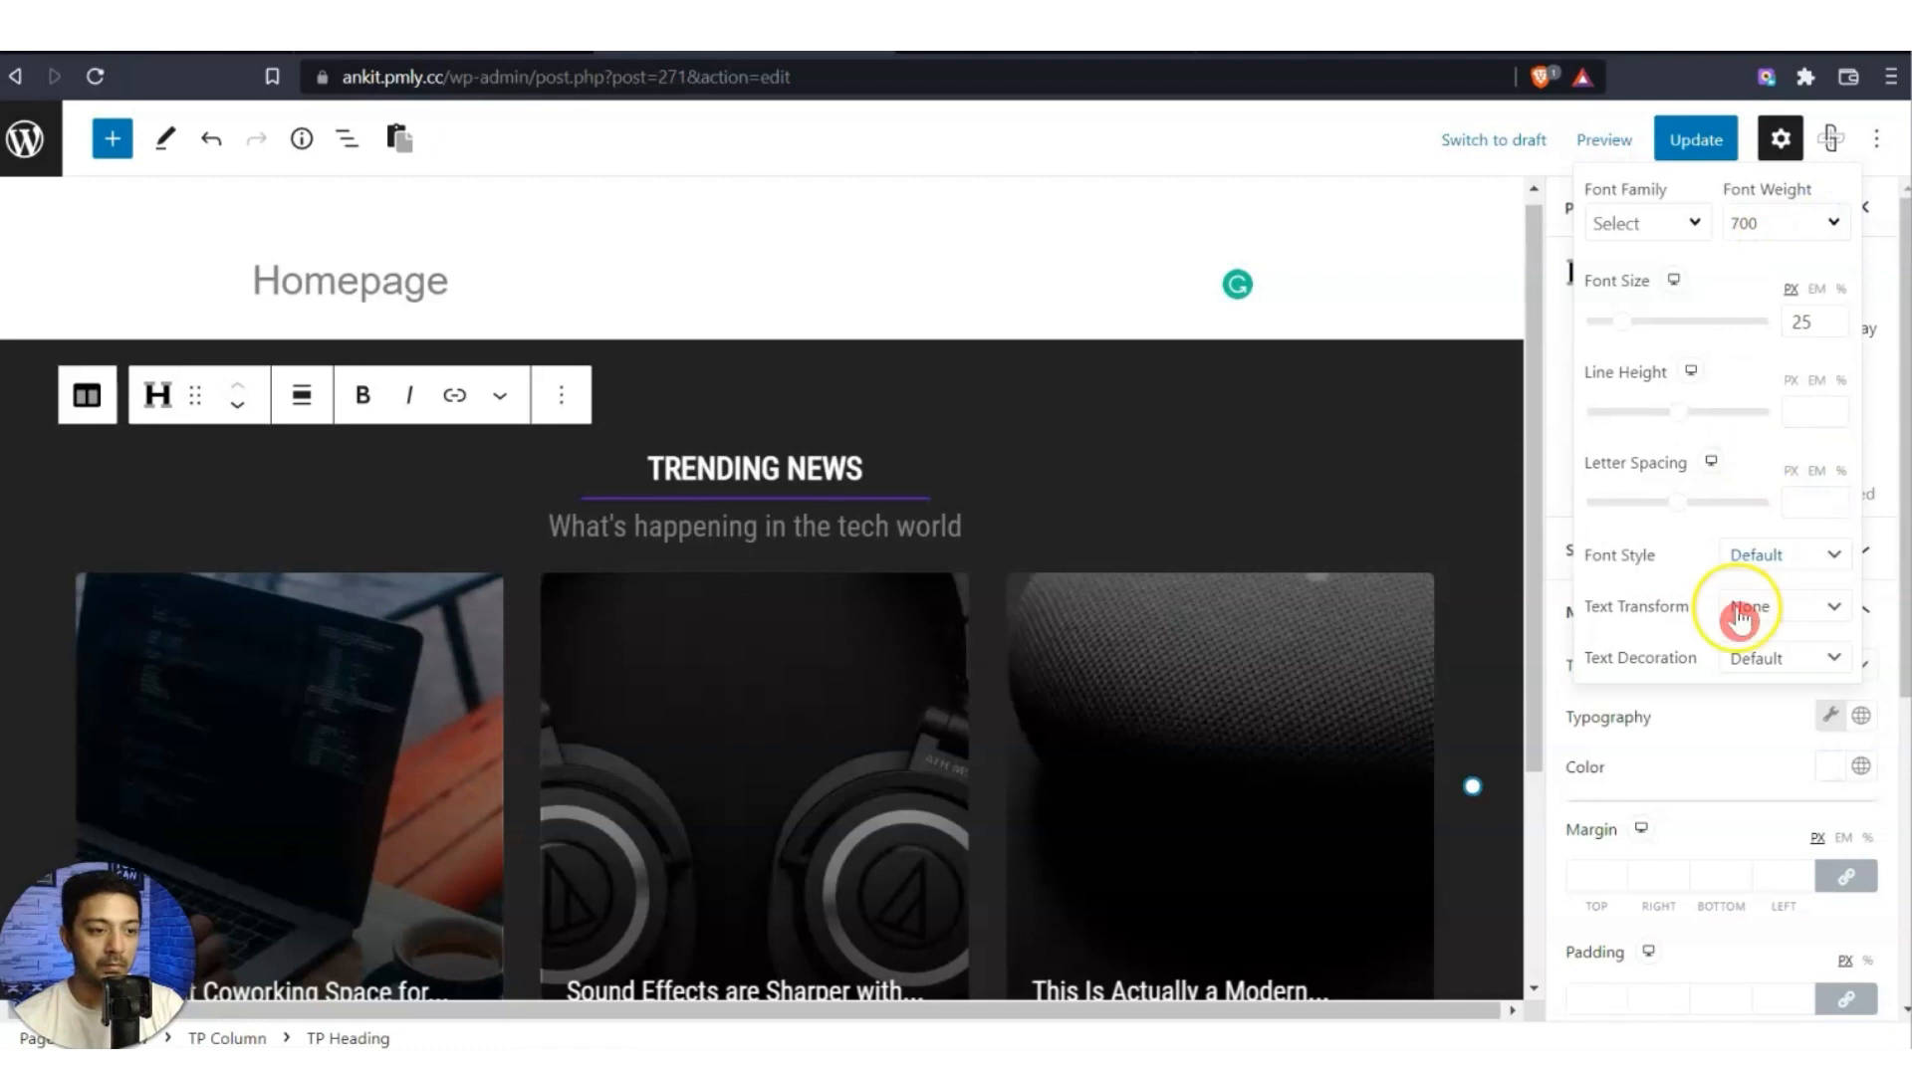
{"action": "left_click", "coordinate": [1683, 782]}
{"action": "left_click", "coordinate": [1682, 615]}
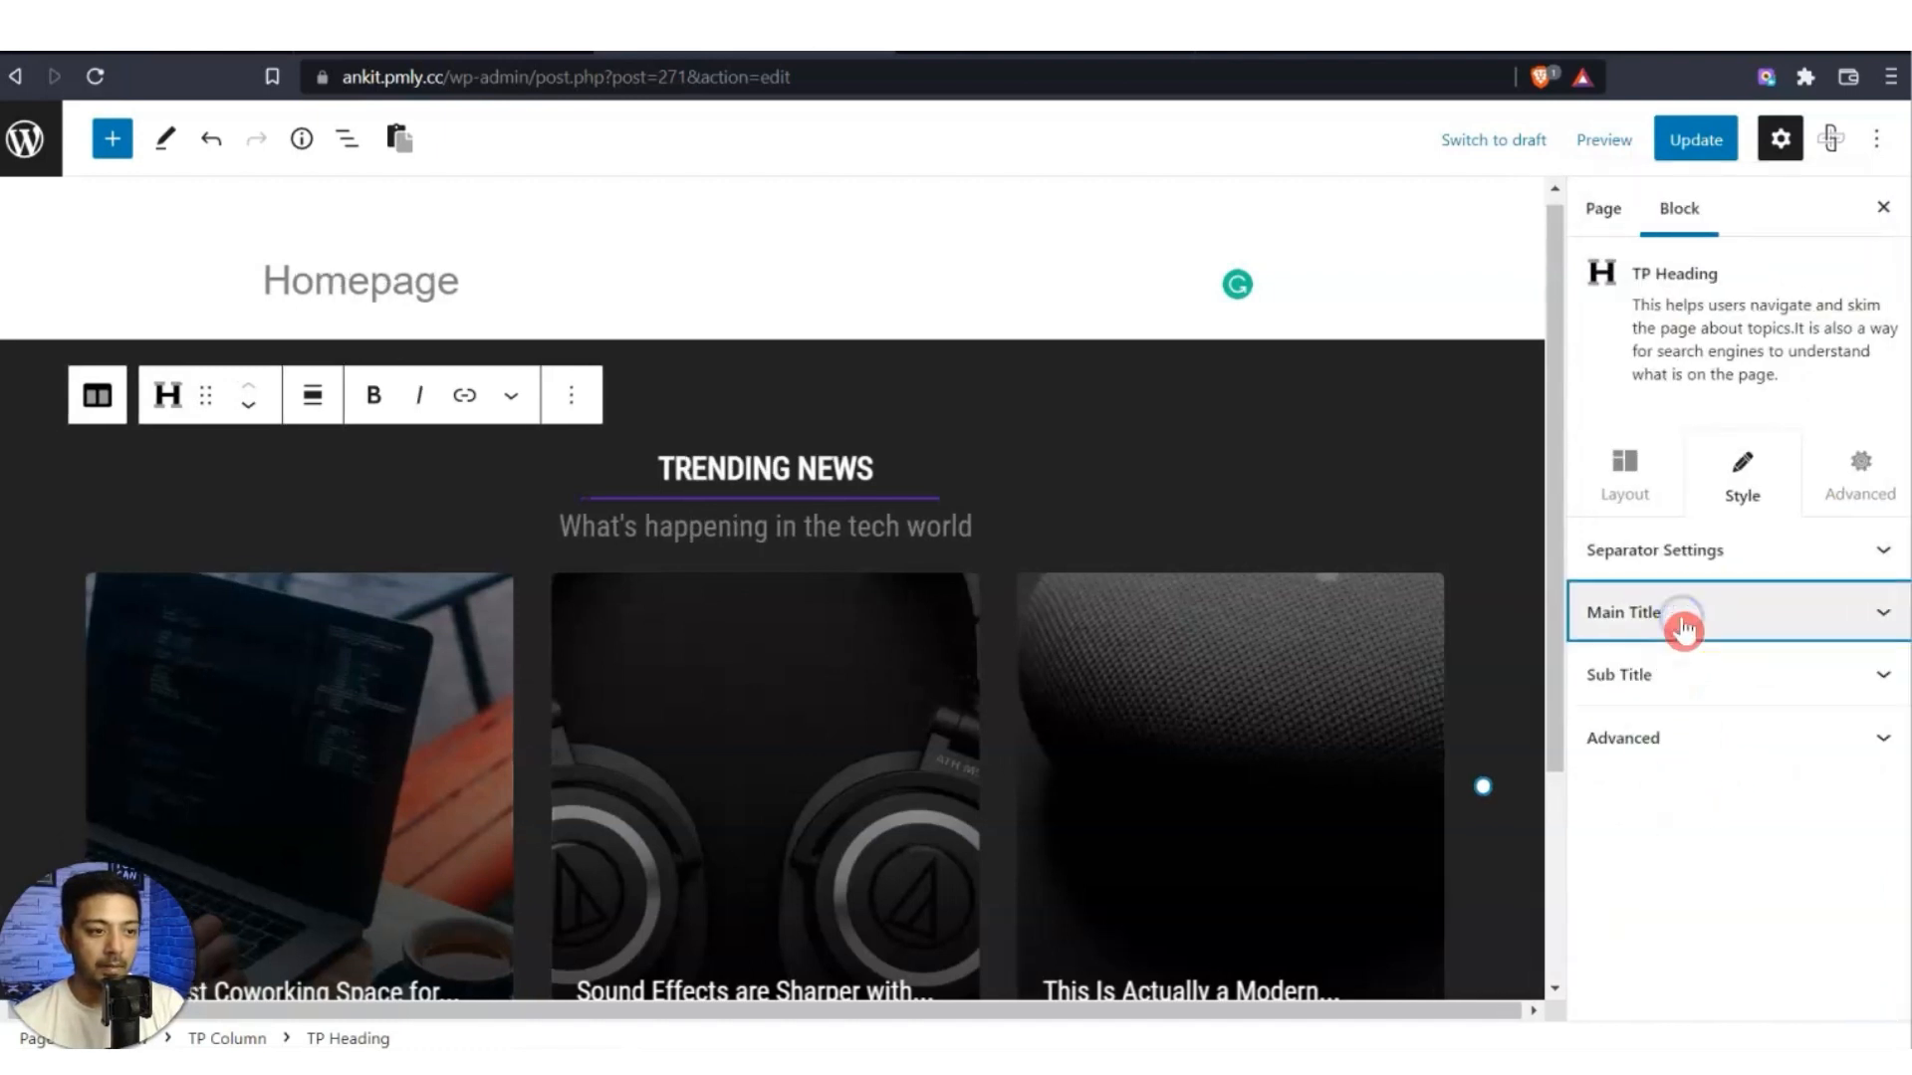
Reduce the font size of the heading's subtitle so it is smaller than the main title.
{"action": "left_click", "coordinate": [1669, 674]}
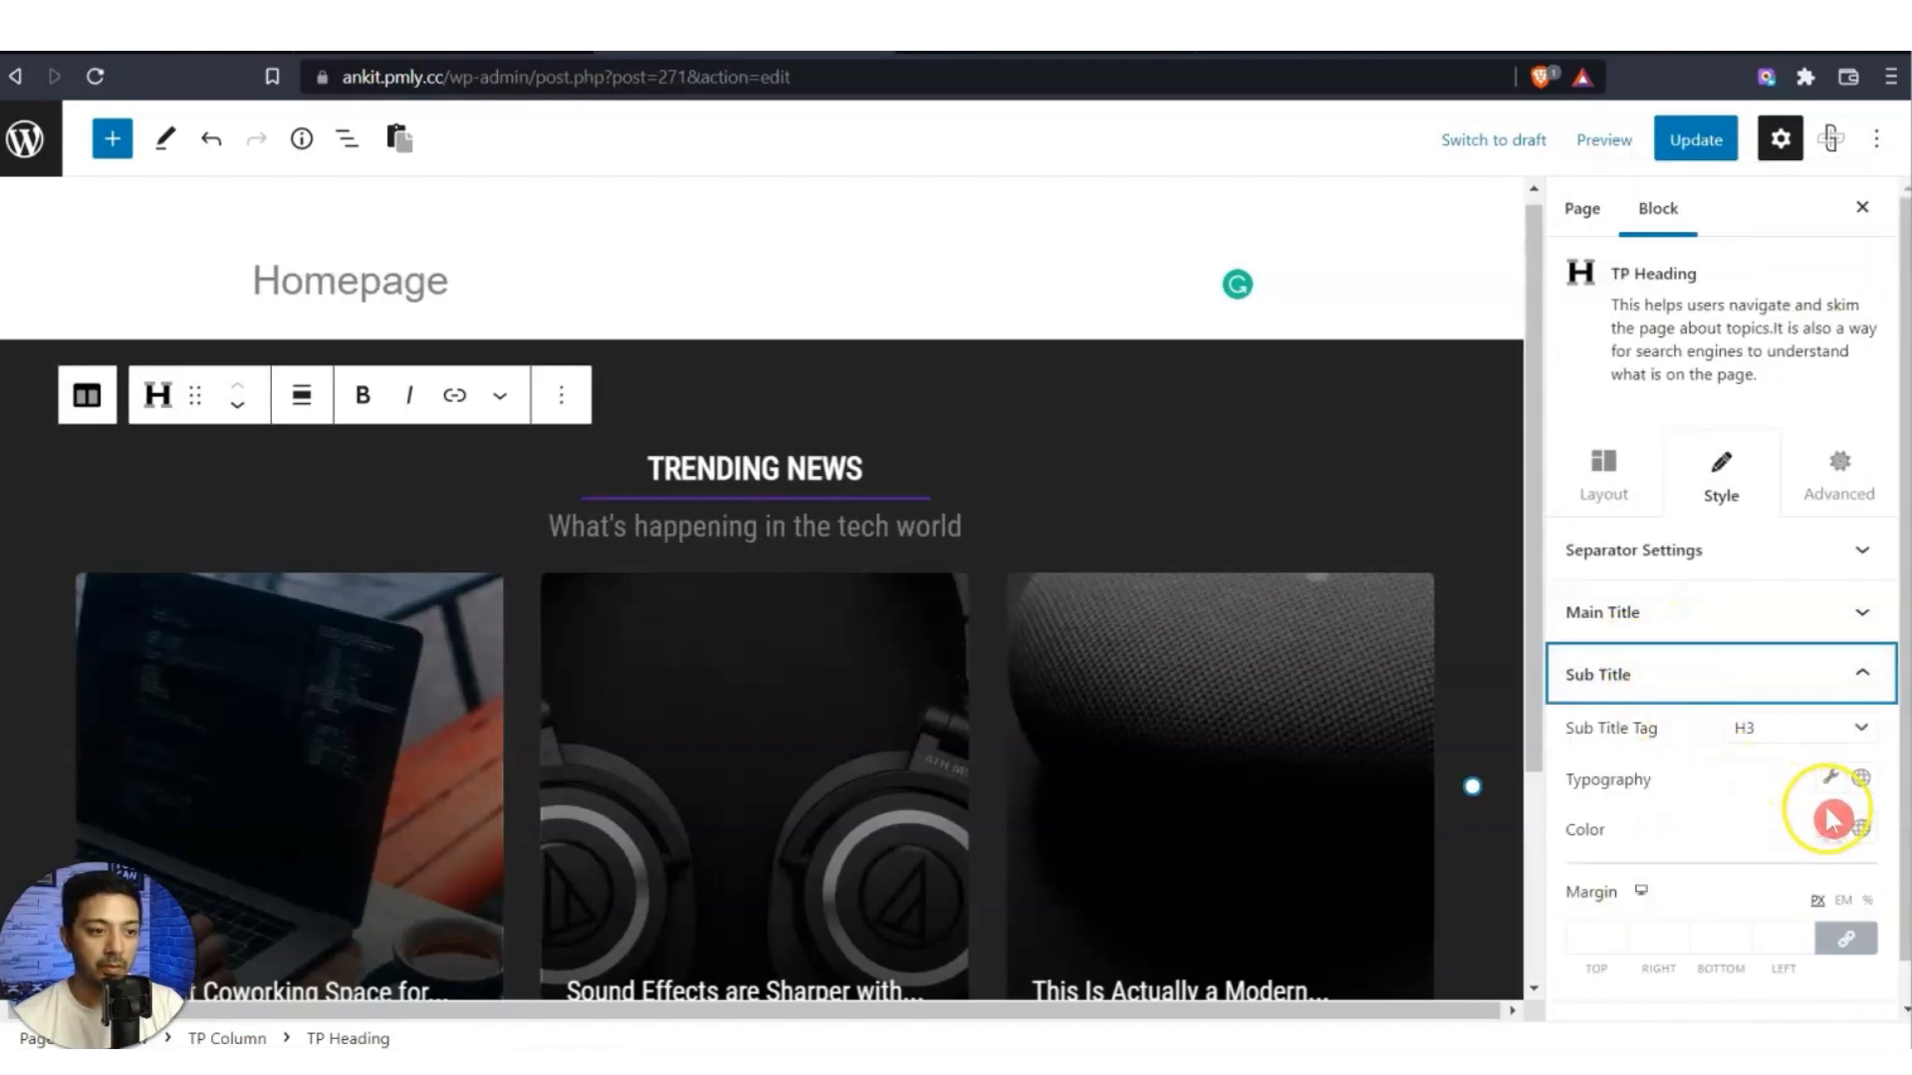
{"action": "left_click", "coordinate": [1829, 776]}
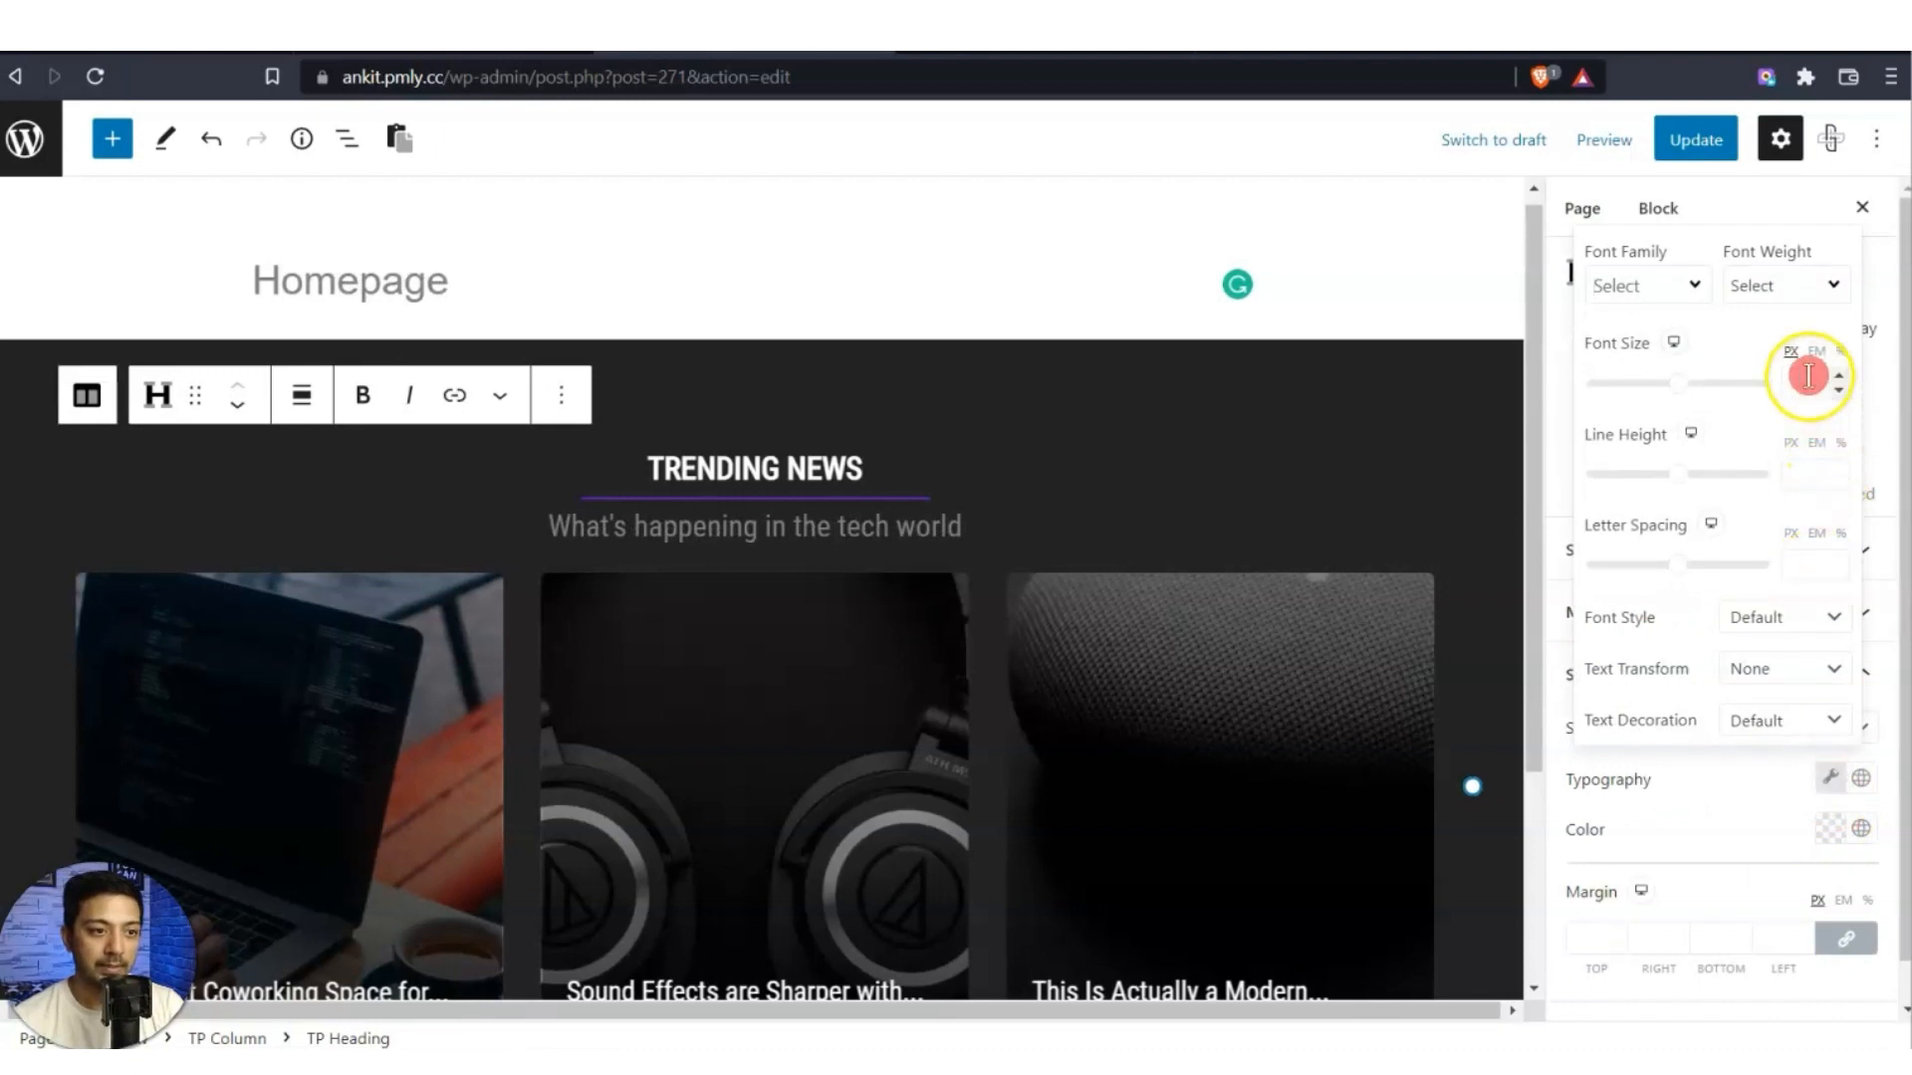
{"action": "left_click", "coordinate": [1195, 491]}
{"action": "scroll", "coordinate": [1195, 491], "scroll_direction": "down", "scroll_amount": 3}
{"action": "scroll", "coordinate": [1119, 737], "scroll_direction": "up", "scroll_amount": 3}
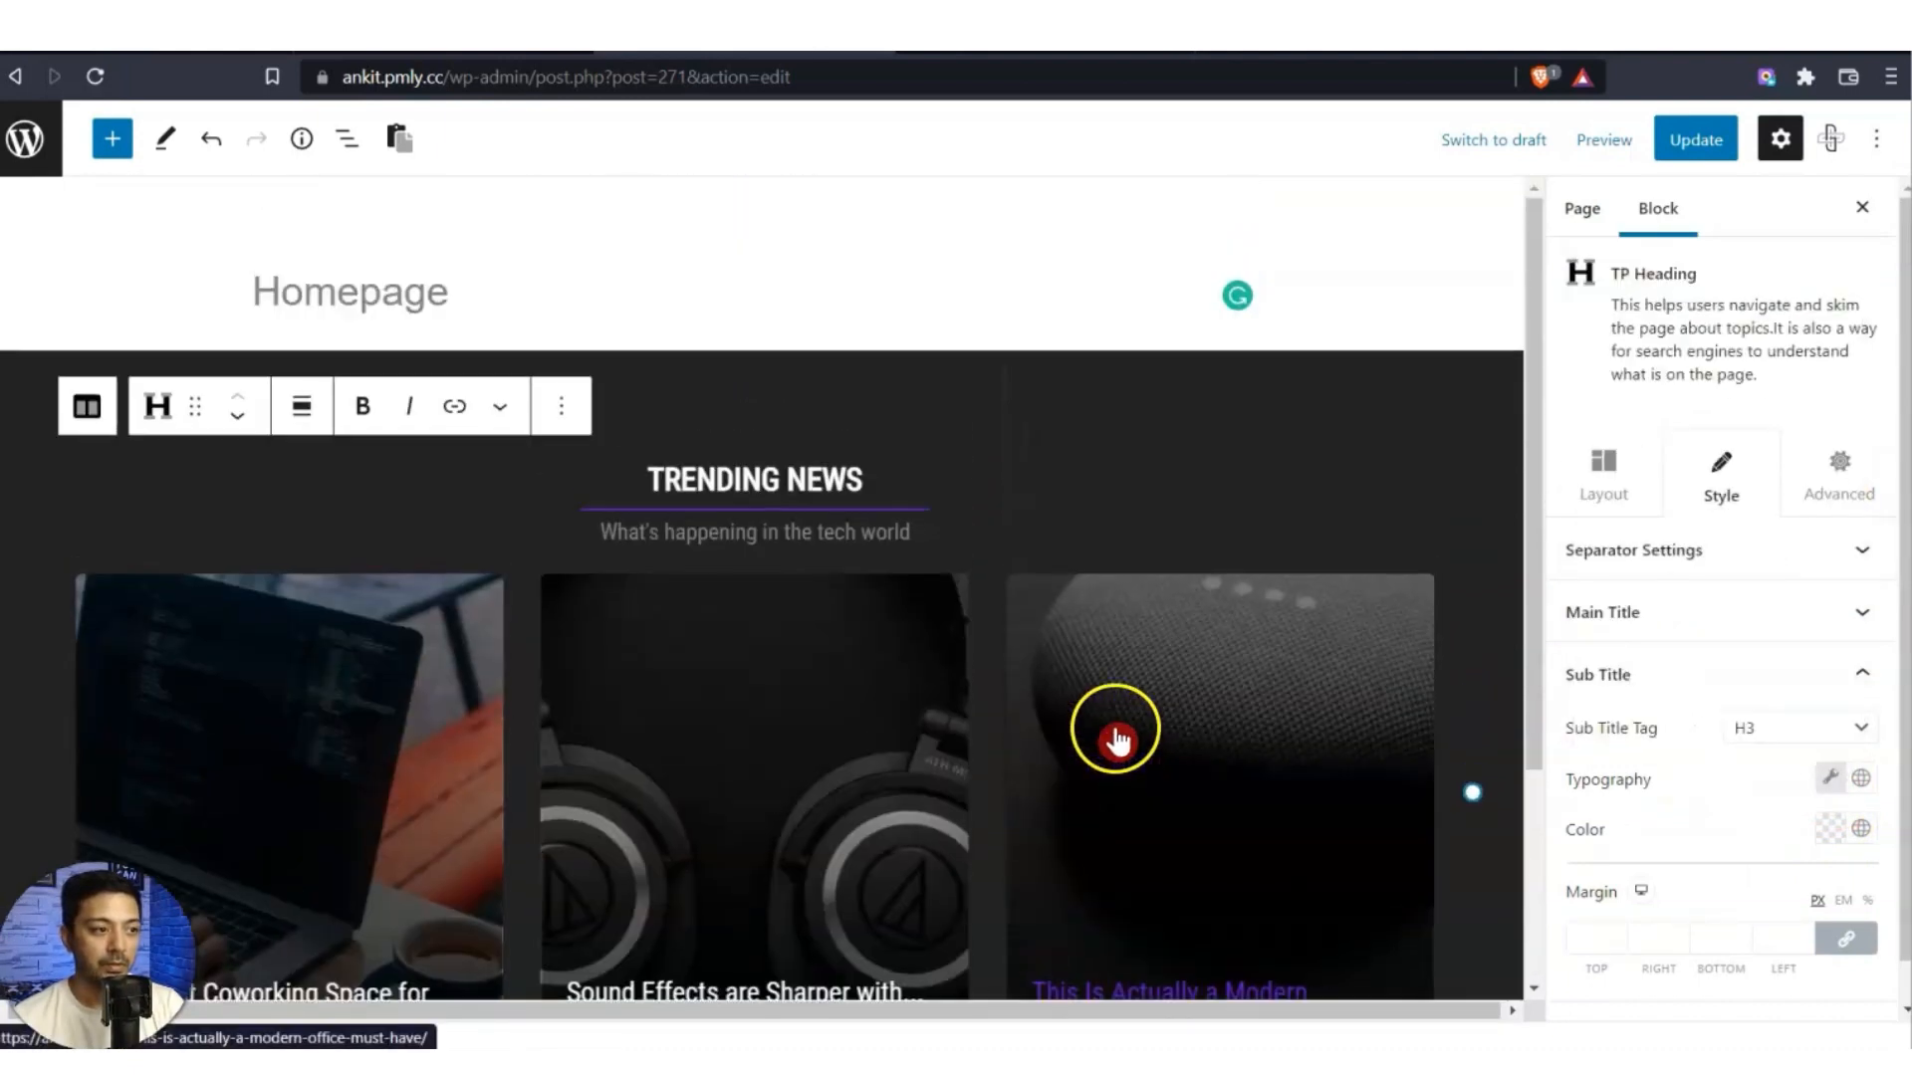
{"action": "scroll", "coordinate": [1120, 737], "scroll_direction": "down", "scroll_amount": 3}
{"action": "scroll", "coordinate": [1116, 735], "scroll_direction": "up", "scroll_amount": 3}
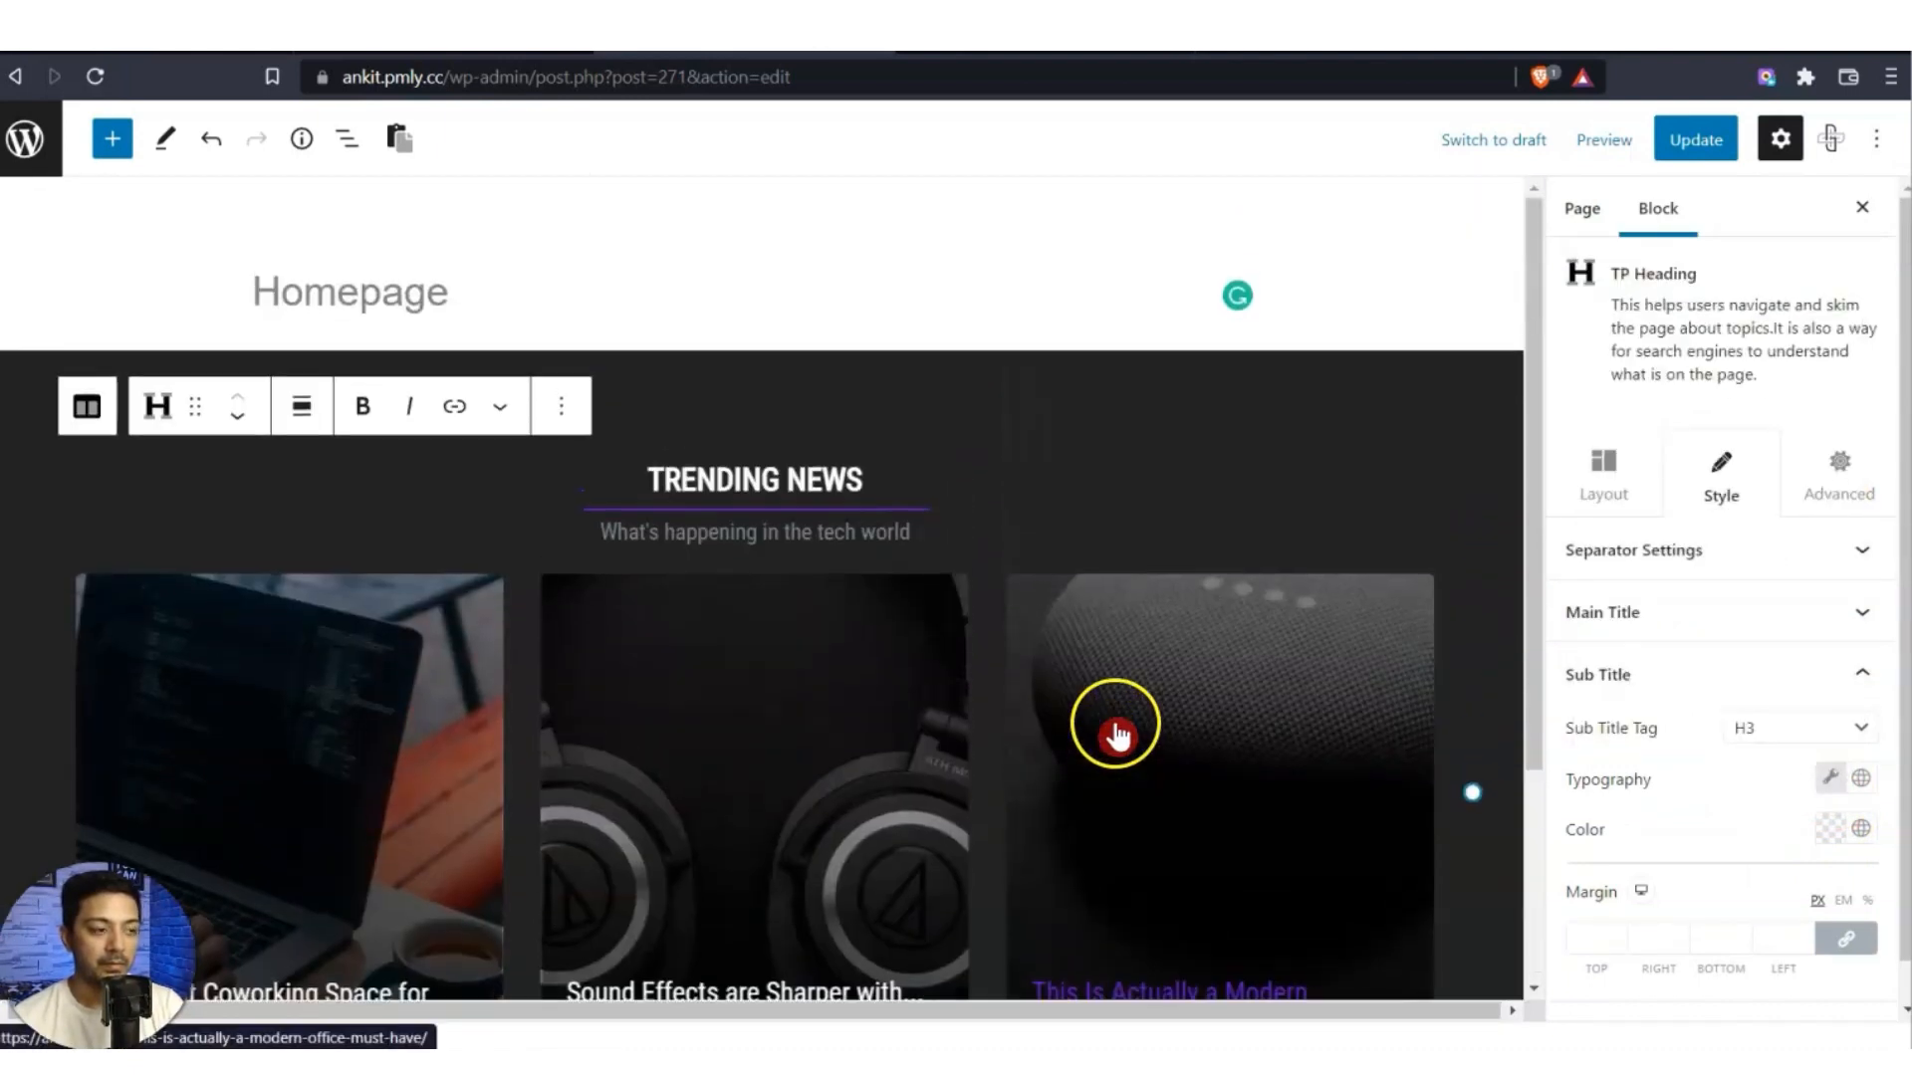
Copy the TRENDING NEWS heading block and paste it into the empty block below the dark carousel row.
{"action": "left_click", "coordinate": [966, 512]}
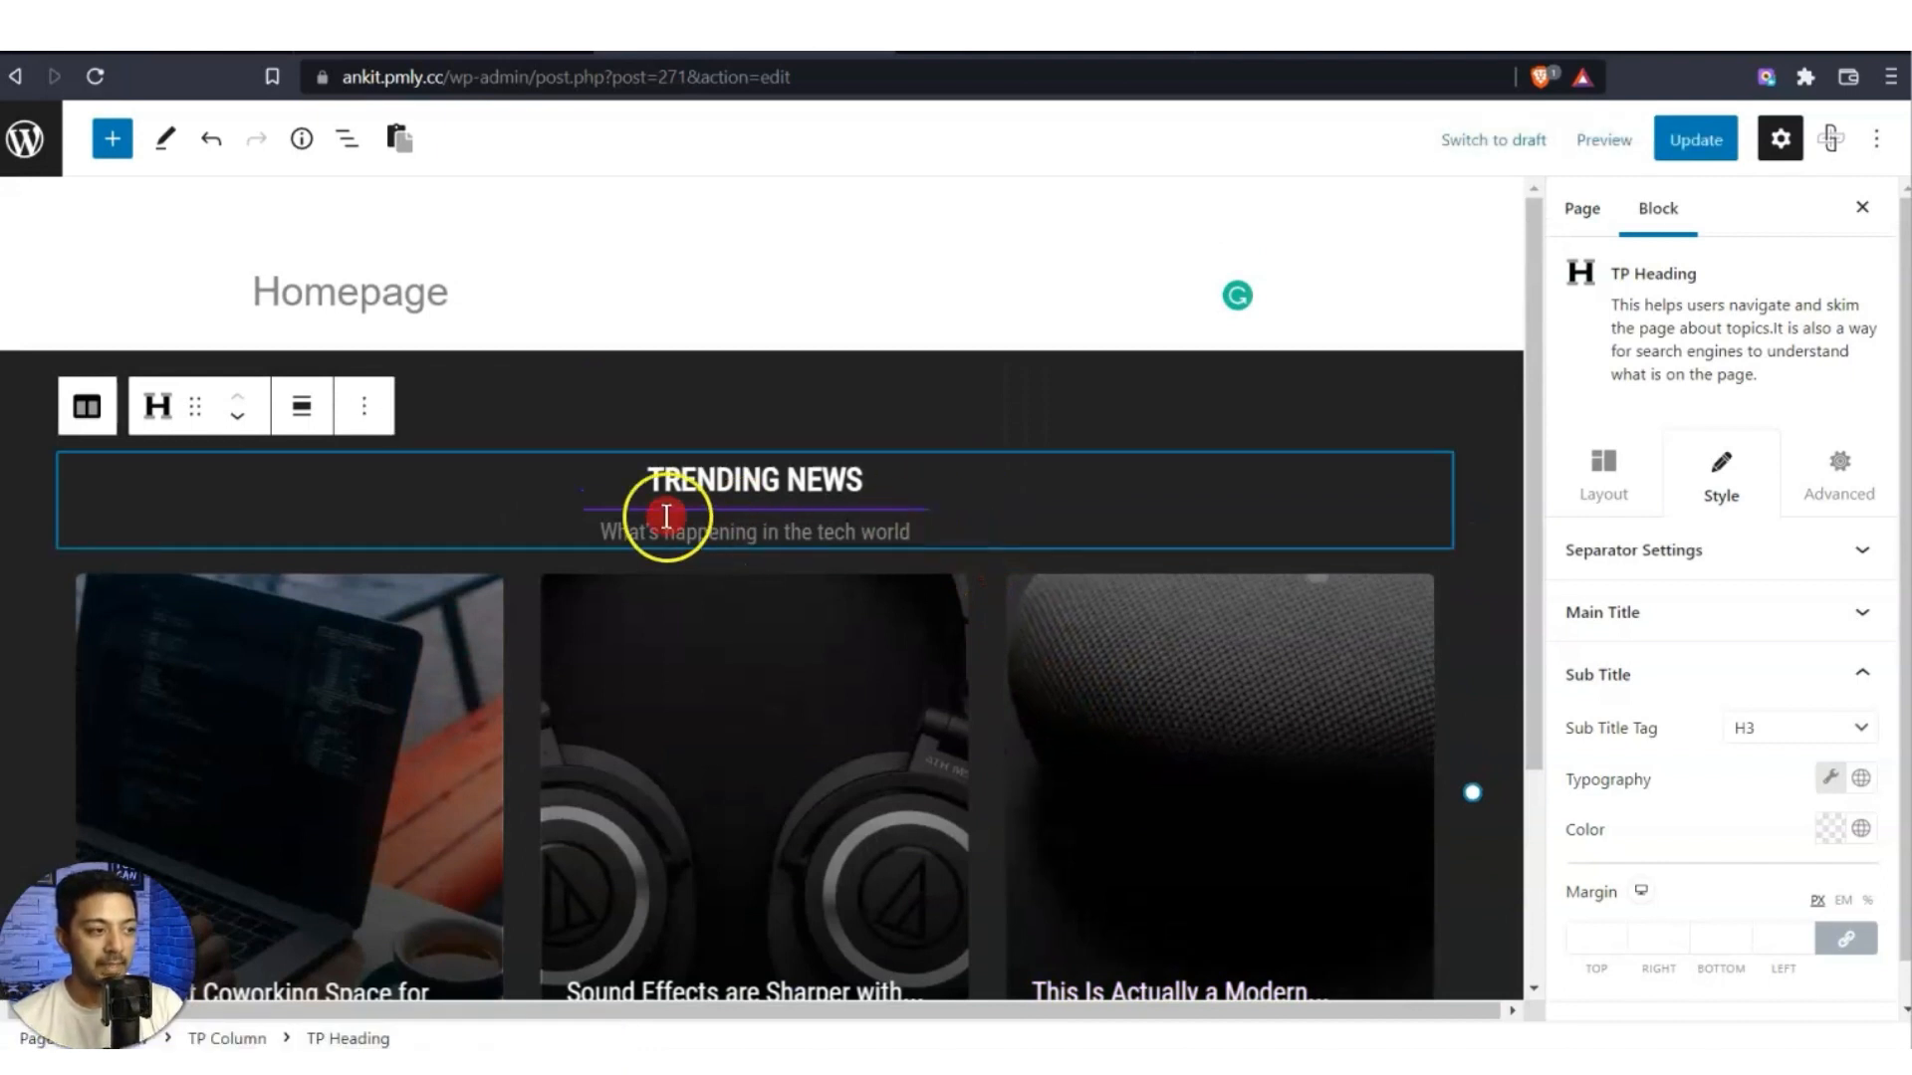
{"action": "left_click", "coordinate": [364, 405]}
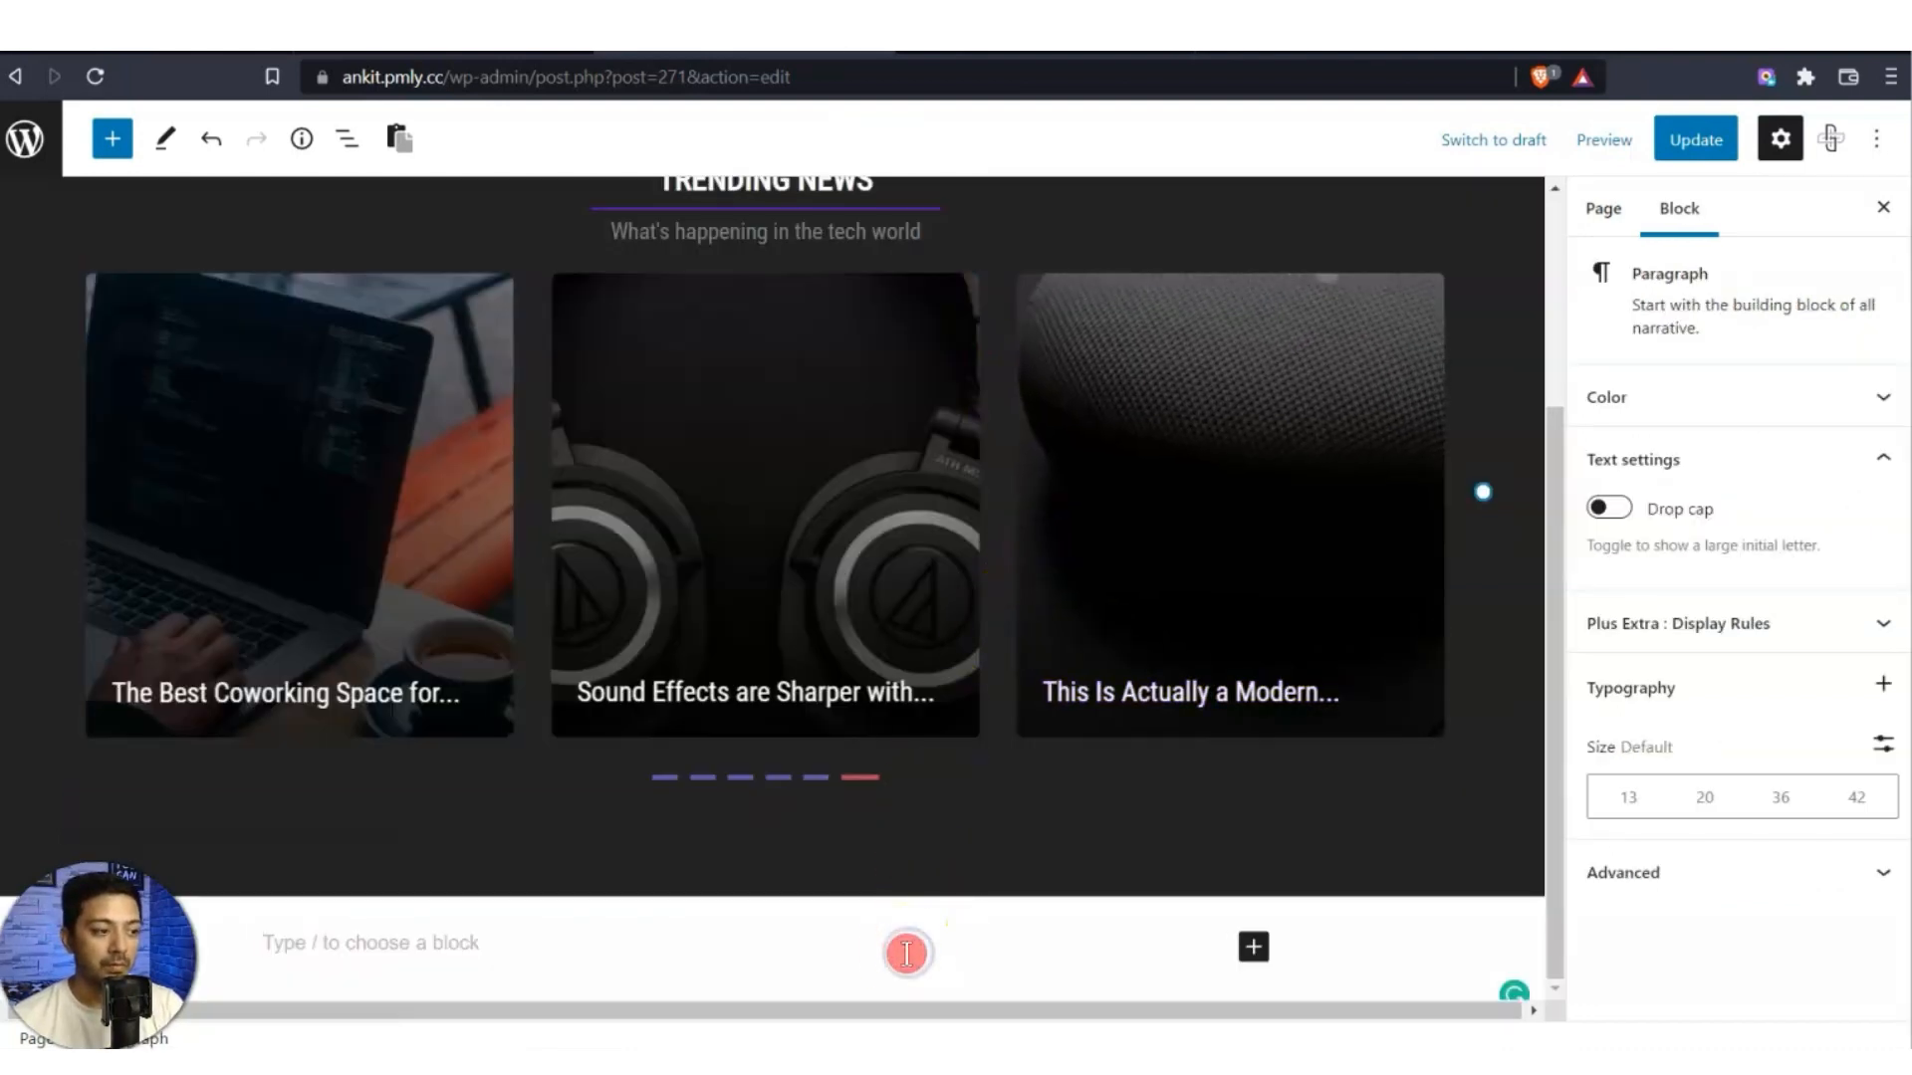
{"action": "type", "text": "What's happening in the tech world"}
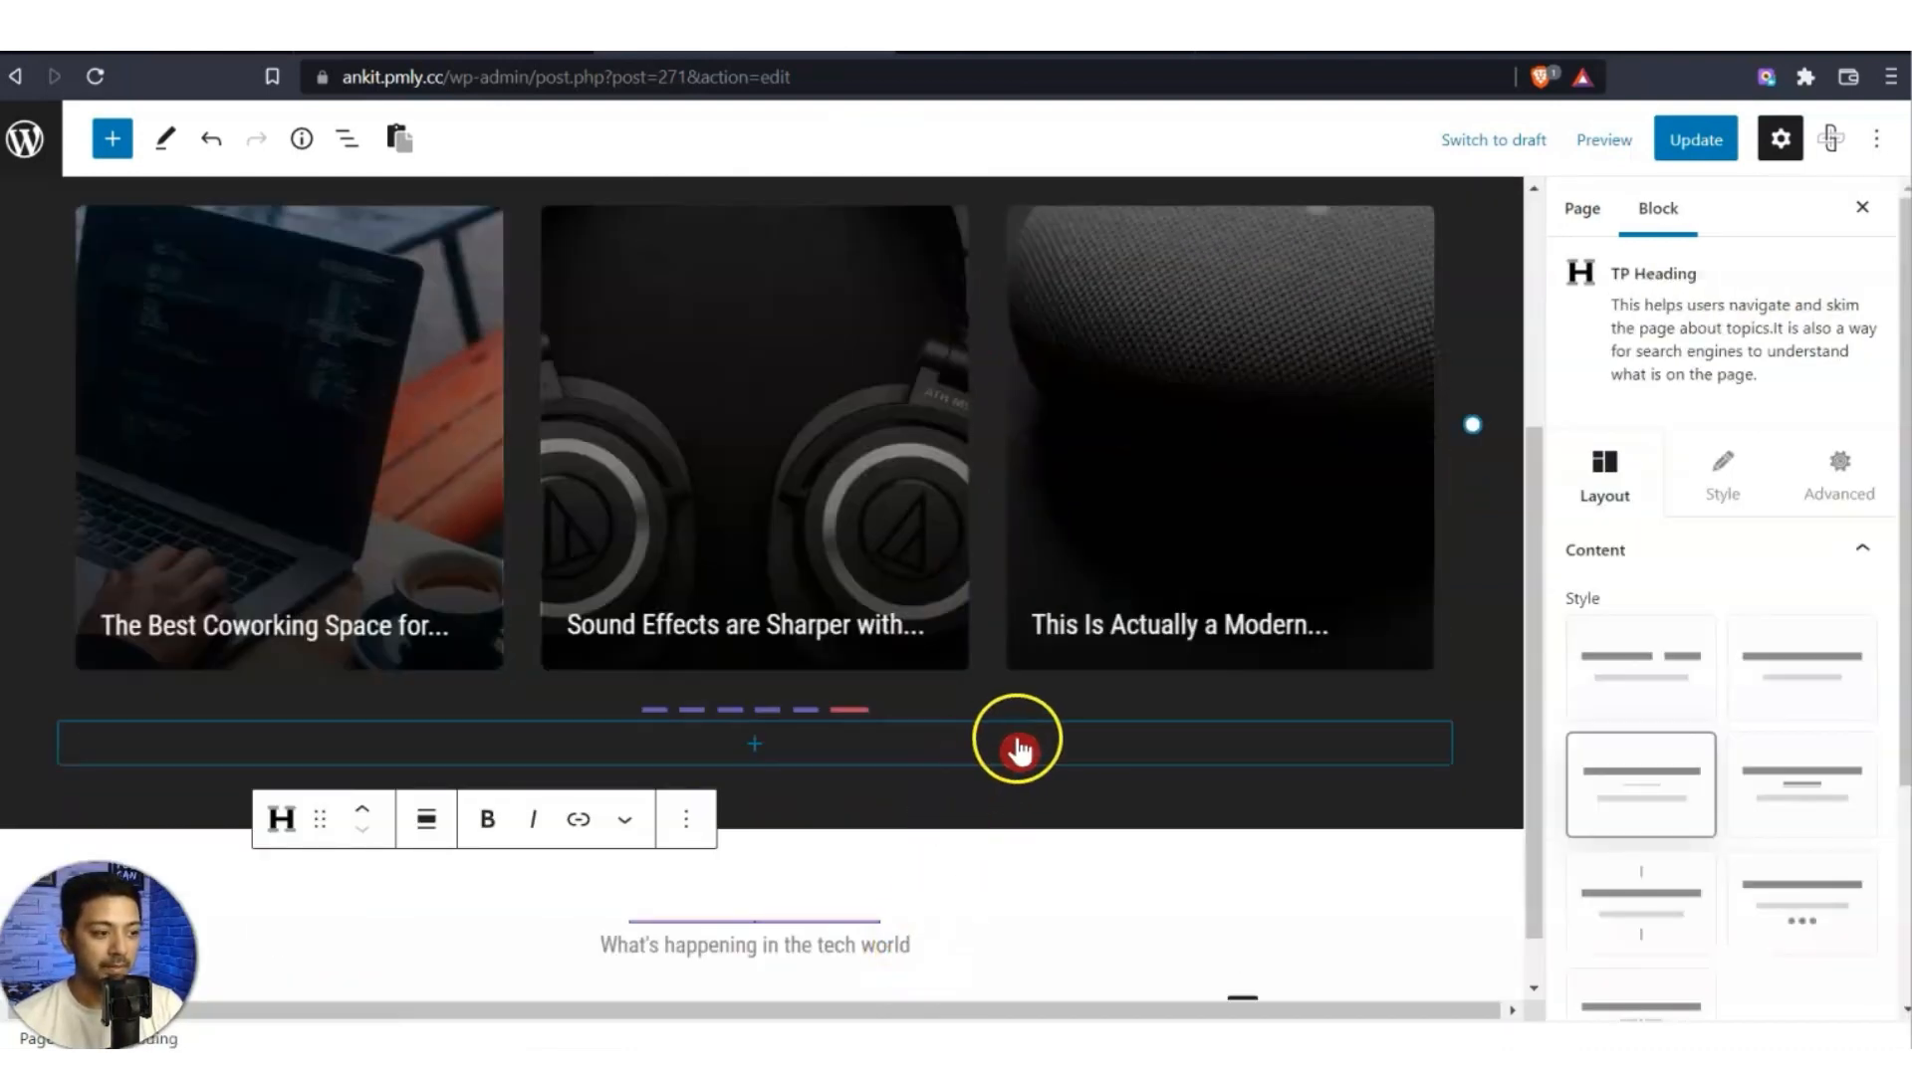
Set the main title color of the copied heading on the white background to black, #000000.
{"action": "scroll", "coordinate": [1013, 746], "scroll_direction": "down", "scroll_amount": 1}
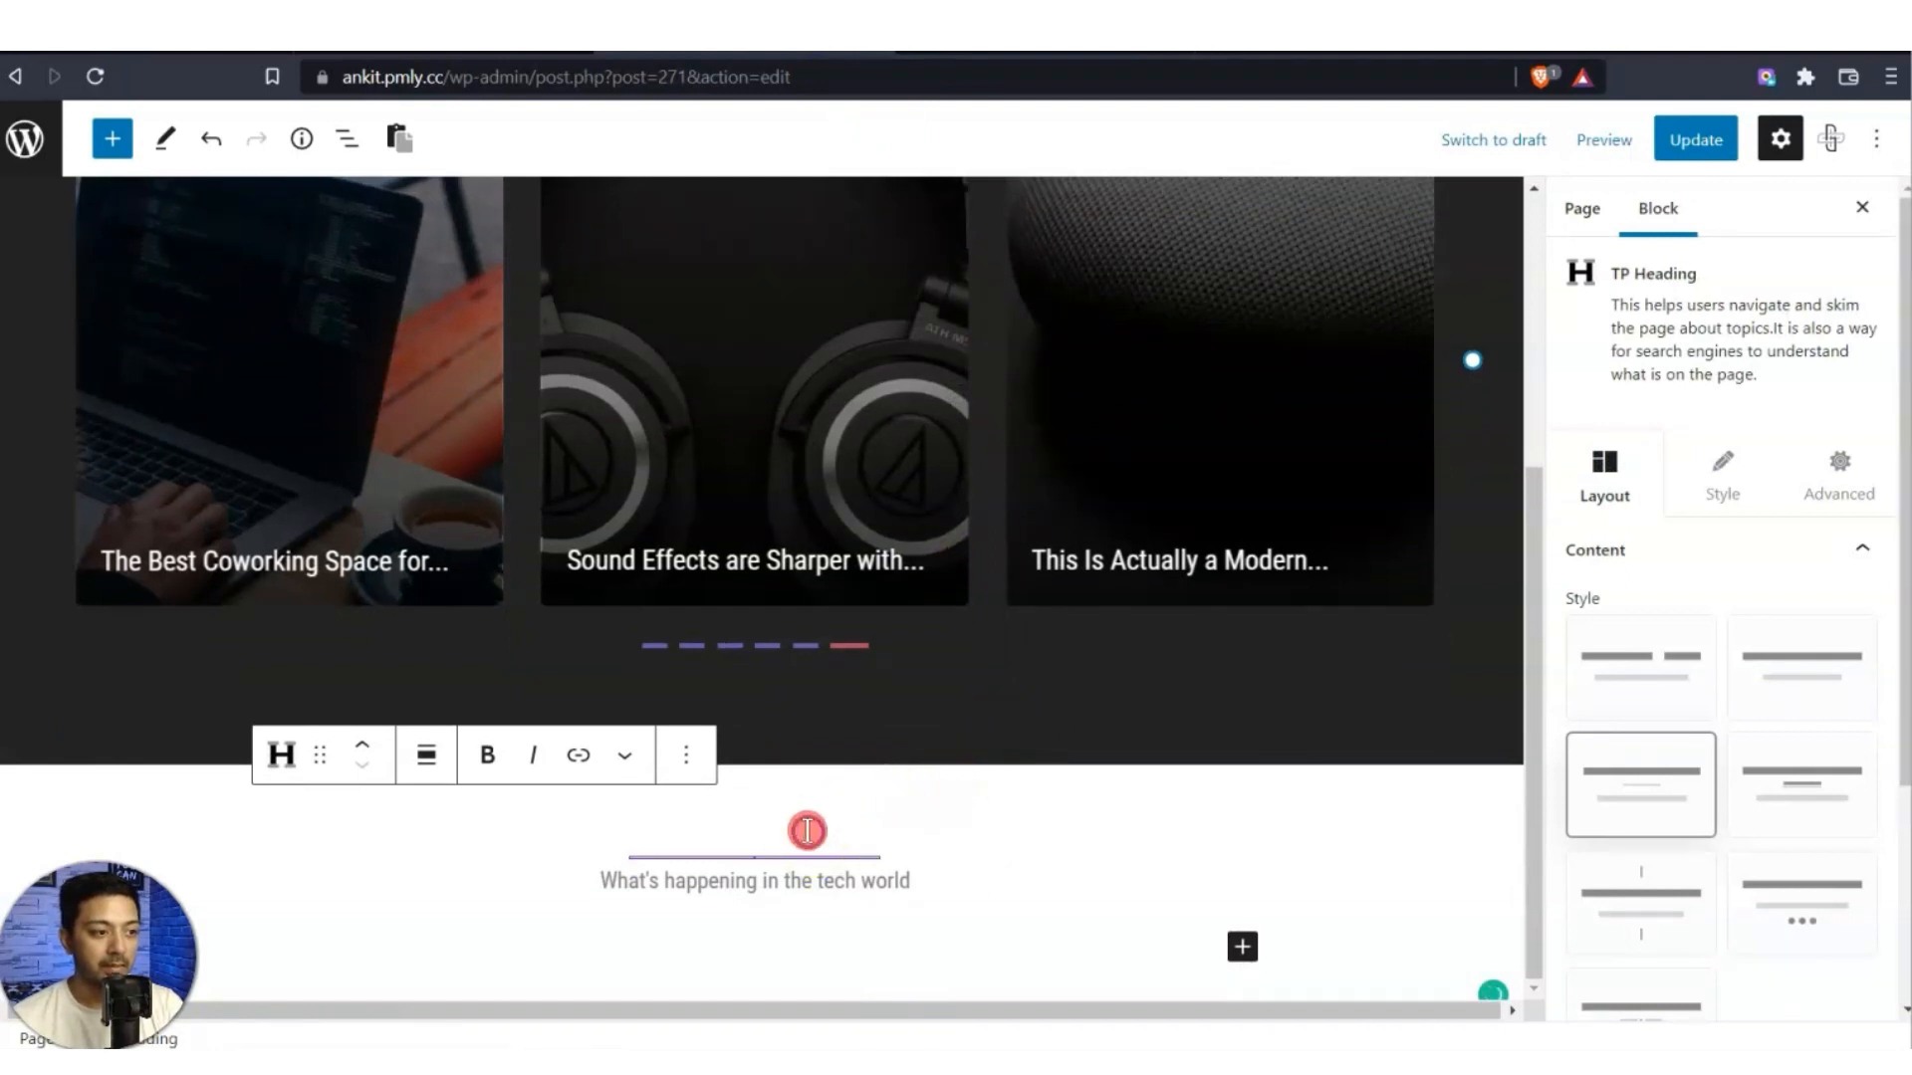
{"action": "left_click", "coordinate": [1743, 495]}
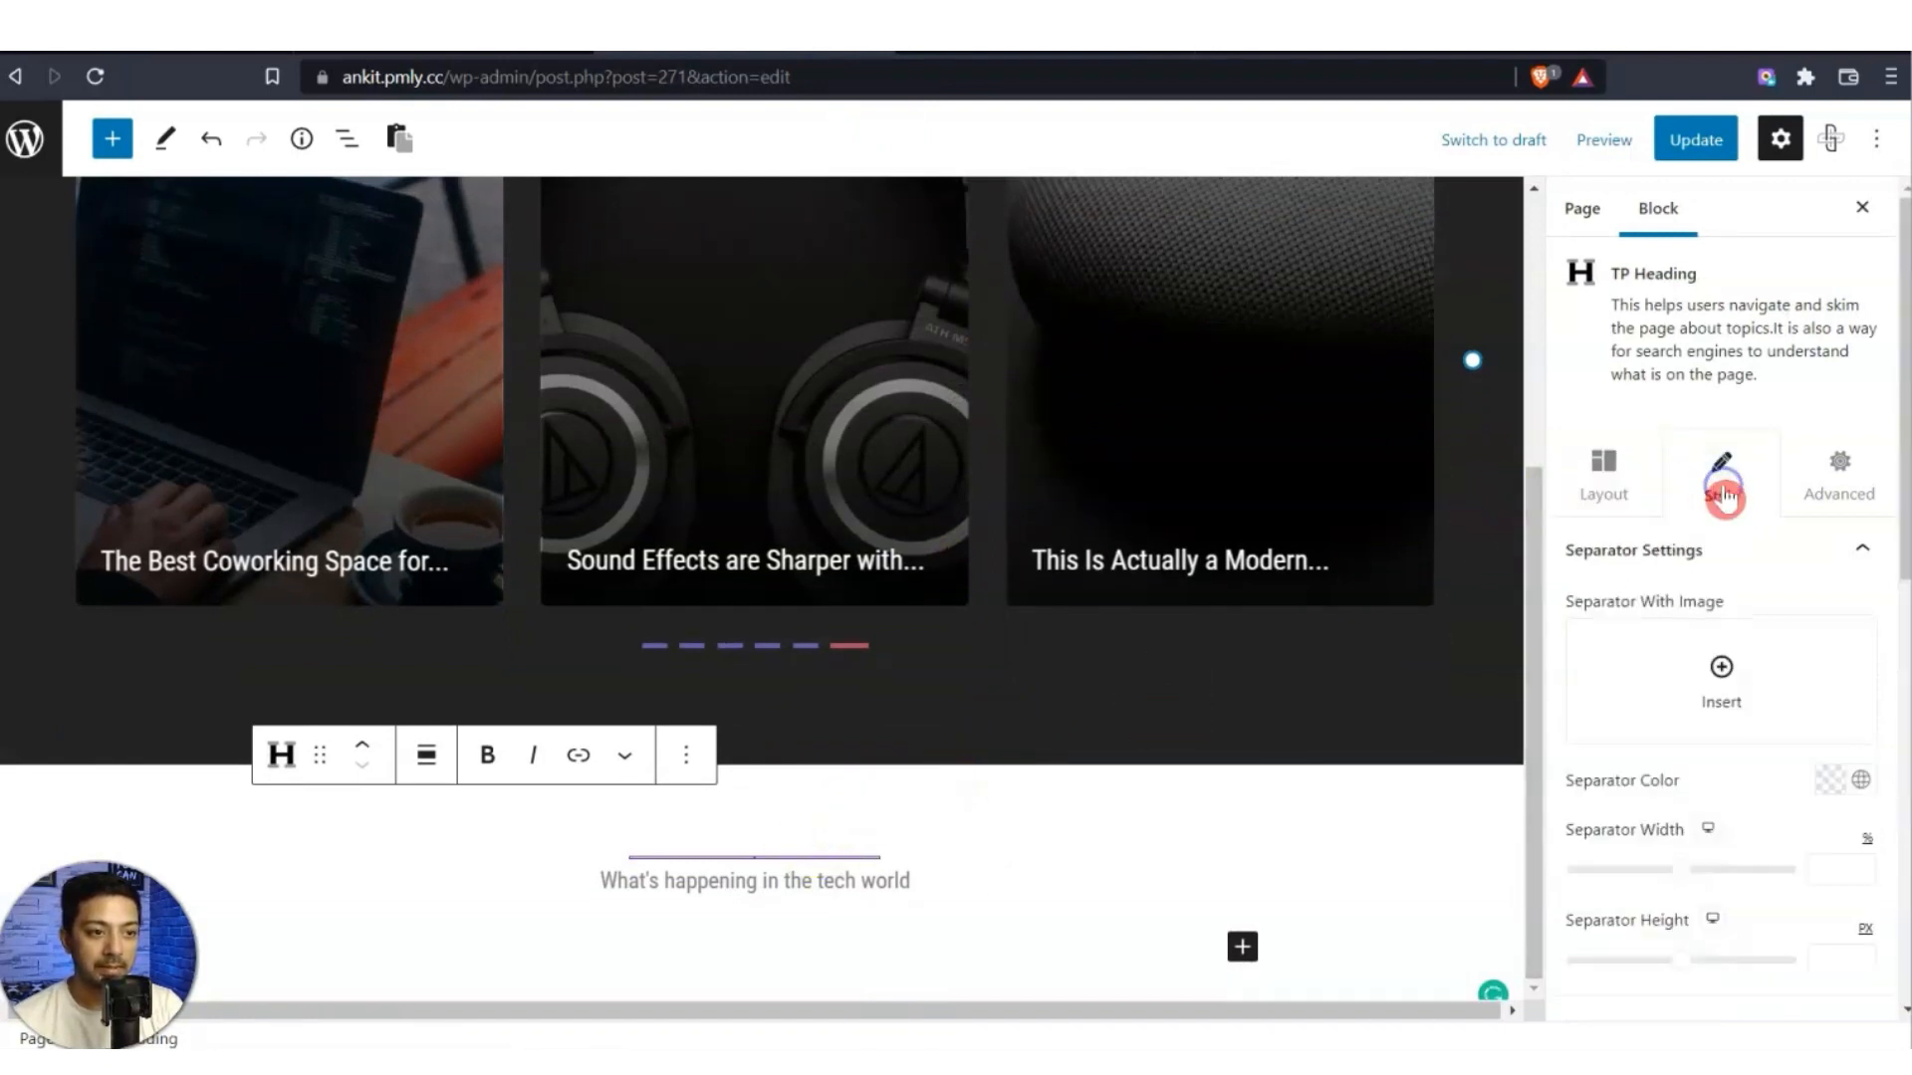
{"action": "scroll", "coordinate": [1754, 772], "scroll_direction": "down", "scroll_amount": 3}
{"action": "left_click", "coordinate": [1759, 780]}
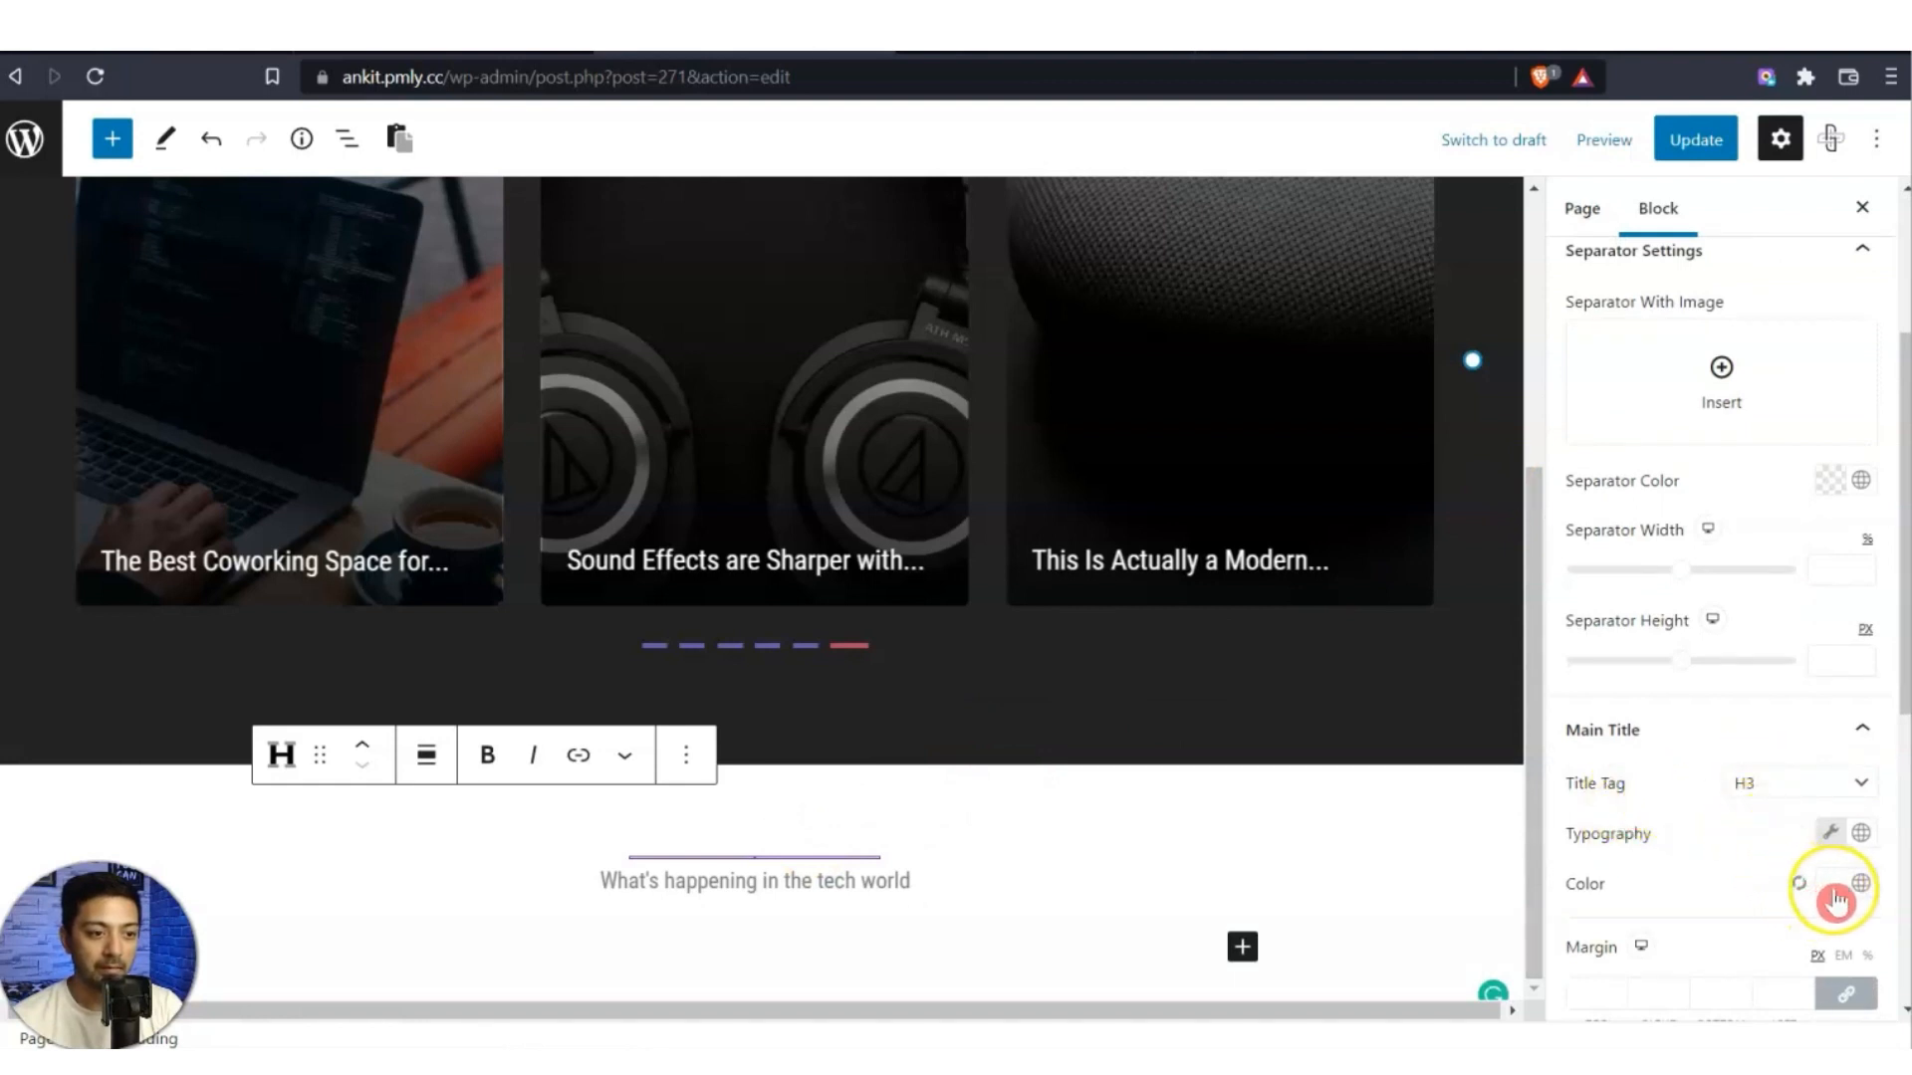
{"action": "left_click", "coordinate": [1835, 902]}
{"action": "left_click_drag", "start_coordinate": [1718, 638], "coordinate": [1683, 697]}
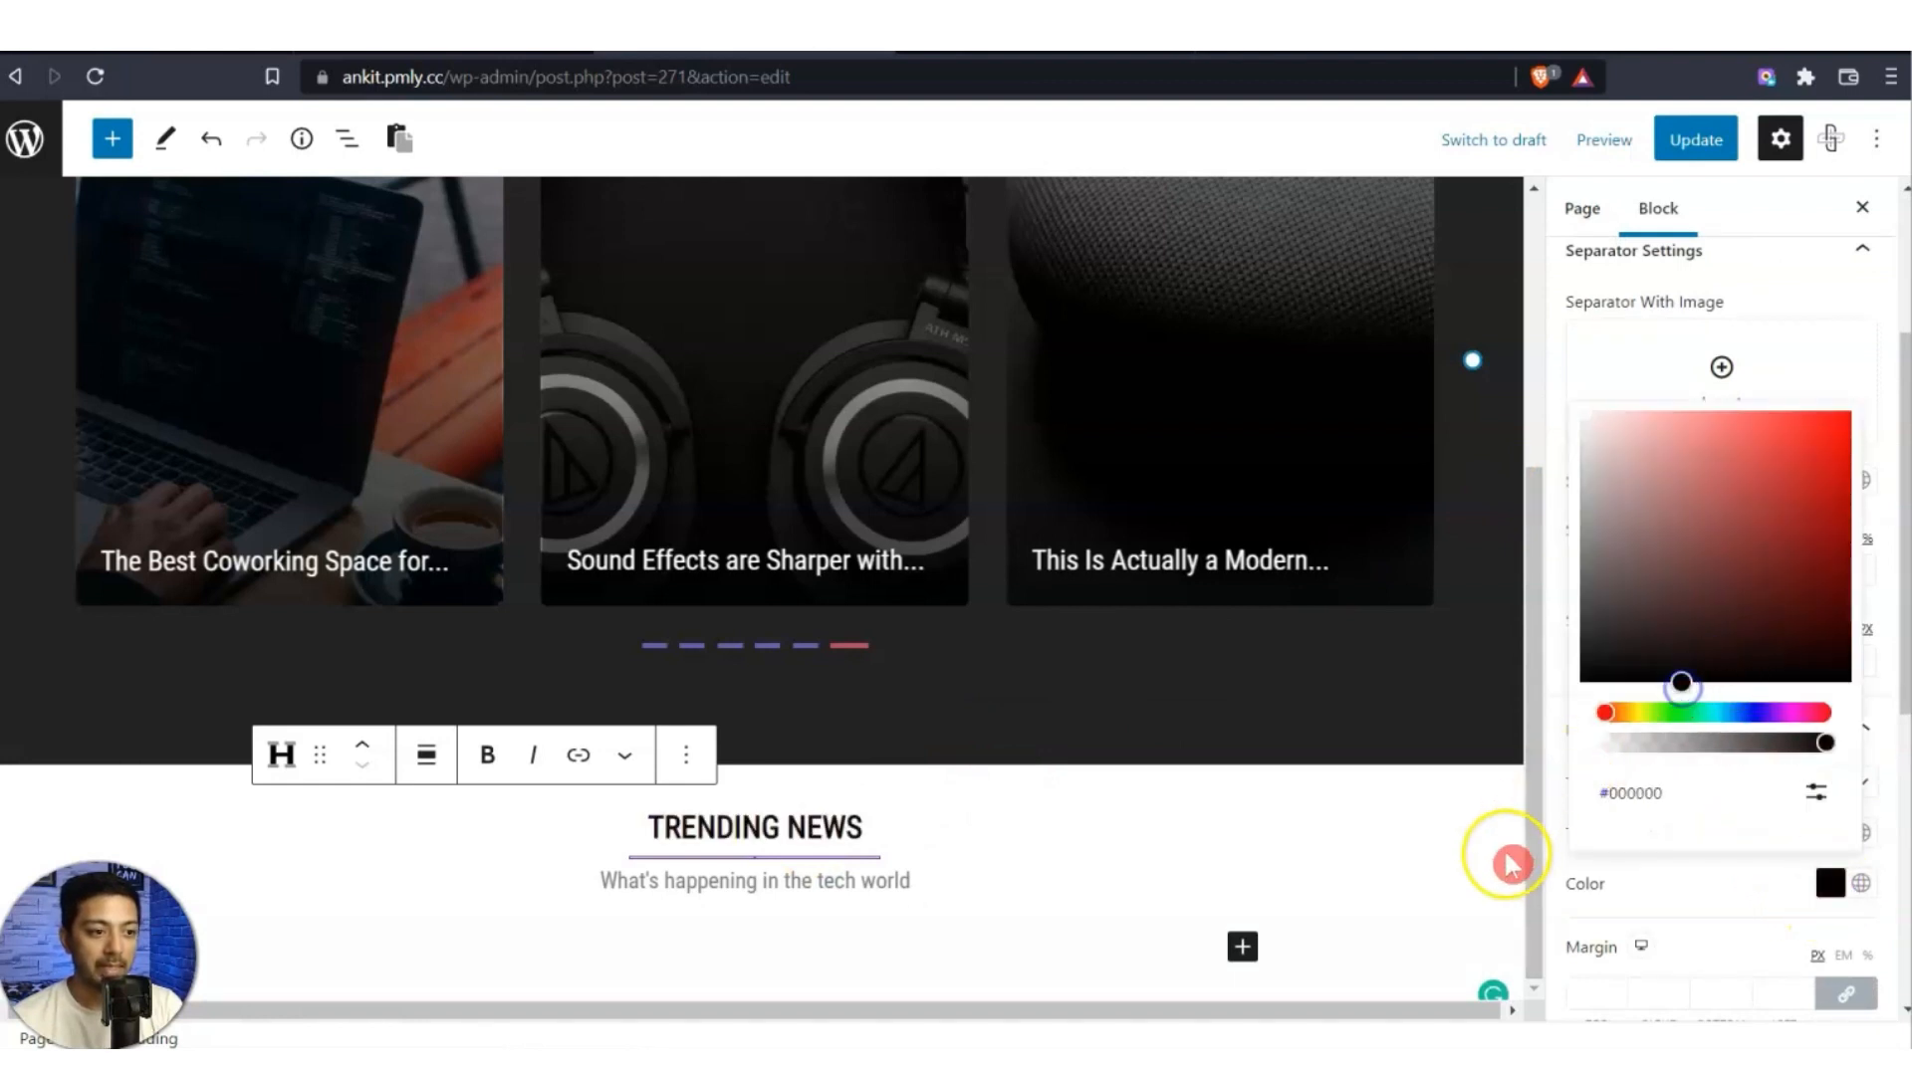
Replace the word "TRENDING" in the copied heading's title with "Latest".
{"action": "left_click", "coordinate": [787, 841]}
{"action": "double_click", "coordinate": [709, 835]}
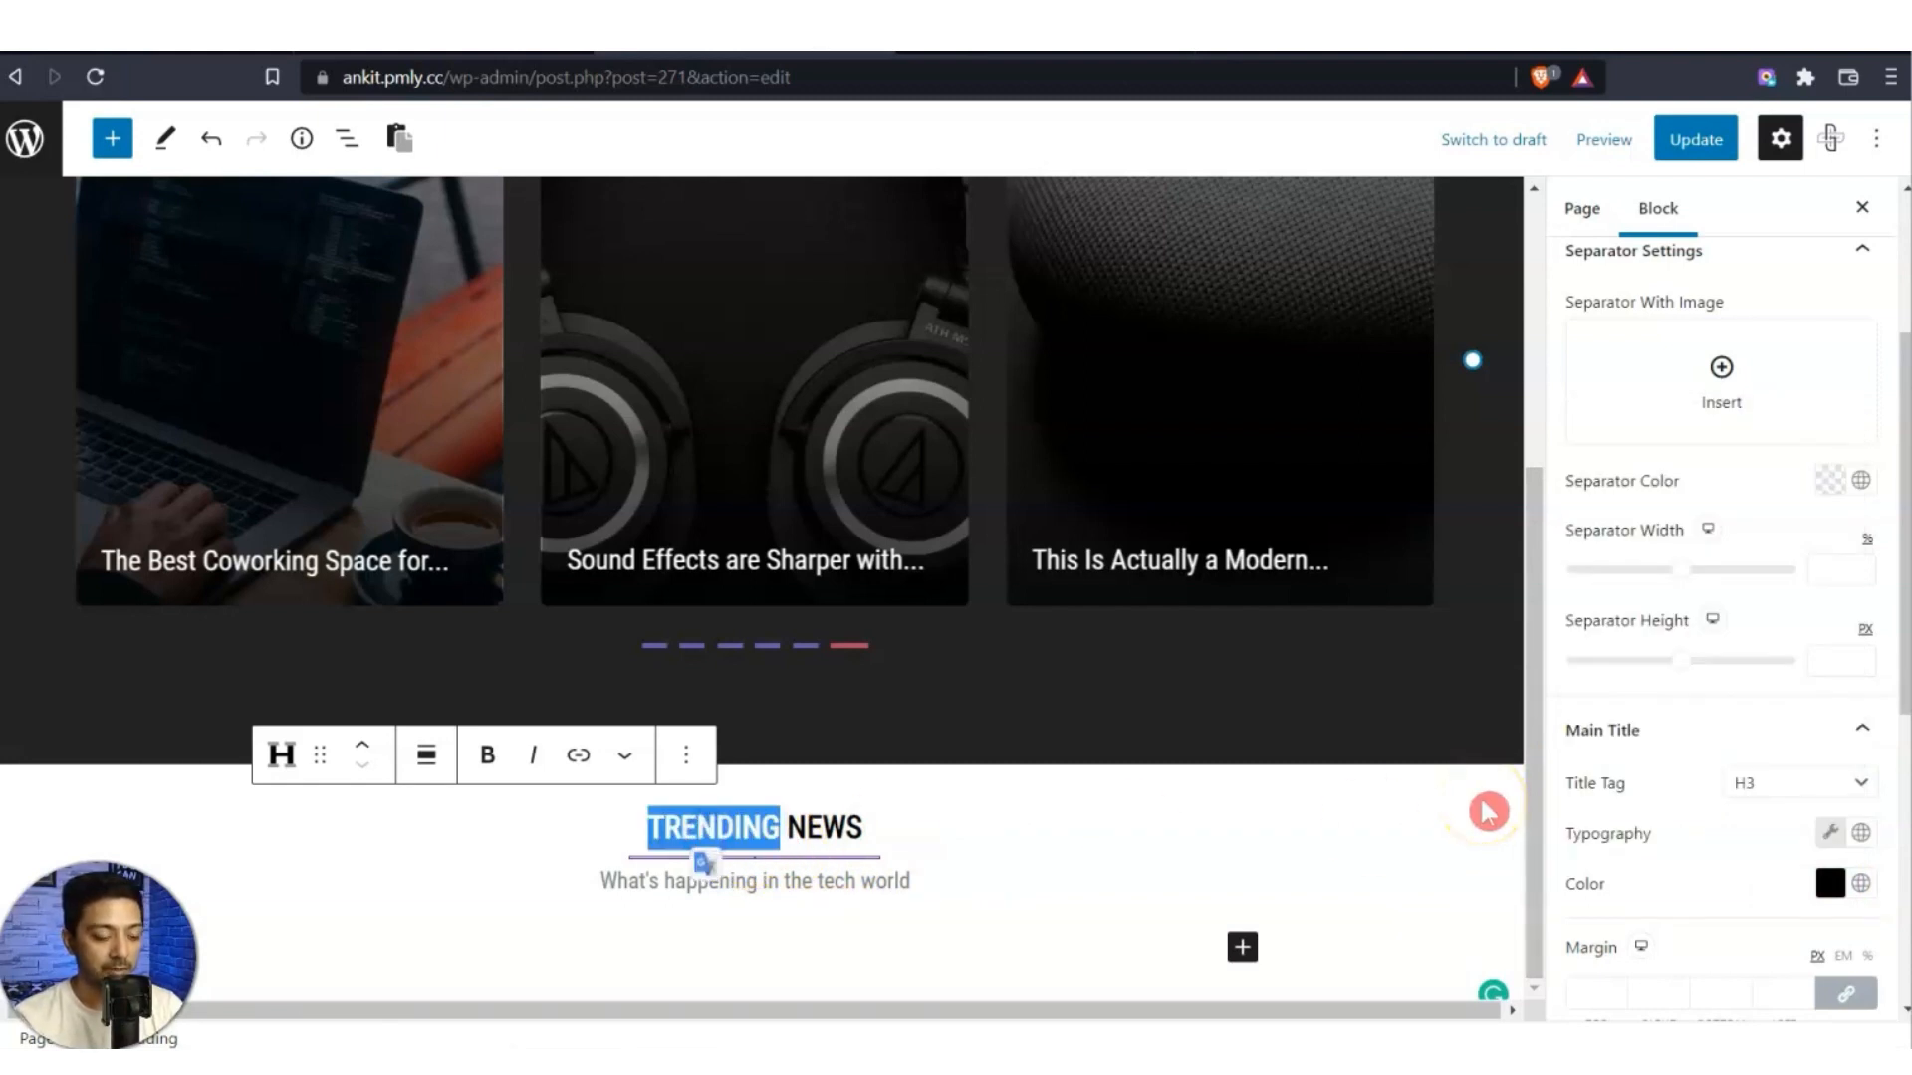
{"action": "type", "text": "Latest"}
Insert a TP Row below the Latest NEWS heading with a layout of two equal columns.
{"action": "left_click", "coordinate": [712, 924]}
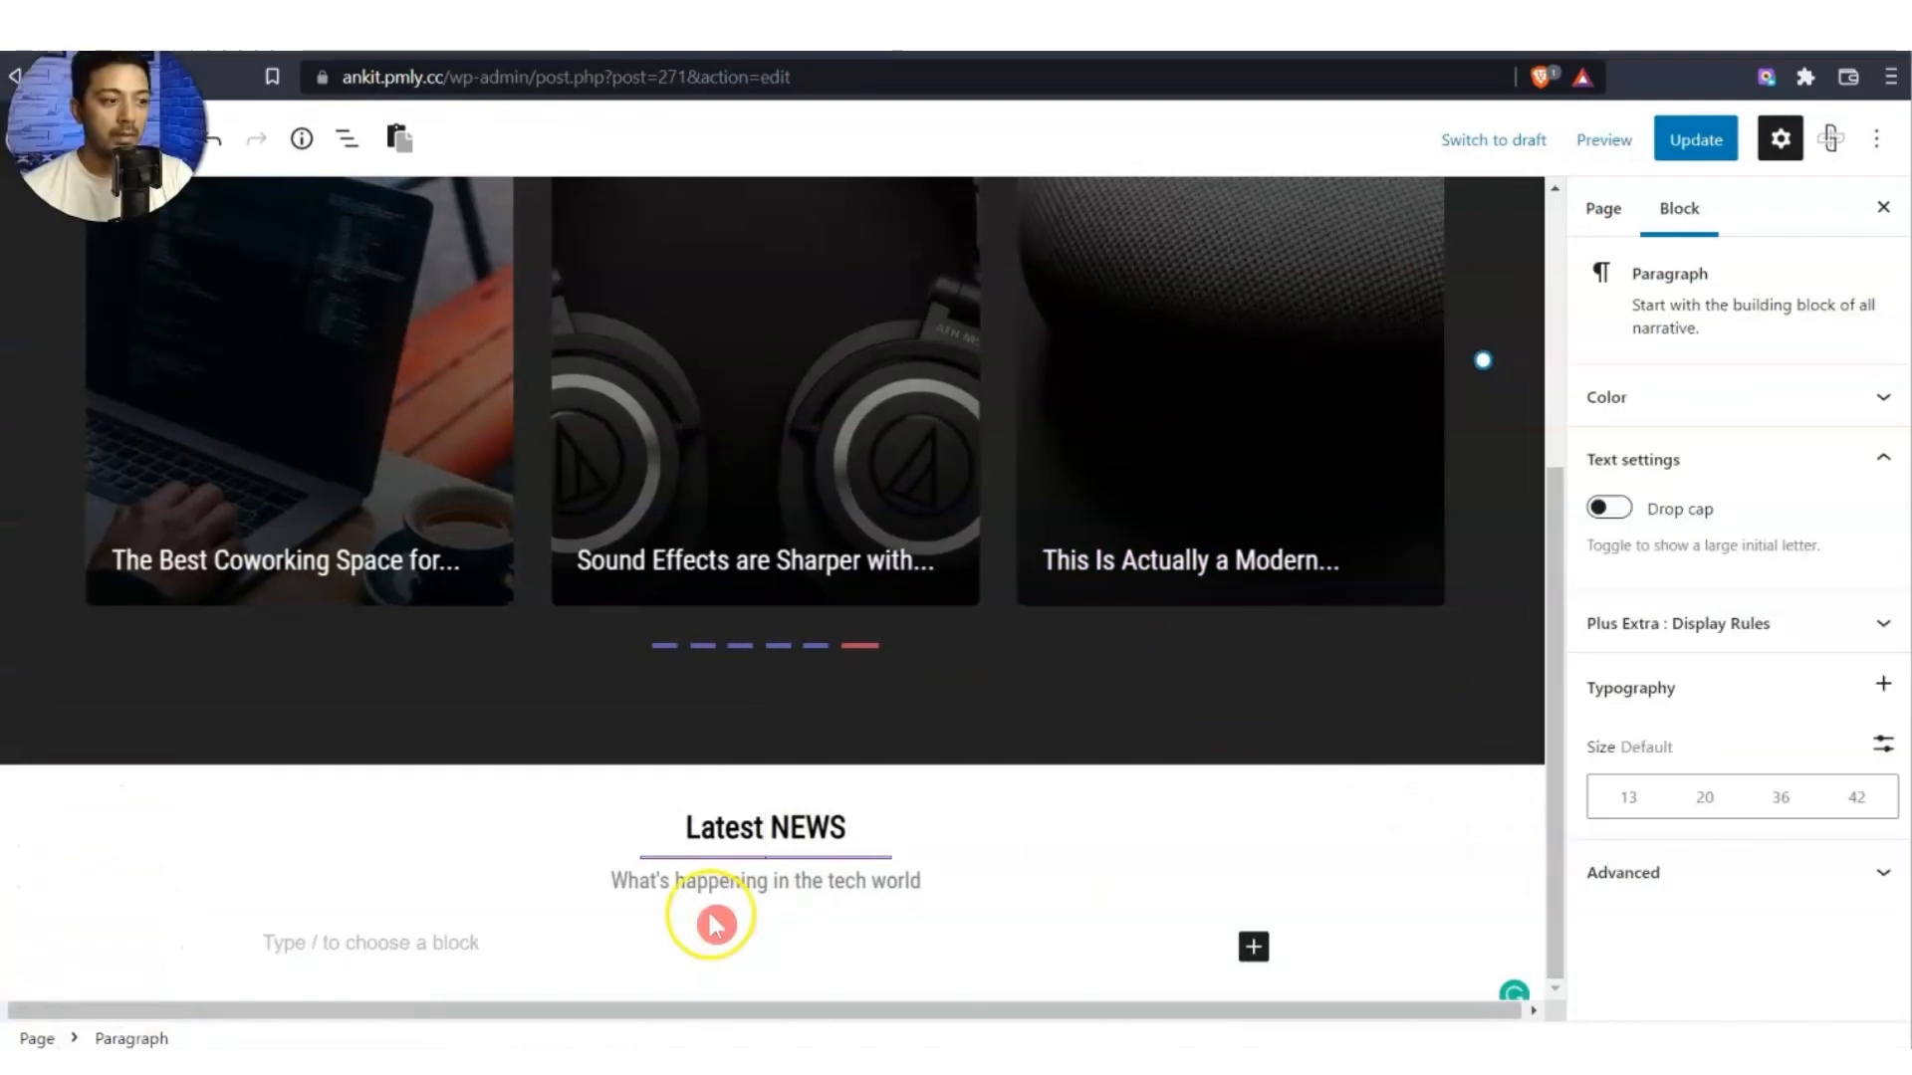
{"action": "type", "text": "/"}
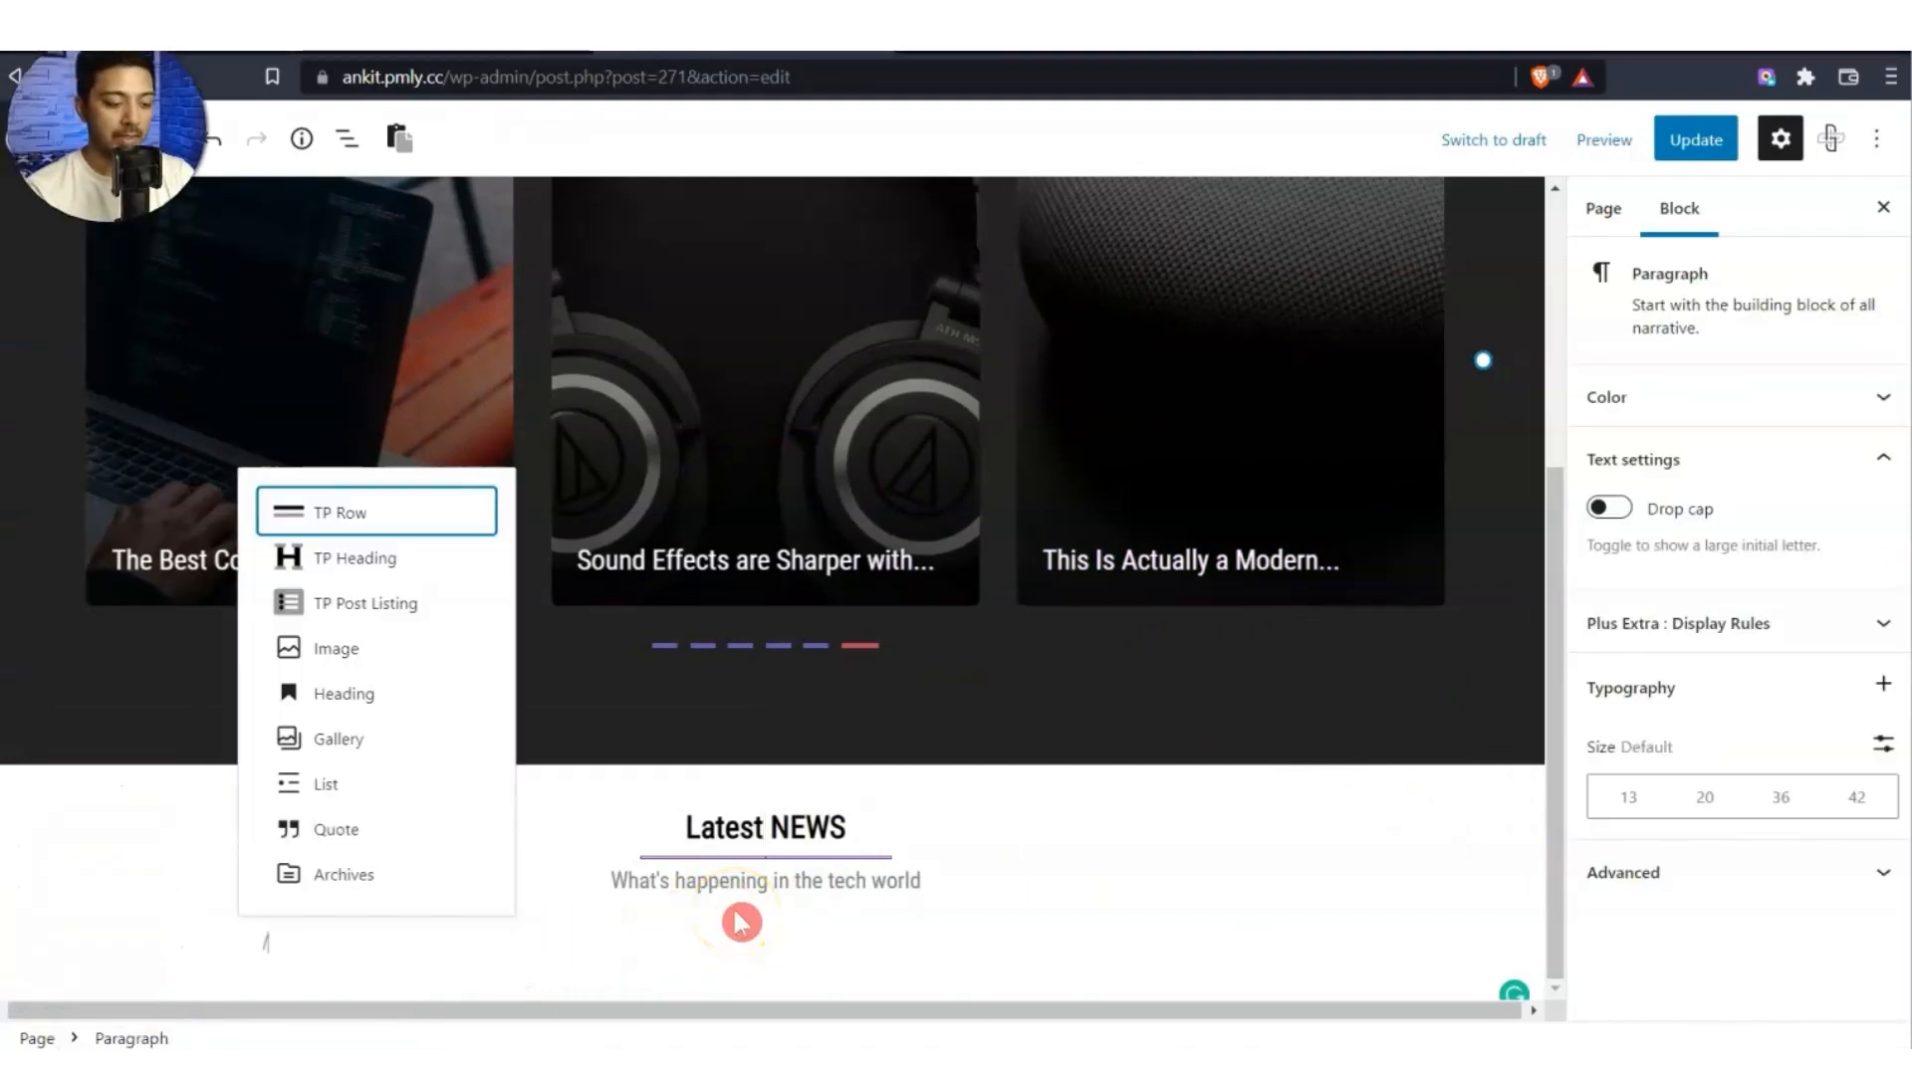
{"action": "type", "text": "tp row"}
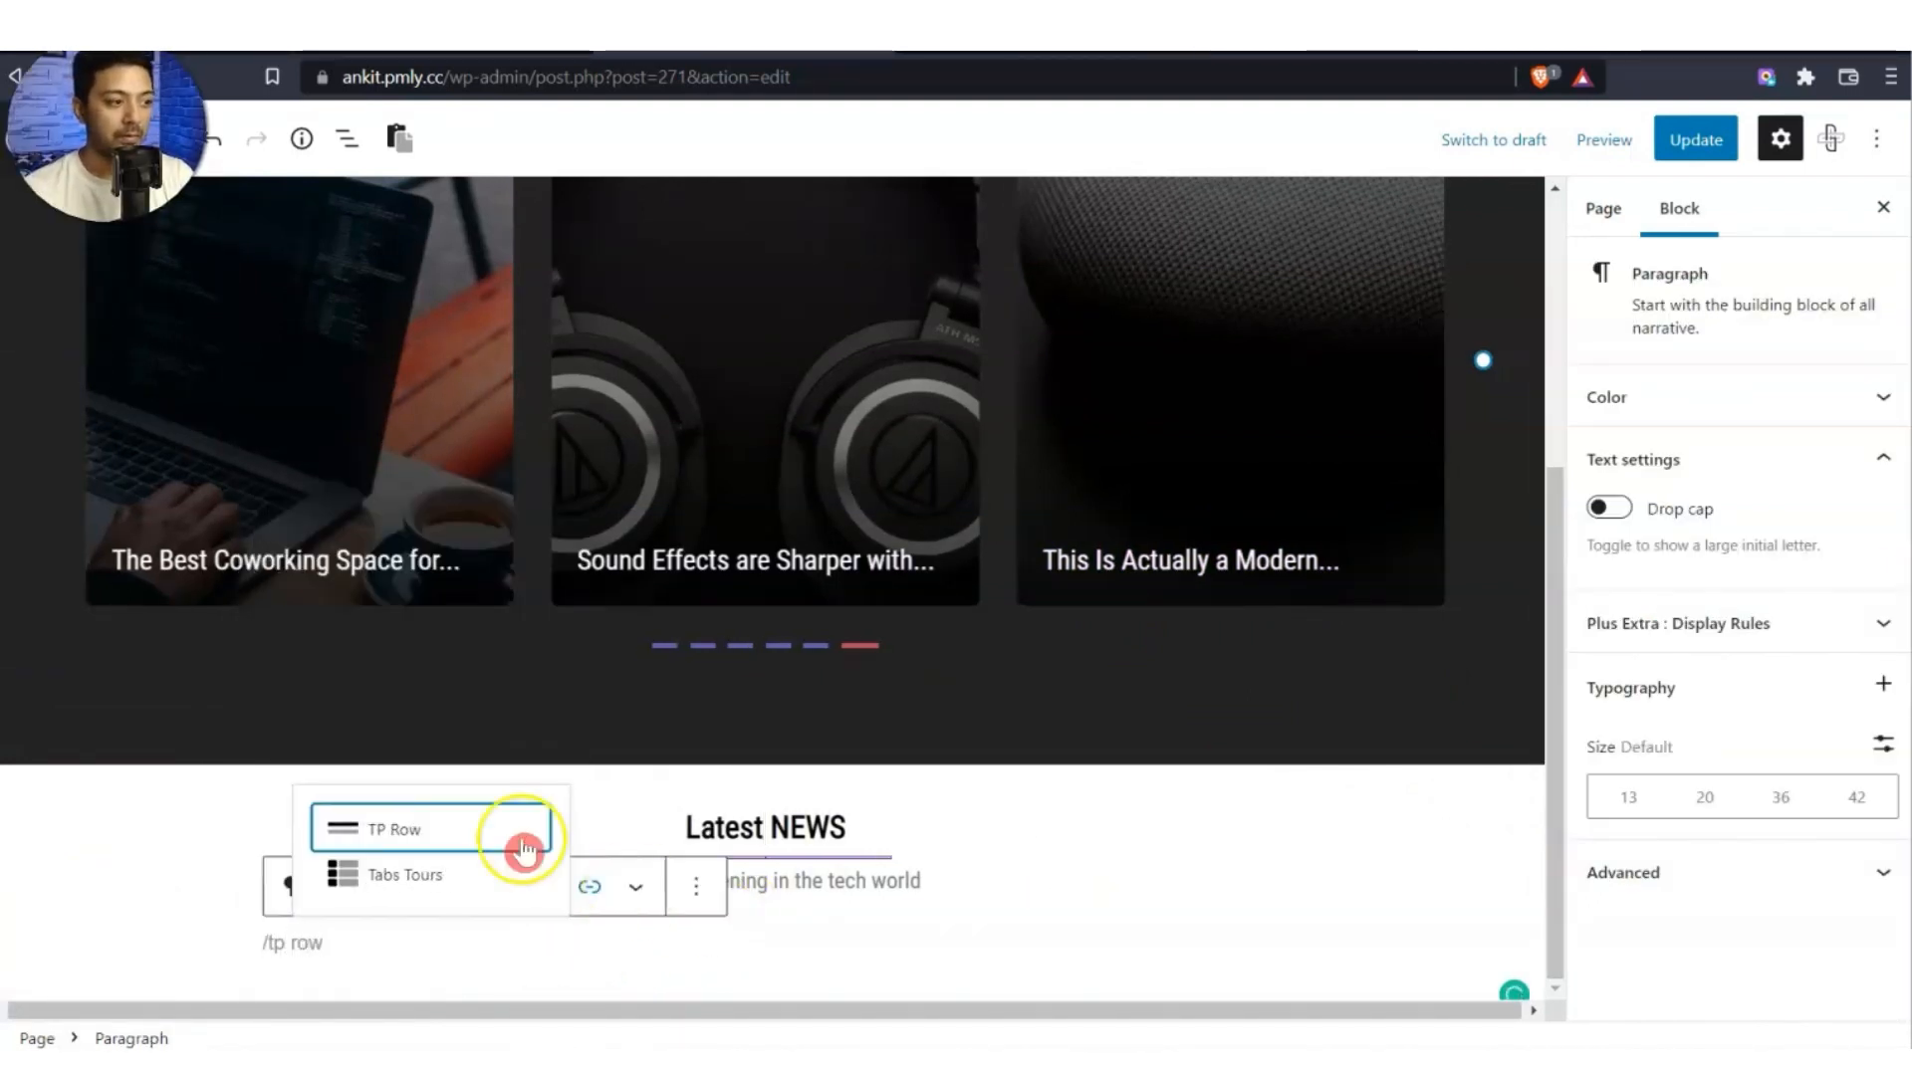
{"action": "left_click", "coordinate": [415, 821]}
{"action": "scroll", "coordinate": [683, 648], "scroll_direction": "down", "scroll_amount": 1}
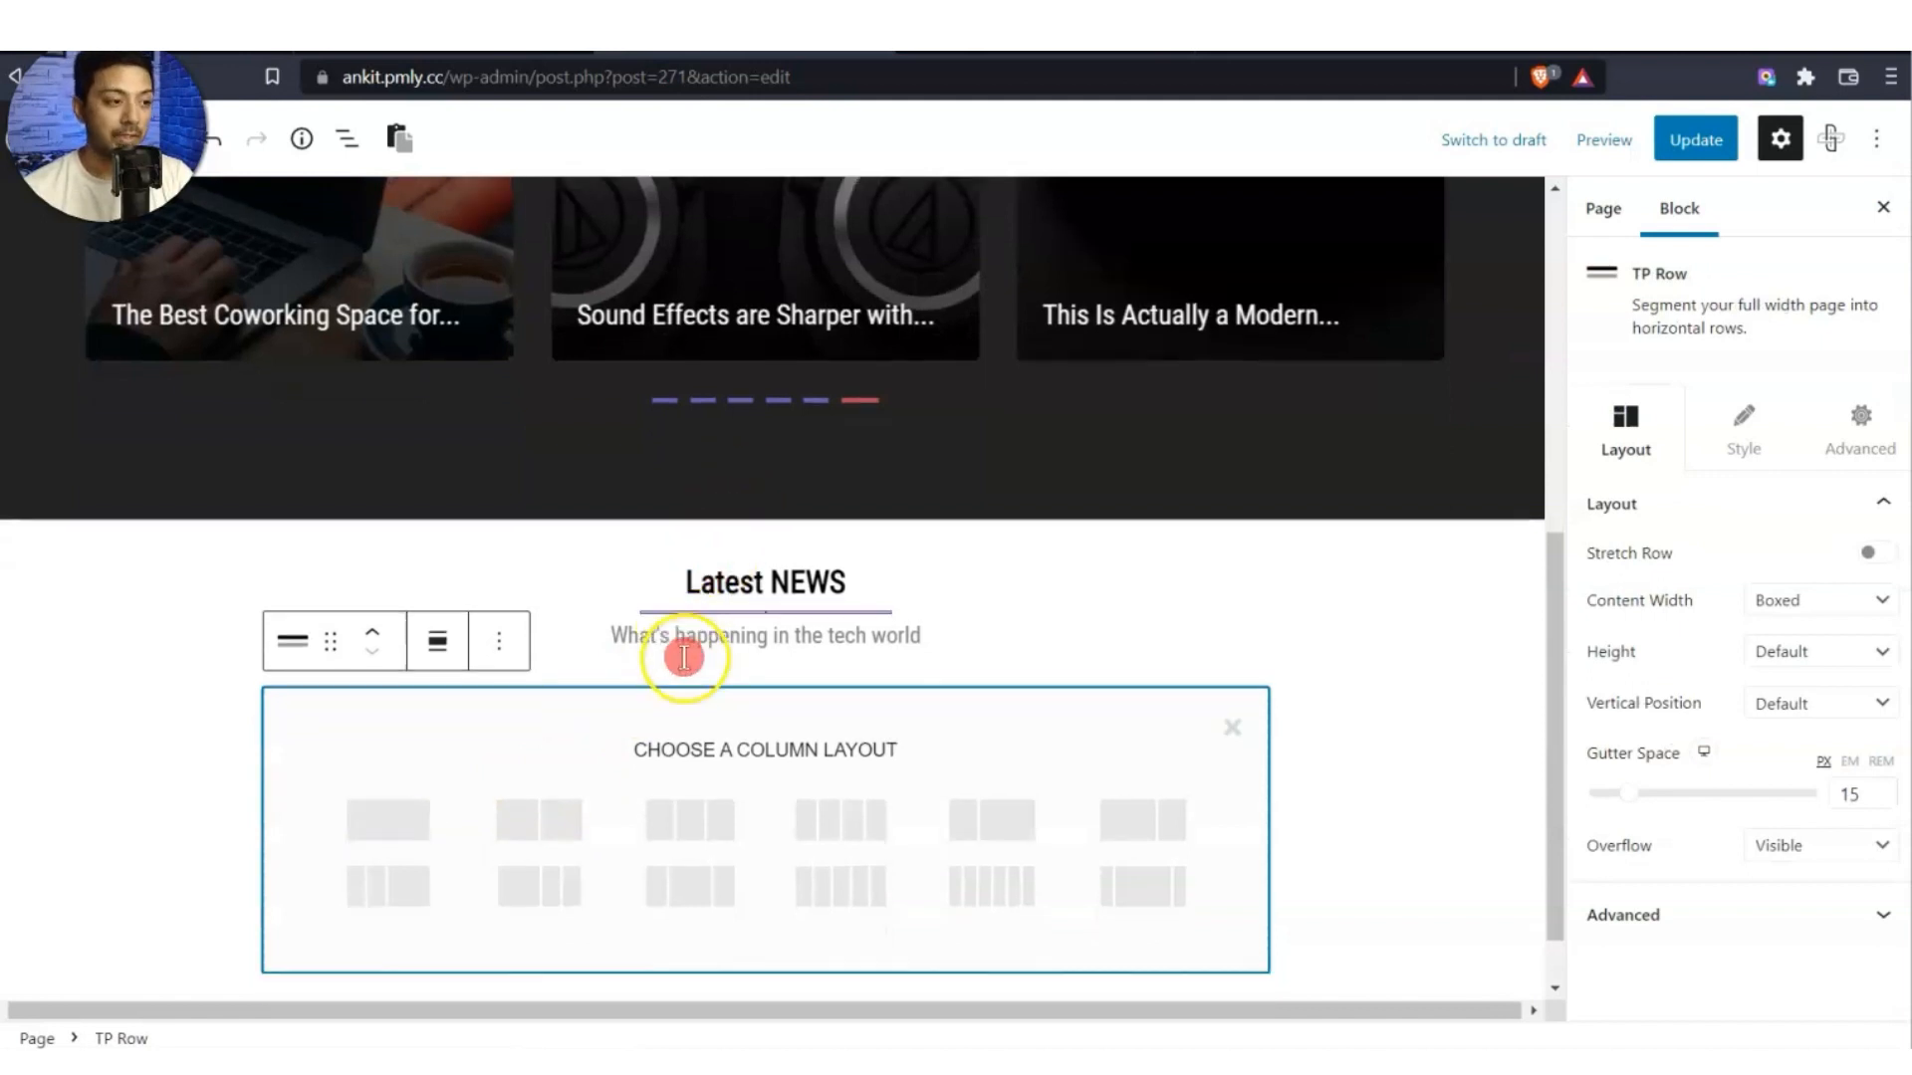
{"action": "left_click", "coordinate": [578, 747]}
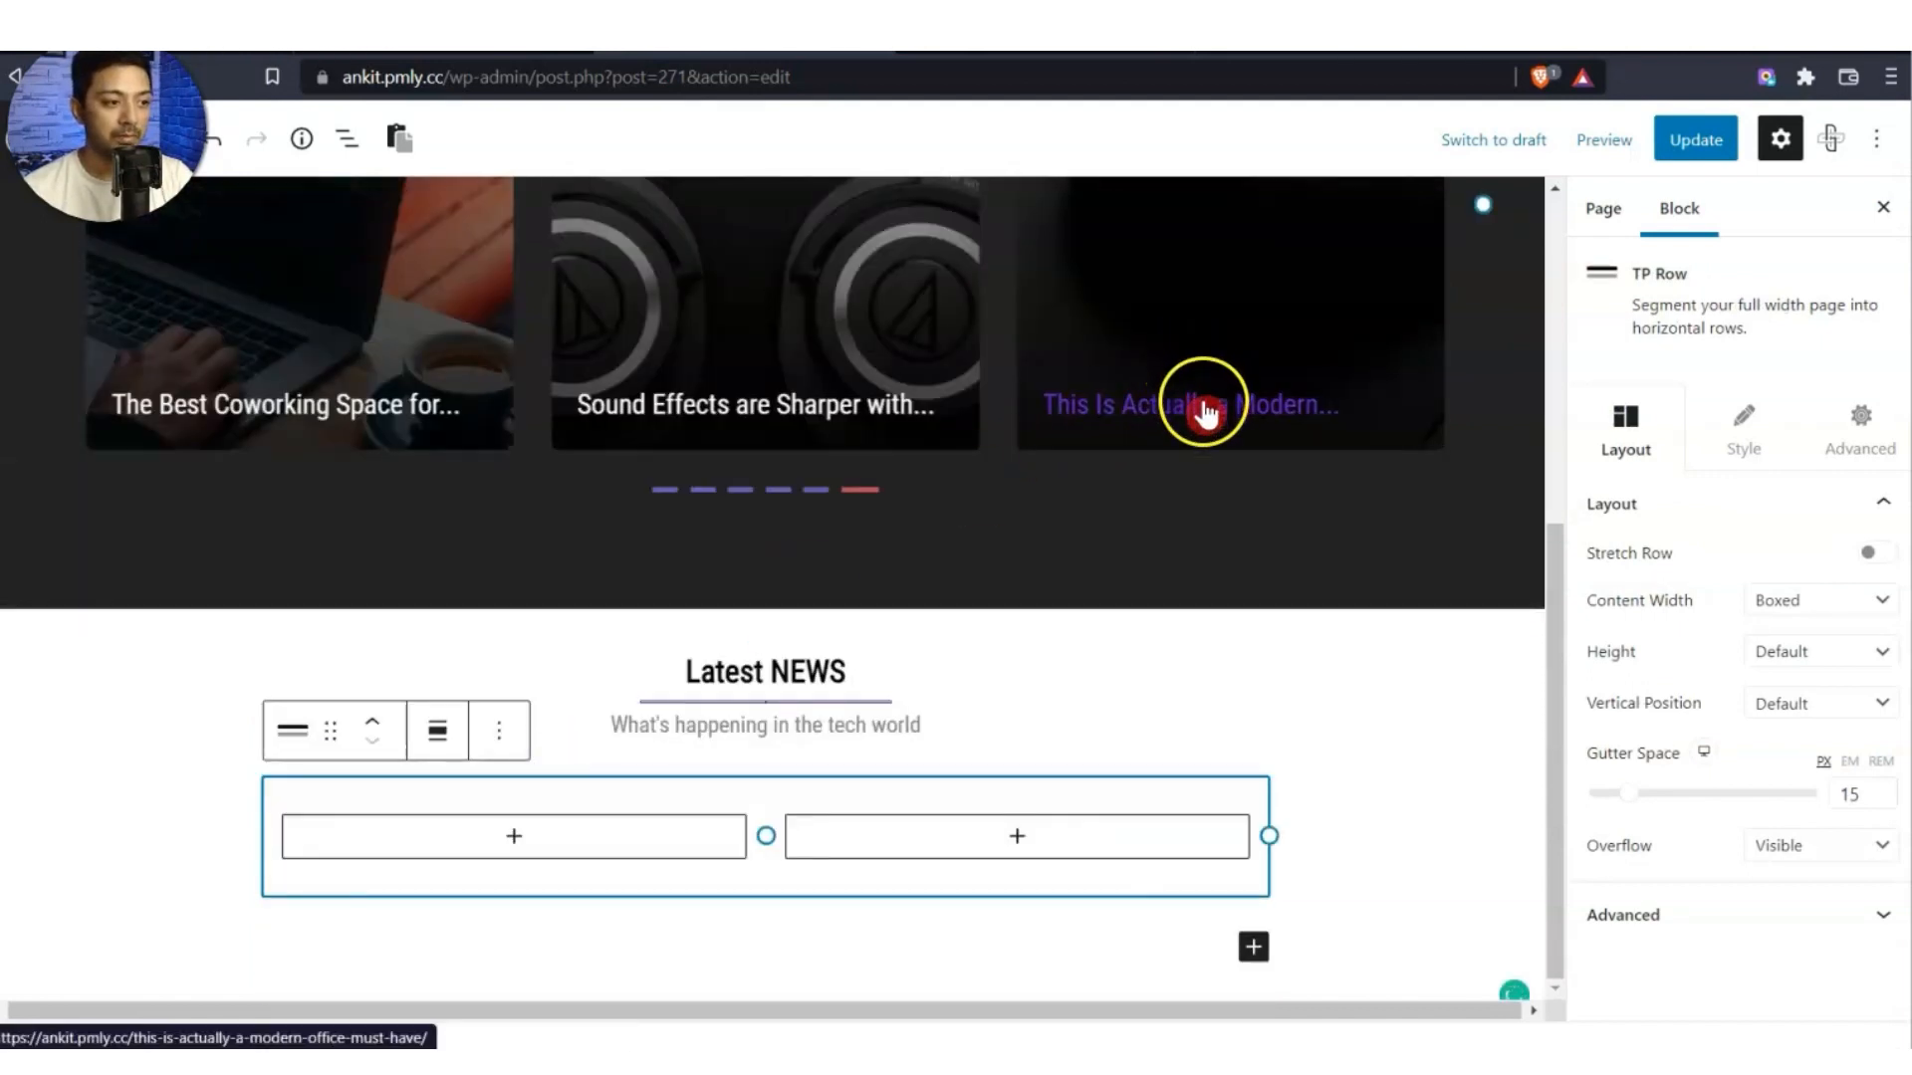
Set the new row to full width and widen its first column to about 65% of the row.
{"action": "left_click", "coordinate": [441, 734]}
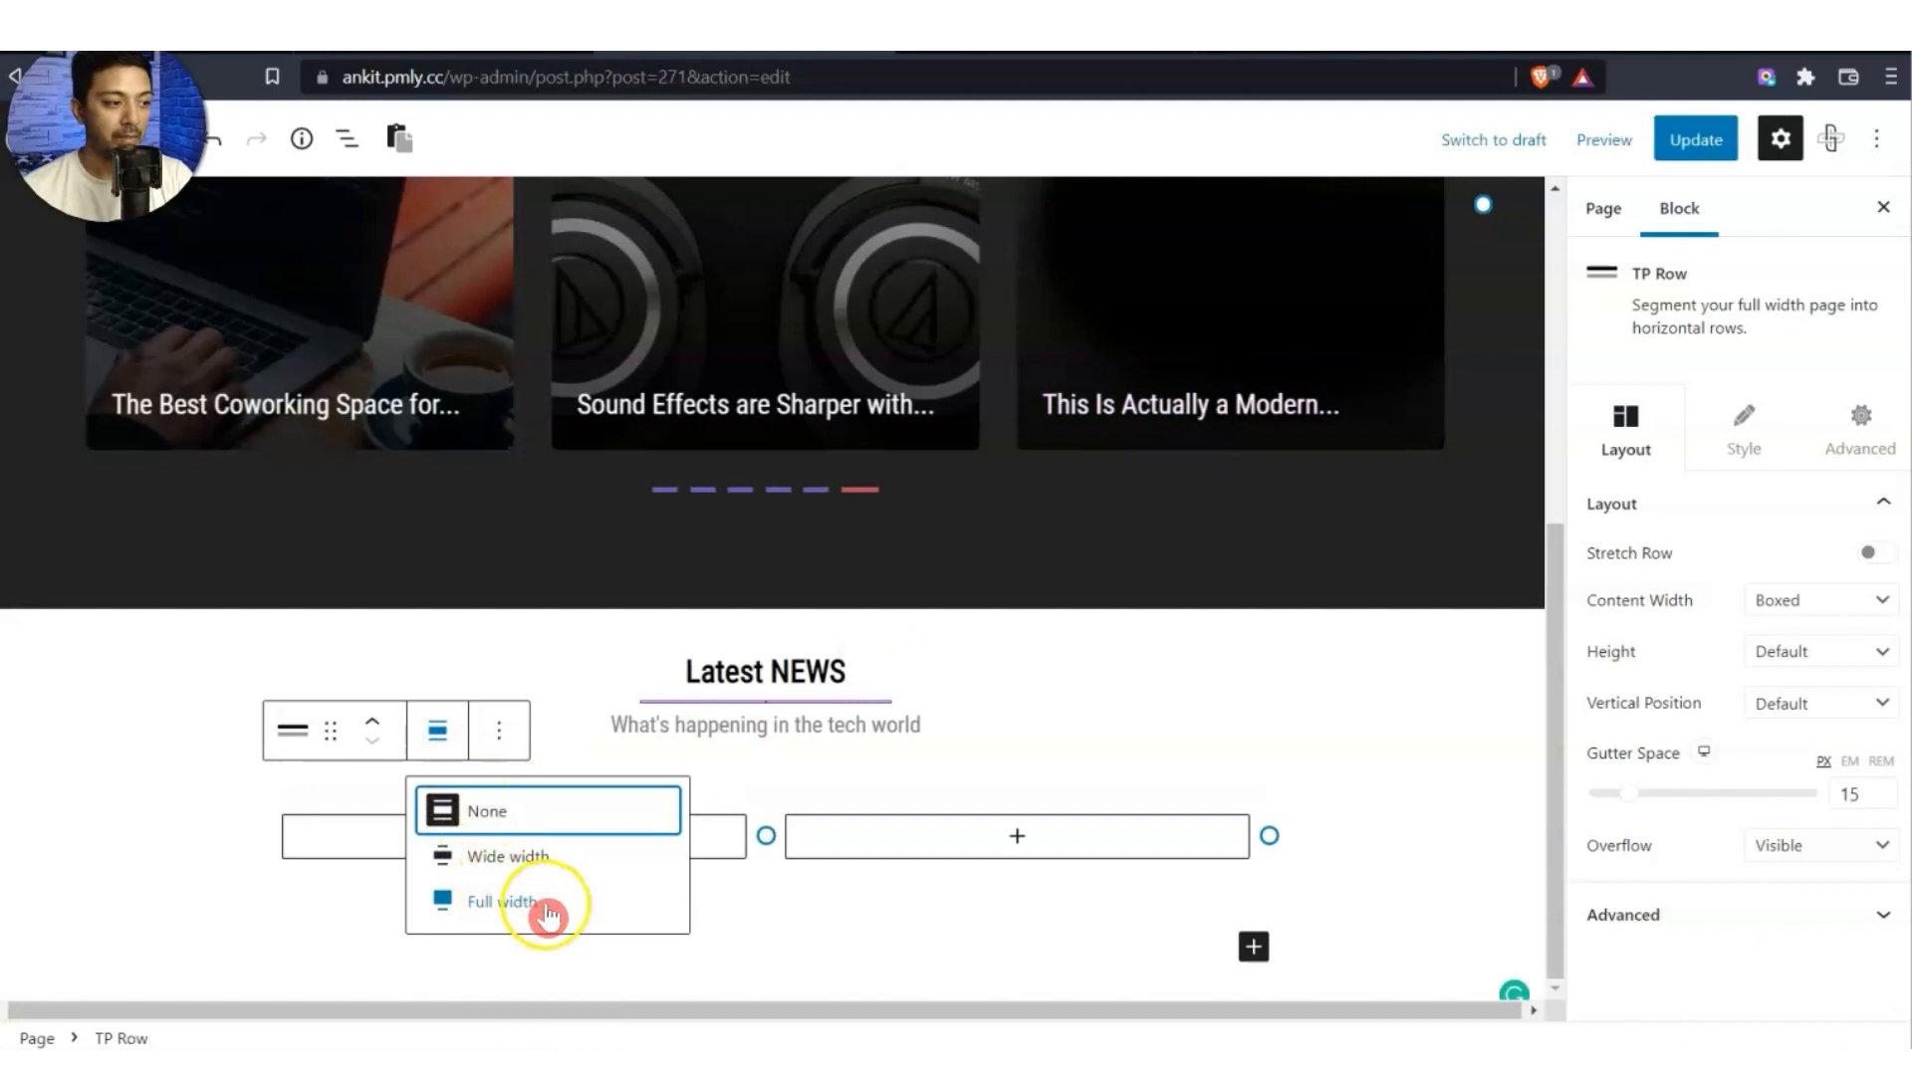
{"action": "left_click", "coordinate": [546, 909]}
{"action": "left_click_drag", "start_coordinate": [763, 834], "coordinate": [897, 833]}
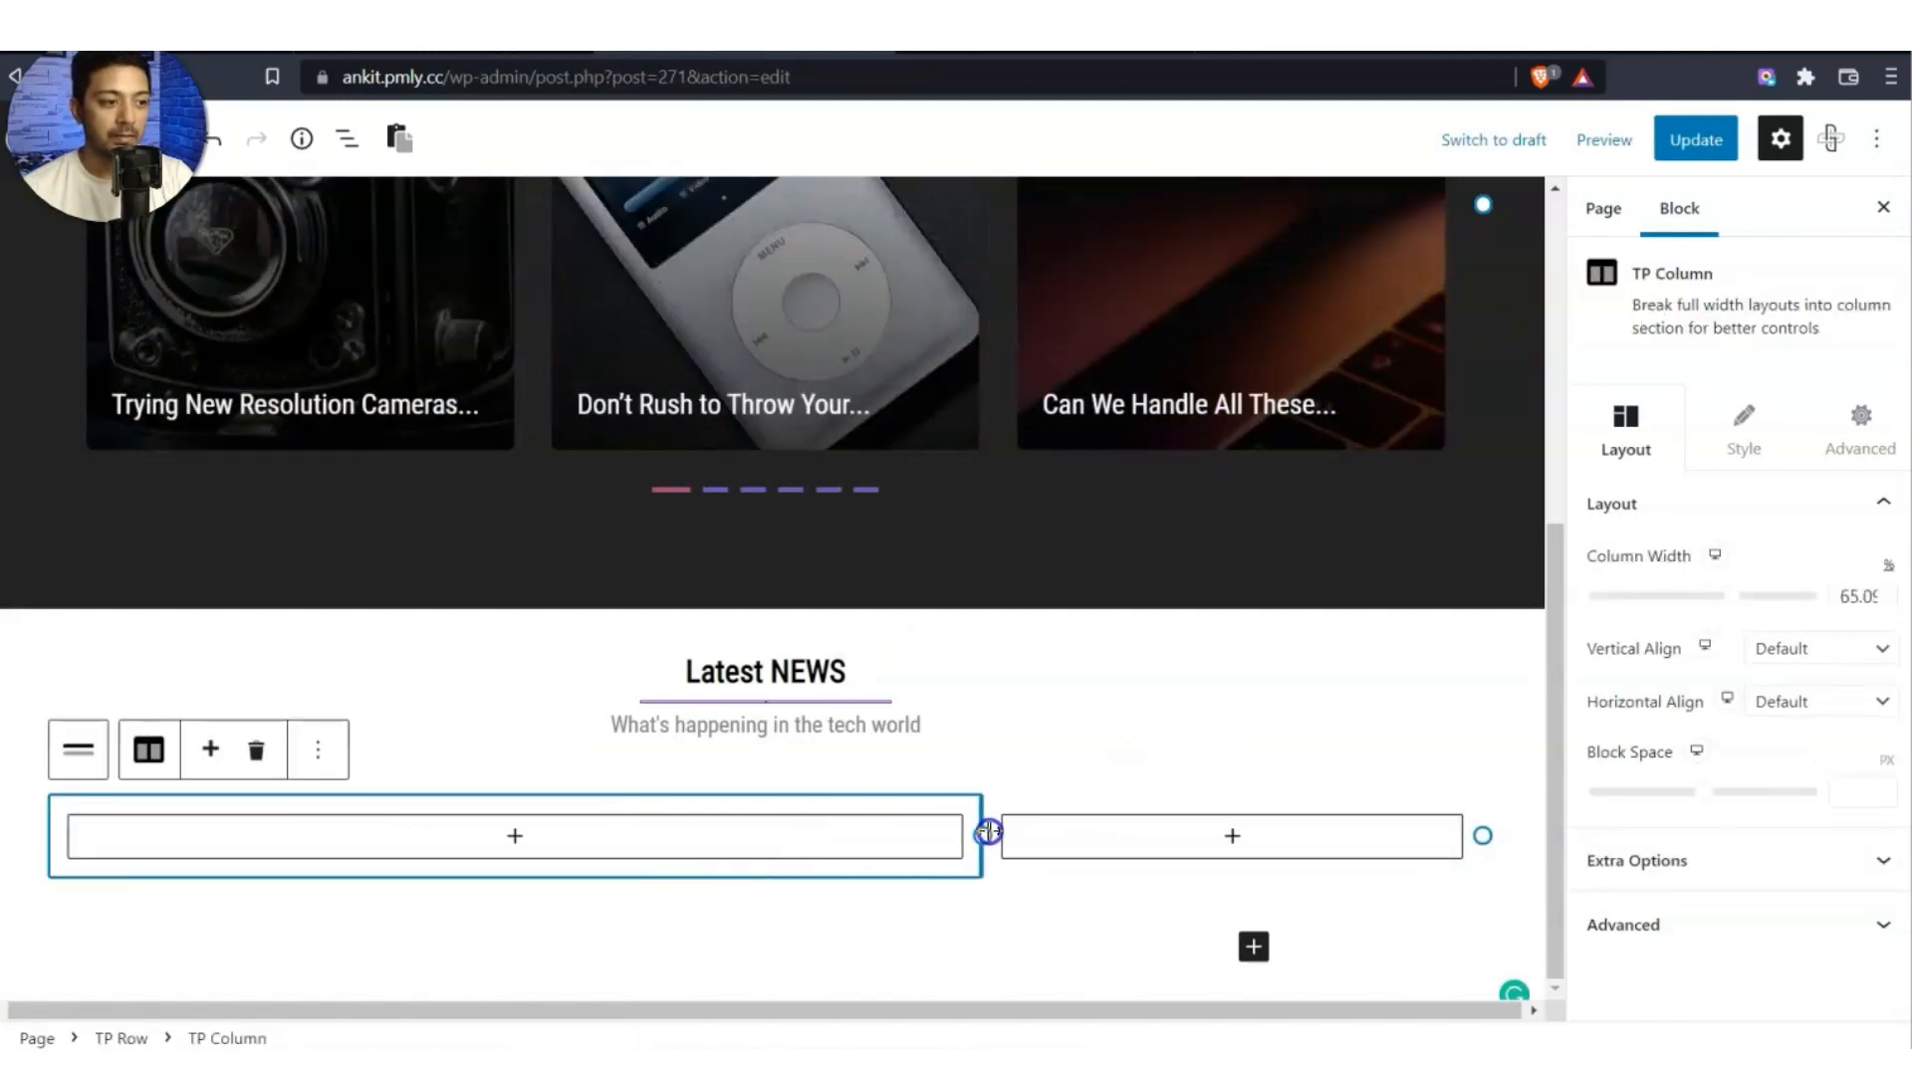
{"action": "left_click_drag", "start_coordinate": [1100, 829], "coordinate": [1085, 829]}
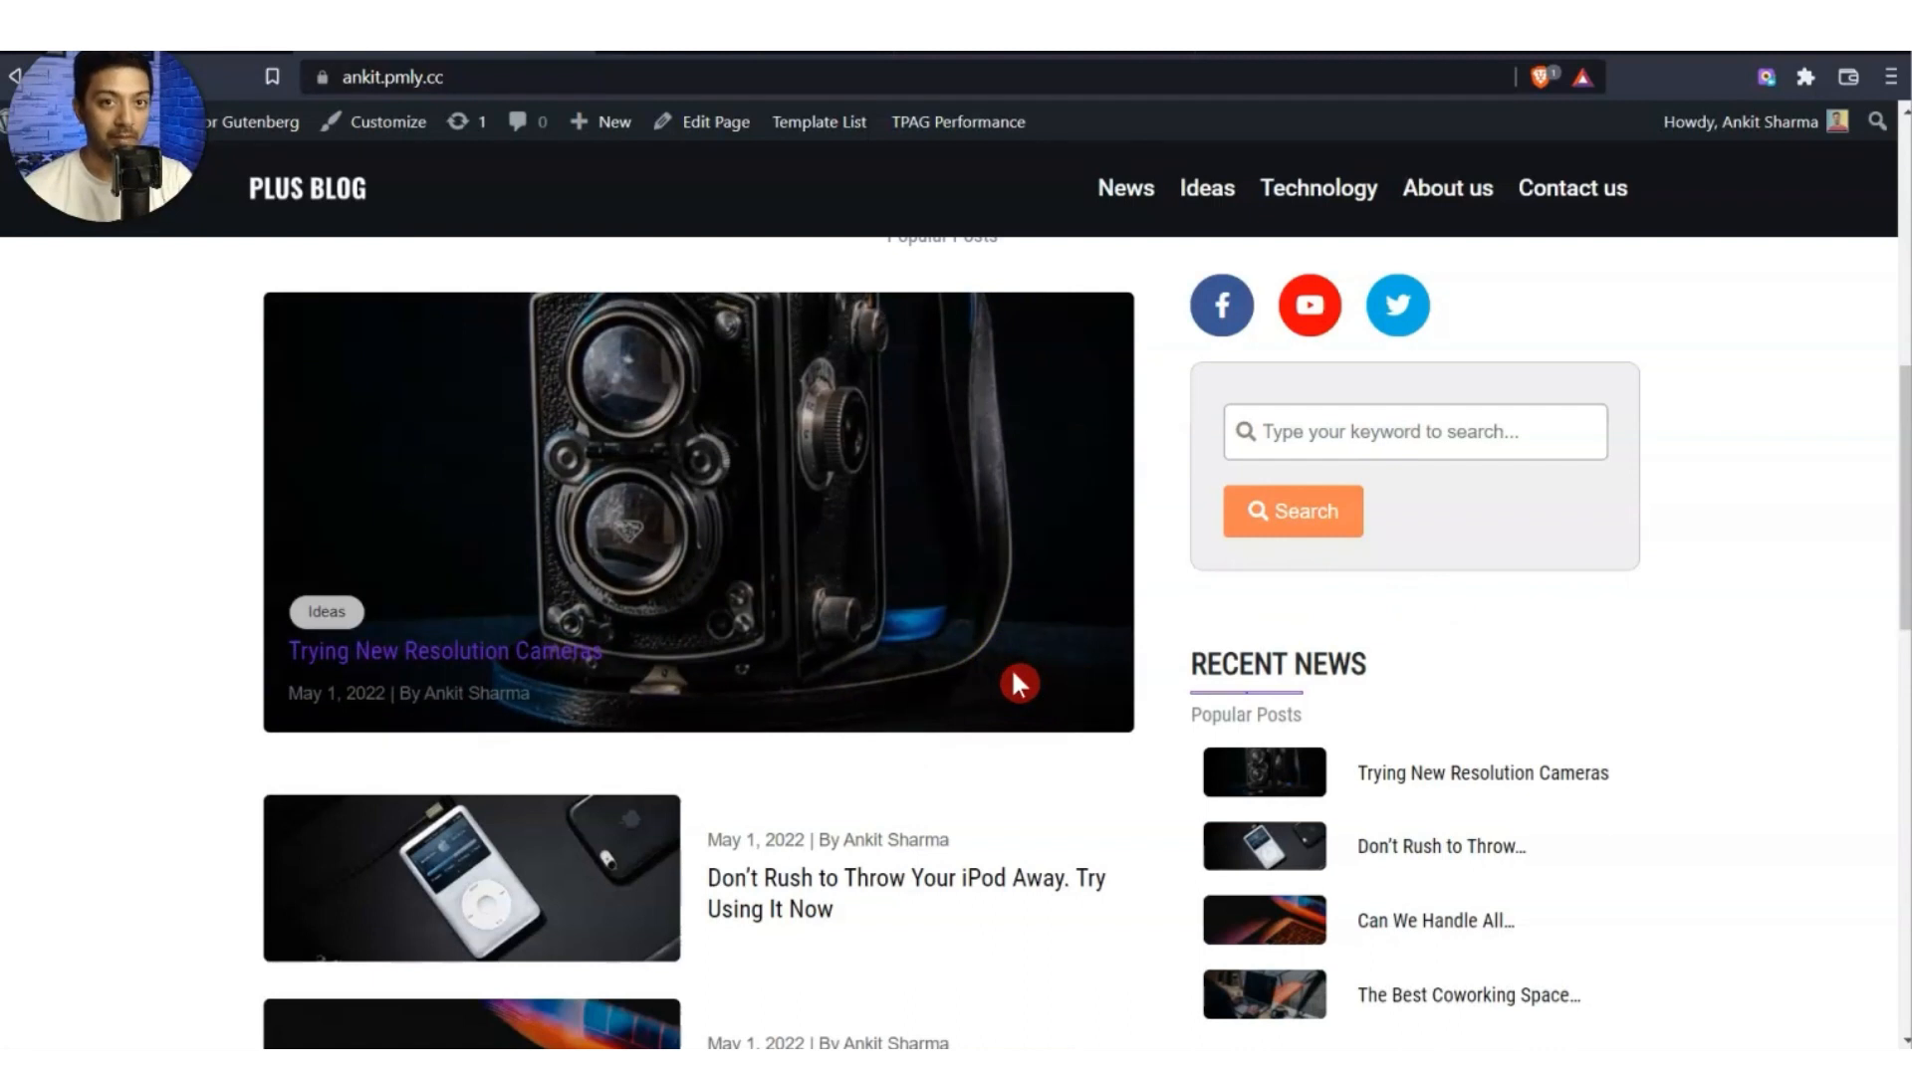
Copy the featured camera post's TP Post Listing from the Archive Page and paste it into the wider column under Latest NEWS.
{"action": "left_click", "coordinate": [782, 528]}
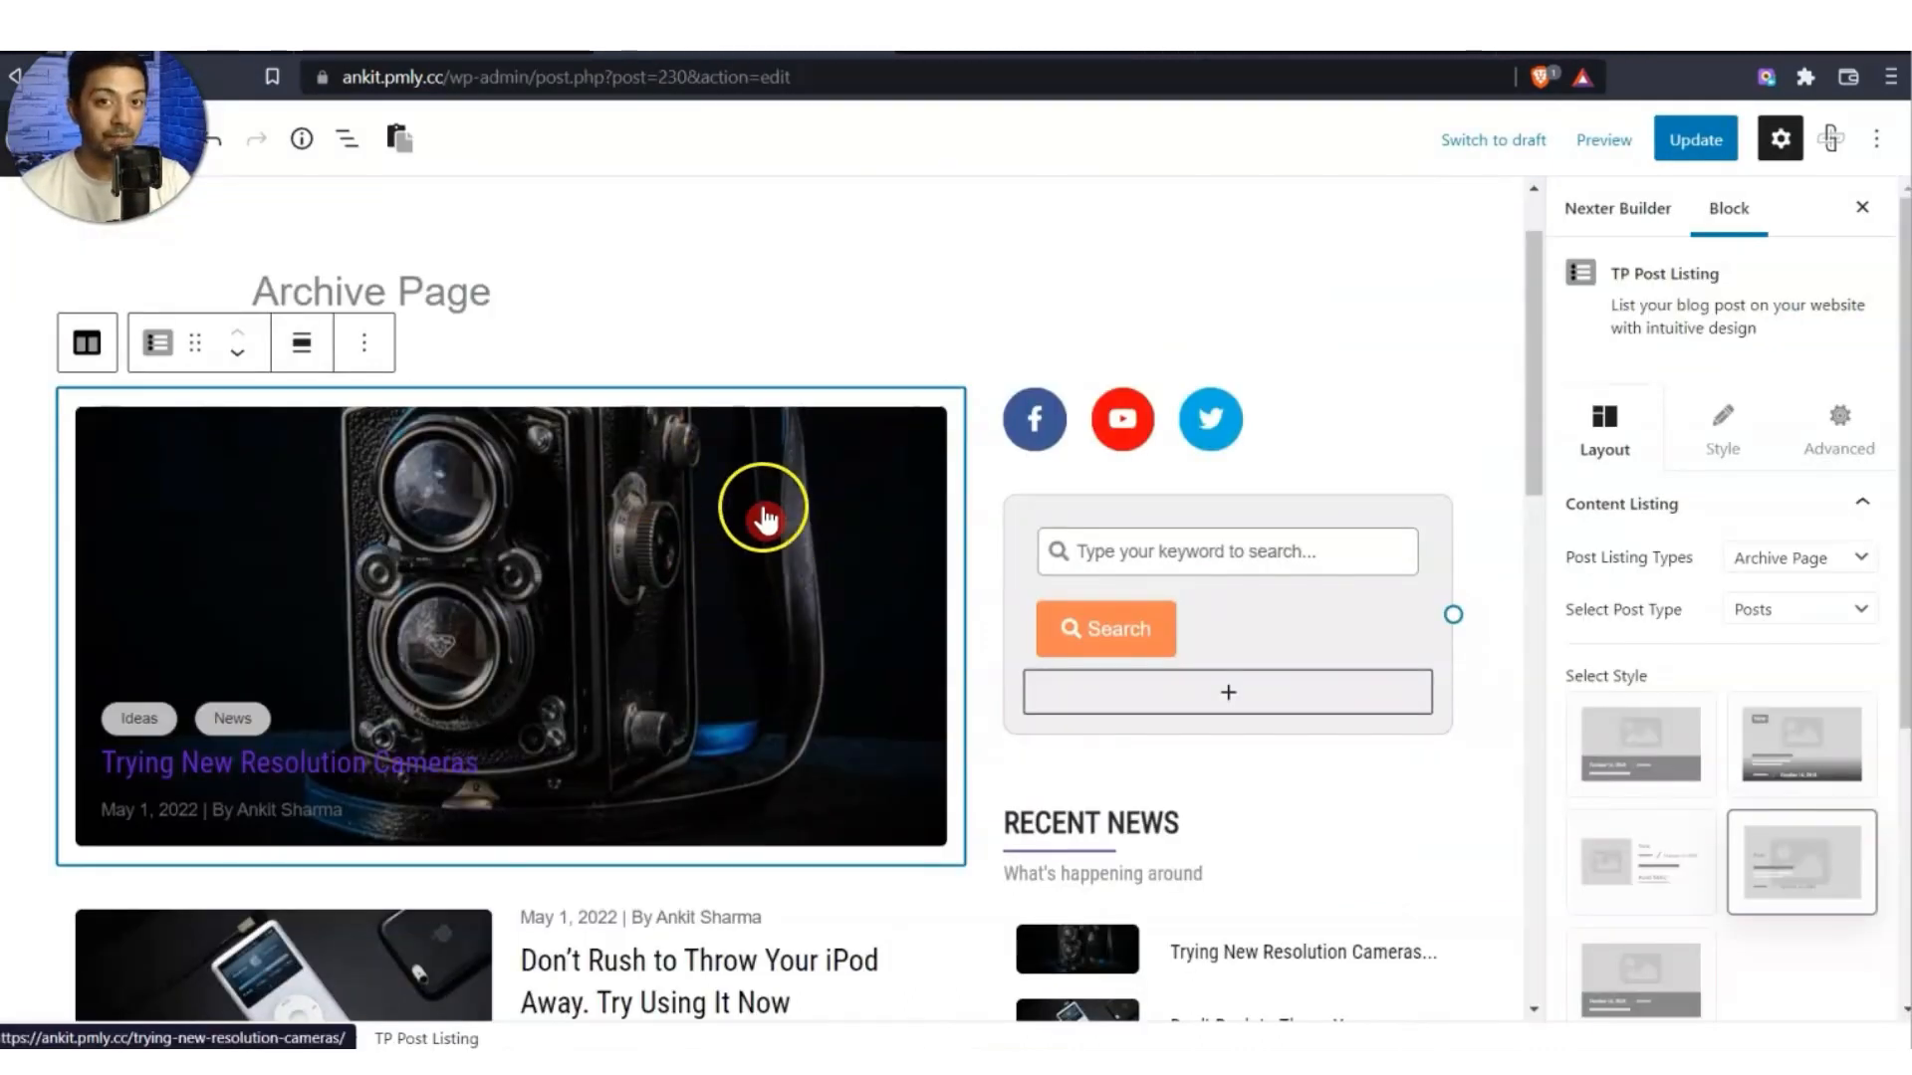
{"action": "left_click", "coordinate": [370, 456]}
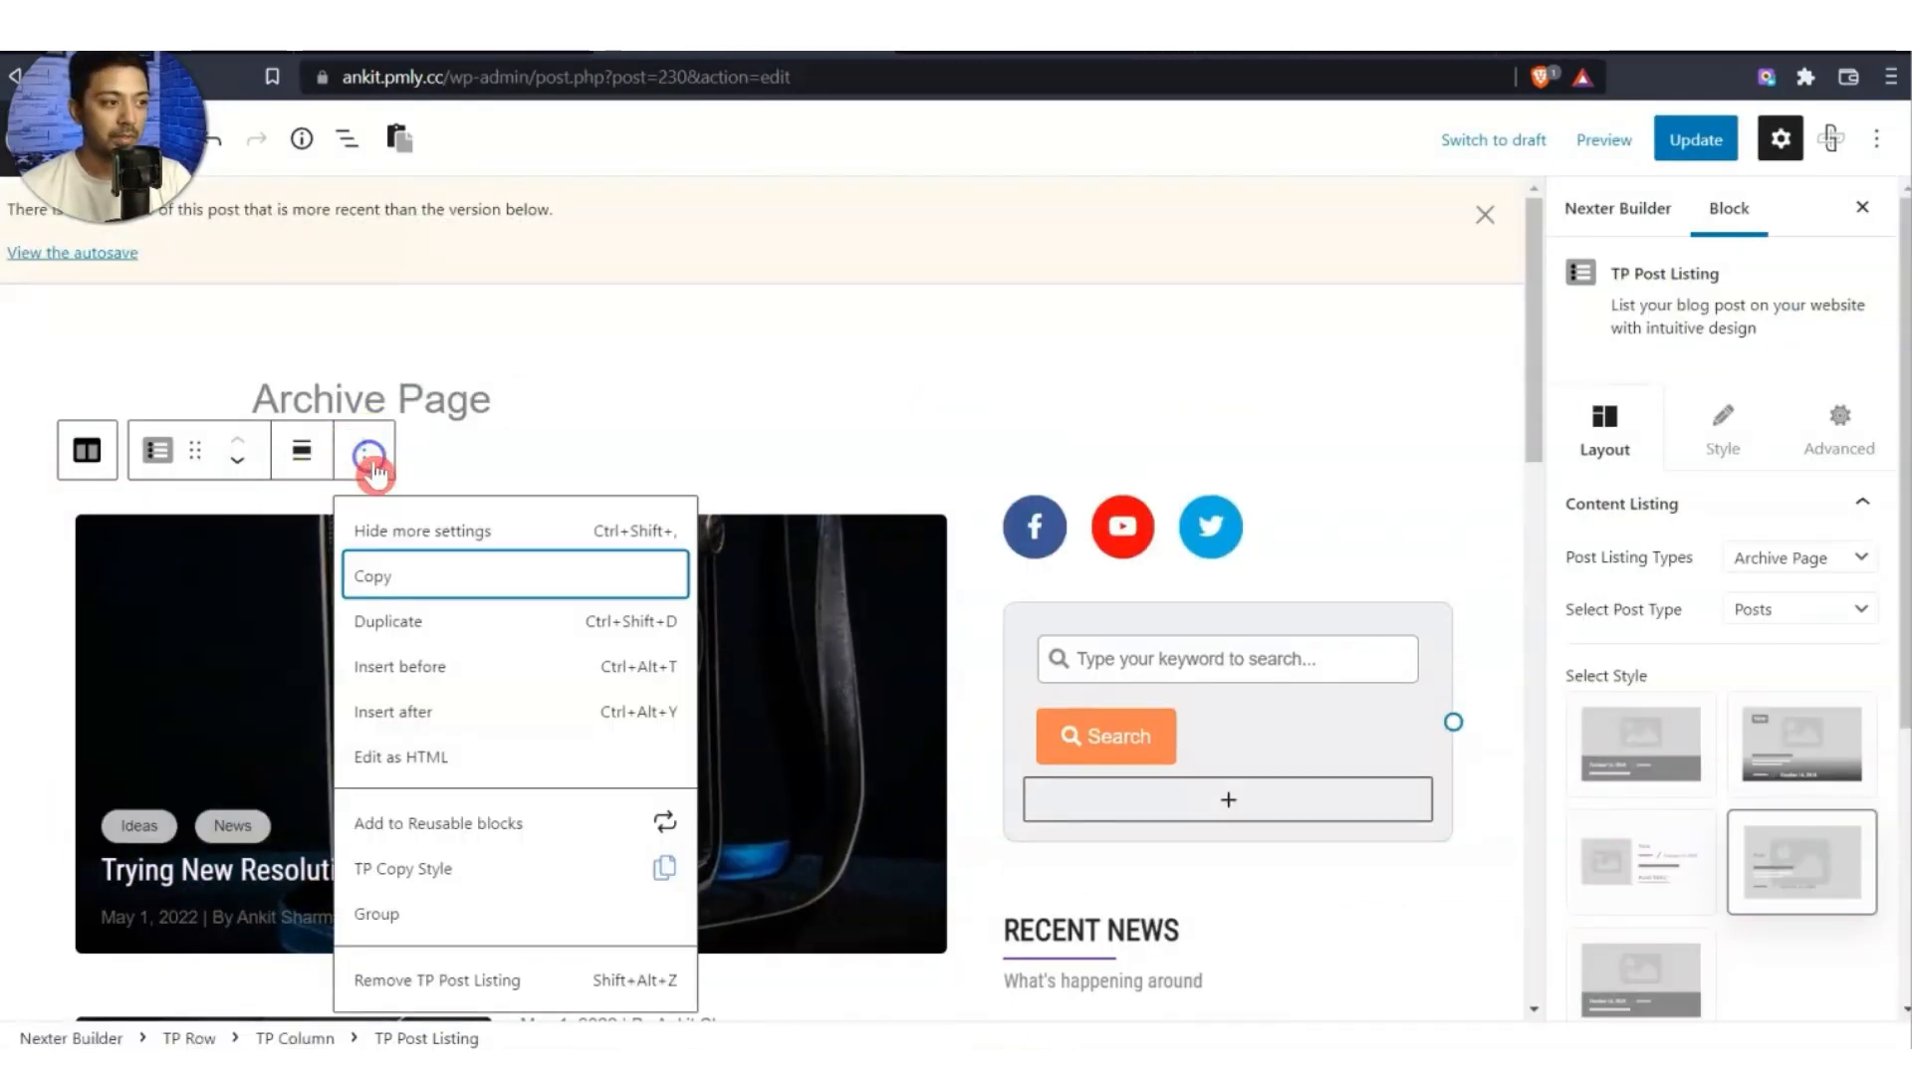
{"action": "left_click", "coordinate": [391, 576]}
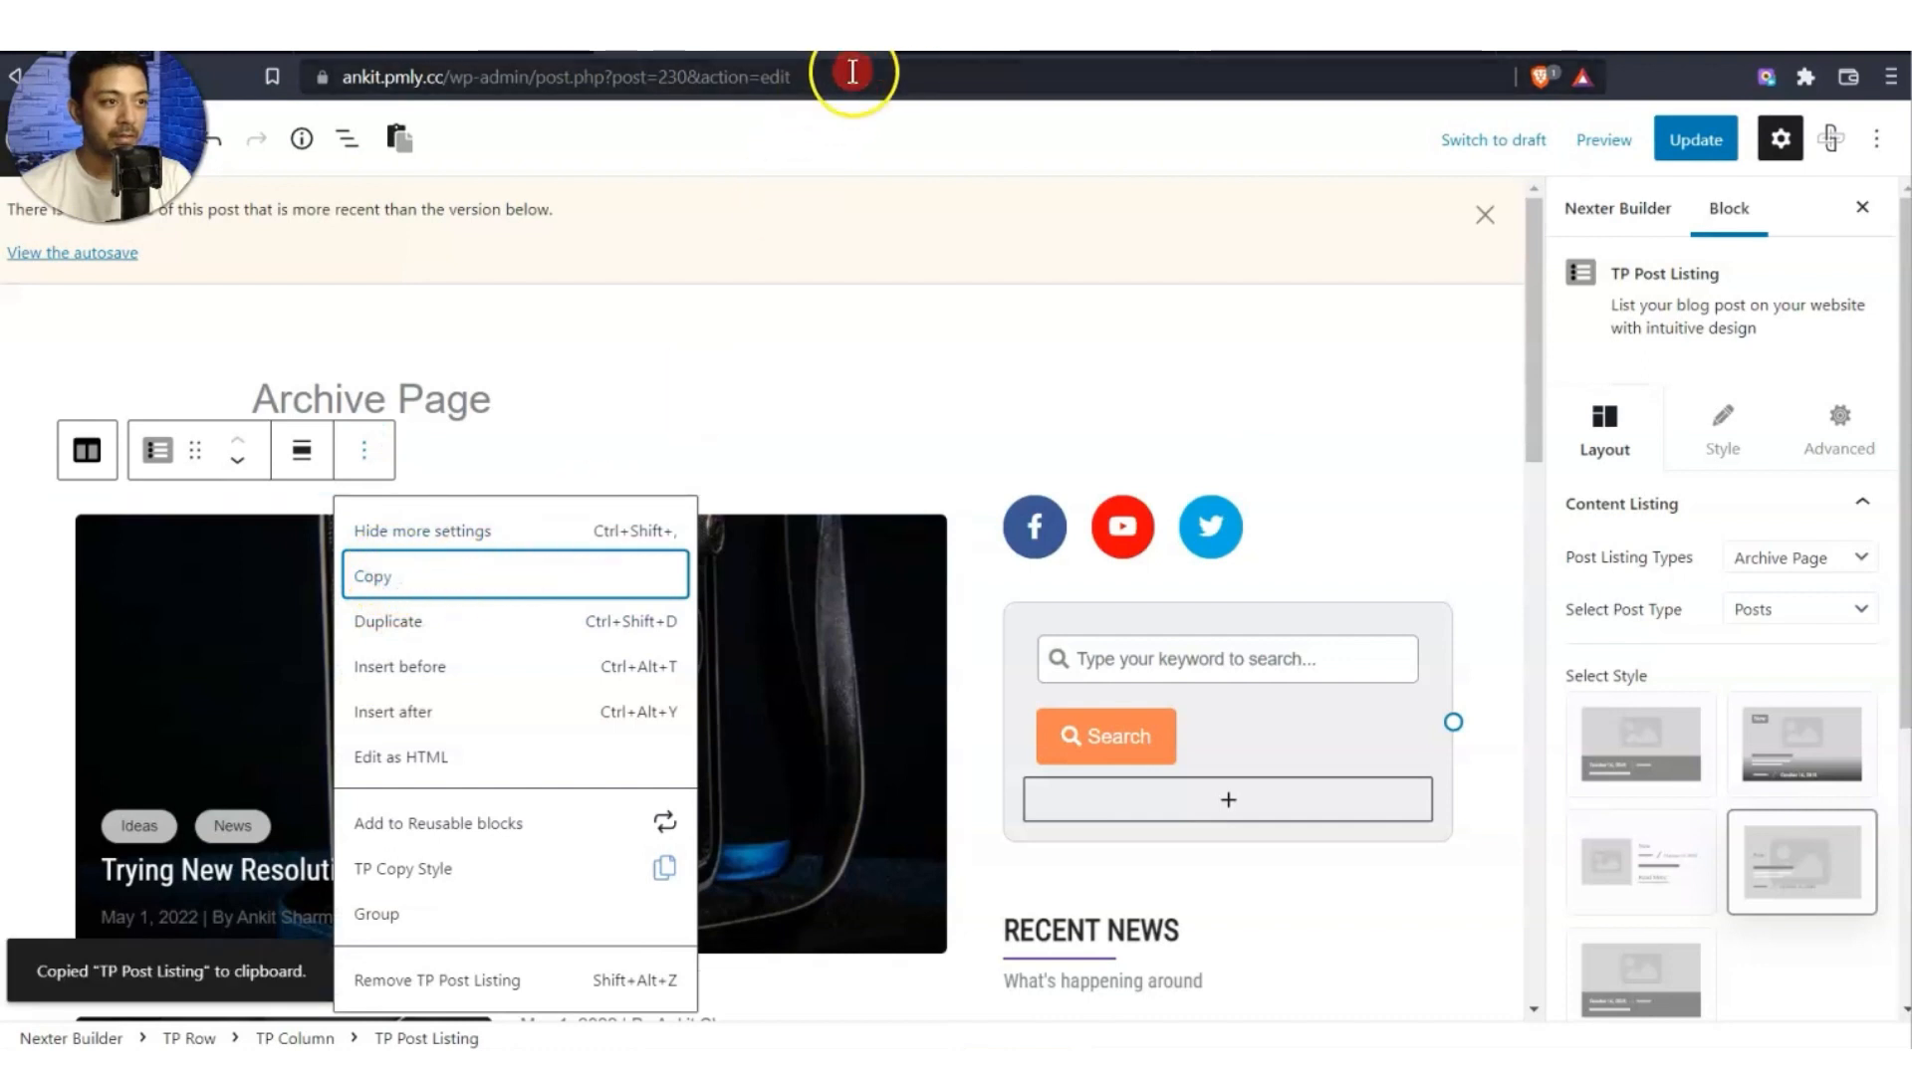
{"action": "left_click", "coordinate": [966, 56]}
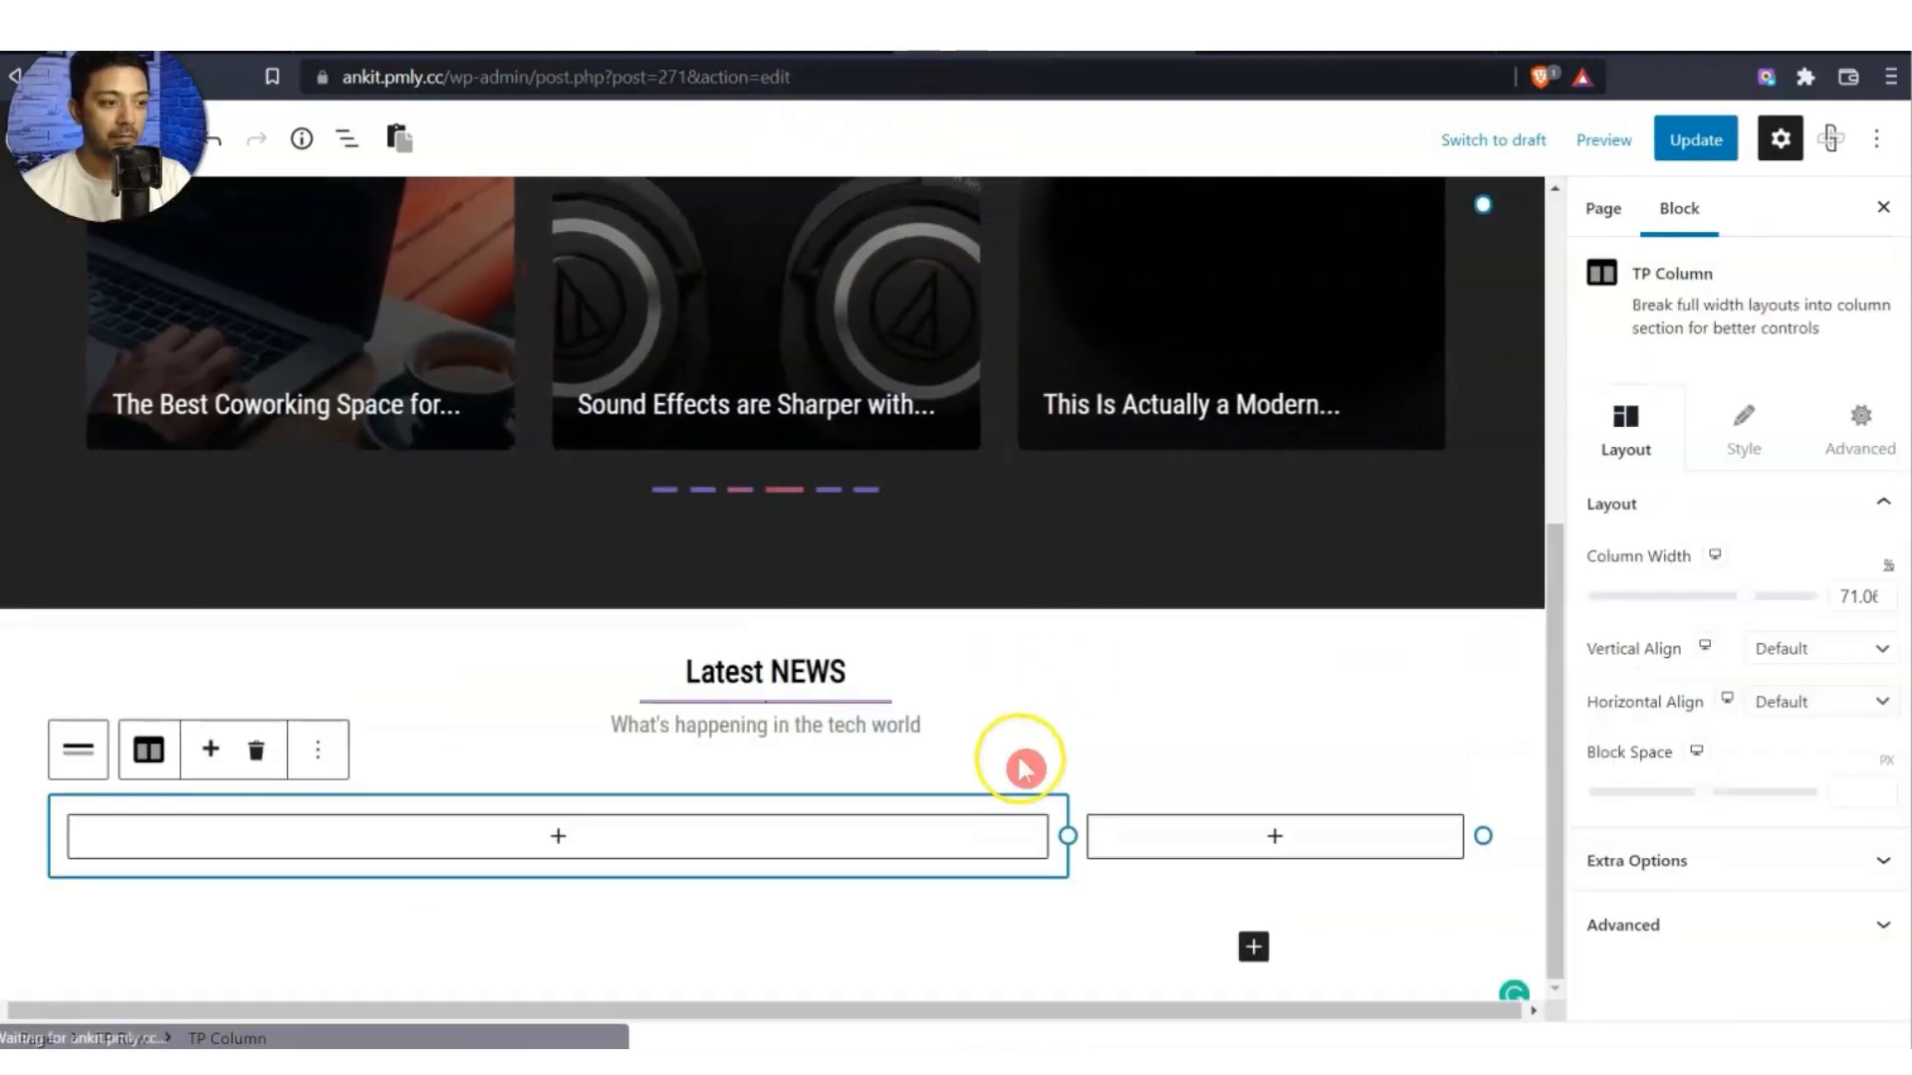
{"action": "left_click", "coordinate": [547, 836]}
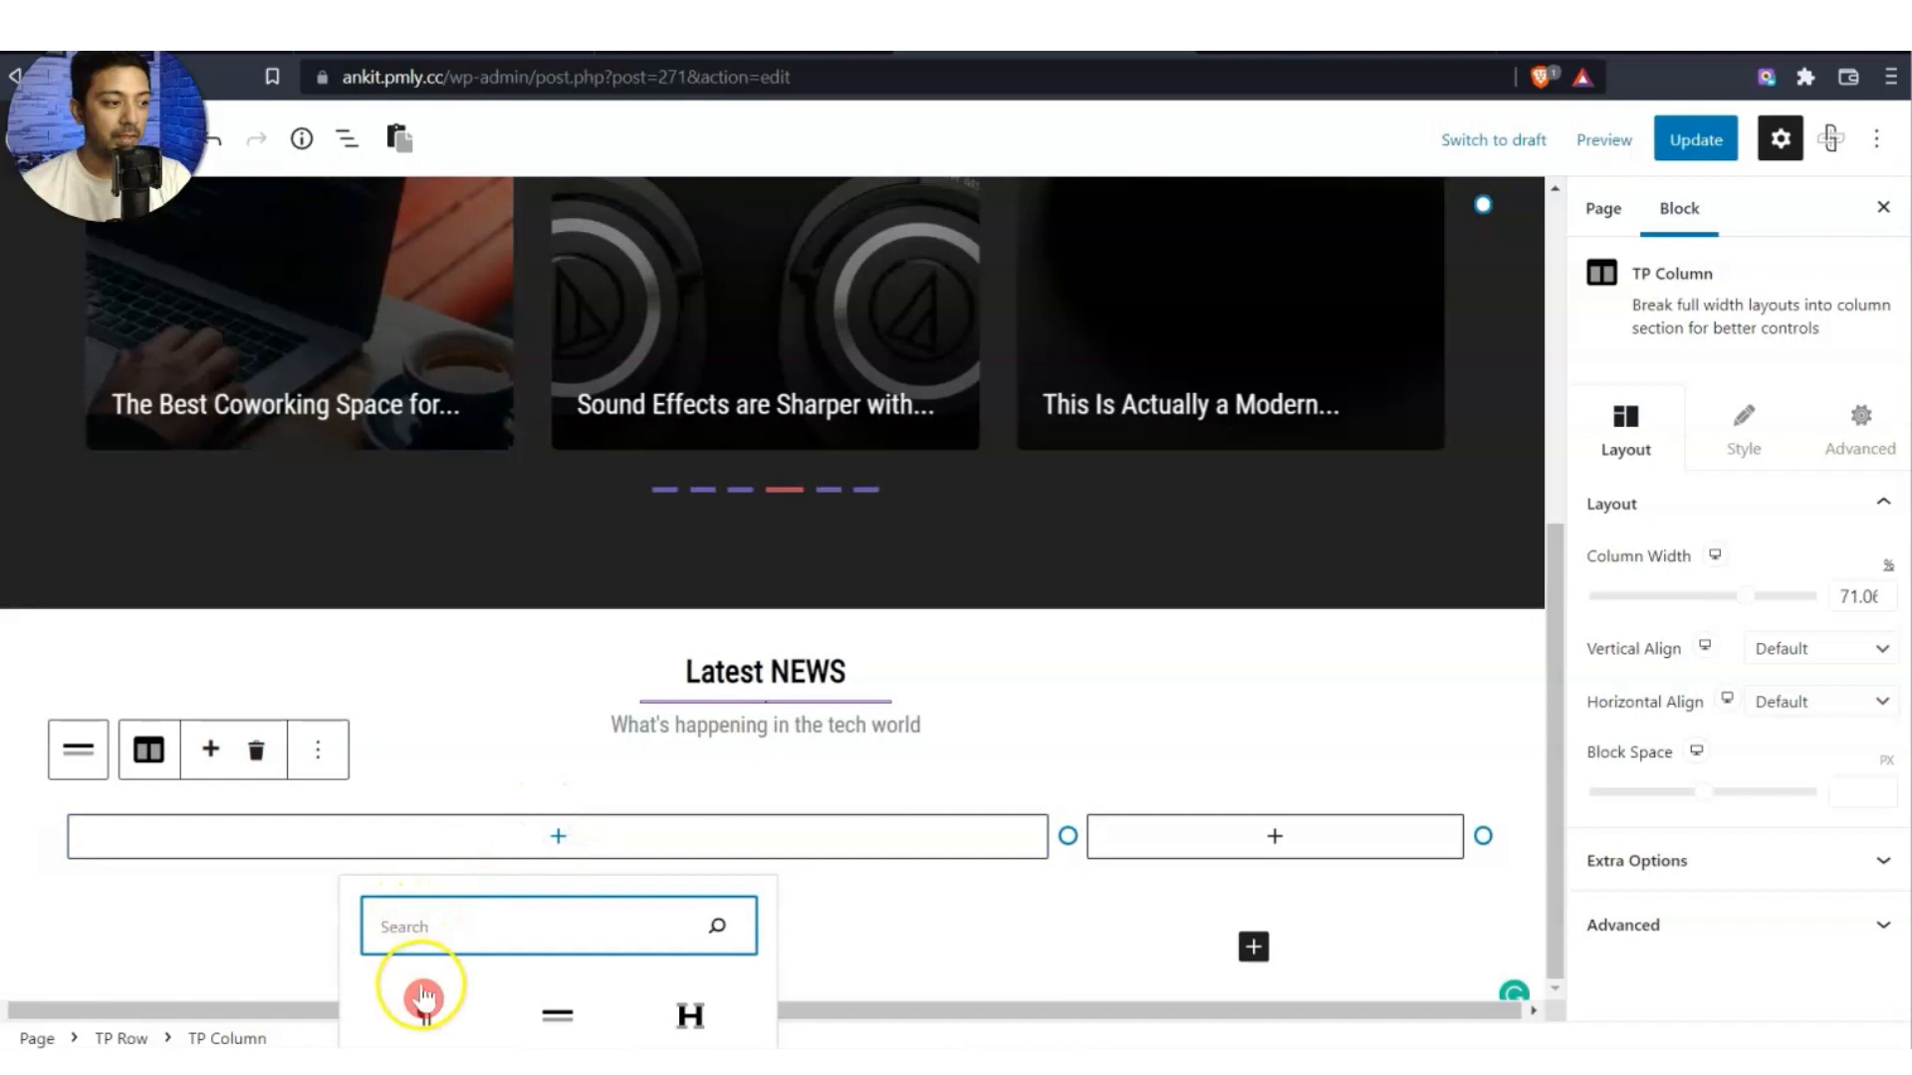
{"action": "left_click", "coordinate": [631, 796]}
{"action": "key", "text": "ctrl+v"}
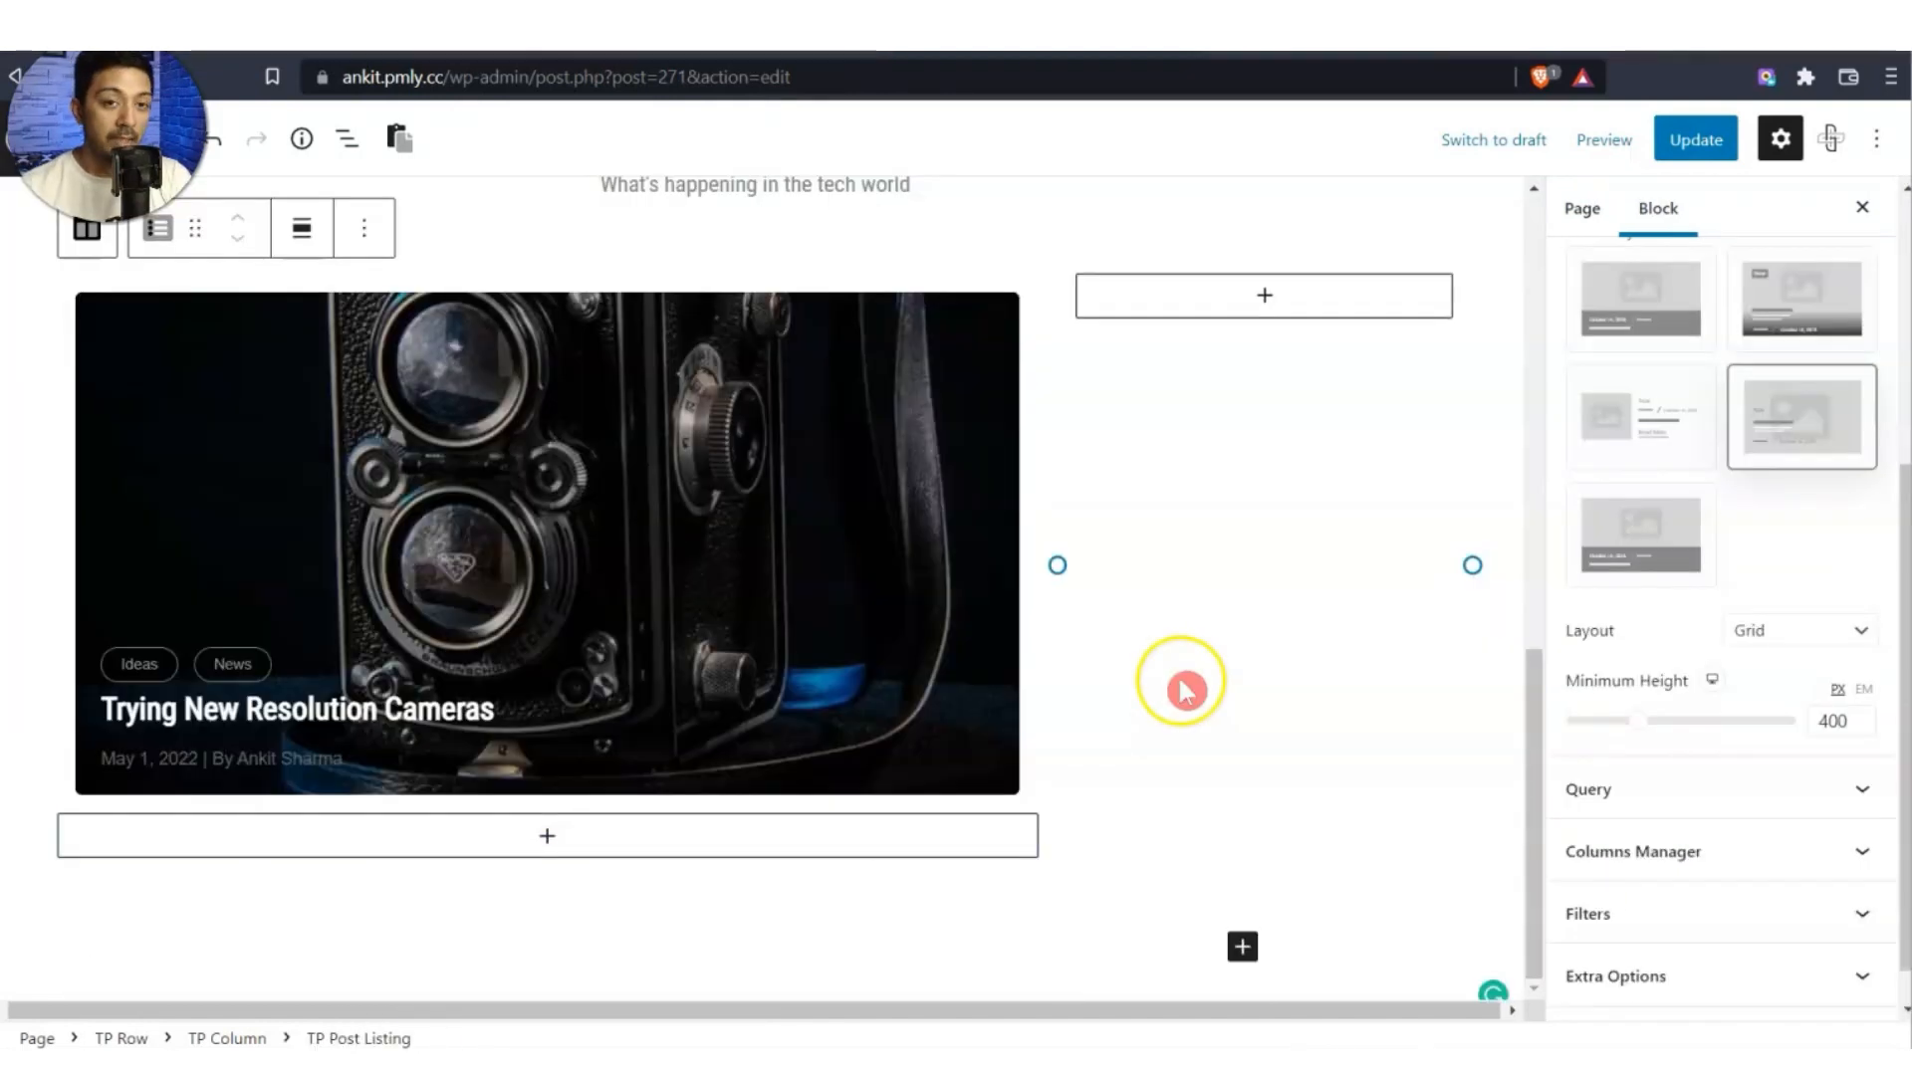
{"action": "left_click", "coordinate": [538, 842]}
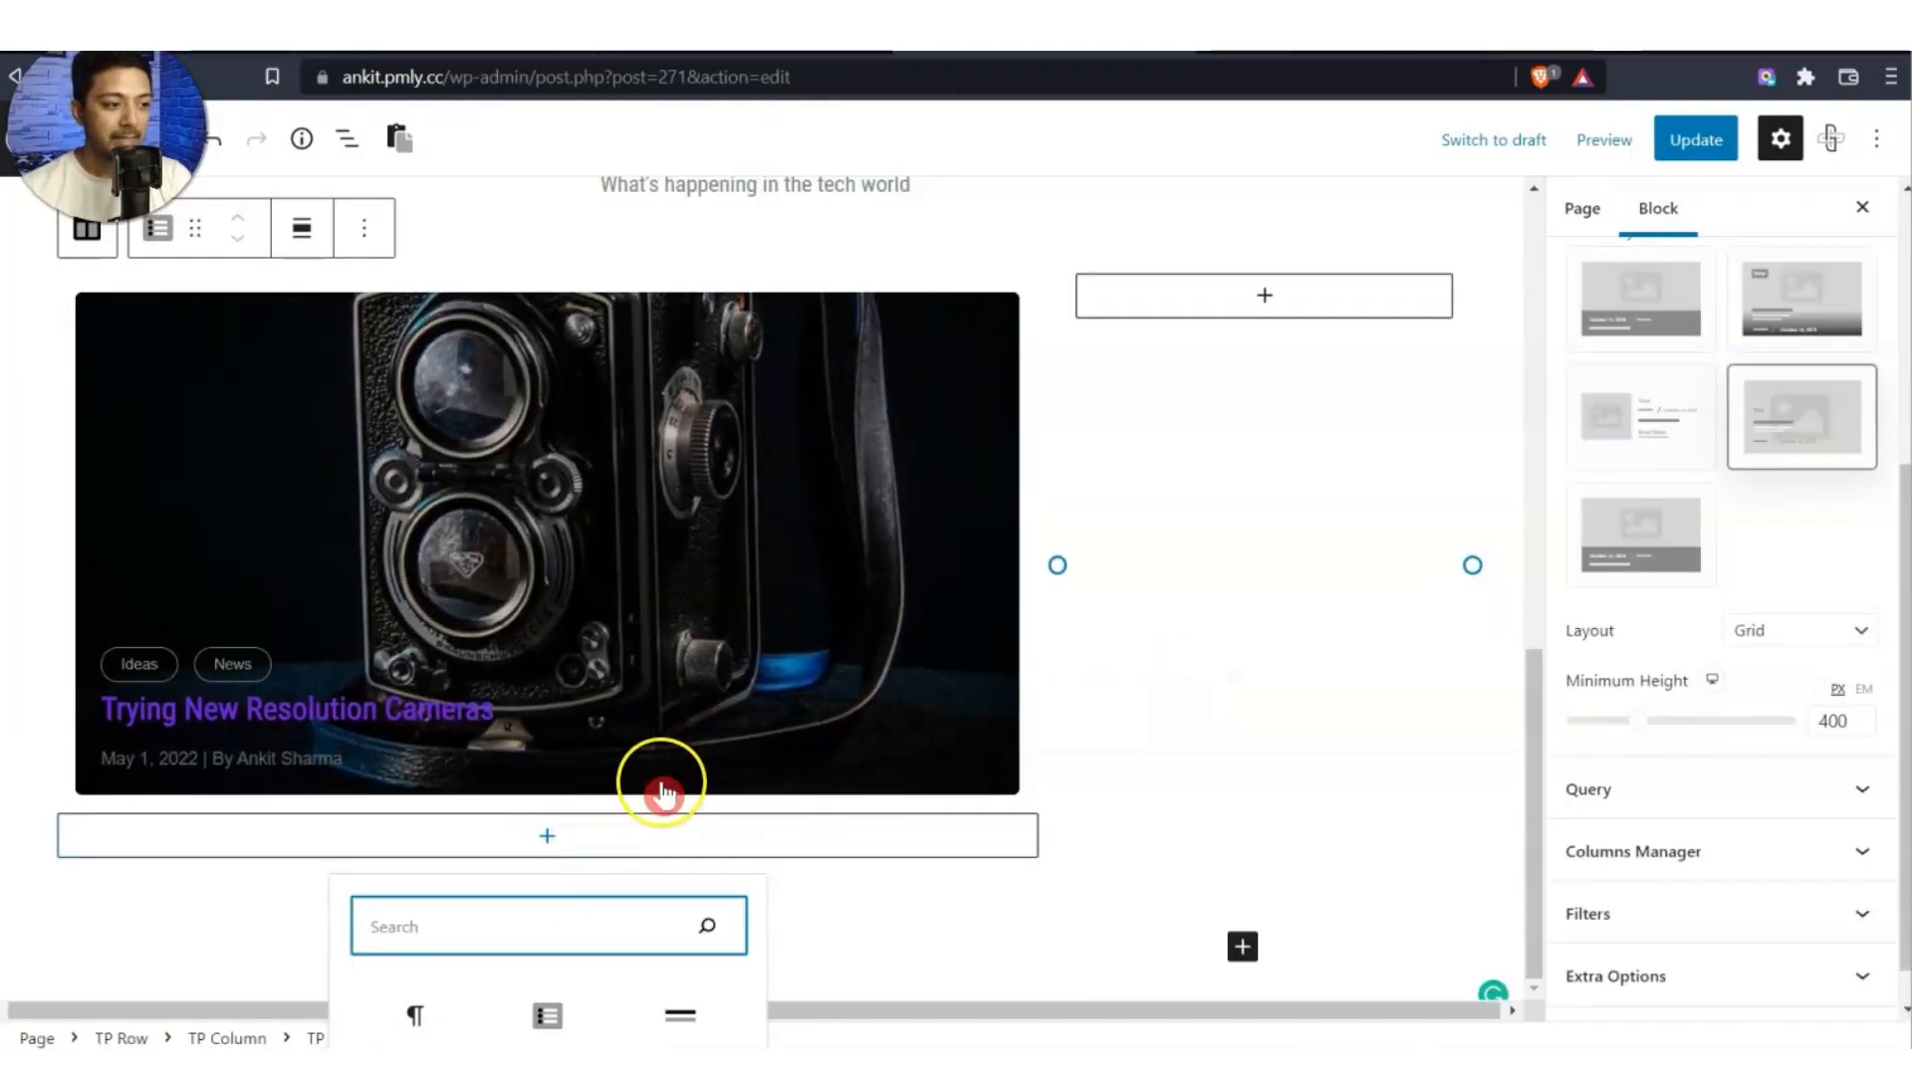
{"action": "left_click", "coordinate": [682, 1014]}
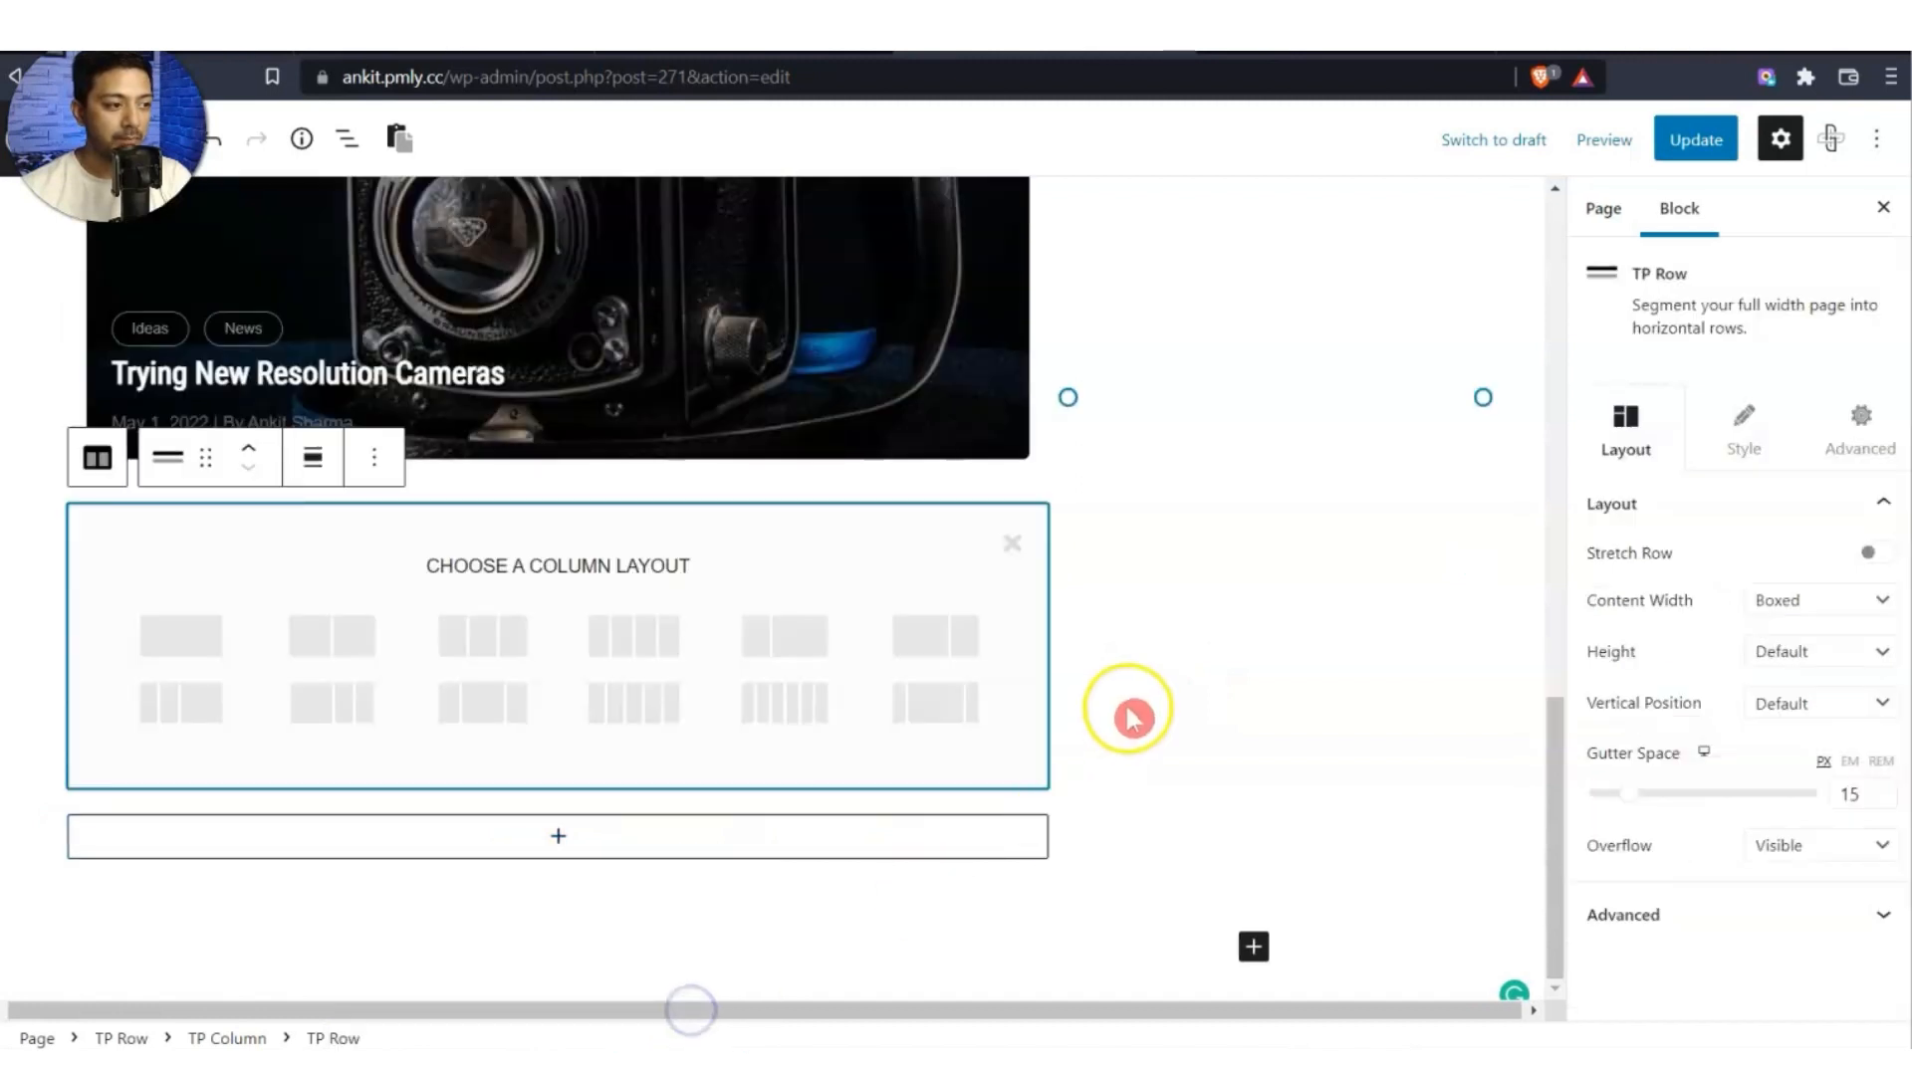
{"action": "key", "text": "ctrl+z"}
Add the list-style TP Post Listing below the featured post and set its Display Posts to 4.
{"action": "left_click", "coordinate": [559, 838]}
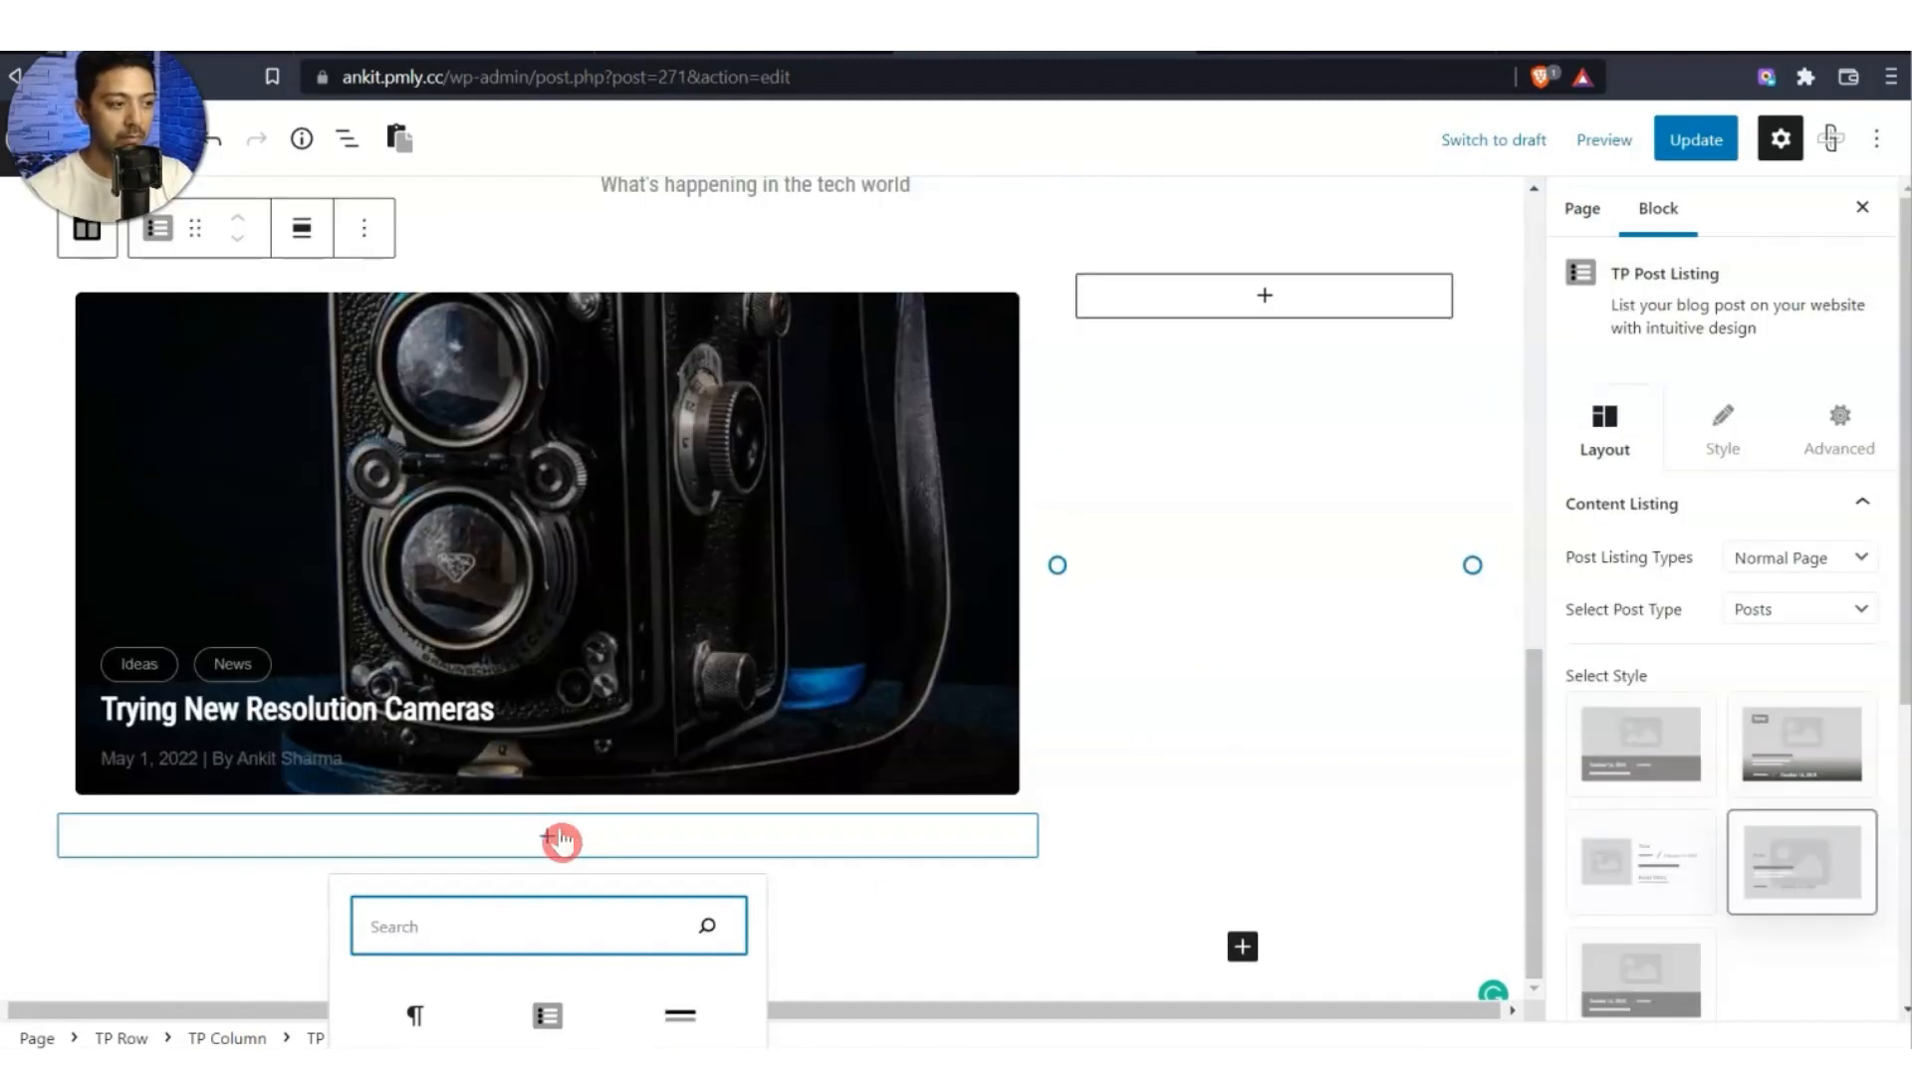
{"action": "left_click", "coordinate": [446, 677]}
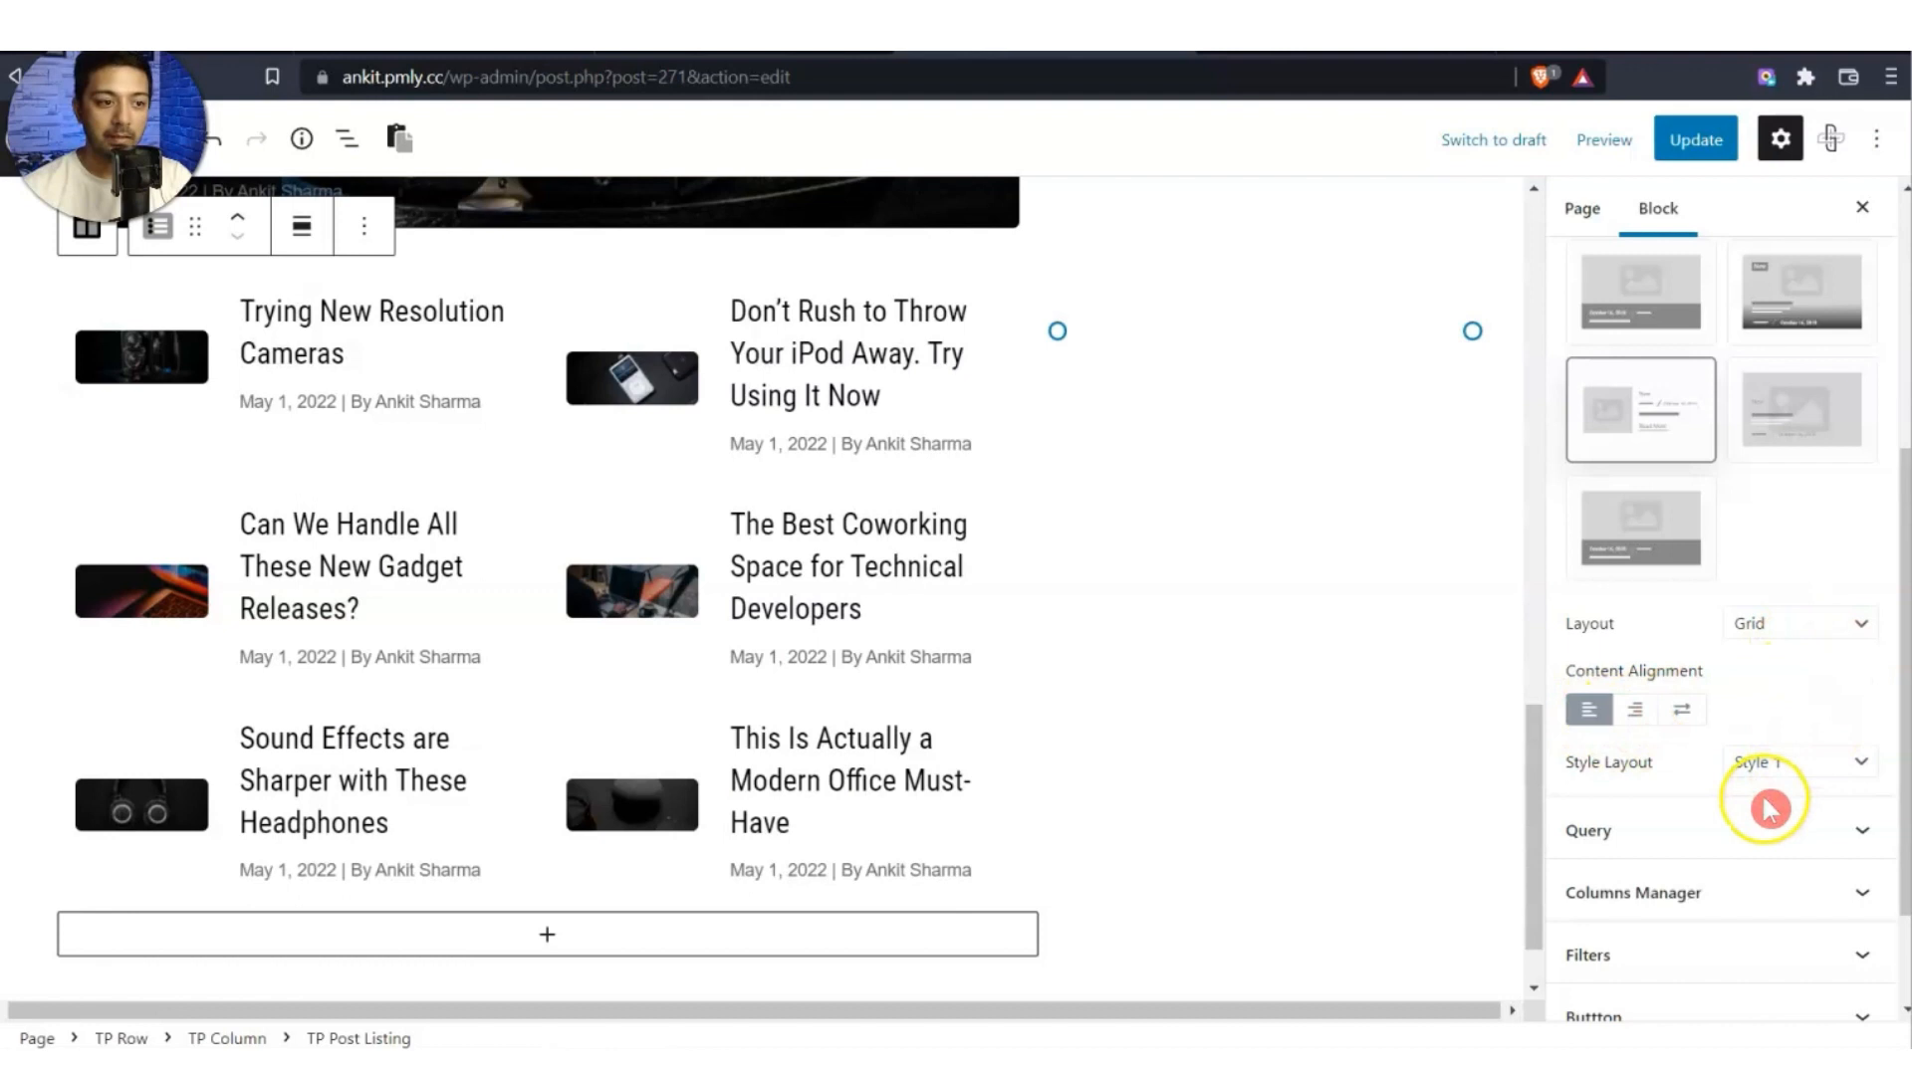
{"action": "left_click", "coordinate": [1768, 814]}
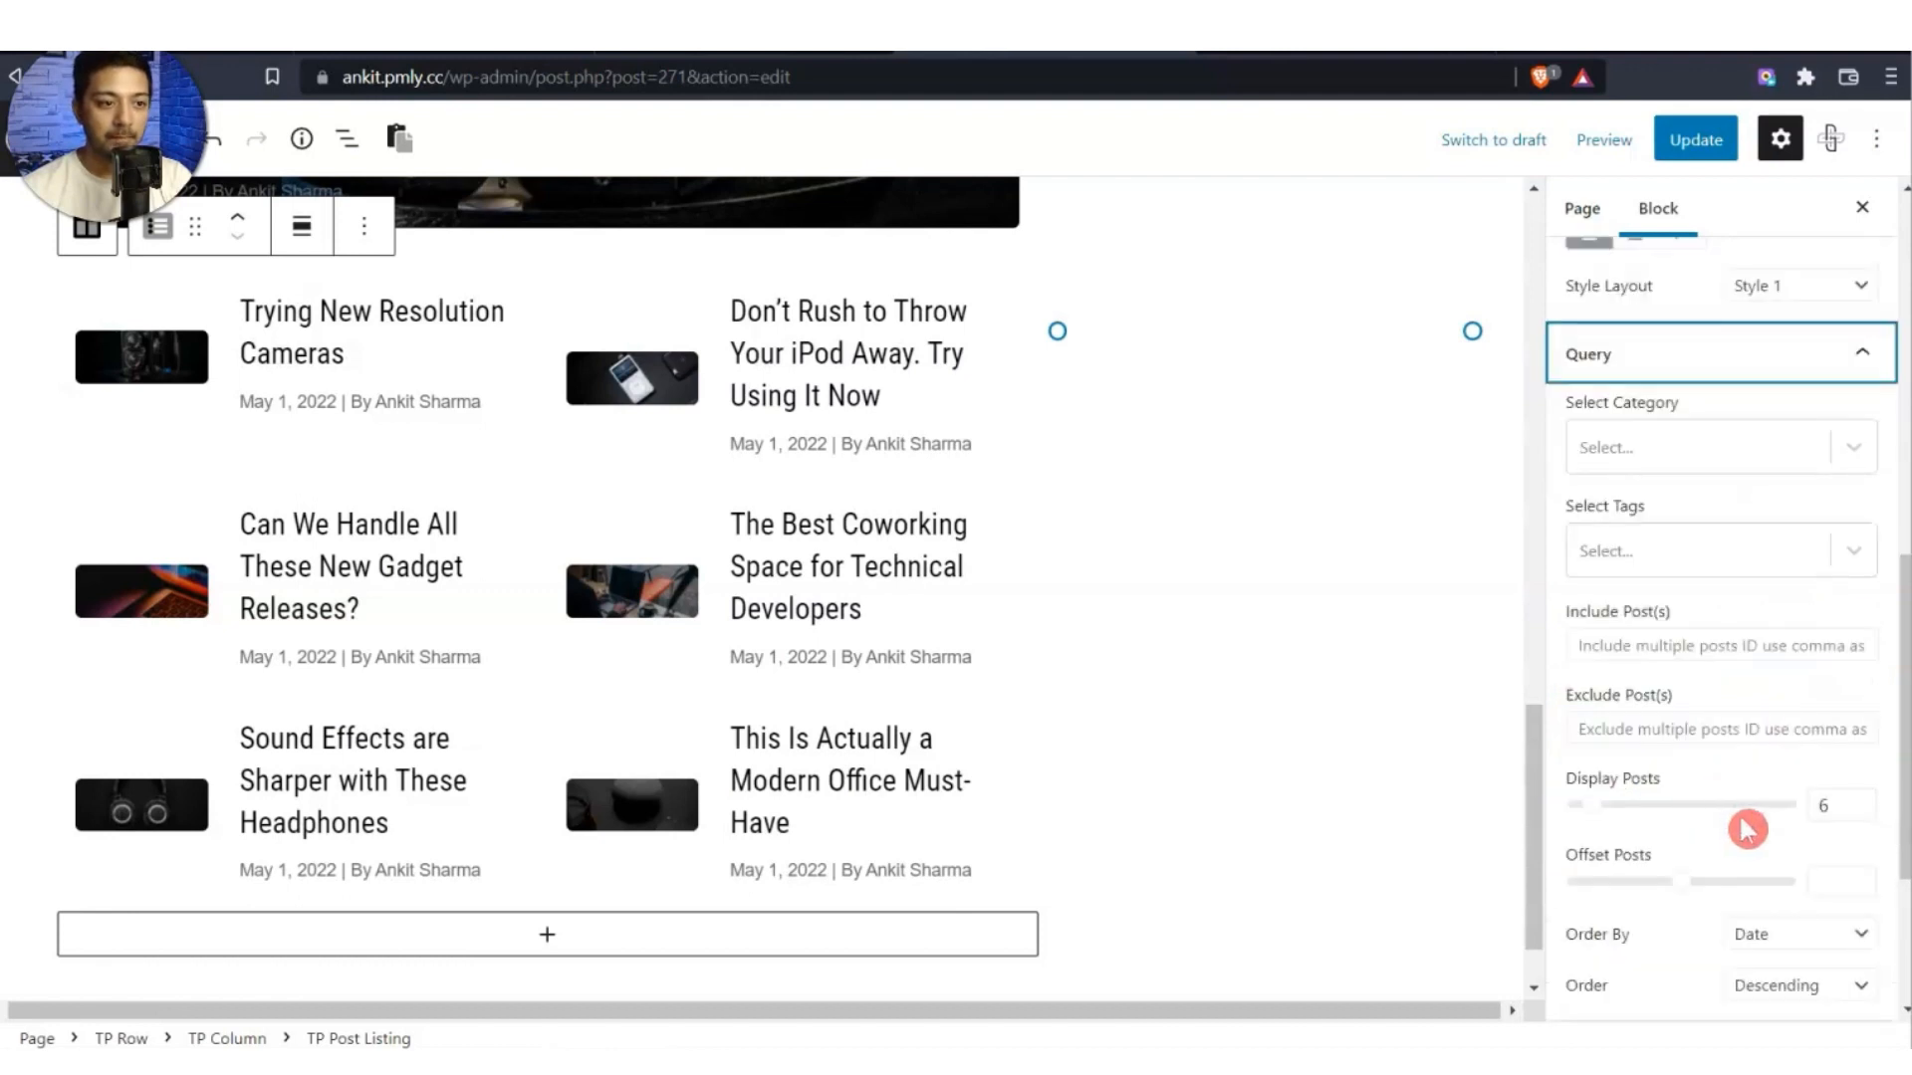
{"action": "scroll", "coordinate": [1748, 830], "scroll_direction": "down", "scroll_amount": 3}
{"action": "left_click", "coordinate": [1833, 655]}
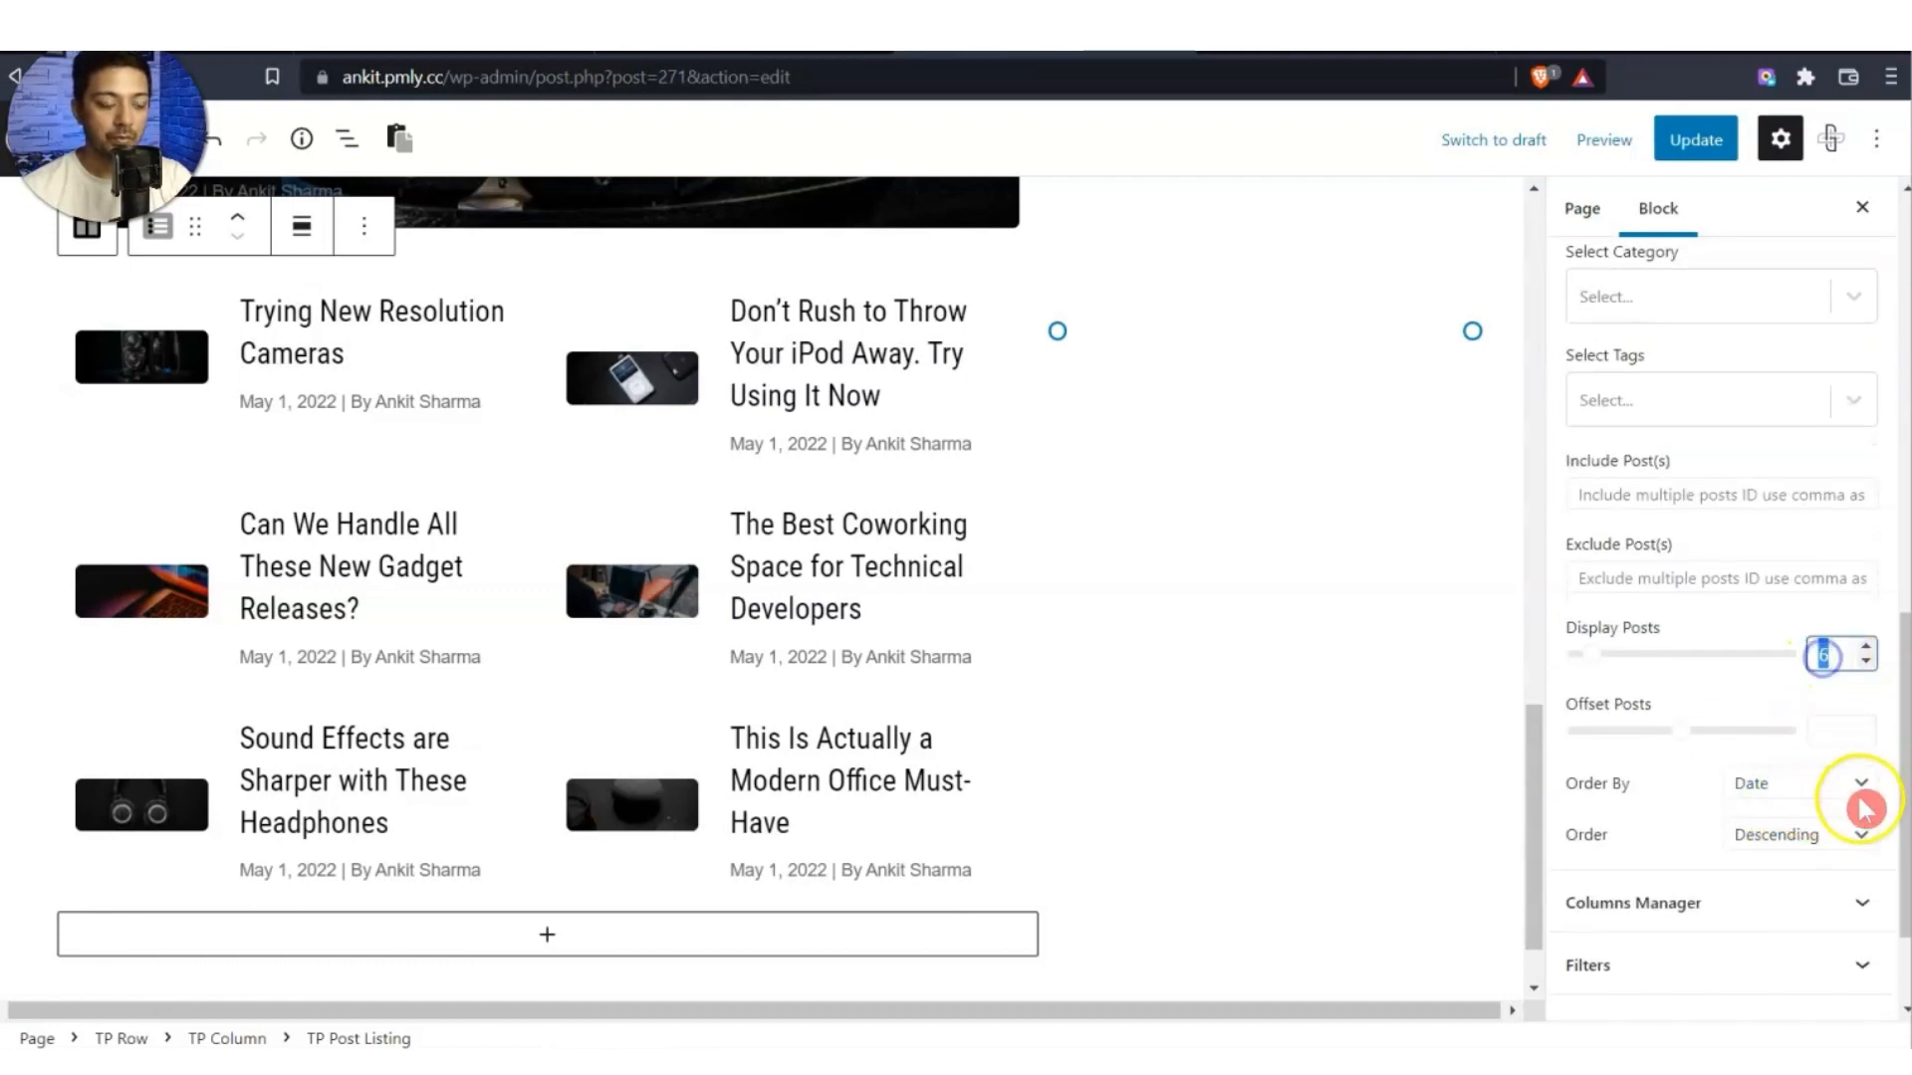
{"action": "type", "text": "4"}
Arrange the lower post listing in a single column using the Column 1 option.
{"action": "scroll", "coordinate": [1867, 819], "scroll_direction": "down", "scroll_amount": 2}
{"action": "left_click", "coordinate": [1651, 767]}
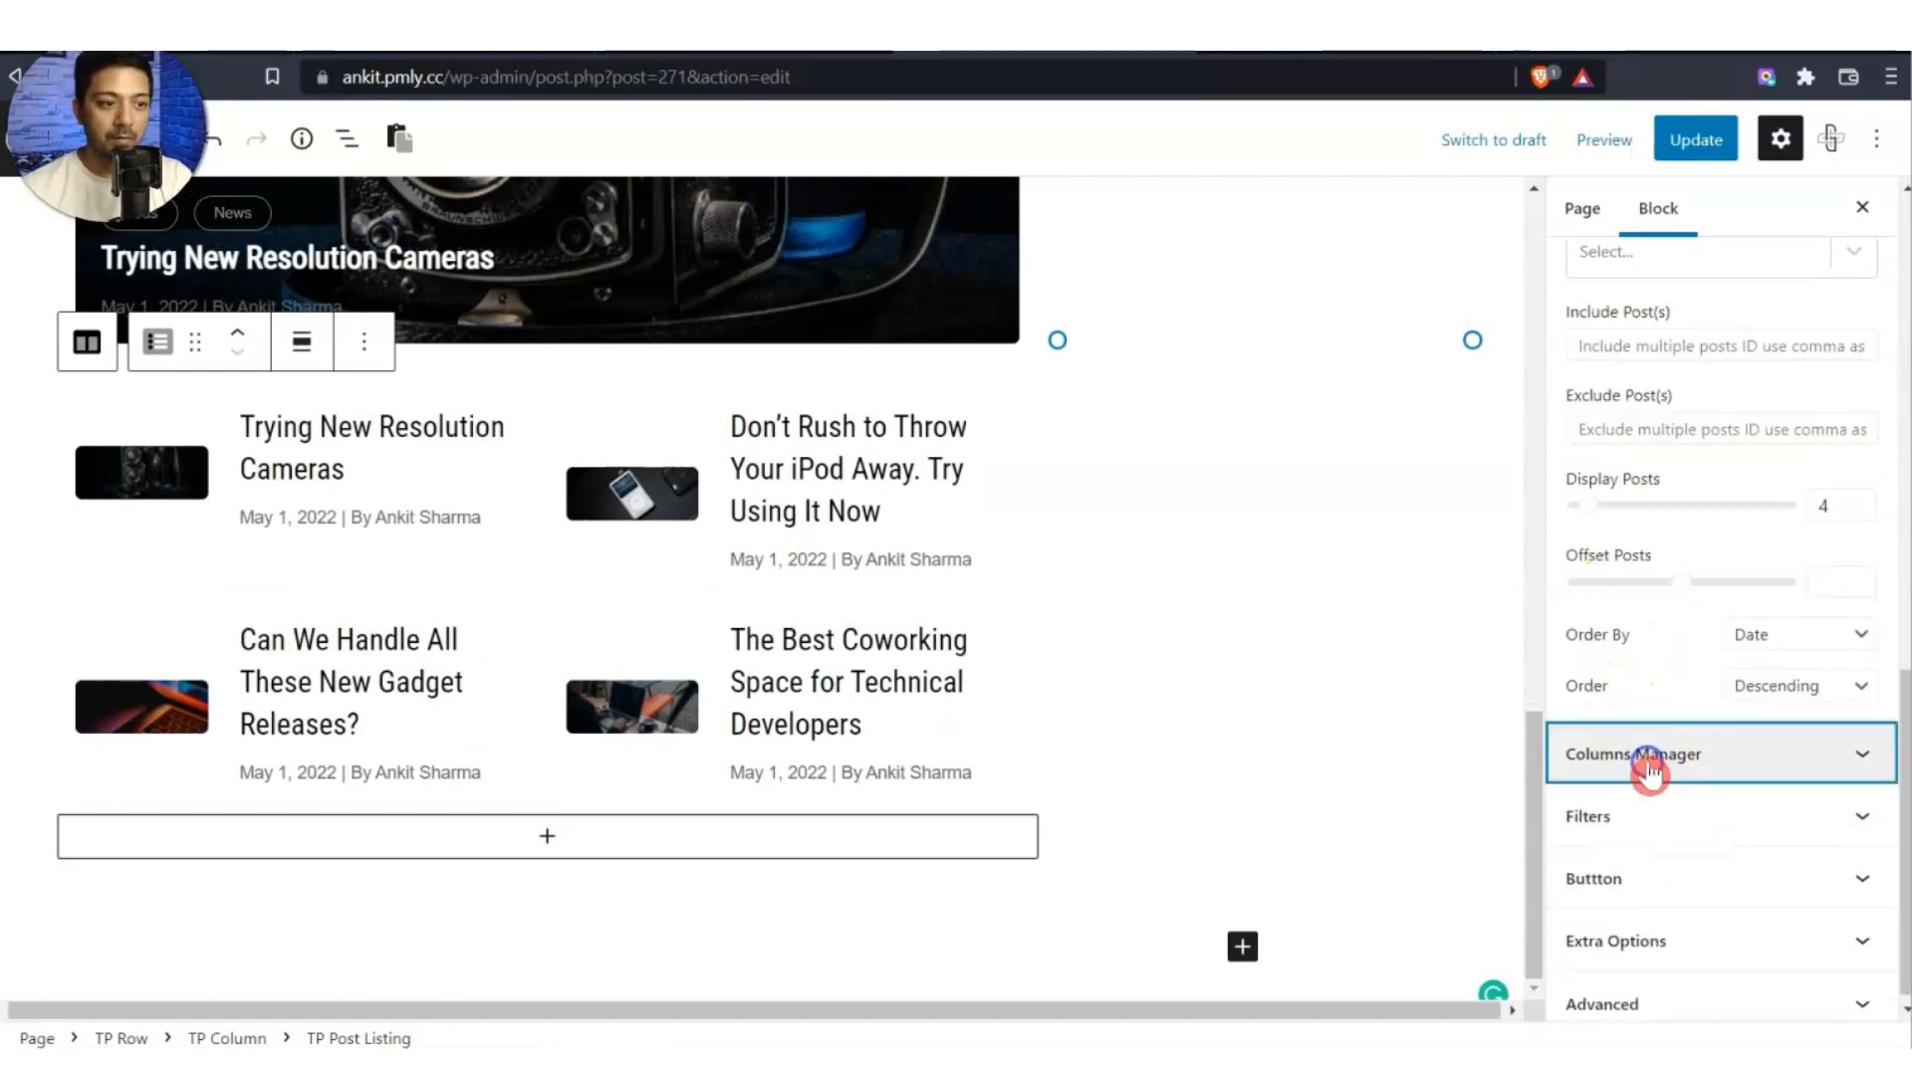
{"action": "left_click", "coordinate": [1665, 841]}
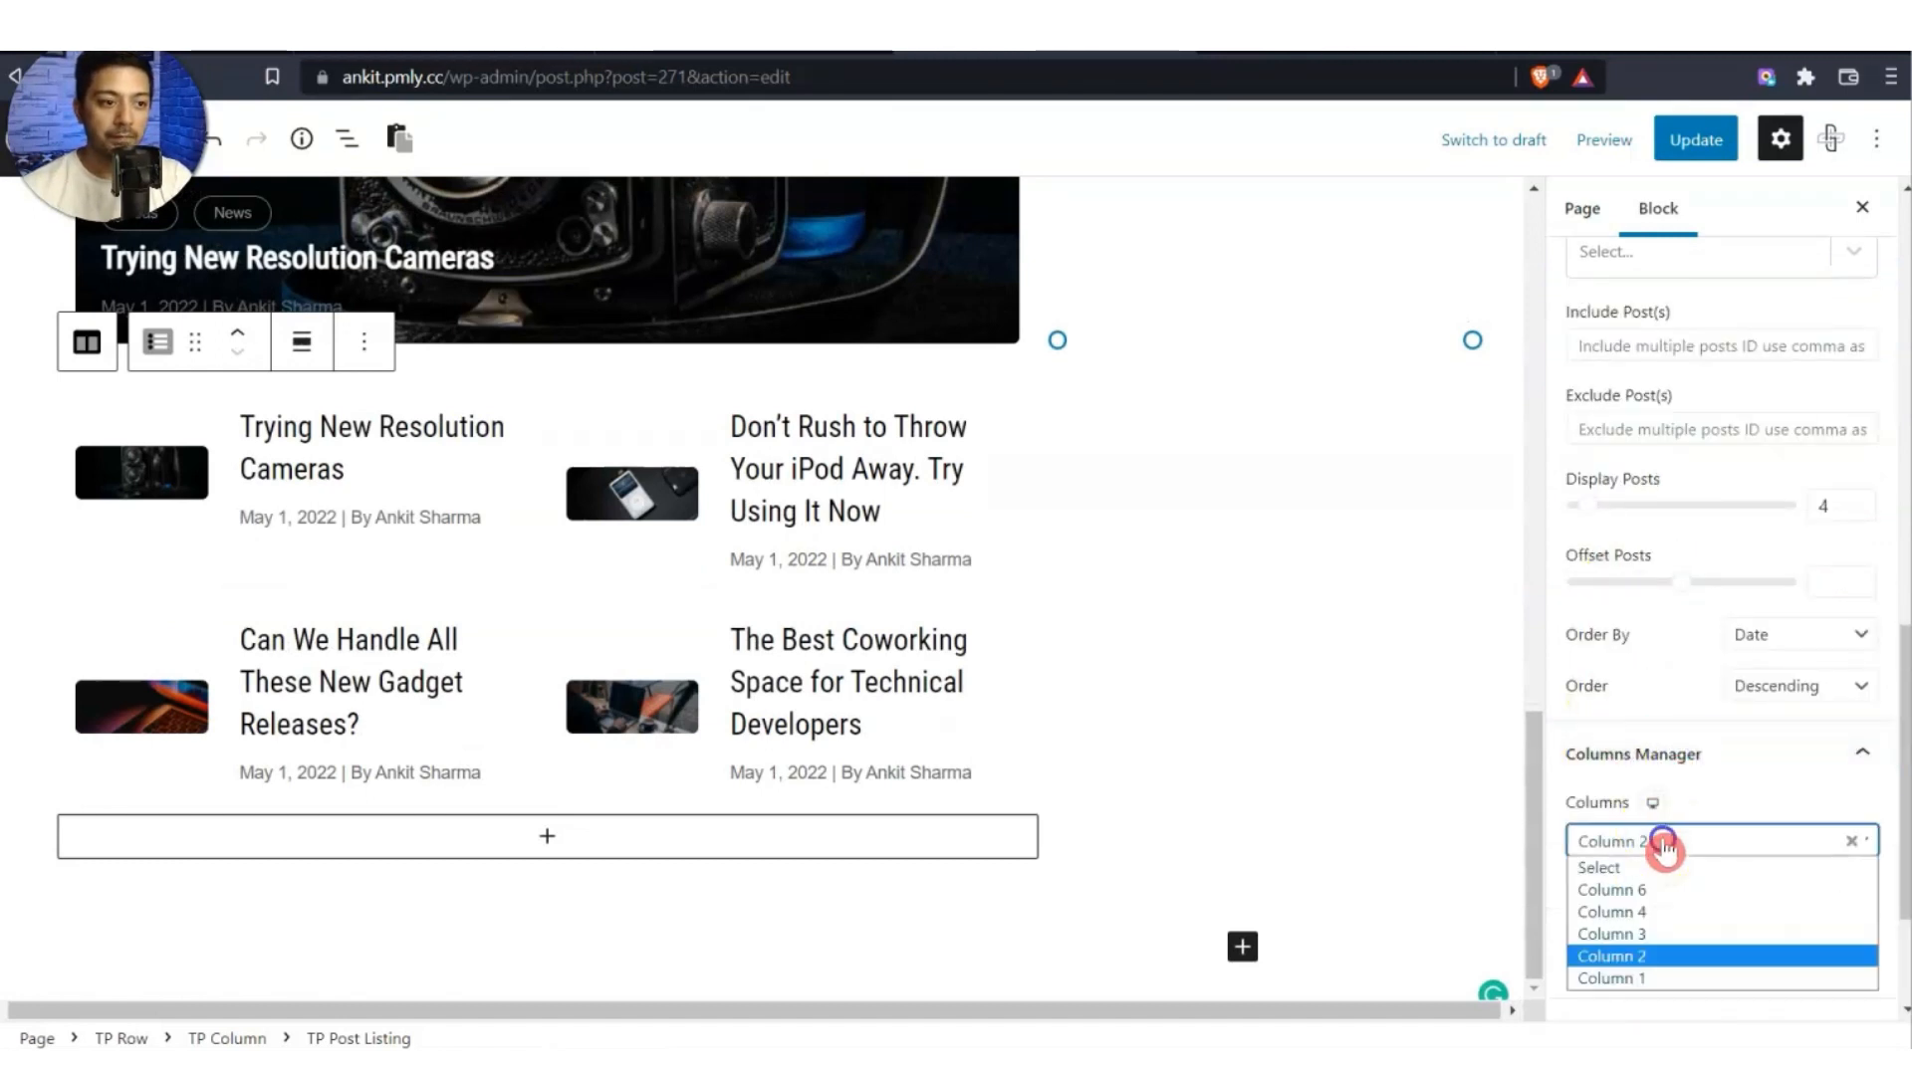
{"action": "left_click", "coordinate": [1673, 979]}
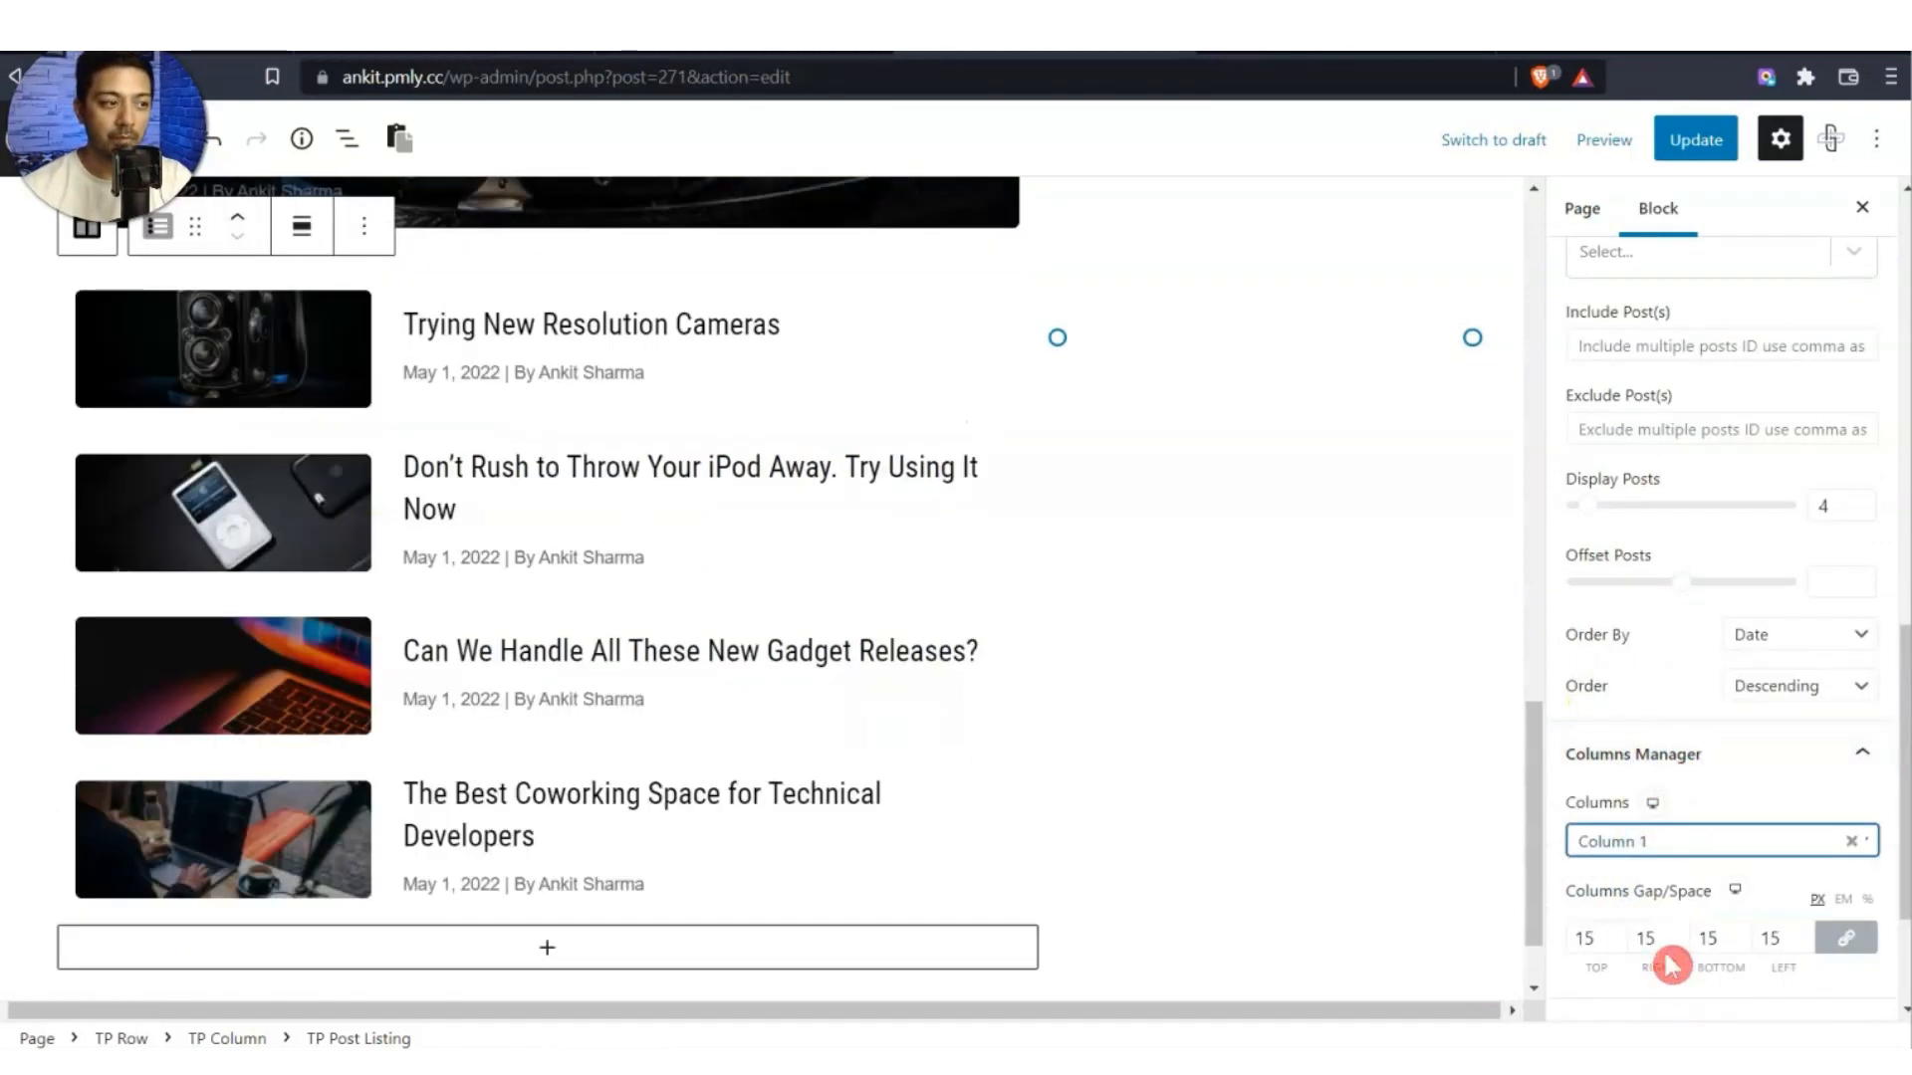
Set the lower listing's Offset Posts to 1 to skip the post already featured above it.
{"action": "scroll", "coordinate": [717, 794], "scroll_direction": "up", "scroll_amount": 2}
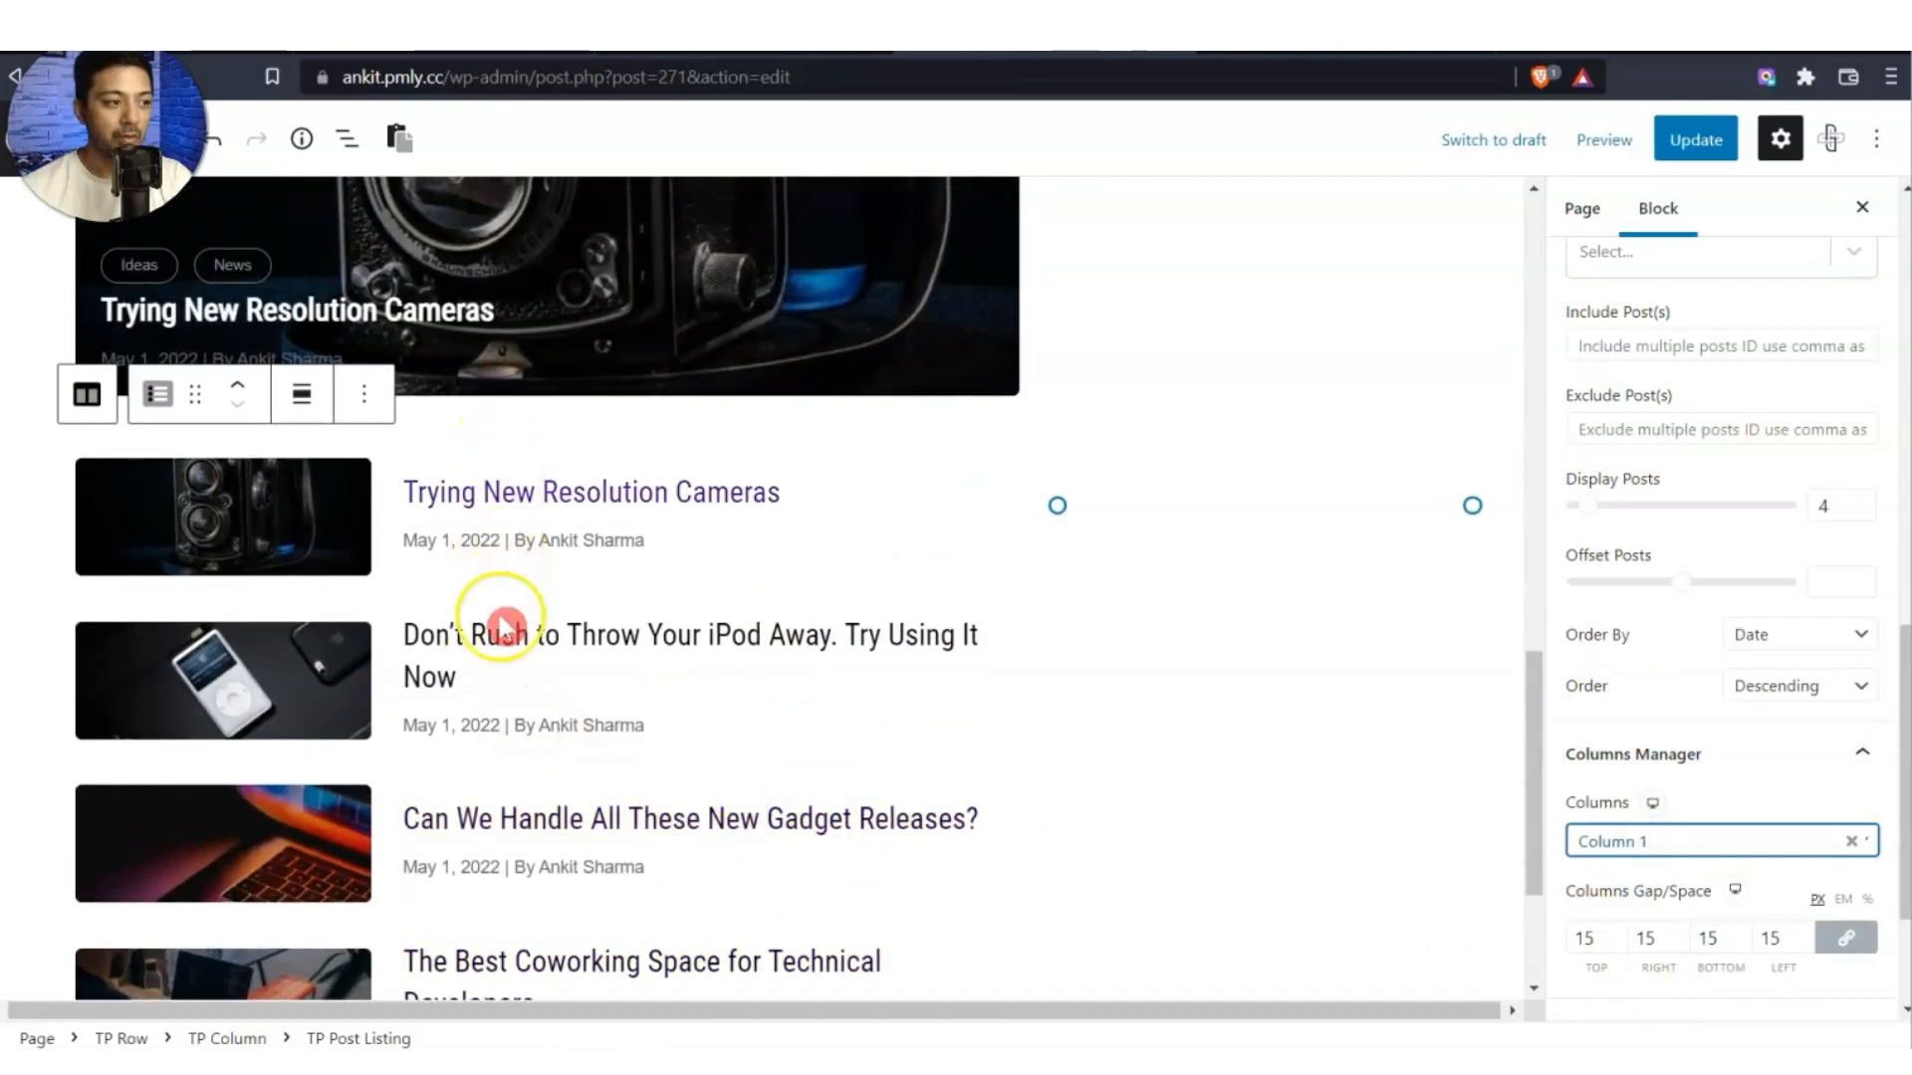
{"action": "scroll", "coordinate": [1676, 673], "scroll_direction": "up", "scroll_amount": 2}
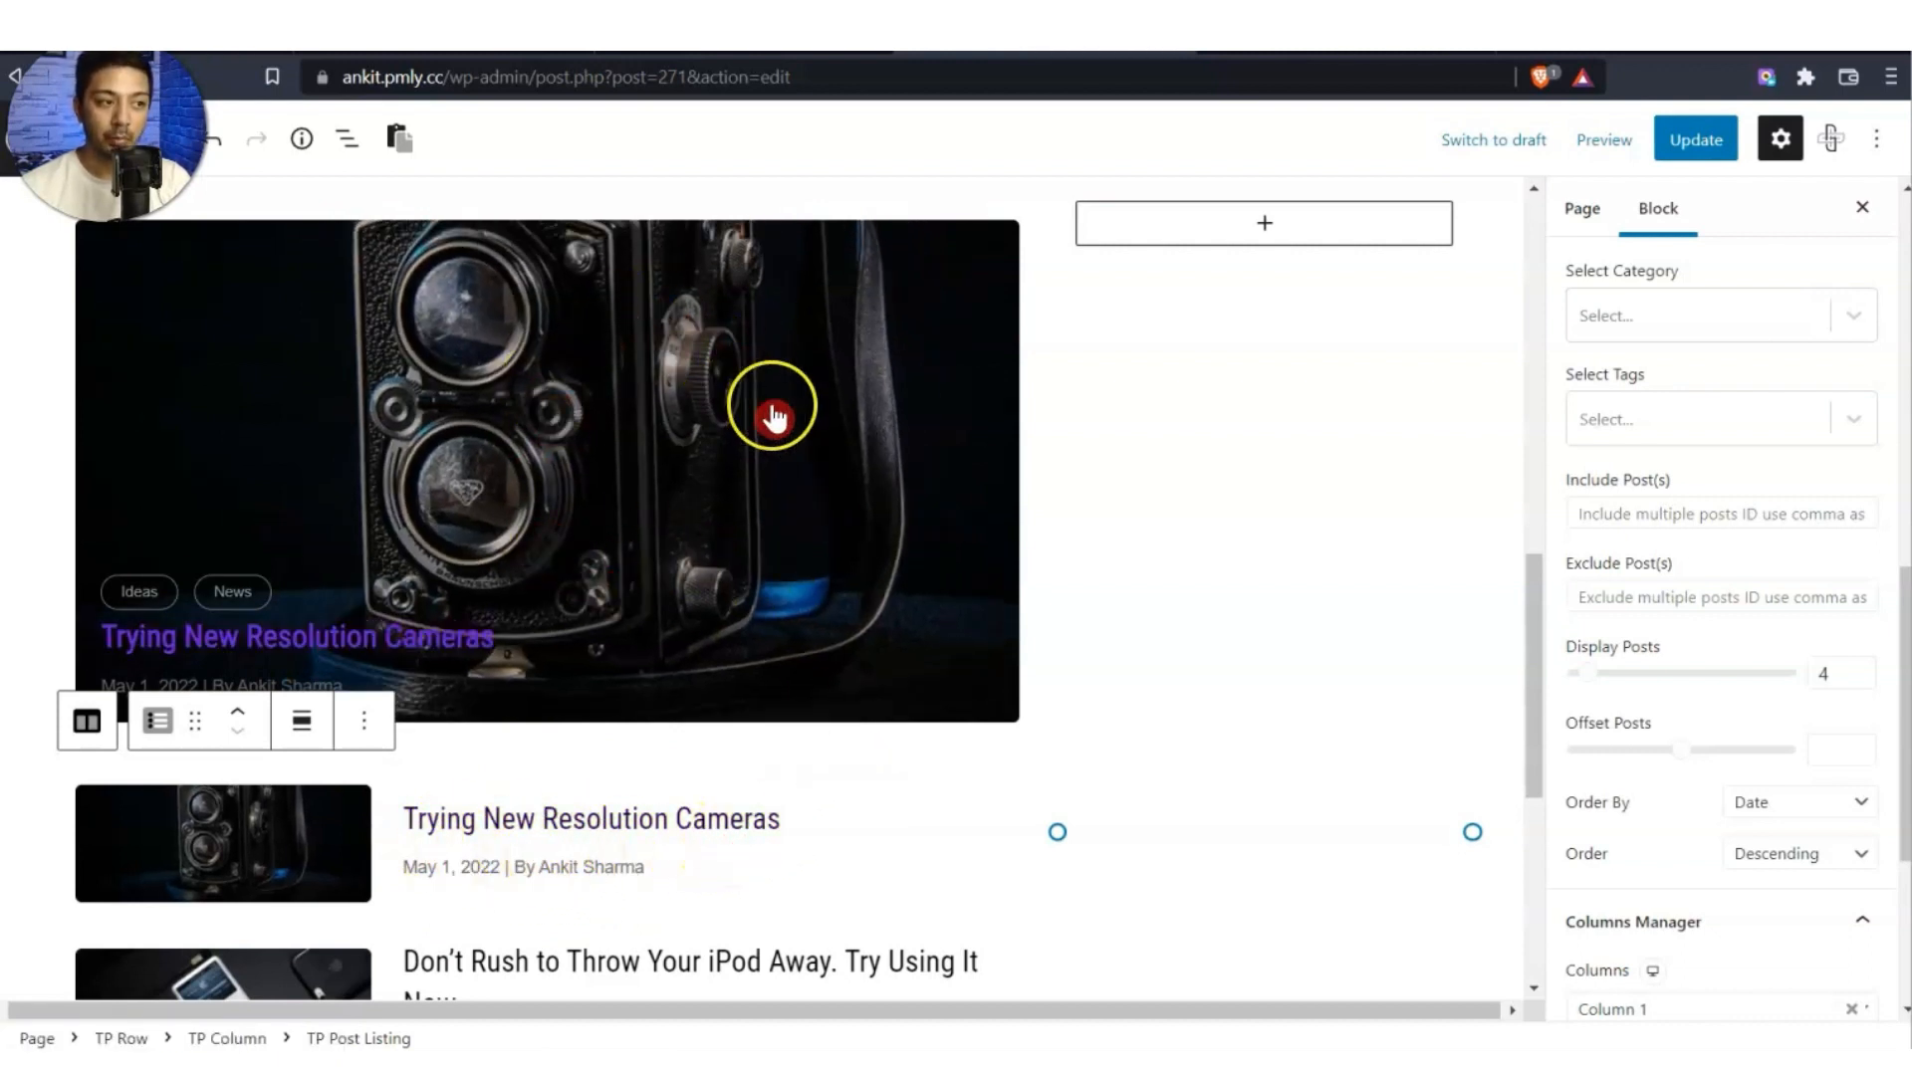
{"action": "scroll", "coordinate": [797, 448], "scroll_direction": "down", "scroll_amount": 3}
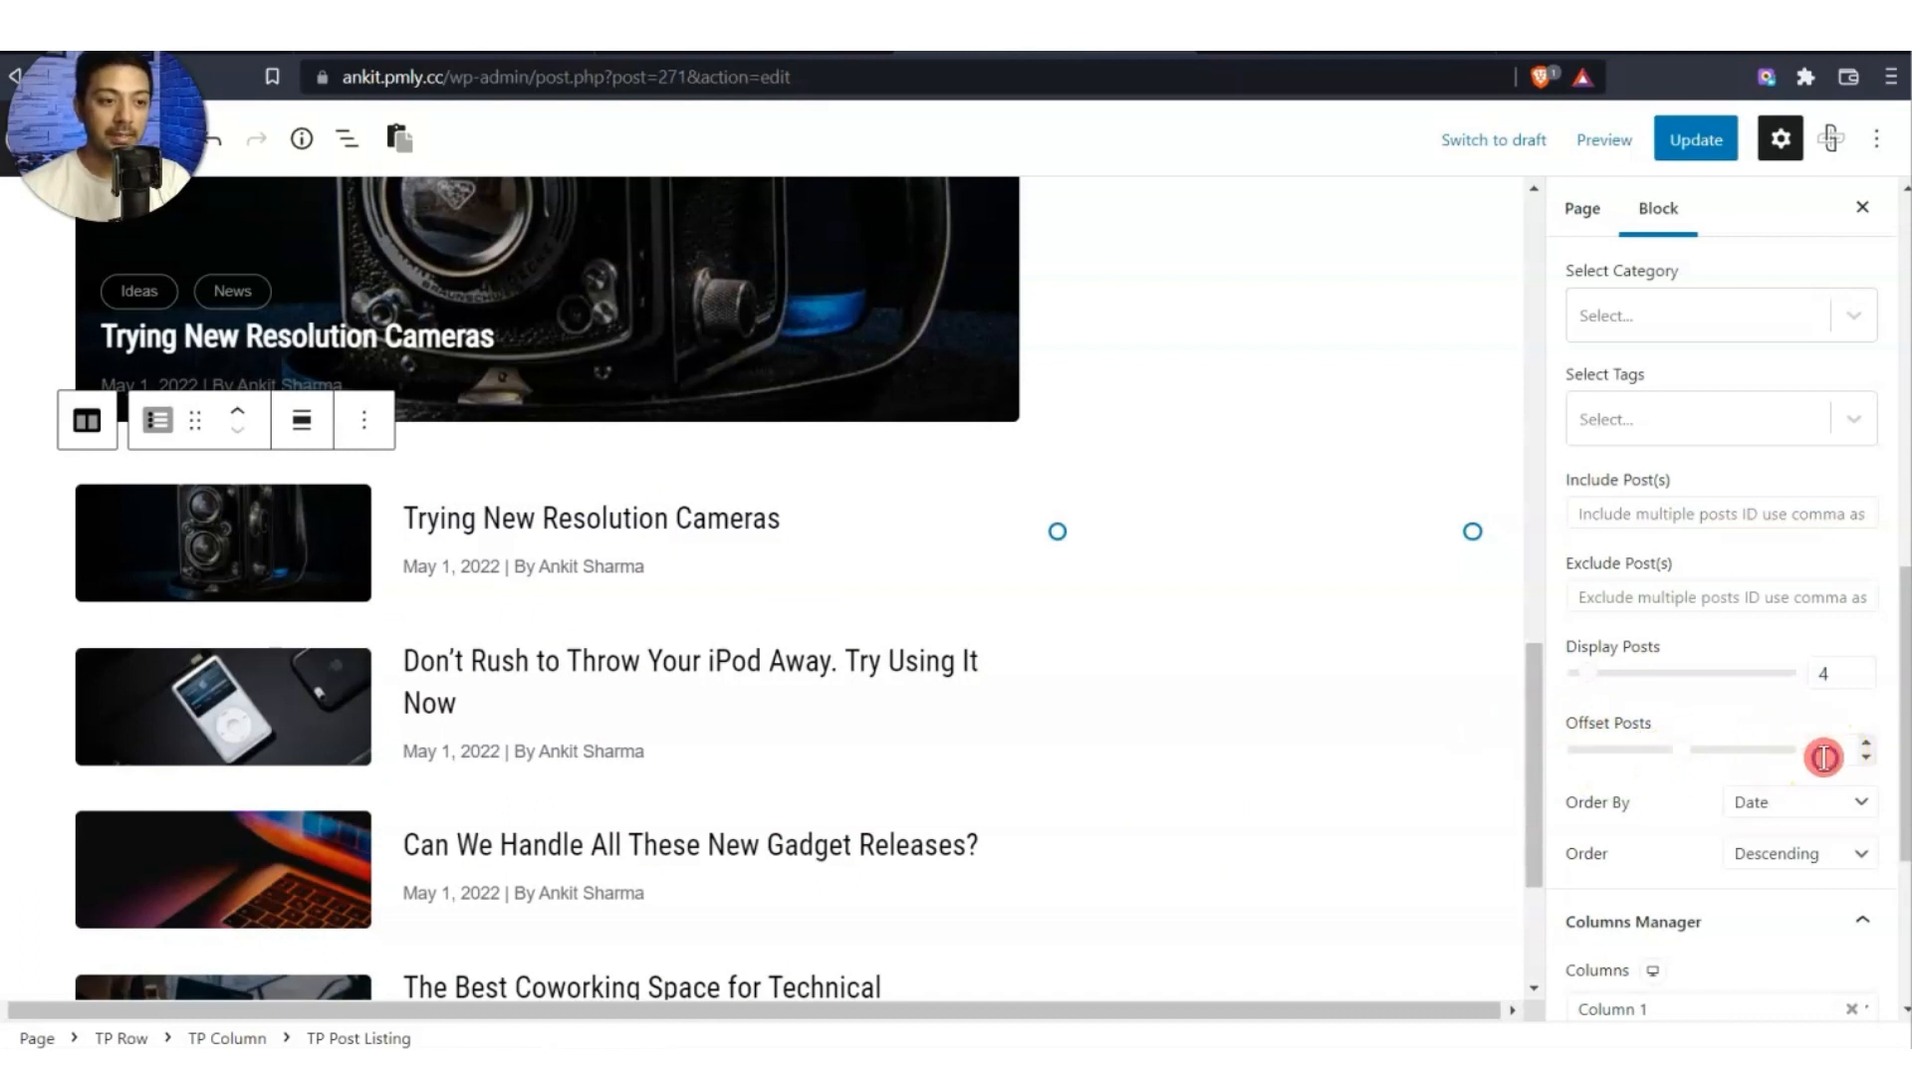
{"action": "type", "text": "1"}
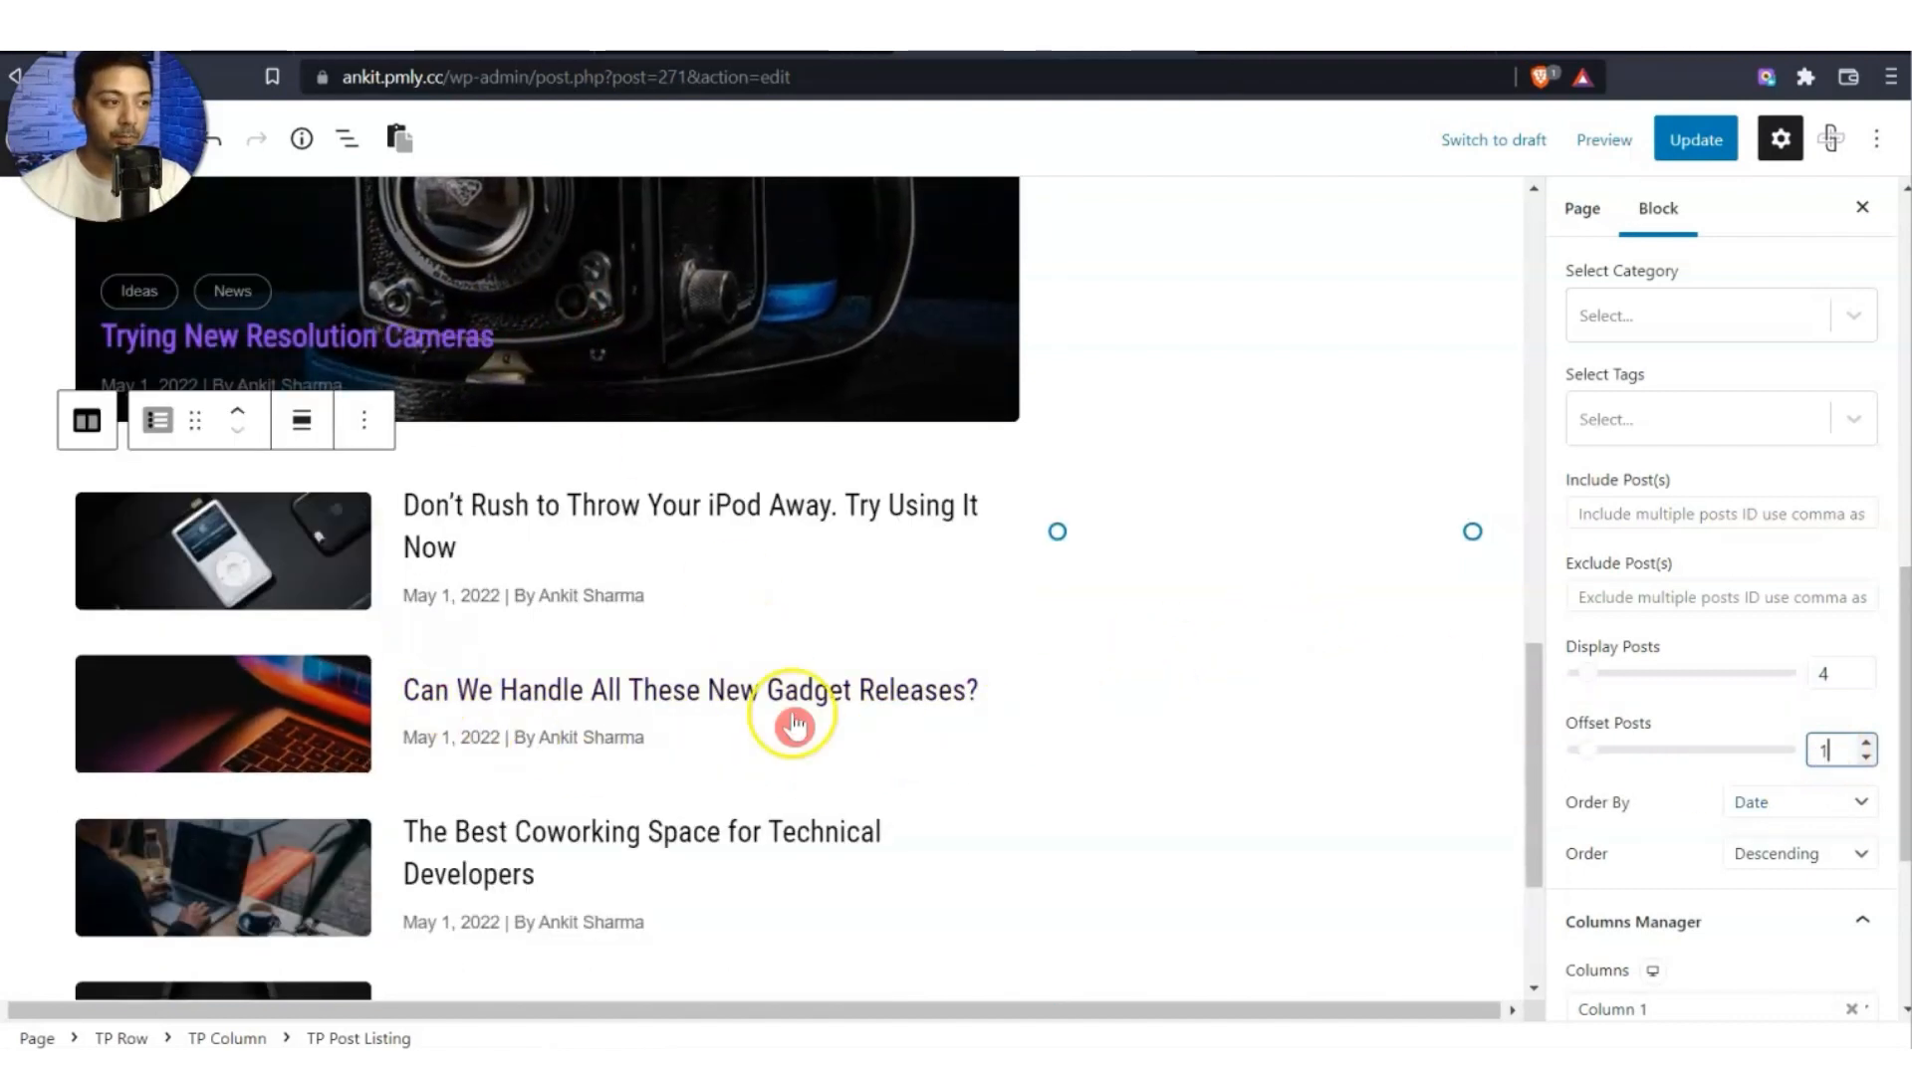
{"action": "scroll", "coordinate": [640, 571], "scroll_direction": "up", "scroll_amount": 3}
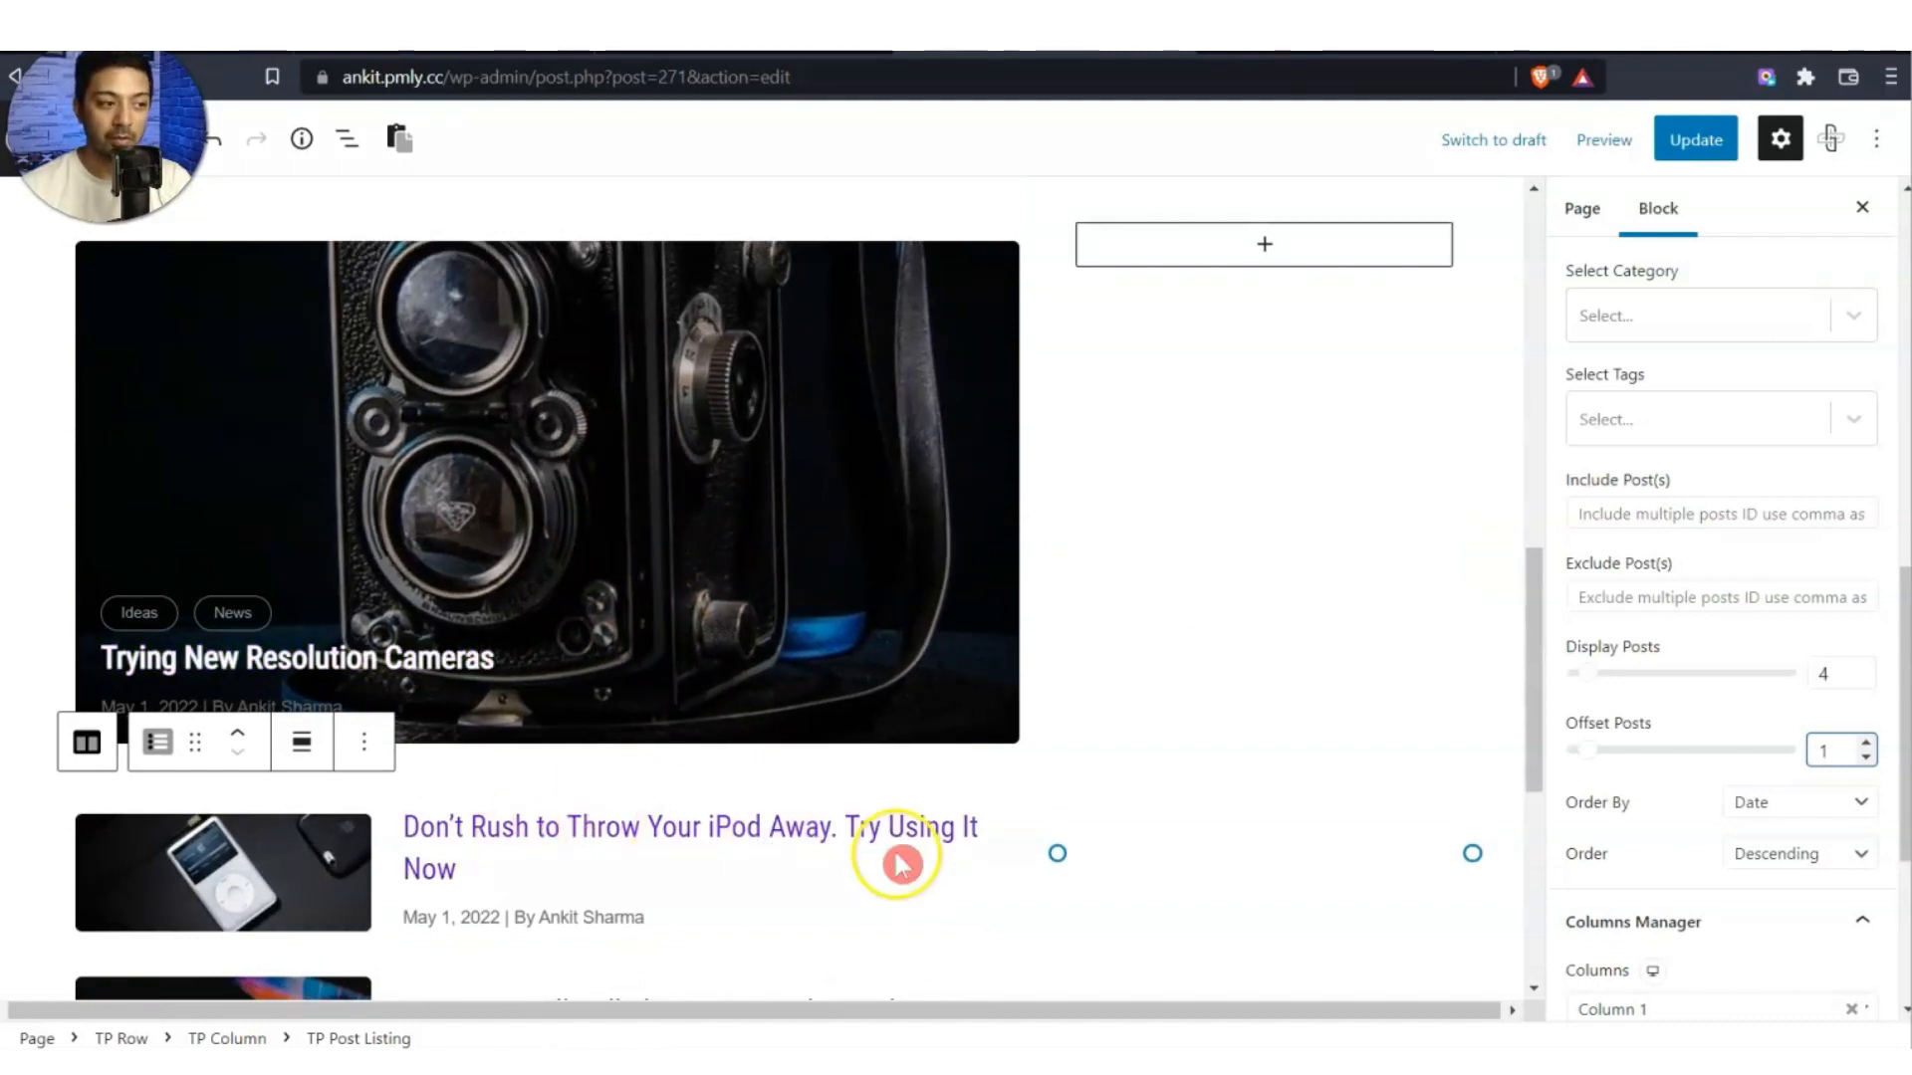
{"action": "scroll", "coordinate": [896, 862], "scroll_direction": "down", "scroll_amount": 2}
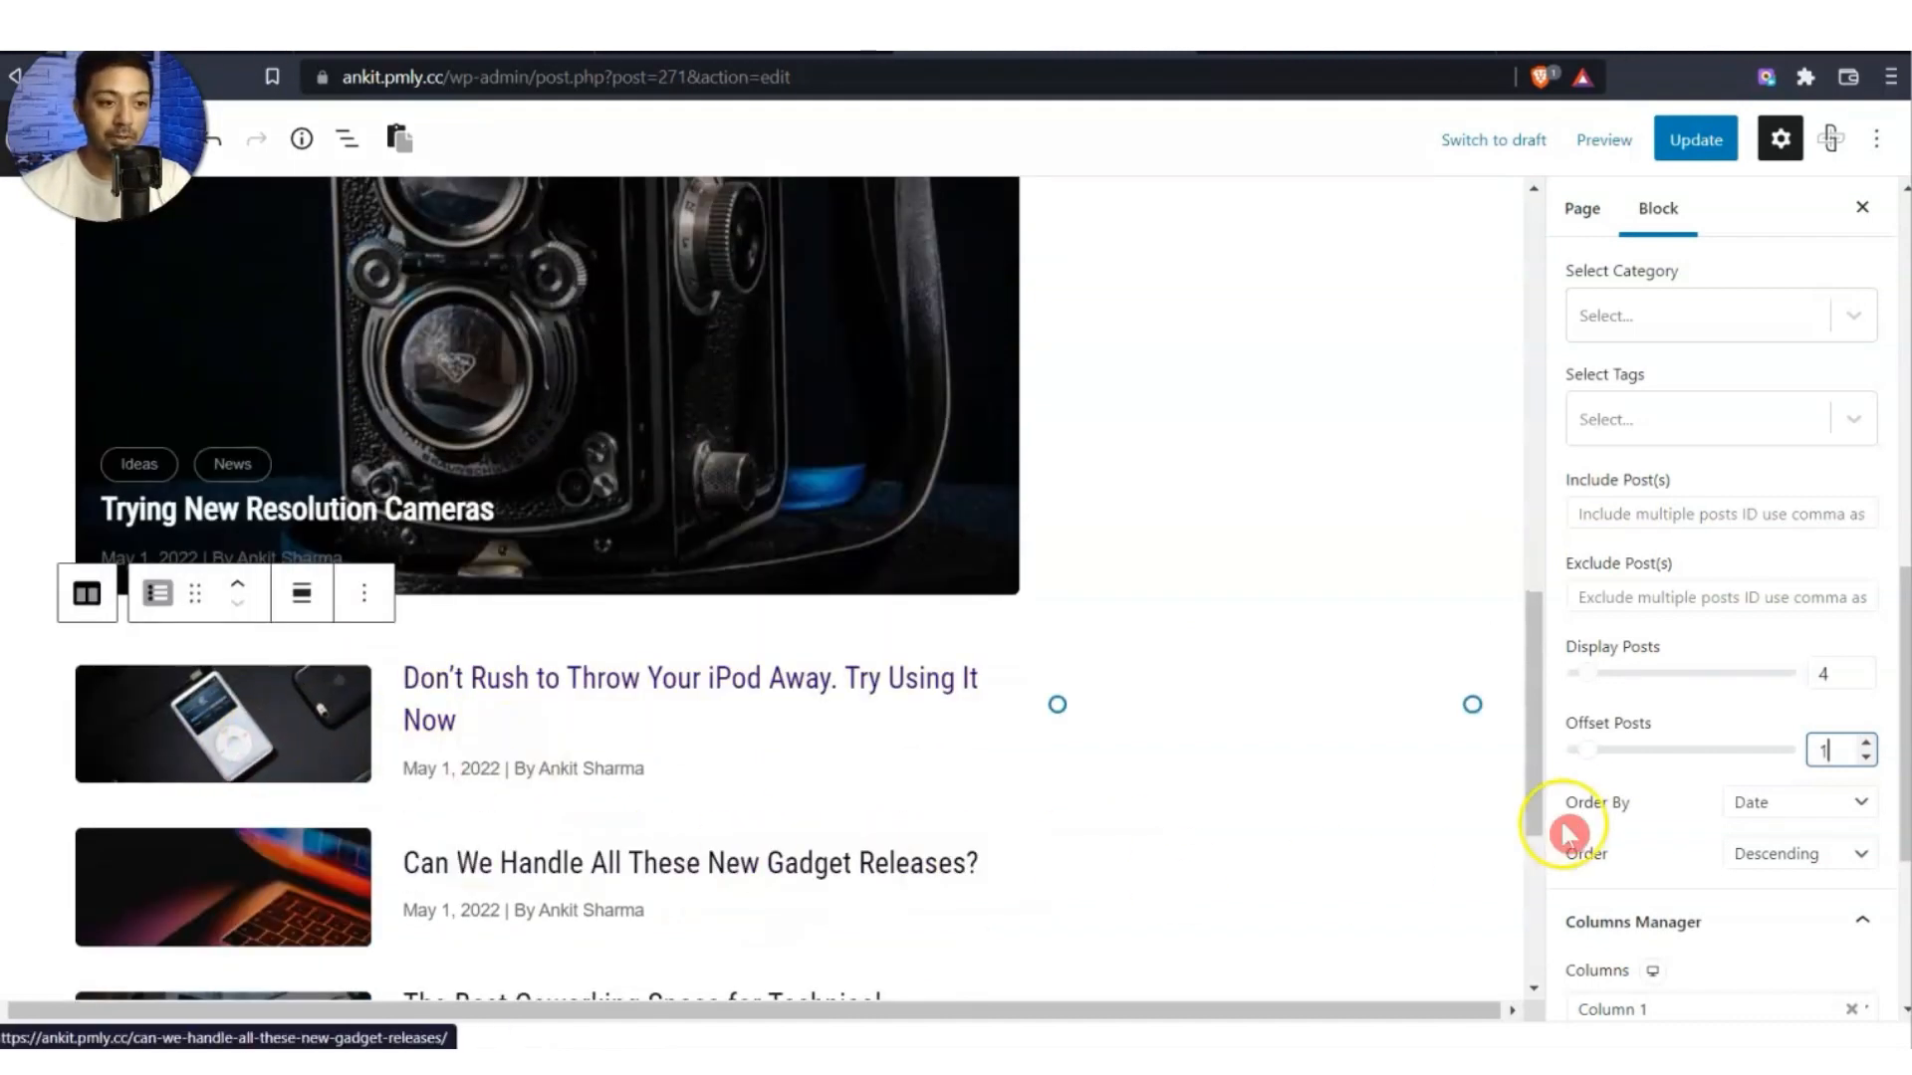
{"action": "key", "text": "Up"}
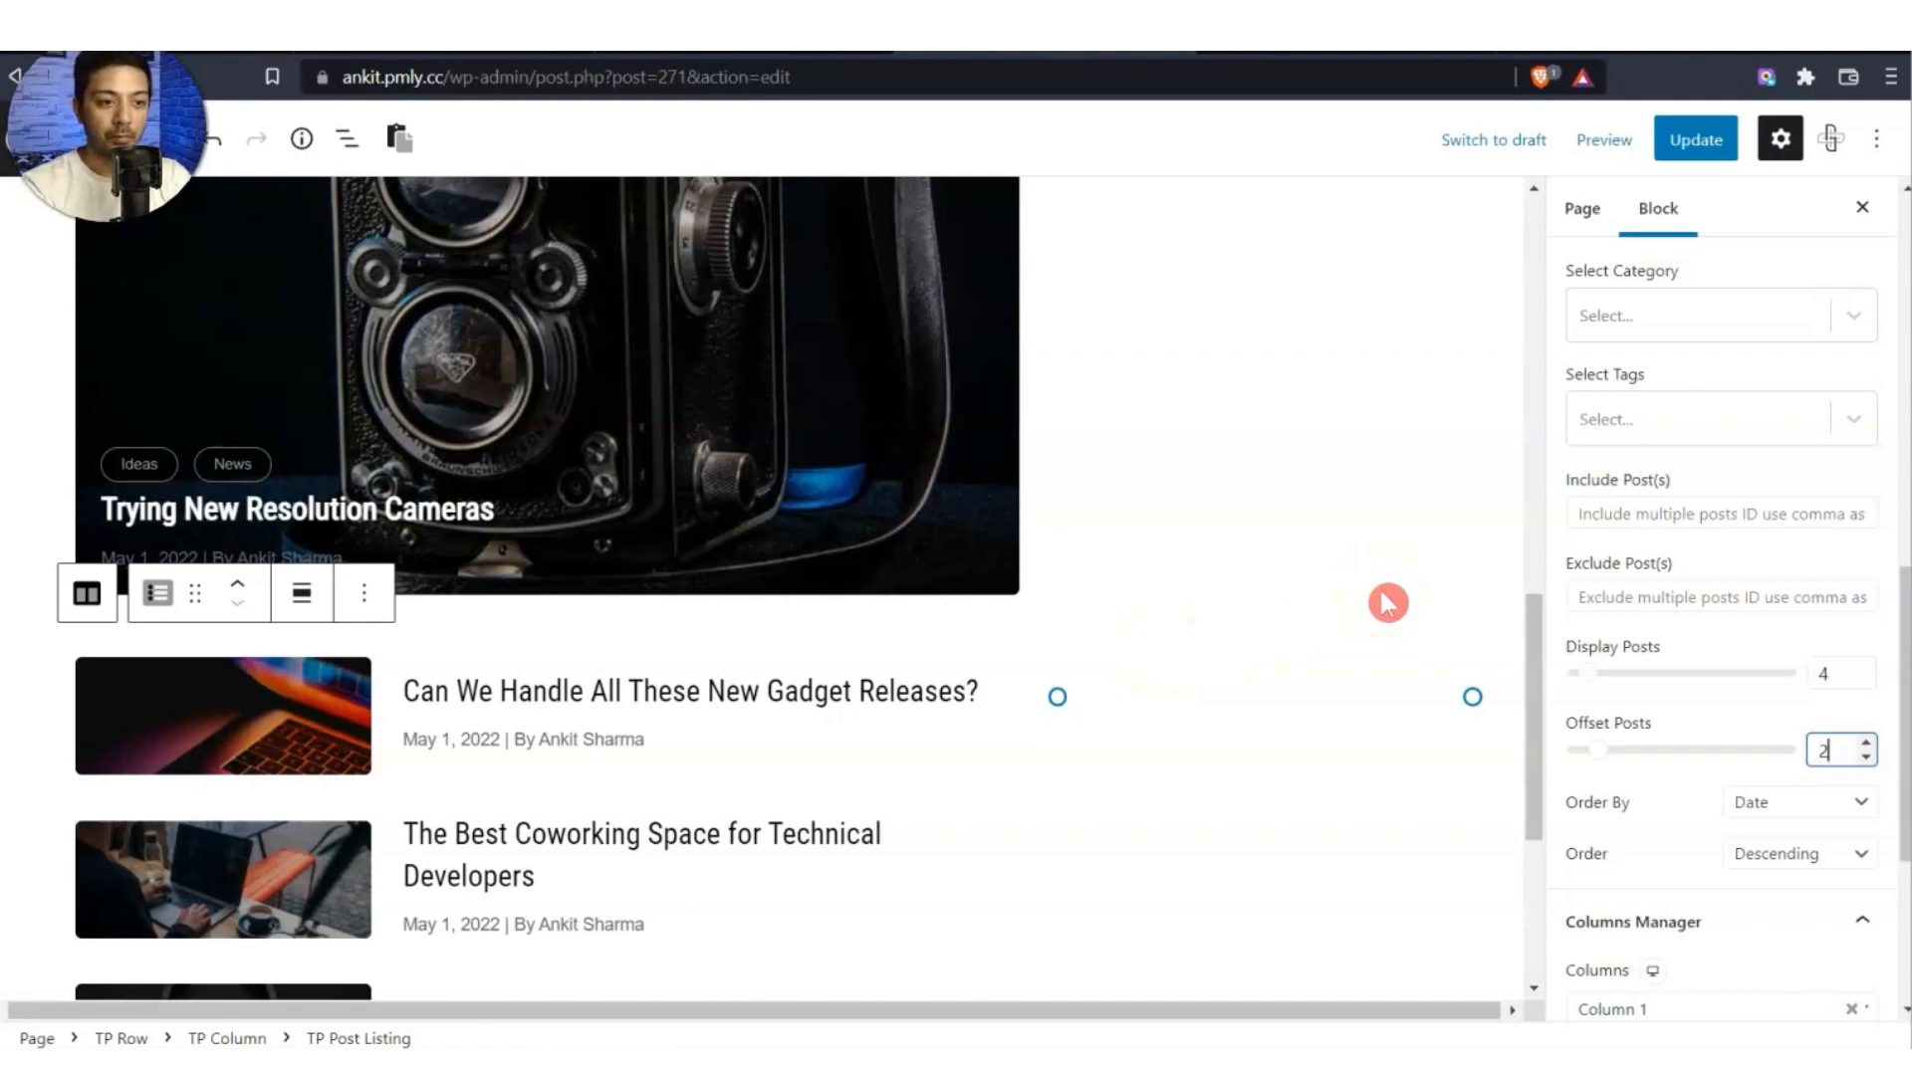
{"action": "key", "text": "Down"}
{"action": "scroll", "coordinate": [1140, 715], "scroll_direction": "down", "scroll_amount": 3}
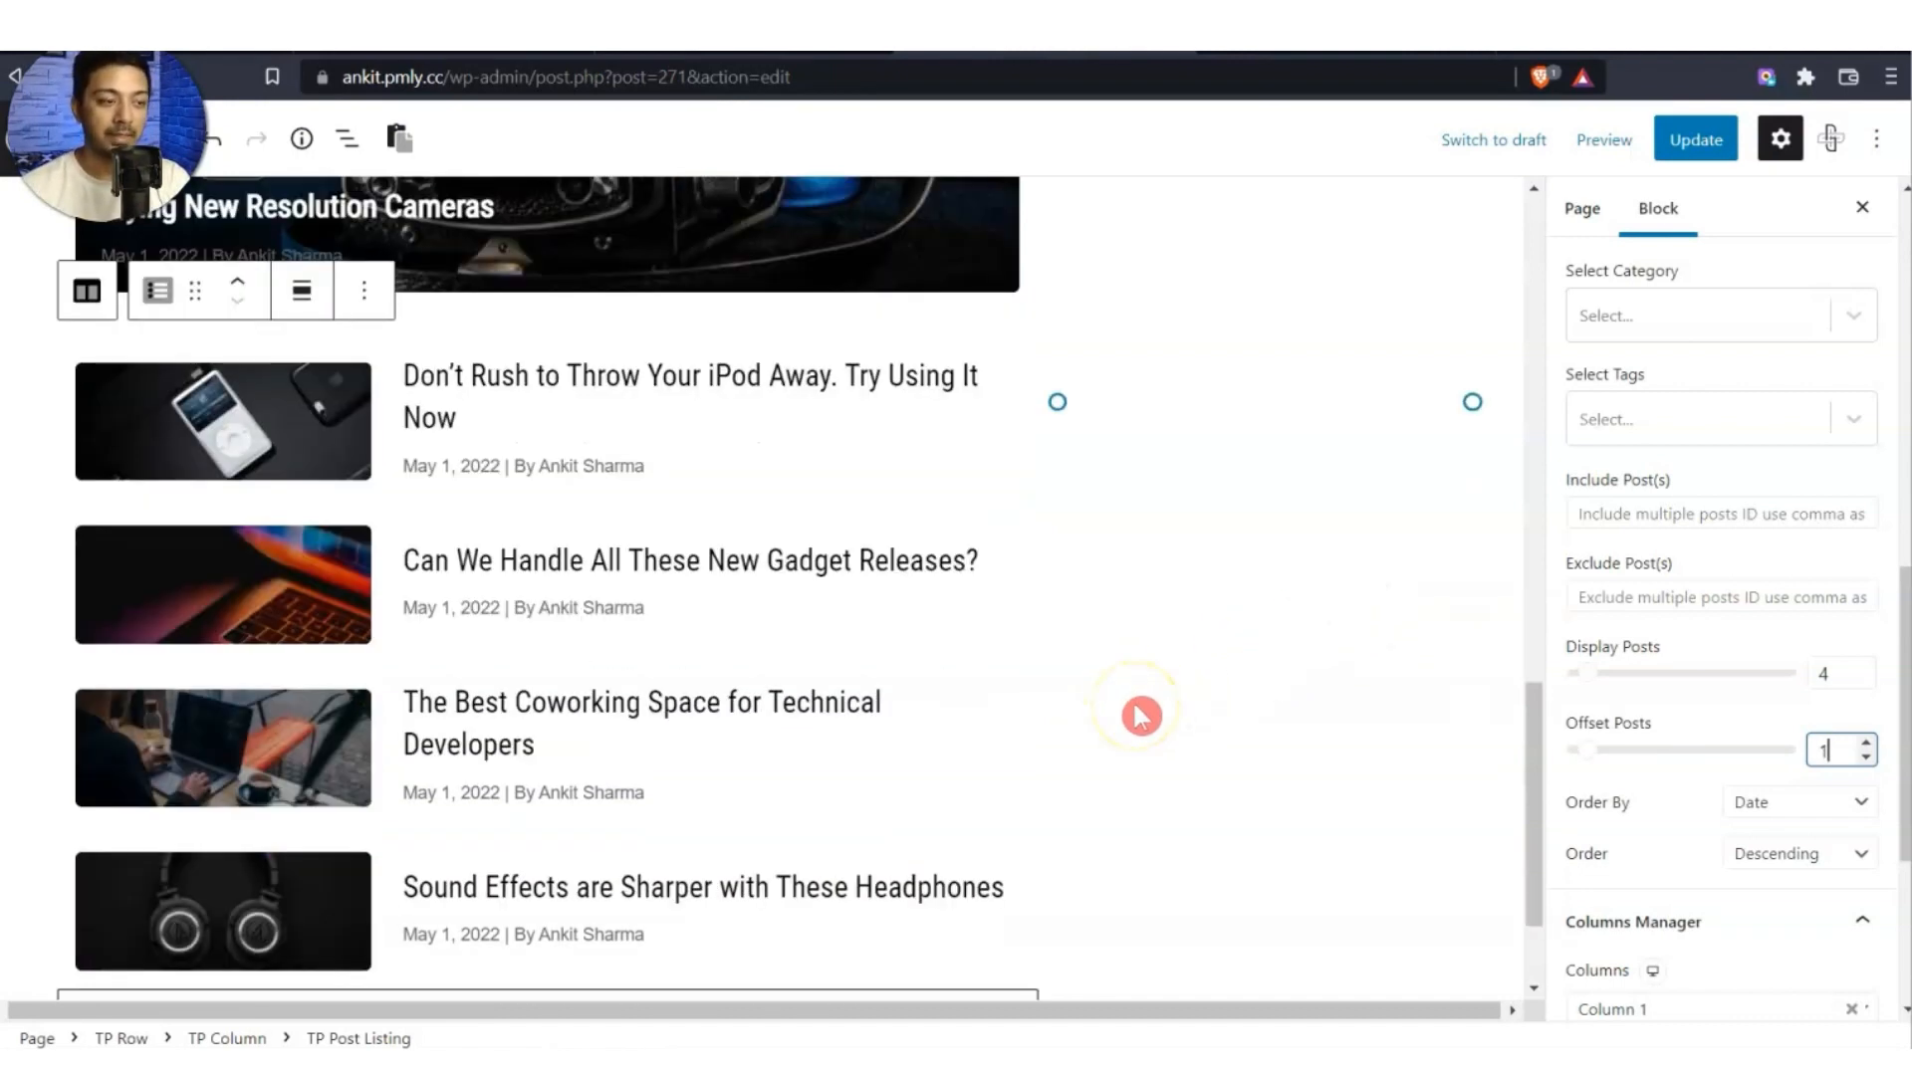
{"action": "scroll", "coordinate": [670, 653], "scroll_direction": "up", "scroll_amount": 2}
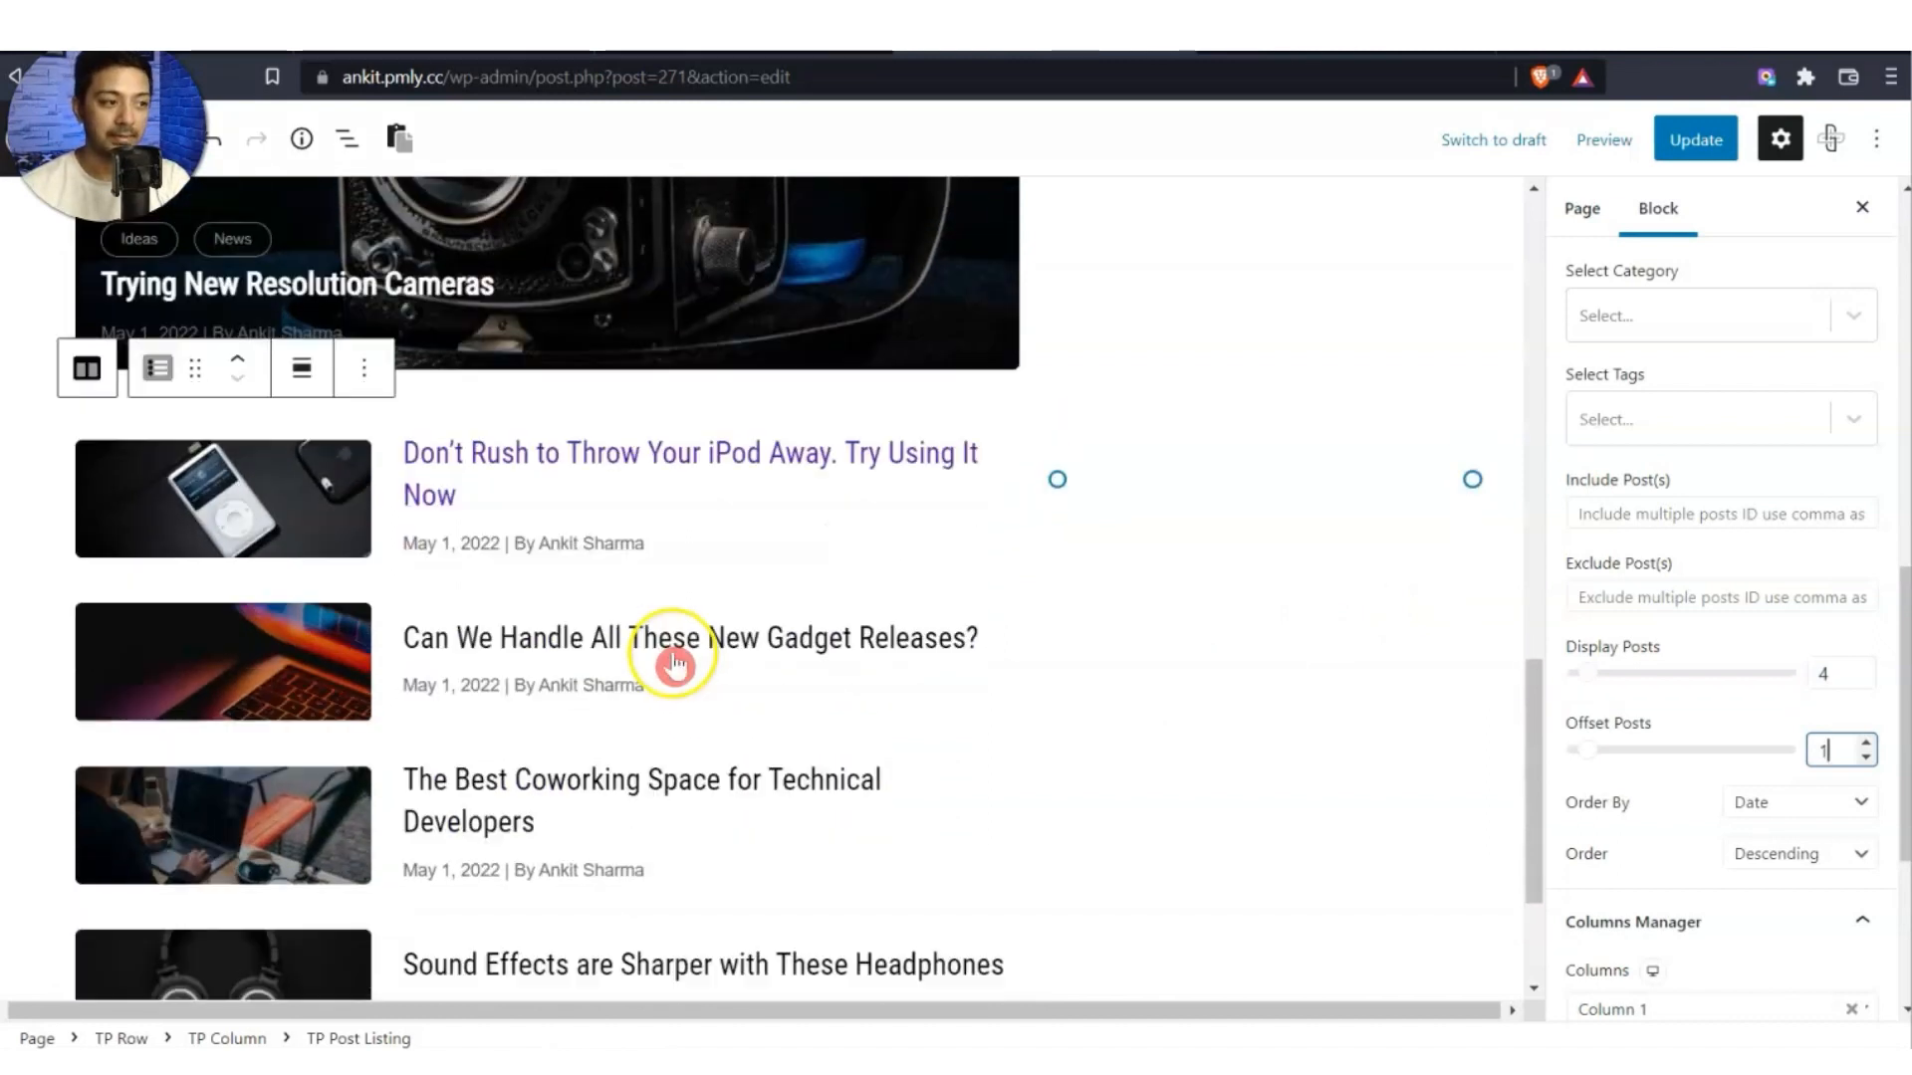
Limit the lower listing's post titles by words, with a maximum of 8 words.
{"action": "scroll", "coordinate": [1709, 931], "scroll_direction": "down", "scroll_amount": 4}
{"action": "left_click", "coordinate": [1709, 929]}
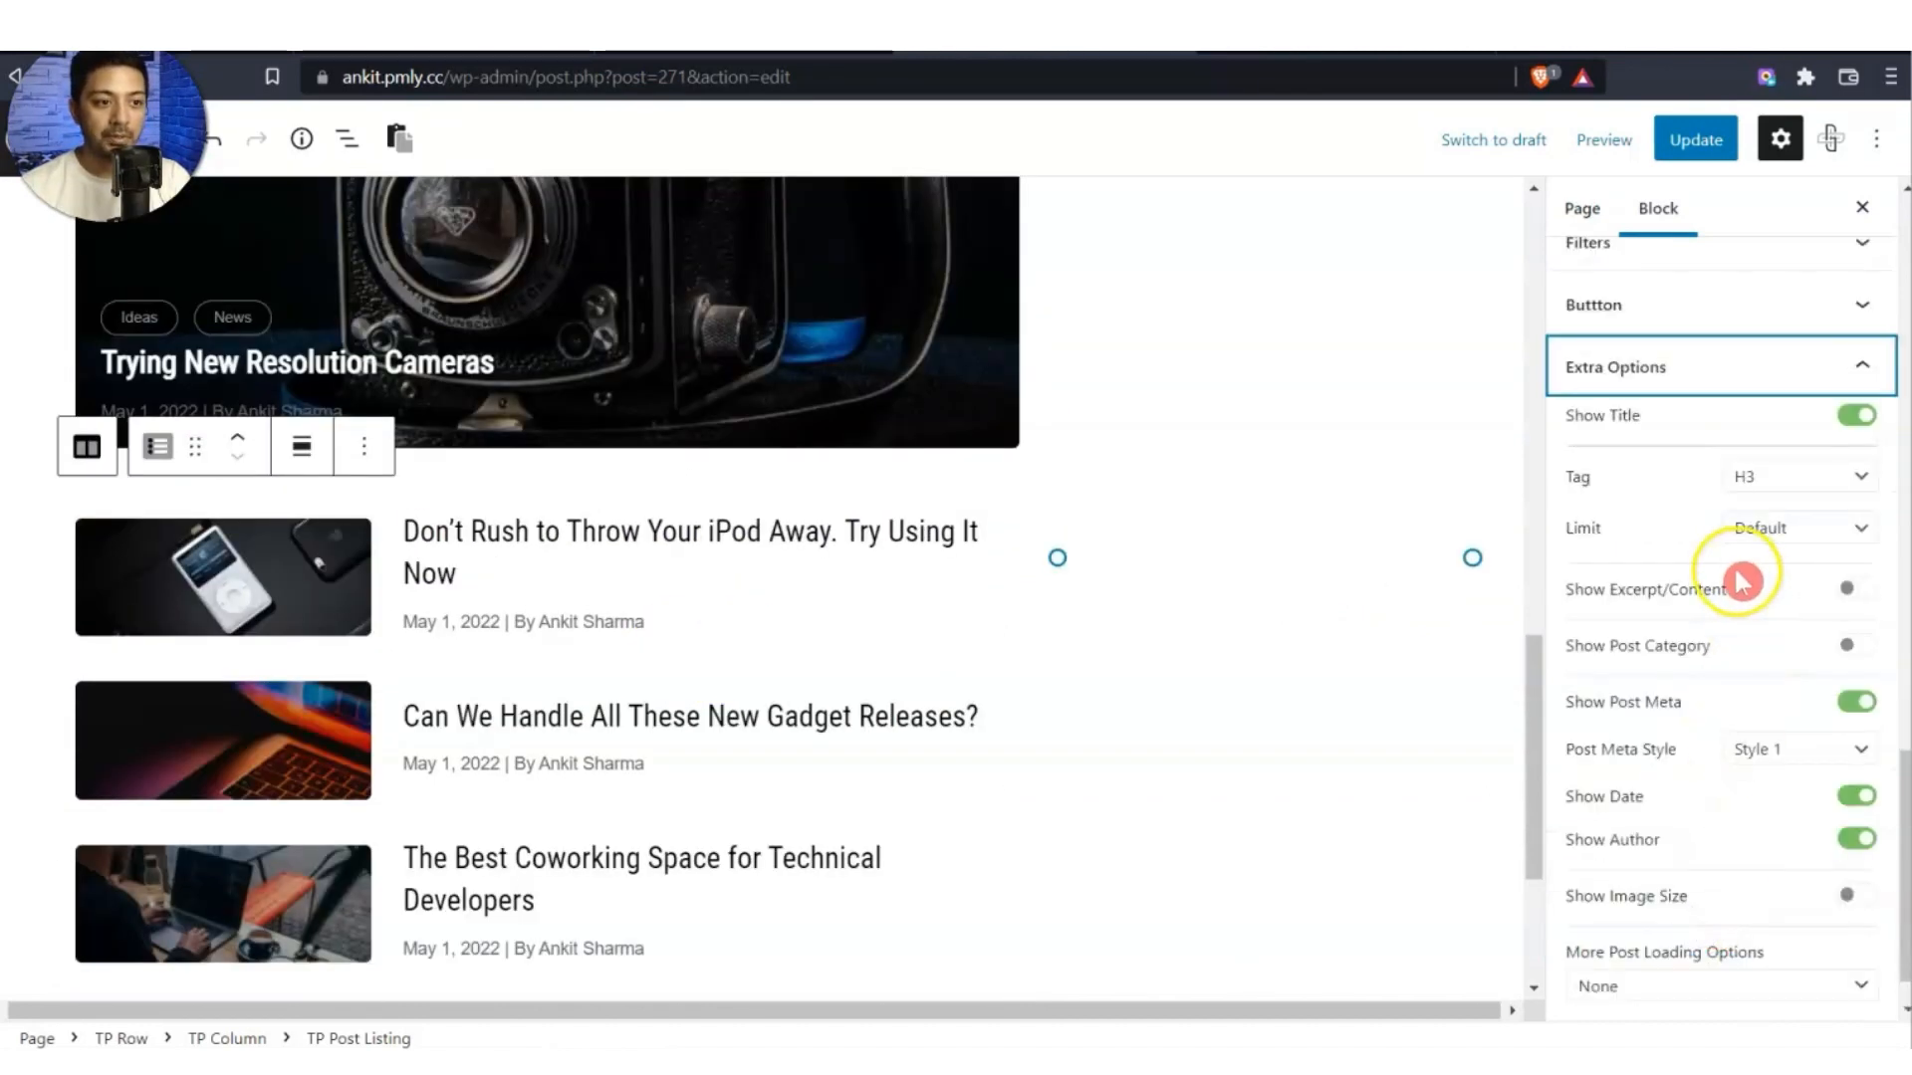
{"action": "left_click", "coordinate": [1778, 528]}
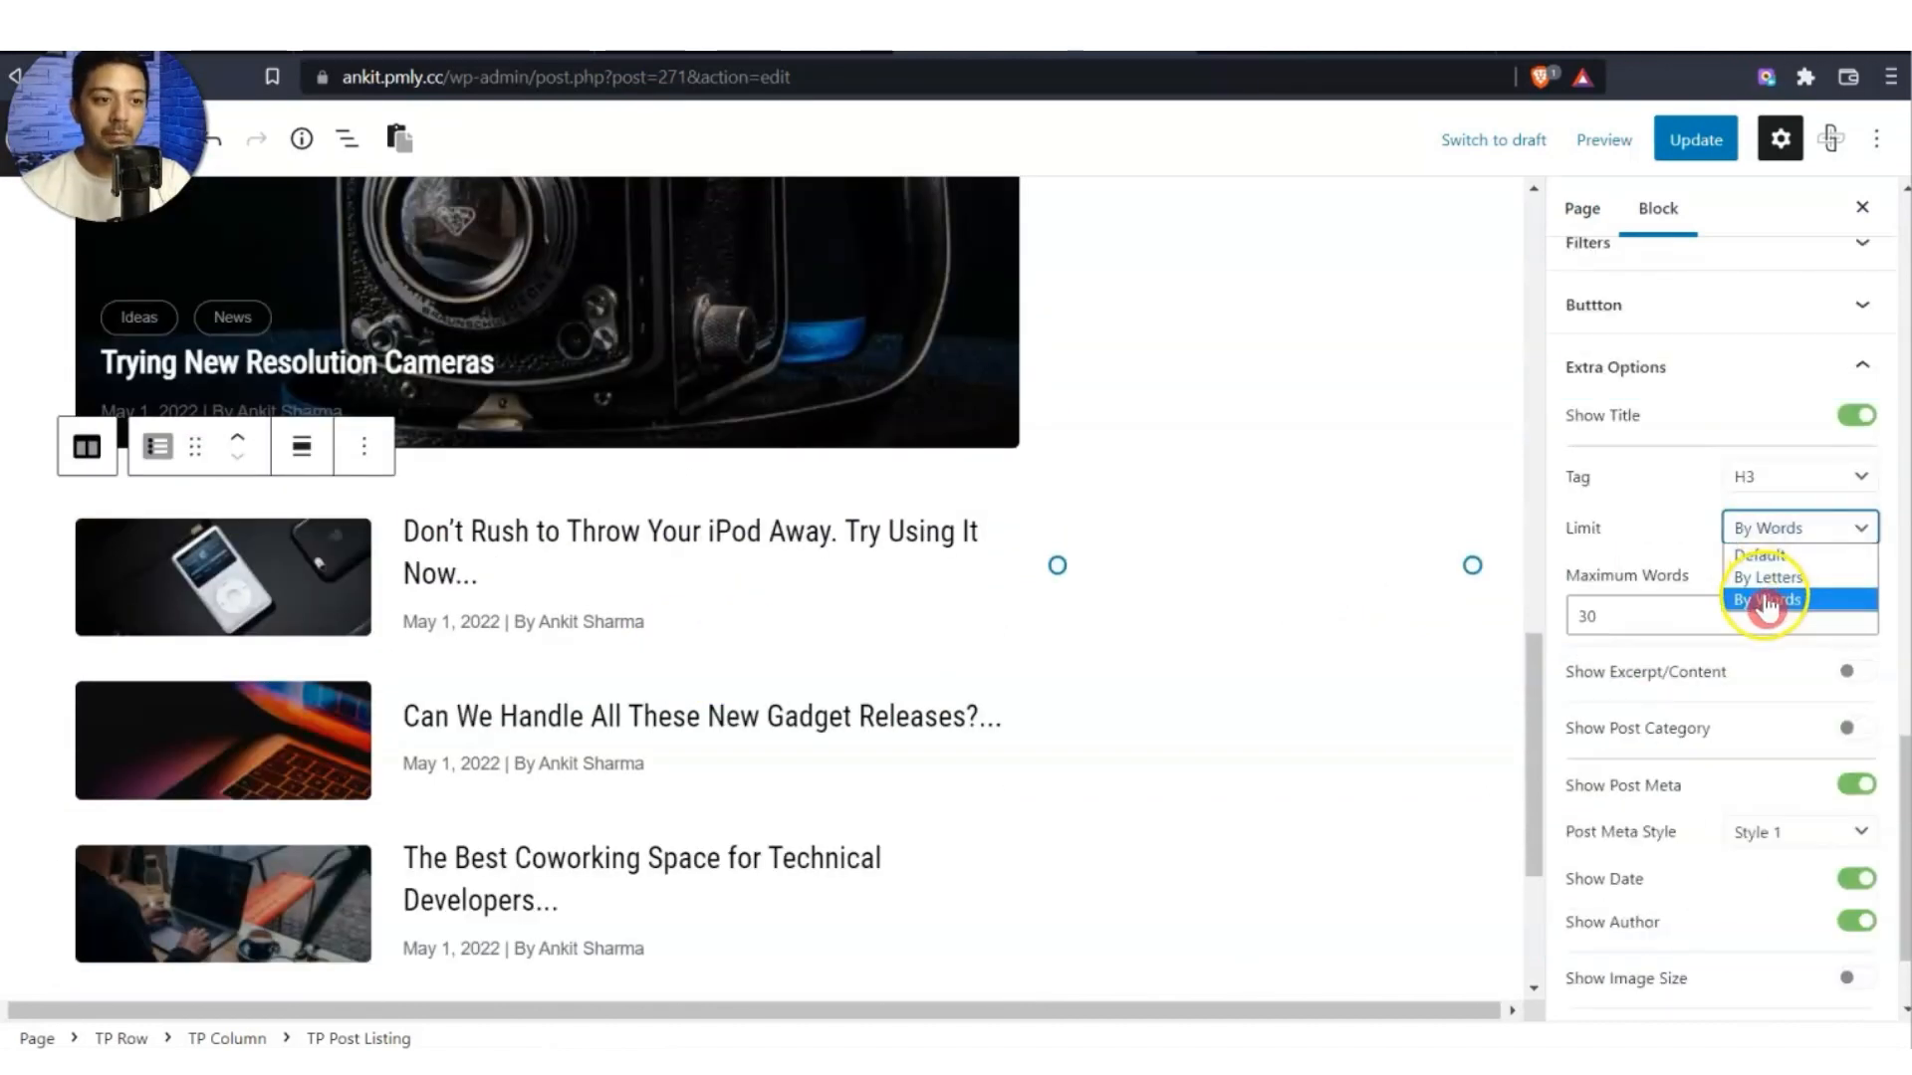
{"action": "left_click", "coordinate": [1764, 602]}
{"action": "double_click", "coordinate": [1585, 603]}
{"action": "type", "text": "8"}
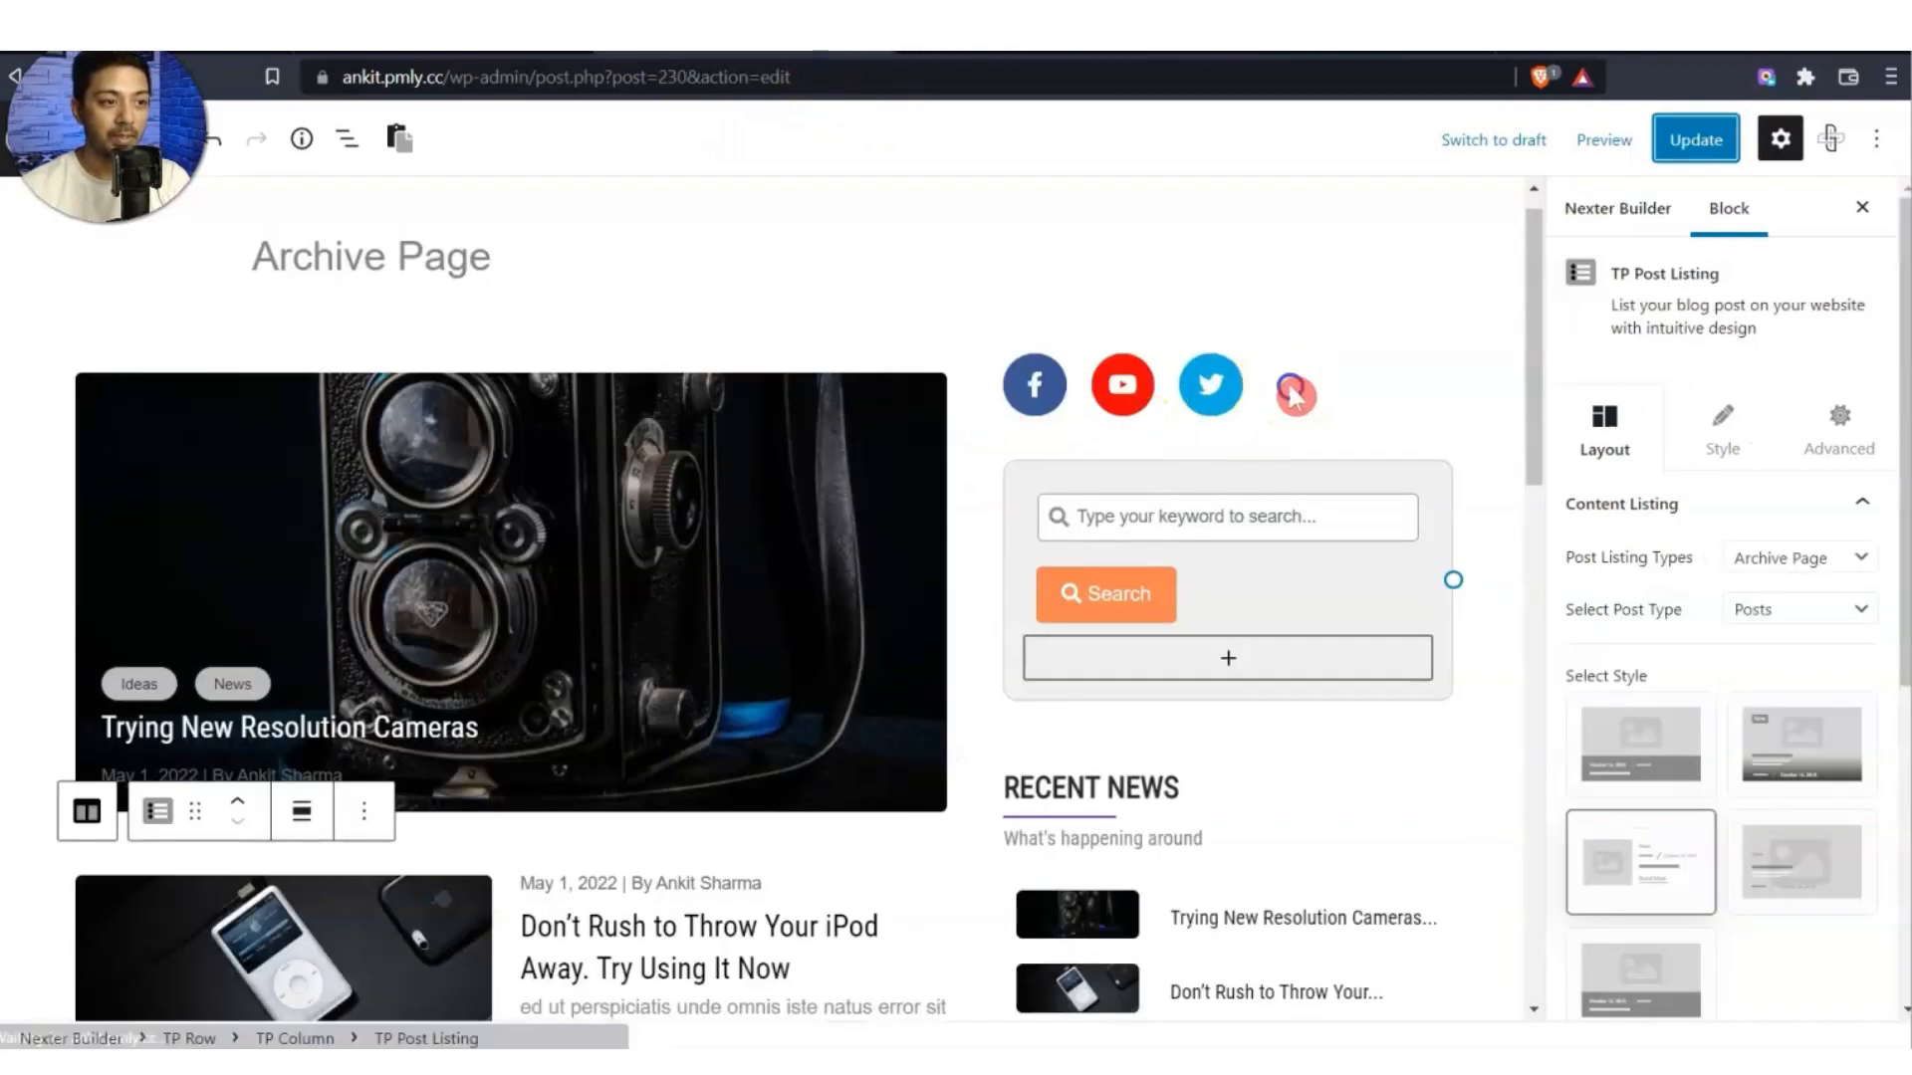
Copy the TP Social Icon block from the Archive Page and paste it into the narrower column under Latest NEWS.
{"action": "left_click", "coordinate": [1287, 394]}
{"action": "left_click", "coordinate": [1313, 317]}
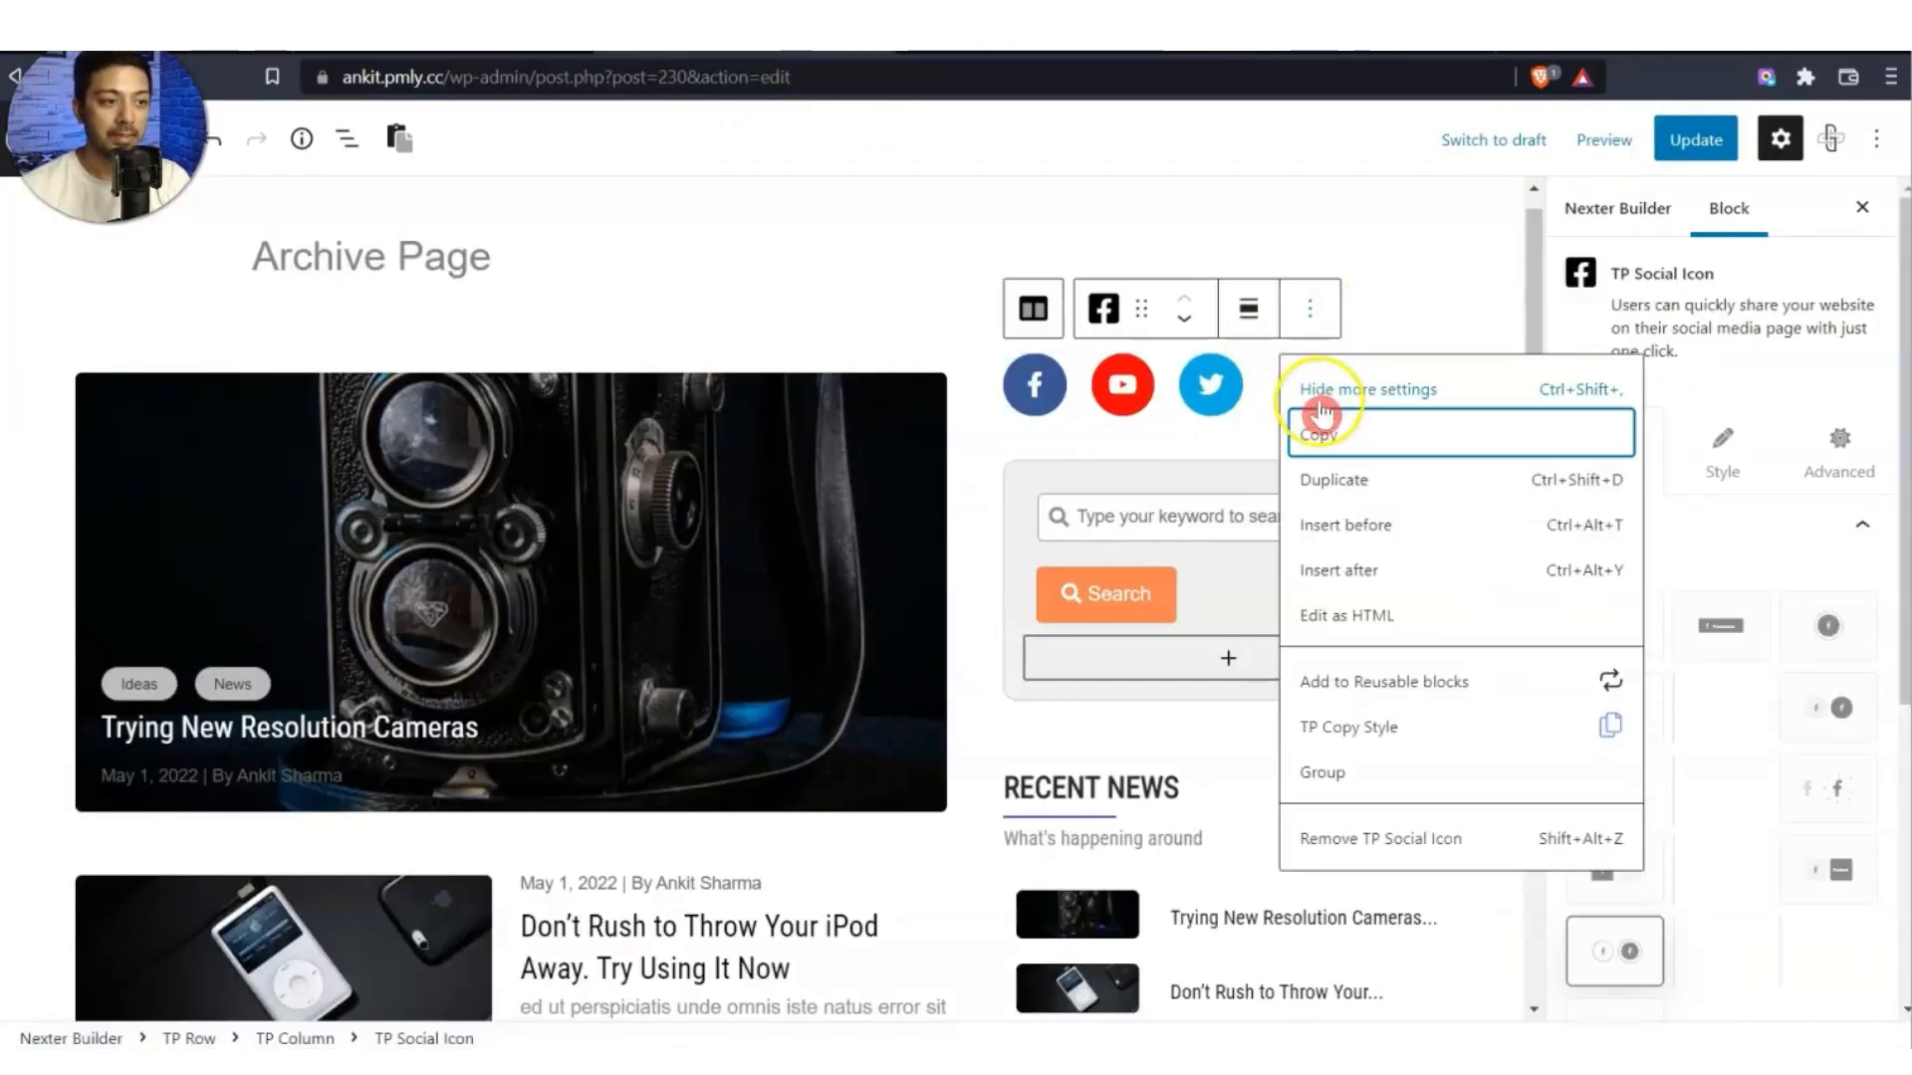
{"action": "left_click", "coordinate": [1310, 434]}
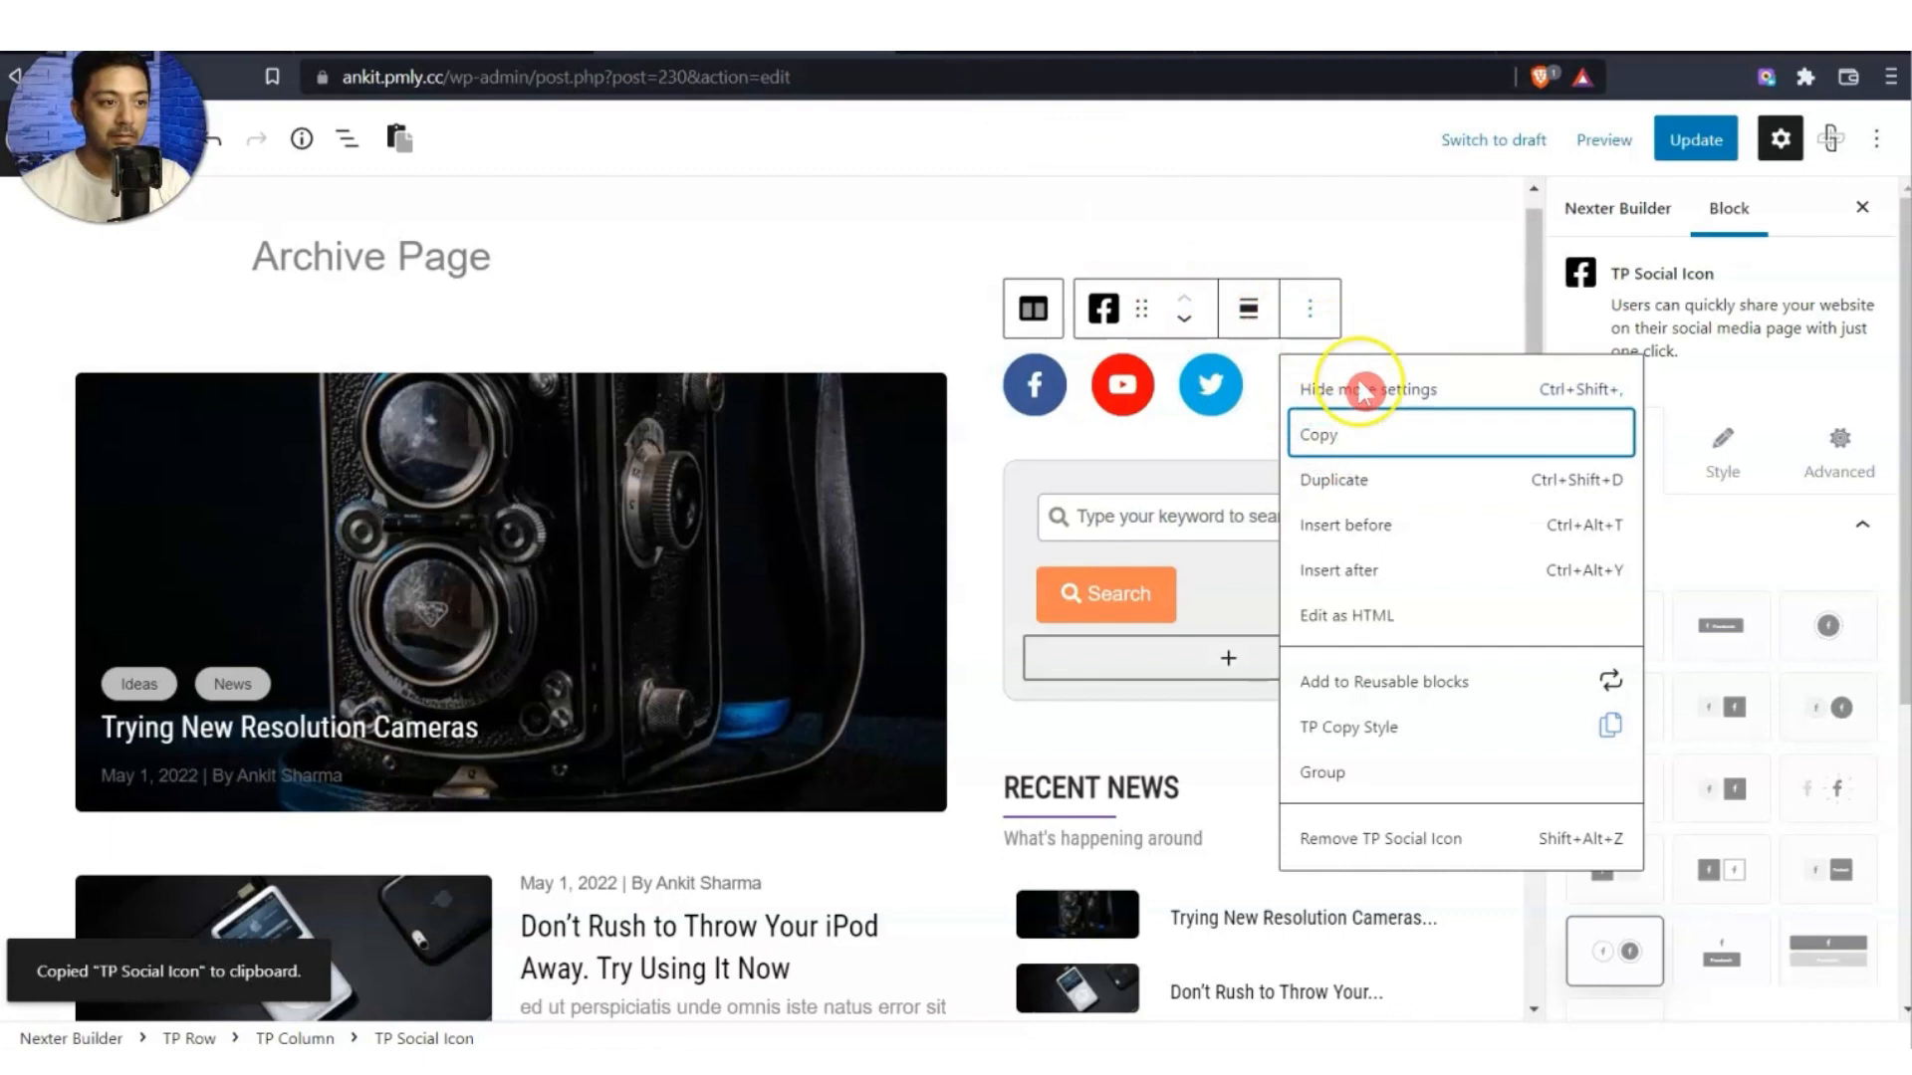
{"action": "left_click", "coordinate": [1396, 423]}
{"action": "left_click", "coordinate": [1086, 58]}
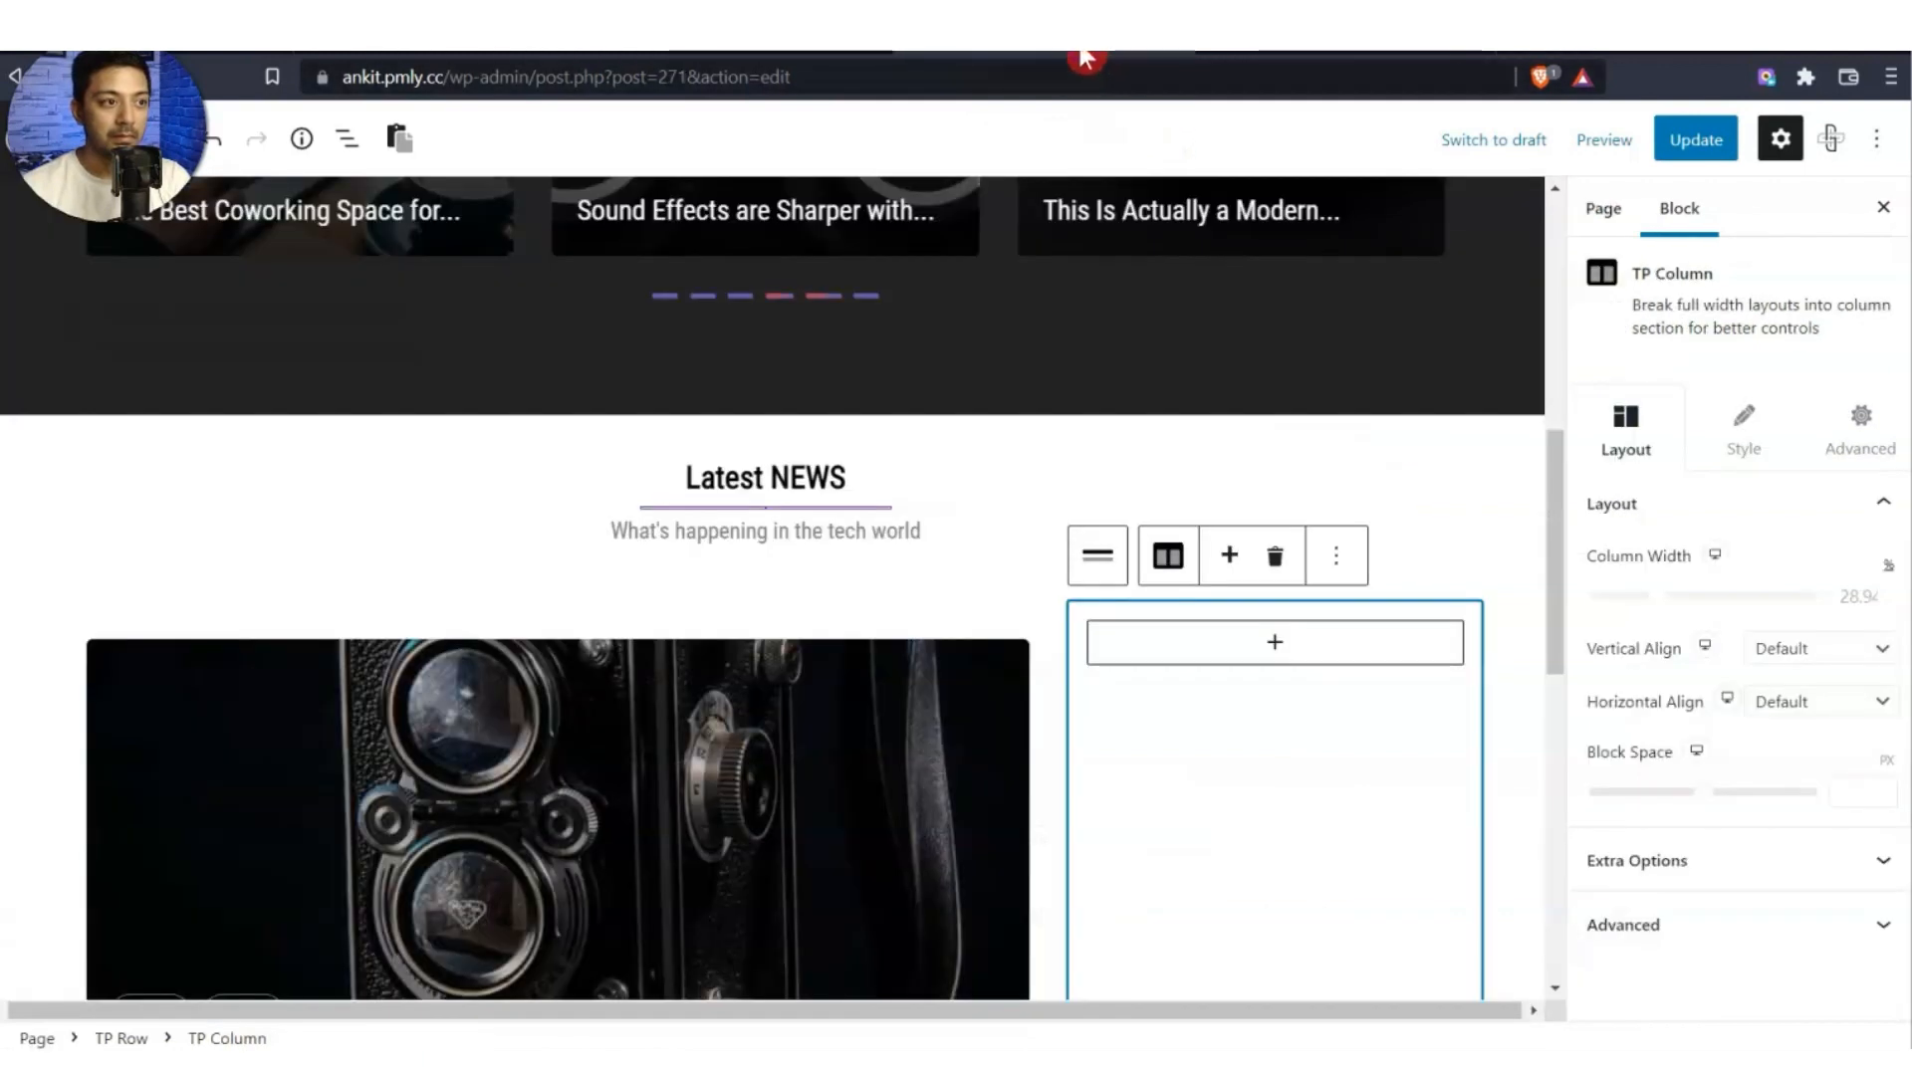
{"action": "left_click", "coordinate": [1279, 646]}
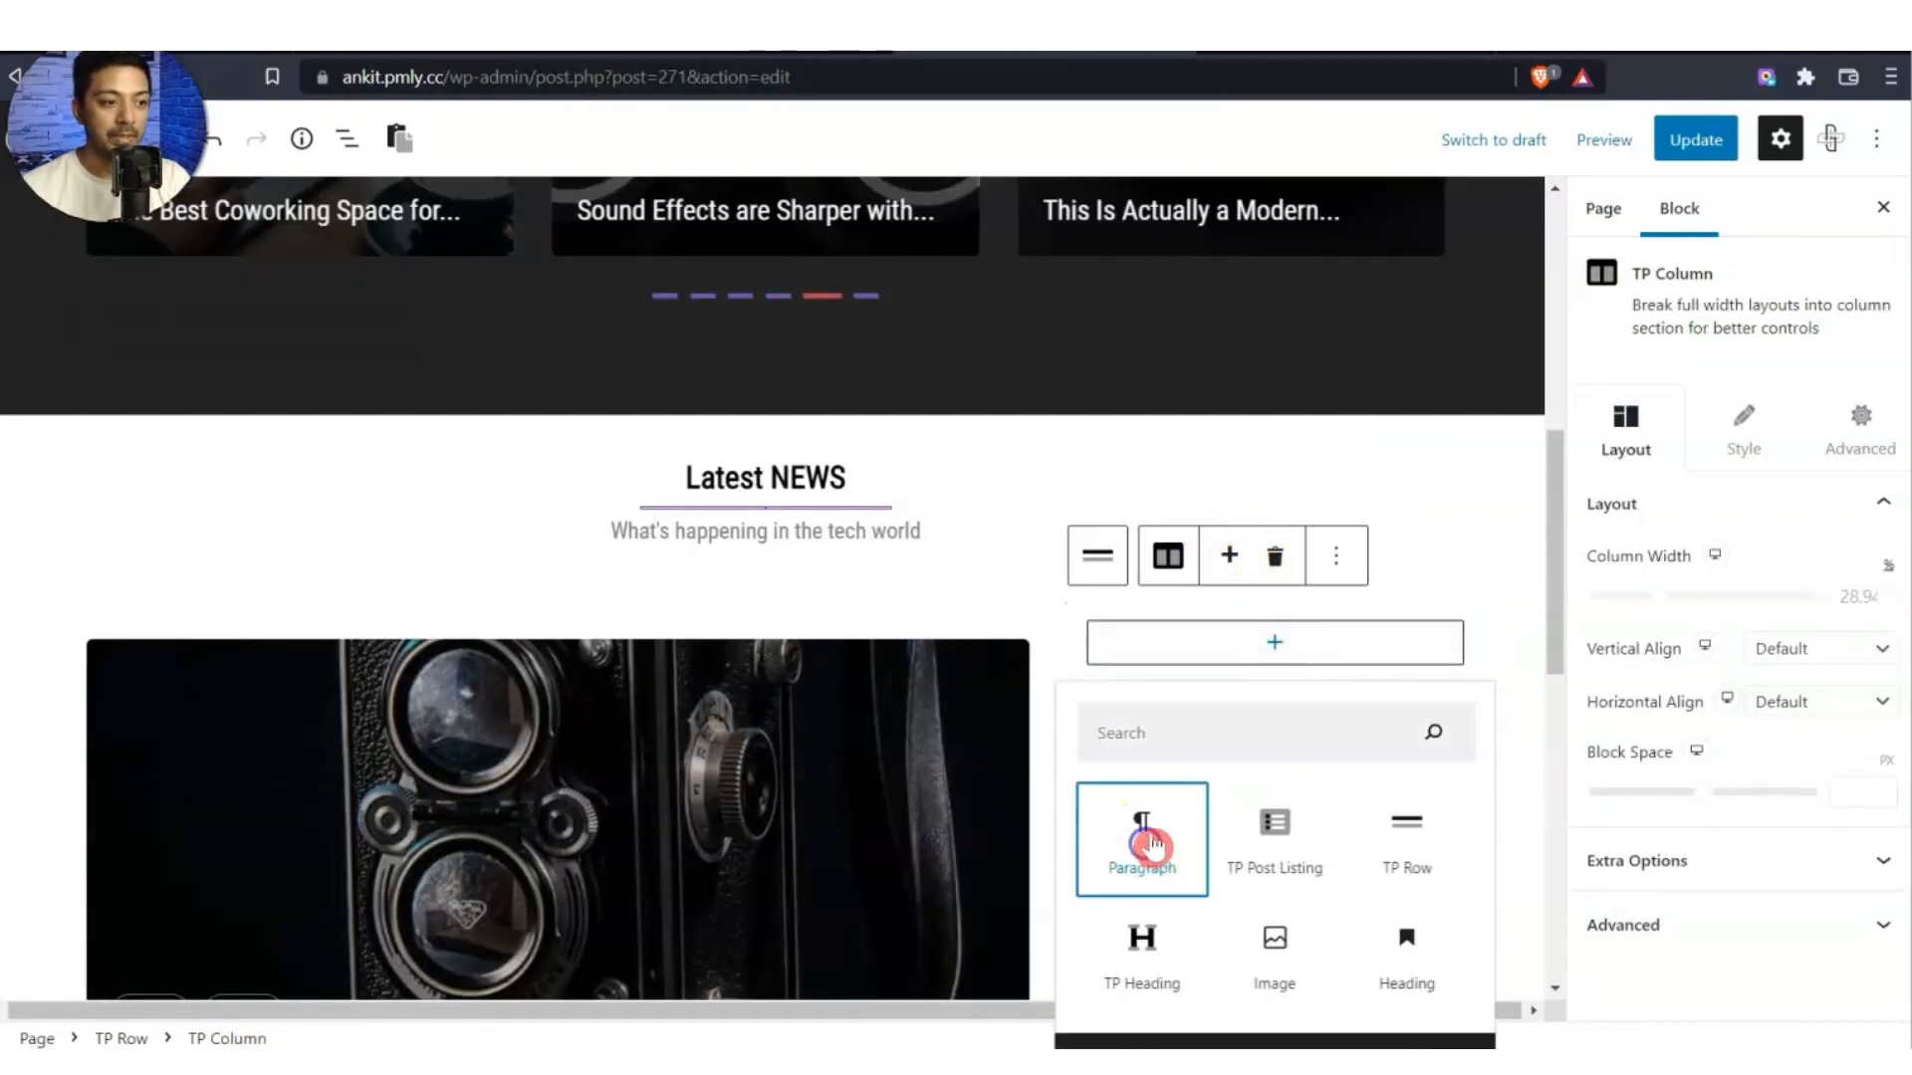
{"action": "left_click", "coordinate": [1144, 829]}
{"action": "key", "text": "ctrl+v"}
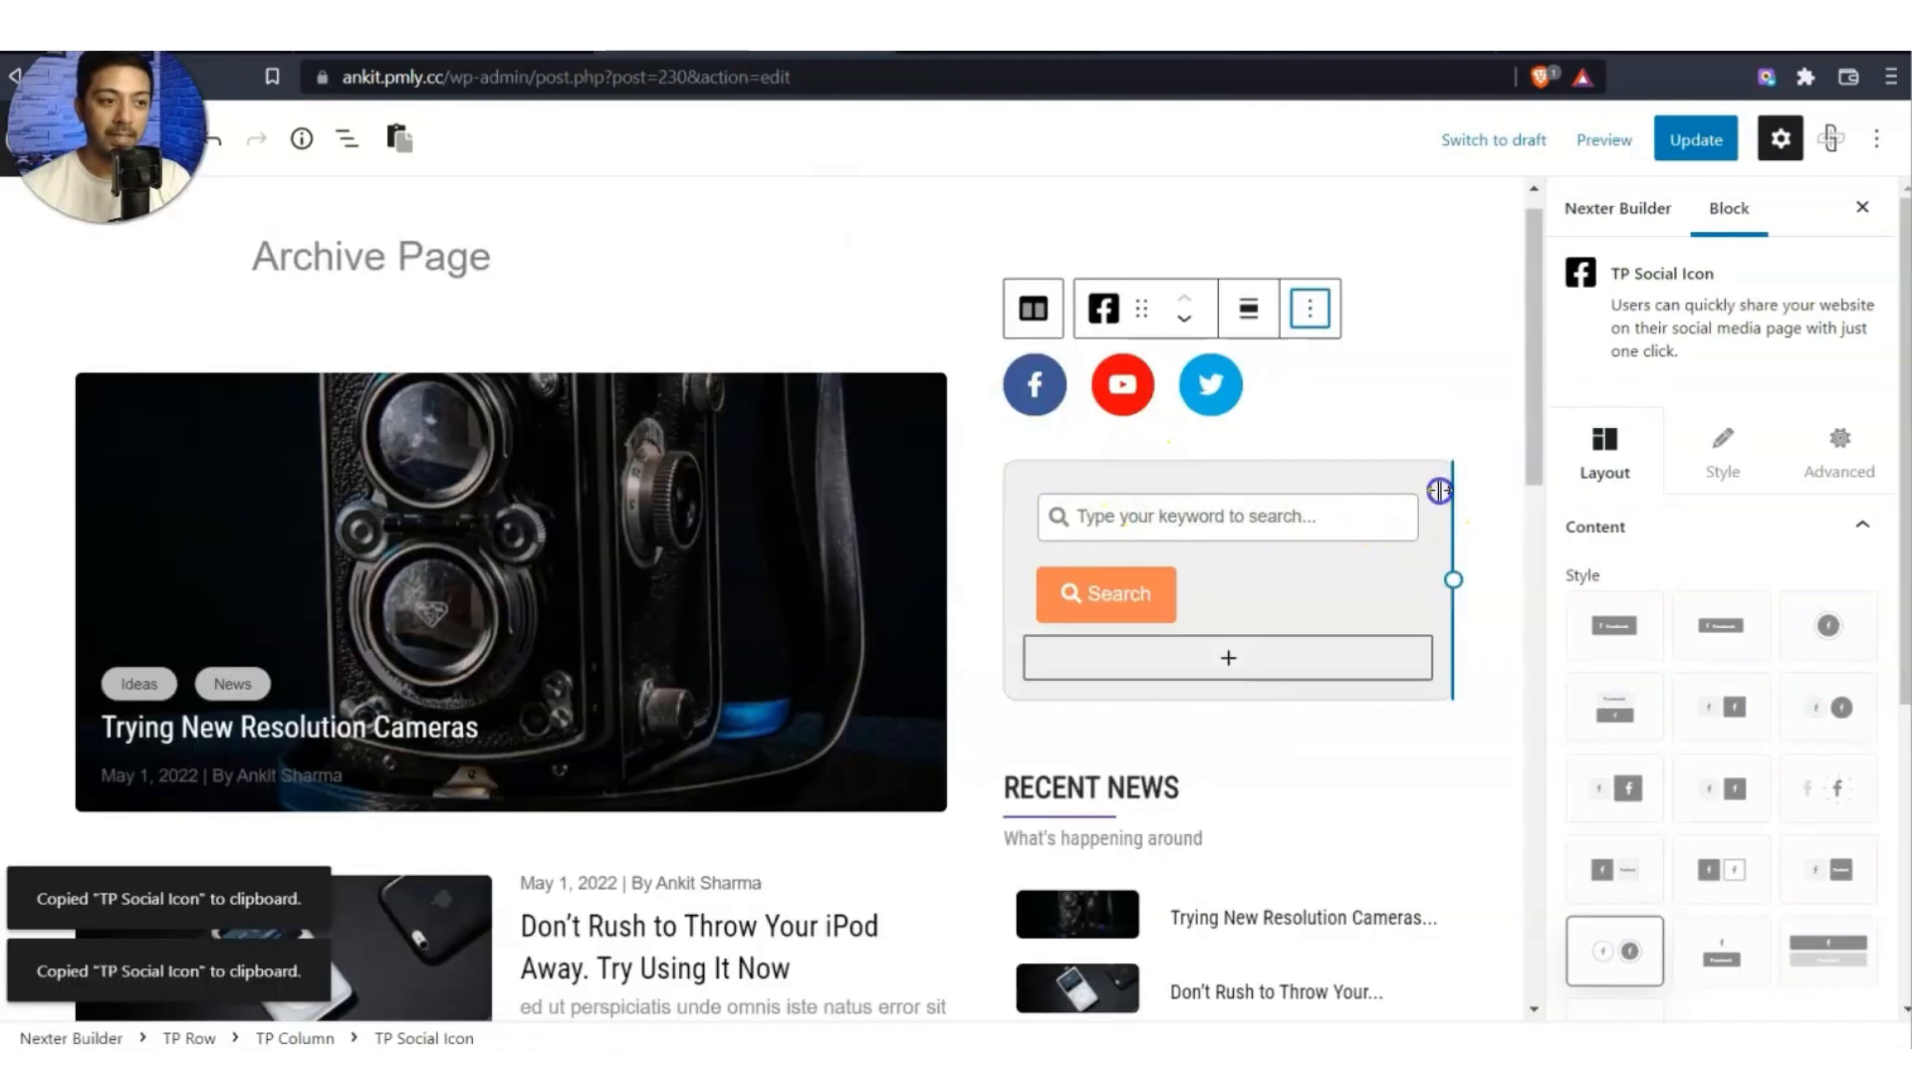
Copy the search box's TP Row from the Archive Page for the homepage column below the social icons.
{"action": "left_click", "coordinate": [1439, 490]}
{"action": "left_click", "coordinate": [1236, 412]}
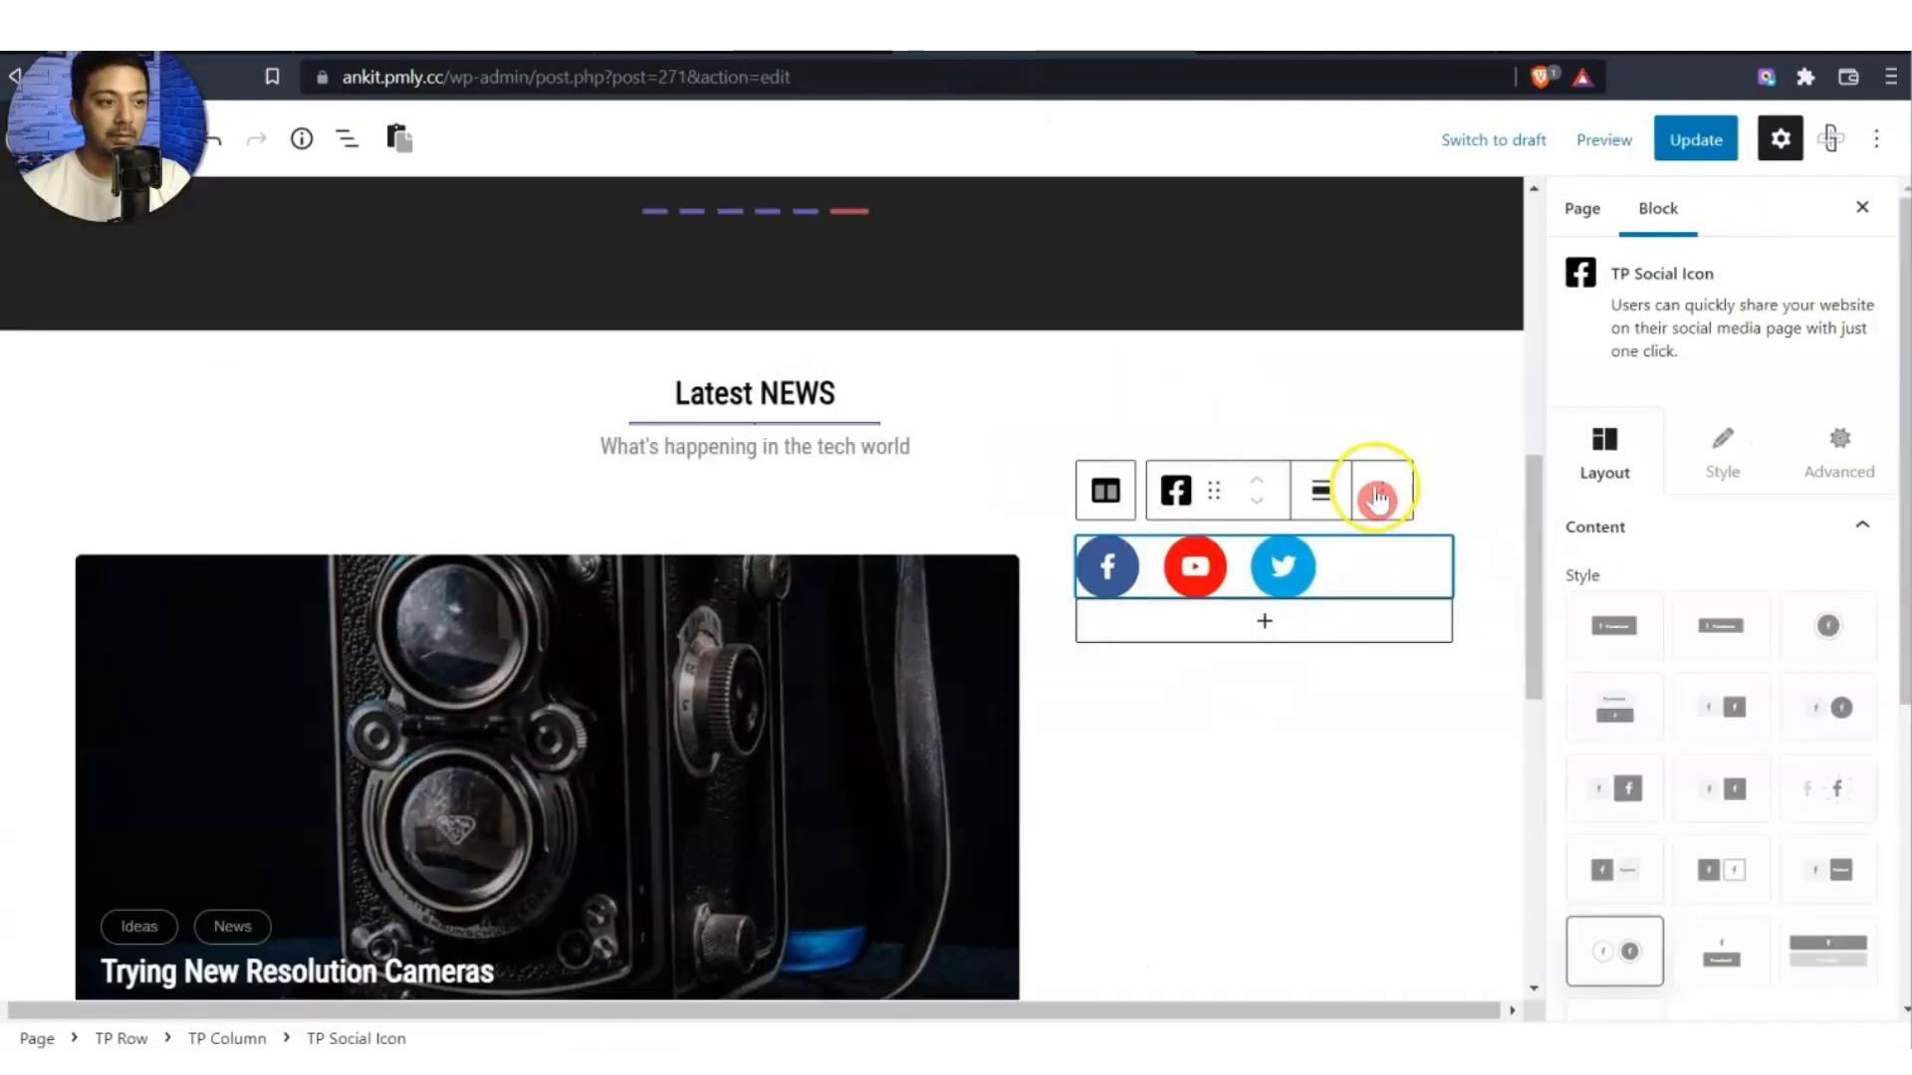
{"action": "left_click", "coordinate": [1381, 489]}
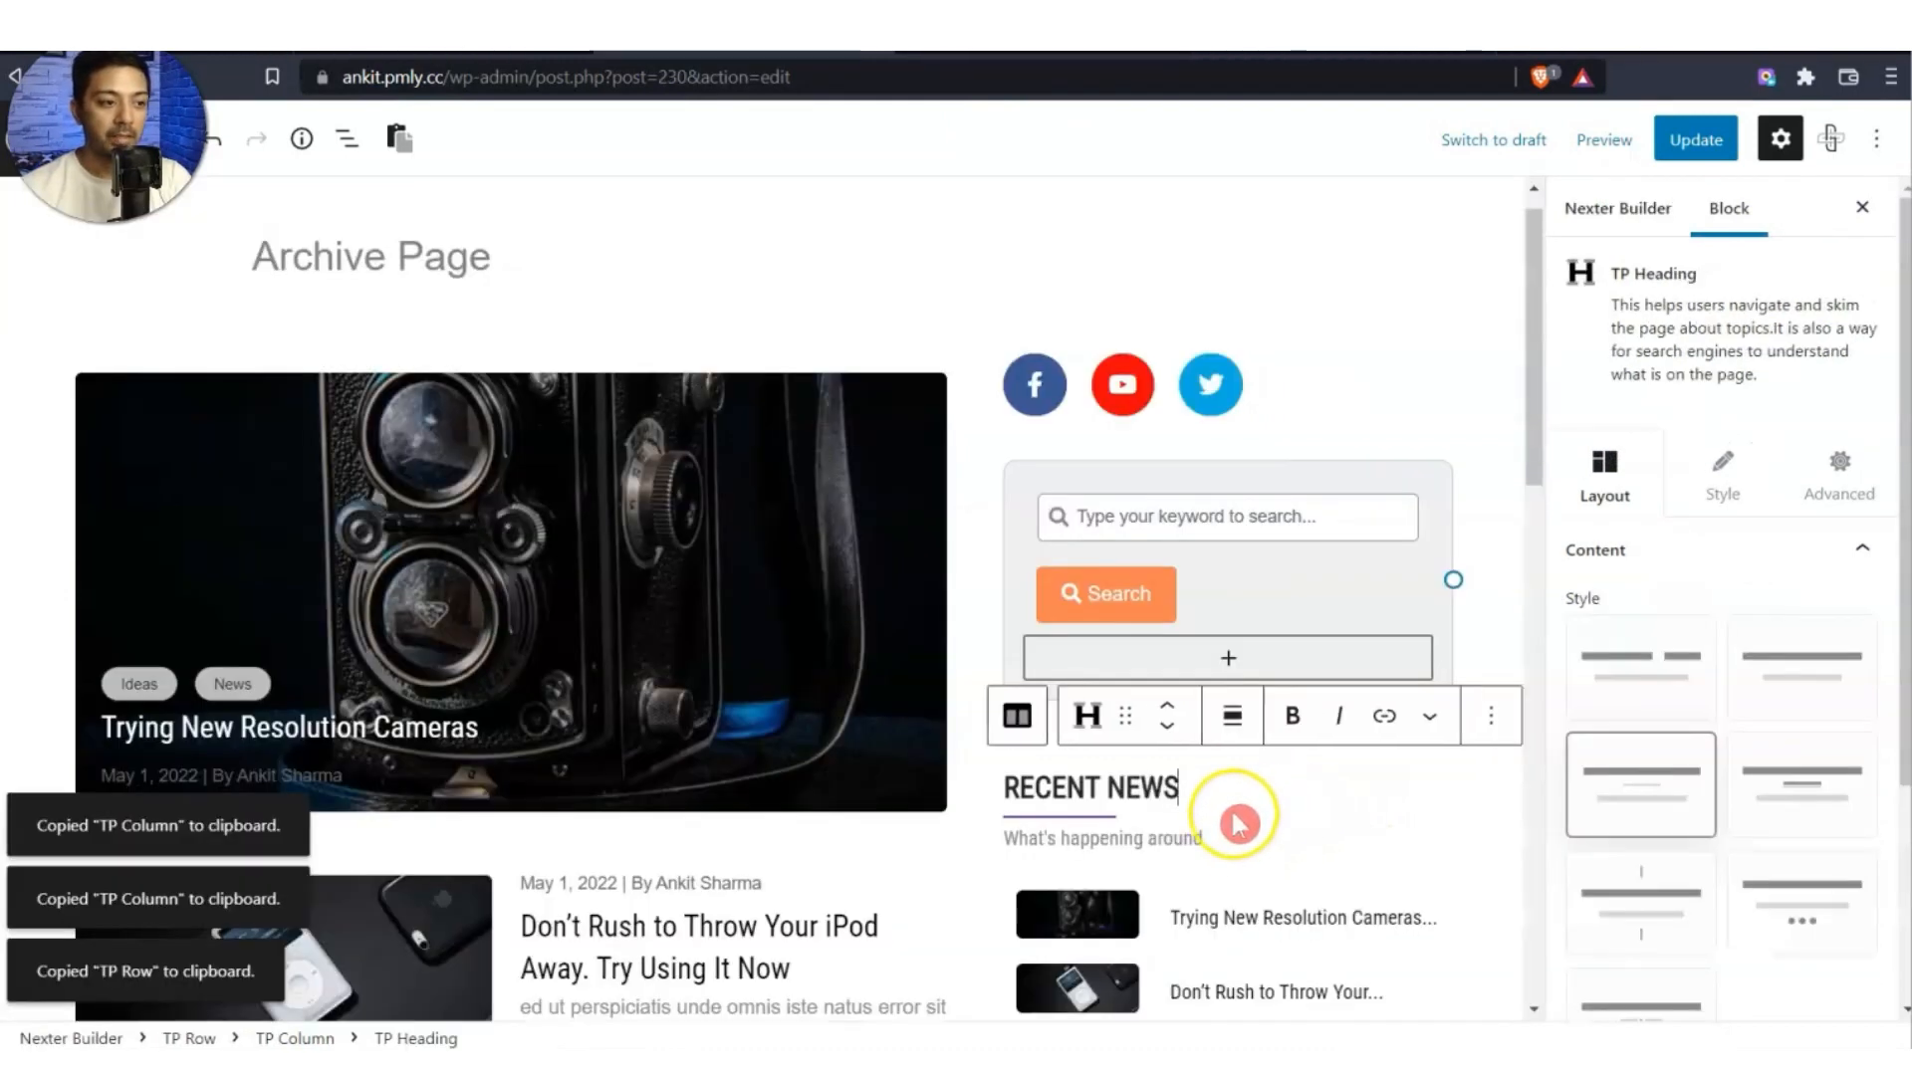
Copy the RECENT NEWS TP Heading from the Archive Page and paste it below the search box in the homepage's narrower column.
{"action": "left_click", "coordinate": [1491, 717]}
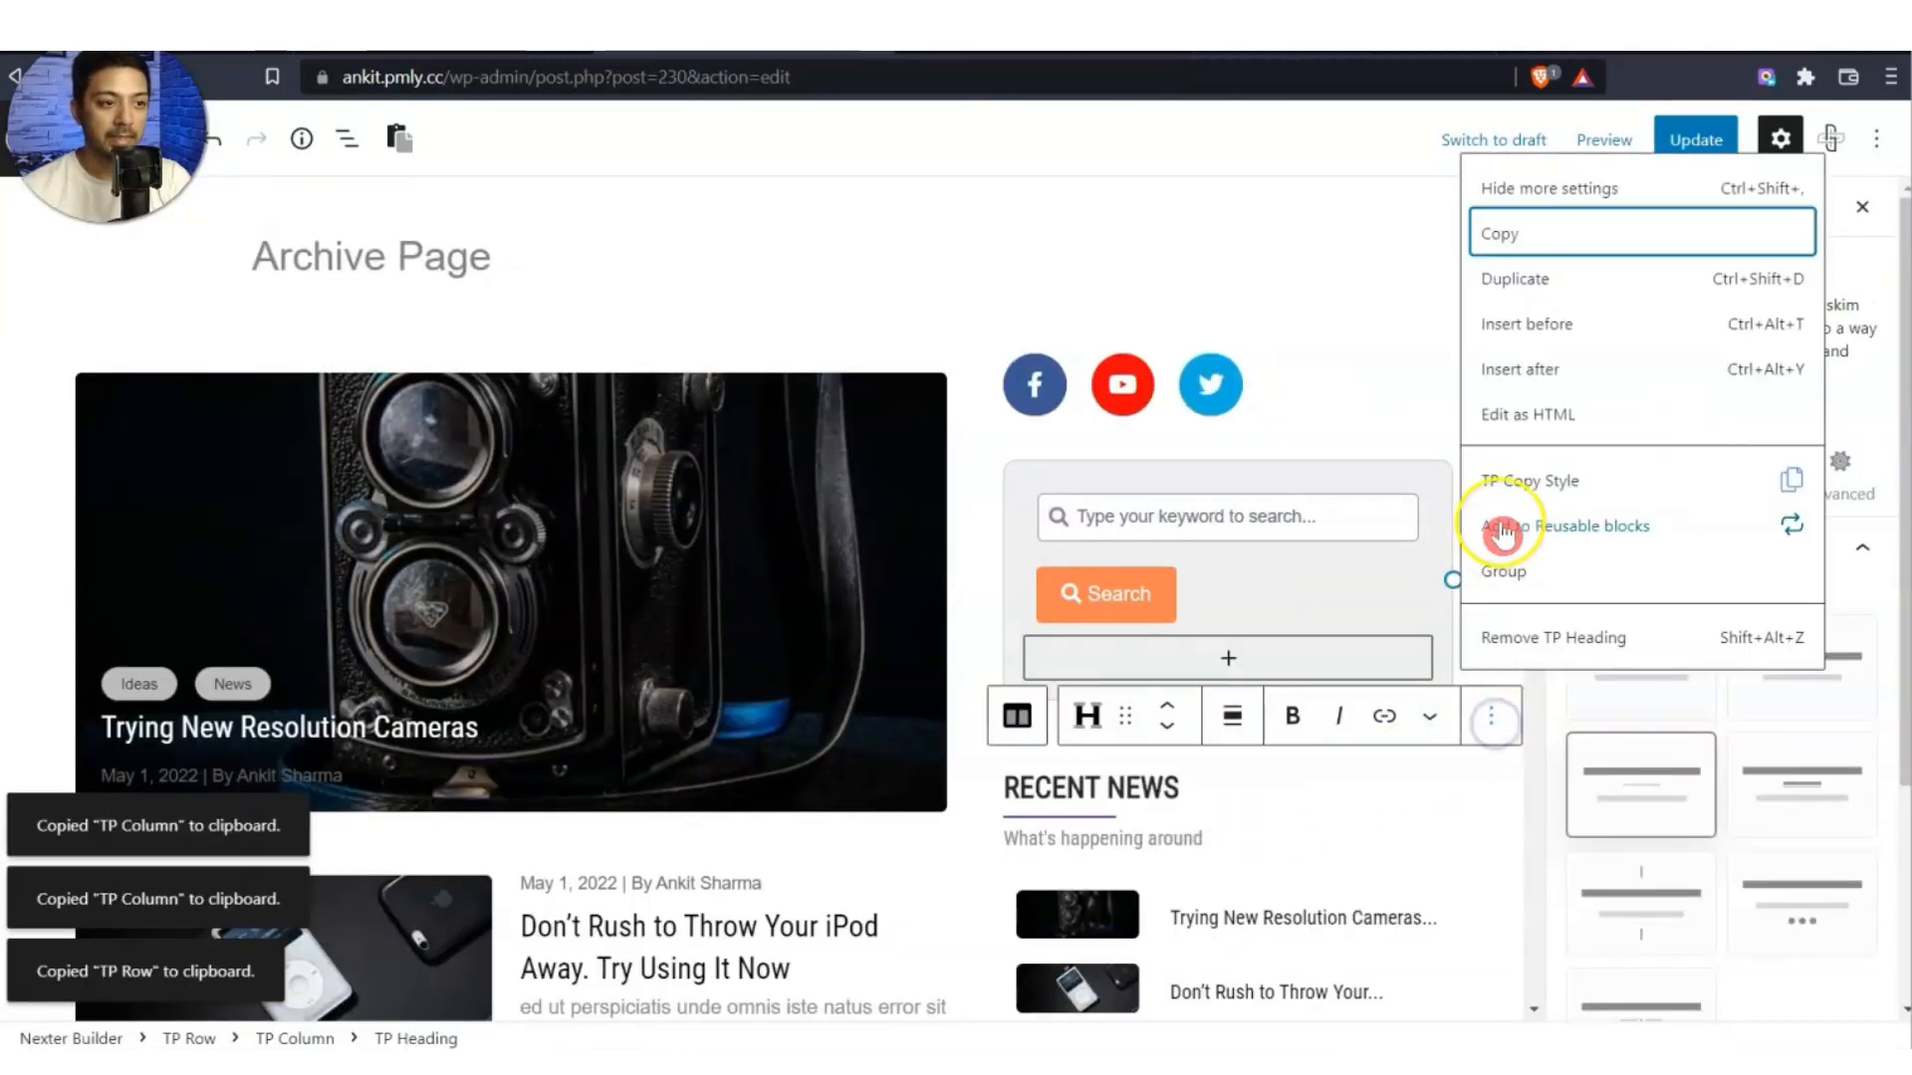
{"action": "left_click", "coordinate": [1504, 232]}
{"action": "left_click", "coordinate": [1050, 52]}
{"action": "left_click", "coordinate": [1273, 677]}
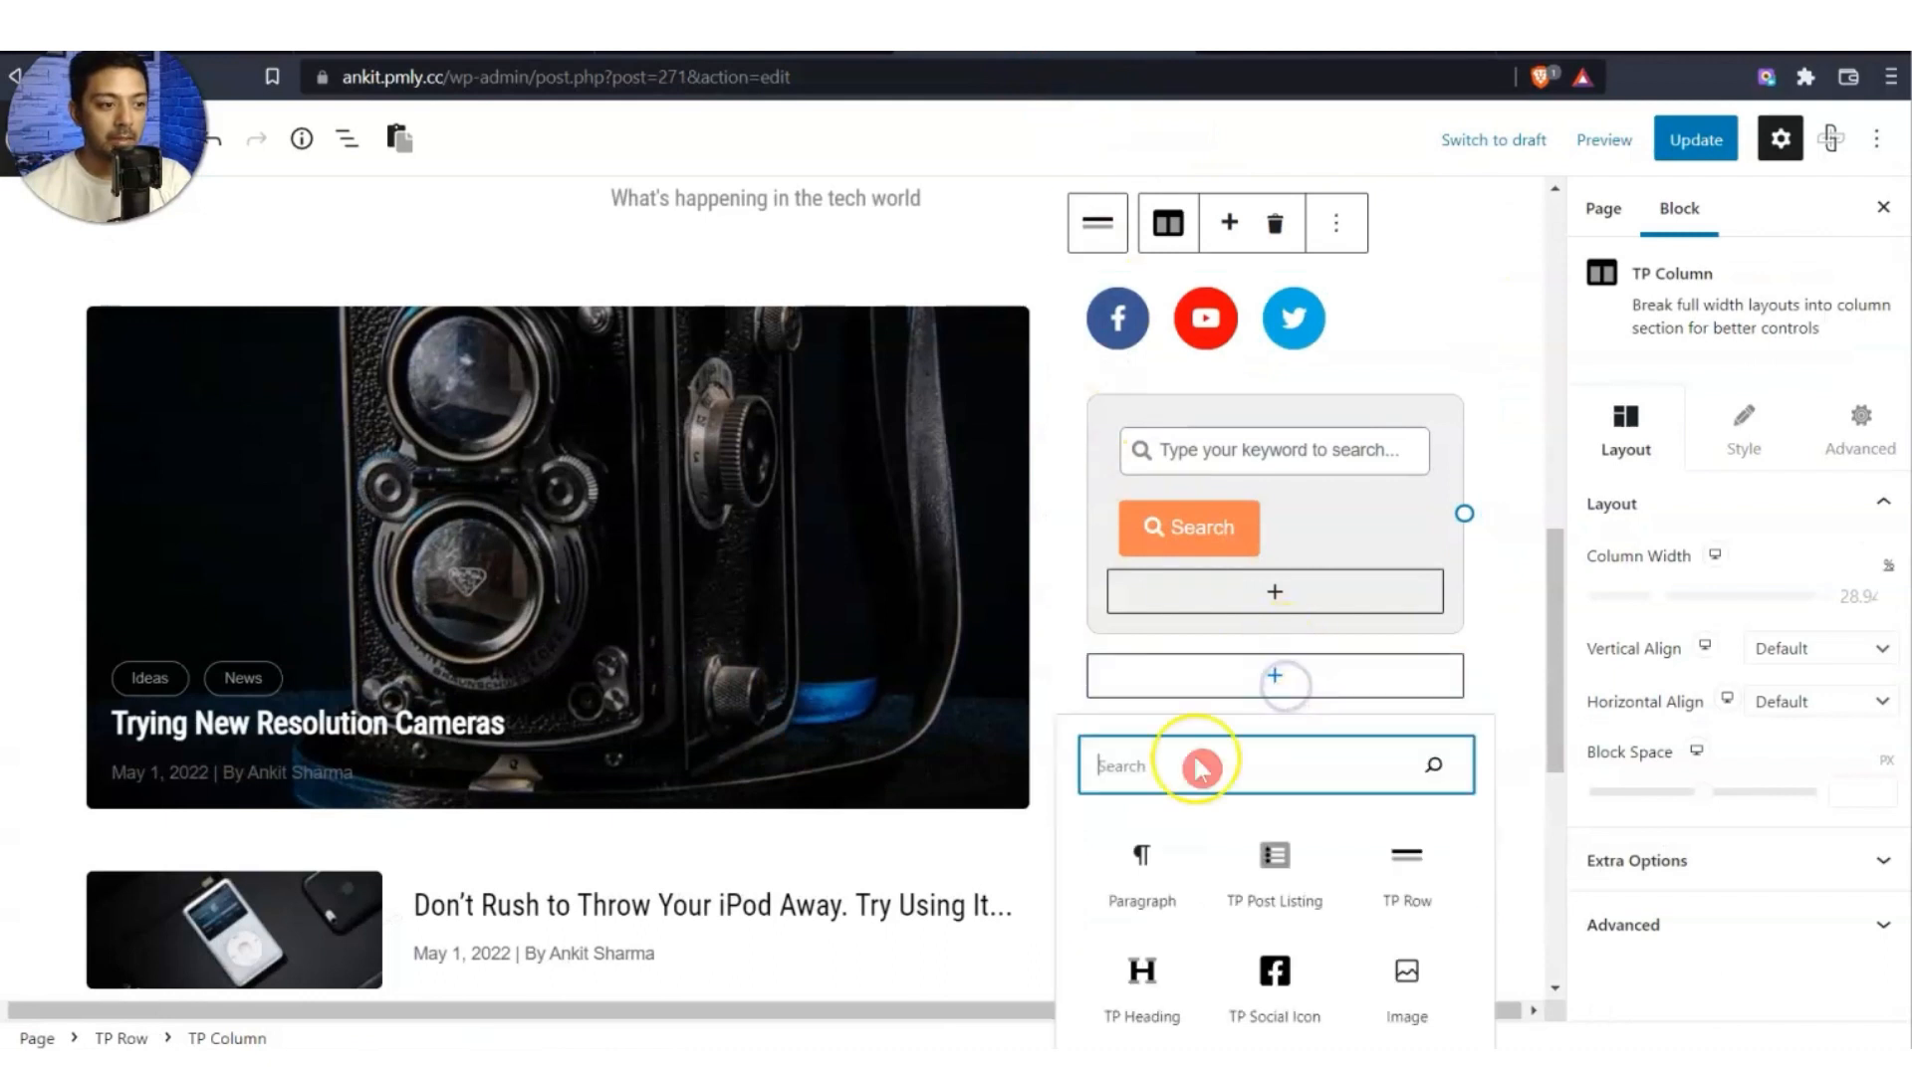
{"action": "left_click", "coordinate": [1136, 884]}
{"action": "key", "text": "ctrl+v"}
{"action": "scroll", "coordinate": [1290, 738], "scroll_direction": "up", "scroll_amount": 5}
{"action": "scroll", "coordinate": [1284, 732], "scroll_direction": "down", "scroll_amount": 4}
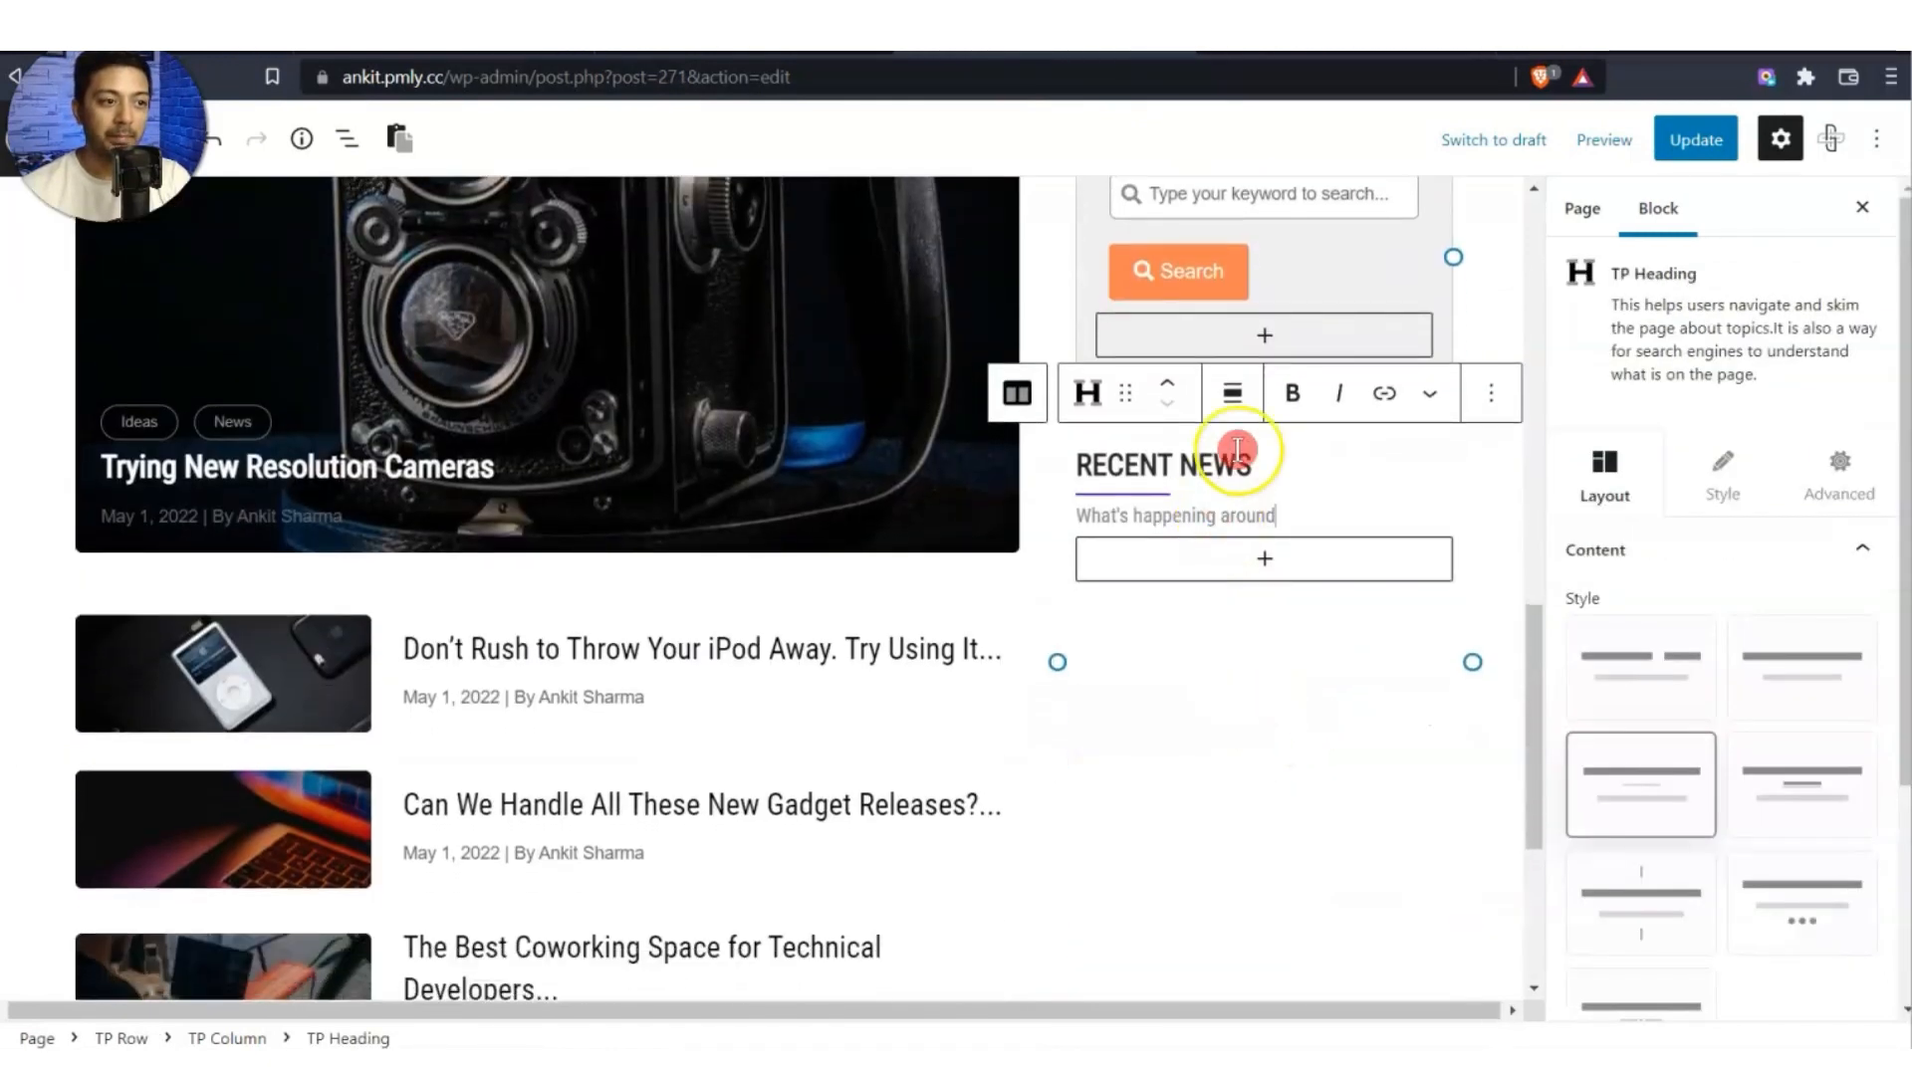
{"action": "scroll", "coordinate": [1327, 709], "scroll_direction": "up", "scroll_amount": 2}
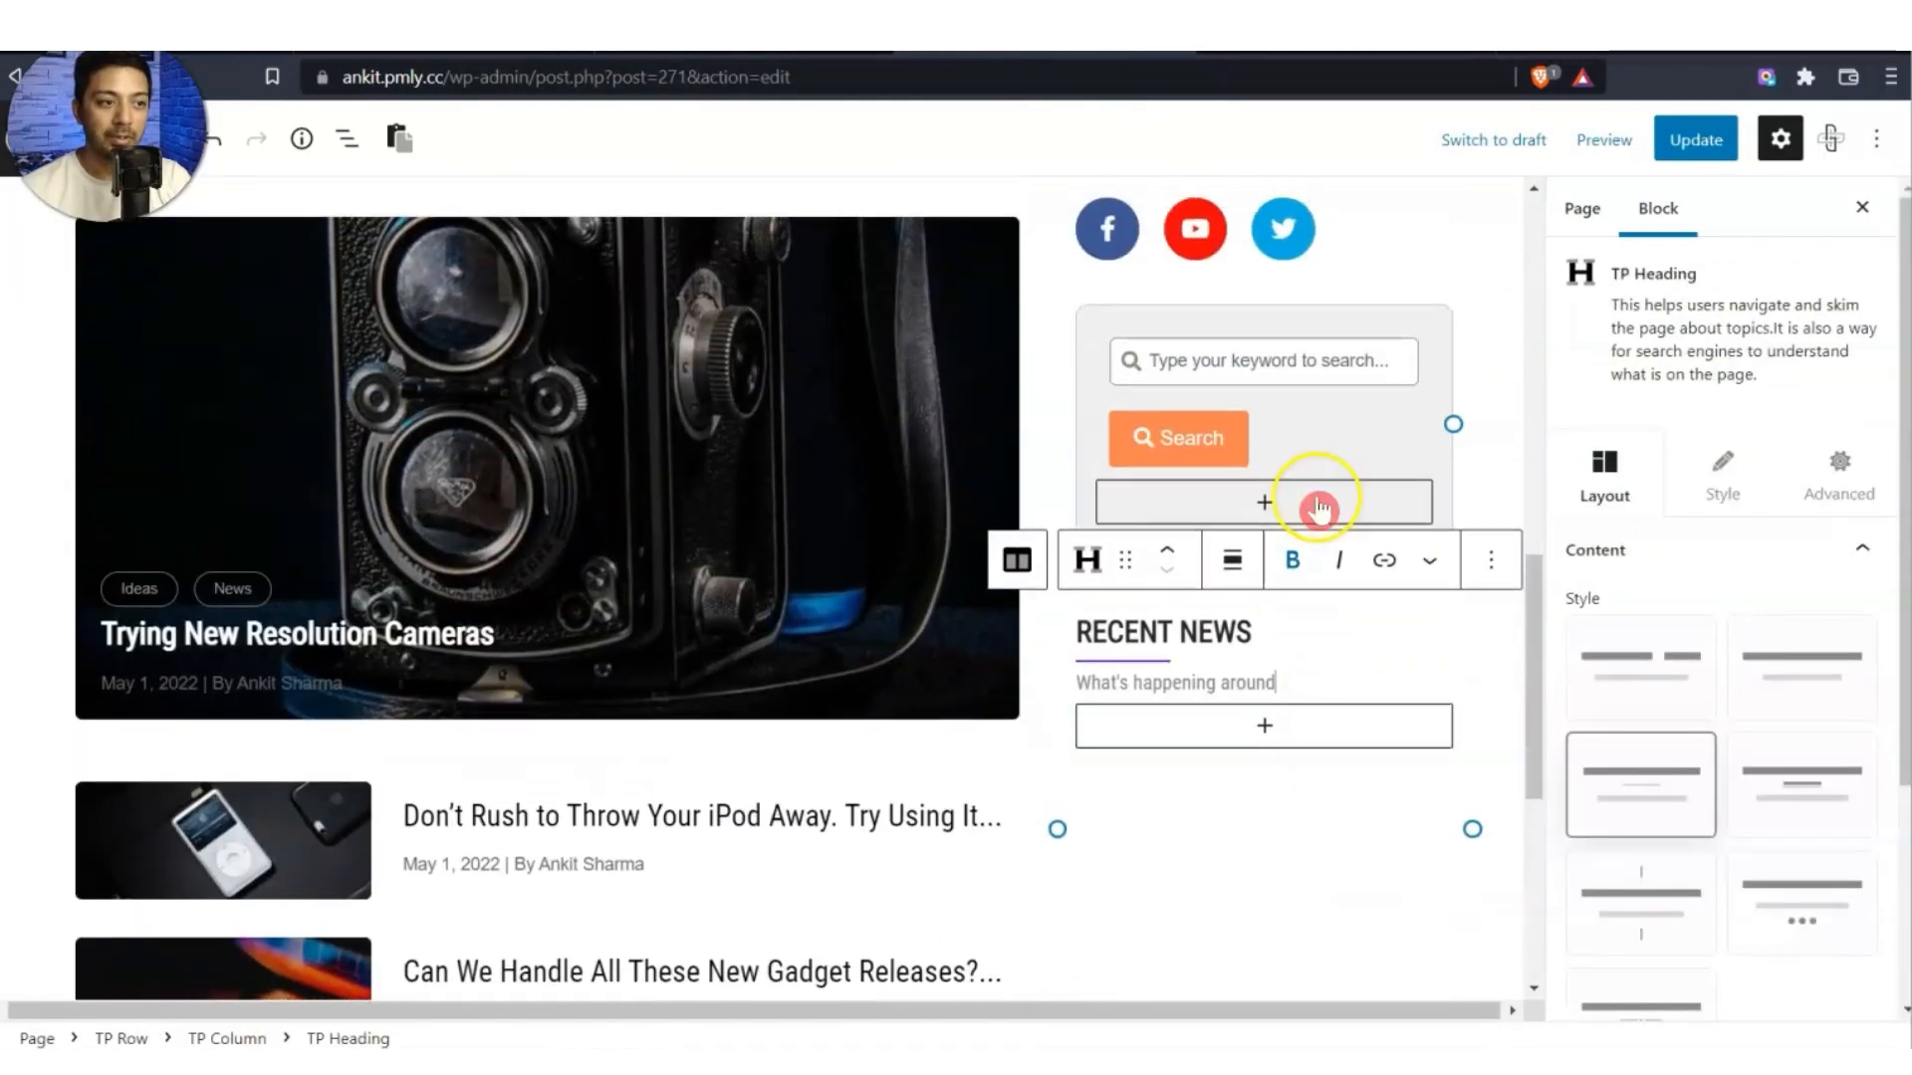
Copy the sidebar's TP Post Listing from the Archive Page and paste it under the RECENT NEWS heading on the homepage.
{"action": "left_click", "coordinate": [1289, 803]}
{"action": "key", "text": "ctrl+Tab"}
{"action": "left_click", "coordinate": [1416, 936]}
{"action": "scroll", "coordinate": [1408, 897], "scroll_direction": "down", "scroll_amount": 3}
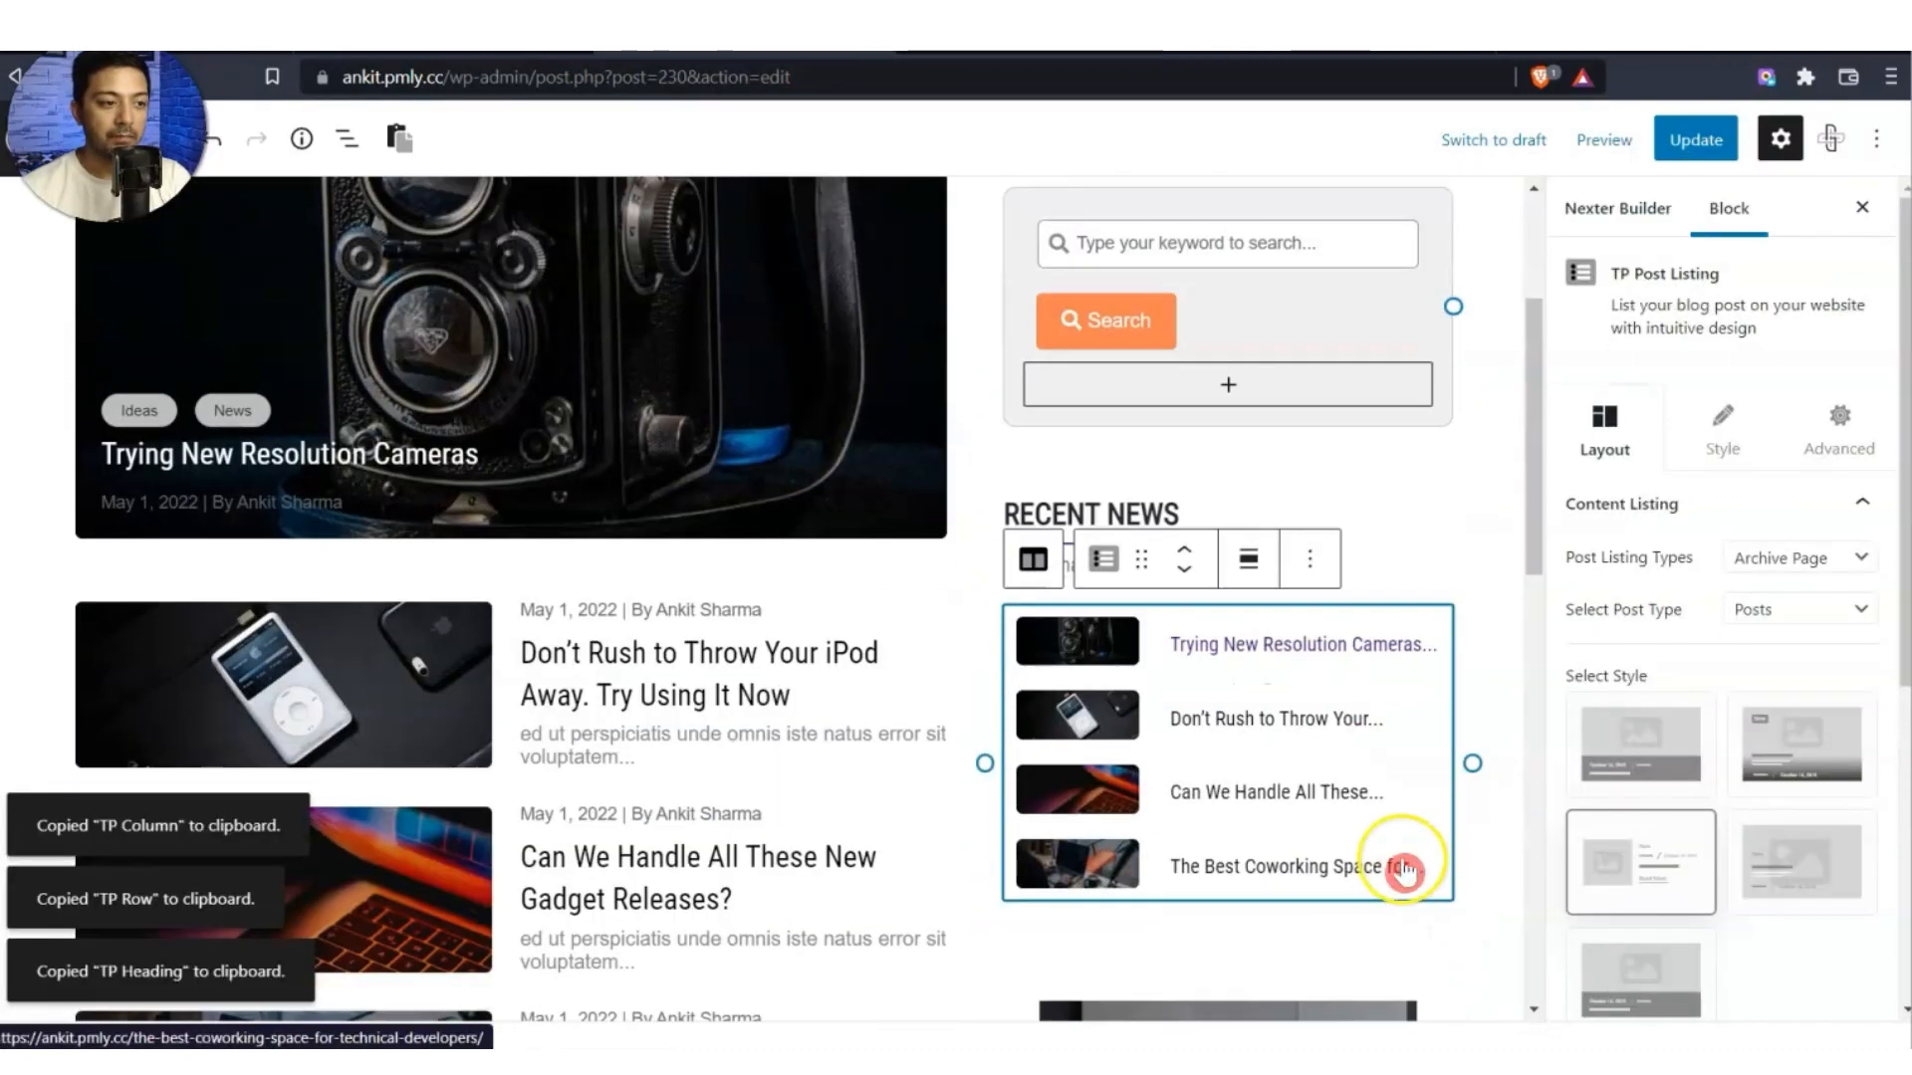
{"action": "left_click", "coordinate": [1312, 528]}
{"action": "left_click", "coordinate": [1332, 659]}
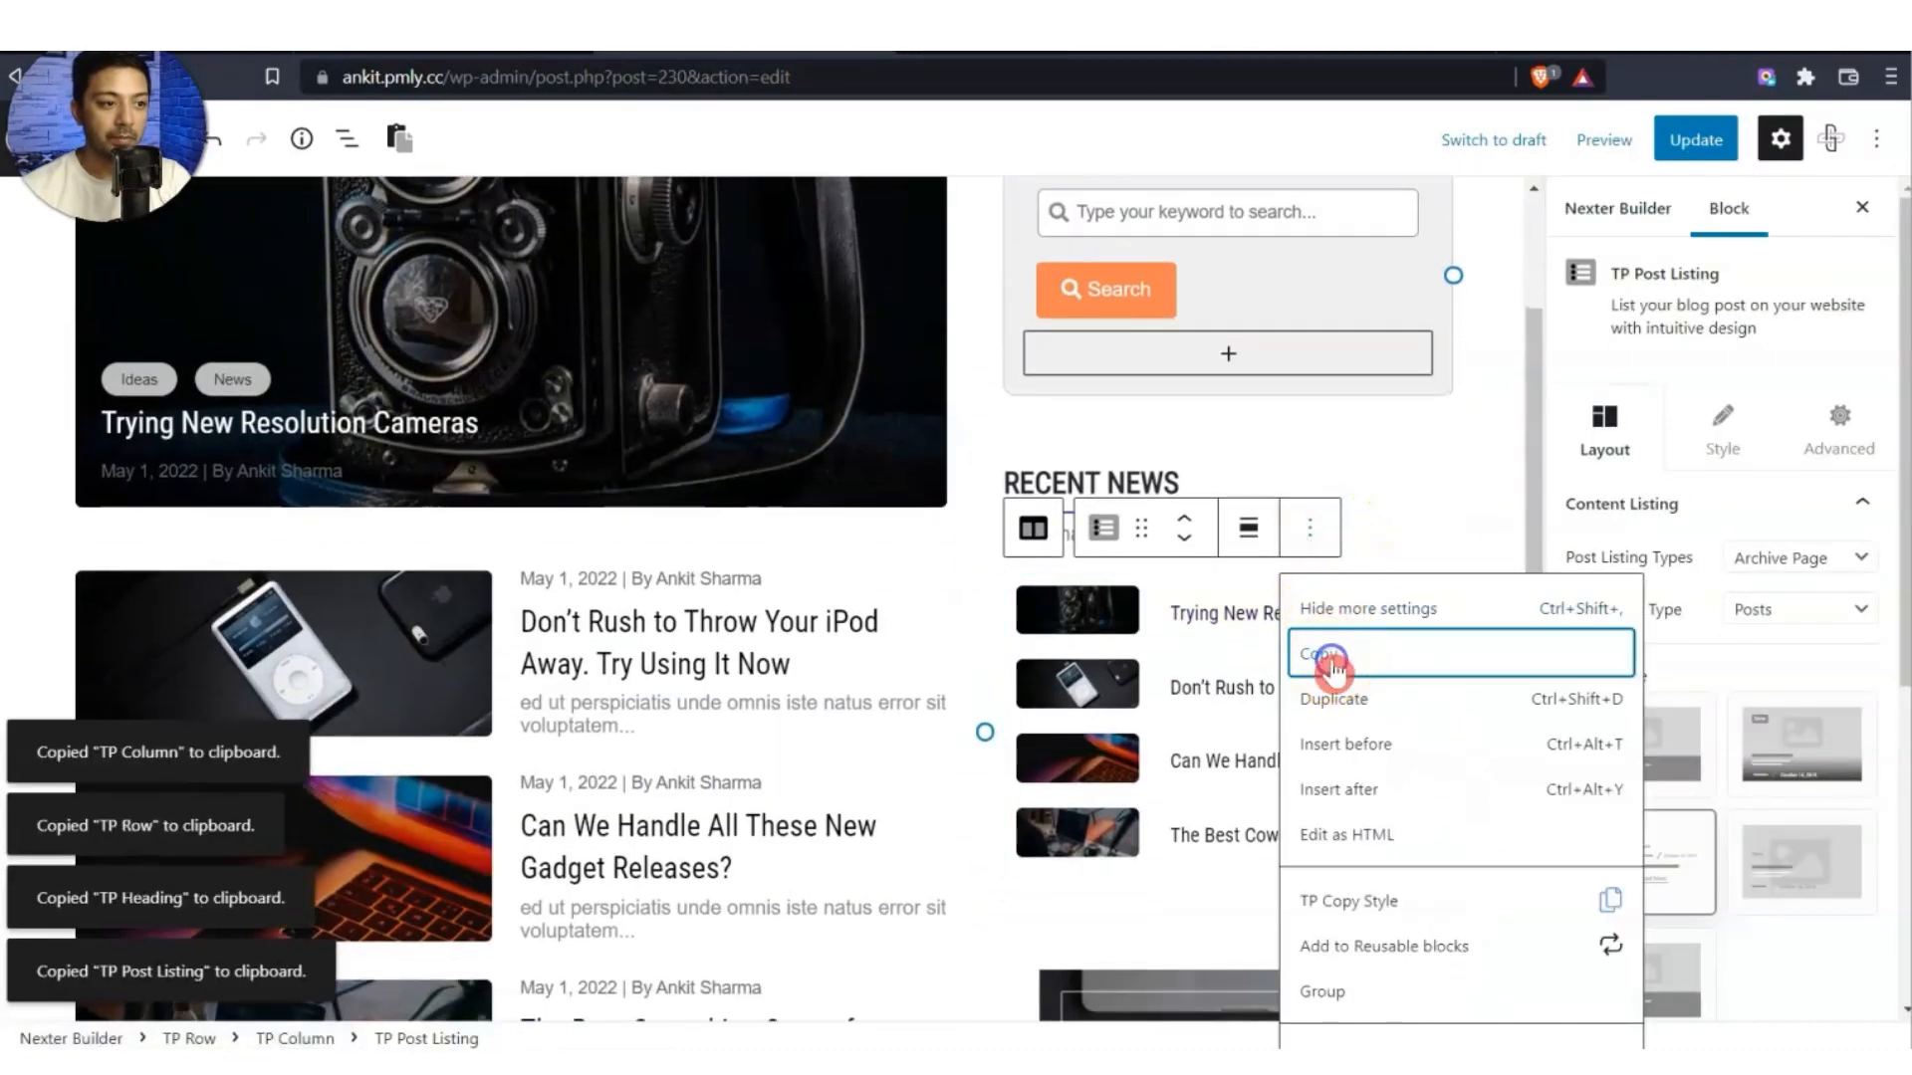
{"action": "key", "text": "ctrl+Tab"}
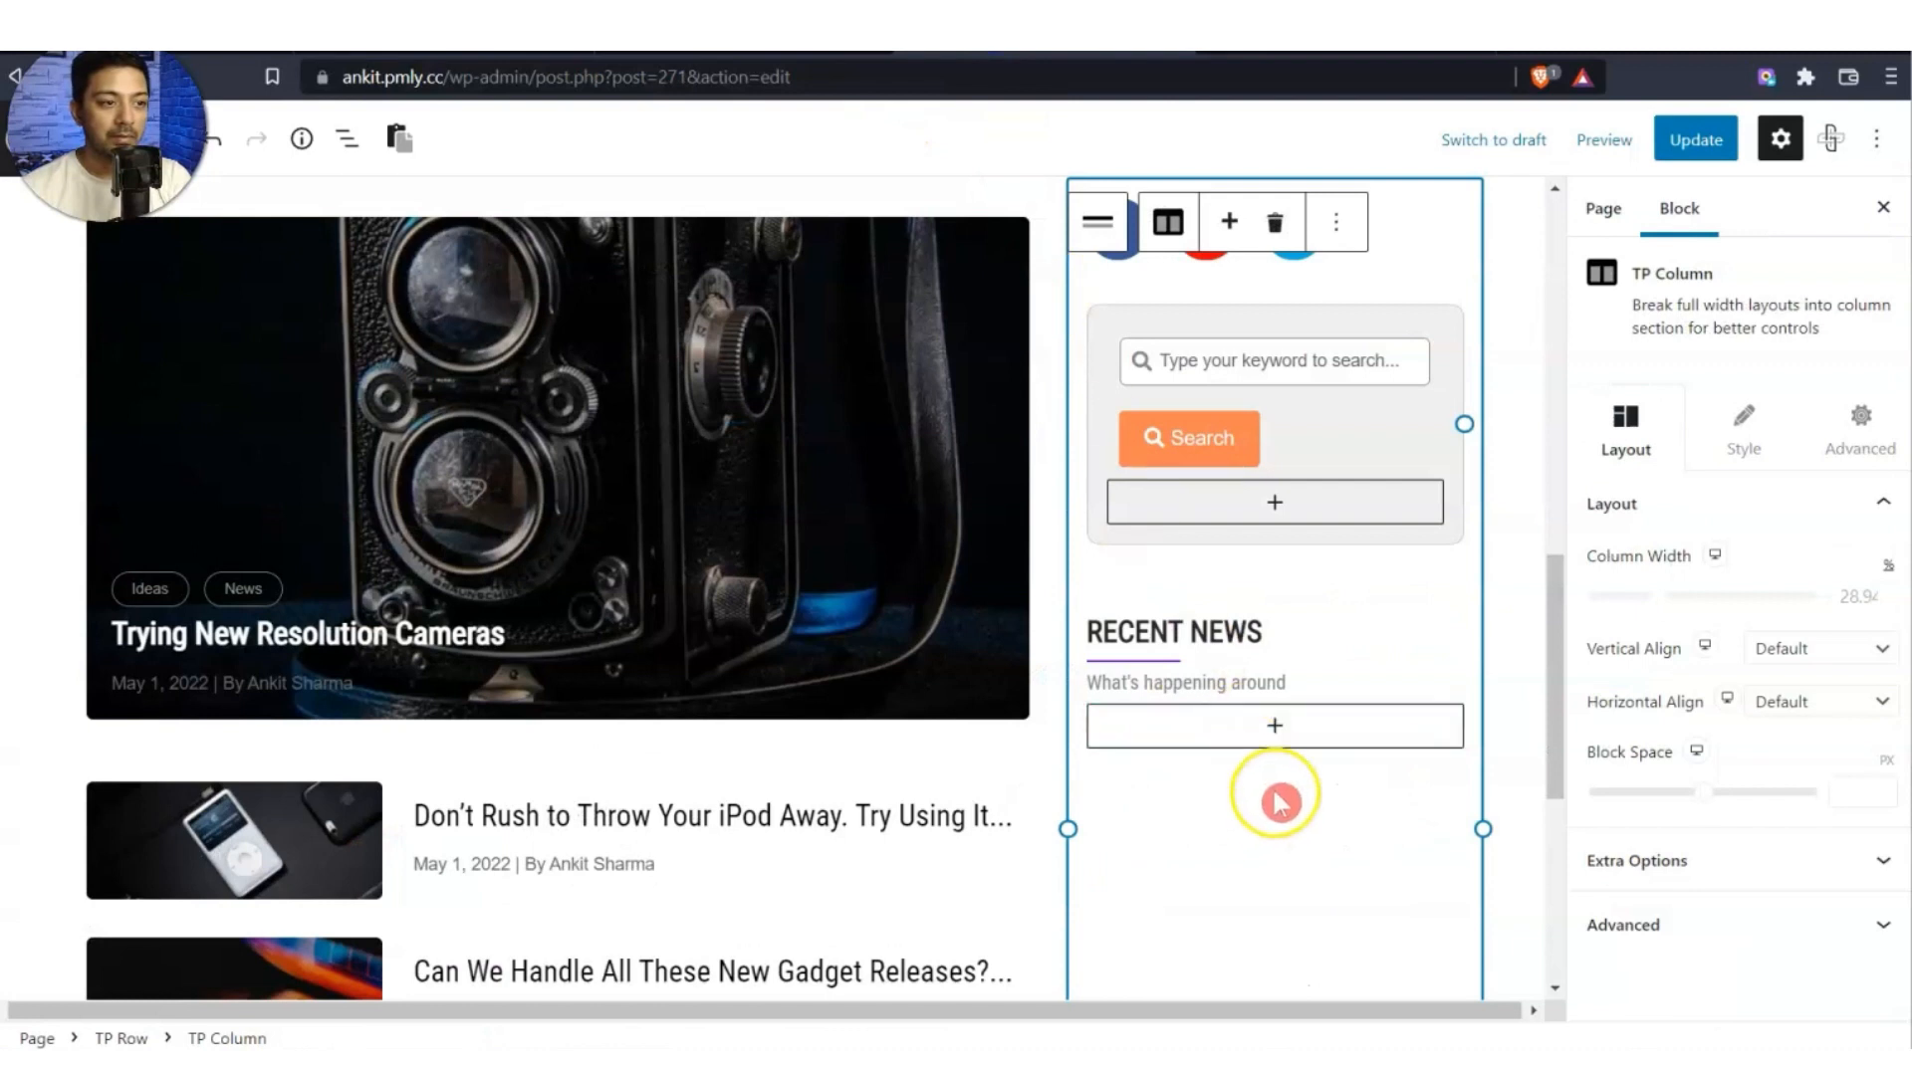
{"action": "left_click", "coordinate": [1278, 729]}
{"action": "left_click", "coordinate": [1141, 899]}
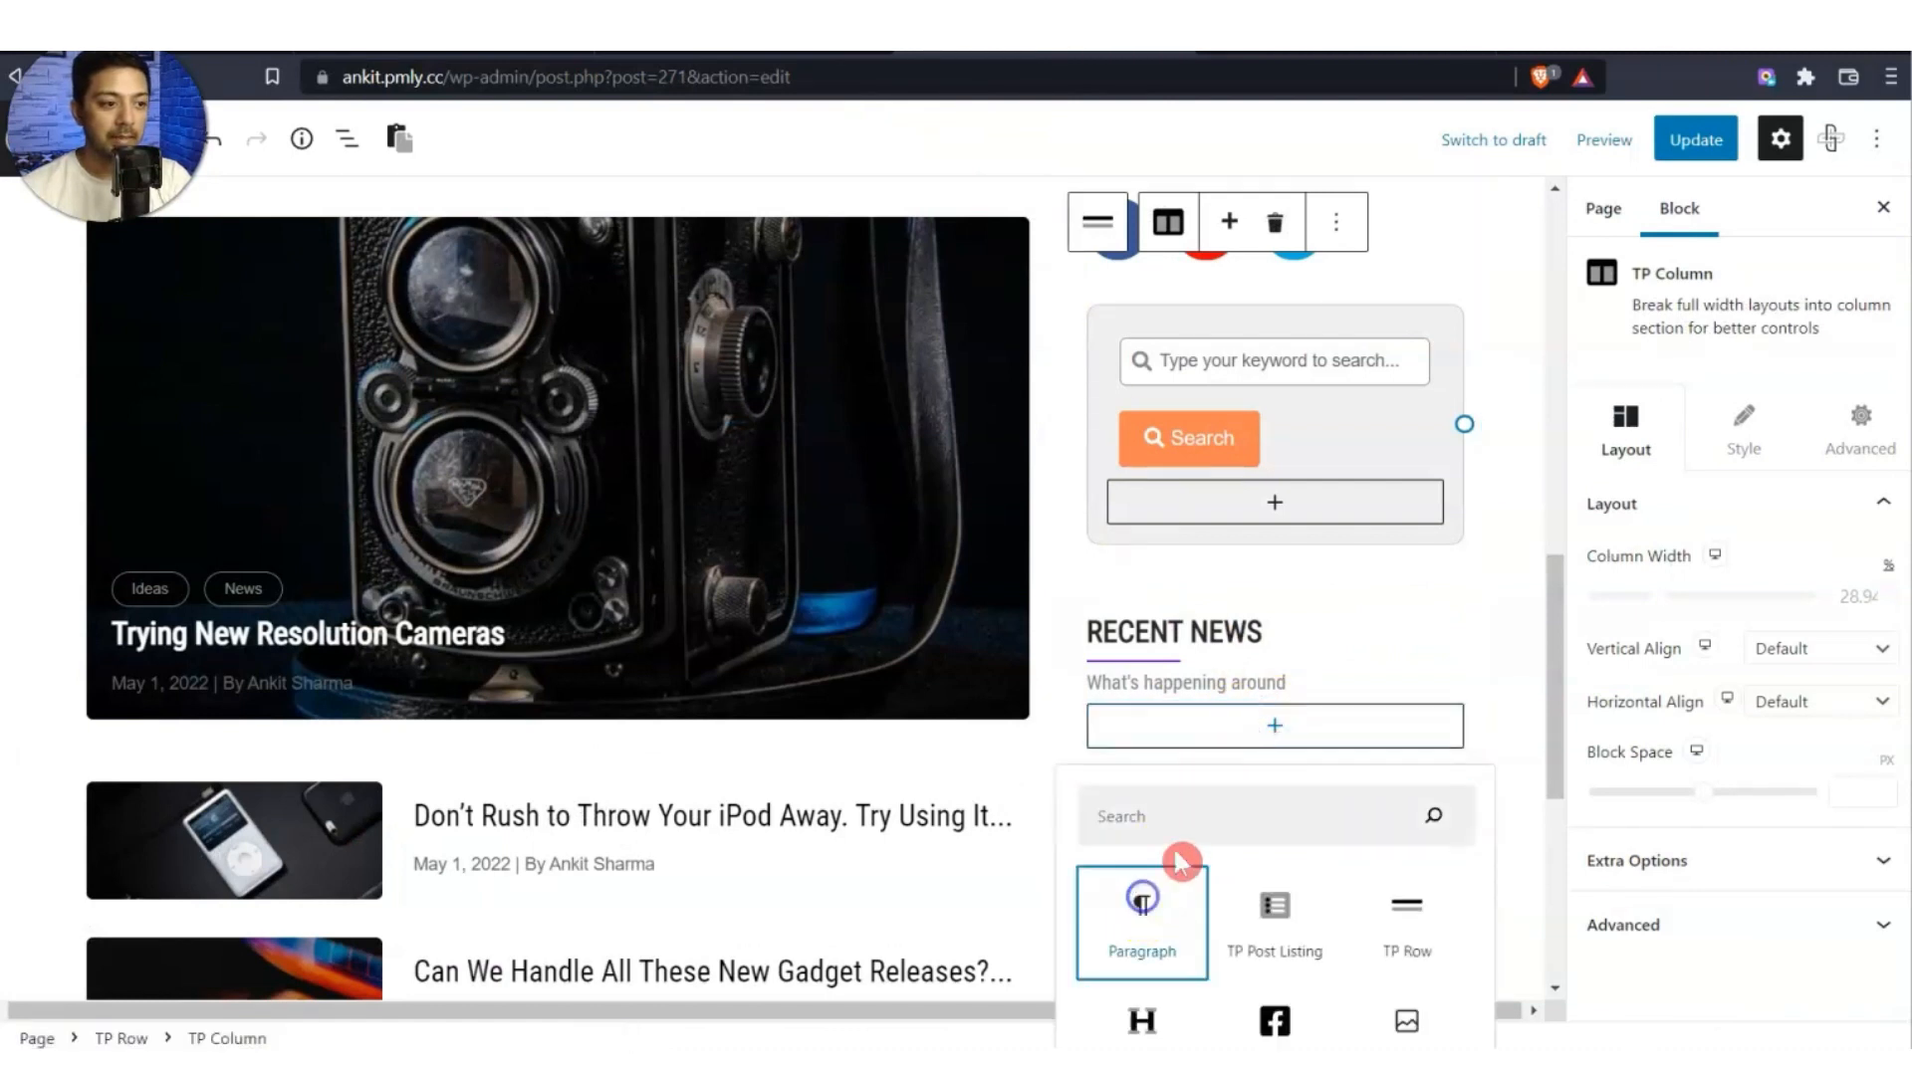
{"action": "key", "text": "ctrl+v"}
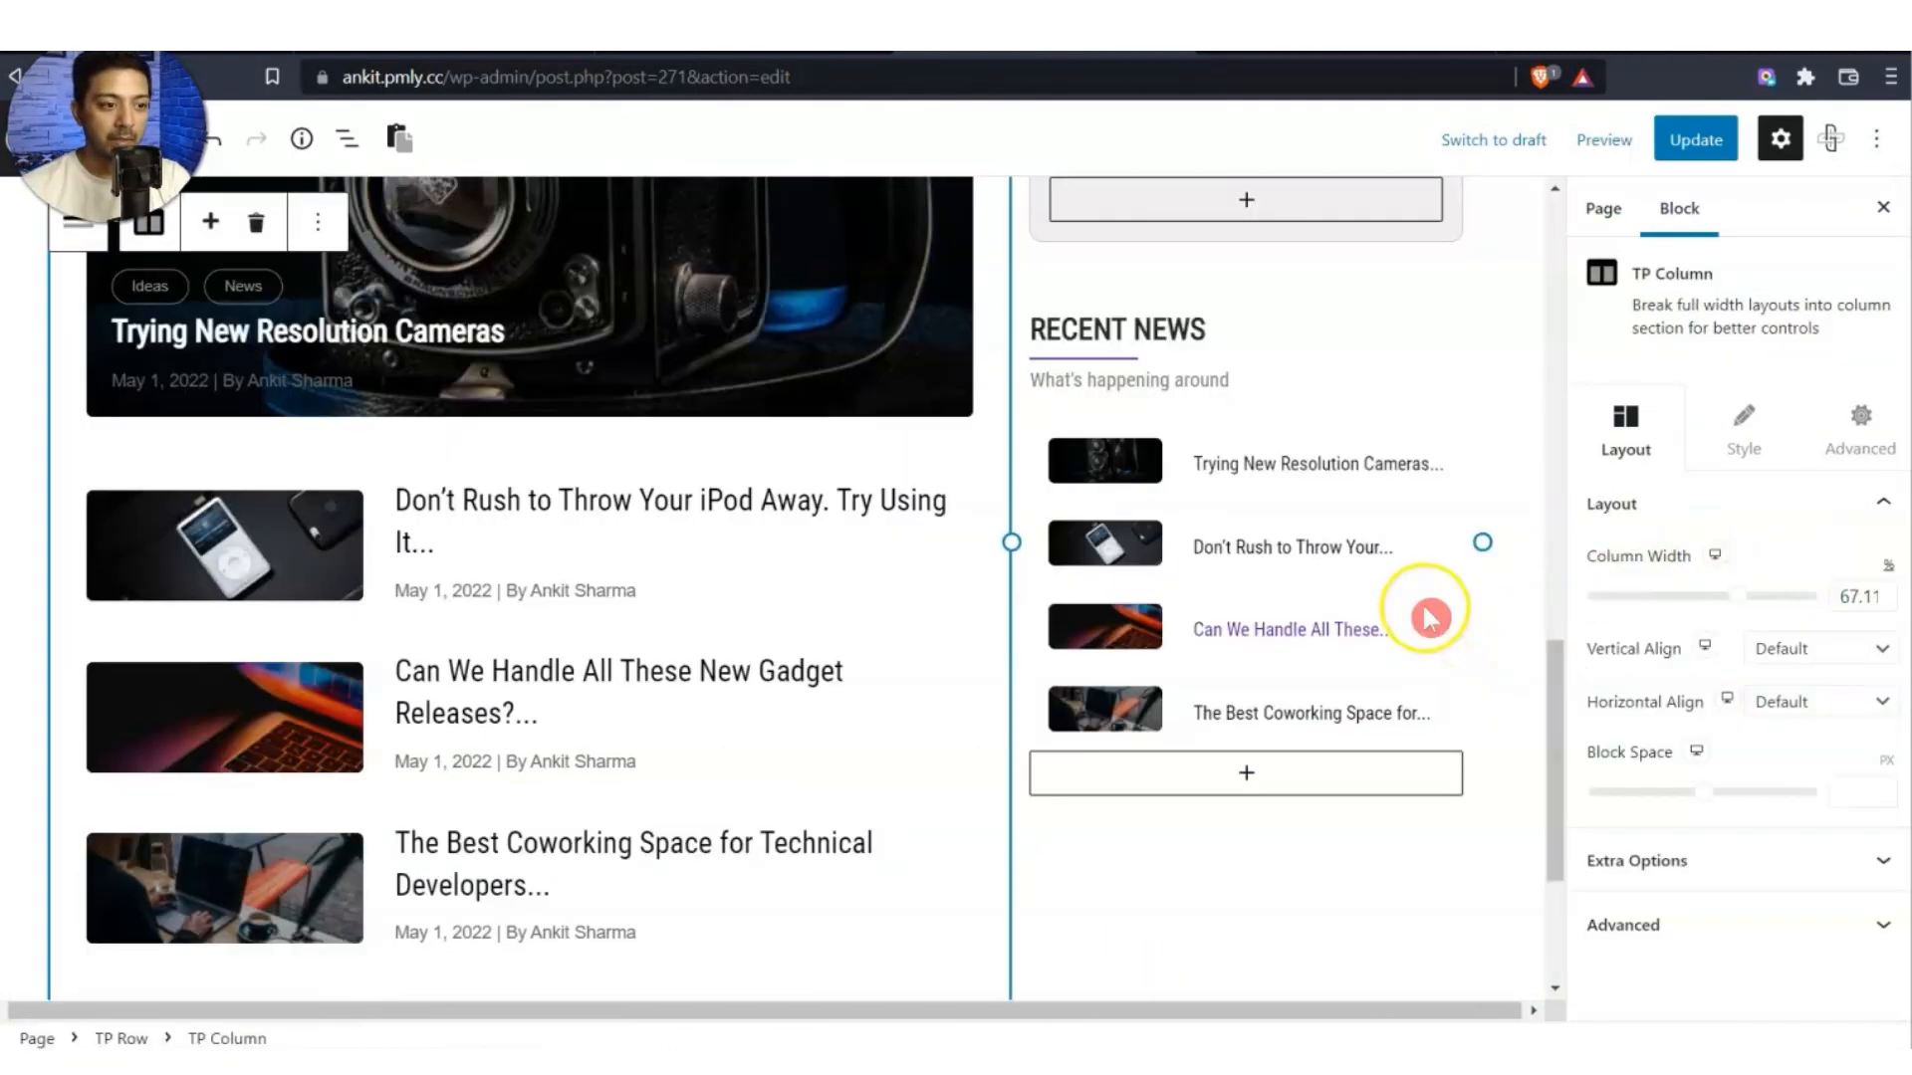
Add a TP Image block below the recent news listing and use advt-300-300.jpg from the media library.
{"action": "left_click", "coordinate": [1243, 774]}
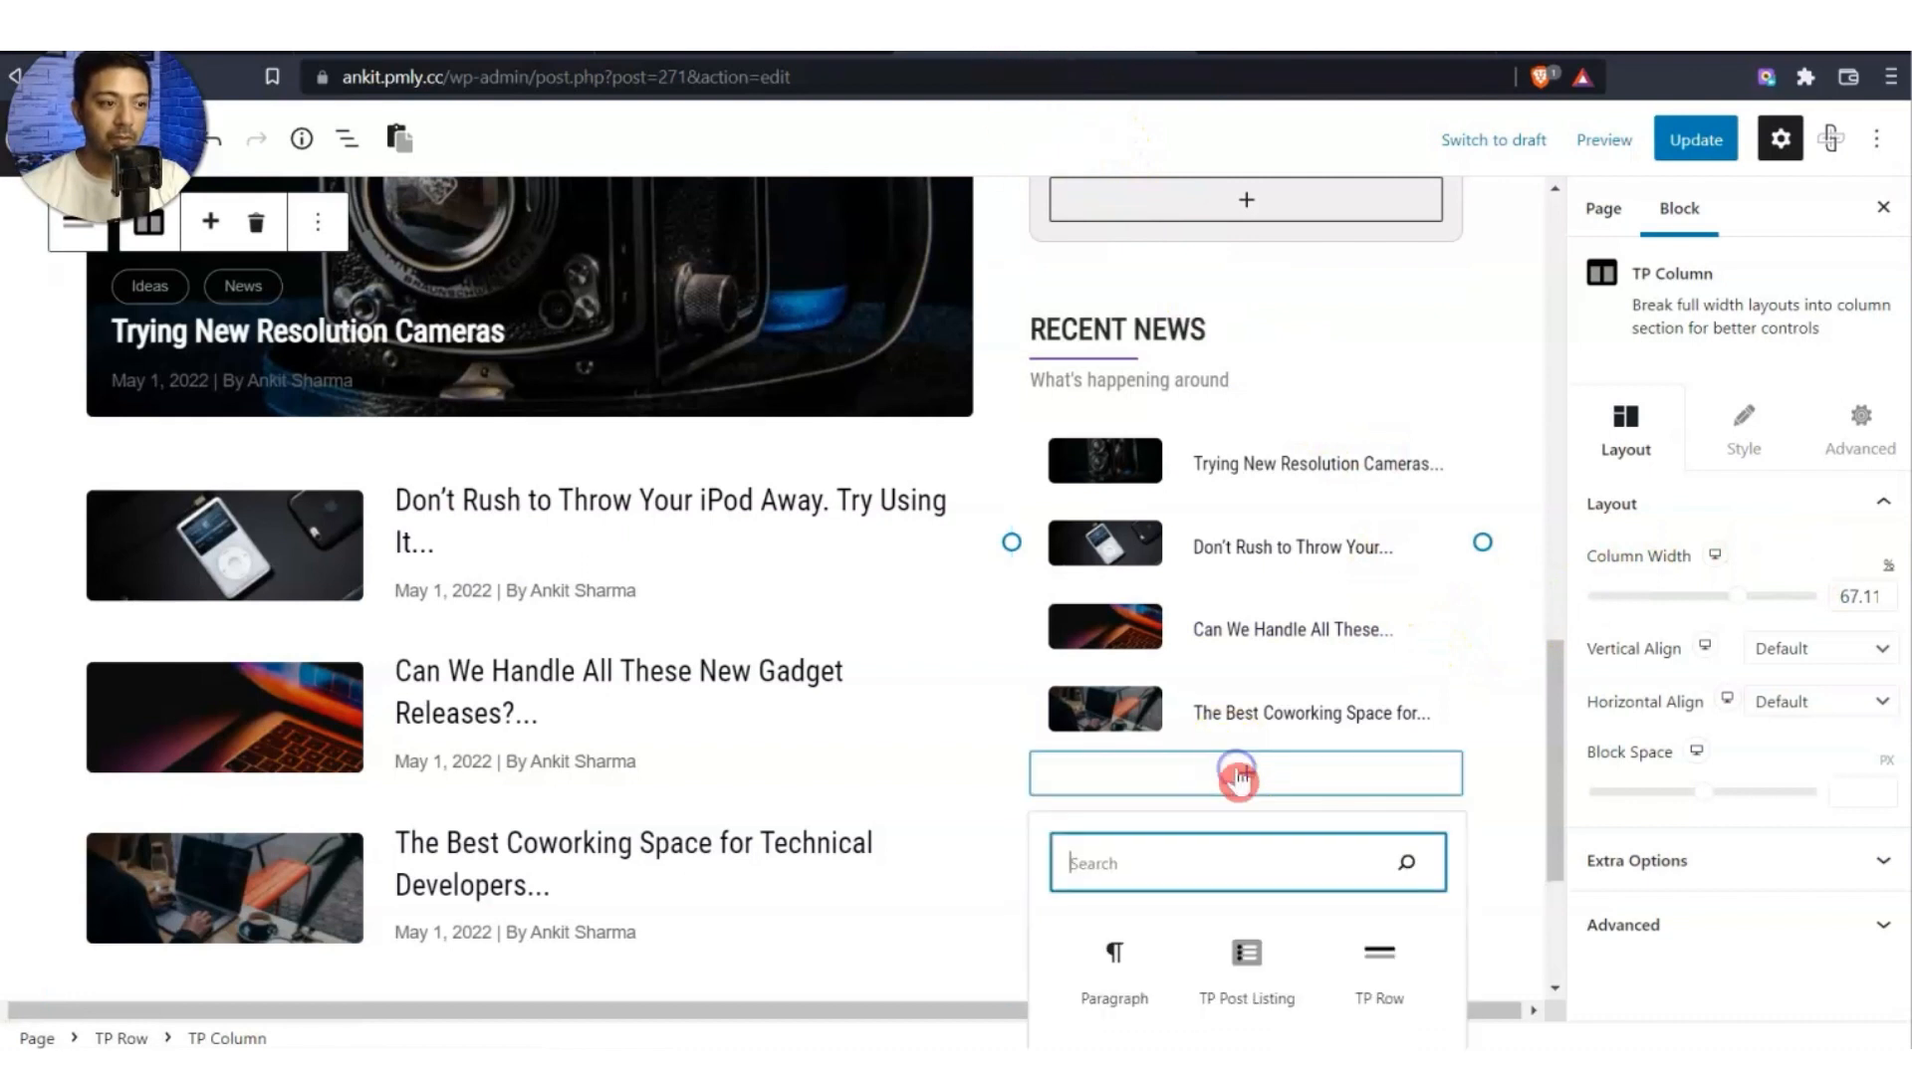
{"action": "type", "text": "image"}
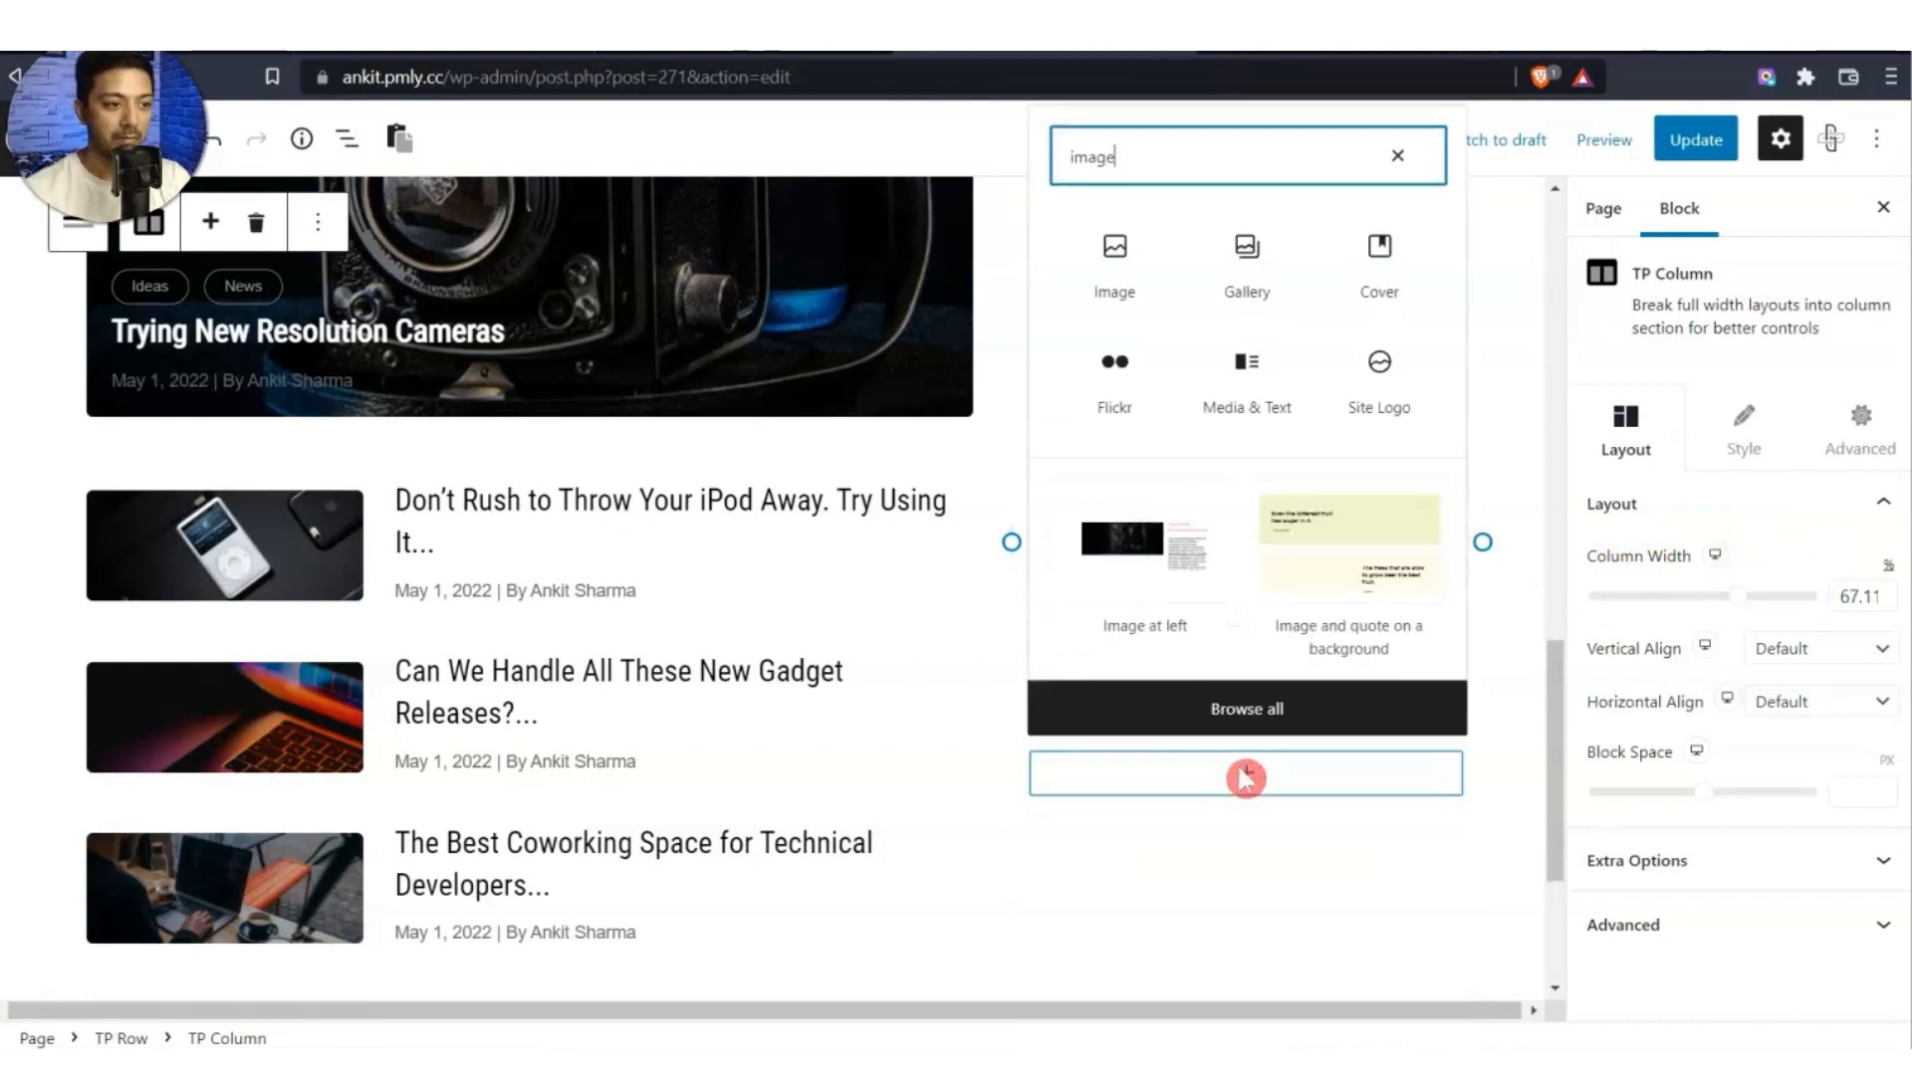
{"action": "type", "text": "tp"}
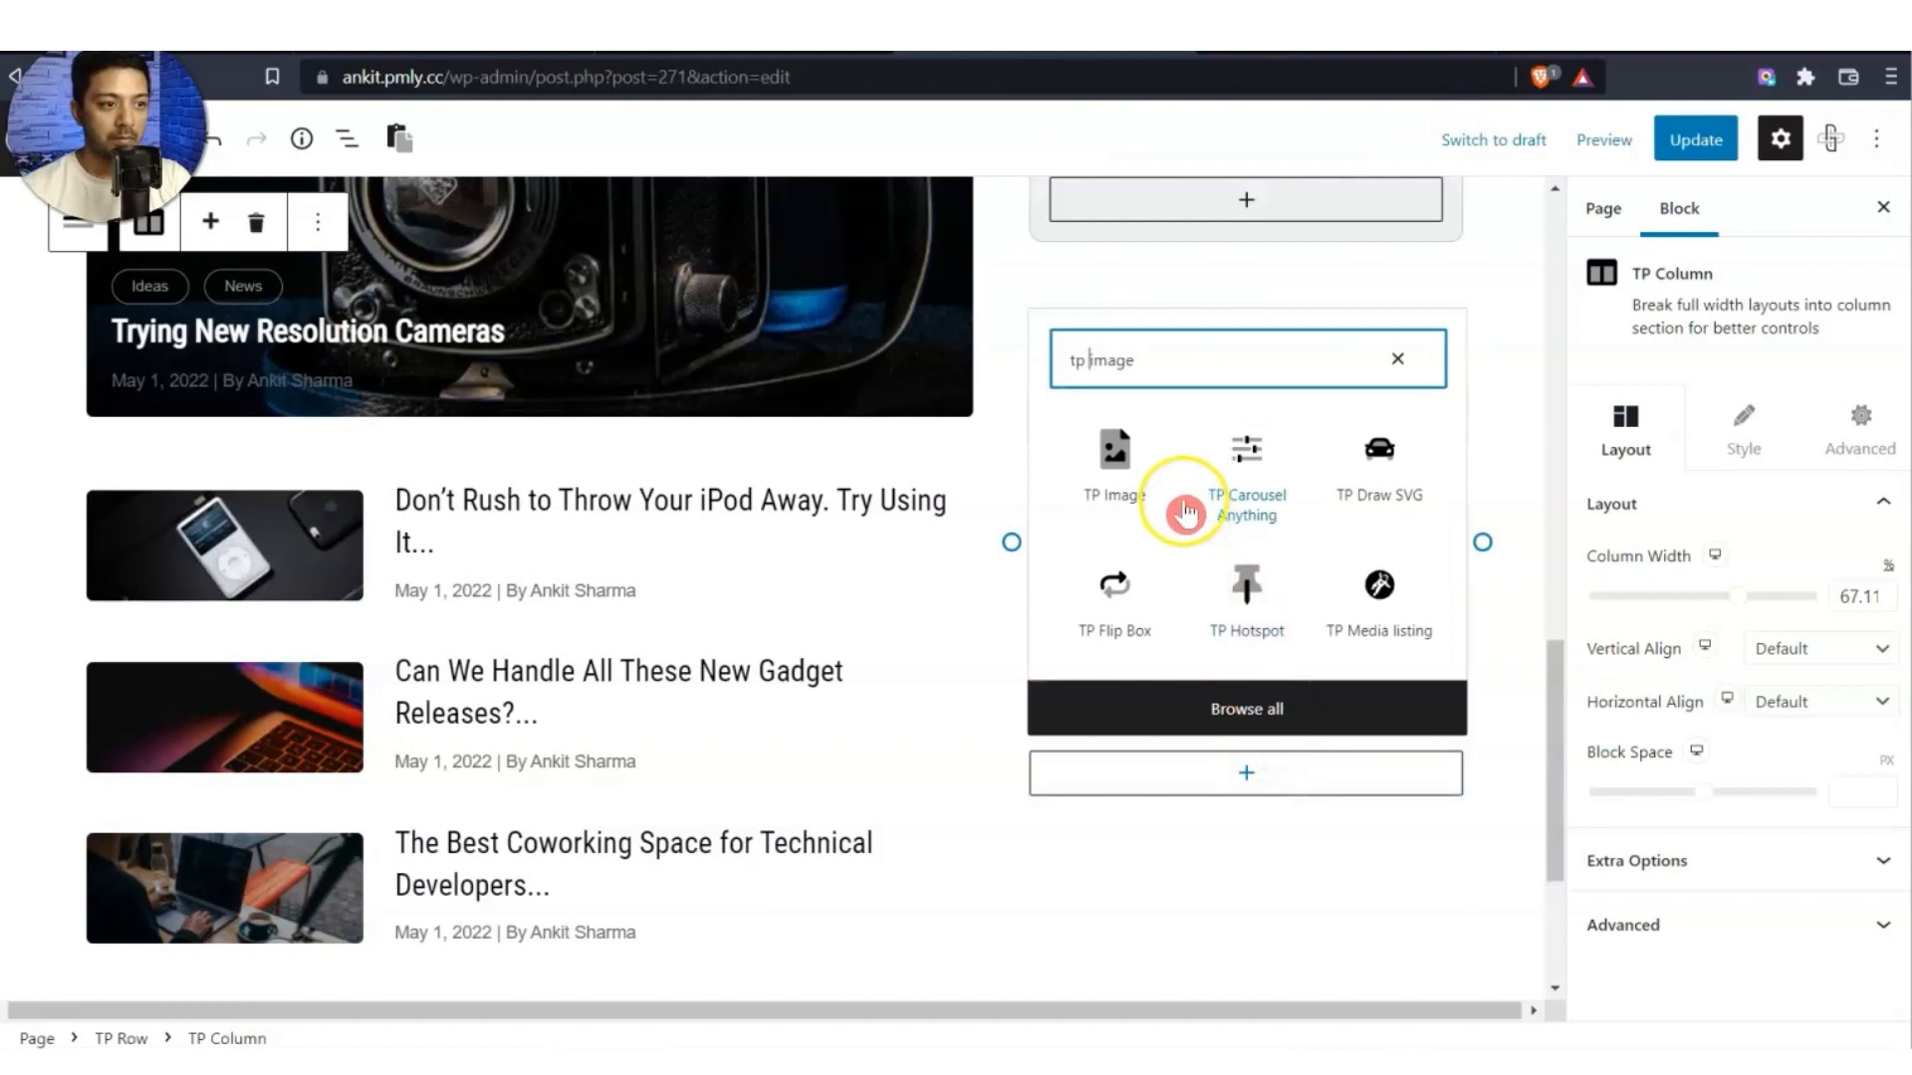
{"action": "left_click", "coordinate": [1115, 460]}
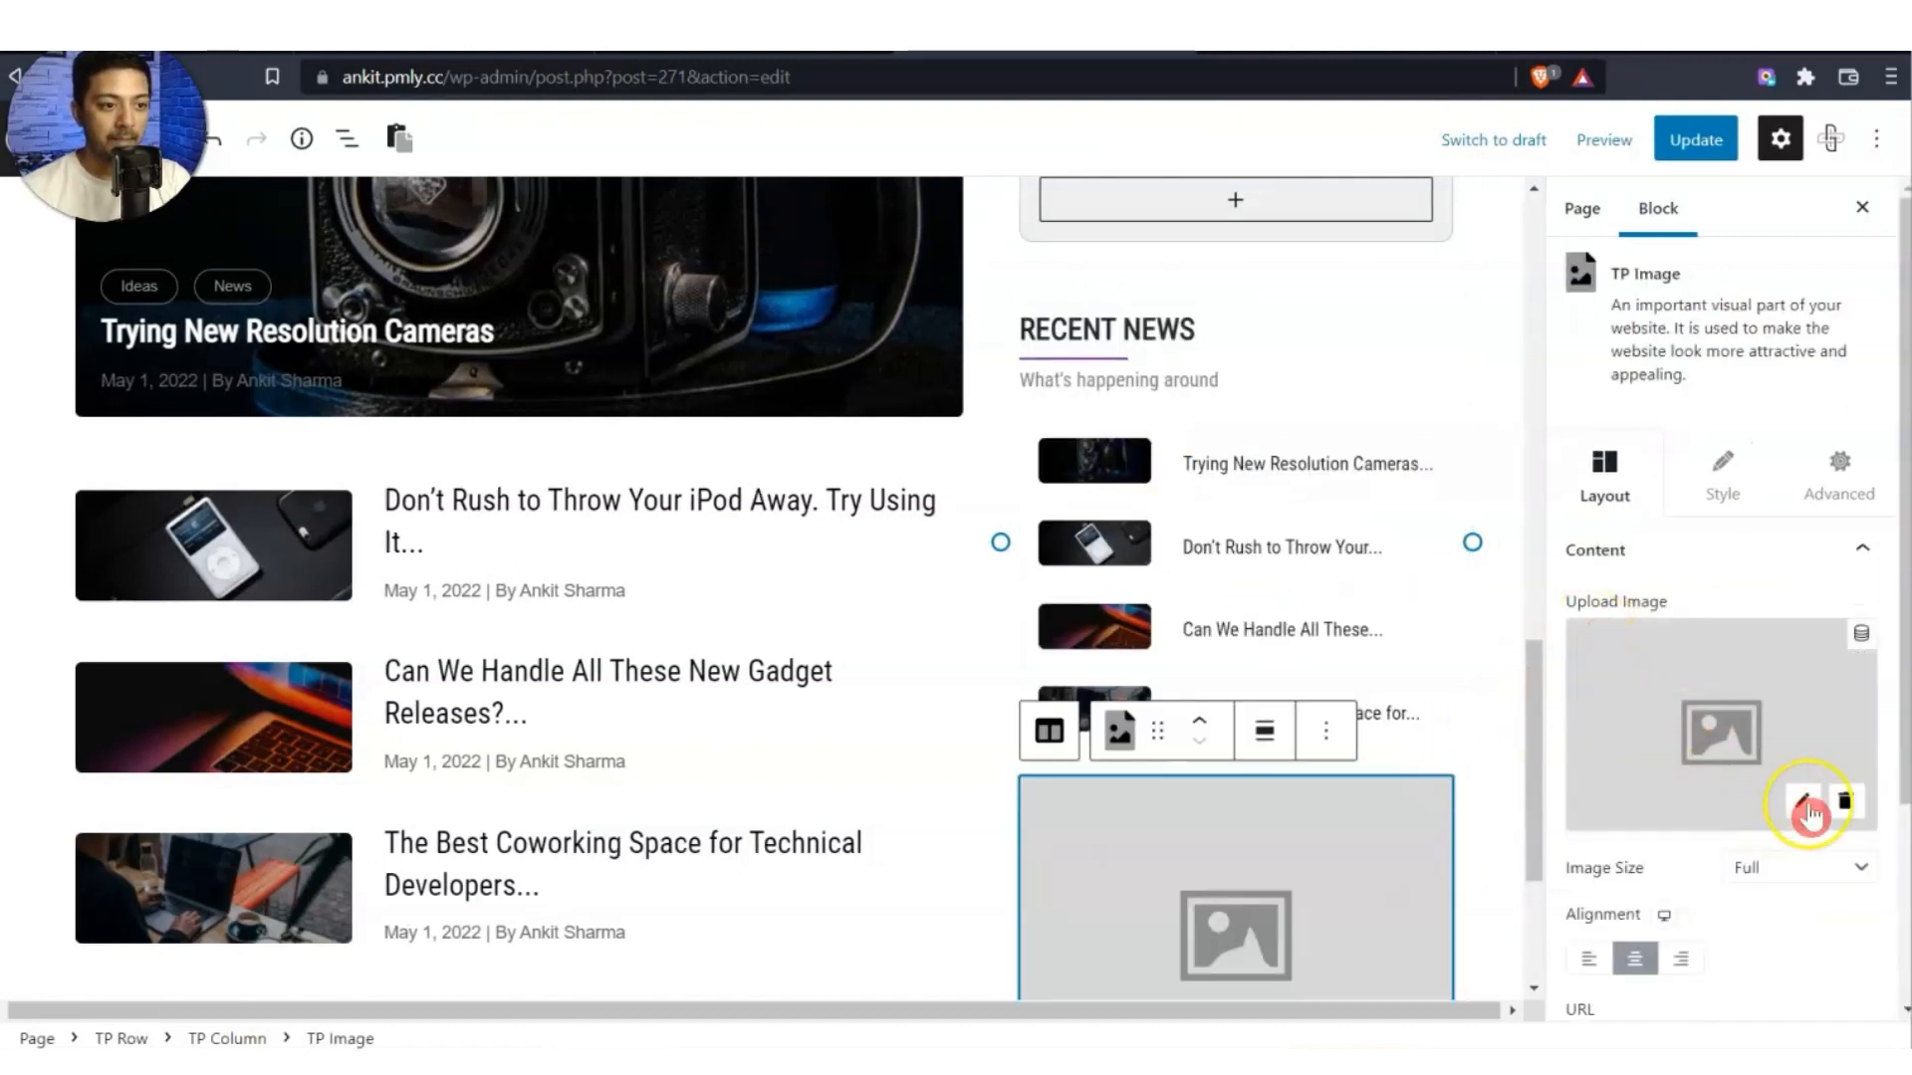
{"action": "left_click", "coordinate": [1809, 814]}
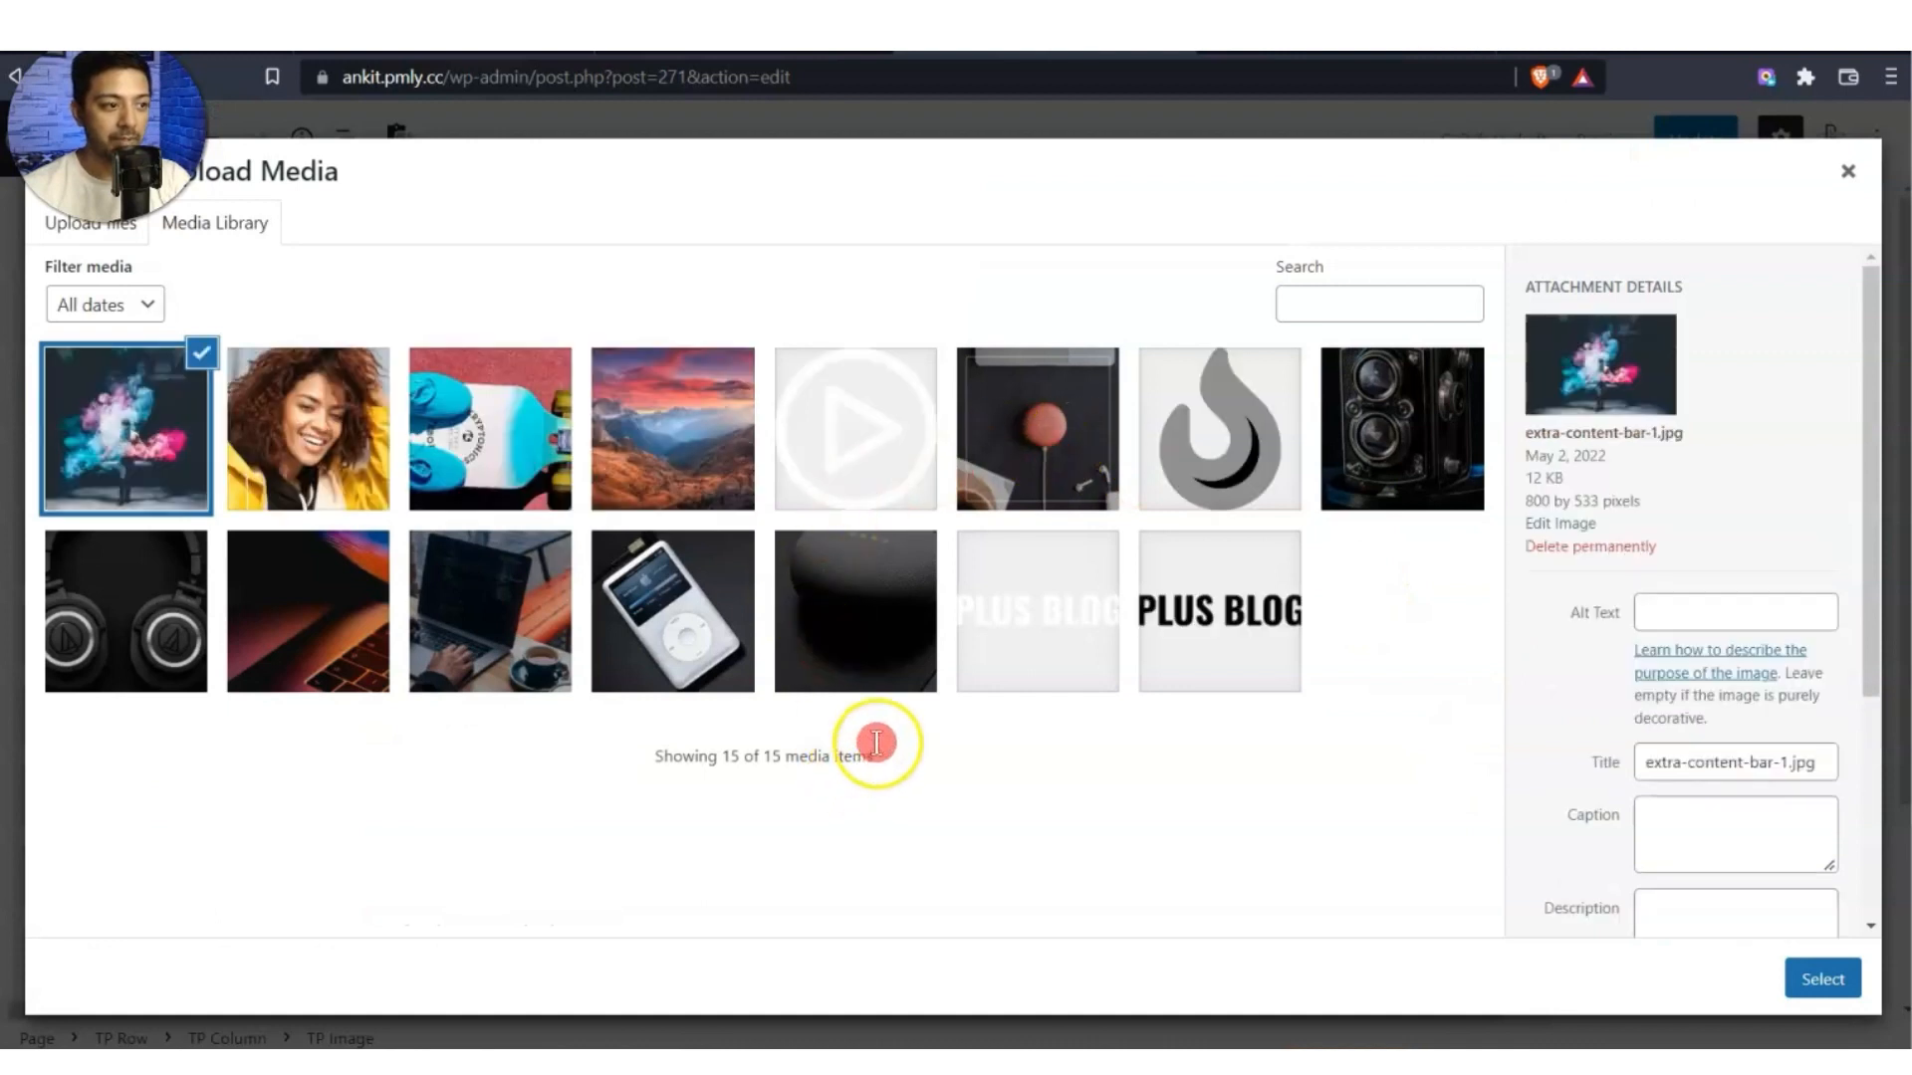
{"action": "left_click", "coordinate": [1038, 428]}
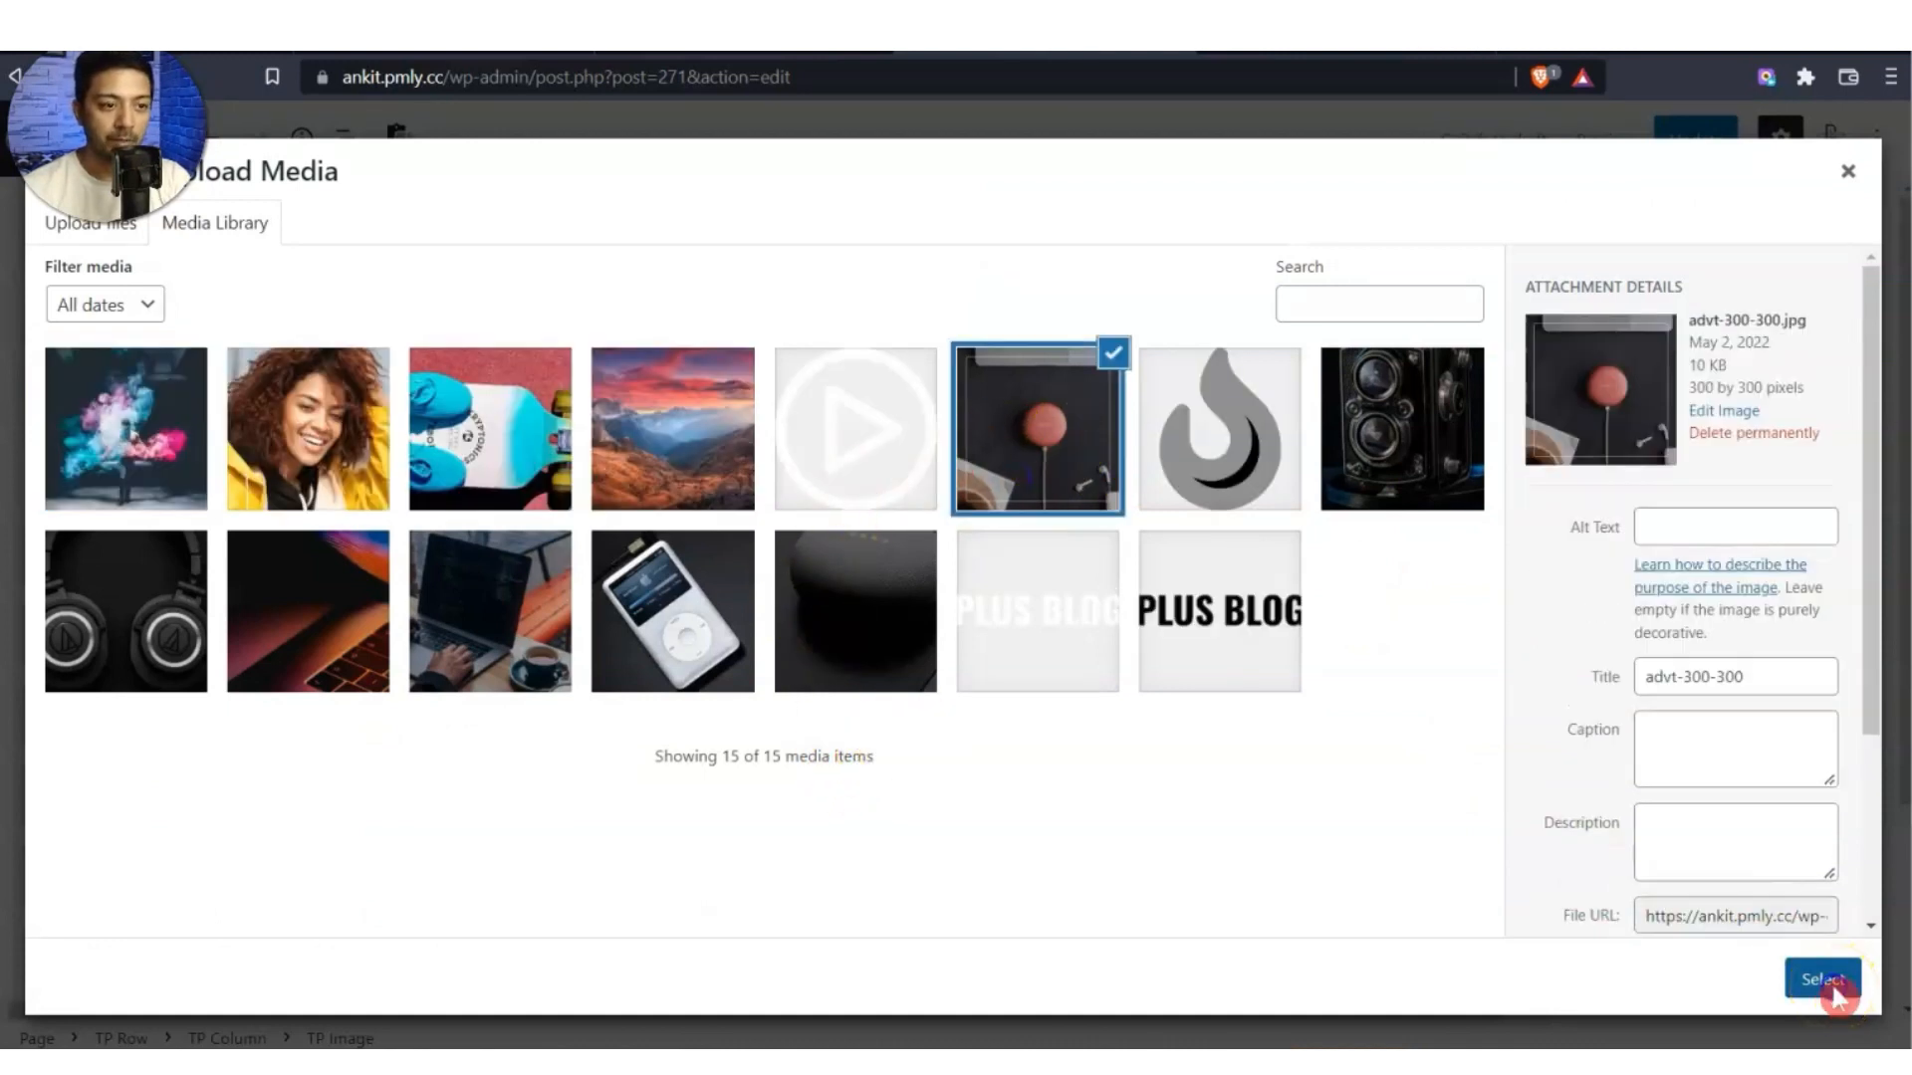
{"action": "left_click", "coordinate": [1833, 986]}
Unlink the recent news listing's margins and set its bottom margin to 35 px.
{"action": "left_click", "coordinate": [1441, 388]}
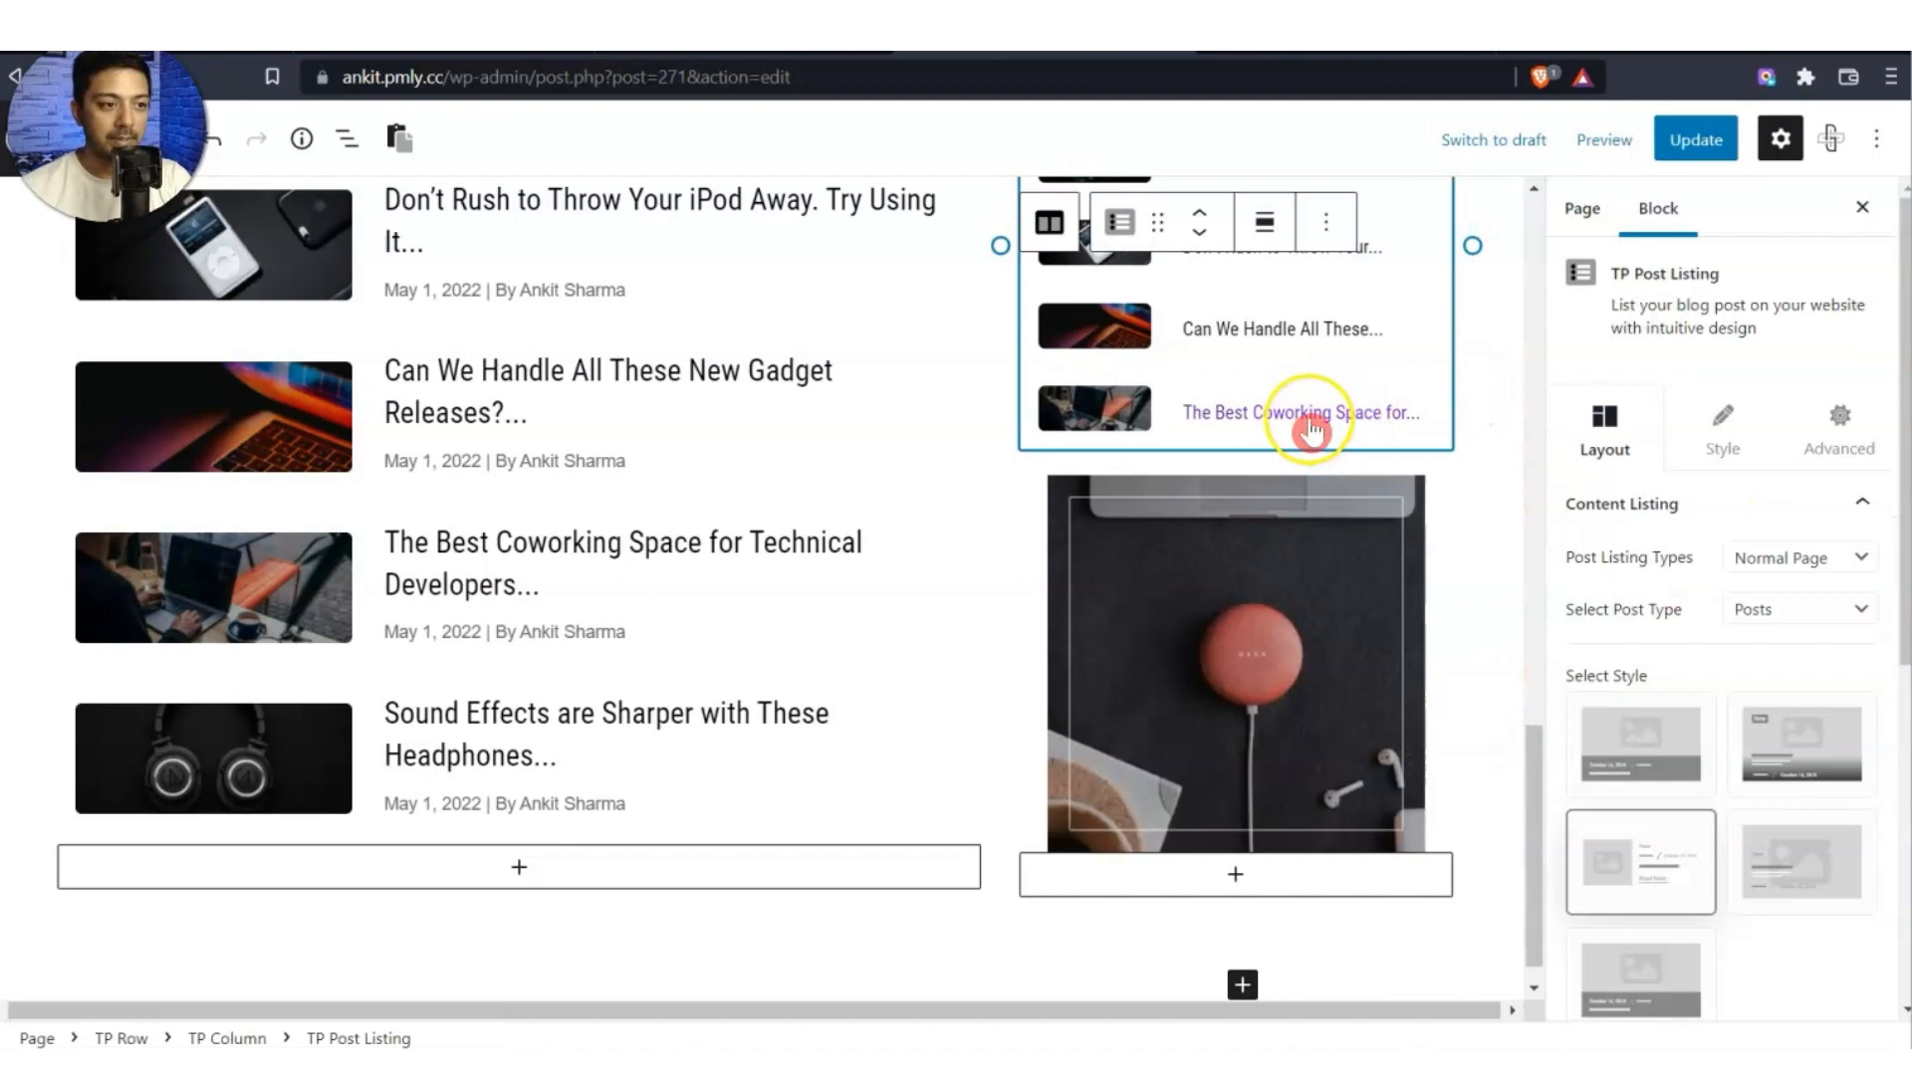
{"action": "left_click", "coordinate": [1832, 434]}
{"action": "left_click", "coordinate": [1778, 513]}
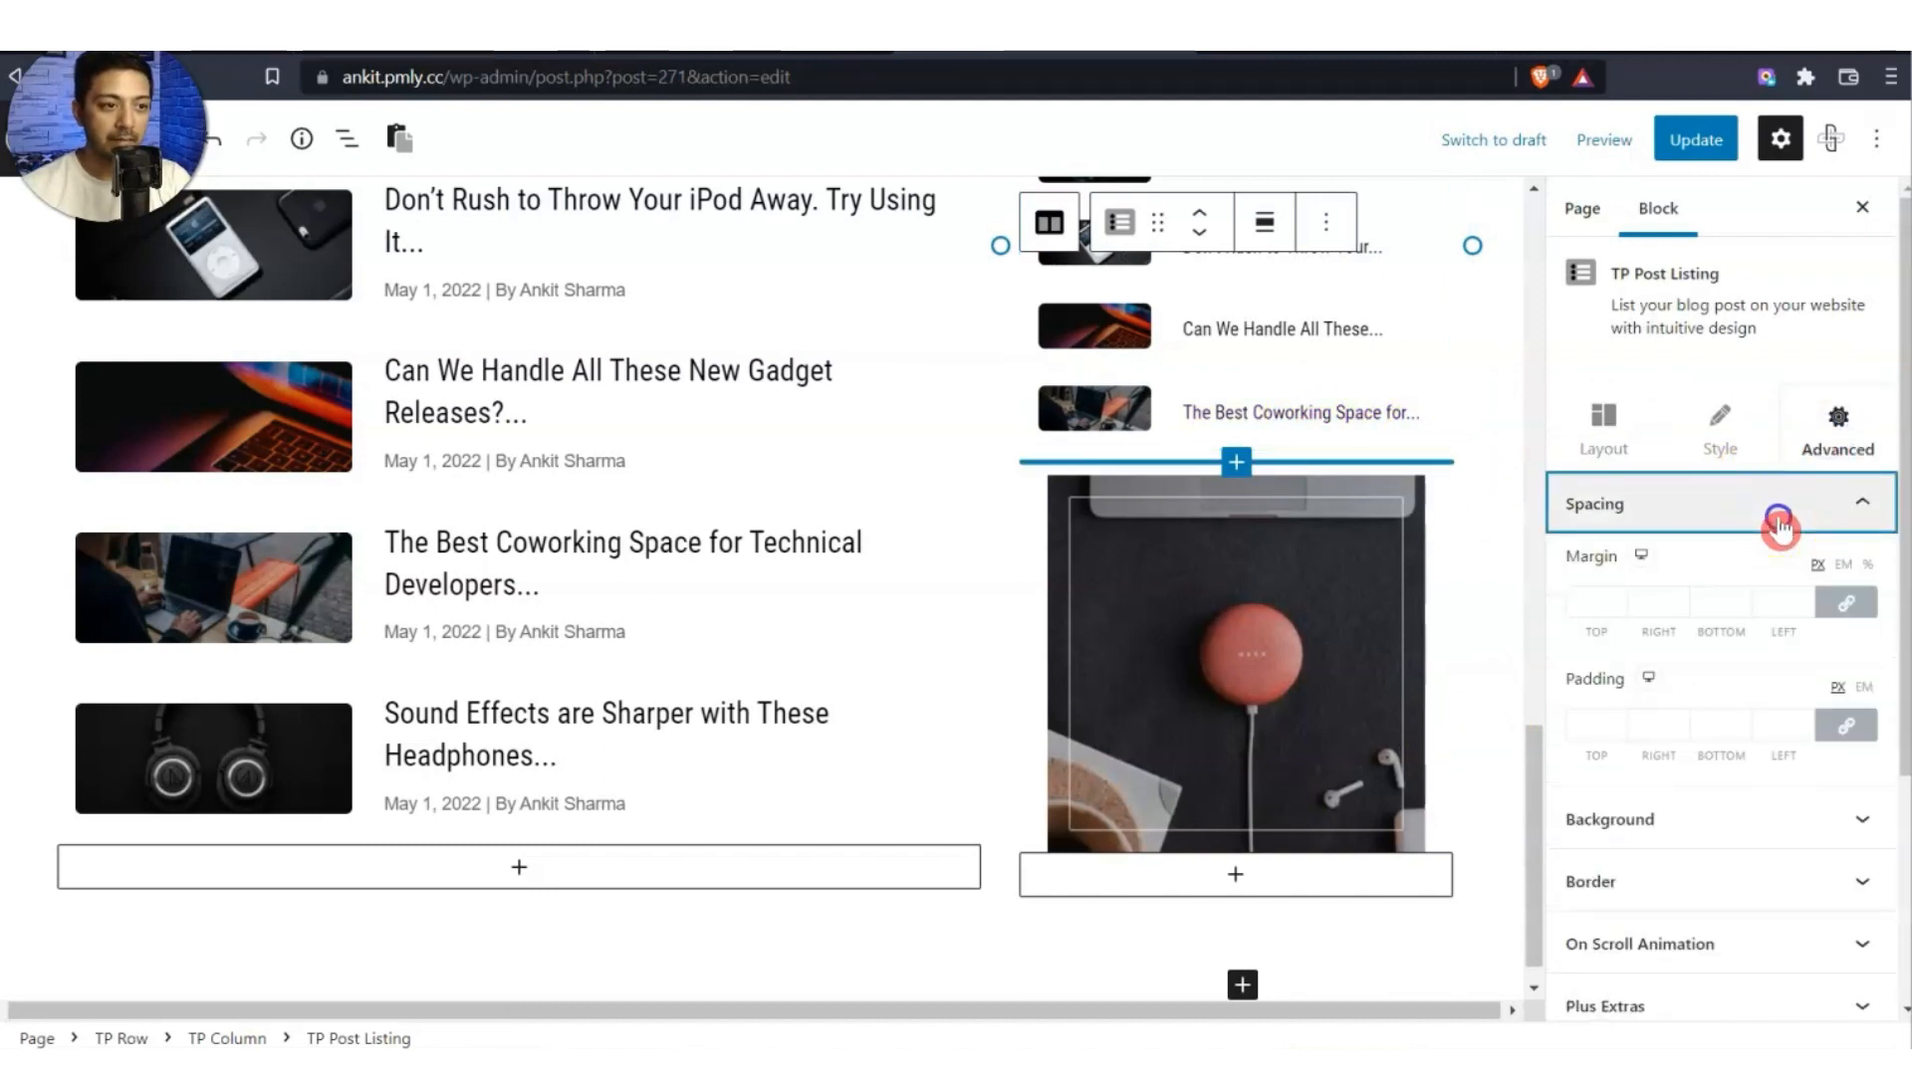
{"action": "left_click", "coordinate": [1845, 602]}
{"action": "left_click", "coordinate": [1718, 602]}
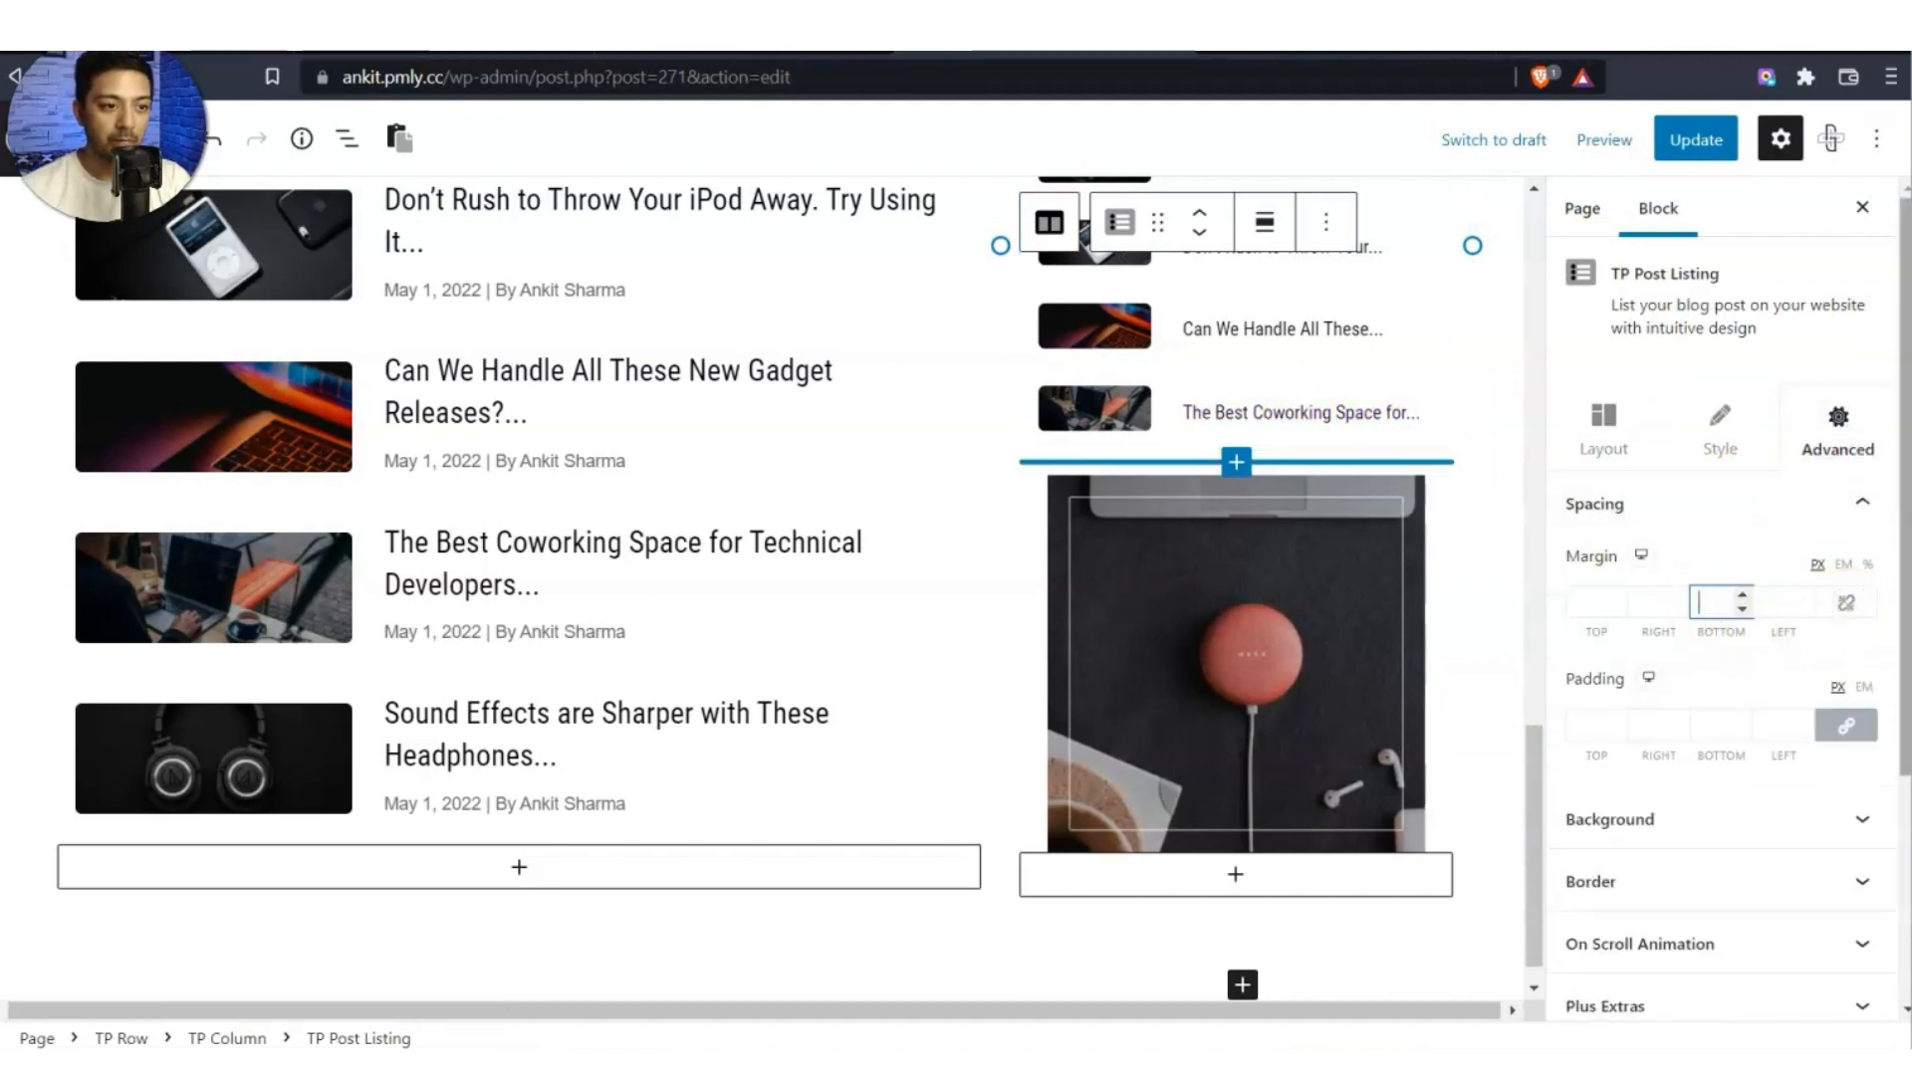
{"action": "type", "text": "35"}
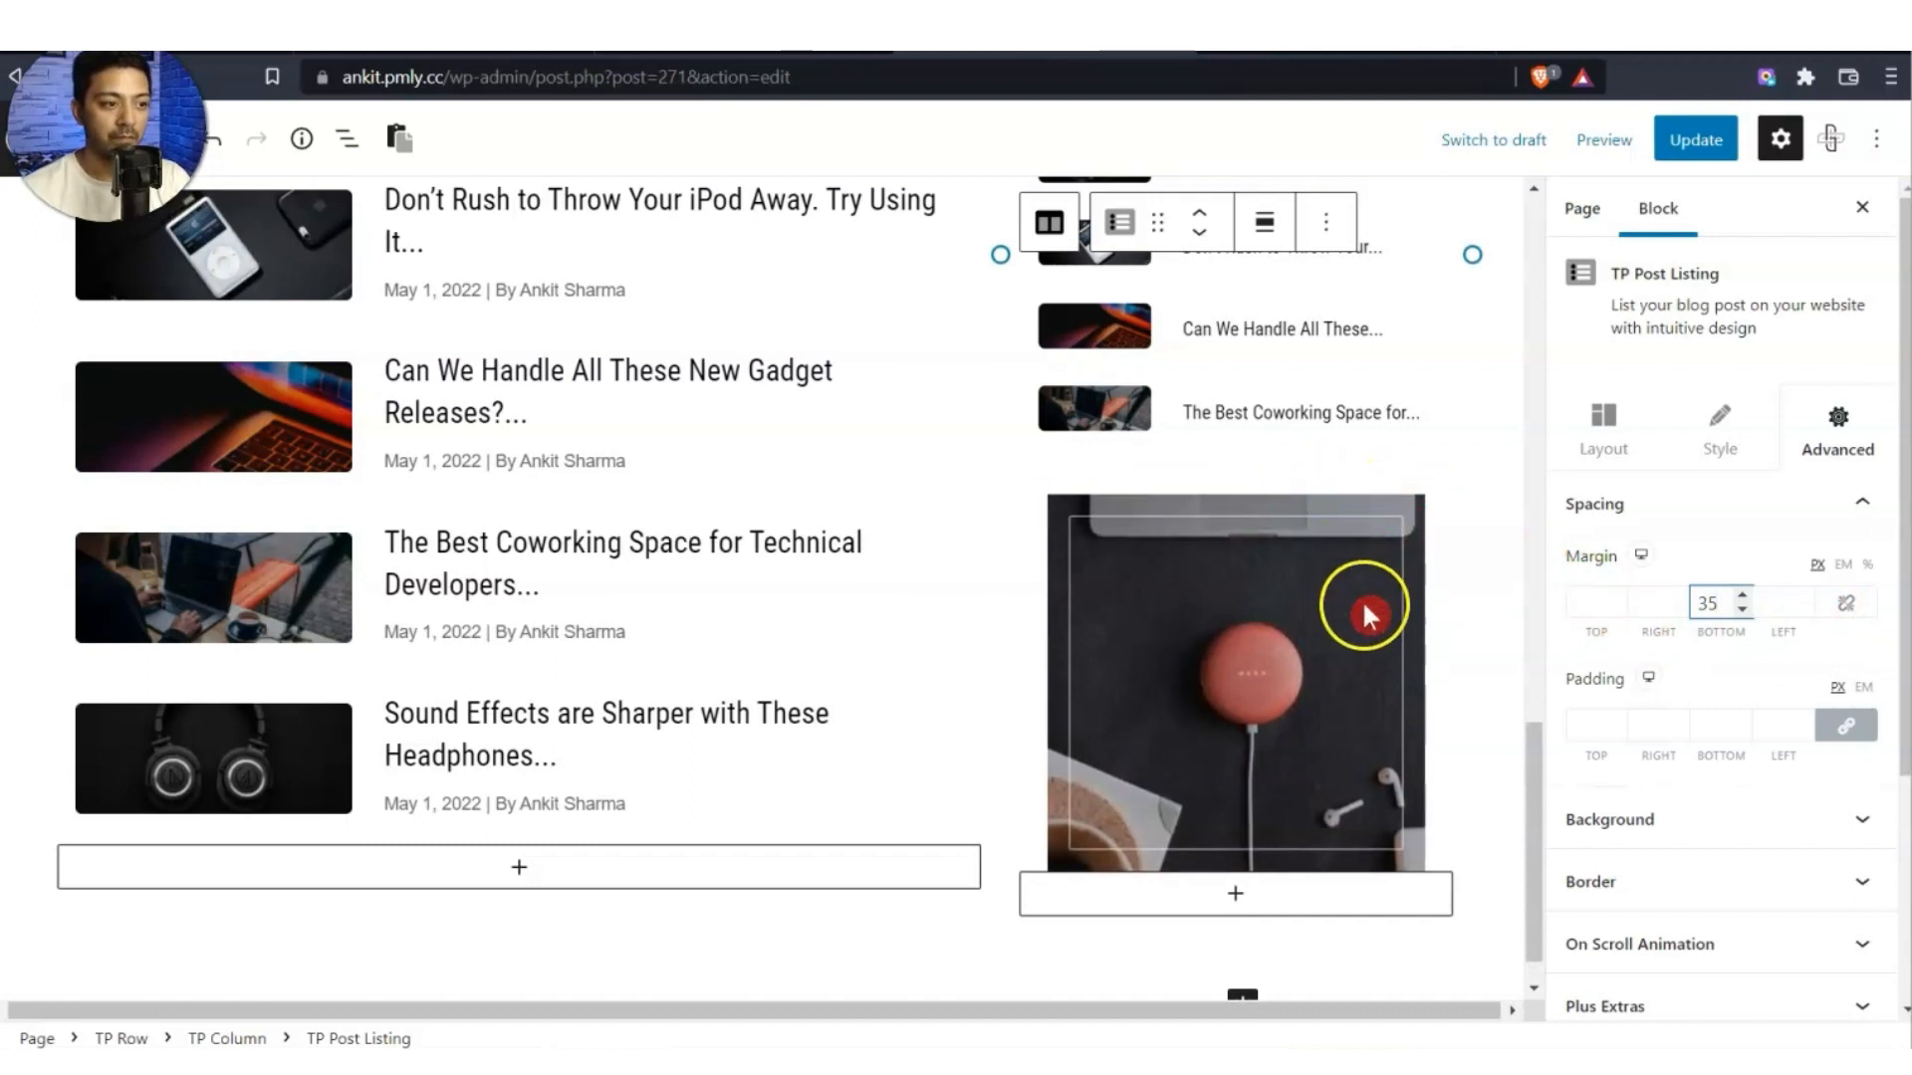
{"action": "scroll", "coordinate": [1368, 615], "scroll_direction": "down", "scroll_amount": 1}
Update the homepage and check the published page.
{"action": "left_click", "coordinate": [1692, 140]}
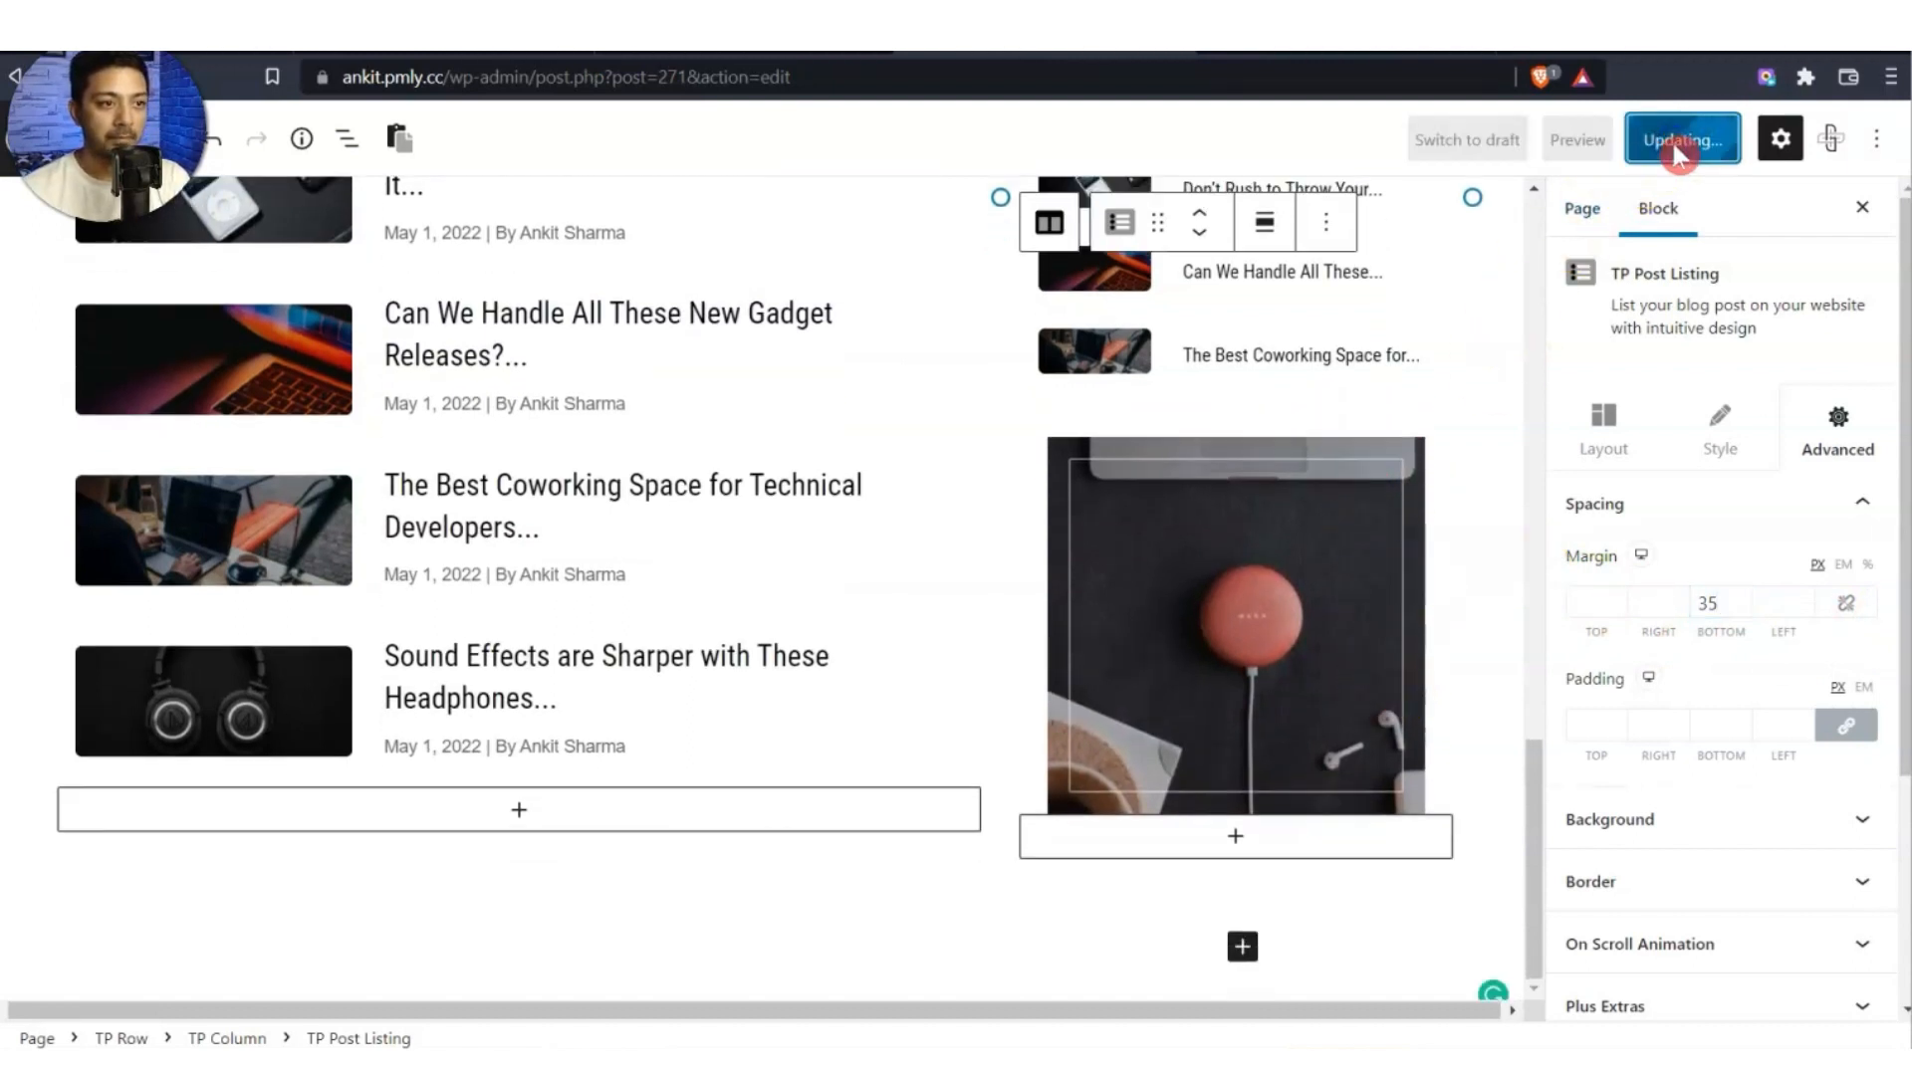
{"action": "left_click", "coordinate": [1280, 56]}
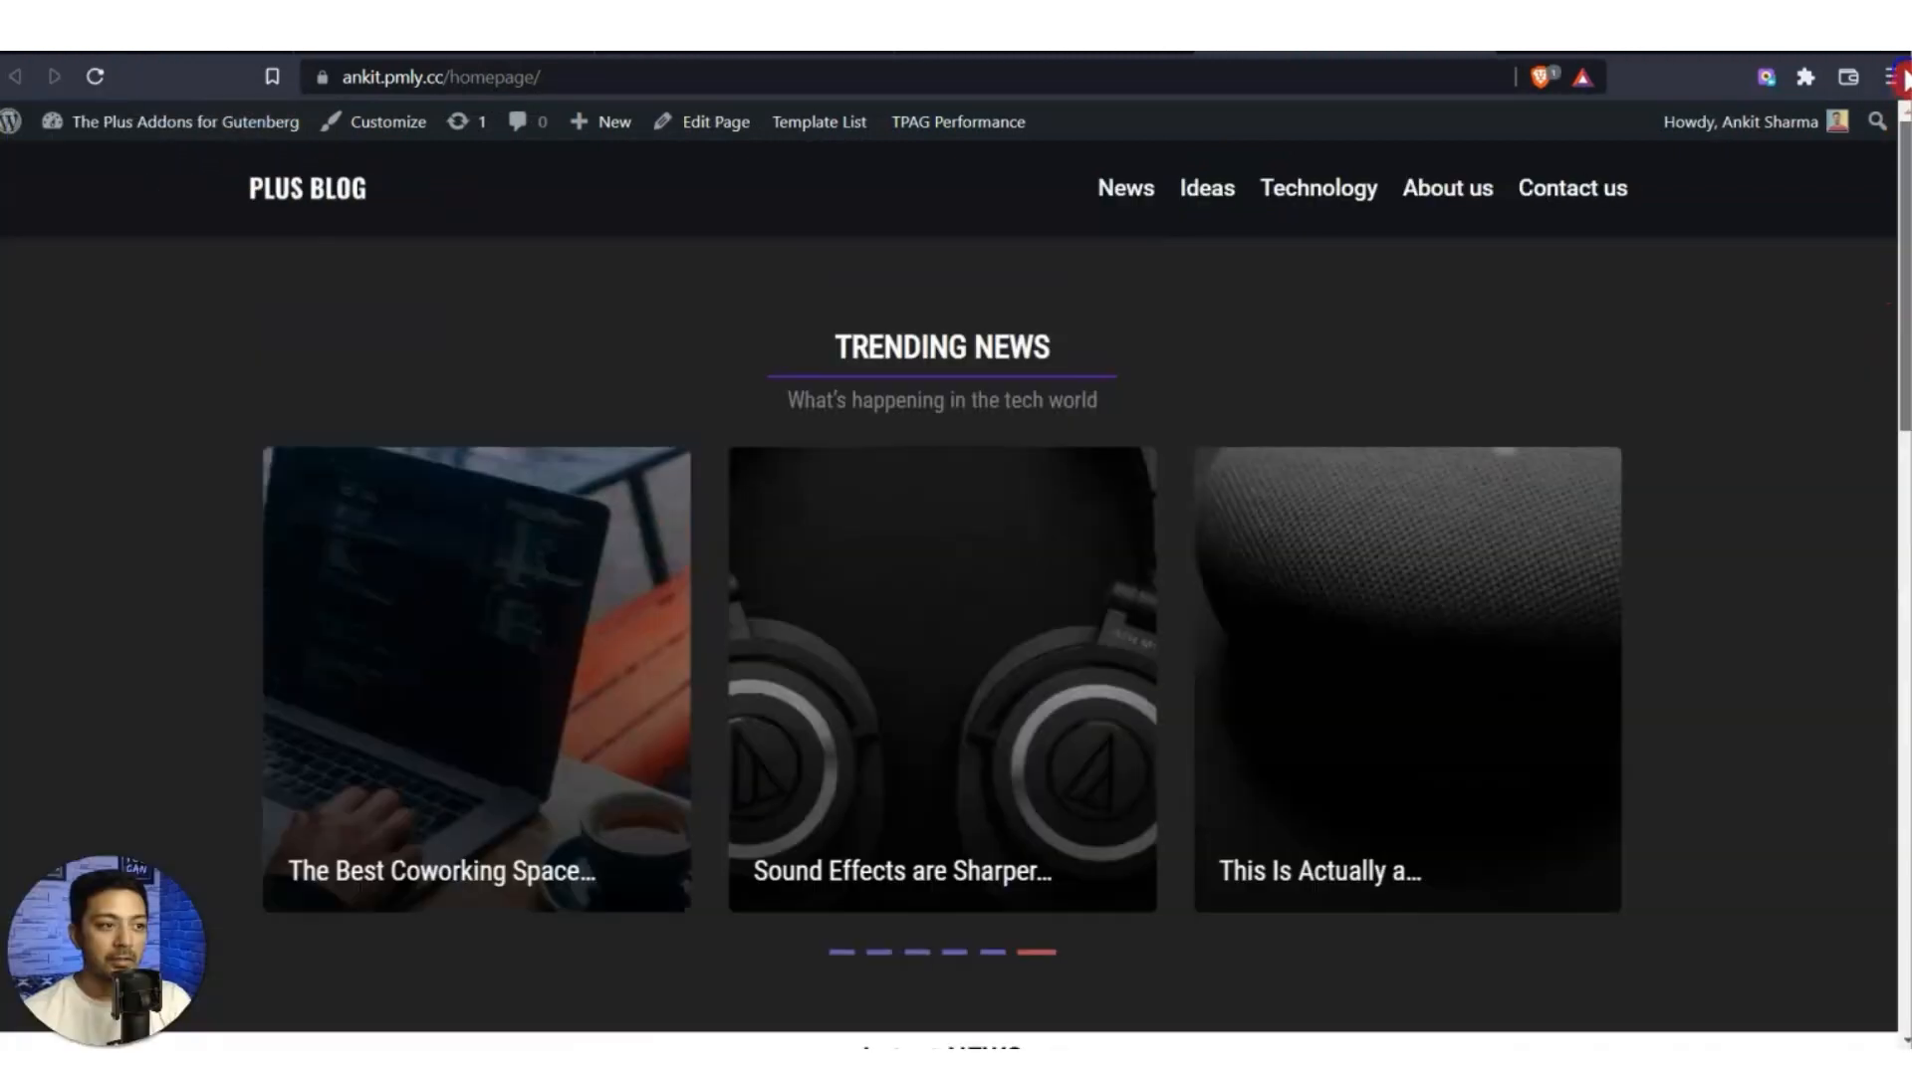
{"action": "left_click_drag", "start_coordinate": [1900, 80], "coordinate": [1865, 649]}
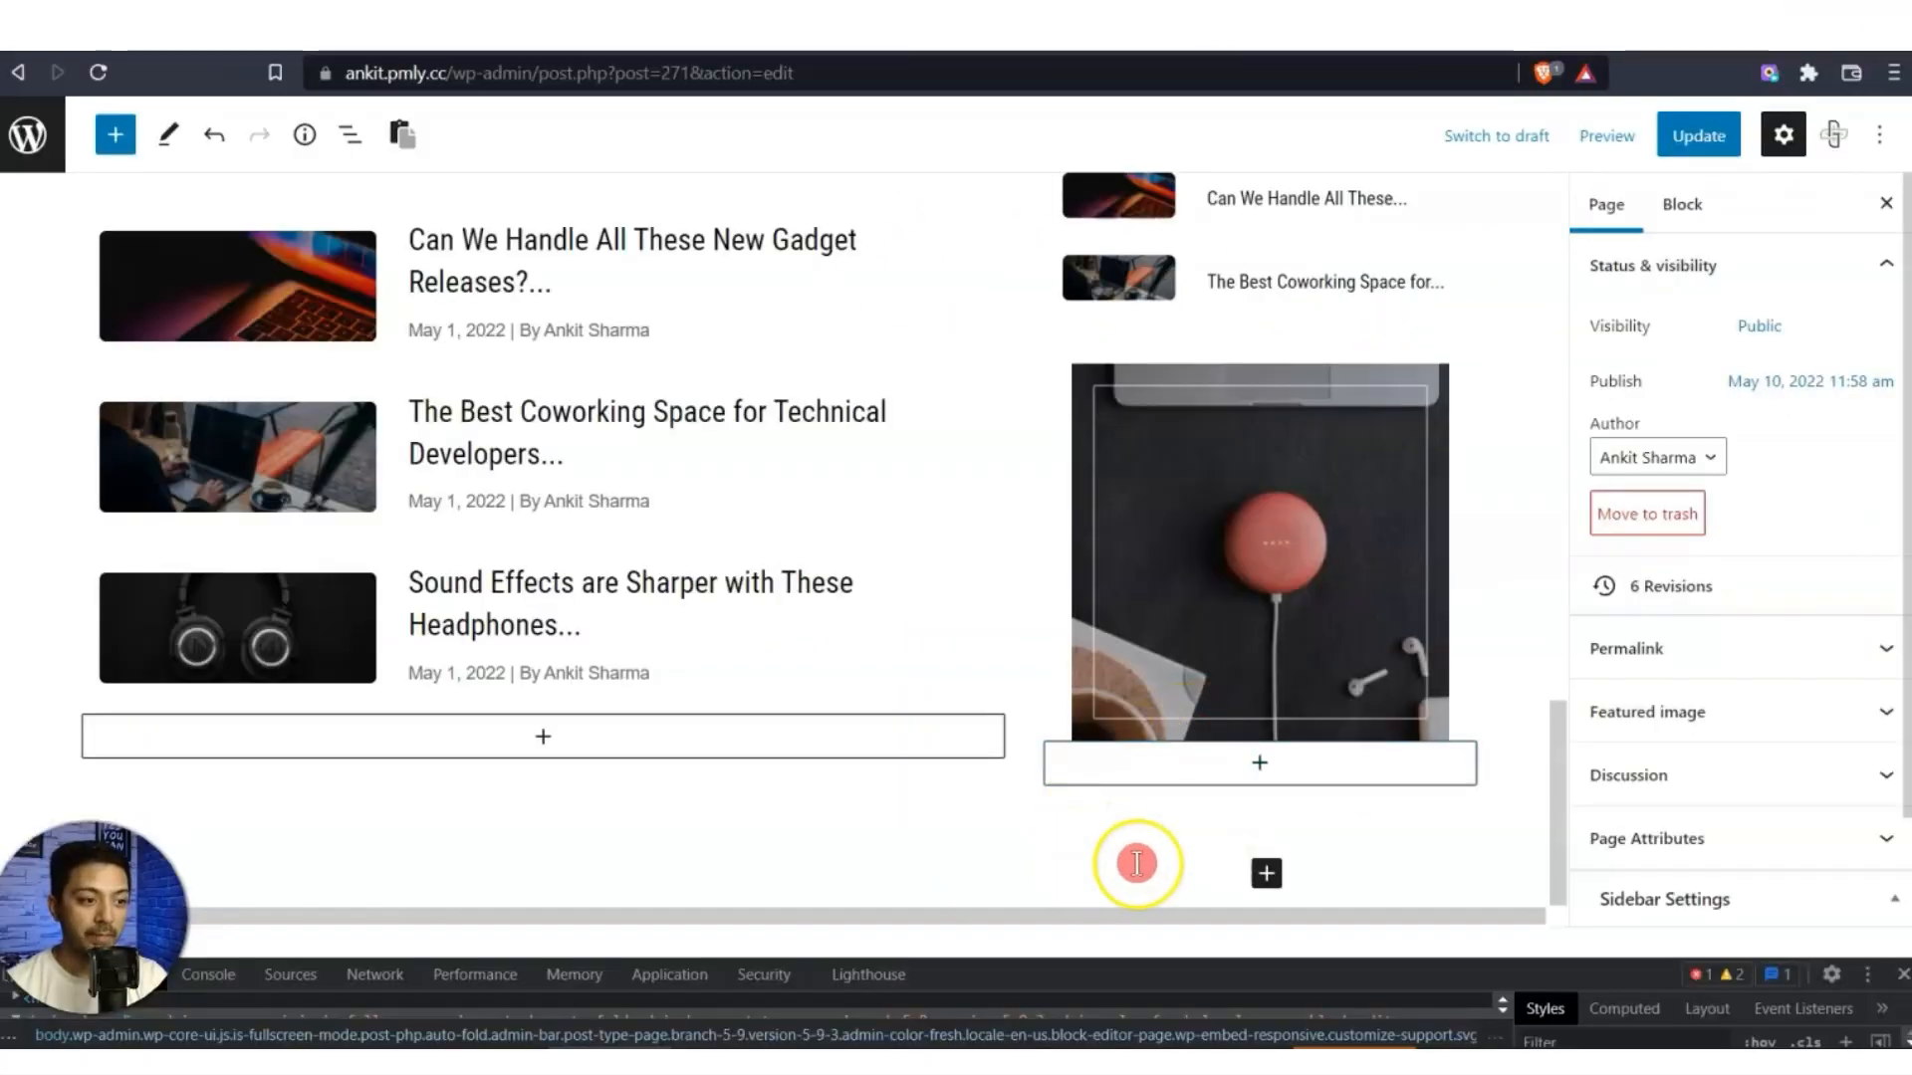
Add a TP Row below the latest news section with a three-column layout of a wide middle and narrow side columns.
{"action": "left_click", "coordinate": [1136, 864]}
{"action": "type", "text": "/"}
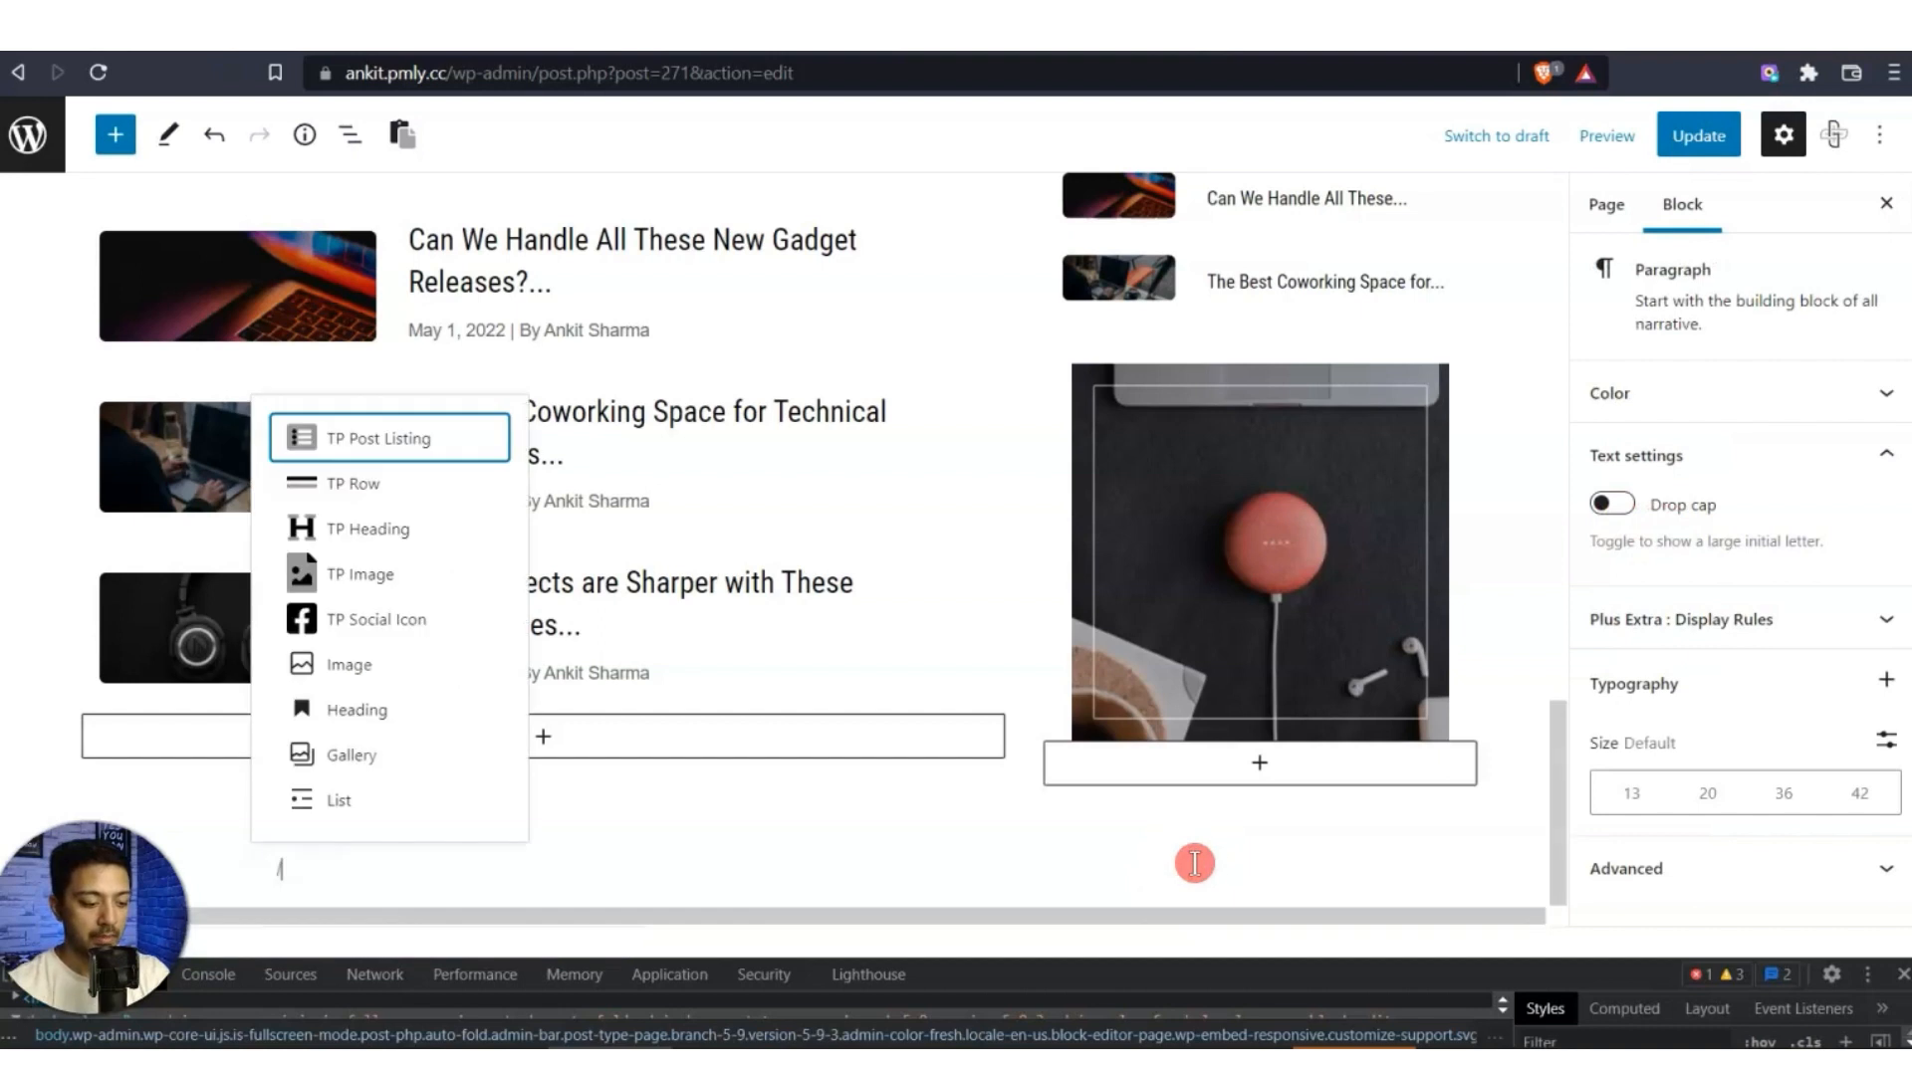
{"action": "type", "text": "tp"}
{"action": "left_click", "coordinate": [765, 605]}
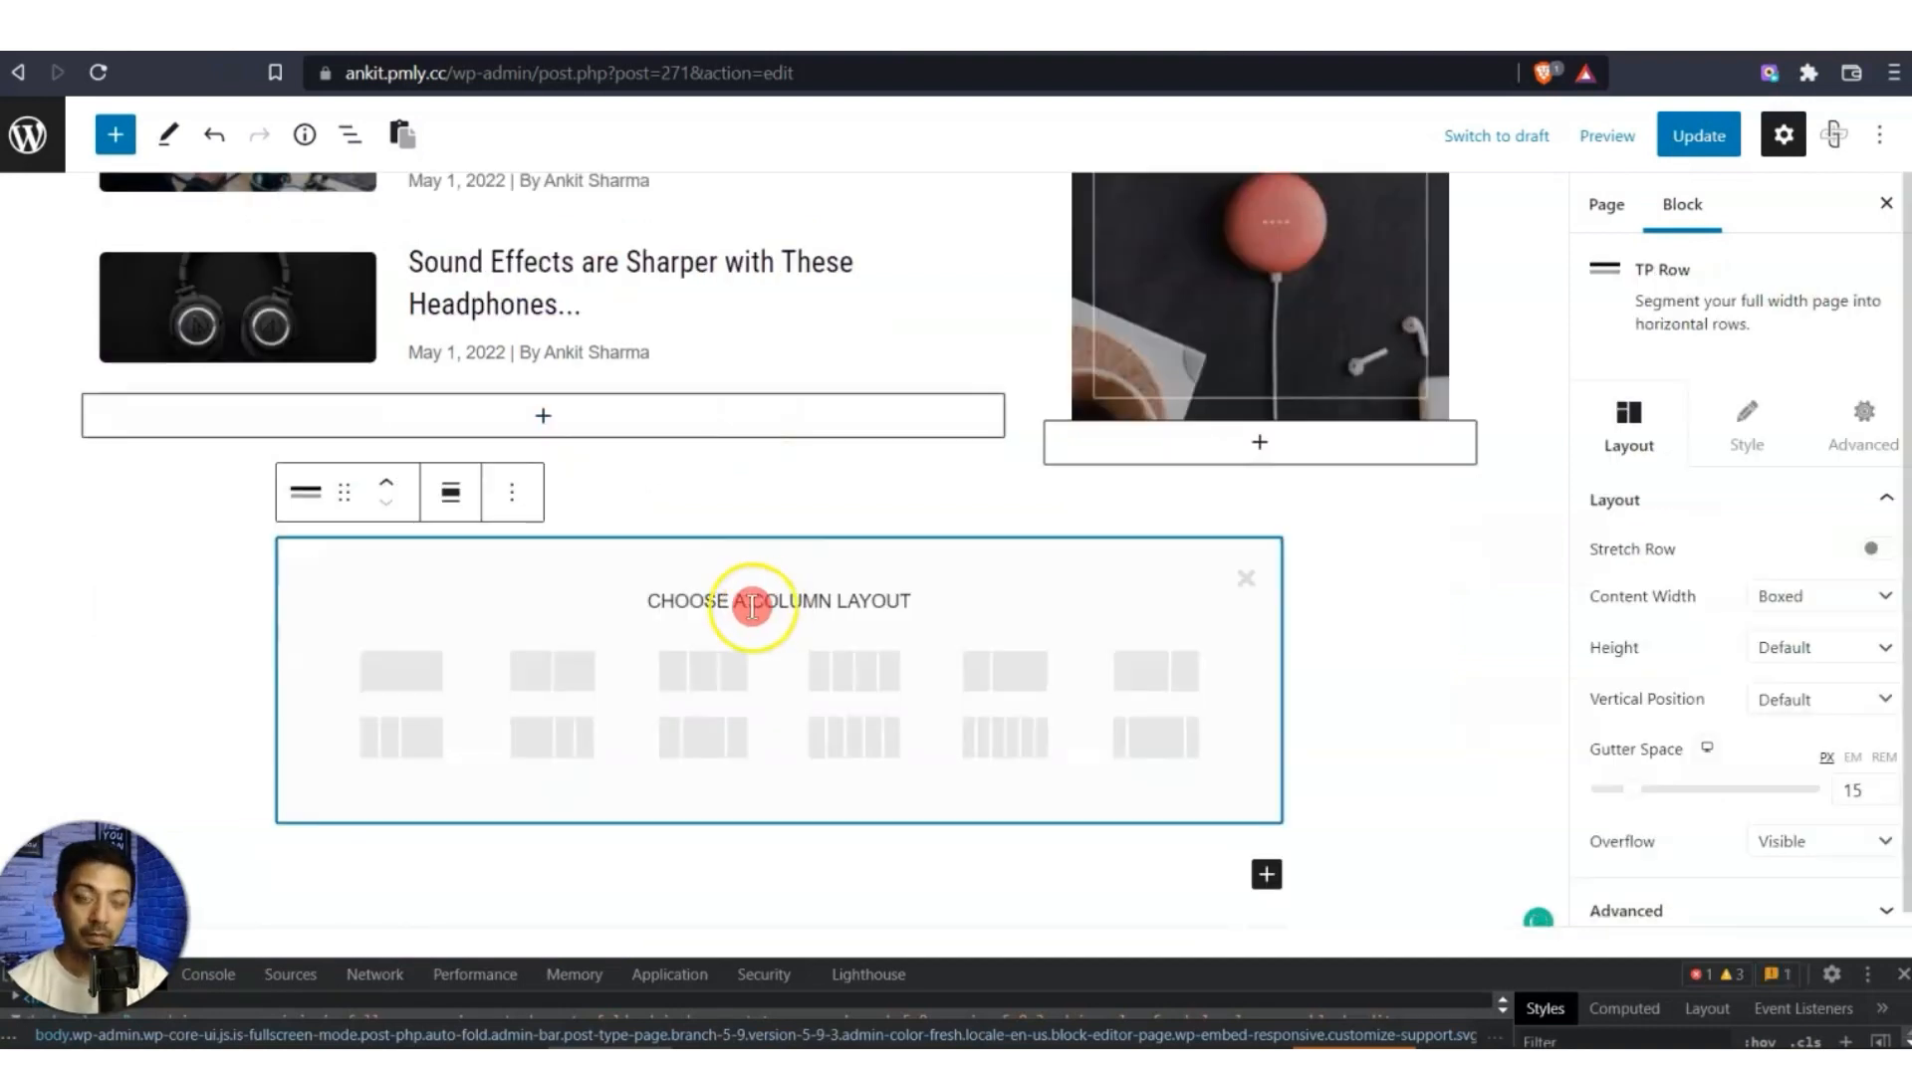
{"action": "left_click", "coordinate": [422, 692]}
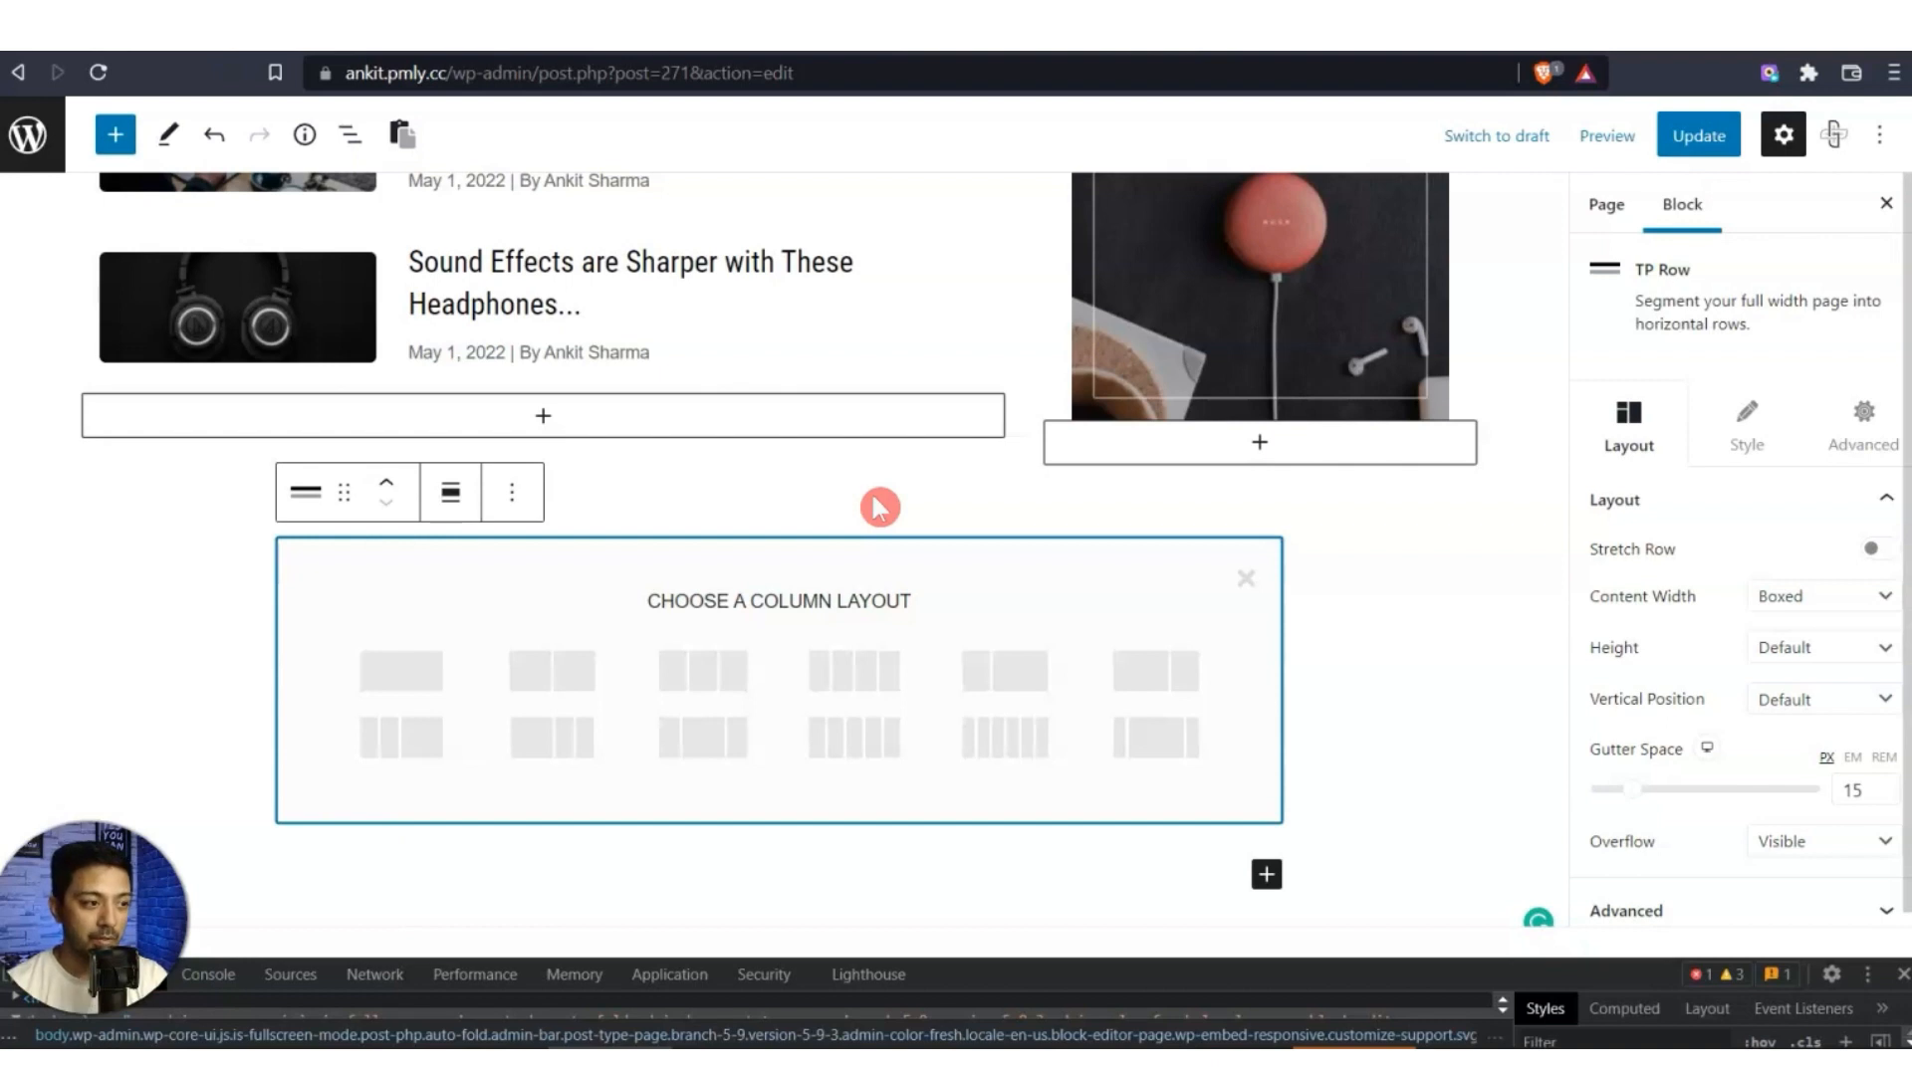
{"action": "left_click", "coordinate": [1155, 742]}
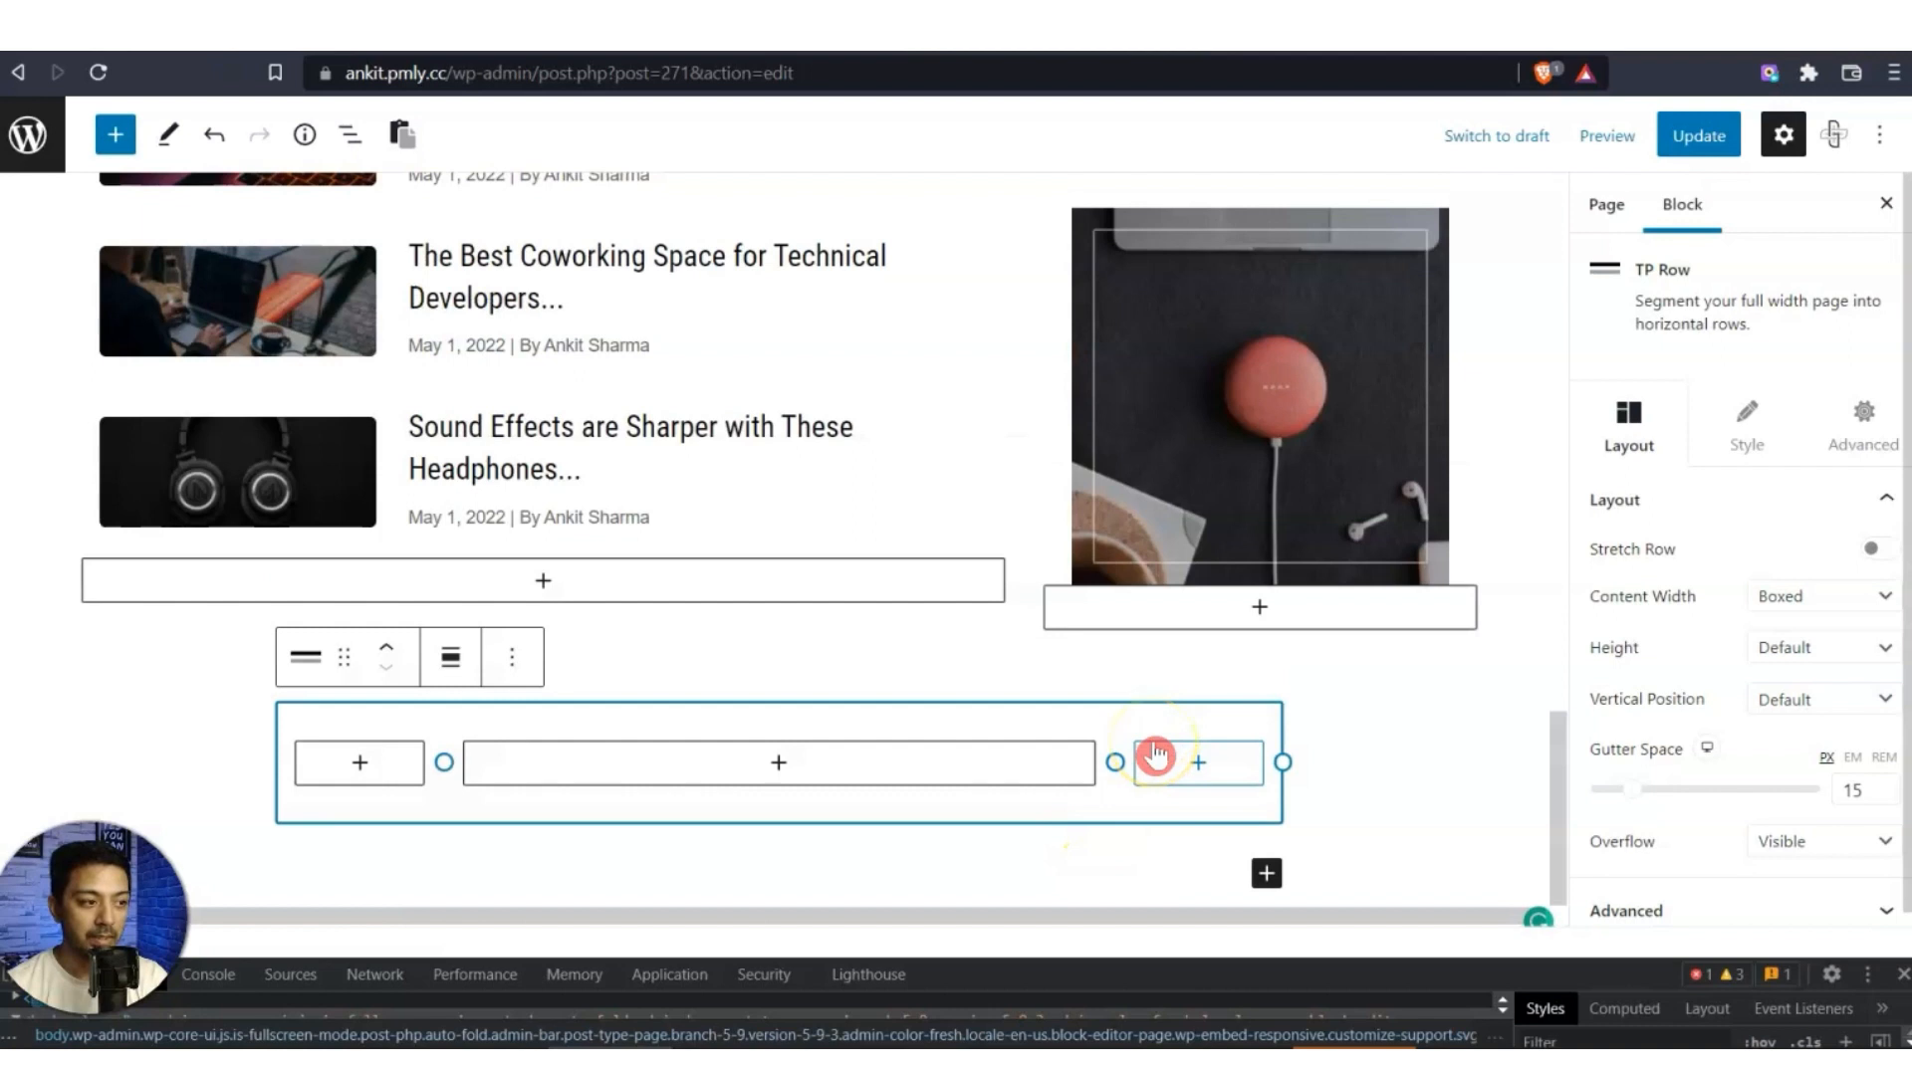
Insert a TP Heading in the new row's middle column and choose the style with a plain title above a subtitle.
{"action": "left_click", "coordinate": [778, 763]}
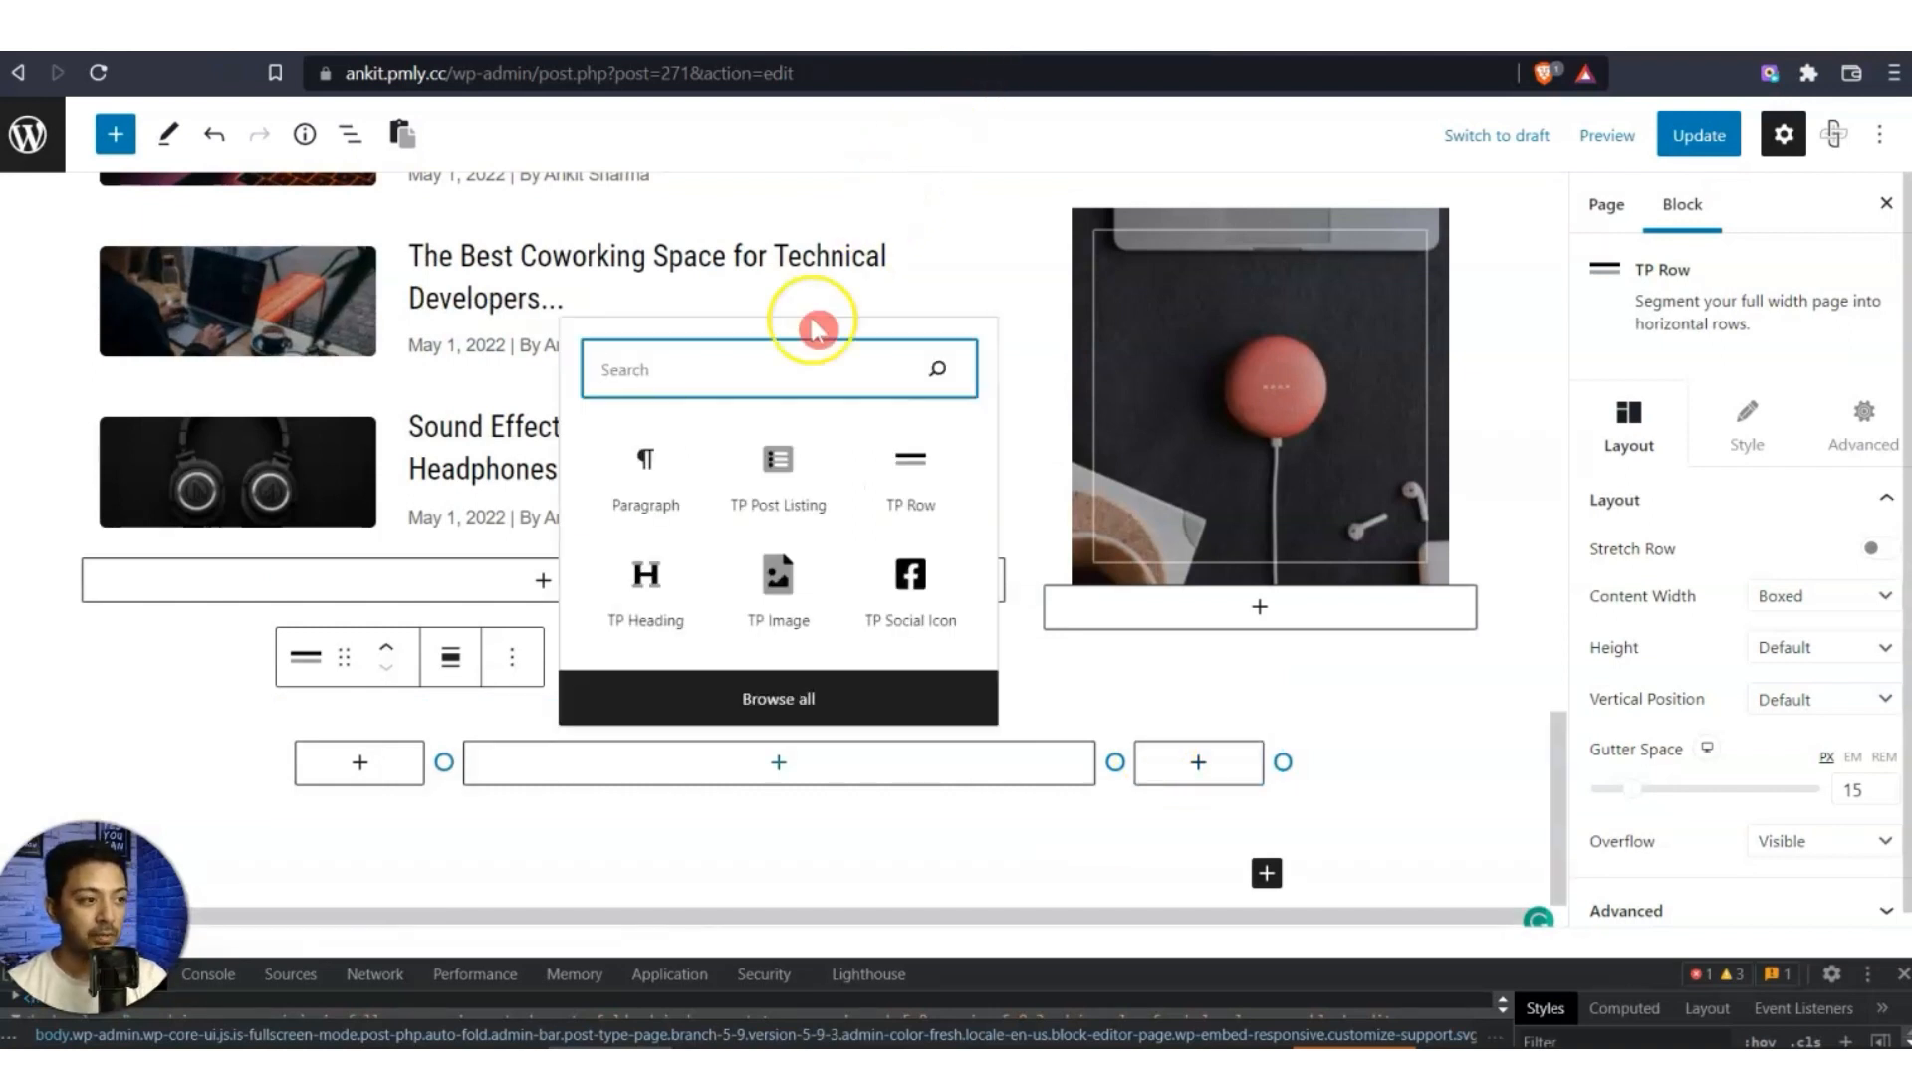
{"action": "left_click", "coordinate": [653, 614]}
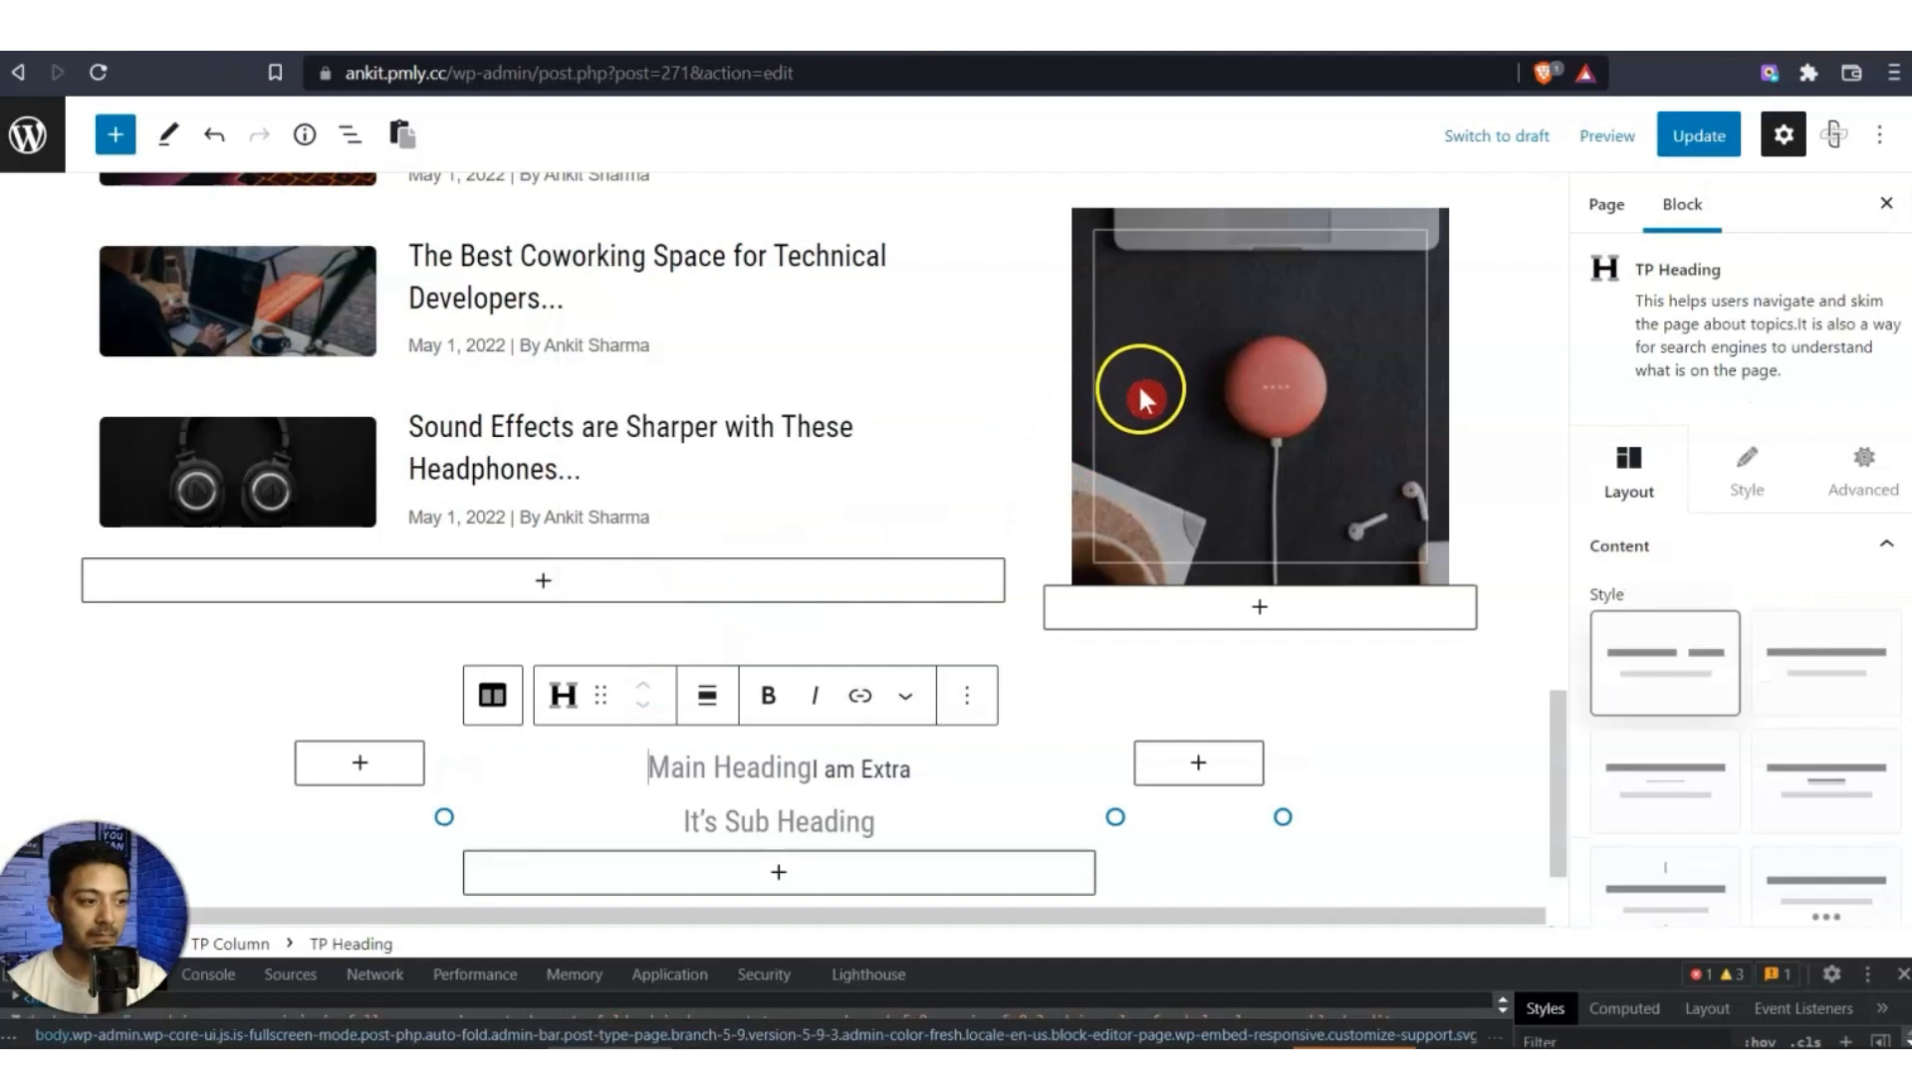
{"action": "left_click", "coordinate": [1811, 689]}
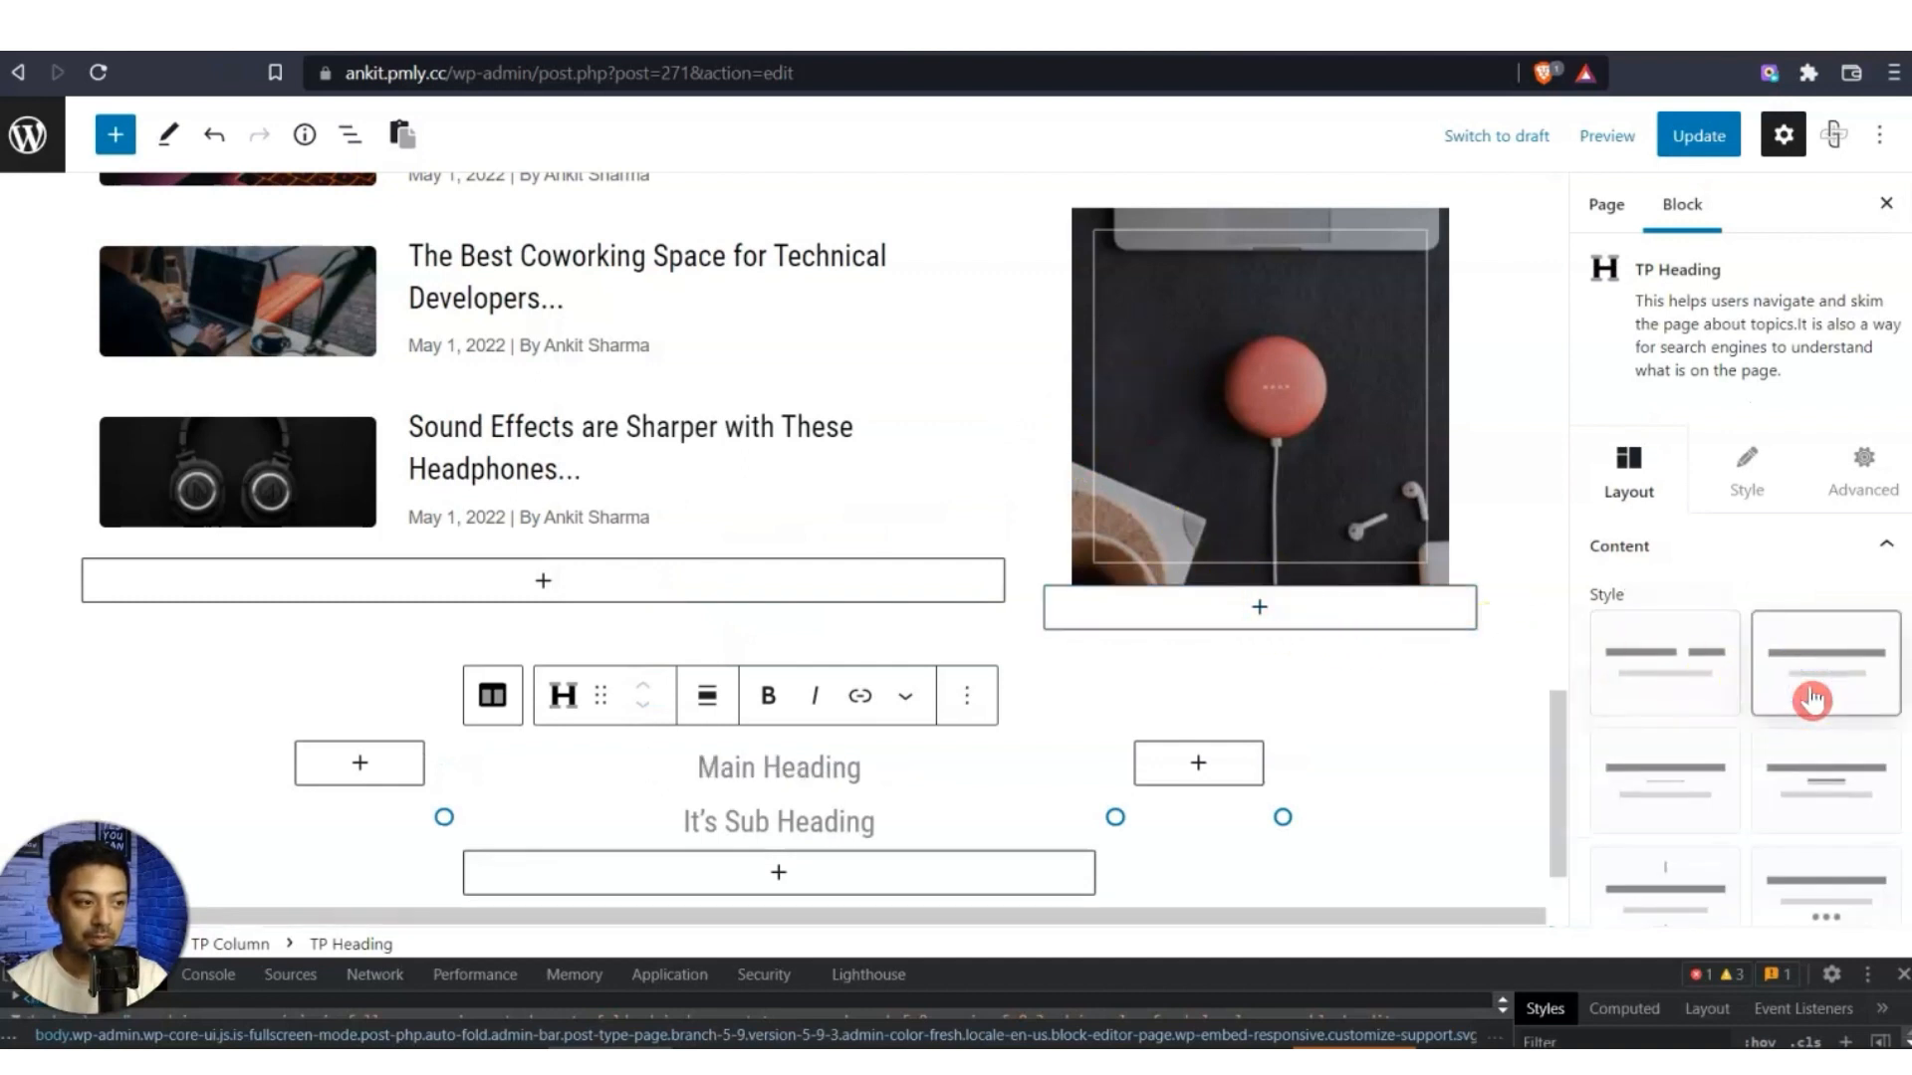
Set the heading's main title to "Subscribe to our Newsletter" and its sub title to the Lorem ipsum sentence ending in "dolore magna aliqua.".
{"action": "left_click", "coordinate": [773, 776]}
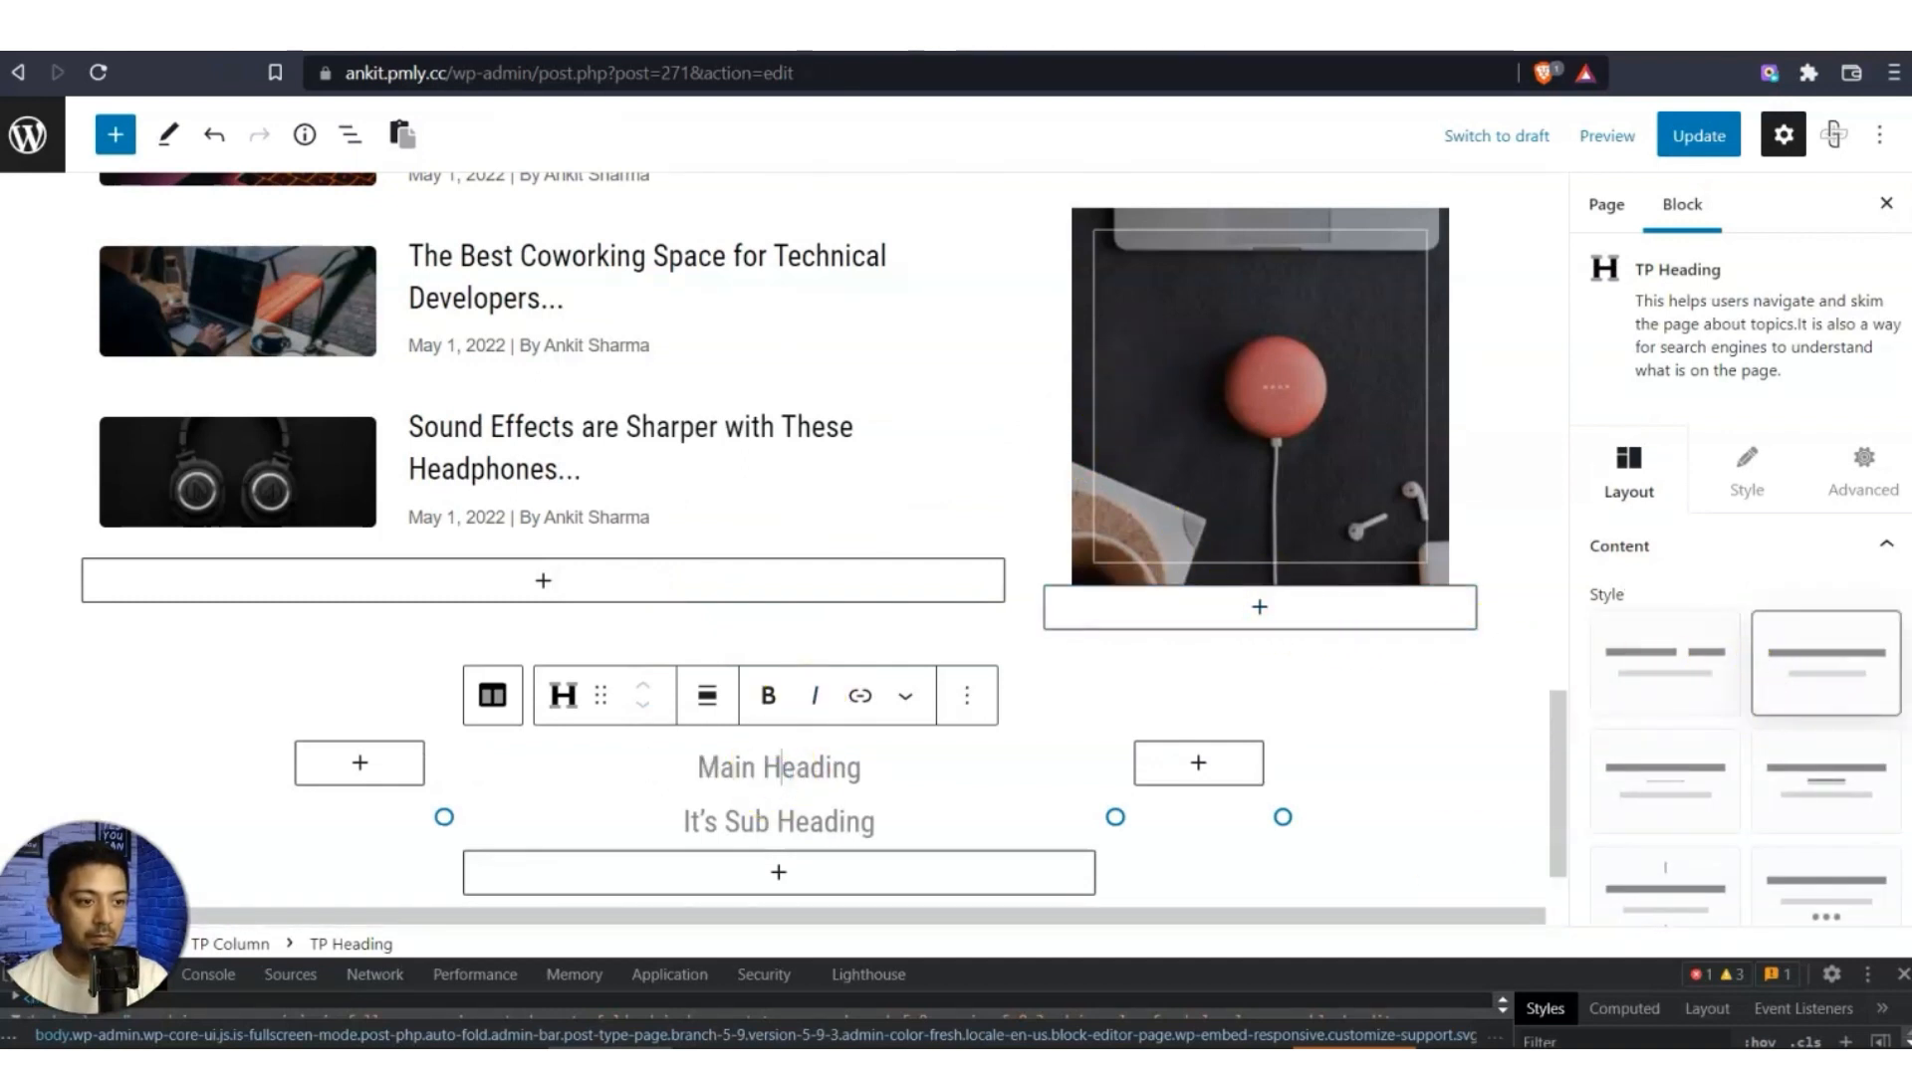
{"action": "scroll", "coordinate": [1743, 648], "scroll_direction": "down", "scroll_amount": 4}
{"action": "left_click", "coordinate": [1792, 727]}
{"action": "type", "text": "Subscribe to our Newsletter"}
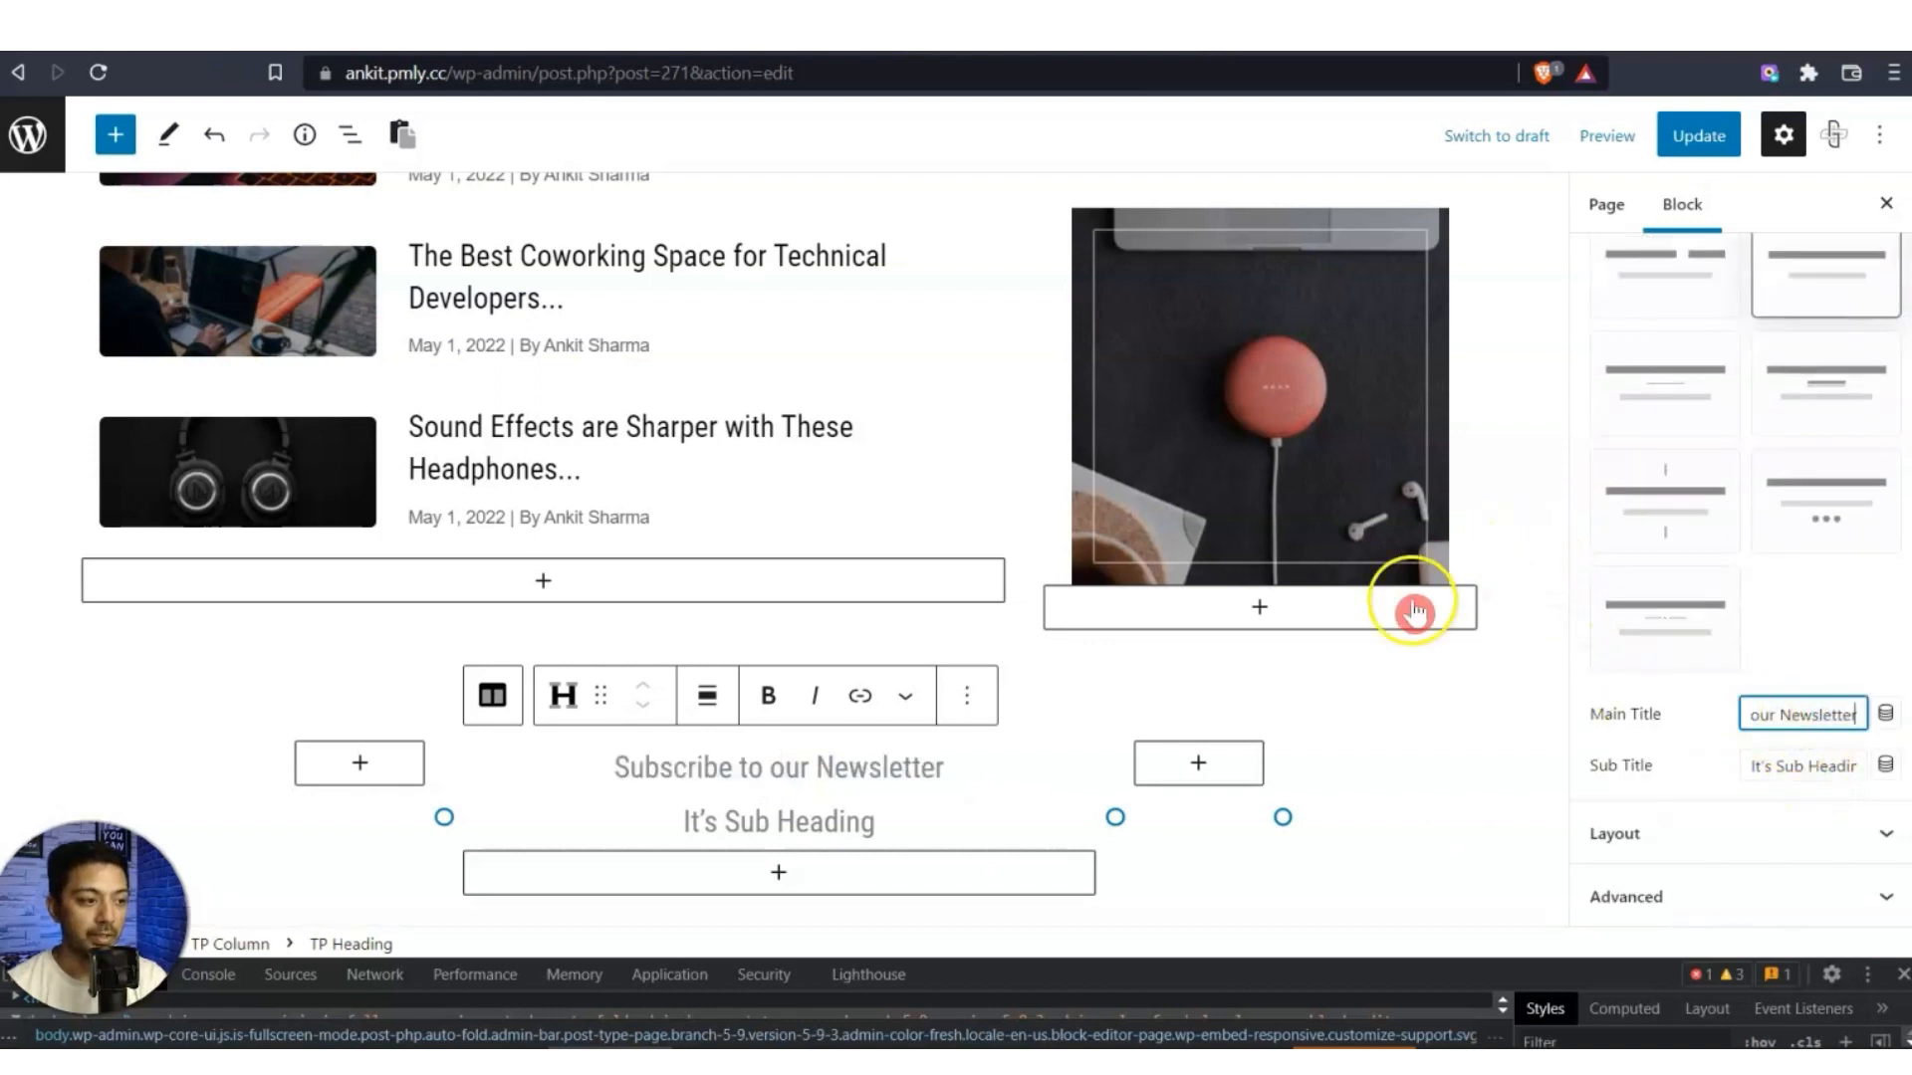
{"action": "left_click", "coordinate": [1791, 762]}
{"action": "key", "text": "ctrl+a"}
{"action": "type", "text": "Lorem ipsum dolor sit amet, consectetur adipiscing elit, sed do eiusmod tempor incididunt ut labore et dolore magna aliqua."}
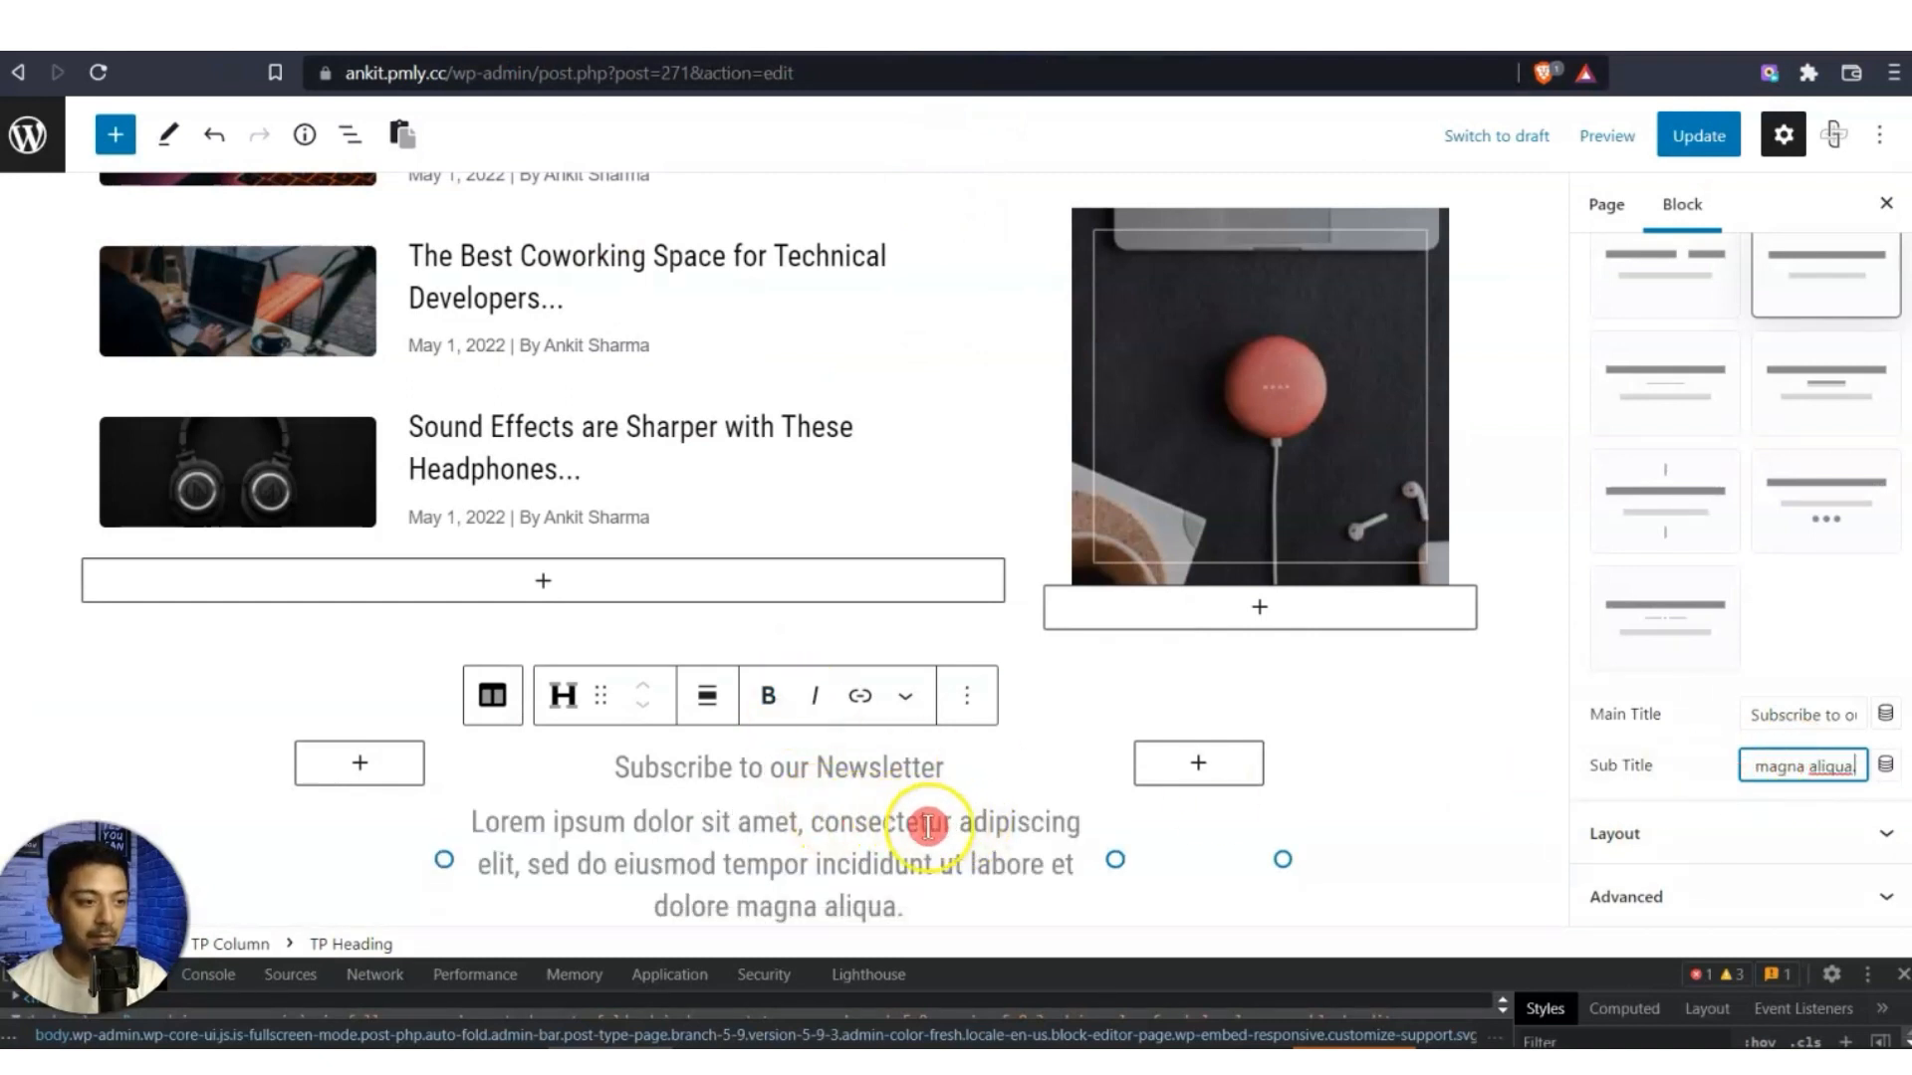
Set the newsletter heading's main title color to black (#000000).
{"action": "scroll", "coordinate": [965, 822], "scroll_direction": "down", "scroll_amount": 2}
{"action": "left_click", "coordinate": [1702, 840]}
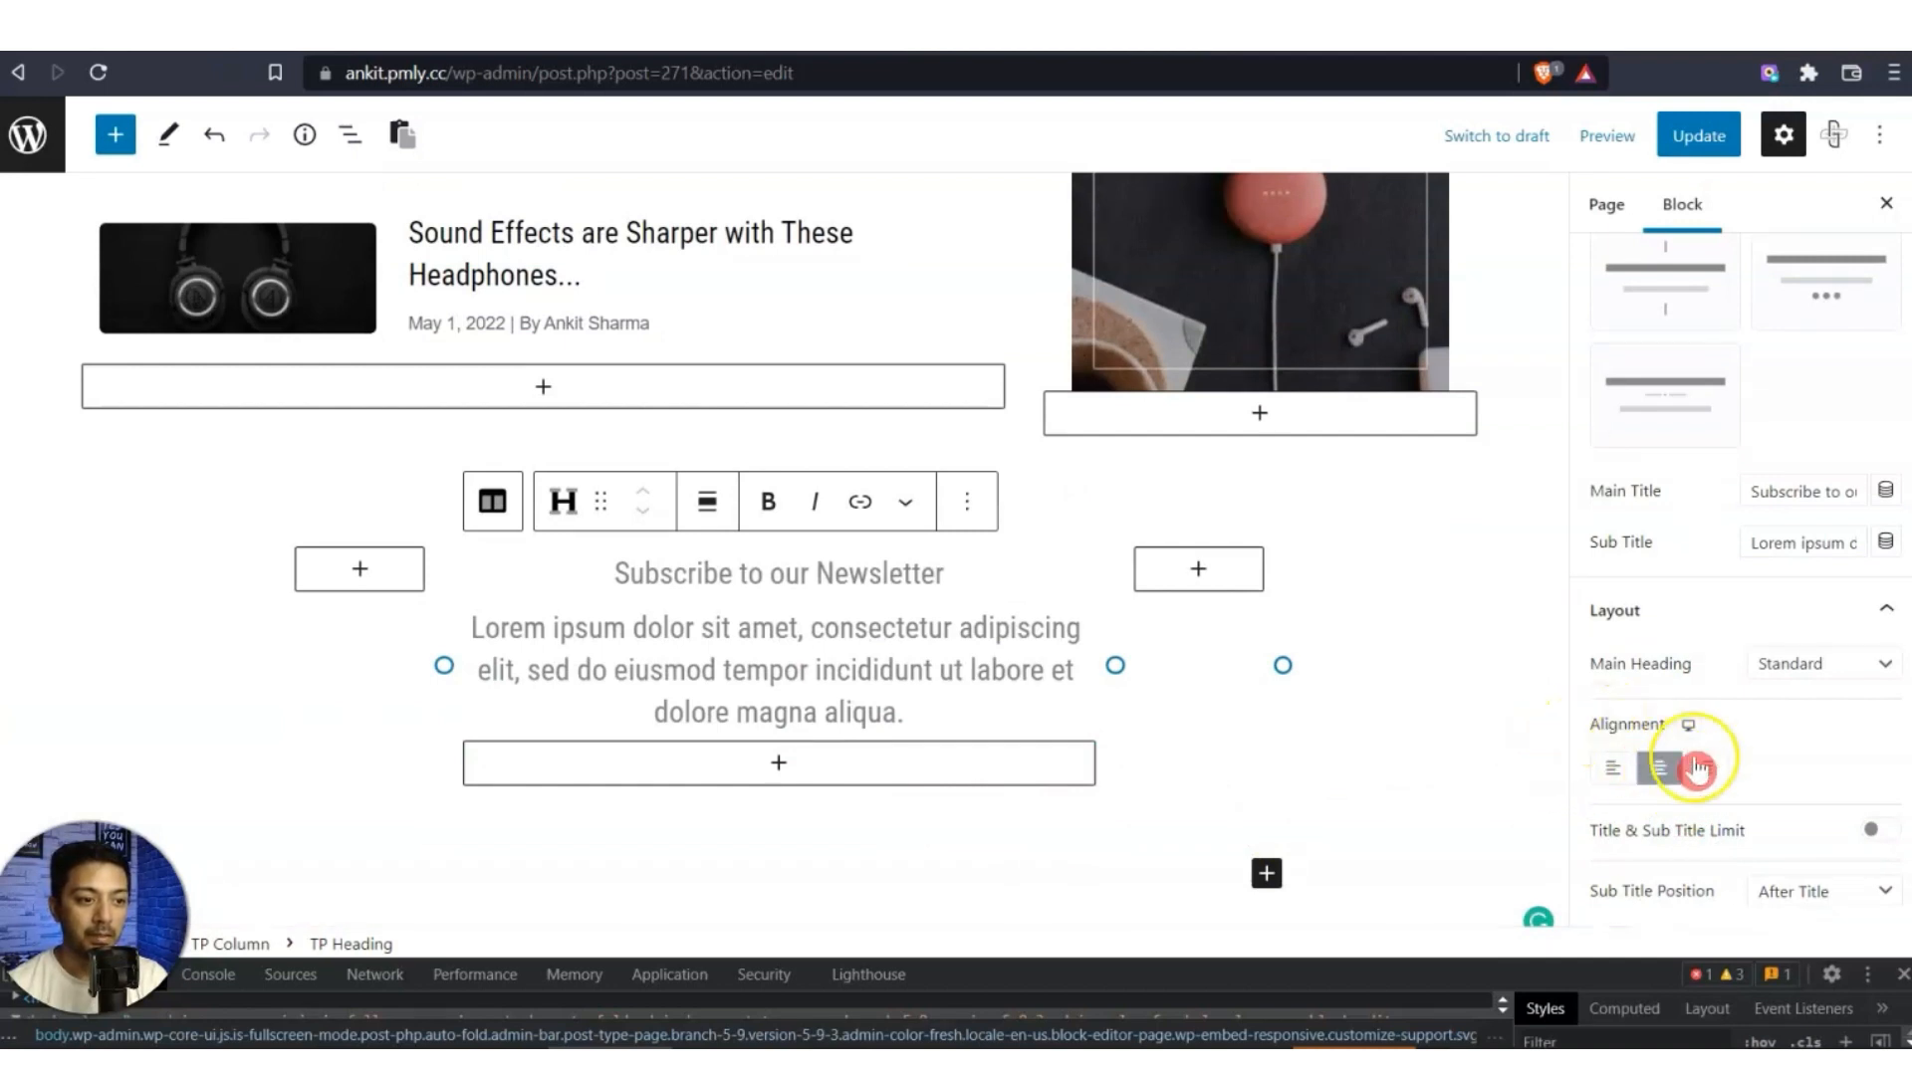
{"action": "scroll", "coordinate": [1787, 764], "scroll_direction": "up", "scroll_amount": 4}
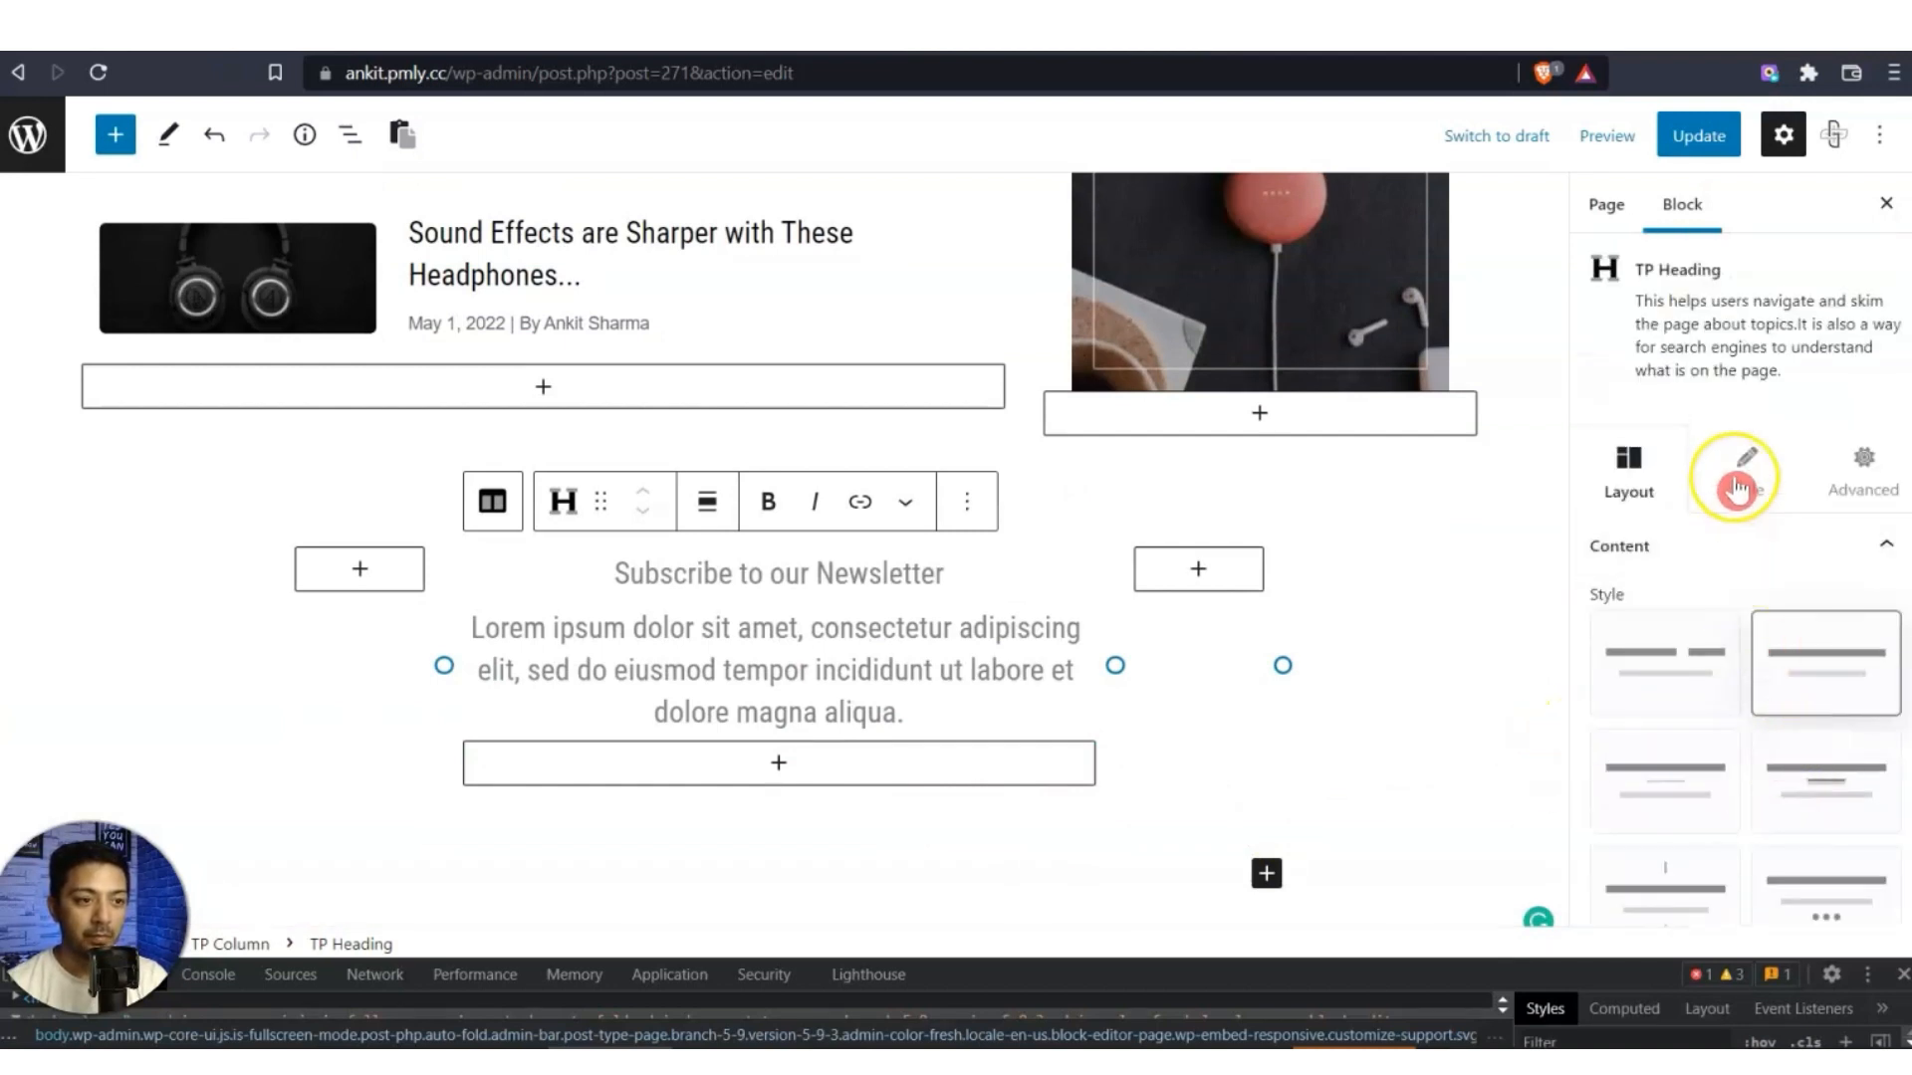
{"action": "left_click", "coordinate": [1736, 485]}
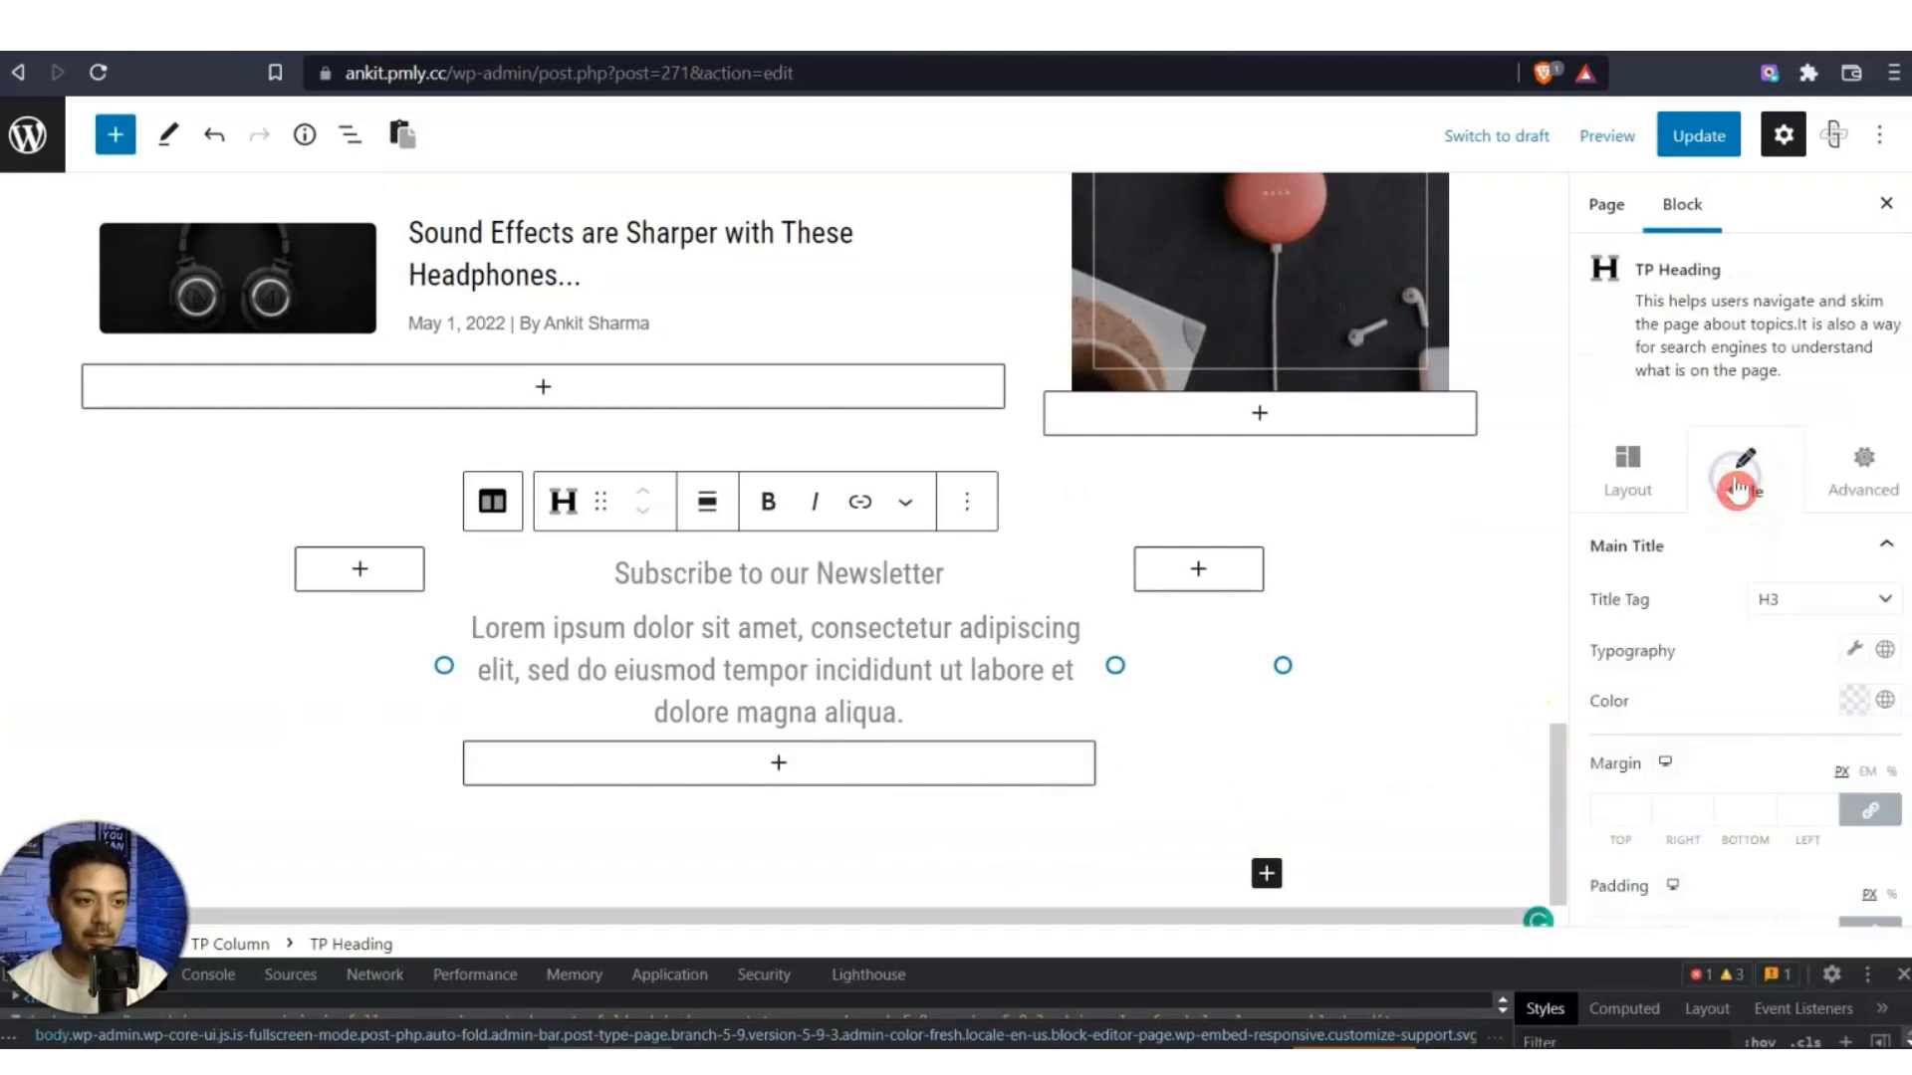
{"action": "left_click", "coordinate": [1858, 700]}
{"action": "left_click_drag", "start_coordinate": [1673, 410], "coordinate": [1656, 496]}
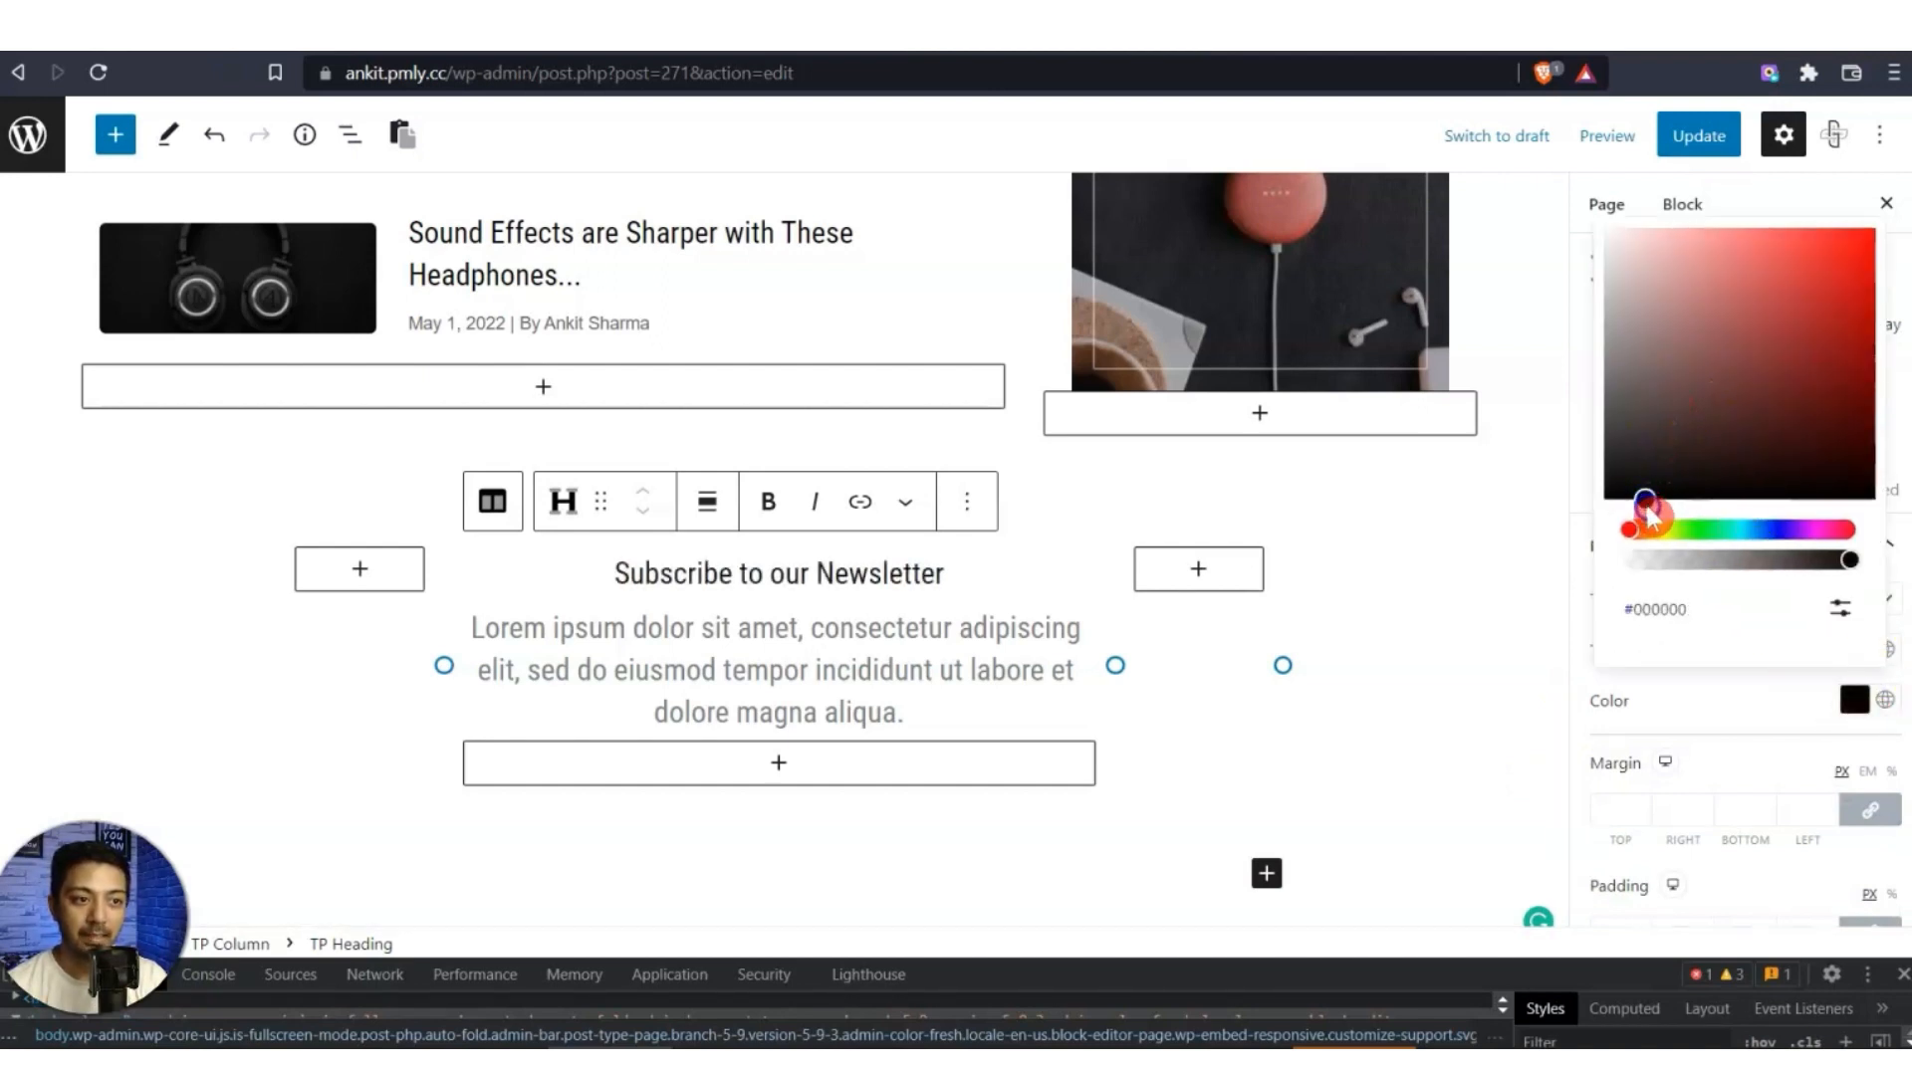
{"action": "left_click", "coordinate": [1638, 694]}
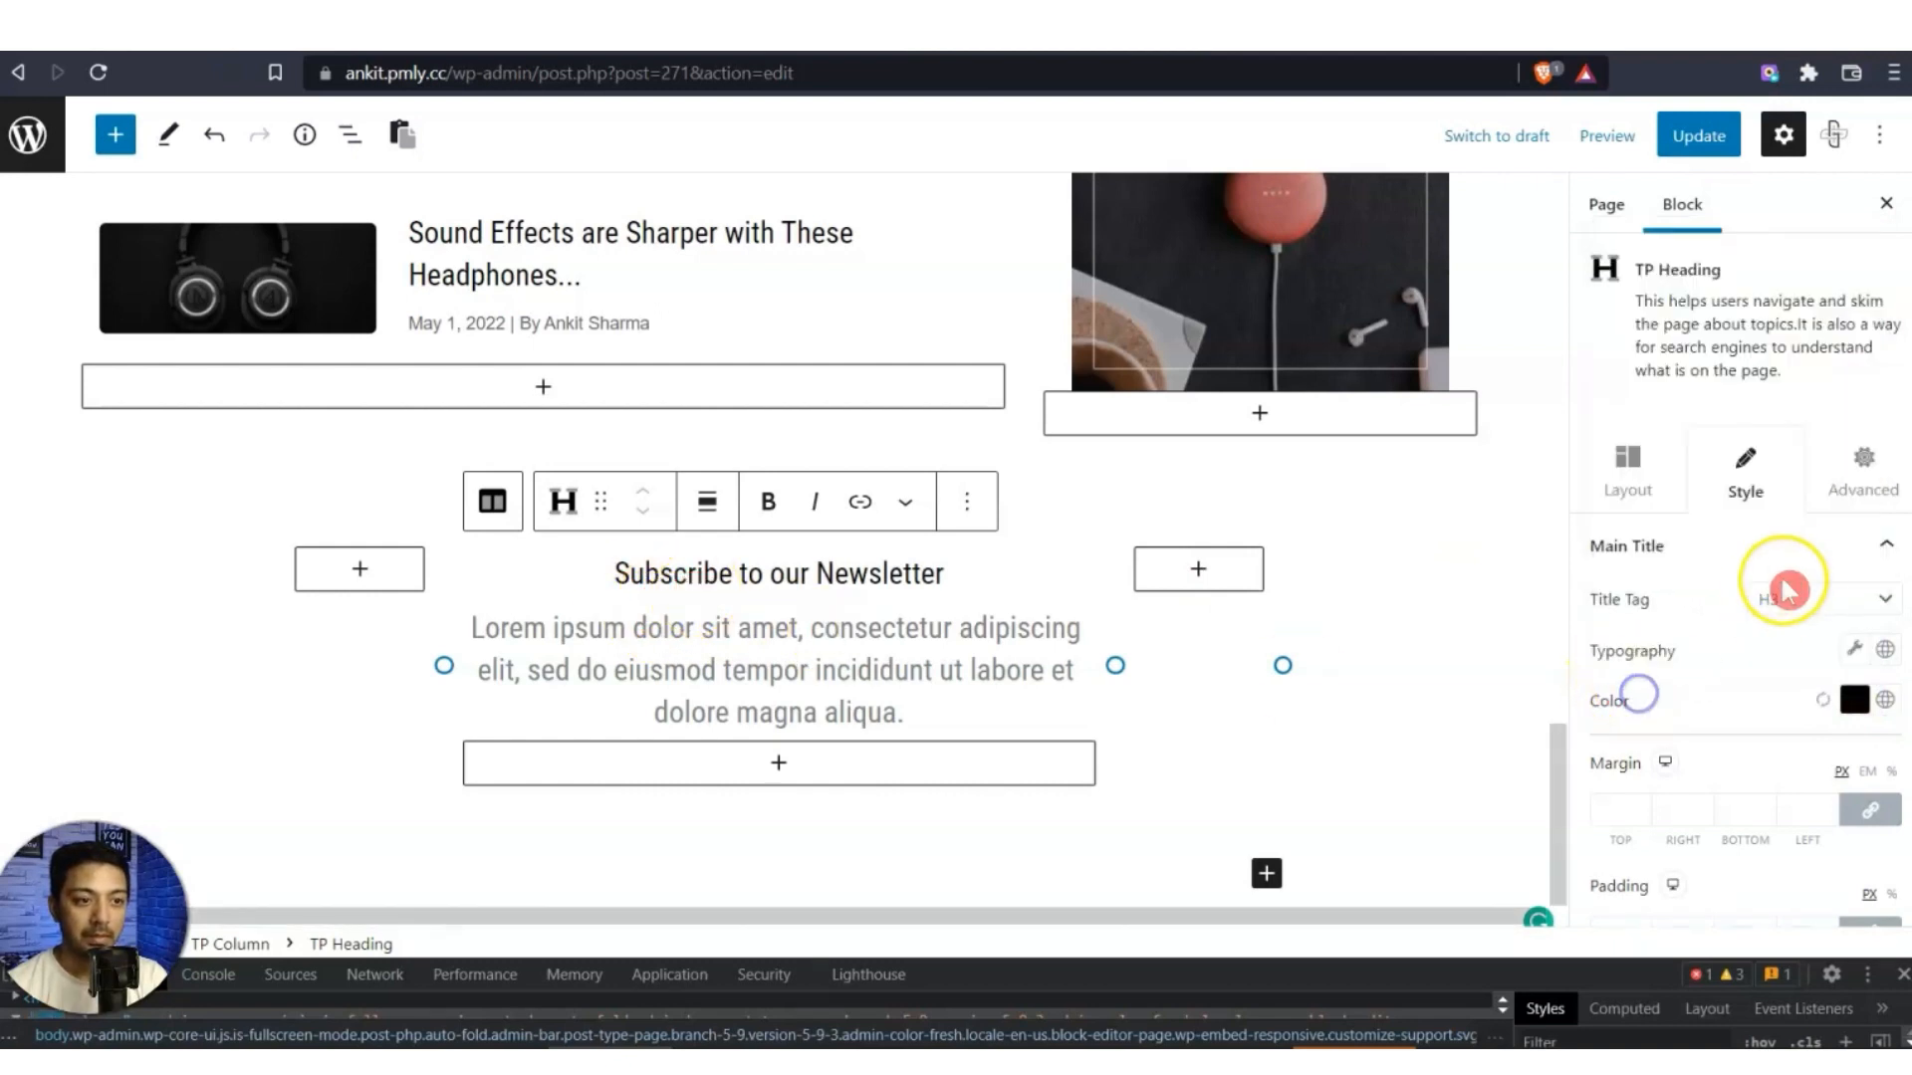
Set the newsletter heading's main title typography to a 35 px font size and 600 font weight.
{"action": "left_click", "coordinate": [1855, 649]}
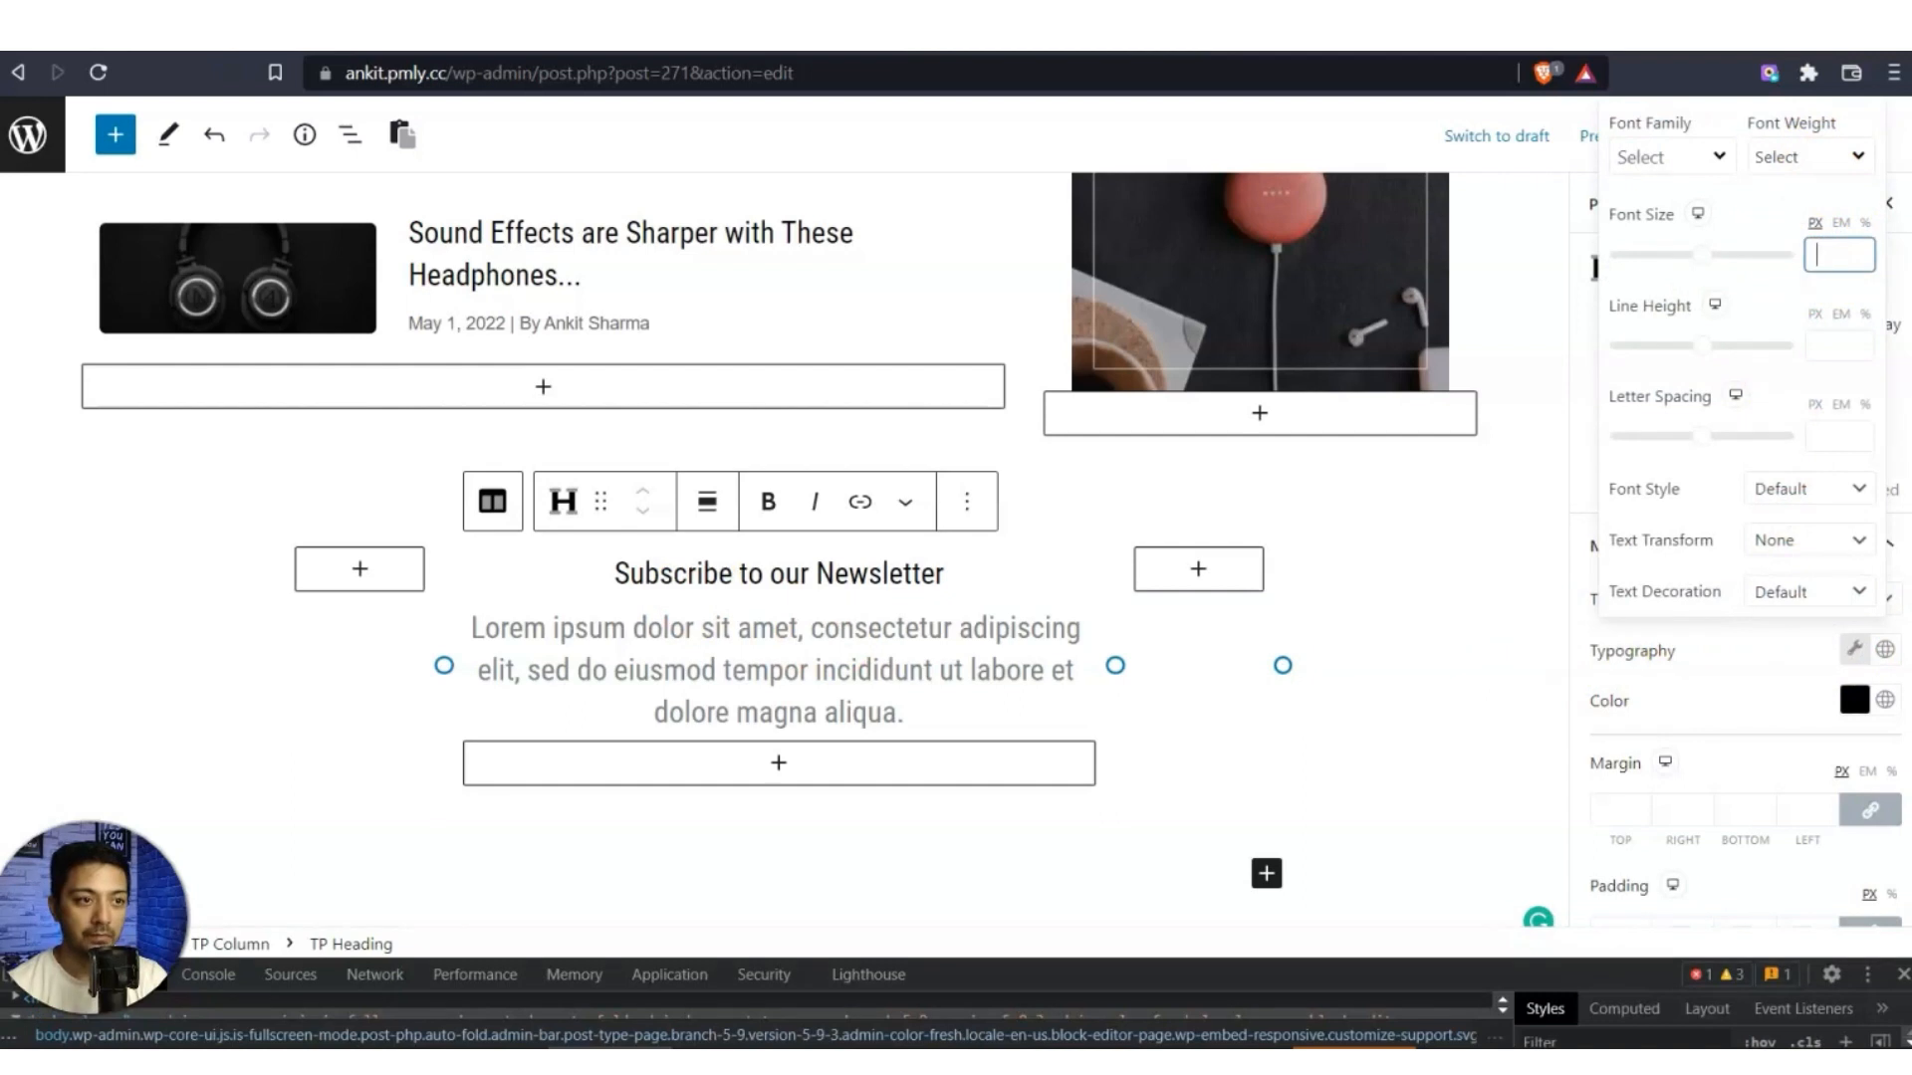
{"action": "type", "text": "25"}
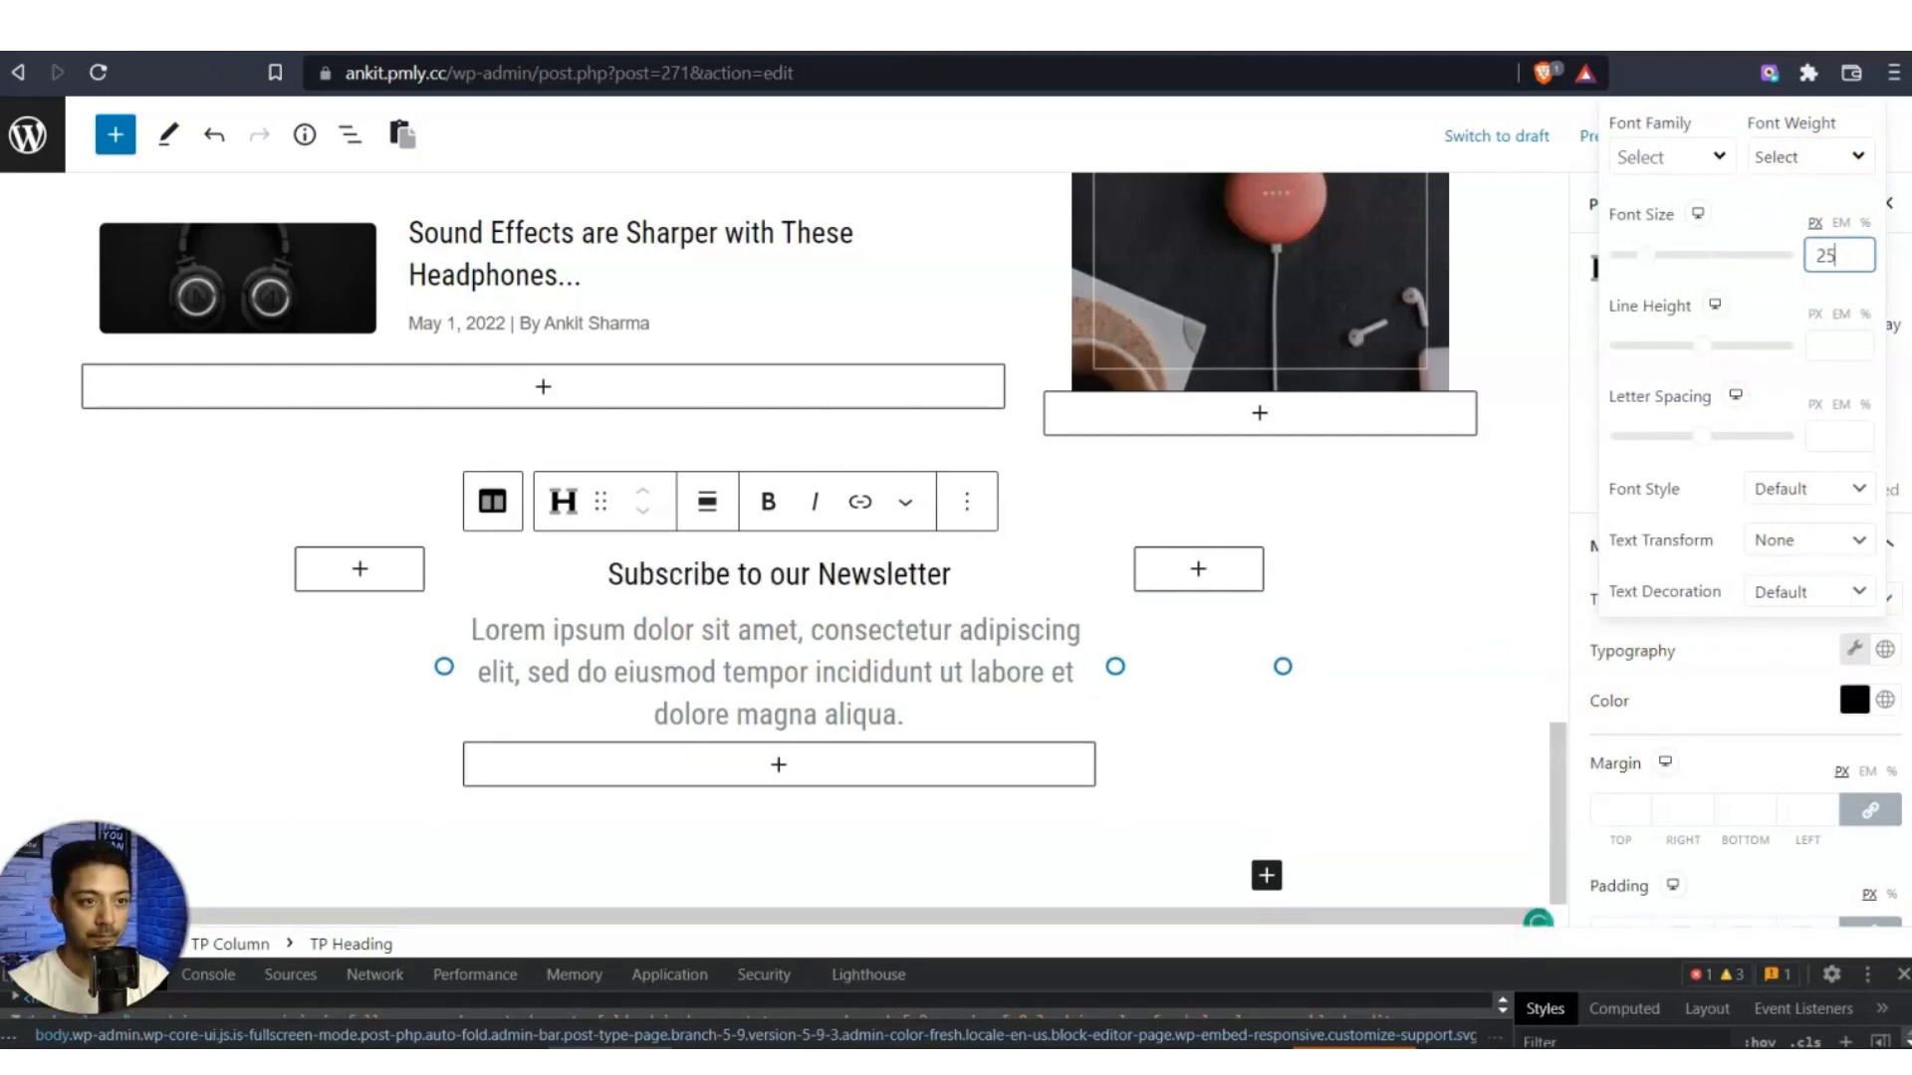
{"action": "key", "text": "BackSpace"}
{"action": "key", "text": "BackSpace"}
{"action": "type", "text": "35"}
{"action": "left_click", "coordinate": [1808, 156]}
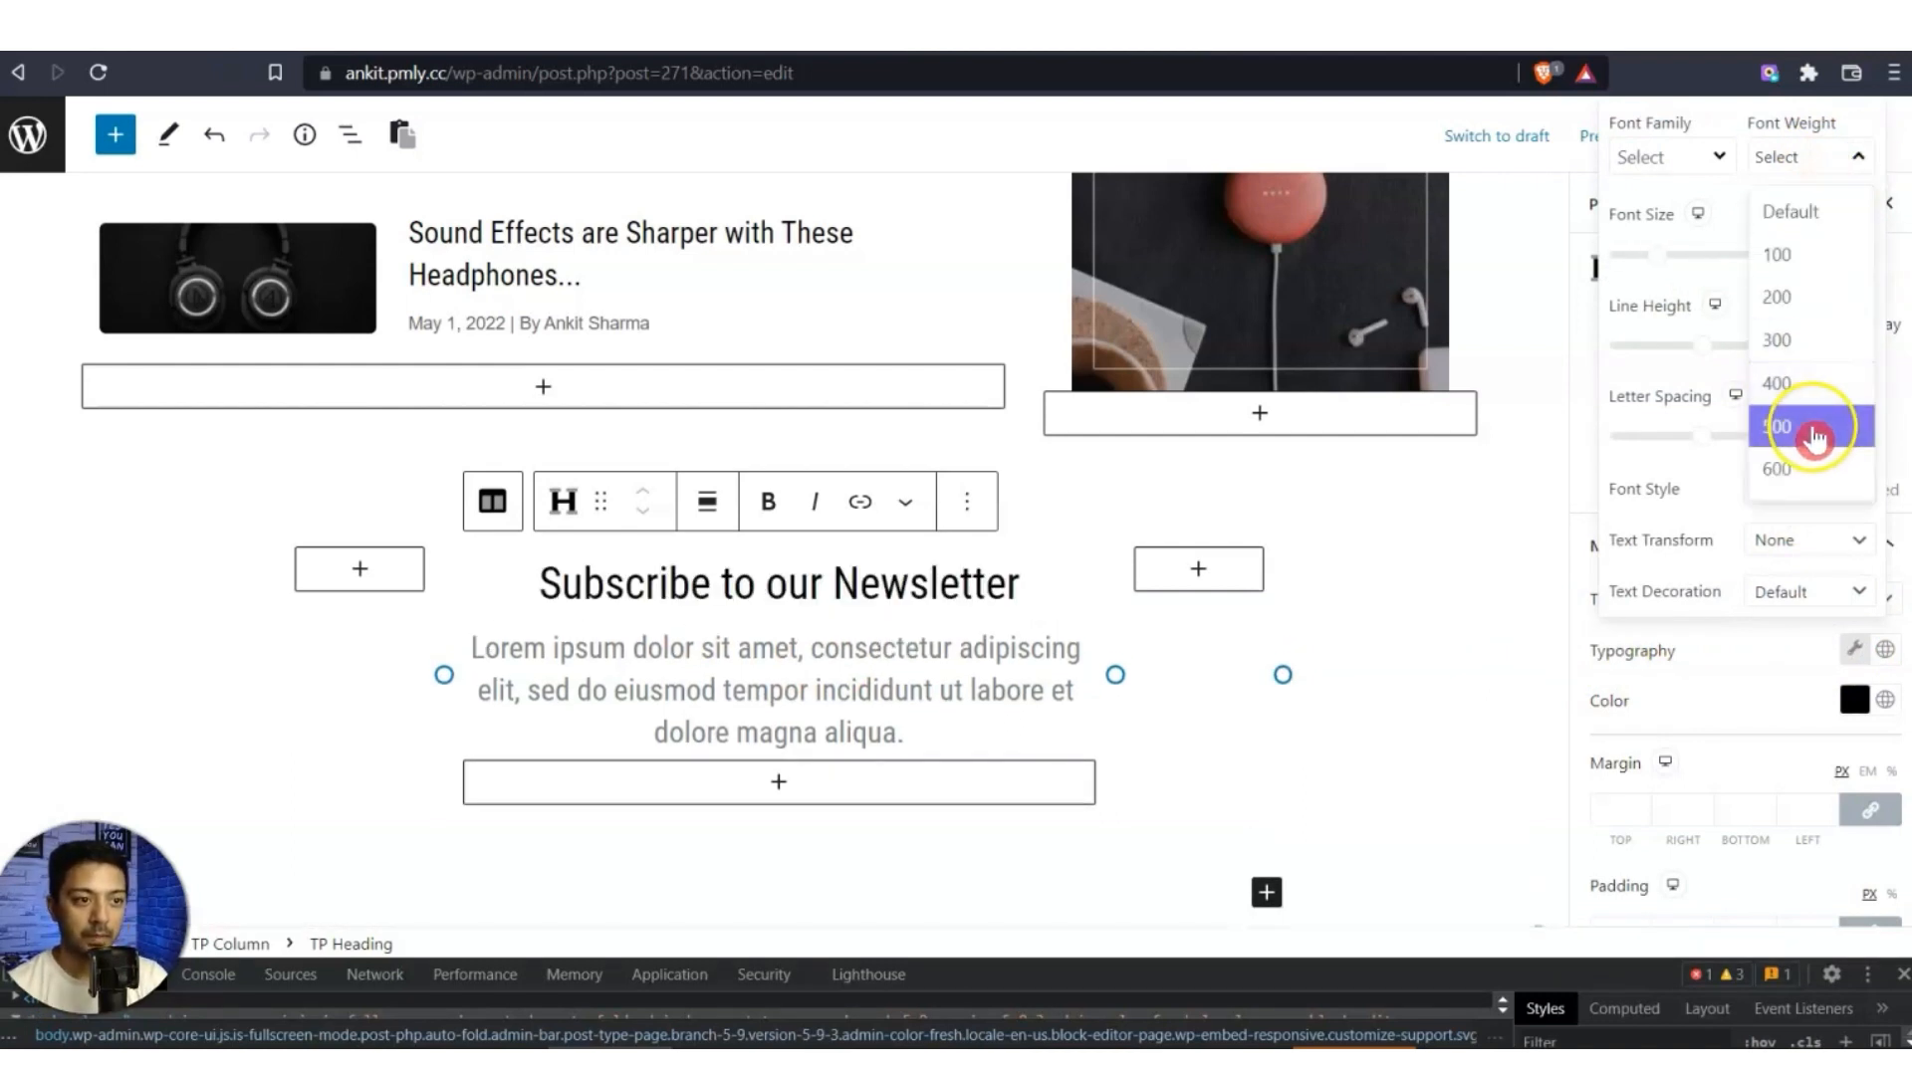
{"action": "left_click", "coordinate": [1807, 466]}
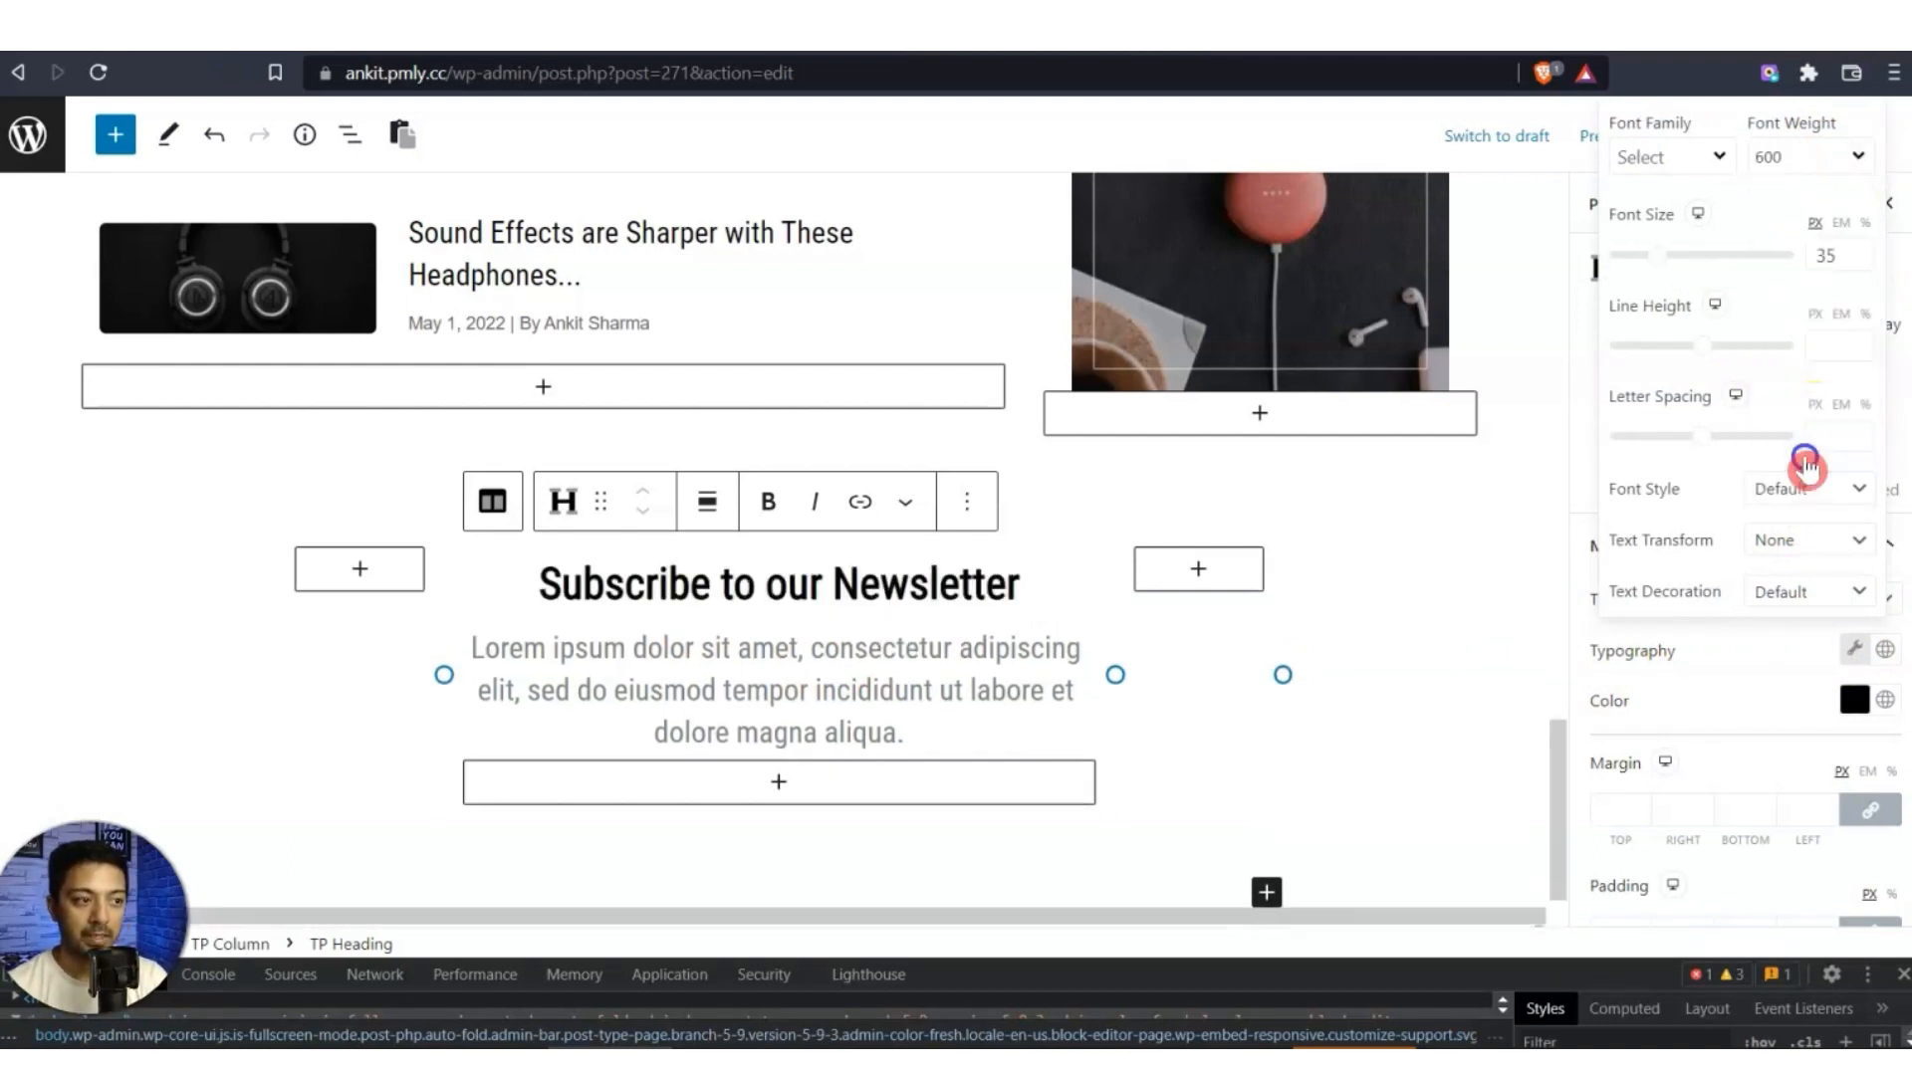
{"action": "left_click", "coordinate": [1705, 676]}
Set the newsletter heading's sub title font size to 16 px.
{"action": "scroll", "coordinate": [1745, 726], "scroll_direction": "down", "scroll_amount": 5}
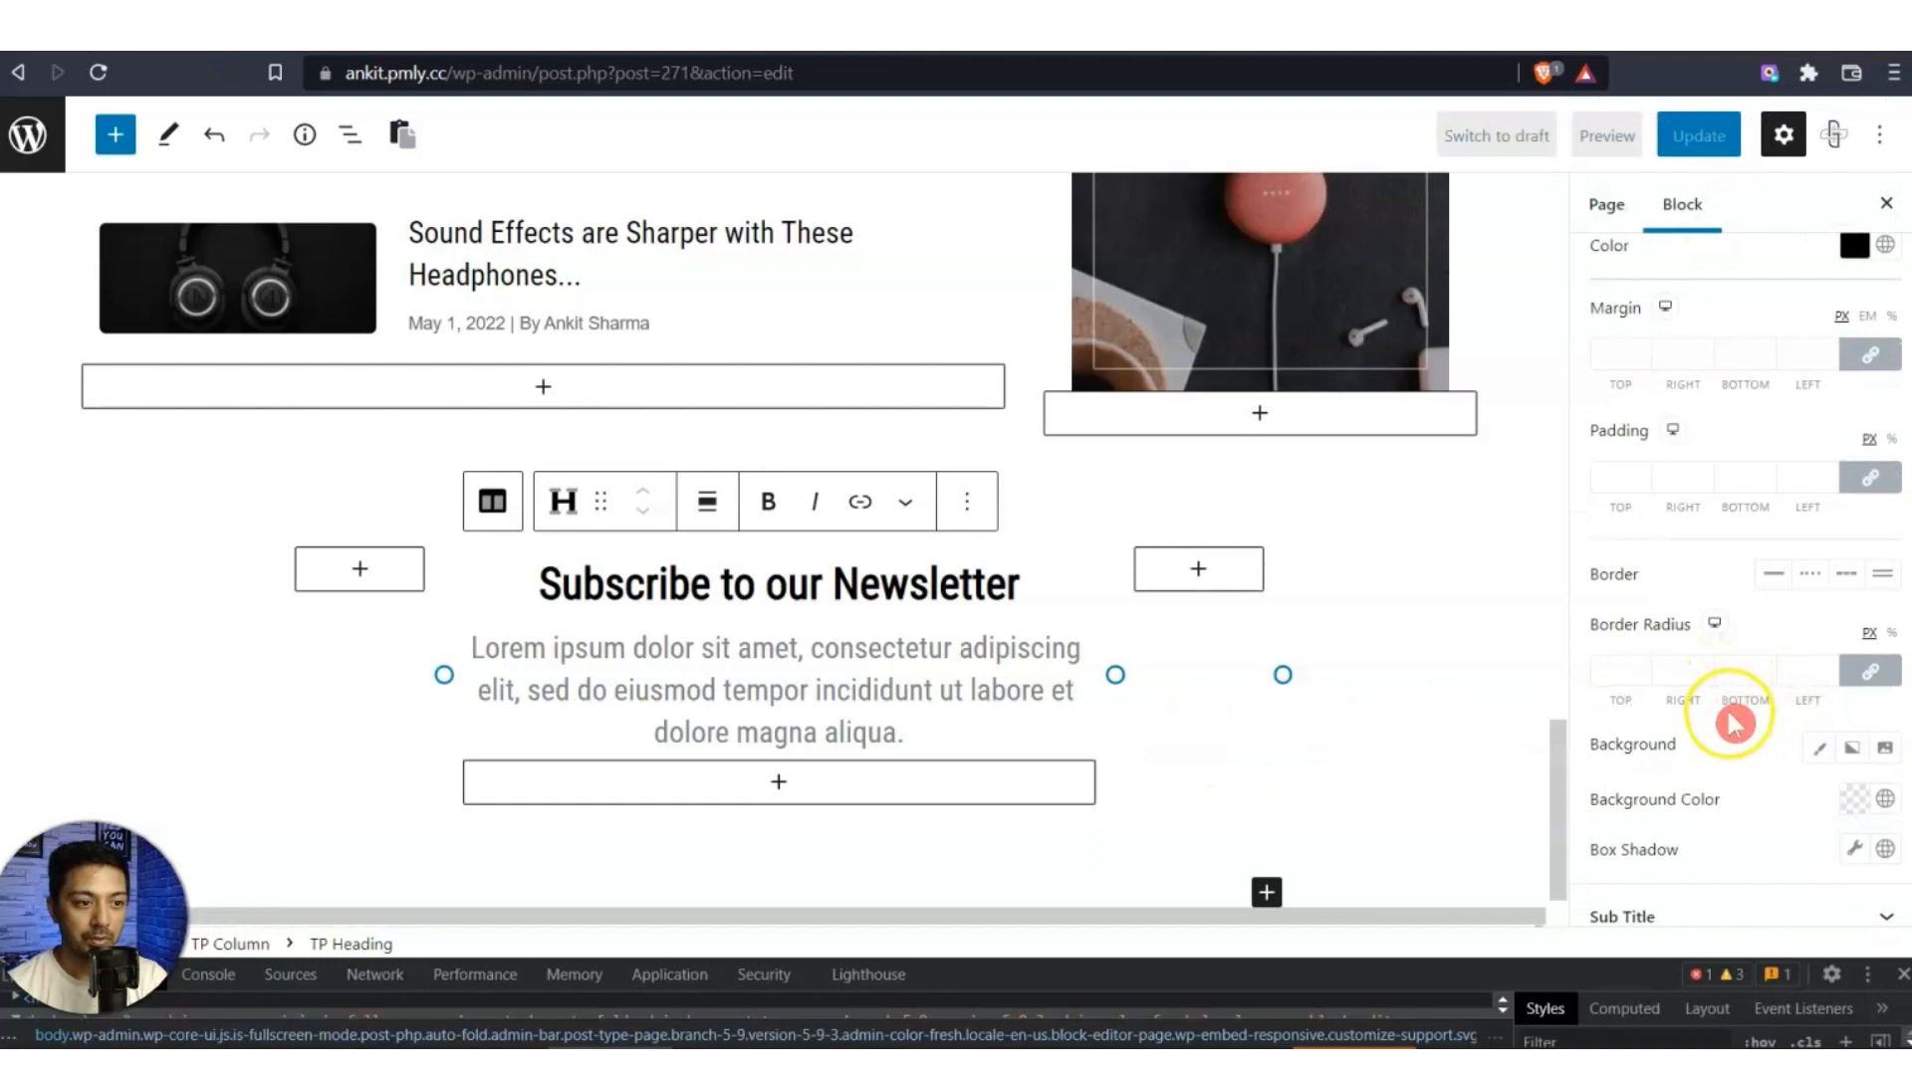
{"action": "scroll", "coordinate": [1737, 756], "scroll_direction": "down", "scroll_amount": 1}
{"action": "left_click", "coordinate": [1730, 830]}
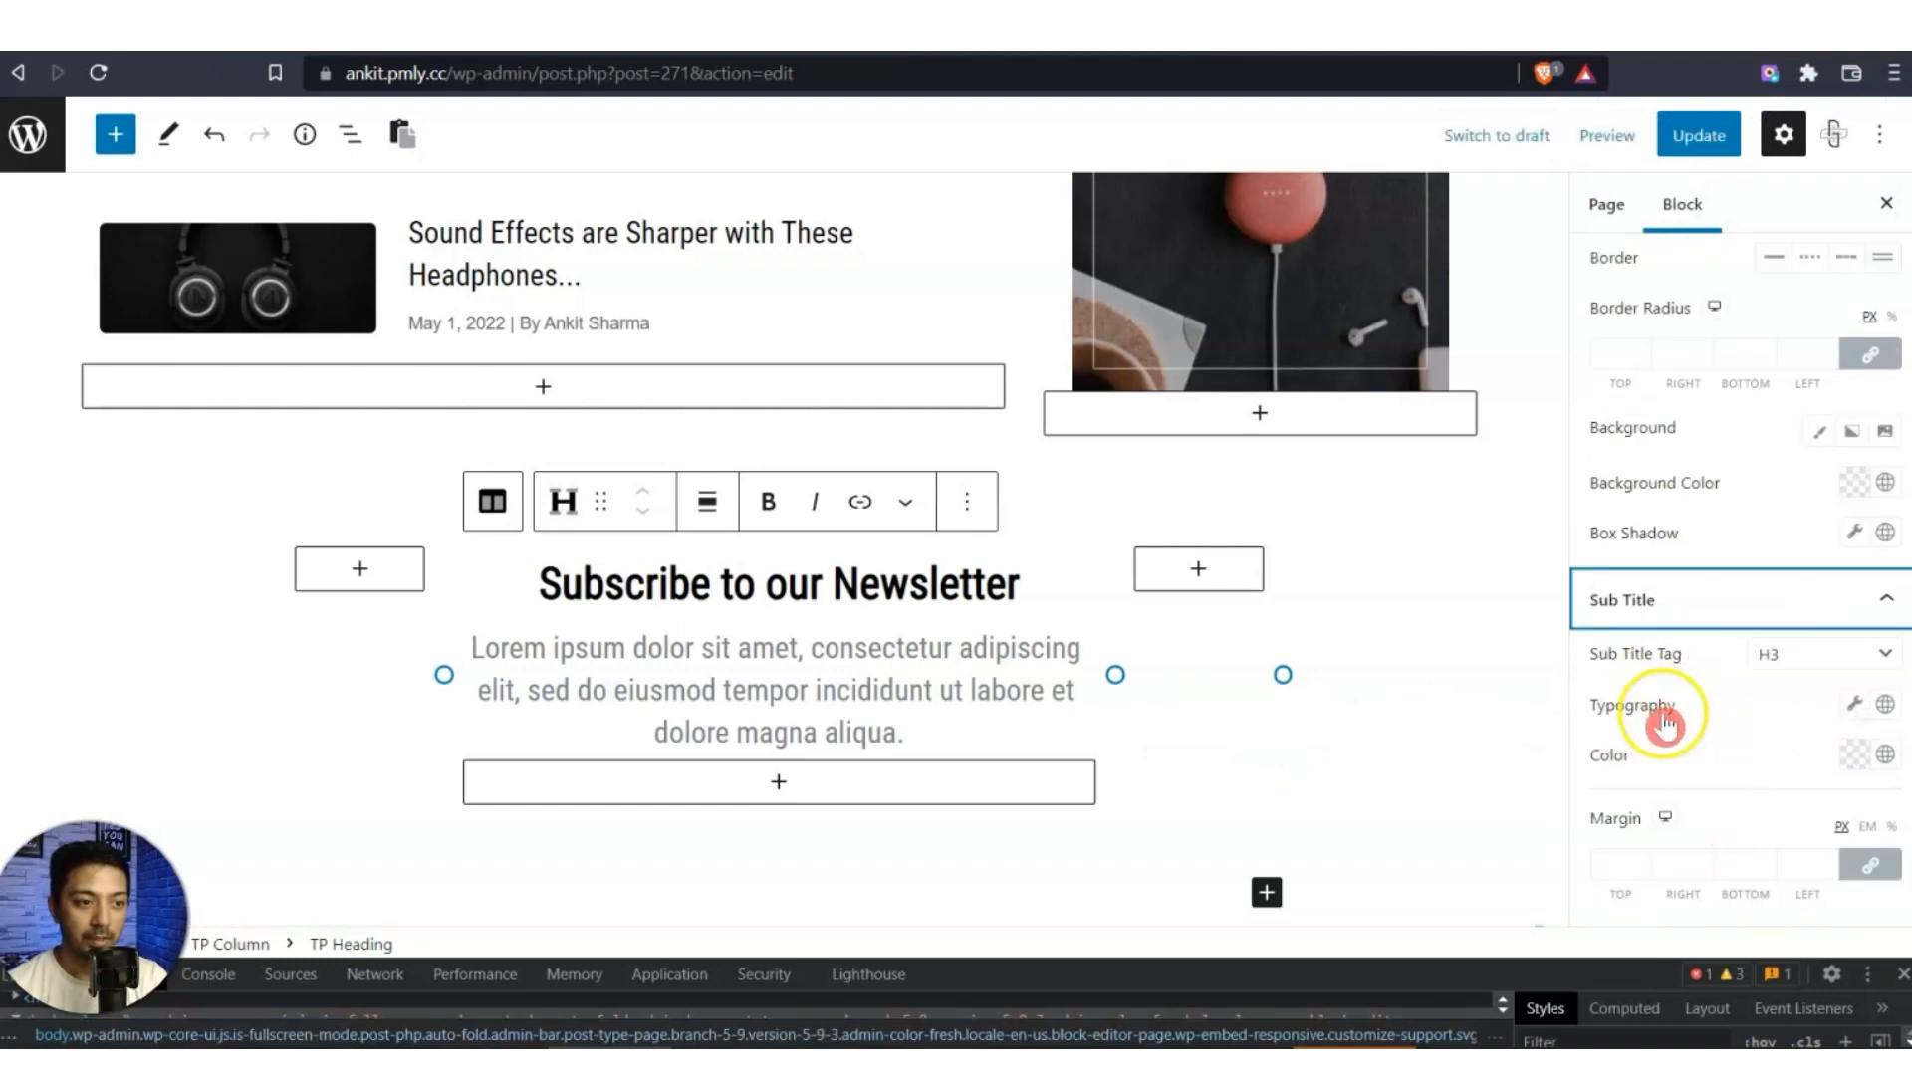
{"action": "left_click", "coordinate": [1853, 703]}
{"action": "left_click", "coordinate": [1839, 310]}
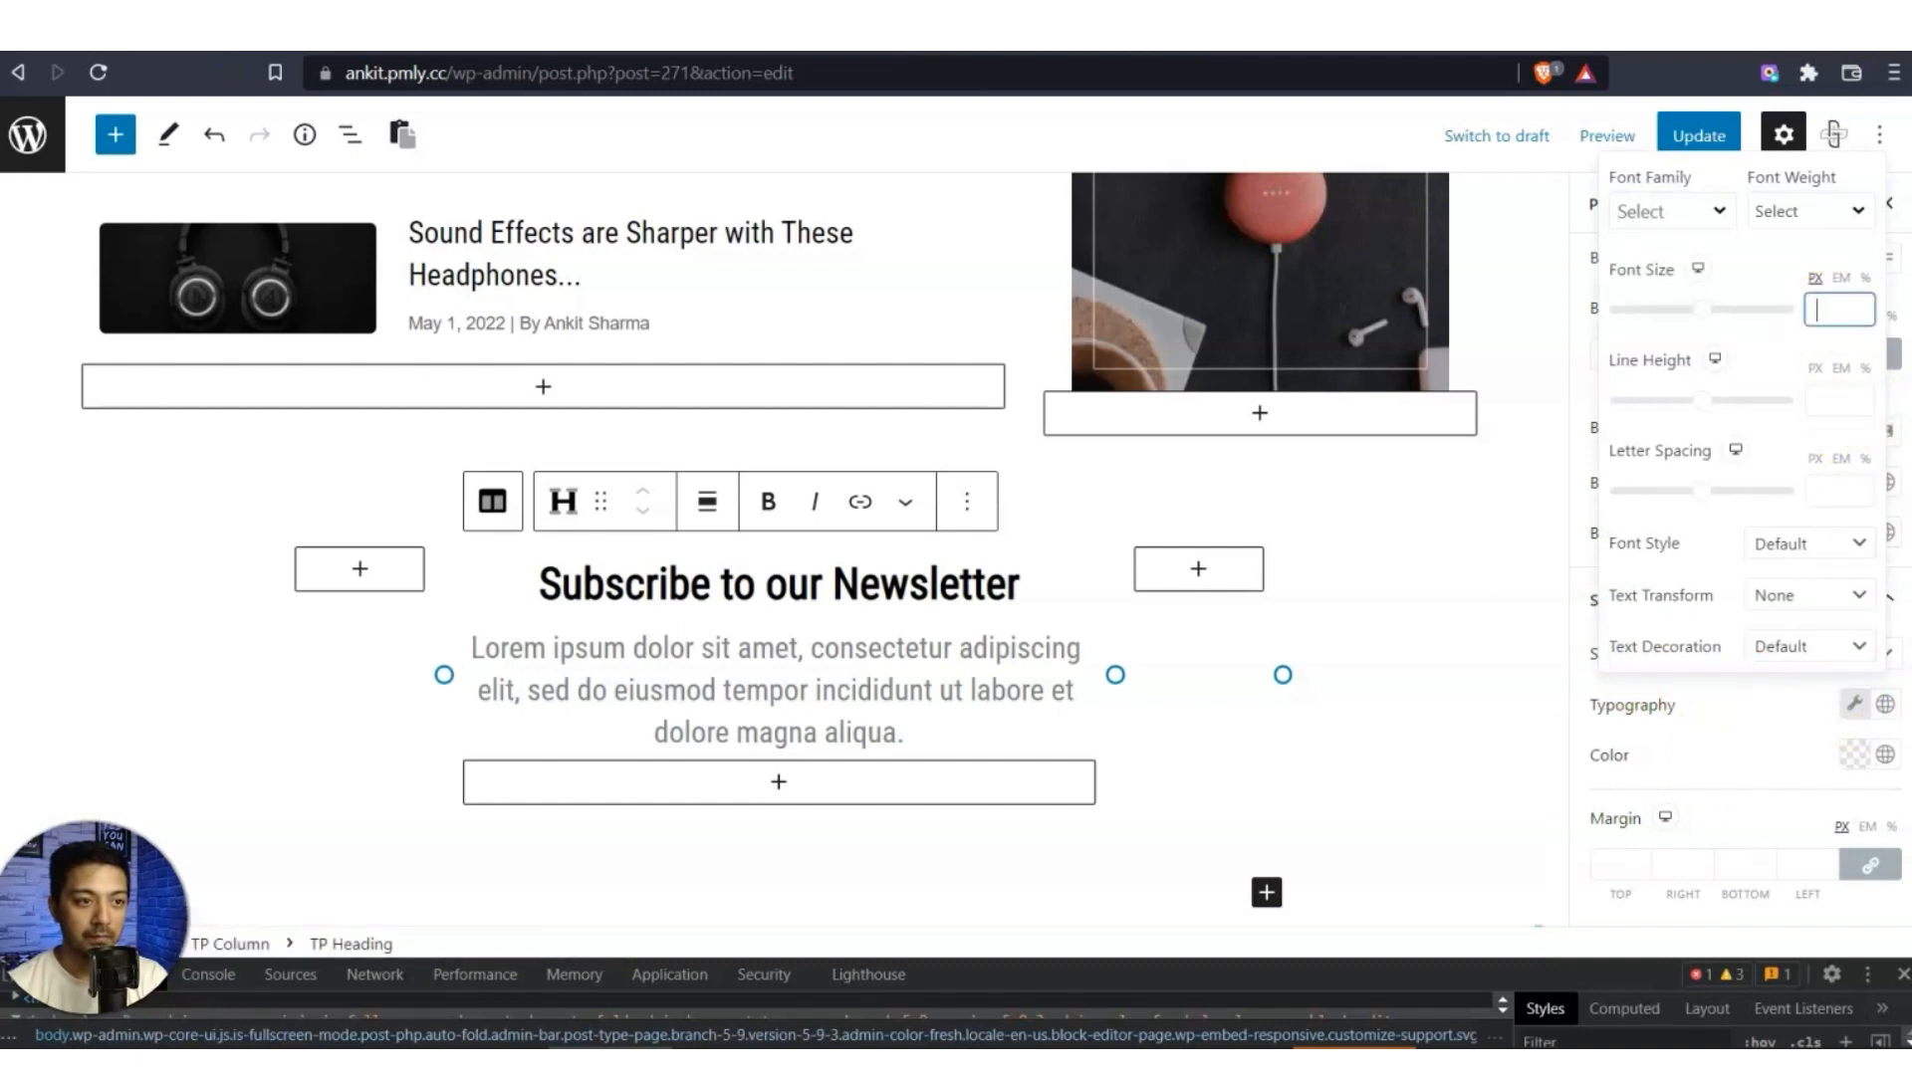
{"action": "type", "text": "14"}
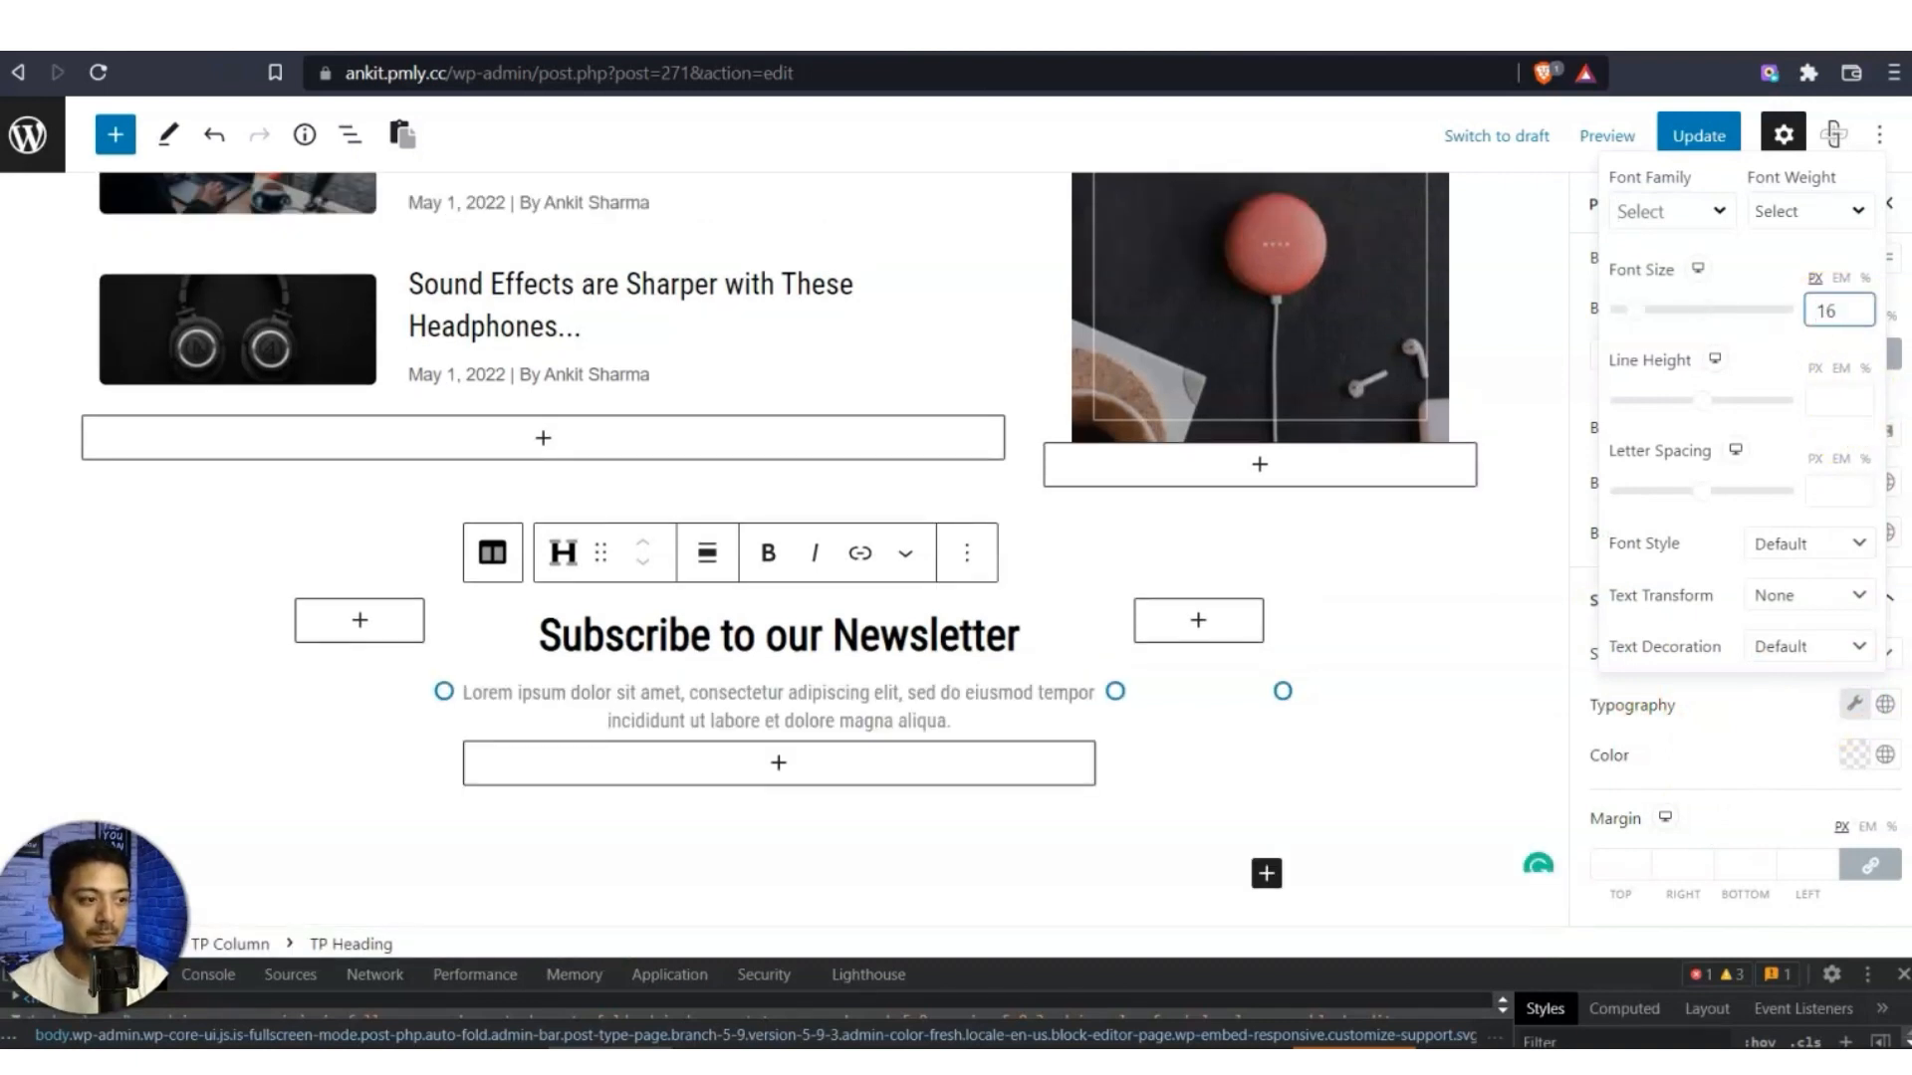
{"action": "left_click", "coordinate": [1670, 769]}
Insert a TP Mailchimp block below the newsletter heading in the middle column.
{"action": "left_click", "coordinate": [779, 763]}
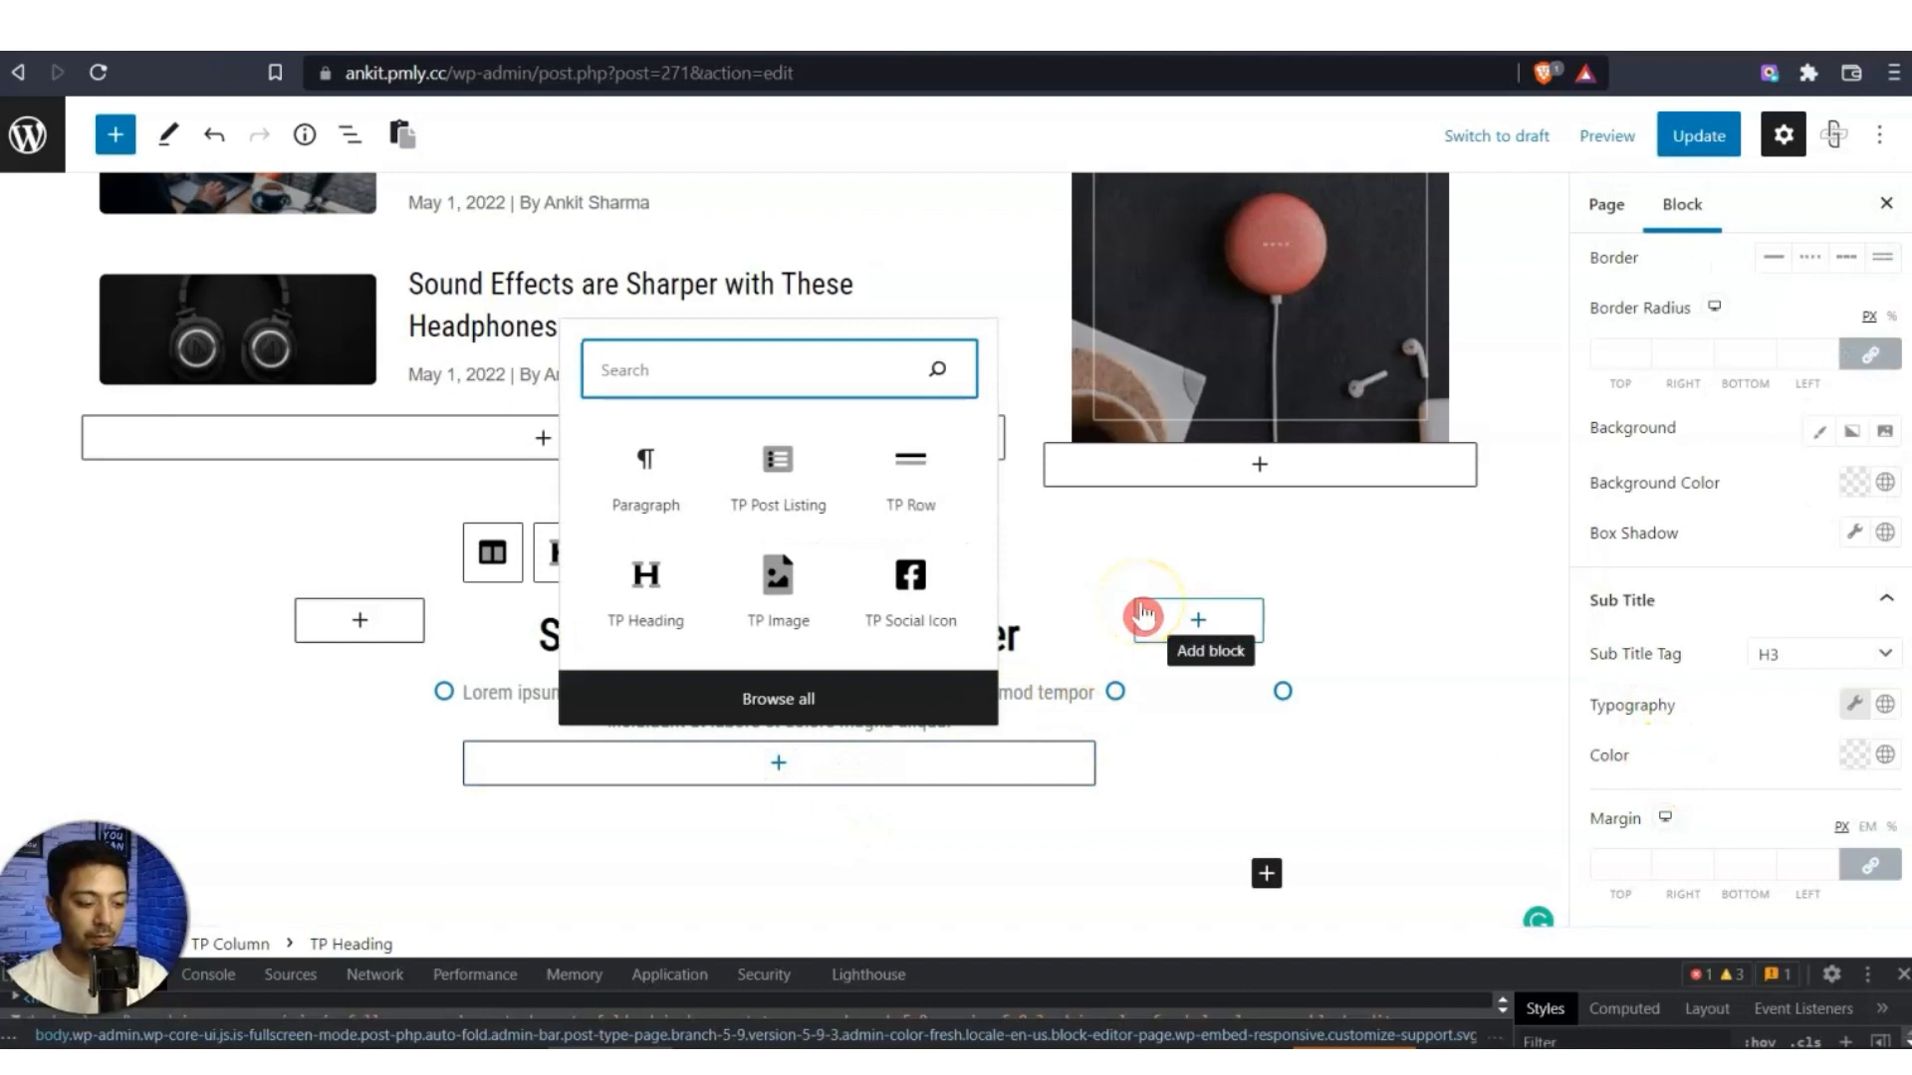
{"action": "type", "text": "to mailchi"}
{"action": "key", "text": "BackSpace"}
{"action": "key", "text": "BackSpace"}
{"action": "key", "text": "BackSpace"}
{"action": "key", "text": "BackSpace"}
{"action": "key", "text": "BackSpace"}
{"action": "key", "text": "BackSpace"}
{"action": "key", "text": "BackSpace"}
{"action": "key", "text": "BackSpace"}
{"action": "key", "text": "BackSpace"}
{"action": "key", "text": "BackSpace"}
{"action": "type", "text": "tp mail"}
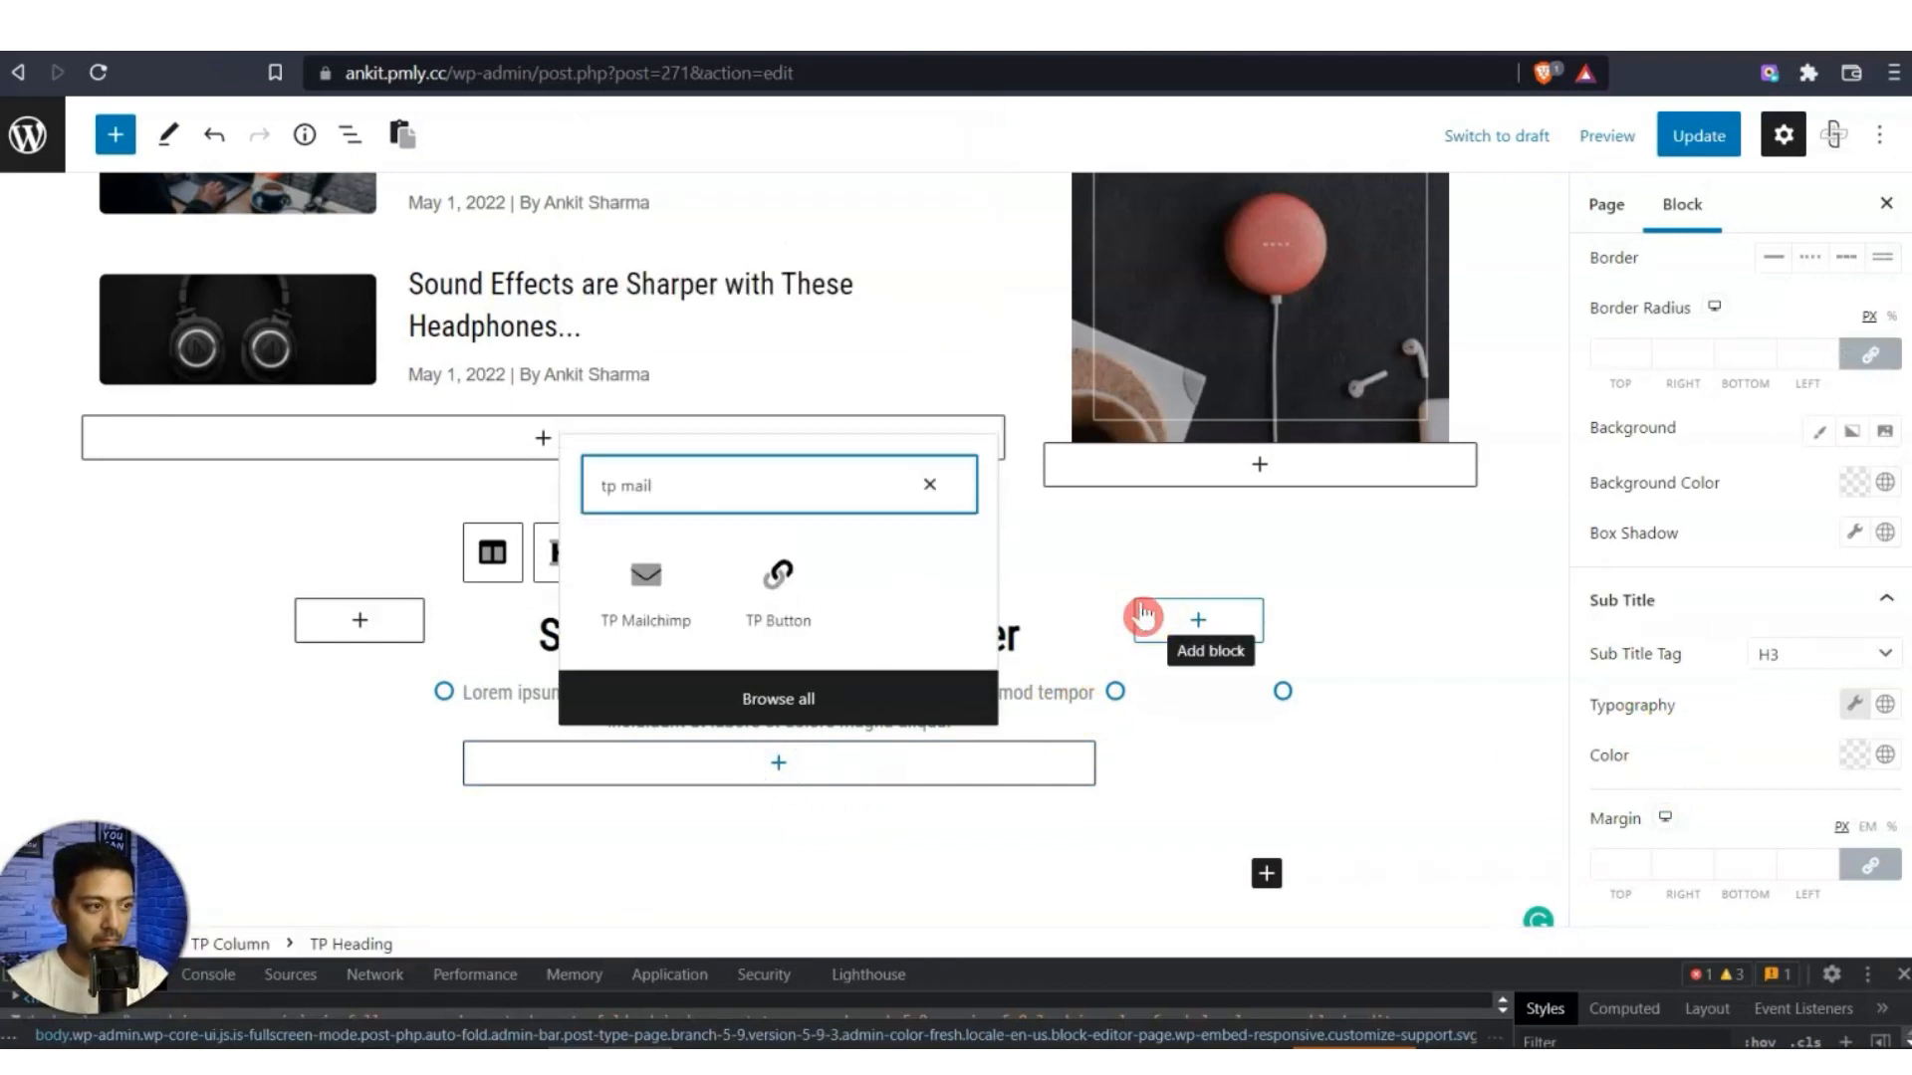
{"action": "left_click", "coordinate": [633, 649]}
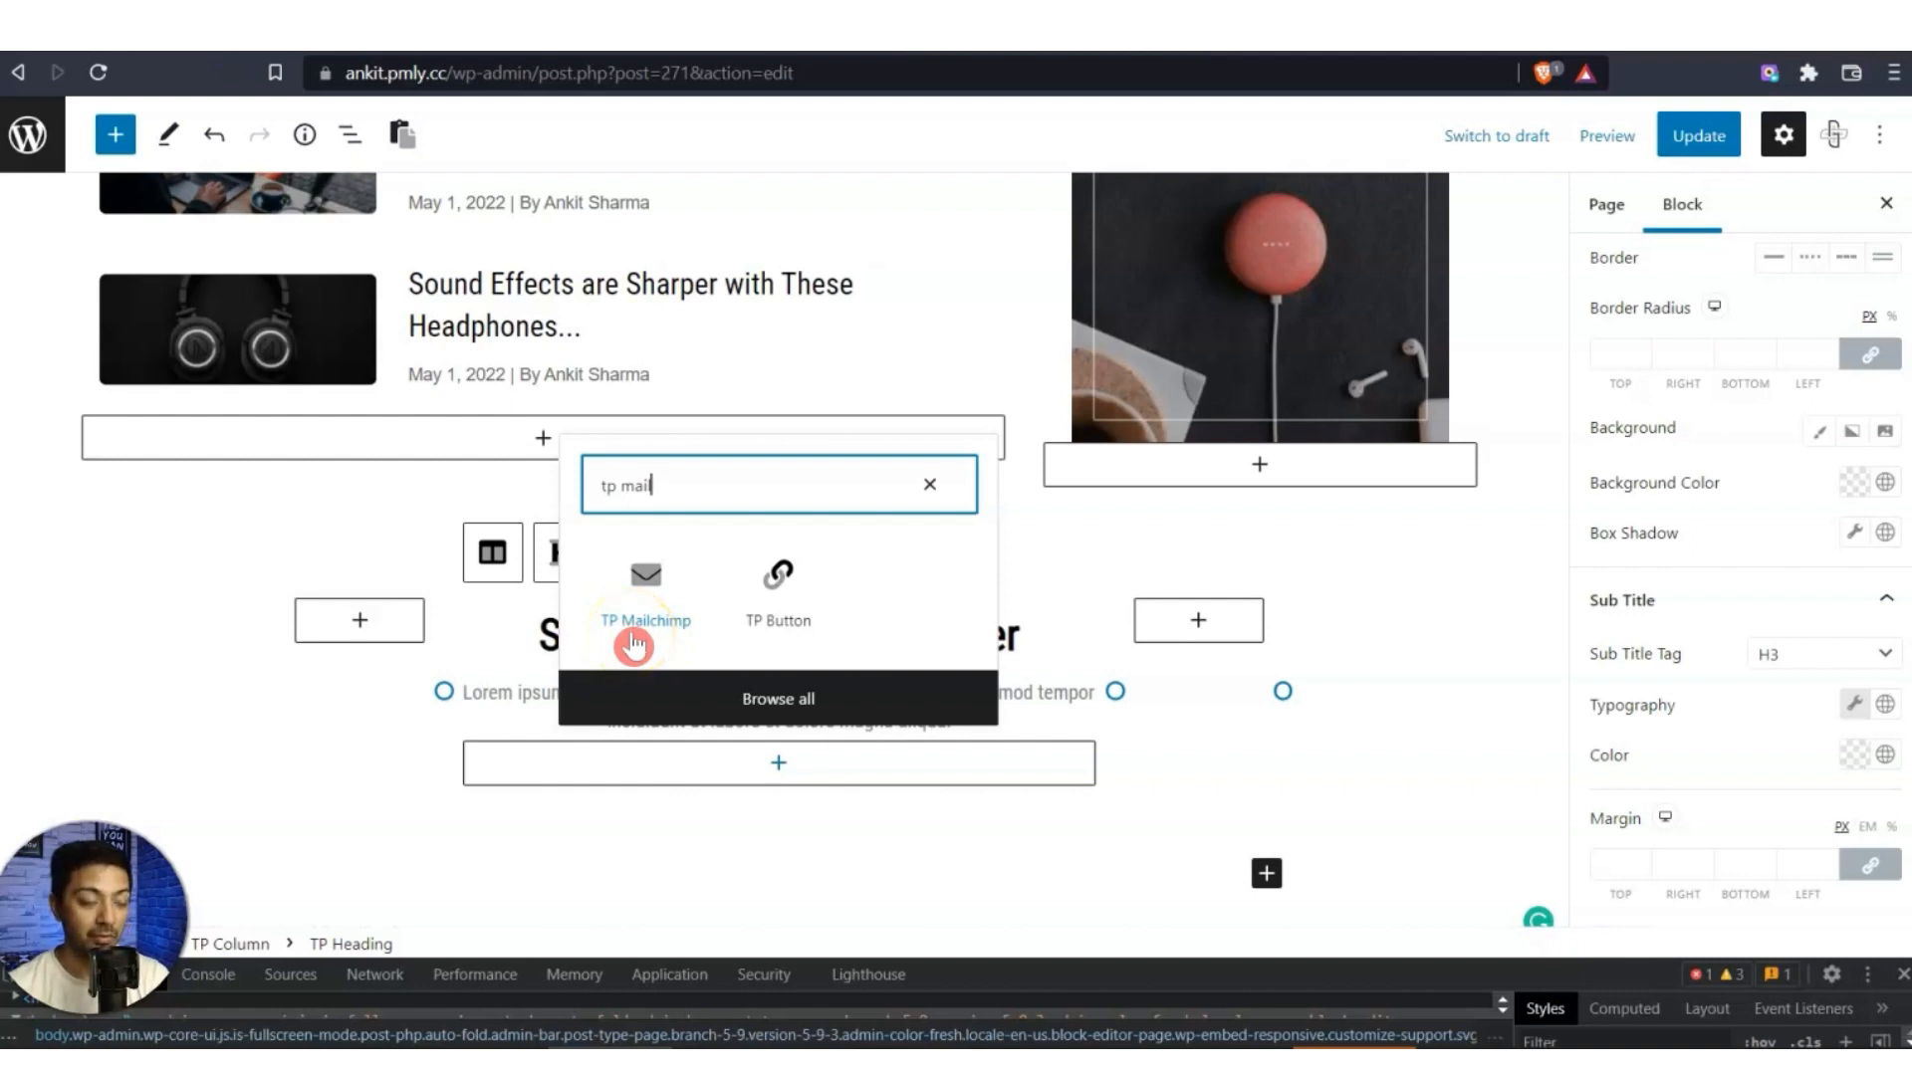
{"action": "left_click", "coordinate": [646, 609]}
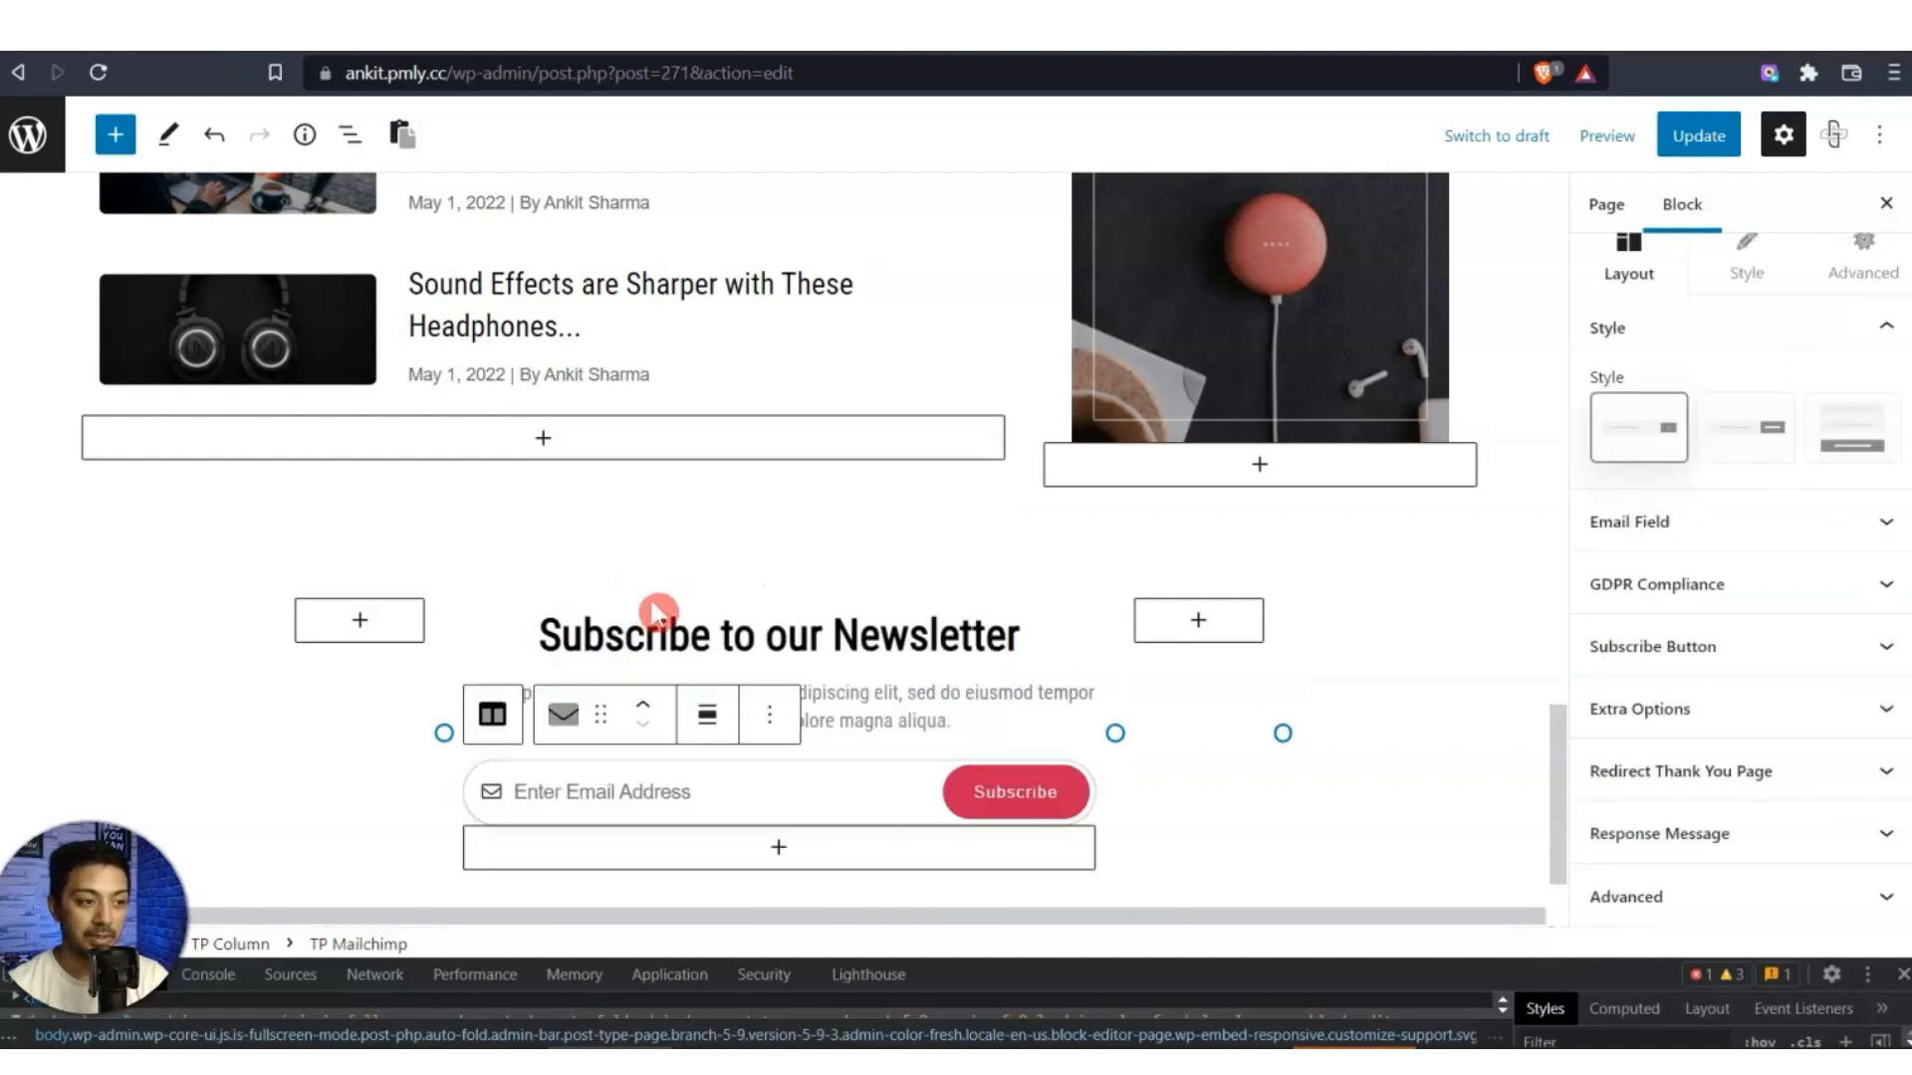
Preview the Mailchimp form's alternative styles and return to the first style with the email field and button in one line.
{"action": "scroll", "coordinate": [1263, 760], "scroll_direction": "down", "scroll_amount": 1}
{"action": "left_click", "coordinate": [1832, 433]}
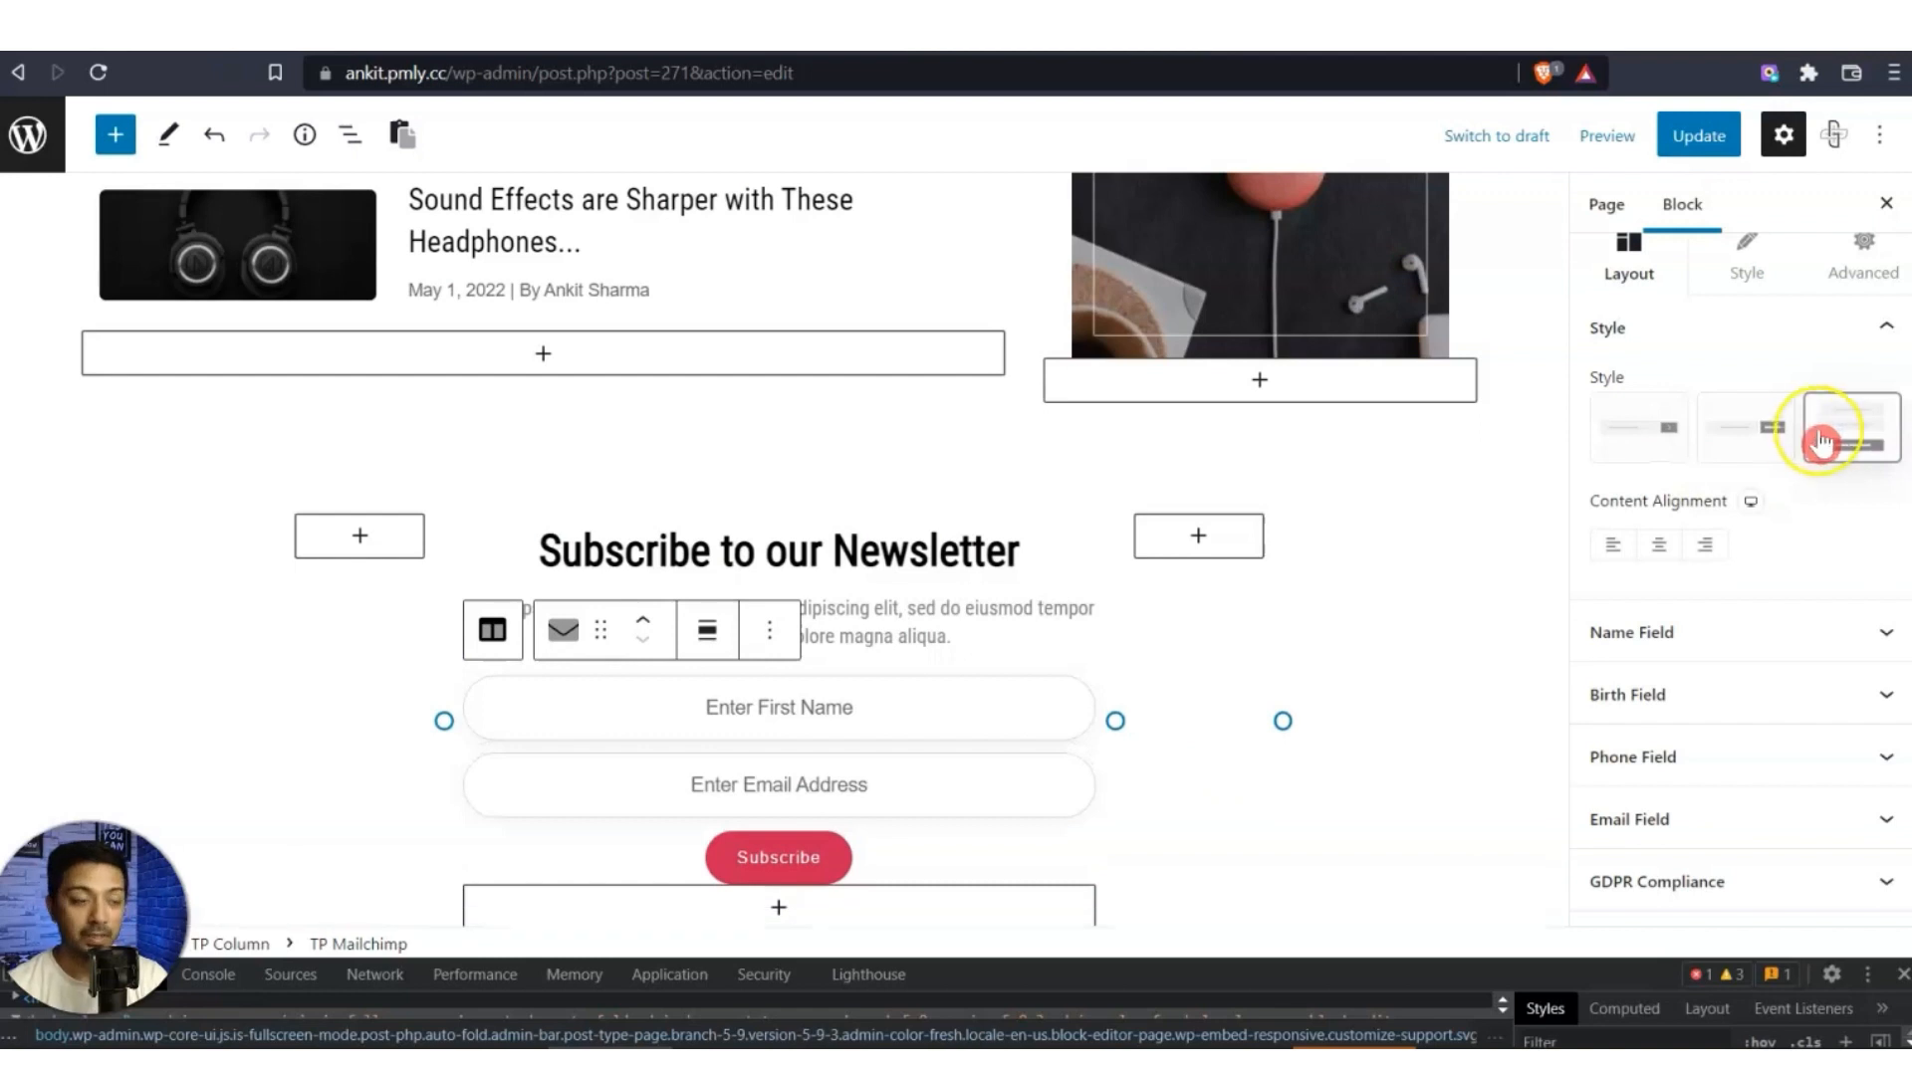
{"action": "left_click", "coordinate": [1765, 437]}
{"action": "left_click", "coordinate": [1633, 430]}
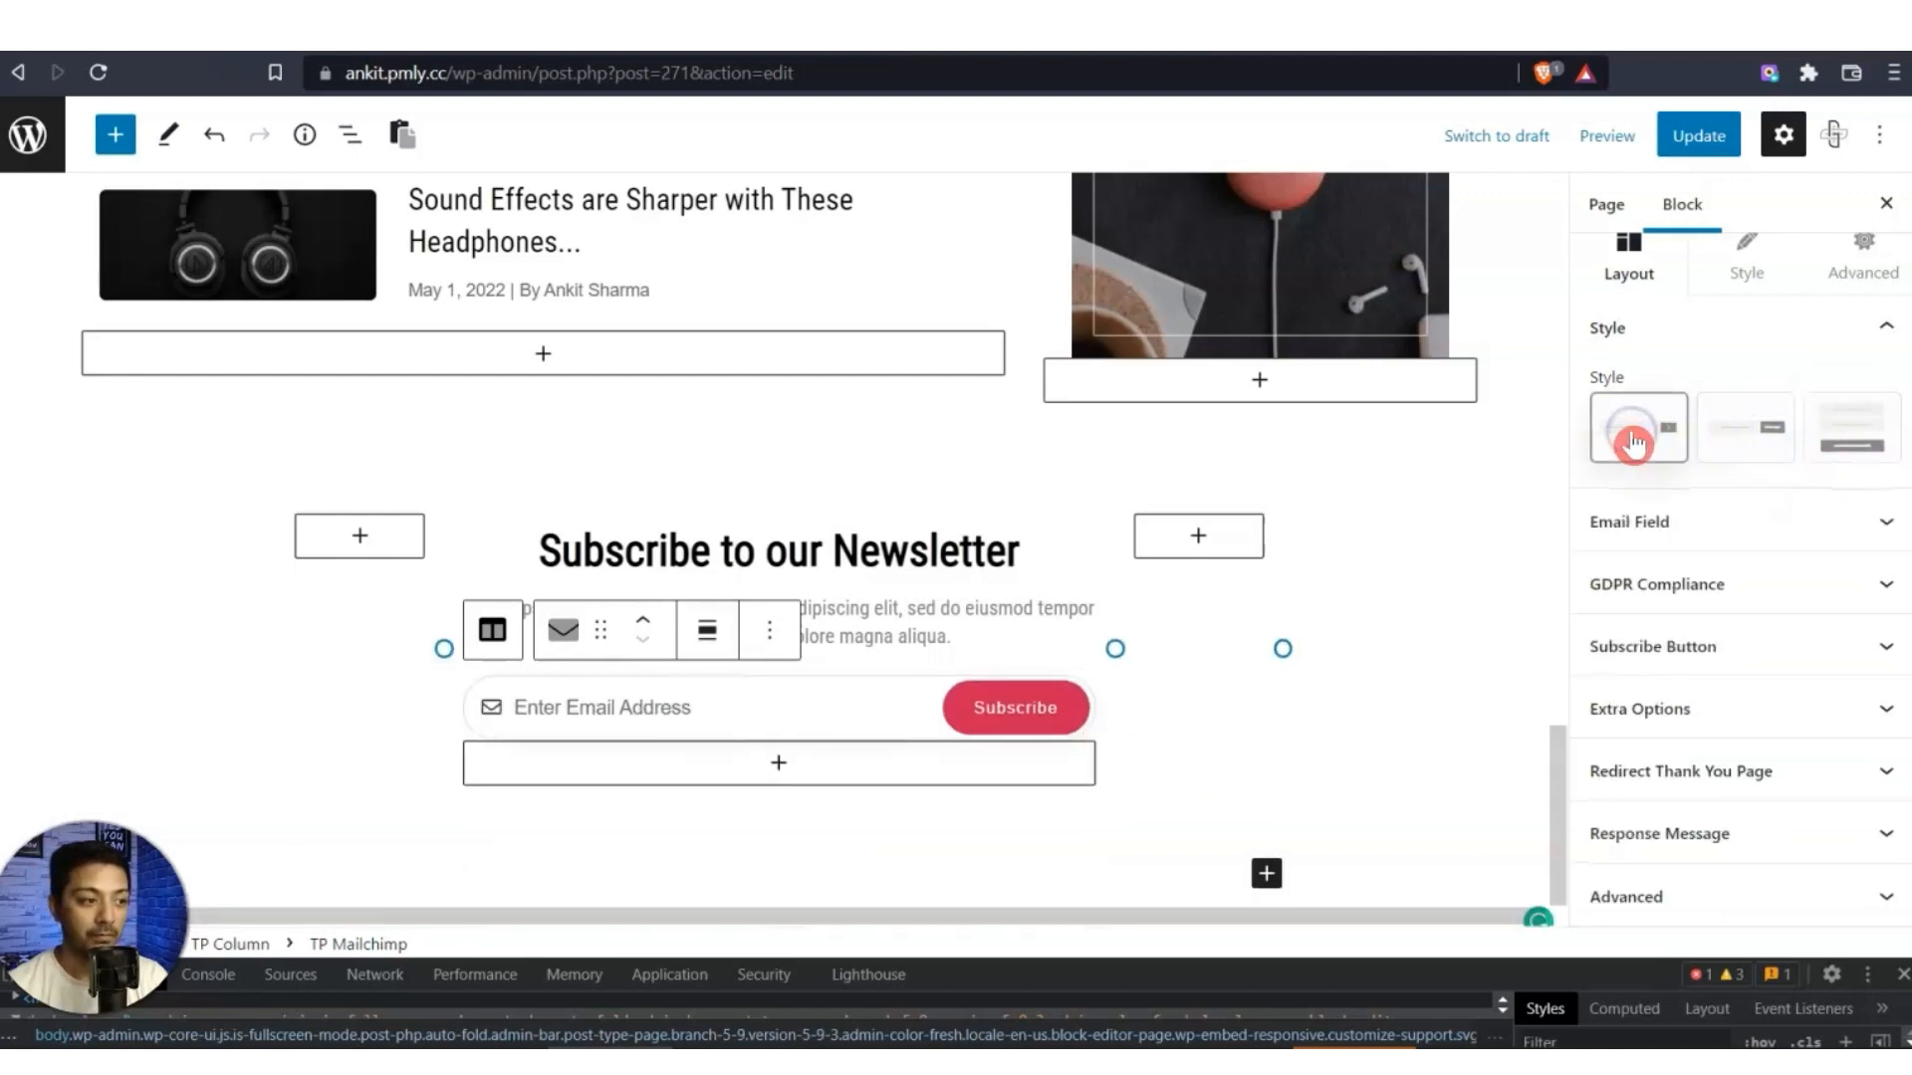
{"action": "left_click", "coordinate": [1723, 438]}
{"action": "left_click", "coordinate": [1623, 438]}
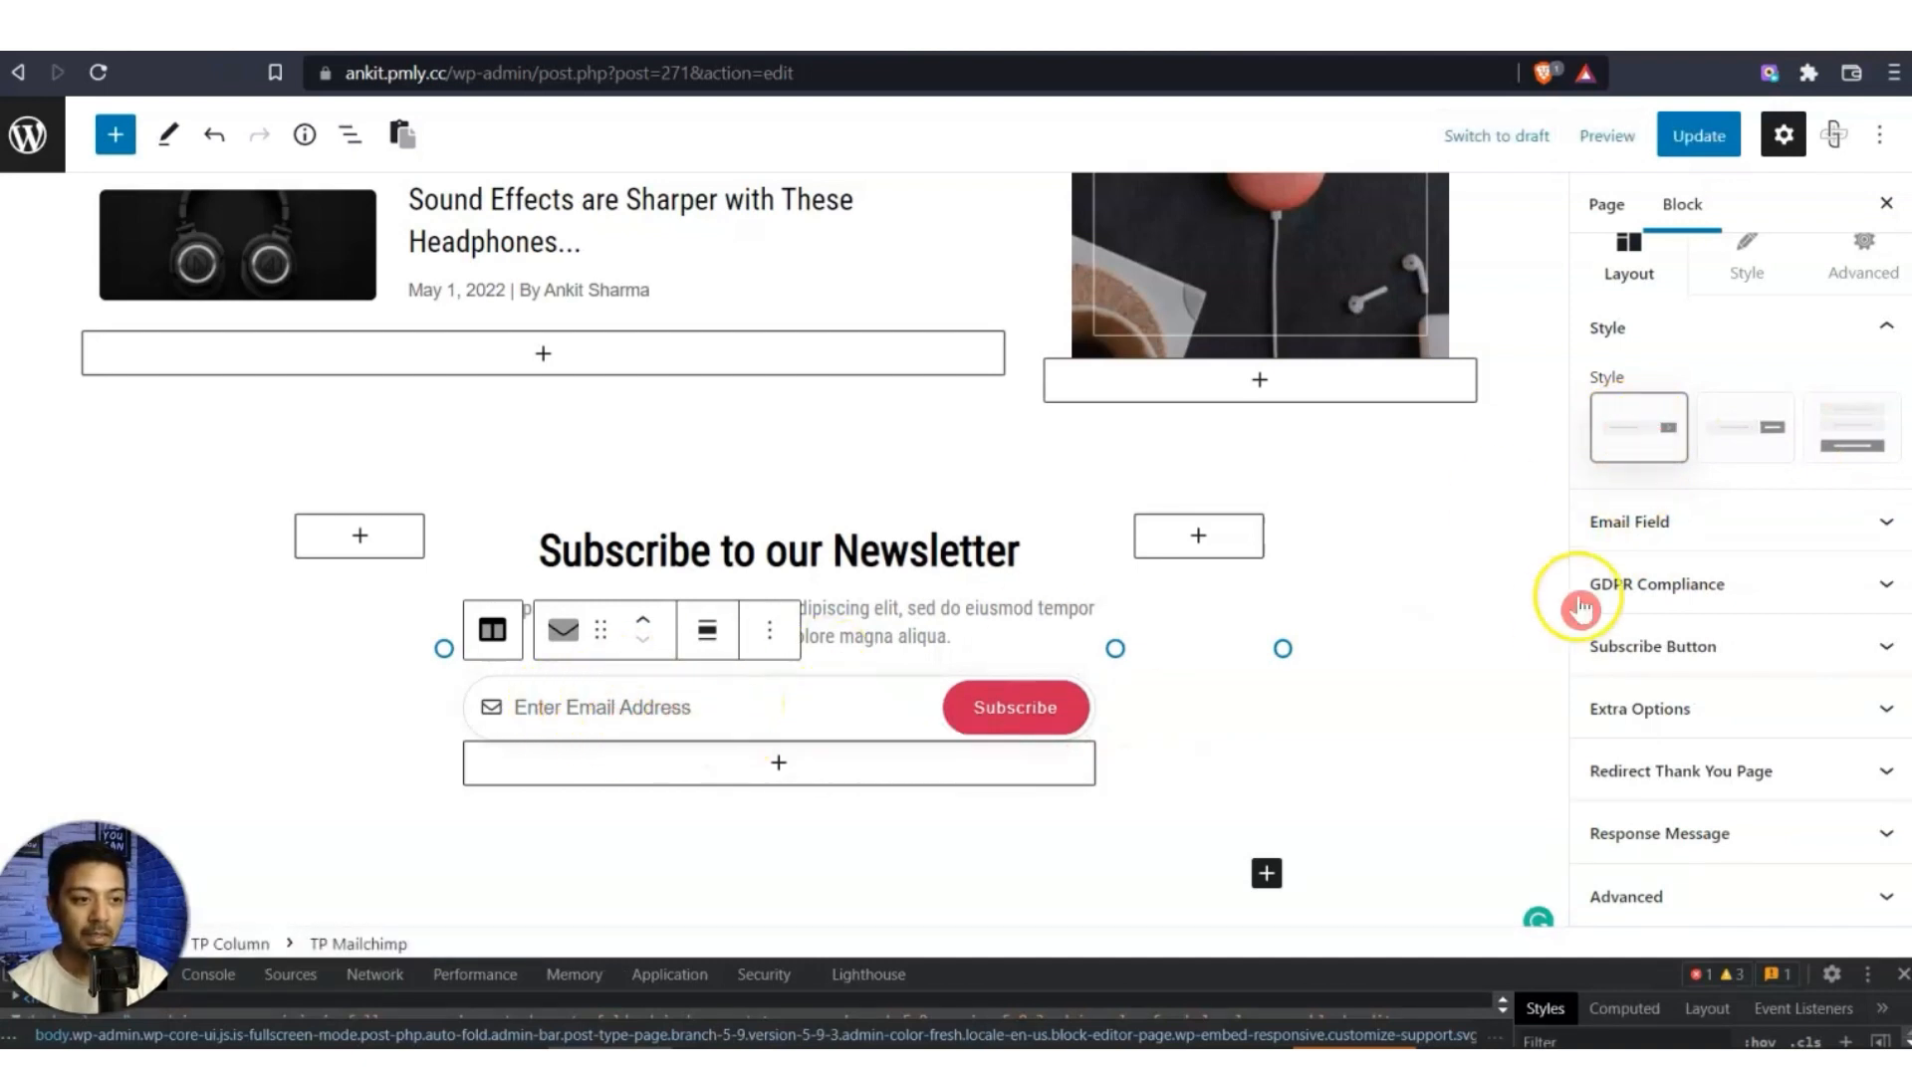
Examine the Mailchimp block's email field, GDPR, subscribe button, extra, thank-you redirect and response message options.
{"action": "left_click", "coordinate": [1786, 523]}
{"action": "left_click", "coordinate": [1612, 617]}
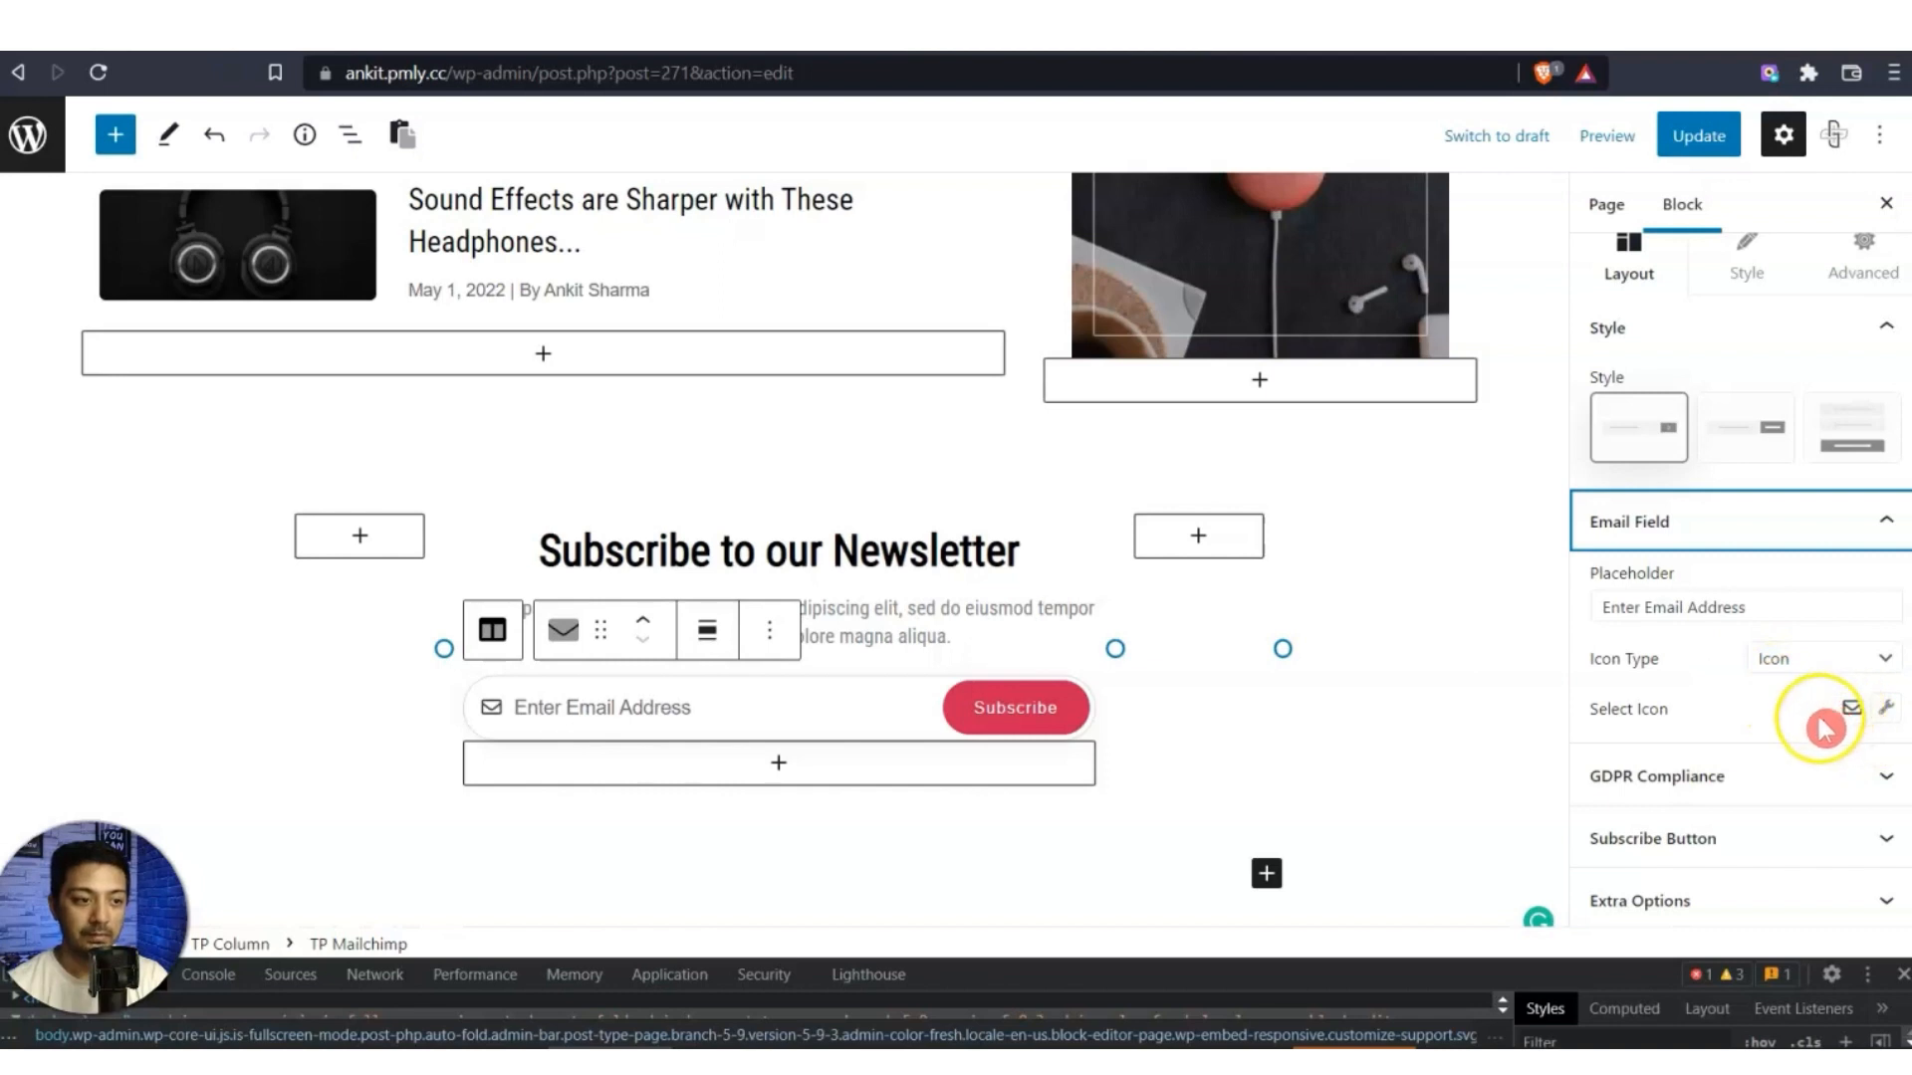
{"action": "scroll", "coordinate": [1822, 732], "scroll_direction": "down", "scroll_amount": 2}
{"action": "left_click", "coordinate": [1806, 632]}
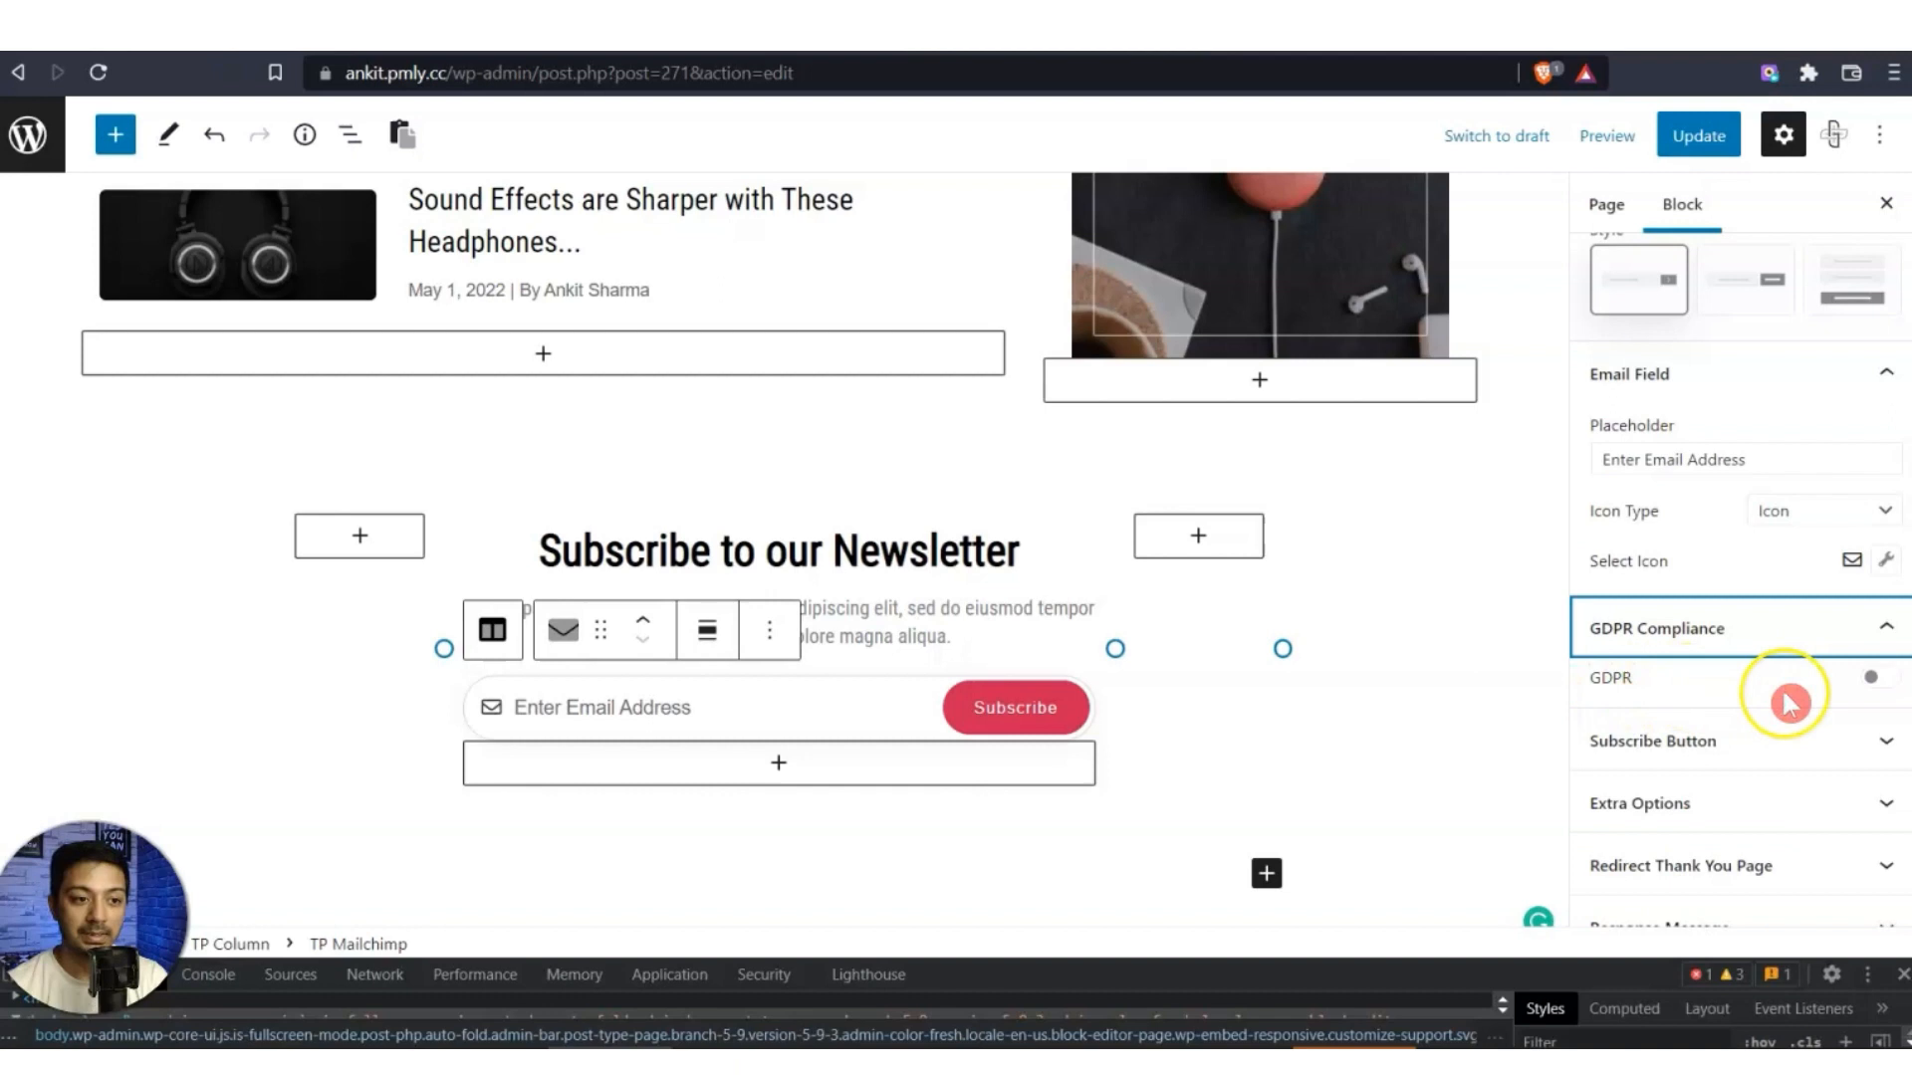
{"action": "left_click", "coordinate": [1715, 759]}
{"action": "scroll", "coordinate": [1728, 717], "scroll_direction": "down", "scroll_amount": 2}
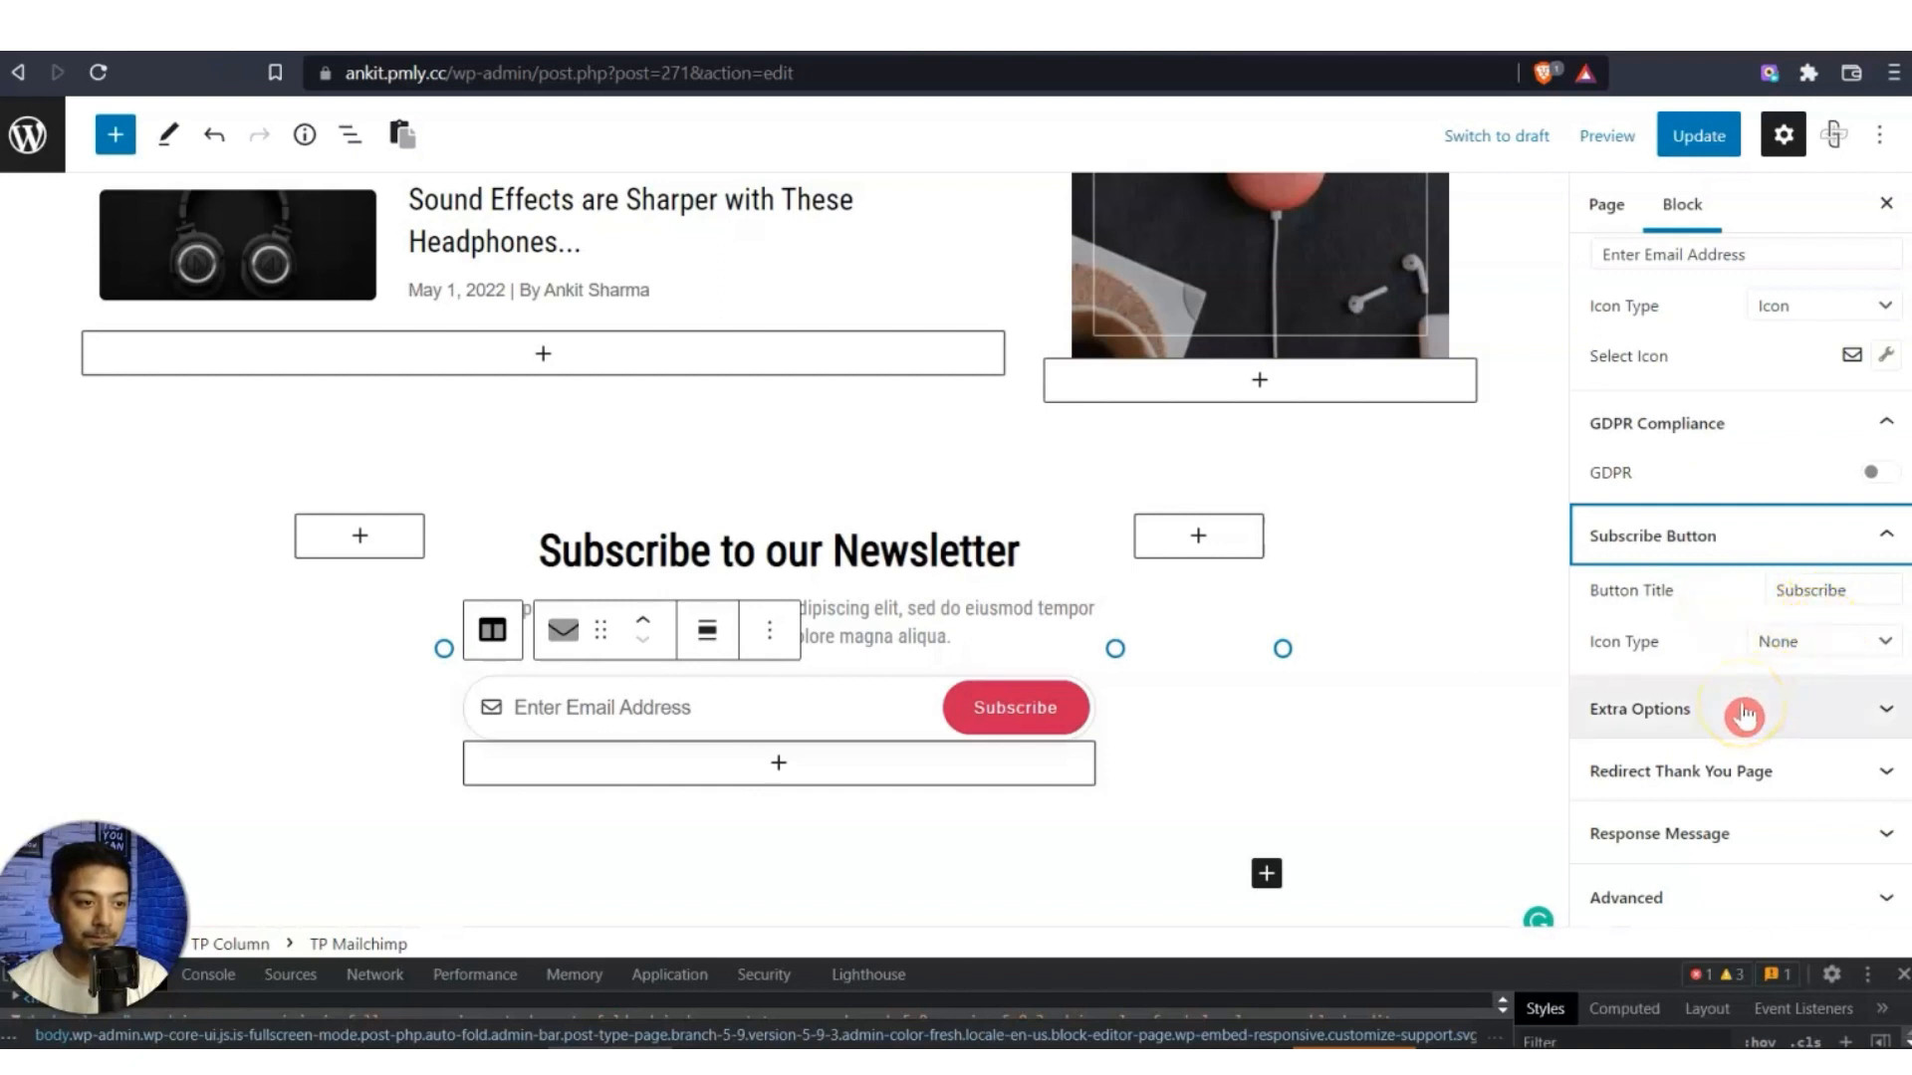
{"action": "left_click", "coordinate": [1656, 725]}
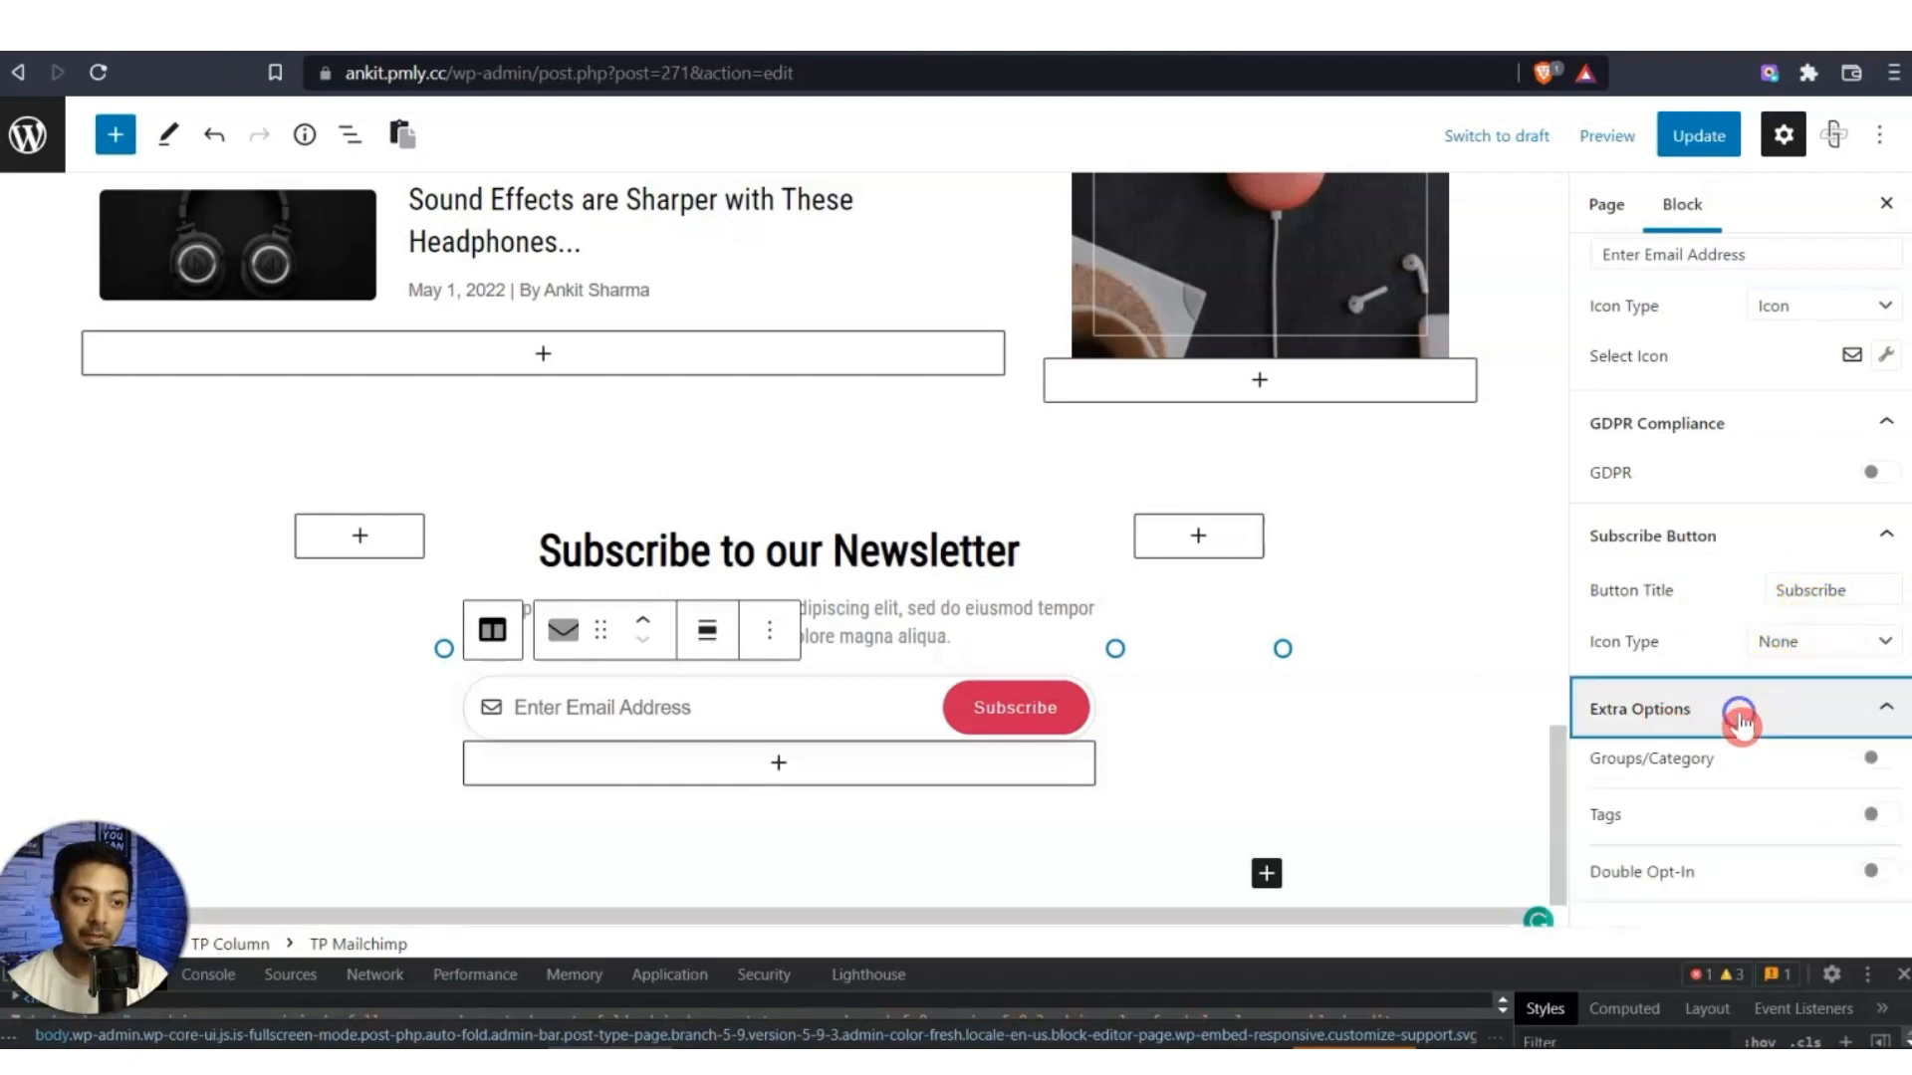
{"action": "scroll", "coordinate": [1721, 717], "scroll_direction": "down", "scroll_amount": 2}
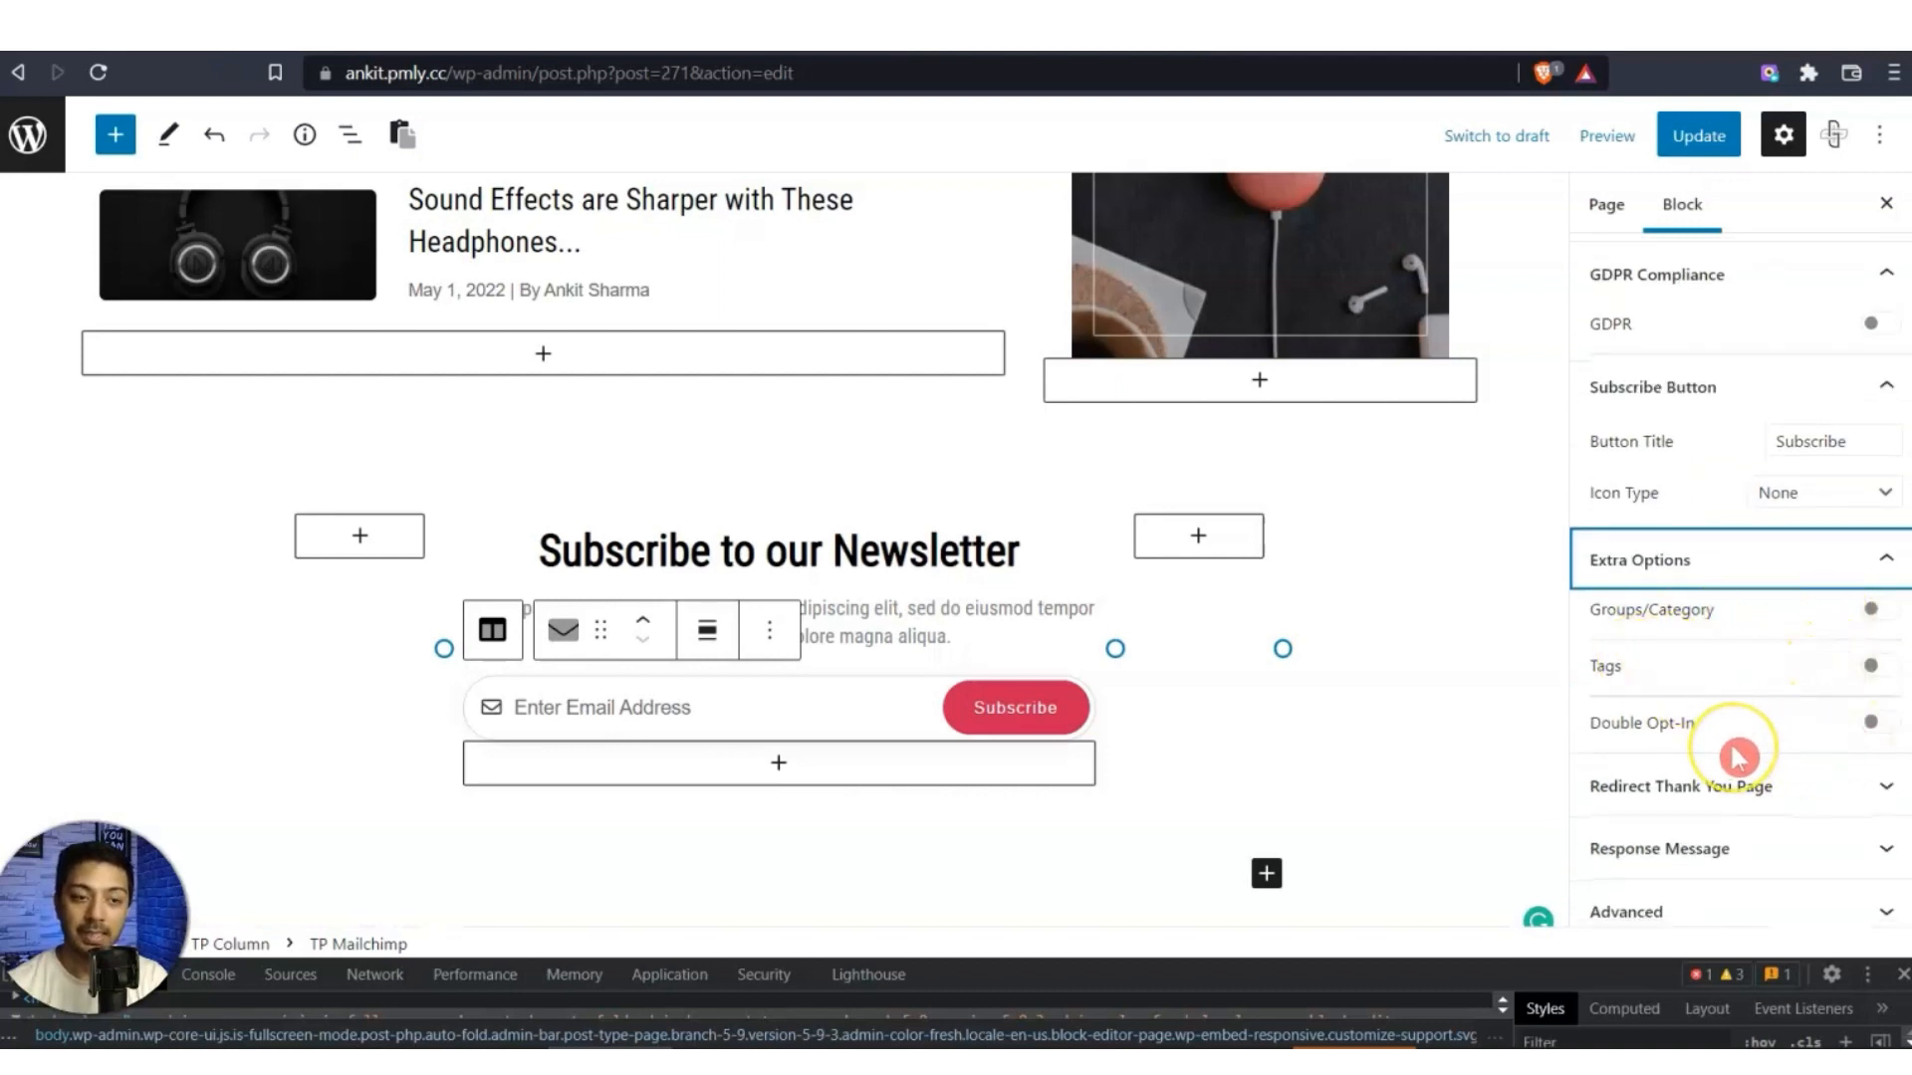
{"action": "left_click", "coordinate": [1625, 810]}
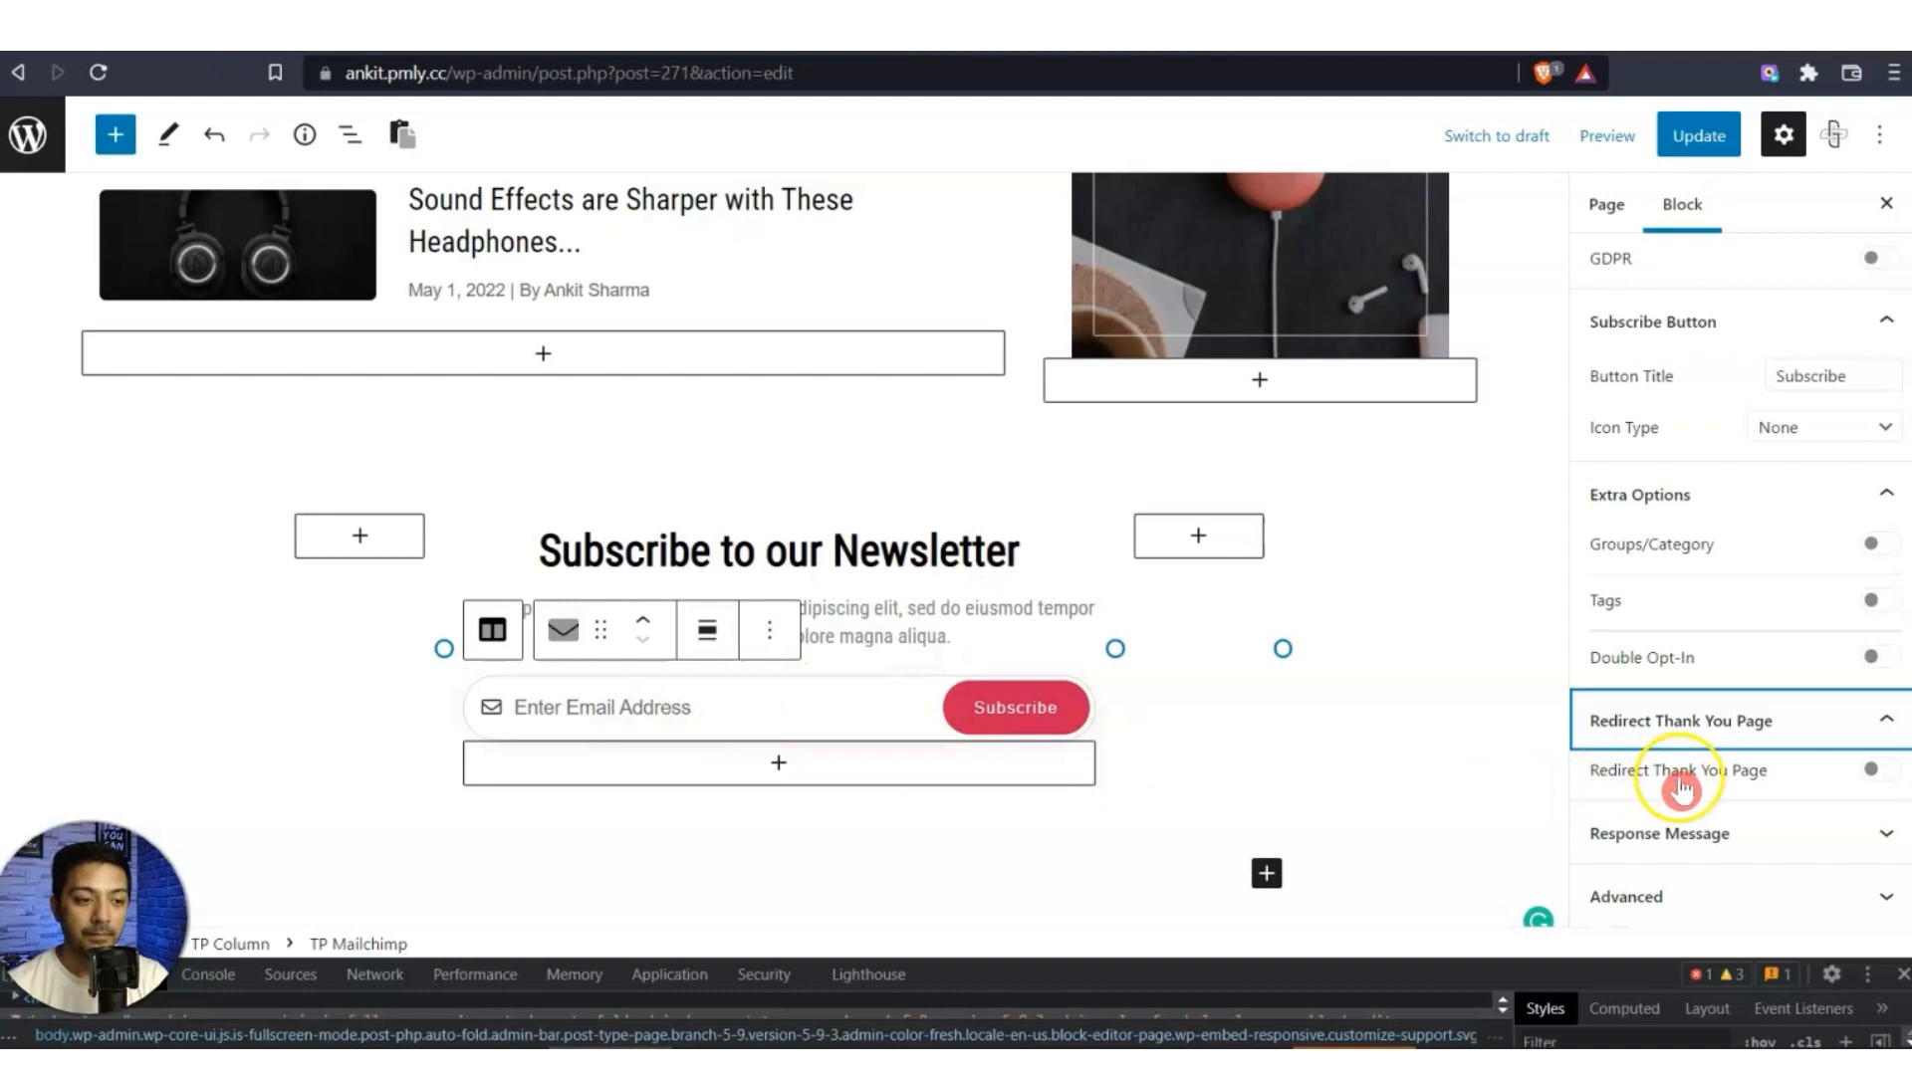
{"action": "left_click", "coordinate": [1686, 834]}
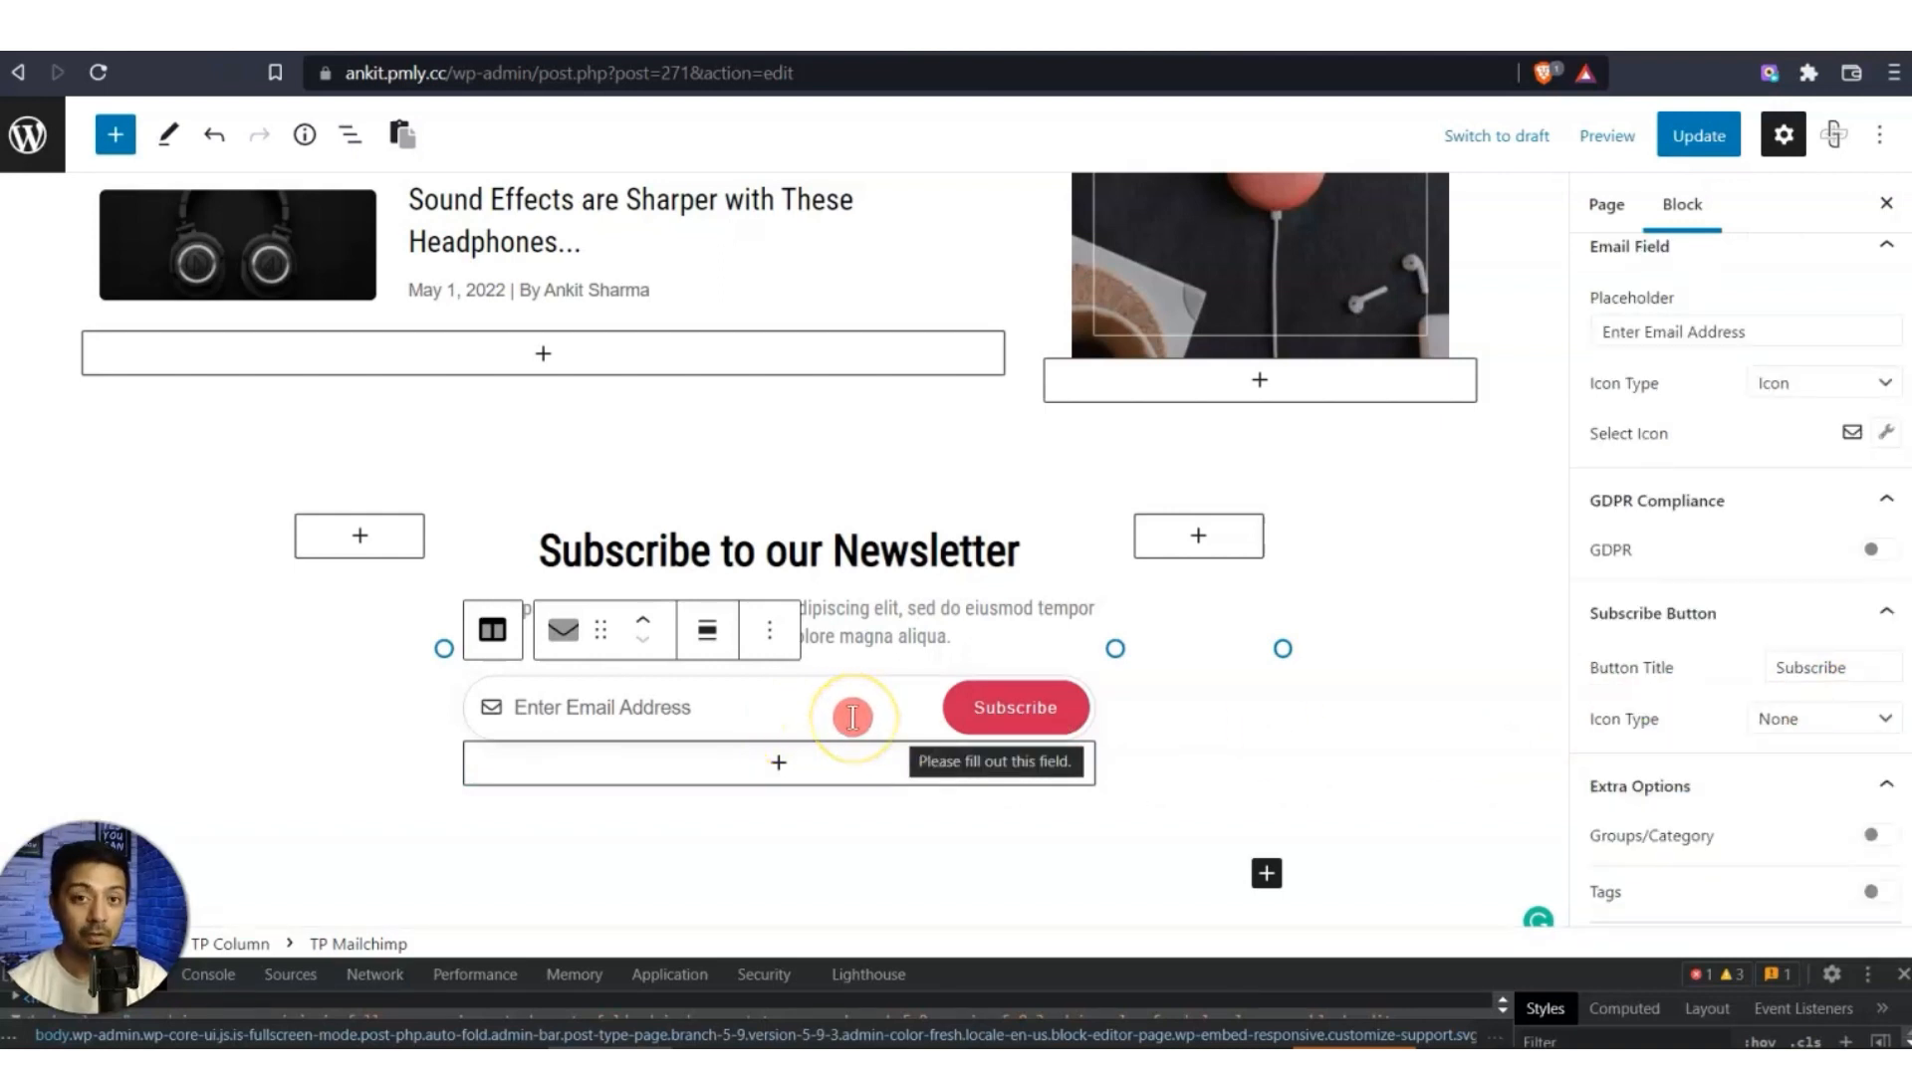
Enter the Mailchimp API key and list ID in the extra options of The Plus Settings and save them.
{"action": "left_click", "coordinate": [776, 49]}
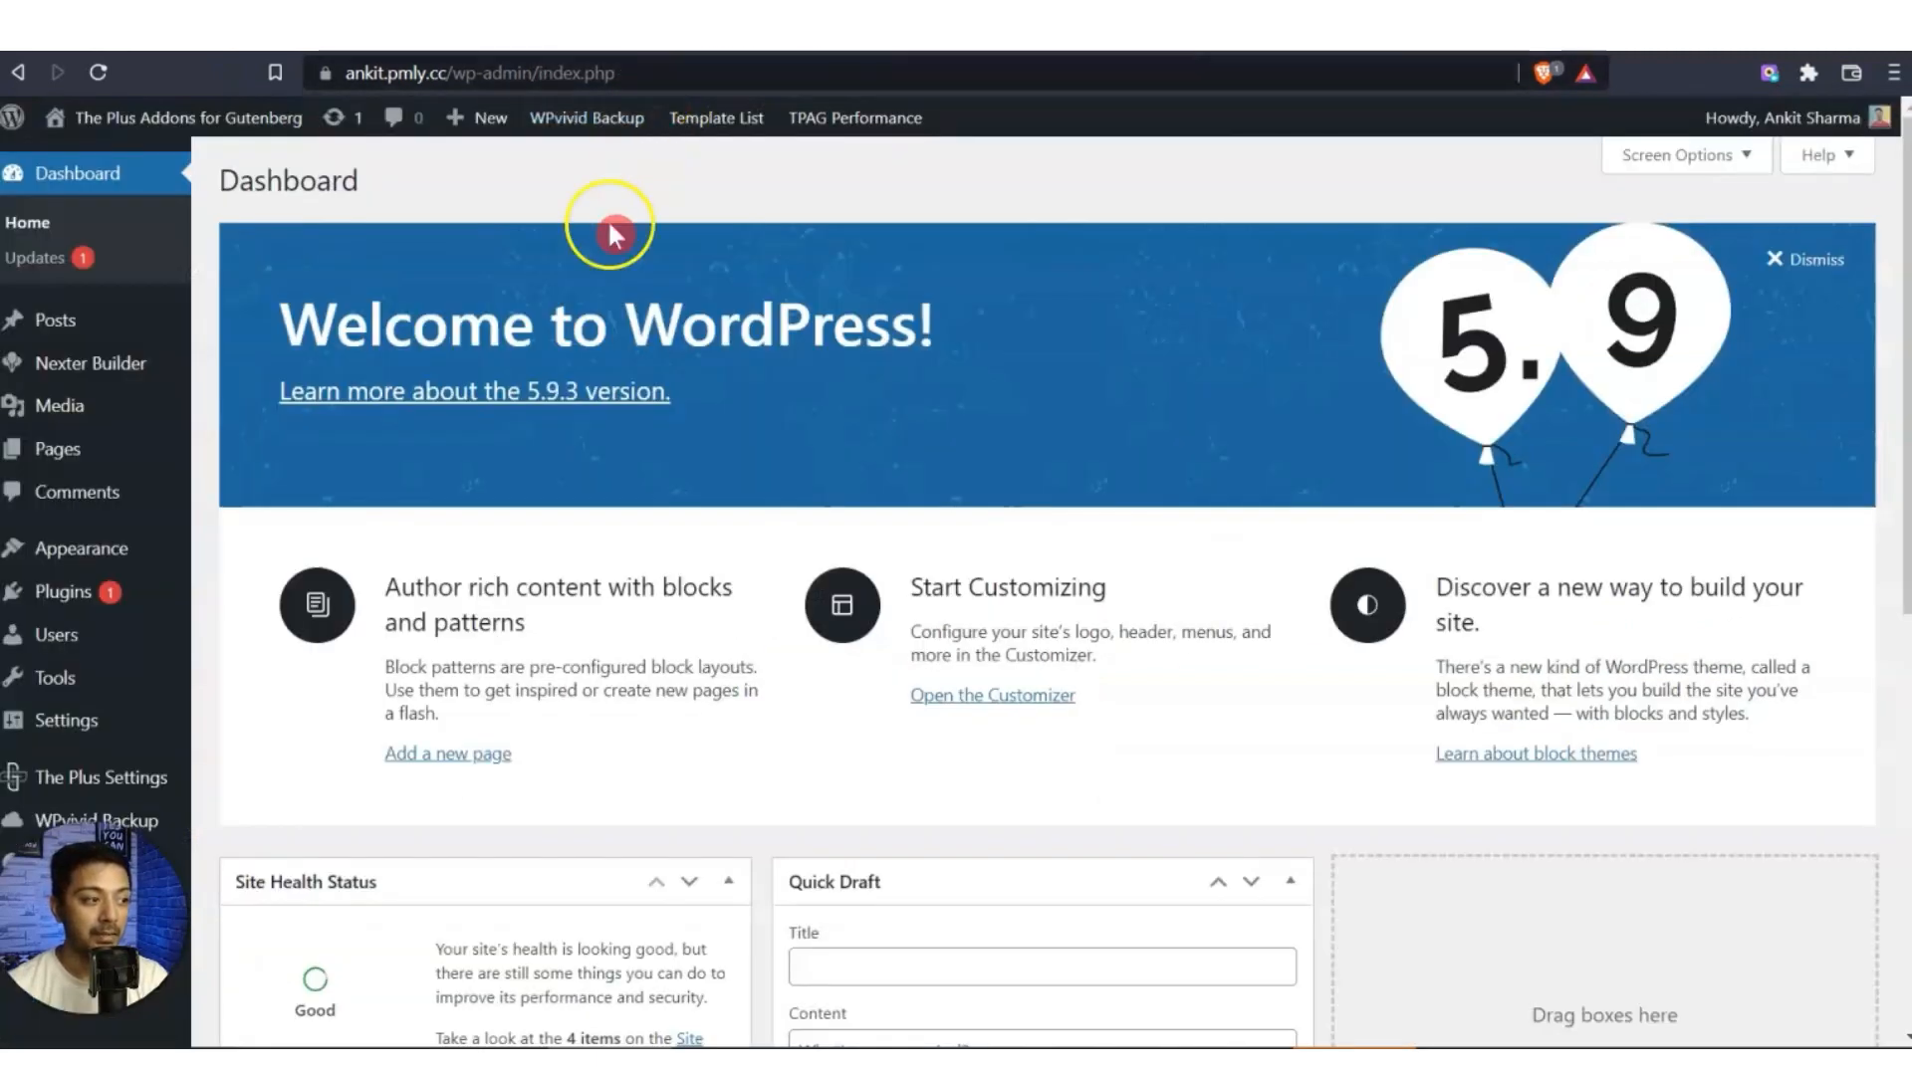
{"action": "left_click", "coordinate": [100, 777]}
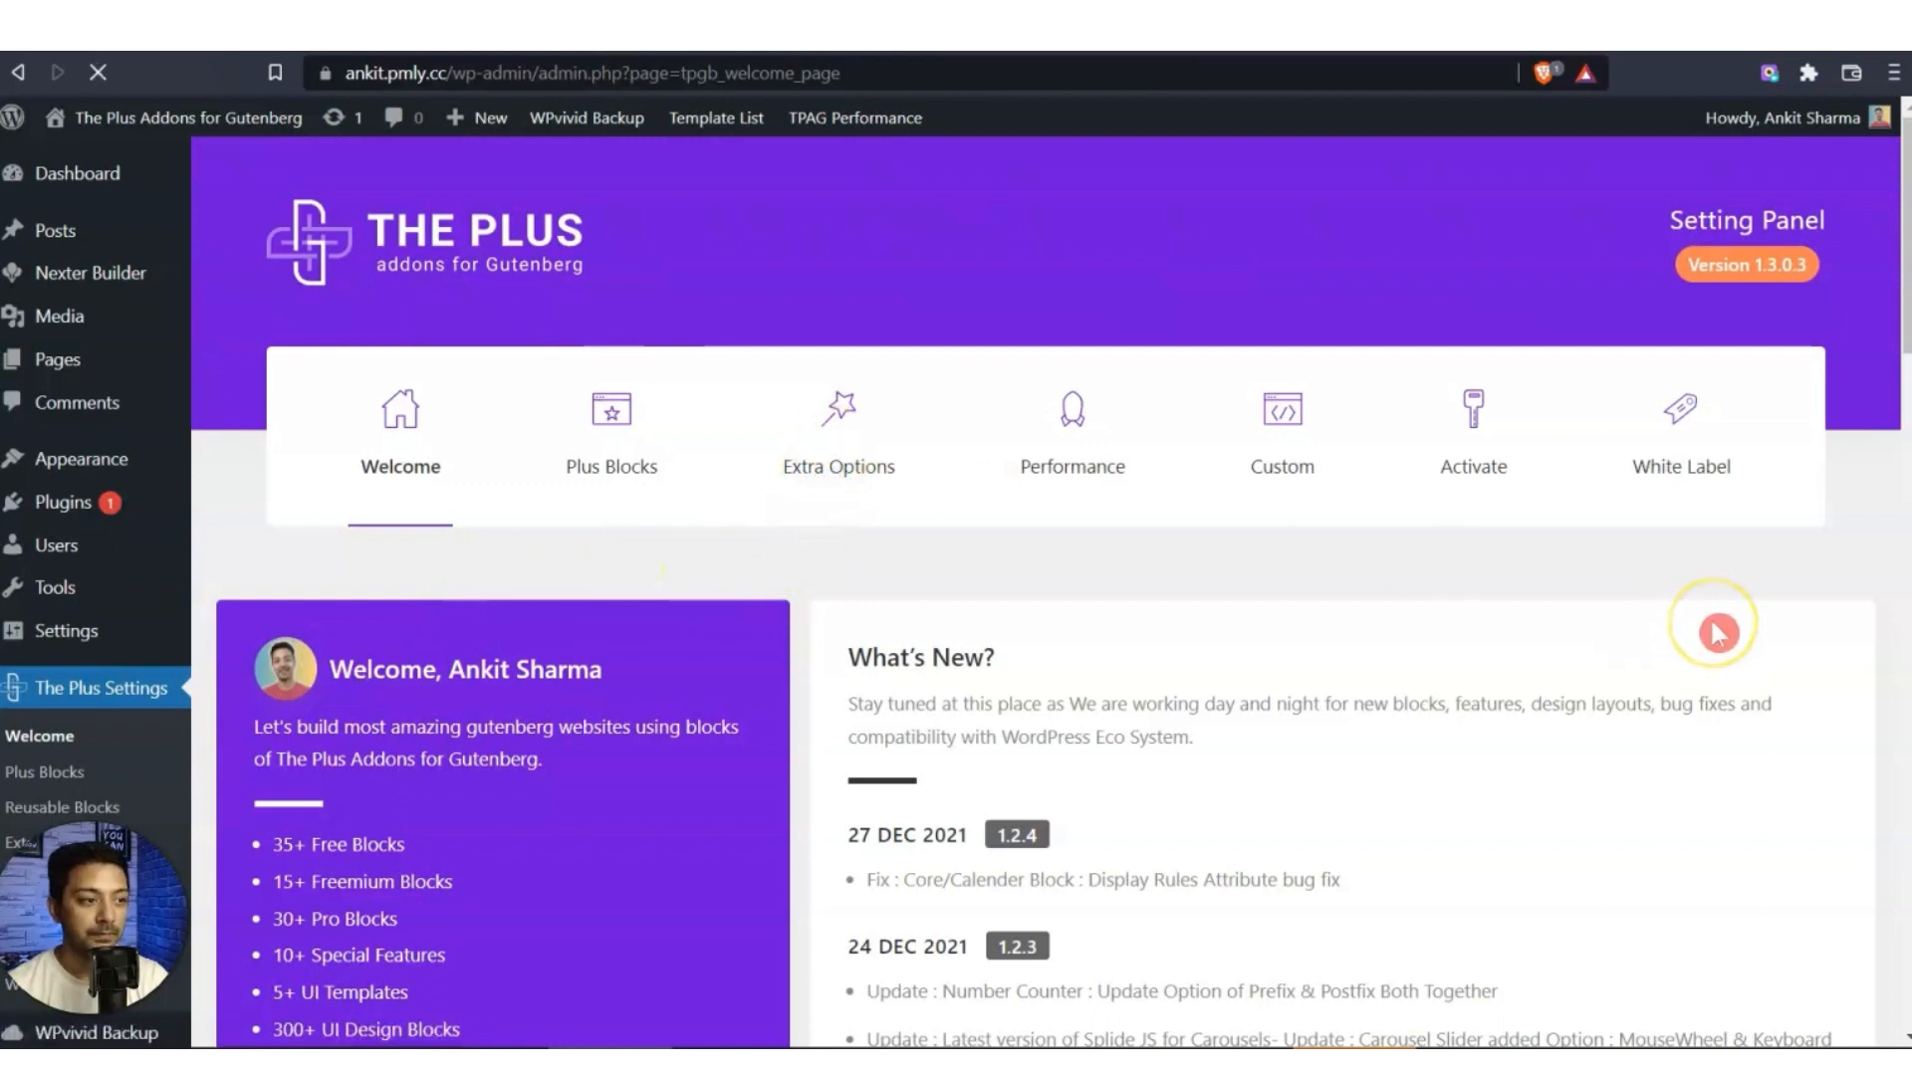
{"action": "scroll", "coordinate": [874, 683], "scroll_direction": "down", "scroll_amount": 5}
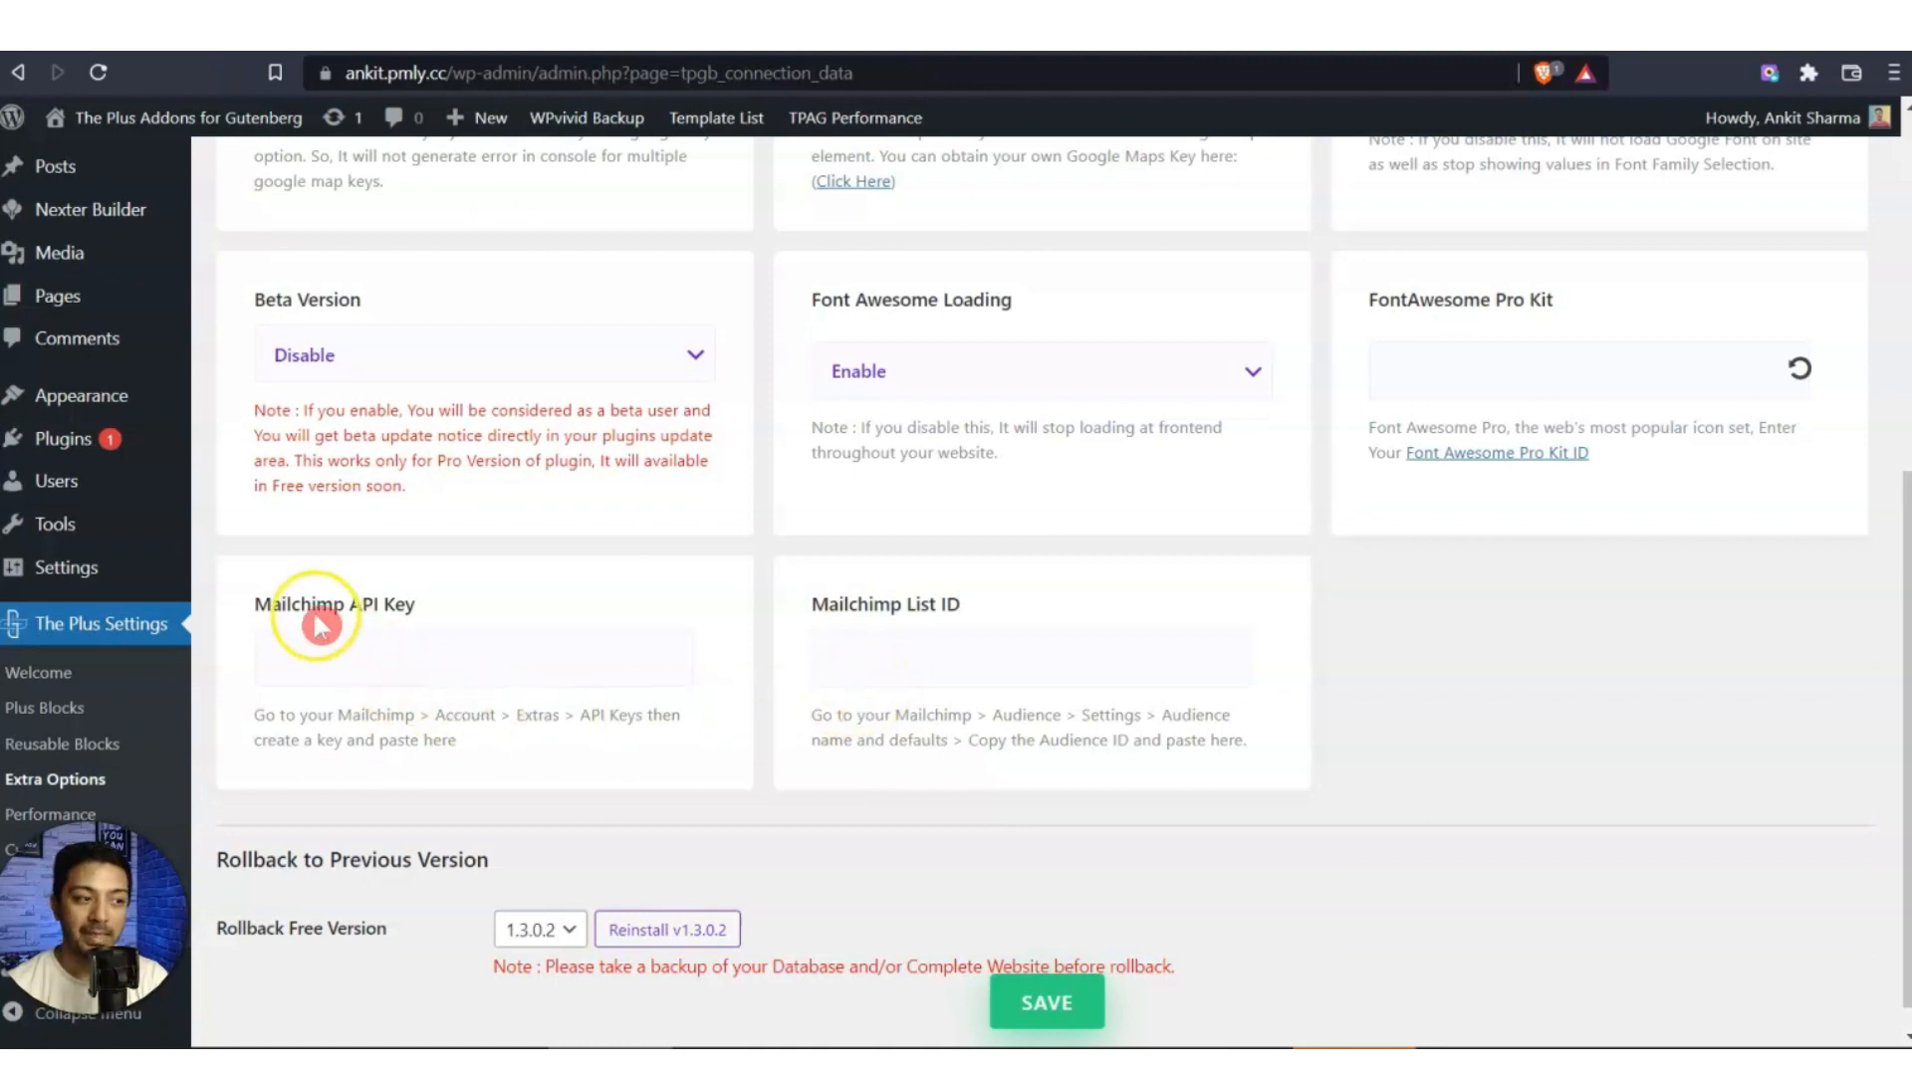
{"action": "left_click", "coordinate": [917, 637]}
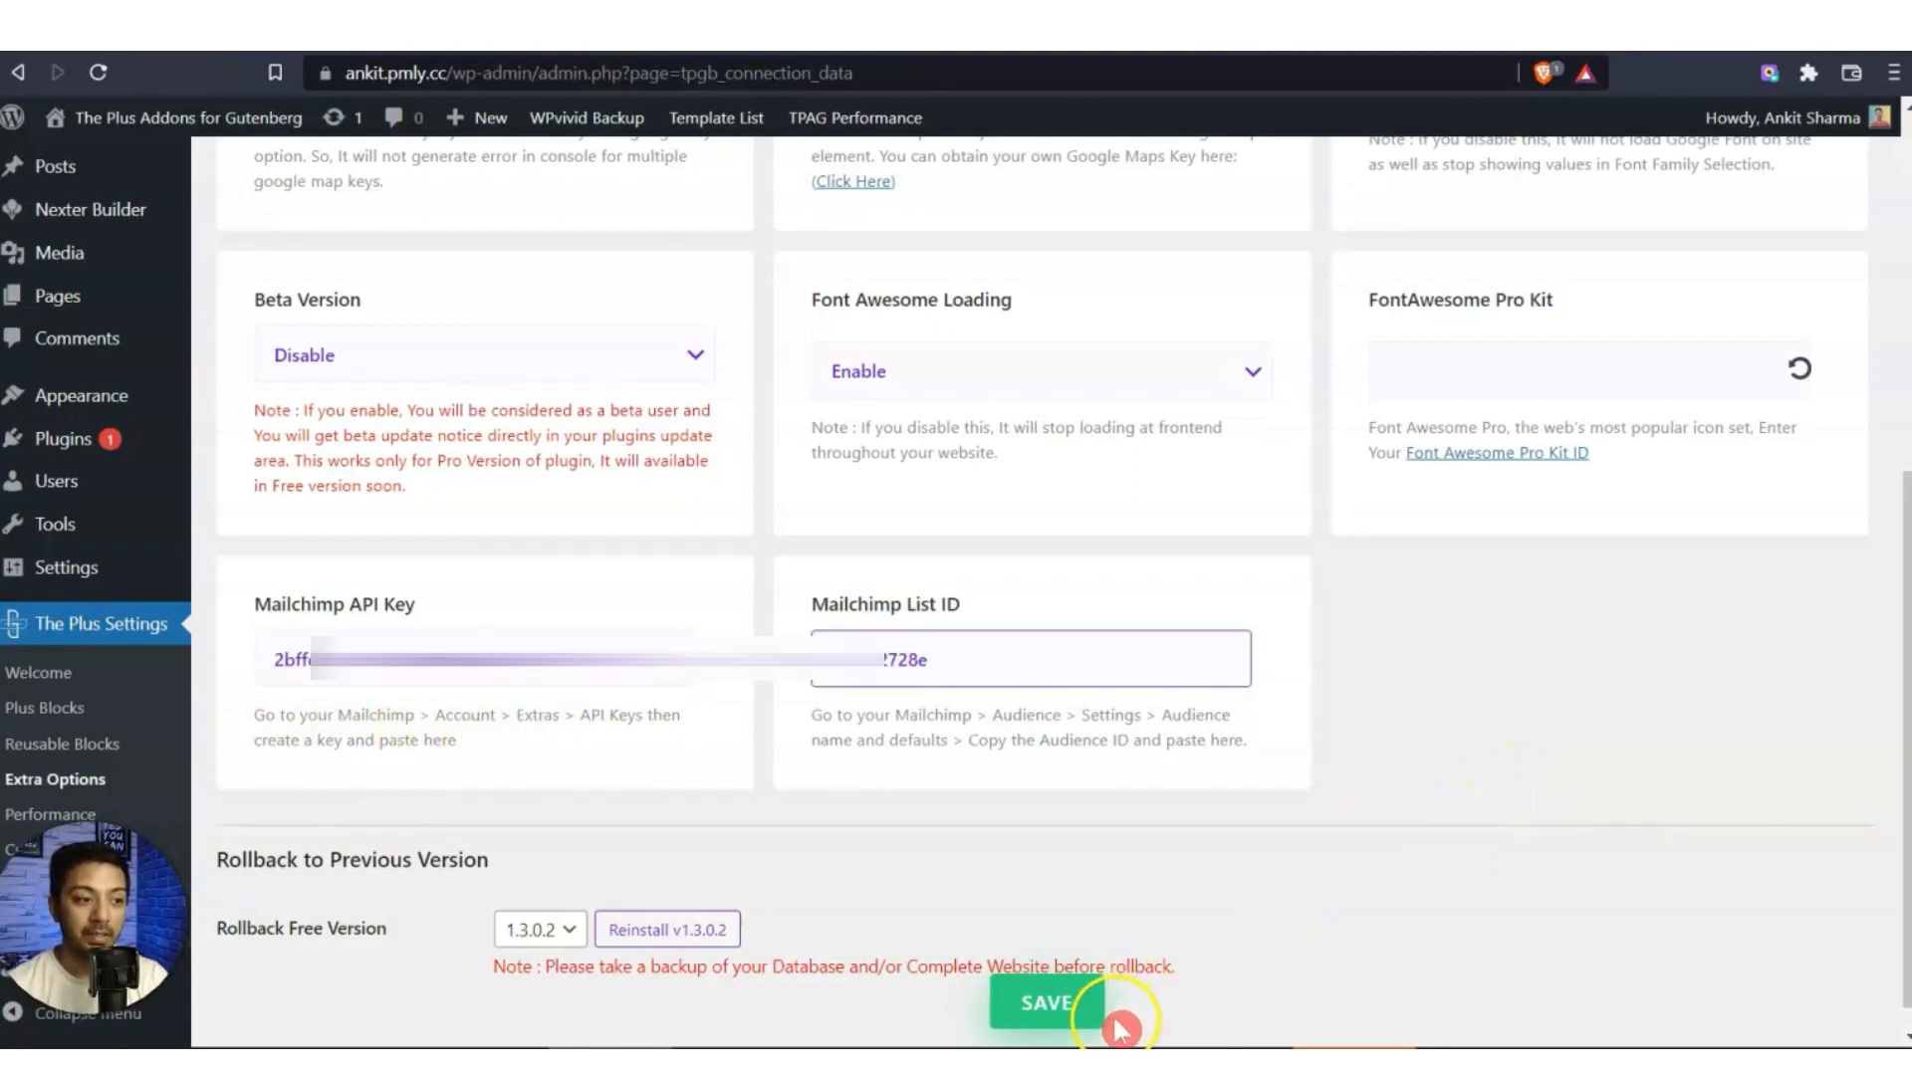
{"action": "left_click", "coordinate": [1059, 1003]}
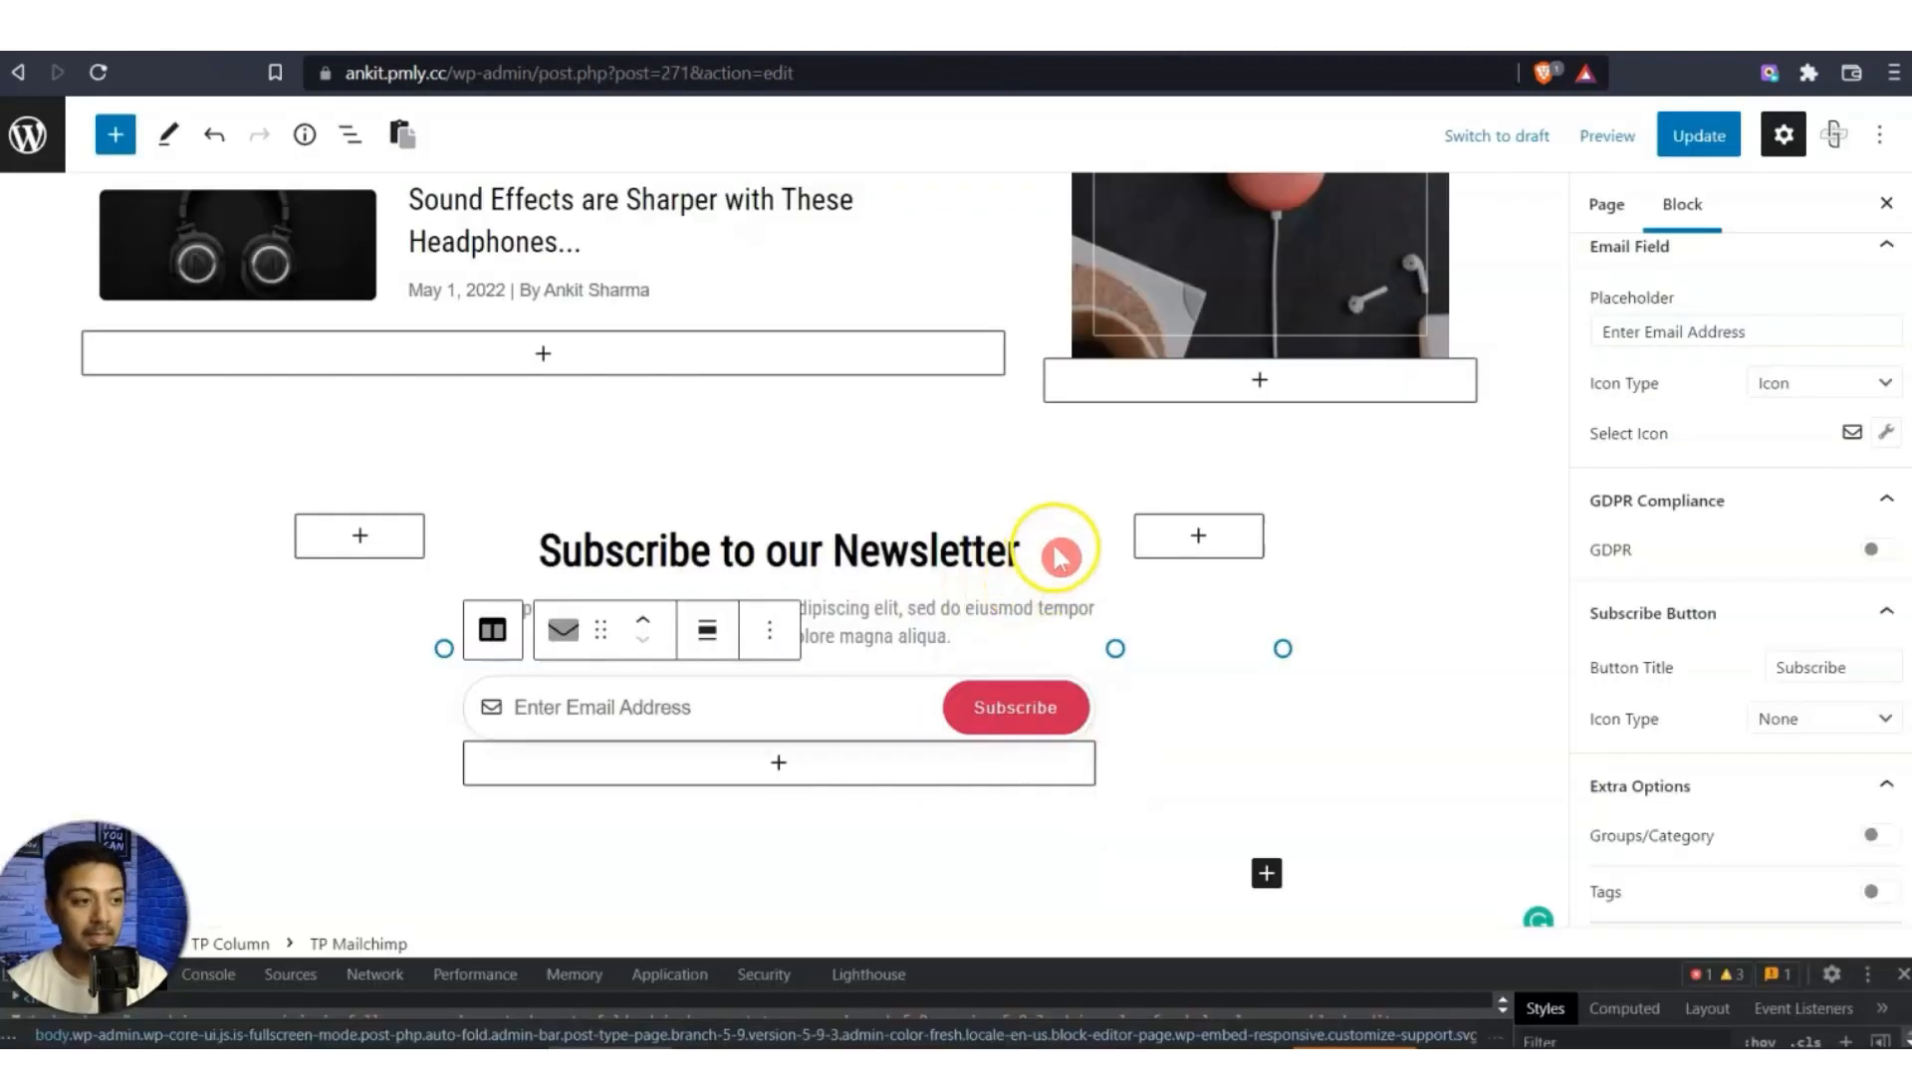
Fill the middle column holding the newsletter heading and Mailchimp form with a light grey background colour.
{"action": "left_click", "coordinate": [1058, 554]}
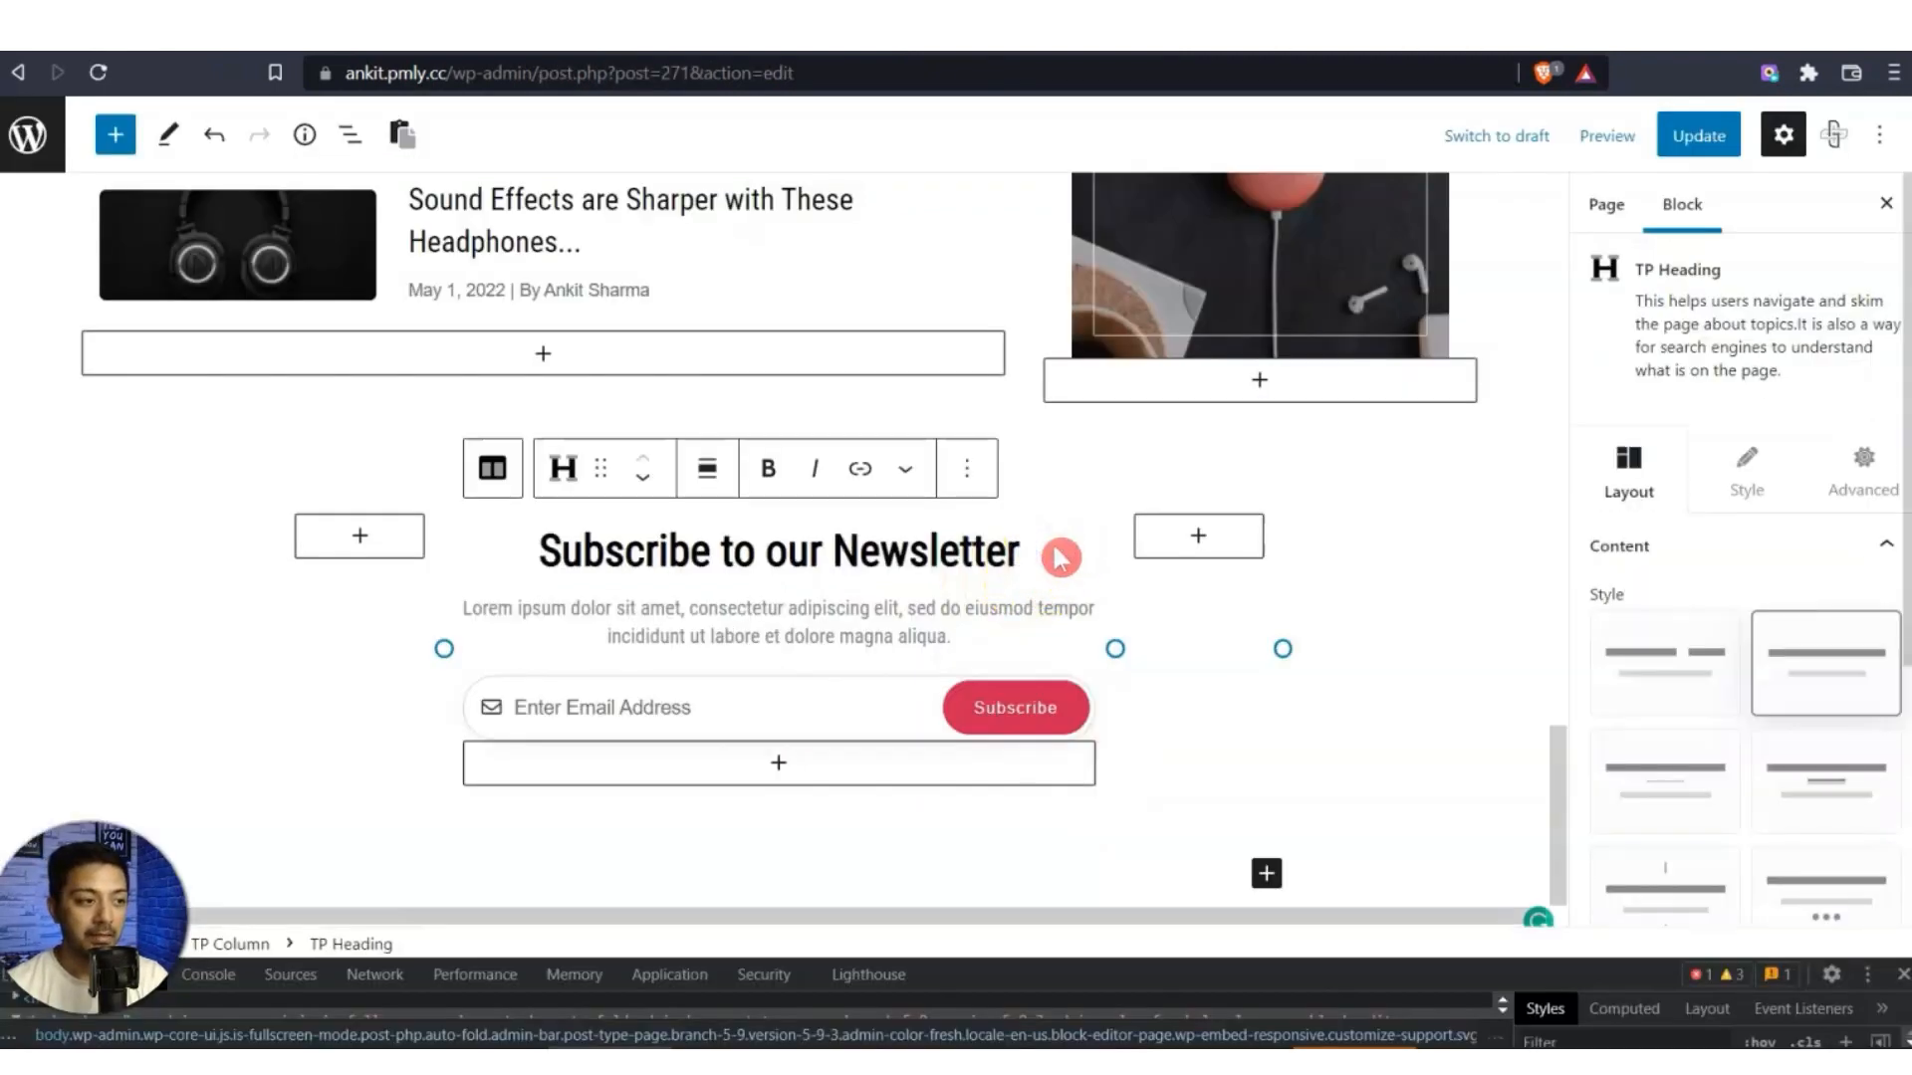
{"action": "mouse_move", "coordinate": [847, 677]}
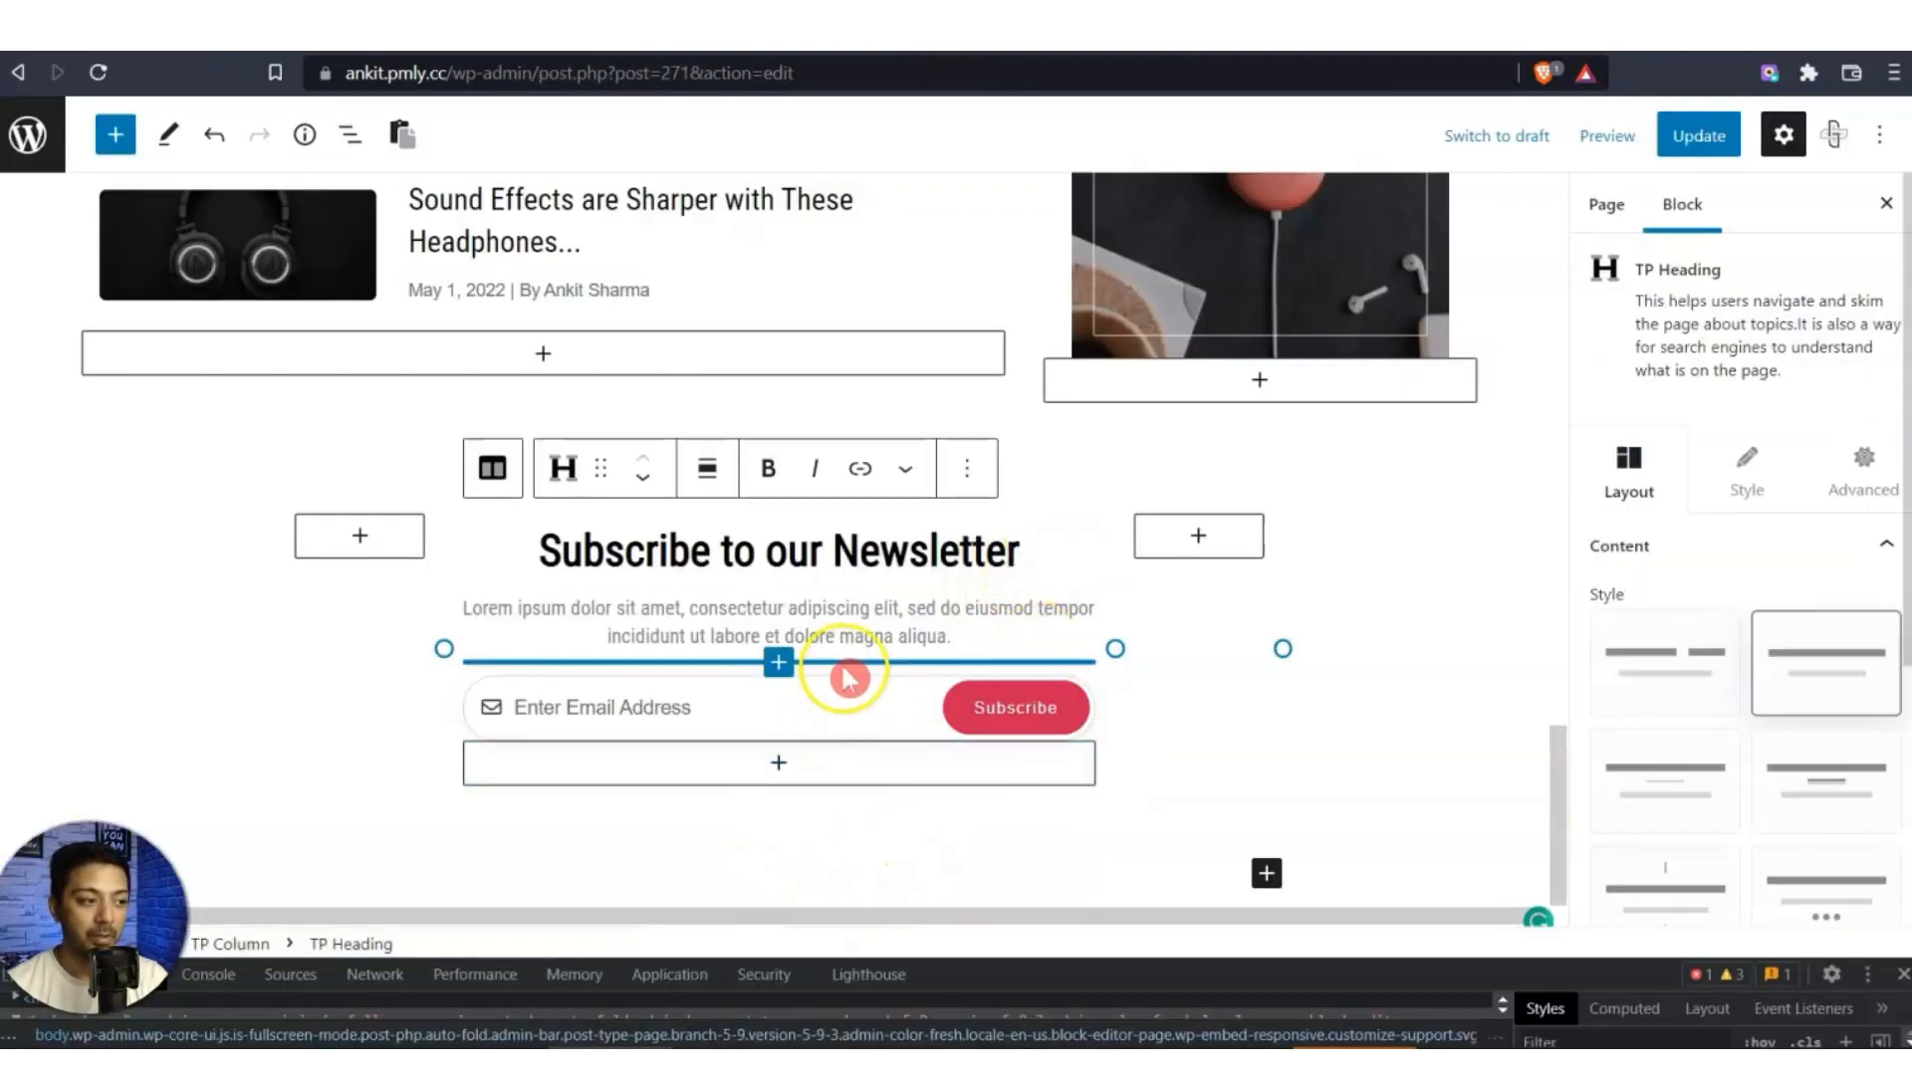
{"action": "left_click", "coordinate": [1036, 790]}
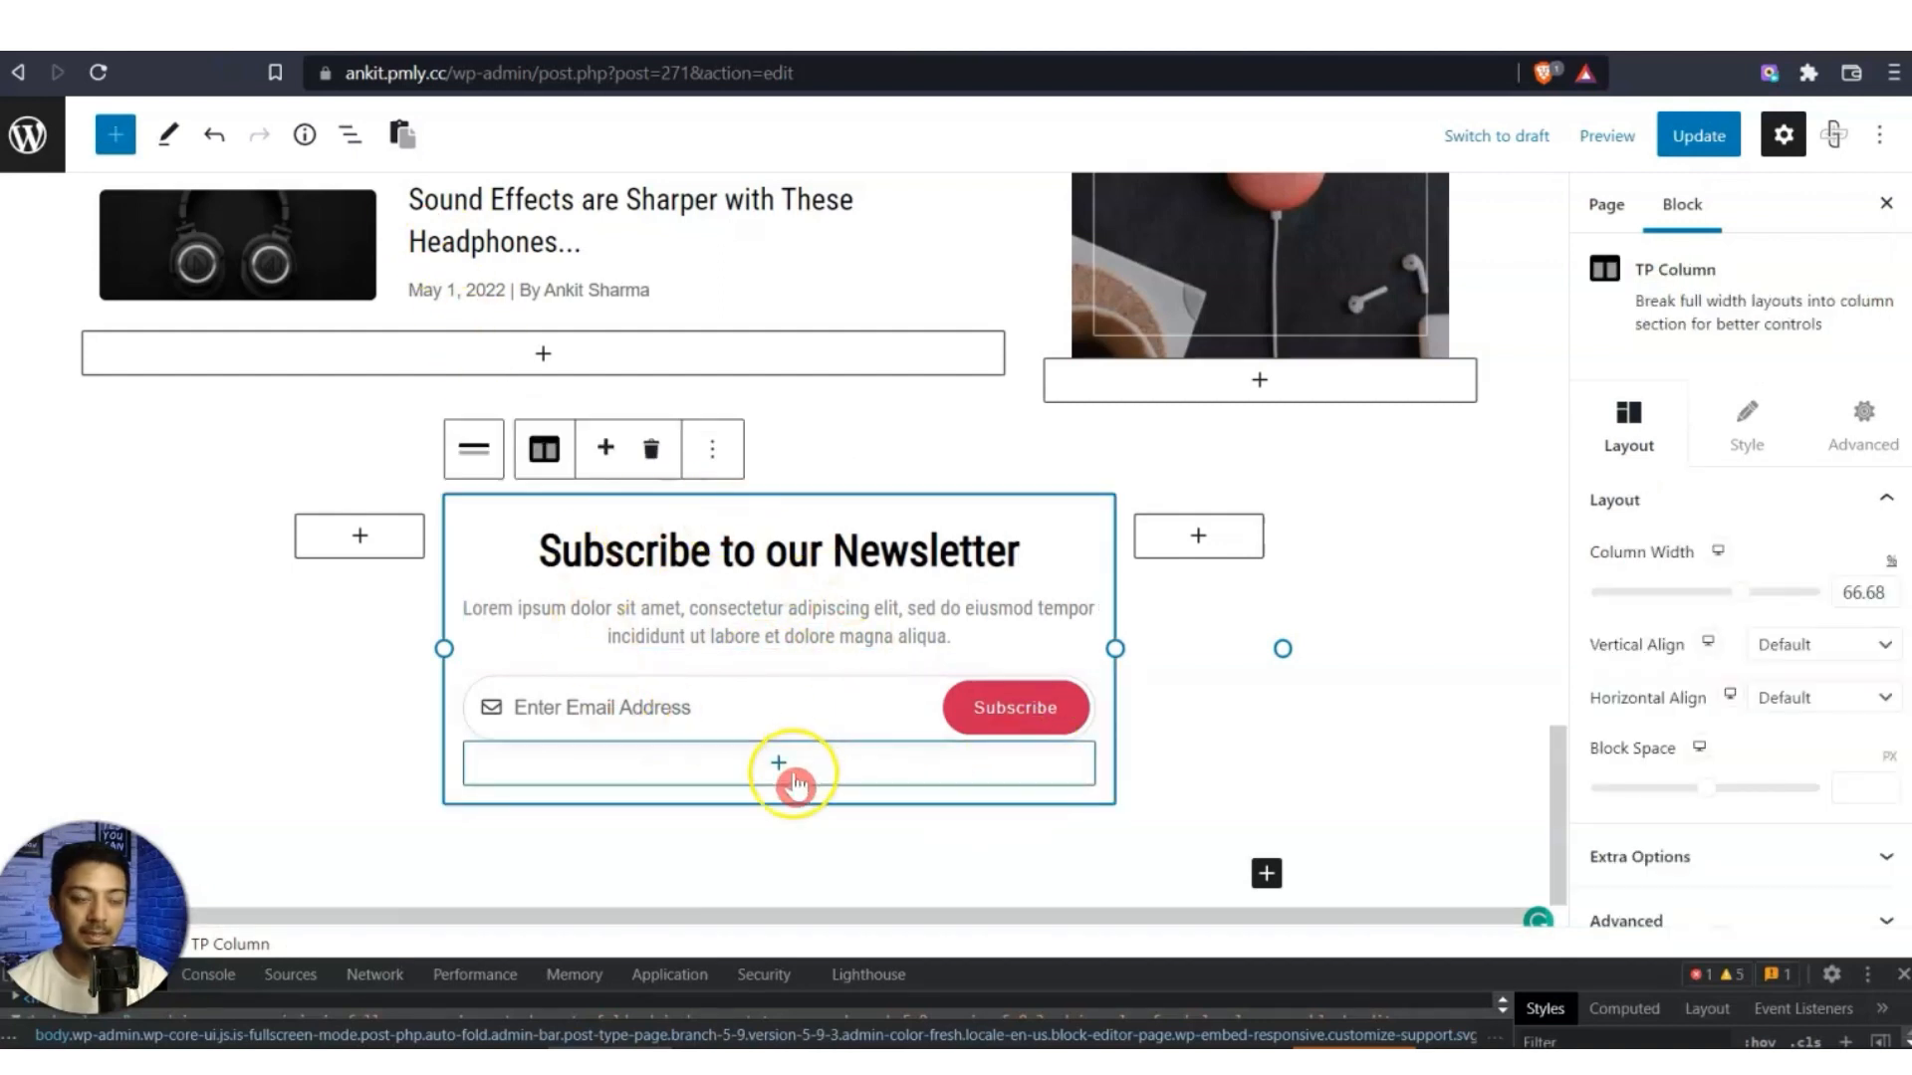
{"action": "left_click", "coordinate": [1753, 428]}
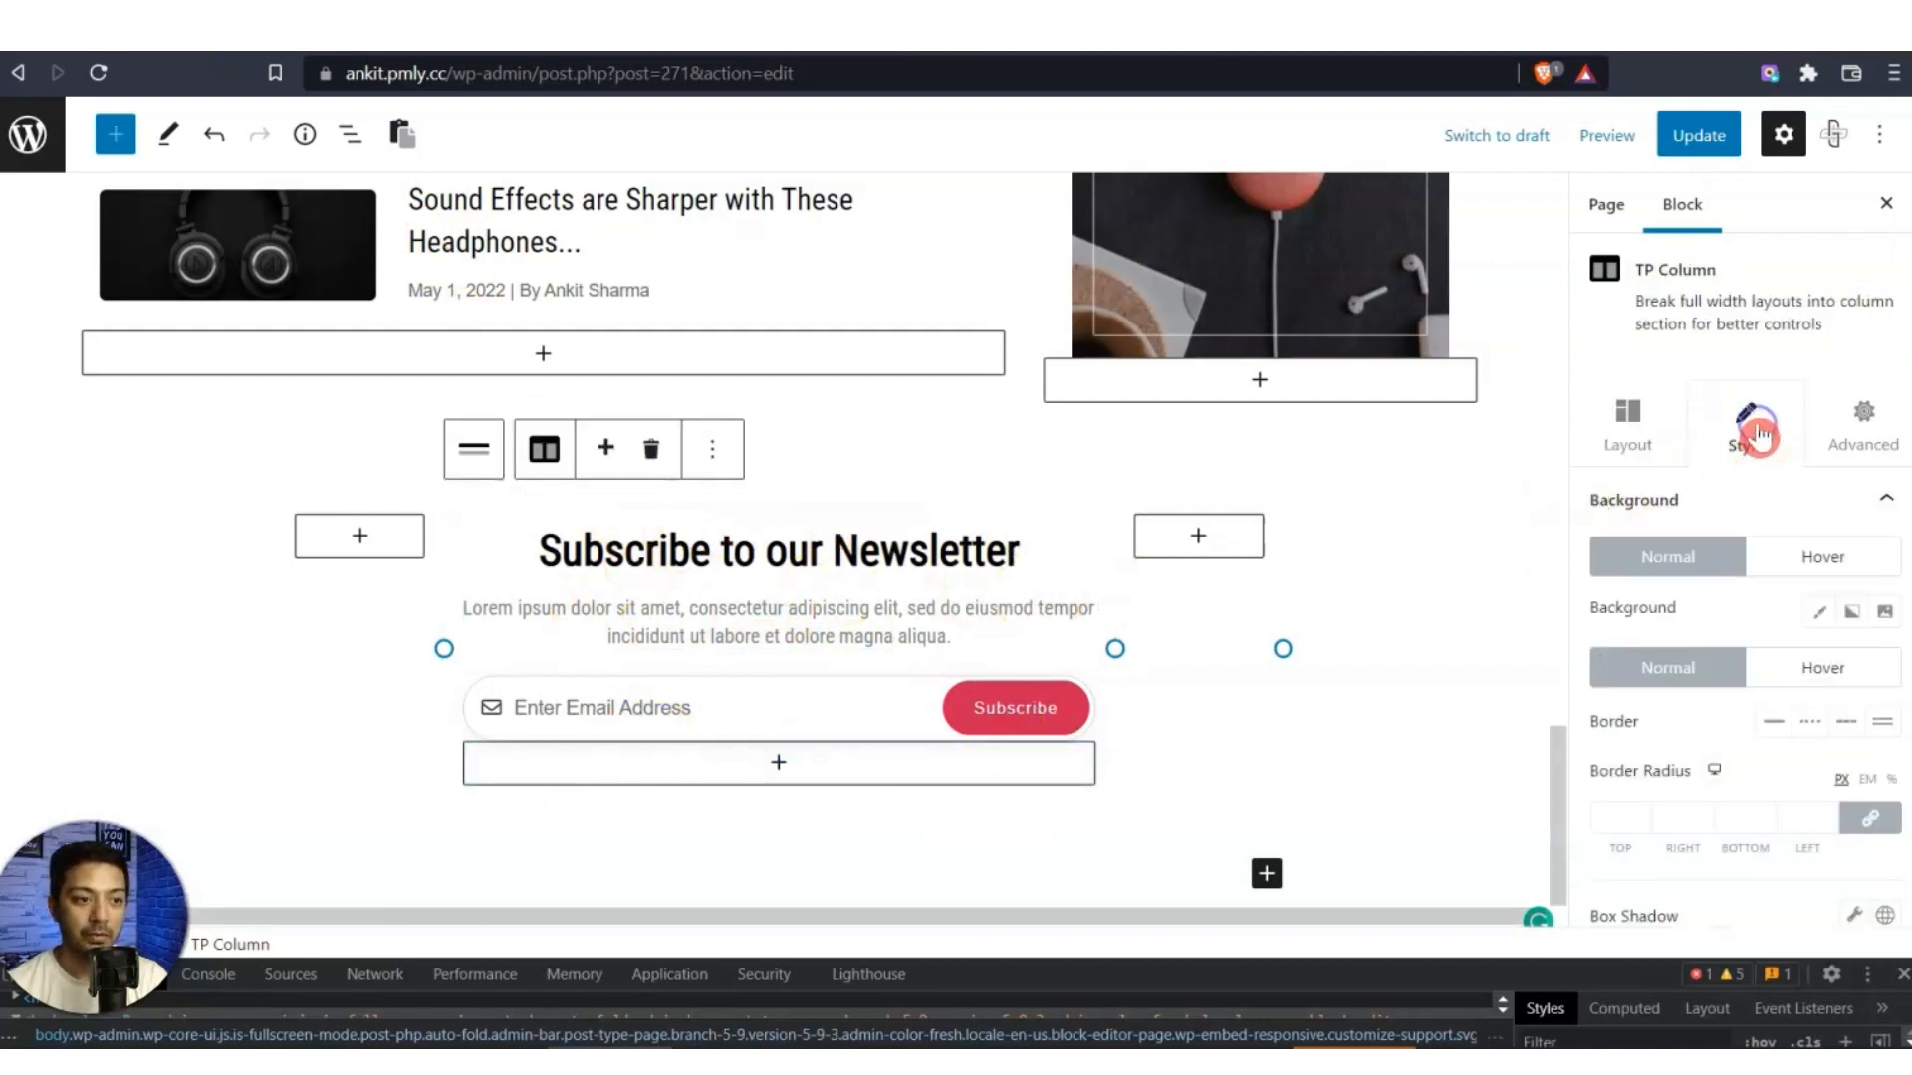
{"action": "left_click", "coordinate": [1819, 612]}
{"action": "left_click", "coordinate": [1855, 664]}
{"action": "left_click_drag", "start_coordinate": [1623, 222], "coordinate": [1585, 236]}
{"action": "left_click", "coordinate": [1656, 648]}
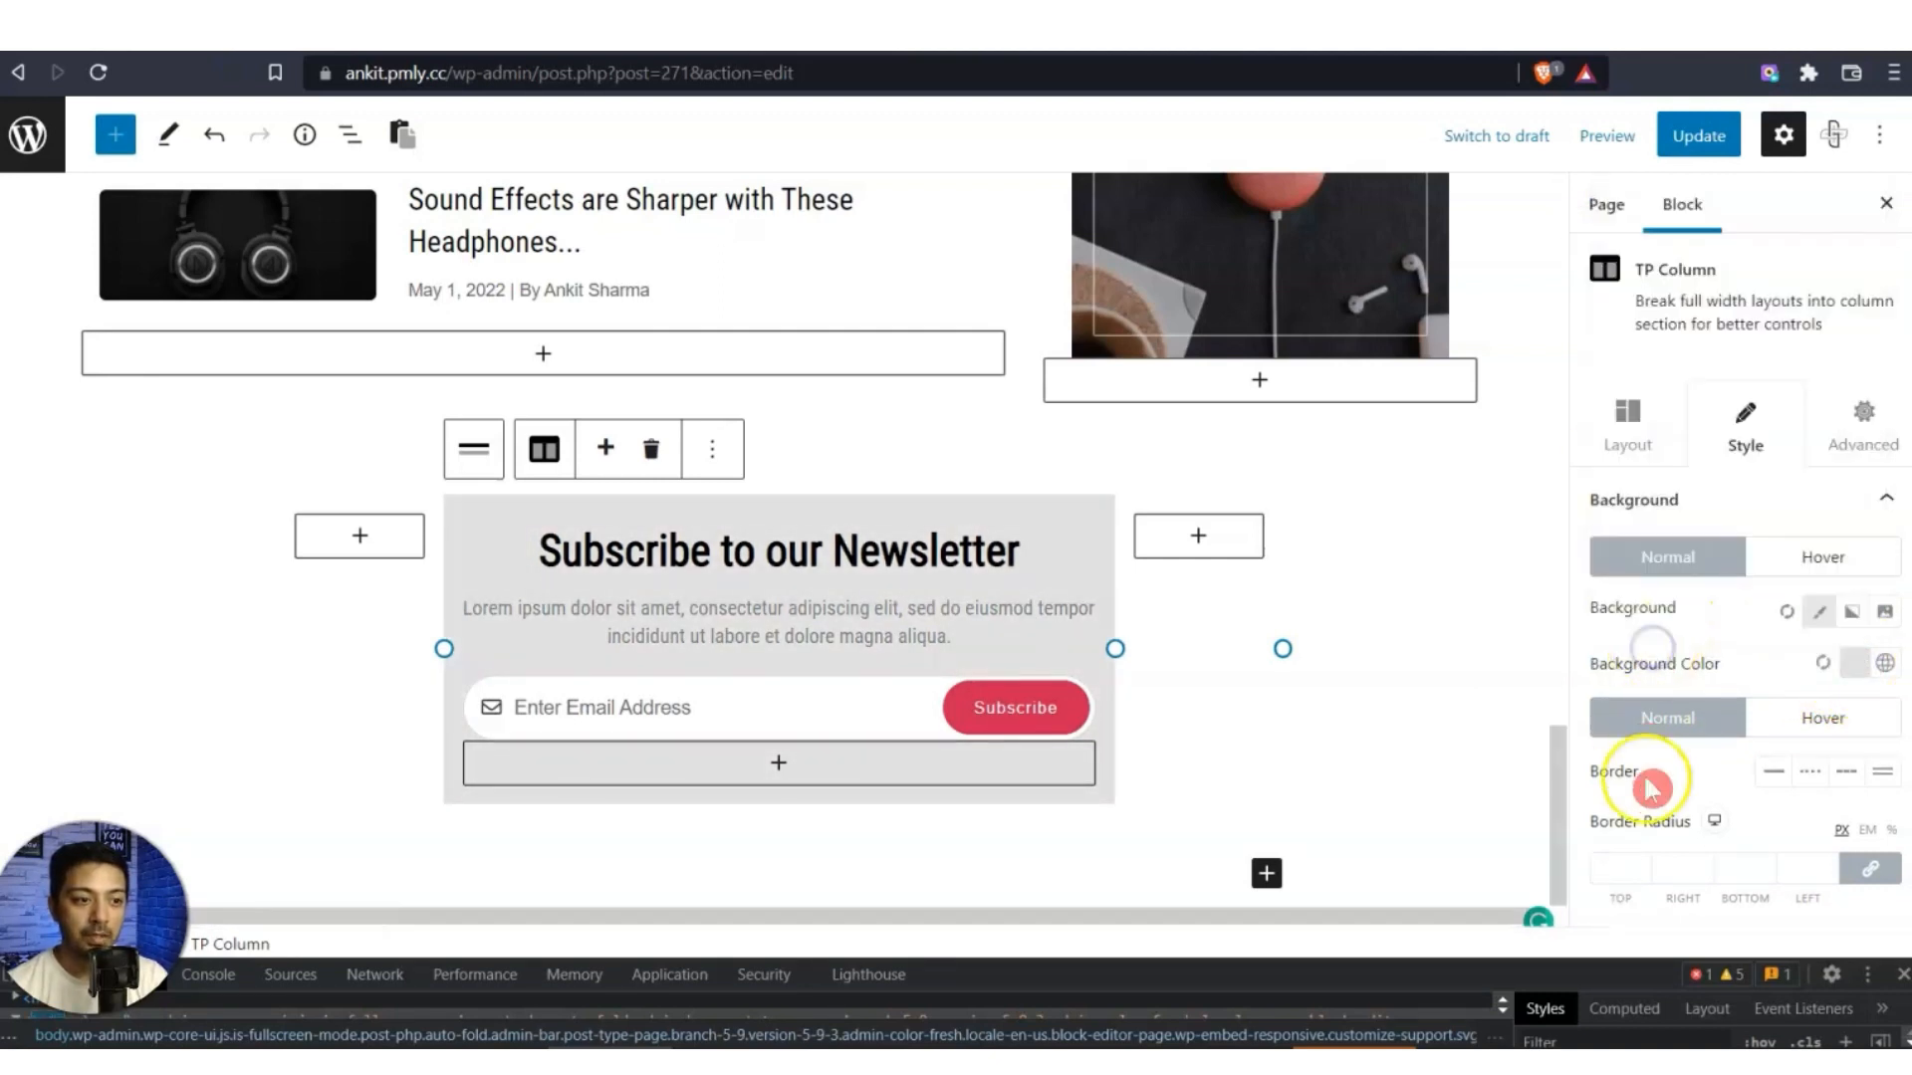
Give the newsletter column a solid 1 px border in grey #ABABAB with a 15 px border radius.
{"action": "left_click", "coordinate": [1766, 785]}
{"action": "scroll", "coordinate": [1762, 757], "scroll_direction": "down", "scroll_amount": 3}
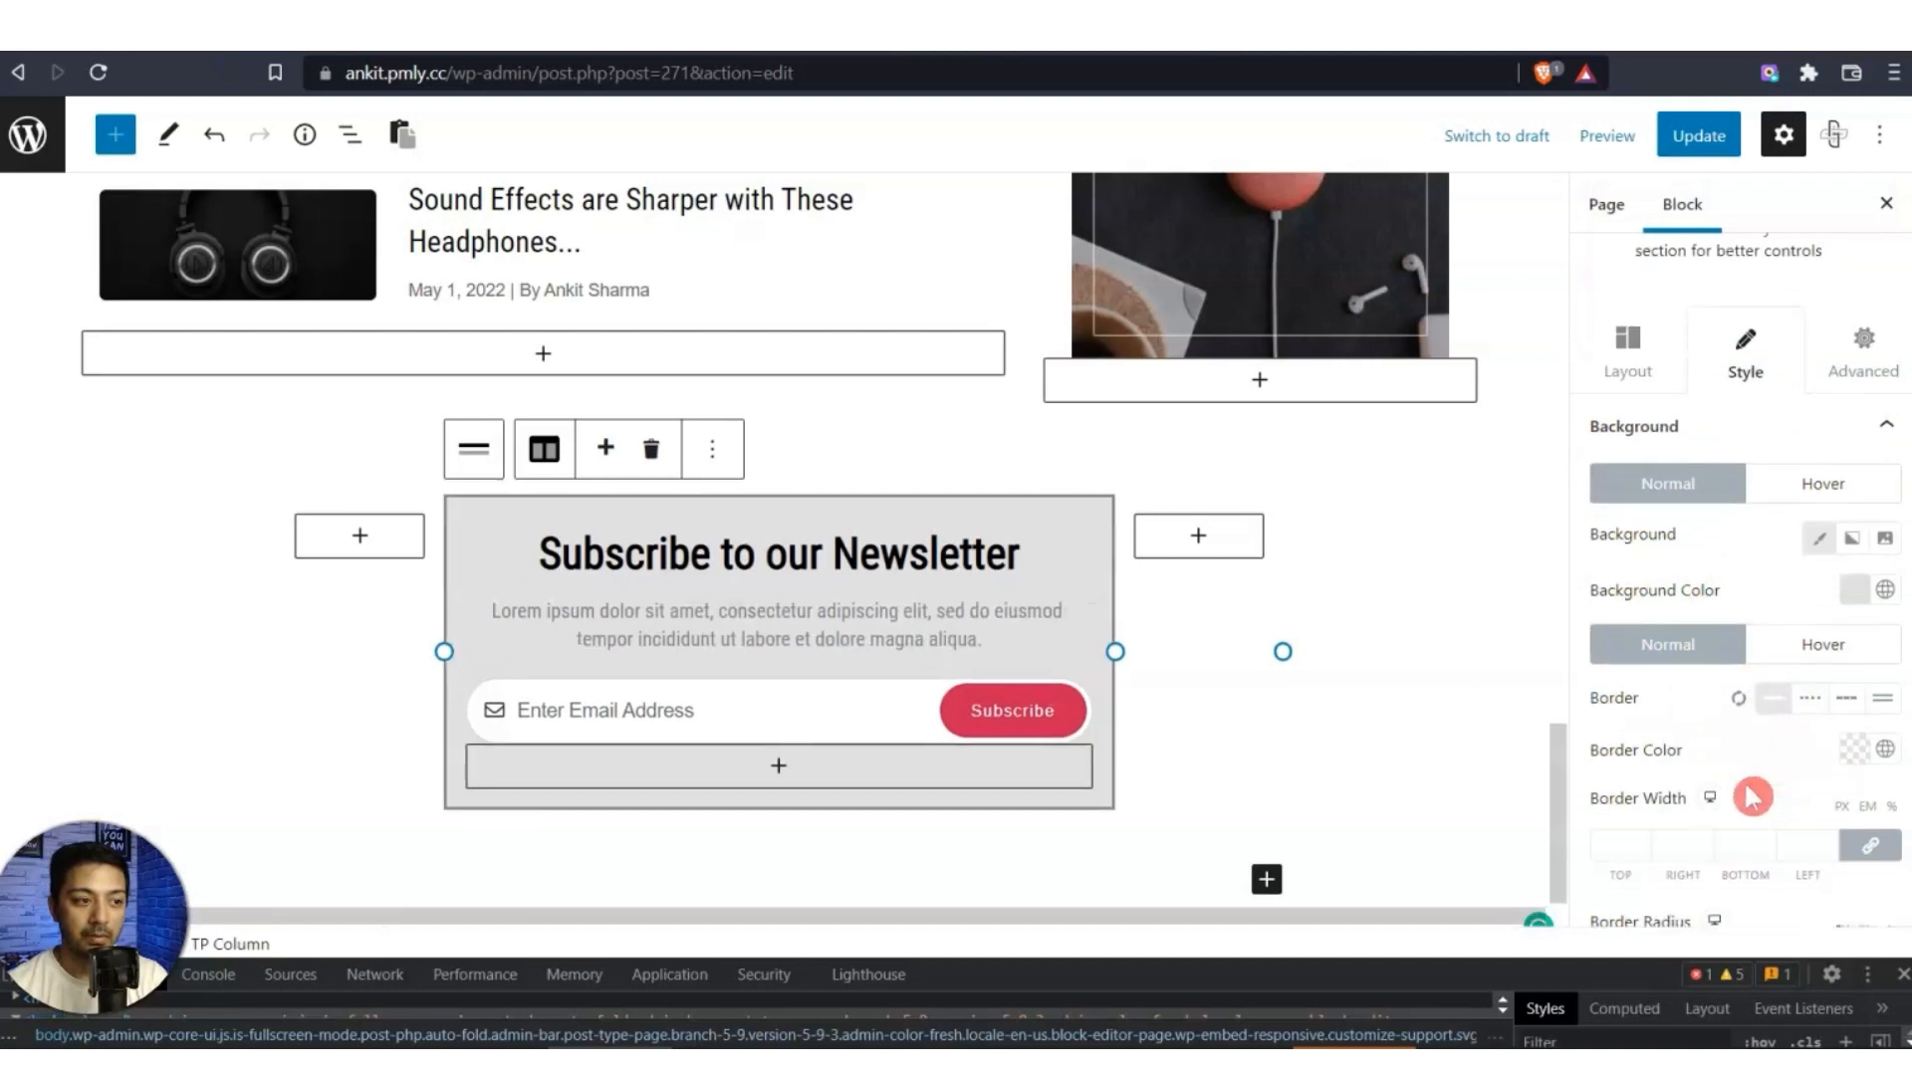
{"action": "left_click", "coordinate": [1622, 613]}
{"action": "type", "text": "1"}
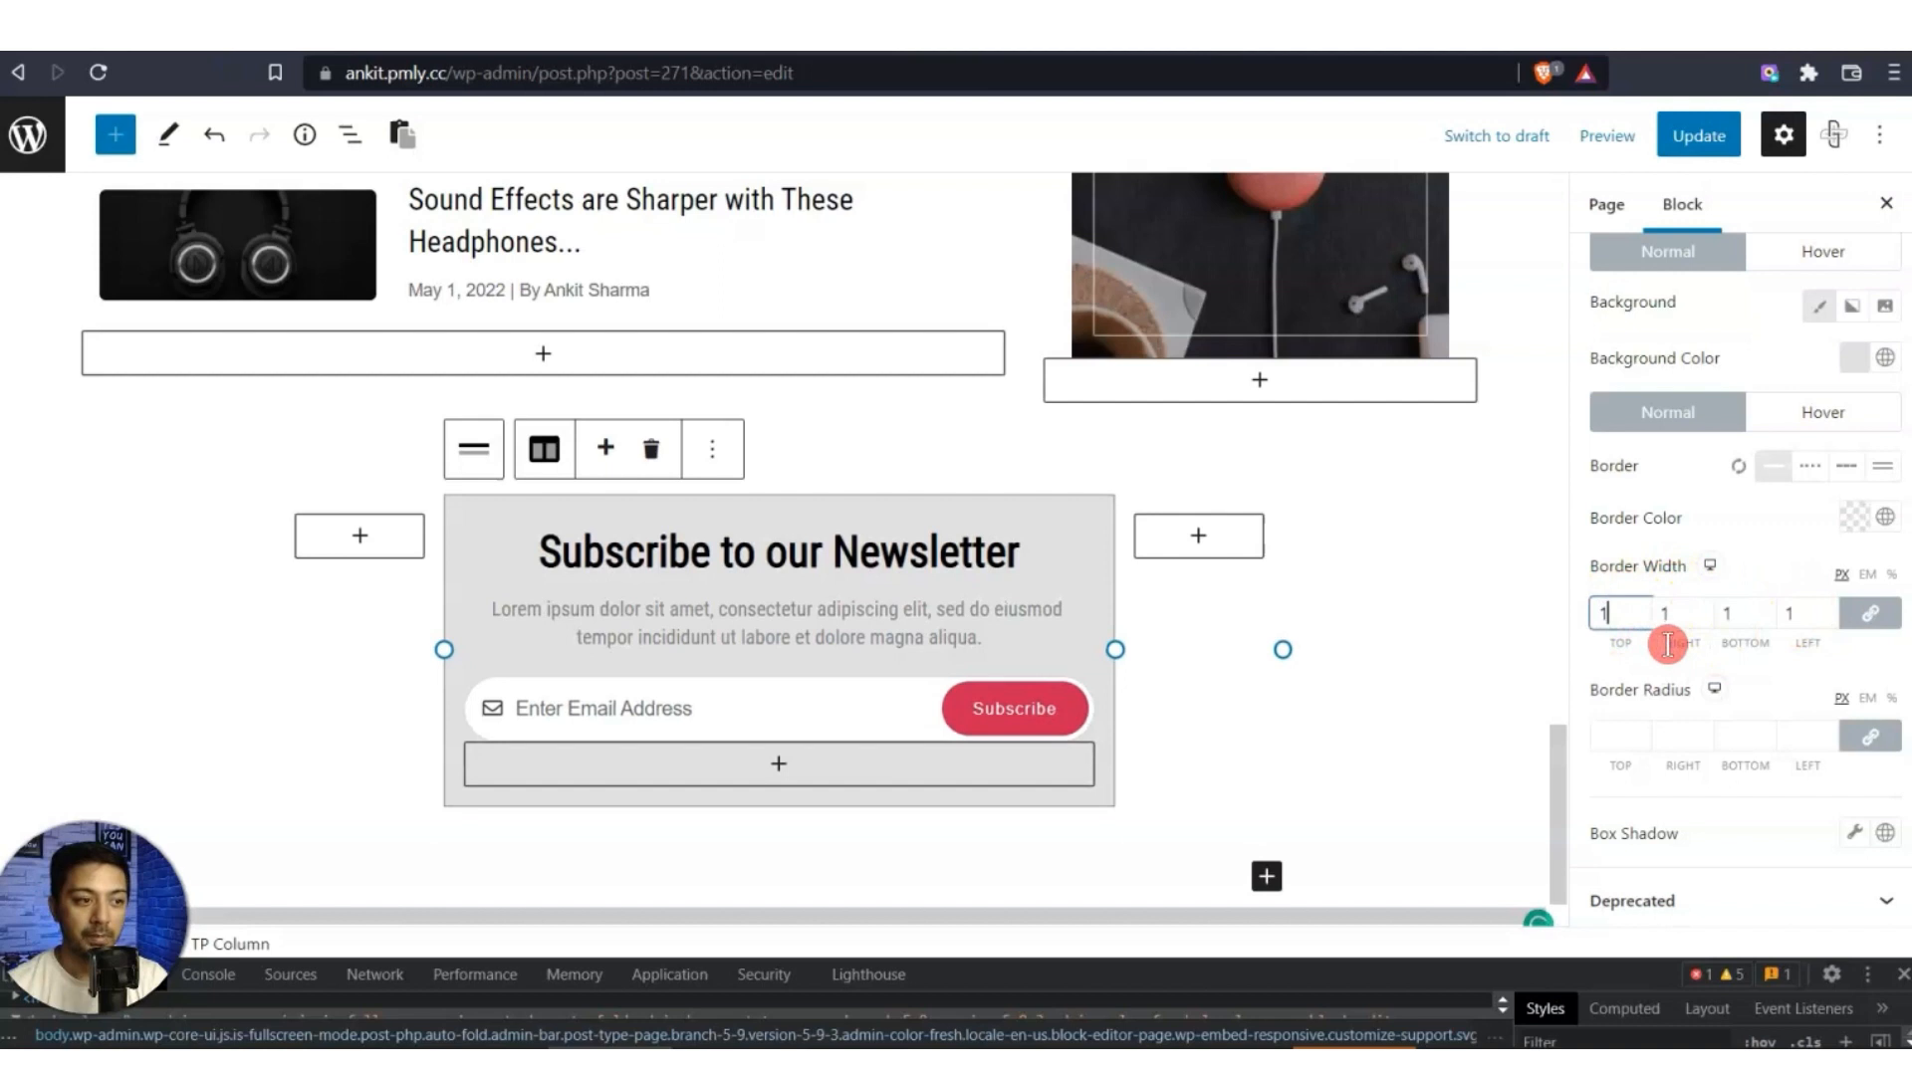
{"action": "left_click", "coordinate": [1621, 736]}
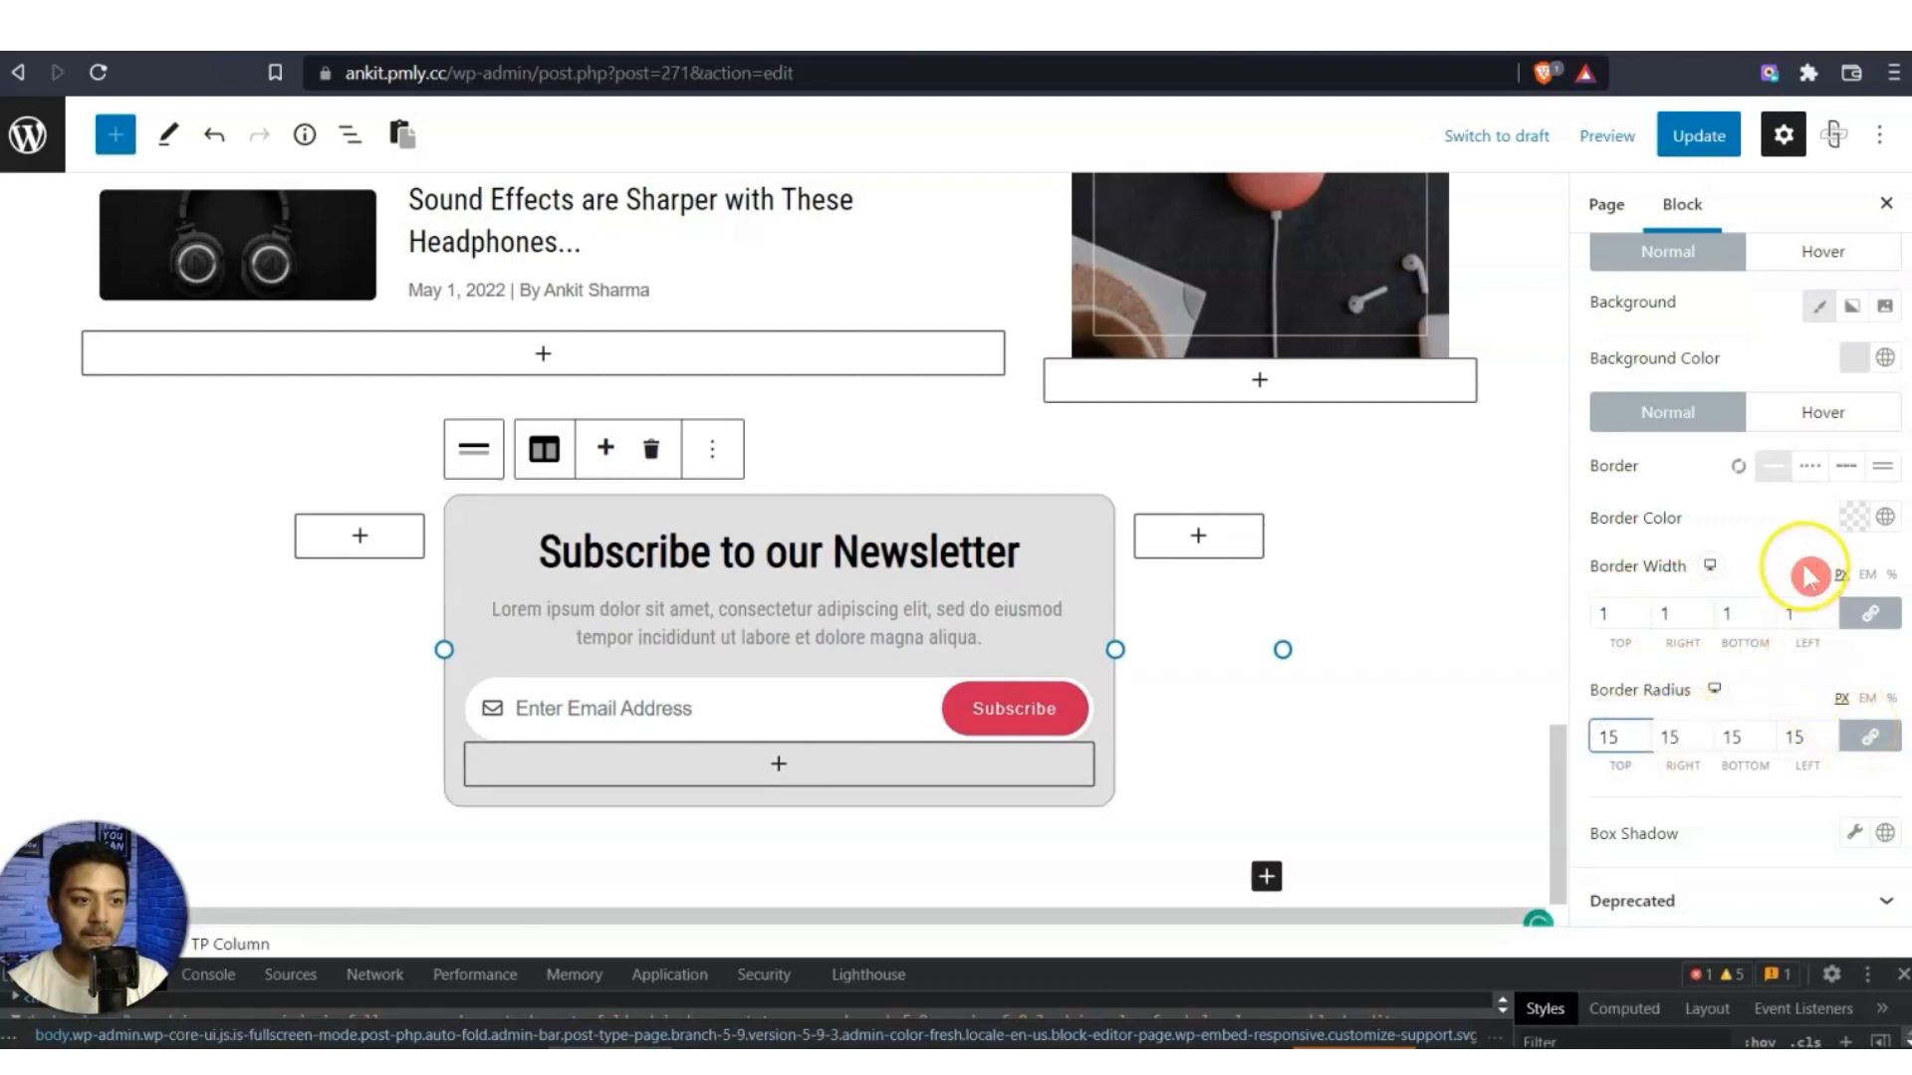
{"action": "left_click", "coordinate": [1854, 517]}
{"action": "left_click_drag", "start_coordinate": [1683, 627], "coordinate": [1594, 649]}
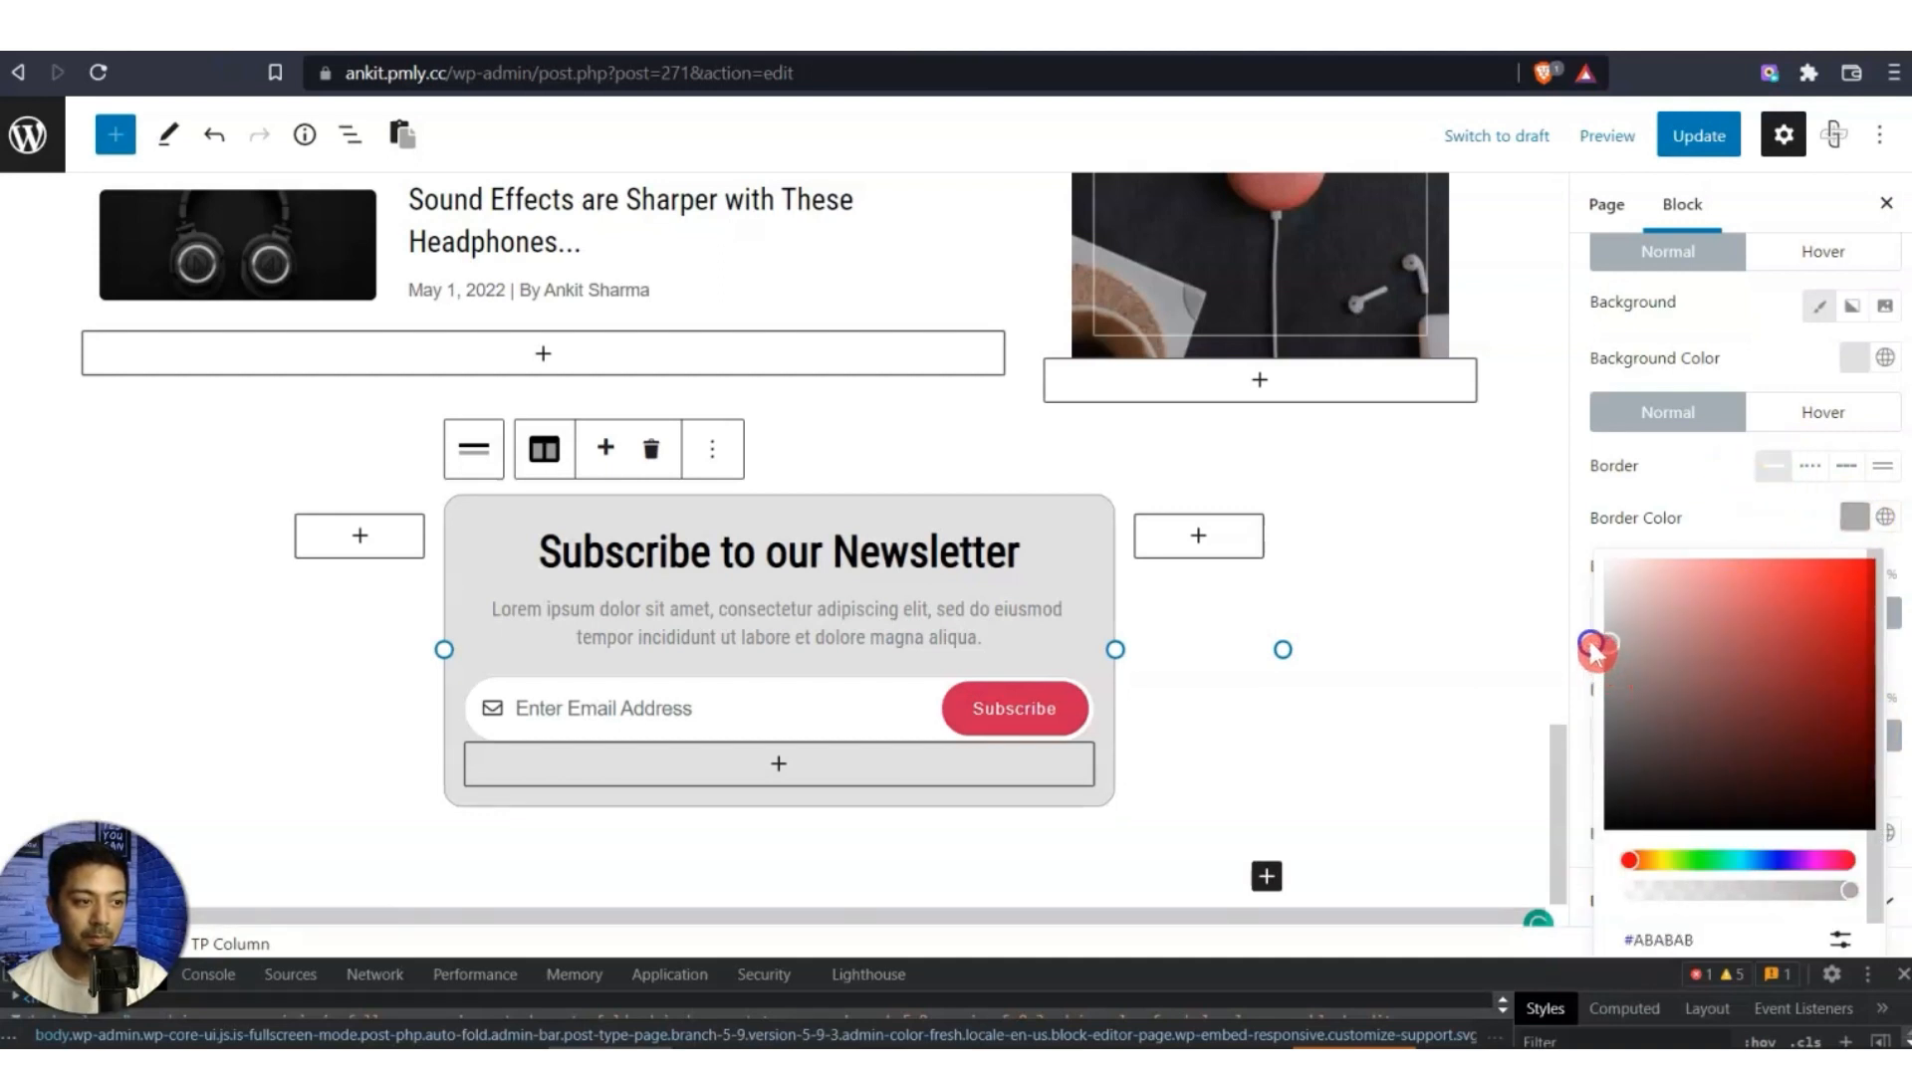
{"action": "left_click", "coordinate": [1639, 522]}
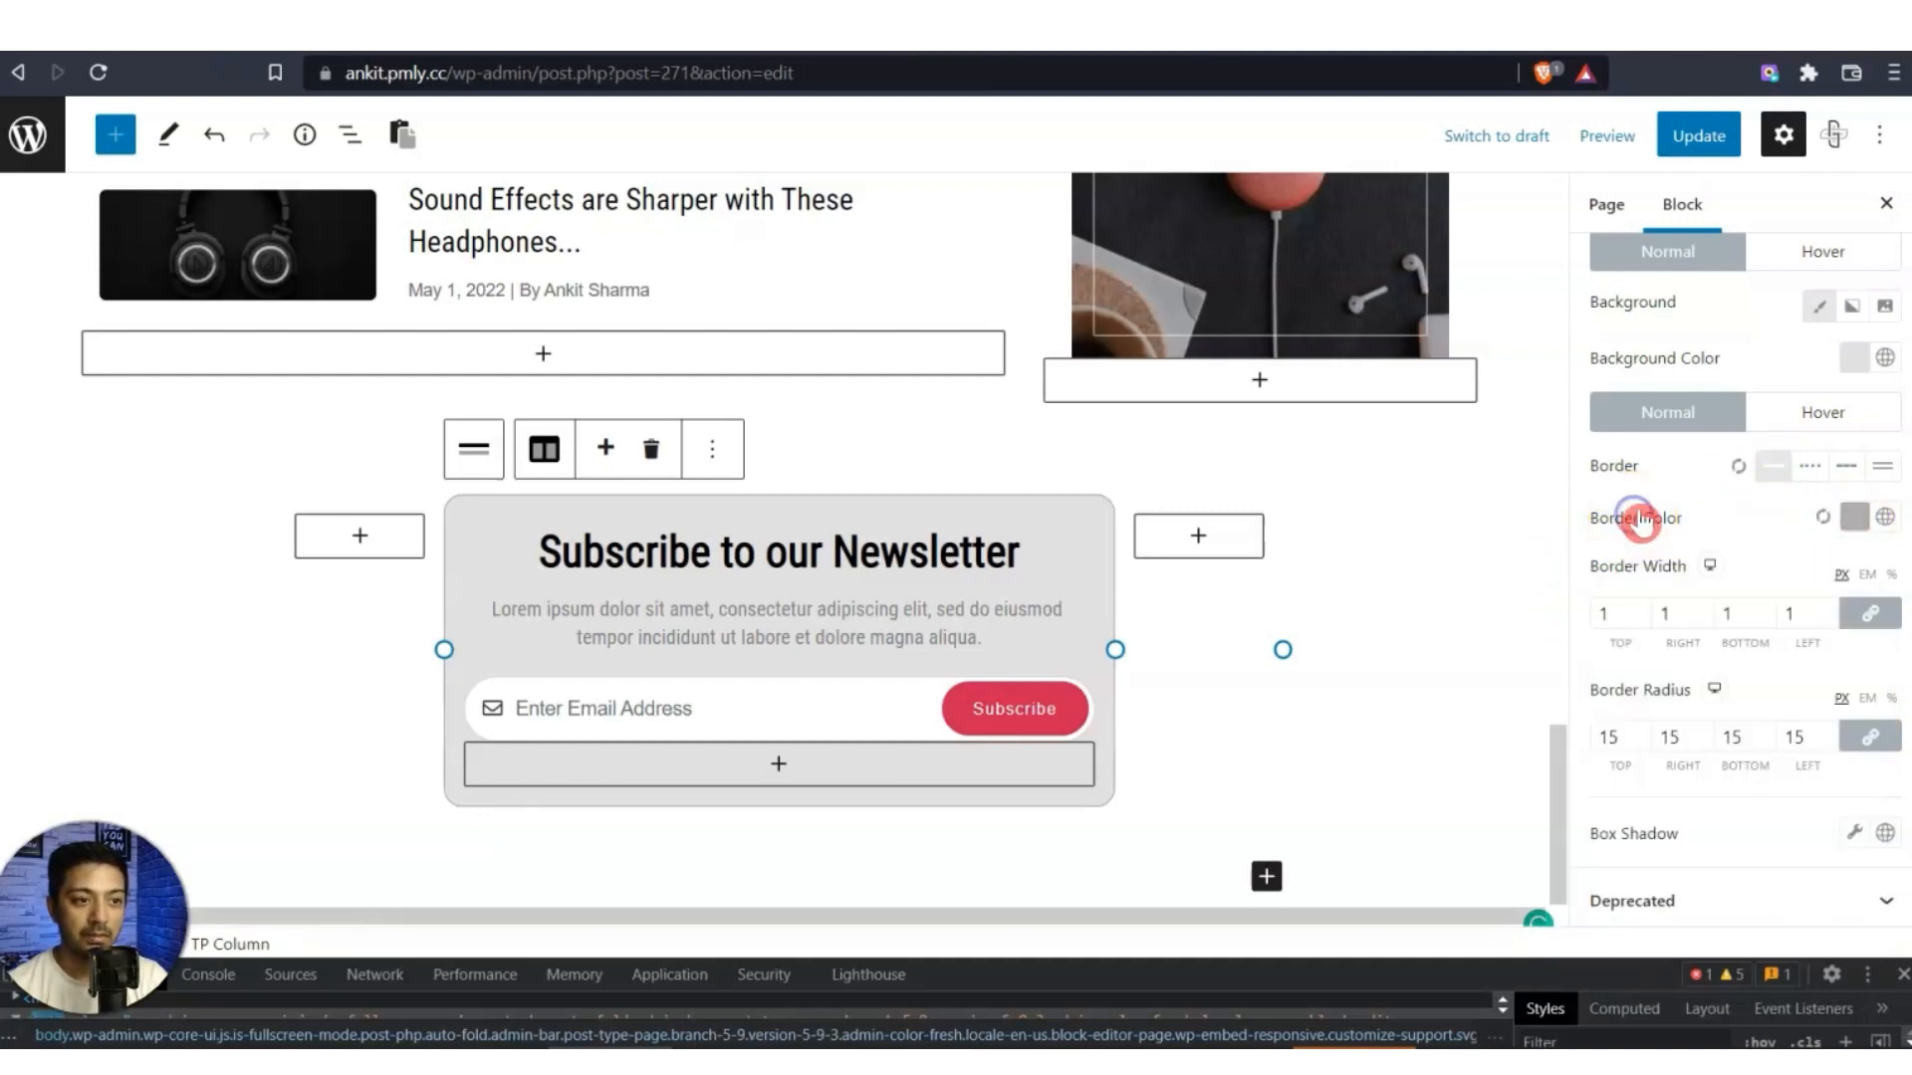
Set the newsletter column's padding to 15 px on all sides and check the updated page on the live homepage.
{"action": "scroll", "coordinate": [1663, 601], "scroll_direction": "up", "scroll_amount": 5}
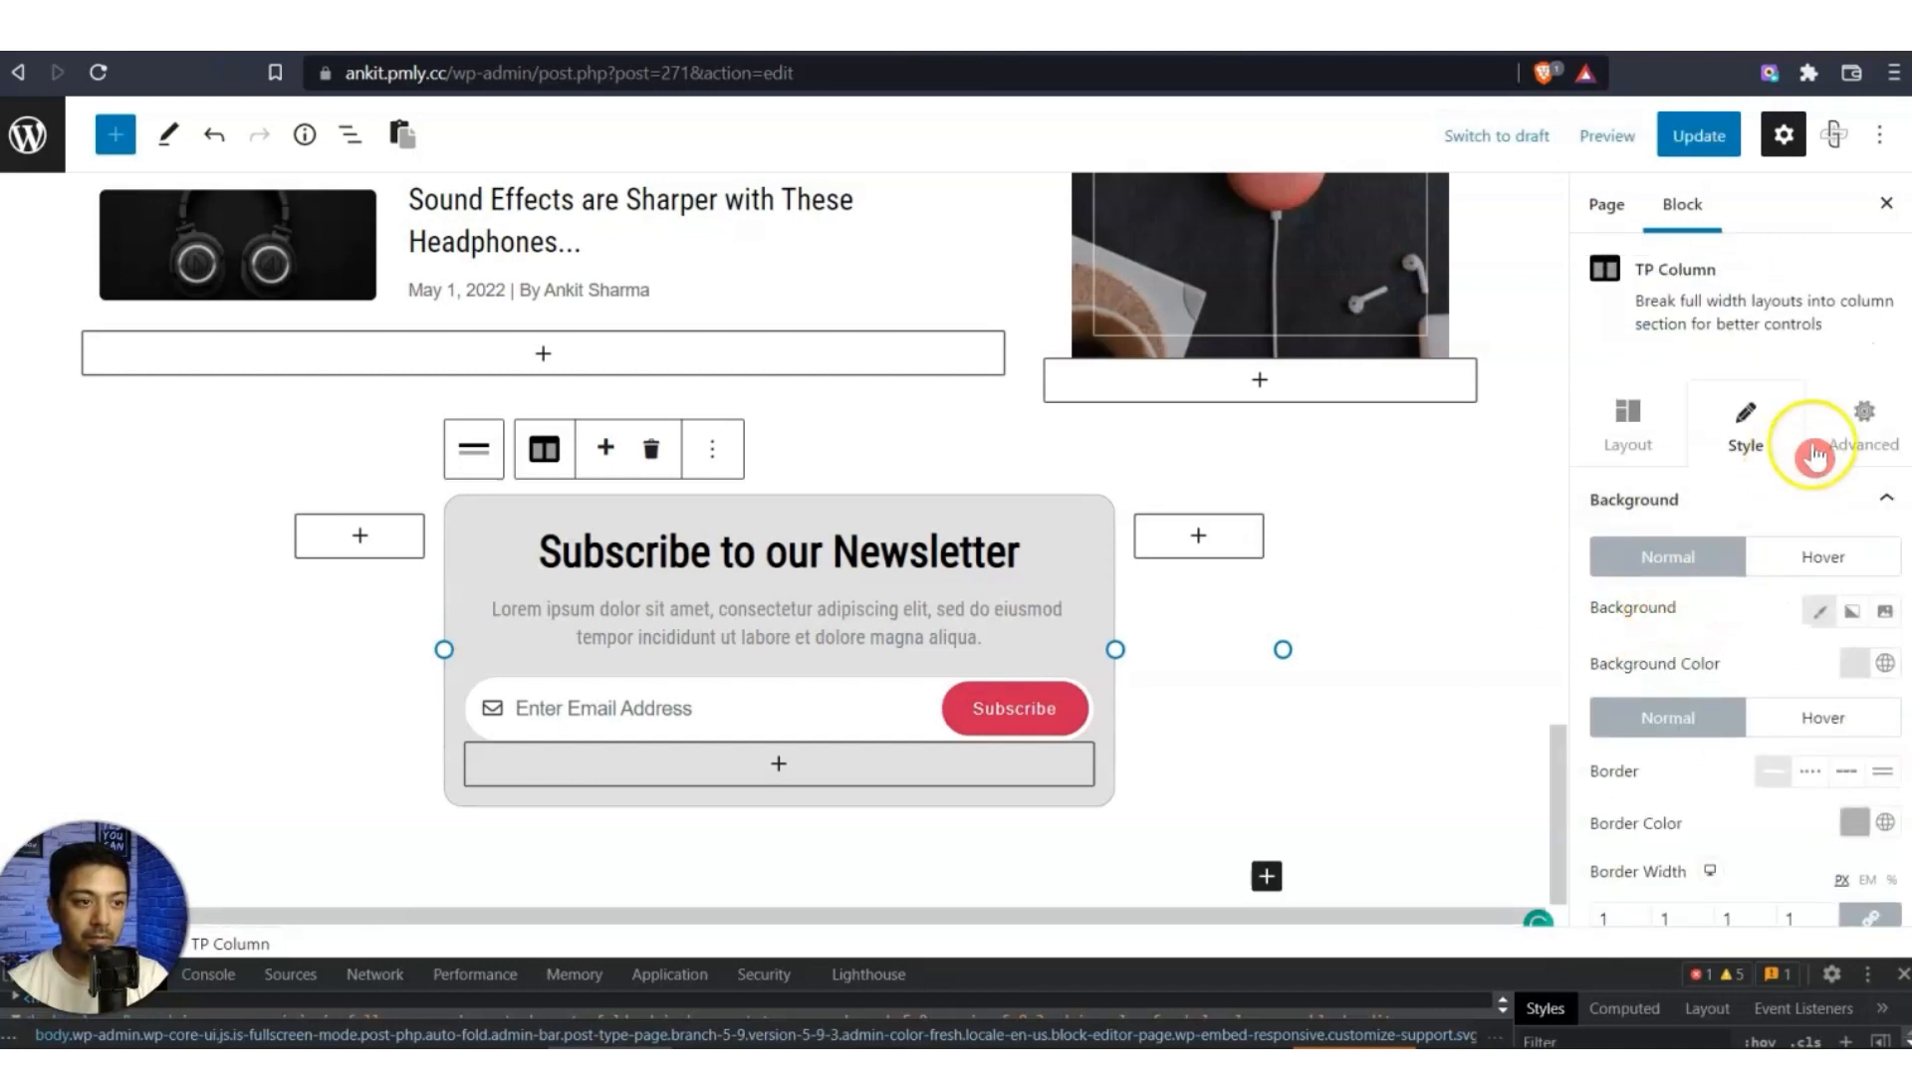
{"action": "left_click", "coordinate": [1856, 428]}
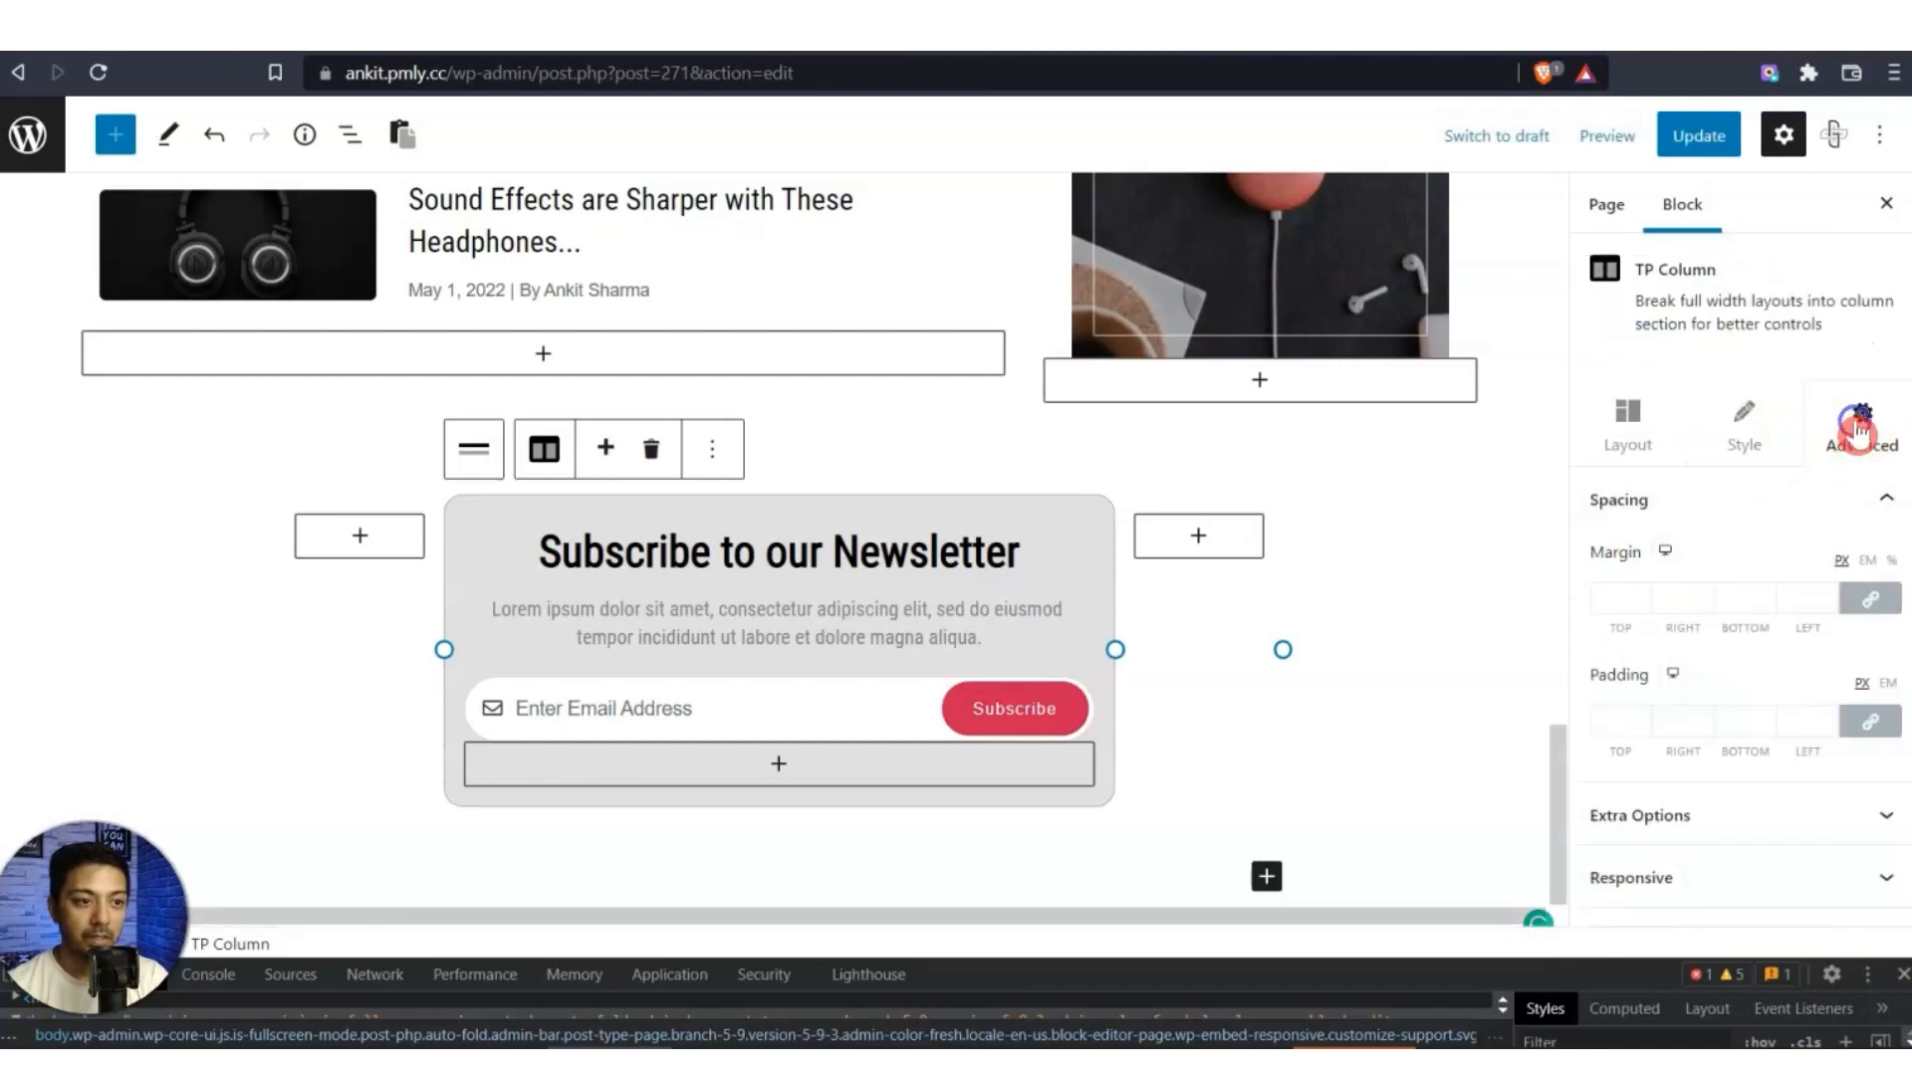
{"action": "left_click", "coordinate": [1615, 725]}
{"action": "type", "text": "15"}
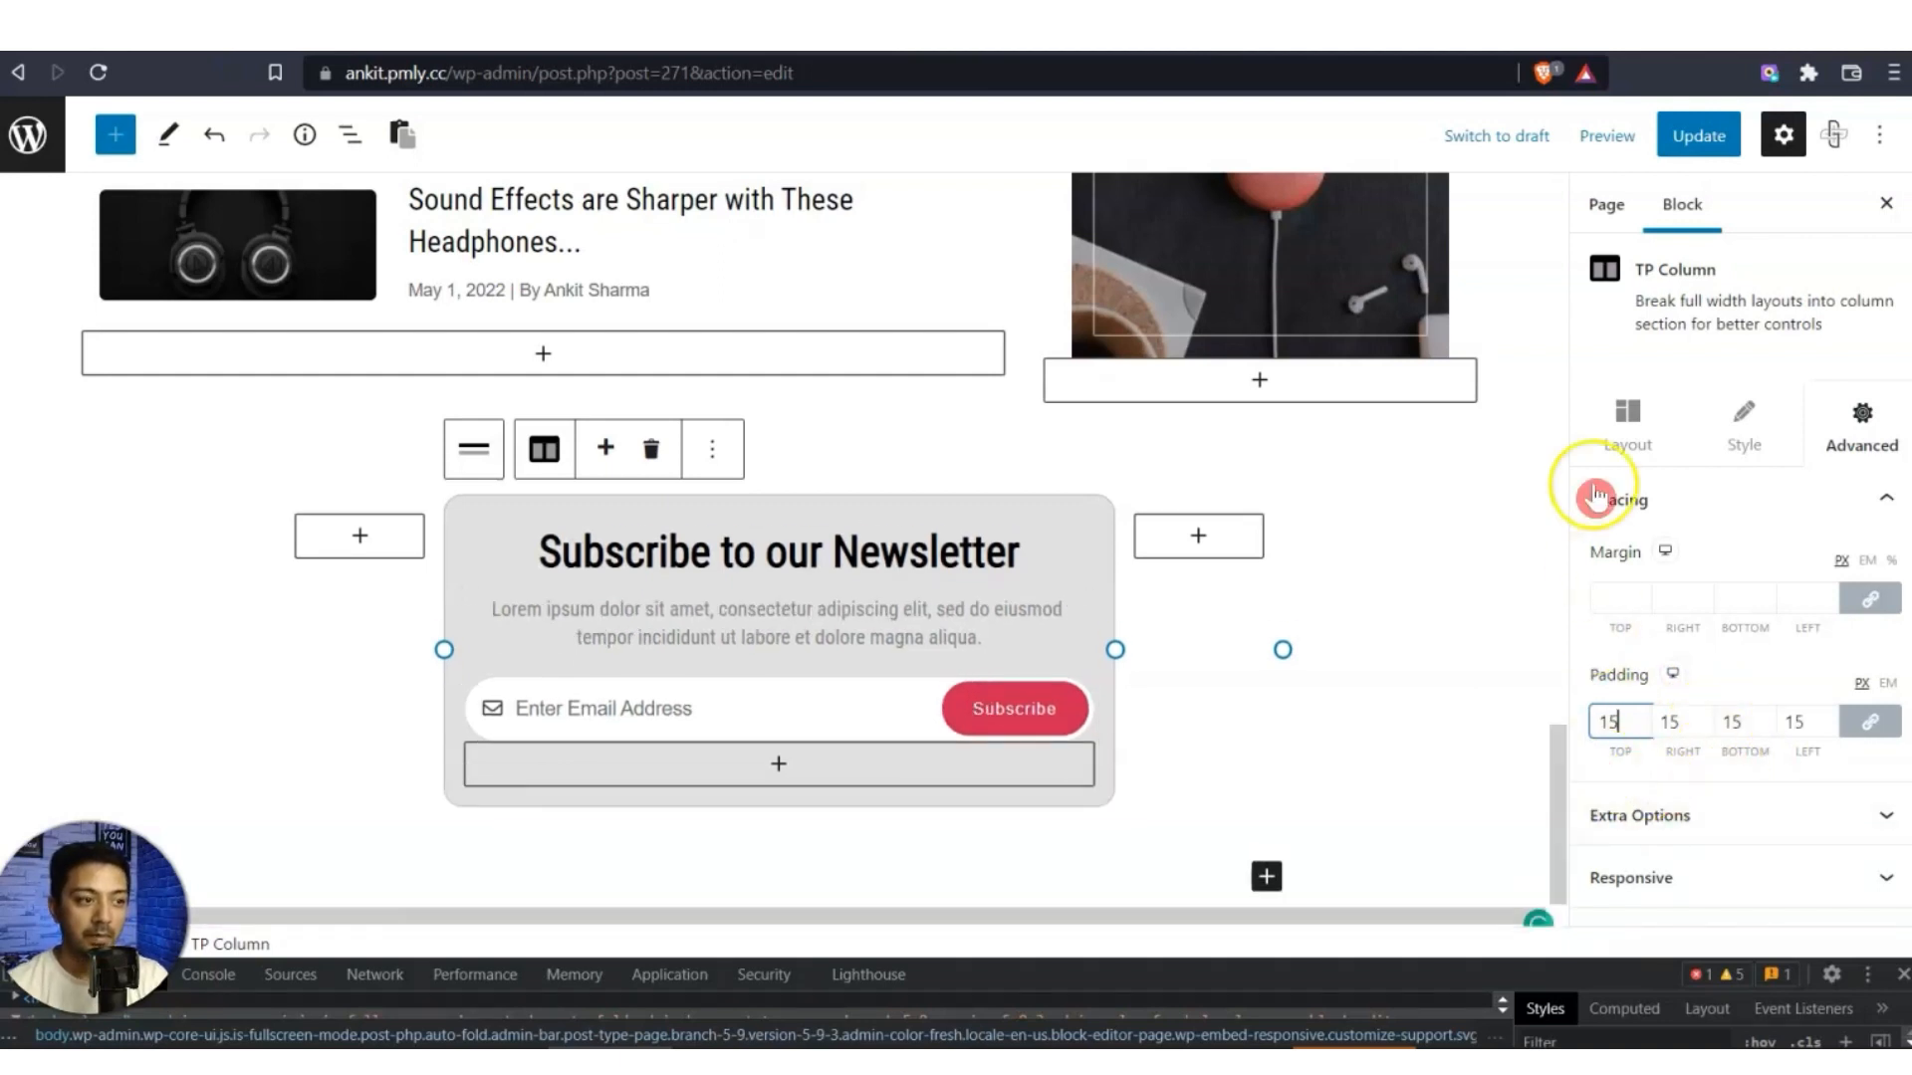
{"action": "left_click", "coordinate": [1648, 144]}
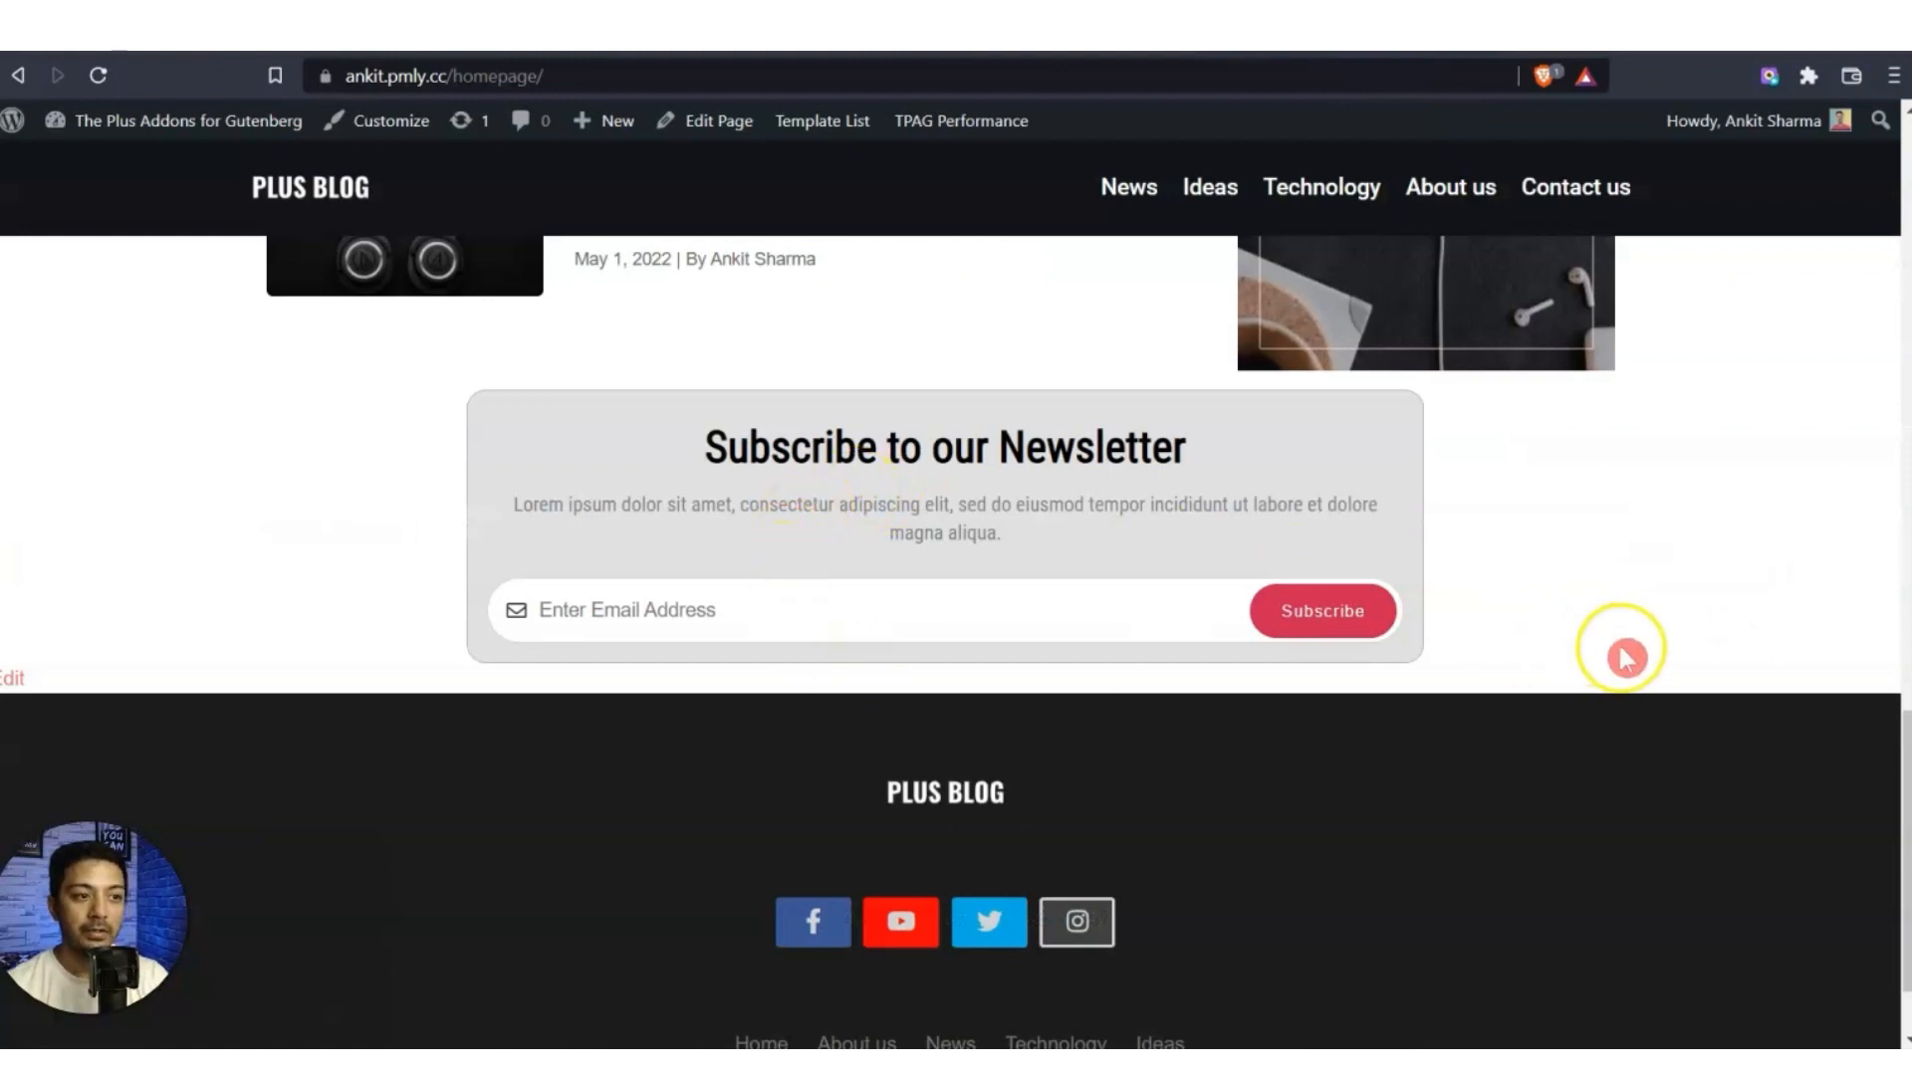
{"action": "scroll", "coordinate": [1623, 657], "scroll_direction": "up", "scroll_amount": 1}
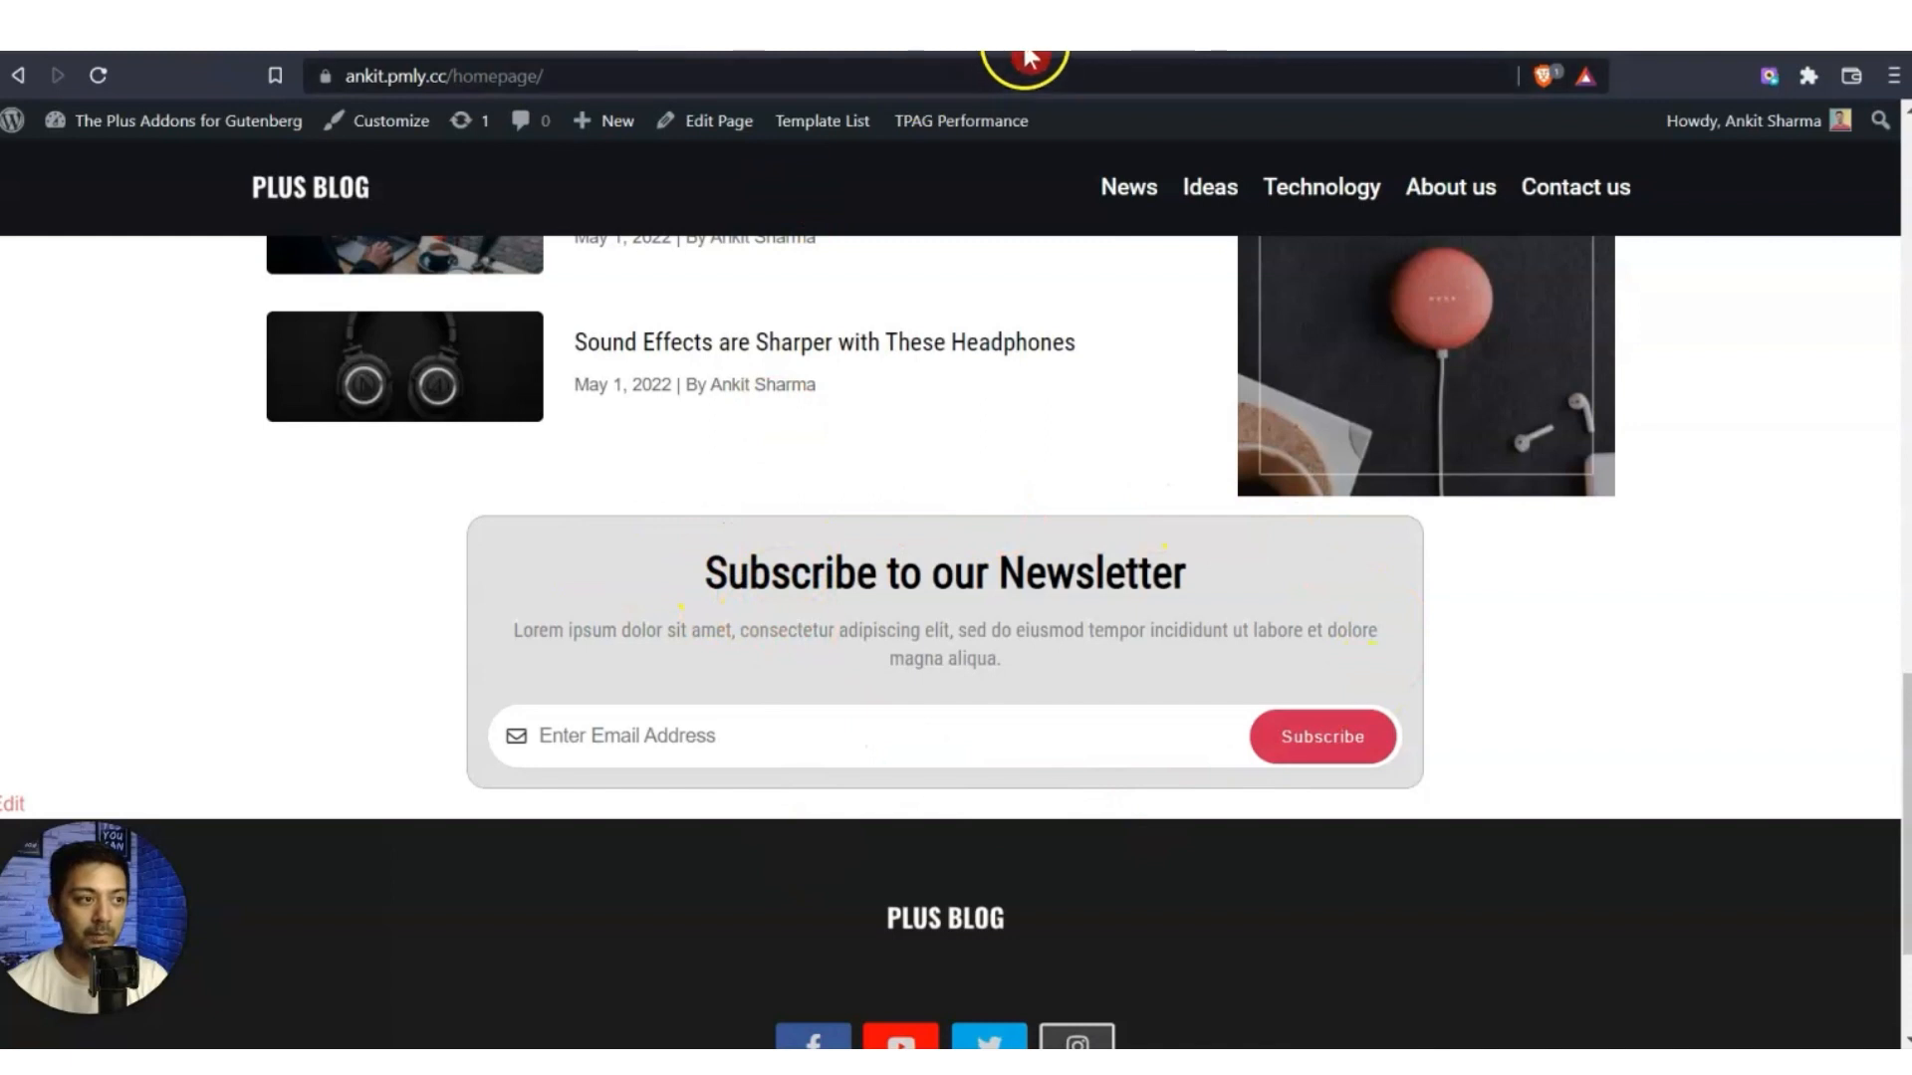
{"action": "left_click", "coordinate": [1030, 52]}
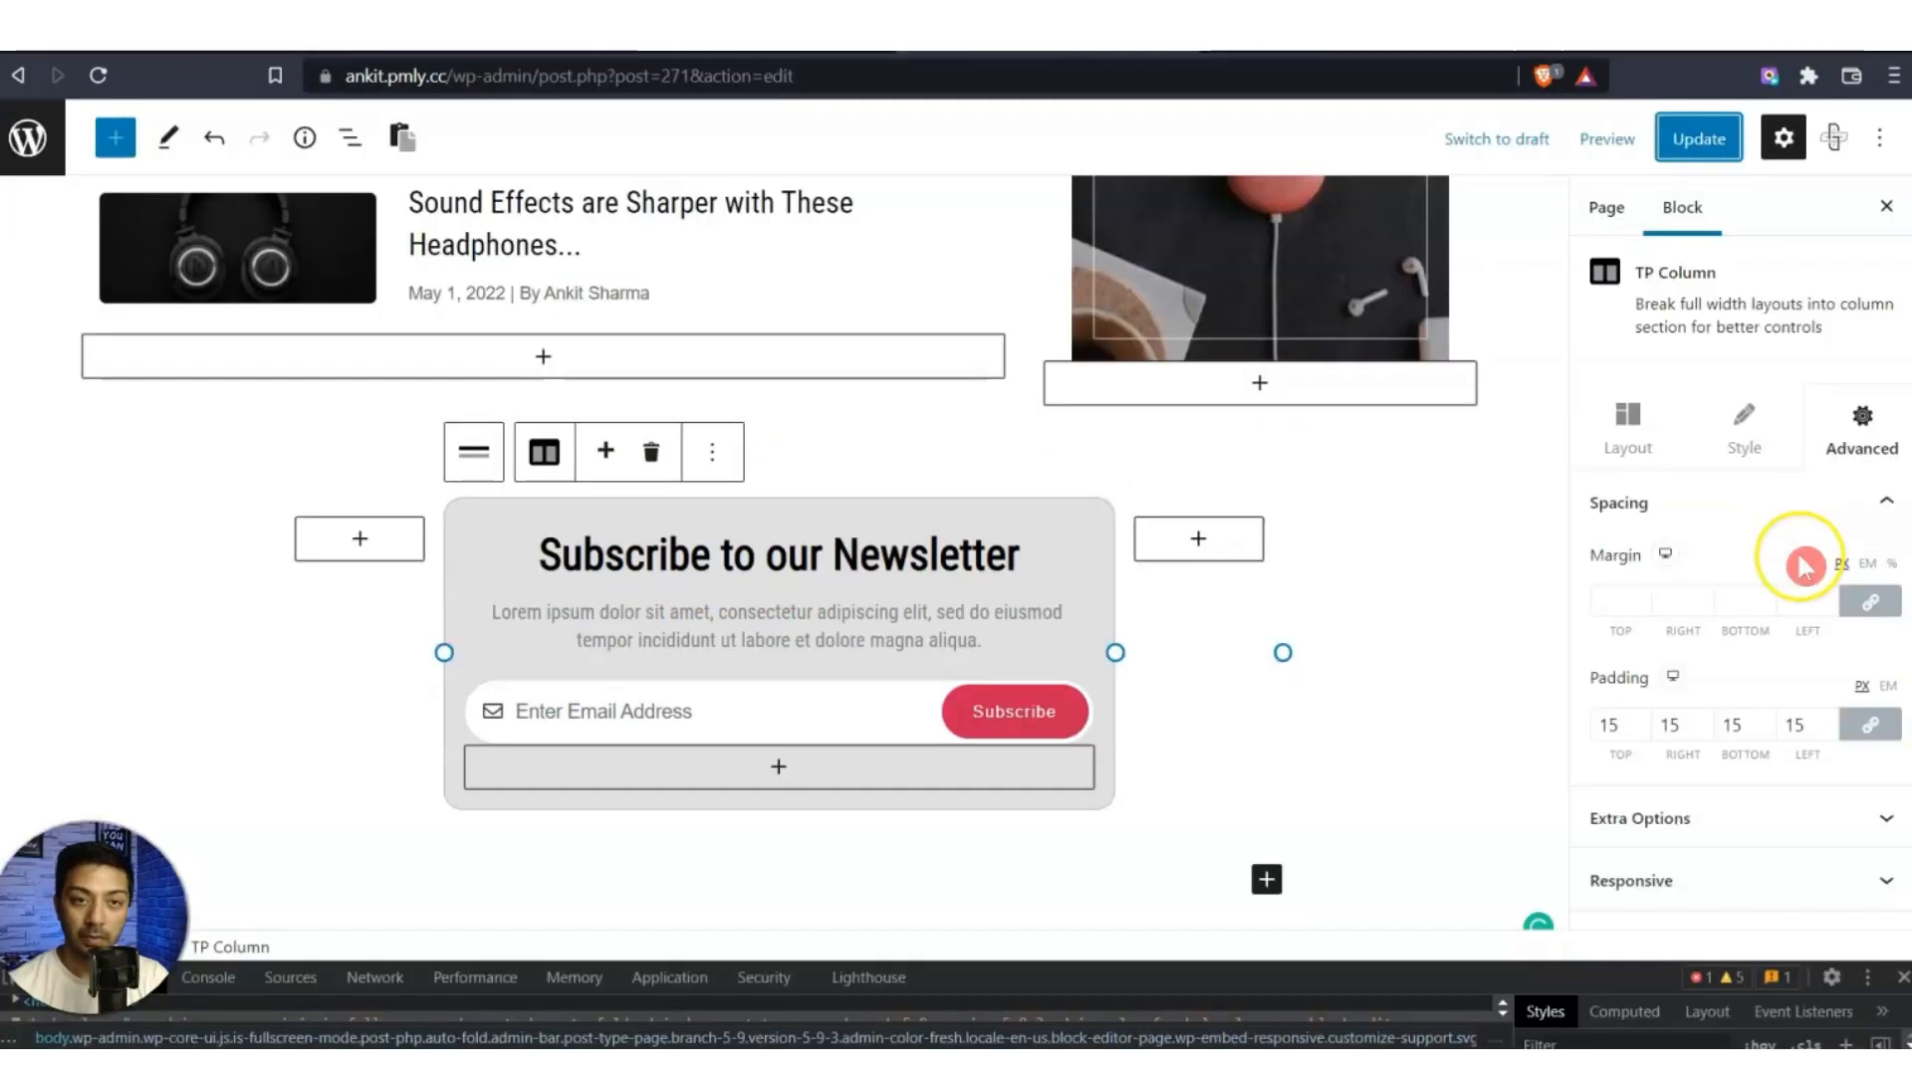
Unlink the newsletter column's margins, set the top and bottom margins to 15 px and update the page.
{"action": "left_click", "coordinate": [1874, 608]}
{"action": "left_click", "coordinate": [1620, 601]}
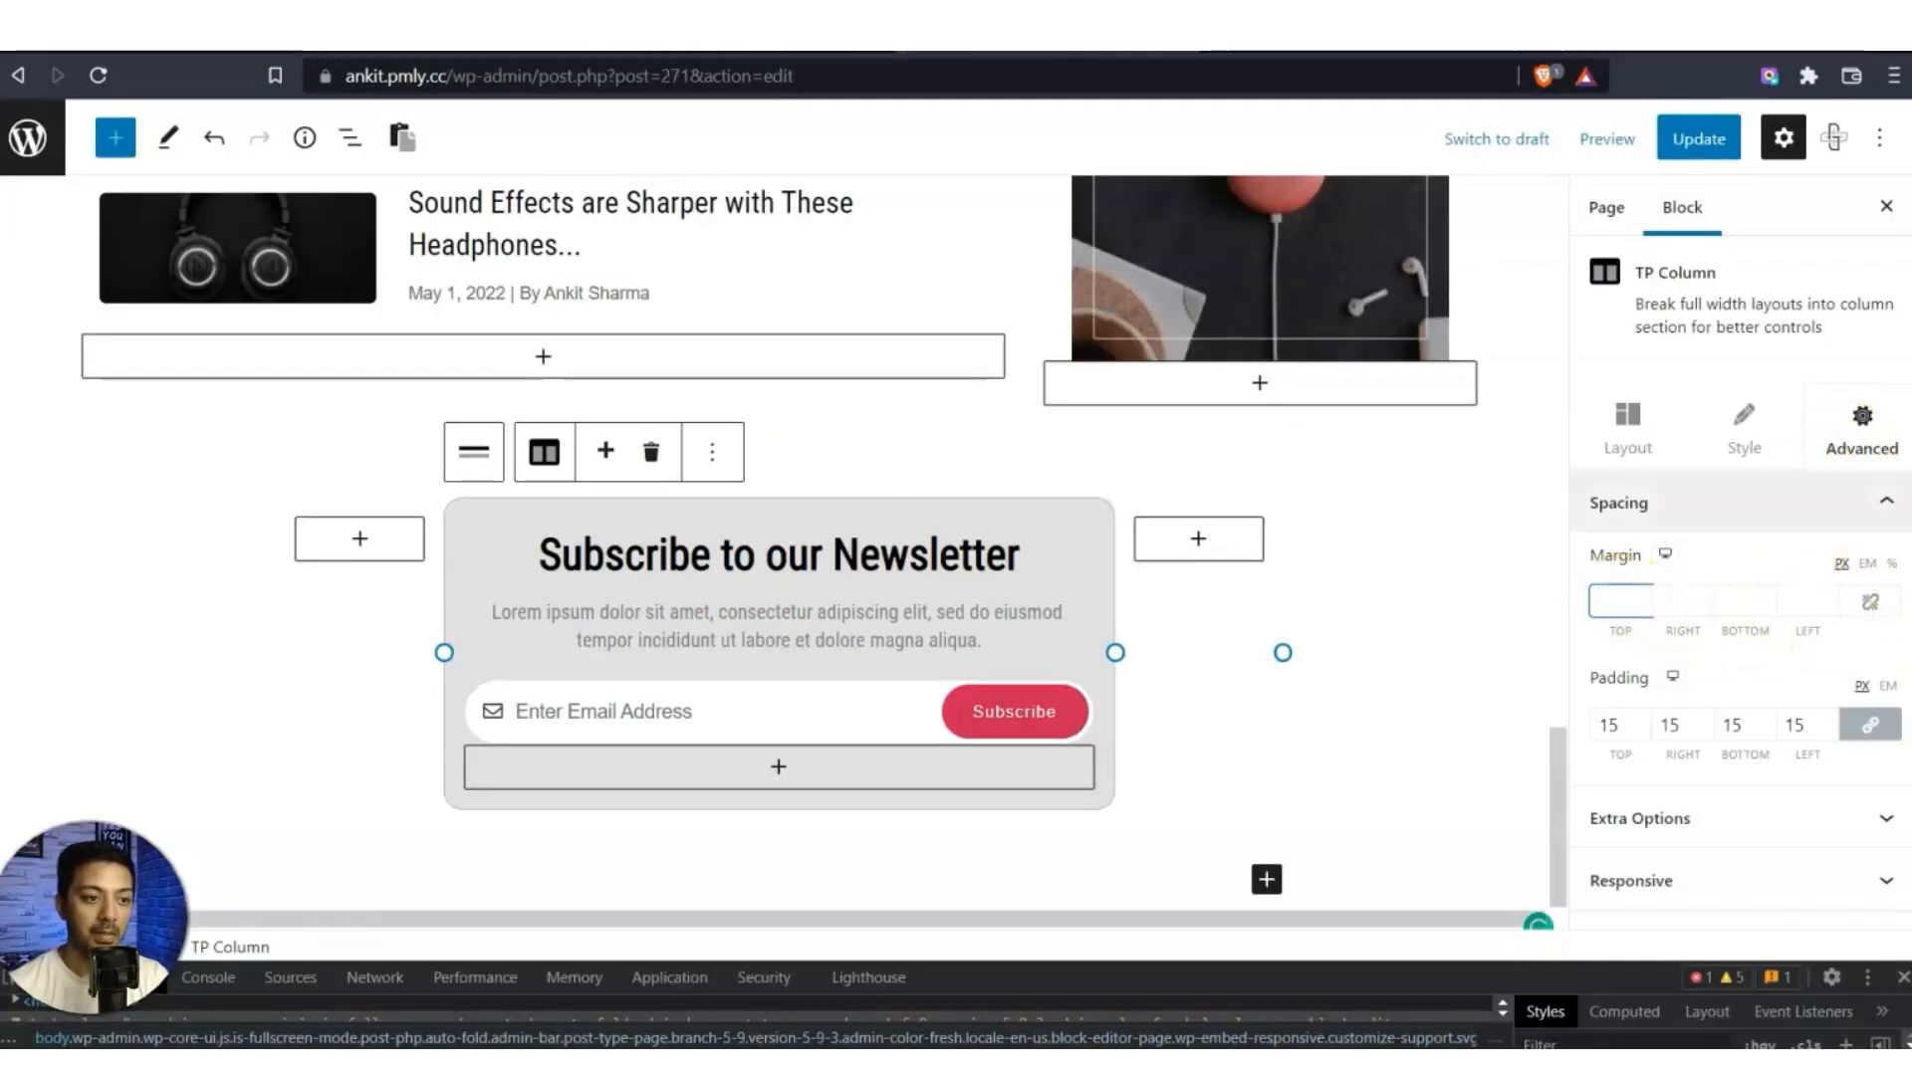
{"action": "type", "text": "15"}
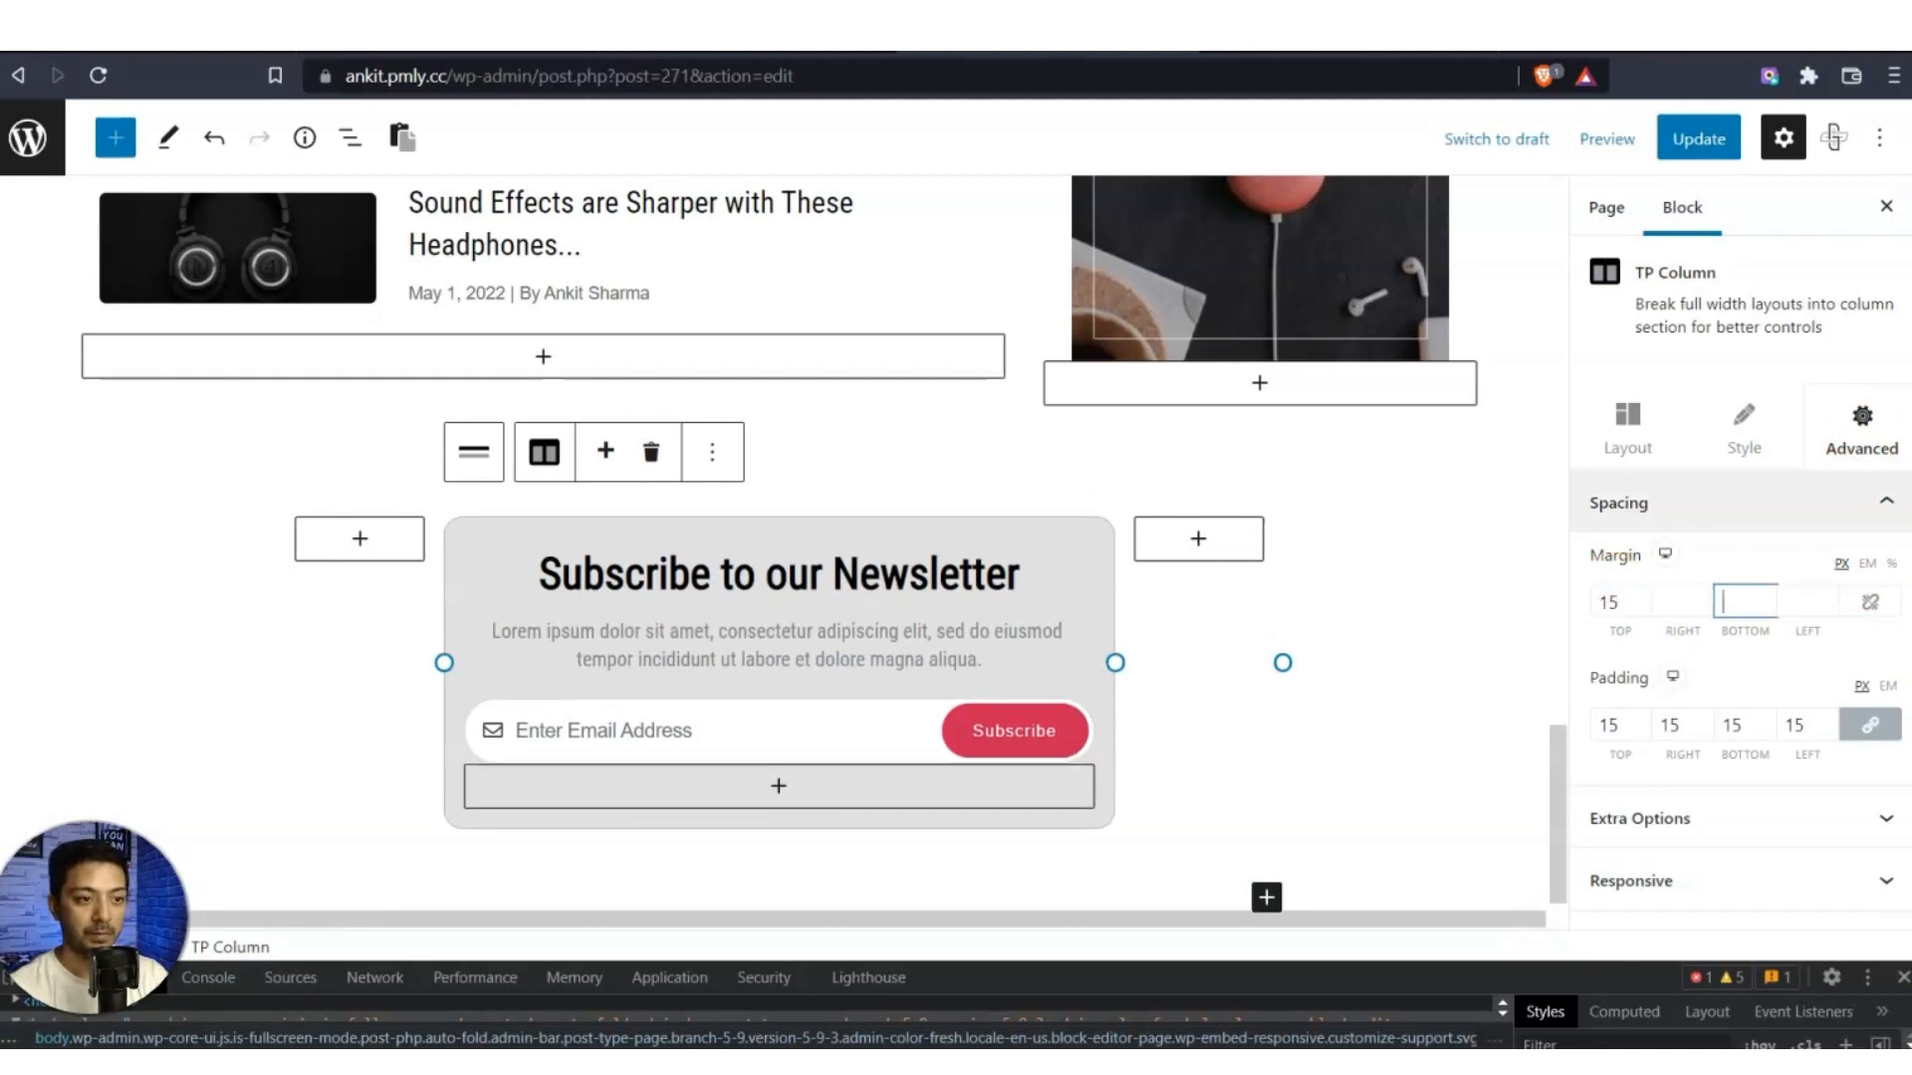
{"action": "type", "text": "15"}
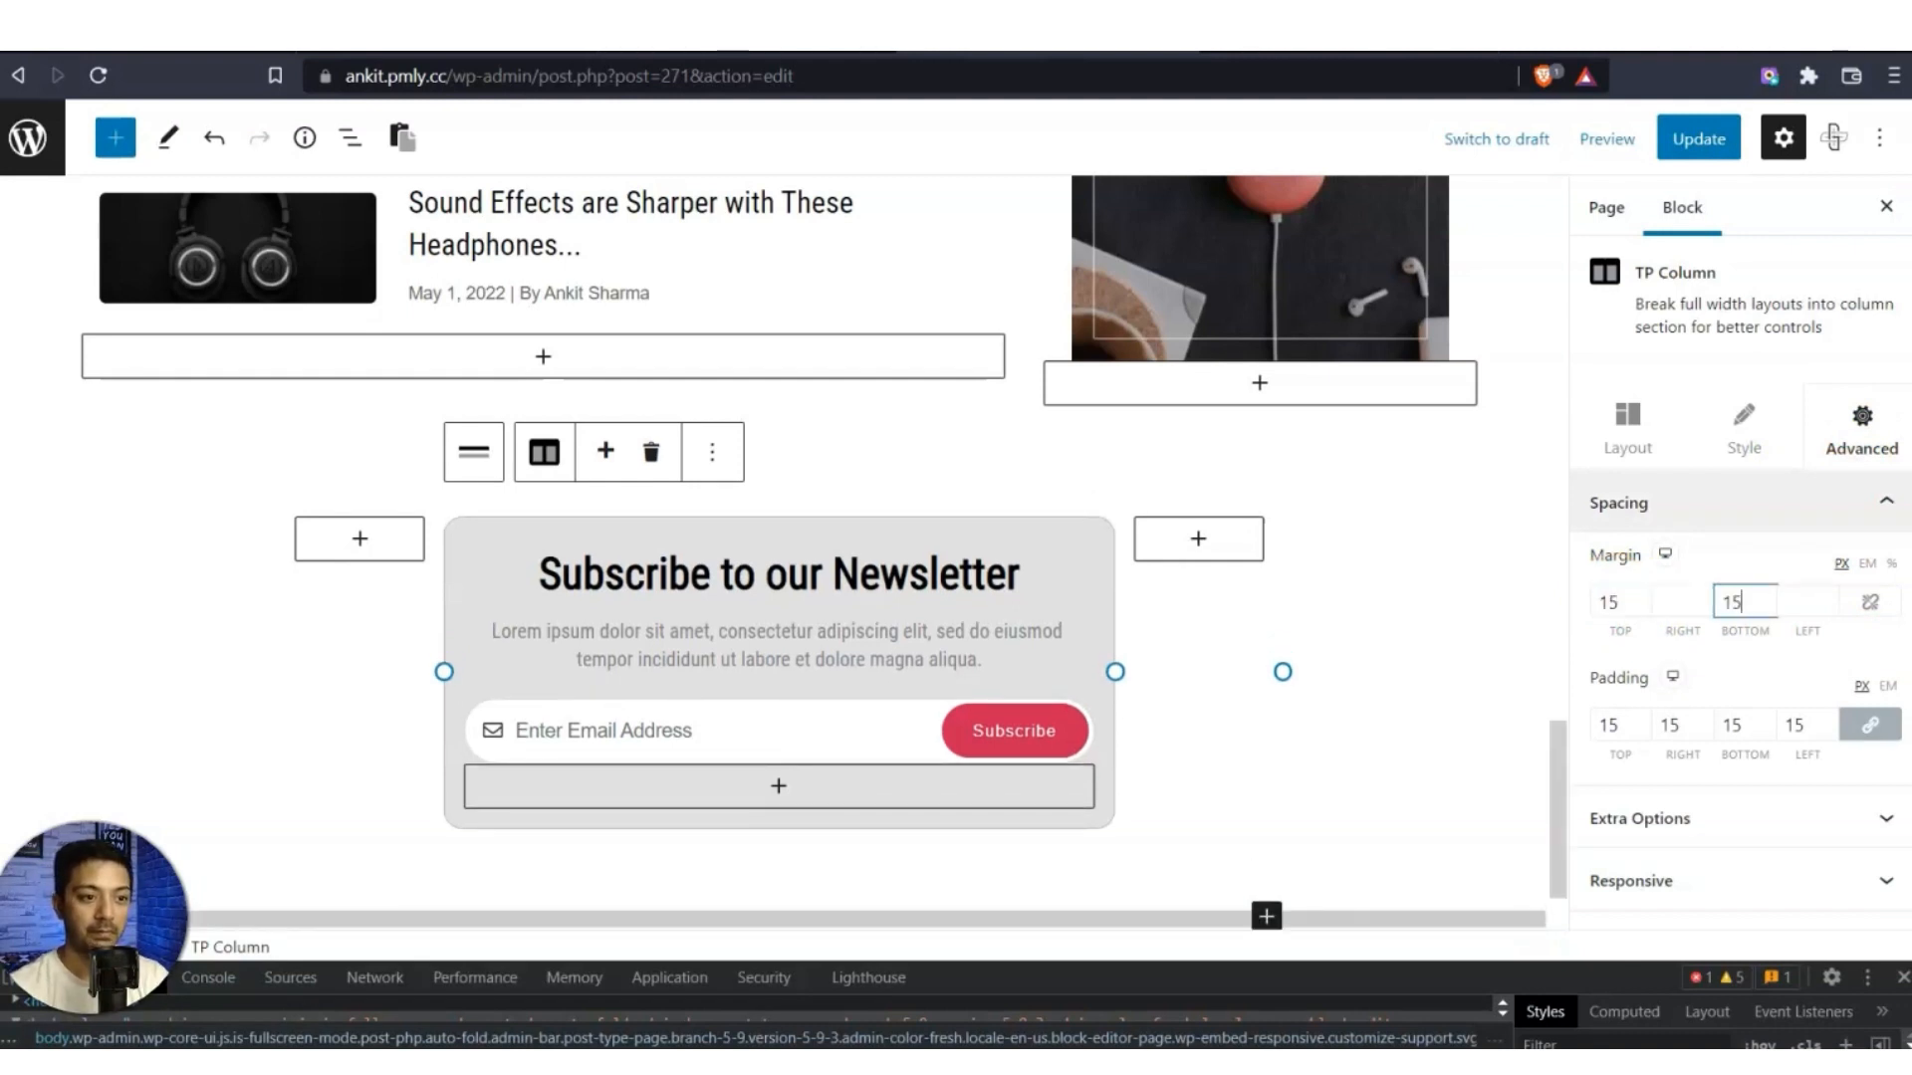
{"action": "left_click", "coordinate": [1699, 138]}
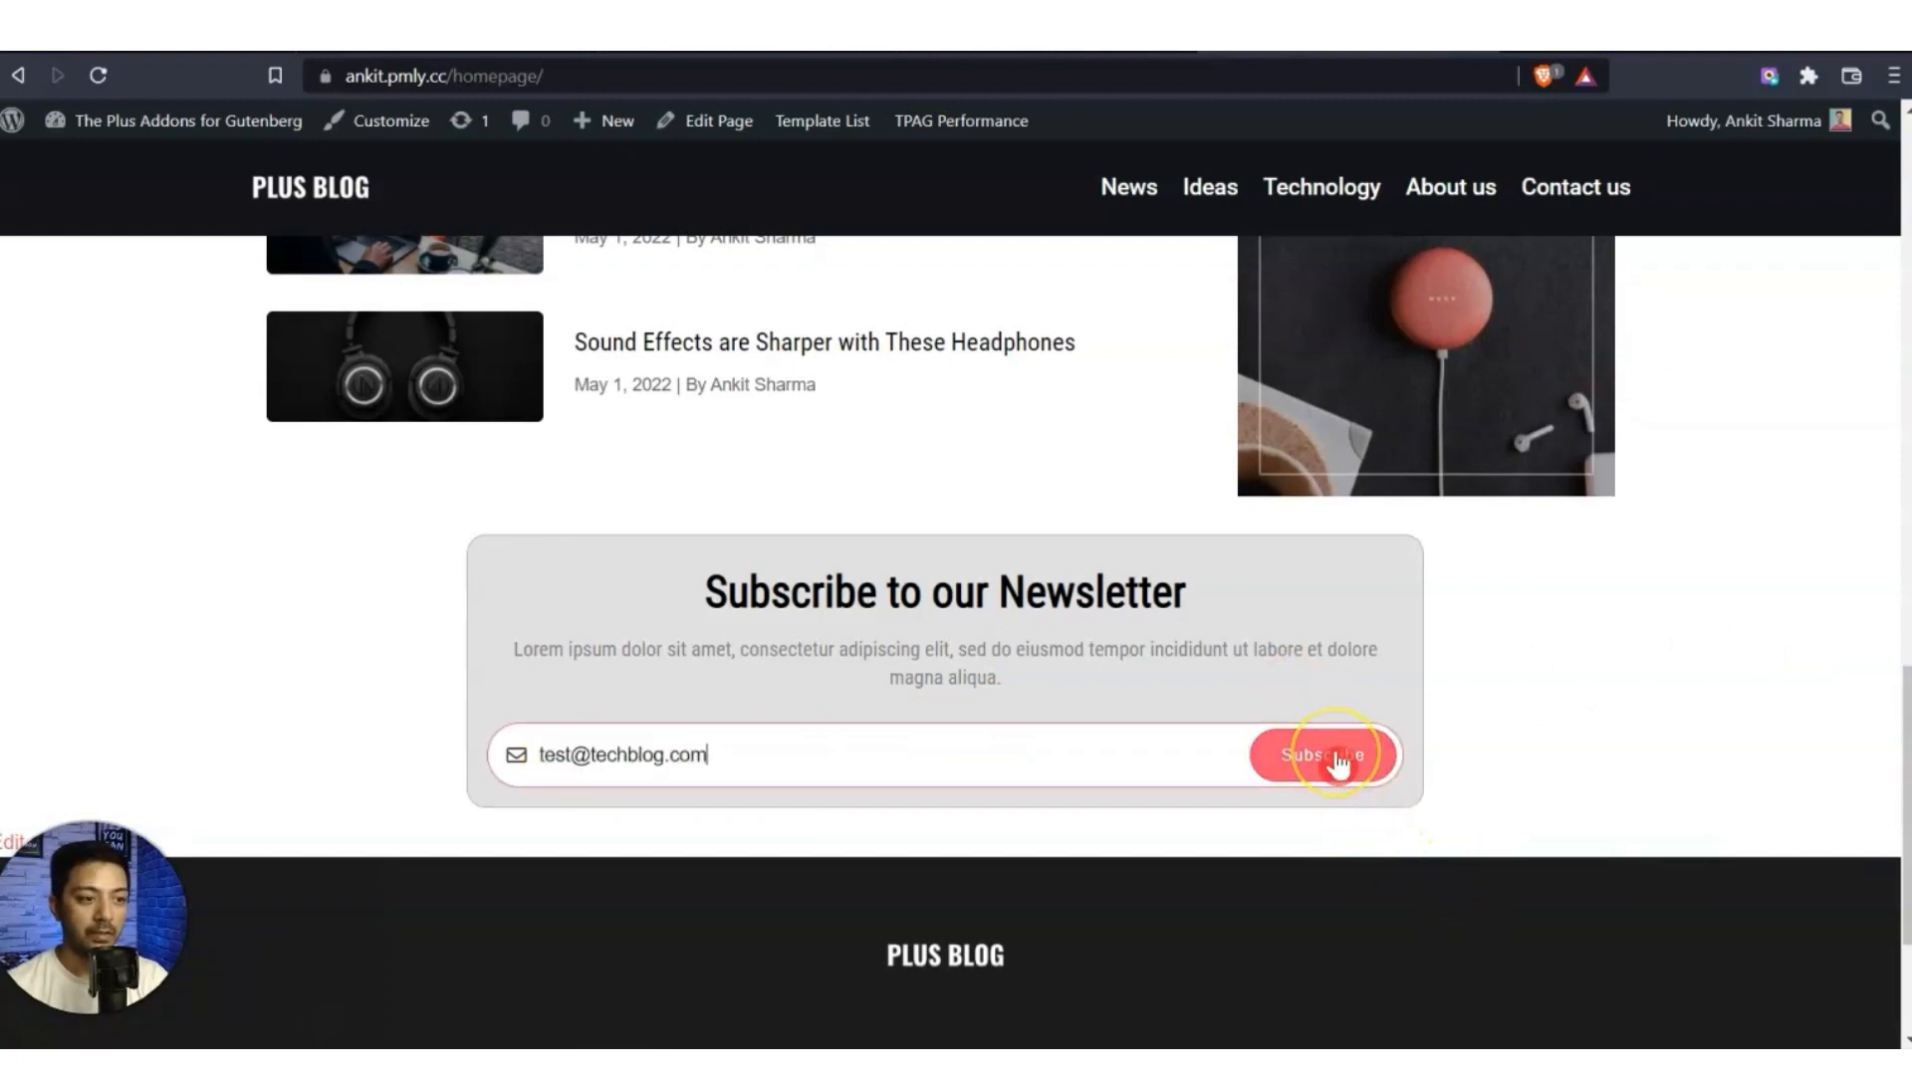
Submit a test email address in the live newsletter form and view the site's About us and Contact us pages.
{"action": "left_click", "coordinate": [1339, 764]}
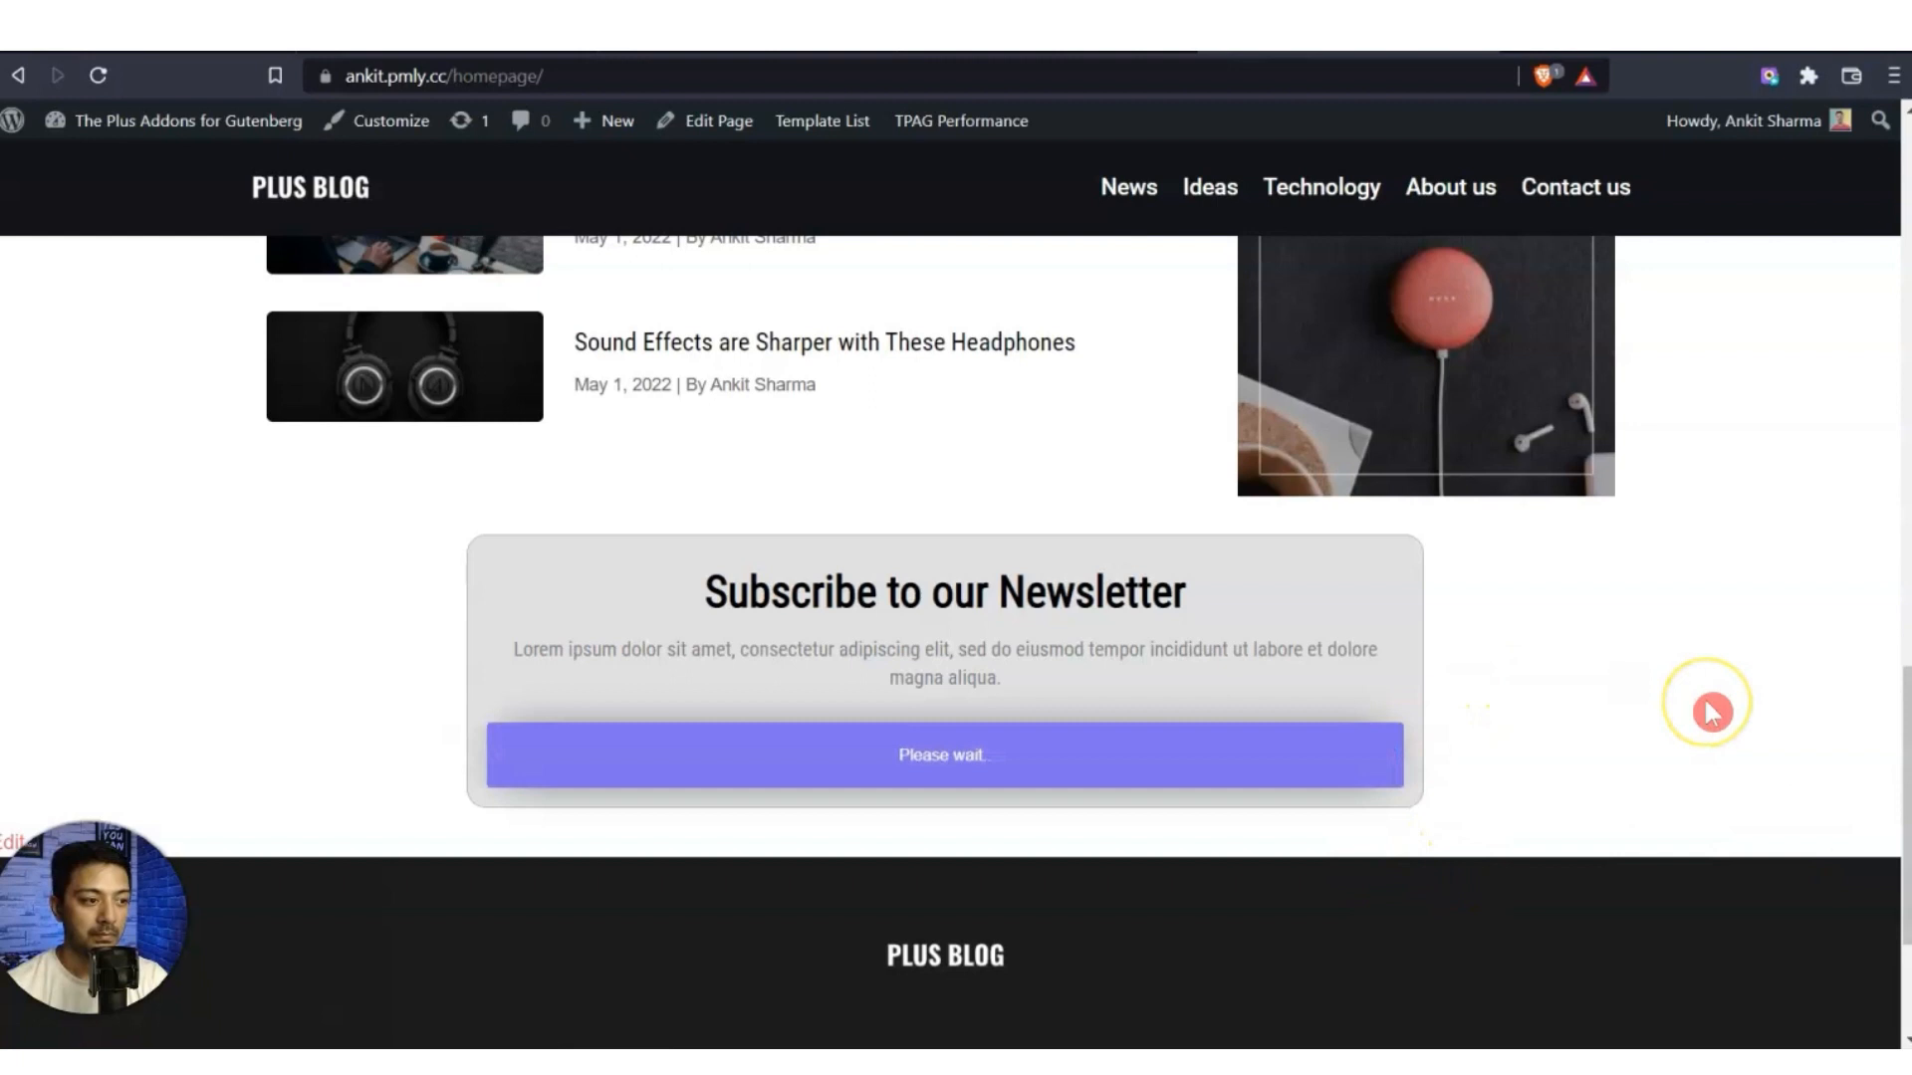
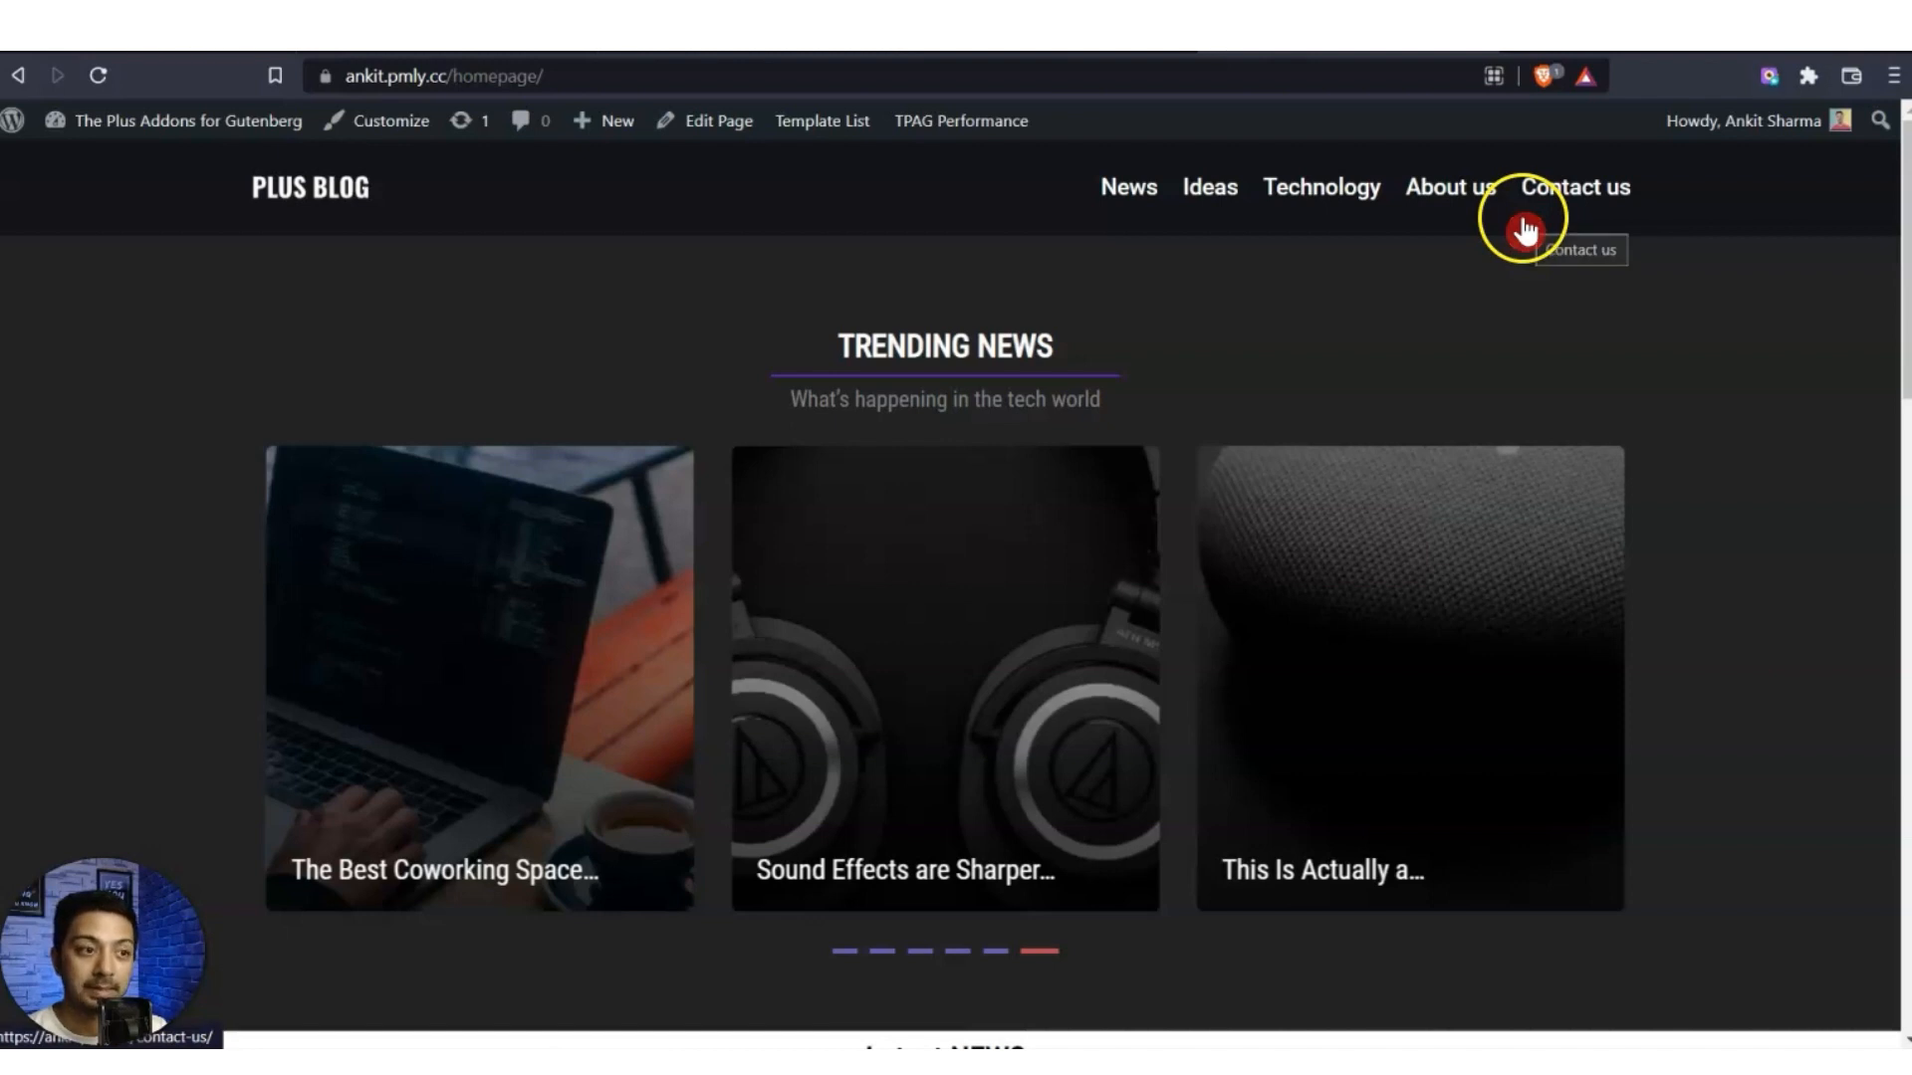
{"action": "left_click", "coordinate": [1450, 197]}
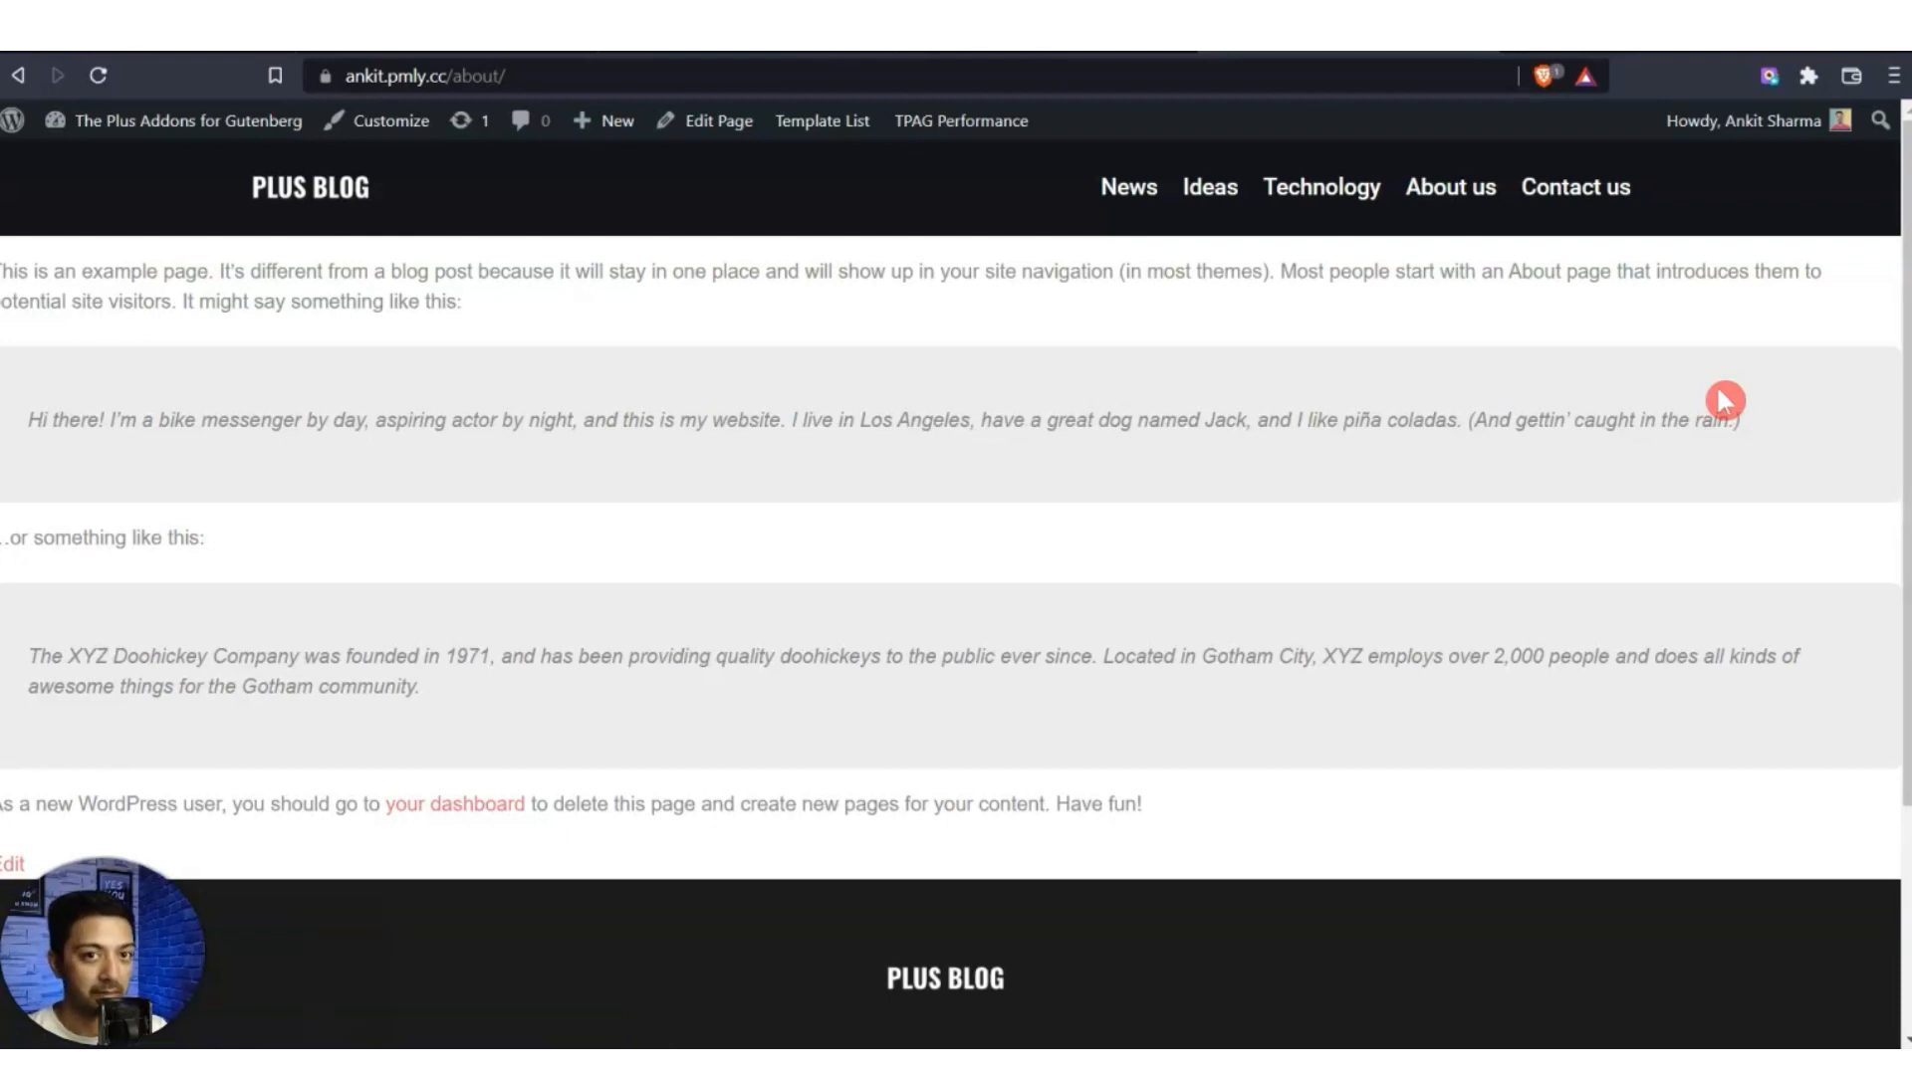
{"action": "left_click", "coordinate": [1576, 189]}
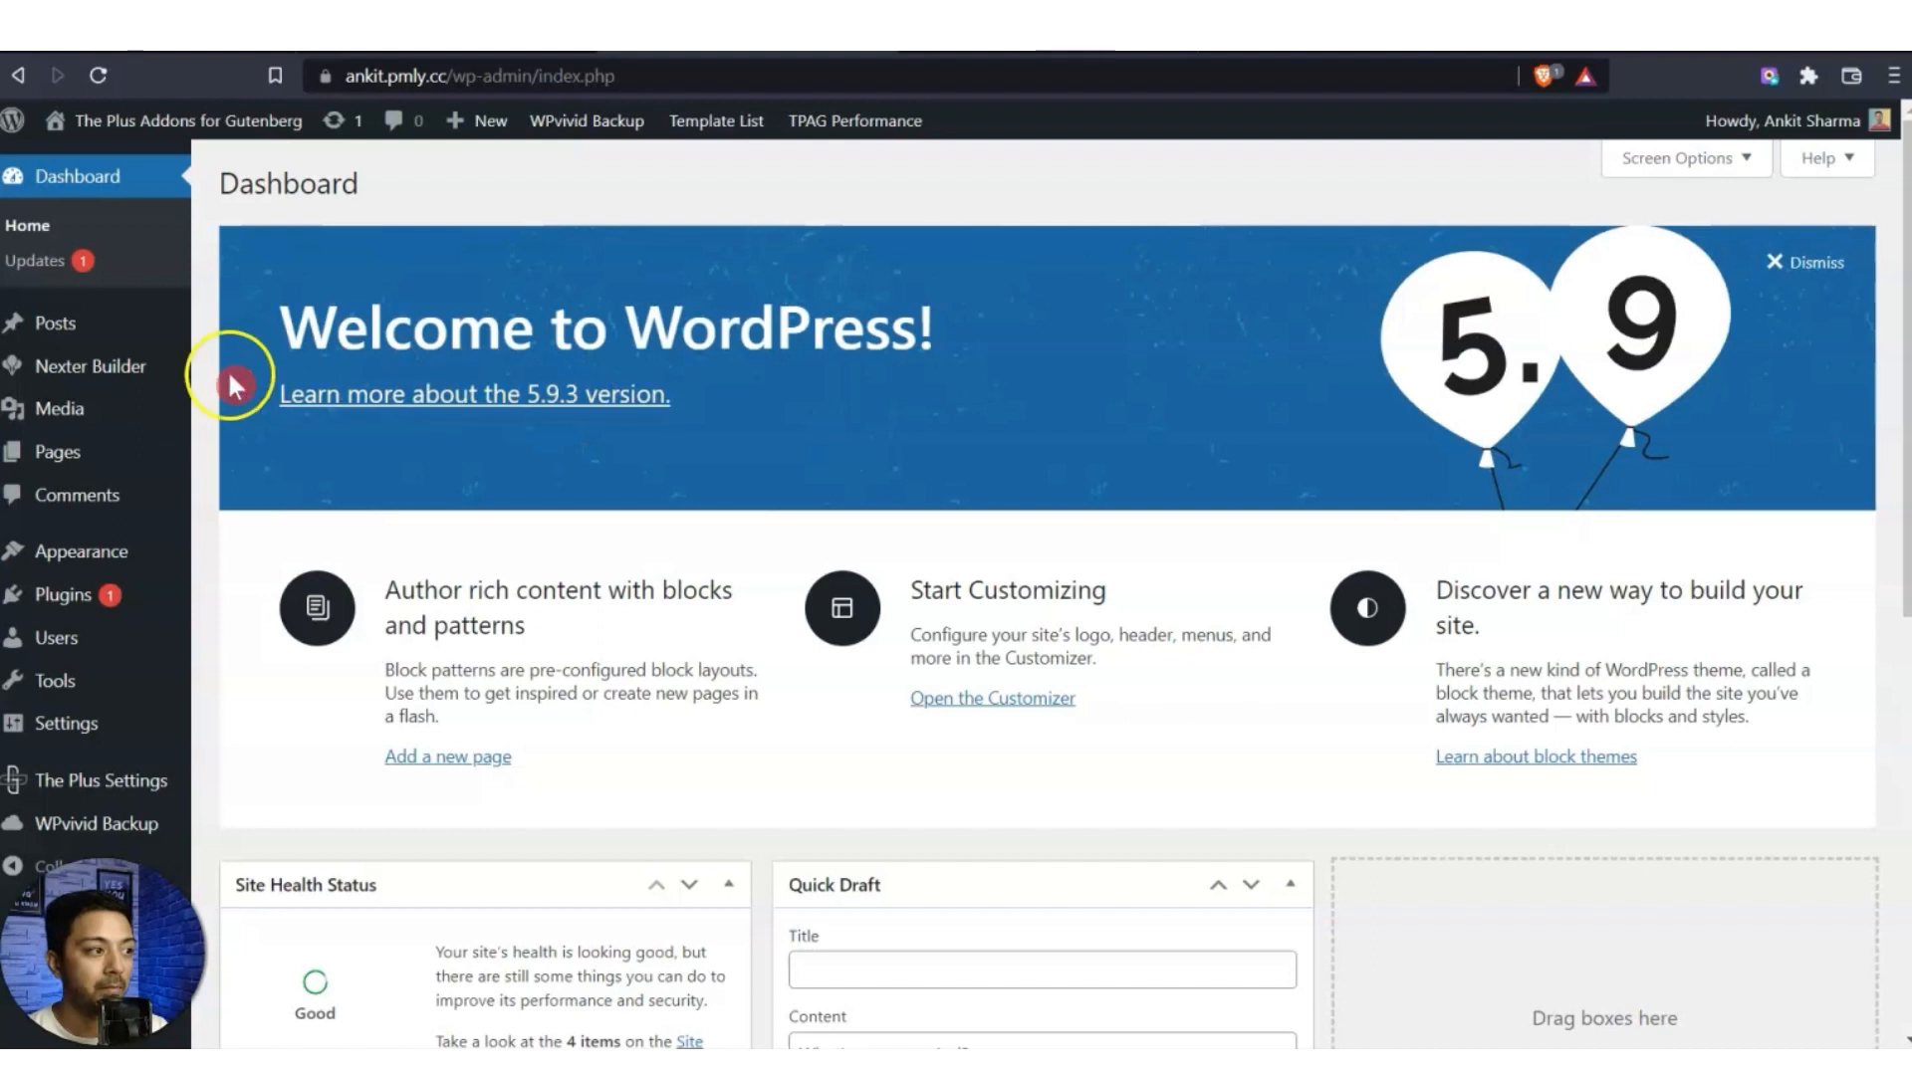
Create a new Nexter Builder template titled "Page template" with the Pages layout and the Singular page type.
{"action": "left_click", "coordinate": [100, 370]}
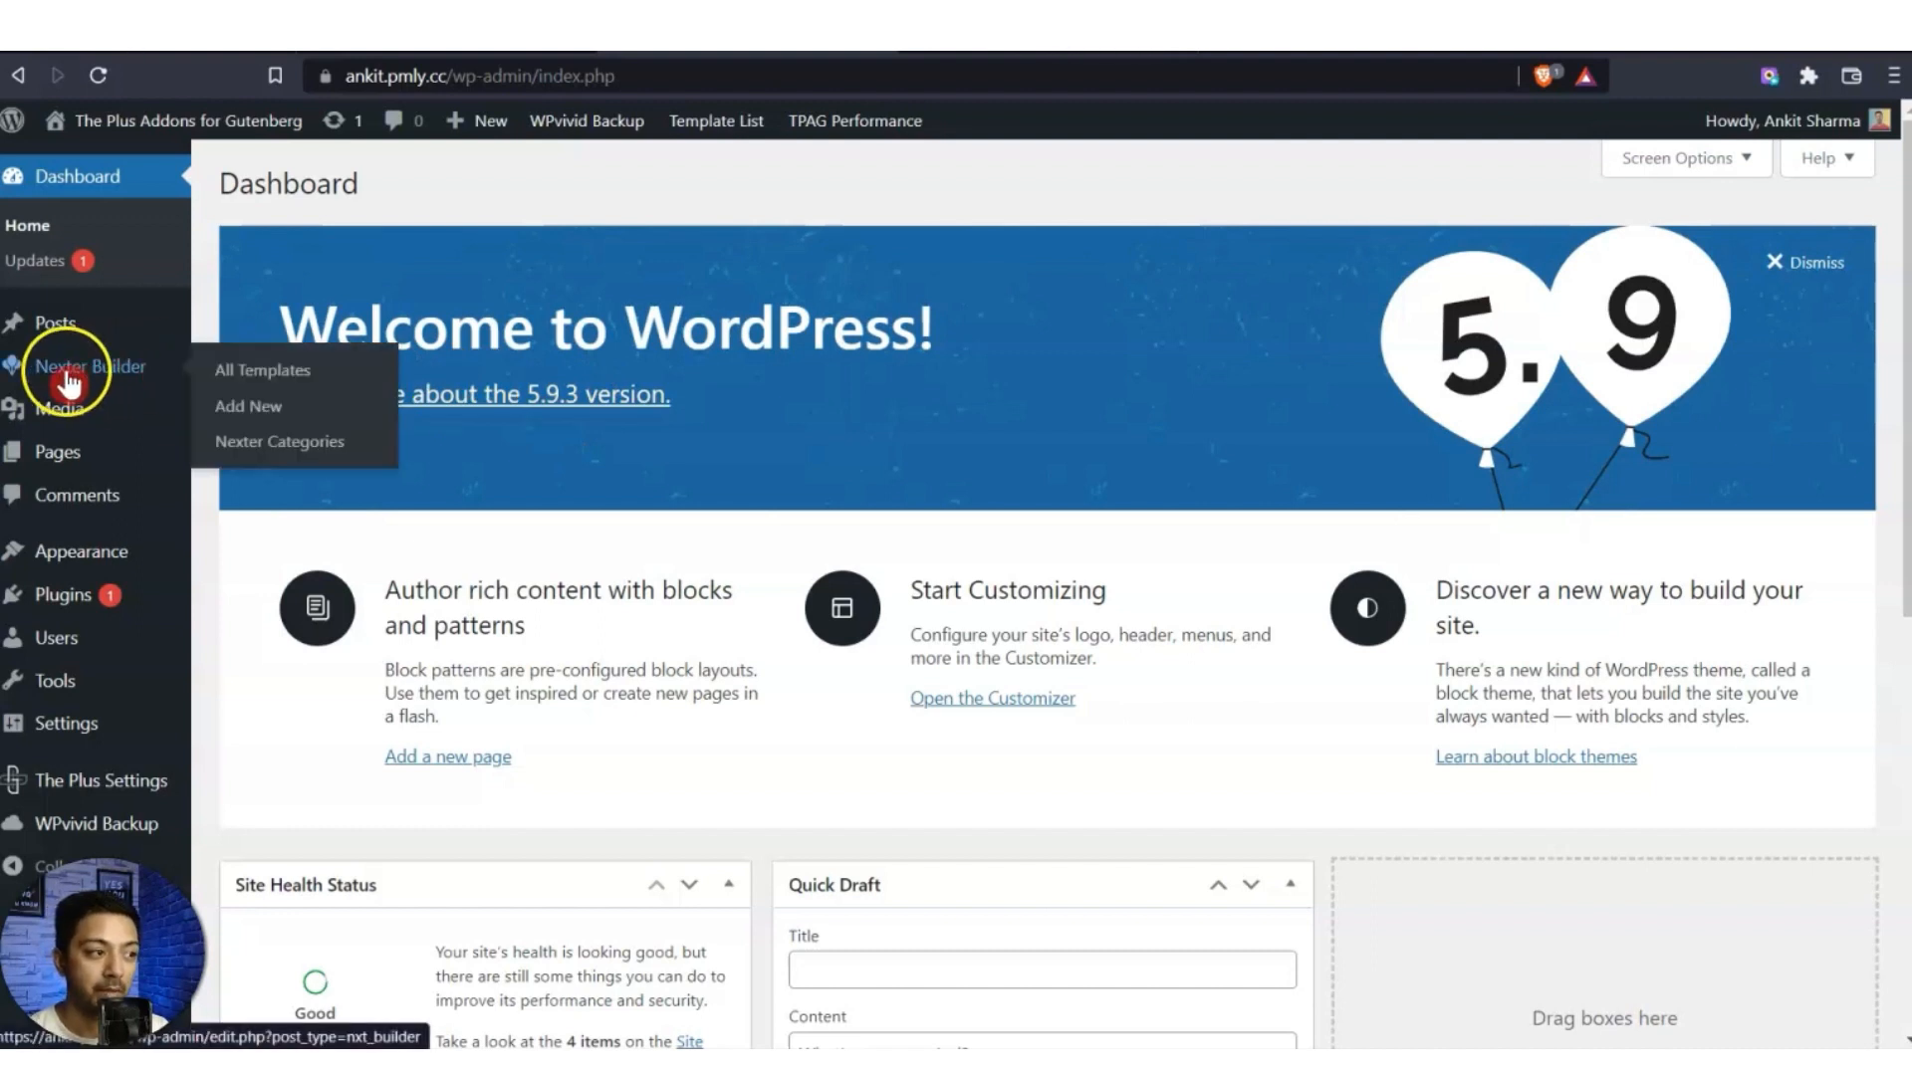
{"action": "left_click", "coordinate": [65, 377]}
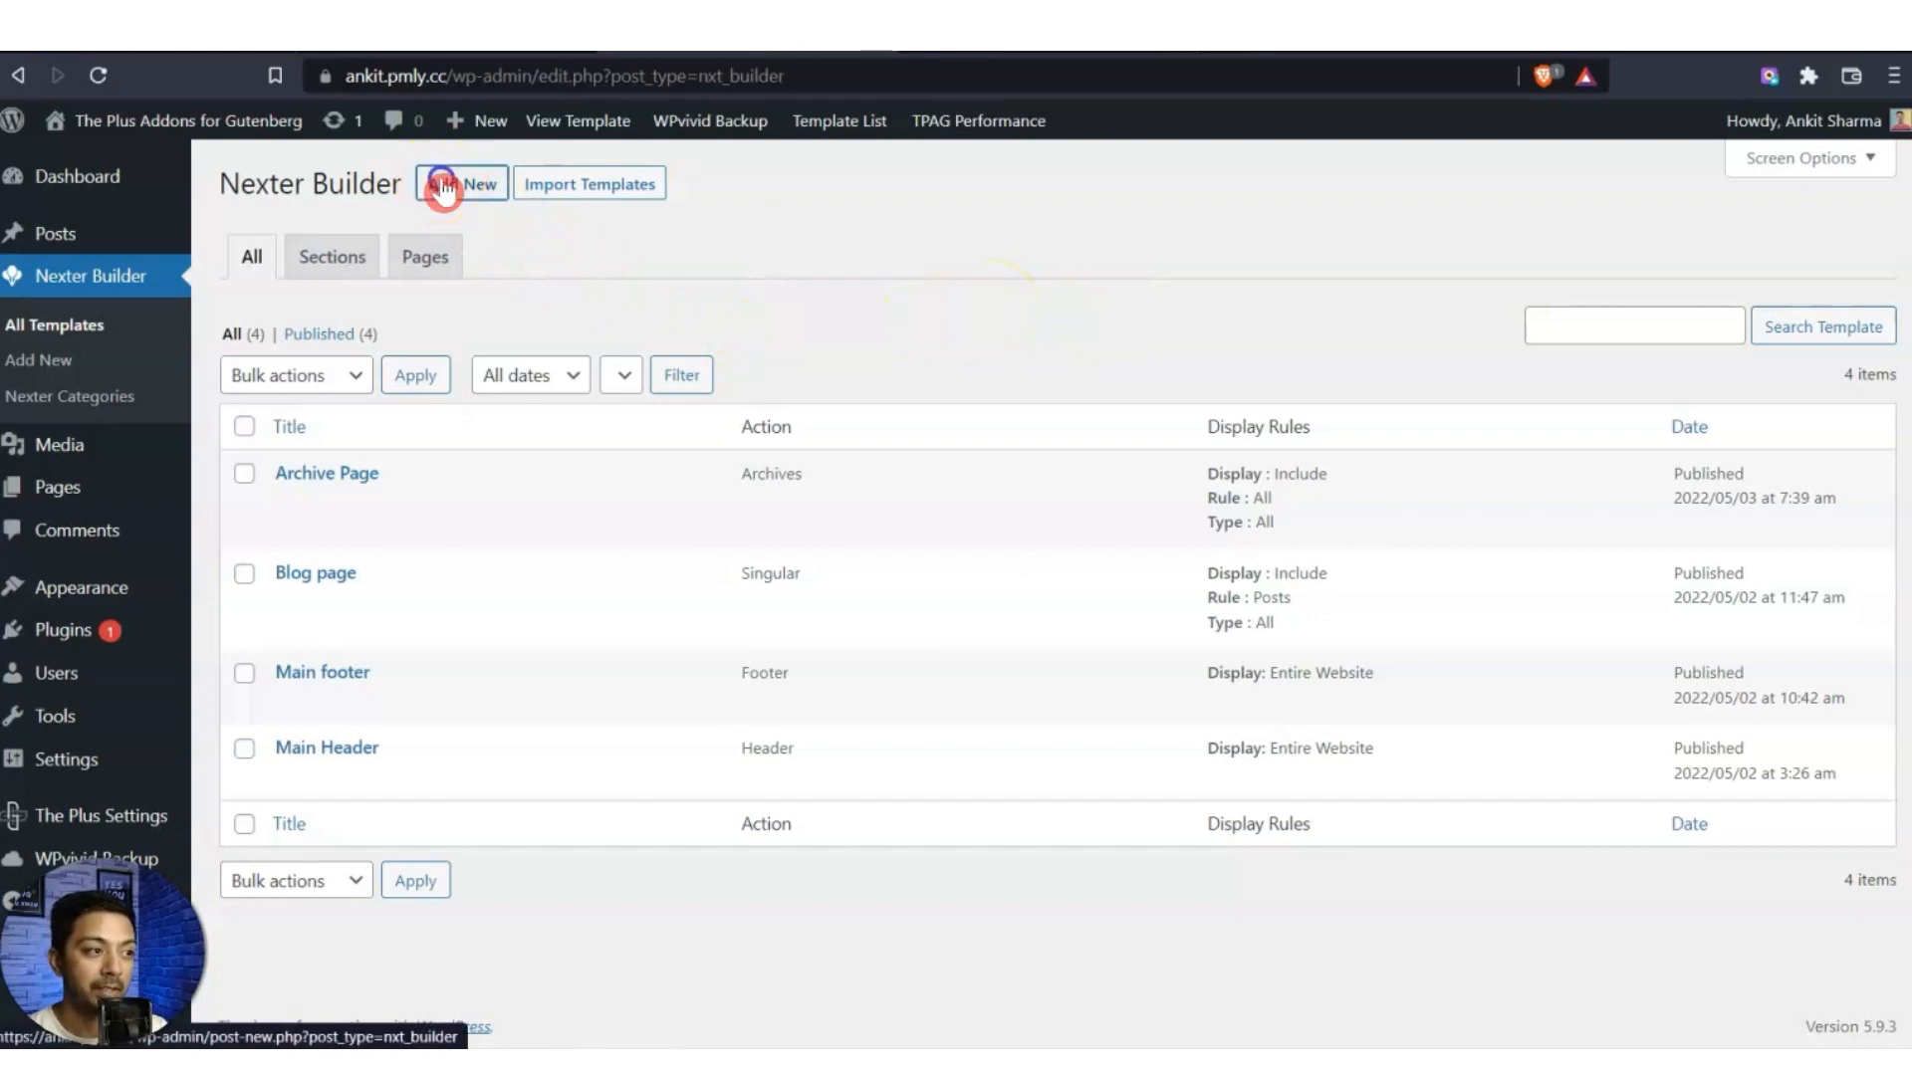
{"action": "left_click", "coordinate": [443, 189]}
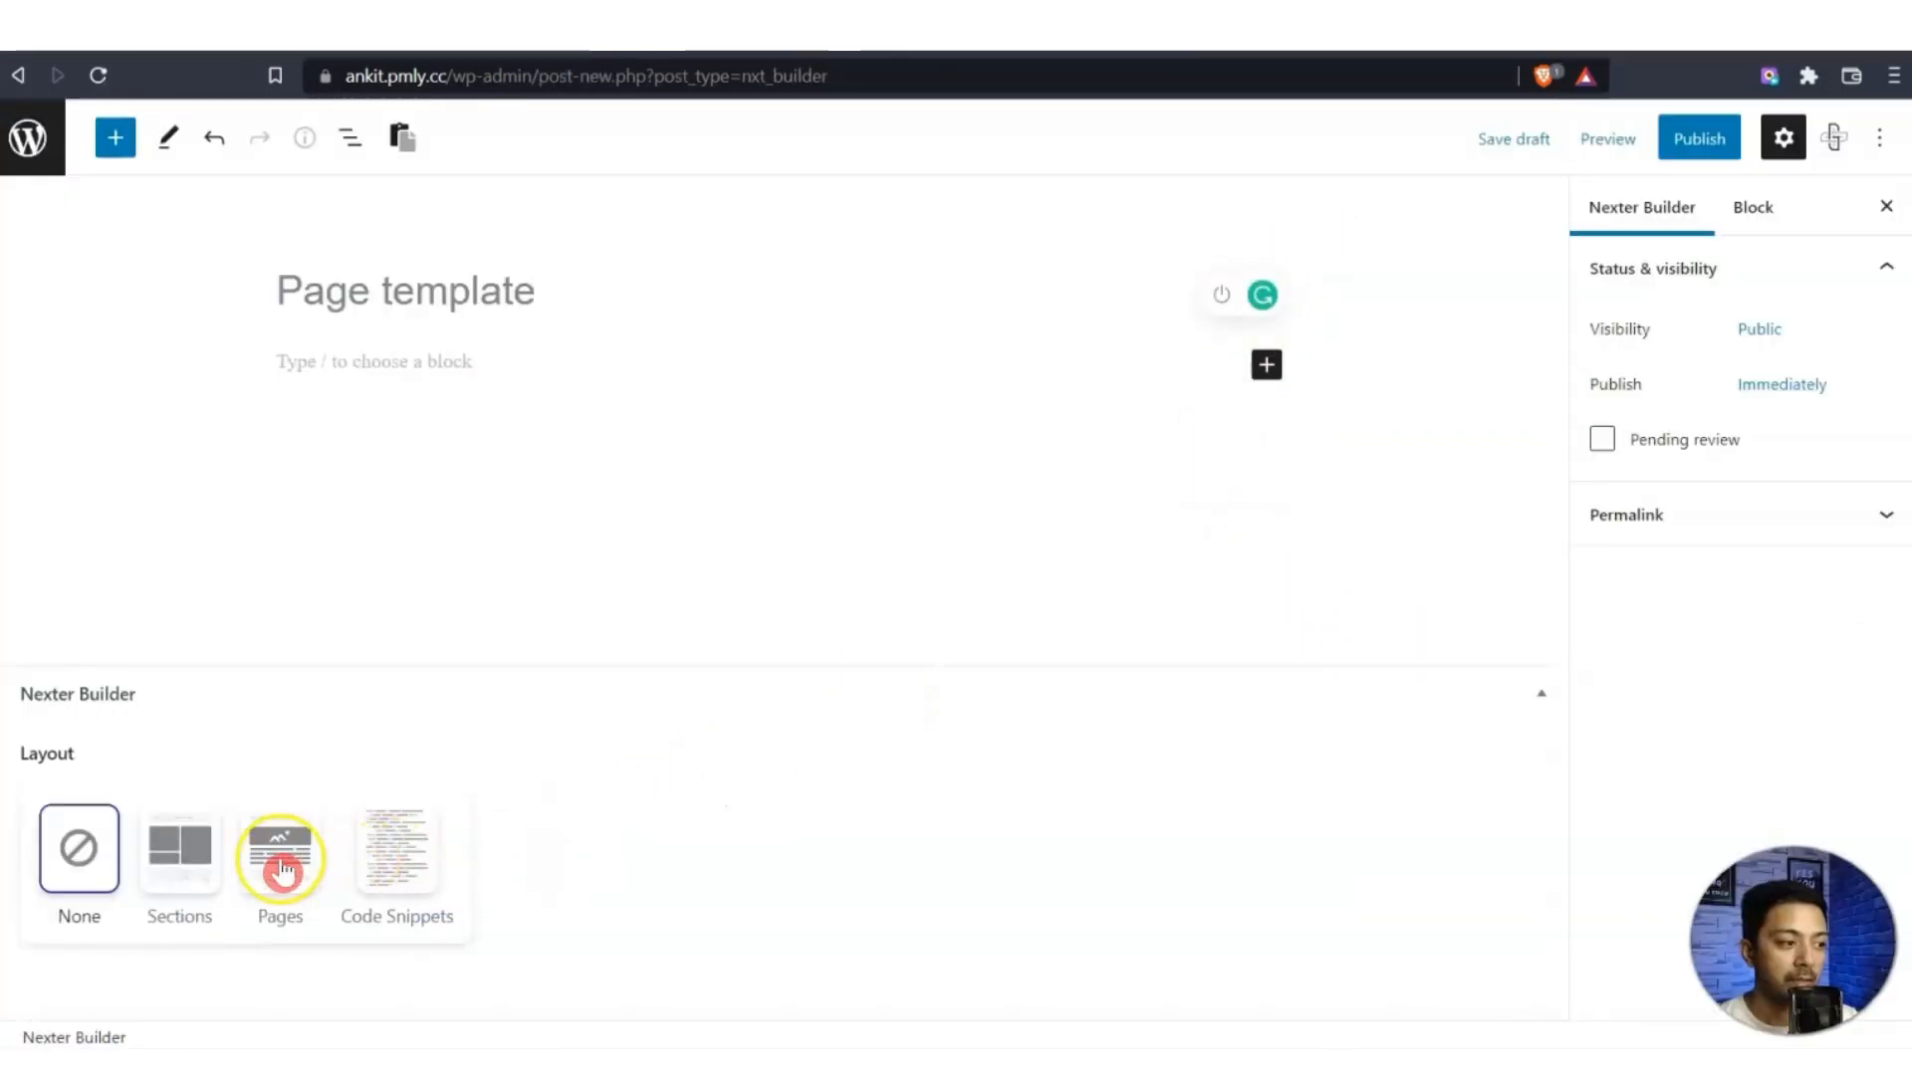
{"action": "left_click", "coordinate": [282, 870]}
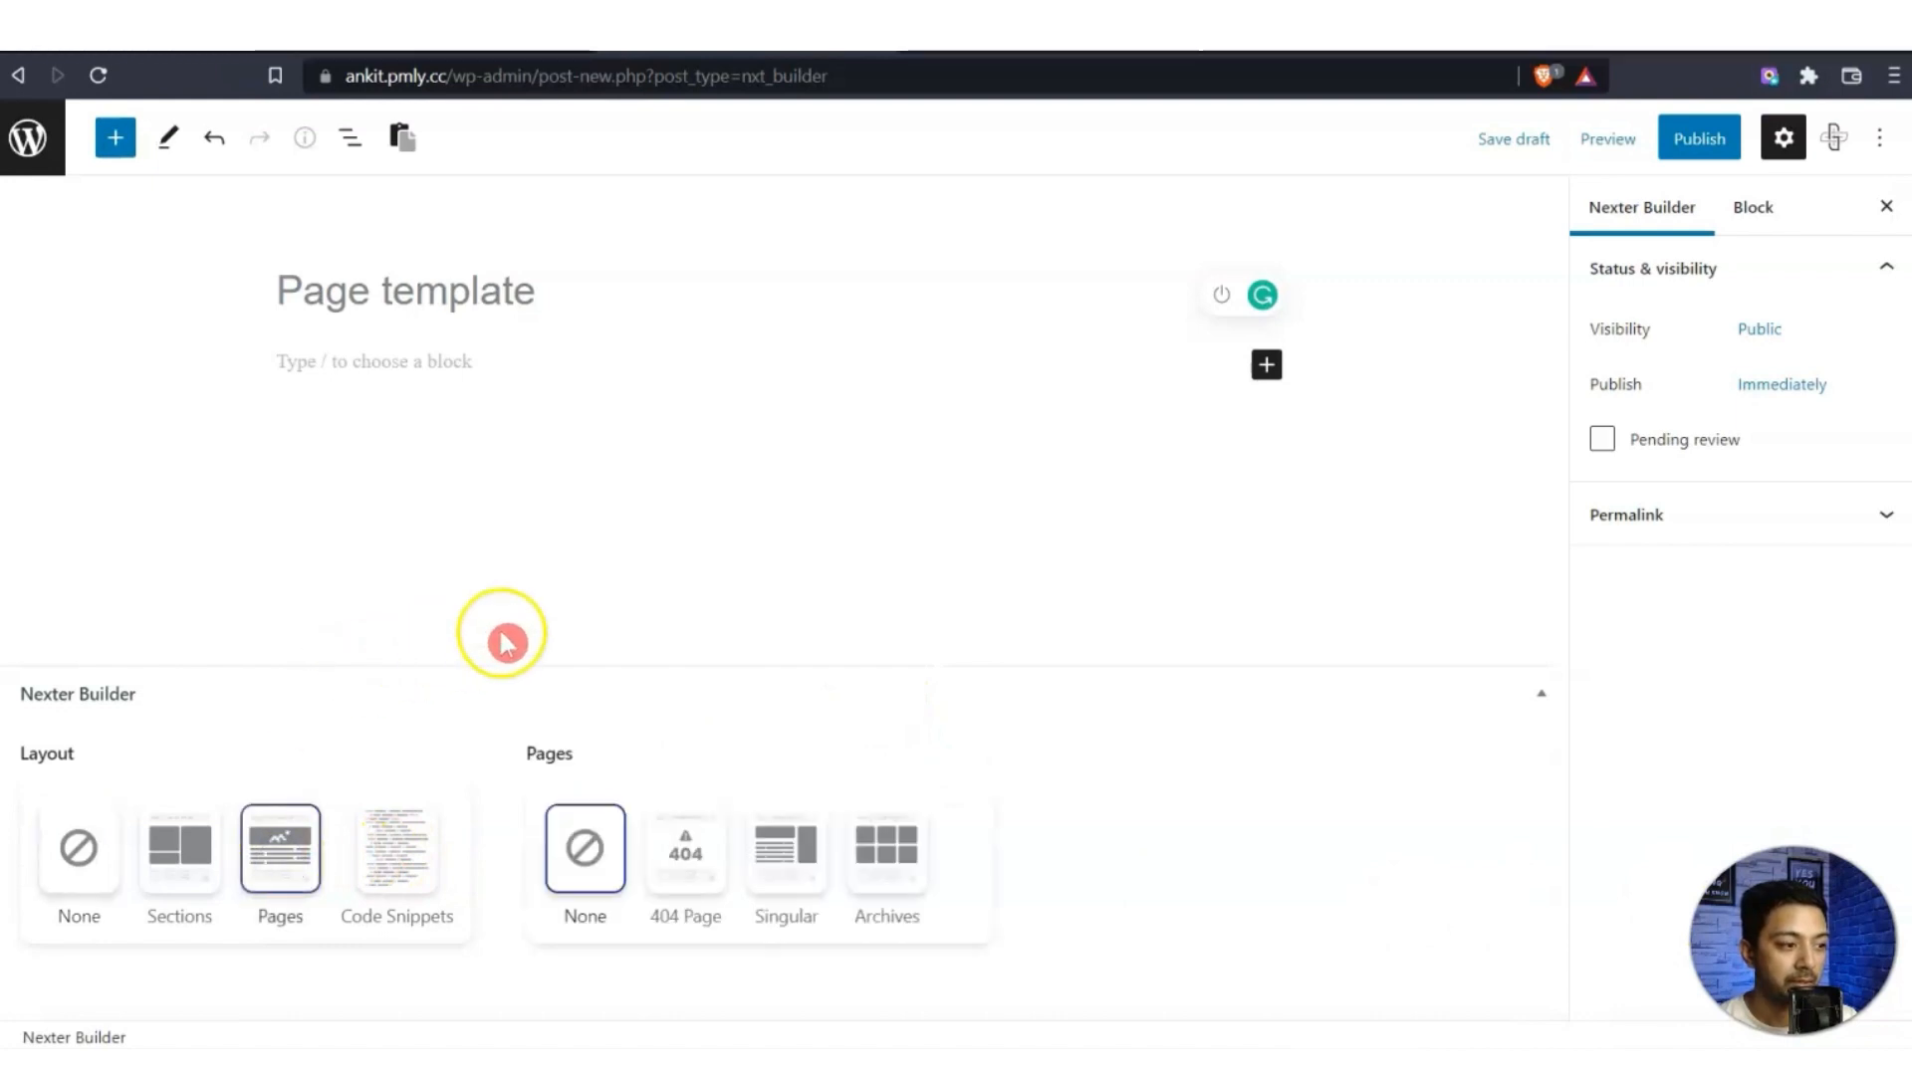
{"action": "left_click", "coordinate": [775, 912]}
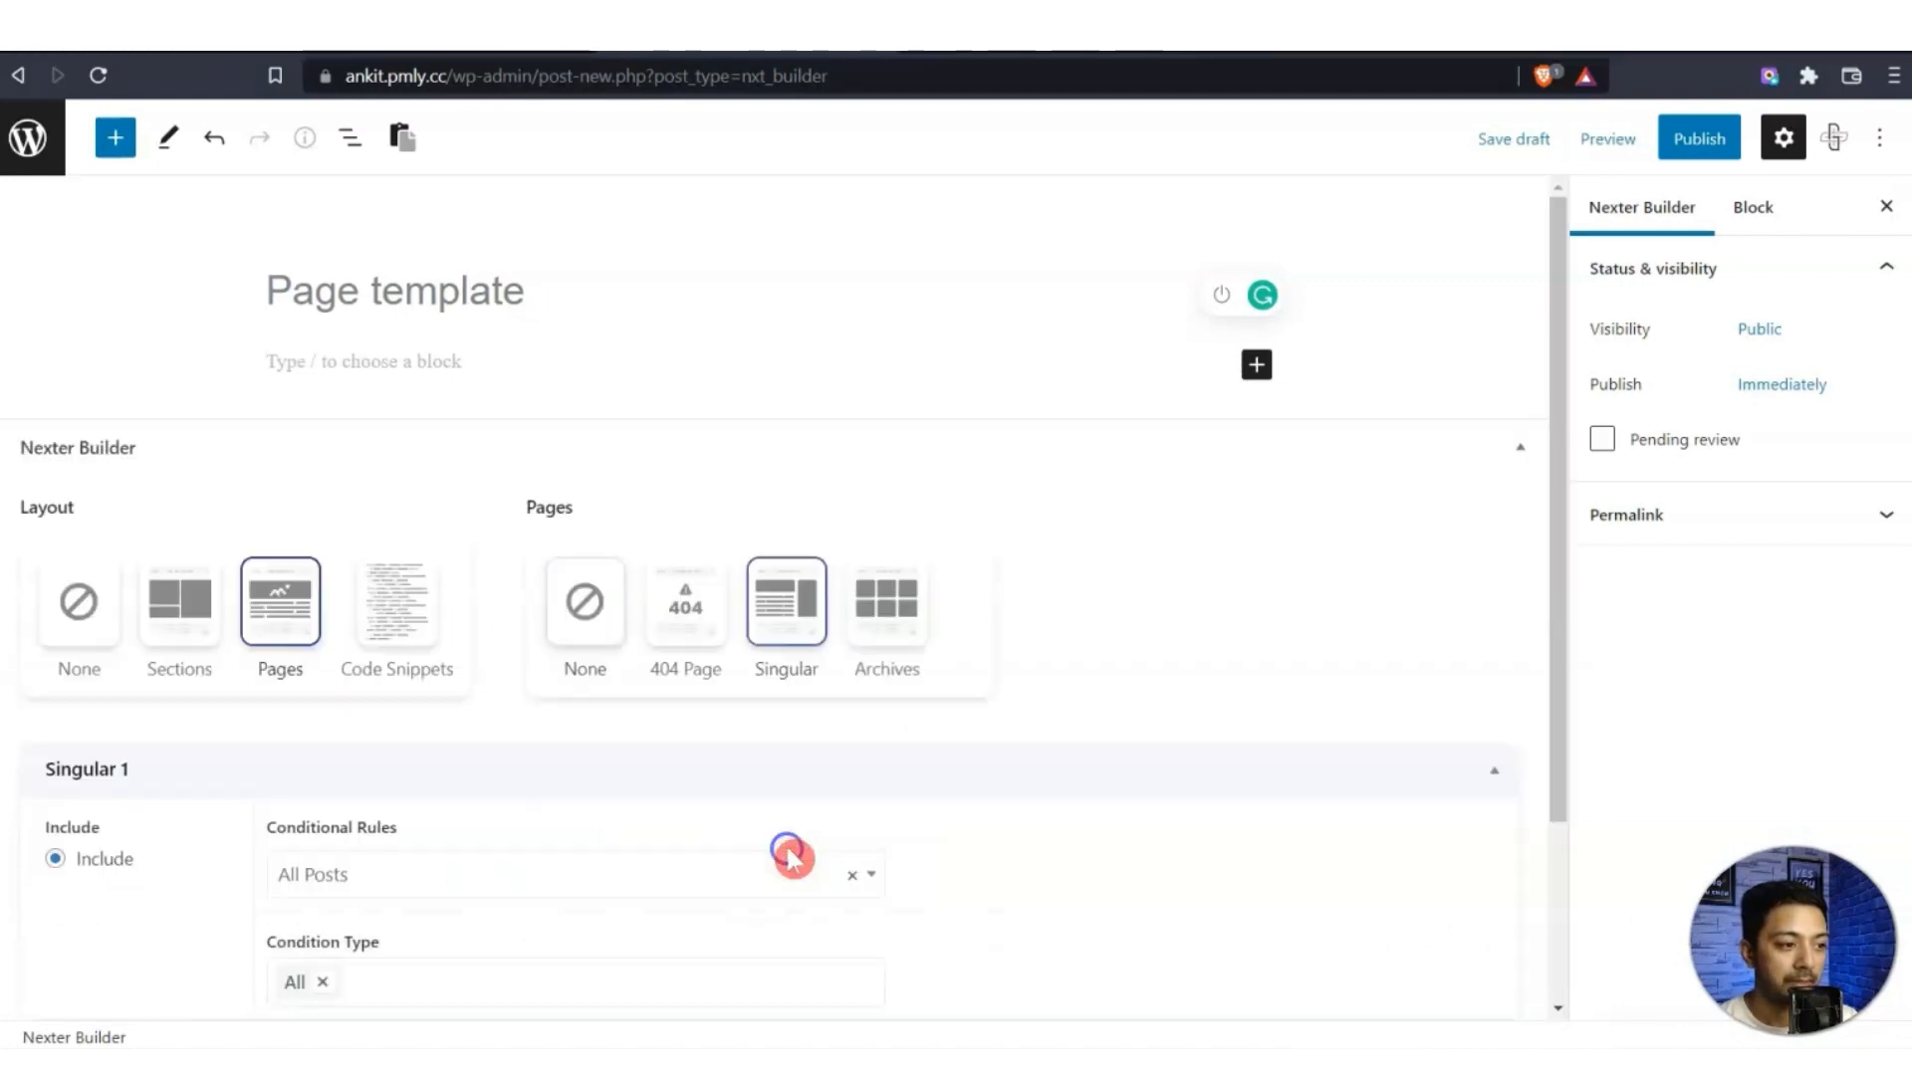
Set the template's conditional rule and preview type to All Pages and choose About Us as the preview page.
{"action": "scroll", "coordinate": [1212, 671], "scroll_direction": "down", "scroll_amount": 5}
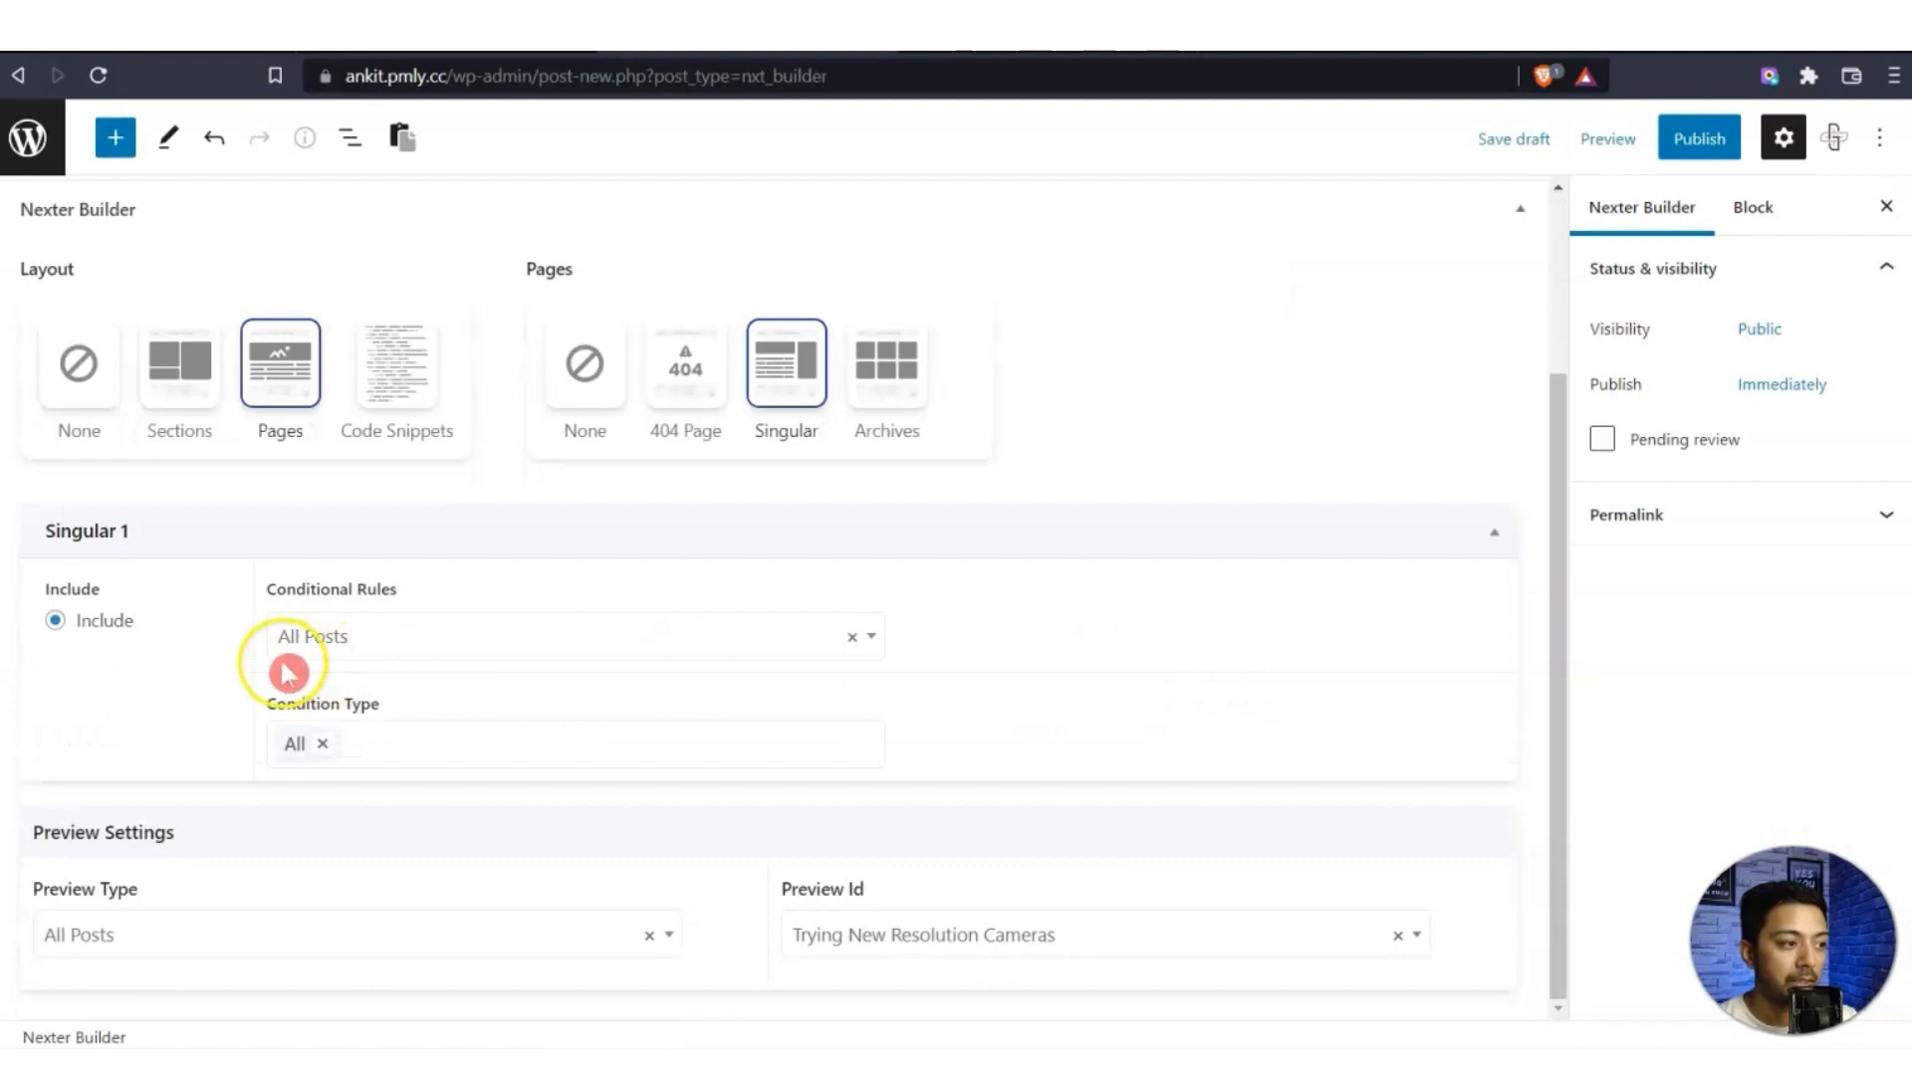
{"action": "left_click", "coordinate": [431, 645]}
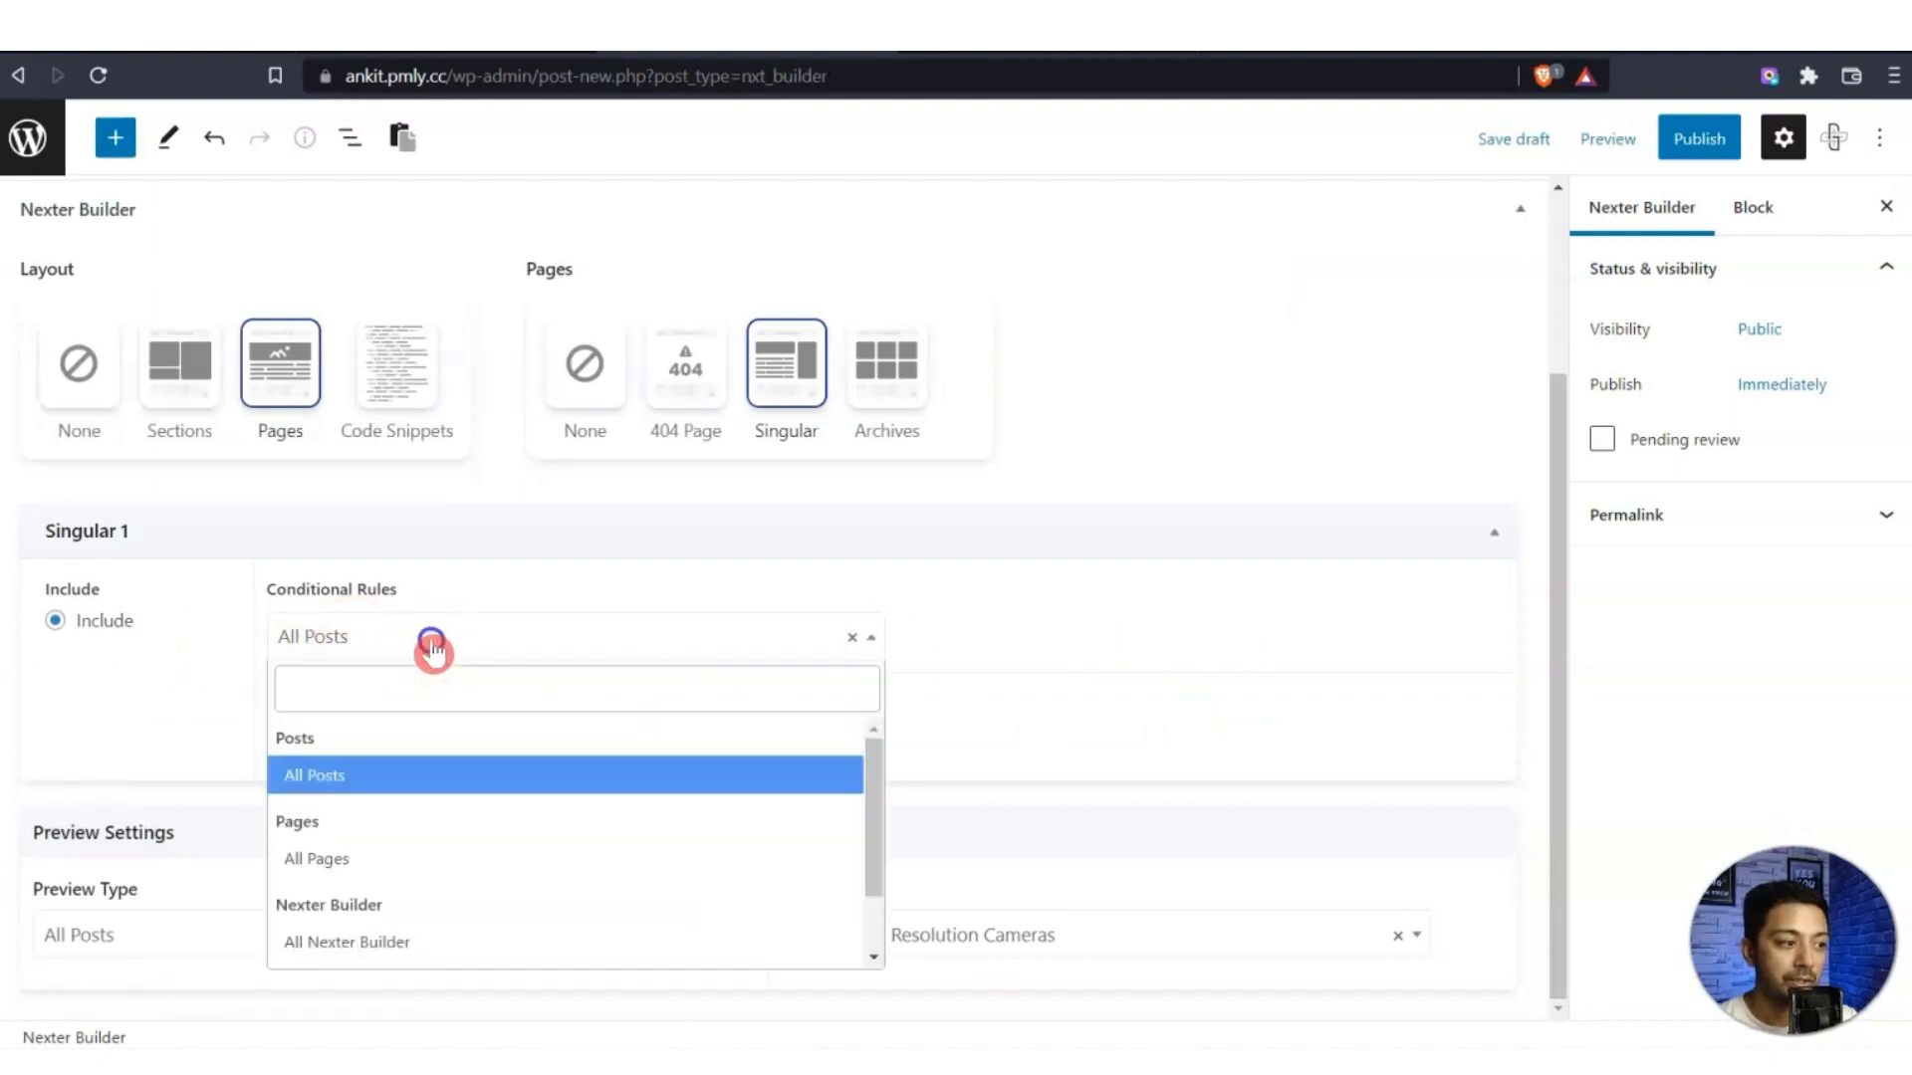
{"action": "left_click", "coordinate": [333, 868]}
{"action": "left_click", "coordinate": [337, 934]}
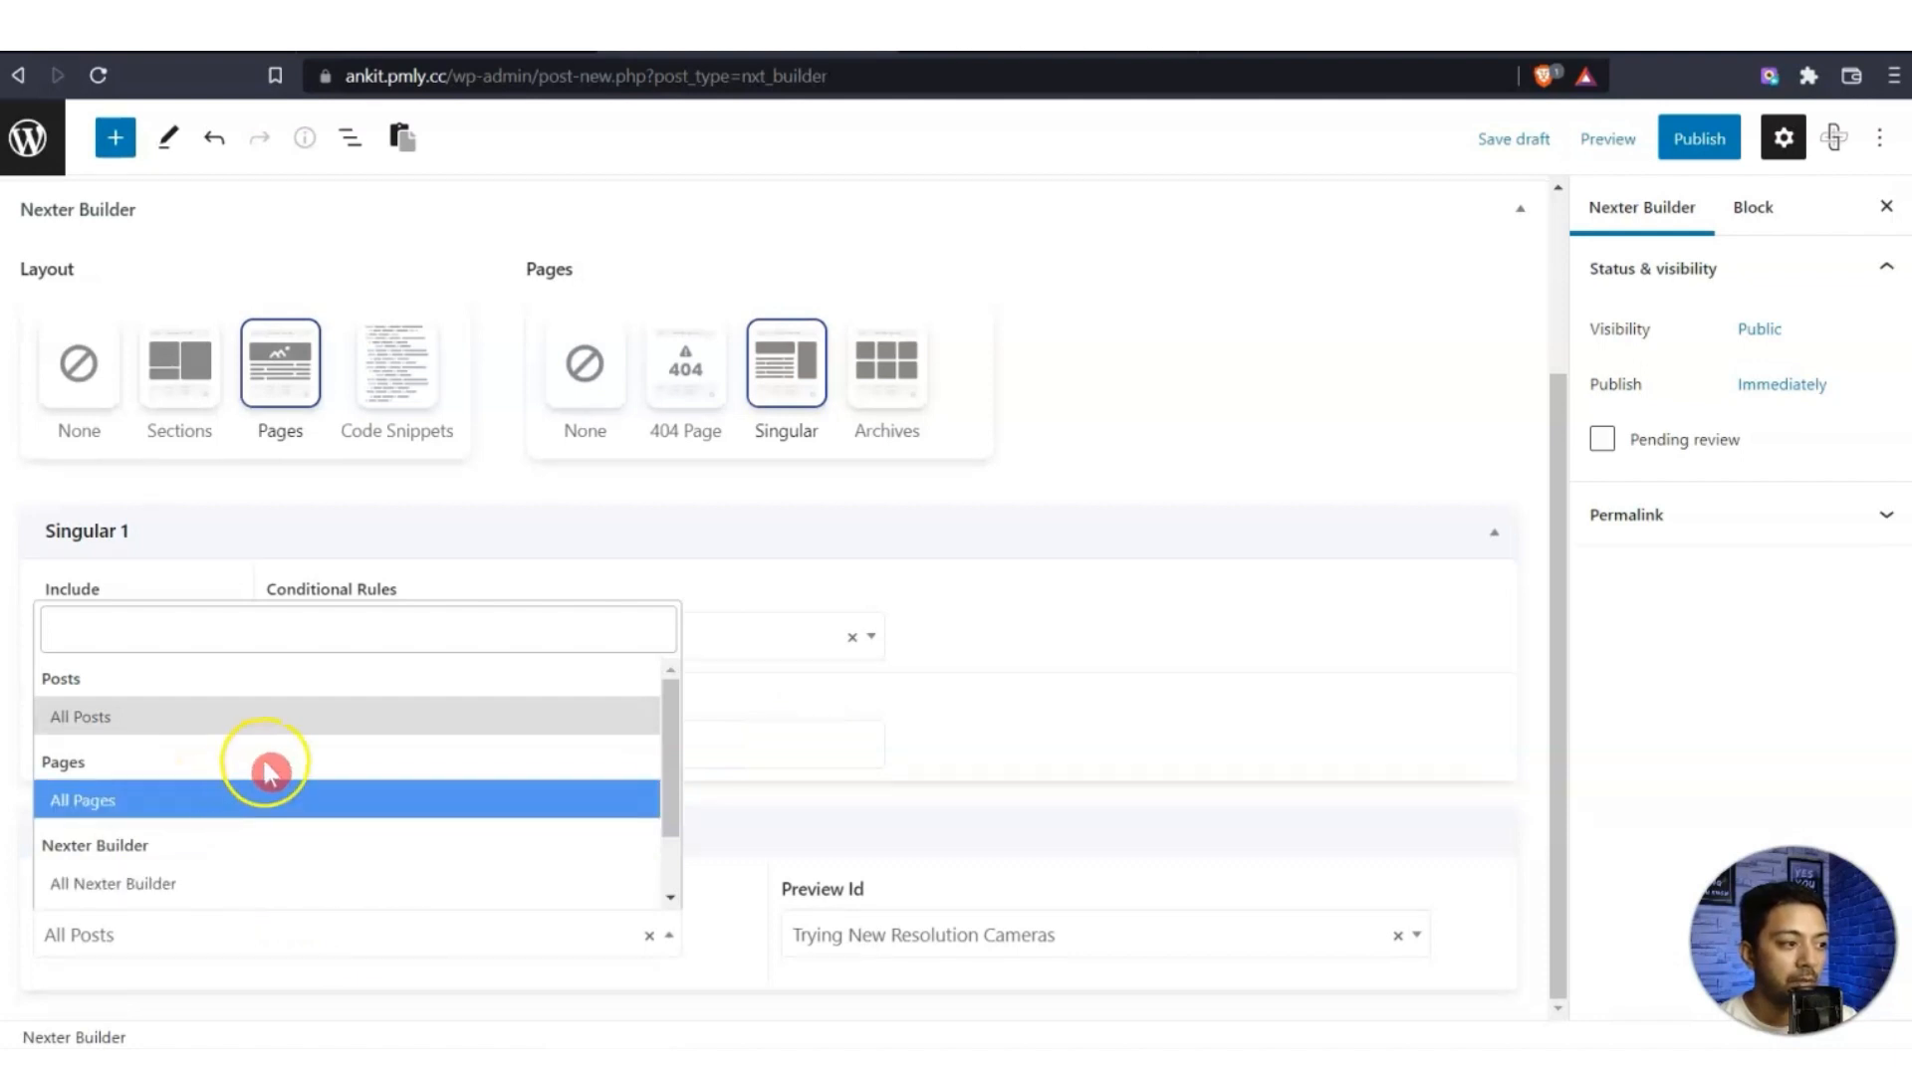
{"action": "left_click", "coordinate": [90, 798]}
{"action": "left_click", "coordinate": [889, 944]}
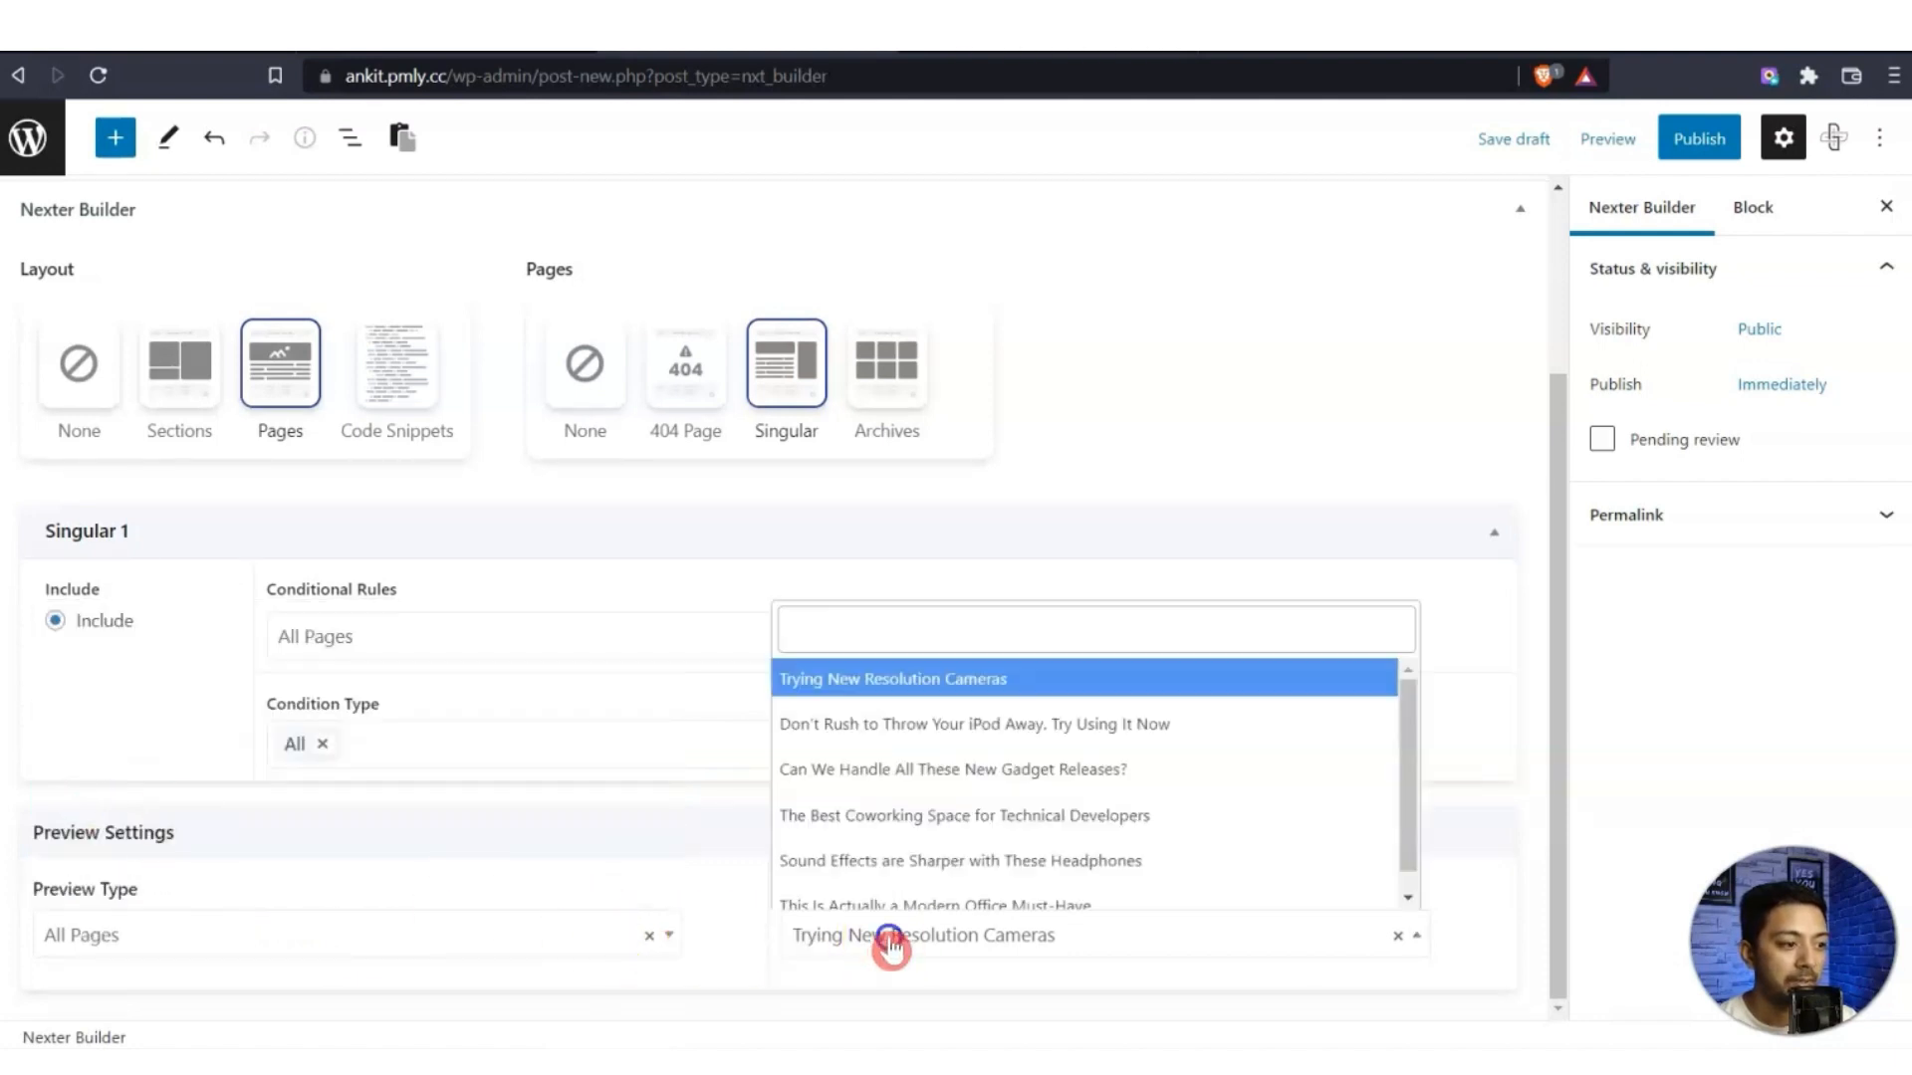
{"action": "left_click", "coordinate": [893, 938]}
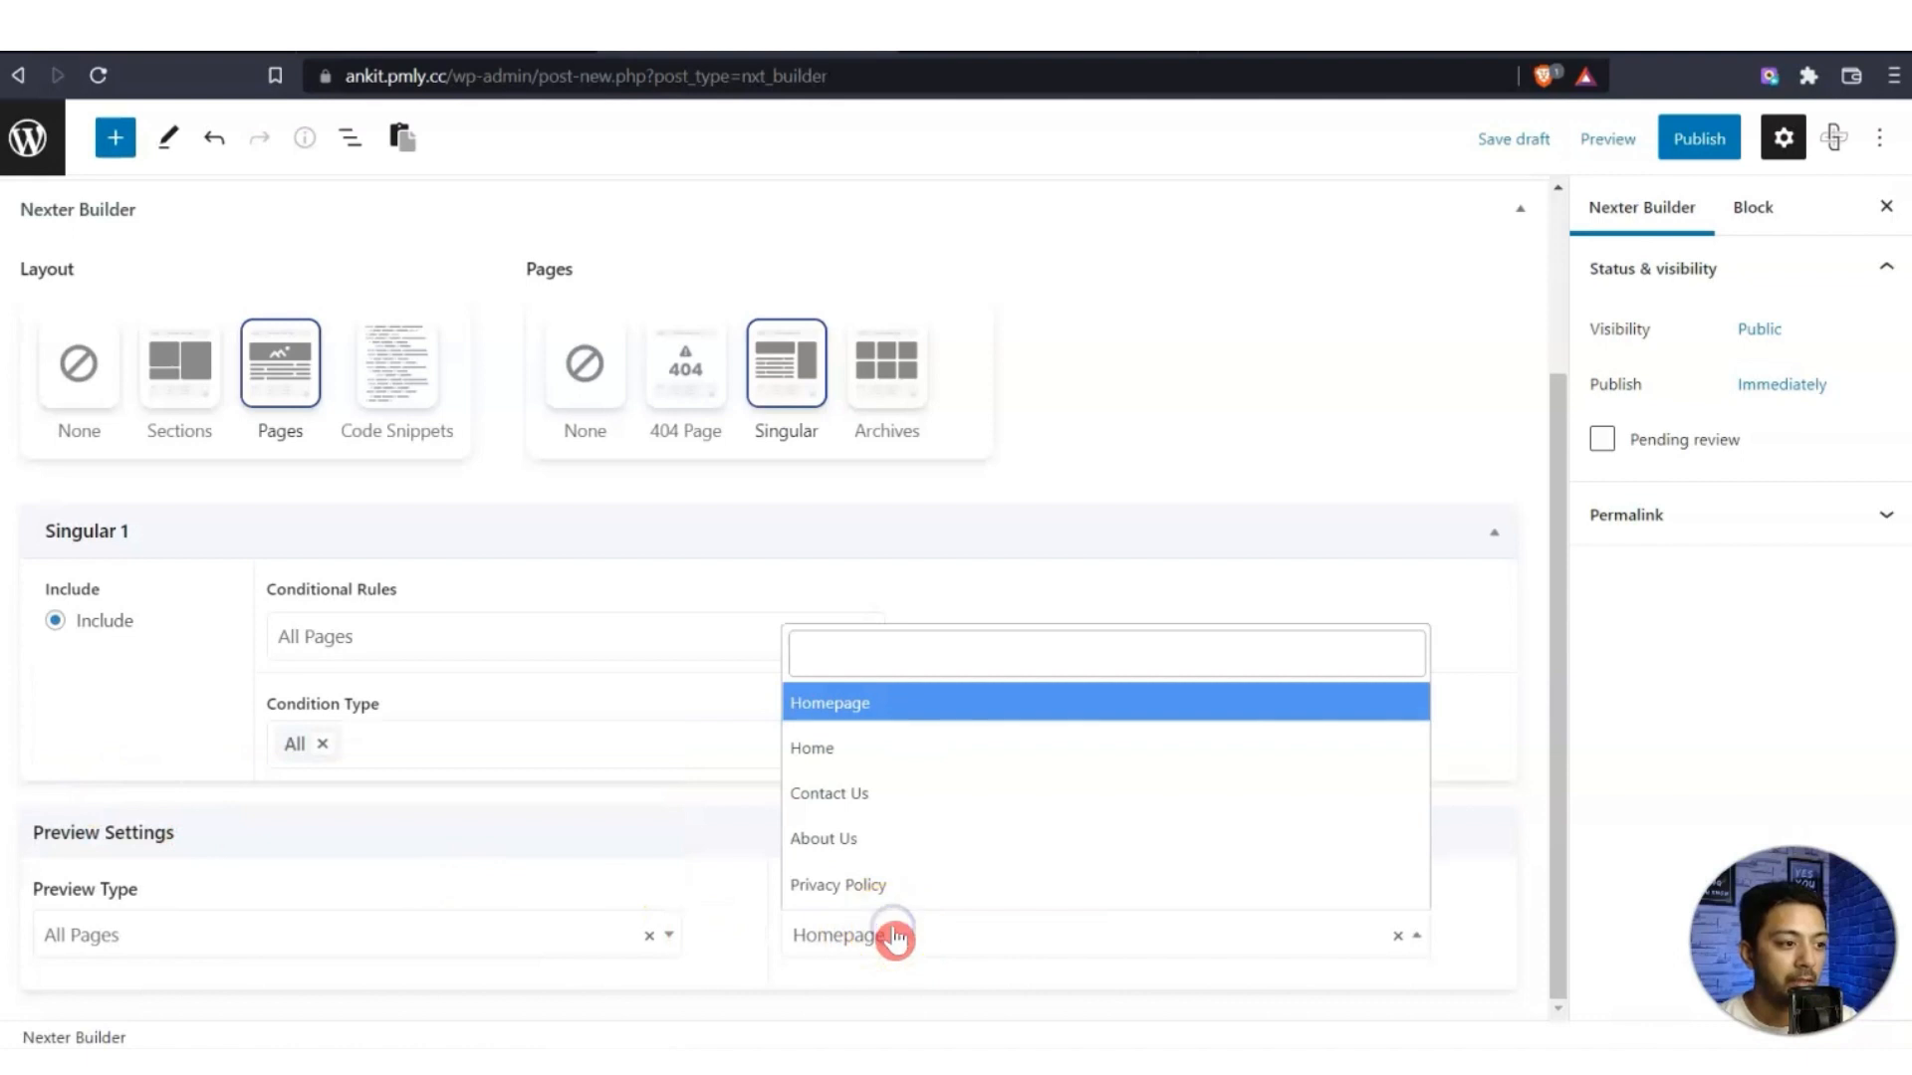
{"action": "left_click", "coordinate": [876, 851]}
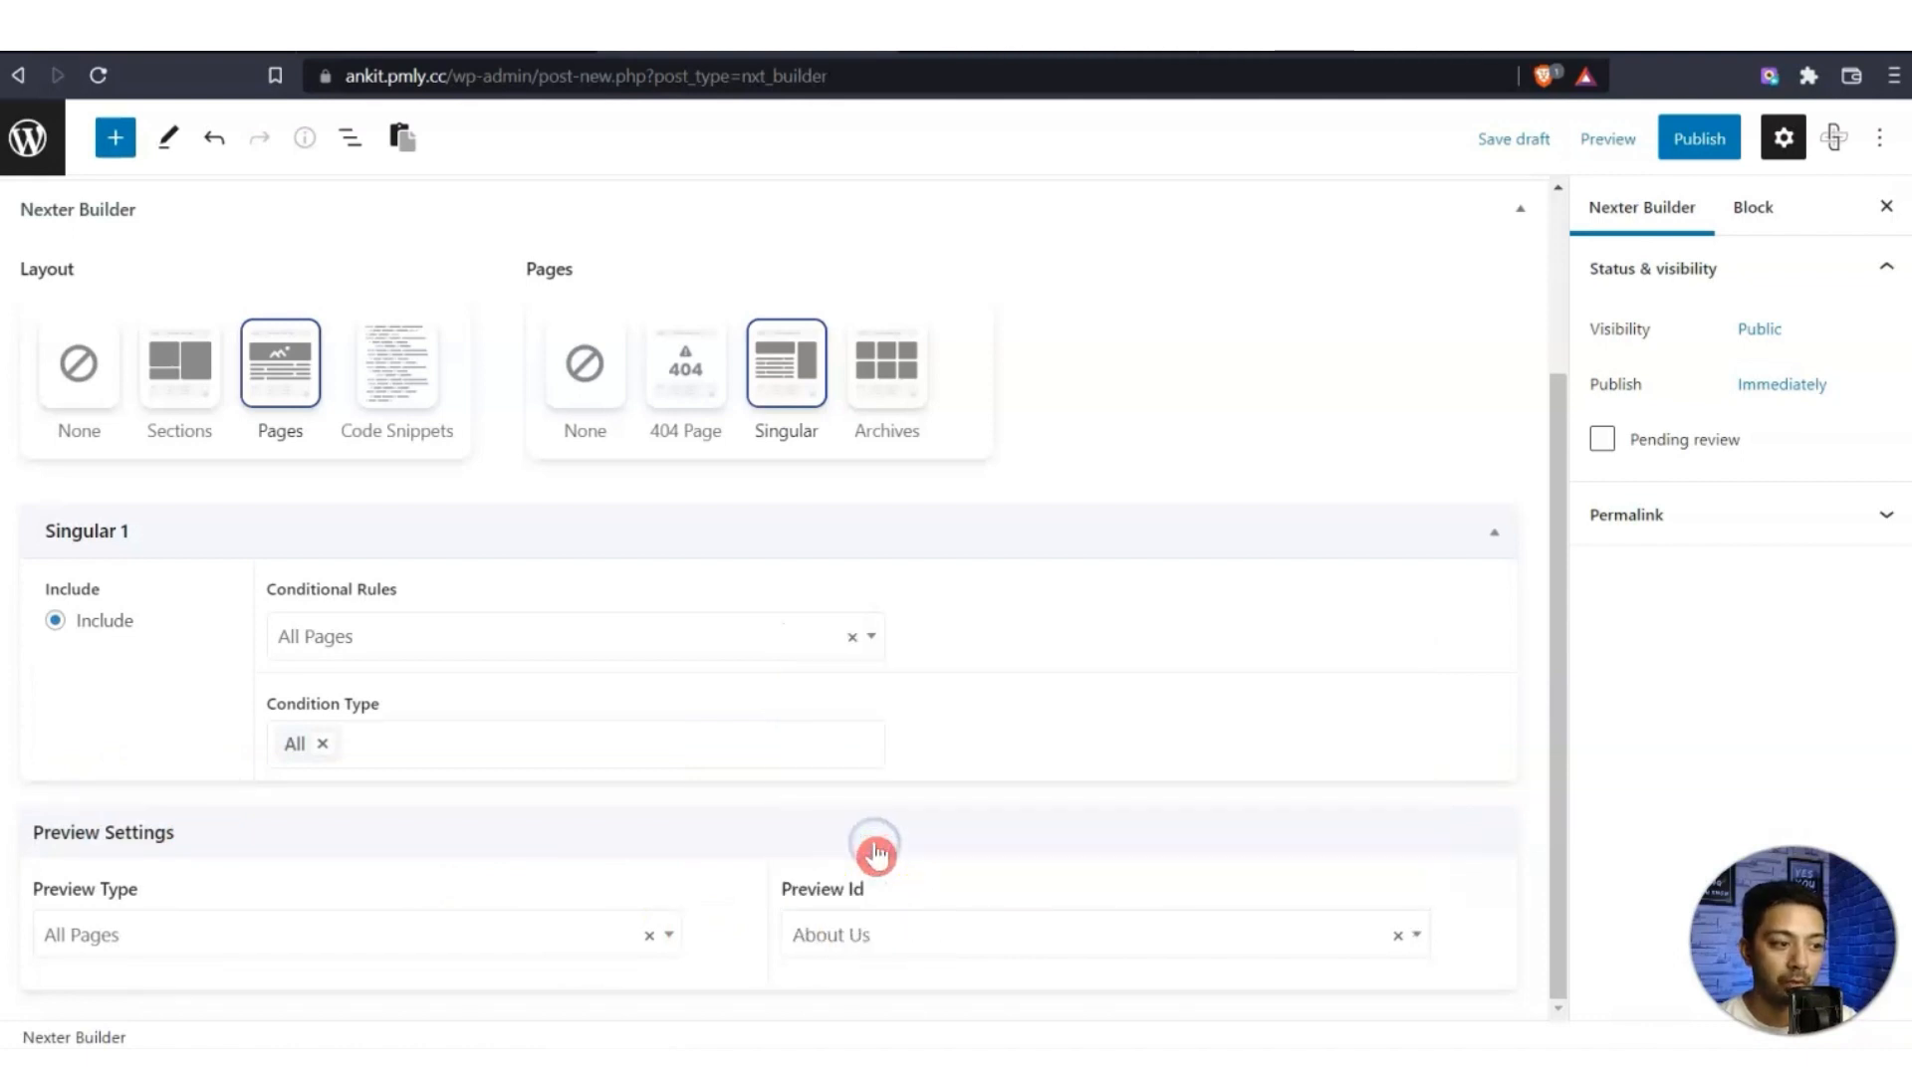
Collapse the template's condition settings and insert a single-column TP Row under the title with full width alignment.
{"action": "scroll", "coordinate": [875, 796], "scroll_direction": "up", "scroll_amount": 3}
{"action": "left_click", "coordinate": [1528, 452]}
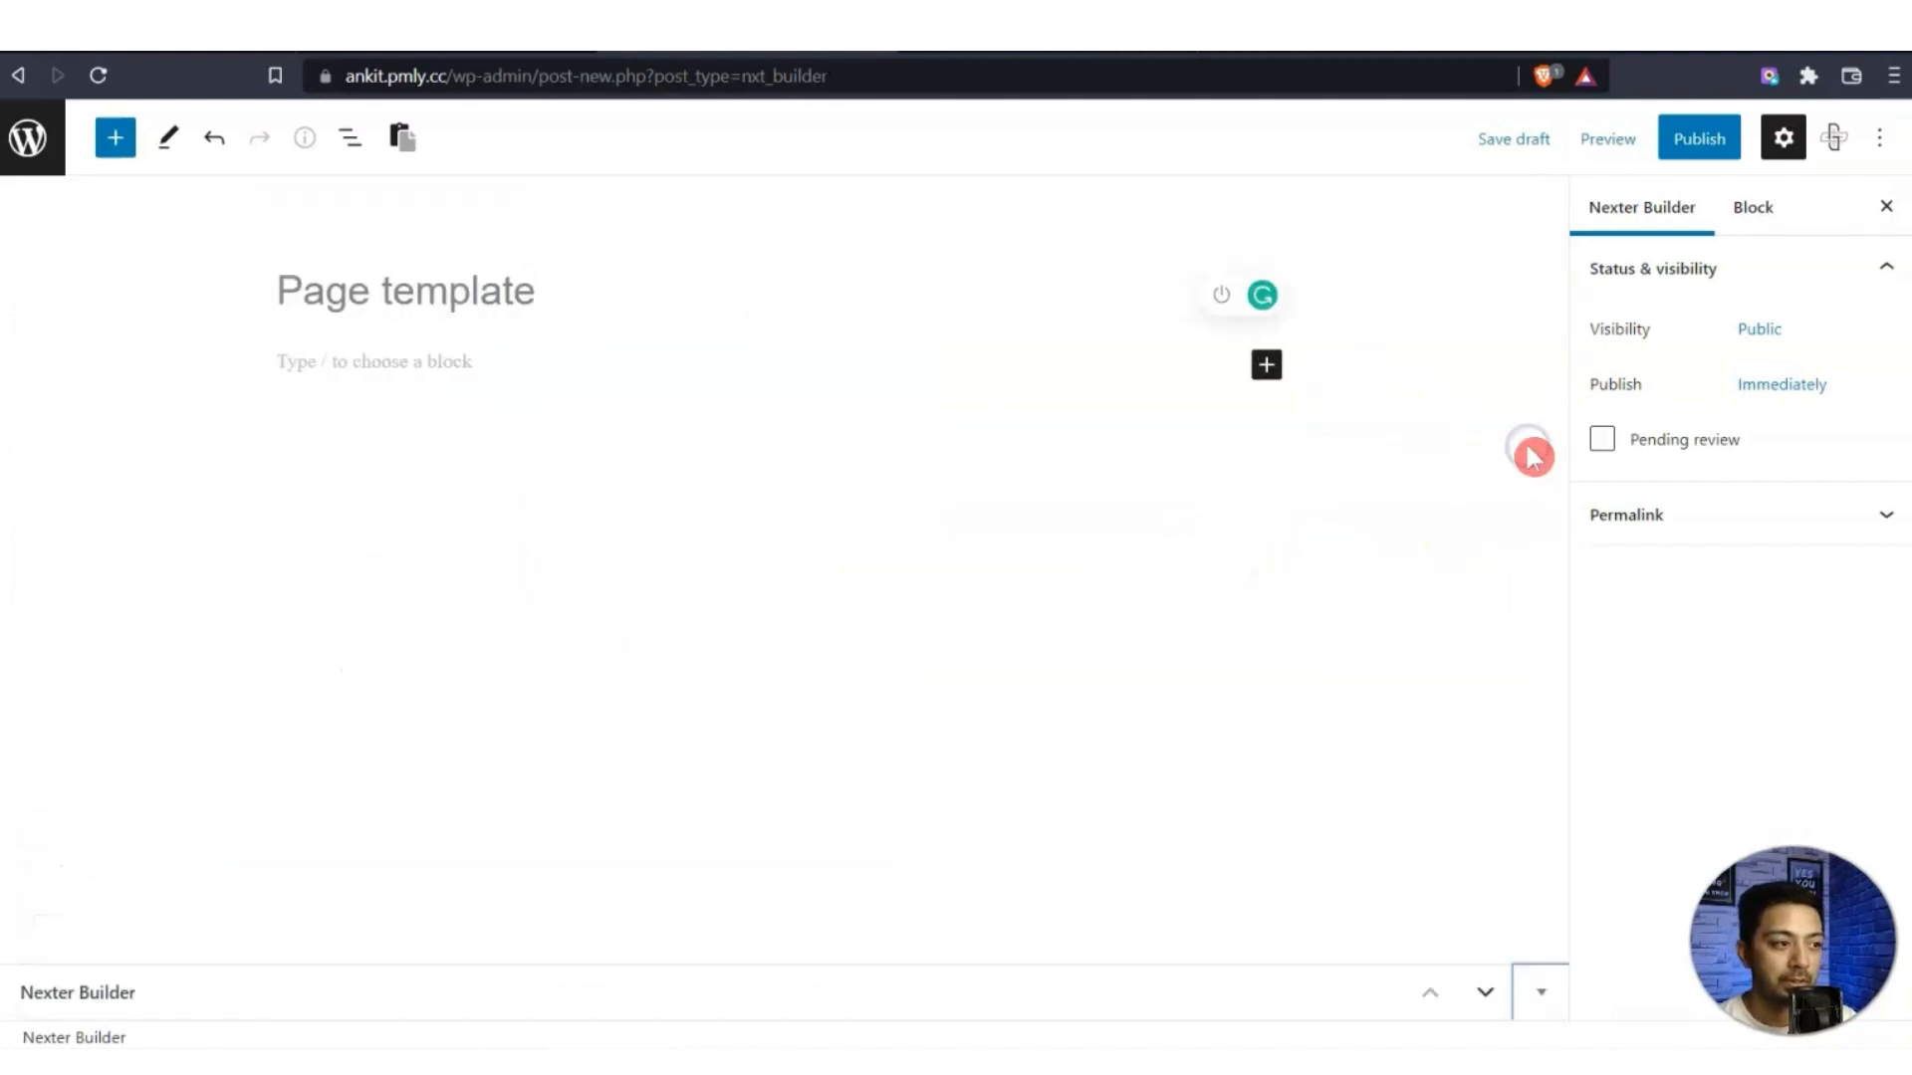
{"action": "left_click", "coordinate": [428, 365]}
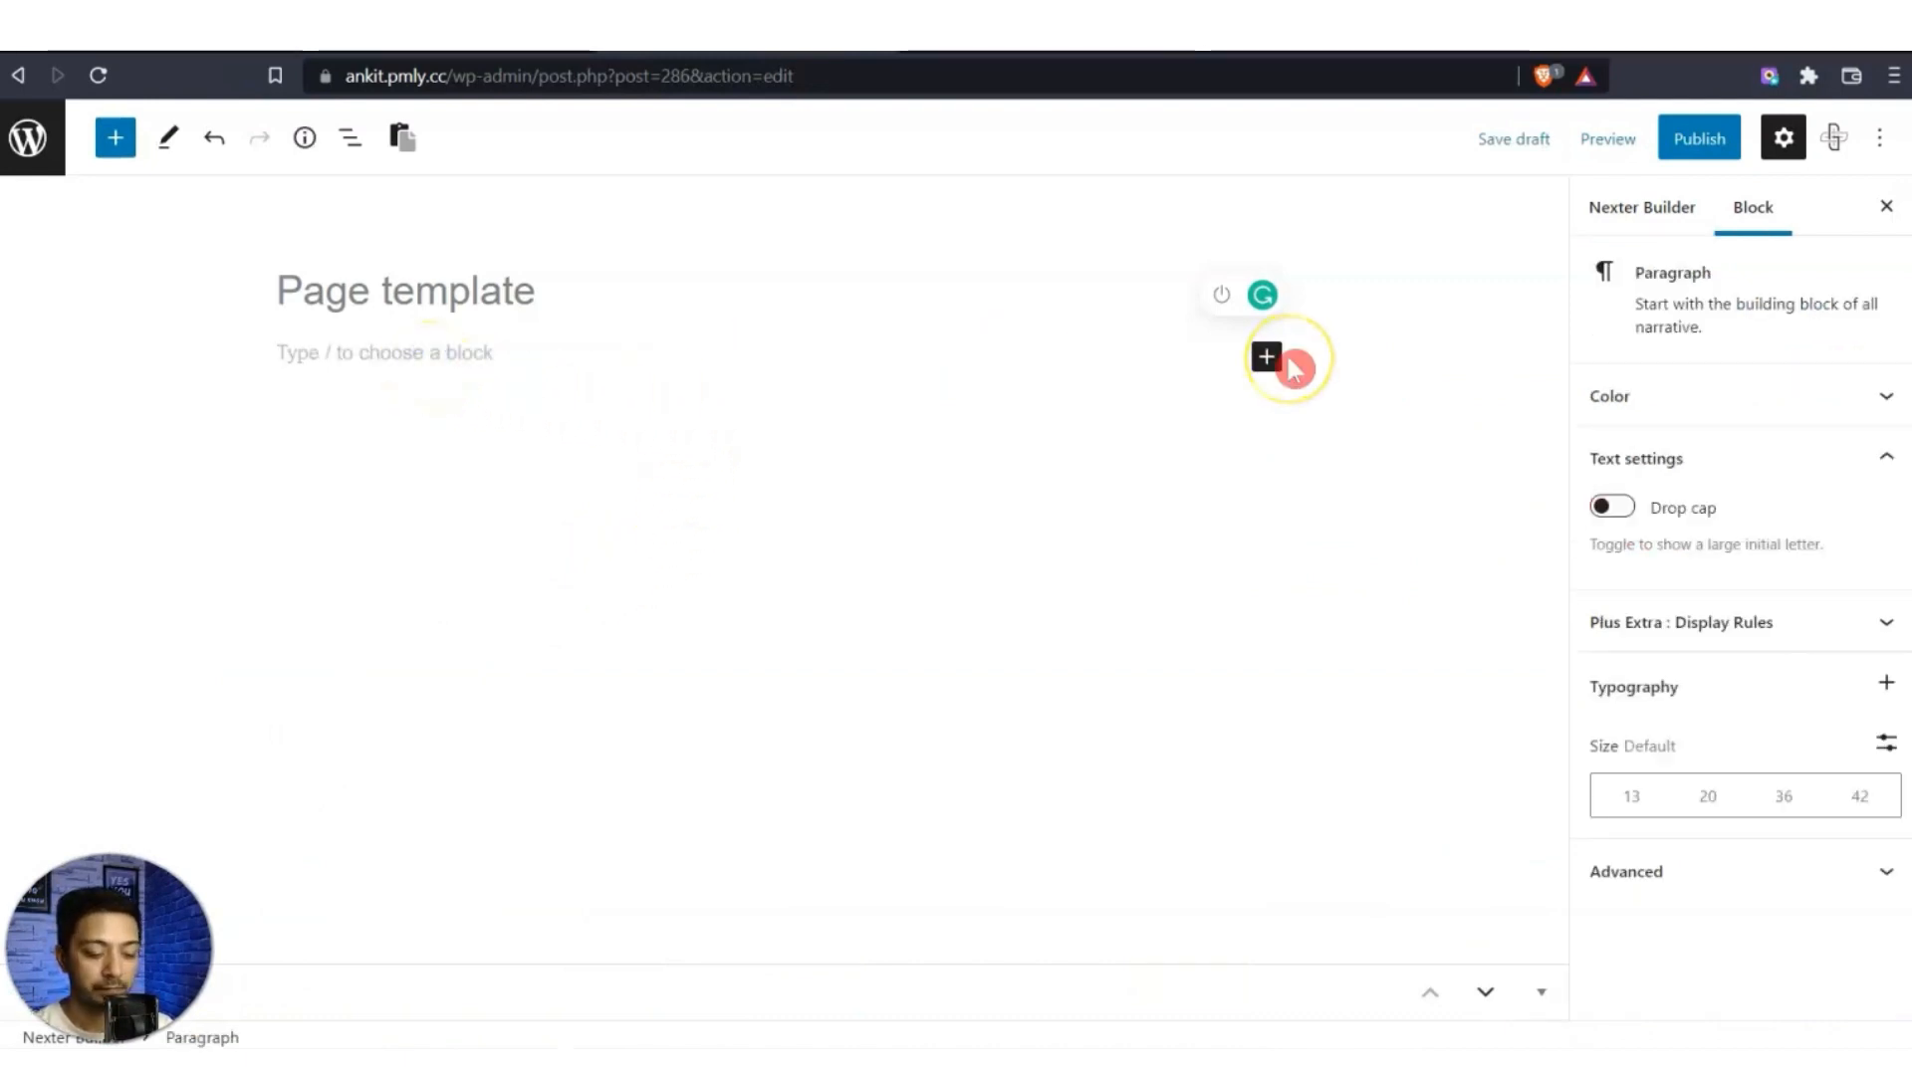
{"action": "type", "text": "/tp row"}
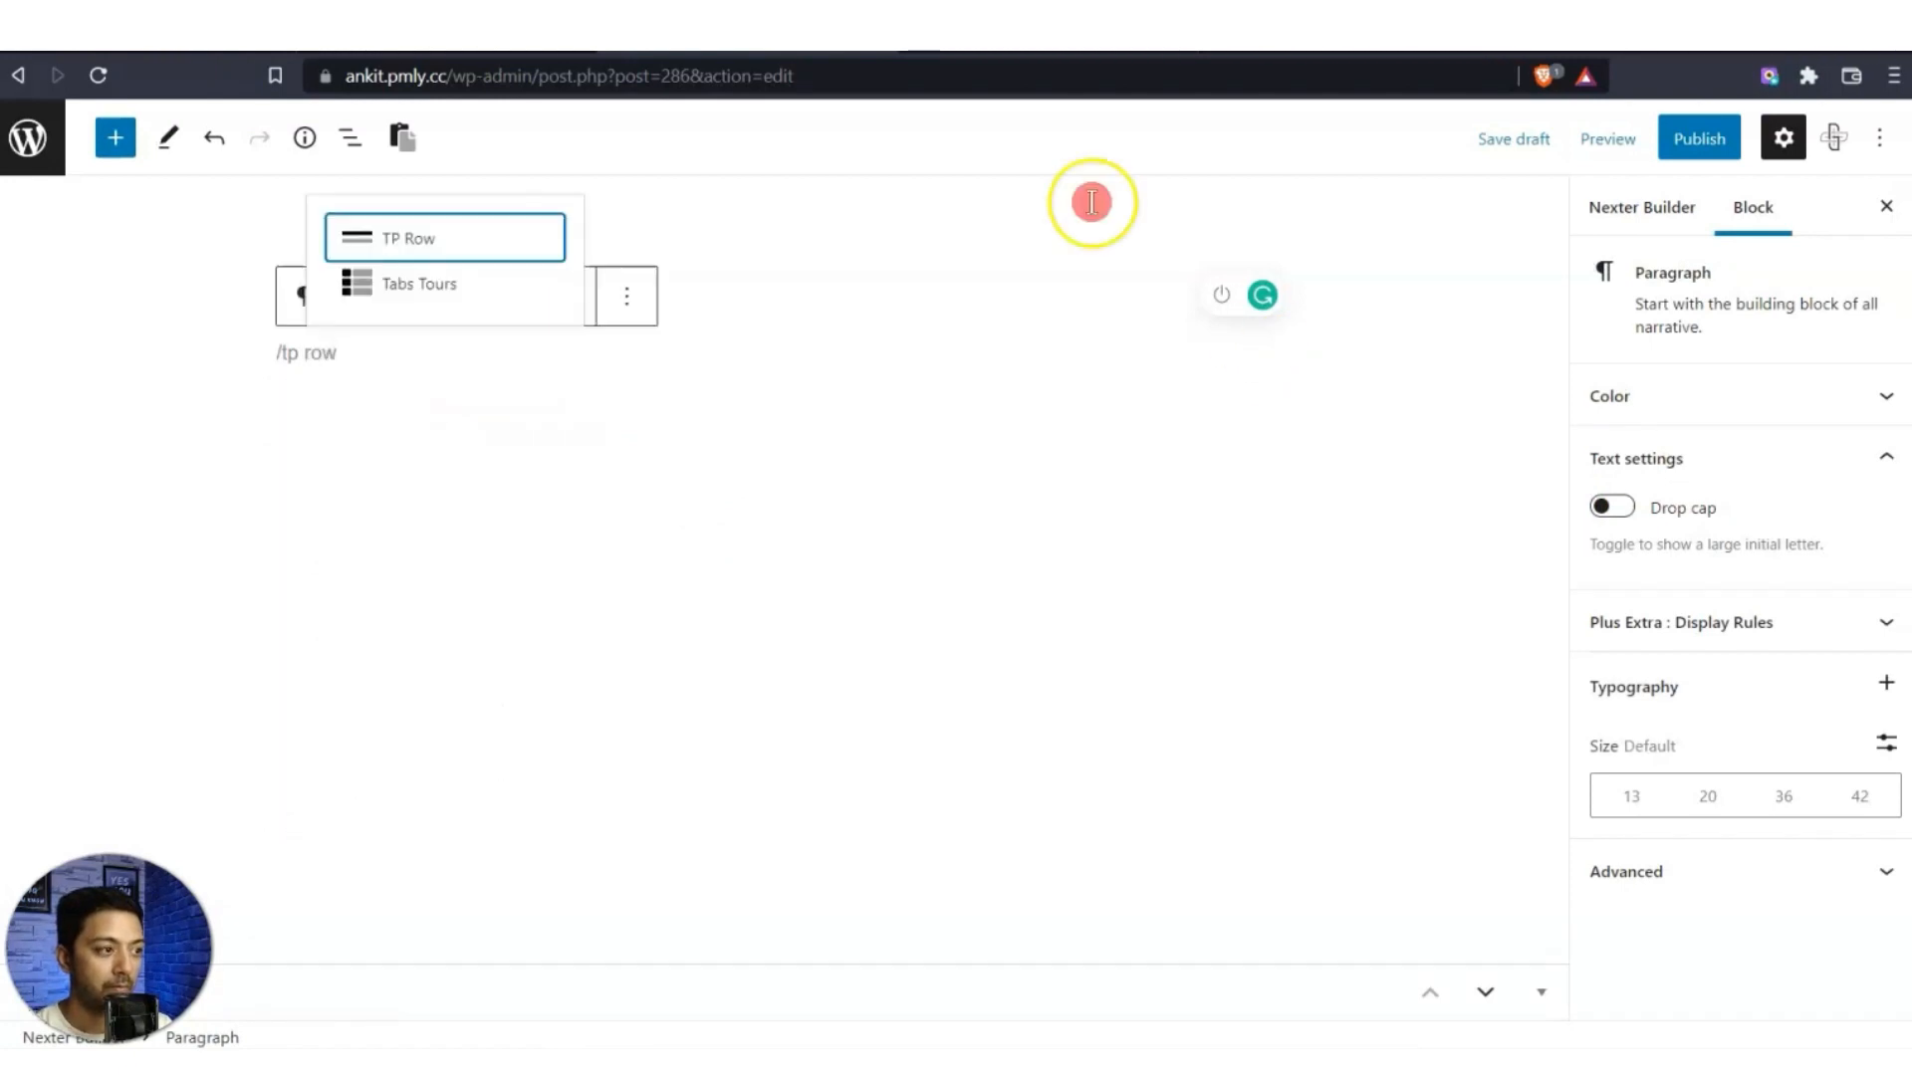
{"action": "key", "text": "Return"}
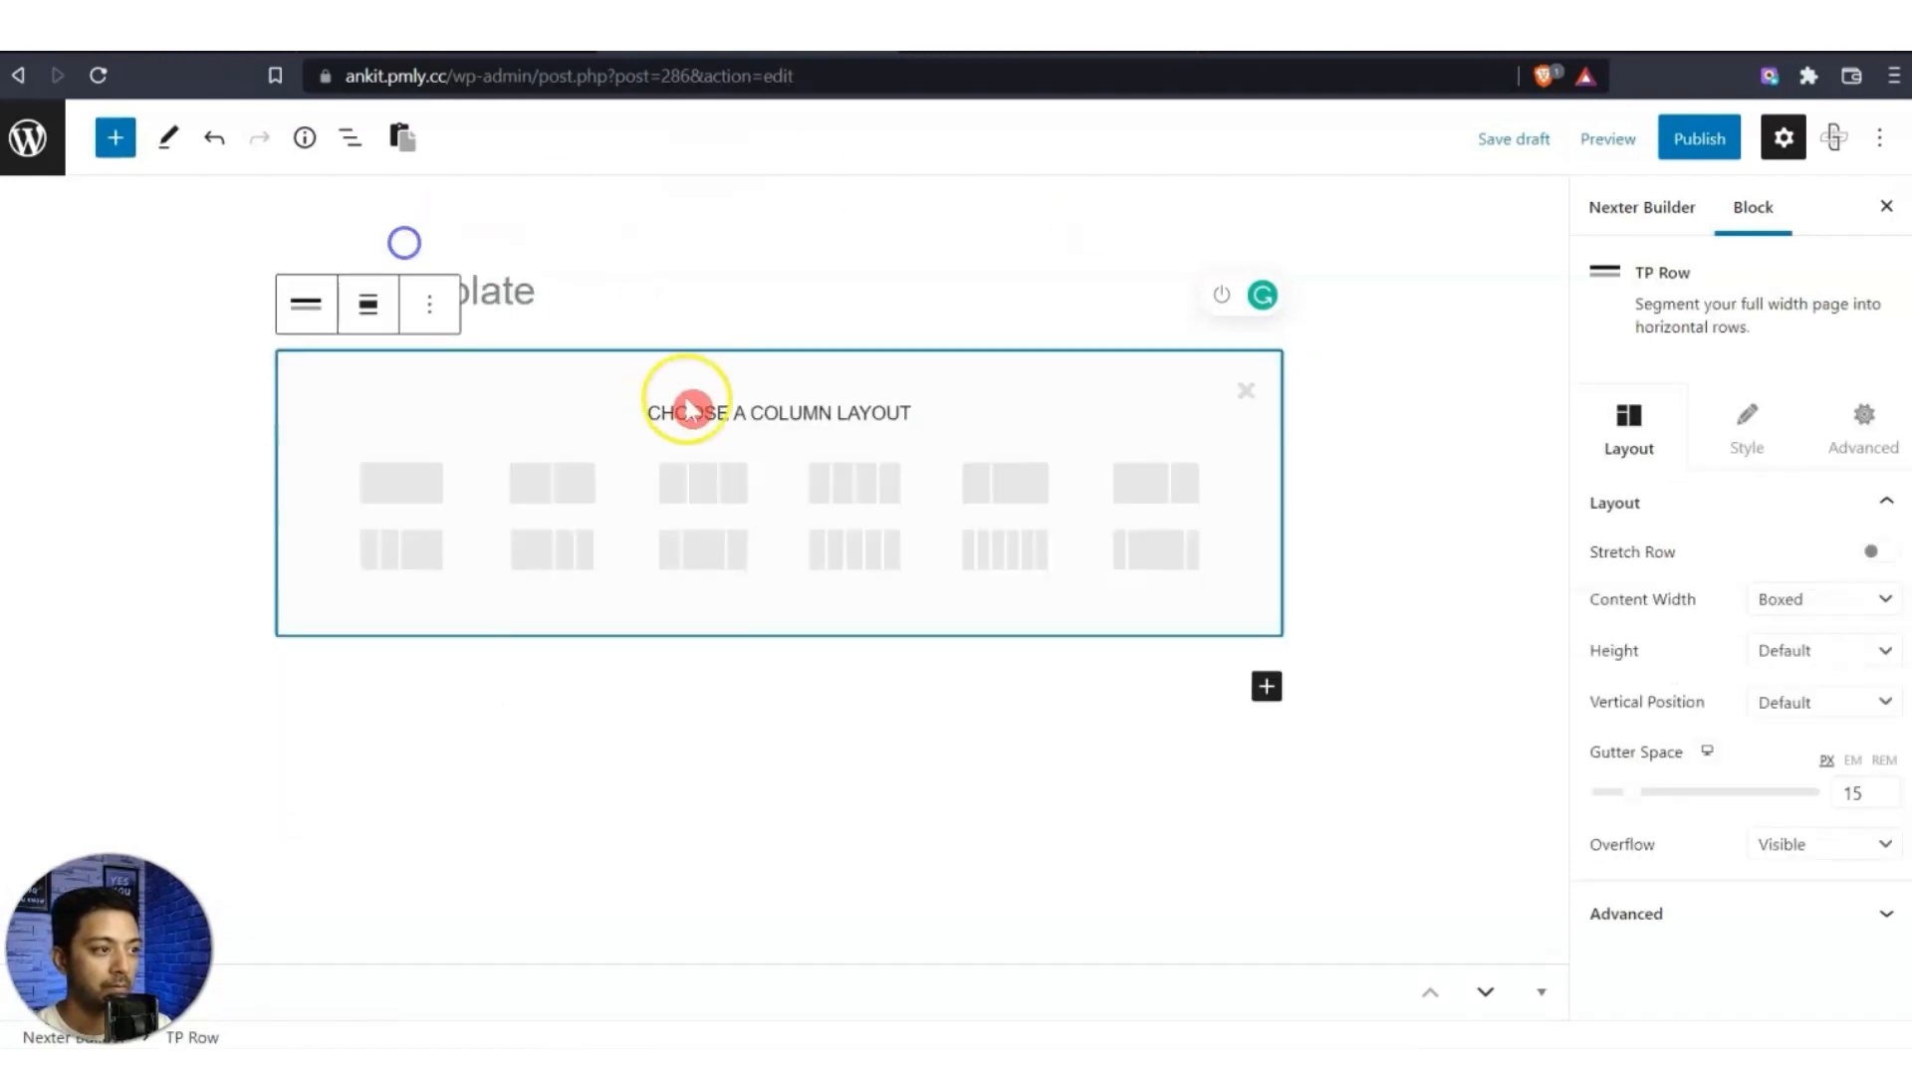
{"action": "left_click", "coordinate": [381, 498]}
{"action": "left_click", "coordinate": [367, 304]}
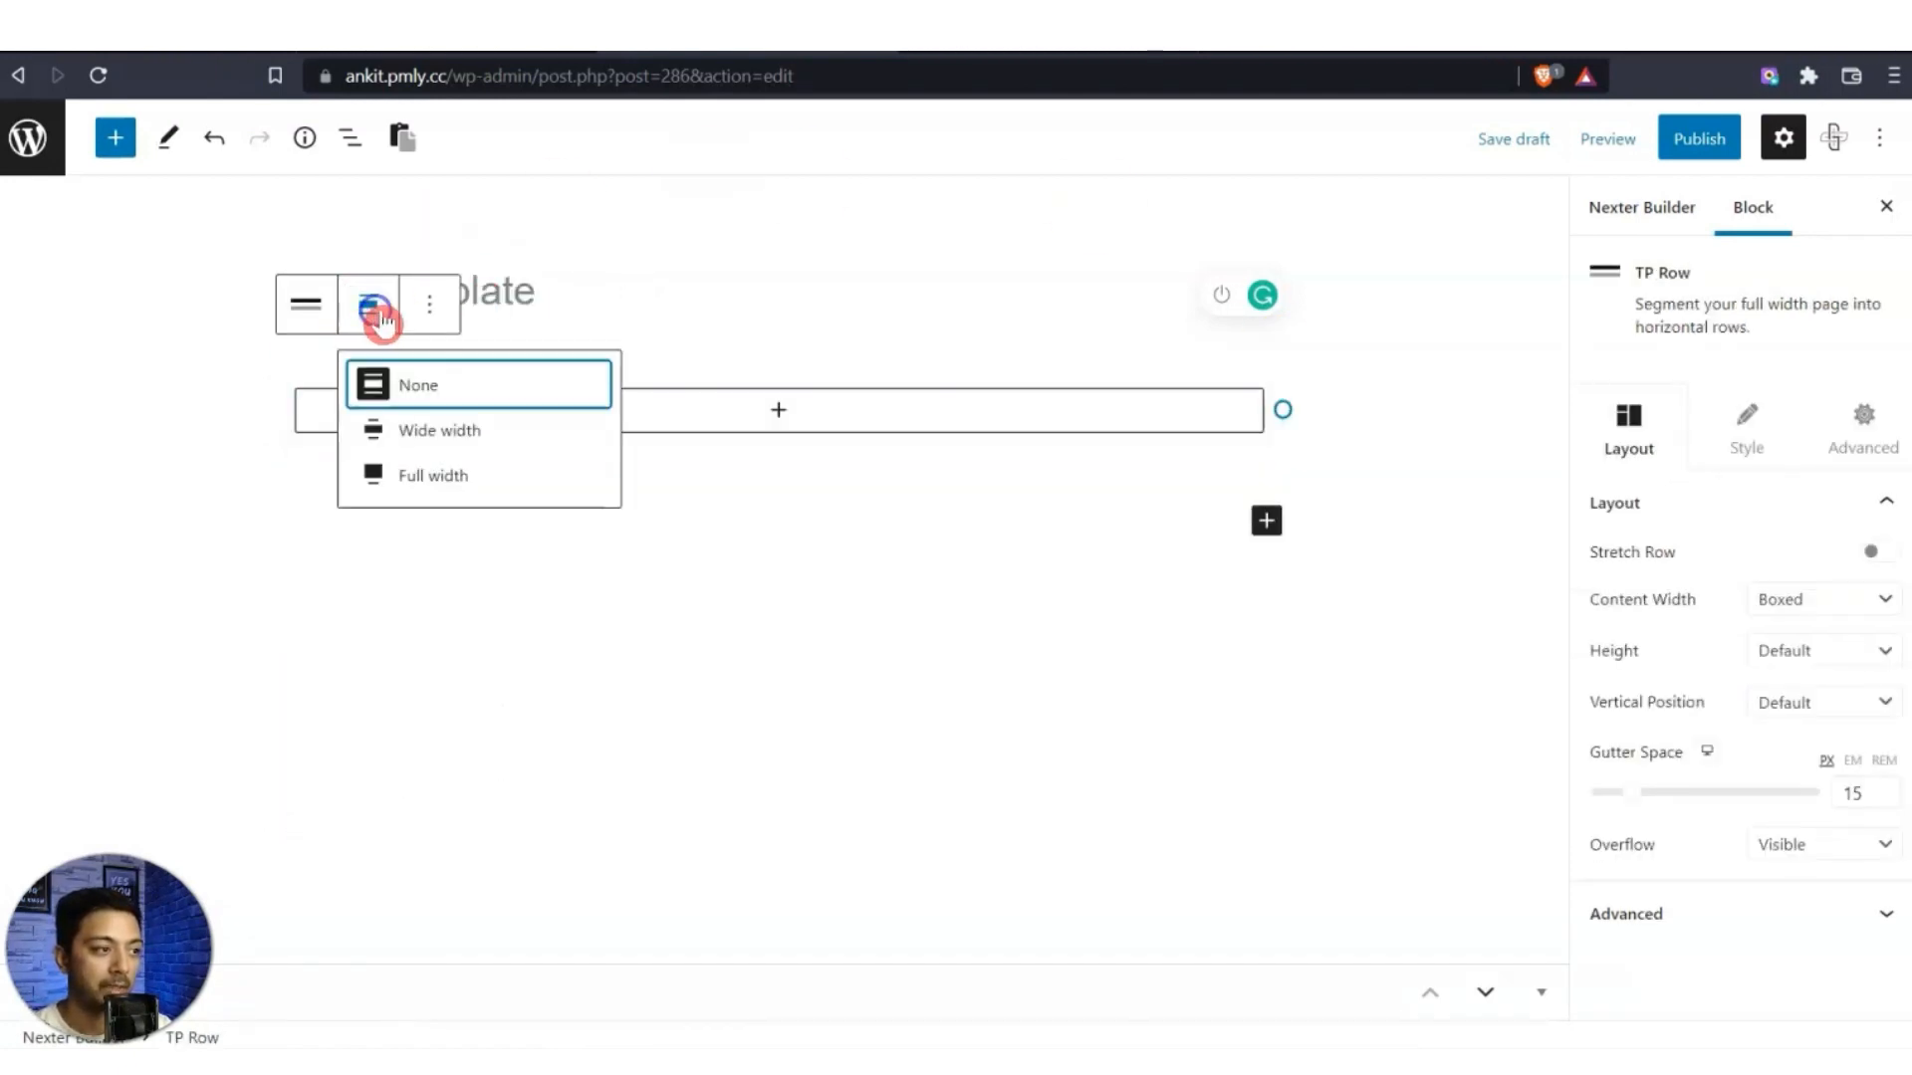
{"action": "left_click", "coordinate": [428, 478]}
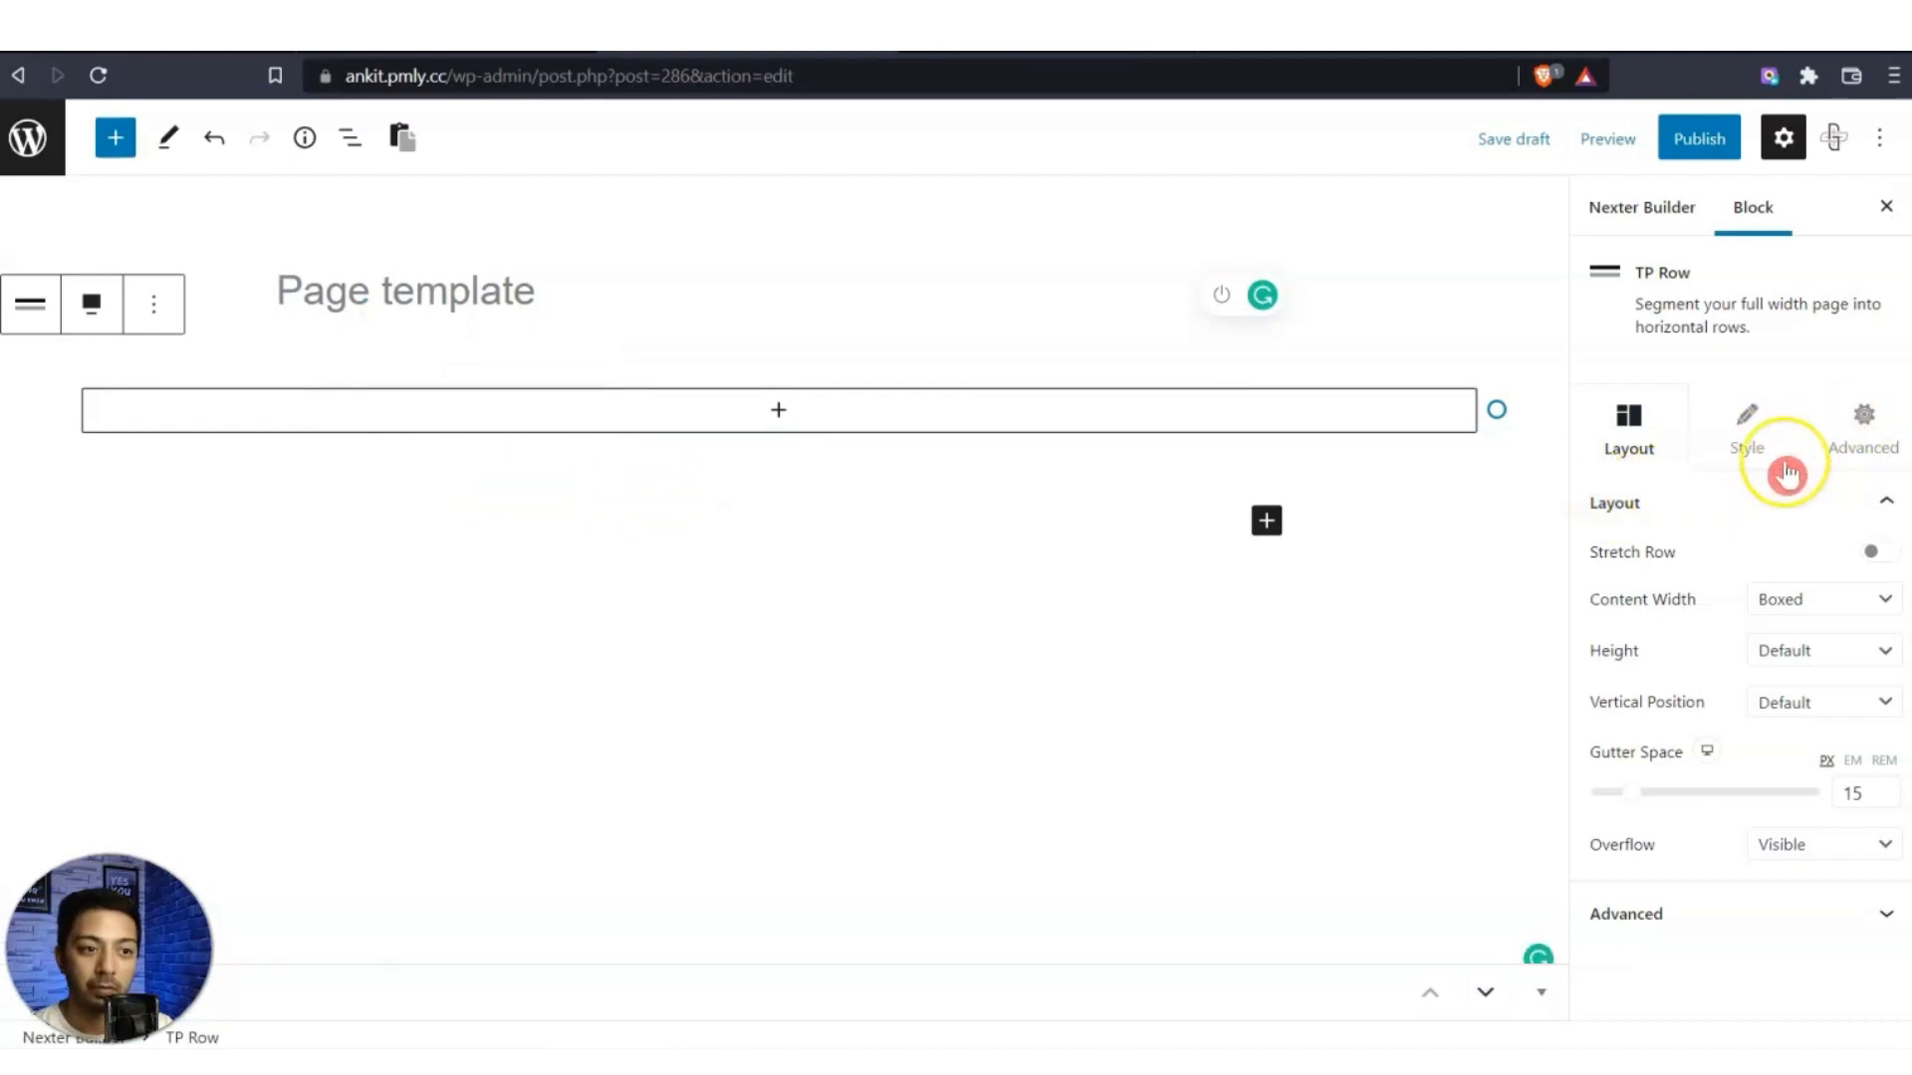
Unlink the row's padding and set its top and bottom padding to 20 px.
{"action": "left_click", "coordinate": [1877, 439]}
{"action": "left_click", "coordinate": [1848, 725]}
{"action": "left_click", "coordinate": [1602, 723]}
{"action": "type", "text": "20"}
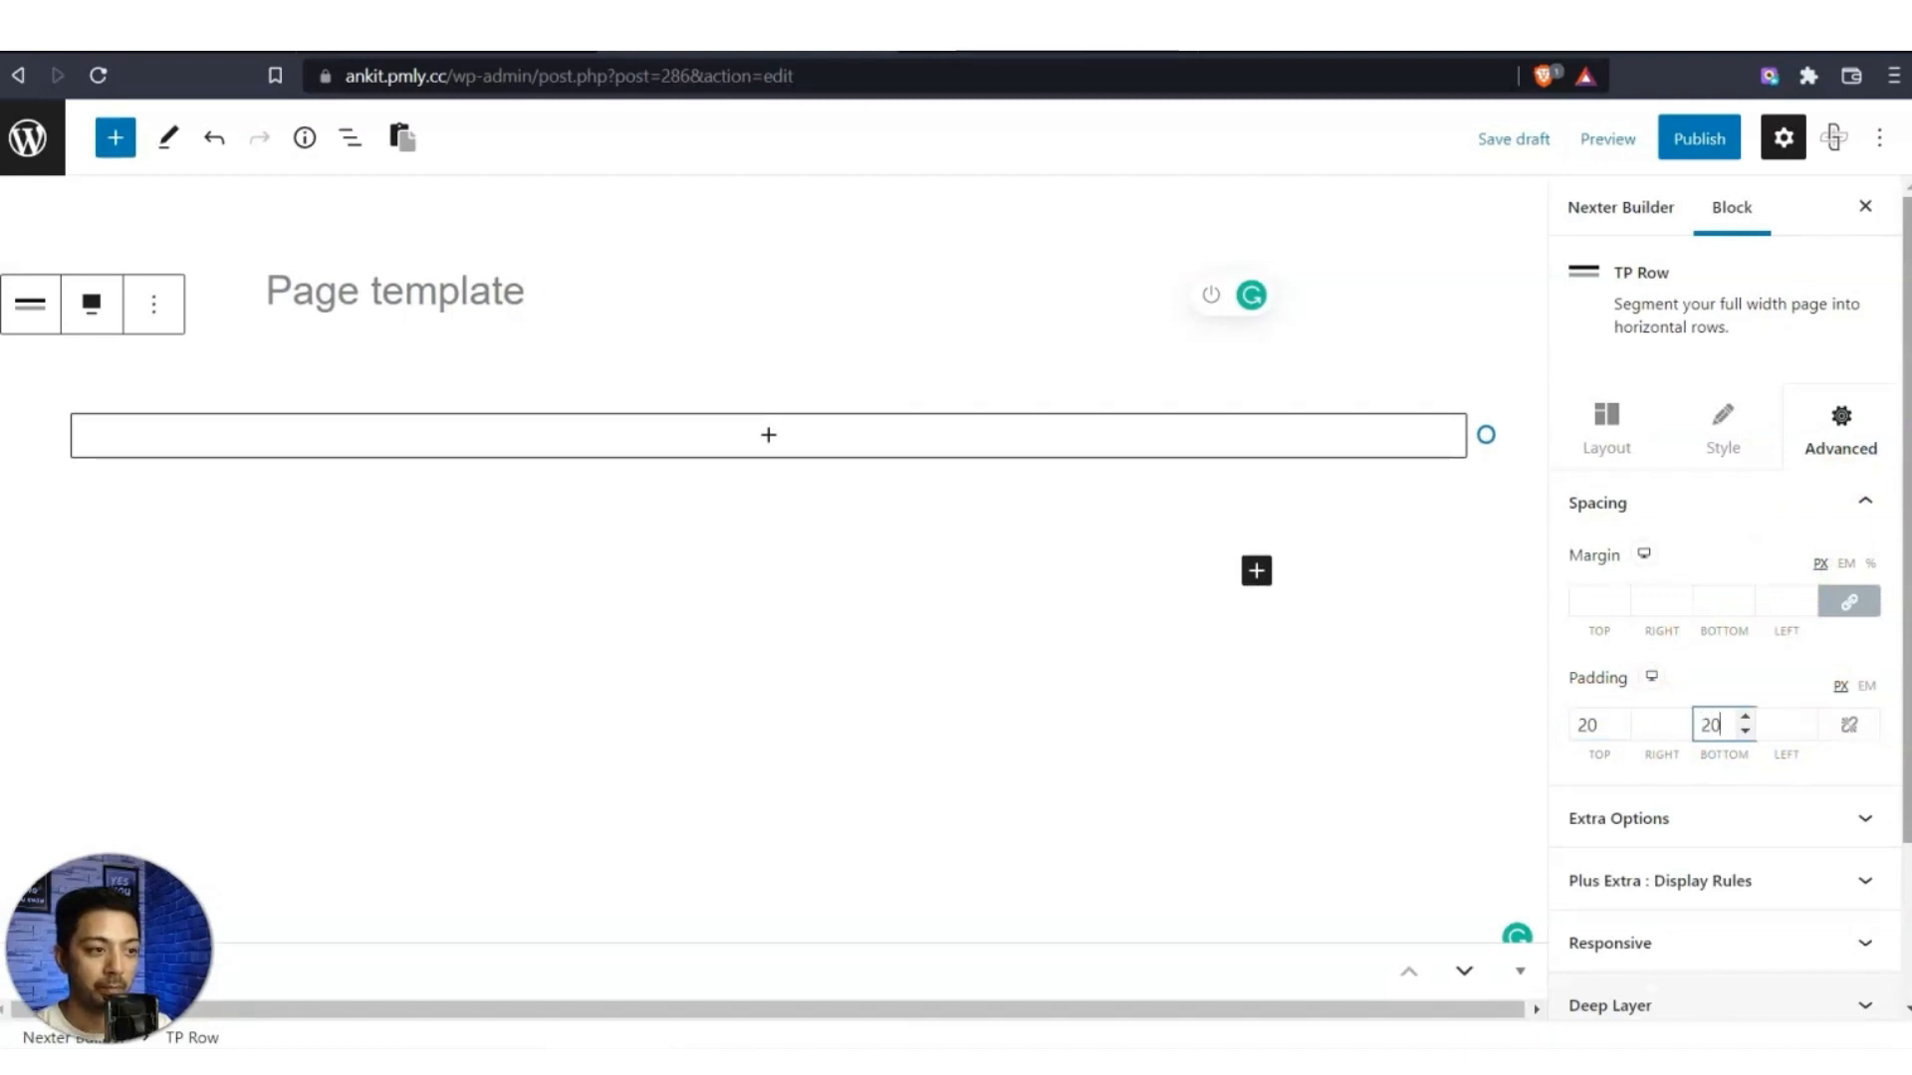
Give the row a background image, using the dark orange-lit laptop keyboard photo from the media library.
{"action": "left_click", "coordinate": [1741, 456]}
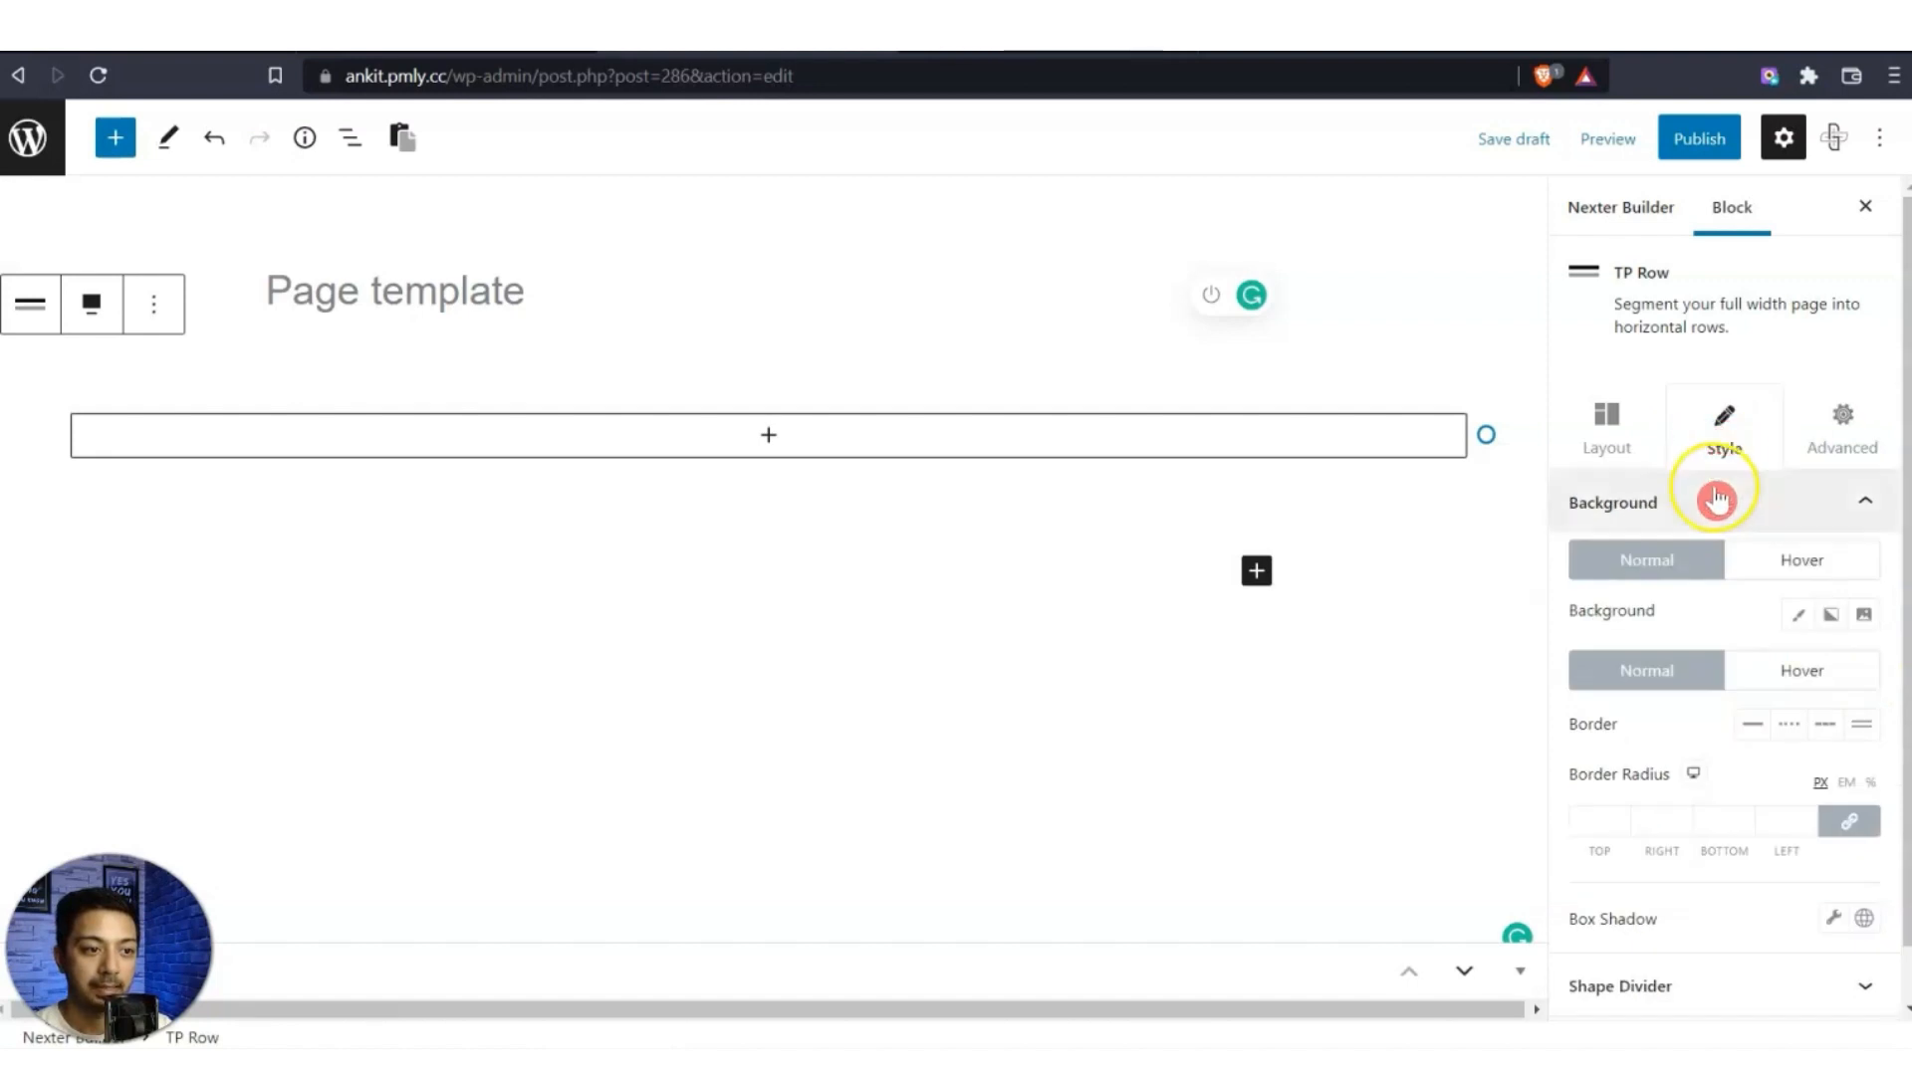
{"action": "left_click", "coordinate": [1864, 620]}
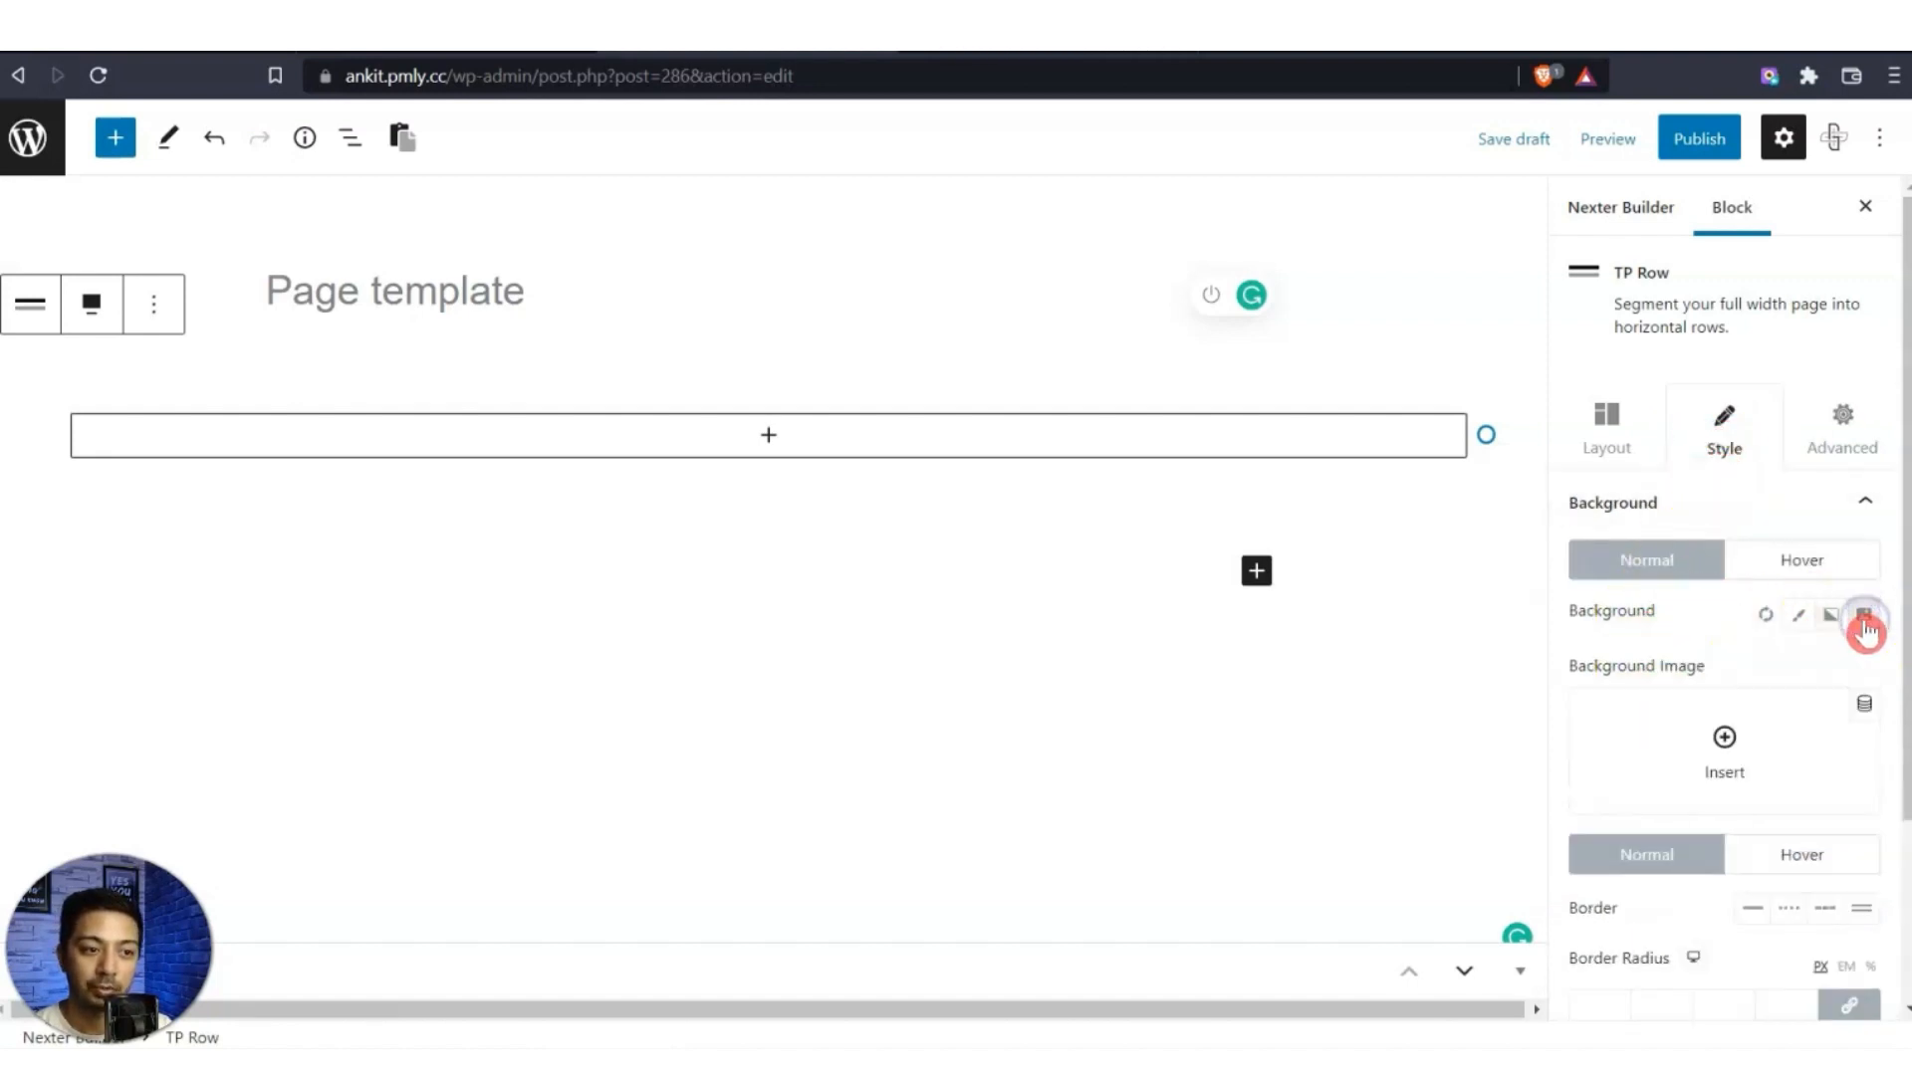
{"action": "left_click", "coordinate": [1724, 741]}
{"action": "left_click", "coordinate": [349, 615]}
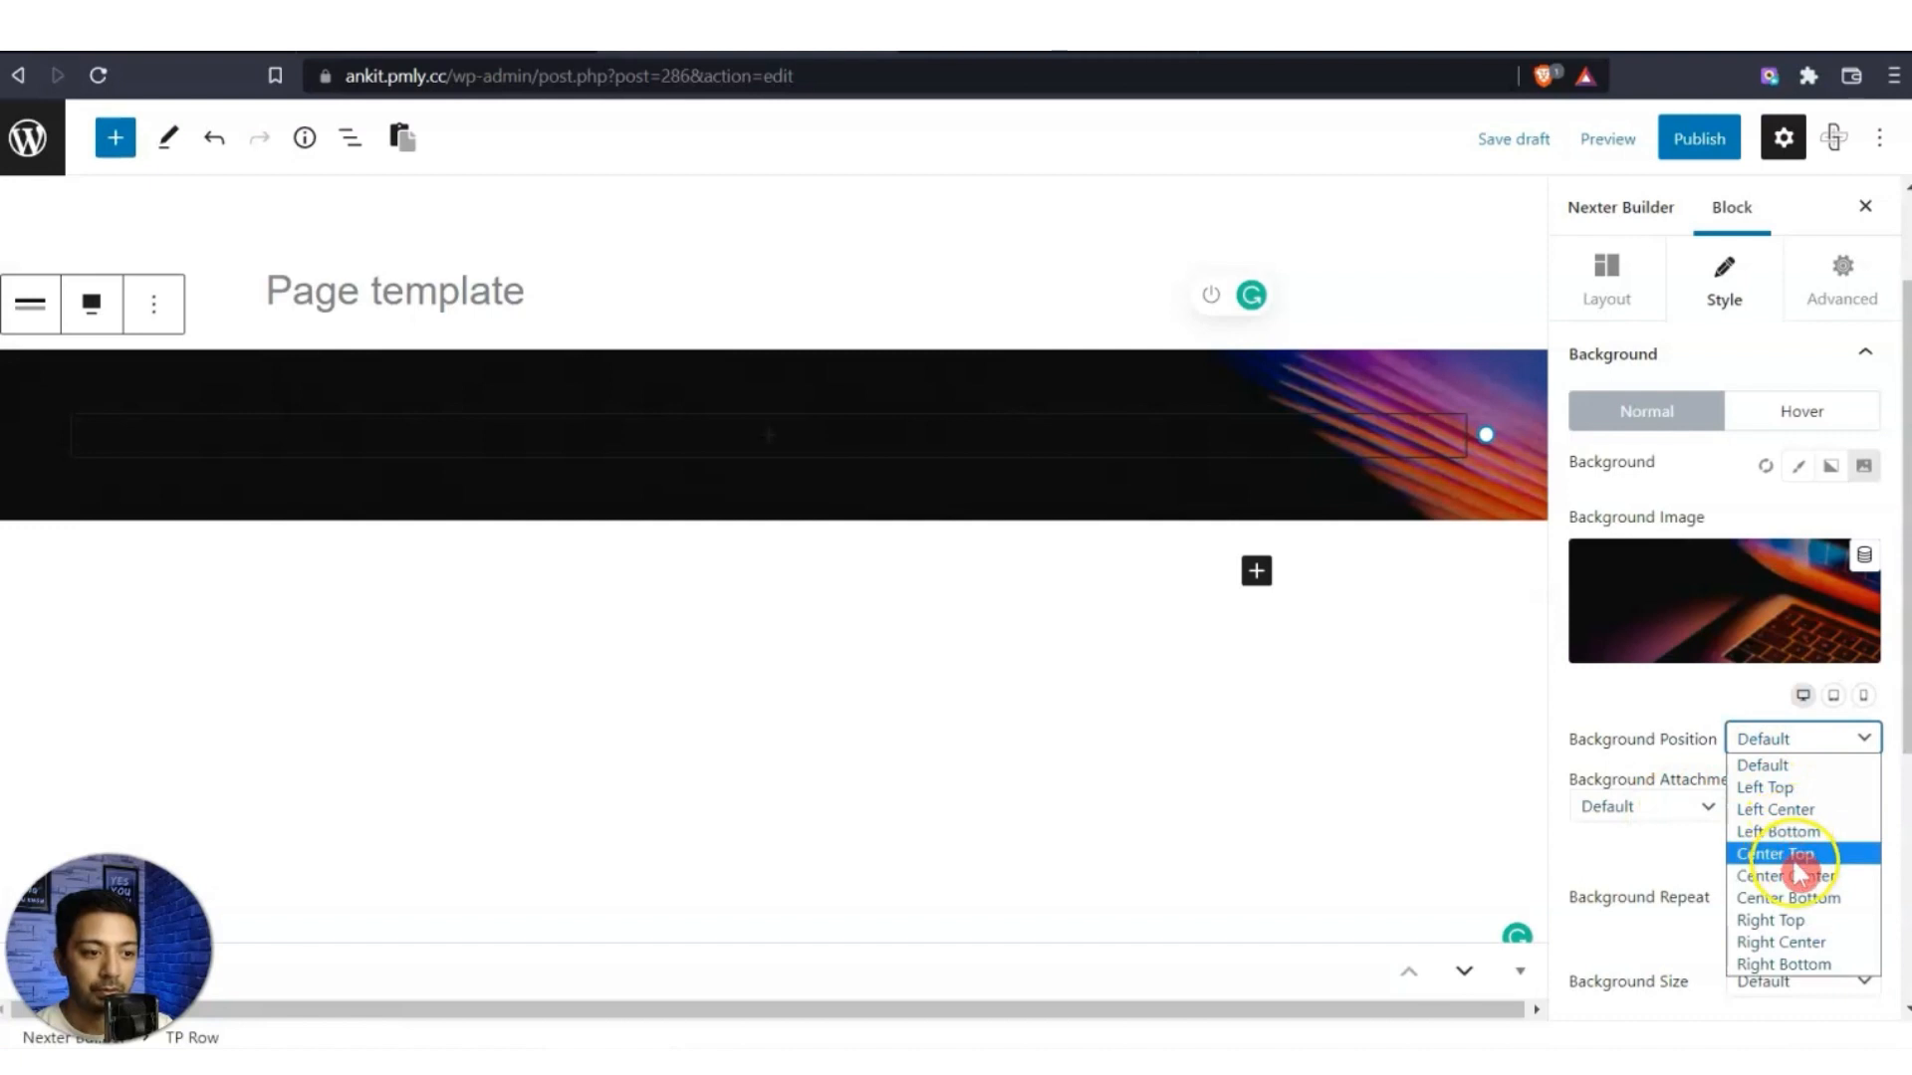
Set the row's background image position to Center Center, its repeat to No Repeat and its size to Cover.
{"action": "left_click", "coordinate": [1798, 877]}
{"action": "scroll", "coordinate": [1797, 867], "scroll_direction": "down", "scroll_amount": 2}
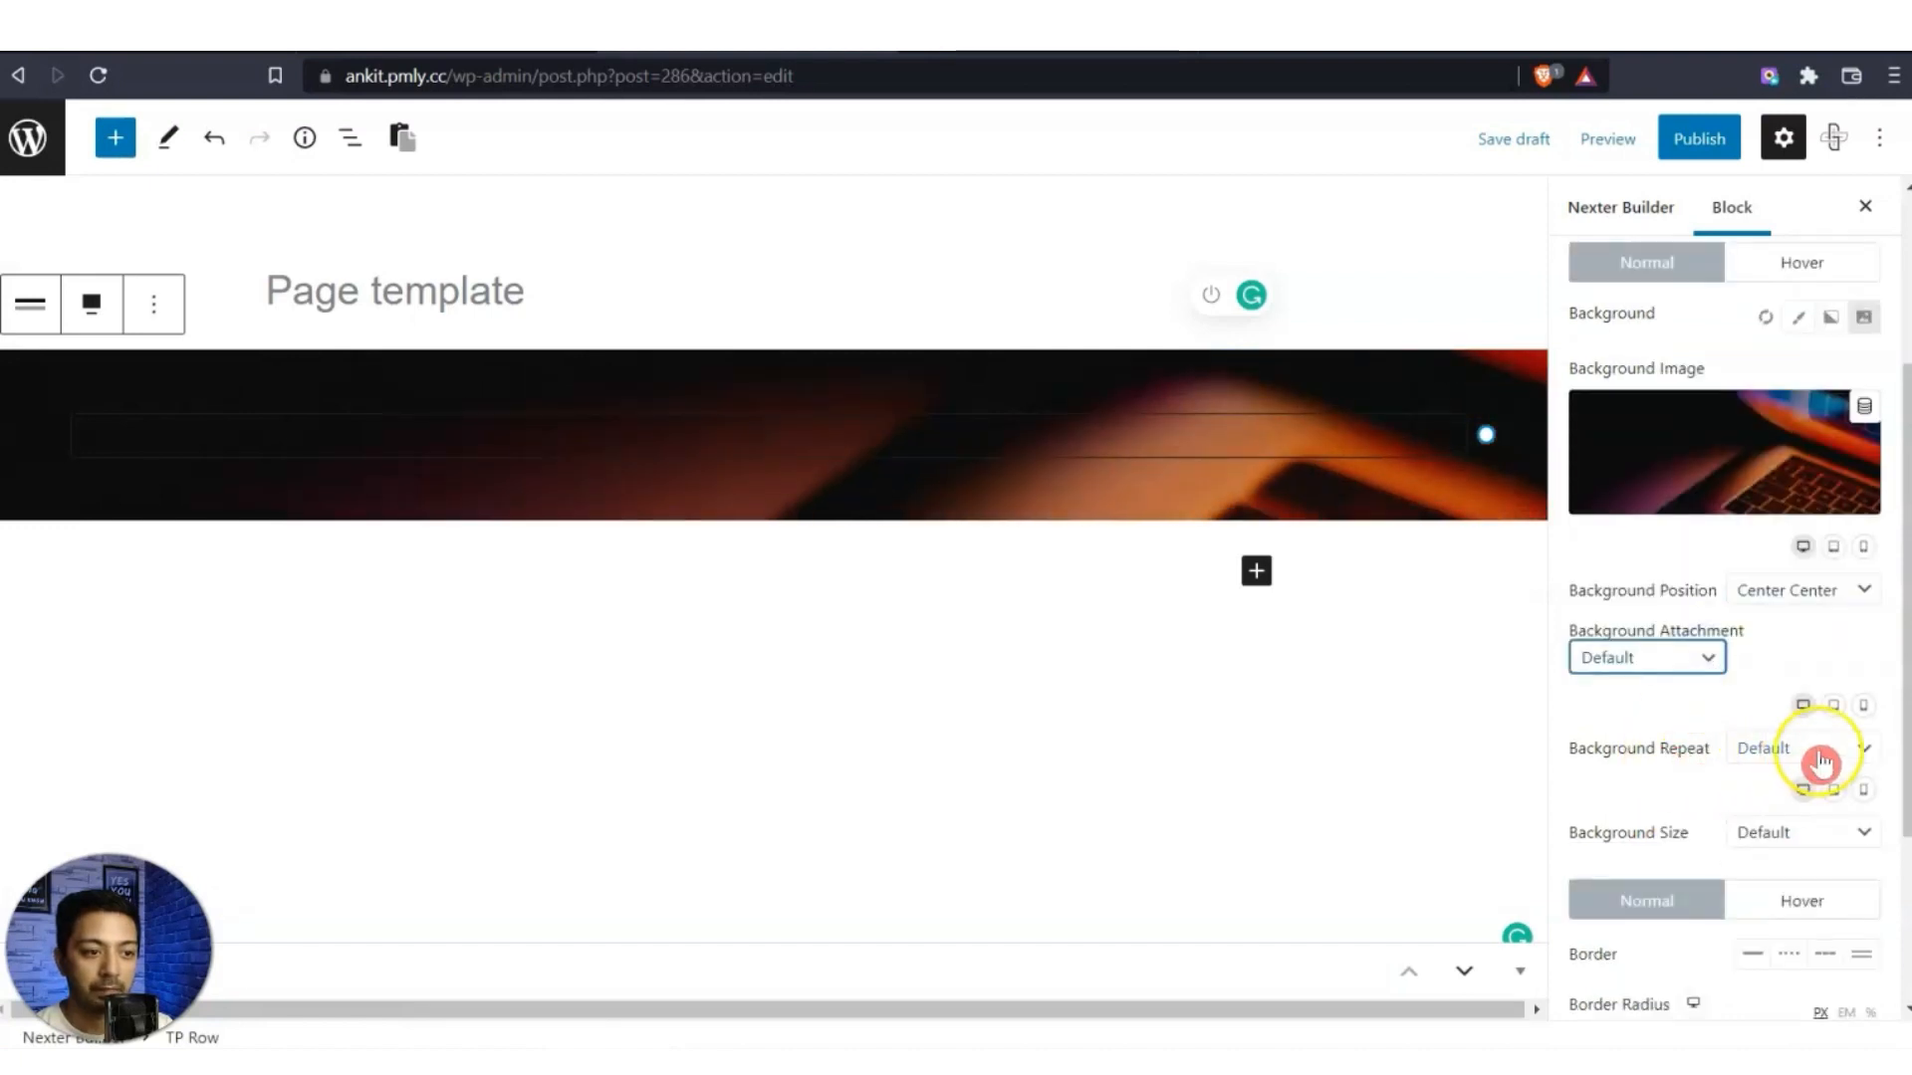
{"action": "left_click", "coordinate": [1820, 761]}
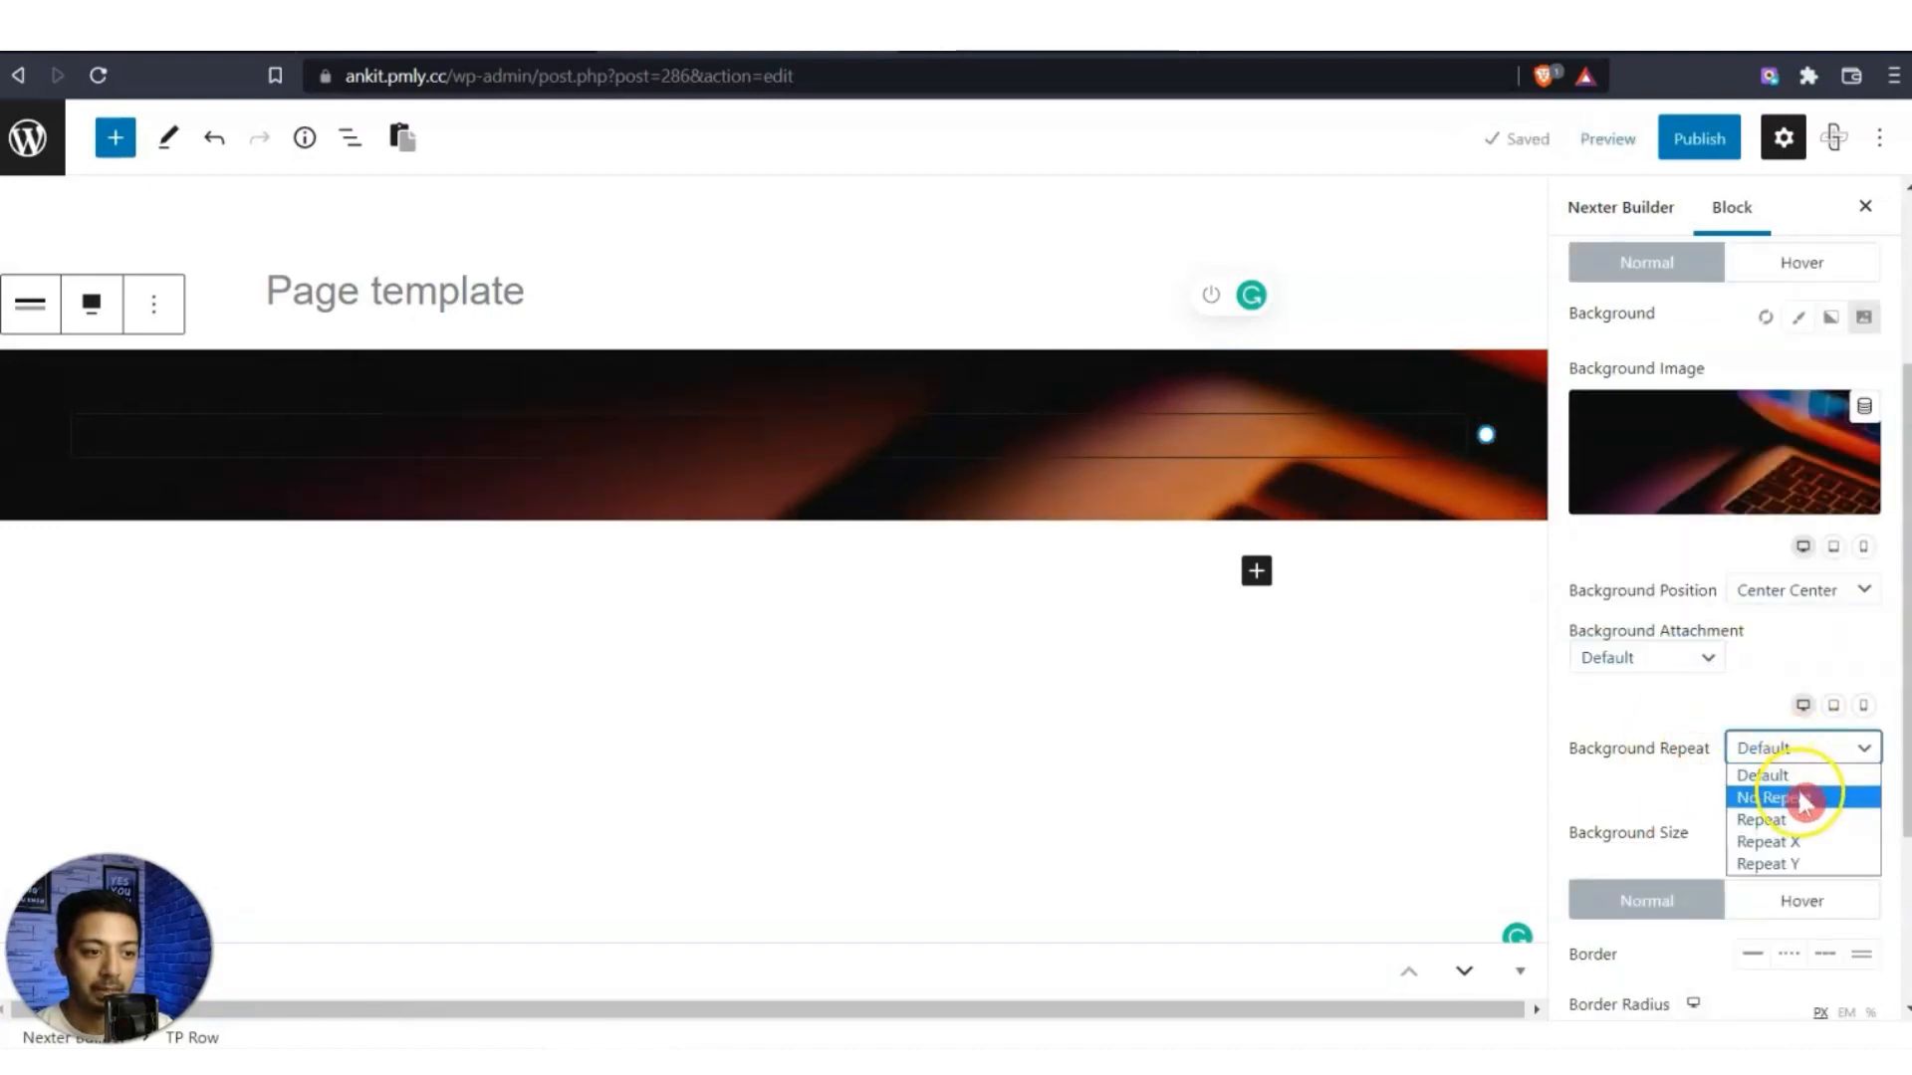
{"action": "left_click", "coordinate": [1802, 797]}
{"action": "scroll", "coordinate": [1803, 802], "scroll_direction": "down", "scroll_amount": 2}
{"action": "left_click", "coordinate": [1793, 687]}
{"action": "left_click", "coordinate": [1796, 762]}
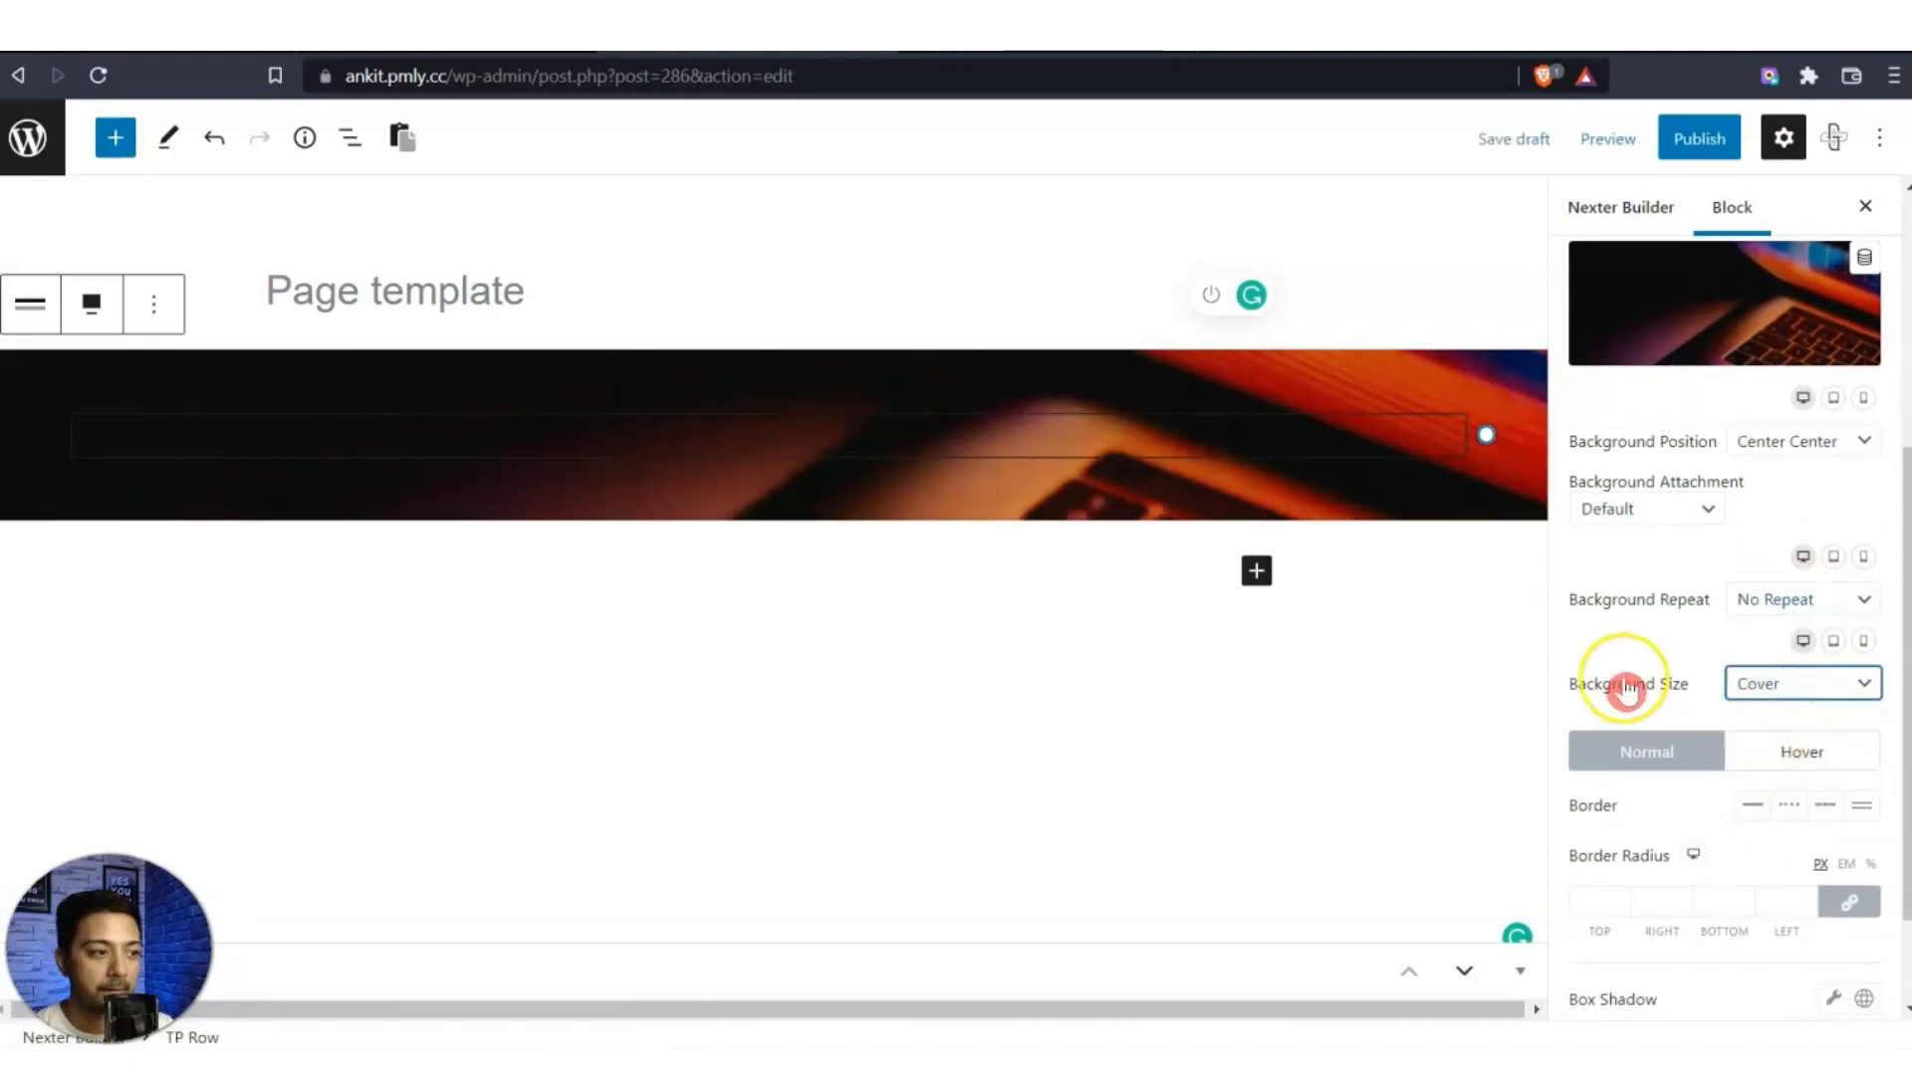
Add a TP Heading inside the row's column and choose the second heading style, without the extra title.
{"action": "left_click", "coordinate": [787, 440]}
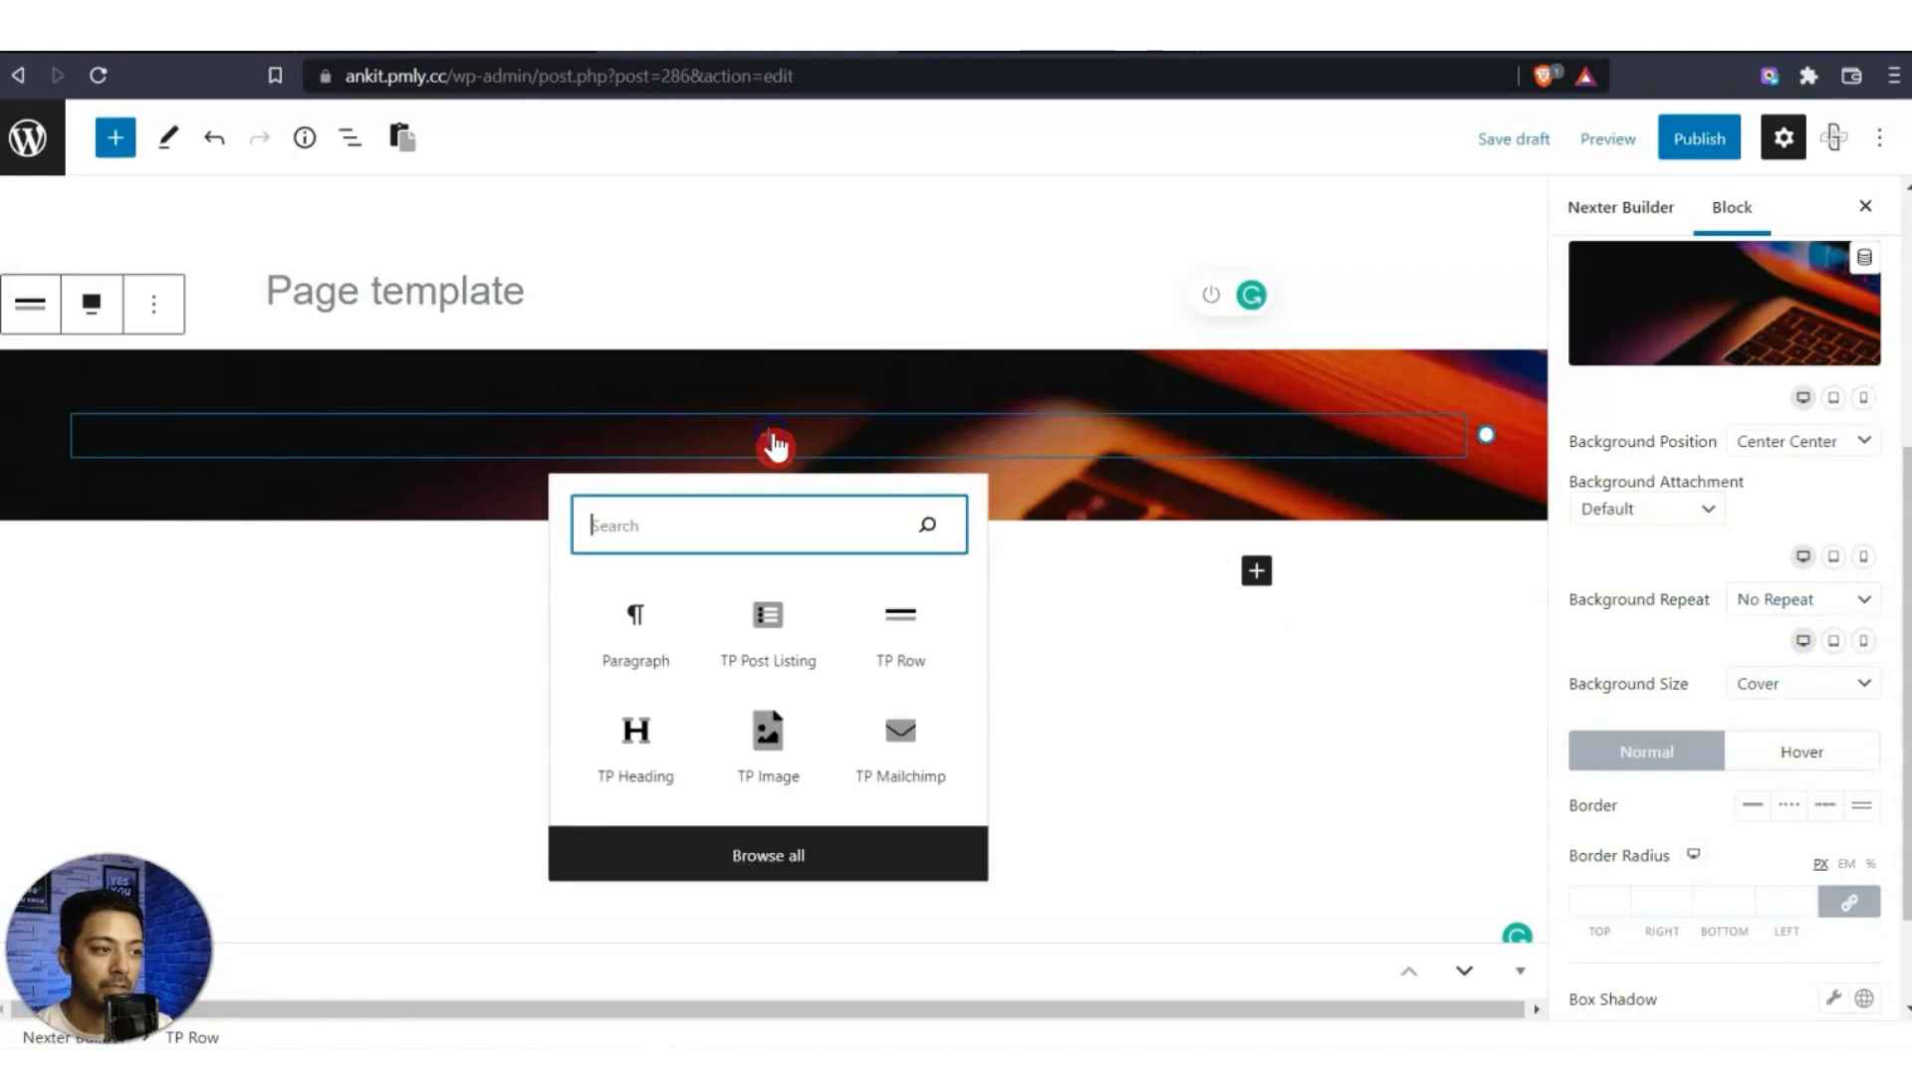
{"action": "left_click", "coordinate": [635, 742]}
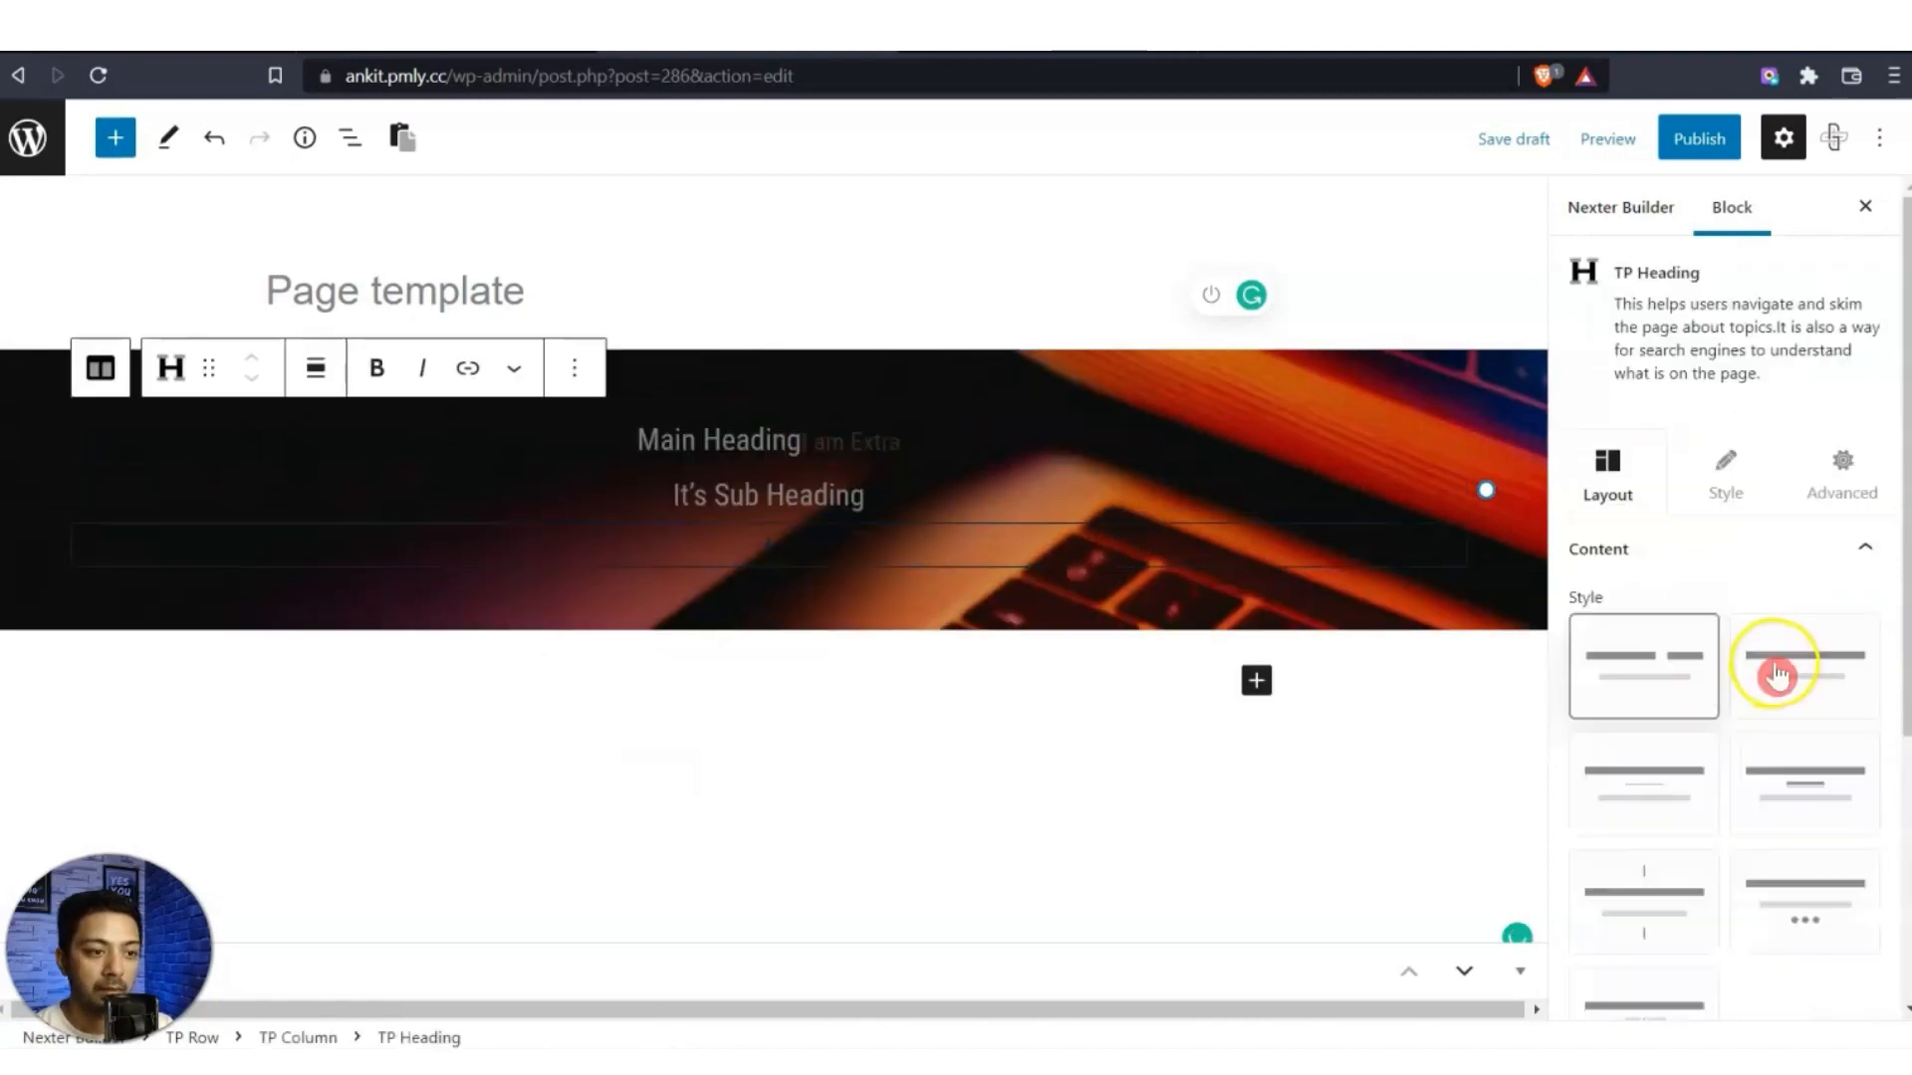
{"action": "left_click", "coordinate": [1777, 673]}
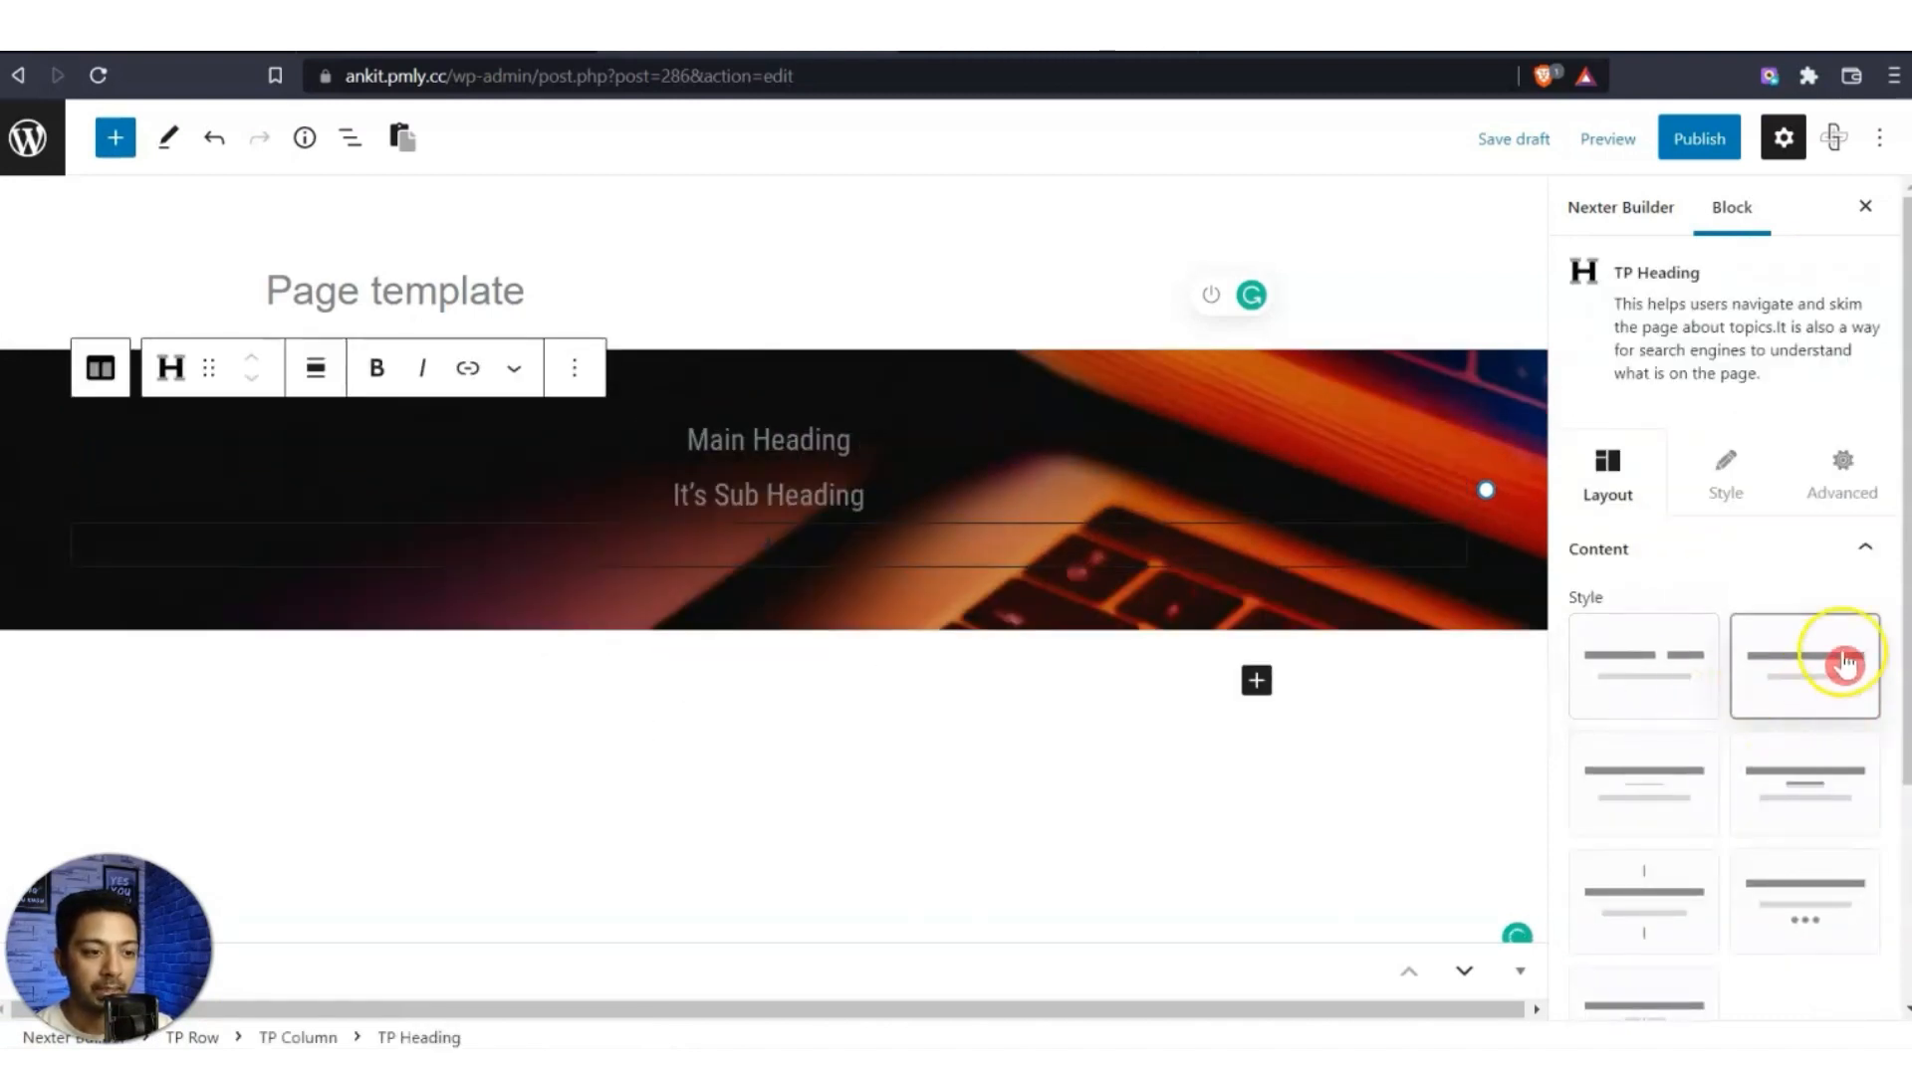
Clear the heading's placeholder main title and sub title texts.
{"action": "scroll", "coordinate": [1833, 687], "scroll_direction": "down", "scroll_amount": 1}
{"action": "scroll", "coordinate": [1831, 686], "scroll_direction": "down", "scroll_amount": 3}
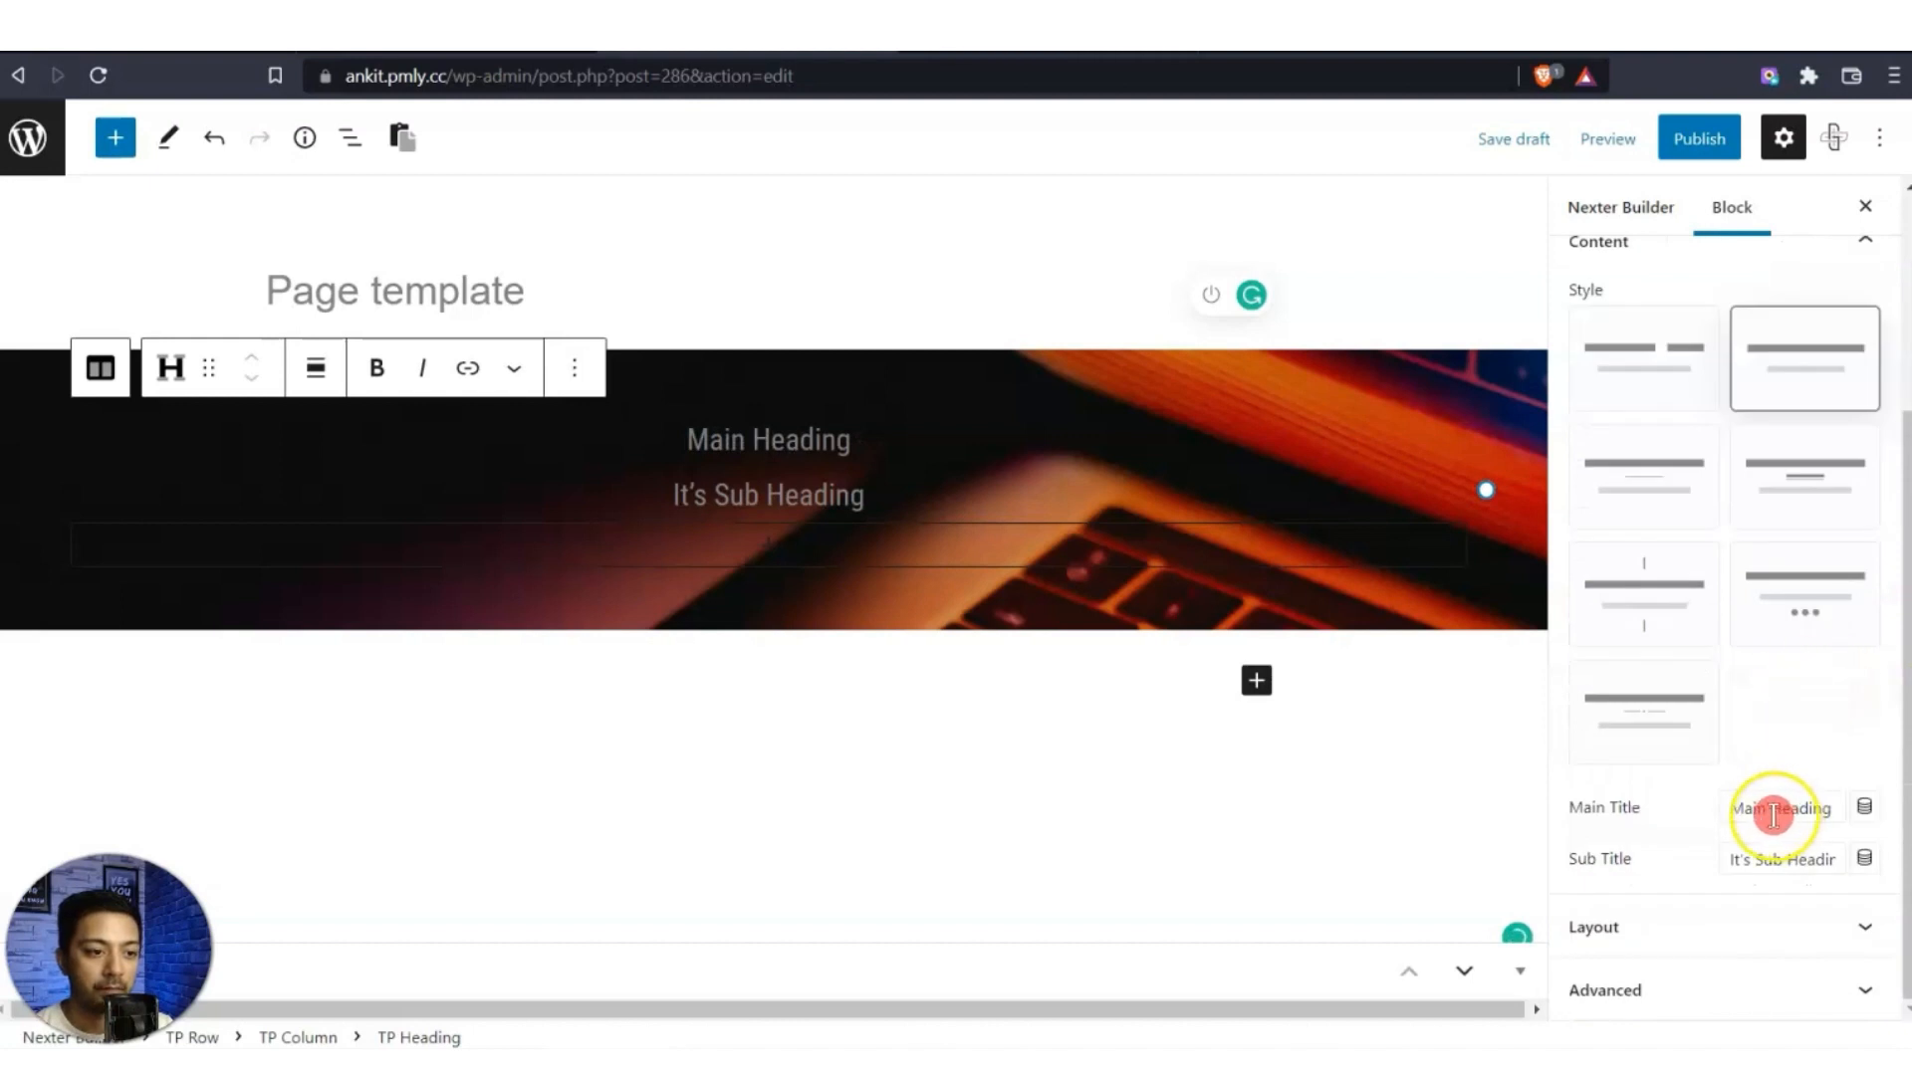
{"action": "key", "text": "BackSpace"}
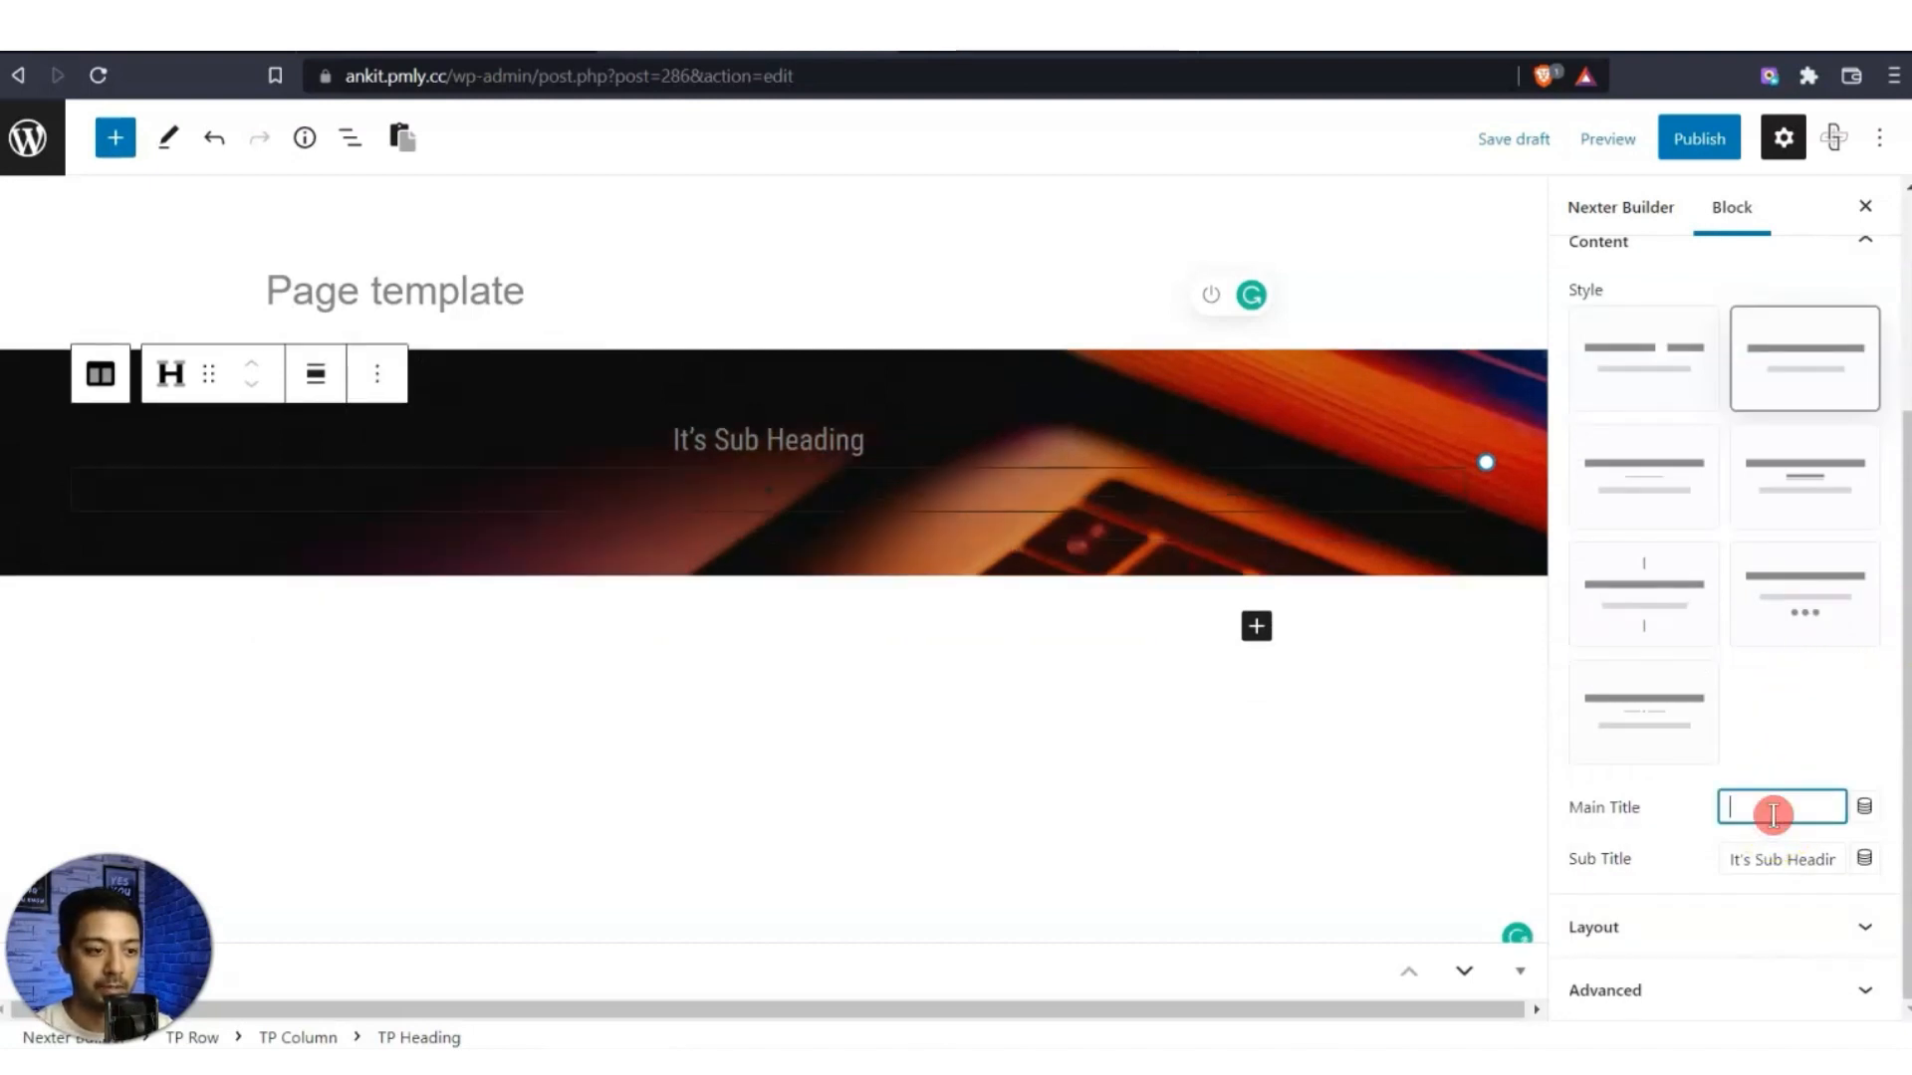
{"action": "left_click", "coordinate": [1805, 880]}
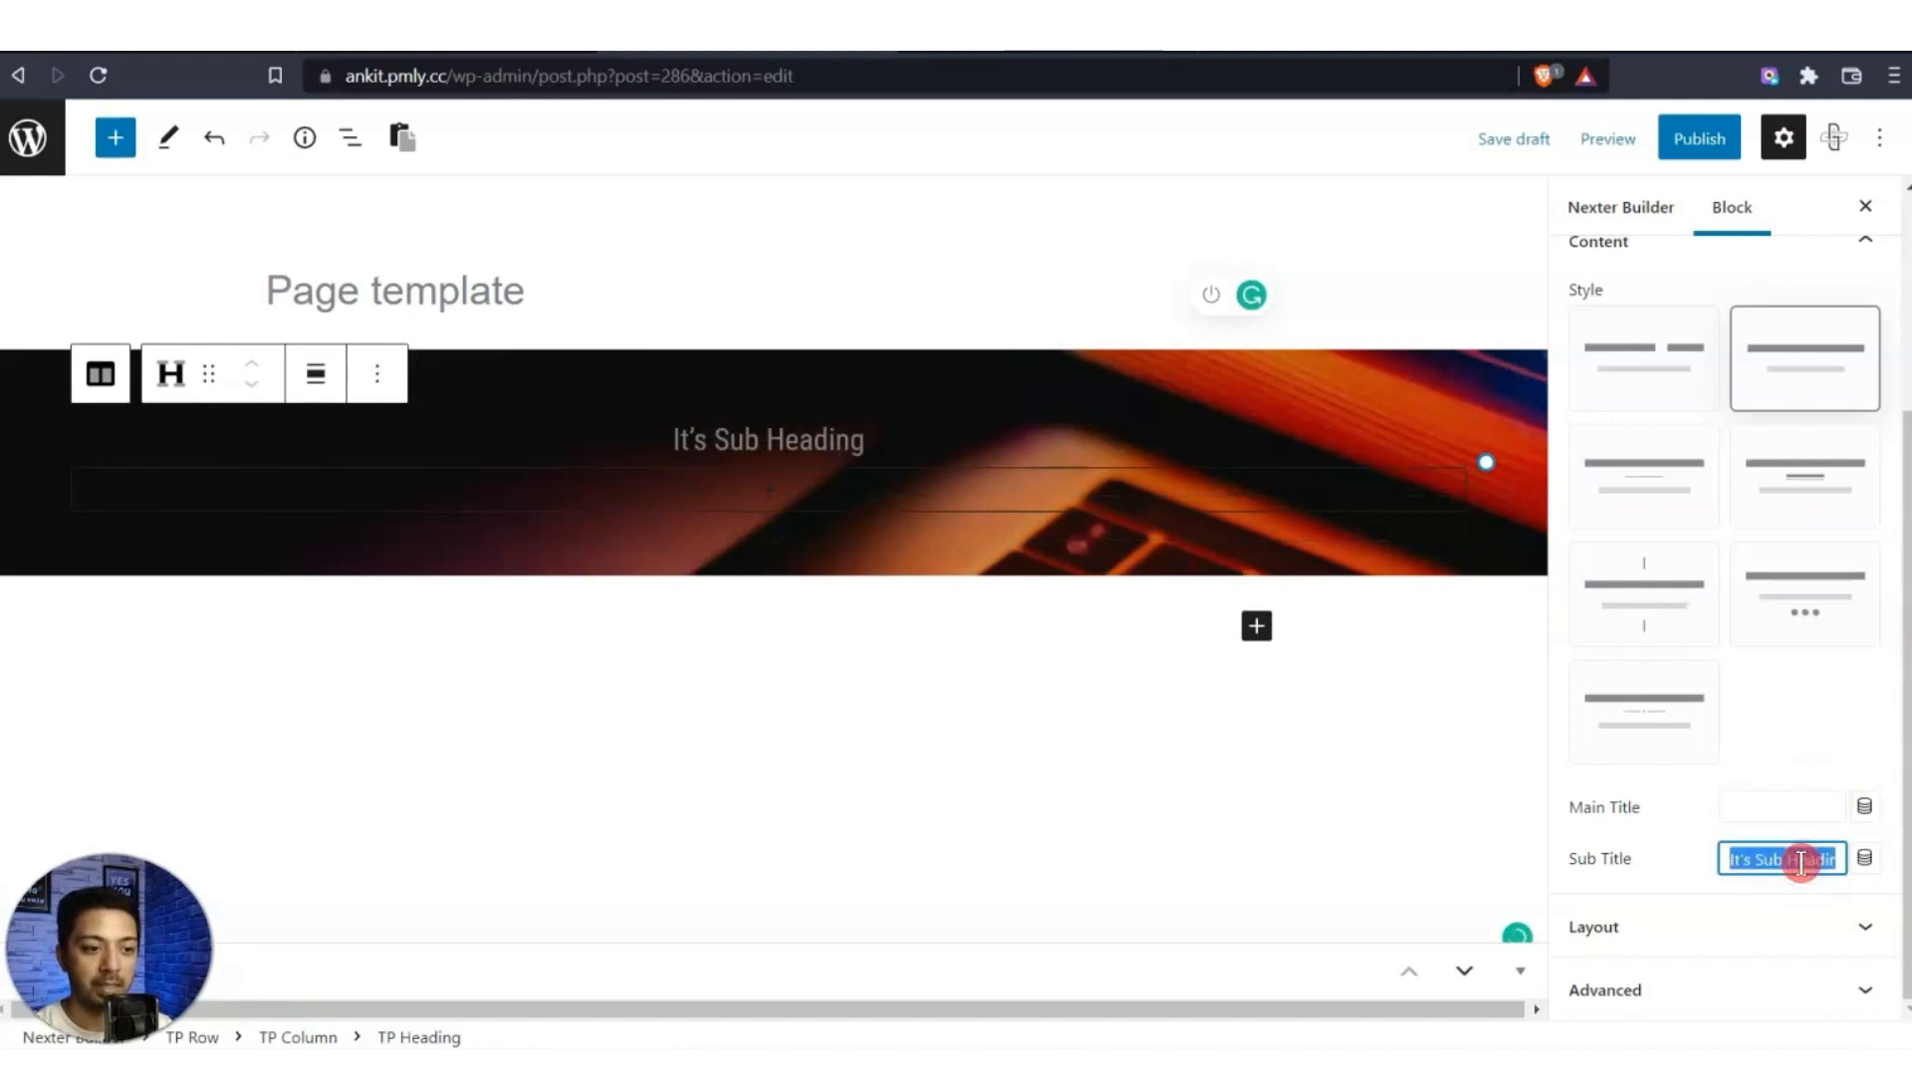
{"action": "key", "text": "BackSpace"}
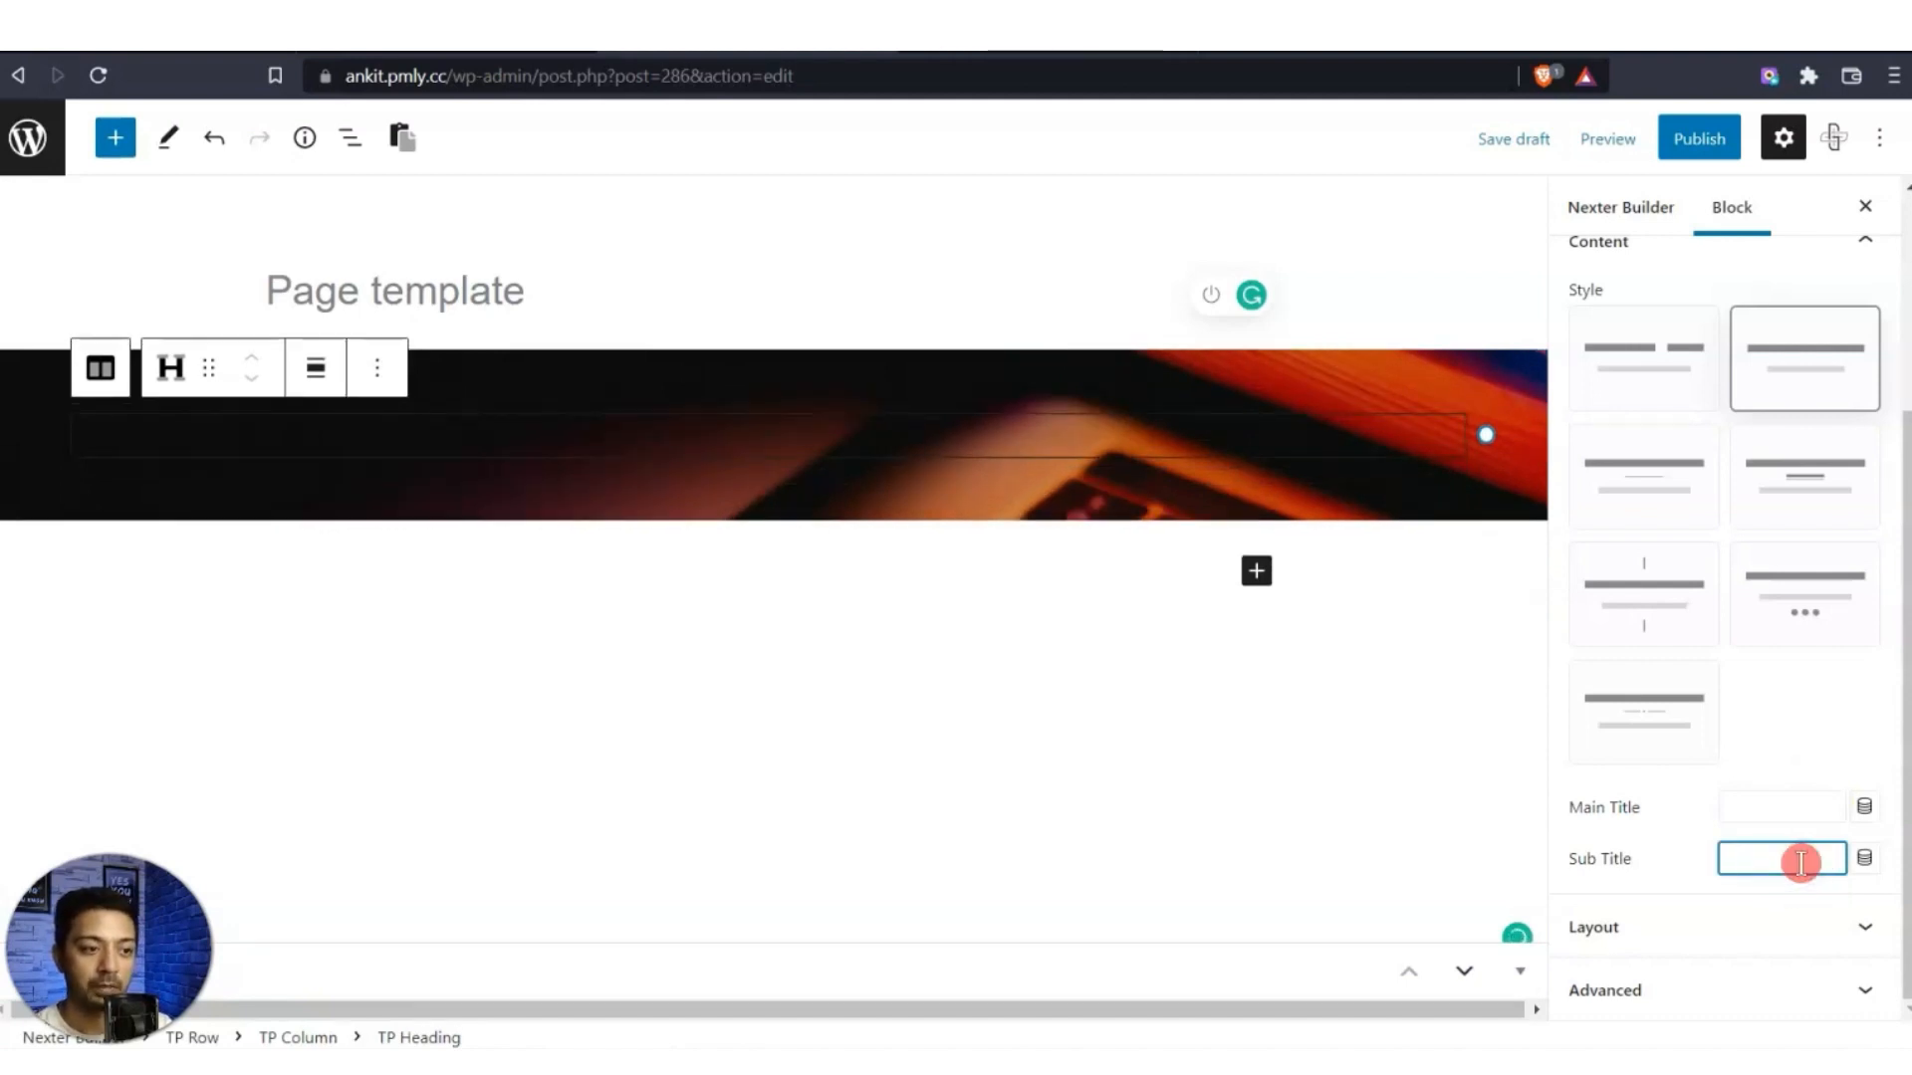
Link the heading's main title to the Post Title dynamic field.
{"action": "left_click", "coordinate": [1863, 807]}
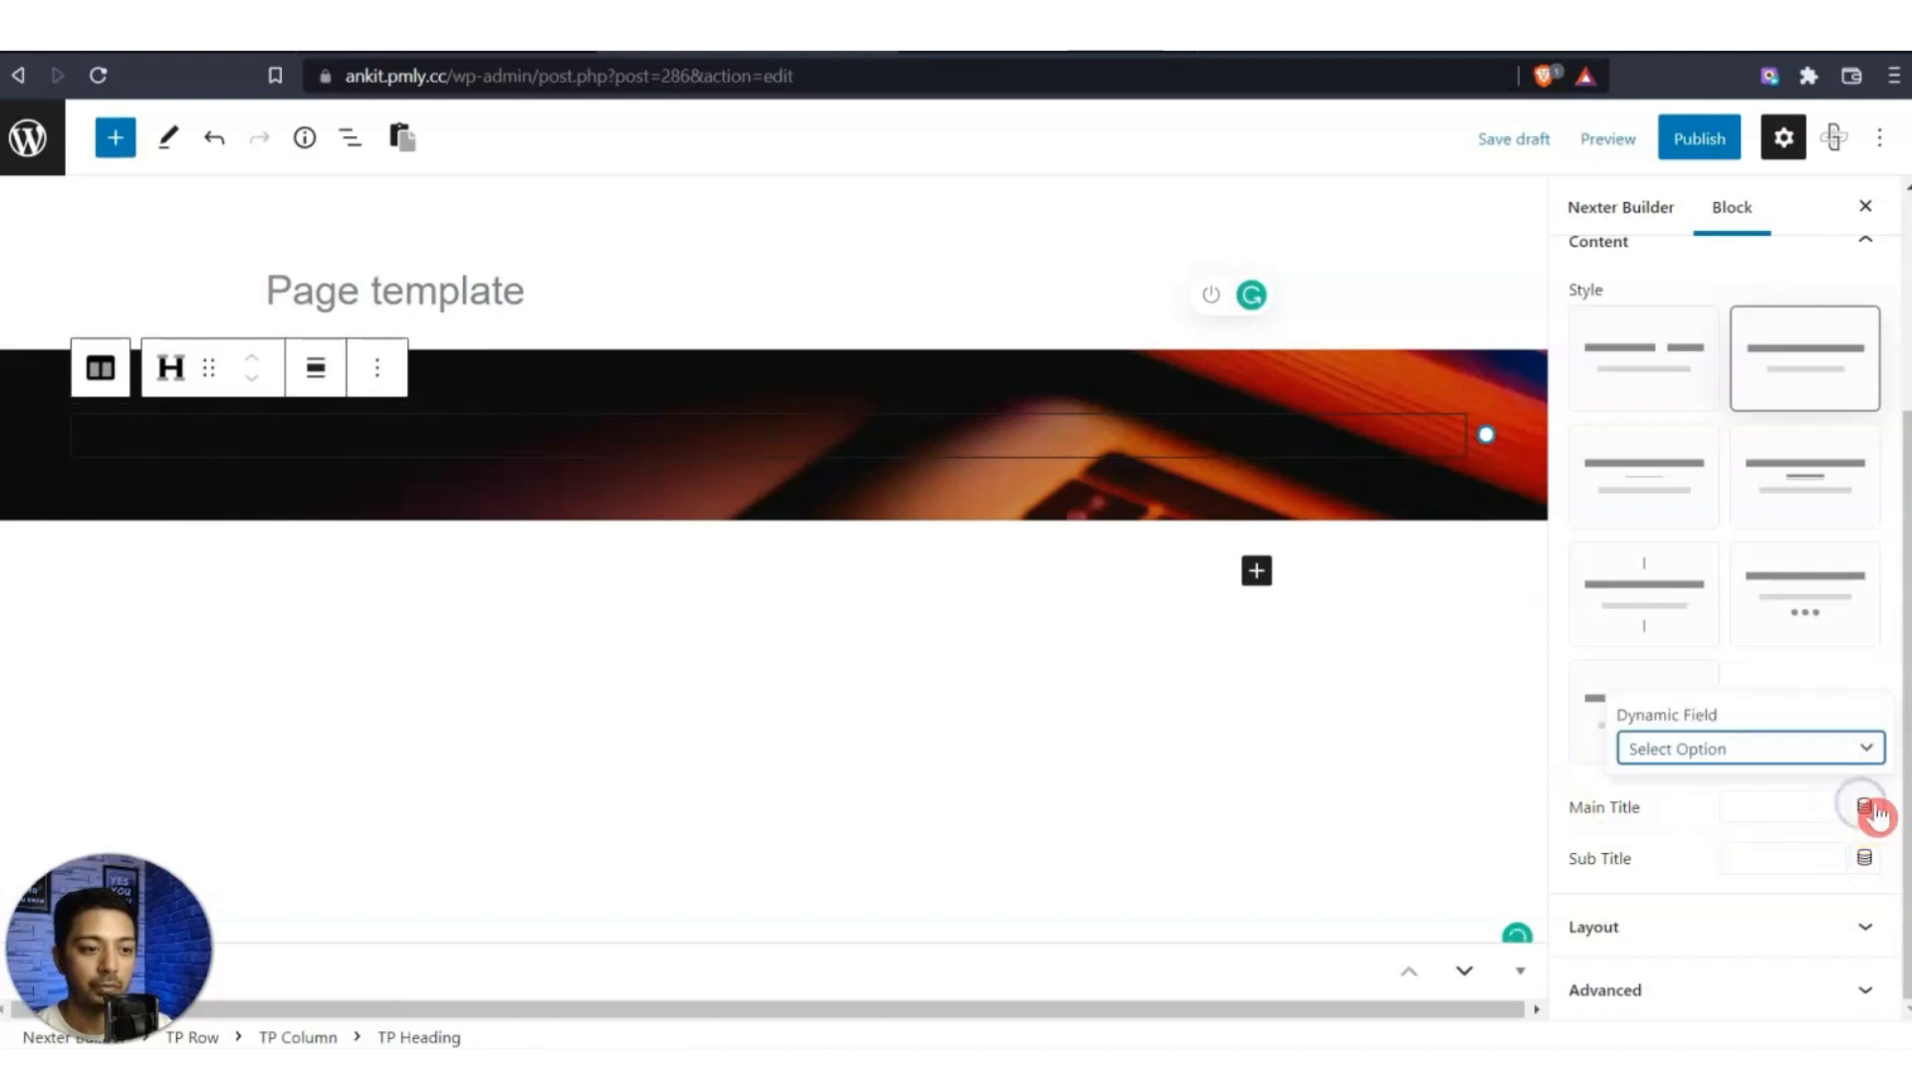
{"action": "left_click", "coordinate": [1880, 765]}
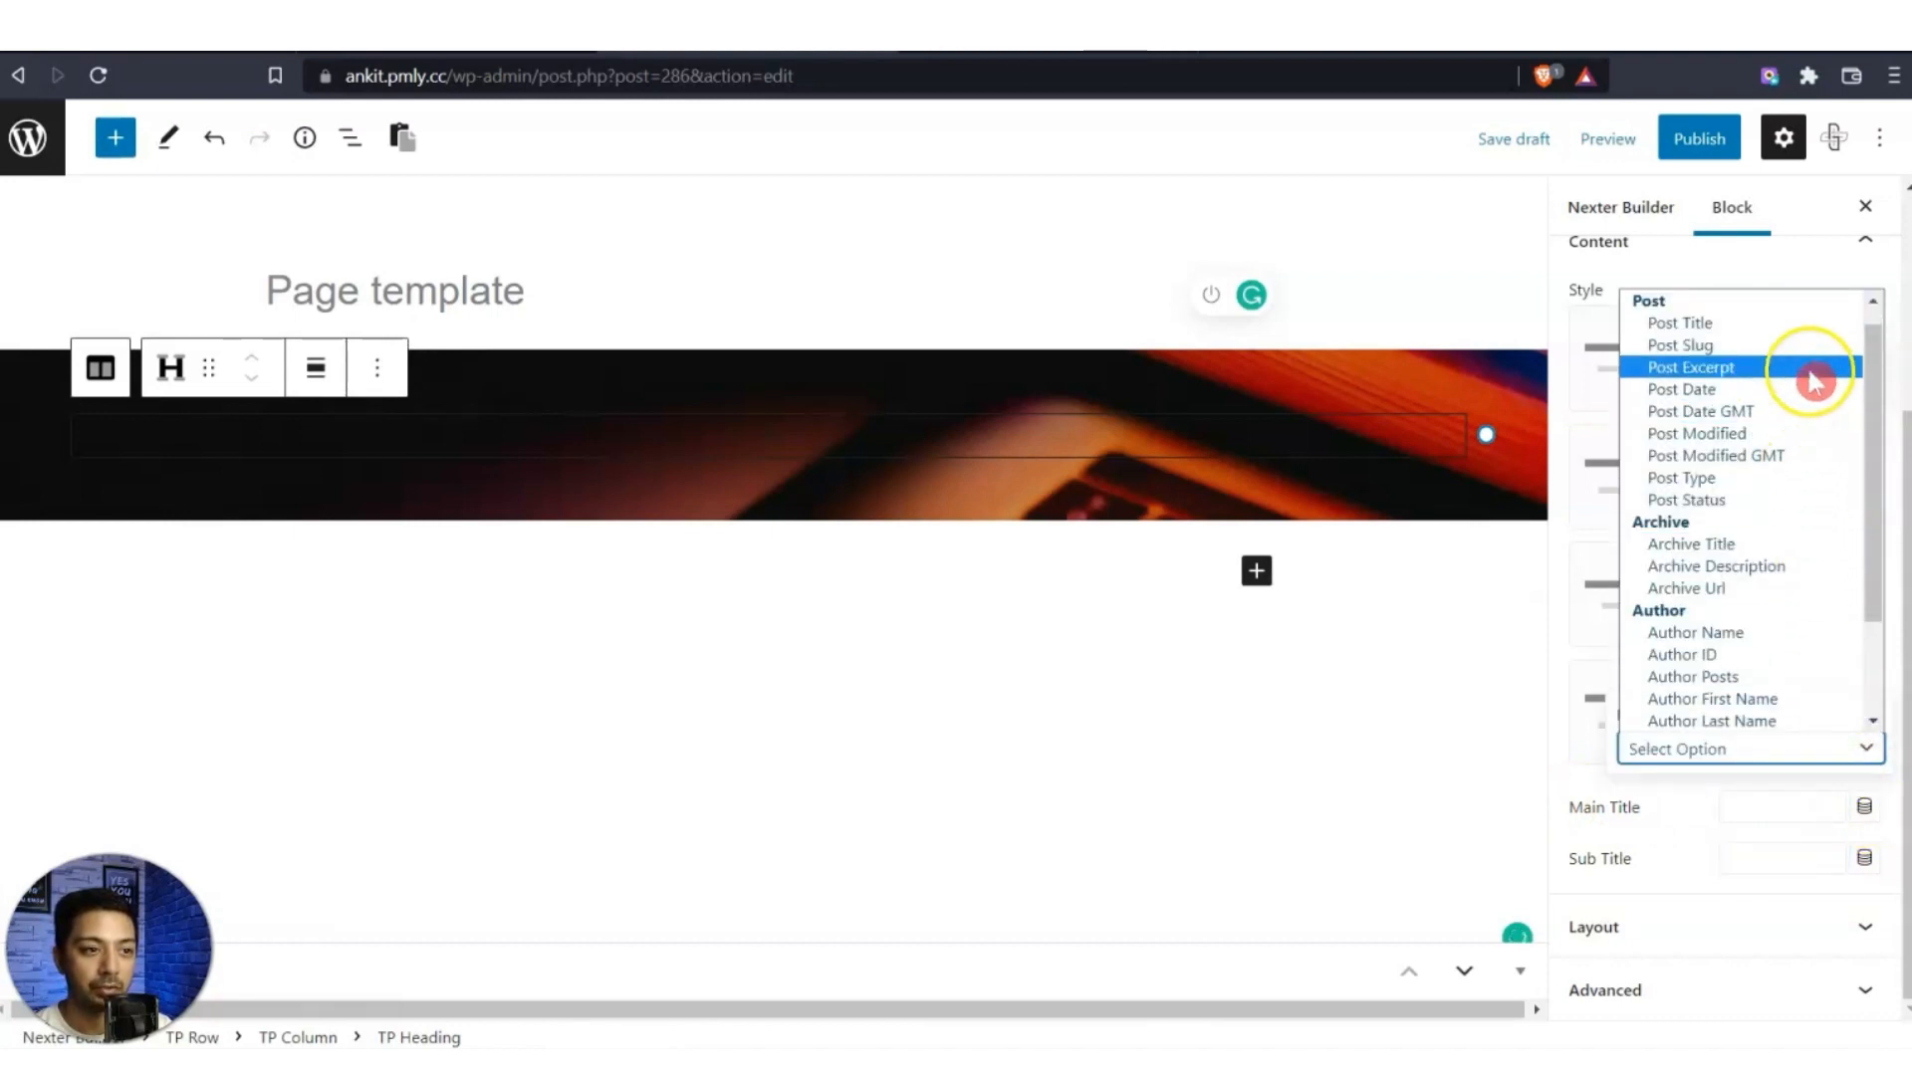
{"action": "left_click", "coordinate": [1763, 334]}
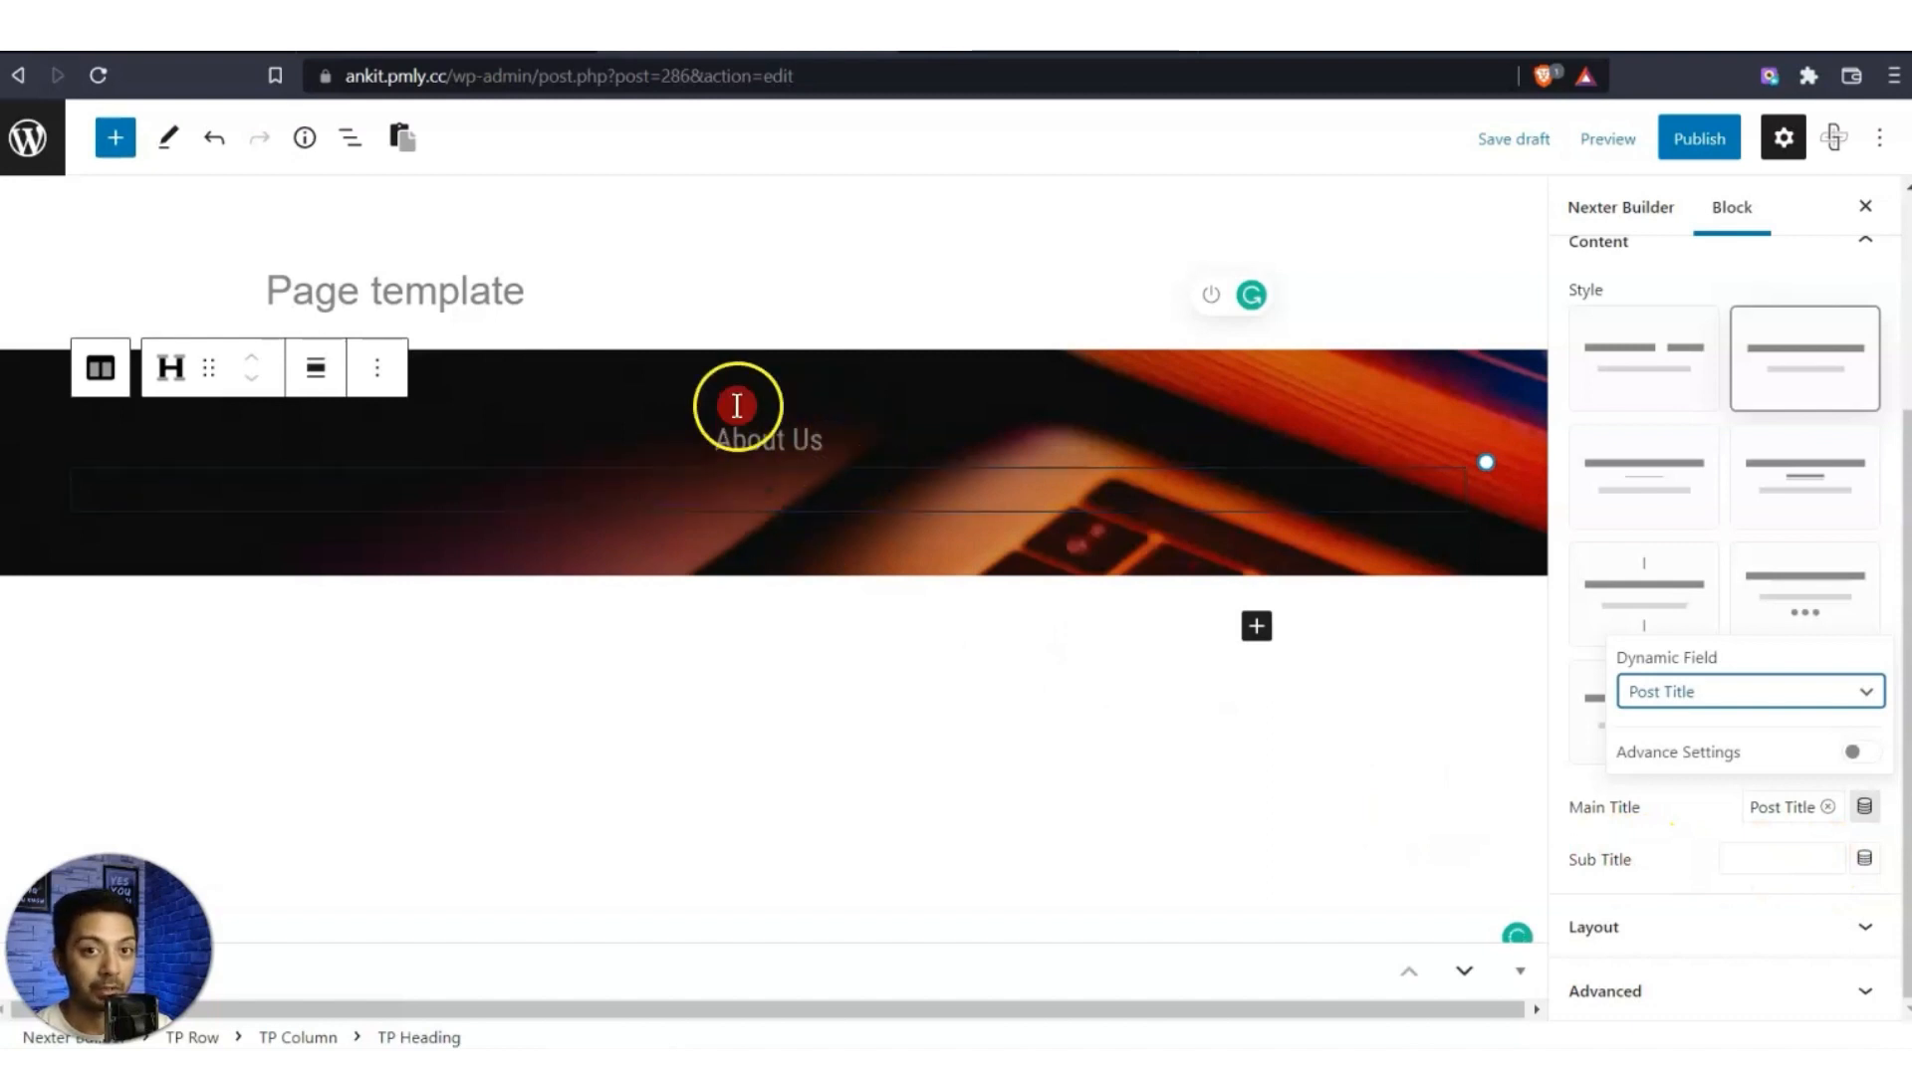
{"action": "left_click", "coordinate": [1664, 810]}
Set the heading's main title color to white, #FFFFFF.
{"action": "scroll", "coordinate": [1739, 508], "scroll_direction": "up", "scroll_amount": 3}
{"action": "left_click", "coordinate": [1738, 493]}
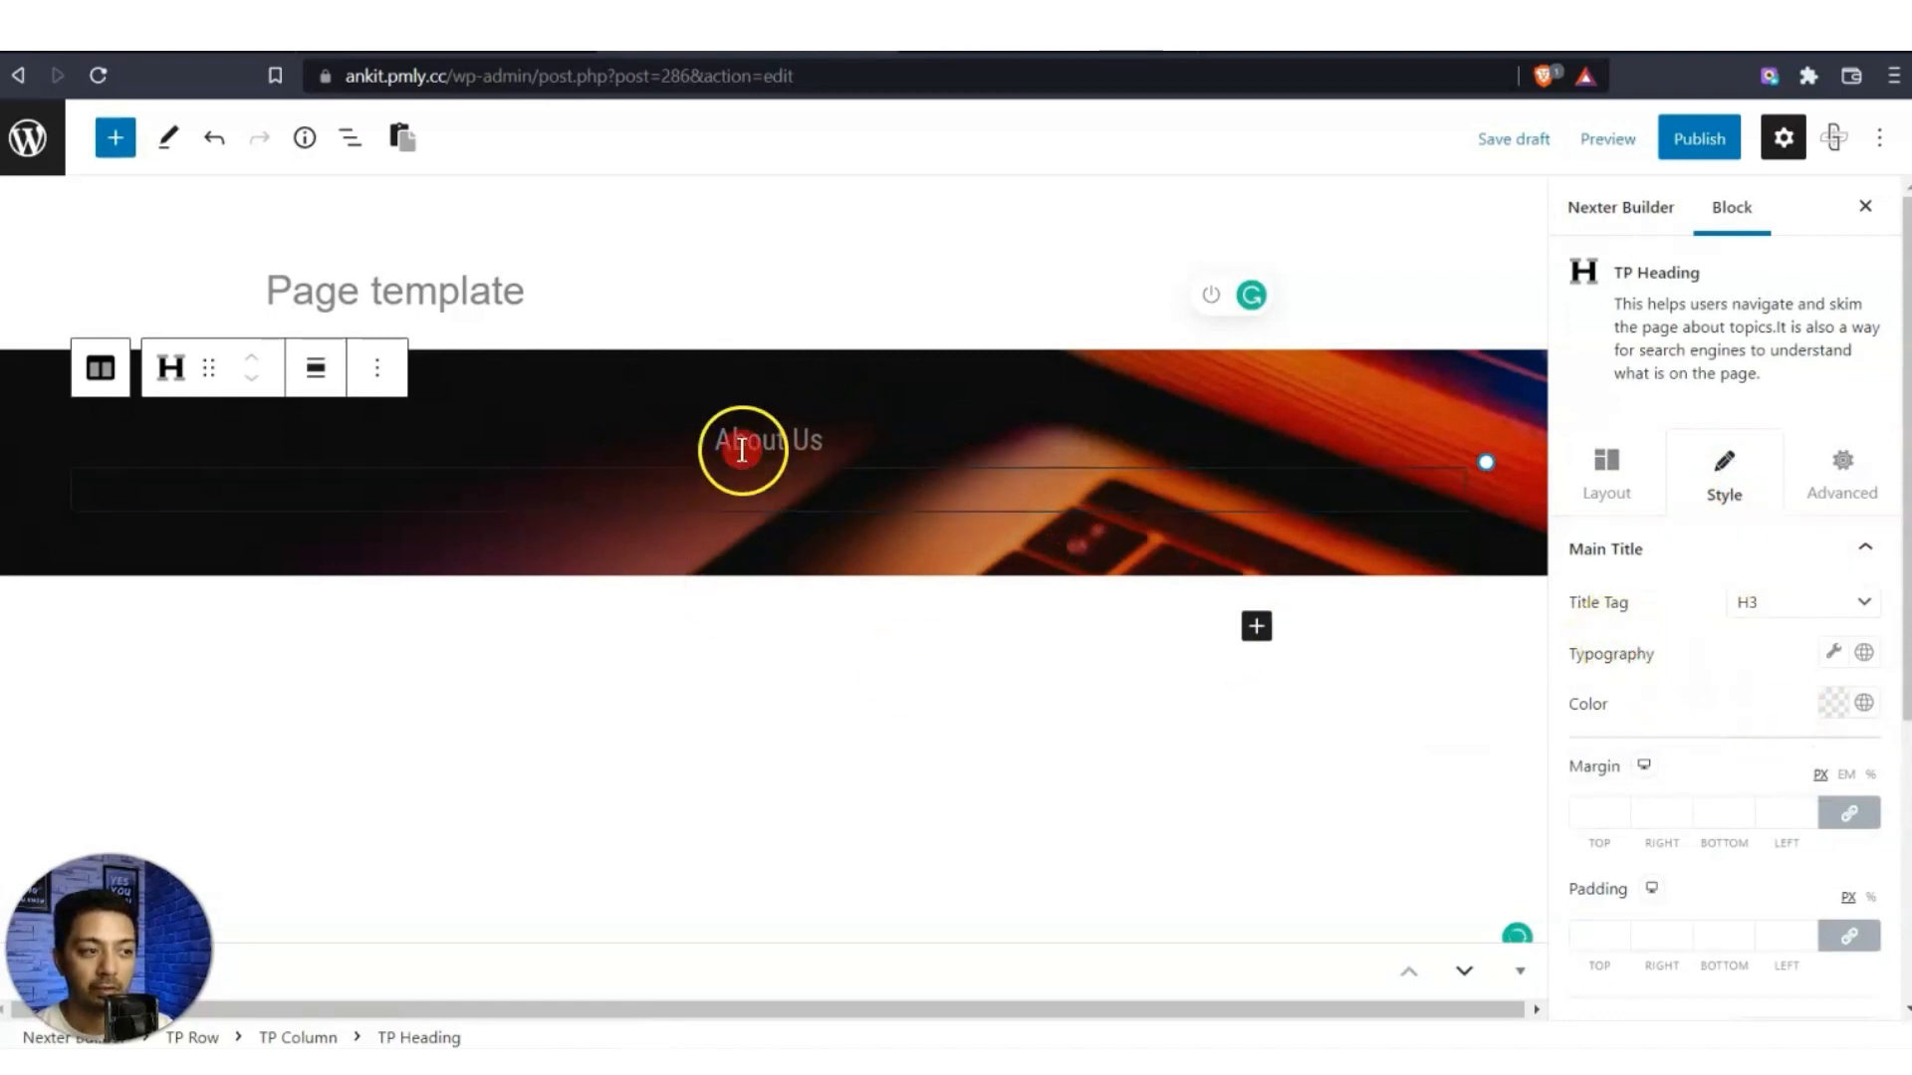
{"action": "left_click", "coordinate": [1828, 711]}
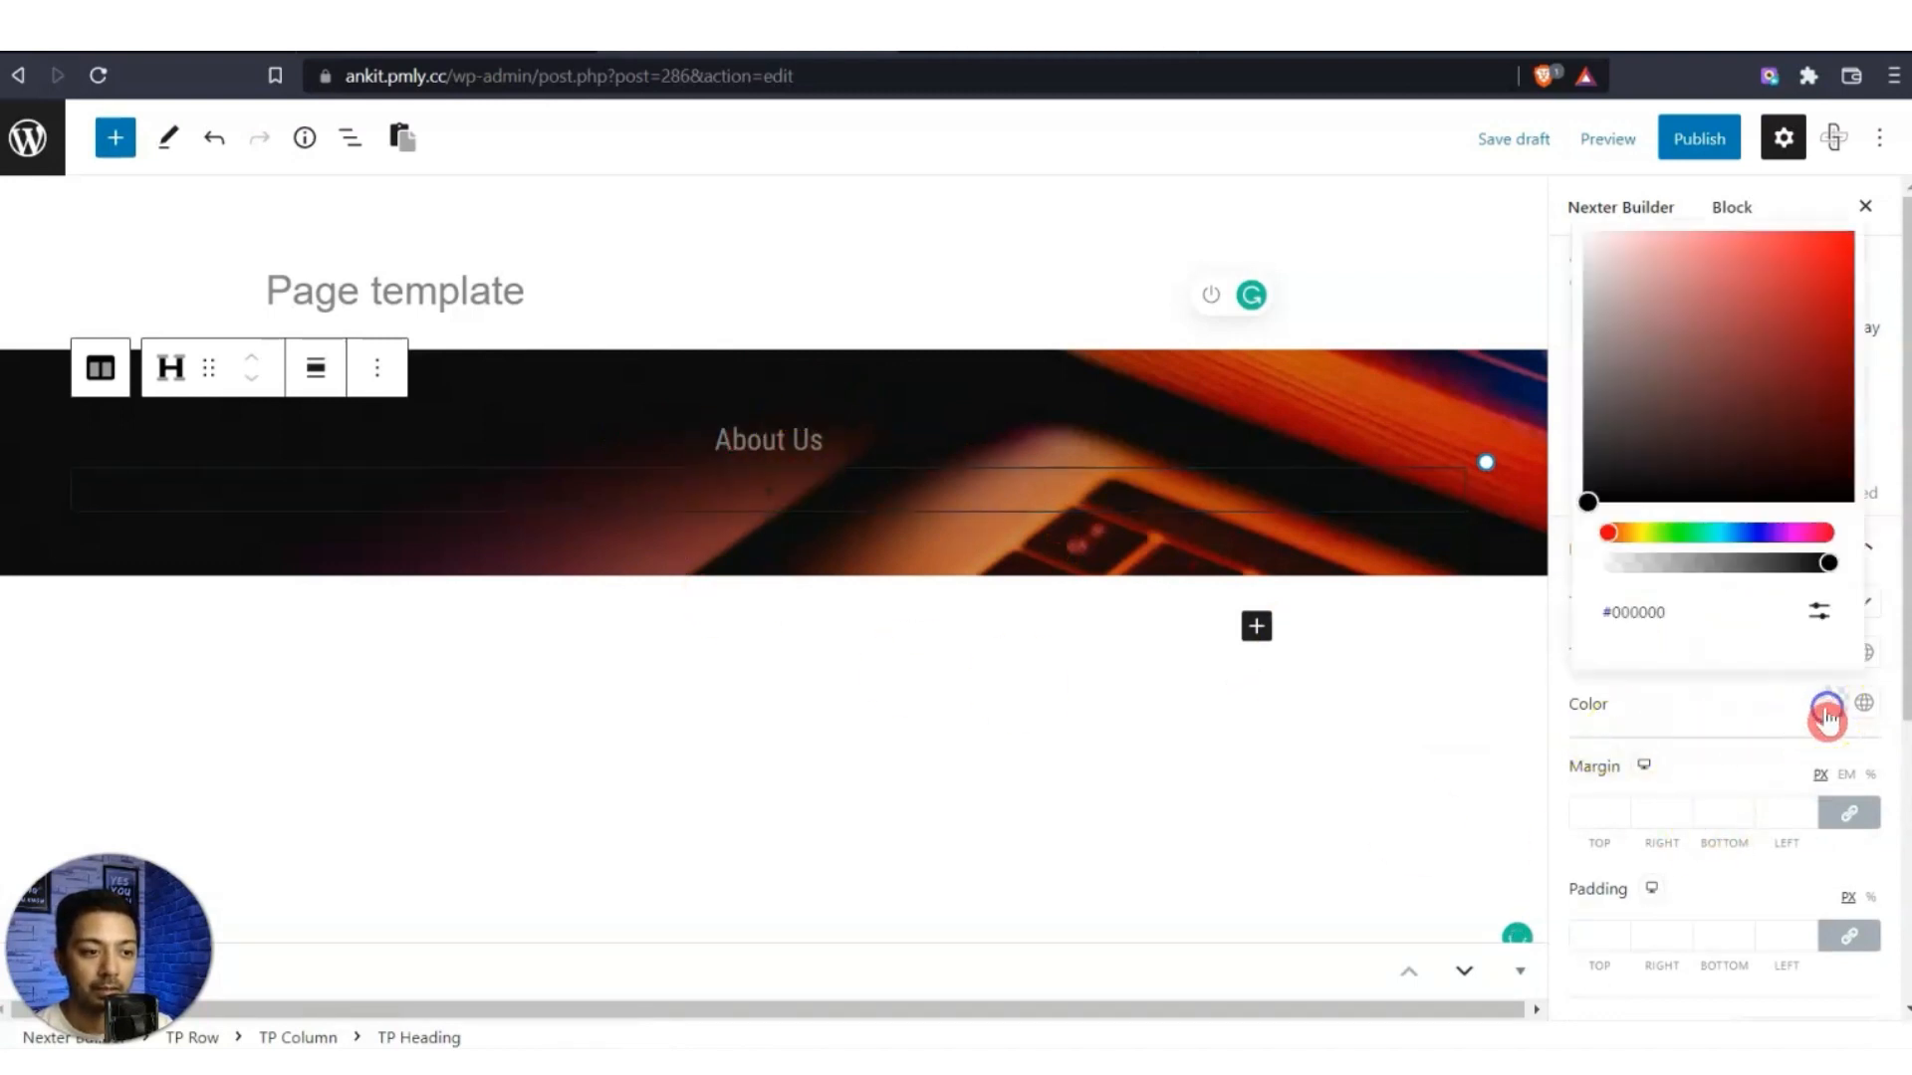
{"action": "left_click_drag", "start_coordinate": [1594, 249], "coordinate": [1550, 207]}
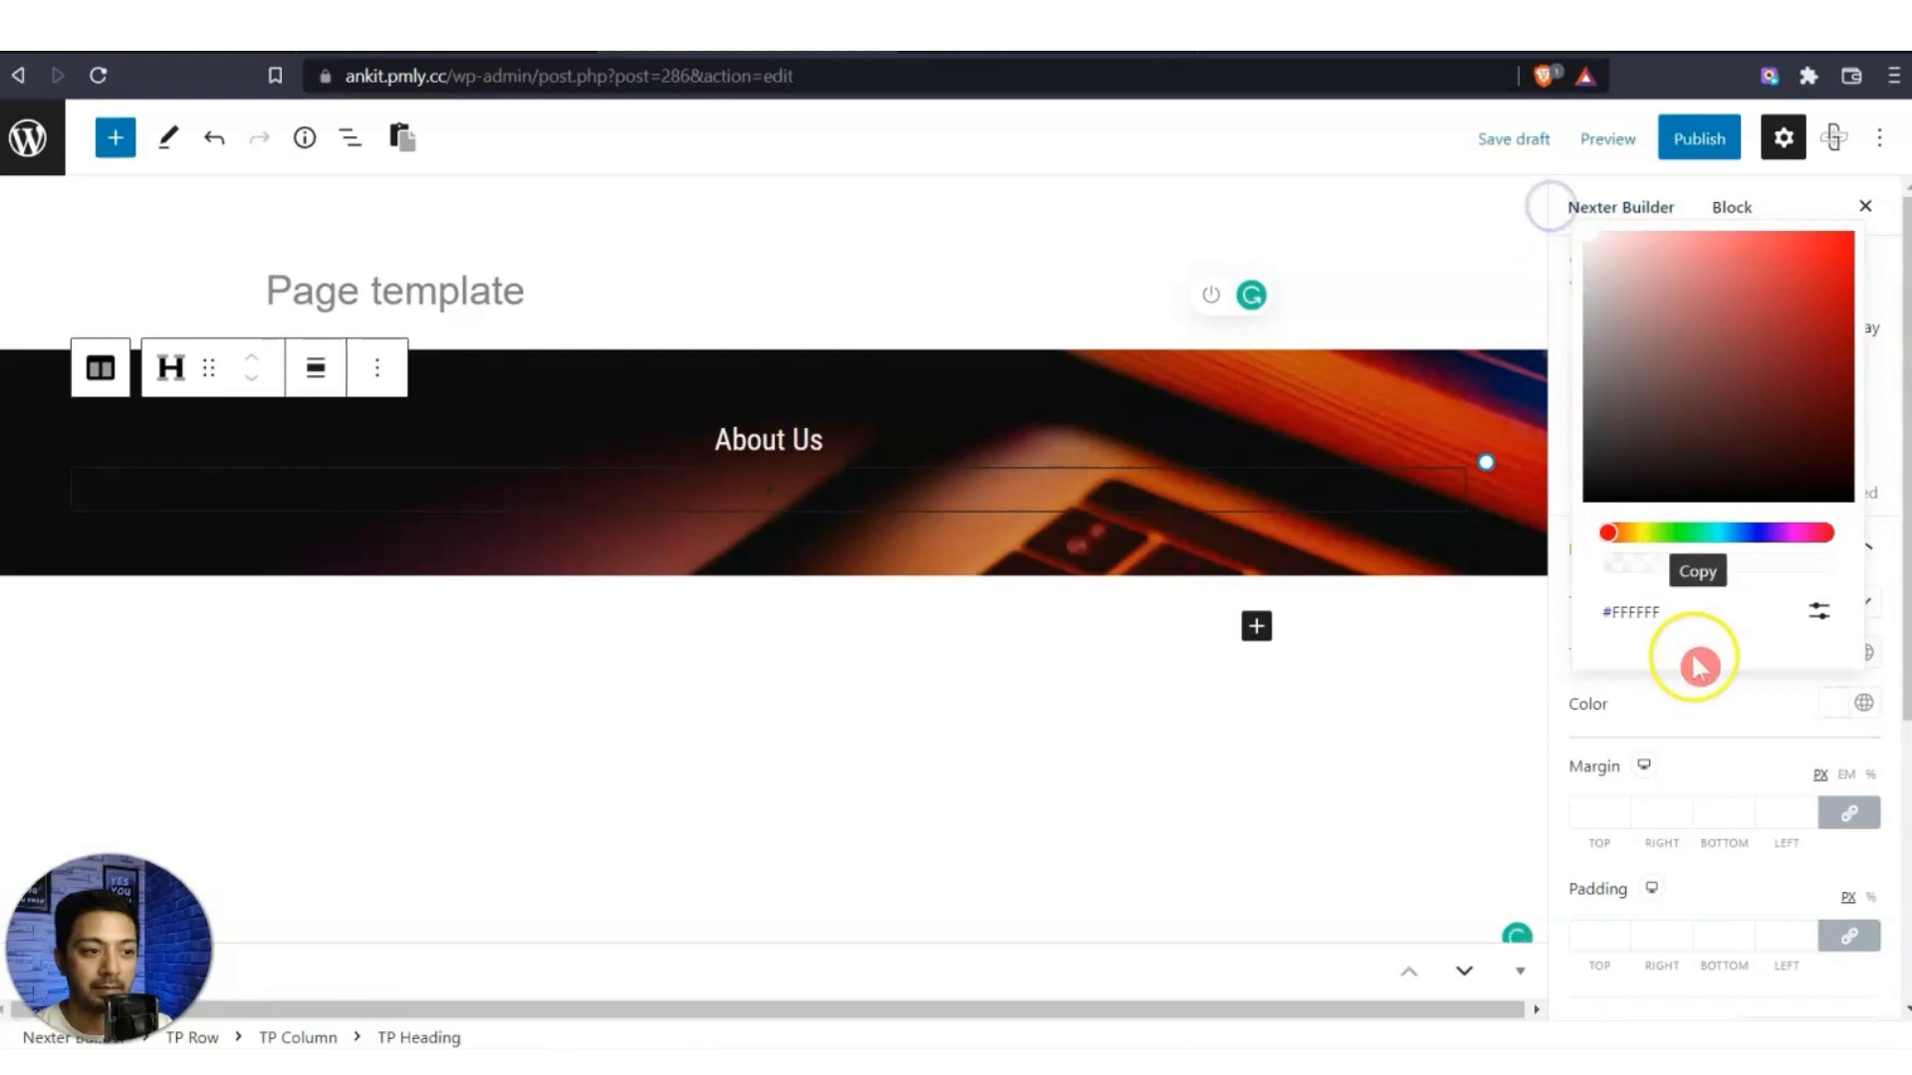
{"action": "left_click", "coordinate": [1696, 635]}
Set the main title's typography to font size 40 px, weight 600 and Uppercase text transform.
{"action": "left_click", "coordinate": [1830, 654]}
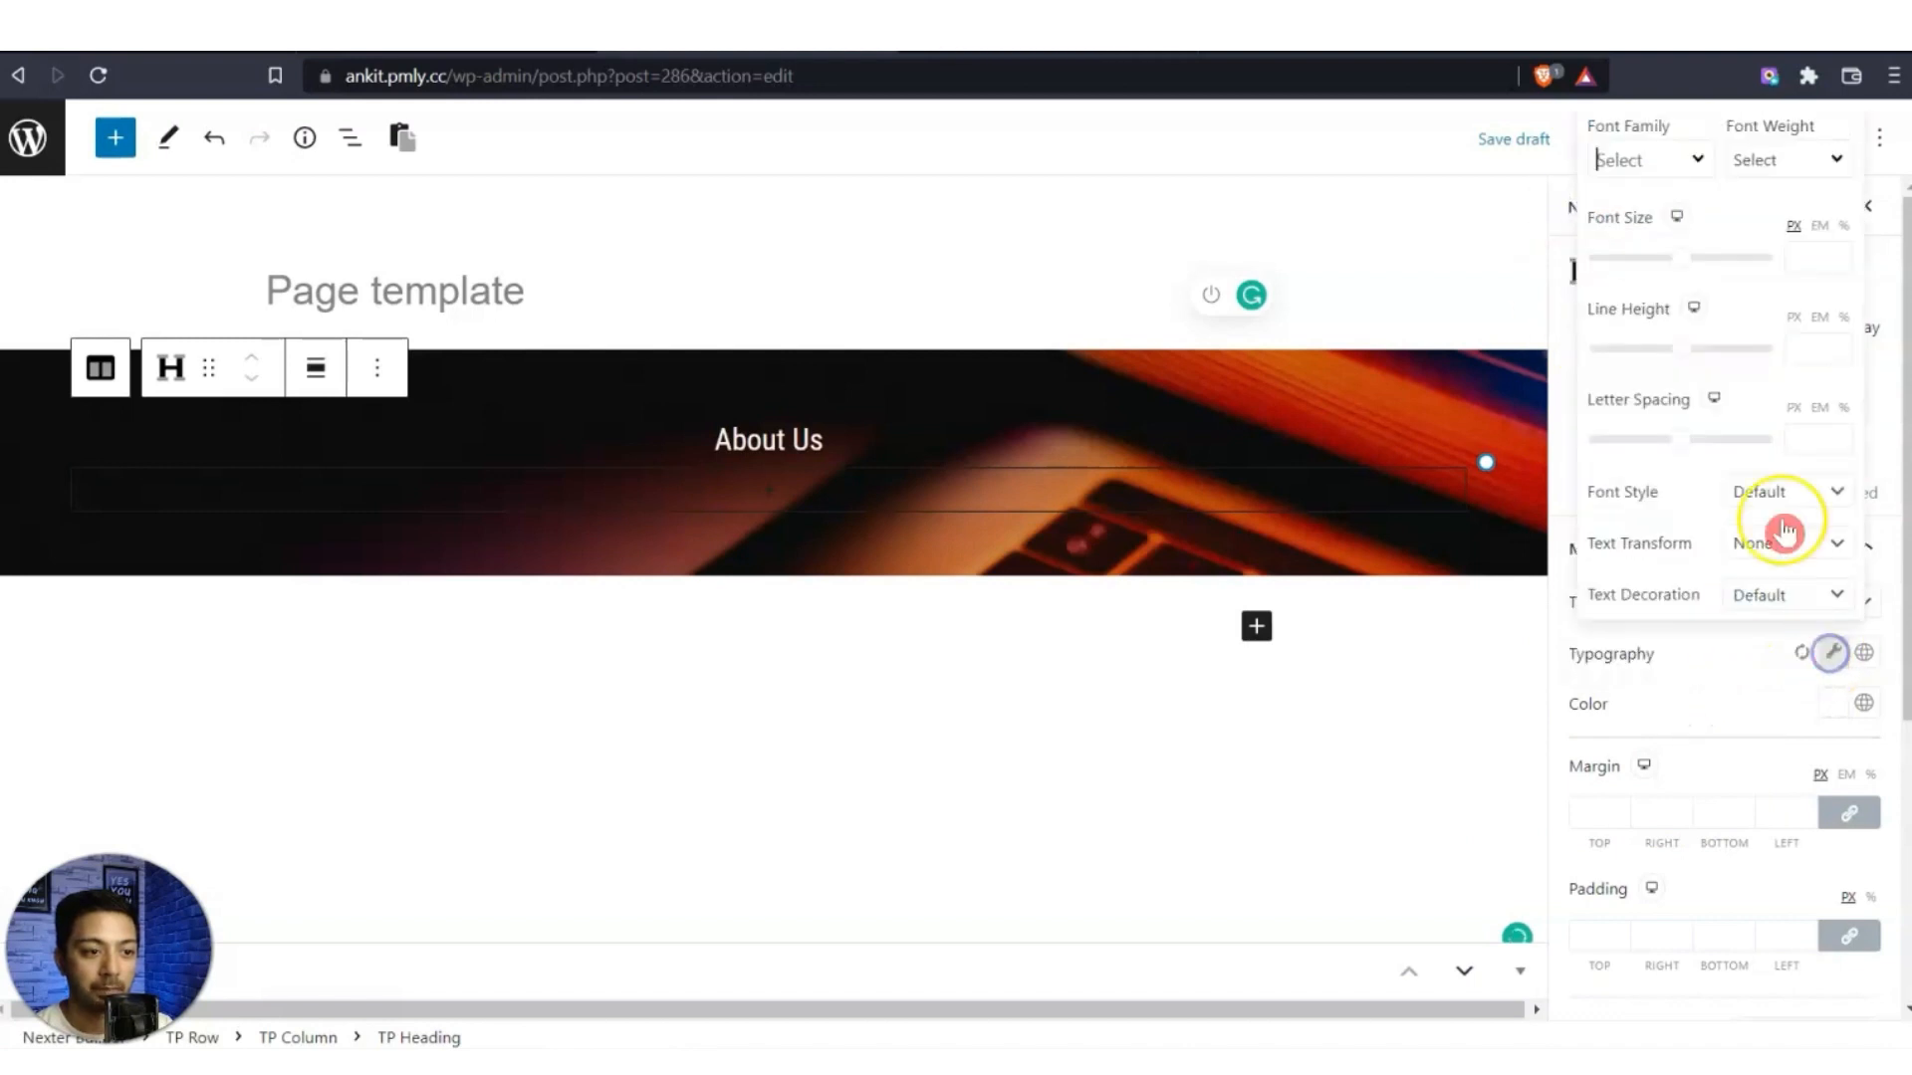
{"action": "left_click", "coordinate": [1815, 251]}
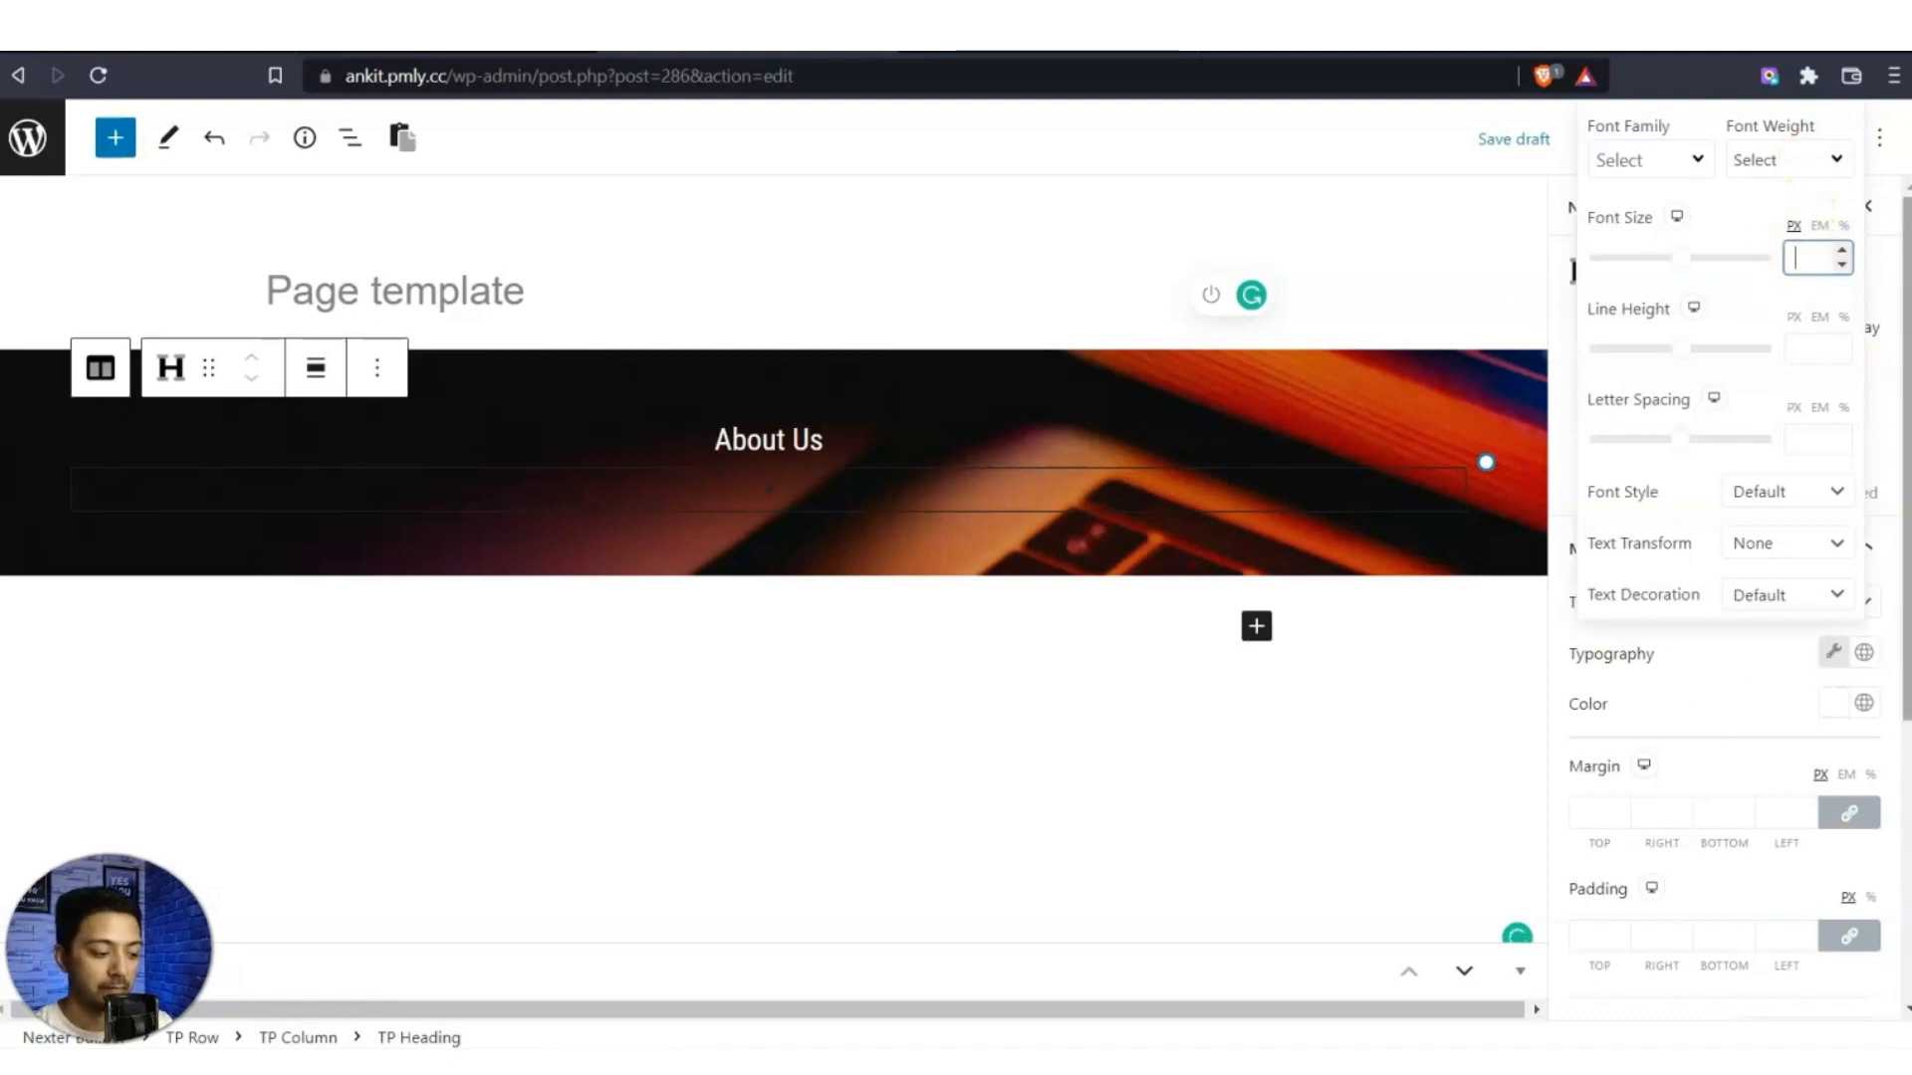
{"action": "type", "text": "40"}
{"action": "left_click", "coordinate": [1818, 158]}
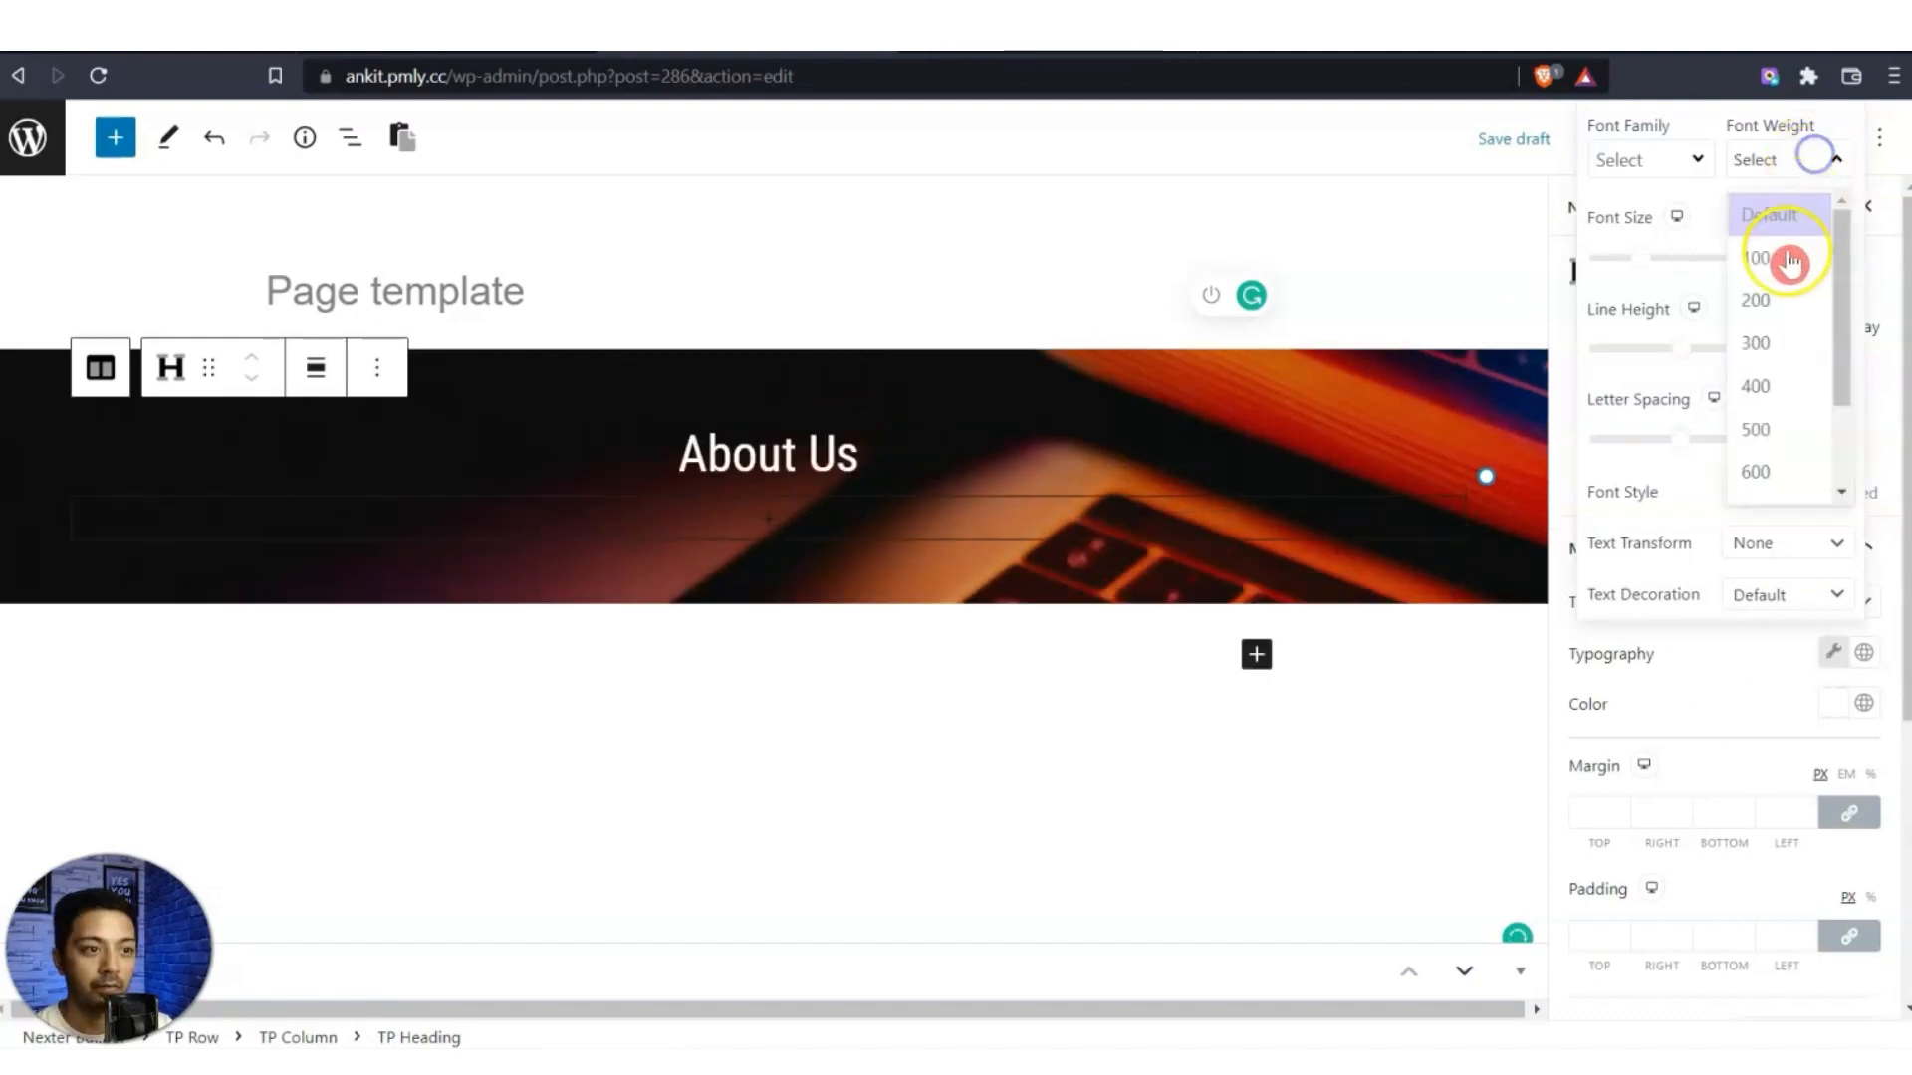
{"action": "left_click", "coordinate": [1768, 468]}
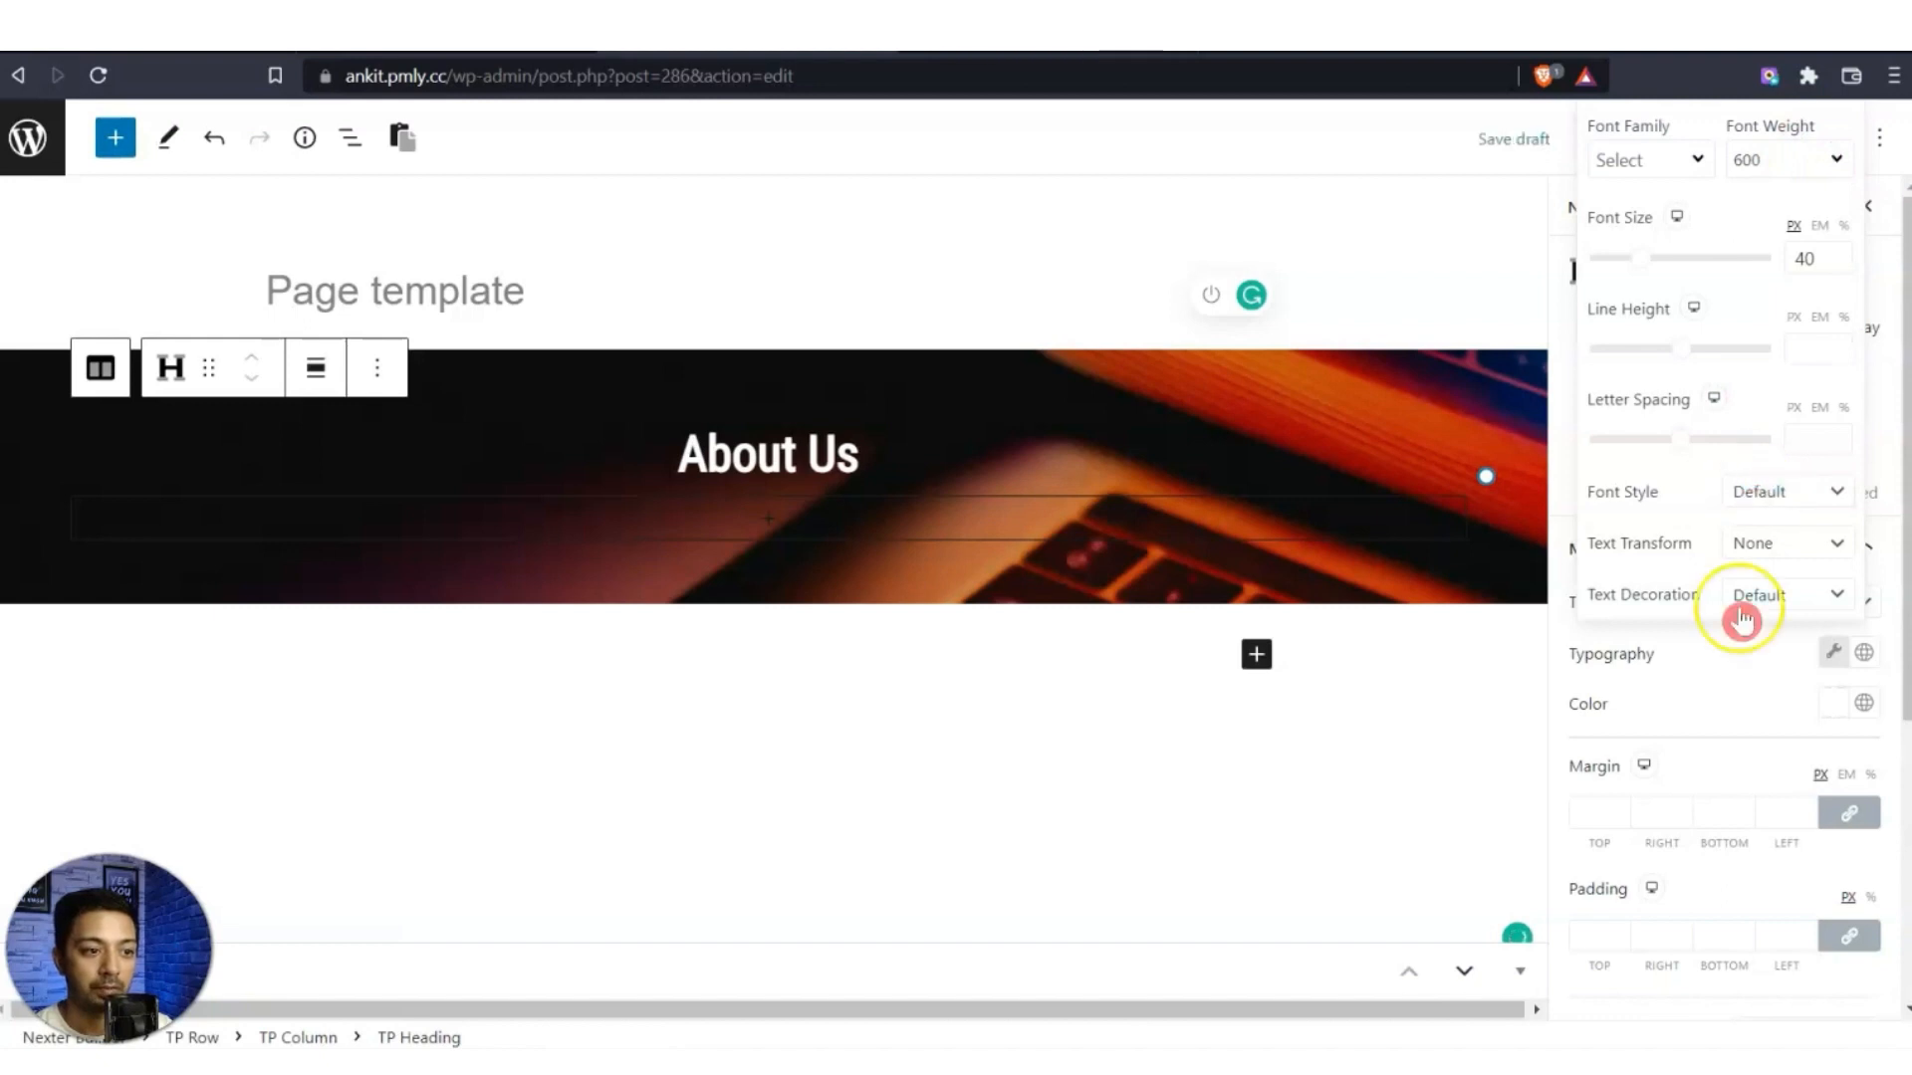
{"action": "left_click", "coordinate": [1793, 545]}
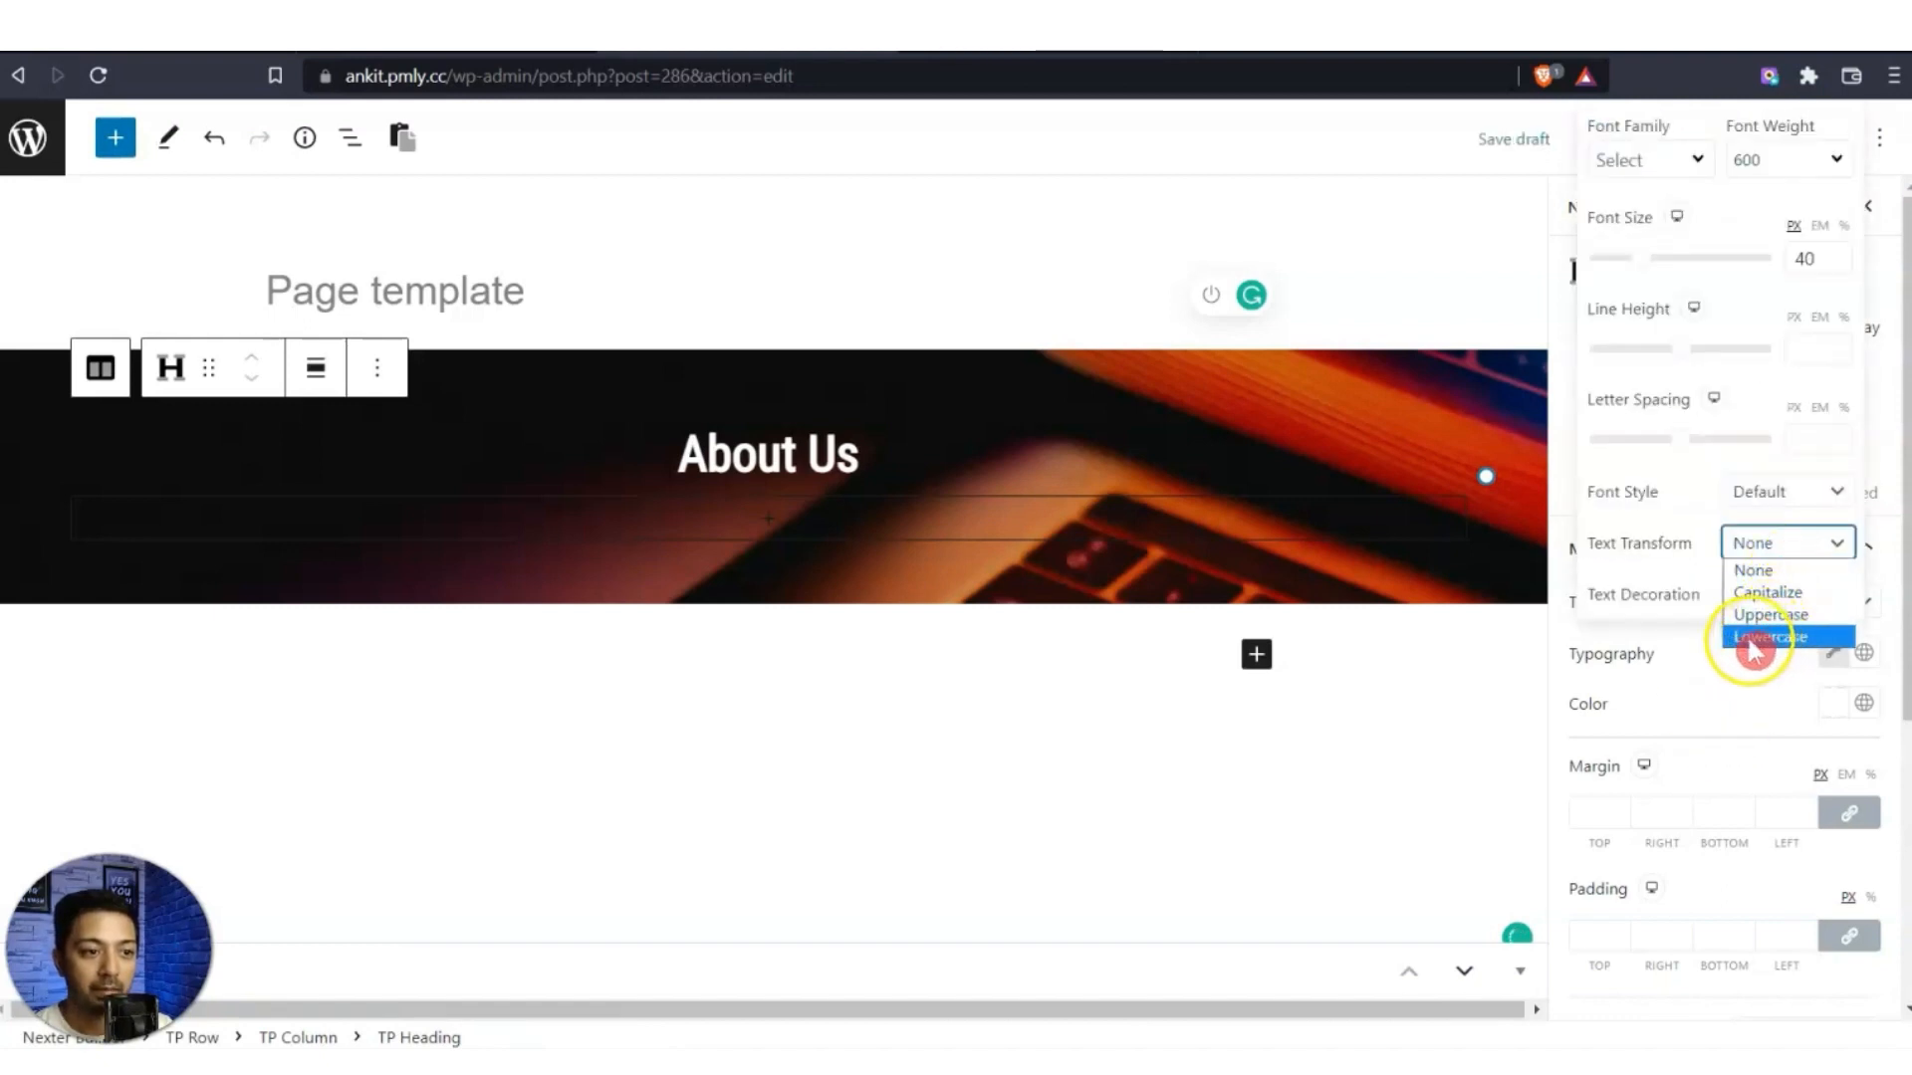
{"action": "left_click", "coordinate": [1770, 616]}
{"action": "left_click", "coordinate": [1755, 662]}
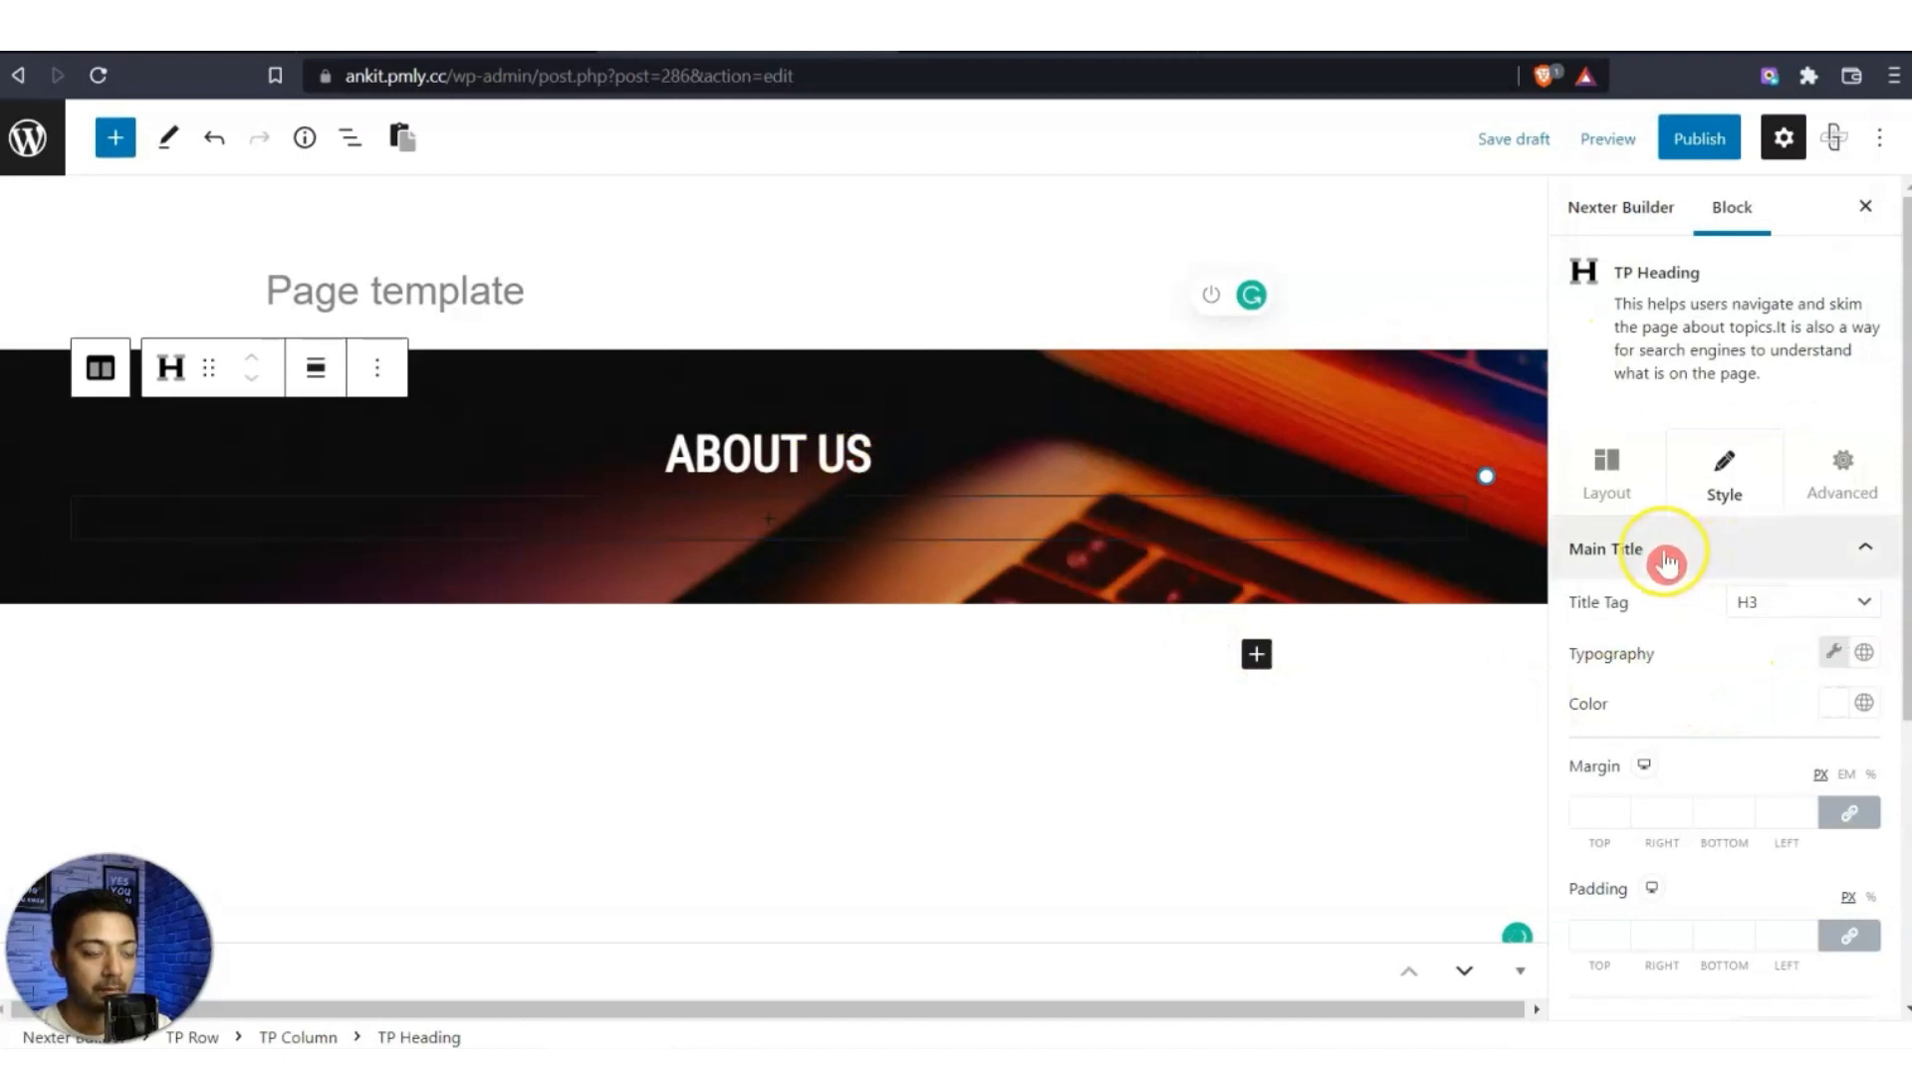
Insert a single-column TP Row below the banner and set its alignment to Wide width.
{"action": "left_click", "coordinate": [947, 645]}
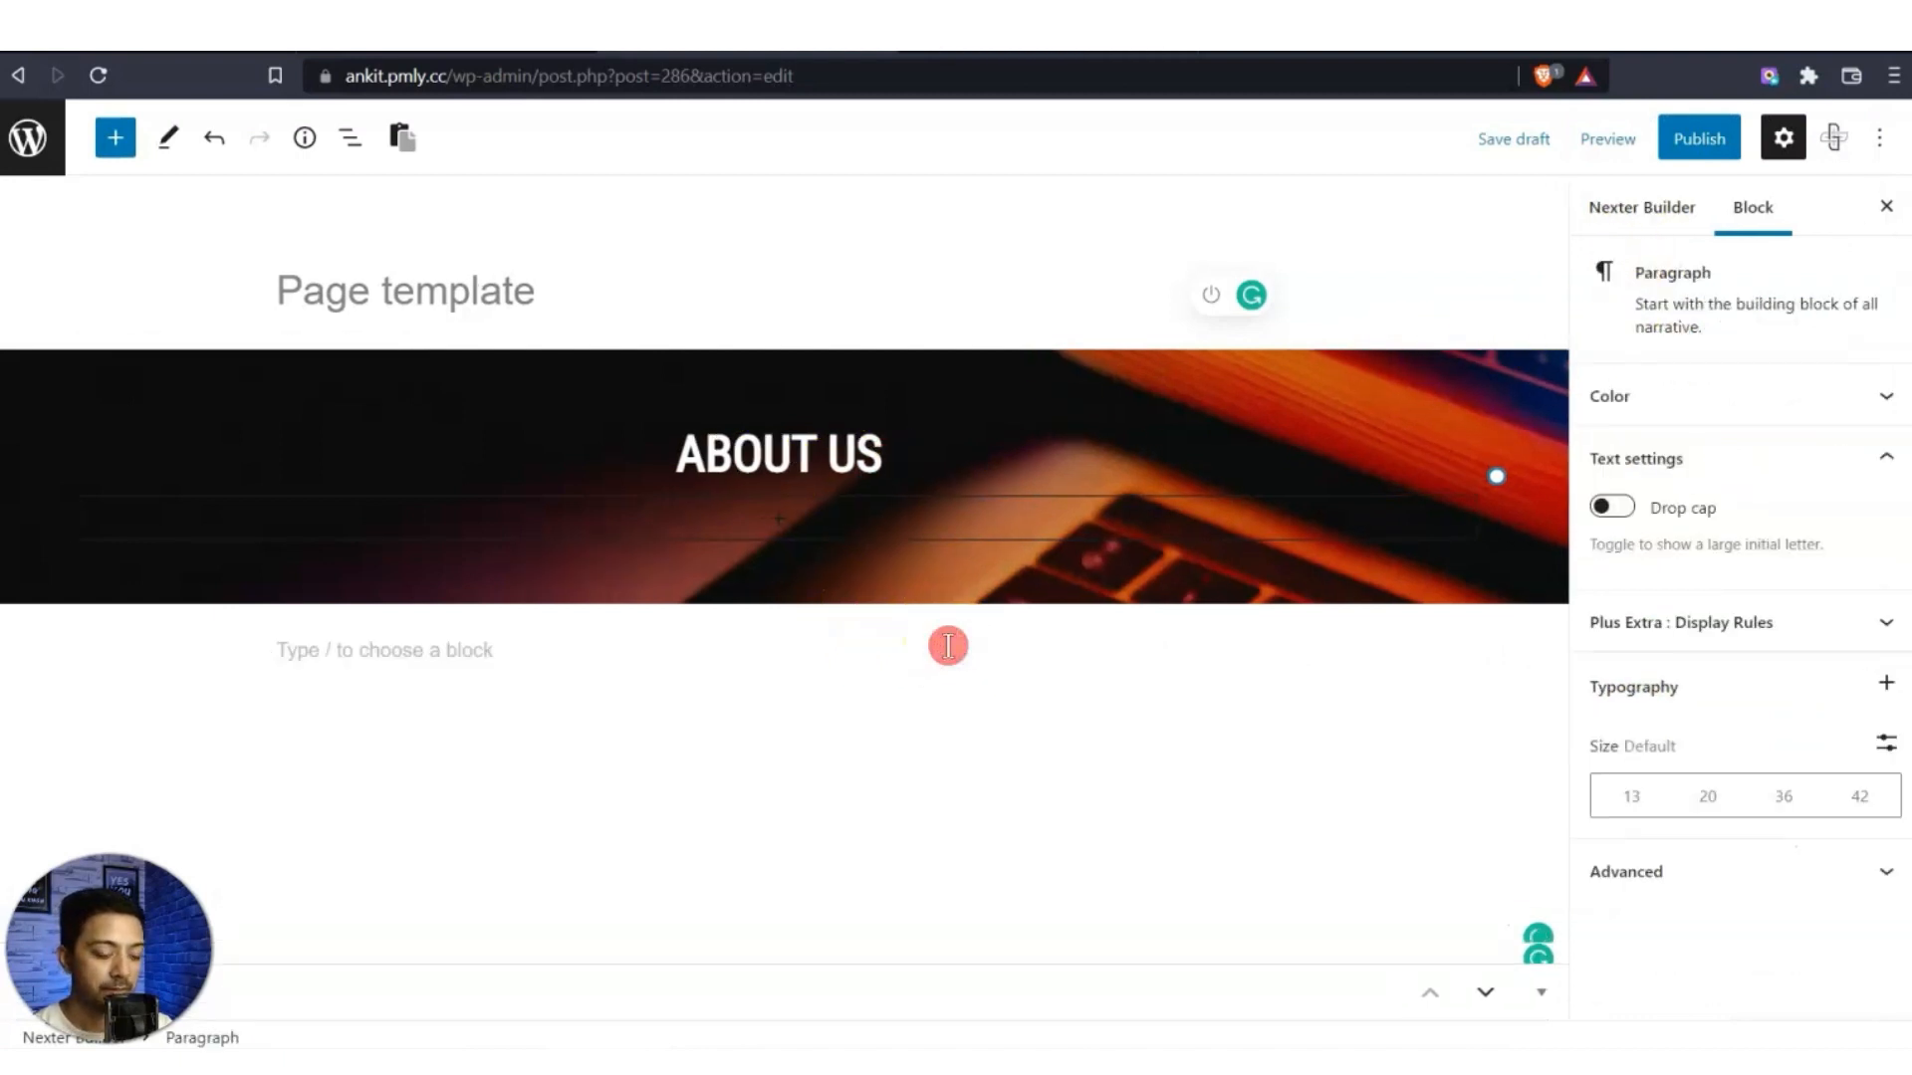
{"action": "type", "text": "/tp"}
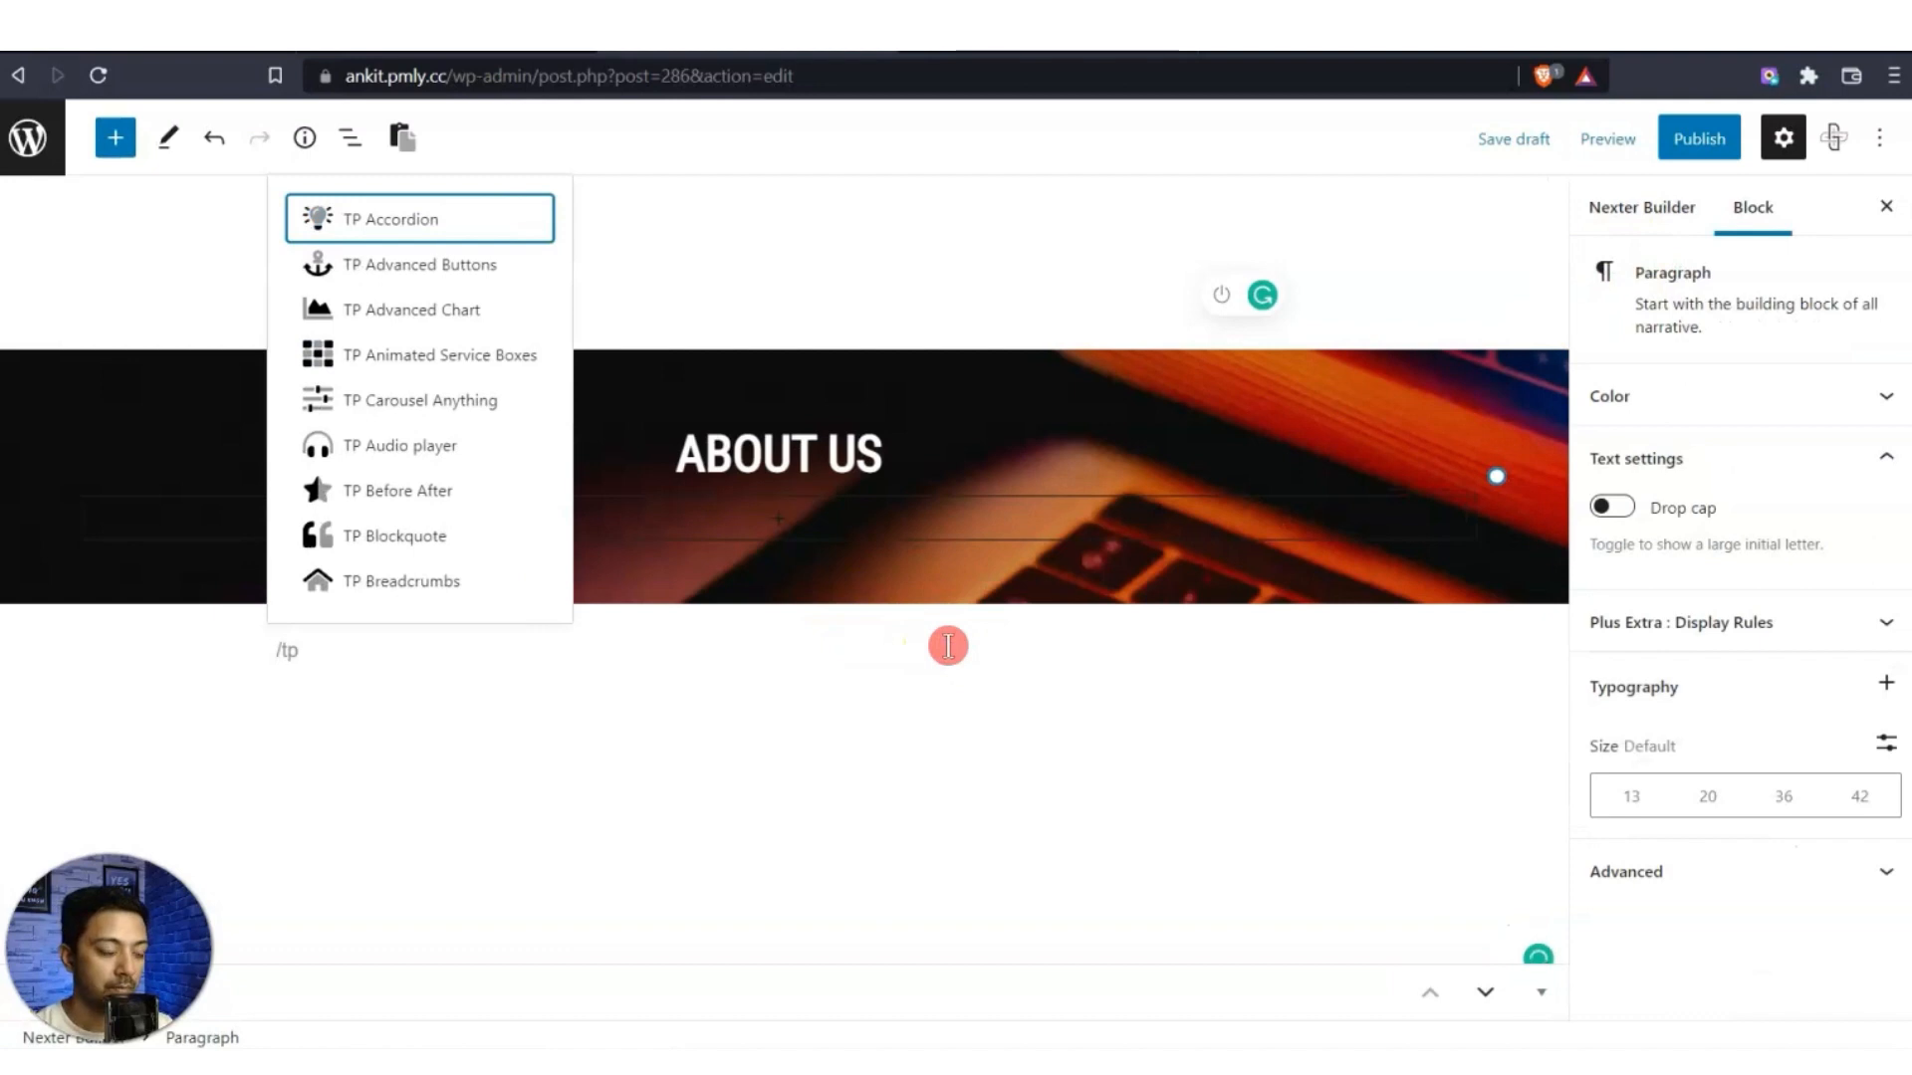
{"action": "type", "text": " row"}
{"action": "left_click", "coordinate": [427, 542]}
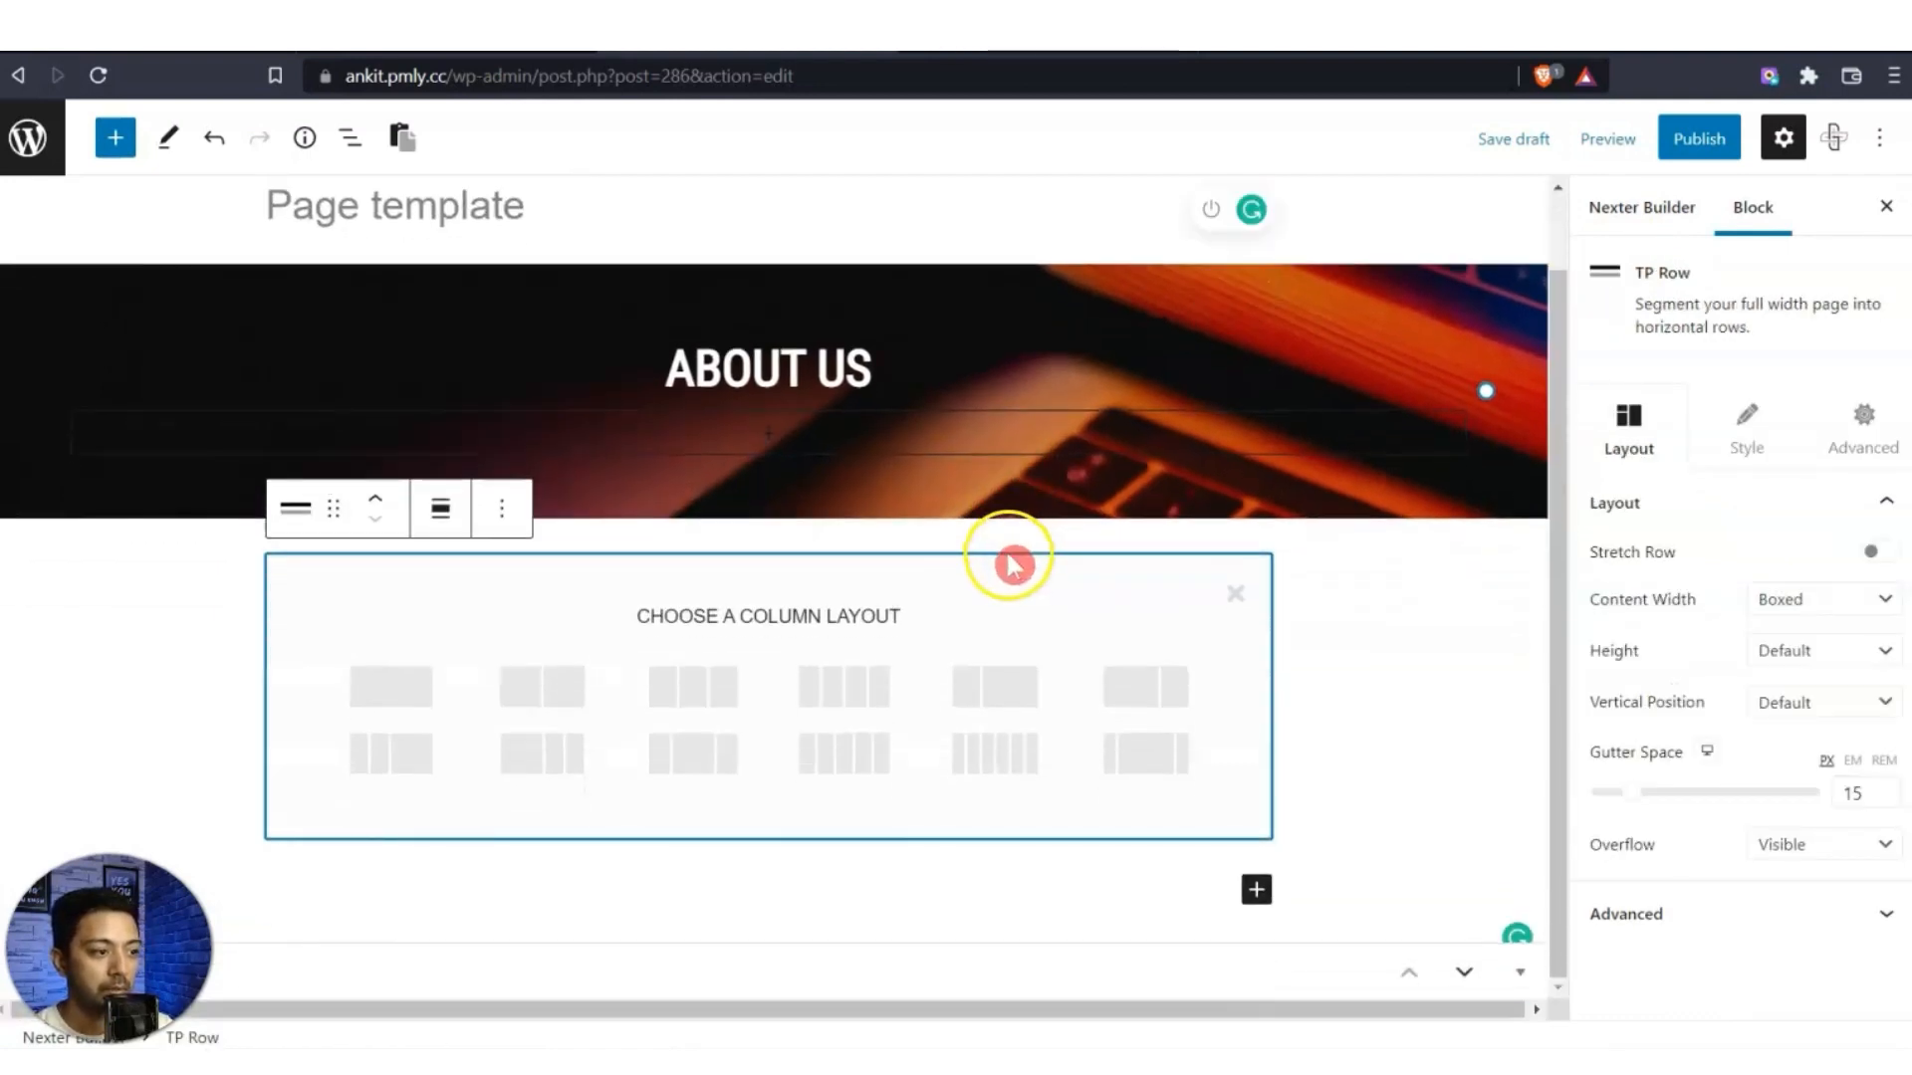
{"action": "left_click", "coordinate": [398, 697]}
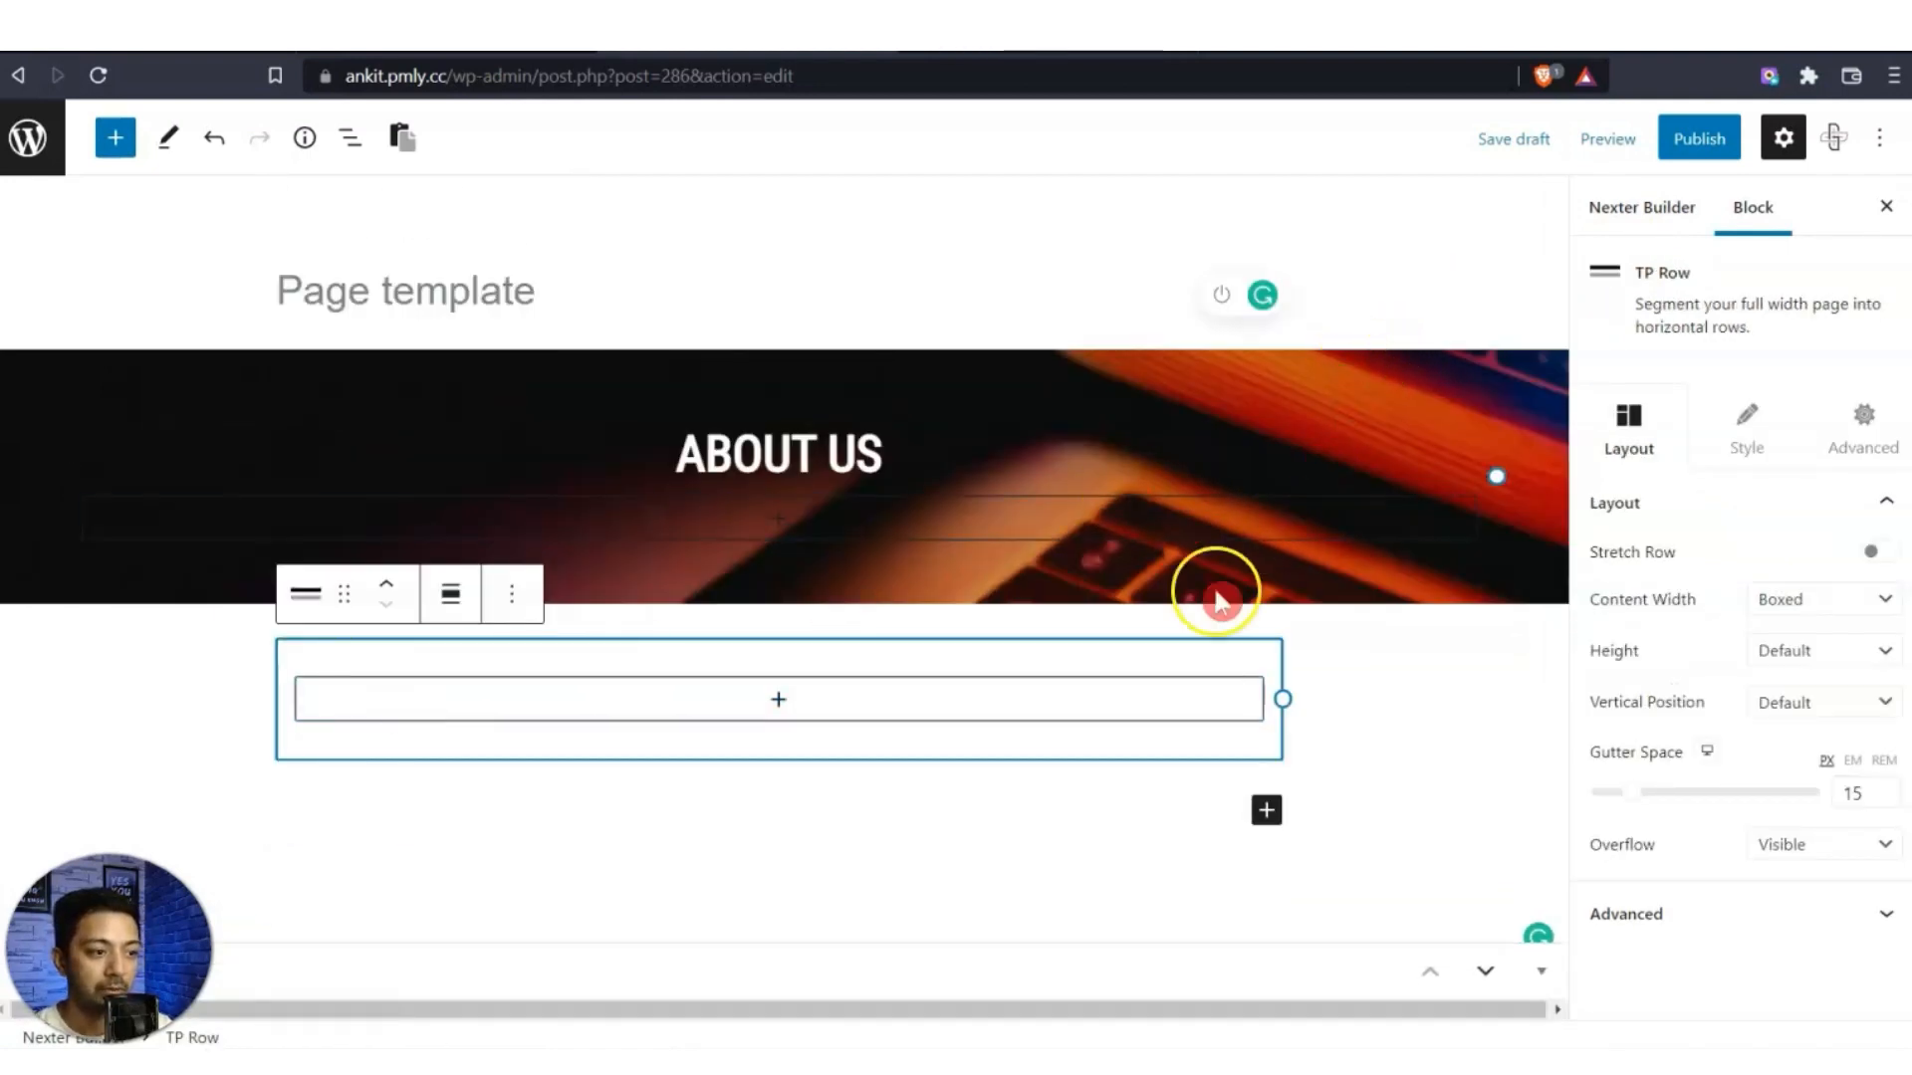
{"action": "left_click", "coordinate": [451, 598]}
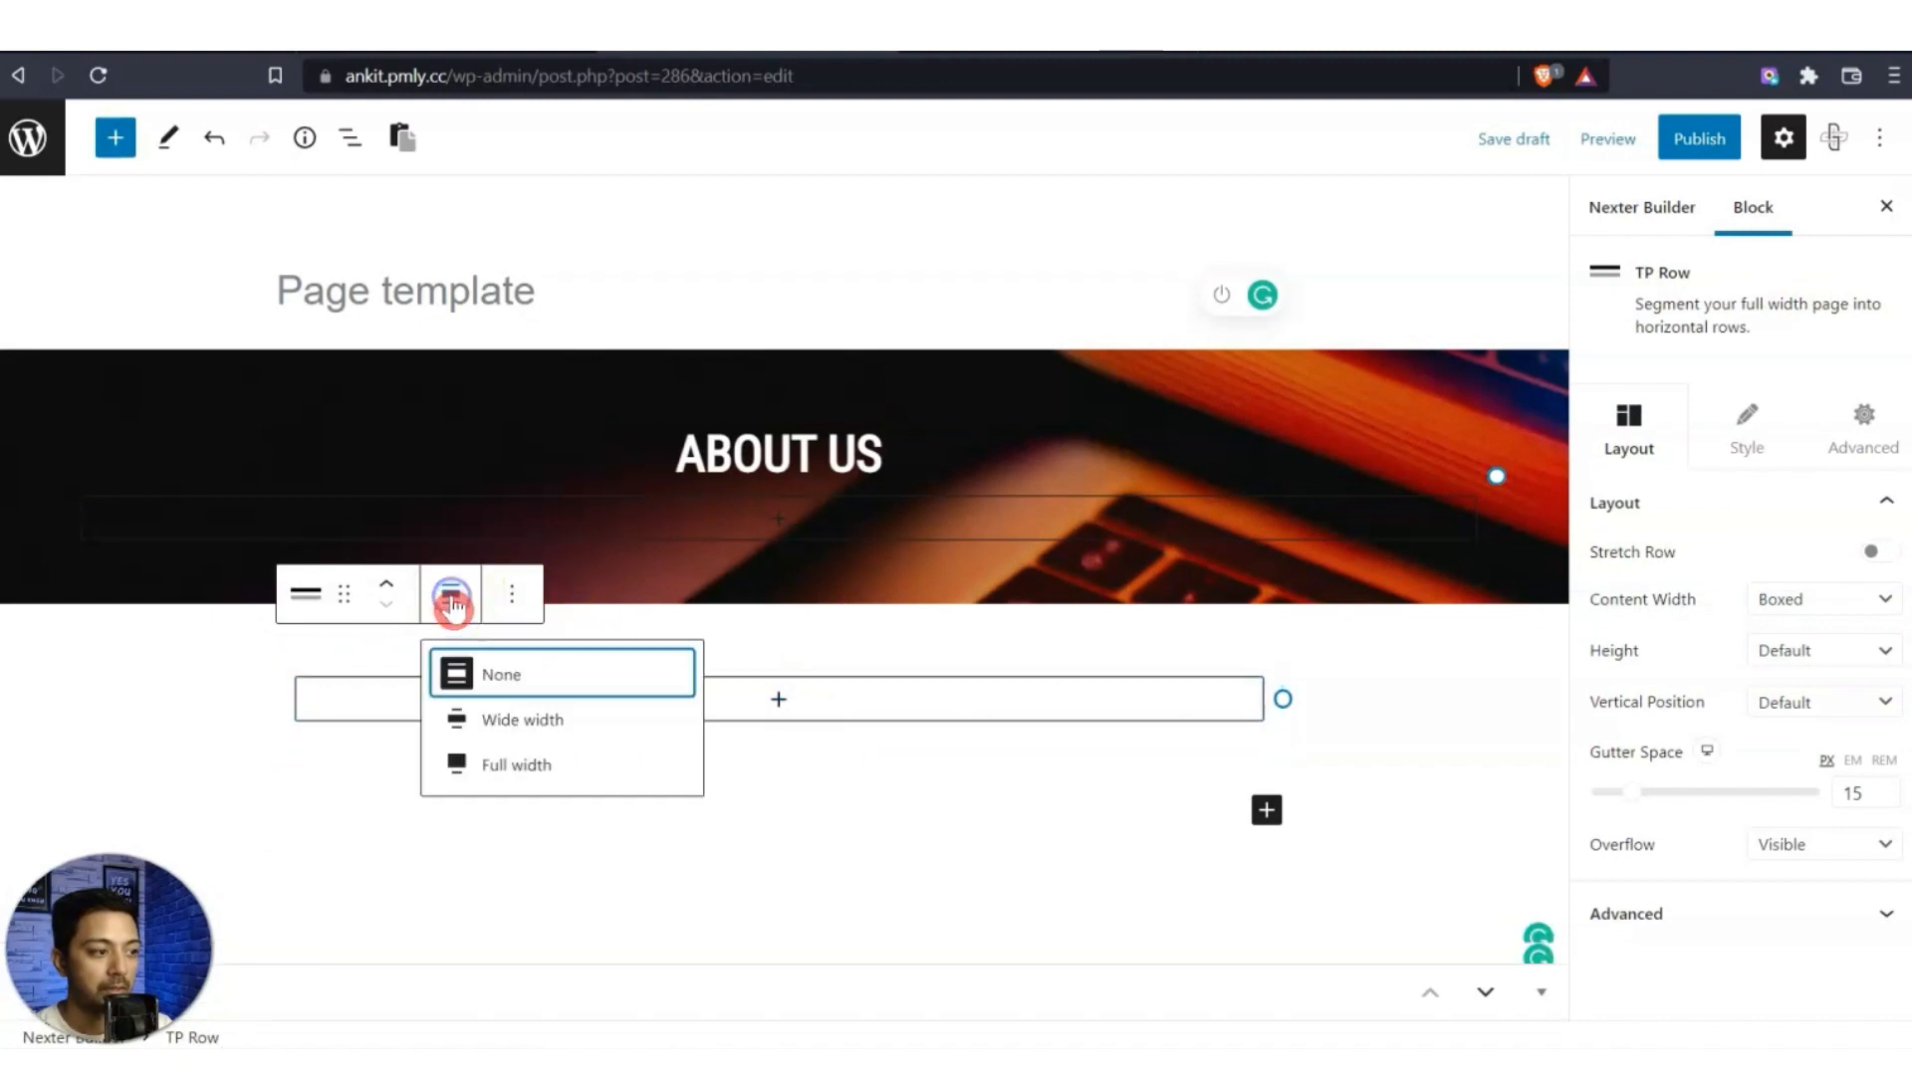
{"action": "left_click", "coordinate": [505, 719]}
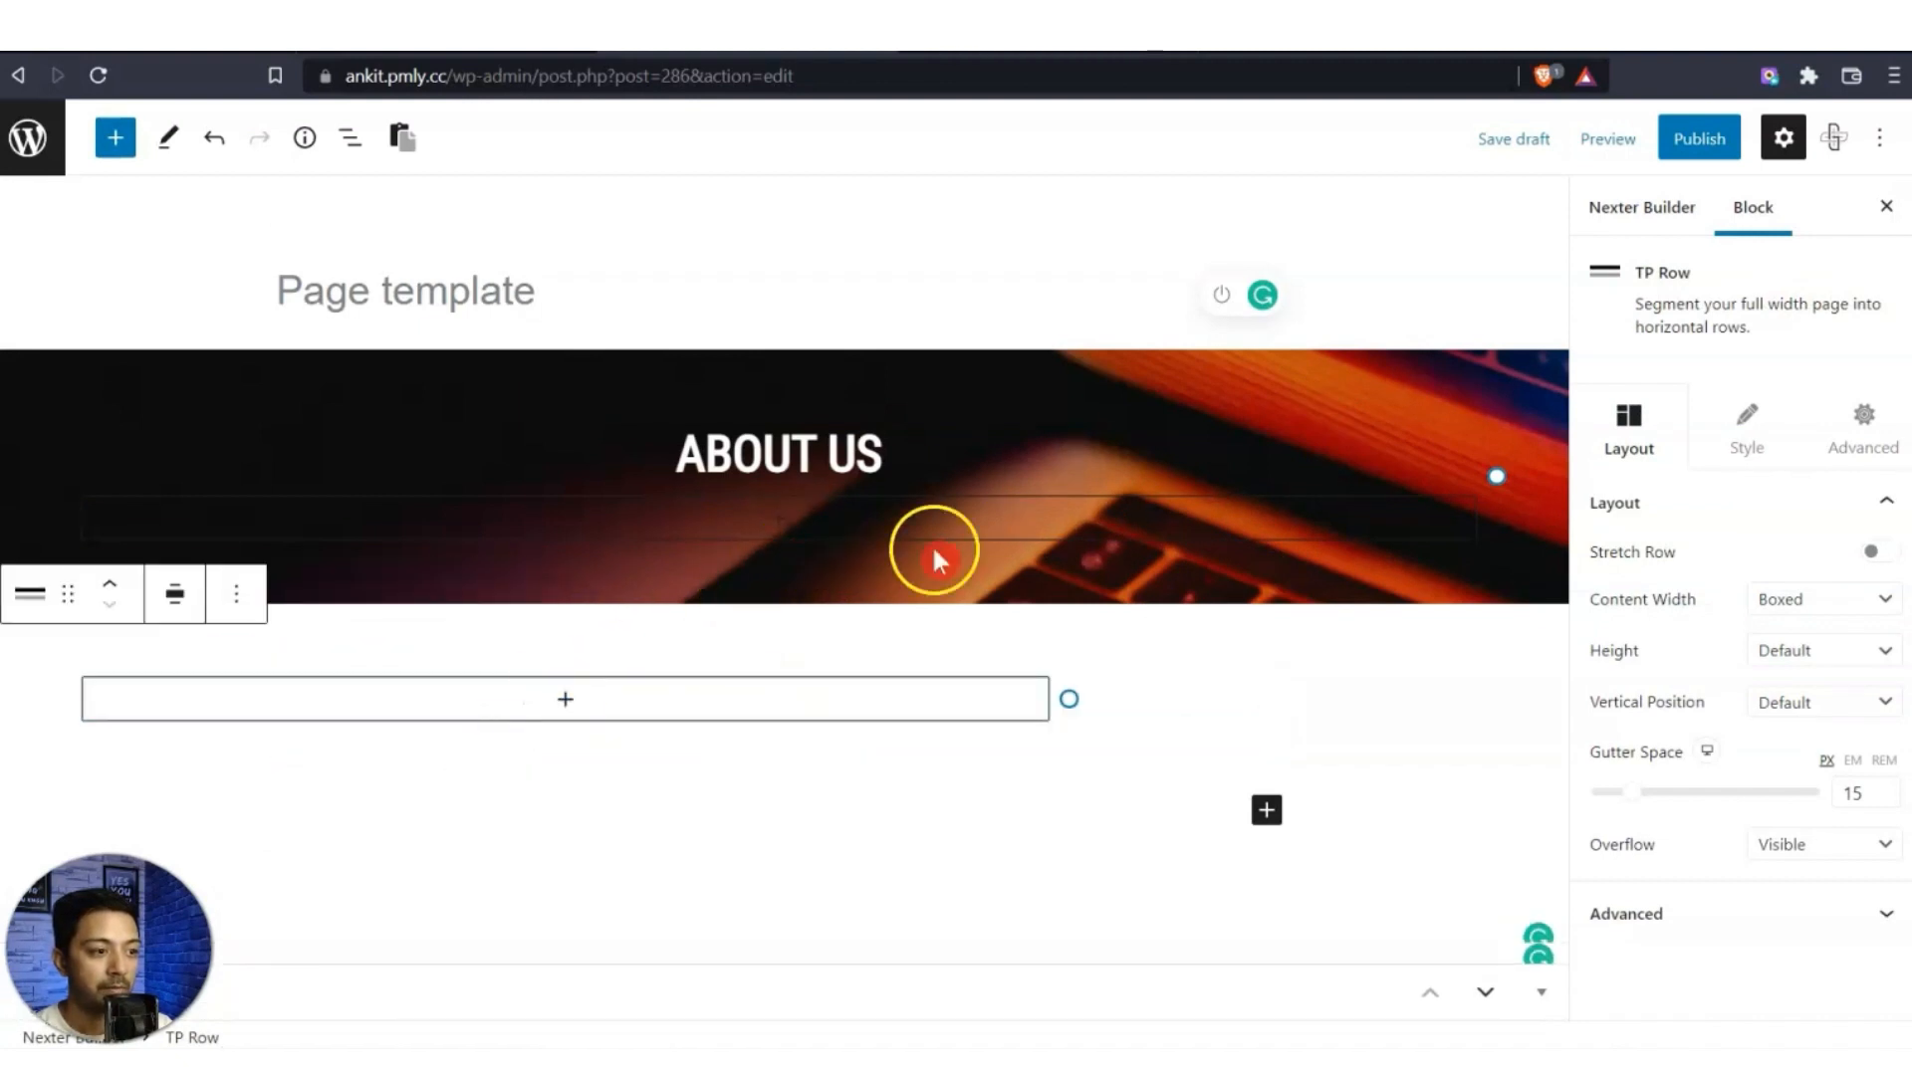
Add a TP Post Content block inside the new row's column.
{"action": "left_click", "coordinate": [564, 699]}
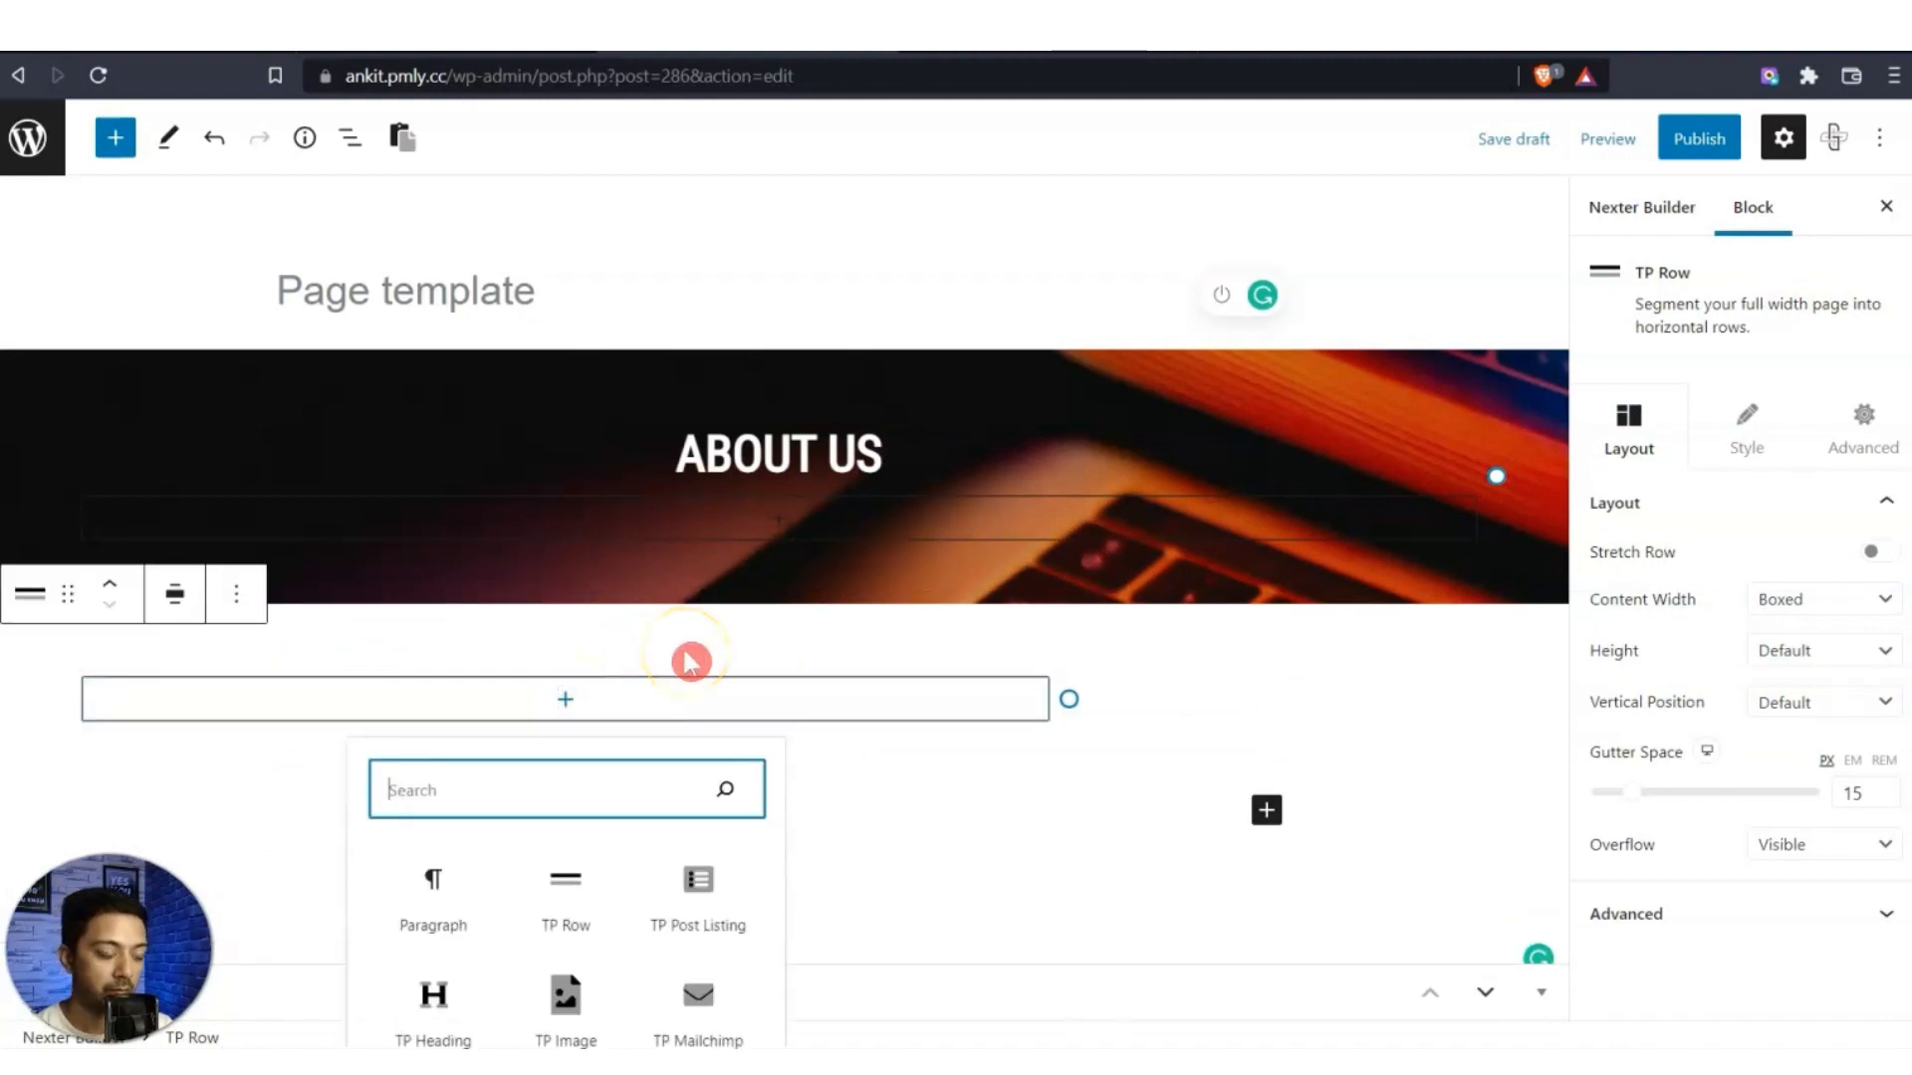
{"action": "type", "text": "tp post con"}
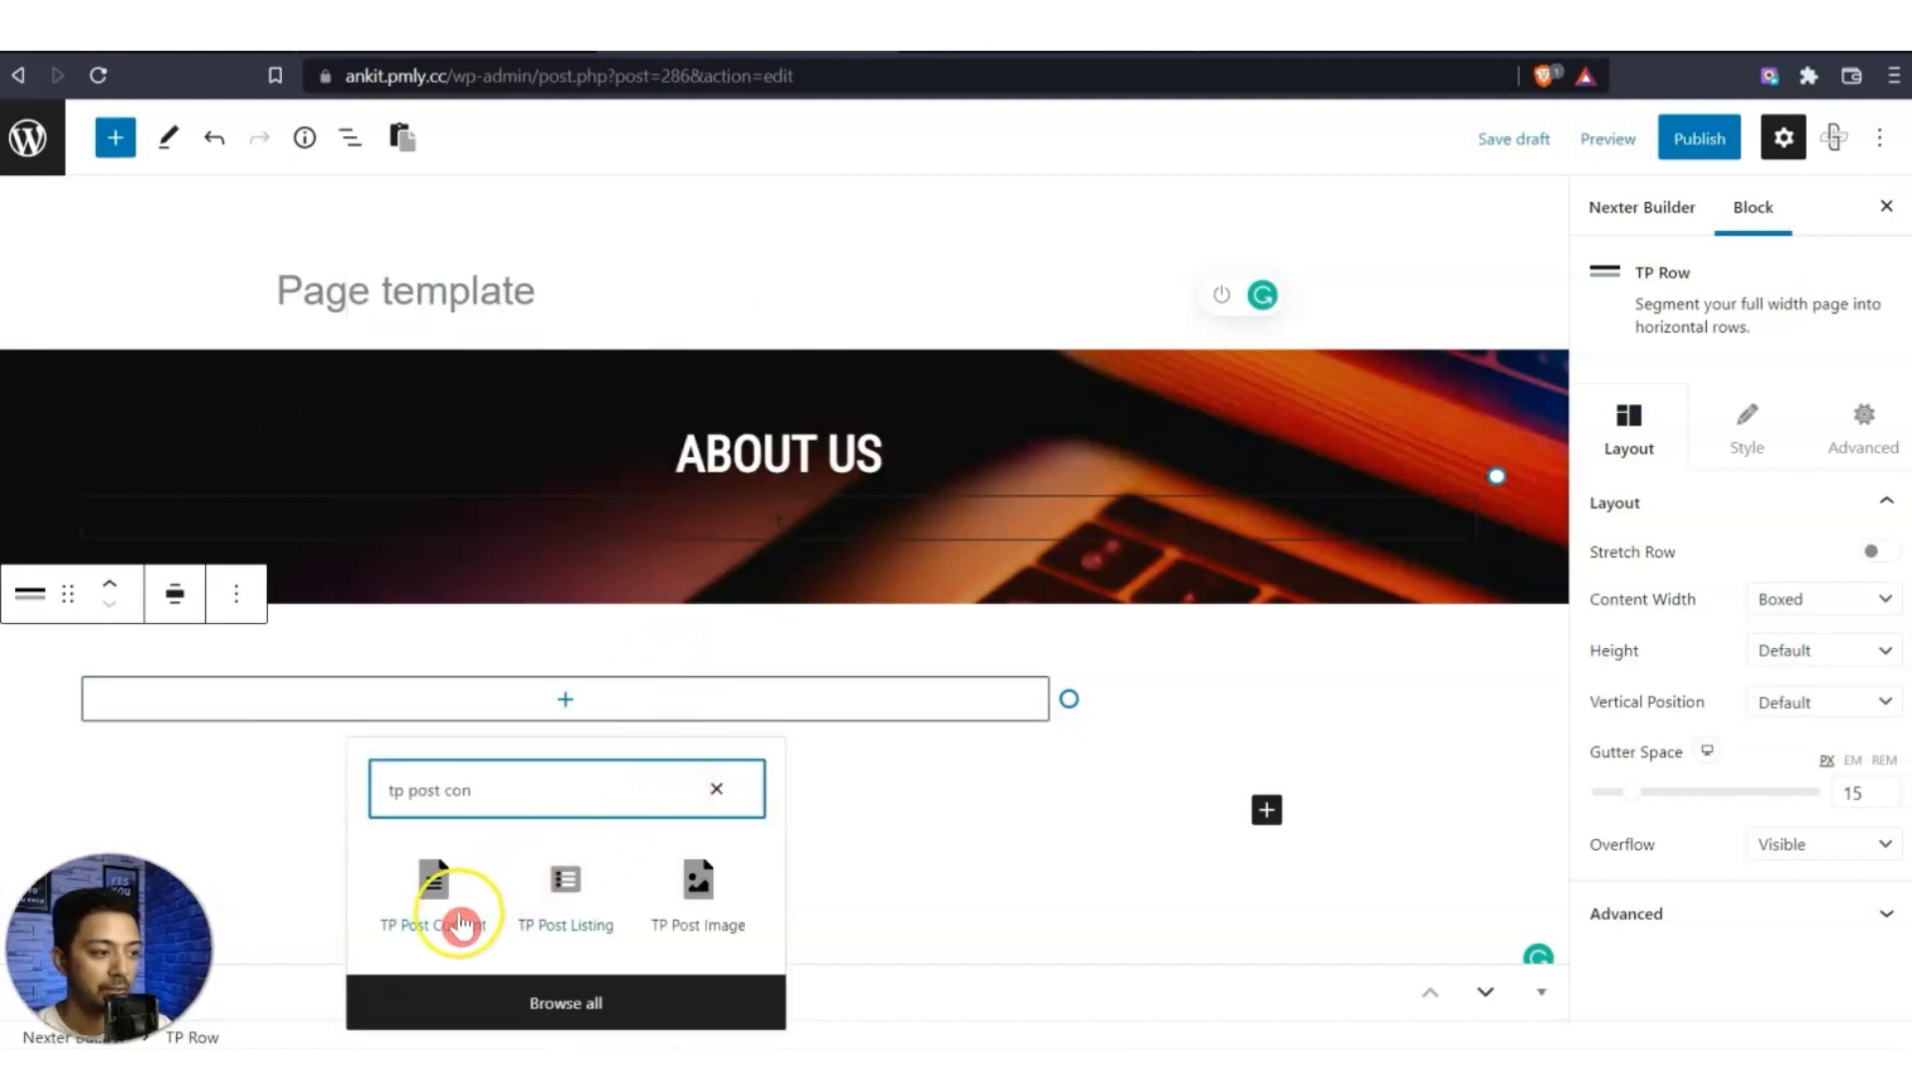
{"action": "left_click", "coordinate": [443, 901]}
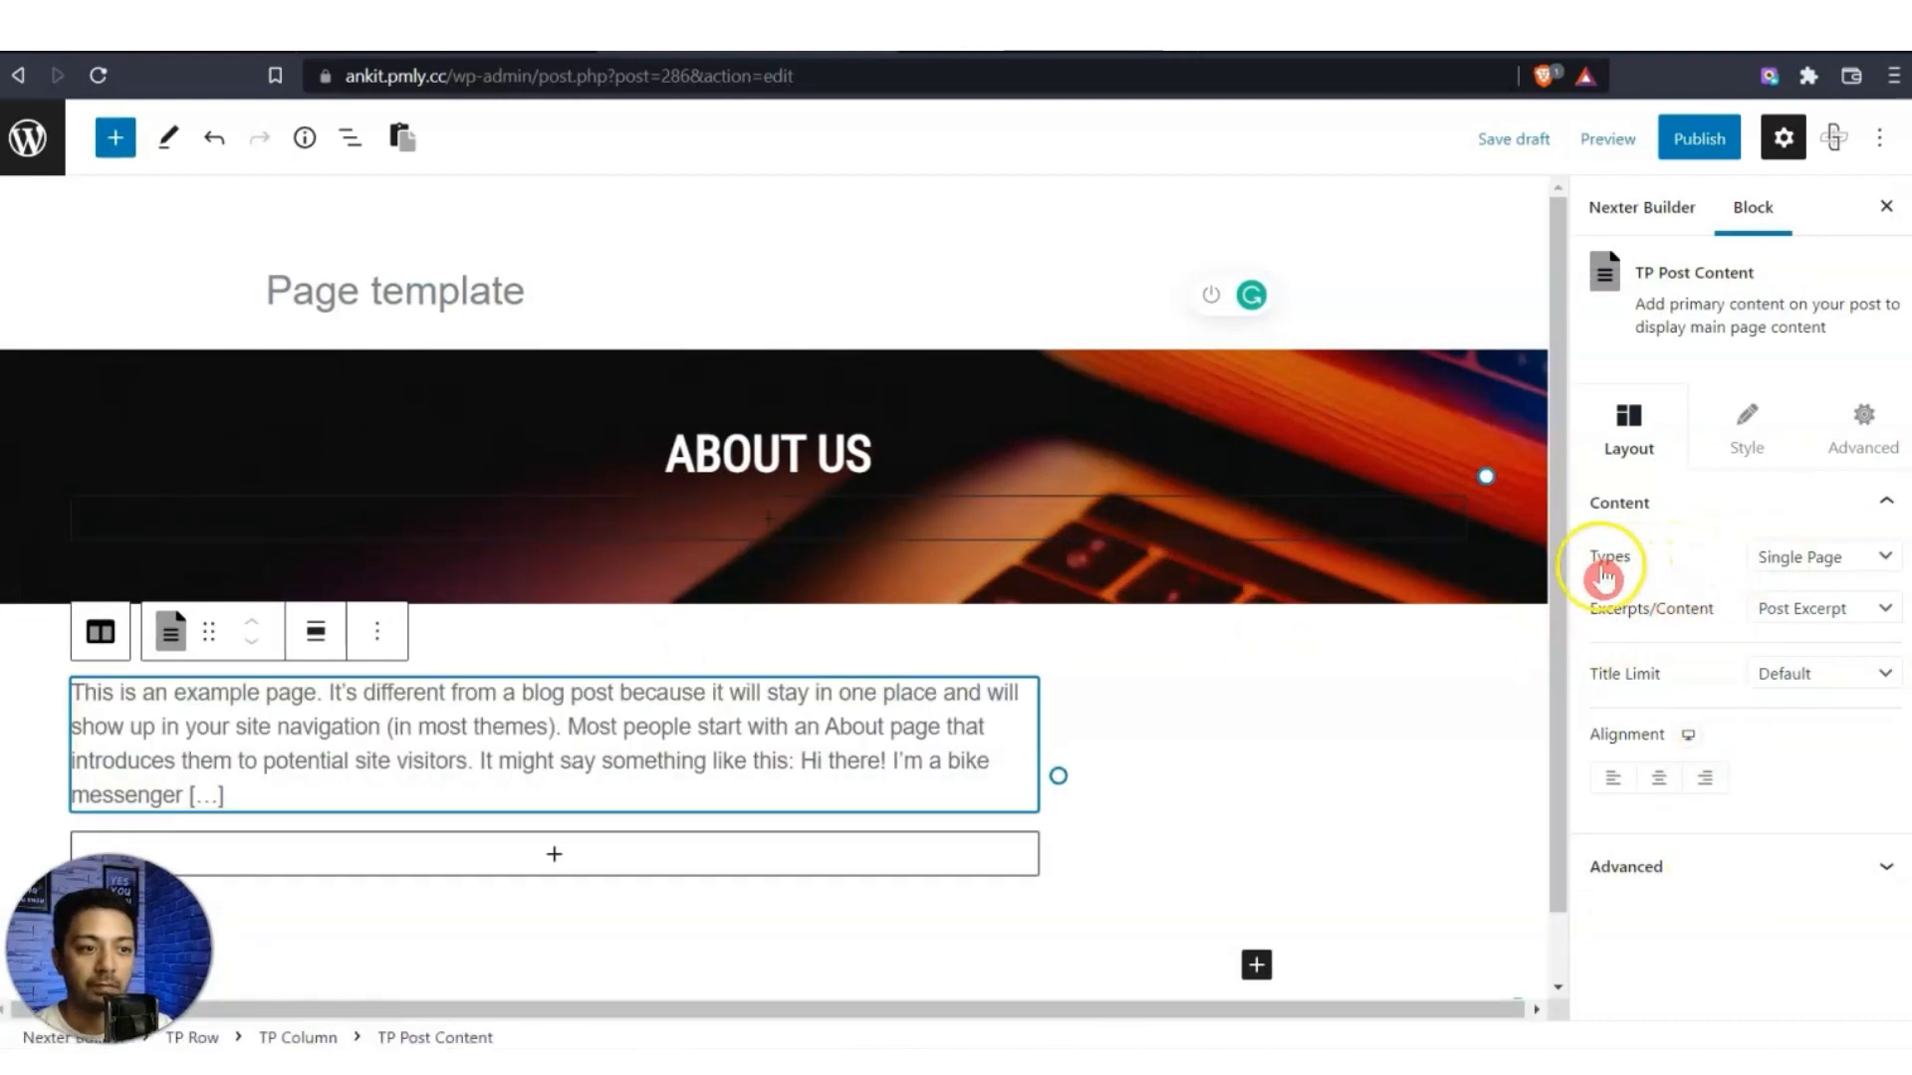
Keep the post content type as Single Page and set Excerpts/Content to Post Content.
{"action": "left_click", "coordinate": [1830, 560]}
{"action": "left_click", "coordinate": [1828, 564]}
{"action": "left_click", "coordinate": [1629, 625]}
{"action": "left_click", "coordinate": [1852, 610]}
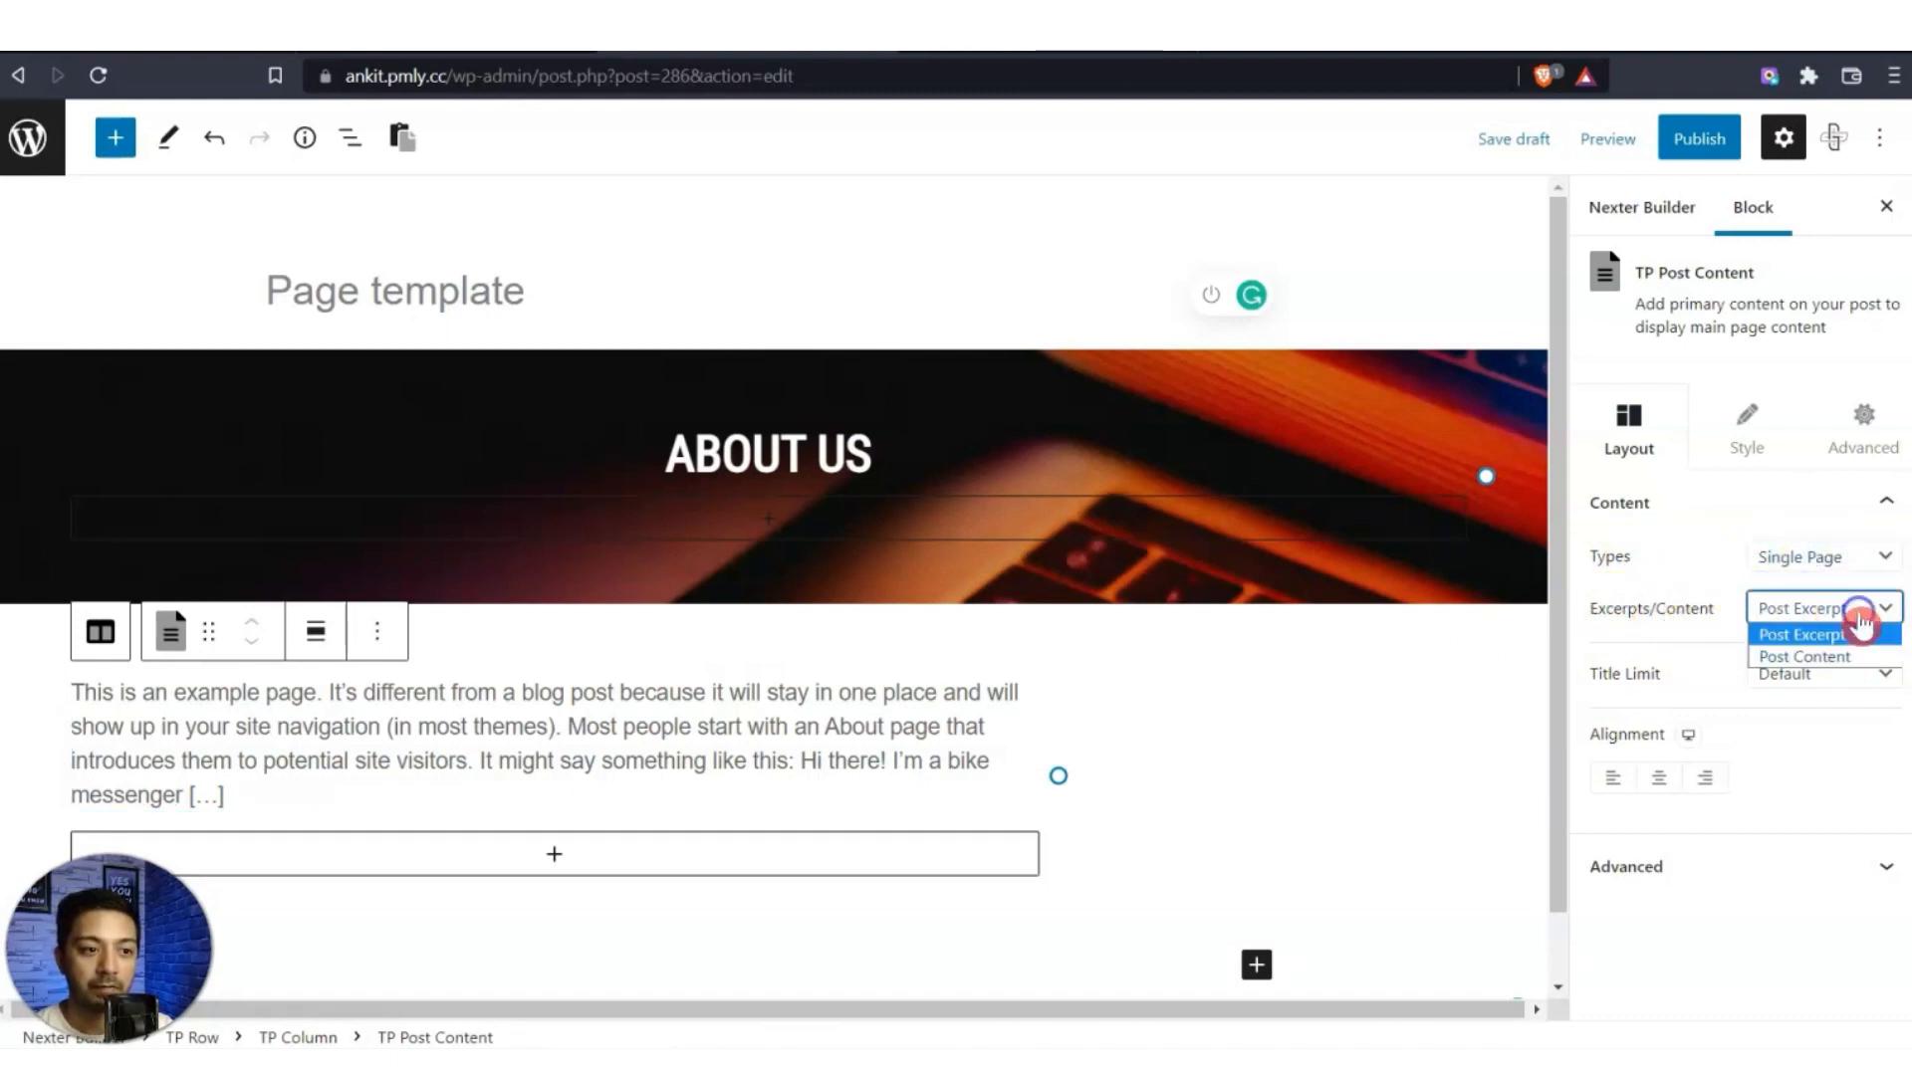
{"action": "left_click", "coordinate": [1833, 660]}
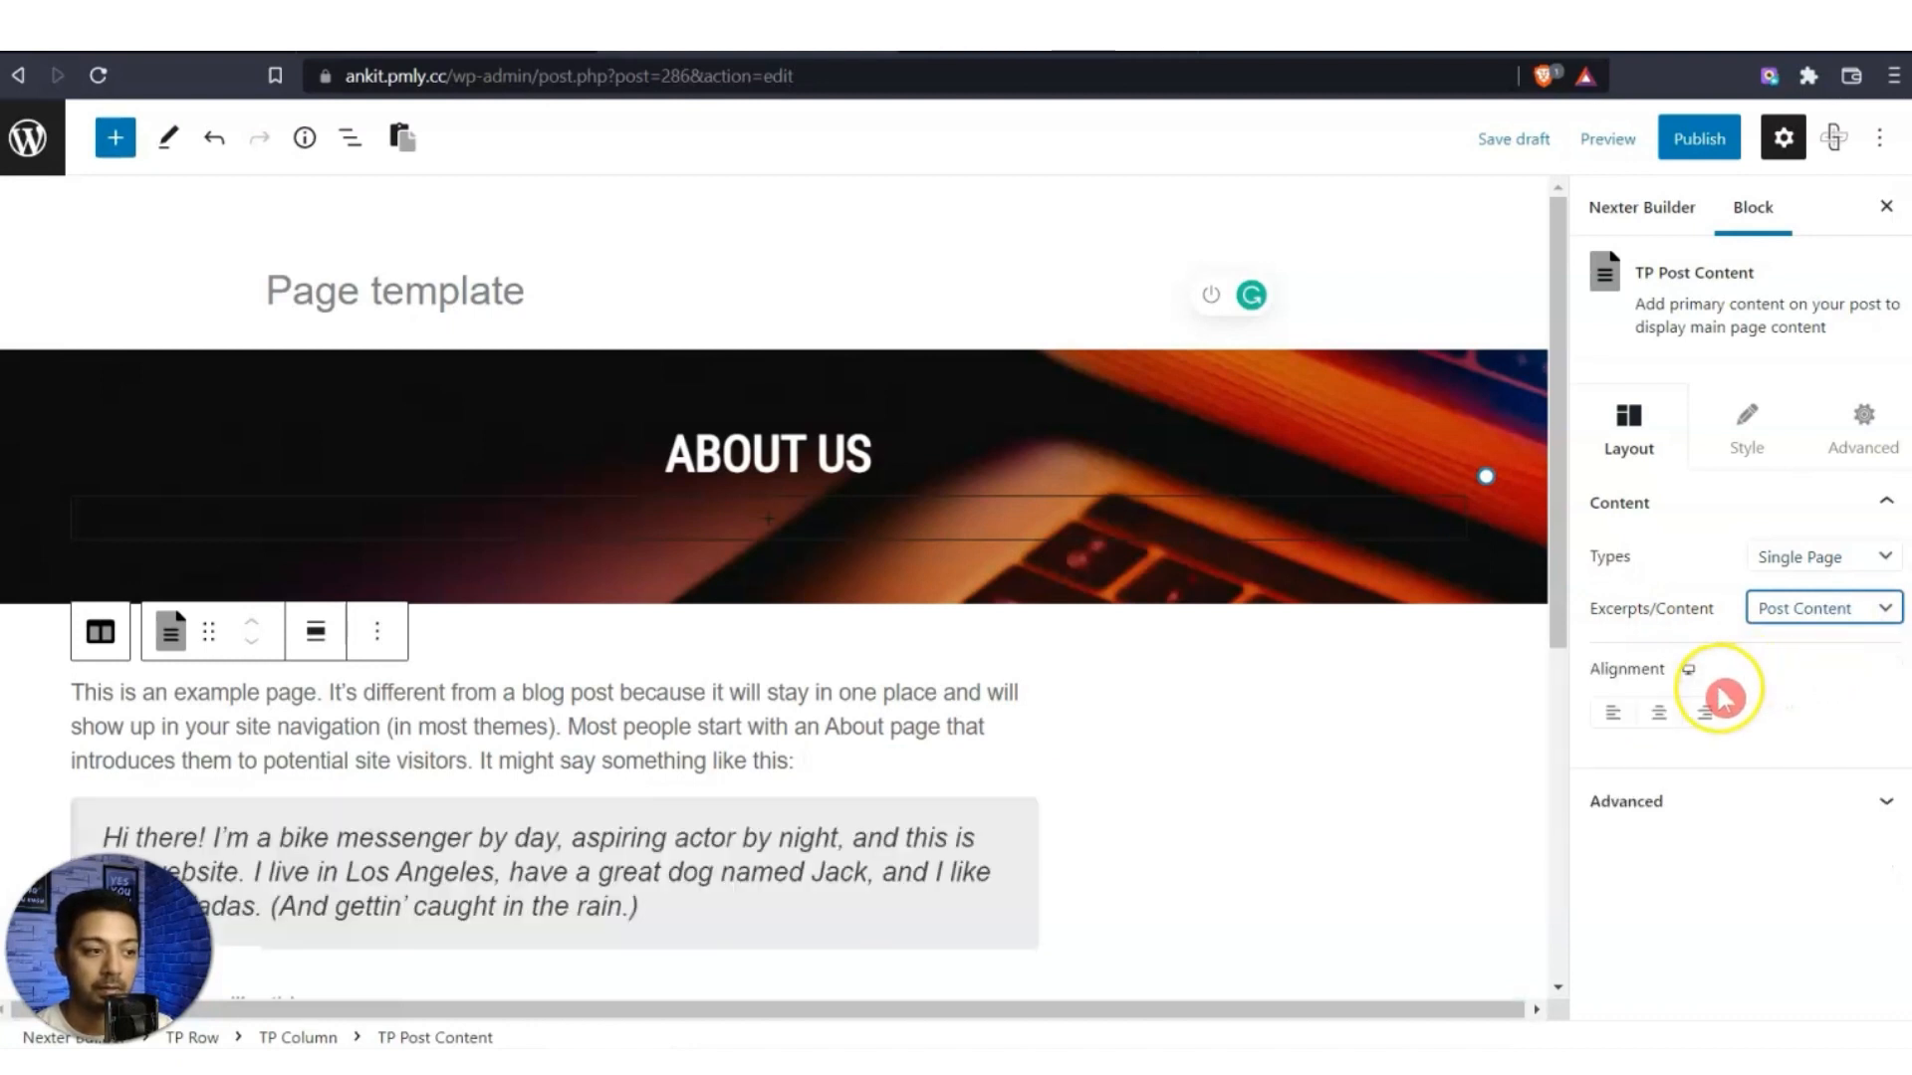
Publish the Page template and close the publishing confirmation.
{"action": "left_click", "coordinate": [1710, 151]}
{"action": "left_click", "coordinate": [1710, 152]}
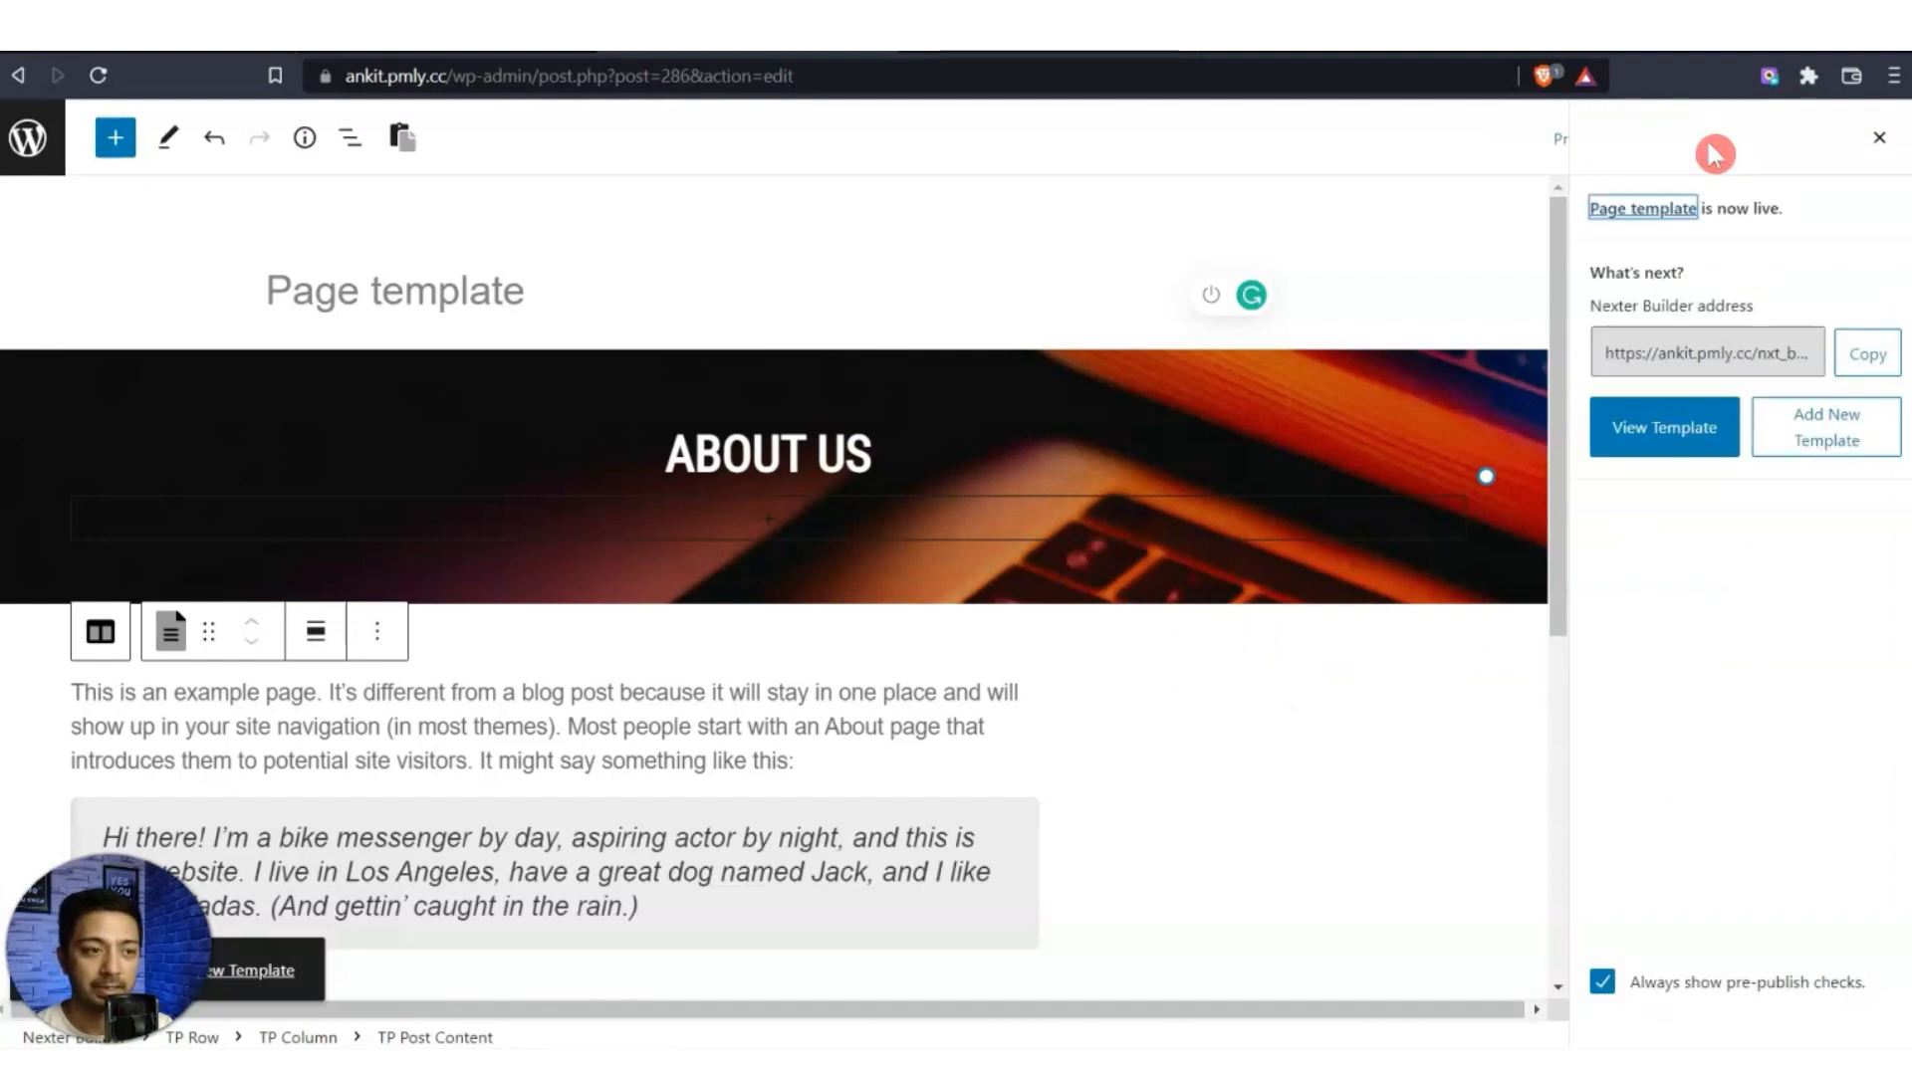
{"action": "left_click", "coordinate": [1876, 141]}
Reload the live About page and open the Contact us page to check the template on both.
{"action": "left_click", "coordinate": [1039, 48]}
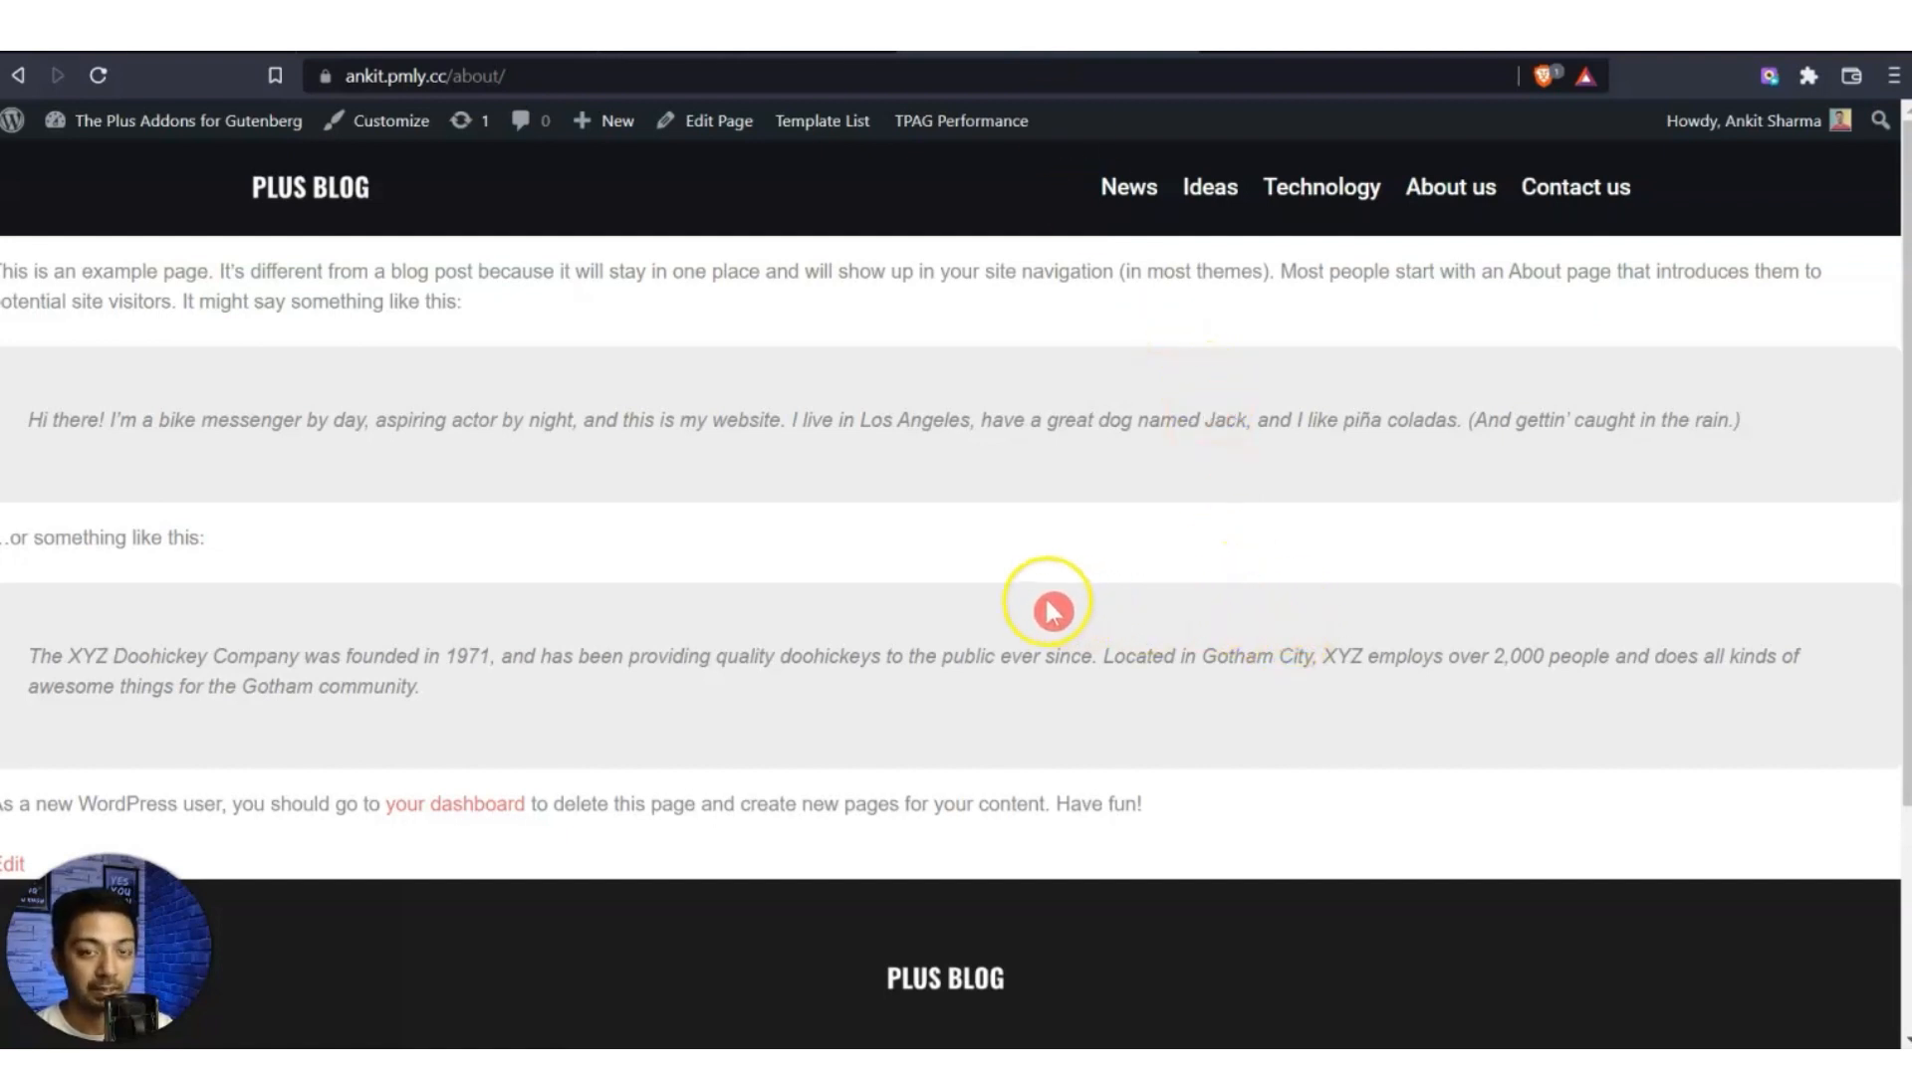
{"action": "left_click", "coordinate": [98, 76]}
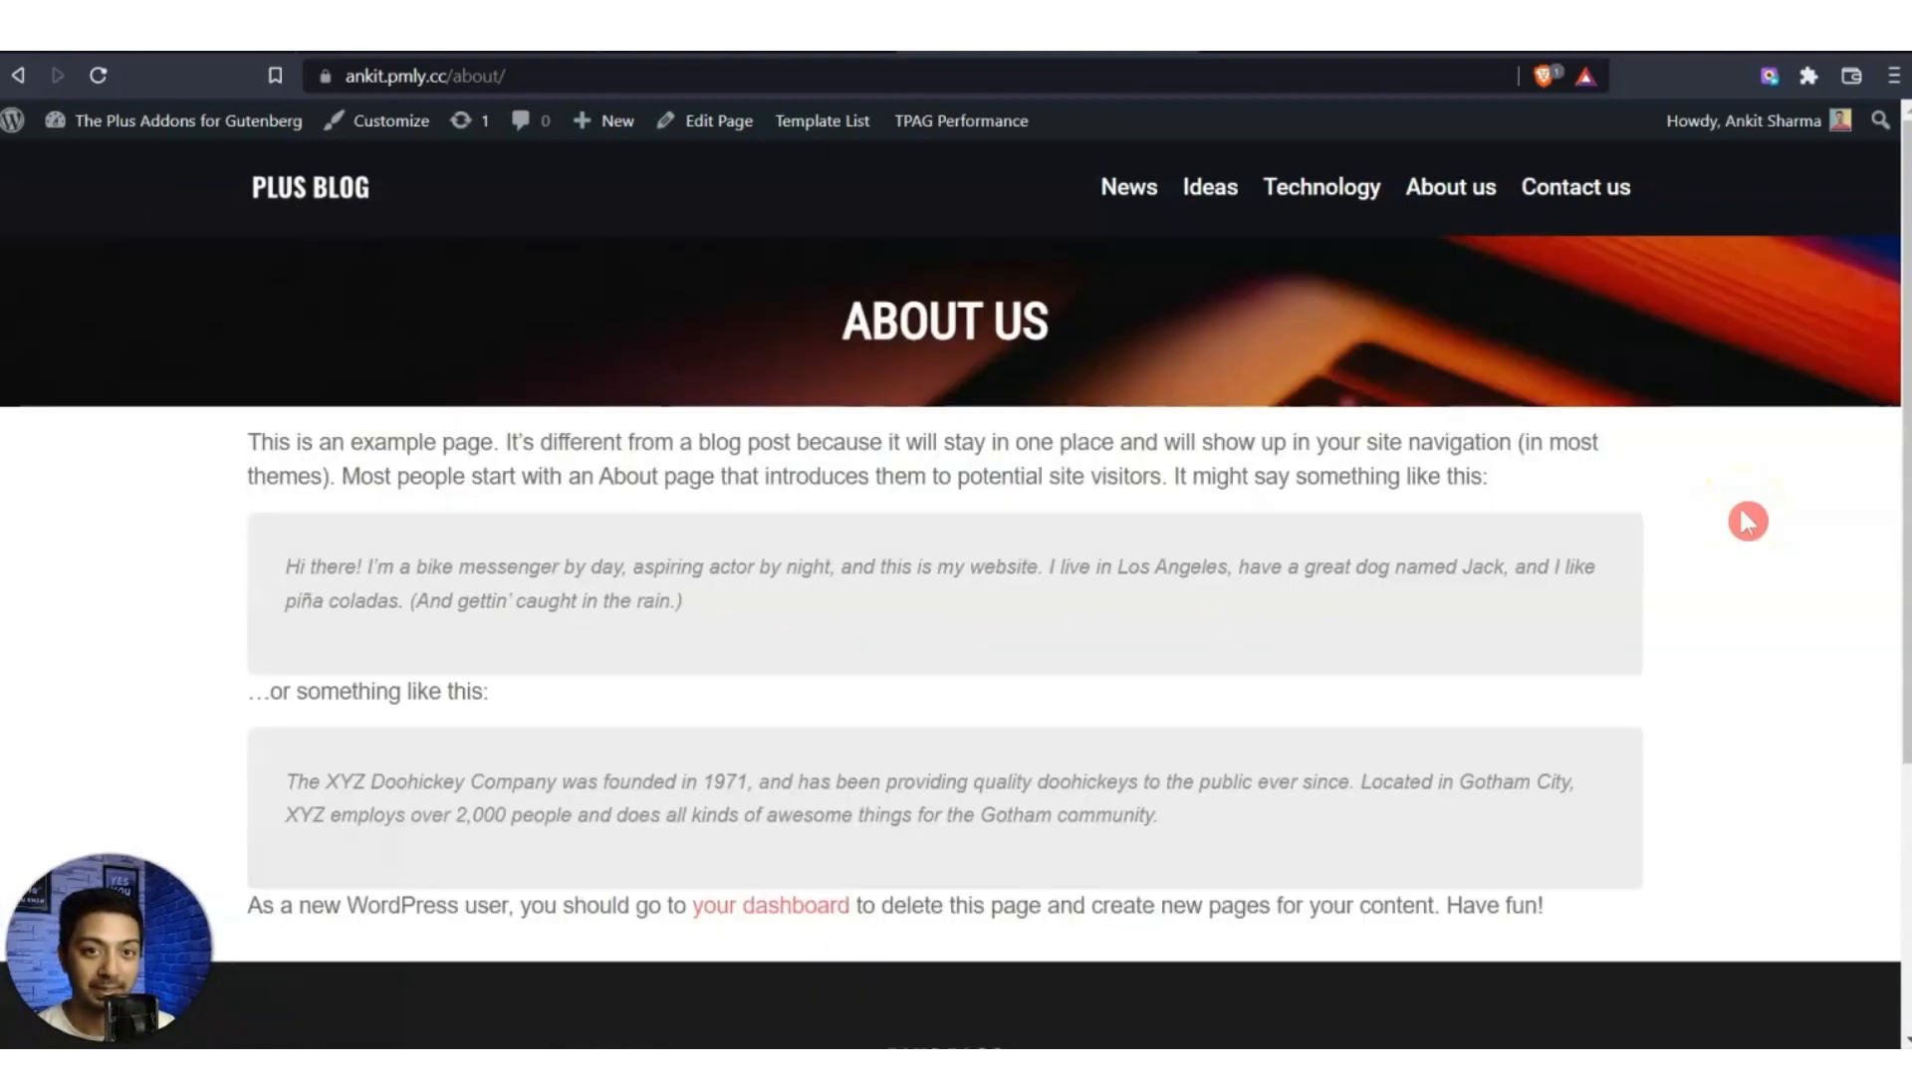
{"action": "left_click", "coordinate": [1581, 195]}
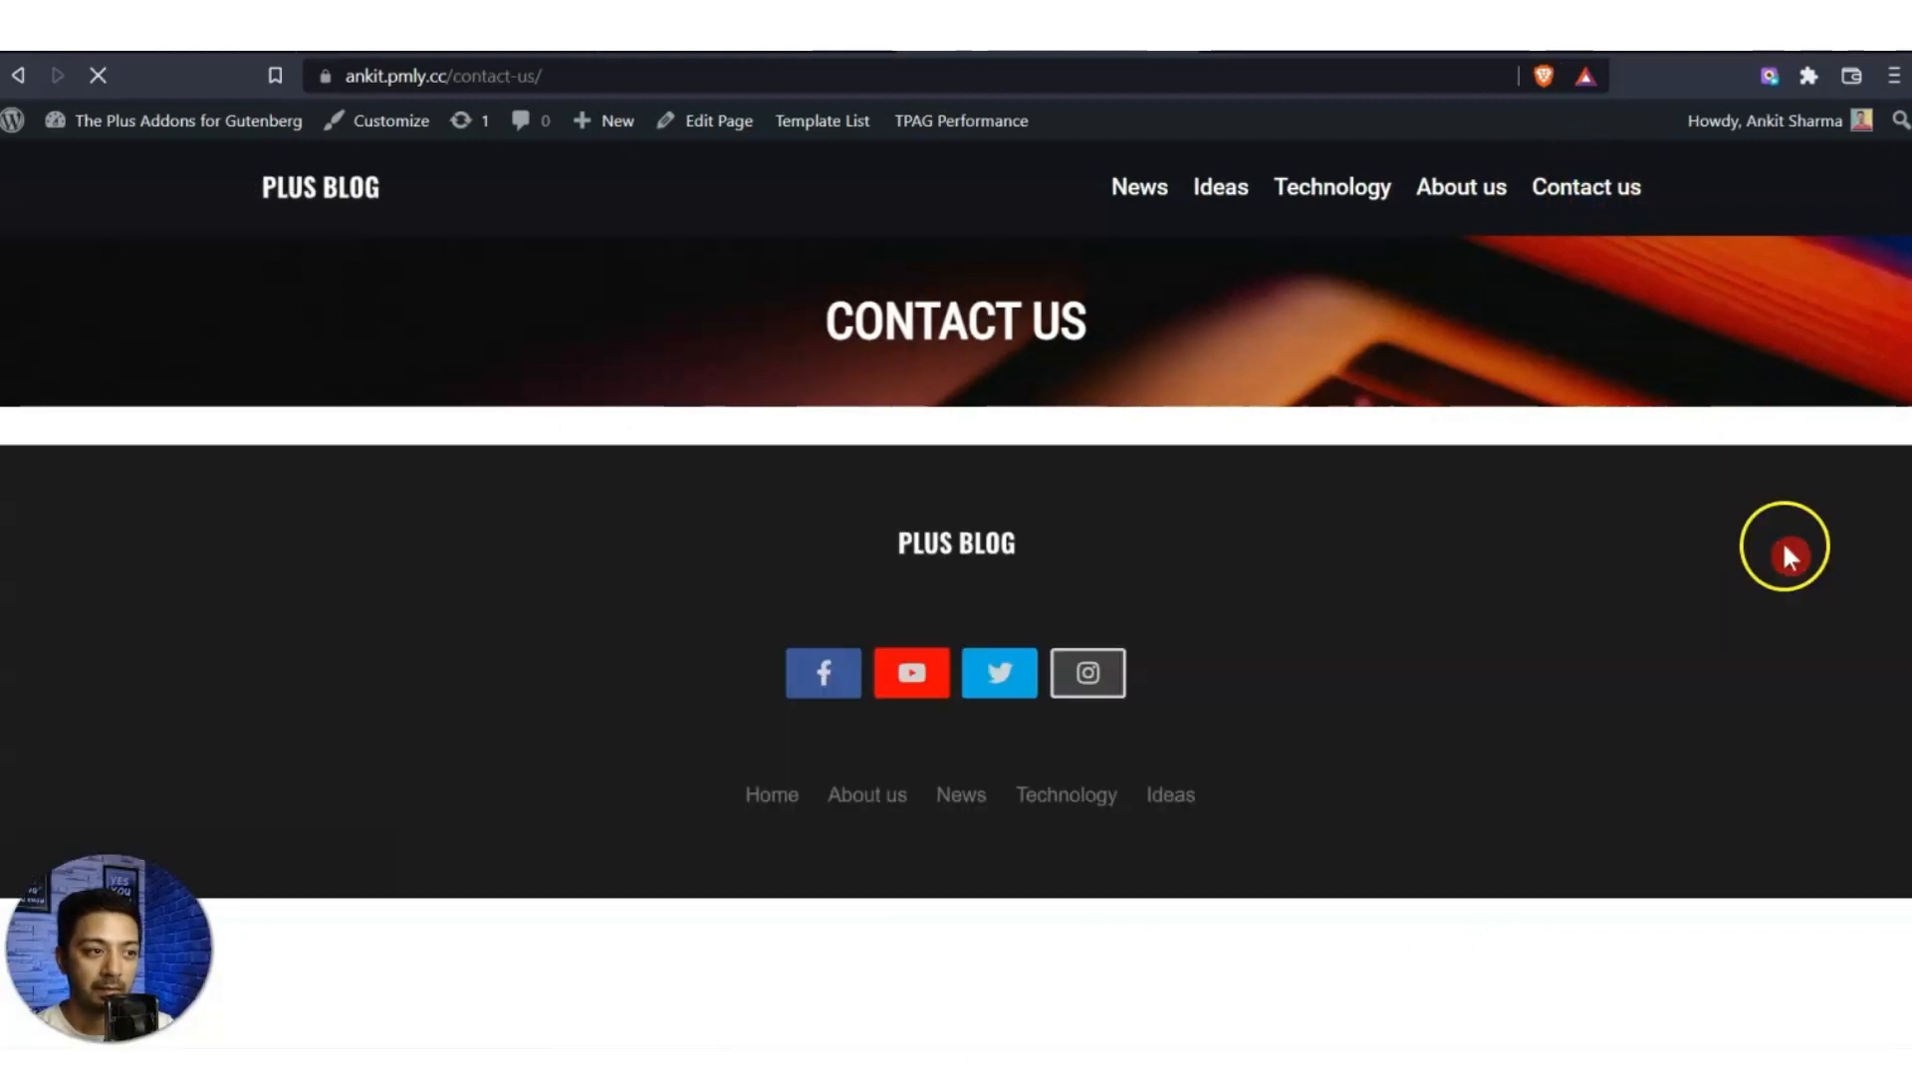
{"action": "left_click", "coordinate": [1773, 555]}
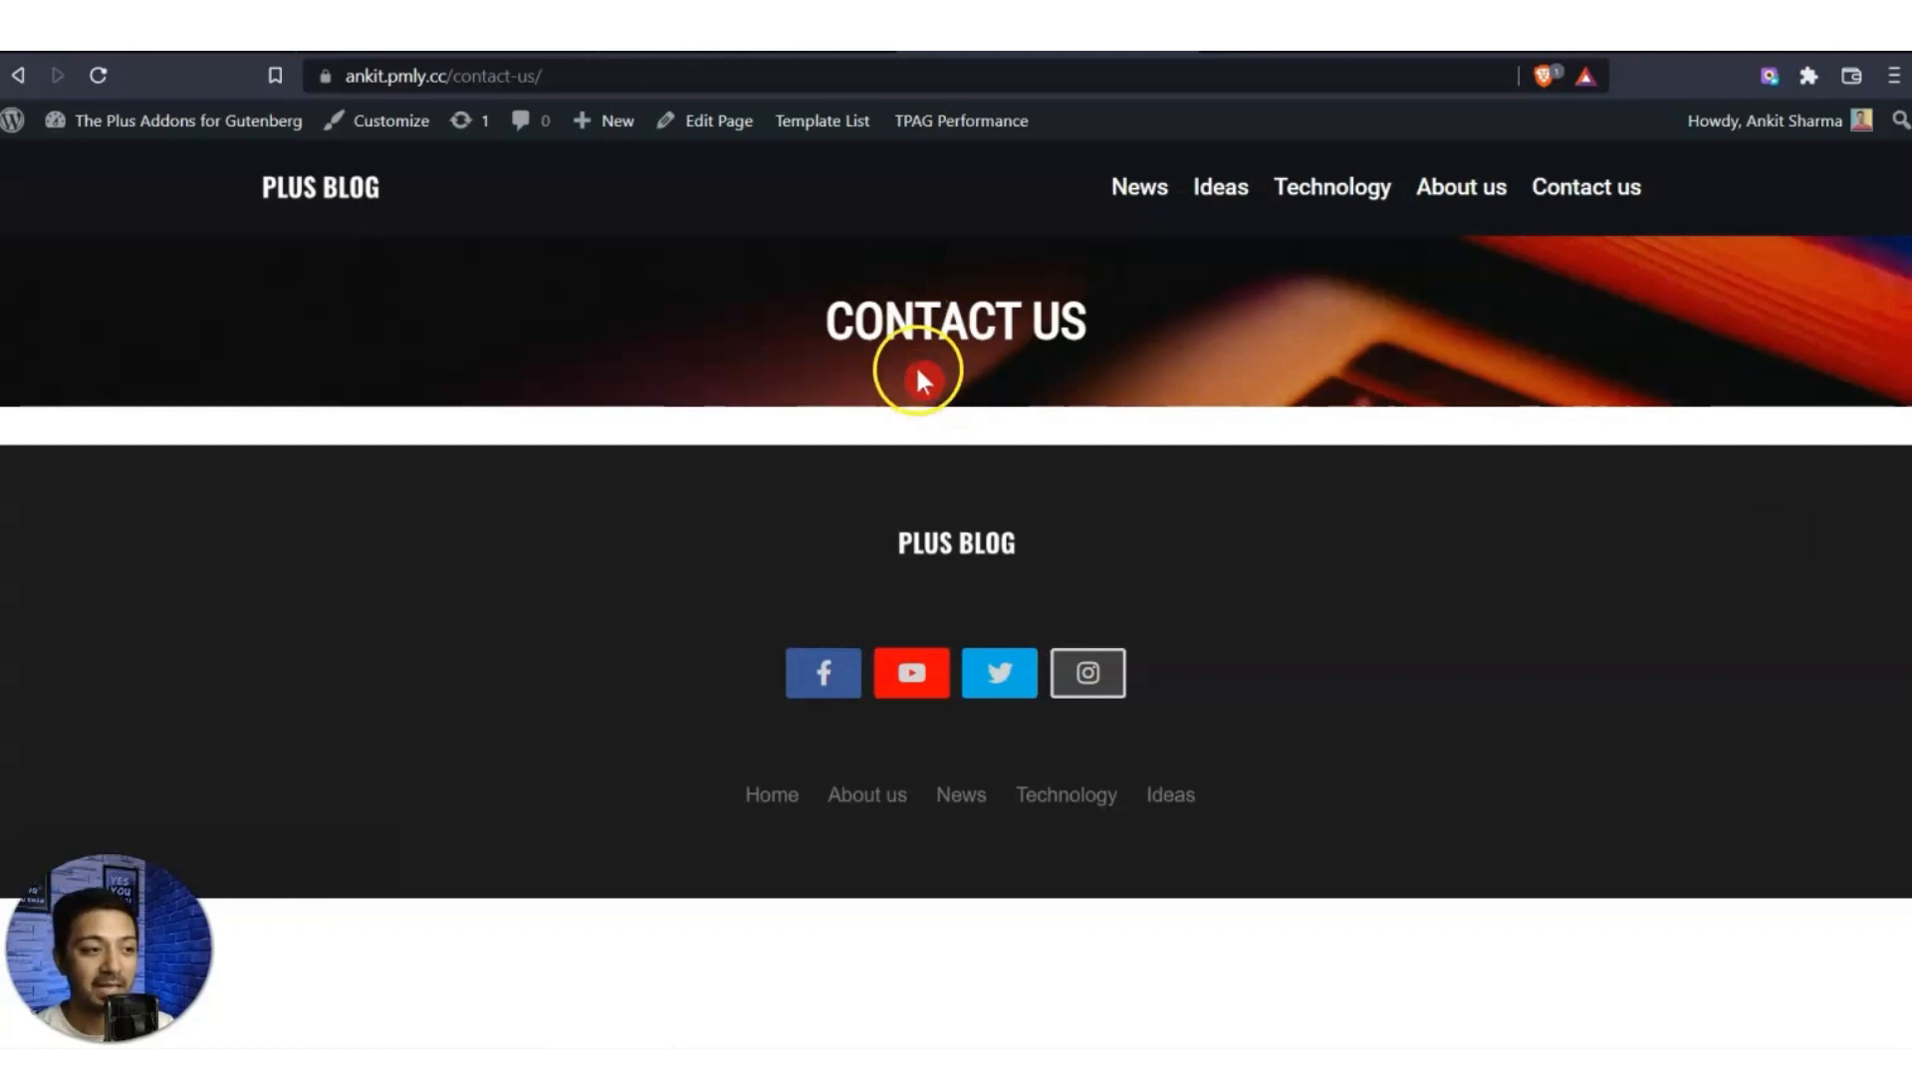
Open the Contact Us page for editing and insert a two-equal-column TP Row aligned to Full width.
{"action": "left_click", "coordinate": [720, 130]}
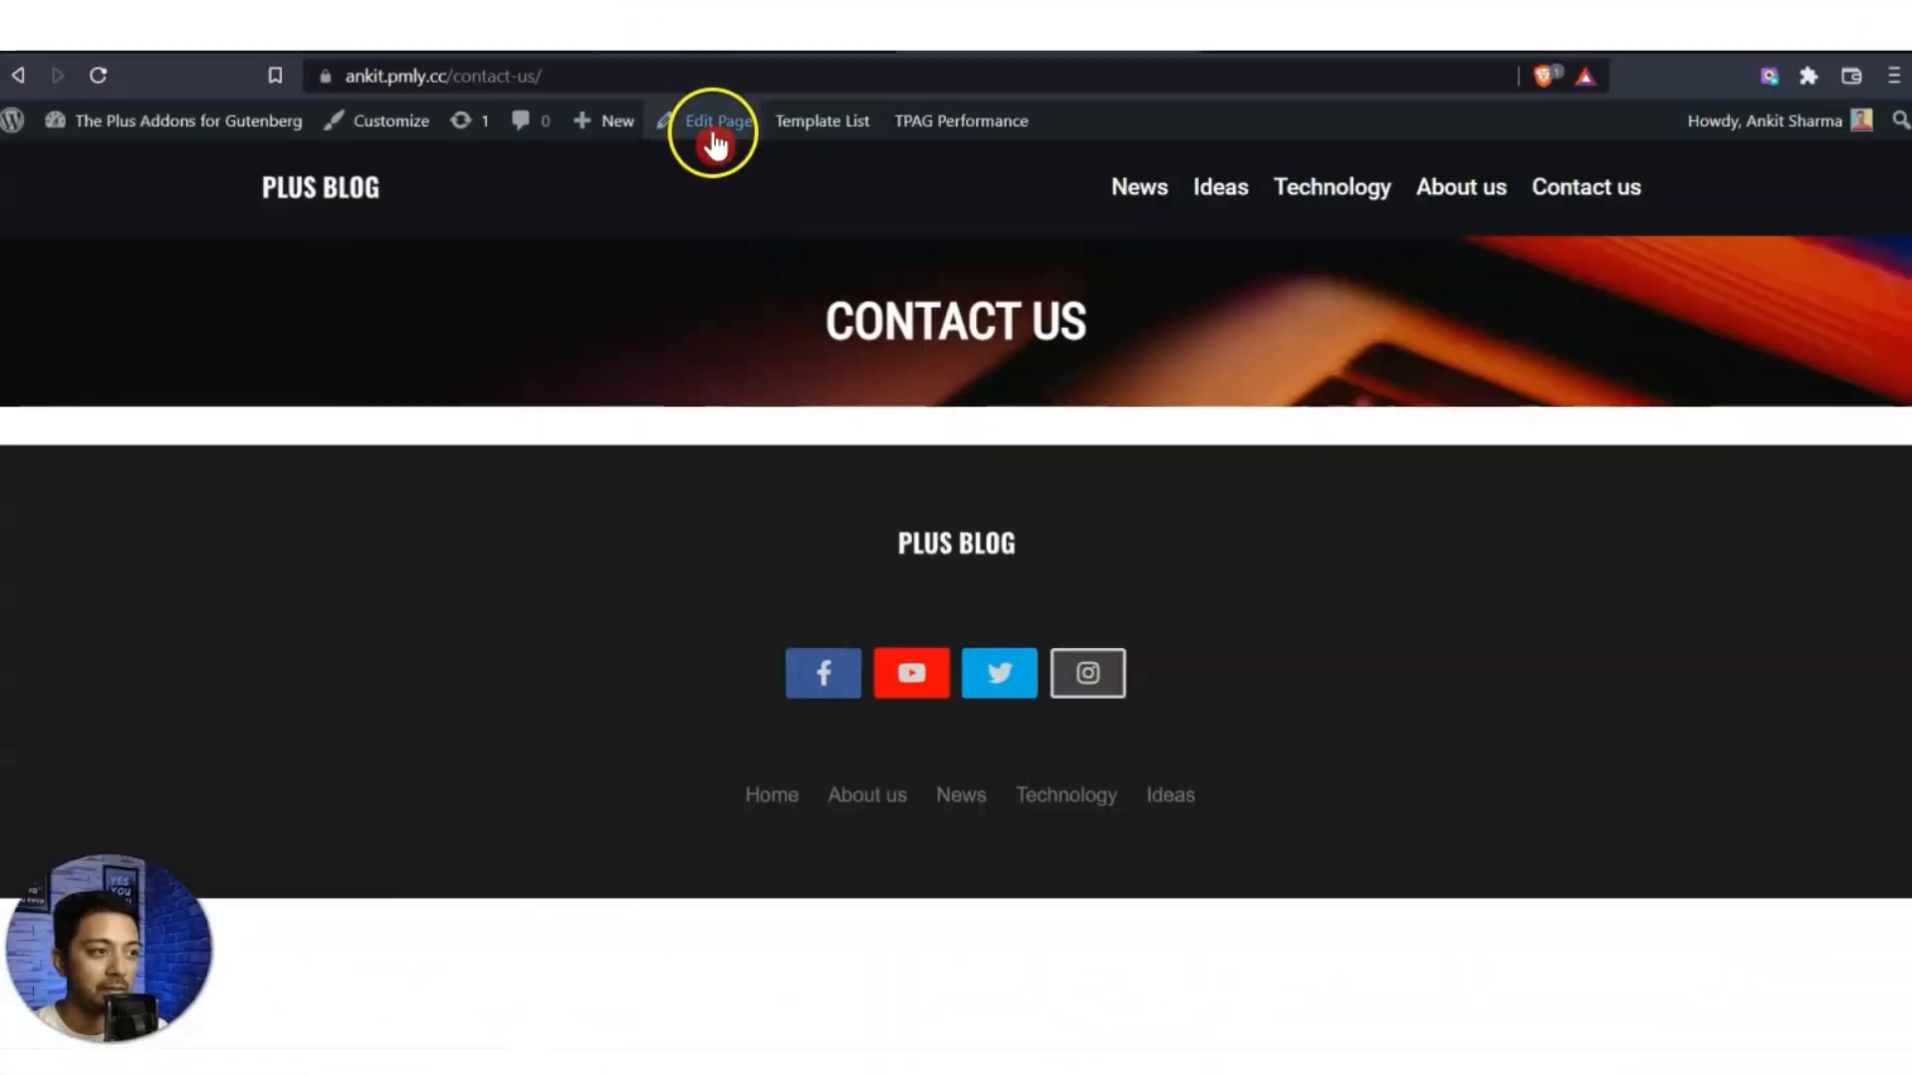
{"action": "left_click", "coordinate": [719, 122]}
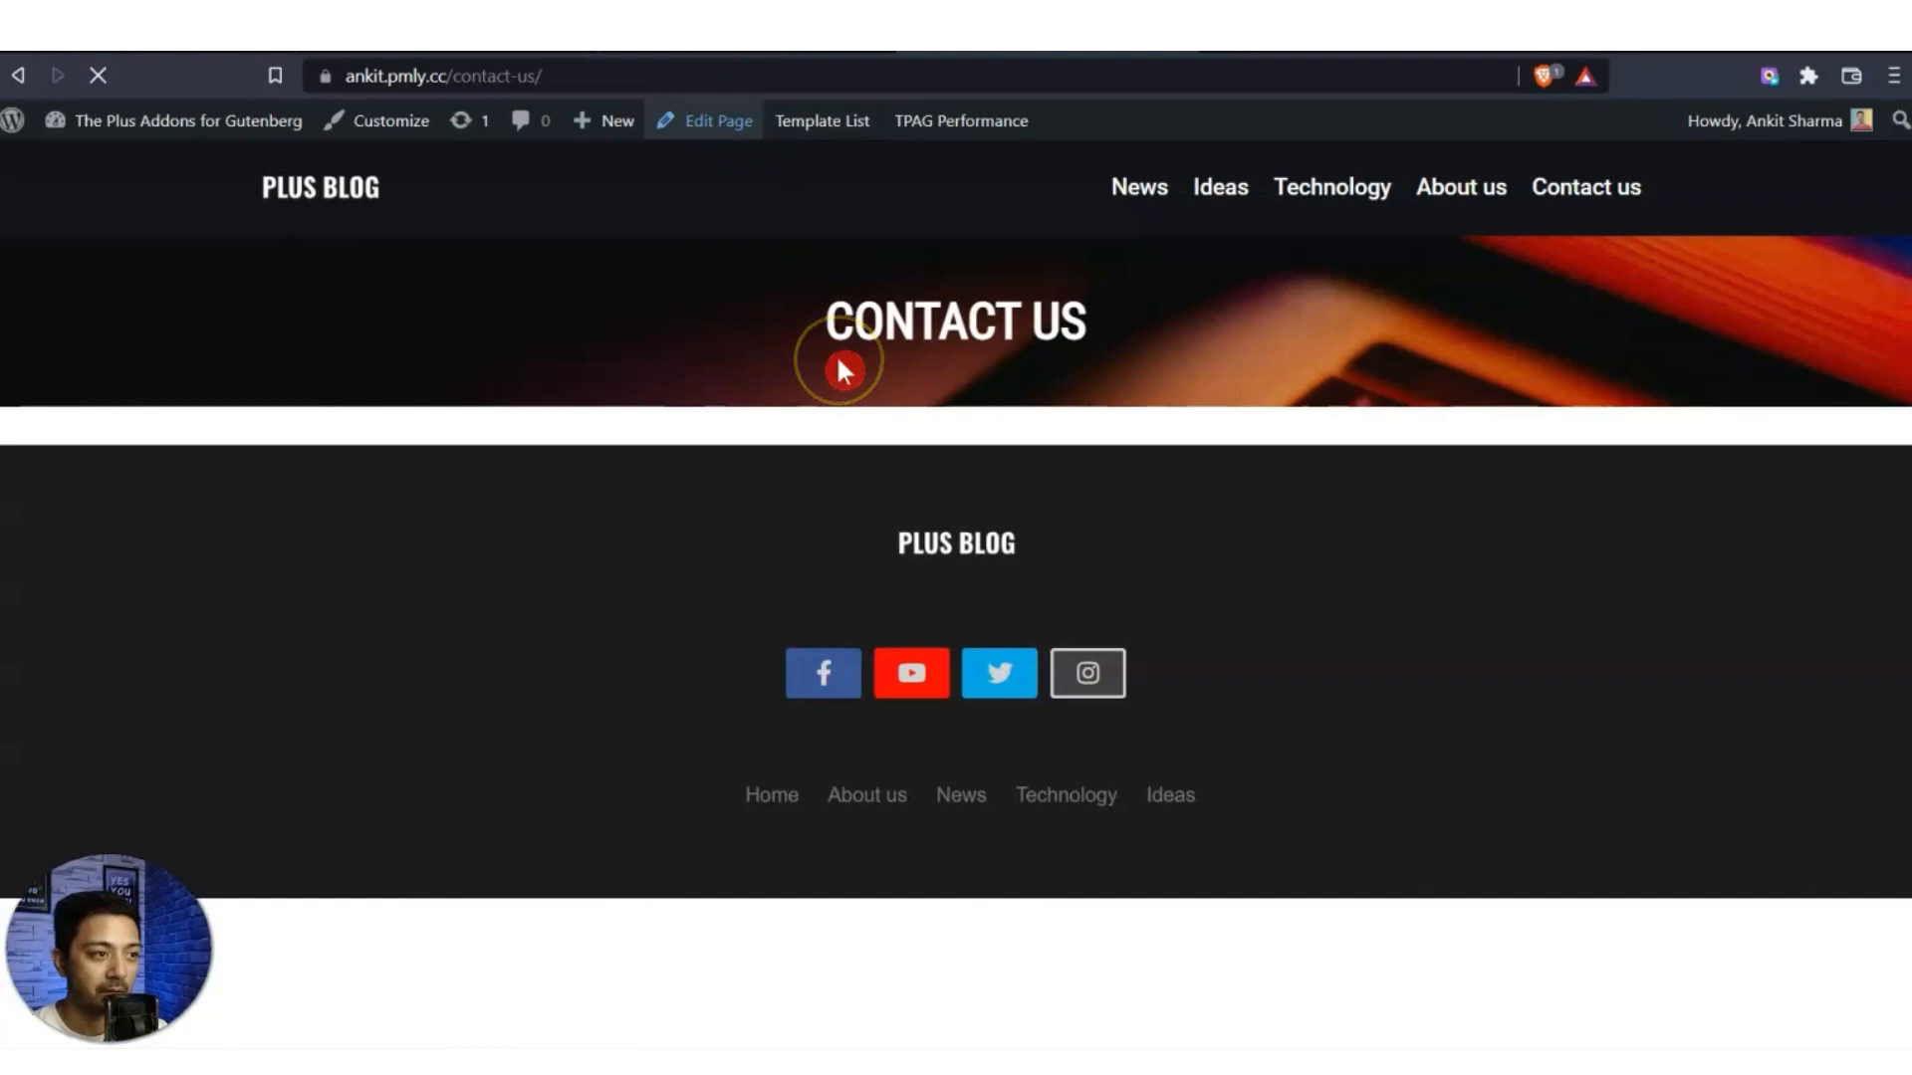
{"action": "type", "text": "/tp row"}
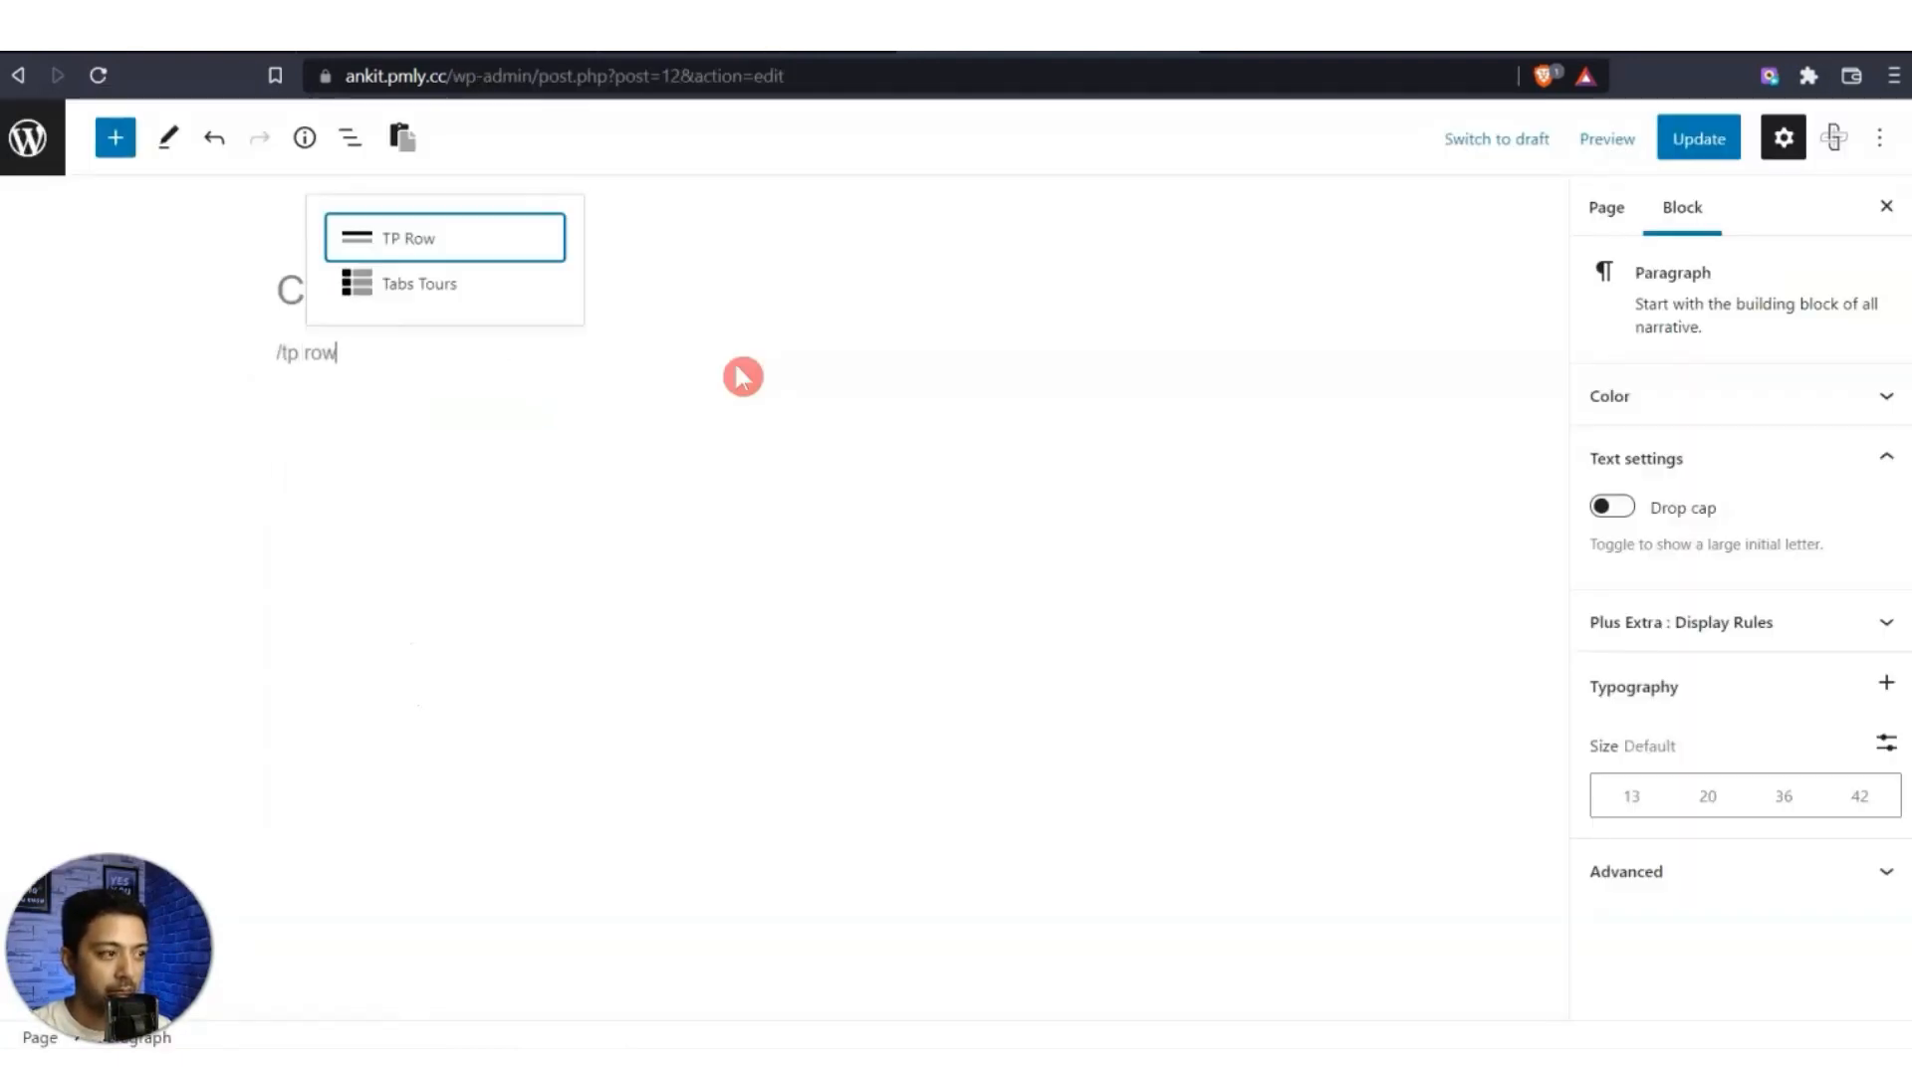
{"action": "left_click", "coordinate": [481, 239]}
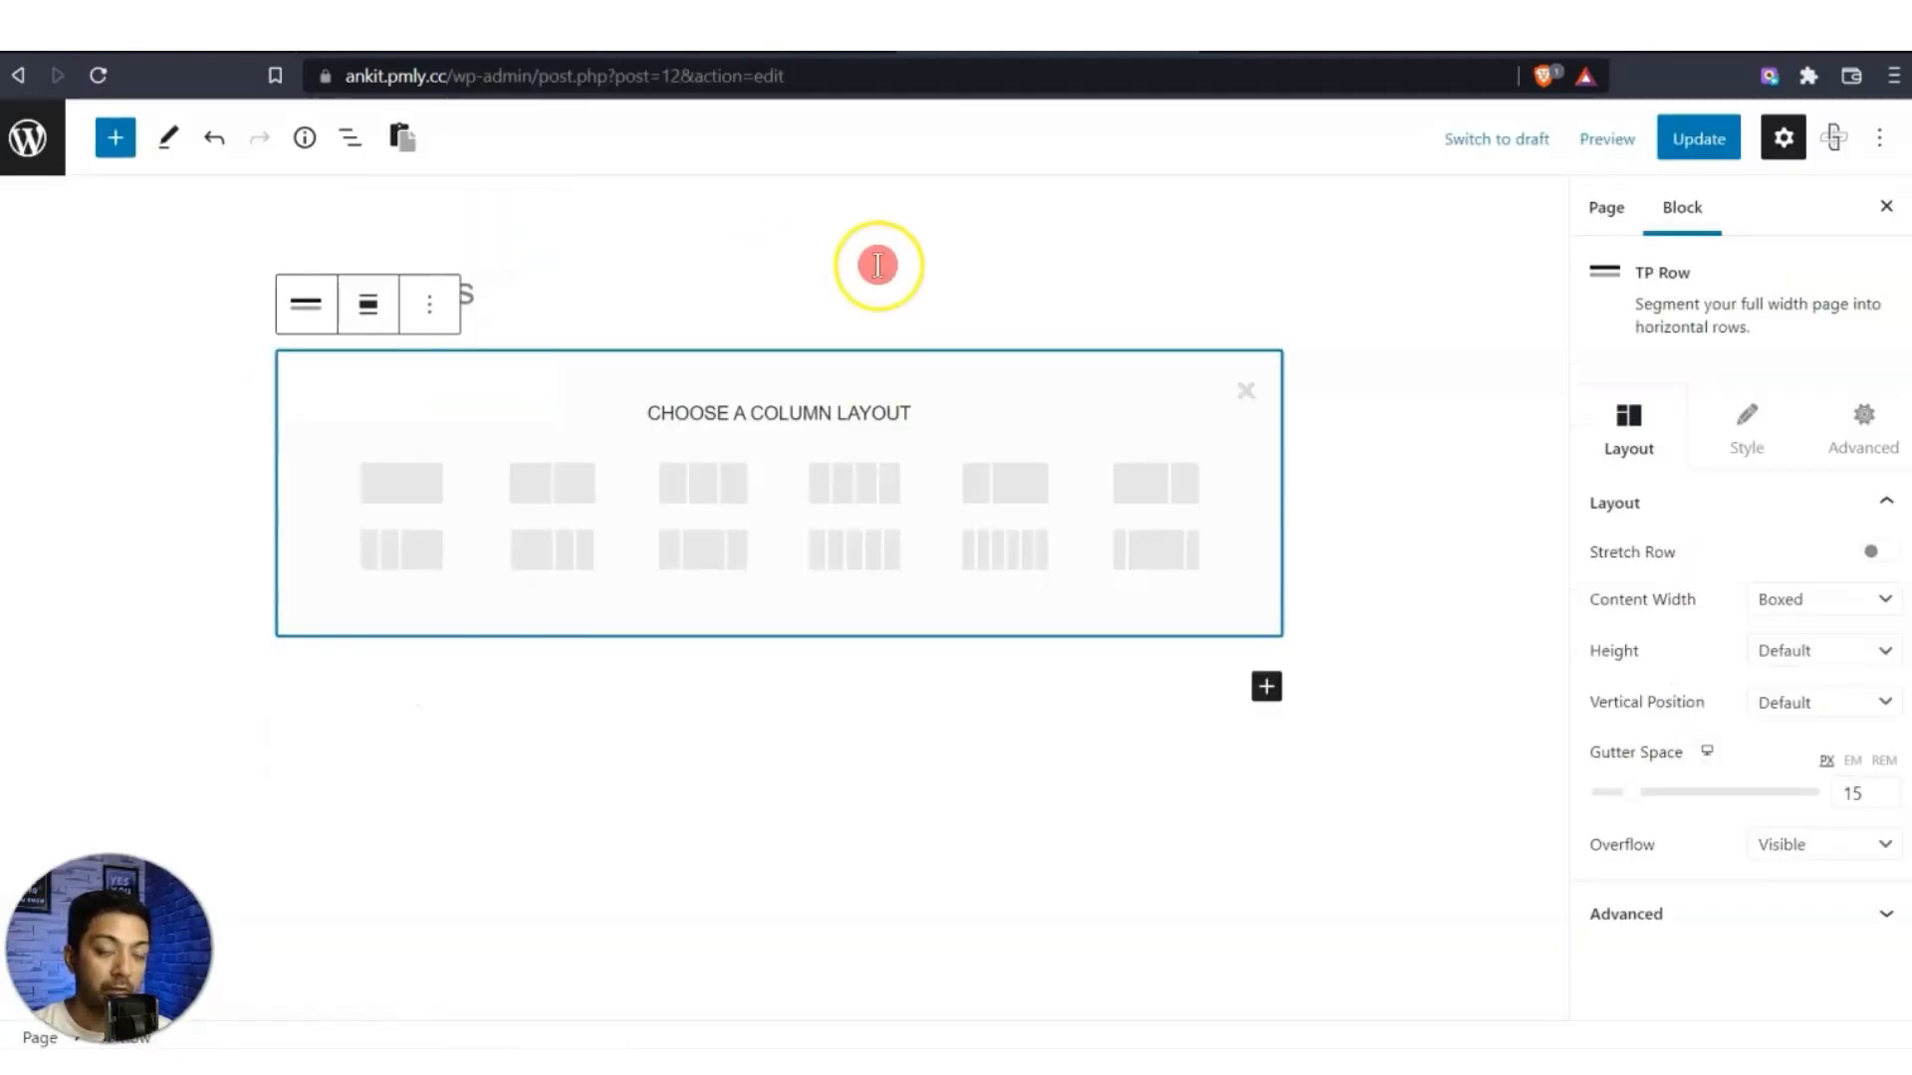
{"action": "left_click", "coordinate": [538, 495]}
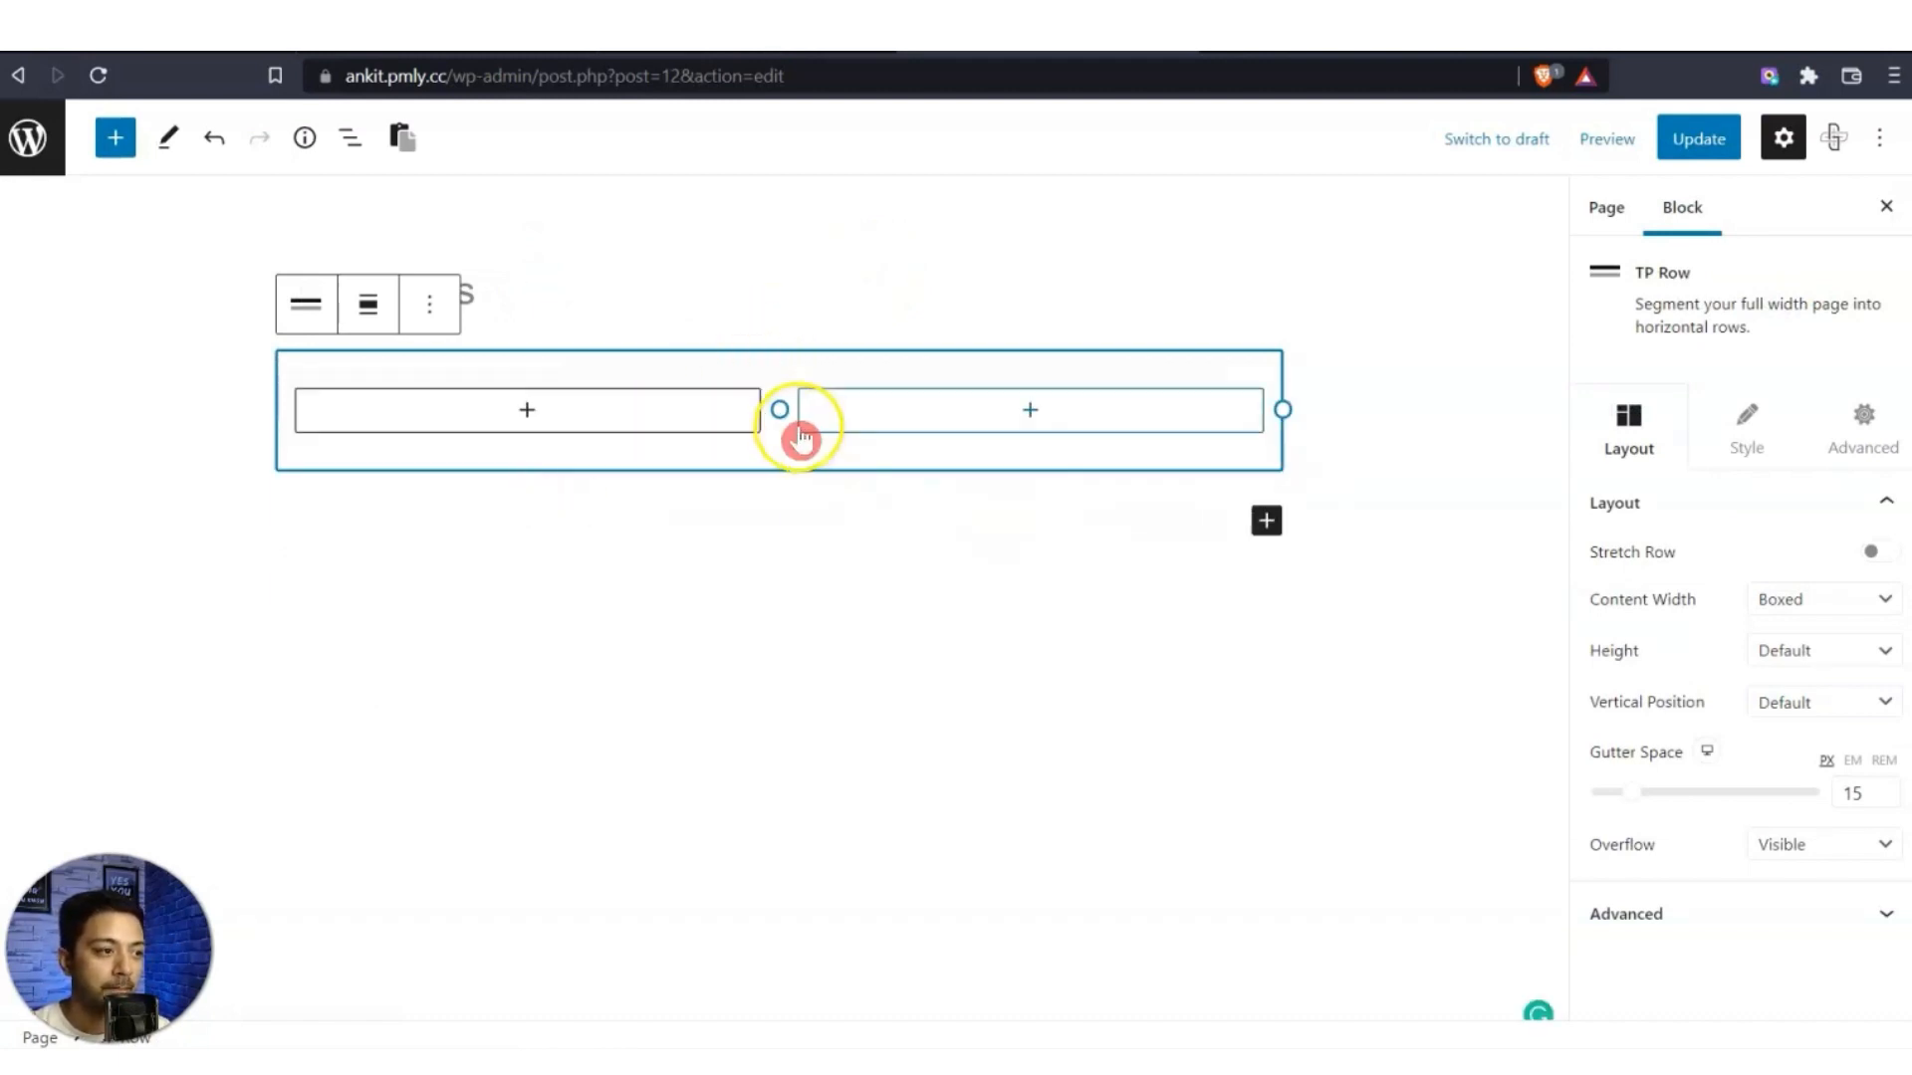
{"action": "left_click", "coordinate": [370, 305]}
{"action": "left_click", "coordinate": [412, 474]}
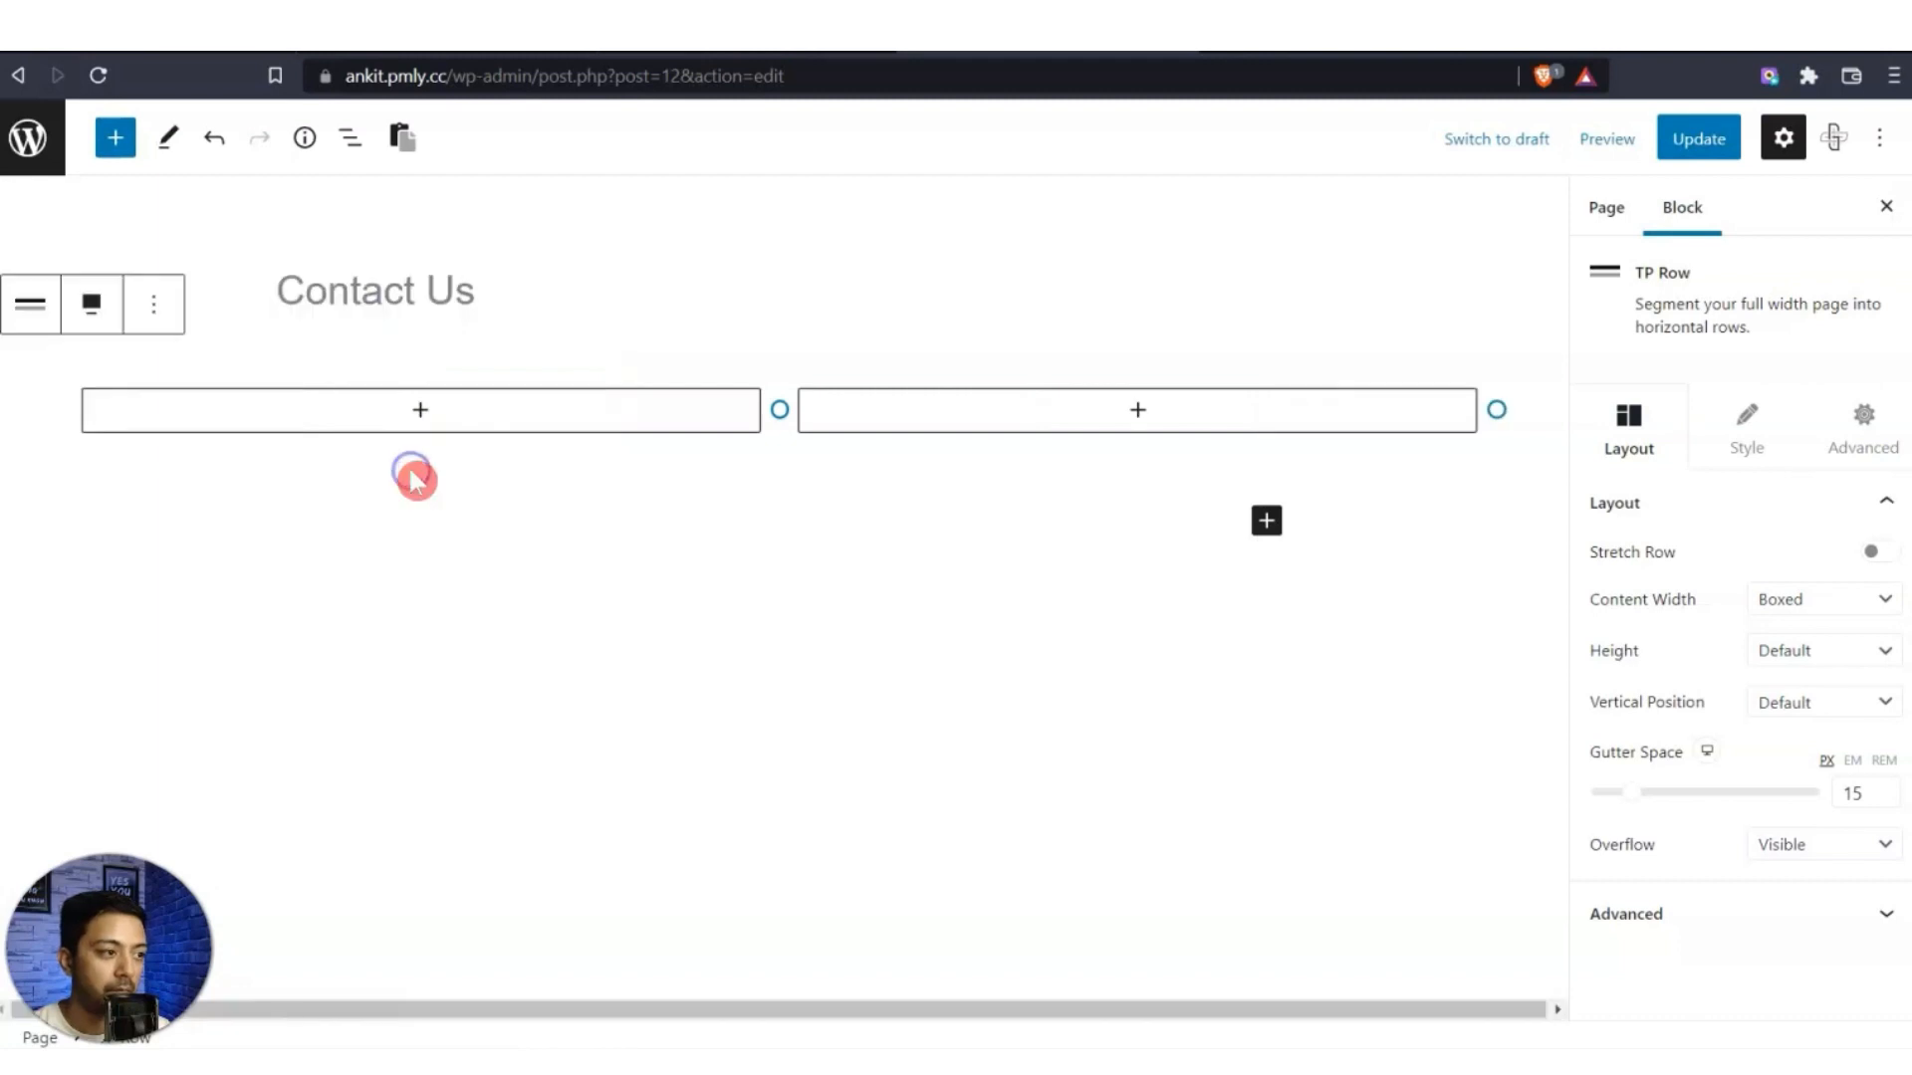
Add a TP Stylish List block to the row's first column.
{"action": "left_click", "coordinate": [418, 410]}
{"action": "type", "text": "st"}
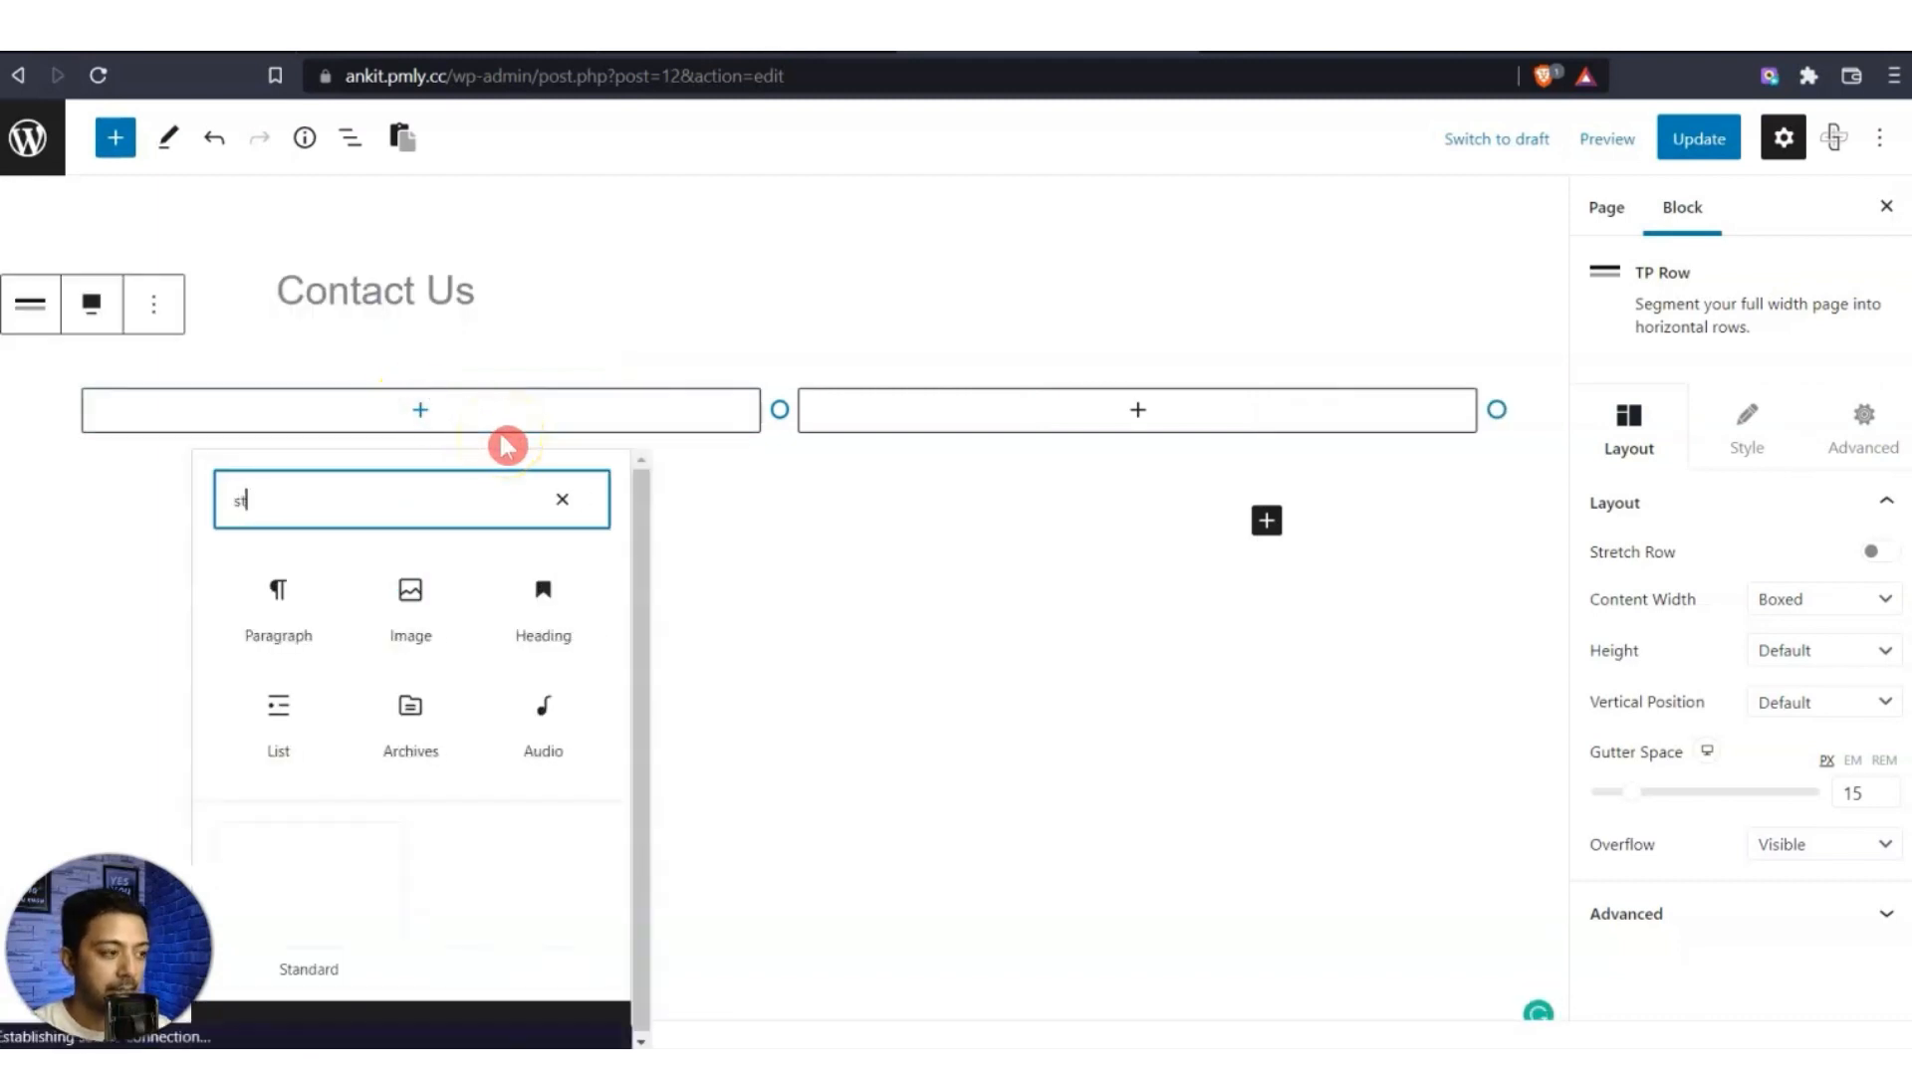
{"action": "type", "text": "ylist"}
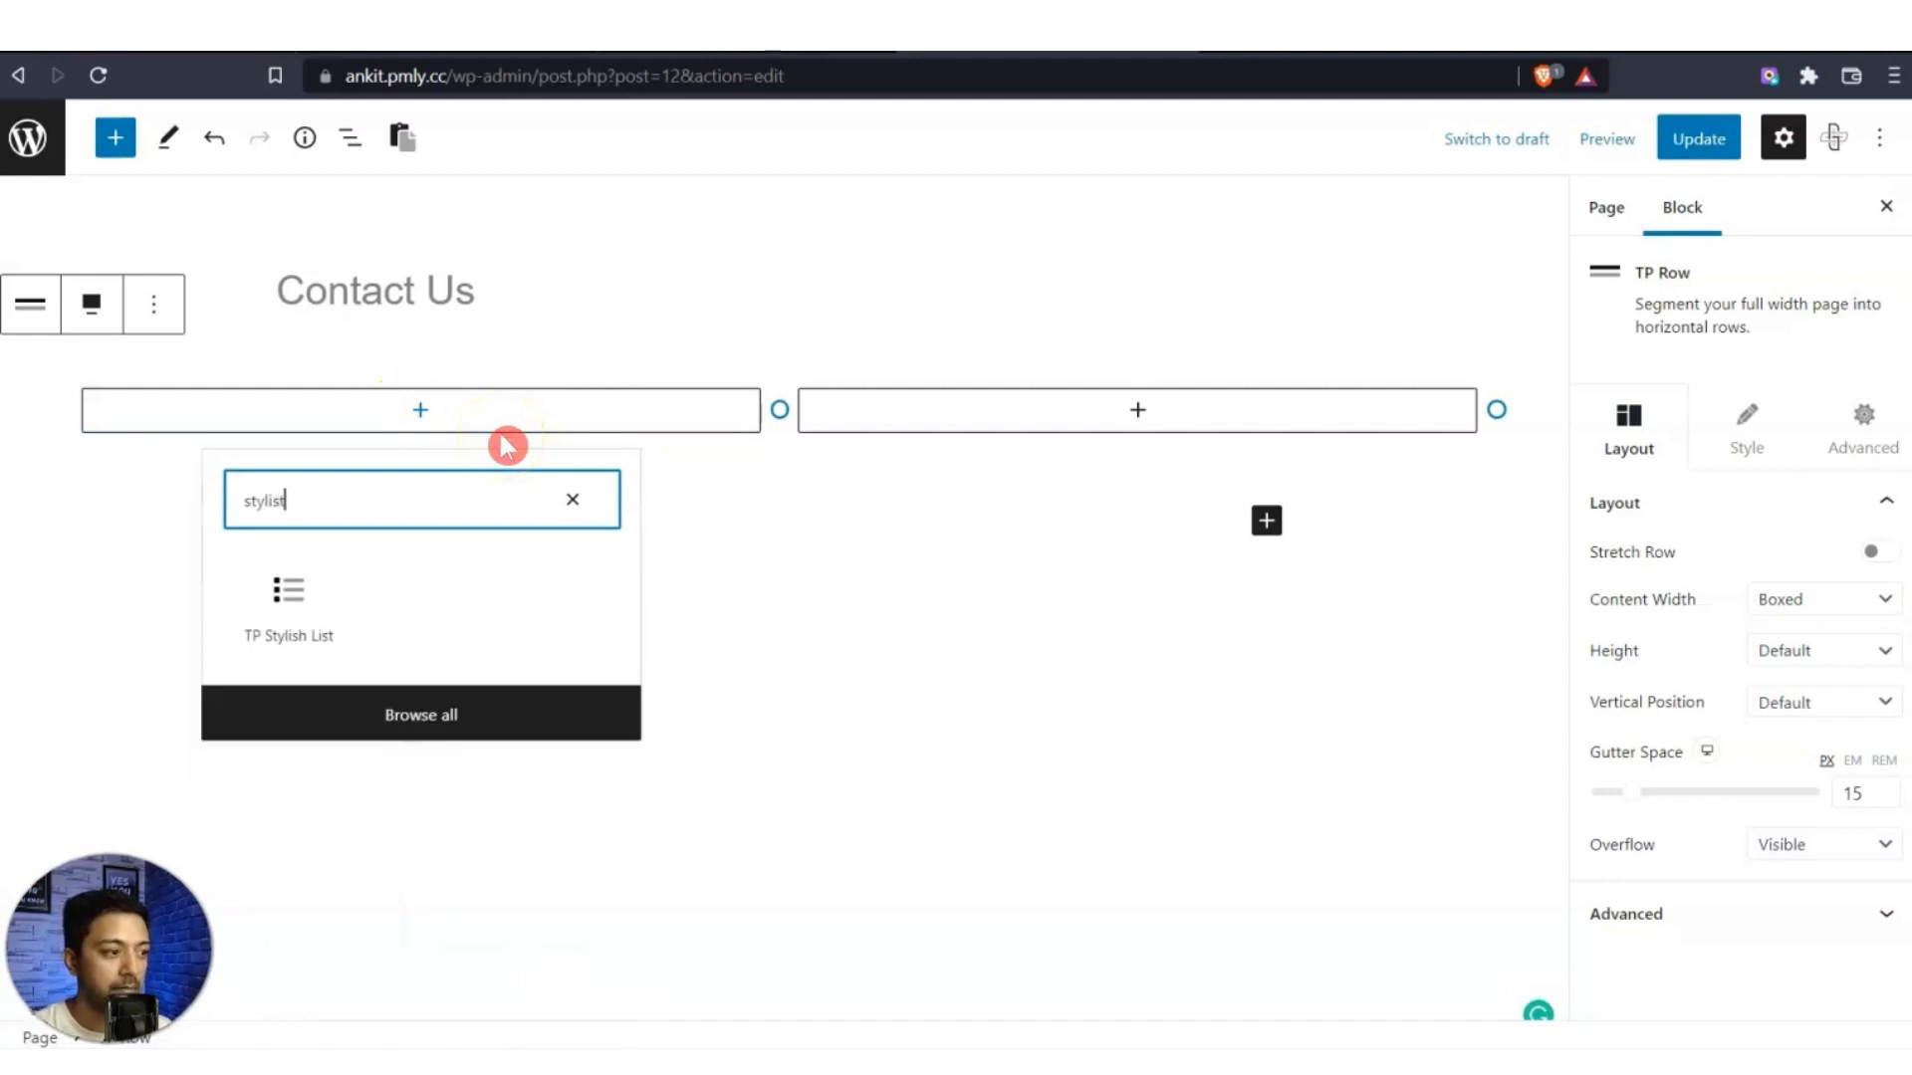
{"action": "left_click", "coordinate": [289, 603]}
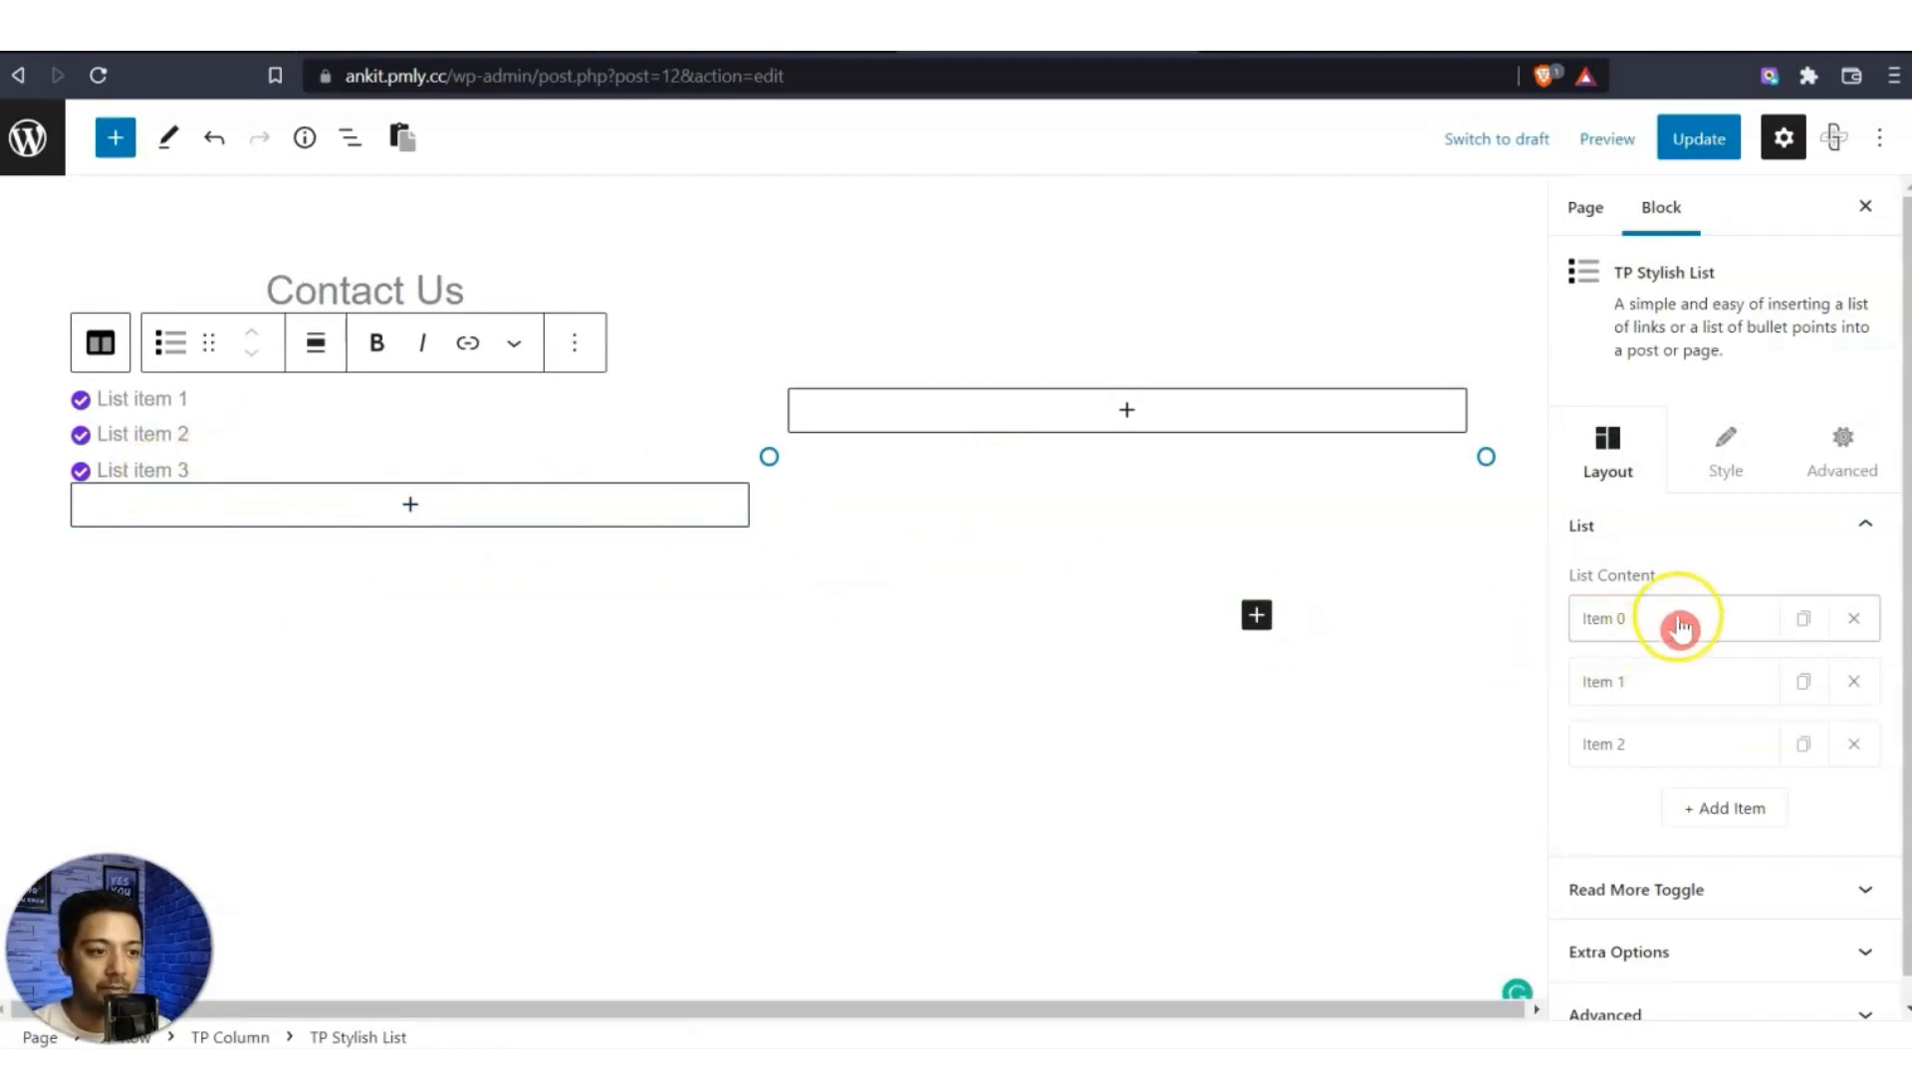
Replace the first list item's content with the label "Address:" followed by the placeholder postal address.
{"action": "left_click", "coordinate": [1681, 623]}
{"action": "left_click", "coordinate": [1828, 715]}
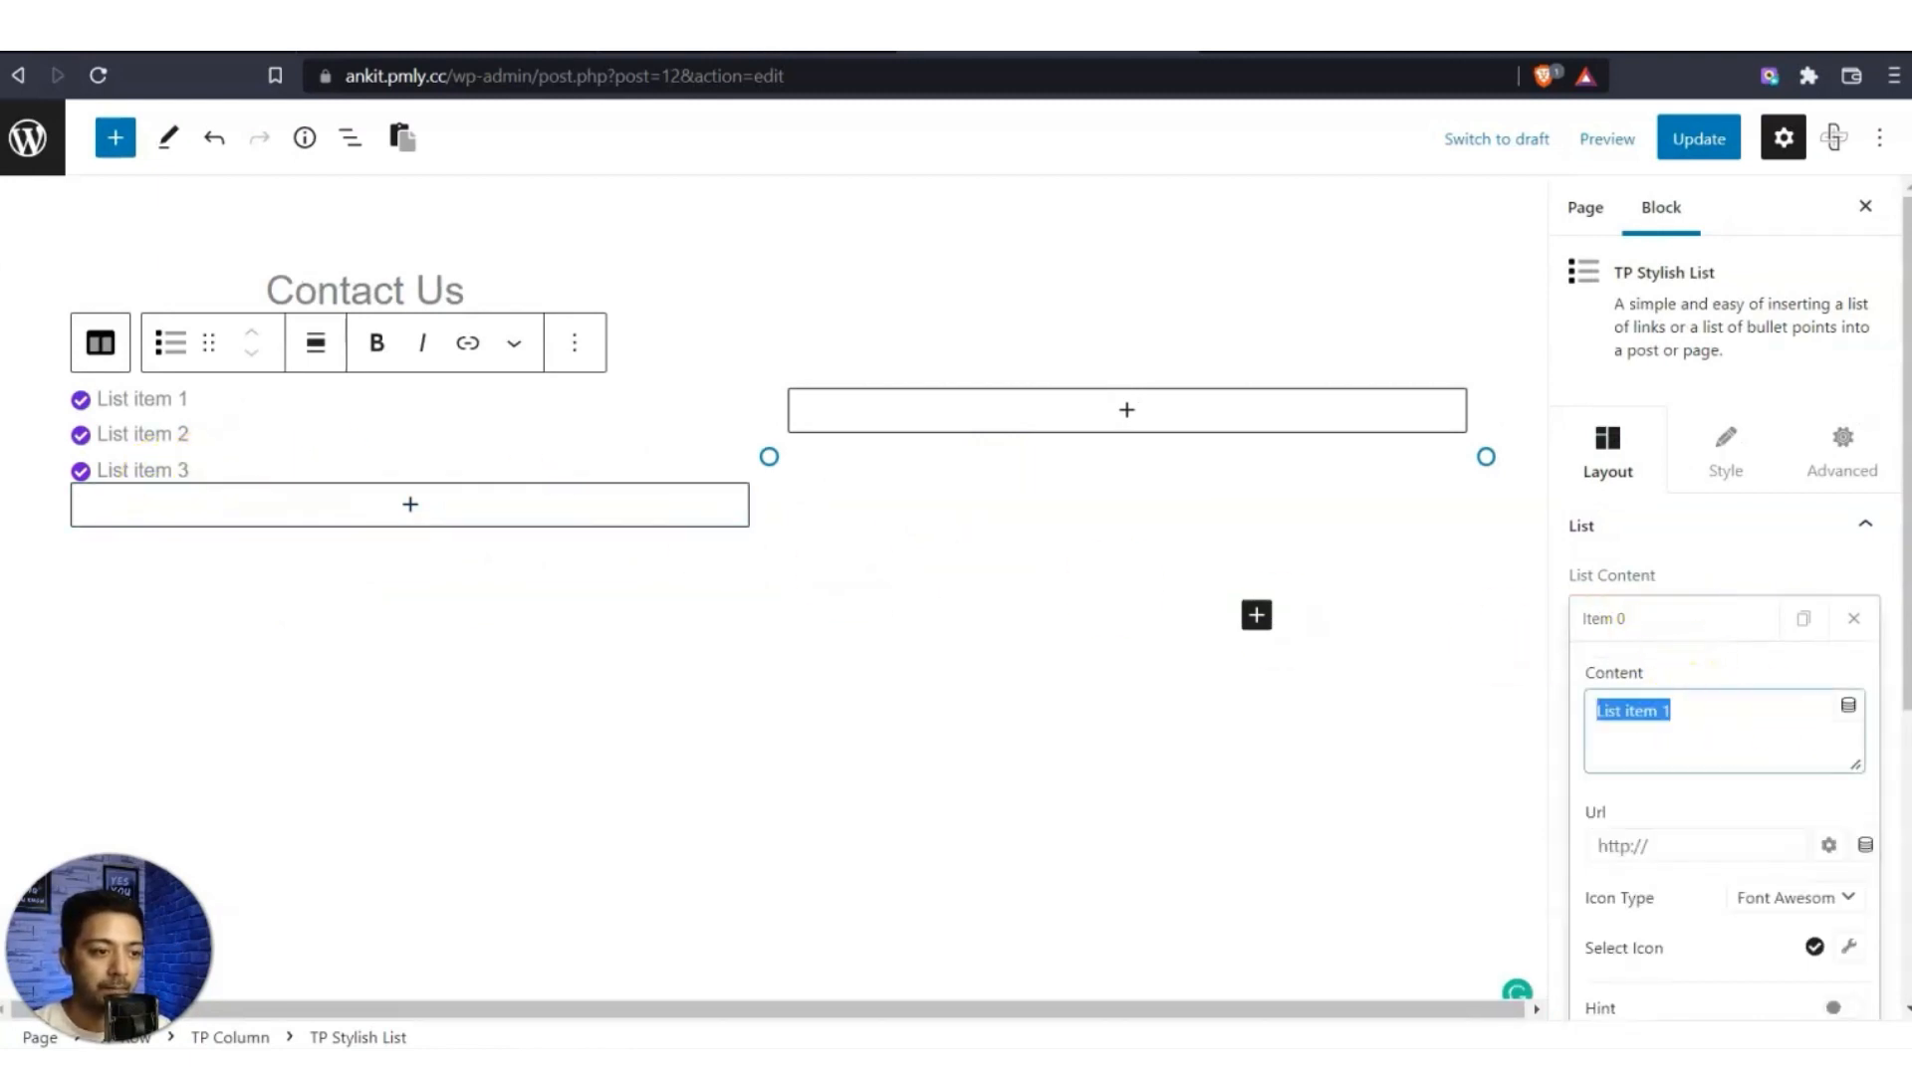
{"action": "type", "text": "Address: Lorem Ipsum is simply dummy text"}
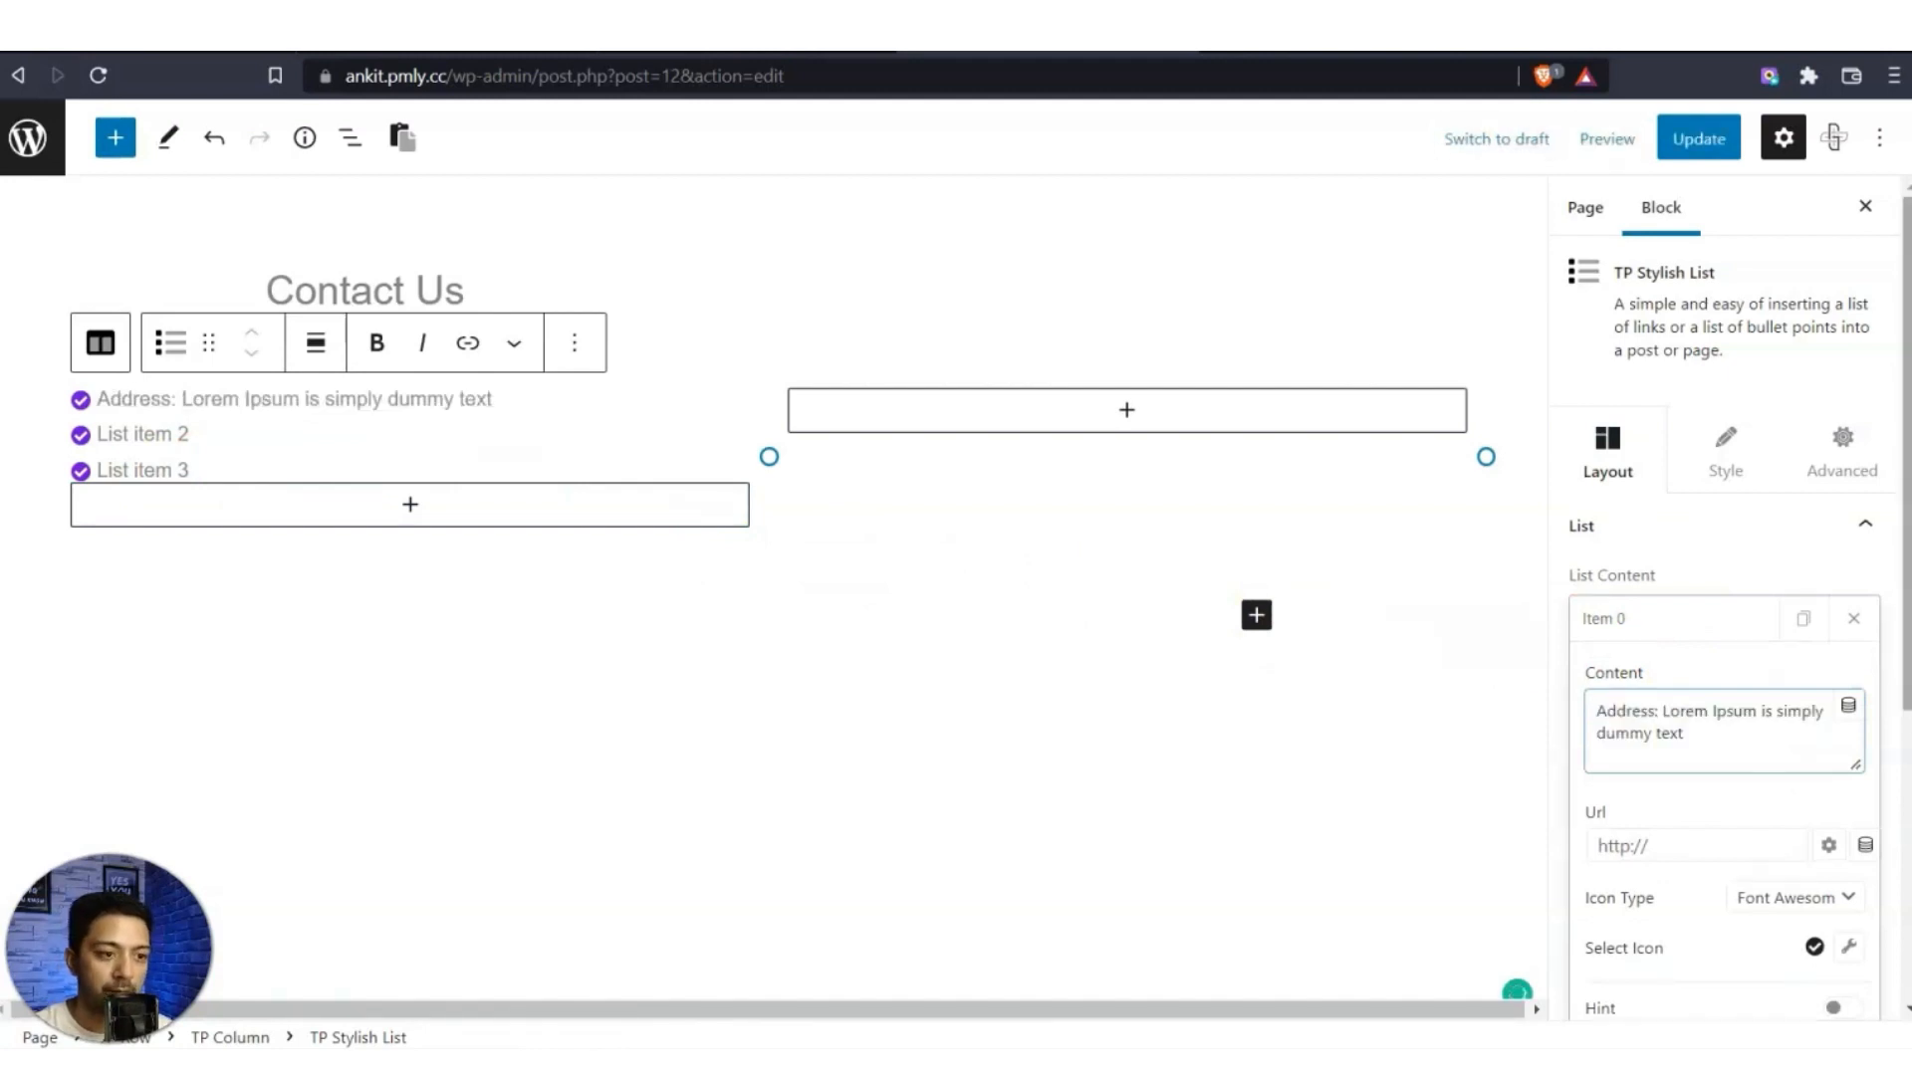
{"action": "type", "text": "89"}
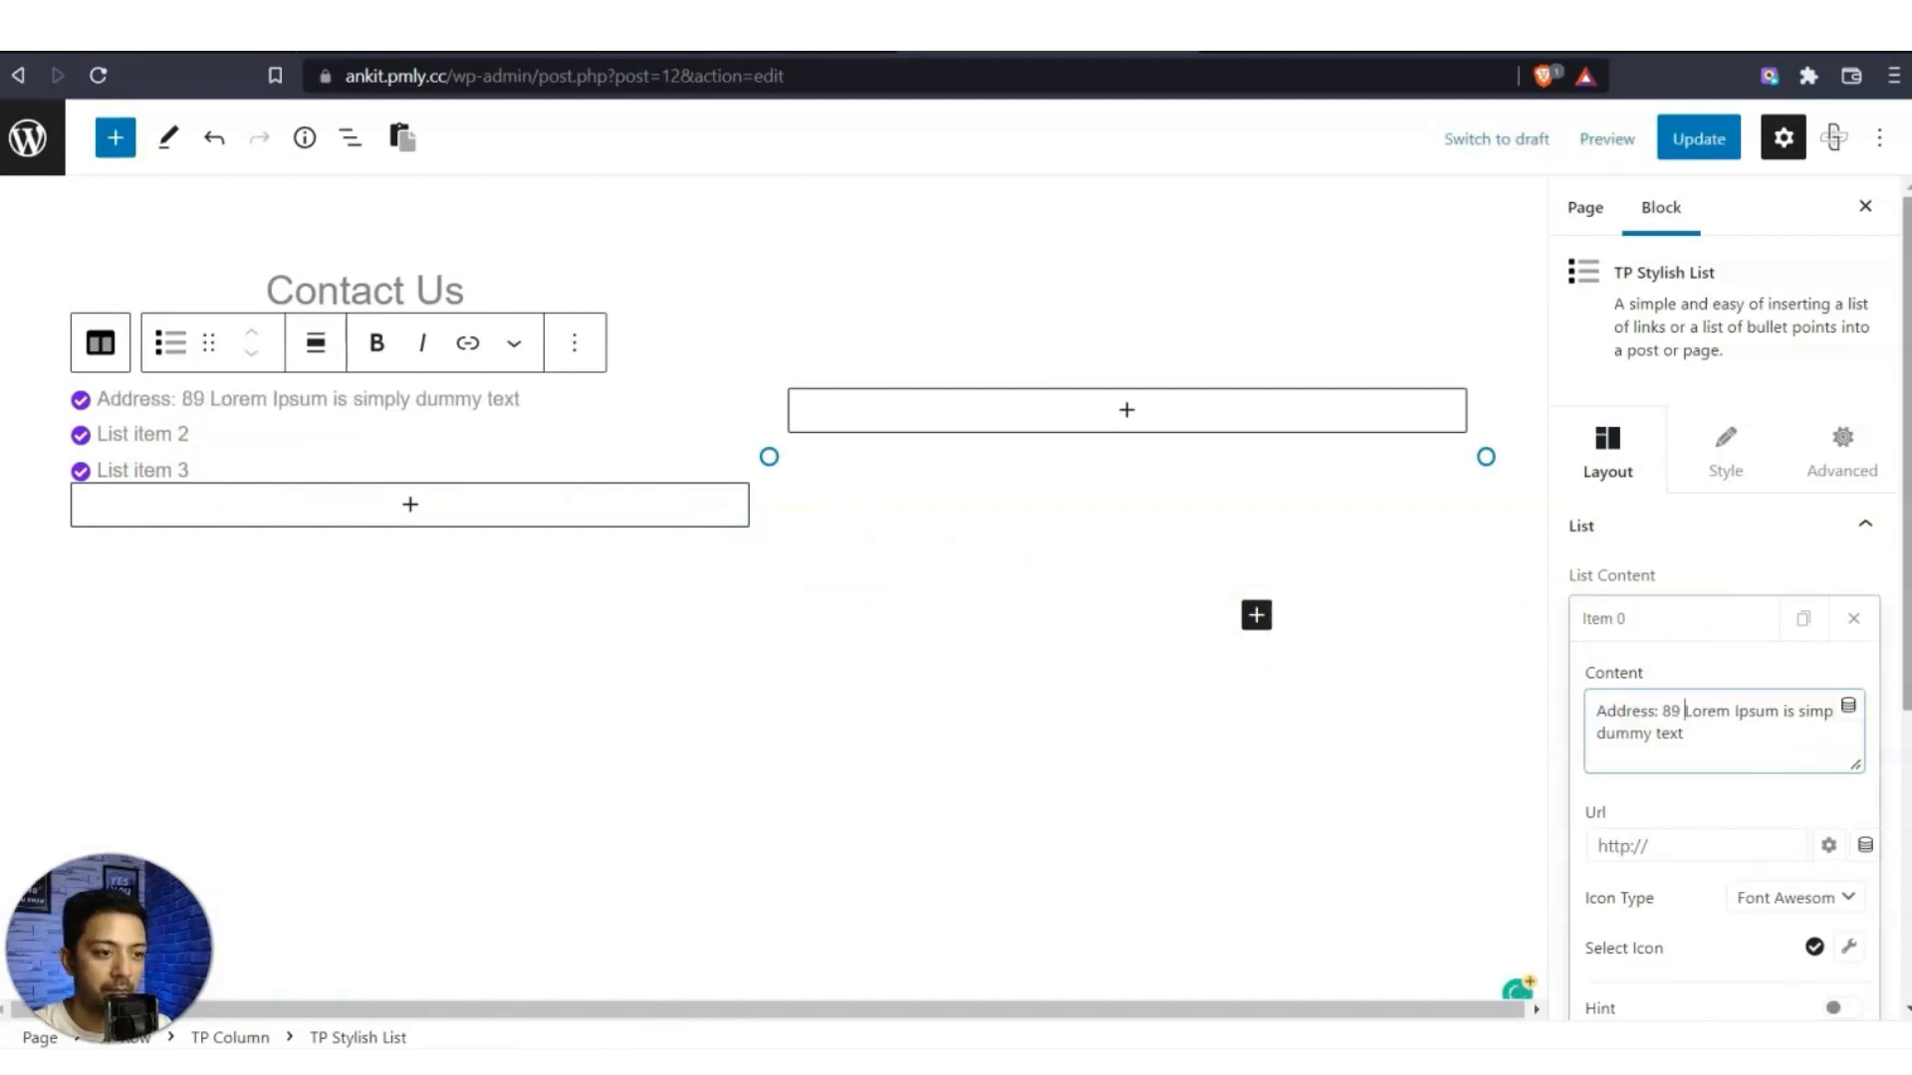
{"action": "left_click", "coordinate": [1741, 734]}
{"action": "type", "text": "."}
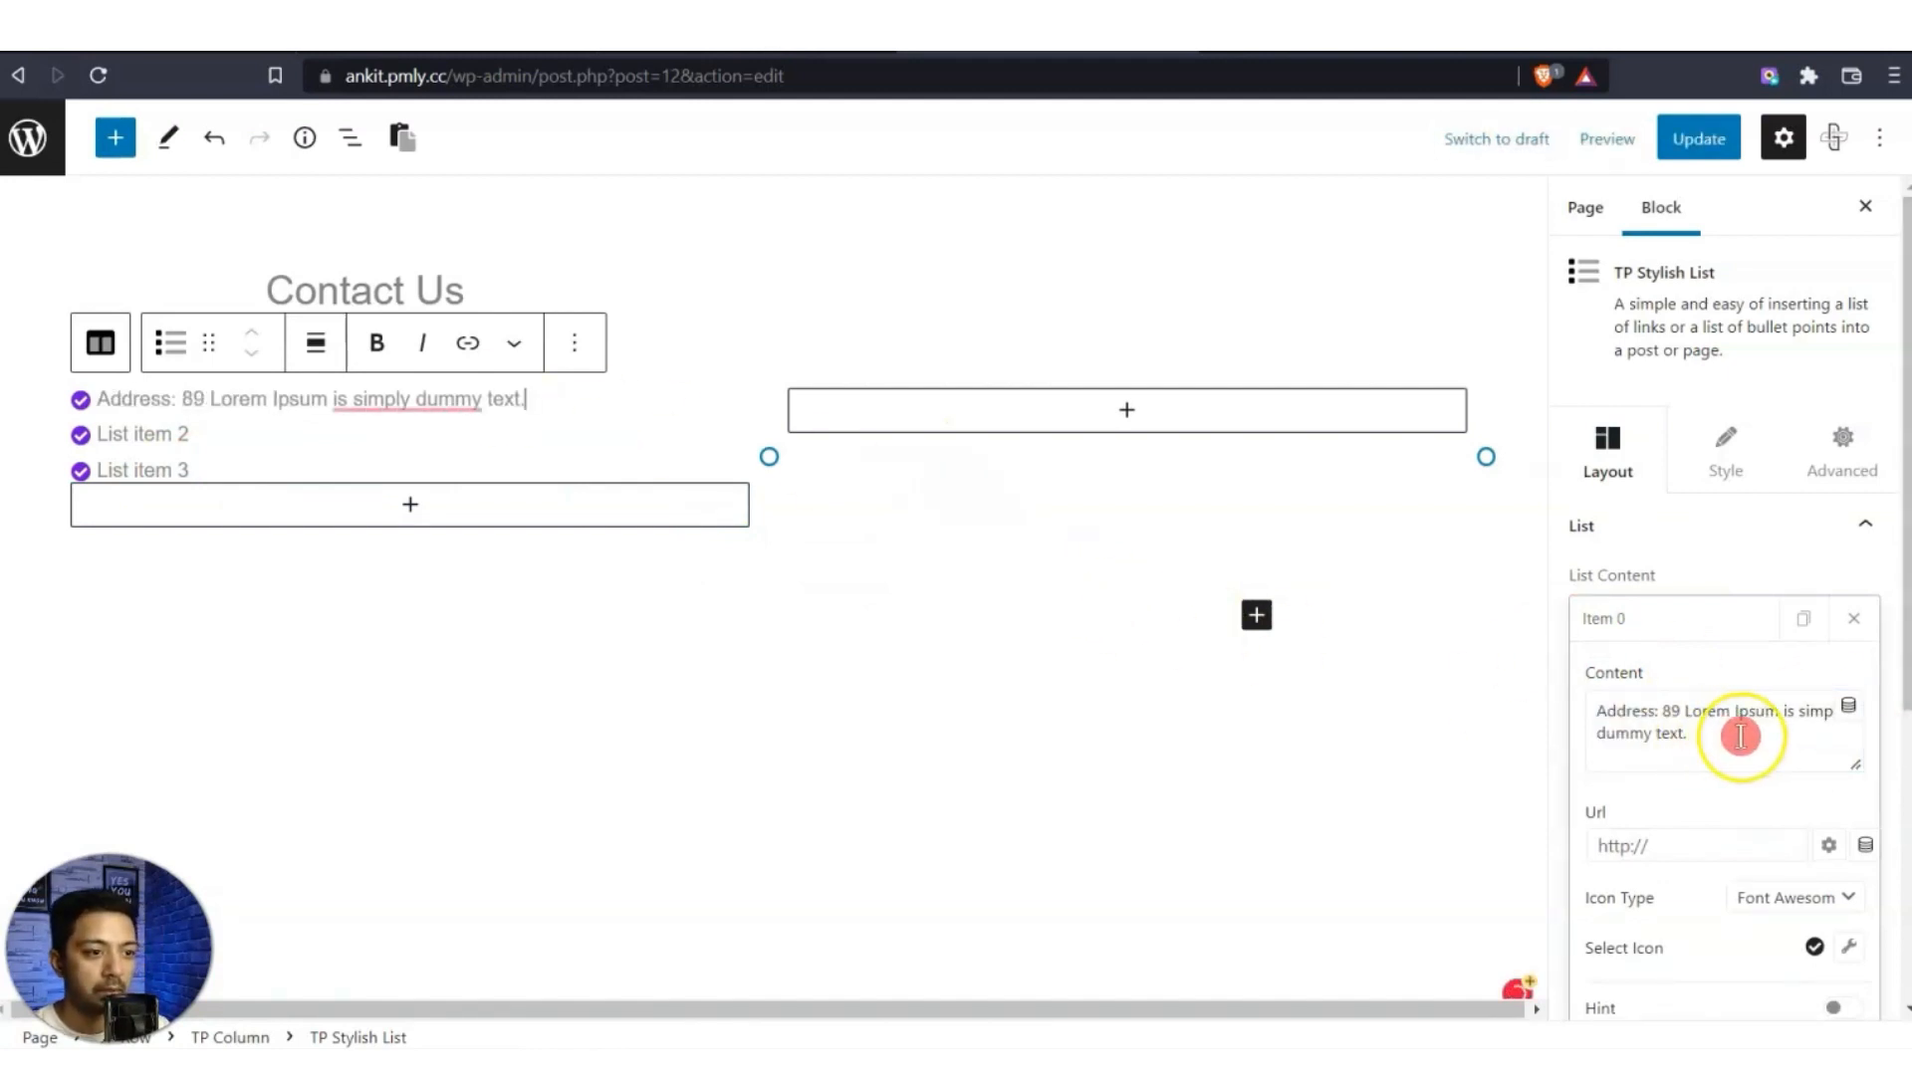
{"action": "left_click", "coordinate": [1647, 623]}
Replace the second list item's content with the label "Phone:" followed by the contact phone number.
{"action": "left_click", "coordinate": [1641, 683]}
{"action": "left_click", "coordinate": [1672, 767]}
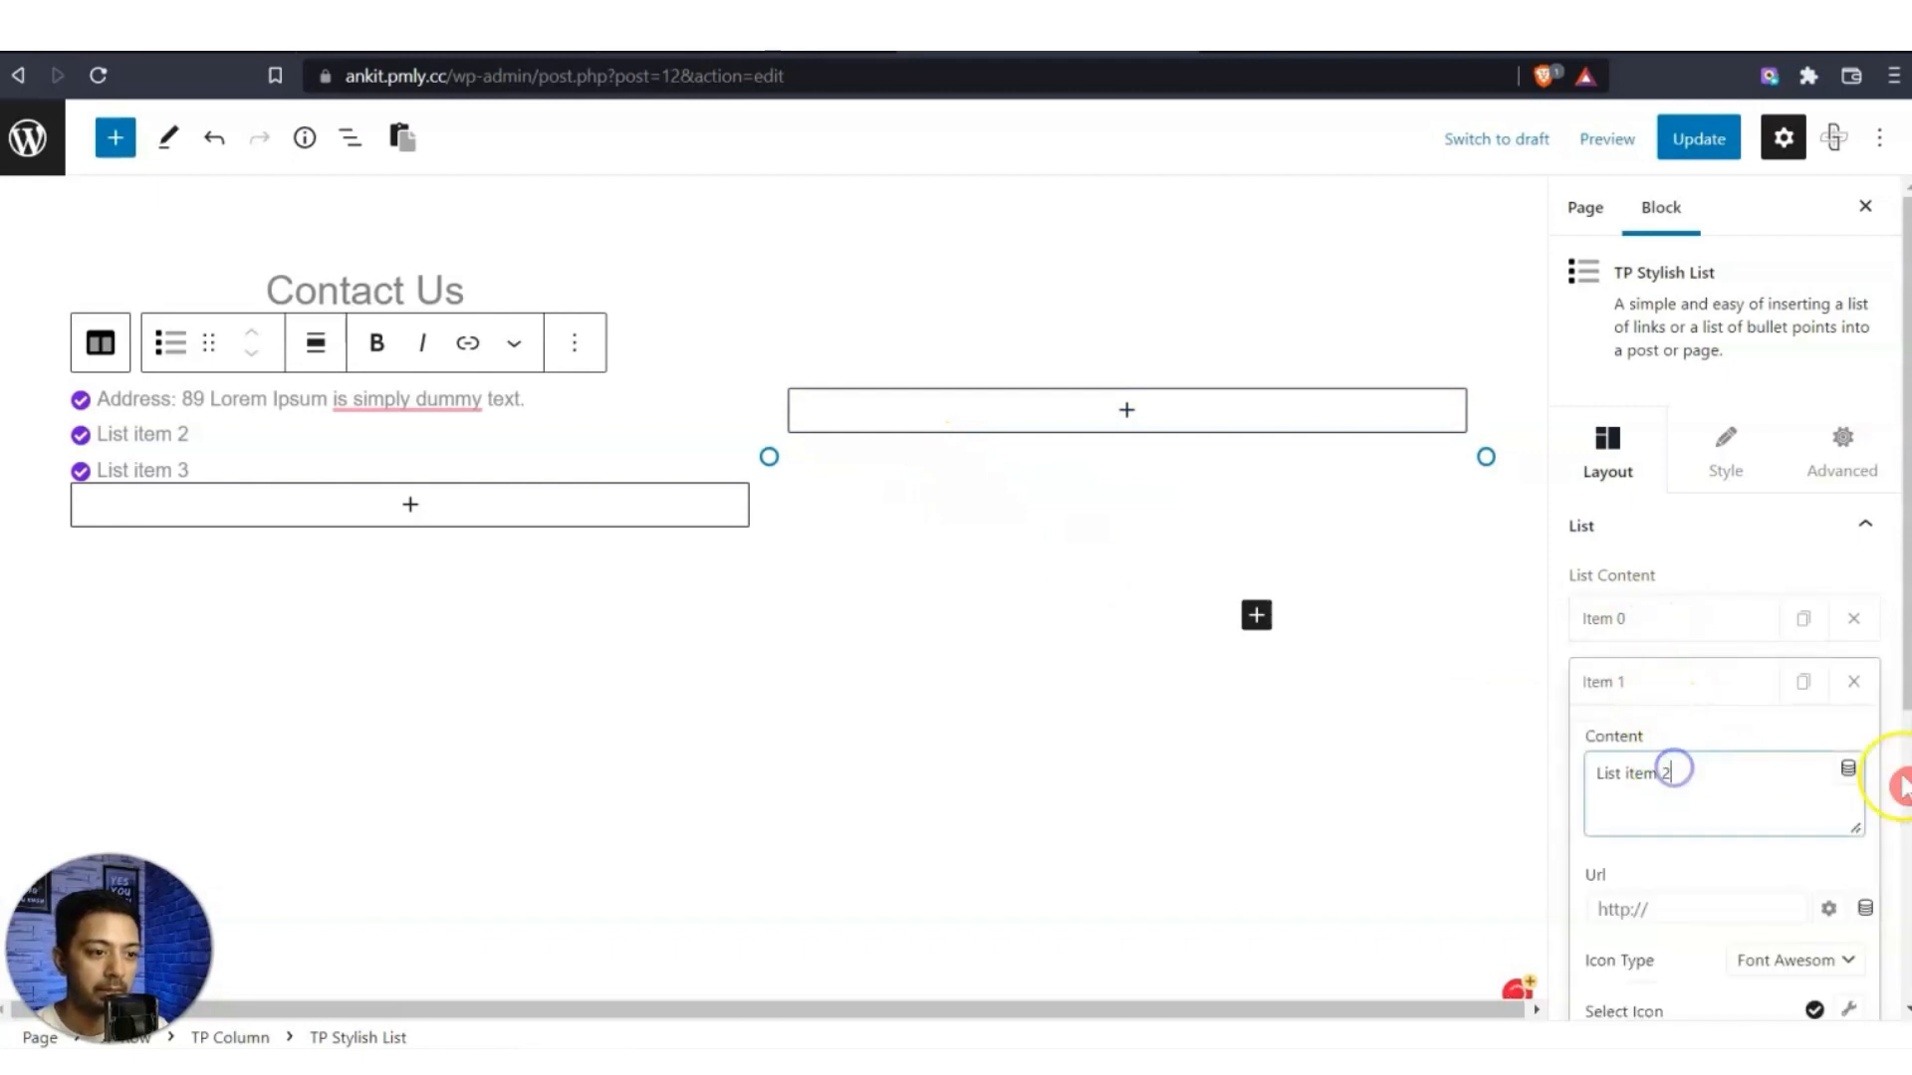
{"action": "type", "text": "Phone: +1-898-8989"}
{"action": "left_click", "coordinate": [1600, 681]}
Replace the third list item's content with the label "Email:" followed by the company's contact e-mail.
{"action": "left_click", "coordinate": [1607, 742]}
{"action": "left_click", "coordinate": [1656, 833]}
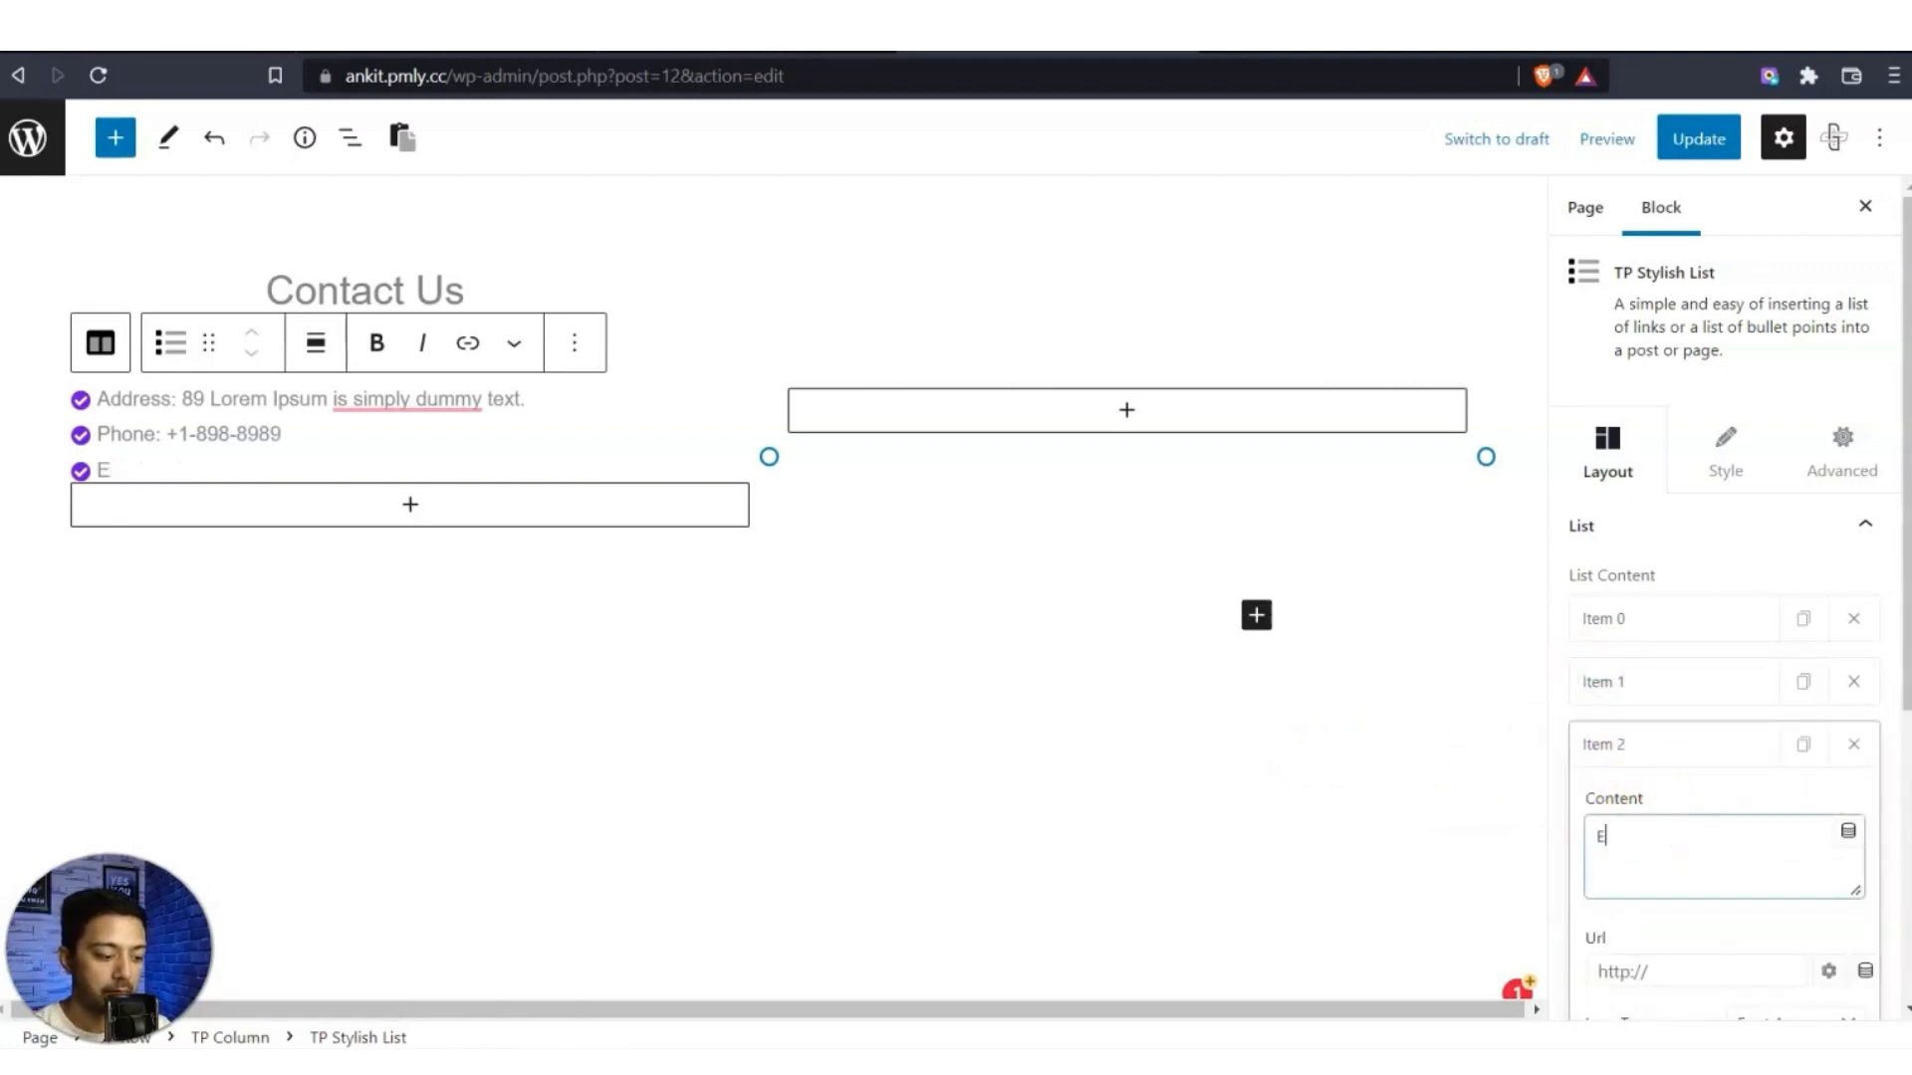
{"action": "left_click", "coordinate": [1647, 440]}
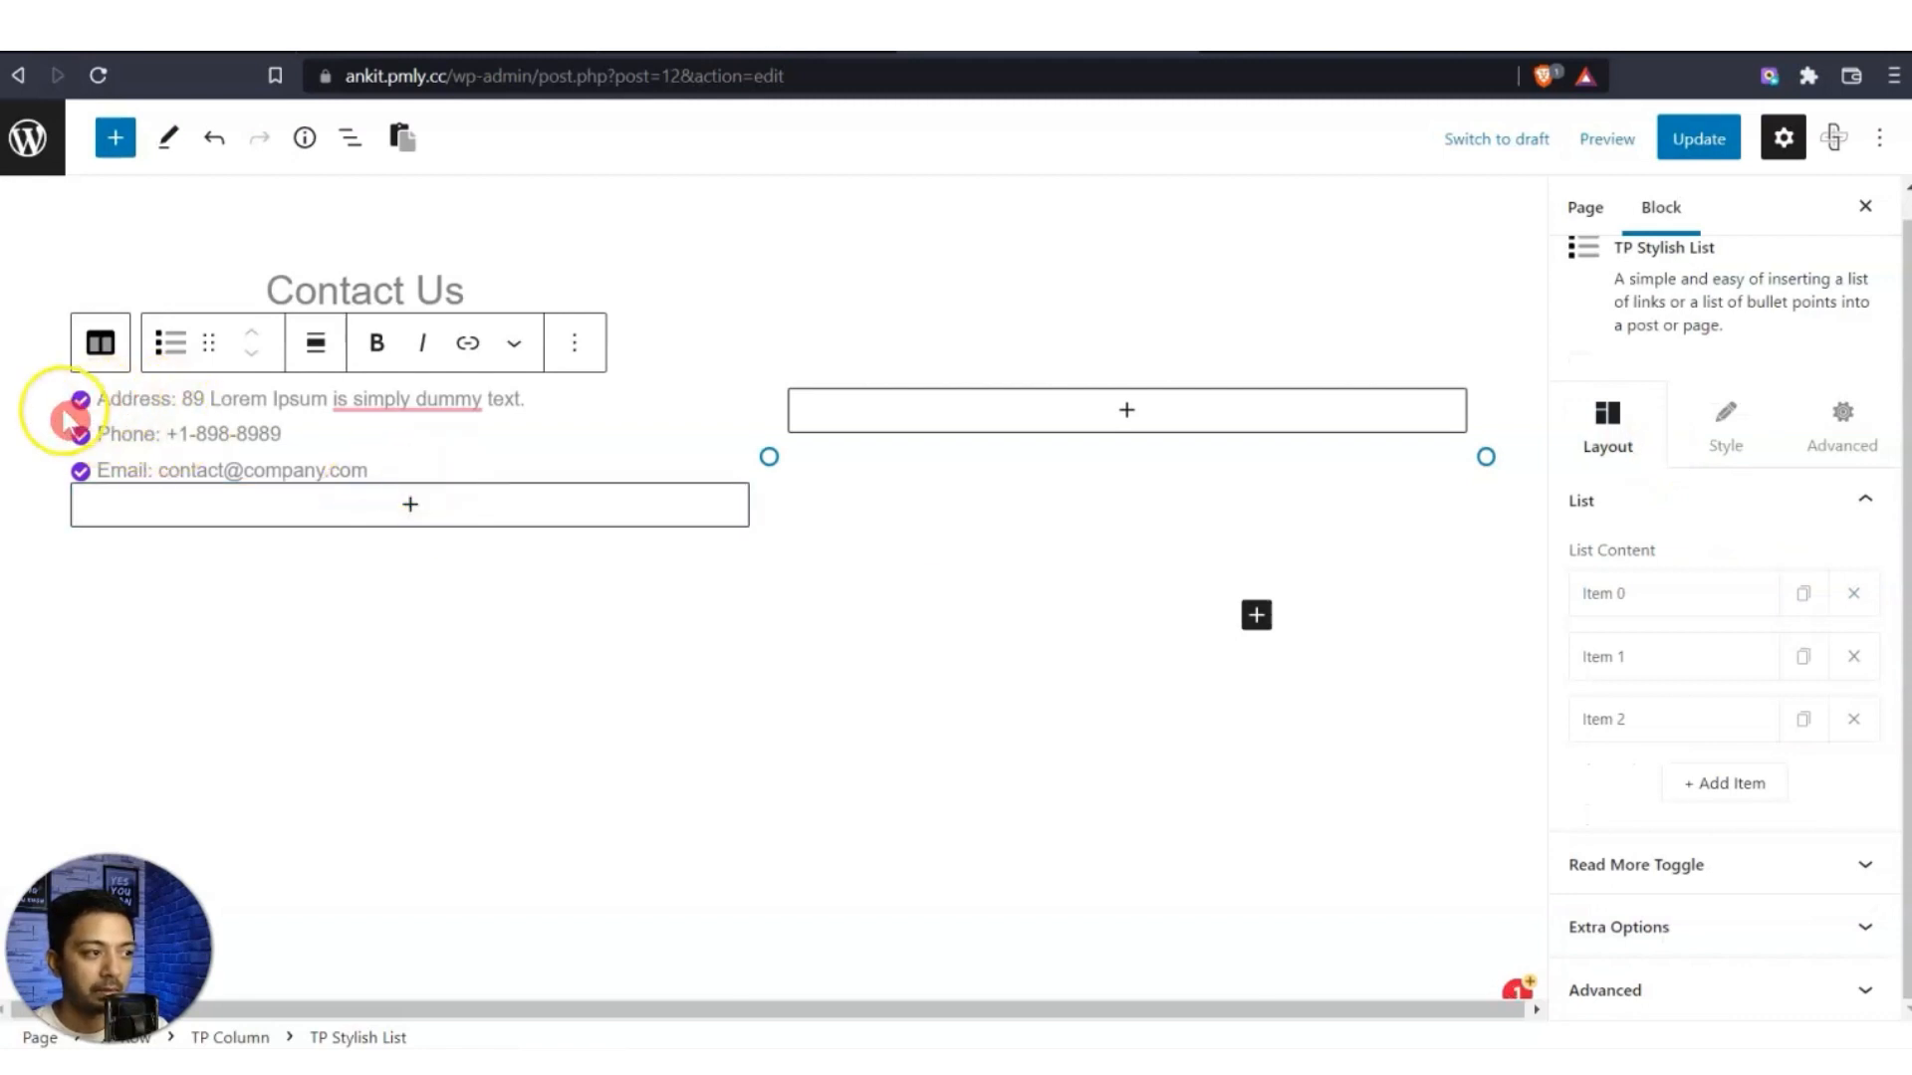
Search the icons for "build" and set the address item's icon to the solid building.
{"action": "left_click", "coordinate": [1648, 595]}
{"action": "left_click", "coordinate": [1847, 645]}
{"action": "left_click", "coordinate": [1688, 335]}
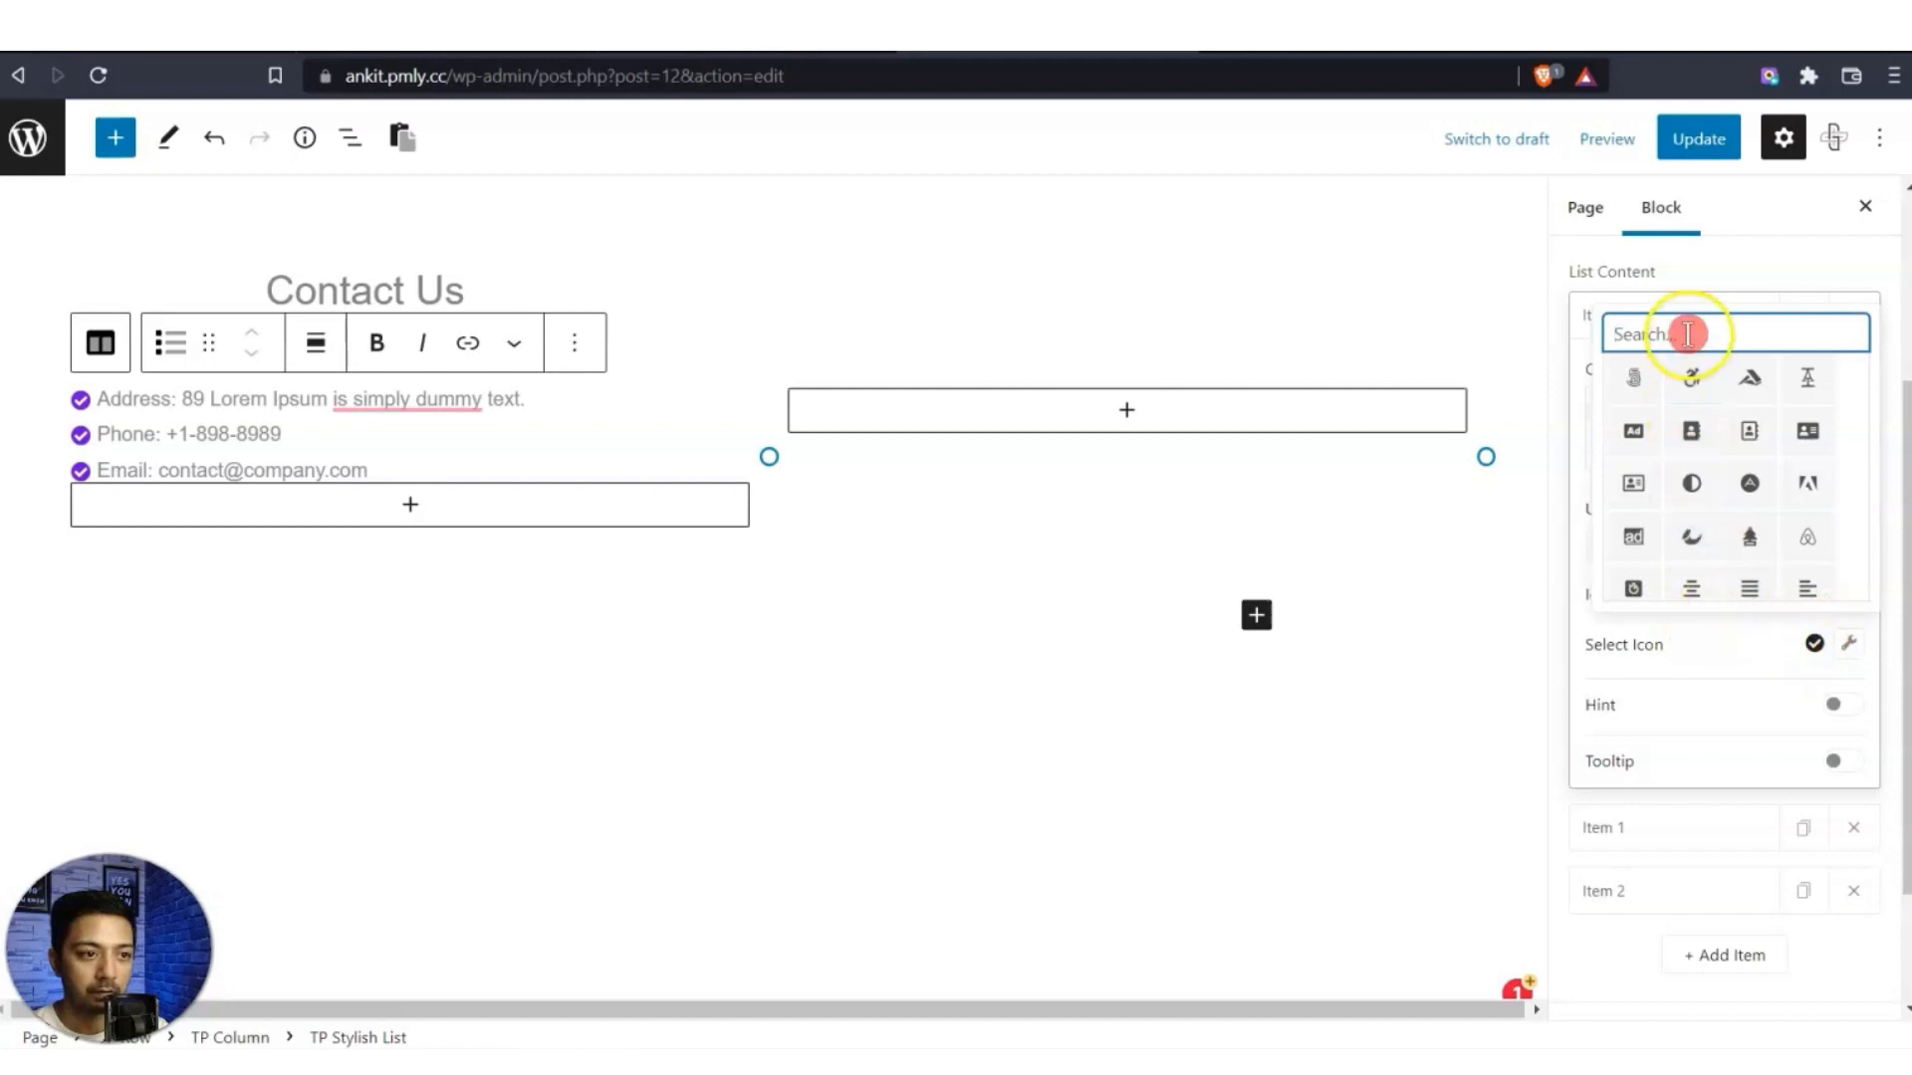
{"action": "type", "text": "build"}
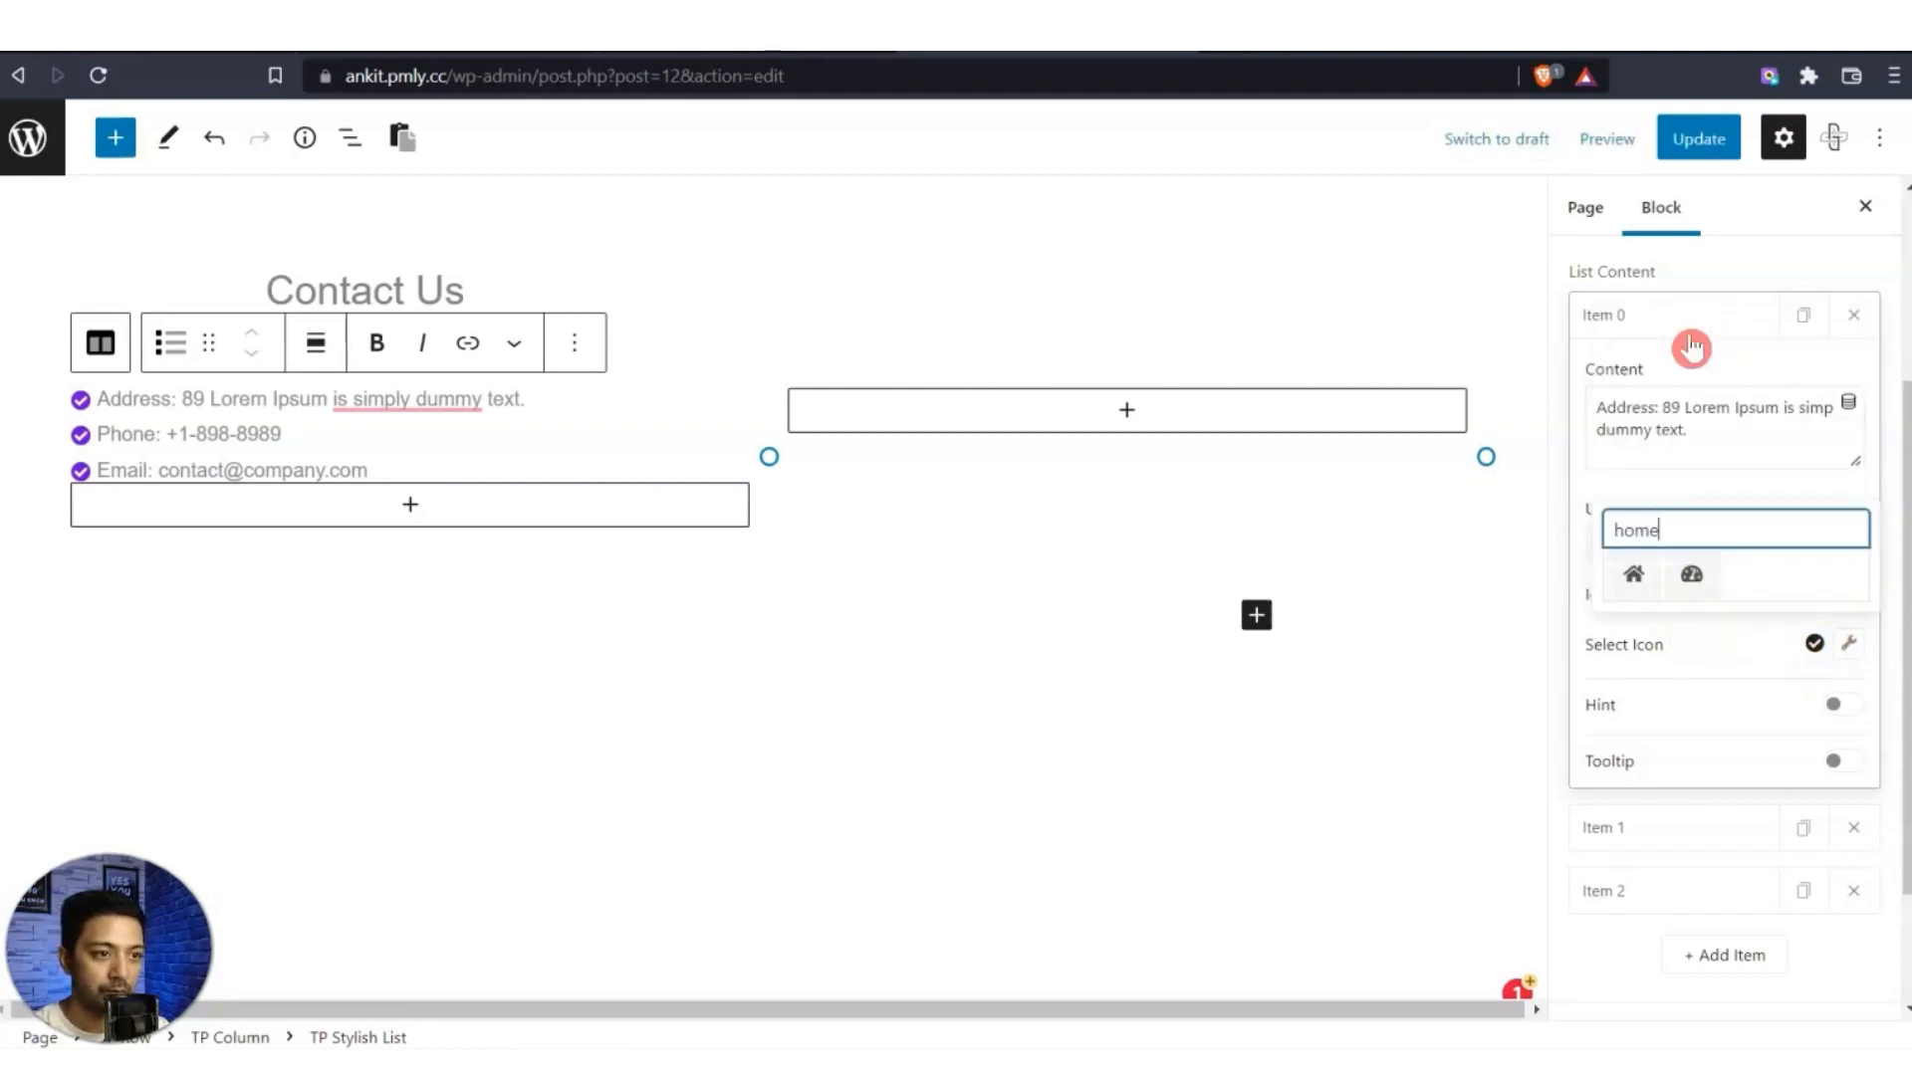
{"action": "left_click", "coordinate": [1633, 574]}
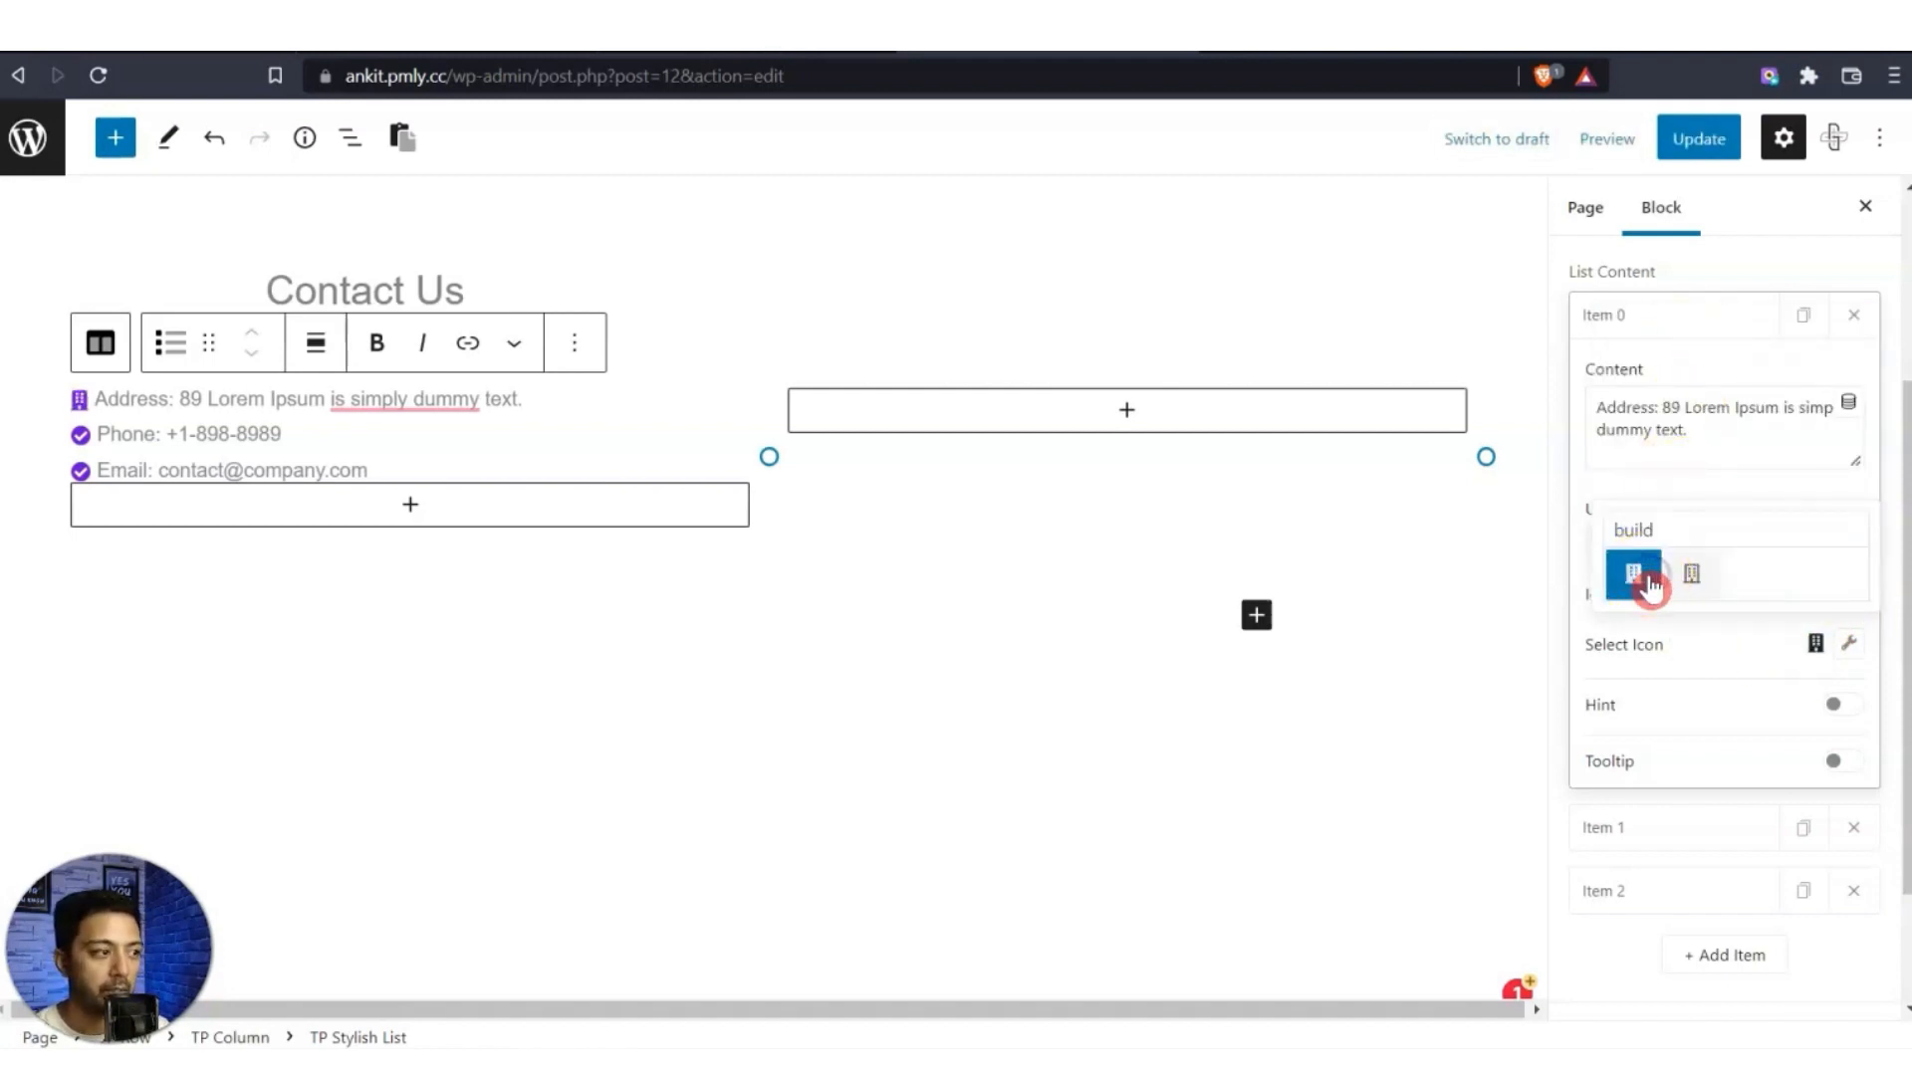
Search the icons for "phone" and set the phone list item's icon to the solid handset.
{"action": "left_click", "coordinate": [1633, 825]}
{"action": "scroll", "coordinate": [1647, 809], "scroll_direction": "down", "scroll_amount": 5}
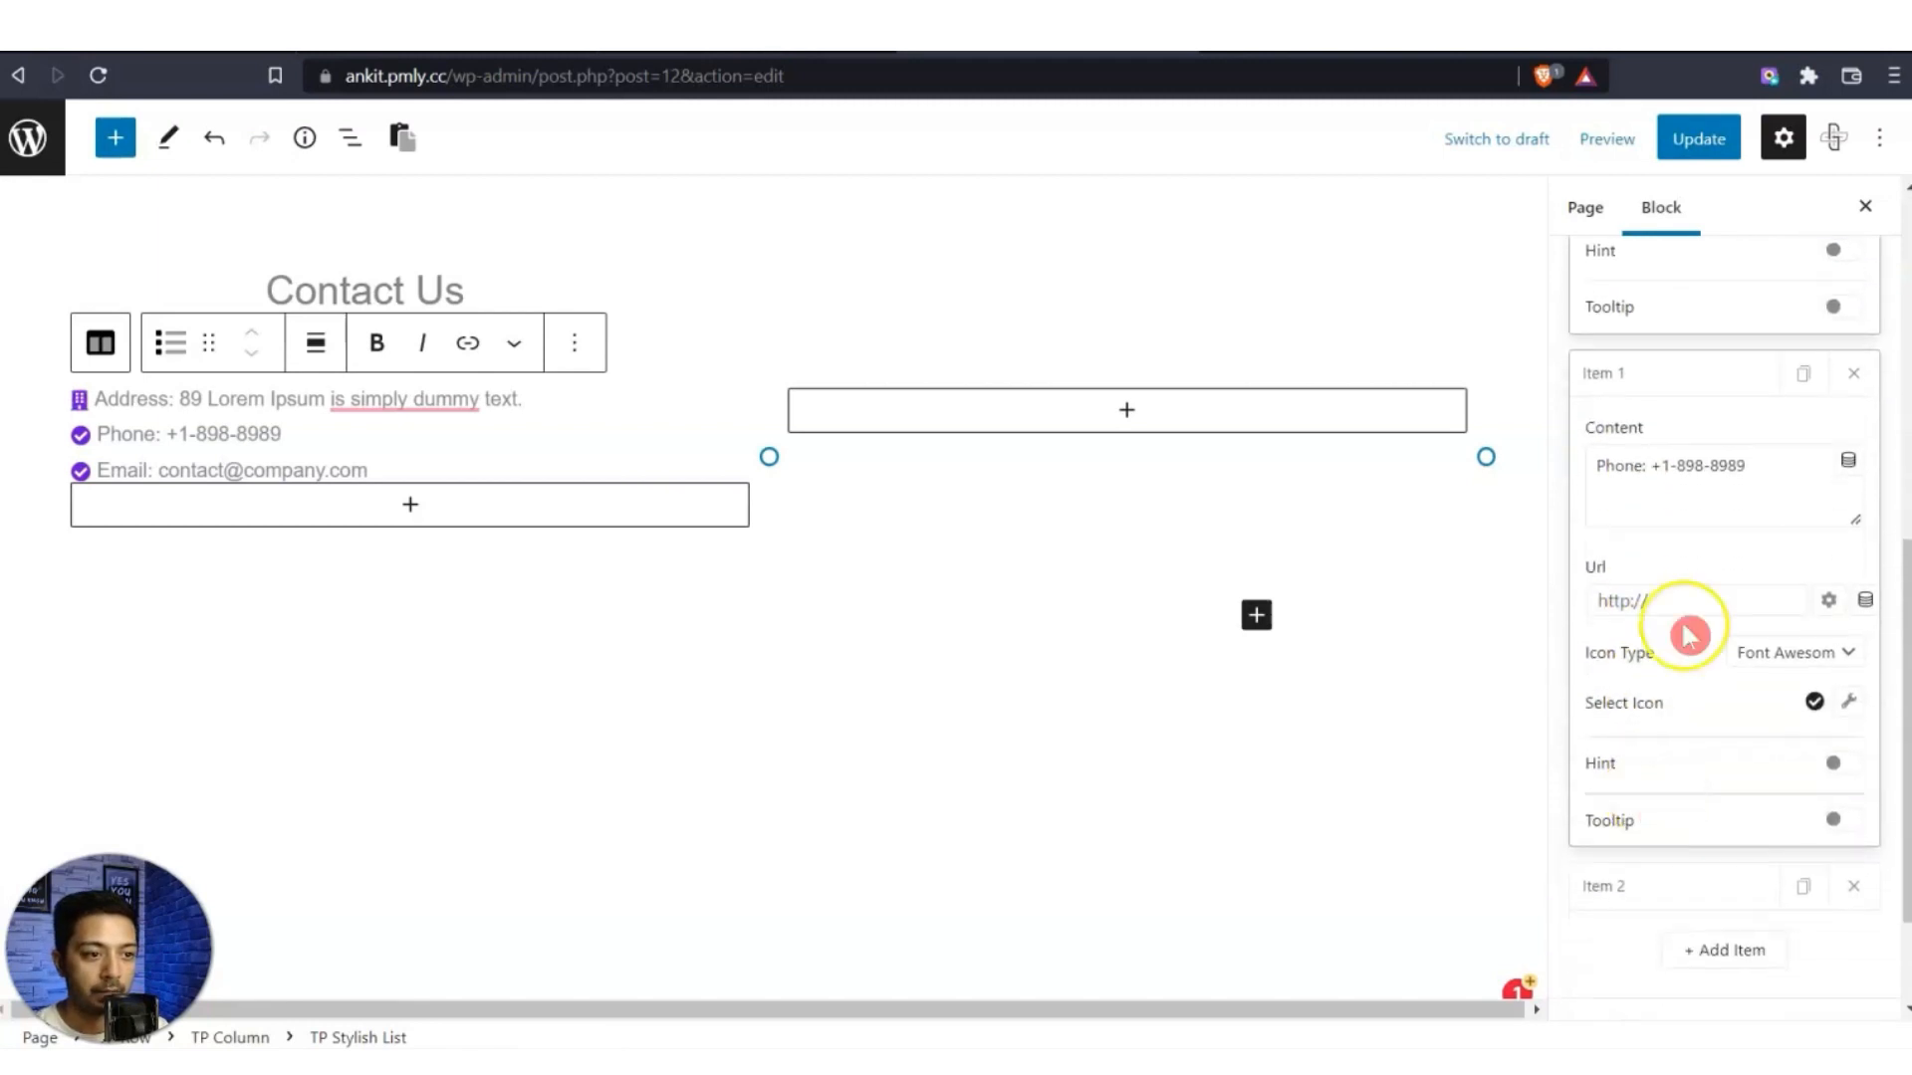
{"action": "left_click", "coordinate": [1850, 704]}
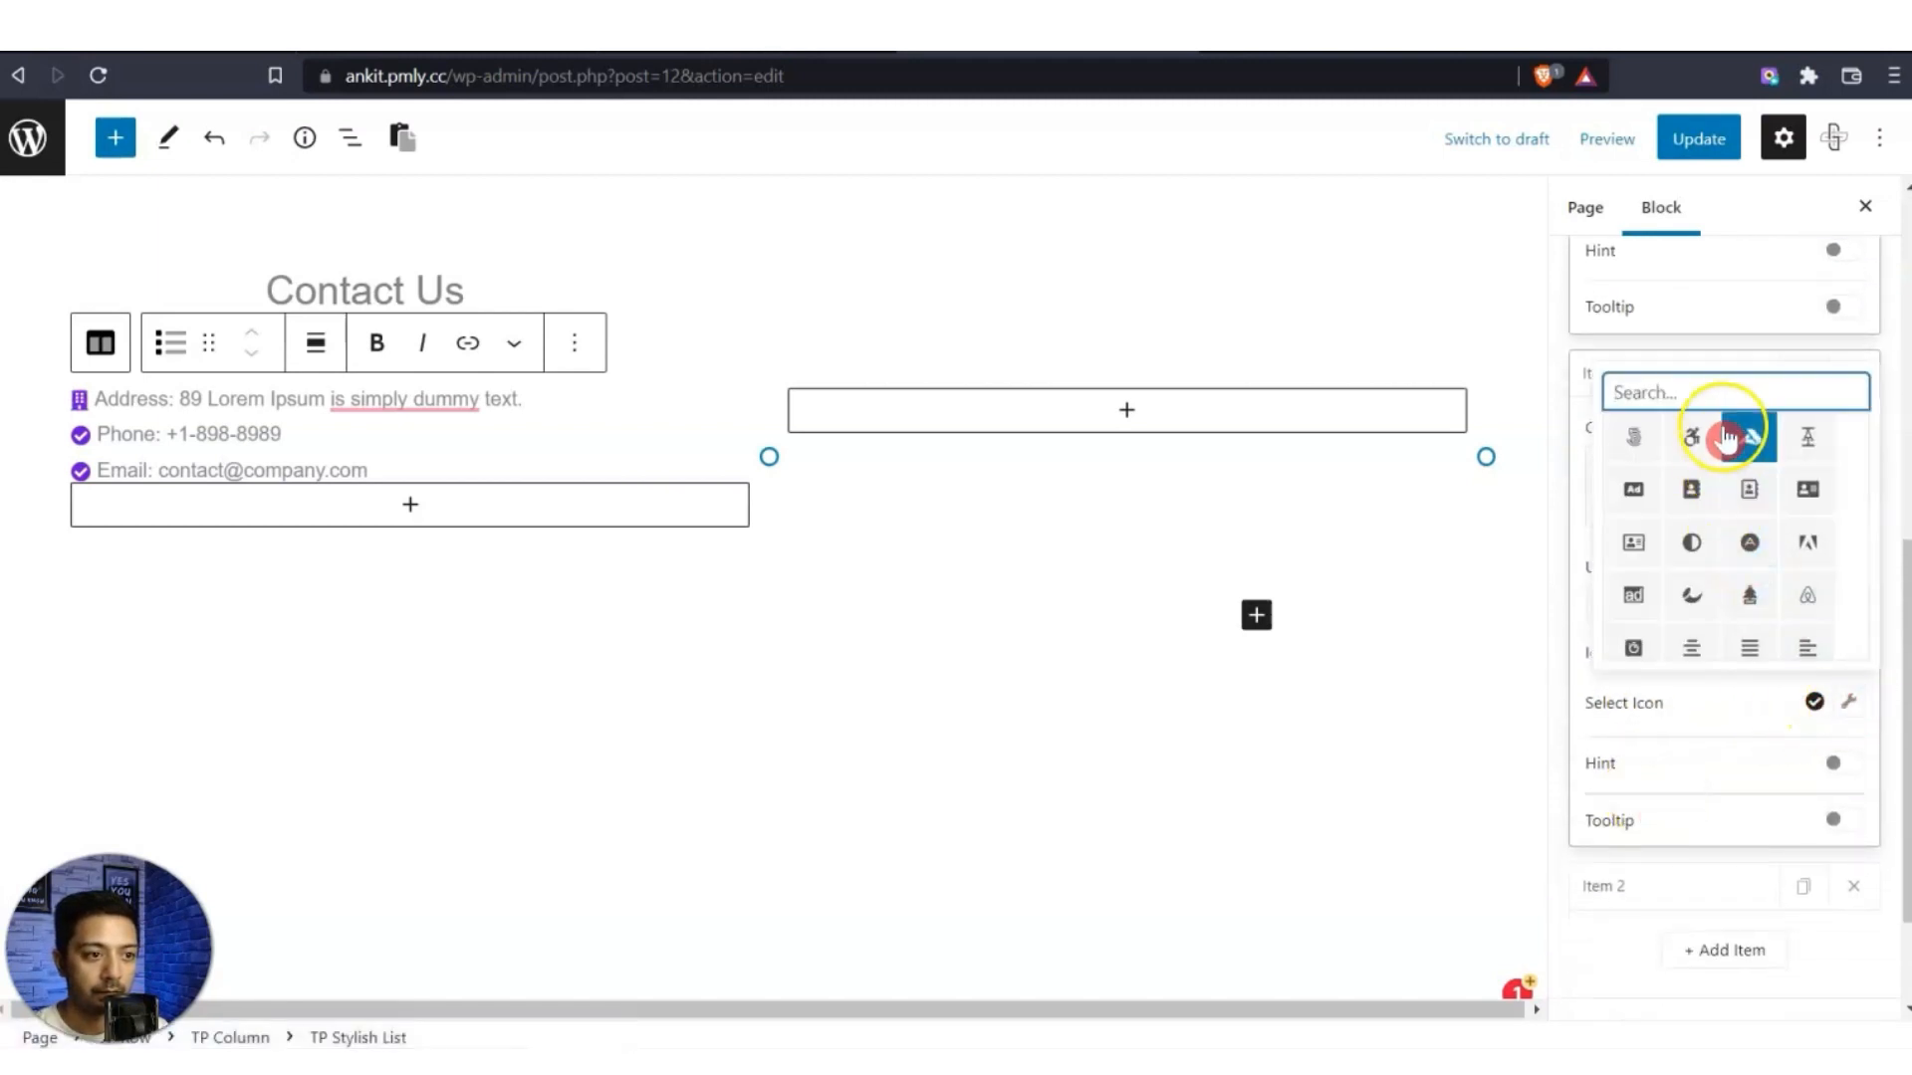
{"action": "type", "text": "phone"}
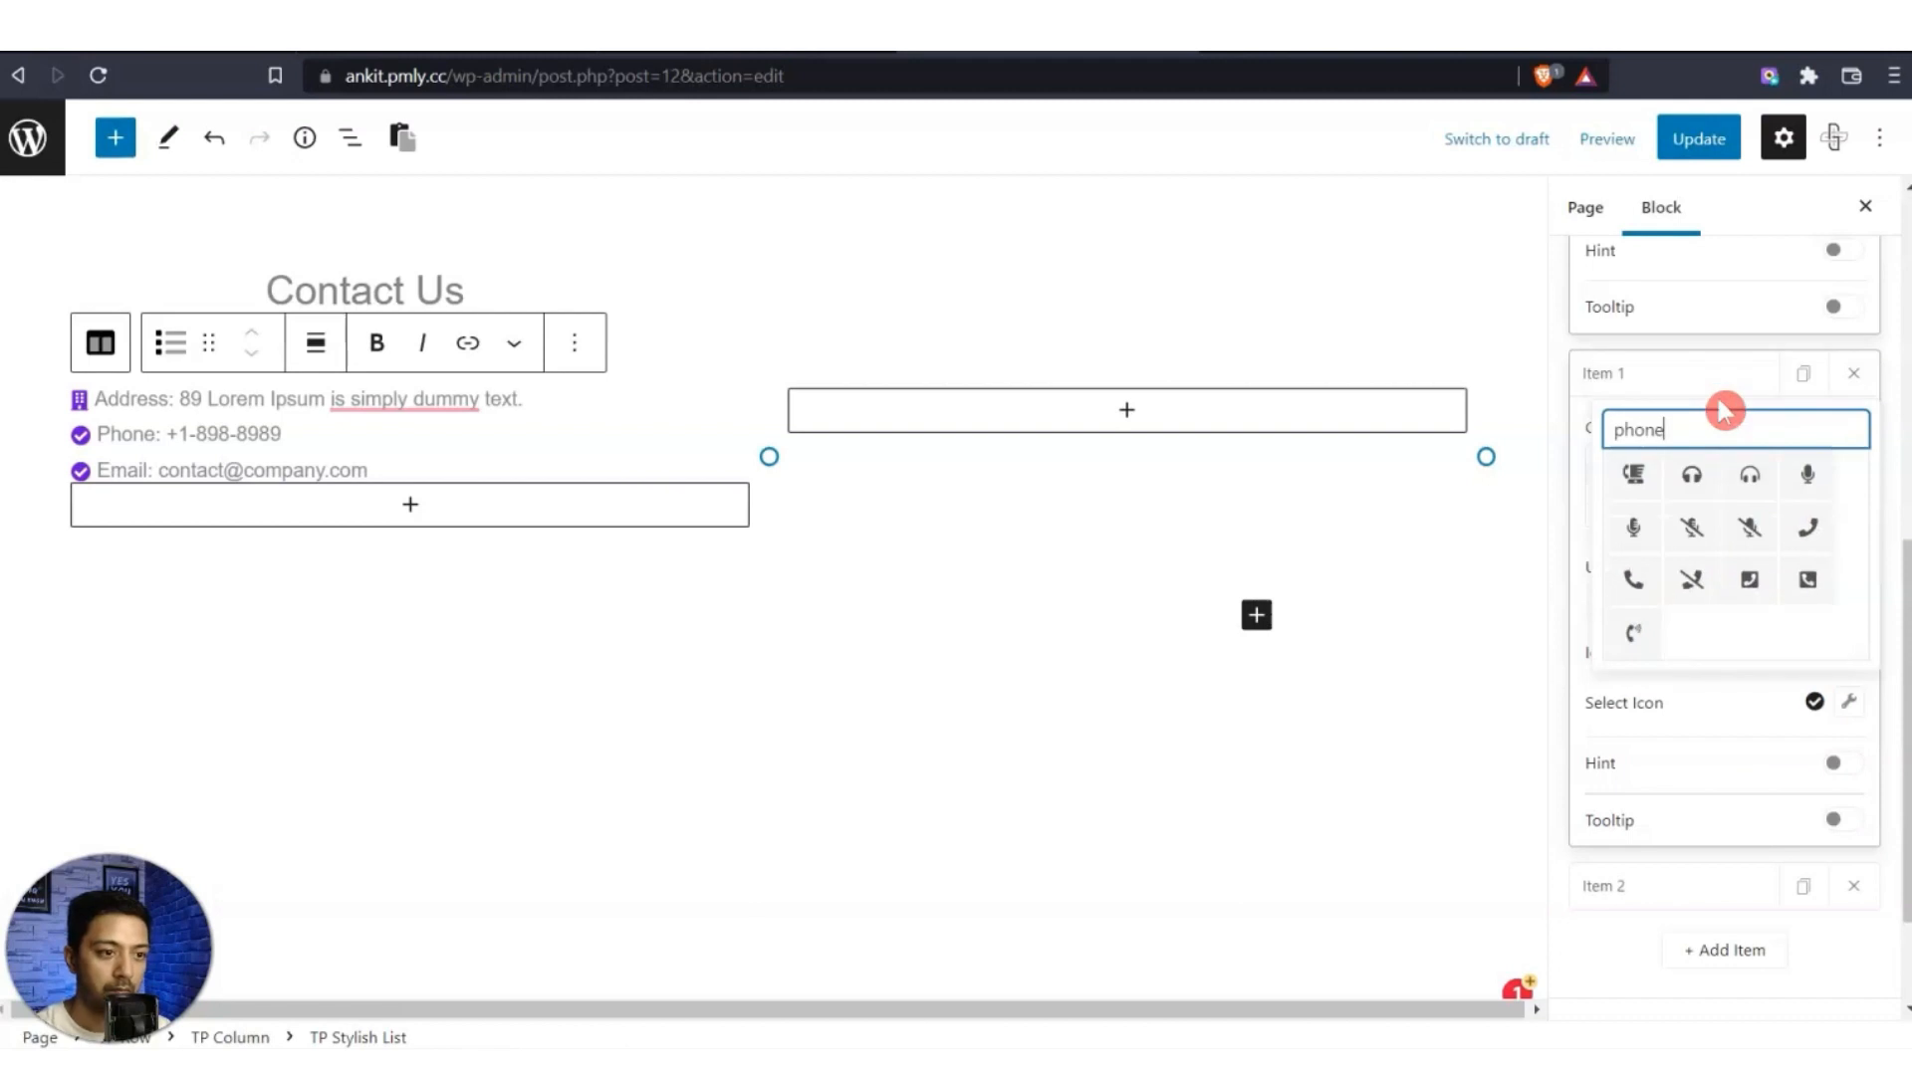
{"action": "left_click", "coordinate": [1633, 580]}
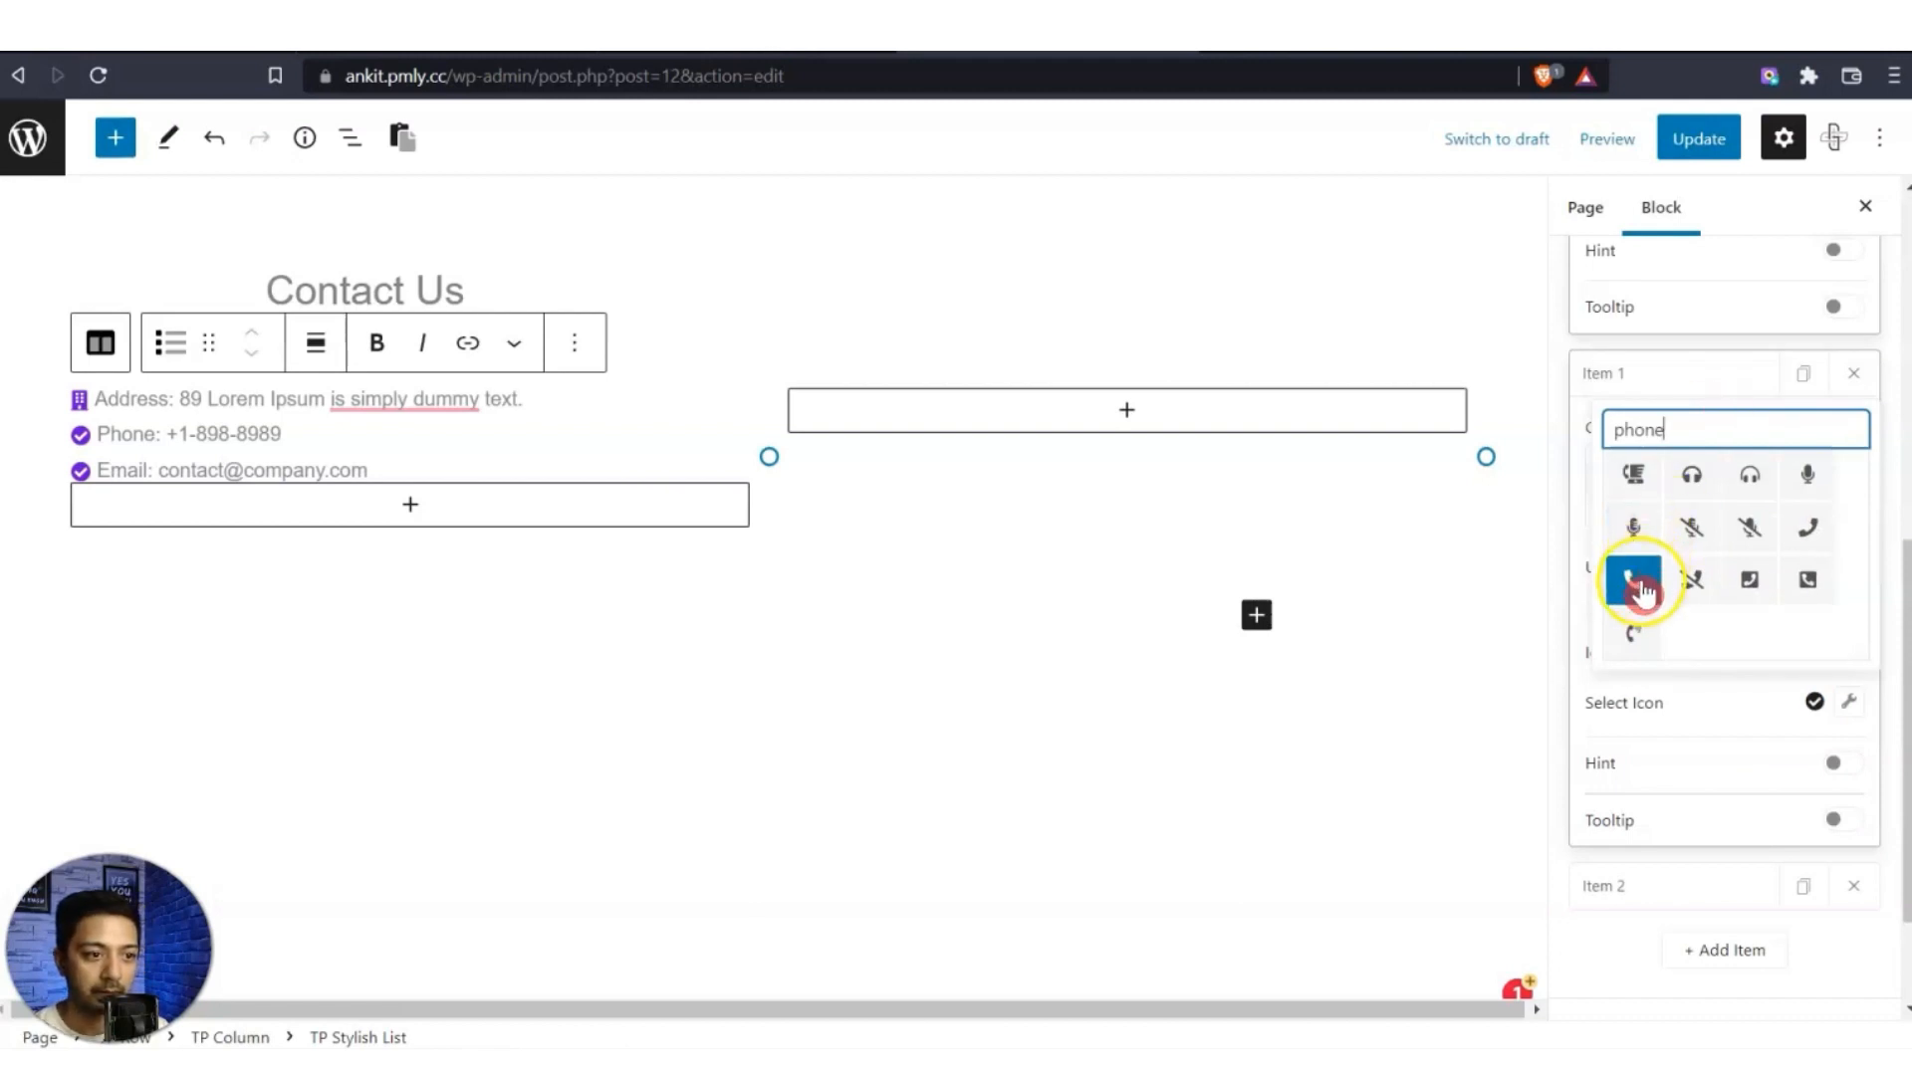
Search the icons for "env" and set the email list item's icon to the solid envelope.
{"action": "left_click", "coordinate": [1664, 887]}
{"action": "scroll", "coordinate": [1693, 826], "scroll_direction": "down", "scroll_amount": 5}
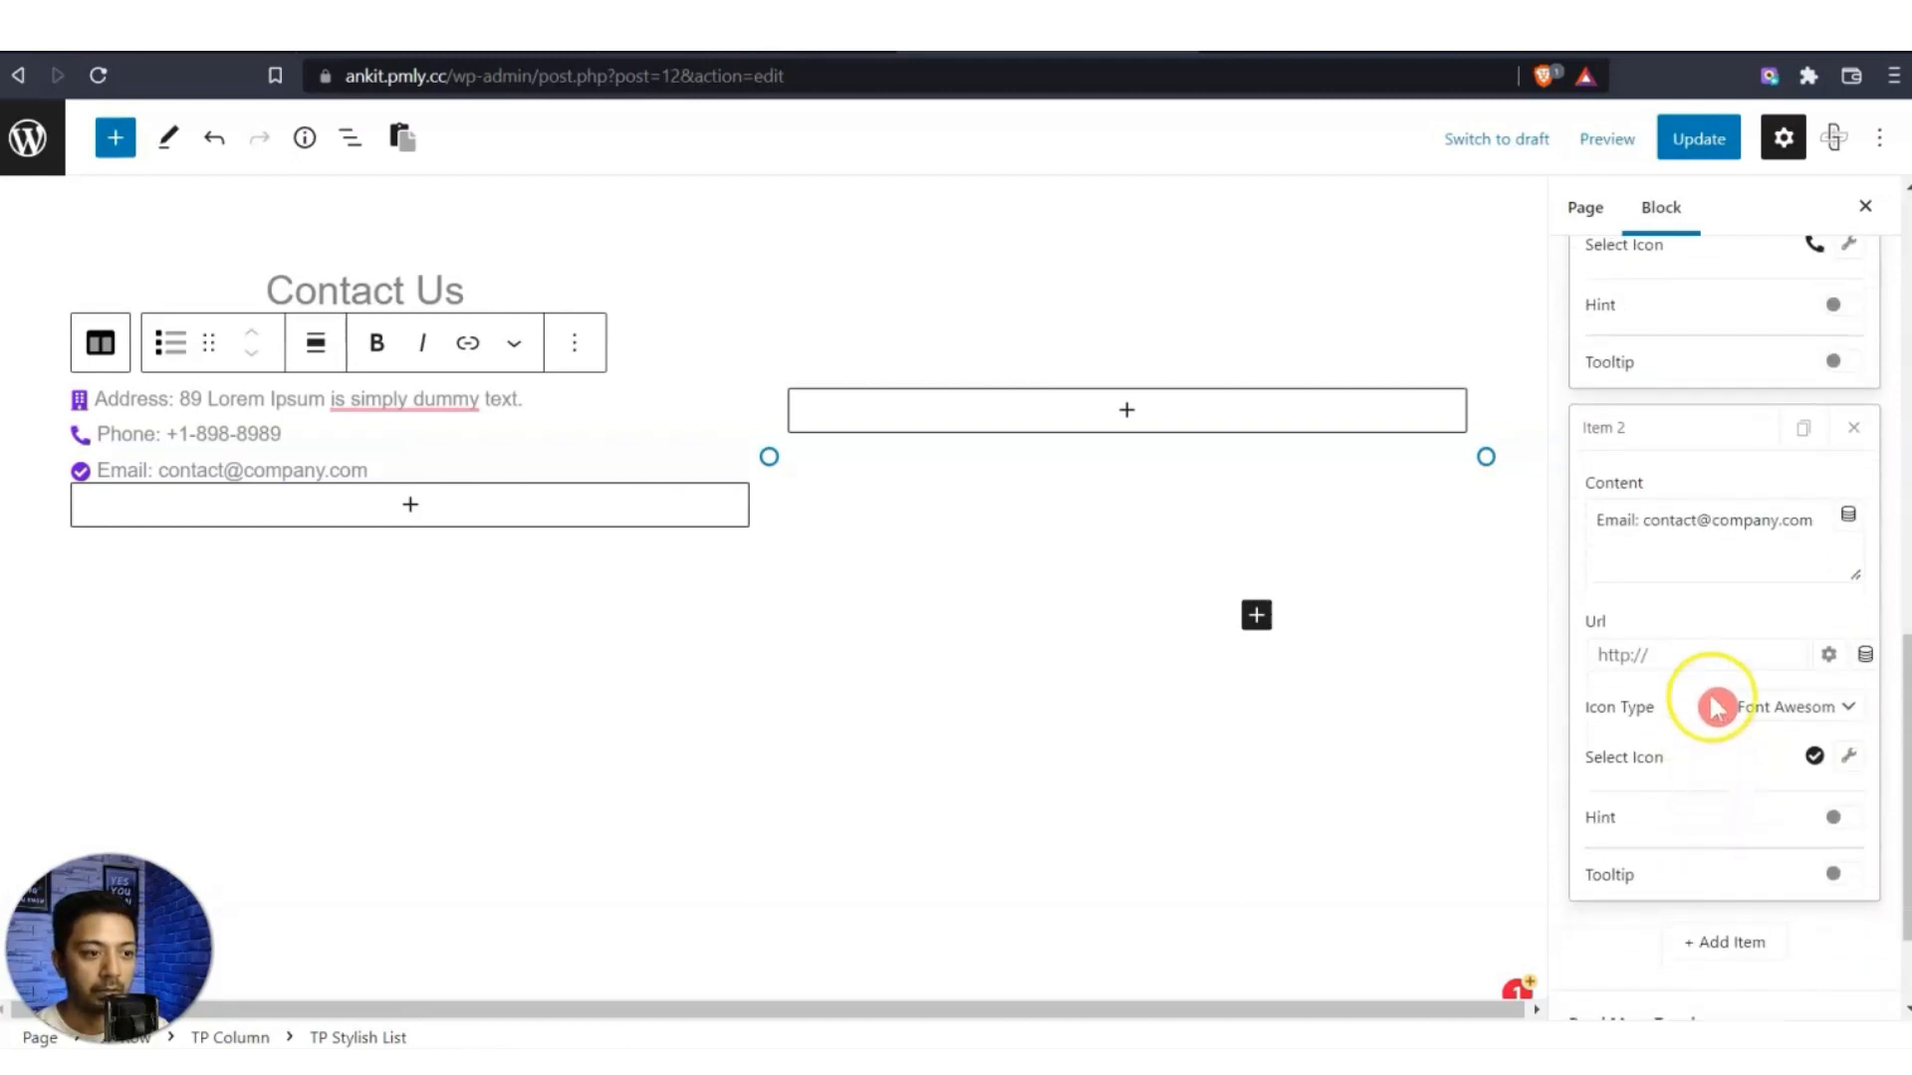
{"action": "left_click", "coordinate": [1848, 756]}
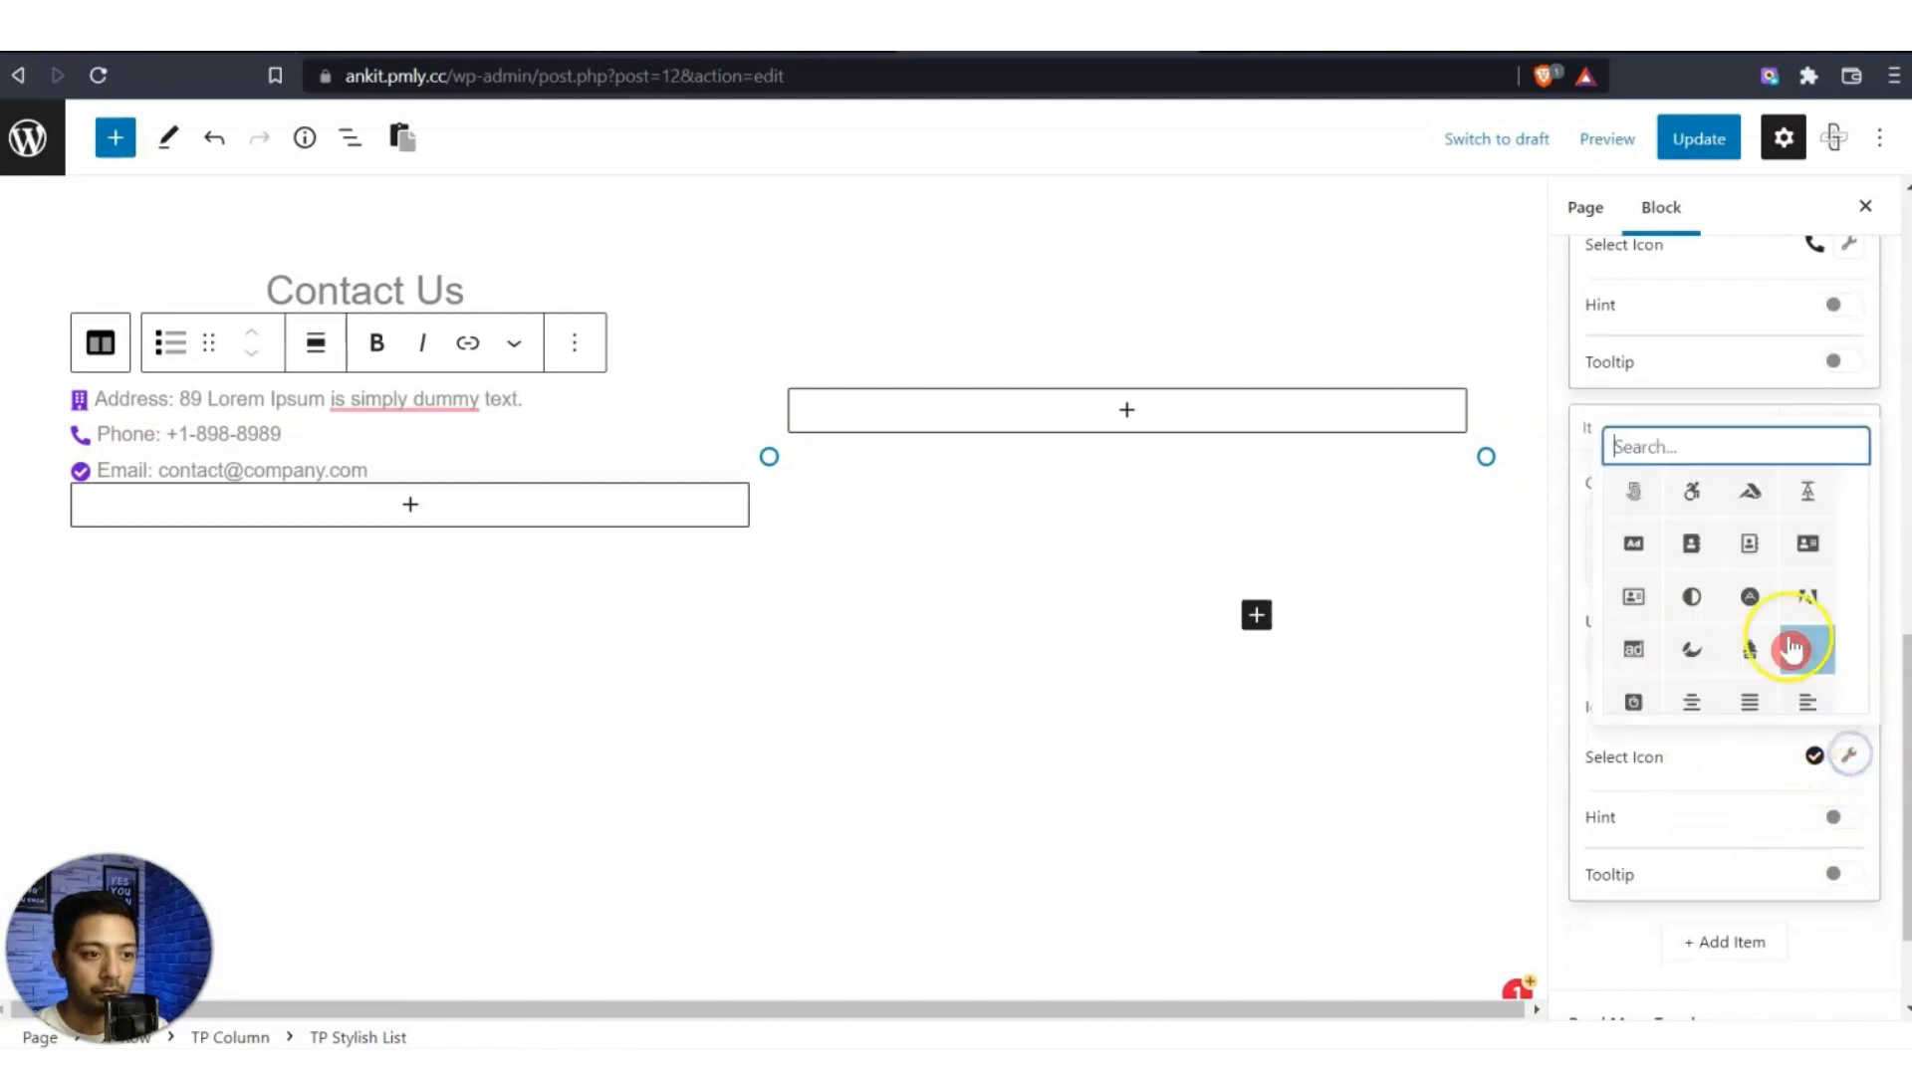
{"action": "left_click", "coordinate": [1752, 497]}
{"action": "type", "text": "env"}
{"action": "left_click", "coordinate": [1634, 638]}
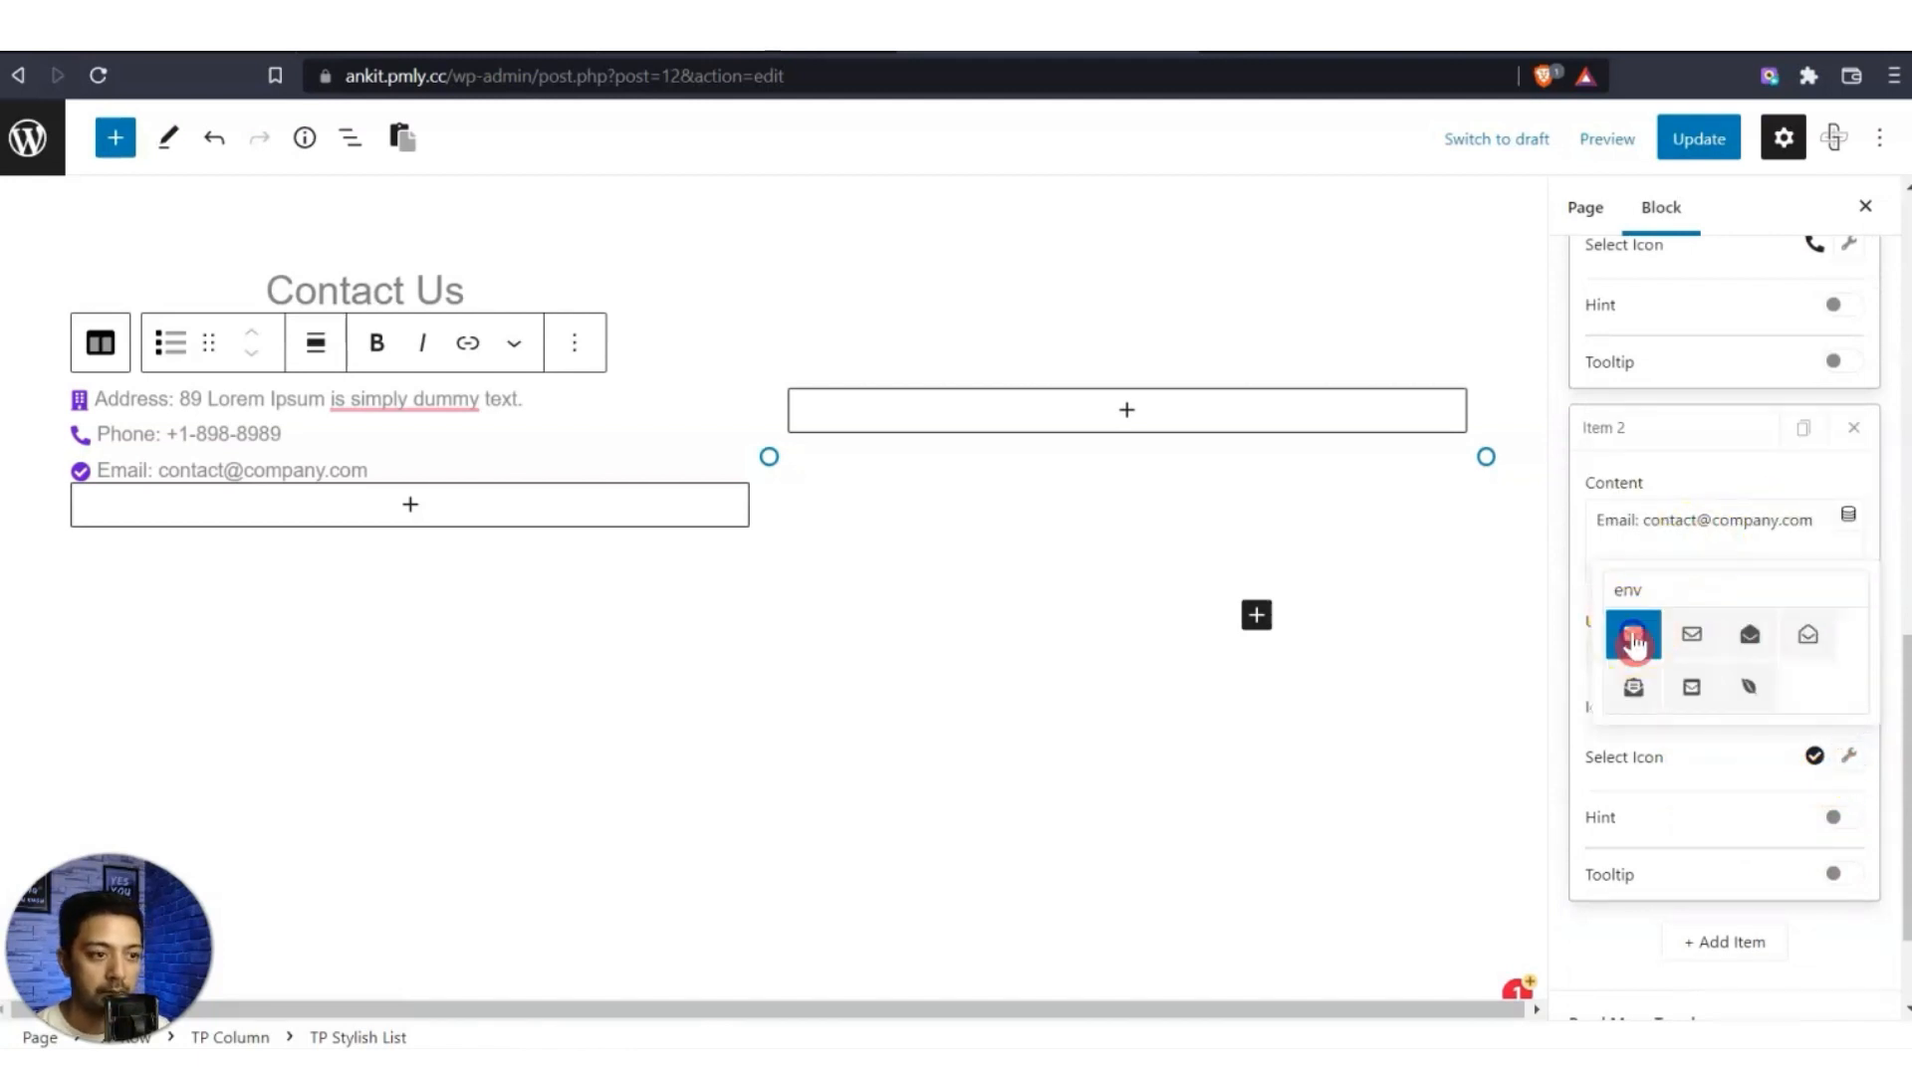
Try the horizontal layout type on the contact list and switch it back to vertical.
{"action": "left_click", "coordinate": [1565, 645]}
{"action": "scroll", "coordinate": [1742, 917], "scroll_direction": "down", "scroll_amount": 3}
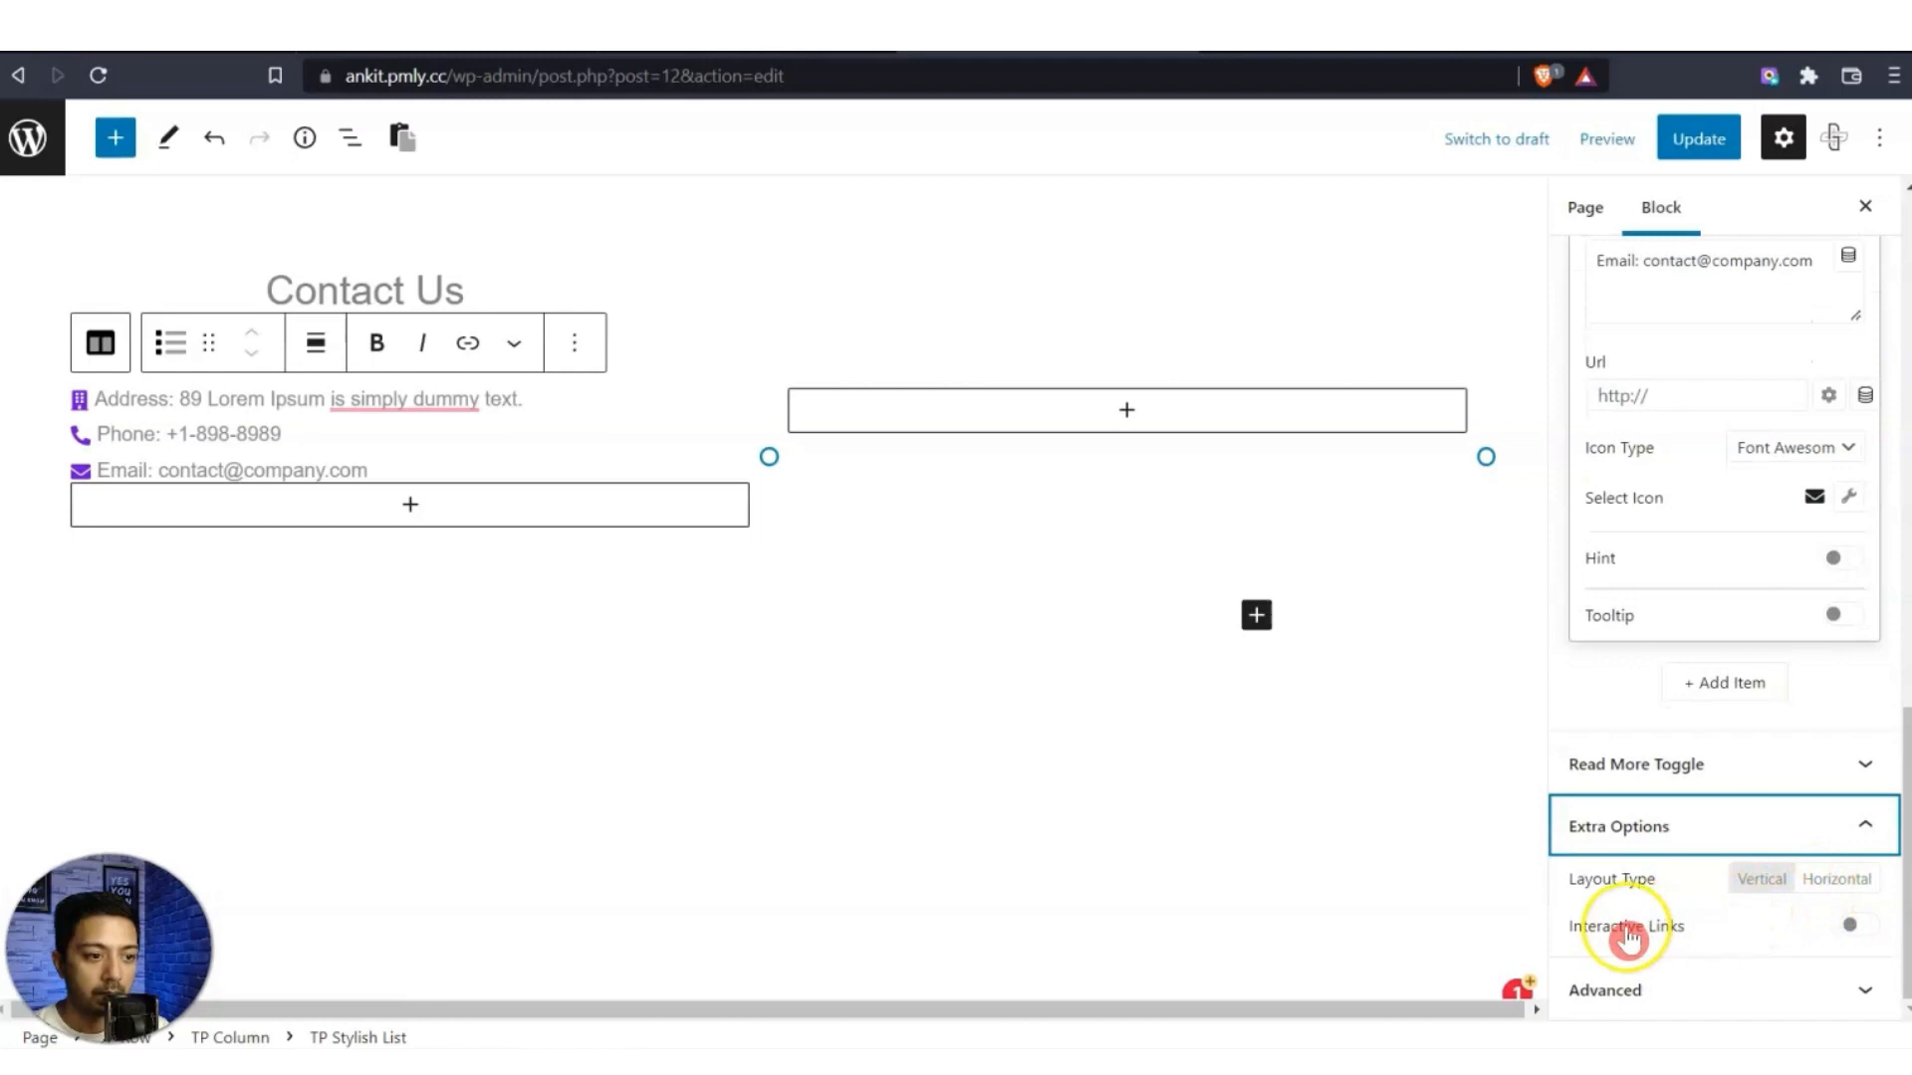
{"action": "left_click", "coordinate": [1838, 883]}
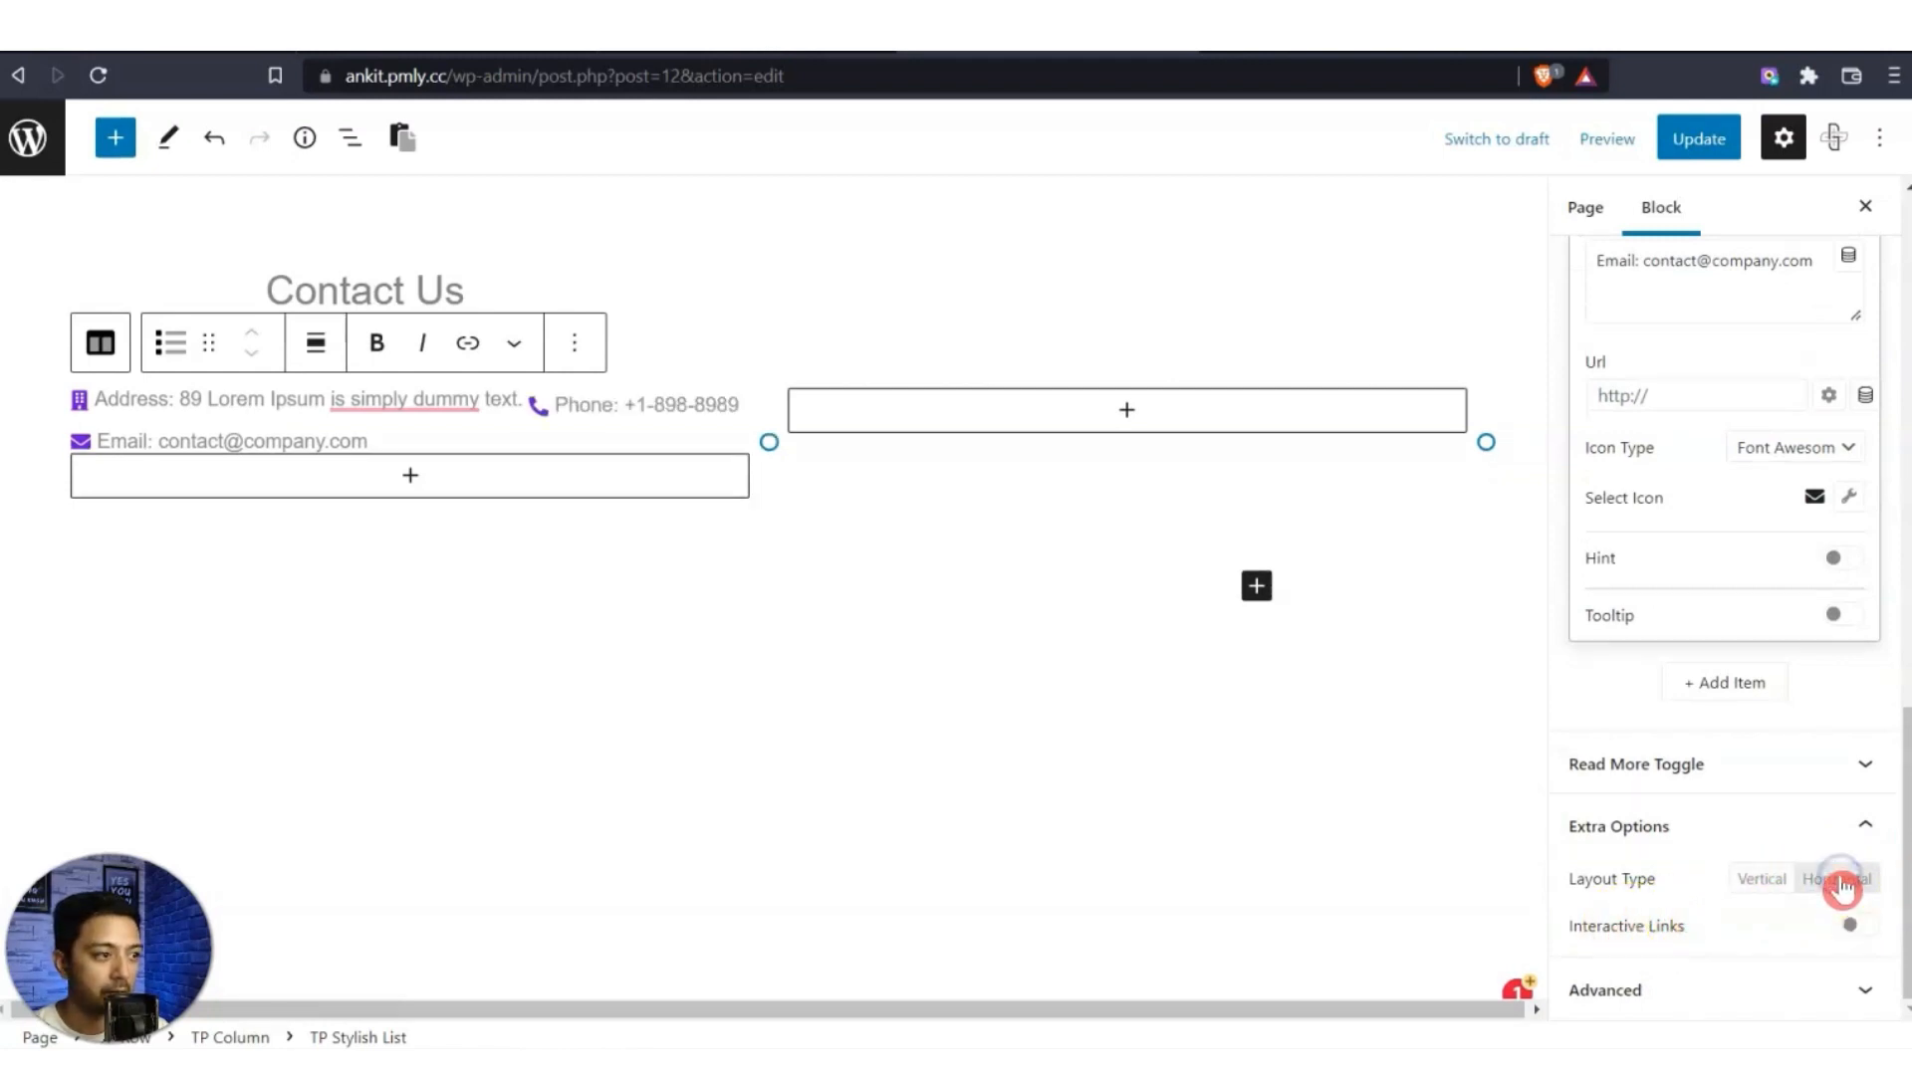
{"action": "left_click", "coordinate": [1760, 882]}
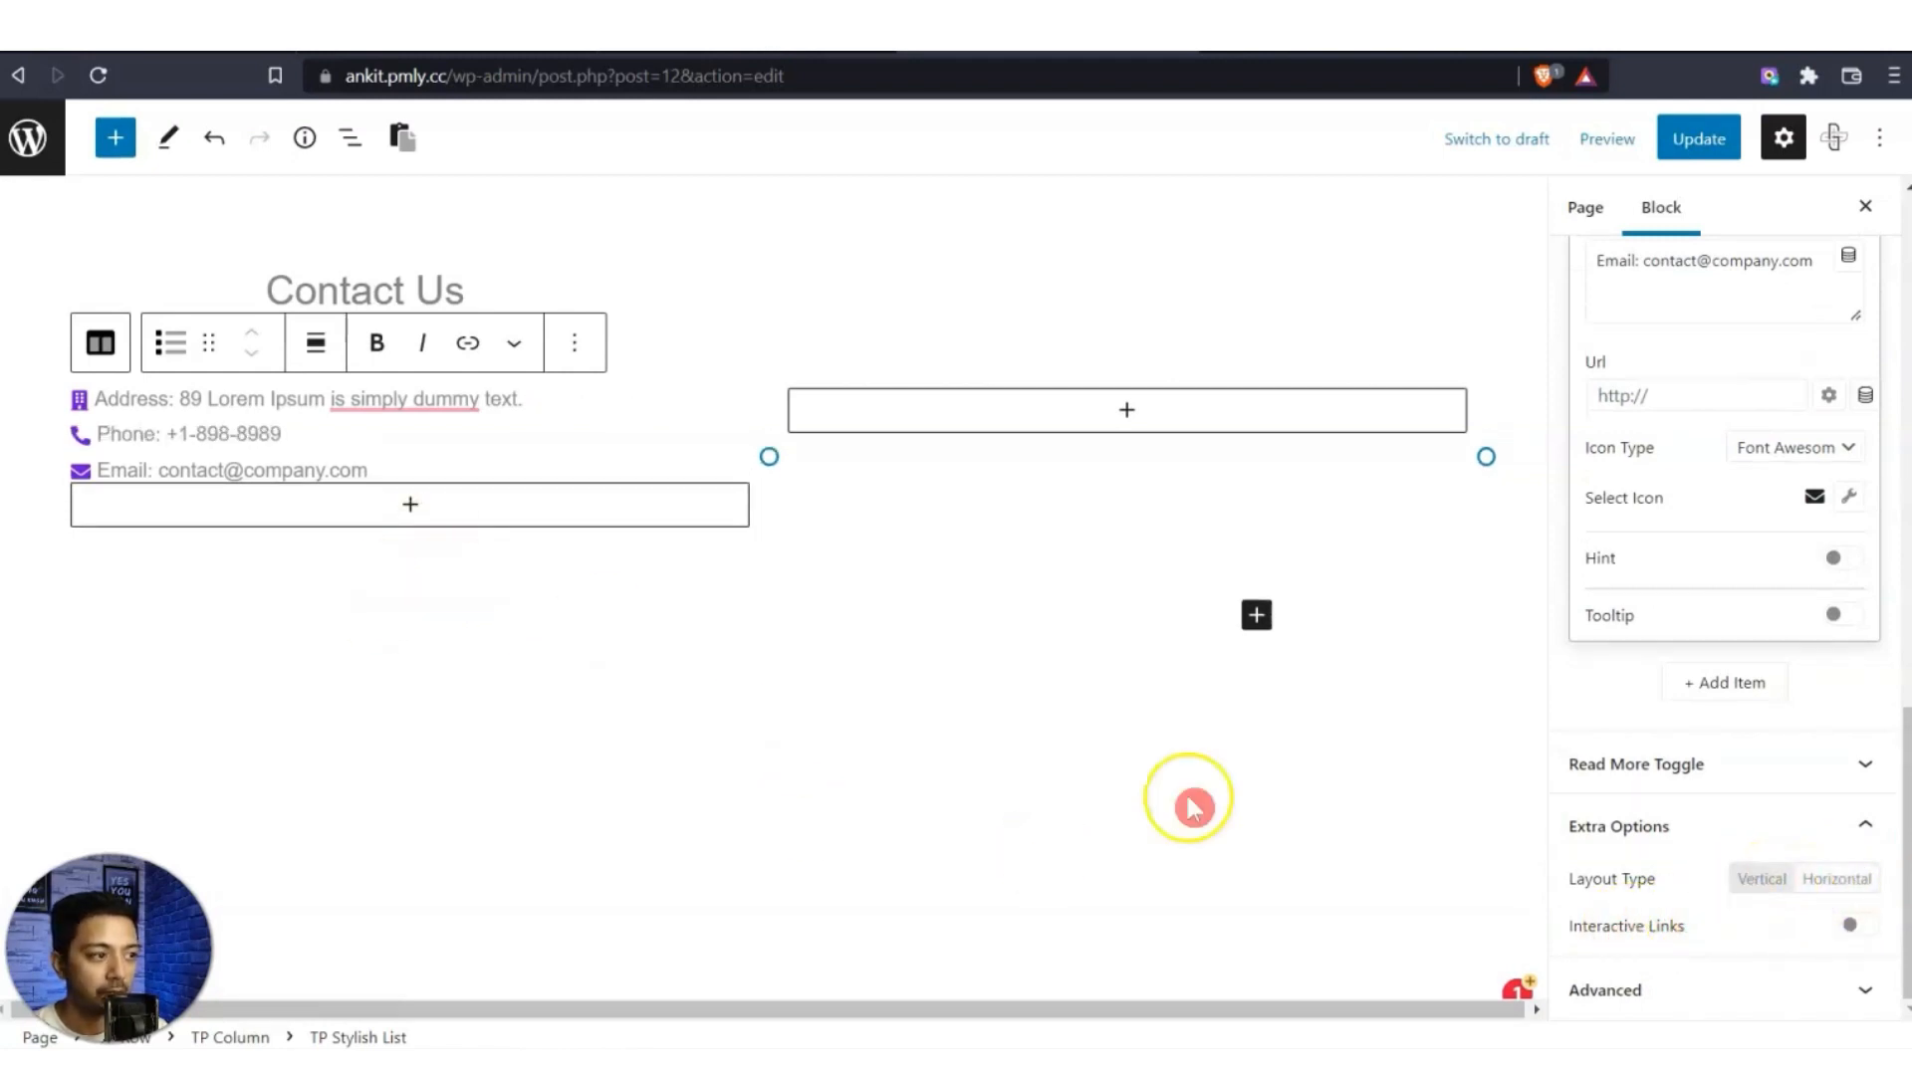
Set the space between the contact list items to 30 px.
{"action": "scroll", "coordinate": [1641, 767], "scroll_direction": "up", "scroll_amount": 10}
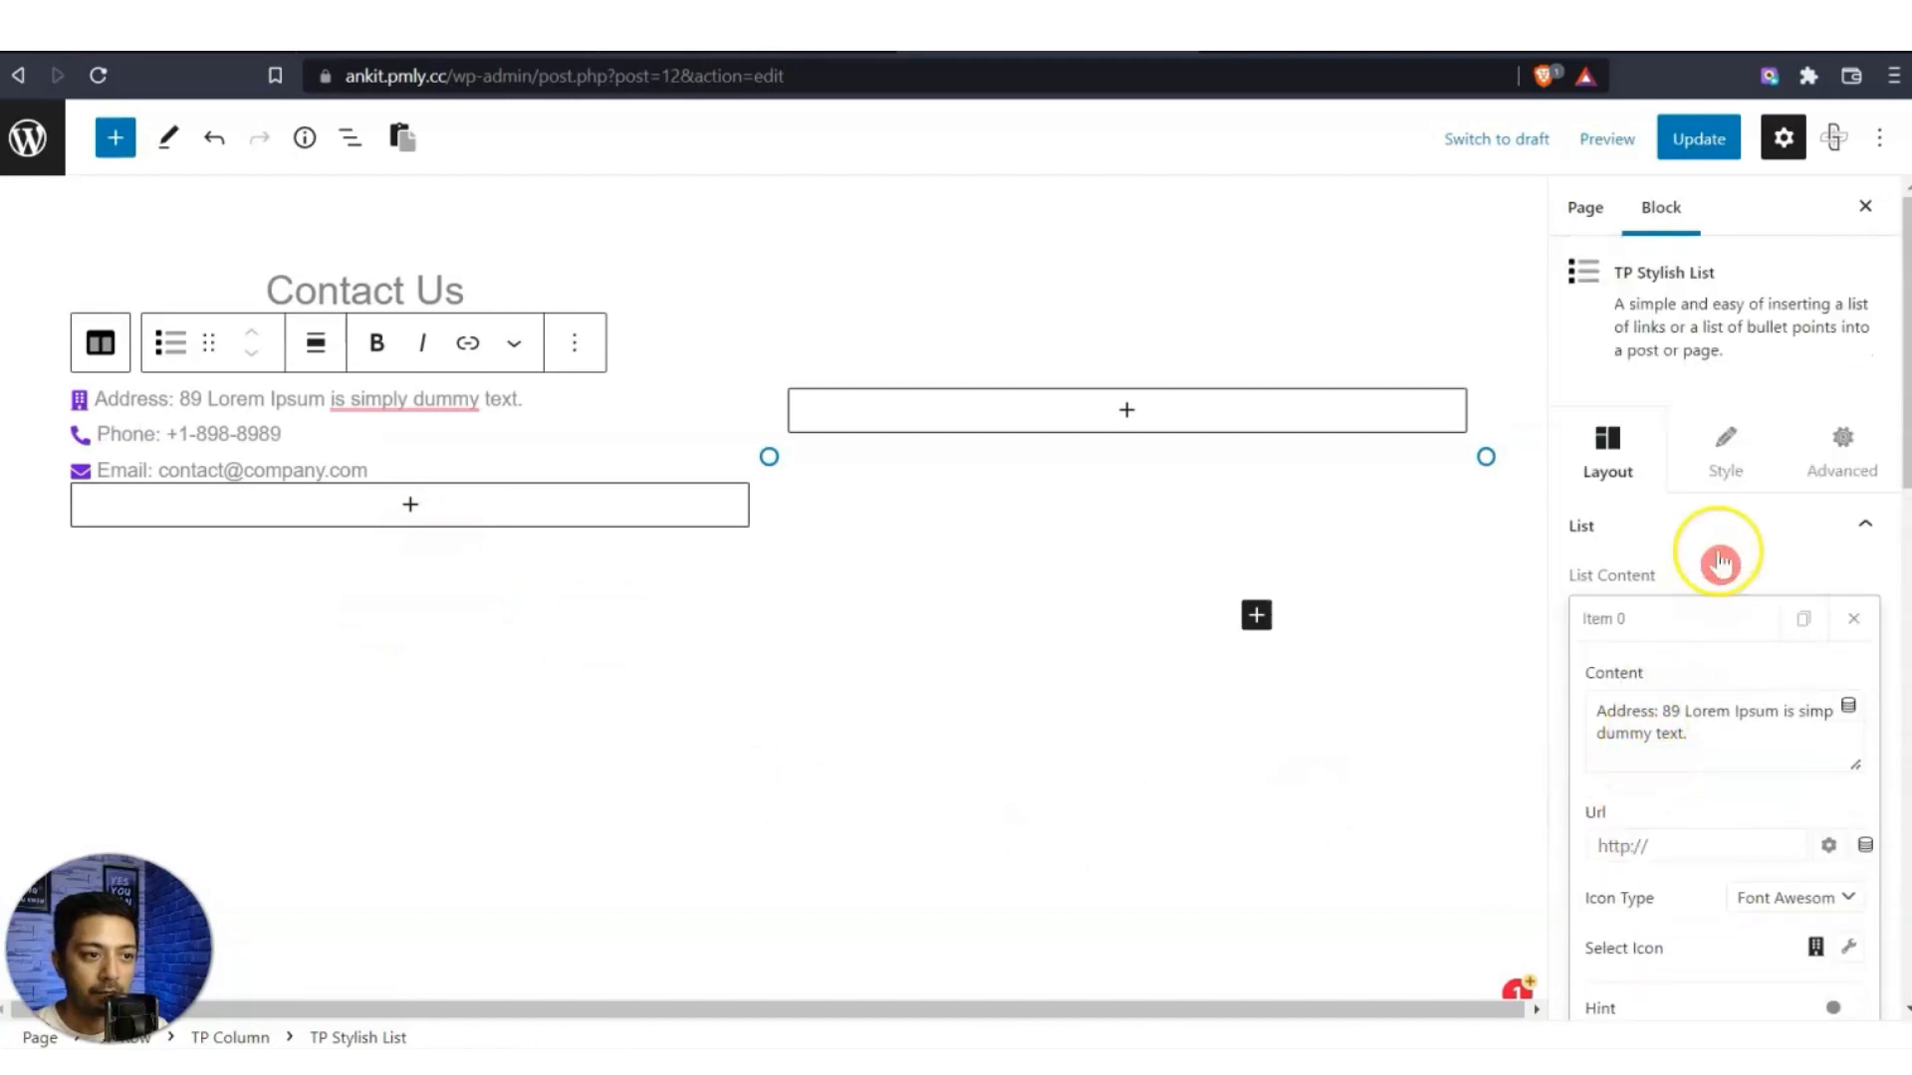
{"action": "left_click", "coordinate": [1725, 463]}
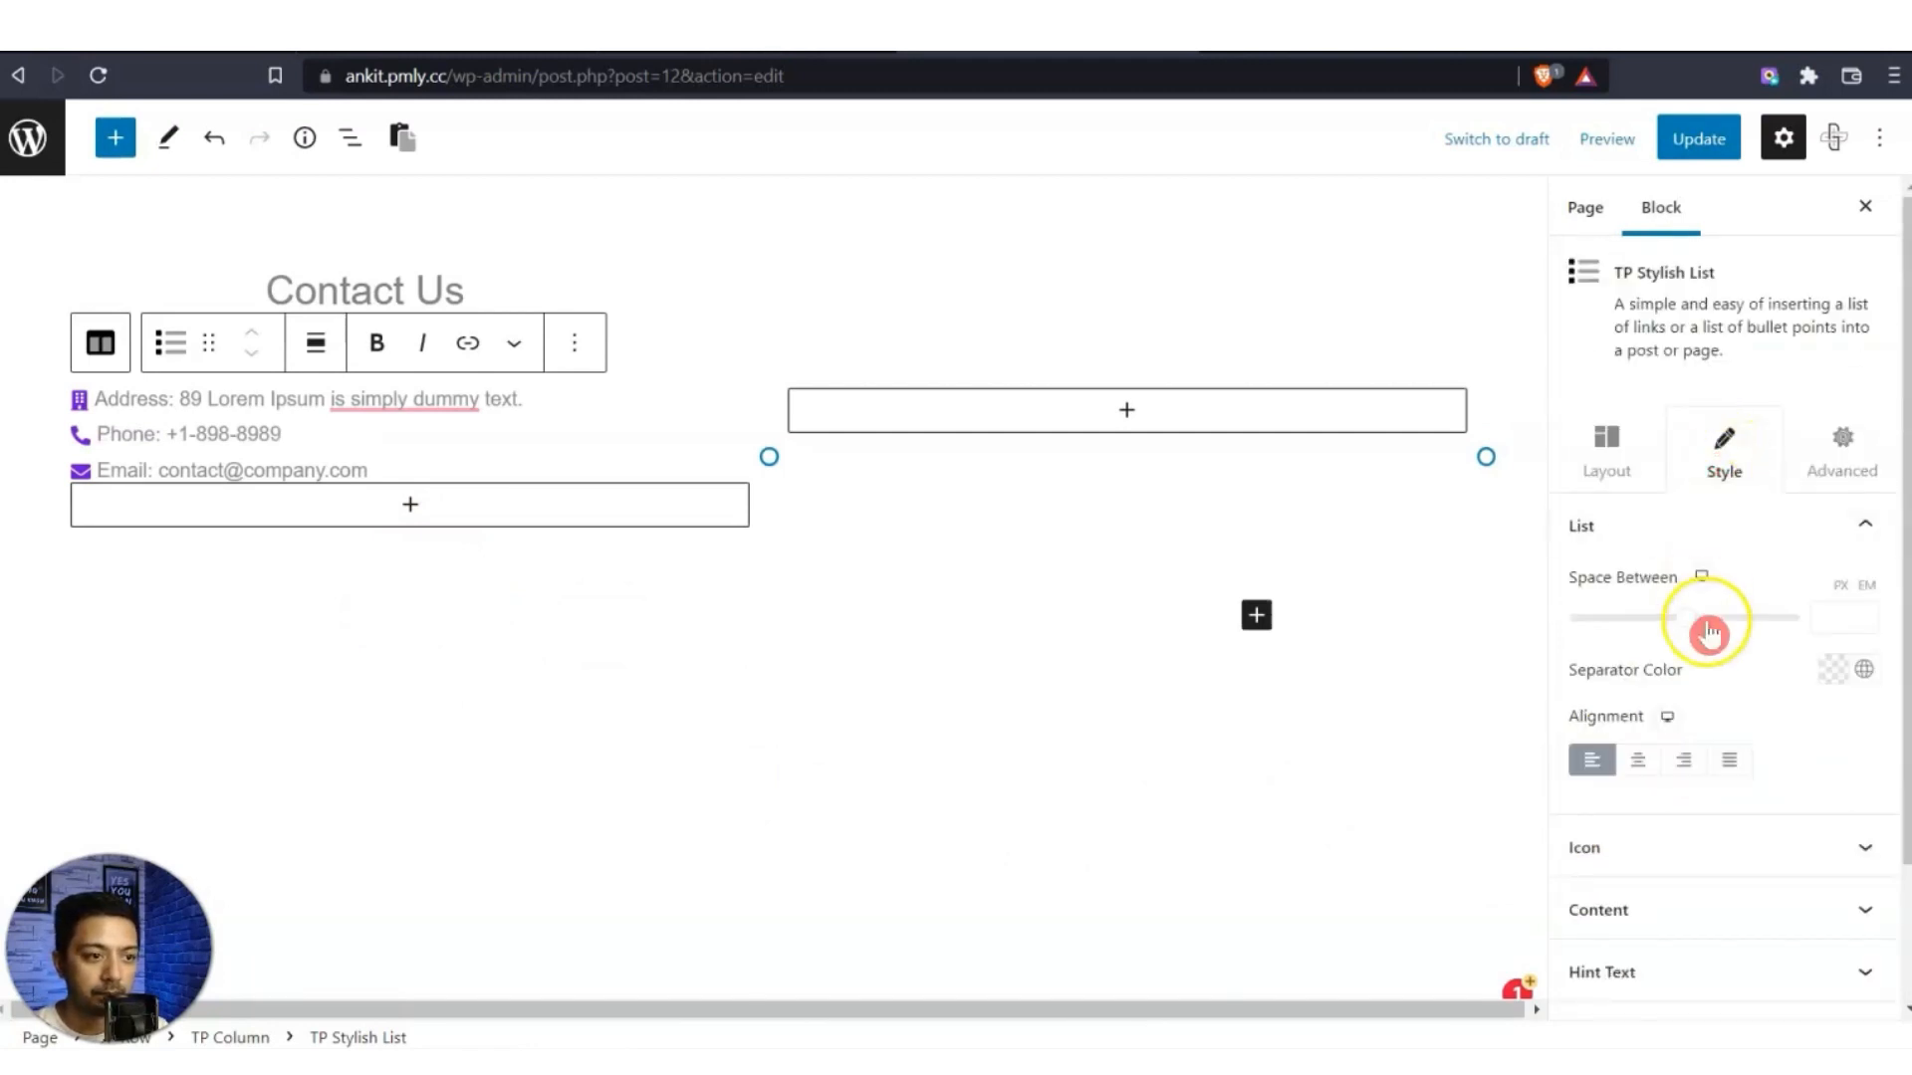
{"action": "left_click", "coordinate": [1829, 616]}
{"action": "type", "text": "2"}
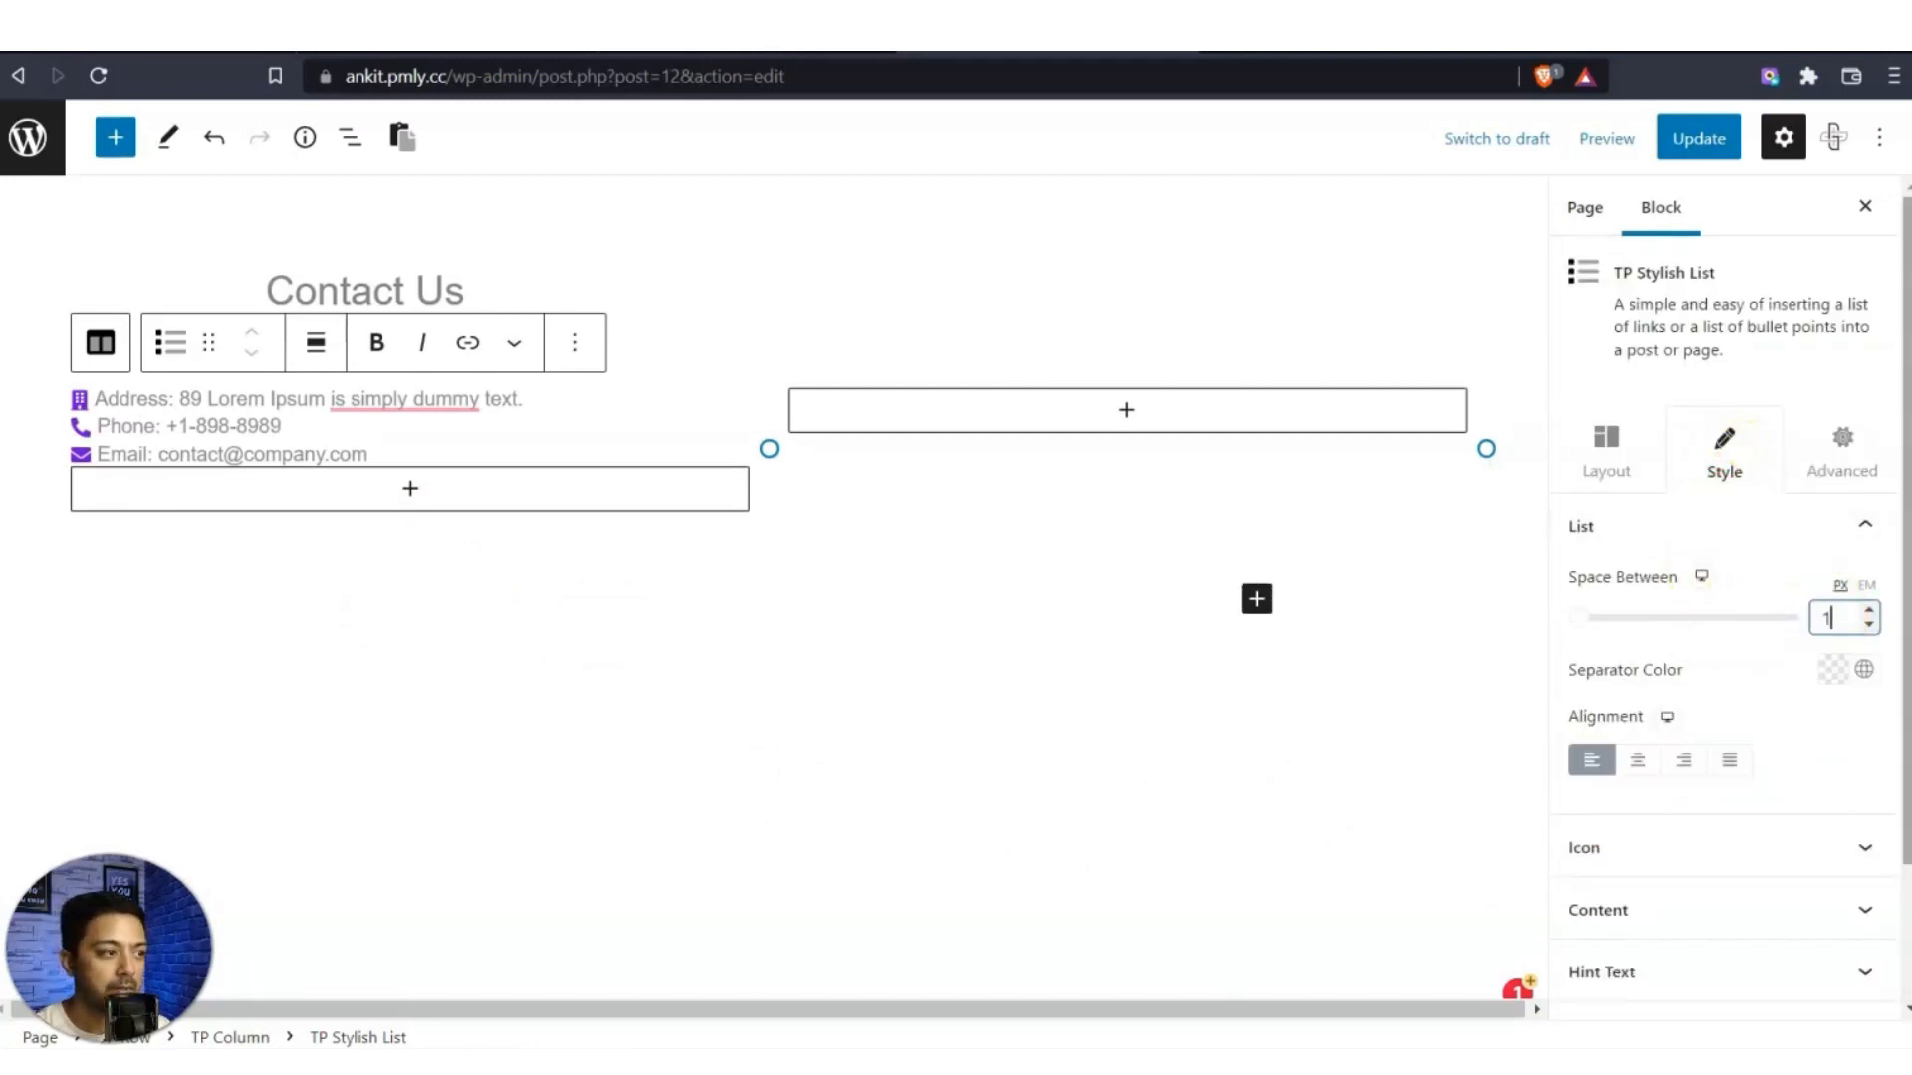
{"action": "key", "text": "Up"}
{"action": "key", "text": "Up"}
{"action": "key", "text": "Up"}
{"action": "key", "text": "Up"}
{"action": "key", "text": "Up"}
{"action": "key", "text": "Up"}
{"action": "key", "text": "Up"}
{"action": "key", "text": "Up"}
{"action": "key", "text": "Up"}
{"action": "key", "text": "Up"}
{"action": "key", "text": "Up"}
{"action": "key", "text": "Up"}
{"action": "key", "text": "Up"}
{"action": "key", "text": "Up"}
{"action": "key", "text": "Up"}
{"action": "key", "text": "Up"}
{"action": "key", "text": "Up"}
{"action": "key", "text": "Up"}
{"action": "key", "text": "Up"}
{"action": "key", "text": "Up"}
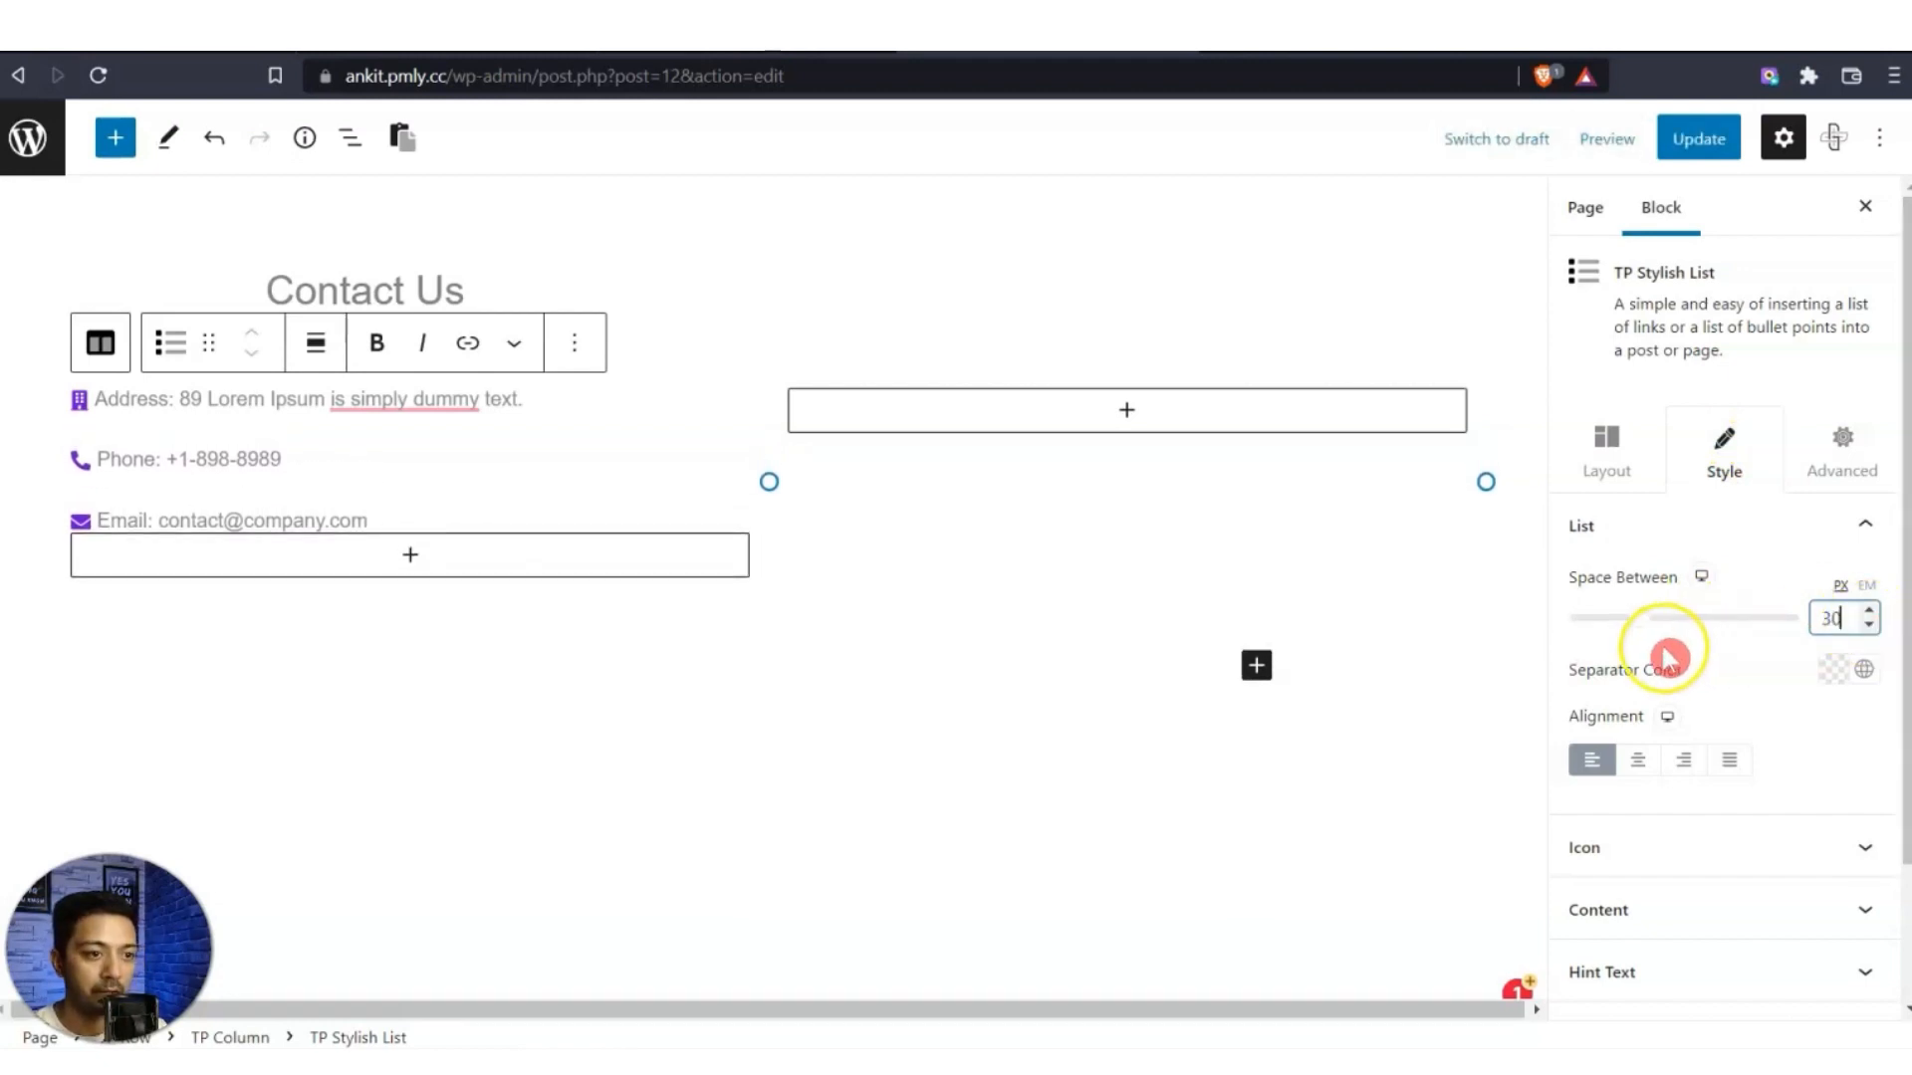
{"action": "scroll", "coordinate": [1693, 717], "scroll_direction": "down", "scroll_amount": 3}
{"action": "left_click", "coordinate": [1717, 702]}
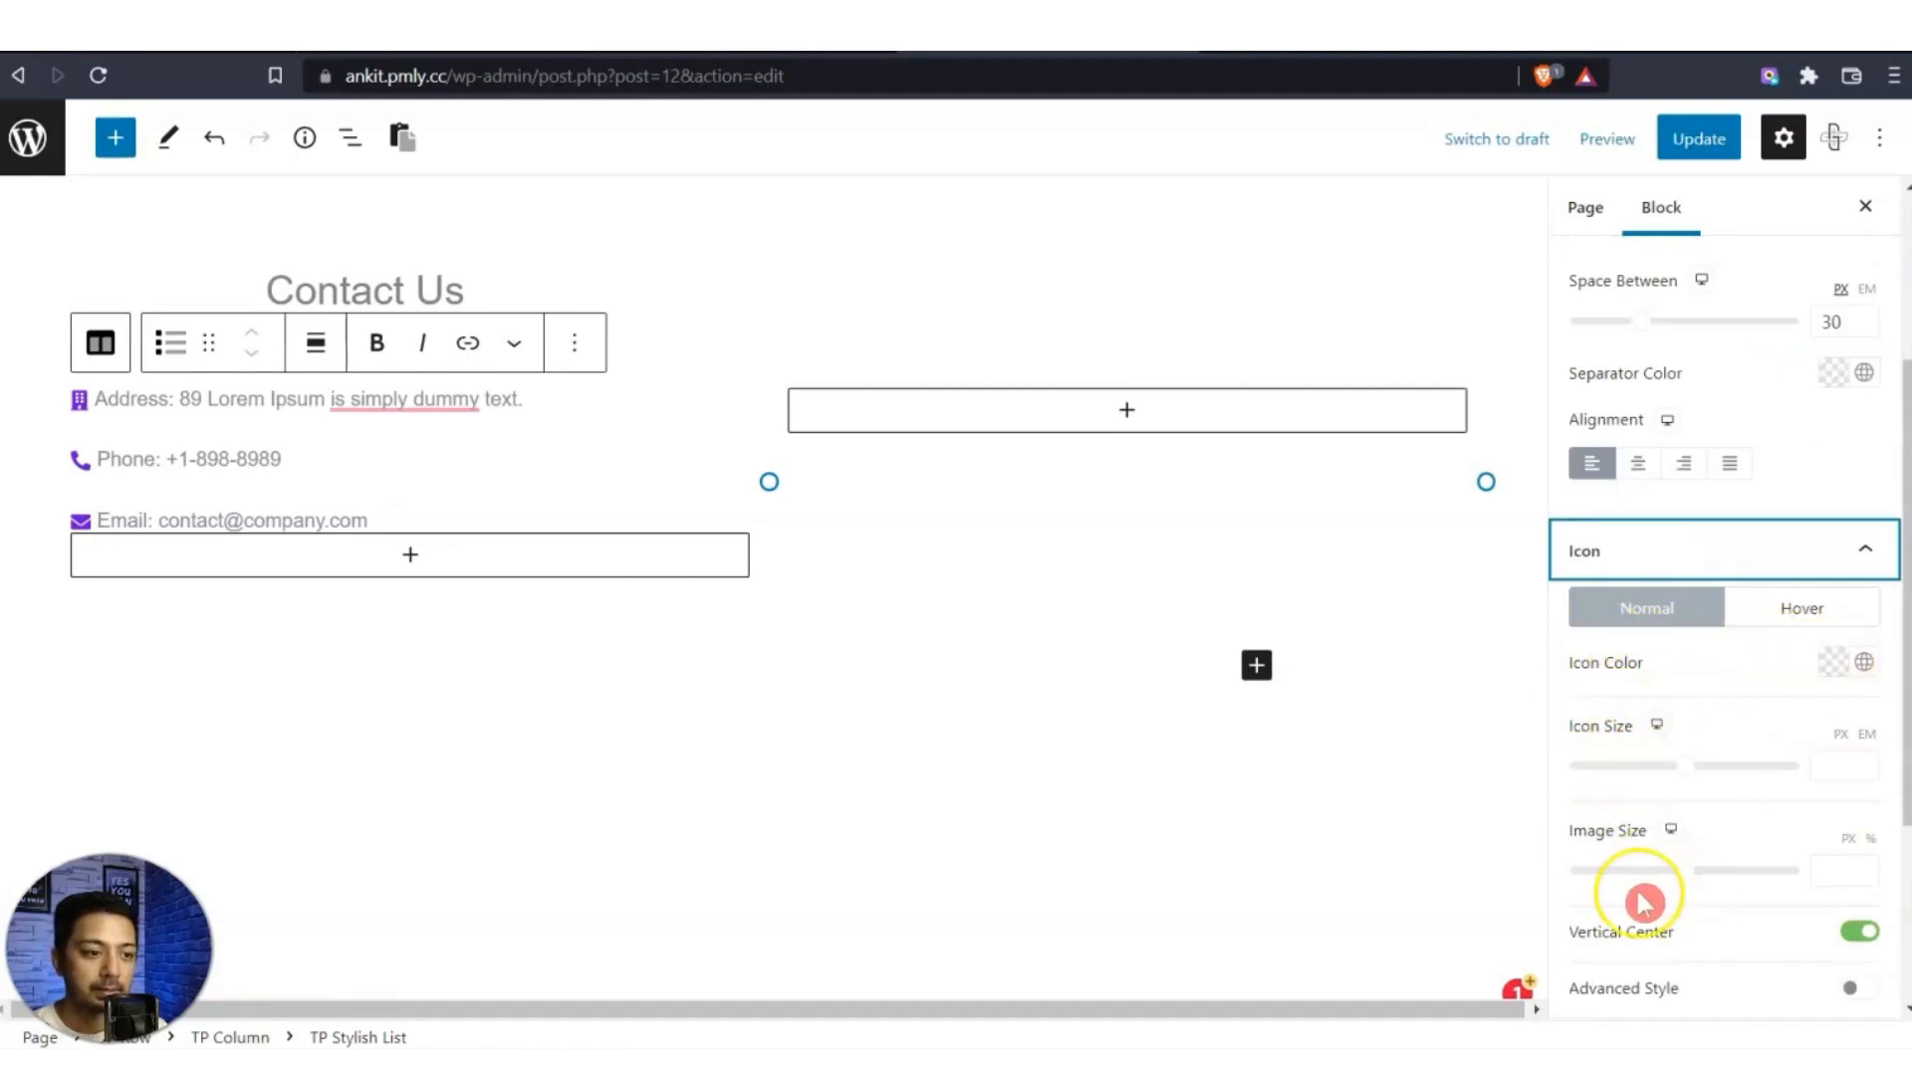
{"action": "scroll", "coordinate": [1713, 719], "scroll_direction": "down", "scroll_amount": 1}
{"action": "scroll", "coordinate": [1713, 721], "scroll_direction": "down", "scroll_amount": 2}
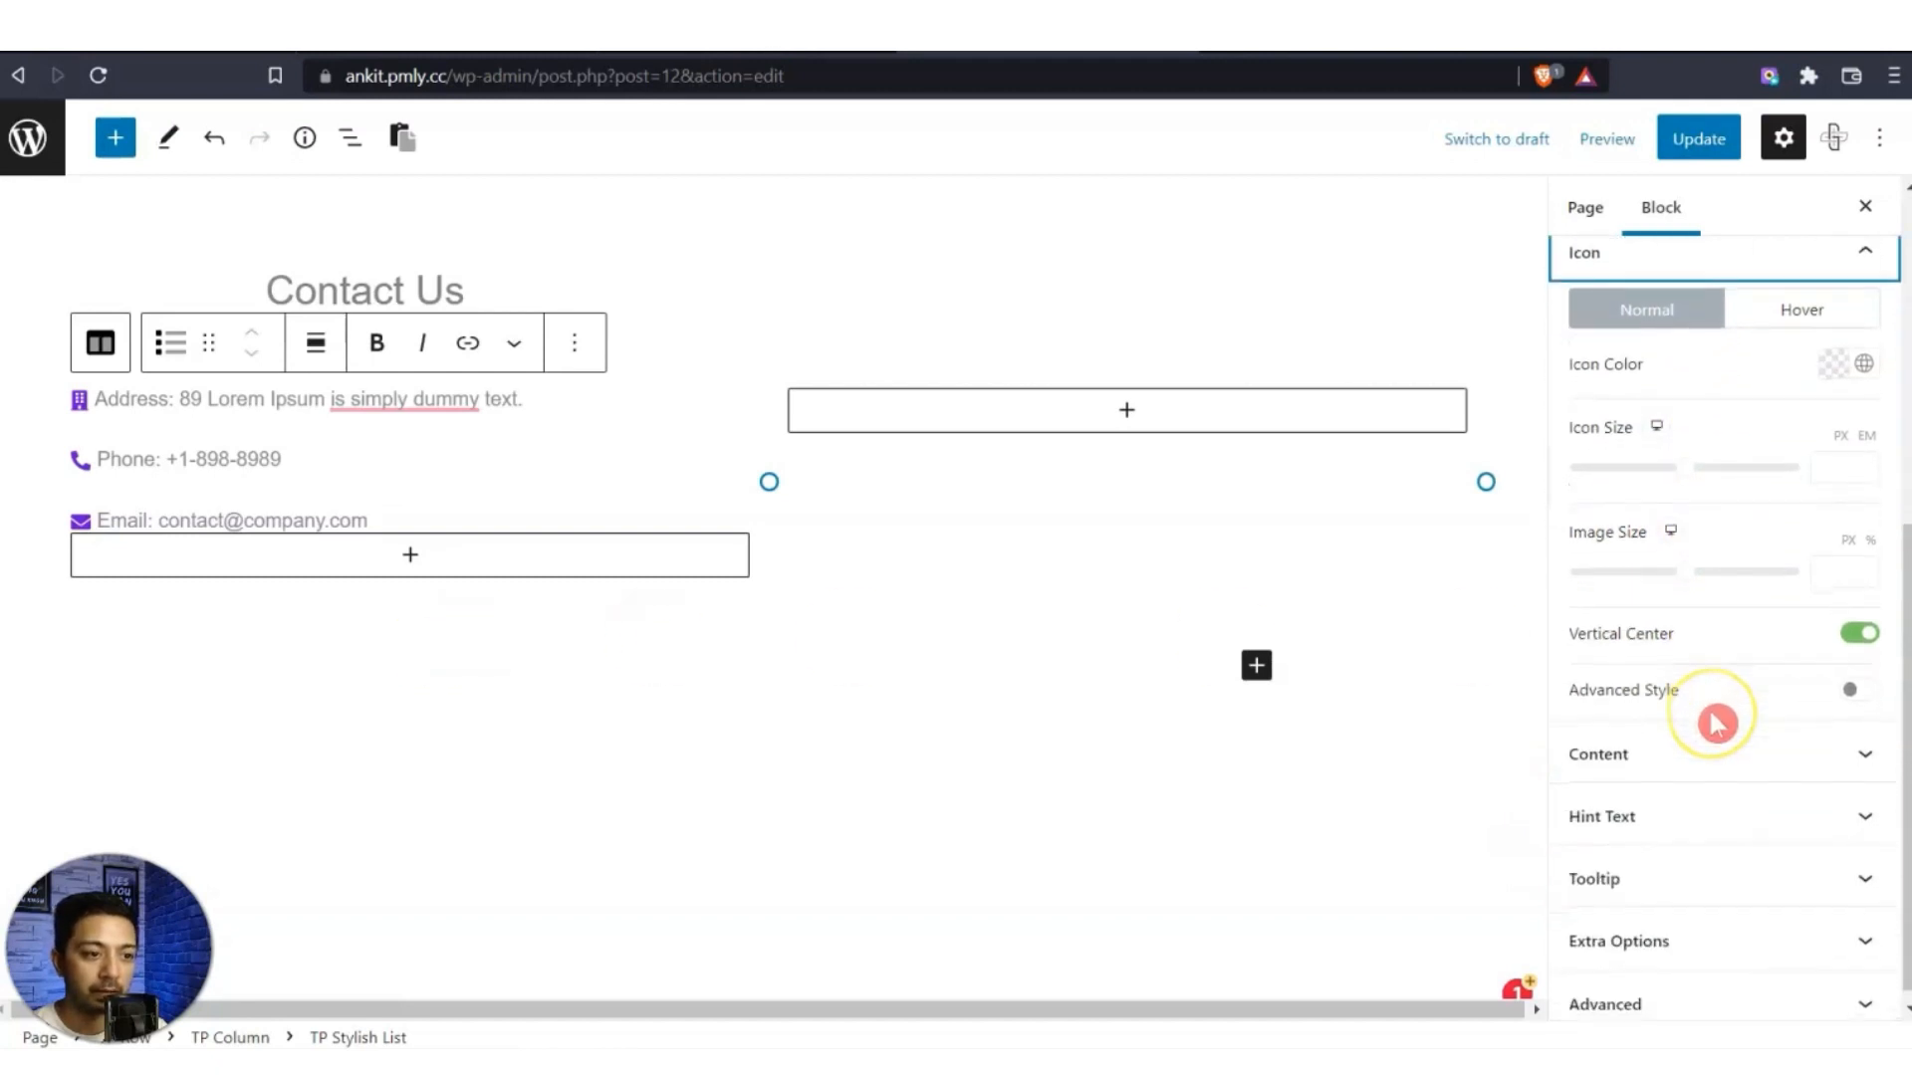
Search the blocks for "form" and insert a TP External Form Styler in the empty column beside the contact list.
{"action": "left_click", "coordinate": [981, 410]}
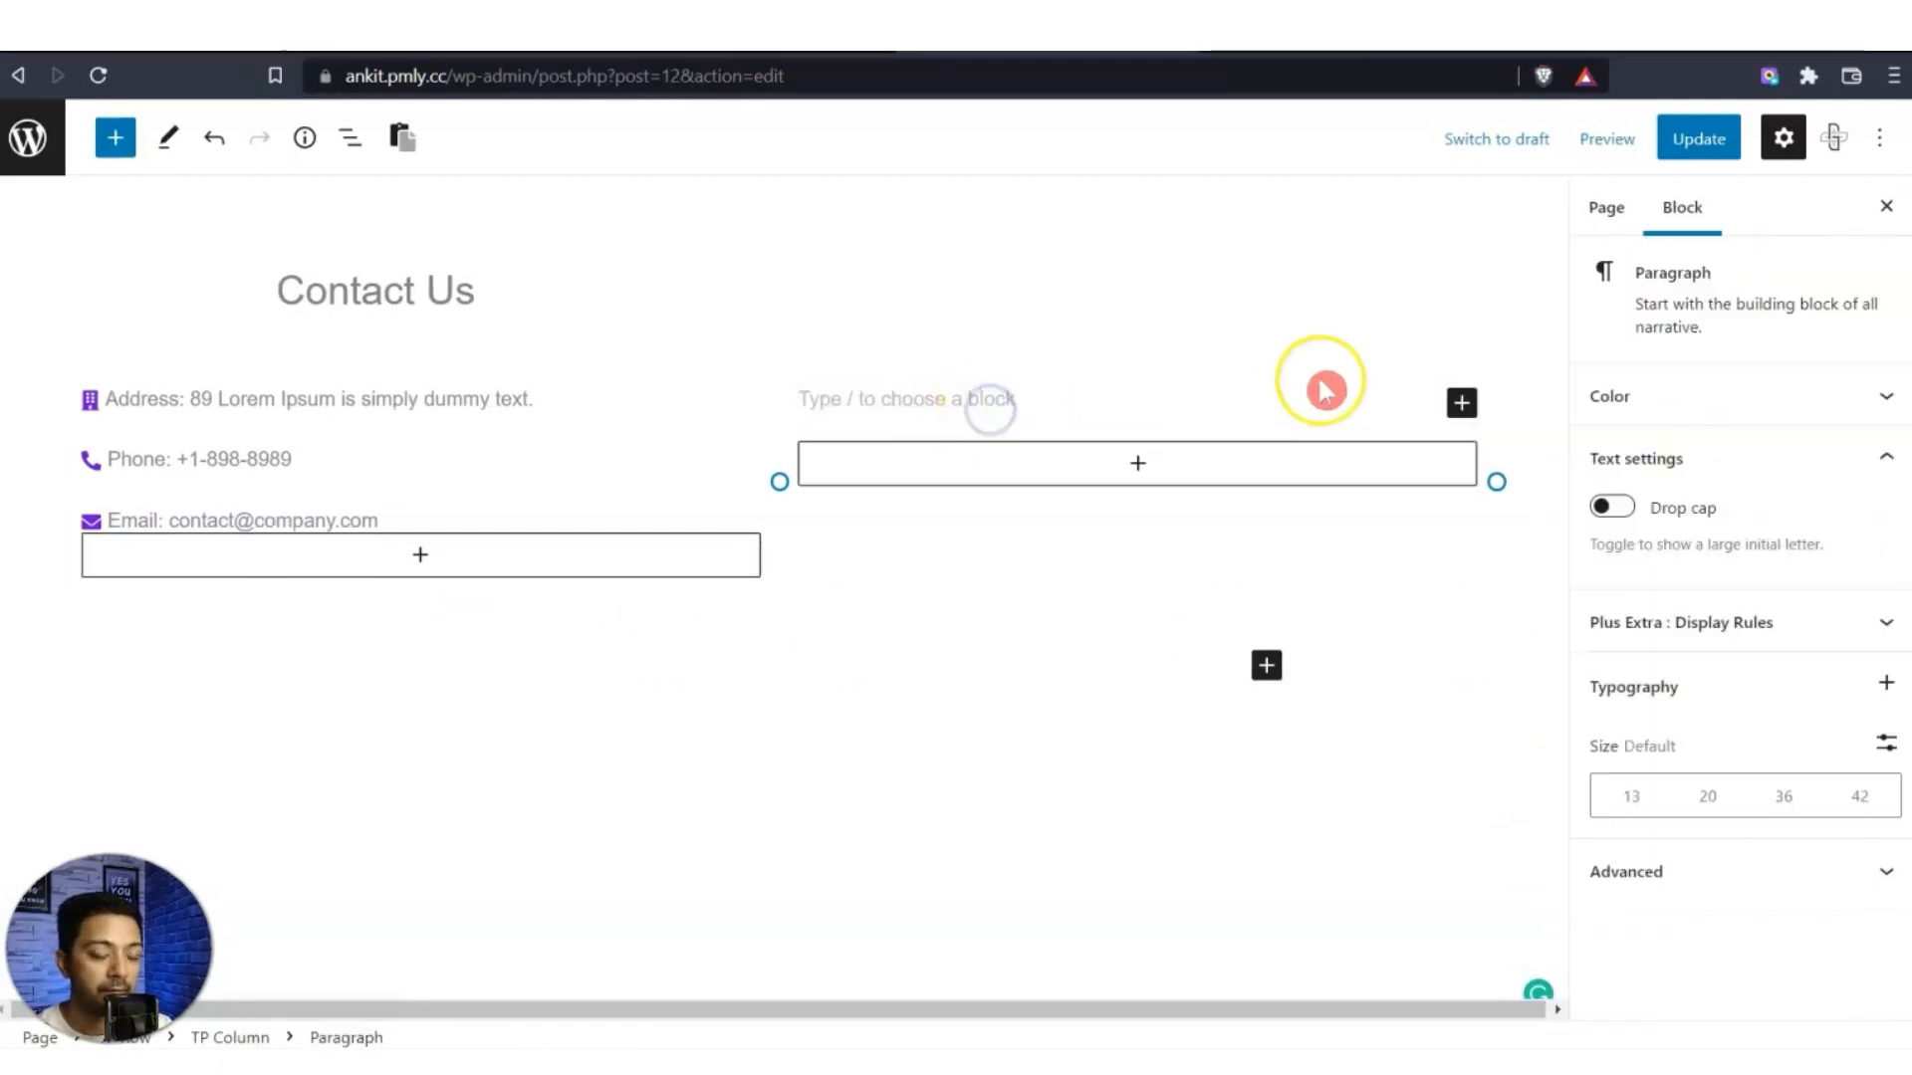
{"action": "type", "text": "/form"}
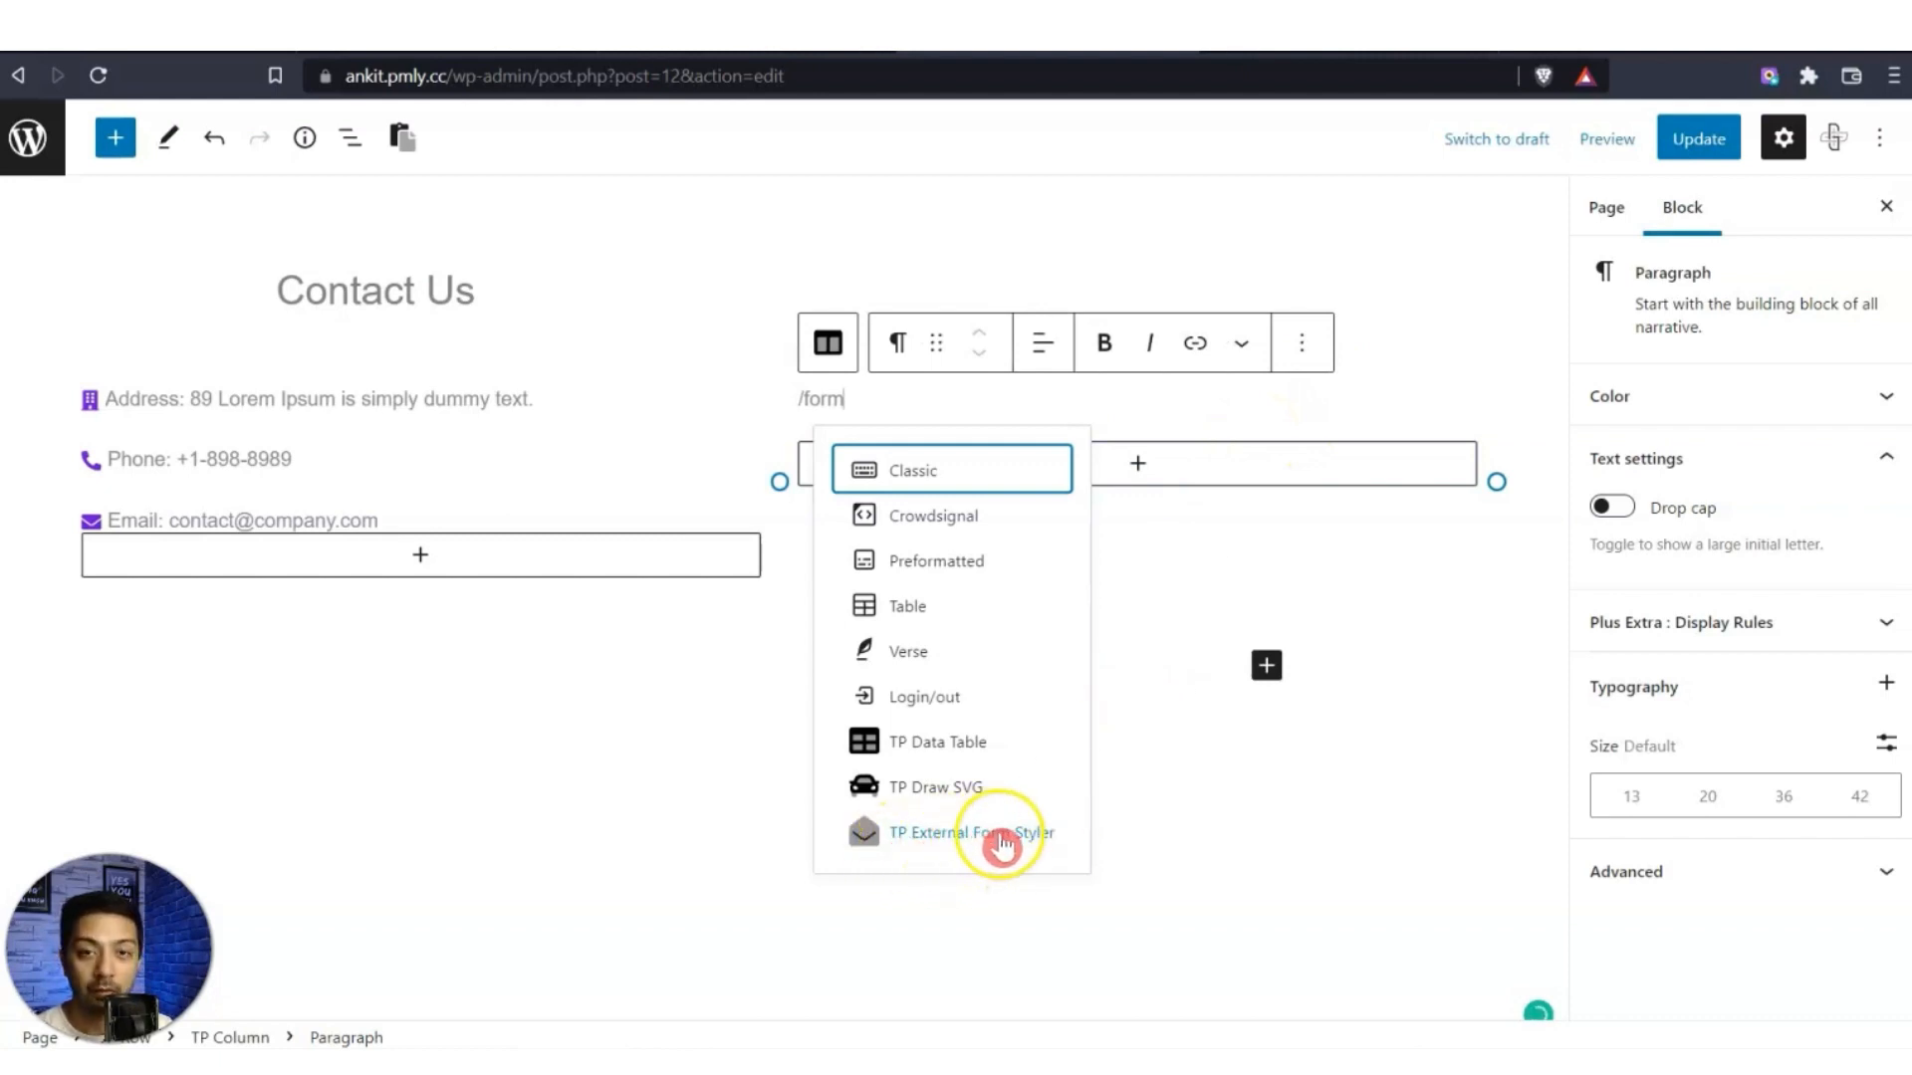
{"action": "left_click", "coordinate": [893, 856]}
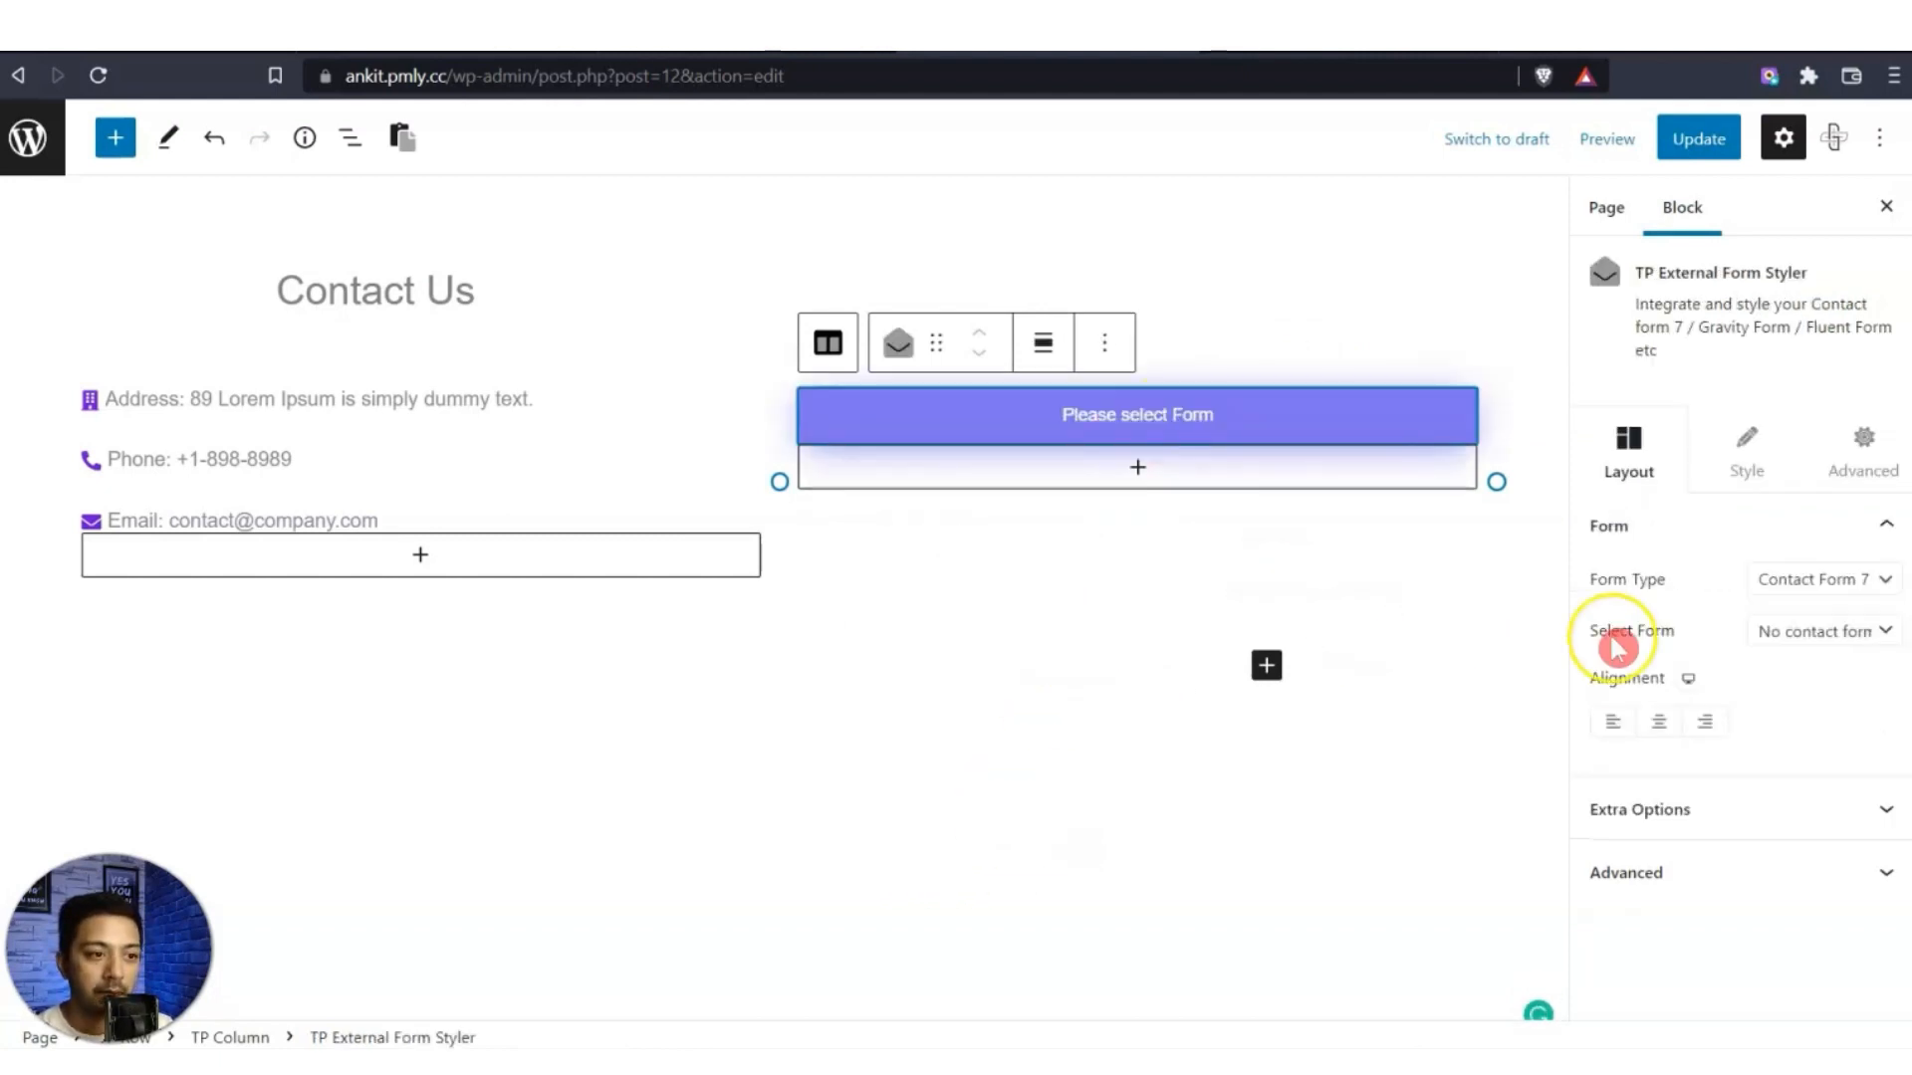
{"action": "left_click", "coordinate": [1782, 586]}
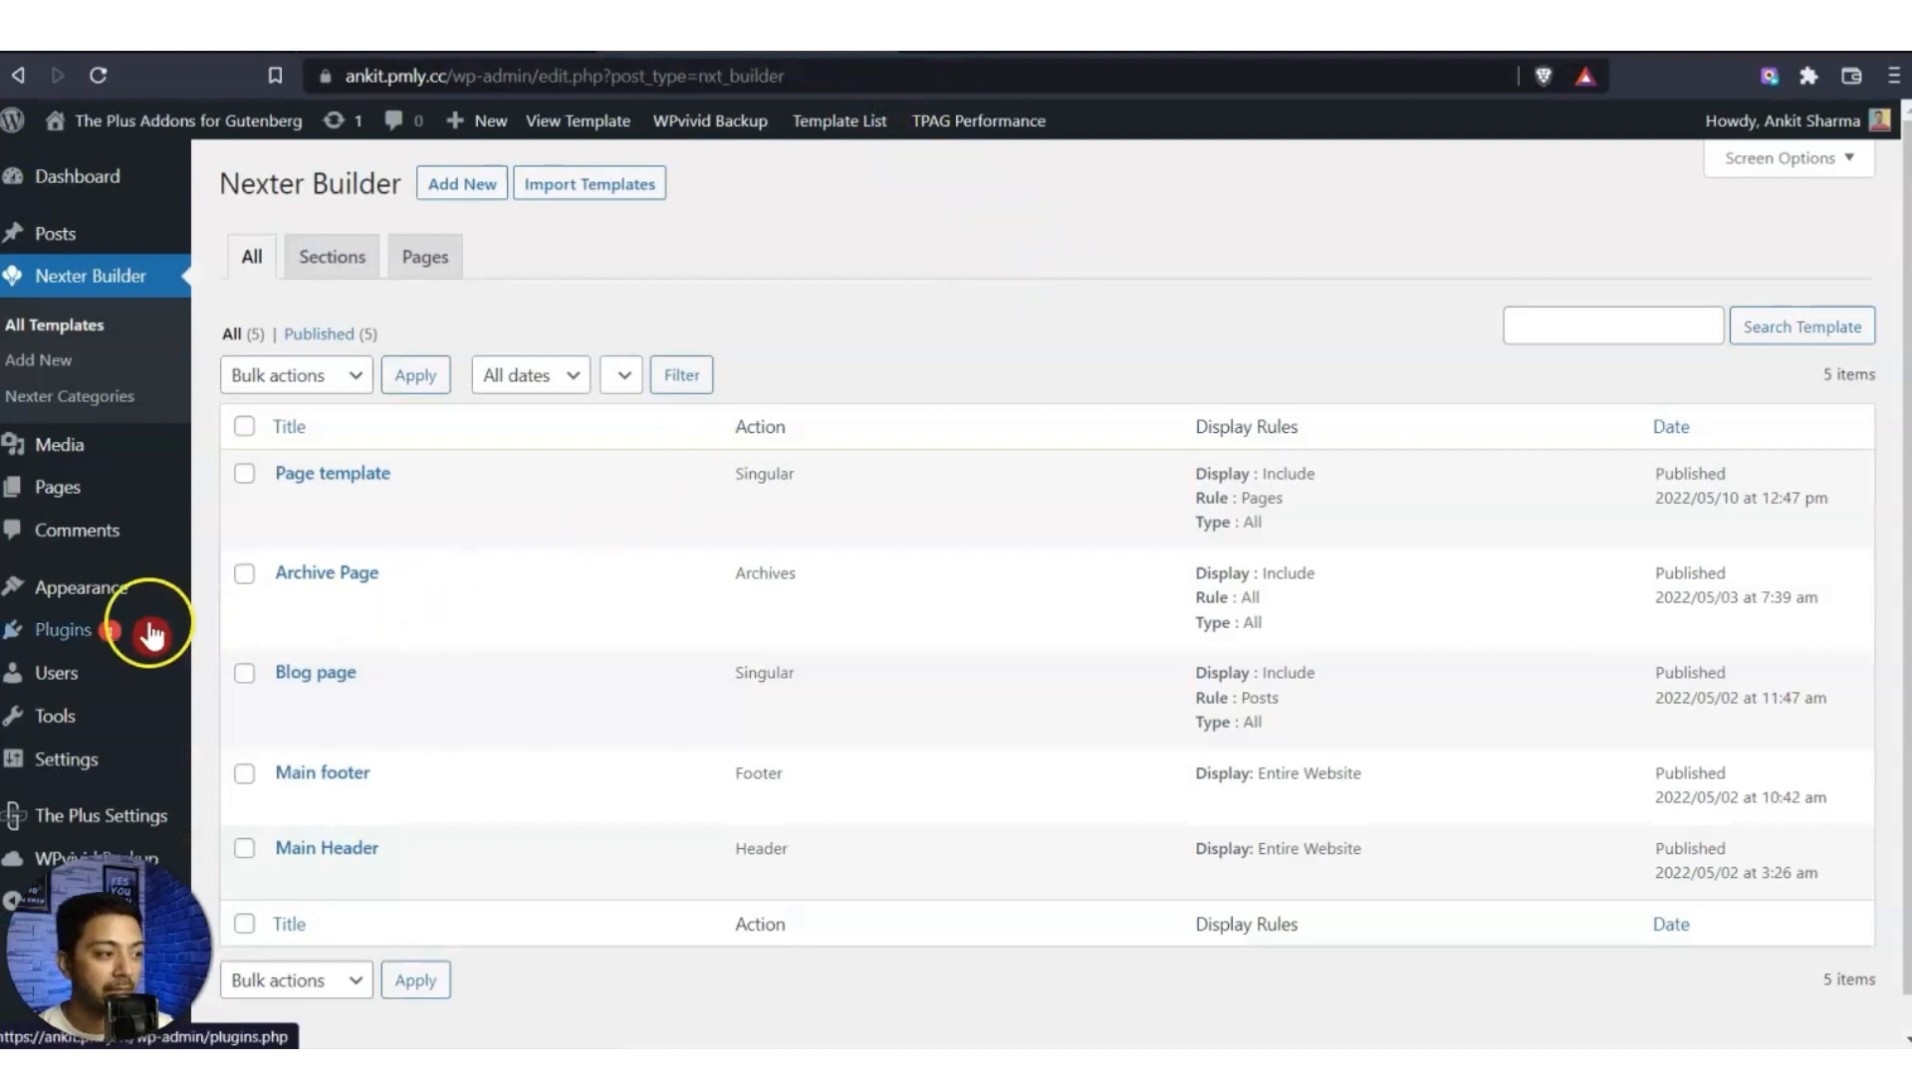
Search for "form 7" among the plugins available to add, and install and activate Contact Form 7.
{"action": "mouse_move", "coordinate": [45, 631]}
{"action": "left_click", "coordinate": [266, 685]}
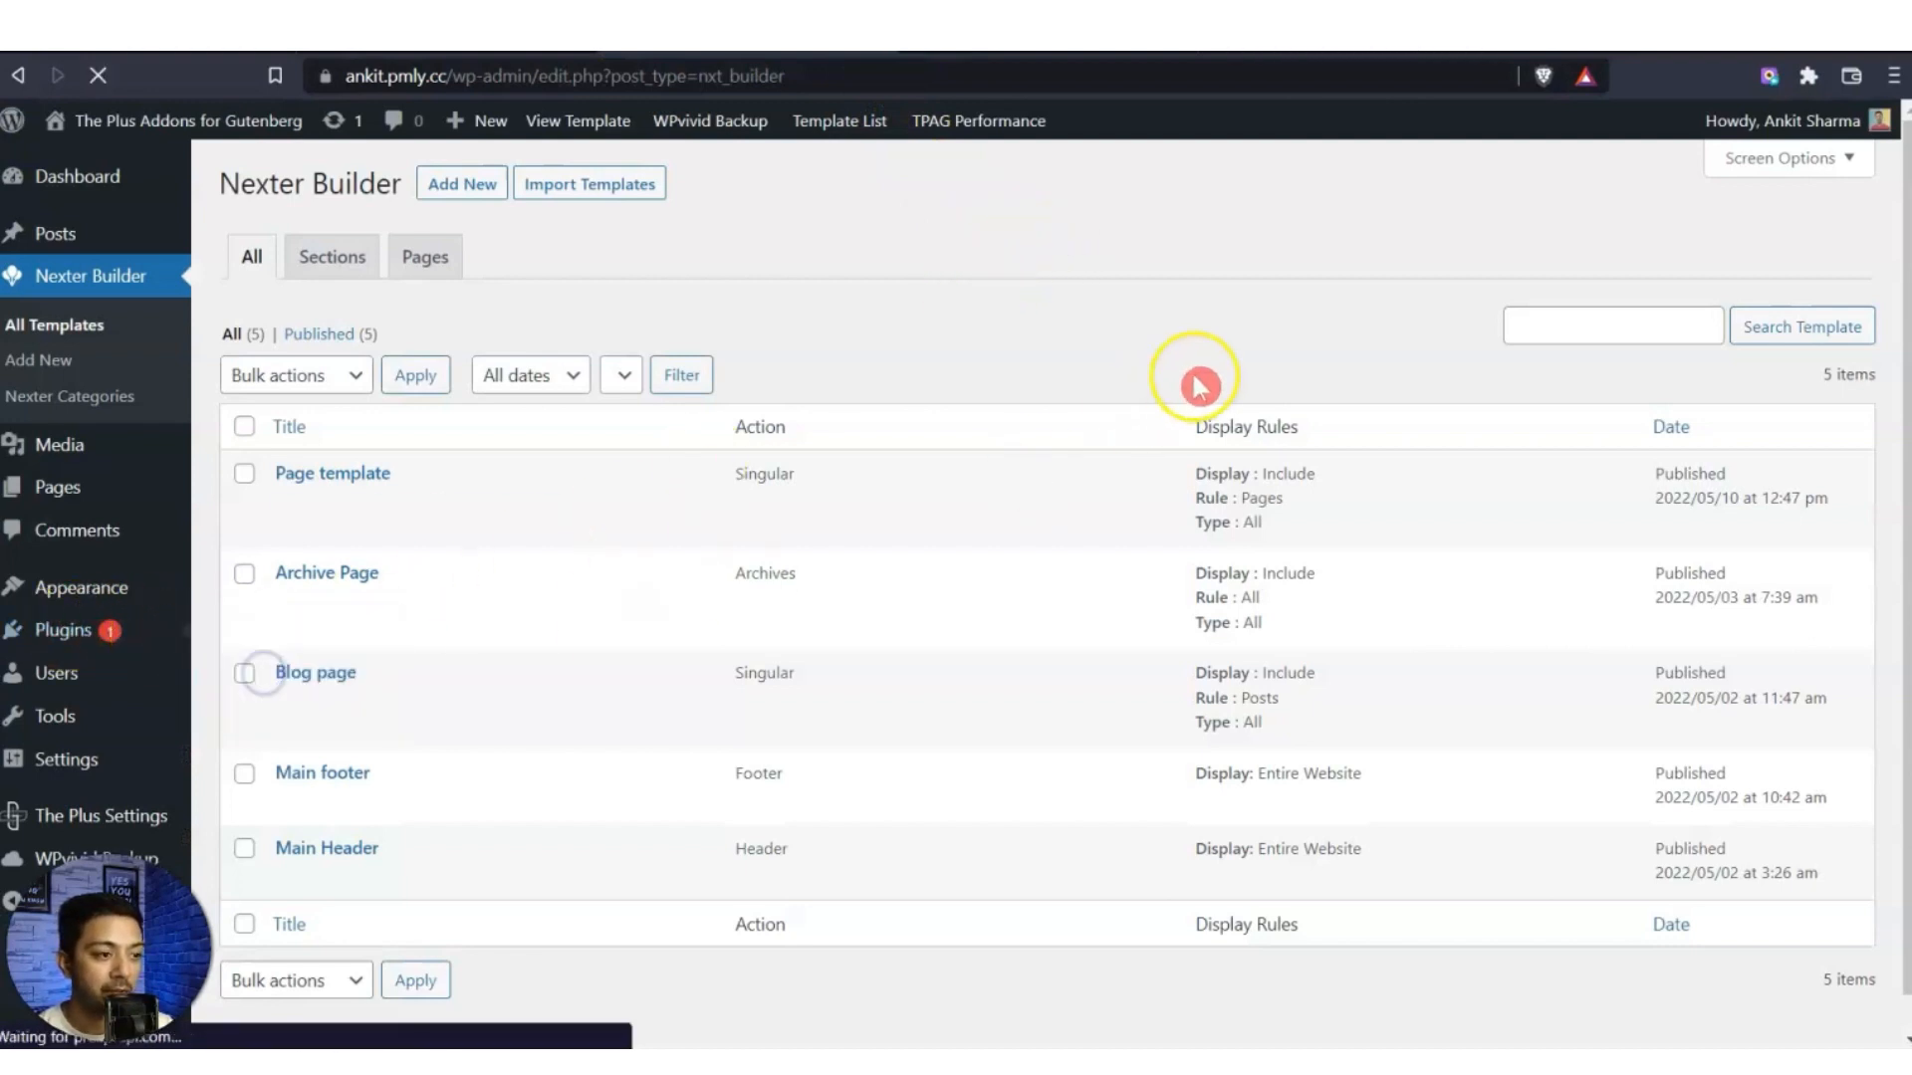
{"action": "left_click", "coordinate": [1553, 249]}
{"action": "type", "text": "form 7"}
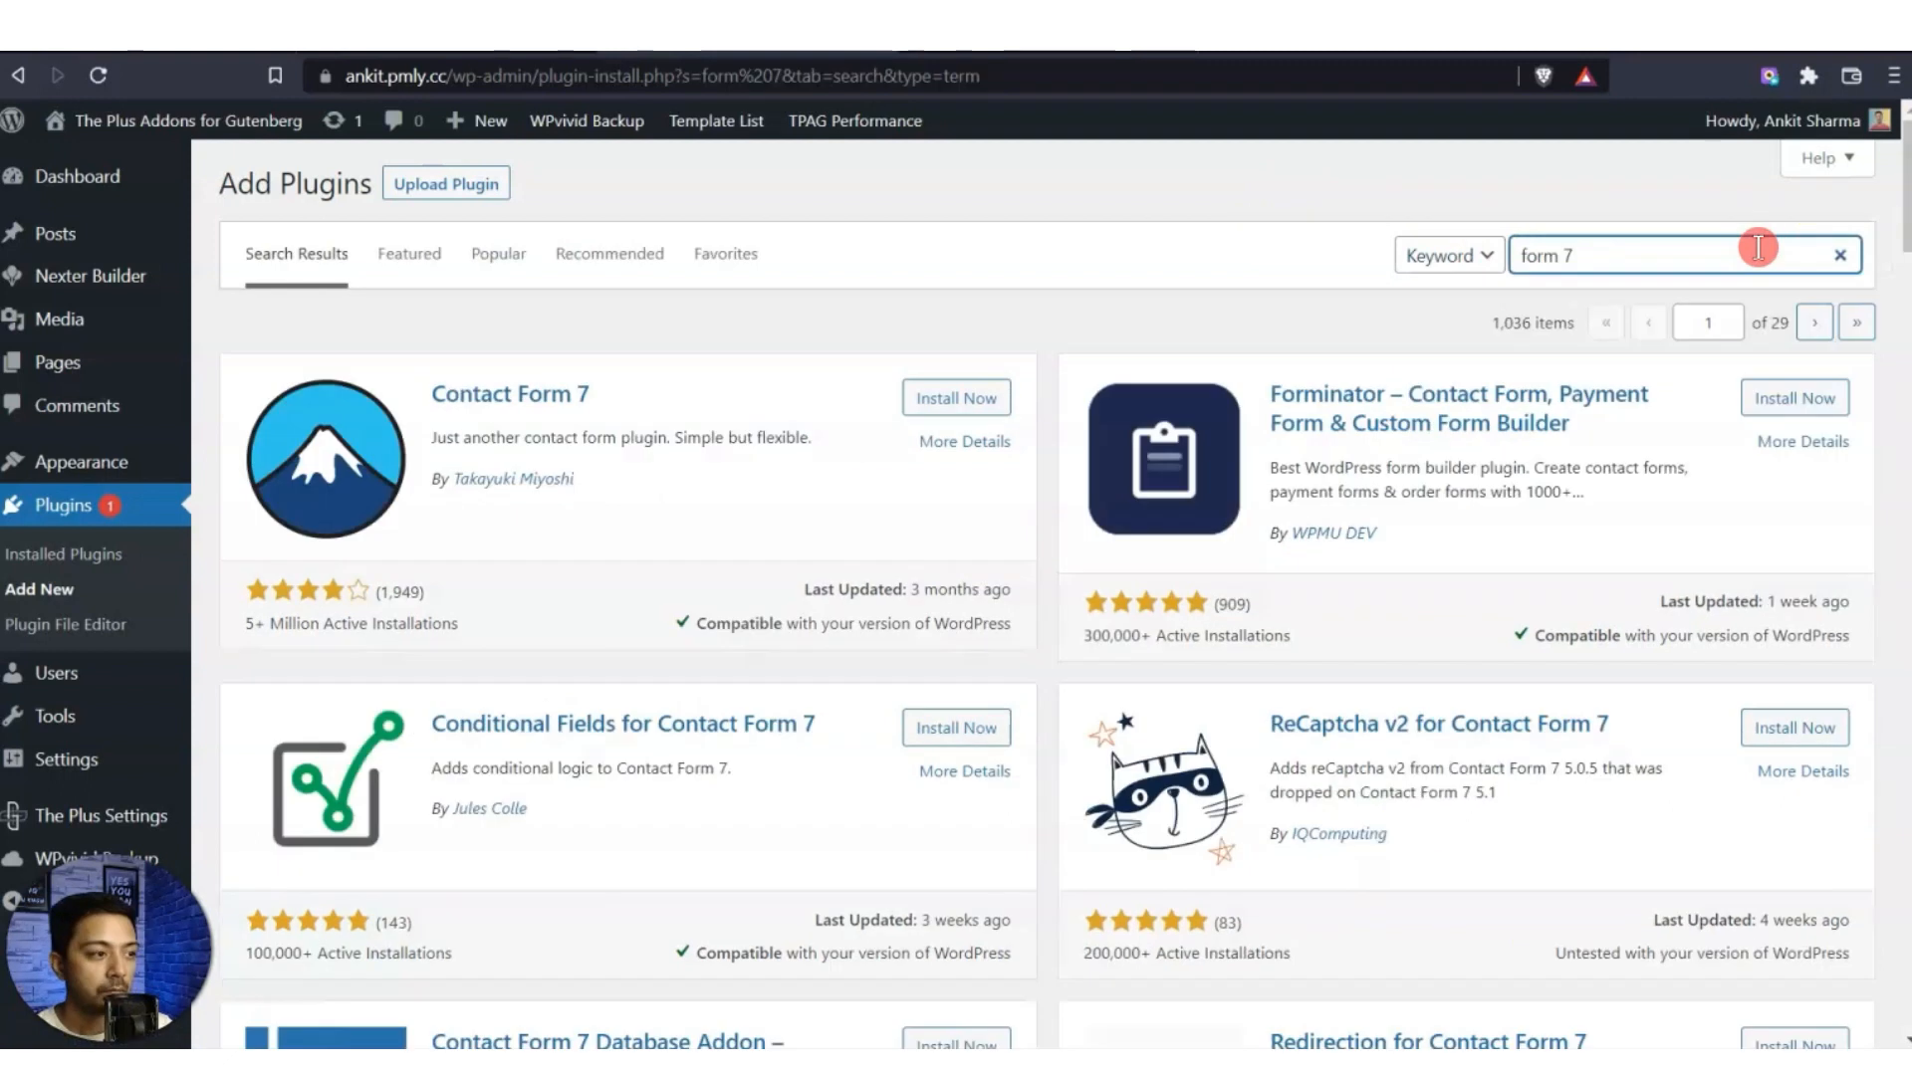
{"action": "left_click", "coordinate": [944, 399]}
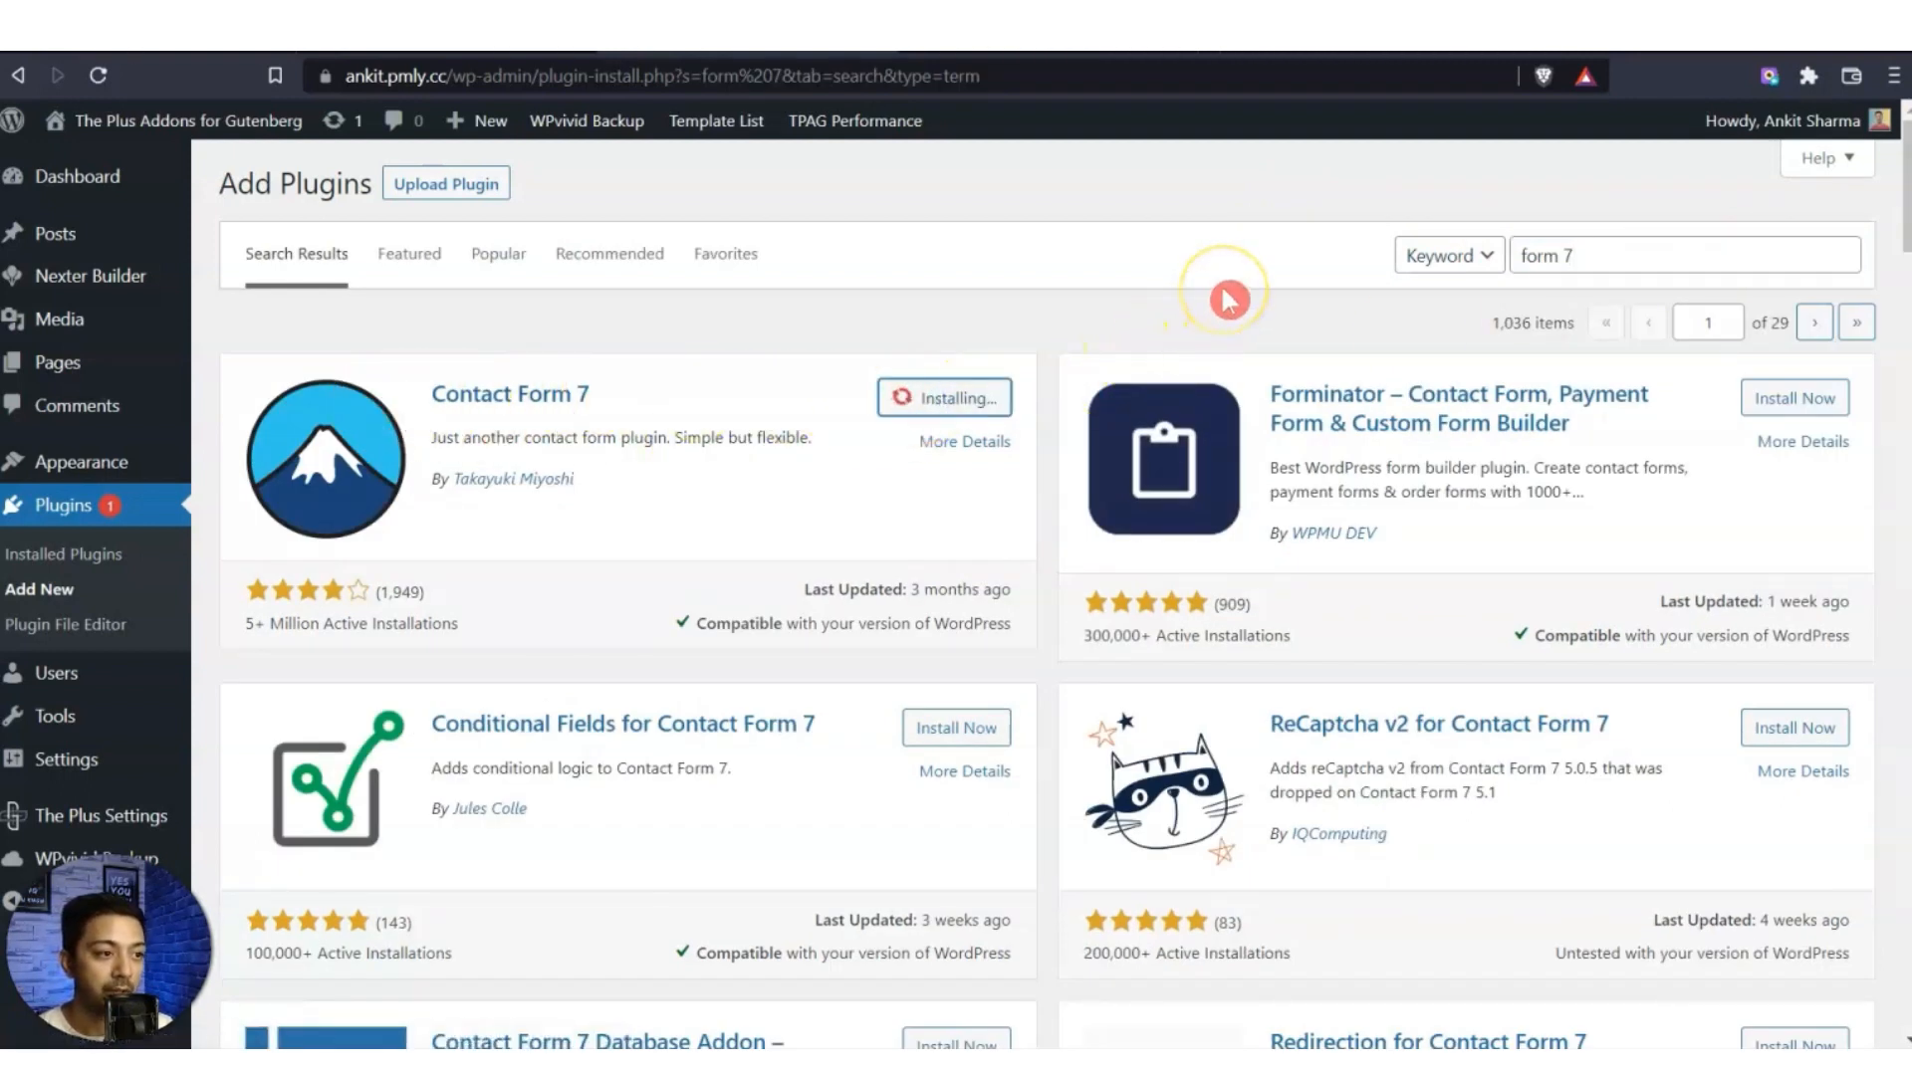
{"action": "left_click", "coordinate": [966, 398]}
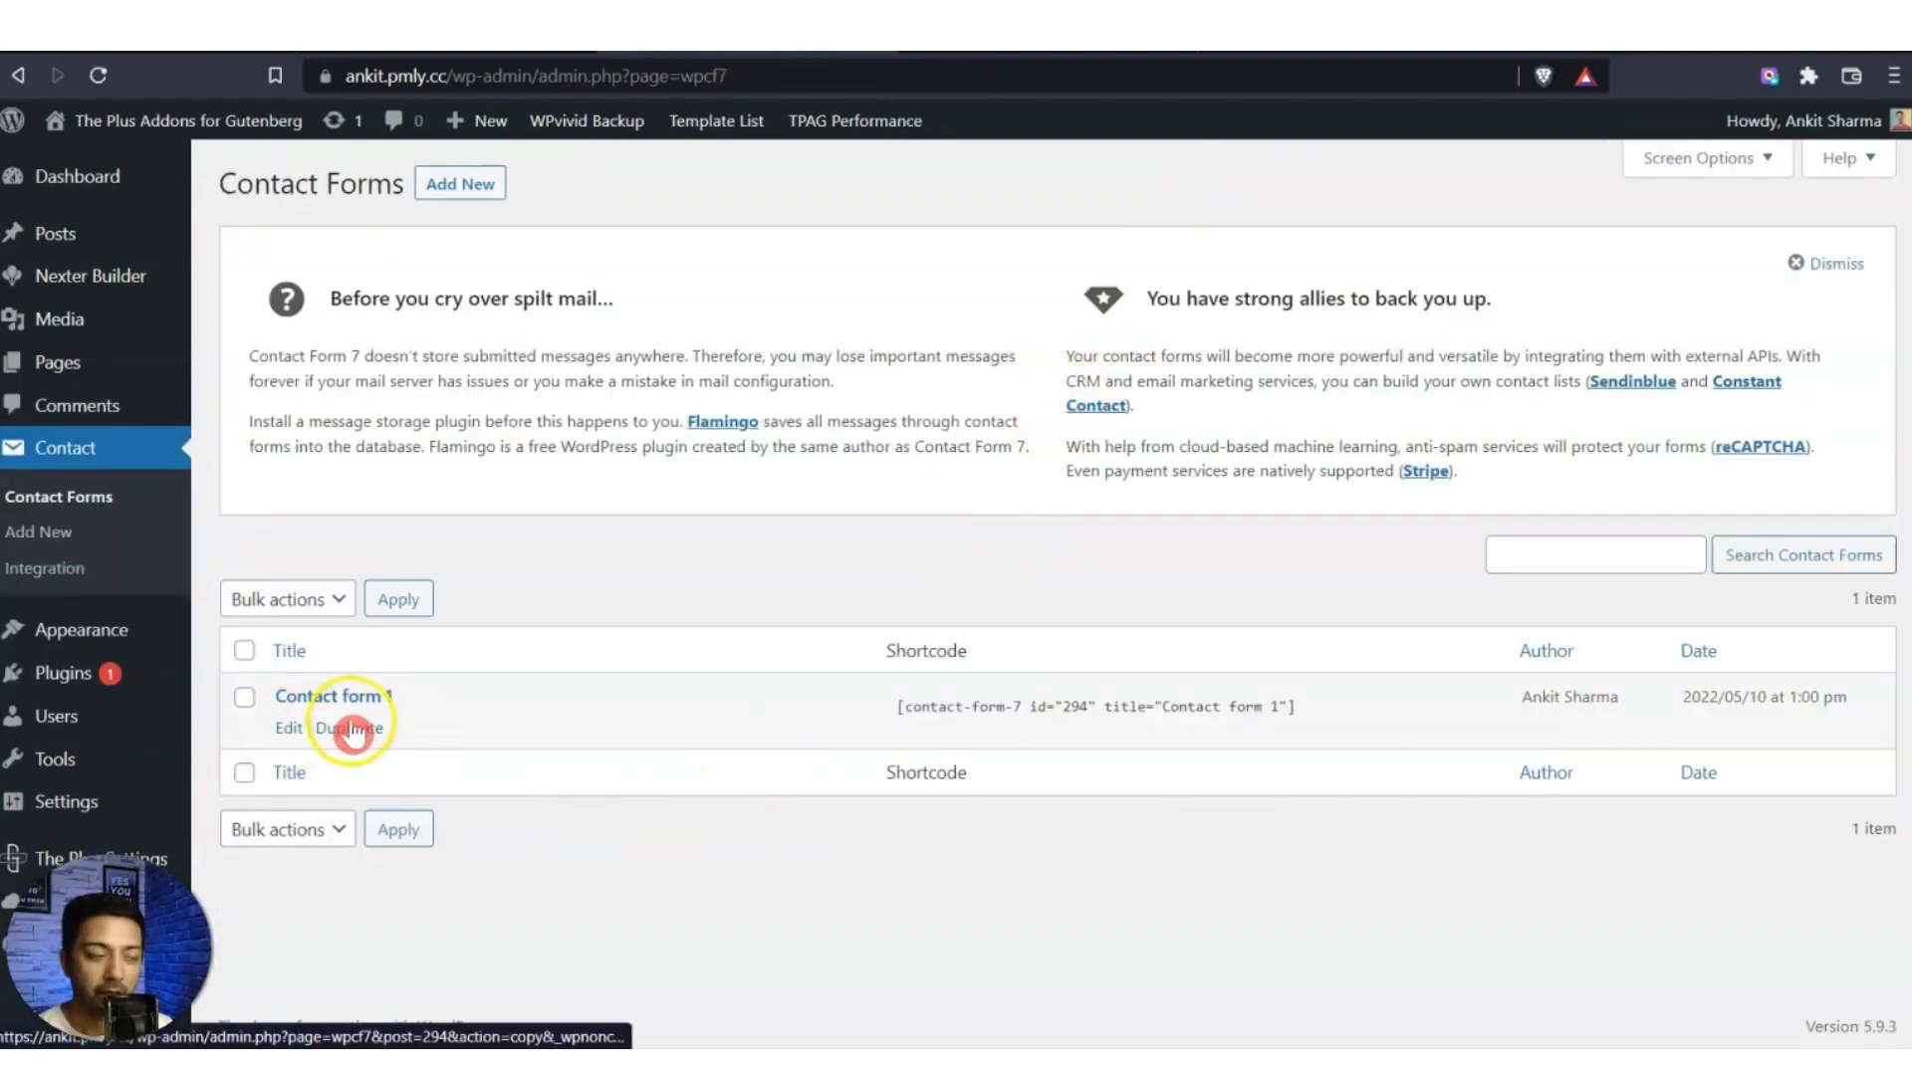
Open Contact form 1 for editing, review its form template and save the form.
{"action": "left_click", "coordinate": [288, 728]}
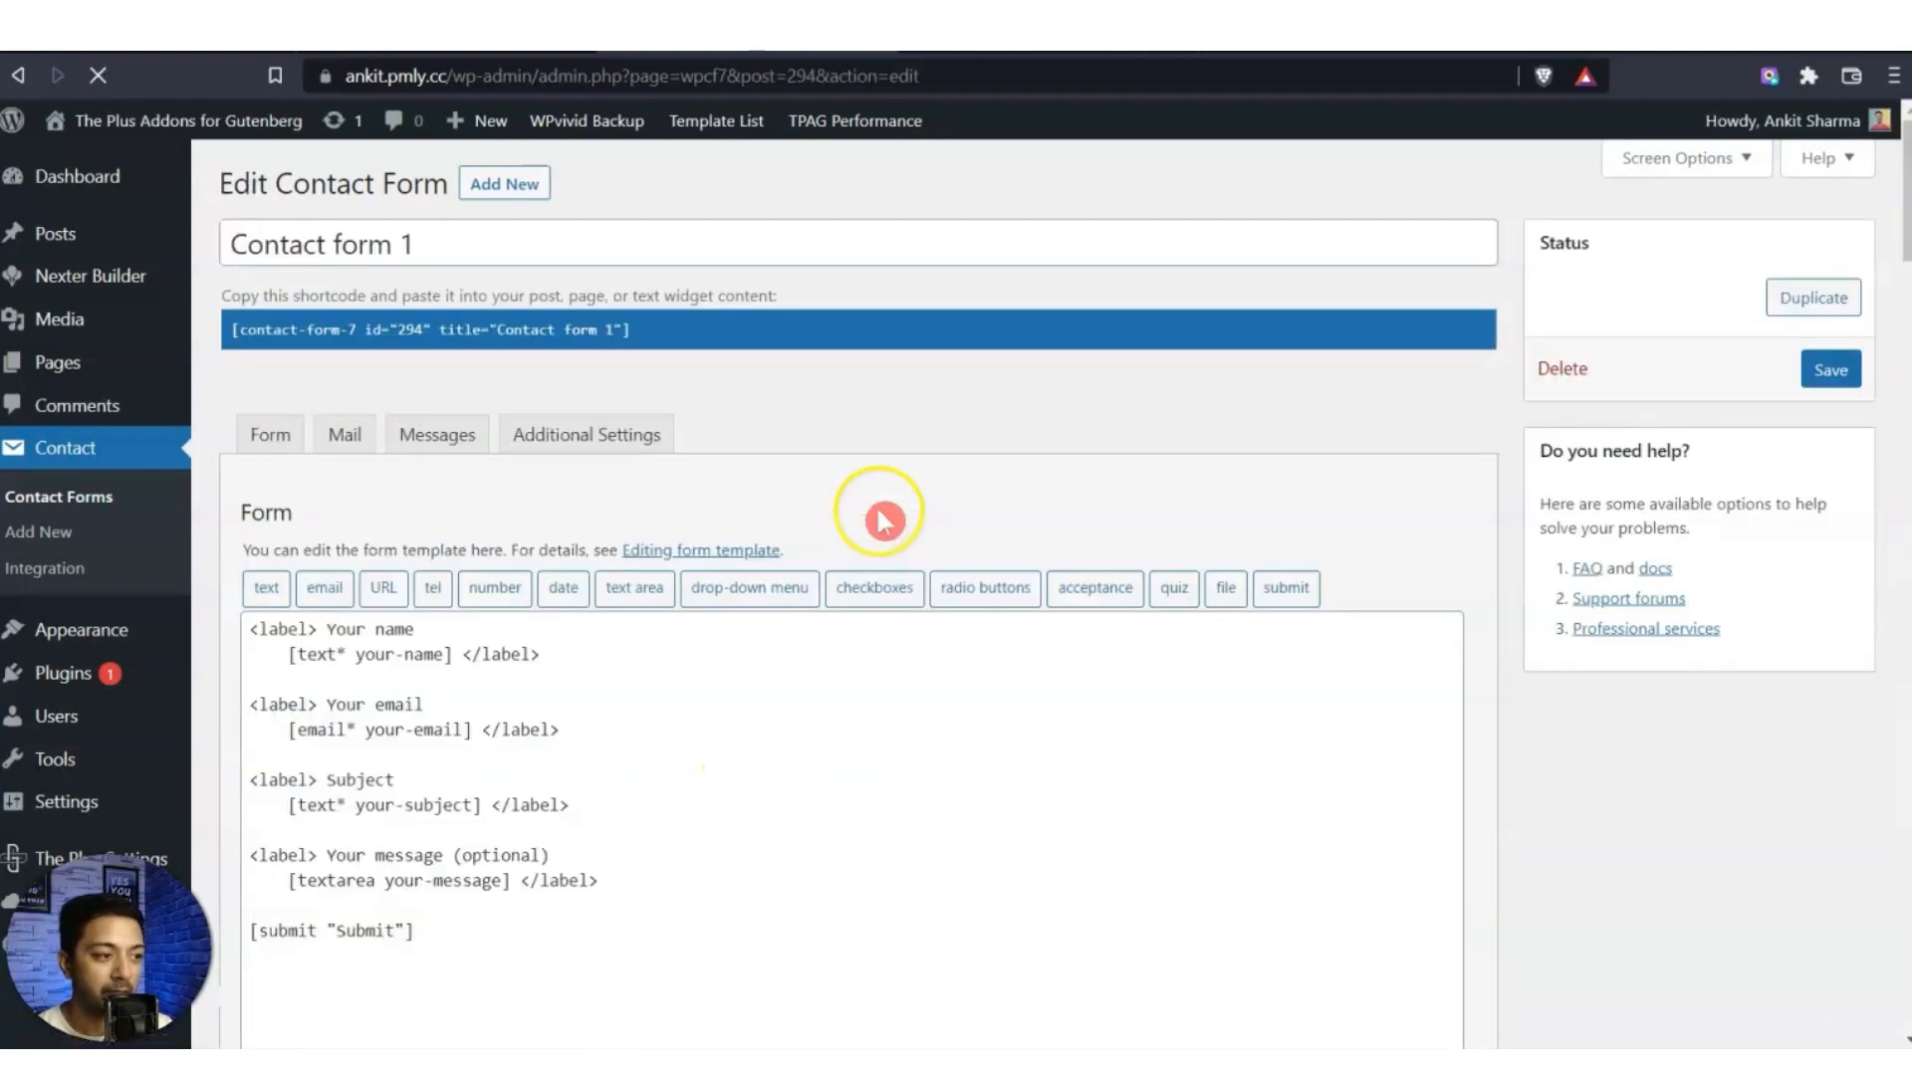
{"action": "scroll", "coordinate": [867, 523], "scroll_direction": "down", "scroll_amount": 2}
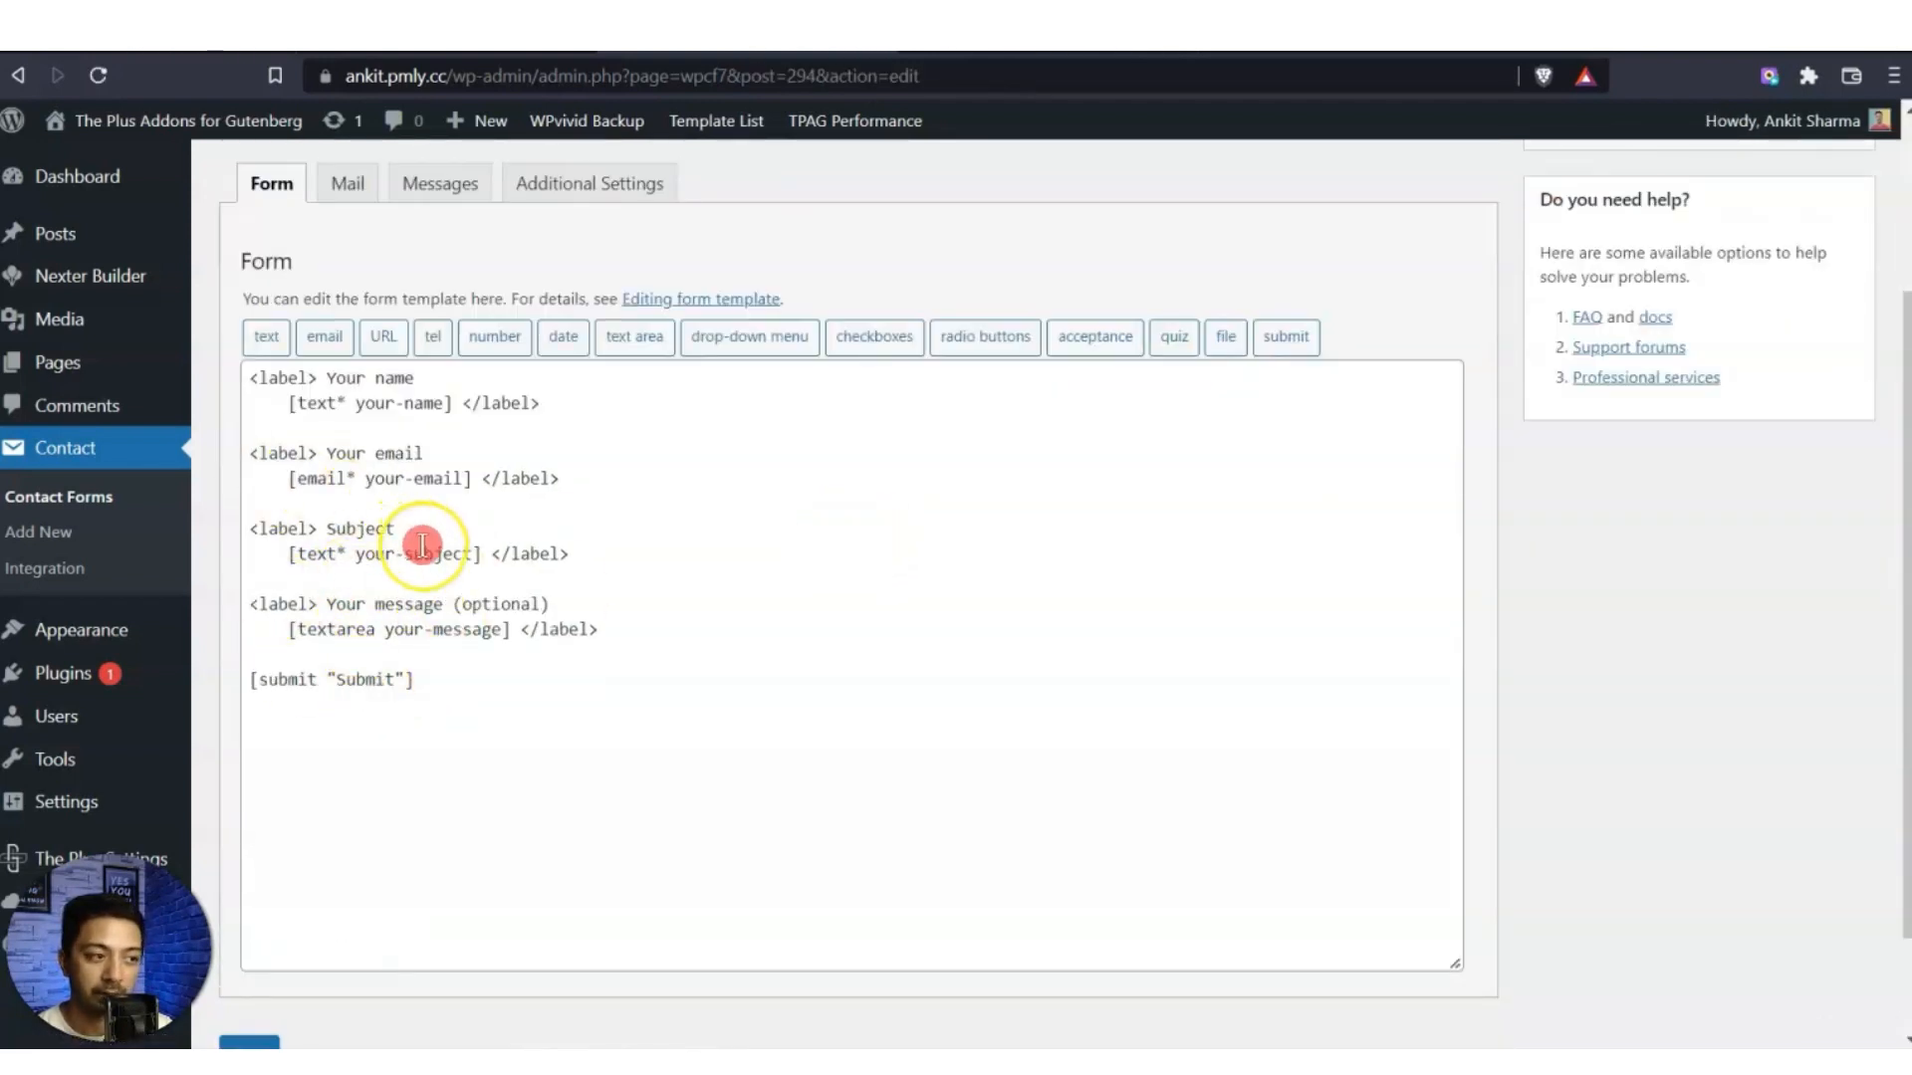
{"action": "scroll", "coordinate": [423, 546], "scroll_direction": "up", "scroll_amount": 2}
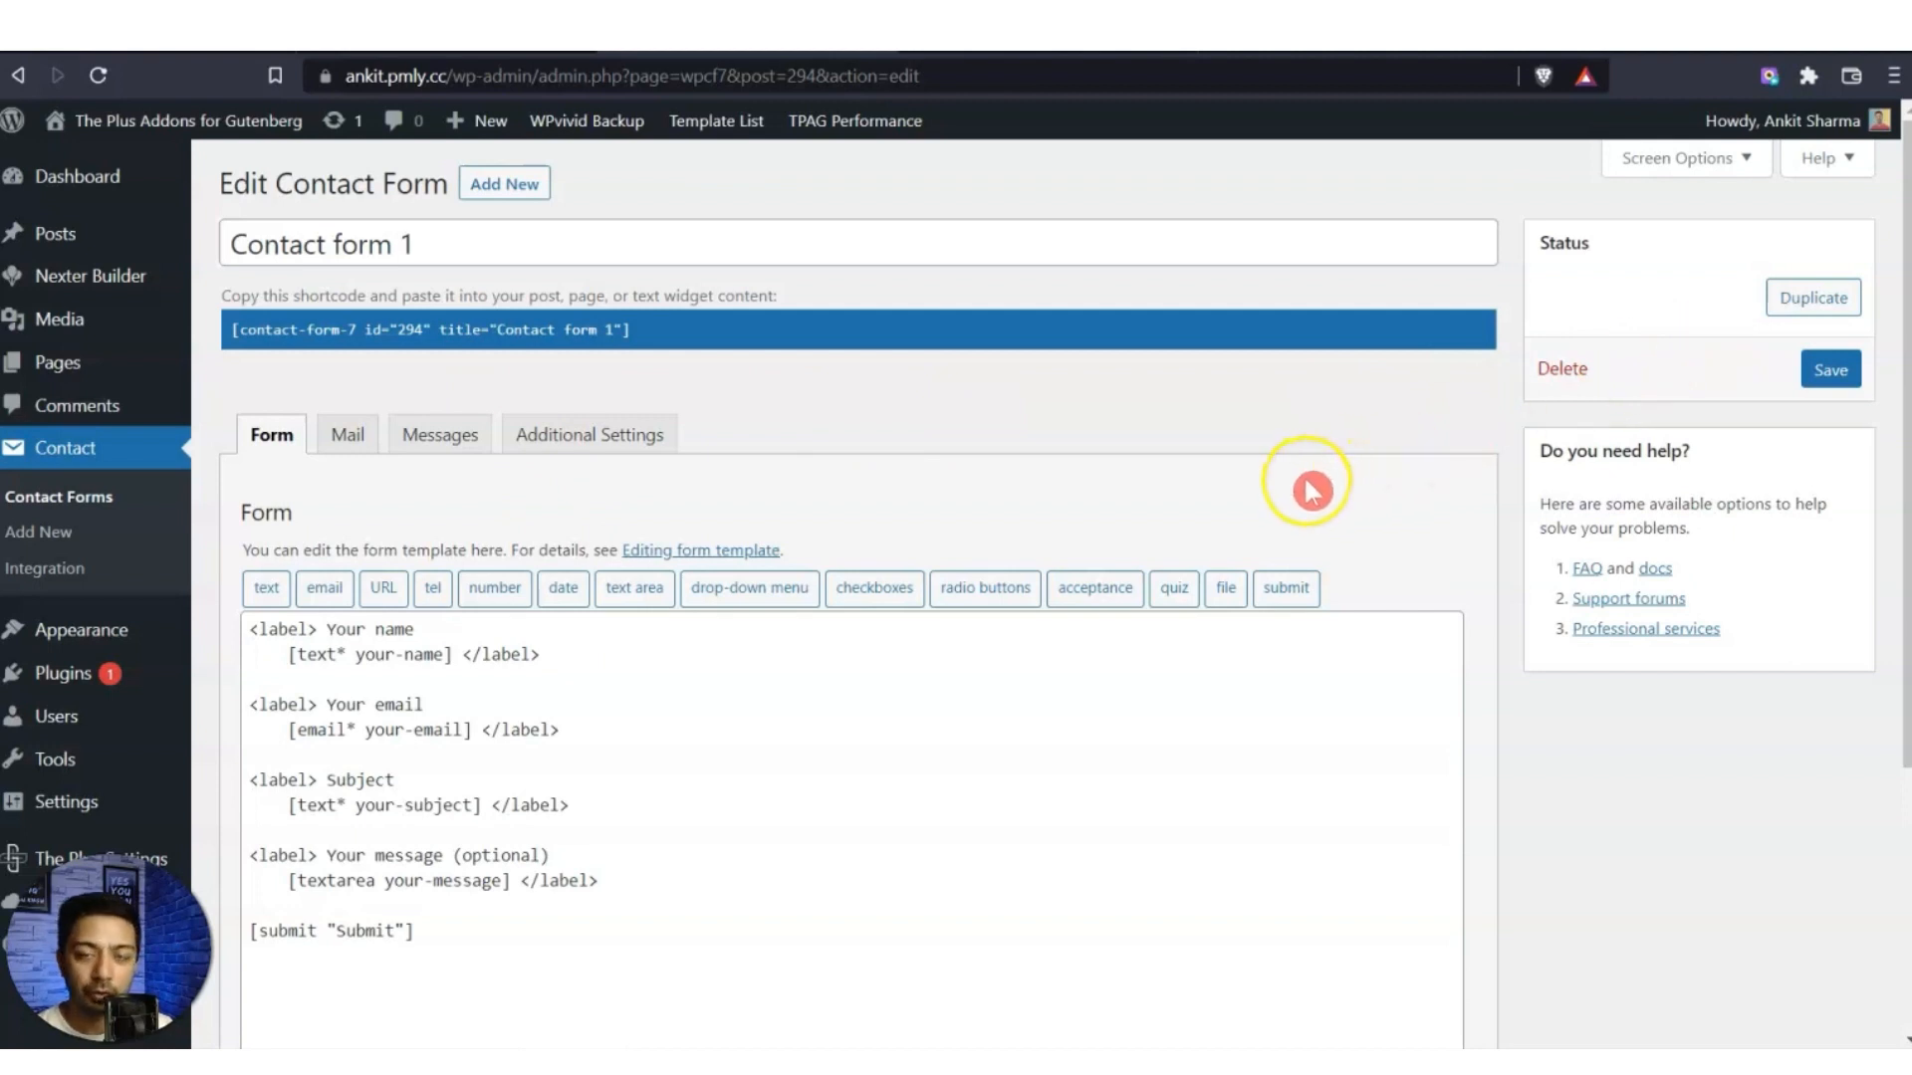
{"action": "left_click", "coordinate": [1831, 370]}
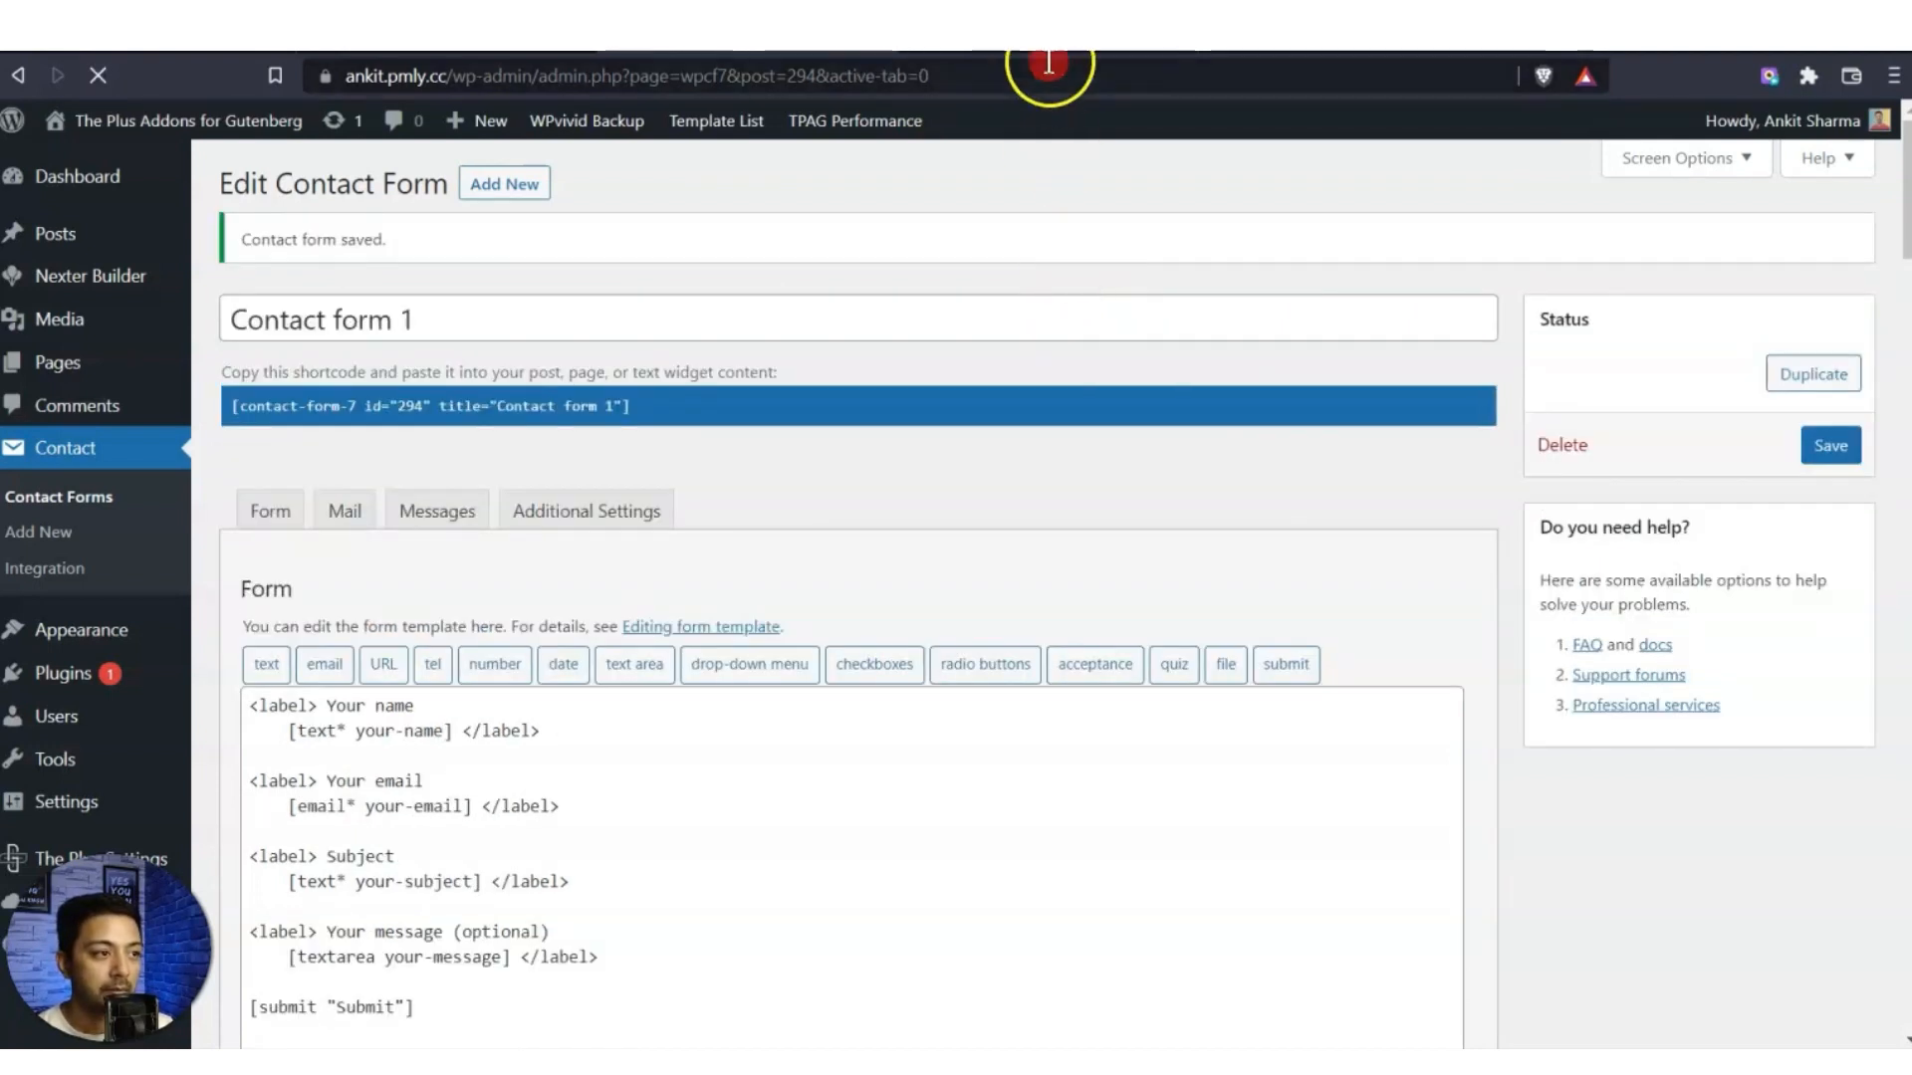
Reload the Contact Us page editor and add a TP External Form Styler with Contact form 1 in the empty column.
{"action": "left_click", "coordinate": [1052, 54]}
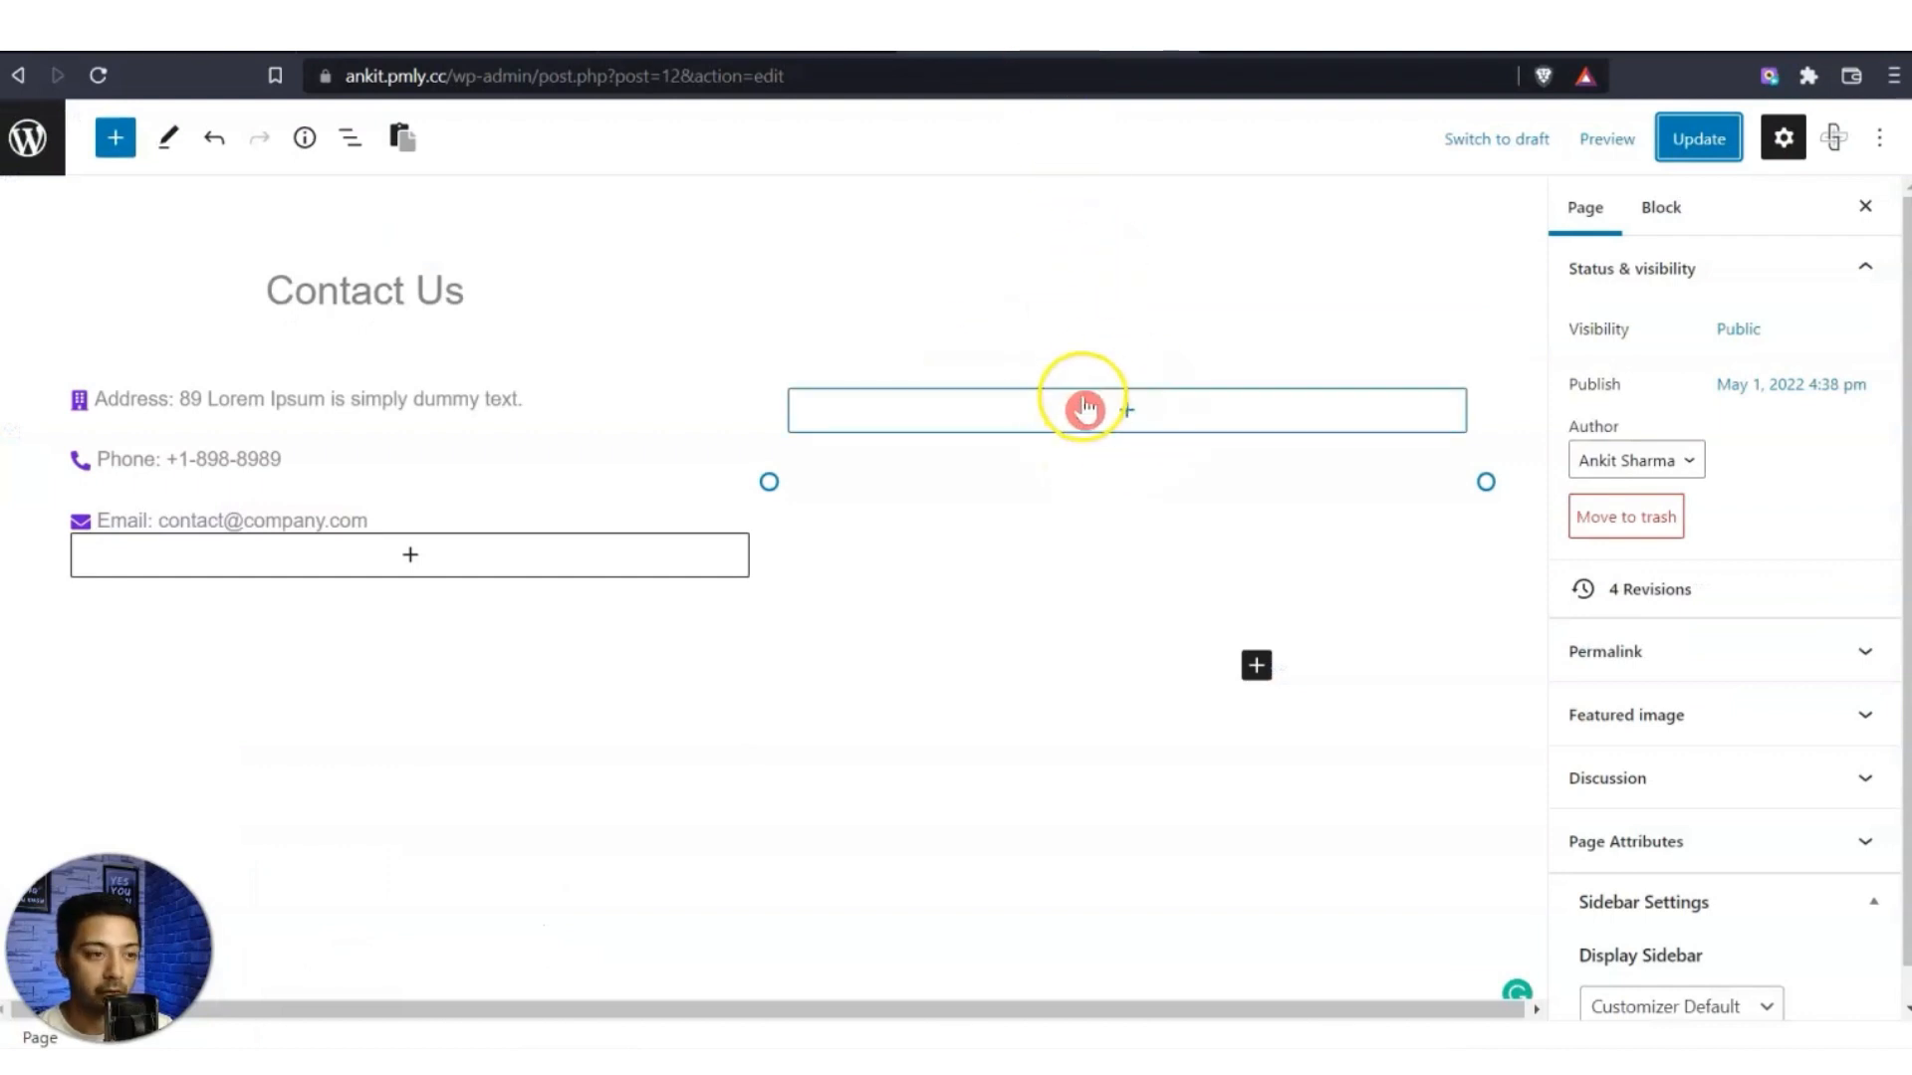
{"action": "left_click", "coordinate": [98, 75]}
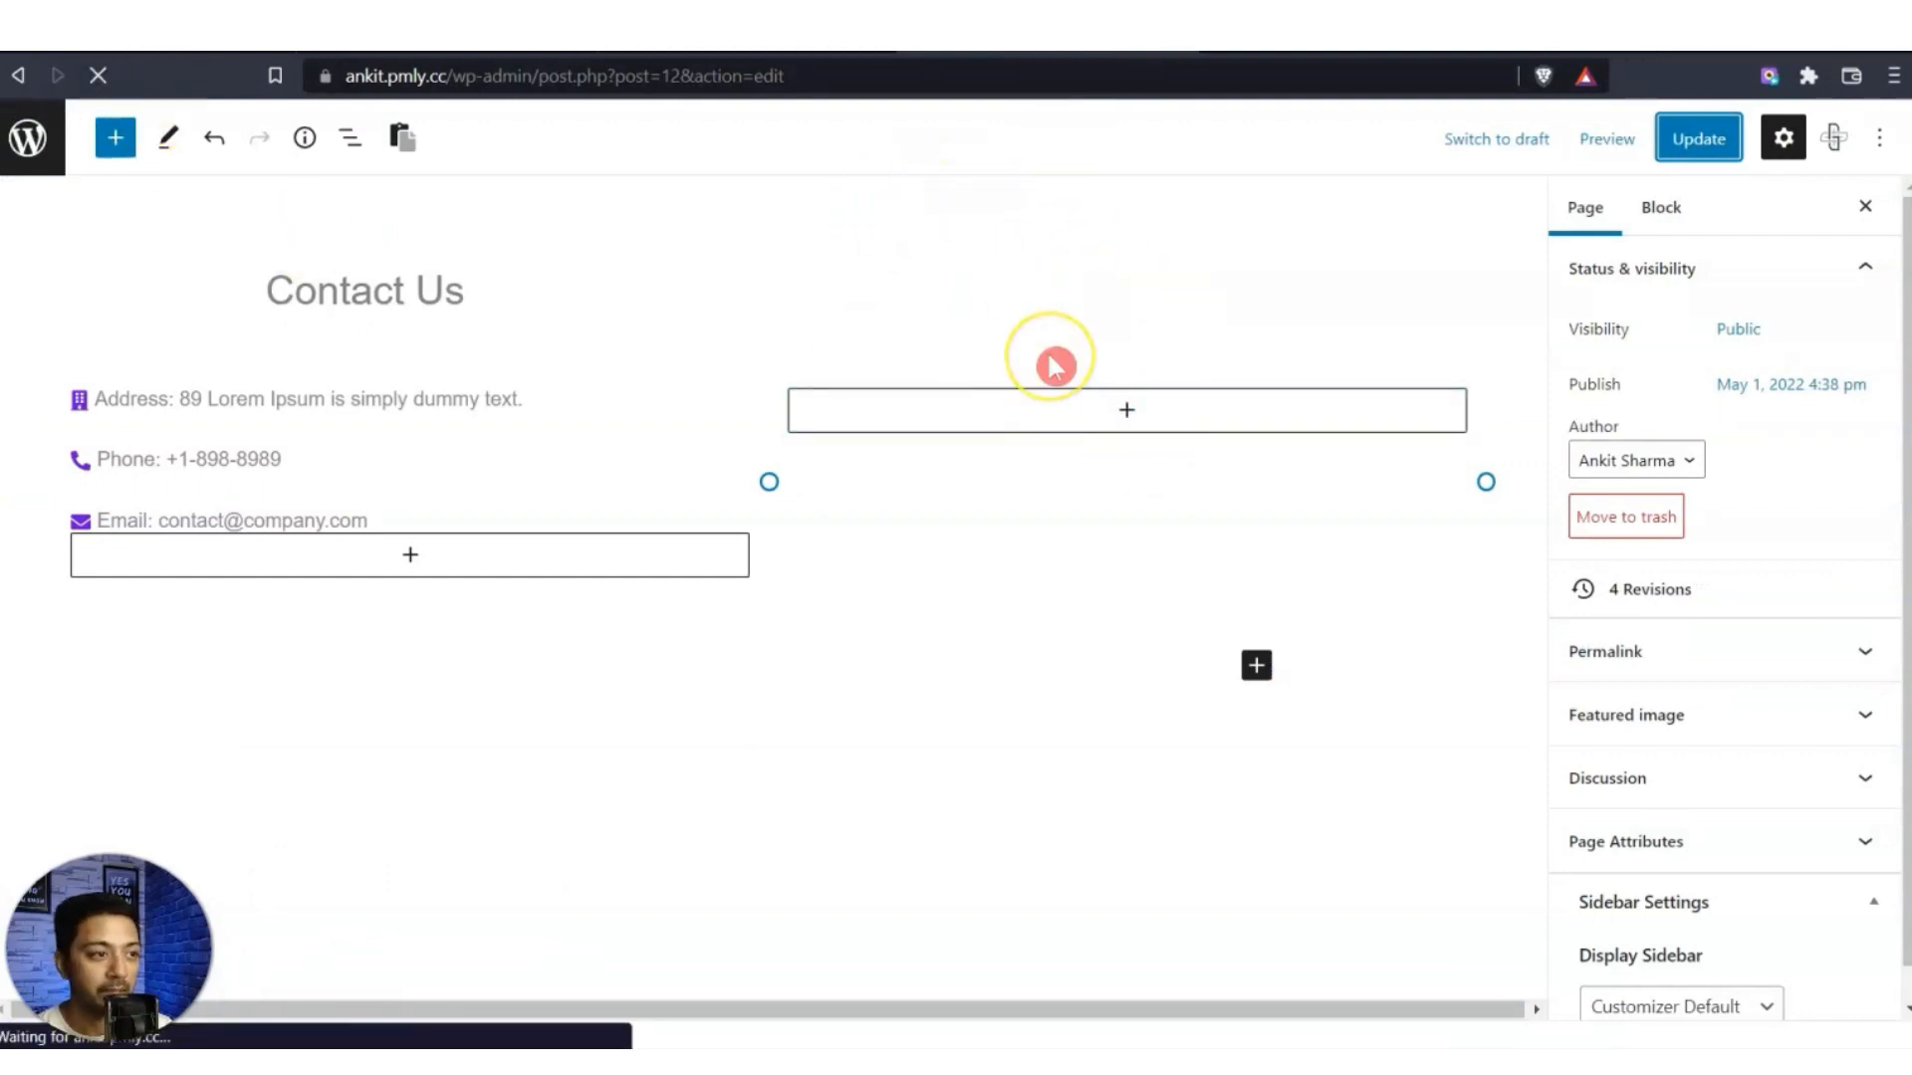
{"action": "left_click", "coordinate": [1054, 408]}
{"action": "left_click", "coordinate": [1837, 631]}
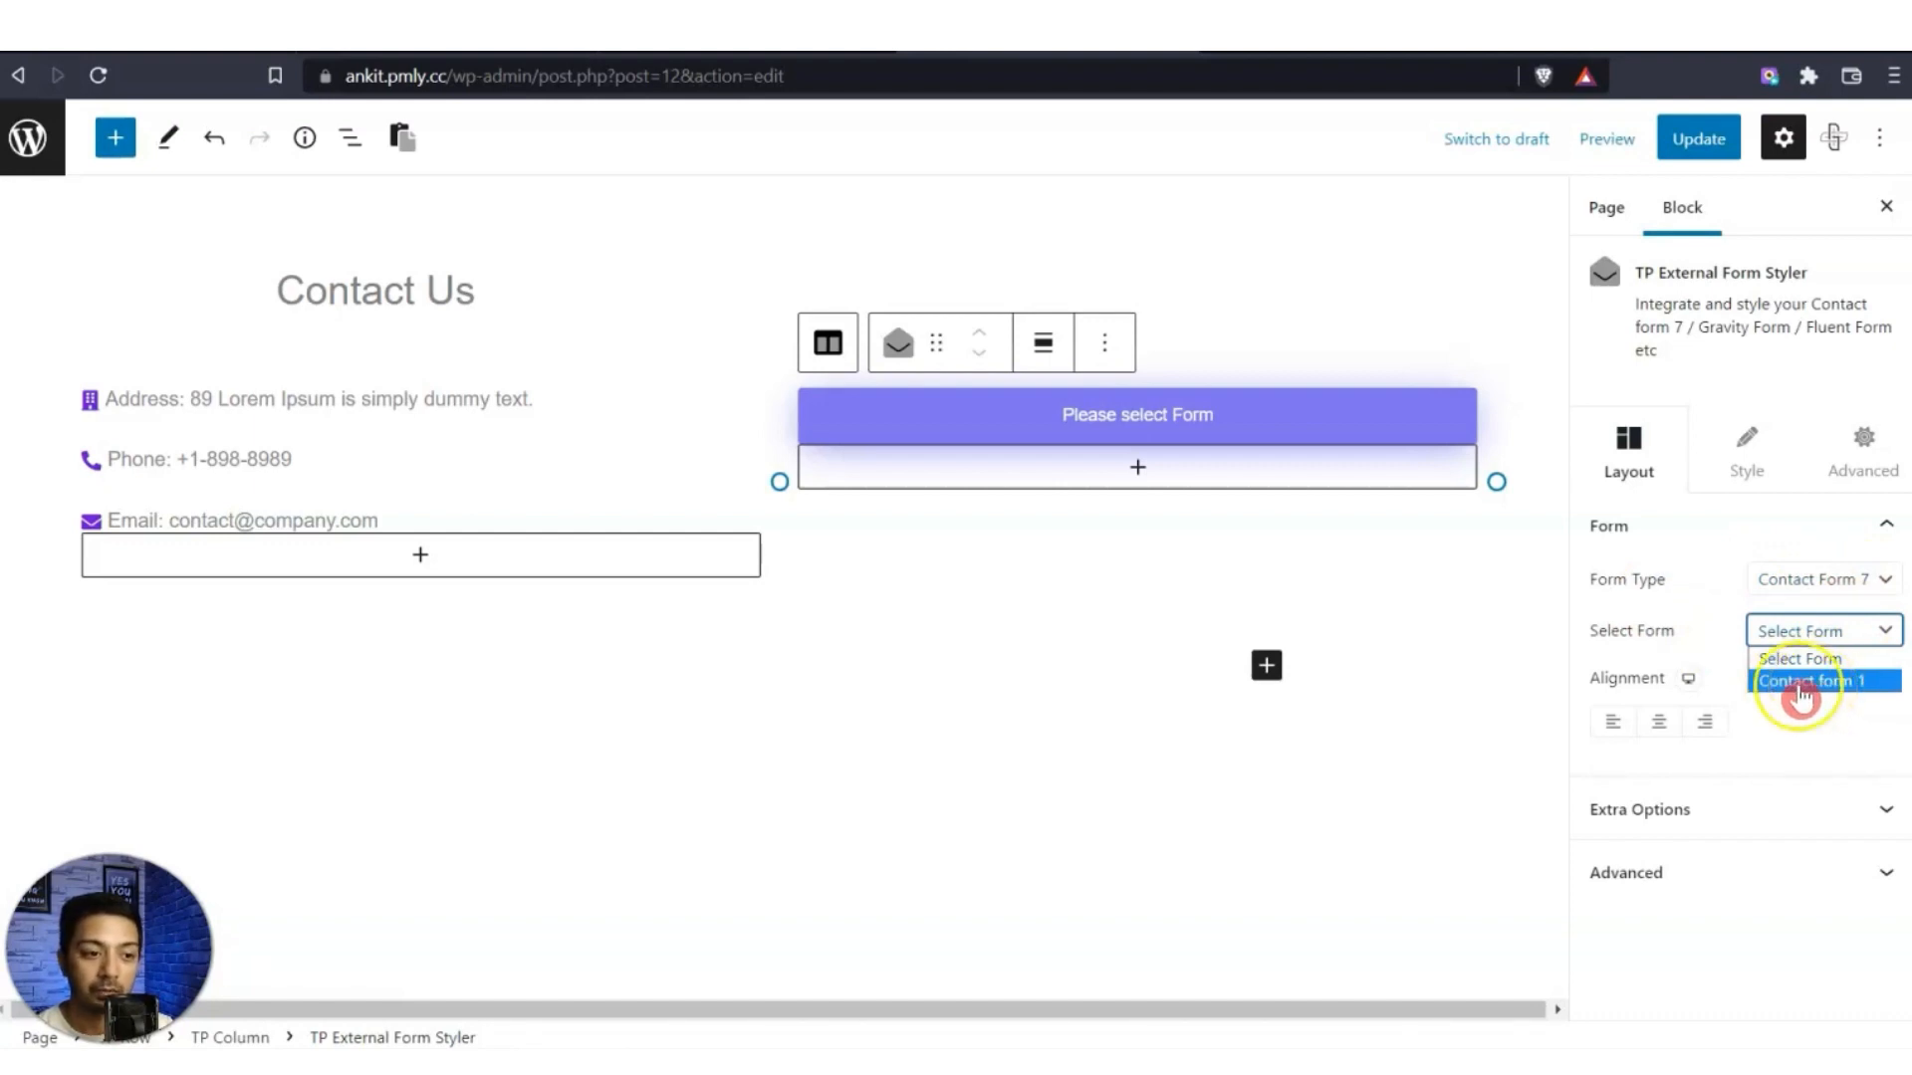
{"action": "left_click", "coordinate": [1800, 683]}
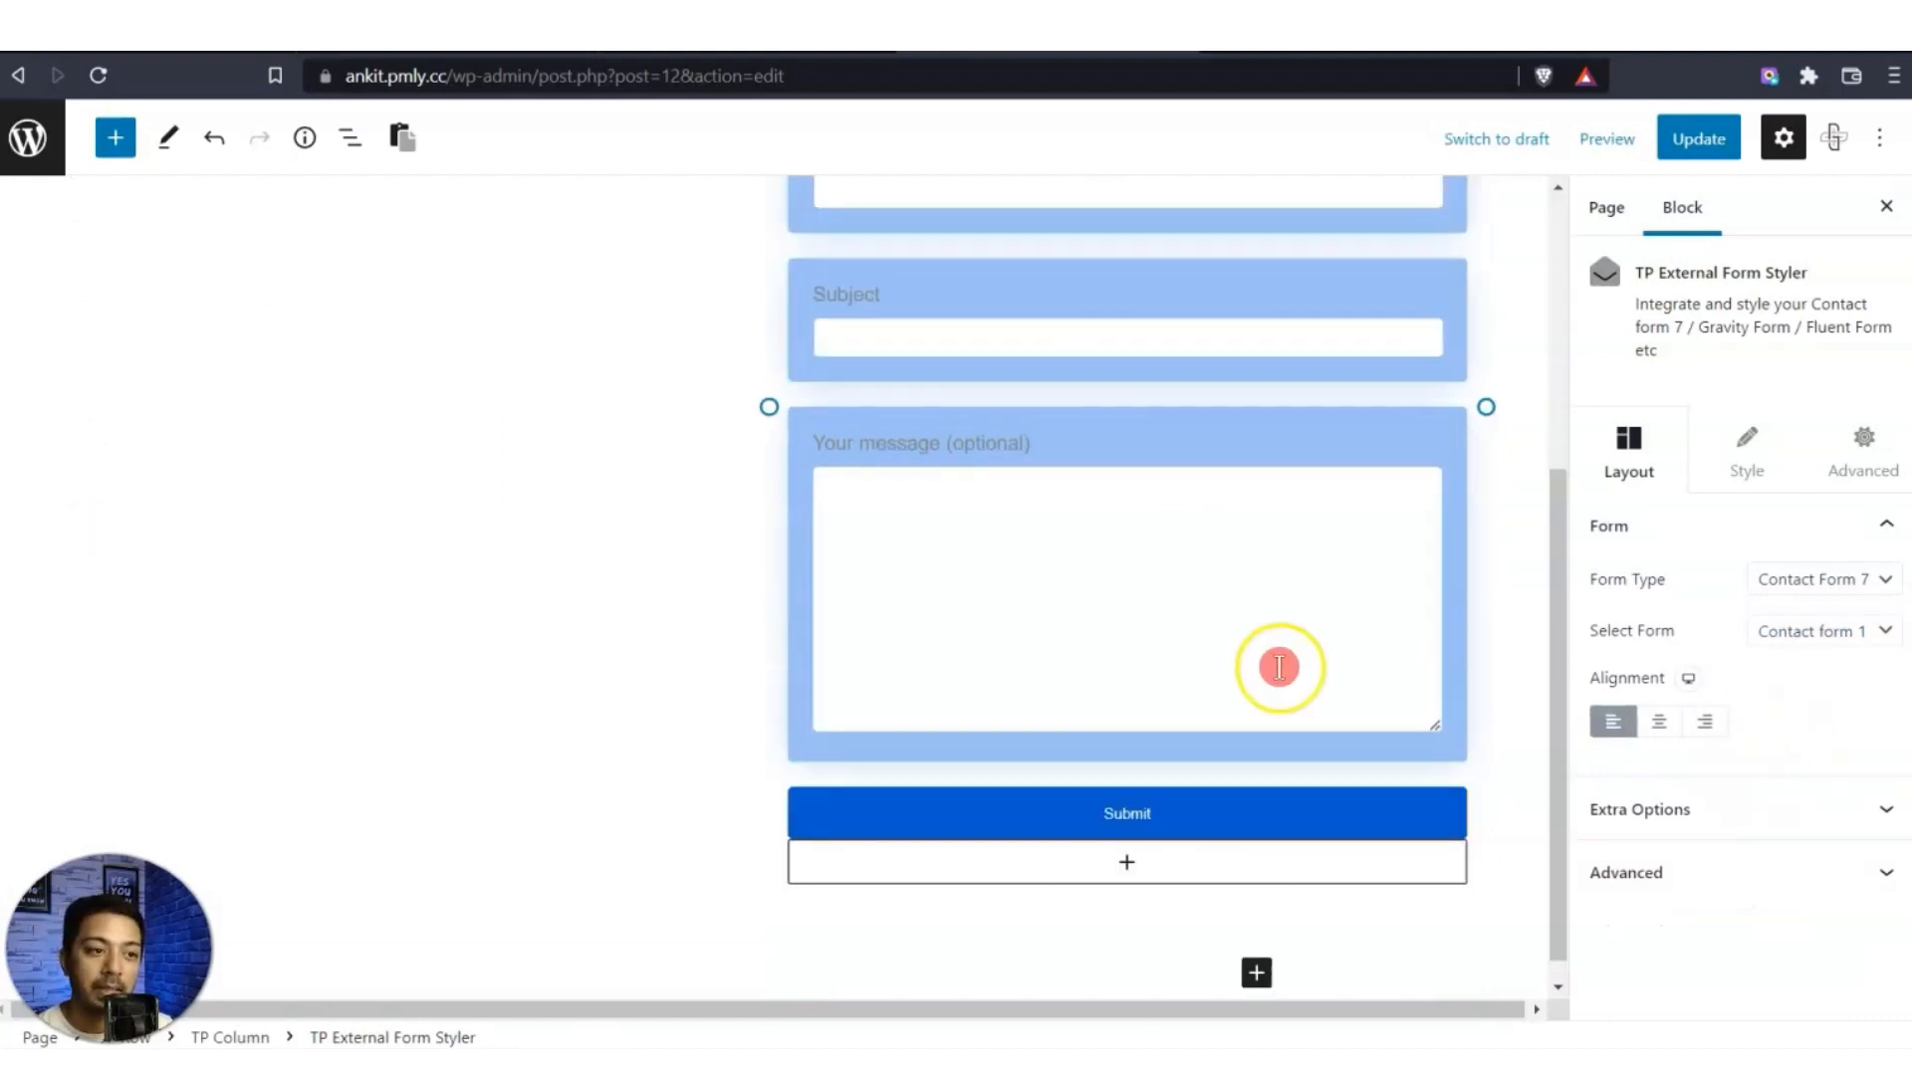
Set the normal label color of the contact form's fields to dark grey.
{"action": "scroll", "coordinate": [1280, 667], "scroll_direction": "up", "scroll_amount": 5}
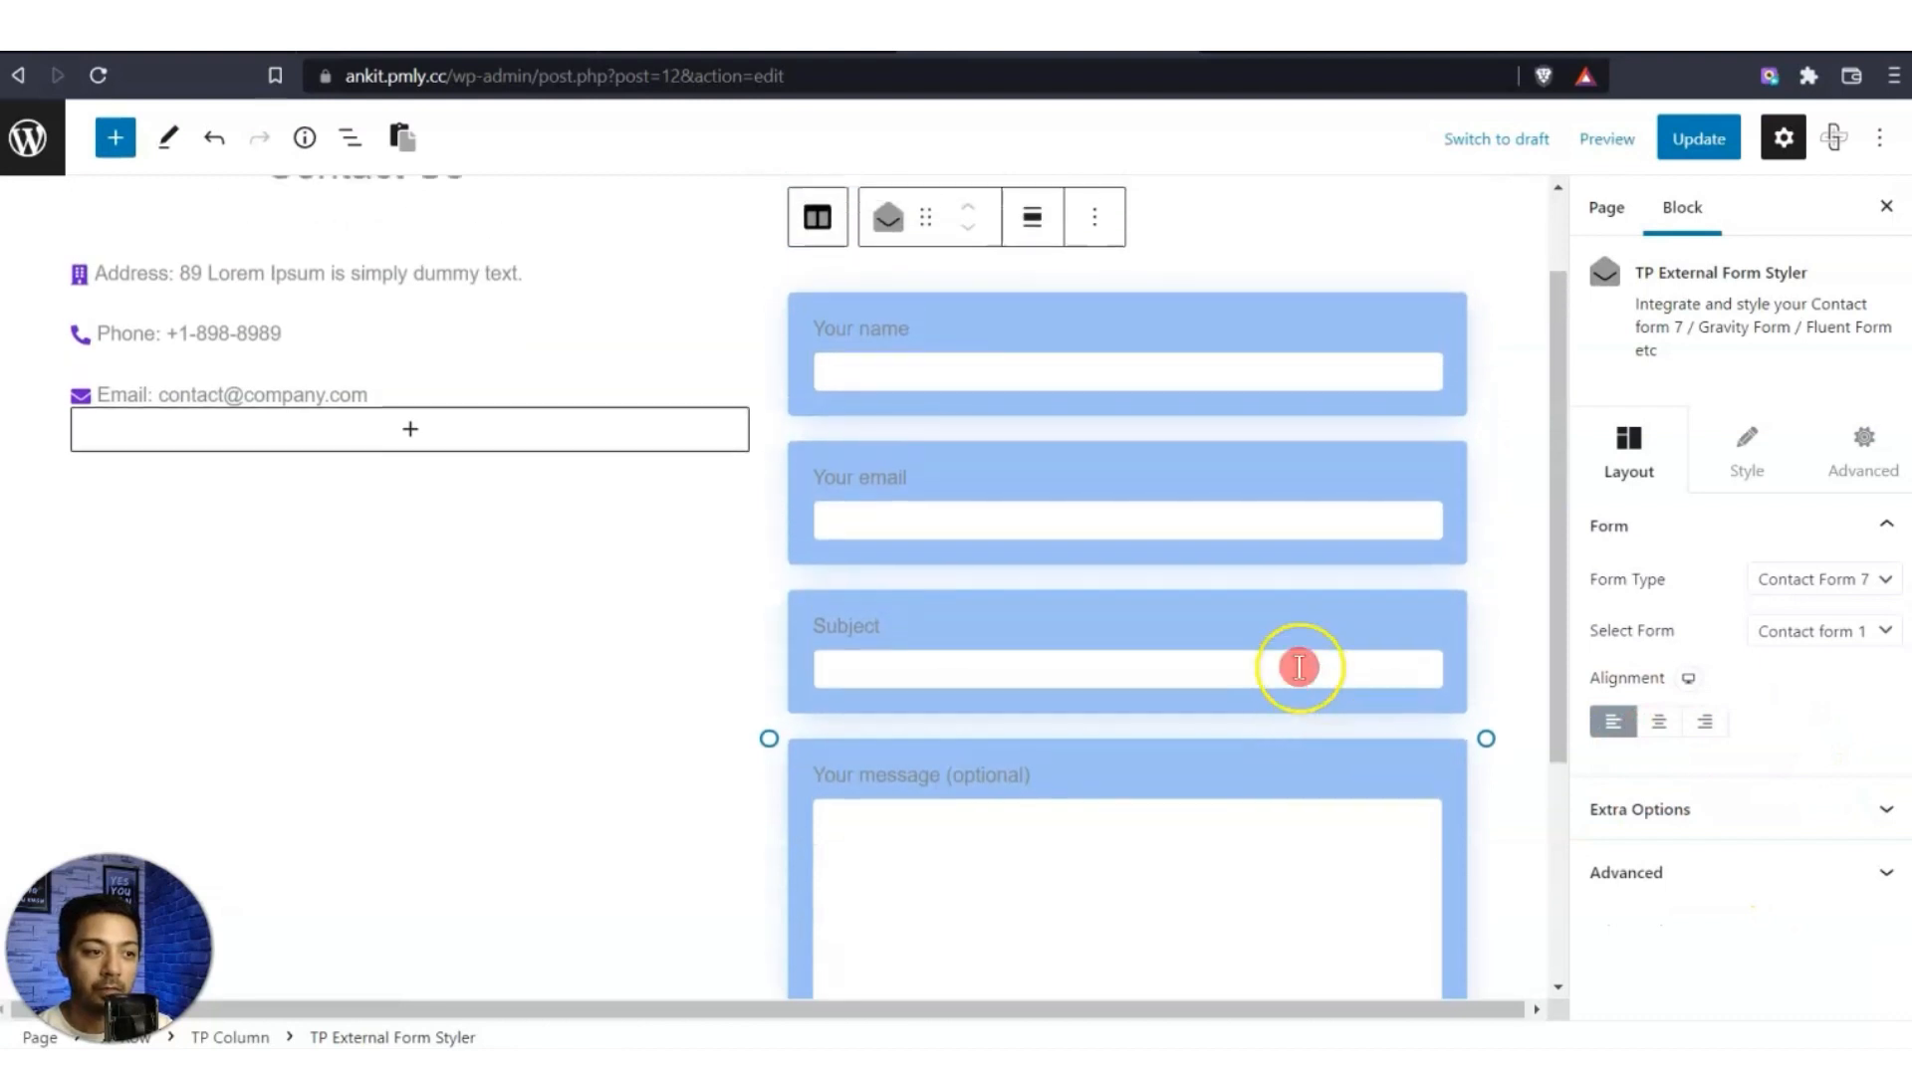
{"action": "left_click", "coordinate": [1748, 458]}
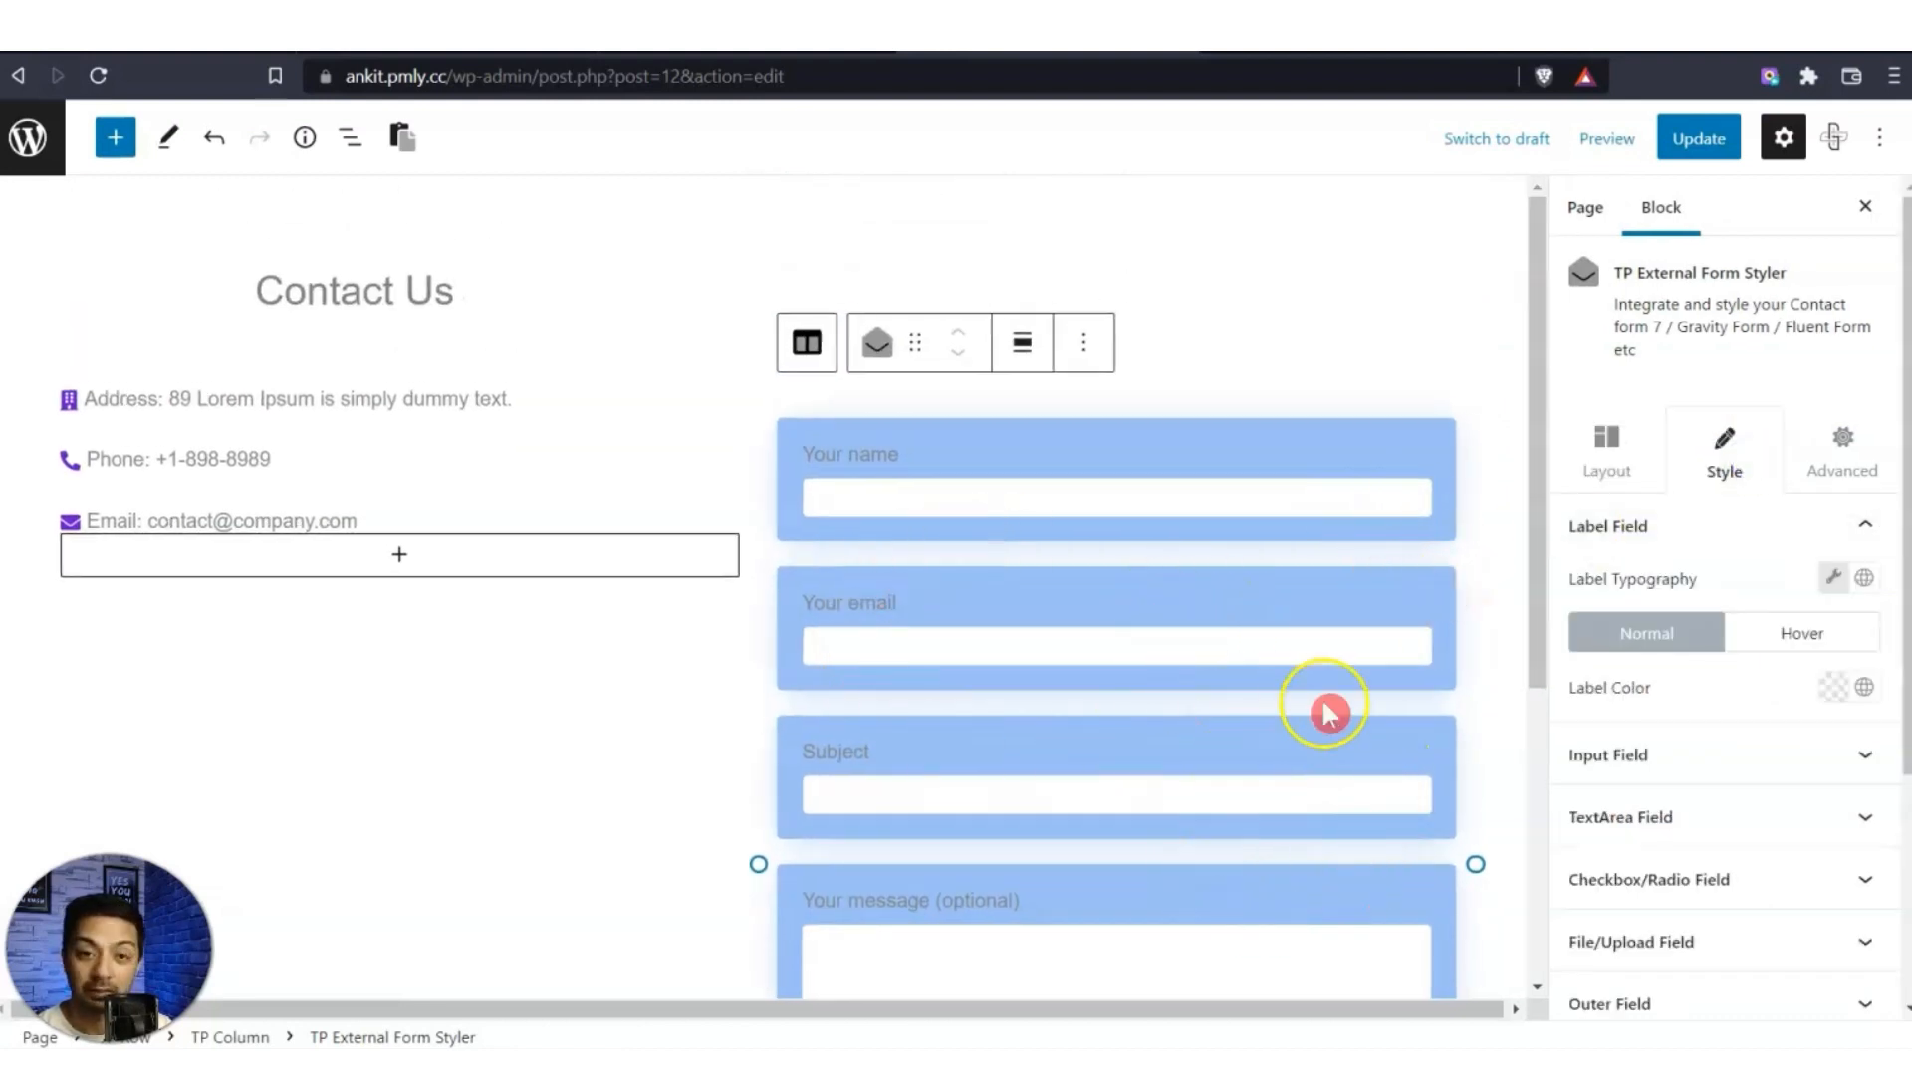
{"action": "left_click", "coordinate": [1832, 687]}
{"action": "mouse_move", "coordinate": [1704, 484]}
{"action": "left_mouse_down"}
{"action": "mouse_move", "coordinate": [1776, 437]}
{"action": "mouse_move", "coordinate": [1613, 499]}
{"action": "mouse_move", "coordinate": [1660, 428]}
{"action": "mouse_move", "coordinate": [1596, 401]}
{"action": "left_mouse_up"}
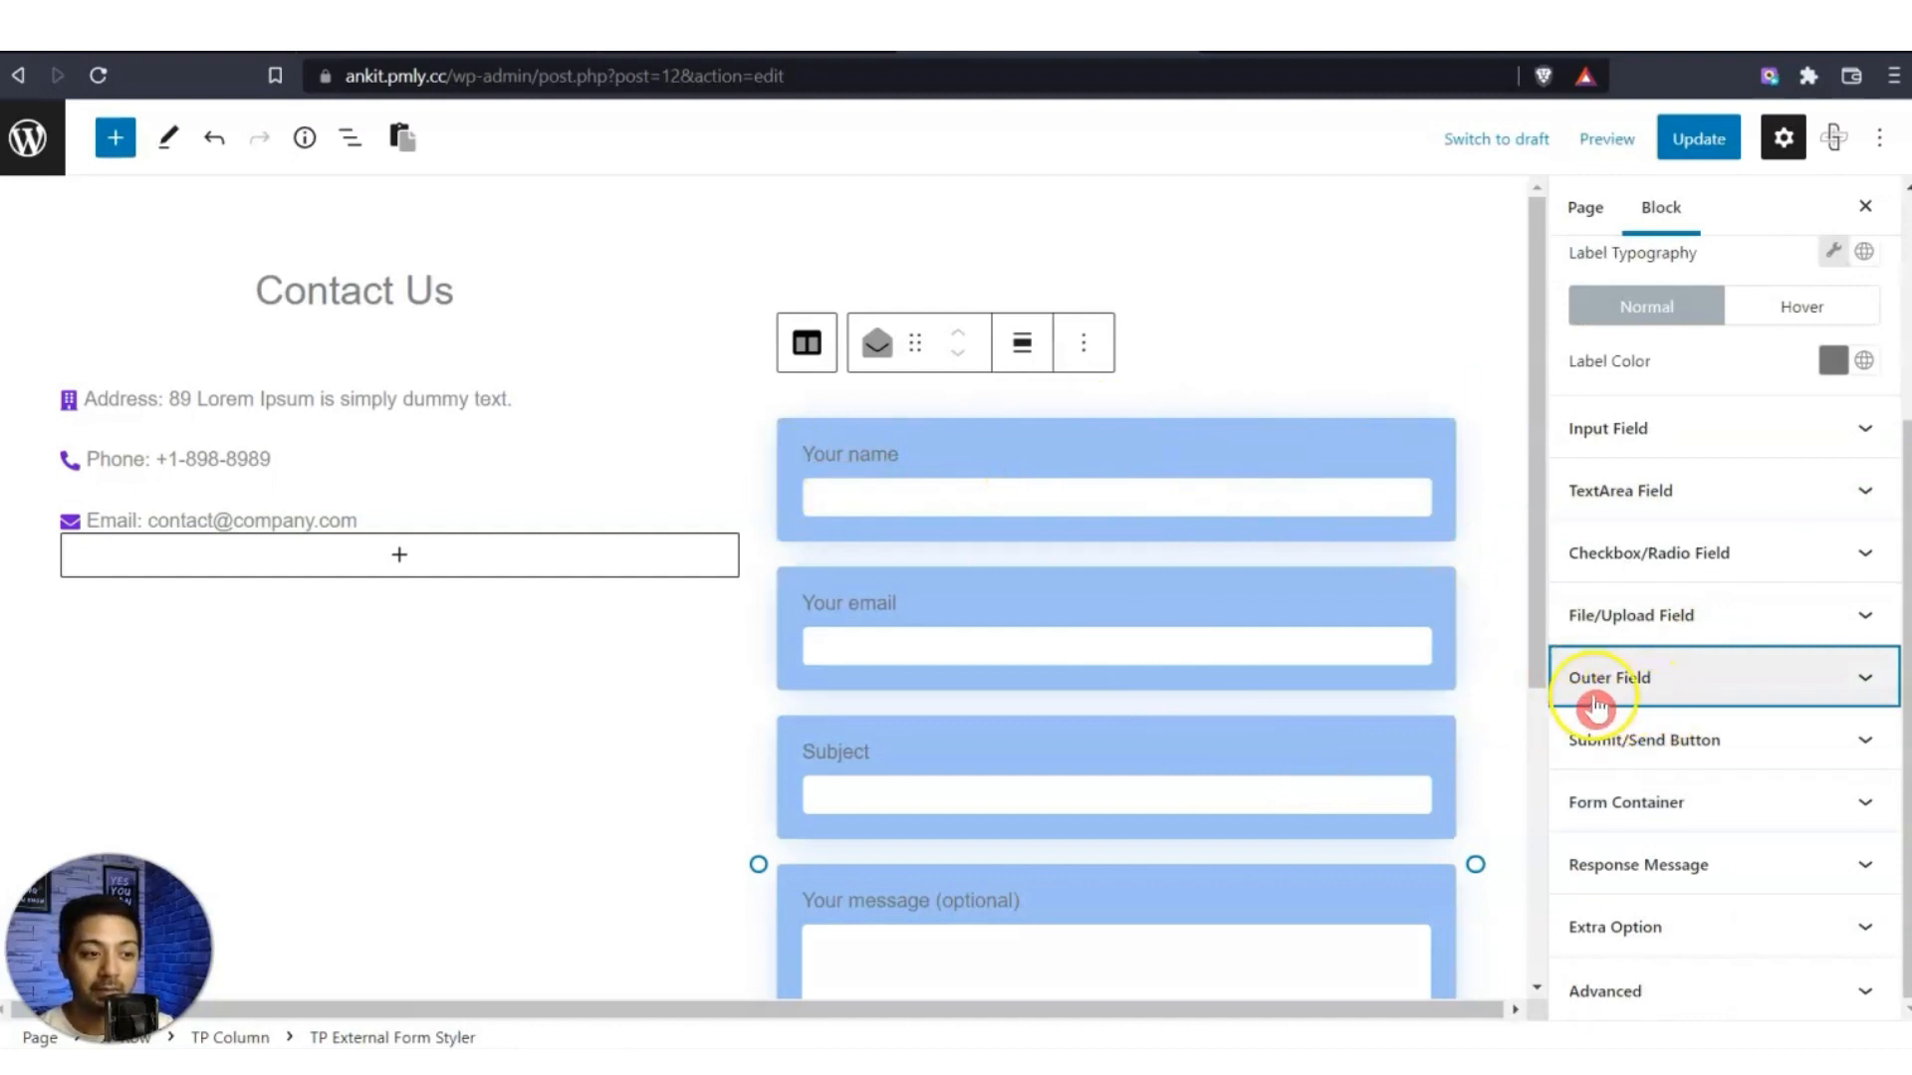
Try a grey normal background, such as #B5B5B5, for the contact form's outer fields.
{"action": "left_click", "coordinate": [1830, 687]}
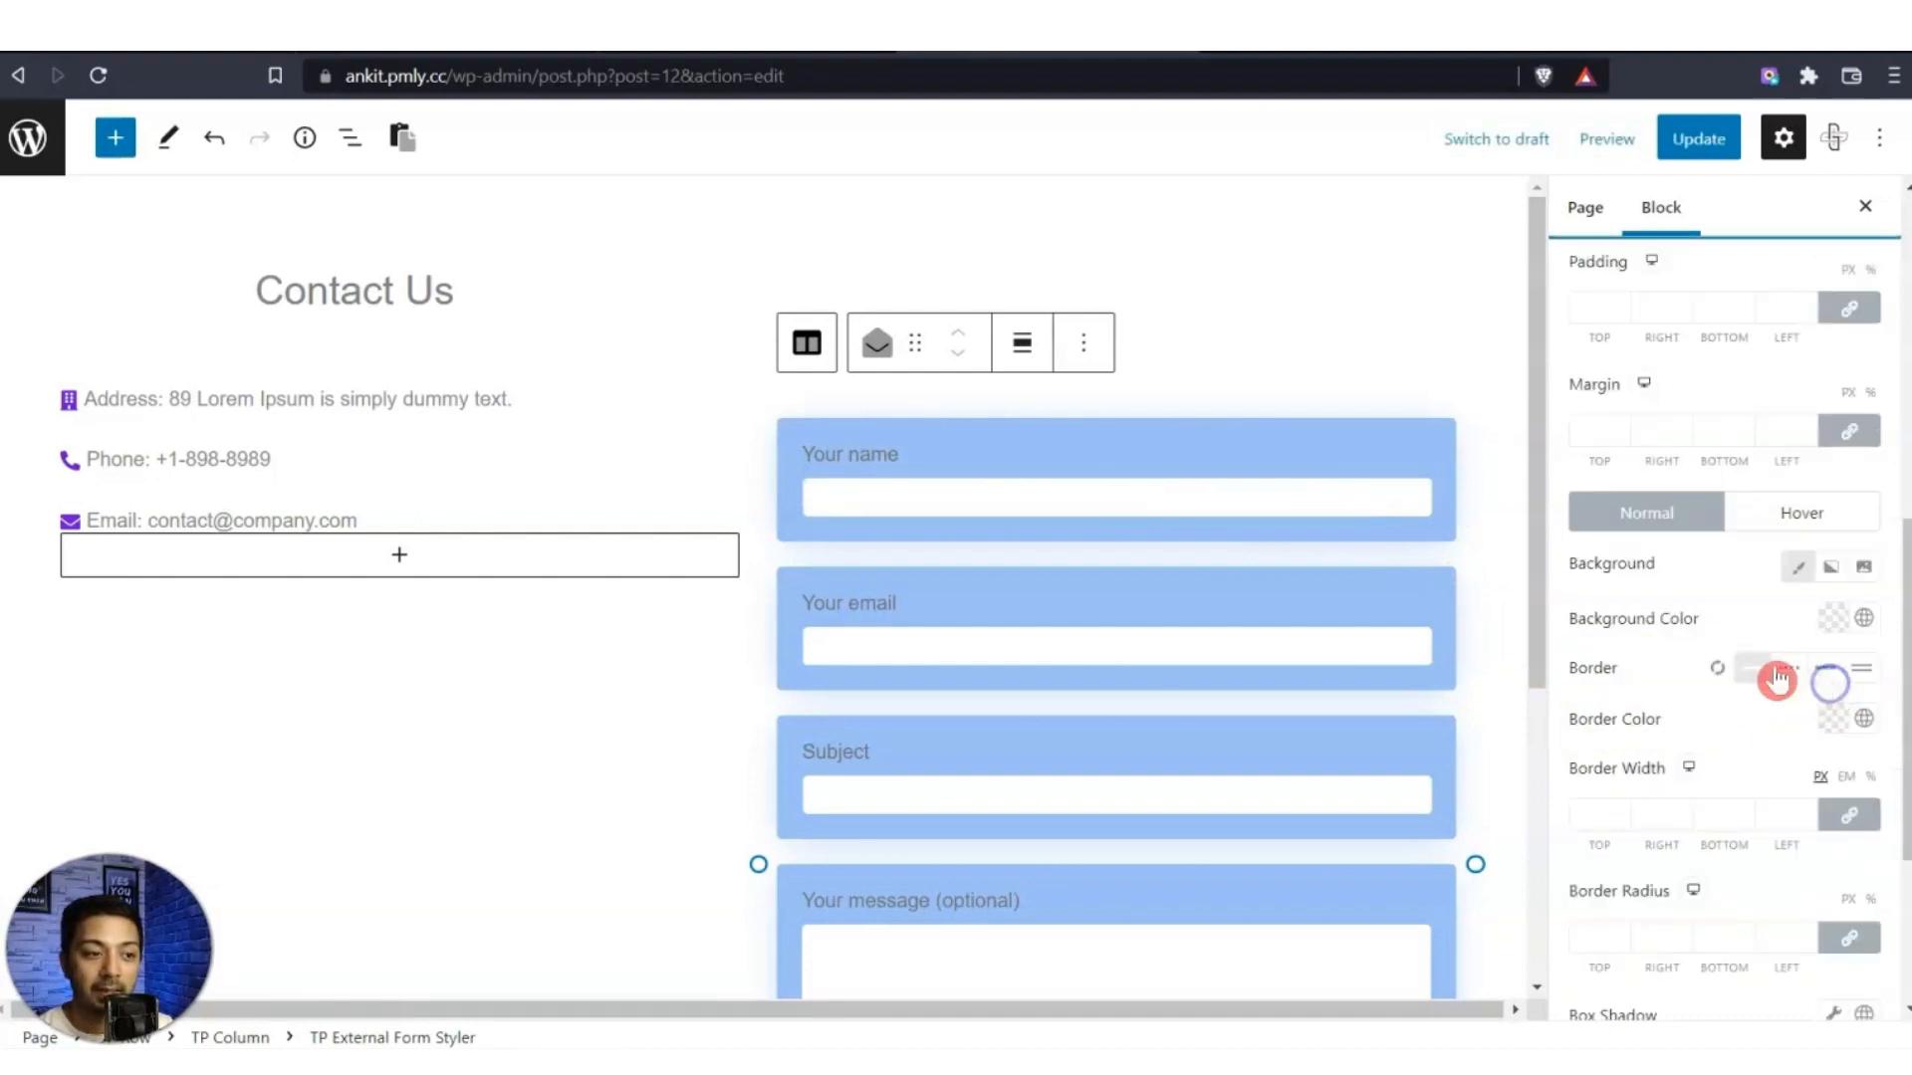
{"action": "left_click", "coordinate": [1830, 619]}
{"action": "left_click_drag", "start_coordinate": [1626, 286], "coordinate": [1557, 263]}
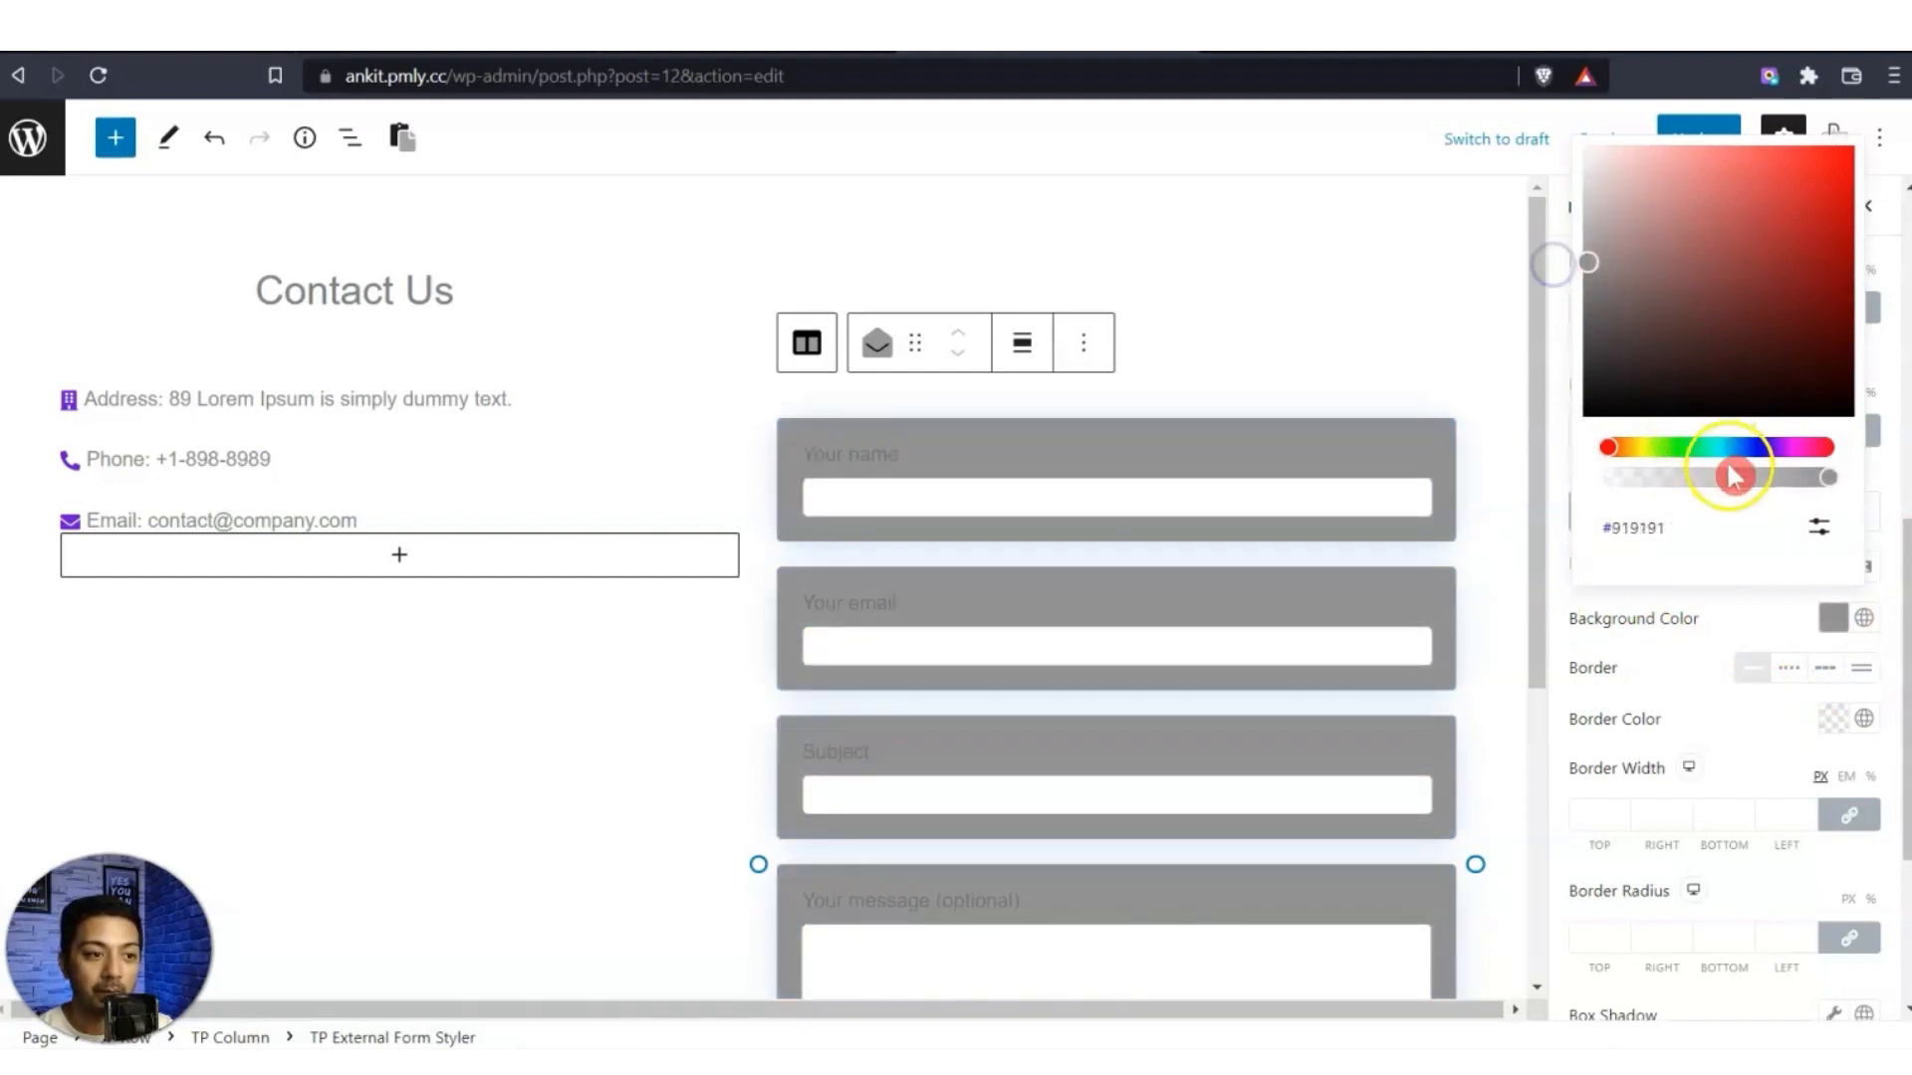
{"action": "left_click_drag", "start_coordinate": [1783, 461], "coordinate": [1801, 458]}
{"action": "left_click_drag", "start_coordinate": [1775, 377], "coordinate": [1589, 244]}
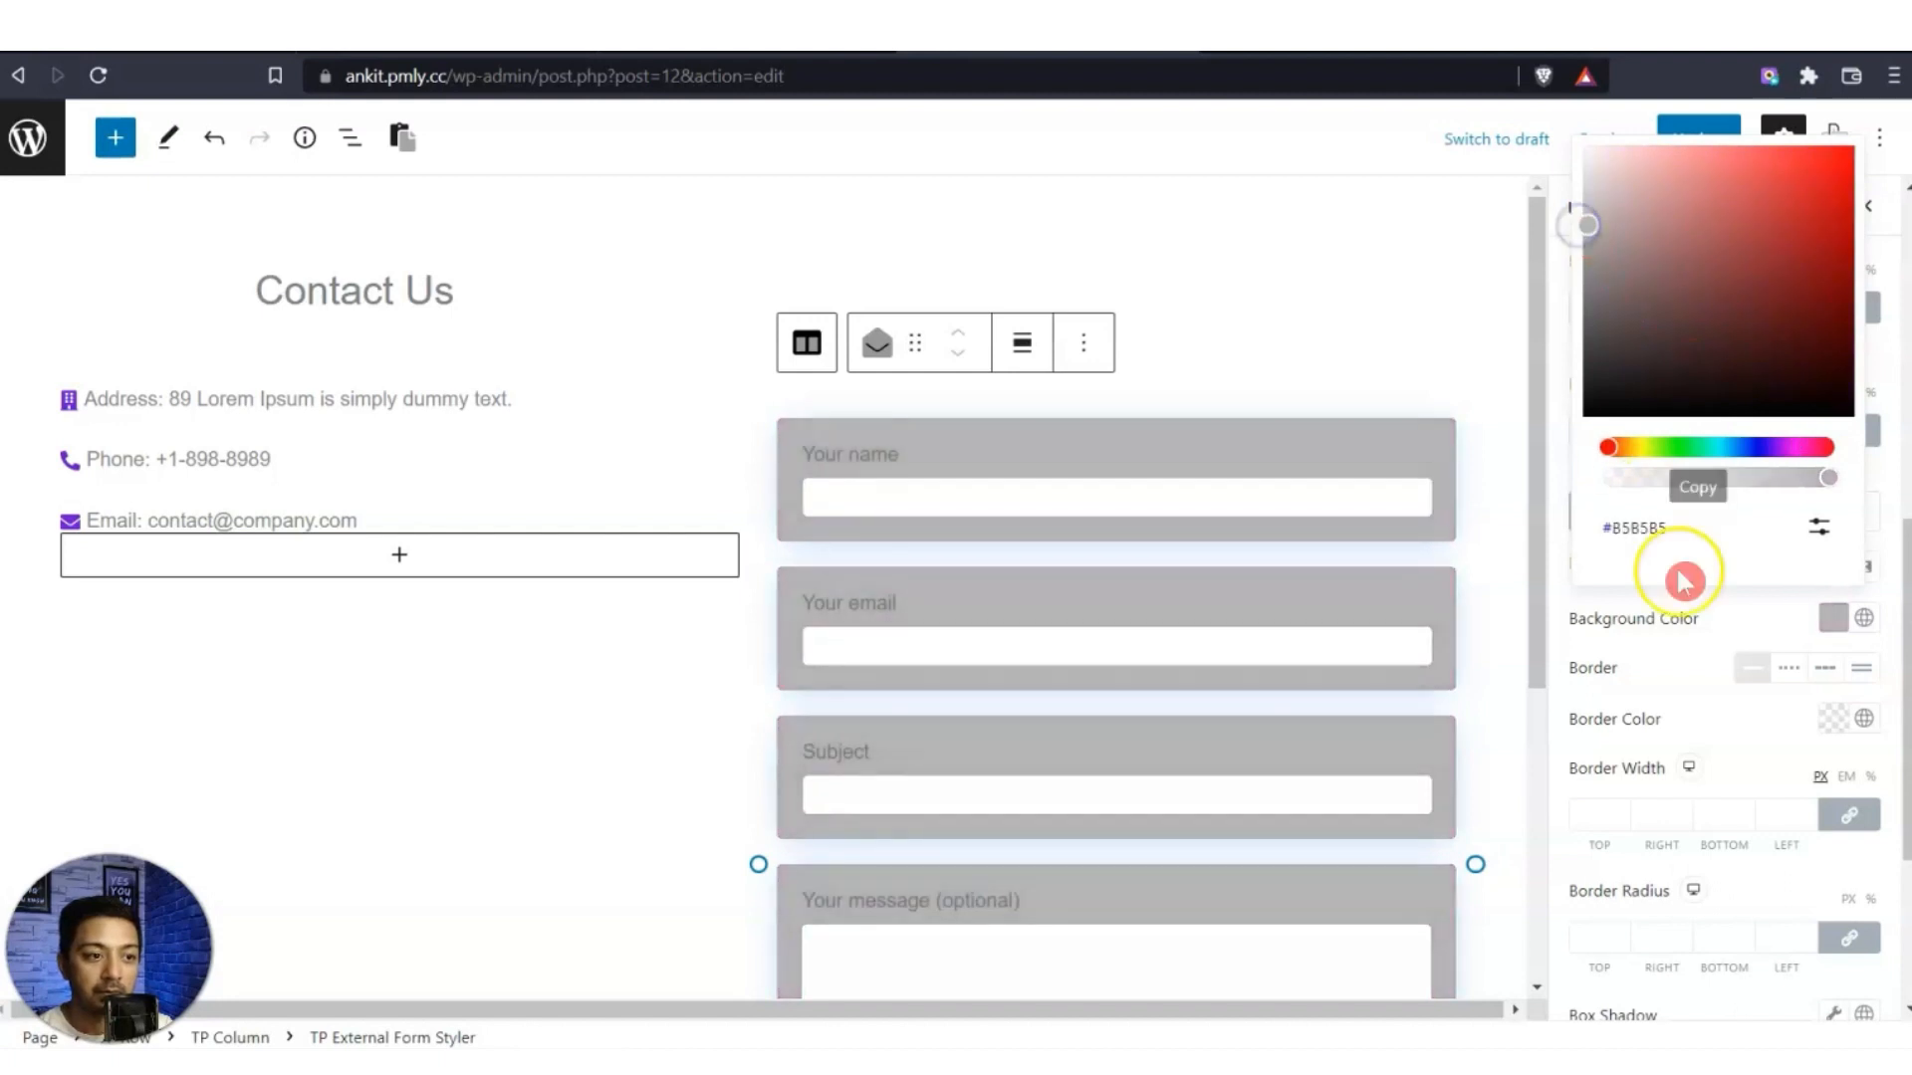
{"action": "left_click", "coordinate": [1695, 628]}
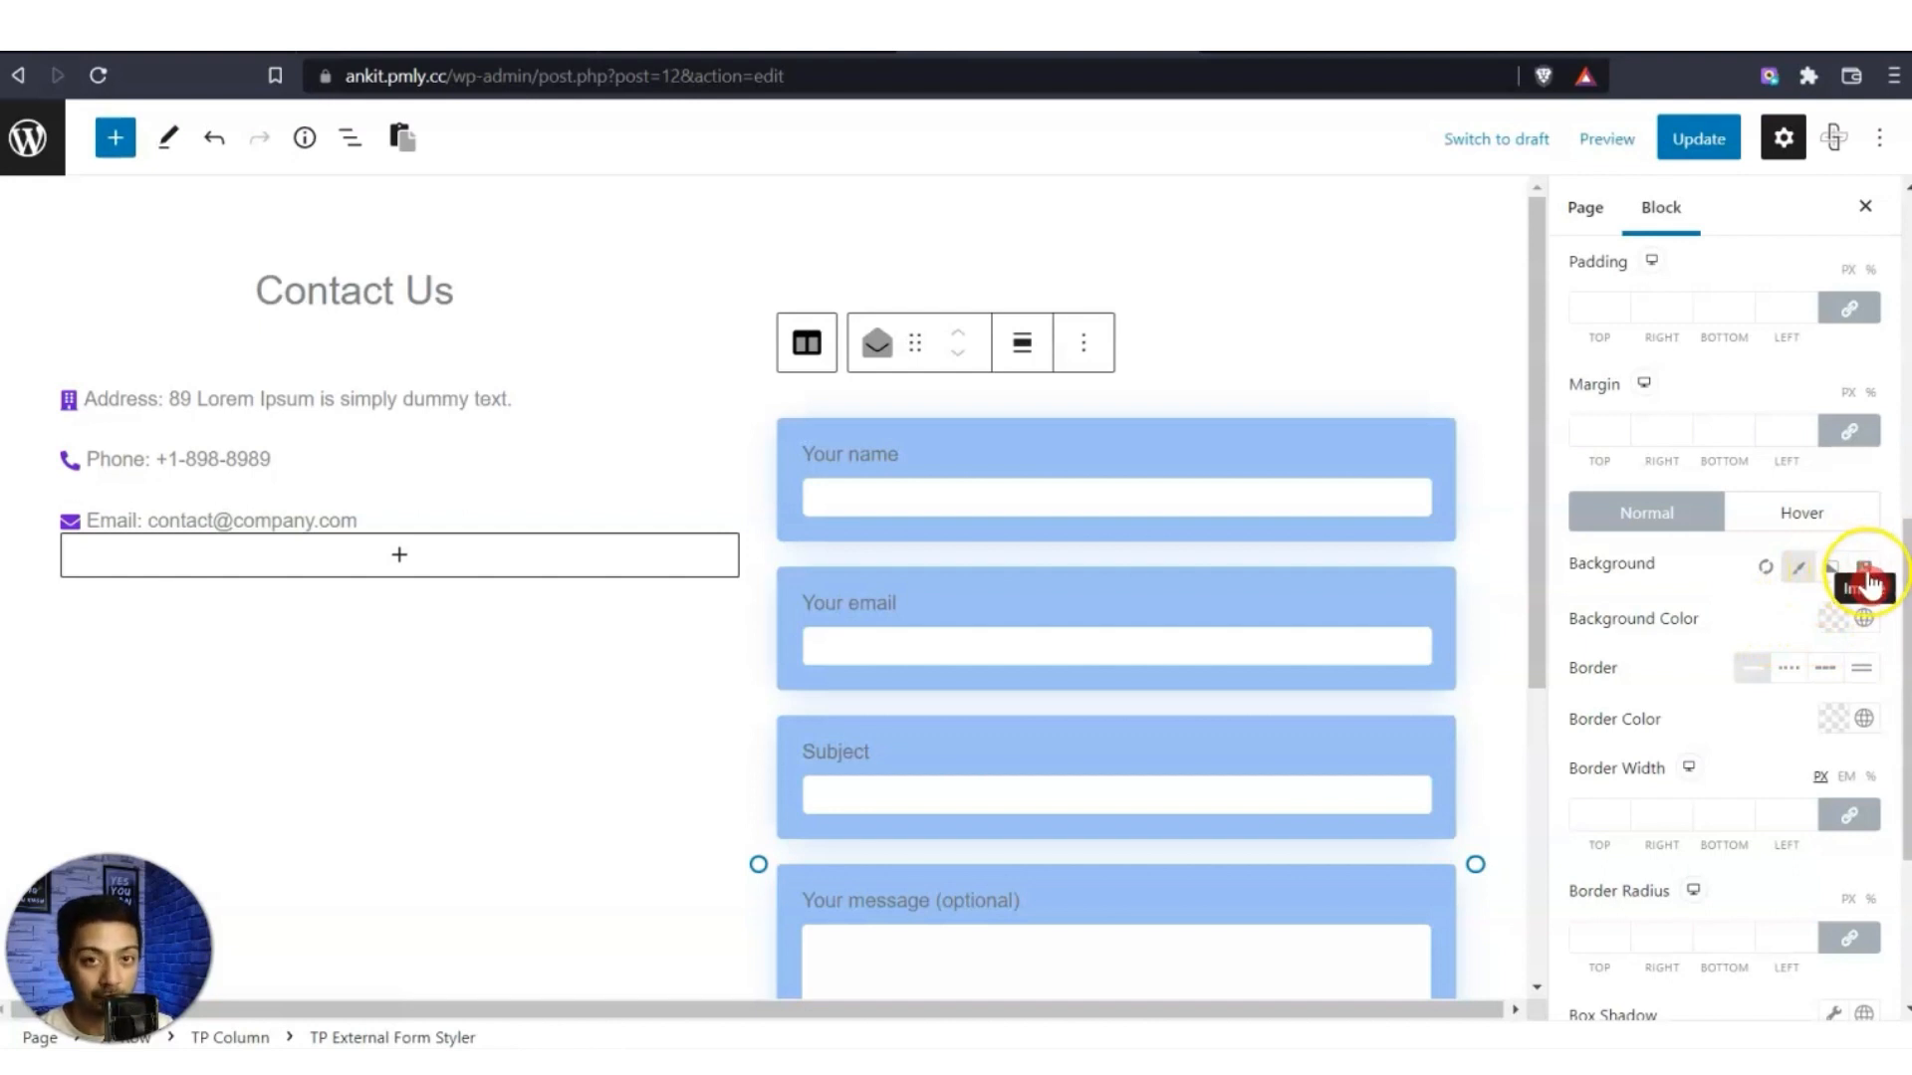
Update the Contact Us page and review its preview on the site.
{"action": "scroll", "coordinate": [1862, 592], "scroll_direction": "down", "scroll_amount": 3}
{"action": "left_click", "coordinate": [1690, 138]}
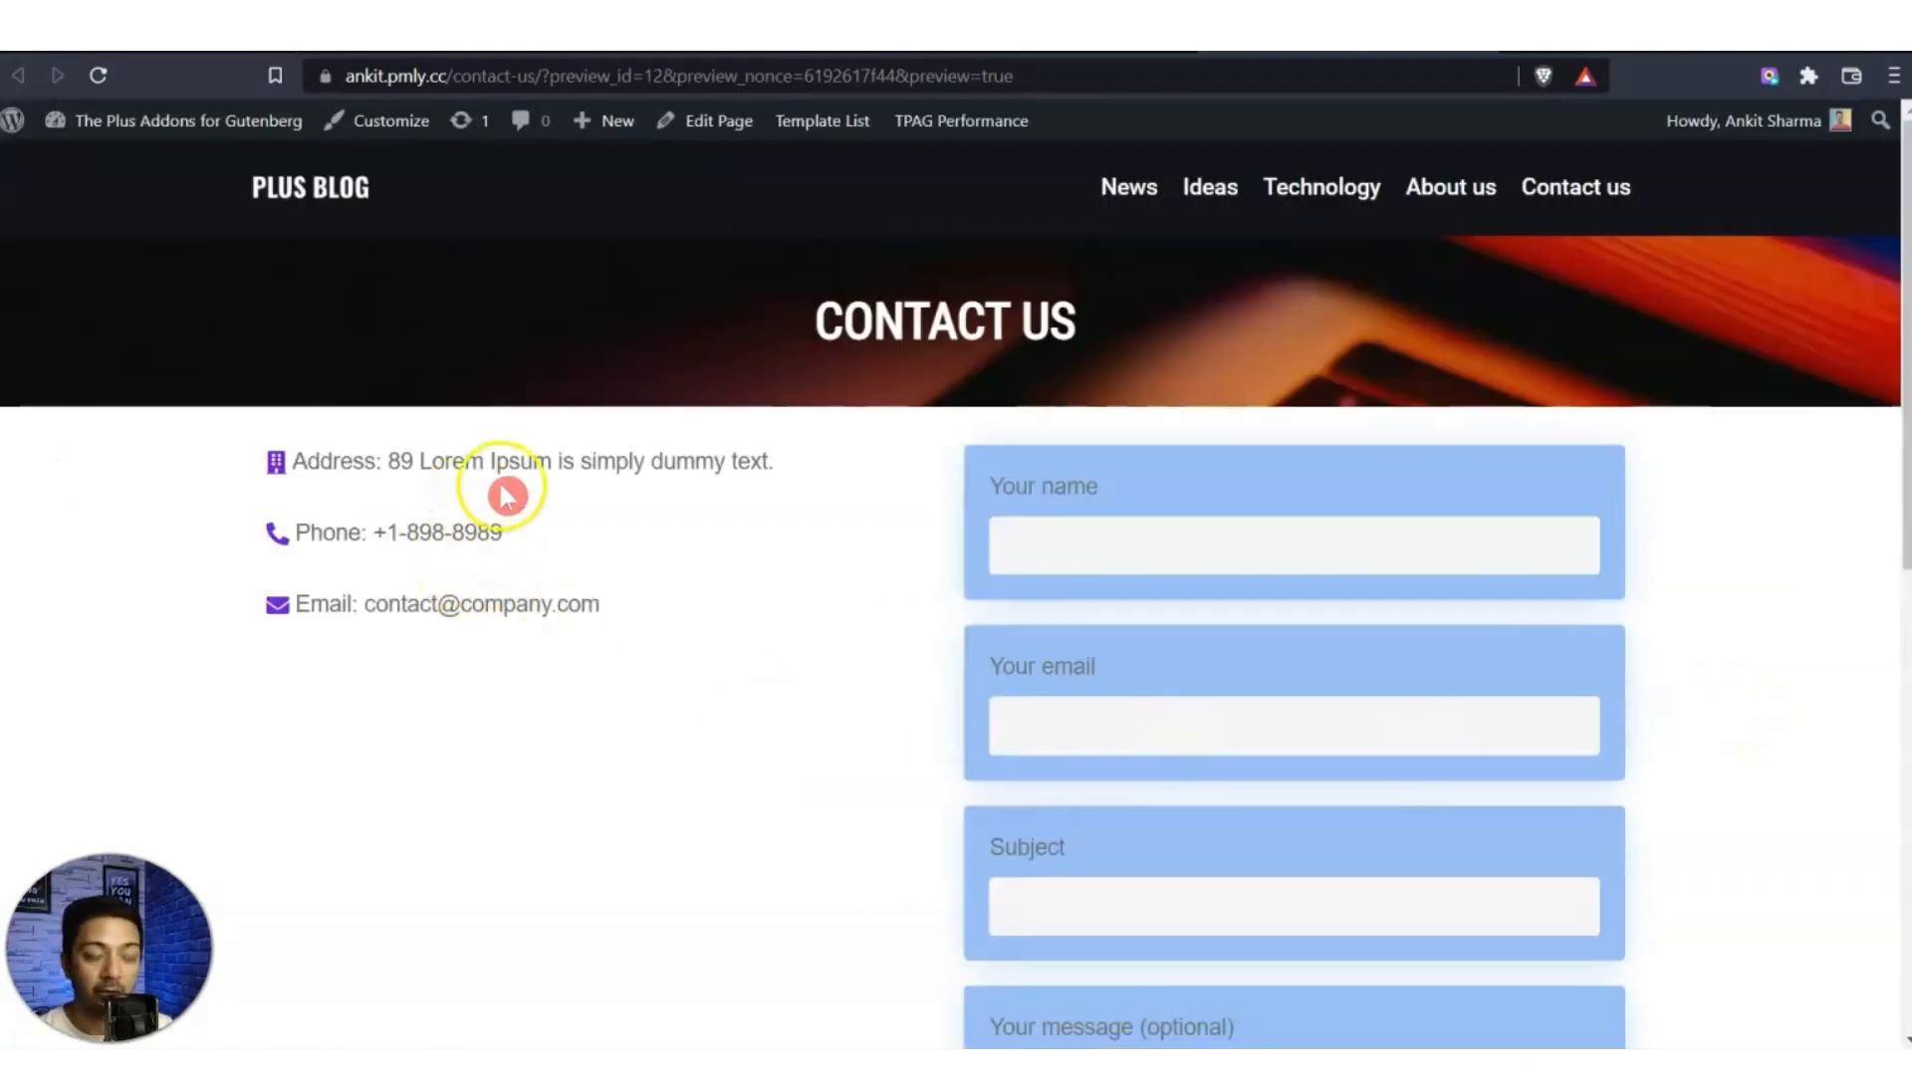
{"action": "scroll", "coordinate": [1295, 597], "scroll_direction": "down", "scroll_amount": 10}
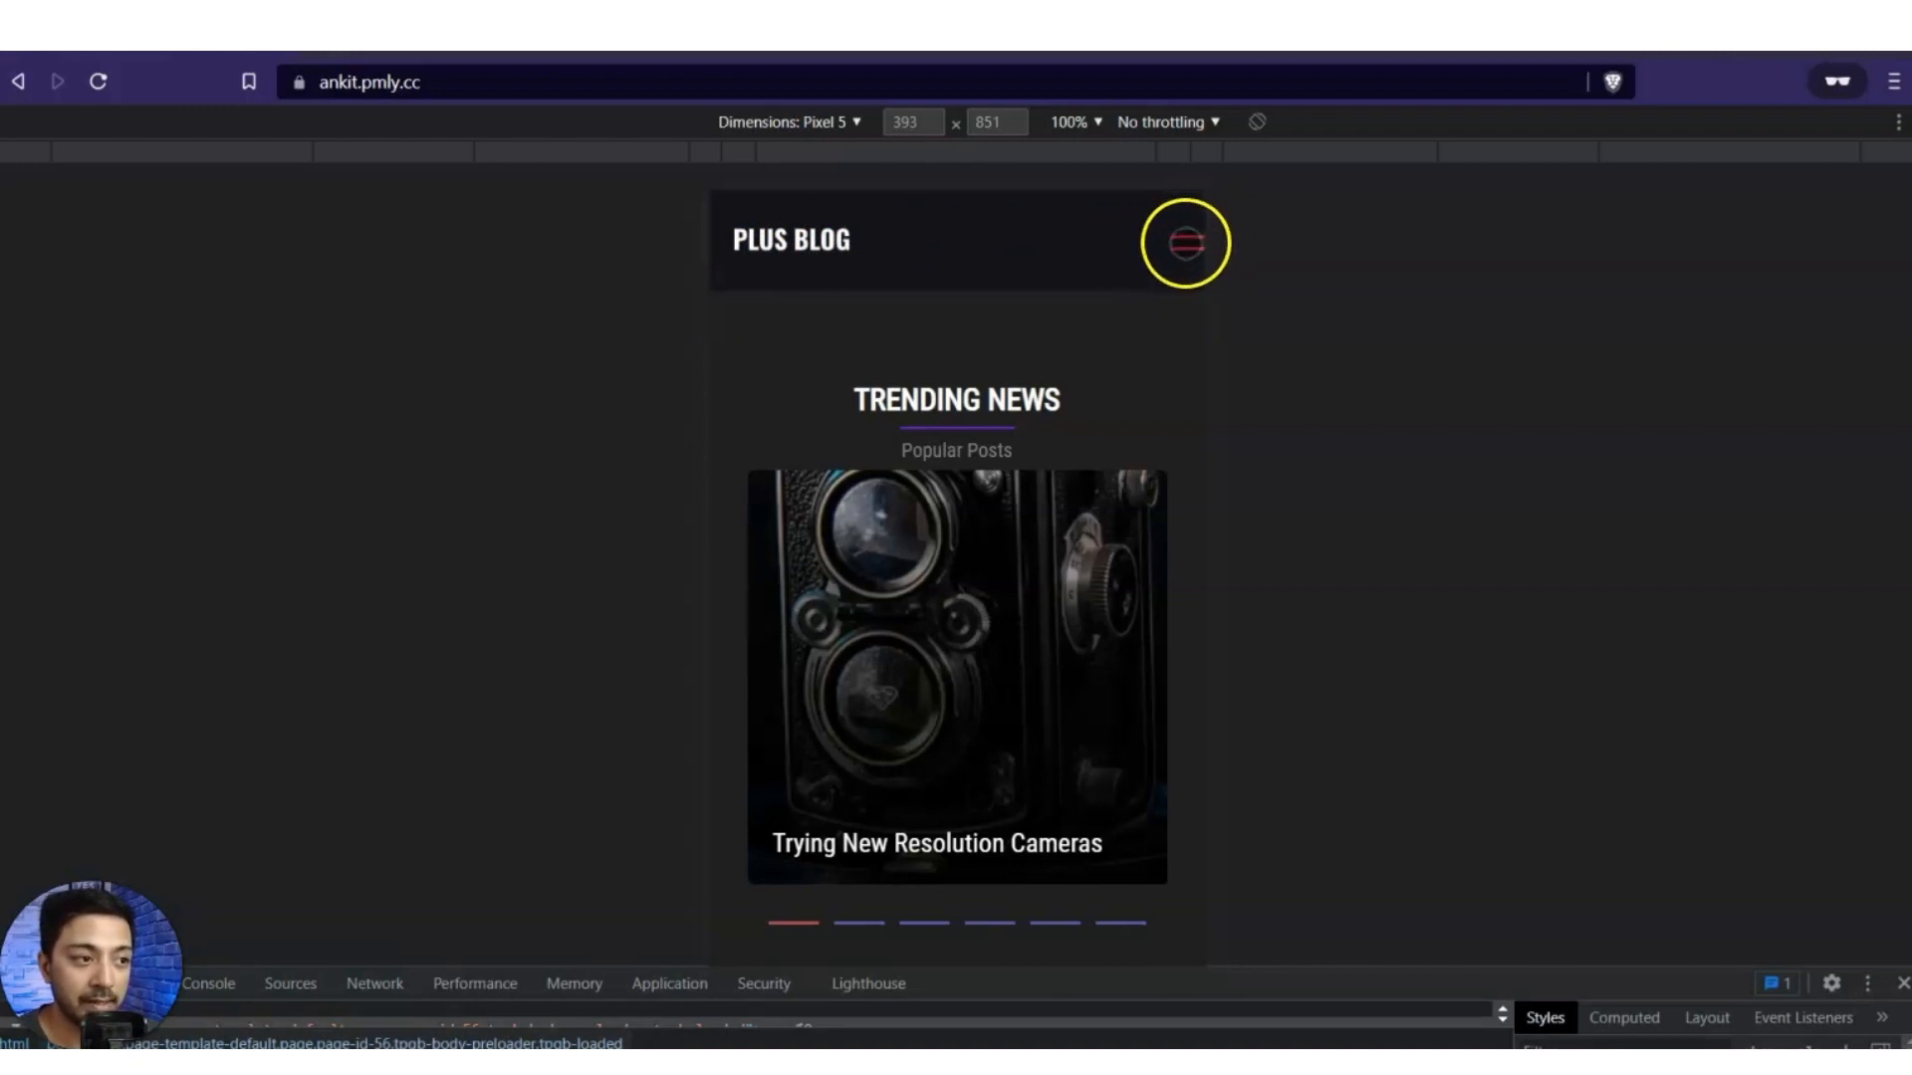
Check the home page's navigation menu and Trending News carousel in the Pixel 5 device view.
{"action": "left_click", "coordinate": [1185, 242]}
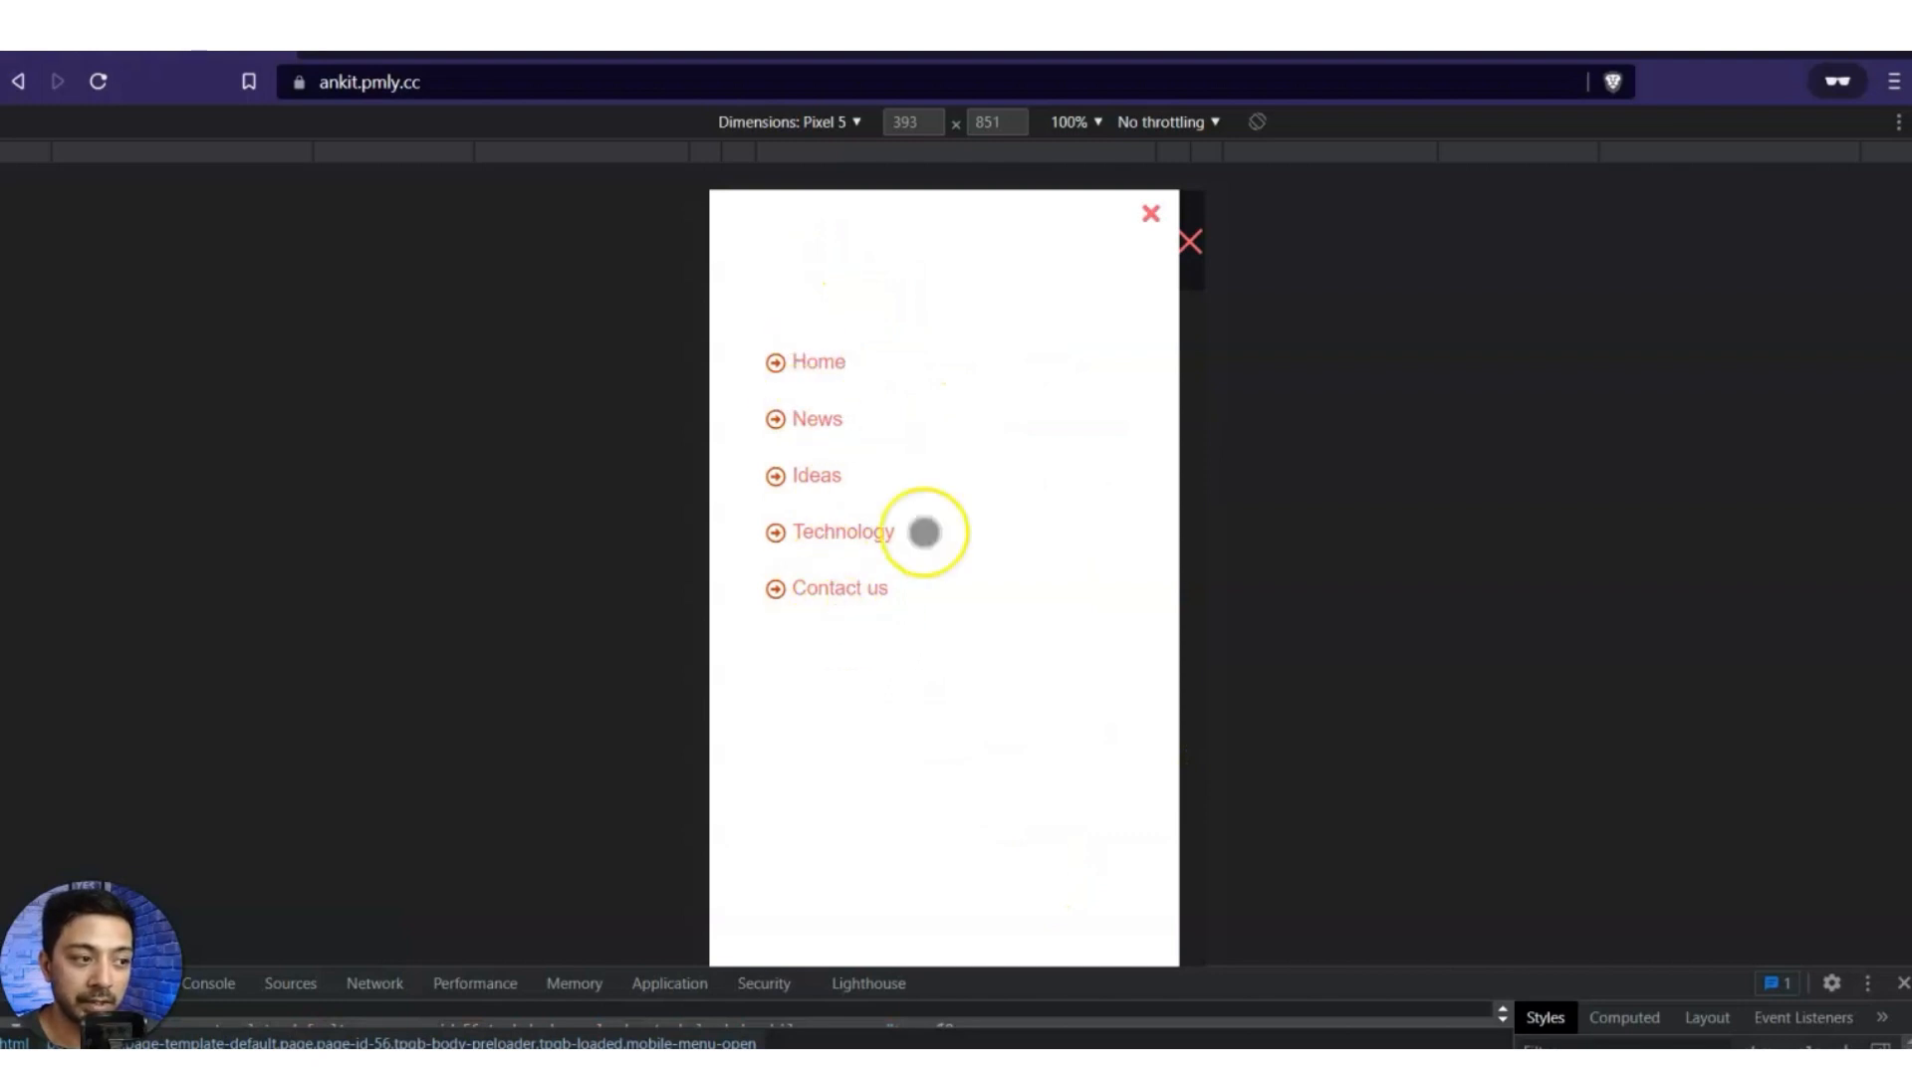
{"action": "left_click", "coordinate": [1149, 220]}
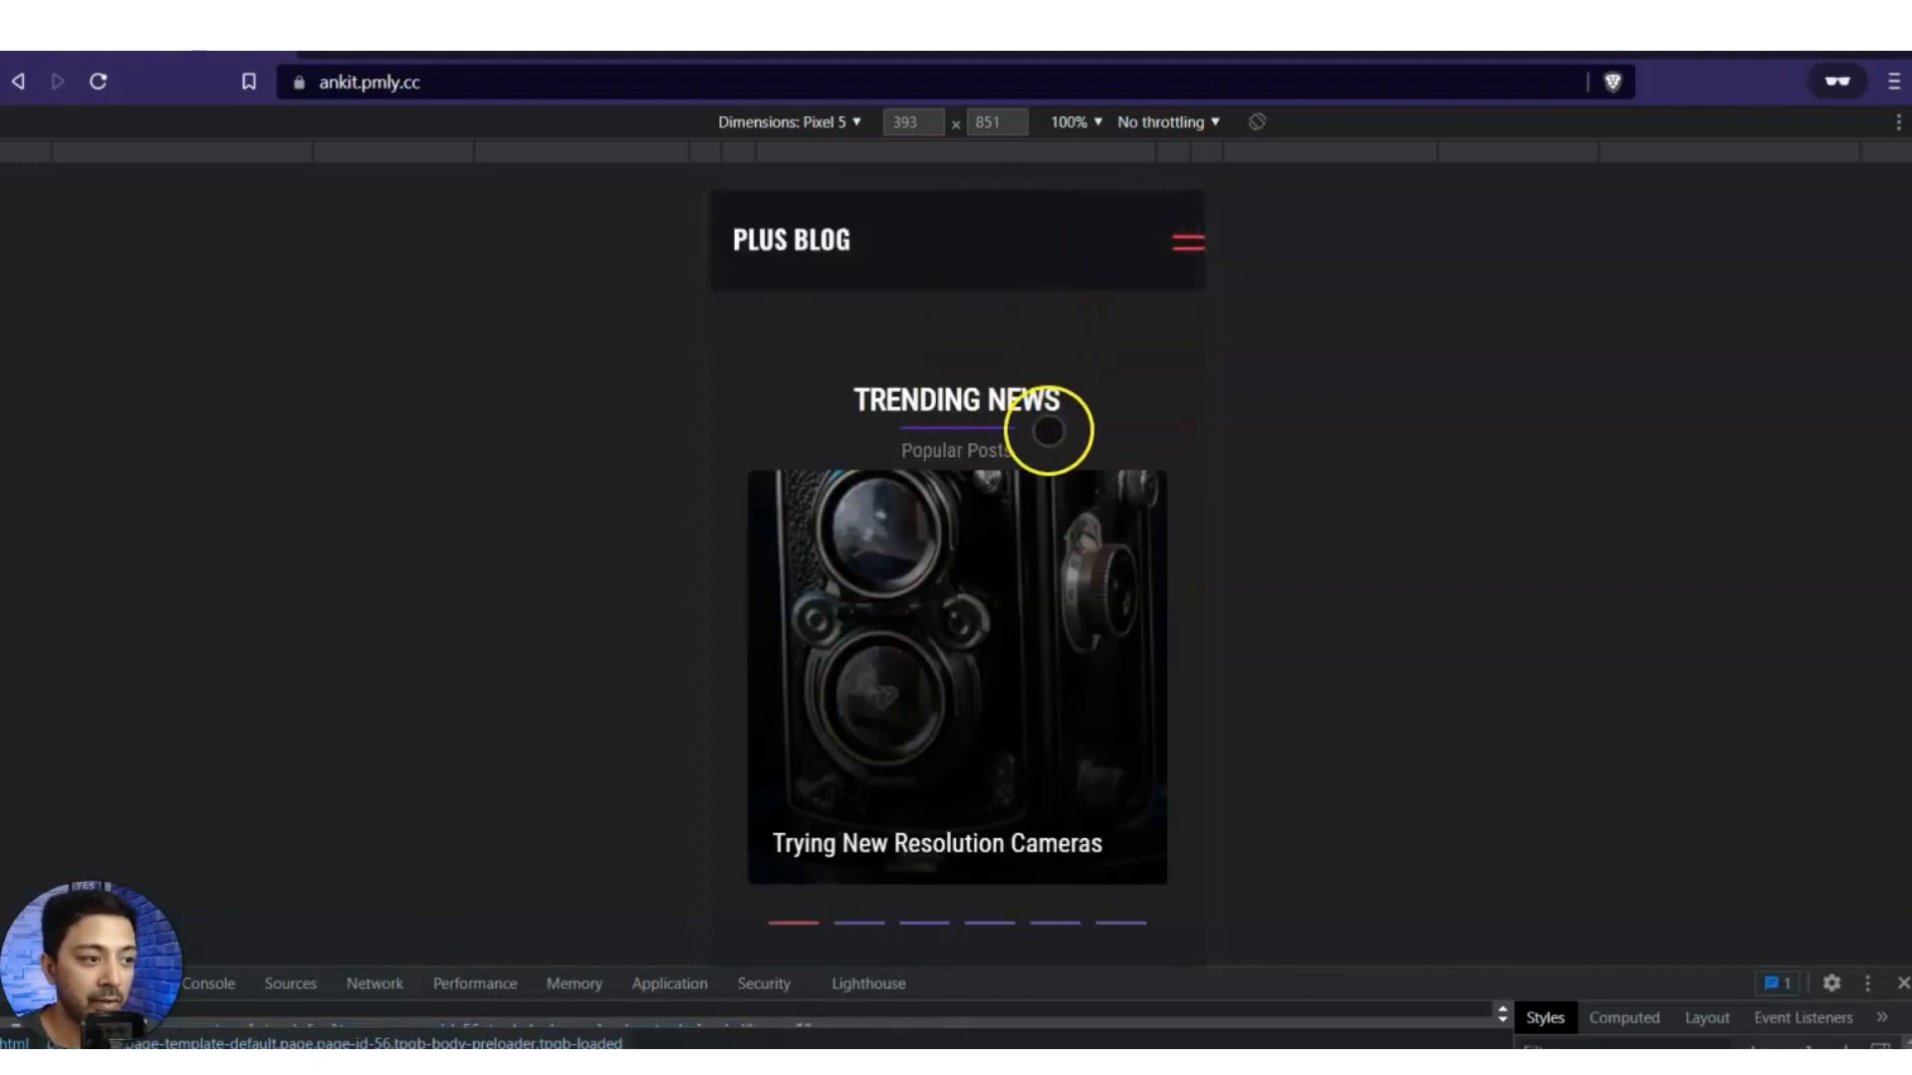
{"action": "scroll", "coordinate": [1165, 428], "scroll_direction": "down", "scroll_amount": 2}
{"action": "left_click_drag", "start_coordinate": [1176, 405], "coordinate": [1157, 366]}
{"action": "left_click_drag", "start_coordinate": [1100, 567], "coordinate": [842, 558]}
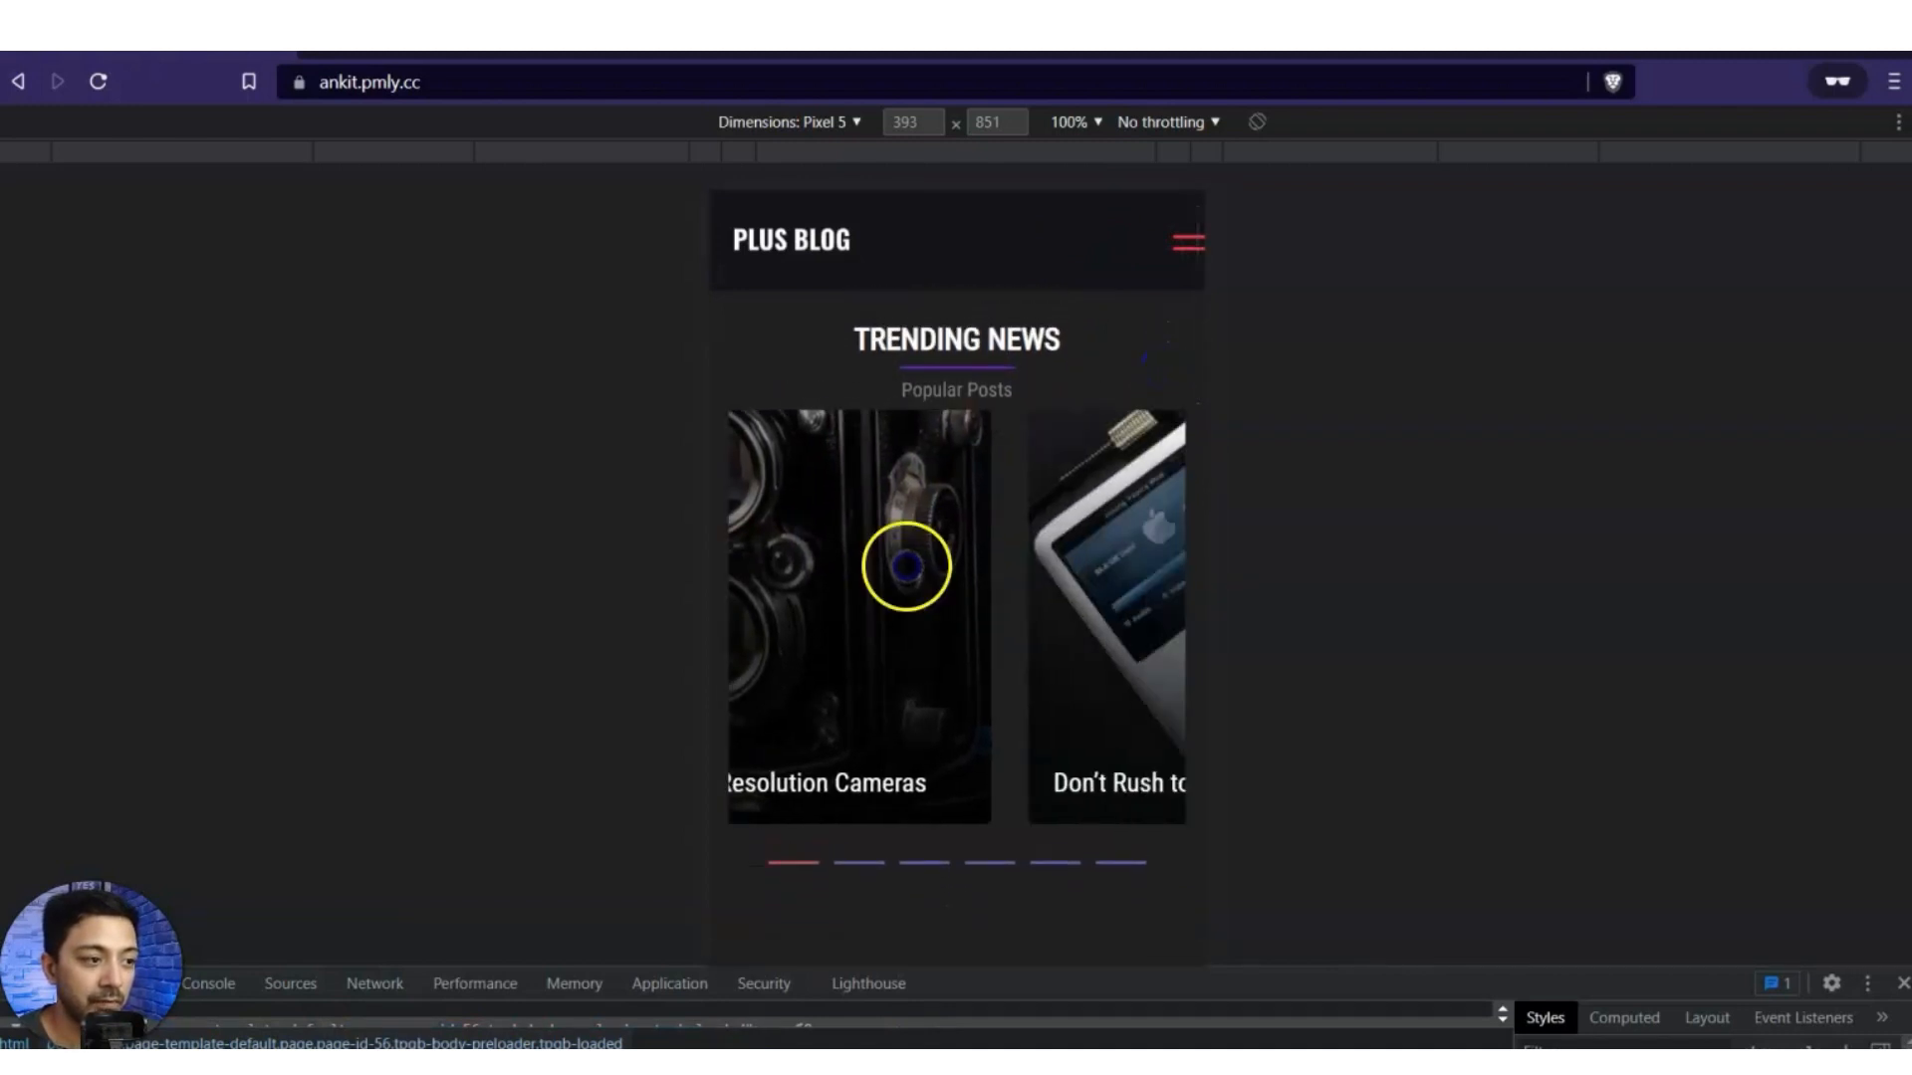
{"action": "left_click_drag", "start_coordinate": [1088, 568], "coordinate": [1371, 590]}
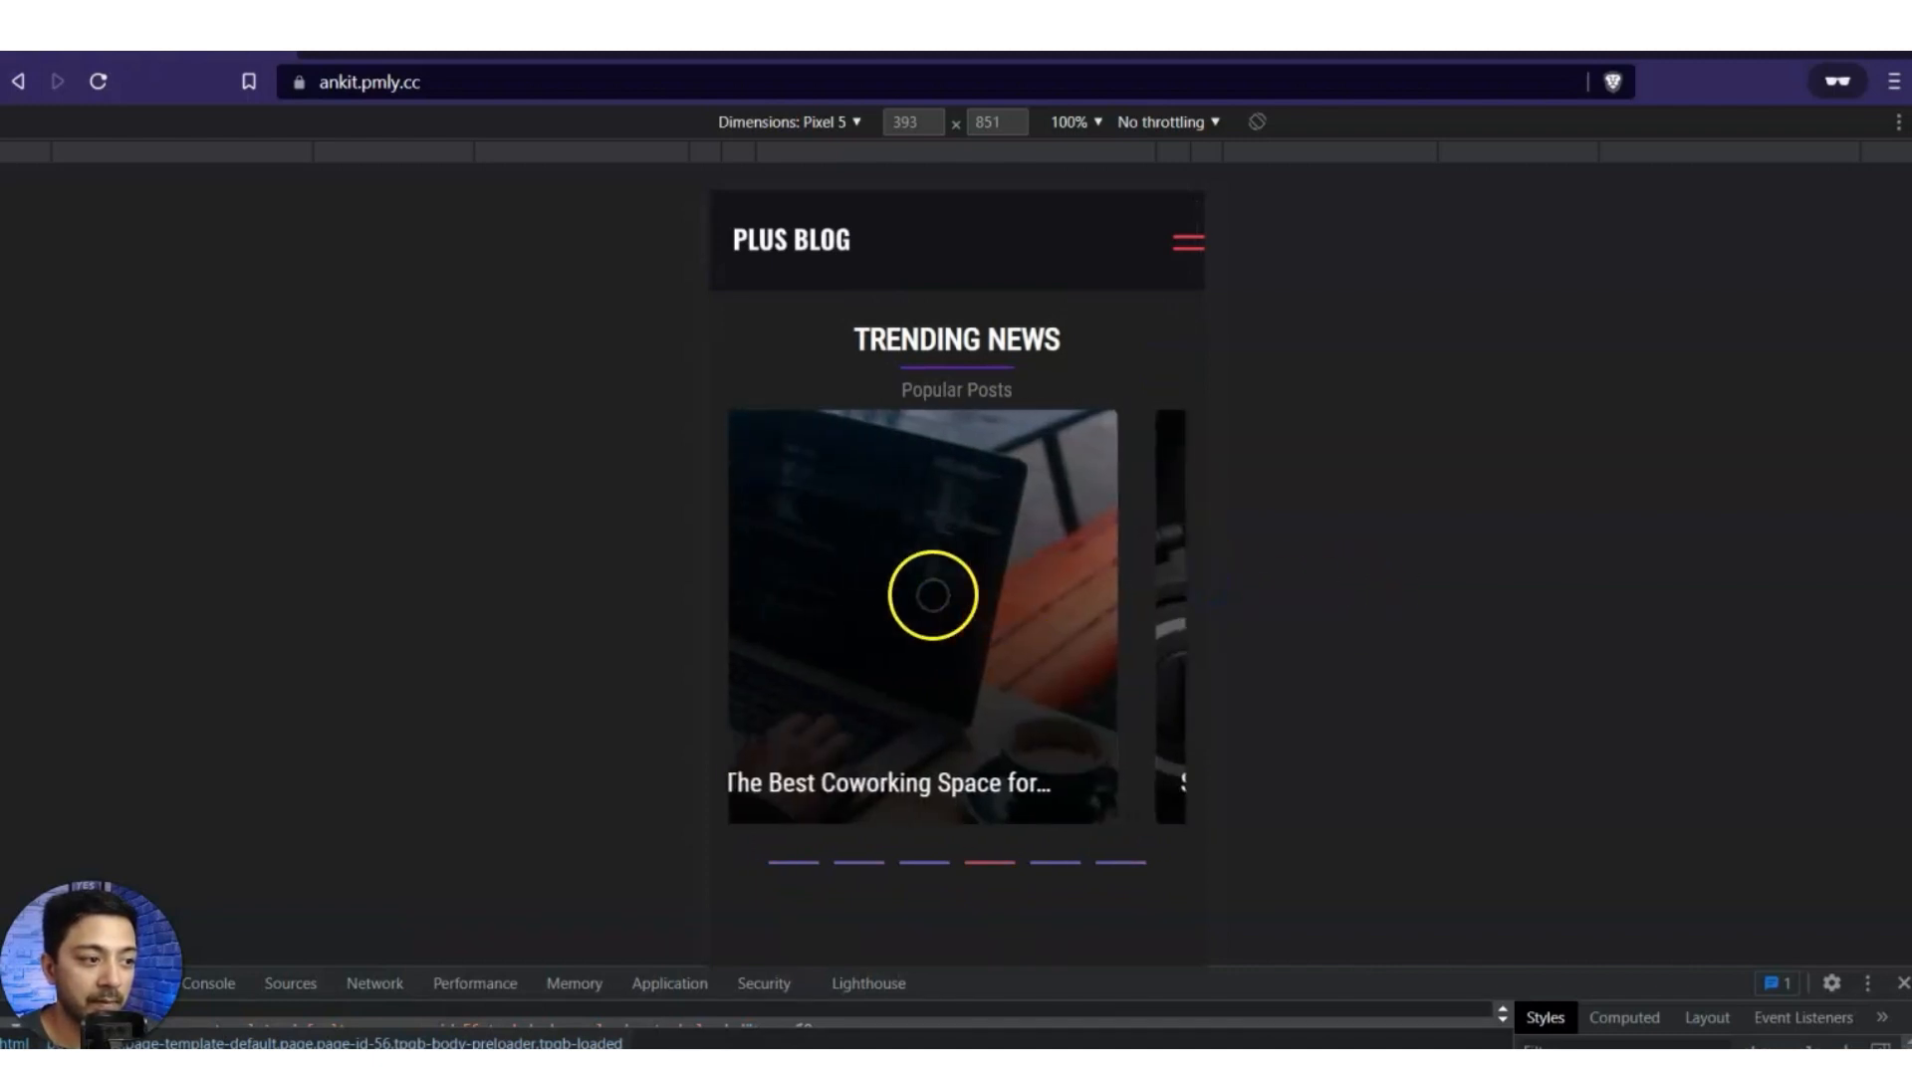
Review the home page's mobile layout from Latest News through the sidebar sections to the newsletter and footer.
{"action": "scroll", "coordinate": [936, 583], "scroll_direction": "down", "scroll_amount": 6}
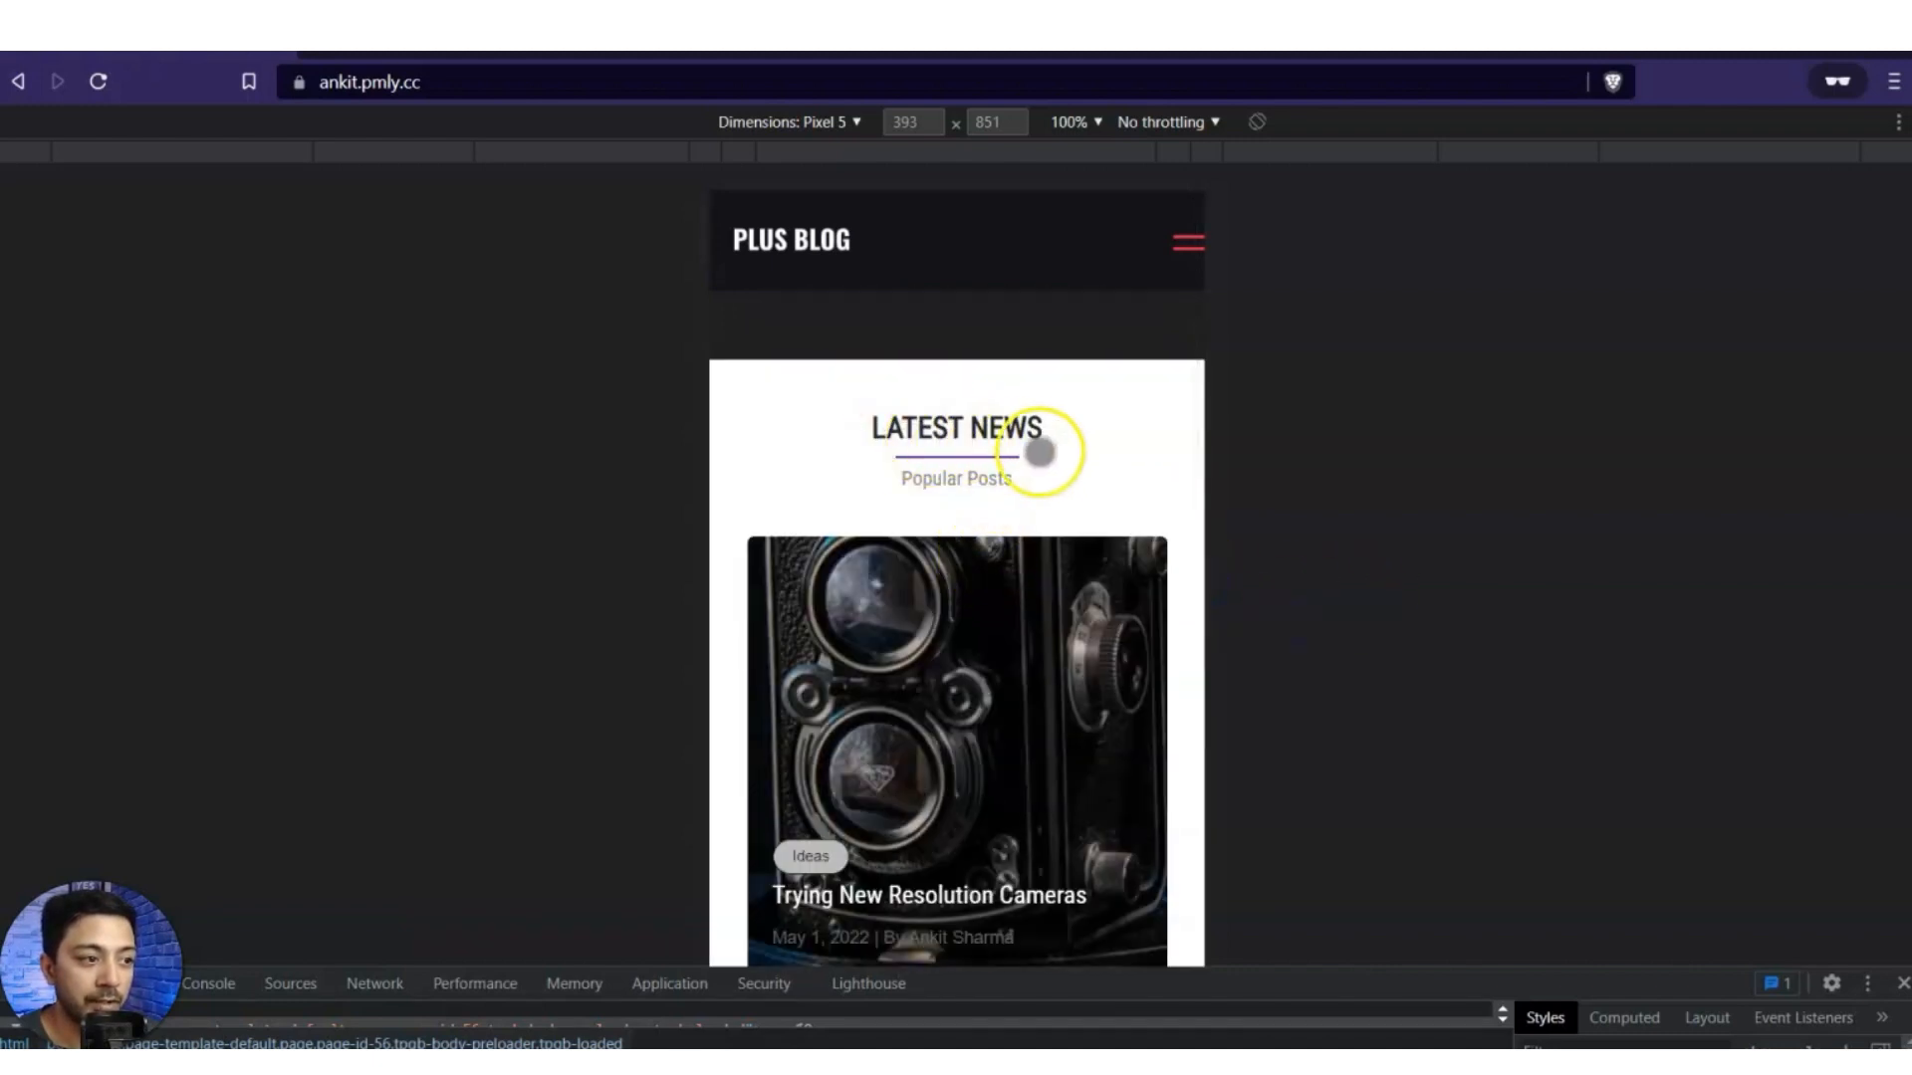
{"action": "scroll", "coordinate": [1029, 485], "scroll_direction": "down", "scroll_amount": 5}
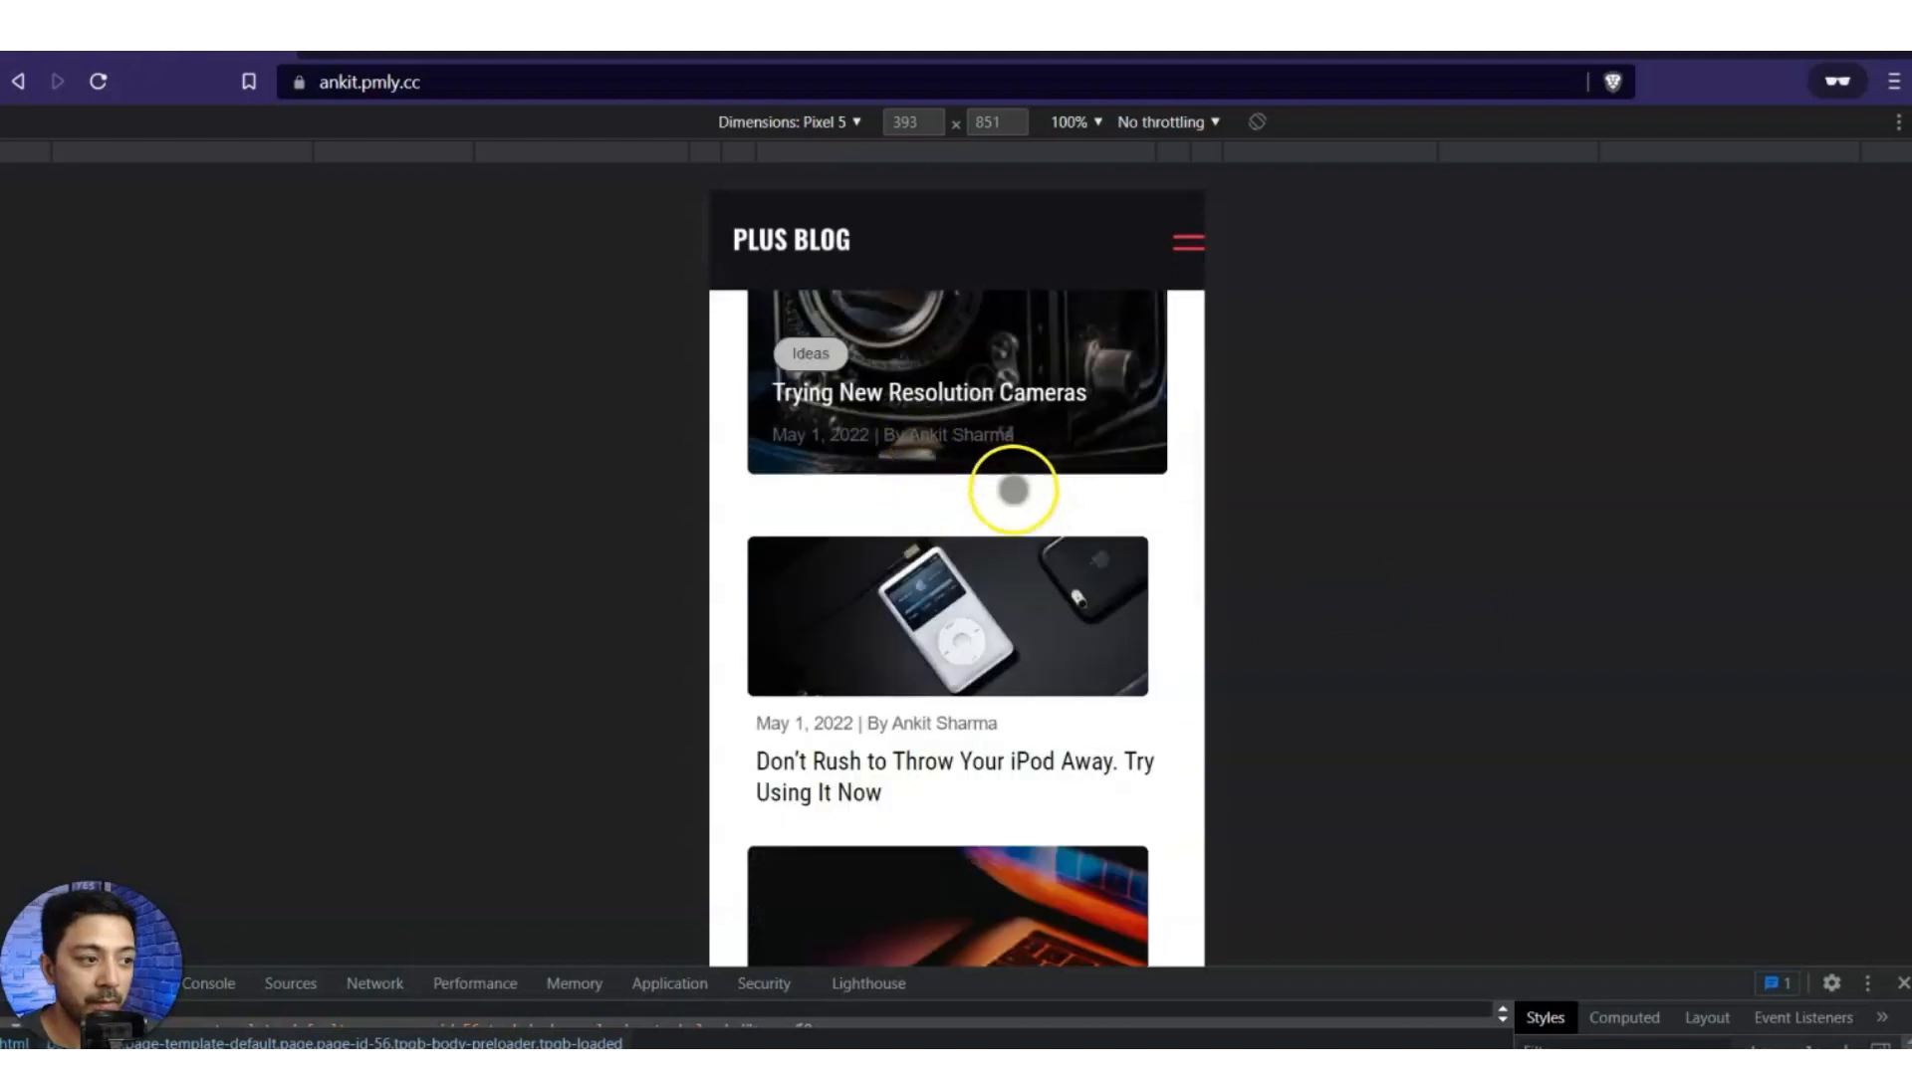
{"action": "scroll", "coordinate": [1013, 489], "scroll_direction": "down", "scroll_amount": 12}
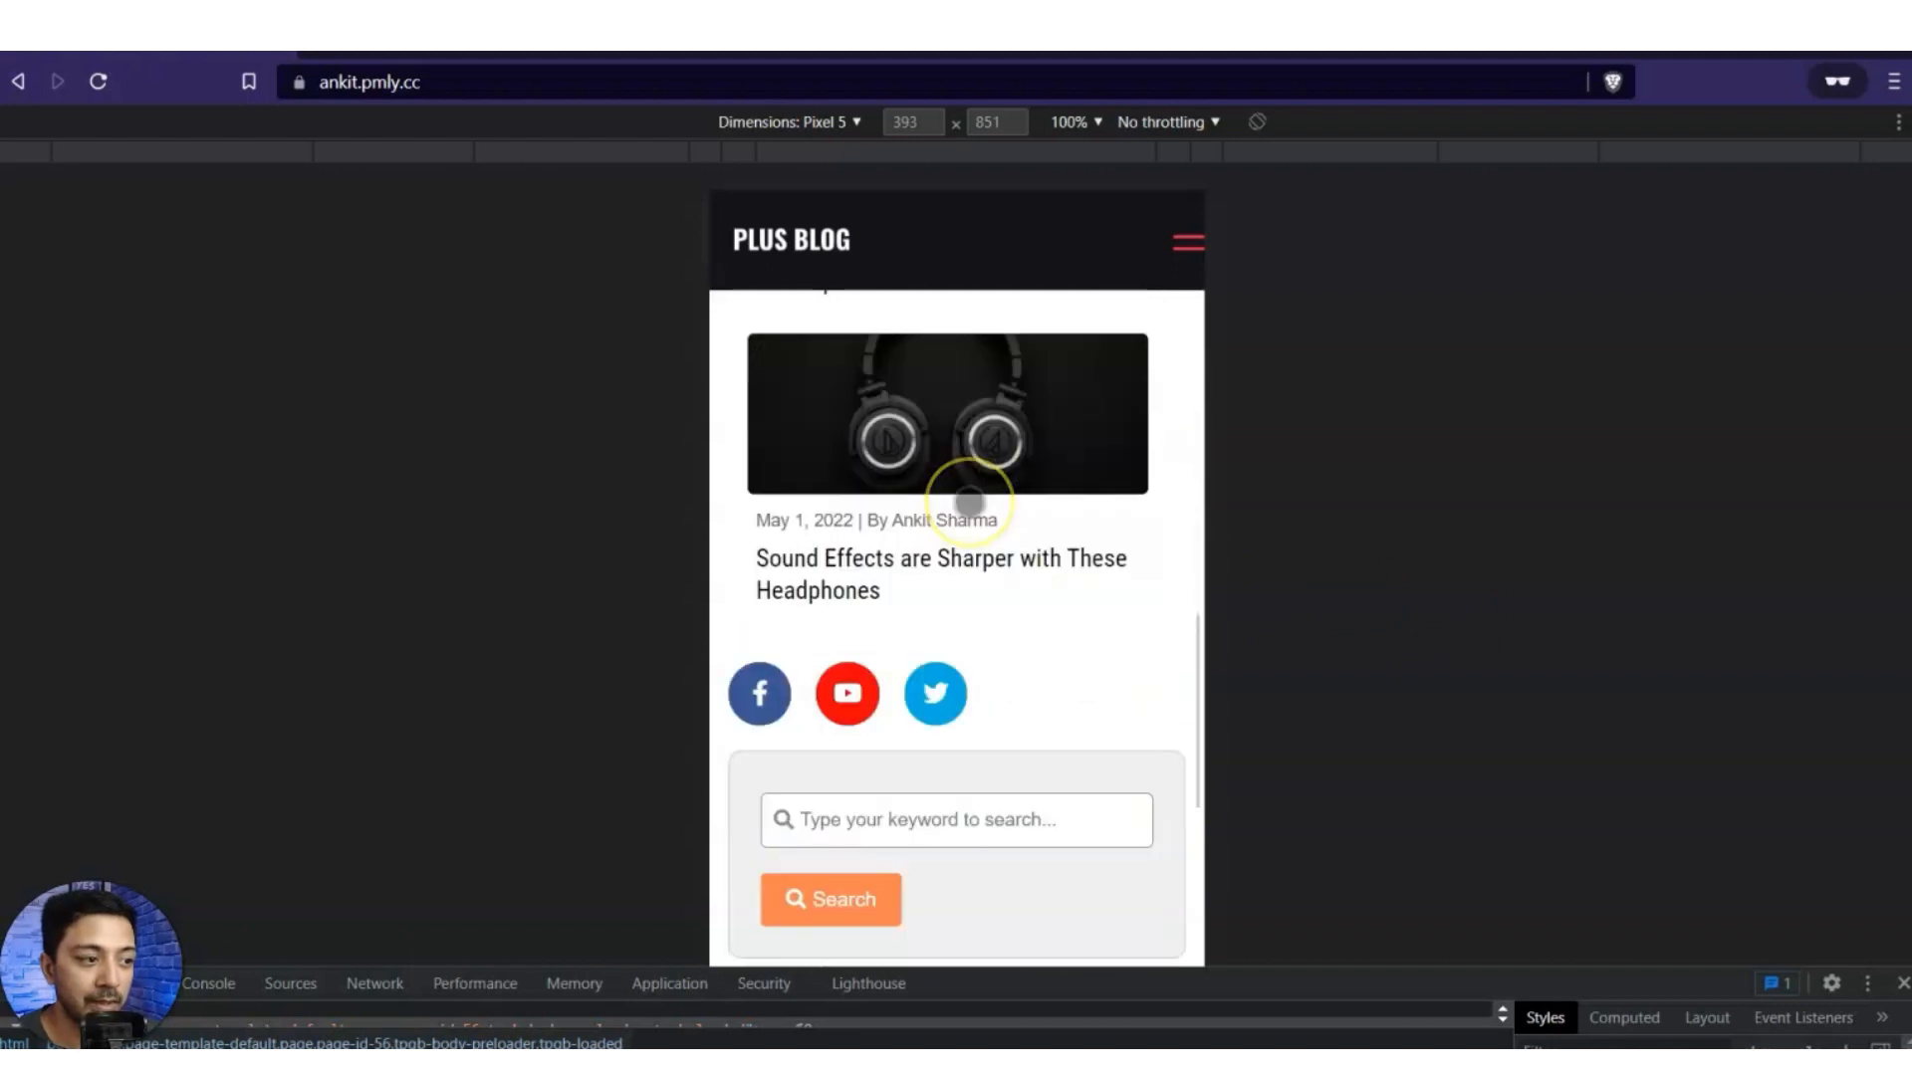
{"action": "scroll", "coordinate": [969, 501], "scroll_direction": "down", "scroll_amount": 3}
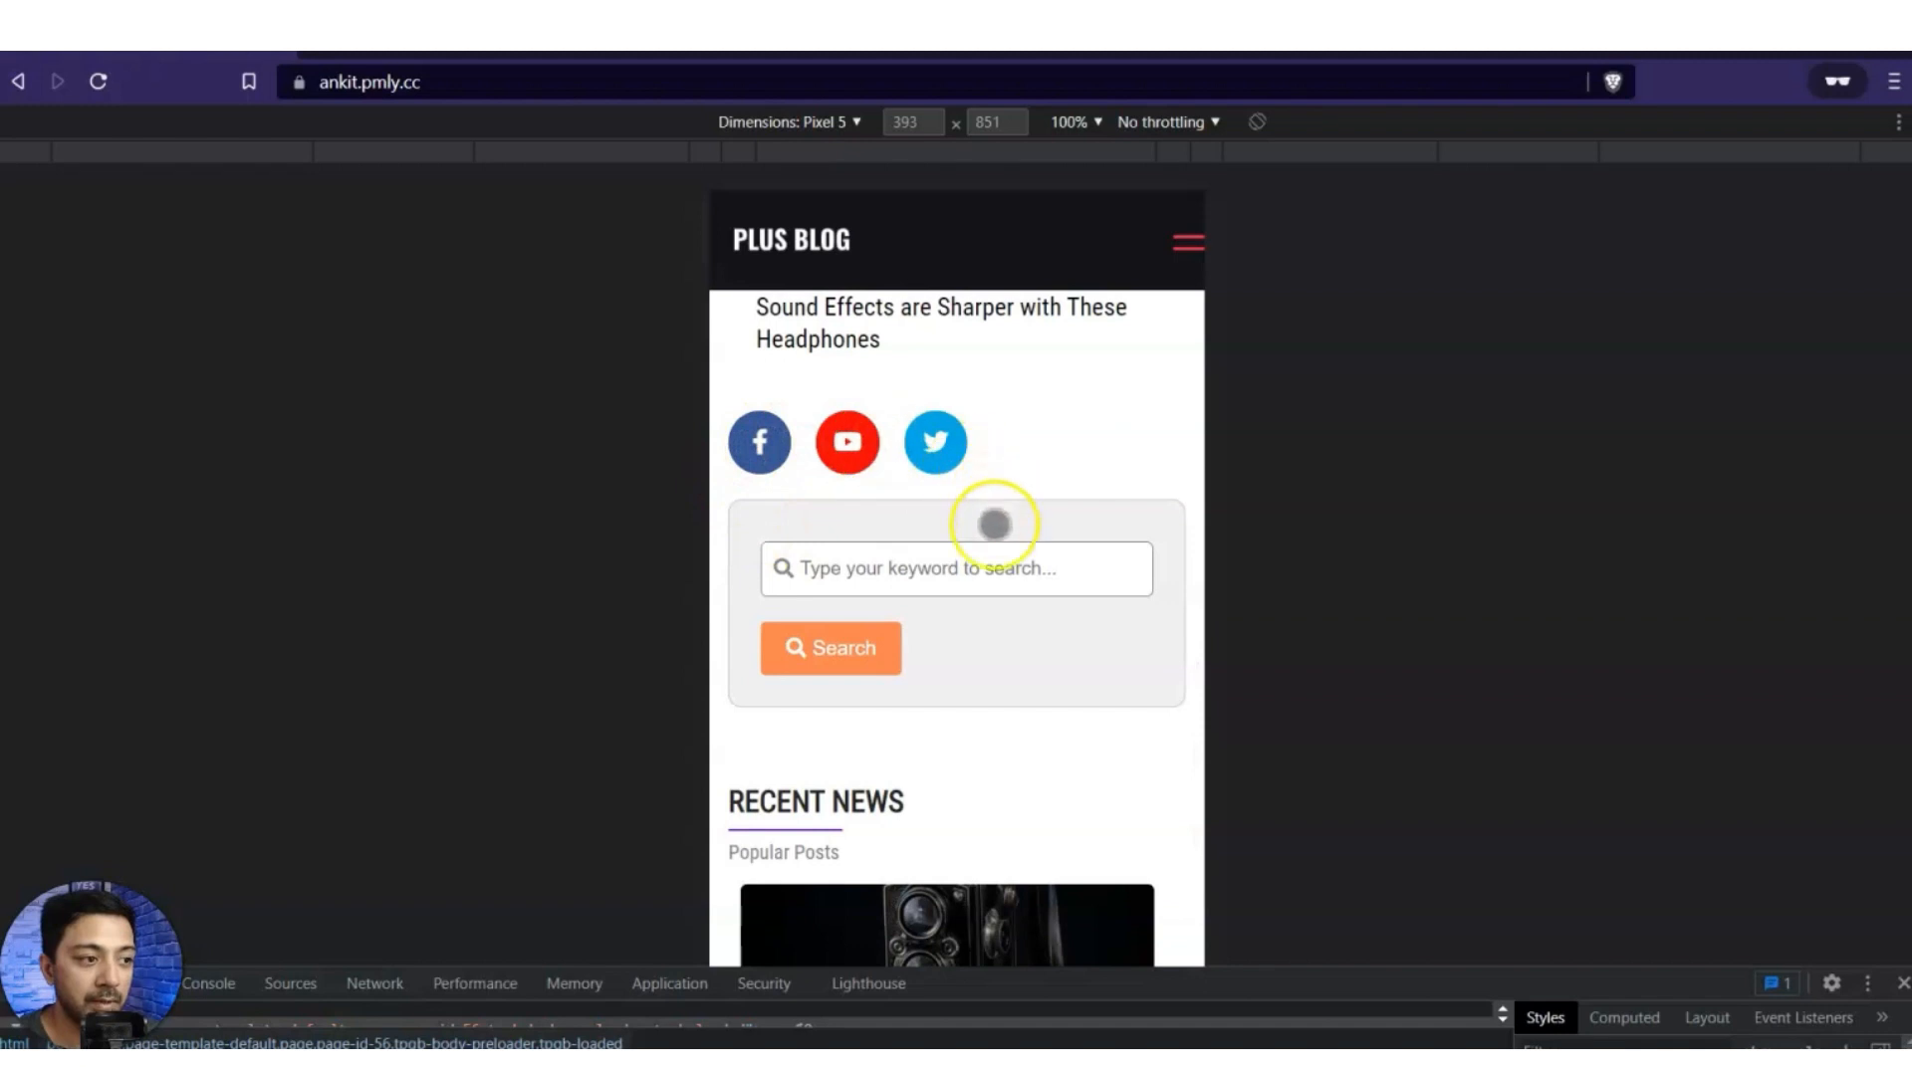
{"action": "scroll", "coordinate": [934, 578], "scroll_direction": "down", "scroll_amount": 15}
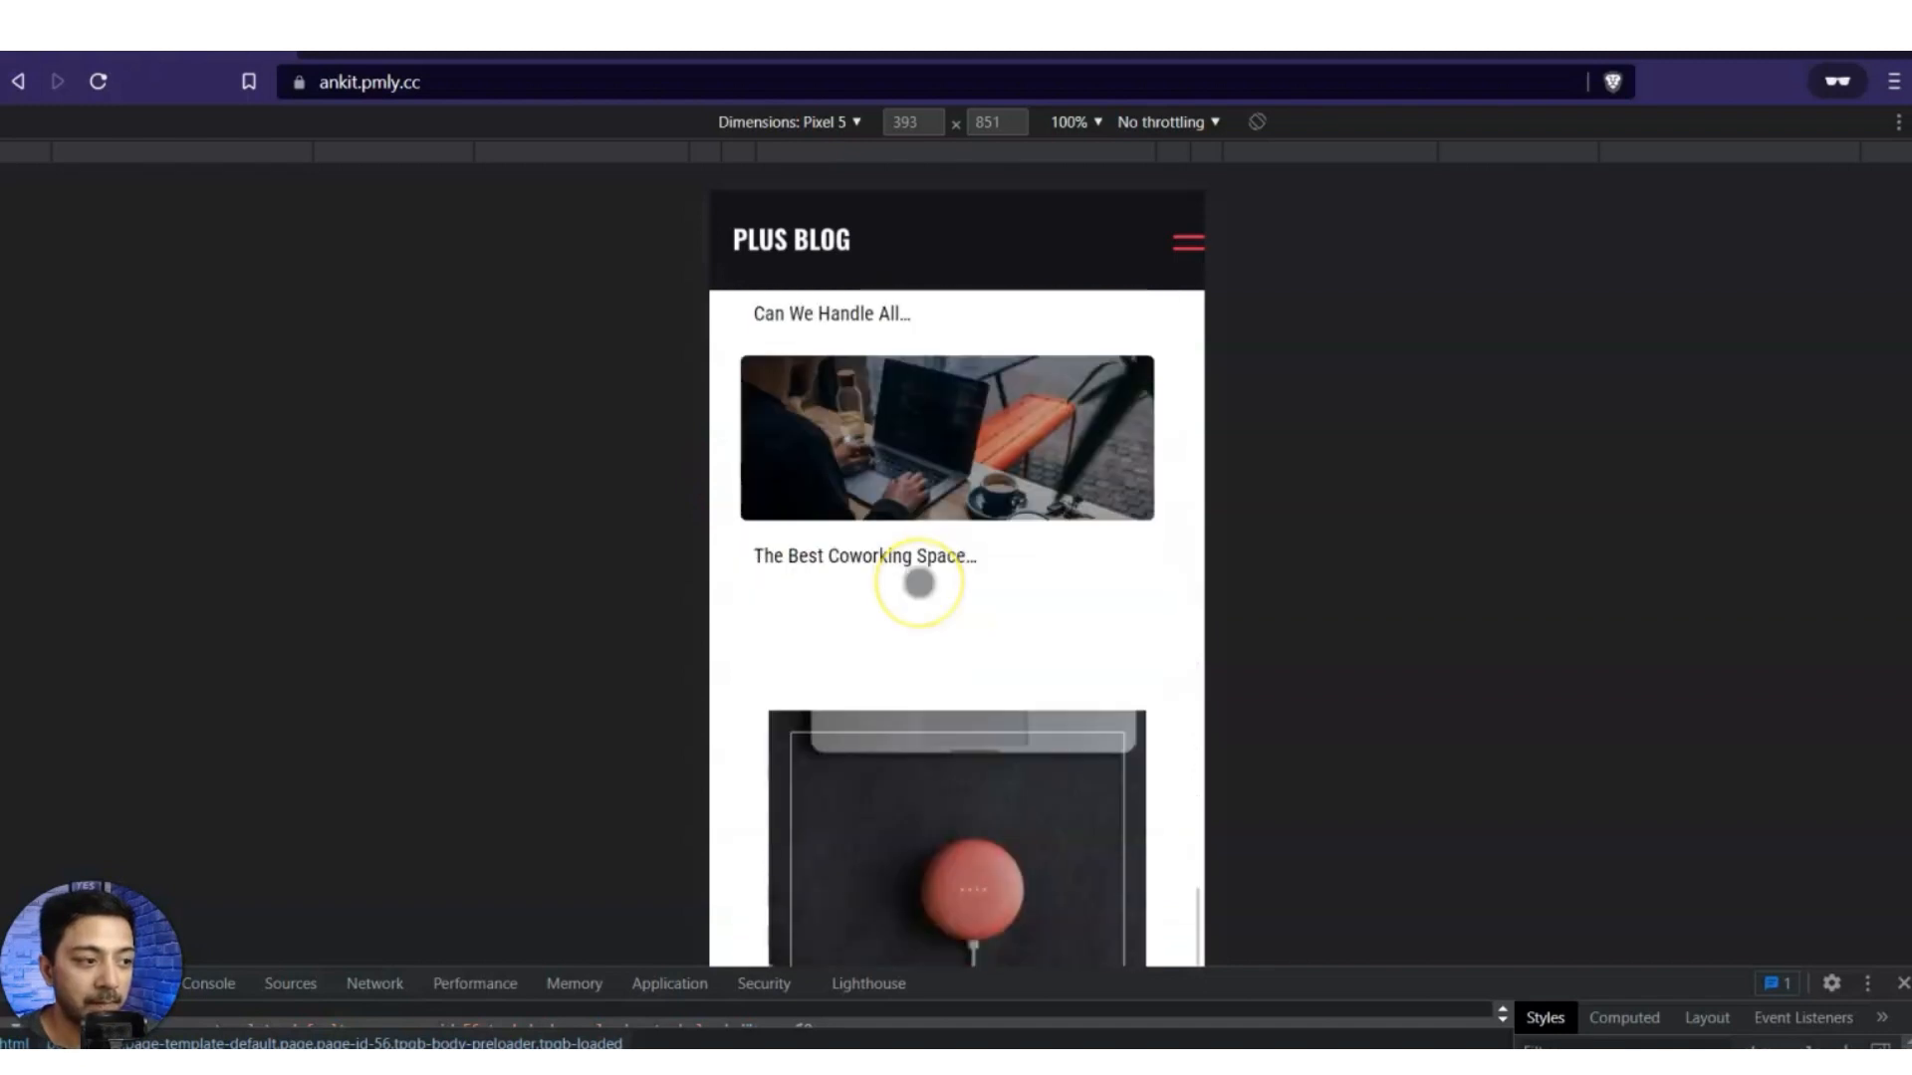
{"action": "scroll", "coordinate": [919, 583], "scroll_direction": "down", "scroll_amount": 6}
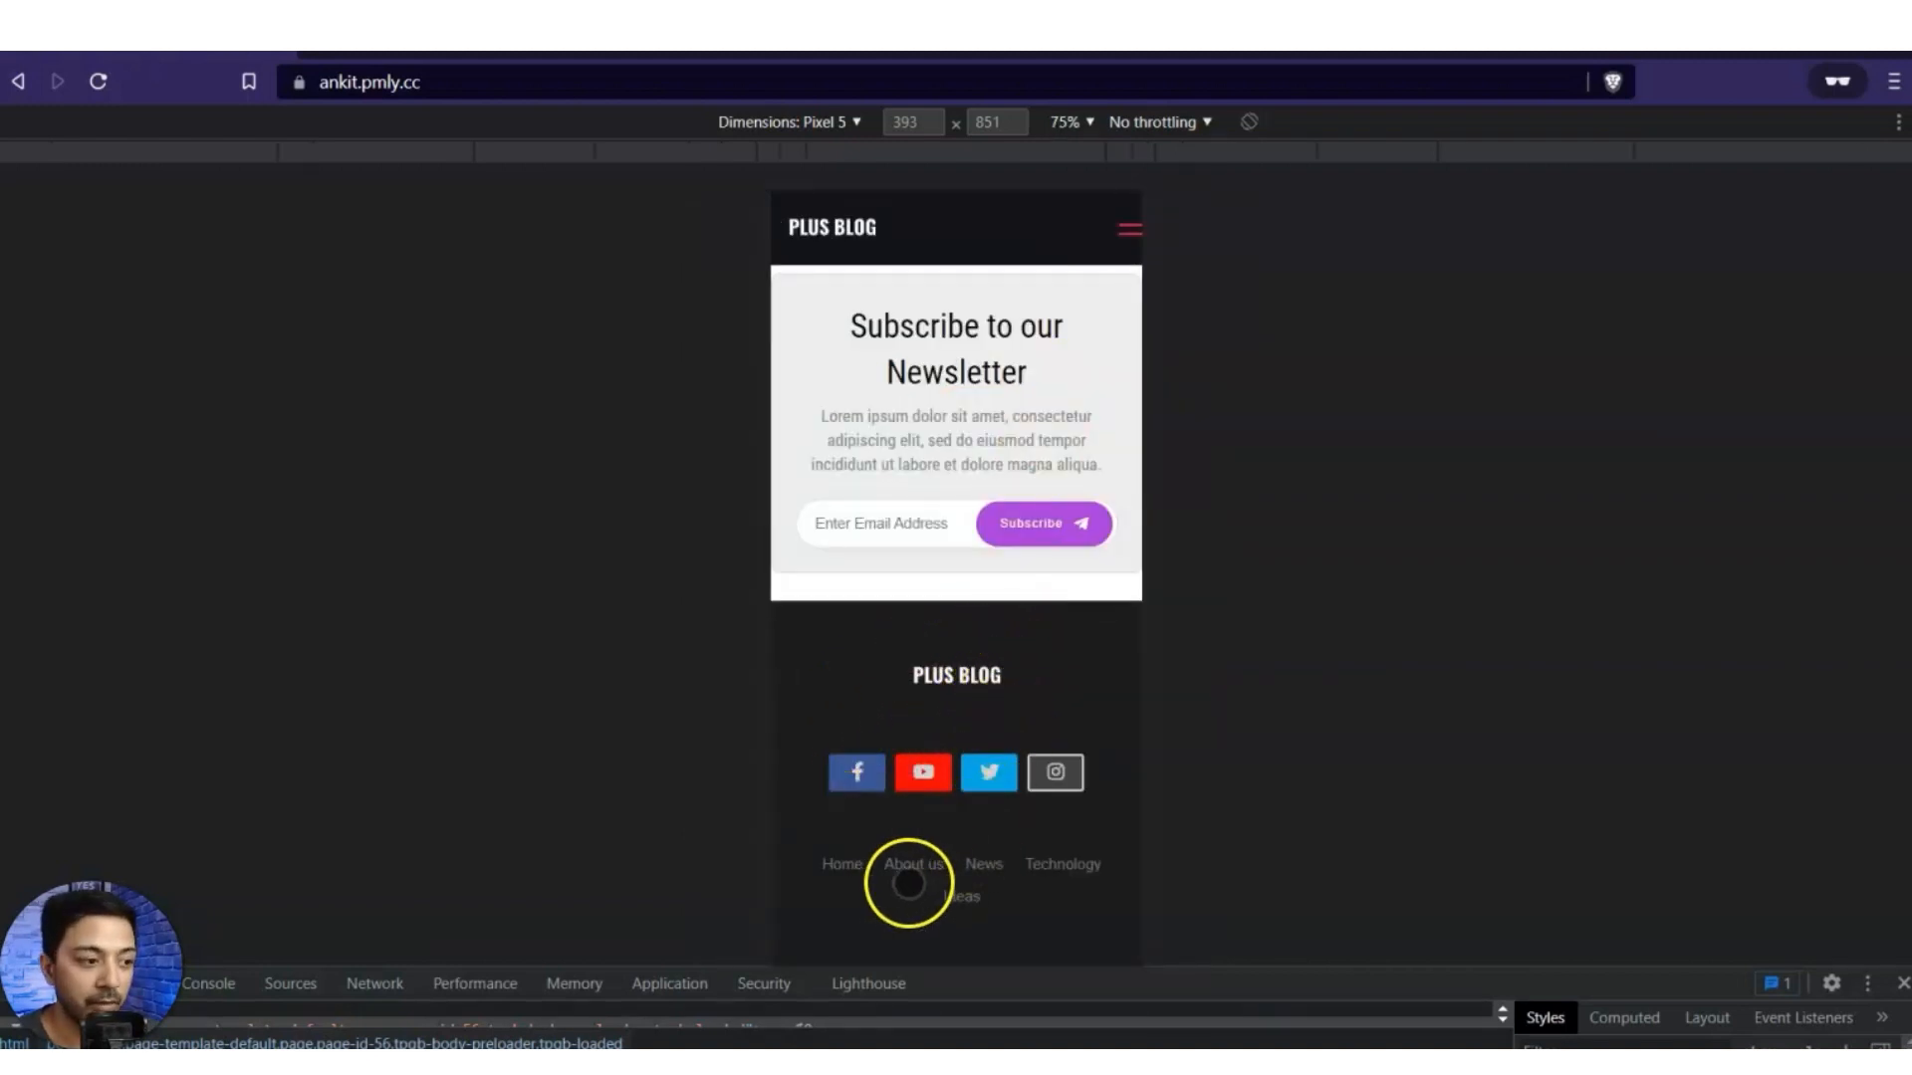
{"action": "scroll", "coordinate": [965, 694], "scroll_direction": "up", "scroll_amount": 15}
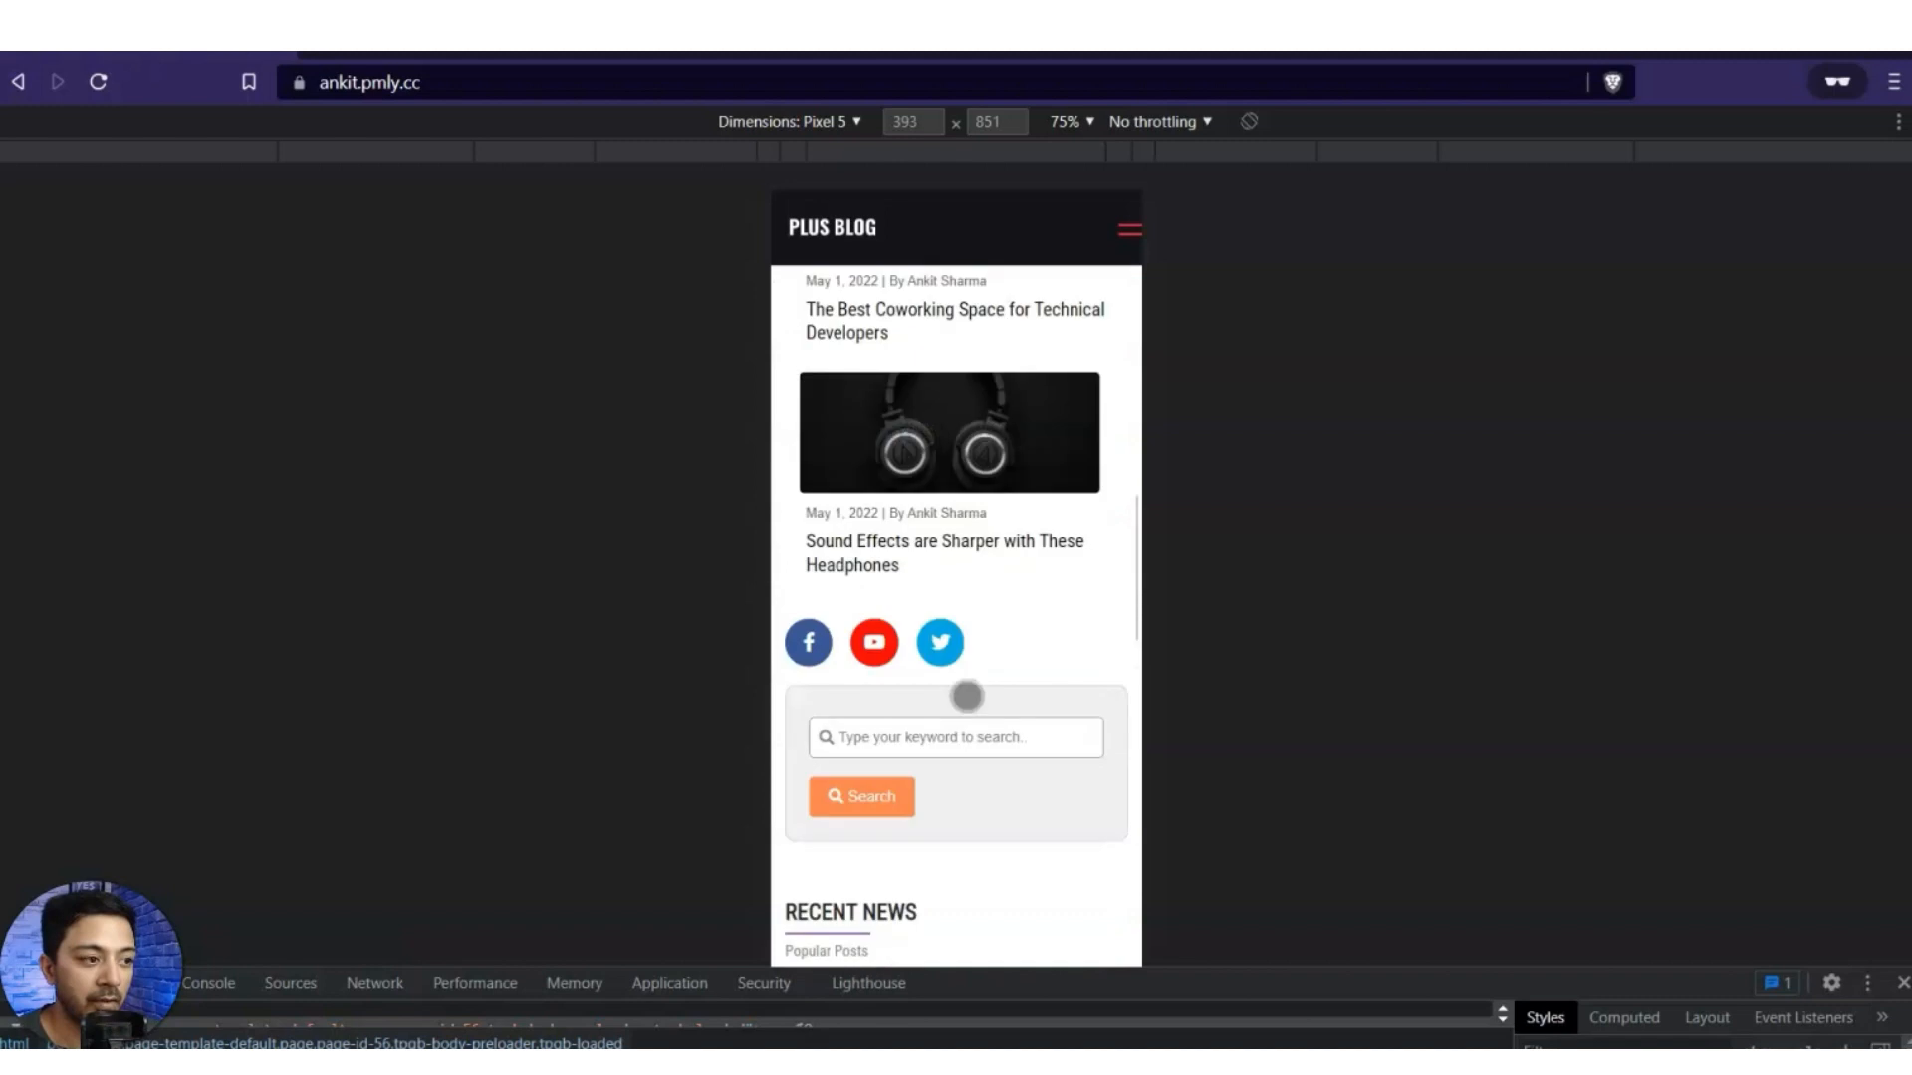
Open the News category from the mobile menu and examine its layout down to the footer.
{"action": "left_click", "coordinate": [1126, 230]}
{"action": "left_click", "coordinate": [856, 366]}
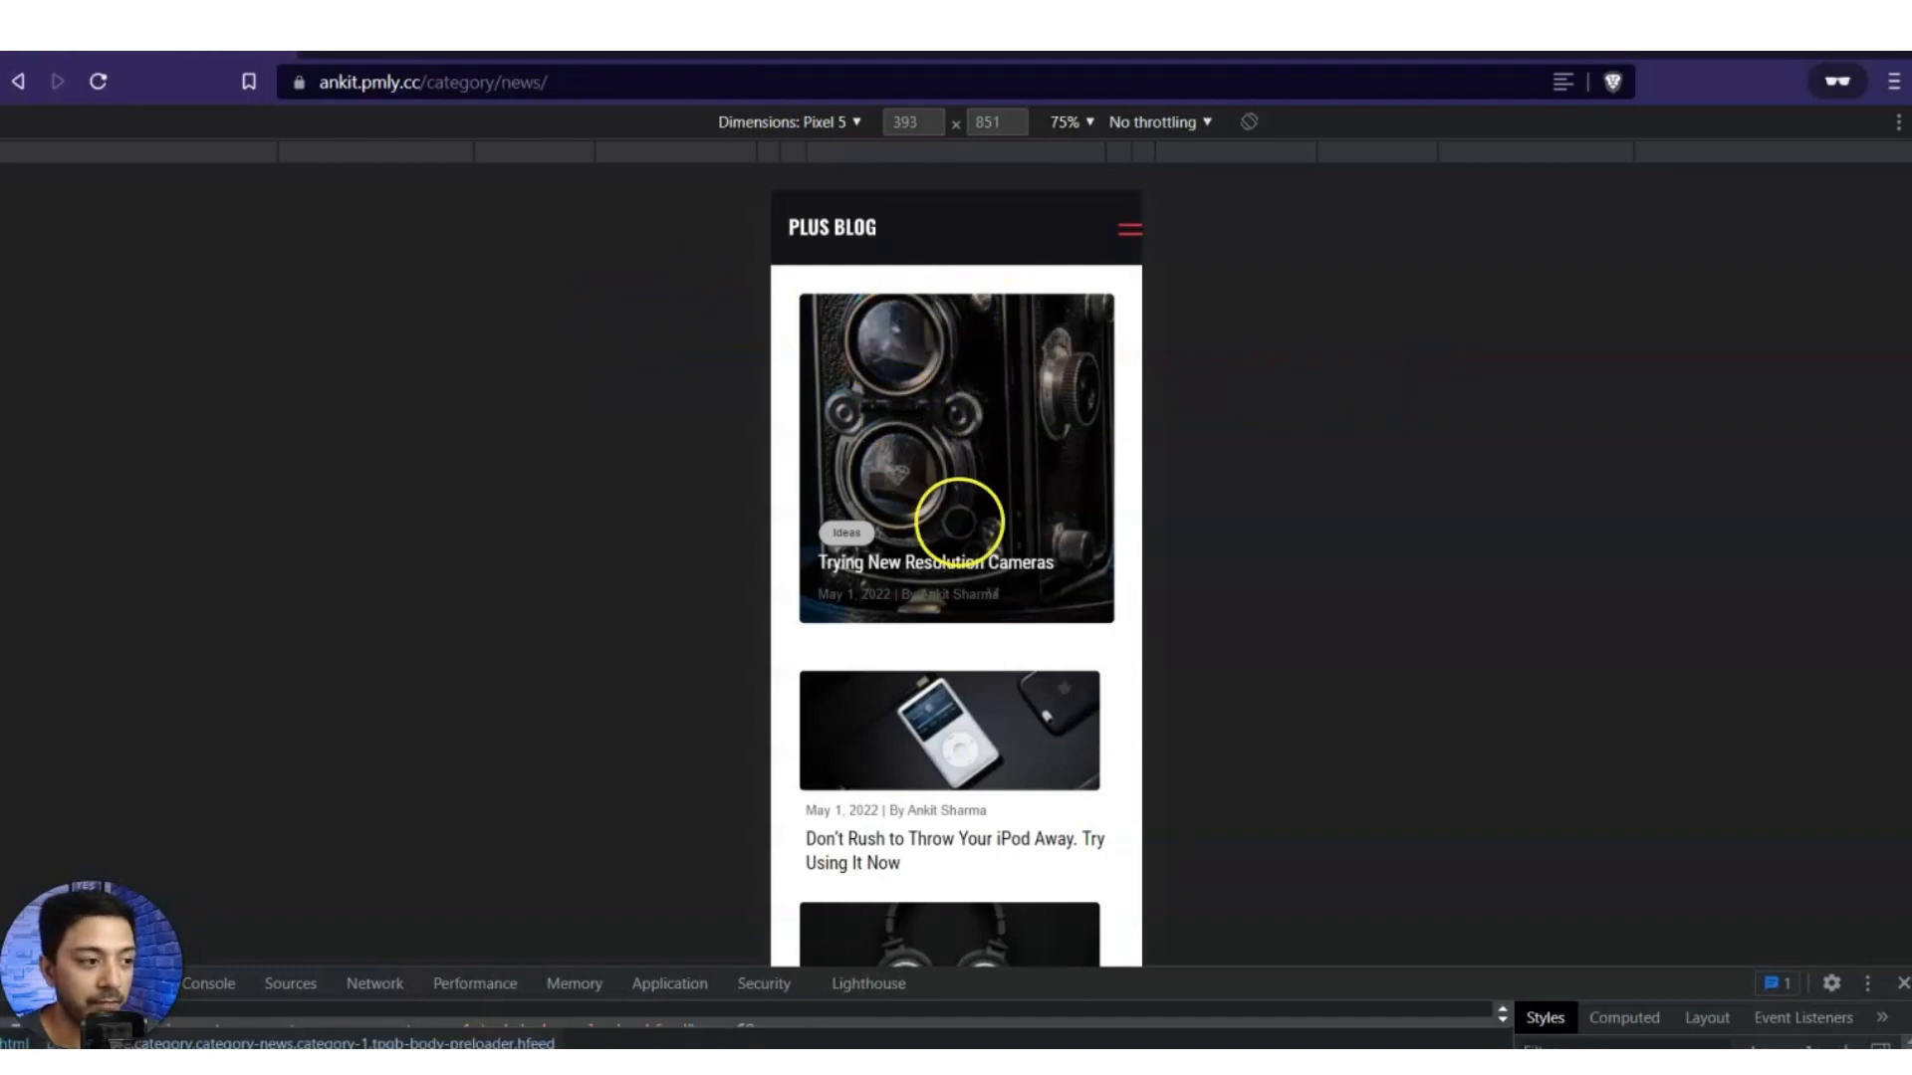
{"action": "scroll", "coordinate": [964, 522], "scroll_direction": "down", "scroll_amount": 10}
{"action": "scroll", "coordinate": [964, 527], "scroll_direction": "down", "scroll_amount": 10}
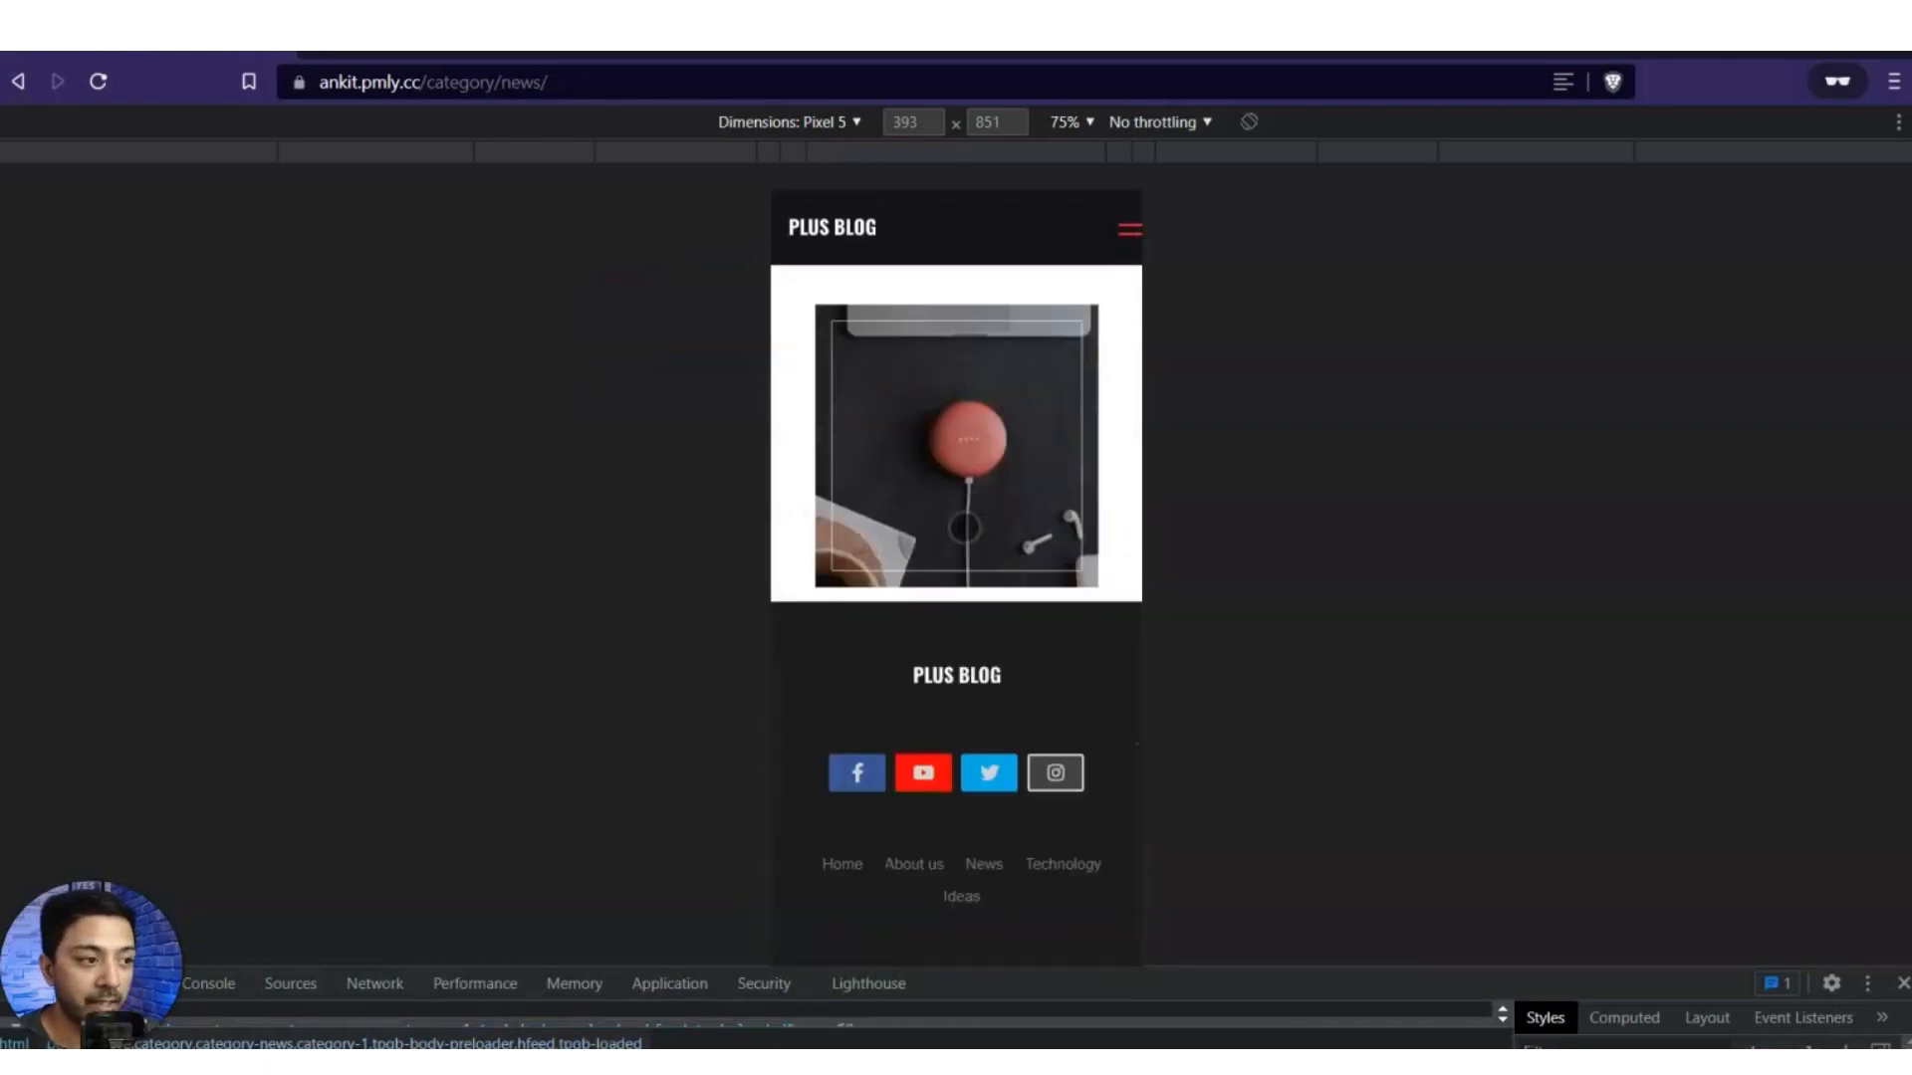
{"action": "scroll", "coordinate": [979, 431], "scroll_direction": "up", "scroll_amount": 10}
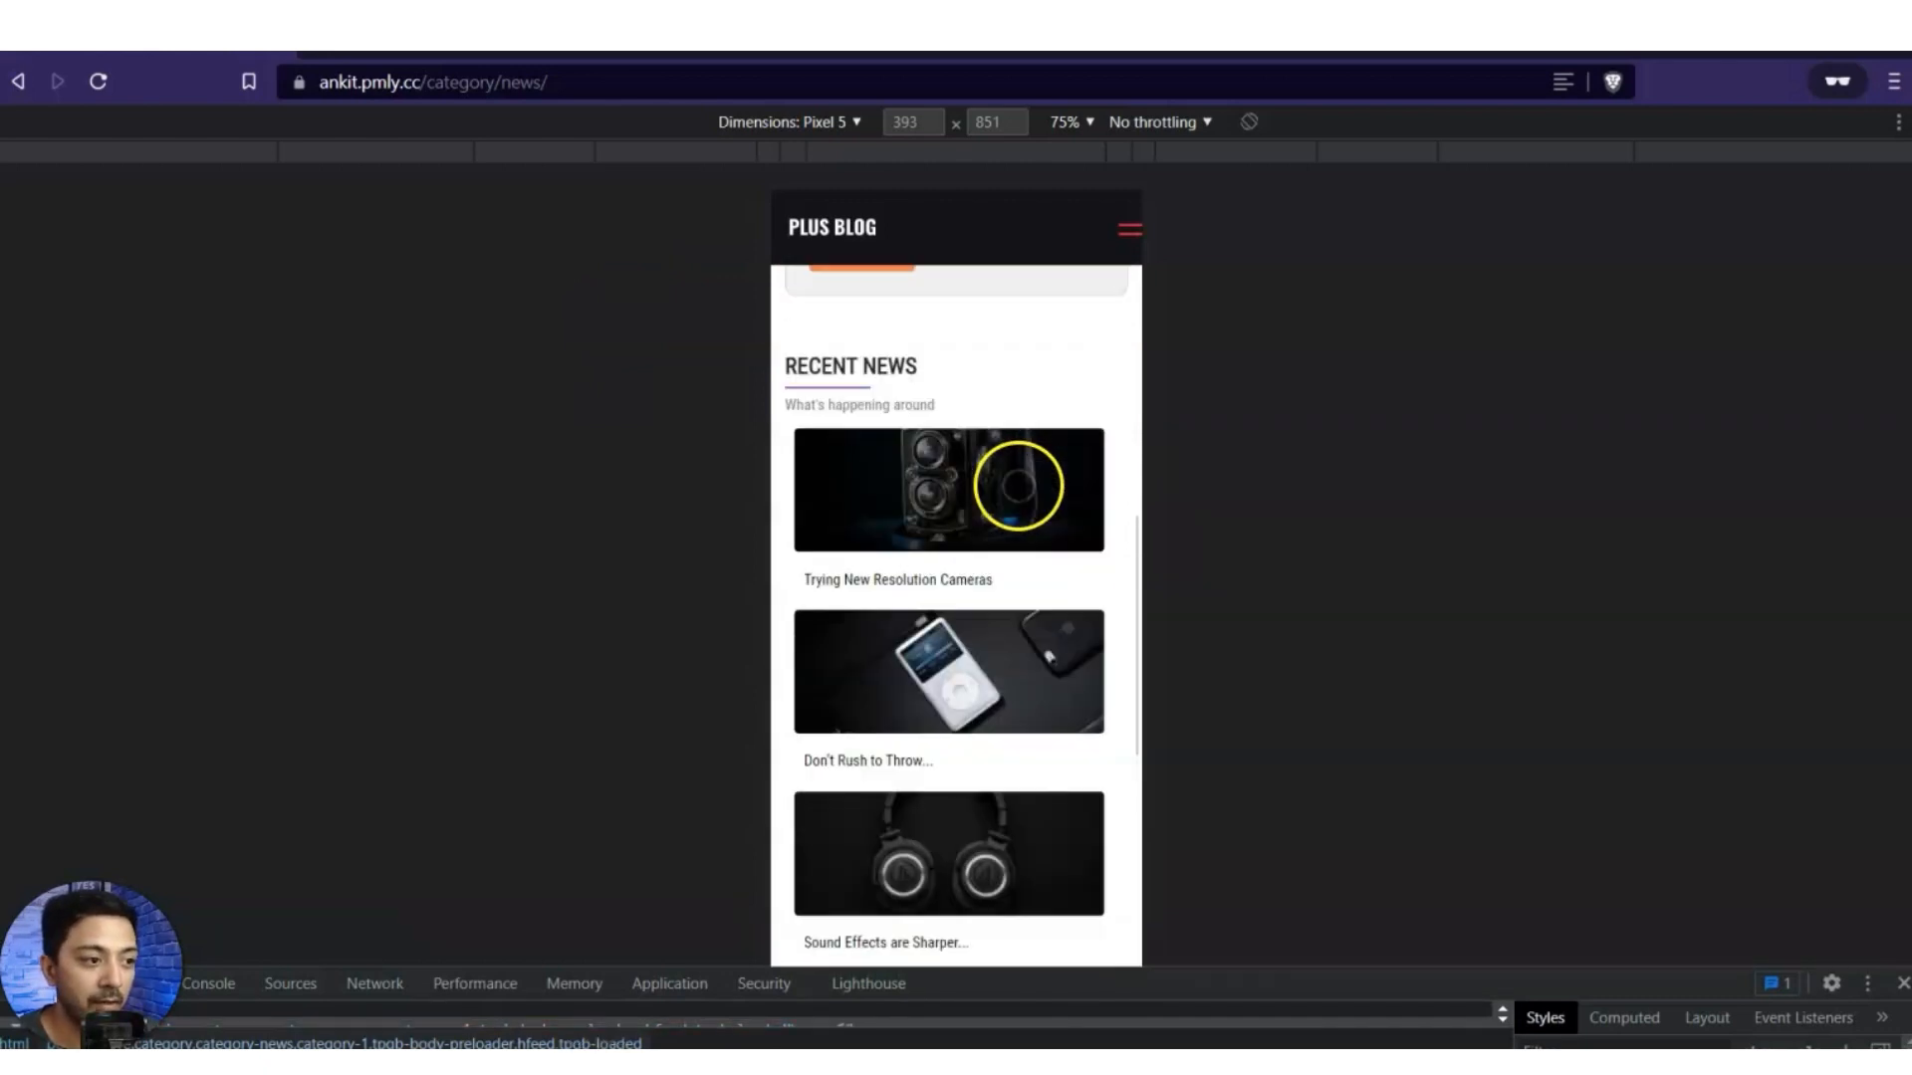
{"action": "scroll", "coordinate": [1014, 495], "scroll_direction": "up", "scroll_amount": 2}
{"action": "scroll", "coordinate": [990, 547], "scroll_direction": "down", "scroll_amount": 1}
Review the mobile layout of the iPod post, and open the Trying New Resolution Cameras post from the home page.
{"action": "left_click", "coordinate": [990, 547]}
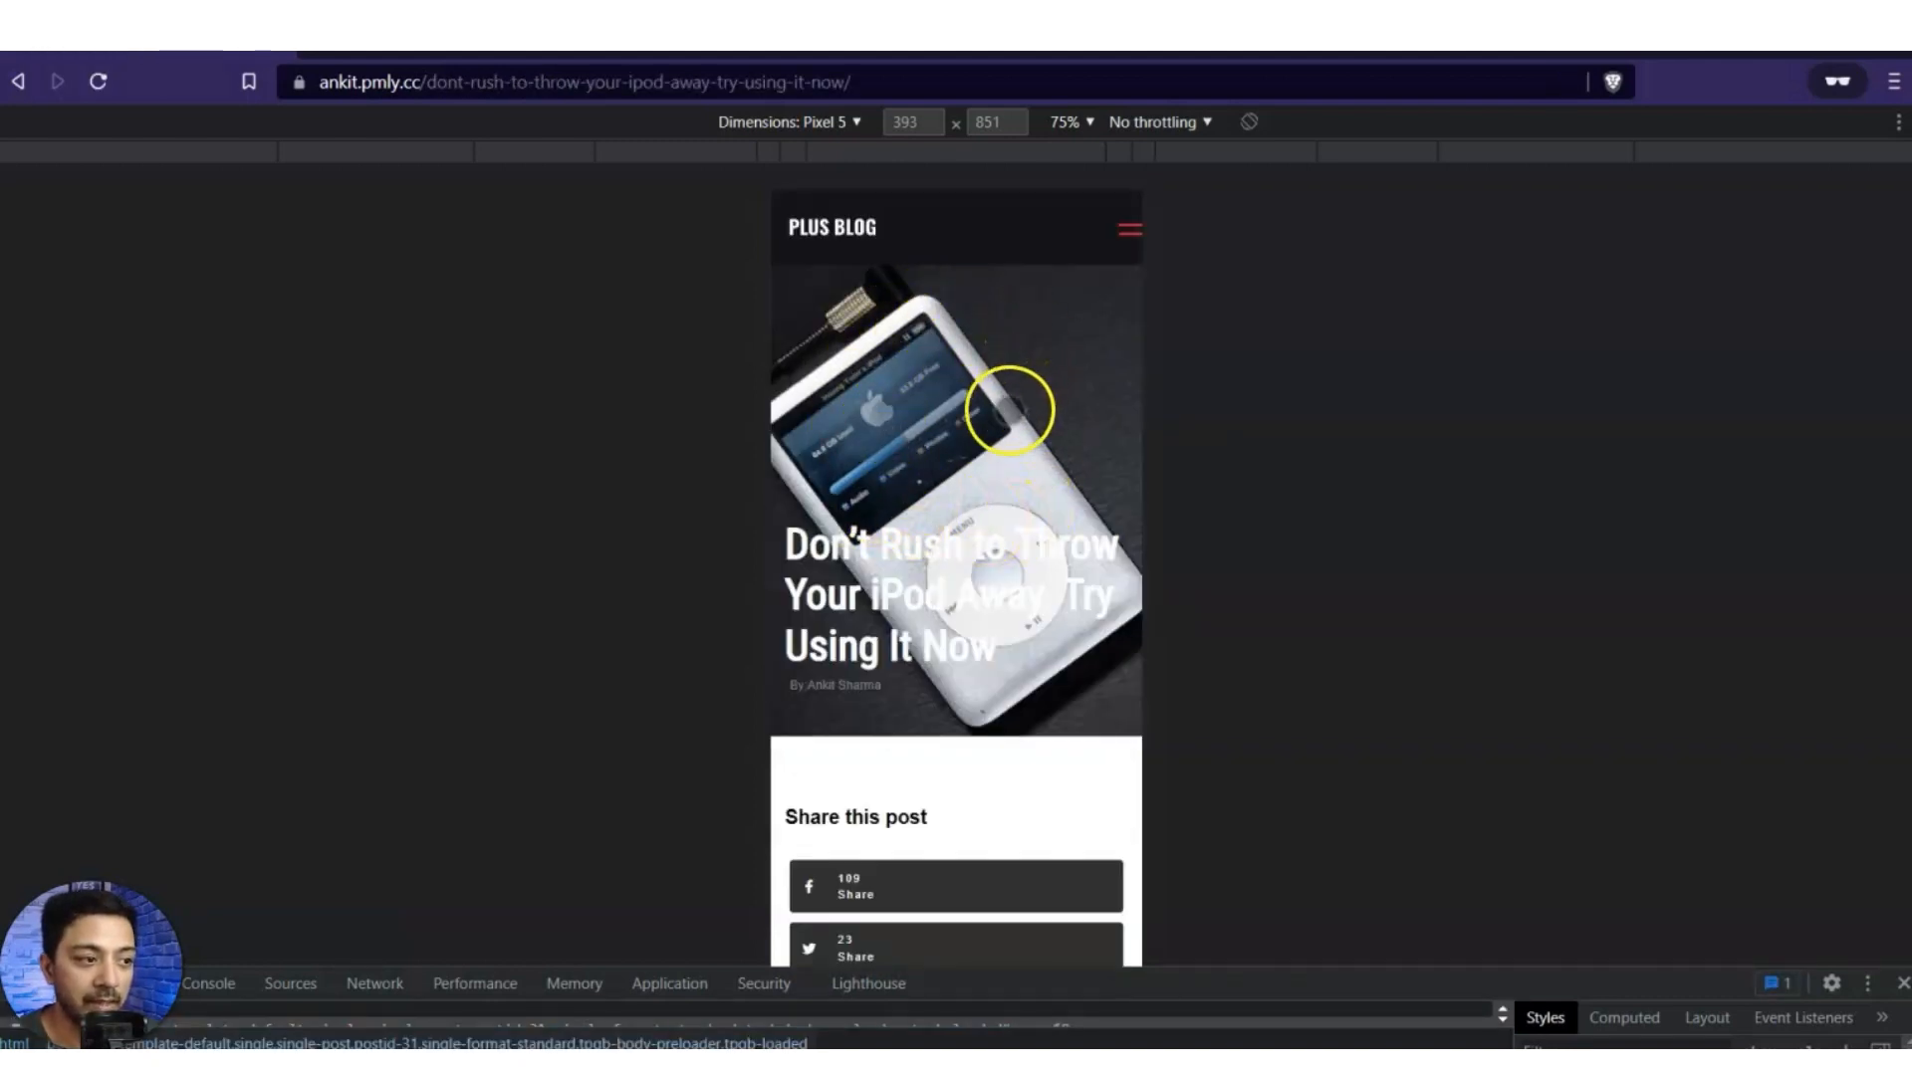
{"action": "scroll", "coordinate": [1011, 408], "scroll_direction": "down", "scroll_amount": 10}
{"action": "scroll", "coordinate": [1010, 422], "scroll_direction": "down", "scroll_amount": 10}
{"action": "scroll", "coordinate": [1010, 422], "scroll_direction": "down", "scroll_amount": 1}
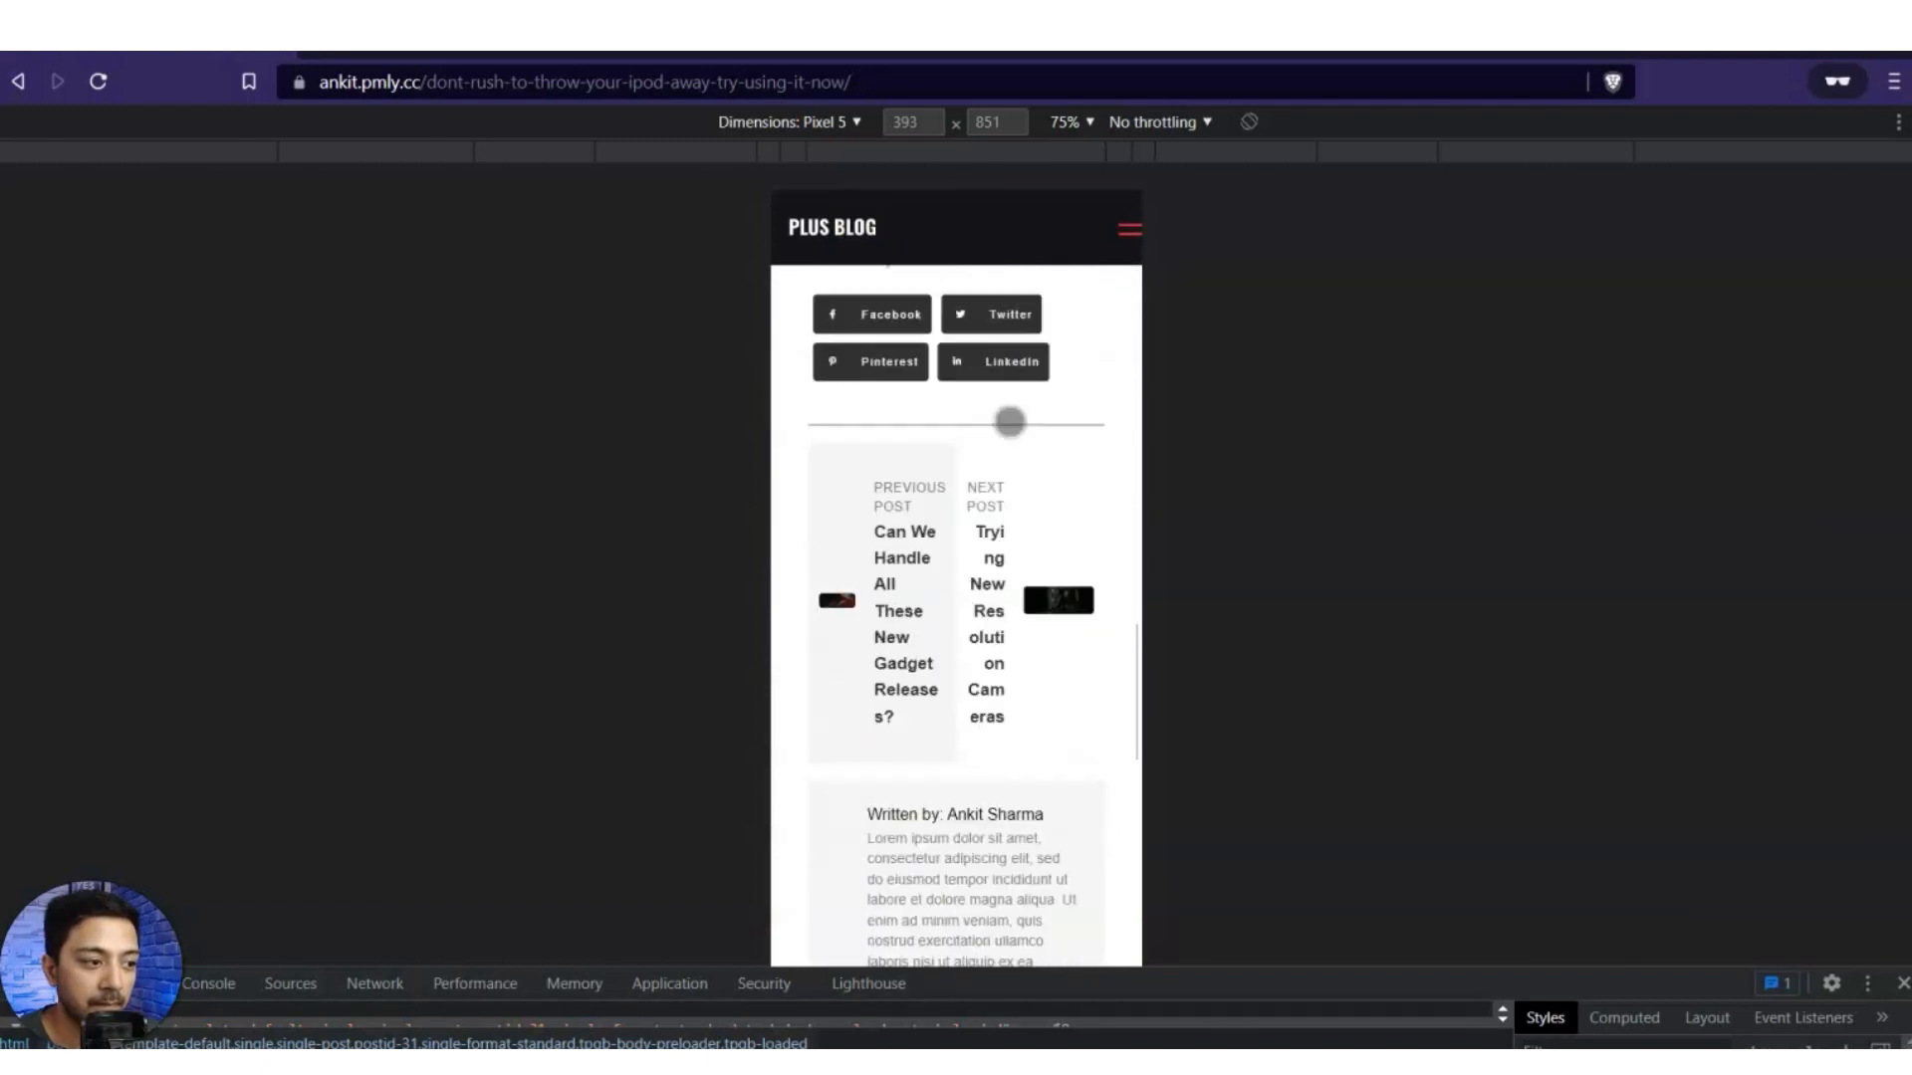
{"action": "scroll", "coordinate": [1010, 422], "scroll_direction": "down", "scroll_amount": 10}
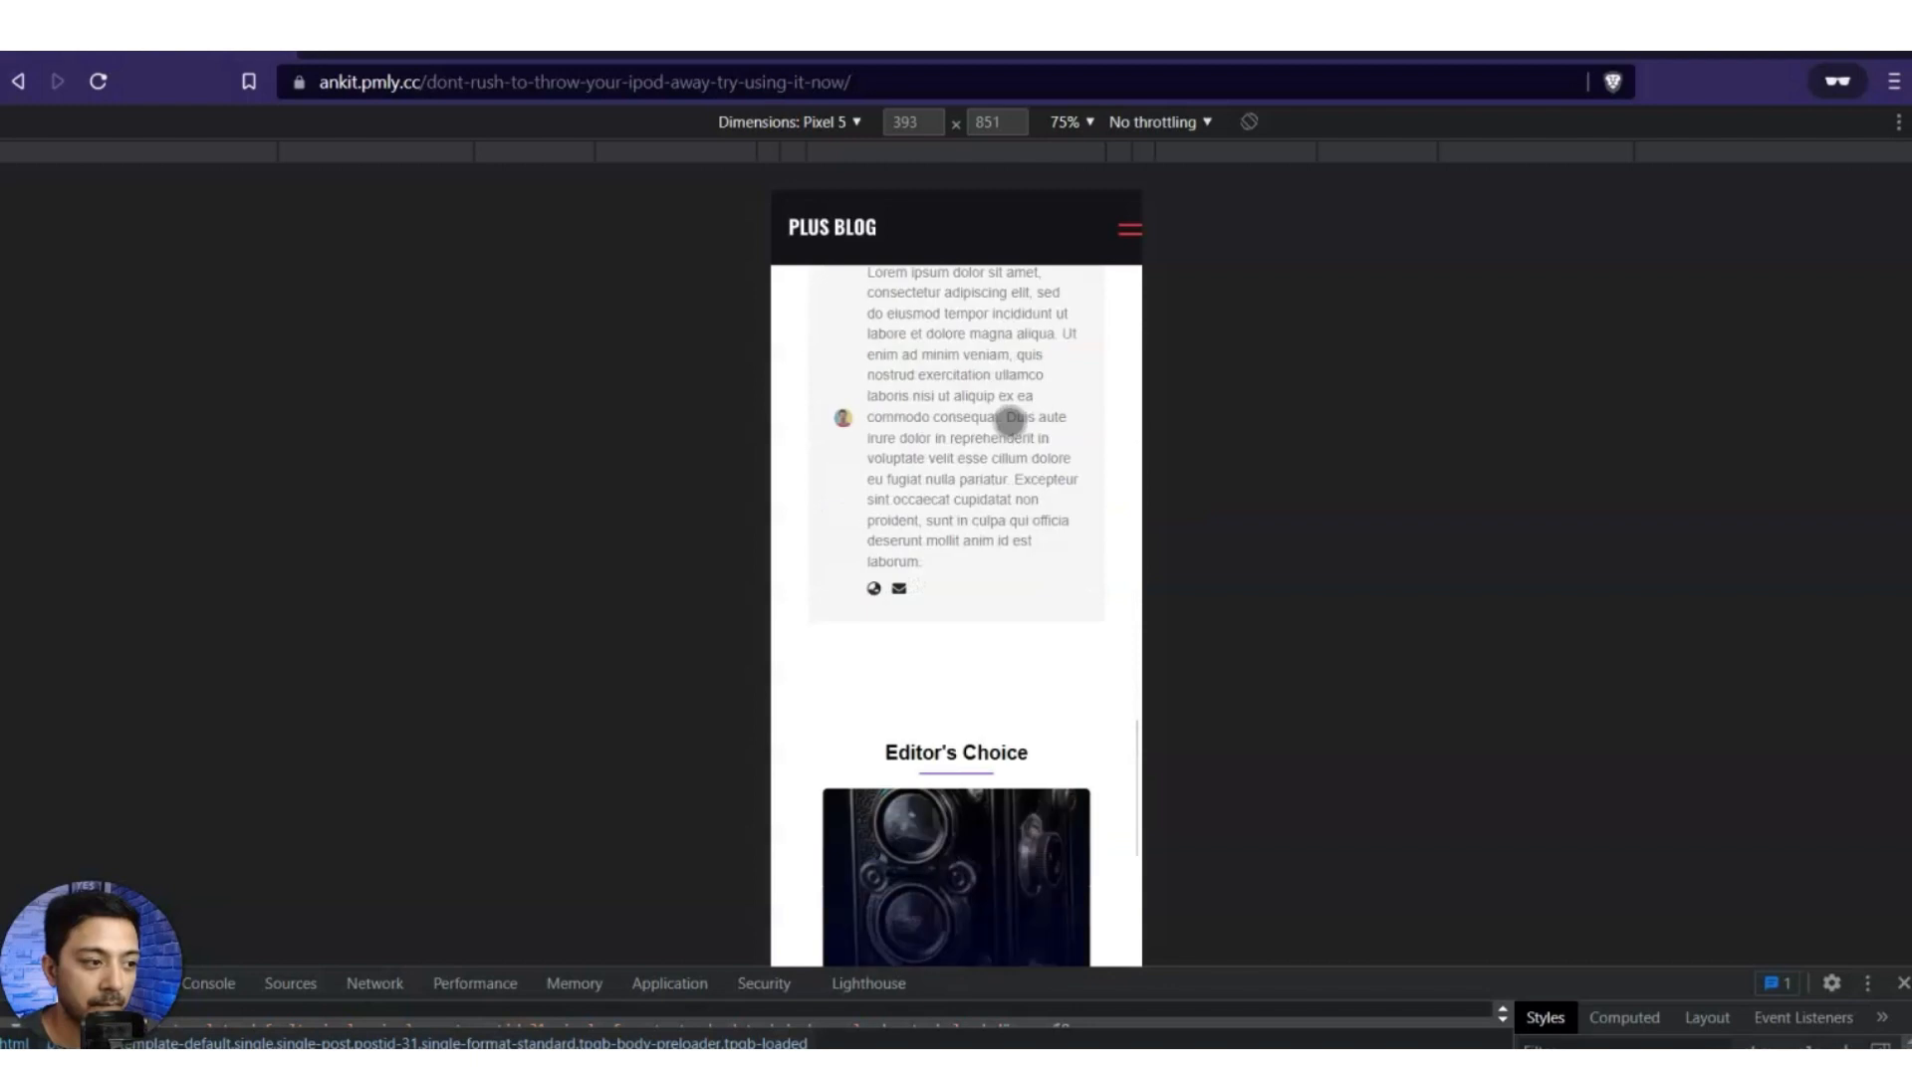
{"action": "scroll", "coordinate": [1010, 423], "scroll_direction": "down", "scroll_amount": 3}
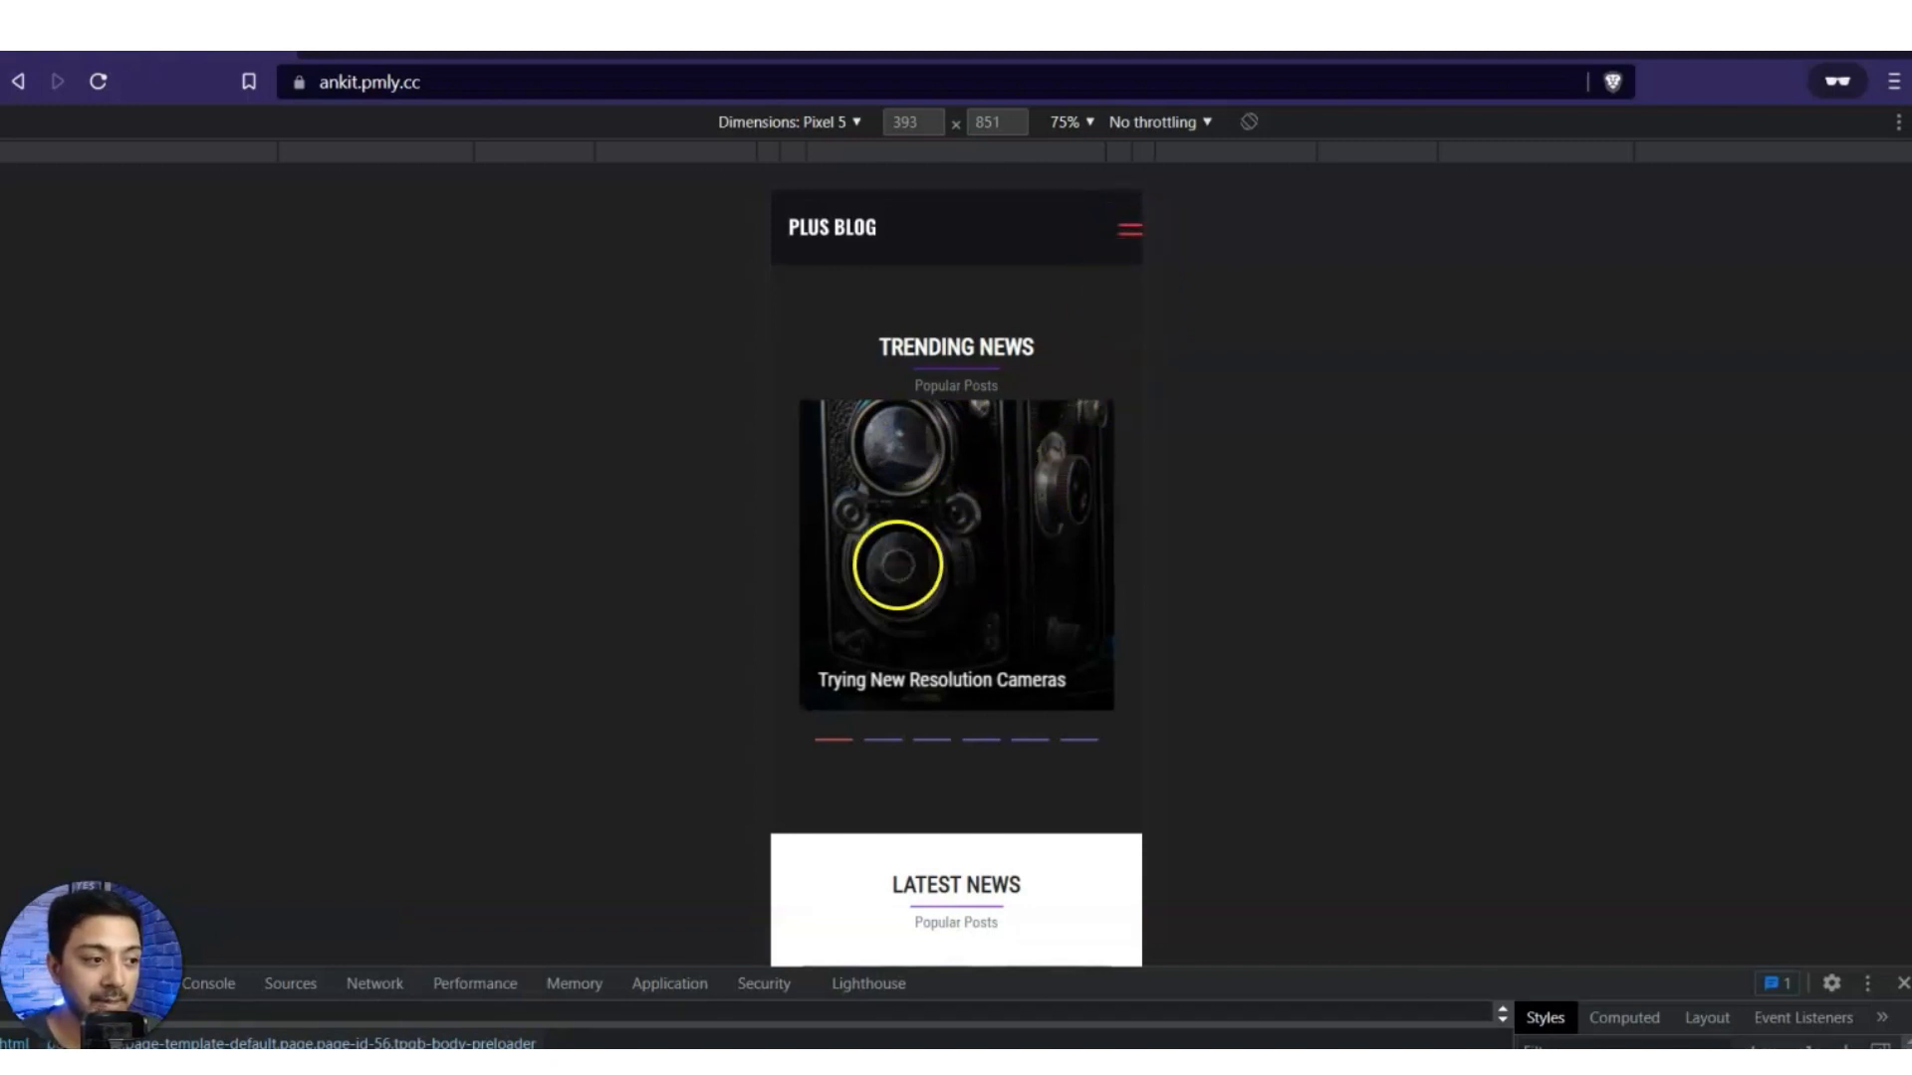
{"action": "left_click", "coordinate": [896, 563]}
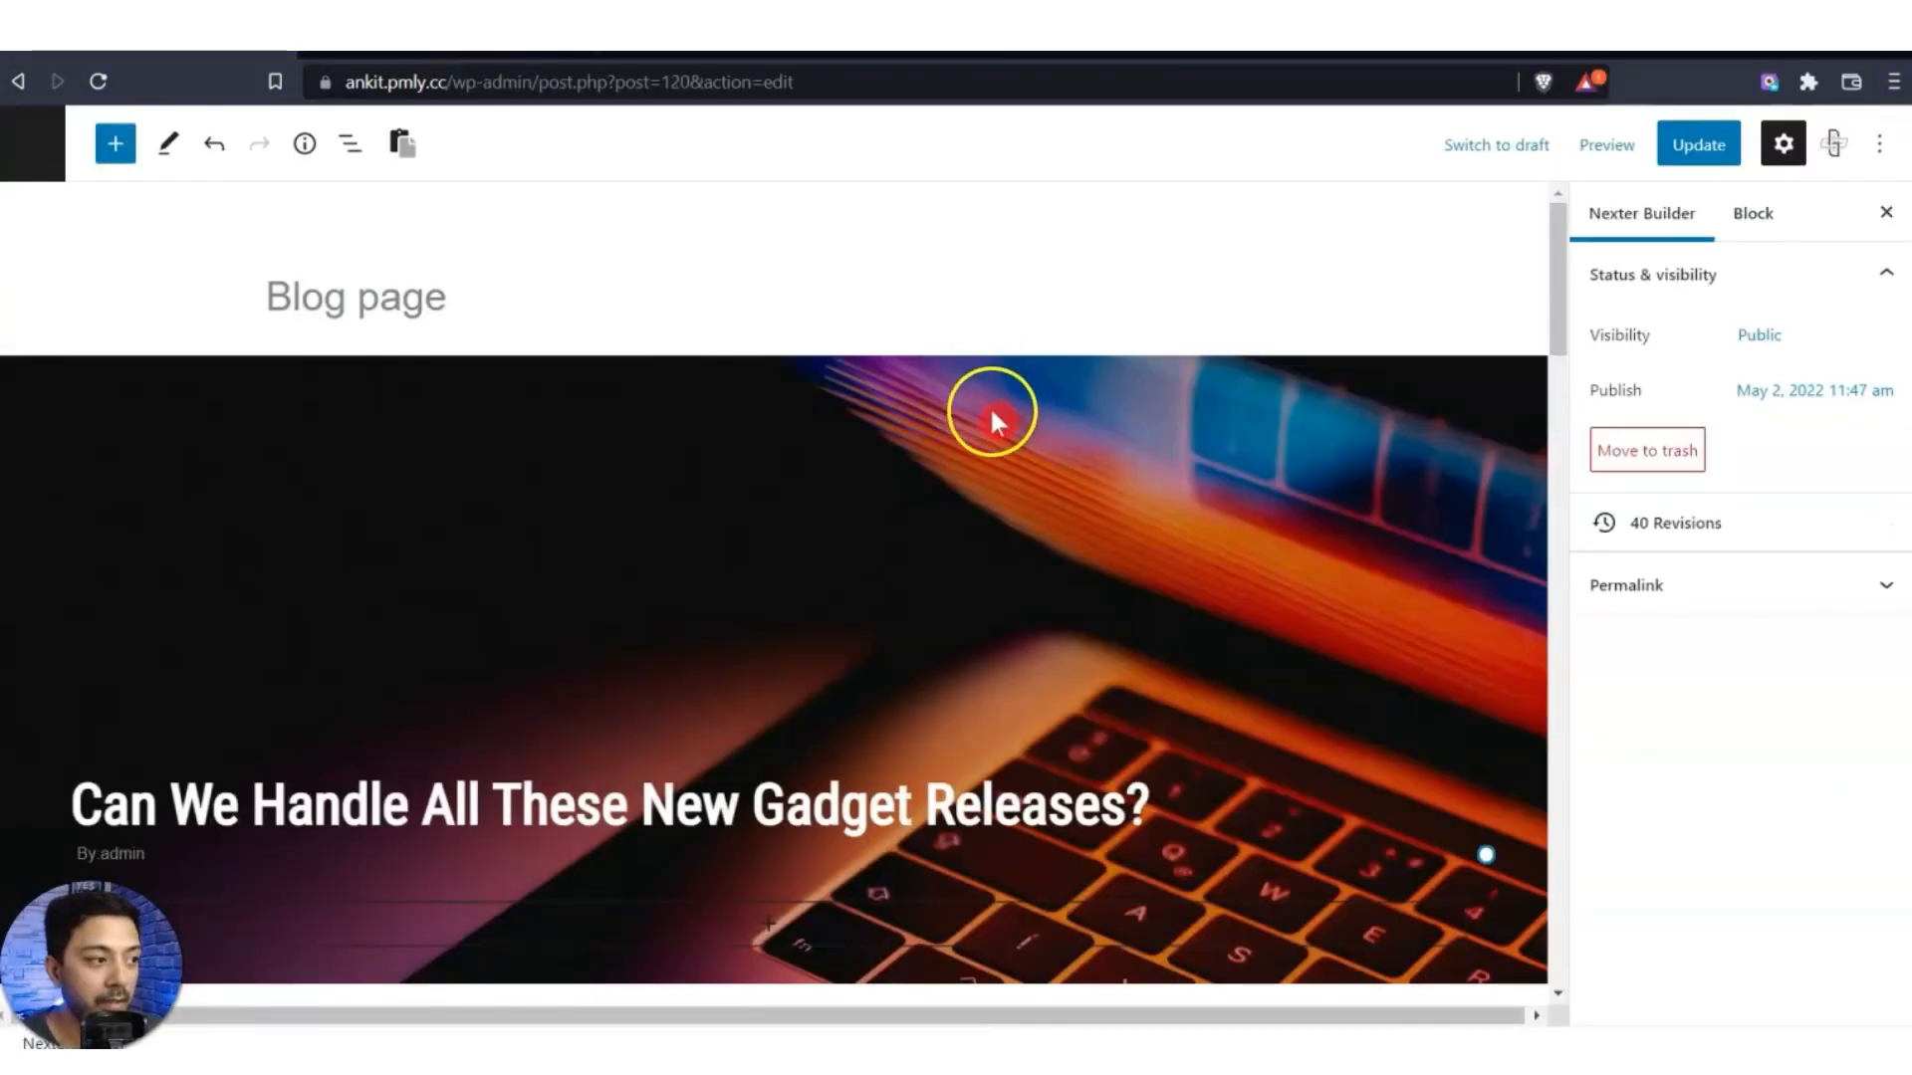
Reduce the post title heading's mobile font size in the Blog page template, update it and reload the camera post in the mobile view.
{"action": "scroll", "coordinate": [979, 439], "scroll_direction": "down", "scroll_amount": 3}
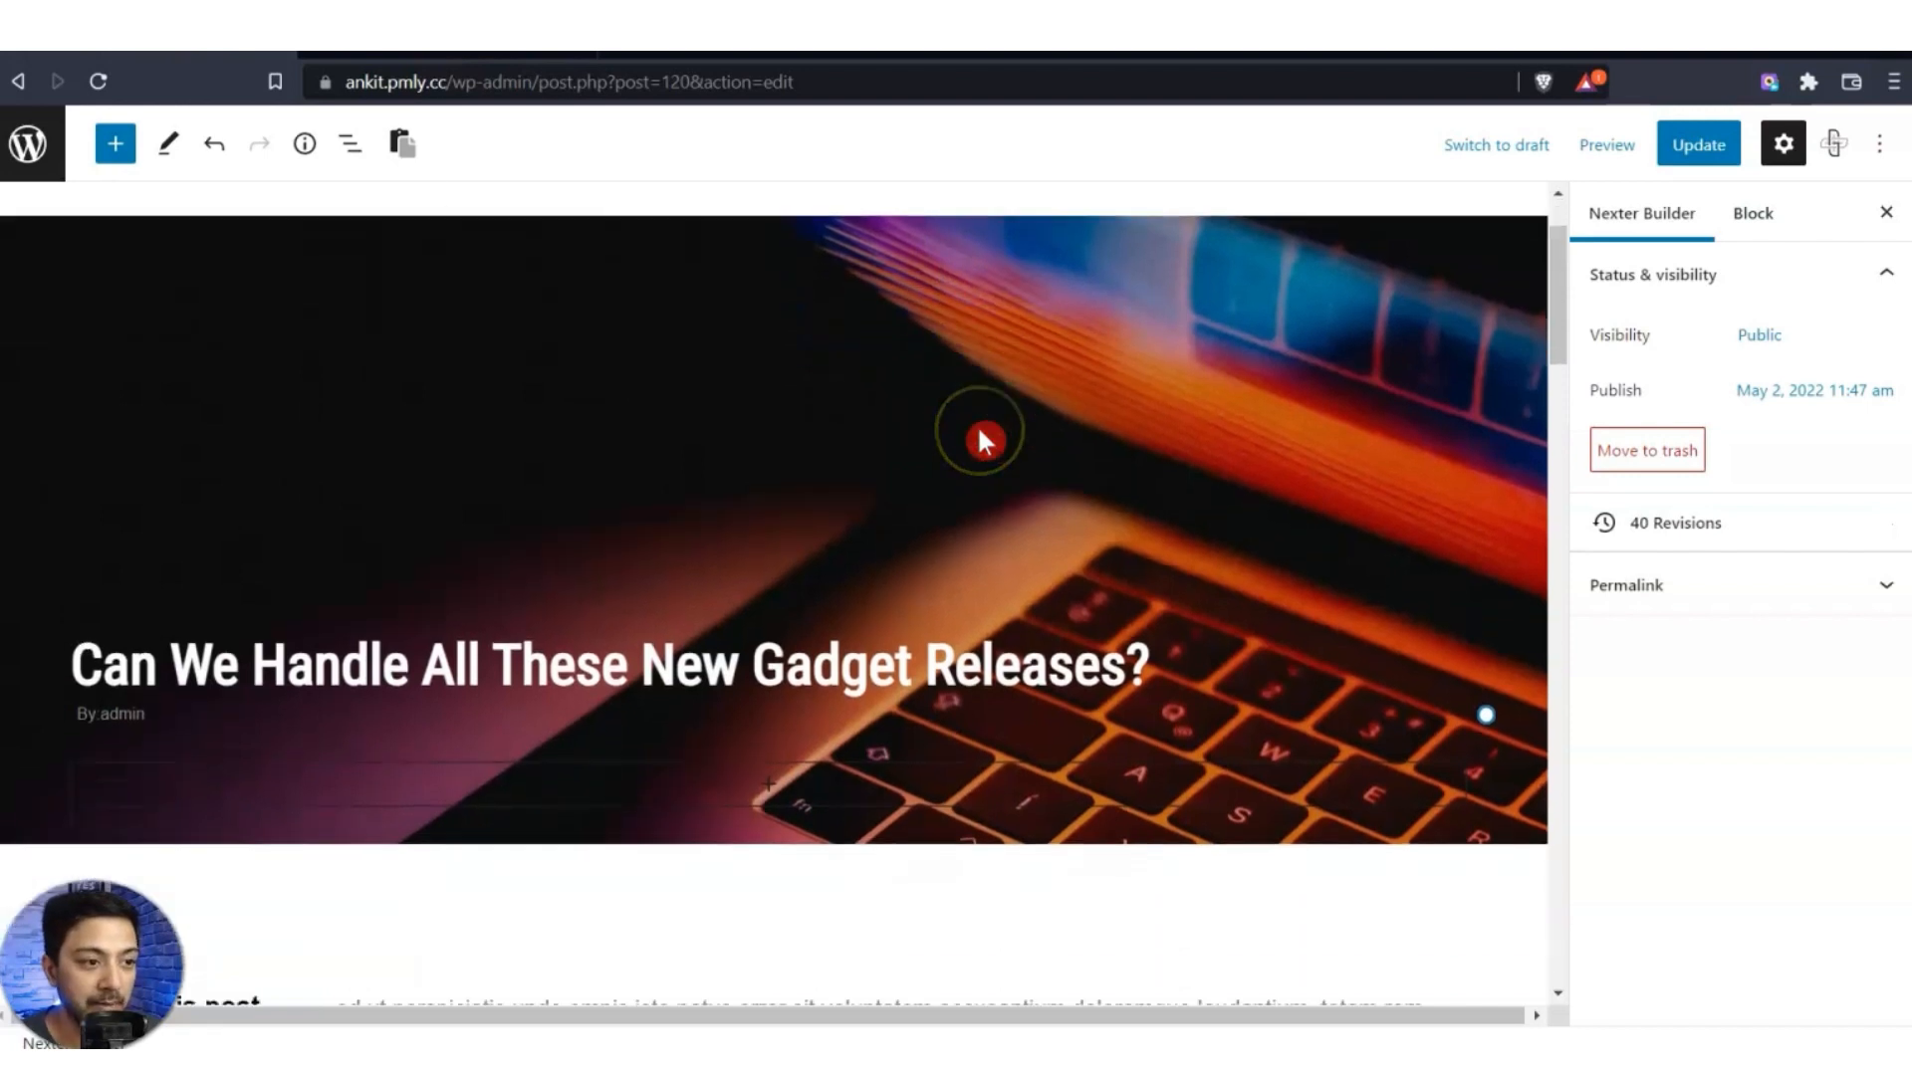
{"action": "left_click", "coordinate": [906, 504]}
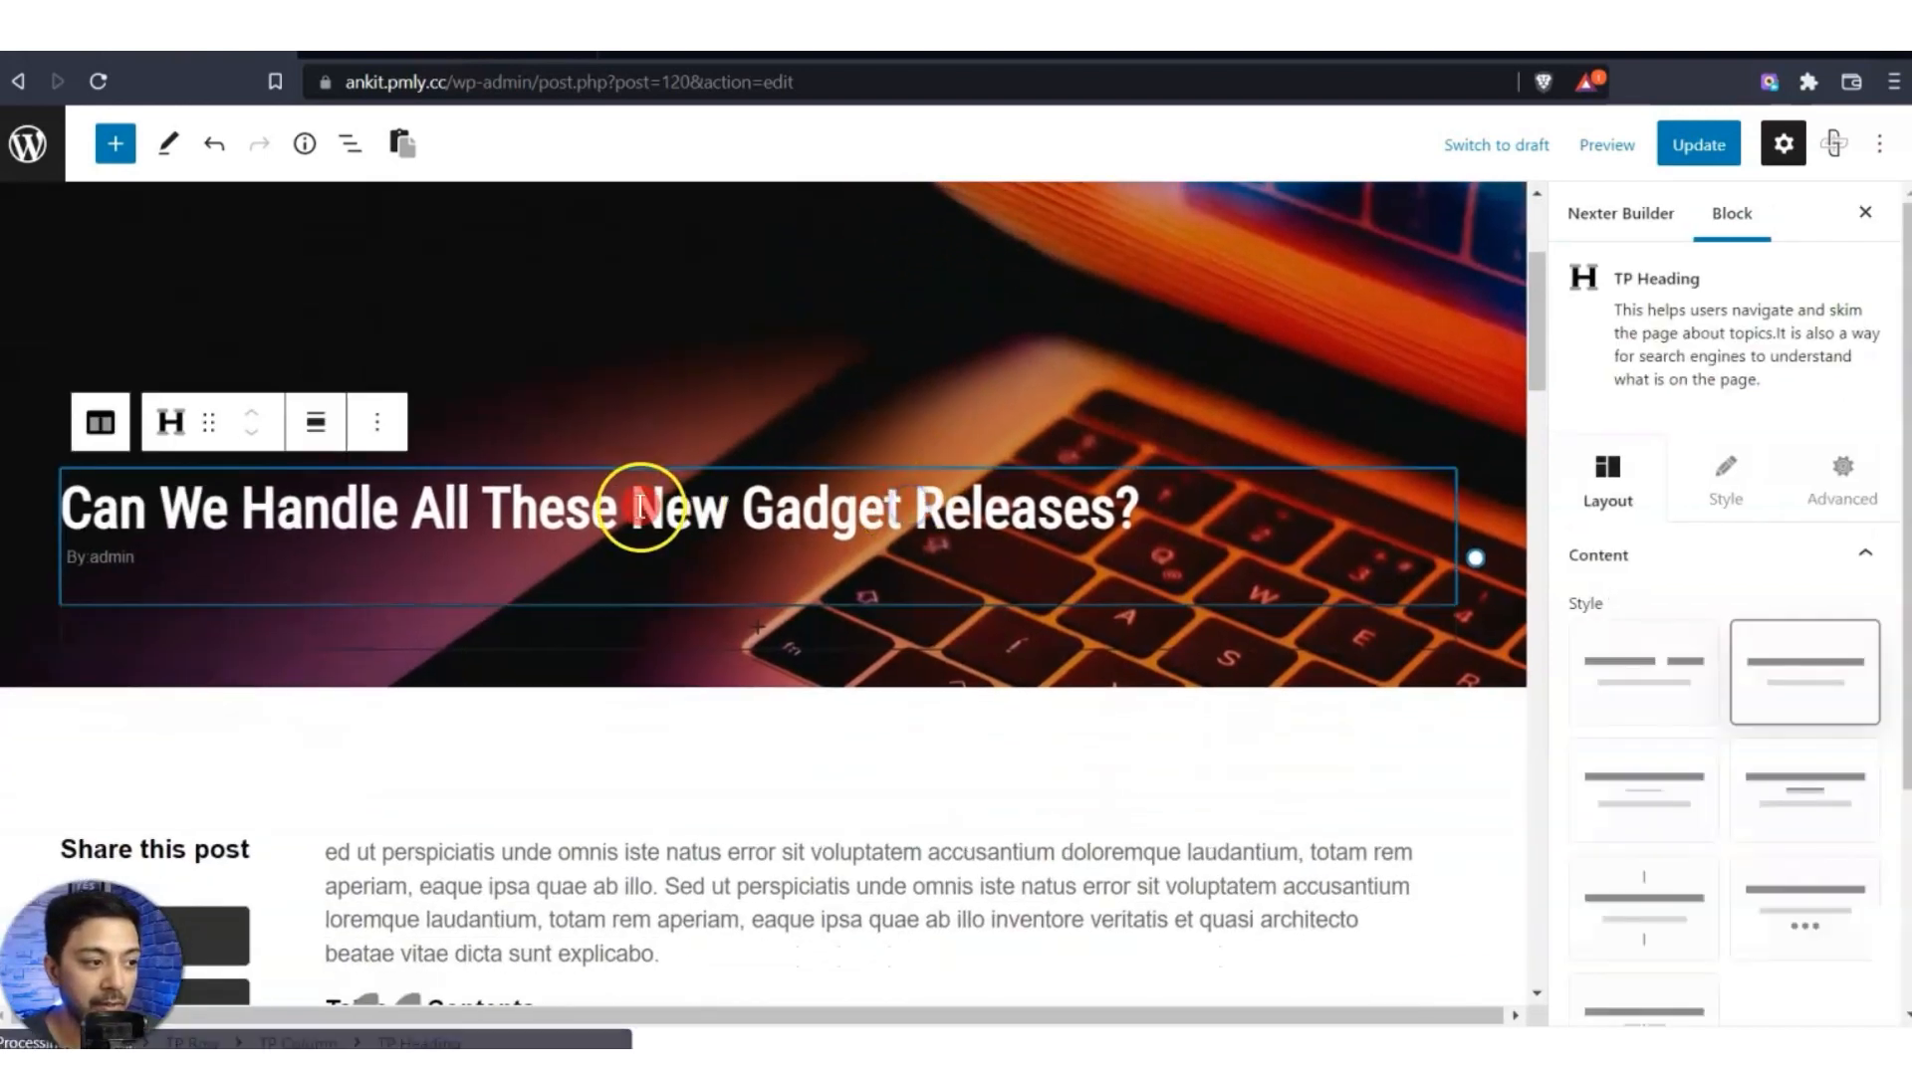
{"action": "left_click", "coordinate": [1650, 463]}
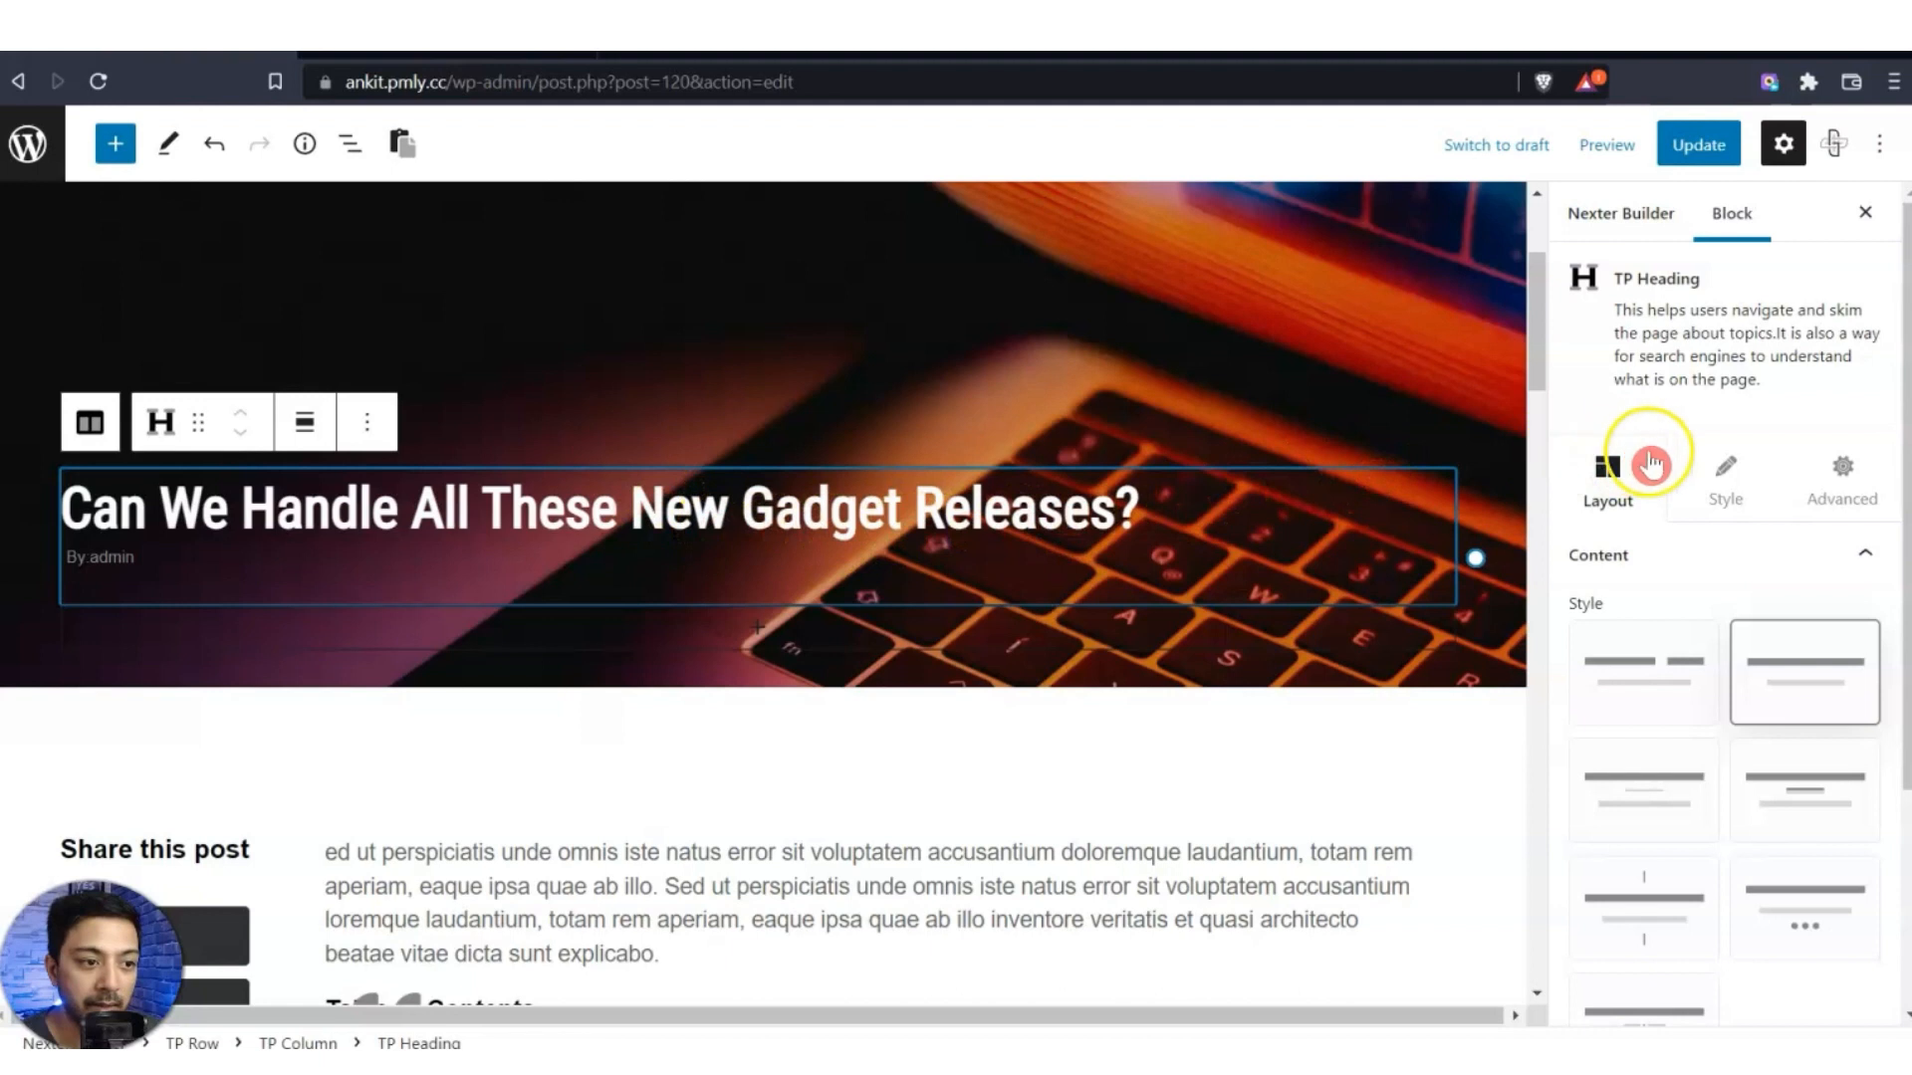
{"action": "left_click", "coordinate": [1728, 485]}
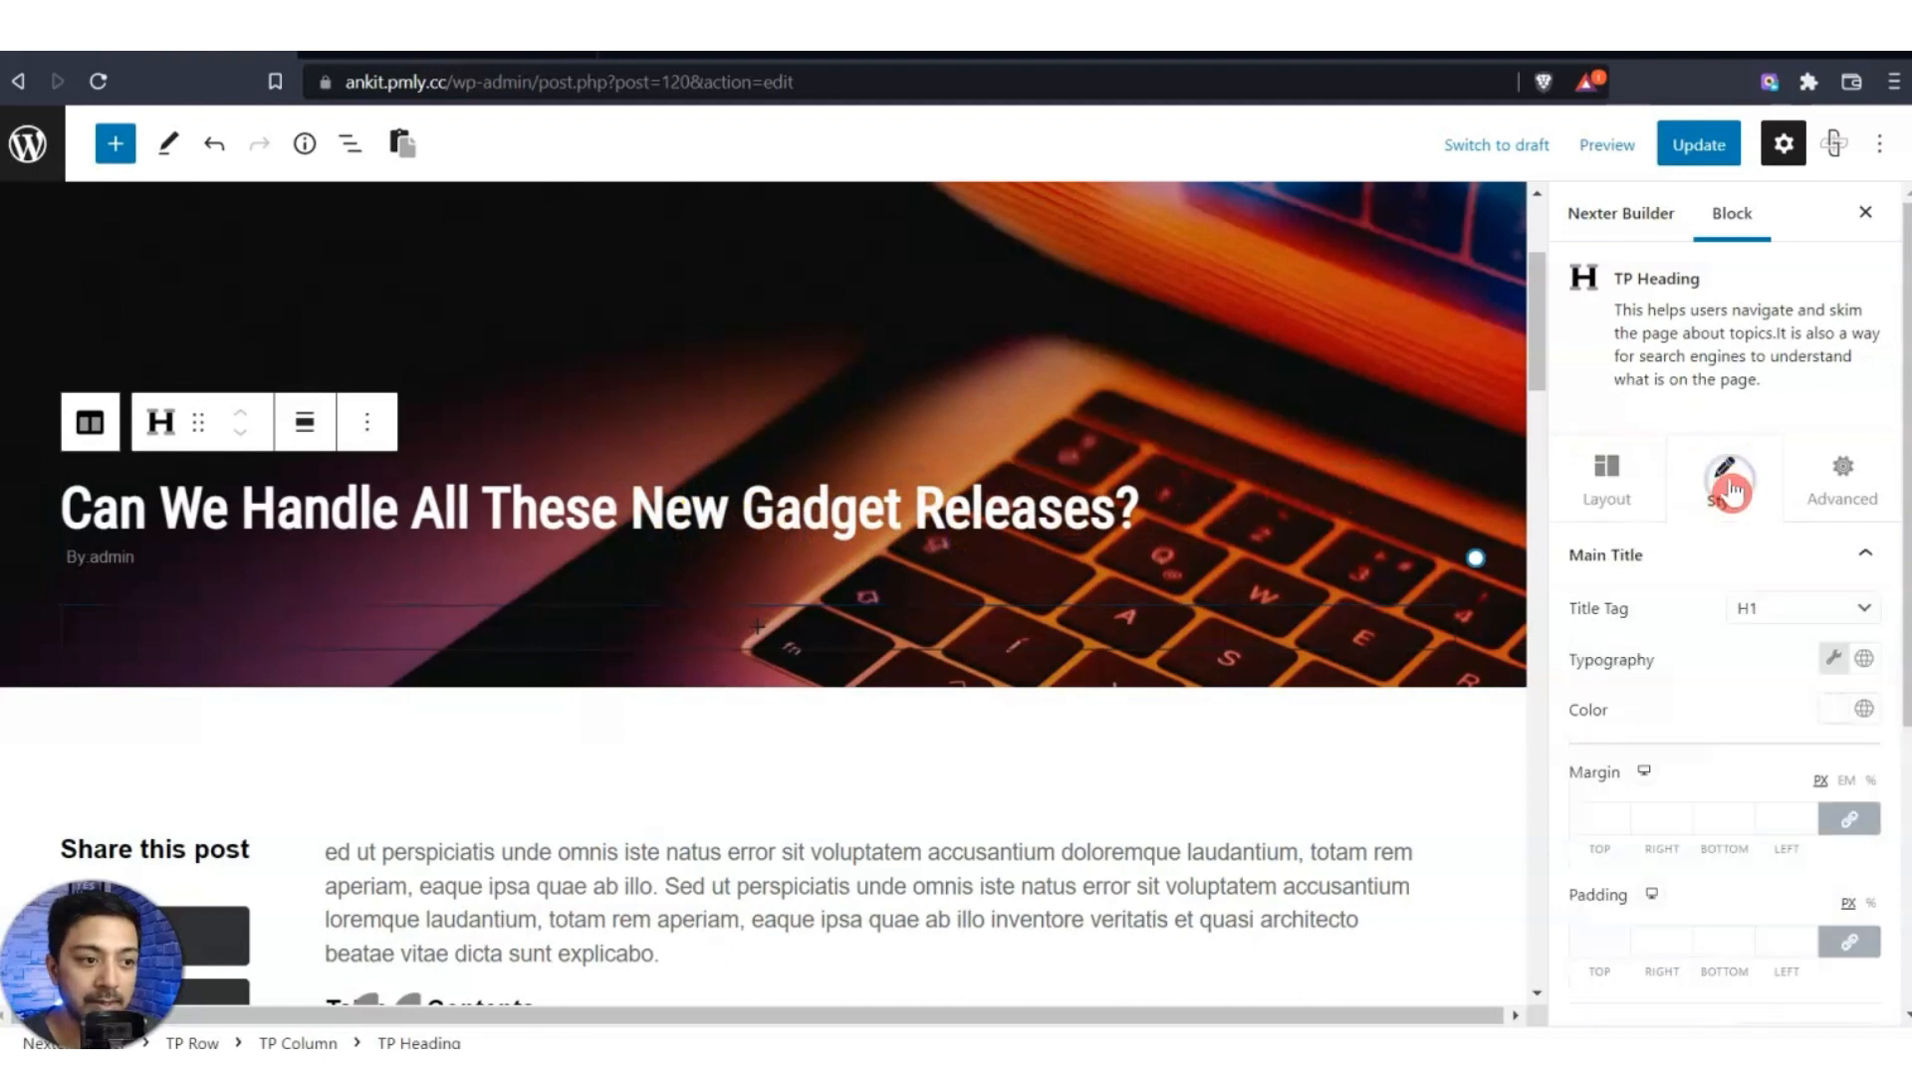
{"action": "left_click", "coordinate": [1835, 662]}
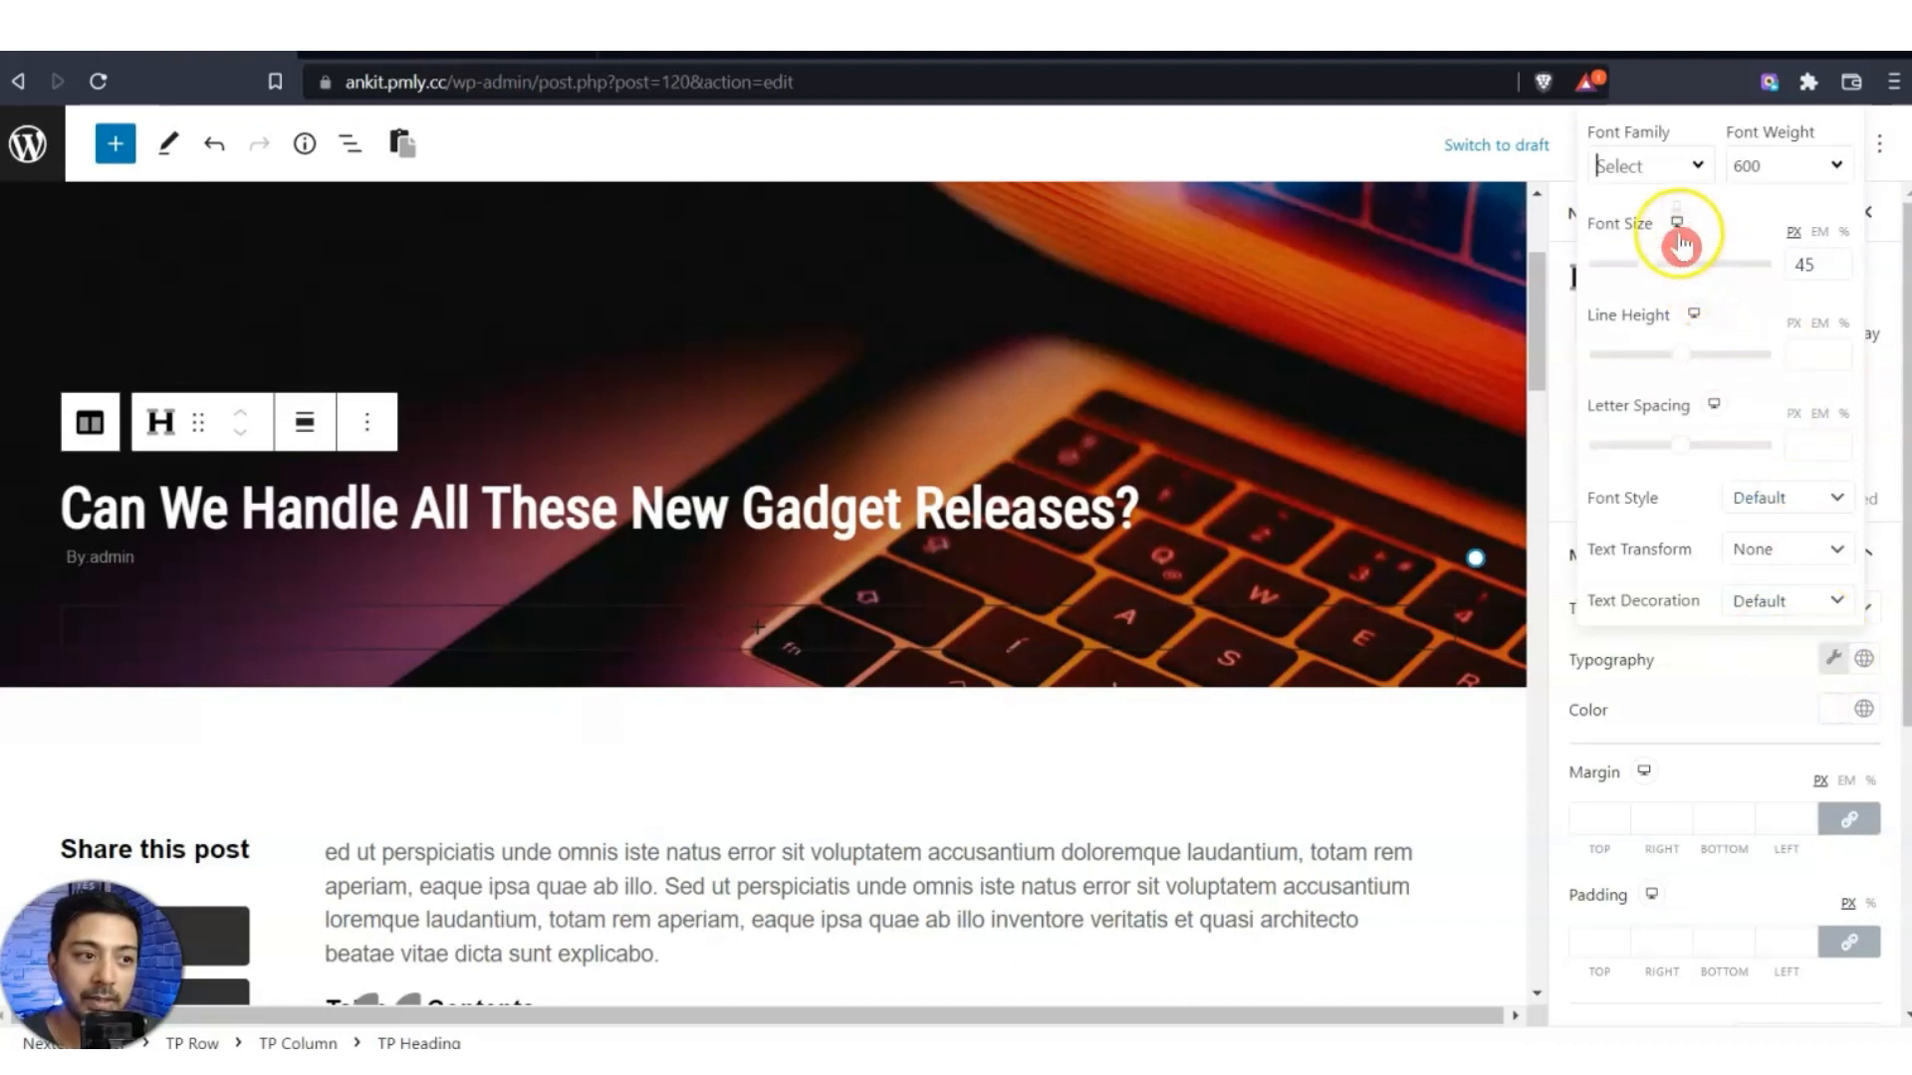
{"action": "left_click", "coordinate": [1793, 267]}
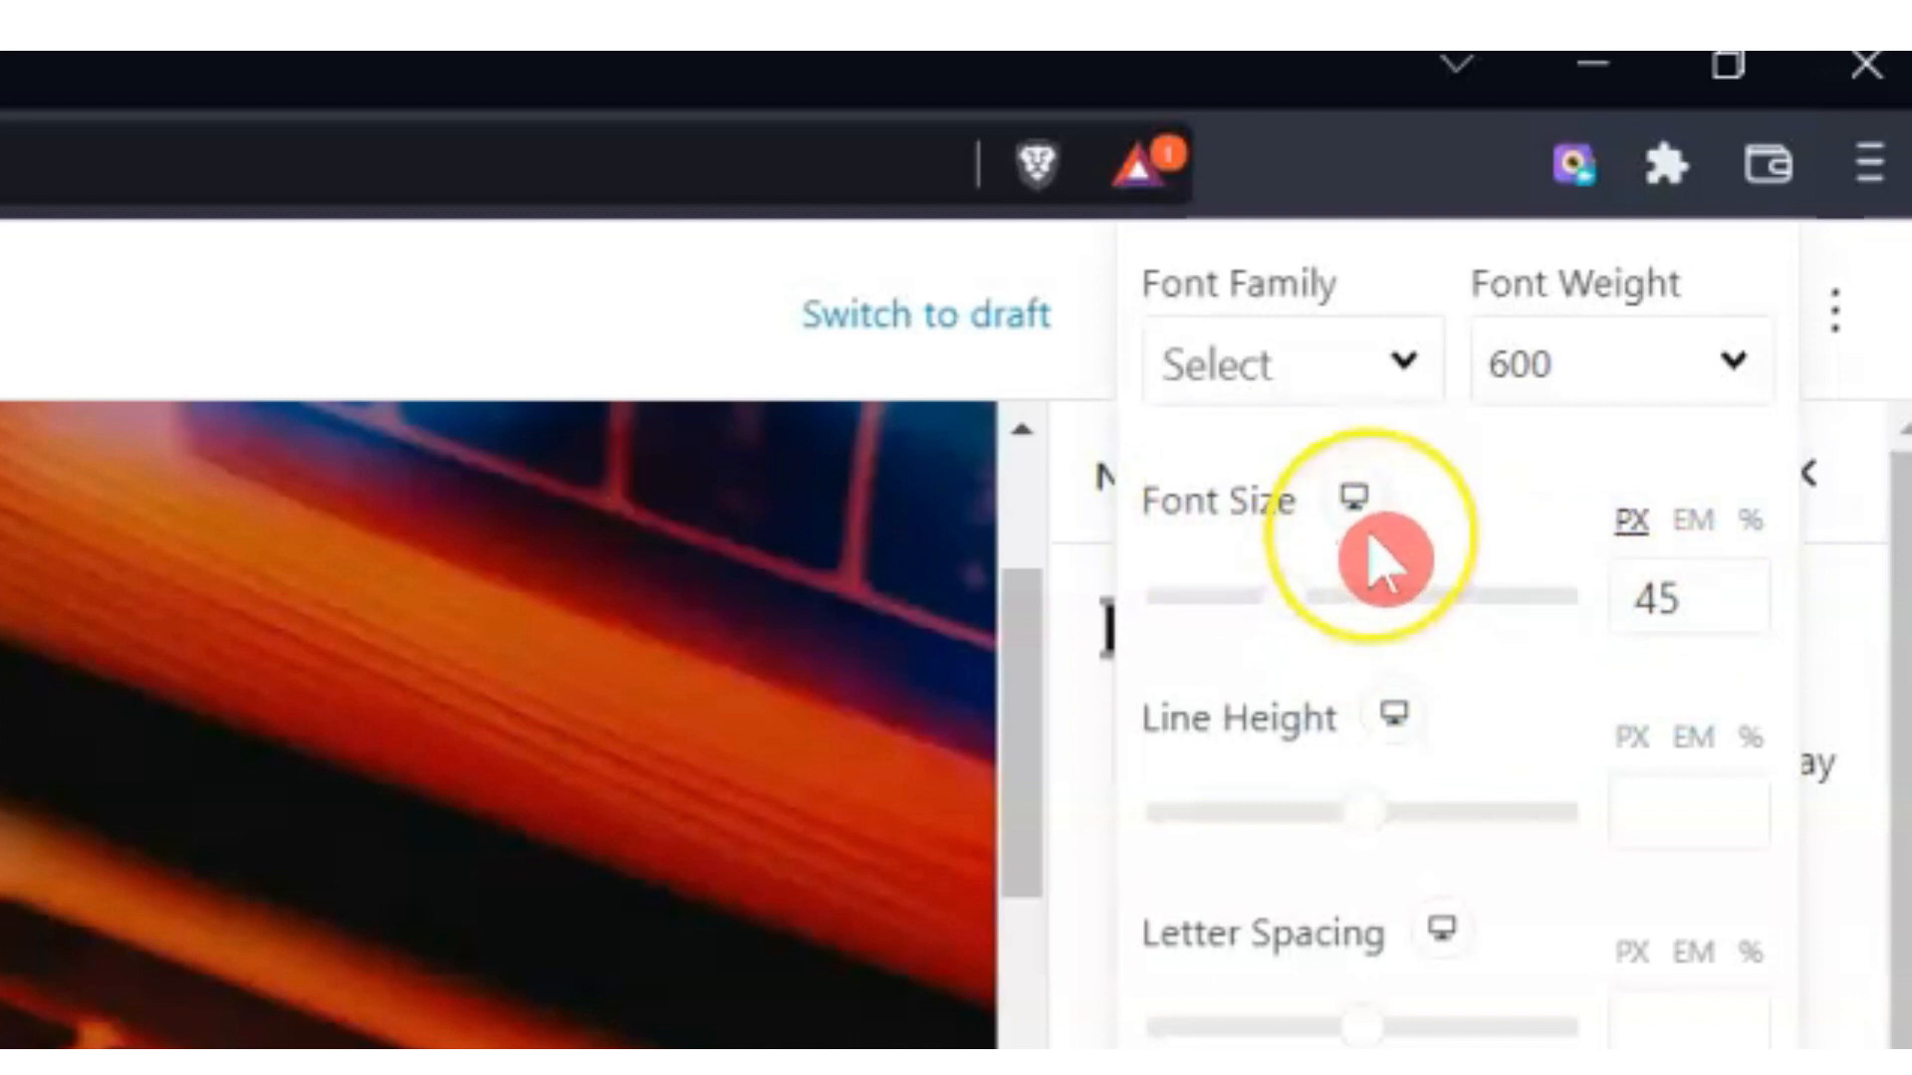
{"action": "mouse_move", "coordinate": [1357, 504]}
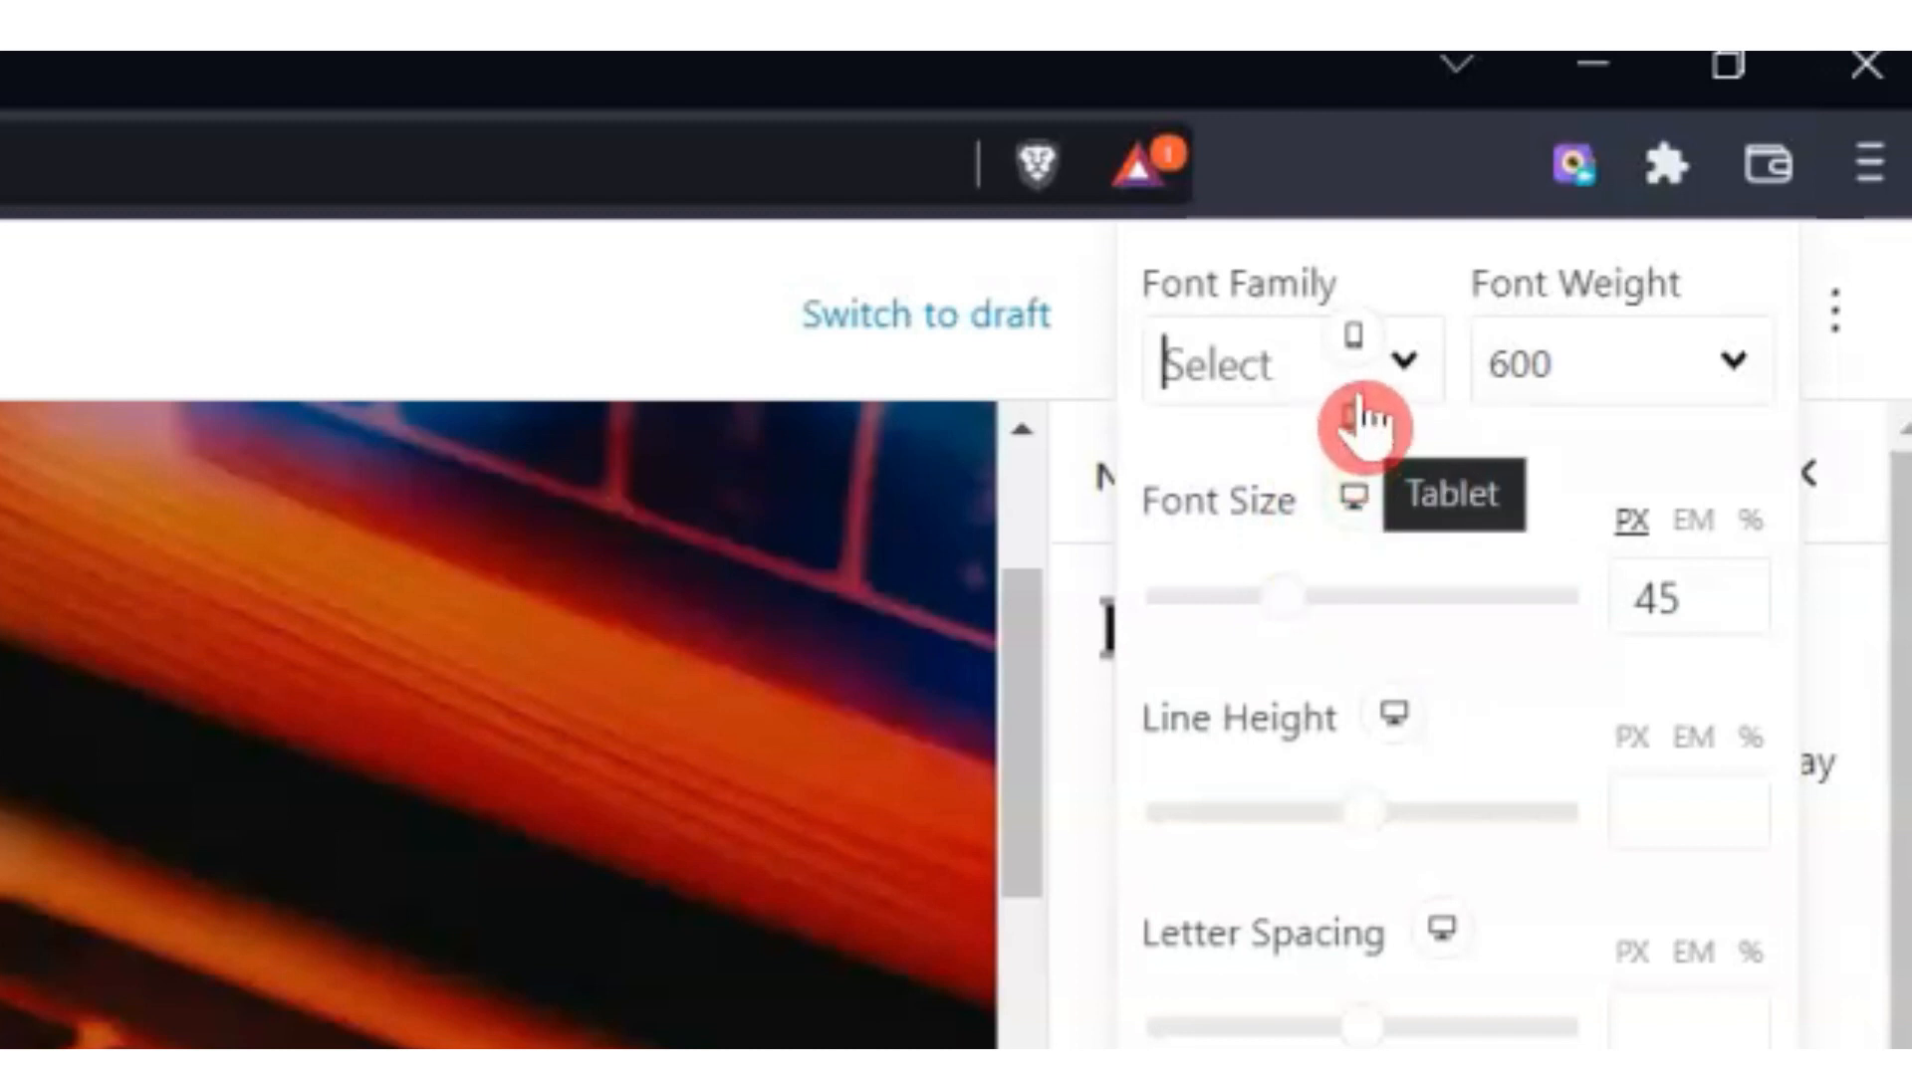
{"action": "left_click", "coordinate": [1359, 341]}
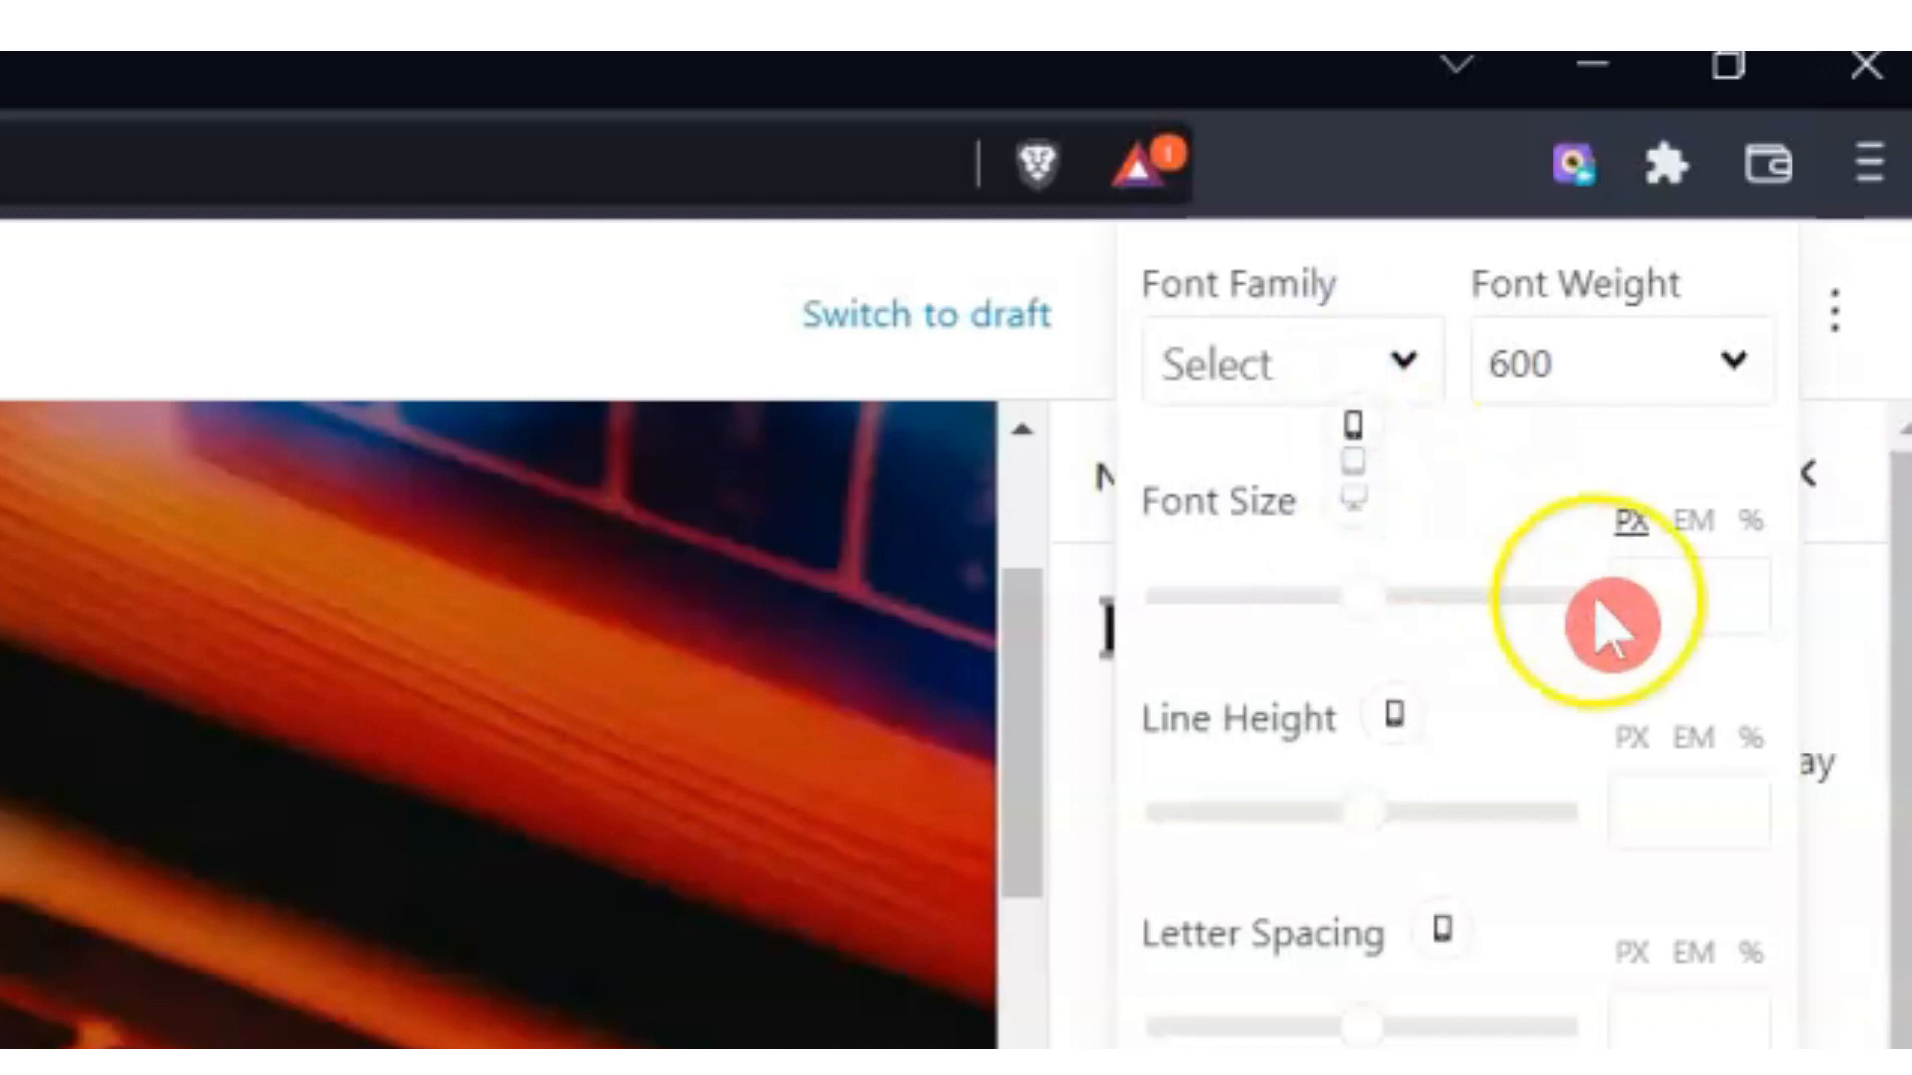
{"action": "left_click", "coordinate": [1658, 598]}
{"action": "type", "text": "2"}
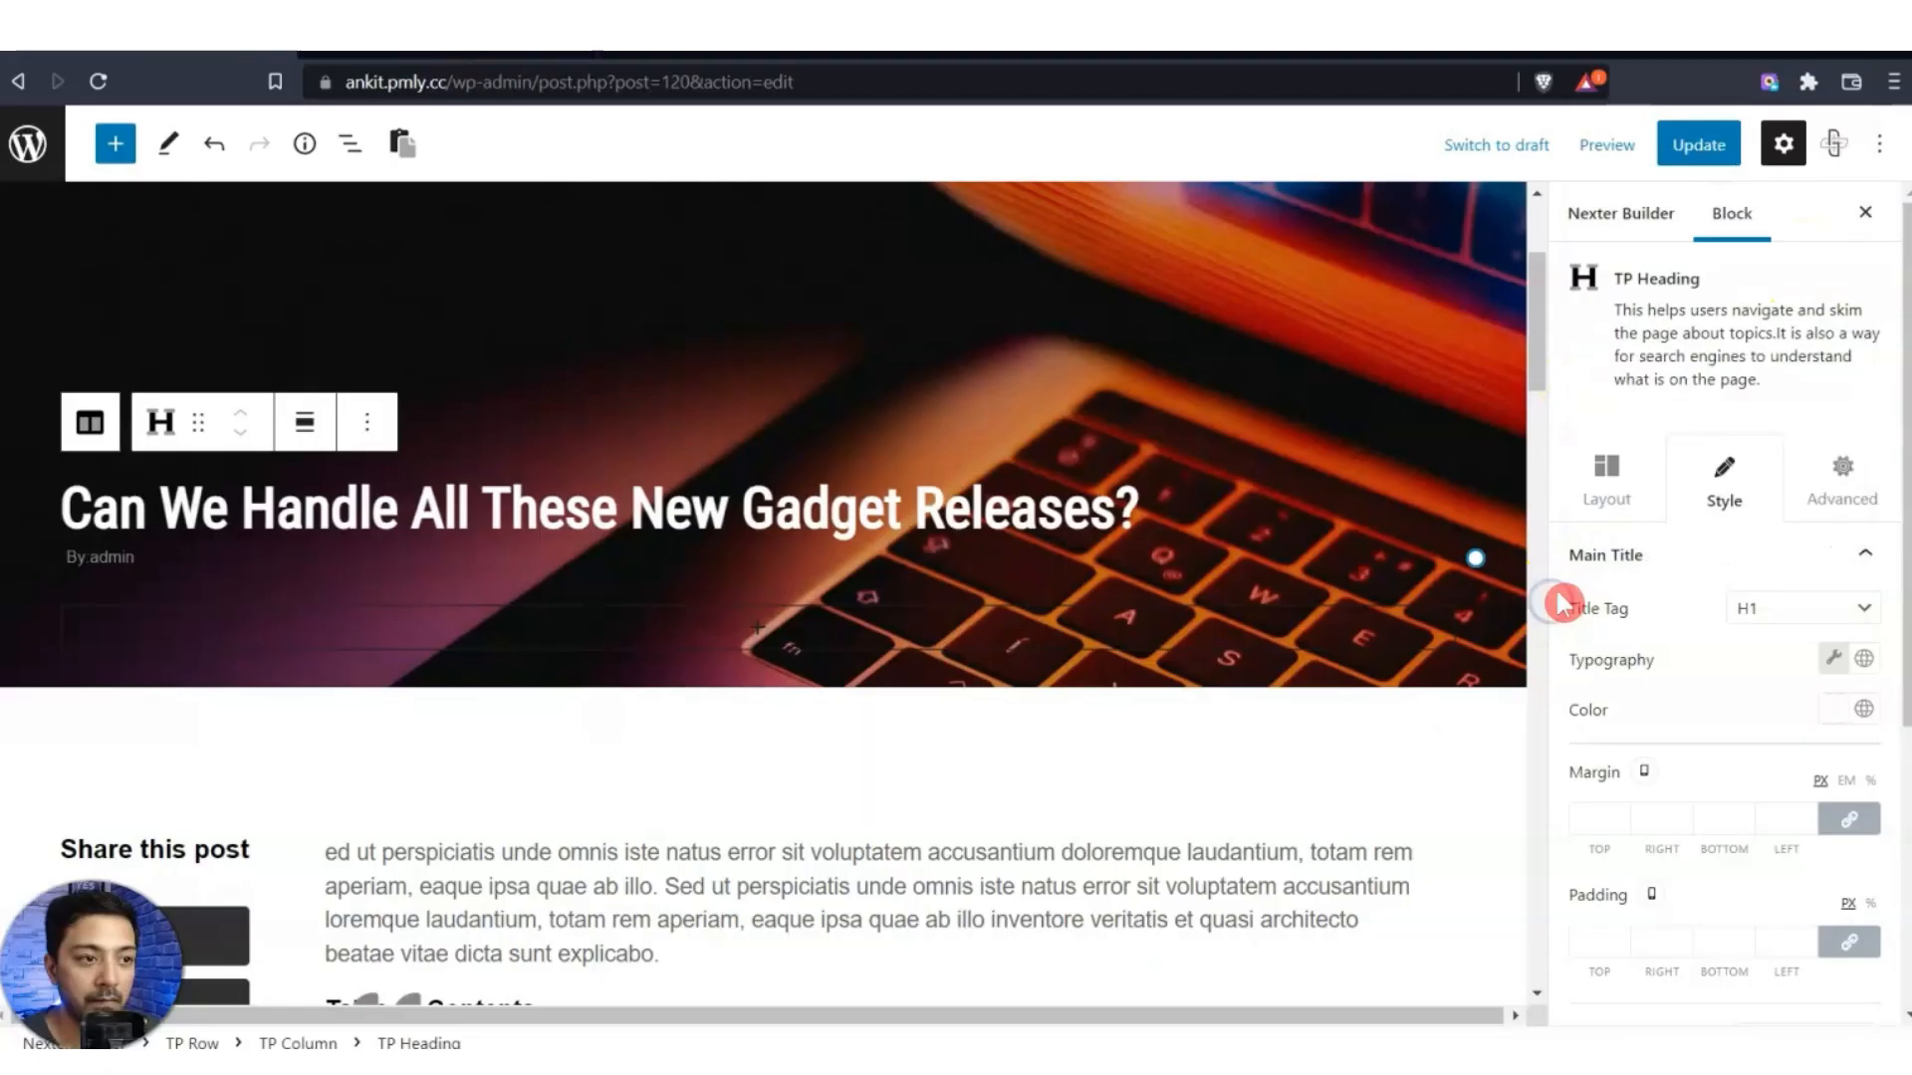
{"action": "left_click", "coordinate": [1681, 157]}
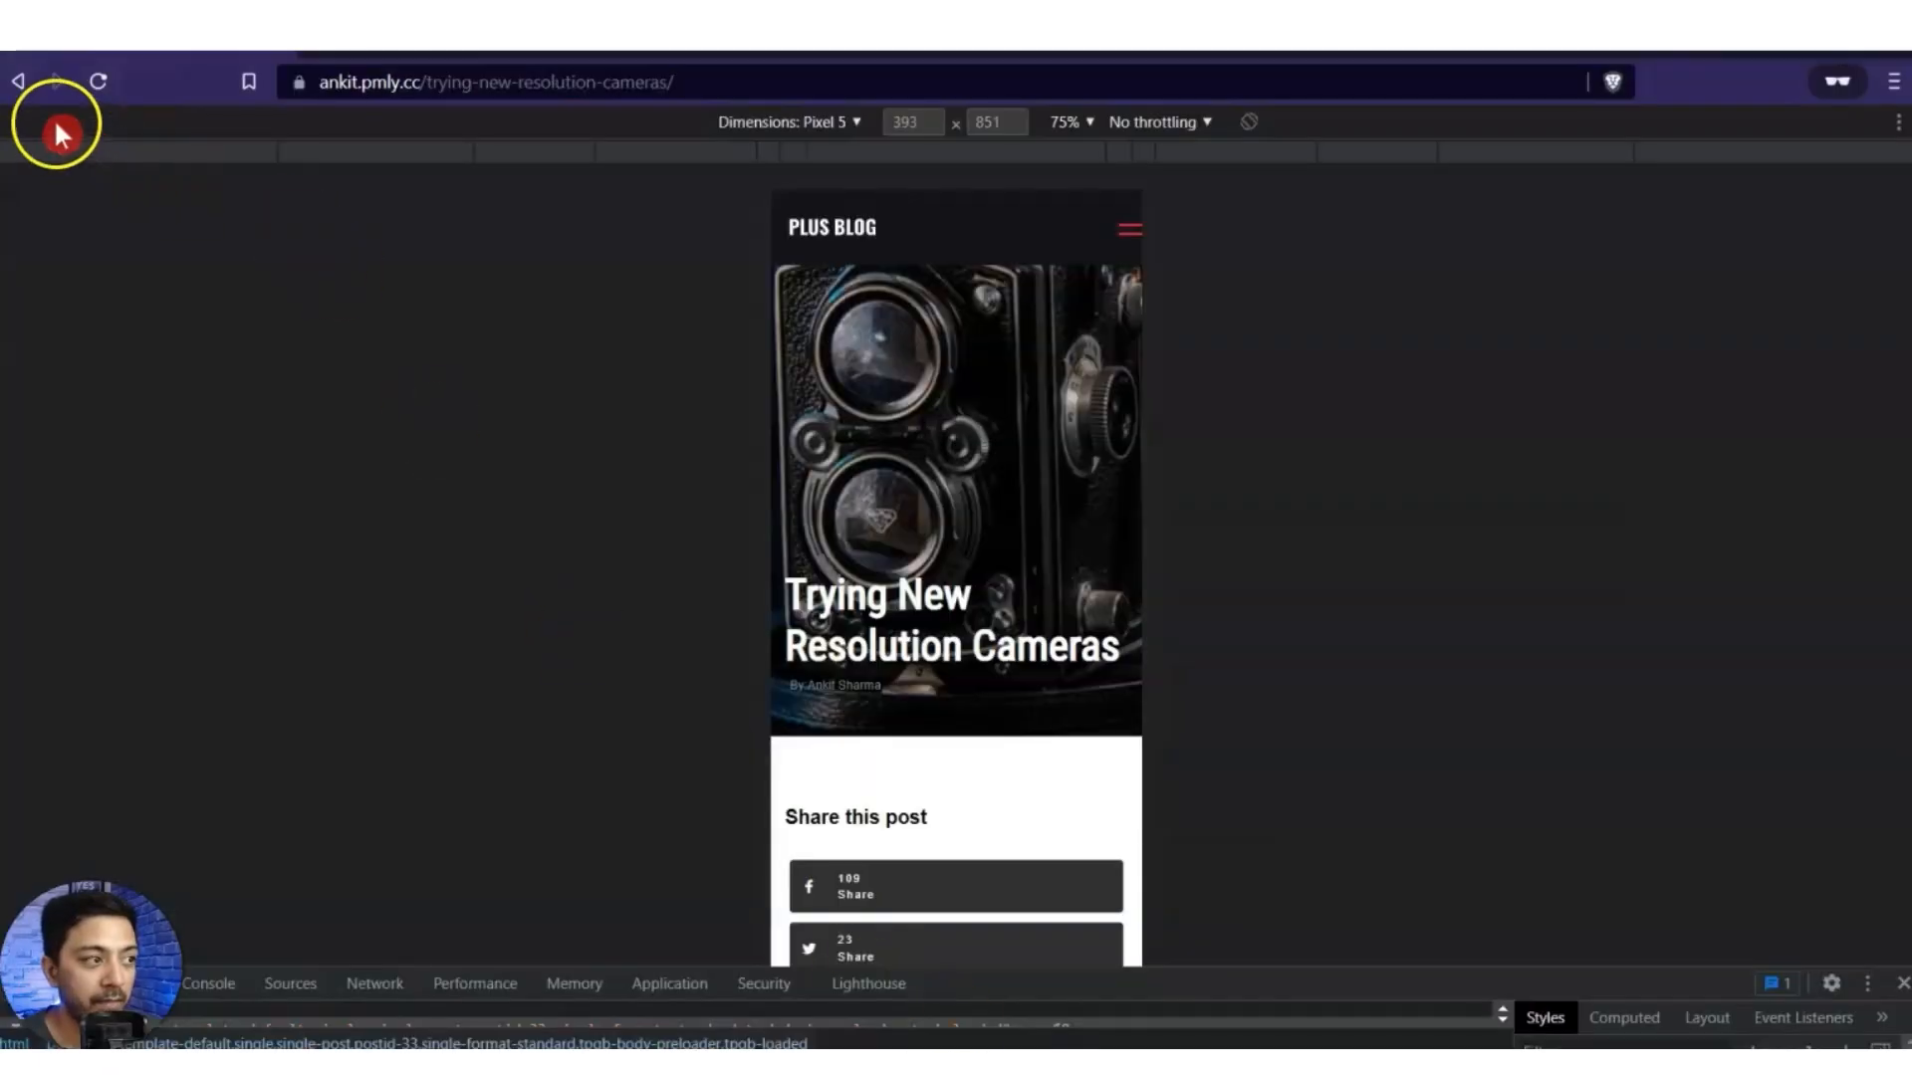
{"action": "left_click", "coordinate": [91, 82]}
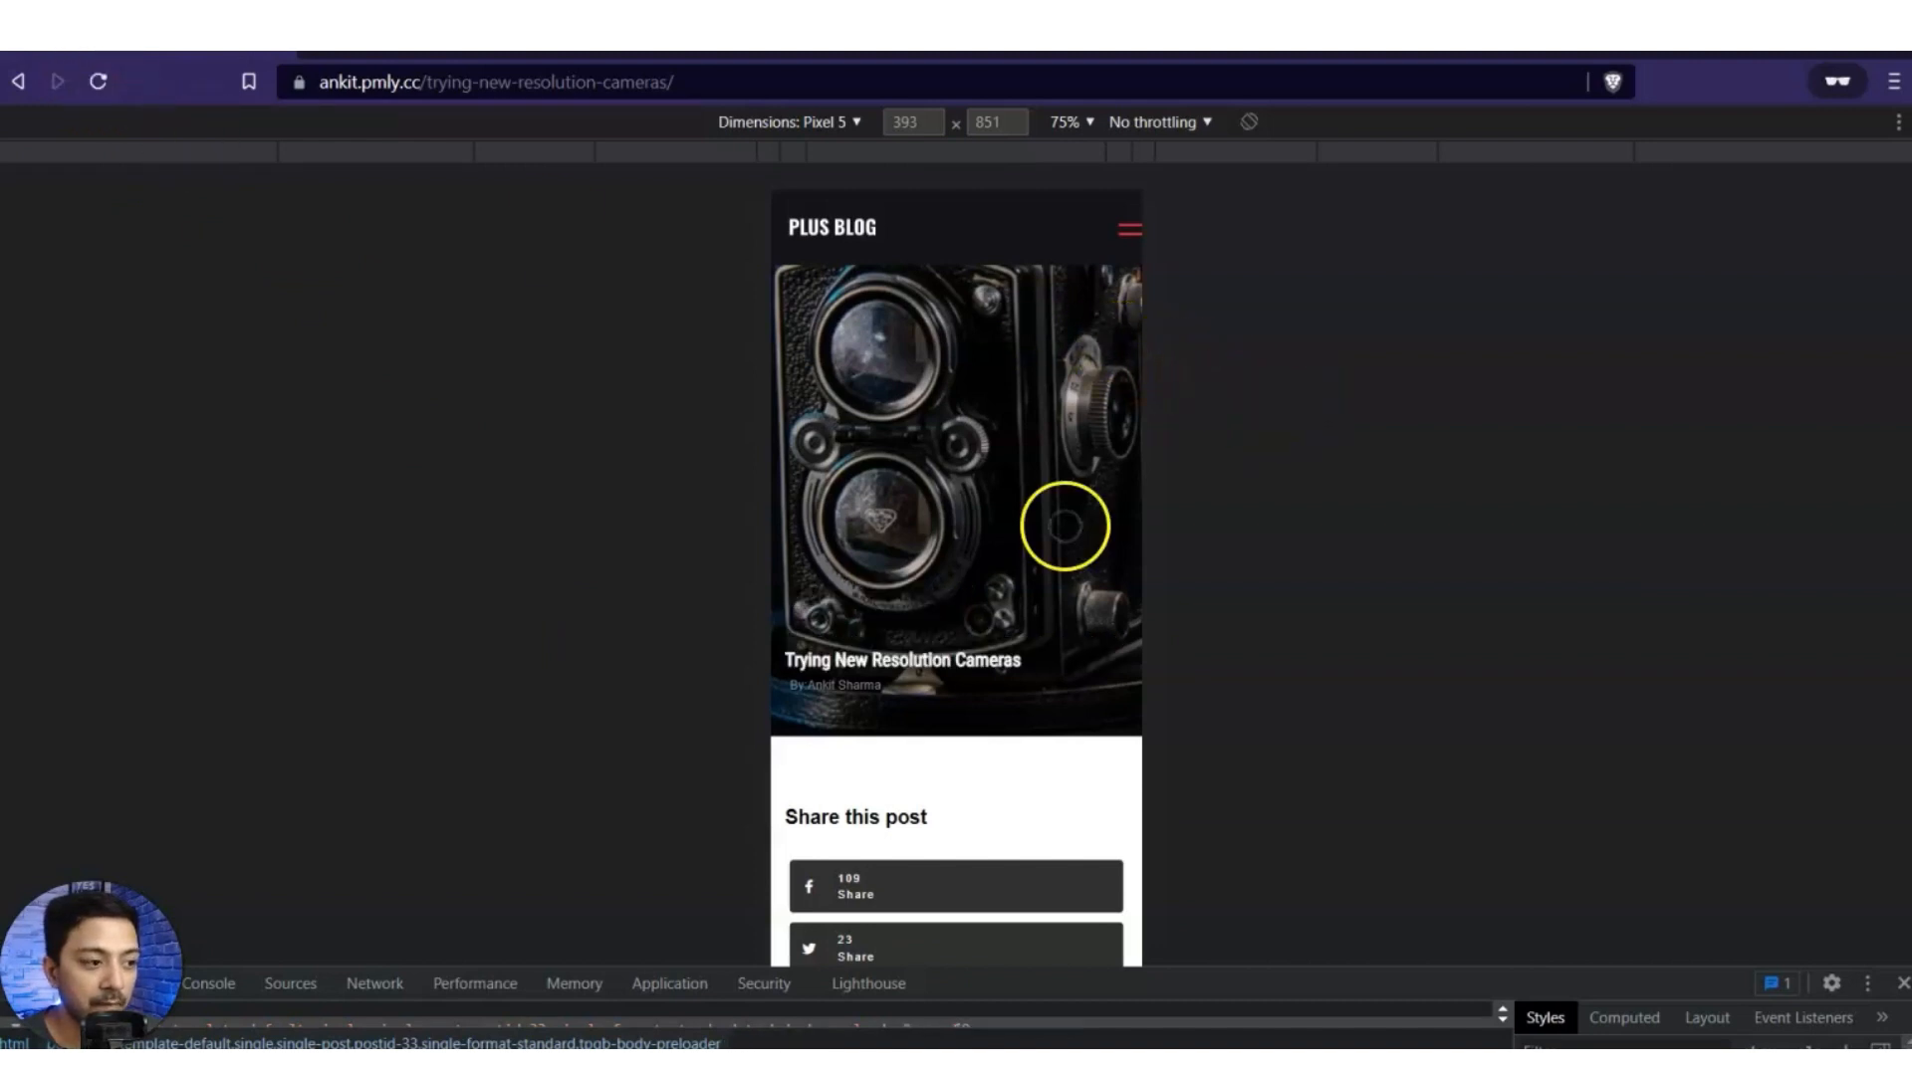